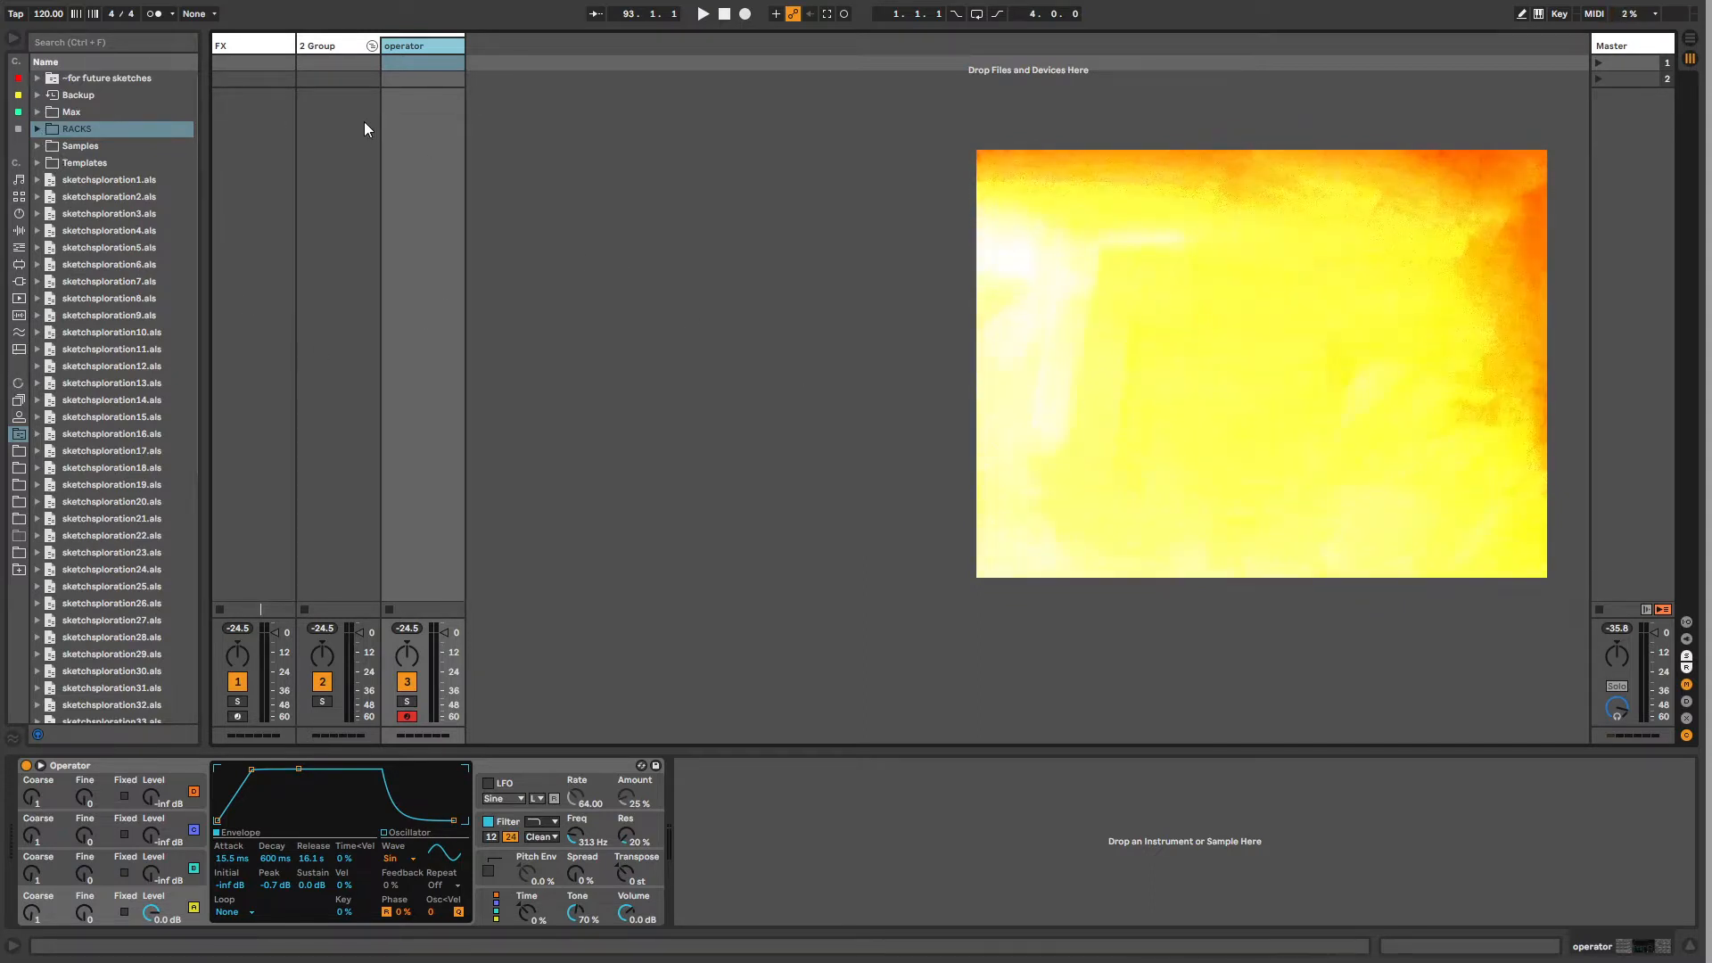
{"action": "left_click", "coordinate": [267, 48]}
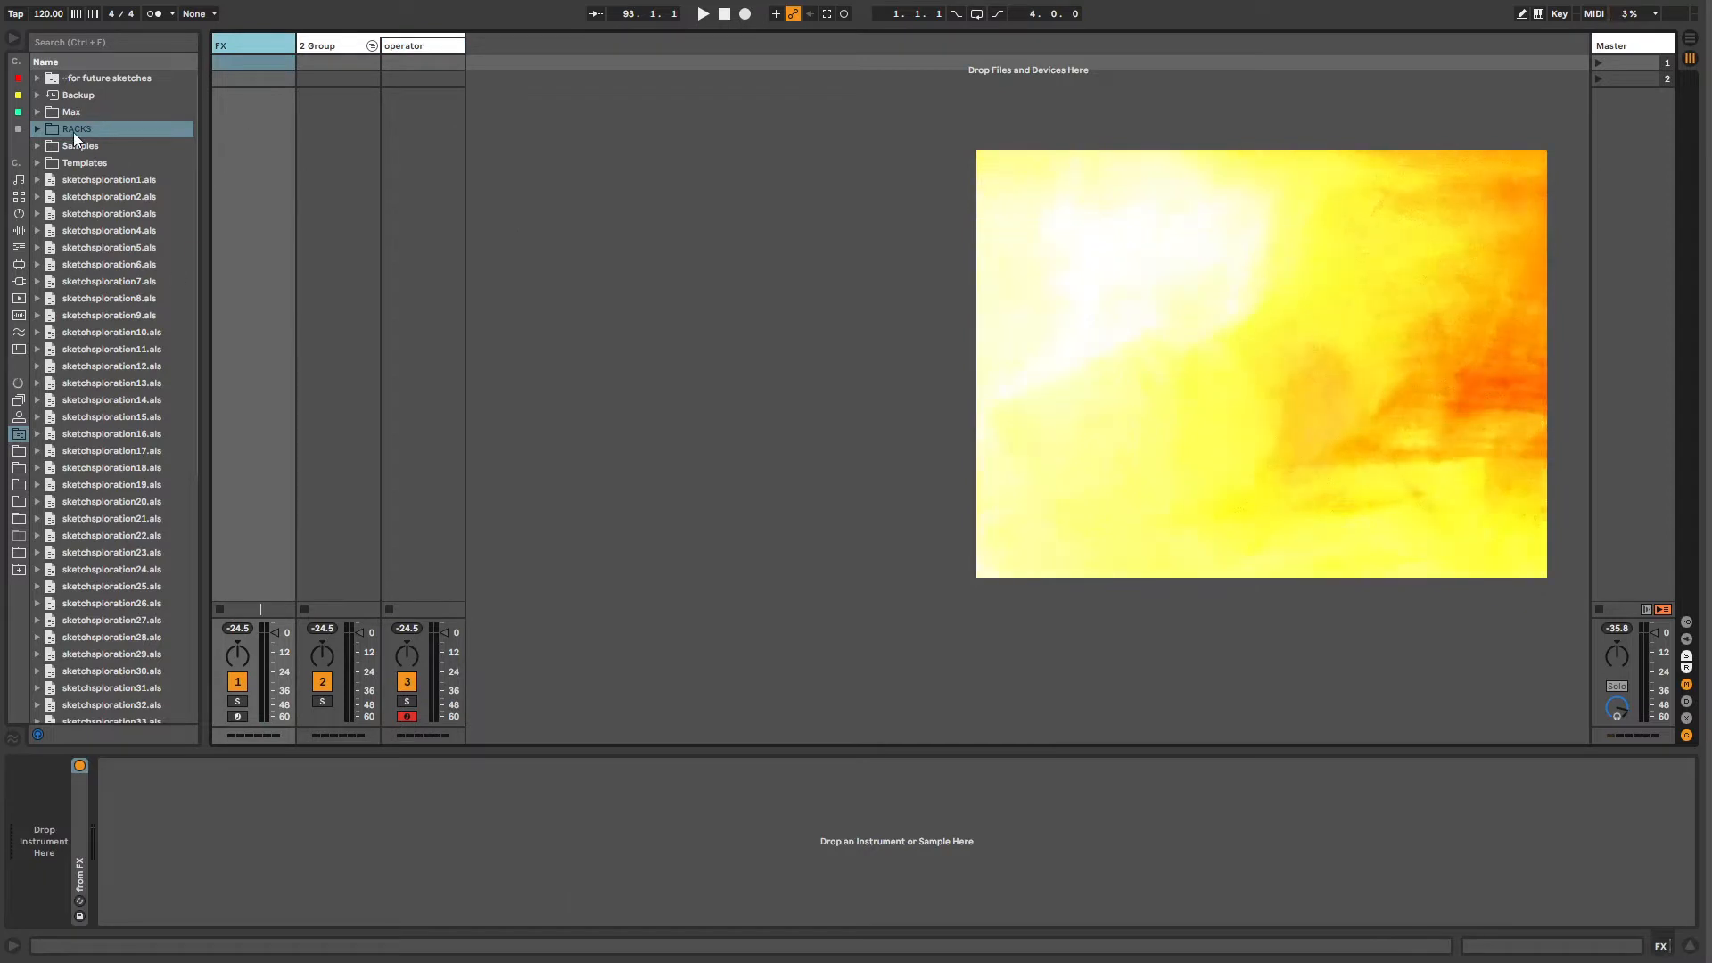
{"action": "left_click", "coordinate": [17, 129]}
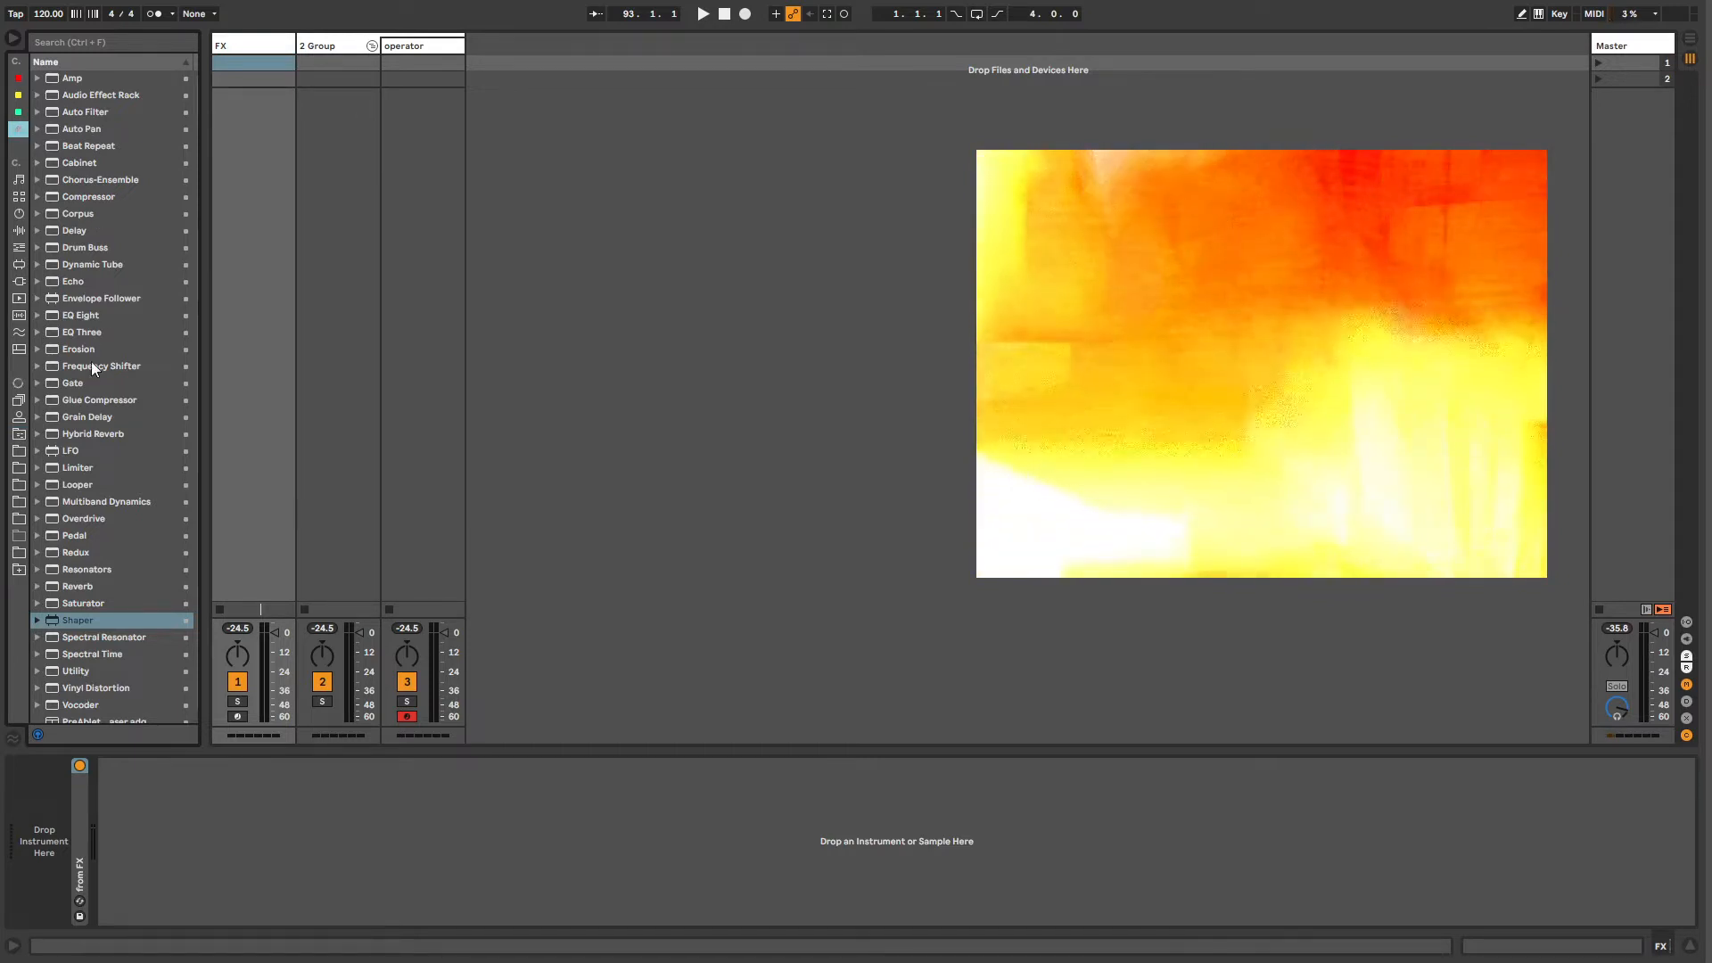
{"action": "left_click", "coordinate": [19, 249]}
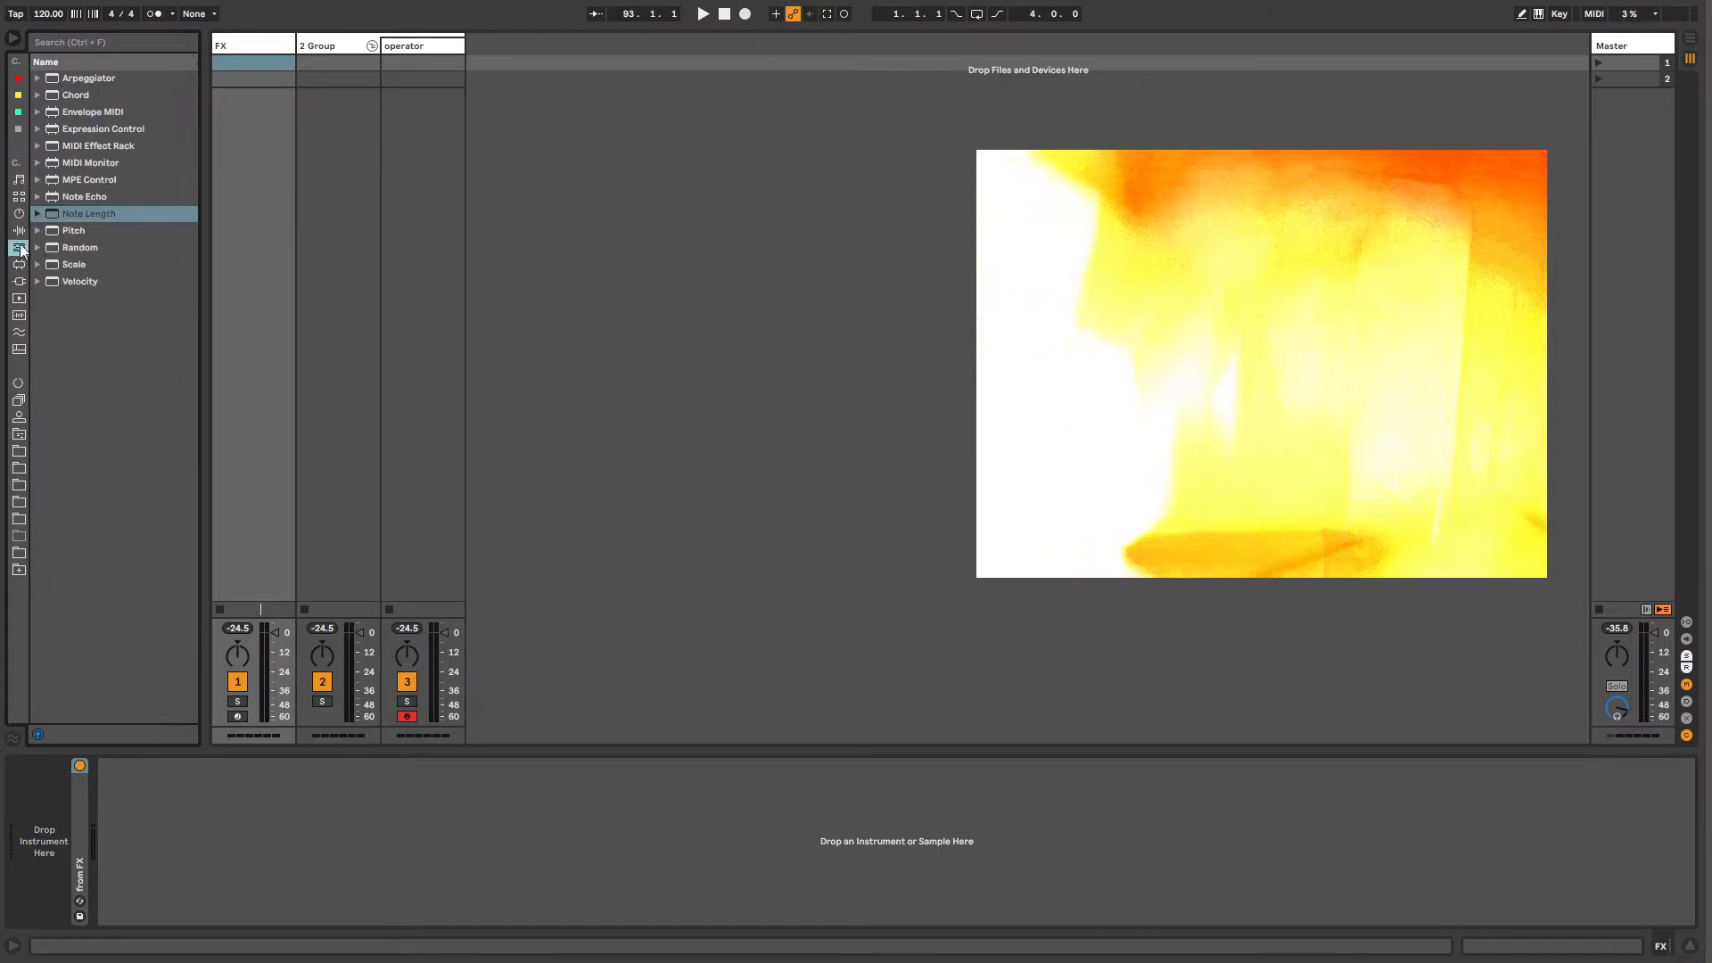
{"action": "left_click", "coordinate": [18, 232]}
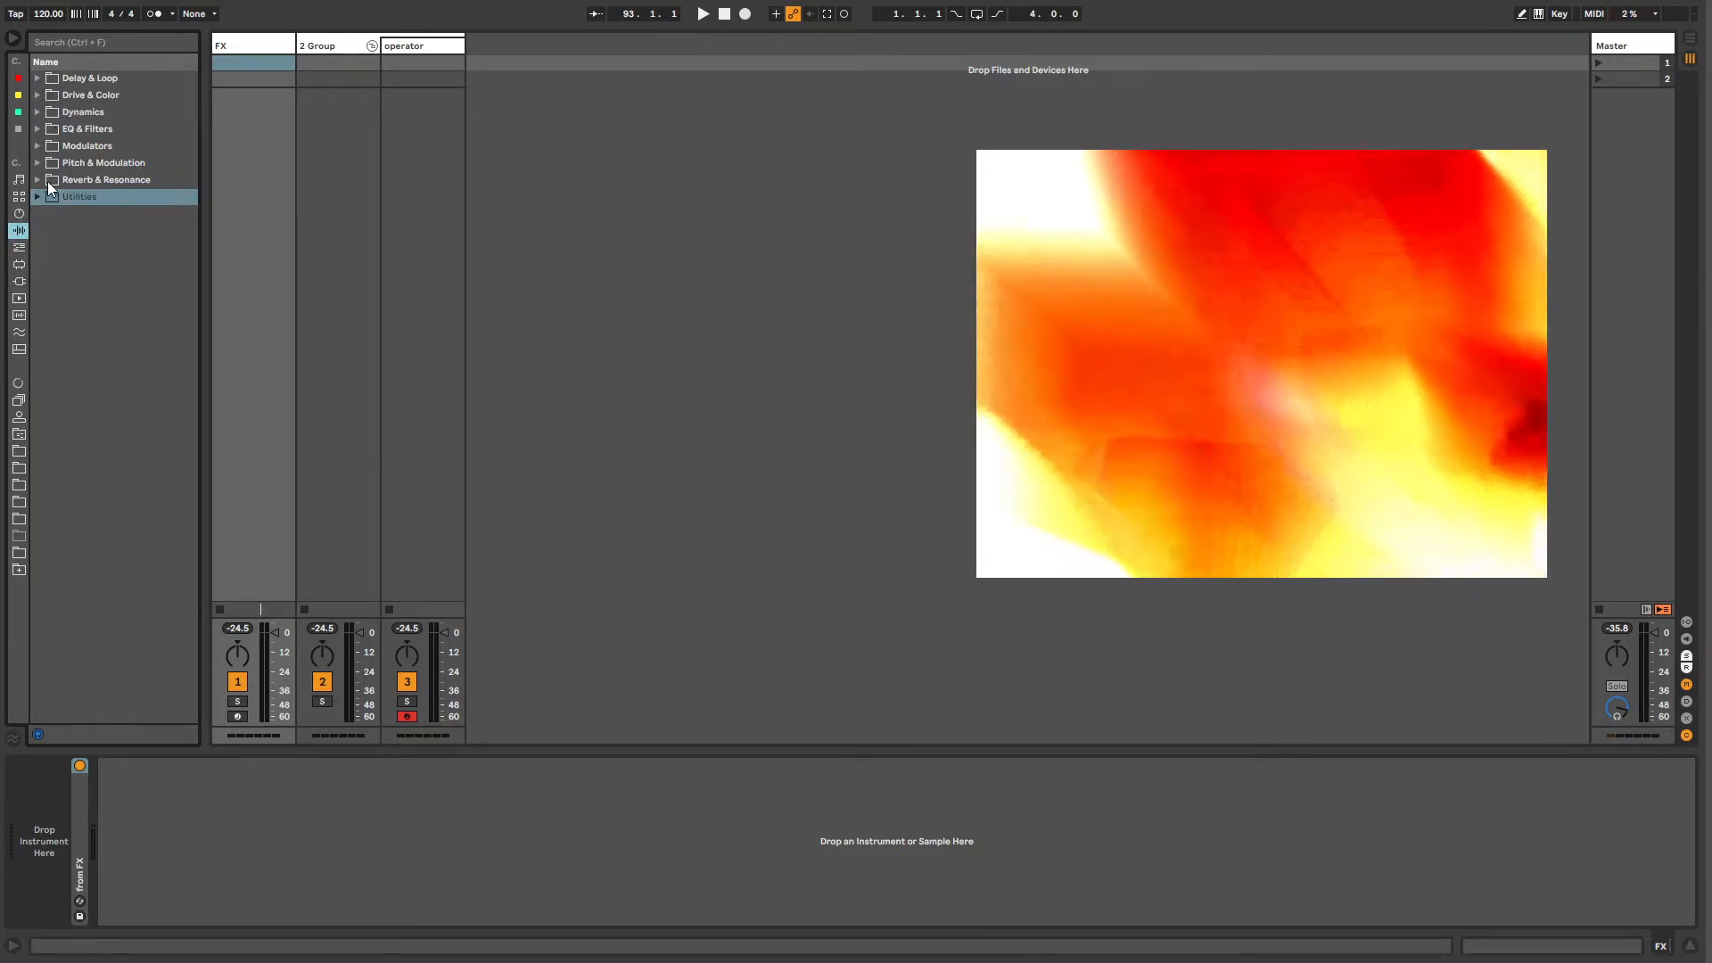
Step: Add a new MIDI track after the operator track and load the Operator instrument onto it
{"action": "left_click", "coordinate": [418, 45]}
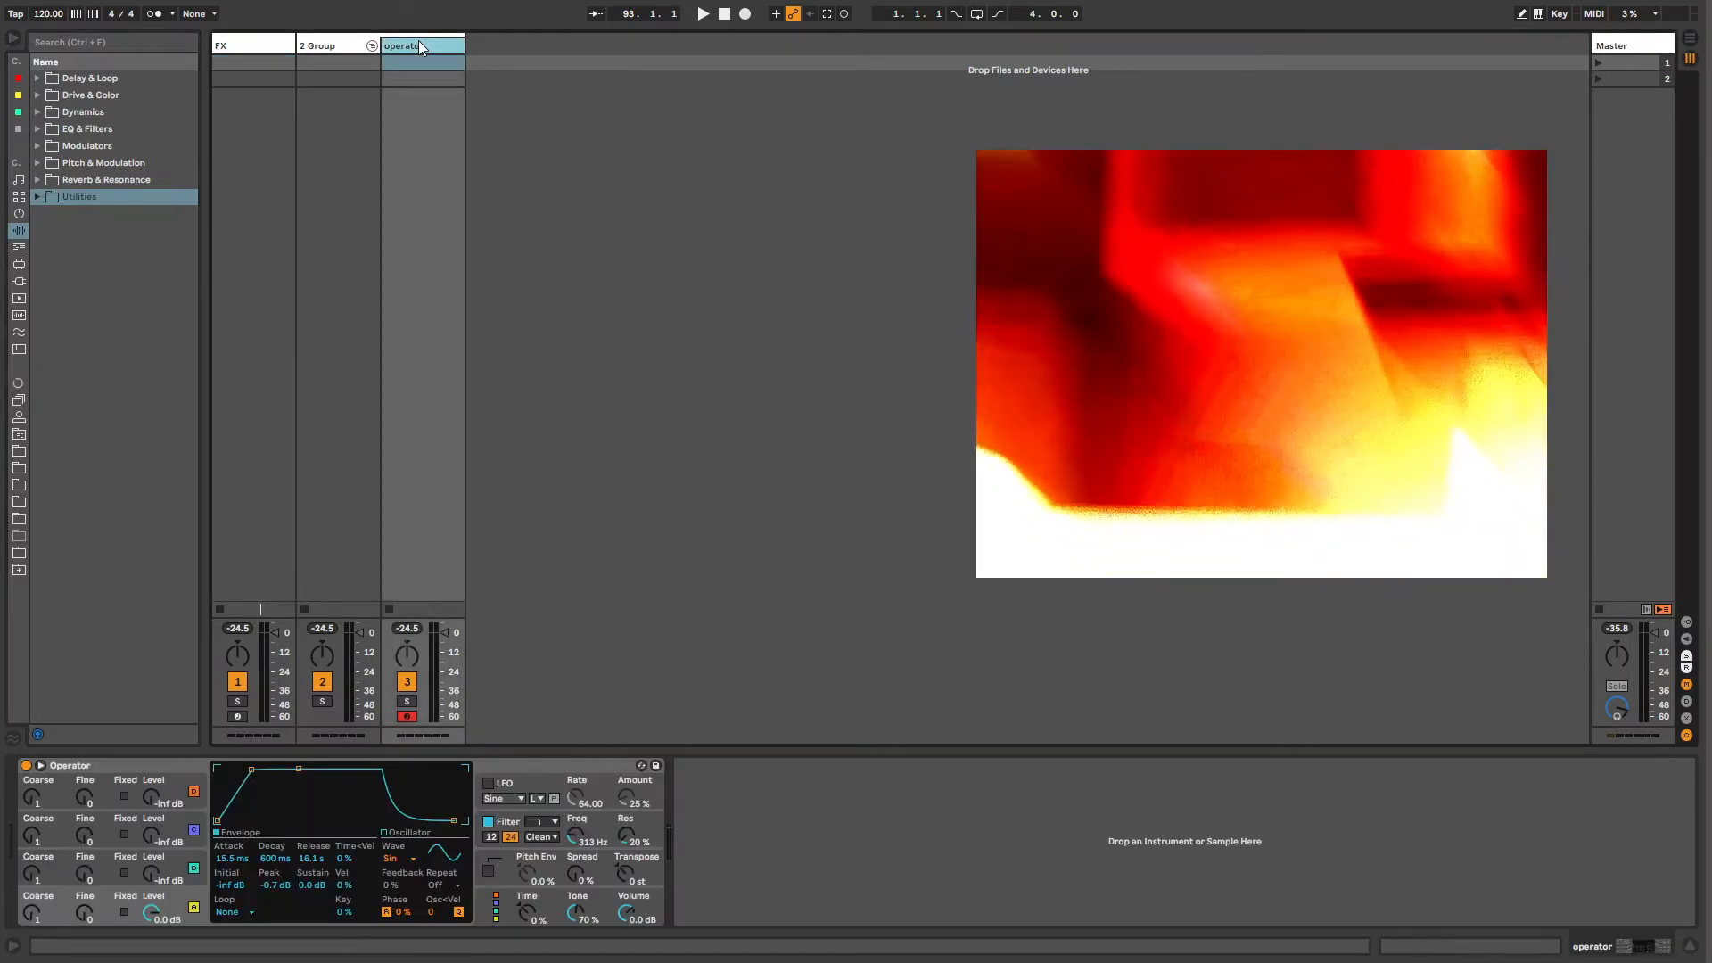
{"action": "key", "text": "ctrl+shift+t"}
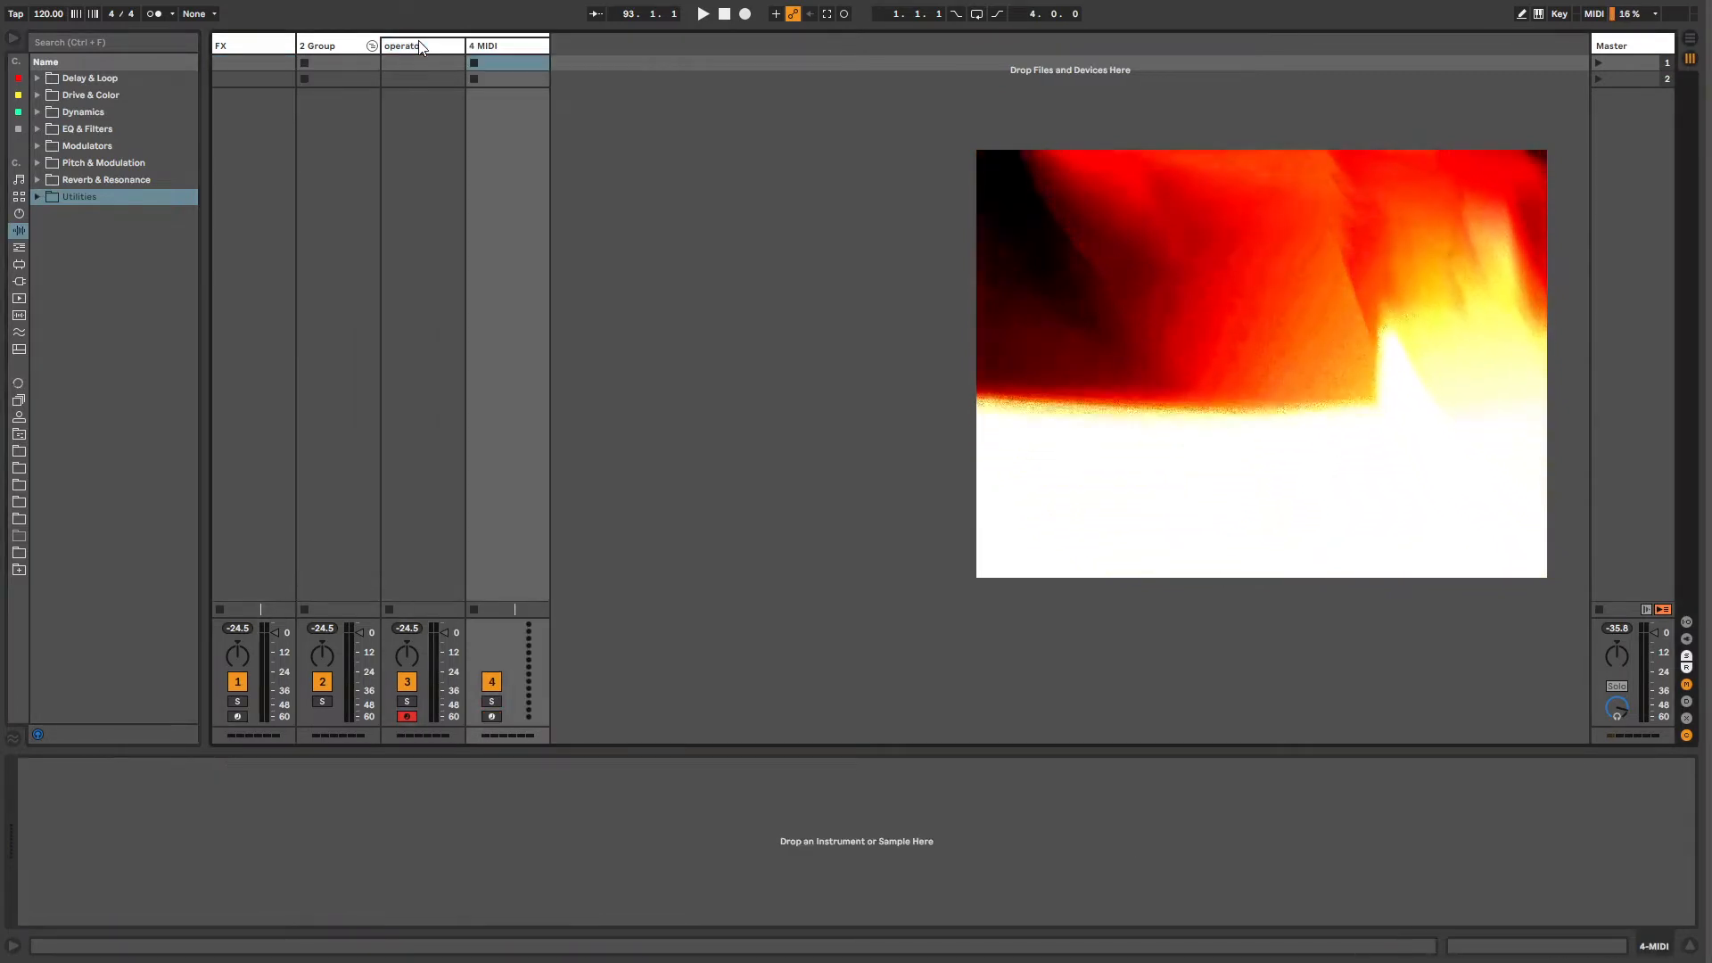
{"action": "key", "text": "ctrl+f"}
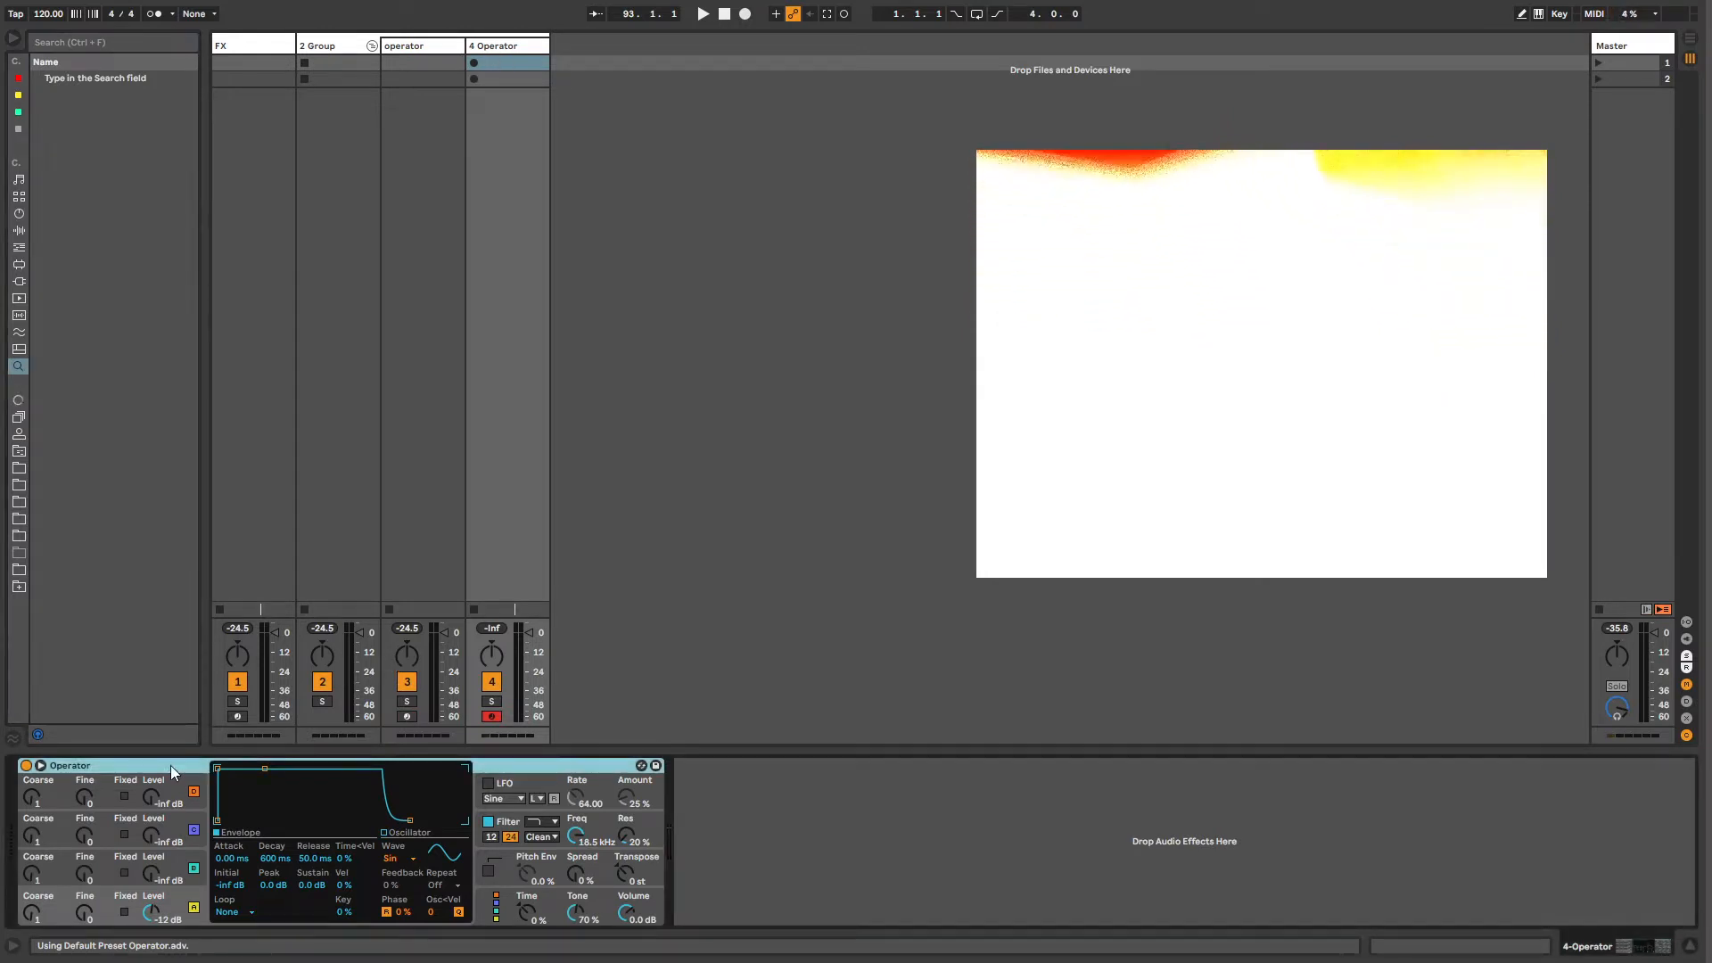
Step: Add another MIDI track after 4 Operator and load the Analog instrument onto it
{"action": "left_click", "coordinate": [489, 51]}
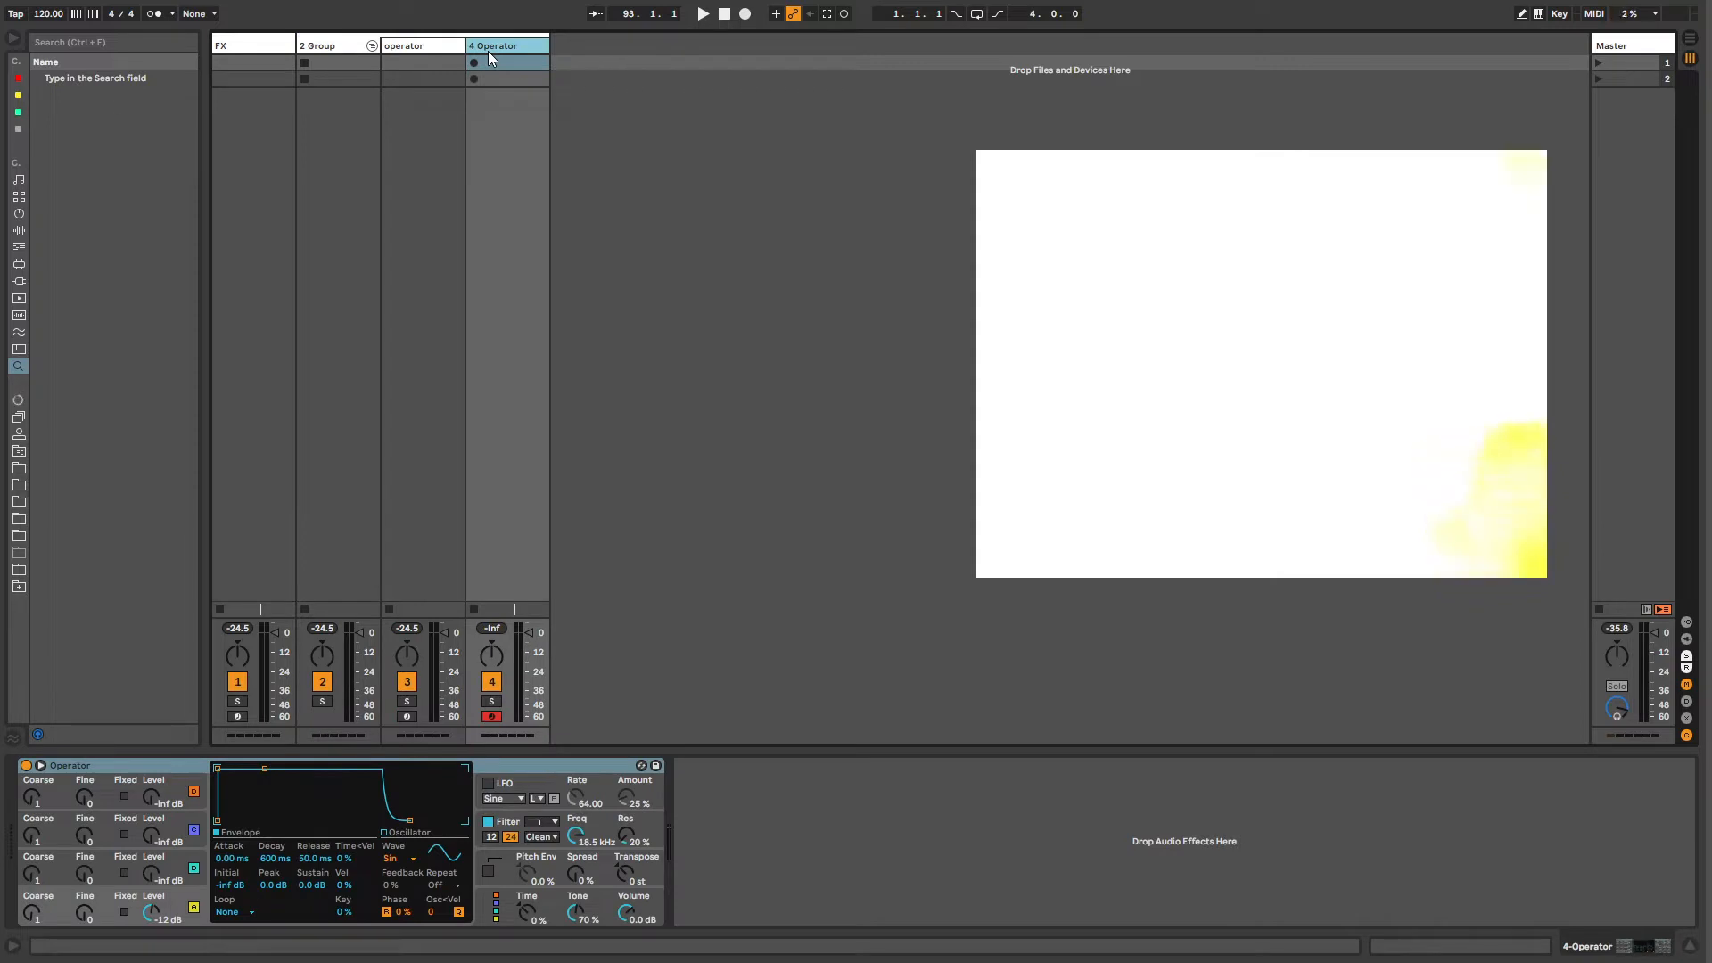
{"action": "key", "text": "ctrl+shift+t"}
{"action": "type", "text": "analog"}
{"action": "key", "text": "Return"}
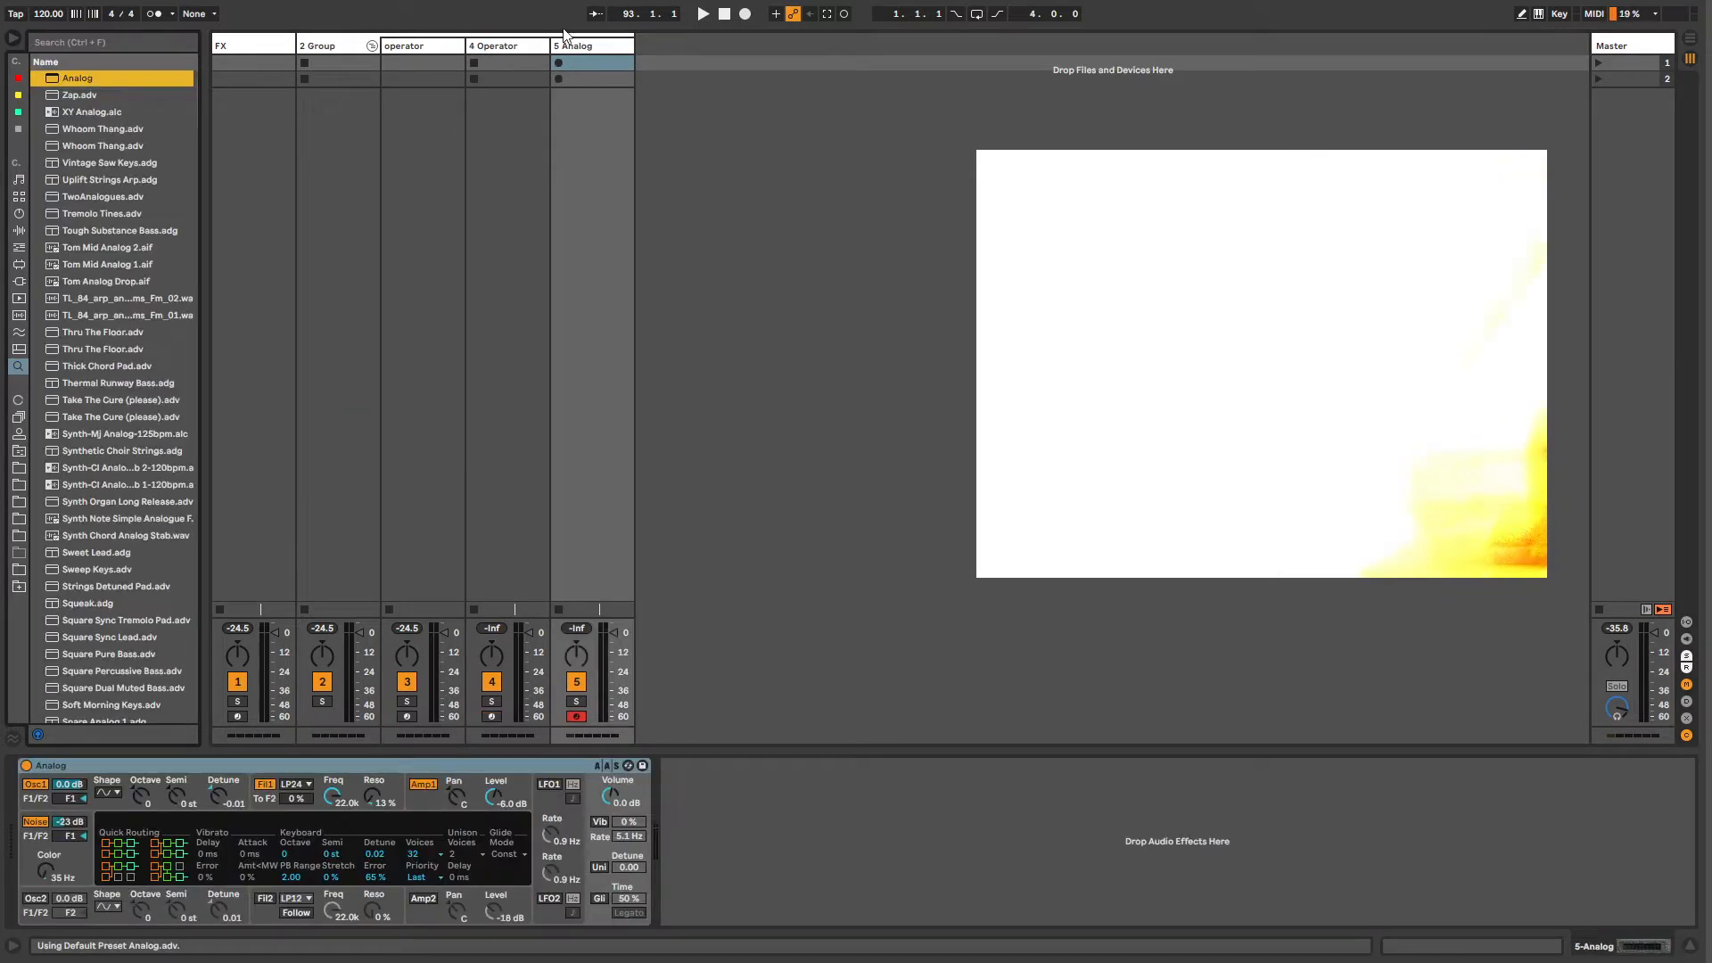
{"action": "key", "text": "Escape"}
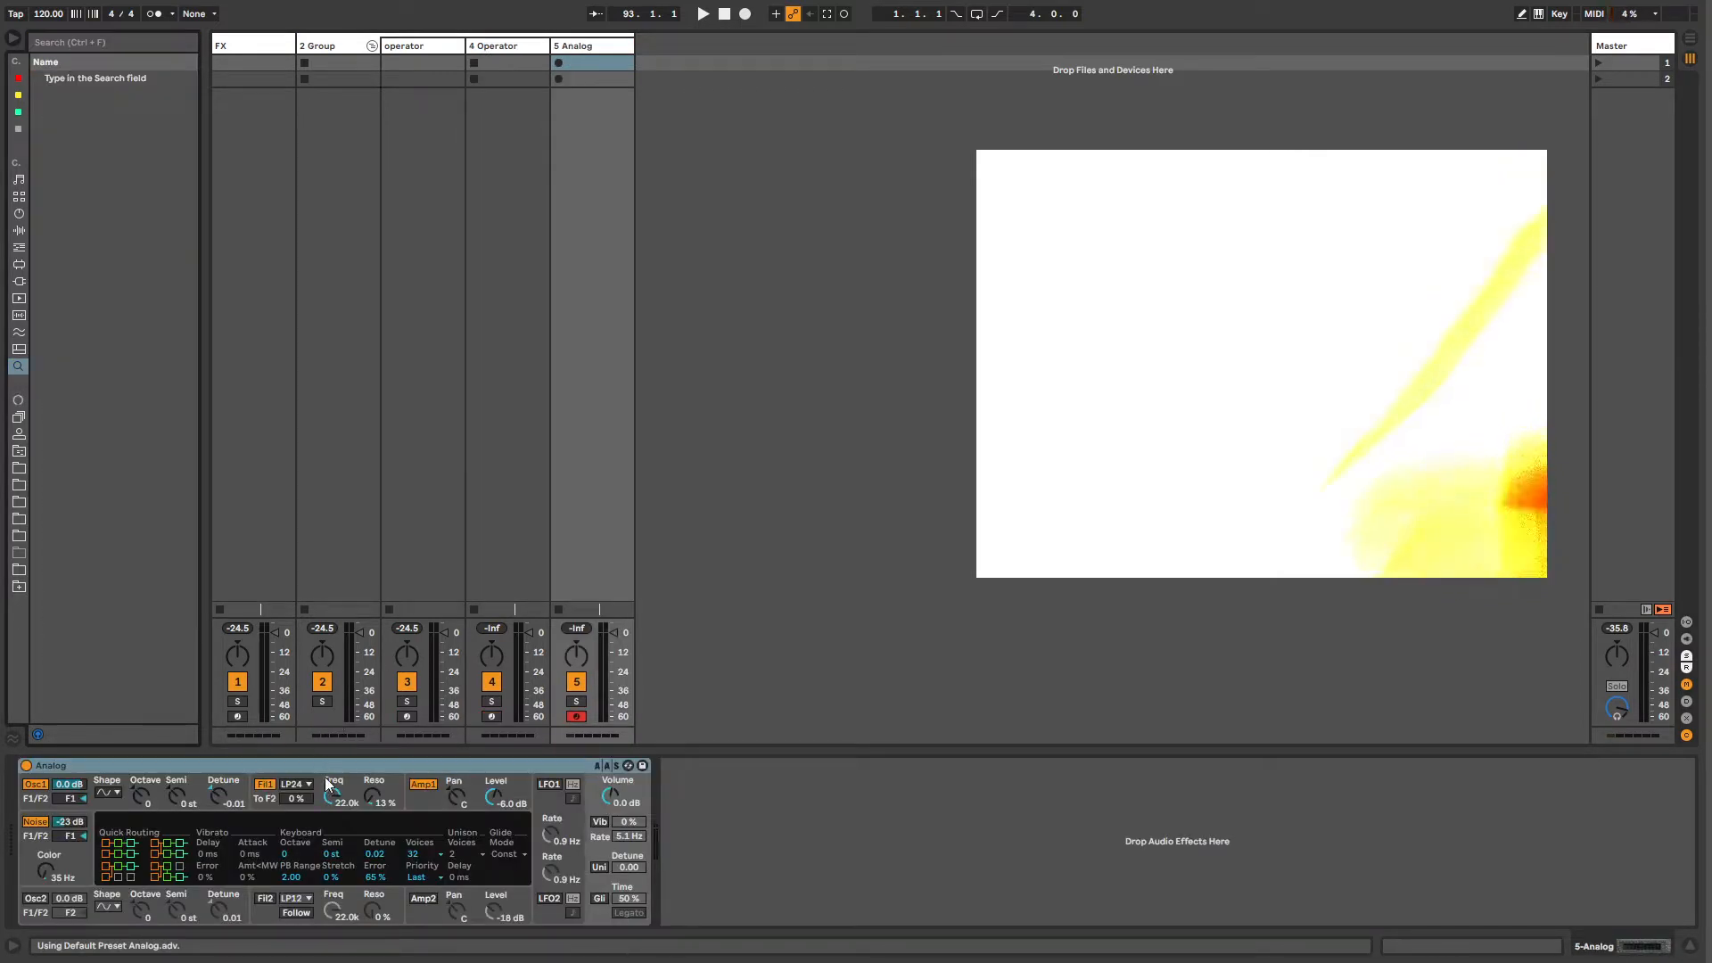
Step: Search the browser for grain delay and load the Grain Delay effect after Analog
{"action": "left_click", "coordinate": [323, 767]}
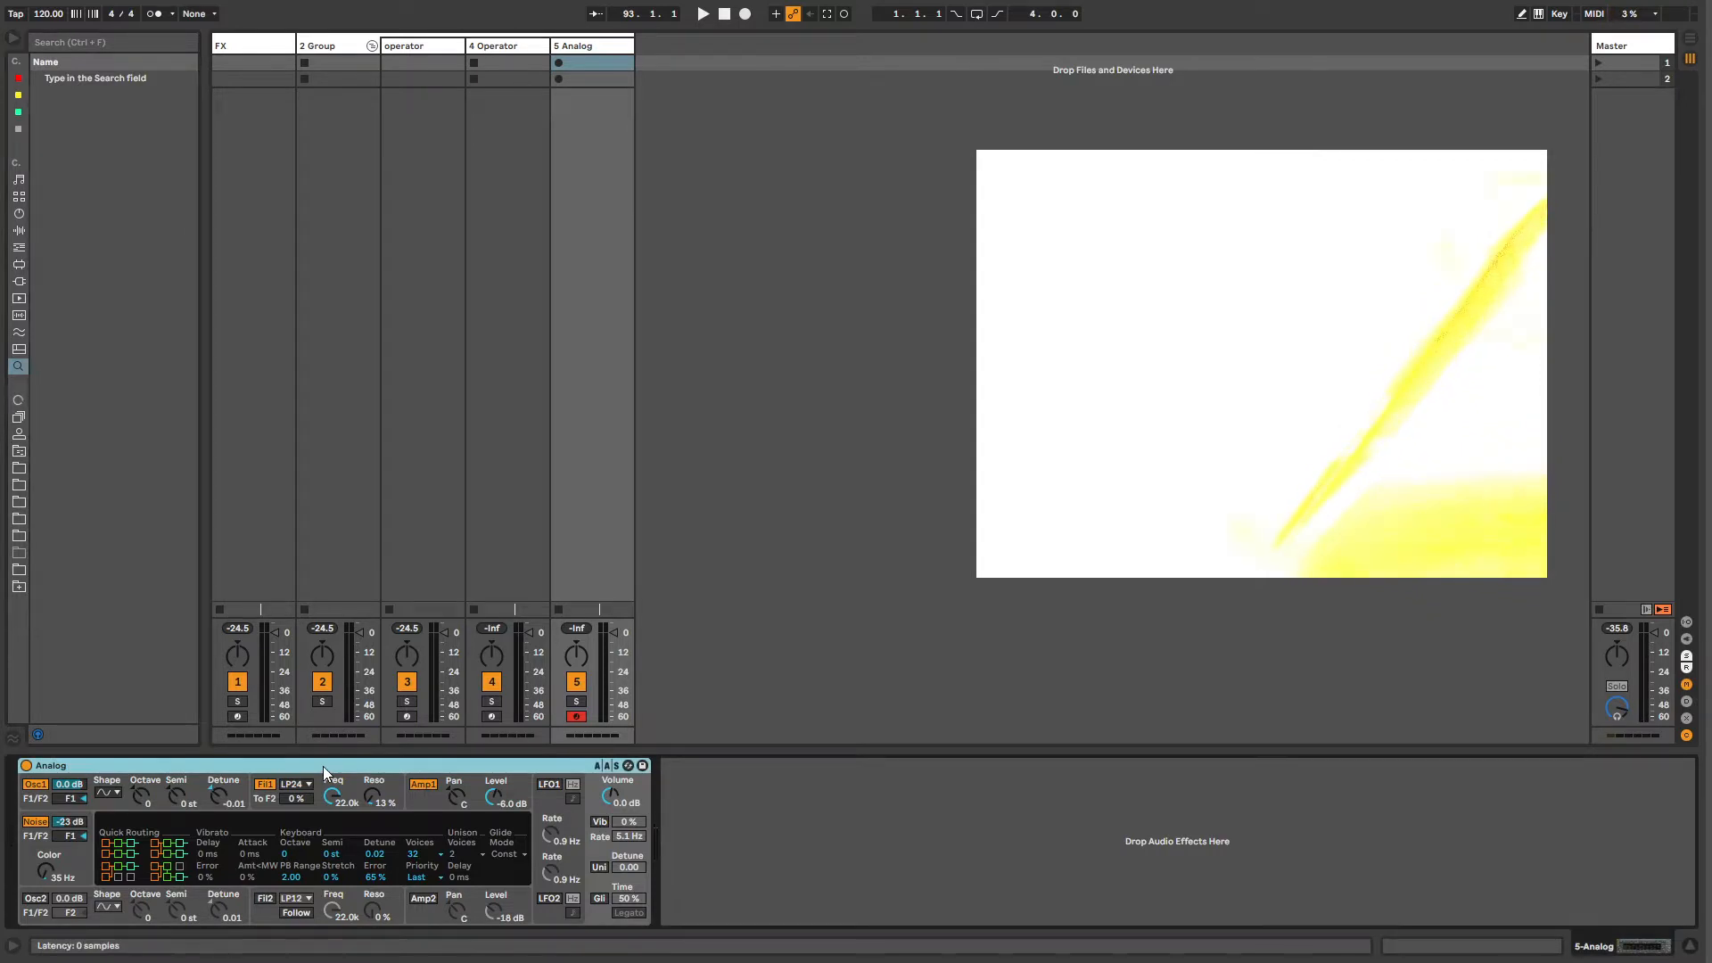
{"action": "key", "text": "ctrl+f"}
{"action": "type", "text": "grain delay"}
{"action": "key", "text": "Return"}
{"action": "key", "text": "Escape"}
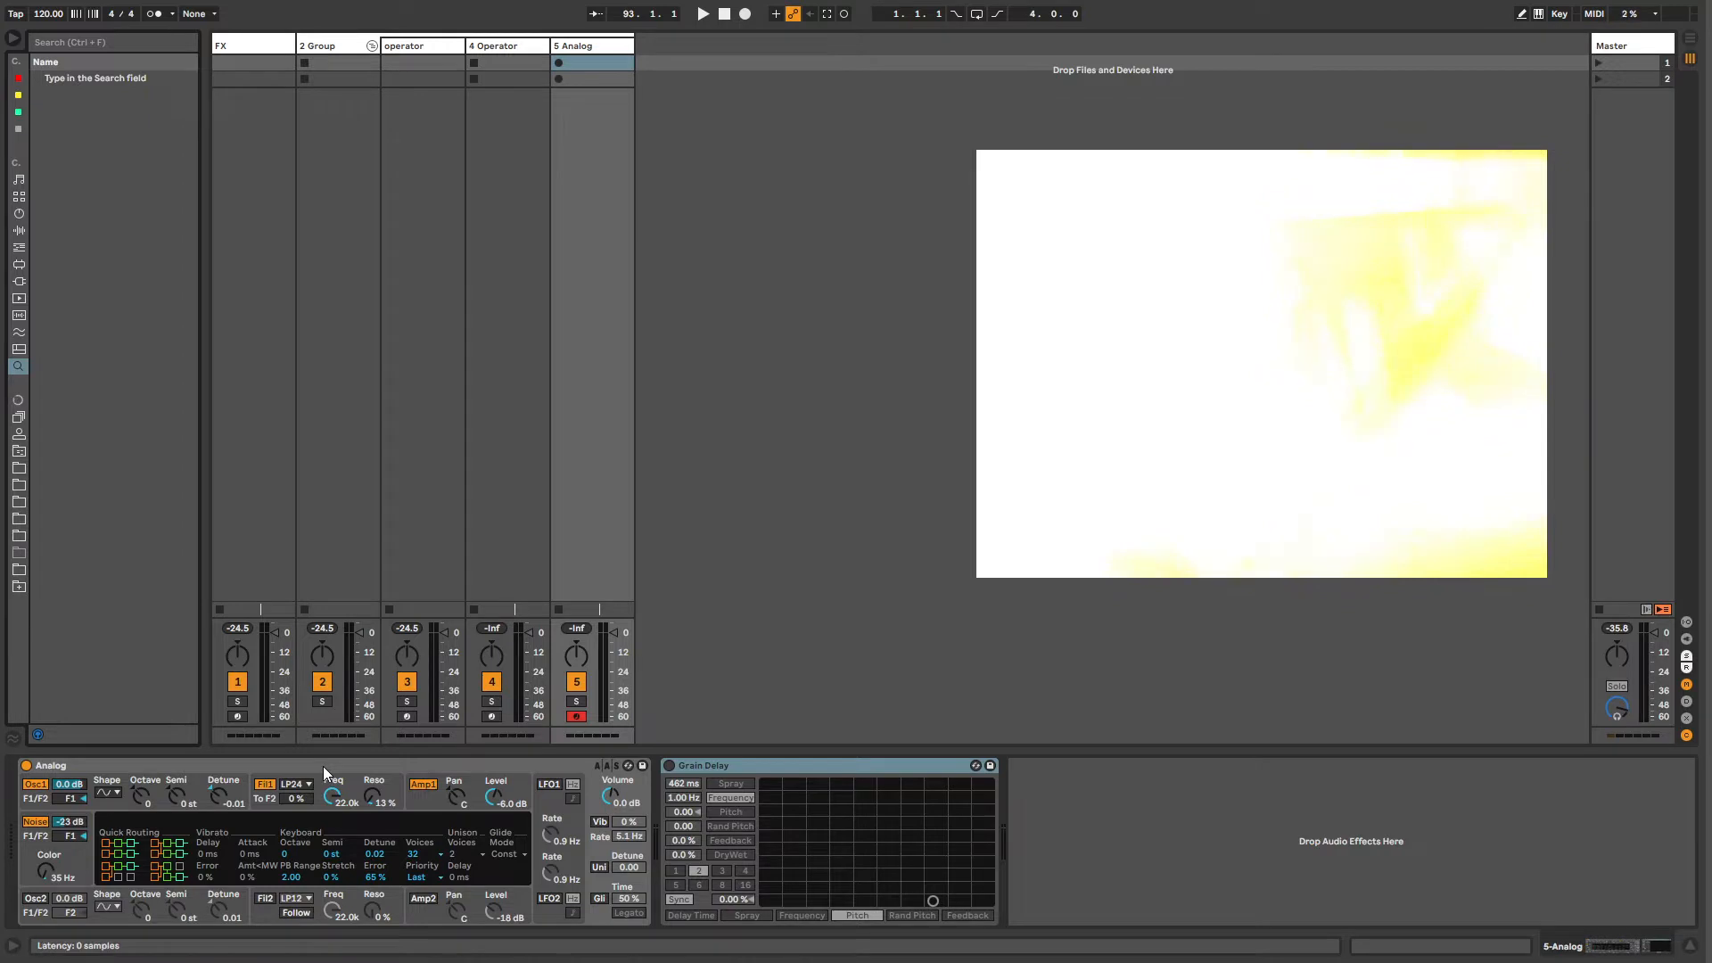
Step: Find the Gate effect in the browser and load it after Grain Delay
{"action": "key", "text": "ctrl+f"}
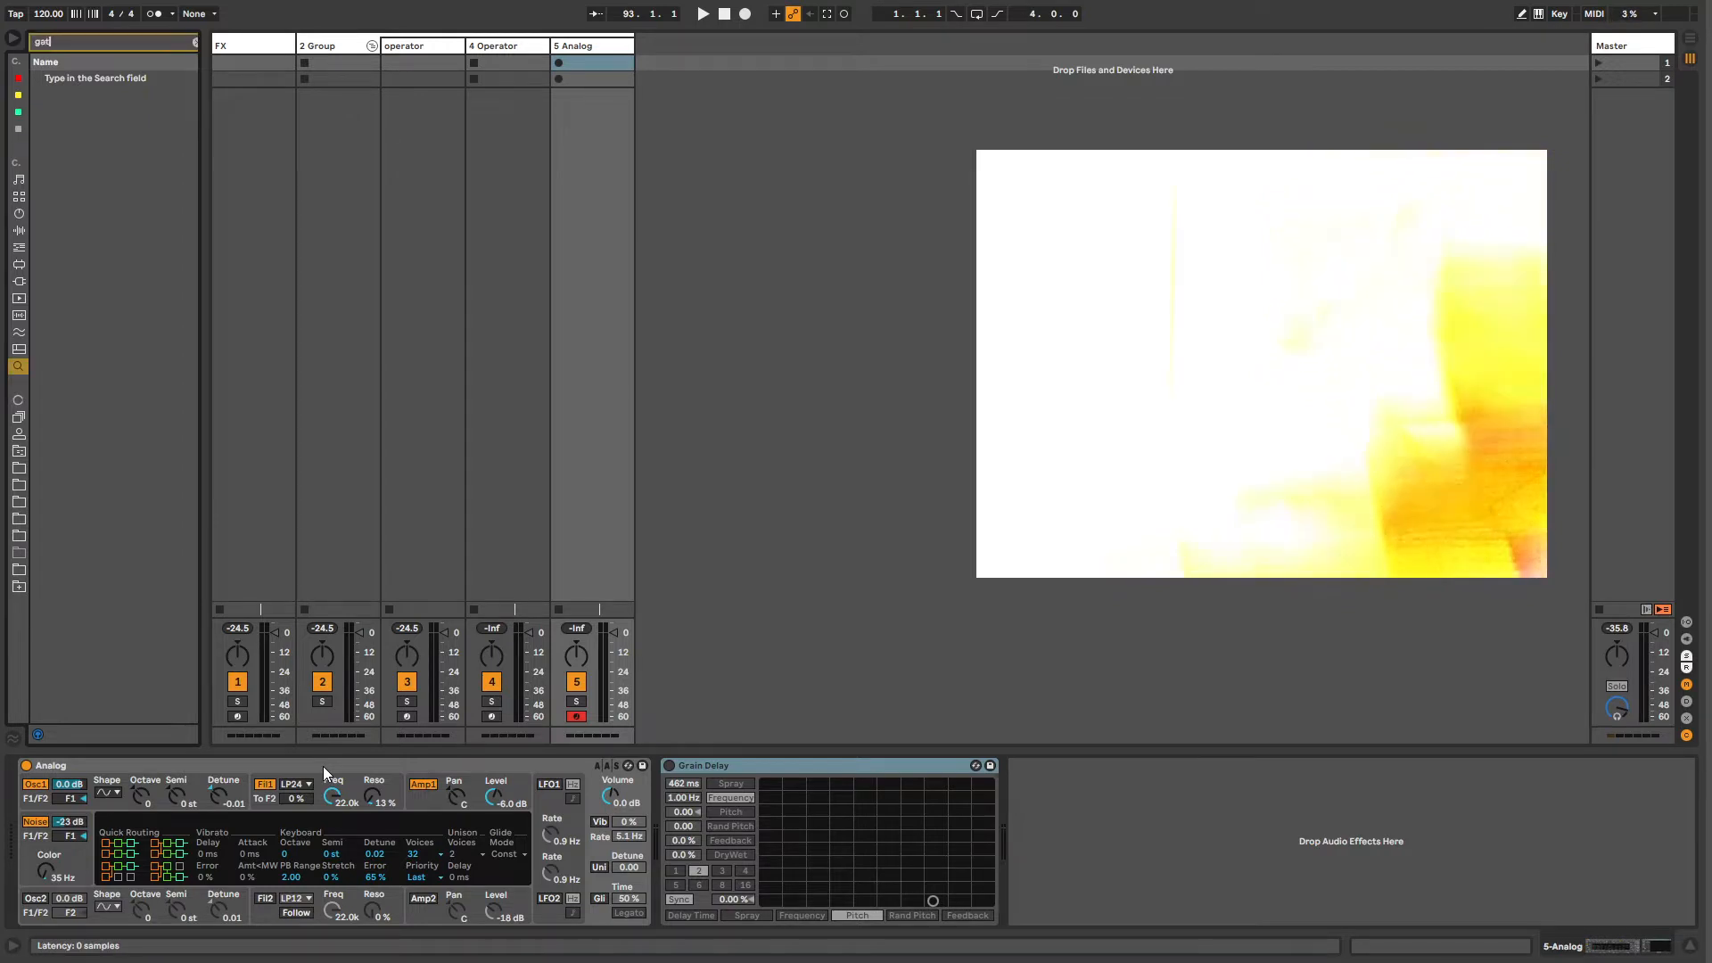
{"action": "type", "text": "gate"}
{"action": "key", "text": "Return"}
{"action": "key", "text": "Escape"}
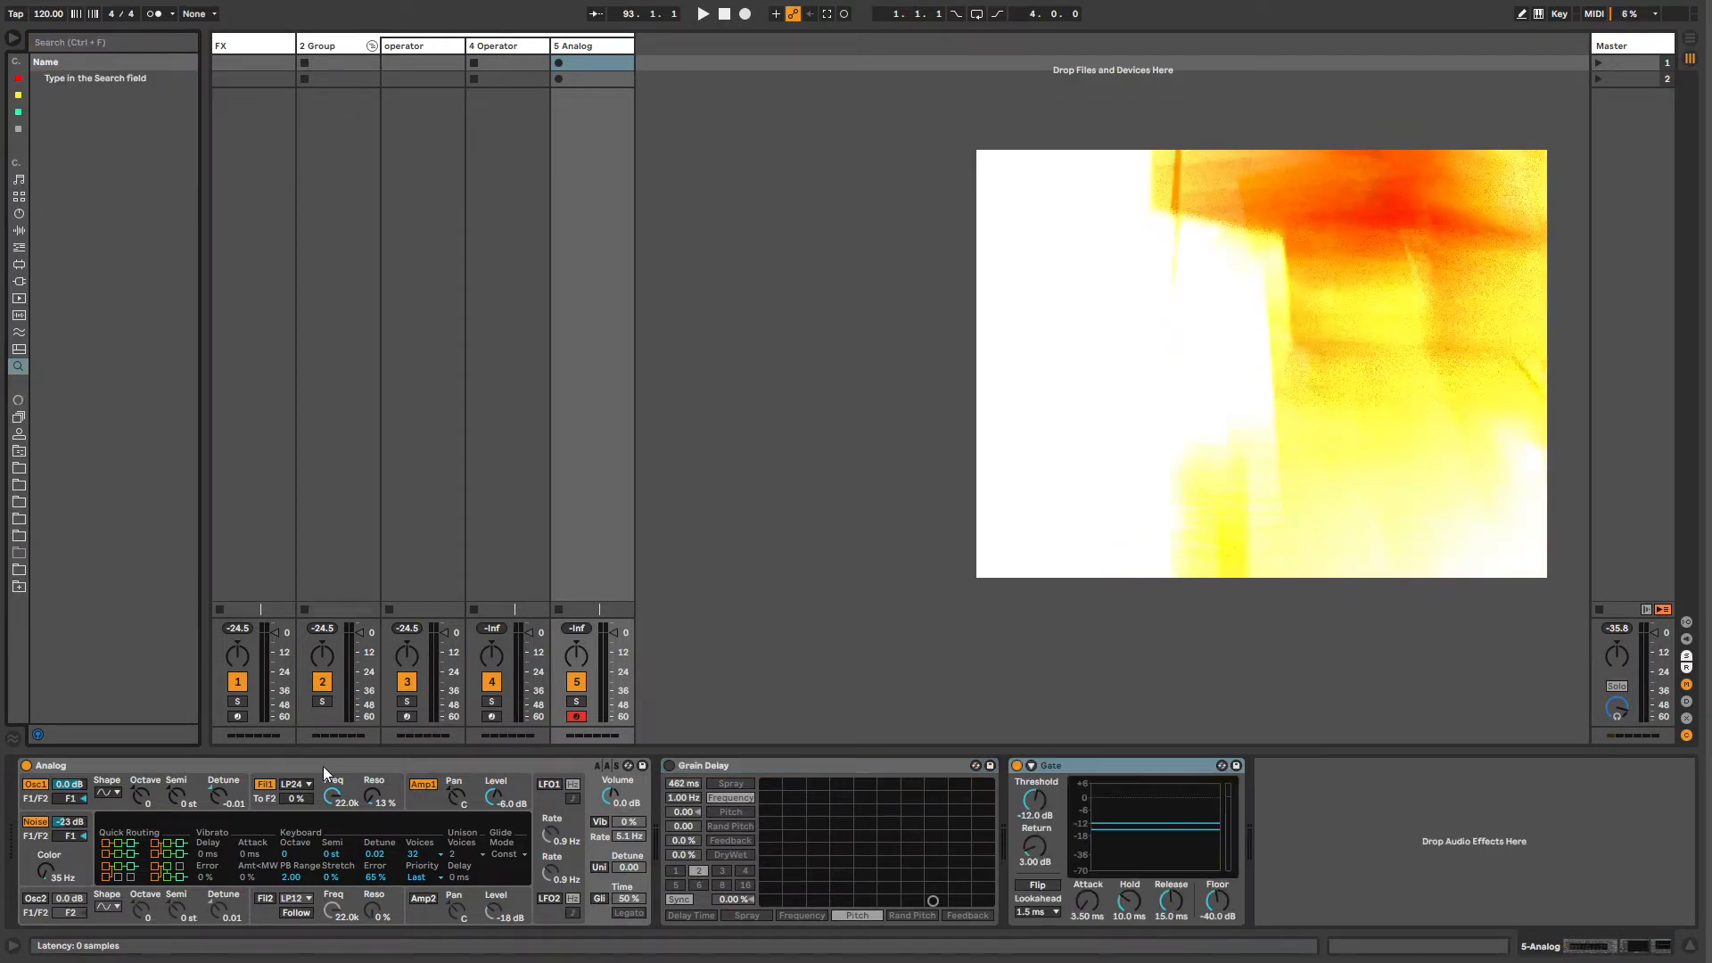
Step: Search the browser for note proba and load the NoteProbabilityGate rack onto the Analog track
{"action": "key", "text": "ctrl+f"}
{"action": "type", "text": "note proba"}
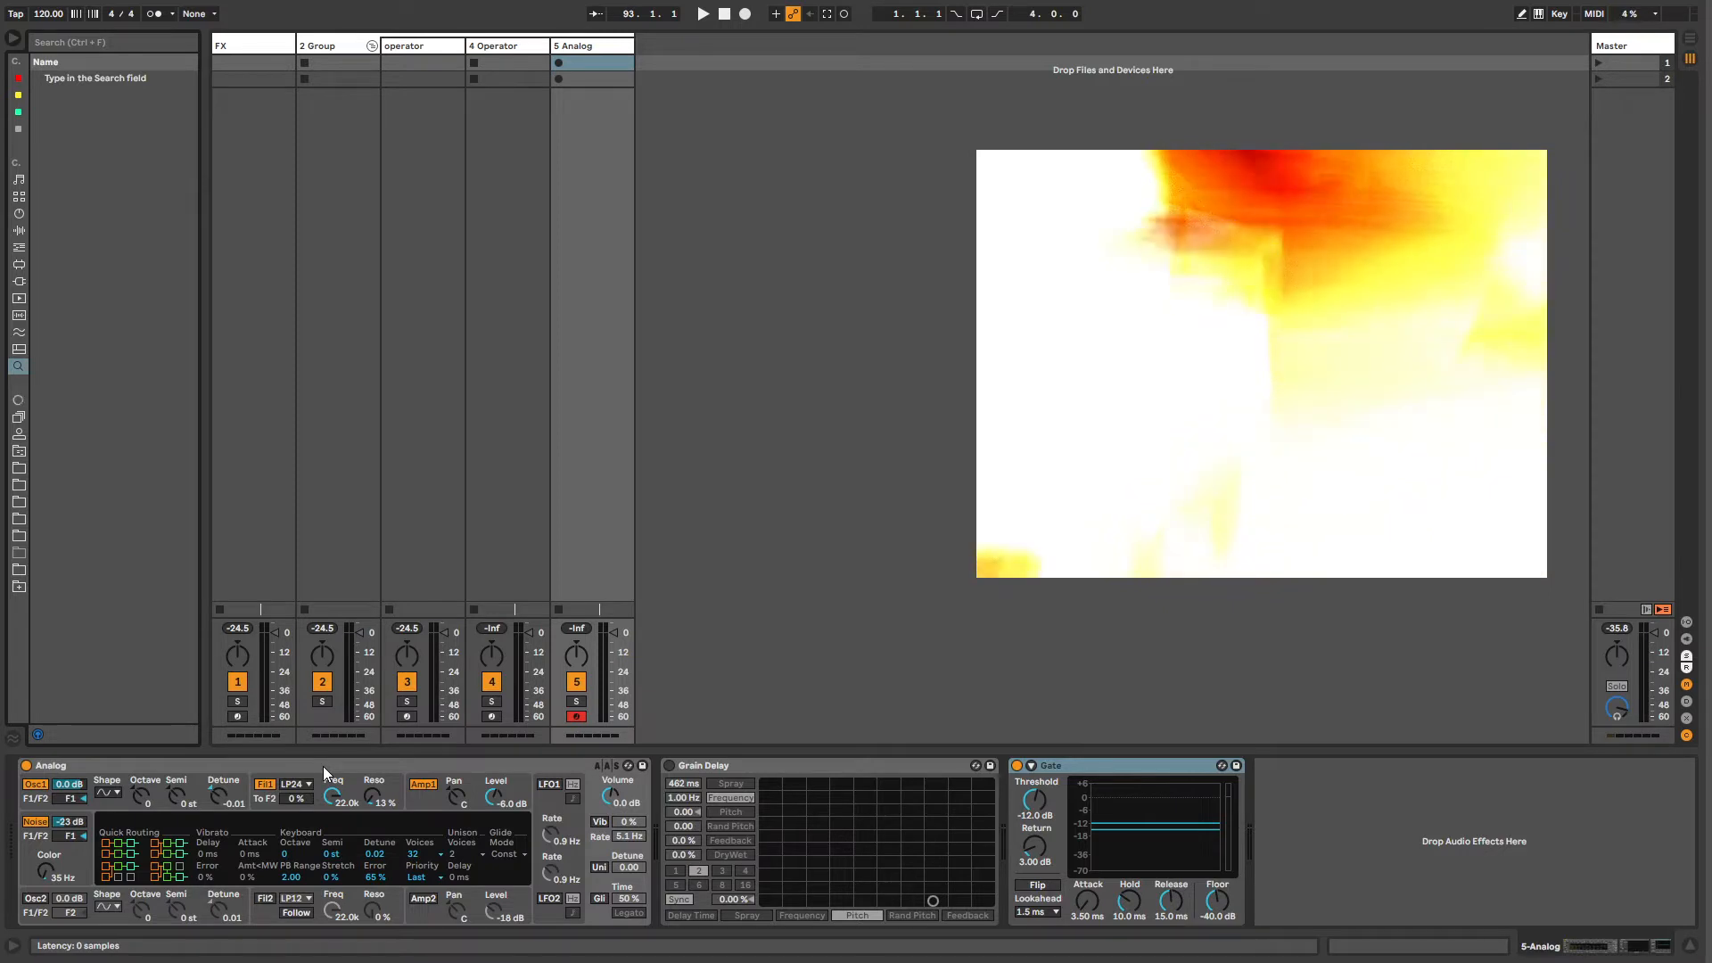
{"action": "key", "text": "Return"}
{"action": "key", "text": "Escape"}
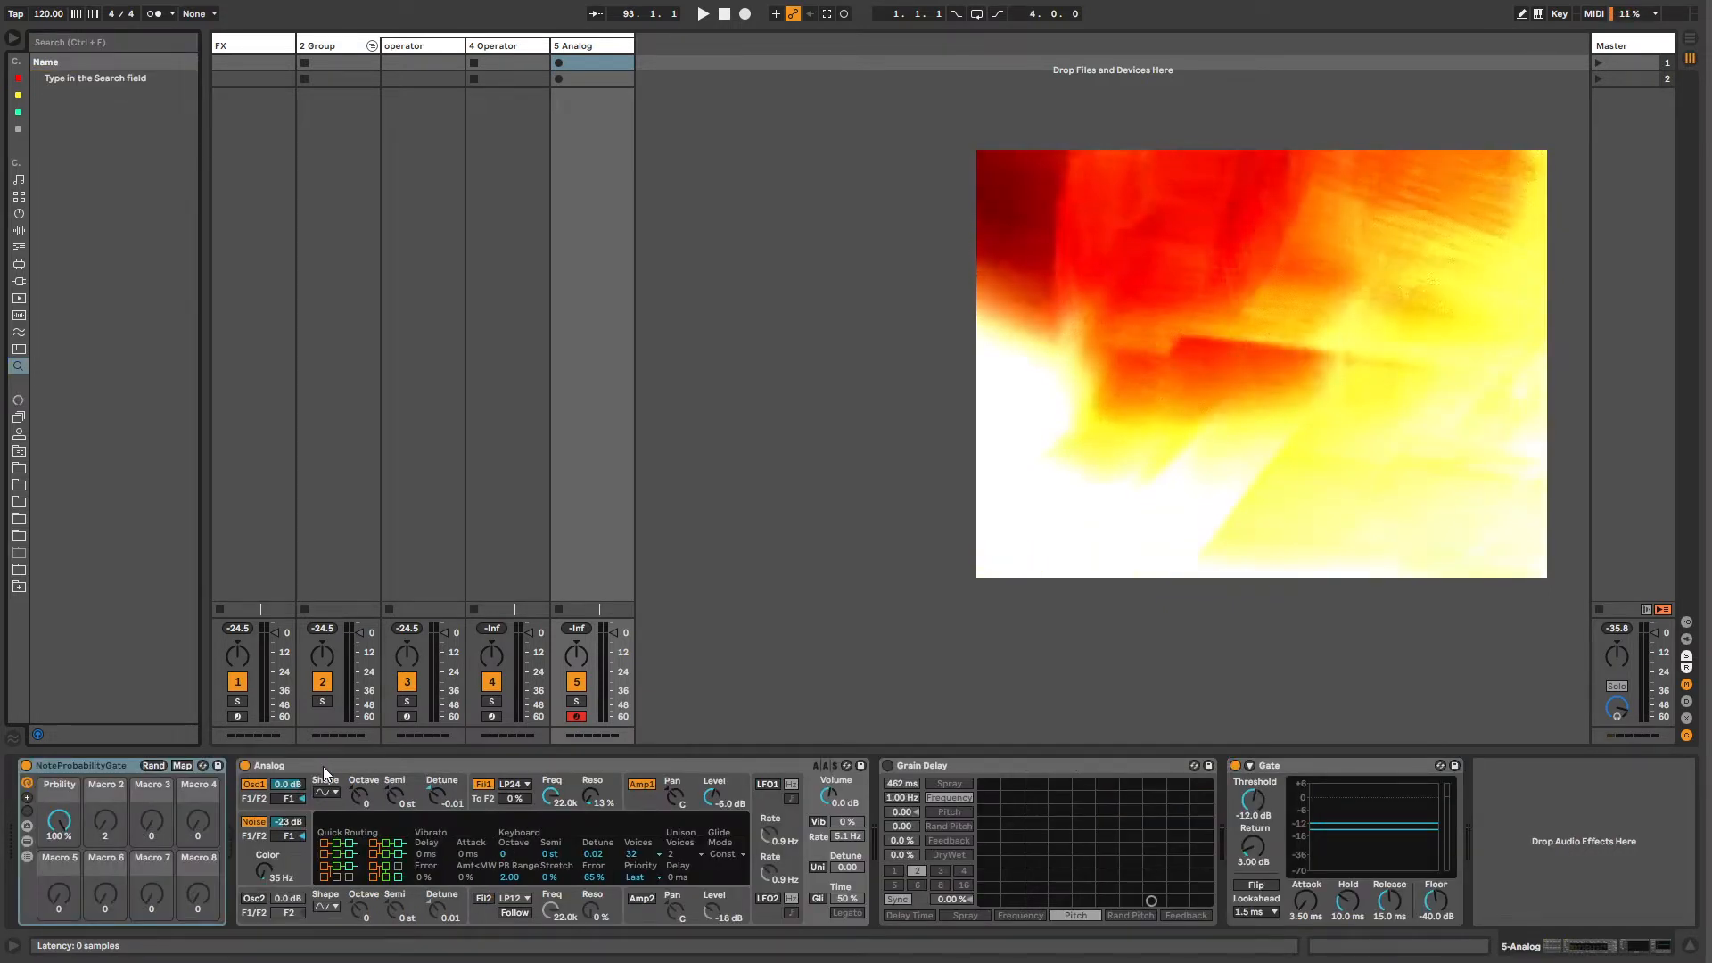
Step: Load the zzub-PlutoST rack at the end of the Analog track's chain and set its D<W macro to 99
{"action": "key", "text": "ctrl+f"}
{"action": "type", "text": "zzub-PlutoST"}
{"action": "key", "text": "Down"}
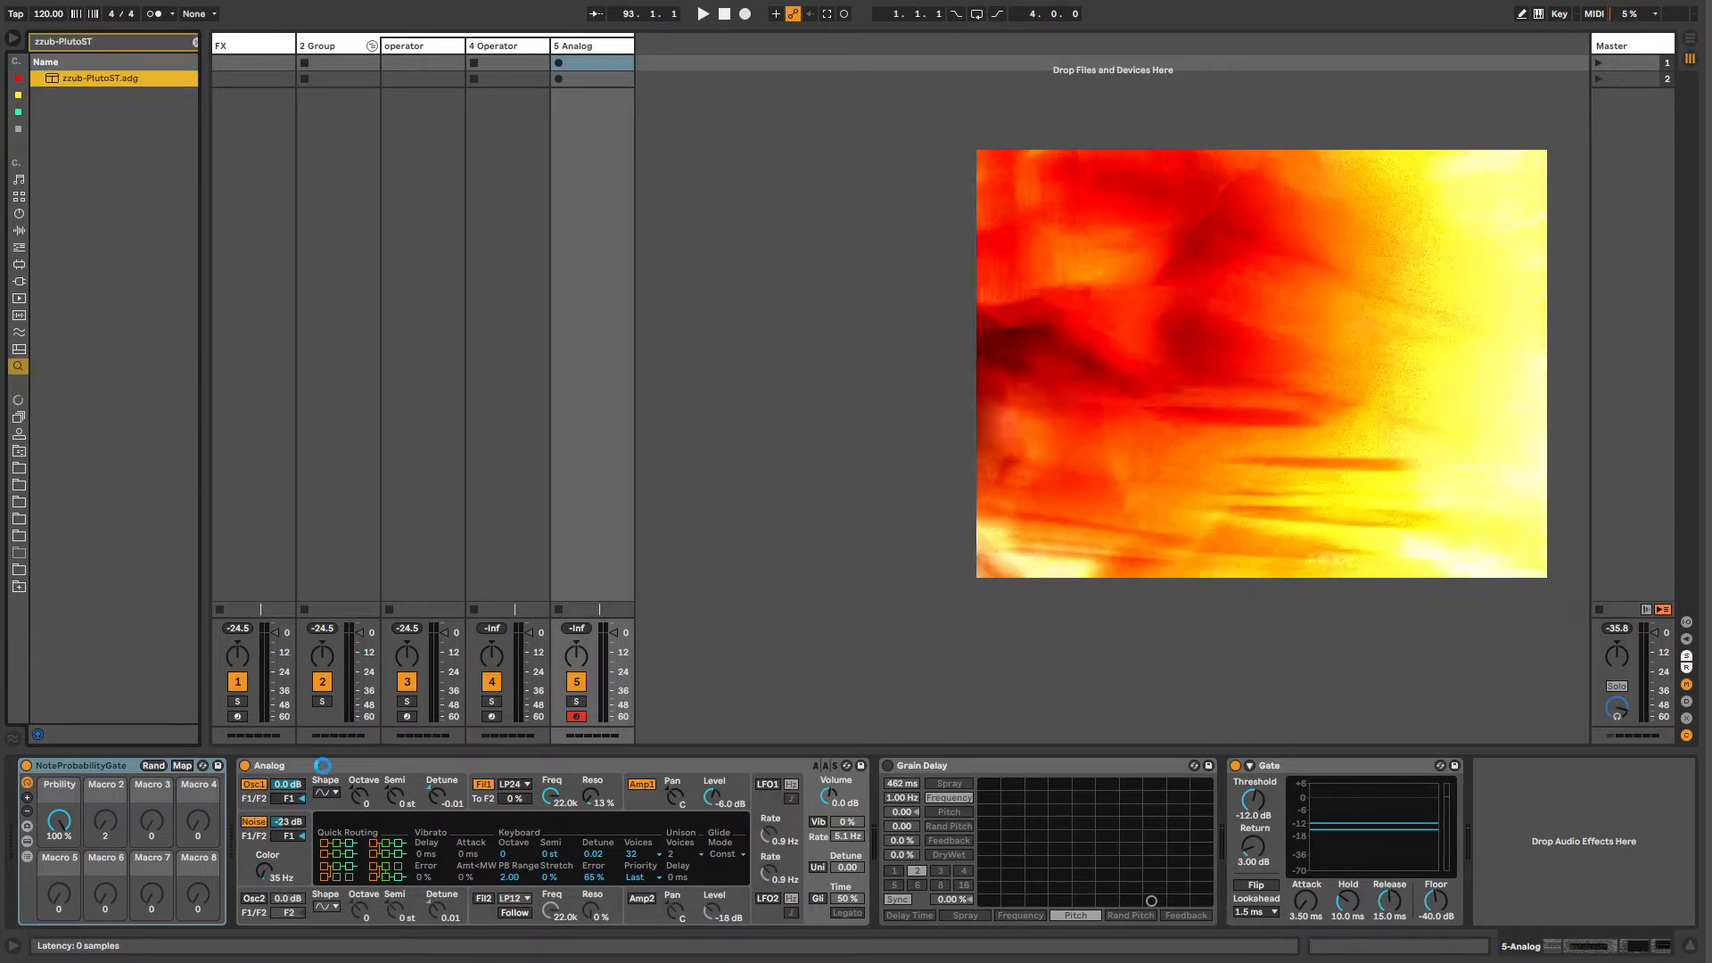
{"action": "key", "text": "Return"}
{"action": "key", "text": "Escape"}
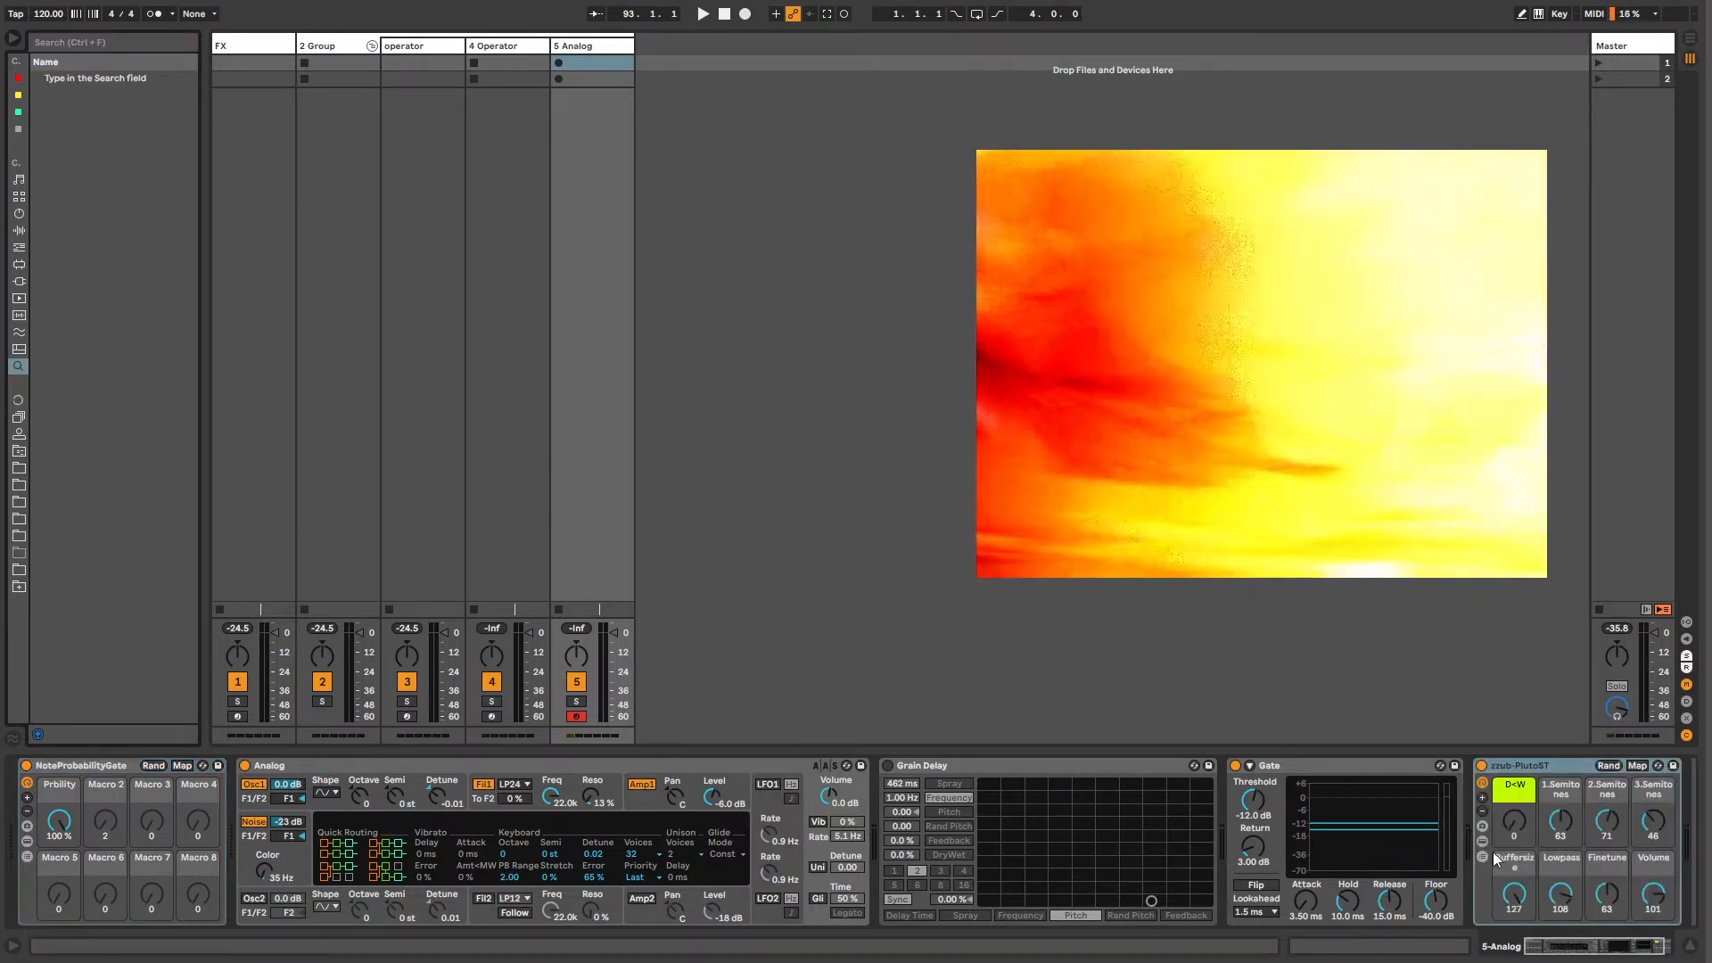
{"action": "left_click", "coordinate": [1570, 947]}
{"action": "left_click_drag", "start_coordinate": [1431, 825], "coordinate": [1431, 728]}
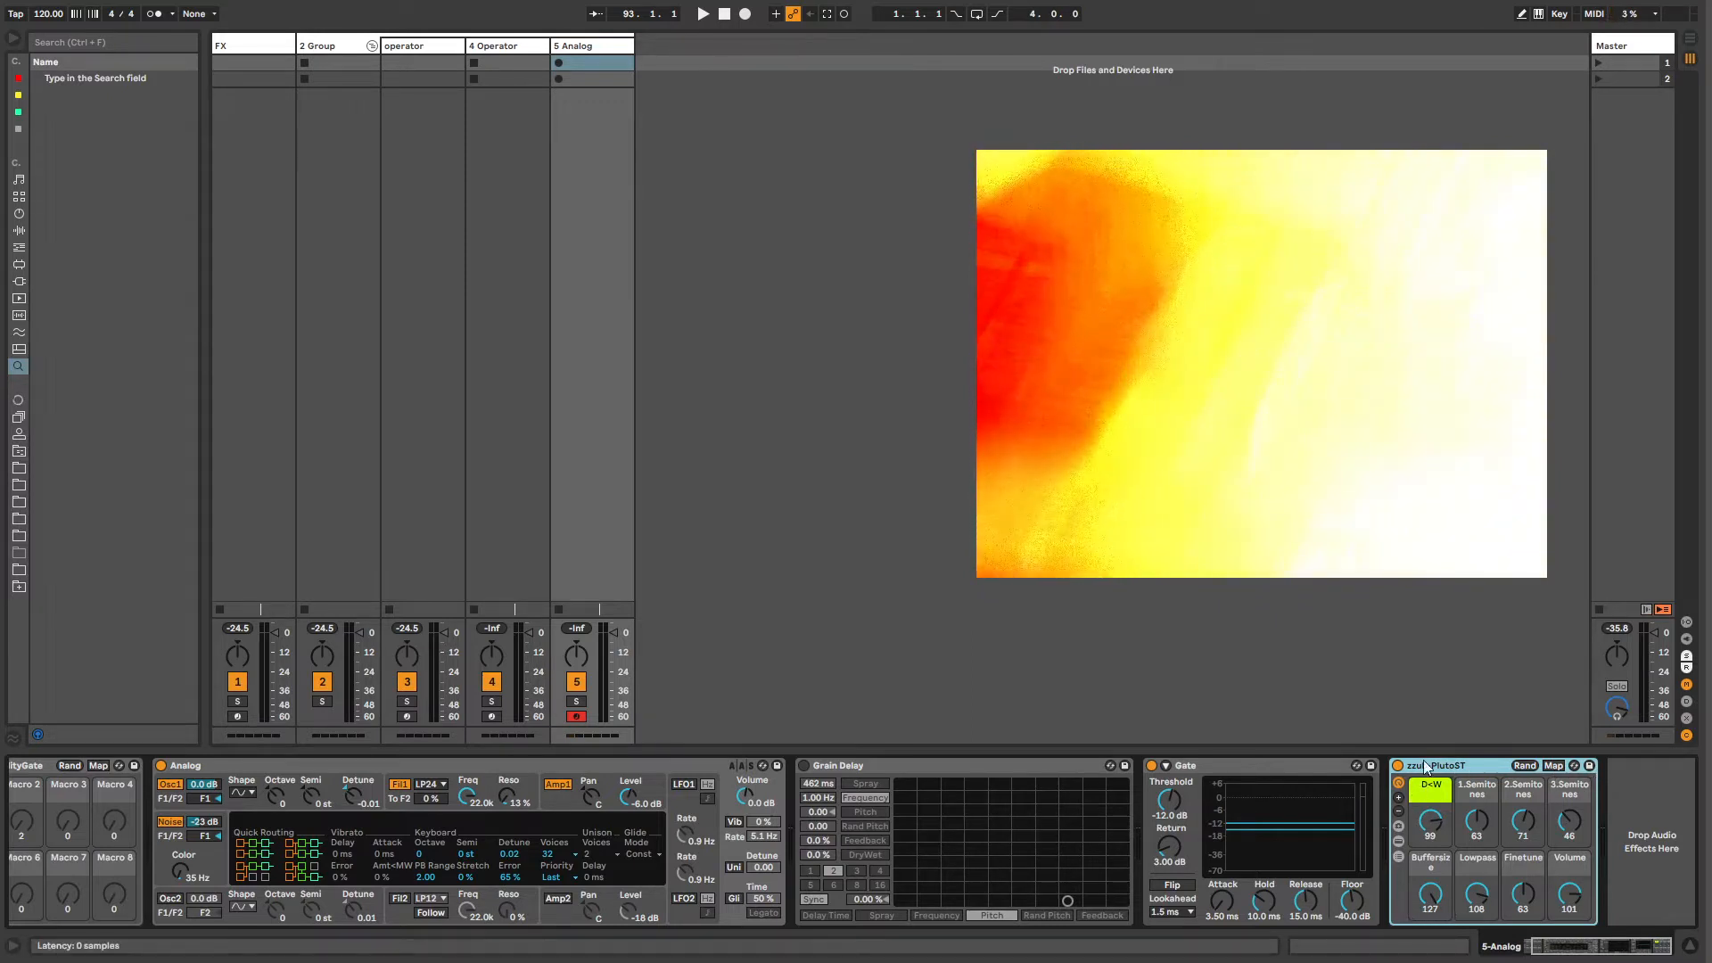
Step: Review the order of the devices on the Analog track: Analog, Grain Delay, Gate and zzub-PlutoST
{"action": "left_click", "coordinate": [1234, 762]}
{"action": "left_click", "coordinate": [1436, 768]}
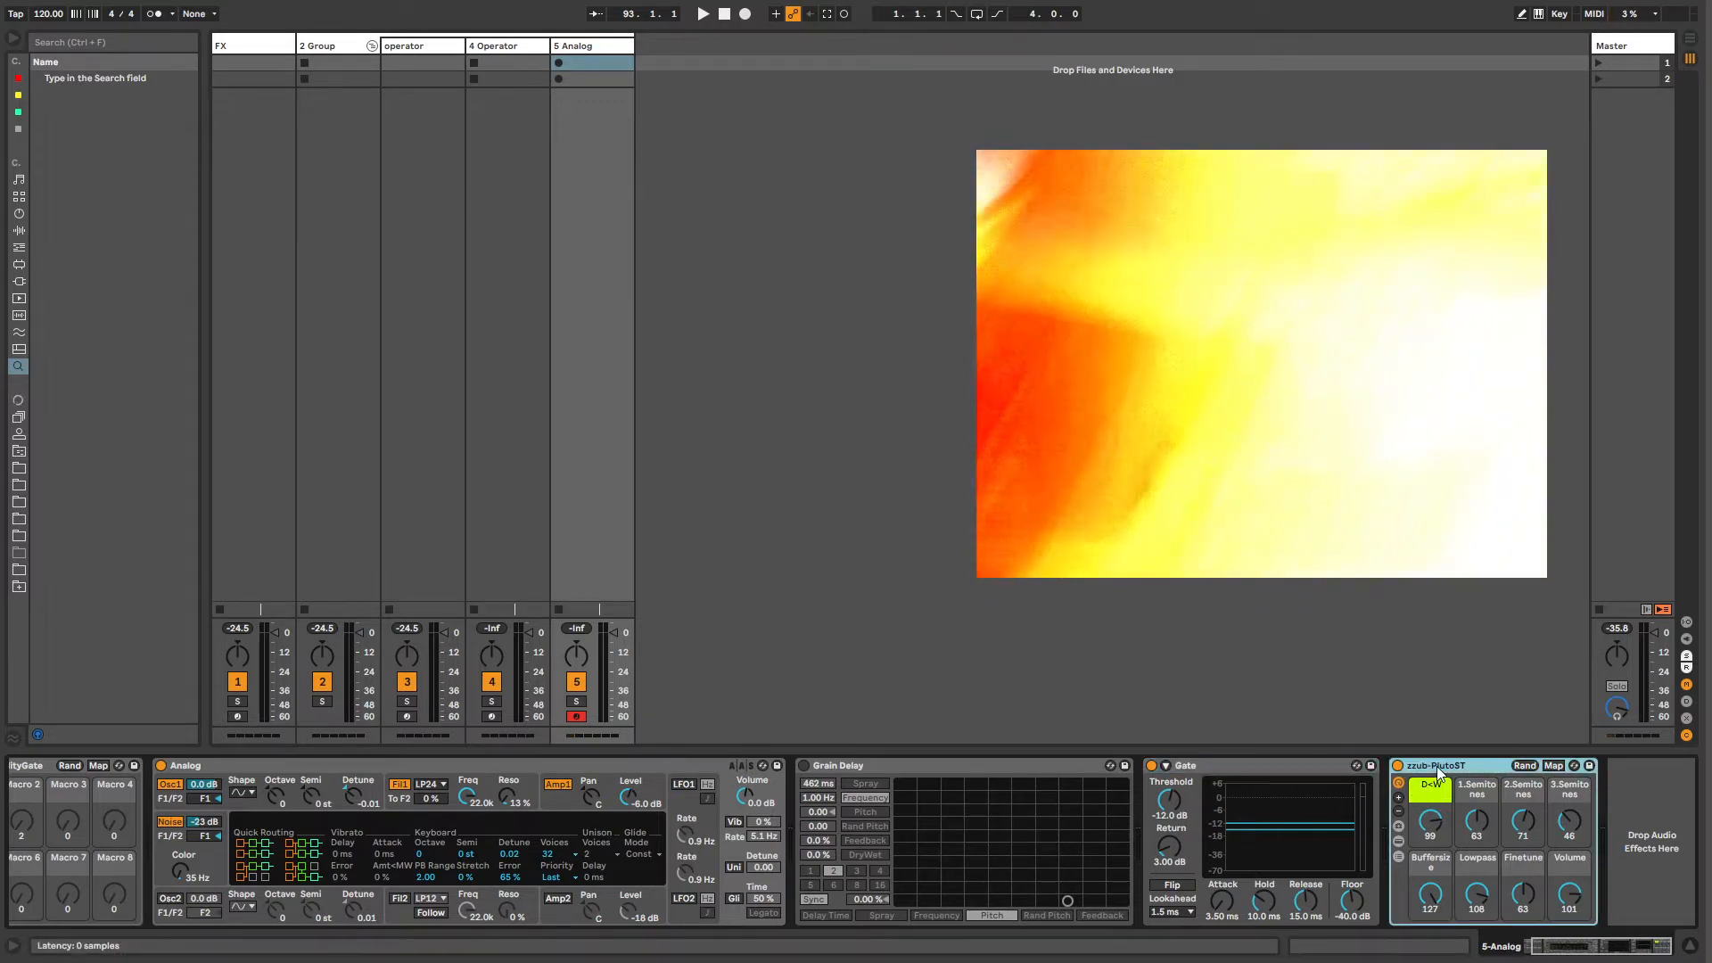
{"action": "left_click", "coordinate": [1248, 761]}
{"action": "left_click", "coordinate": [1018, 766]}
{"action": "left_click", "coordinate": [639, 764]}
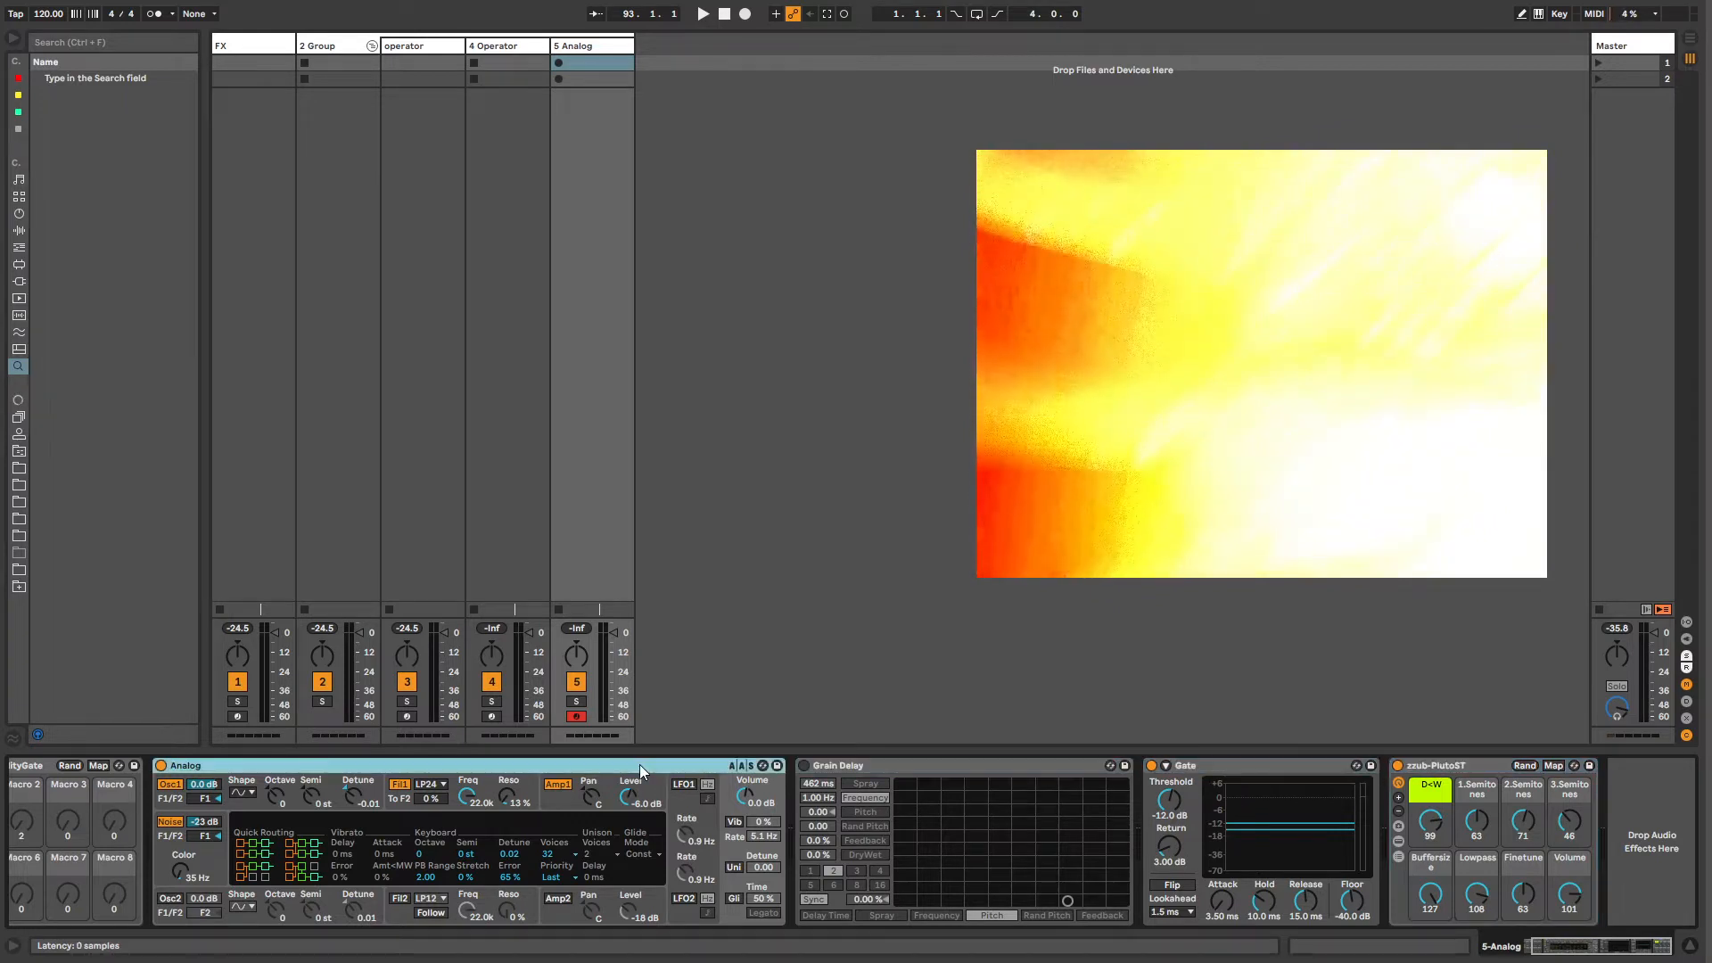
{"action": "left_click", "coordinate": [1004, 767]}
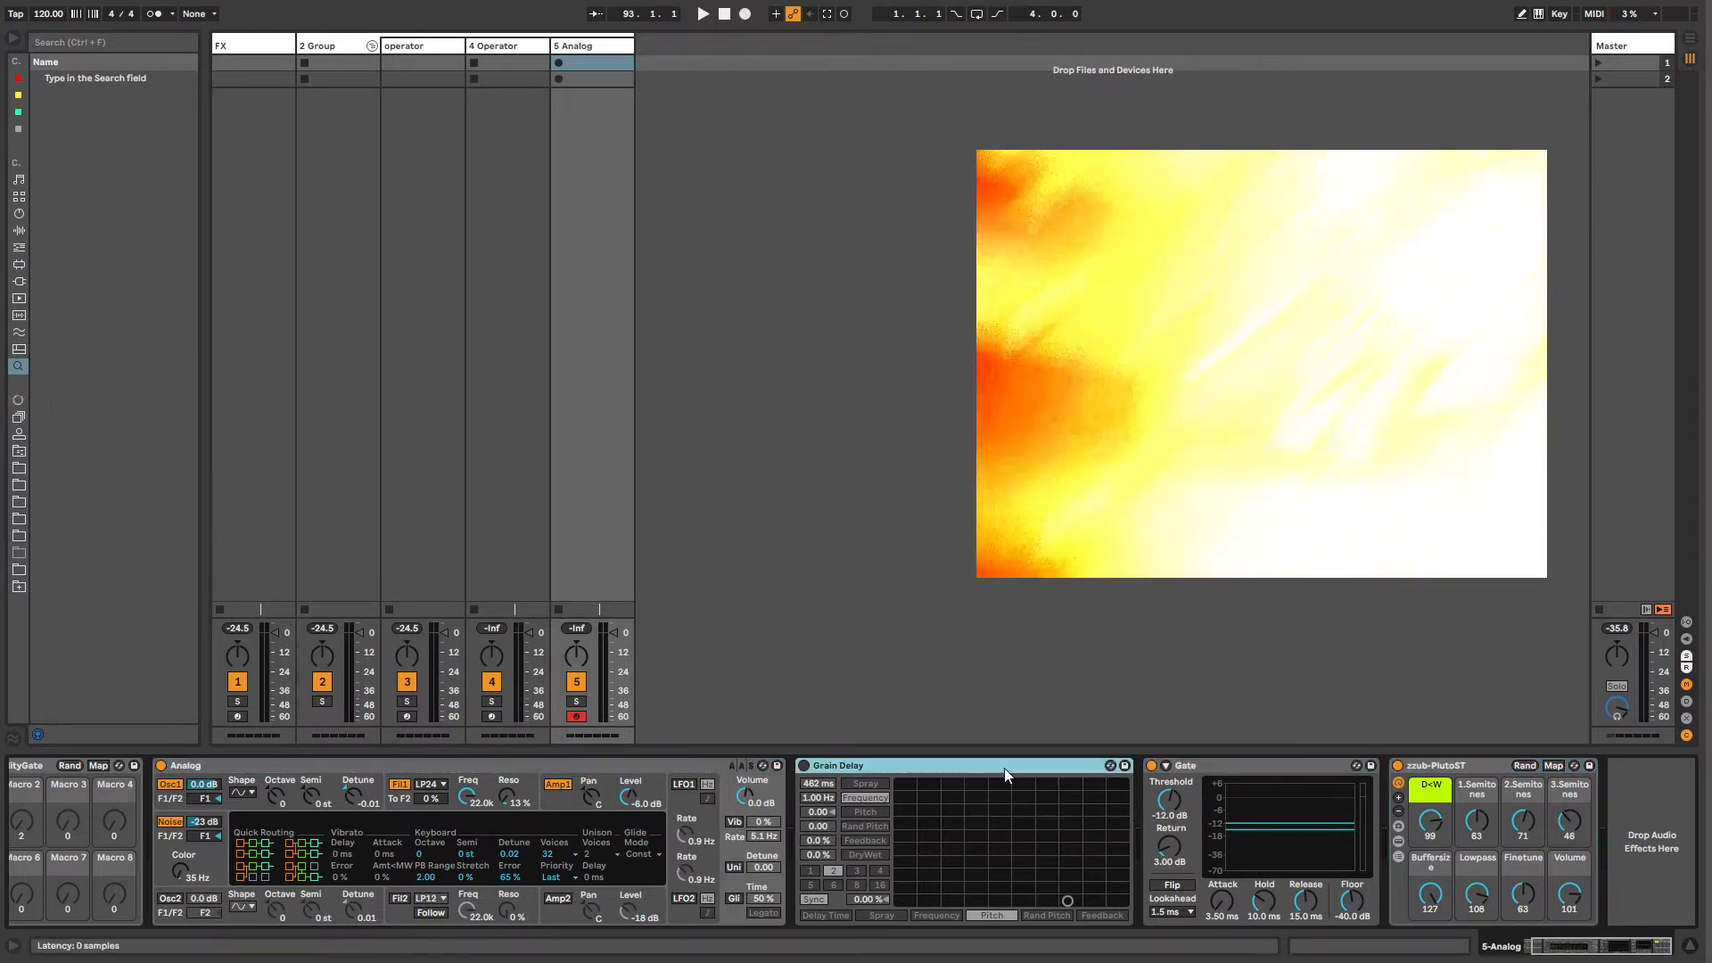
{"action": "left_click", "coordinate": [1196, 769]}
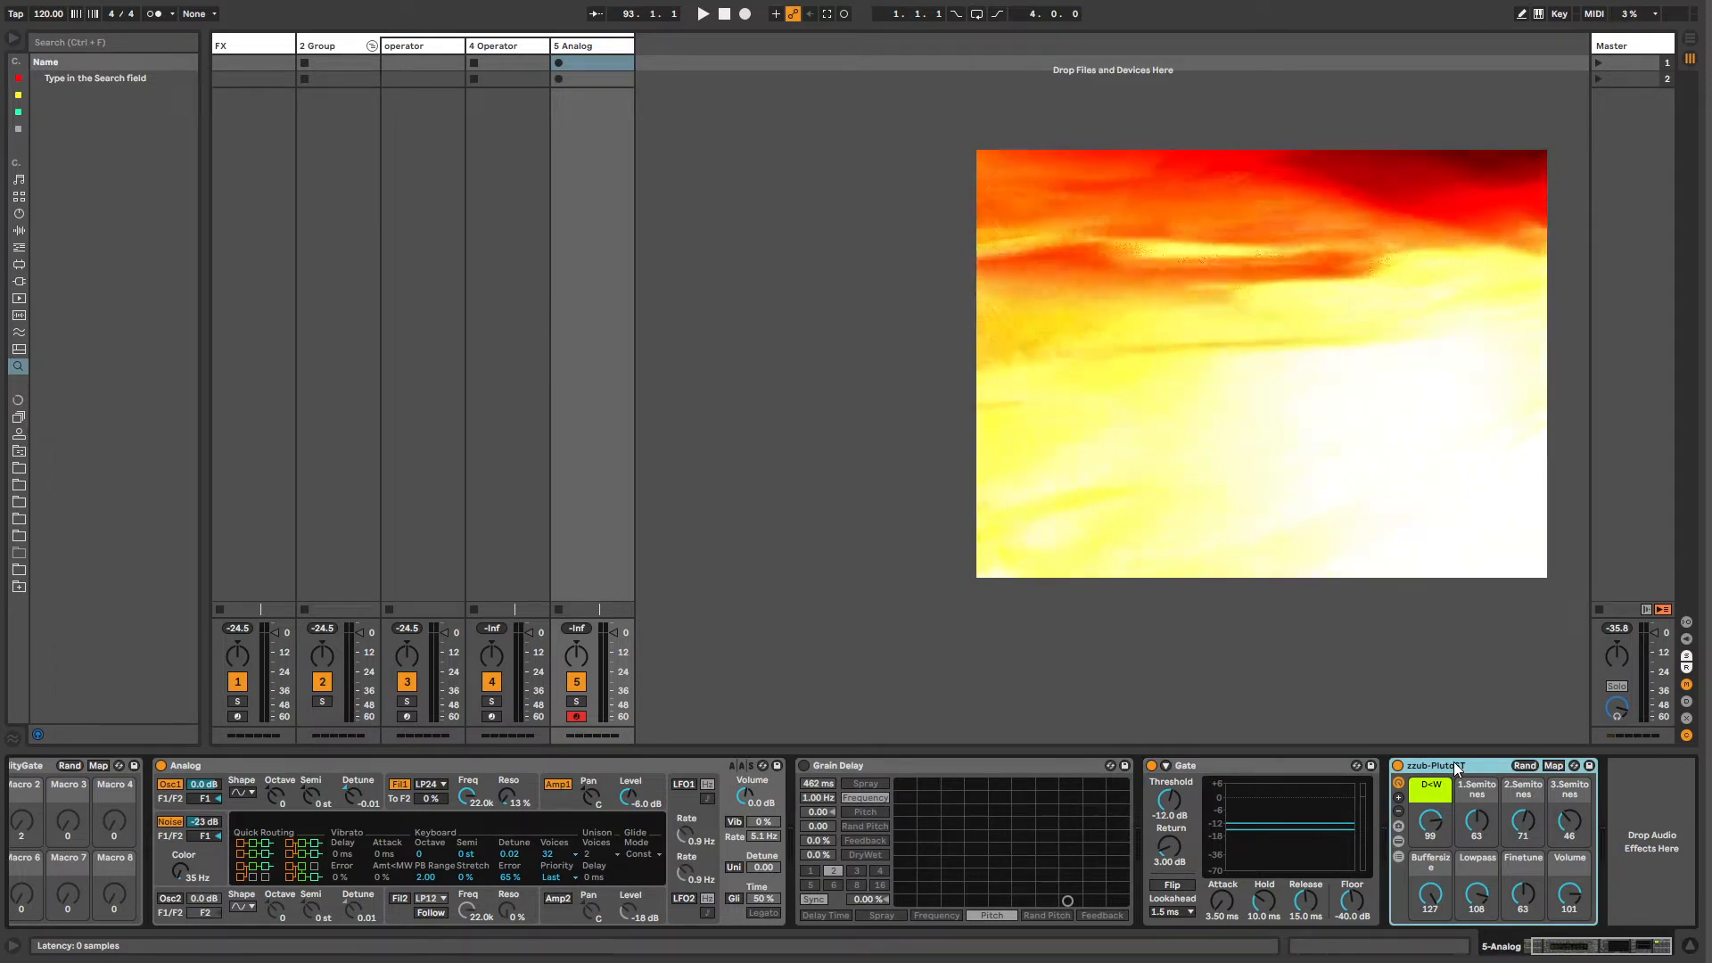
{"action": "left_click", "coordinate": [1232, 767]}
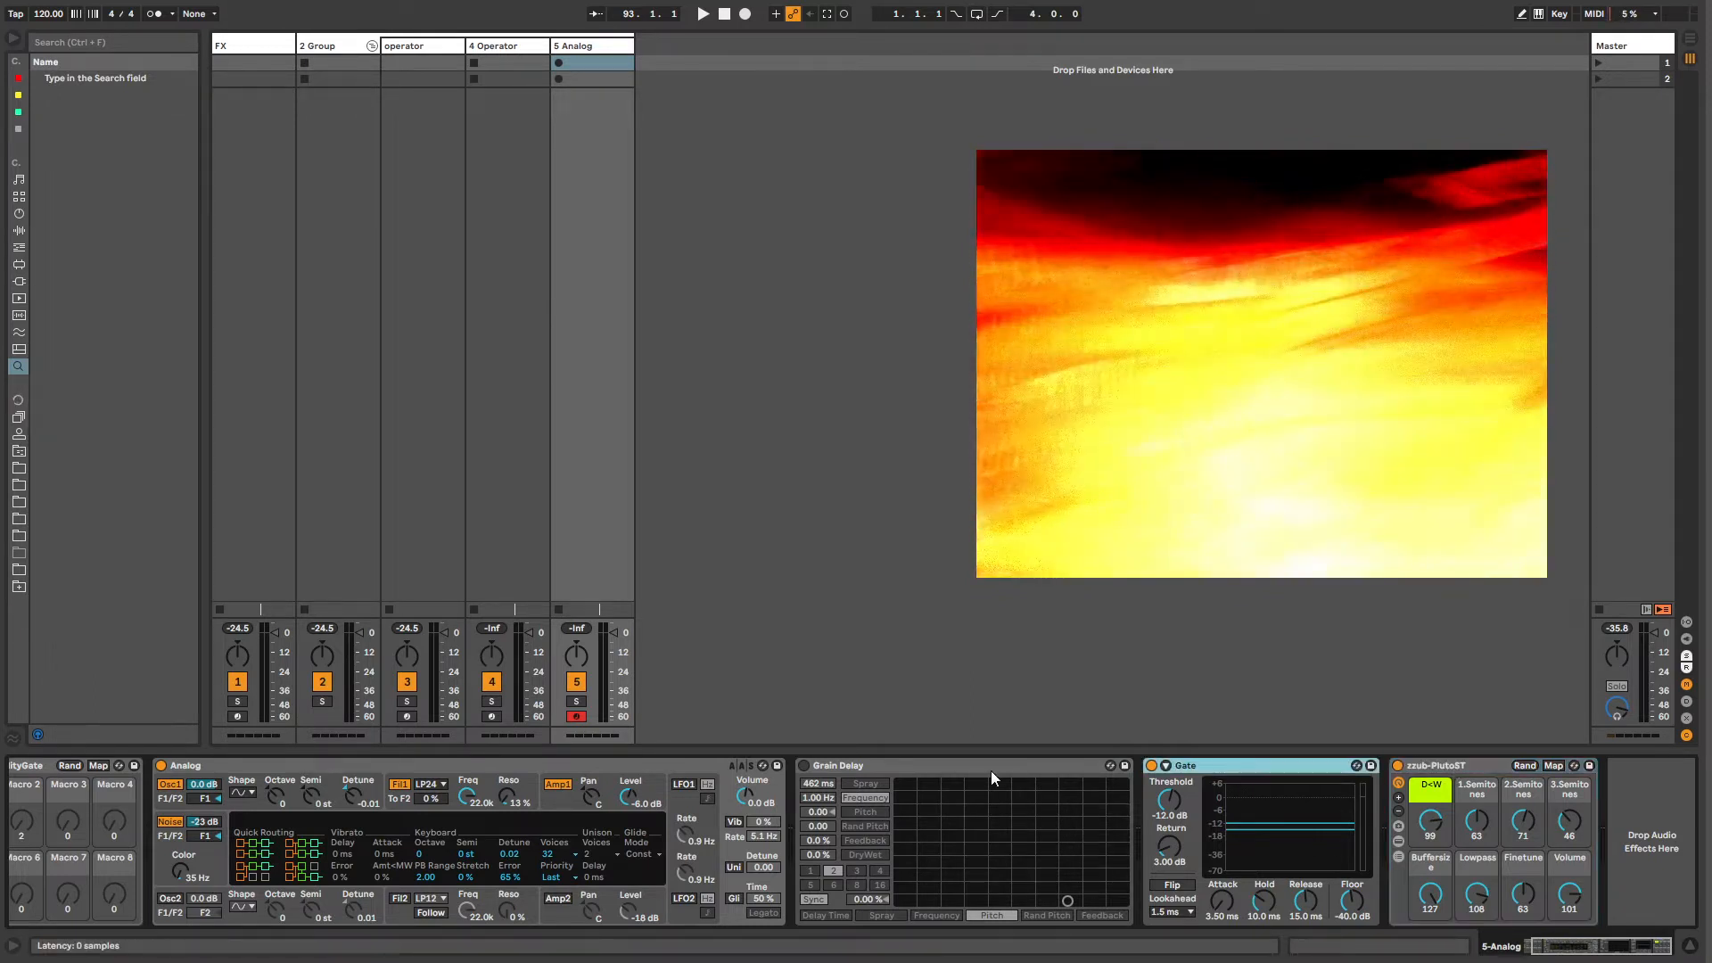
{"action": "left_click", "coordinate": [618, 766]}
{"action": "left_click", "coordinate": [869, 764]}
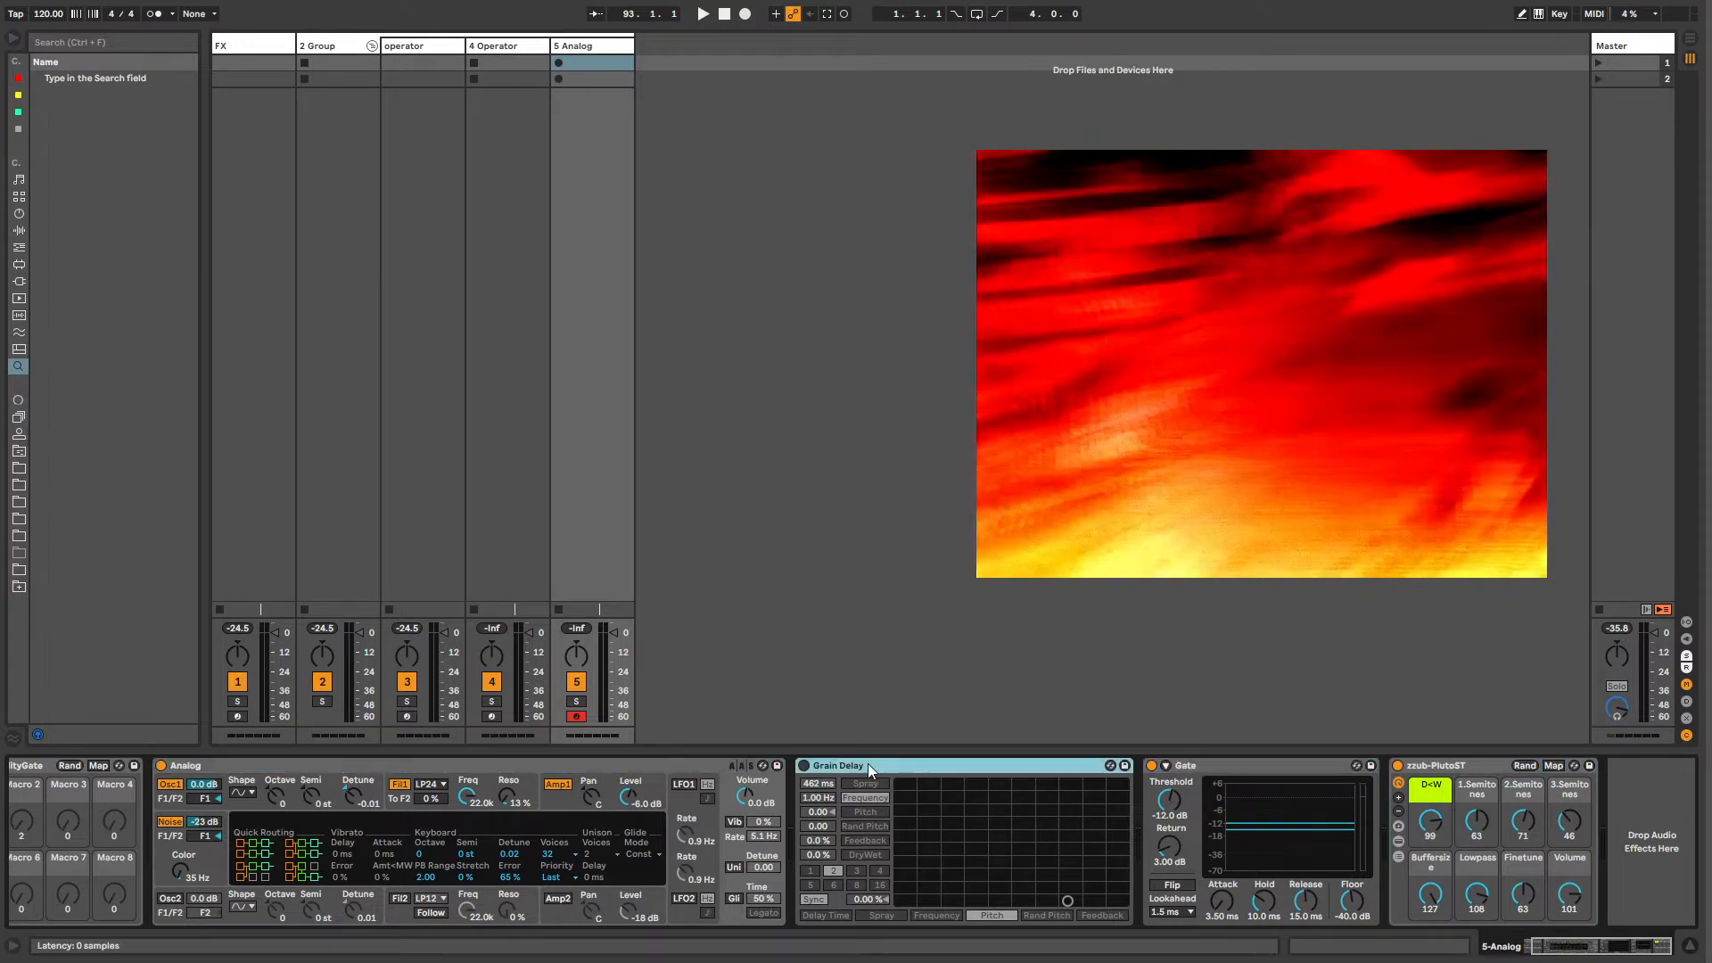
{"action": "left_click", "coordinate": [1213, 761]}
{"action": "left_click", "coordinate": [1420, 763]}
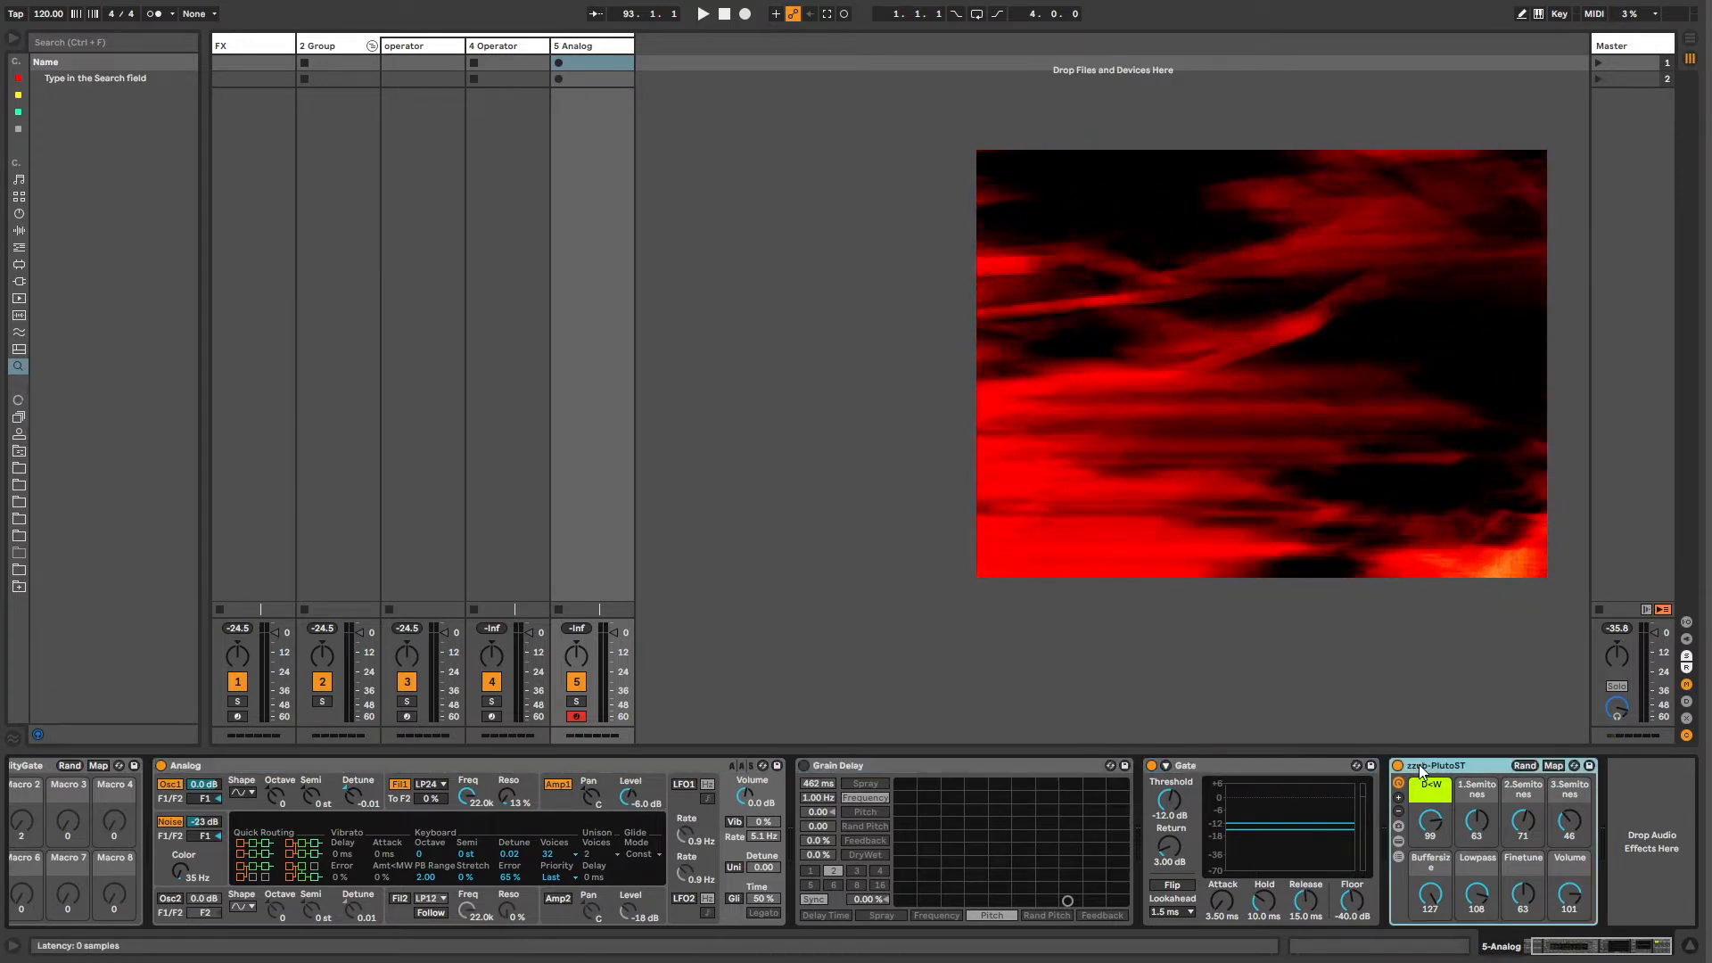
{"action": "left_click", "coordinate": [1266, 760]}
{"action": "left_click", "coordinate": [1430, 763]}
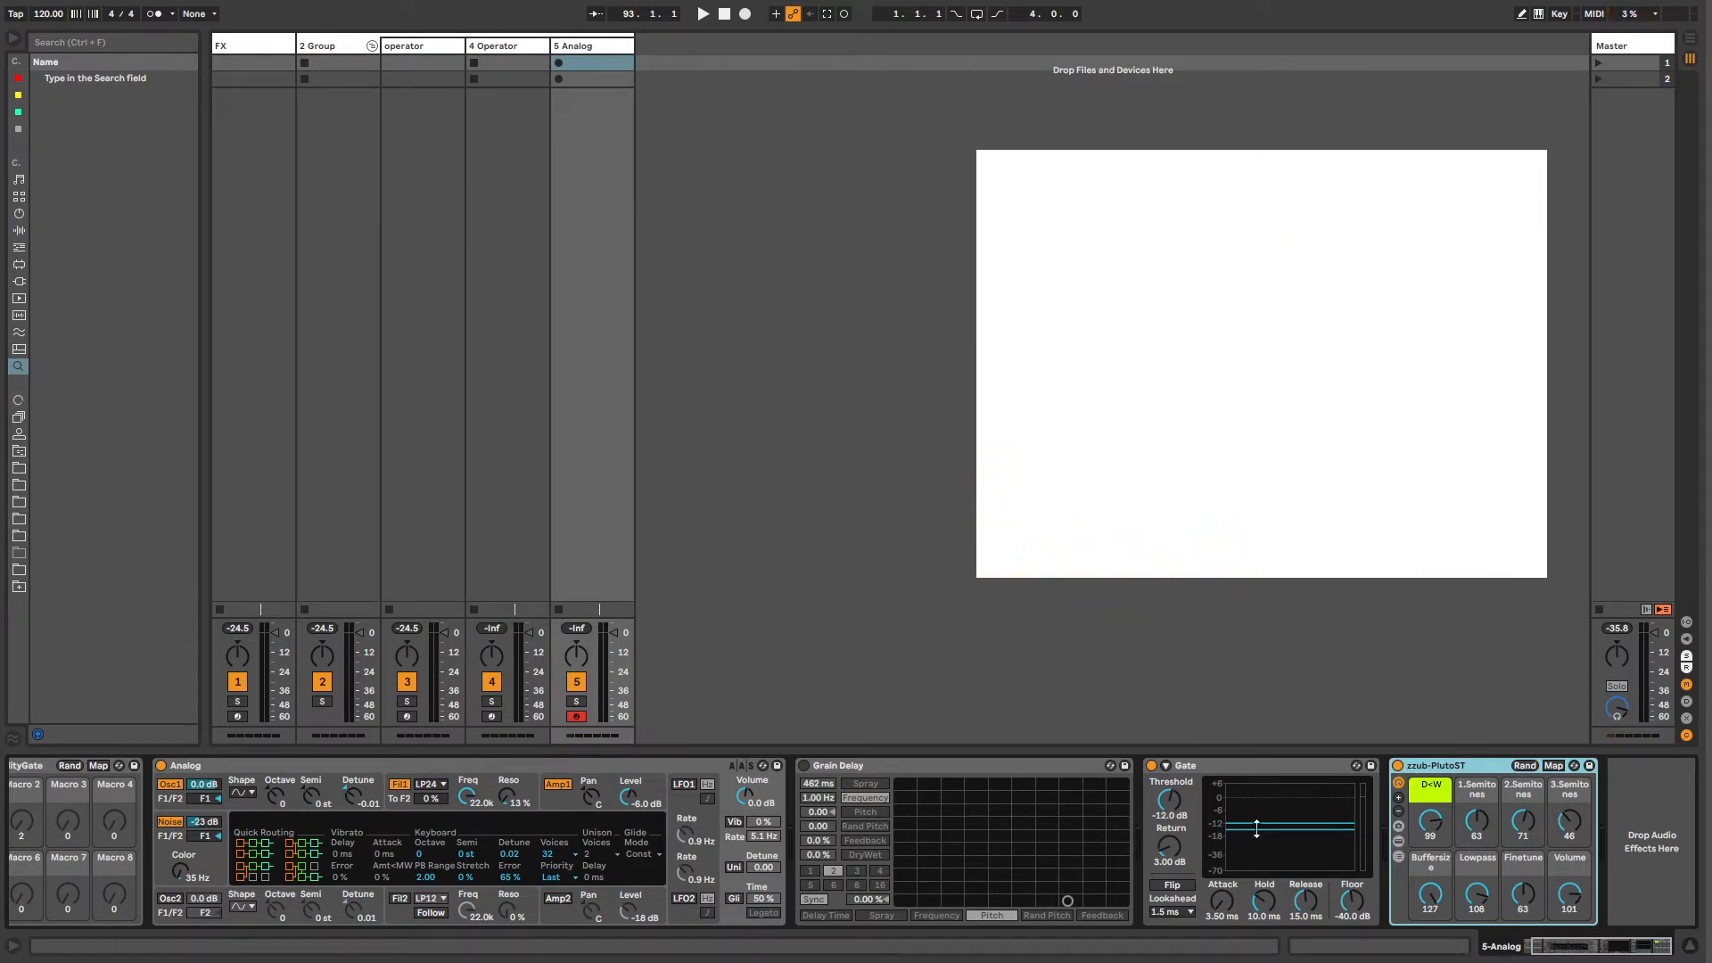
Step: Show the zzub-PlutoST rack's W chain with its devices and open the MUX plug-in window
{"action": "left_click", "coordinate": [1399, 857]}
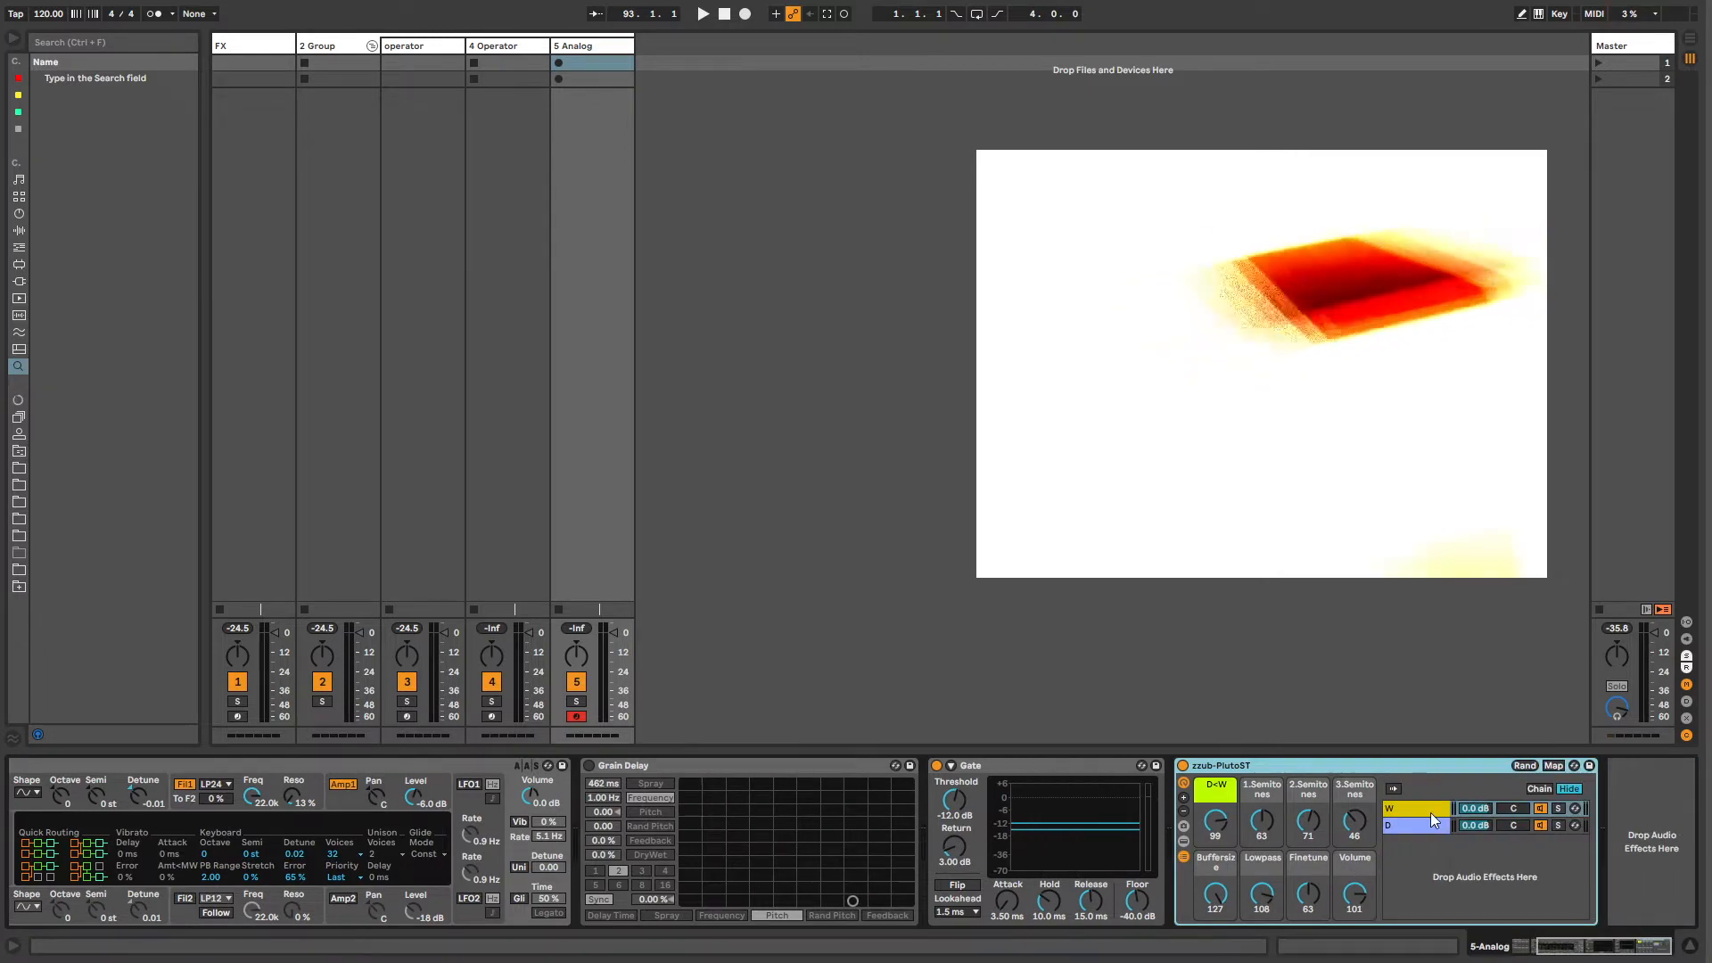
{"action": "double_click", "coordinate": [1430, 811]}
{"action": "left_click_drag", "start_coordinate": [1567, 950], "coordinate": [1636, 950]}
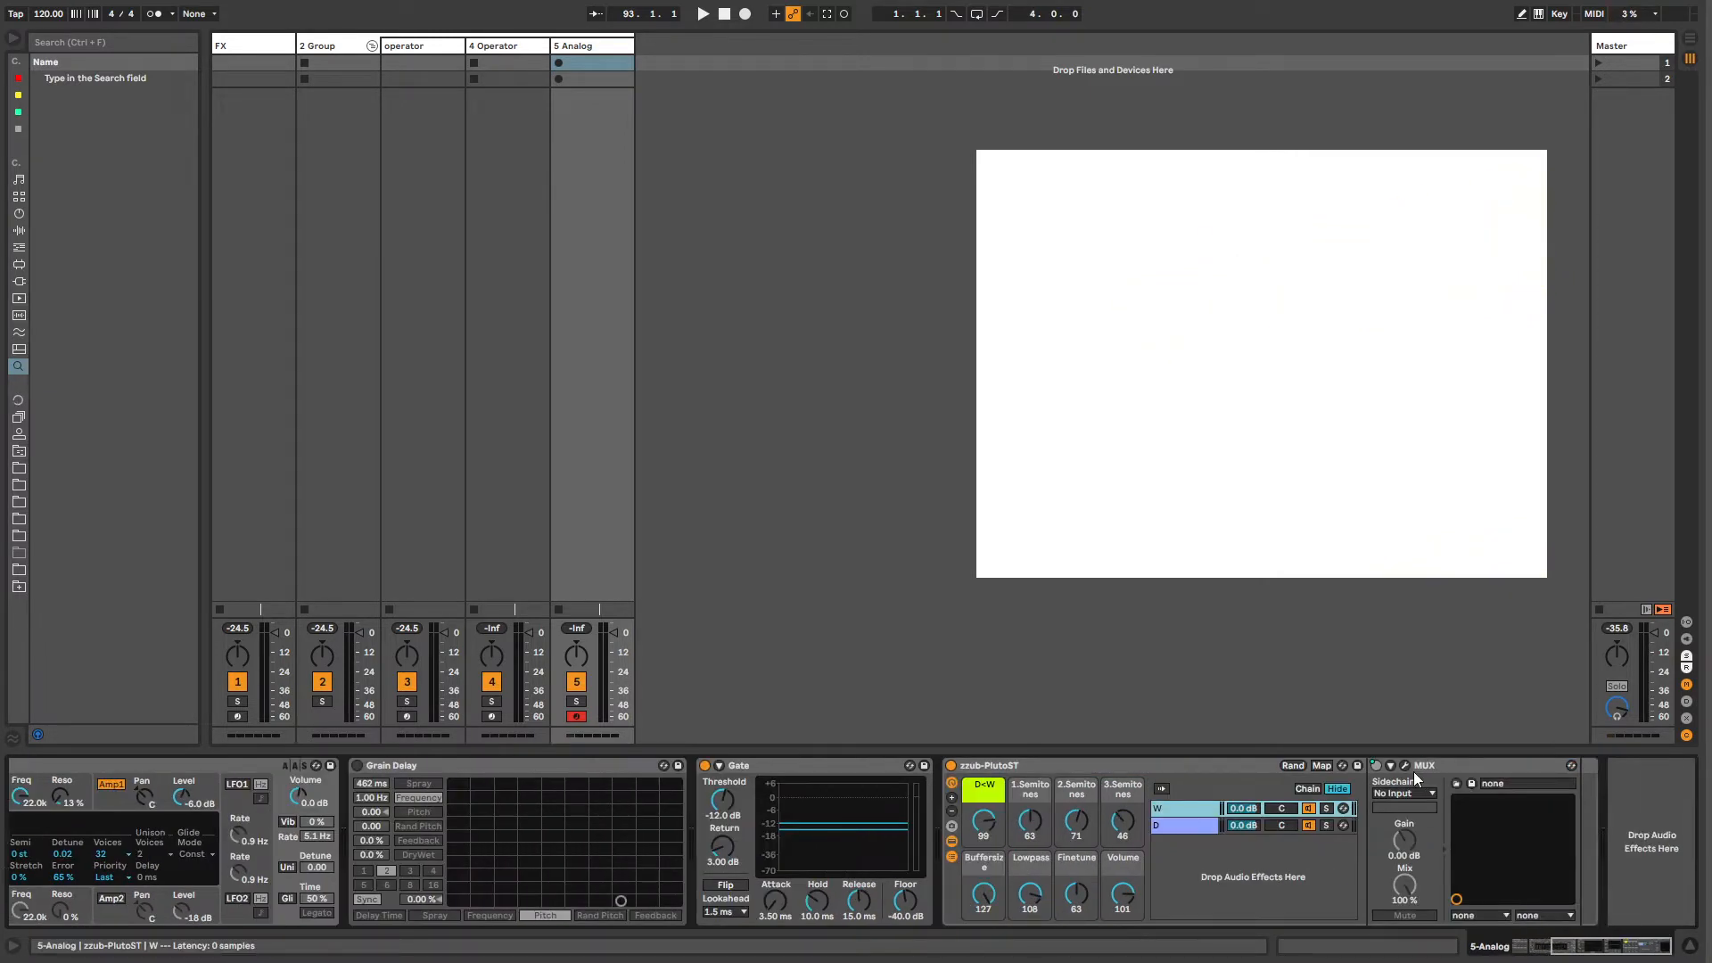
{"action": "left_click", "coordinate": [1475, 765]}
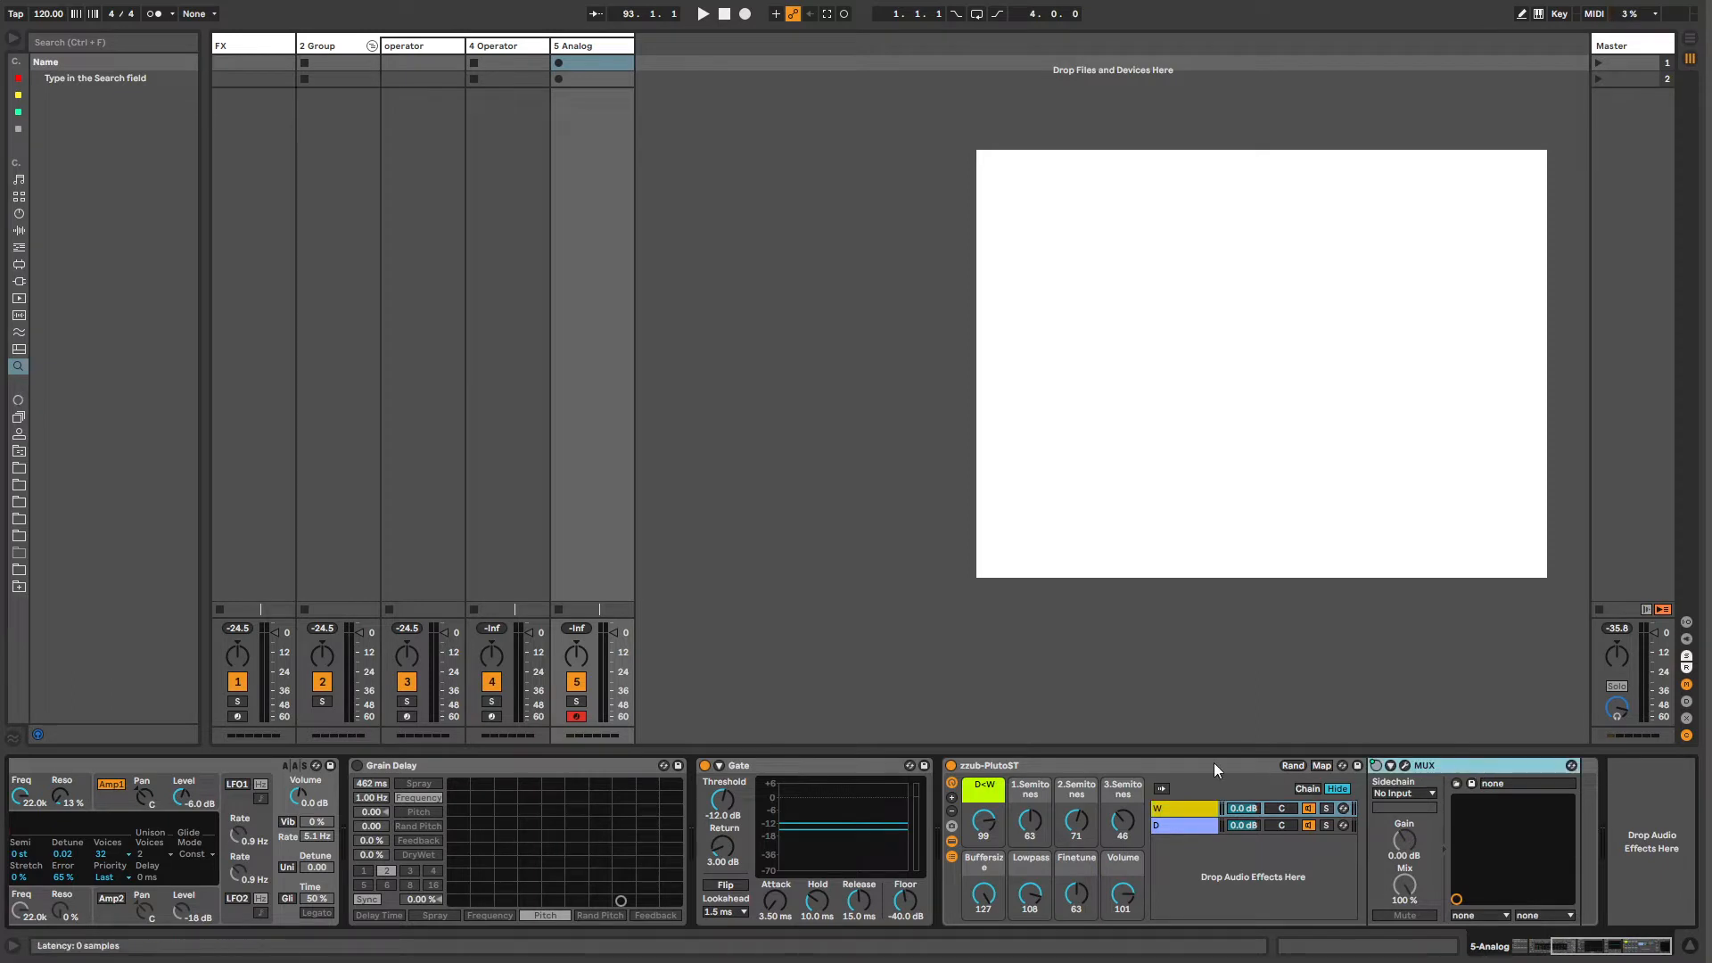
{"action": "left_click", "coordinate": [1125, 764]}
{"action": "left_click", "coordinate": [1406, 765]}
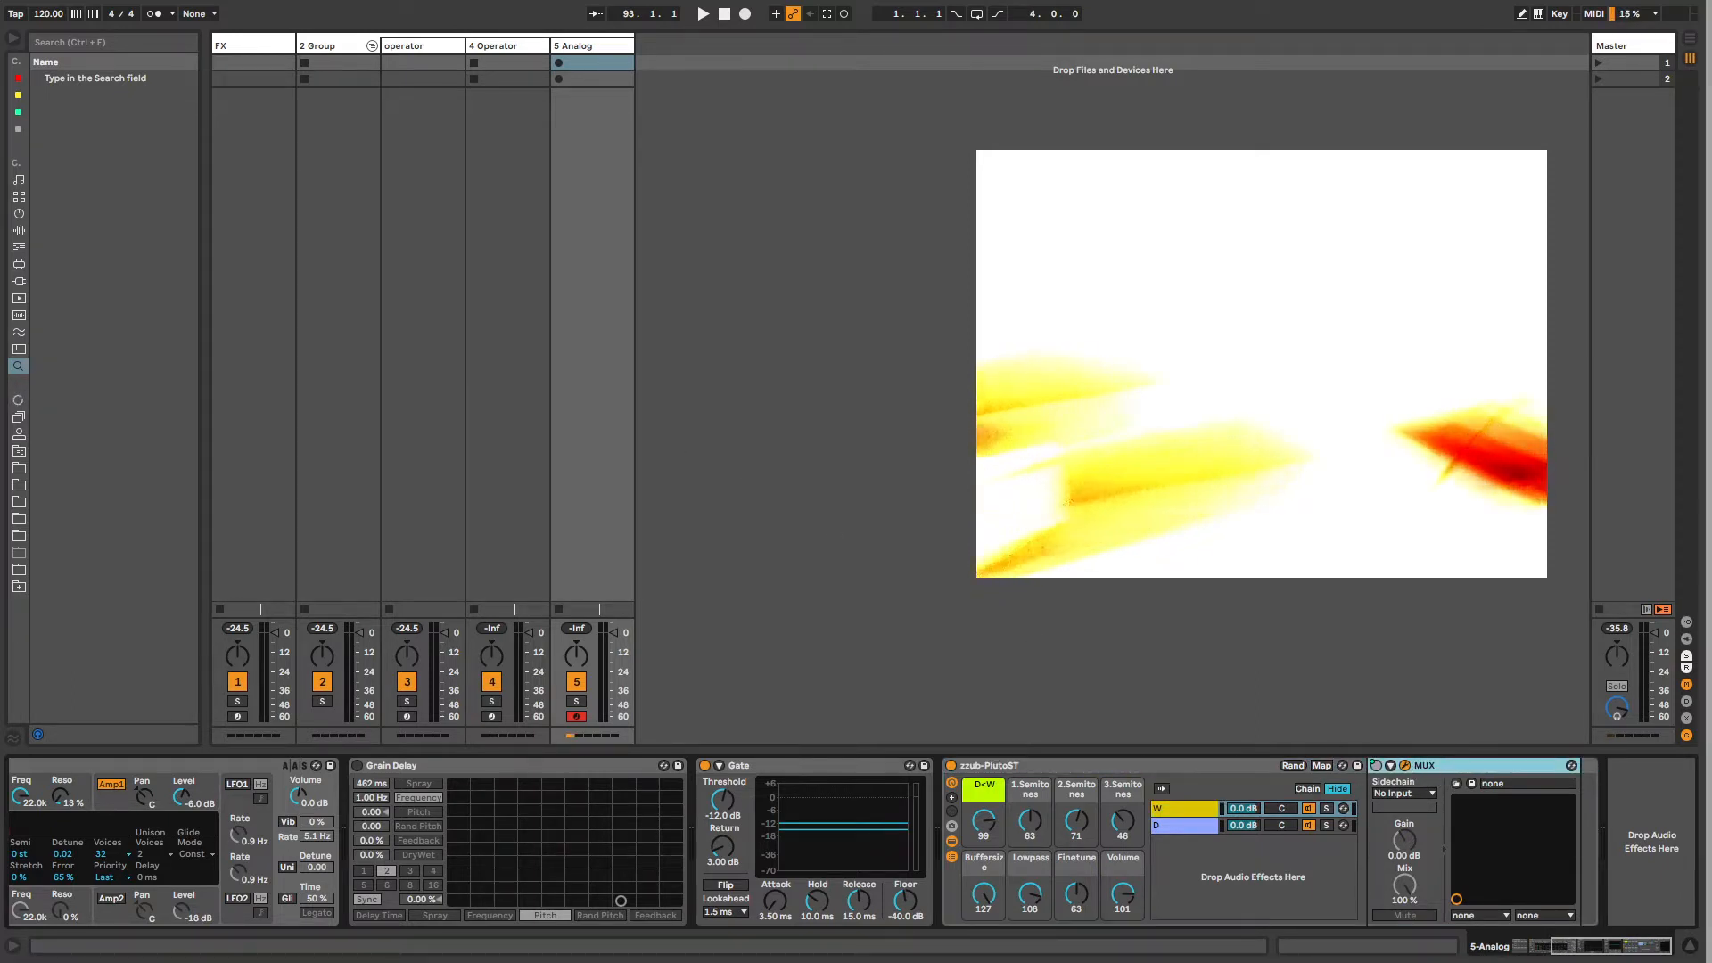
{"action": "left_click_drag", "start_coordinate": [0, 50], "coordinate": [517, 308]}
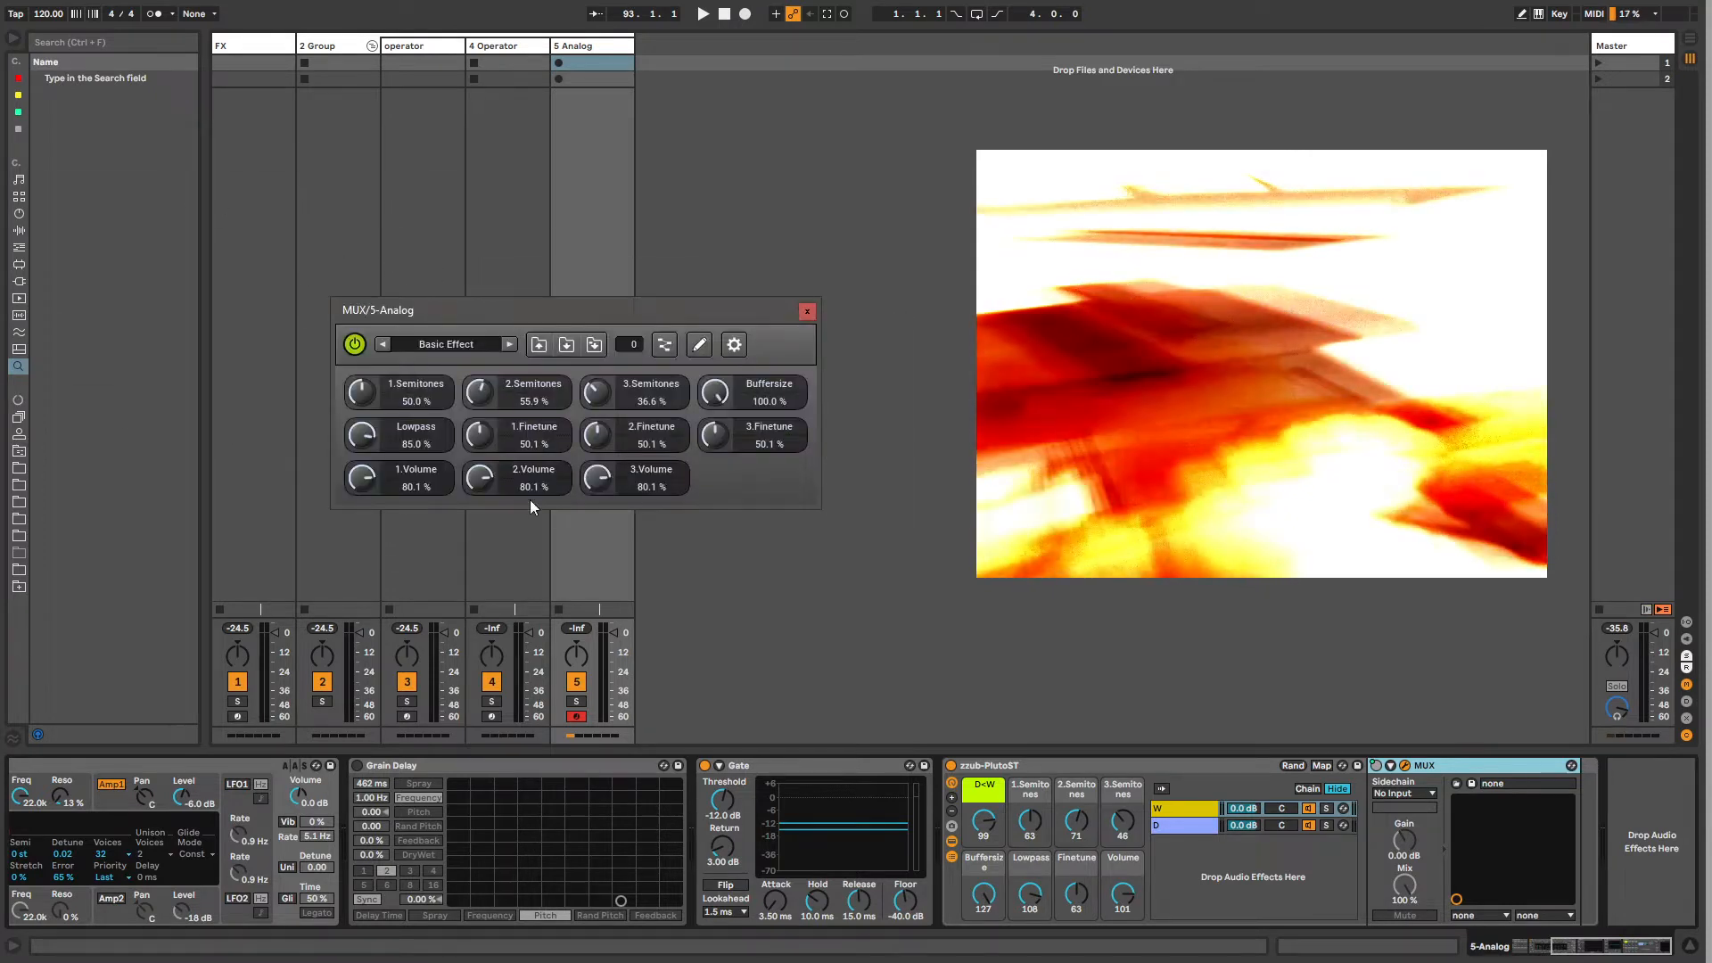
Step: Open MUX's modular area, move the Audio Input 1 module up above the left-hand BuzzFX module, and open that module's editor
{"action": "left_click", "coordinate": [664, 345]}
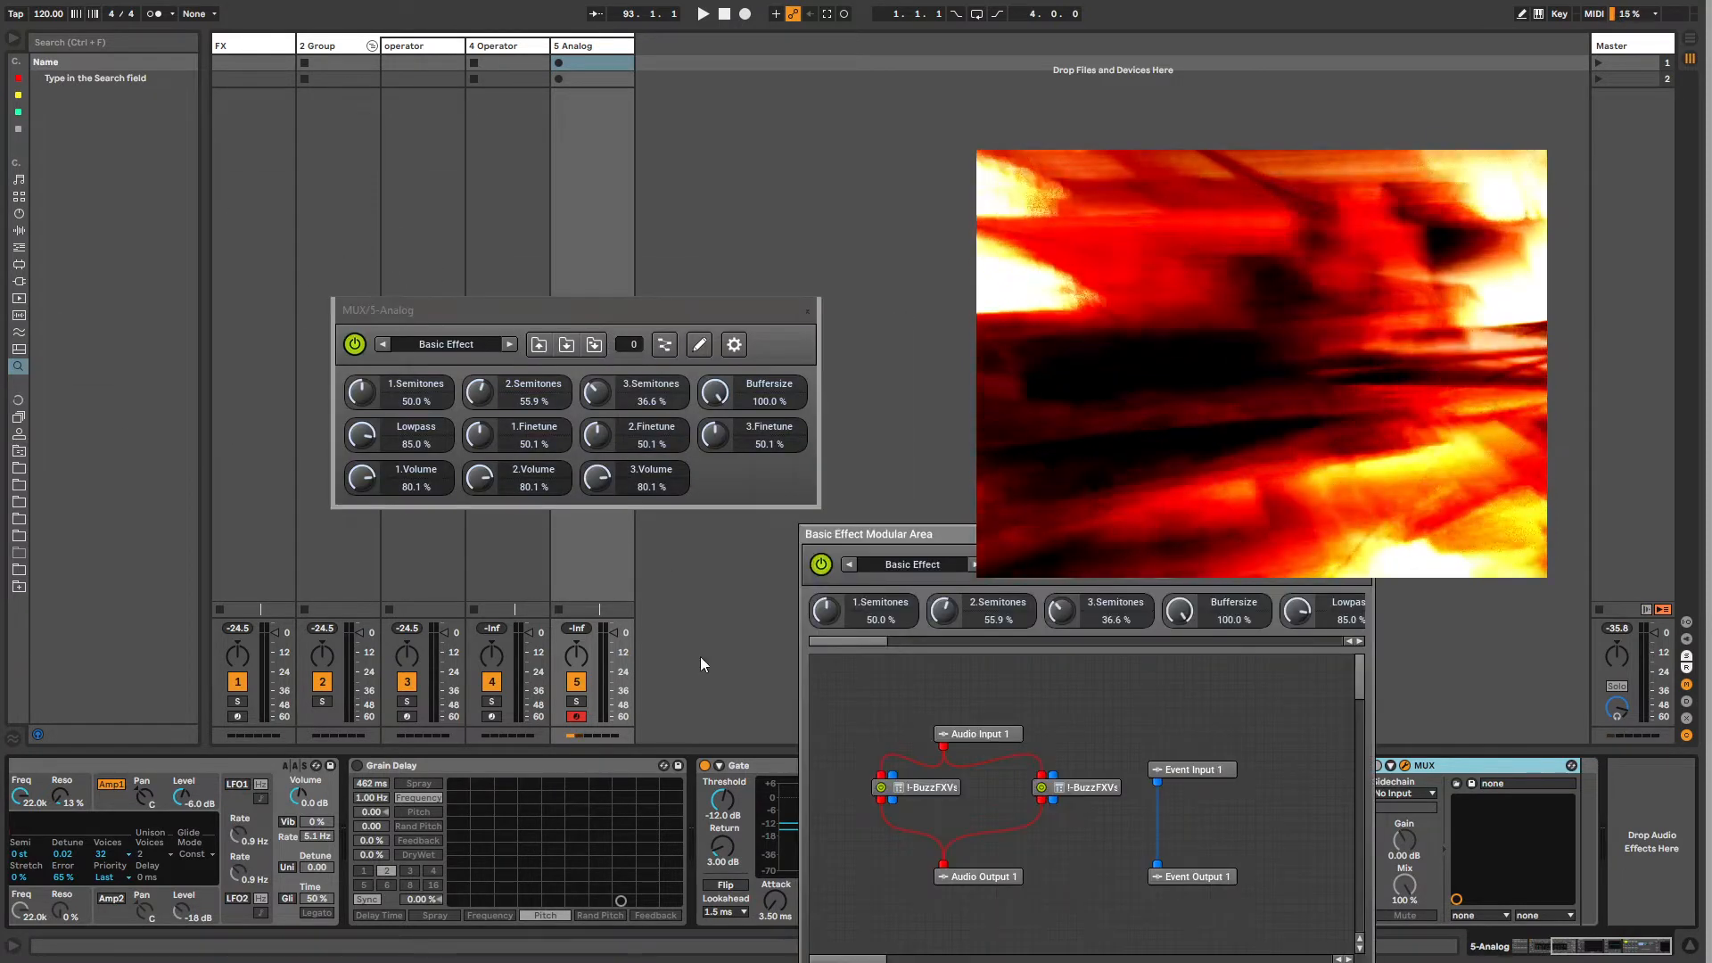
{"action": "left_click_drag", "start_coordinate": [937, 716], "coordinate": [931, 711]}
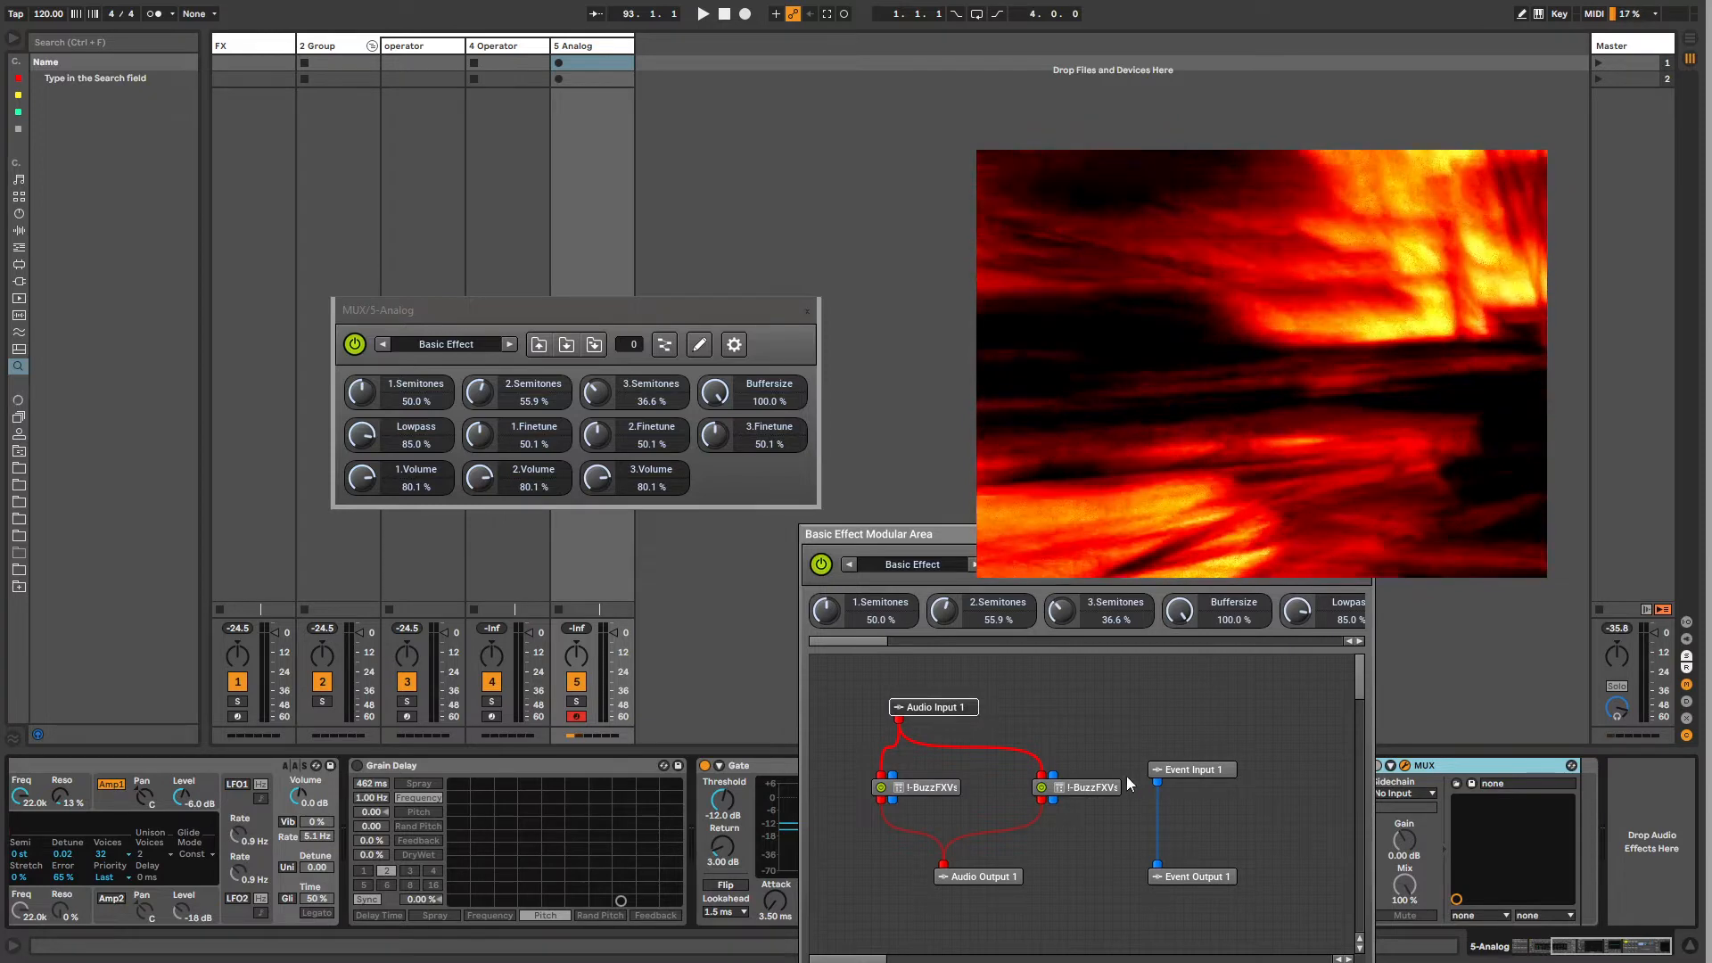
{"action": "double_click", "coordinate": [928, 789]}
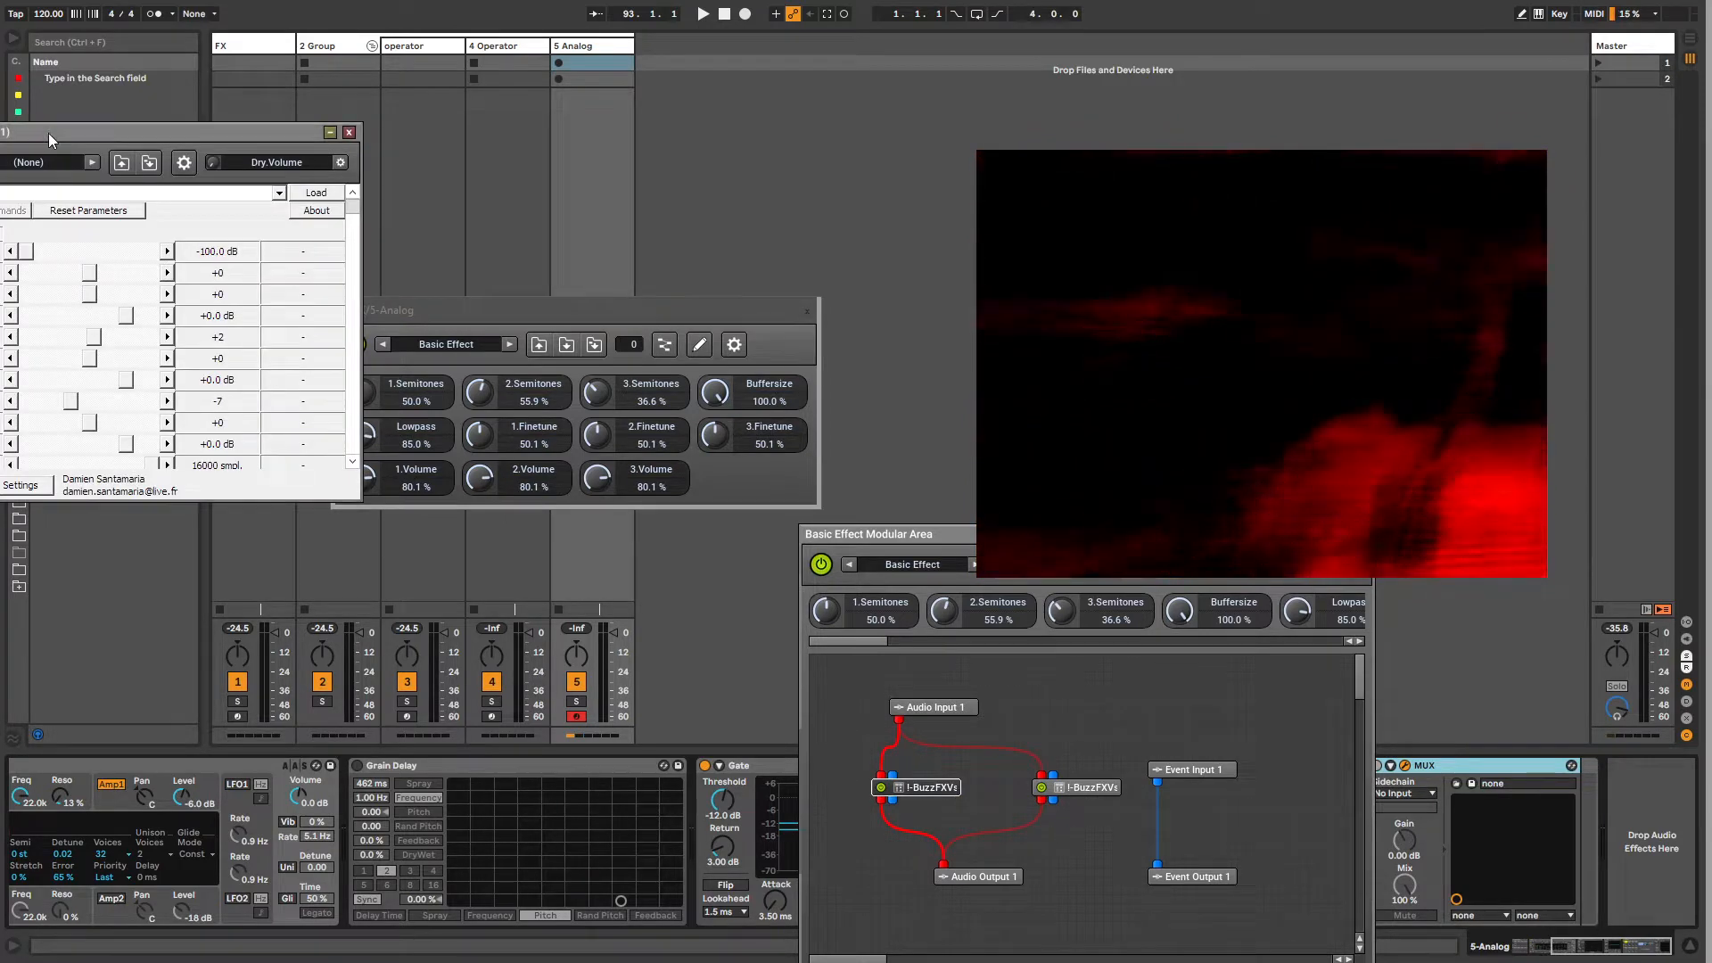
Step: Move the BuzzFXVst editor window fully into view beside the MUX modular area
{"action": "left_click_drag", "start_coordinate": [49, 132], "coordinate": [504, 306]}
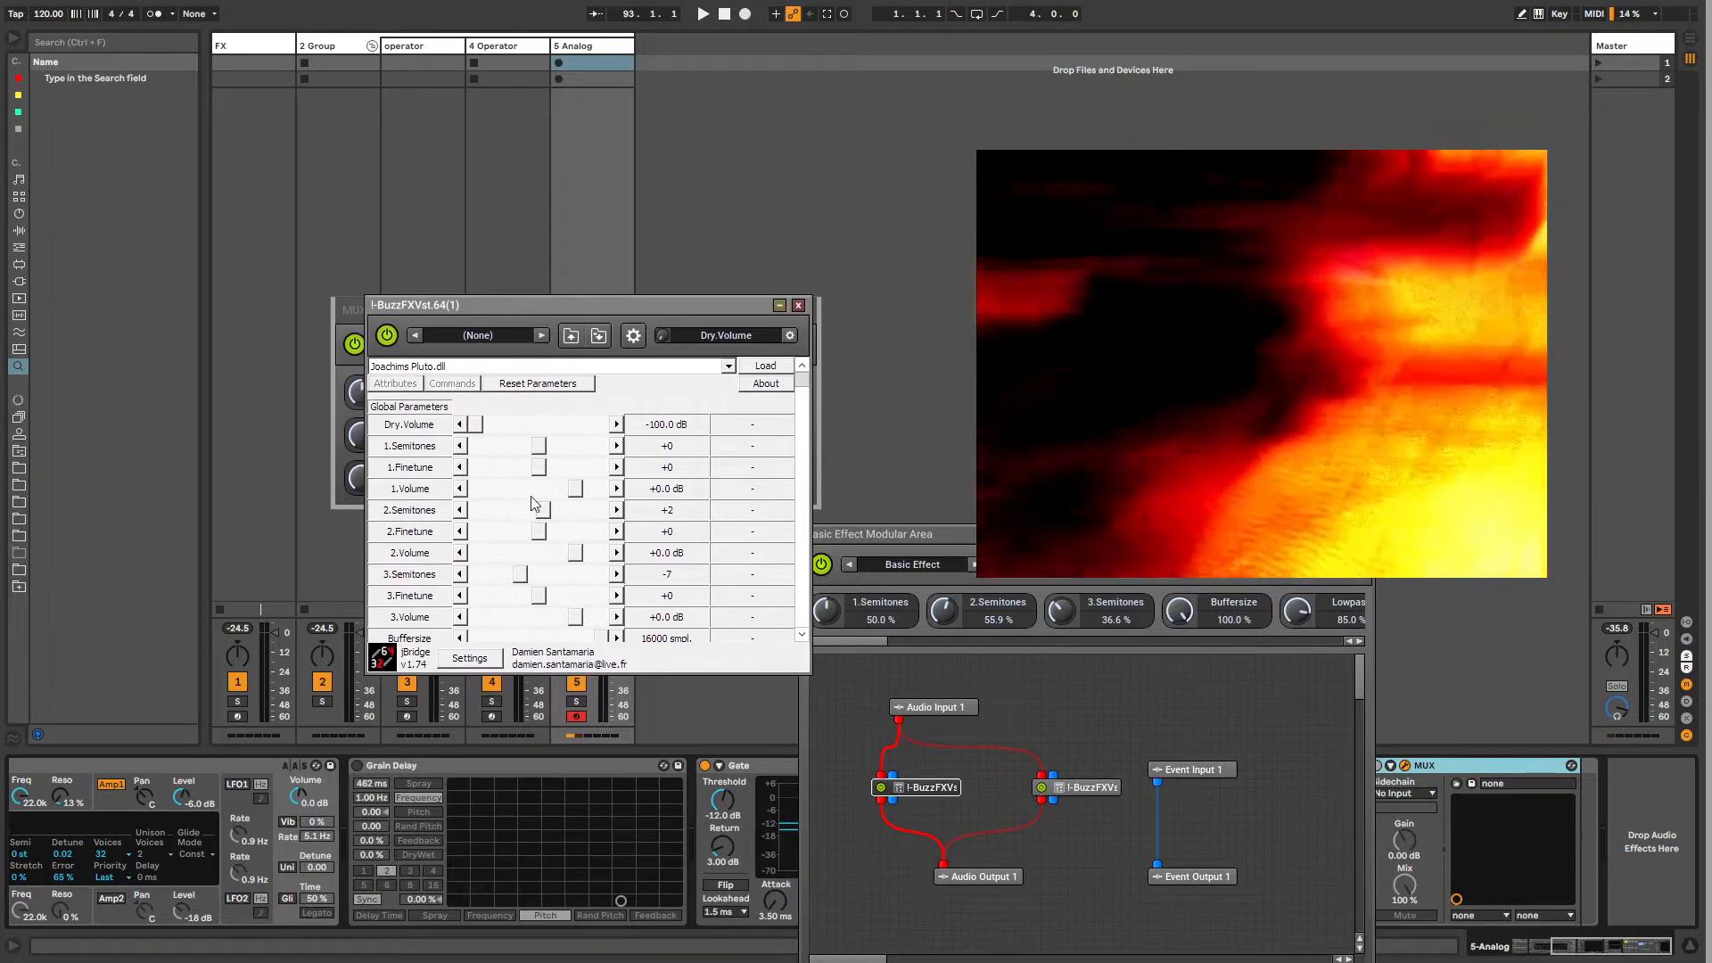
{"action": "mouse_move", "coordinate": [683, 316]}
{"action": "left_mouse_down"}
{"action": "mouse_move", "coordinate": [645, 310]}
{"action": "mouse_move", "coordinate": [677, 341]}
{"action": "mouse_move", "coordinate": [664, 332]}
{"action": "left_mouse_up"}
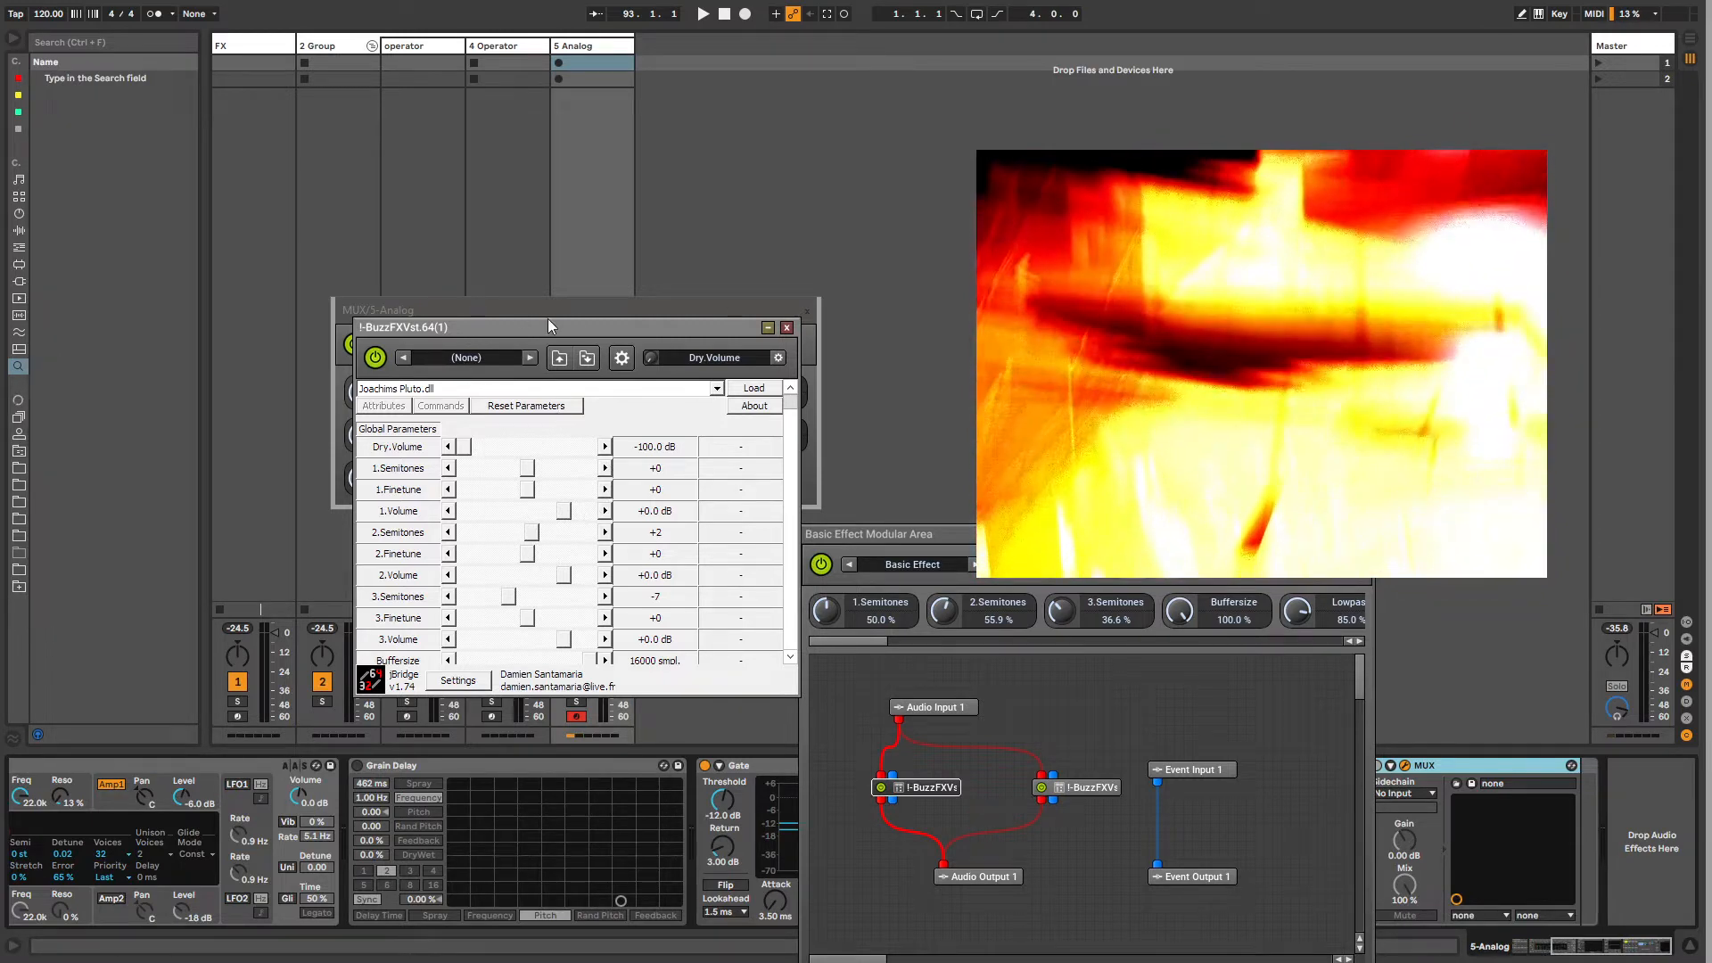
{"action": "mouse_move", "coordinate": [548, 319]}
{"action": "left_mouse_down"}
{"action": "mouse_move", "coordinate": [530, 310]}
{"action": "mouse_move", "coordinate": [549, 311]}
{"action": "left_mouse_up"}
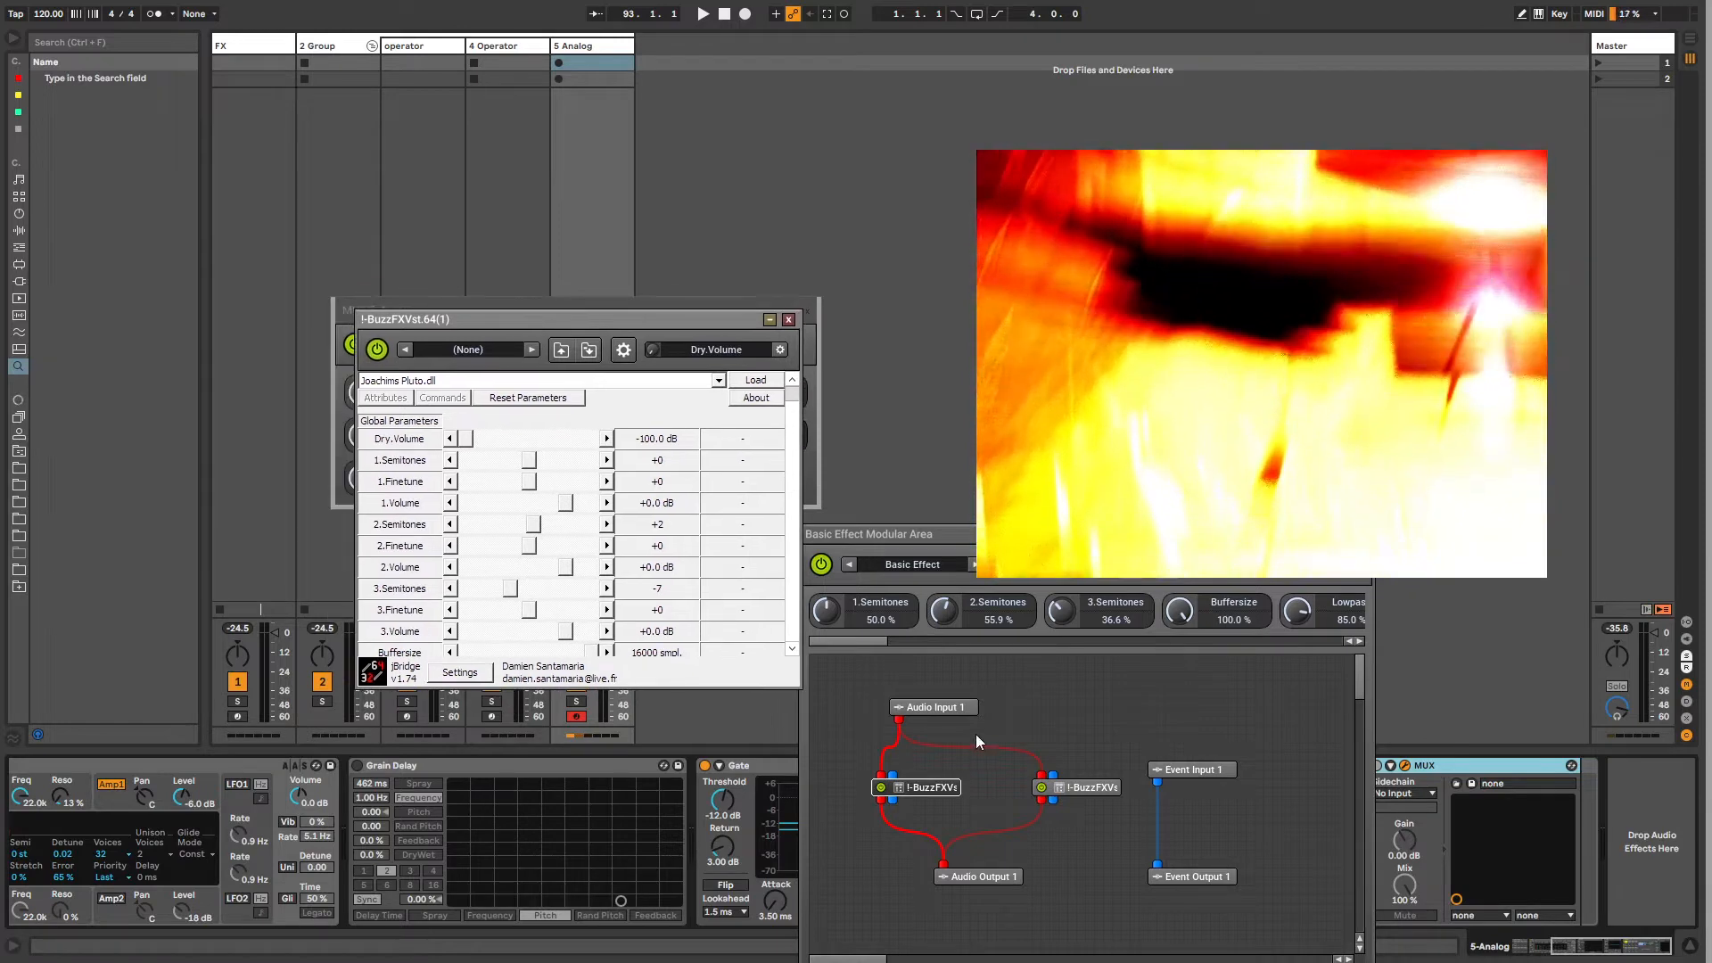
Step: Highlight the connections of Audio Input 1 and of the right-hand BuzzFX module, and close the BuzzFX editor and modular area
{"action": "left_click", "coordinate": [941, 705]}
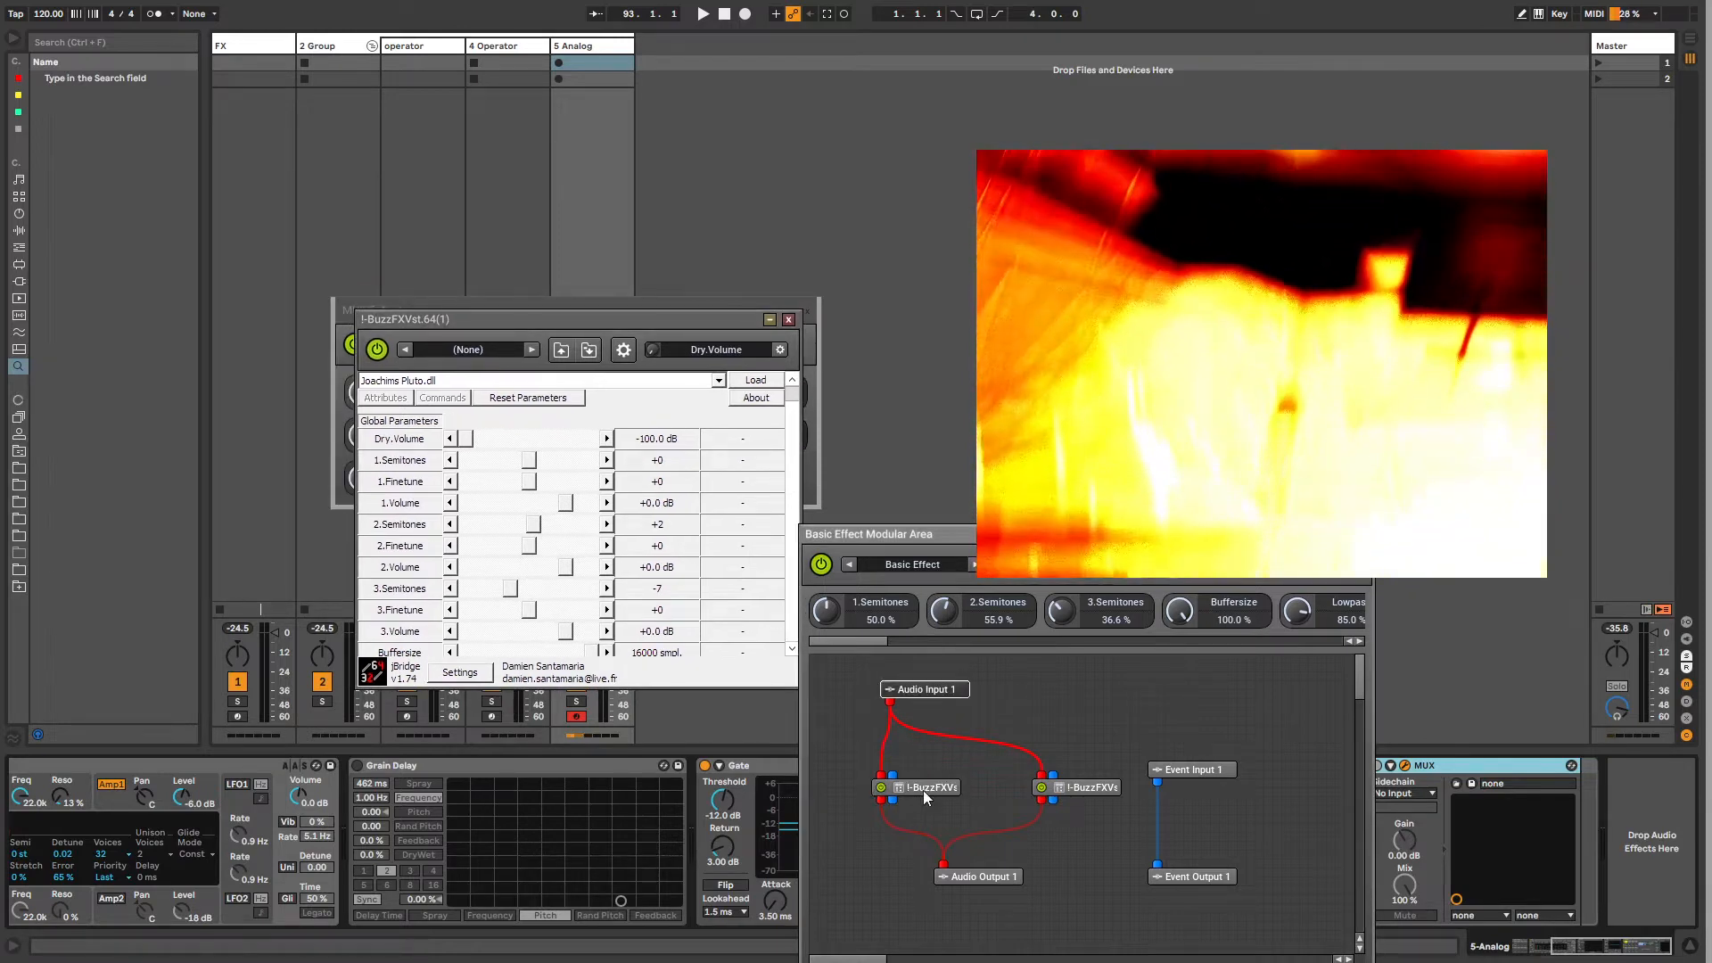
{"action": "left_click", "coordinate": [1084, 788]}
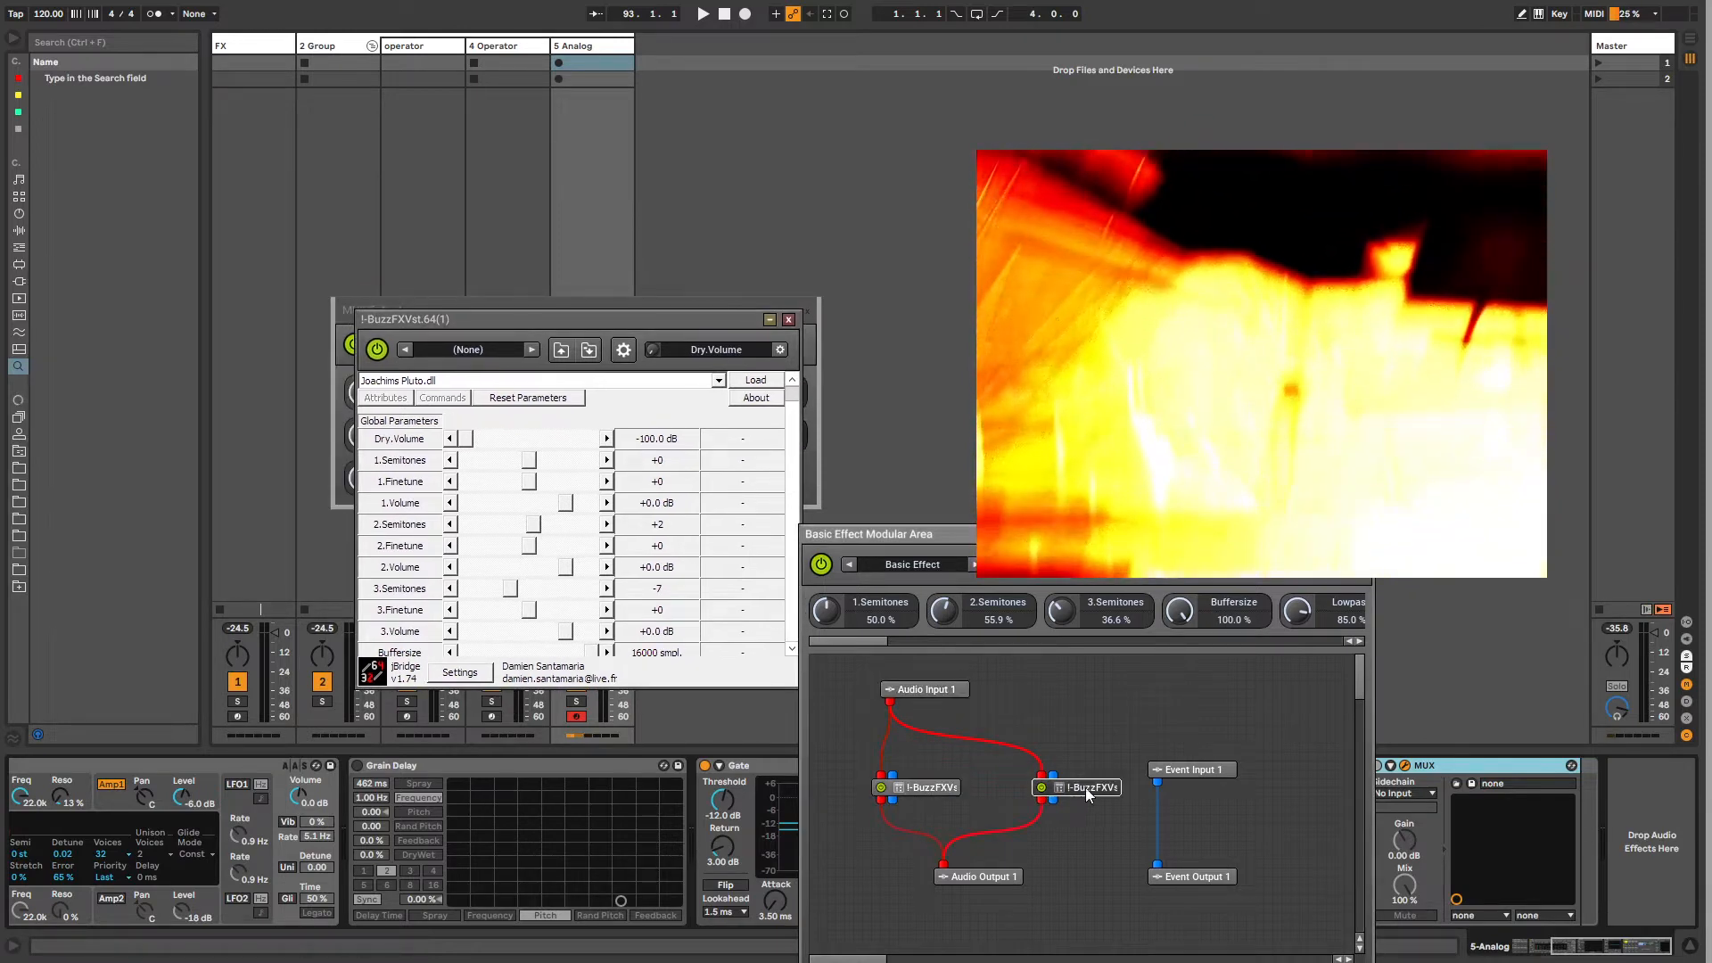
{"action": "left_click", "coordinate": [789, 319]}
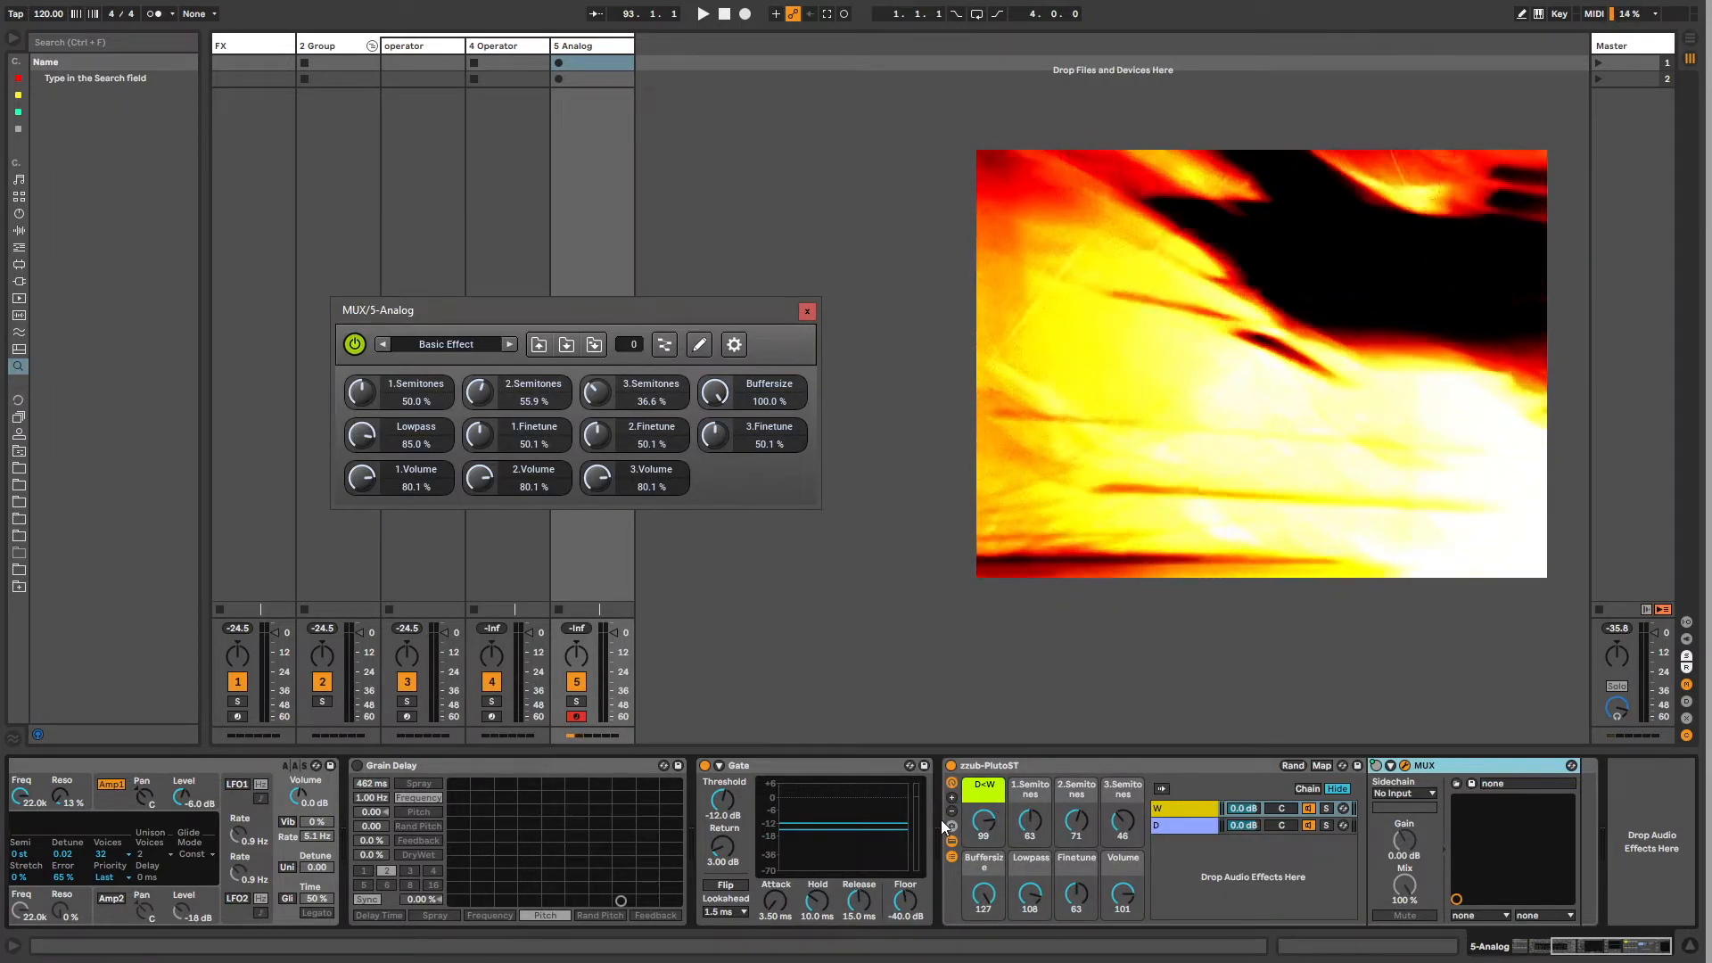
Step: Load the !-BuzzFXVst.64 plug-in from the !buzzz folder after the zzub-PlutoST rack, open its window and unfold the device
{"action": "left_click", "coordinate": [19, 282]}
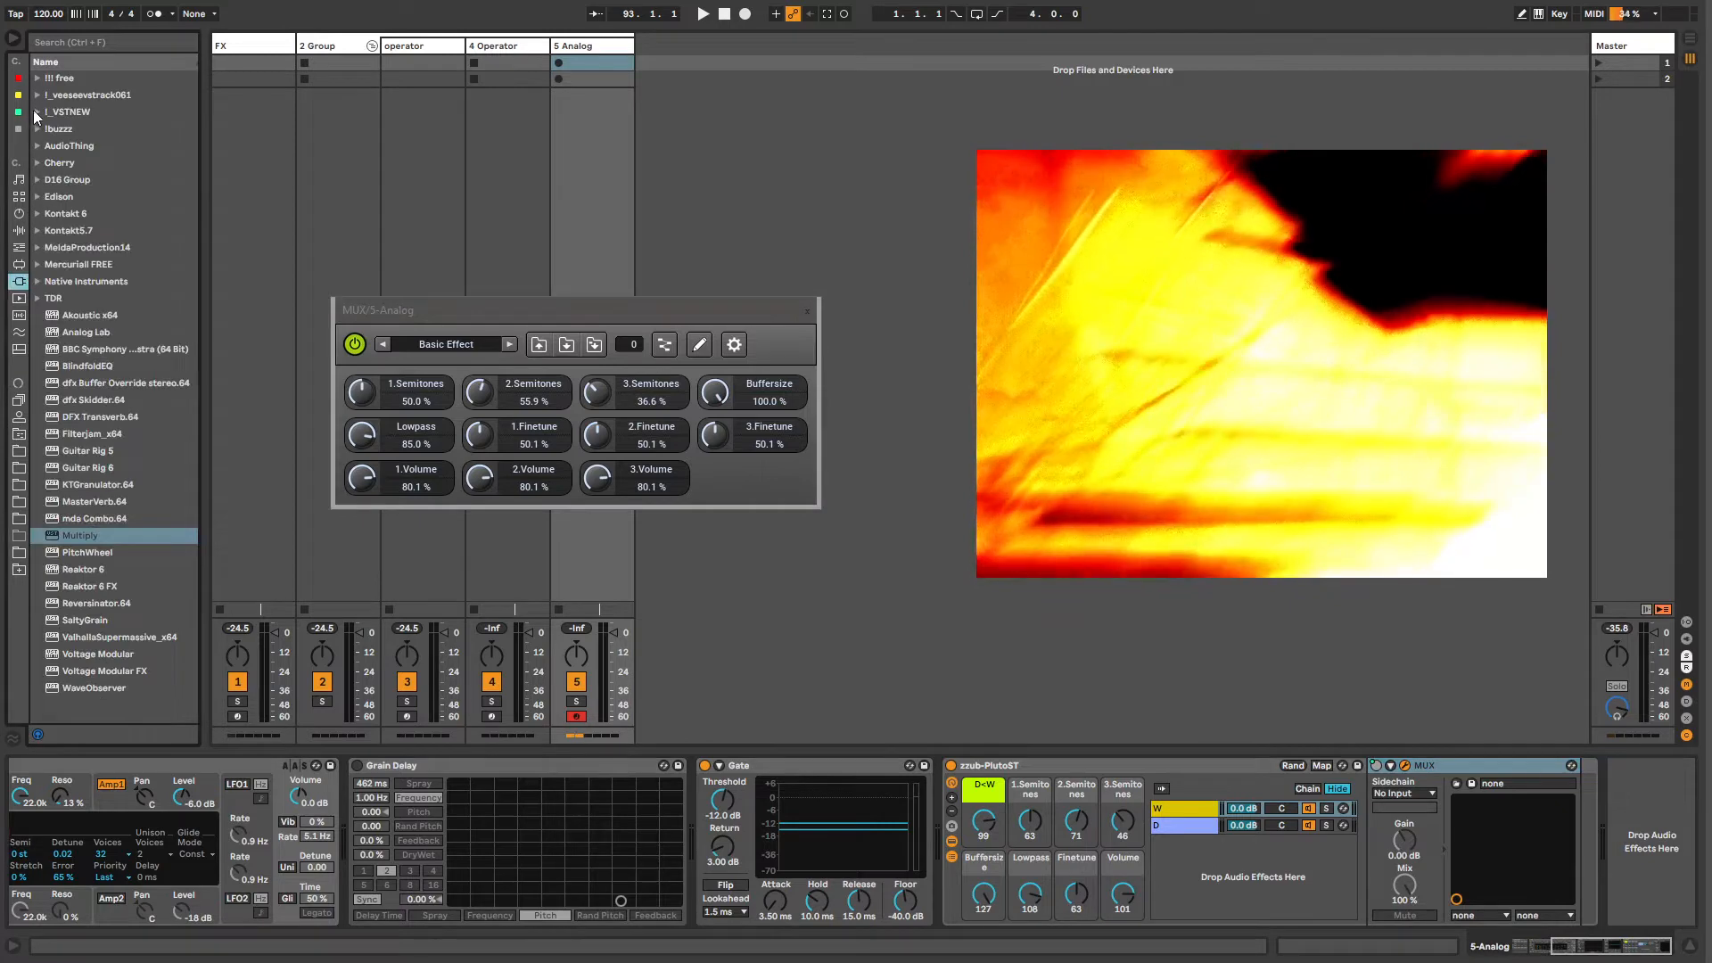
{"action": "left_click", "coordinate": [36, 128]}
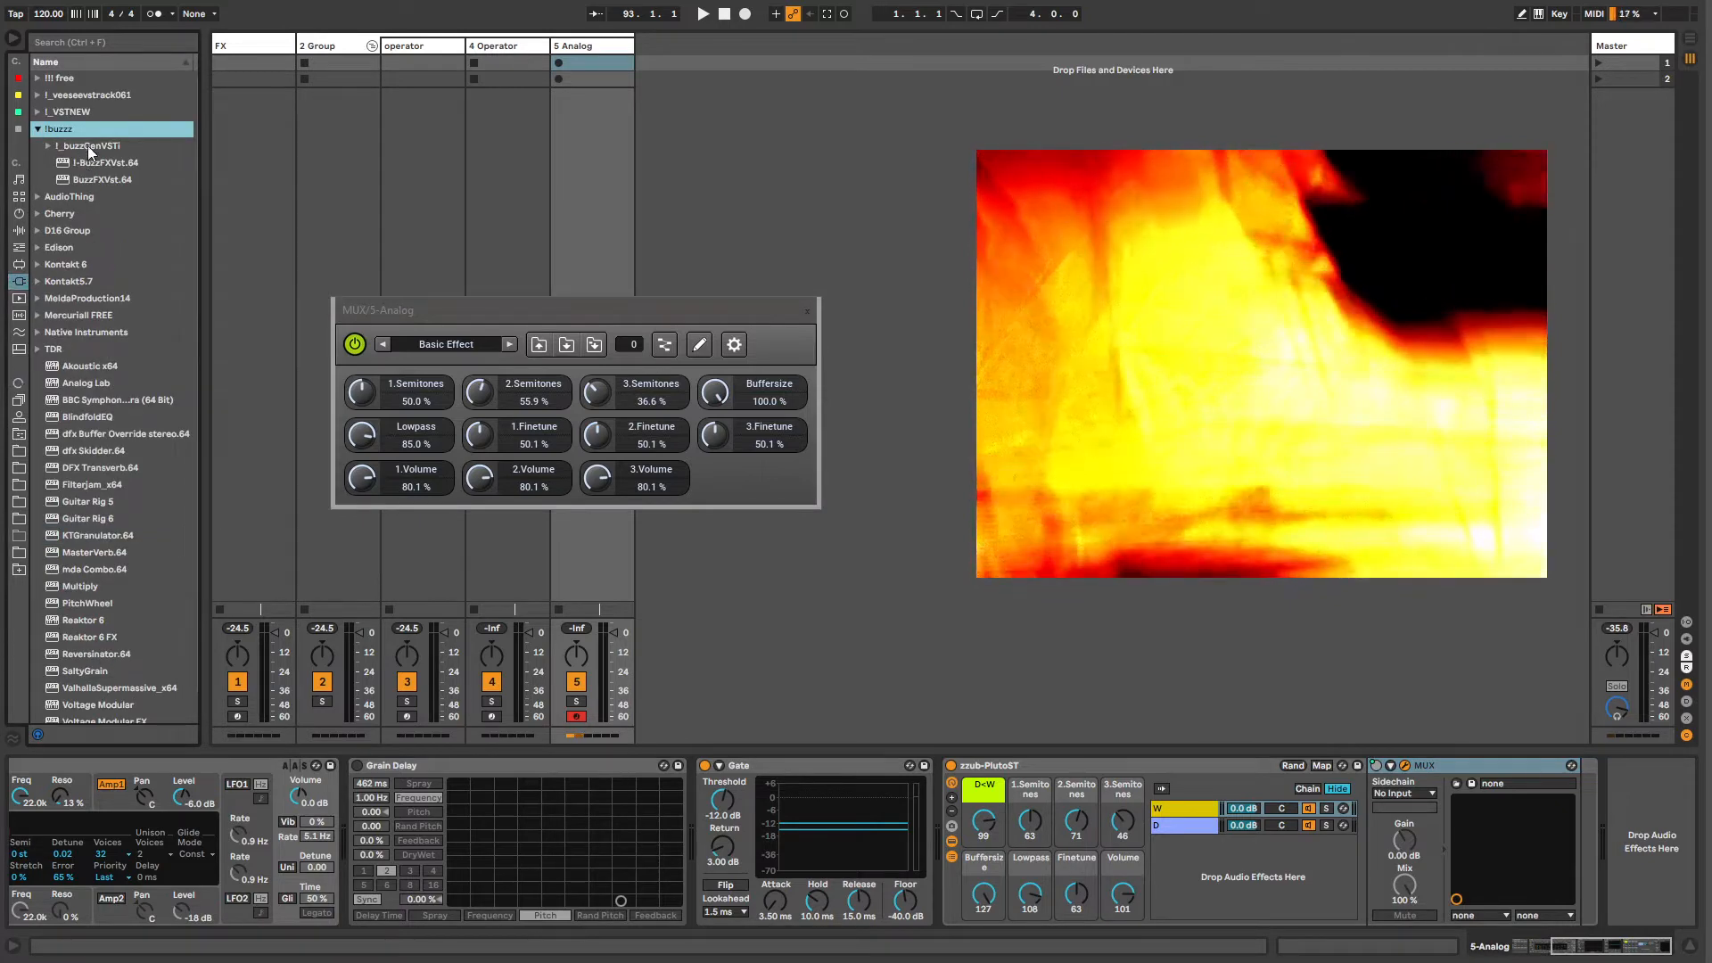
{"action": "double_click", "coordinate": [93, 163]}
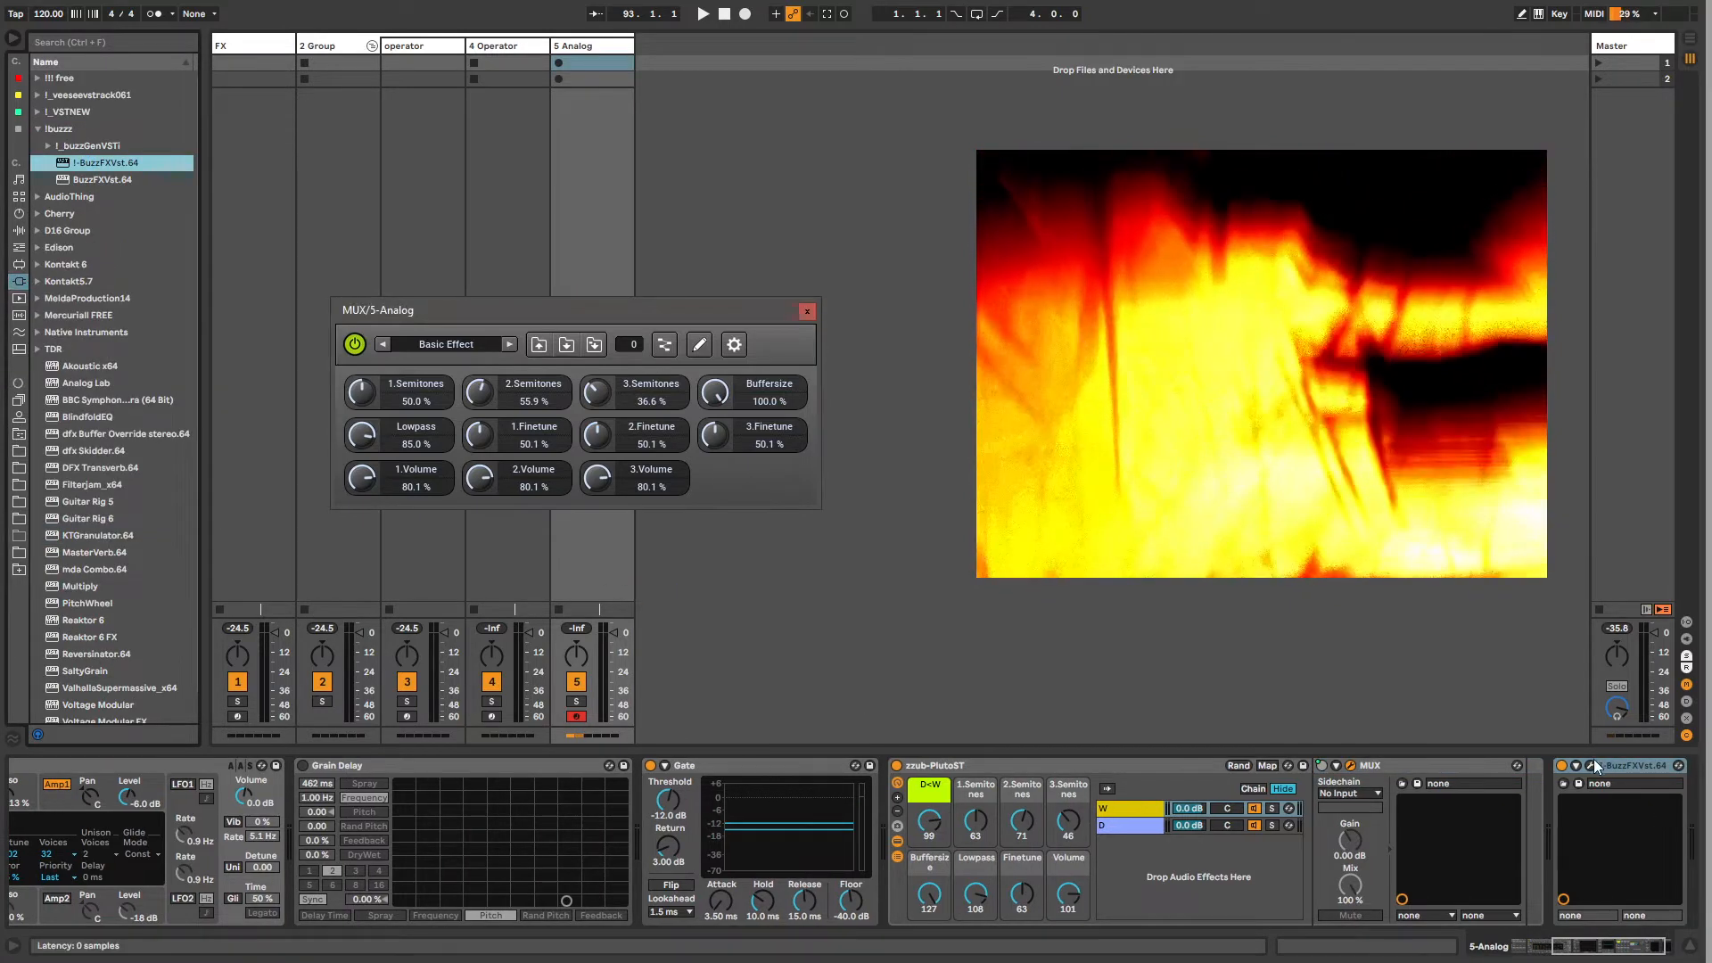
{"action": "left_click", "coordinate": [1591, 764]}
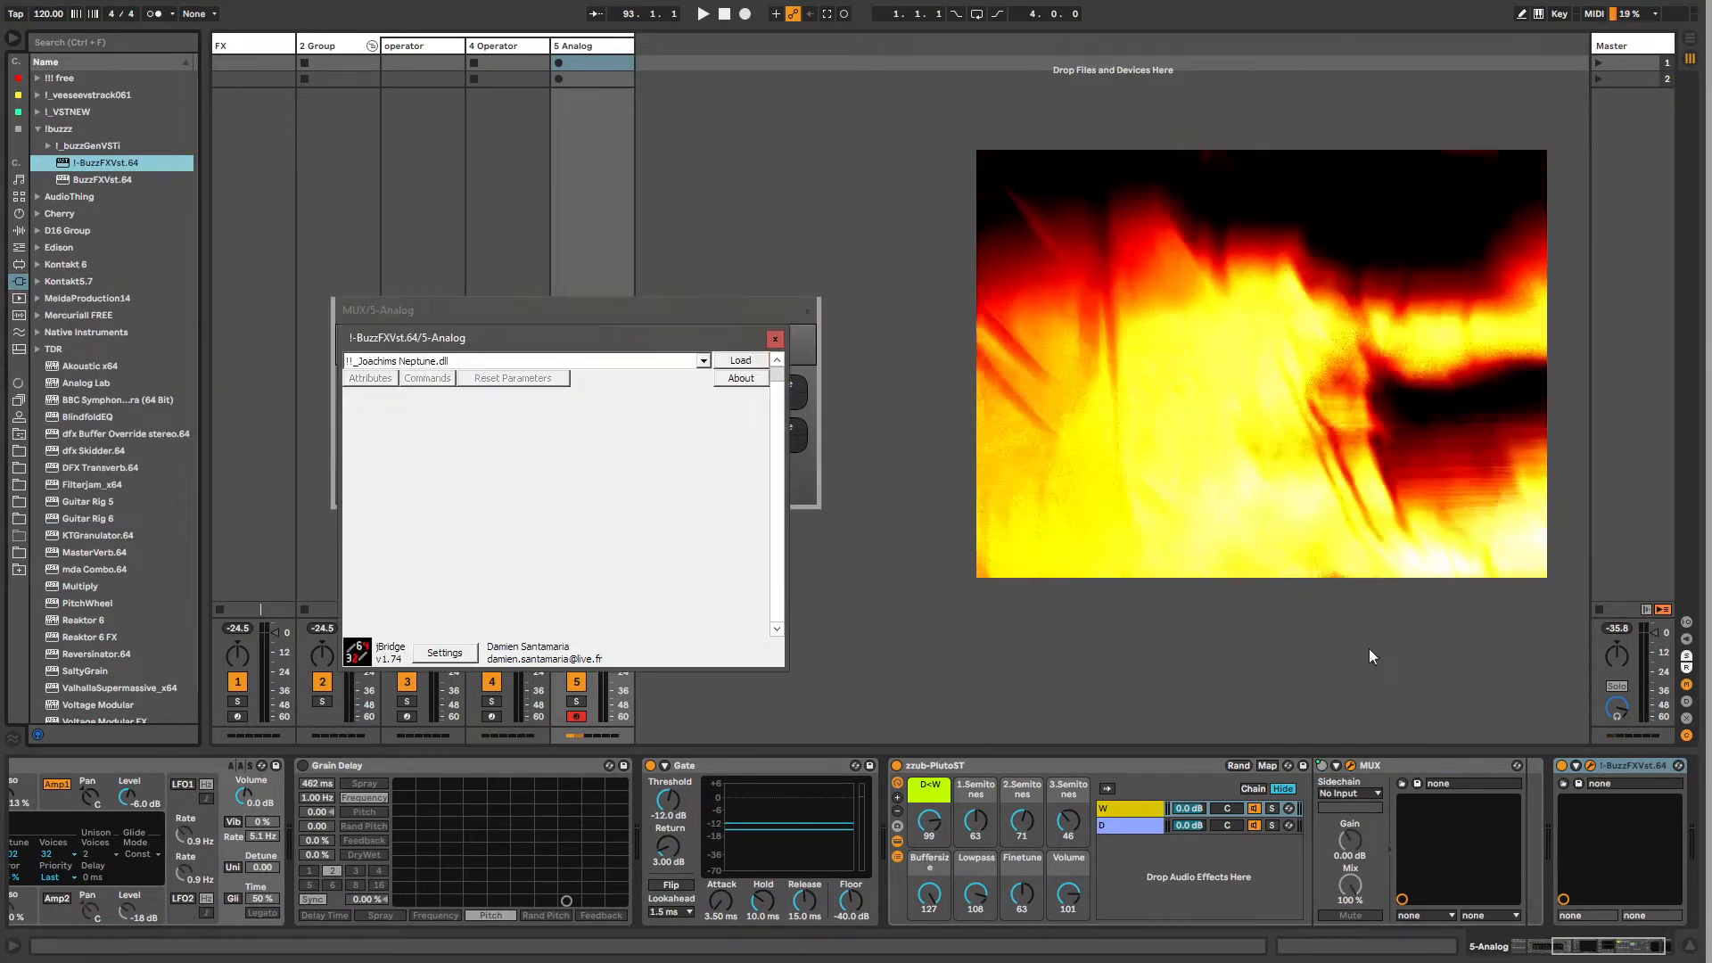
{"action": "left_click", "coordinate": [1576, 766]}
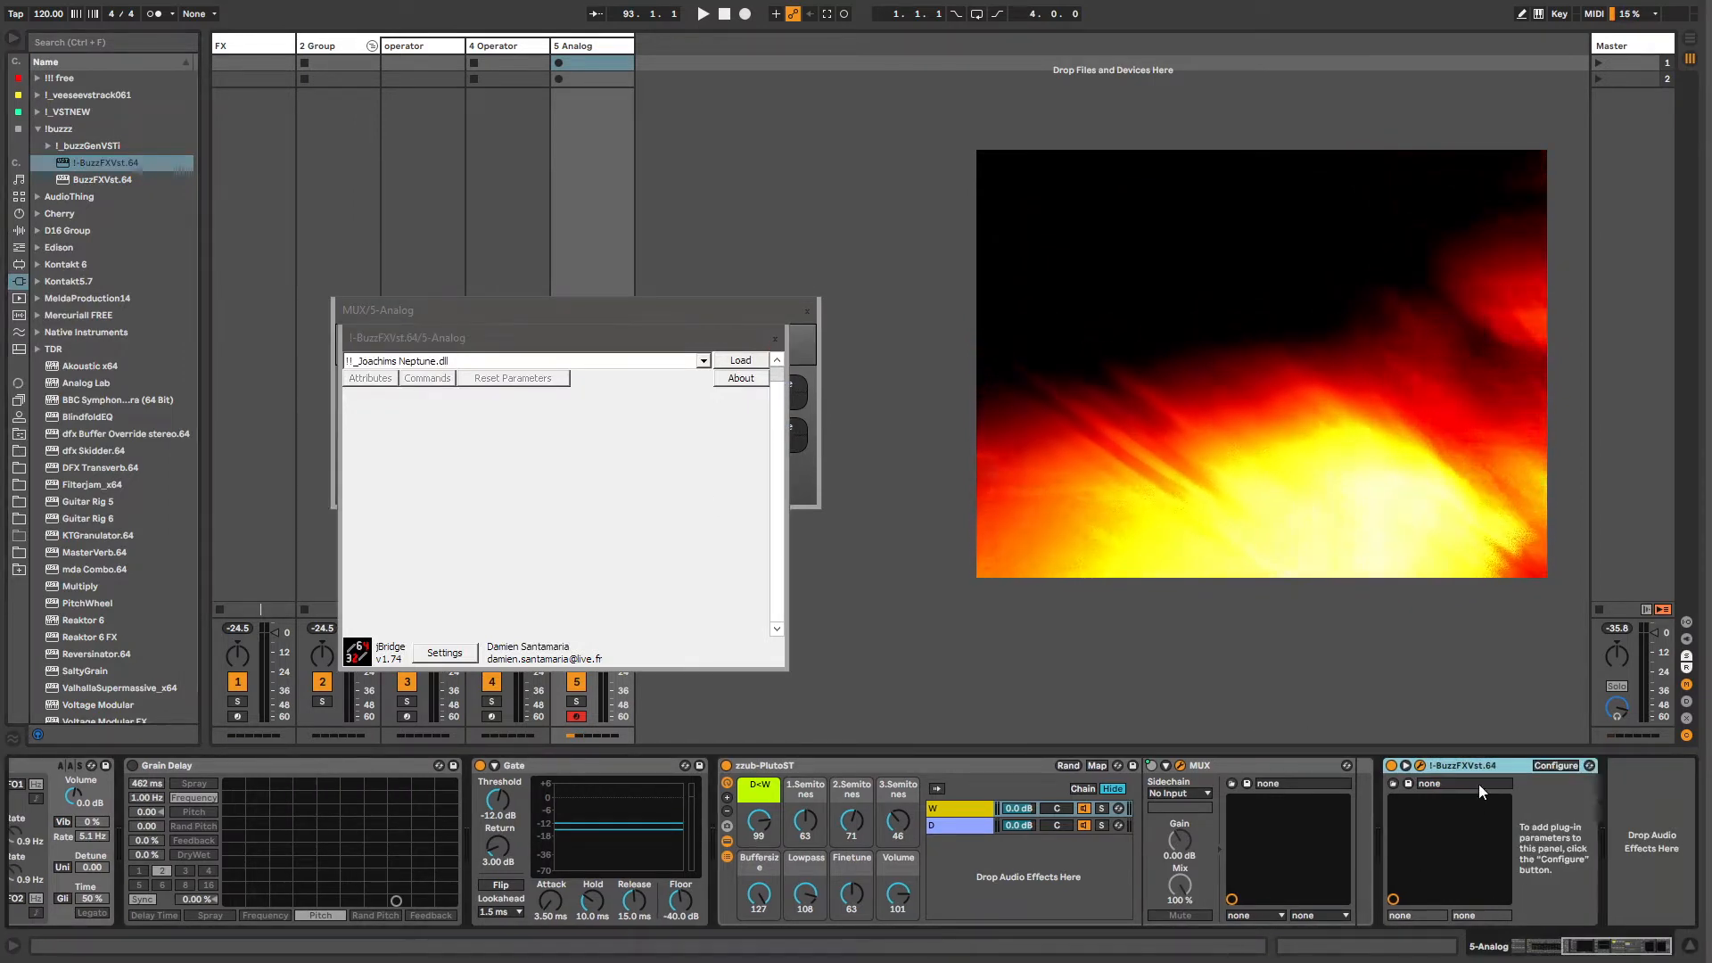
Step: Examine the Buzz machines offered in the BuzzFXVst plug-in's list, starting from Joachims Neptune.dll, and close the open plug-in windows
{"action": "left_click_drag", "start_coordinate": [480, 335], "coordinate": [440, 344]}
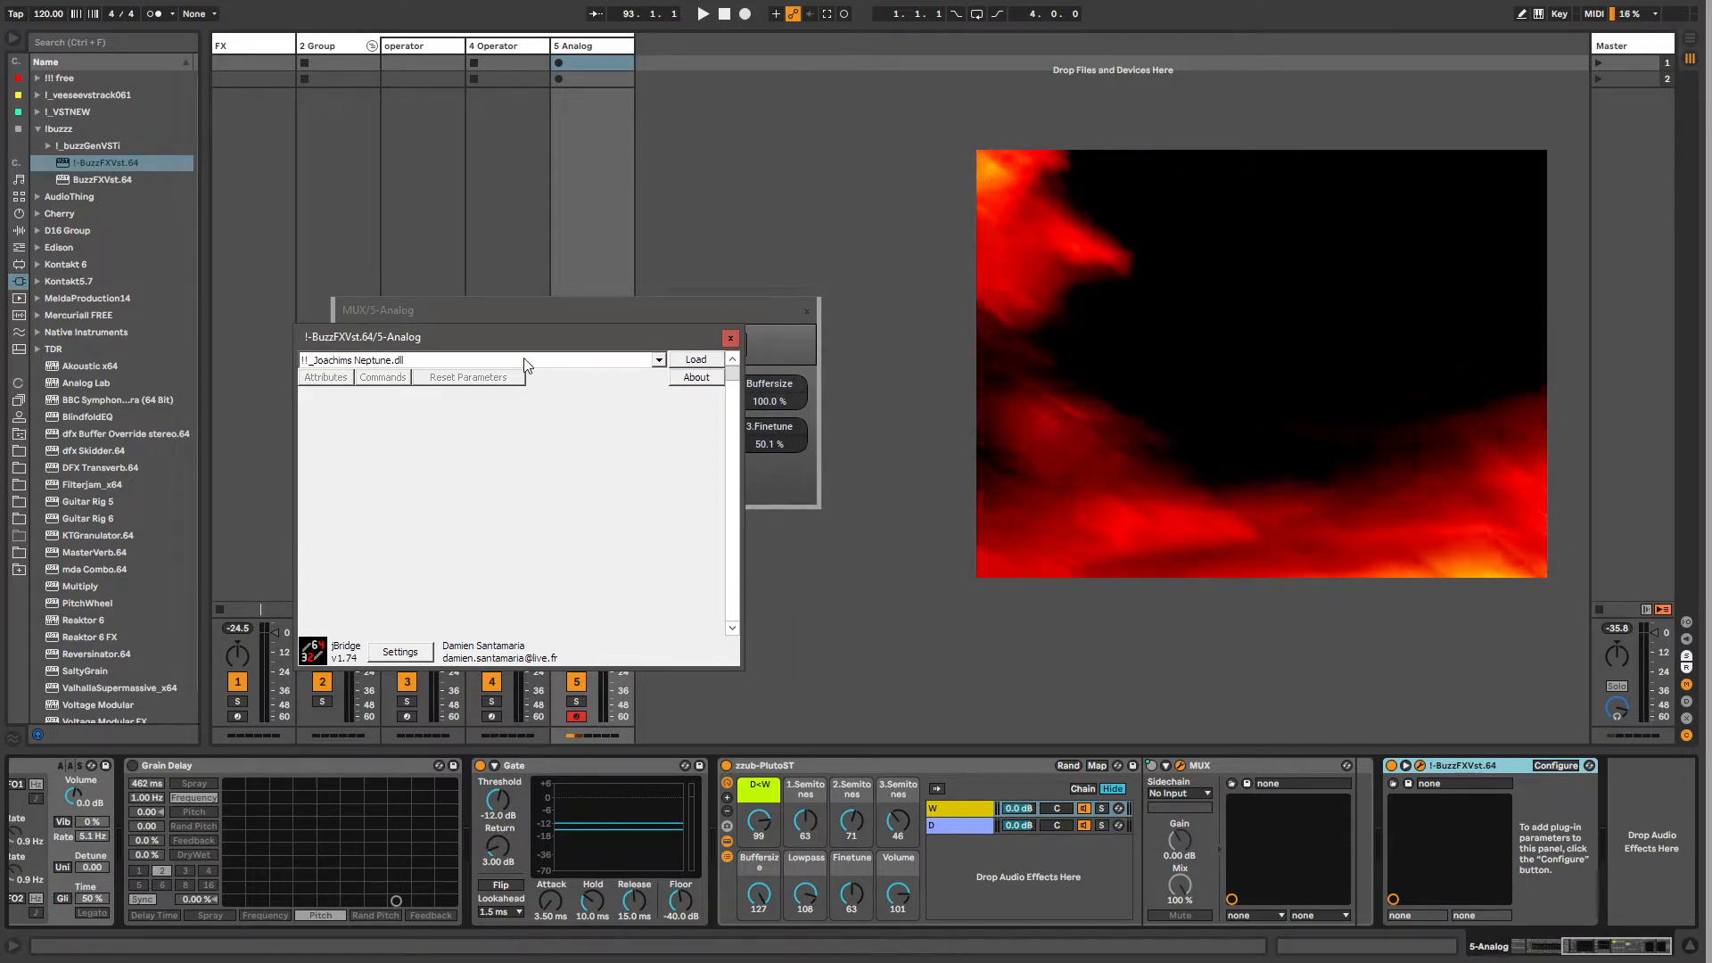
{"action": "left_click", "coordinate": [464, 361]}
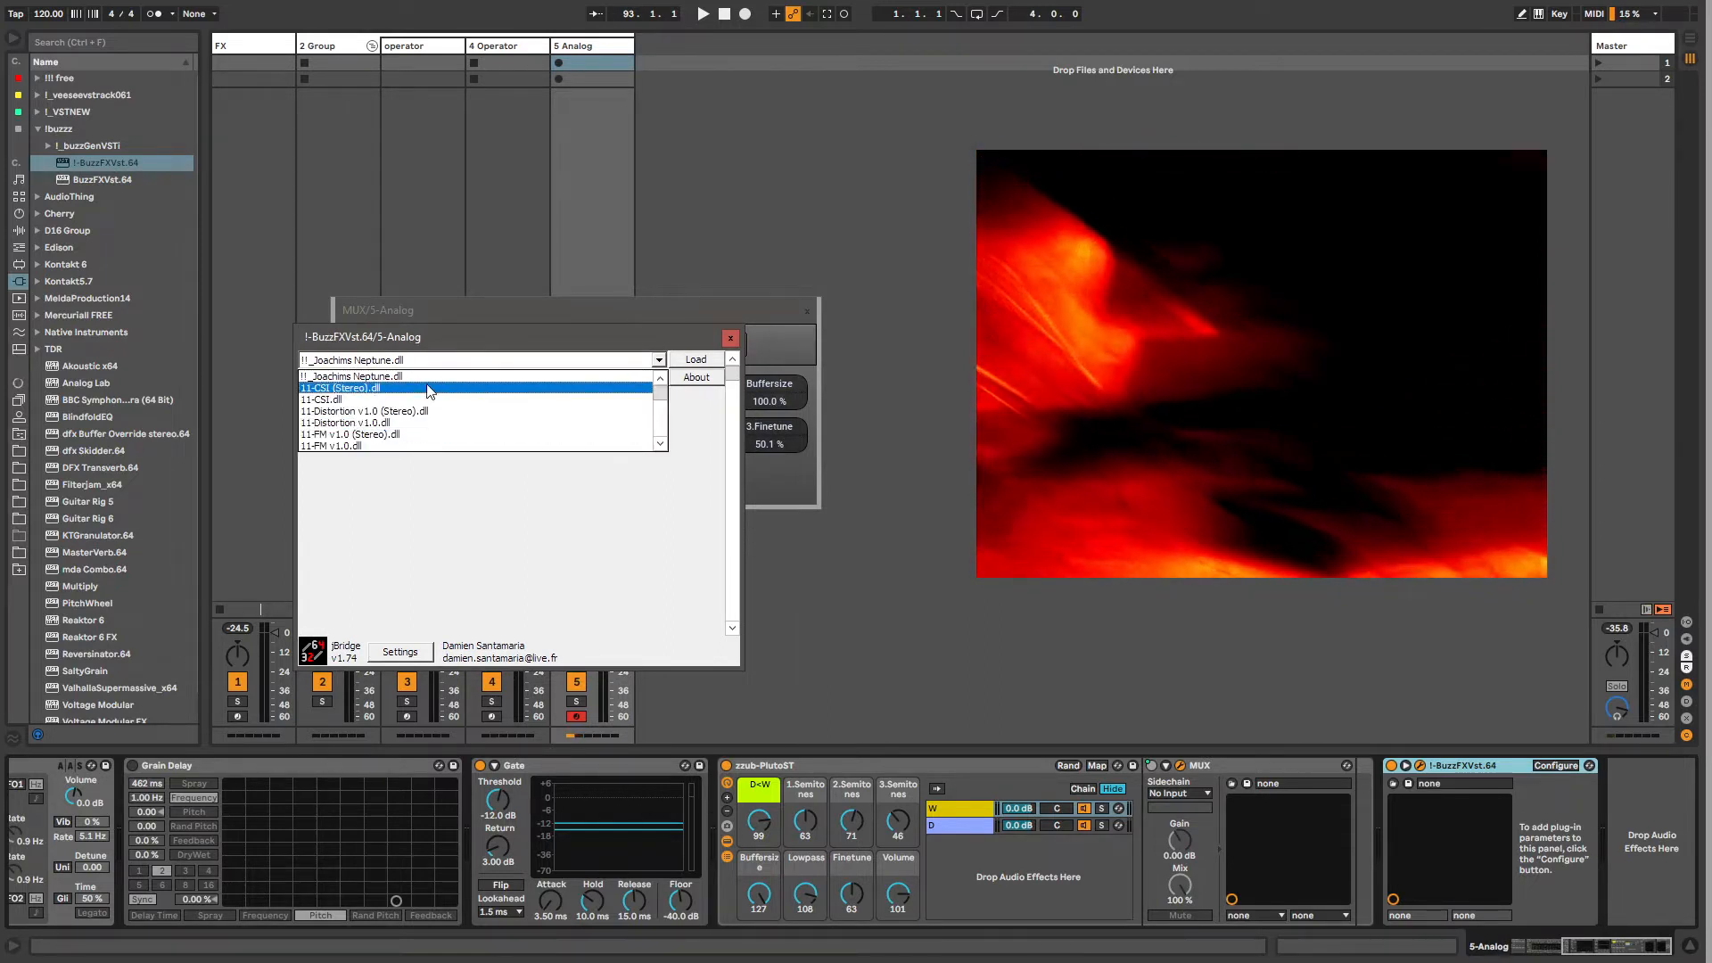
{"action": "left_click", "coordinate": [426, 374]}
{"action": "left_click", "coordinate": [561, 362]}
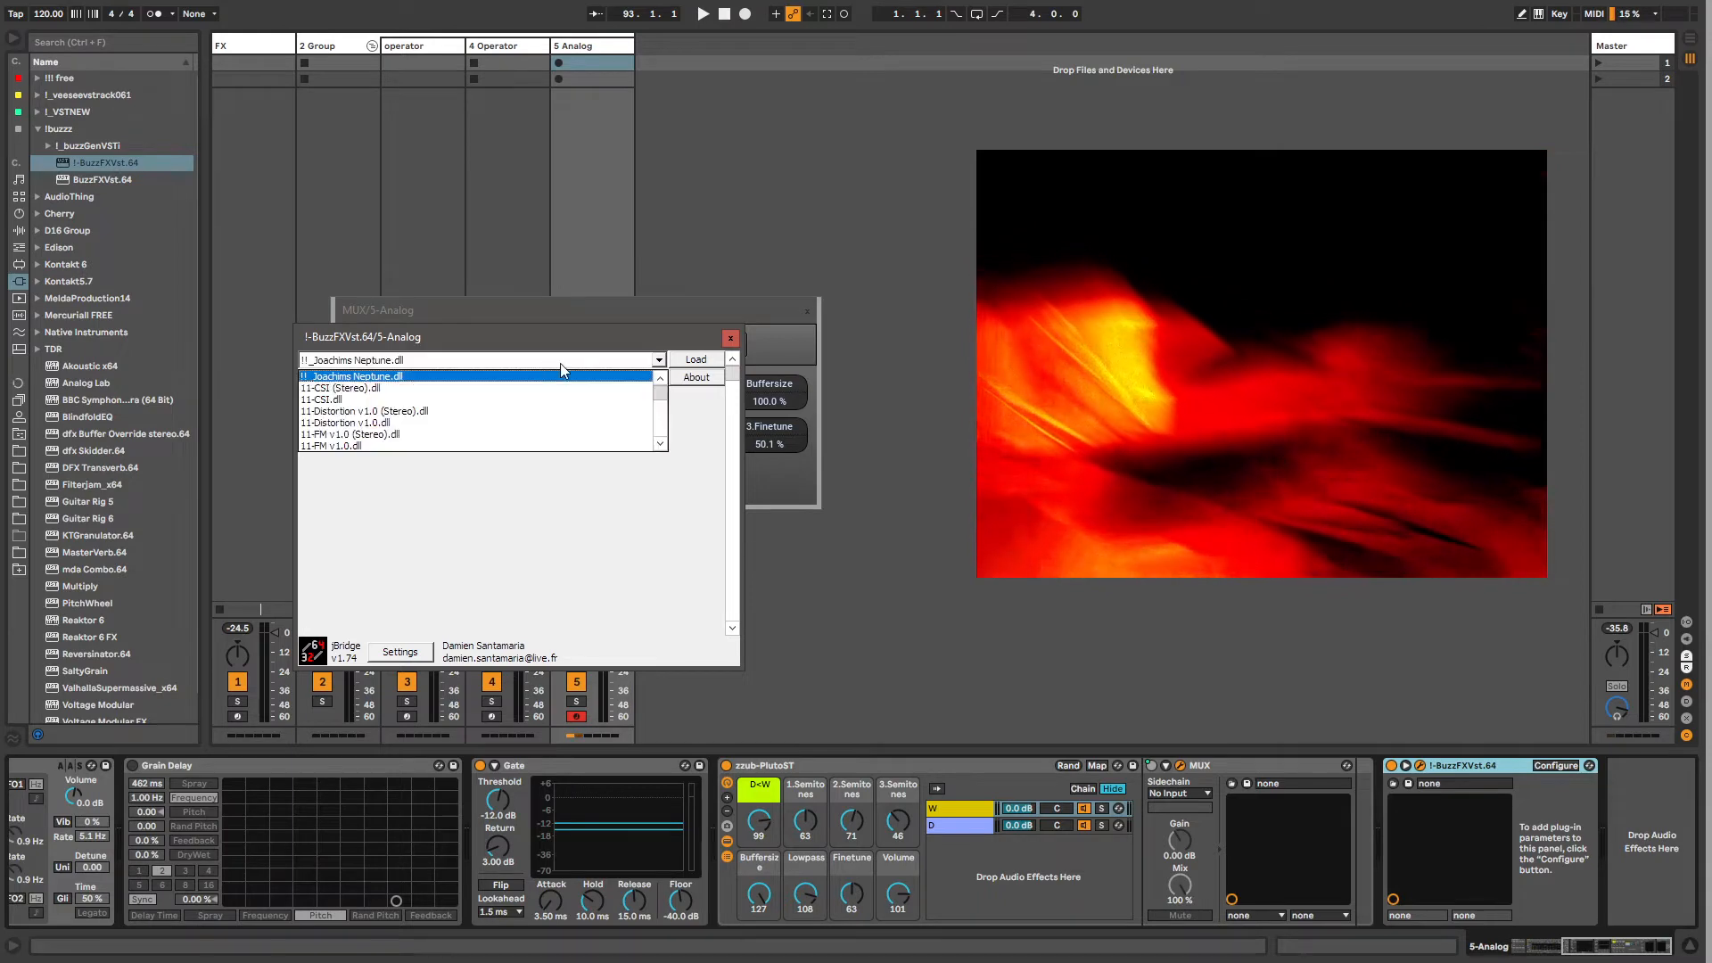
{"action": "mouse_move", "coordinate": [658, 389]}
{"action": "left_mouse_down"}
{"action": "mouse_move", "coordinate": [661, 428]}
{"action": "mouse_move", "coordinate": [663, 393]}
{"action": "left_mouse_up"}
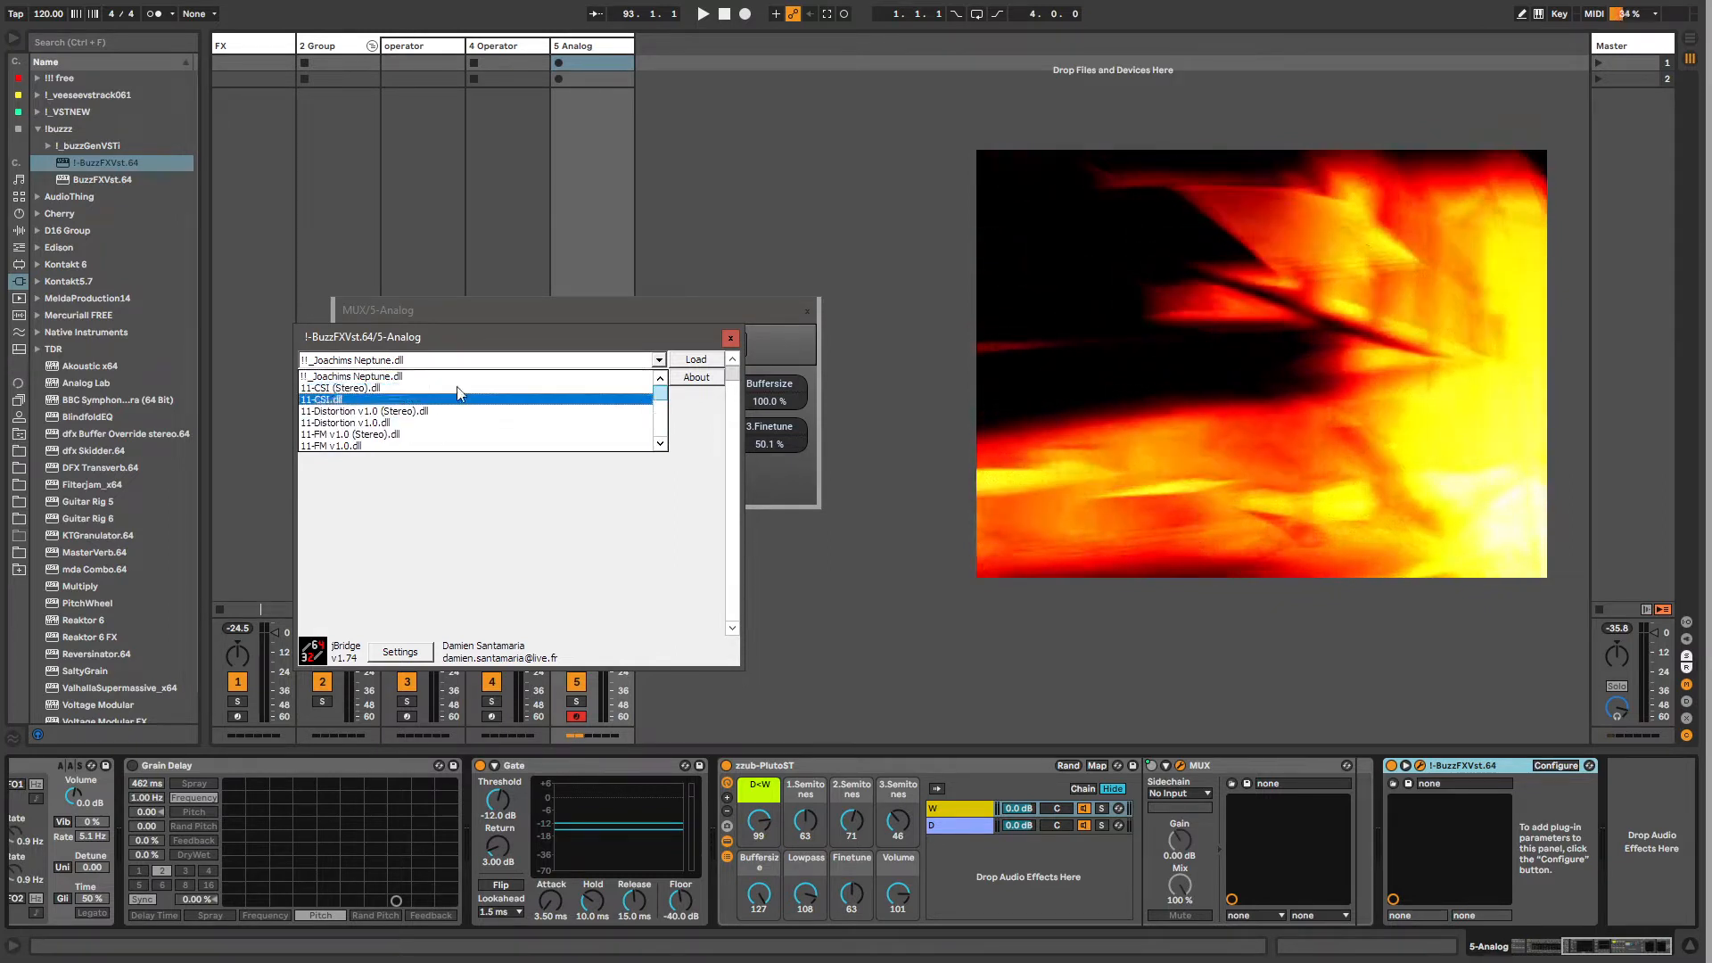
{"action": "left_click", "coordinate": [484, 325]}
{"action": "left_click", "coordinate": [729, 335]}
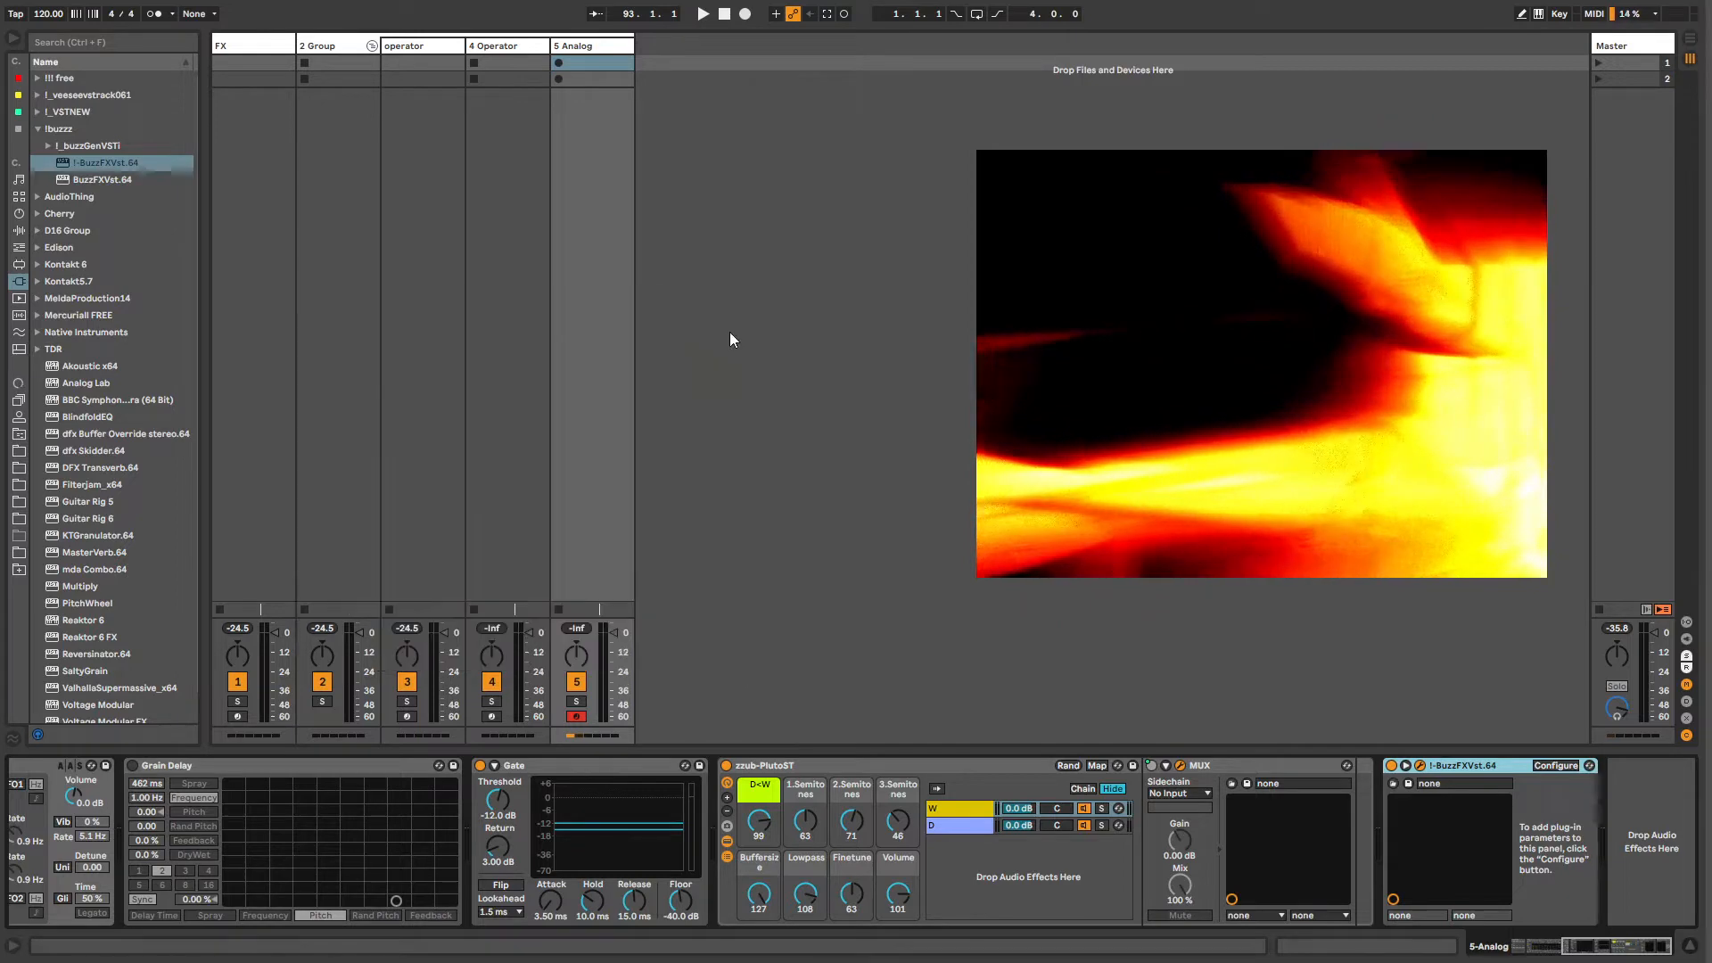
Step: Show MUX's modular area once more, bring it fully into view, and close it together with the MUX window
{"action": "left_click", "coordinate": [1180, 765]}
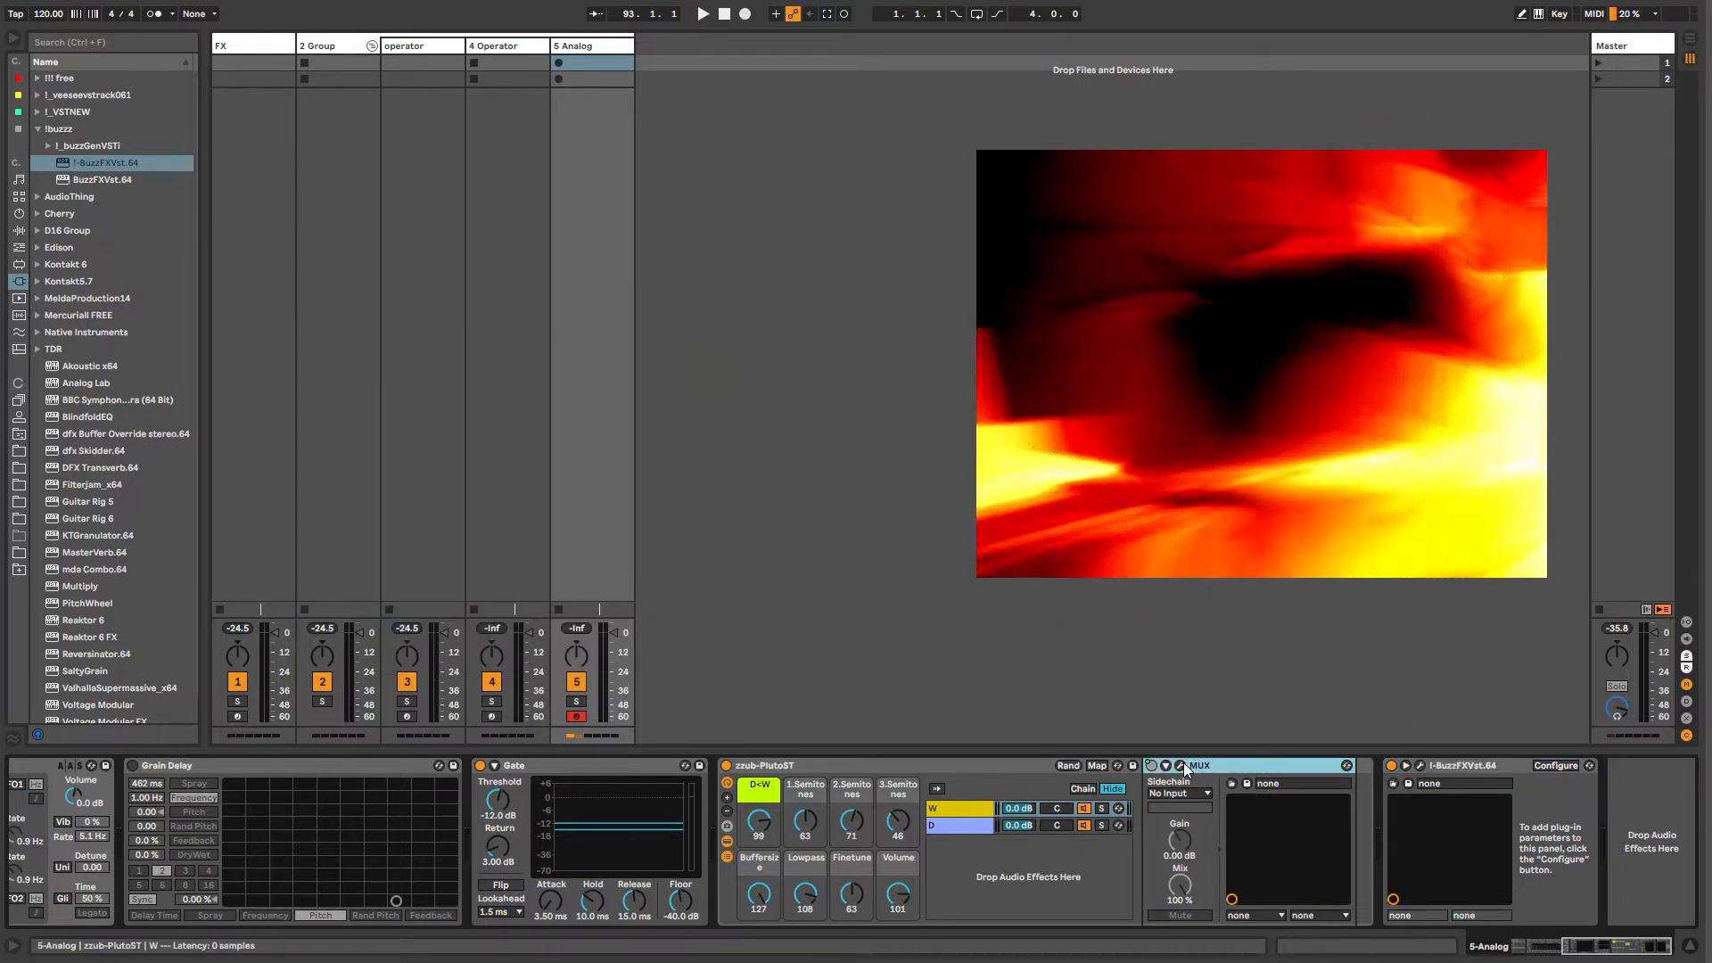
{"action": "left_click", "coordinate": [664, 344]}
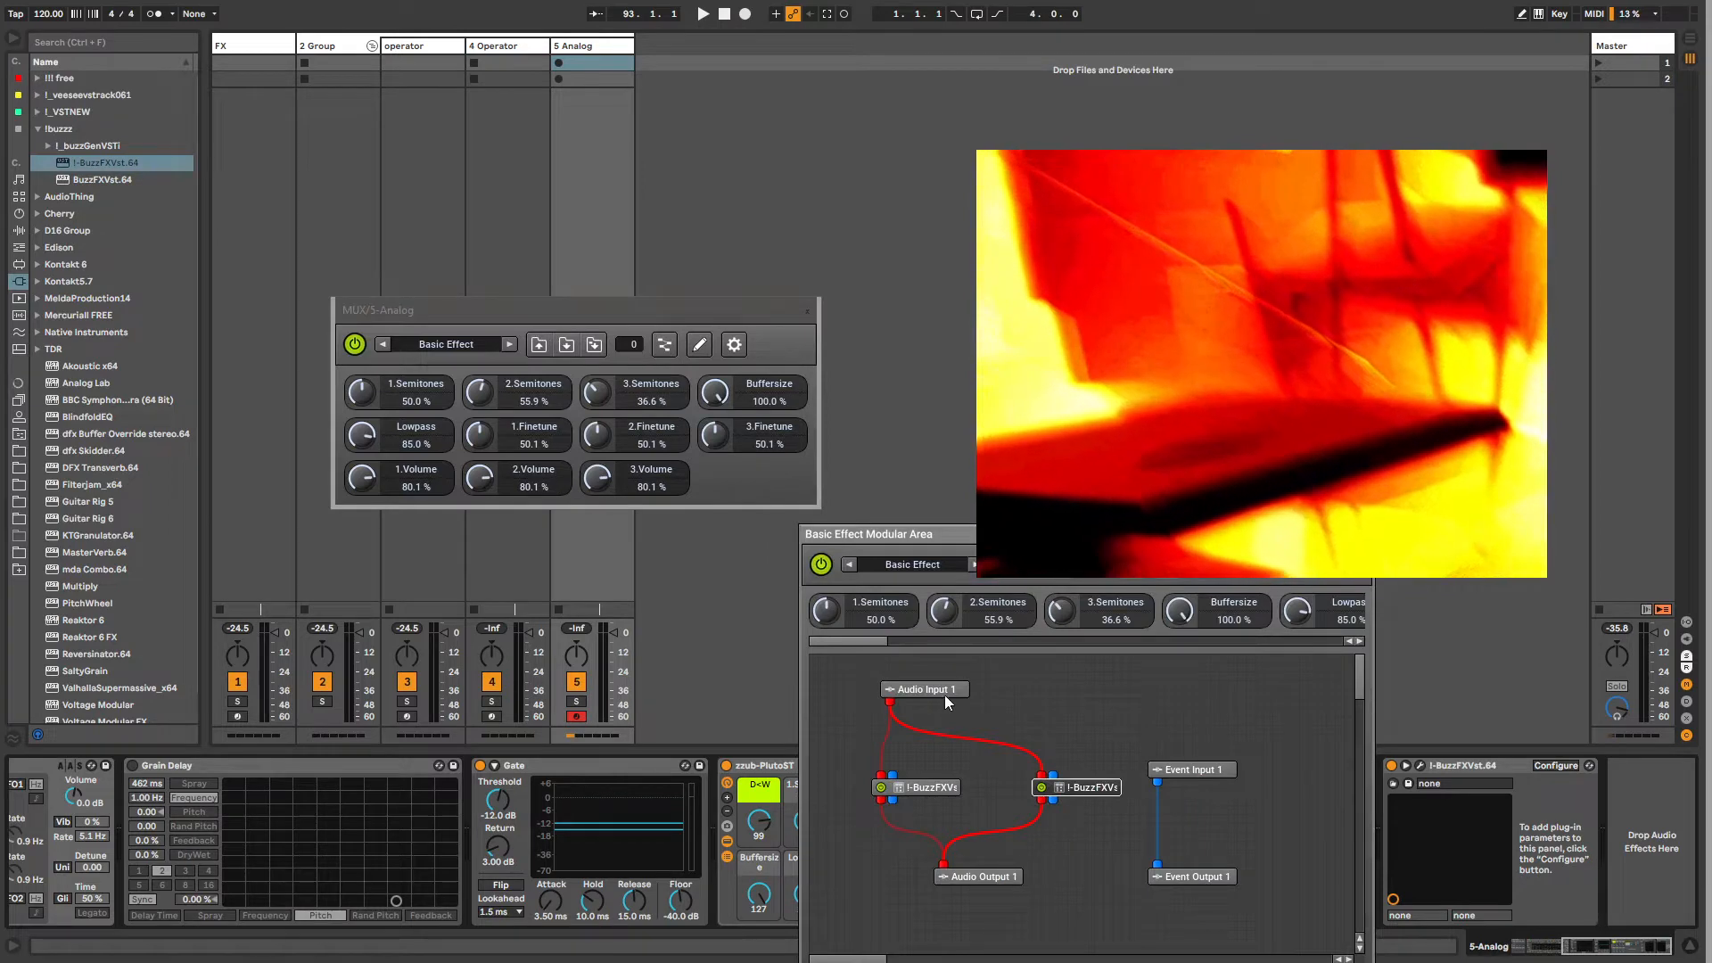
{"action": "left_click_drag", "start_coordinate": [925, 541], "coordinate": [565, 491]}
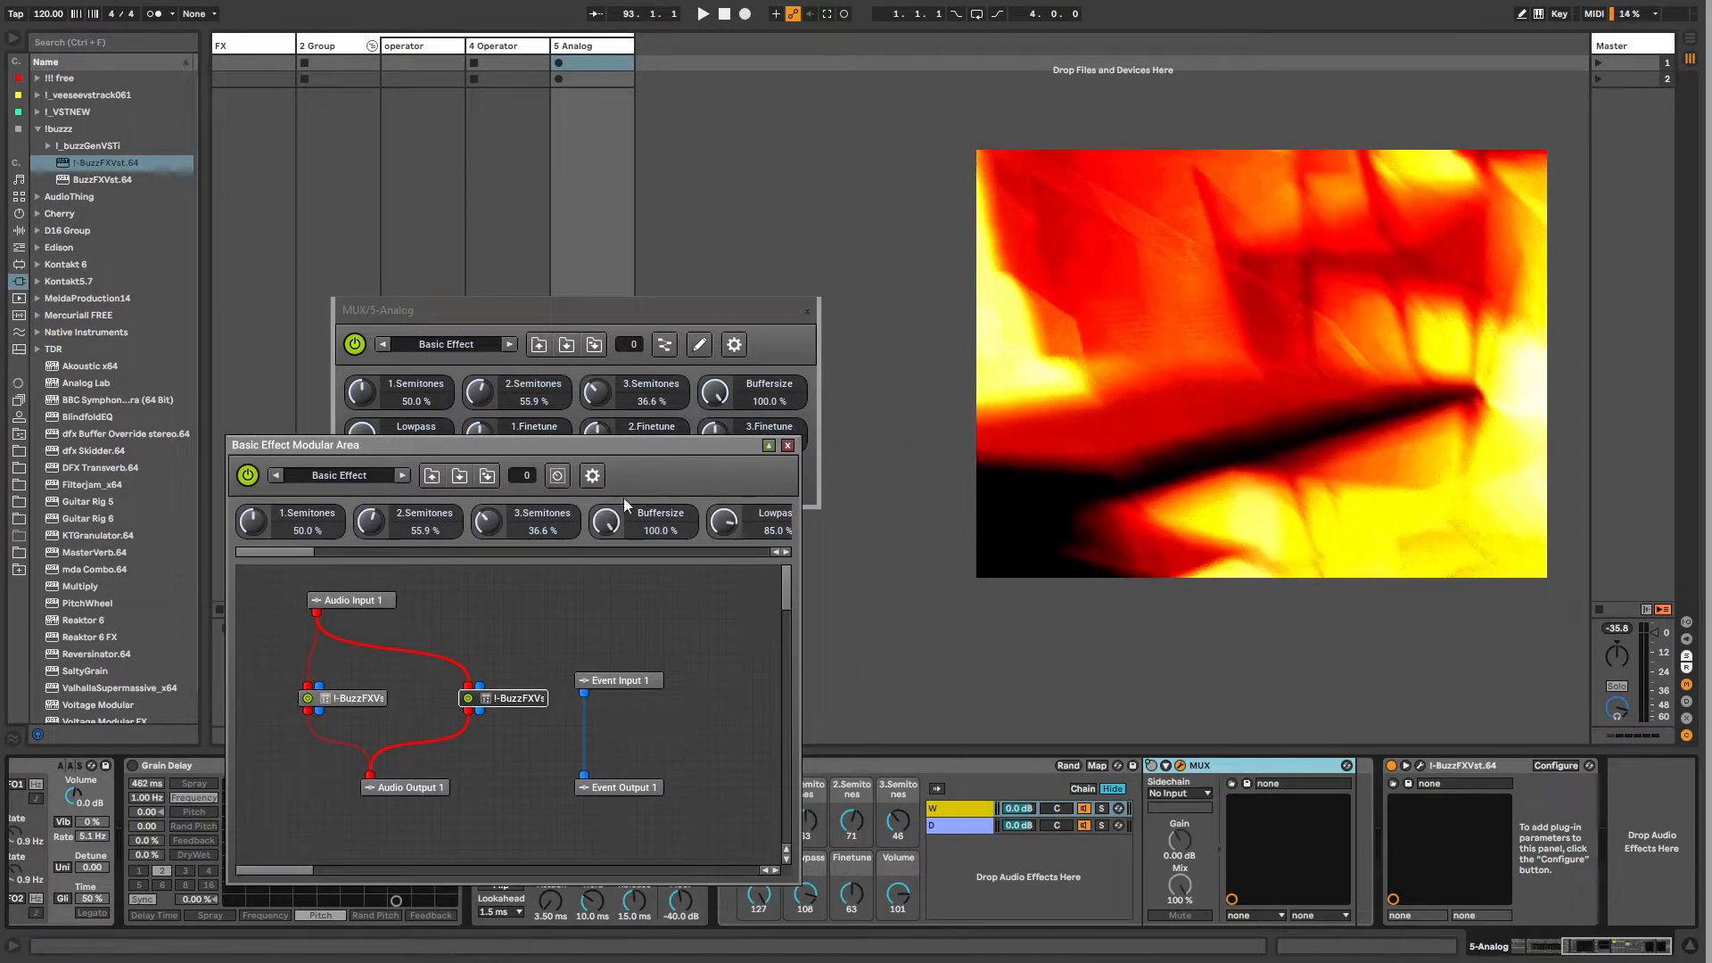
{"action": "left_click", "coordinate": [790, 446]}
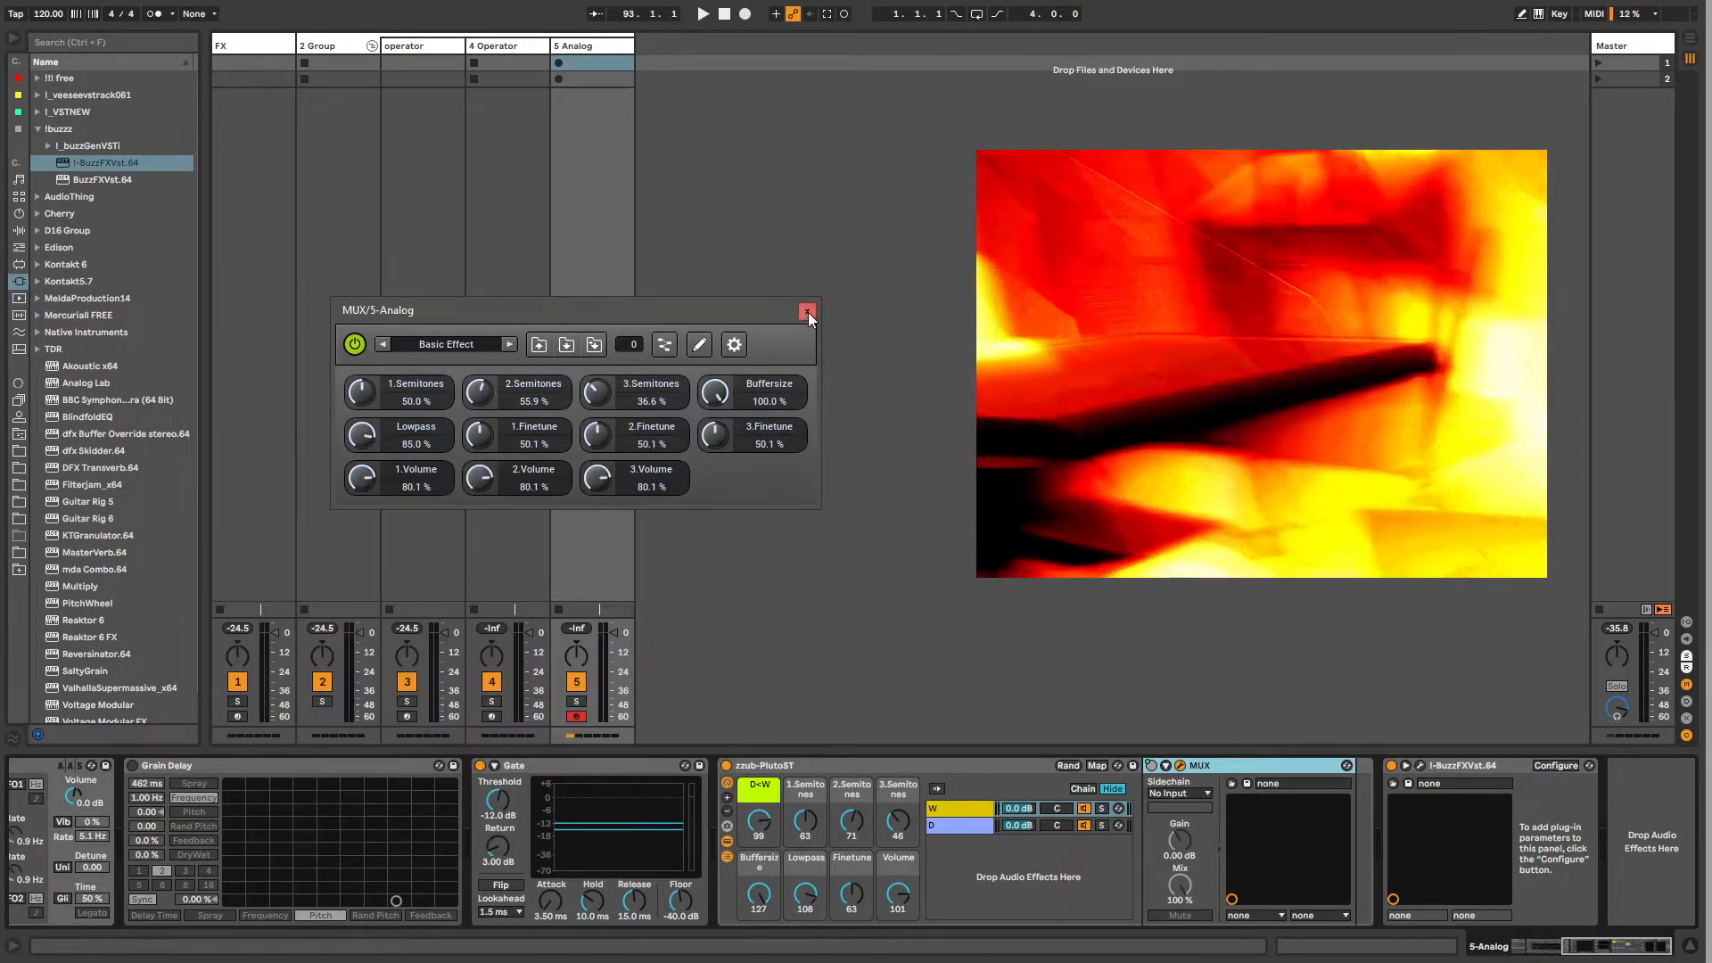
{"action": "left_click", "coordinate": [807, 312]}
Step: Delete the !-BuzzFXVst.64 device from the end of the Analog track's chain
{"action": "left_click", "coordinate": [1453, 767]}
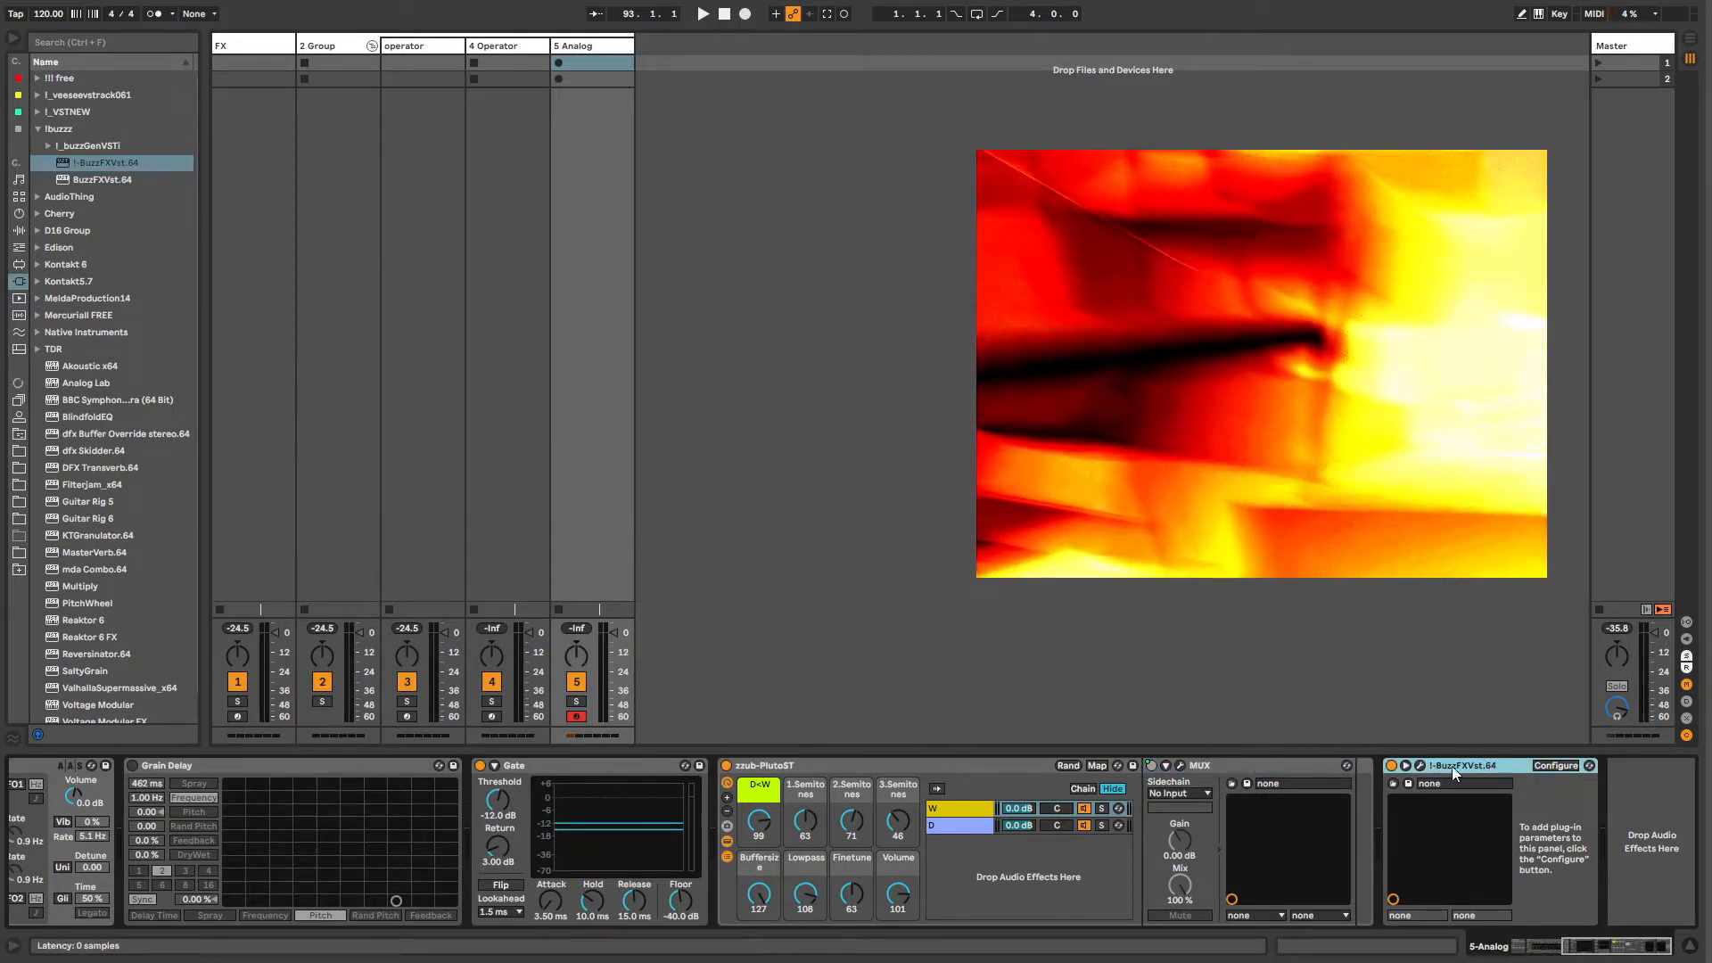
{"action": "left_click", "coordinate": [1420, 765]}
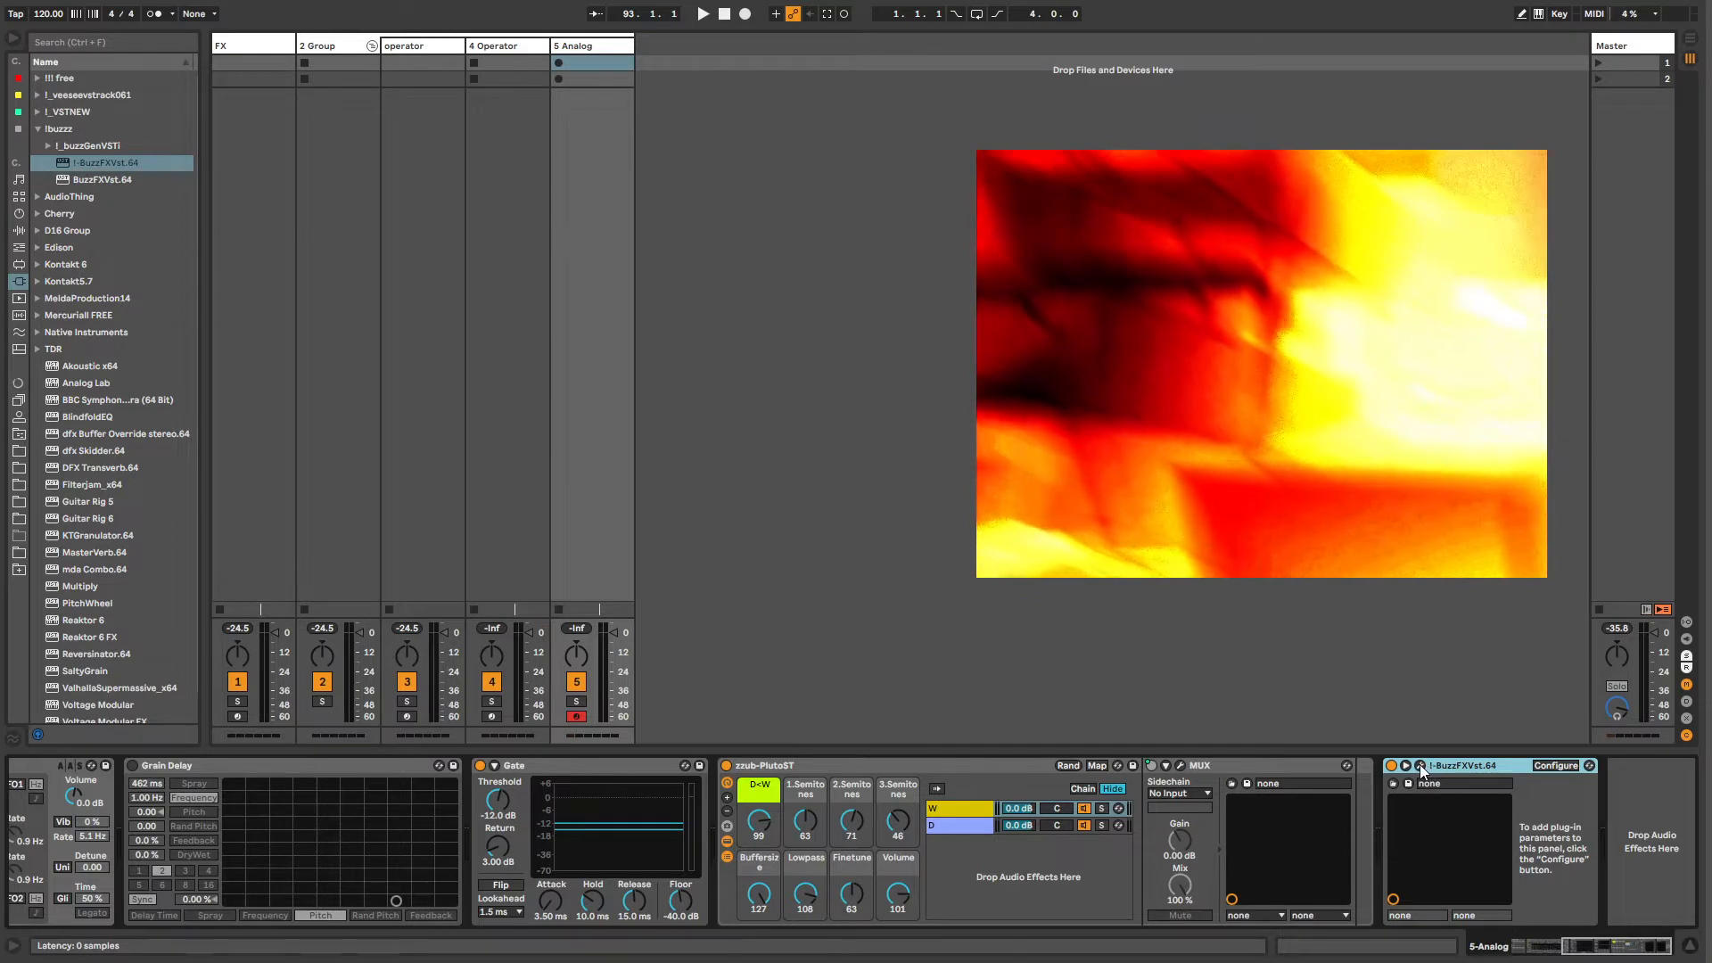
{"action": "left_click", "coordinate": [730, 338]}
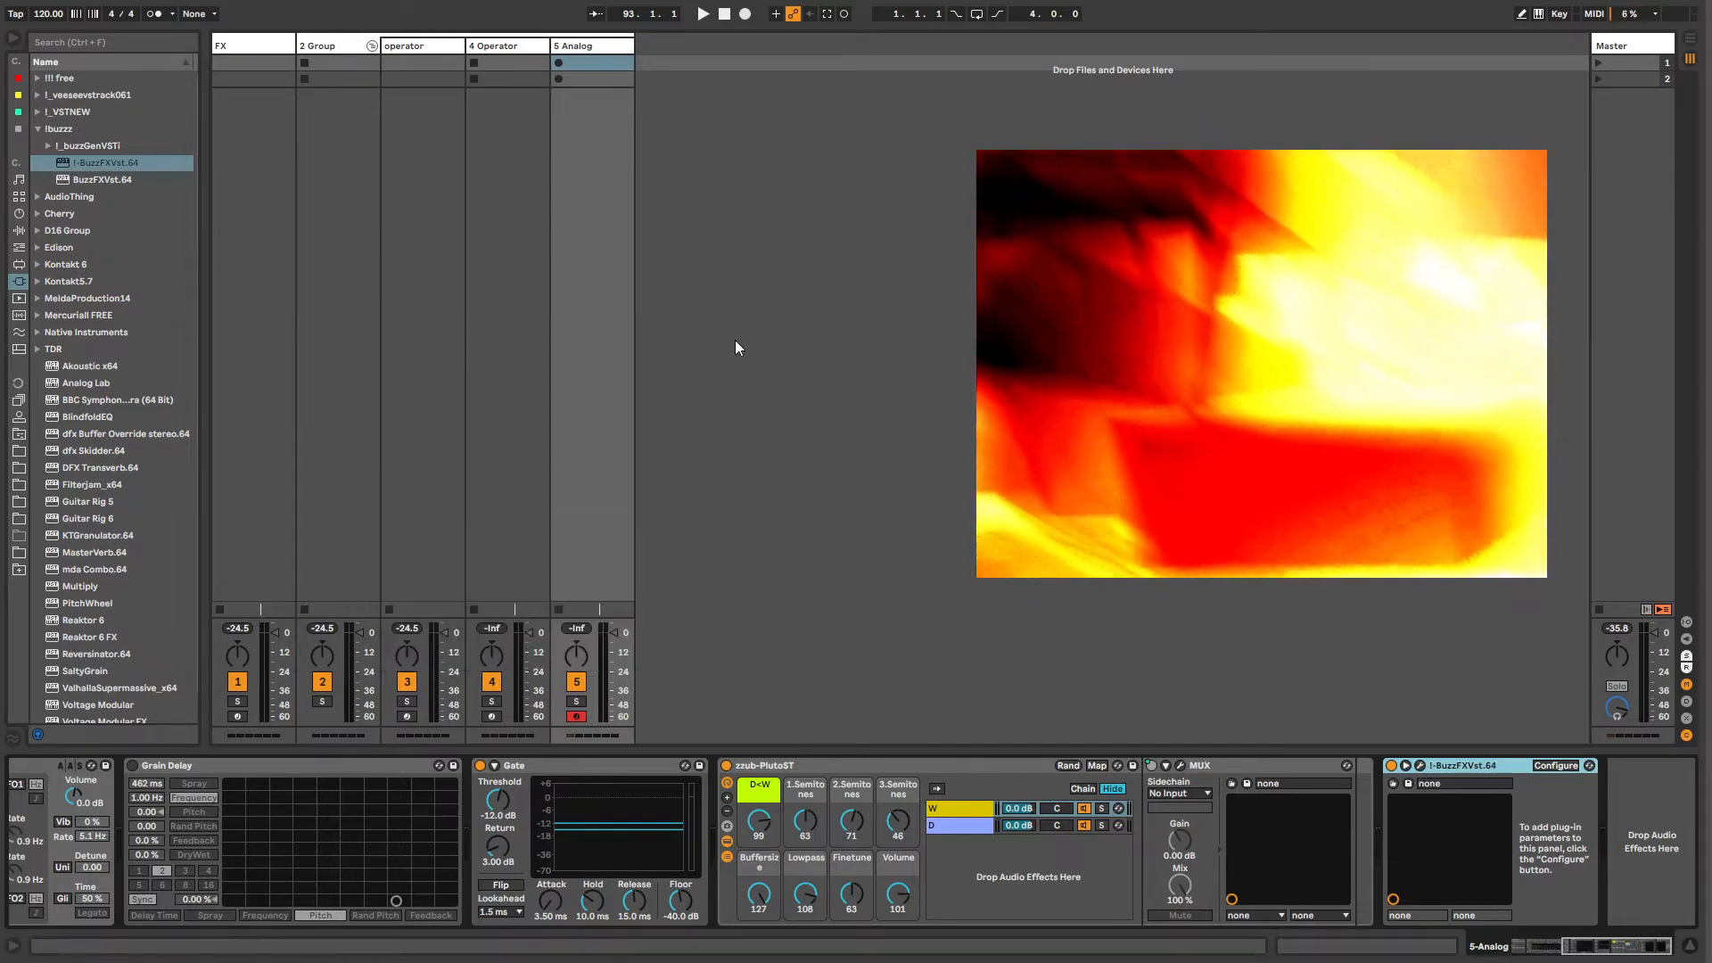
{"action": "key", "text": "Delete"}
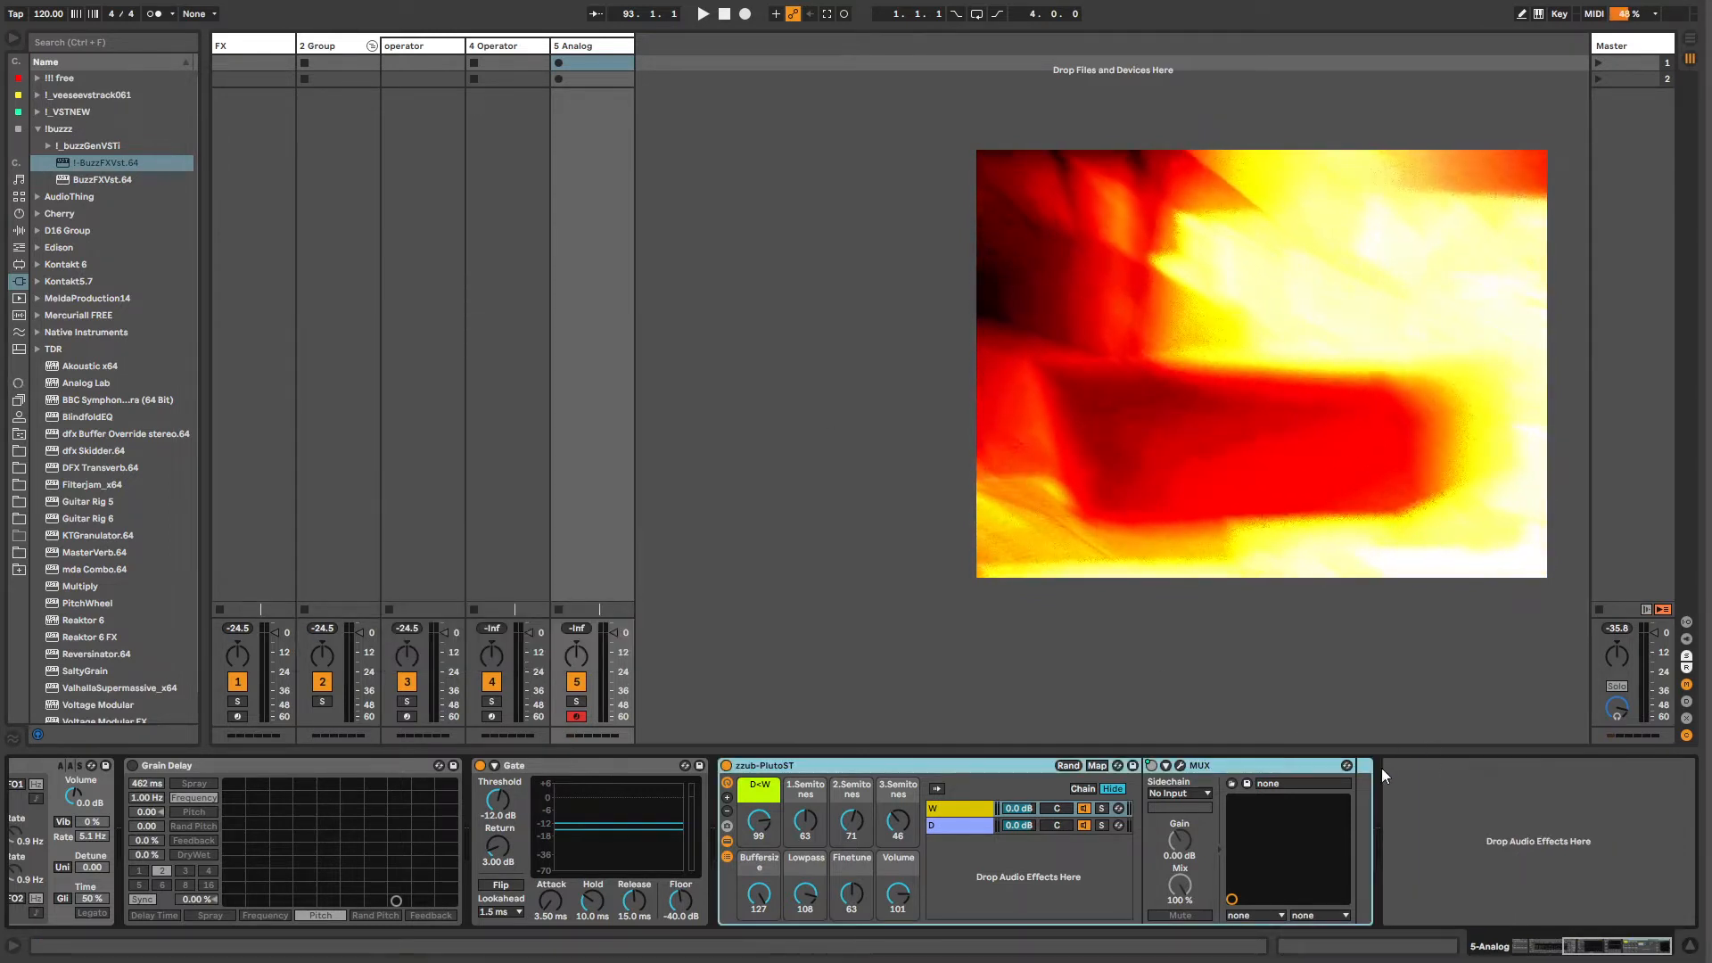
Step: Hide the zzub-PlutoST rack's inner devices and delete the whole rack from the Analog track
{"action": "left_click", "coordinate": [727, 857]}
{"action": "left_click", "coordinate": [726, 858]}
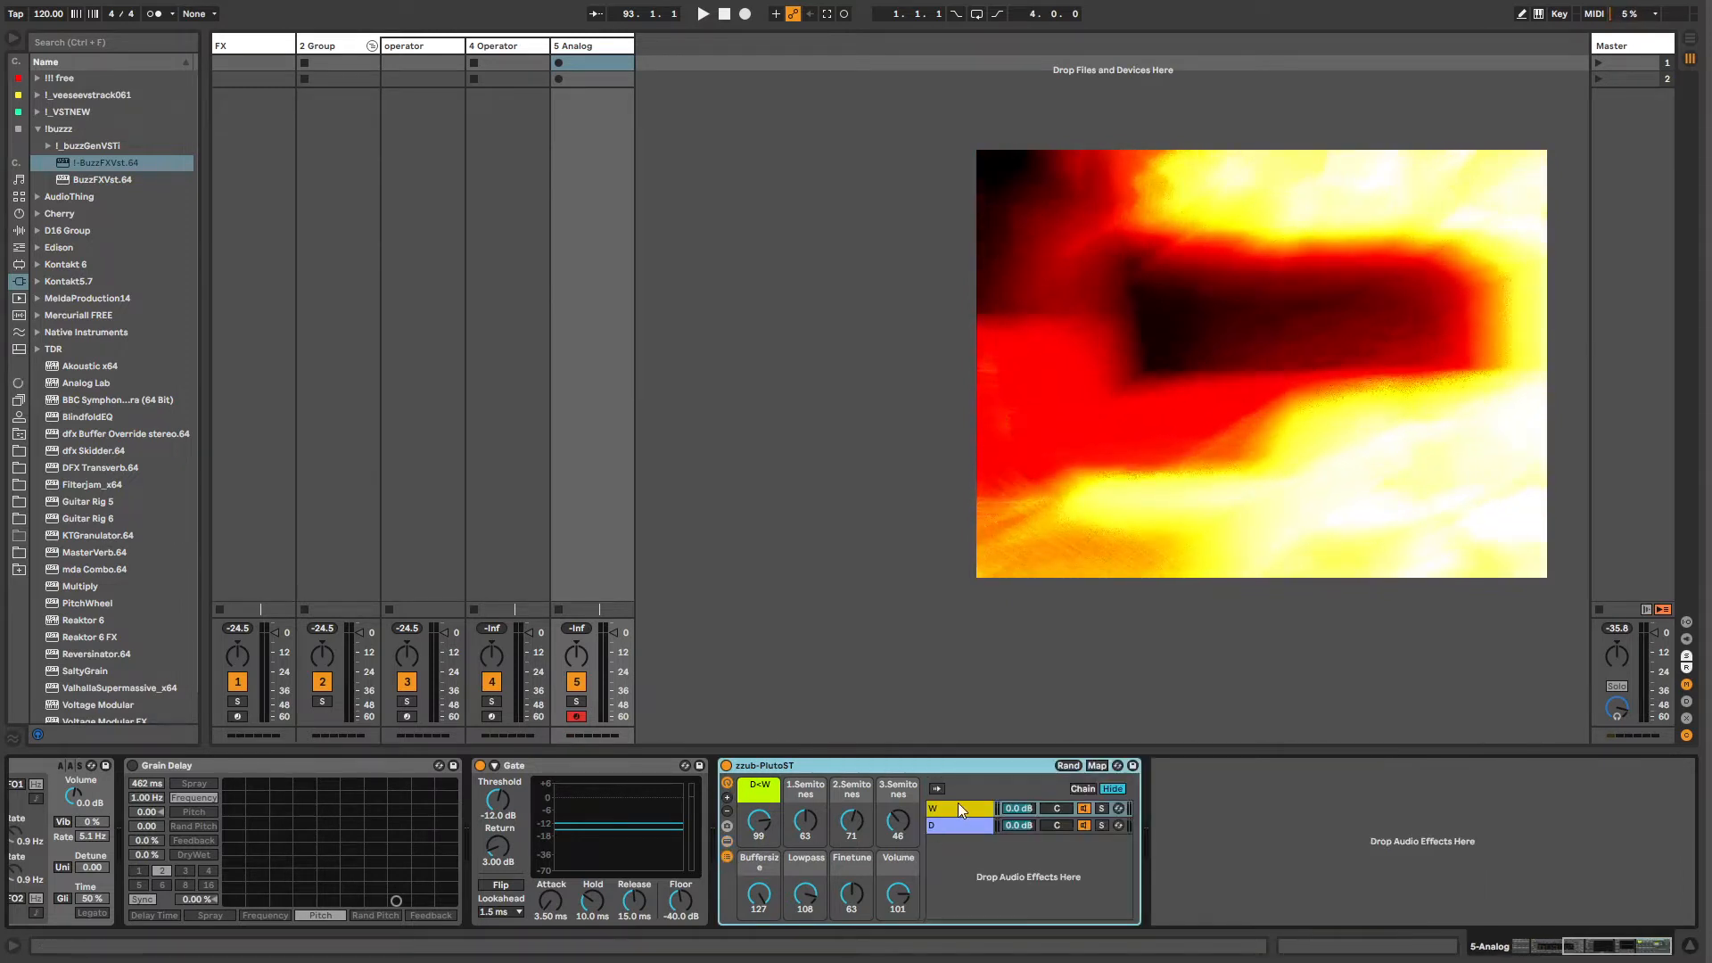
{"action": "left_click", "coordinate": [790, 767]}
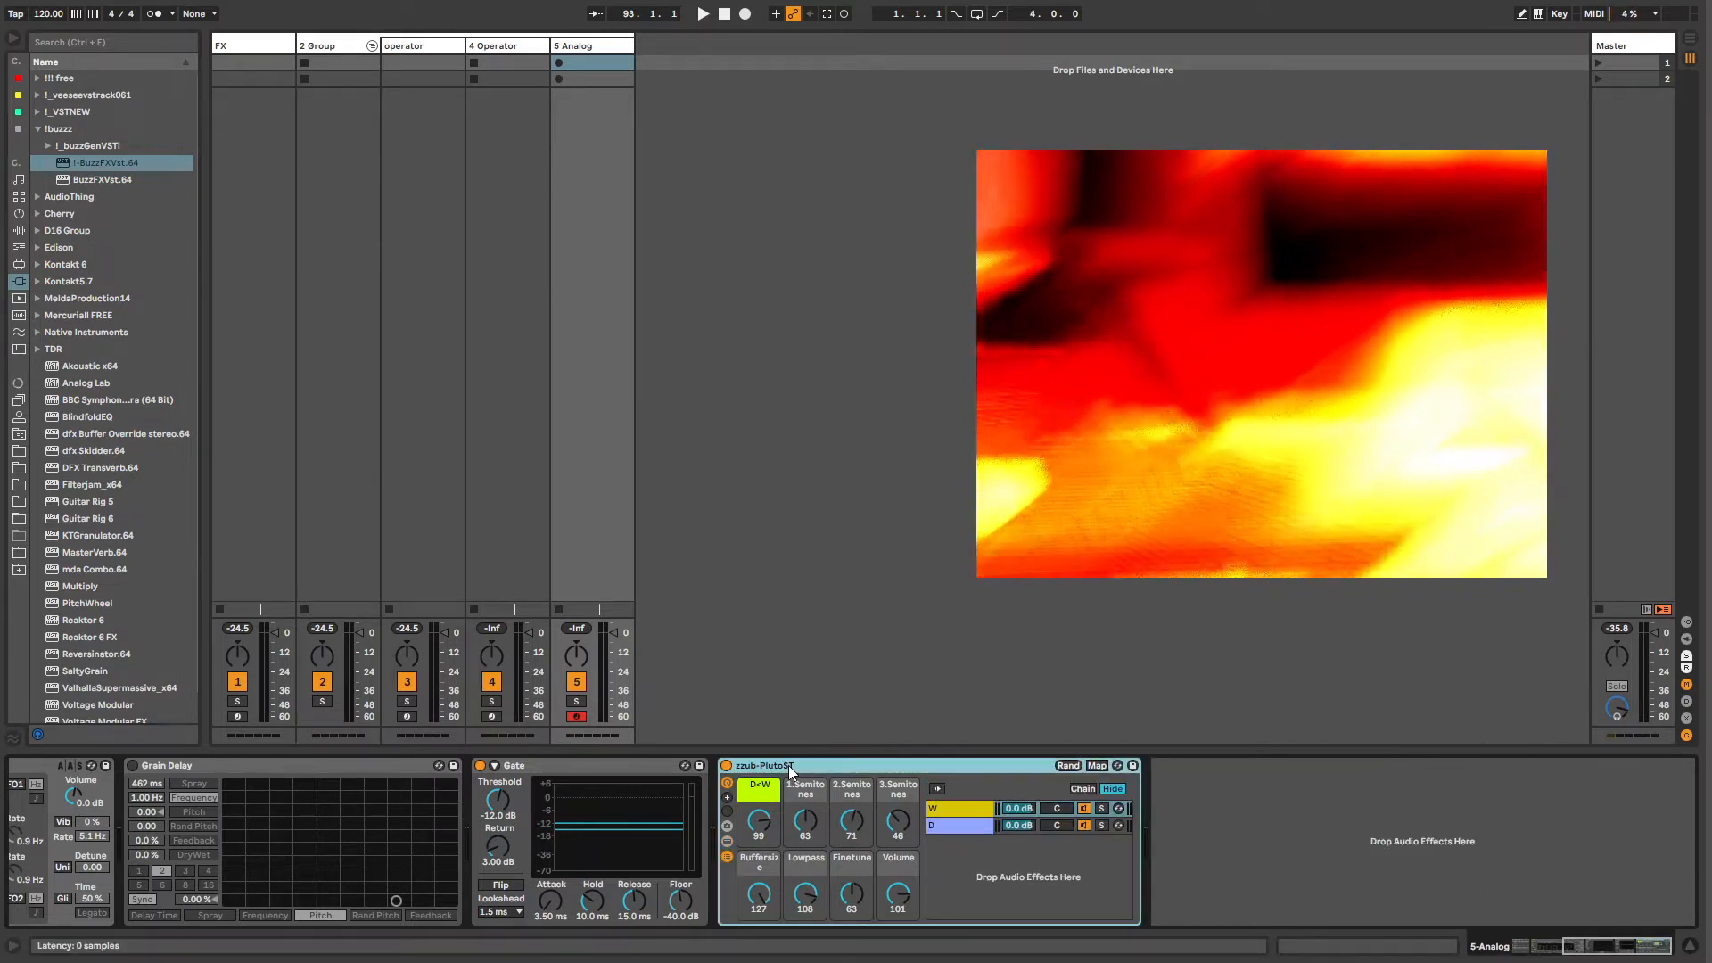
{"action": "key", "text": "Delete"}
Step: Return to the start of the Analog track's device chain and collapse the !buzzz folder in the browser
{"action": "left_click_drag", "start_coordinate": [1626, 958], "coordinate": [1577, 956]}
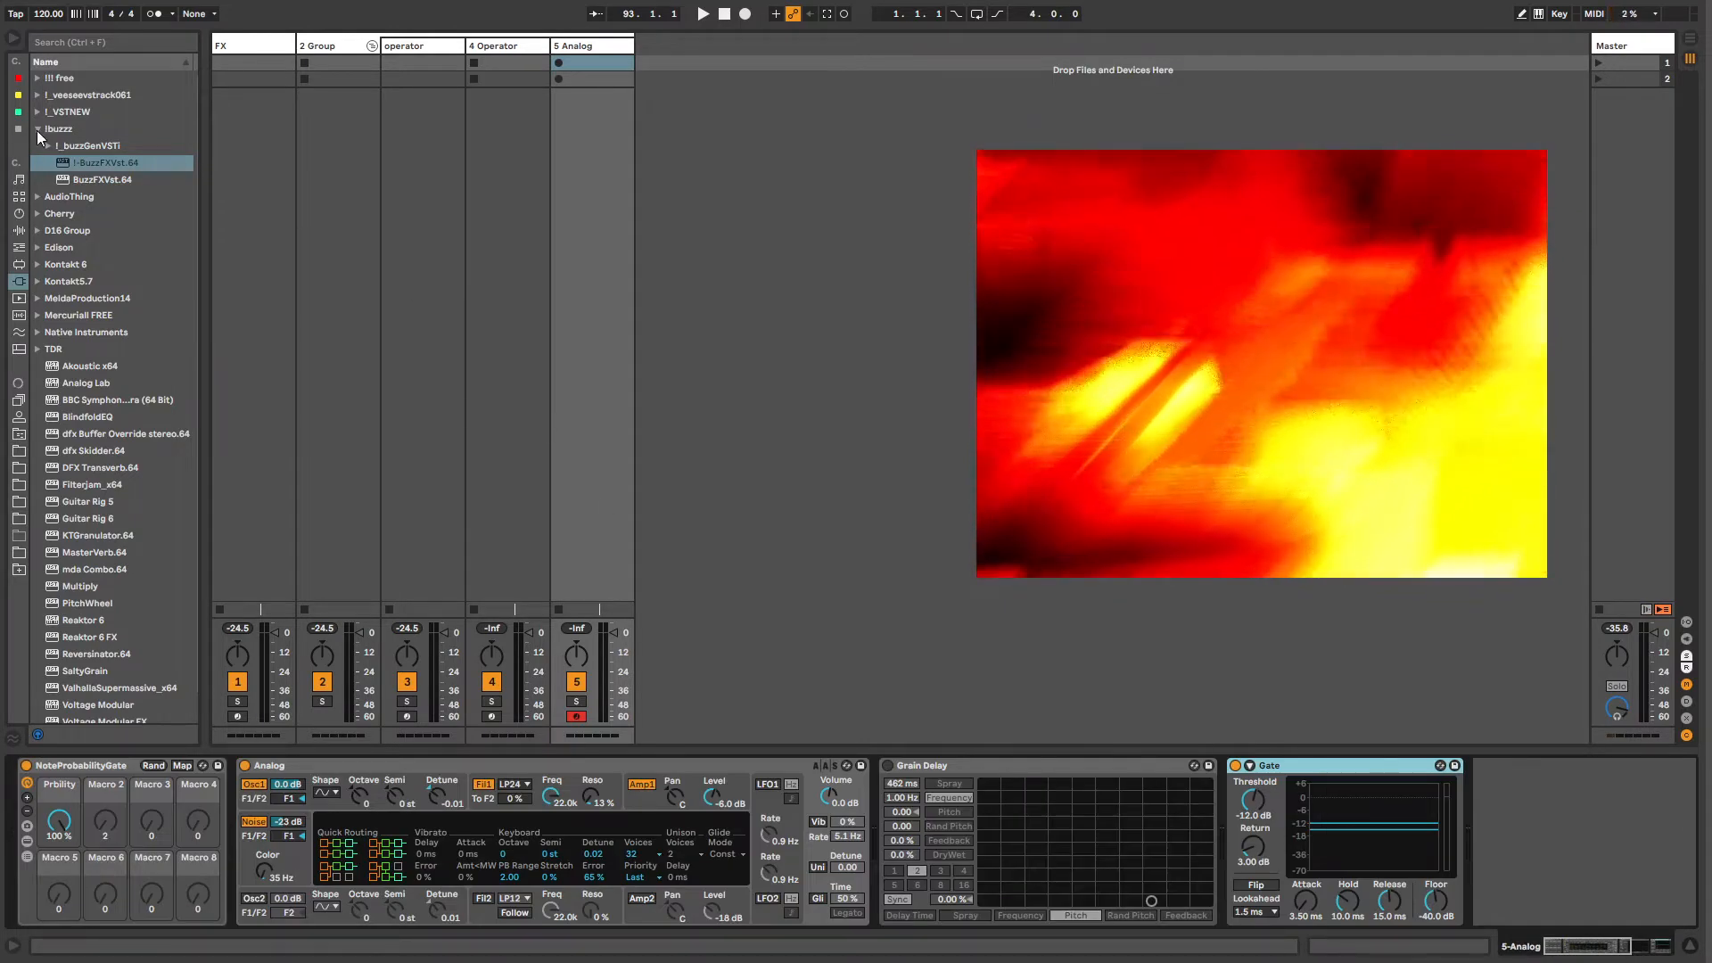
{"action": "left_click", "coordinate": [40, 131]}
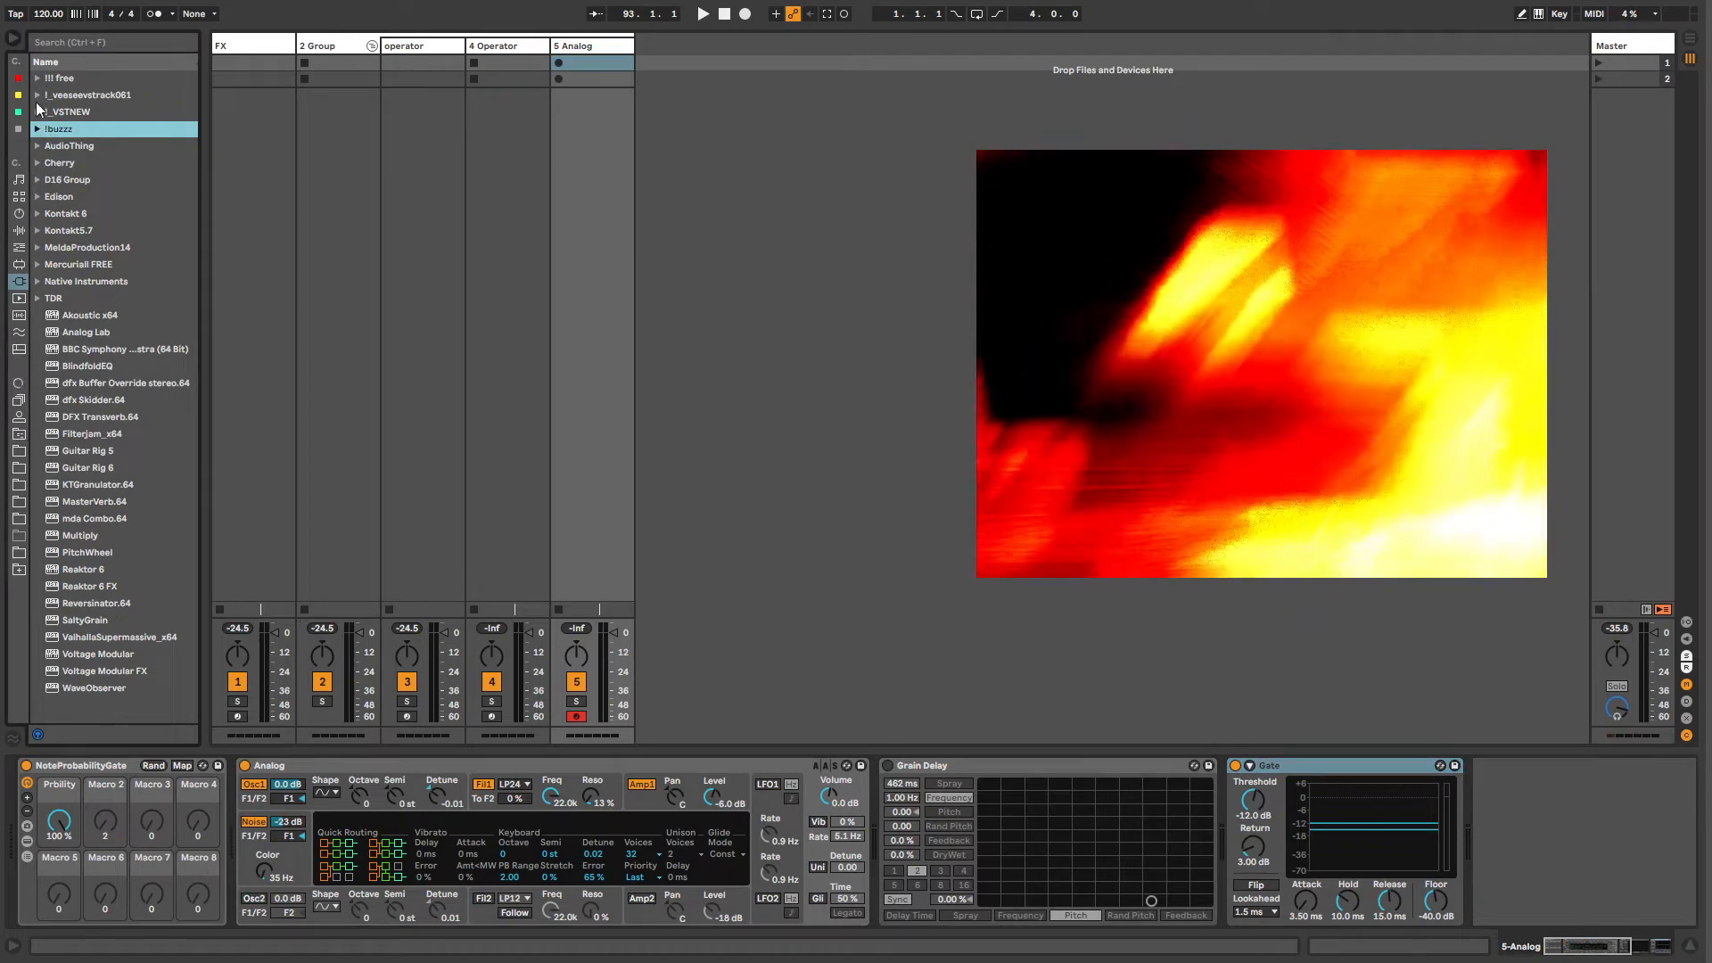
{"action": "left_click", "coordinate": [74, 148]}
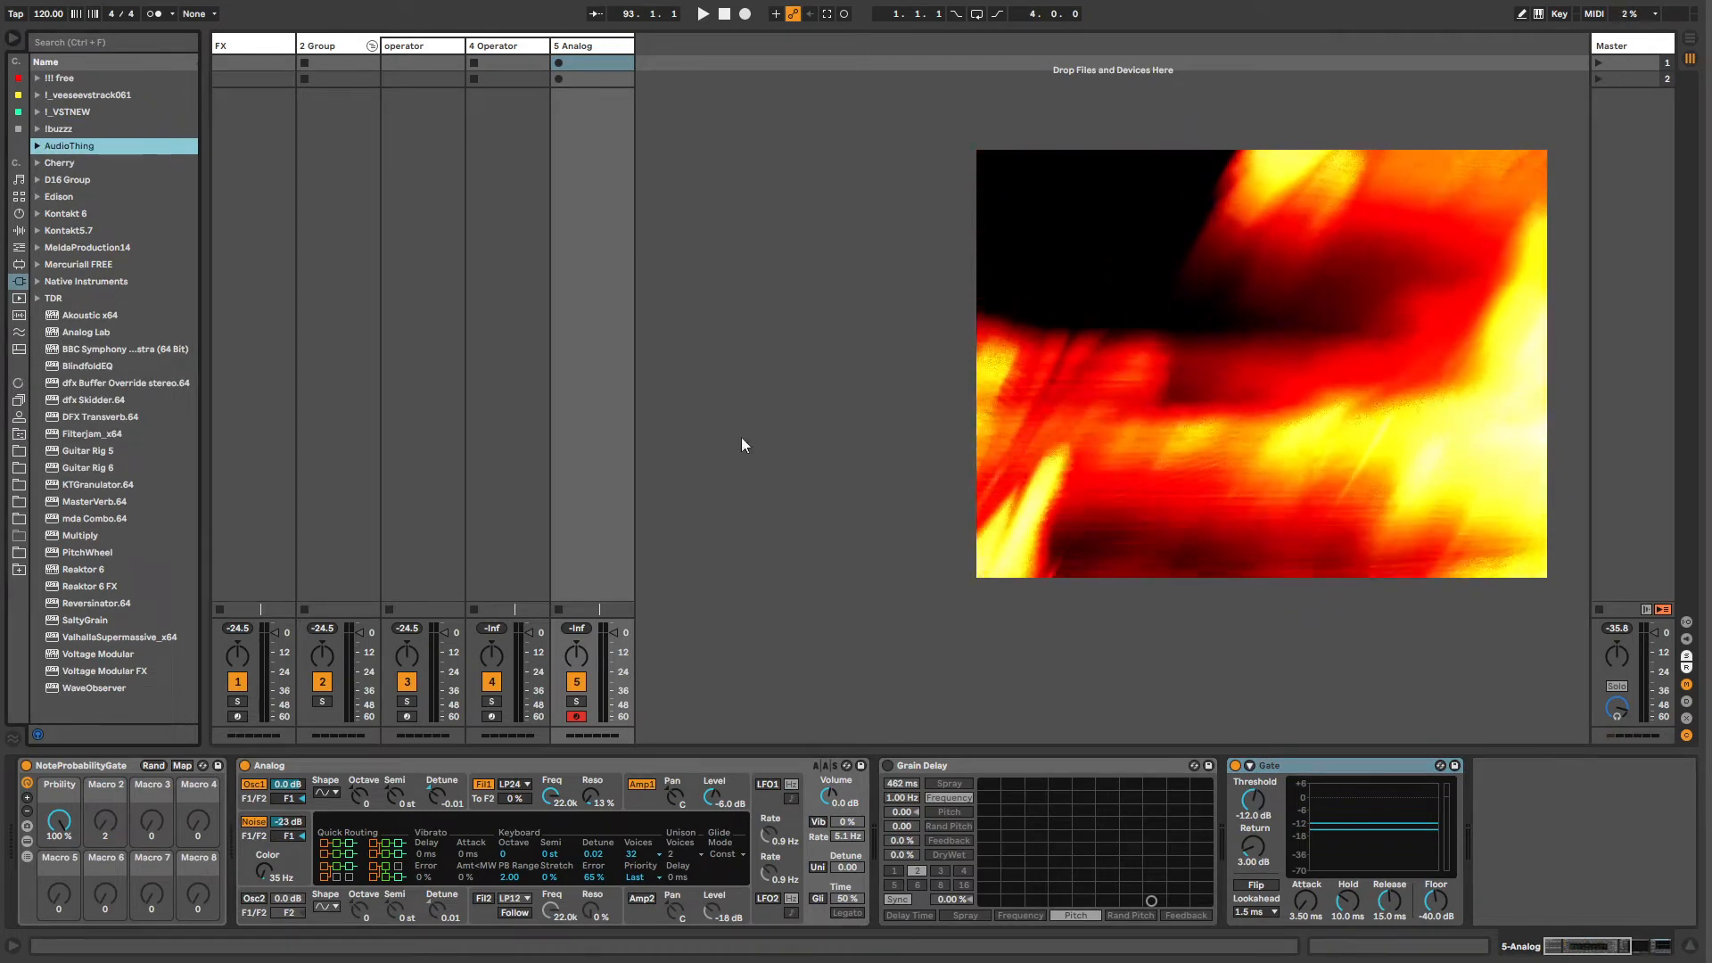
Step: Select the 2 Group track, expand the "for future sketches" folder in the sketches location and widen the browser
{"action": "left_click", "coordinate": [326, 46]}
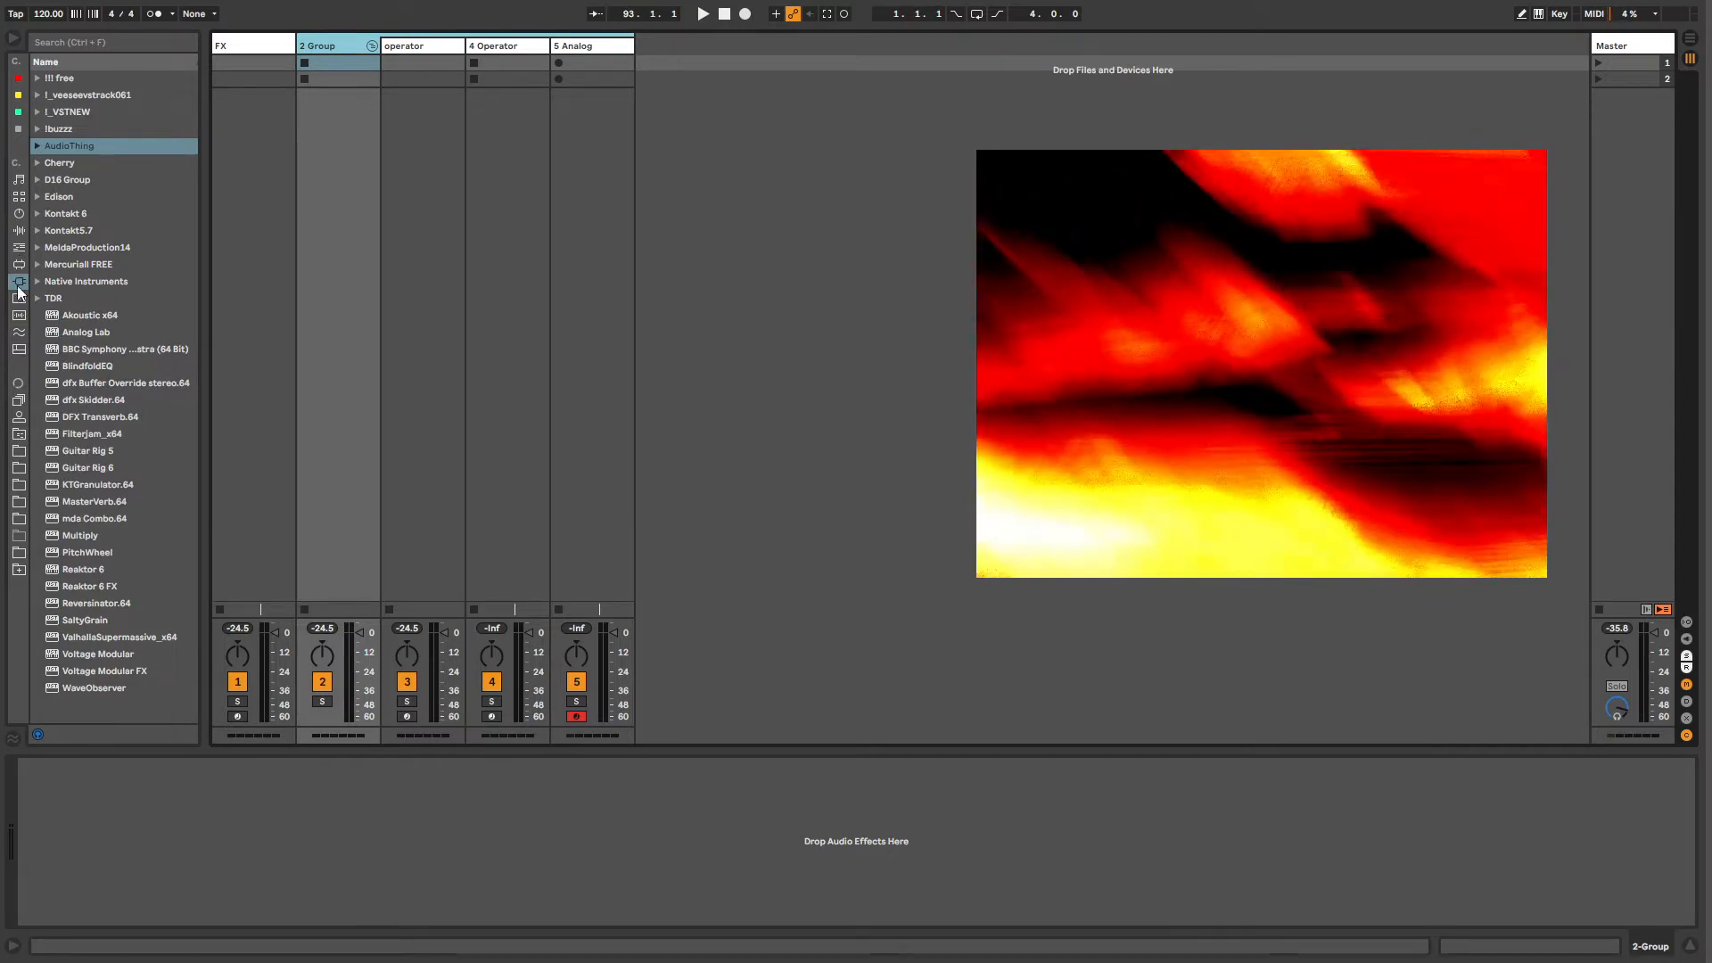
{"action": "left_click", "coordinate": [19, 434]}
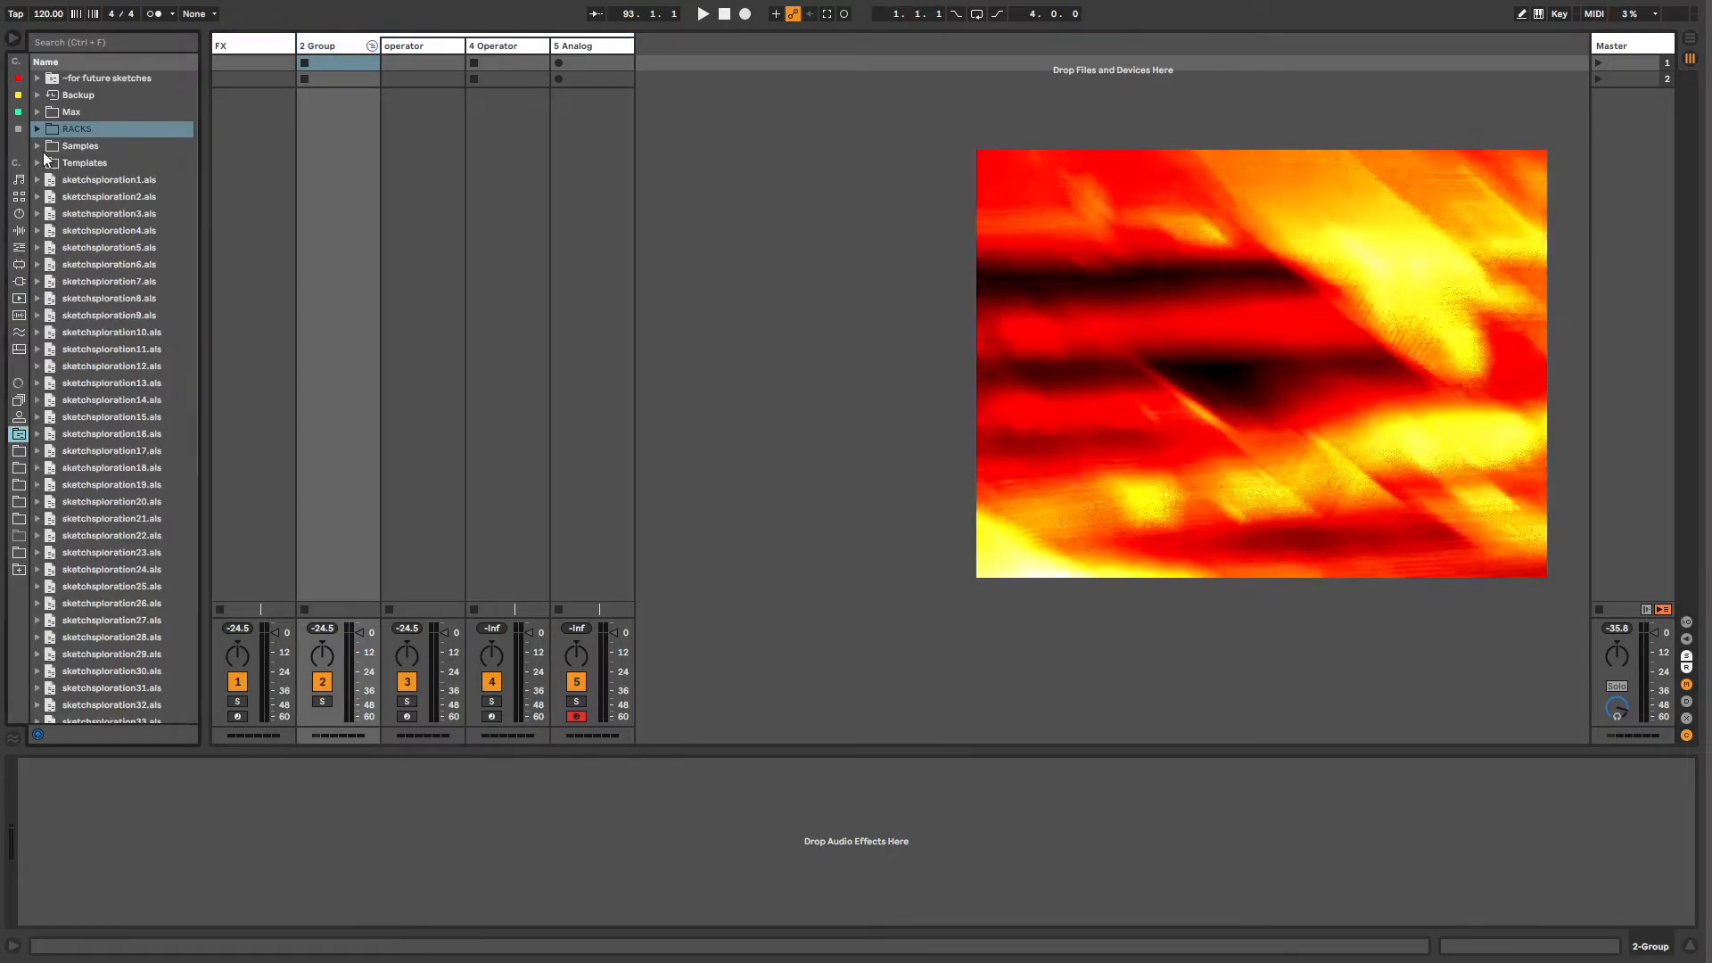
{"action": "left_click", "coordinate": [37, 79]}
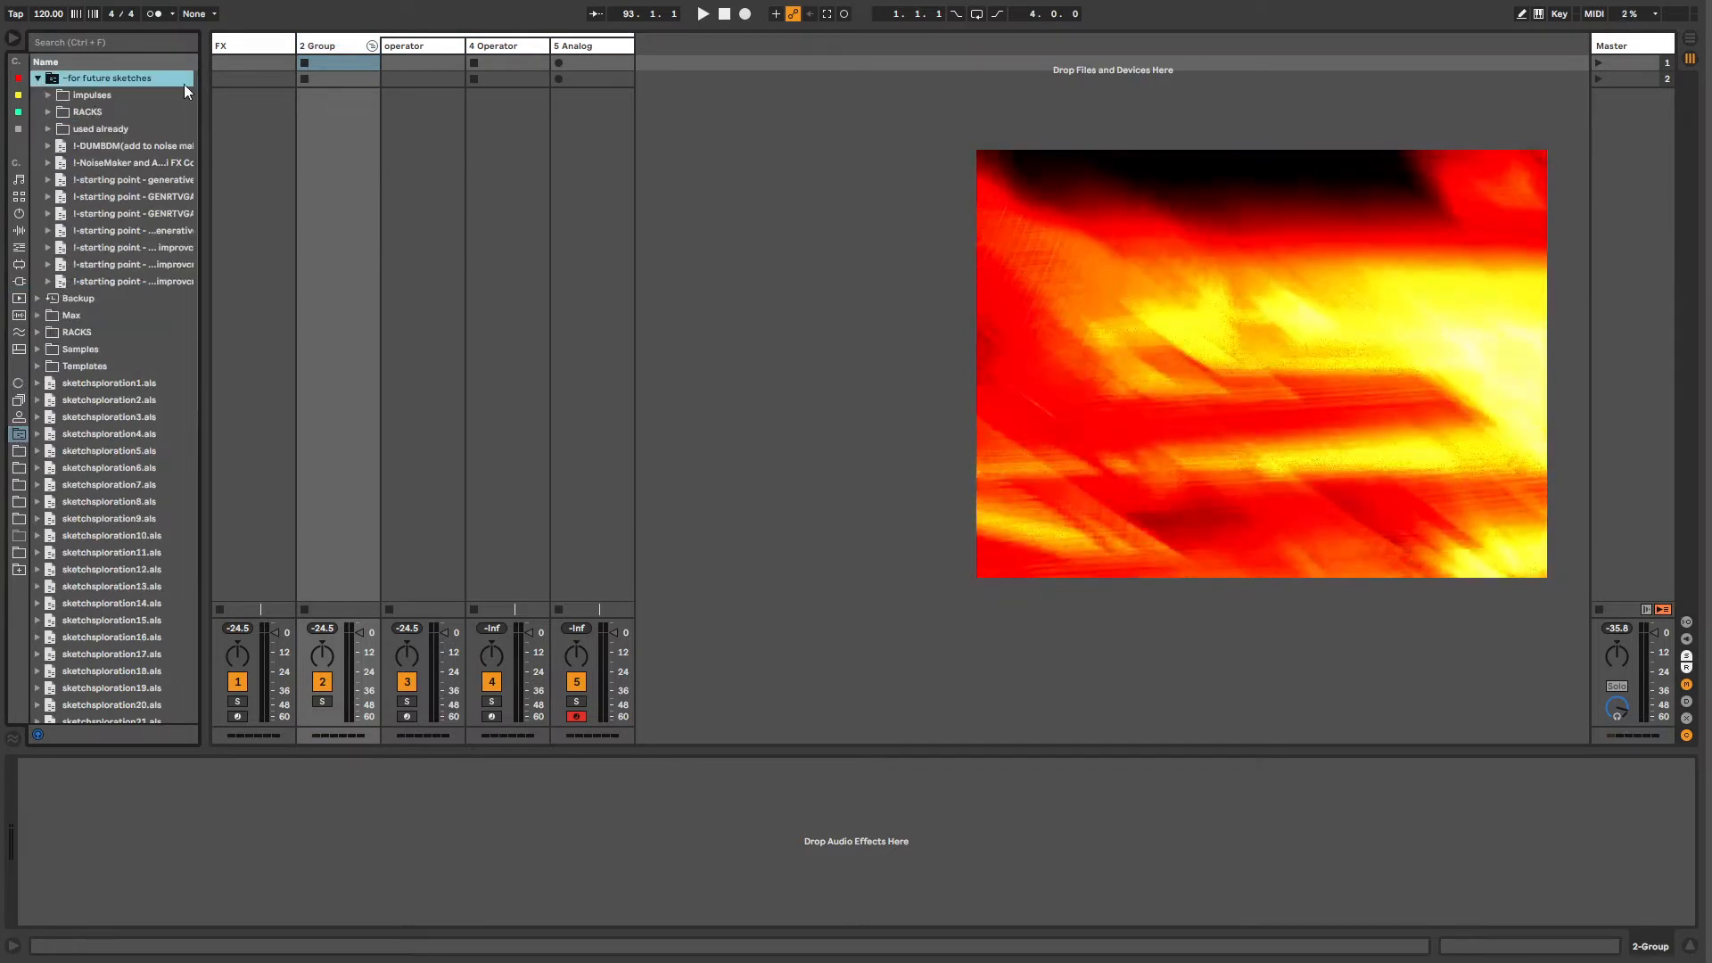
{"action": "left_click_drag", "start_coordinate": [203, 85], "coordinate": [273, 86]}
Step: Expand the RACKS folder inside "for future sketches" and its INSTRUMENTS subfolder
{"action": "left_click", "coordinate": [81, 112]}
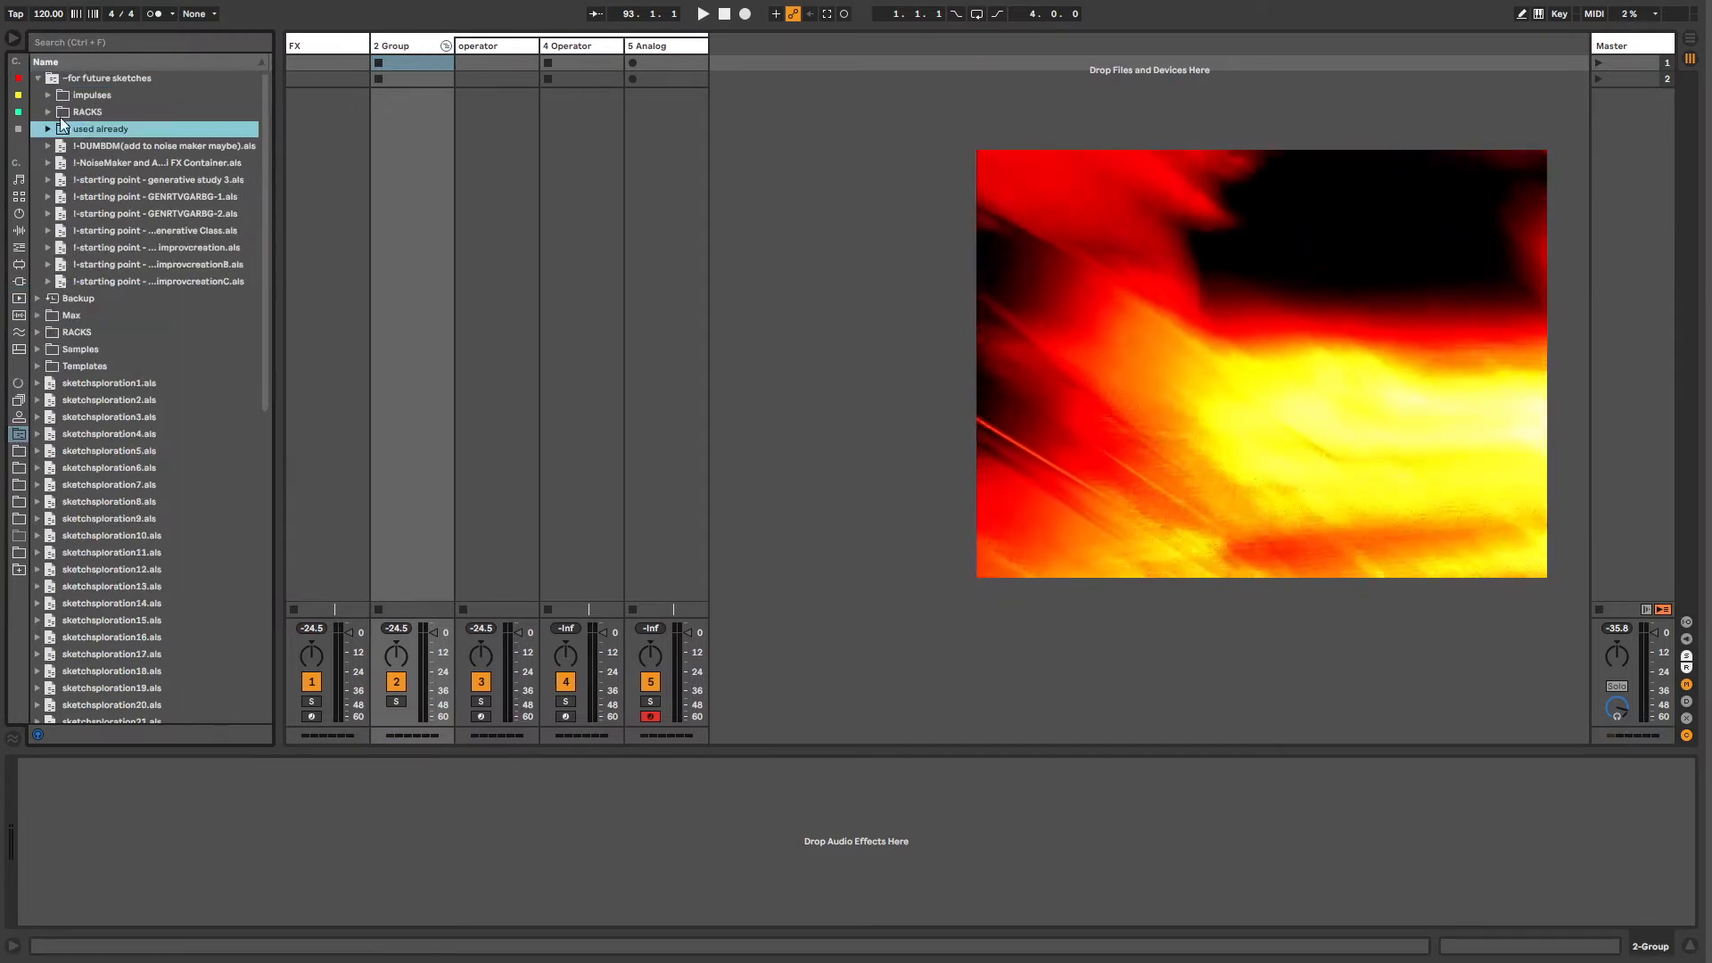
{"action": "left_click", "coordinate": [48, 112]}
{"action": "left_click", "coordinate": [82, 181]}
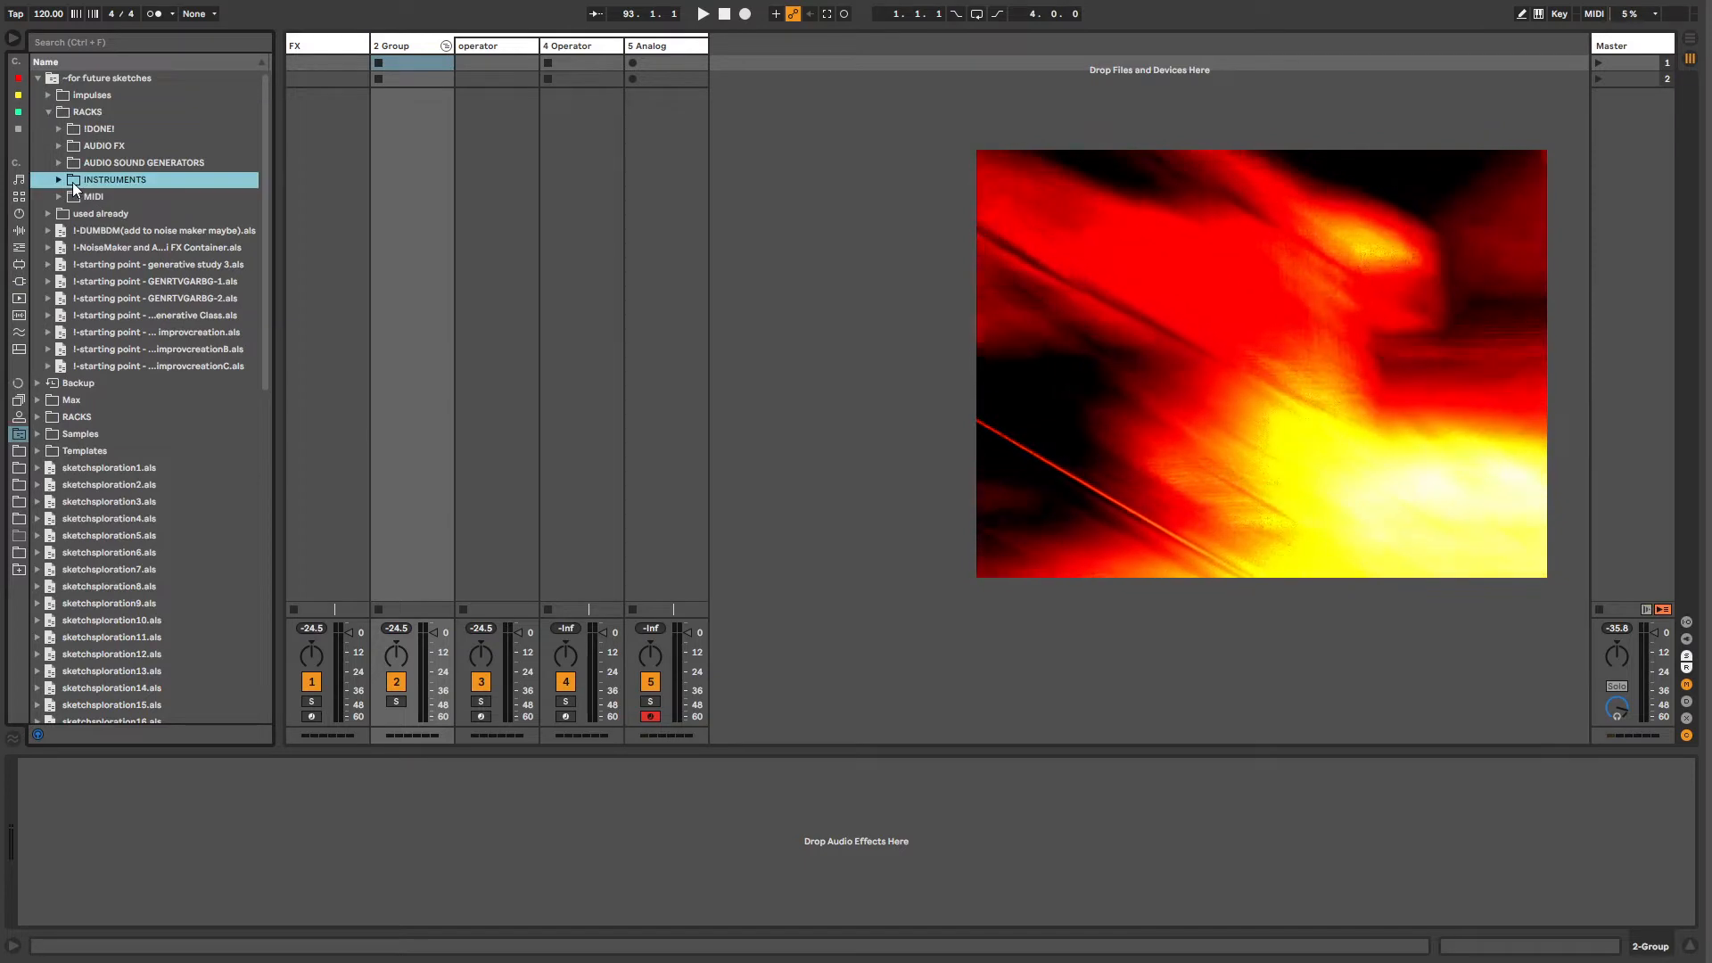
{"action": "left_click", "coordinate": [59, 179]}
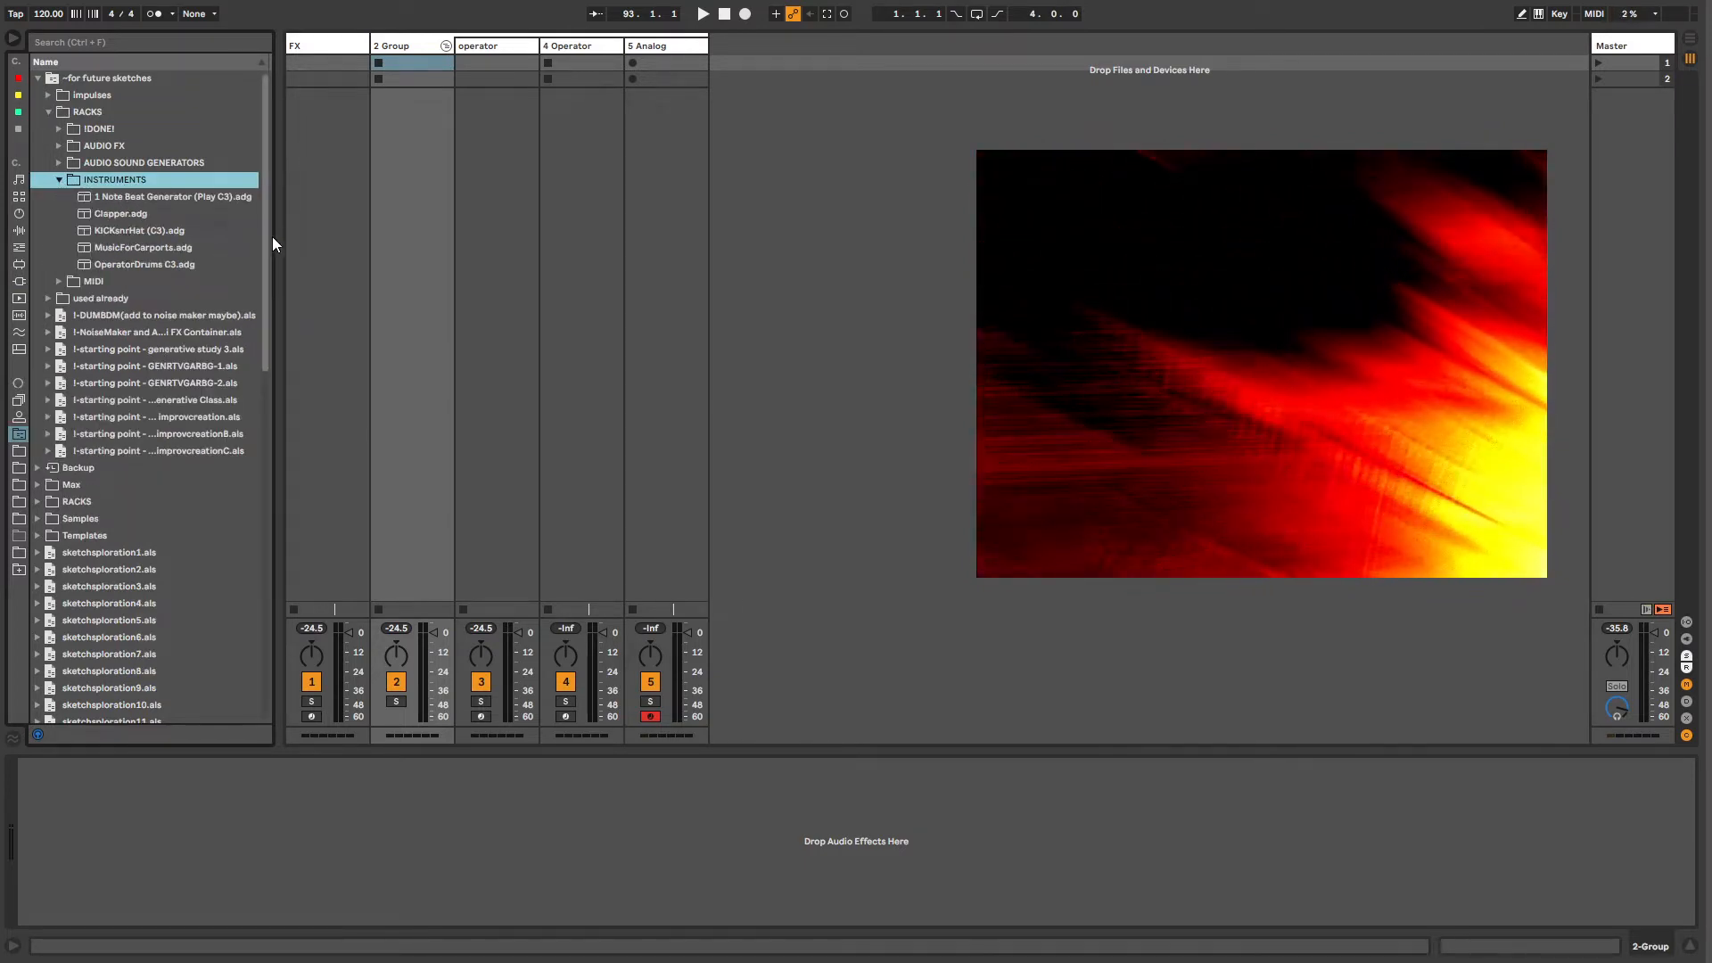
Step: Widen the browser and look through the saved racks in the "for future sketches" INSTRUMENTS folder, ending on MusicForCarports.adg
{"action": "left_click_drag", "start_coordinate": [272, 238], "coordinate": [441, 240]}
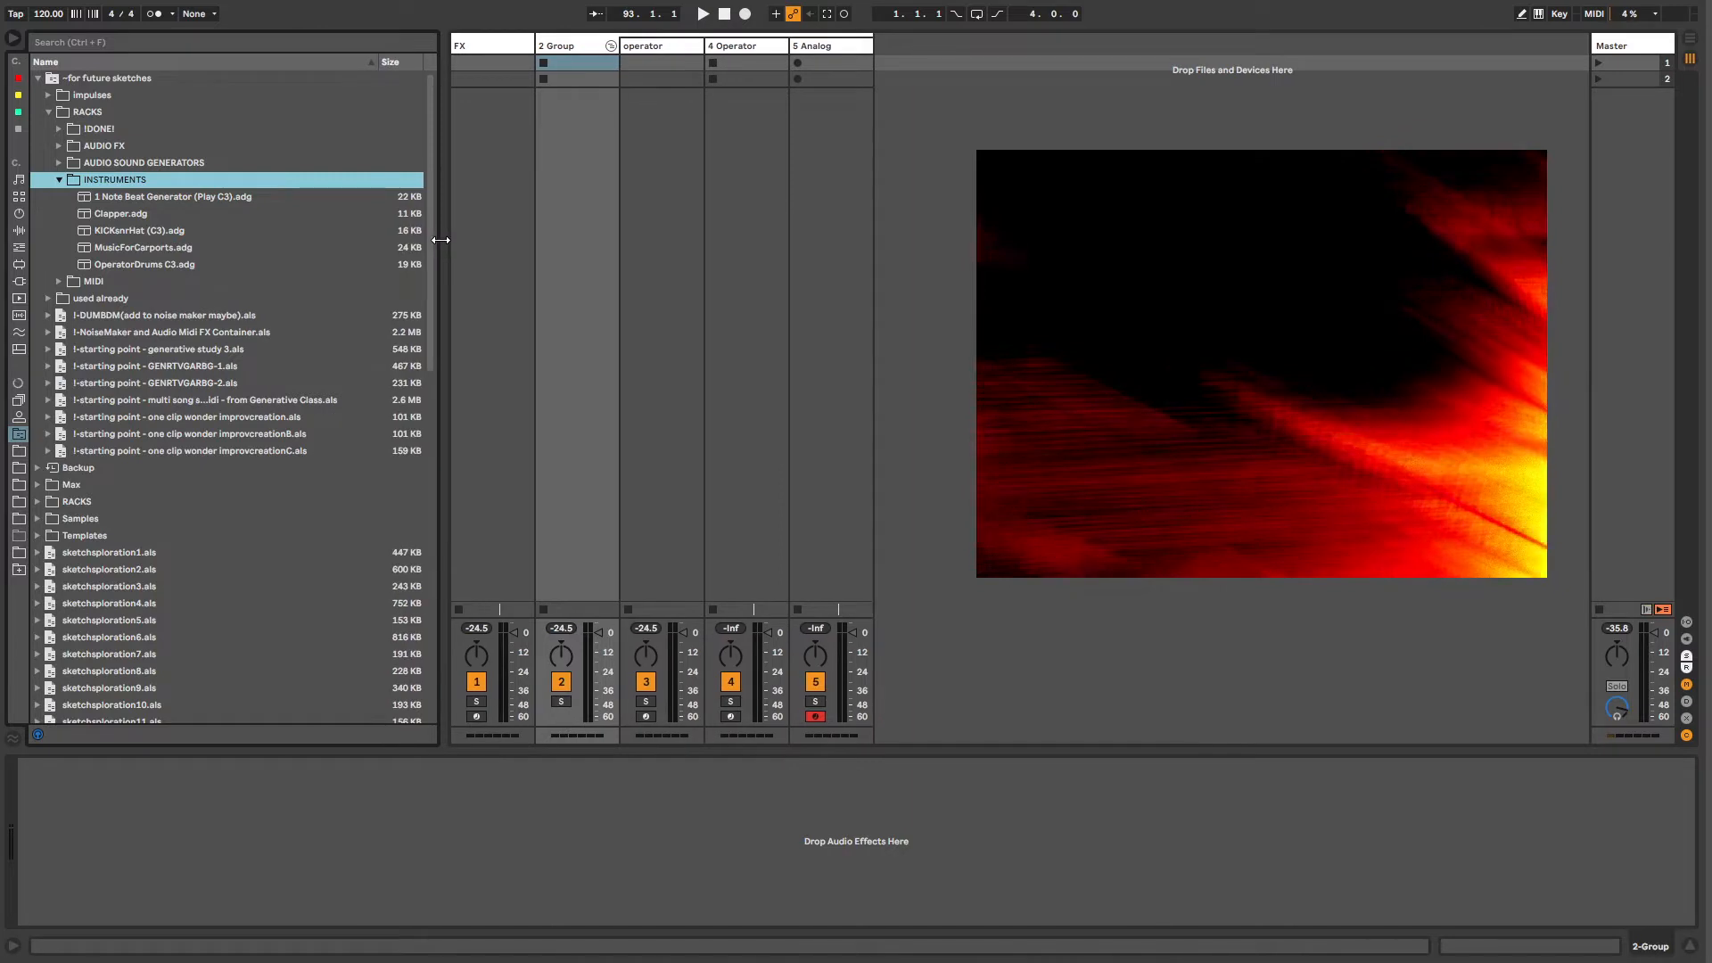
{"action": "left_click", "coordinate": [134, 264]}
{"action": "left_click", "coordinate": [119, 248]}
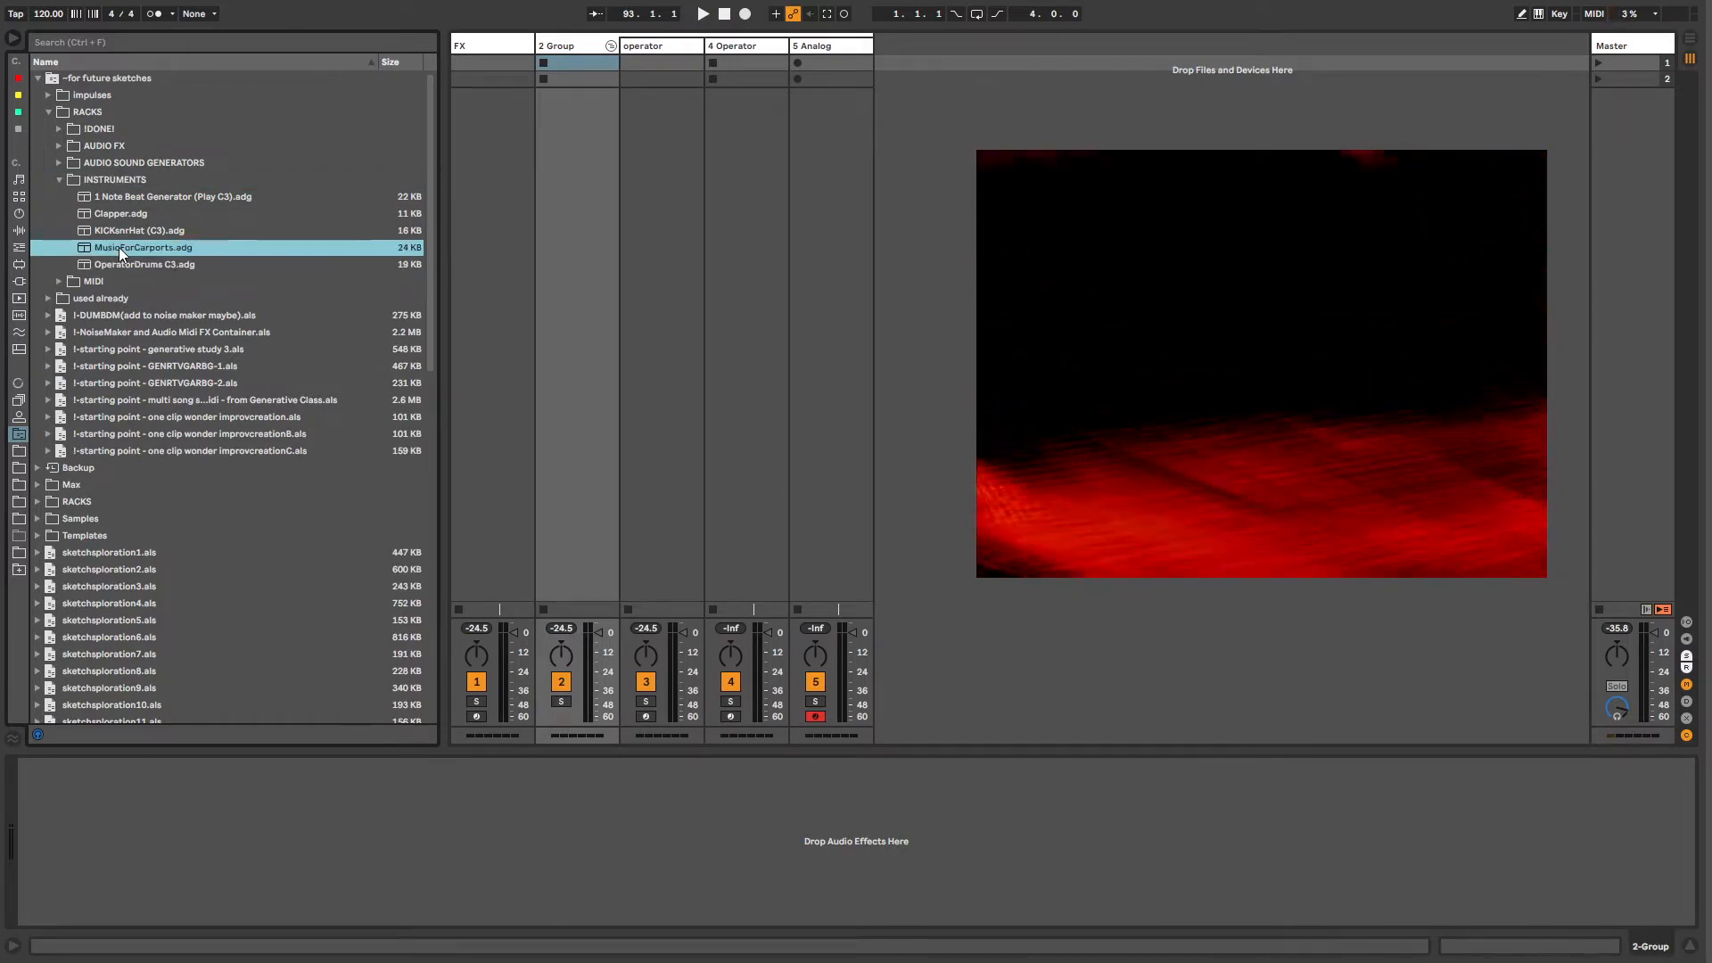
{"action": "left_click", "coordinate": [114, 231]}
{"action": "left_click", "coordinate": [112, 246]}
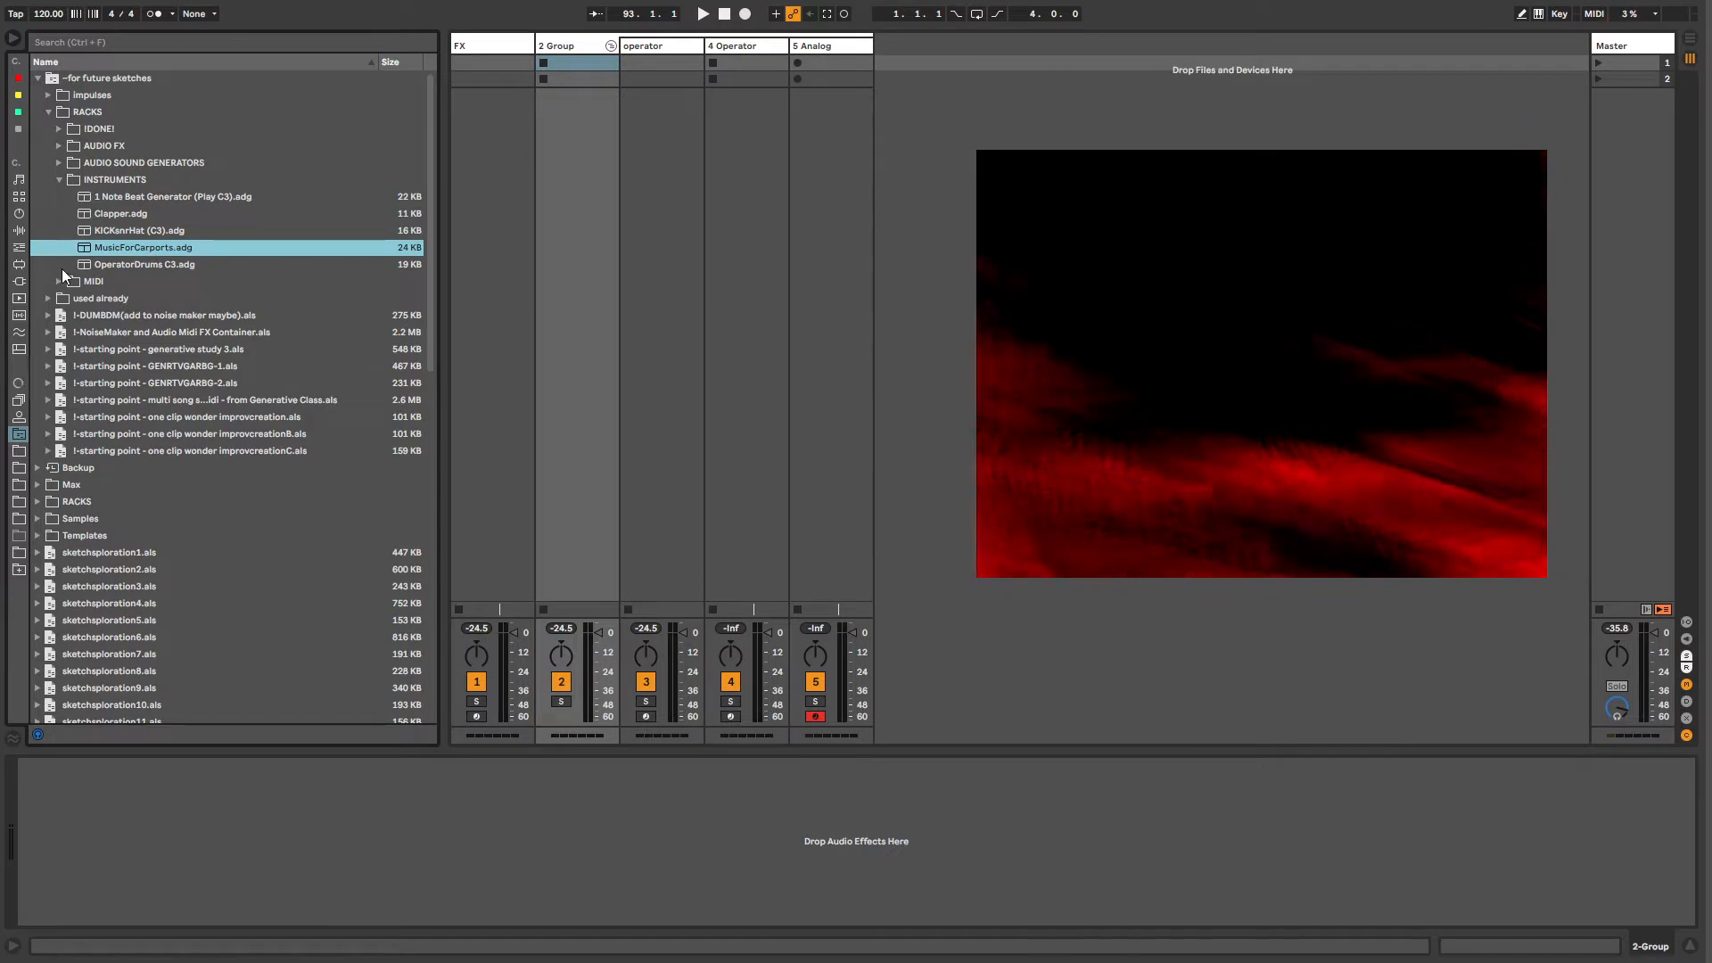
Step: Expand the main RACKS folder and move MusicForCarports.adg from the "for future sketches" instruments into the main INSTRUMENTS folder
{"action": "left_click", "coordinate": [37, 501]}
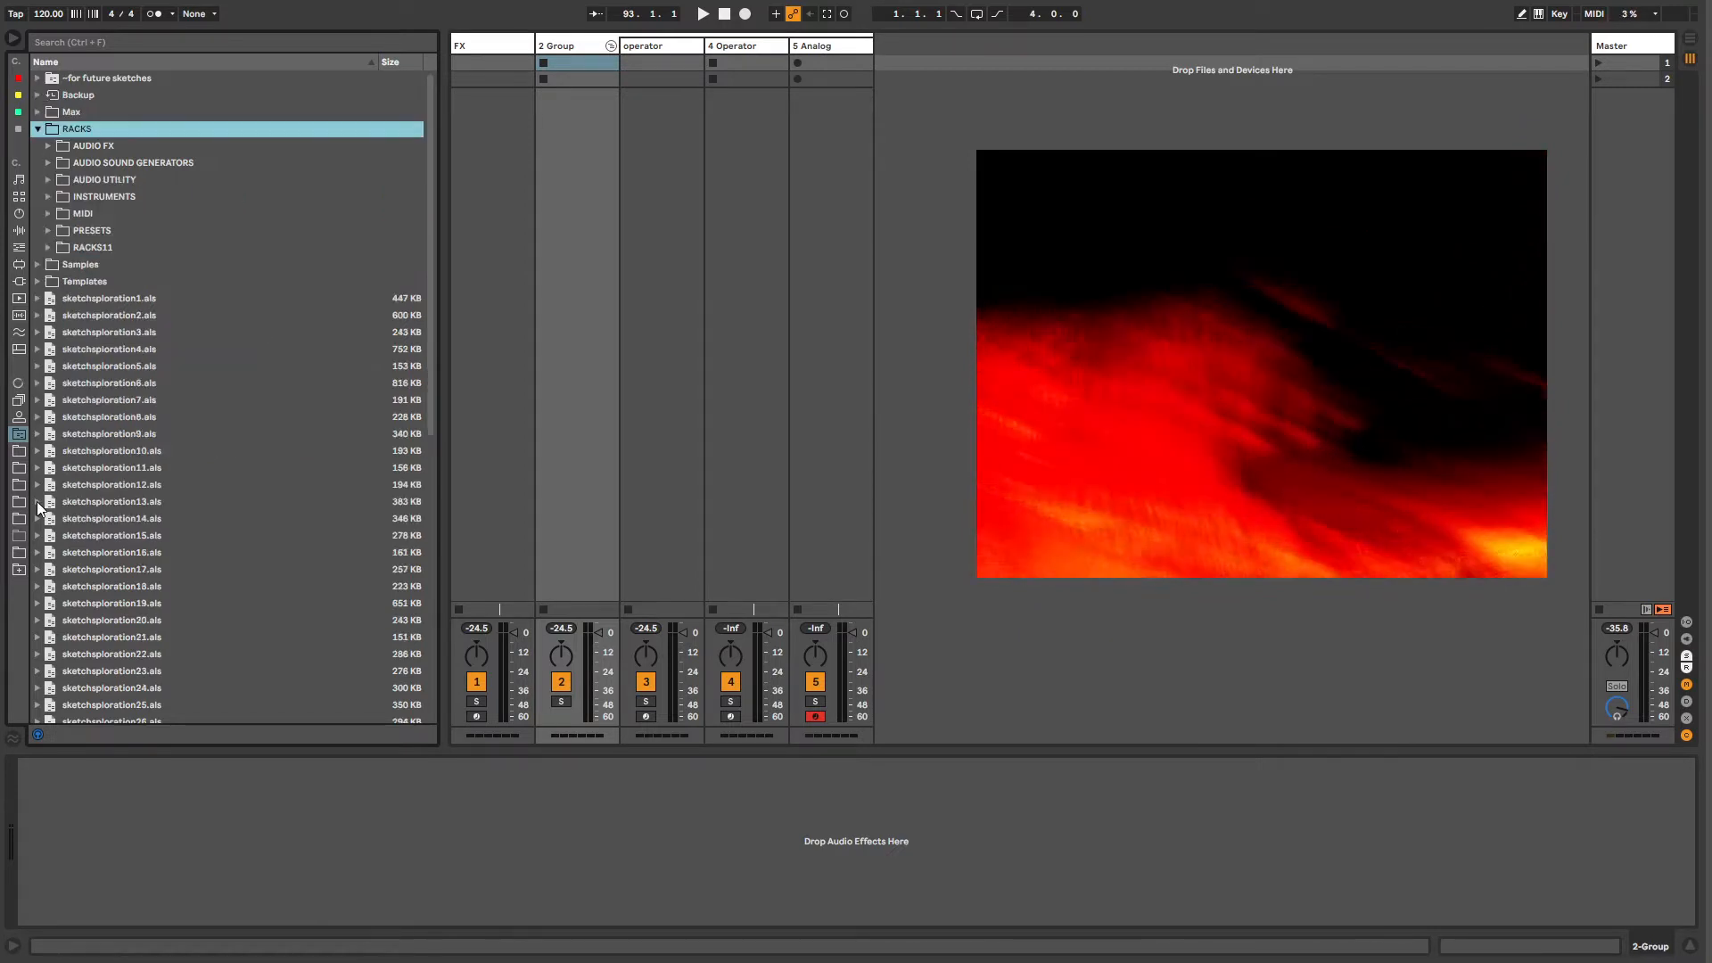
{"action": "left_click", "coordinate": [38, 79]}
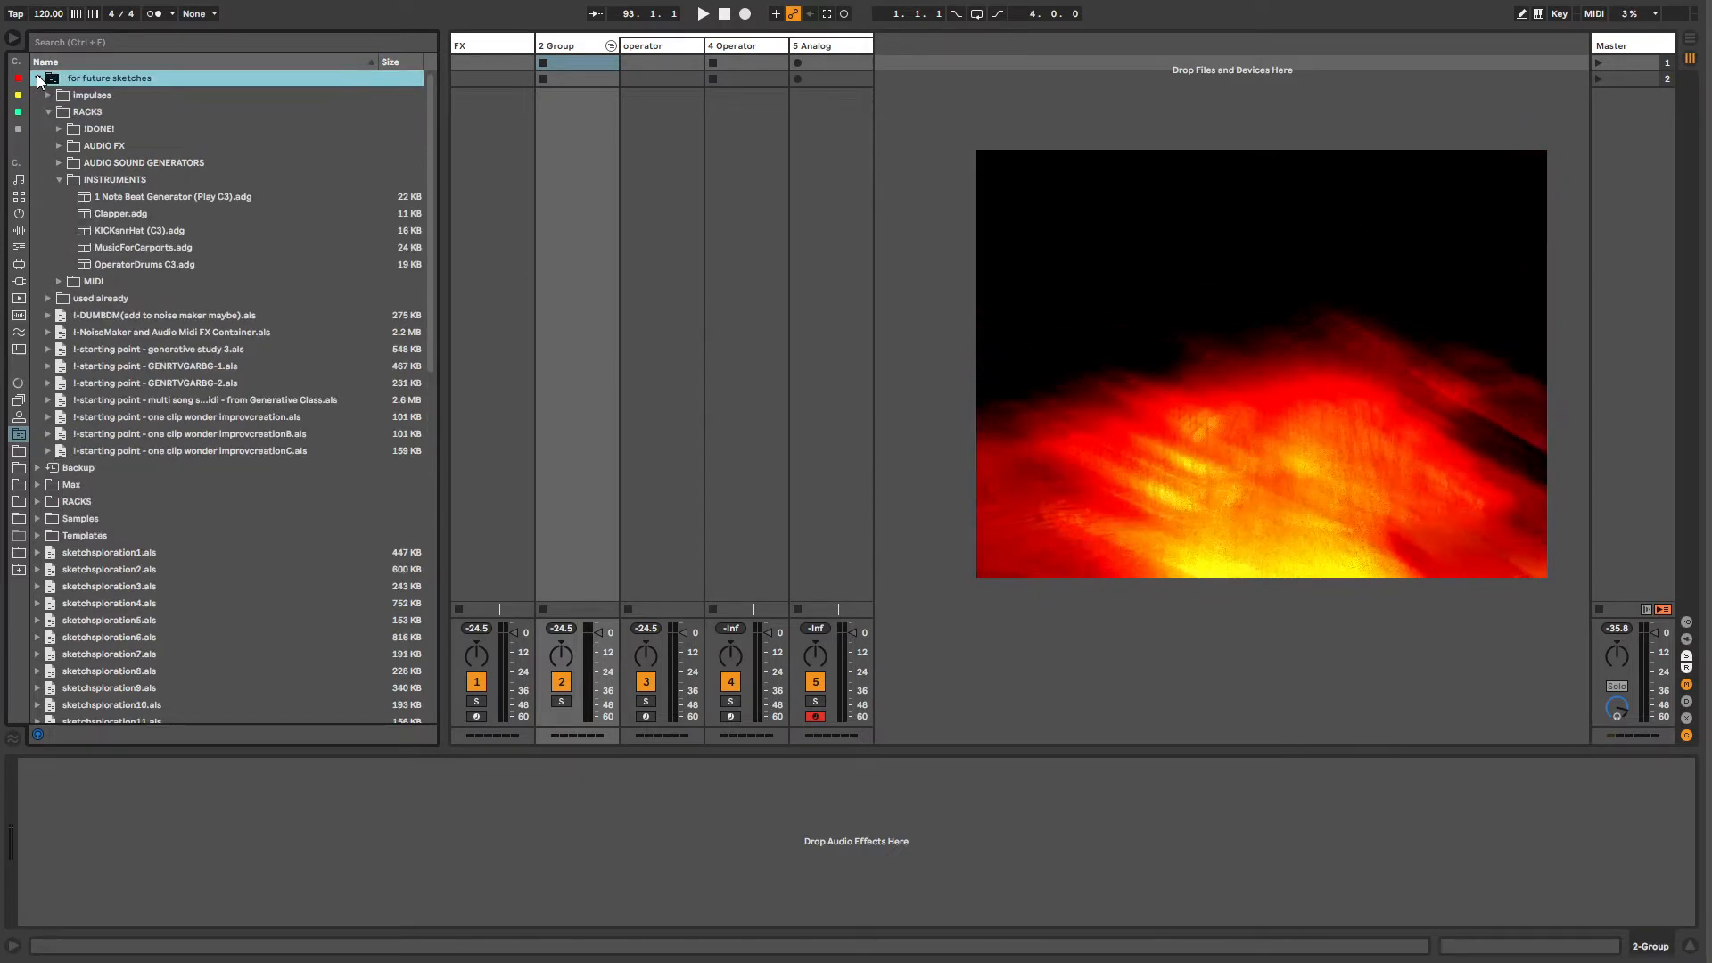
{"action": "mouse_move", "coordinate": [110, 252]}
{"action": "left_mouse_down"}
{"action": "mouse_move", "coordinate": [104, 538]}
{"action": "mouse_move", "coordinate": [69, 452]}
{"action": "mouse_move", "coordinate": [81, 576]}
{"action": "mouse_move", "coordinate": [98, 571]}
{"action": "left_mouse_up"}
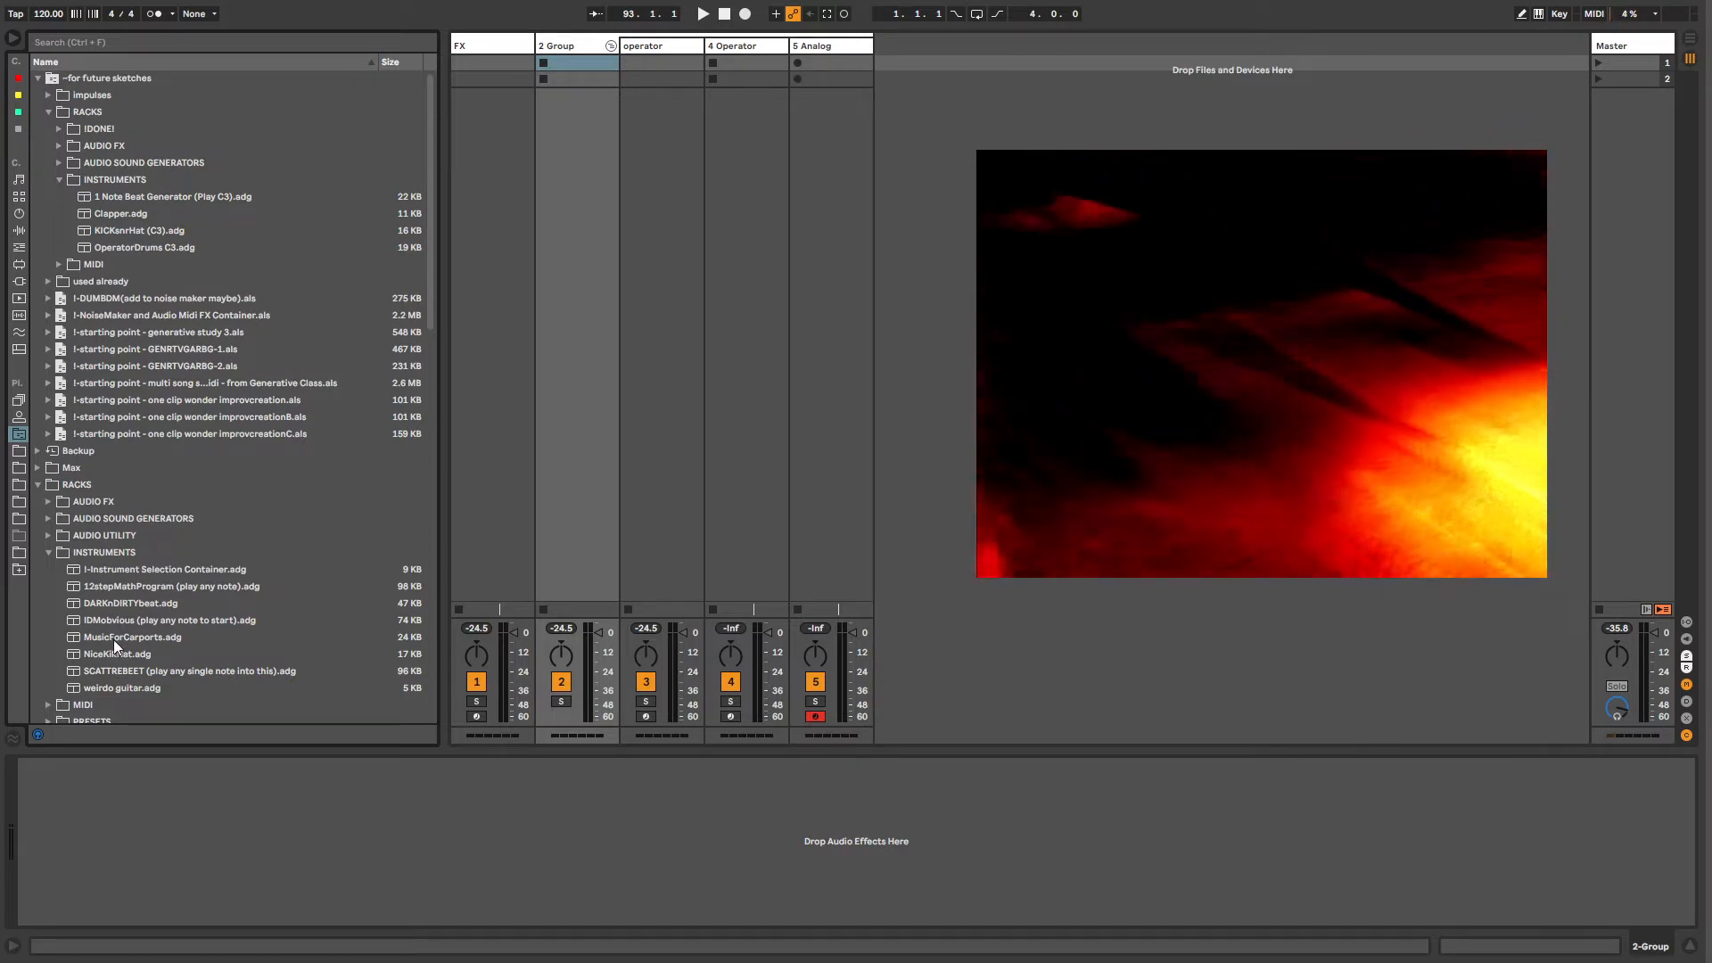
Step: Load the MusicForCarports rack onto the 4 Operator track, arm the track, and record a looping clip in its first slot
{"action": "left_click_drag", "start_coordinate": [110, 633], "coordinate": [742, 47]}
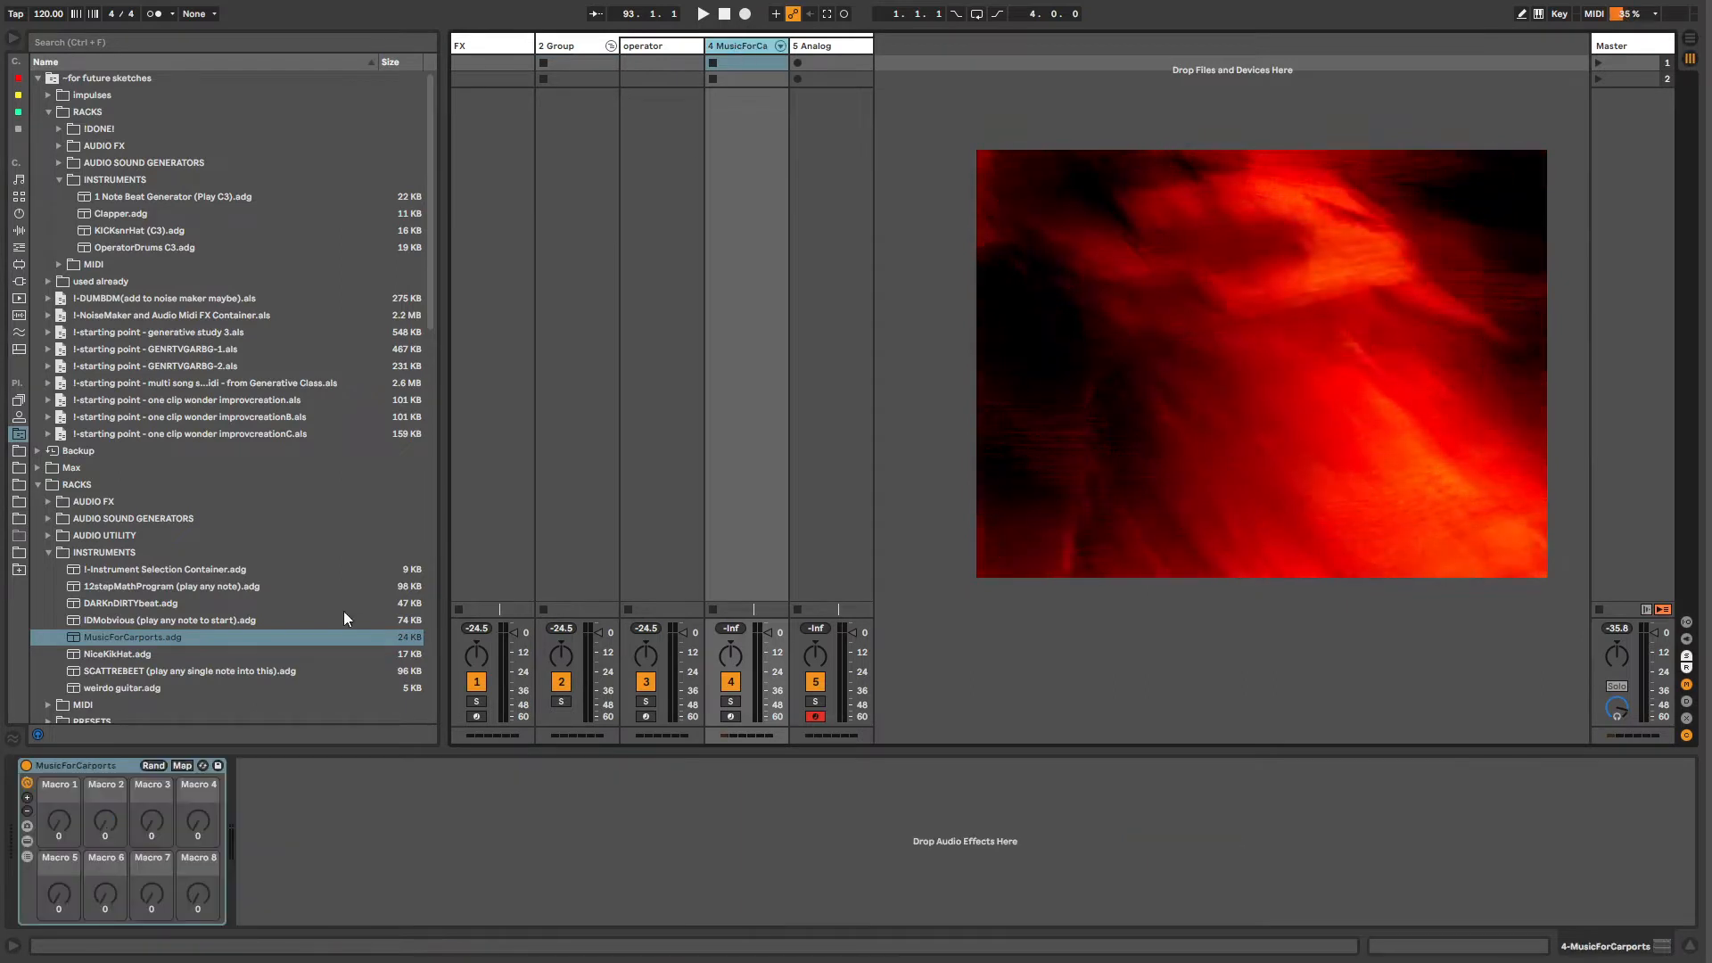
{"action": "left_click", "coordinate": [731, 717]}
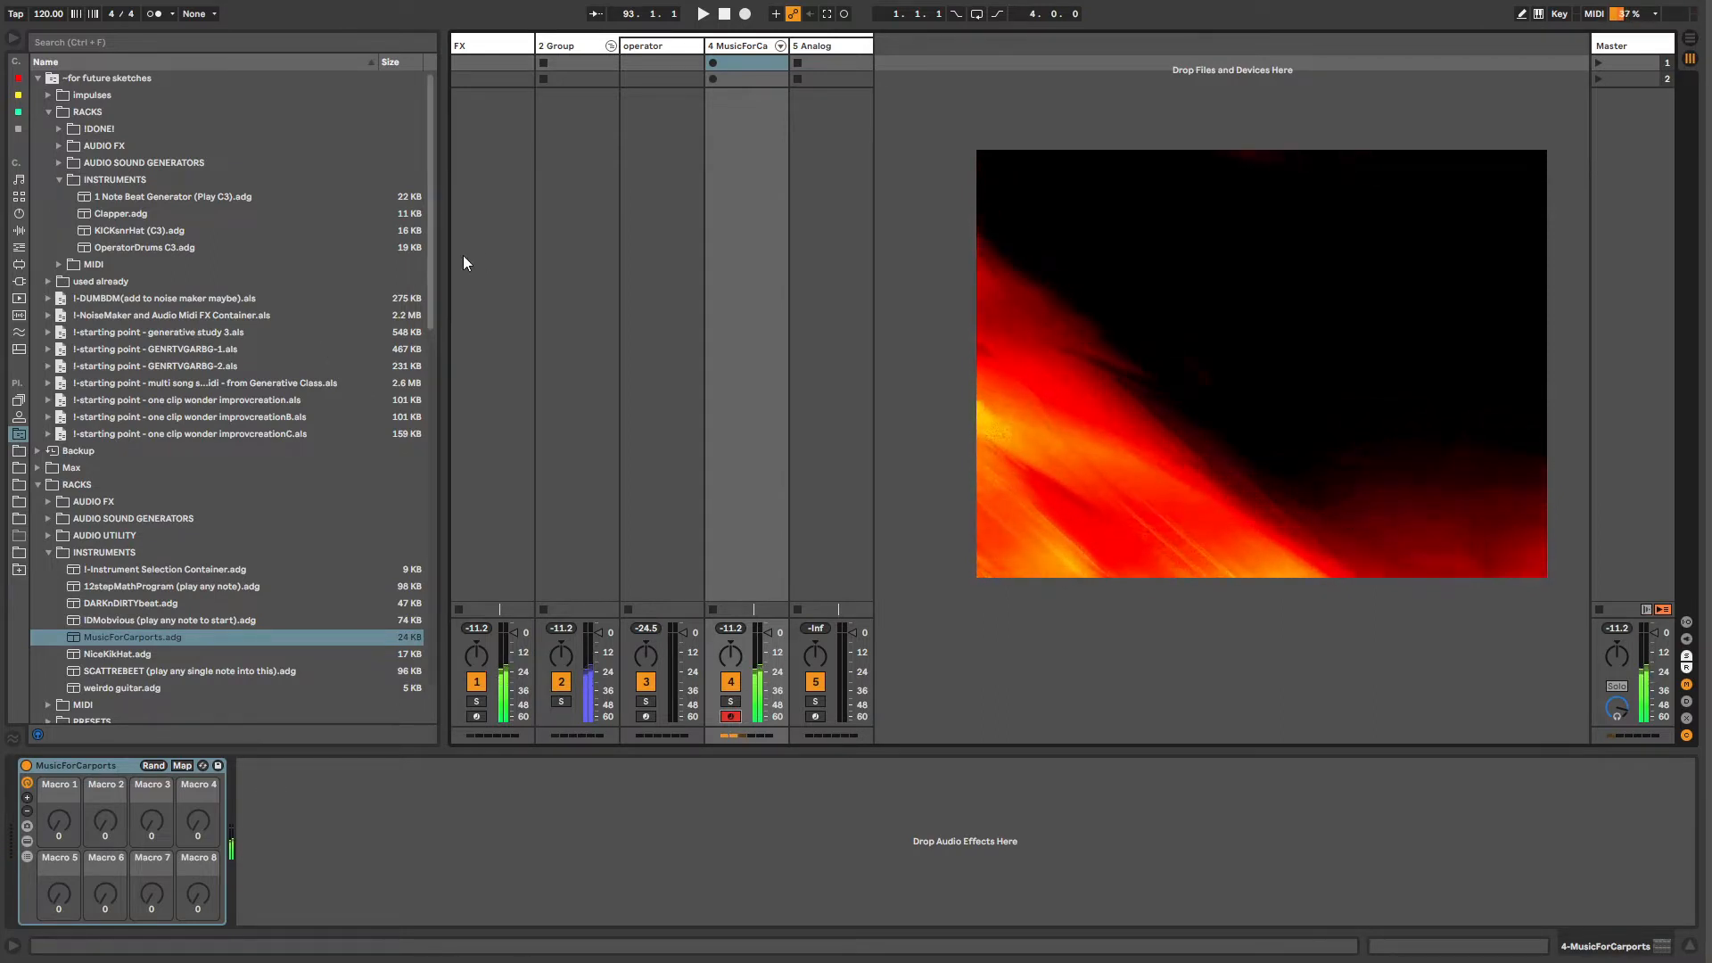
{"action": "left_click", "coordinate": [712, 64]}
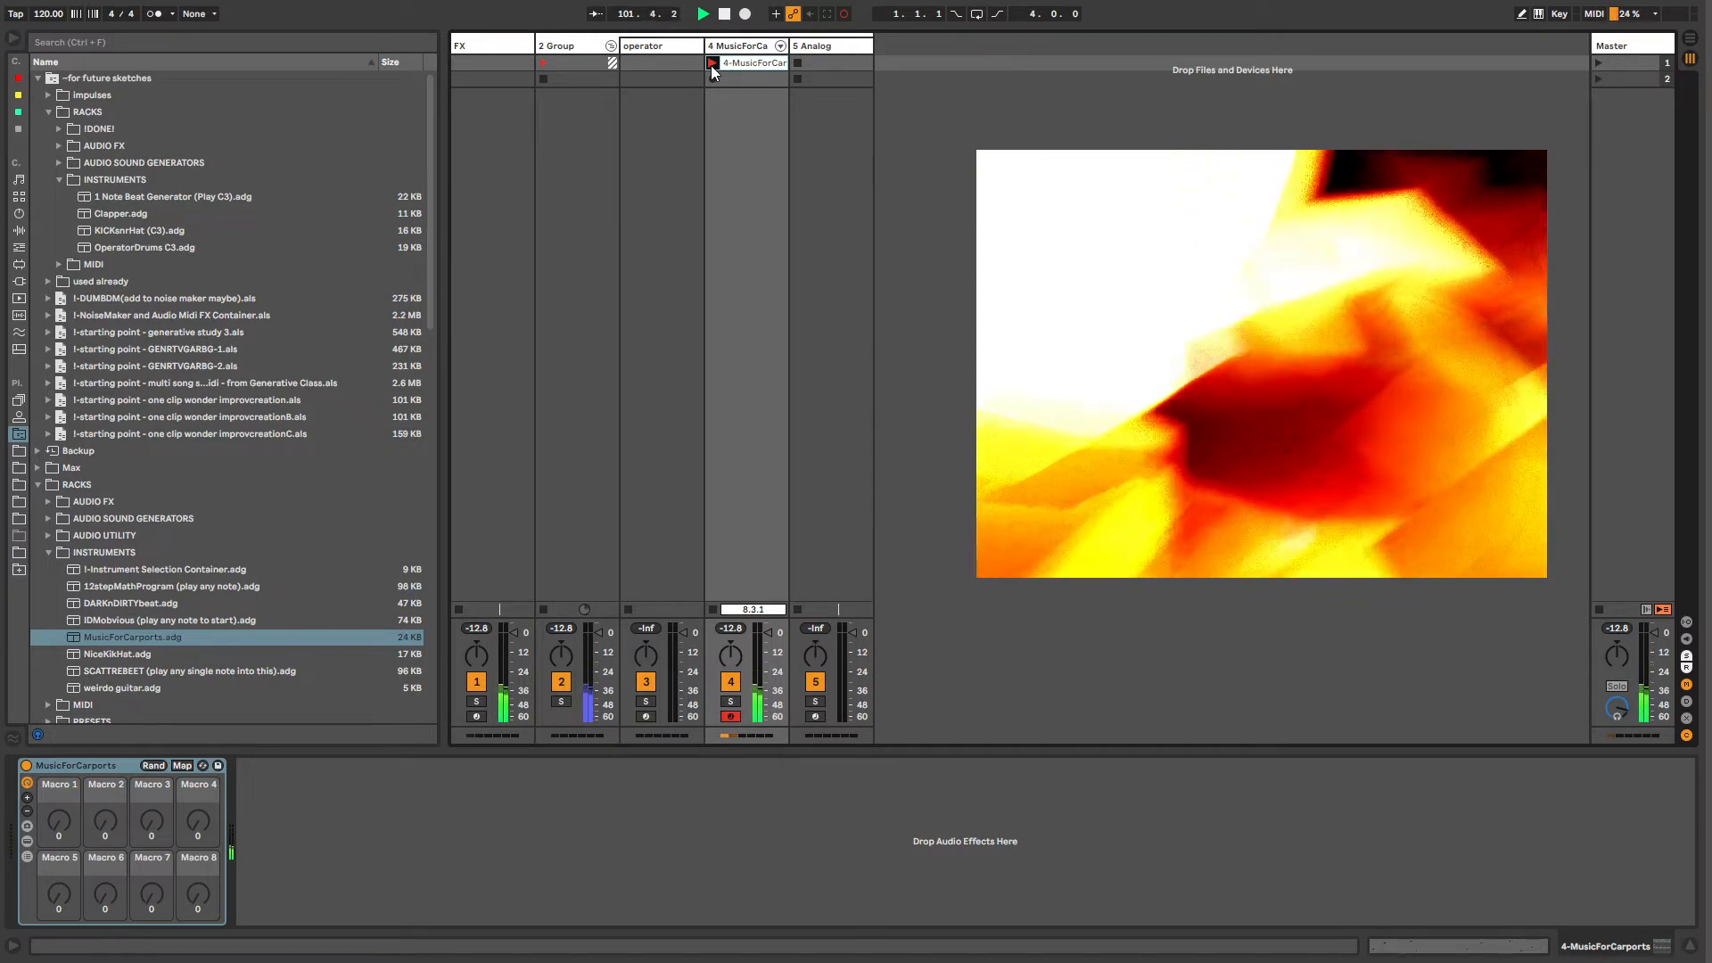
{"action": "left_click", "coordinate": [711, 64]}
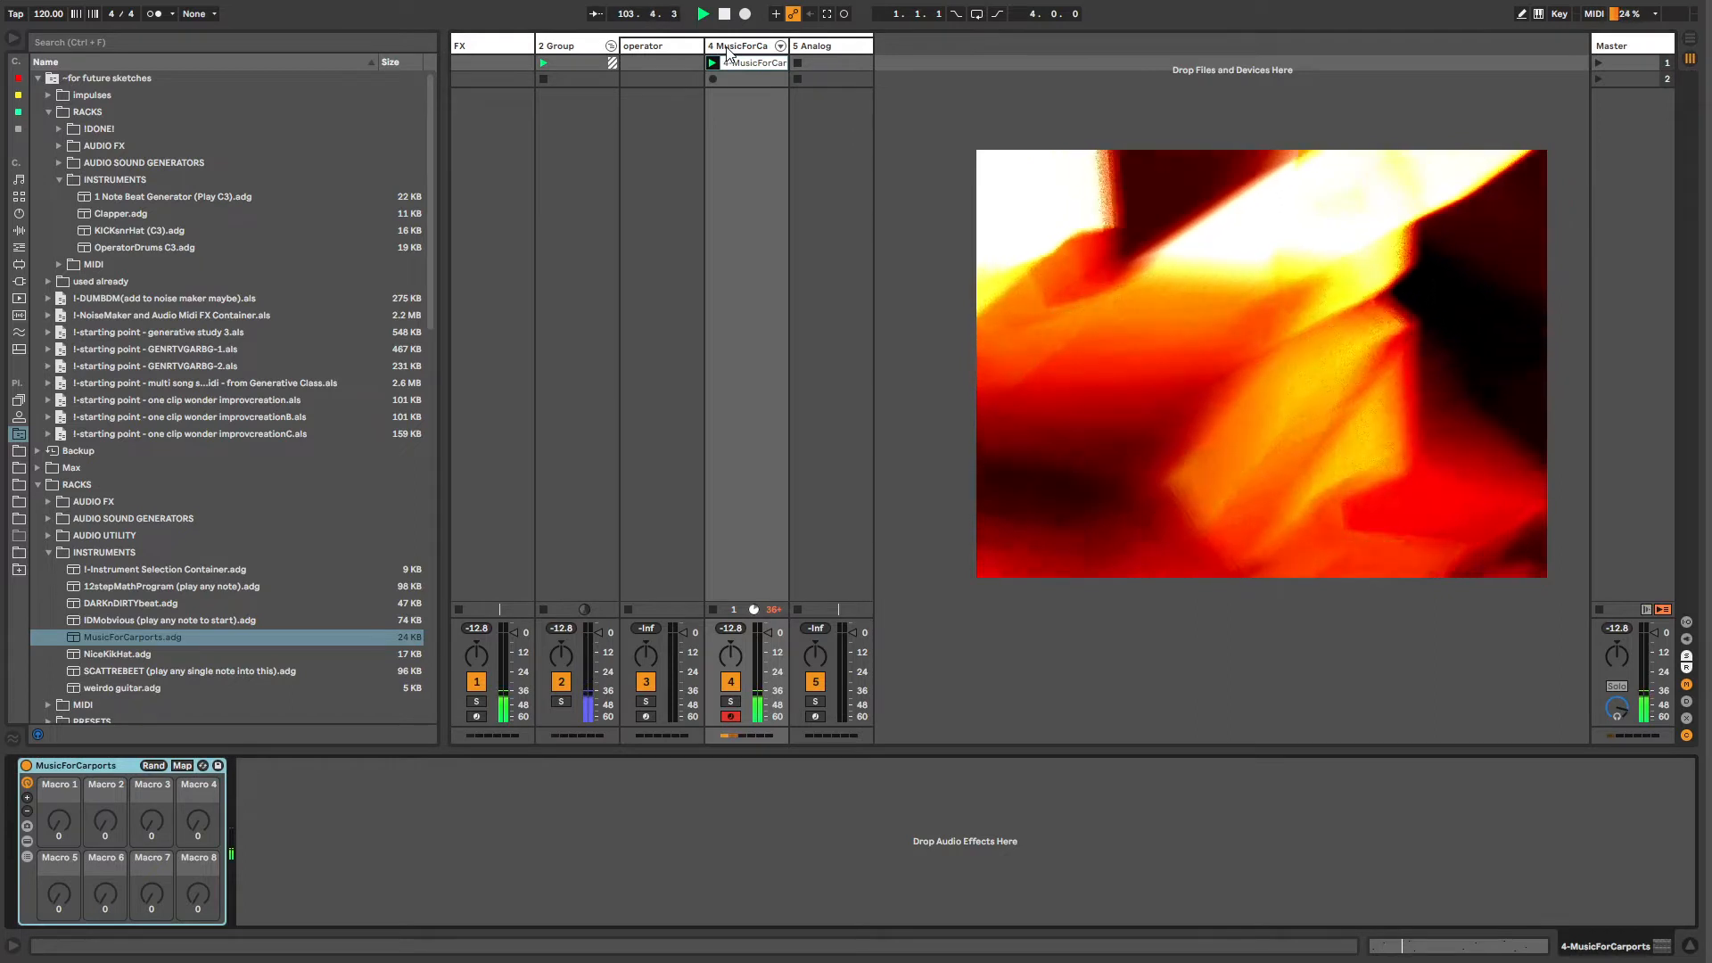
Step: Add the NoteProbabilityGate rack before MusicForCarports and lower its probability to 68 %
{"action": "key", "text": "ctrl+f"}
{"action": "type", "text": "note proba"}
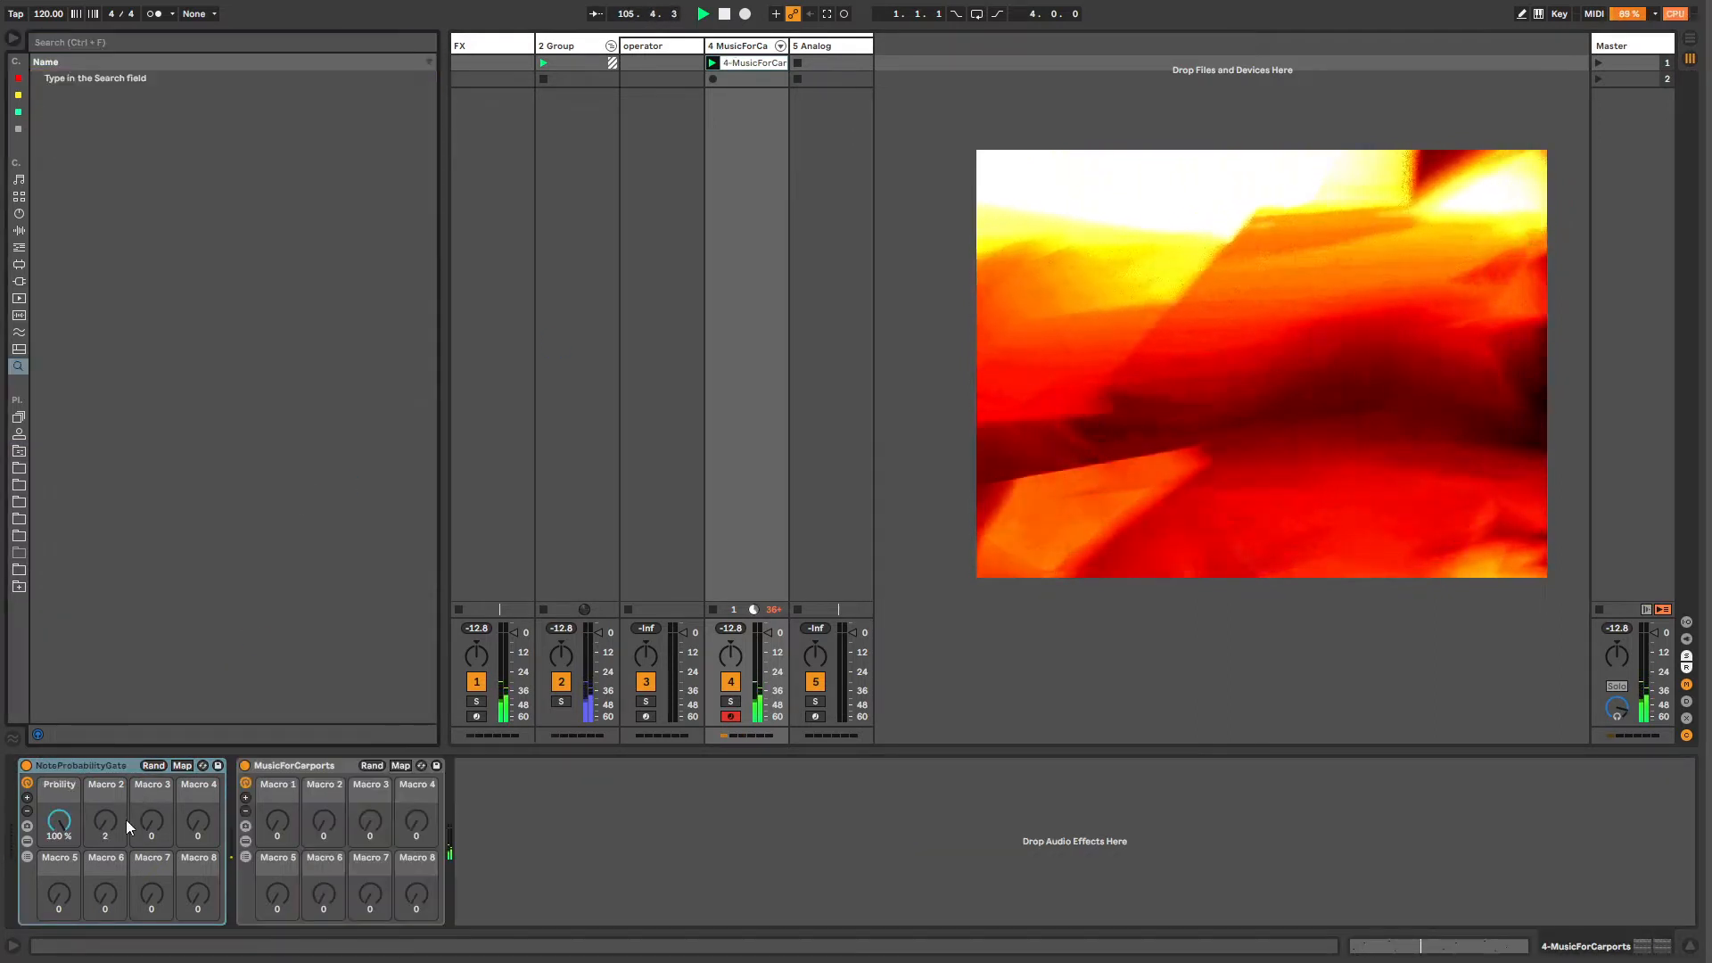
{"action": "left_click", "coordinate": [72, 824]}
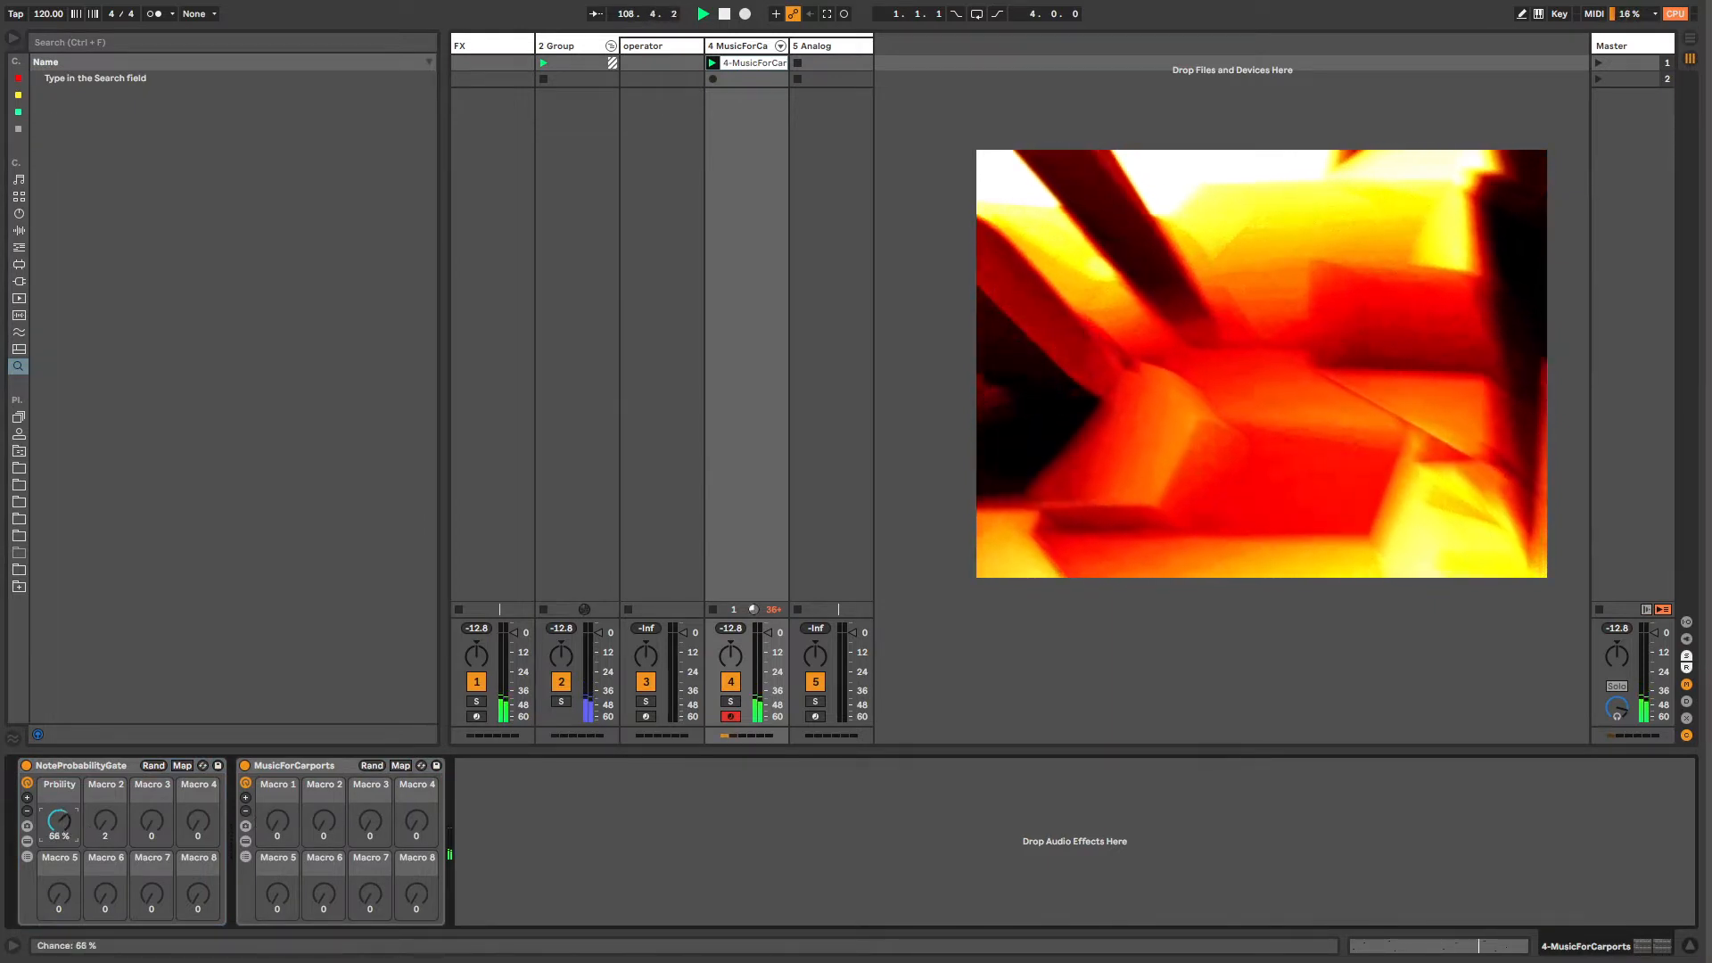
{"action": "left_click_drag", "start_coordinate": [60, 824], "coordinate": [59, 820]}
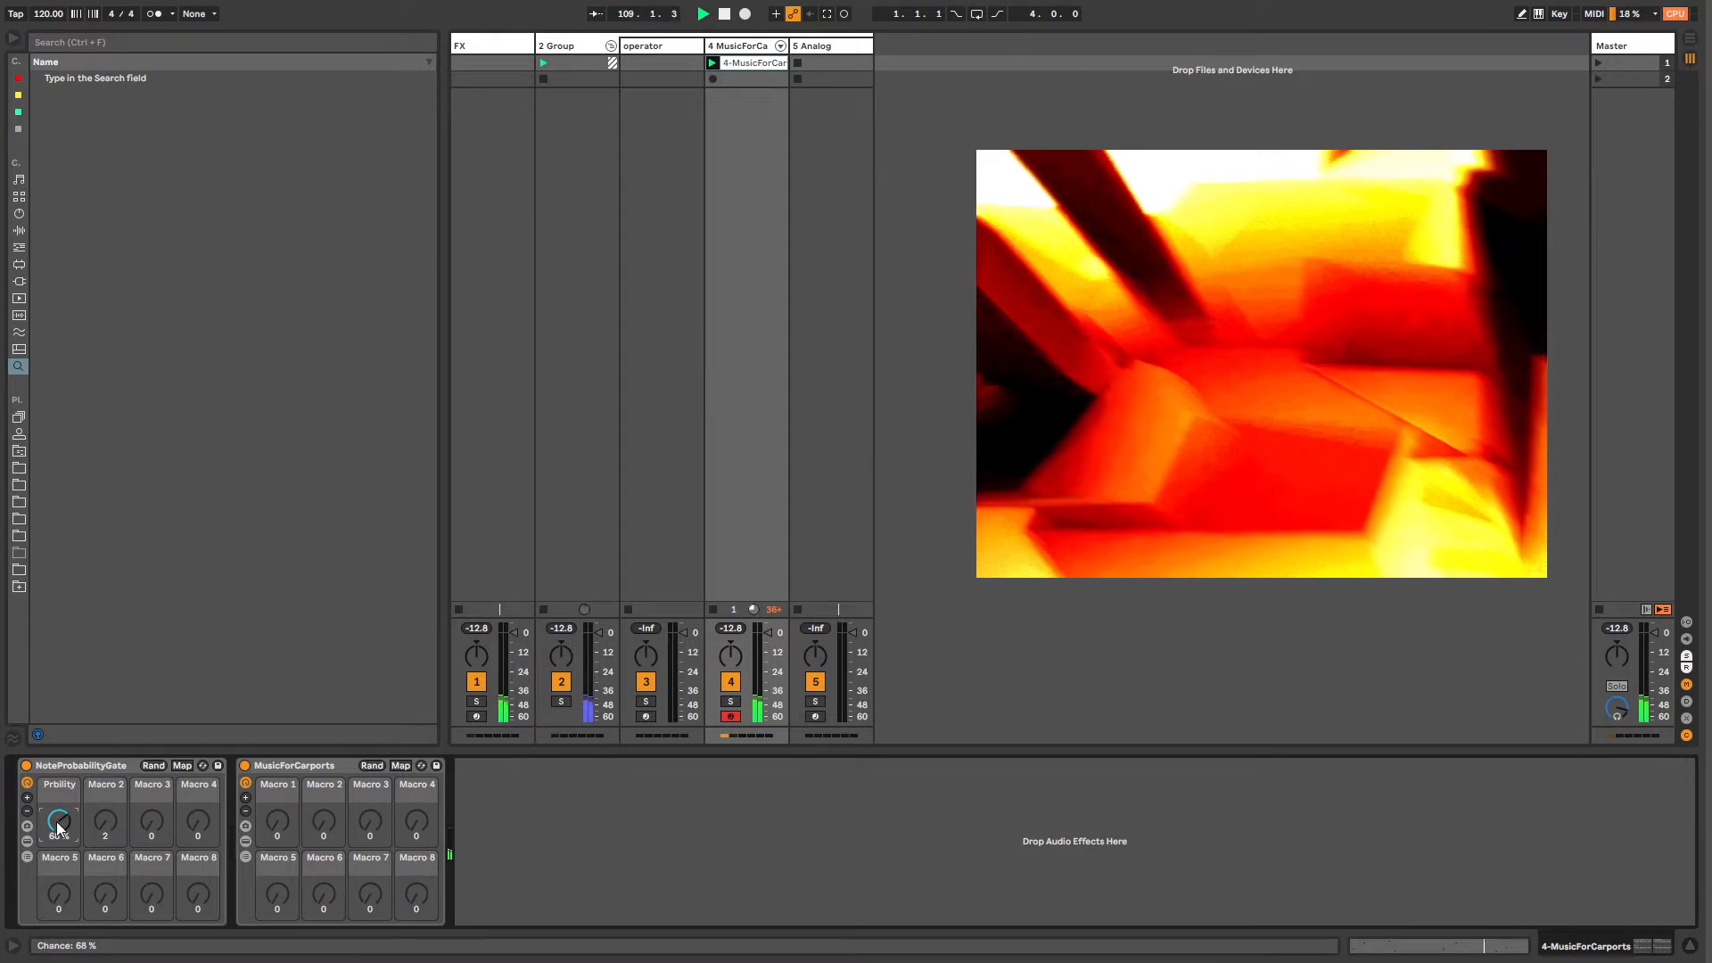
Step: Add a Hybrid Reverb after the MusicForCarports rack on its track
{"action": "left_click", "coordinate": [729, 47]}
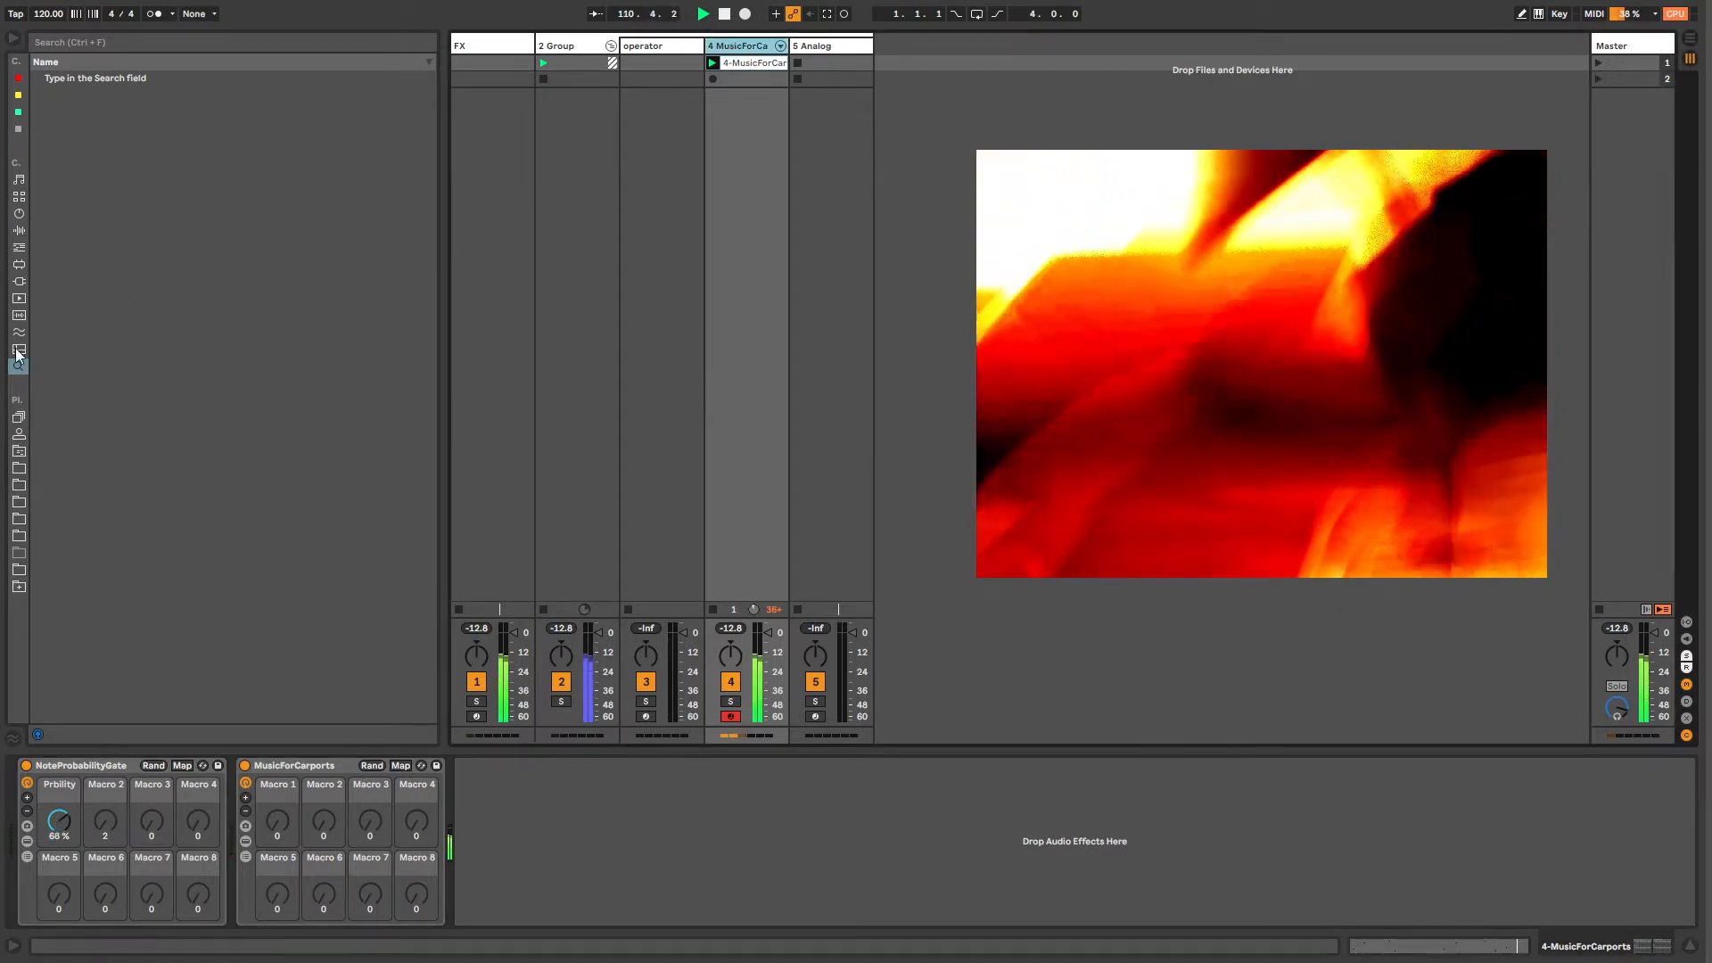
{"action": "left_click", "coordinate": [19, 298]}
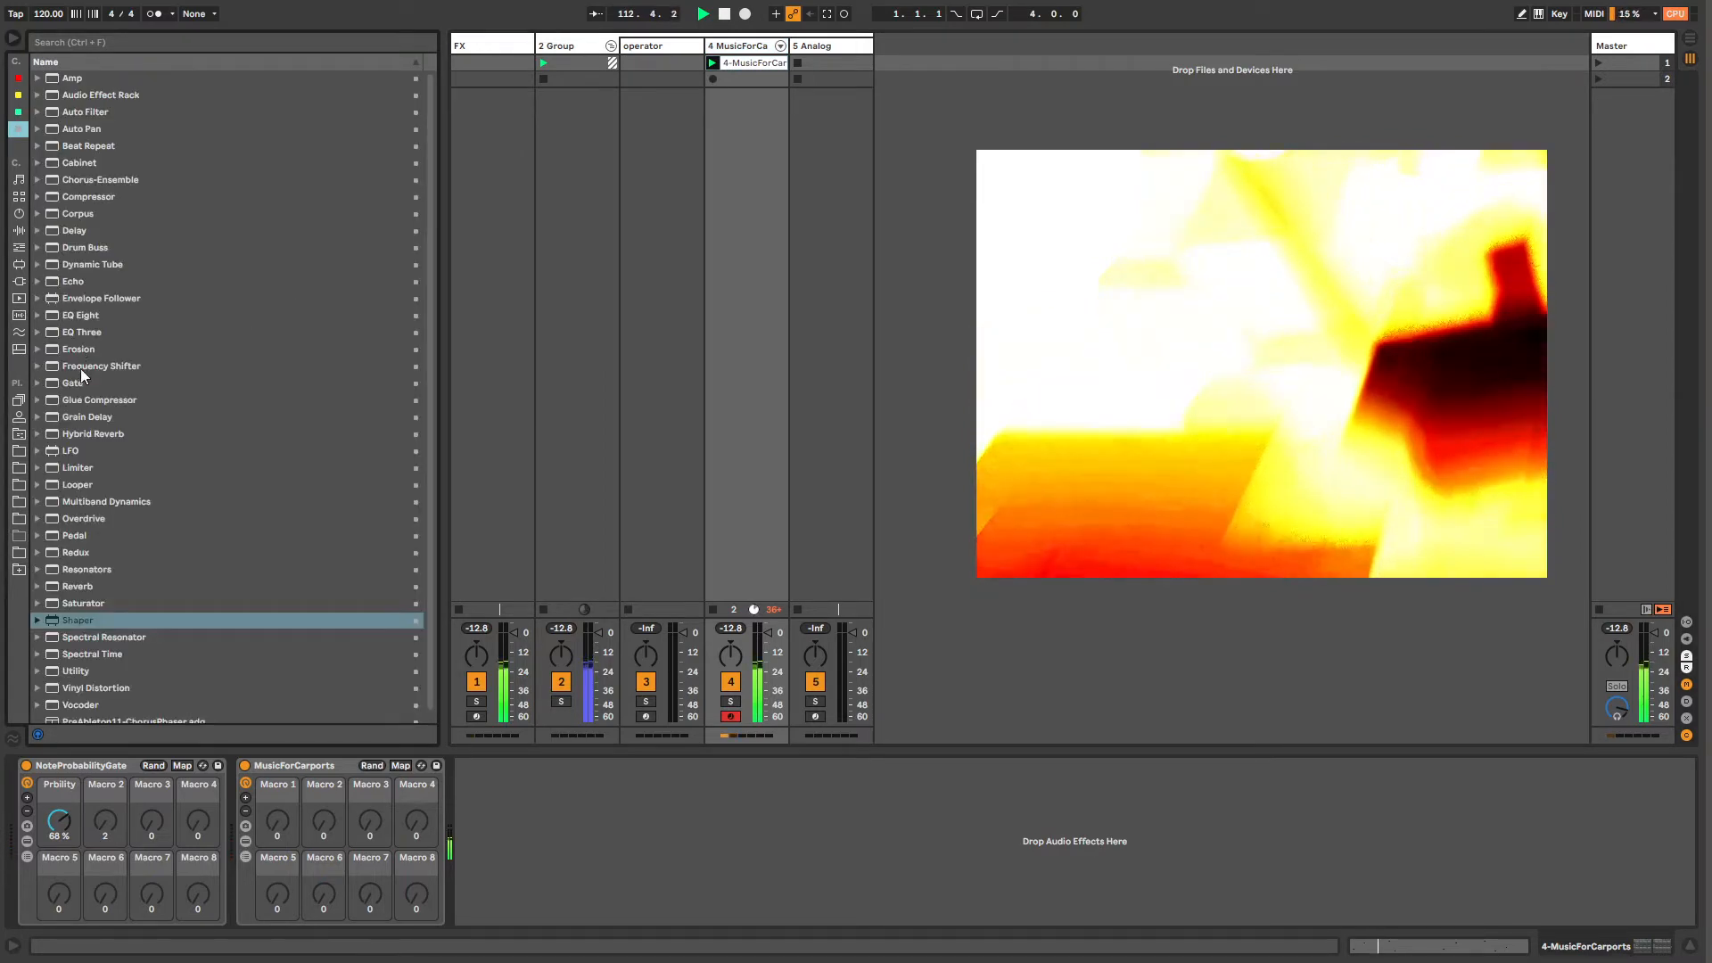
{"action": "left_click", "coordinate": [89, 433]}
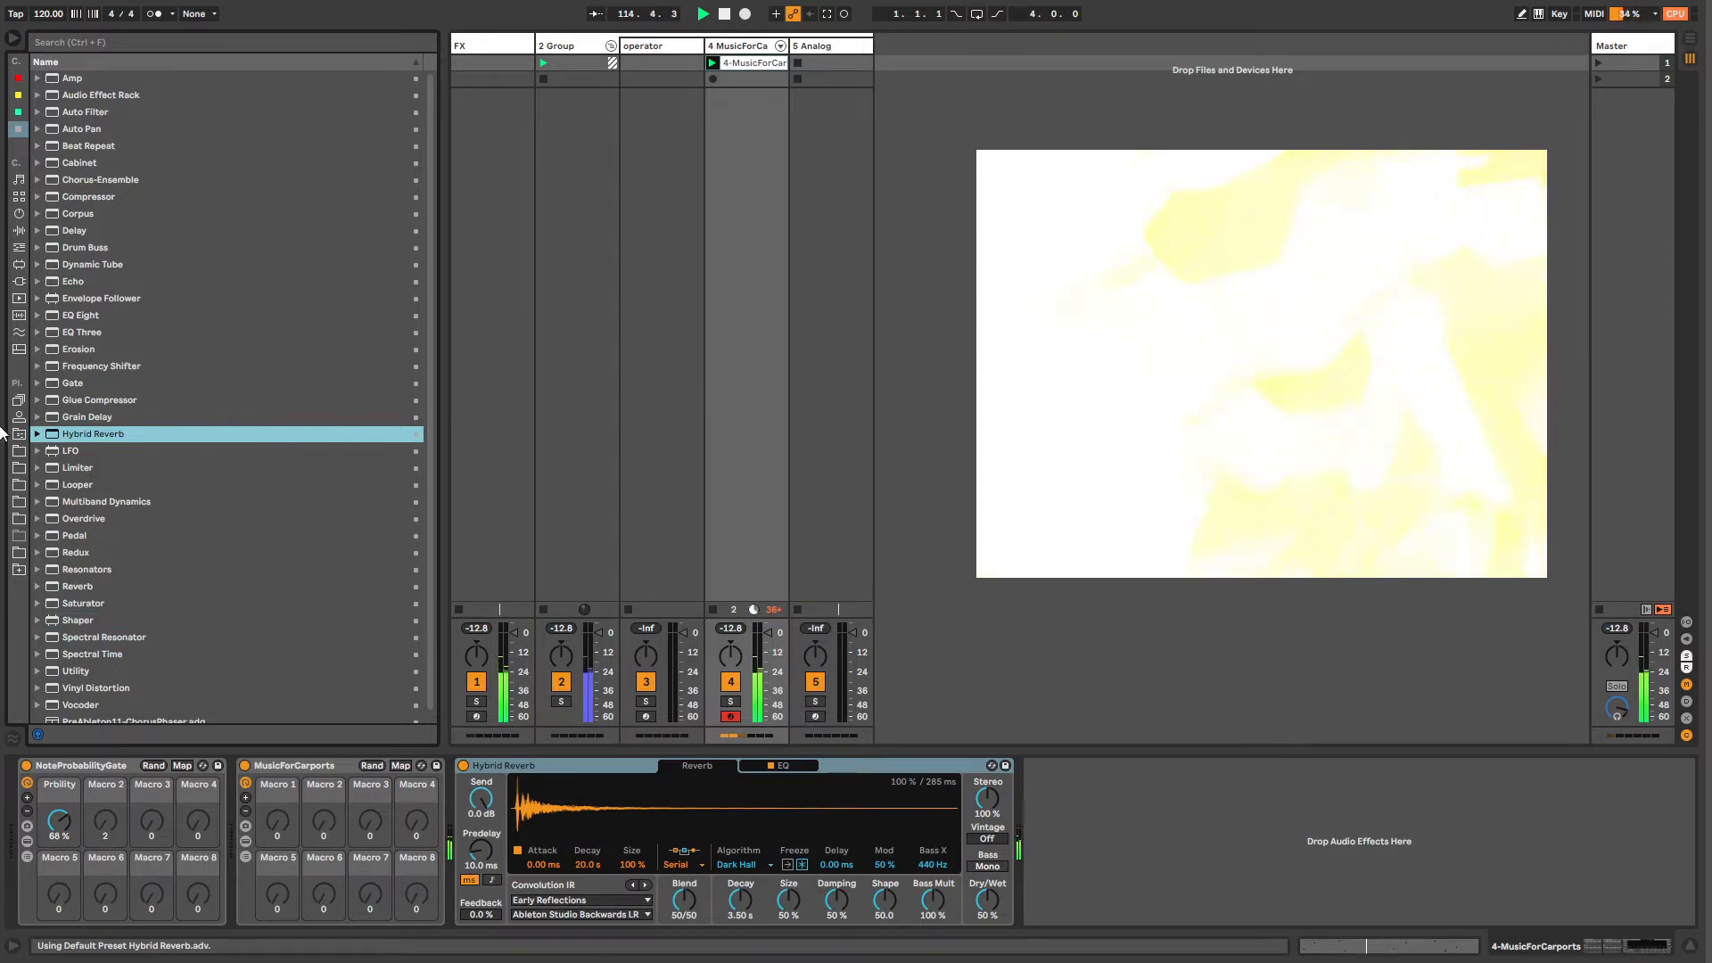
Step: Collapse the "for future sketches" folder, expand Samples, and load impulse-bouncedown1-fadeoutReverse.wav as the Hybrid Reverb's impulse response
{"action": "left_click", "coordinate": [19, 434]}
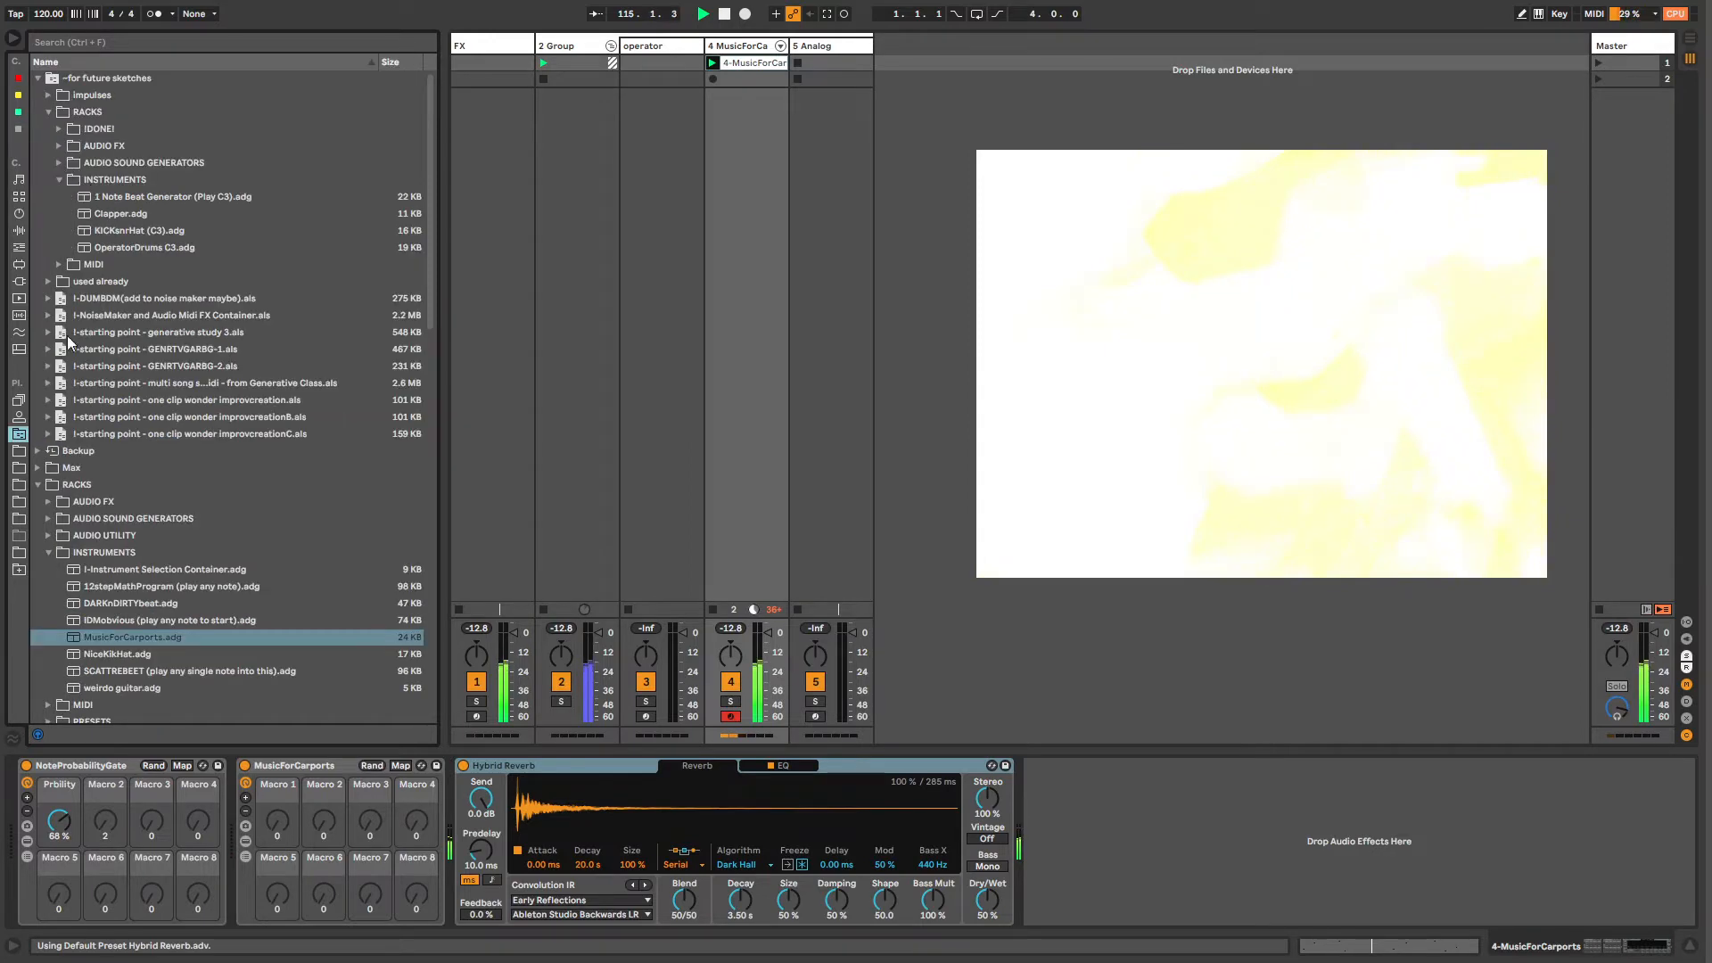
{"action": "left_click", "coordinate": [49, 111]}
{"action": "left_click", "coordinate": [49, 128]}
{"action": "left_click", "coordinate": [49, 127]}
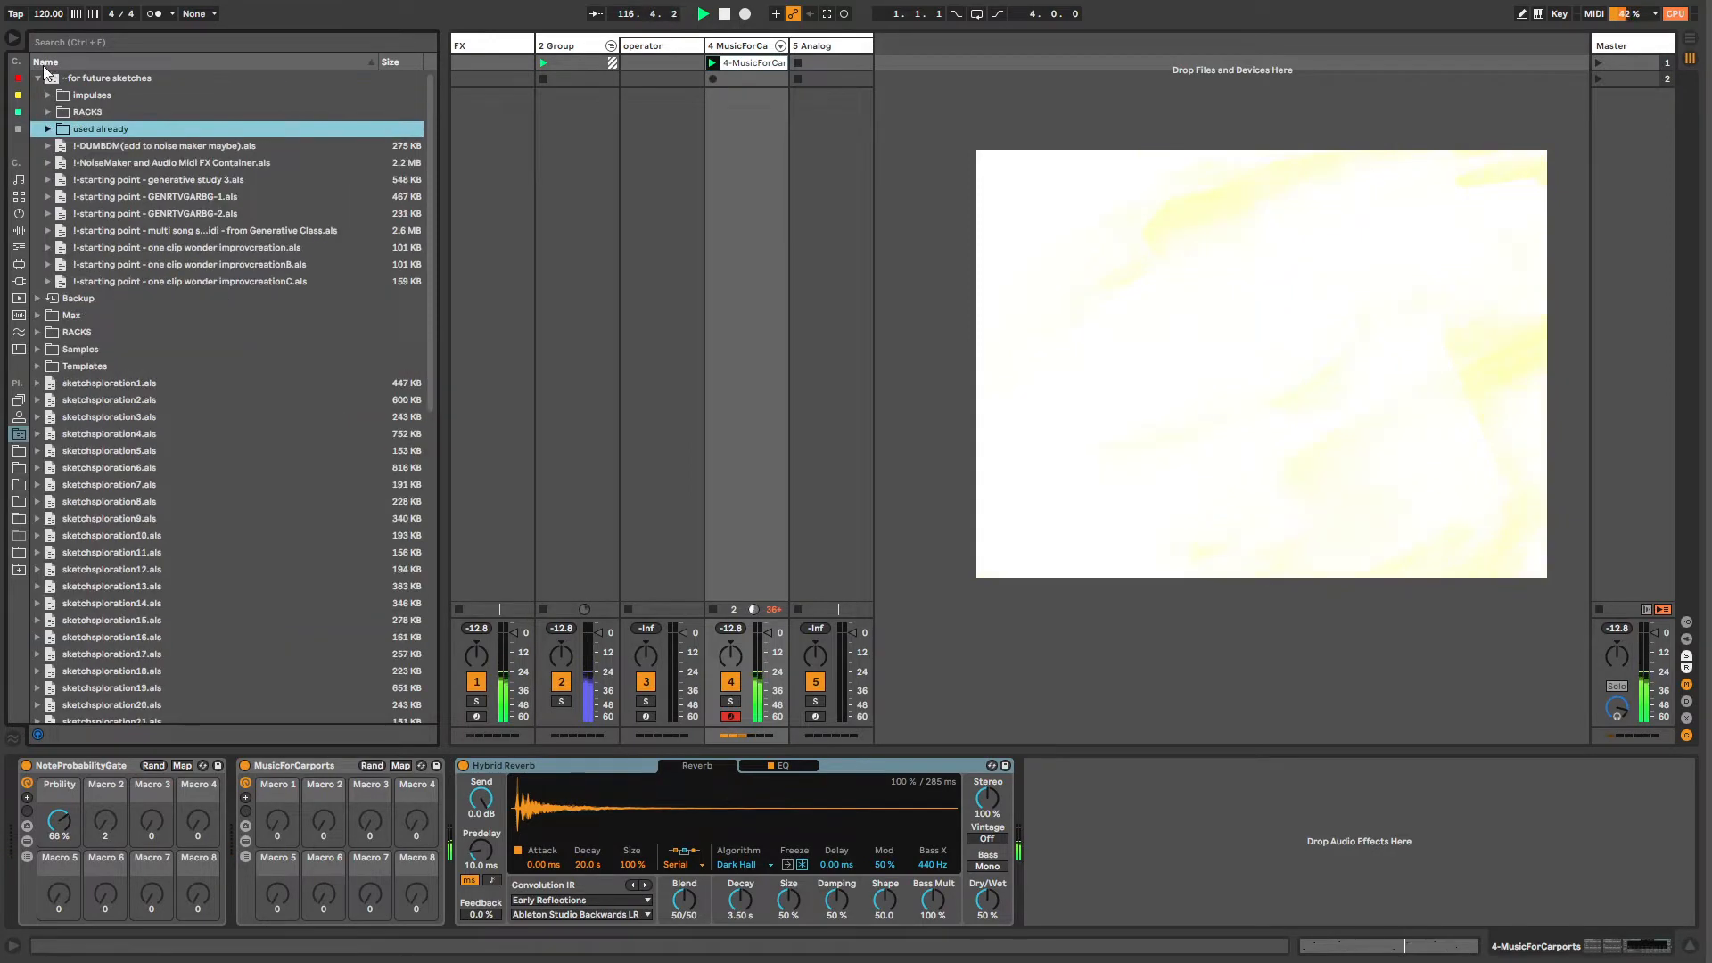
{"action": "left_click", "coordinate": [41, 76]}
{"action": "left_click", "coordinate": [39, 146]}
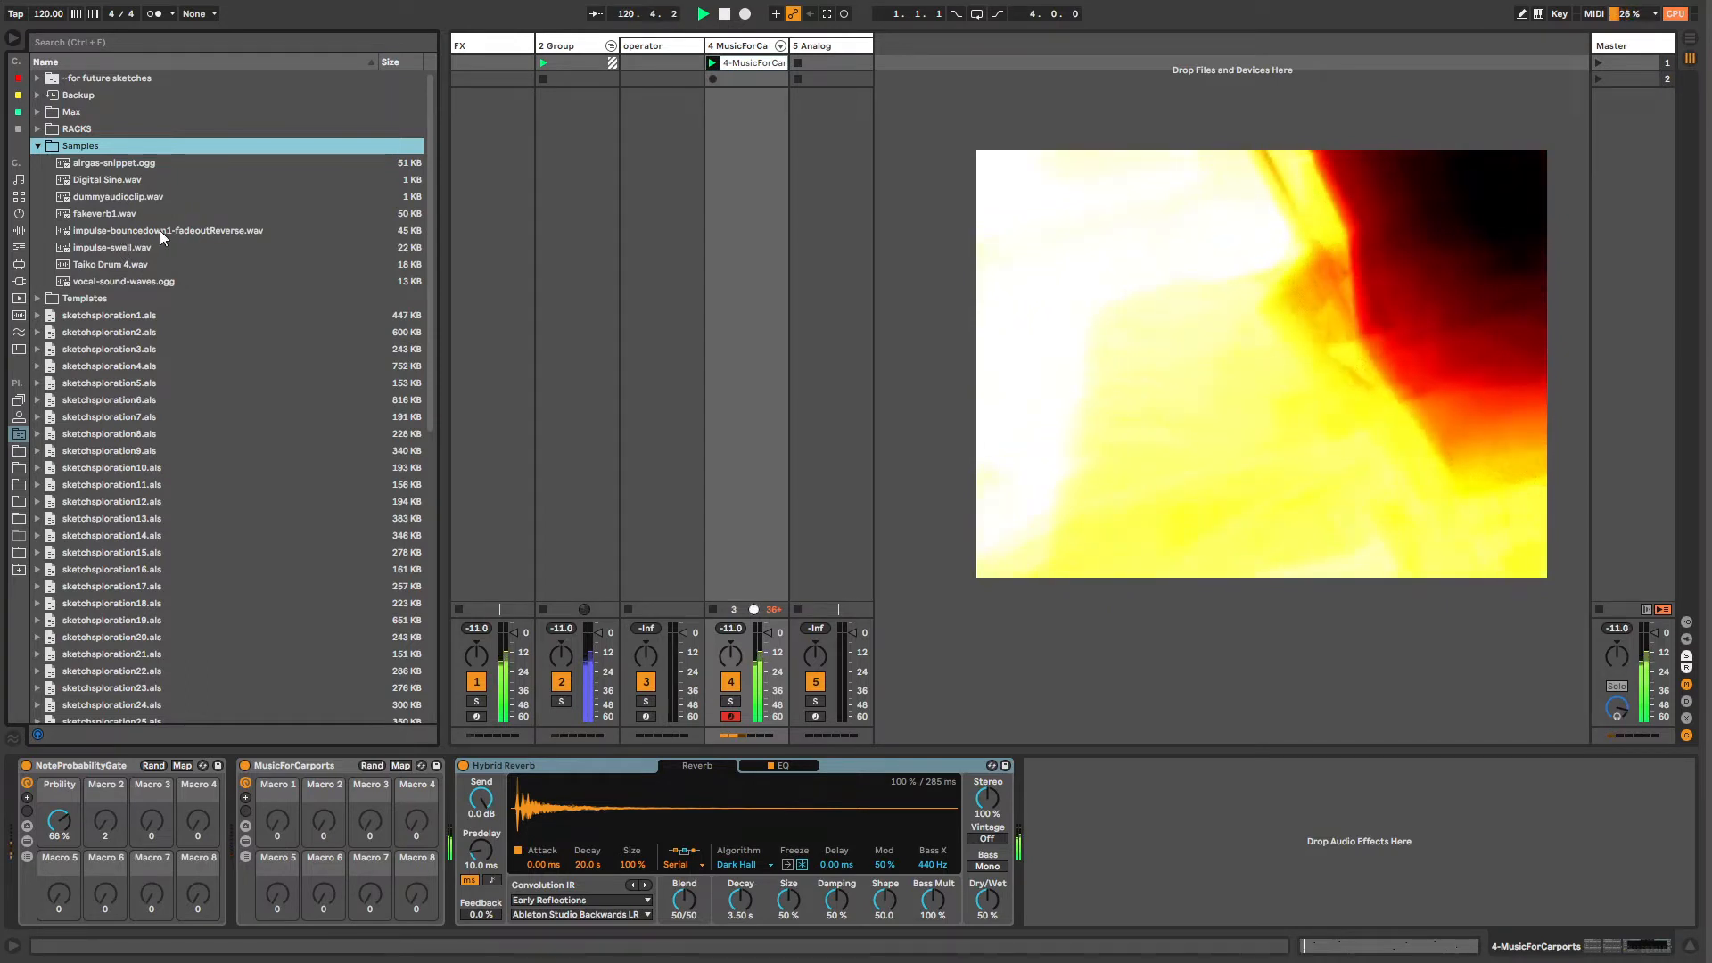
{"action": "left_click_drag", "start_coordinate": [155, 230], "coordinate": [545, 789]}
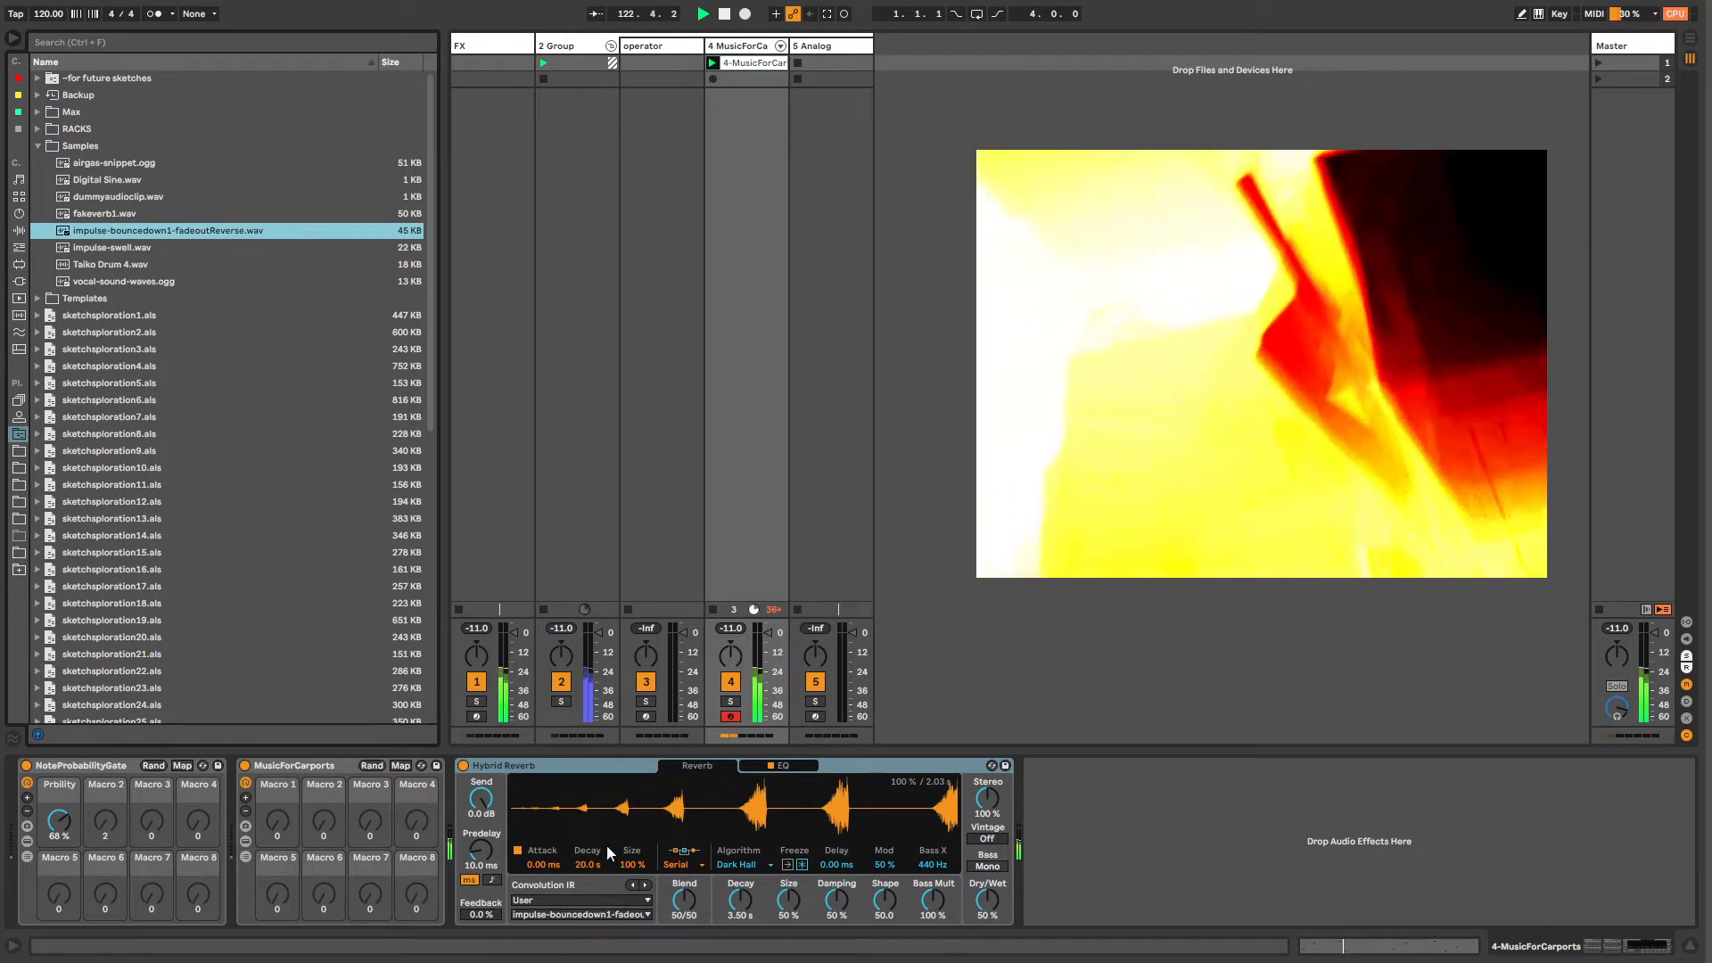
Step: Try the Hybrid Reverb's Dry/Wet at 37 %, and set it to 100 %
{"action": "left_click", "coordinate": [987, 899]}
{"action": "left_click_drag", "start_coordinate": [987, 899], "coordinate": [987, 922]}
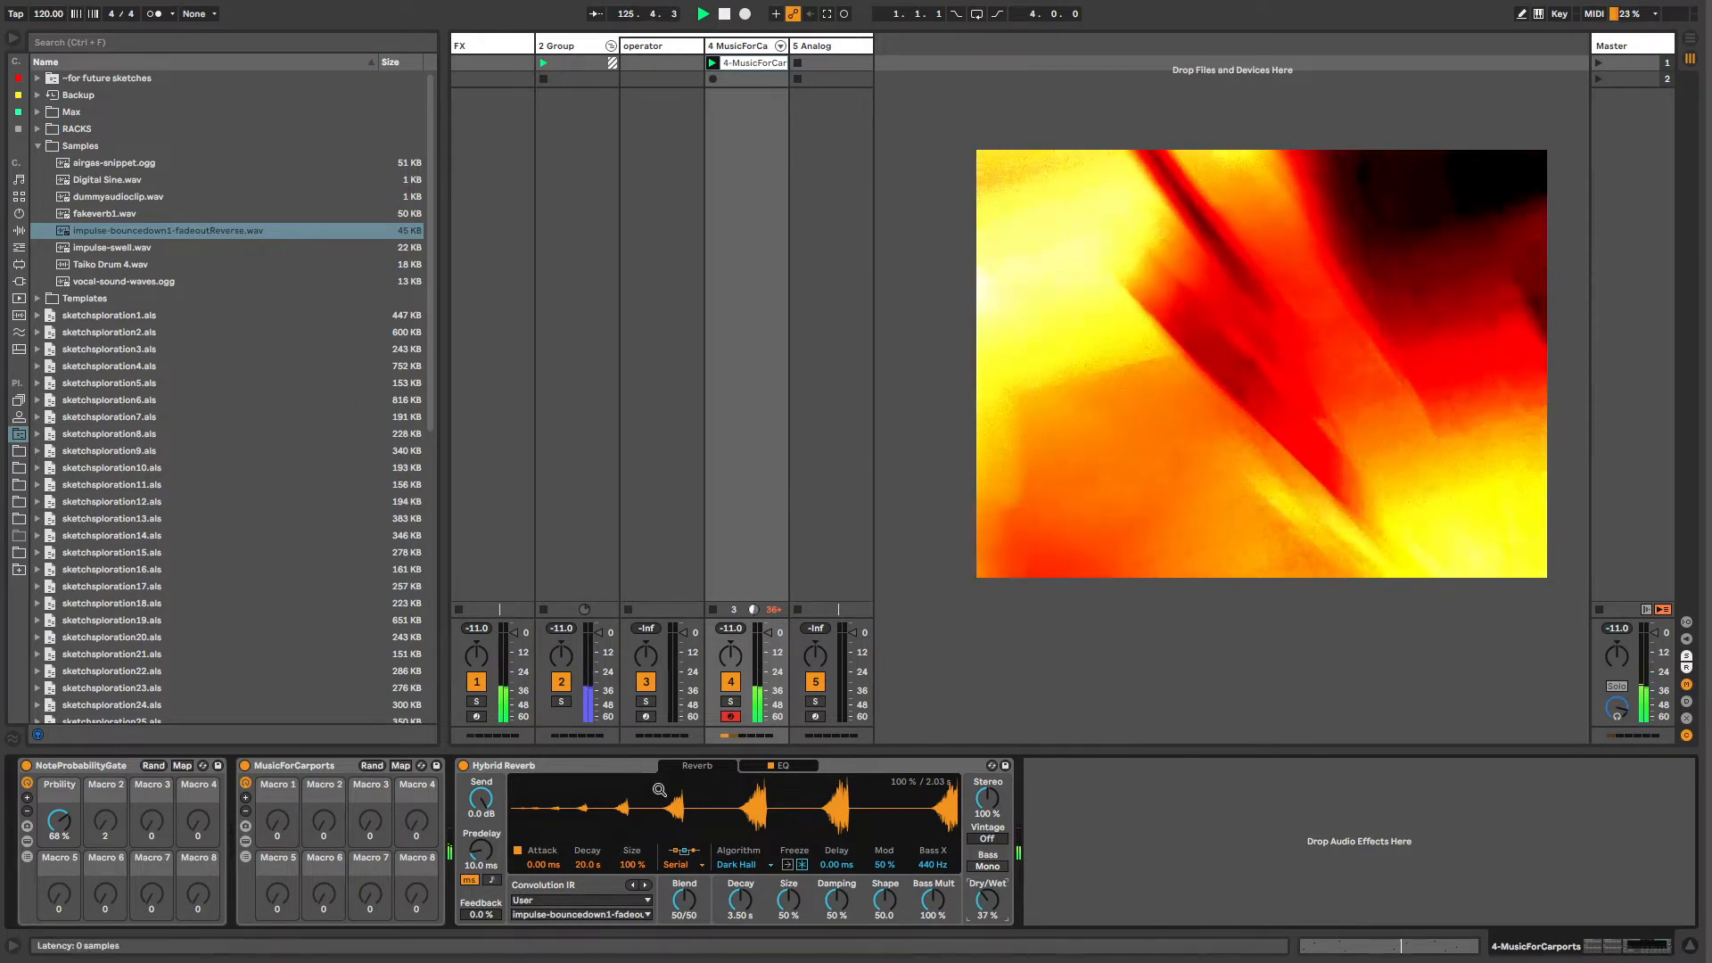
{"action": "left_click_drag", "start_coordinate": [987, 899], "coordinate": [987, 786]}
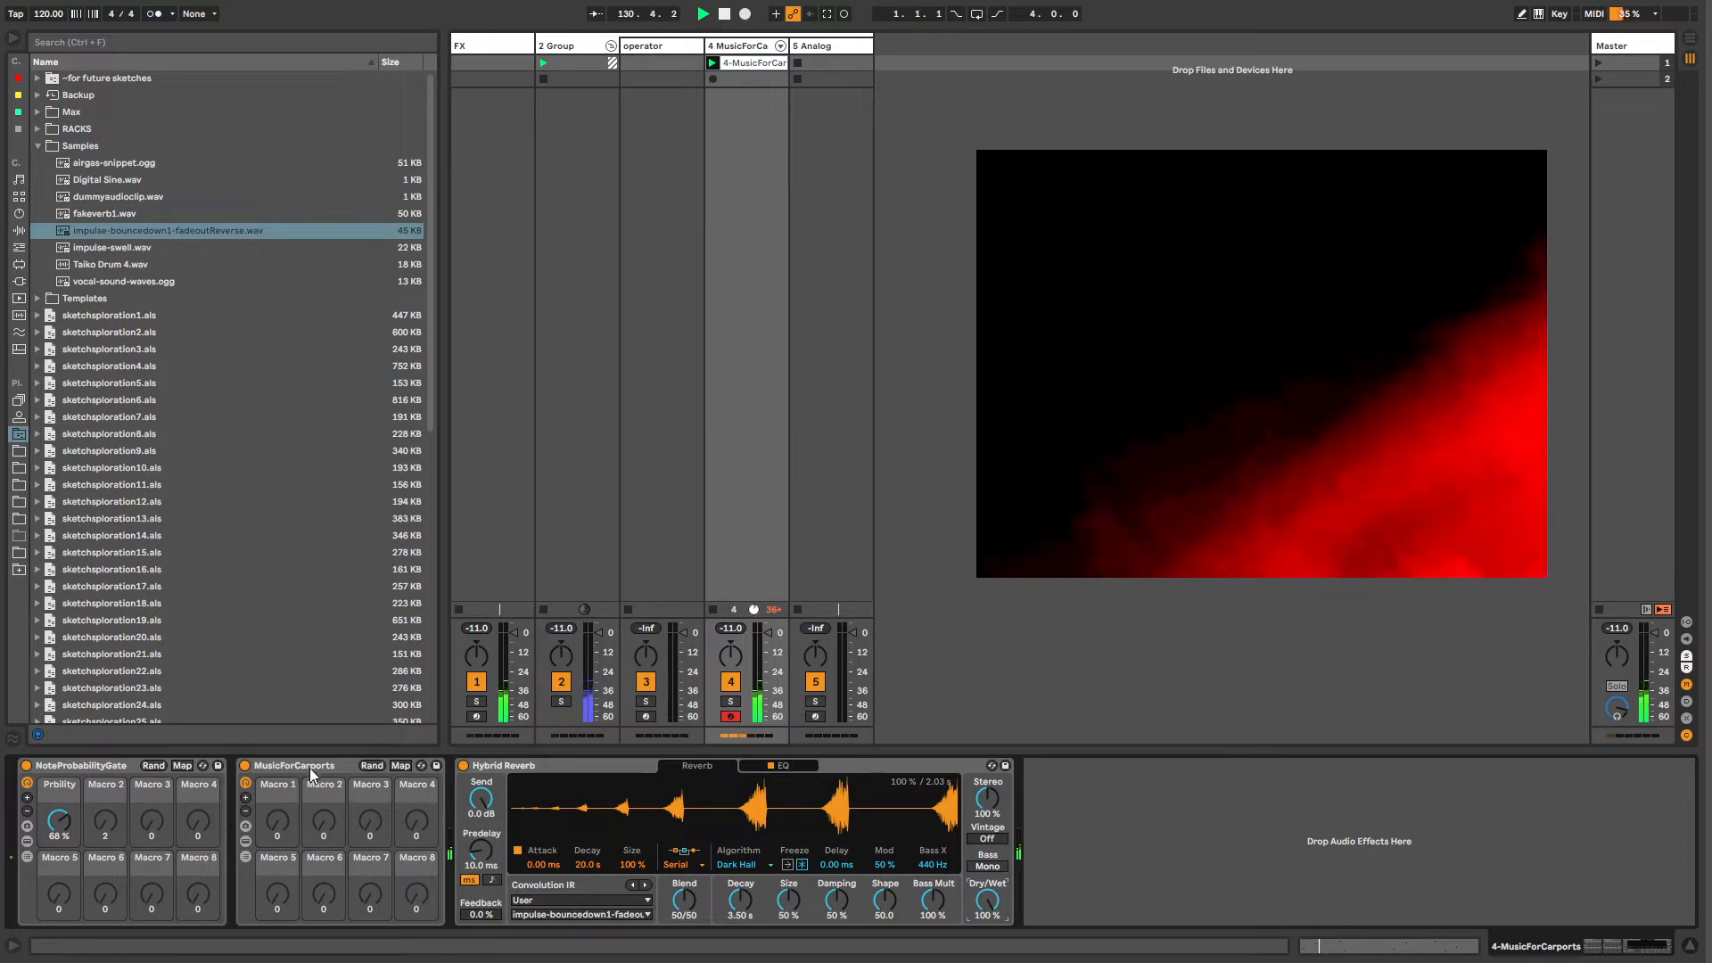
Step: Show the MusicForCarports rack's chain list, open its Operator chain, and unfold the fx rack inside it
{"action": "left_click", "coordinate": [245, 857]}
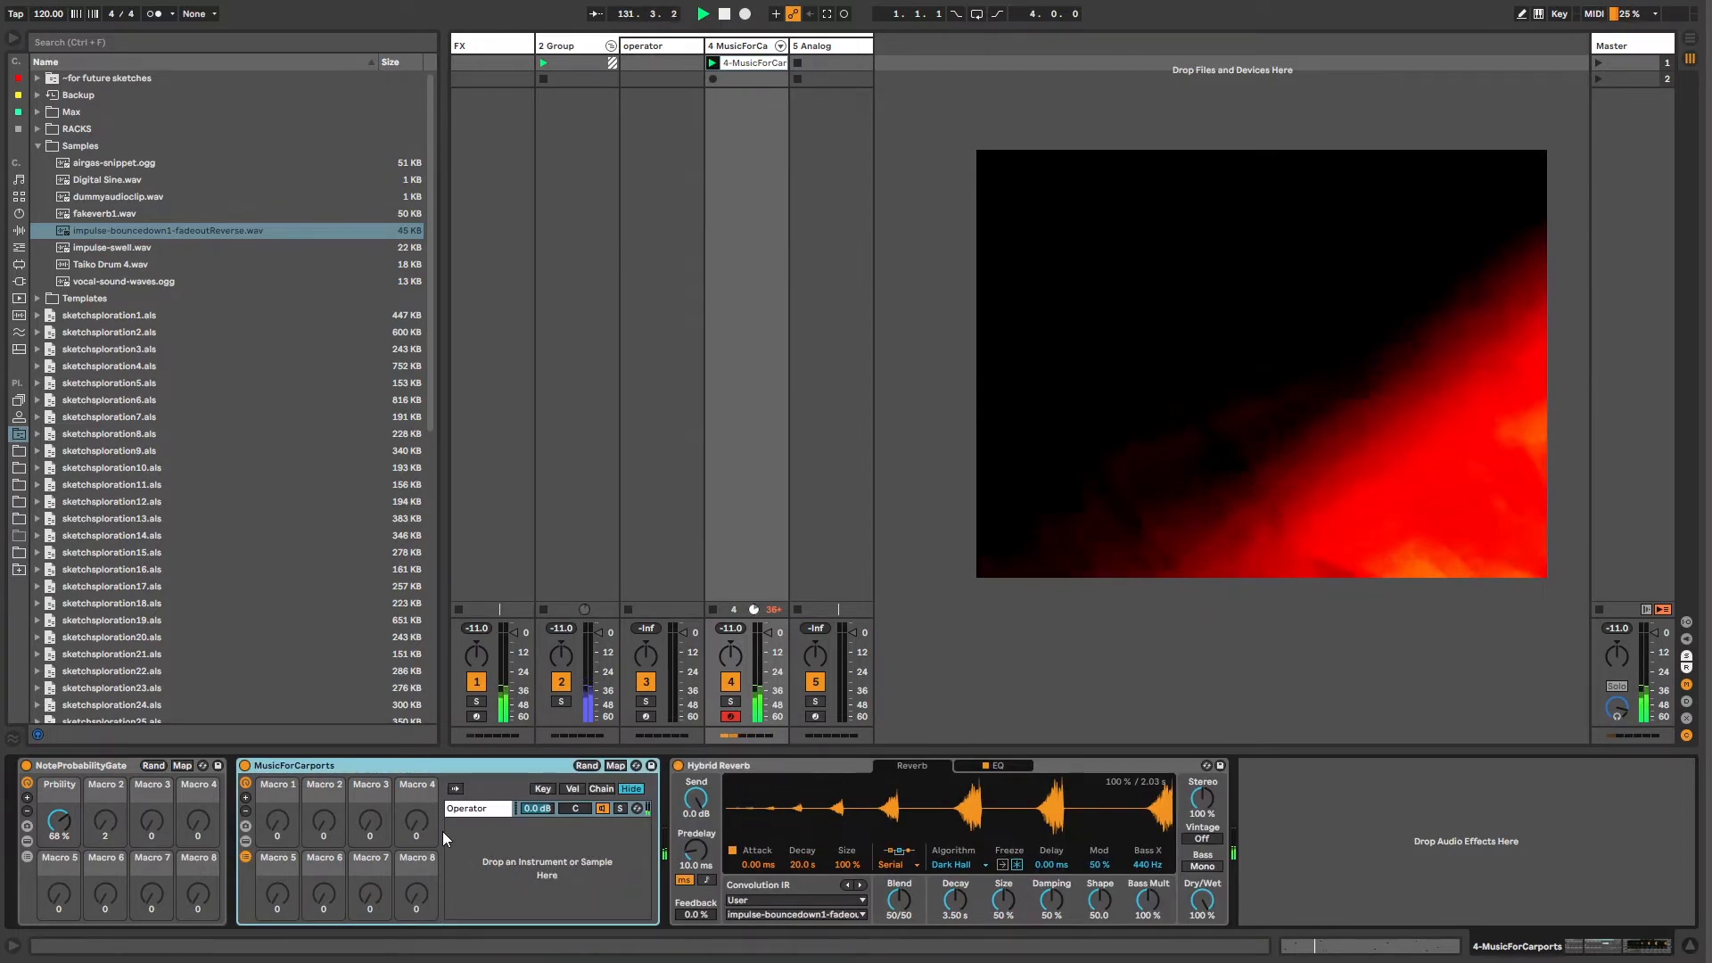
{"action": "left_click", "coordinate": [495, 810]}
{"action": "left_click_drag", "start_coordinate": [1534, 948], "coordinate": [1591, 948]}
{"action": "double_click", "coordinate": [1007, 865]}
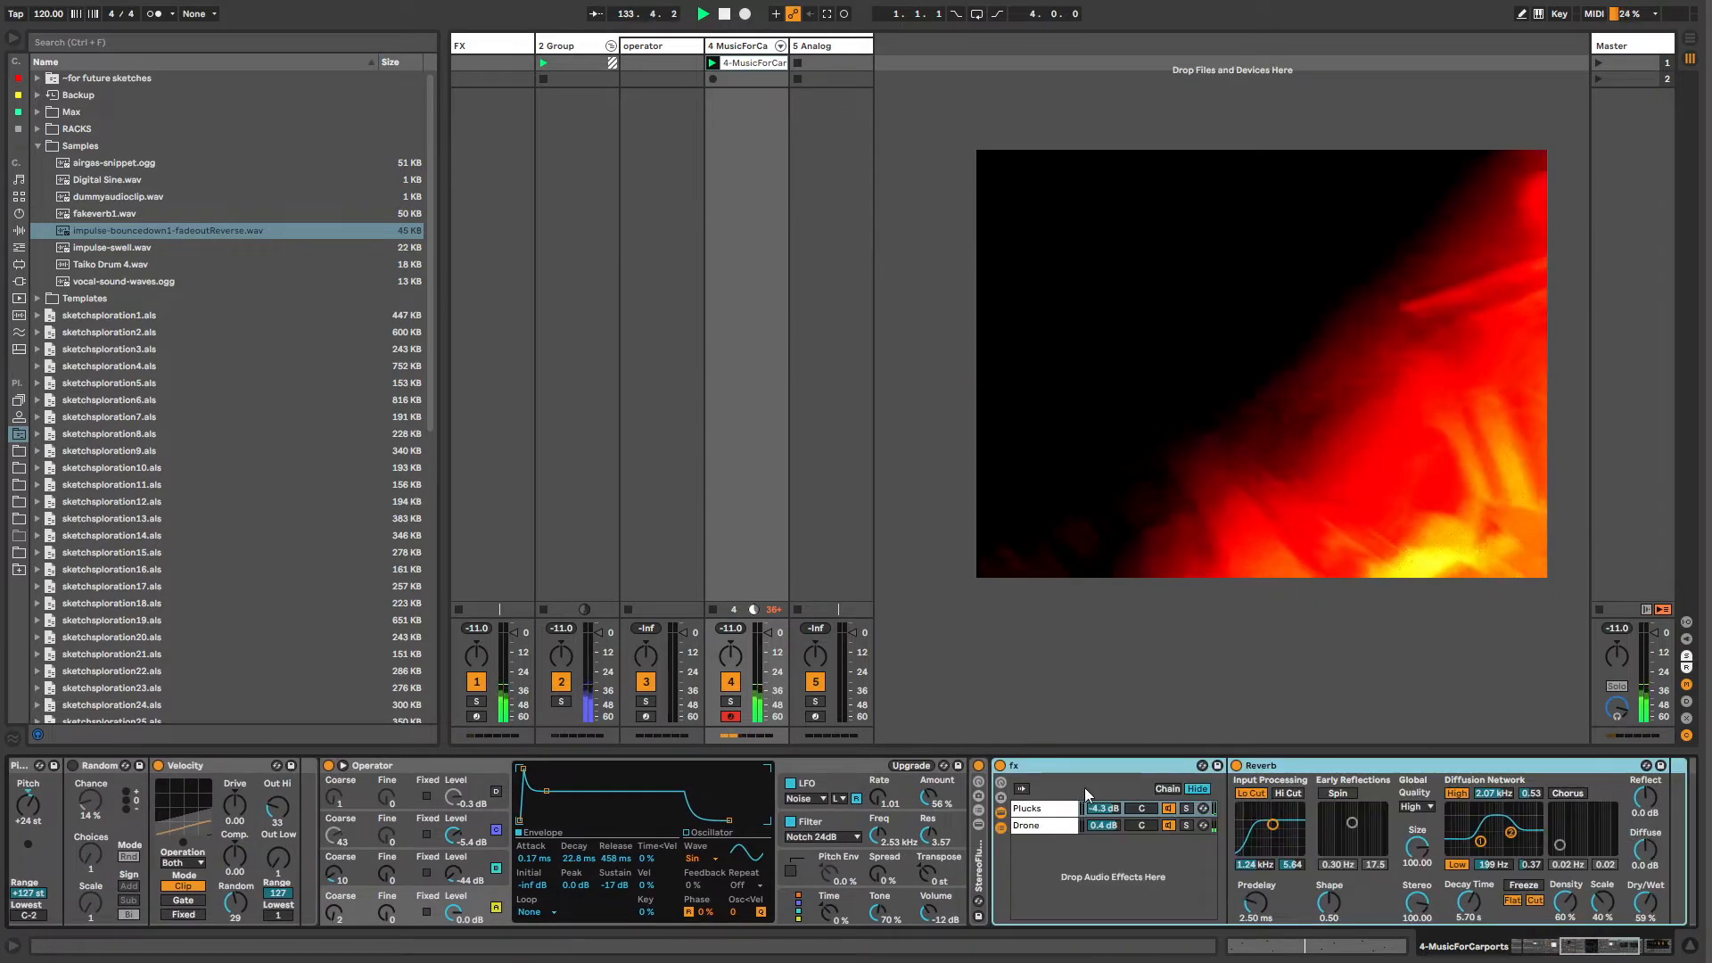
{"action": "left_click_drag", "start_coordinate": [1552, 948], "coordinate": [1586, 952]}
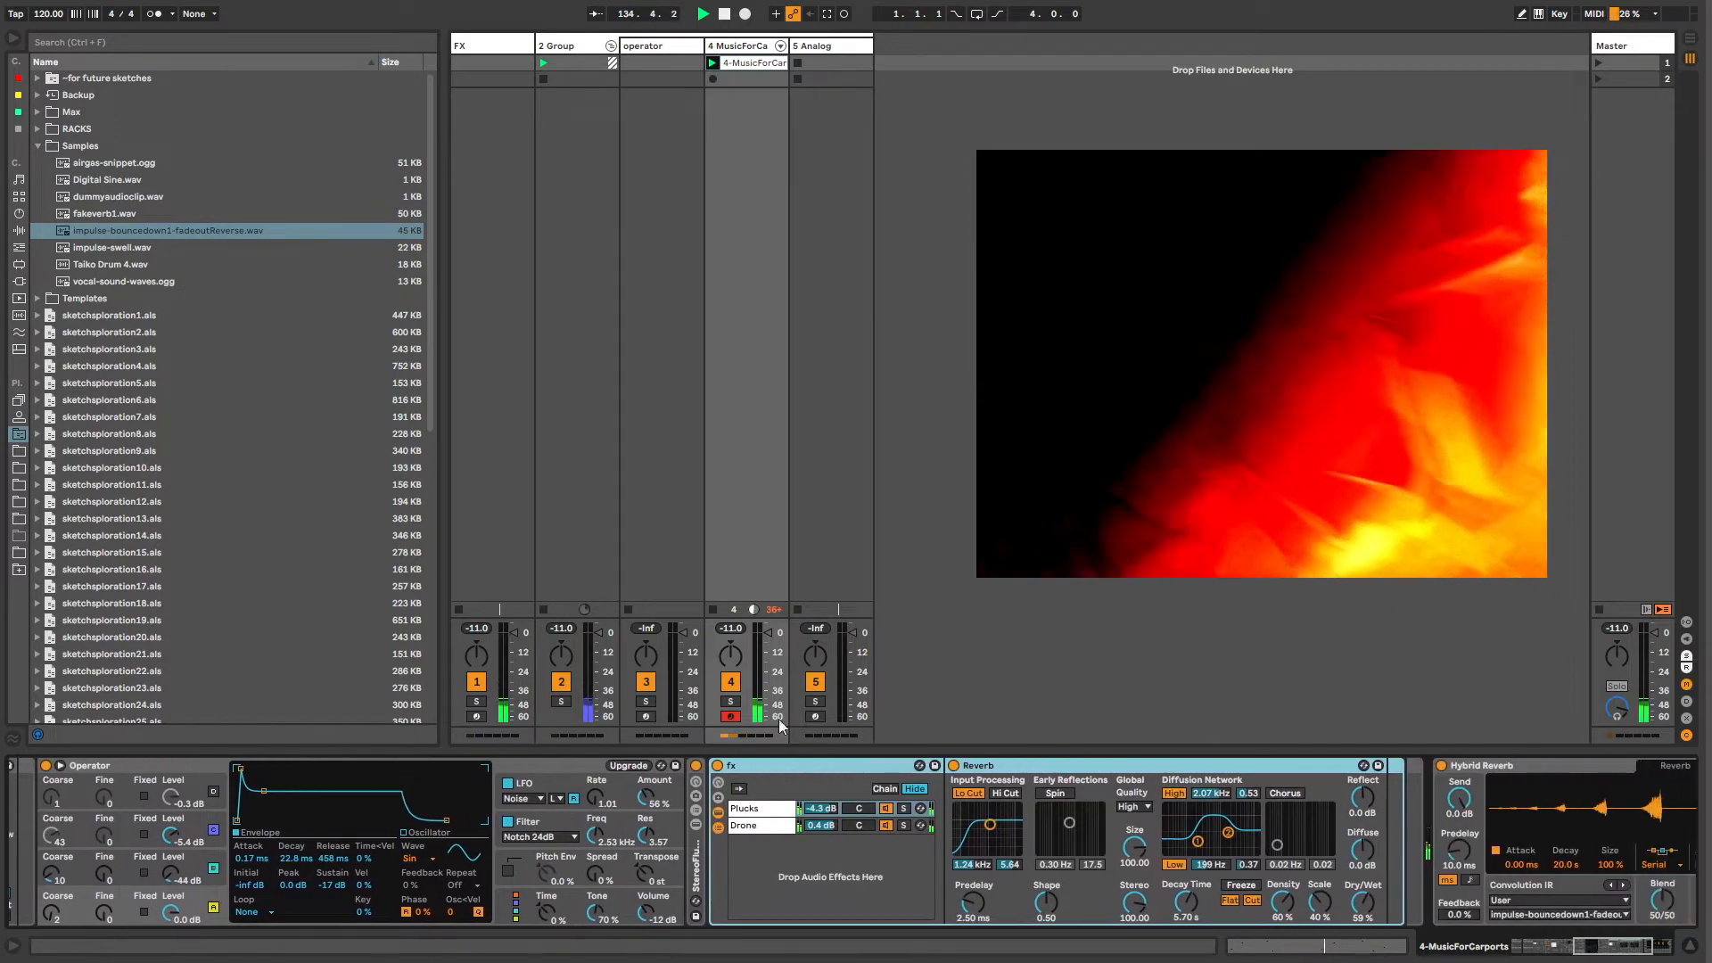
Step: Examine the devices in the fx rack's Plucks and Drone chains, including the Drone chain's nested Audio Effect Rack
{"action": "left_click", "coordinate": [746, 809]}
{"action": "left_click", "coordinate": [761, 827]}
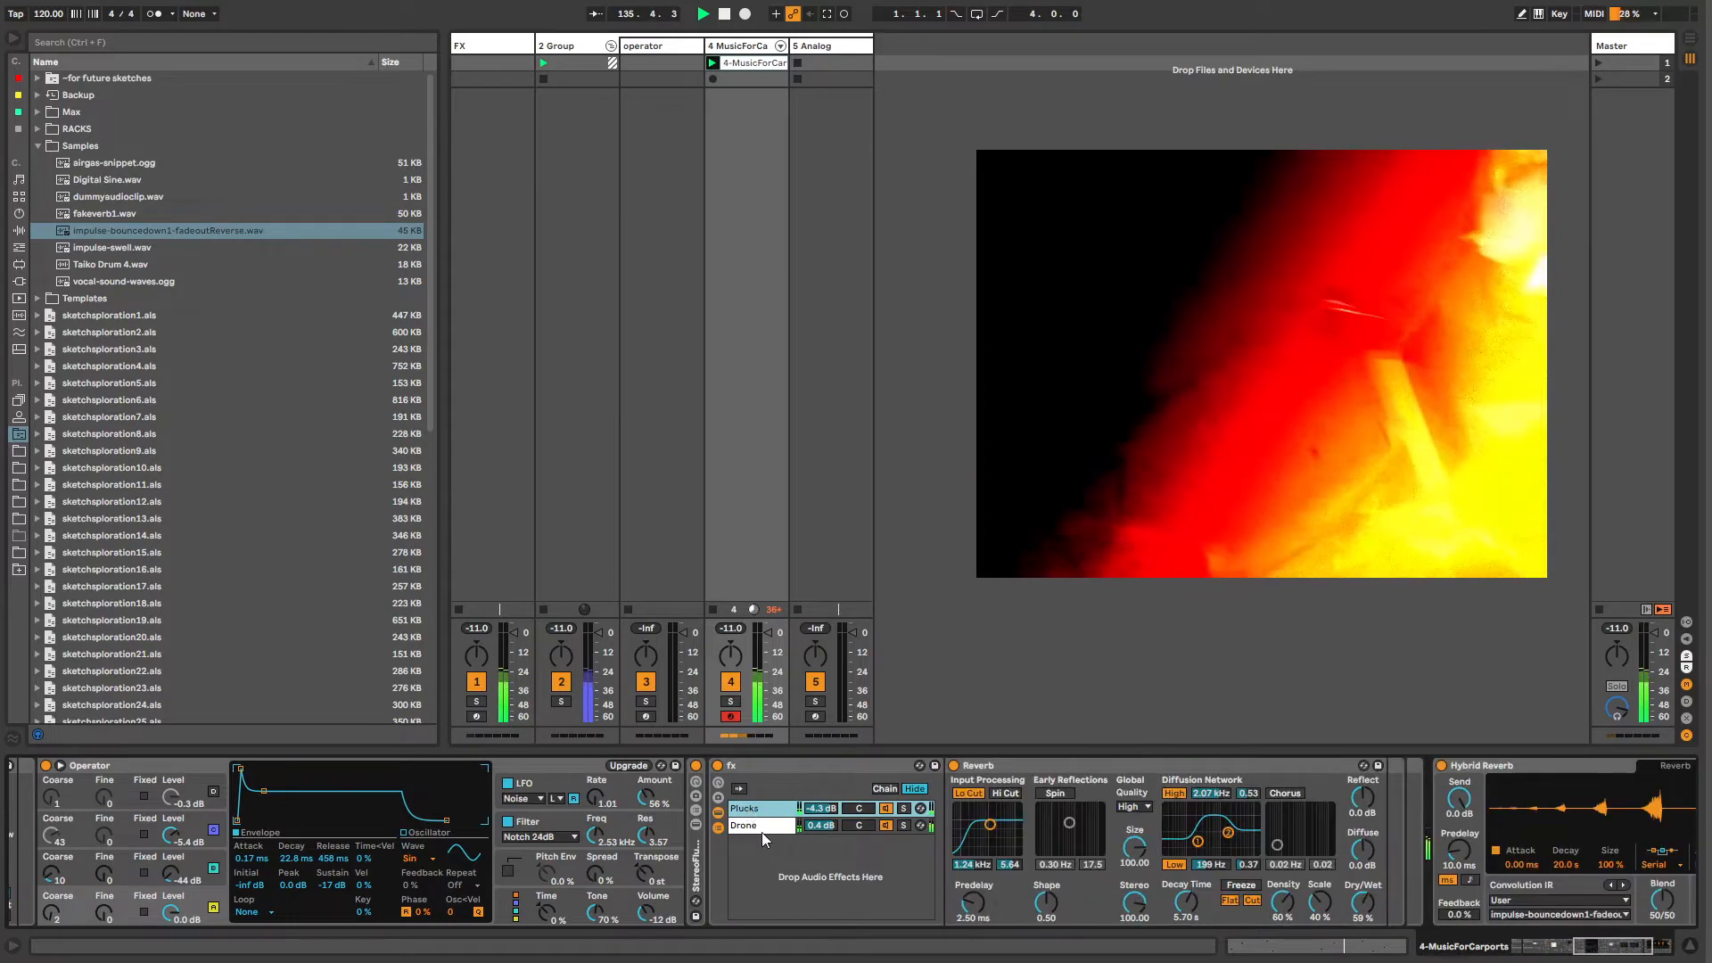
{"action": "left_click", "coordinate": [769, 828]}
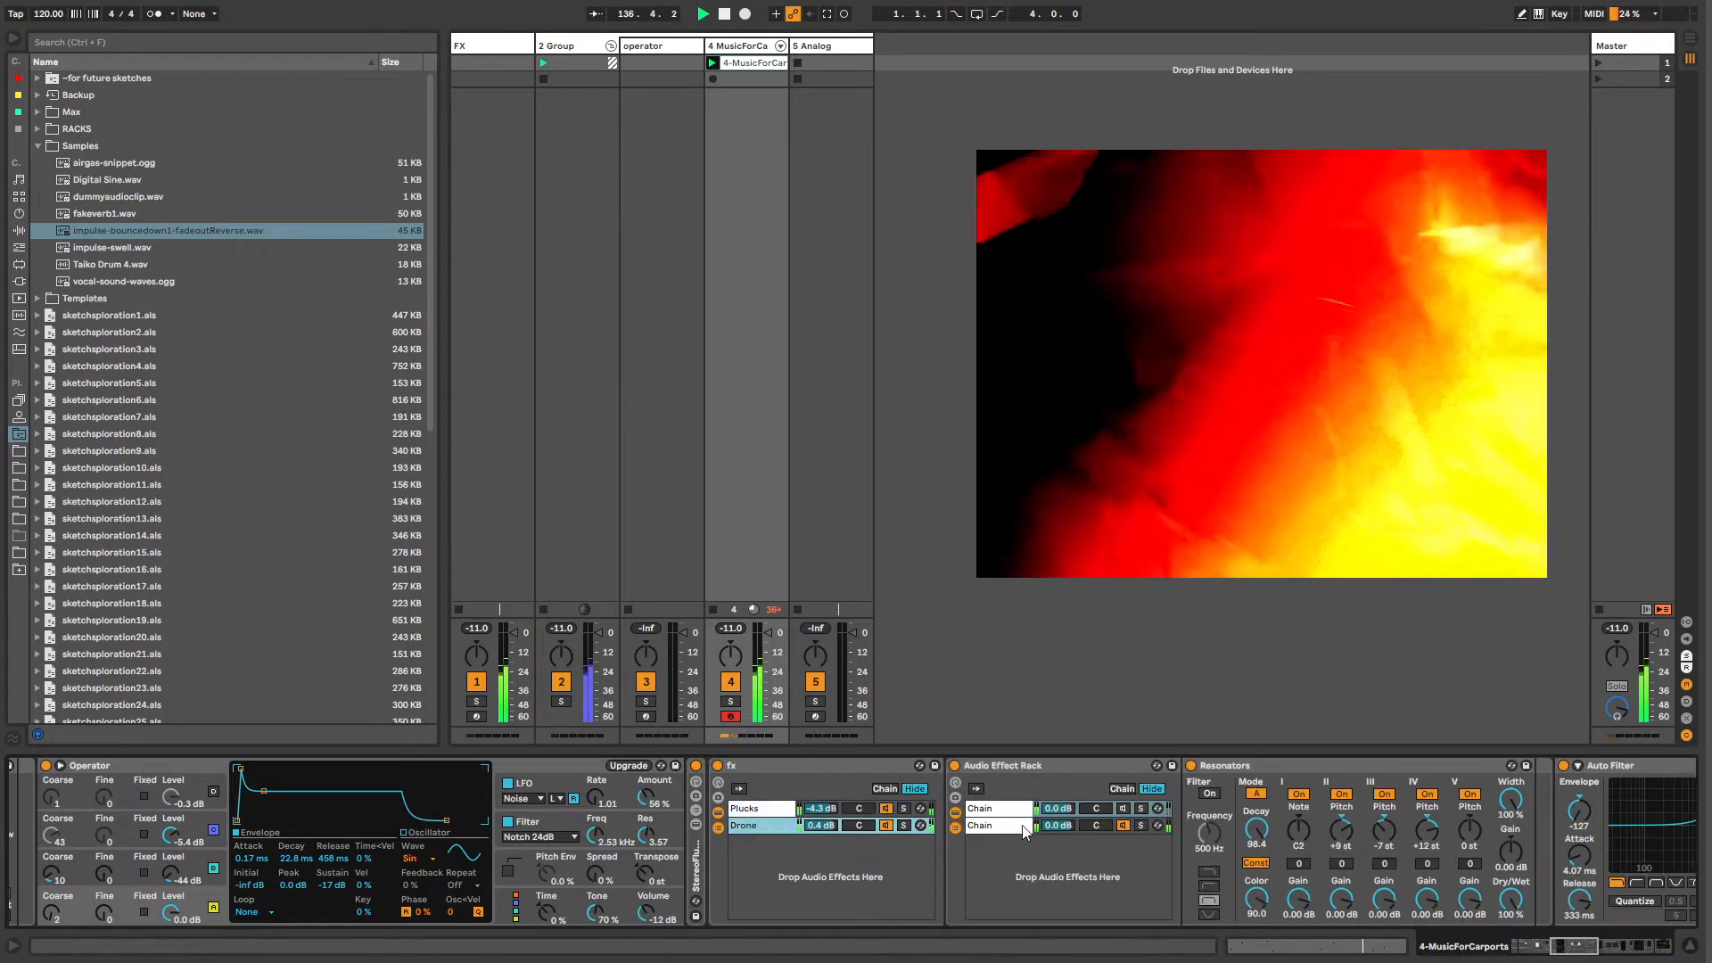
{"action": "left_click_drag", "start_coordinate": [1578, 952], "coordinate": [1617, 949]}
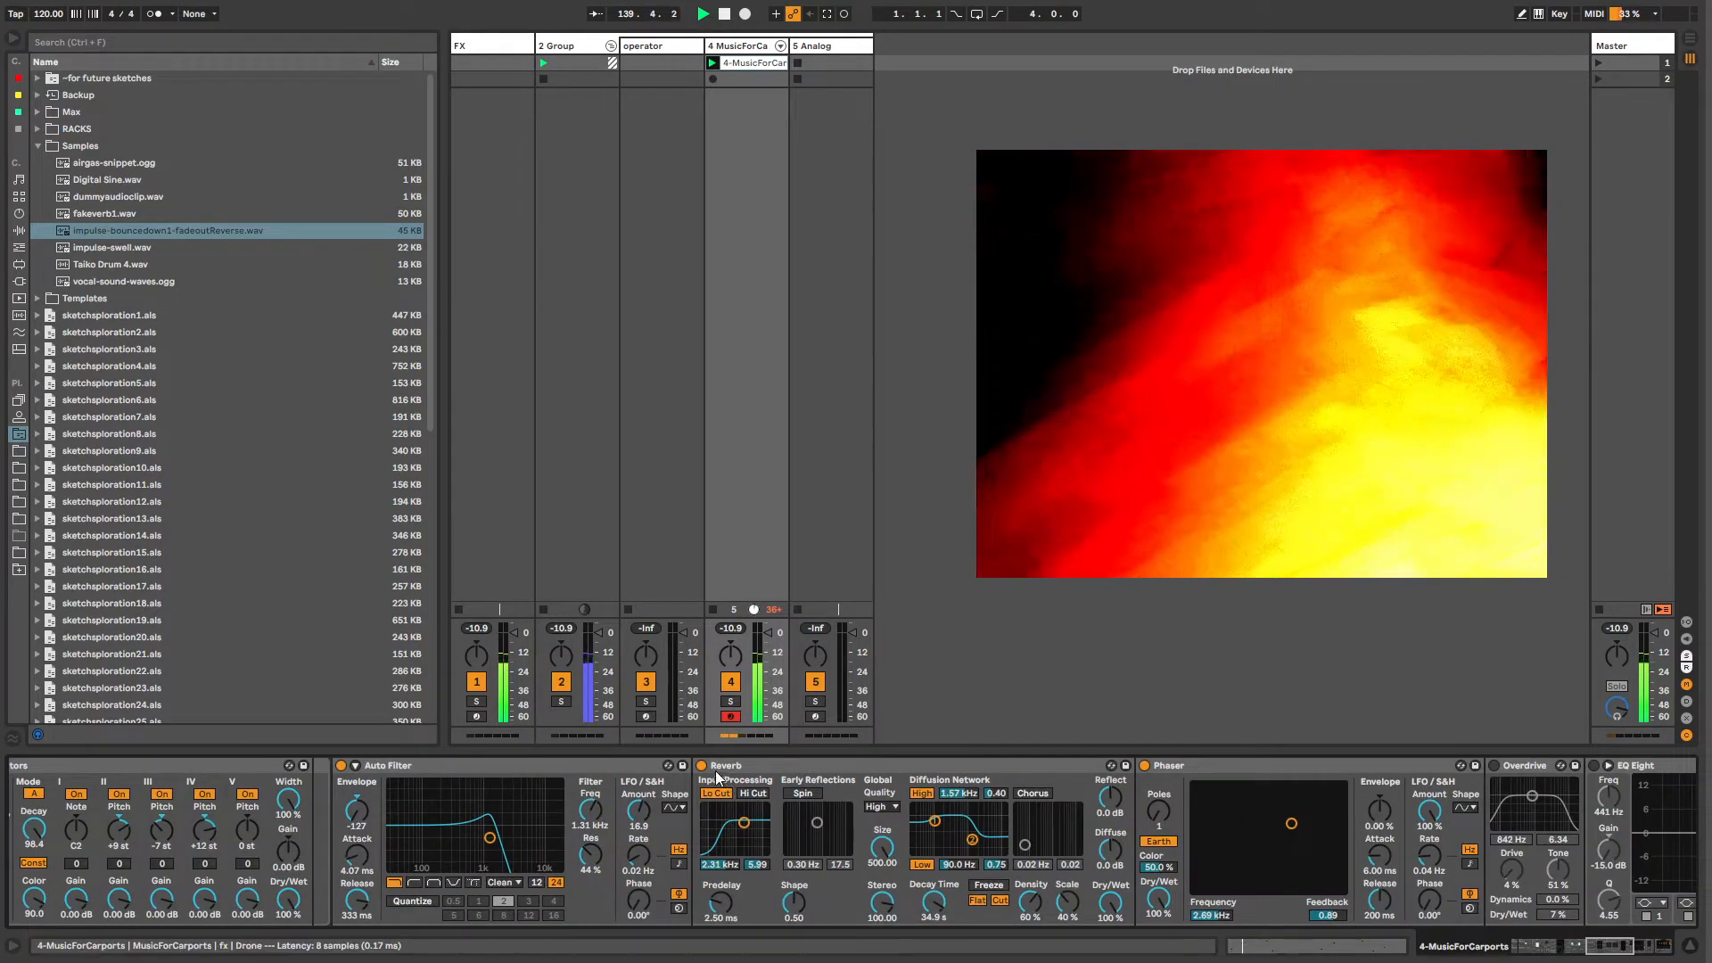
{"action": "left_click_drag", "start_coordinate": [1580, 952], "coordinate": [1571, 954]}
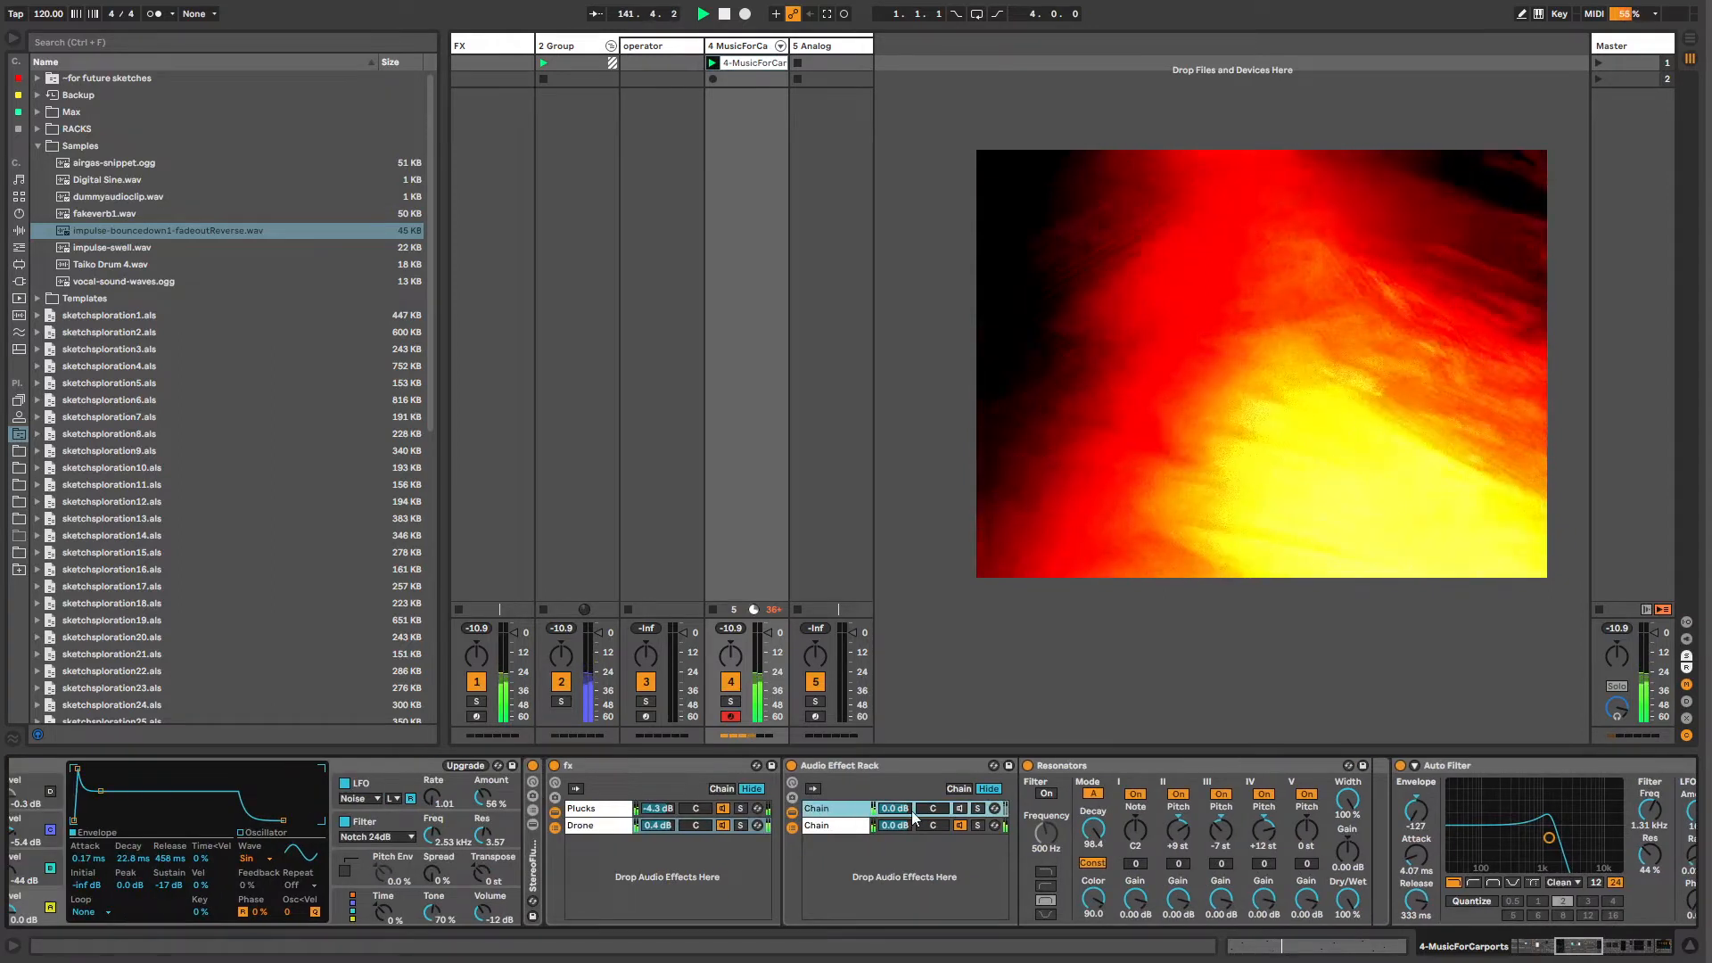
Step: Select the second chain of the Audio Effect Rack inside the Drone chain and fold that rack
{"action": "key", "text": "Delete"}
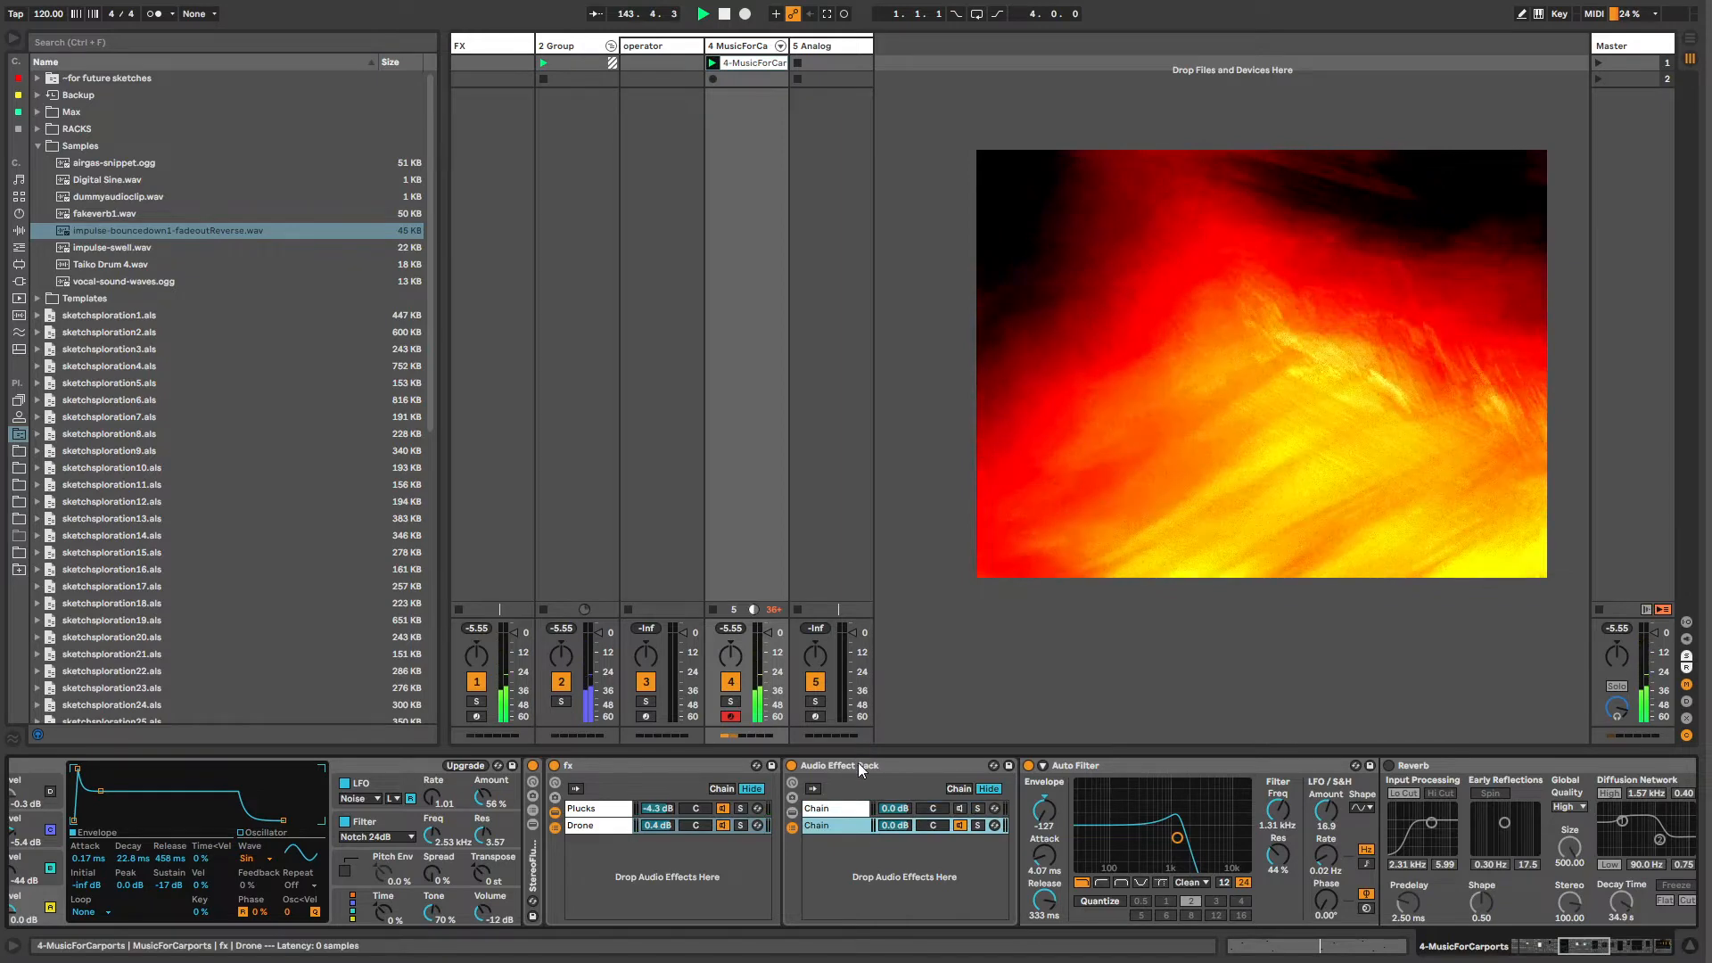
{"action": "left_click", "coordinate": [826, 823]}
{"action": "double_click", "coordinate": [828, 824]}
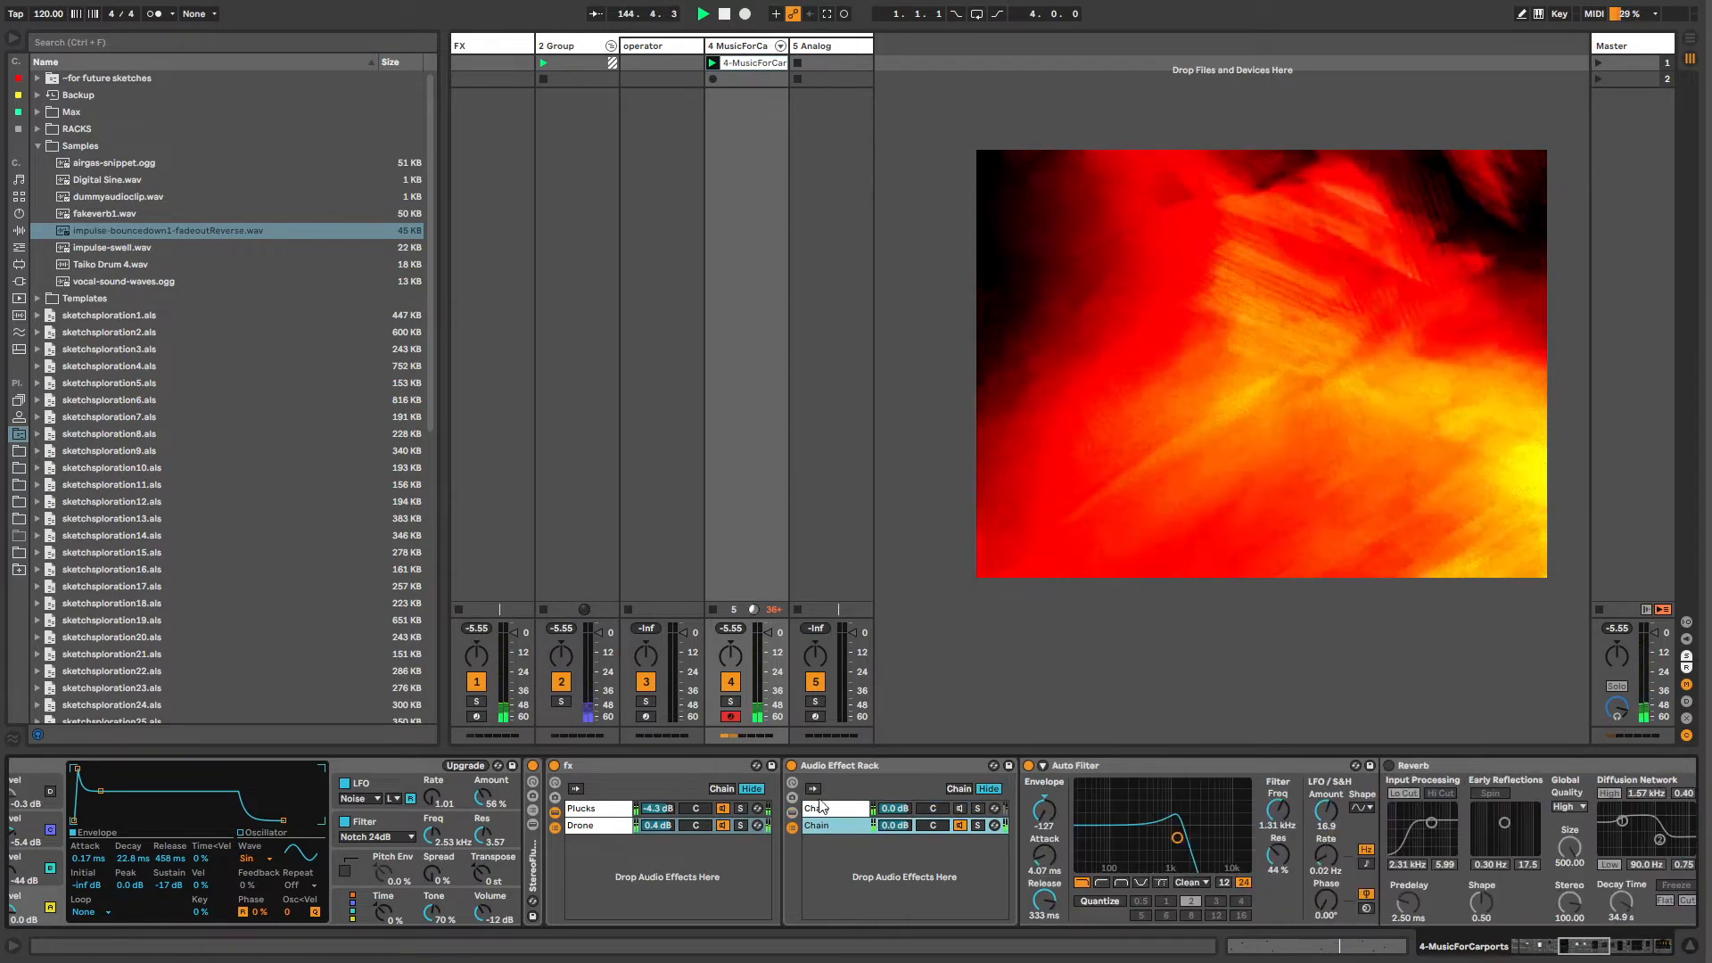
{"action": "double_click", "coordinate": [822, 765]}
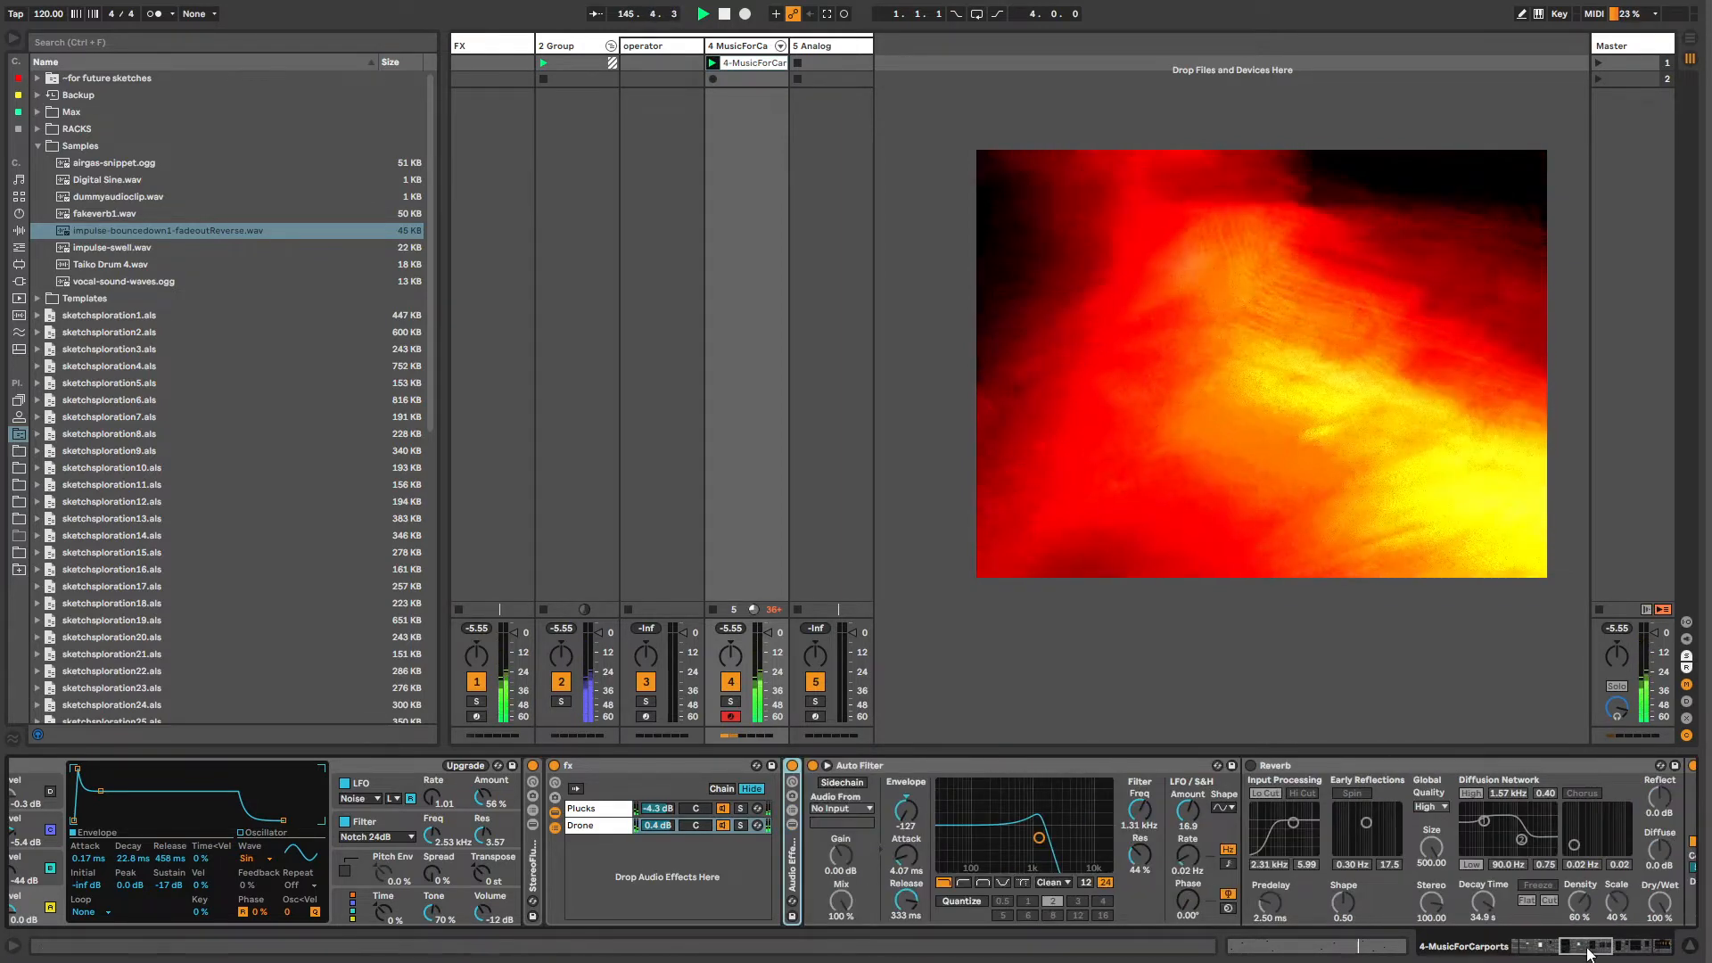
Step: Hide the MusicForCarports rack's chain list and return to the Hybrid Reverb at the end of the device chain
{"action": "left_click_drag", "start_coordinate": [1591, 949], "coordinate": [1541, 951]}
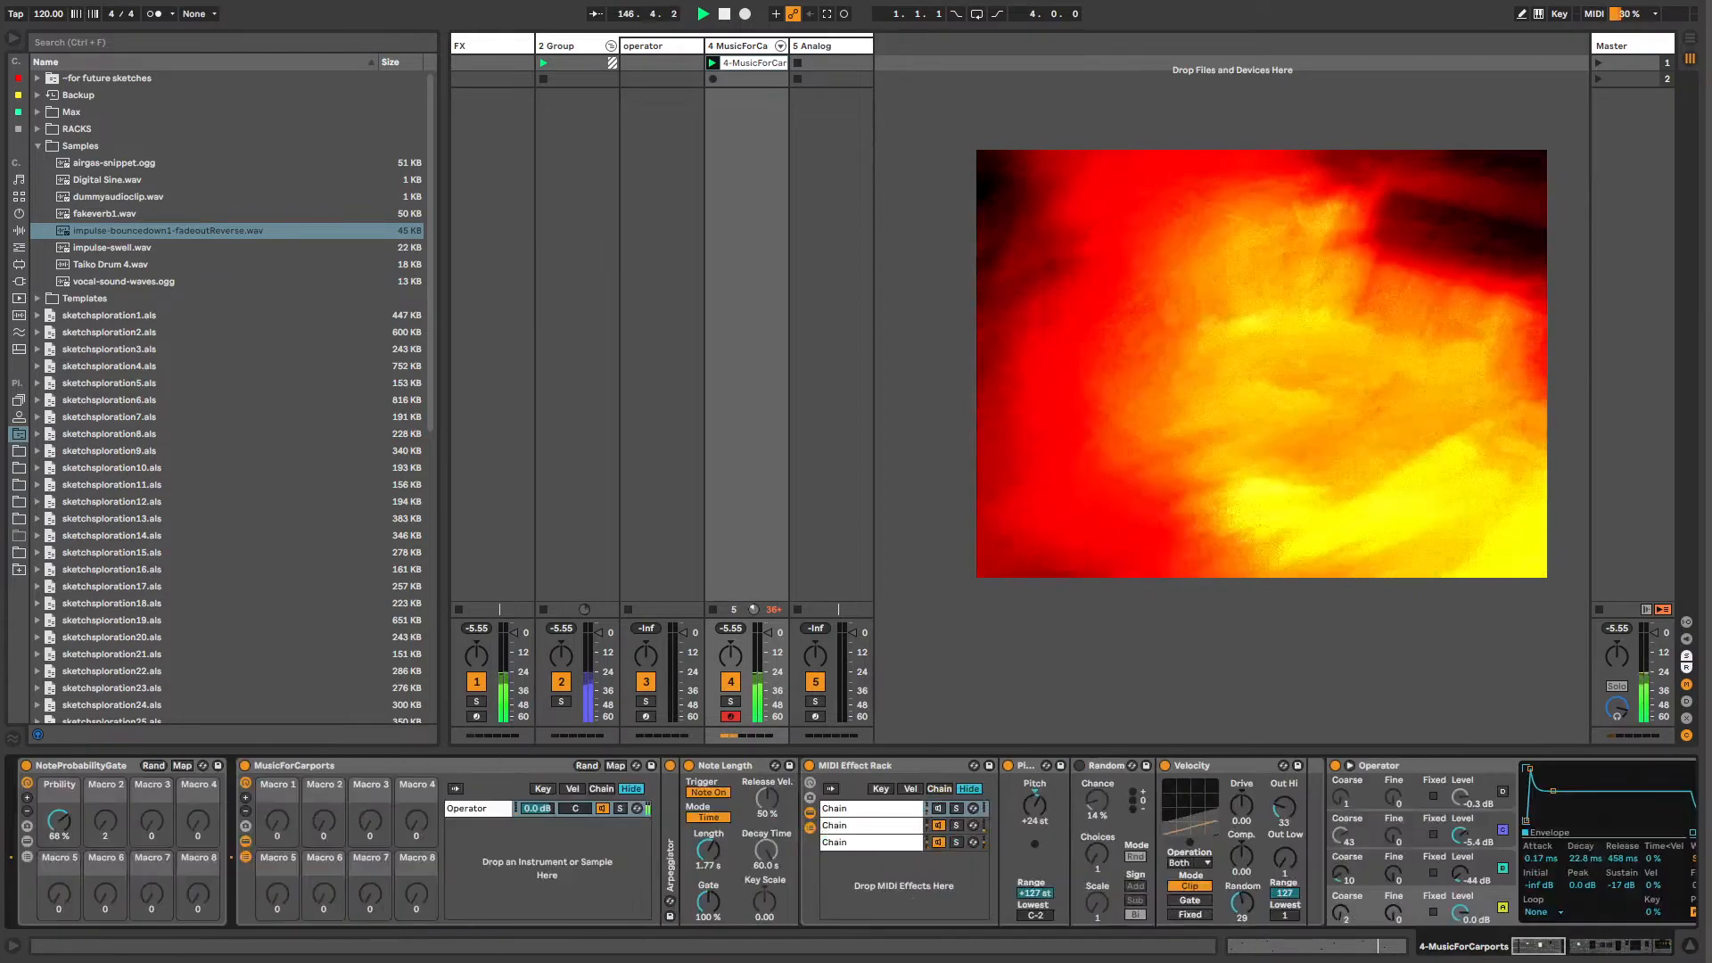
{"action": "left_click", "coordinate": [246, 858]}
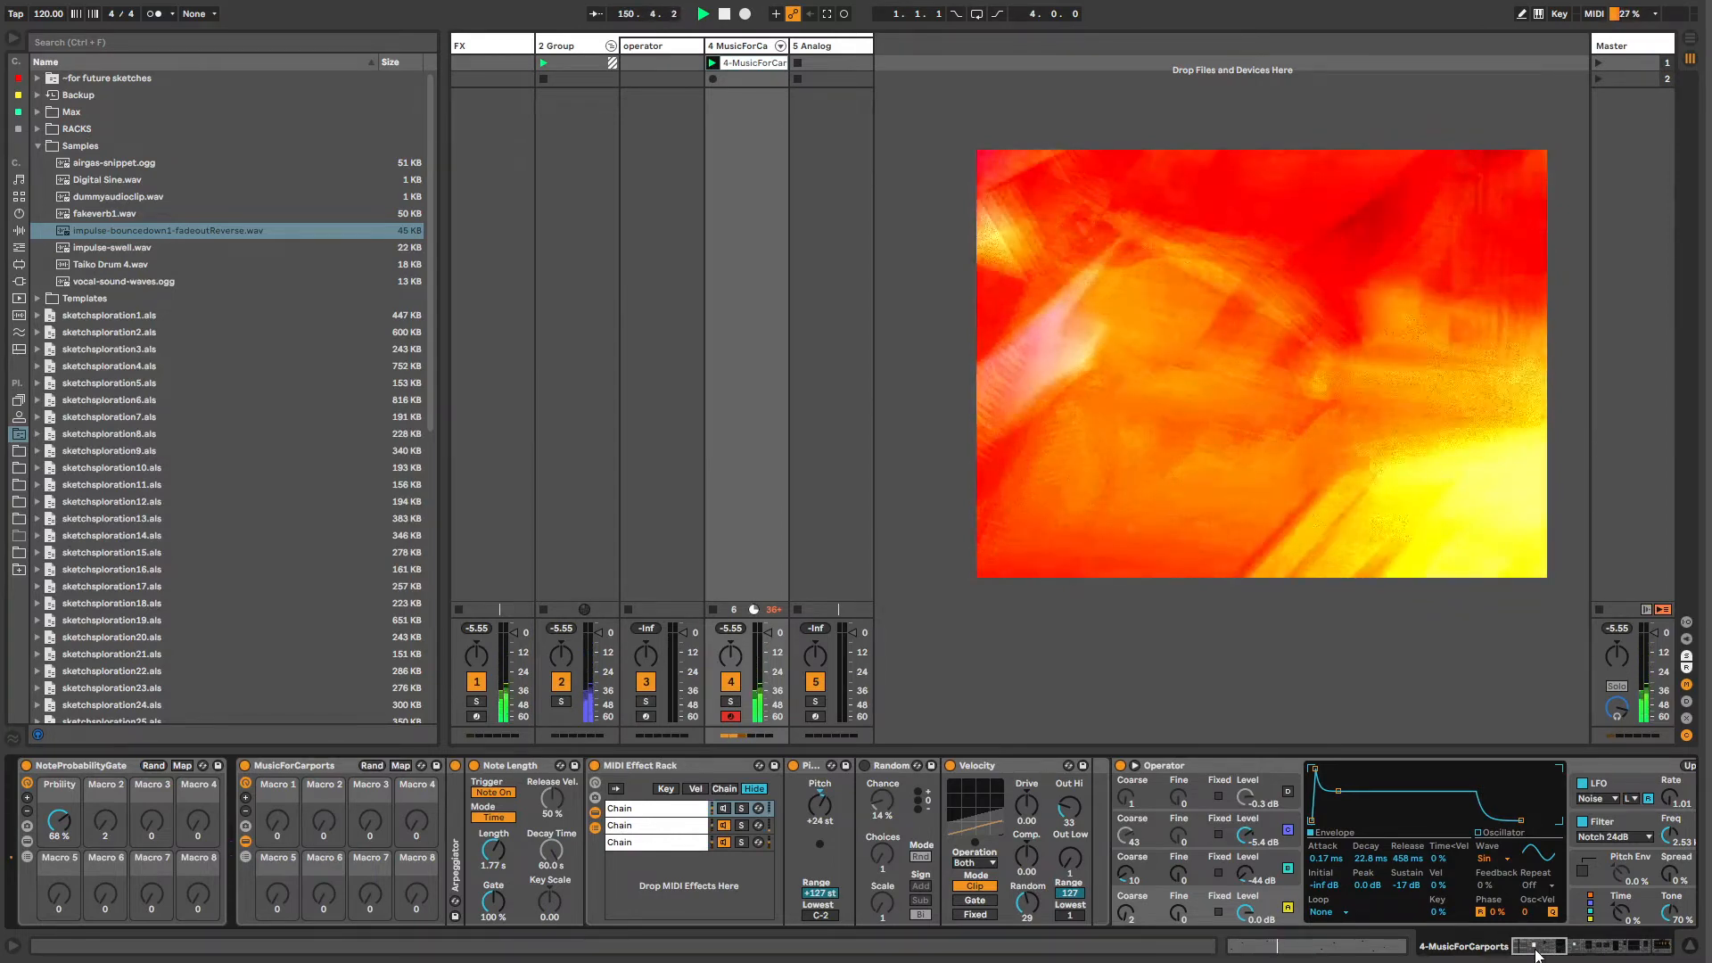
{"action": "left_click_drag", "start_coordinate": [1544, 954], "coordinate": [1670, 951]}
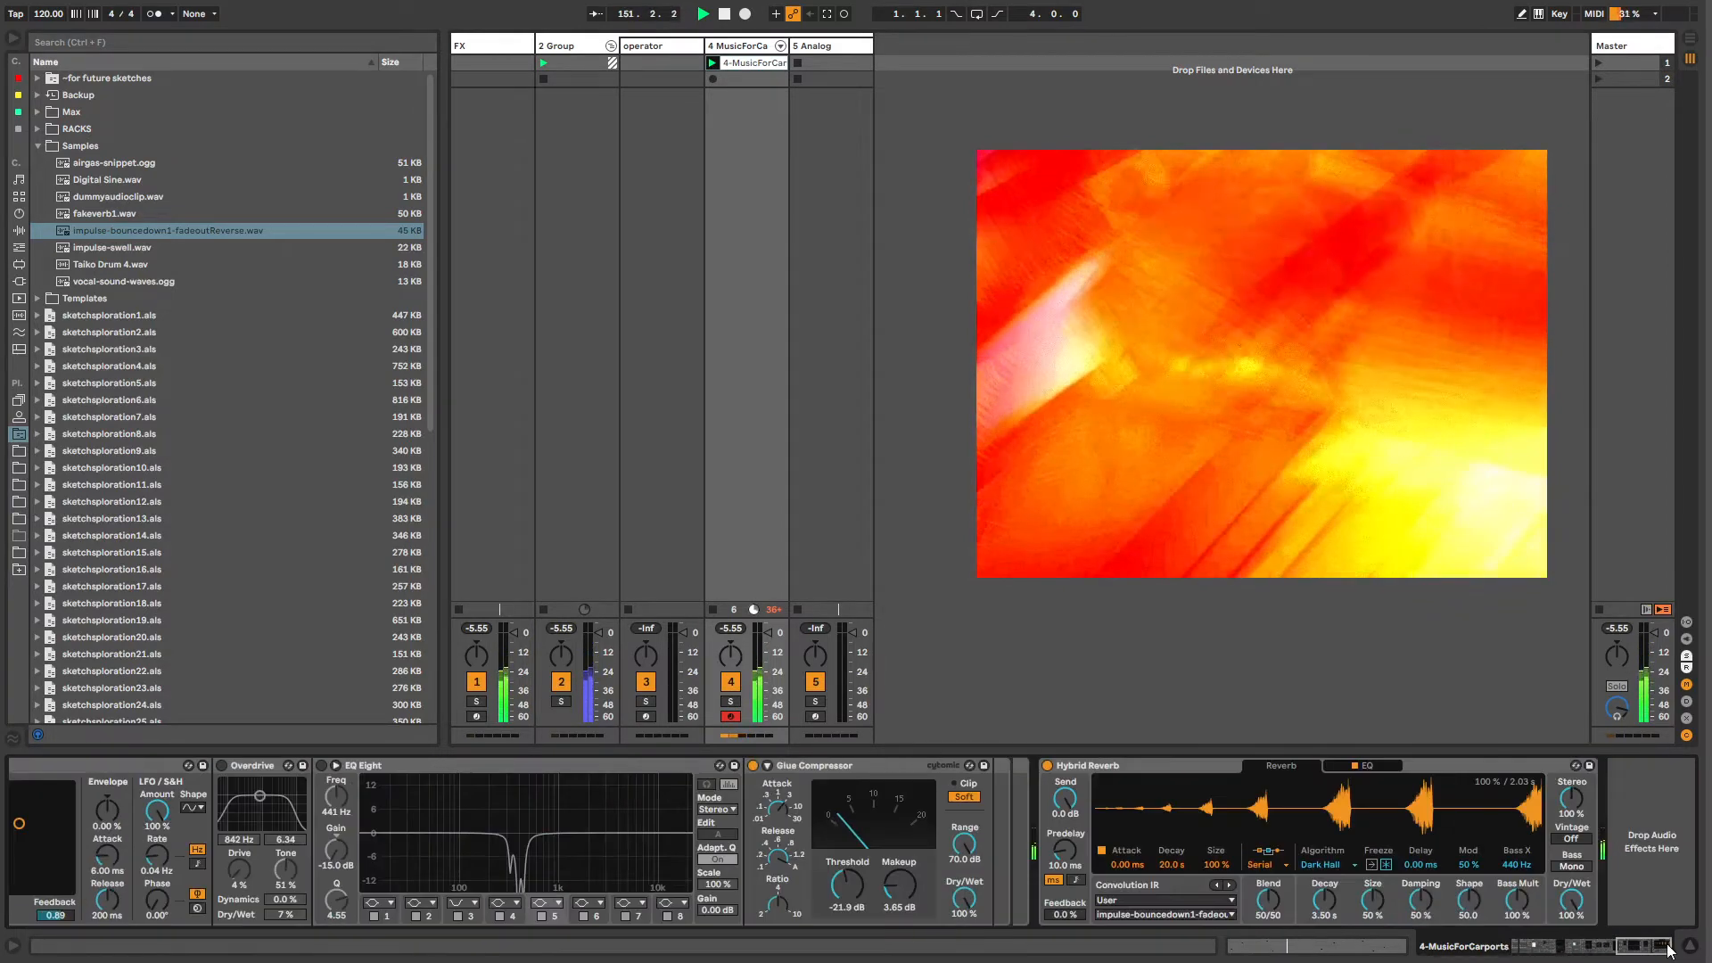
Step: Move Clapper.adg from the INSTRUMENTS folder in the ~for future sketches RACKS folder to the main RACKS folder's INSTRUMENTS folder
{"action": "left_click", "coordinate": [38, 146]}
{"action": "left_click", "coordinate": [38, 80]}
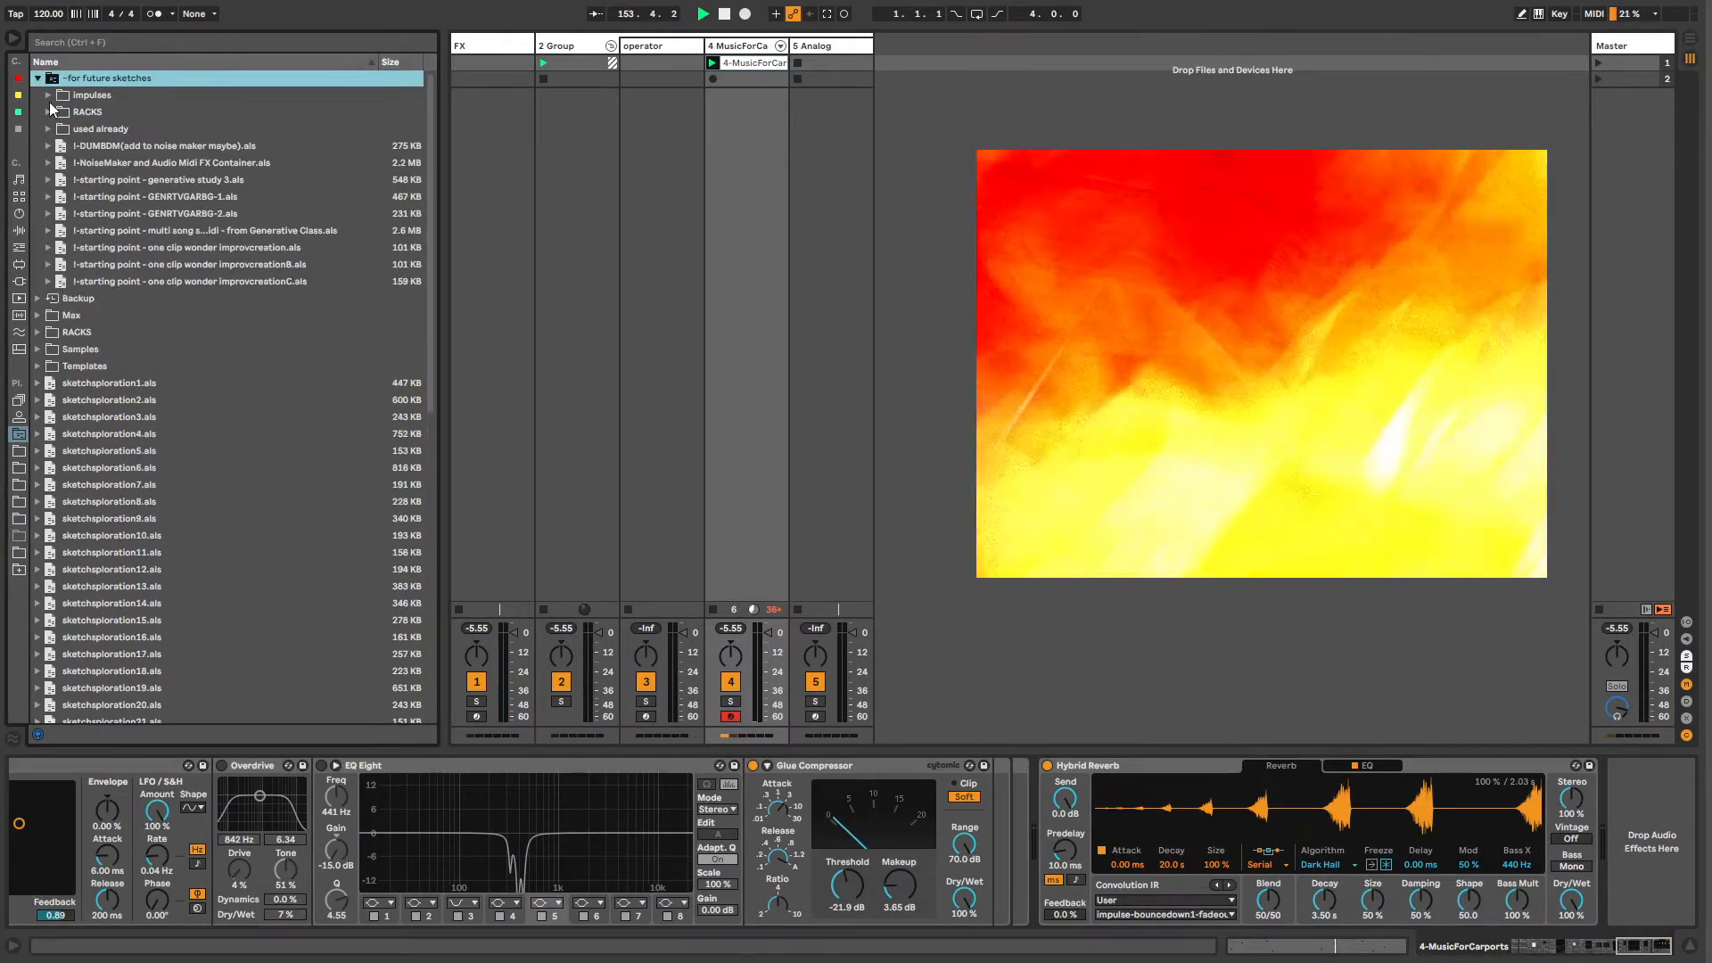
{"action": "left_click", "coordinate": [77, 114]}
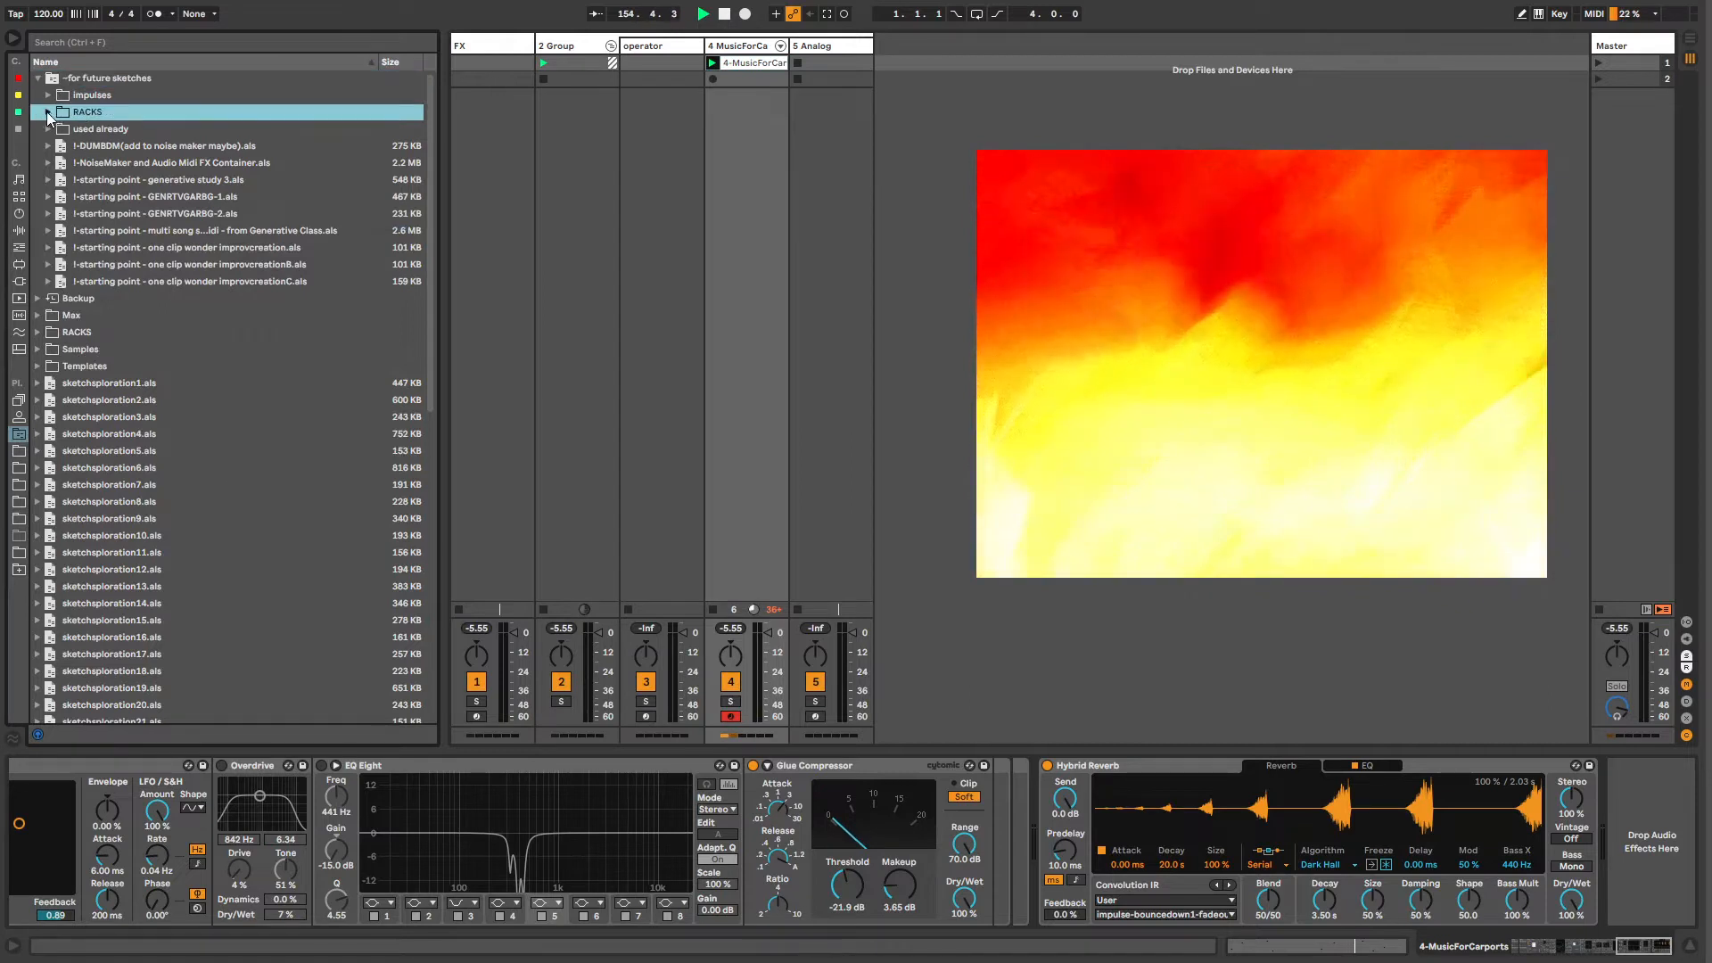
{"action": "left_click", "coordinate": [47, 111]}
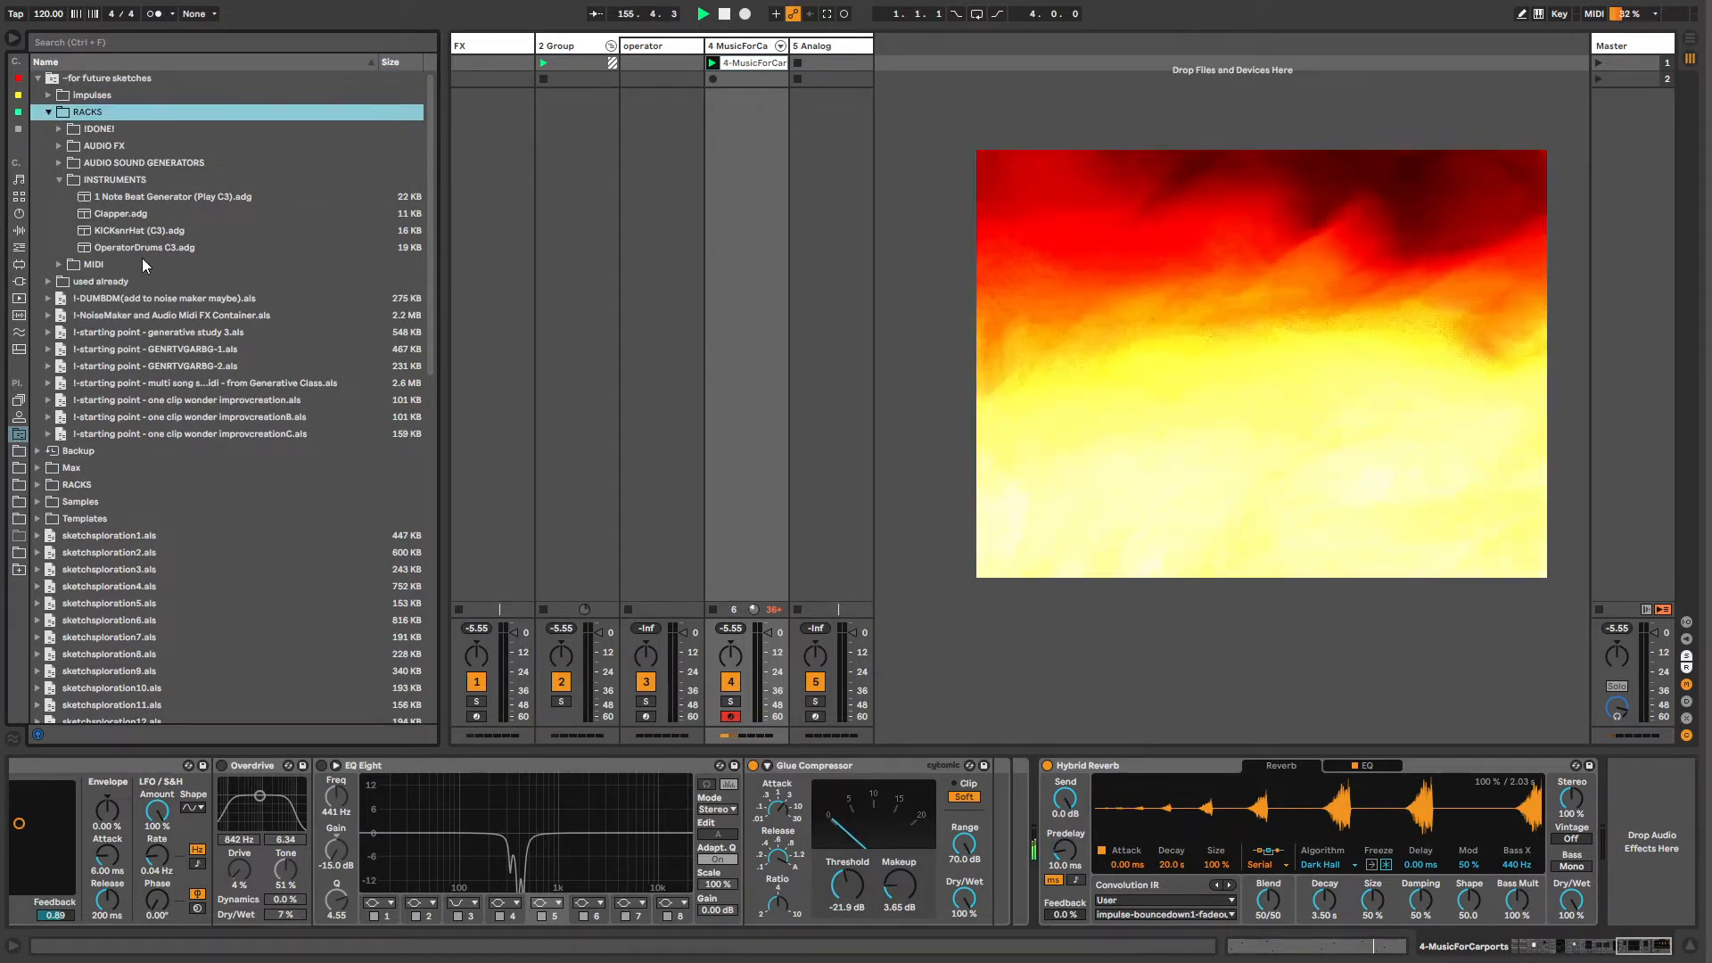
{"action": "left_click", "coordinate": [114, 215]}
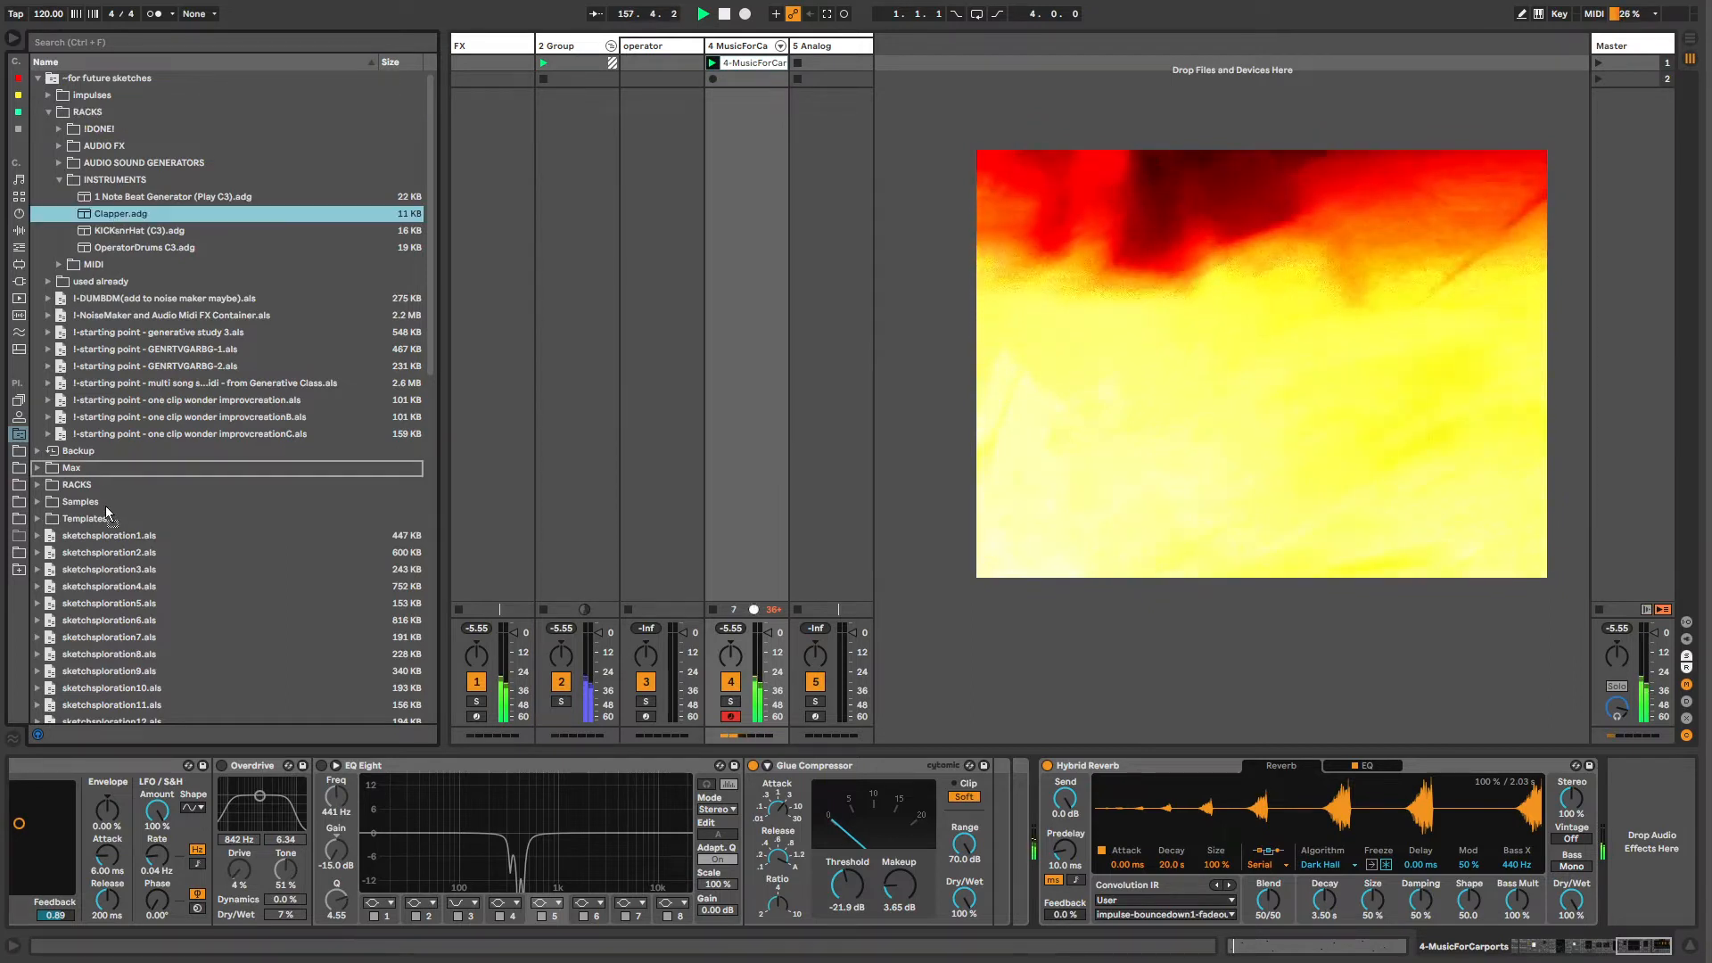
{"action": "left_click", "coordinate": [79, 488]}
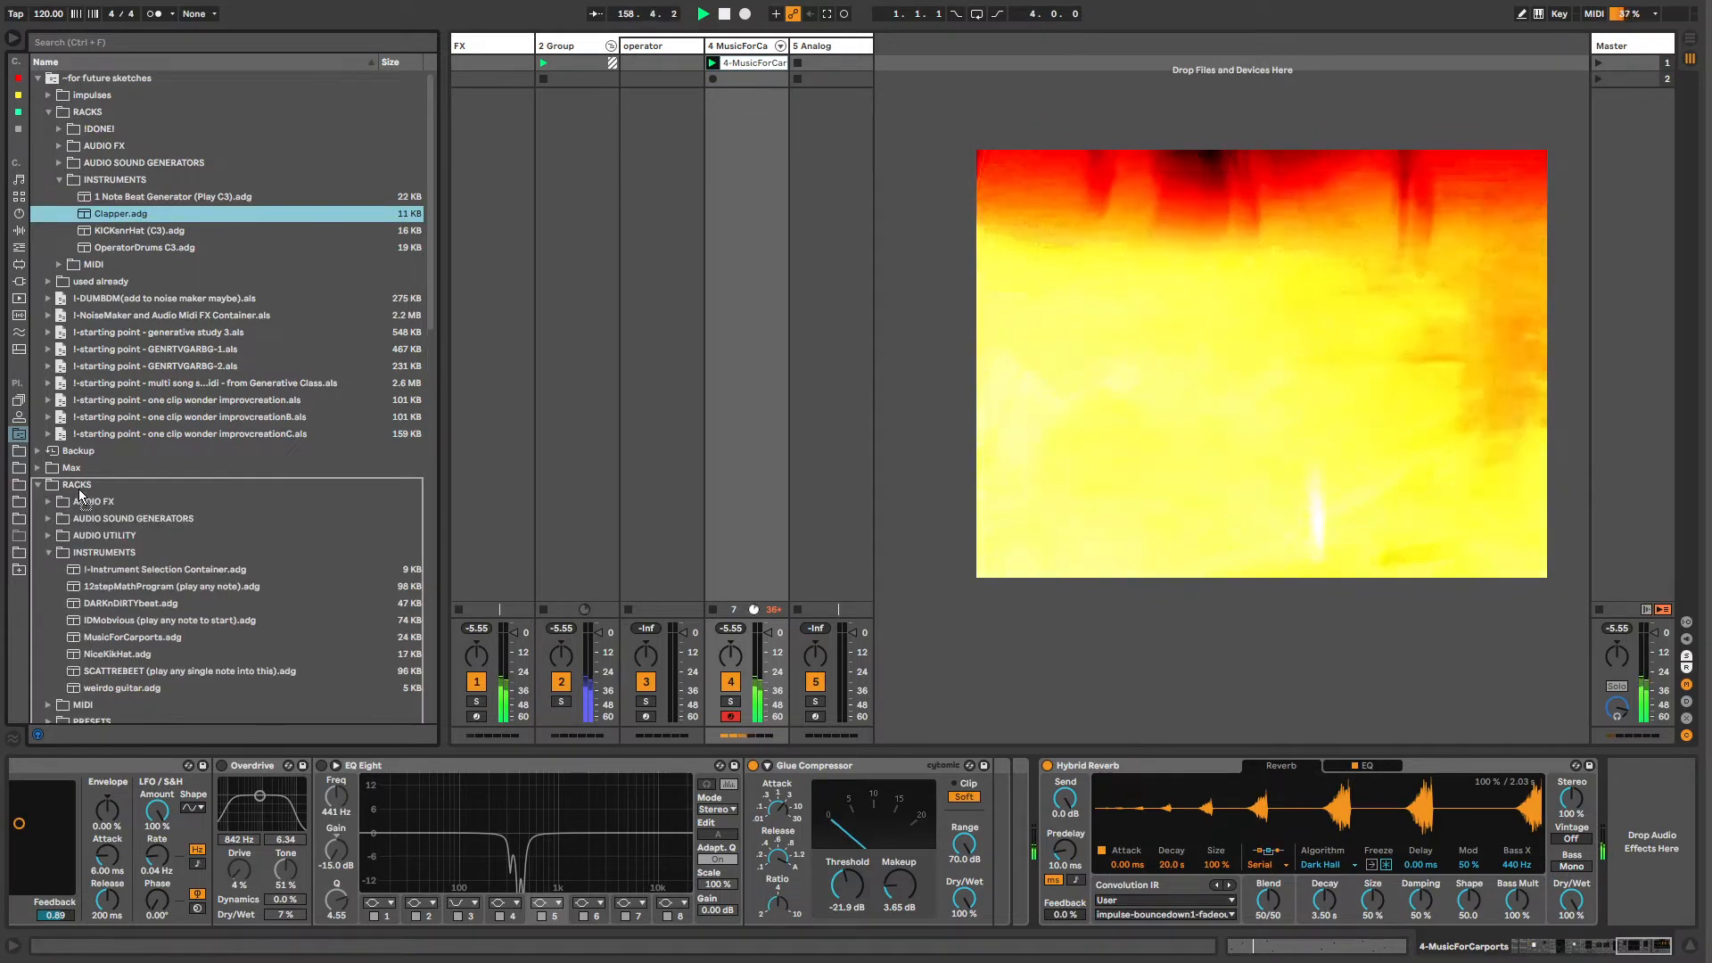
{"action": "left_click_drag", "start_coordinate": [95, 555], "coordinate": [94, 555]}
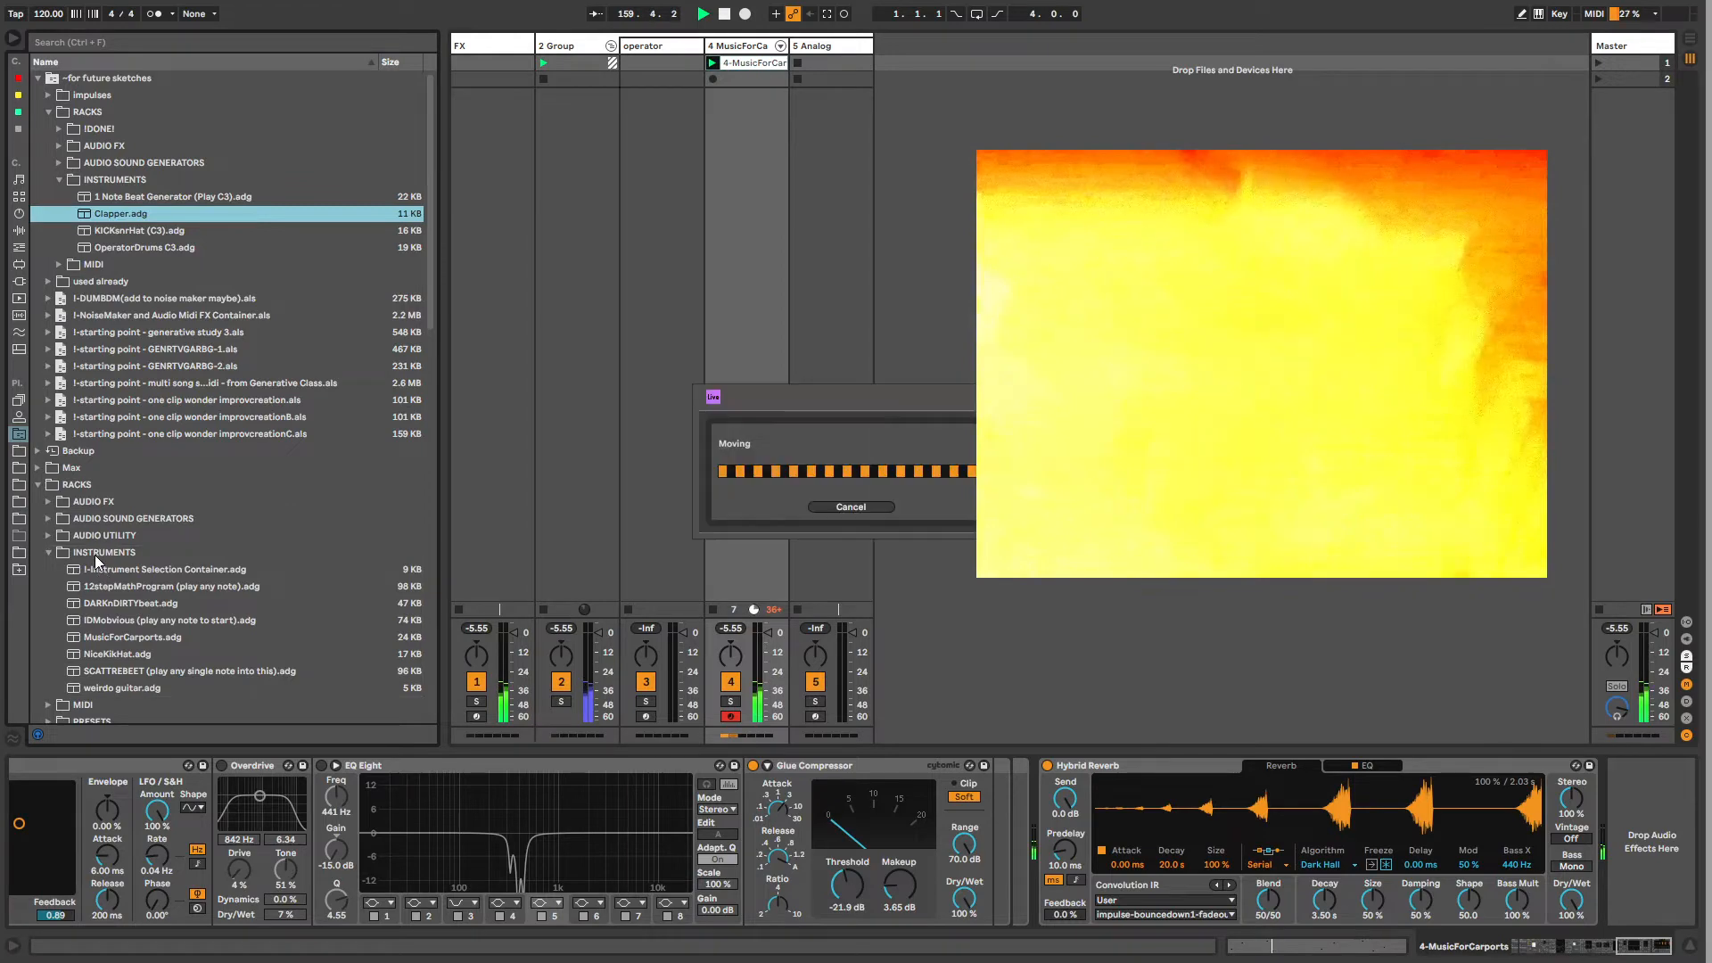
Step: Load the Clapper rack onto the operator track in place of Operator and arm the track
{"action": "left_click", "coordinate": [102, 587]}
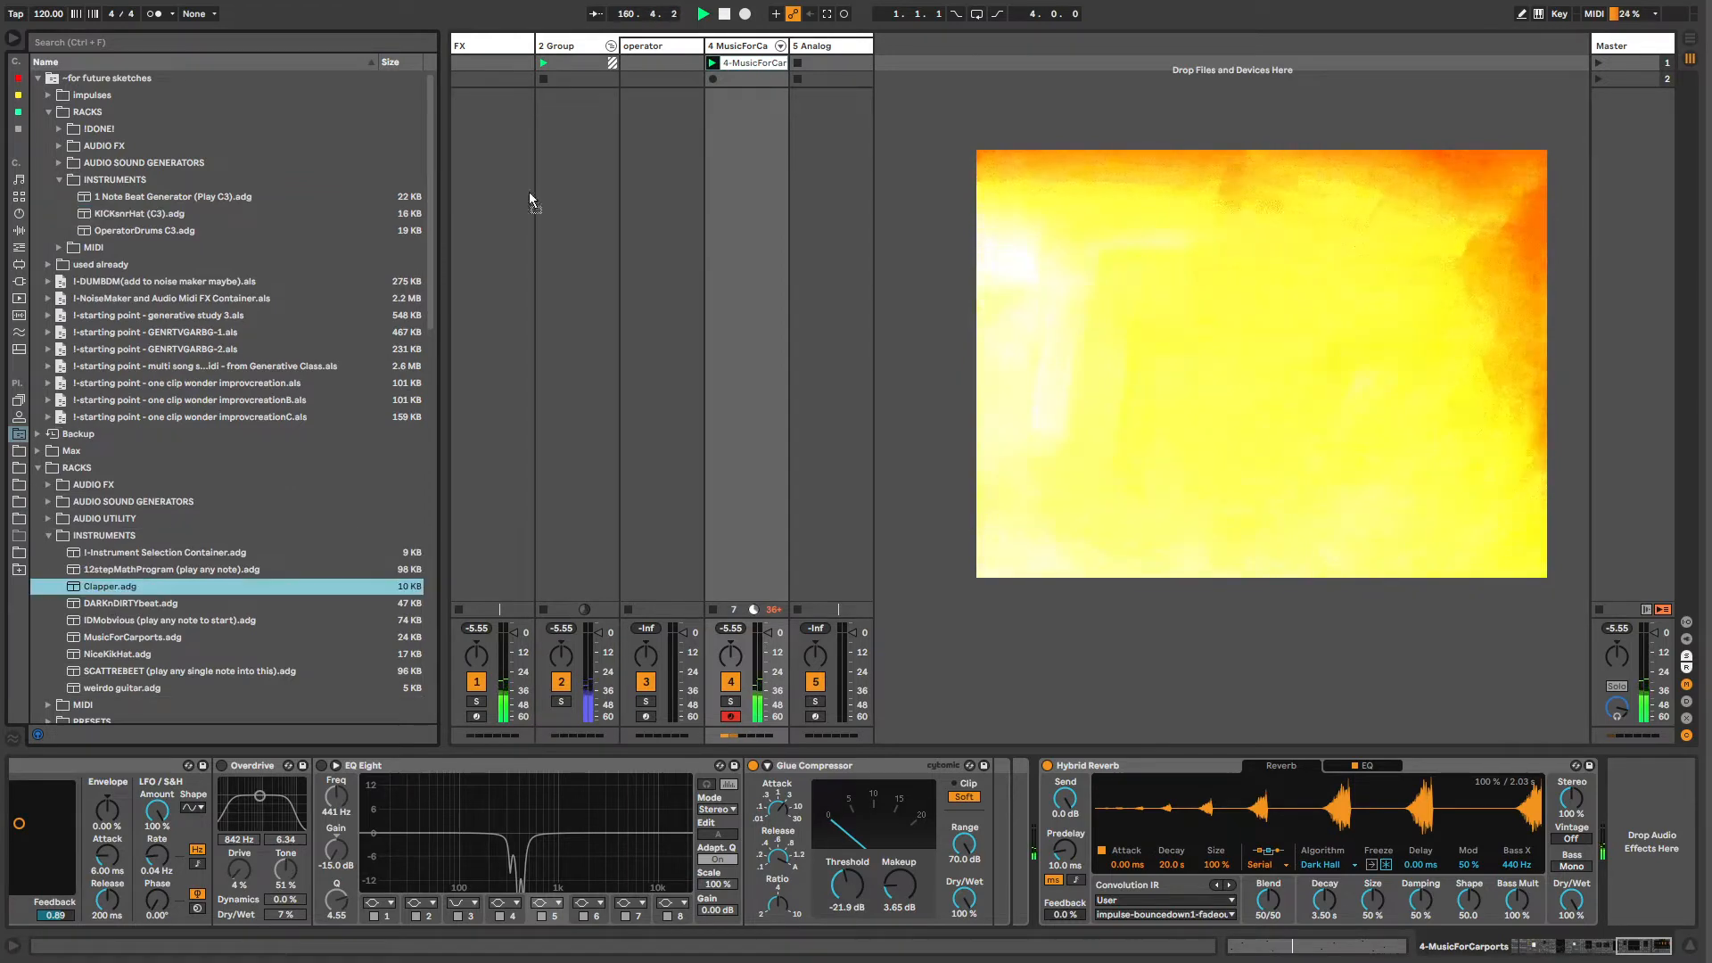
{"action": "left_click", "coordinate": [646, 52]}
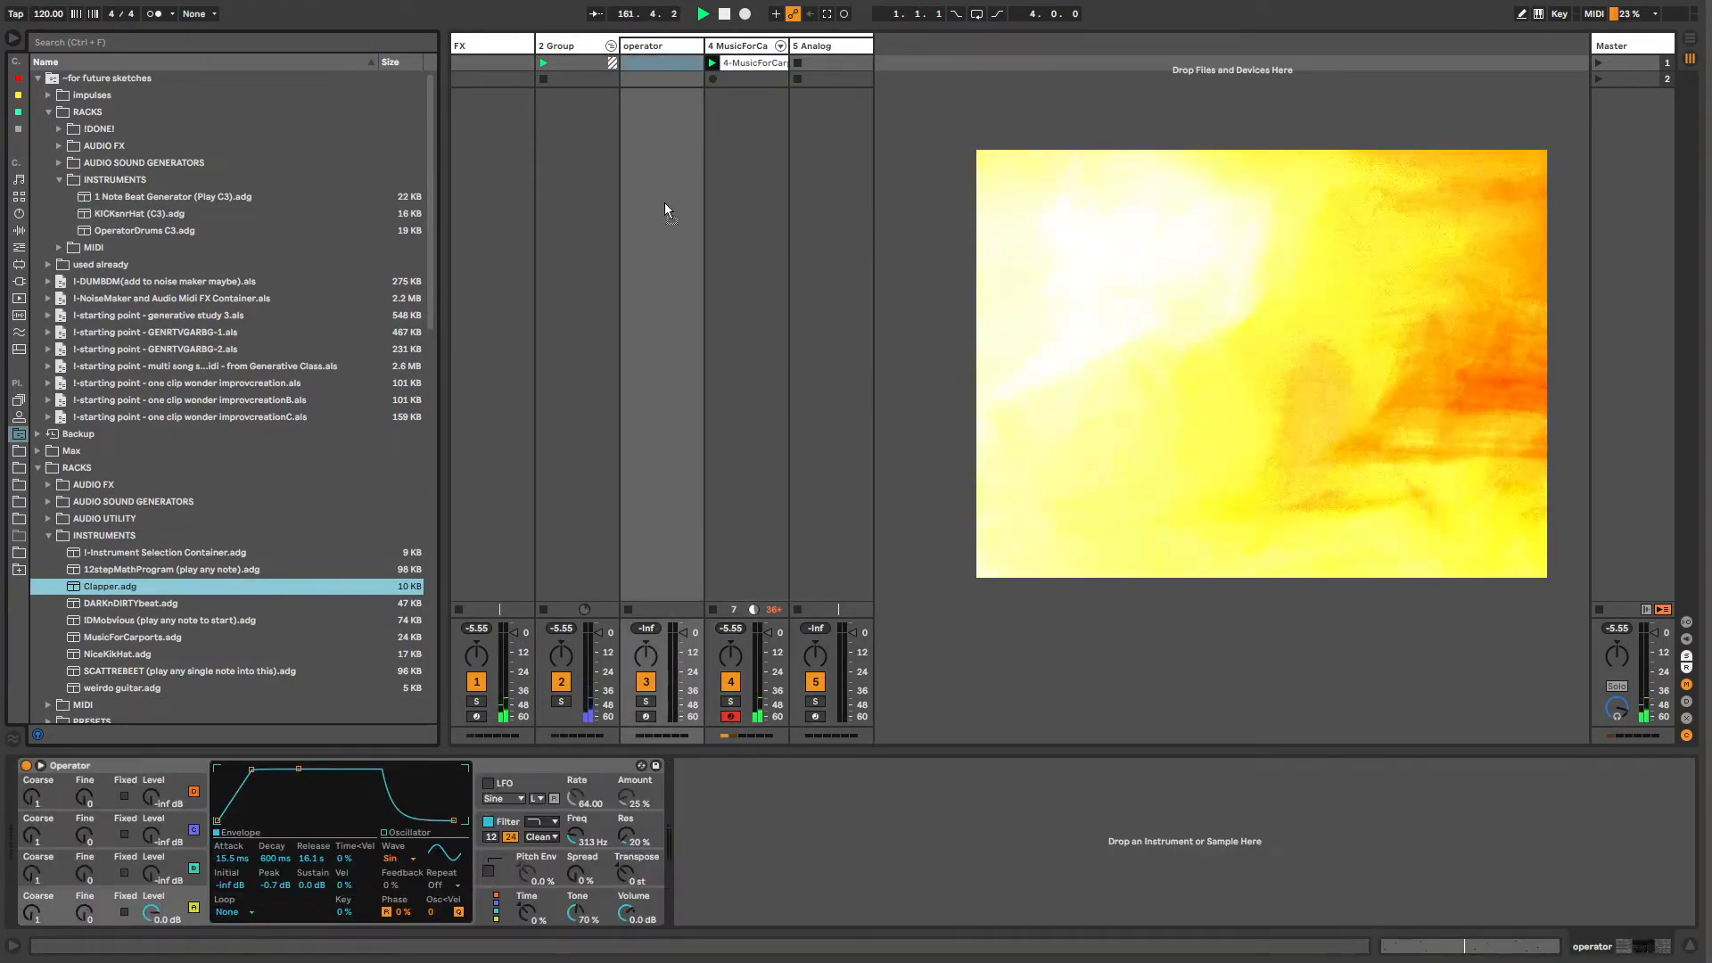
{"action": "key", "text": "Return"}
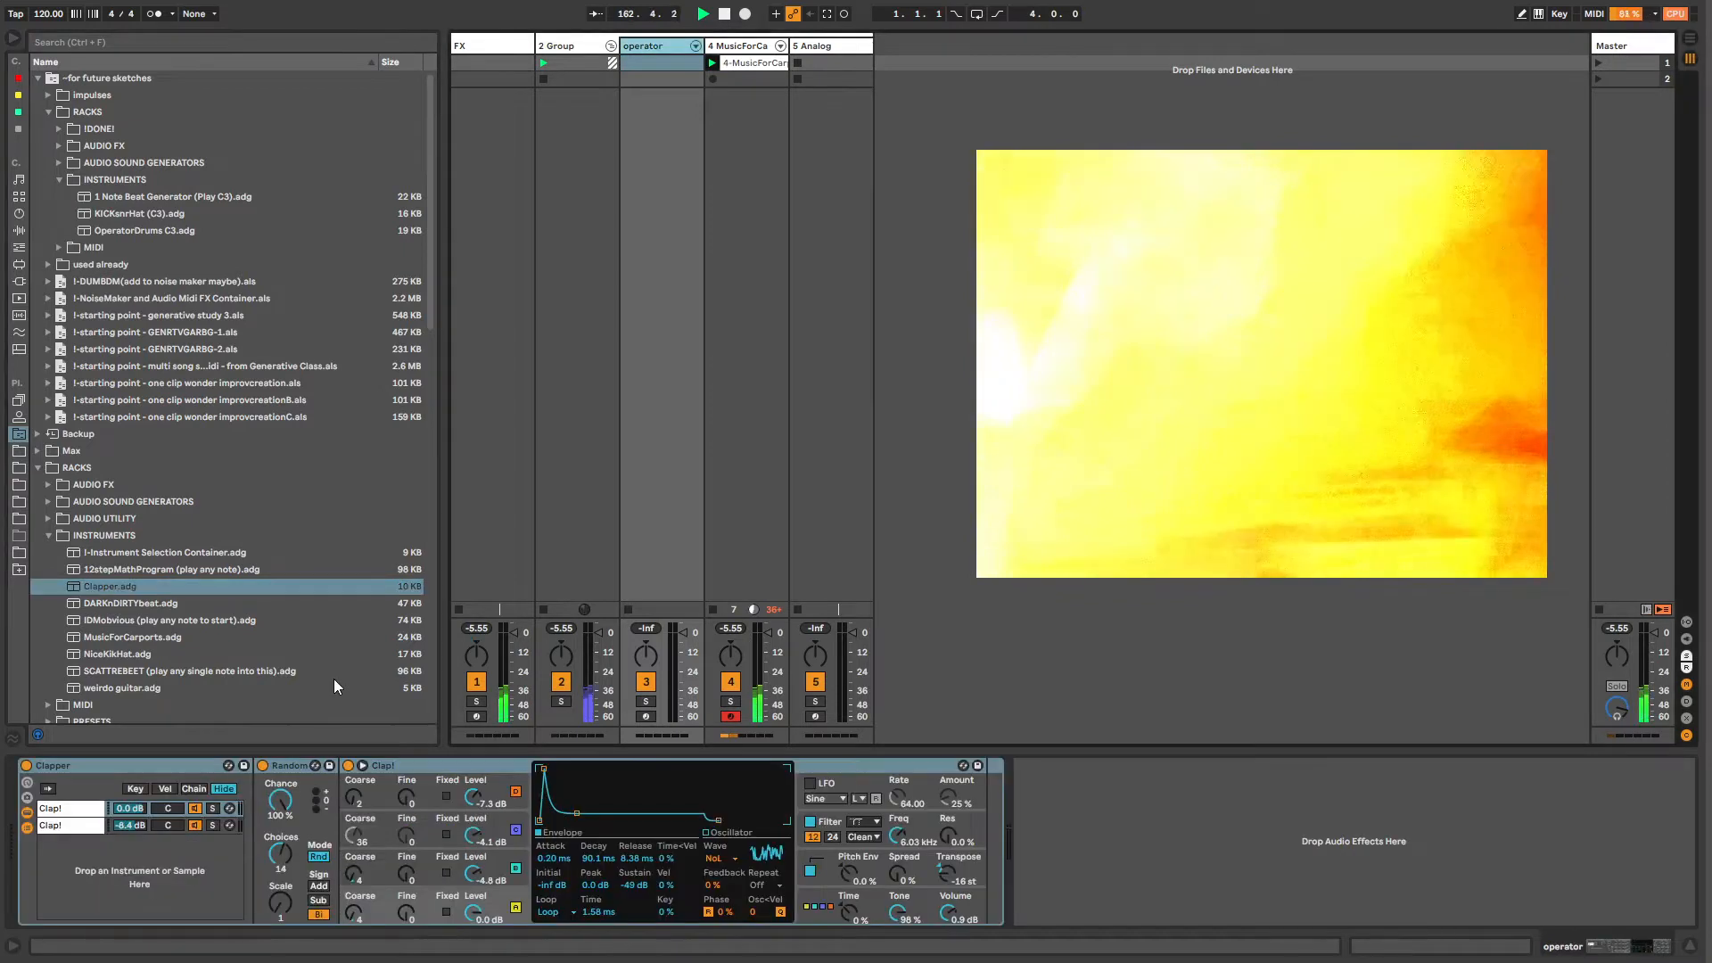
{"action": "left_click", "coordinate": [646, 716]}
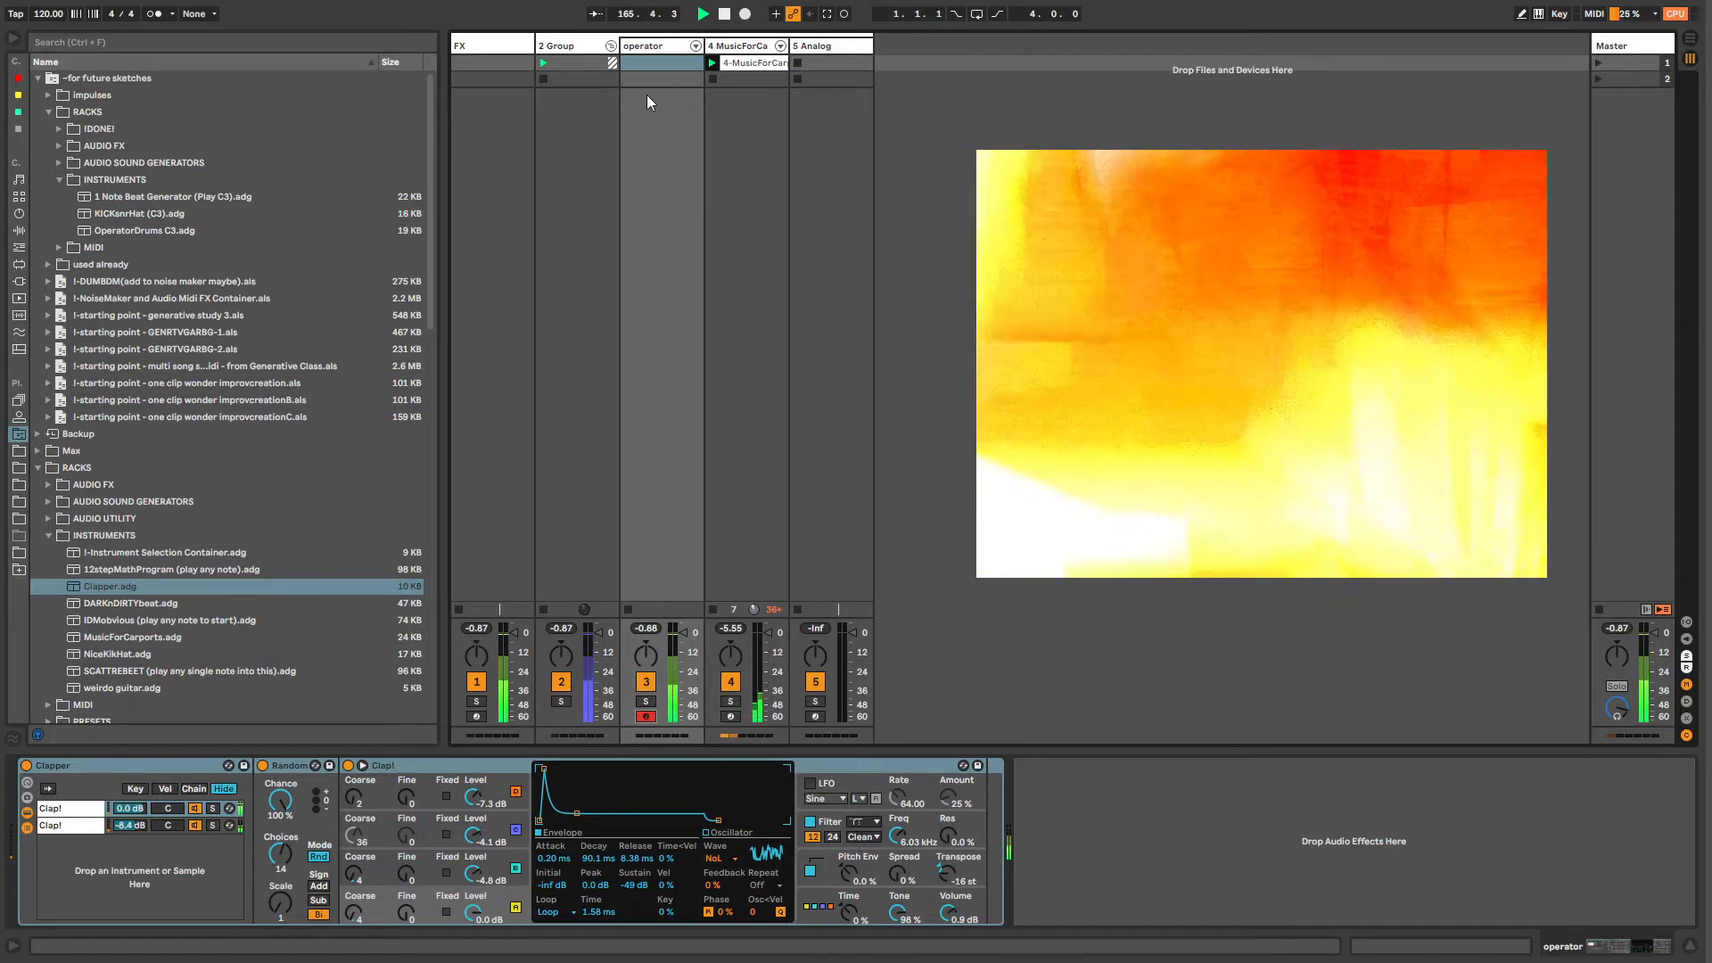
Step: Select the 5 Analog track and move 1 Note Beat Generator (Play C3).adg from the ~for future sketches racks to the main RACKS INSTRUMENTS folder
{"action": "left_click", "coordinate": [740, 76]}
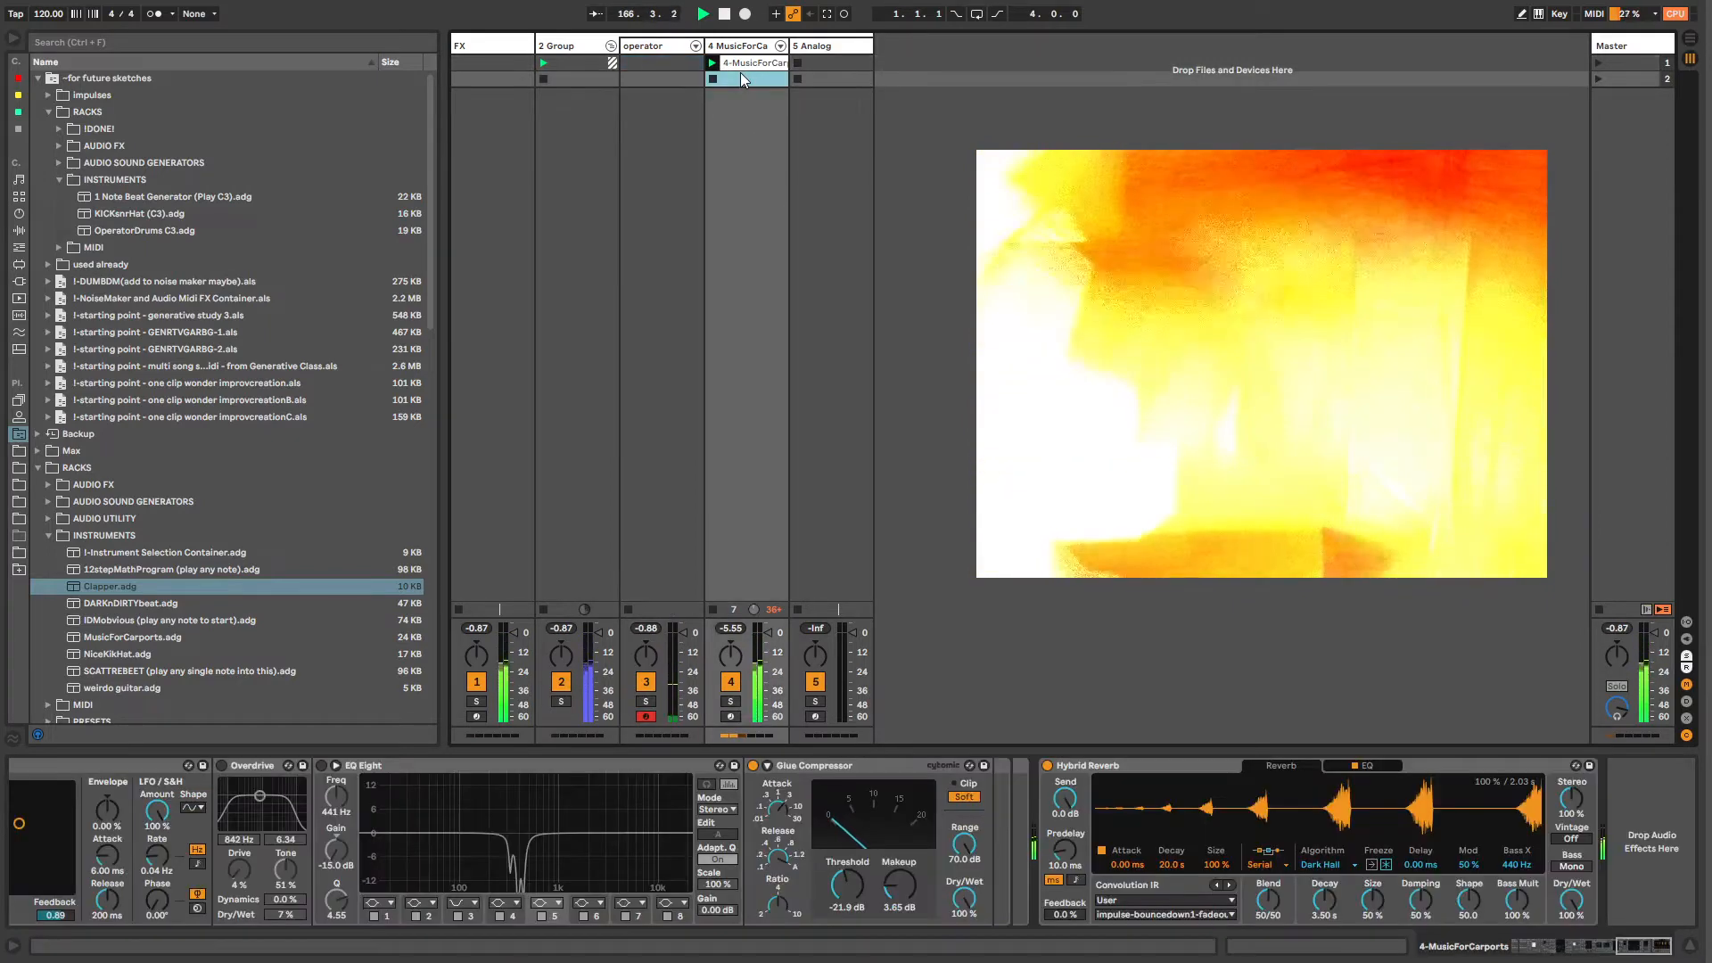
{"action": "left_click", "coordinate": [811, 46]}
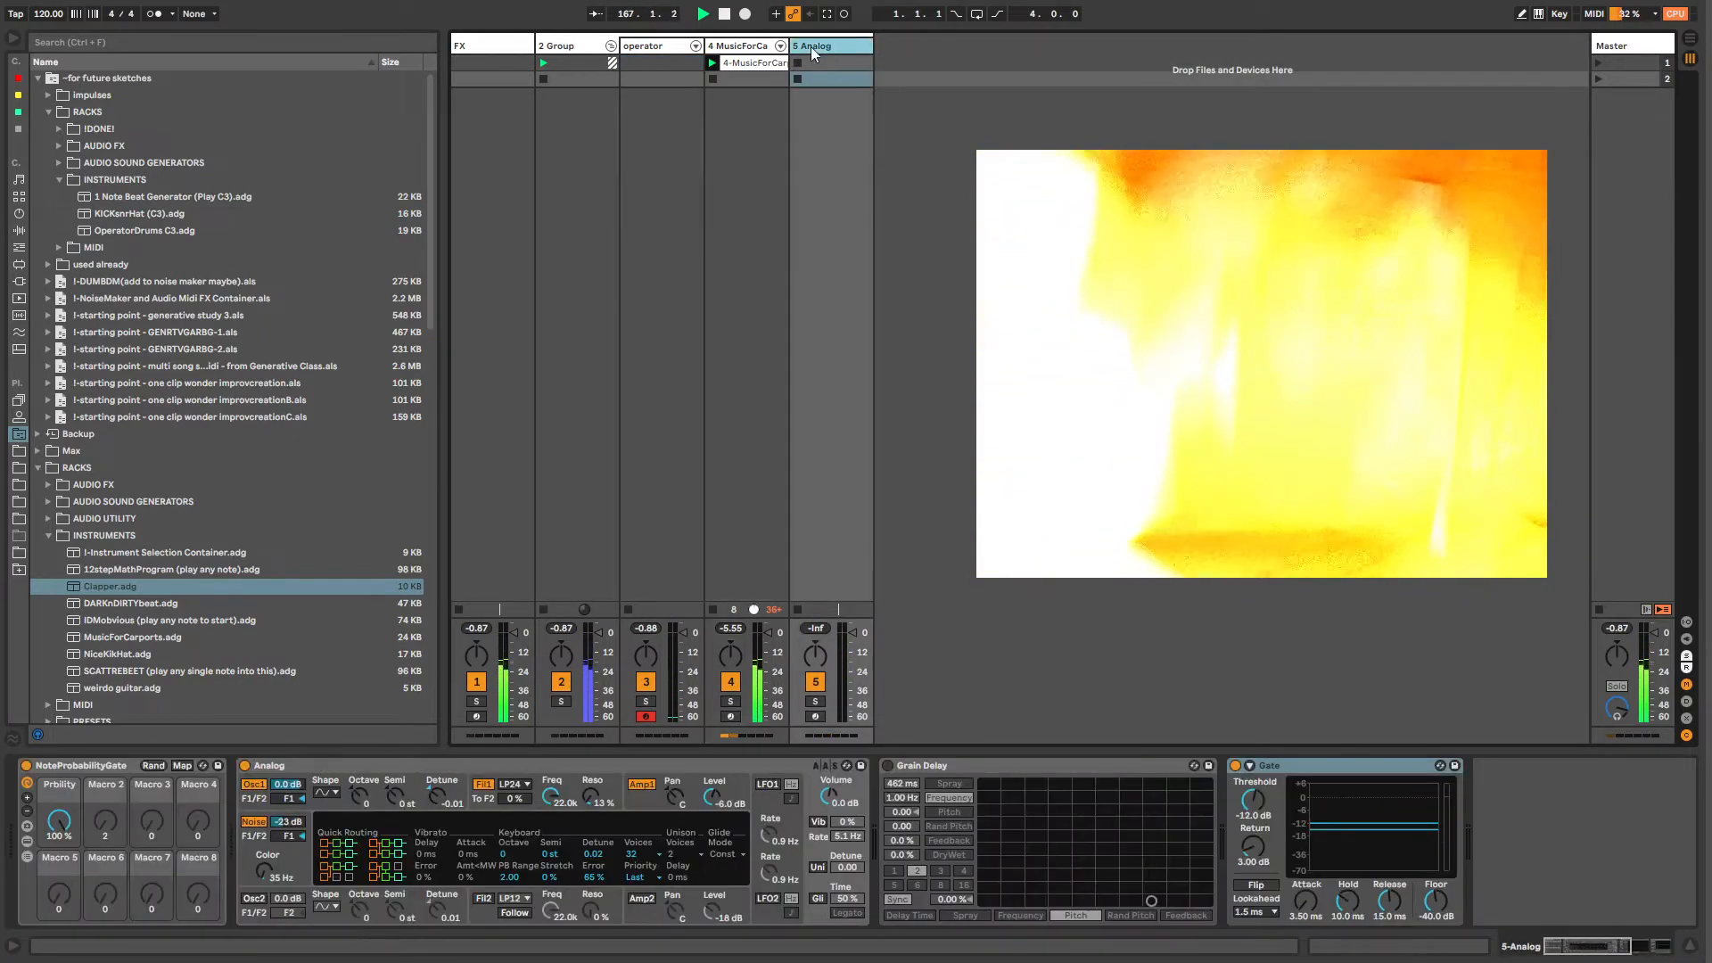
{"action": "left_click", "coordinate": [132, 198]}
{"action": "left_click_drag", "start_coordinate": [148, 489], "coordinate": [141, 532]}
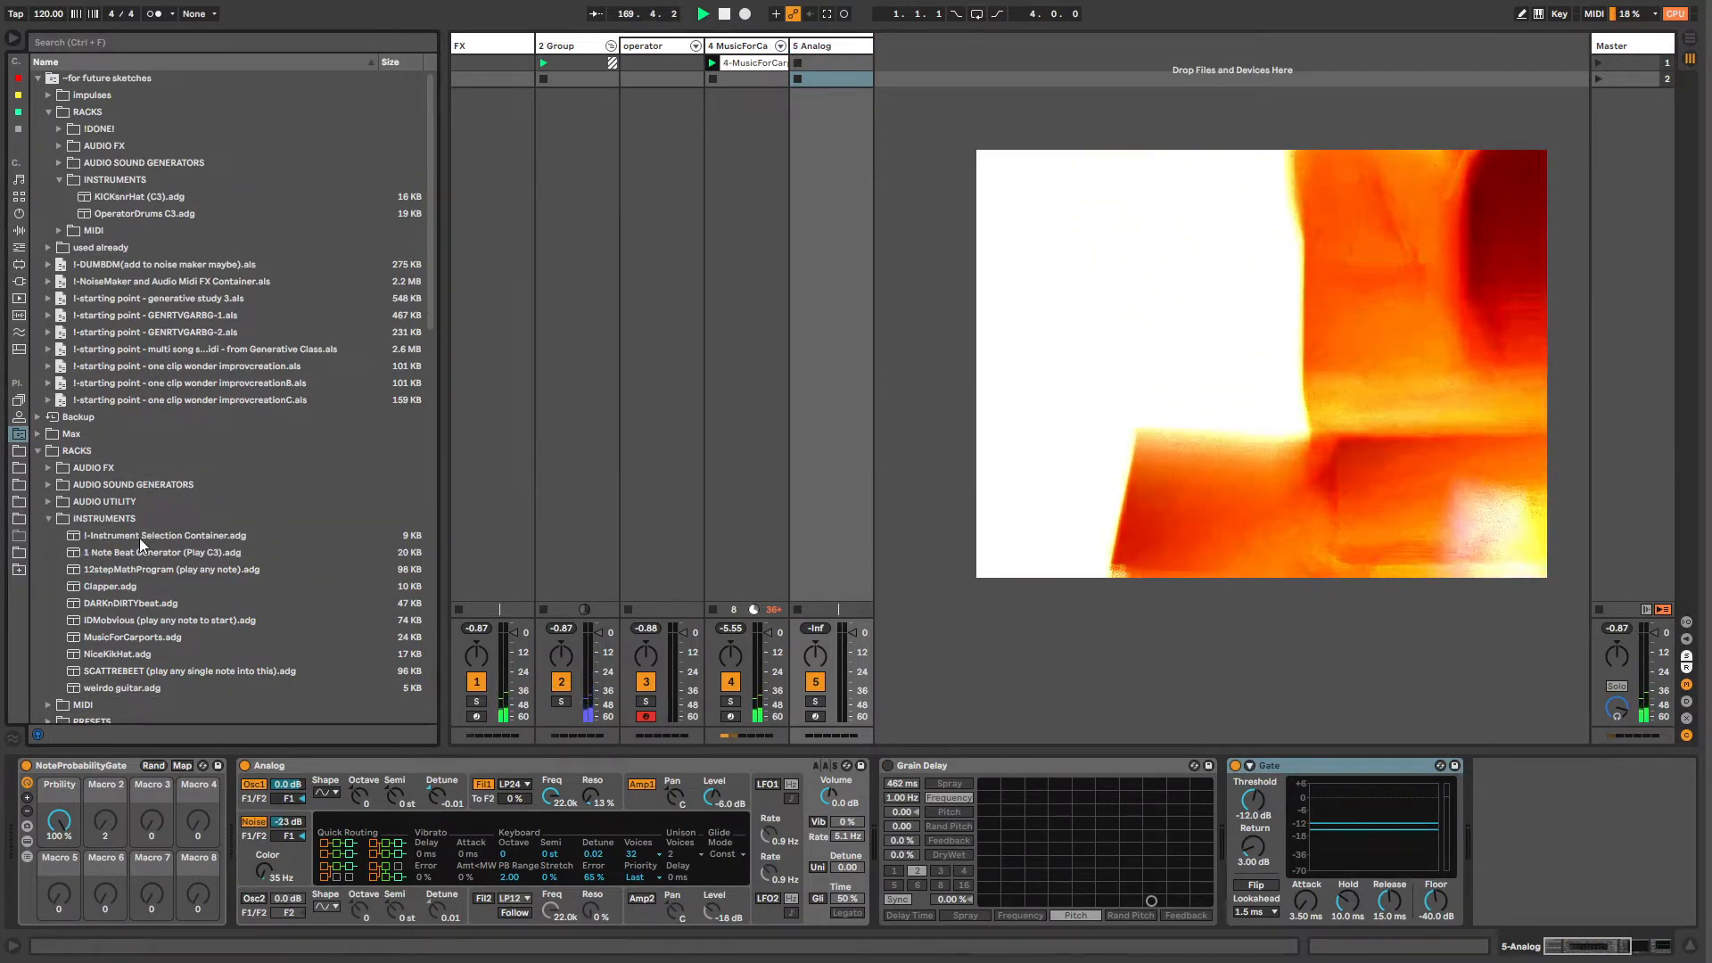
Step: Replace Analog on the fifth track with the 1 Note Beat Generator rack and arm the track
{"action": "left_click_drag", "start_coordinate": [141, 550], "coordinate": [813, 50]}
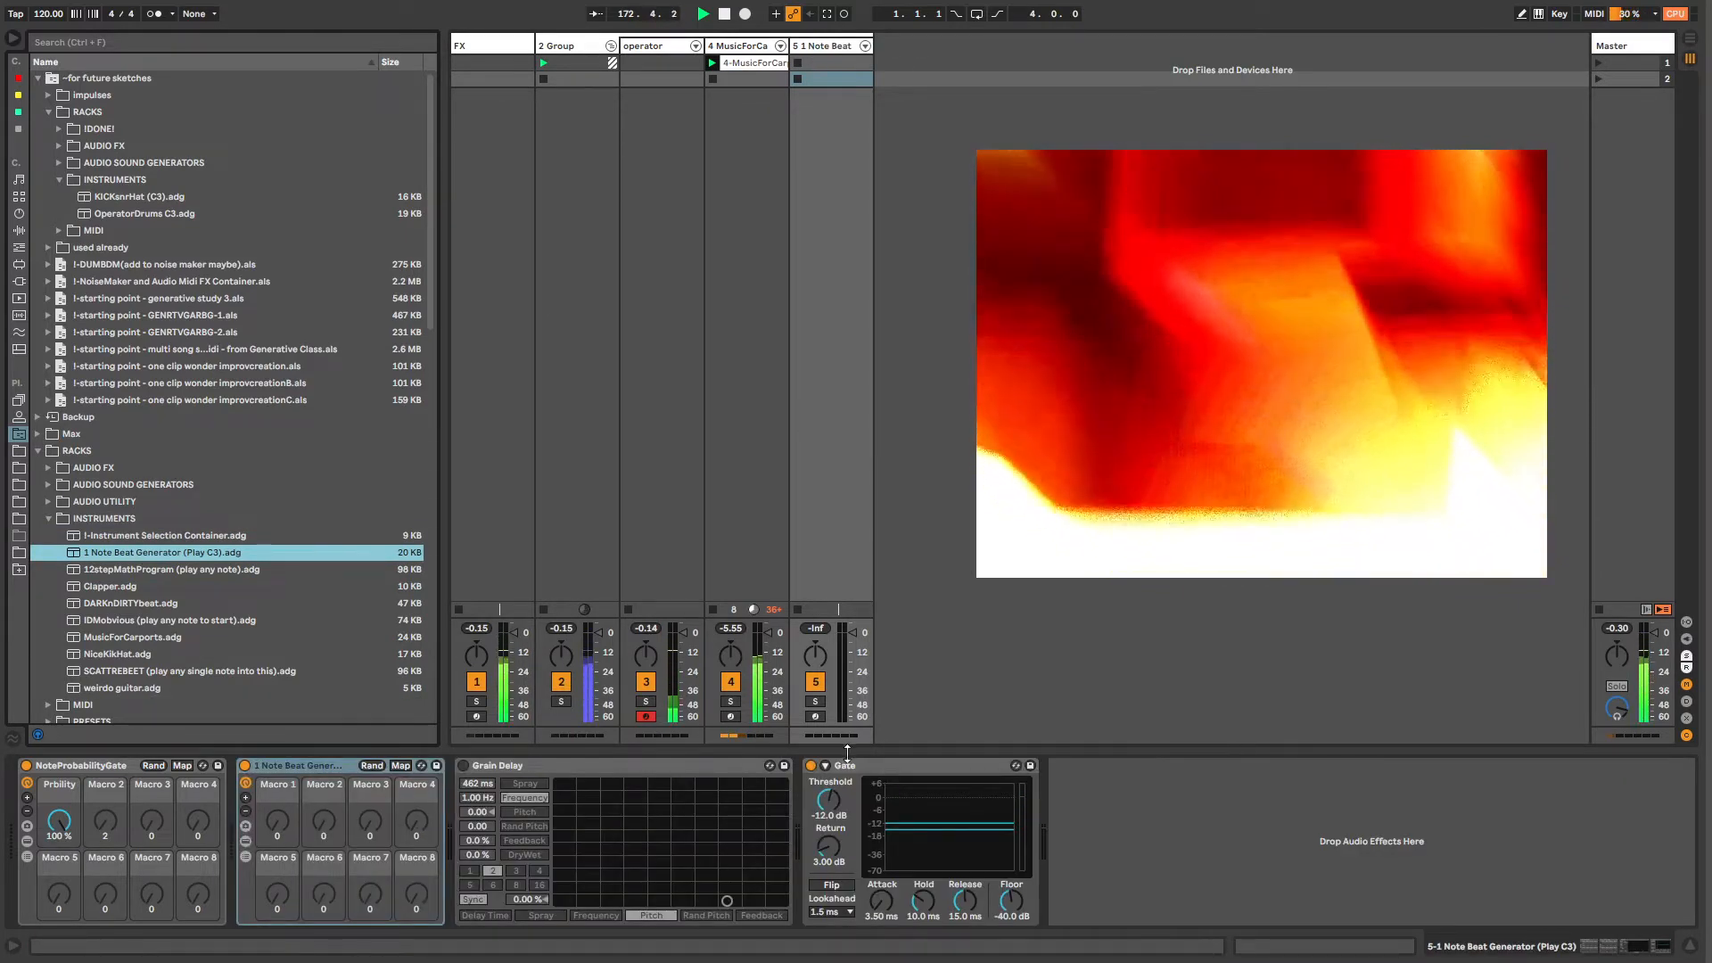
{"action": "left_click", "coordinate": [815, 716]}
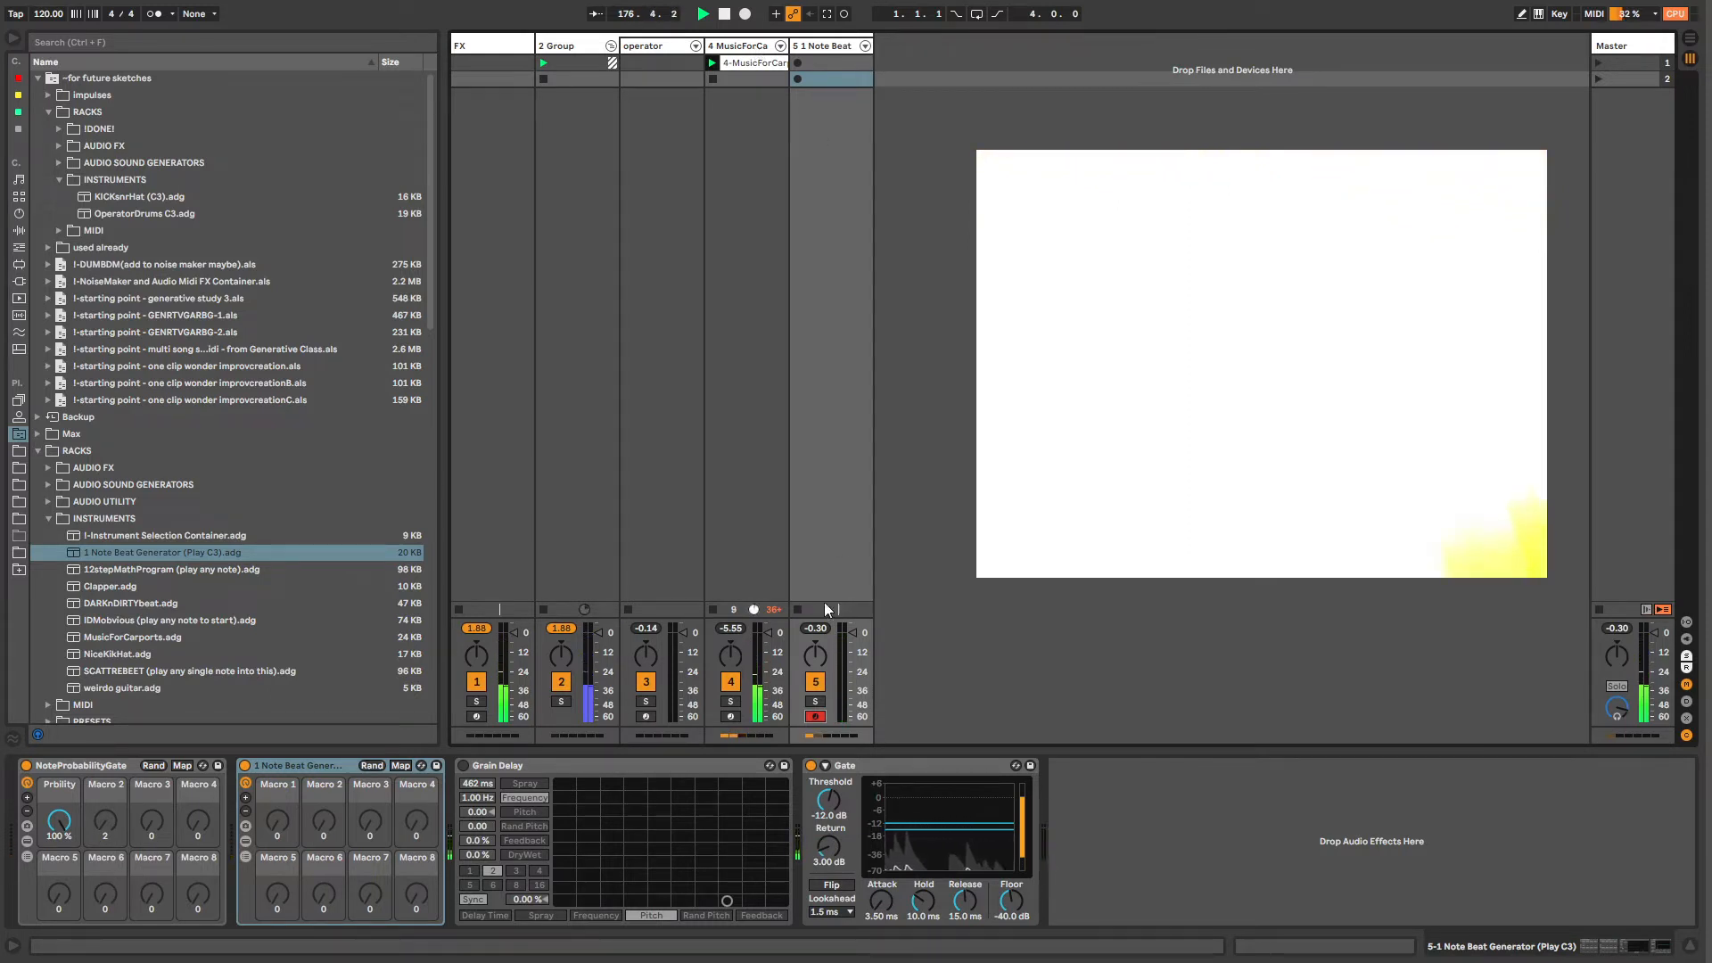
Step: Delete the Gate, Grain Delay and NoteProbabilityGate devices from the 1 Note Beat Generator track
{"action": "left_click", "coordinate": [856, 766]}
{"action": "key", "text": "Delete"}
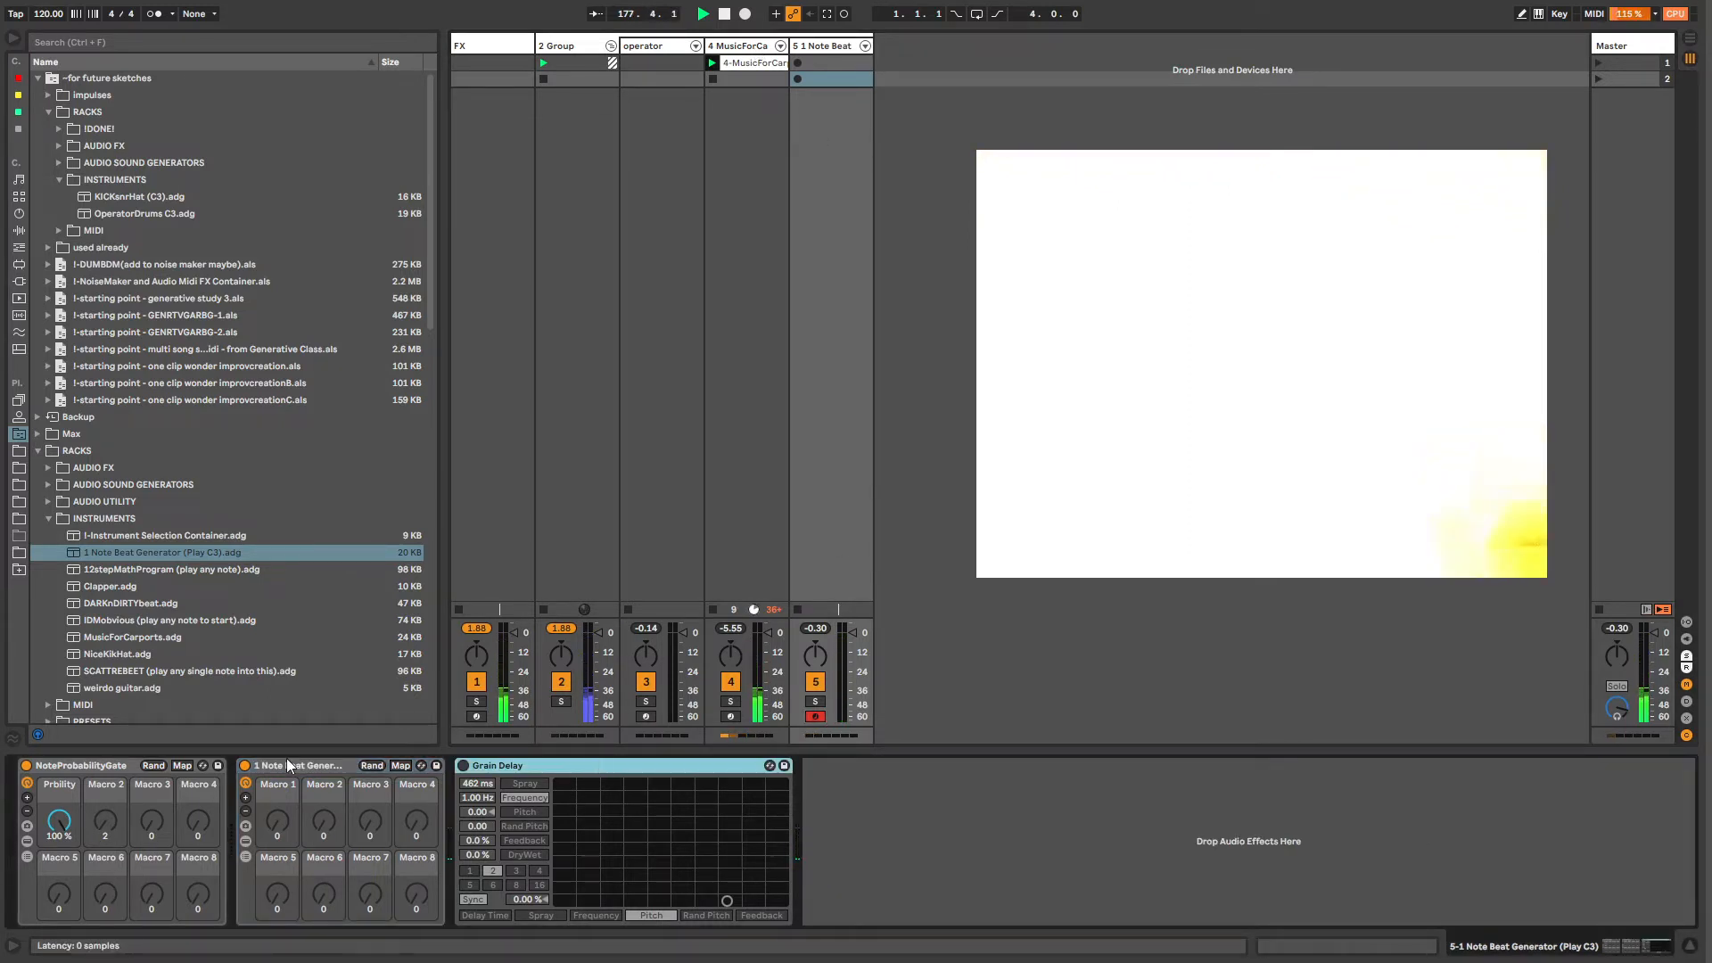
{"action": "key", "text": "Delete"}
{"action": "left_click", "coordinate": [113, 765]}
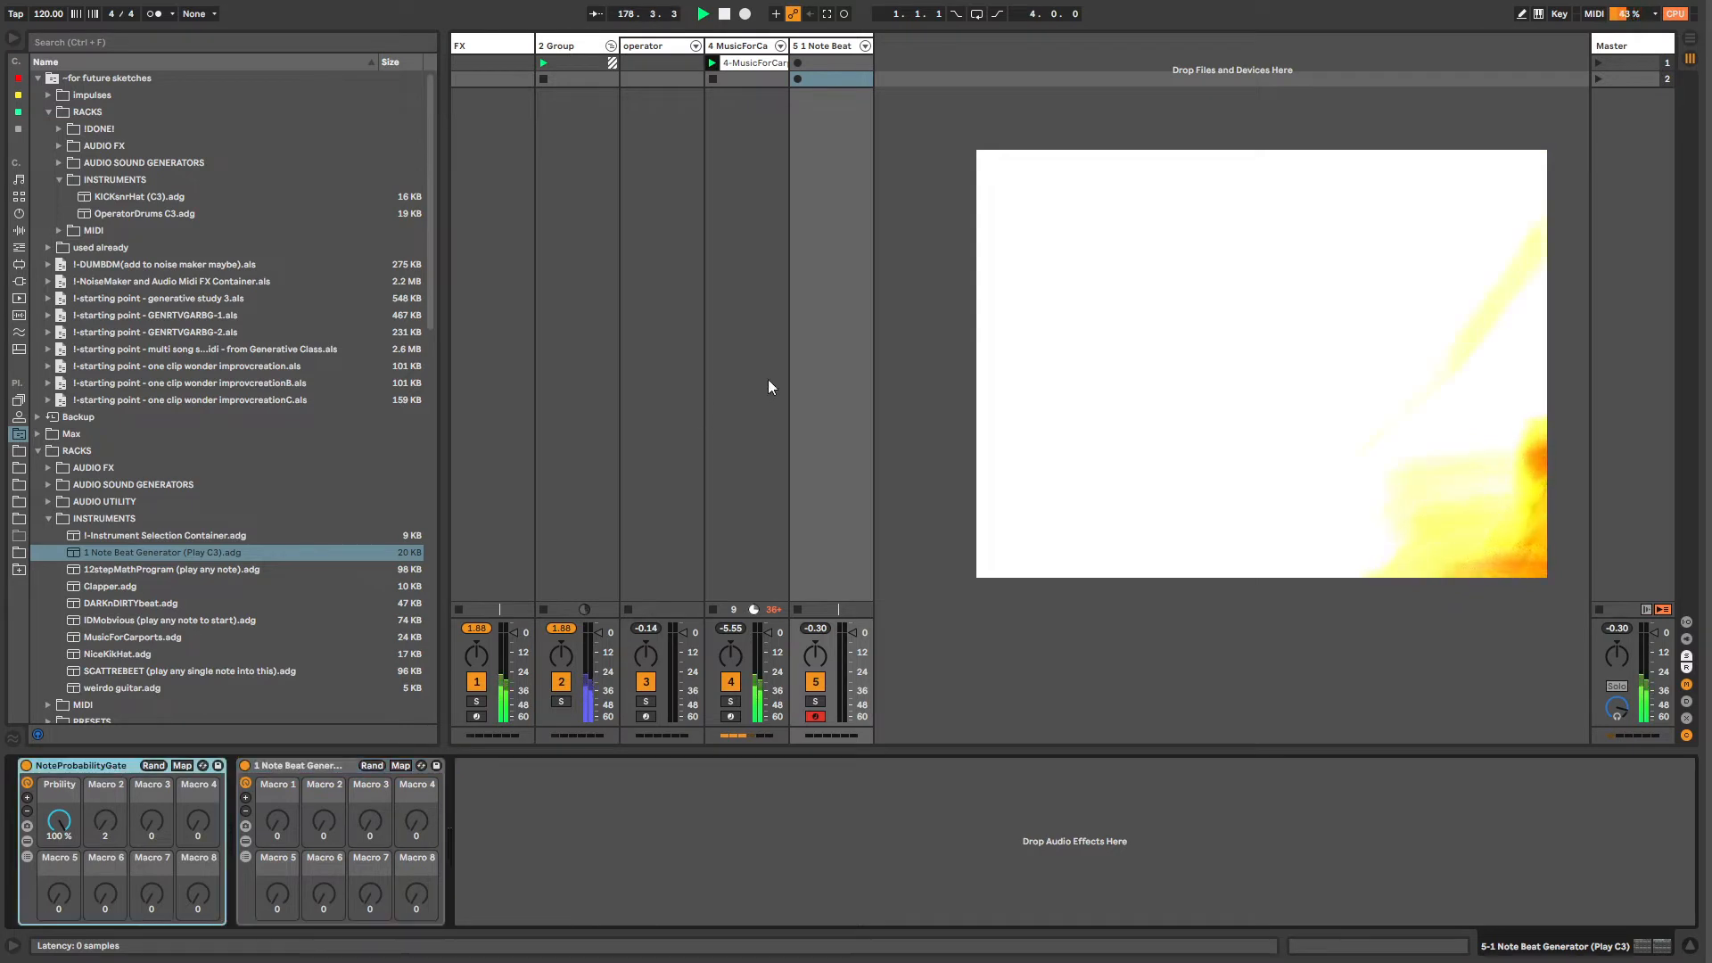
{"action": "key", "text": "Delete"}
{"action": "left_click", "coordinate": [812, 51]}
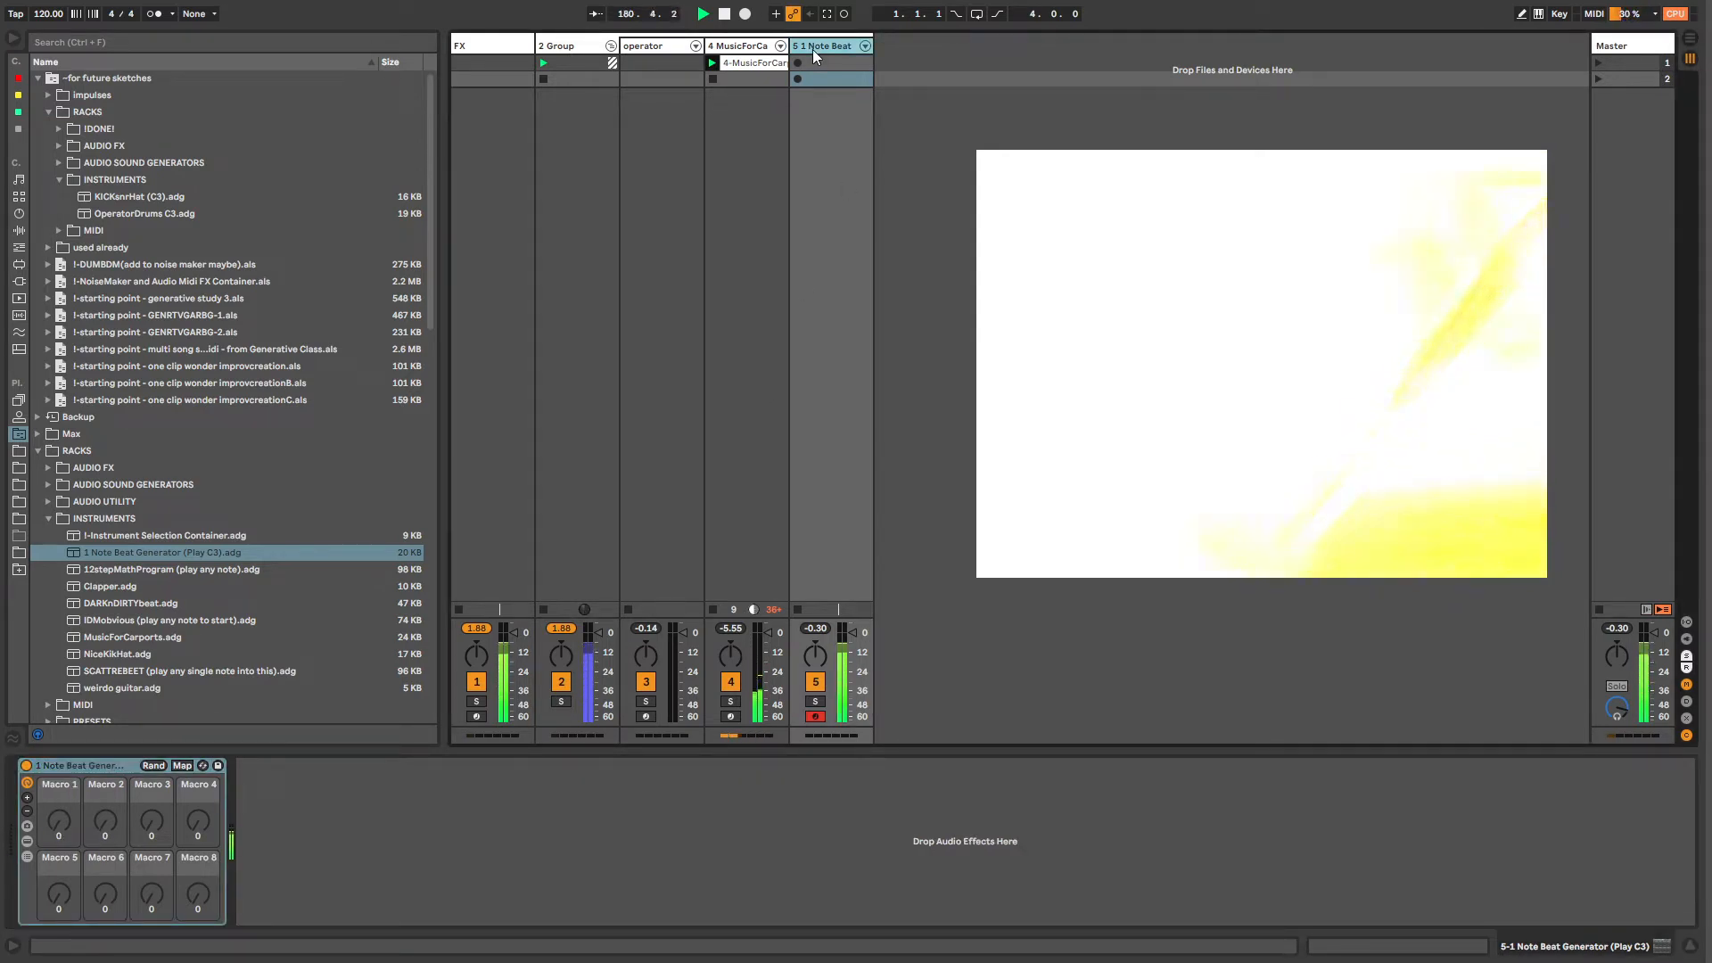
{"action": "left_click", "coordinate": [827, 63]}
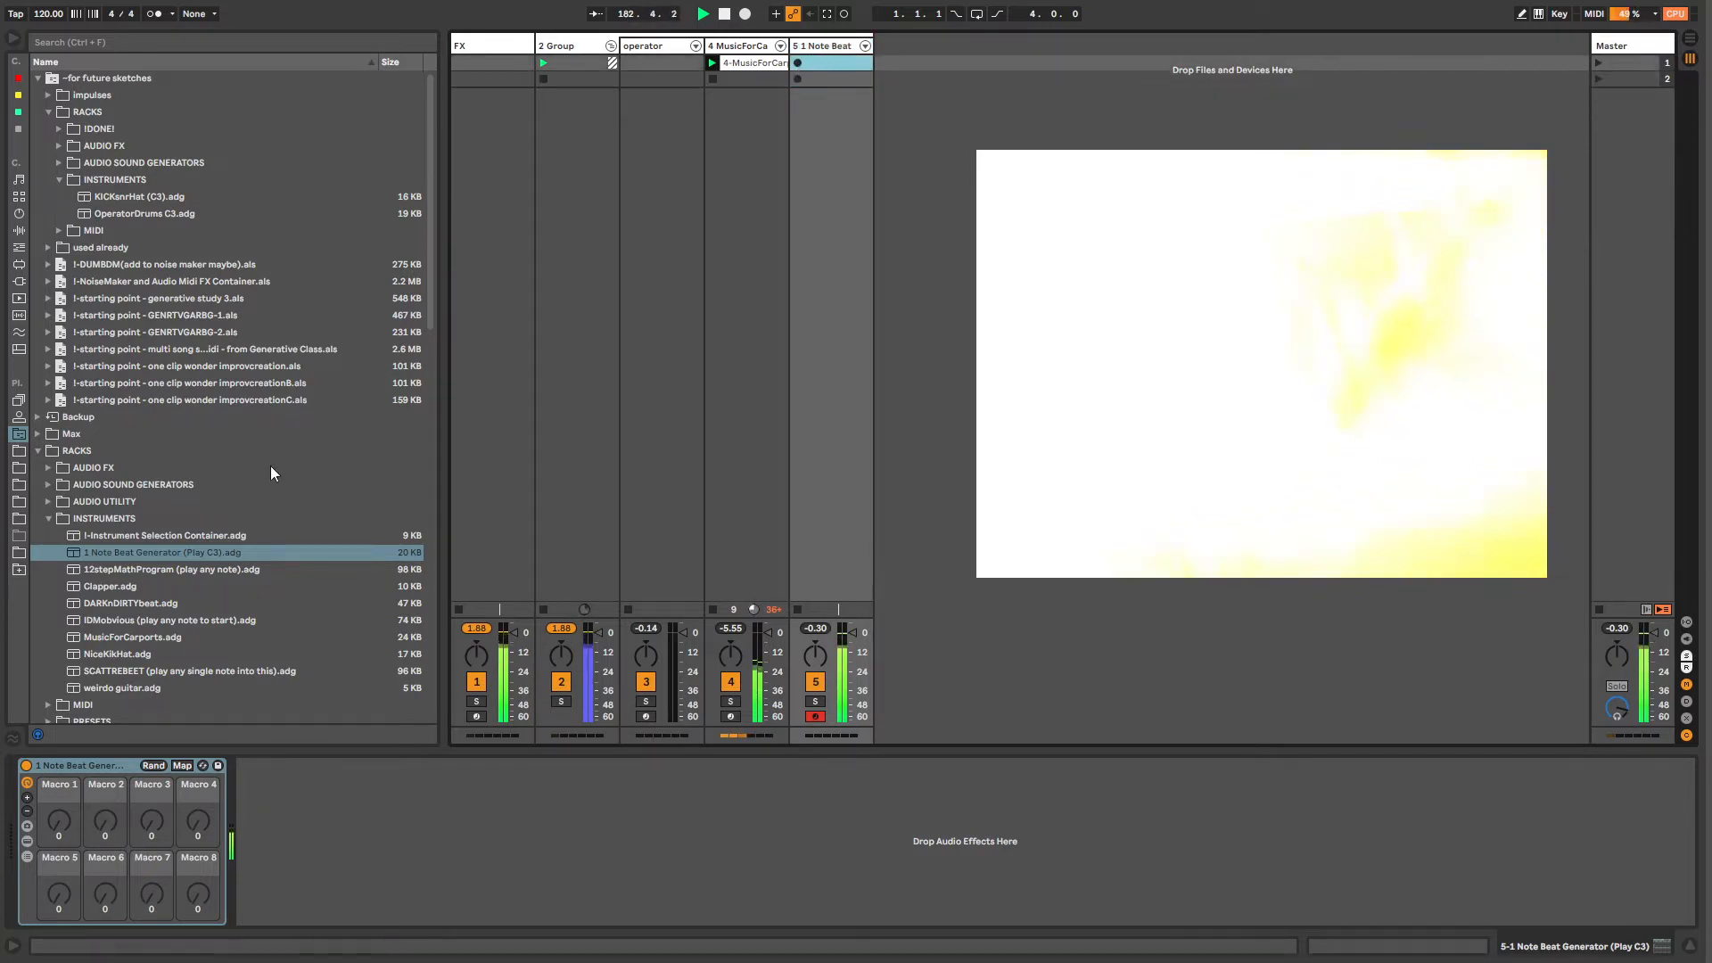
Step: Show the 1 Note Beat Generator's chain list, open its instrument chain, and examine the Arpeggiator and Random devices
{"action": "left_click", "coordinate": [29, 855]}
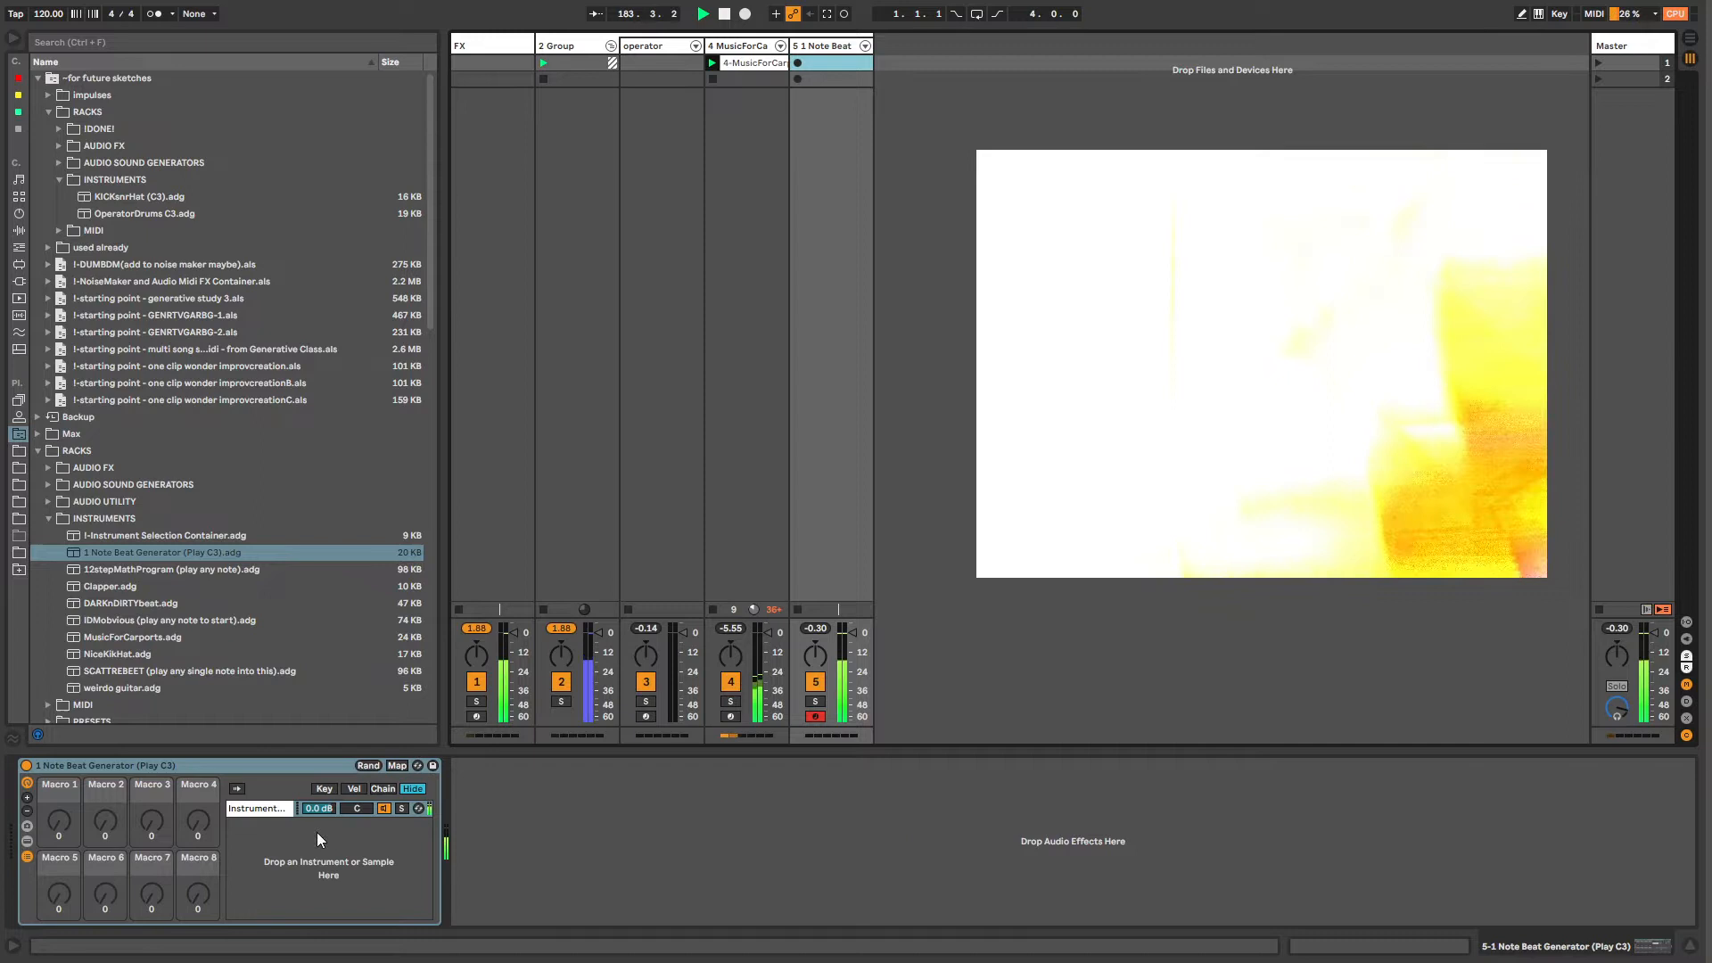
{"action": "left_click", "coordinate": [266, 810]}
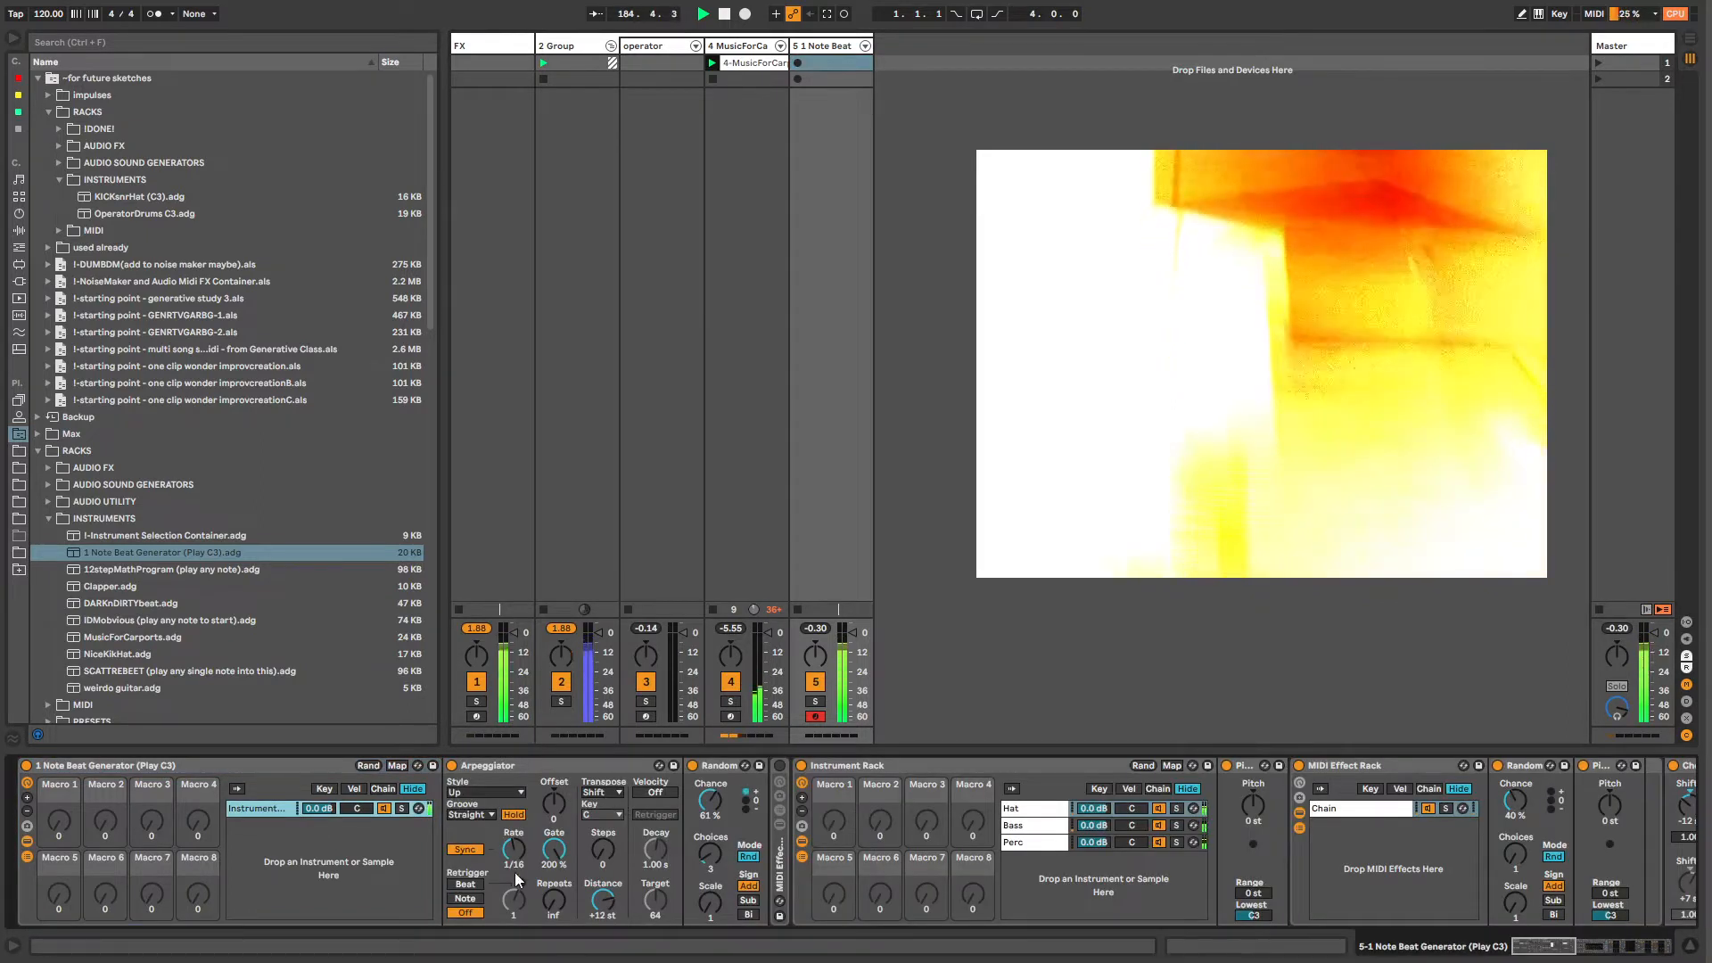
{"action": "left_click", "coordinate": [523, 767]}
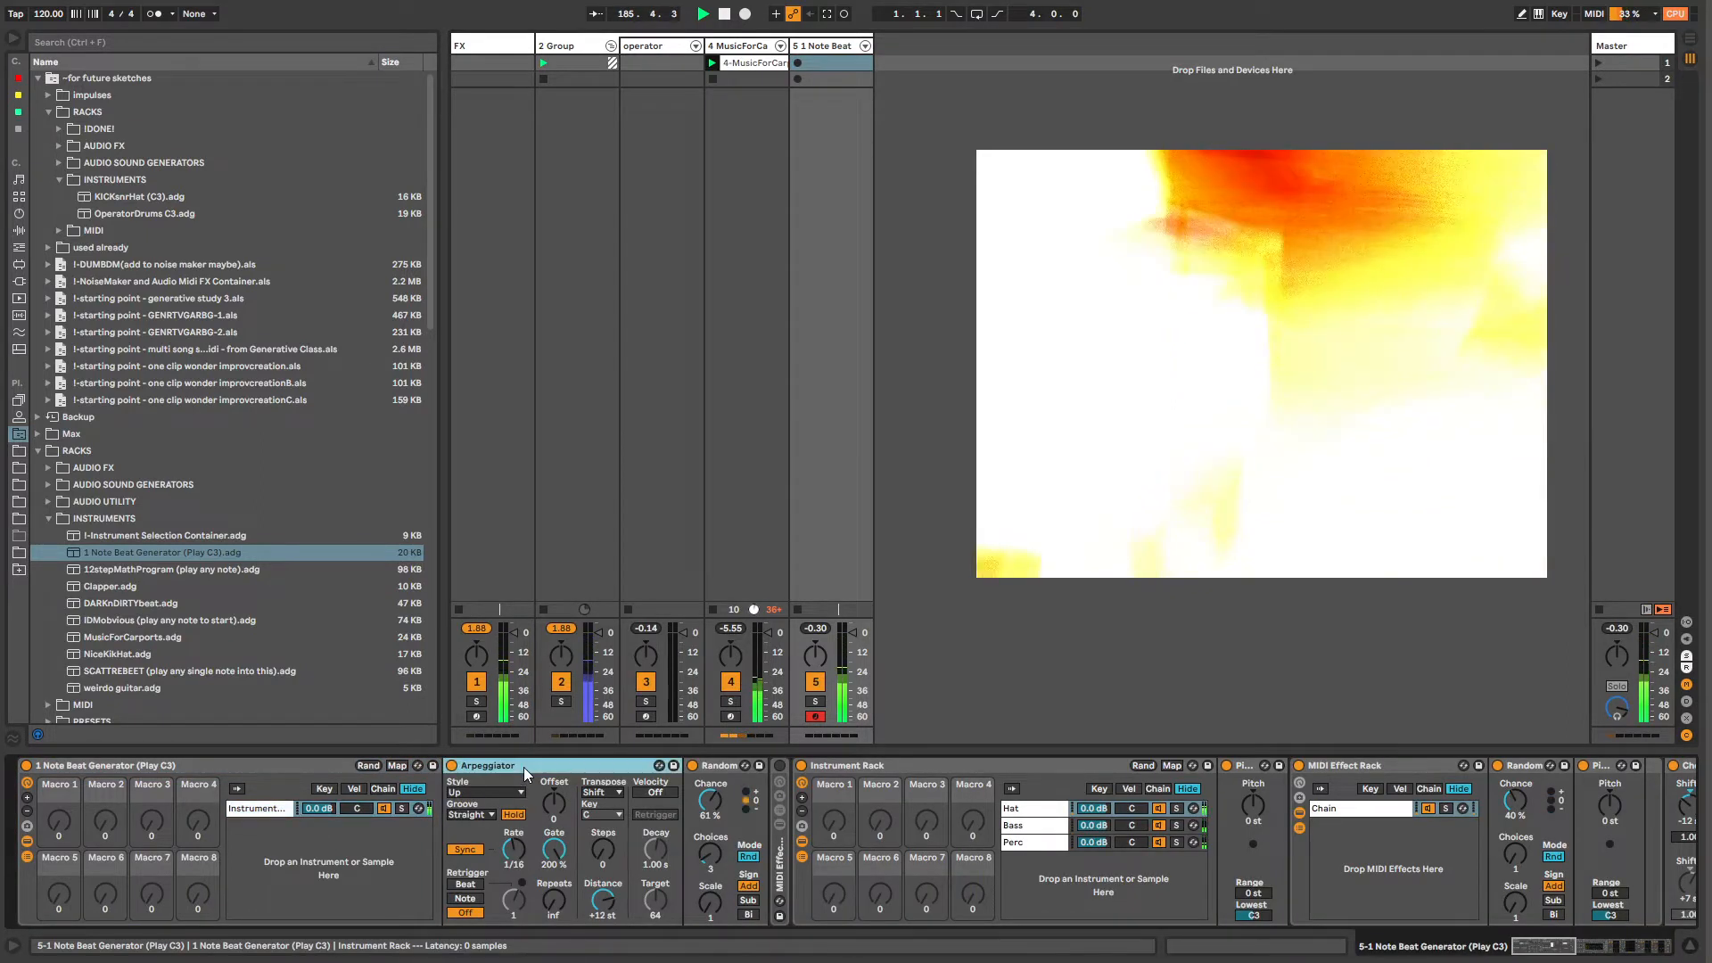
{"action": "left_click", "coordinate": [717, 767]}
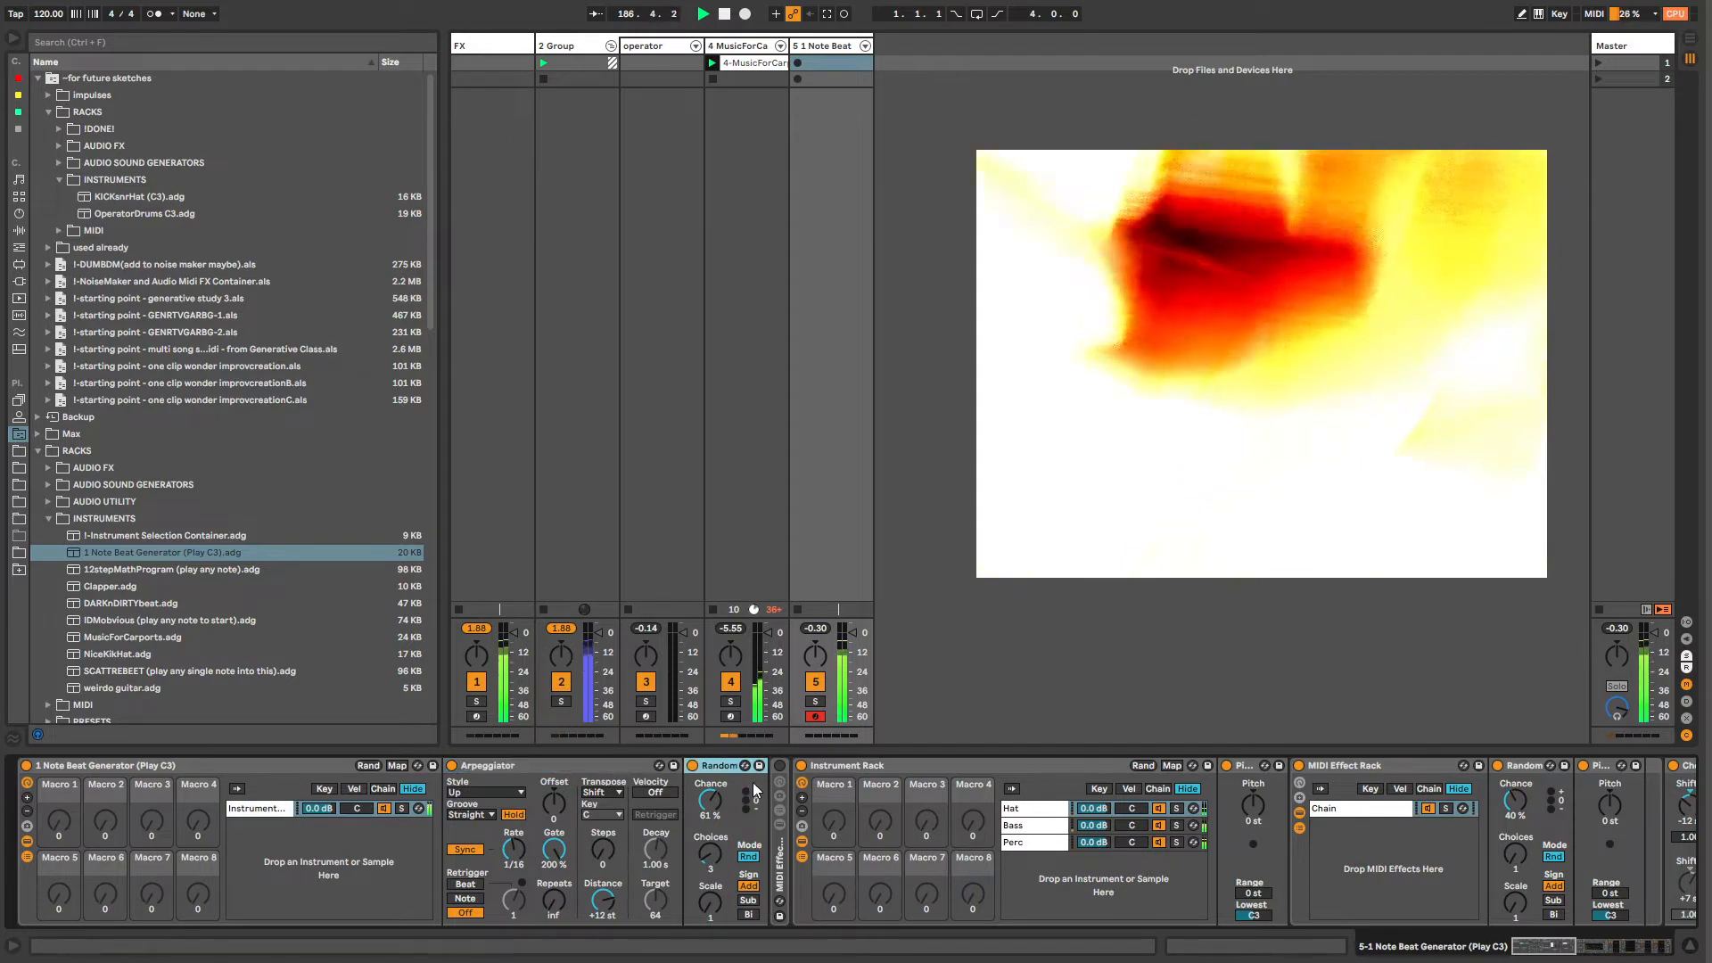
{"action": "left_click", "coordinate": [513, 769]}
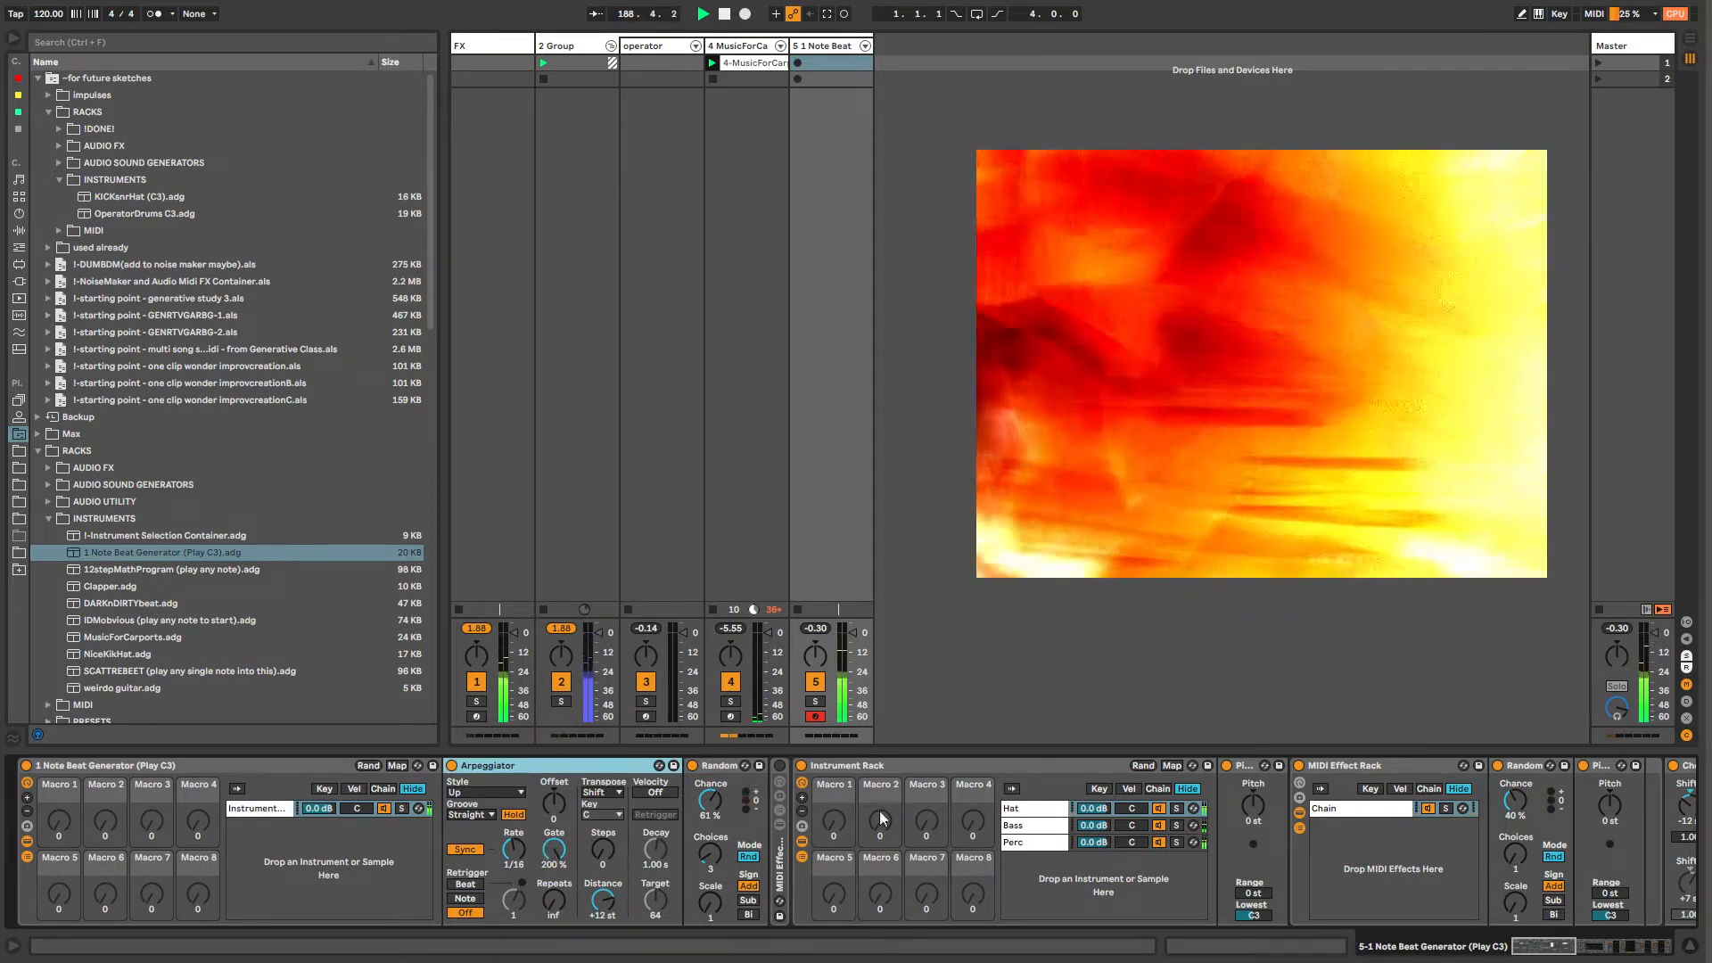
{"action": "left_click", "coordinate": [733, 767]}
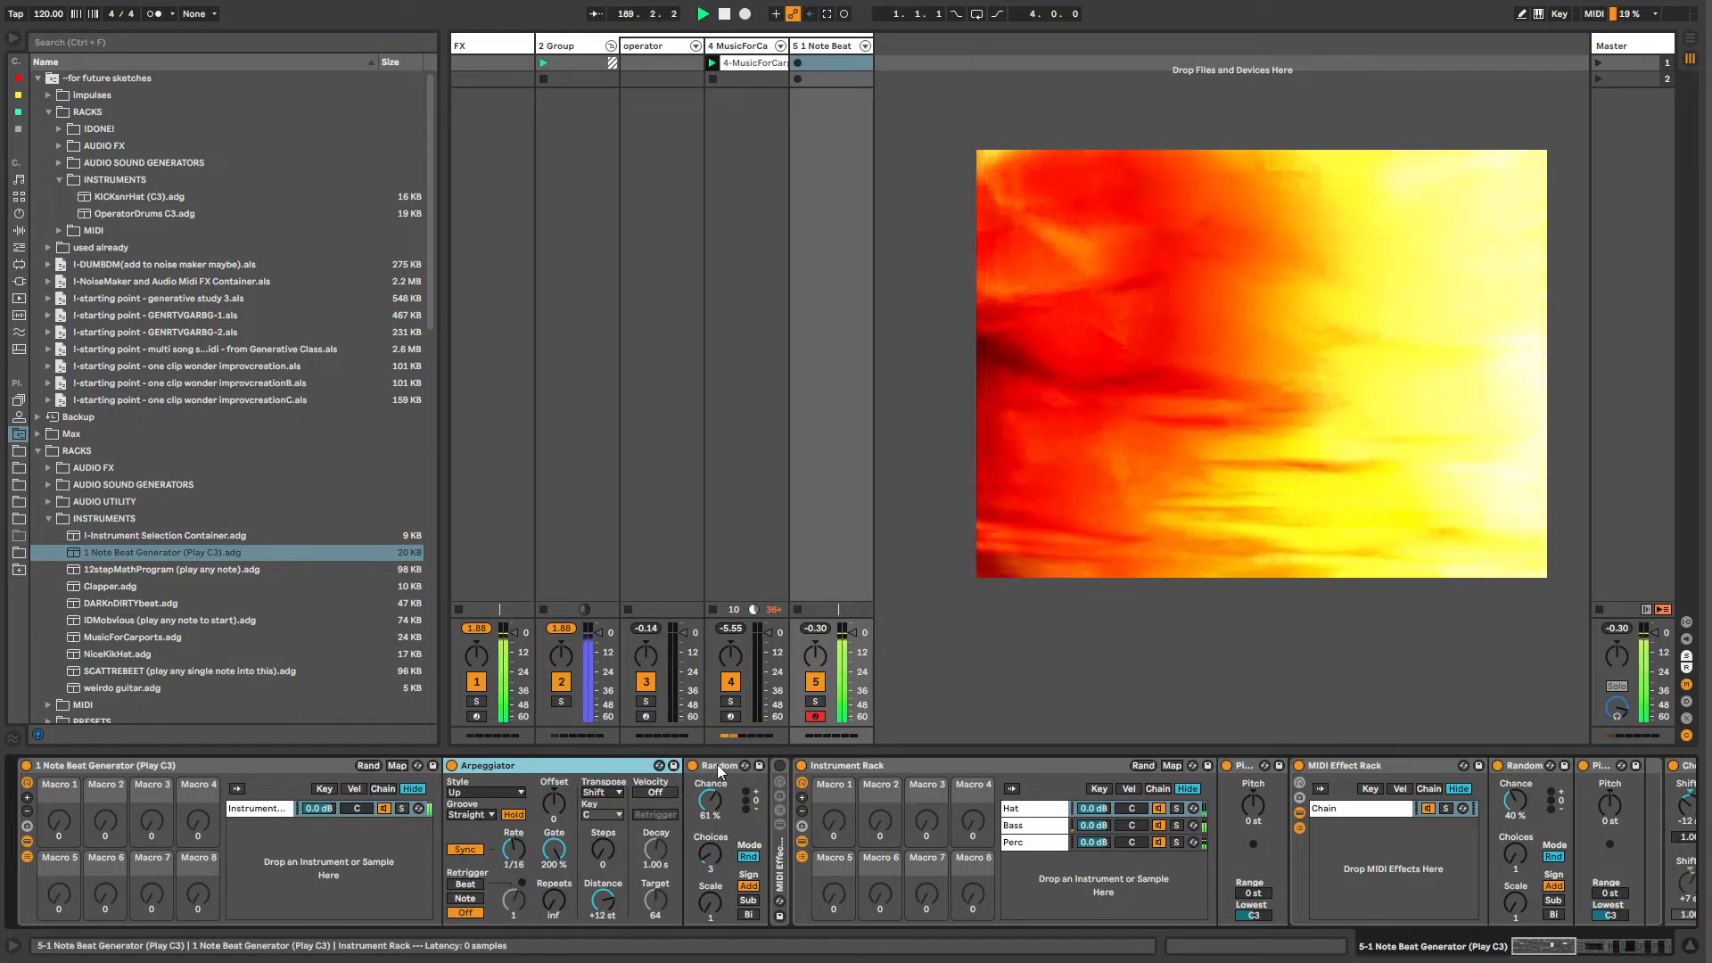
Step: Unfold the MIDI Effect Rack after Random and delete this empty rack
{"action": "left_click", "coordinate": [781, 854]}
{"action": "double_click", "coordinate": [781, 855]}
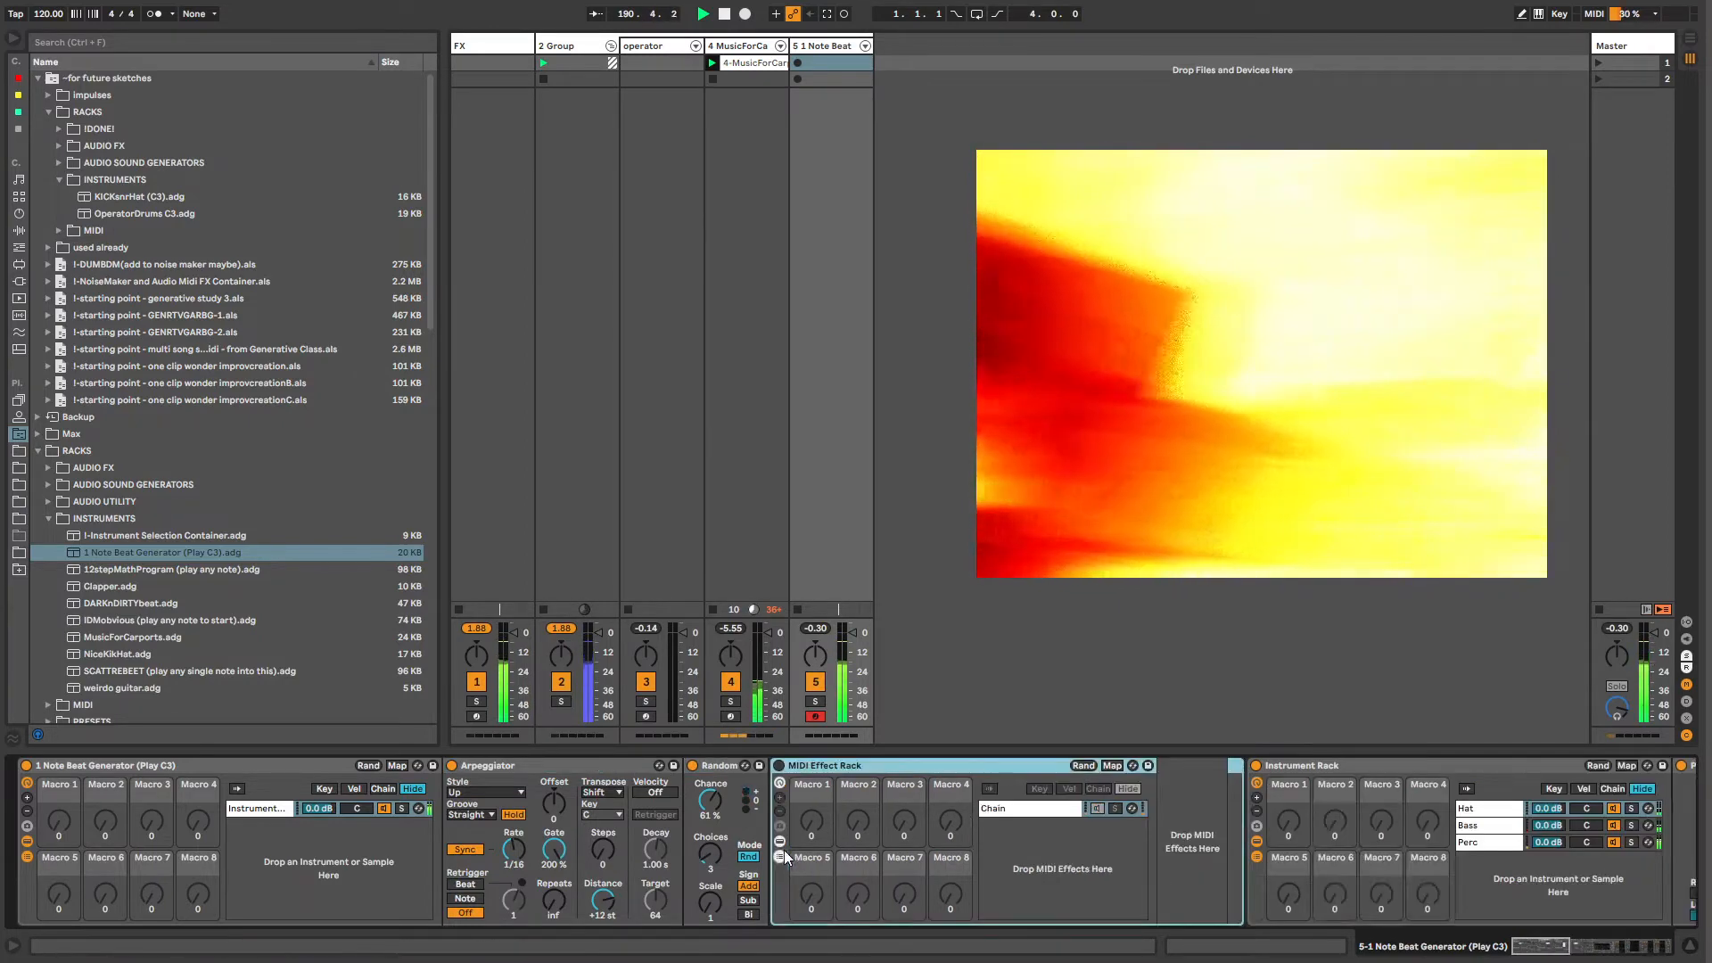
{"action": "double_click", "coordinate": [858, 767]}
Step: Examine the nested Instrument Rack's devices, including those in its Bass and Hat chains
{"action": "scroll", "coordinate": [961, 798], "scroll_direction": "right", "scroll_amount": 5}
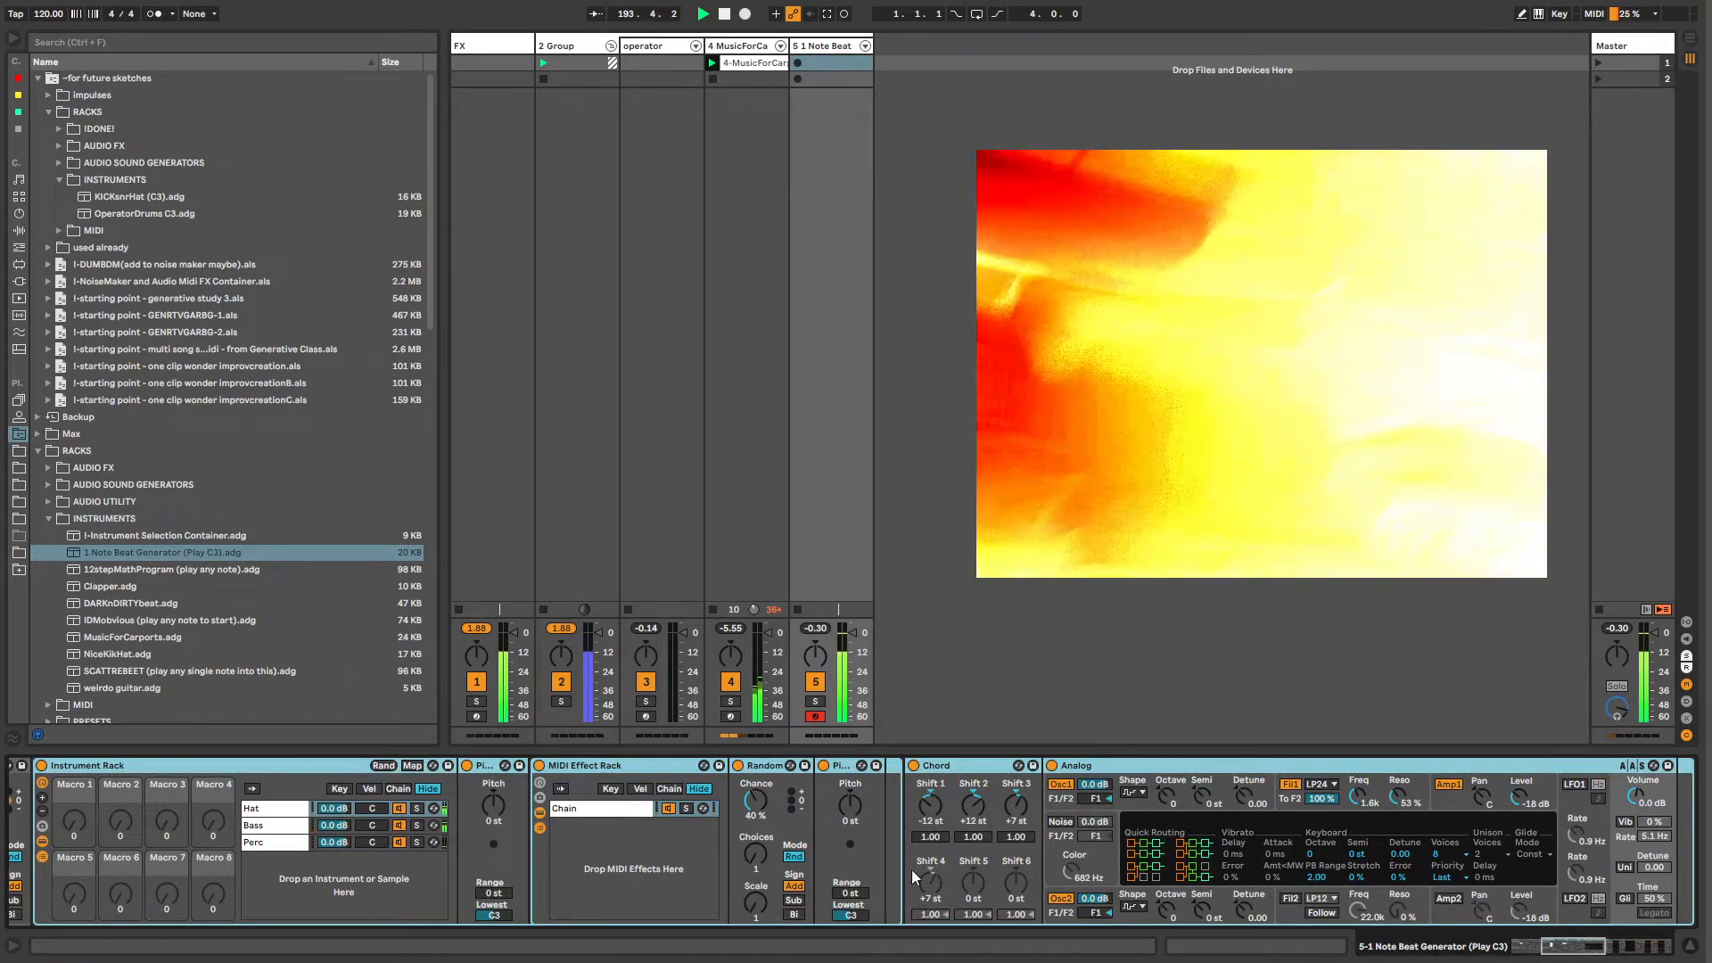
{"action": "mouse_move", "coordinate": [1552, 947]}
{"action": "left_mouse_down"}
{"action": "mouse_move", "coordinate": [1582, 948]}
{"action": "mouse_move", "coordinate": [1548, 950]}
{"action": "left_mouse_up"}
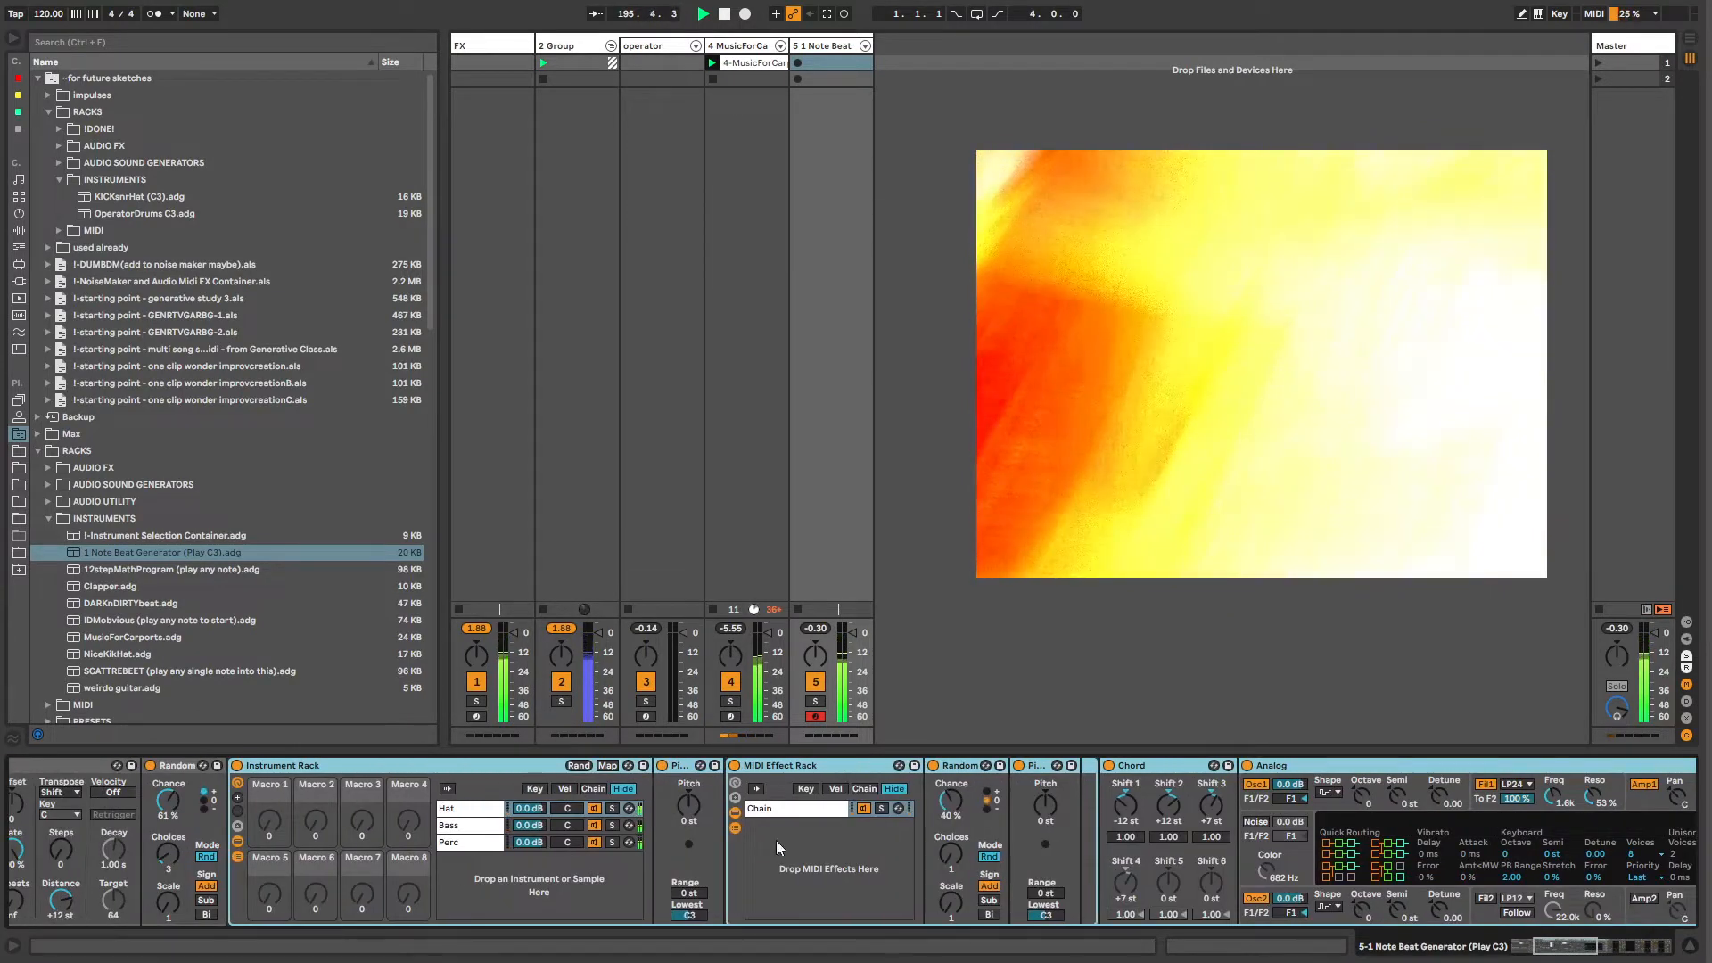
{"action": "left_click", "coordinate": [472, 840]}
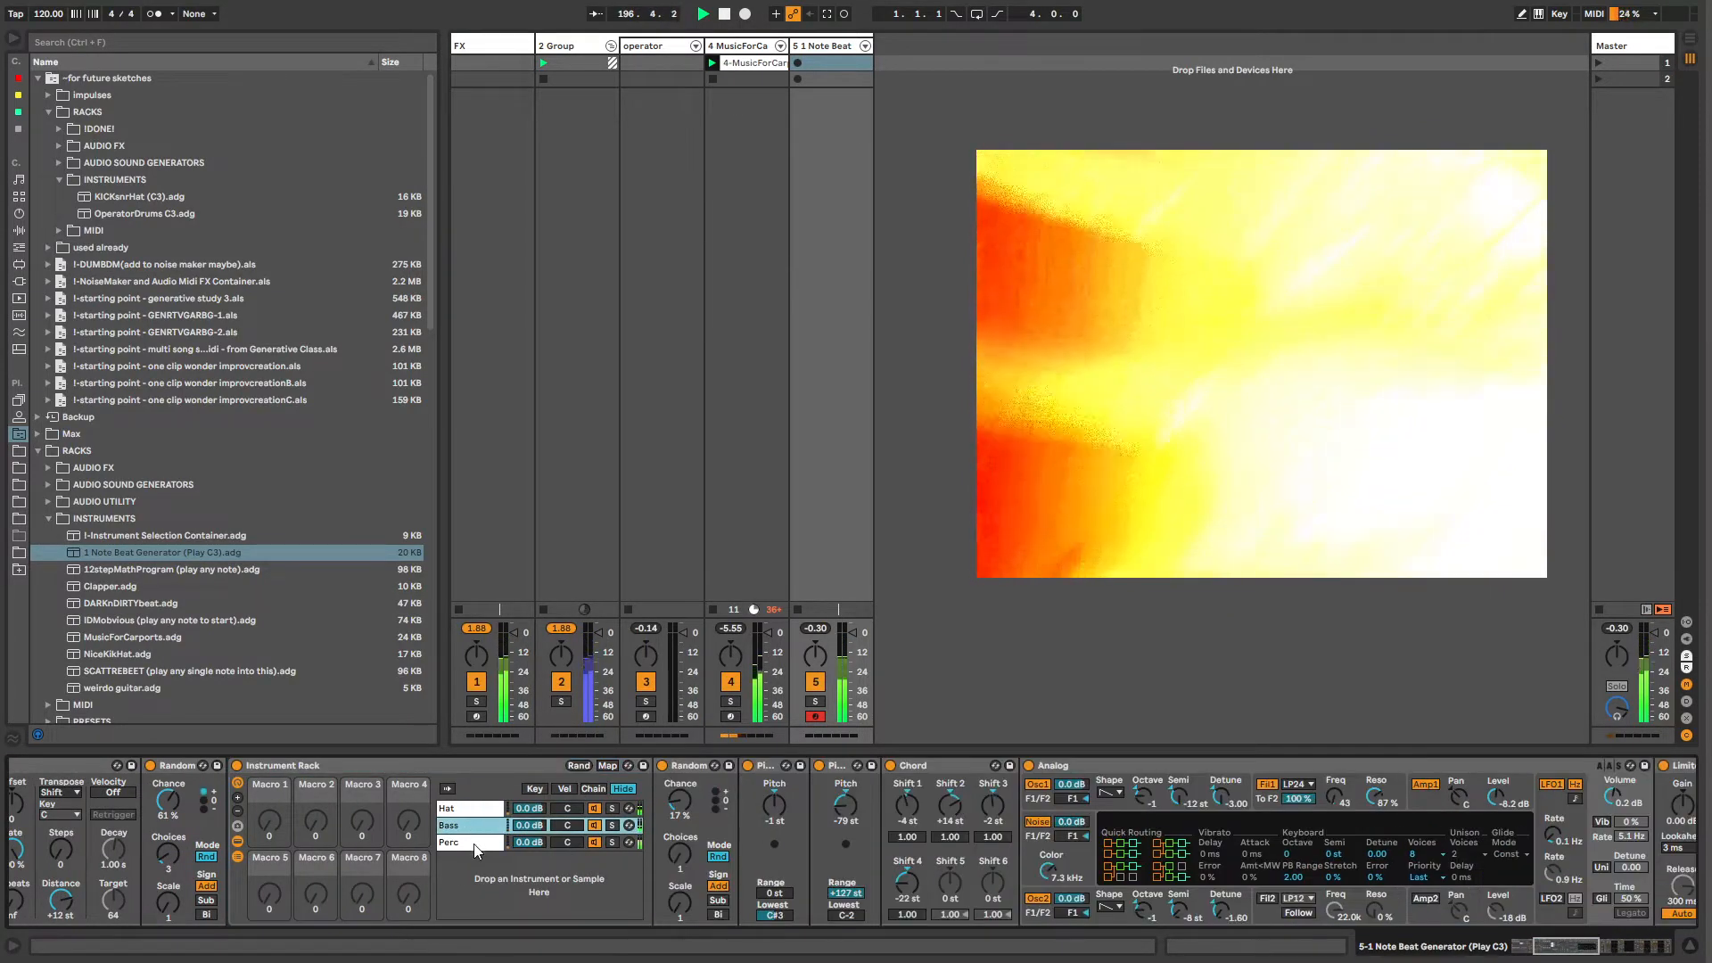
{"action": "left_click", "coordinate": [477, 816]}
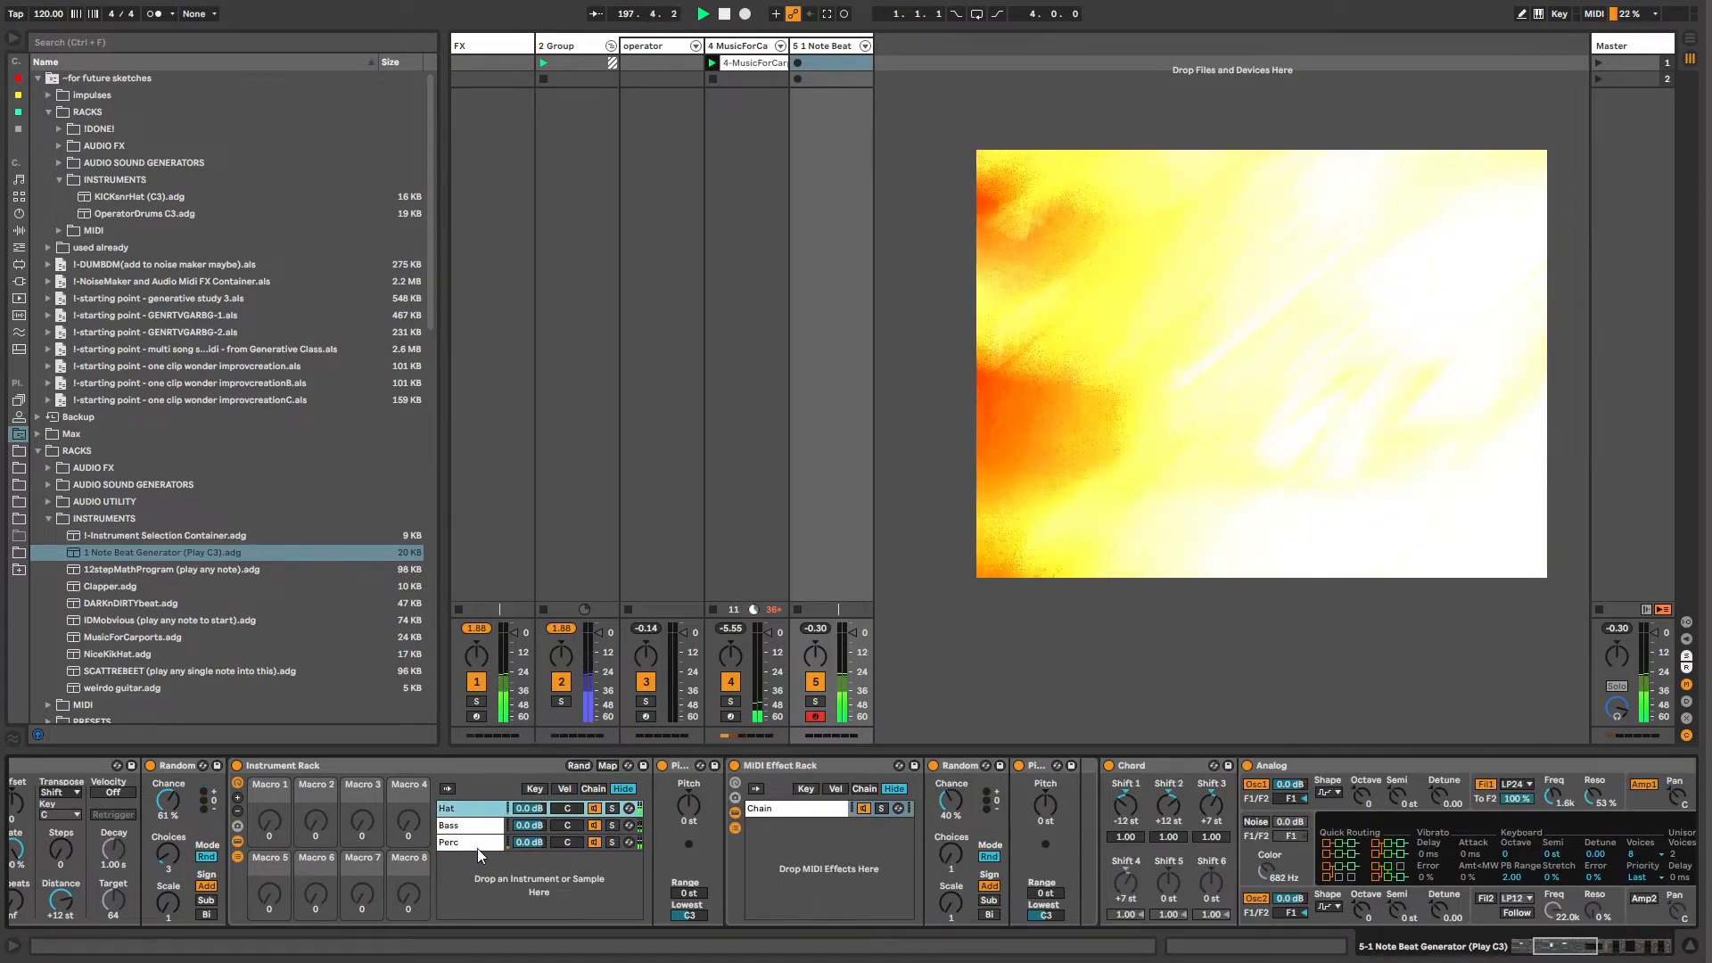
Step: Hide the chain list of the nested Instrument Rack, and hide the 1 Note Beat Generator's chain list and devices
{"action": "left_click", "coordinate": [238, 856]}
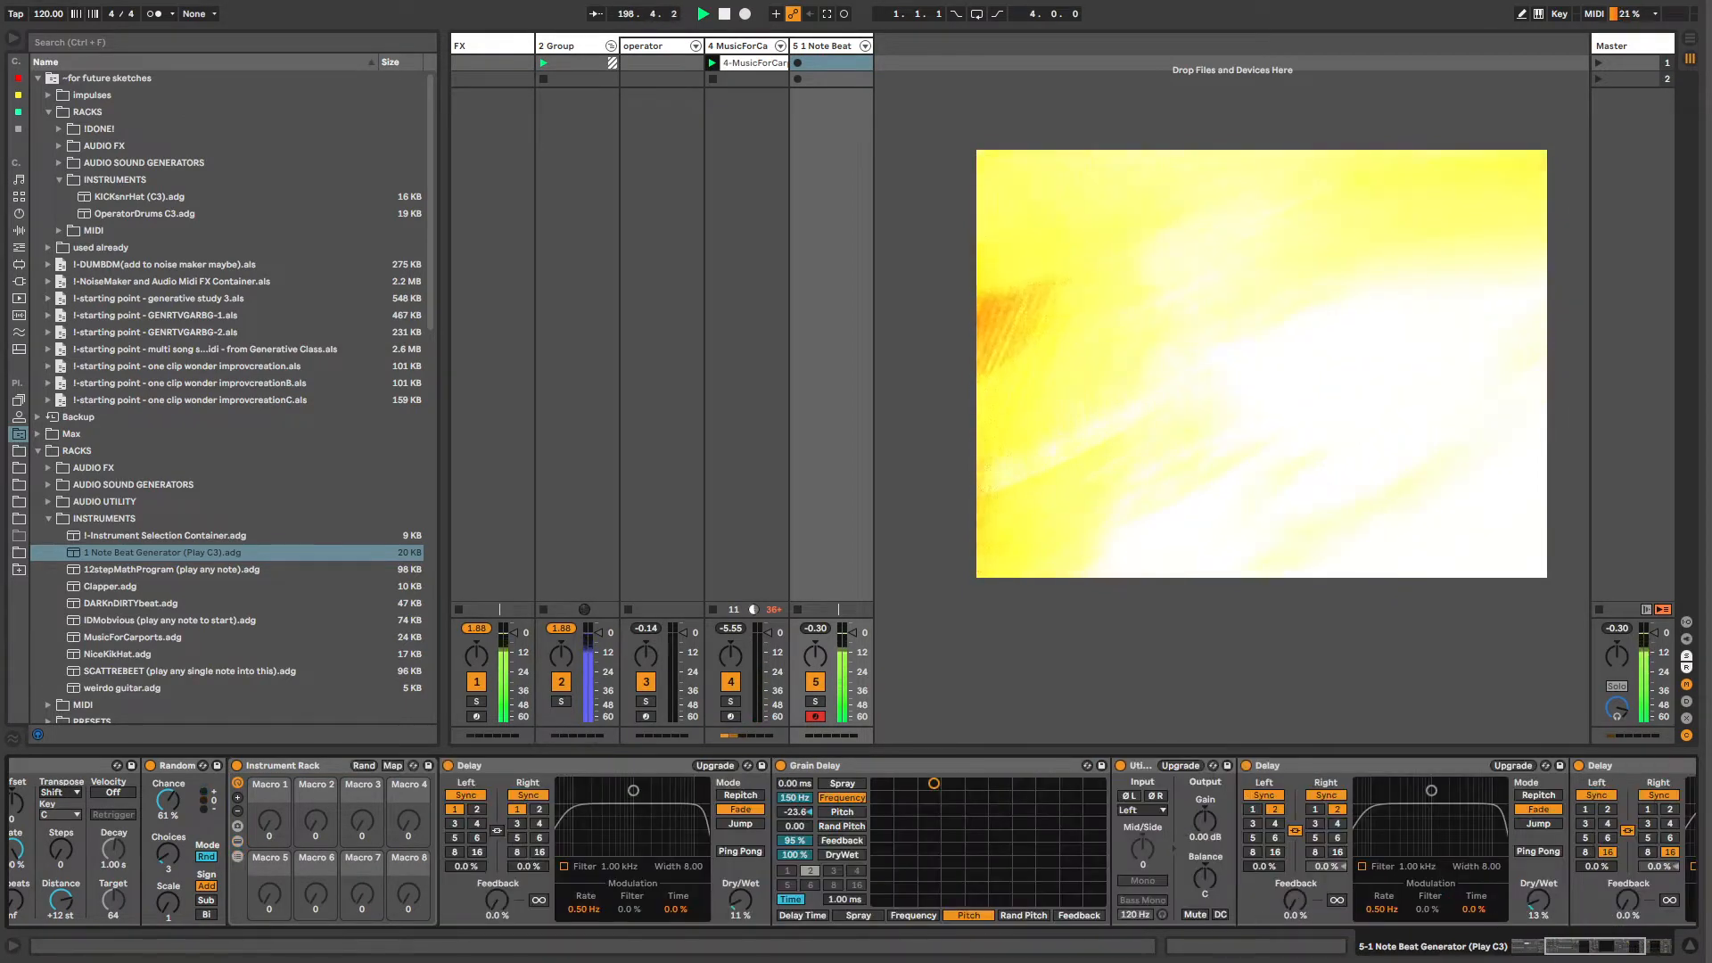
{"action": "left_click_drag", "start_coordinate": [1599, 954], "coordinate": [1567, 958]}
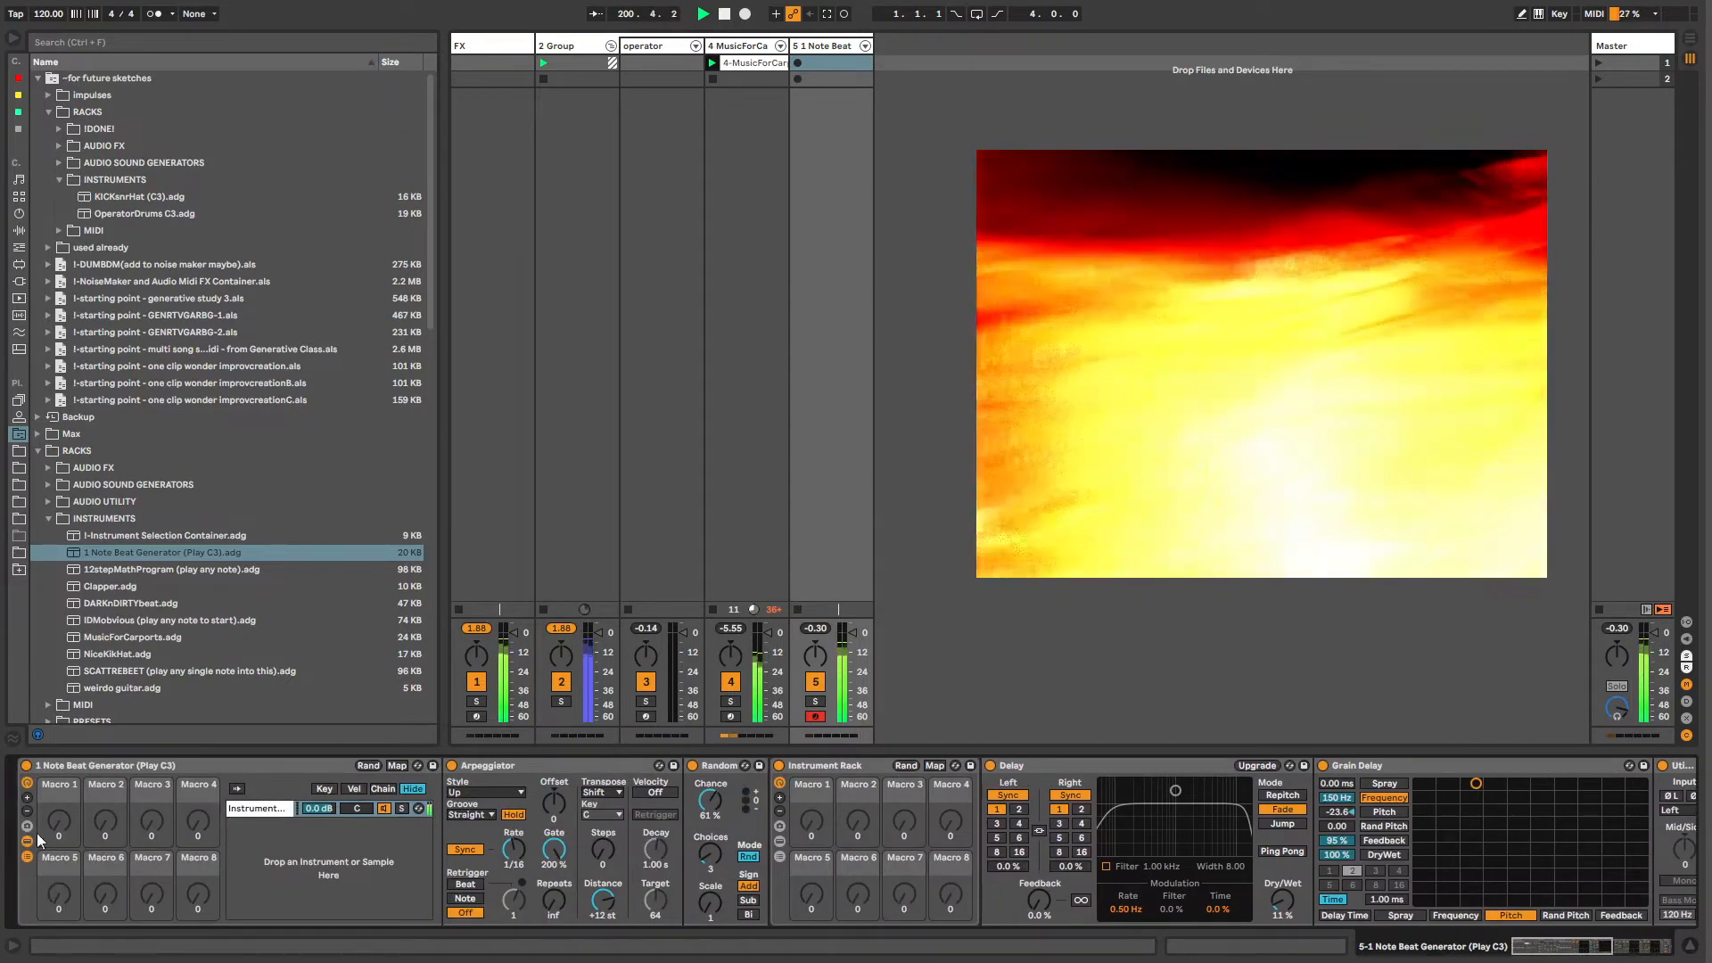
{"action": "left_click", "coordinate": [28, 860]}
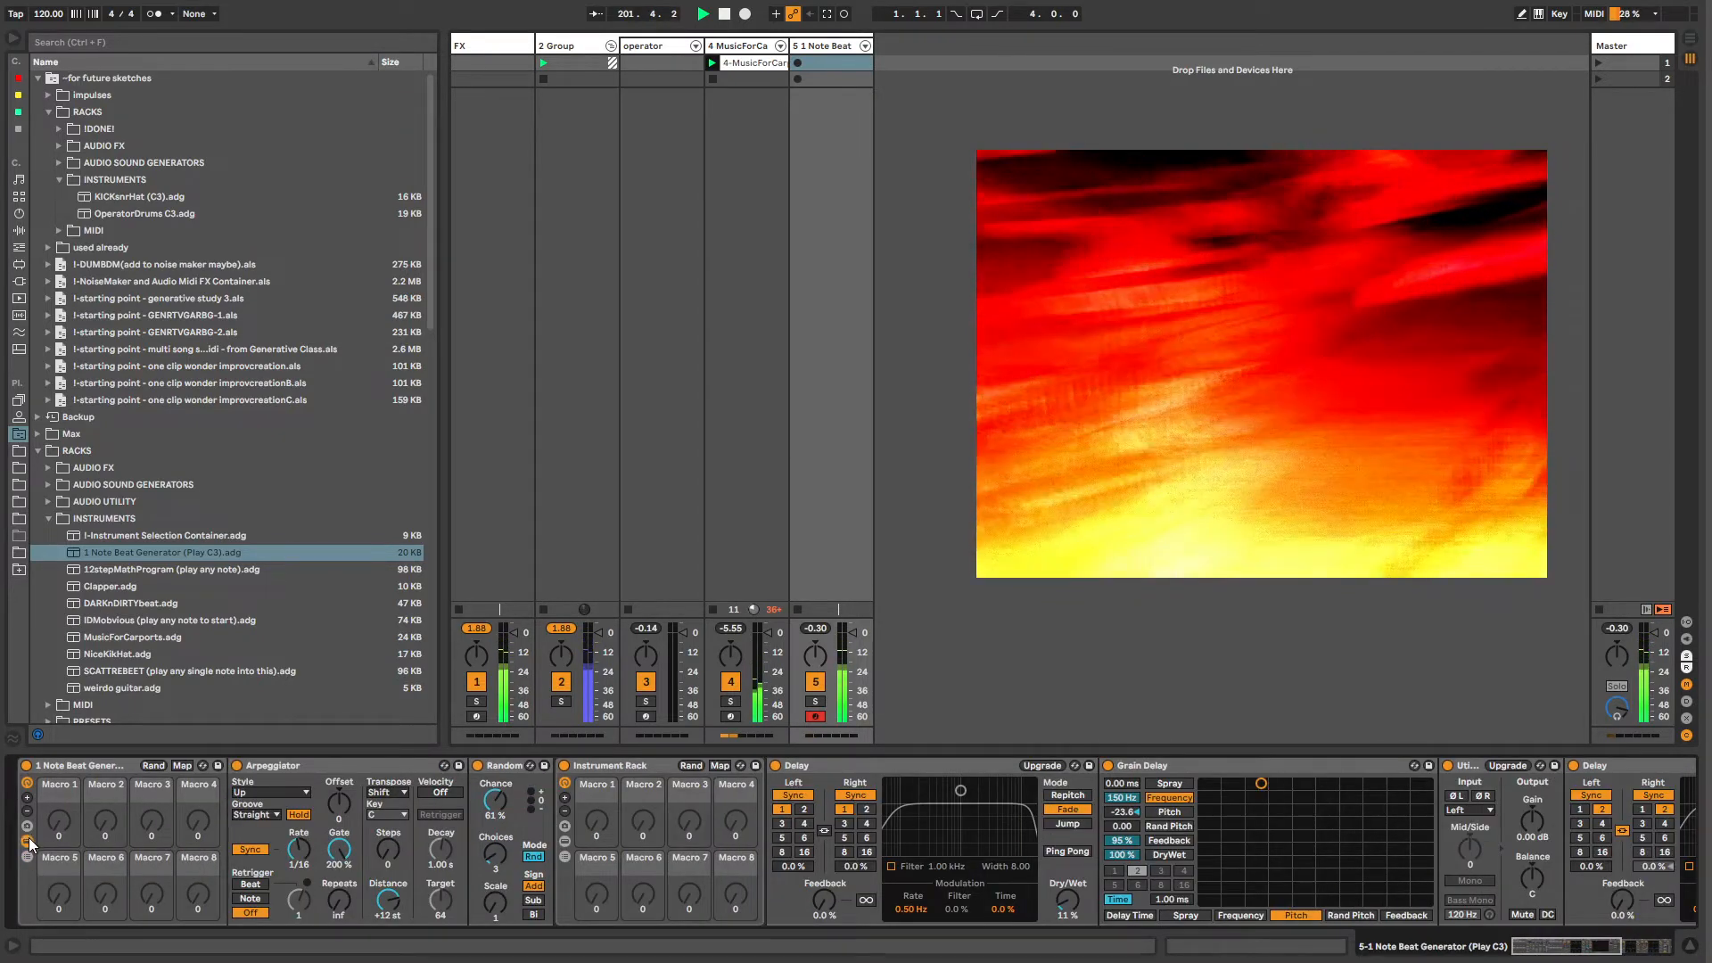
{"action": "left_click", "coordinate": [28, 840]}
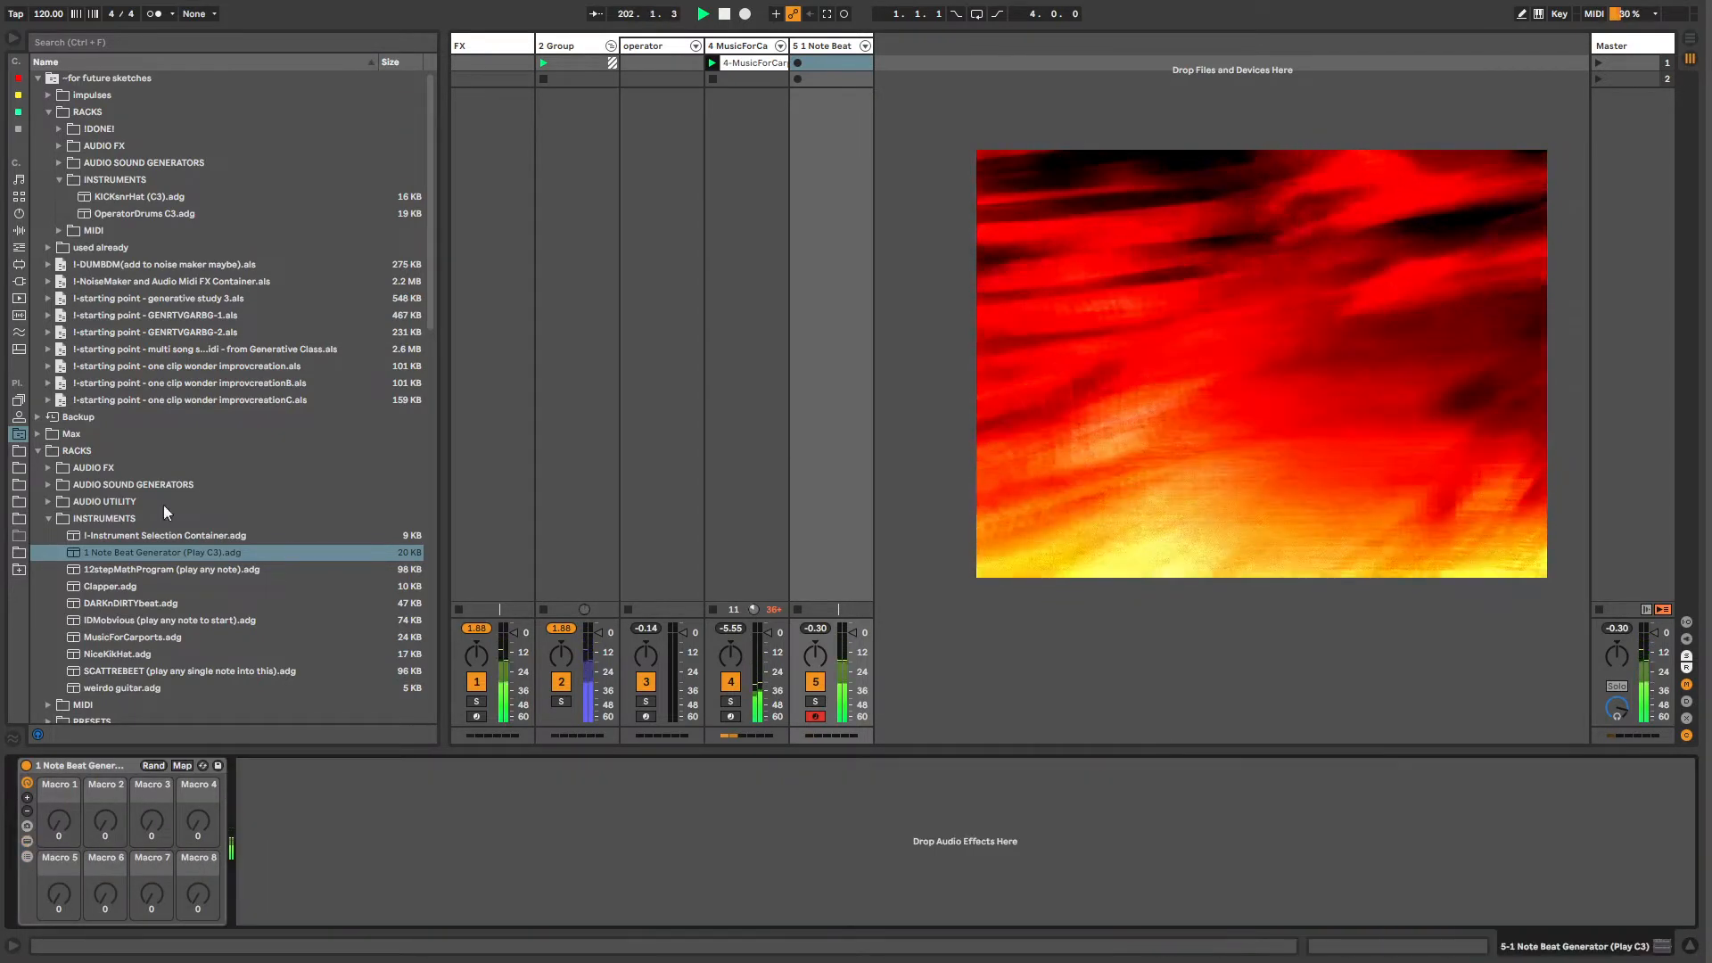
Step: Collapse the INSTRUMENTS folder inside the ~for future sketches RACKS folder
{"action": "left_click", "coordinate": [59, 180]}
{"action": "left_click", "coordinate": [58, 180]}
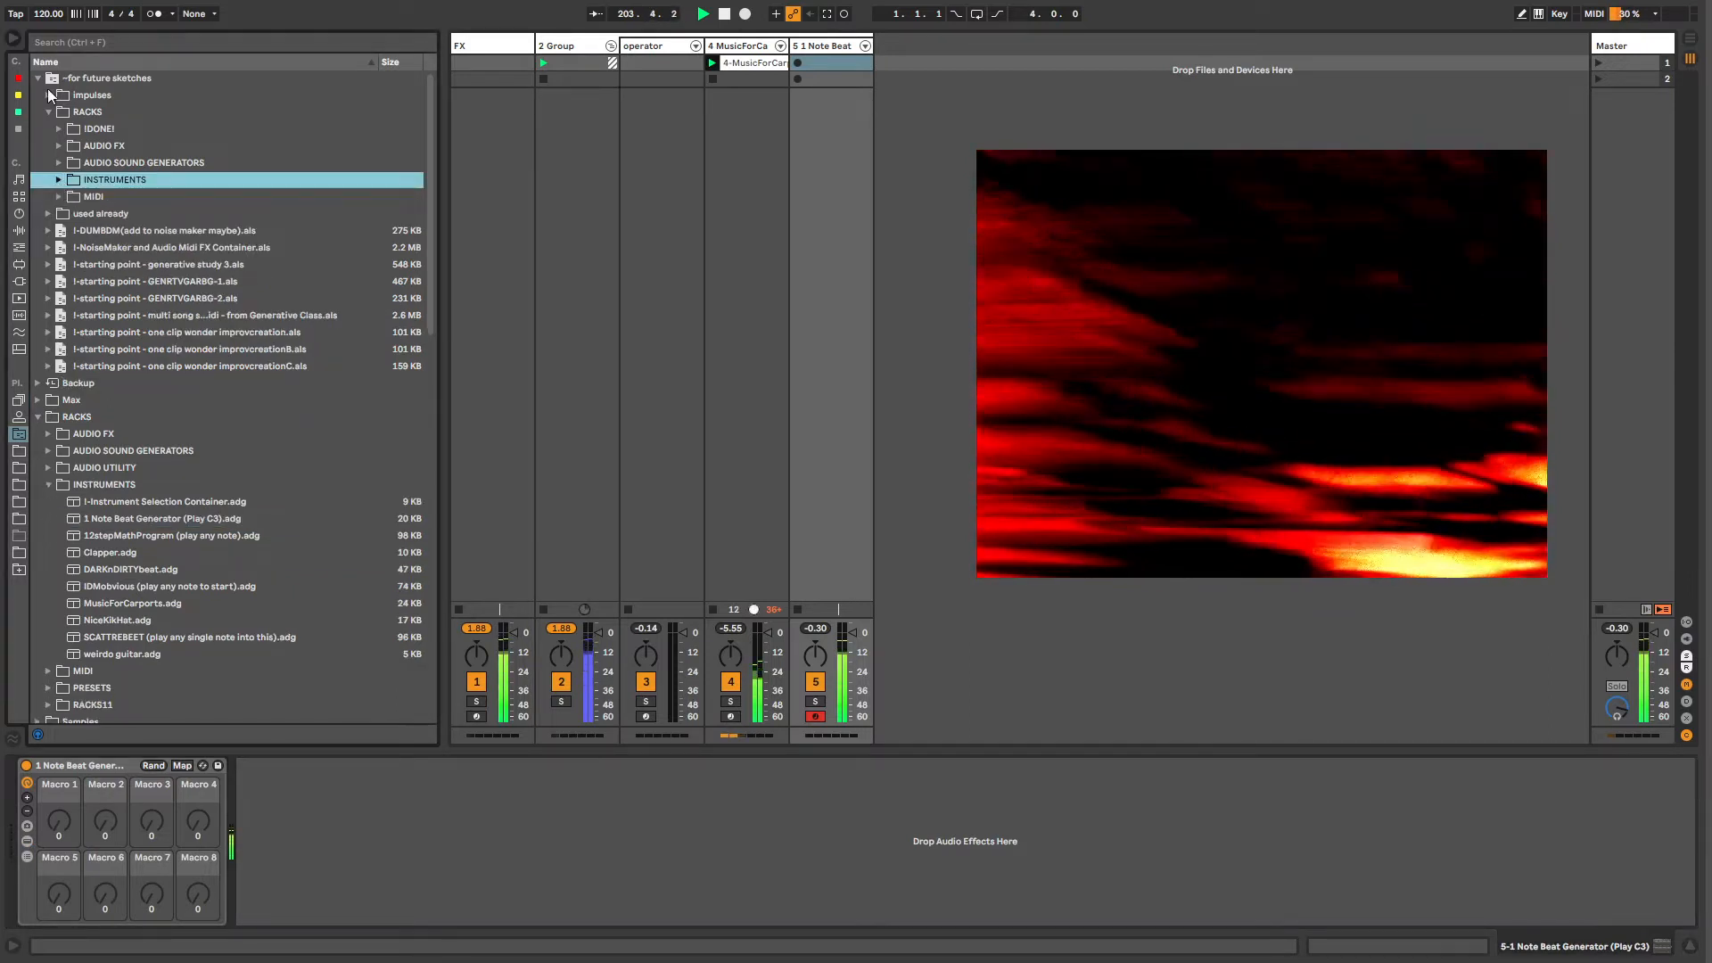
Step: Rename the 1 Note Beat Generator preset in the RACKS INSTRUMENTS folder as "Beat Generator (Play C3)"
{"action": "left_click", "coordinate": [107, 502]}
{"action": "left_click", "coordinate": [112, 519]}
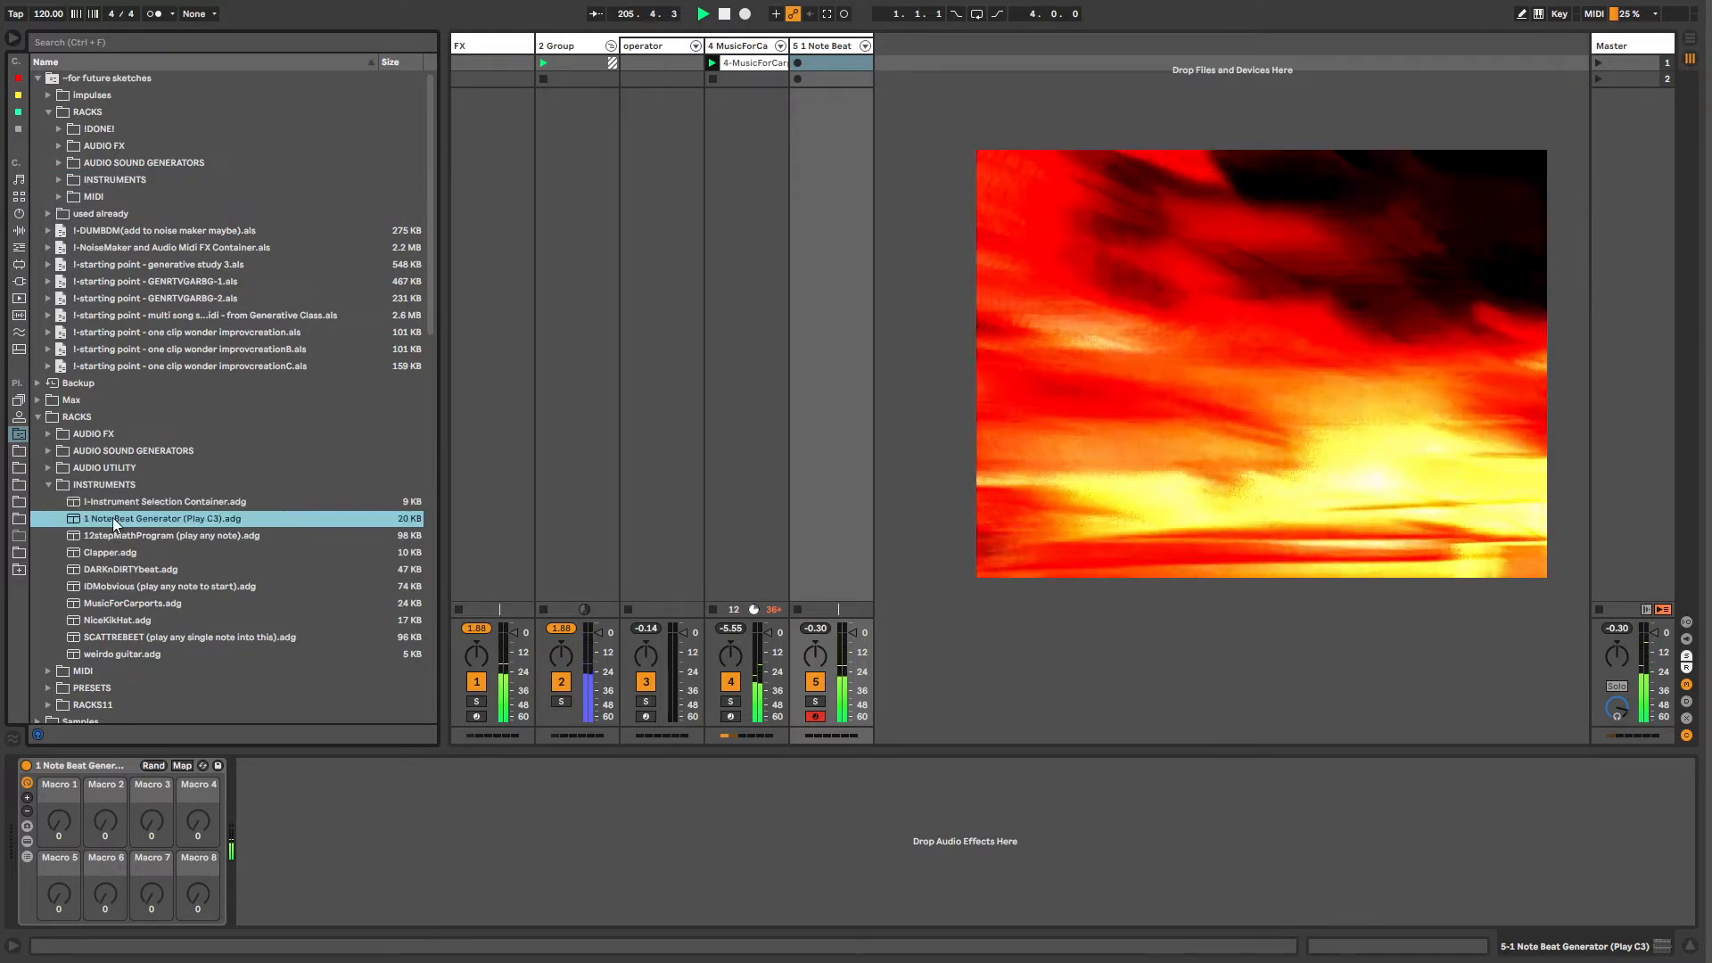
{"action": "right_click", "coordinate": [114, 521]}
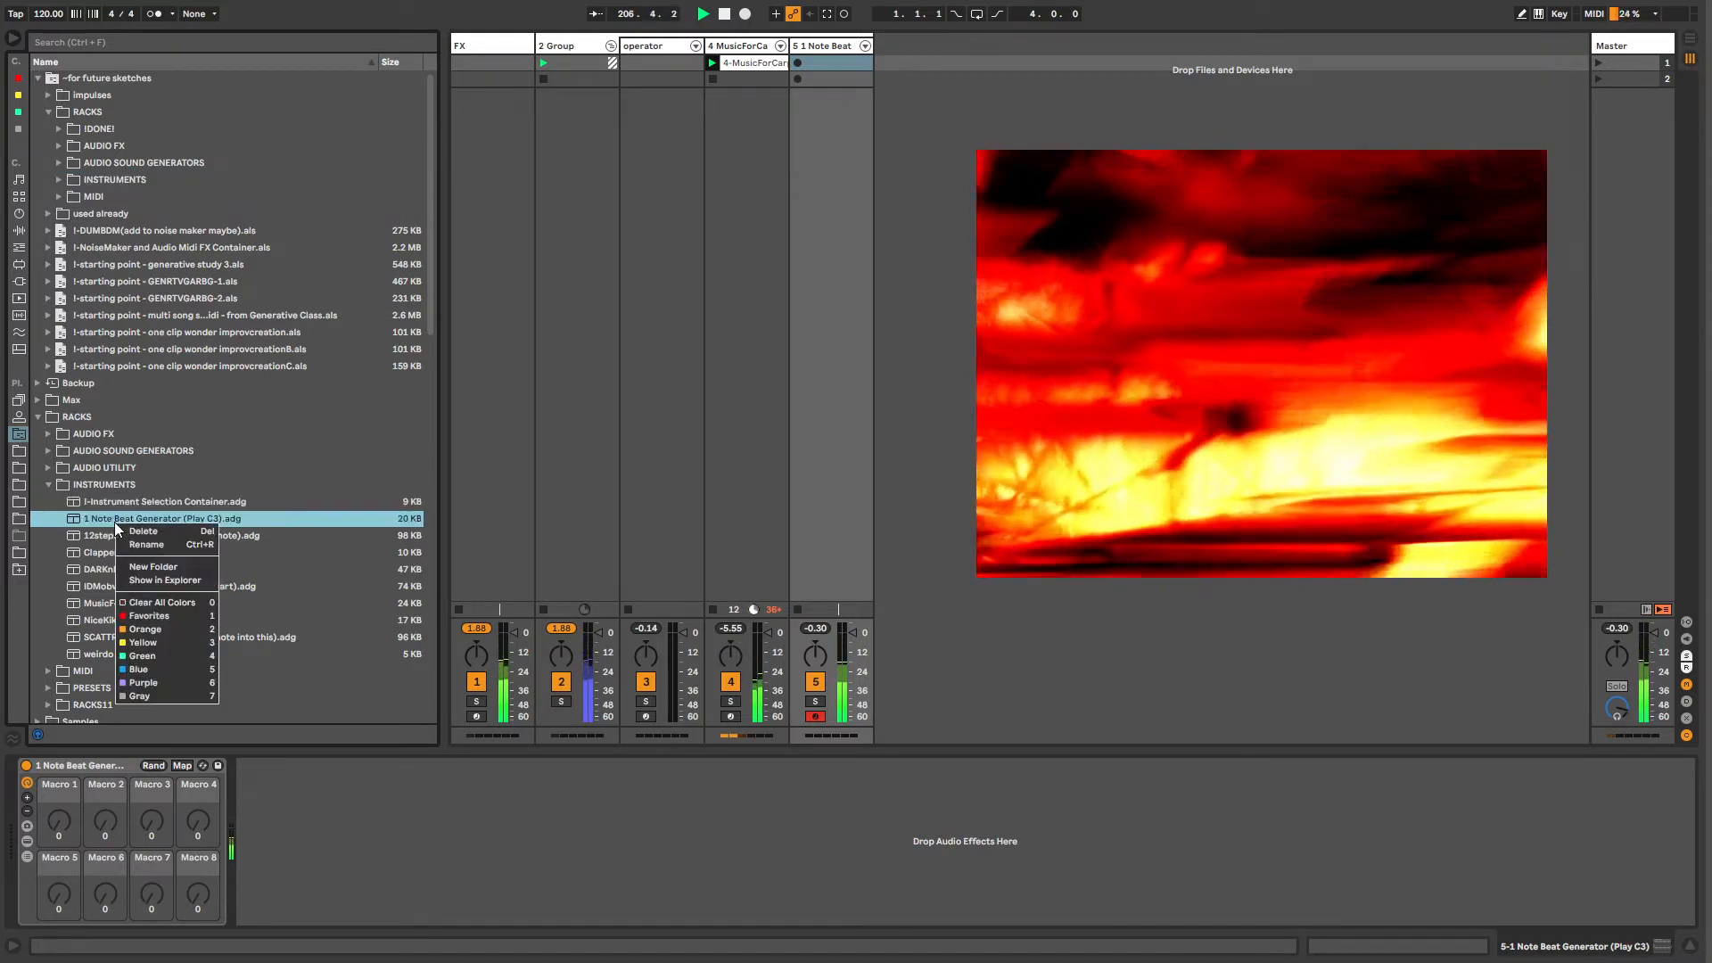
{"action": "left_click", "coordinate": [143, 544]}
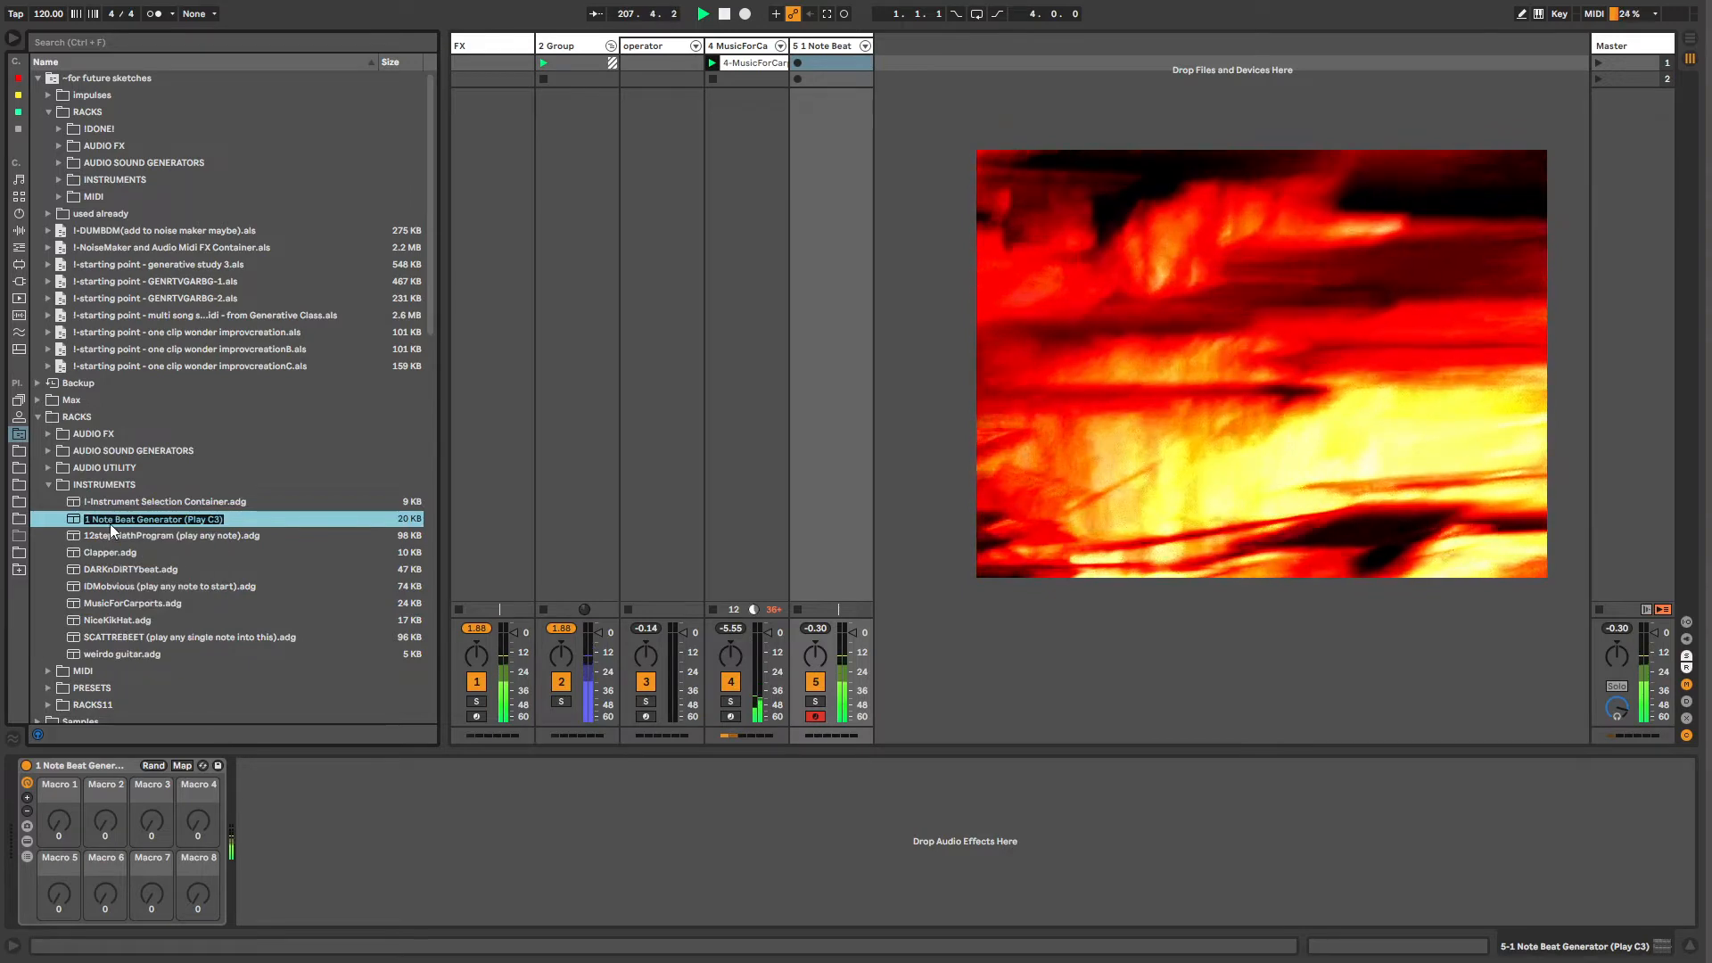
{"action": "left_click_drag", "start_coordinate": [116, 521], "coordinate": [53, 519]}
{"action": "key", "text": "BackSpace"}
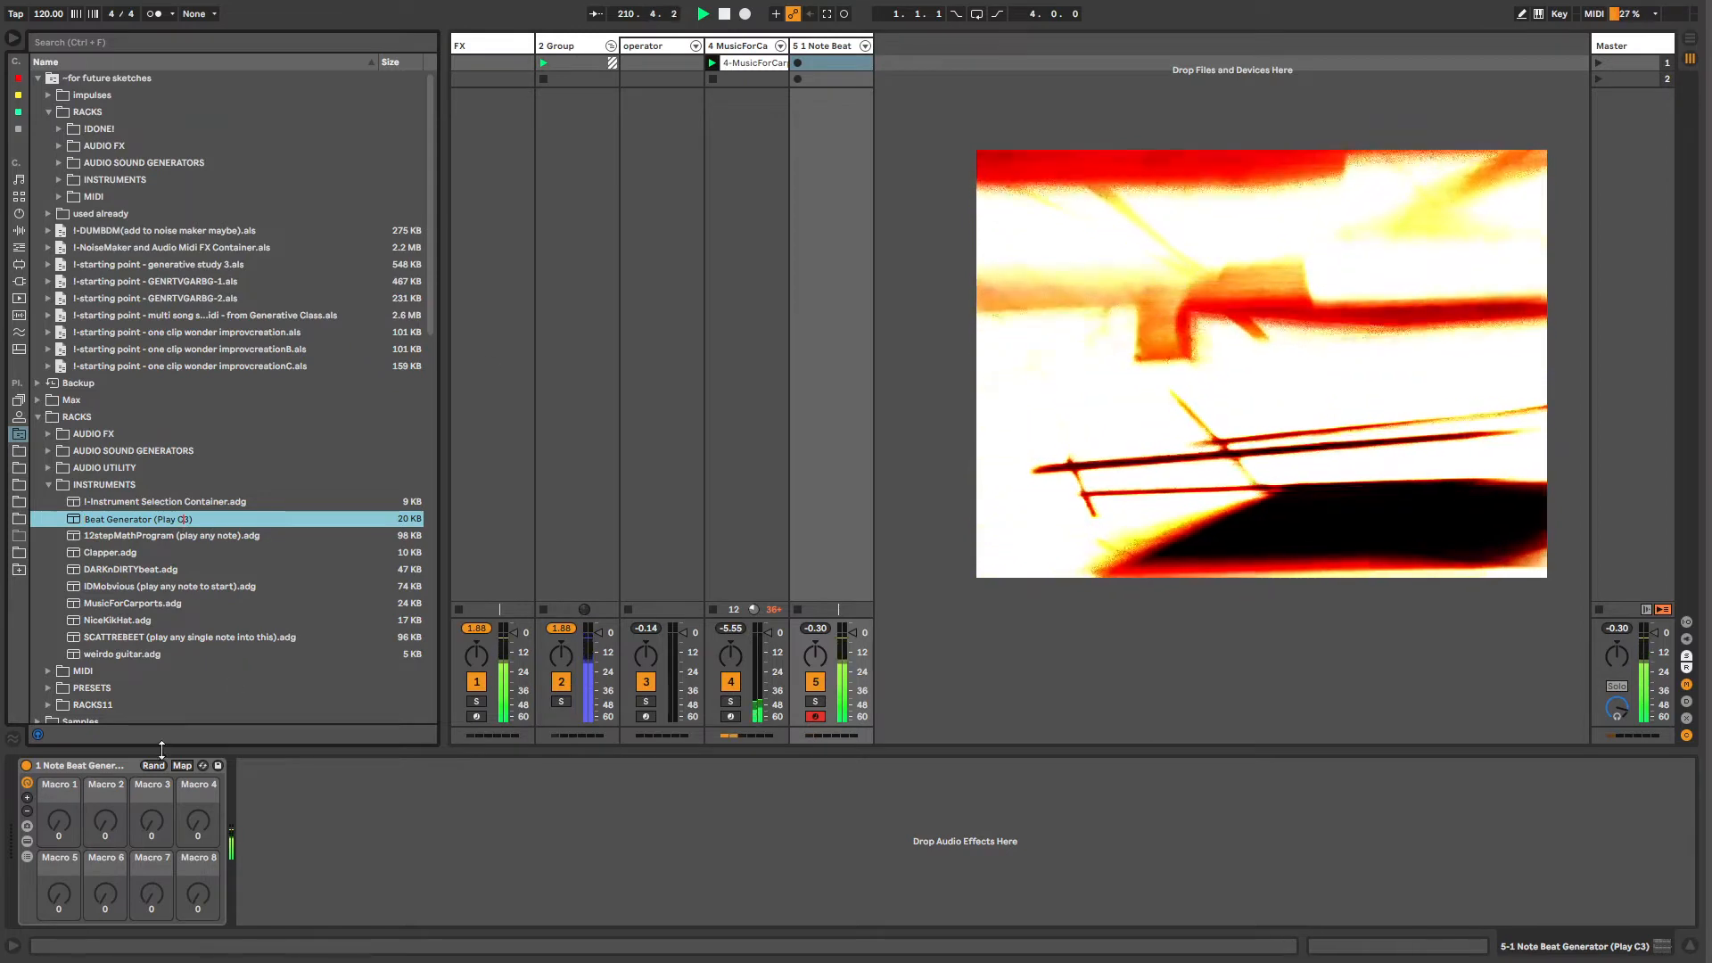
{"action": "key", "text": "Return"}
Step: Add the "takes any note and turns it into c3" MIDI rack before the Arpeggiator in the 1 Note Beat Generator, and fold it
{"action": "left_click", "coordinate": [28, 857]}
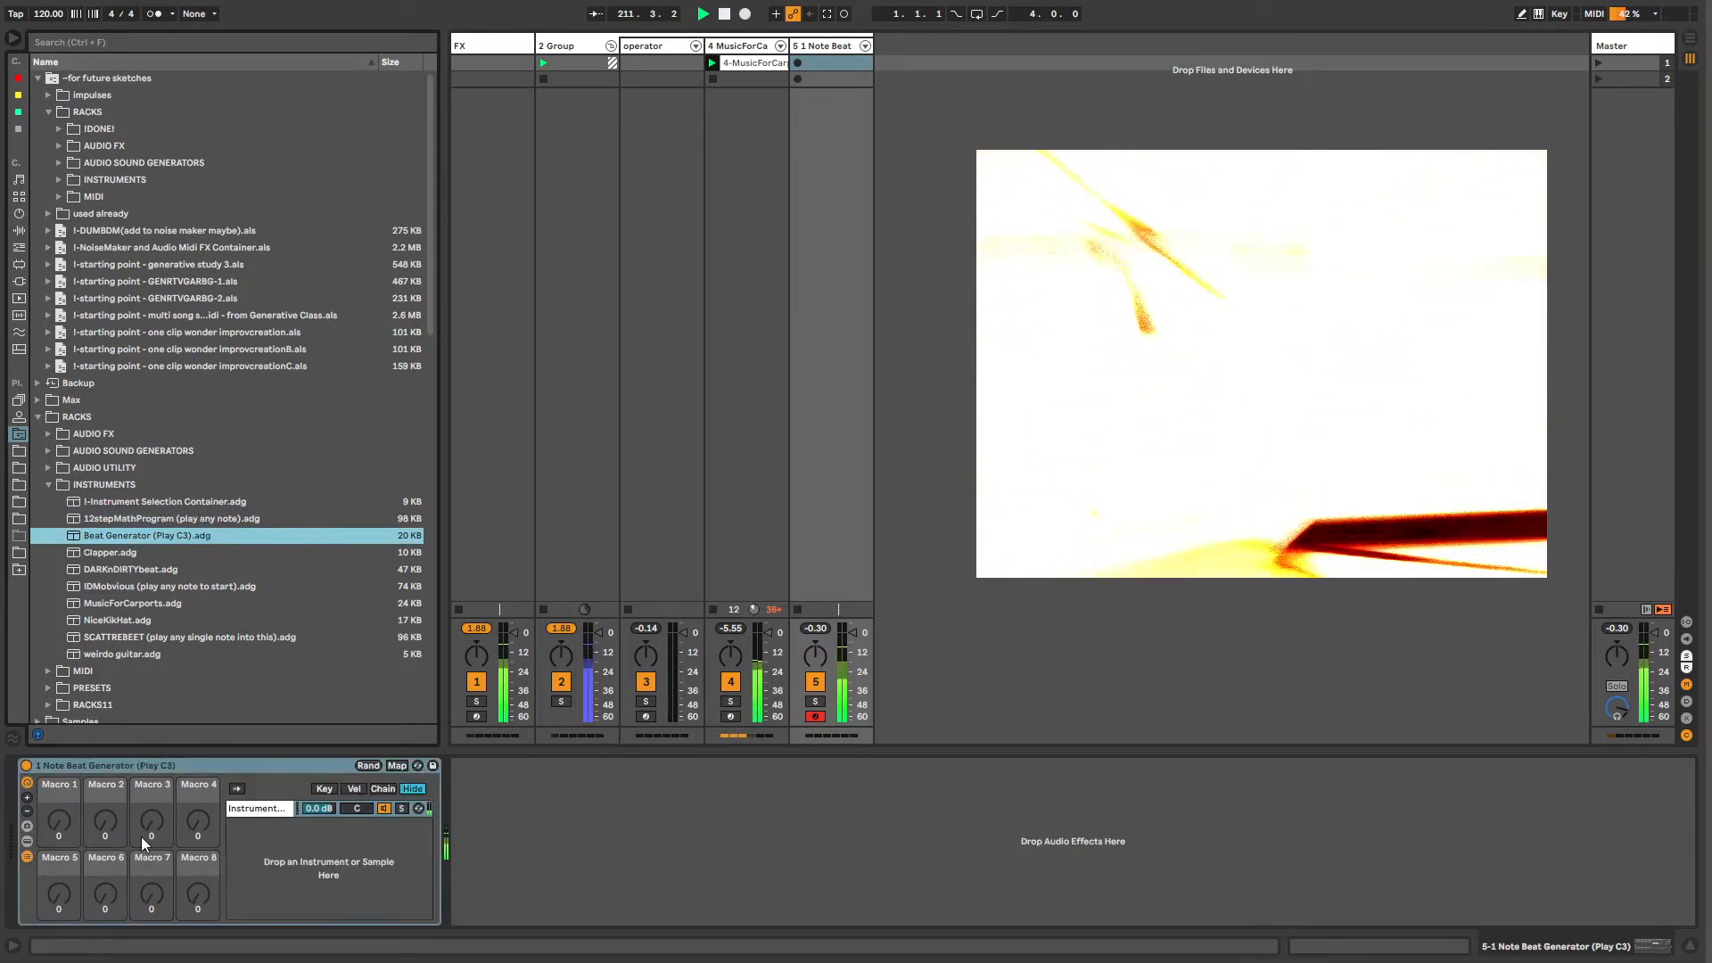
{"action": "left_click", "coordinate": [264, 809]}
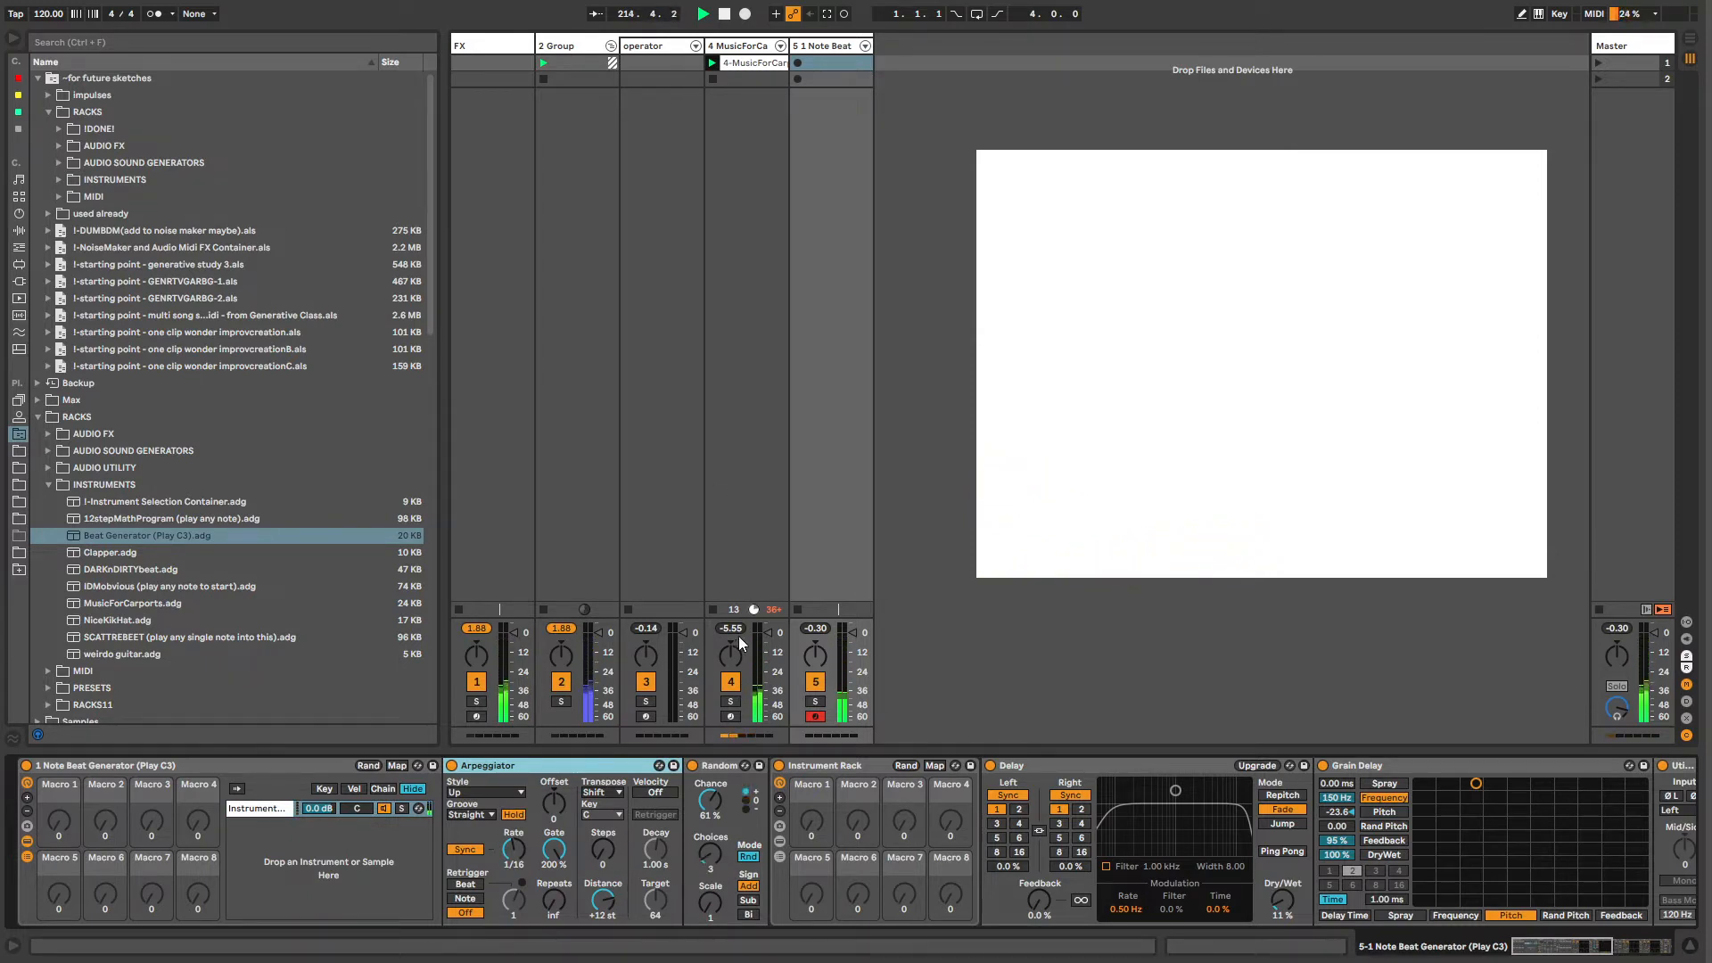
{"action": "left_click", "coordinate": [725, 15]}
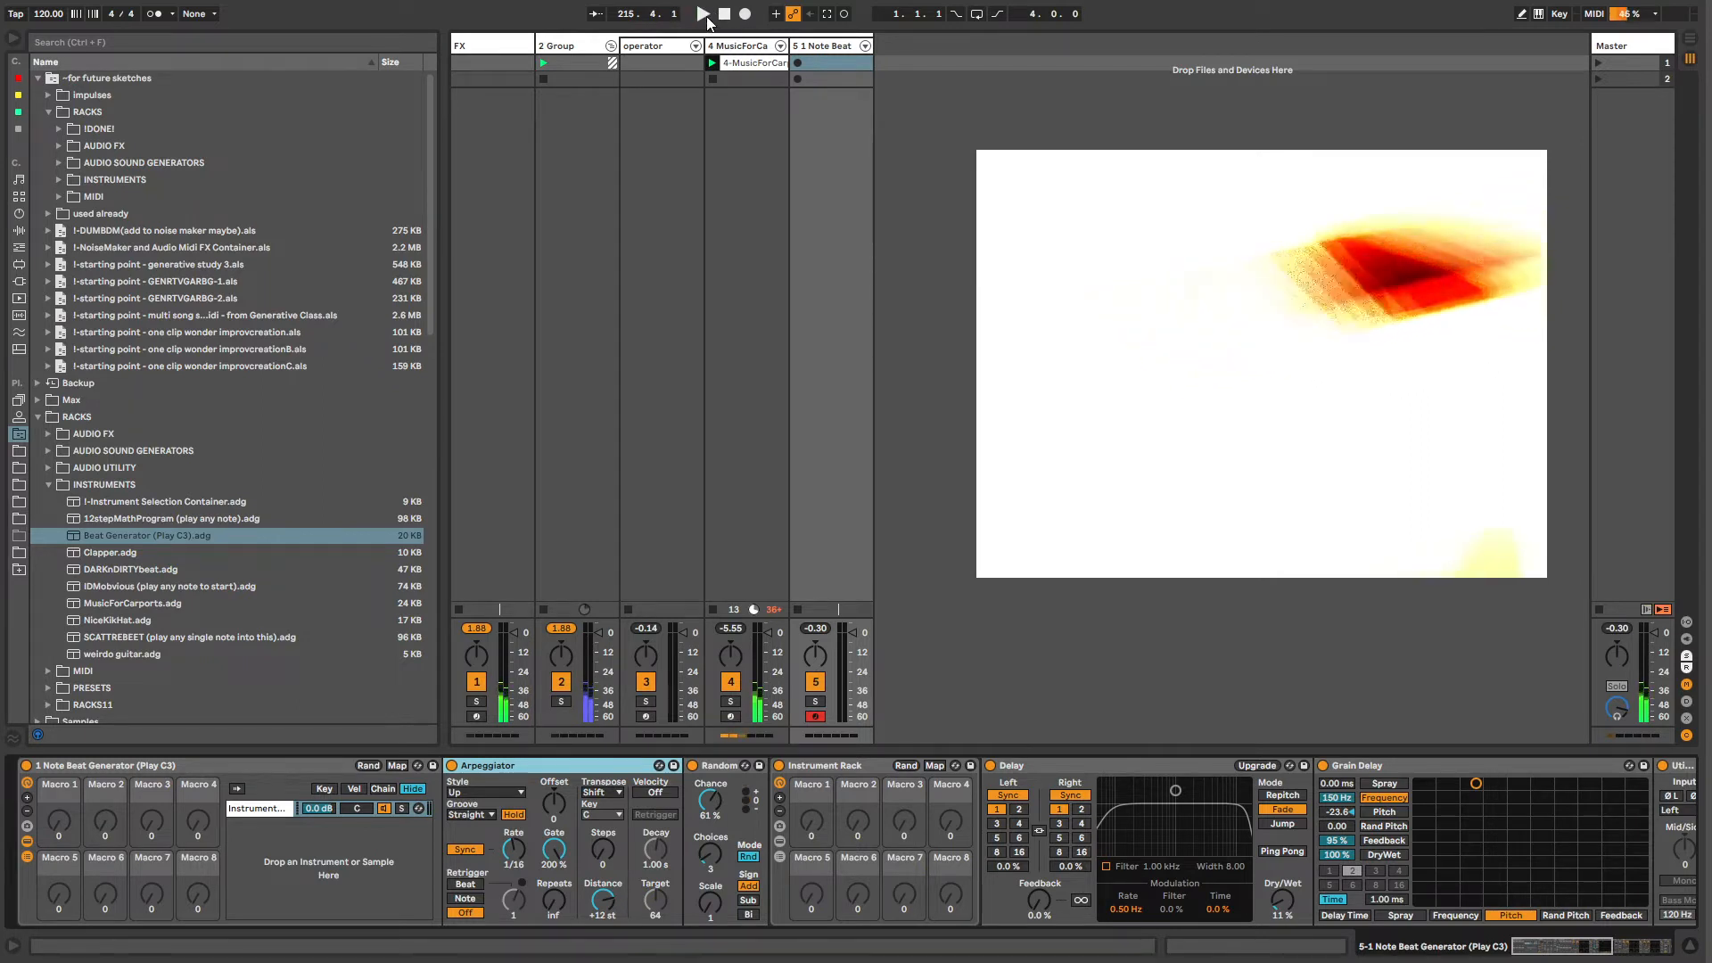
{"action": "left_click", "coordinate": [703, 15]}
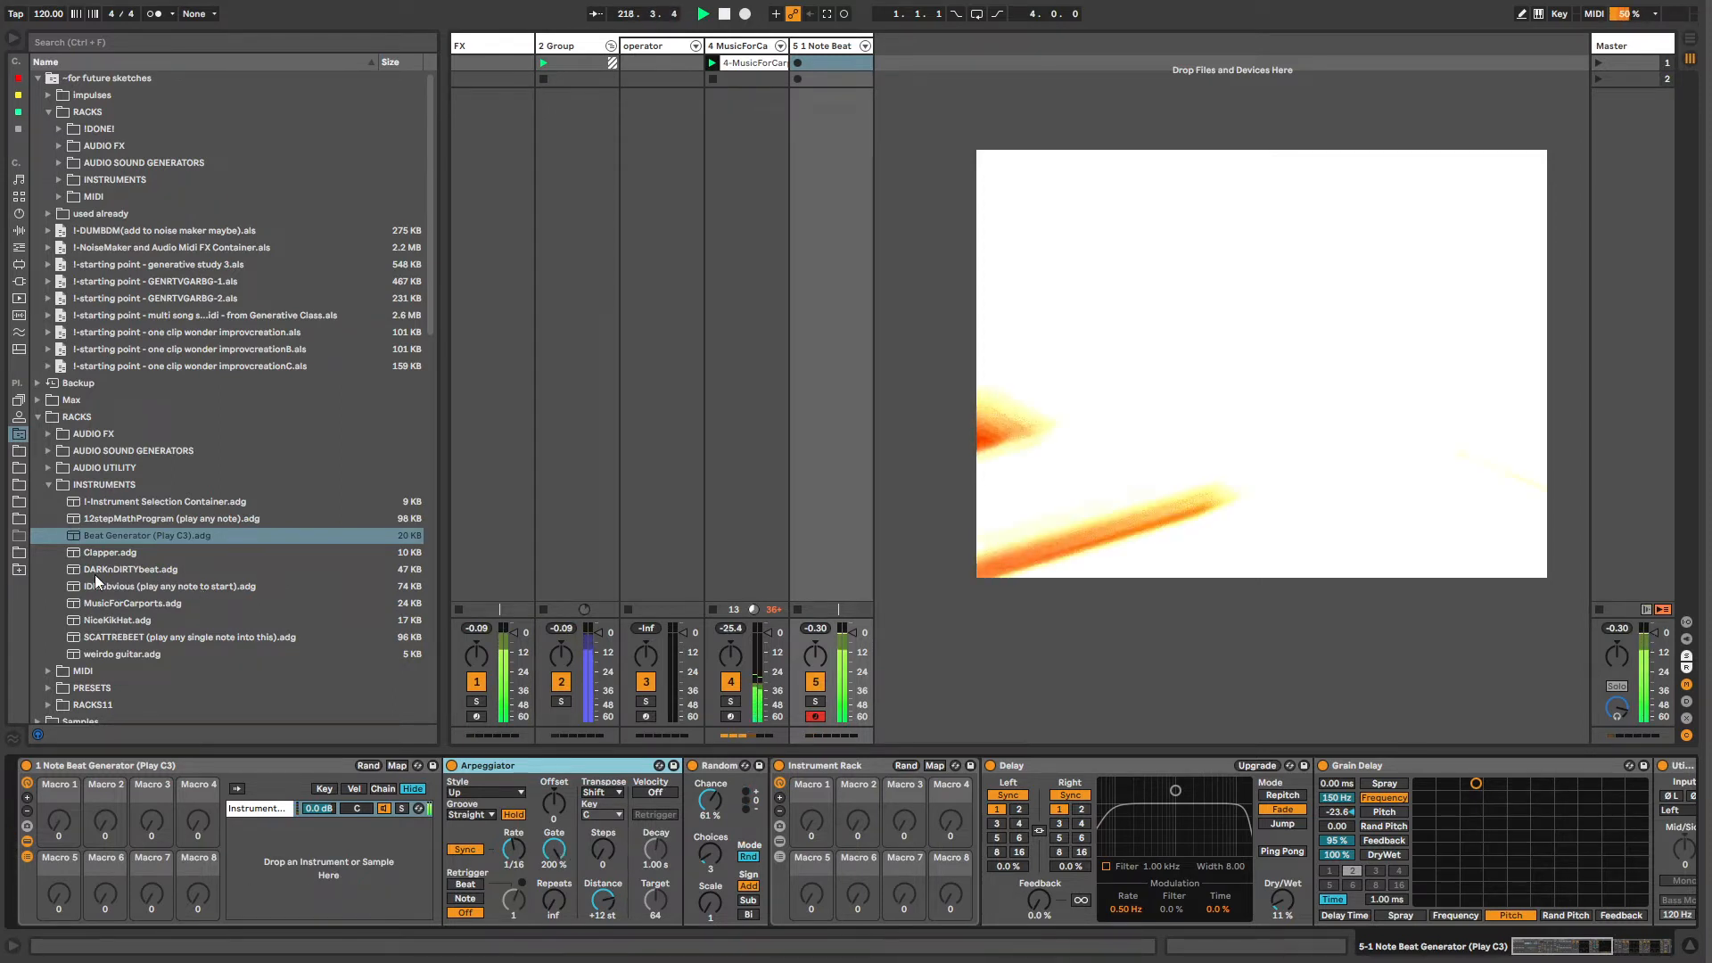
{"action": "left_click", "coordinate": [45, 668]}
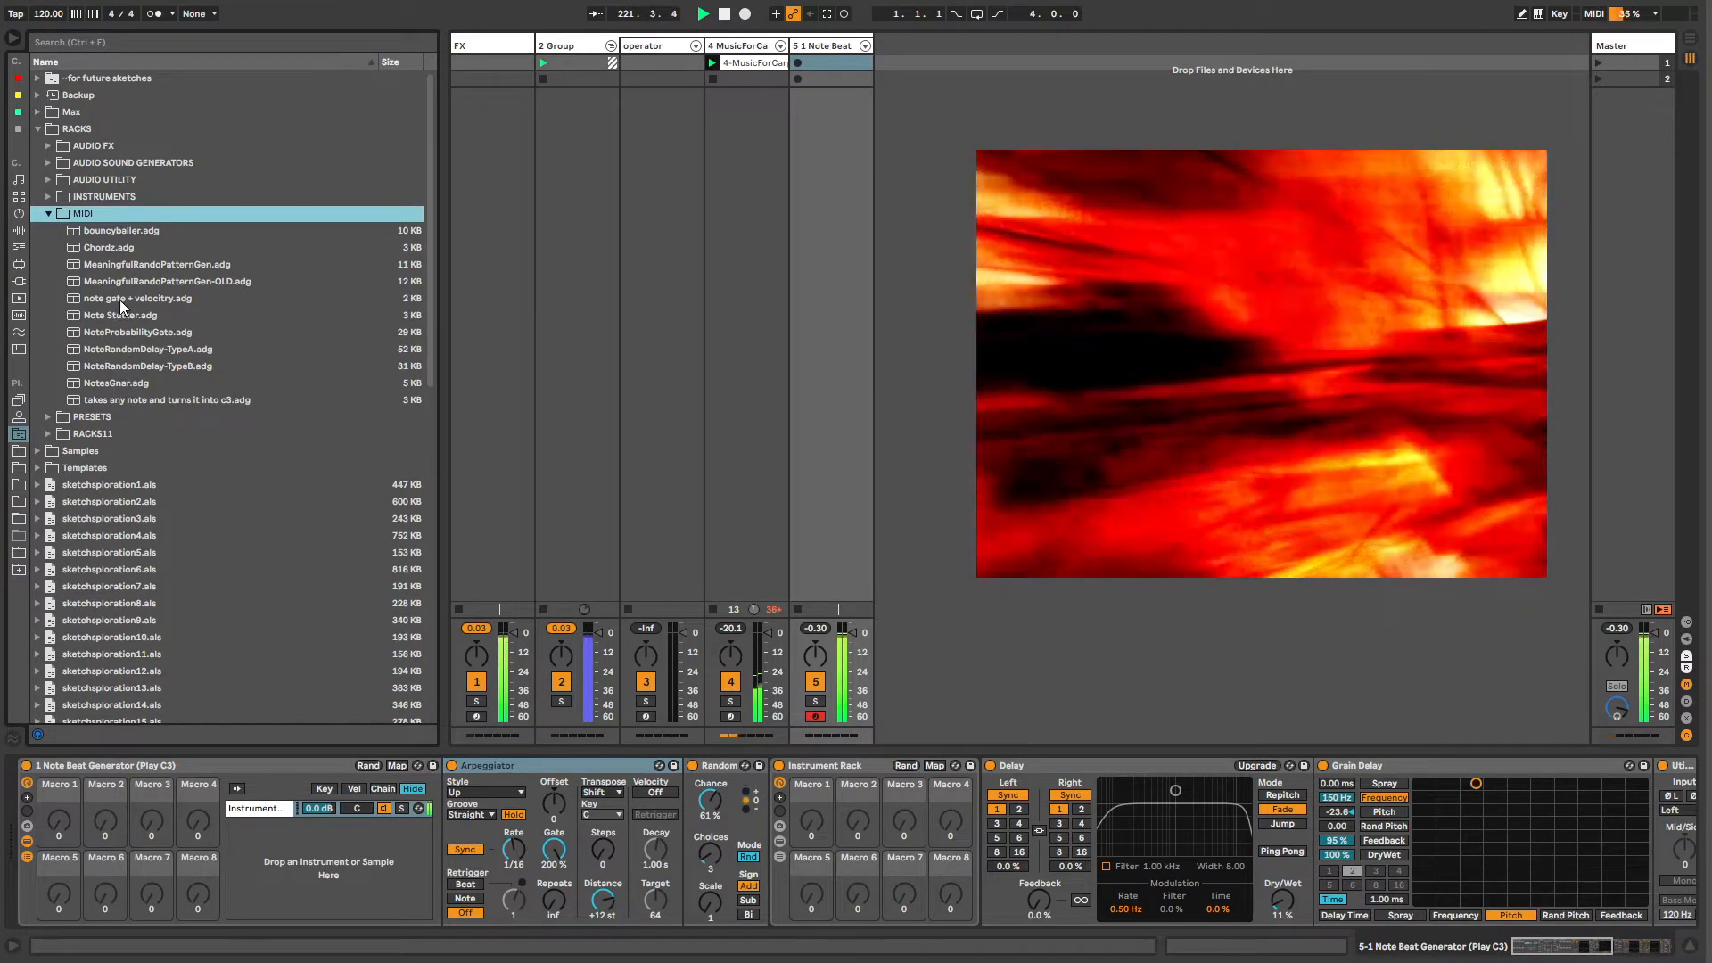
{"action": "mouse_move", "coordinate": [126, 396]}
{"action": "left_mouse_down"}
{"action": "mouse_move", "coordinate": [313, 417]}
{"action": "mouse_move", "coordinate": [450, 793]}
{"action": "left_mouse_up"}
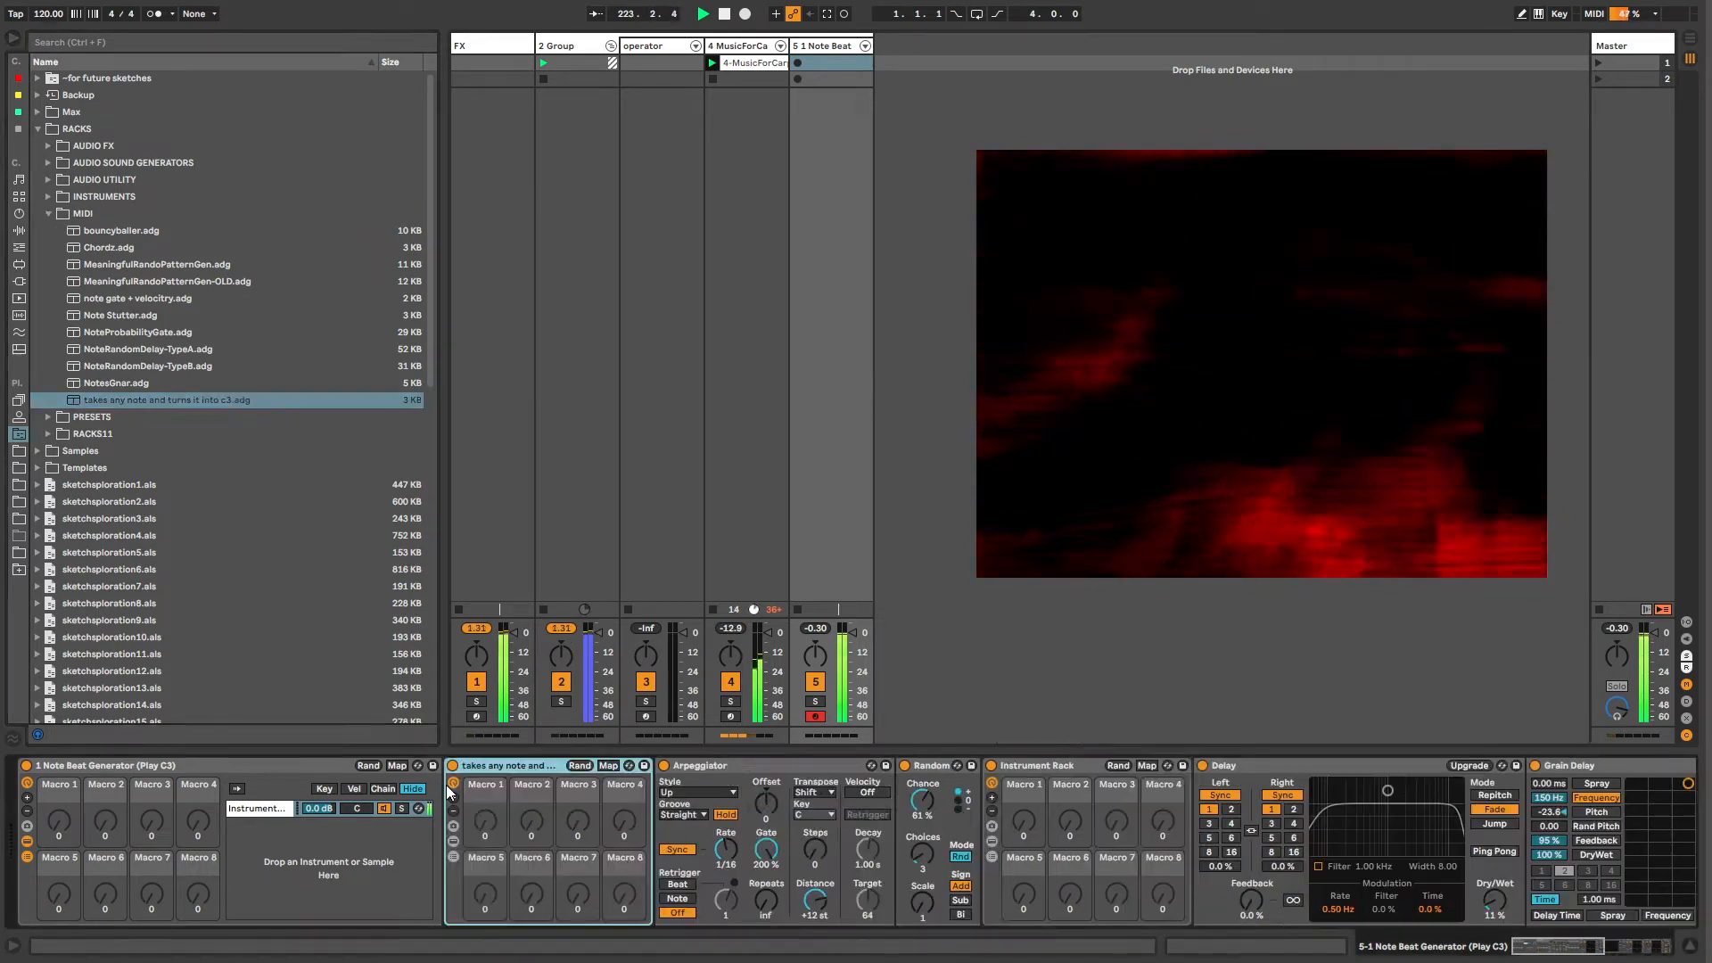
{"action": "double_click", "coordinate": [515, 768]}
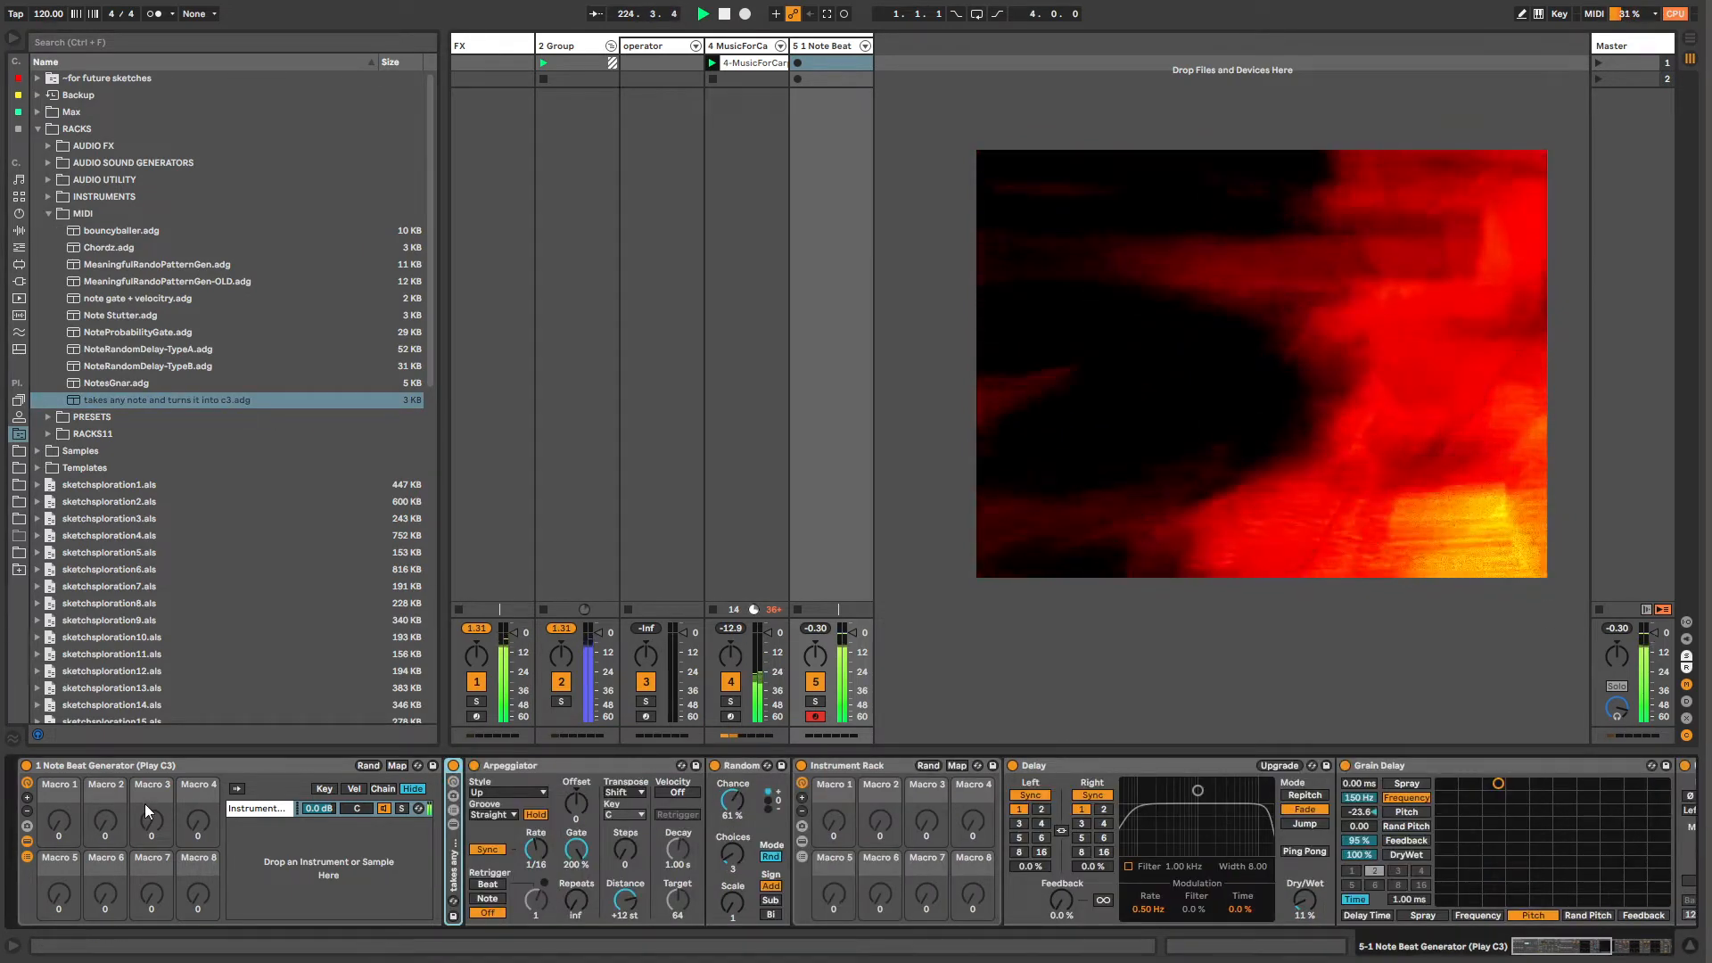
Step: Hide the 1 Note Beat Generator's chain list and rename the rack on the track as "Beat Generator (Play C3)"
{"action": "left_click", "coordinate": [28, 856]}
{"action": "right_click", "coordinate": [62, 767]}
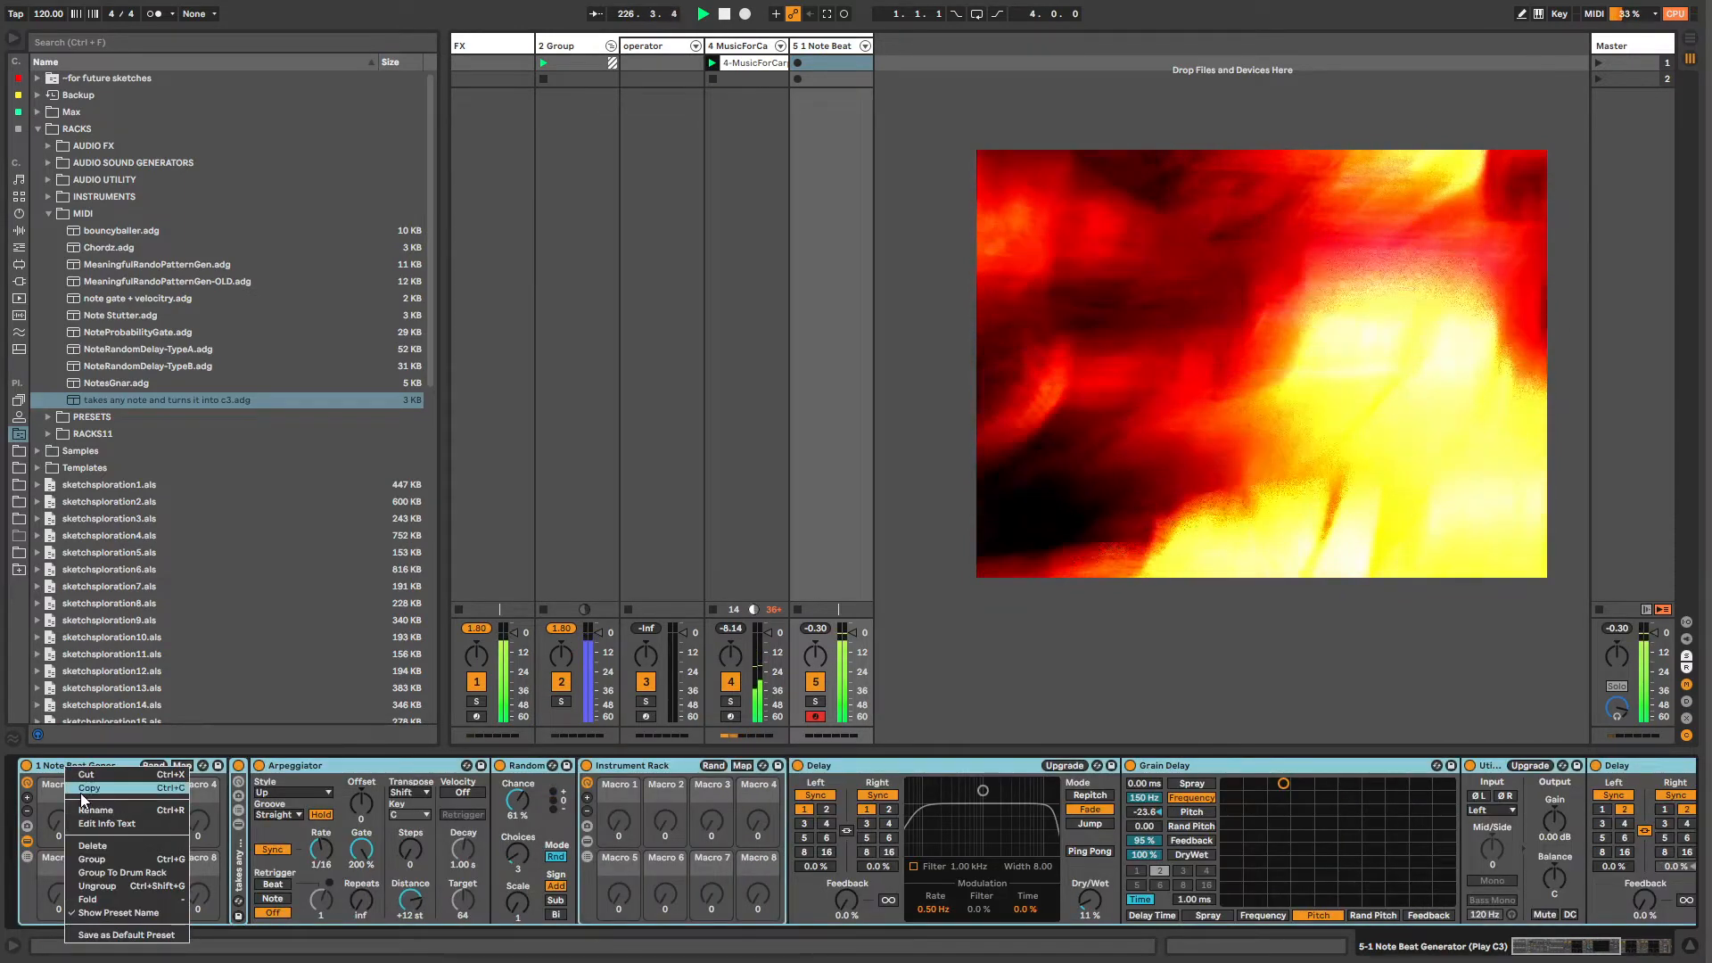
{"action": "left_click", "coordinate": [92, 859]}
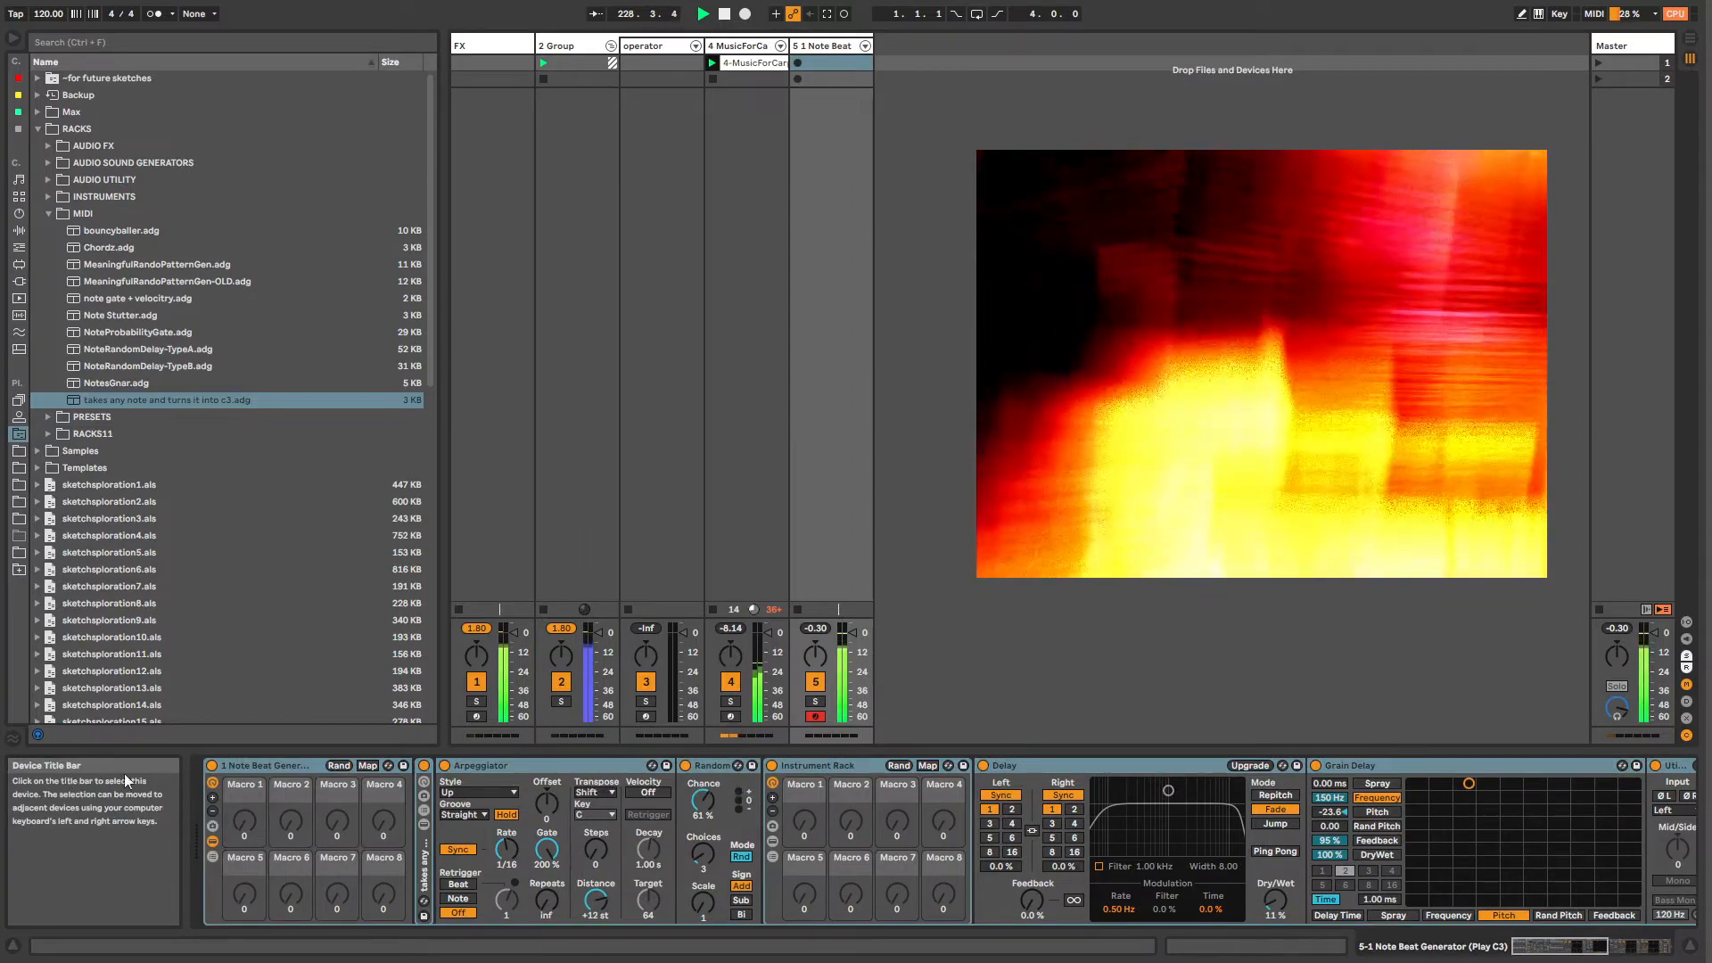
{"action": "right_click", "coordinate": [239, 771]}
{"action": "left_click", "coordinate": [258, 815]}
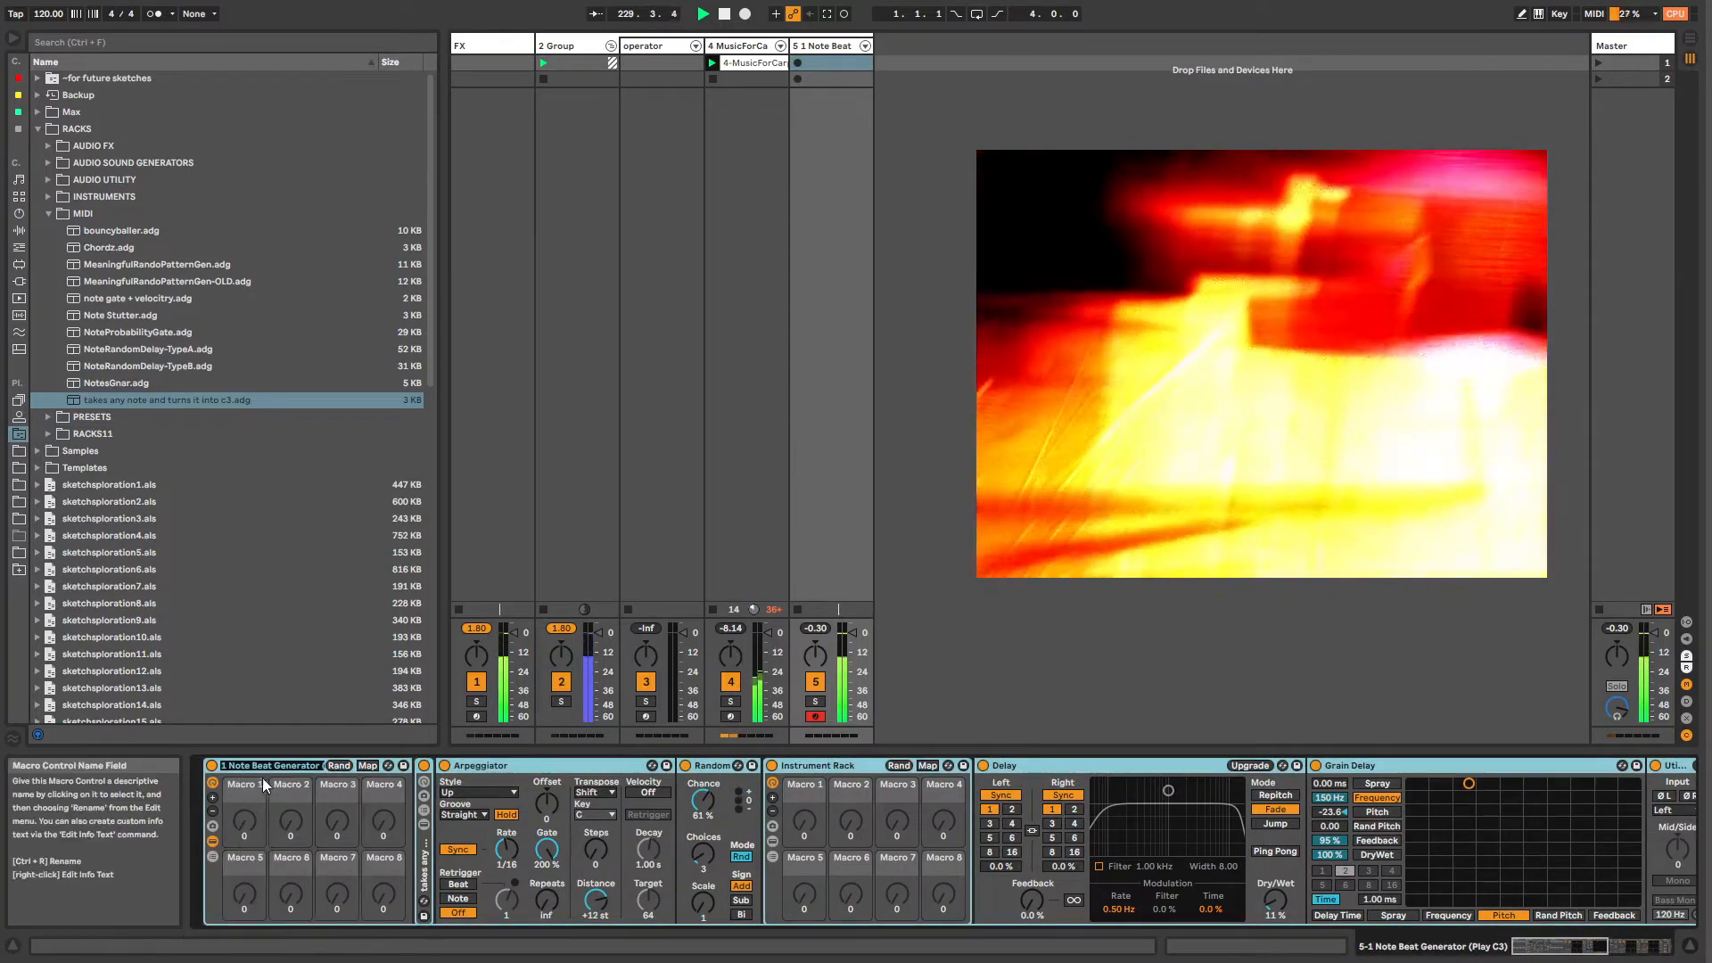
{"action": "key", "text": "BackSpace"}
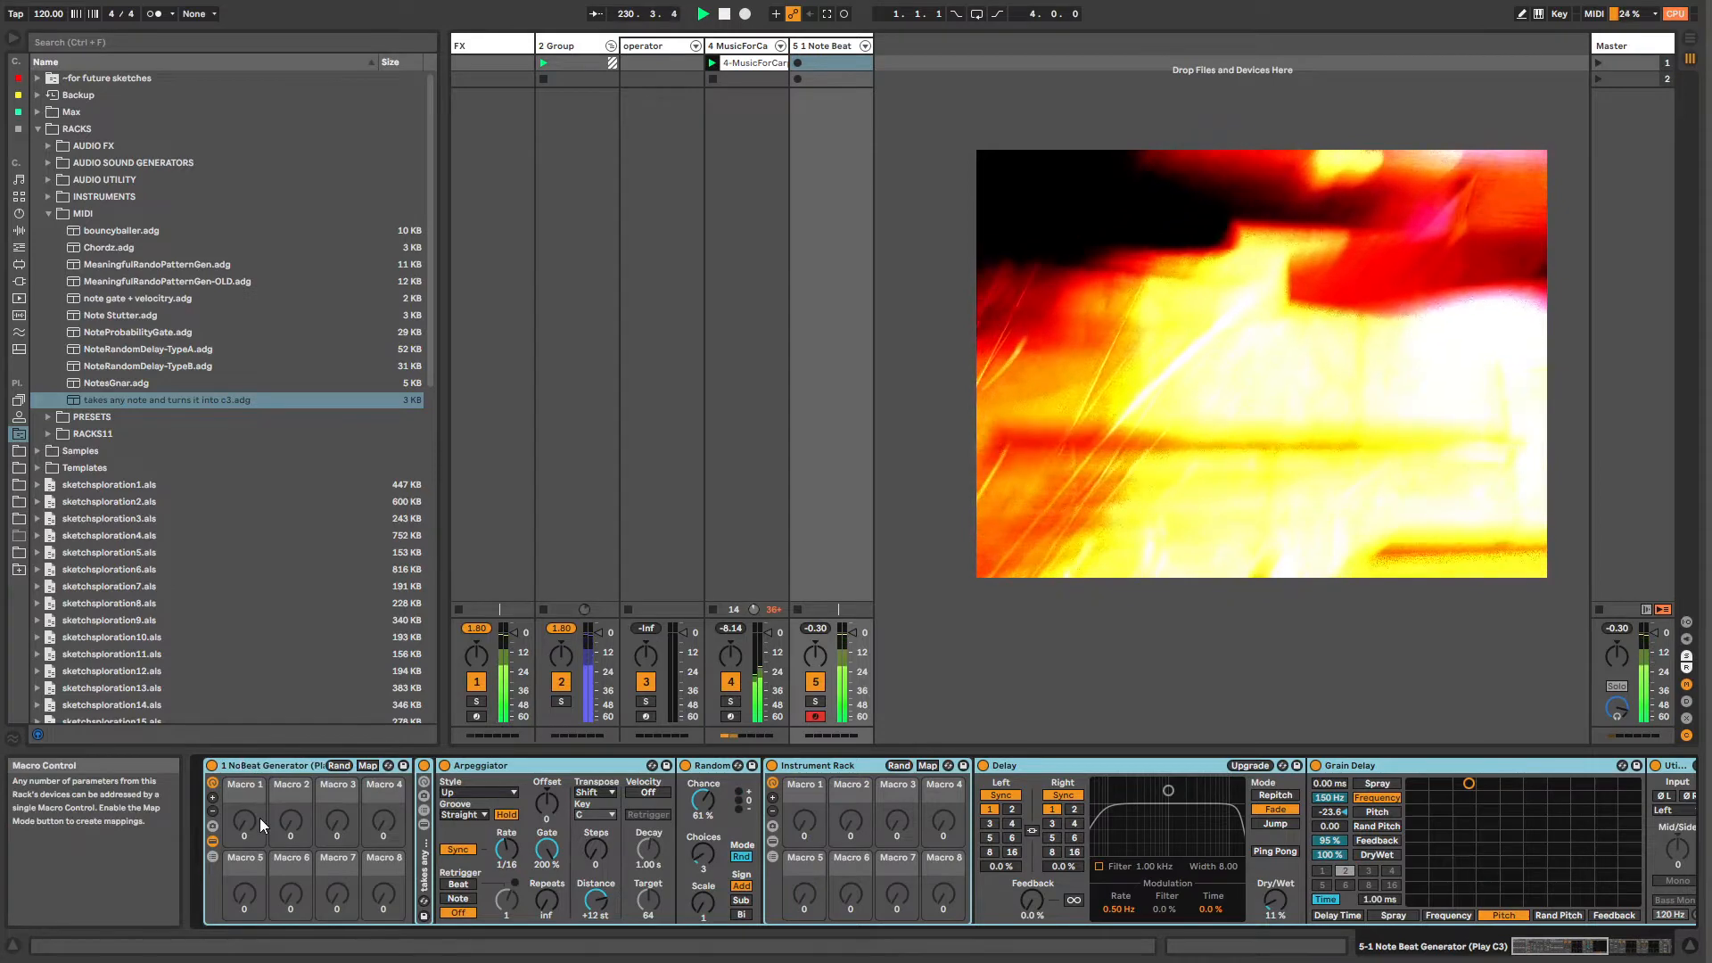
{"action": "key", "text": "Return"}
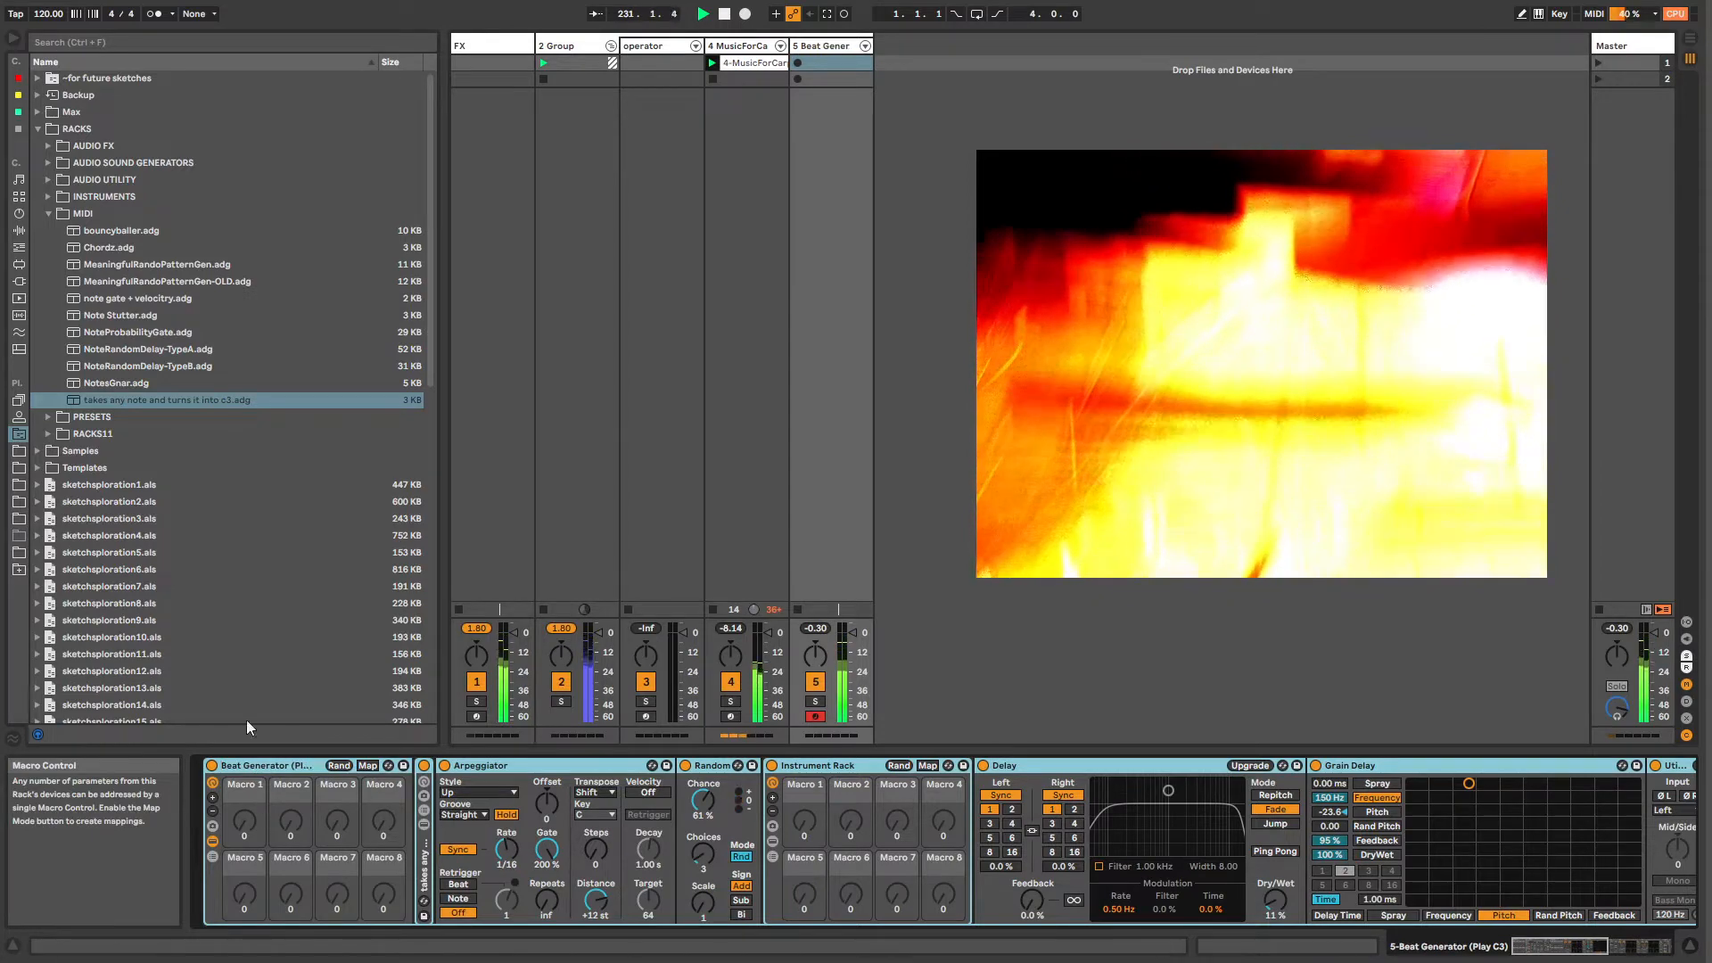
Step: Hide the Beat Generator rack's devices and save it to the RACKS INSTRUMENTS folder, replacing the existing preset of the same name
{"action": "left_click", "coordinate": [47, 213]}
{"action": "left_click", "coordinate": [49, 197]}
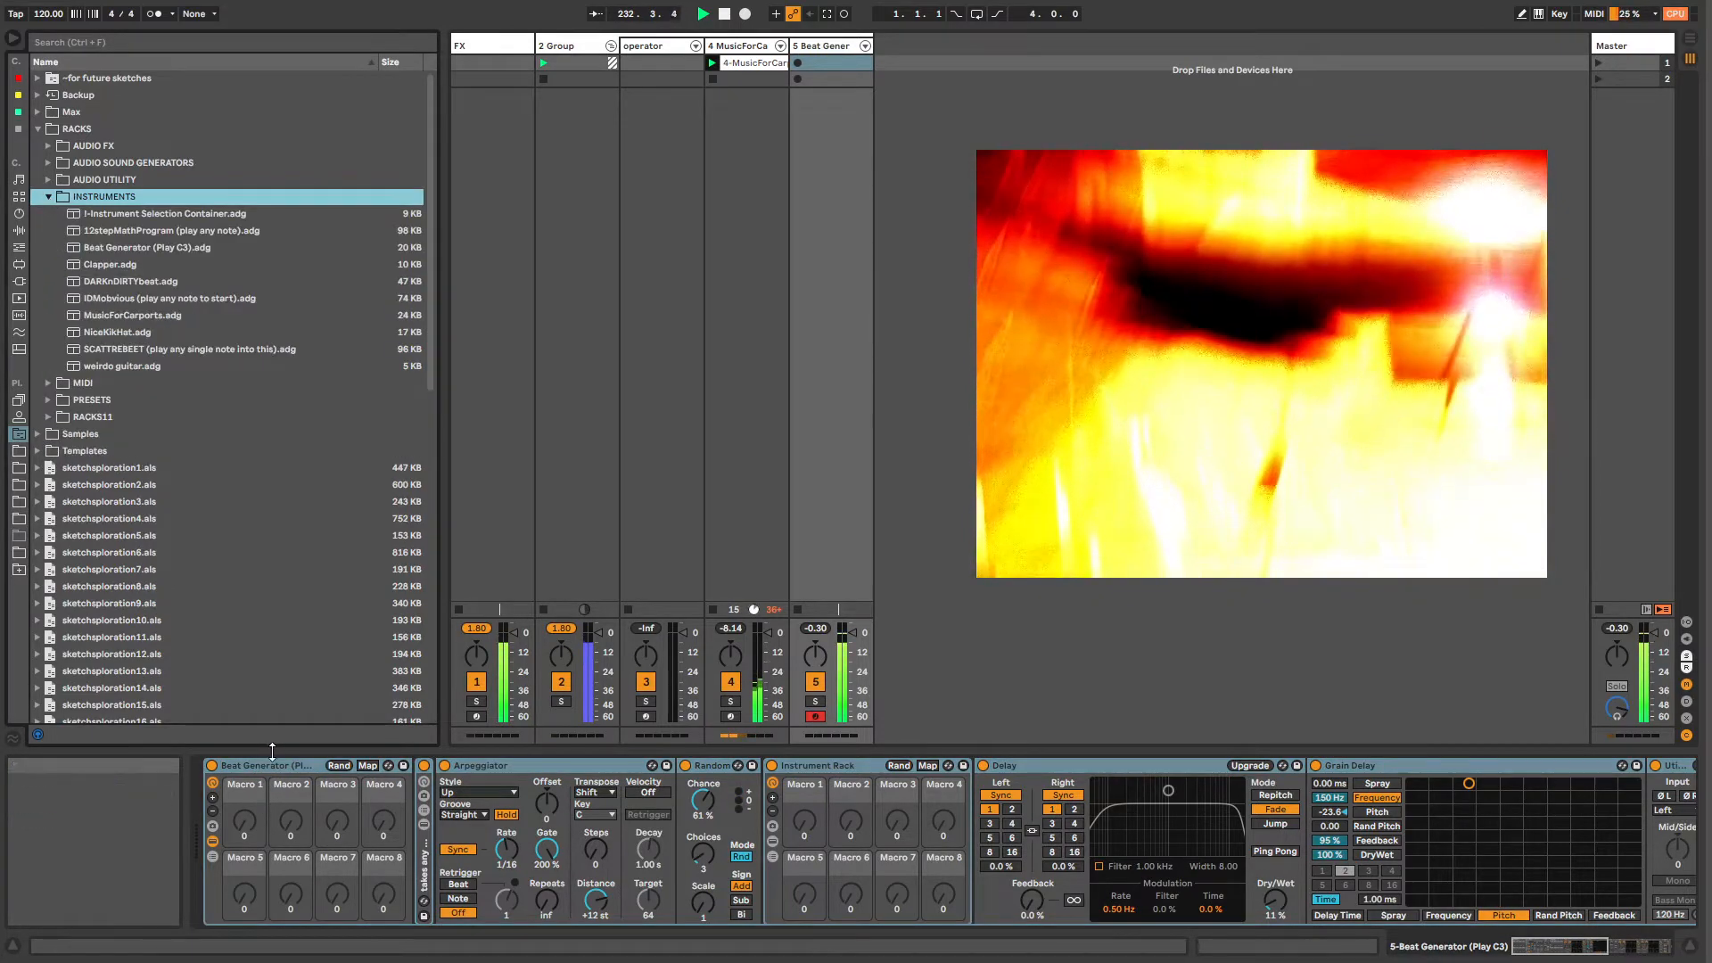
{"action": "left_click", "coordinate": [211, 842]}
{"action": "left_click", "coordinate": [239, 765]}
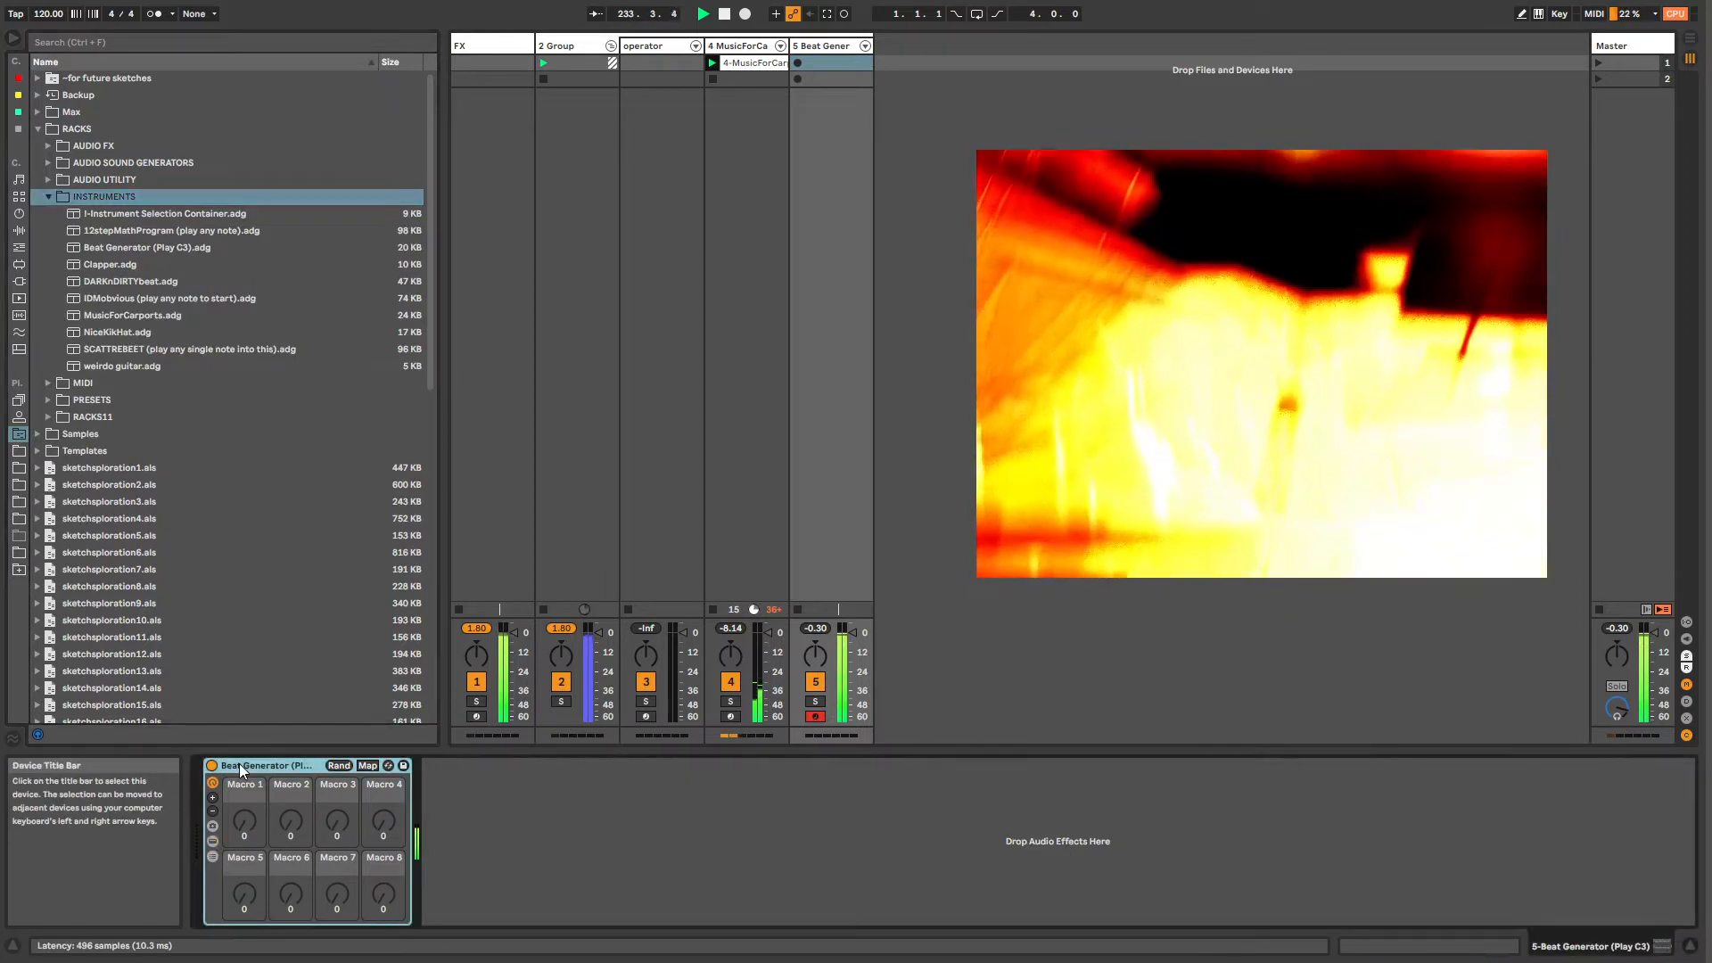
{"action": "left_click_drag", "start_coordinate": [100, 191], "coordinate": [100, 196]}
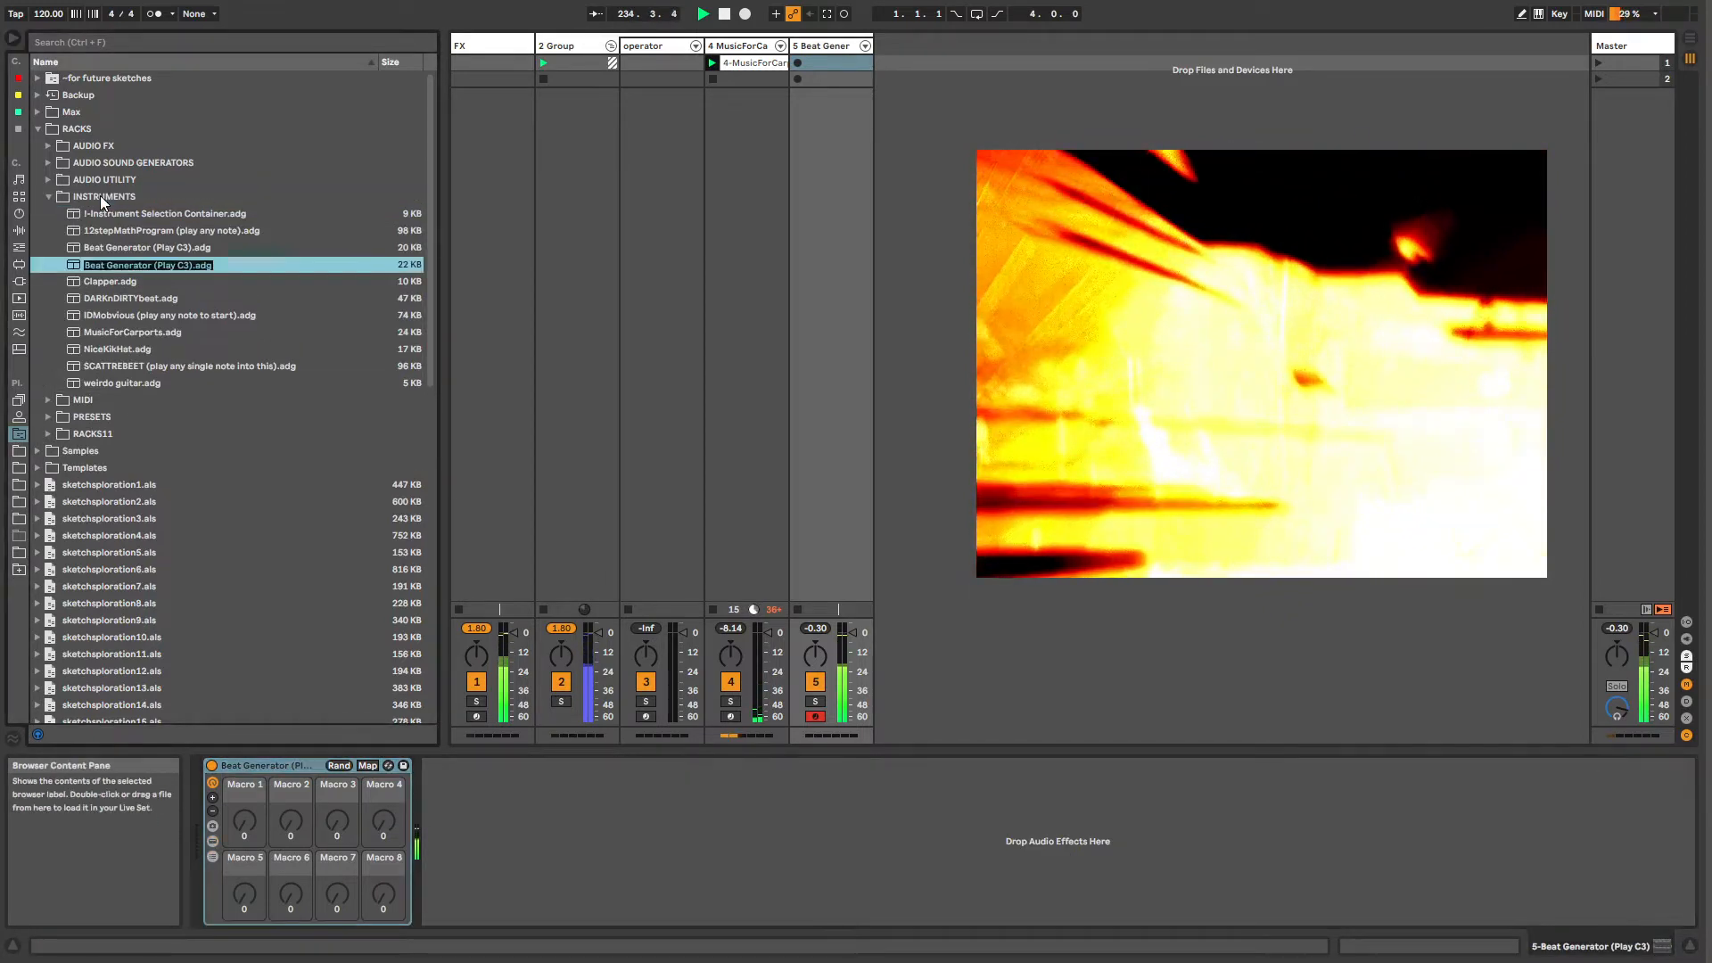
{"action": "key", "text": "Return"}
{"action": "key", "text": "Return"}
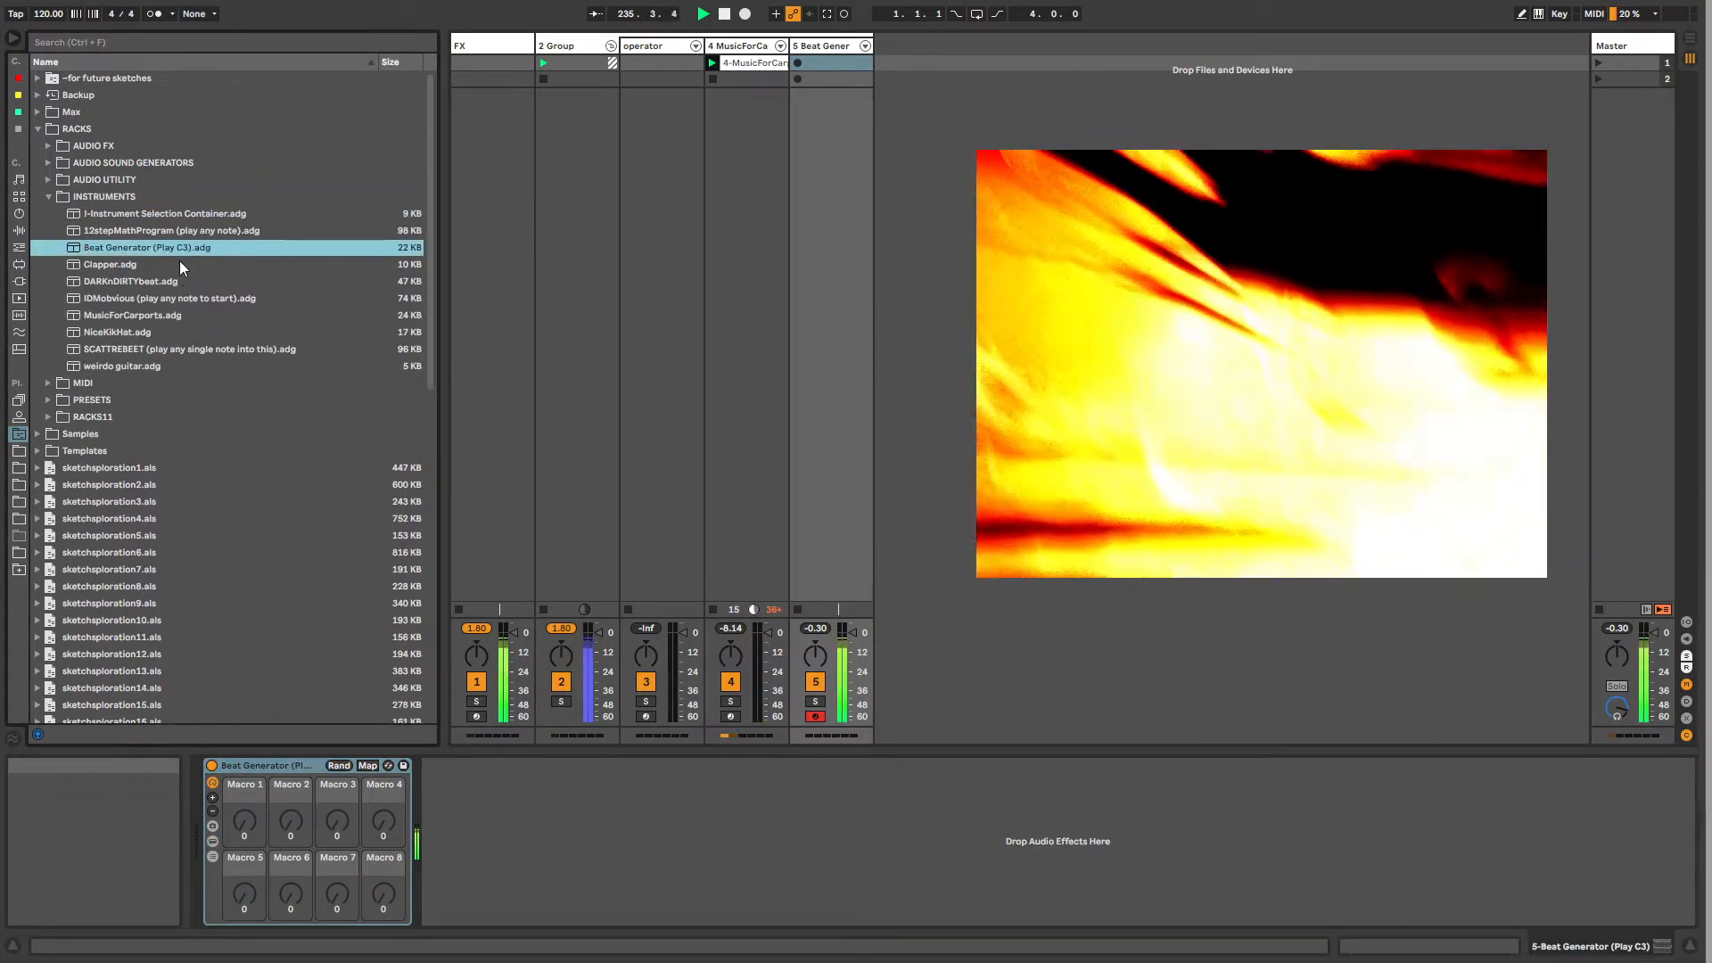
Step: Rename the saved Beat Generator preset as "Beat Generator (Play Any note)"
{"action": "right_click", "coordinate": [167, 249]}
{"action": "left_click", "coordinate": [180, 270]}
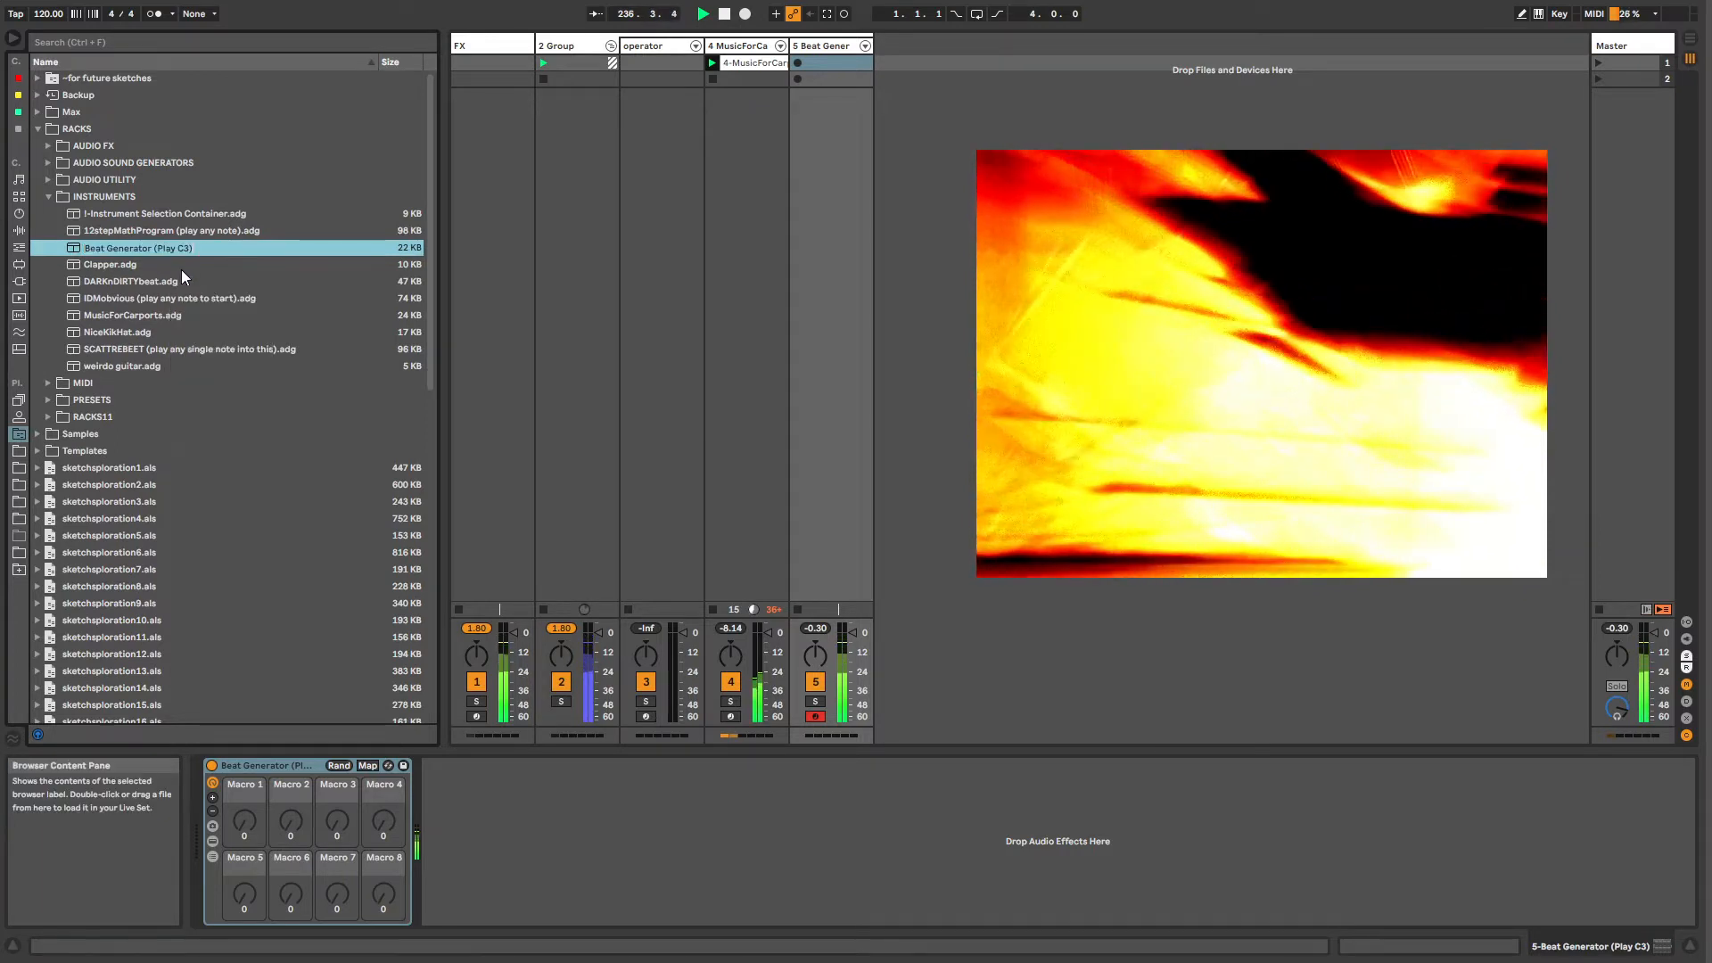
{"action": "type", "text": "Any note"}
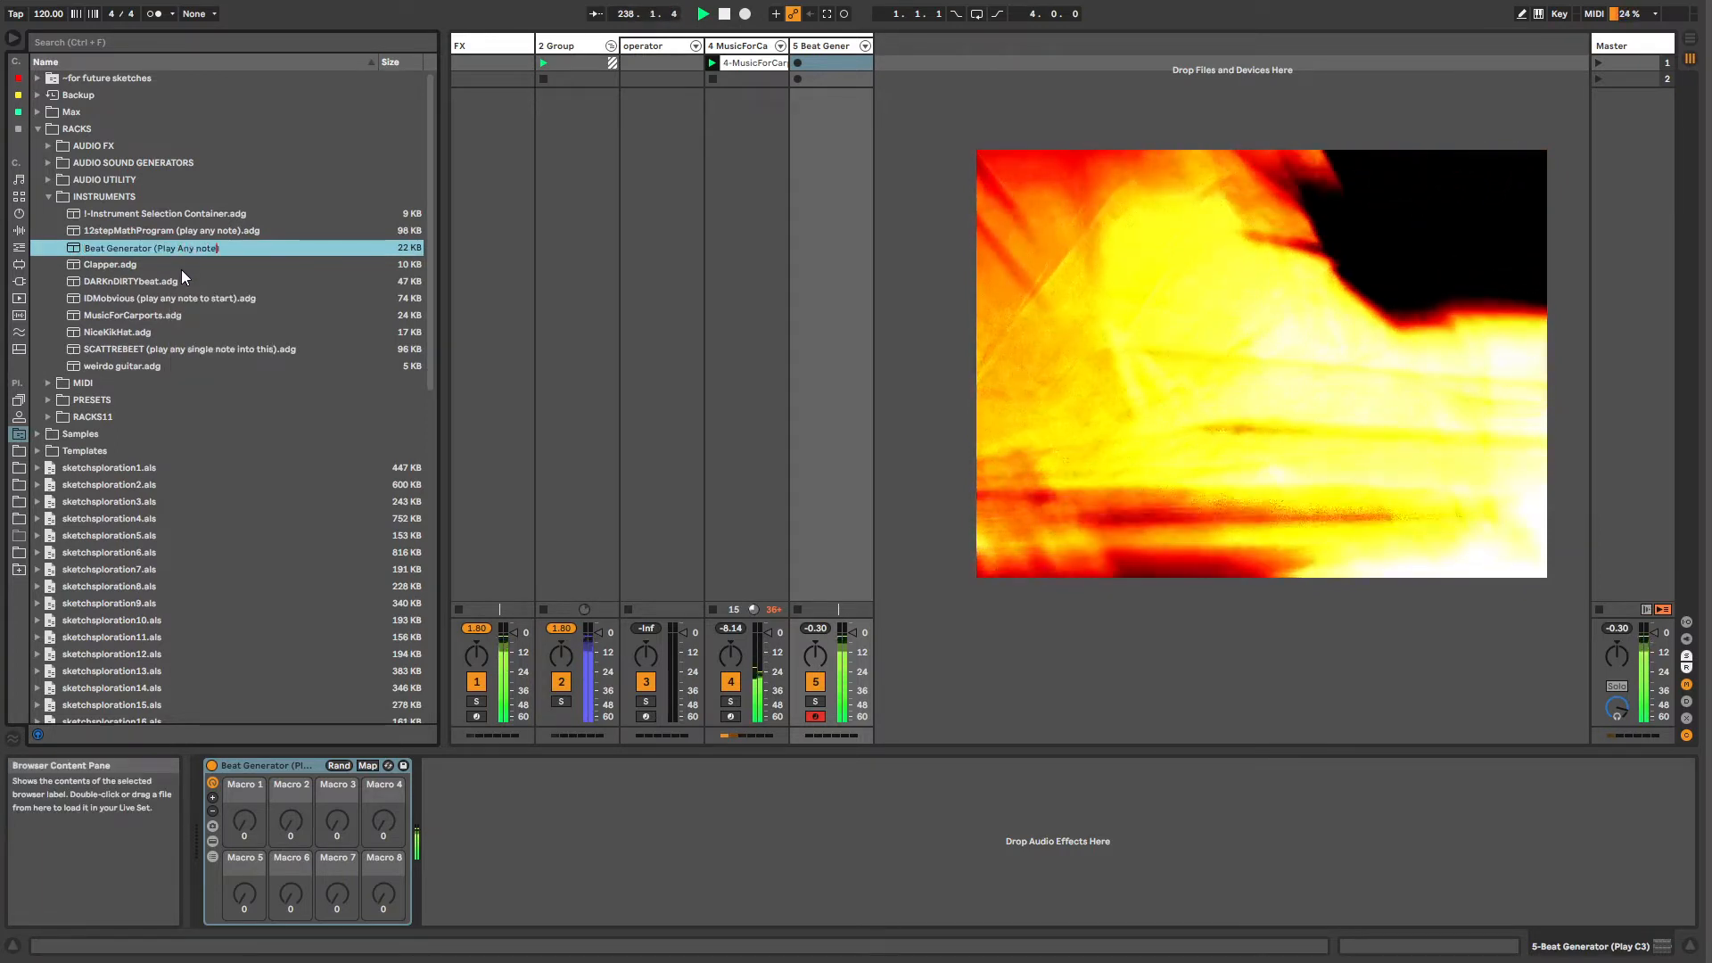
{"action": "key", "text": "Return"}
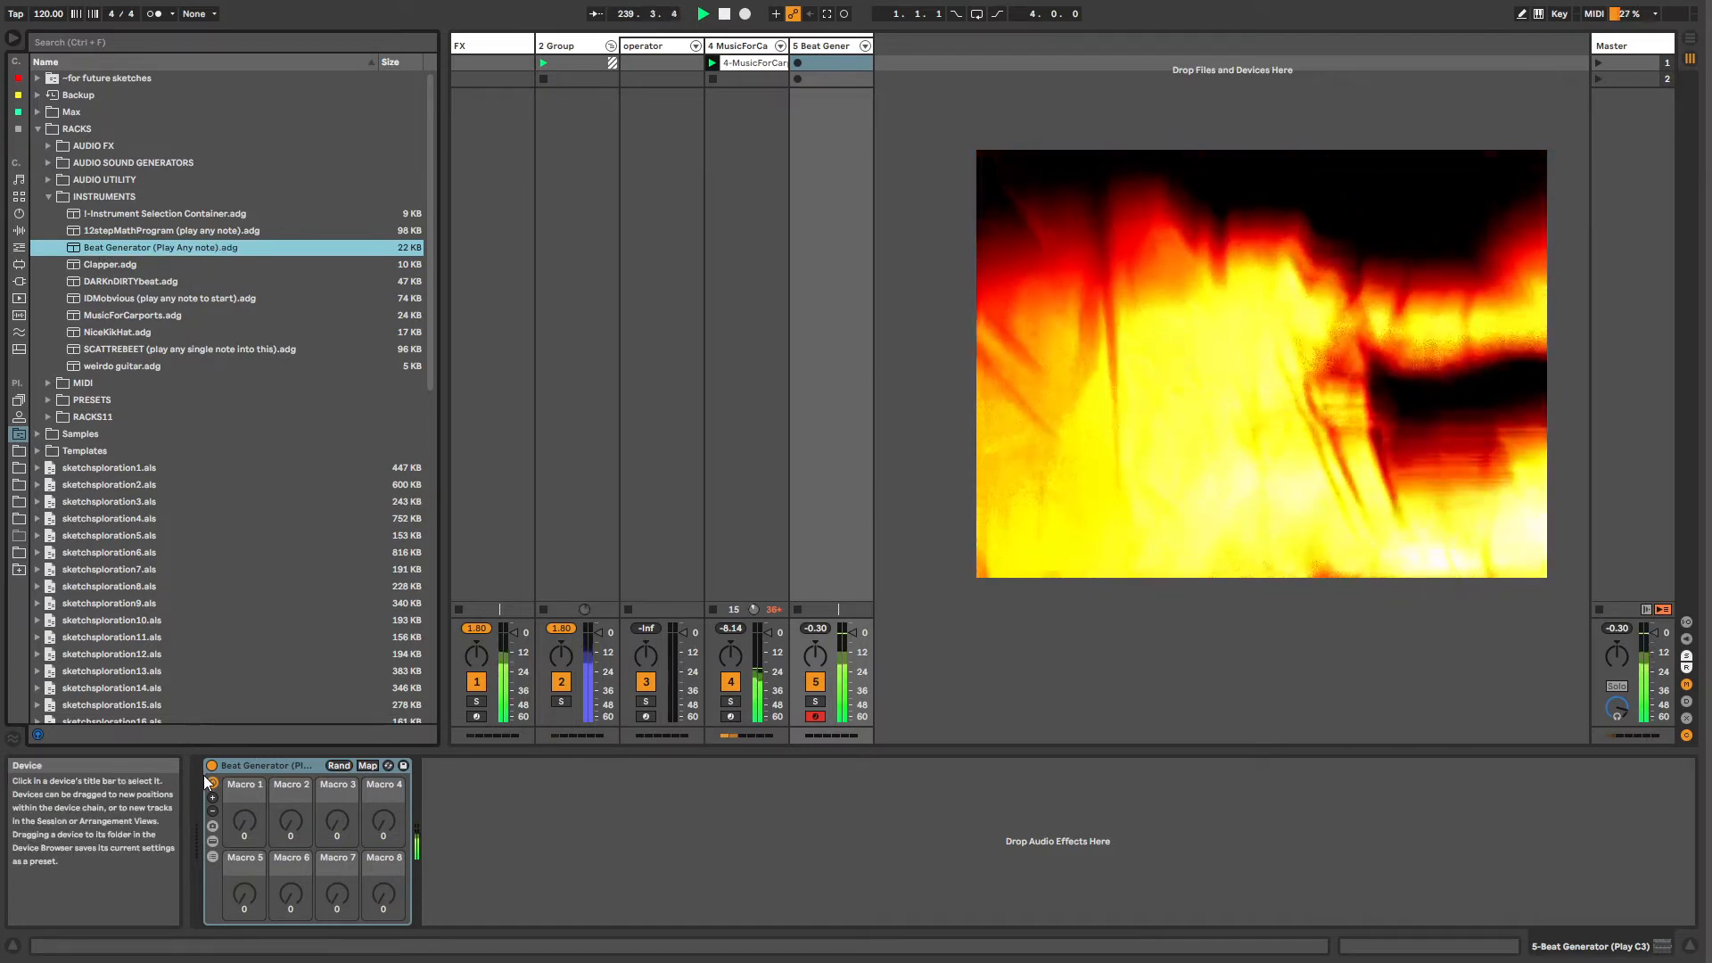
Step: Show the end of the MusicForCarports track's device chain, with the INSTRUMENTS folder collapsed and the Info View hidden
{"action": "left_click", "coordinate": [710, 49]}
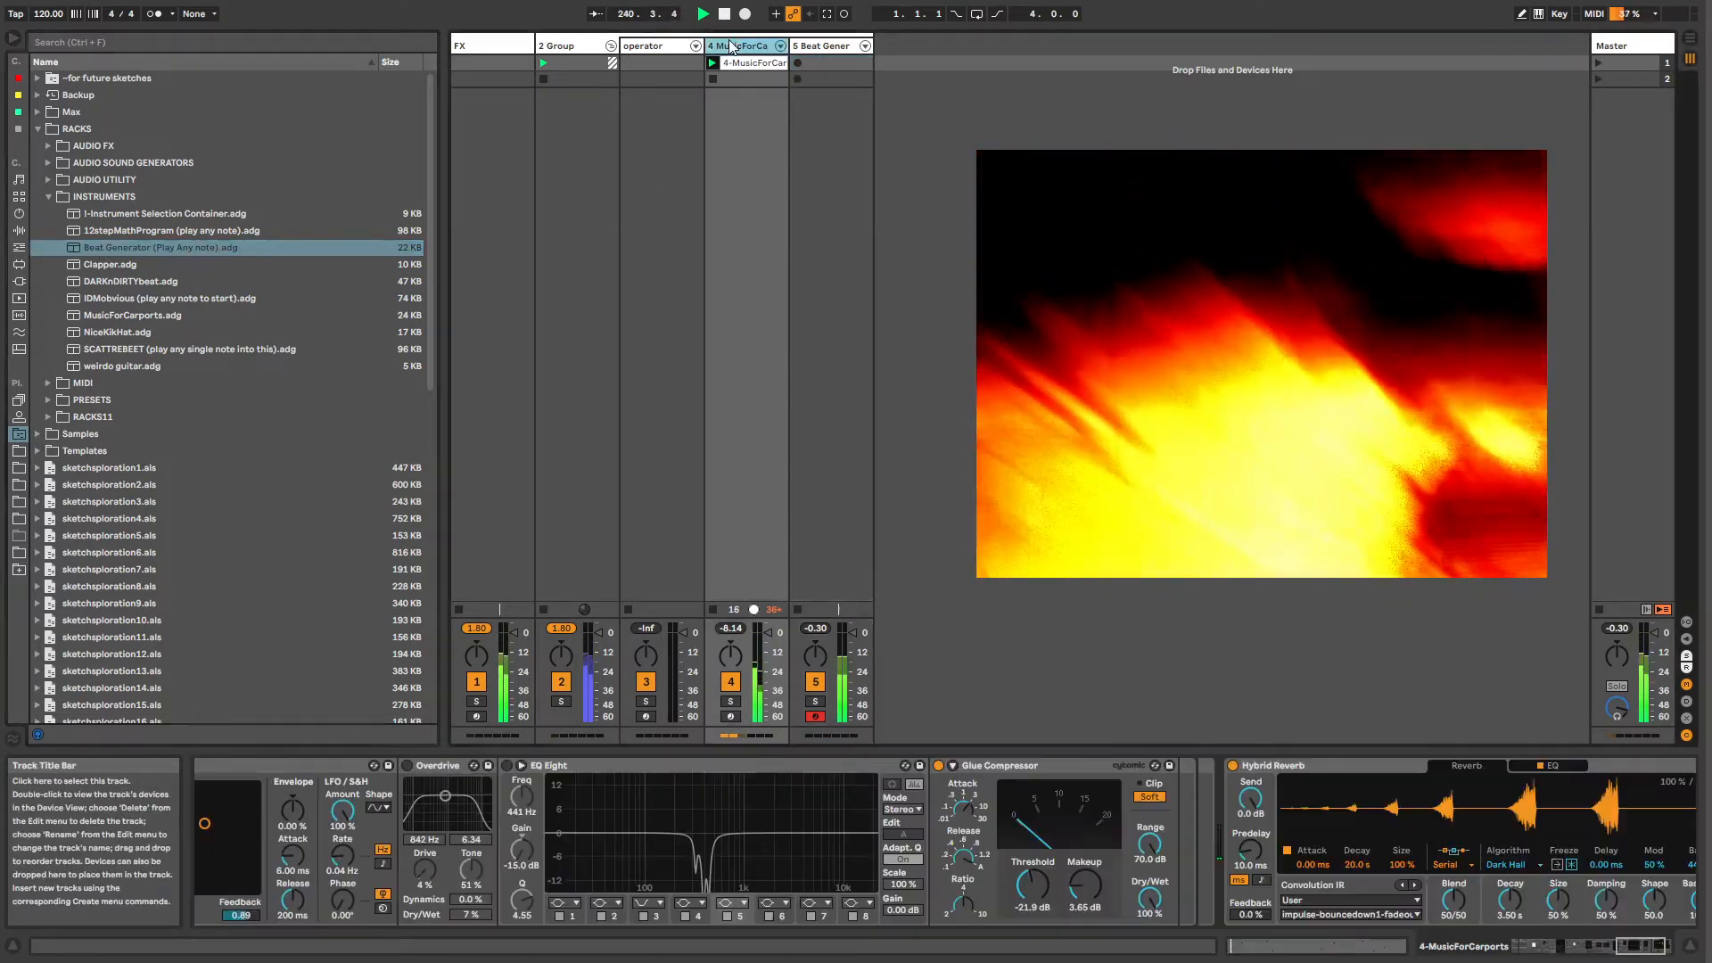
{"action": "left_click", "coordinate": [48, 197]}
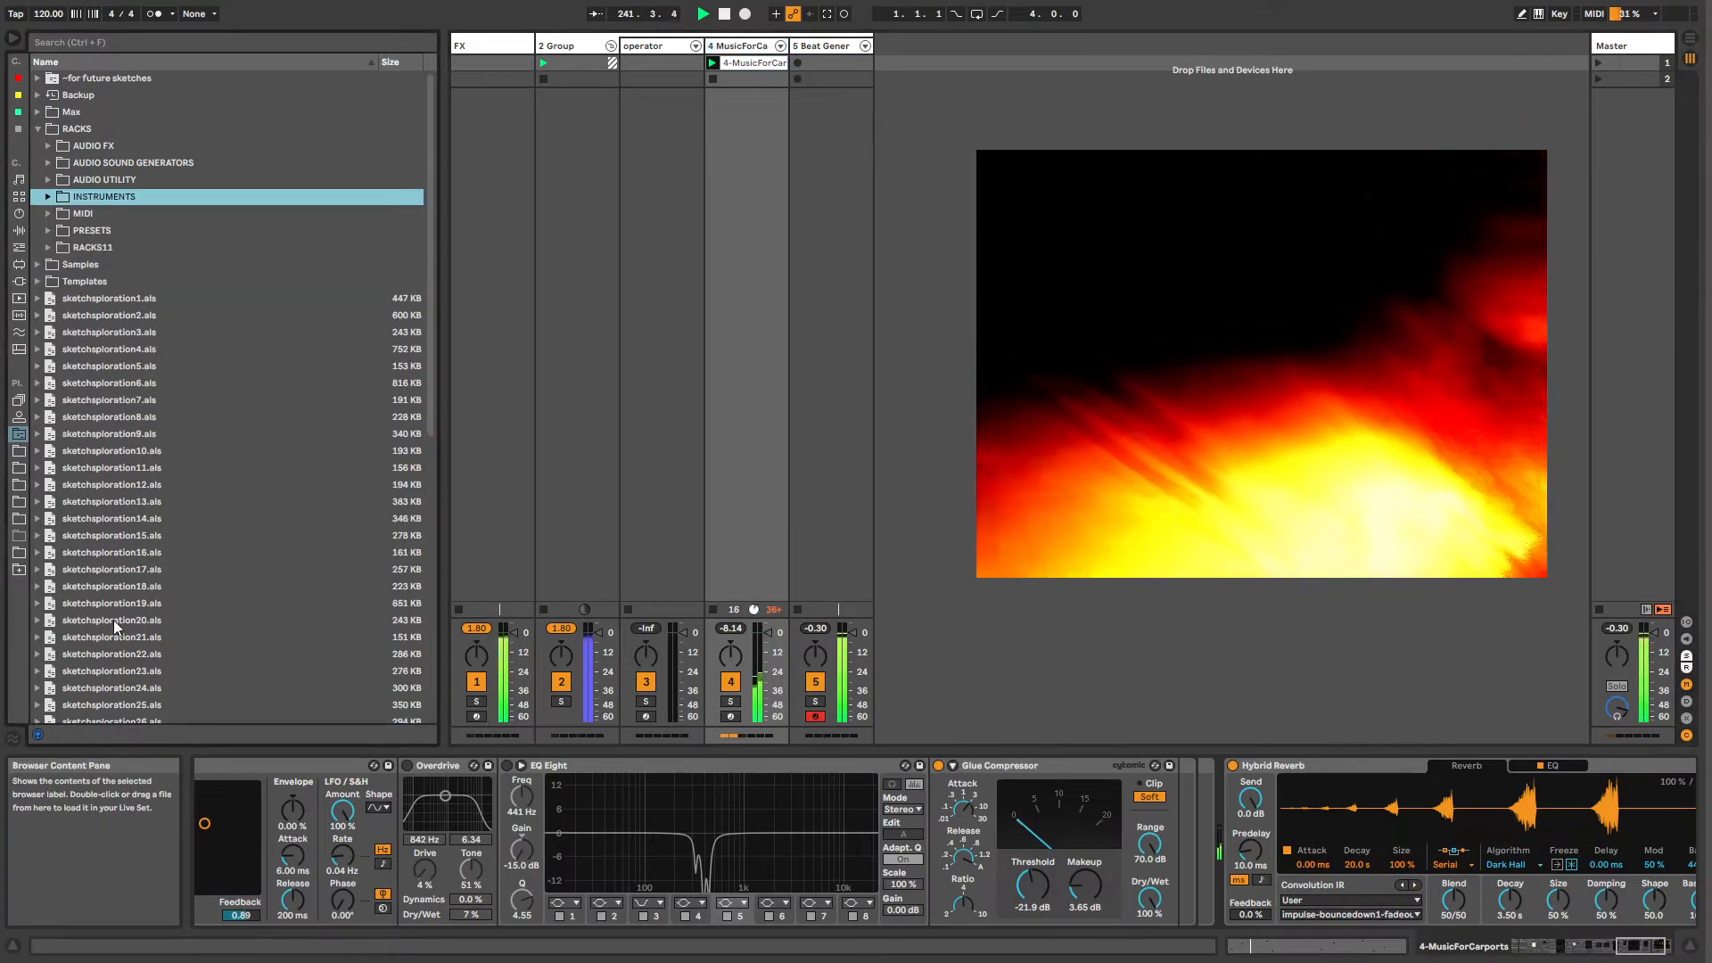
{"action": "left_click", "coordinate": [110, 0]}
{"action": "left_click", "coordinate": [145, 52]}
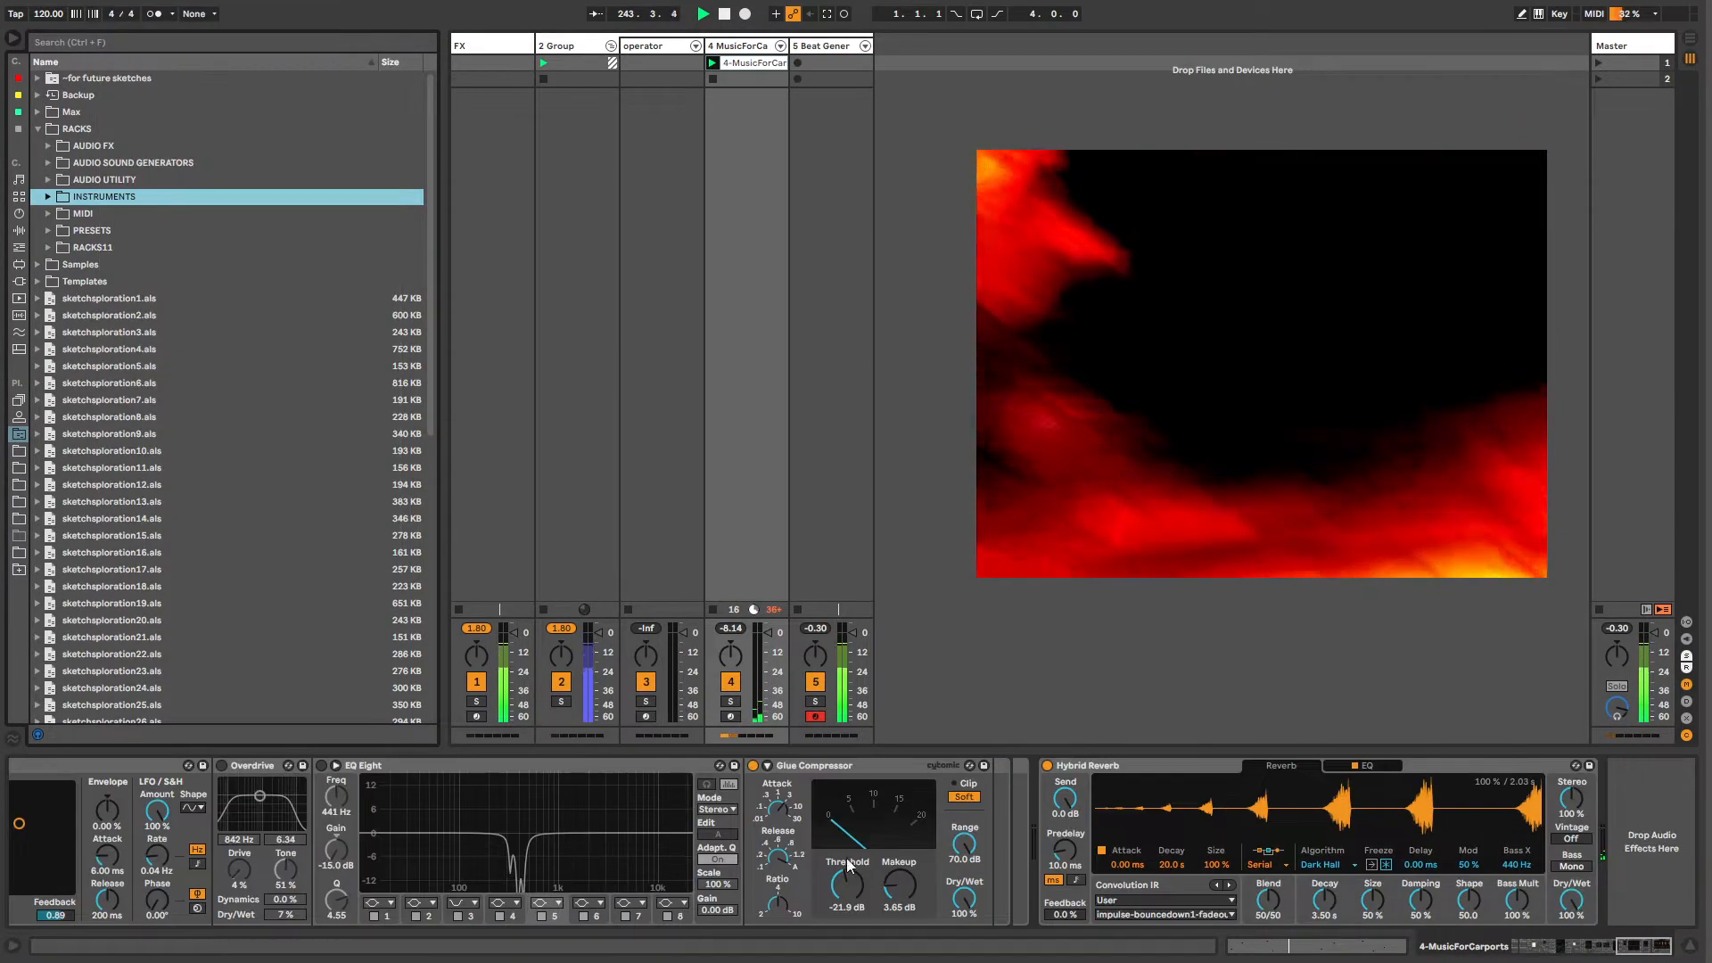
{"action": "left_click", "coordinate": [1639, 947]}
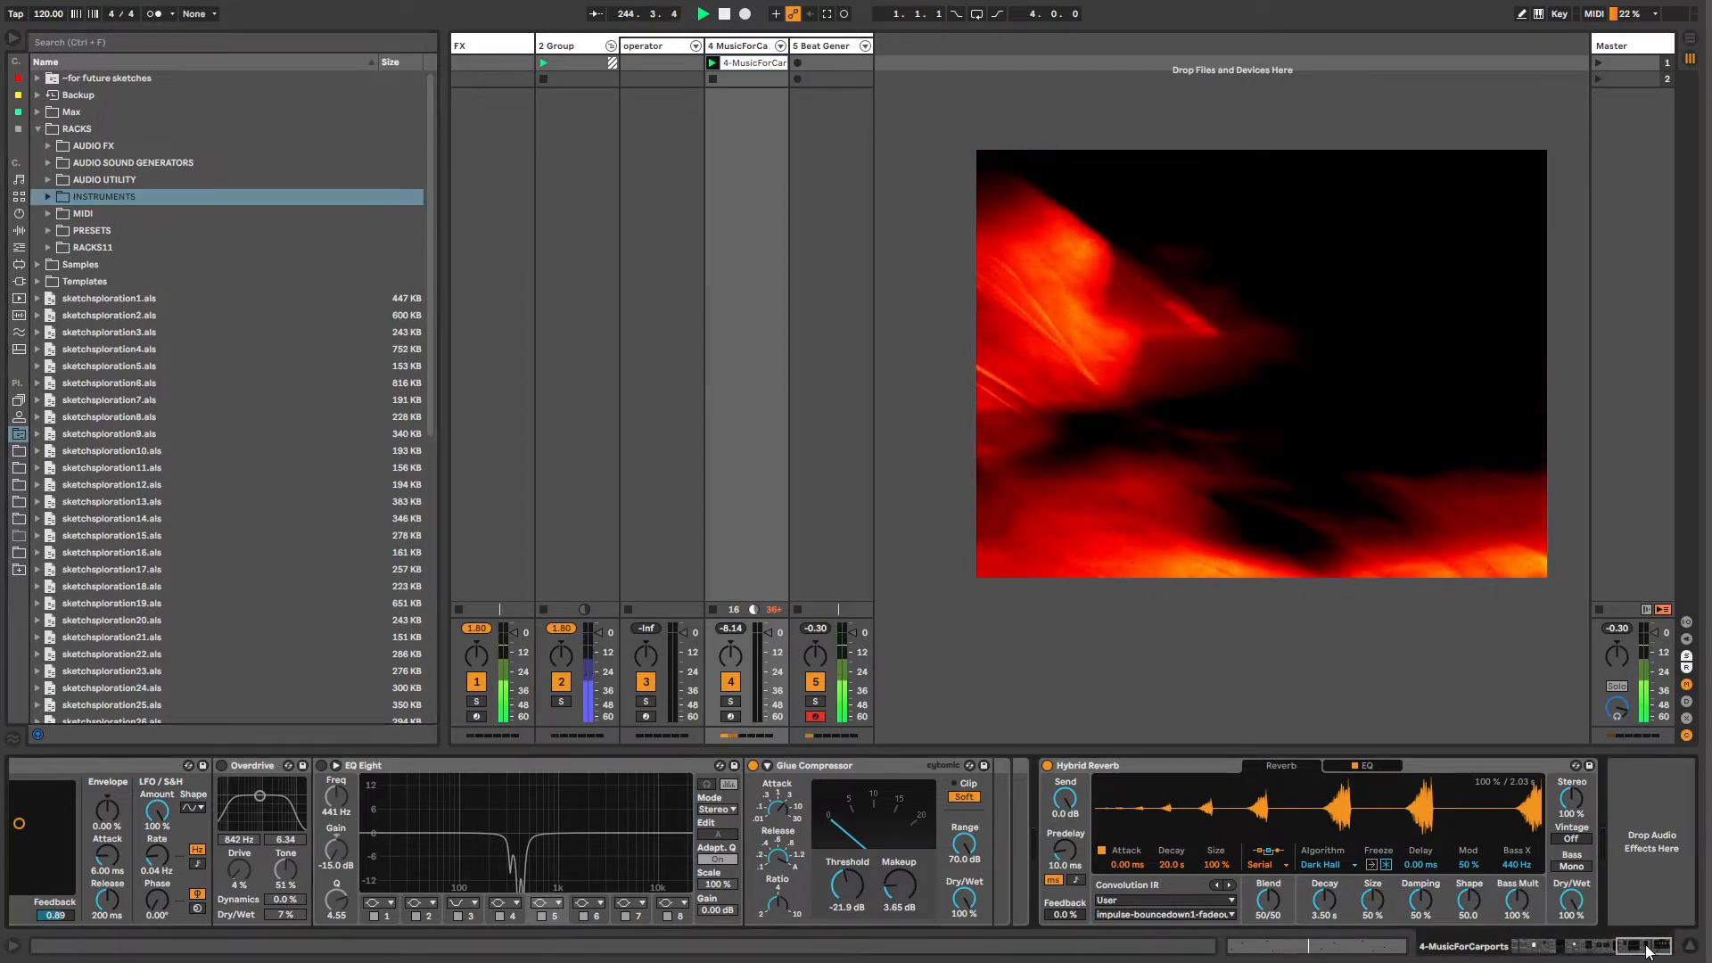
Step: Expand the AUDIO FX folder and insert the FeedbackMetalFX rack between Glue Compressor and Hybrid Reverb on the MusicForCarports track
{"action": "left_click", "coordinate": [49, 147]}
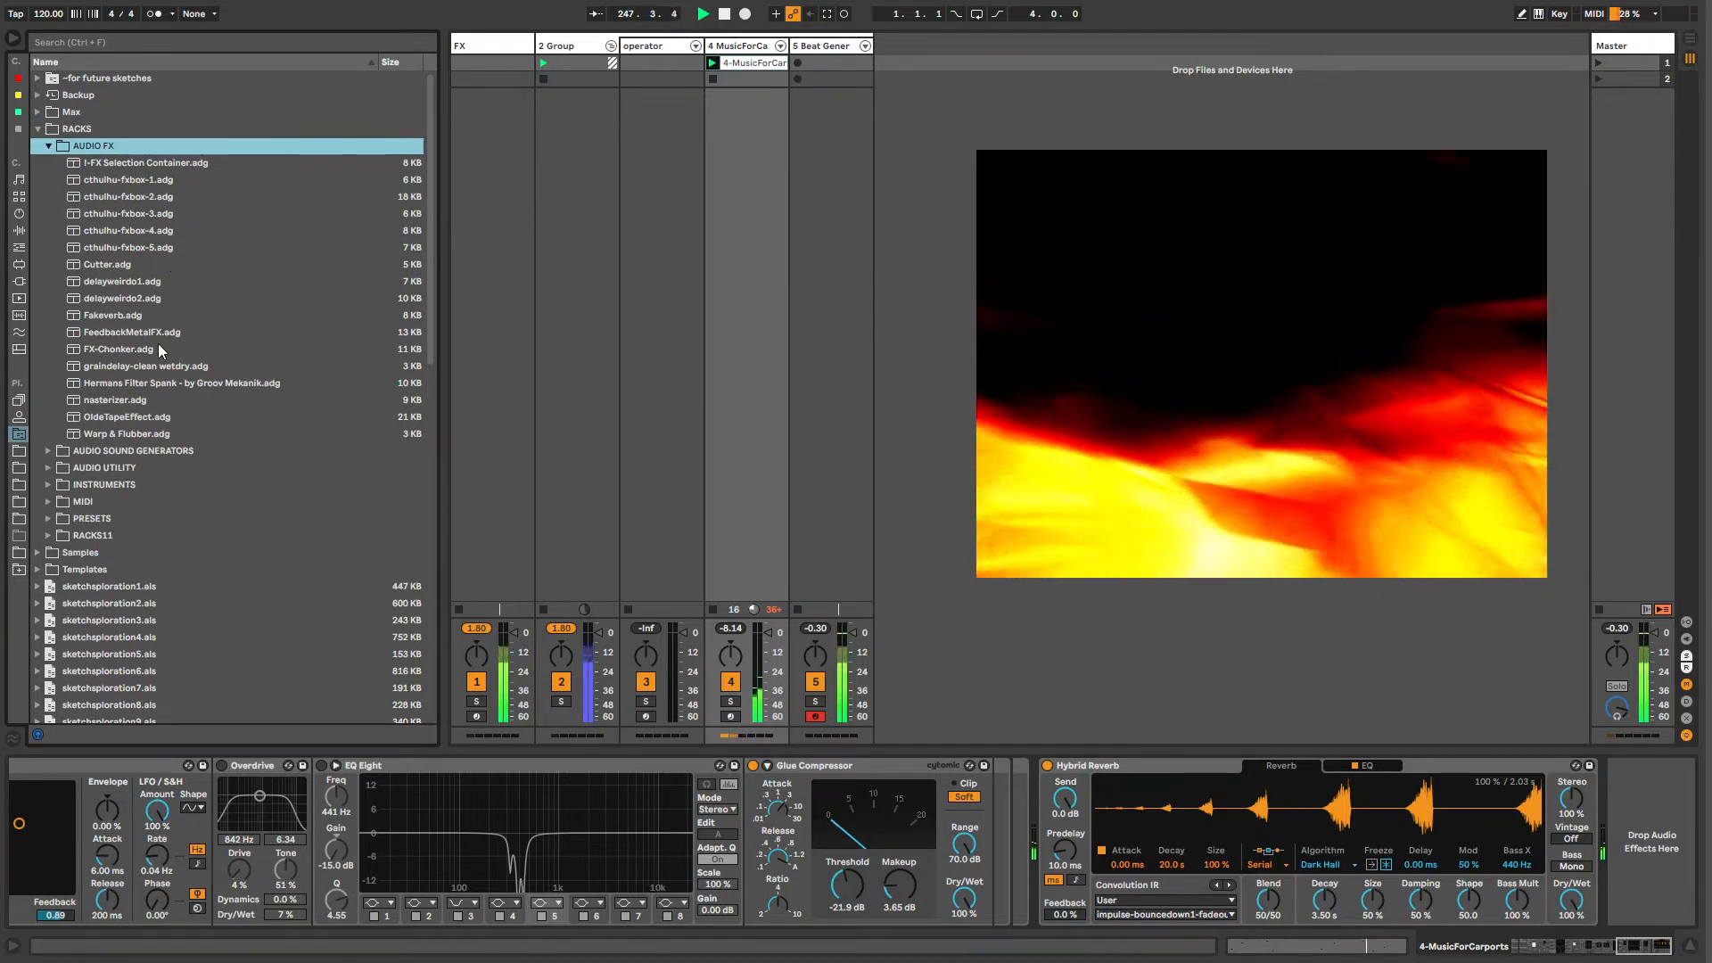
{"action": "left_click_drag", "start_coordinate": [136, 332], "coordinate": [1001, 754]}
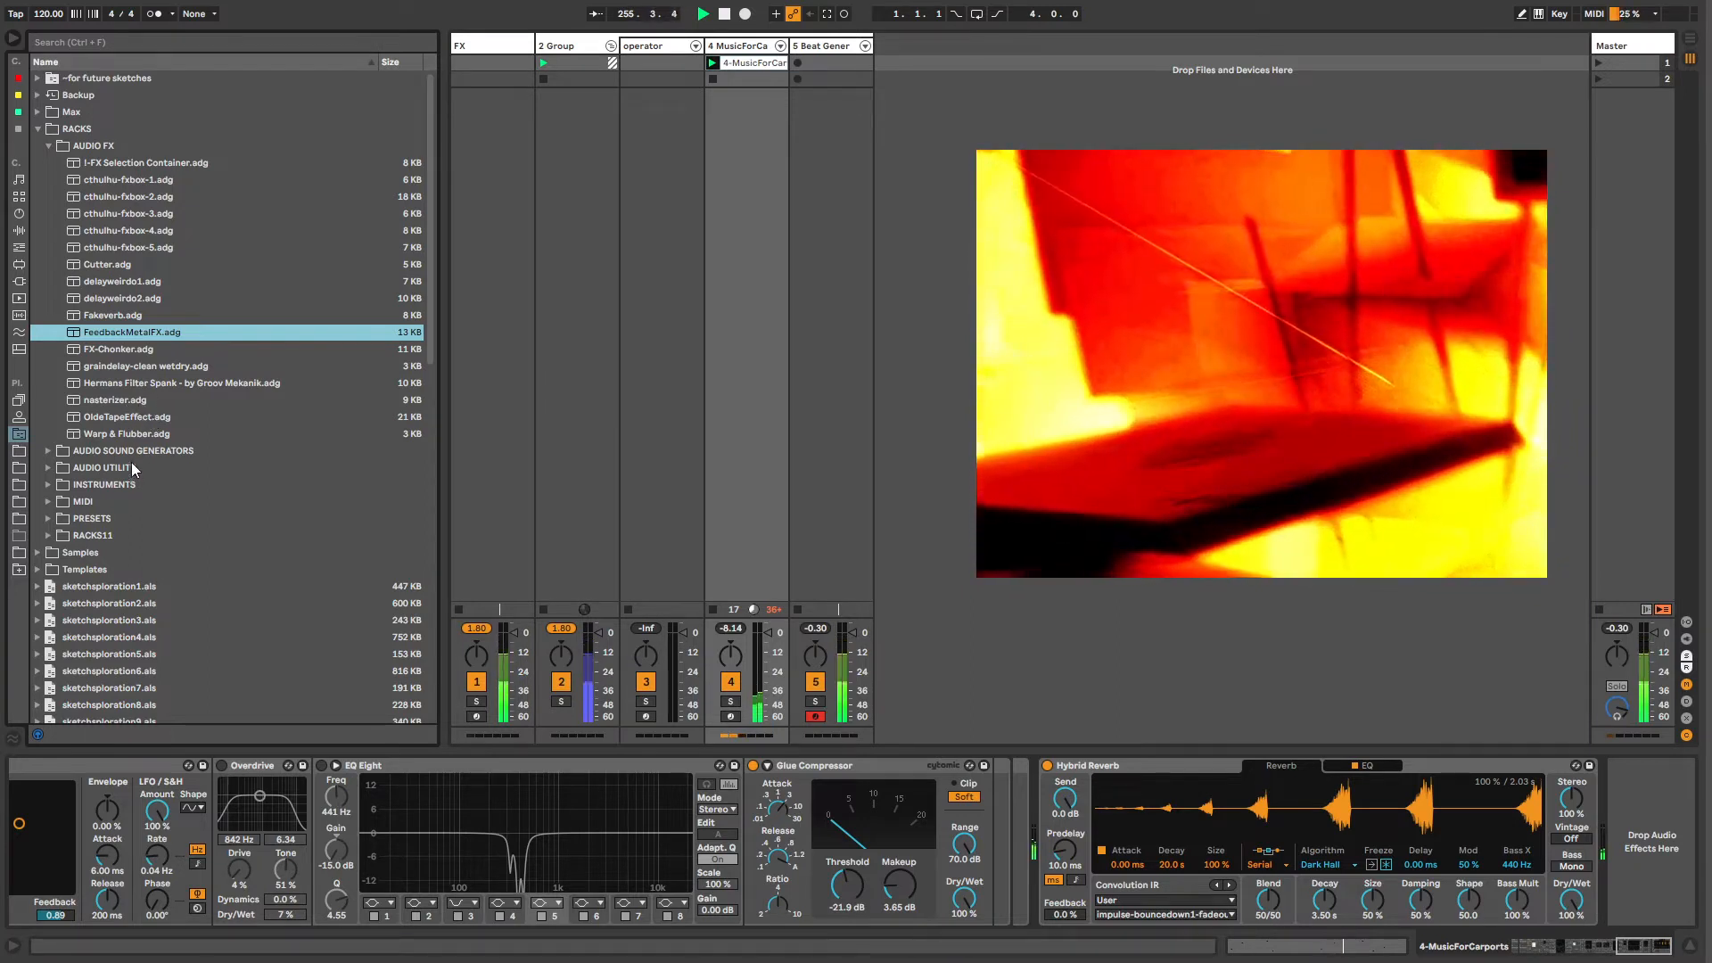
{"action": "left_click", "coordinate": [105, 161]}
{"action": "left_click", "coordinate": [111, 266]}
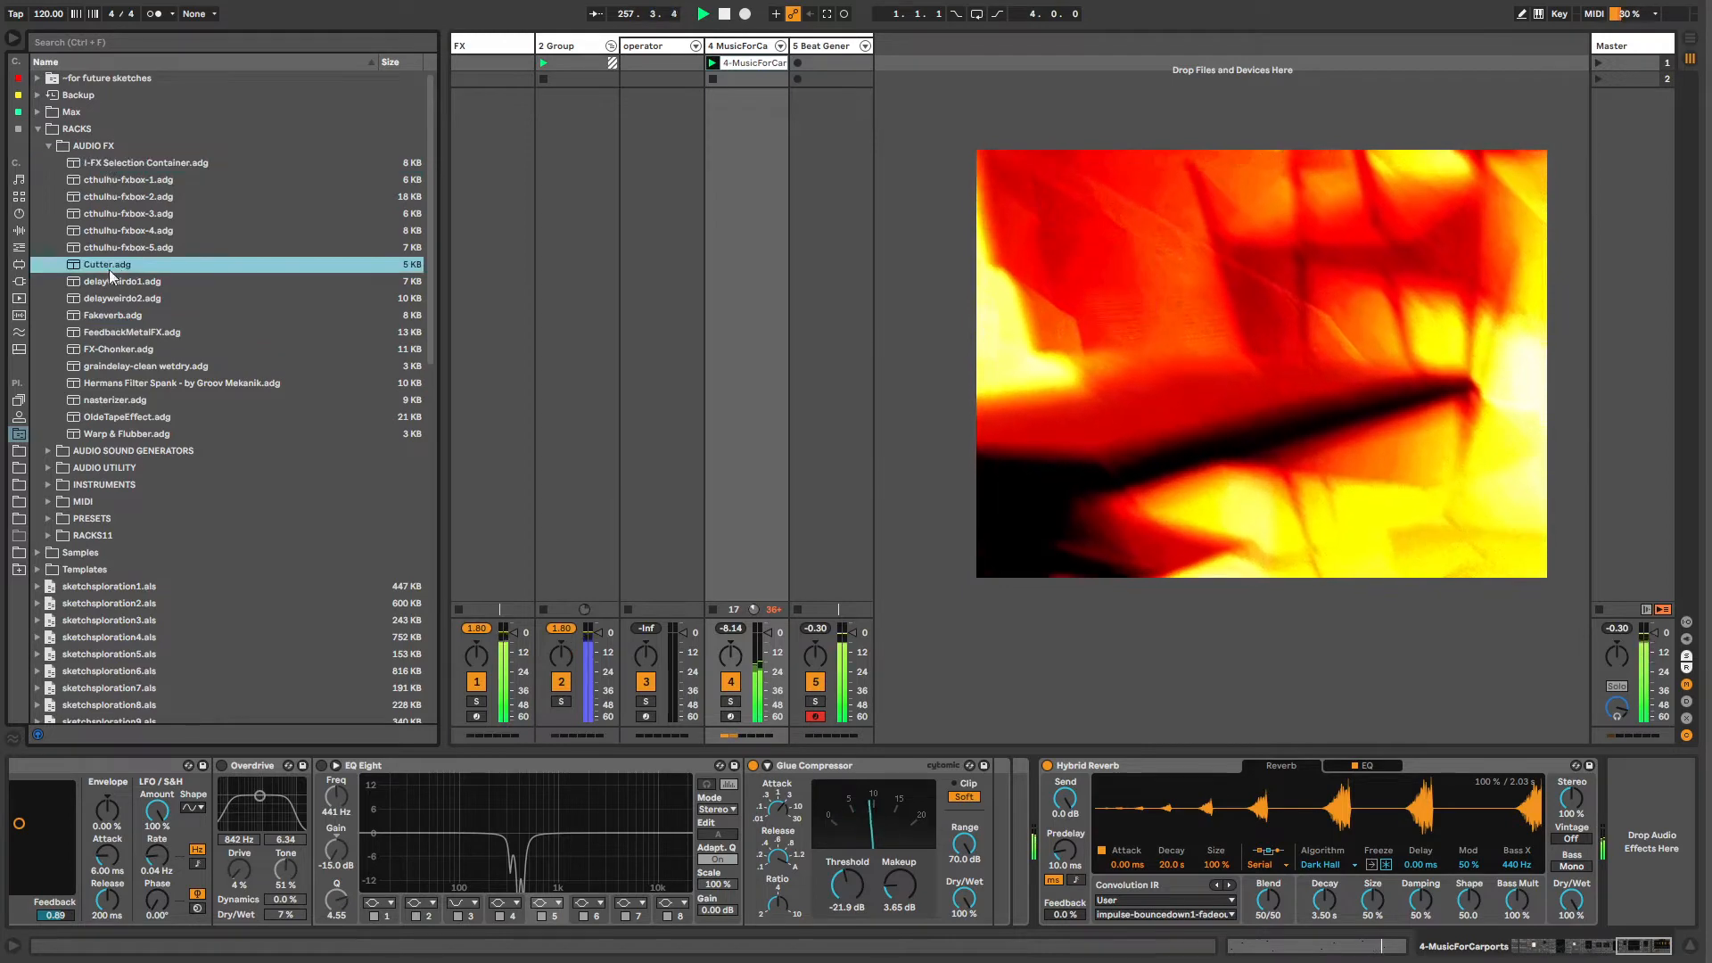
{"action": "left_click", "coordinate": [118, 333]}
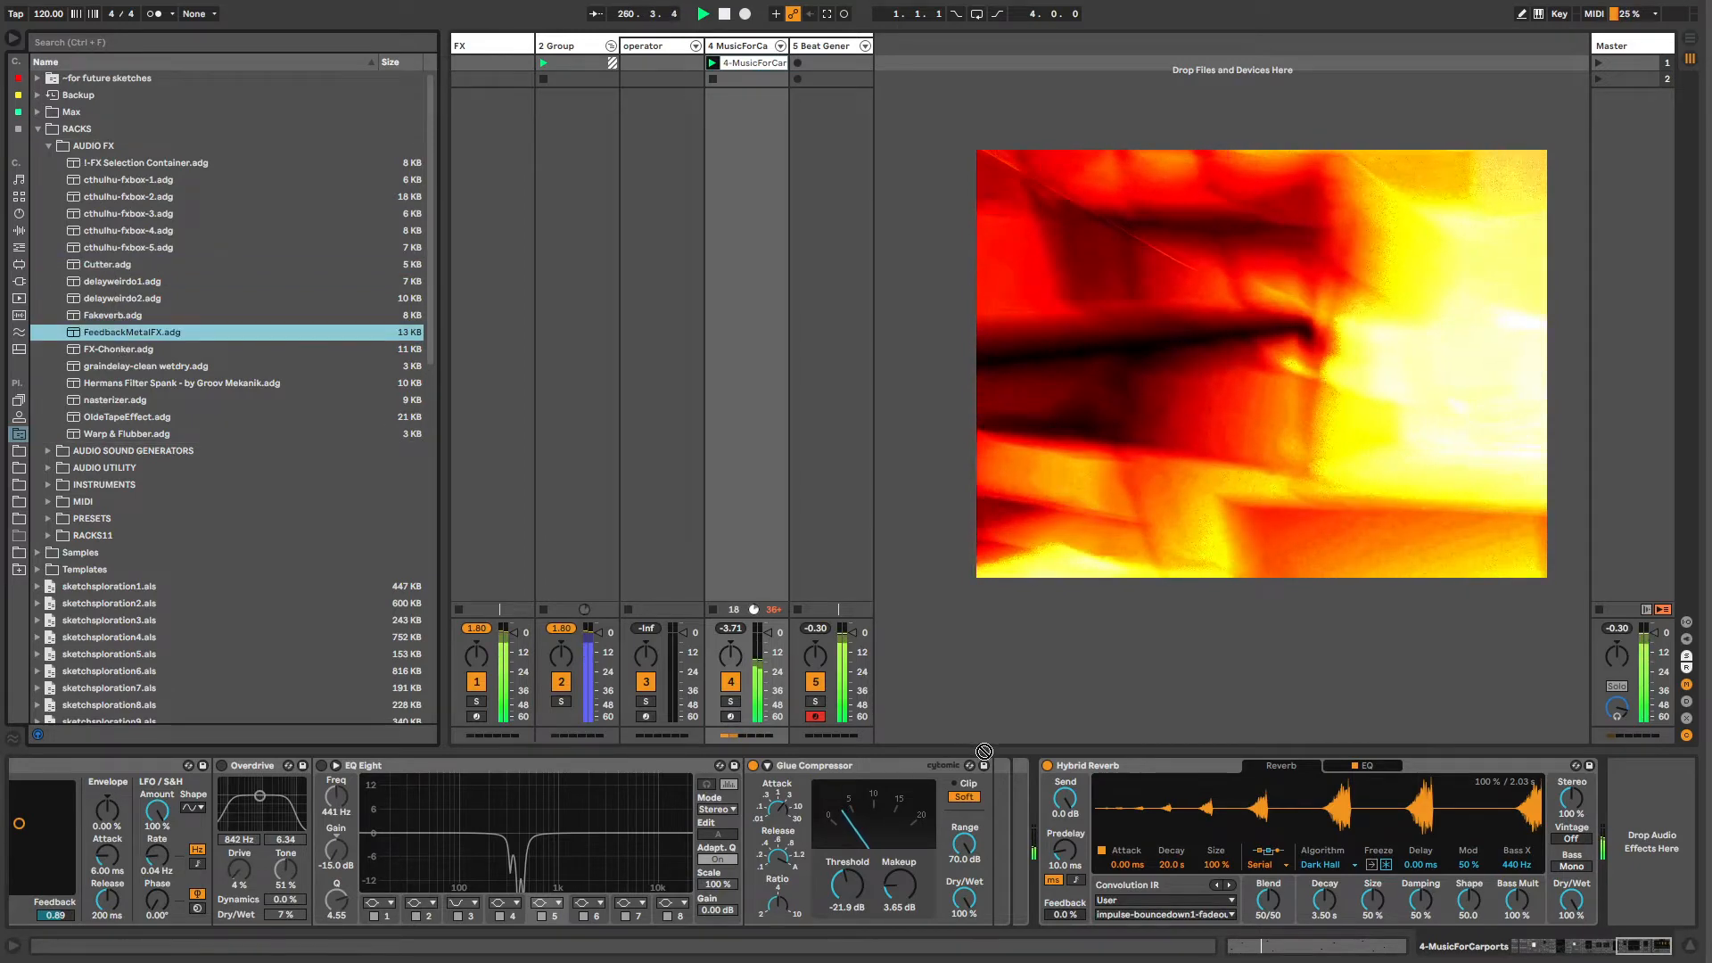
{"action": "left_click_drag", "start_coordinate": [984, 752], "coordinate": [1039, 794]}
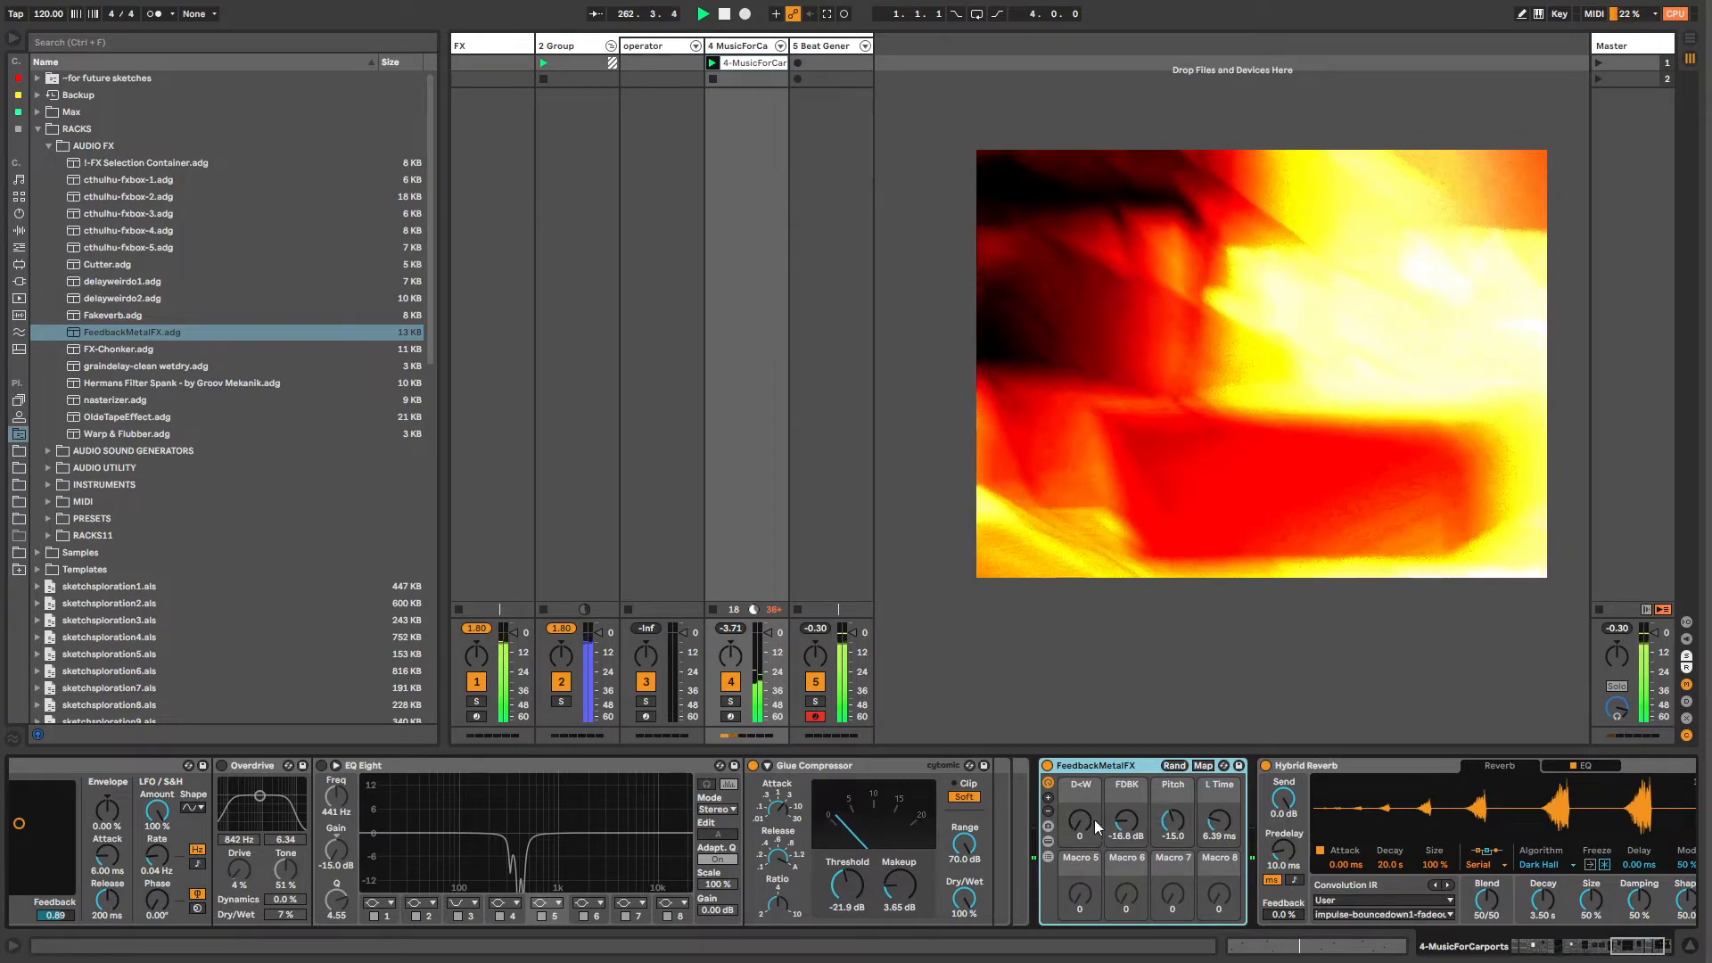
Step: Try the FeedbackMetalFX rack with D+W raised, FDBK at 10.1 dB and L Time at 467 ms, and delete it
{"action": "left_click_drag", "start_coordinate": [1083, 822], "coordinate": [1084, 785]}
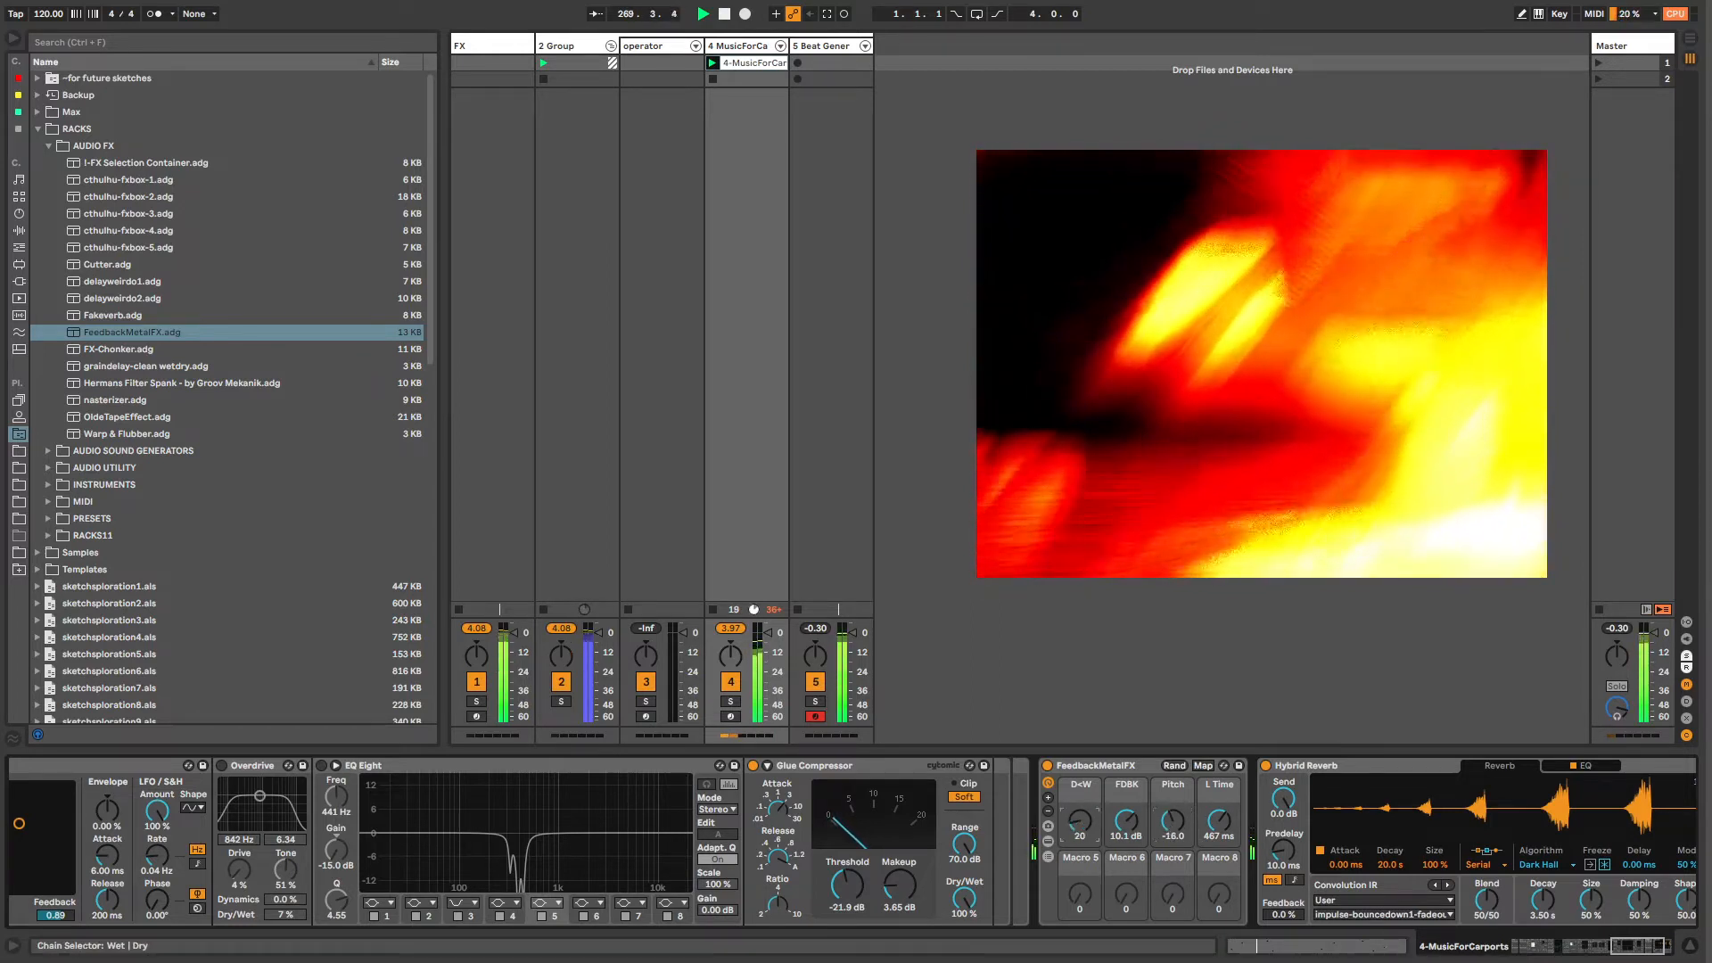
{"action": "left_click", "coordinate": [1088, 767]}
{"action": "key", "text": "Delete"}
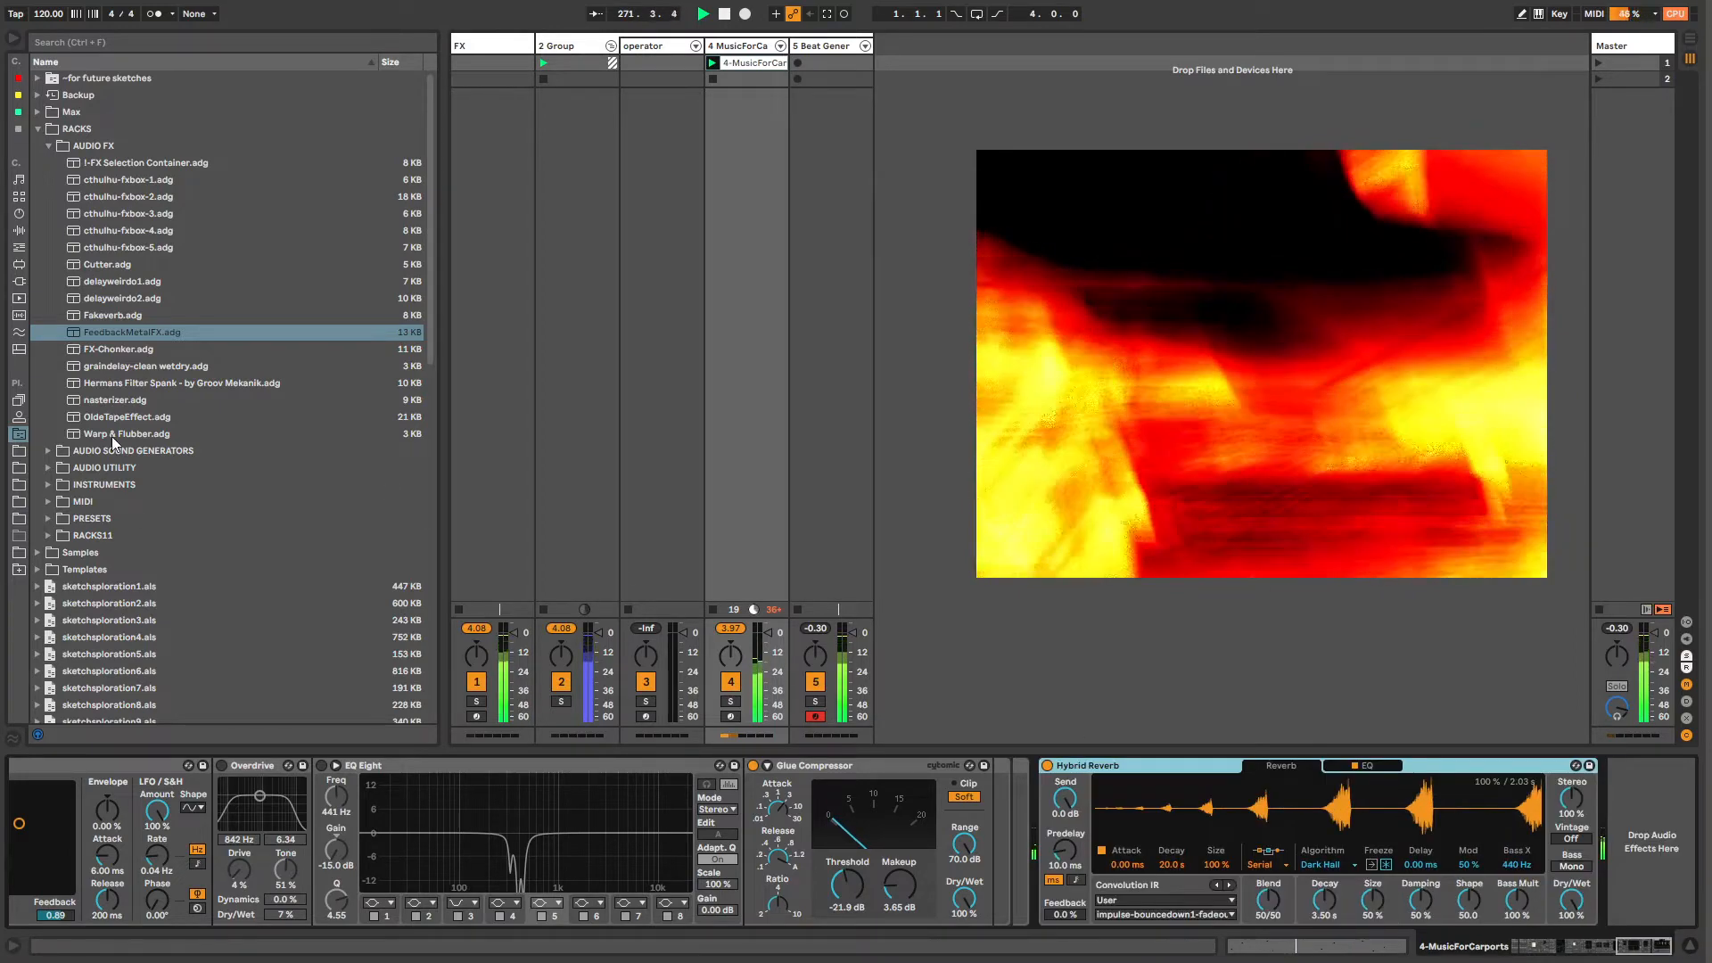
Step: Collapse the AUDIO FX folder inside RACKS and expand the AUDIO FX subfolder of RACKS11
{"action": "left_click", "coordinate": [117, 353]}
{"action": "left_click", "coordinate": [114, 317]}
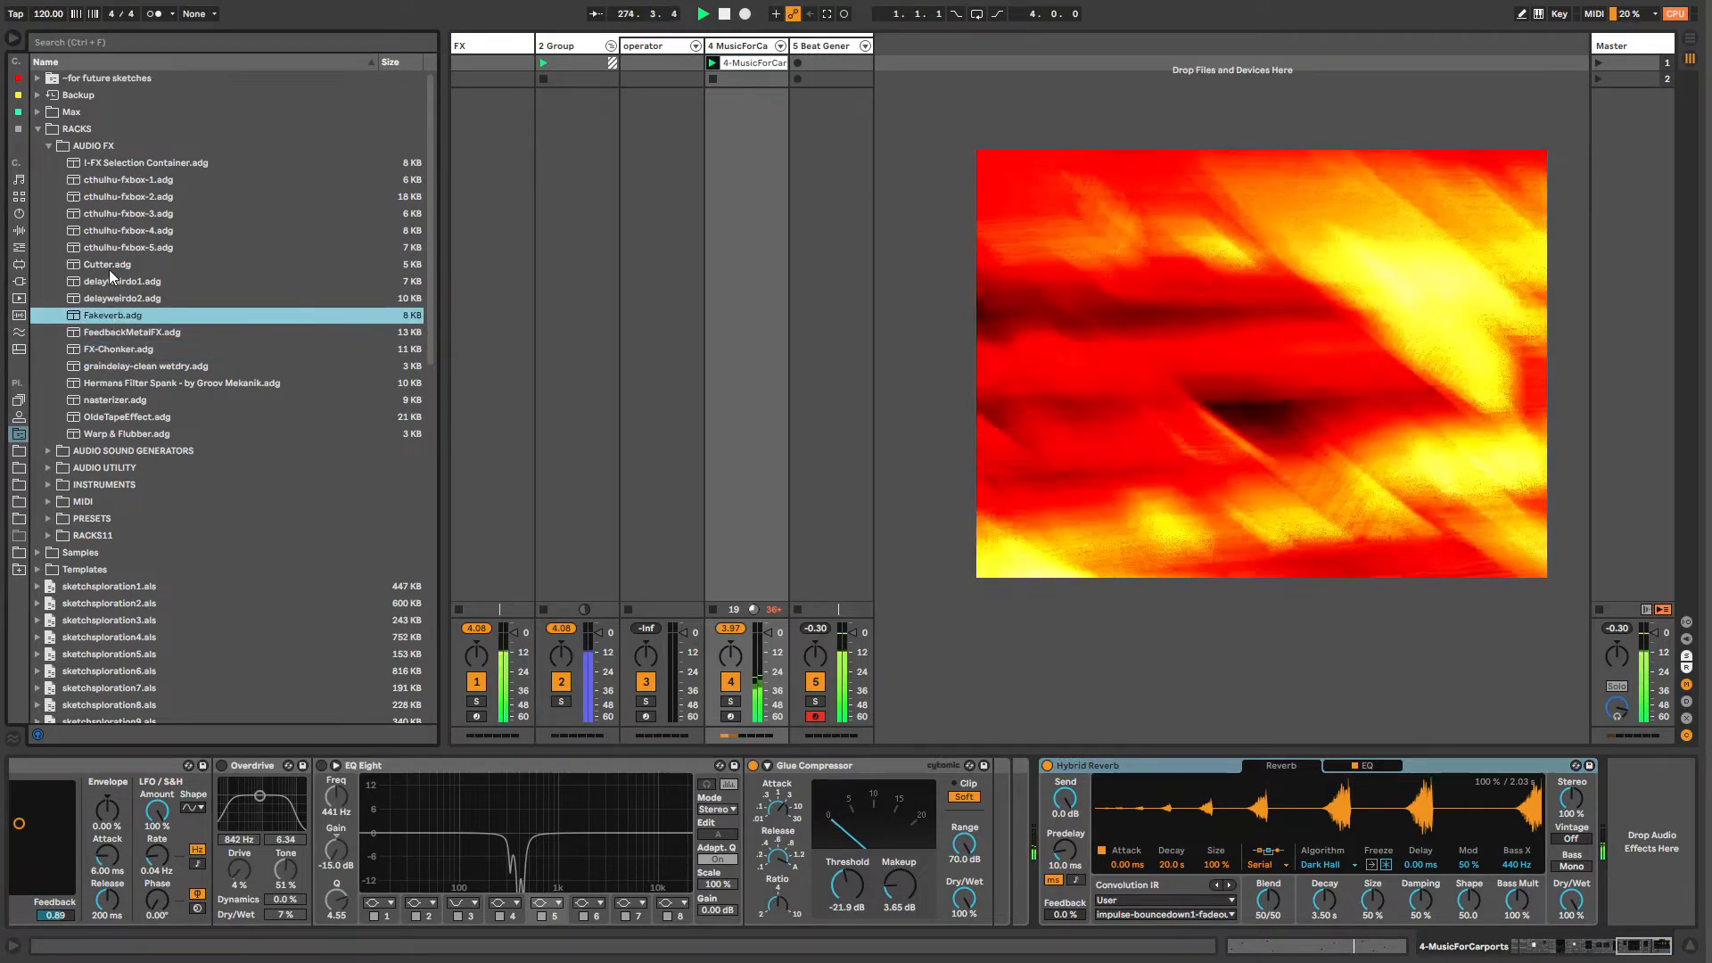
{"action": "left_click", "coordinate": [113, 163]}
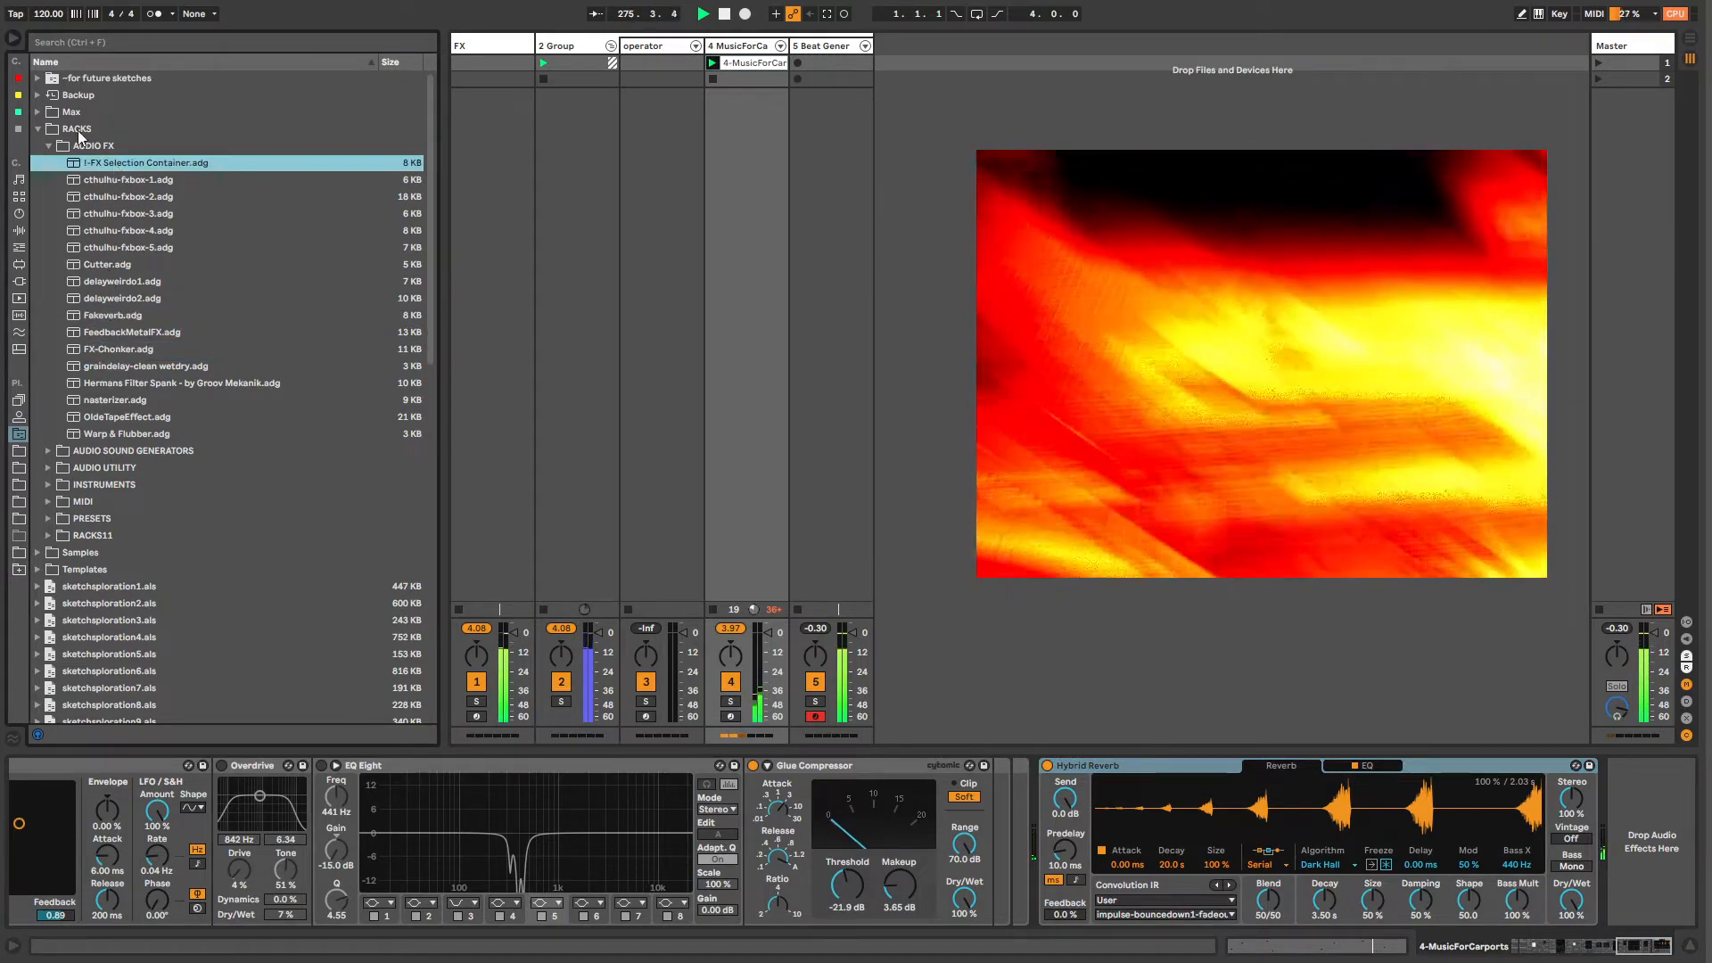
{"action": "left_click", "coordinate": [50, 145]}
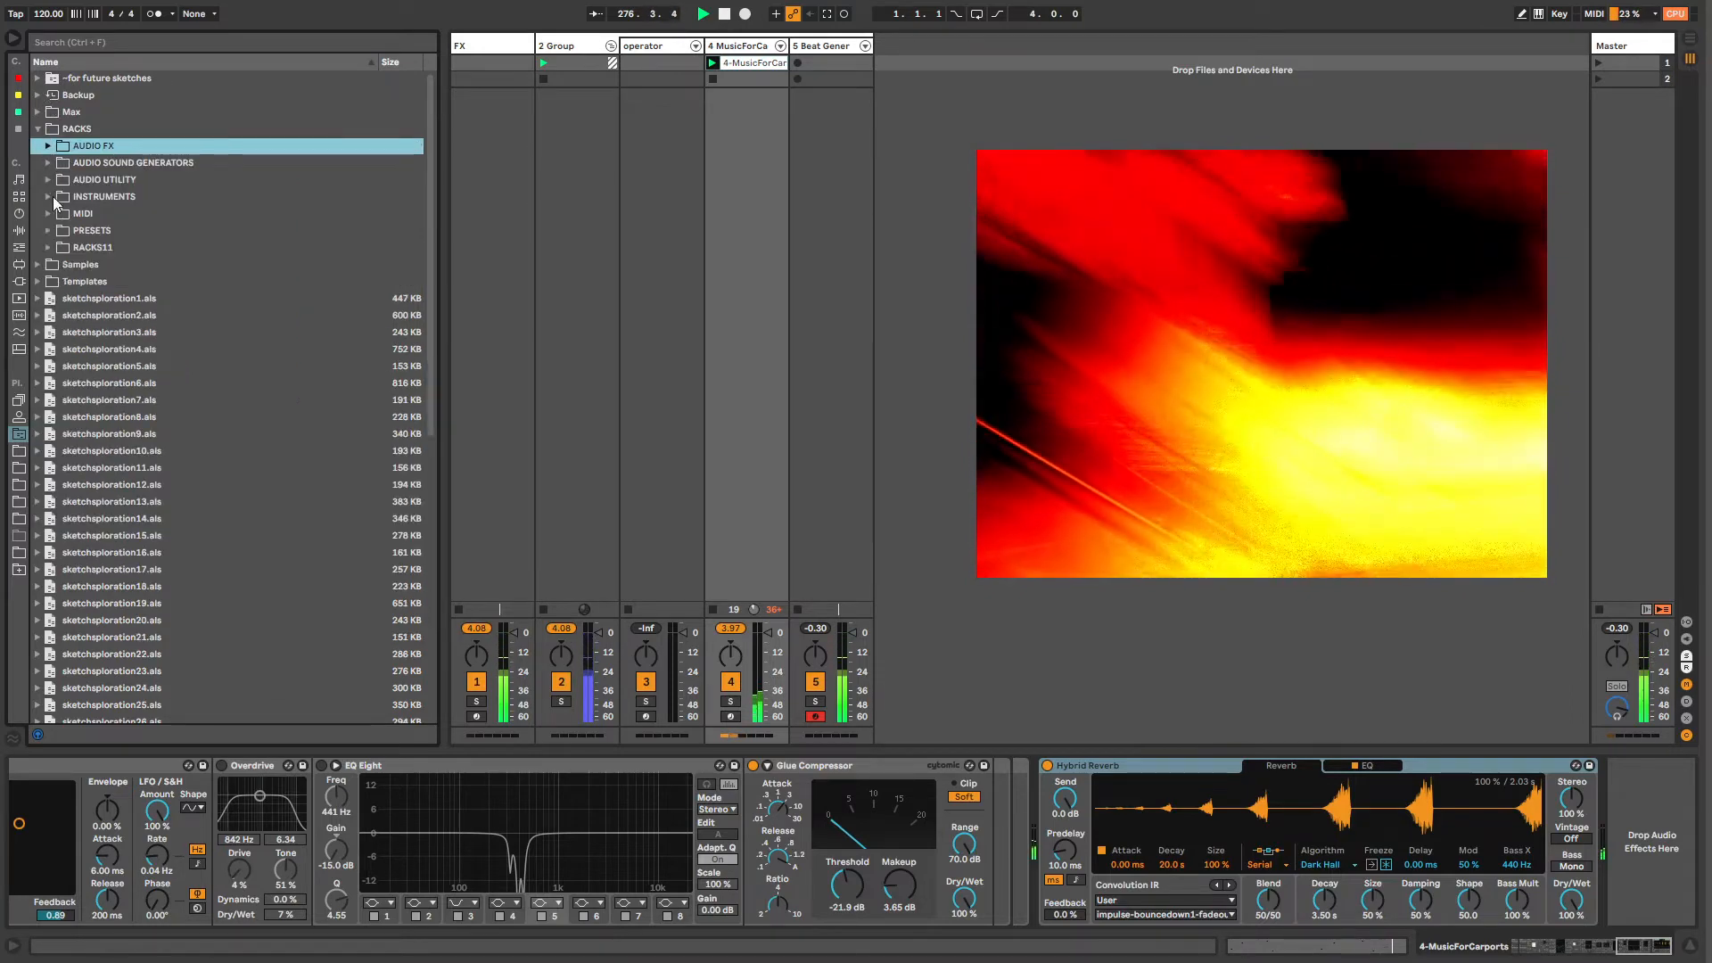
{"action": "left_click", "coordinate": [48, 247]}
{"action": "left_click", "coordinate": [57, 265]}
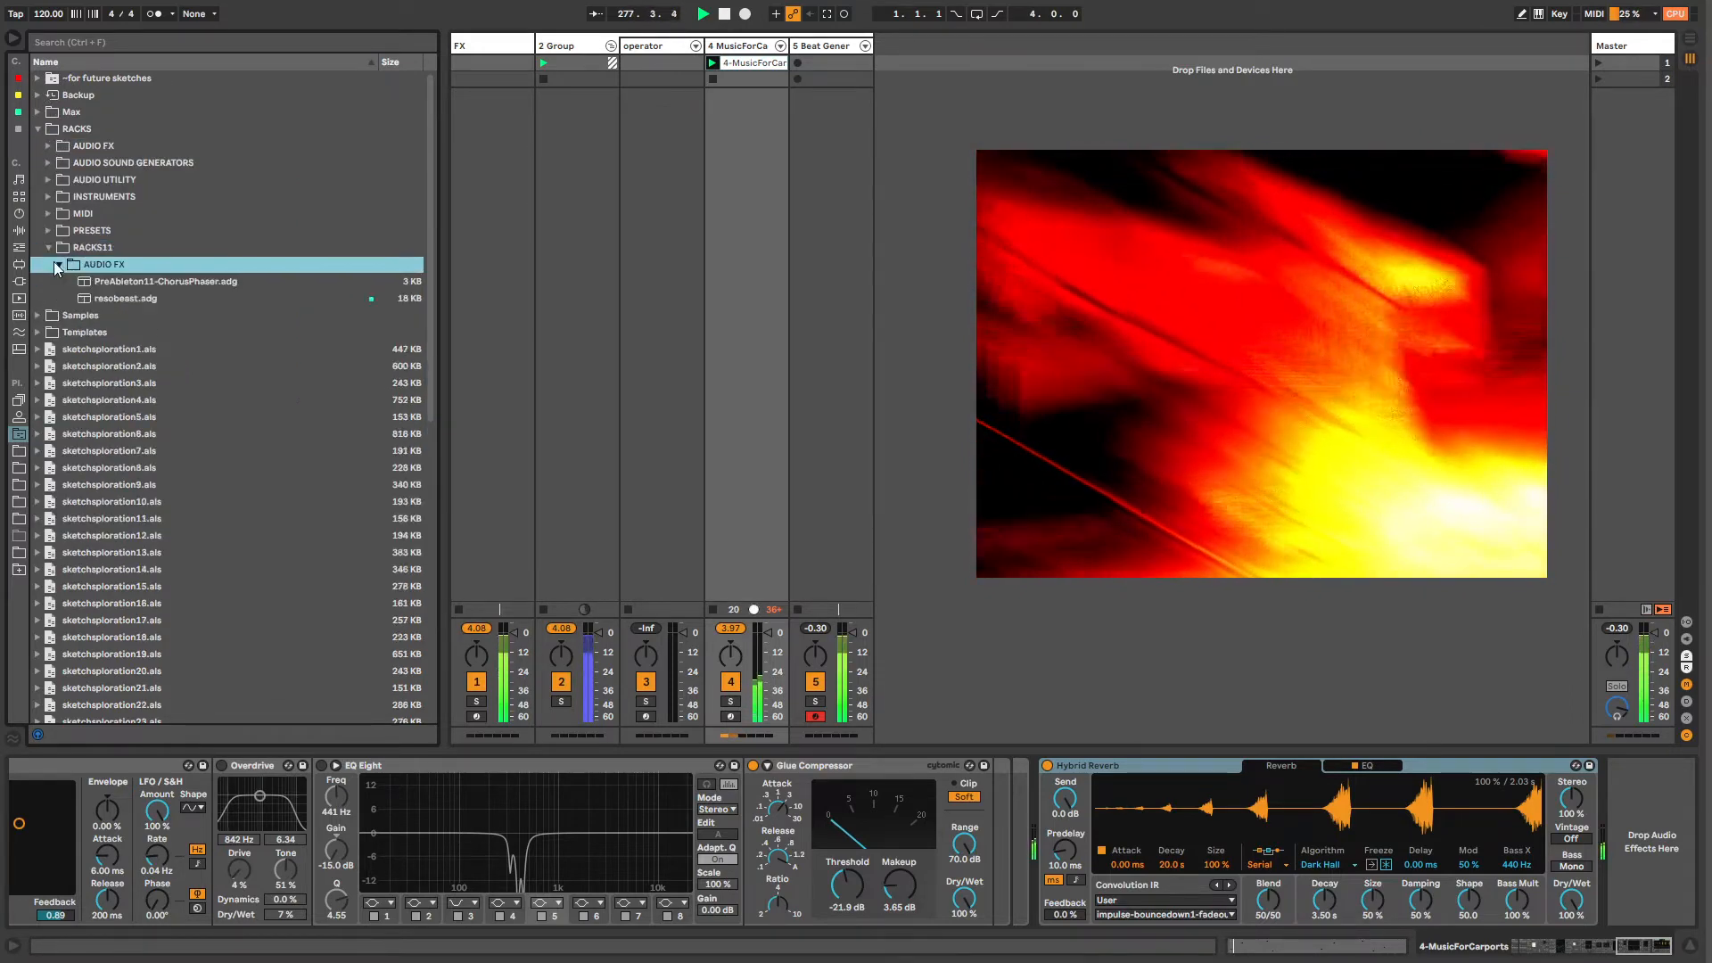
{"action": "left_click", "coordinate": [116, 300]}
{"action": "left_click", "coordinate": [89, 249]}
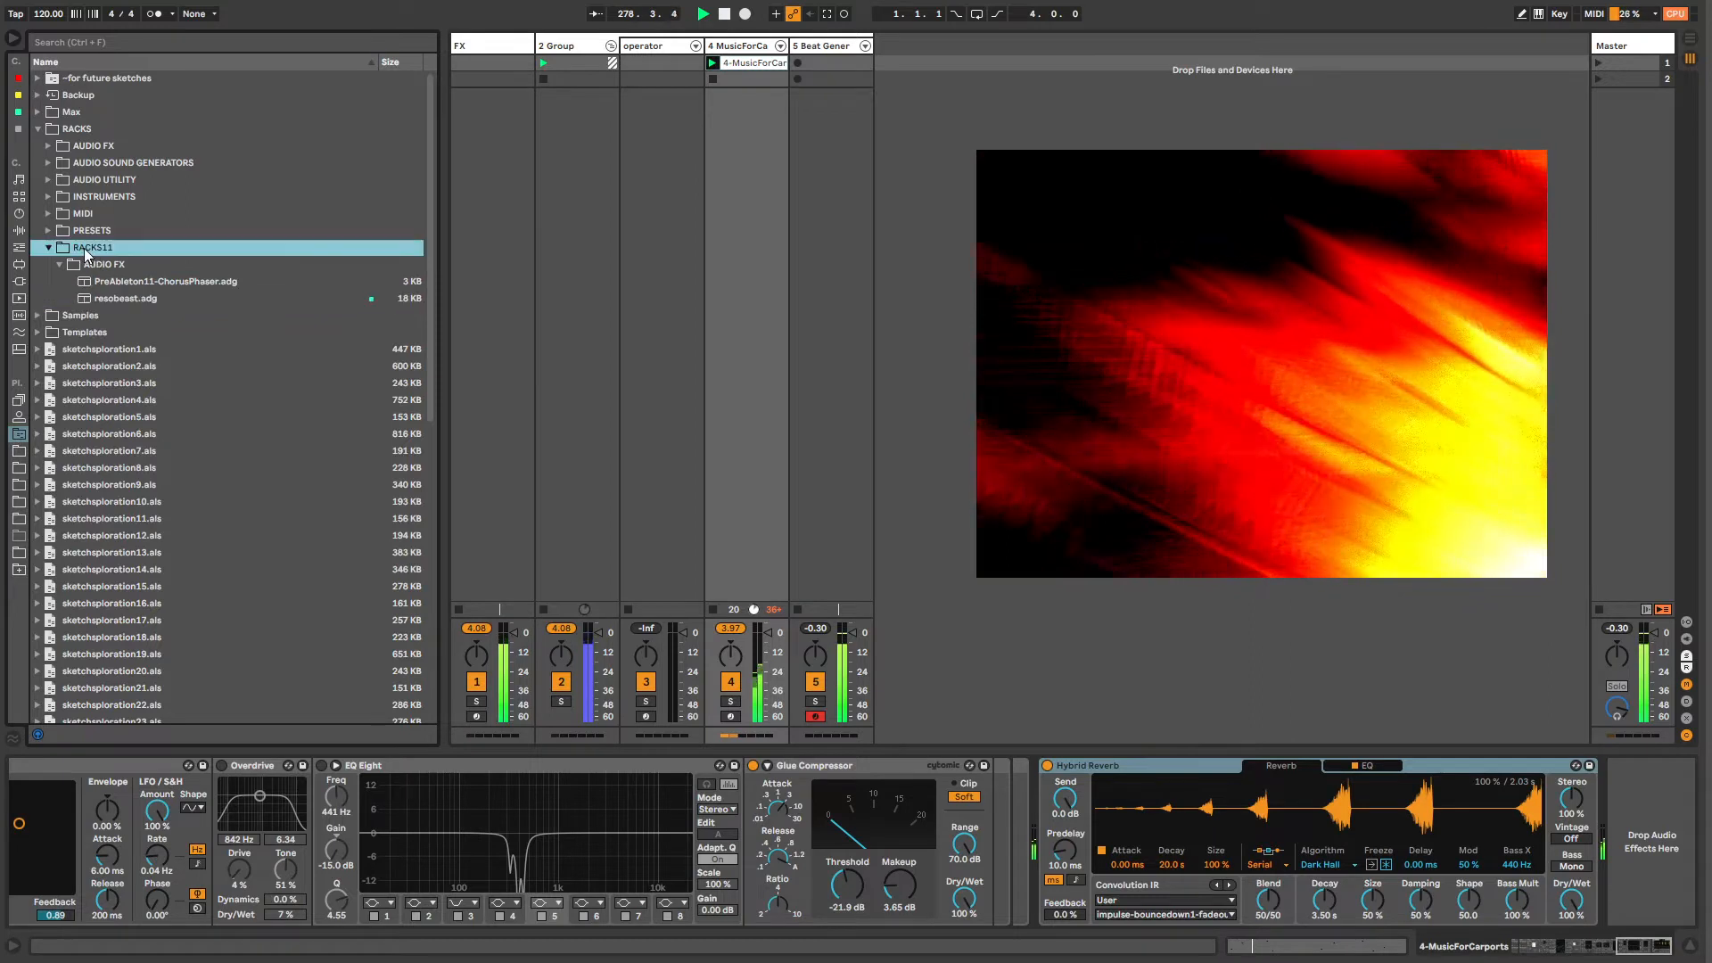
{"action": "left_click", "coordinate": [76, 130]}
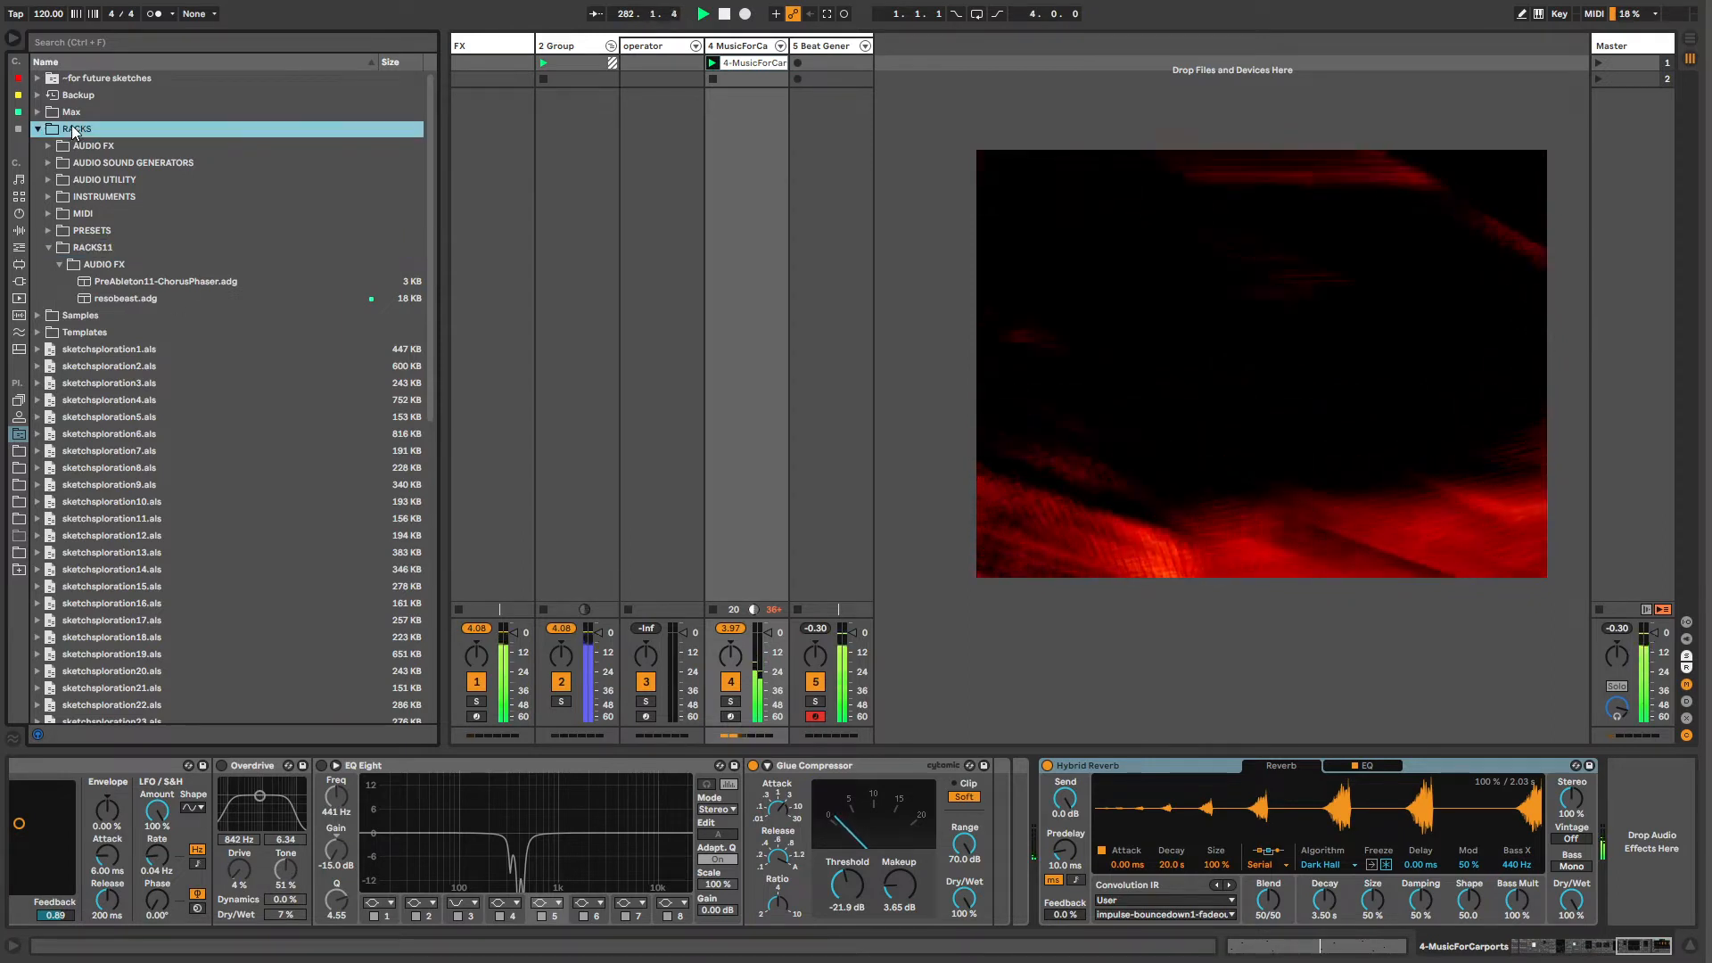
Step: Insert the resobeast rack between Glue Compressor and Hybrid Reverb on the MusicForCarports track, and collapse the RACKS folder
{"action": "left_click", "coordinate": [125, 298]}
{"action": "left_click_drag", "start_coordinate": [802, 729], "coordinate": [1158, 890]}
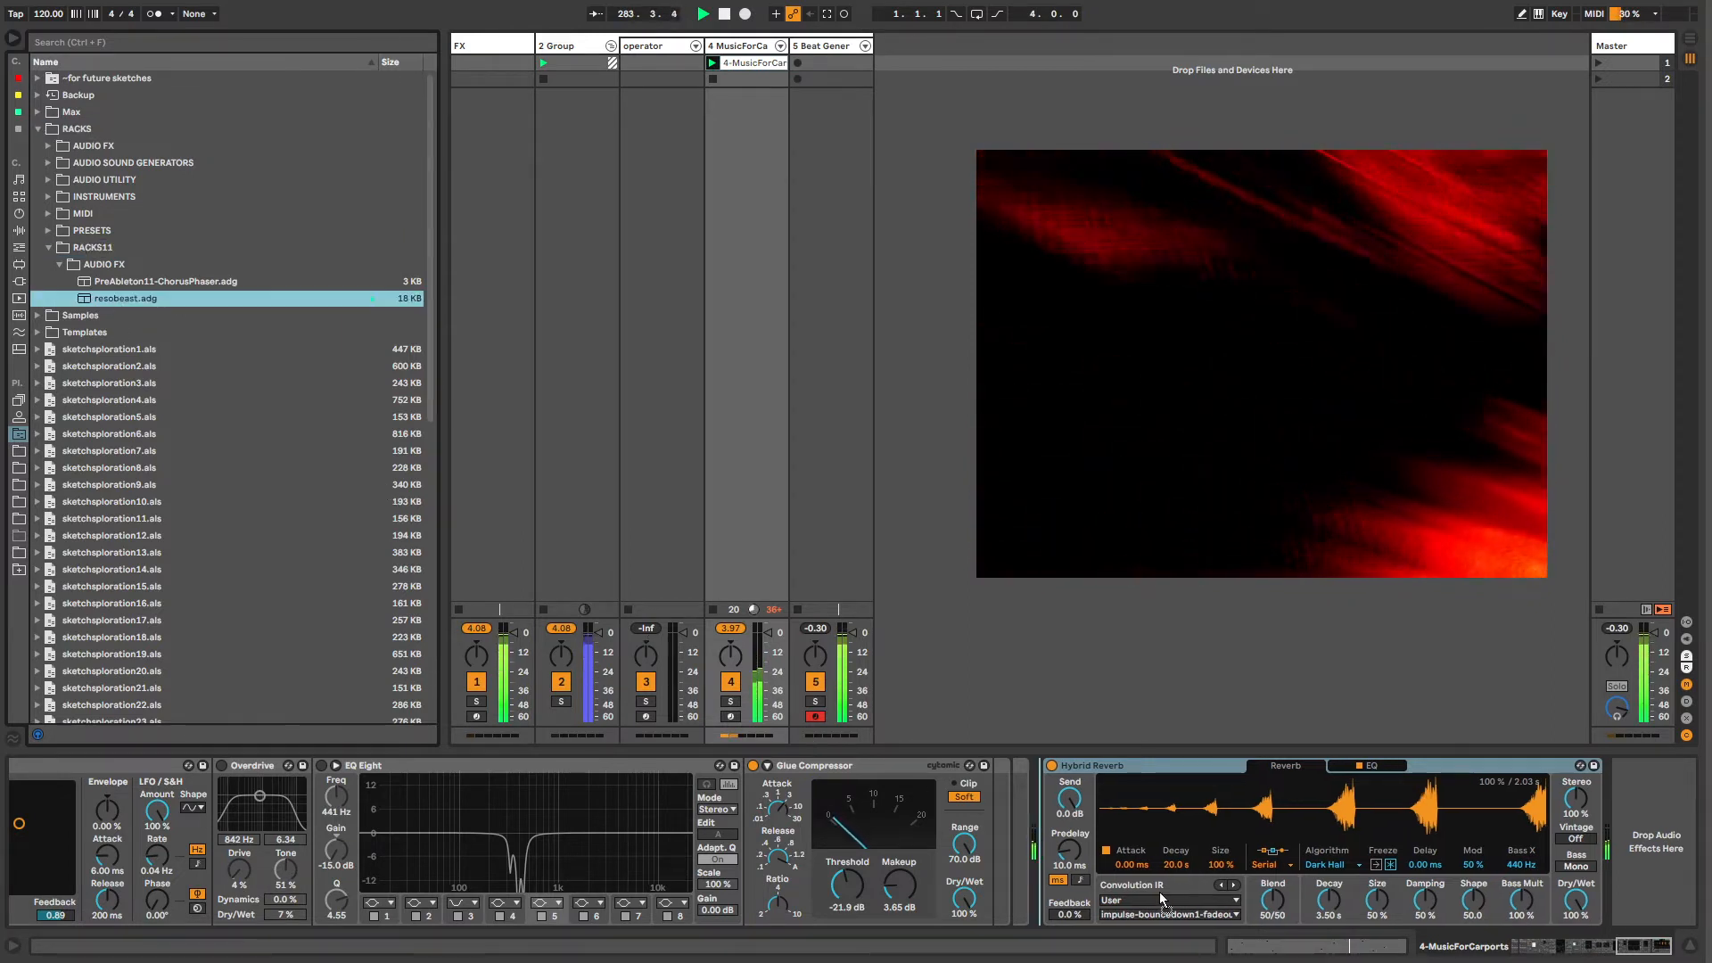
{"action": "left_click", "coordinate": [40, 130]}
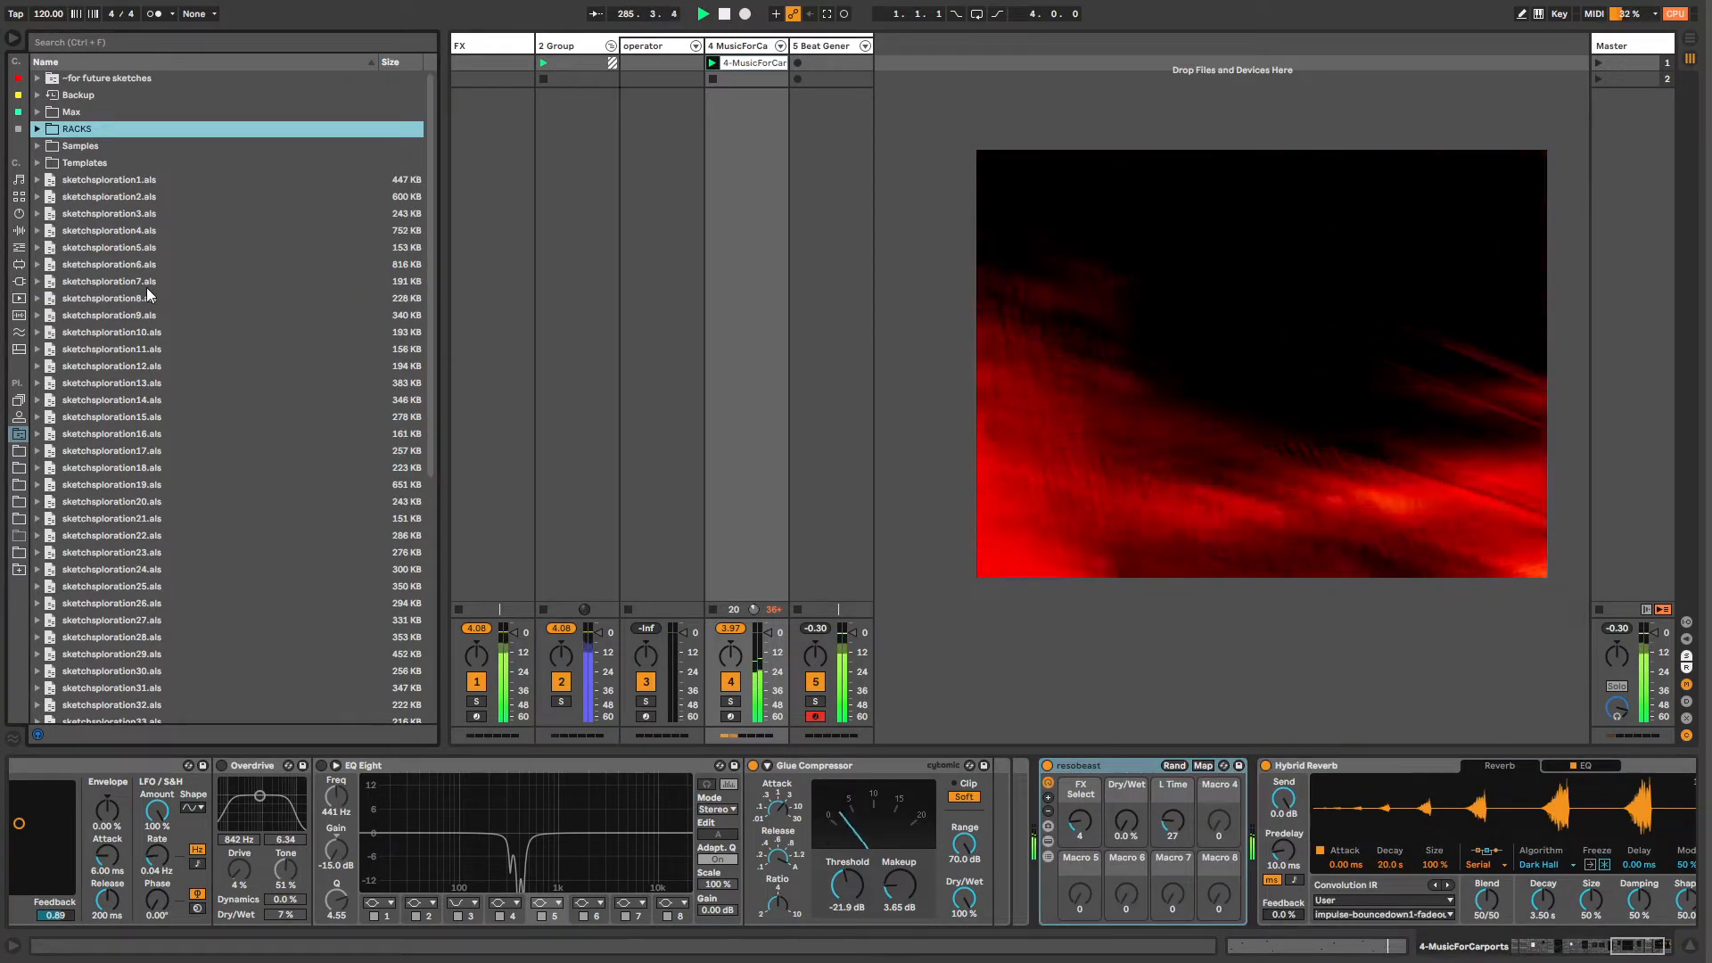
{"action": "left_click", "coordinate": [38, 129]}
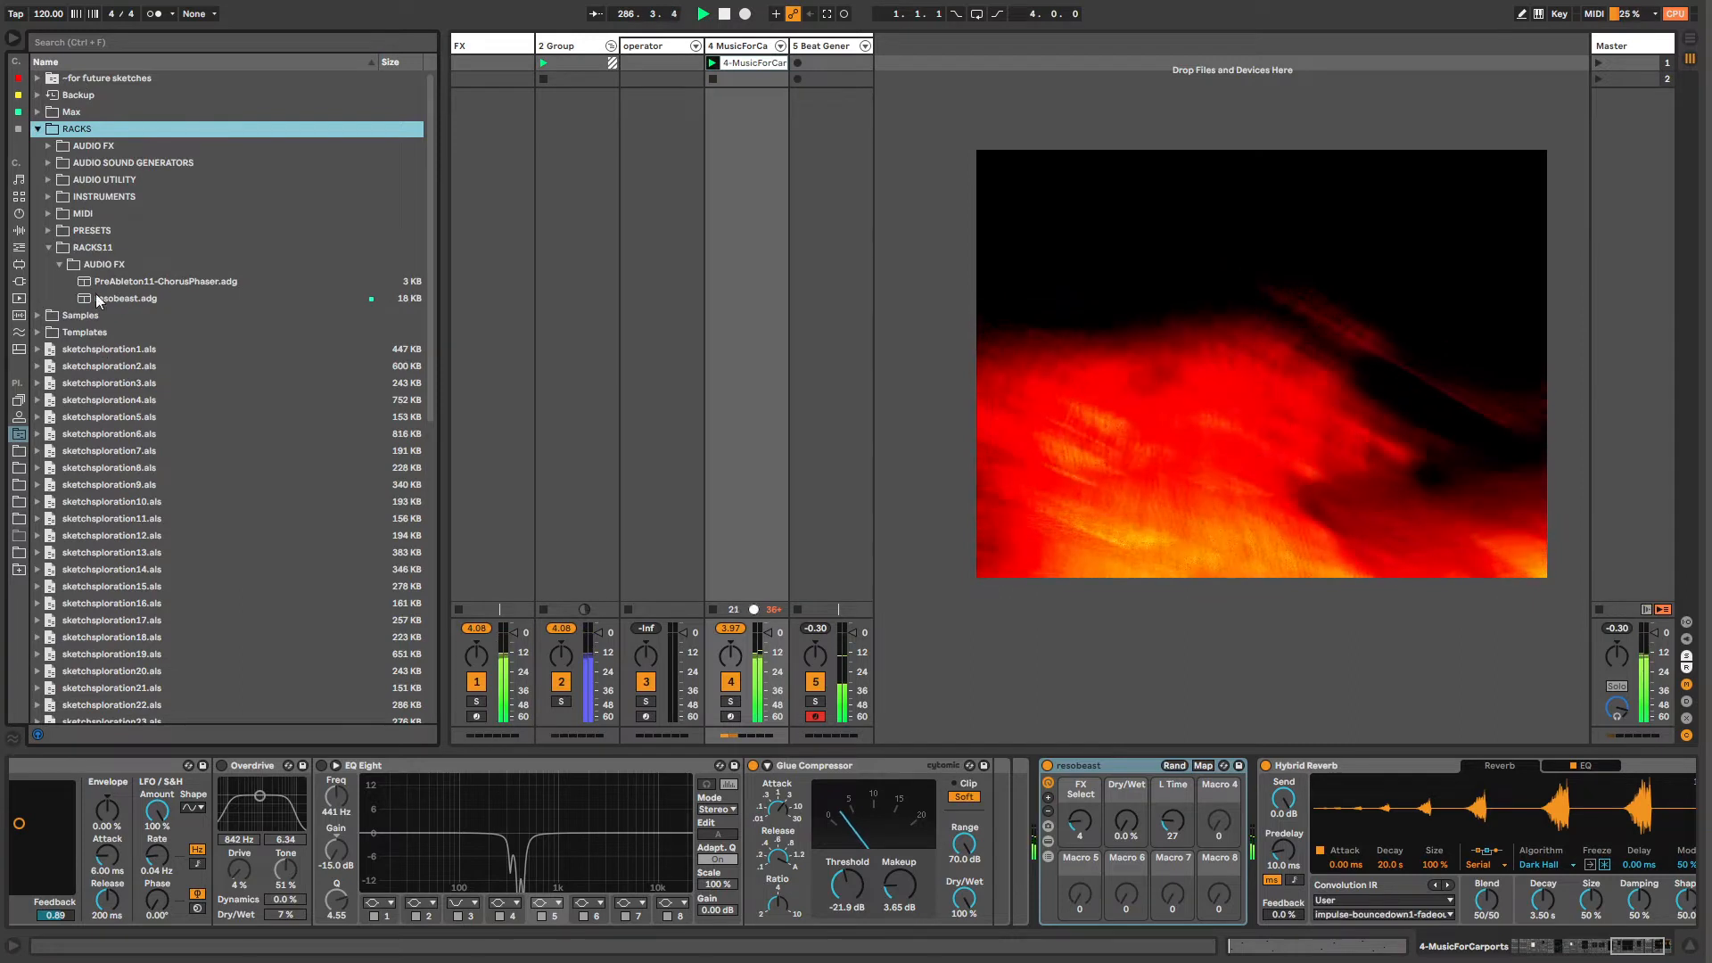
{"action": "left_click", "coordinate": [39, 130]}
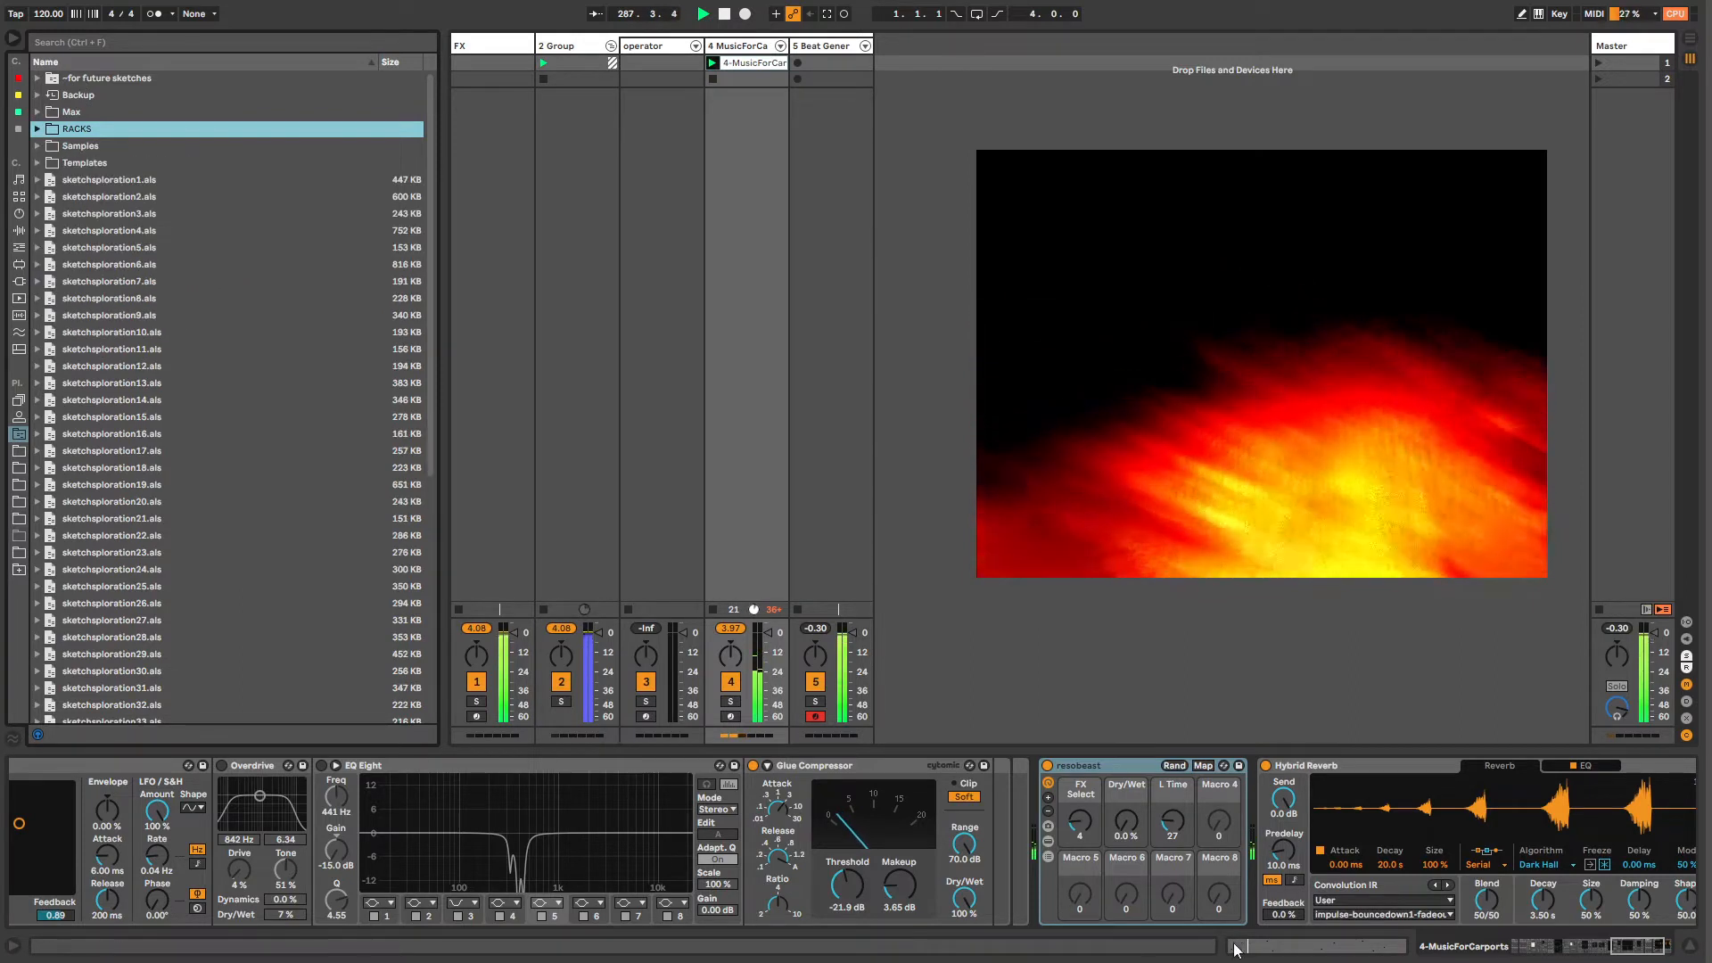
Step: Try different resobeast macro settings, ending with FX Select at 3, Dry/Wet at 36% and L Time at 13
{"action": "left_click_drag", "start_coordinate": [1079, 824], "coordinate": [1079, 813]}
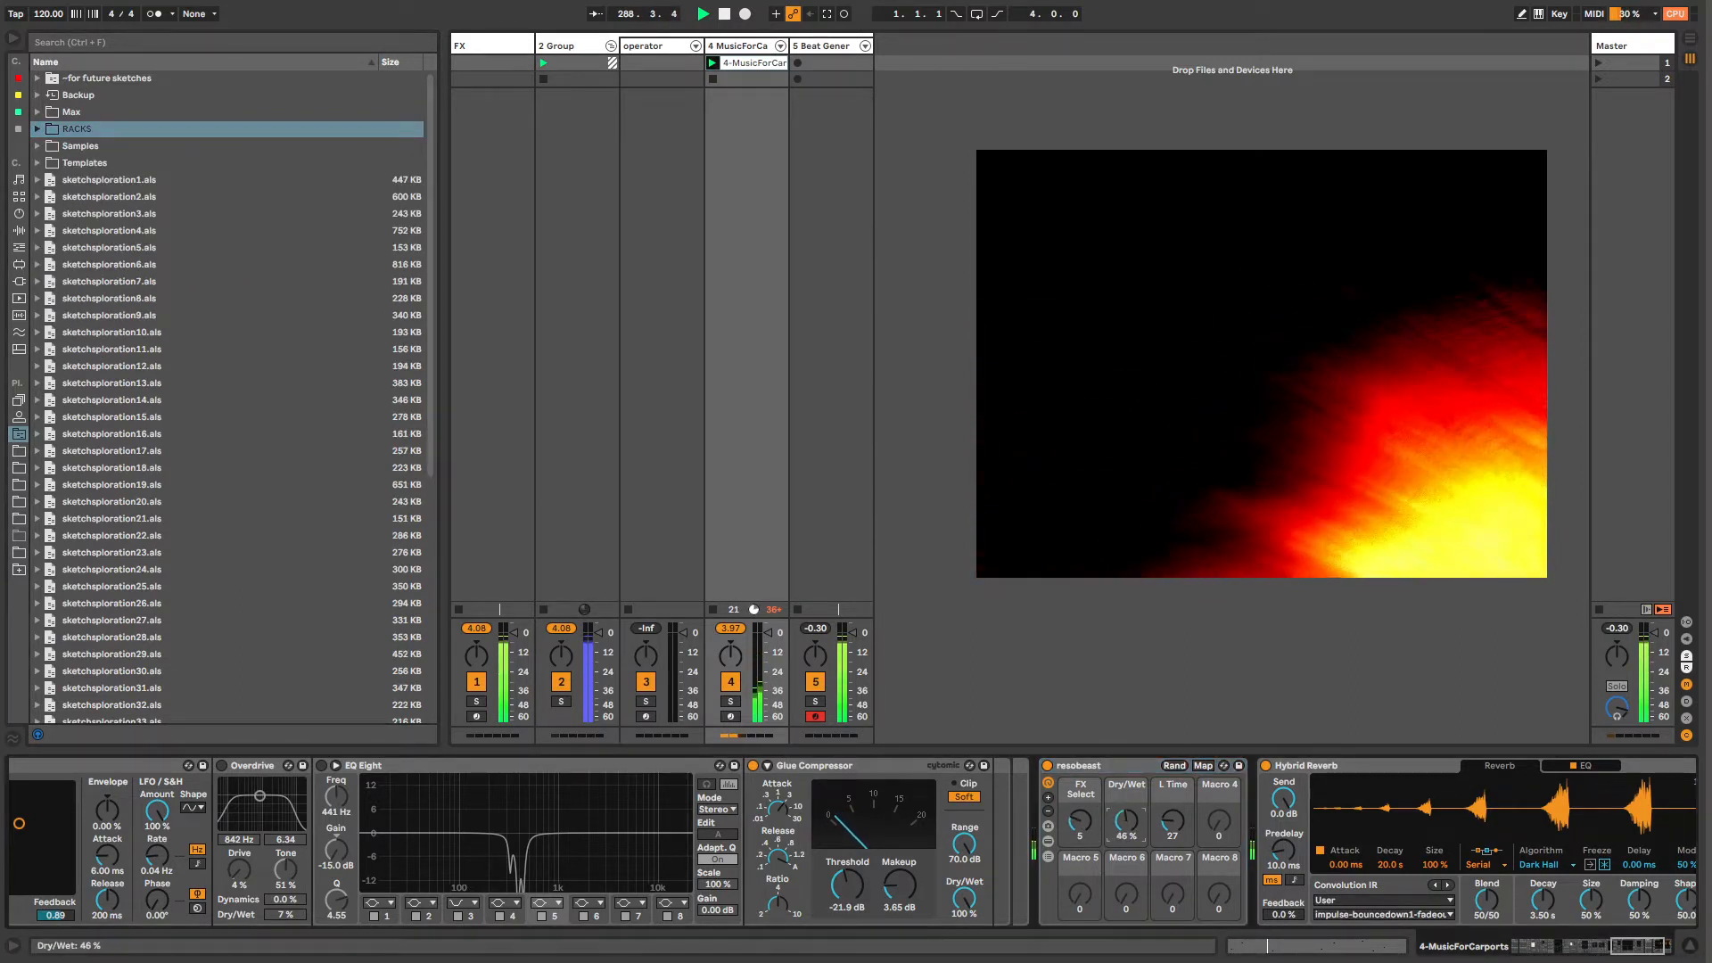
{"action": "mouse_move", "coordinate": [1164, 823]}
{"action": "left_mouse_down"}
{"action": "mouse_move", "coordinate": [1164, 806]}
{"action": "mouse_move", "coordinate": [1143, 825]}
{"action": "left_mouse_up"}
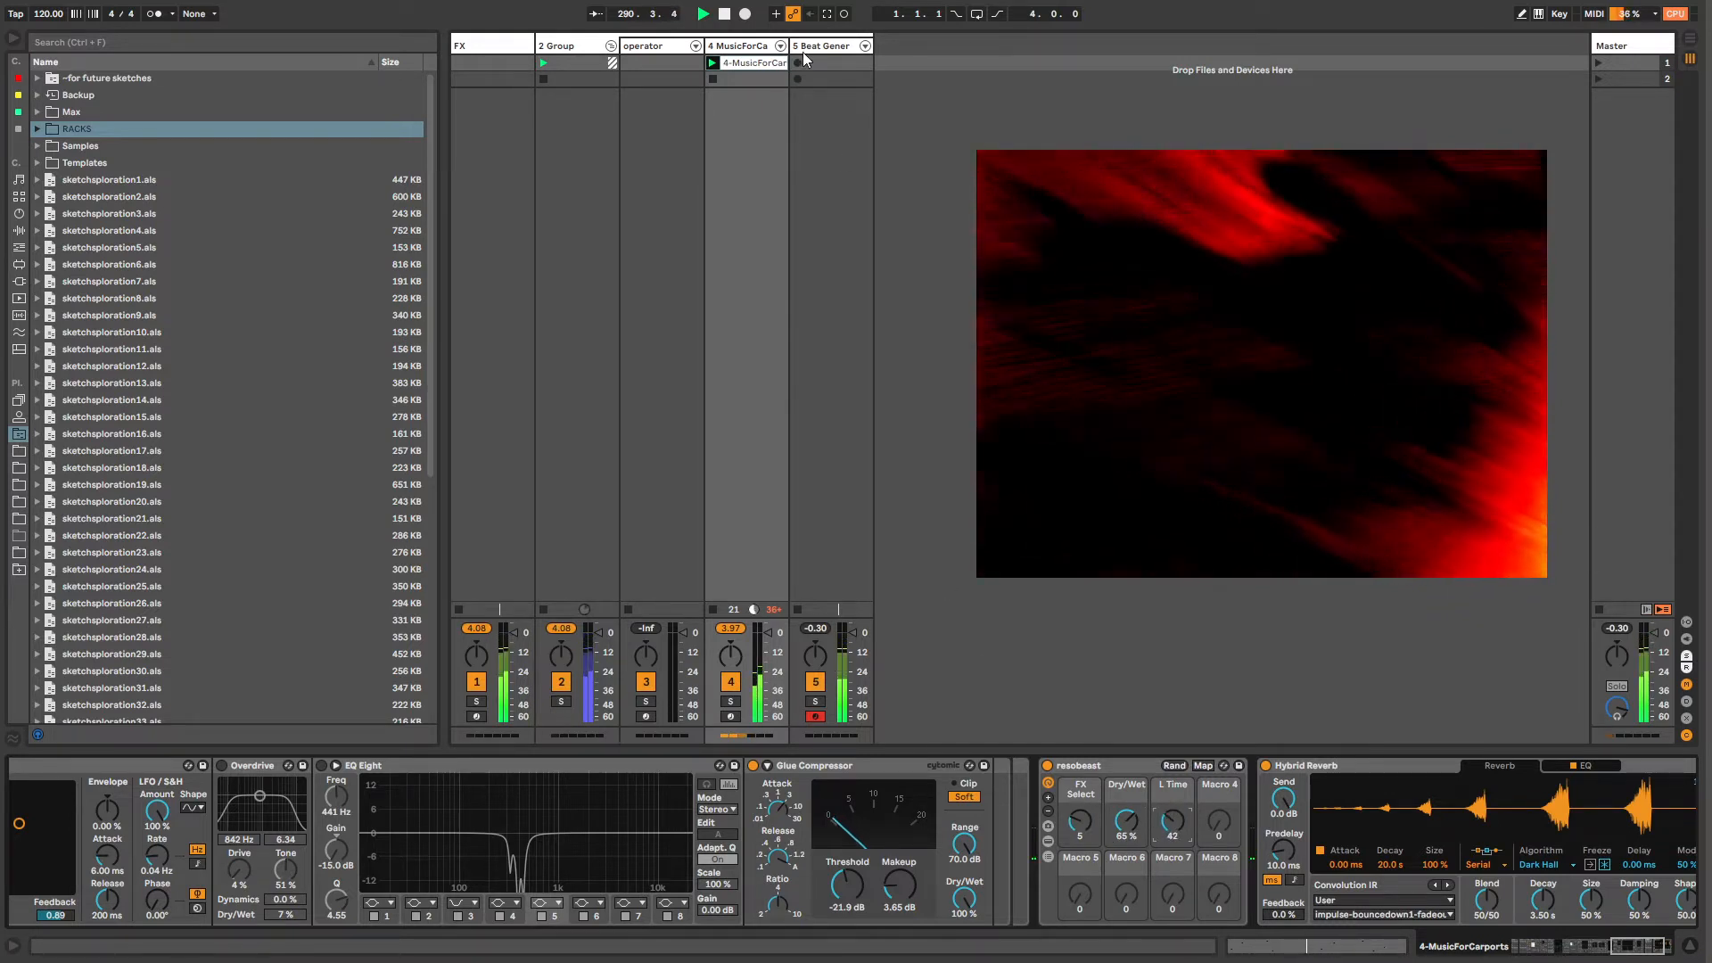
{"action": "mouse_move", "coordinate": [1077, 825]}
{"action": "left_mouse_down"}
{"action": "mouse_move", "coordinate": [1077, 861]}
{"action": "mouse_move", "coordinate": [1122, 851]}
{"action": "mouse_move", "coordinate": [1075, 806]}
{"action": "left_mouse_up"}
{"action": "left_click_drag", "start_coordinate": [1177, 829], "coordinate": [1176, 856]}
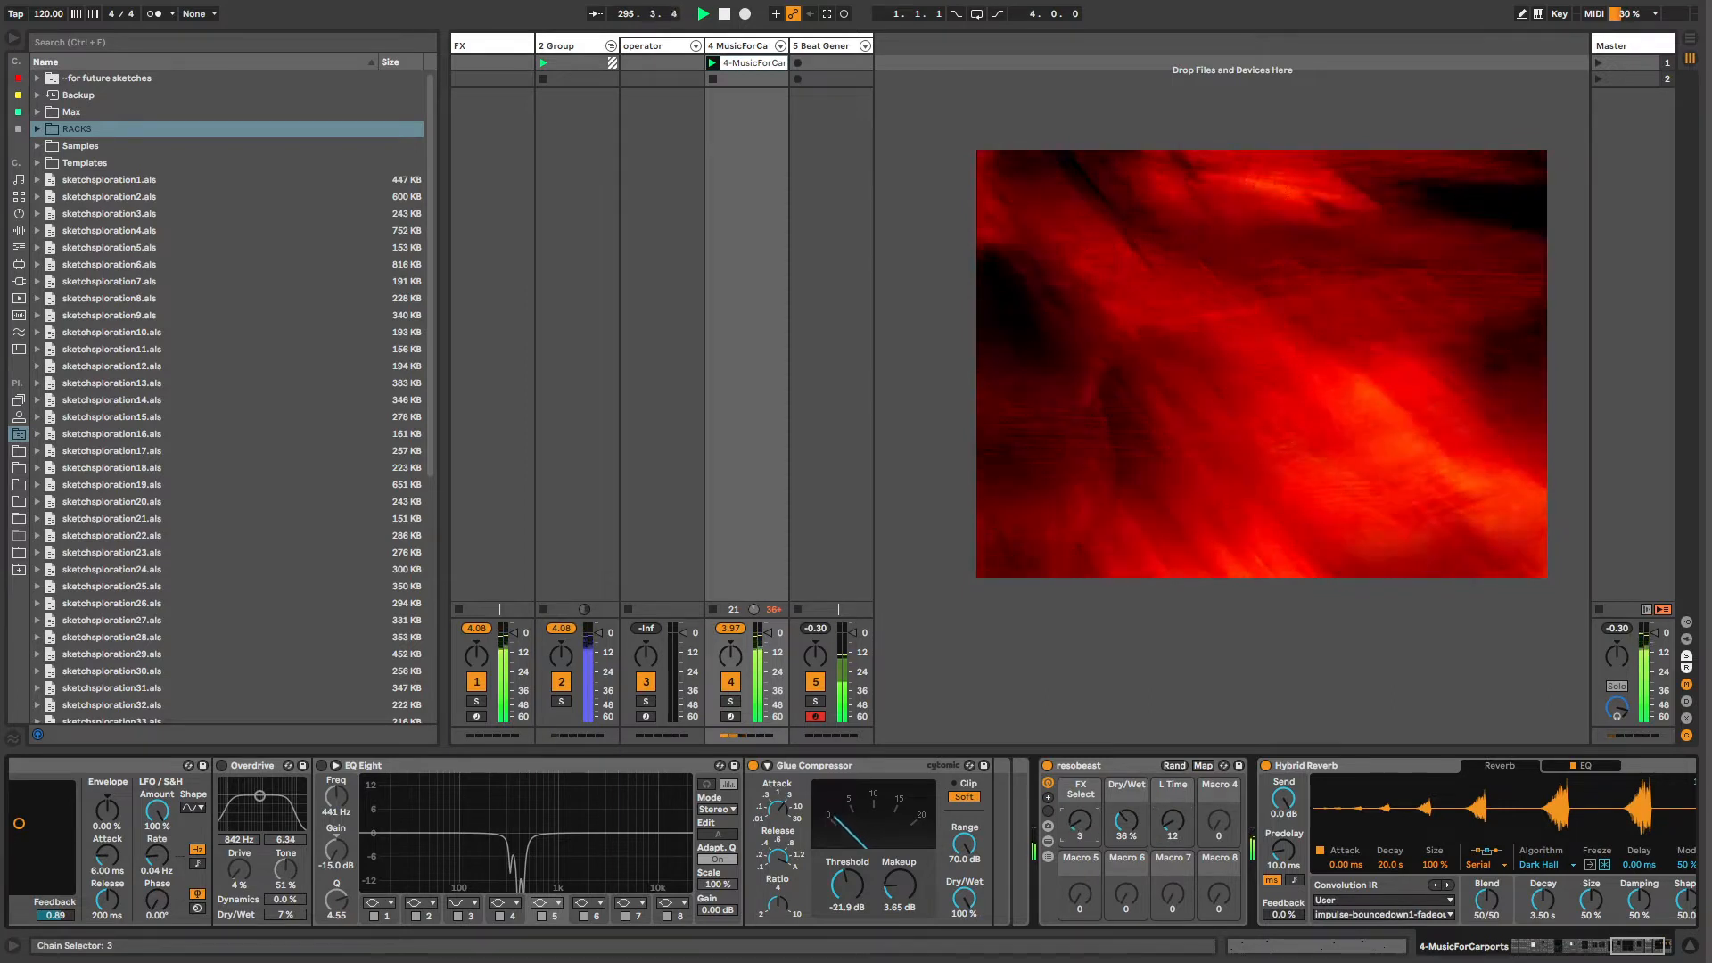
{"action": "left_click_drag", "start_coordinate": [1079, 819], "coordinate": [1086, 808]}
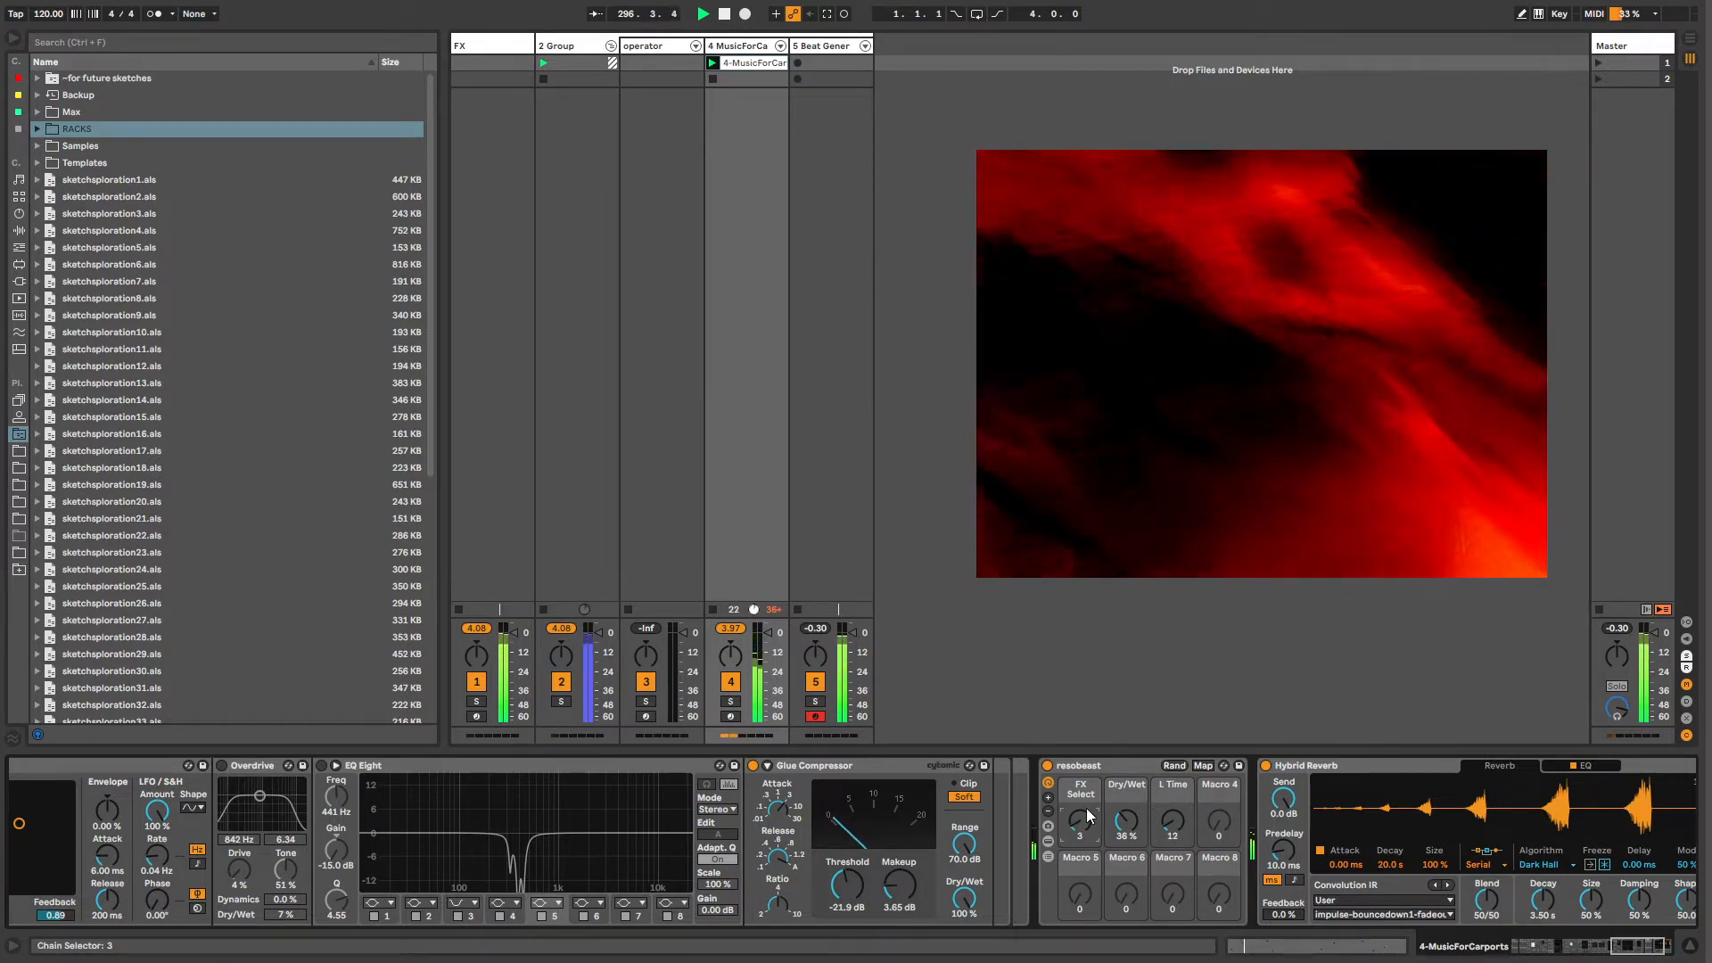
Step: Show the resobeast rack's chain list and examine the Delay devices in the fx1 rack nested in chain 1
{"action": "left_click", "coordinate": [1048, 857]}
{"action": "left_click", "coordinate": [1284, 808]}
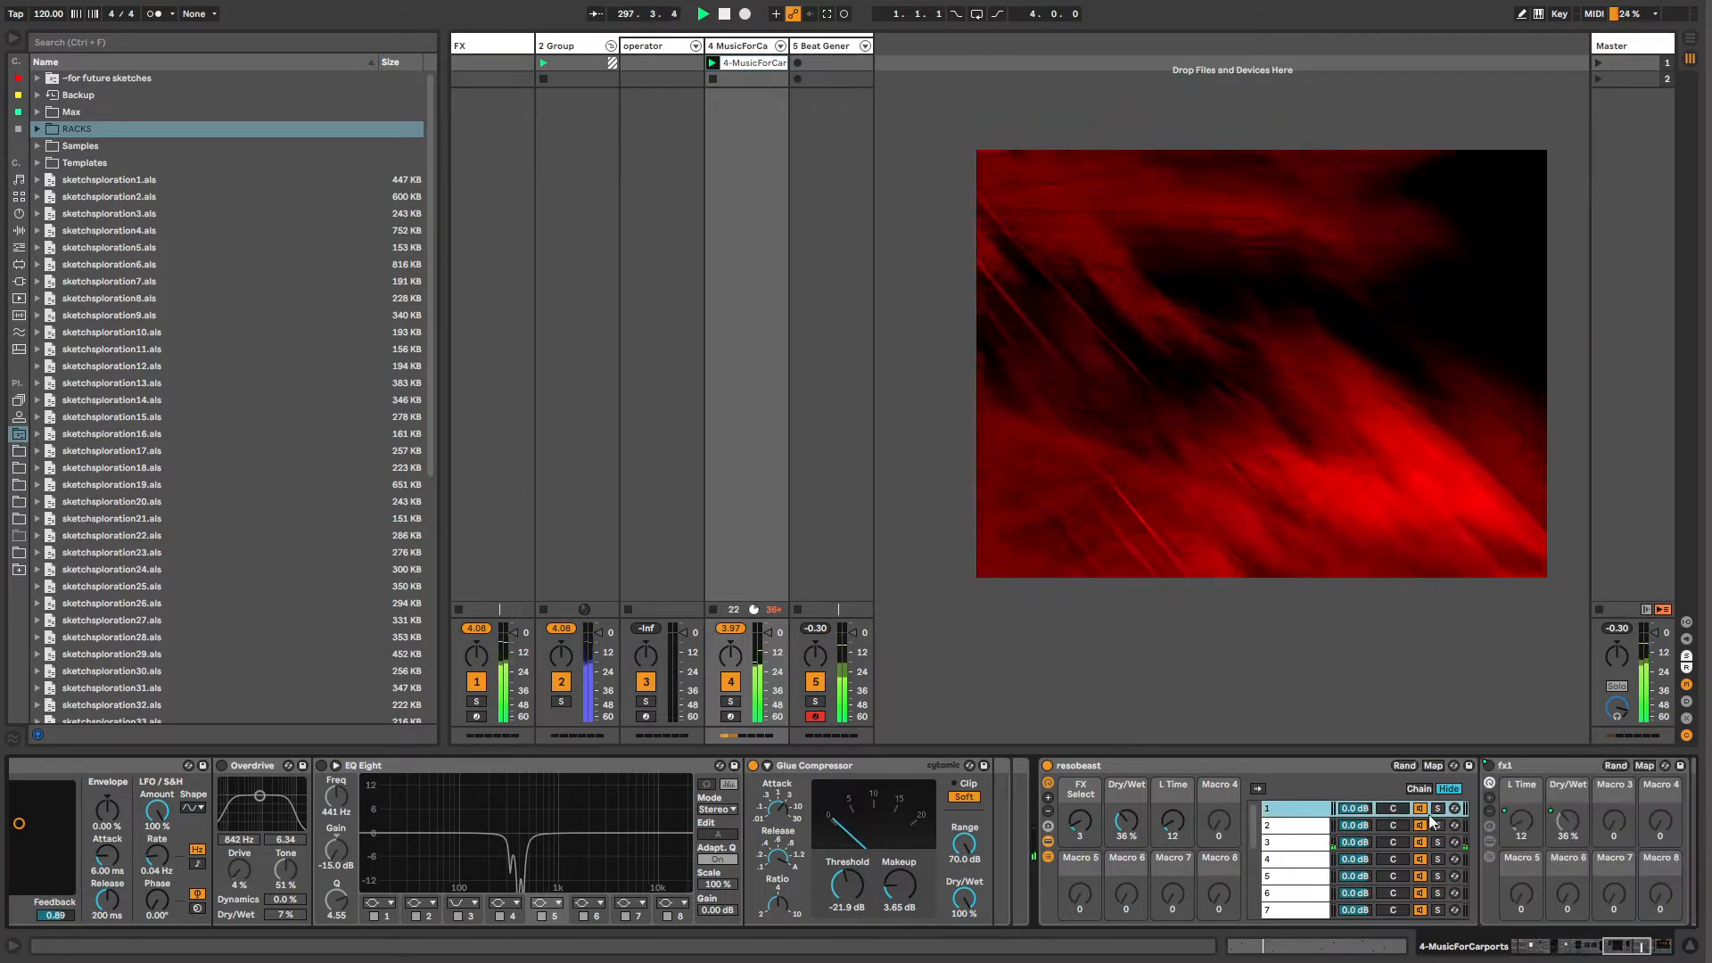
{"action": "left_click", "coordinate": [1623, 953]}
{"action": "left_click_drag", "start_coordinate": [1623, 947], "coordinate": [1642, 947]}
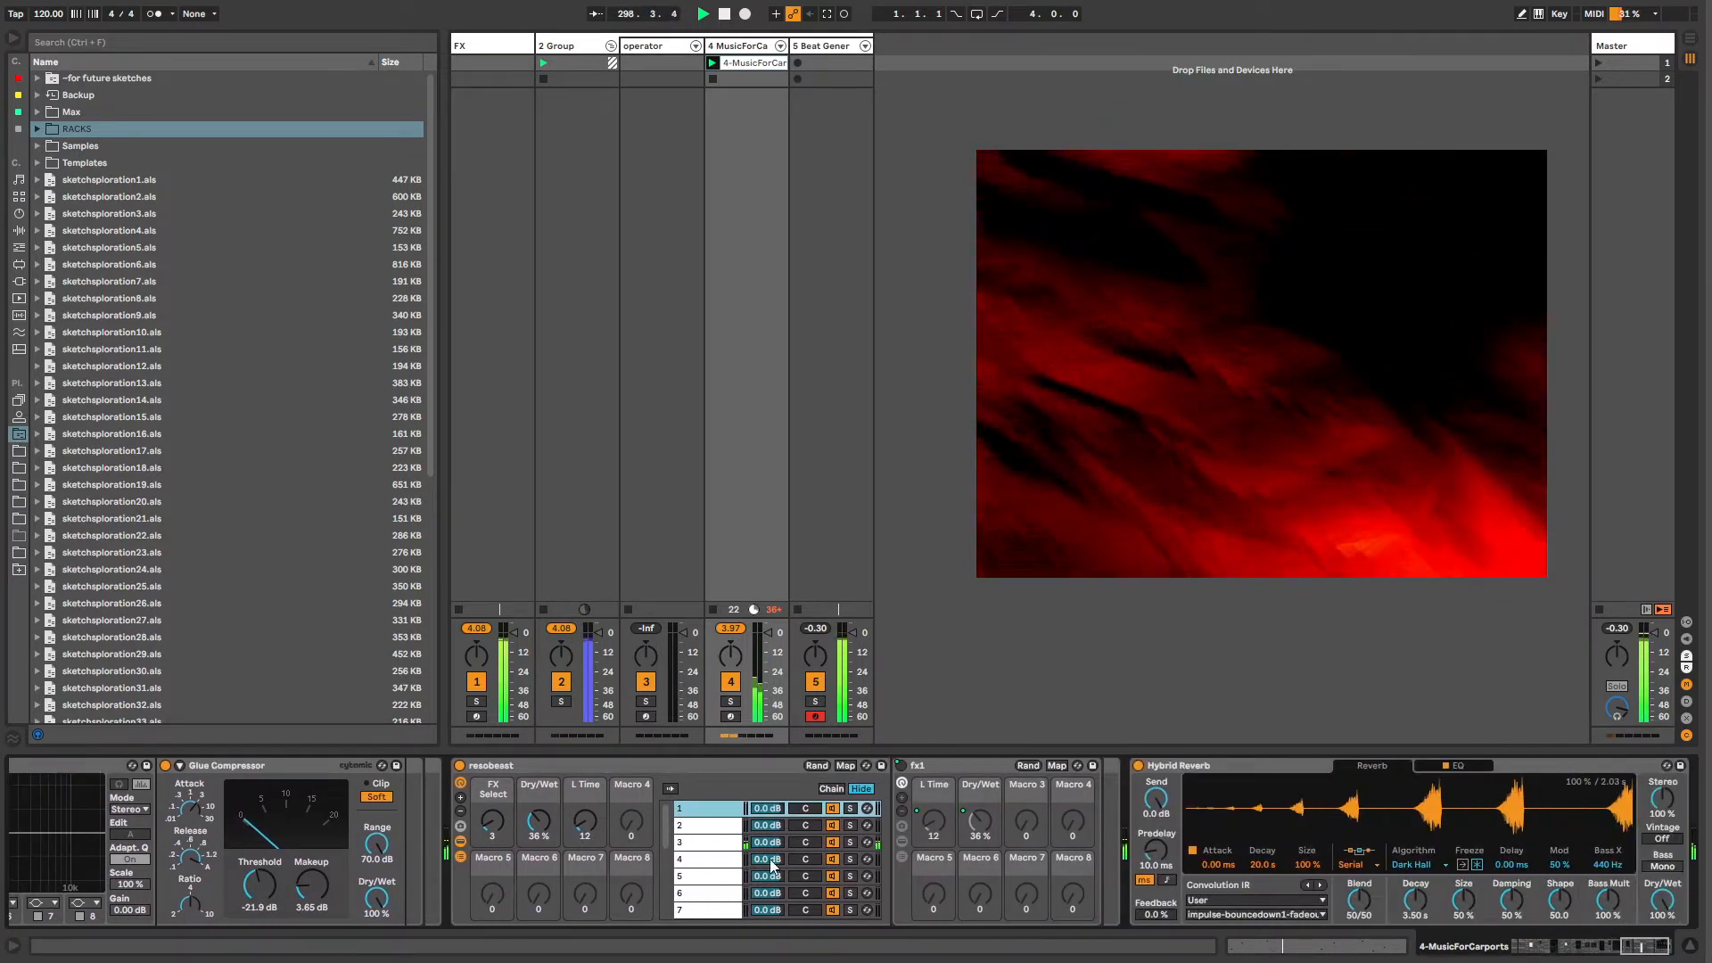
{"action": "left_click", "coordinate": [901, 856]}
{"action": "left_click", "coordinate": [1119, 808]}
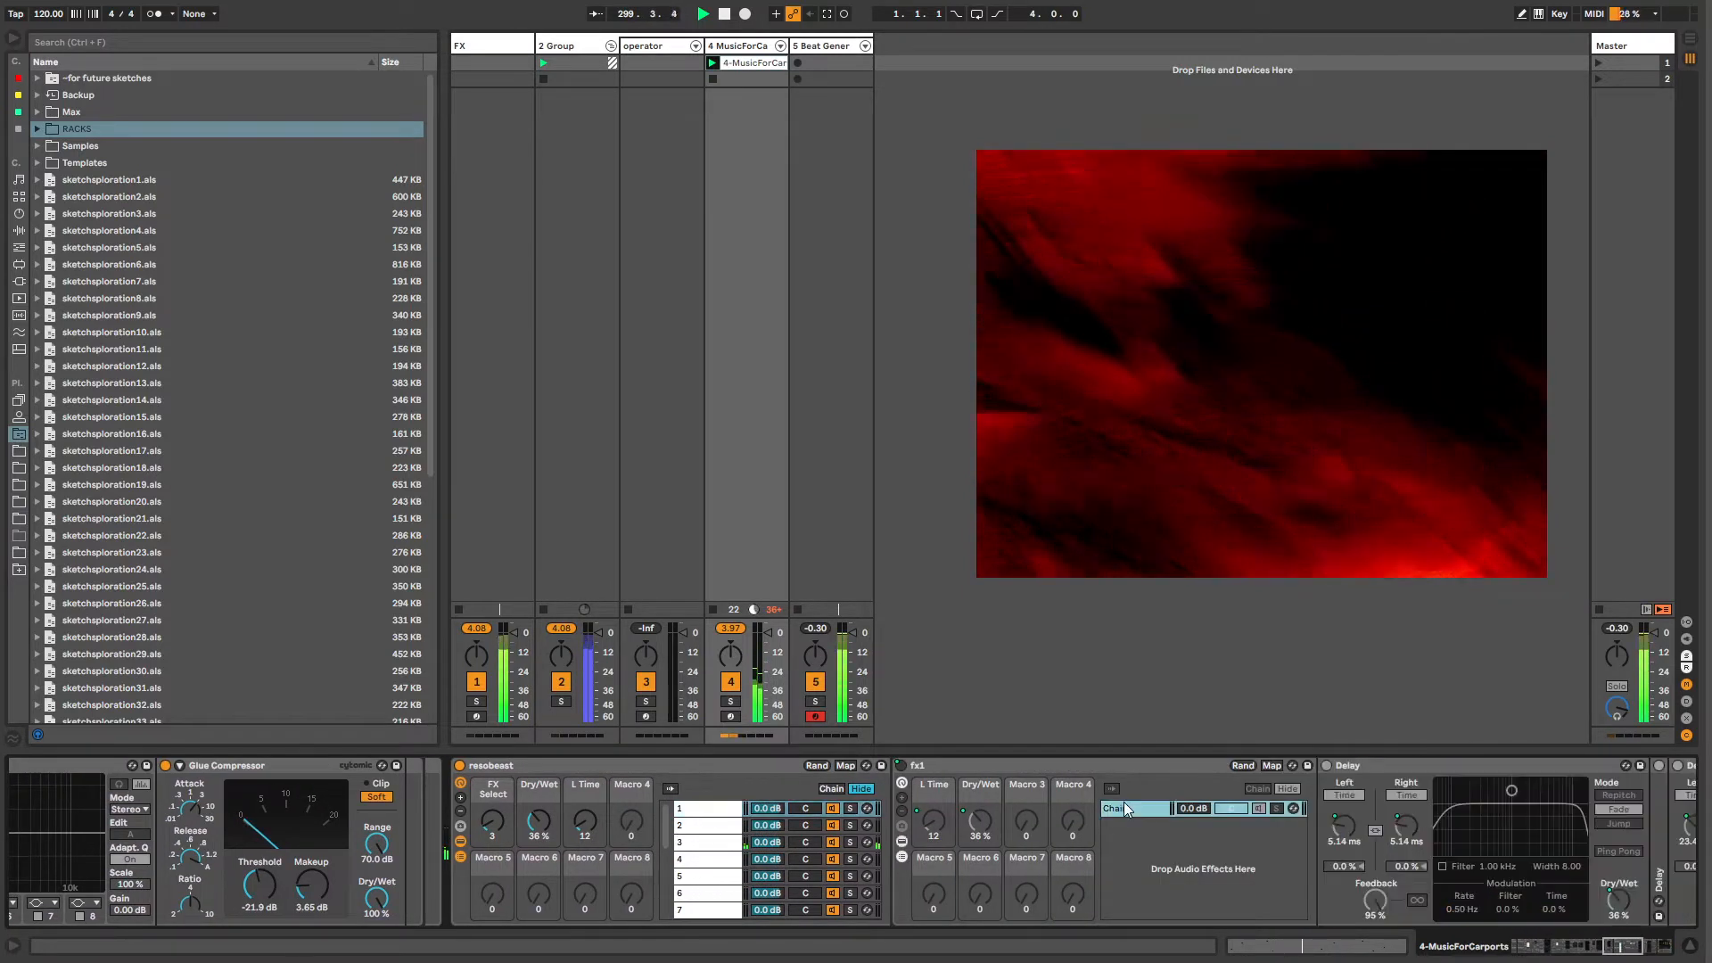
{"action": "left_click_drag", "start_coordinate": [1625, 950], "coordinate": [1639, 954]}
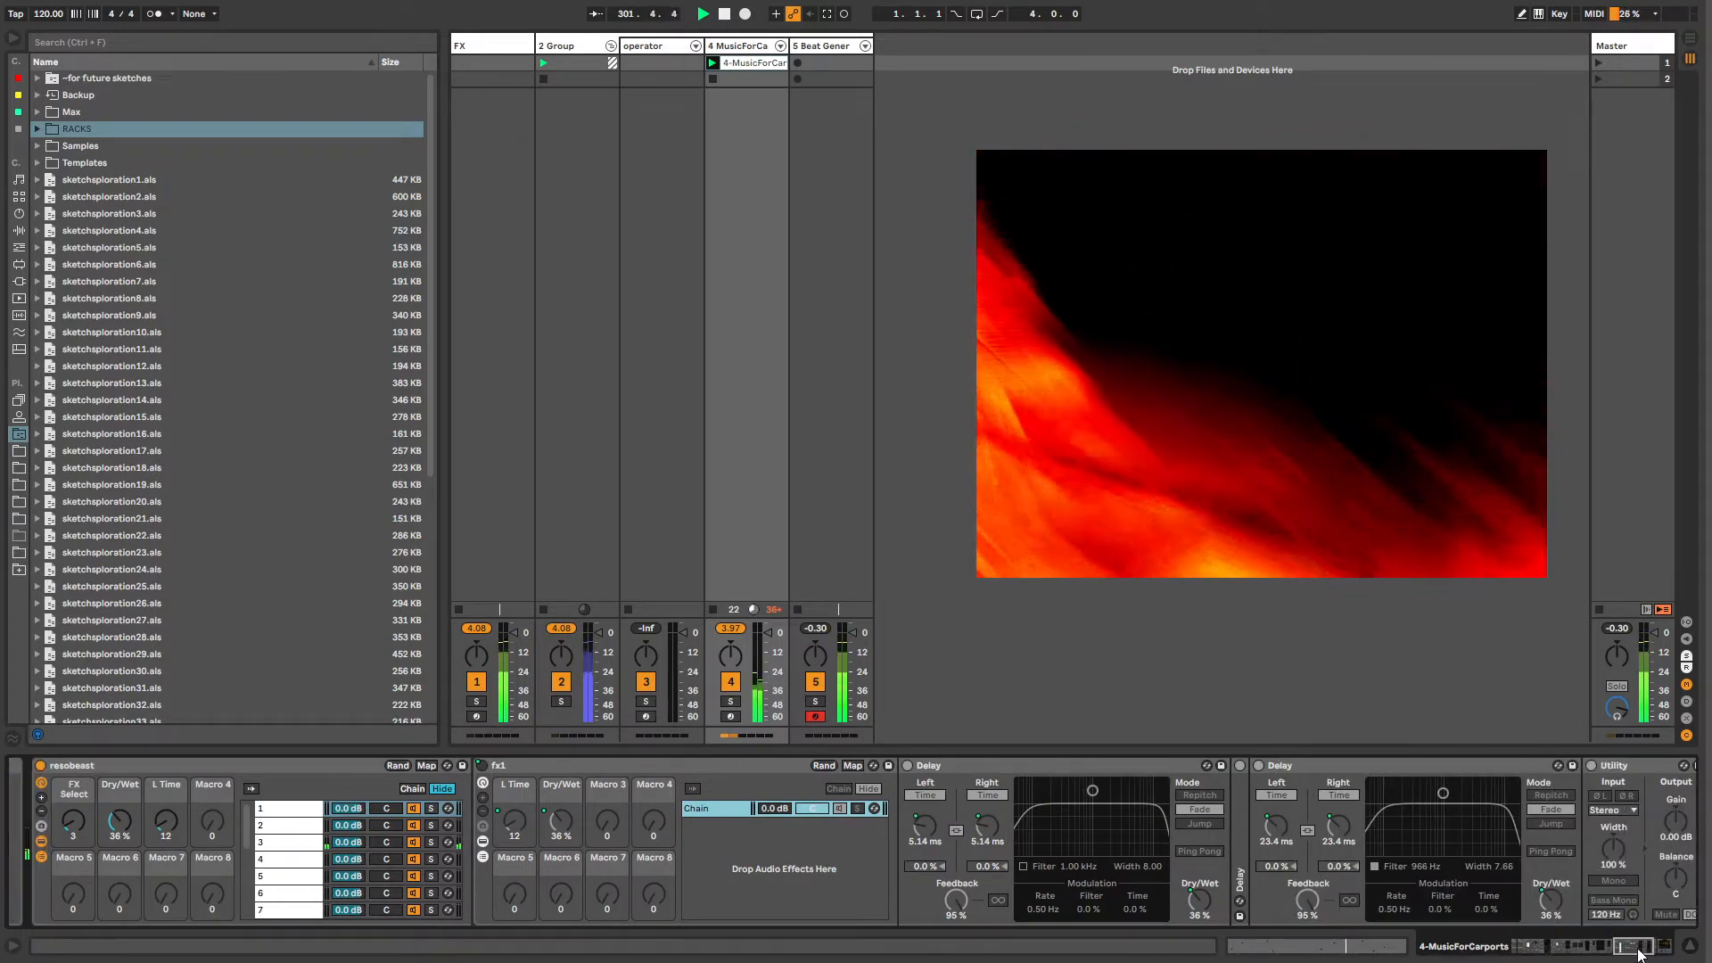
Step: Look through resobeast's chains 2 and 4 and show the nested fx3 rack of chain 3
{"action": "left_click", "coordinate": [302, 828]}
{"action": "left_click", "coordinate": [301, 856]}
{"action": "left_click", "coordinate": [300, 845]}
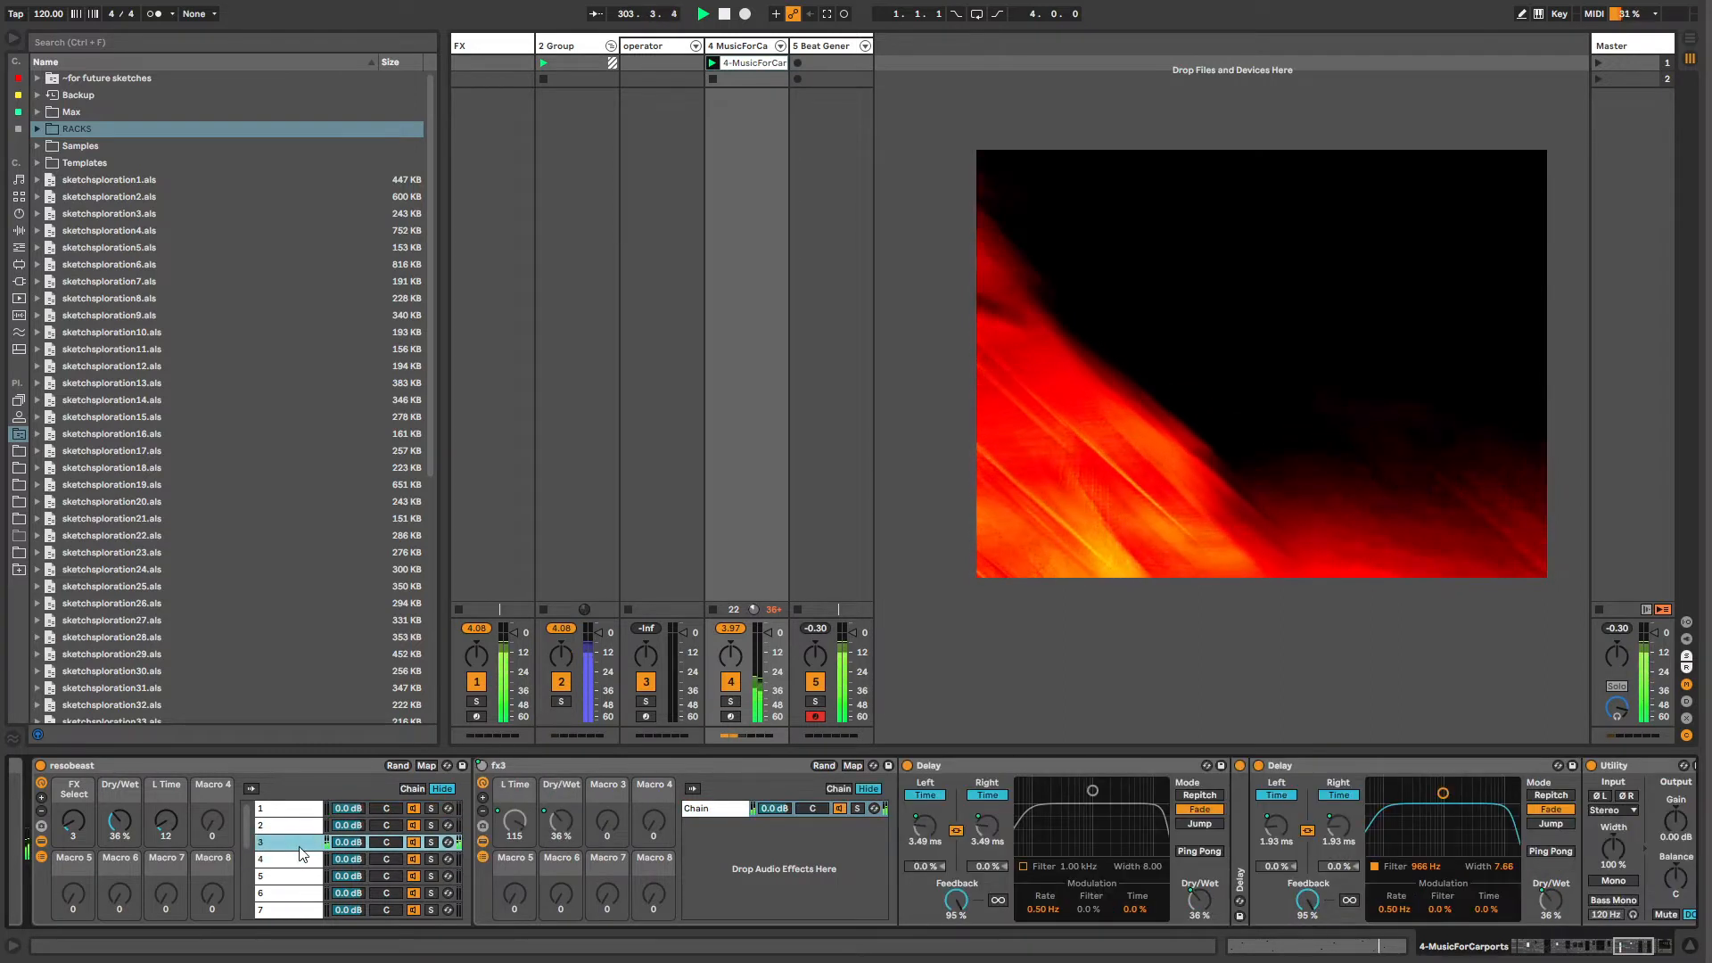
Step: Set resobeast's Dry/Wet to 100% and L Time to 78, and hide the rack's chain list
{"action": "left_click_drag", "start_coordinate": [158, 839], "coordinate": [158, 816]}
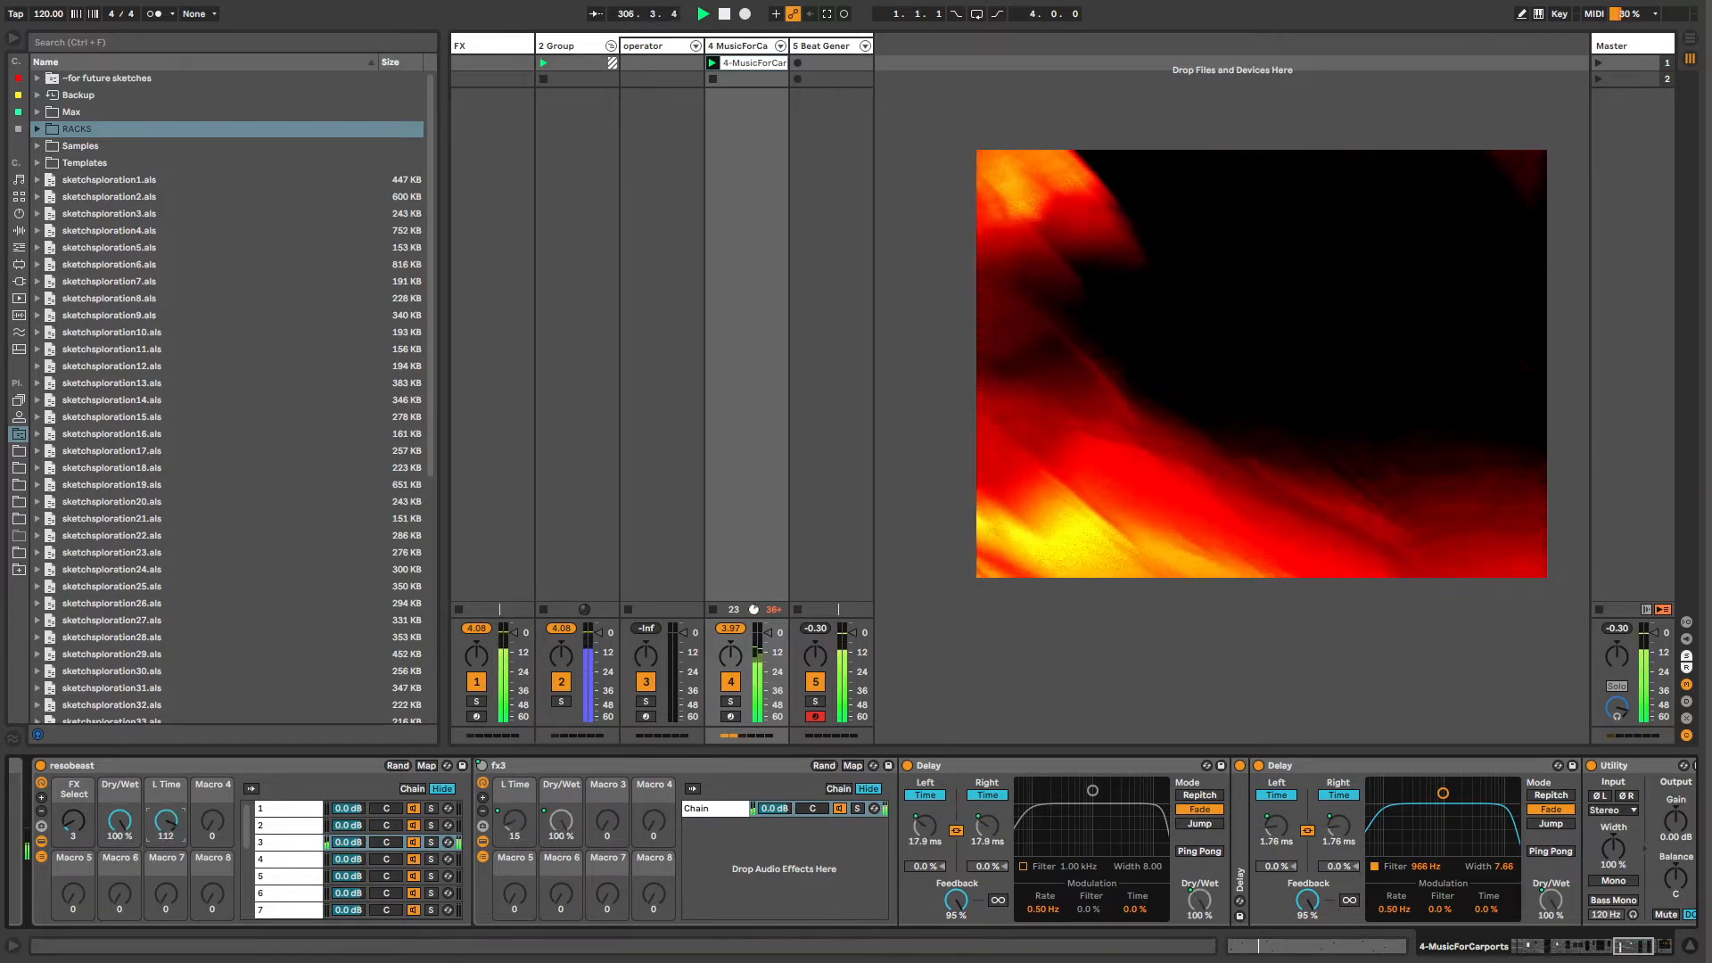
{"action": "left_click_drag", "start_coordinate": [165, 821], "coordinate": [165, 851]}
{"action": "left_click", "coordinate": [41, 842]}
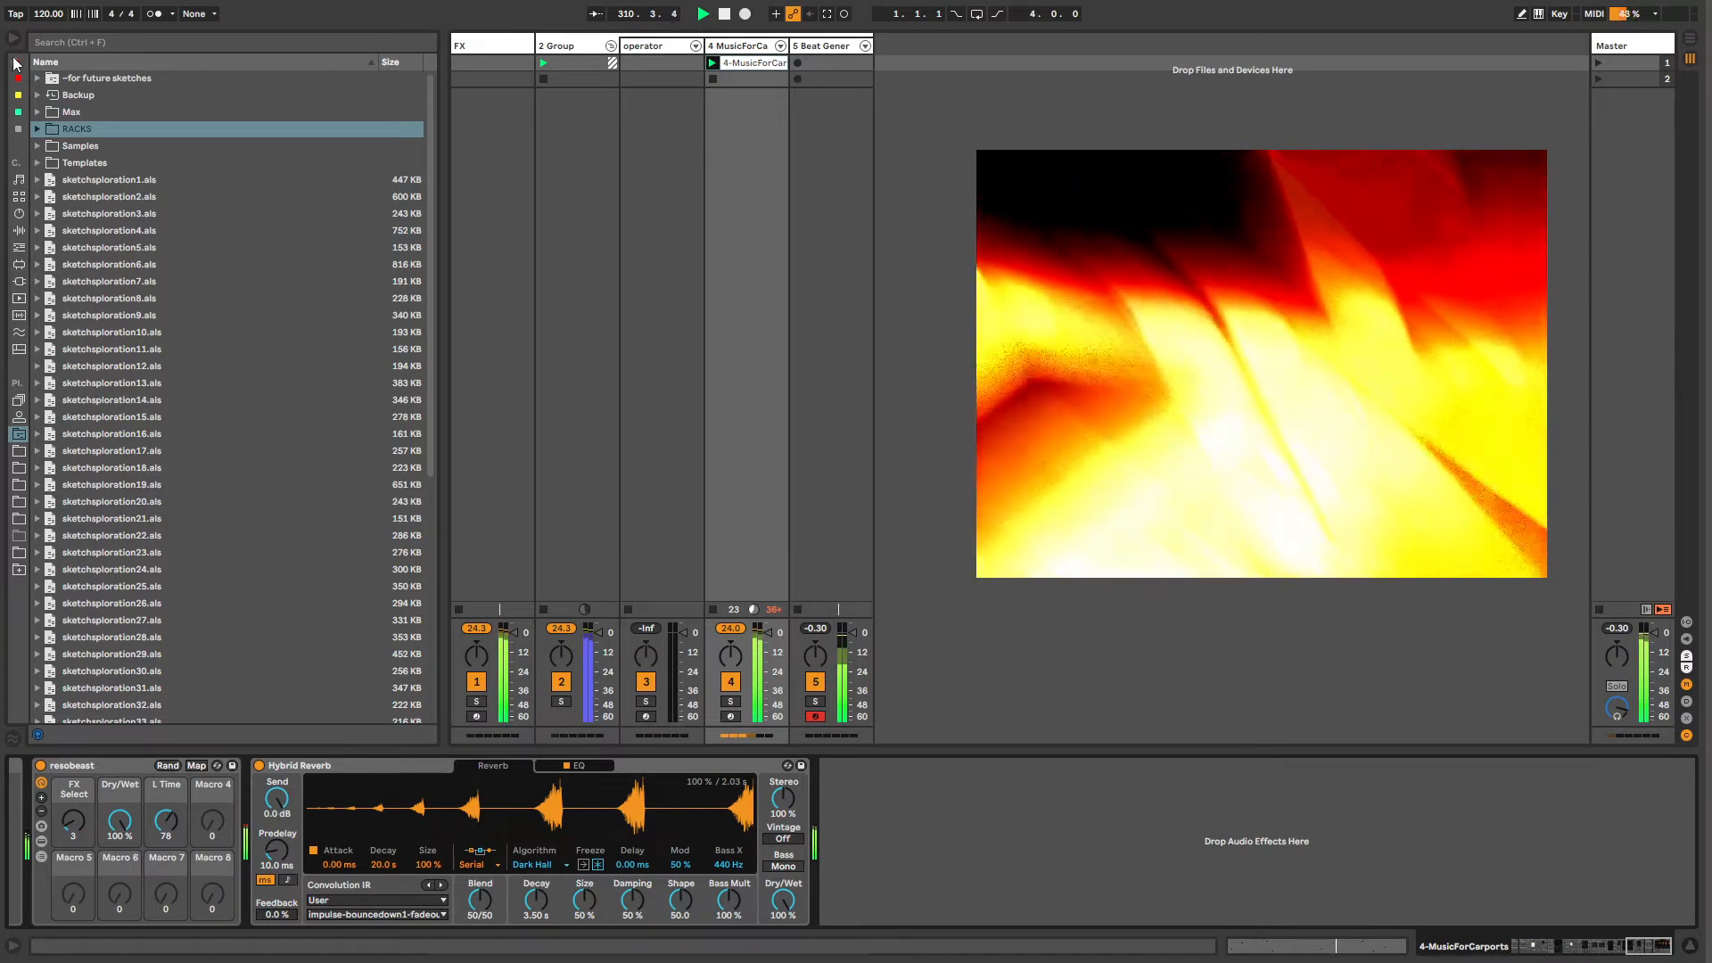
Step: Lower the MusicForCarports volume slightly and add a Limiter before Hybrid Reverb with Auto off, release 2.01 s and ceiling -4.13 dB
{"action": "left_click", "coordinate": [18, 130]}
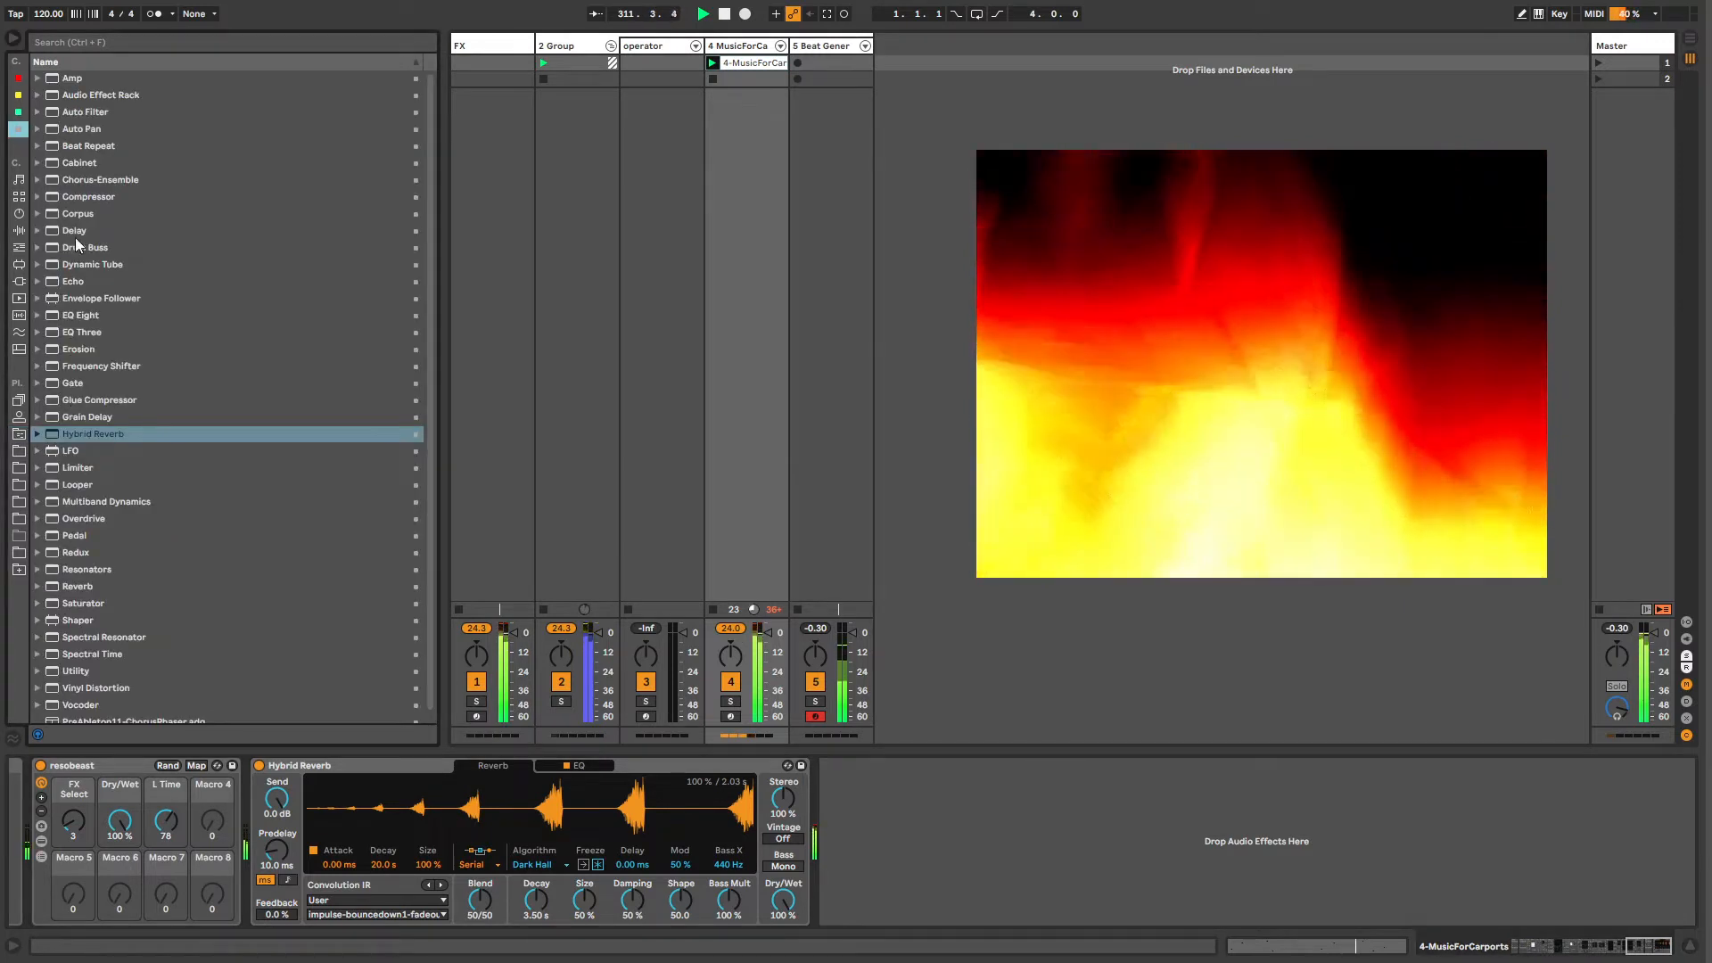
{"action": "left_click_drag", "start_coordinate": [767, 633], "coordinate": [768, 640]}
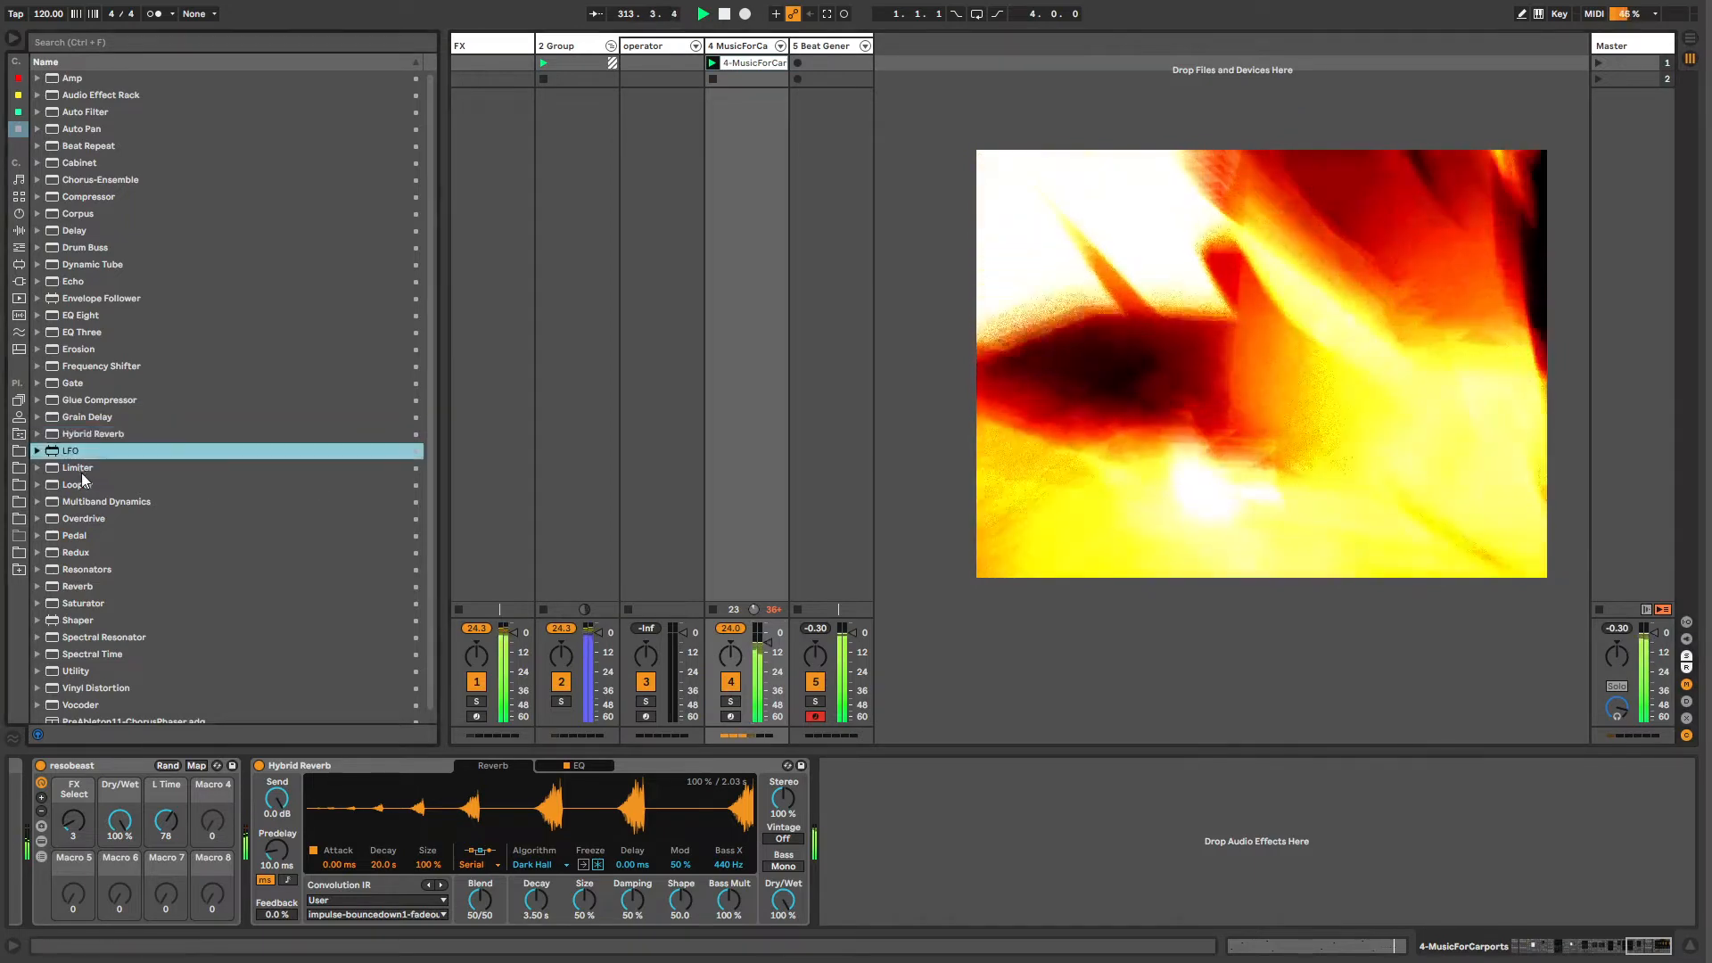
{"action": "left_click", "coordinate": [78, 469]}
{"action": "left_click_drag", "start_coordinate": [72, 473], "coordinate": [278, 858]}
{"action": "left_click", "coordinate": [278, 915]}
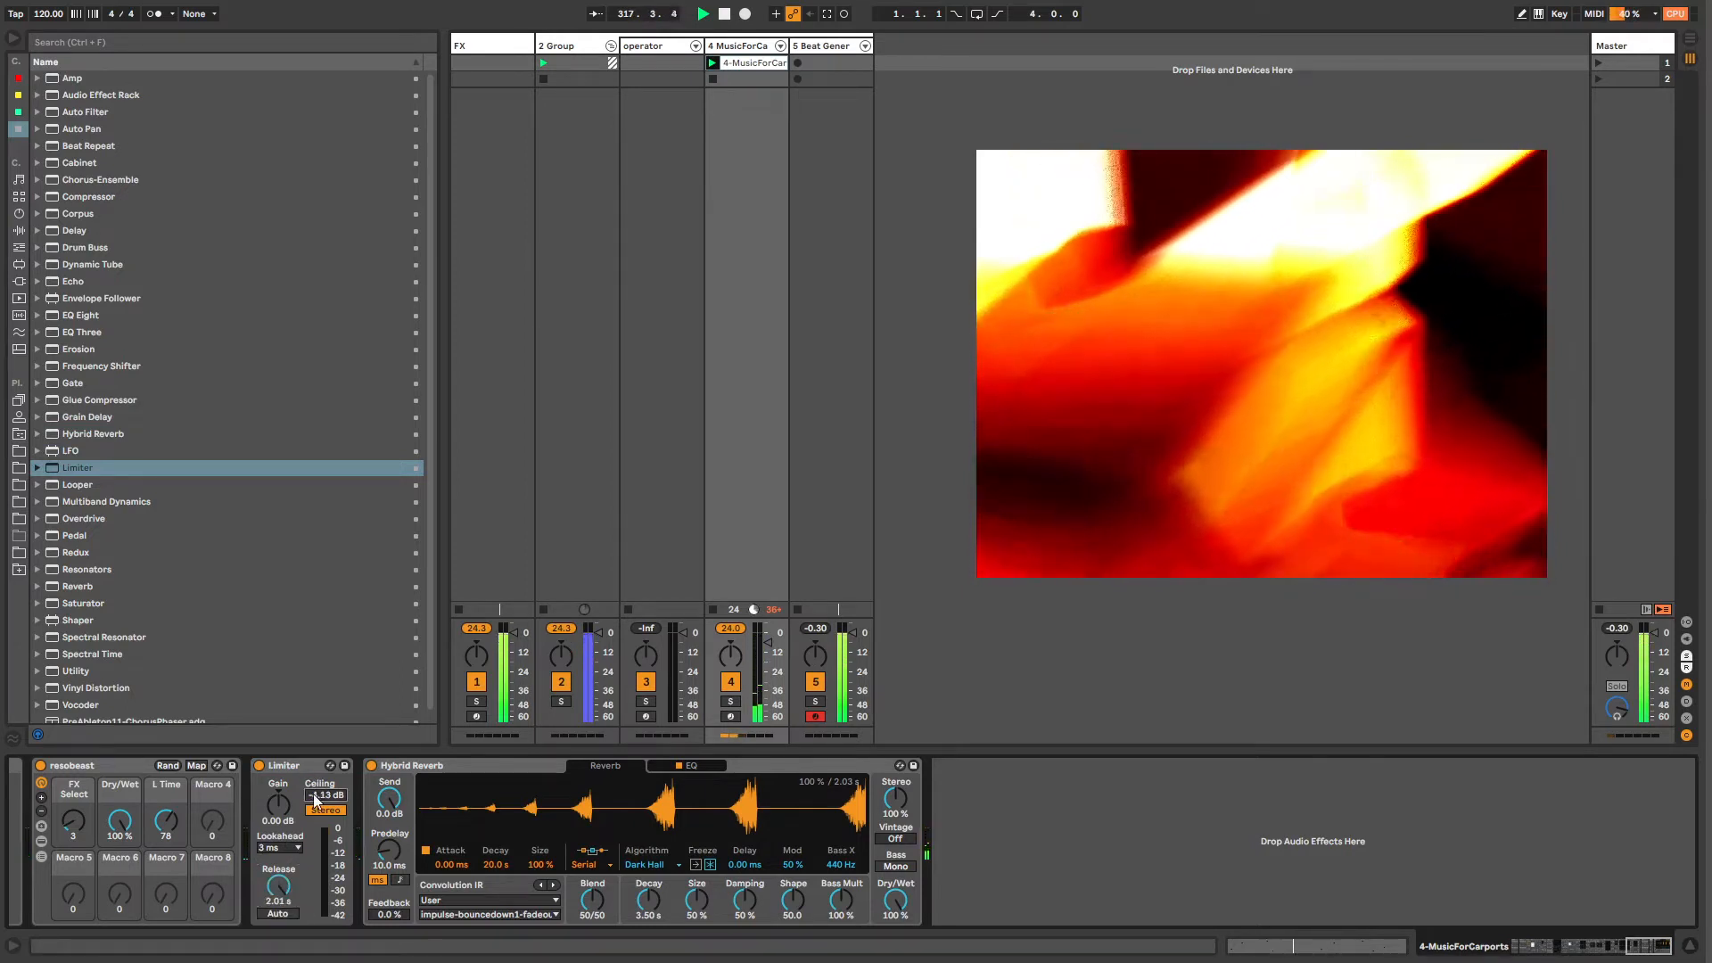
Step: Set the Hybrid Reverb's Blend to 100/0
{"action": "left_click", "coordinate": [129, 772]}
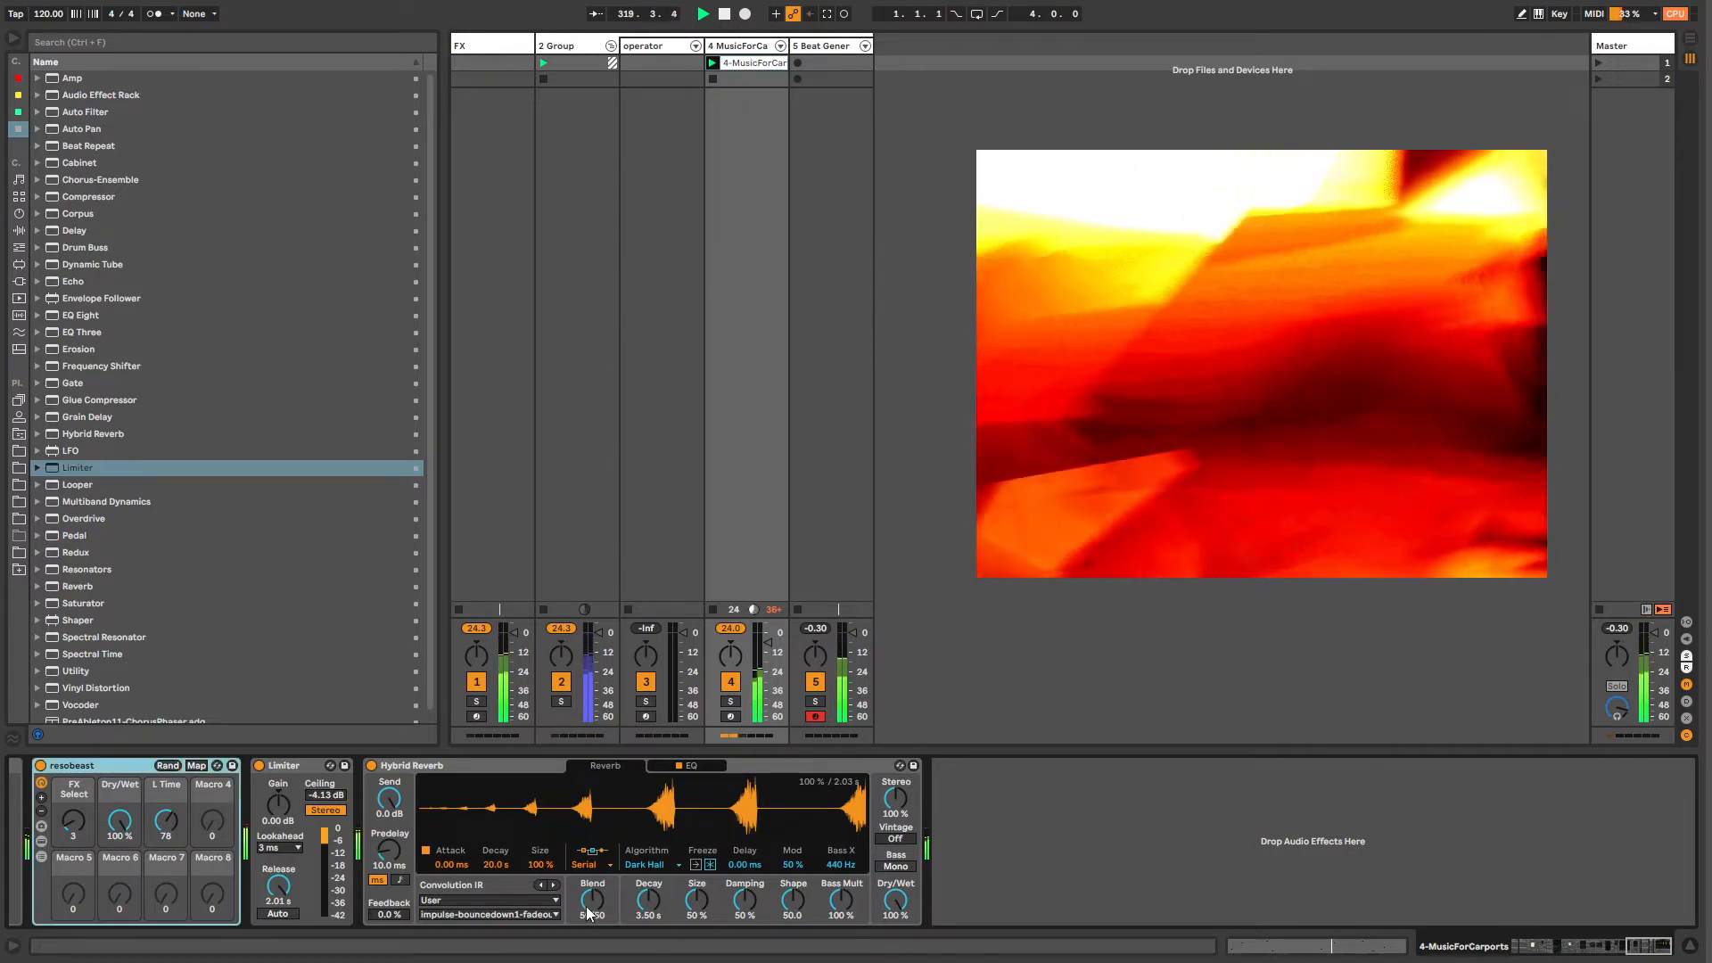
{"action": "left_click_drag", "start_coordinate": [588, 902], "coordinate": [587, 956]}
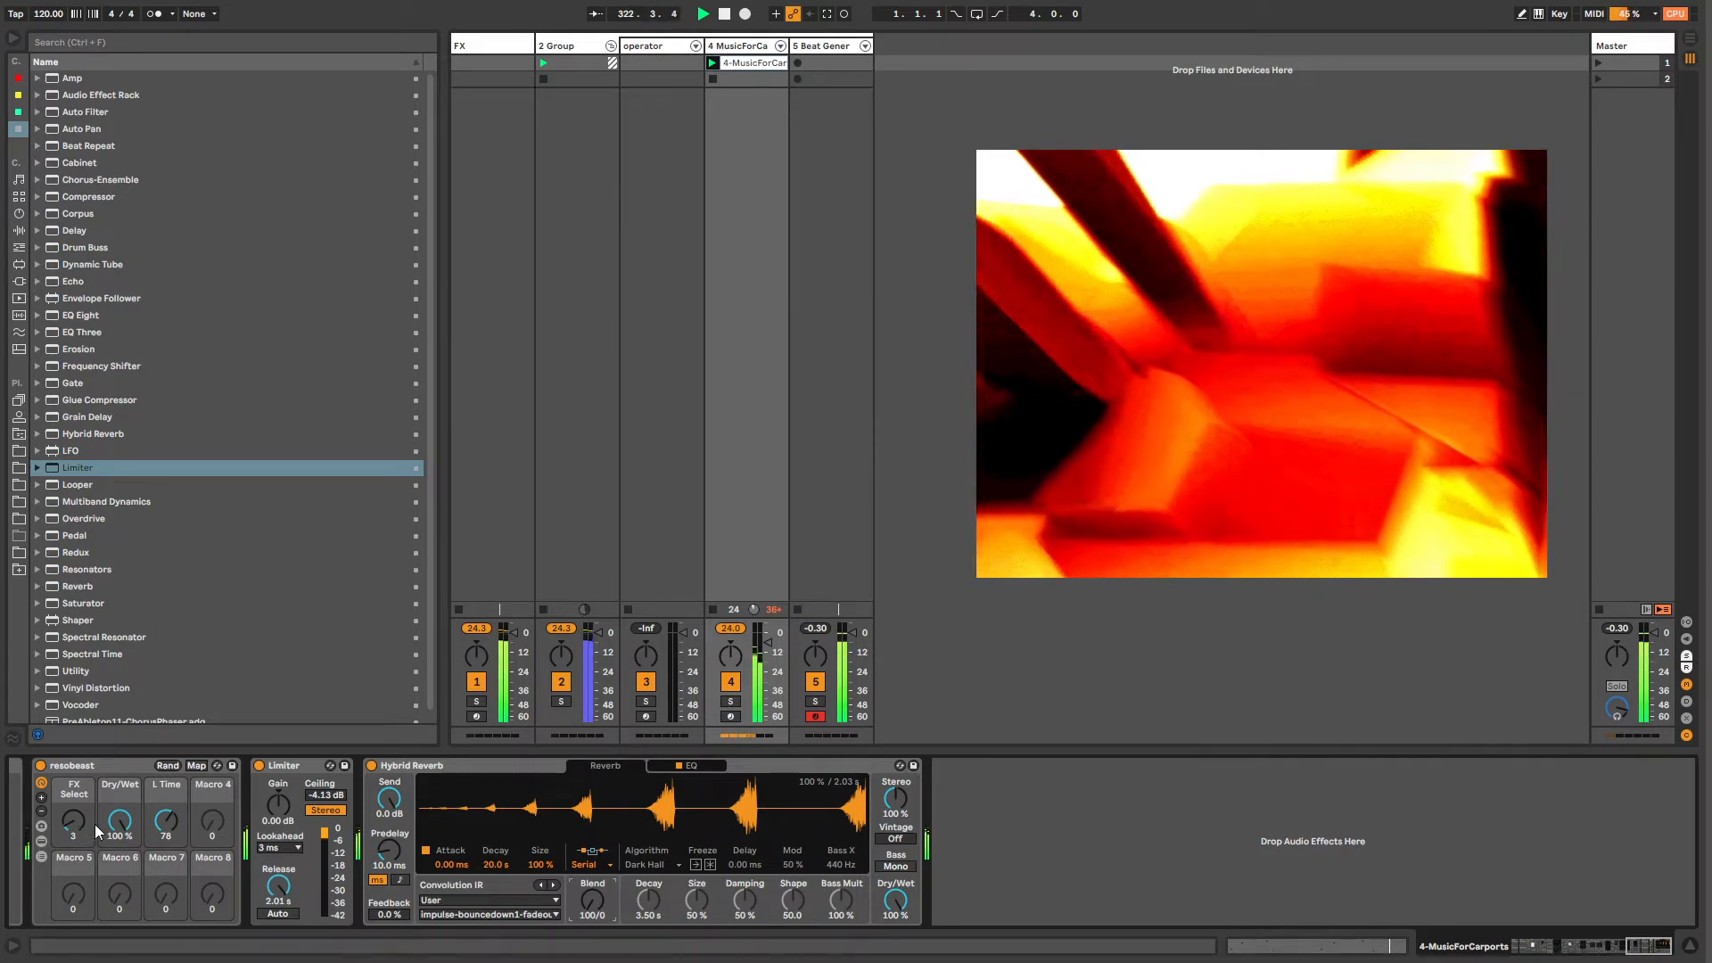
Step: Show the clip envelope of resobeast's L Time macro in the MusicForCarports clip
{"action": "left_click", "coordinate": [164, 828]}
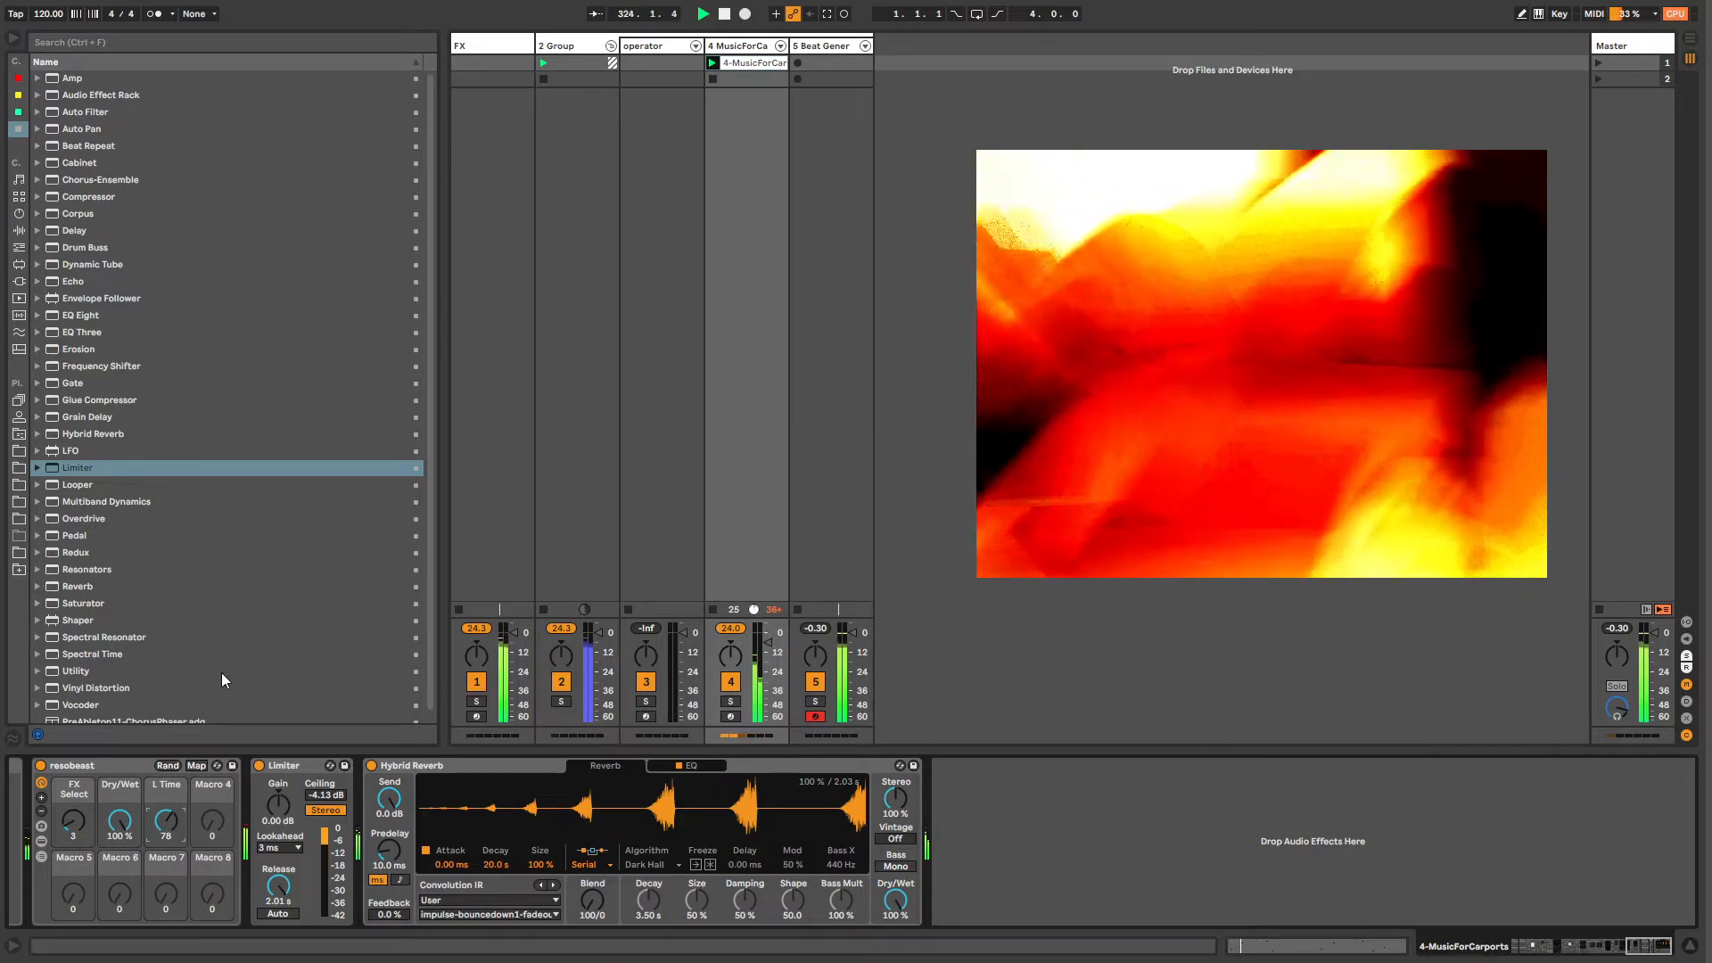
{"action": "right_click", "coordinate": [170, 828]}
{"action": "left_click", "coordinate": [161, 819]}
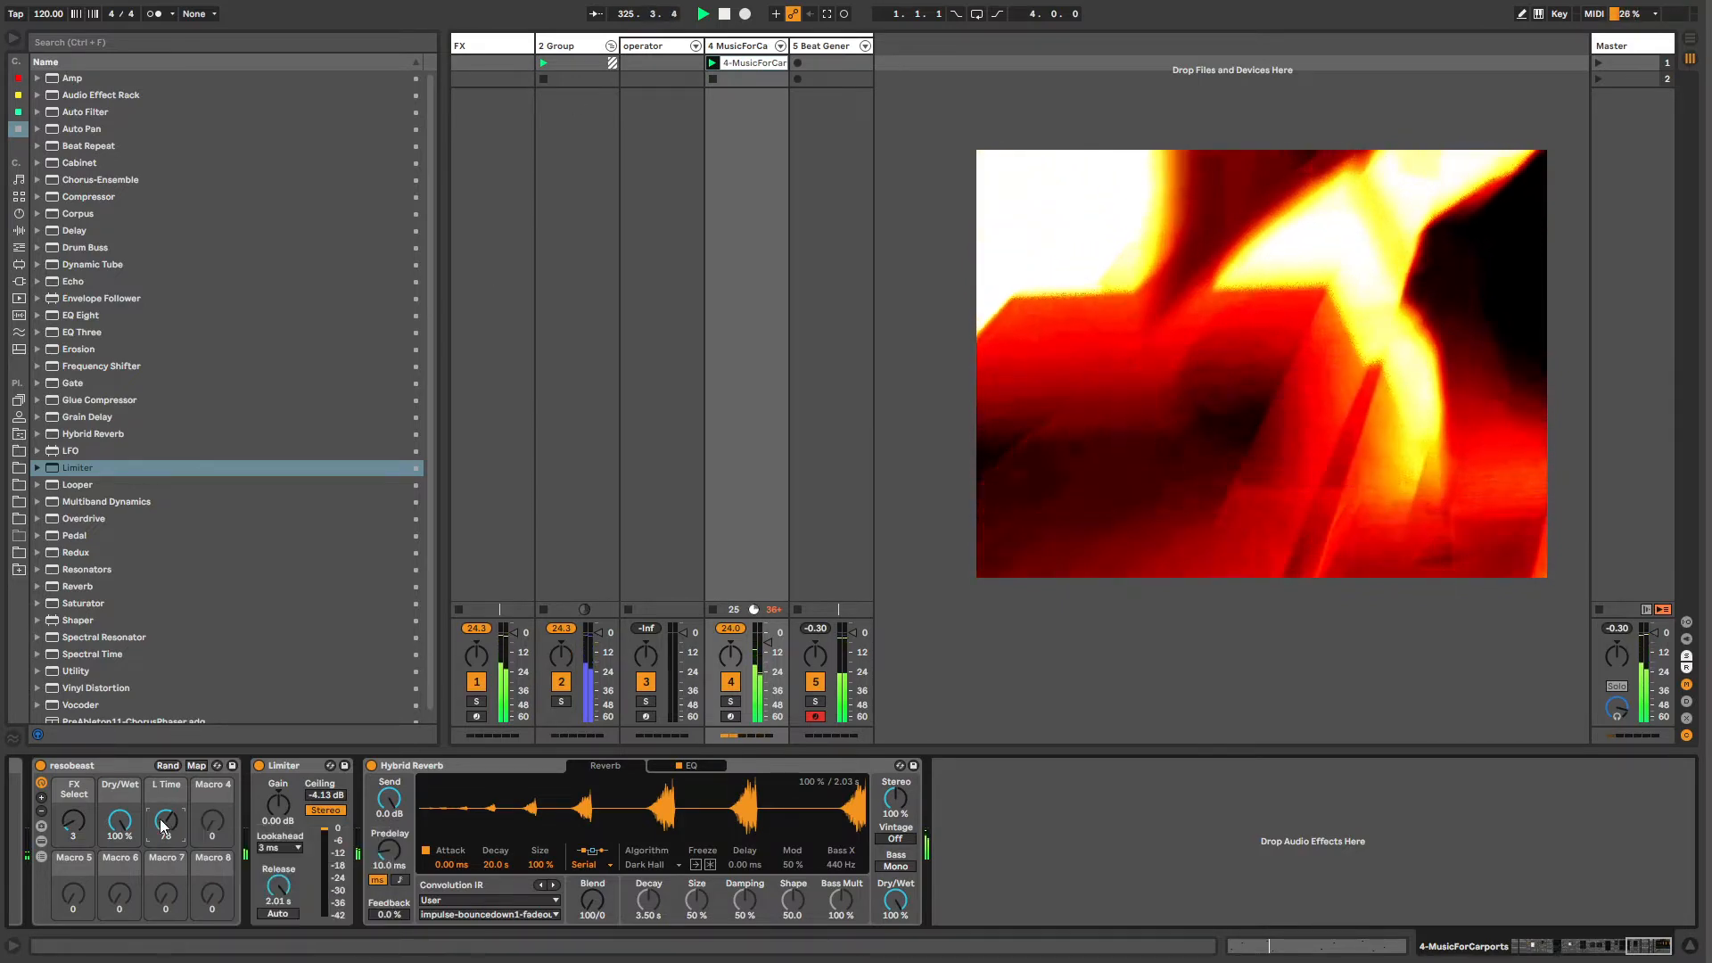
{"action": "key", "text": "shift+Tab"}
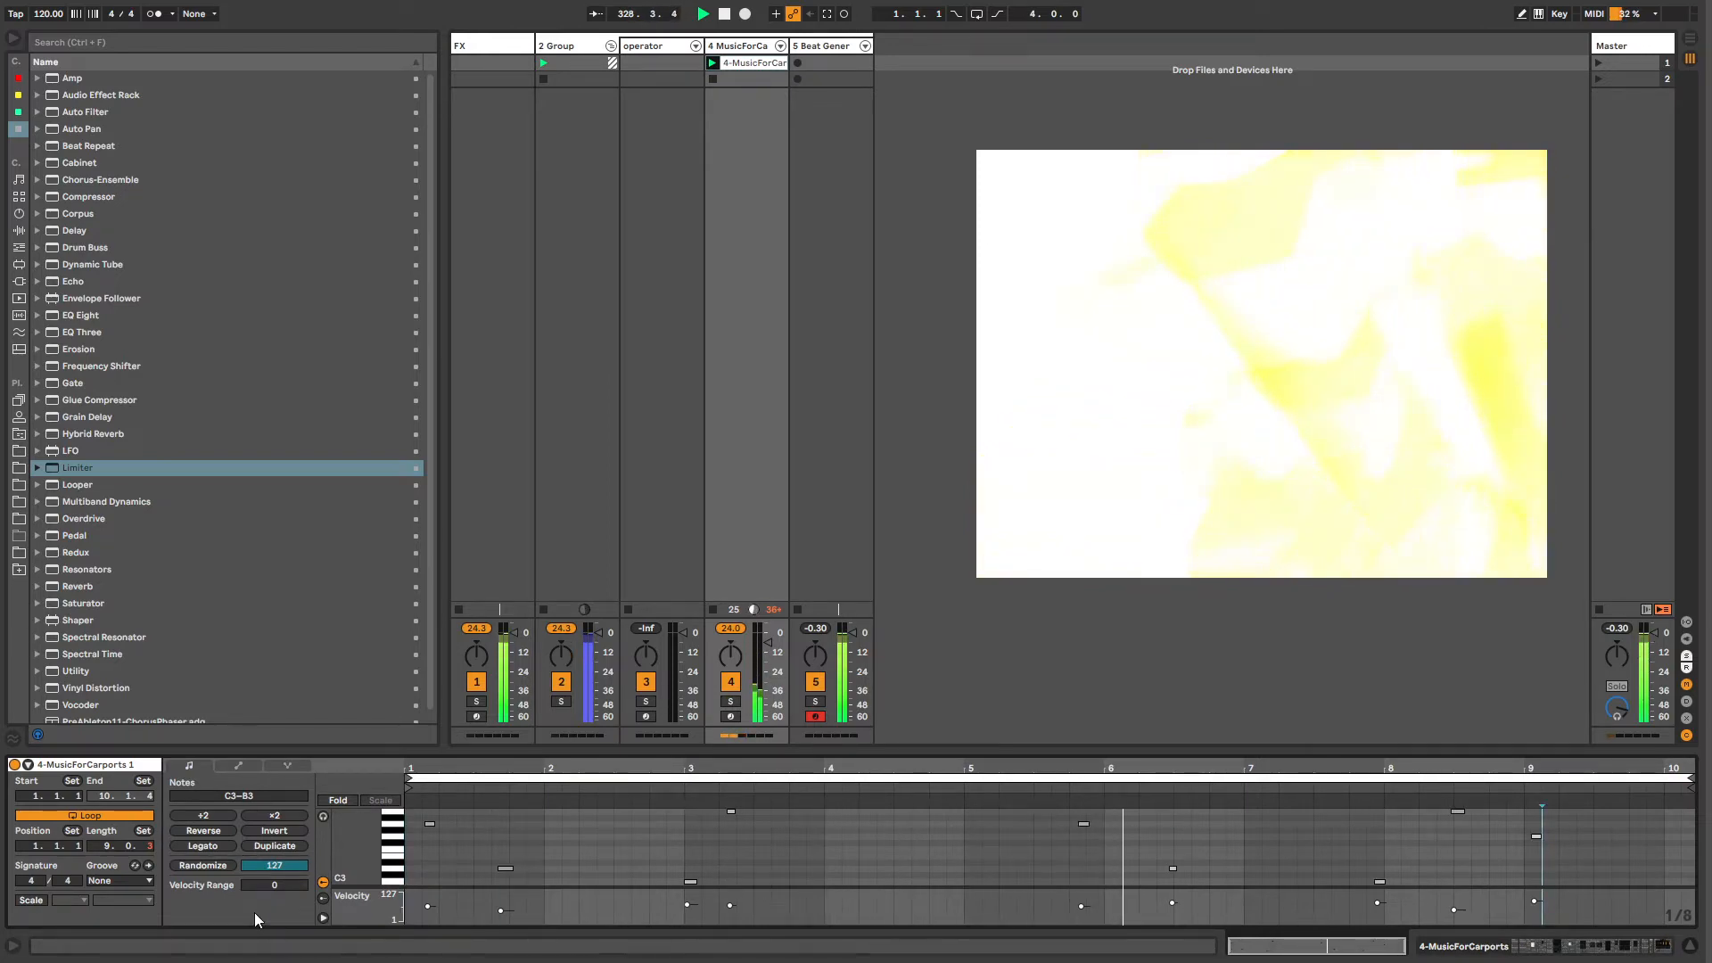
{"action": "left_click", "coordinate": [236, 766]}
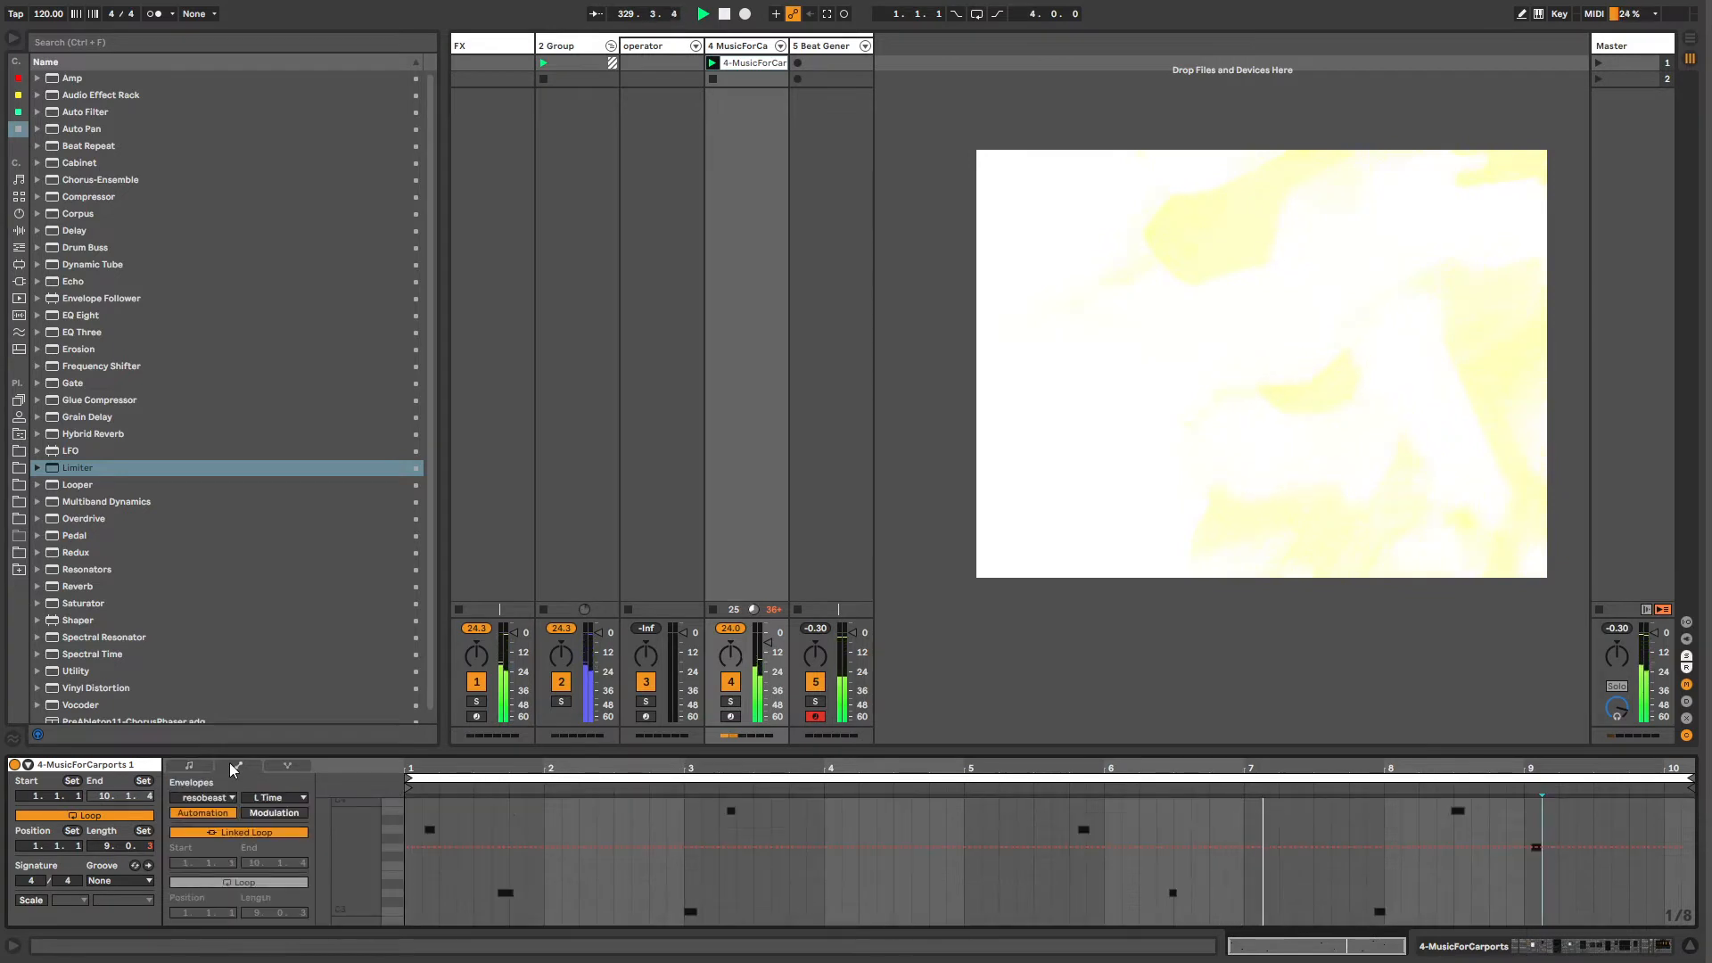
Step: Unlink the L Time envelope's loop, turn the grid off, set start 1.1.4 and loop length 13.3.3, and return to the track's devices
{"action": "left_click", "coordinate": [243, 833]}
{"action": "left_click_drag", "start_coordinate": [255, 913], "coordinate": [255, 895]}
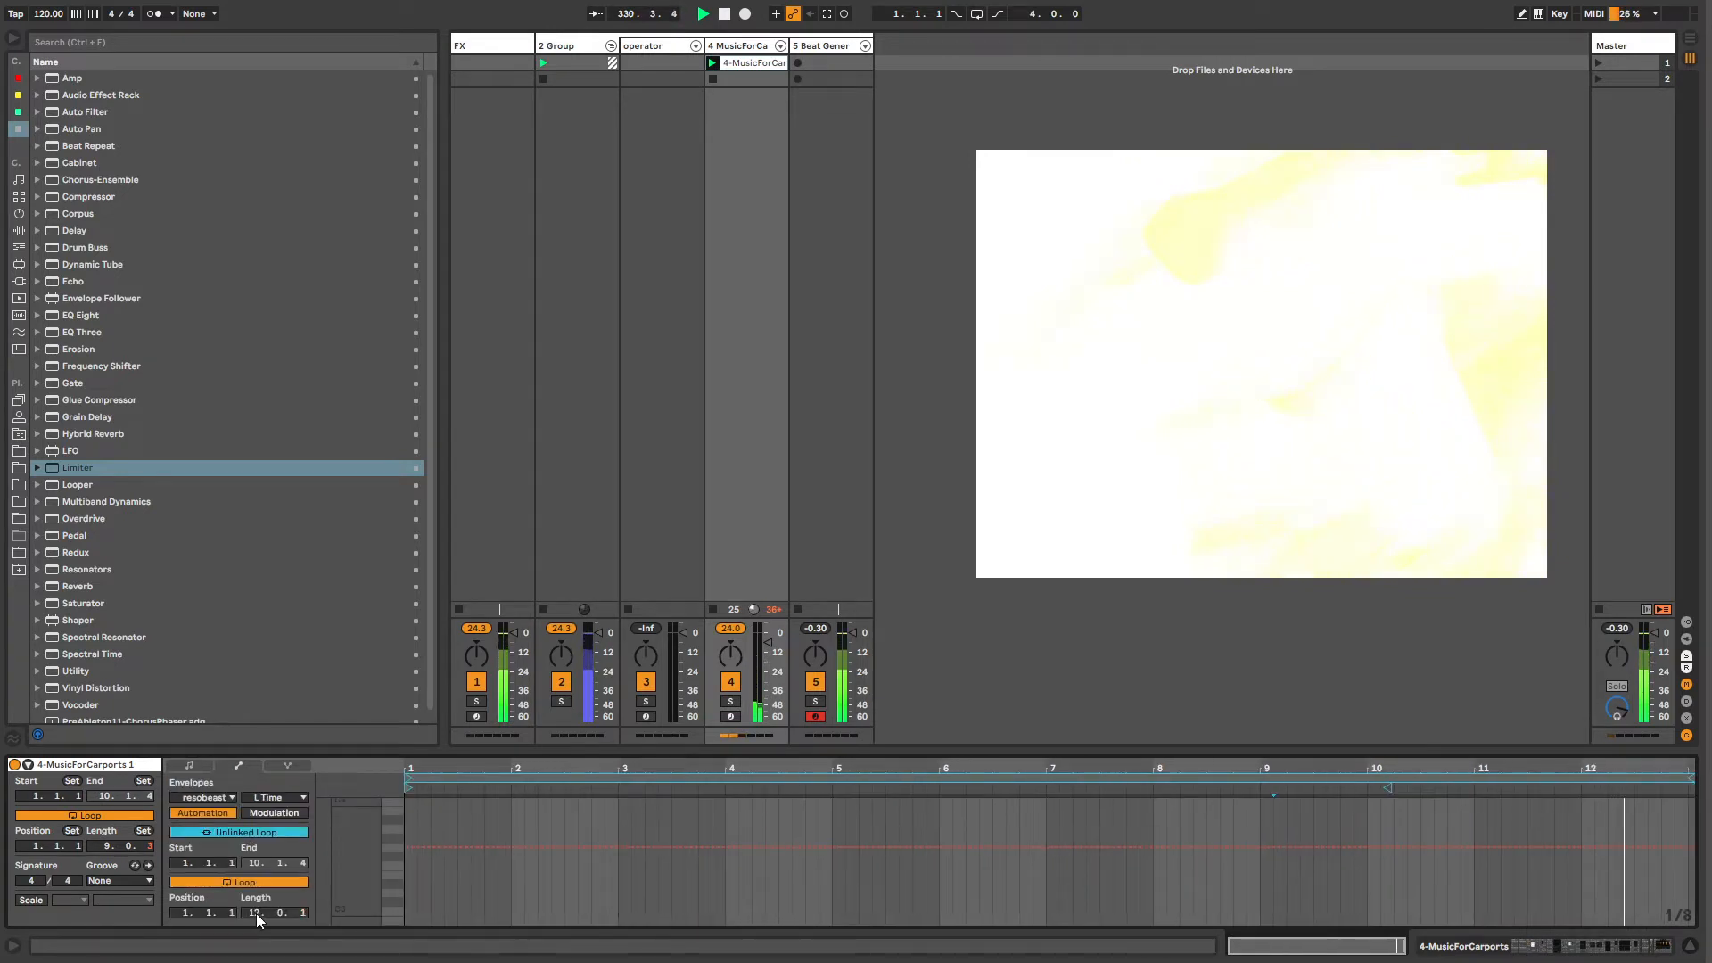
{"action": "key", "text": "ctrl+4"}
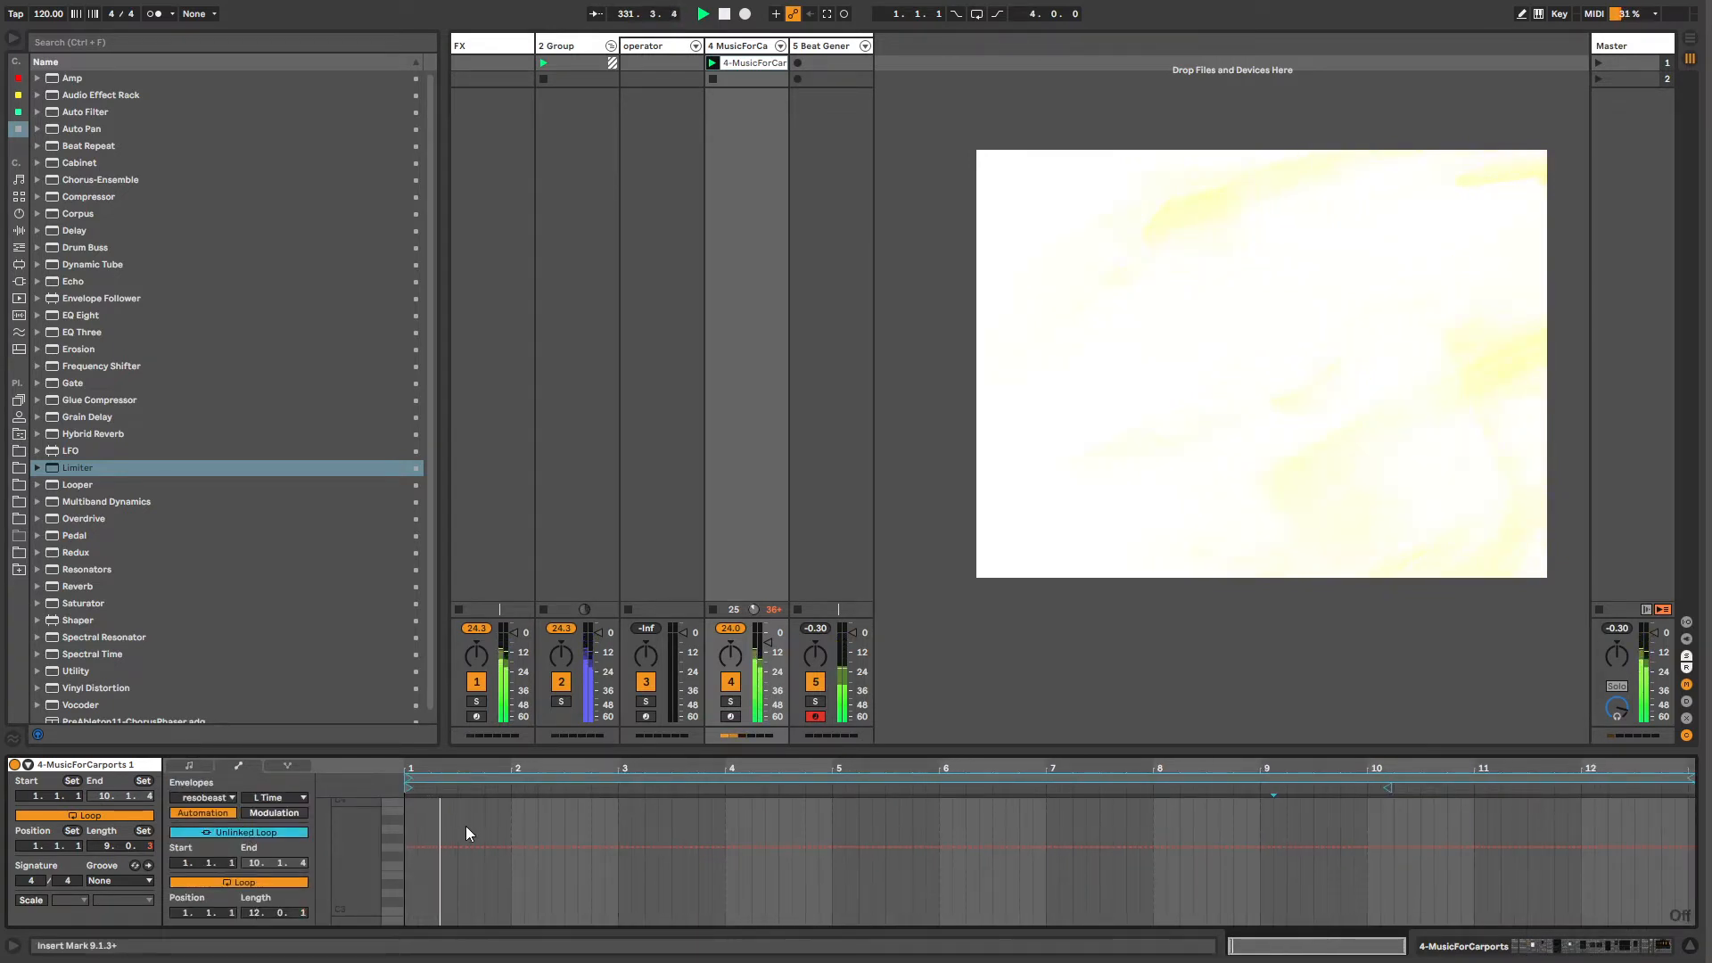
{"action": "left_click_drag", "start_coordinate": [408, 787], "coordinate": [432, 788]}
{"action": "left_click_drag", "start_coordinate": [1693, 776], "coordinate": [1709, 777]}
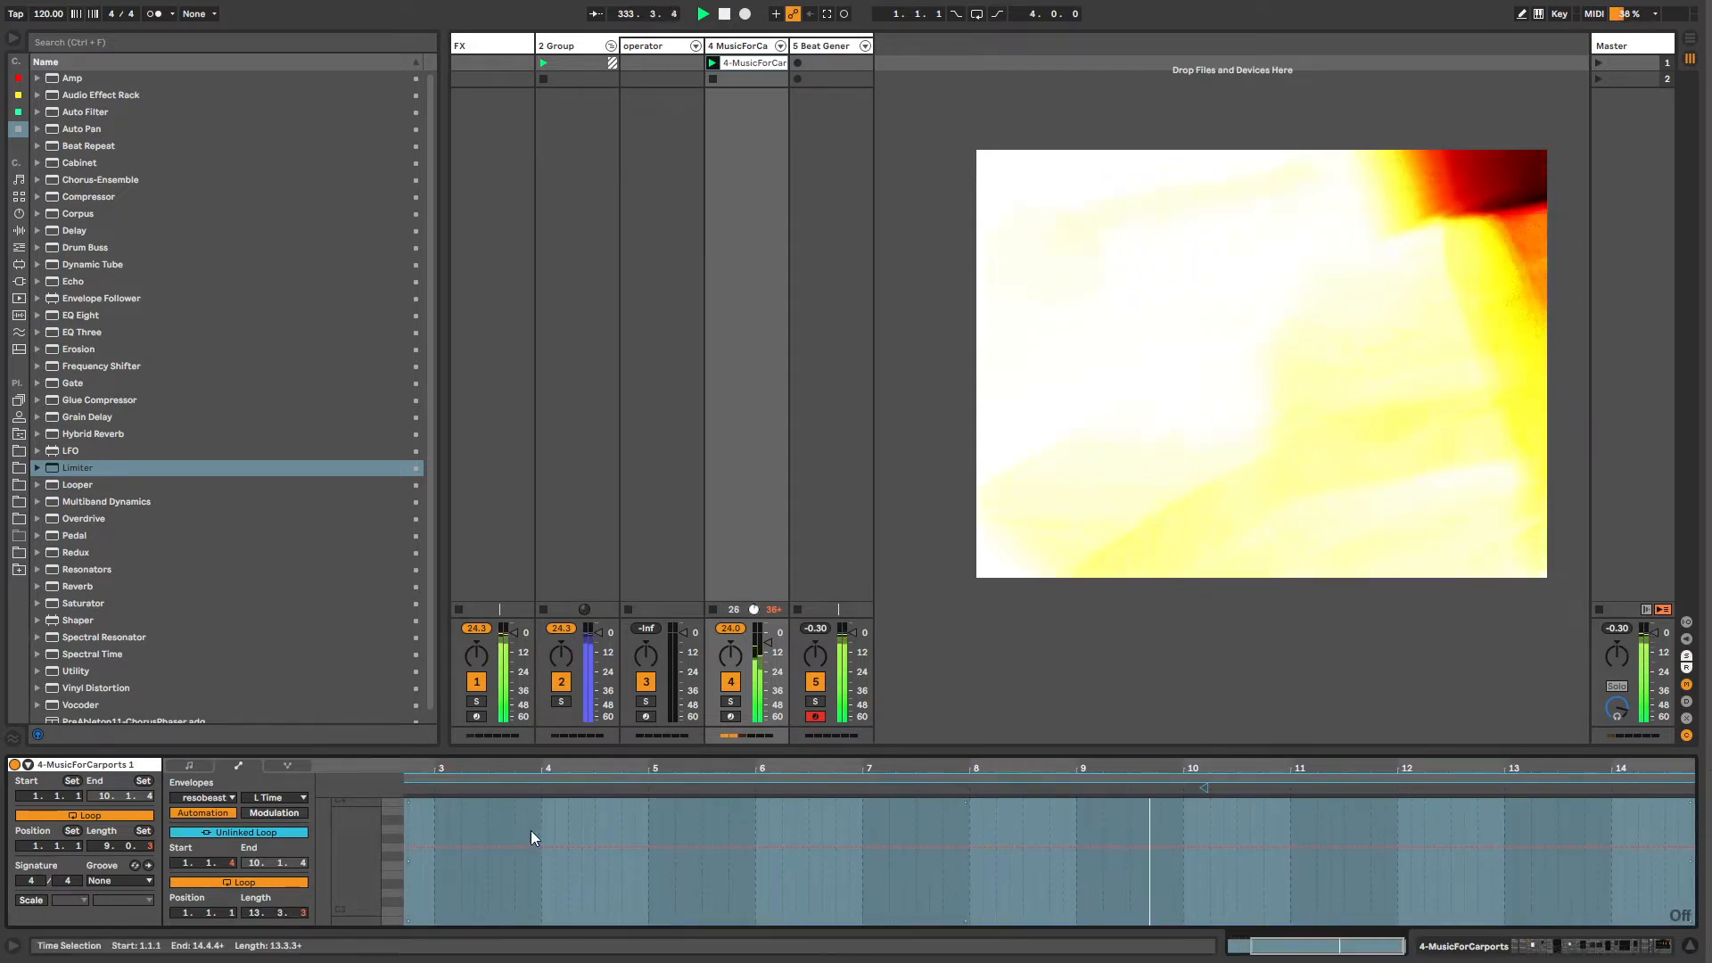
{"action": "left_click_drag", "start_coordinate": [596, 767], "coordinate": [730, 766]}
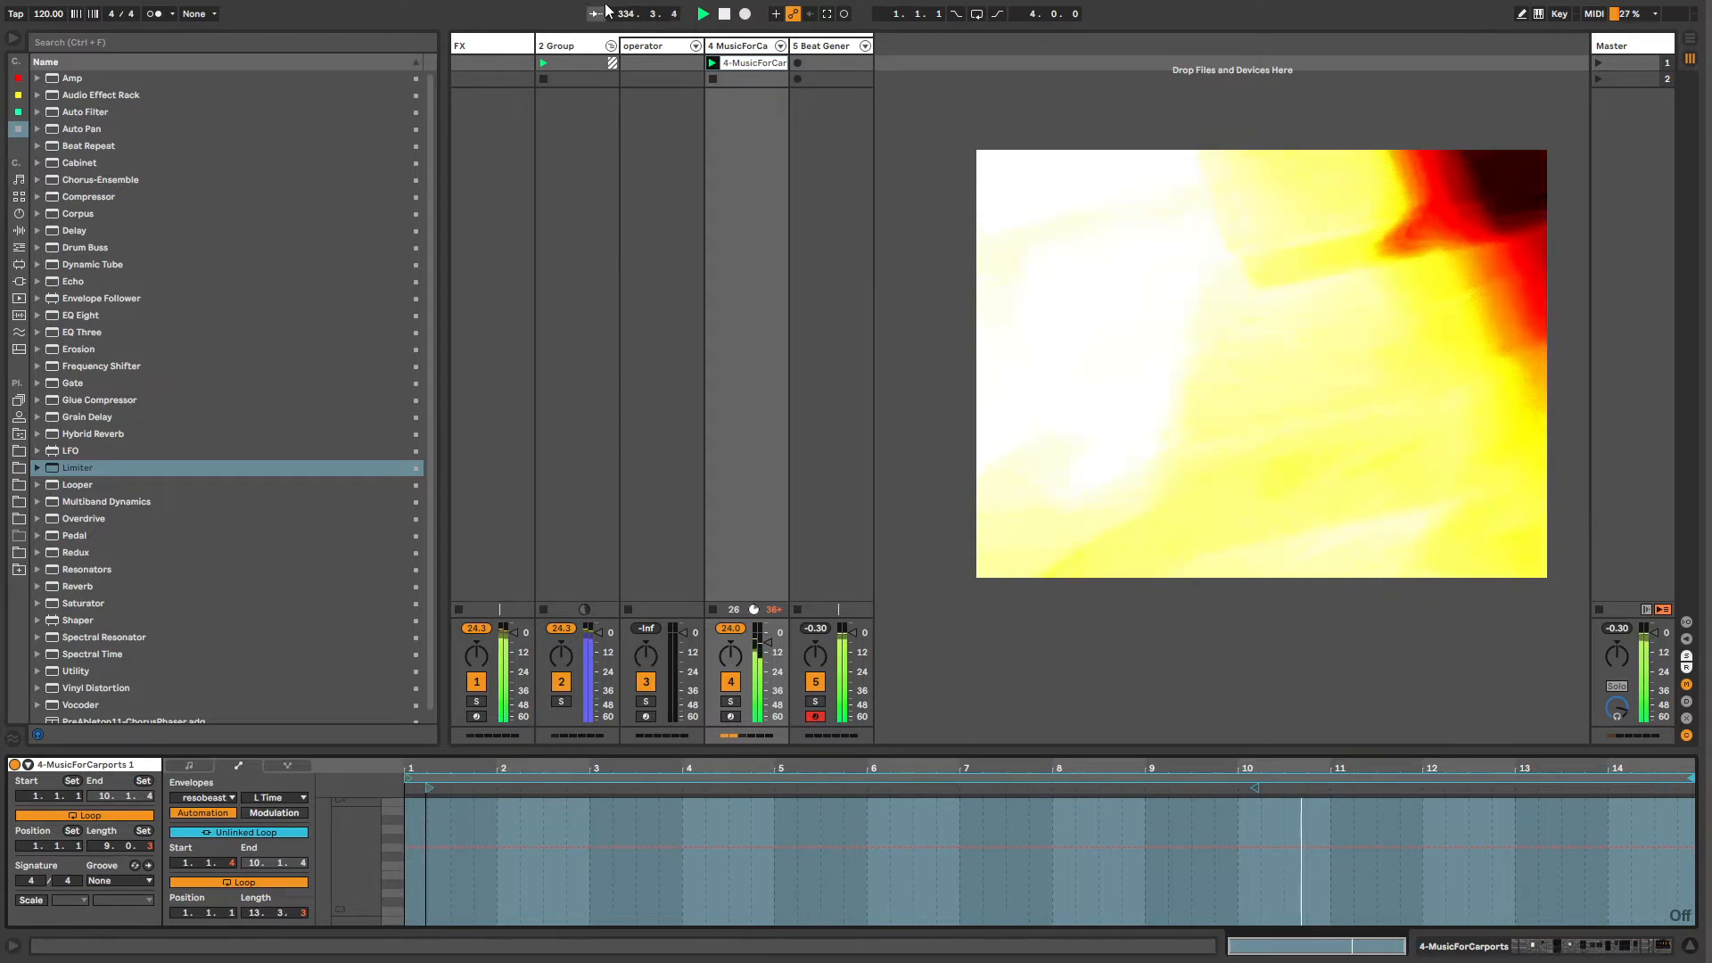
{"action": "left_click", "coordinate": [785, 46]}
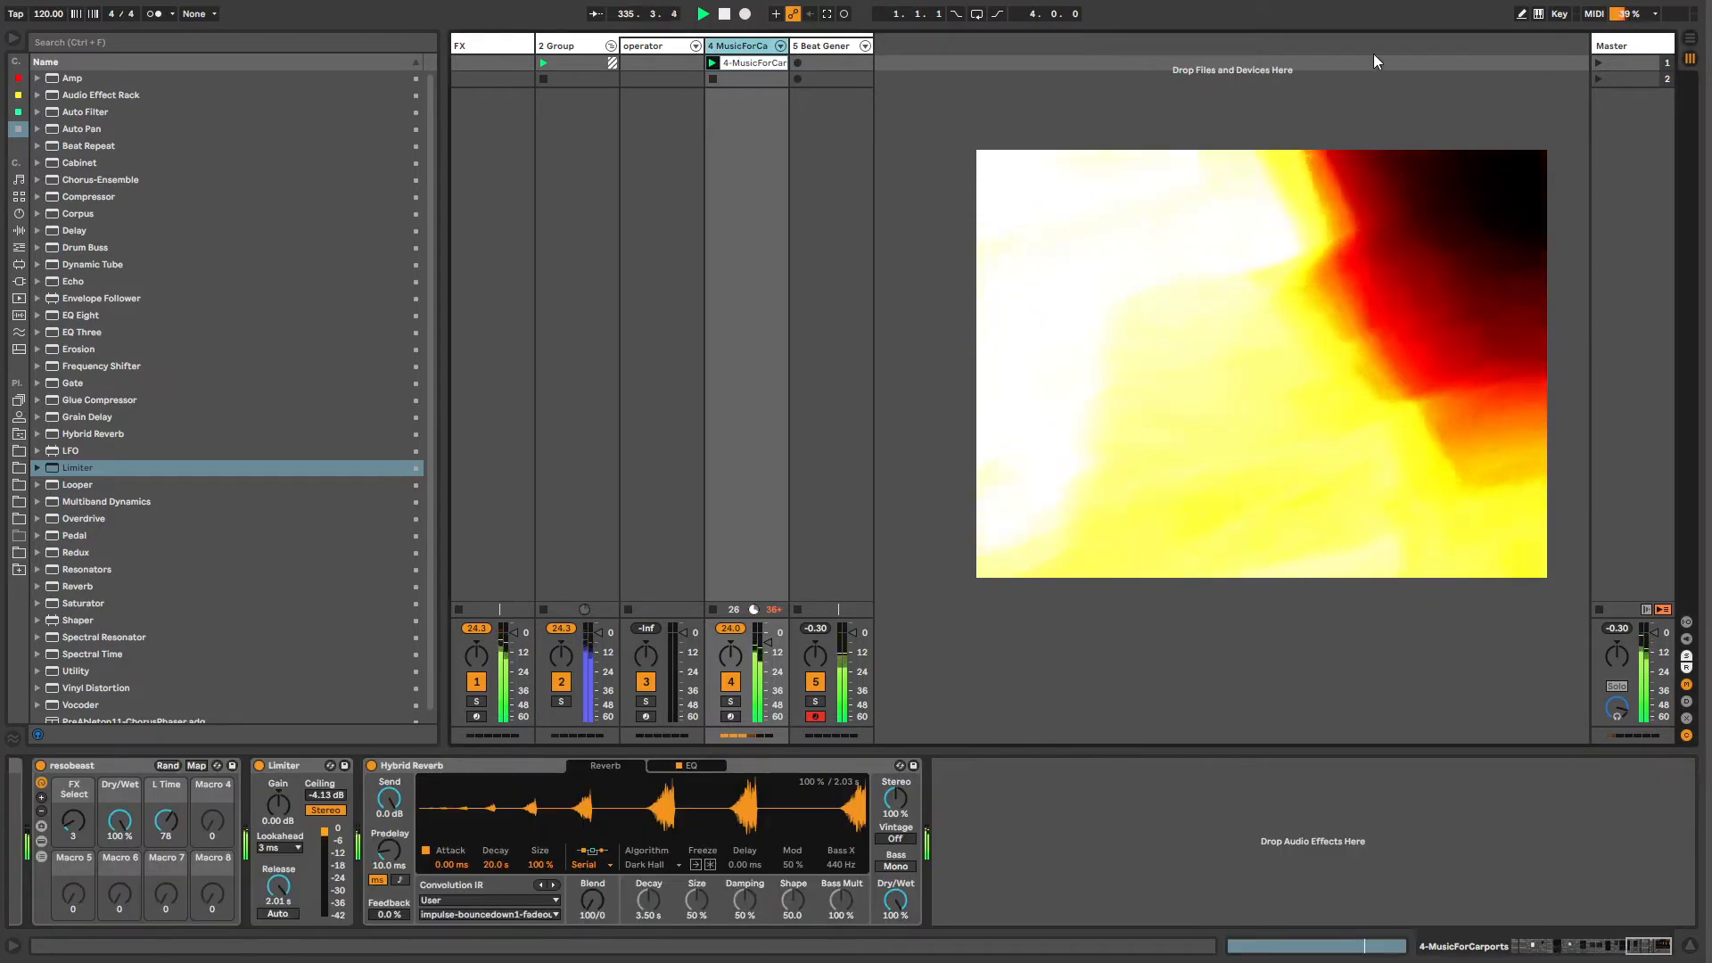
Step: Place the clip-automation recorder's floating window below the visuals and switch the Master track's clip-automation recording on
{"action": "left_click", "coordinate": [1623, 51]}
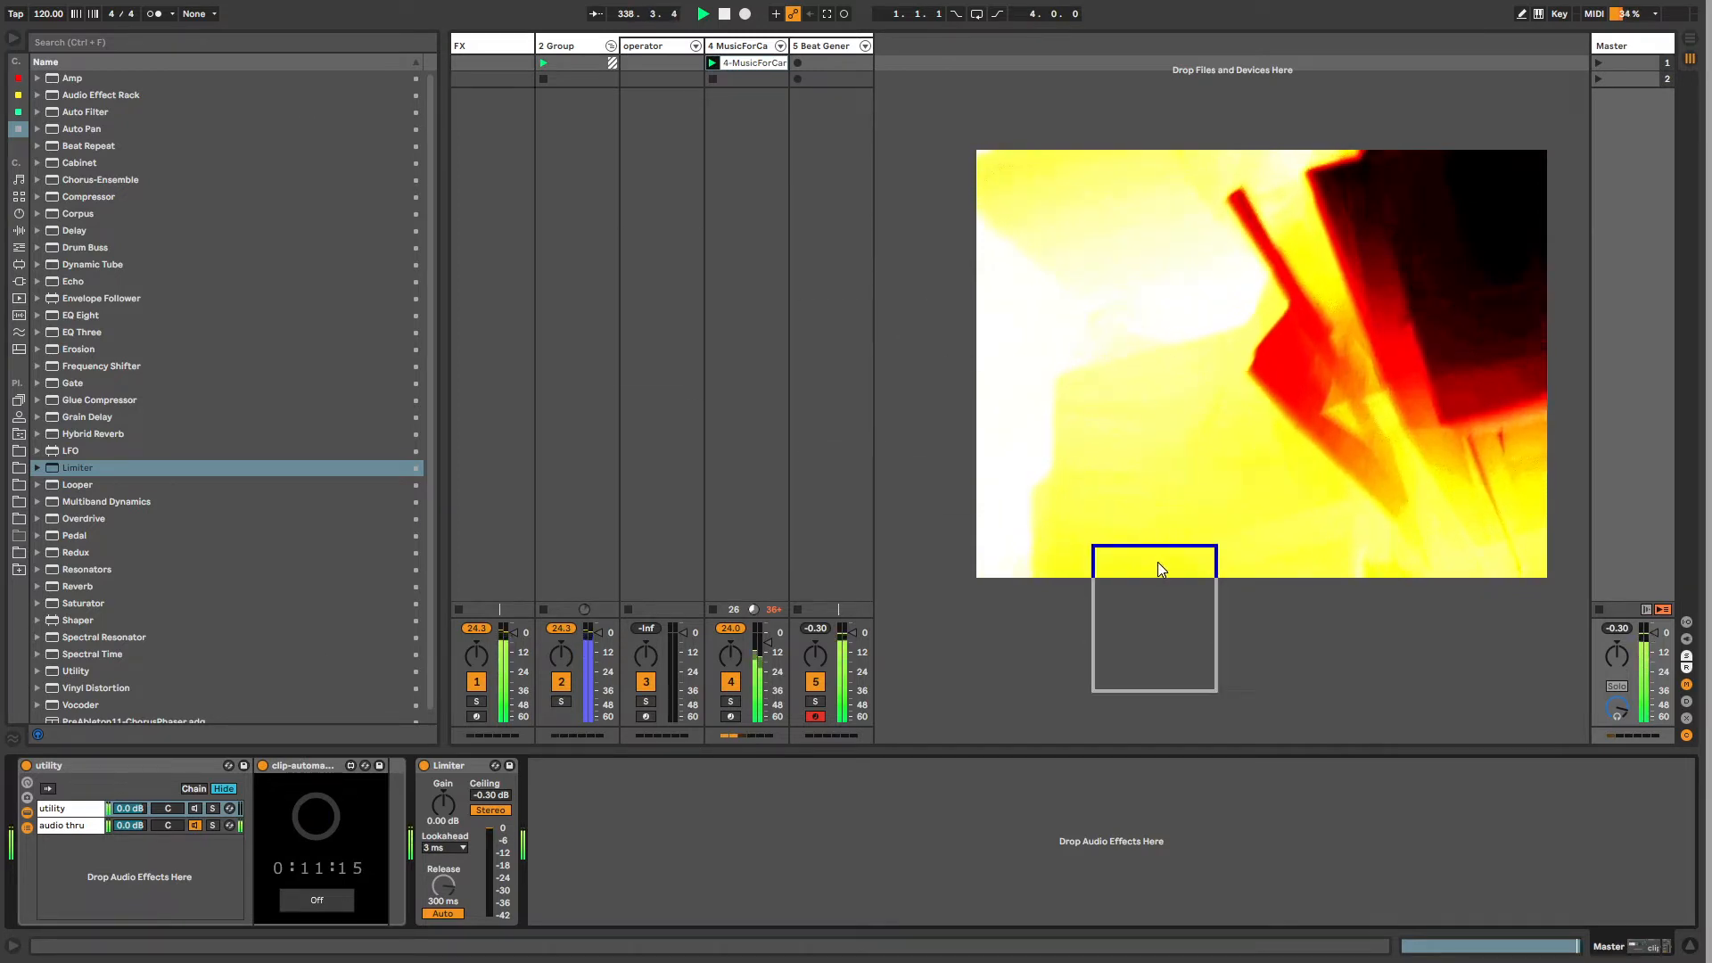
{"action": "left_click", "coordinate": [1039, 610]}
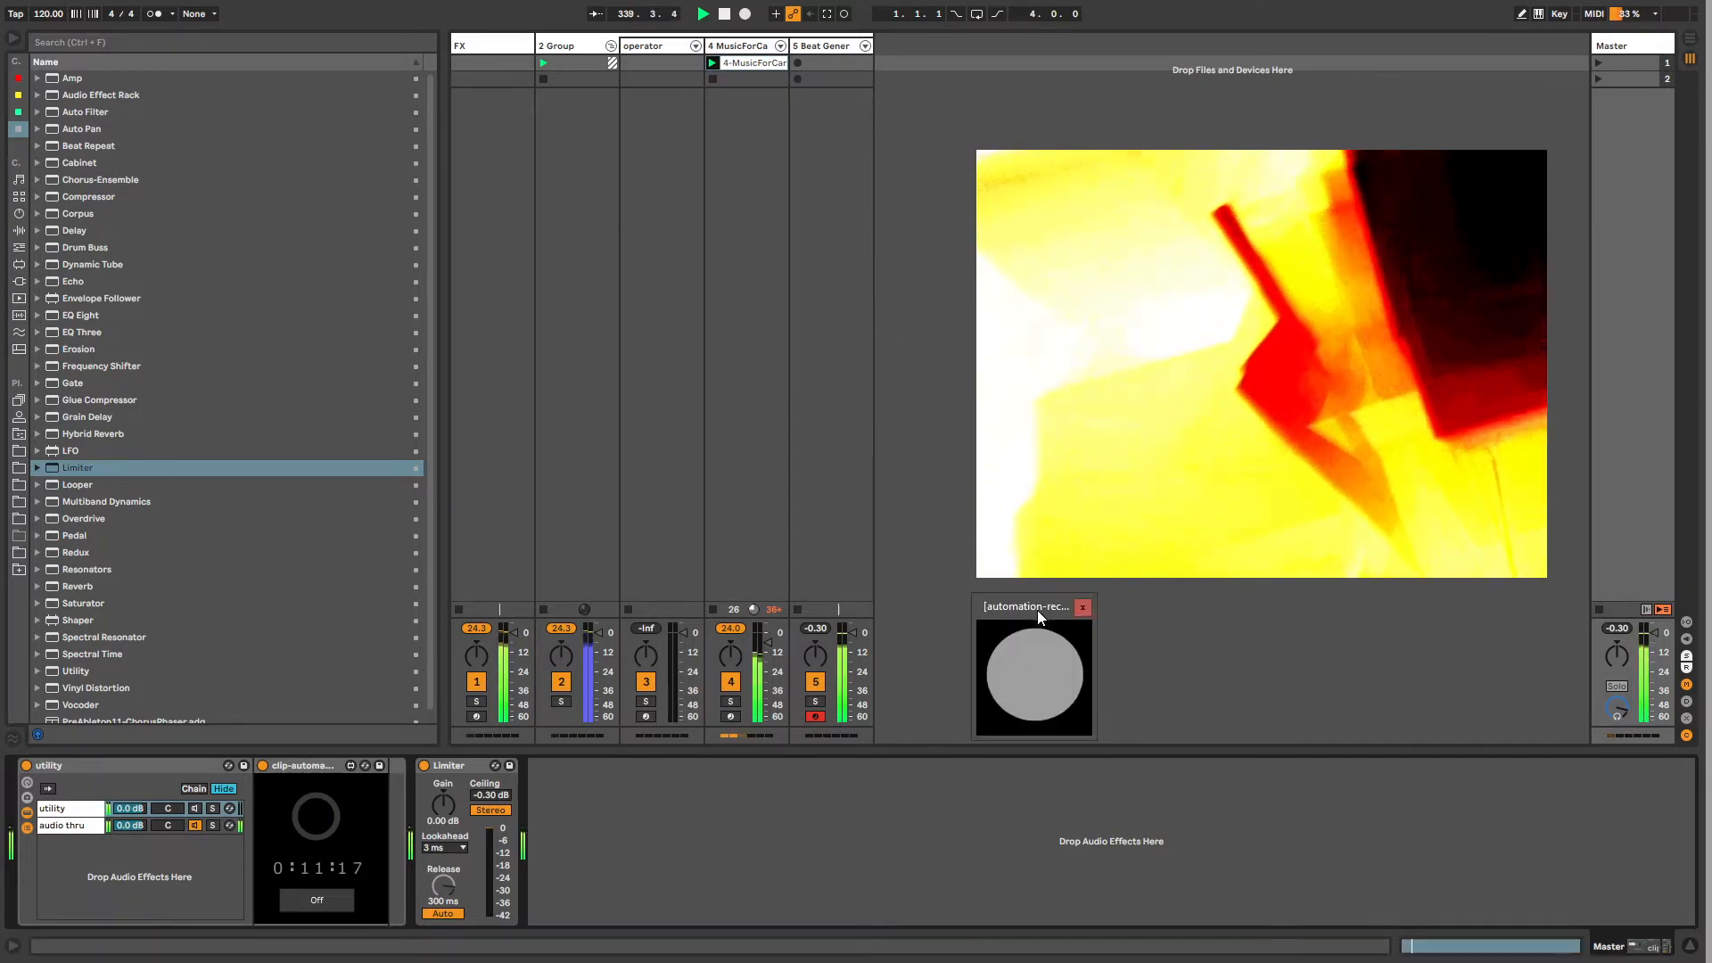
{"action": "key", "text": "ctrl+shift+F9"}
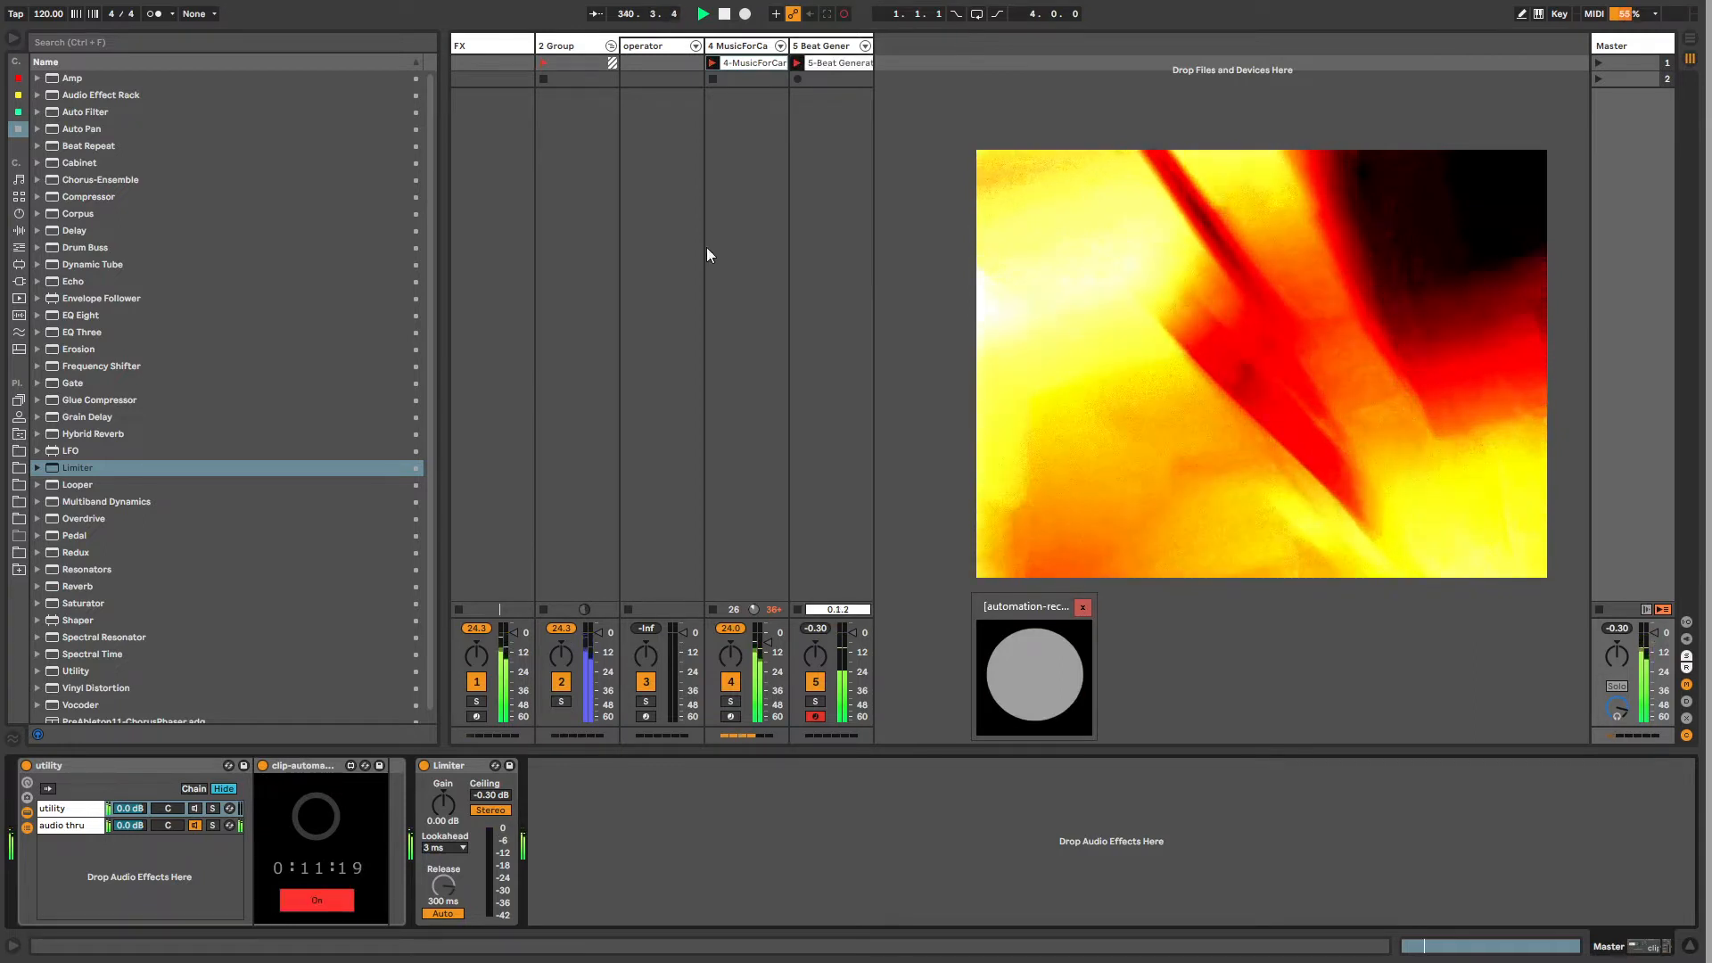
Step: Disarm the Beat Generator track and record resobeast's L Time macro moving between about 102 and 40 into the MusicForCarports clip
{"action": "left_click", "coordinate": [745, 45]}
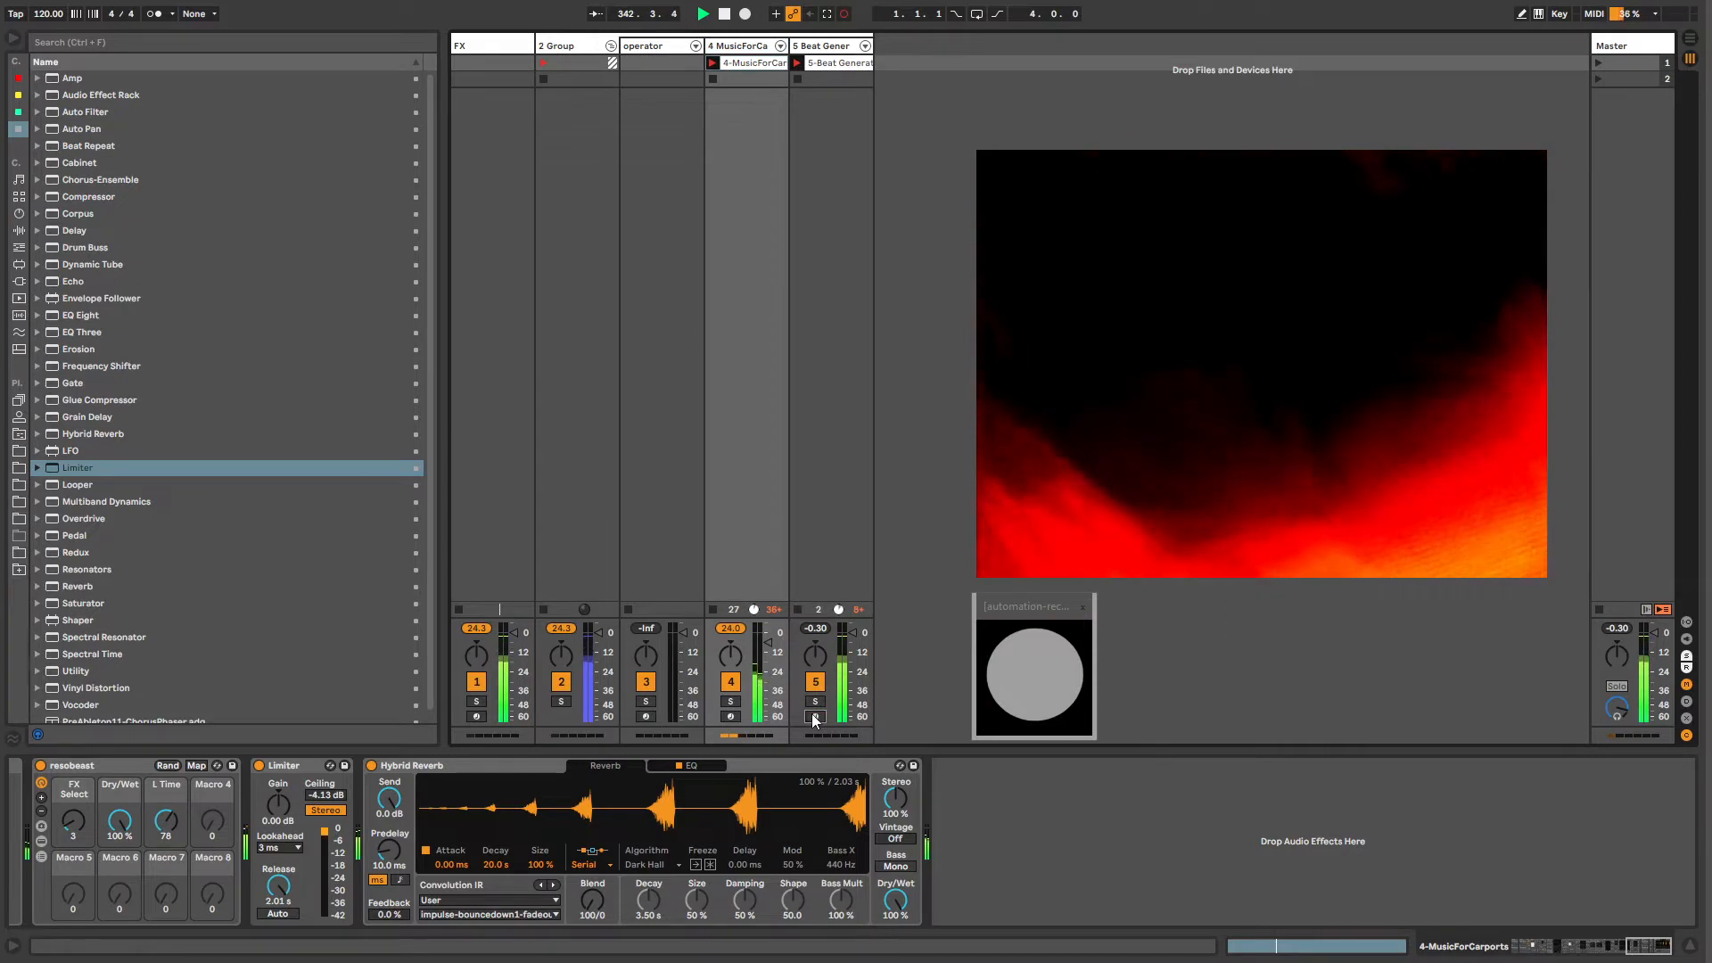
{"action": "left_click", "coordinate": [836, 66]}
{"action": "left_click", "coordinate": [736, 48]}
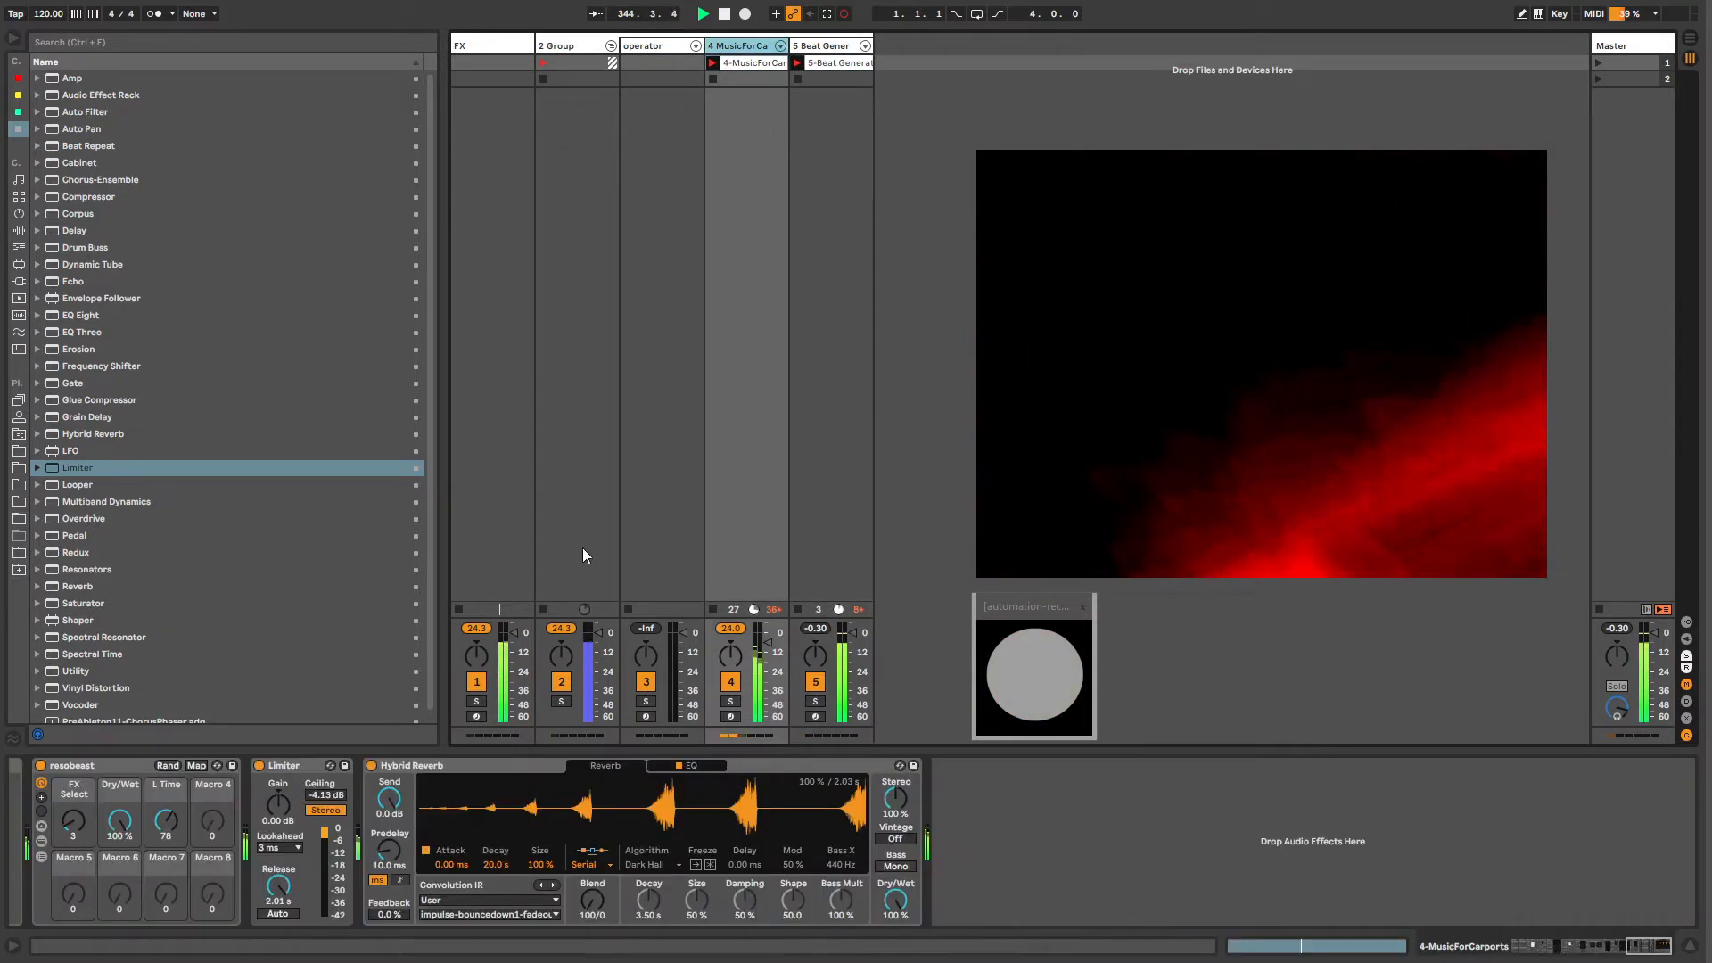
{"action": "mouse_move", "coordinate": [167, 820]}
{"action": "left_mouse_down"}
{"action": "mouse_move", "coordinate": [167, 776]}
{"action": "mouse_move", "coordinate": [167, 840]}
{"action": "mouse_move", "coordinate": [167, 807]}
{"action": "left_mouse_up"}
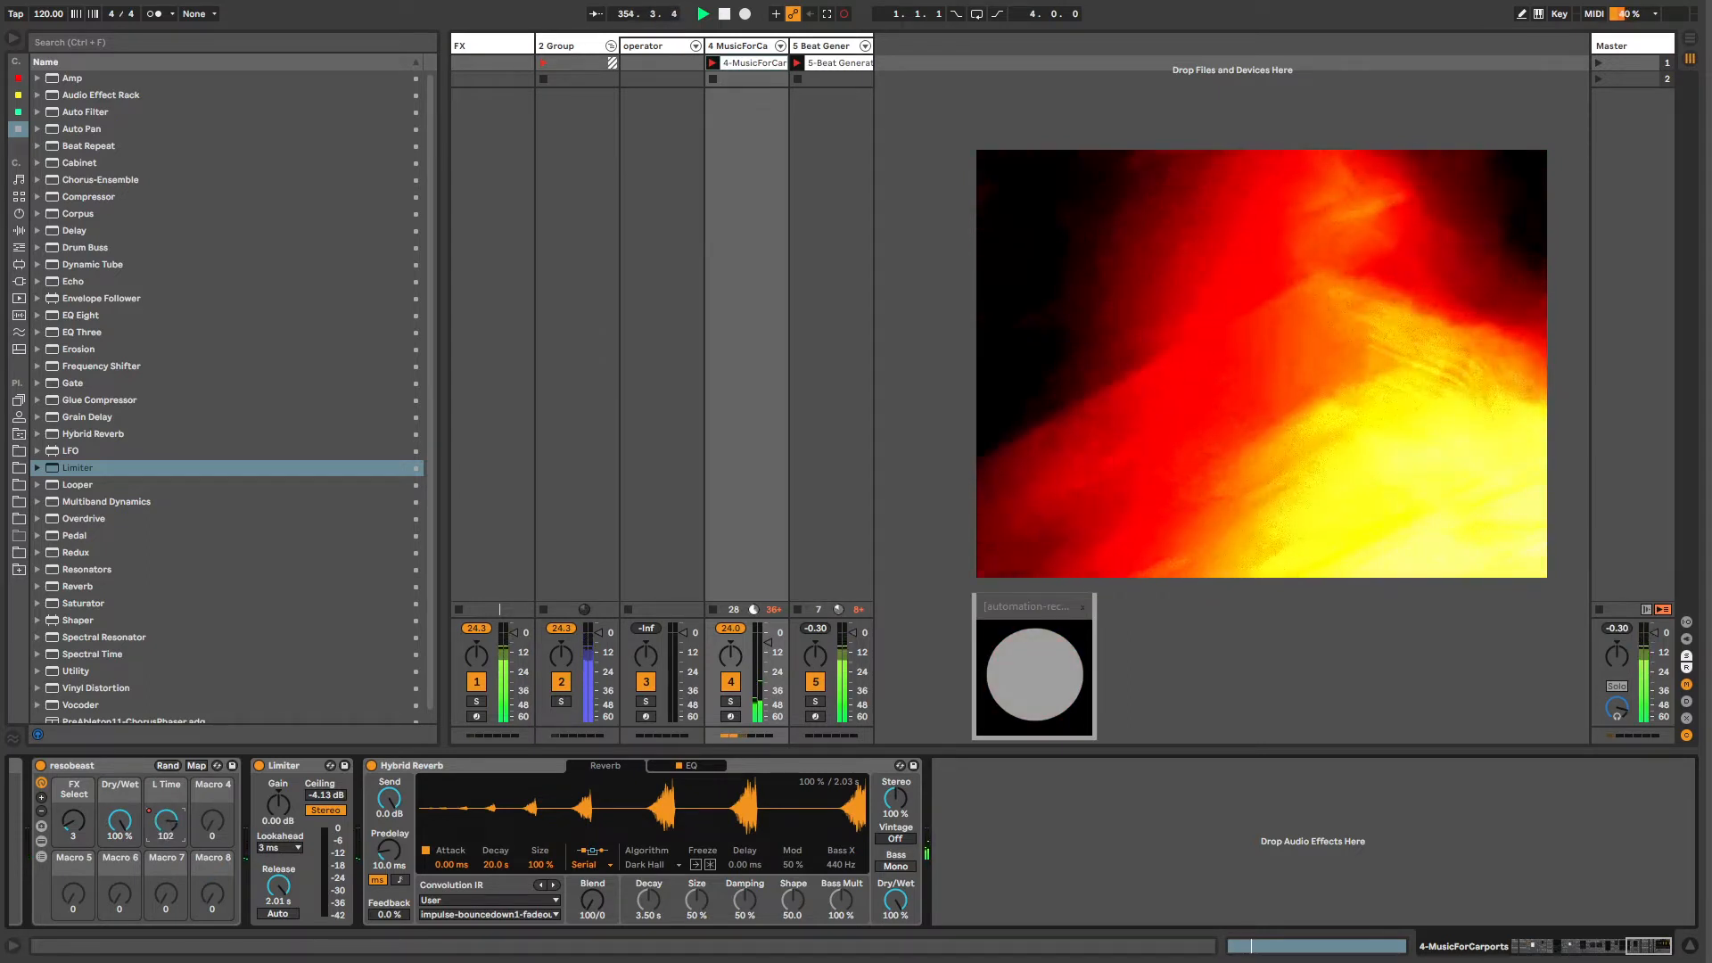
{"action": "left_click_drag", "start_coordinate": [167, 778], "coordinate": [167, 837]}
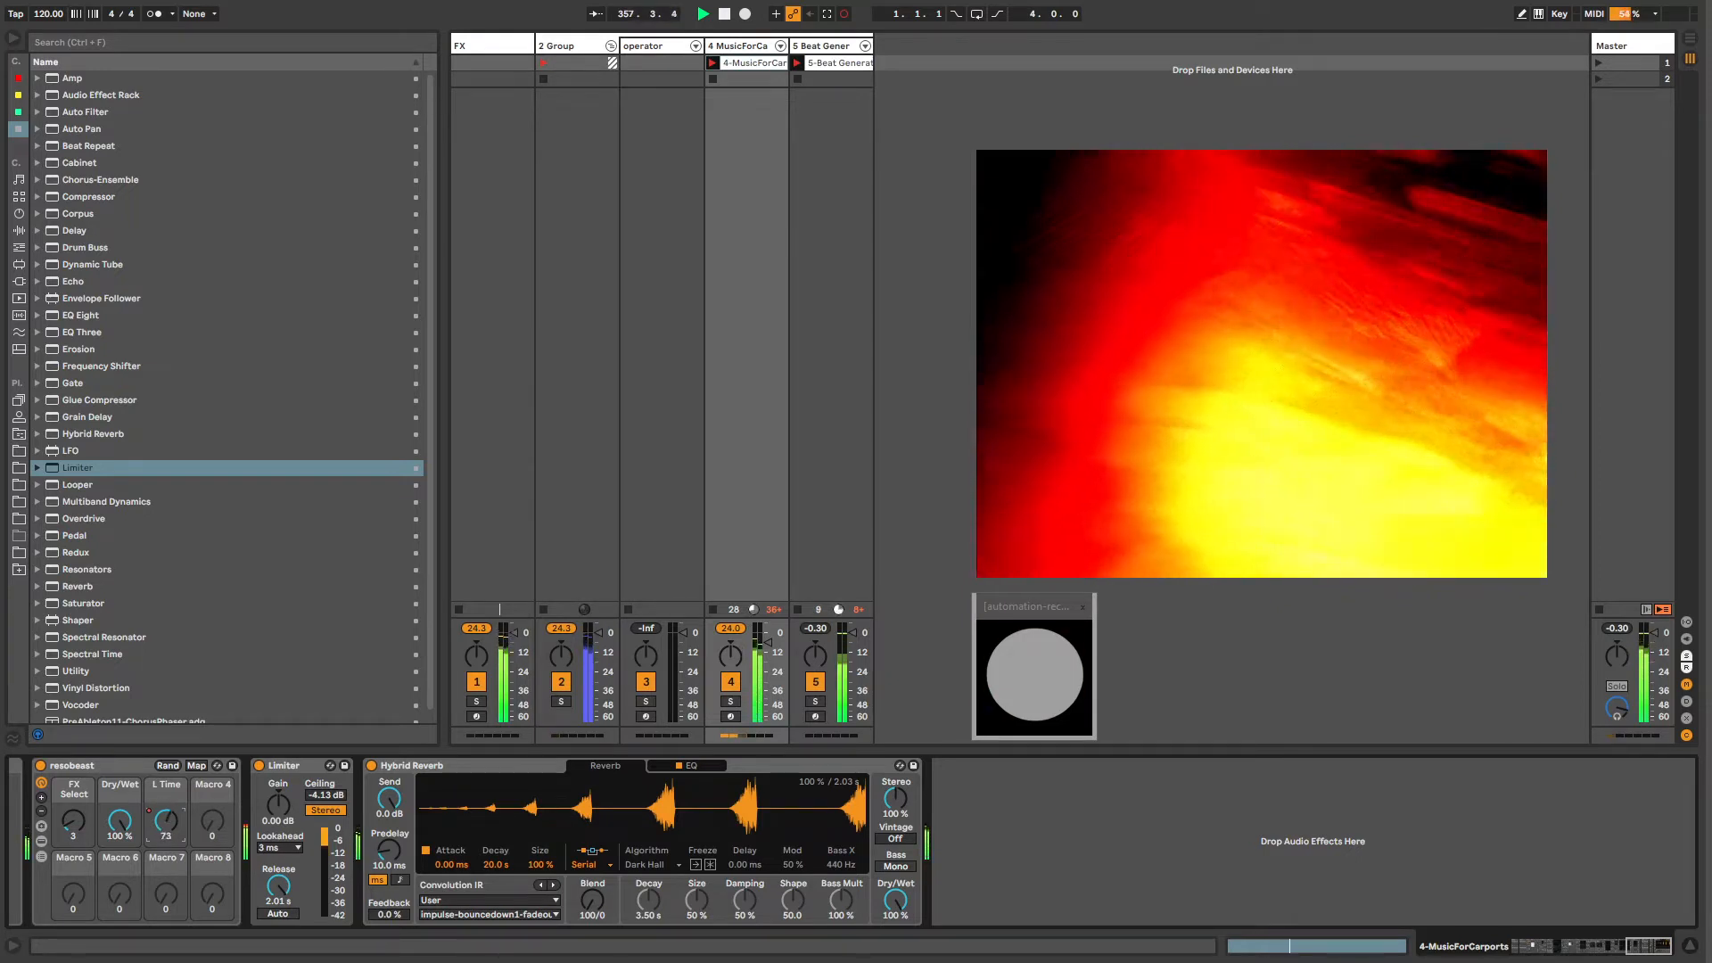
{"action": "mouse_move", "coordinate": [166, 818]}
{"action": "left_mouse_down"}
{"action": "mouse_move", "coordinate": [166, 864]}
{"action": "mouse_move", "coordinate": [167, 815]}
{"action": "left_mouse_up"}
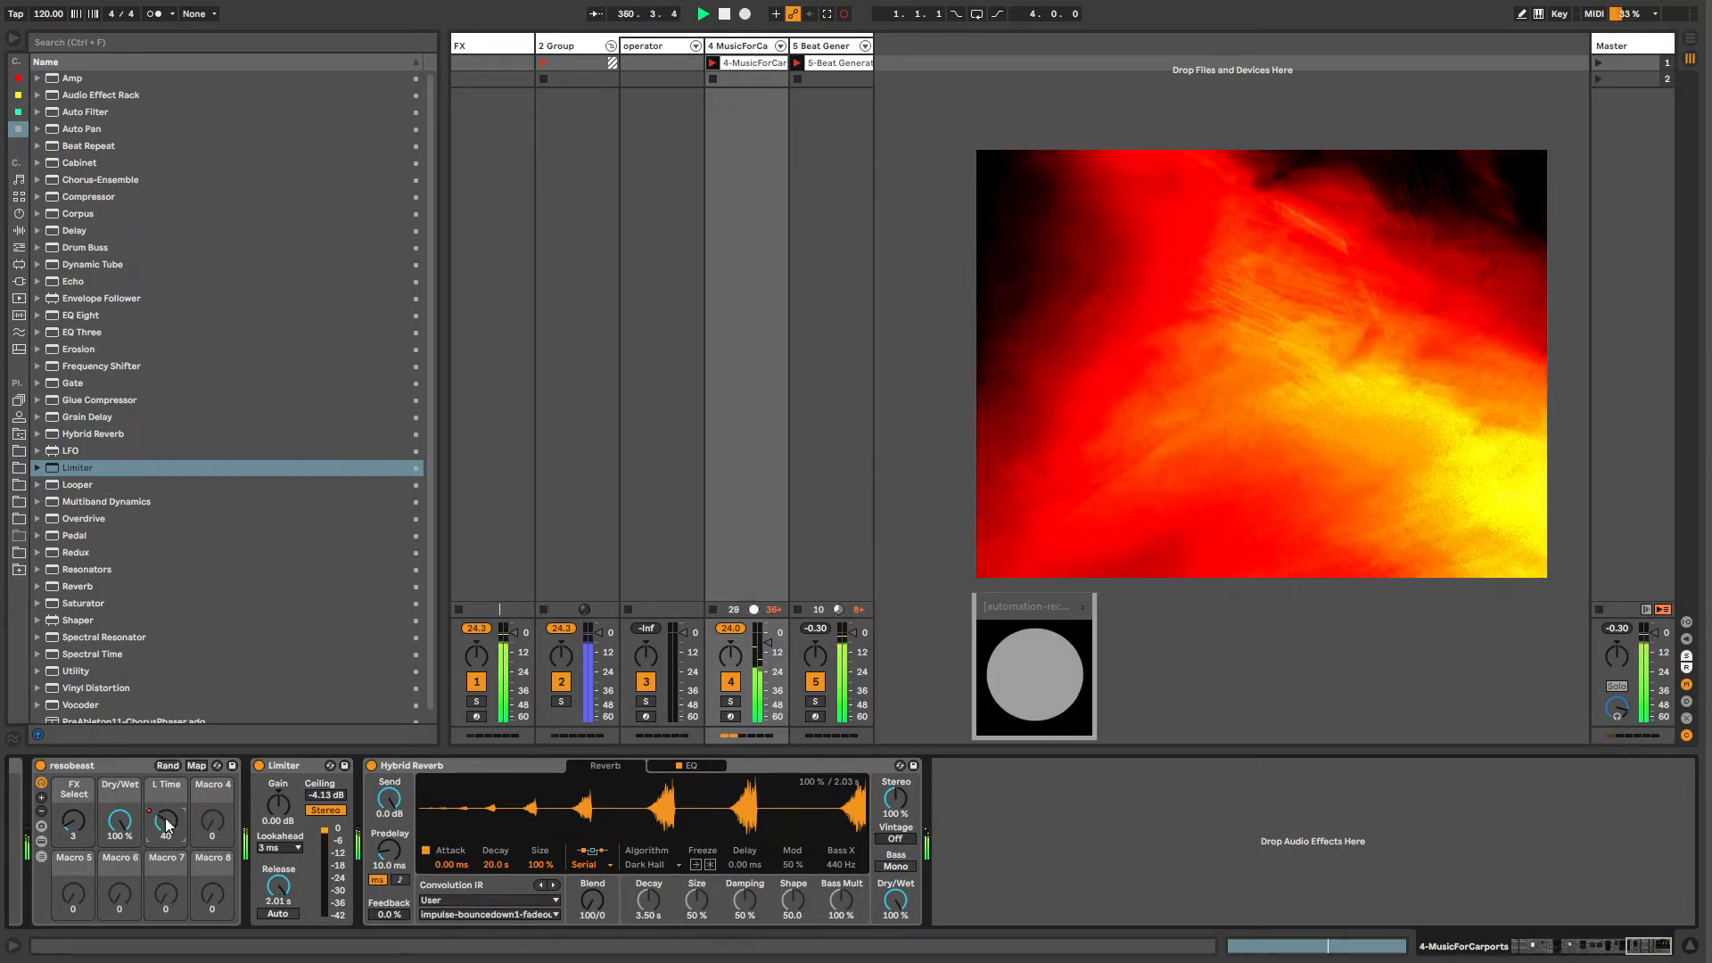
Step: Simplify the recorded L Time envelope in the MusicForCarports clip and return to the track's devices
{"action": "key", "text": "shift+Tab"}
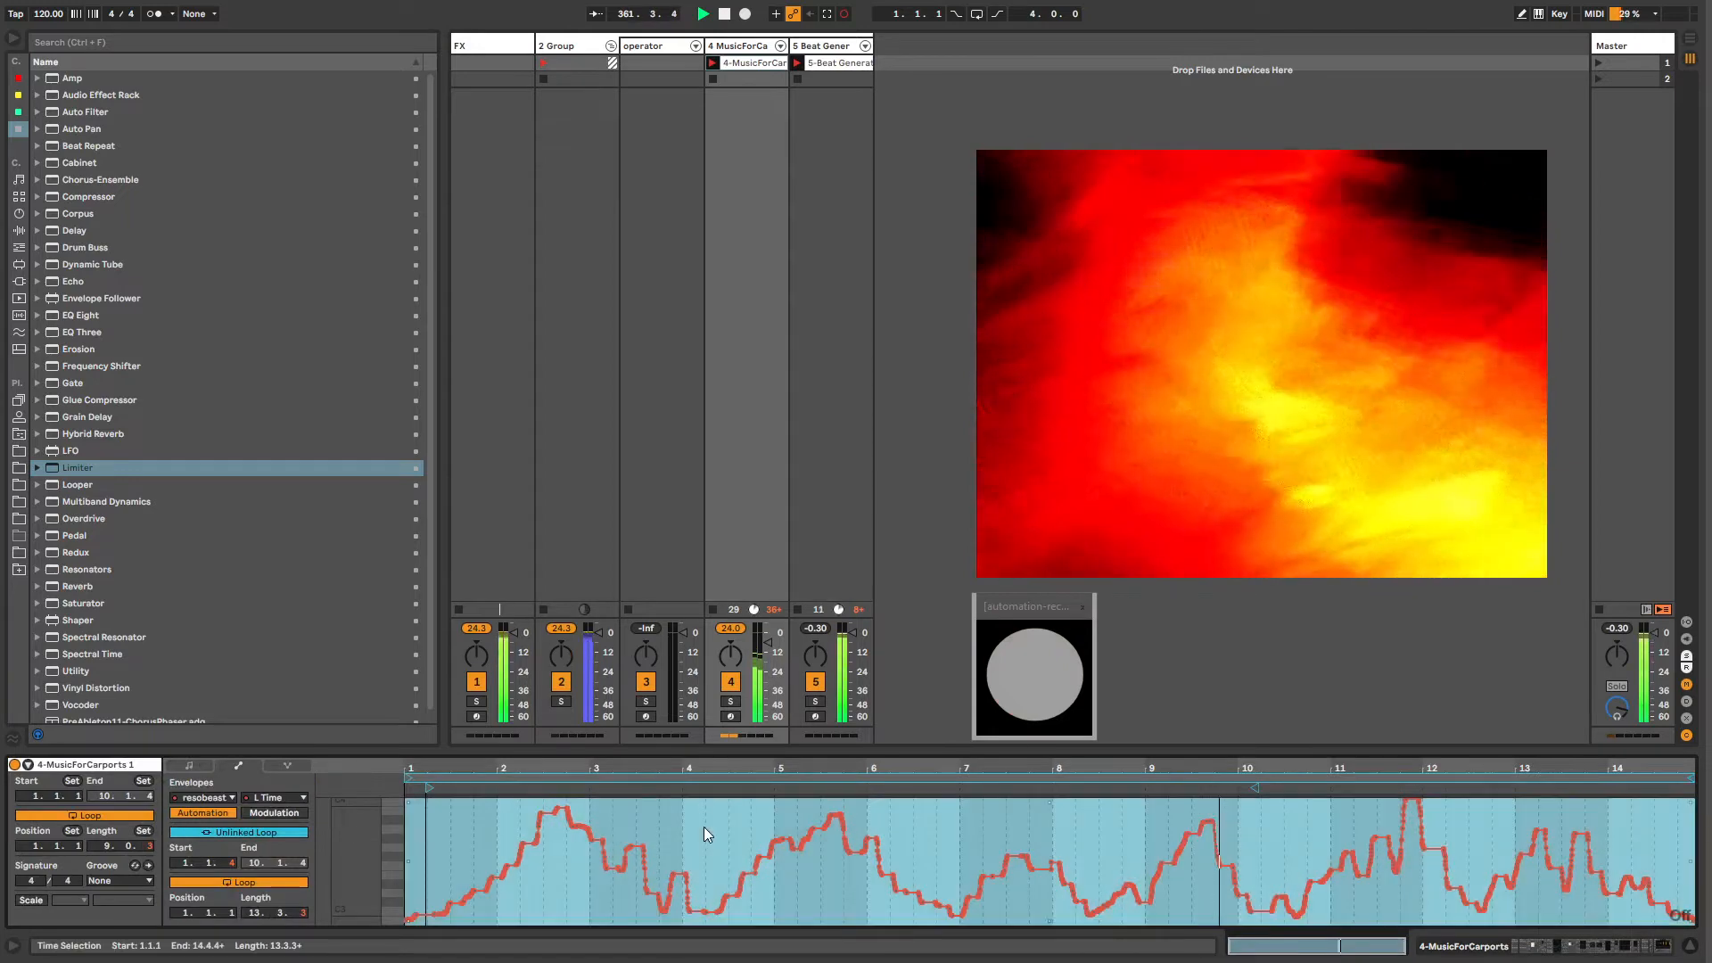
{"action": "right_click", "coordinate": [704, 827]}
{"action": "key", "text": "Escape"}
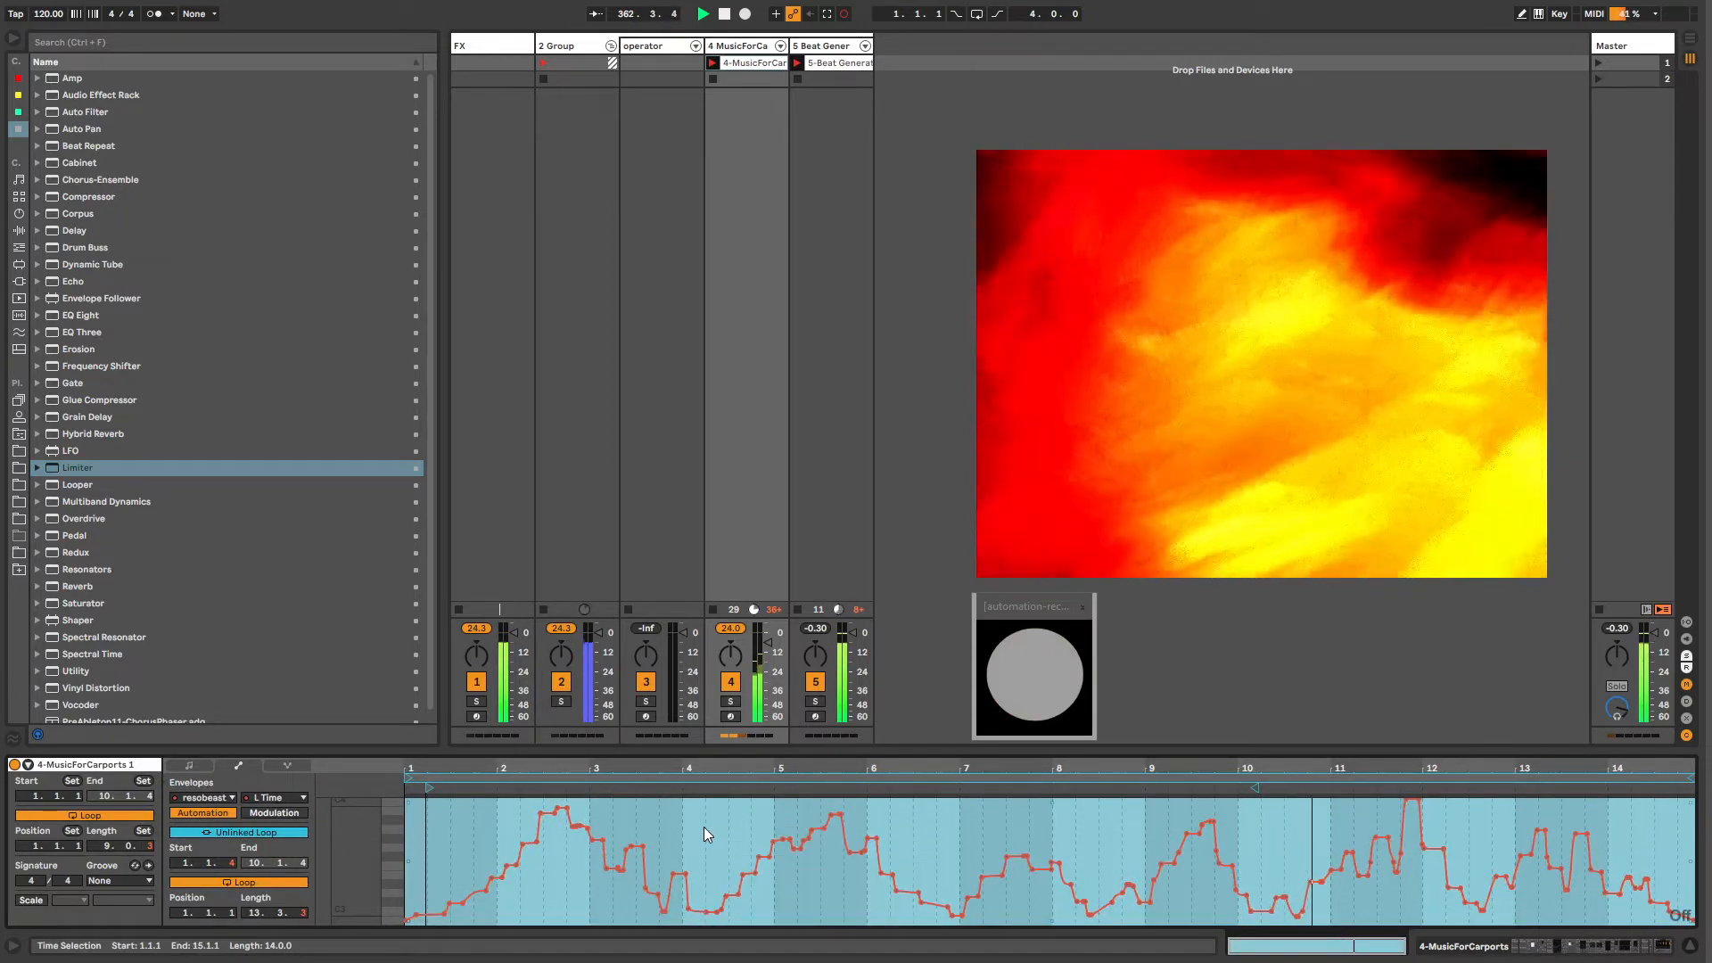
{"action": "key", "text": "shift+Tab"}
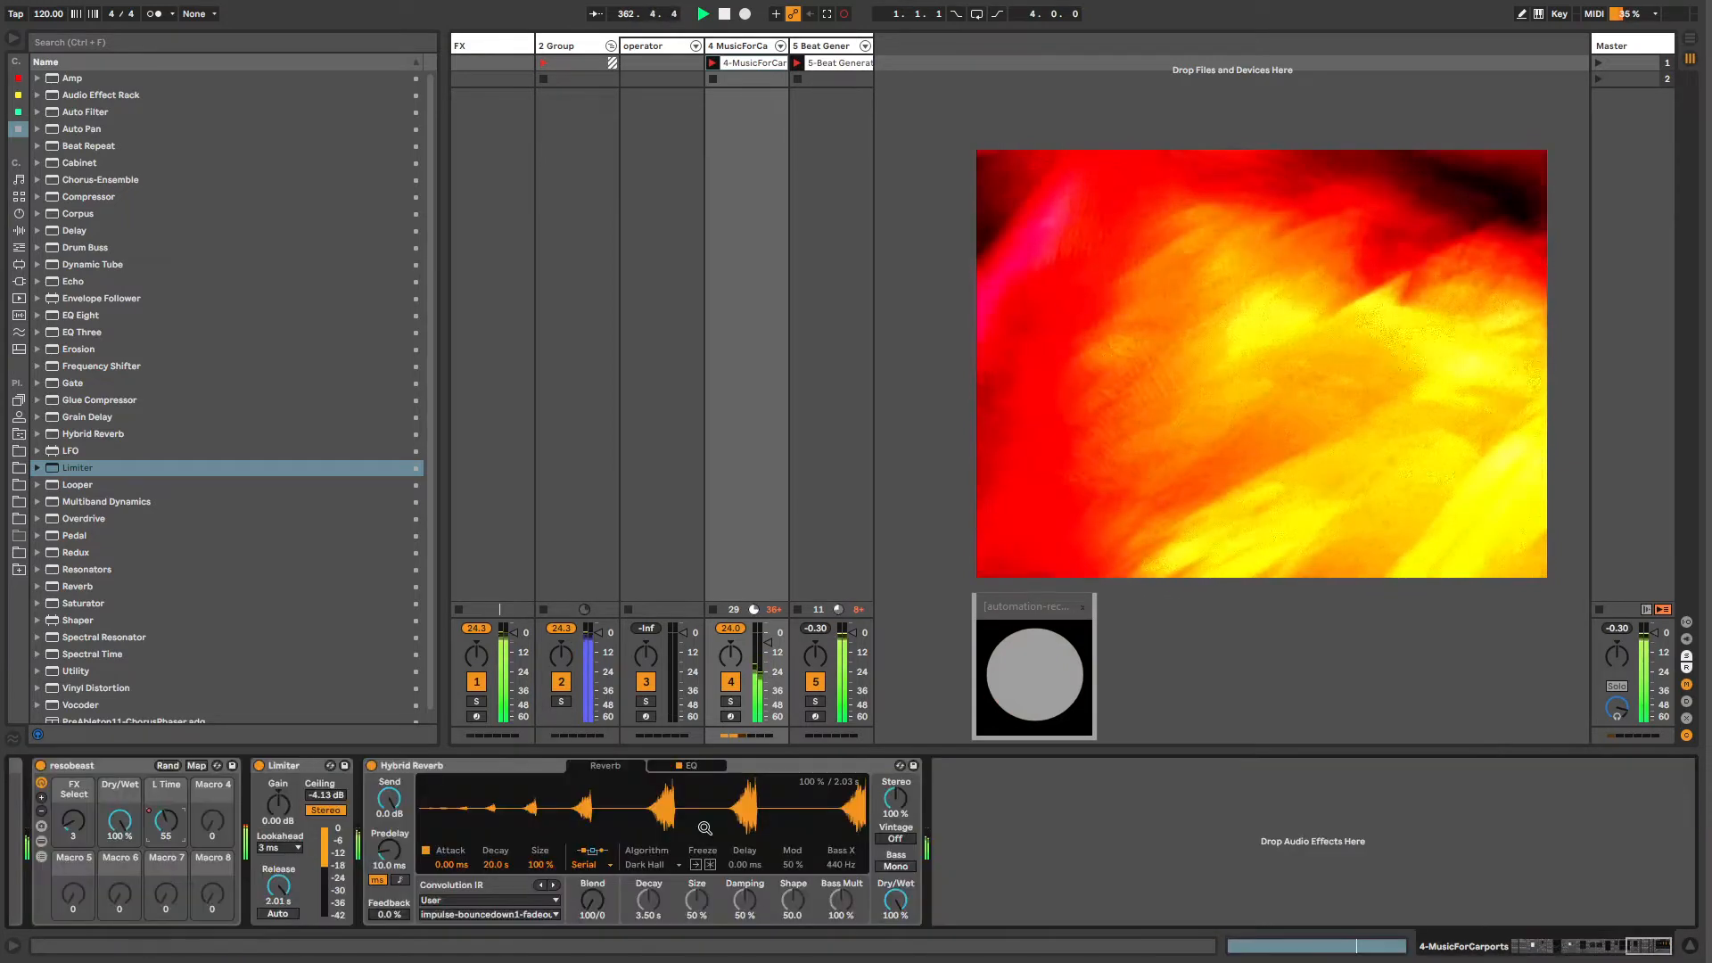
Step: Show the FX Select macro's modulation envelope in the MusicForCarports clip and draw uneven stepped levels across bars 1 to 9
{"action": "right_click", "coordinate": [77, 821]}
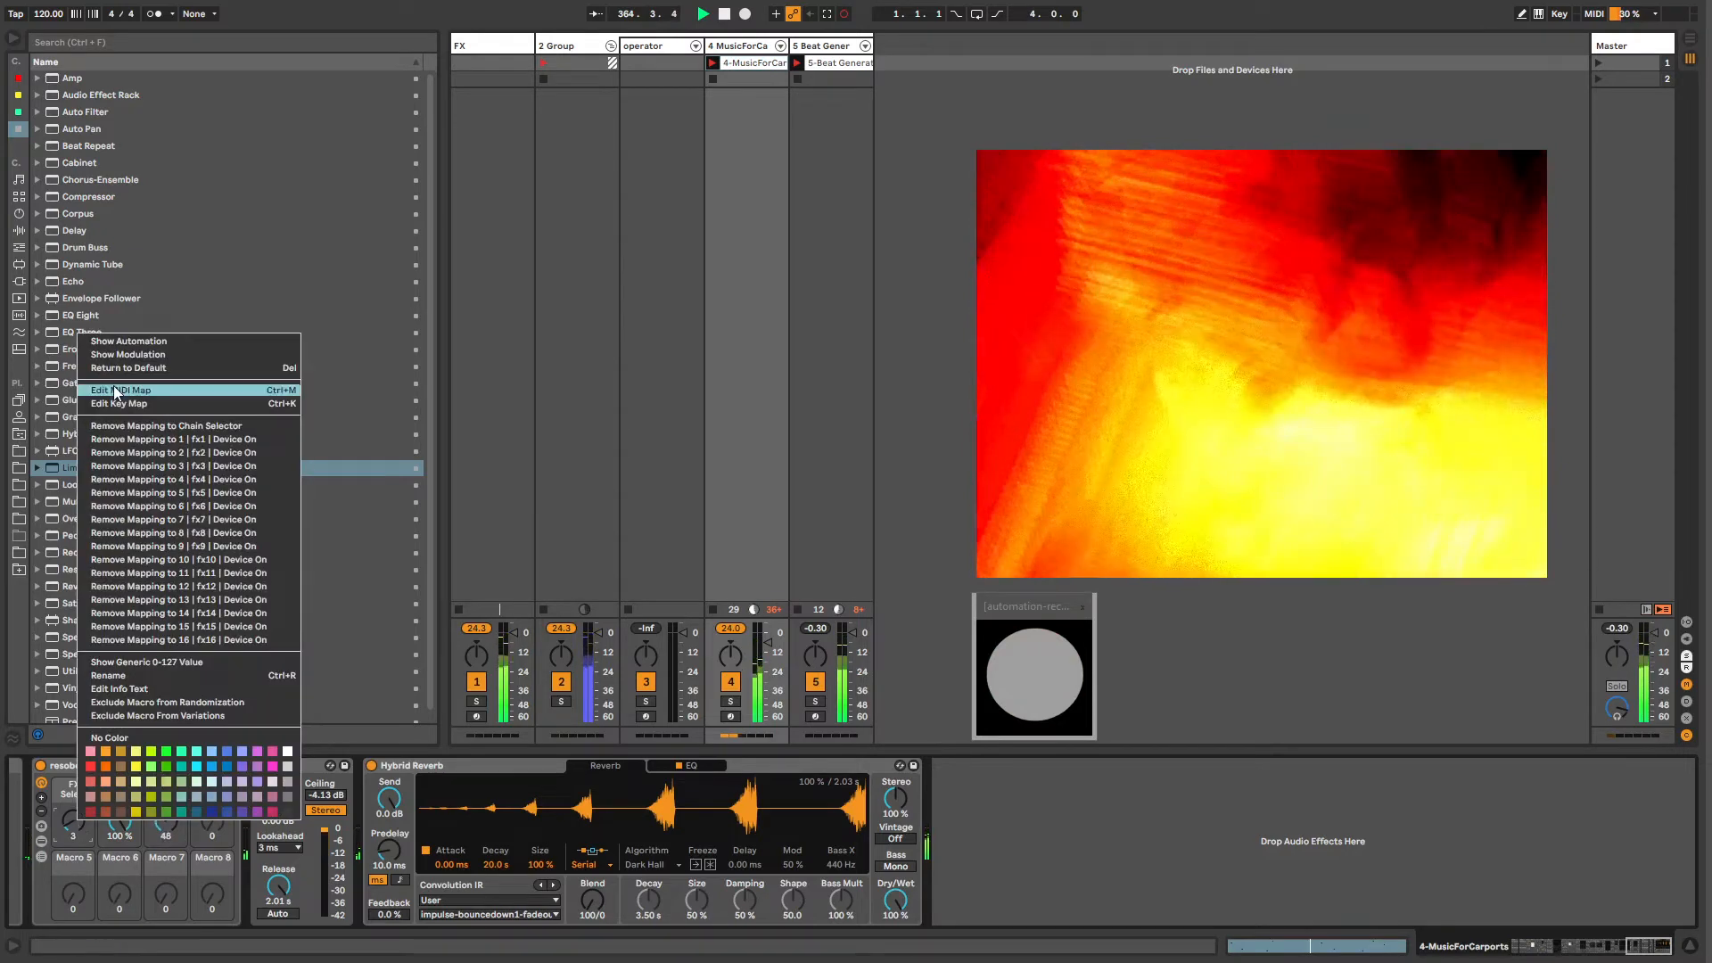
{"action": "key", "text": "Escape"}
{"action": "key", "text": "shift+Tab"}
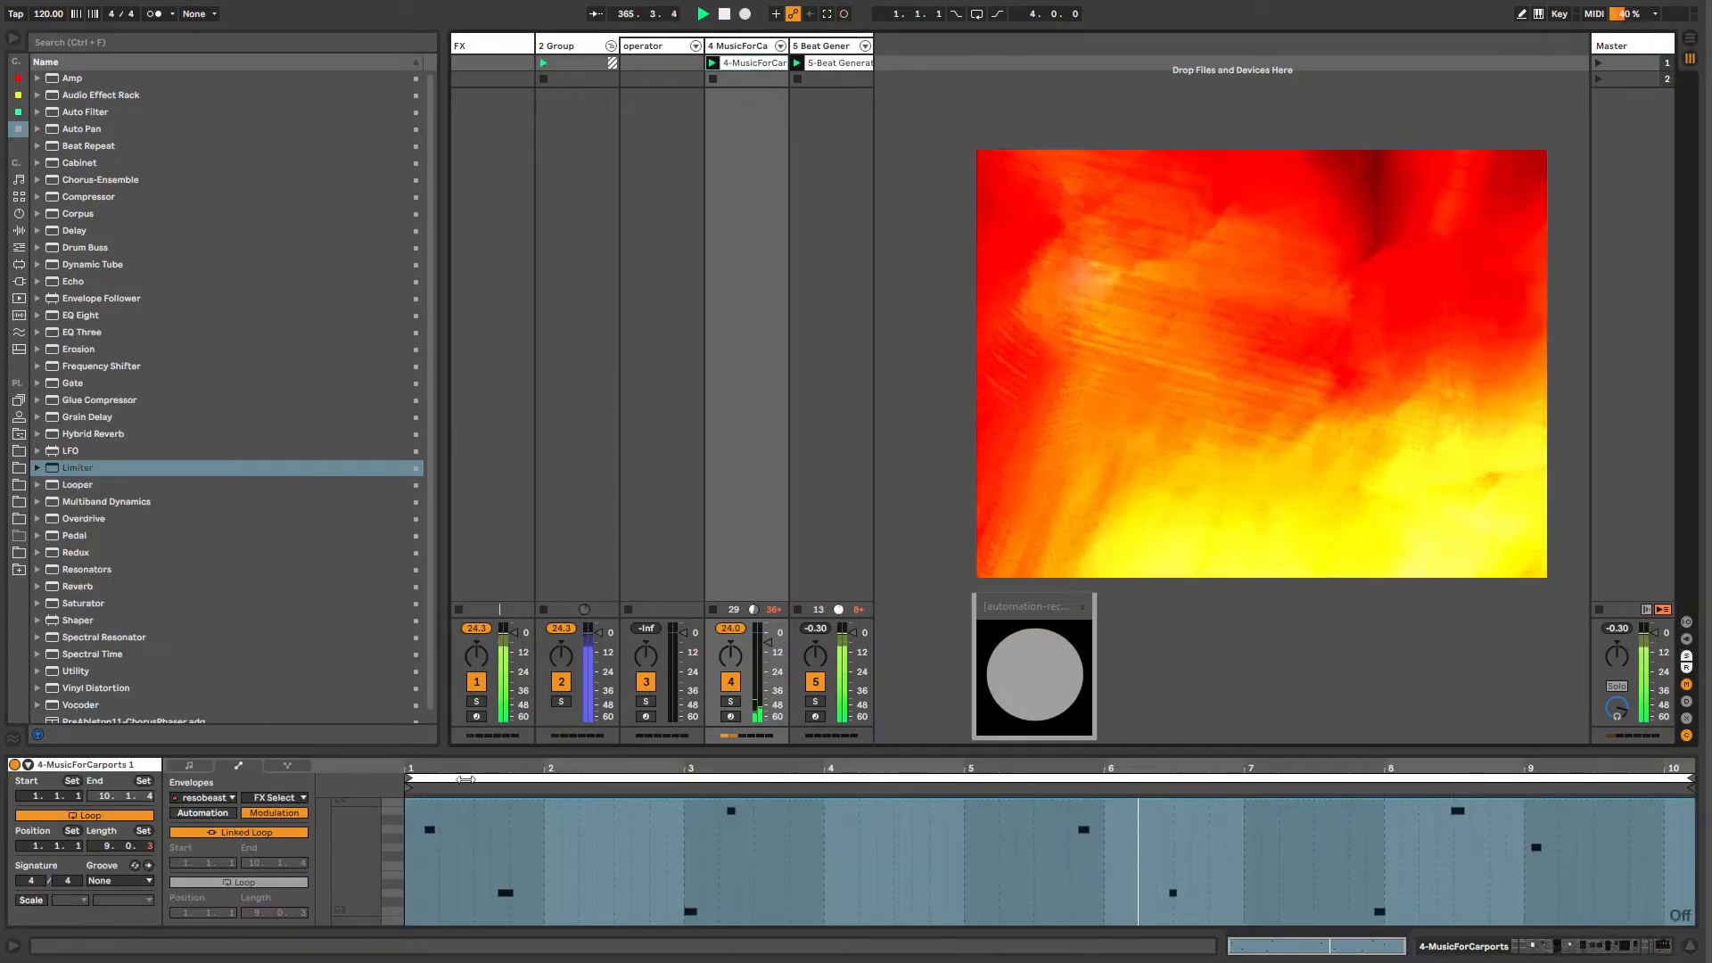
{"action": "key", "text": "b"}
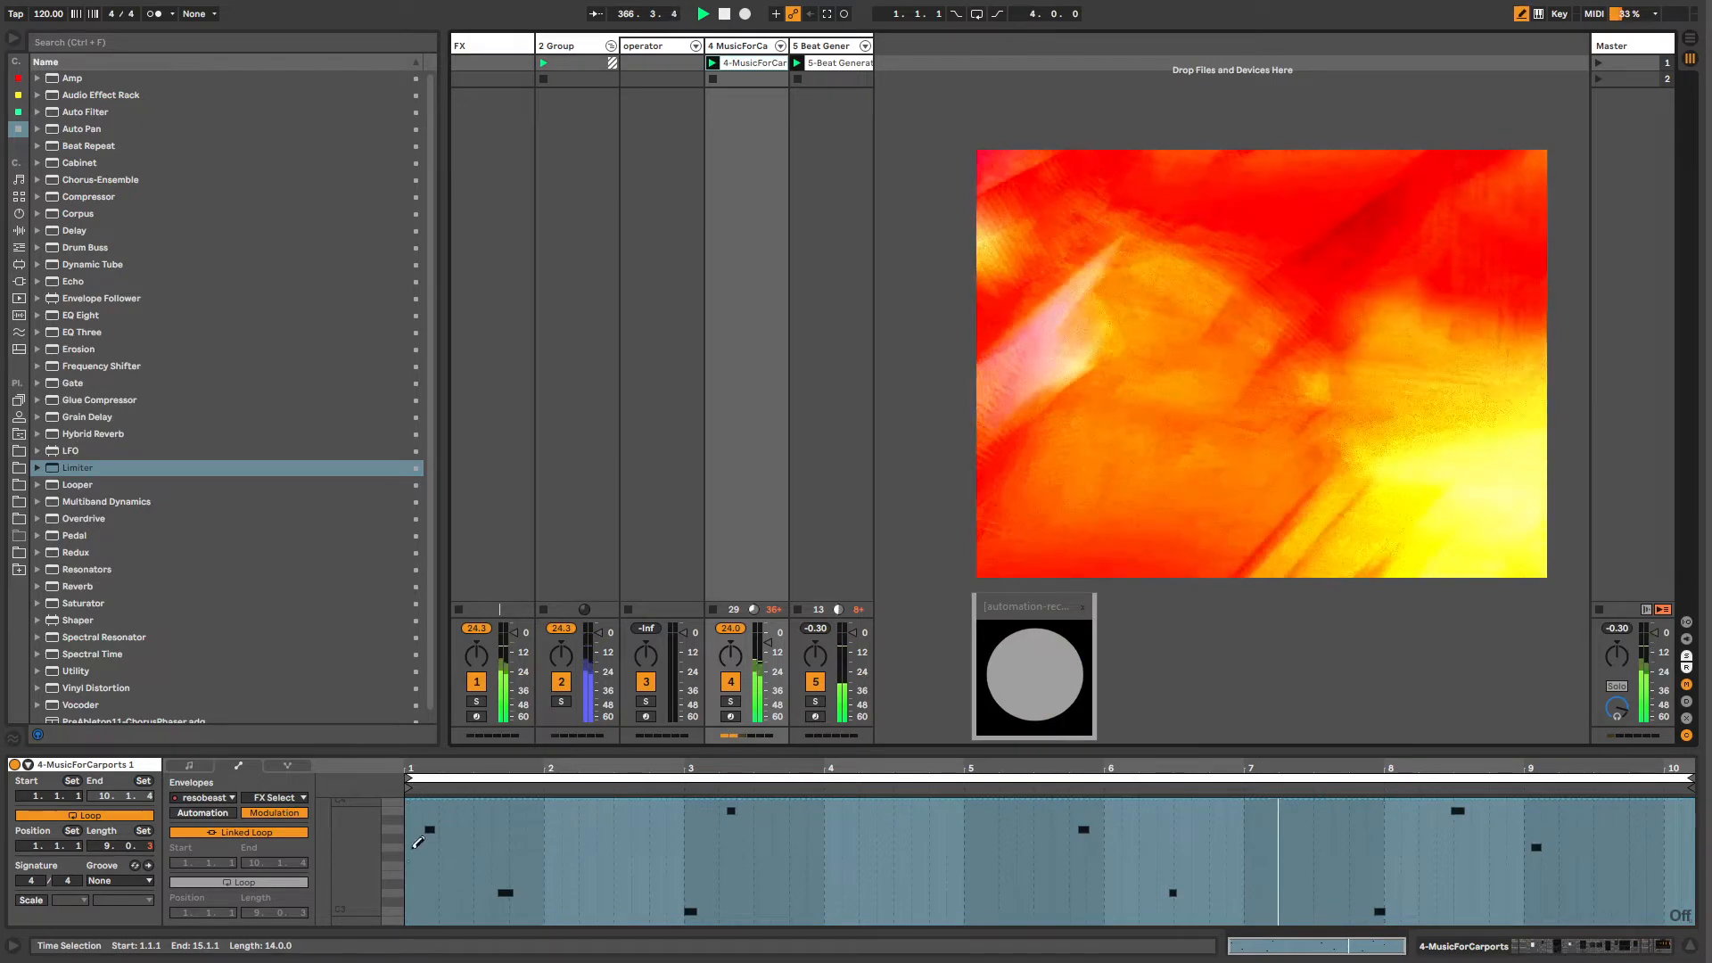
{"action": "mouse_move", "coordinate": [418, 842]}
{"action": "left_mouse_down"}
{"action": "mouse_move", "coordinate": [495, 843]}
{"action": "mouse_move", "coordinate": [526, 892]}
{"action": "left_mouse_up"}
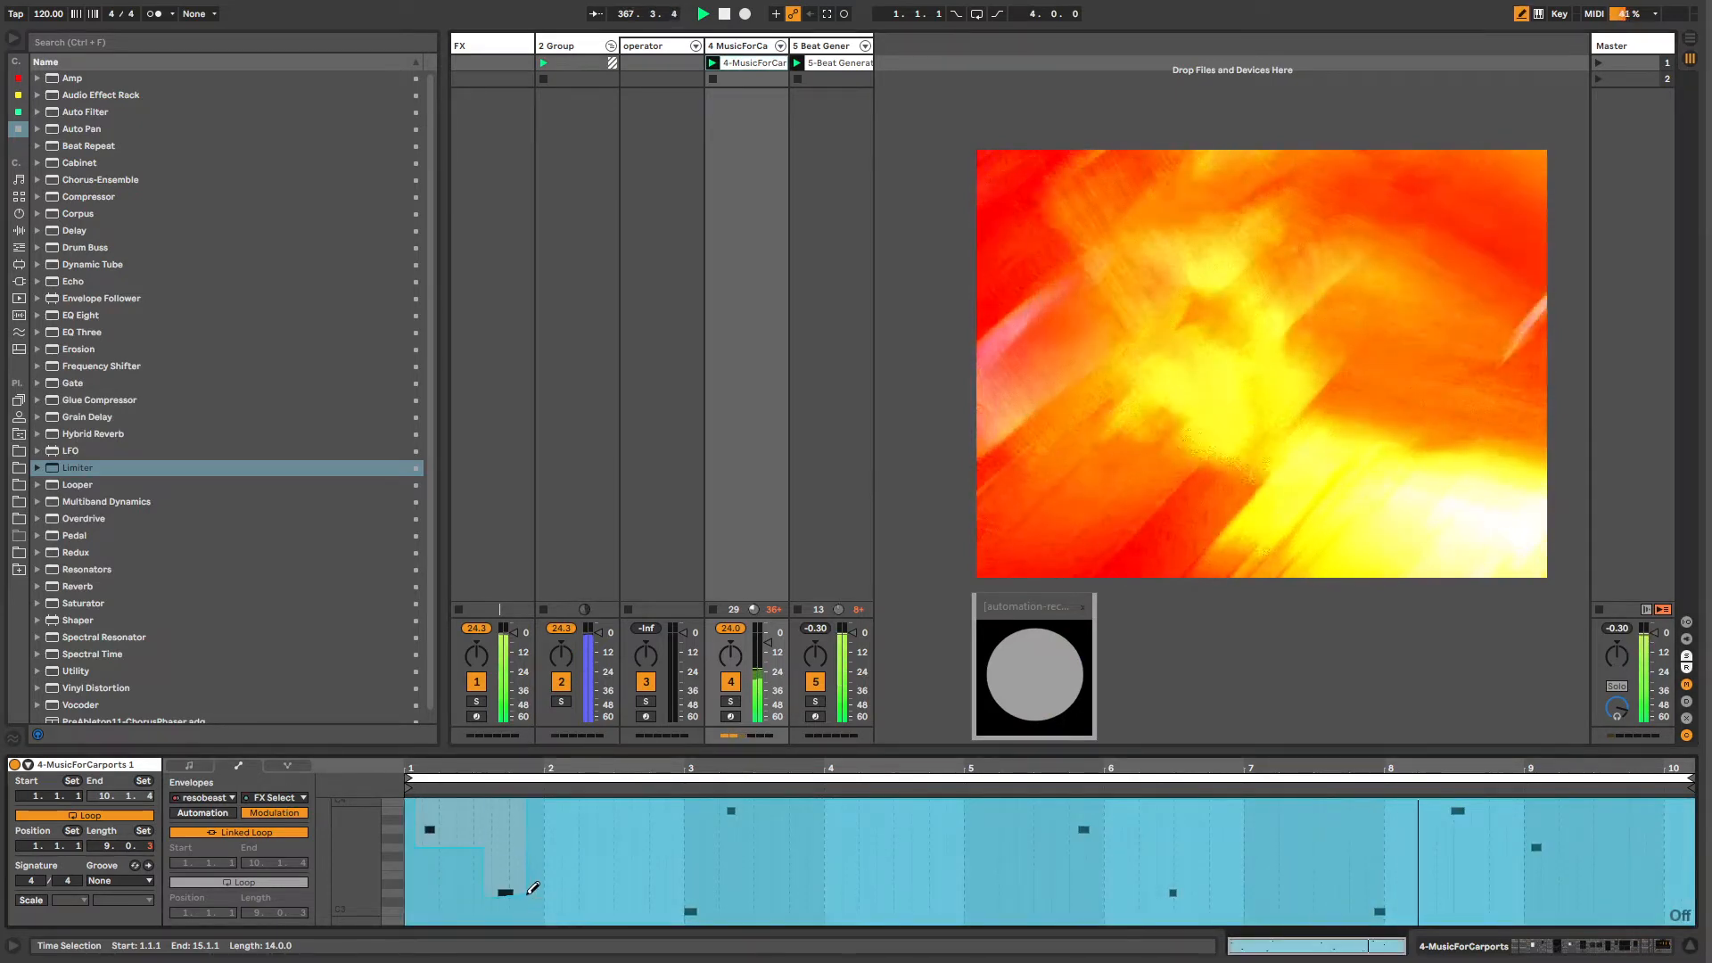
{"action": "left_click_drag", "start_coordinate": [671, 854], "coordinate": [794, 854]}
{"action": "left_click_drag", "start_coordinate": [555, 856], "coordinate": [617, 854]}
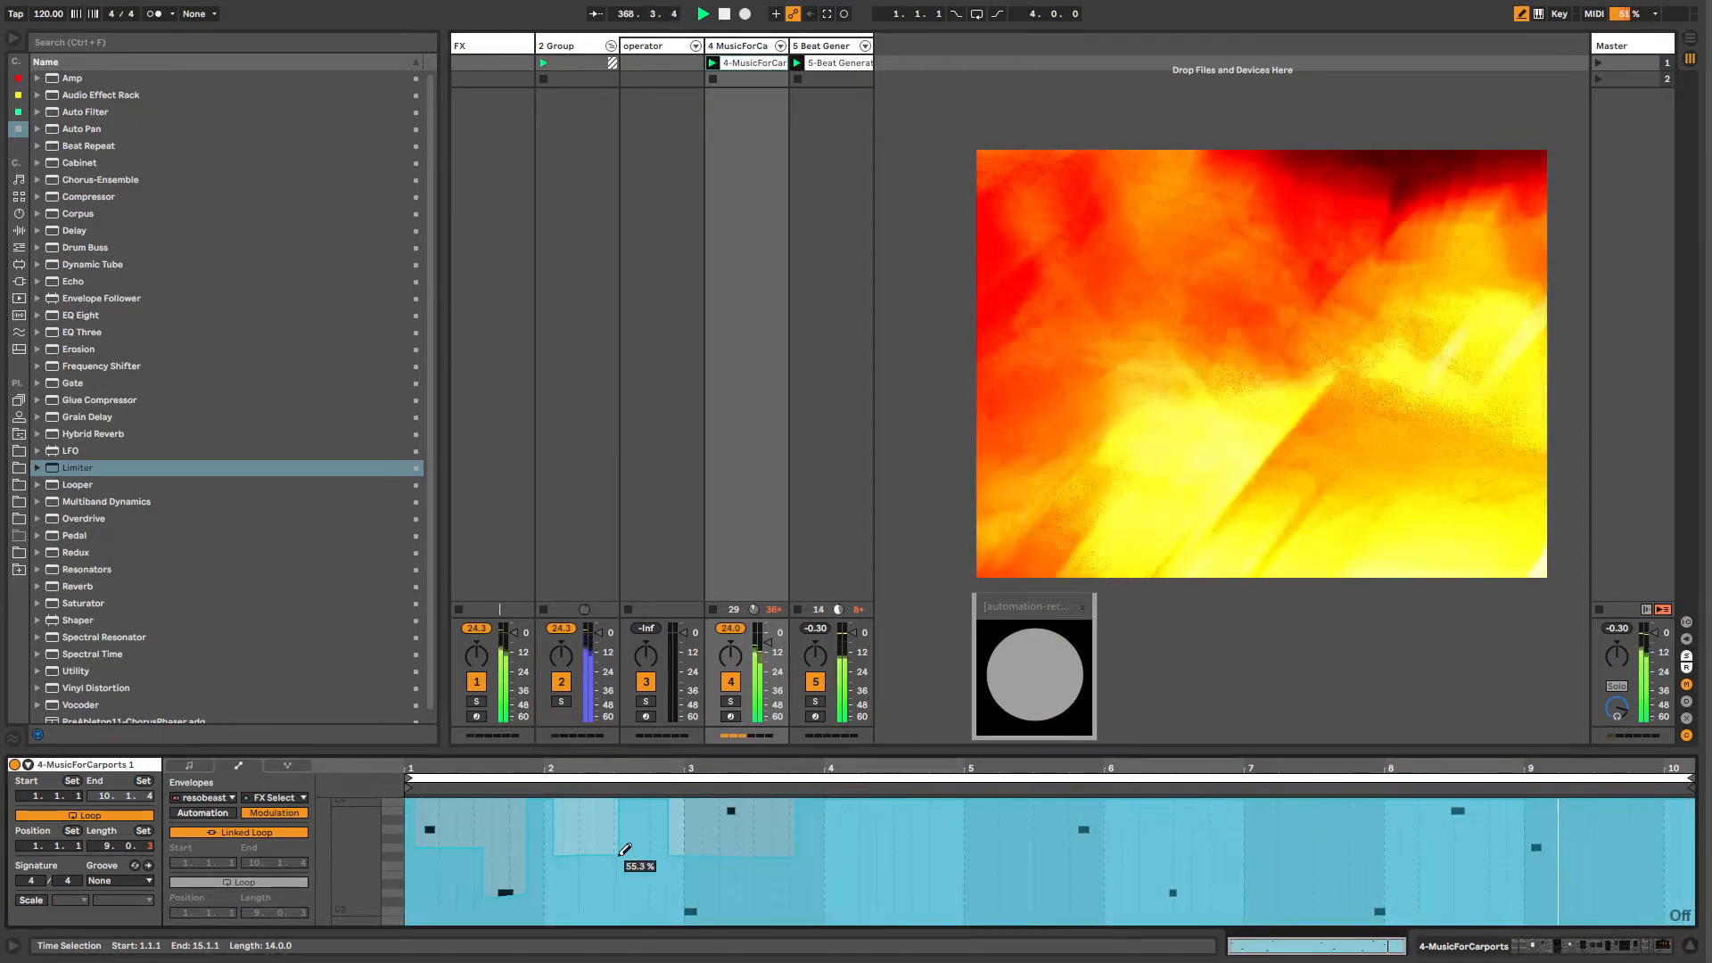
{"action": "left_click_drag", "start_coordinate": [824, 872], "coordinate": [999, 872]}
{"action": "left_click_drag", "start_coordinate": [1052, 822], "coordinate": [1195, 822]}
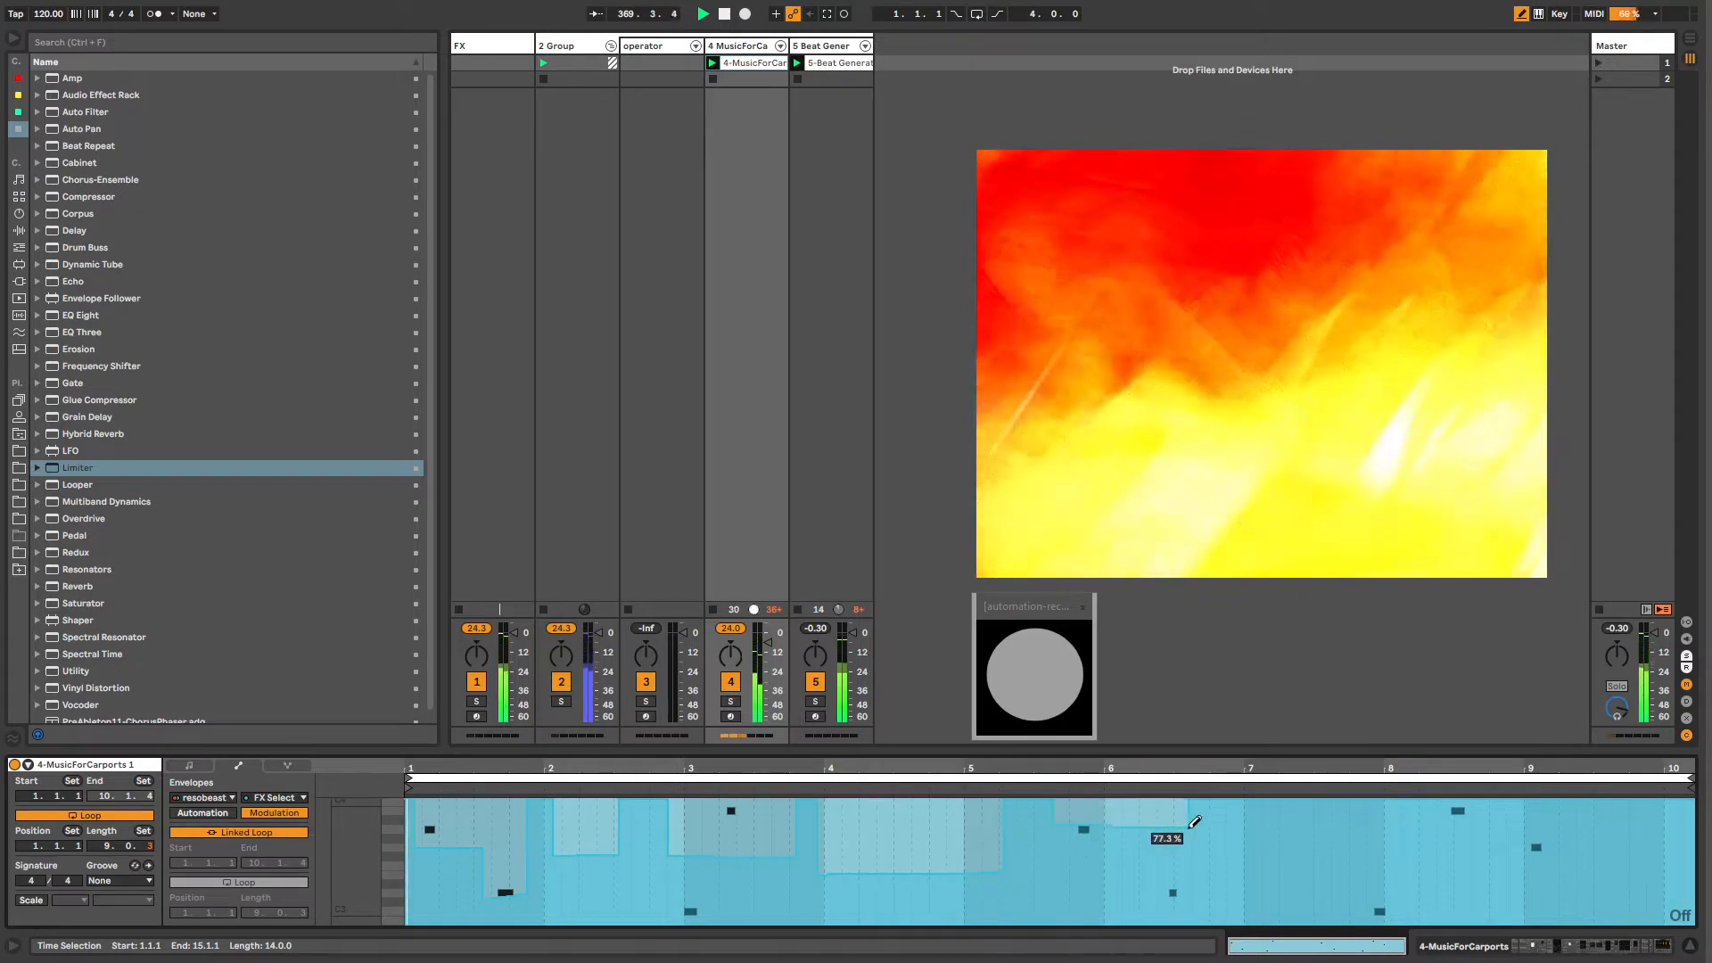
{"action": "left_click_drag", "start_coordinate": [1145, 900], "coordinate": [1320, 896]}
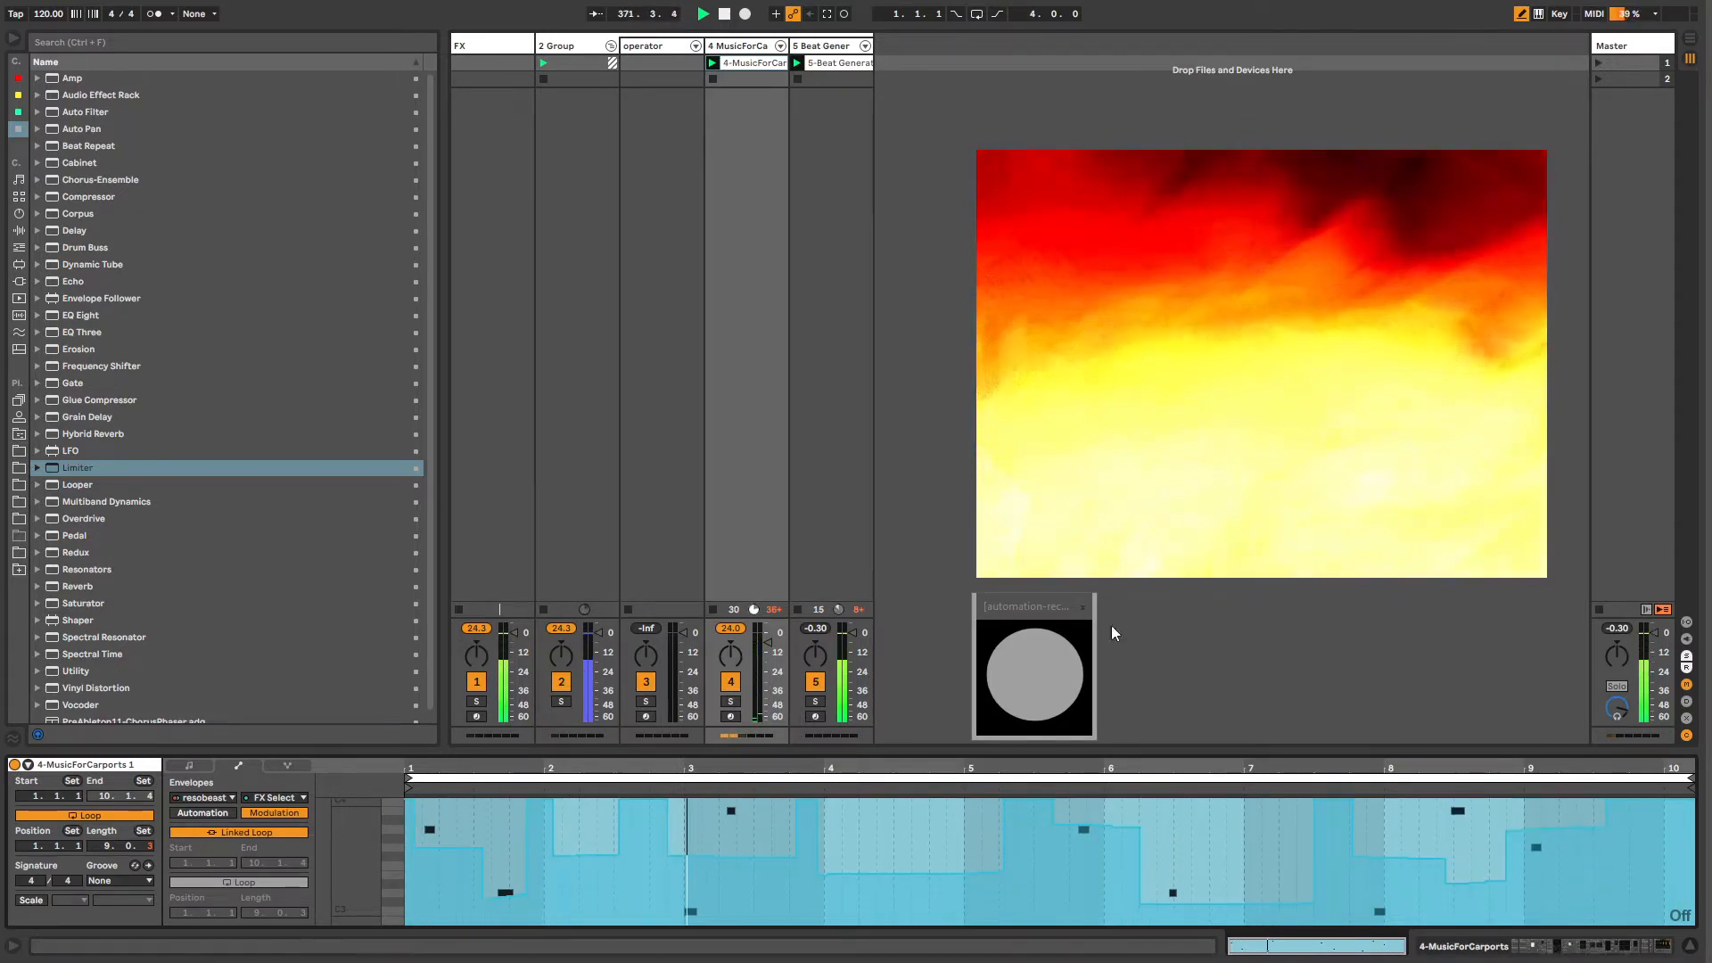
Step: Set resobeast's FX Select macro to 4 and display chain 4 with its fx4 rack
{"action": "left_click", "coordinate": [728, 46]}
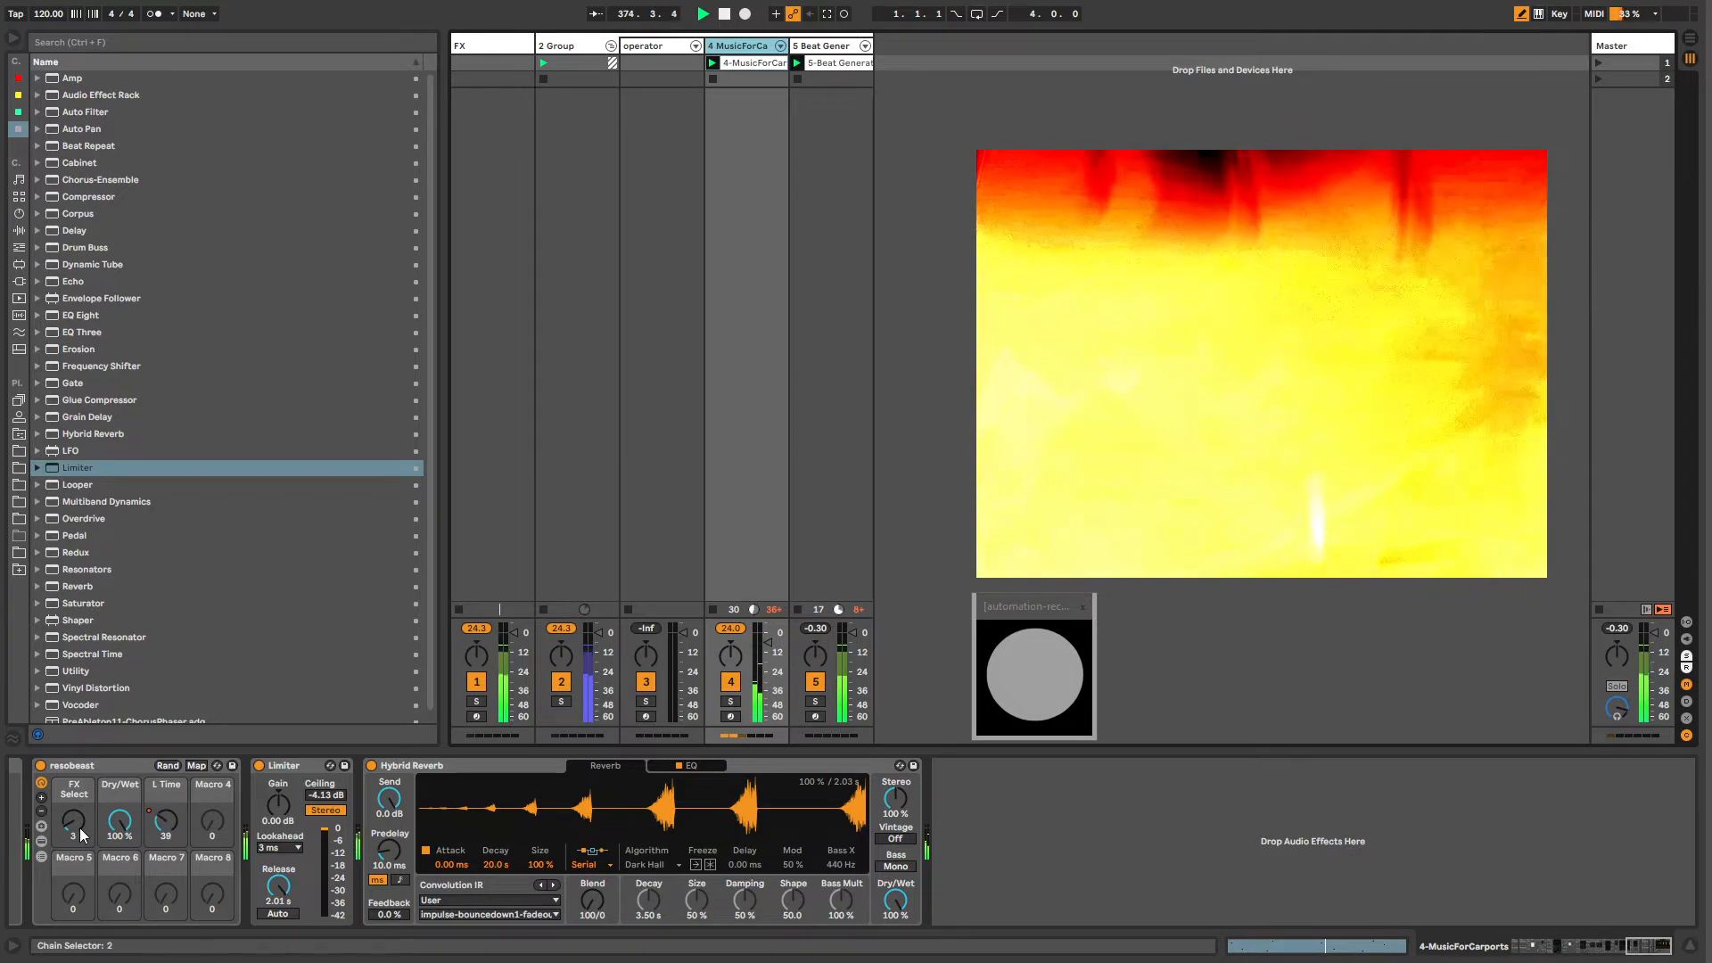
{"action": "left_click_drag", "start_coordinate": [82, 835], "coordinate": [77, 831]}
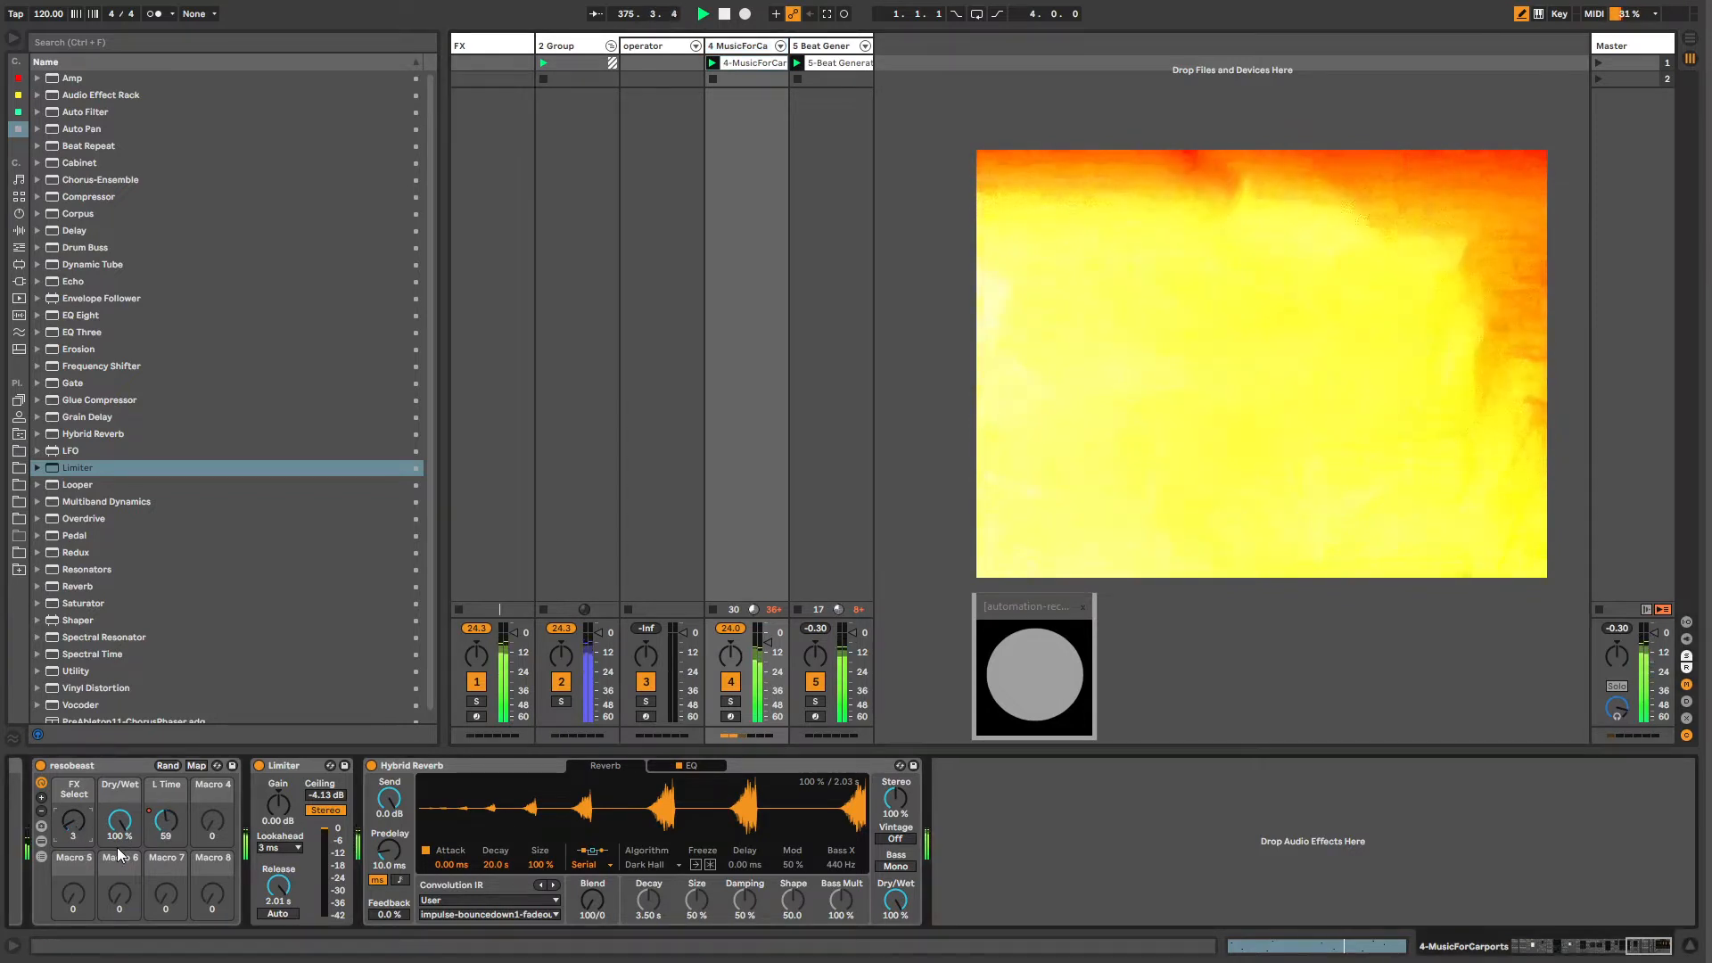
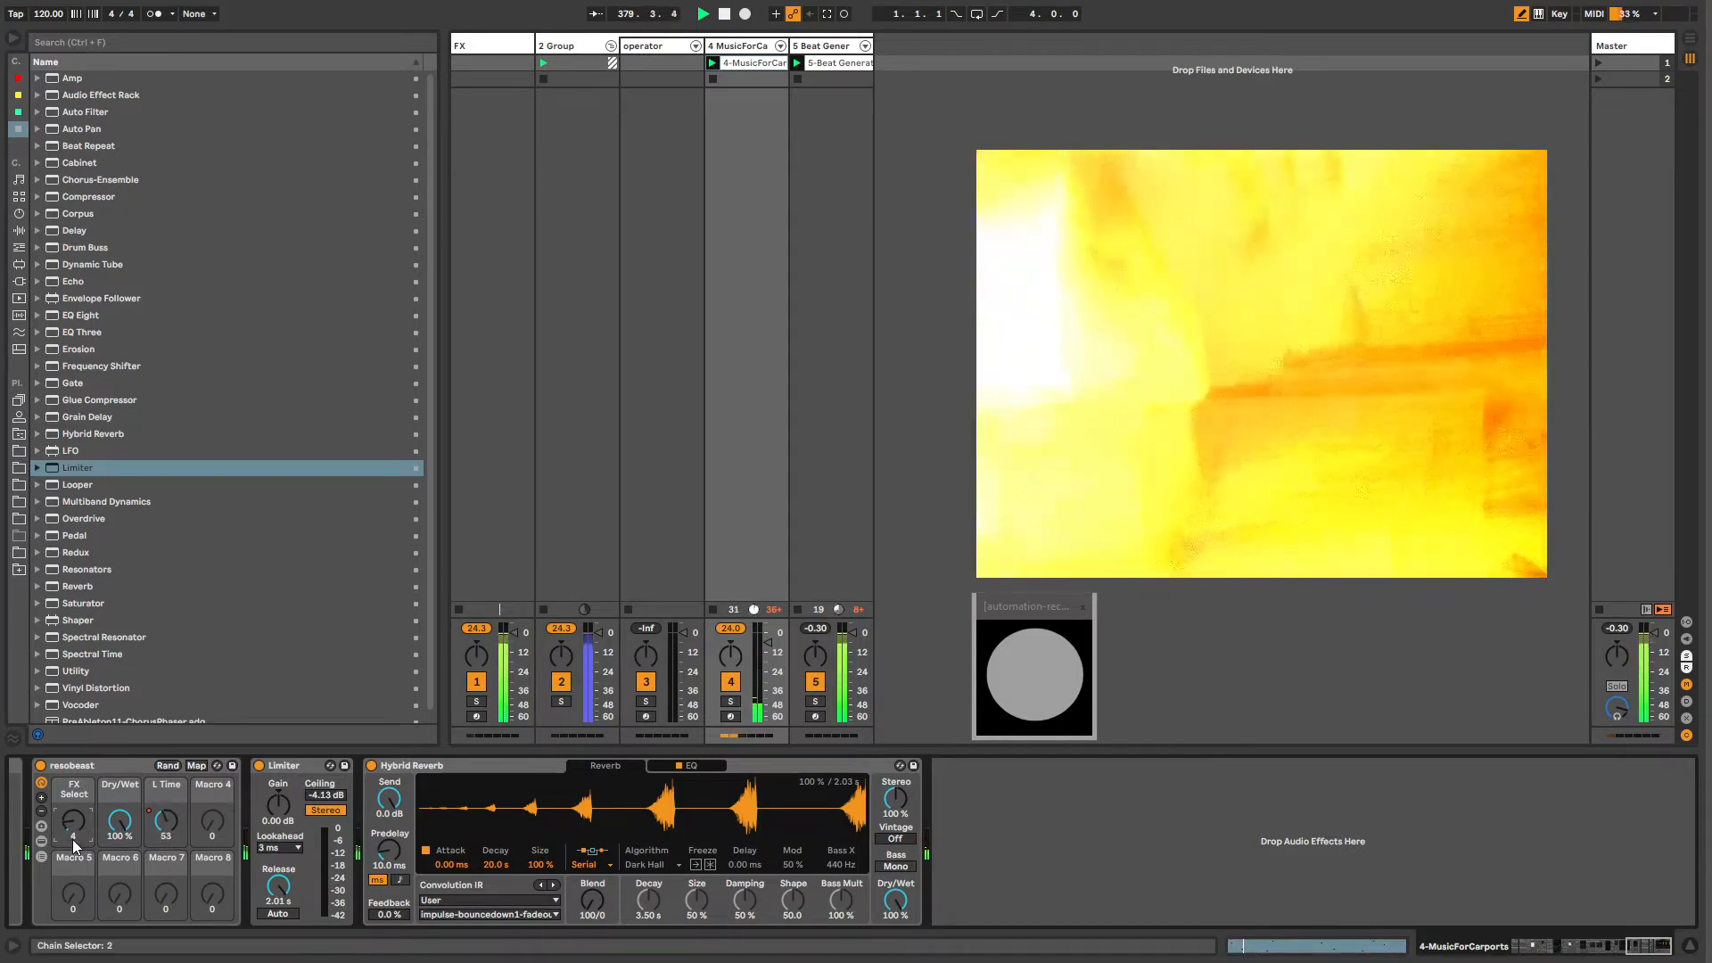
{"action": "left_click", "coordinate": [41, 857]}
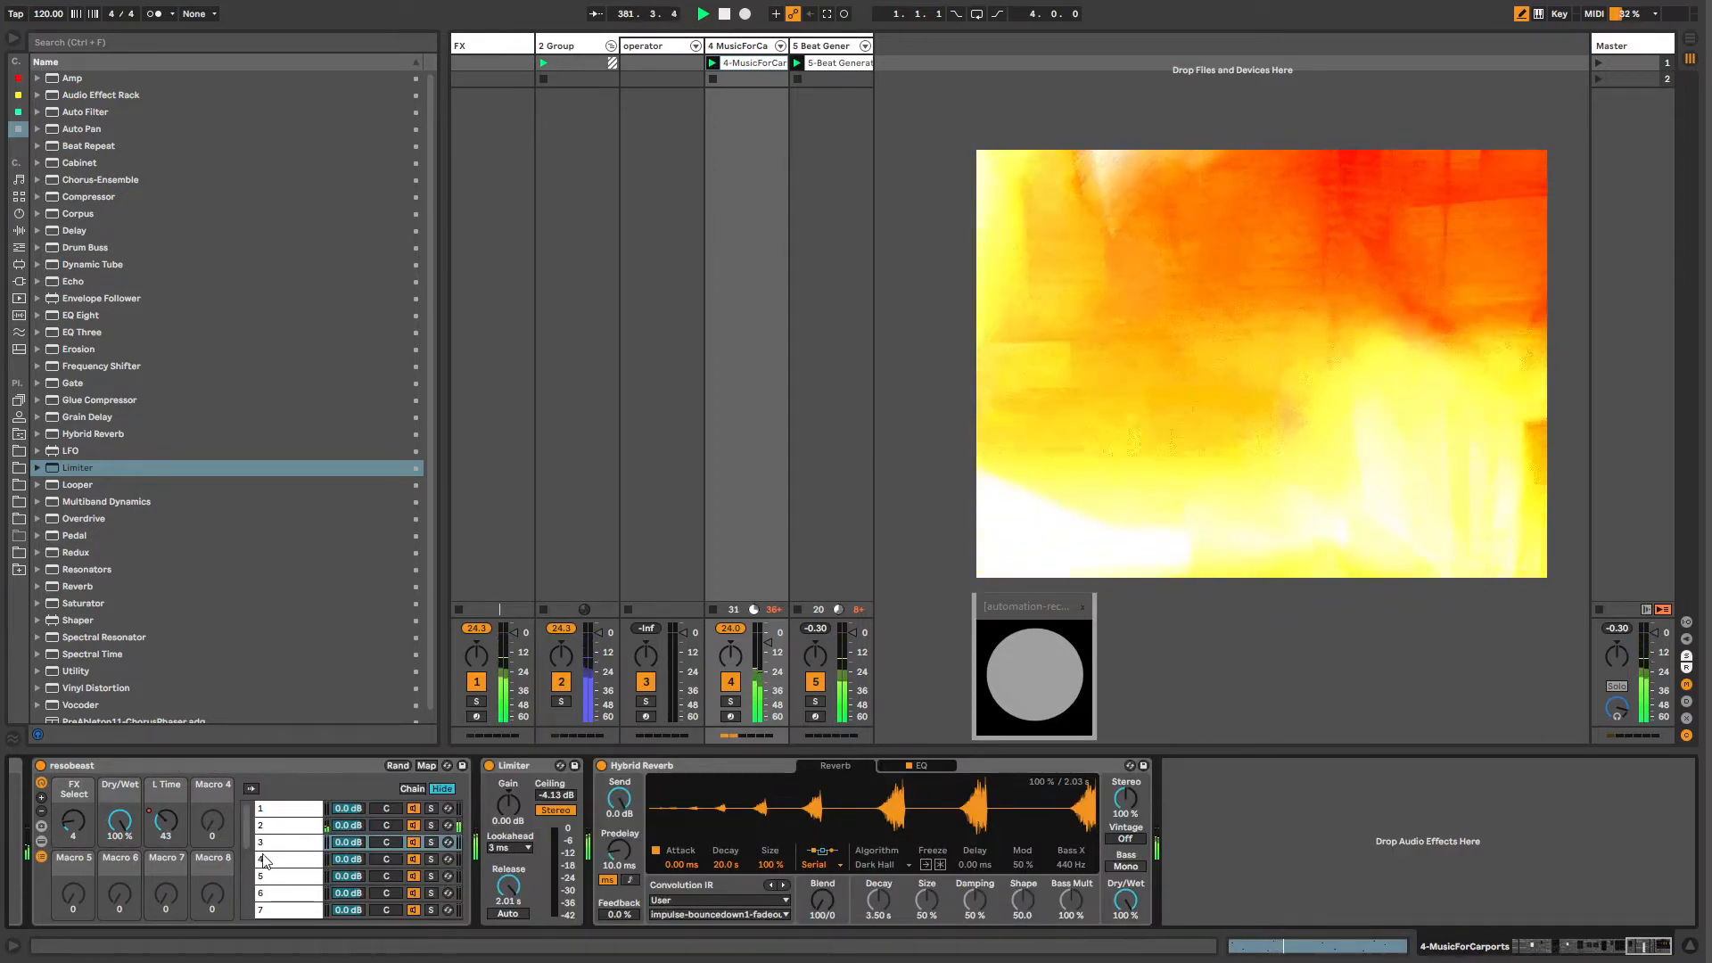
{"action": "left_click", "coordinate": [264, 861]}
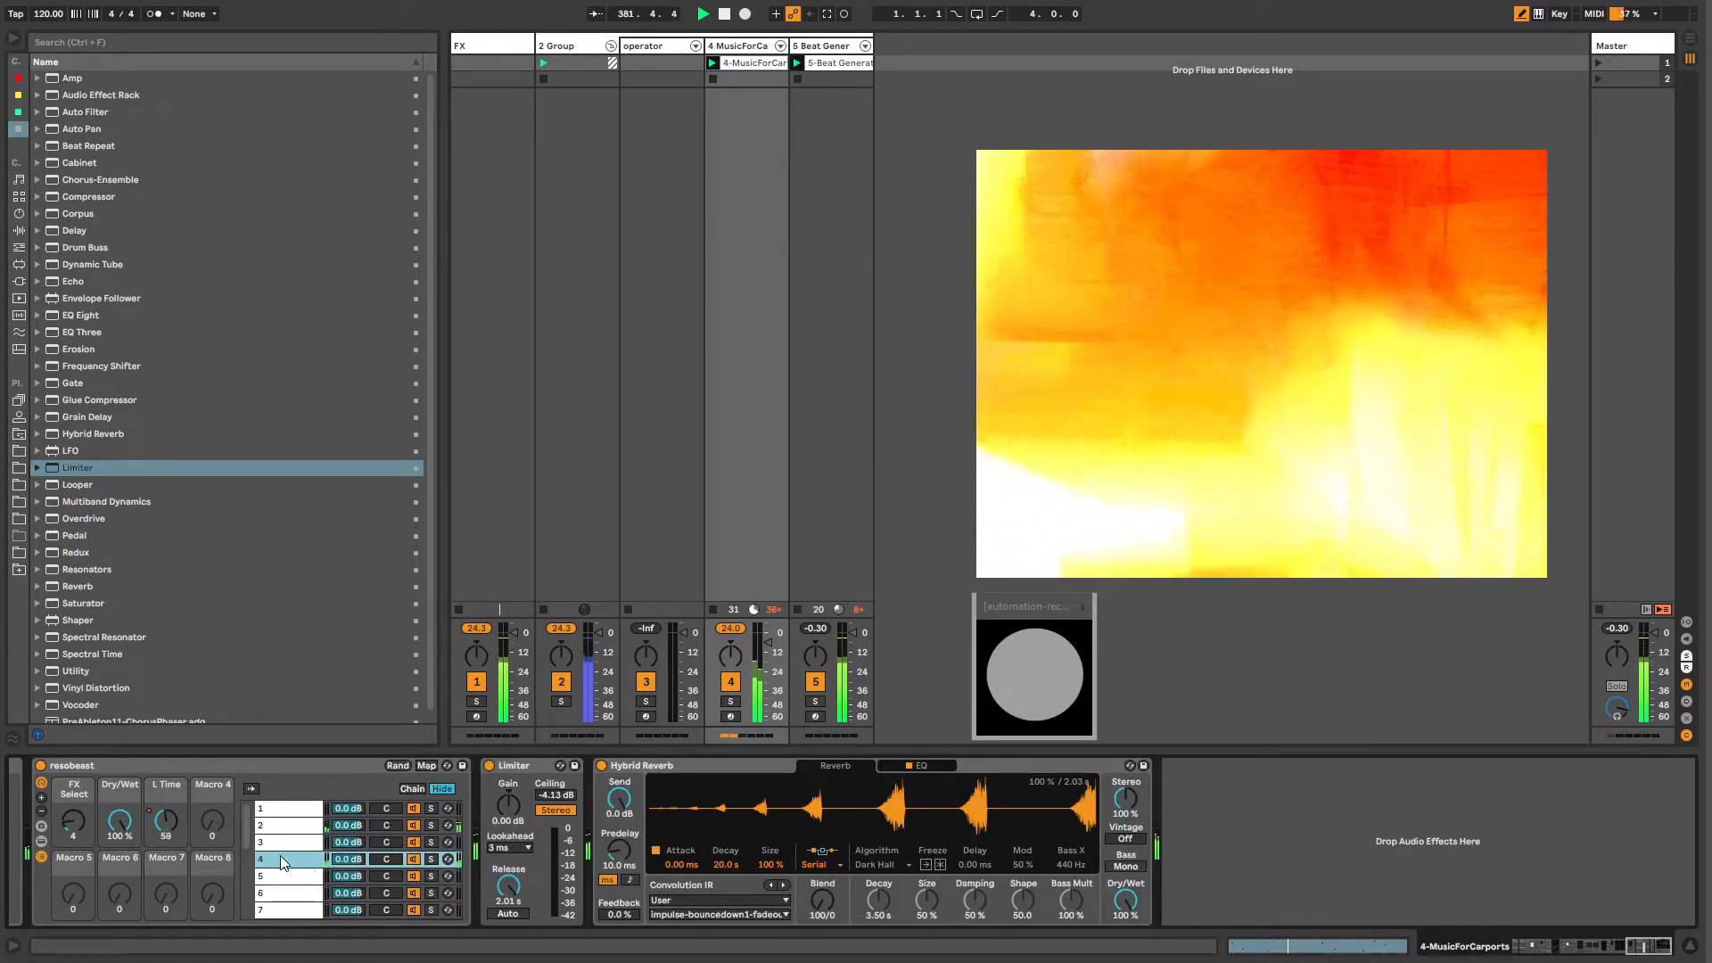
{"action": "right_click", "coordinate": [61, 828]}
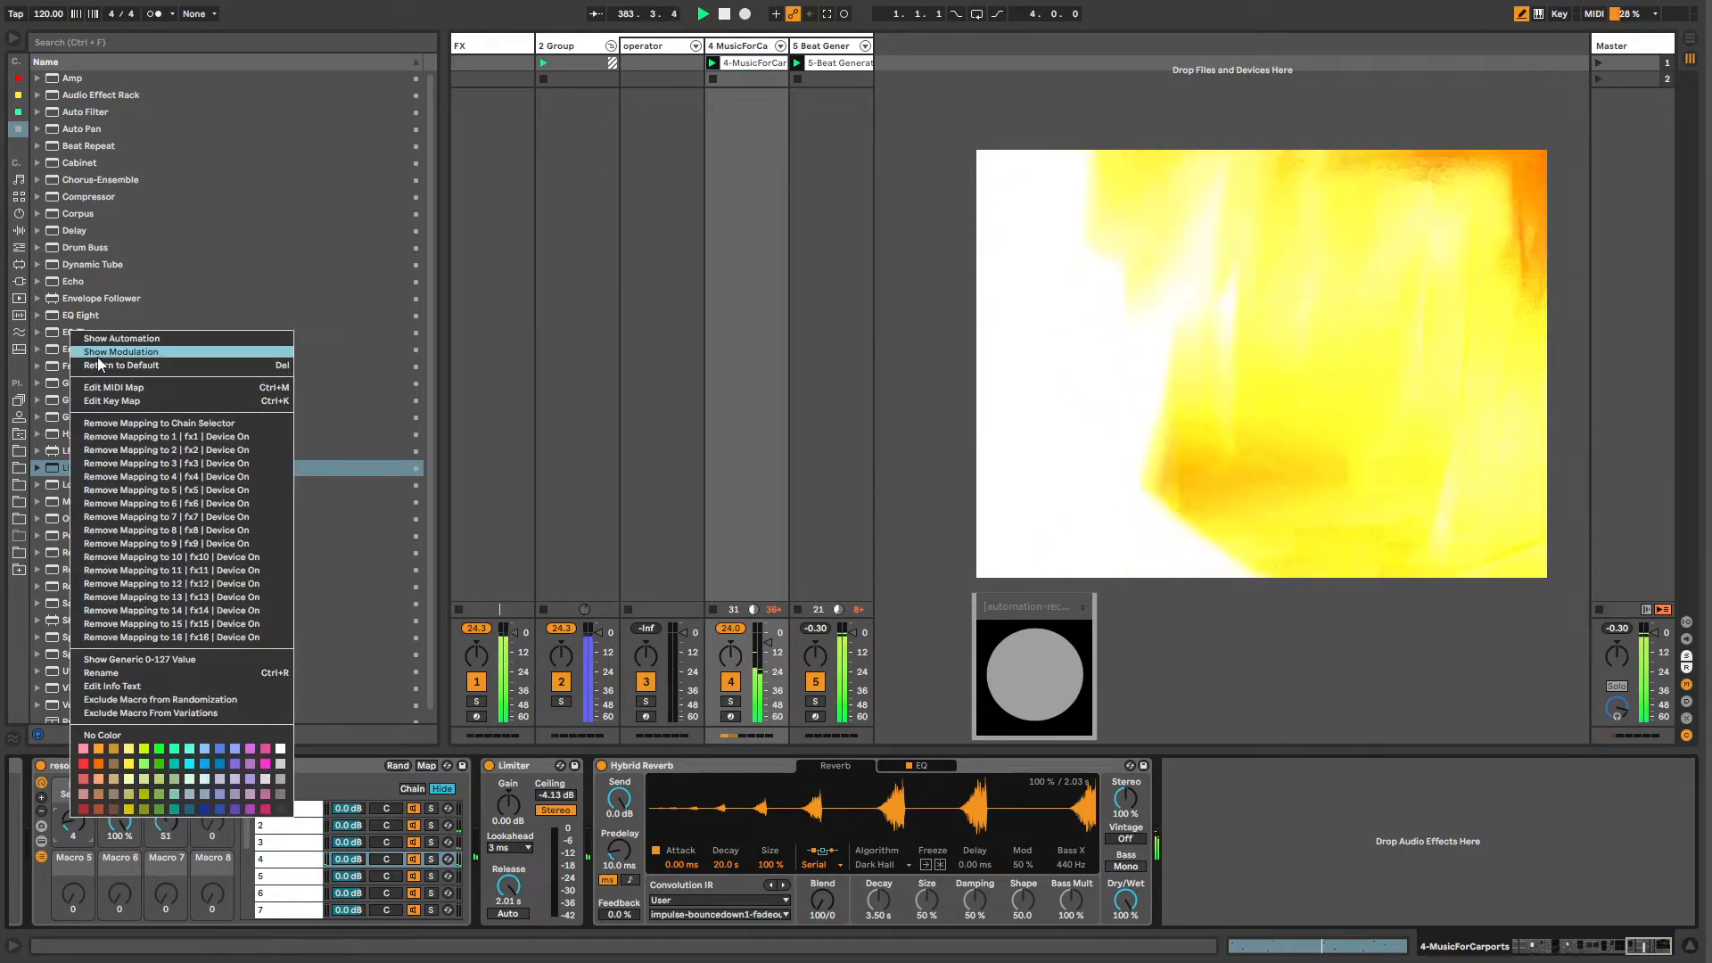
{"action": "left_click", "coordinate": [290, 863]}
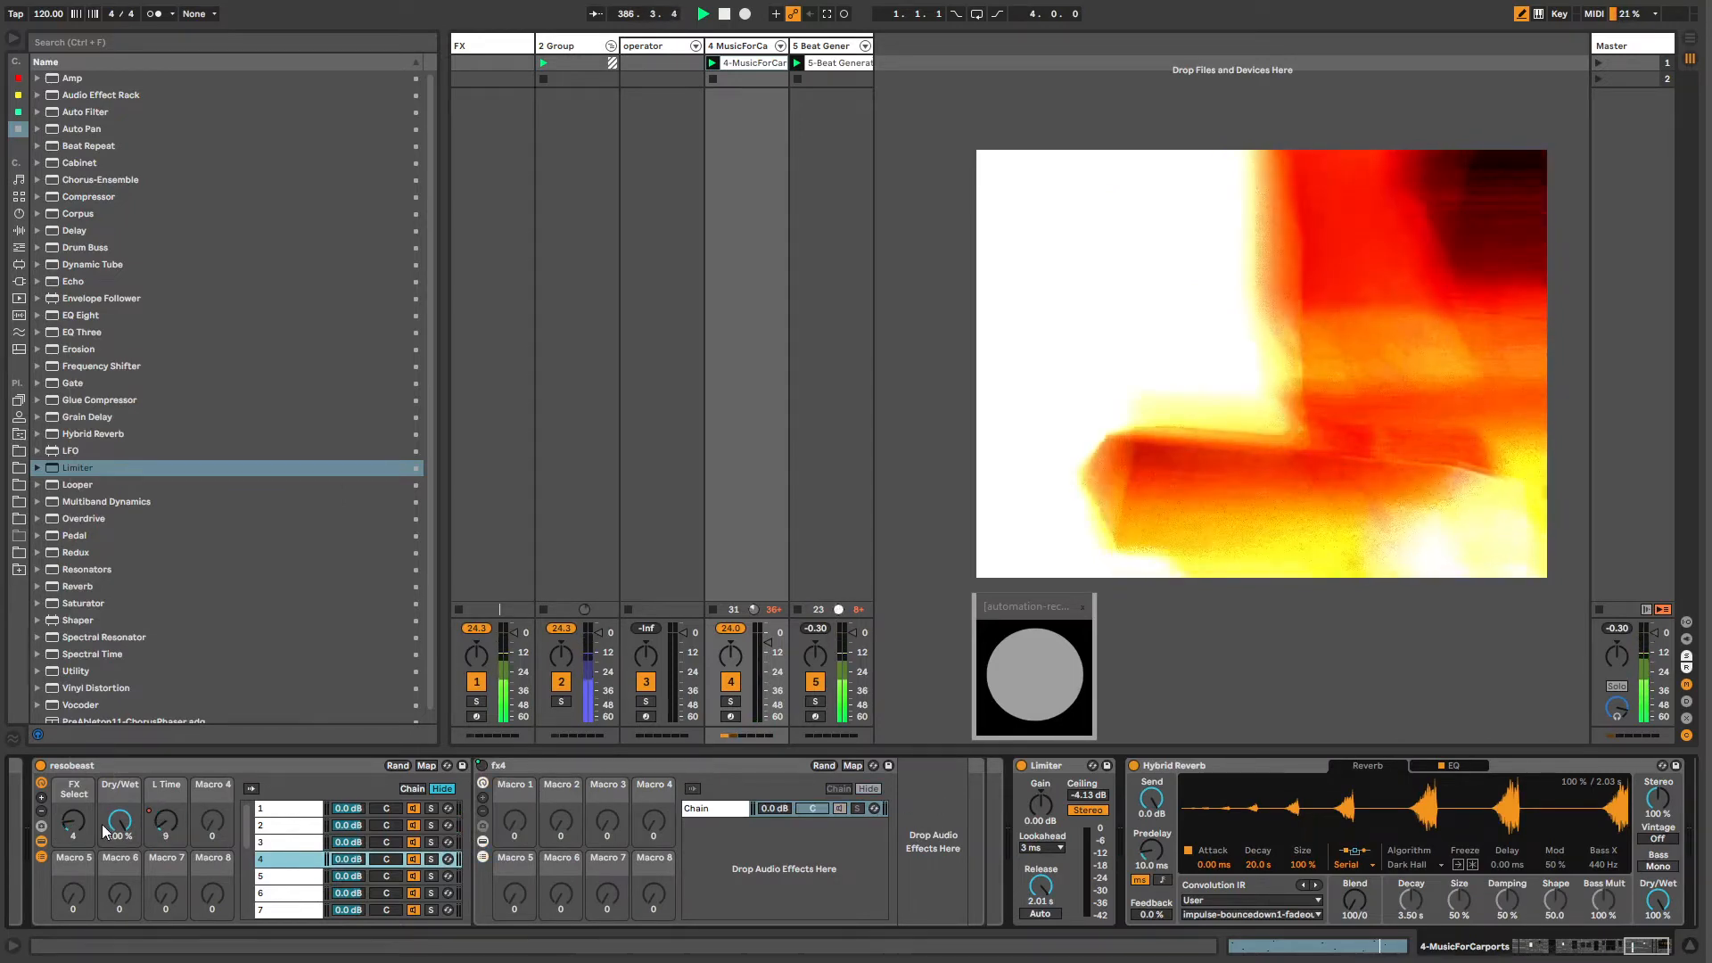
Step: Review the clip's FX Select modulation envelope and return to the MusicForCarports track's devices
{"action": "right_click", "coordinate": [68, 816]}
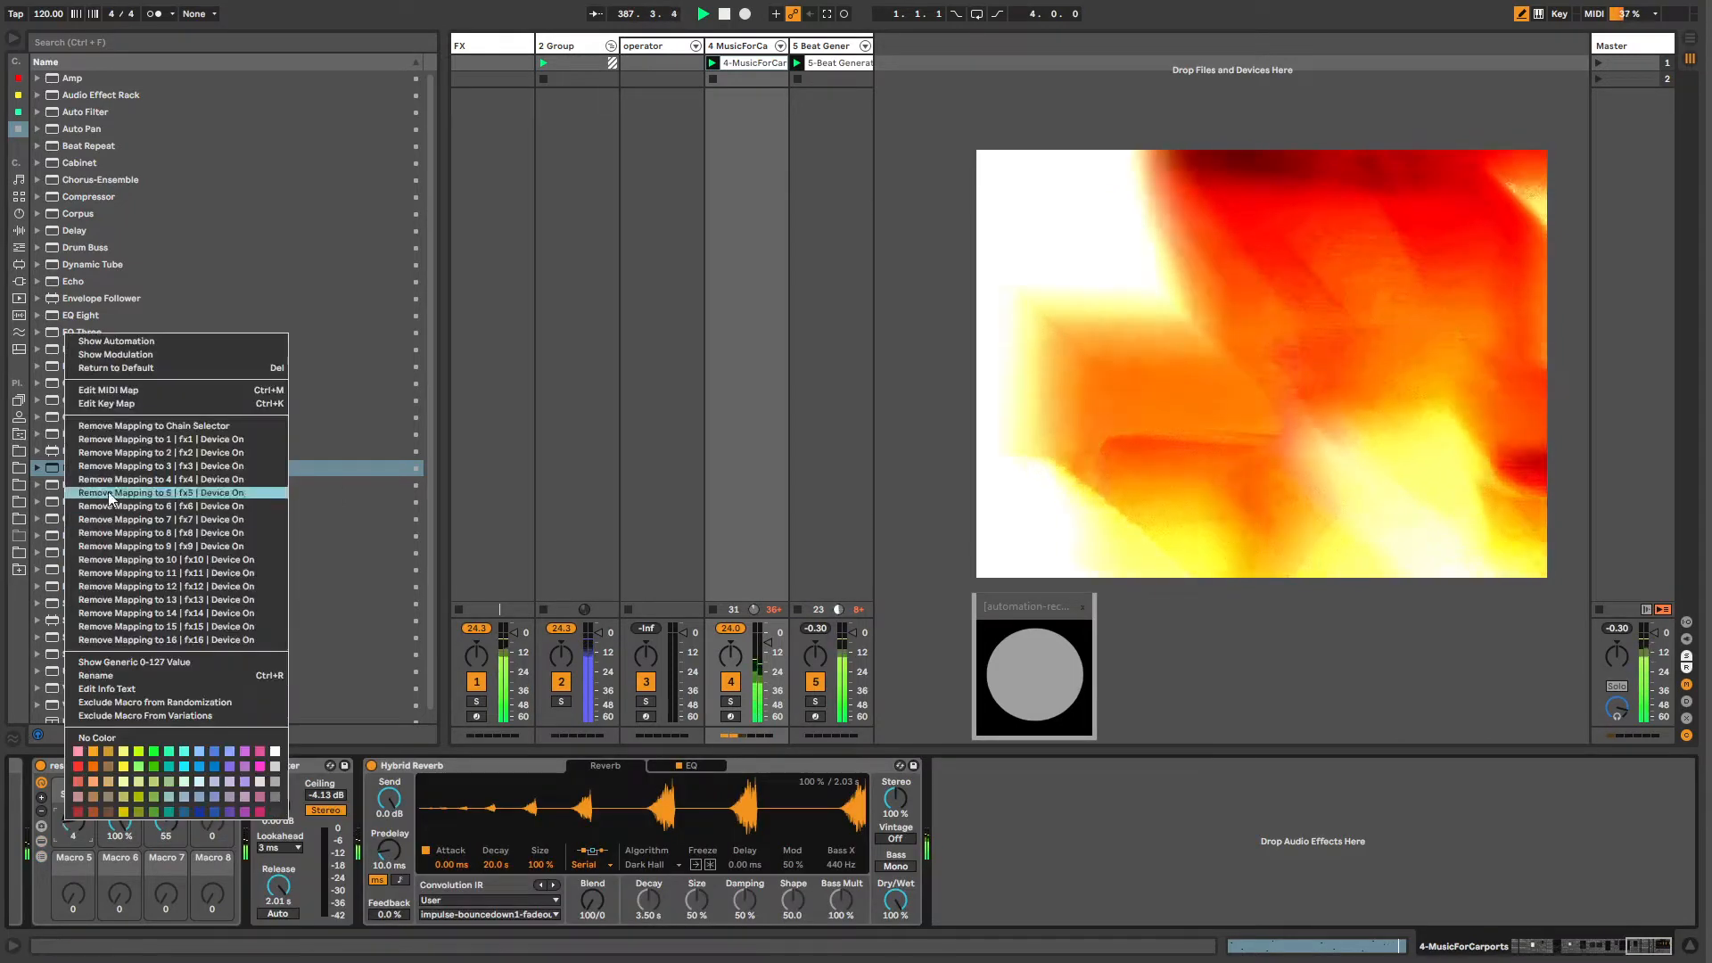
{"action": "left_click", "coordinate": [108, 342]}
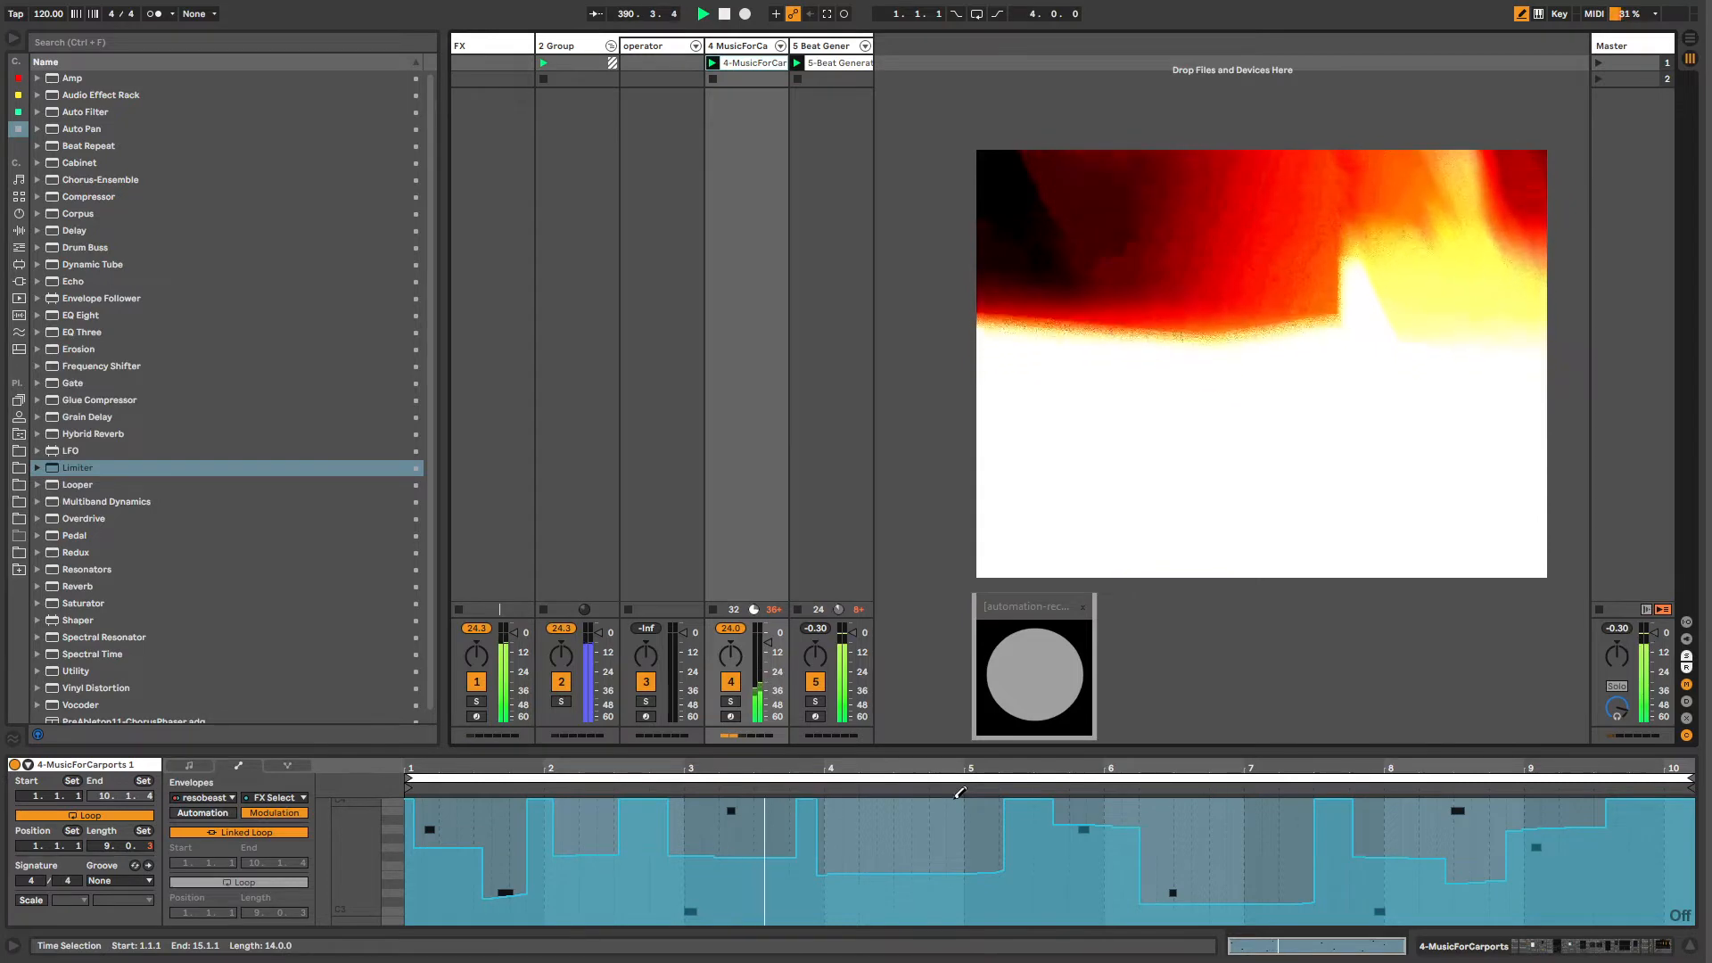
{"action": "key", "text": "shift+Tab"}
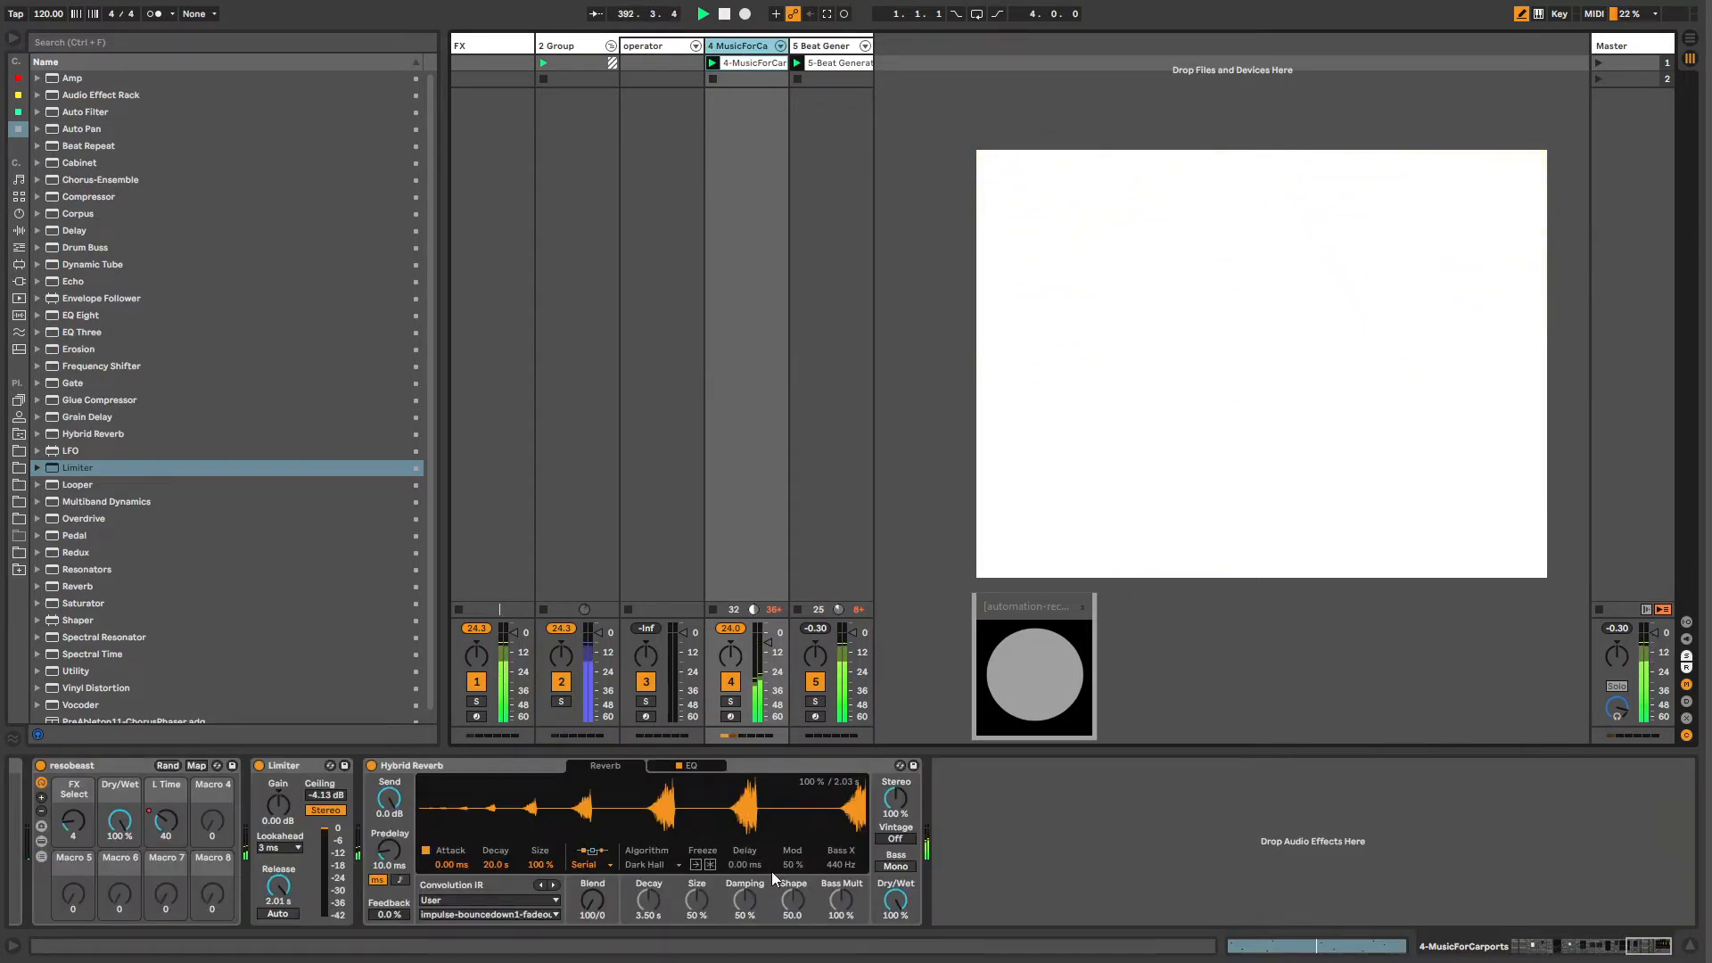
Step: Set the Hybrid Reverb's Dry/Wet to 33 % and delete the Reverb from the fx rack's Drone chain
{"action": "left_click_drag", "start_coordinate": [895, 900], "coordinate": [895, 926]}
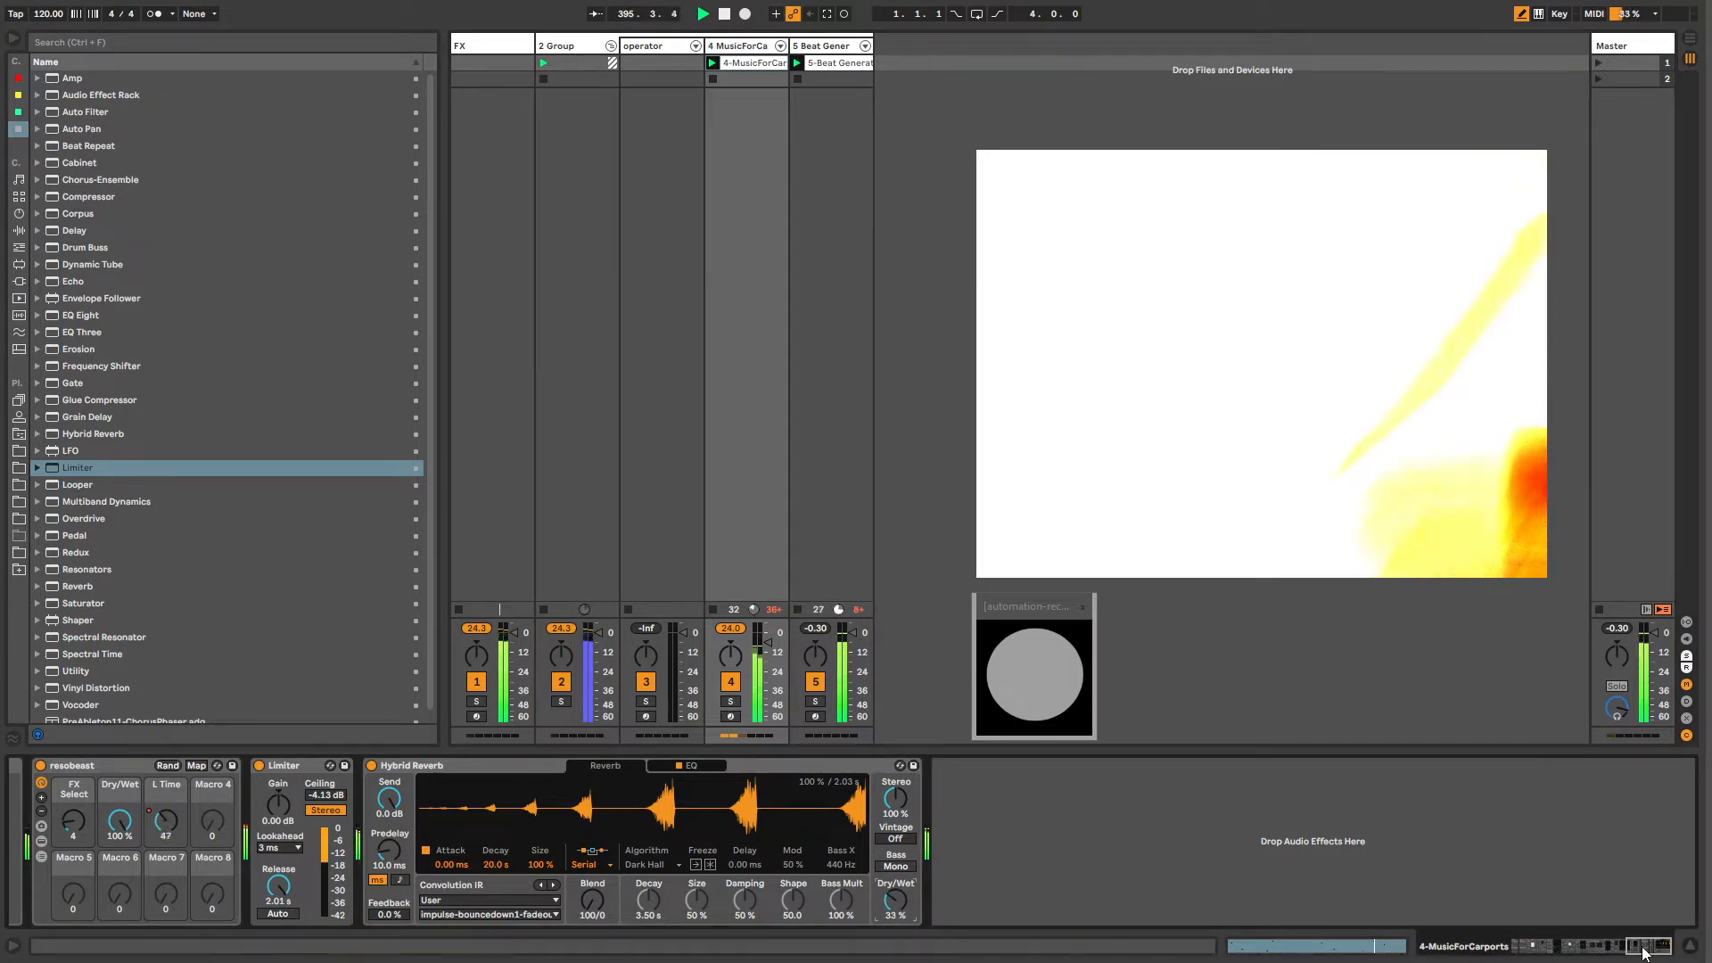
{"action": "left_click_drag", "start_coordinate": [1646, 952], "coordinate": [1547, 948]}
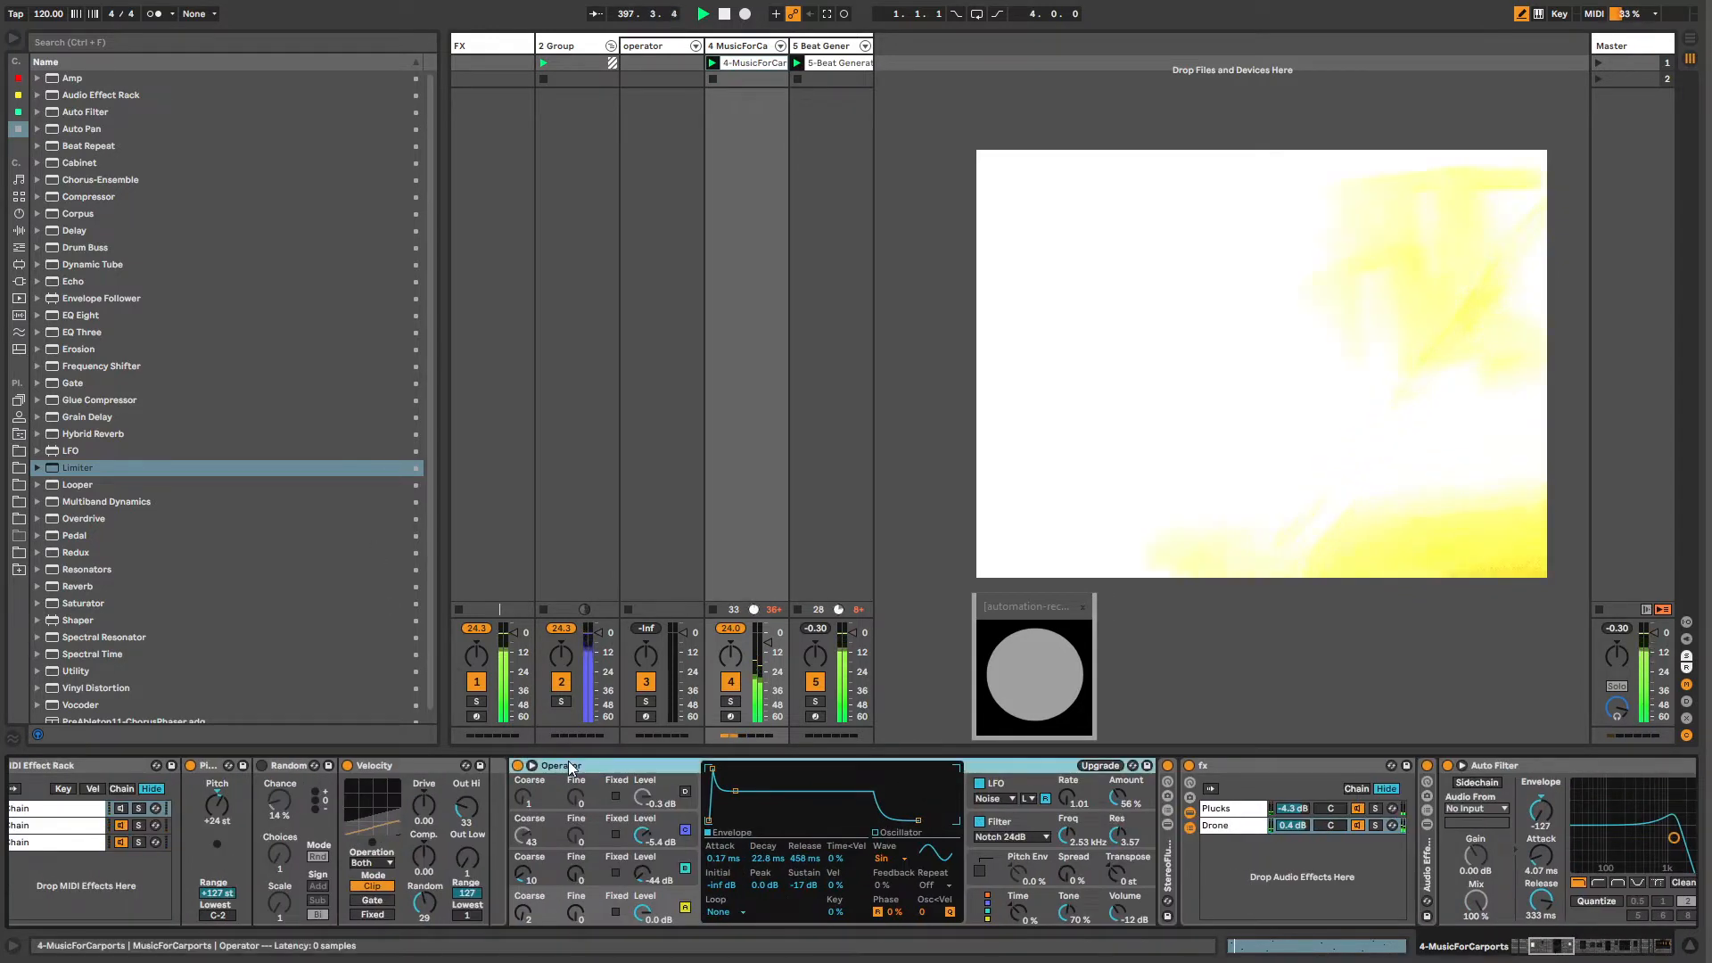
{"action": "left_click_drag", "start_coordinate": [1547, 950], "coordinate": [1565, 952]}
{"action": "left_click", "coordinate": [1375, 777]}
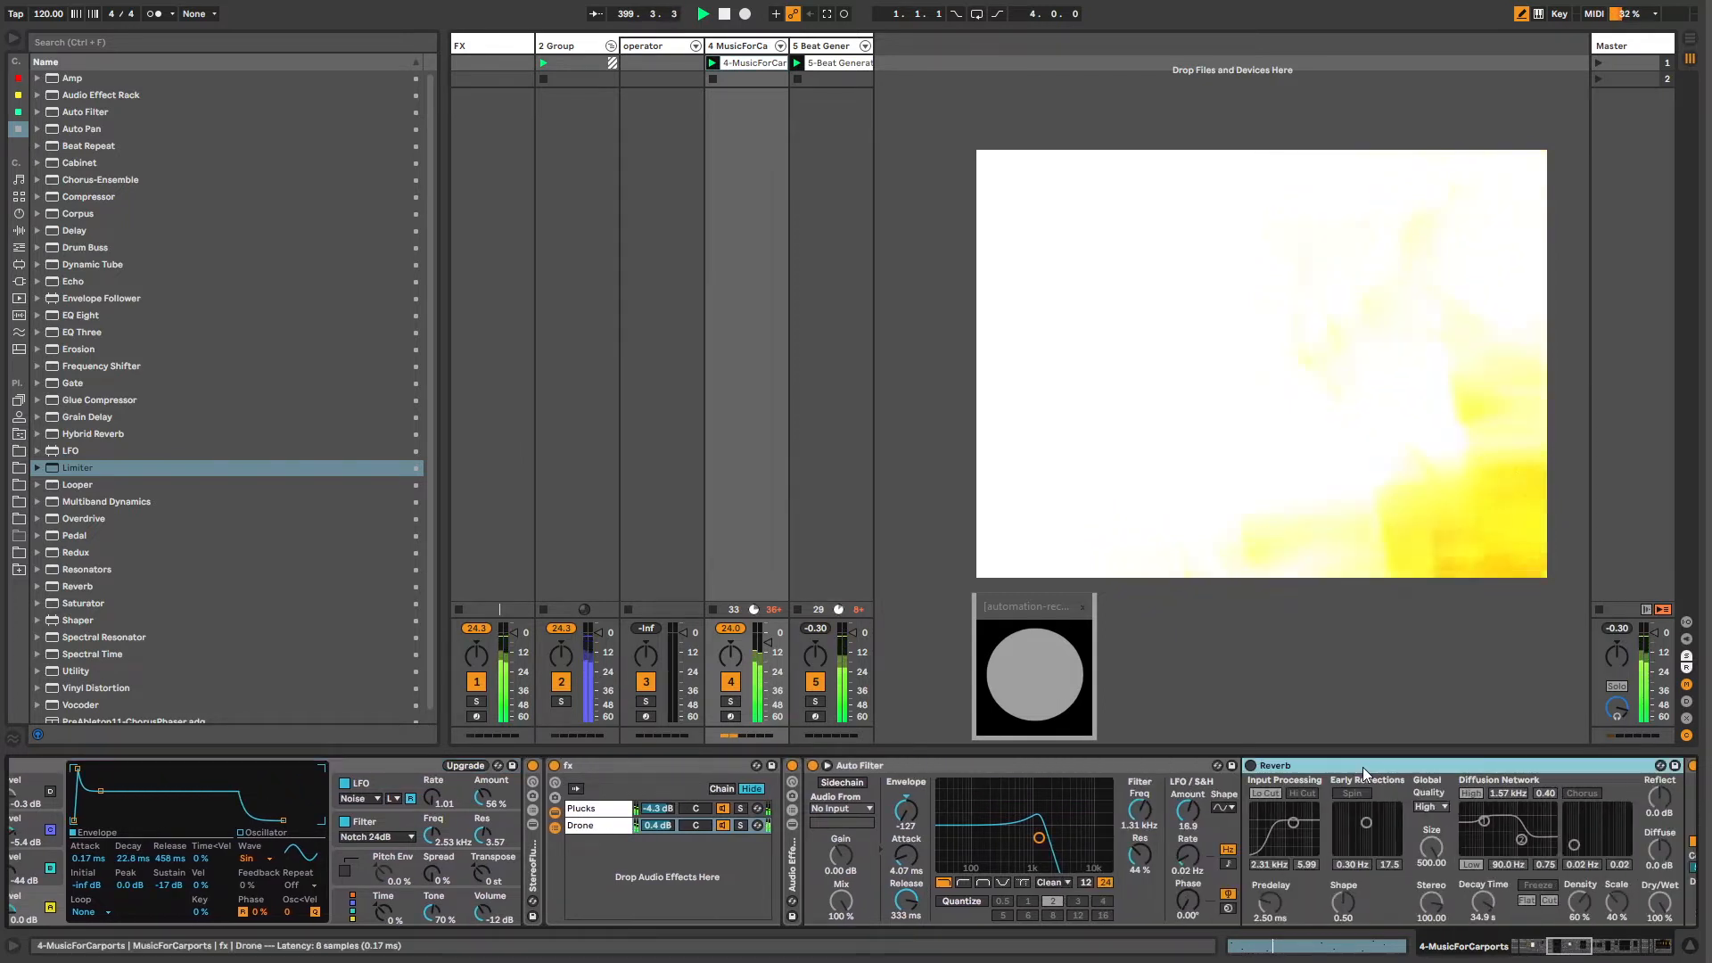
{"action": "key", "text": "Delete"}
Step: Unfold the Audio Effect Rack nested in the Drone chain, inspect the devices in both its chains and fold it again
{"action": "double_click", "coordinate": [791, 851]}
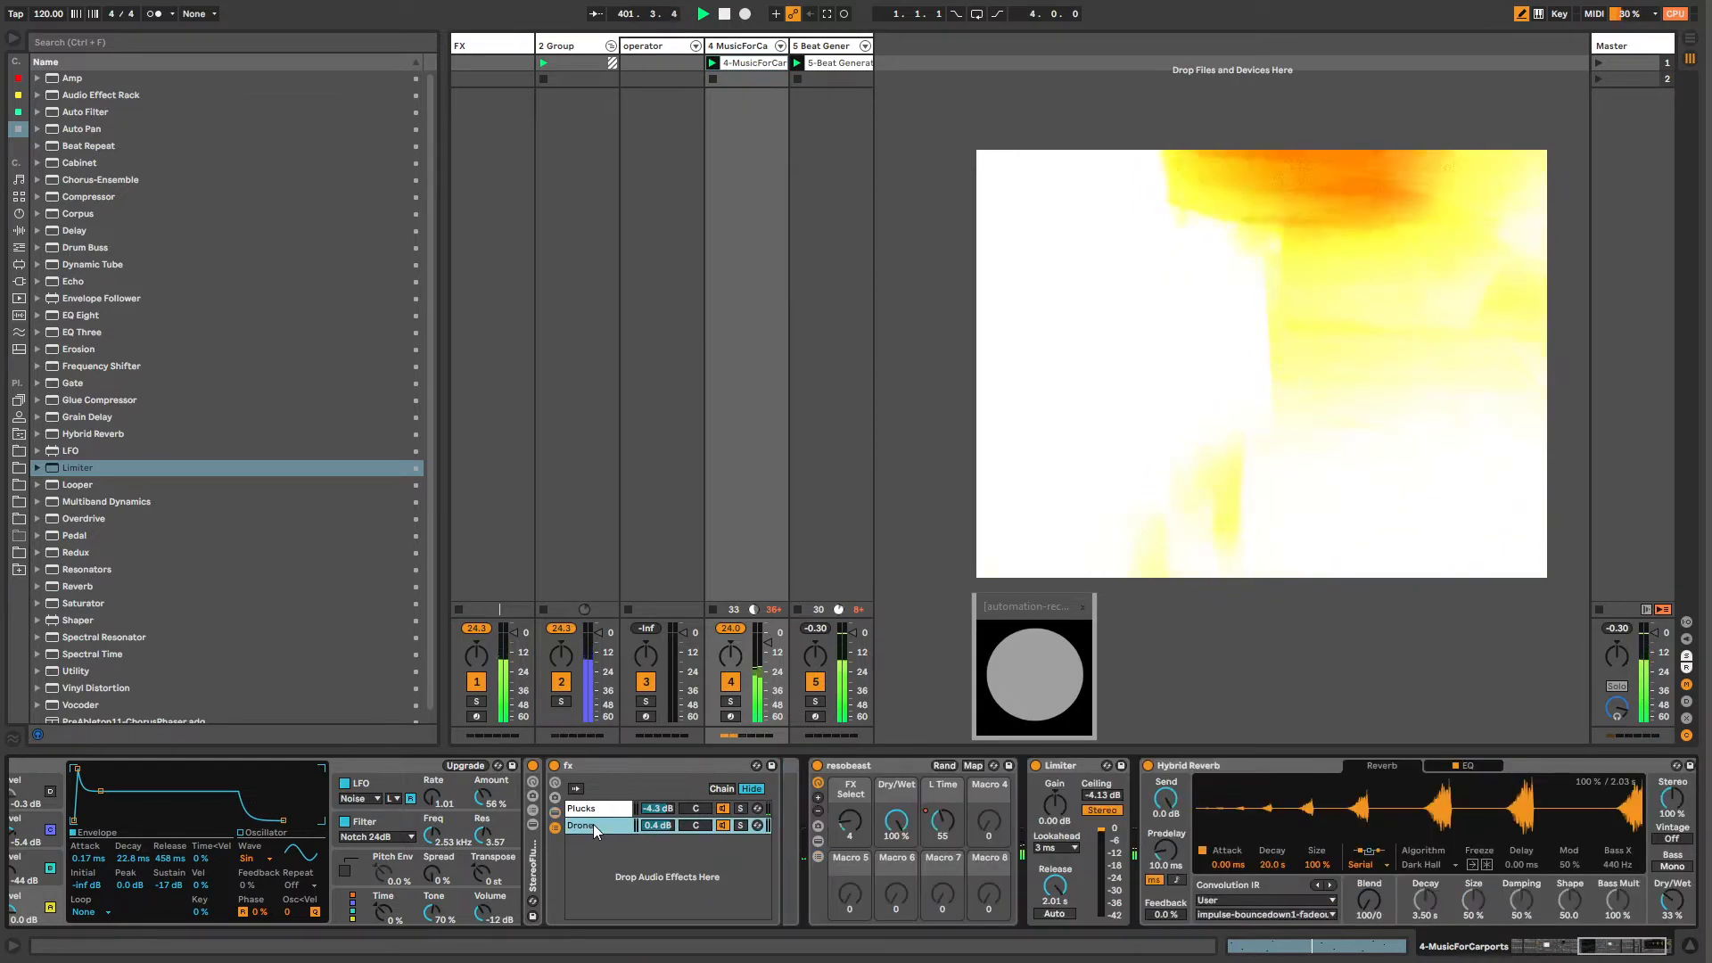
{"action": "left_click", "coordinate": [839, 825]}
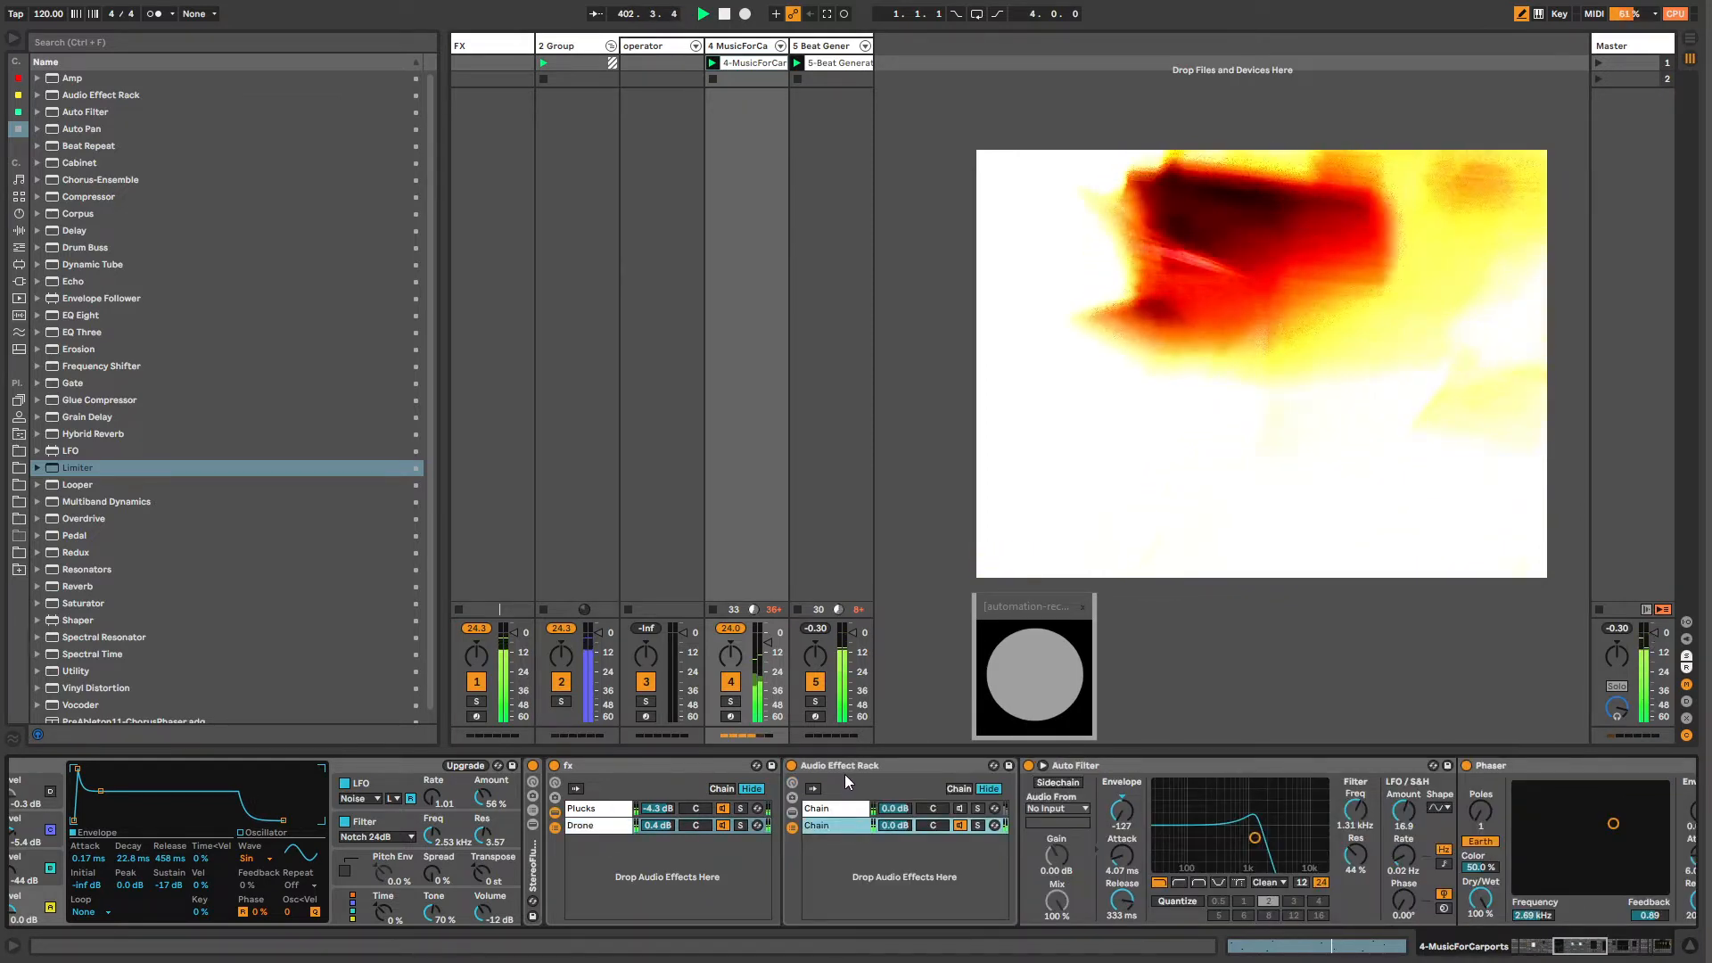
{"action": "left_click", "coordinate": [838, 808]}
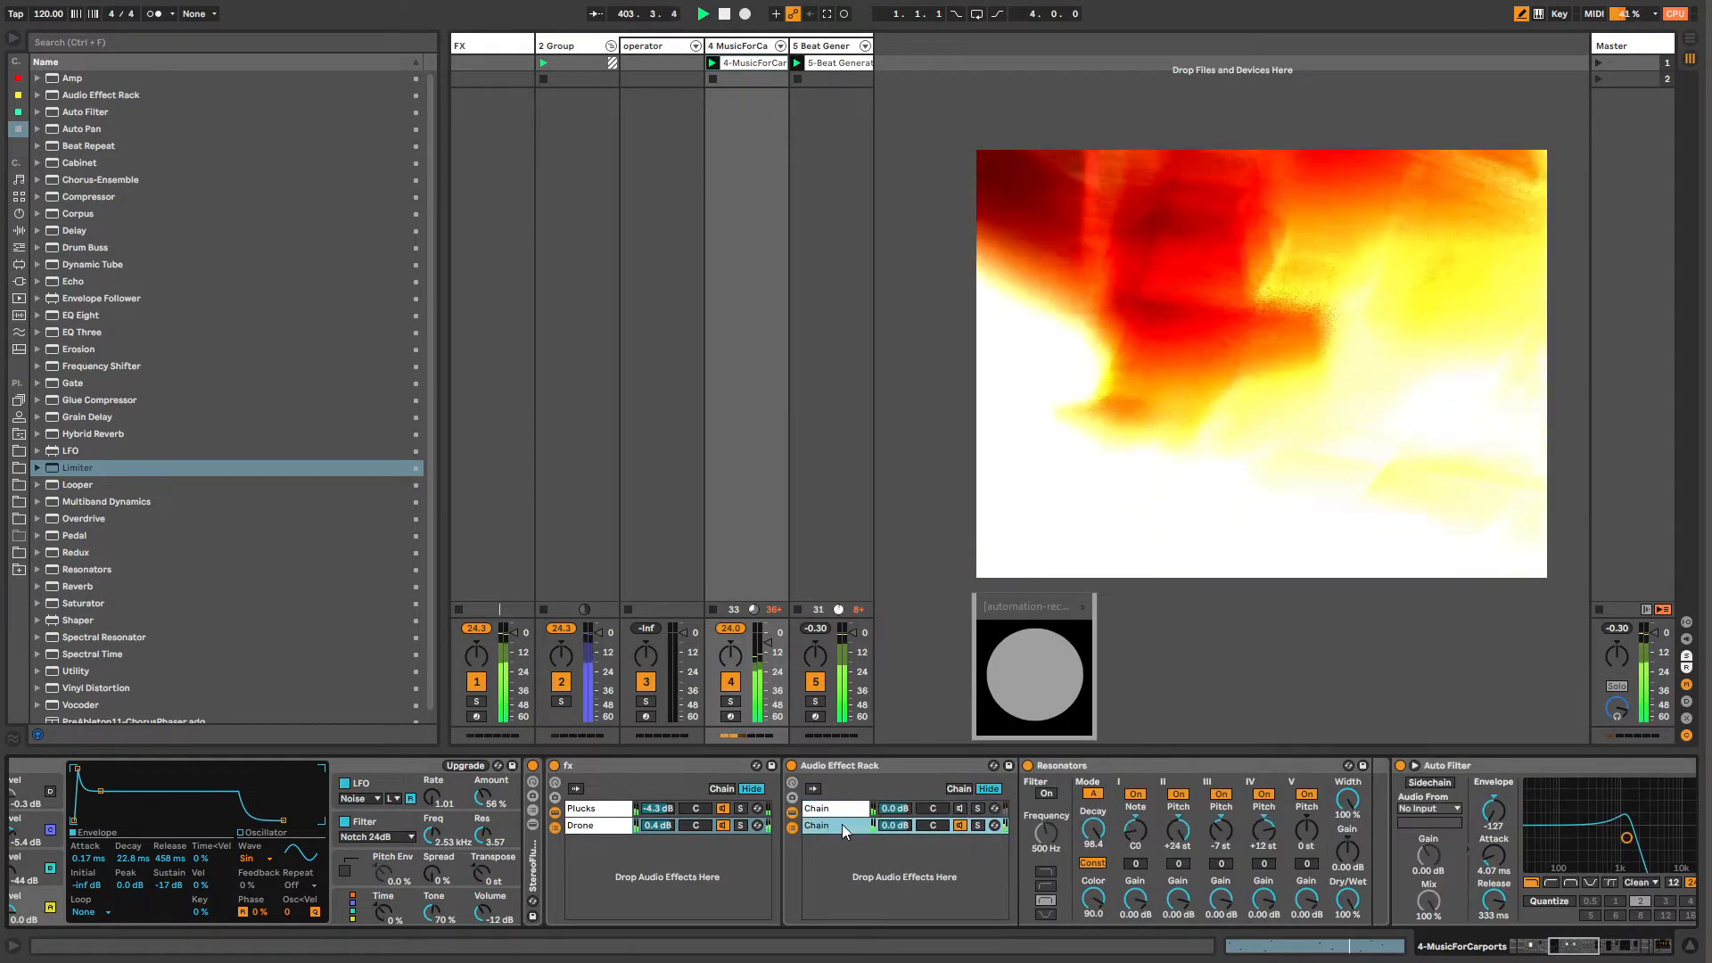
{"action": "left_click", "coordinate": [795, 843]}
{"action": "double_click", "coordinate": [795, 844]}
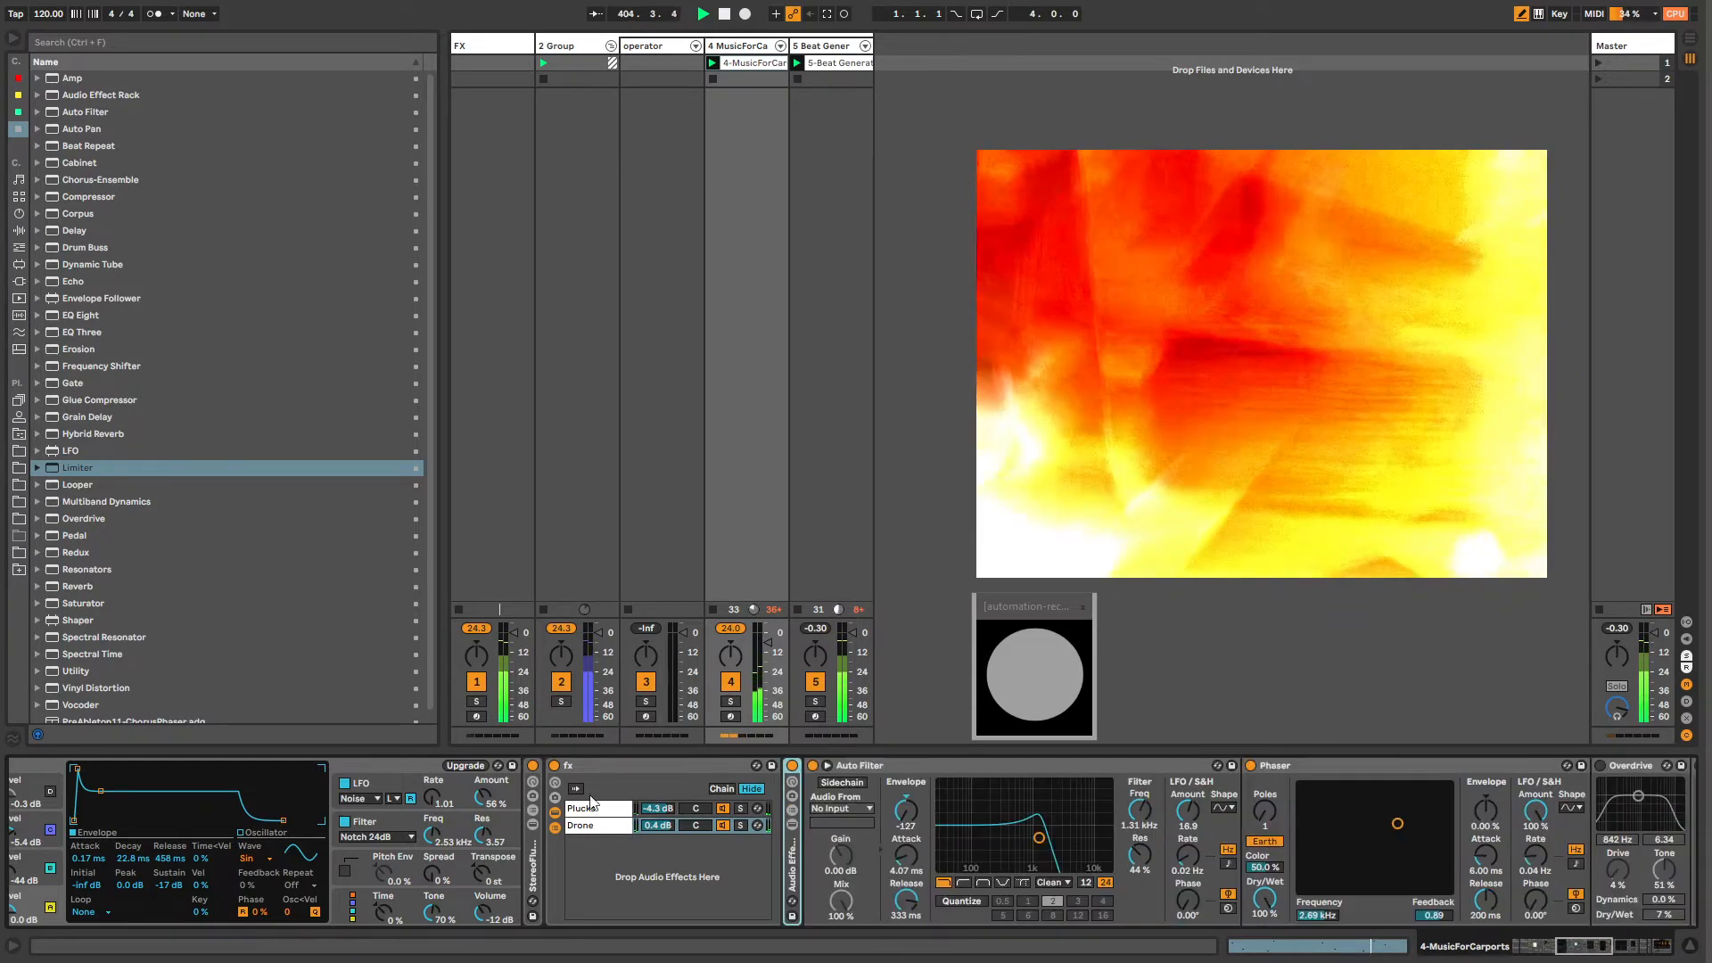
Step: Unfold the StereoFlutters rack, show its chain list and unfold the Audio Effect Rack nested in its chain
{"action": "double_click", "coordinate": [534, 856]}
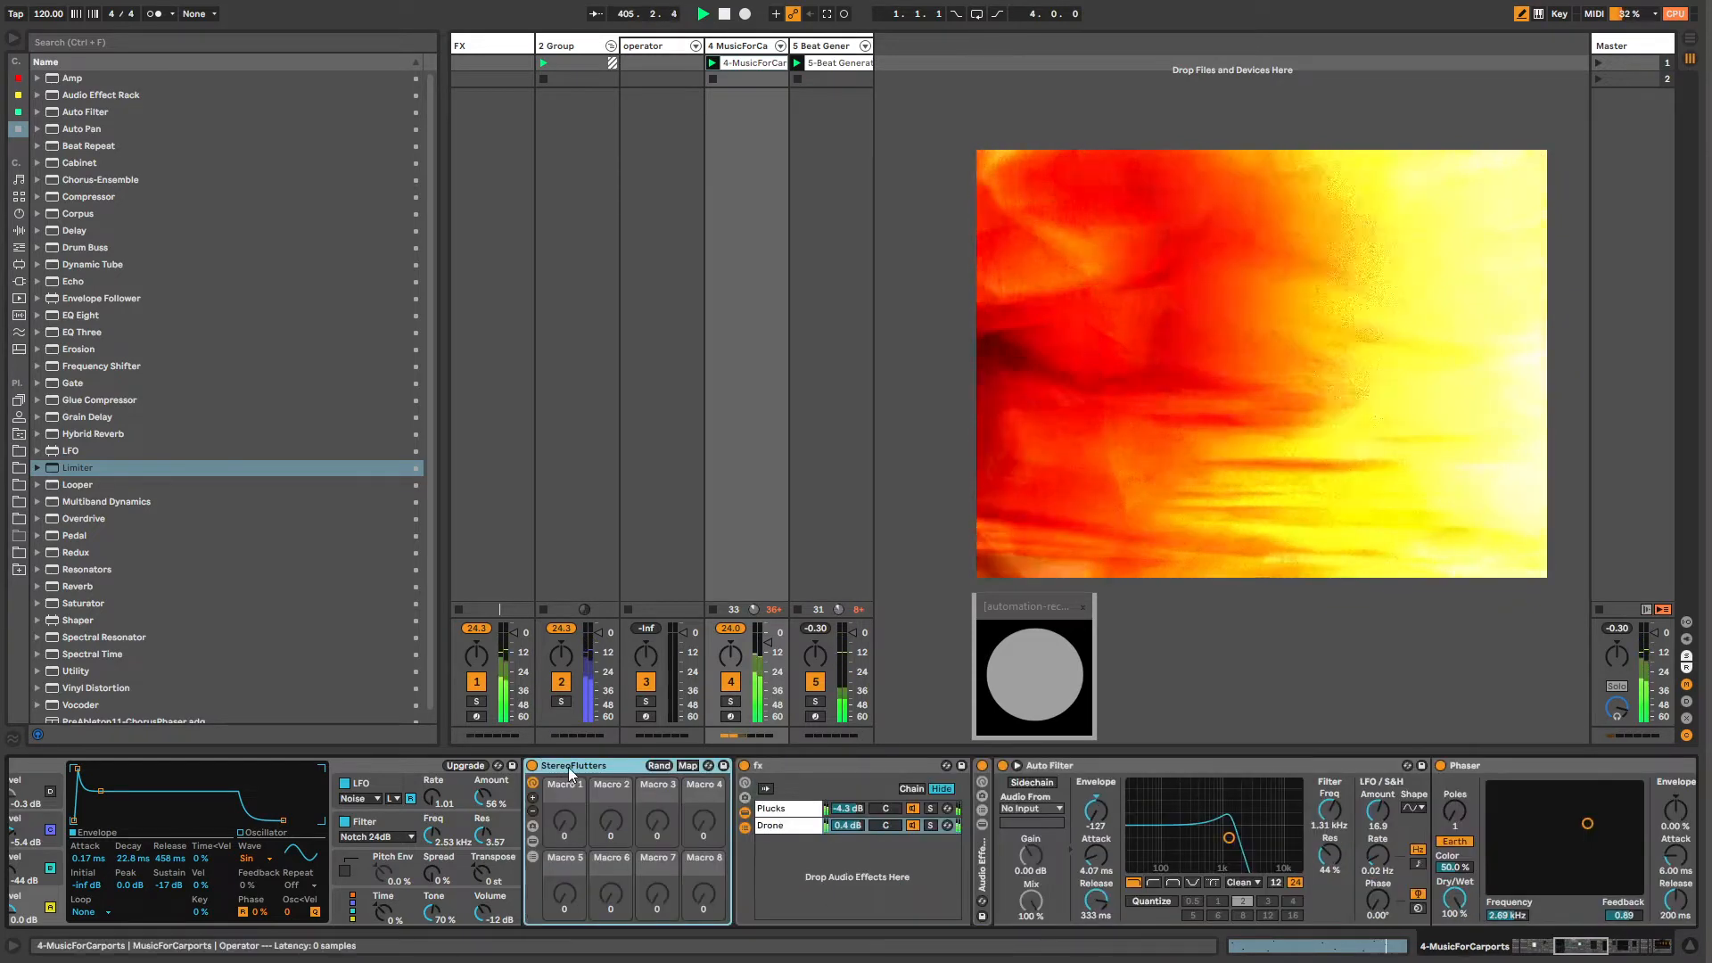
{"action": "left_click", "coordinate": [533, 840]}
{"action": "left_click", "coordinate": [751, 809]}
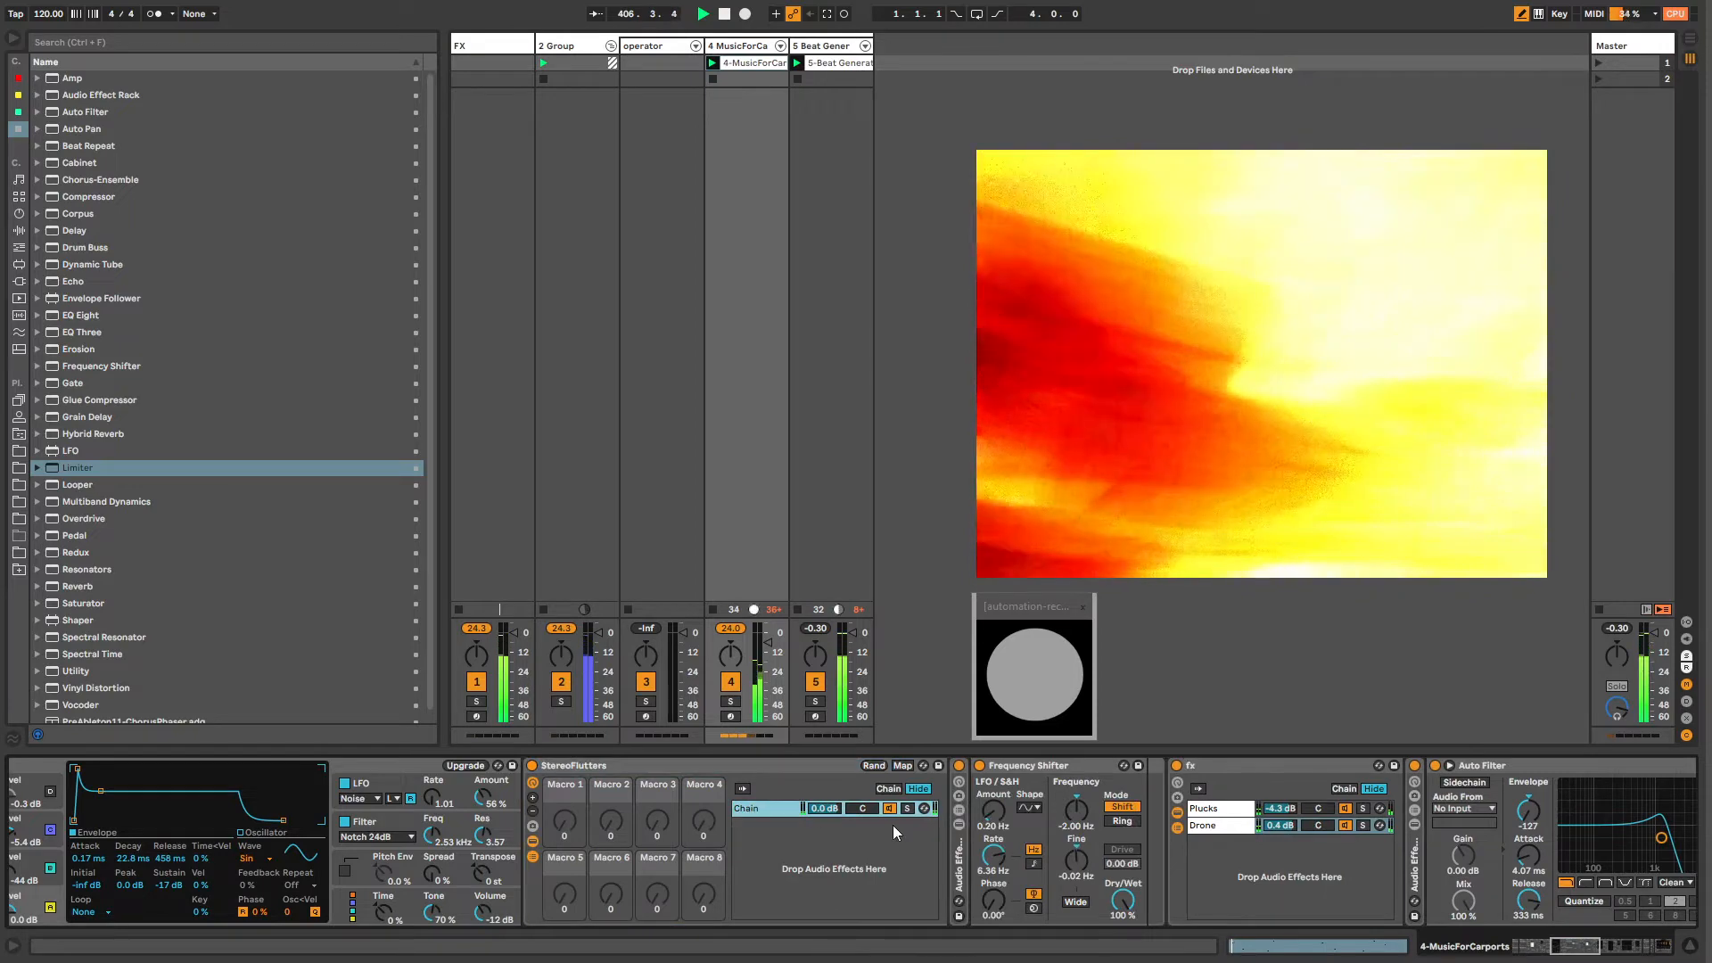
{"action": "left_click", "coordinate": [974, 883]}
{"action": "double_click", "coordinate": [961, 869]}
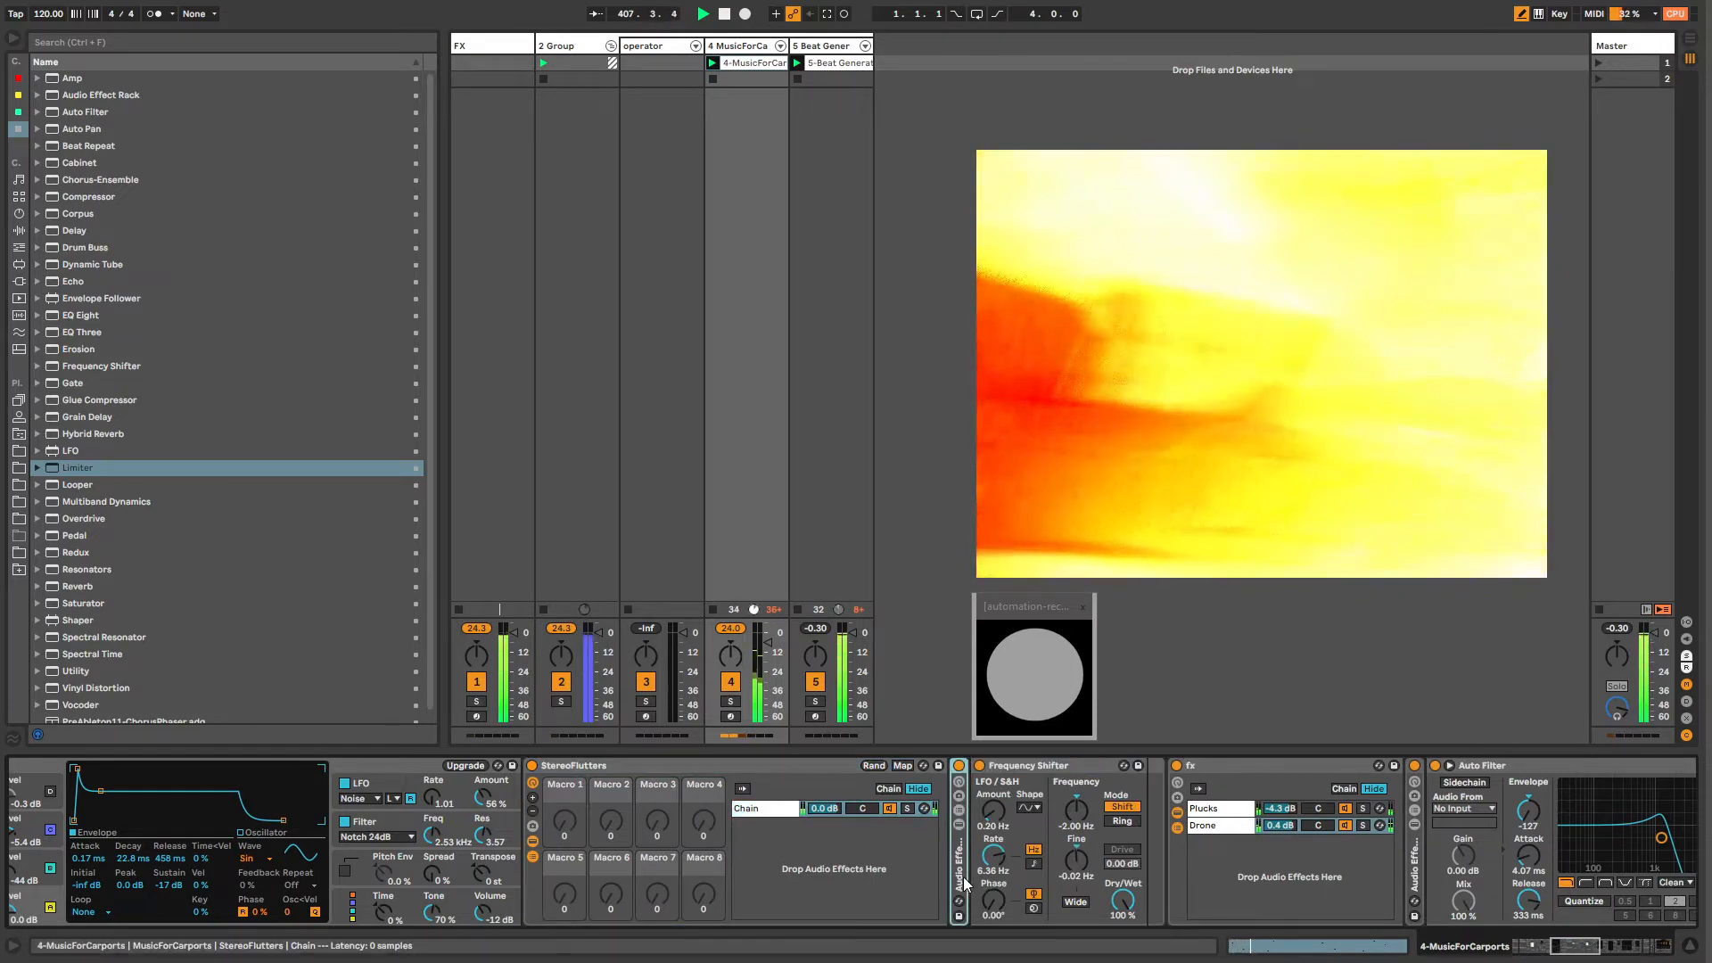
Step: Inspect the devices in the chains of the Audio Effect Rack nested in StereoFlutters
{"action": "left_click", "coordinate": [561, 766]}
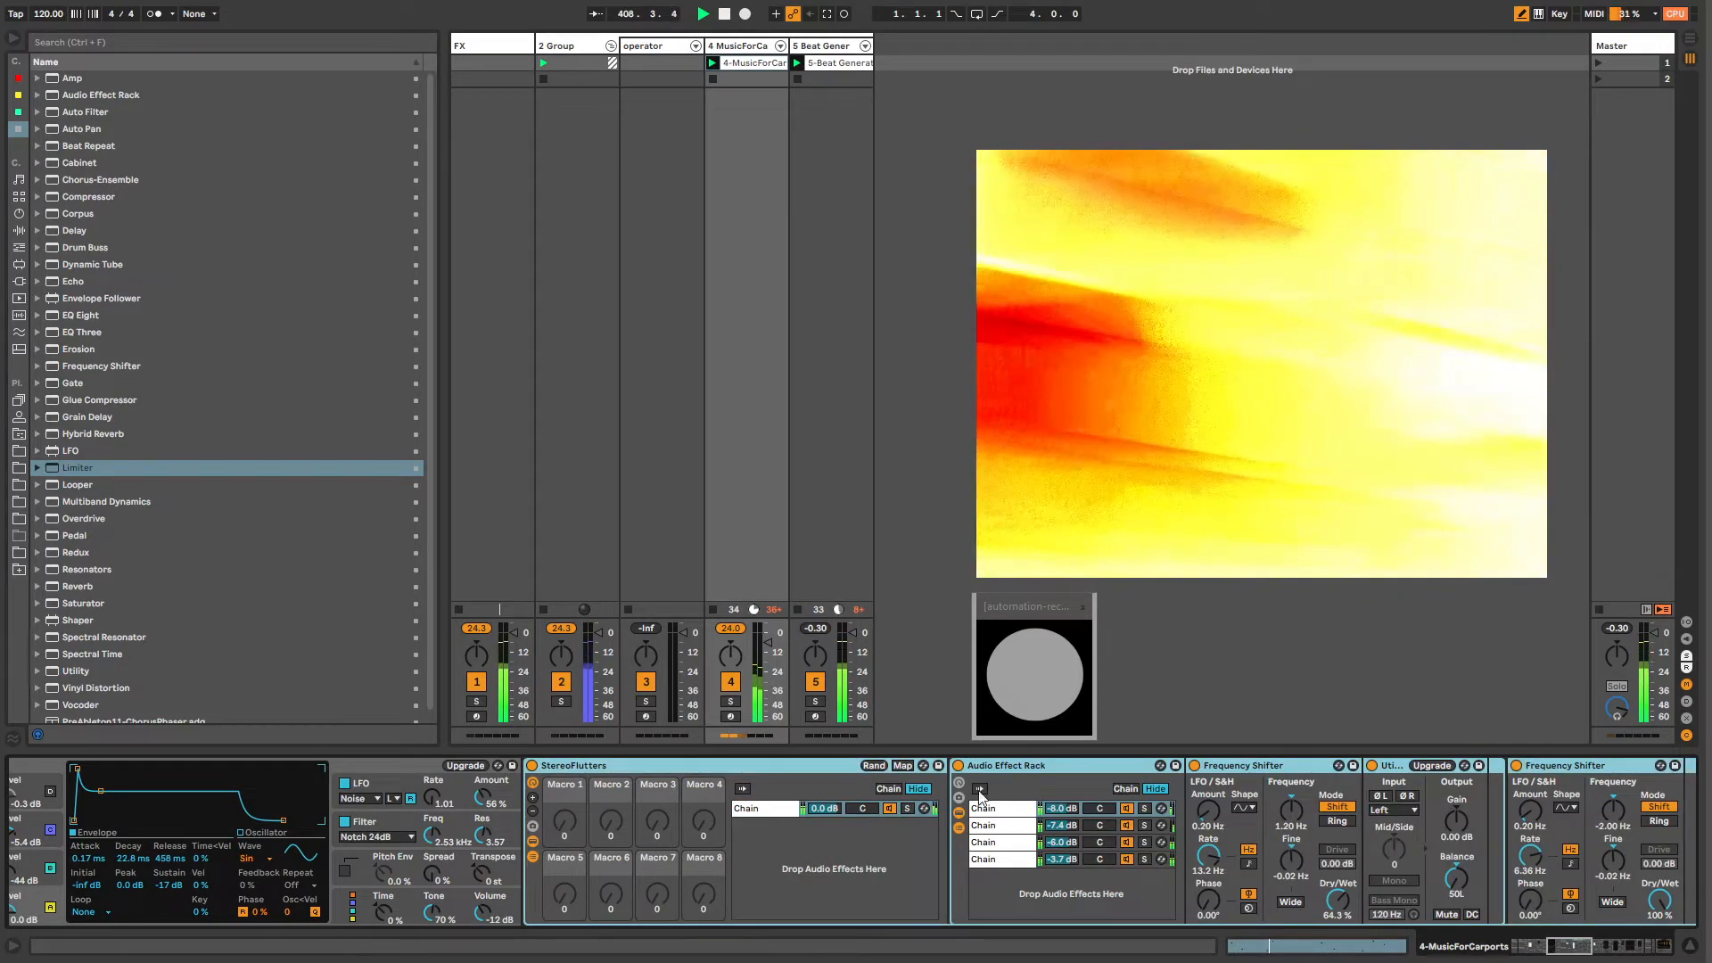
{"action": "left_click", "coordinate": [998, 810]}
{"action": "left_click", "coordinate": [1014, 841]}
{"action": "left_click", "coordinate": [1006, 861]}
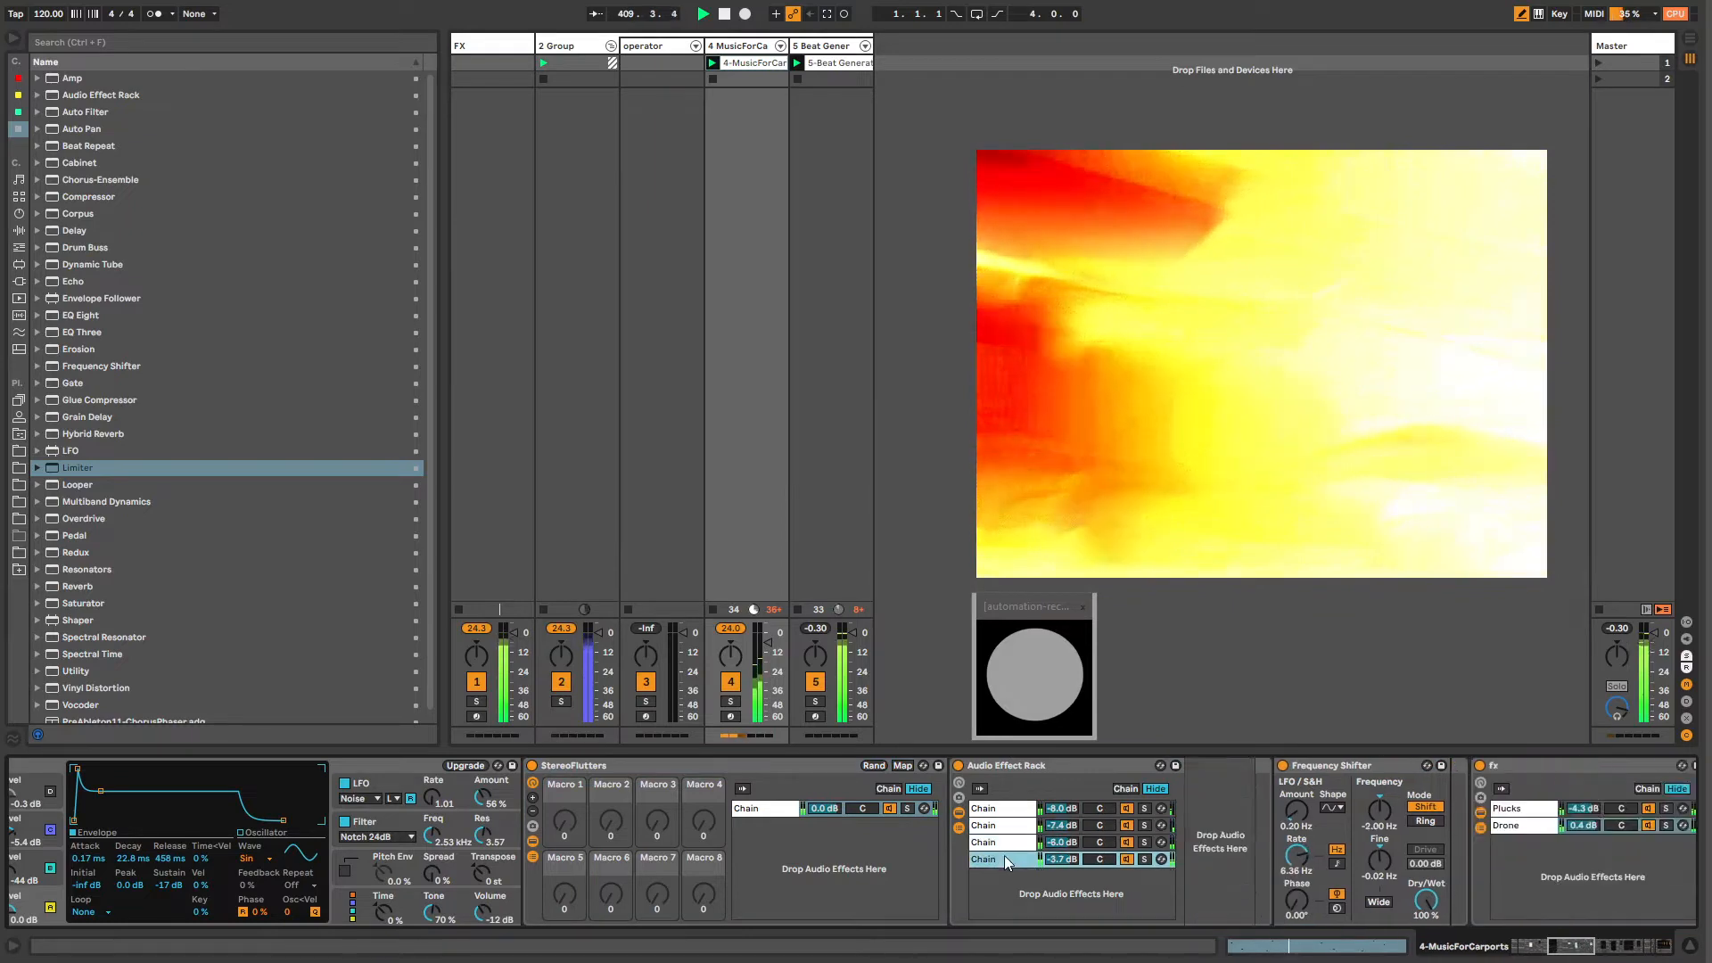
Step: Deactivate the StereoFlutters rack after the Operator and hide its chain list
{"action": "left_click", "coordinate": [573, 767]}
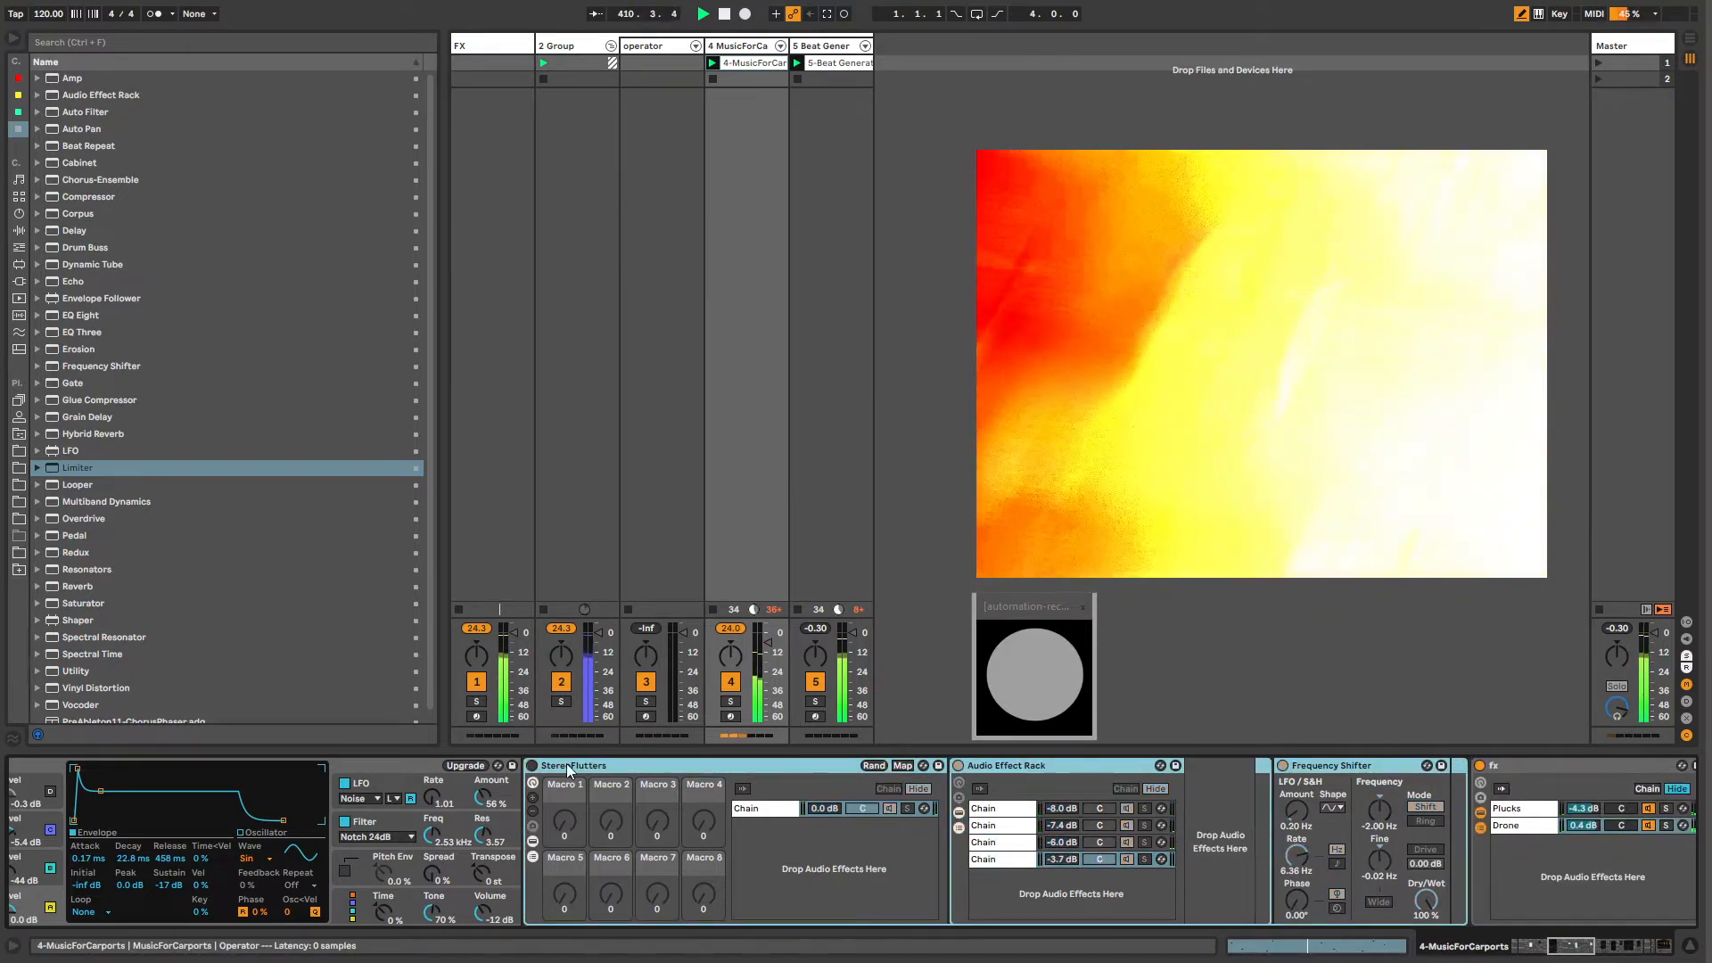
{"action": "double_click", "coordinate": [570, 767]}
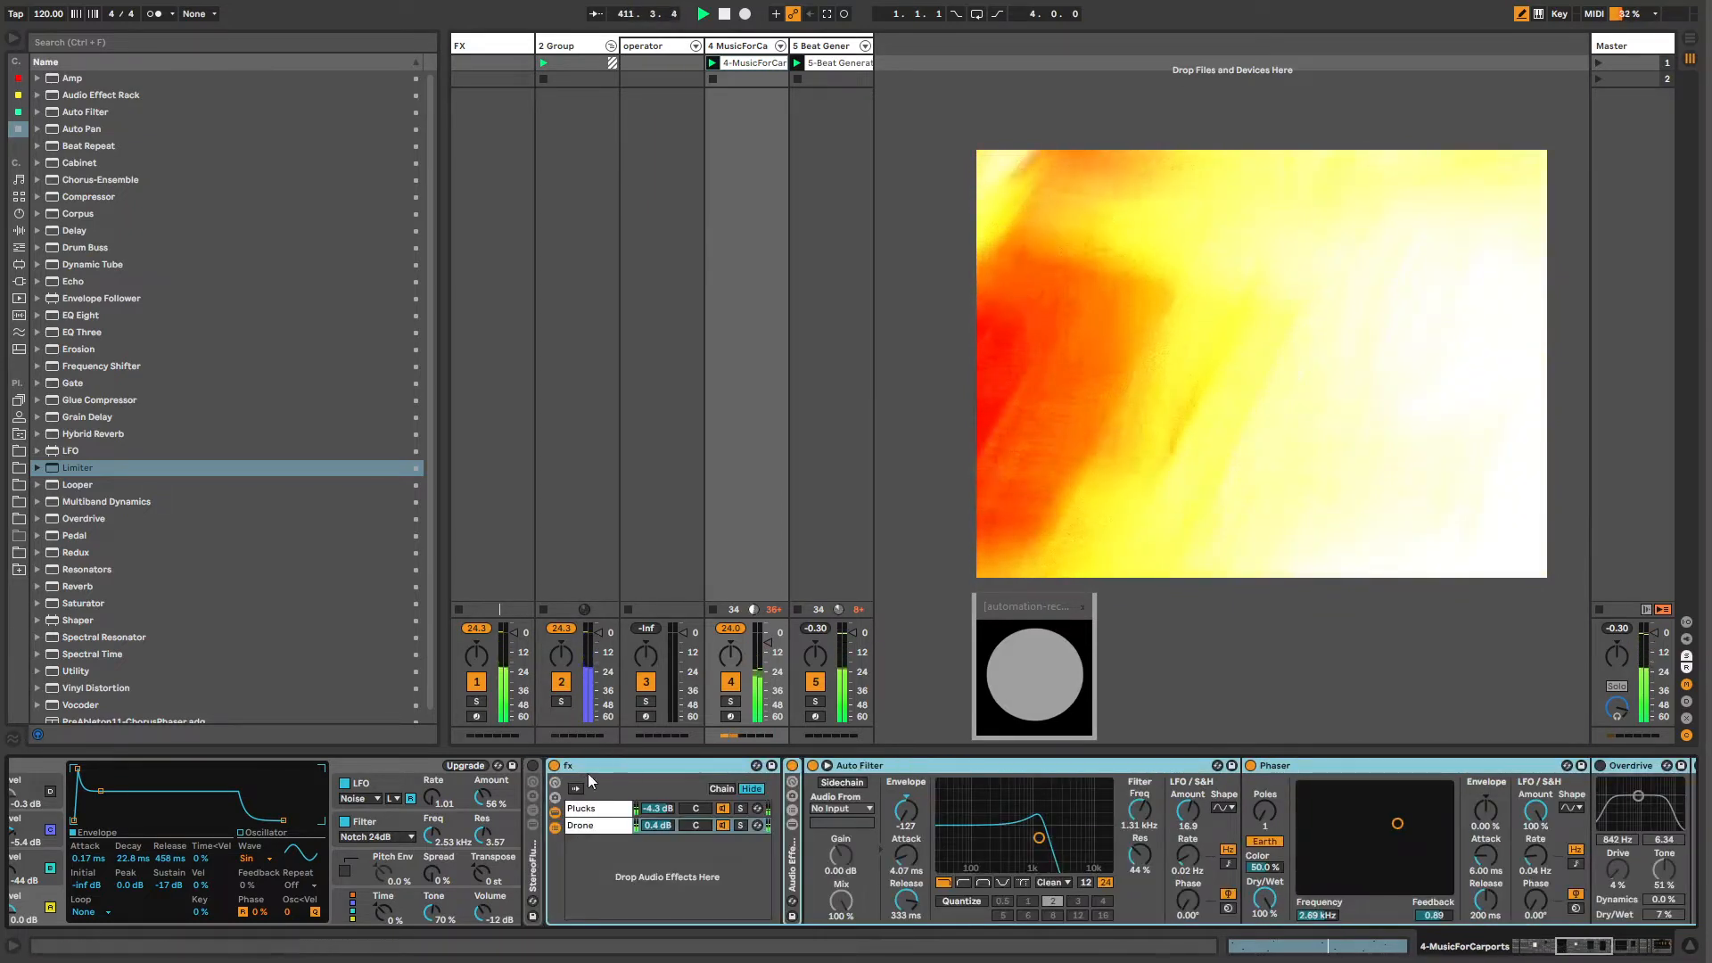
{"action": "left_click_drag", "start_coordinate": [1581, 951], "coordinate": [1558, 947]}
{"action": "double_click", "coordinate": [1151, 783]}
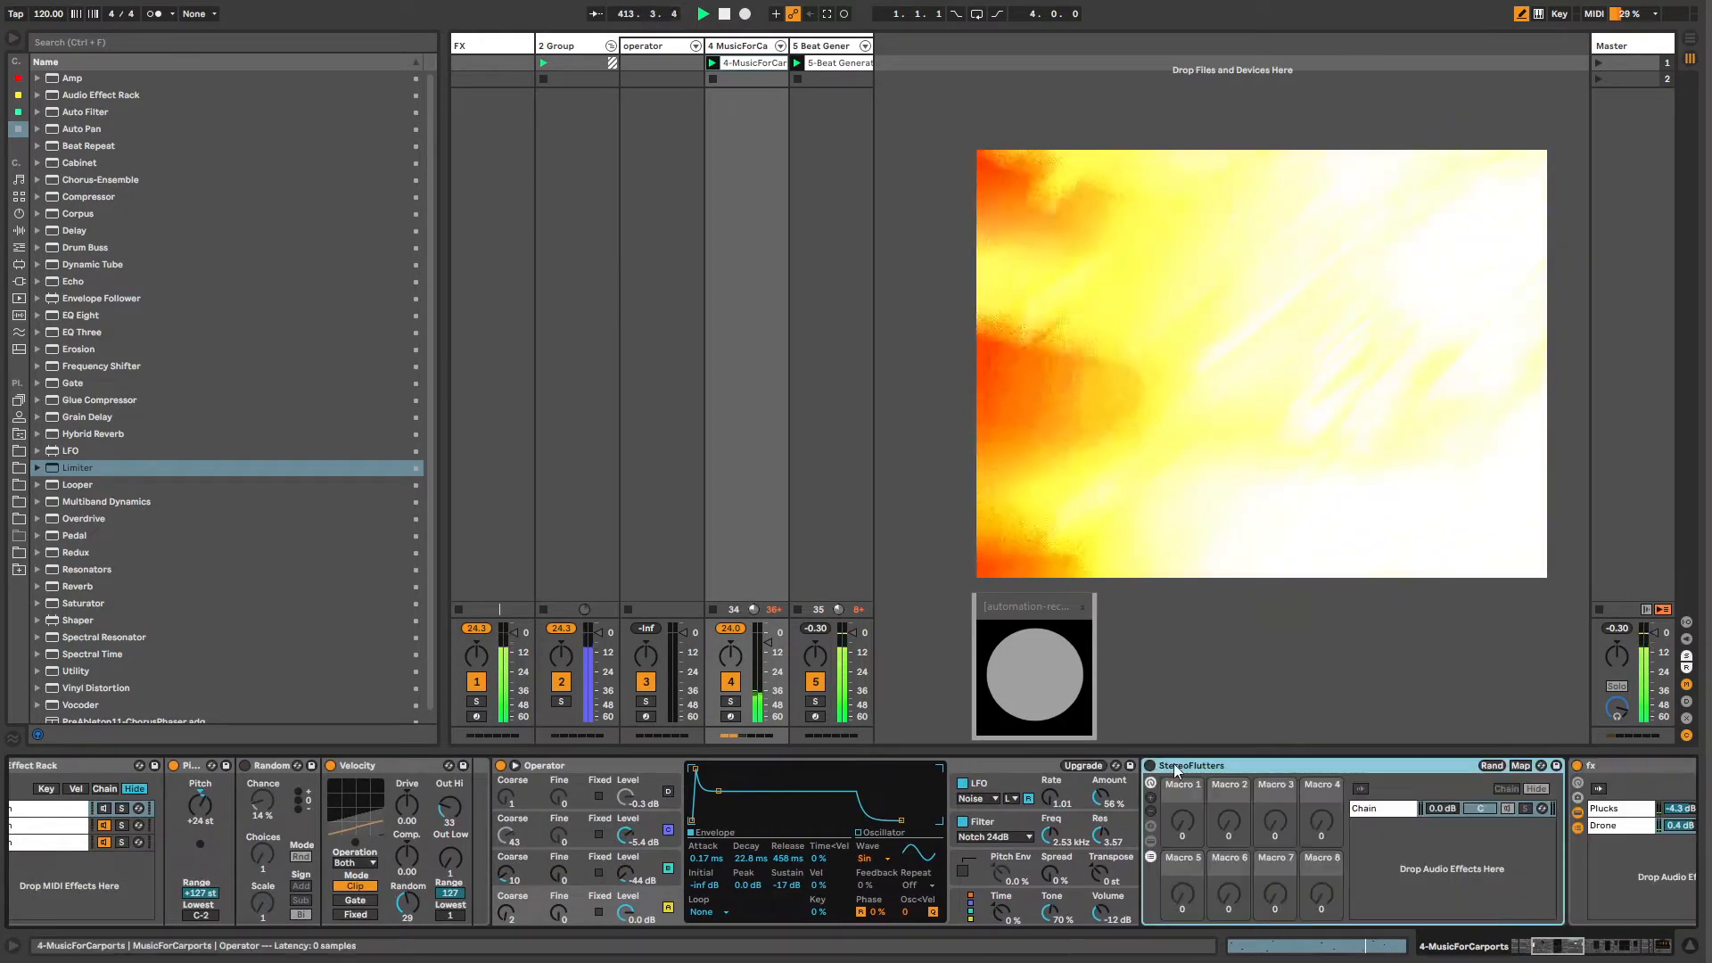
{"action": "left_click", "coordinate": [1153, 856]}
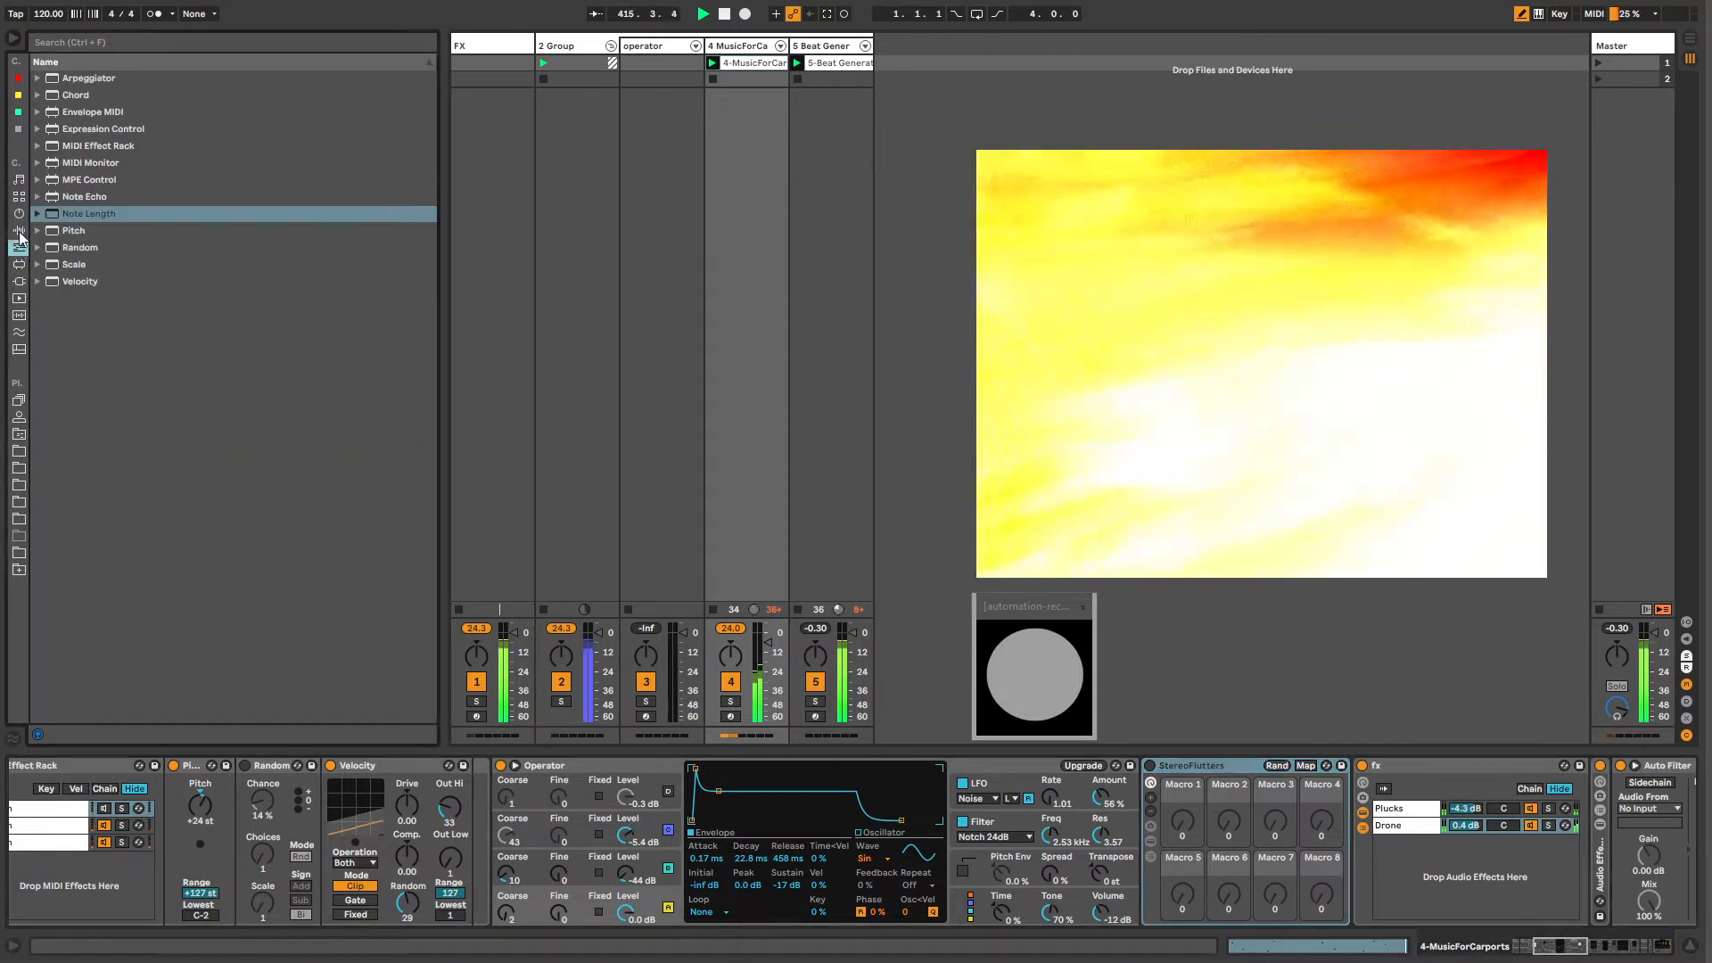
Step: Browse the current project's RACKS folder and review the saved racks in its AUDIO FX subfolder
{"action": "left_click", "coordinate": [19, 231]}
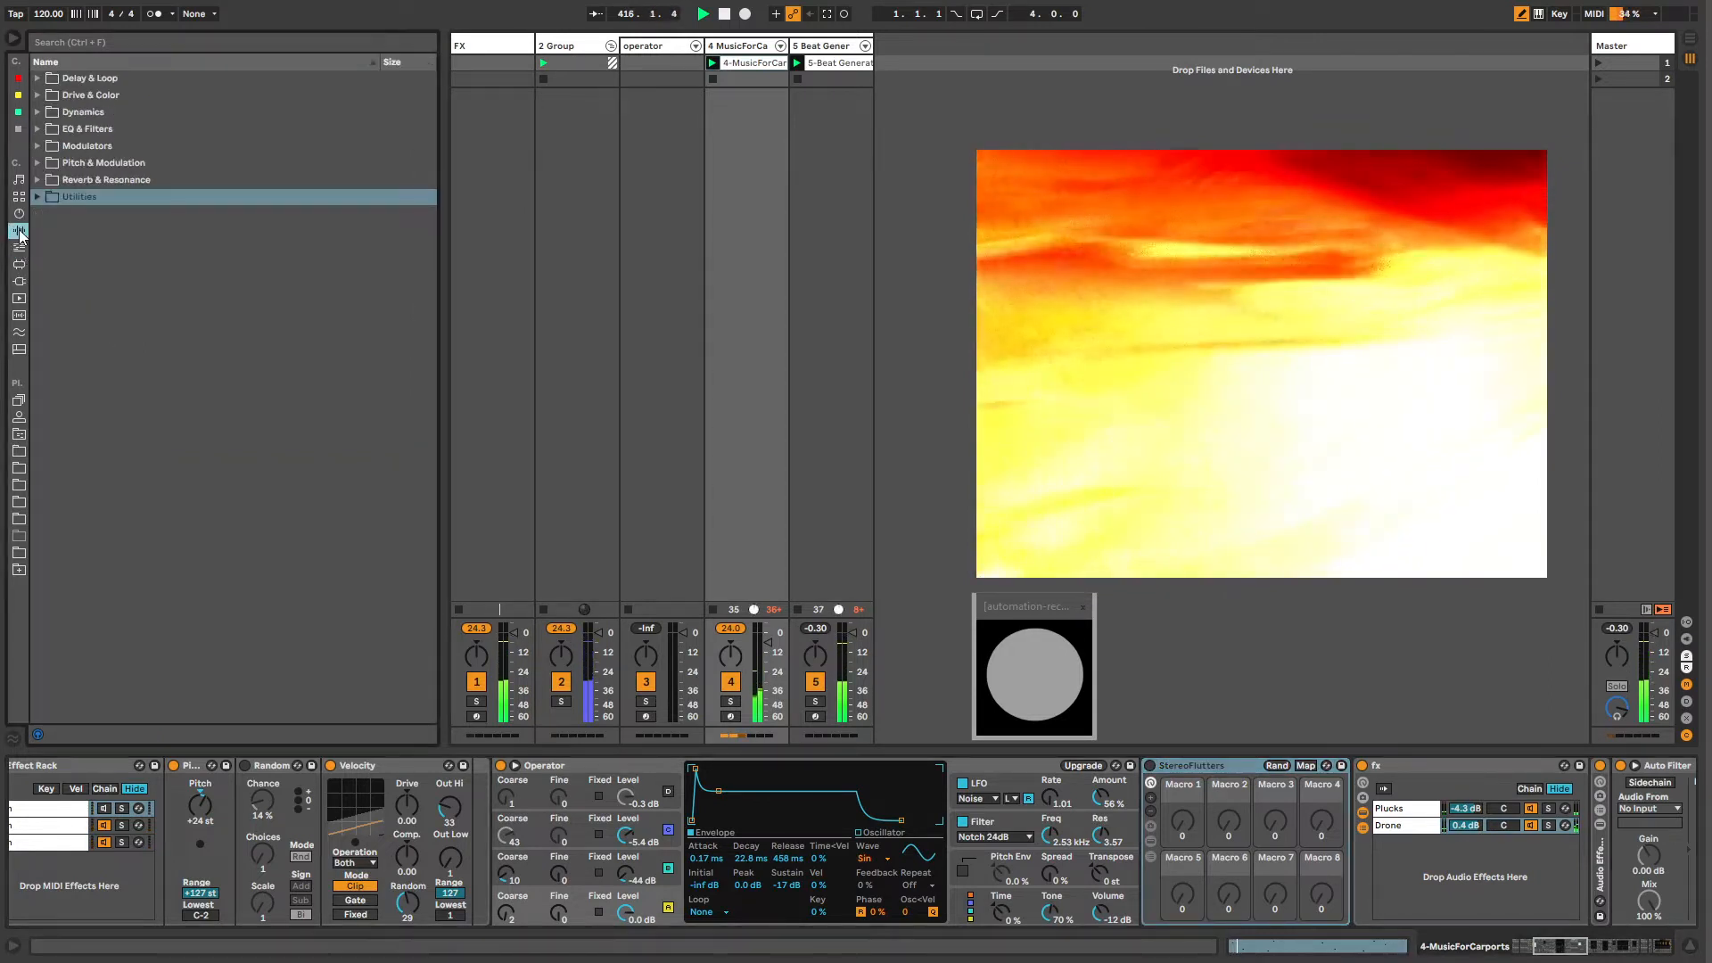
{"action": "left_click", "coordinate": [19, 434]}
{"action": "left_click", "coordinate": [38, 129]}
{"action": "left_click", "coordinate": [49, 146]}
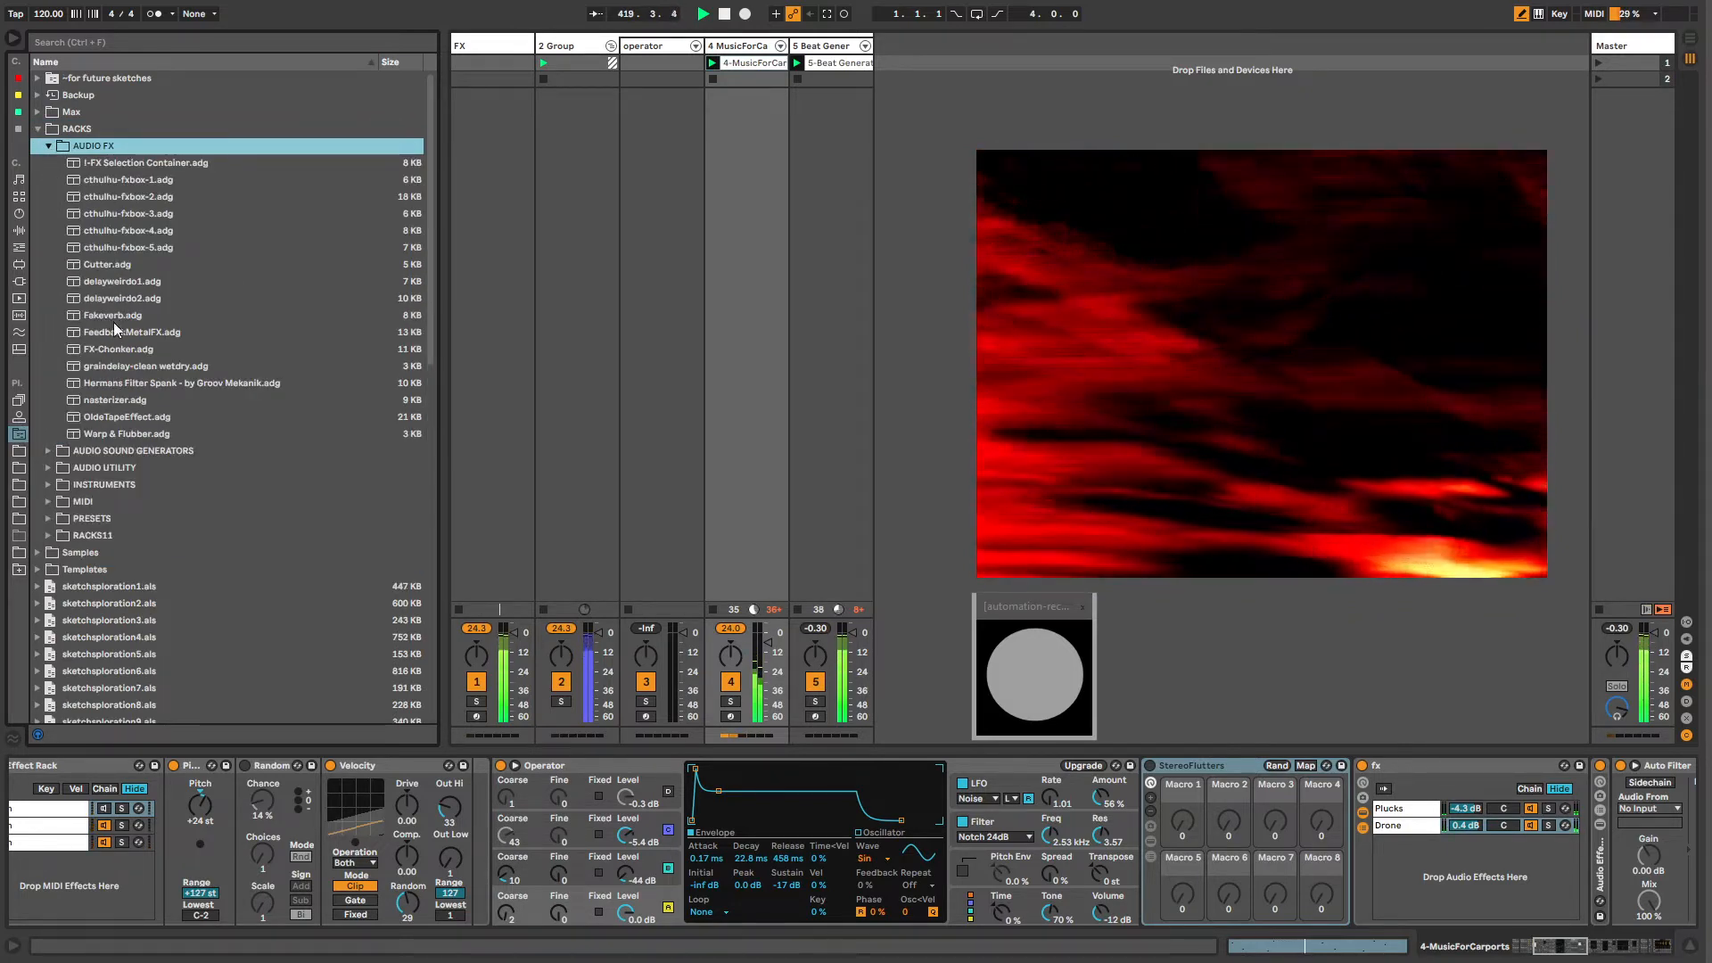
Step: Move StereoFlutters.adg from the AUDIO FX racks folder inside ~for future sketches to the project's main RACKS/AUDIO FX folder
{"action": "left_click", "coordinate": [37, 128]}
{"action": "left_click", "coordinate": [36, 79]}
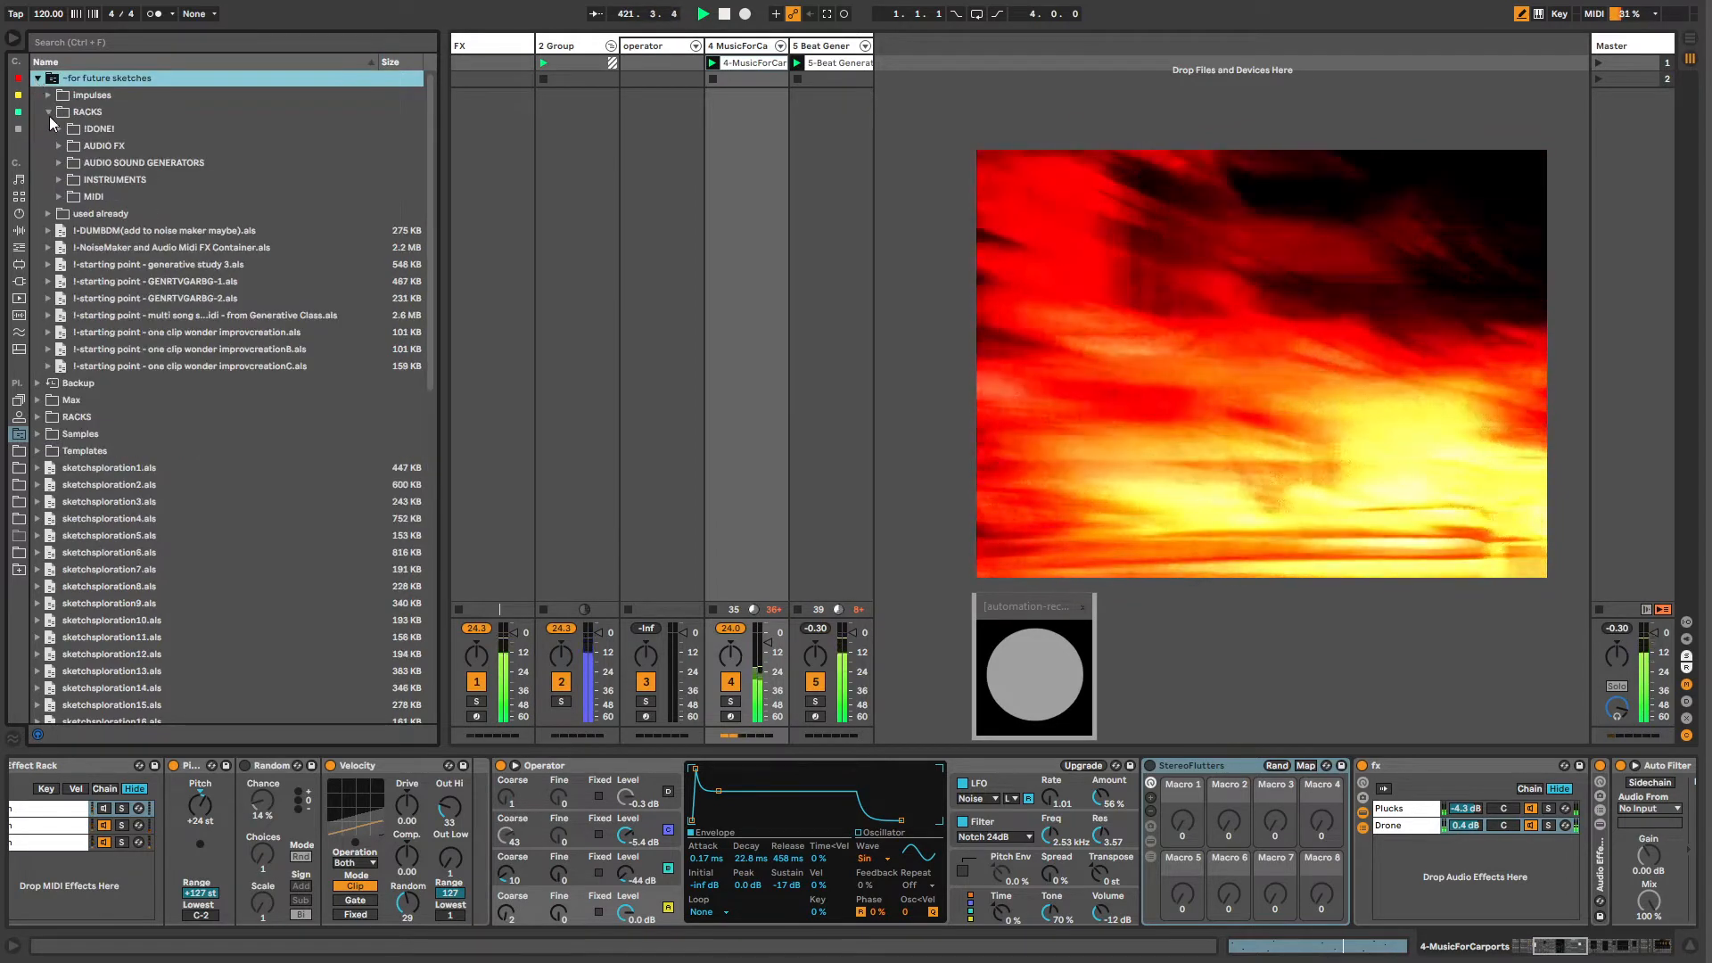
{"action": "left_click", "coordinate": [58, 145]}
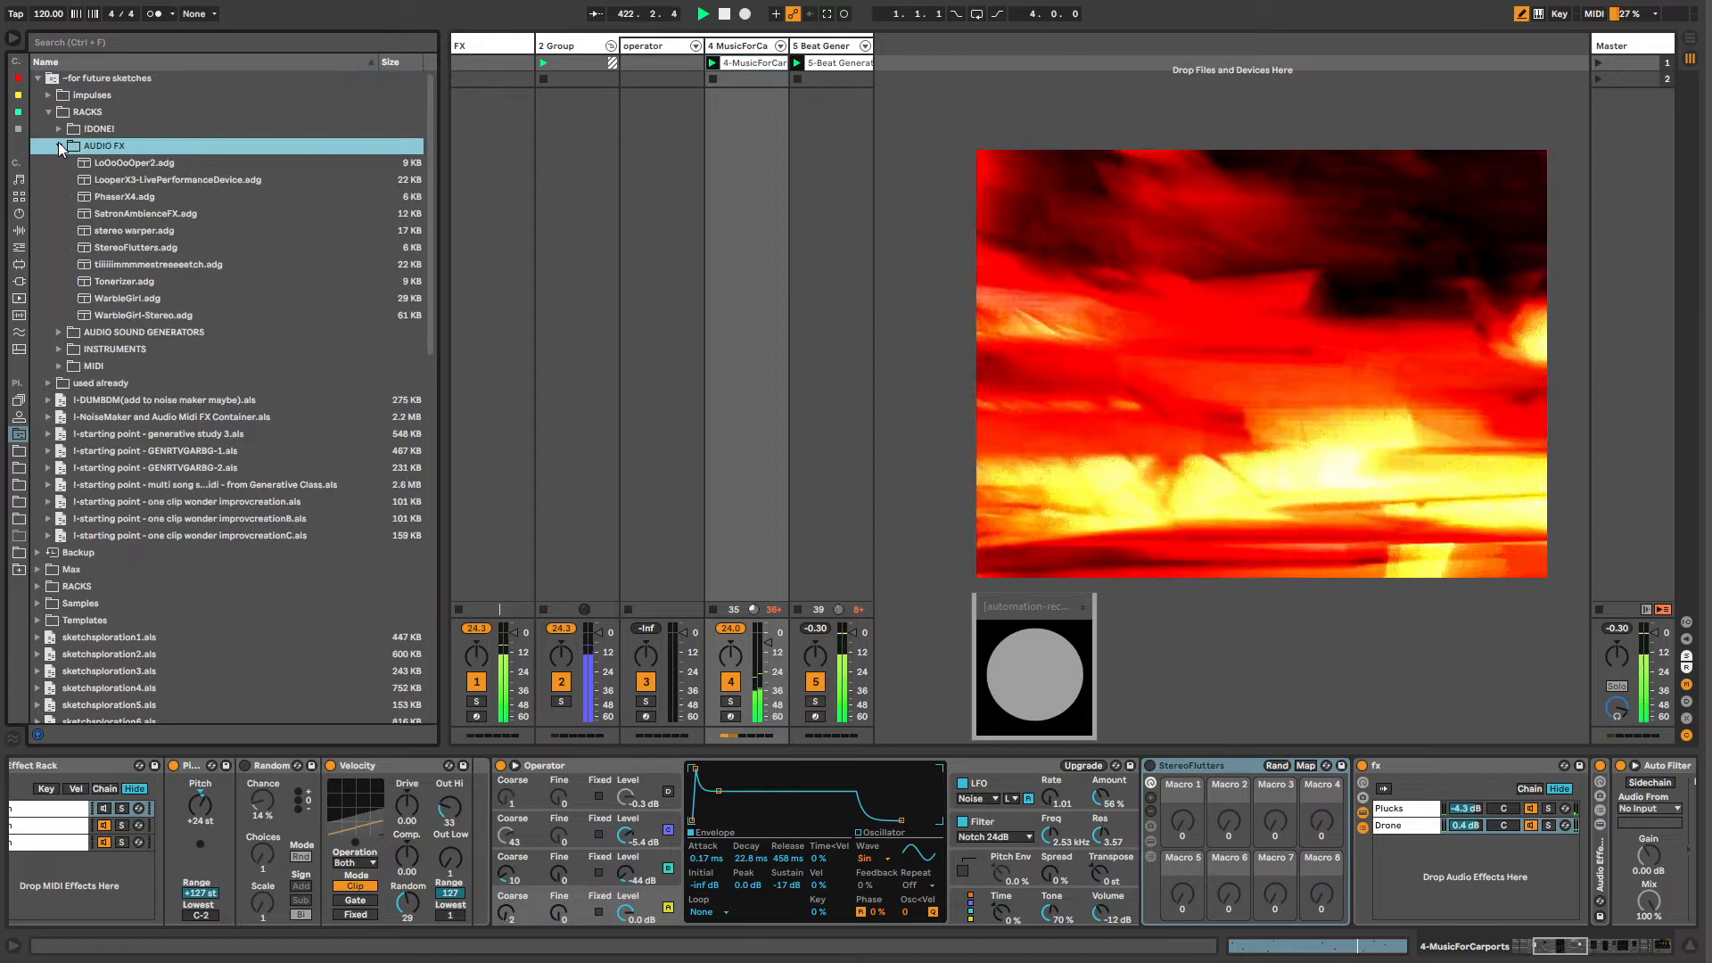
{"action": "left_click", "coordinate": [143, 250]}
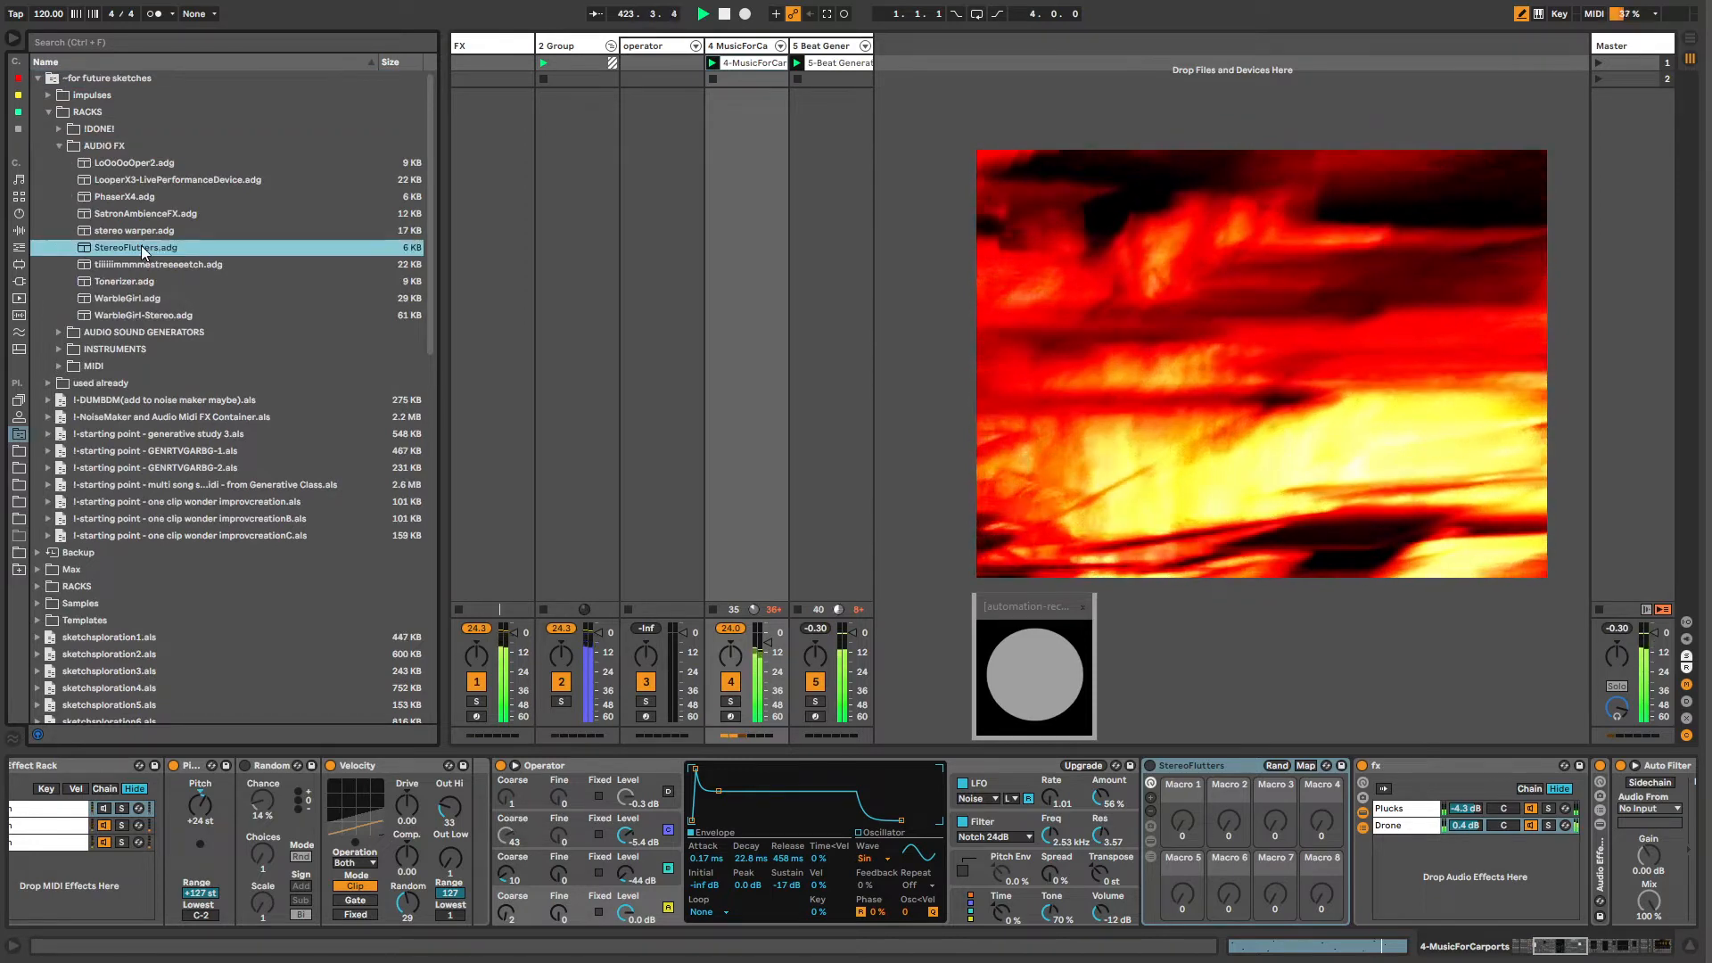
{"action": "left_click", "coordinate": [86, 591]}
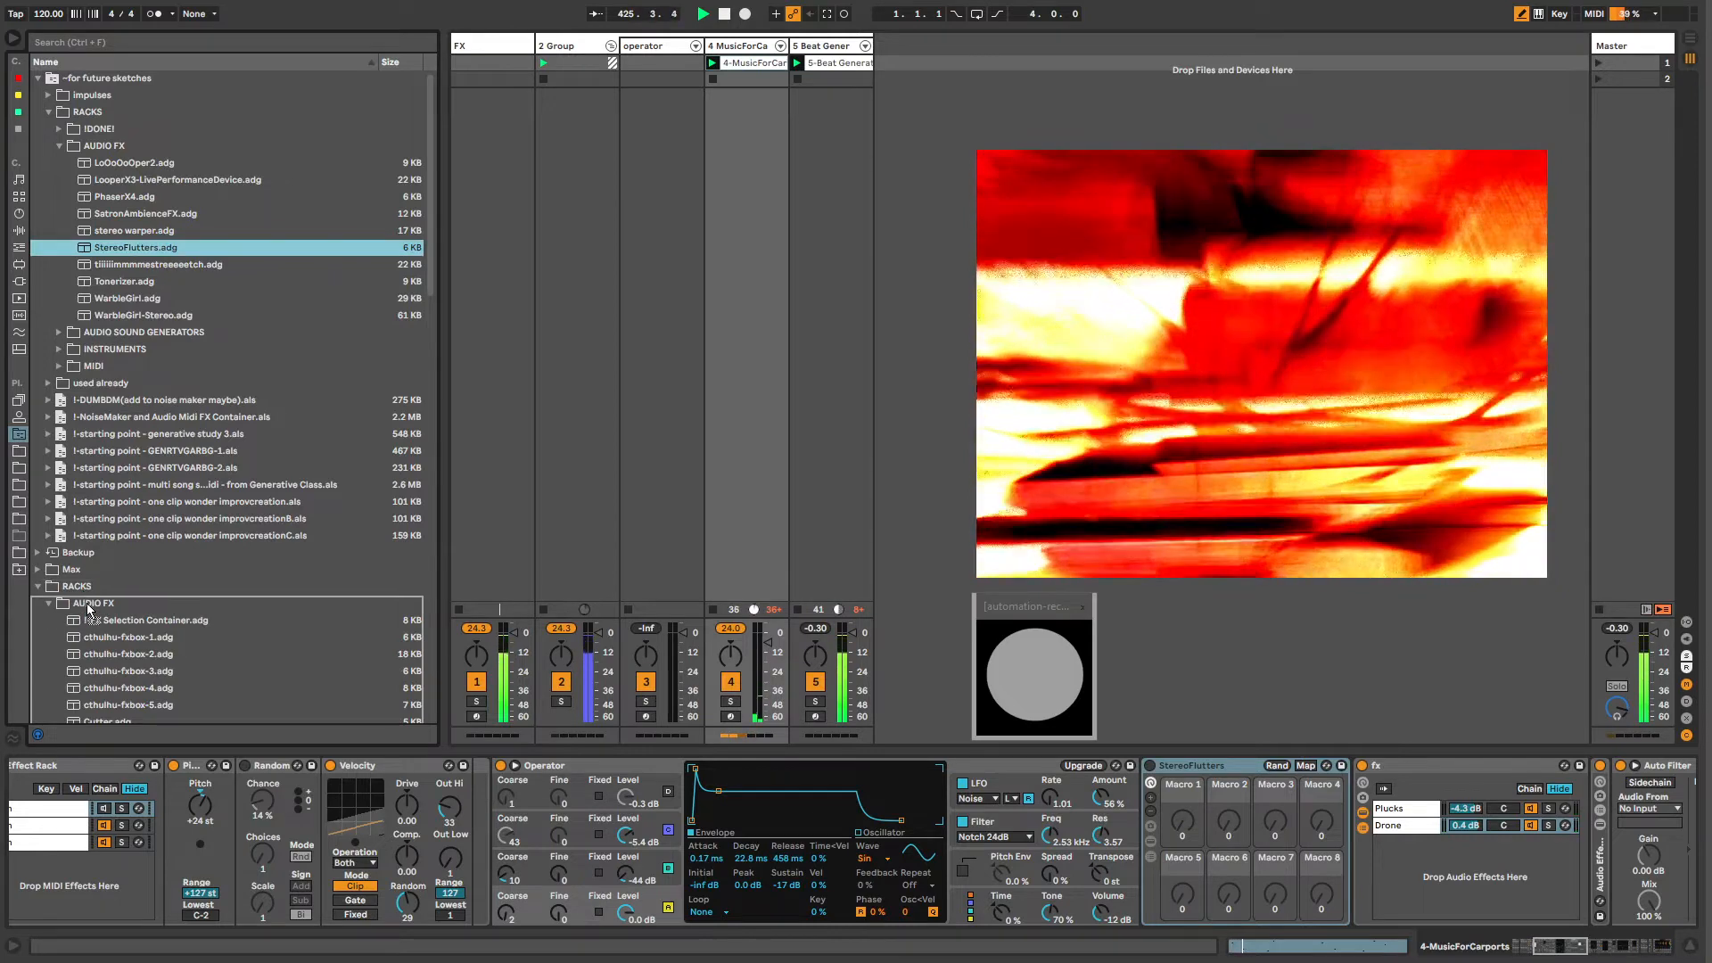
{"action": "left_click_drag", "start_coordinate": [87, 604], "coordinate": [88, 603]}
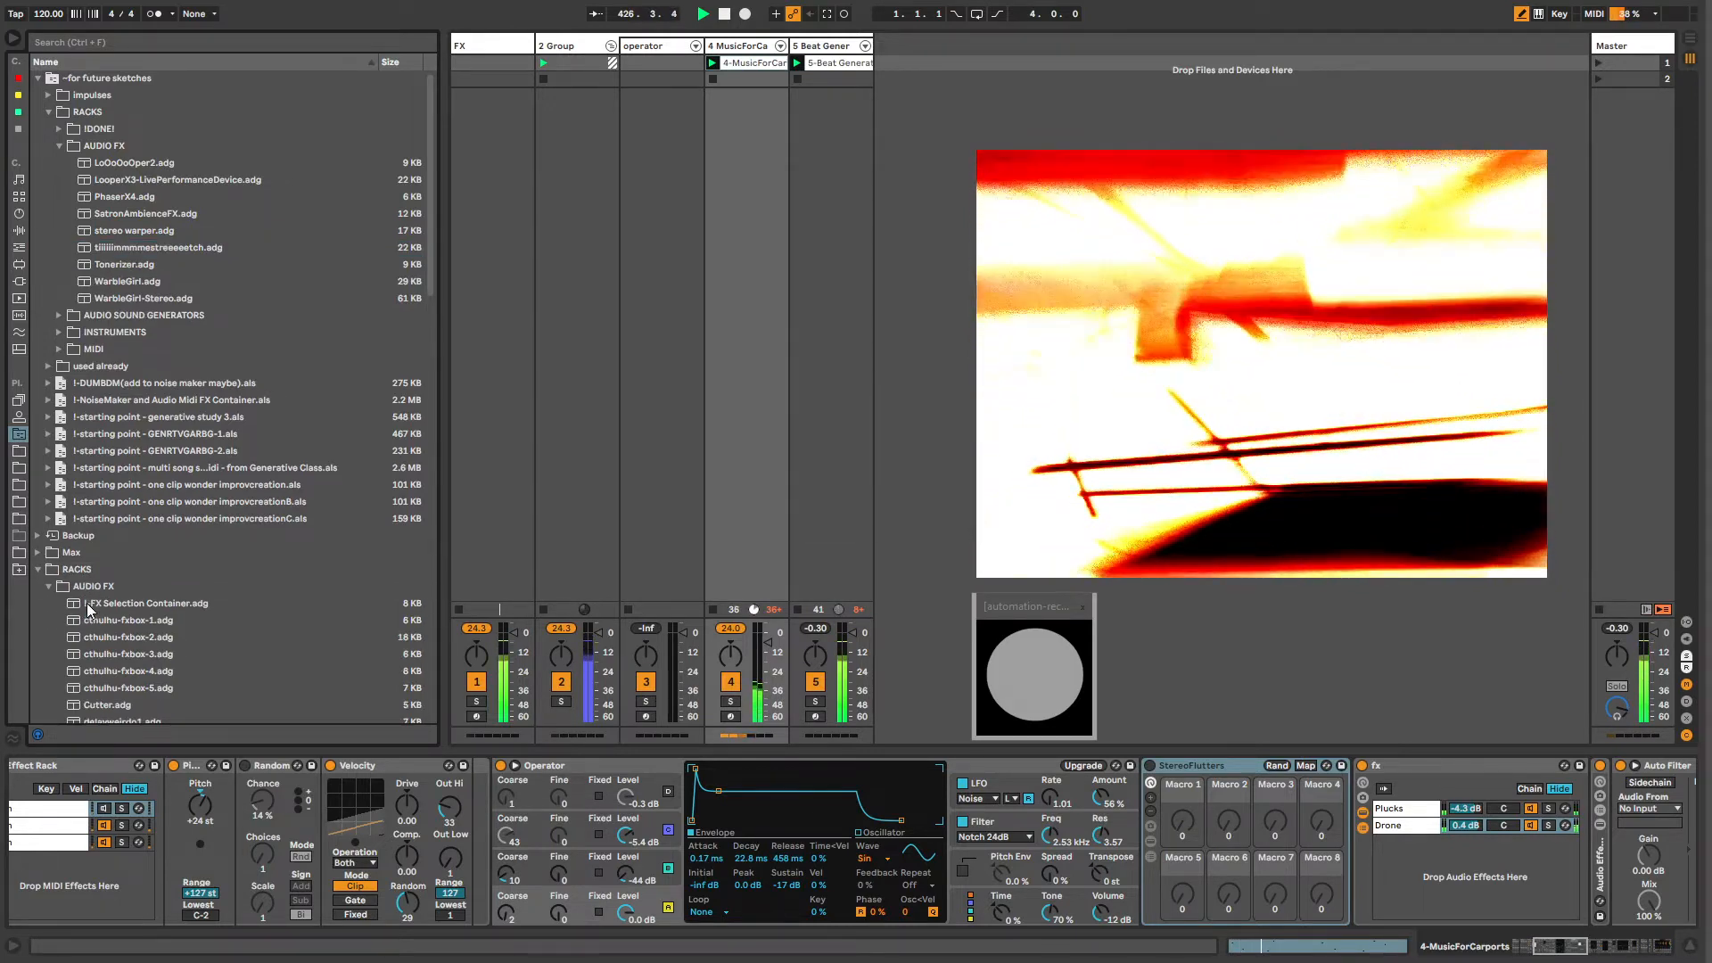
Step: Insert StereoFlutters.adg from the main RACKS/AUDIO FX folder between the Operator and the deactivated StereoFlutters rack
{"action": "scroll", "coordinate": [121, 704], "scroll_direction": "down", "scroll_amount": 5}
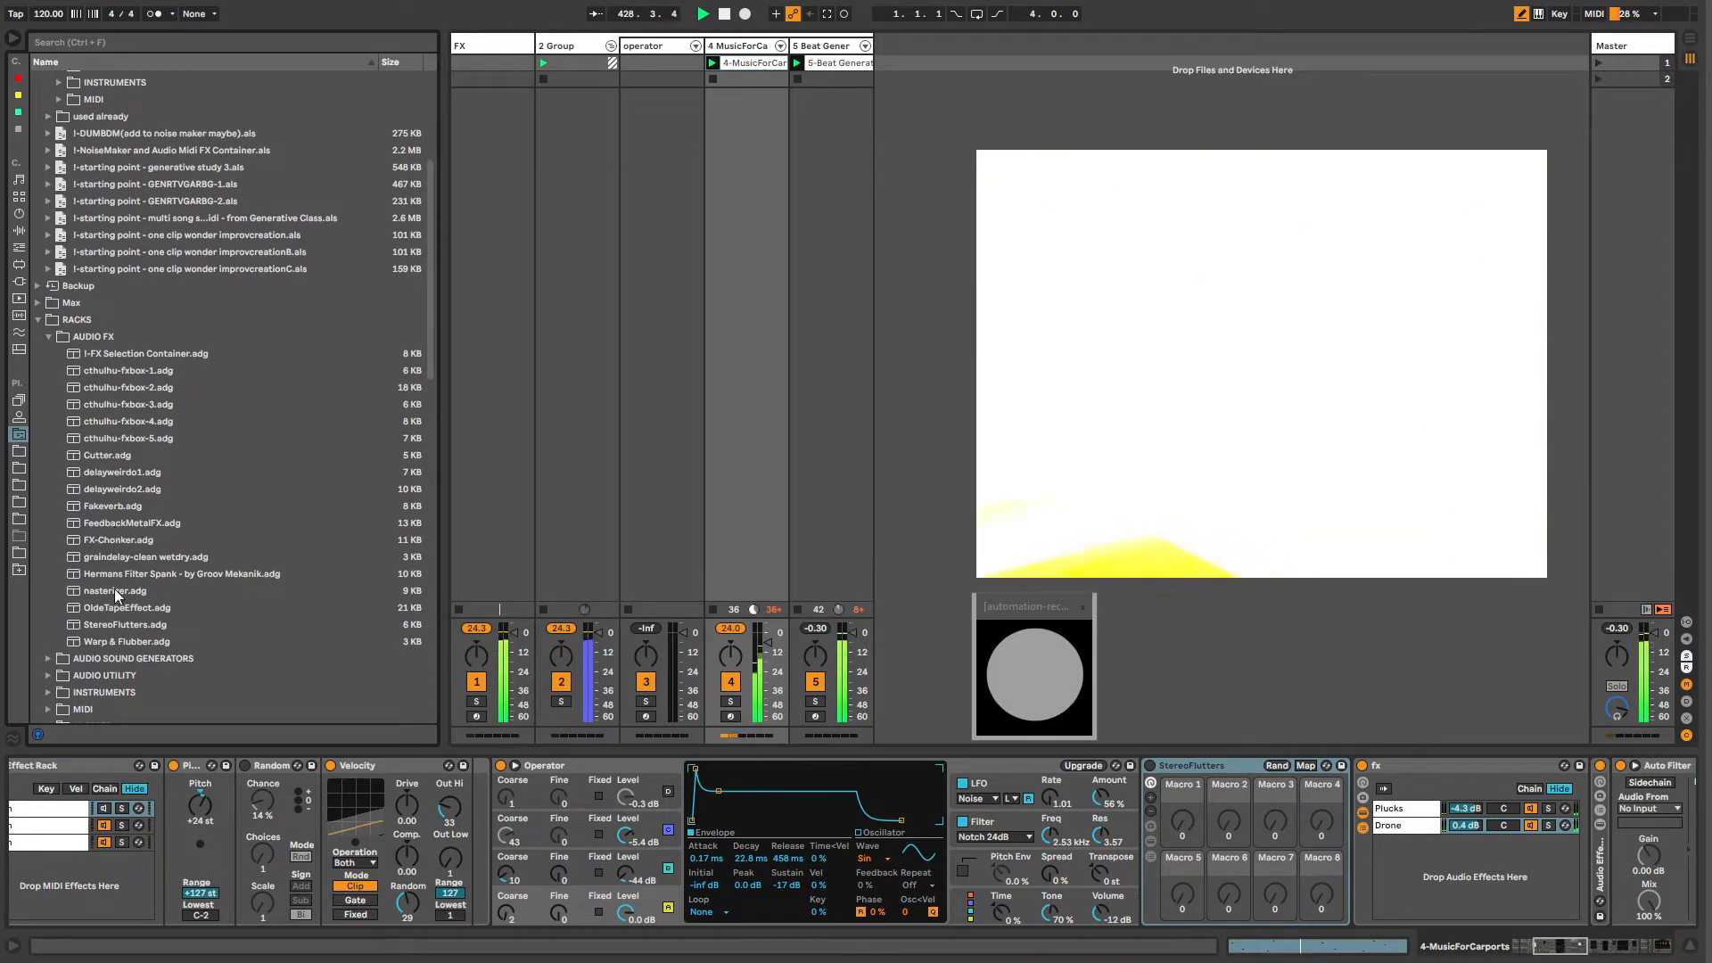
{"action": "left_click", "coordinate": [114, 625]}
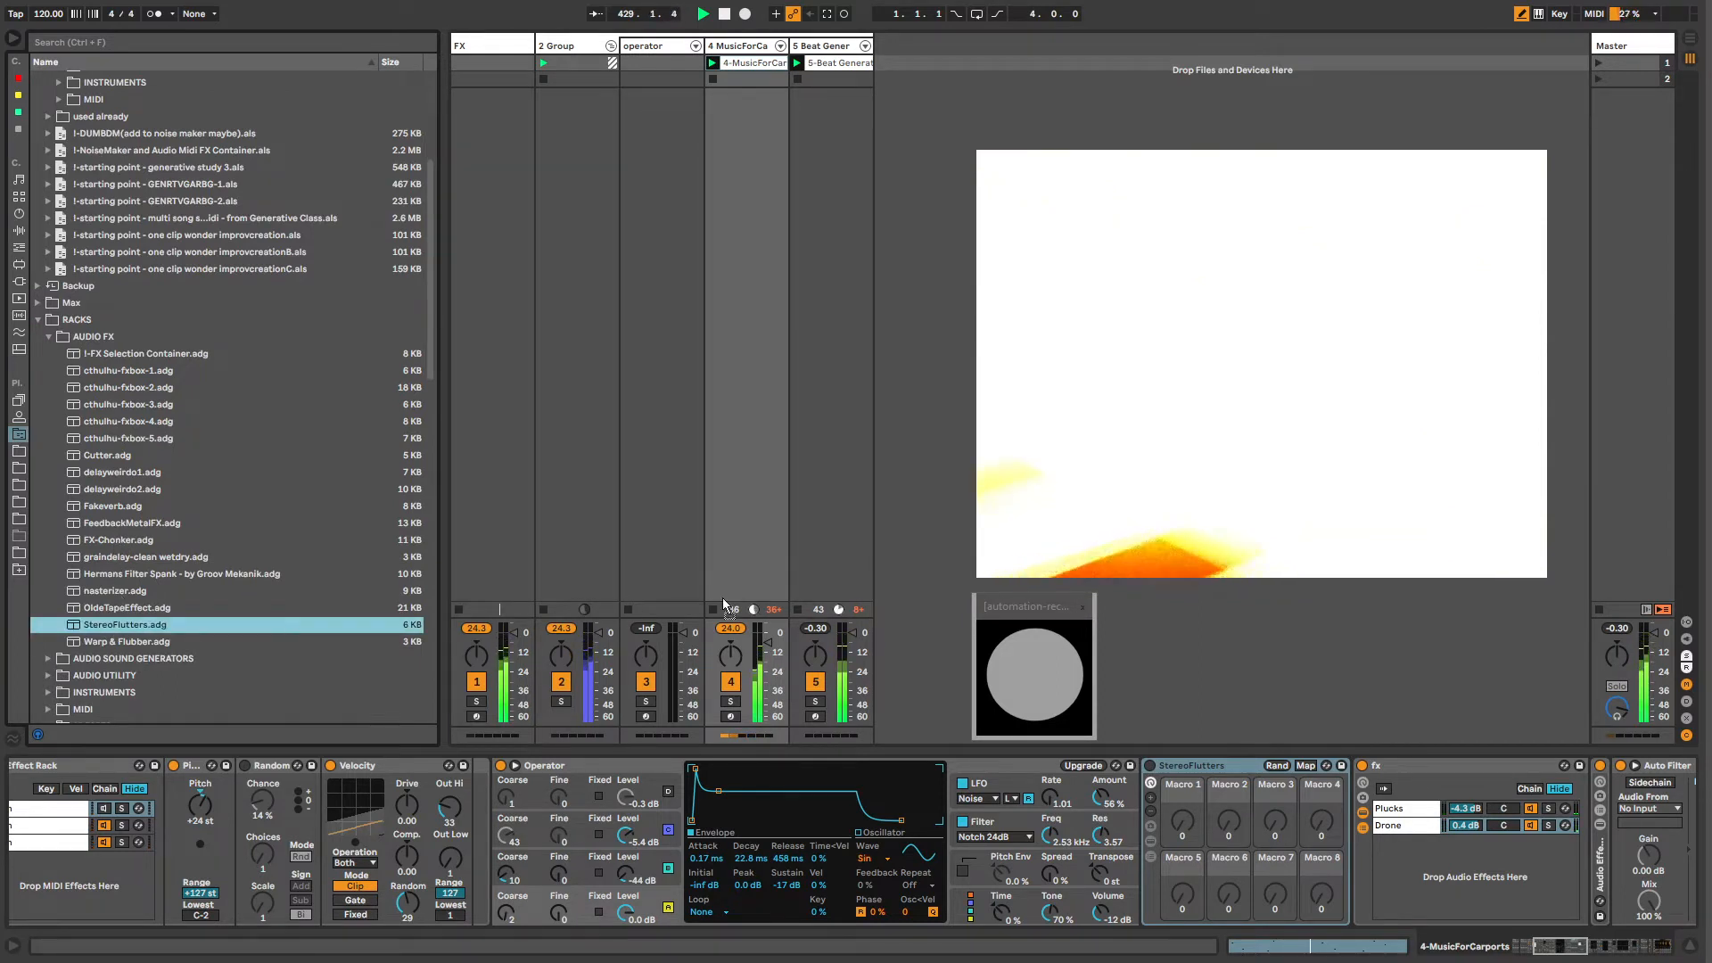
{"action": "left_click", "coordinate": [1134, 801]}
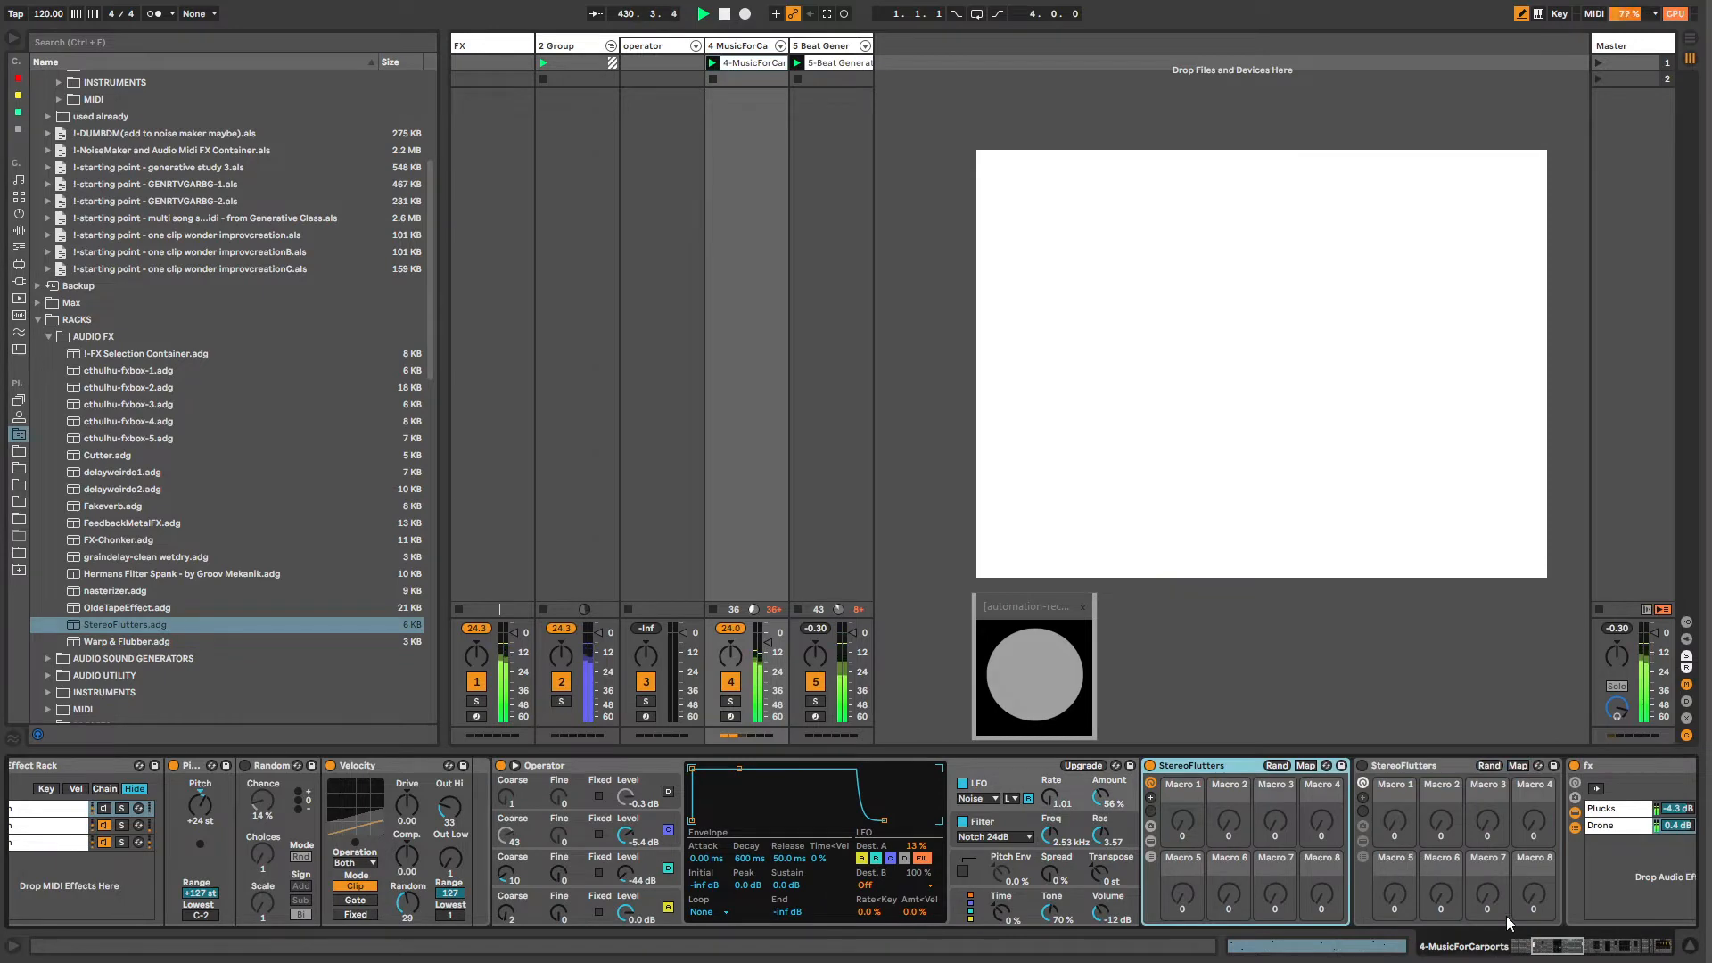
{"action": "left_click_drag", "start_coordinate": [1552, 948], "coordinate": [1576, 949]}
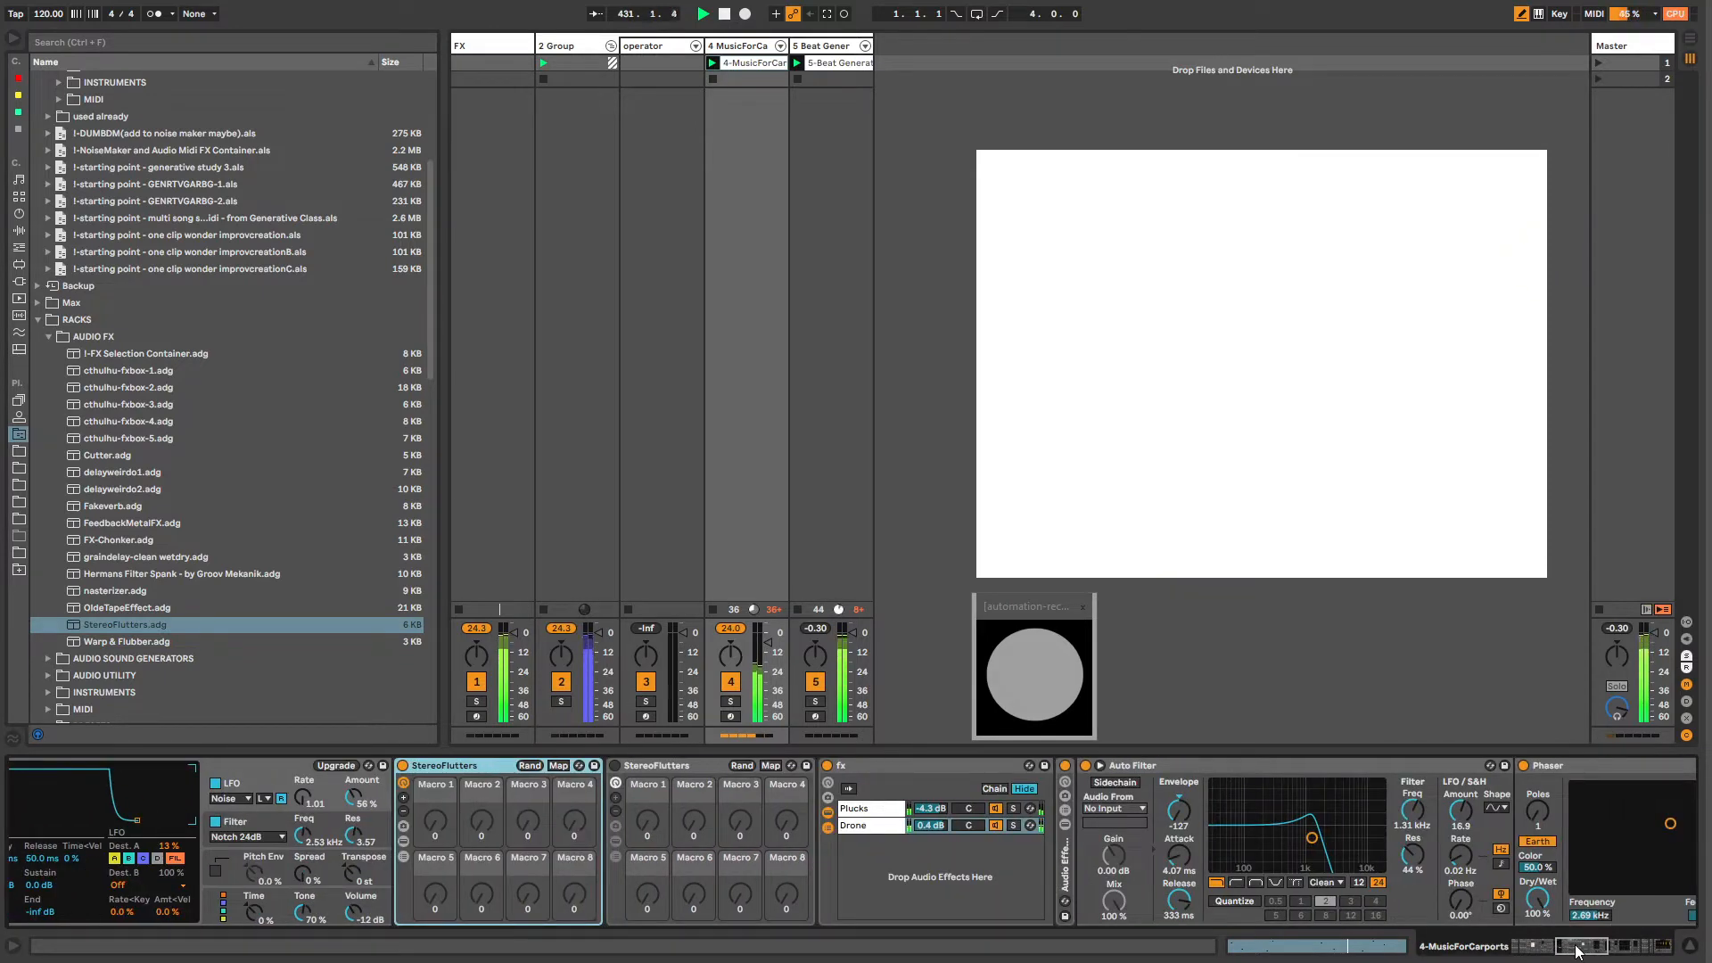
Step: Show the newly inserted StereoFlutters rack's chain list and examine the devices in each of its nested rack's four chains
{"action": "left_click", "coordinate": [404, 857]}
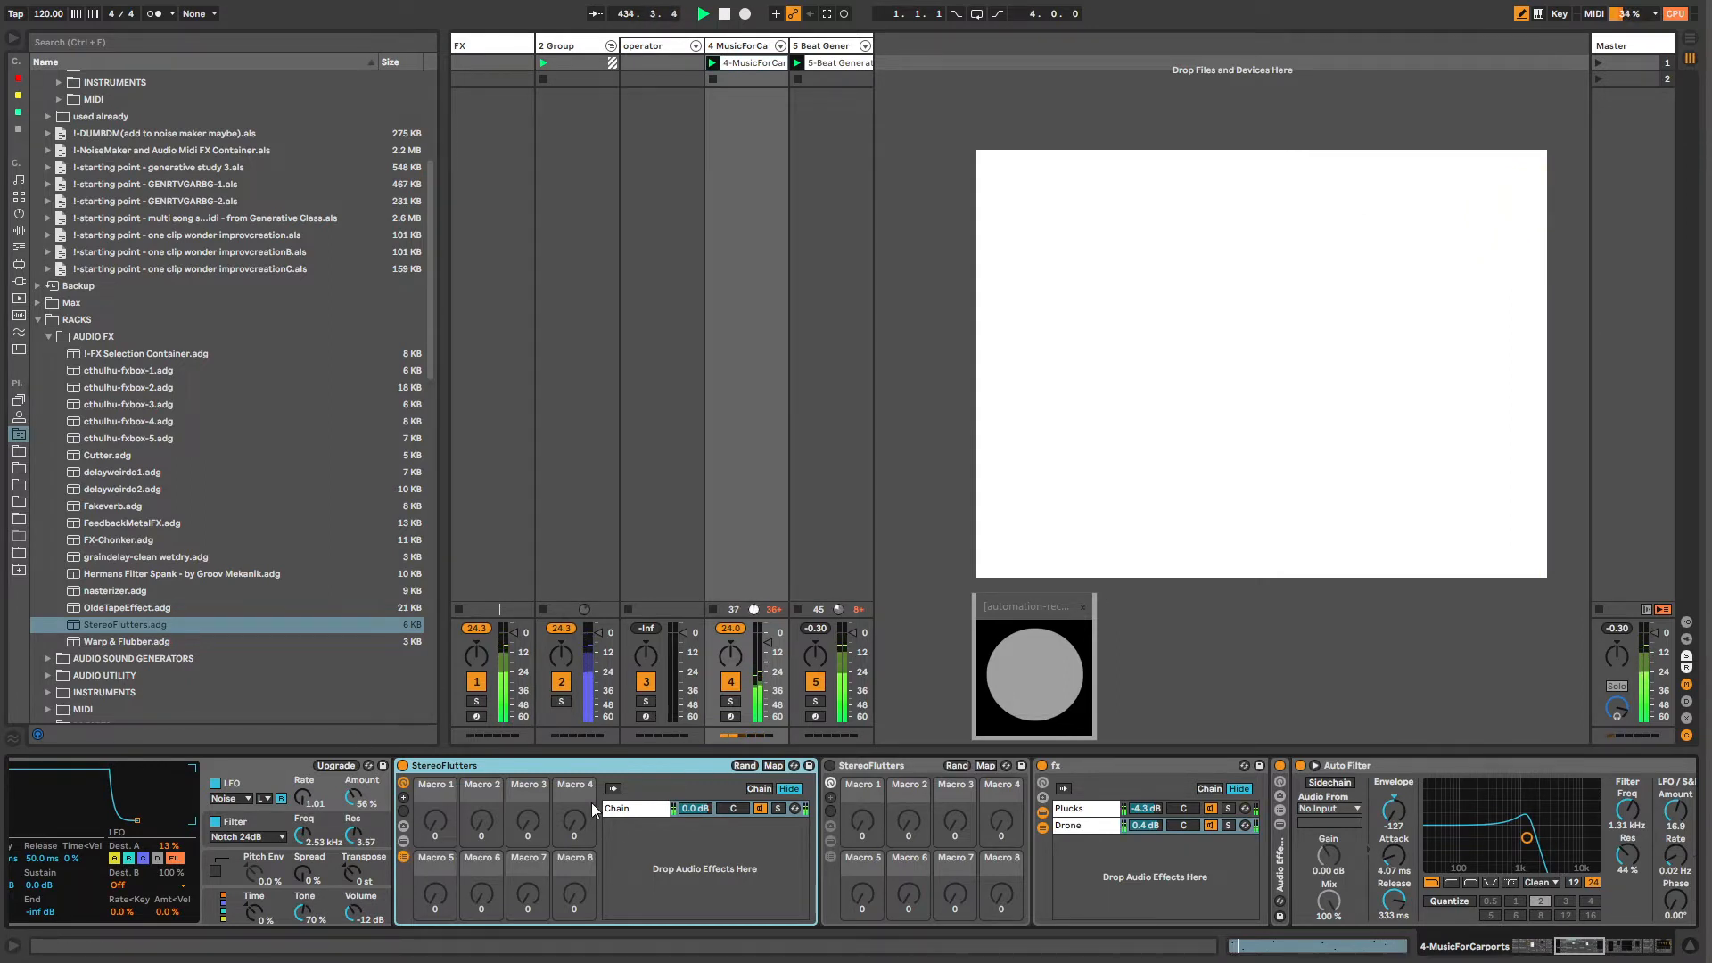
{"action": "left_click", "coordinate": [627, 811]}
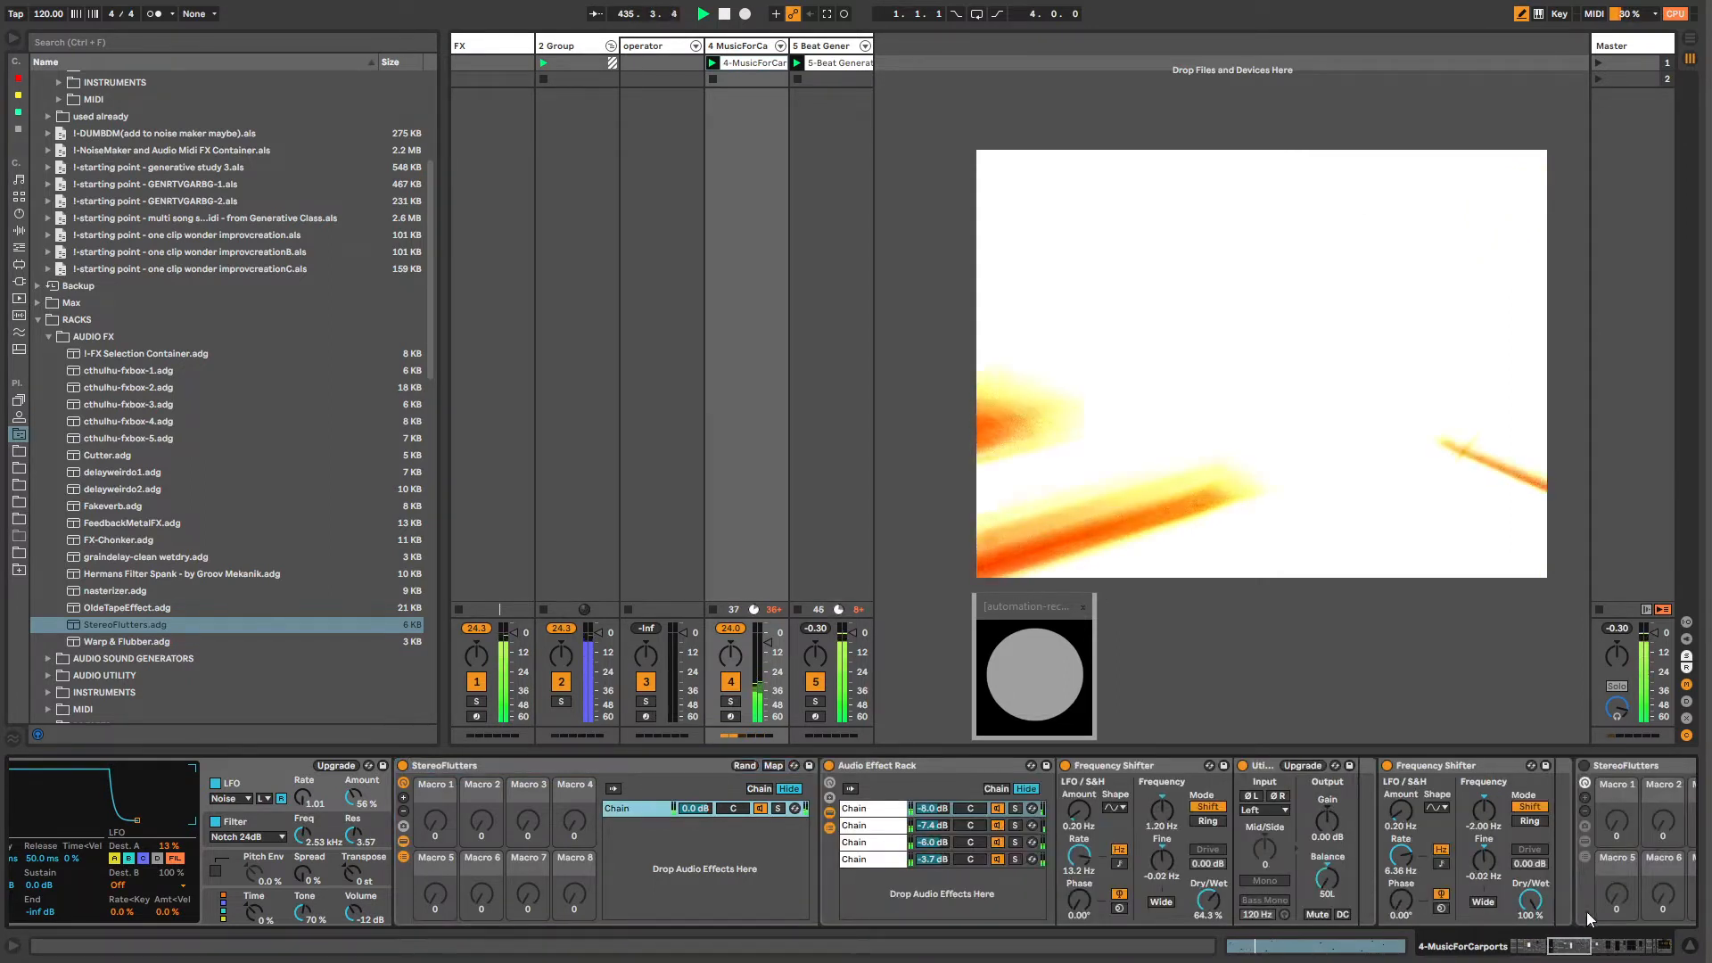
{"action": "scroll", "coordinate": [1110, 845], "scroll_direction": "right", "scroll_amount": 5}
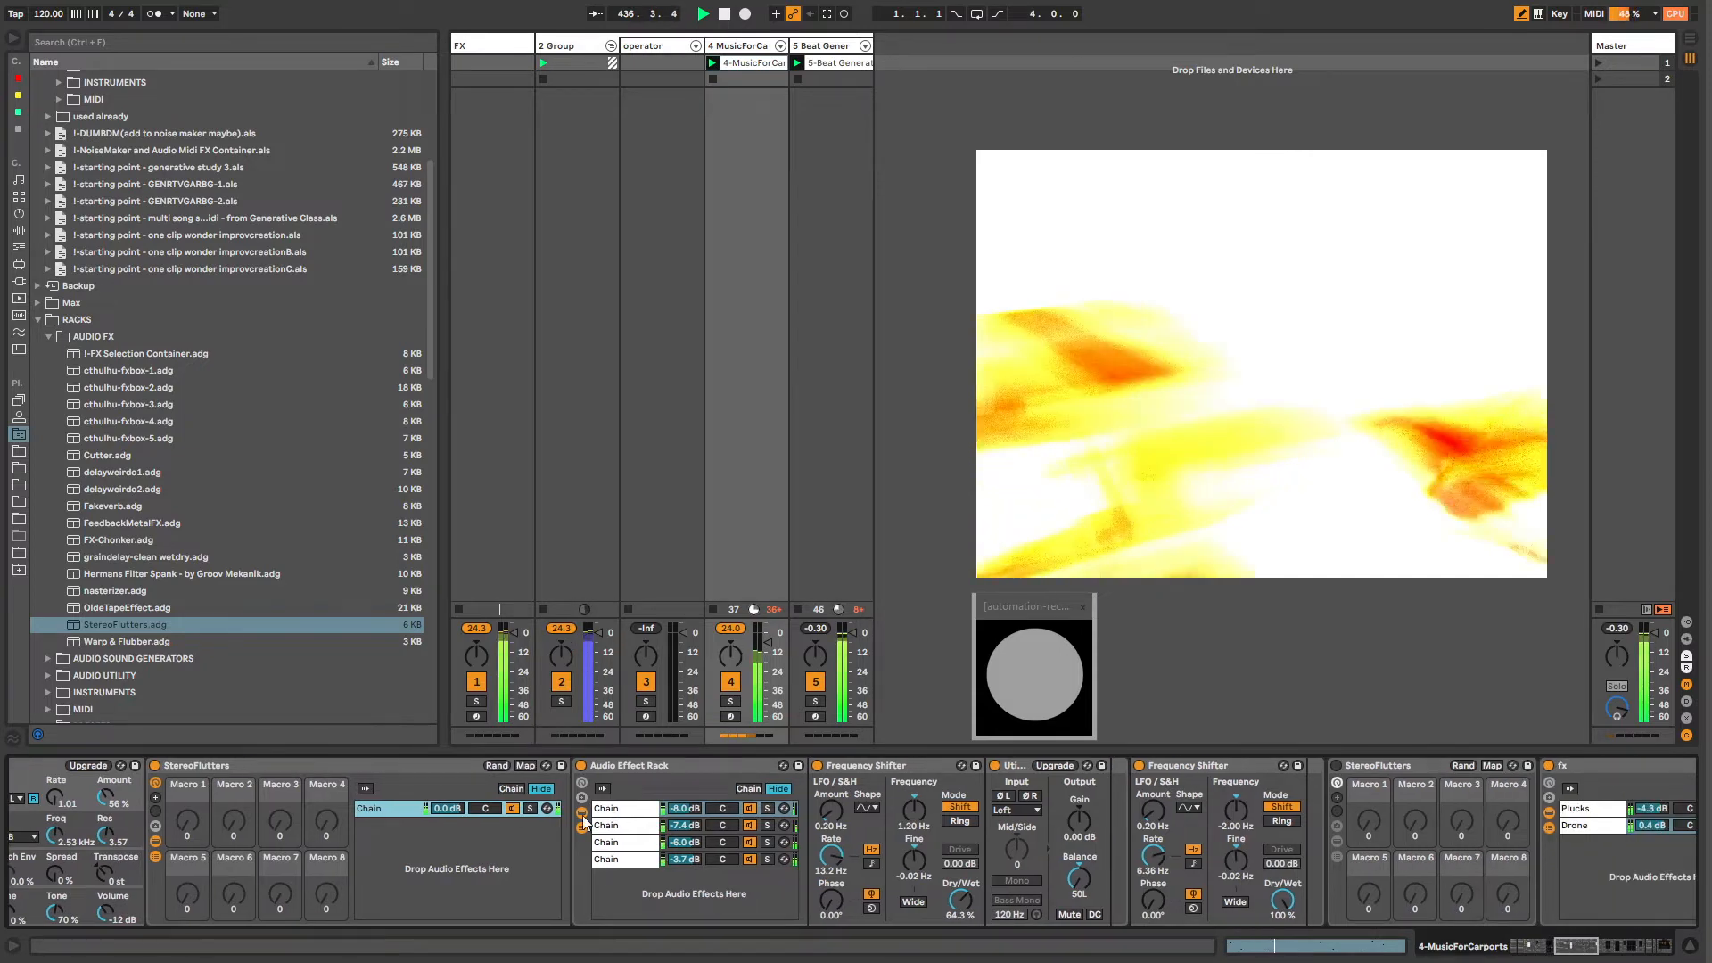
{"action": "left_click", "coordinate": [627, 826]}
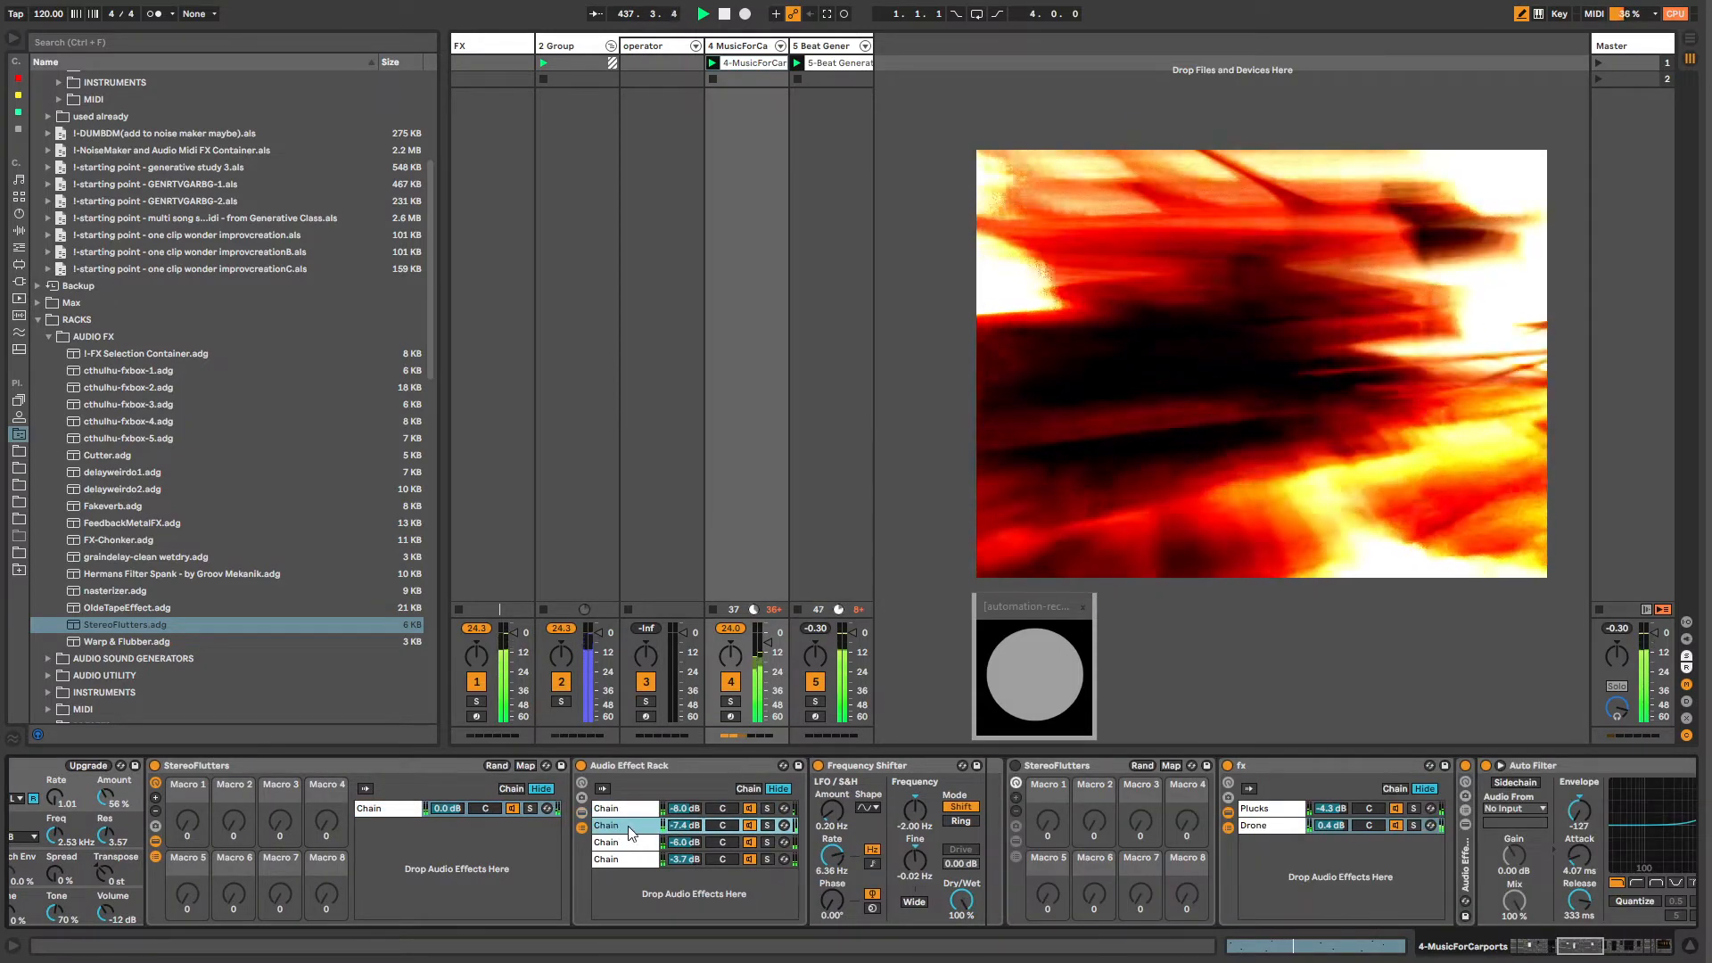
{"action": "left_click", "coordinate": [628, 842]}
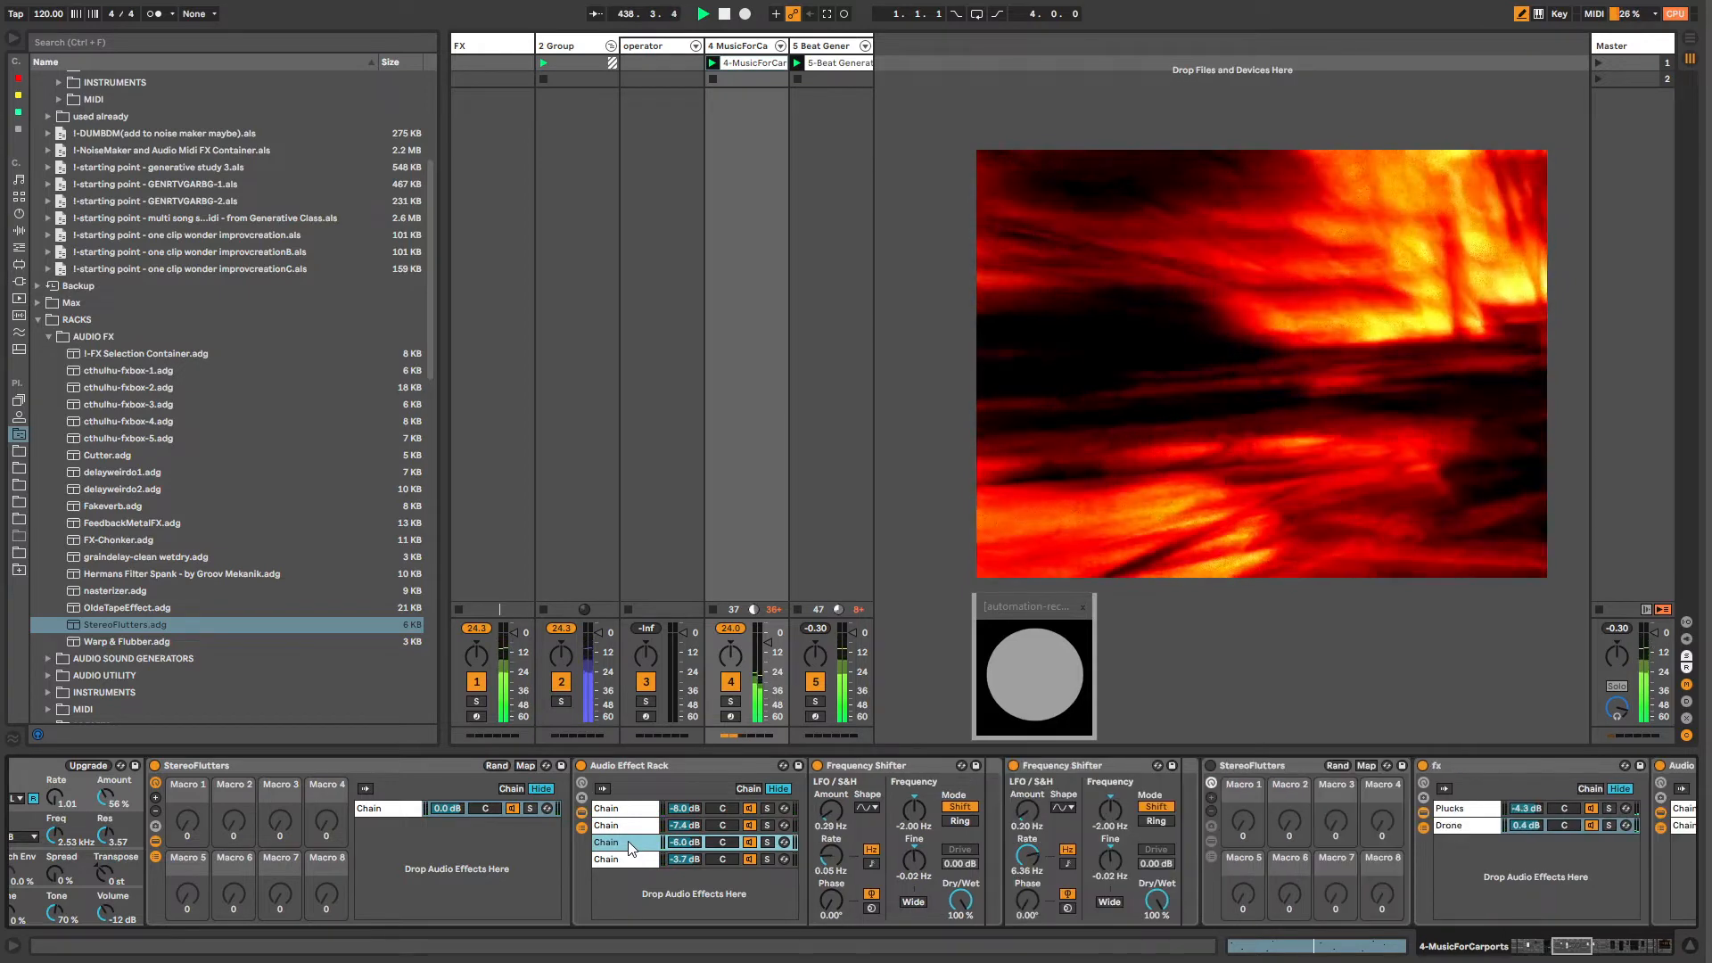
{"action": "left_click", "coordinate": [627, 859]}
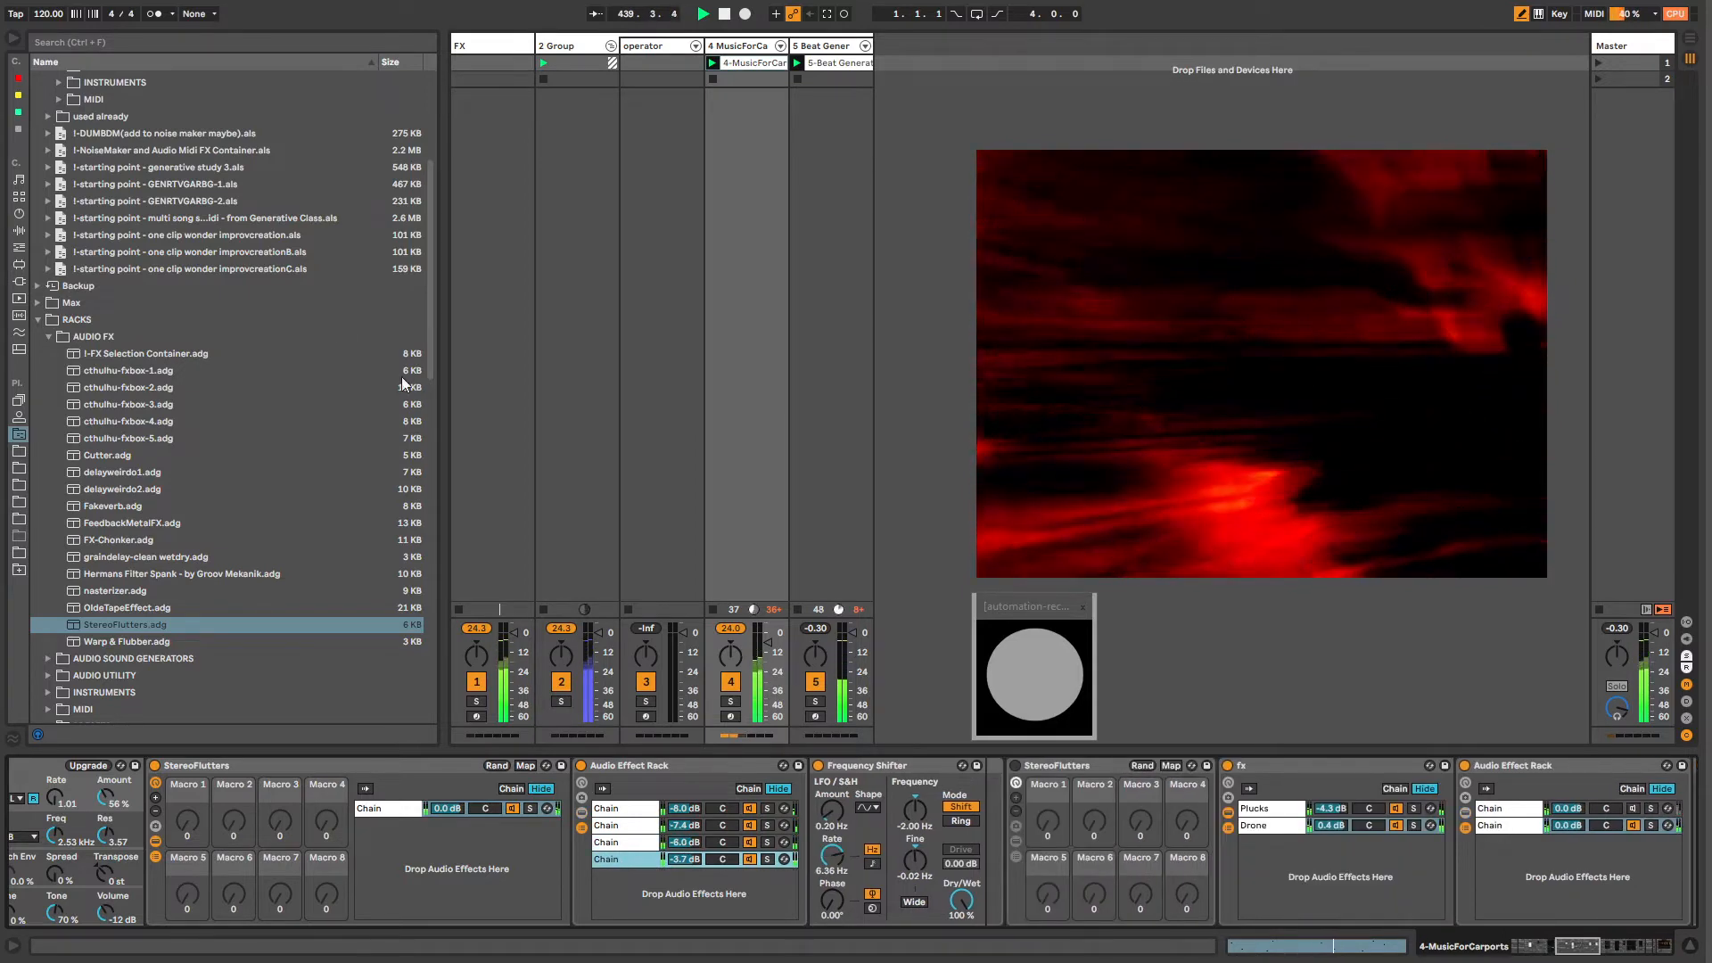
{"action": "left_click", "coordinate": [629, 809]}
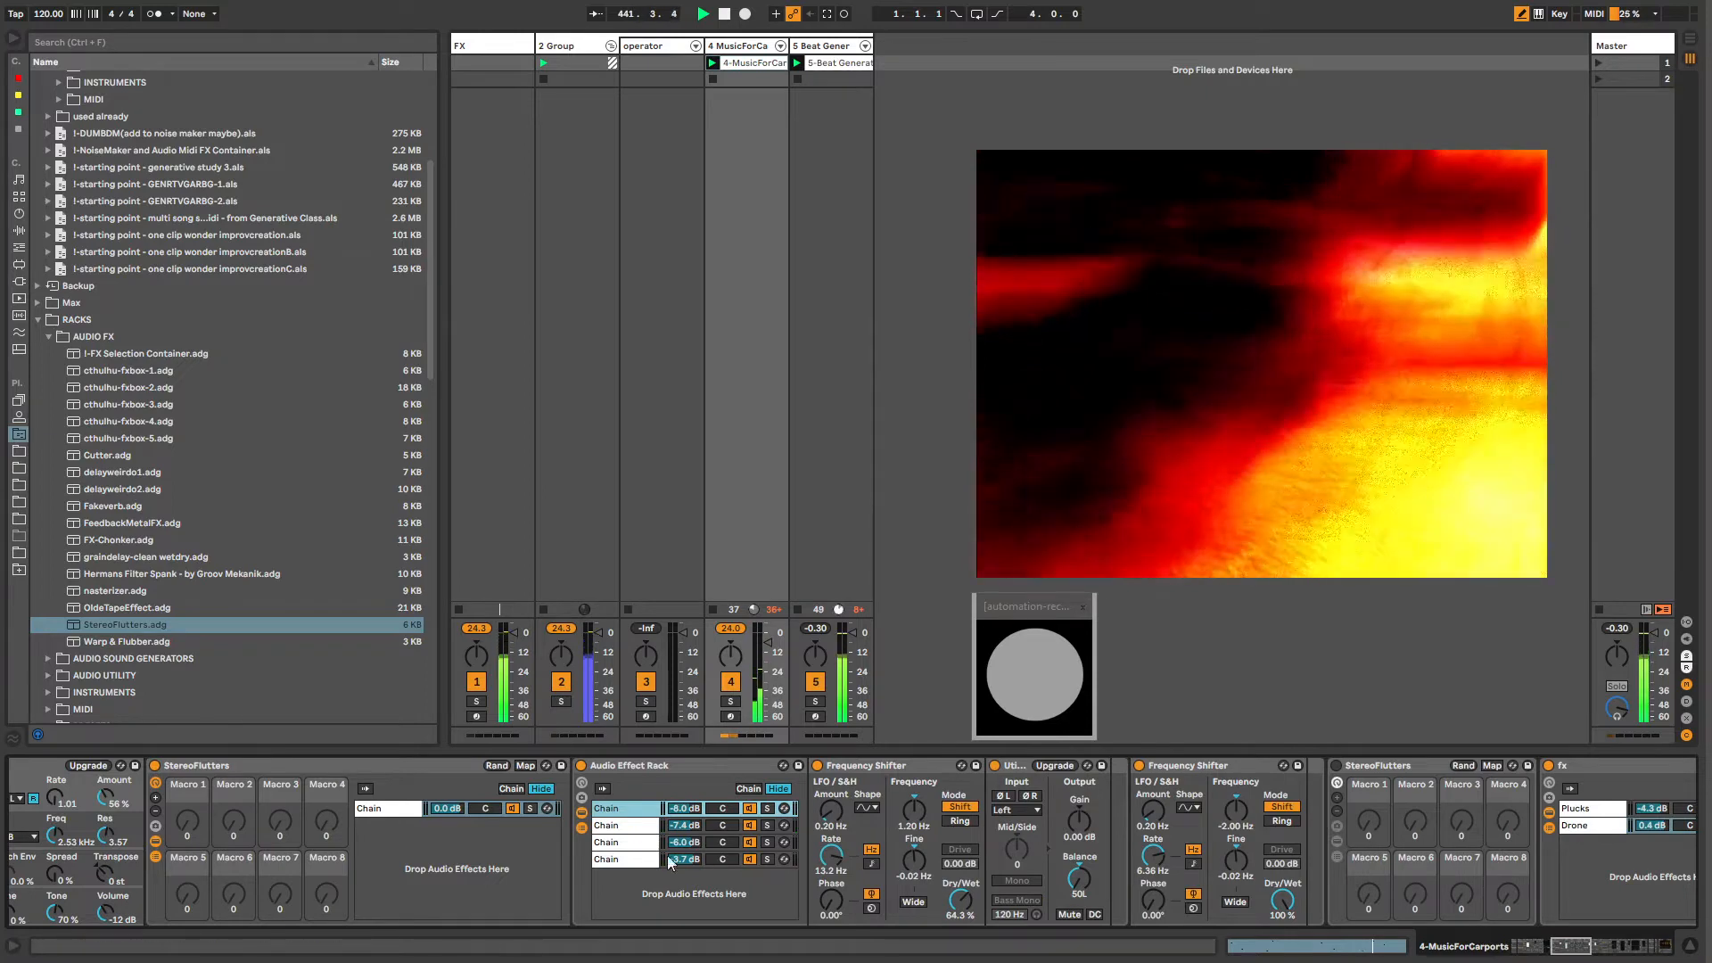
{"action": "left_click", "coordinate": [627, 828]}
{"action": "left_click", "coordinate": [629, 858]}
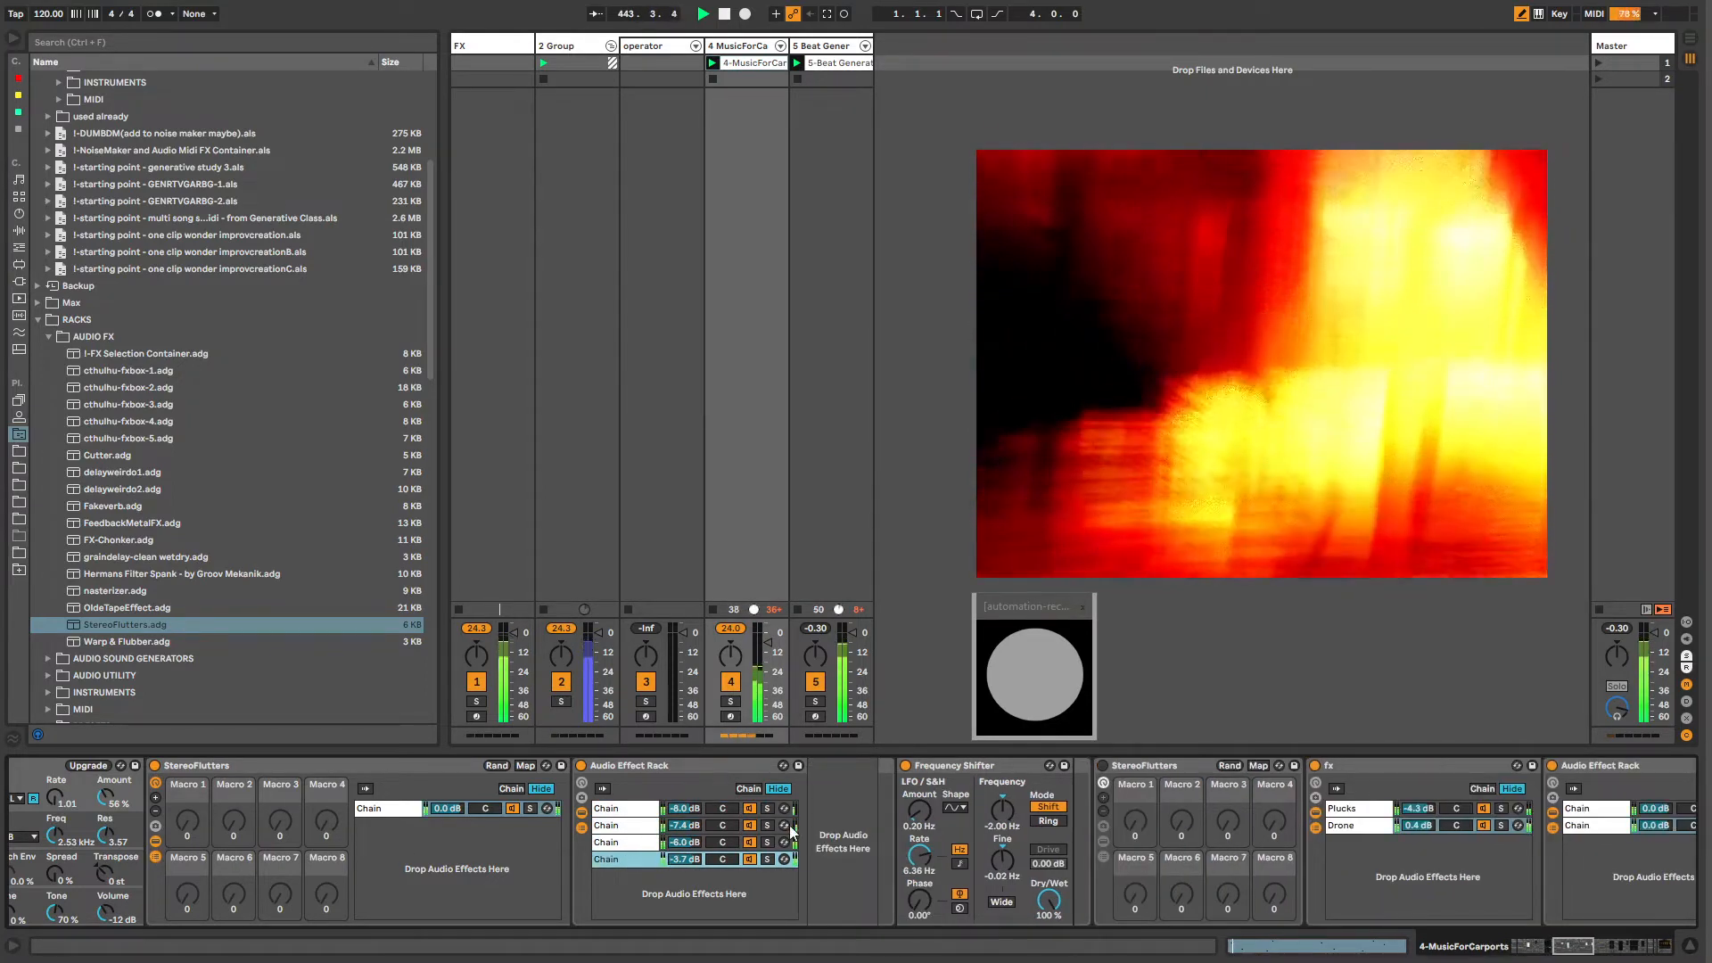
Step: Delete the deactivated StereoFlutters rack in front of the fx rack
{"action": "left_click", "coordinate": [977, 768]}
{"action": "left_click", "coordinate": [1117, 767]}
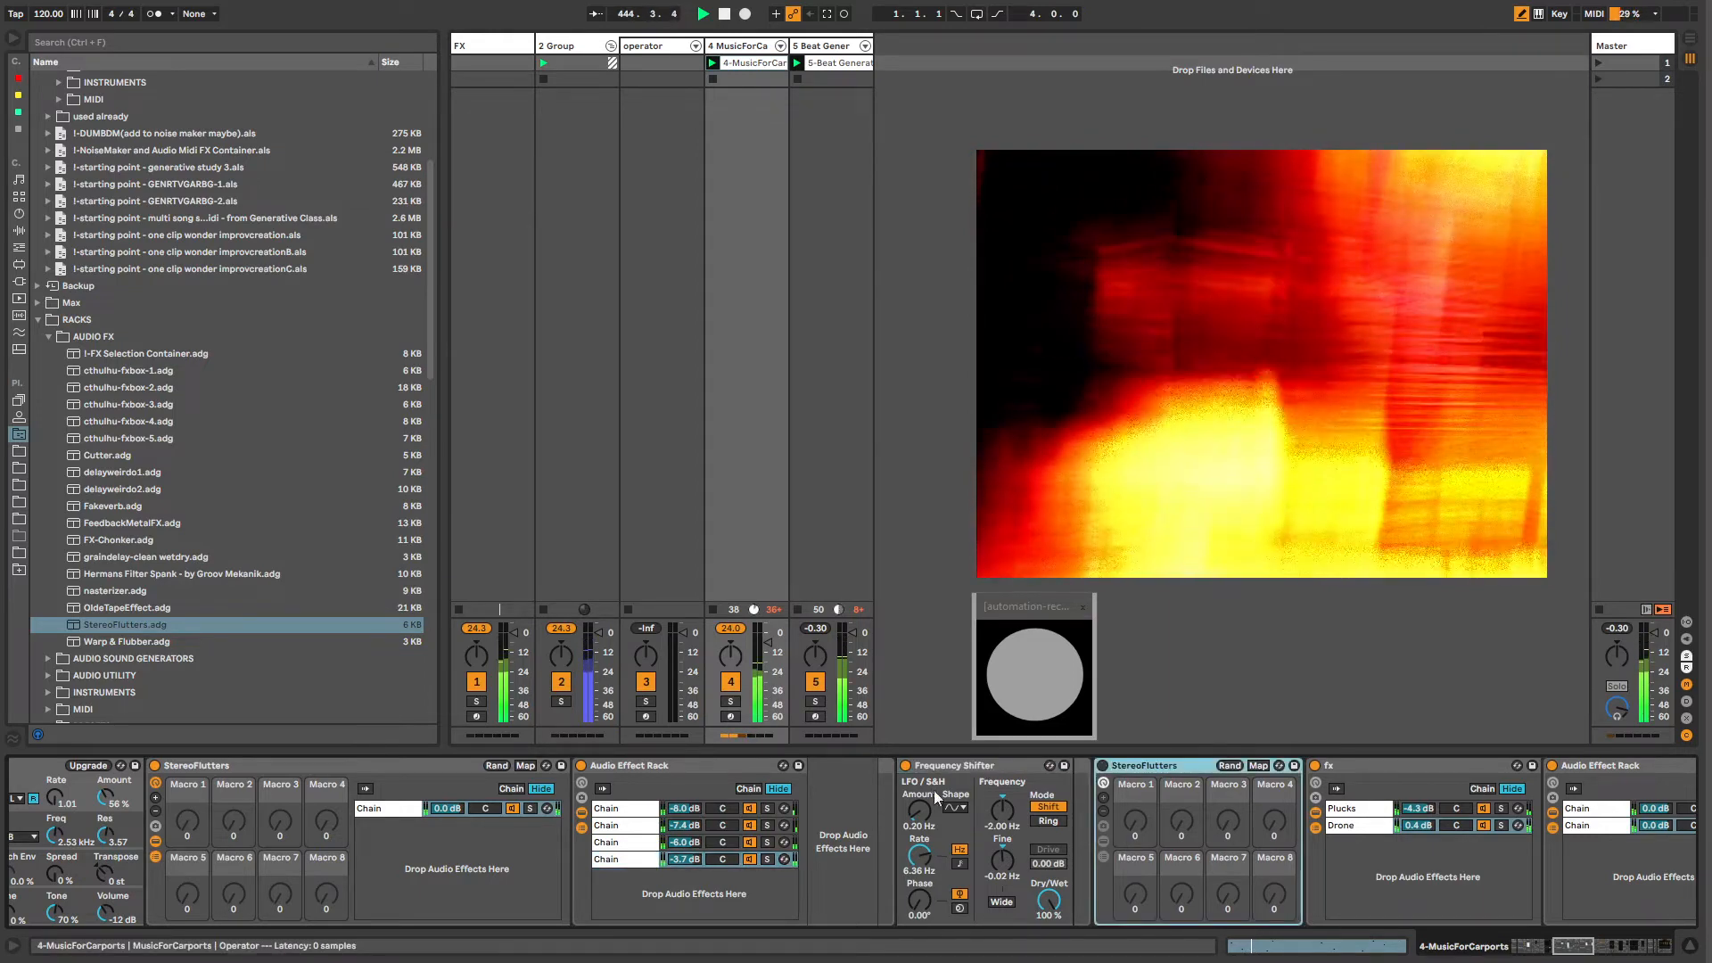
{"action": "key", "text": "Delete"}
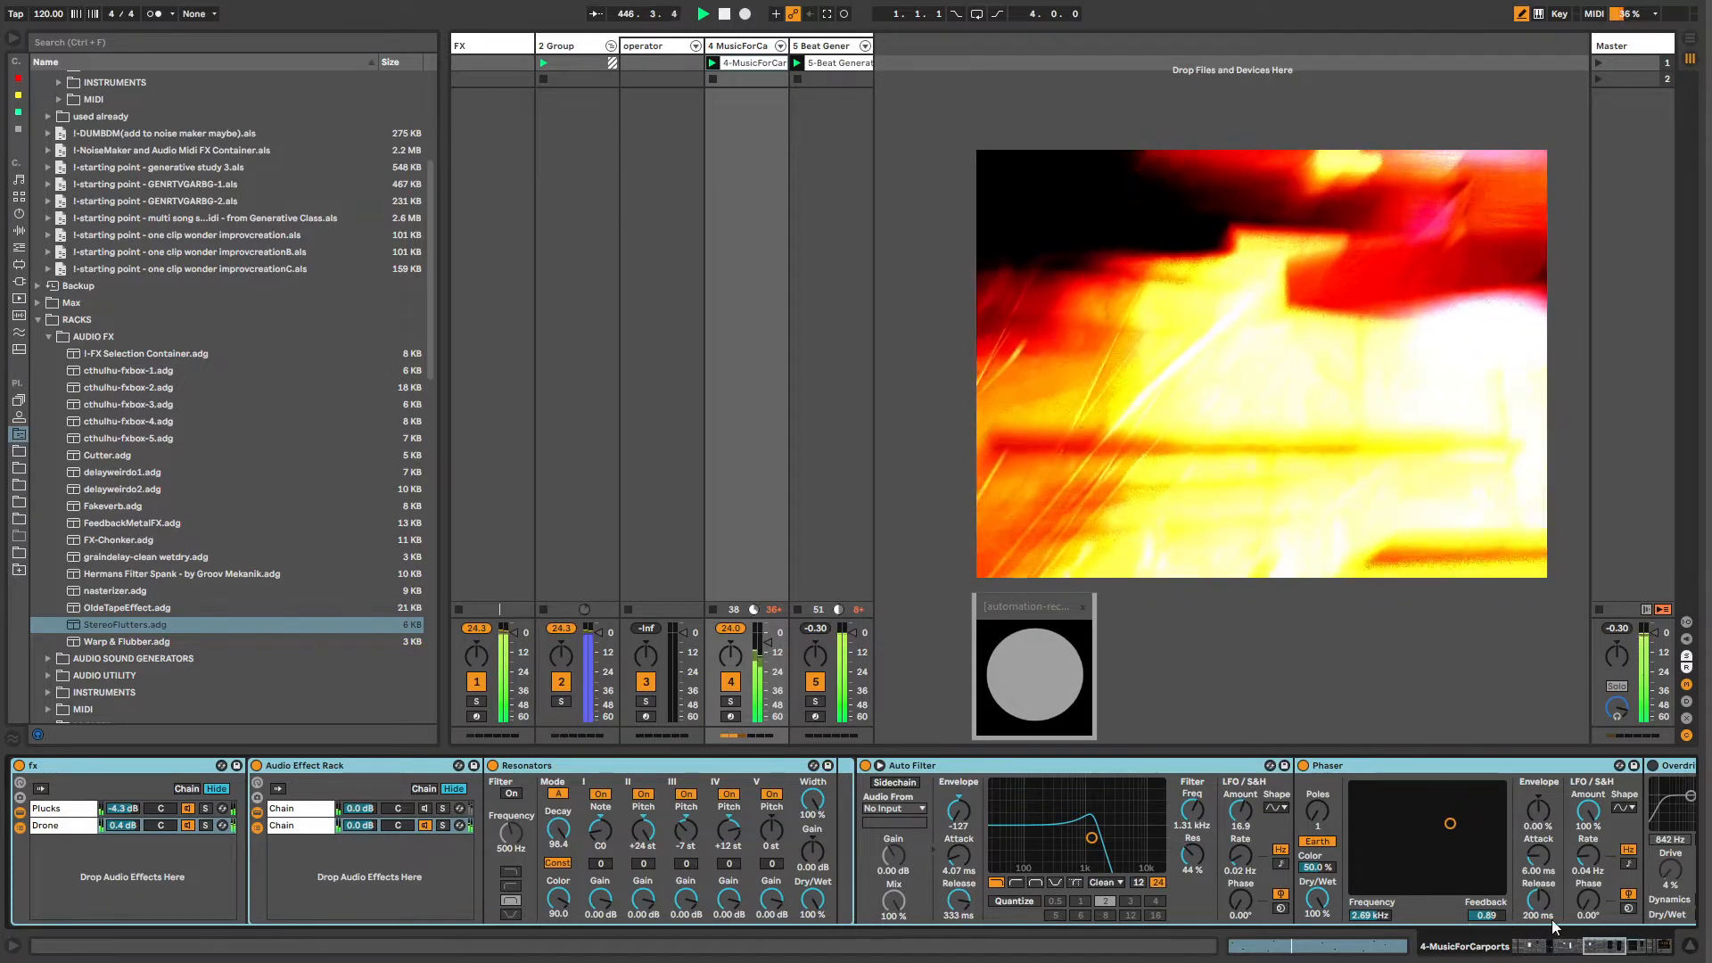
Step: Delete the newly inserted StereoFlutters rack between the Operator and the fx rack
{"action": "left_click", "coordinate": [1536, 948]}
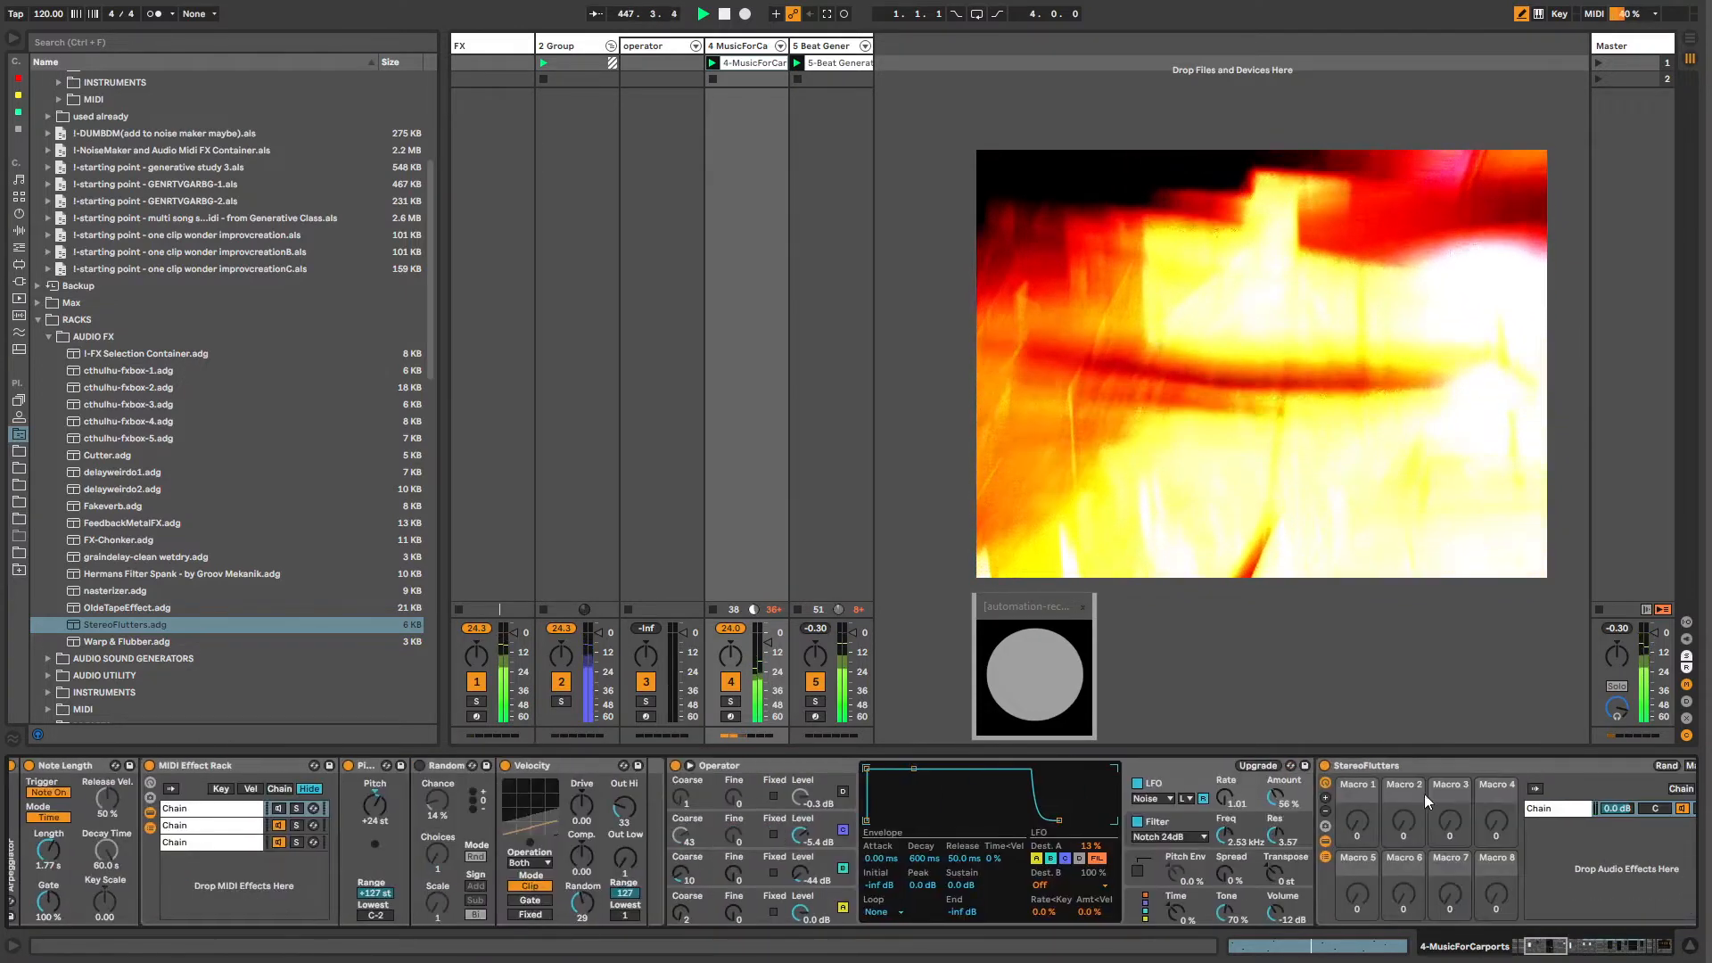
{"action": "left_click", "coordinate": [1396, 765]}
{"action": "key", "text": "Delete"}
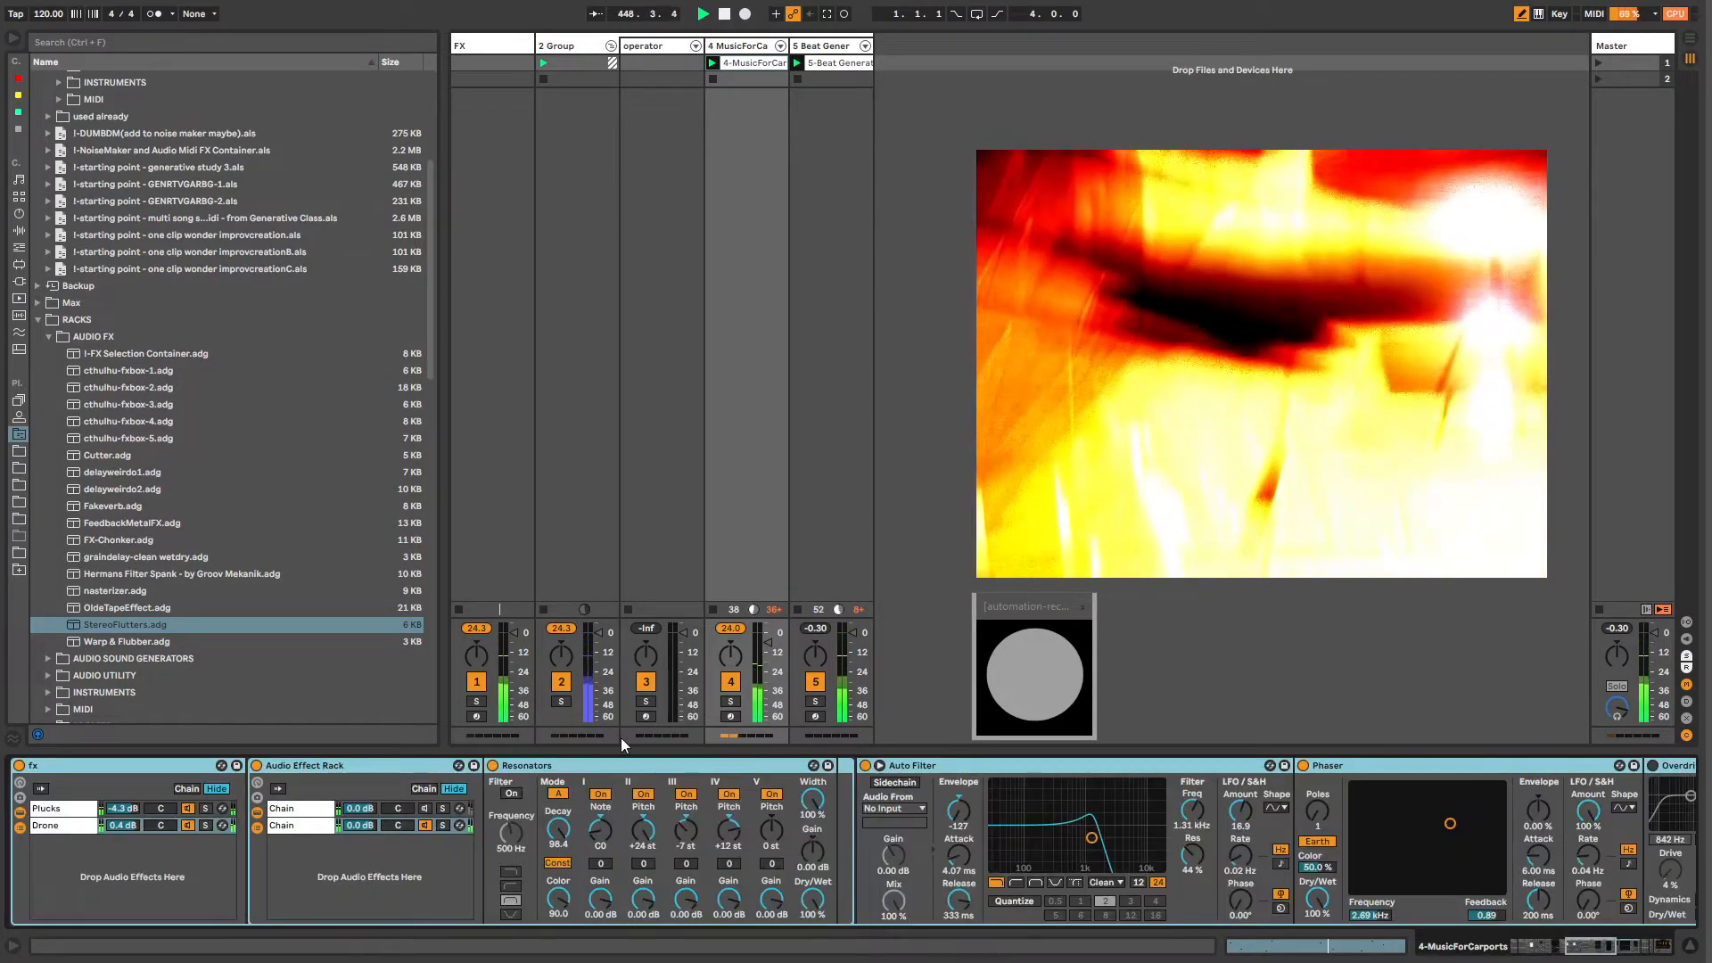
Step: Delete the Overdrive between the Phaser and the EQ Eight
{"action": "left_click", "coordinate": [1620, 948]}
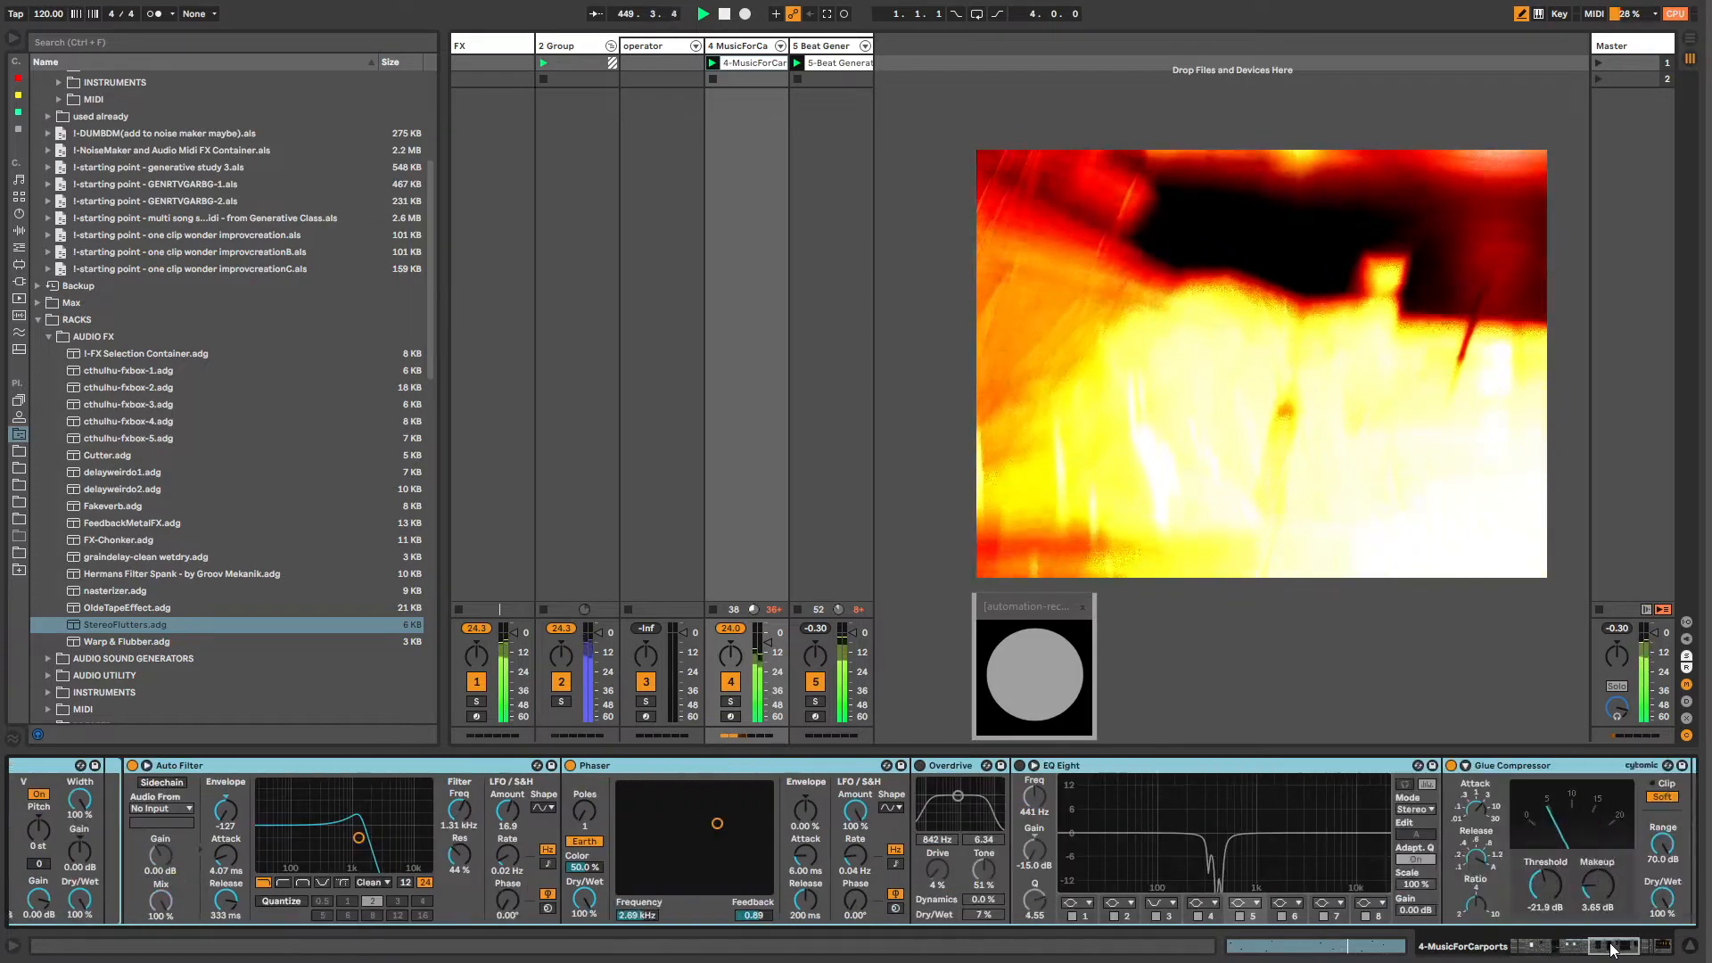
{"action": "left_click_drag", "start_coordinate": [1618, 946], "coordinate": [1621, 946]}
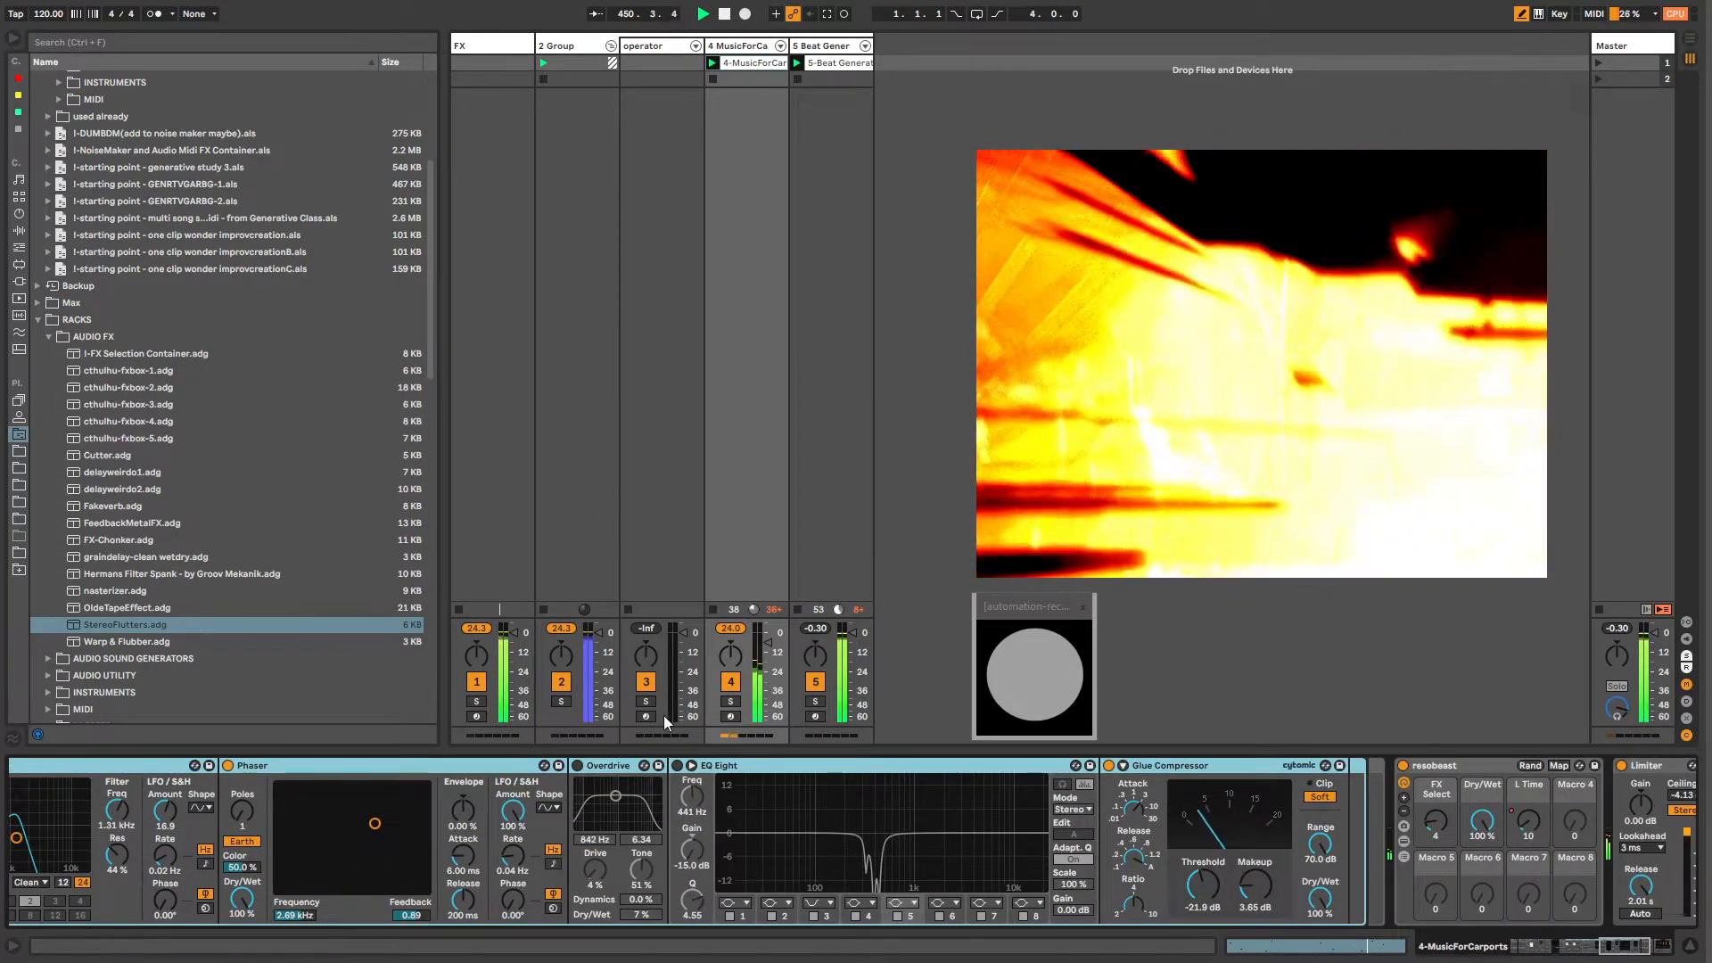
{"action": "left_click", "coordinate": [602, 765]}
{"action": "key", "text": "Delete"}
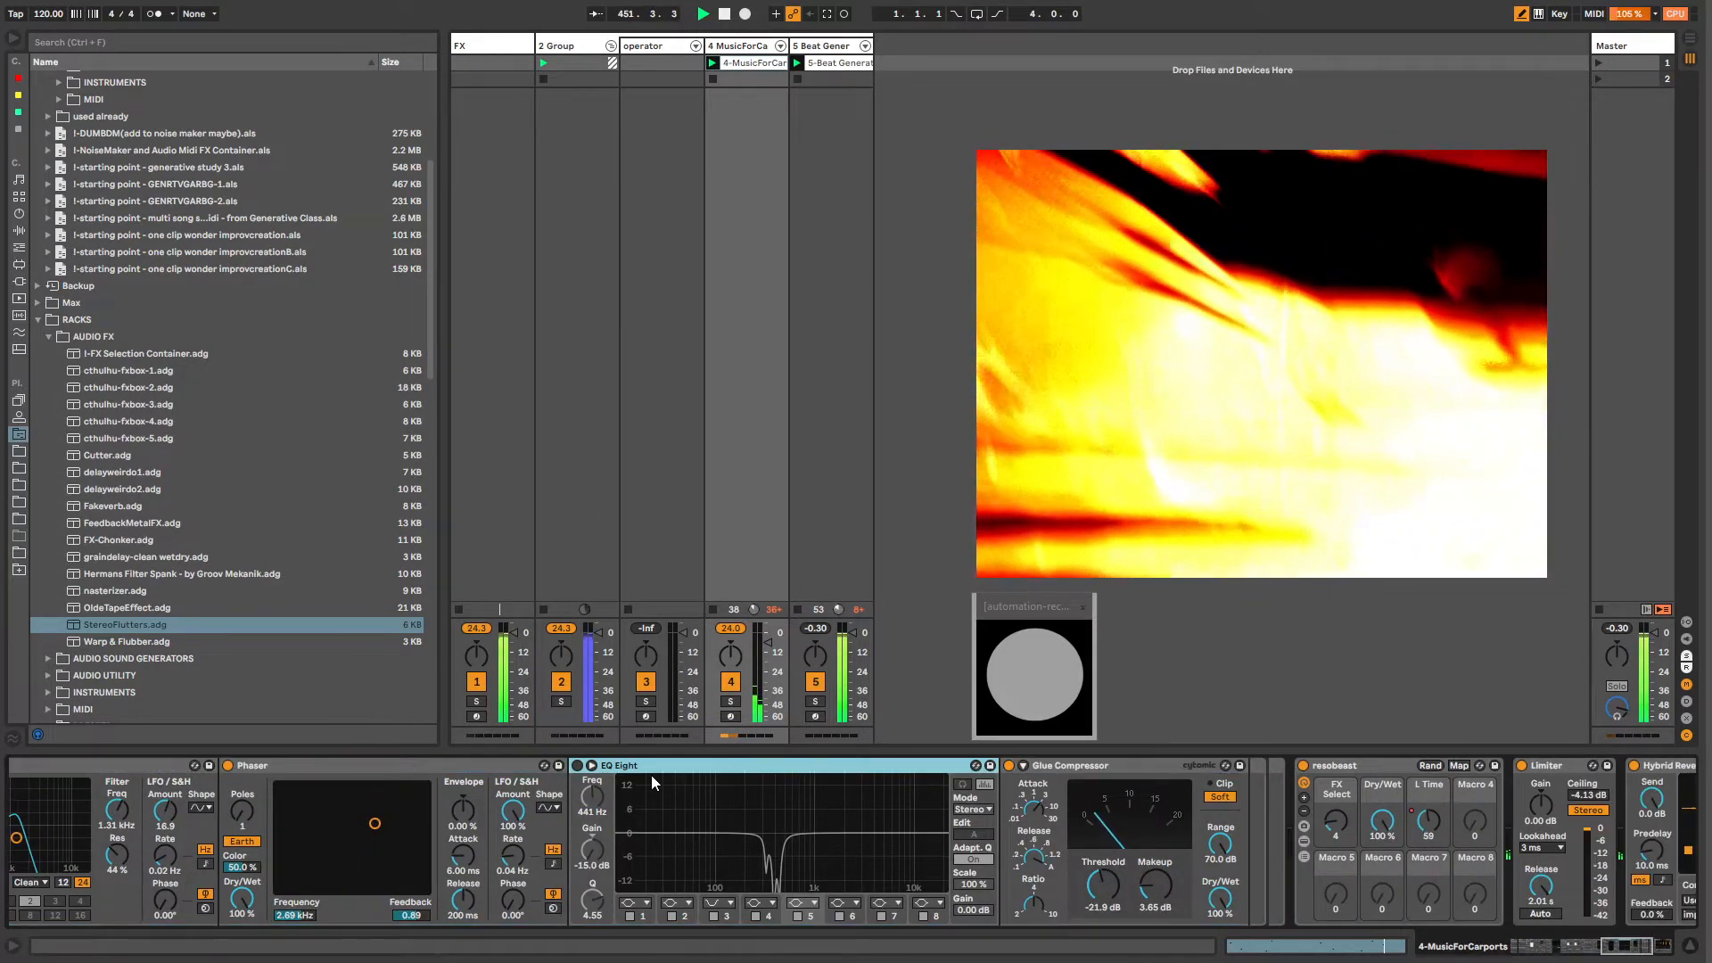
Step: Delete the EQ Eight between the Phaser and the Glue Compressor
{"action": "key", "text": "Delete"}
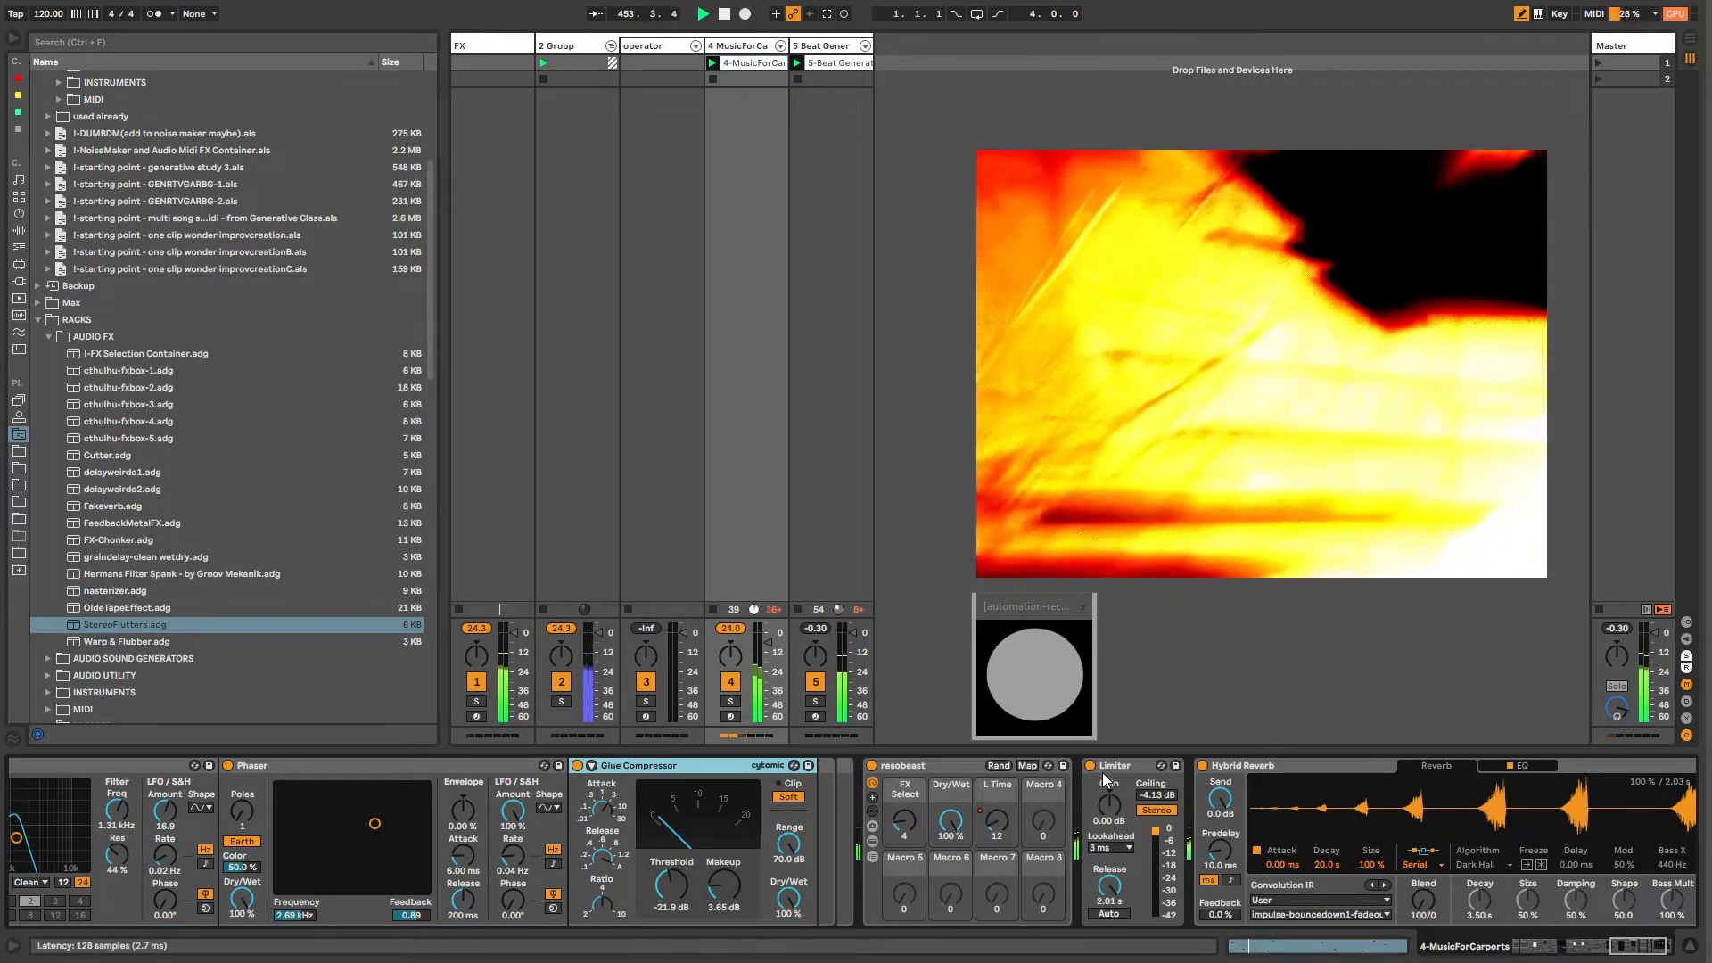
Step: Set the Dry/Wet of the Hybrid Reverb at the end of the chain to 64%
{"action": "left_click", "coordinate": [1318, 768]}
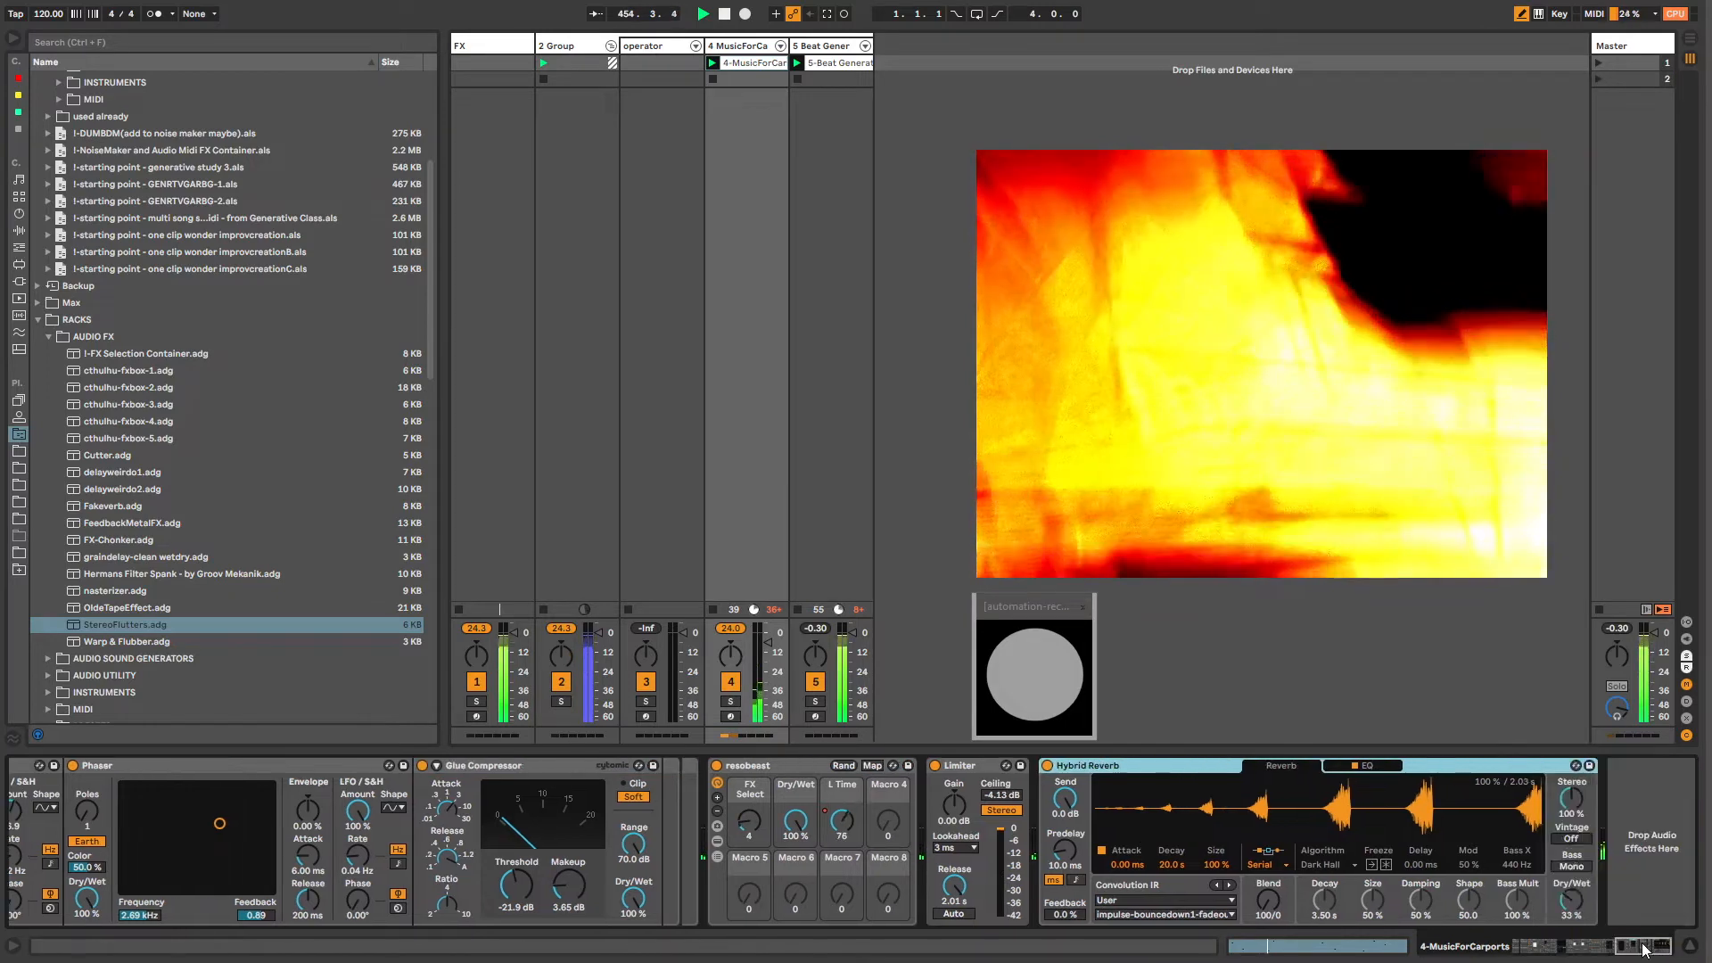
{"action": "left_click", "coordinate": [1565, 906]}
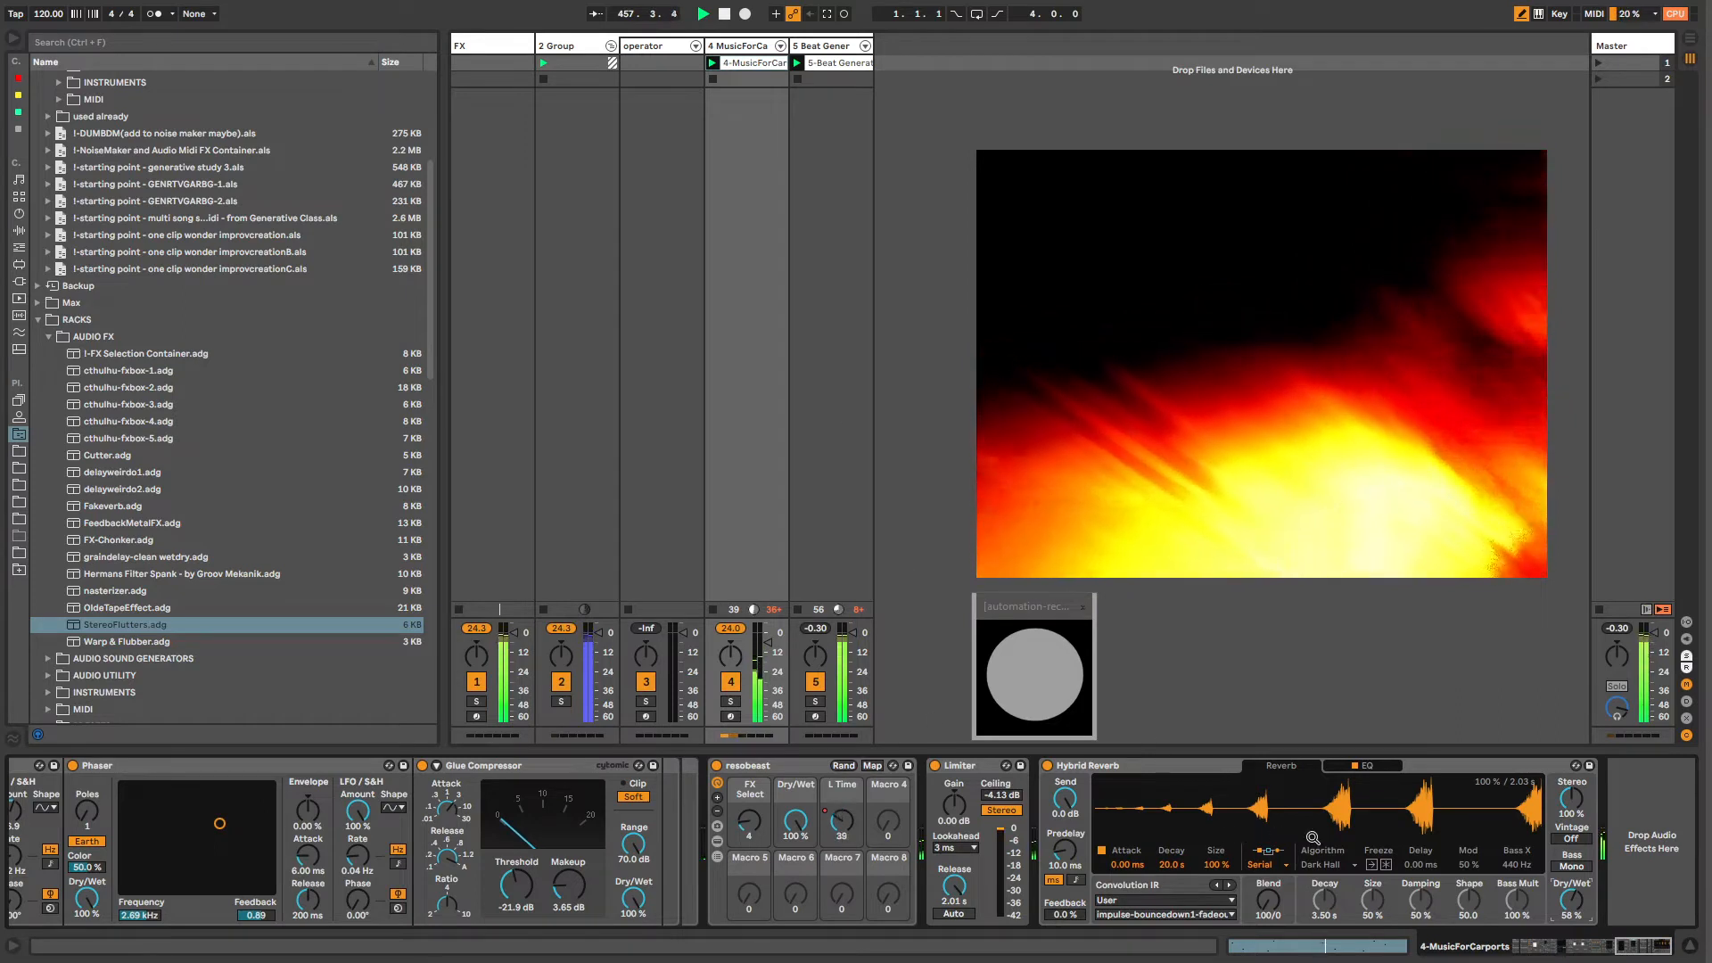
{"action": "left_click_drag", "start_coordinate": [1571, 901], "coordinate": [1571, 894]}
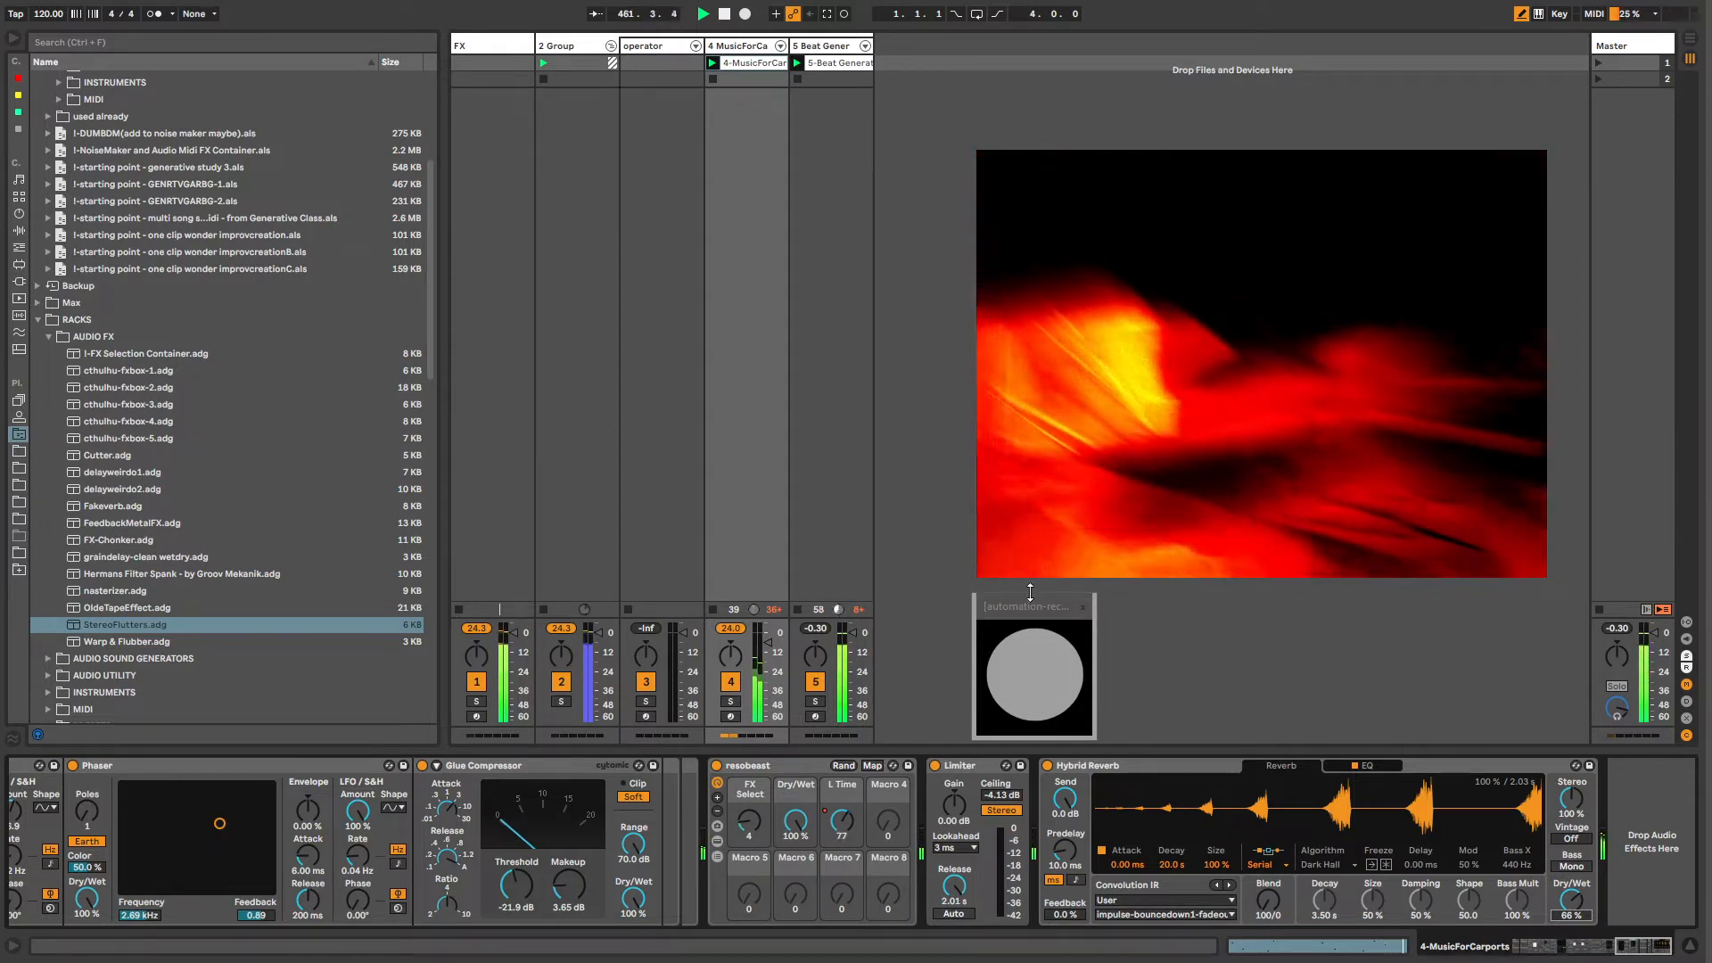
{"action": "left_click_drag", "start_coordinate": [1024, 611], "coordinate": [1028, 605]}
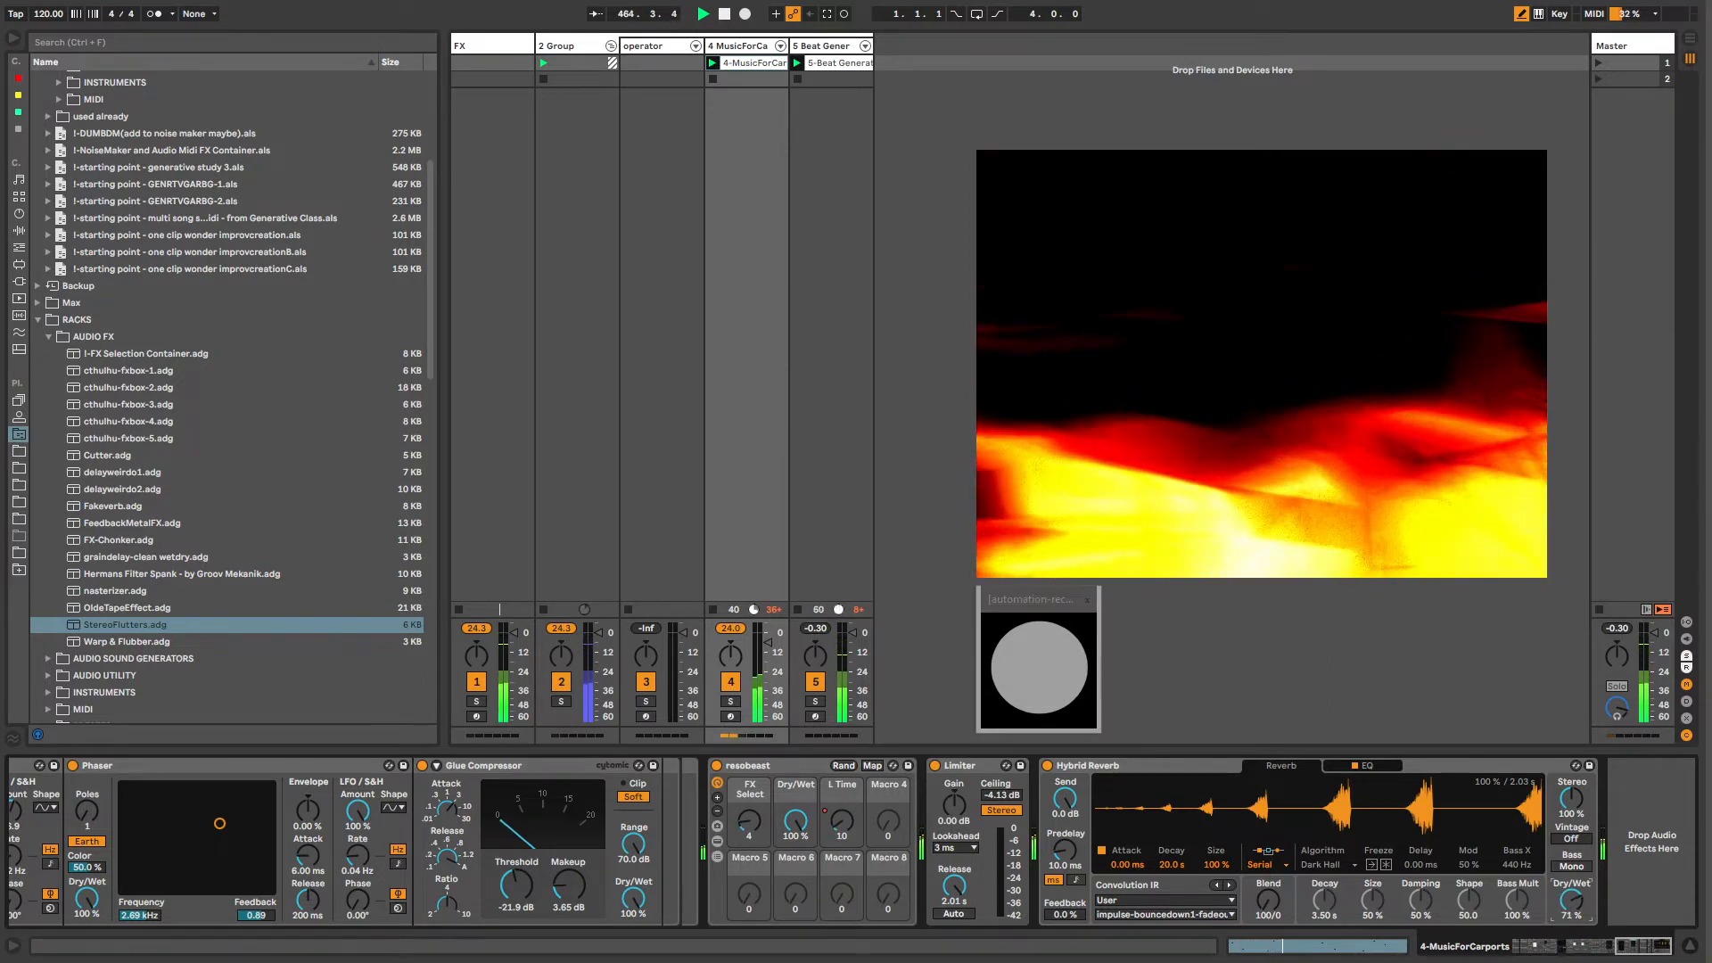
{"action": "left_click_drag", "start_coordinate": [1562, 904], "coordinate": [1562, 908]}
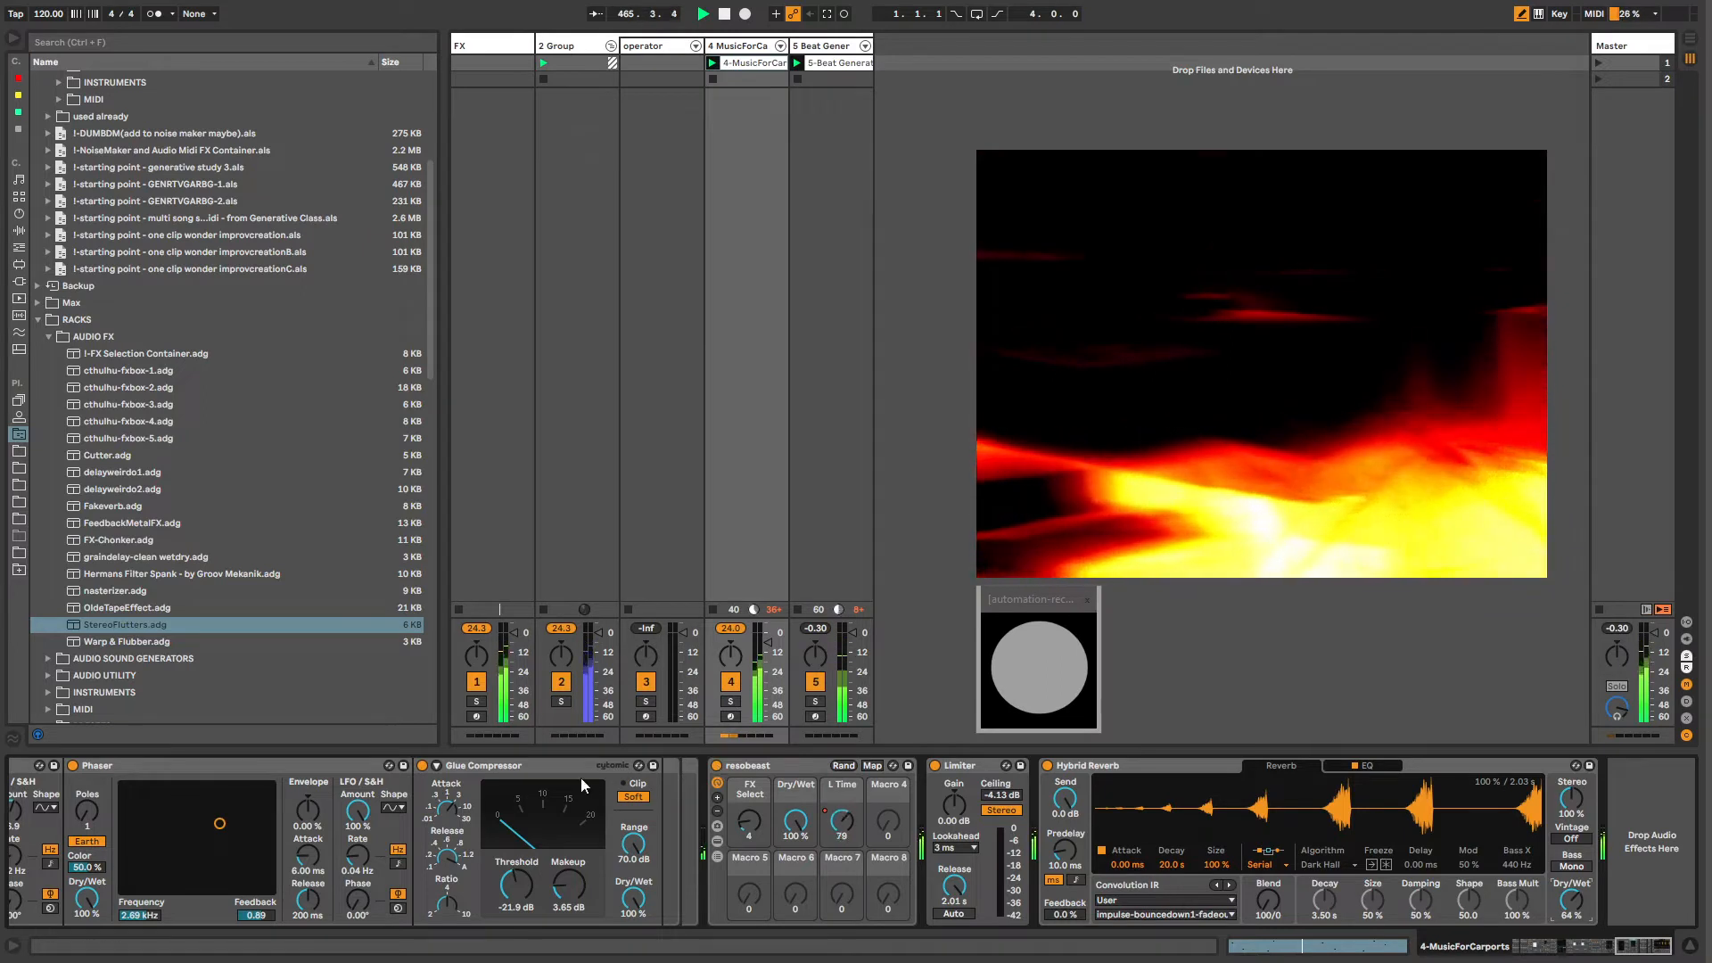
{"action": "left_click", "coordinate": [110, 334]}
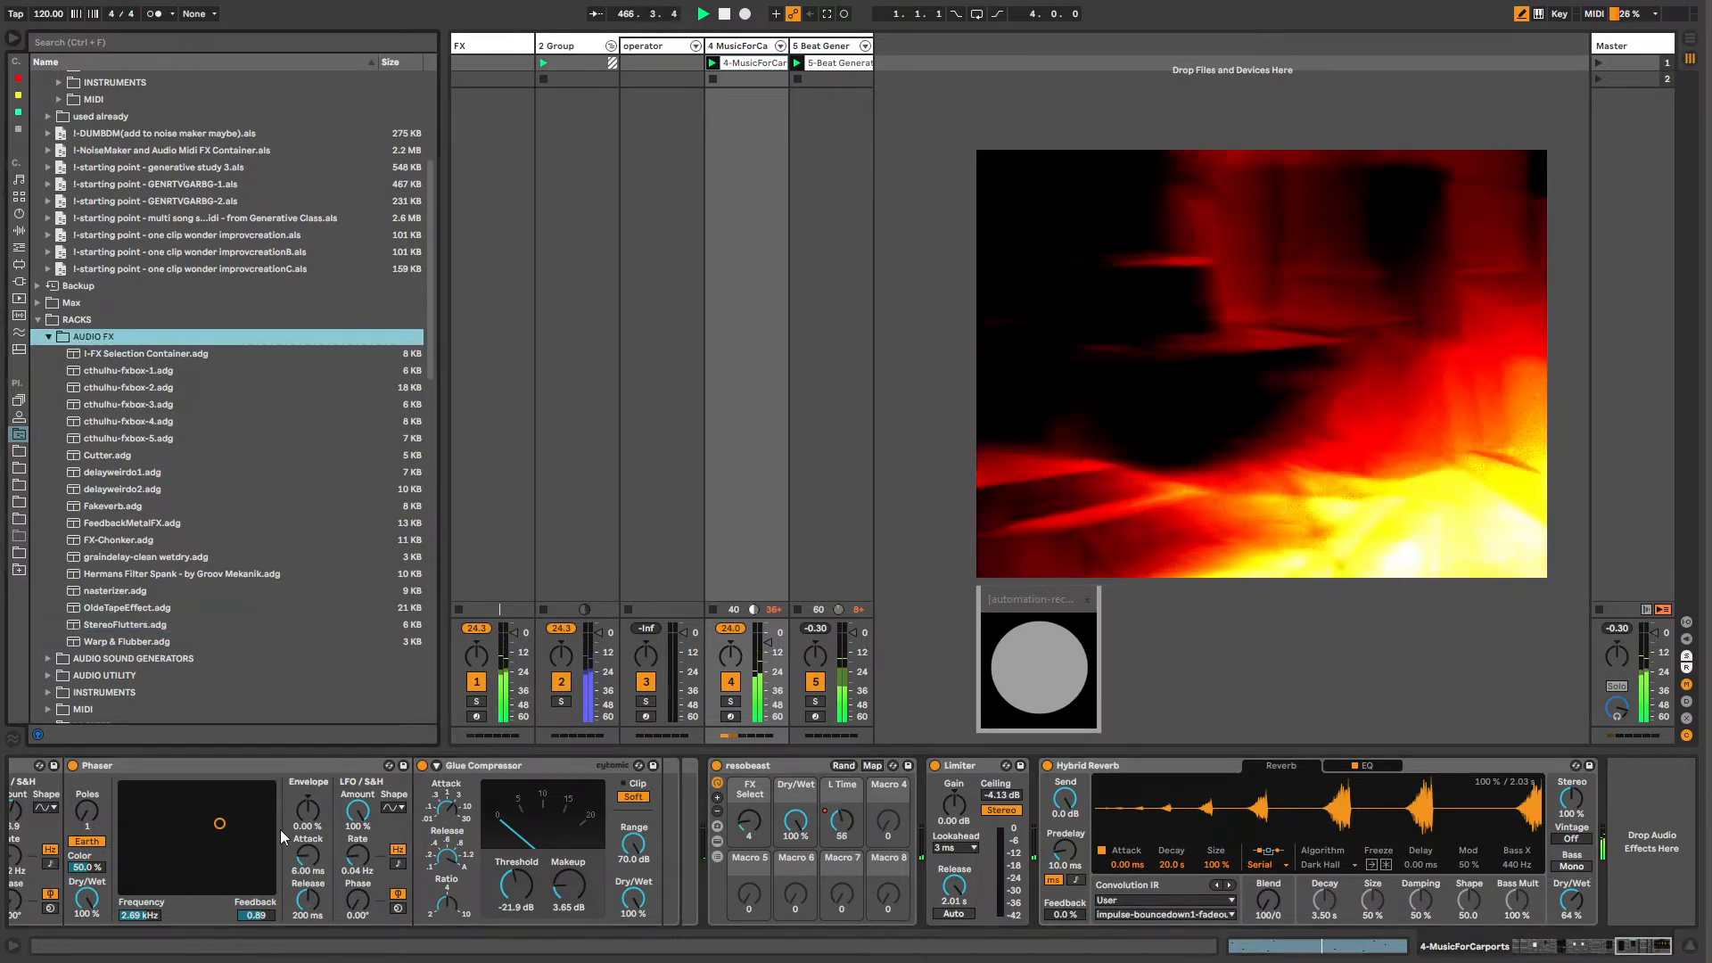
{"action": "left_click", "coordinate": [789, 767]}
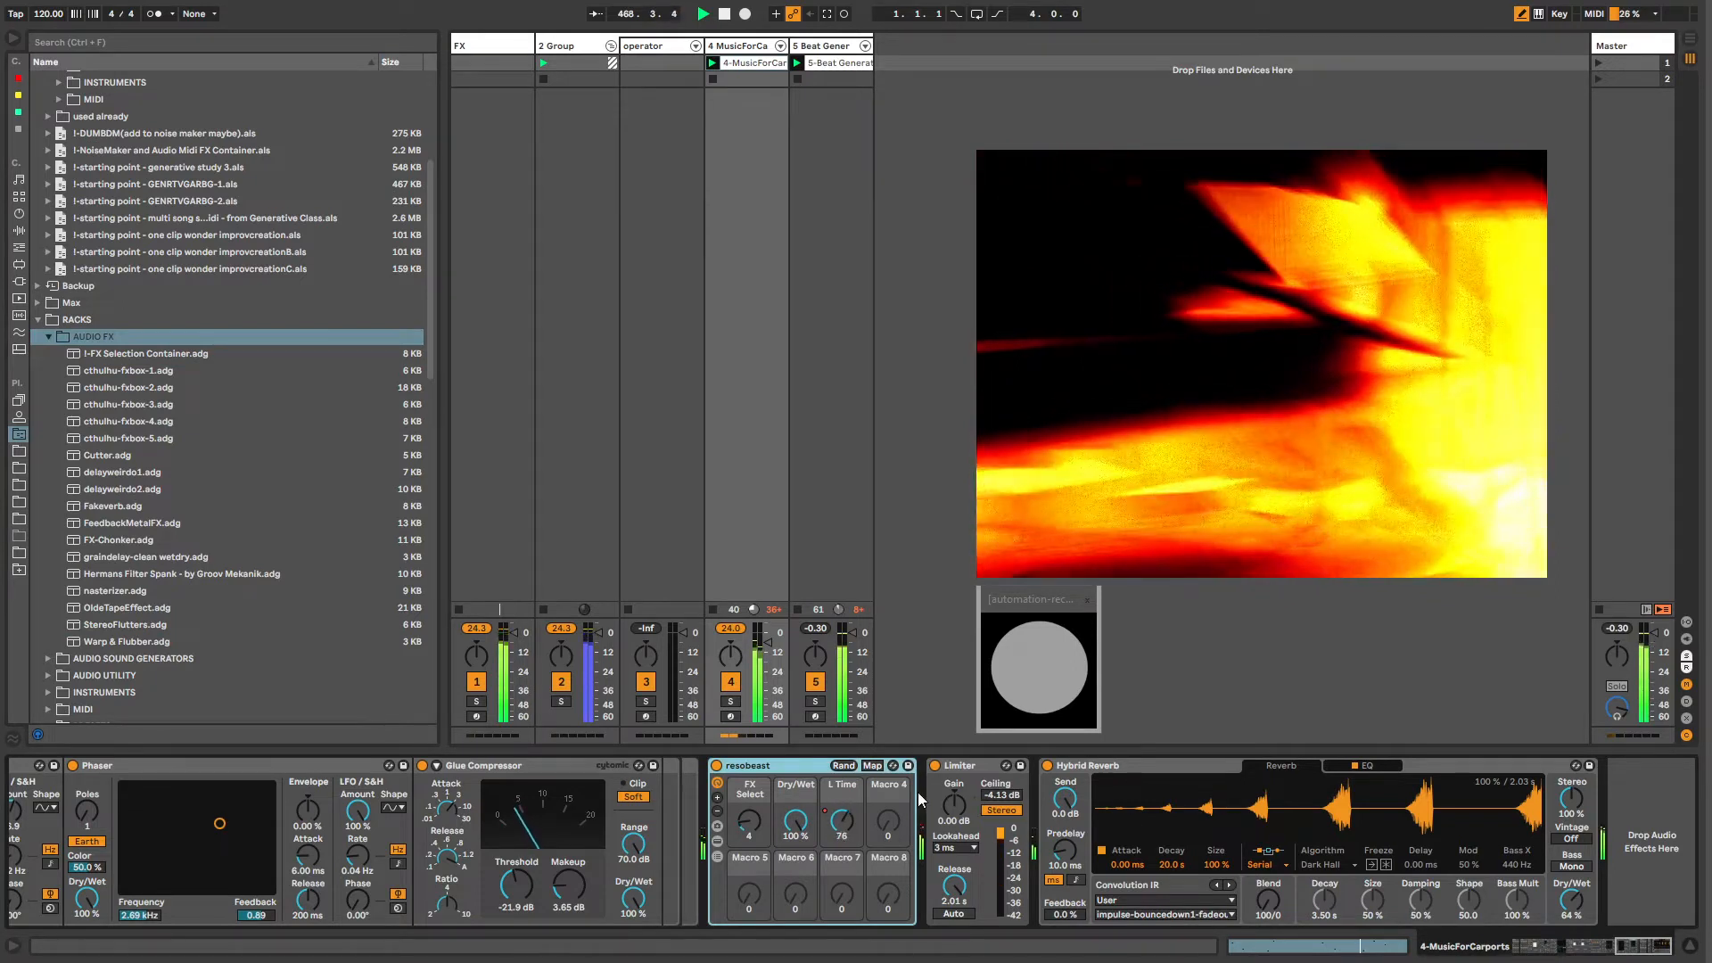
{"action": "left_click", "coordinate": [955, 765]}
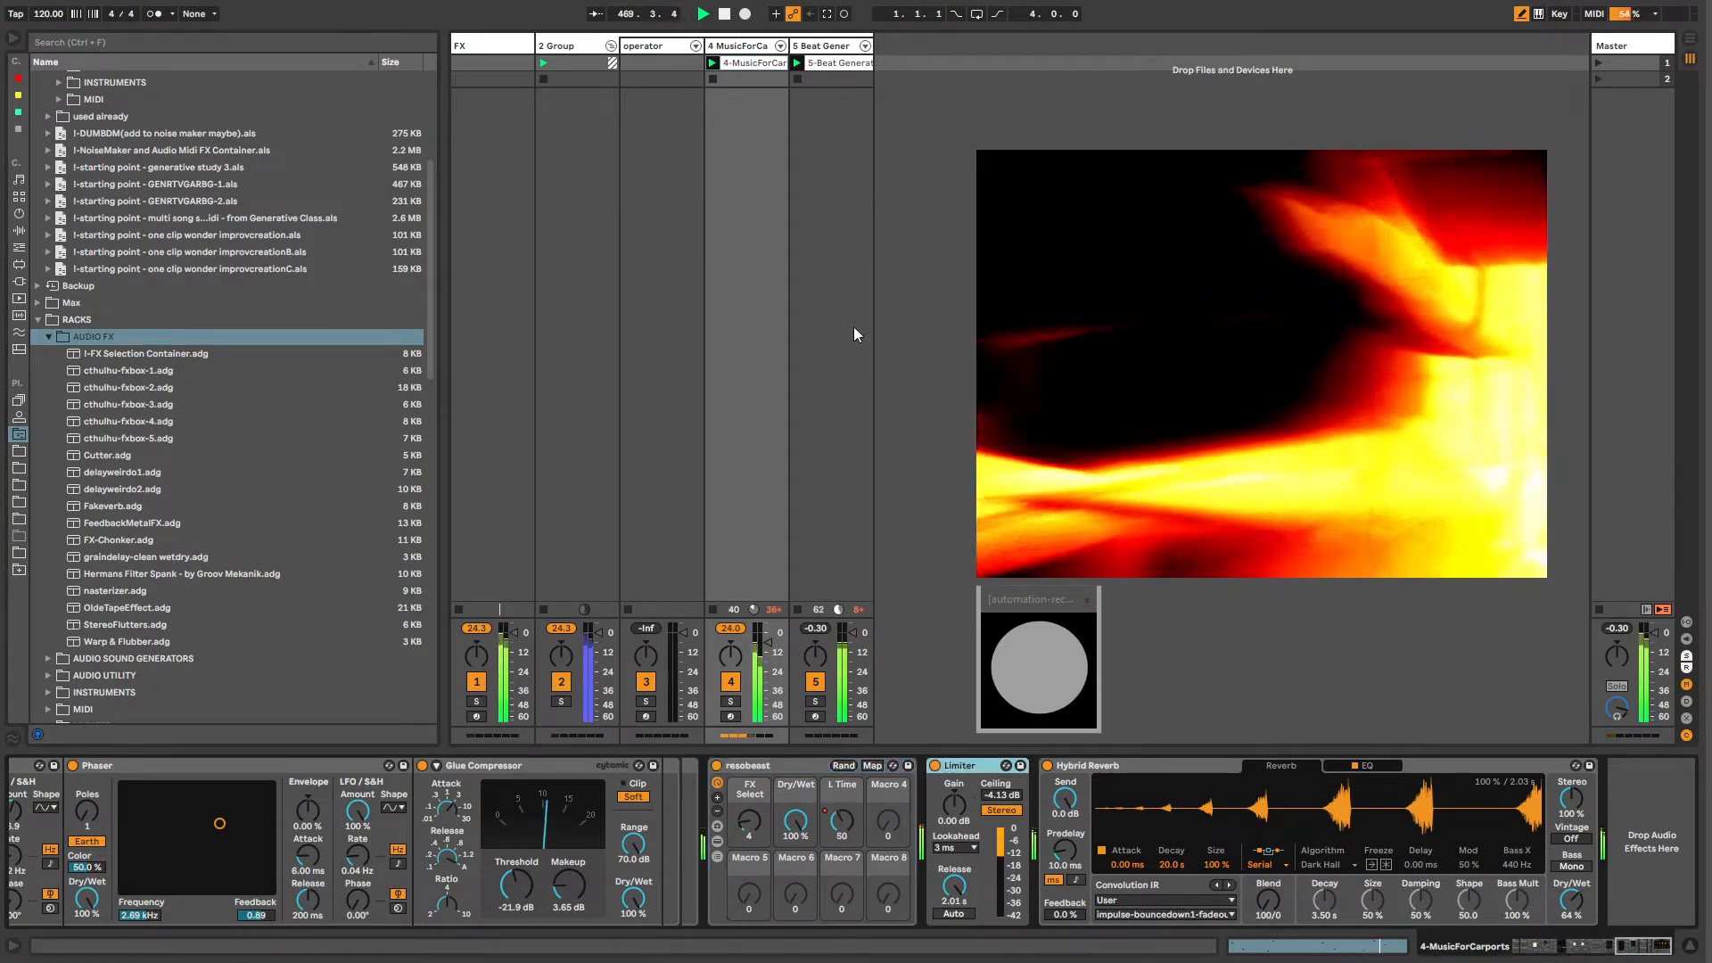
{"action": "left_click_drag", "start_coordinate": [756, 80], "coordinate": [817, 75]}
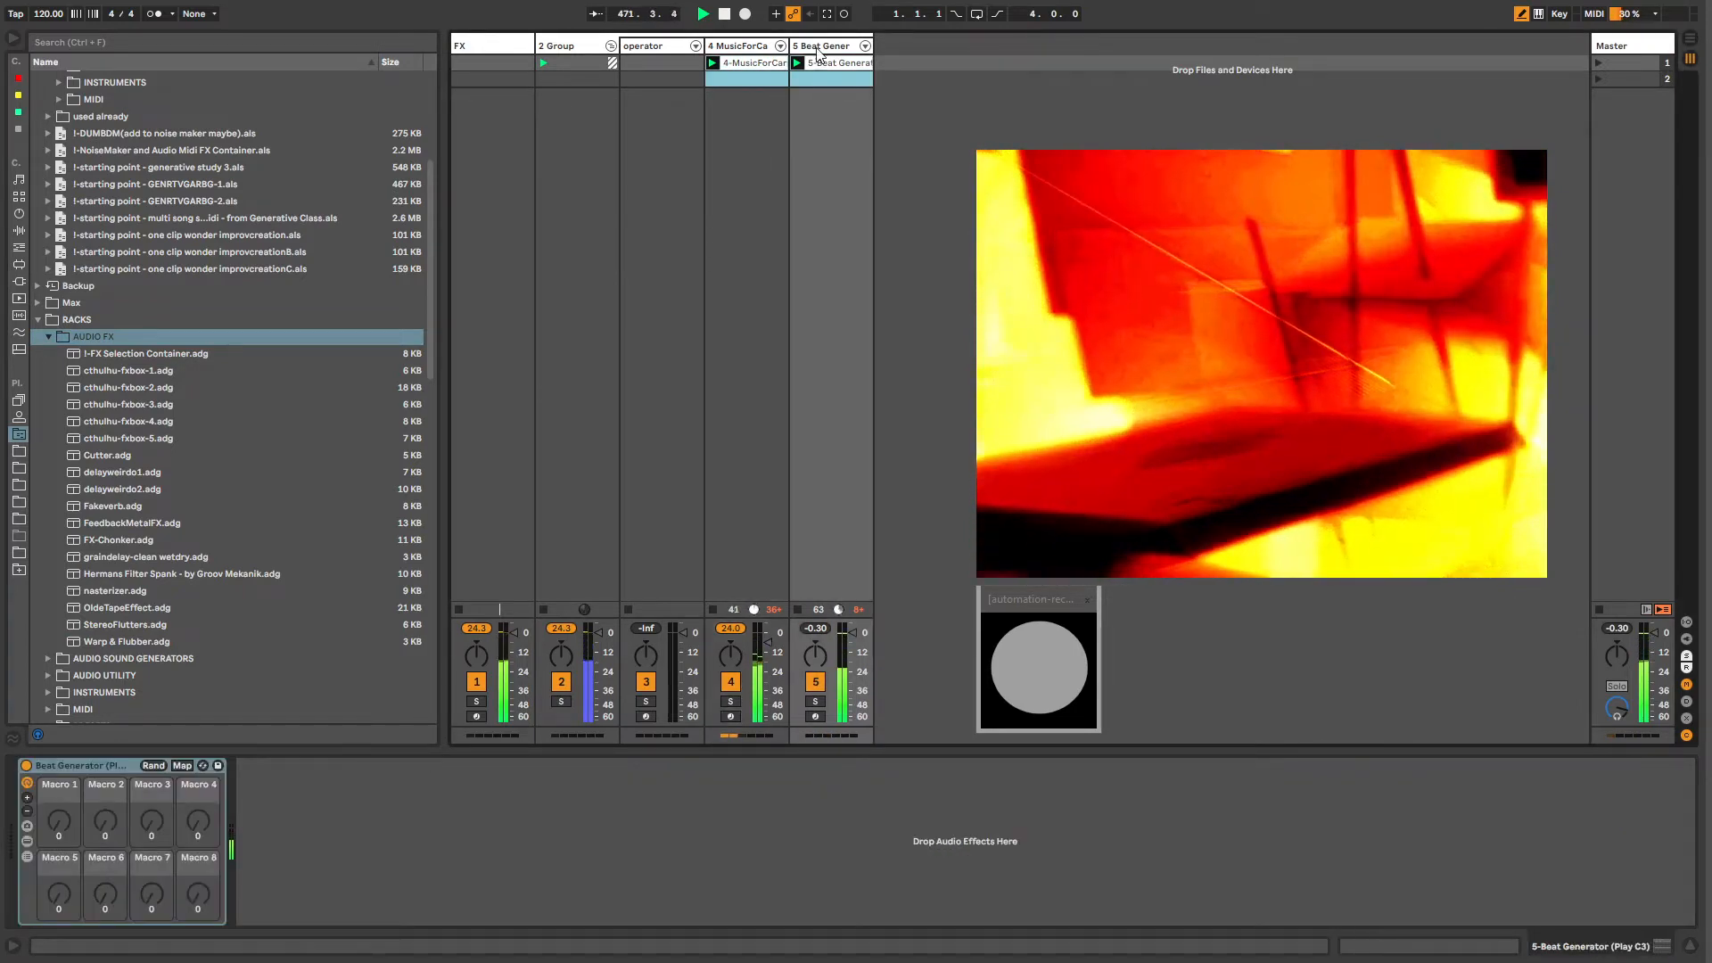
{"action": "left_click", "coordinate": [817, 51]}
{"action": "left_click", "coordinate": [752, 49]}
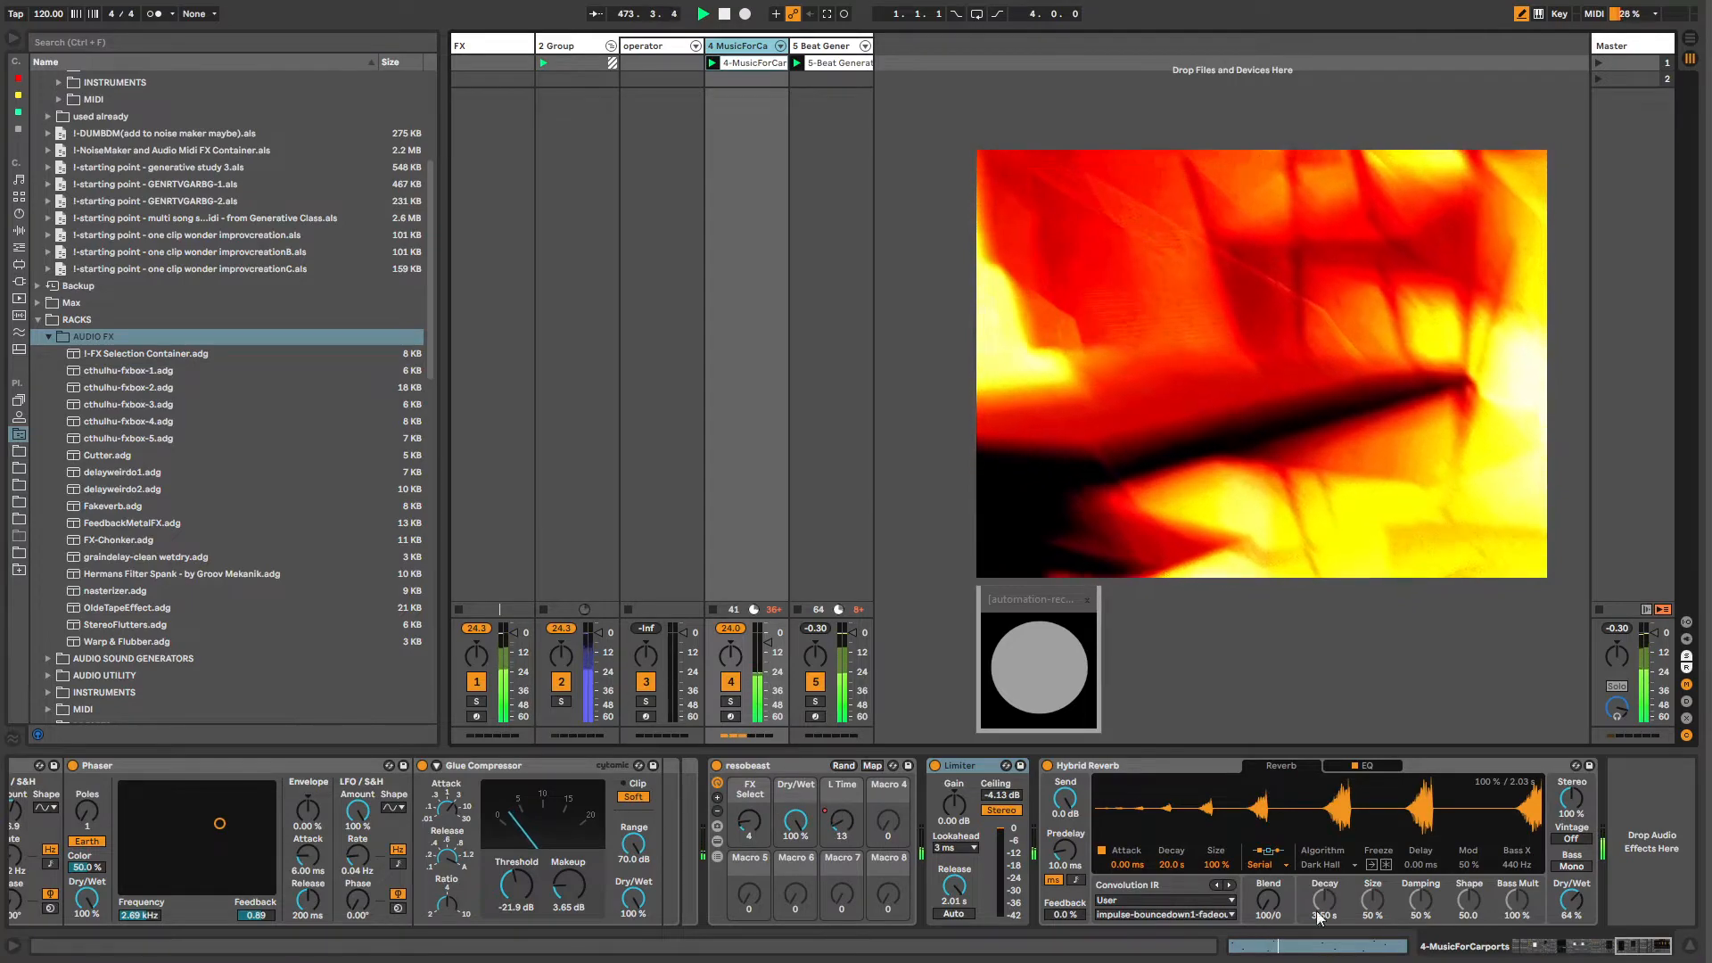
Step: Hide the devices inside the MusicForCarports rack and set the NoteProbabilityGate rack's Prbility macro to 66%
{"action": "left_click_drag", "start_coordinate": [1636, 954], "coordinate": [1449, 936]}
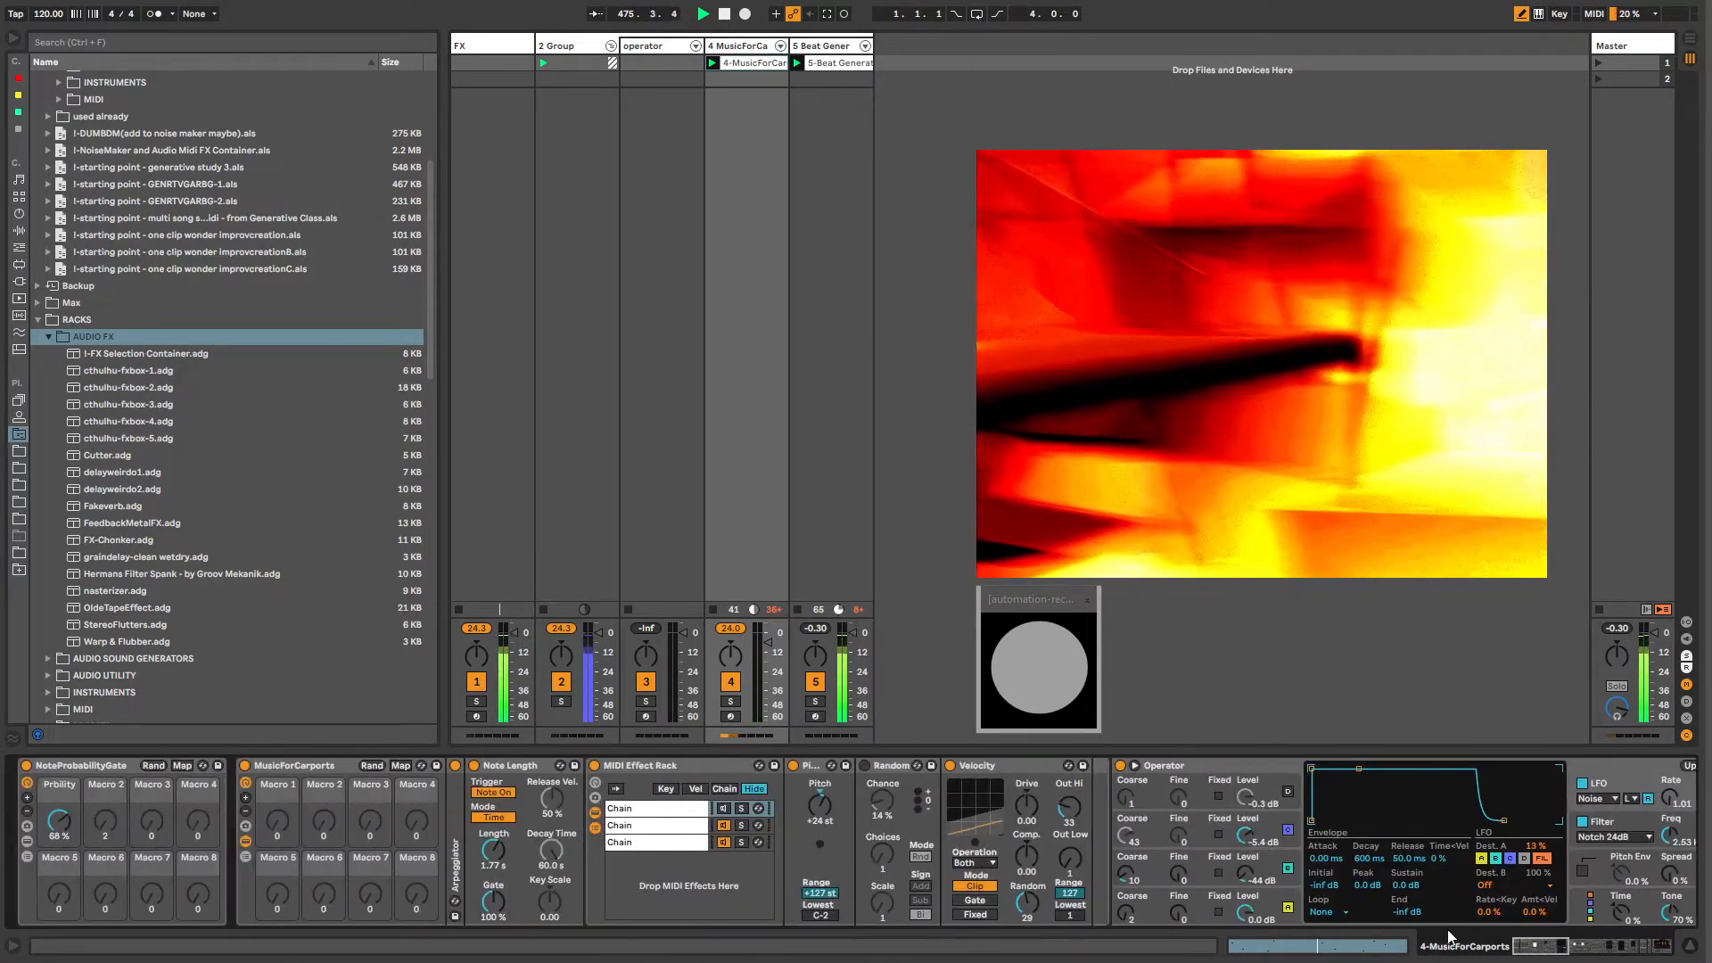
{"action": "left_click", "coordinate": [246, 842]}
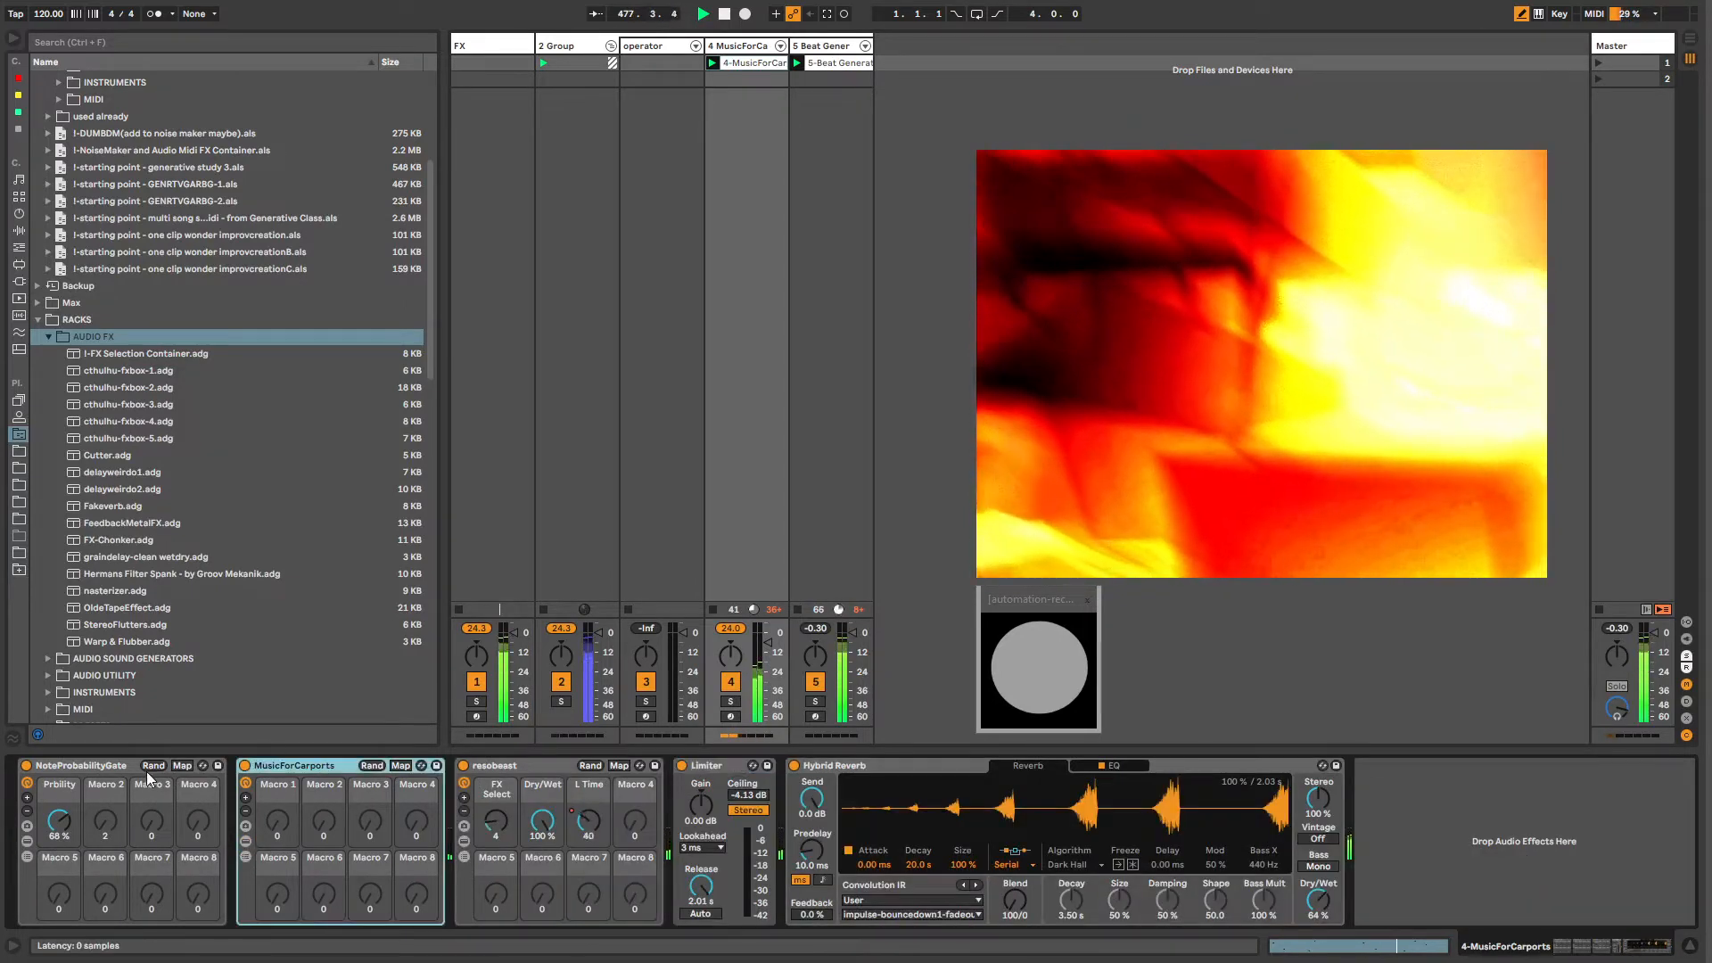
{"action": "left_click", "coordinate": [115, 772]}
{"action": "left_click_drag", "start_coordinate": [69, 821], "coordinate": [69, 825]}
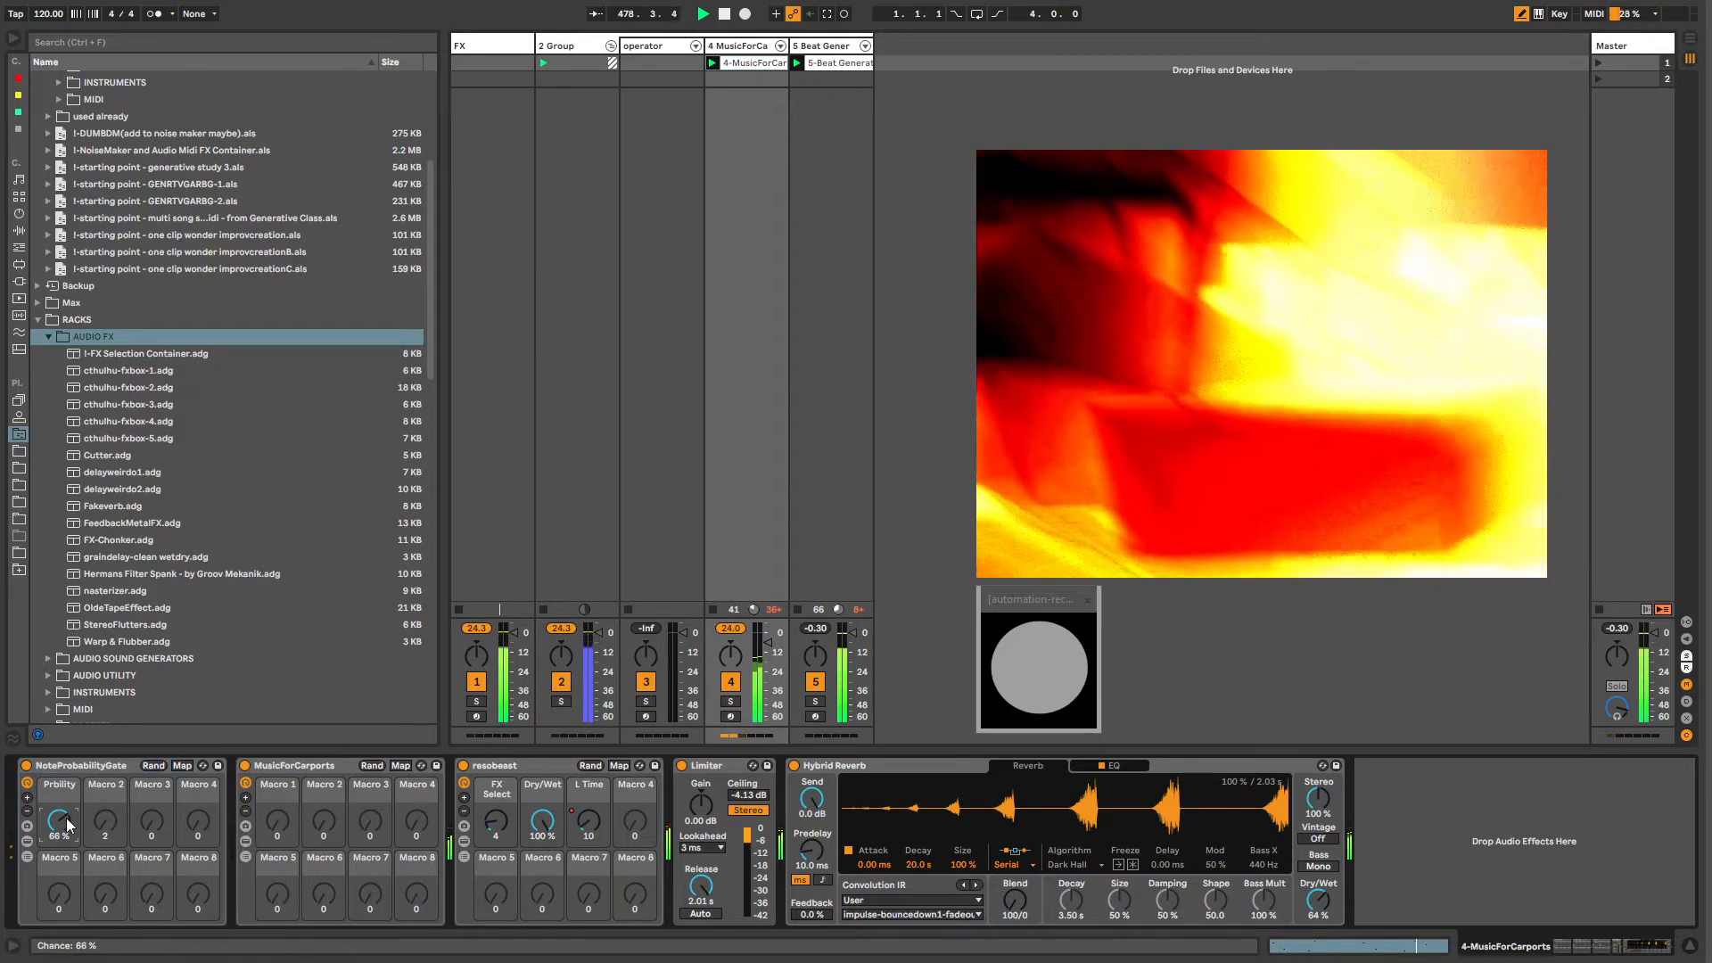
Step: Show the NoteProbabilityGate rack's chain list with its key zones and delete the chains from C-2 through B1
{"action": "left_click", "coordinate": [28, 858]}
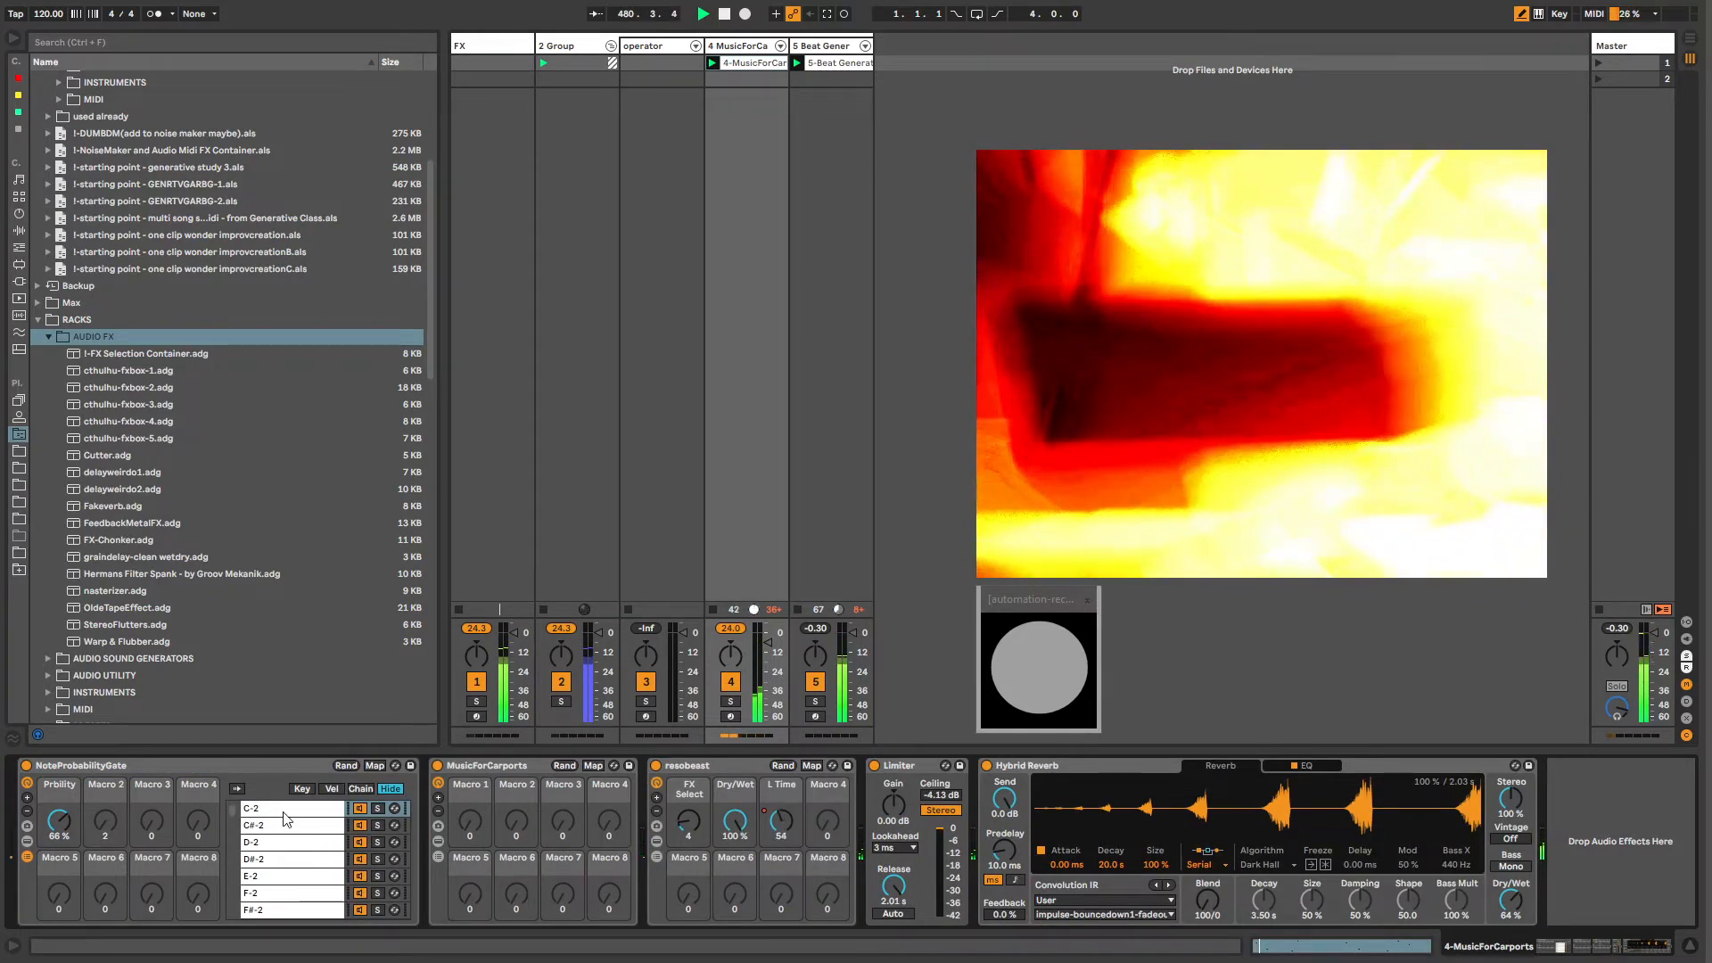
{"action": "left_click", "coordinate": [302, 789]}
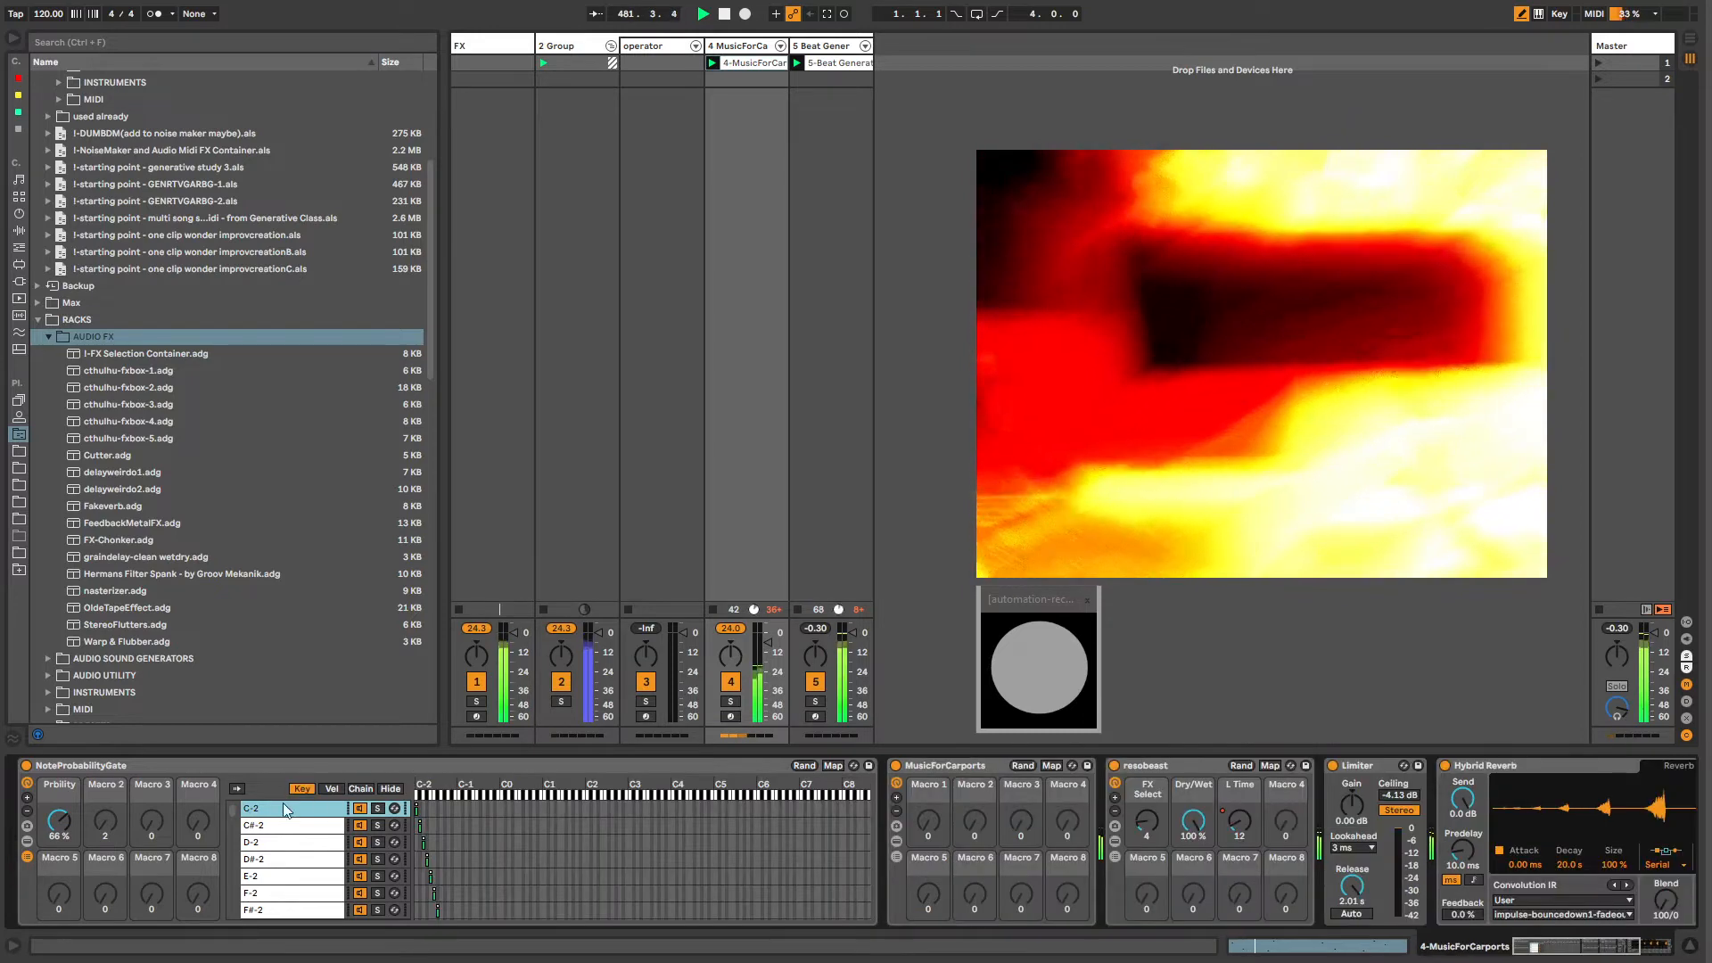
{"action": "left_click_drag", "start_coordinate": [230, 804], "coordinate": [242, 847]}
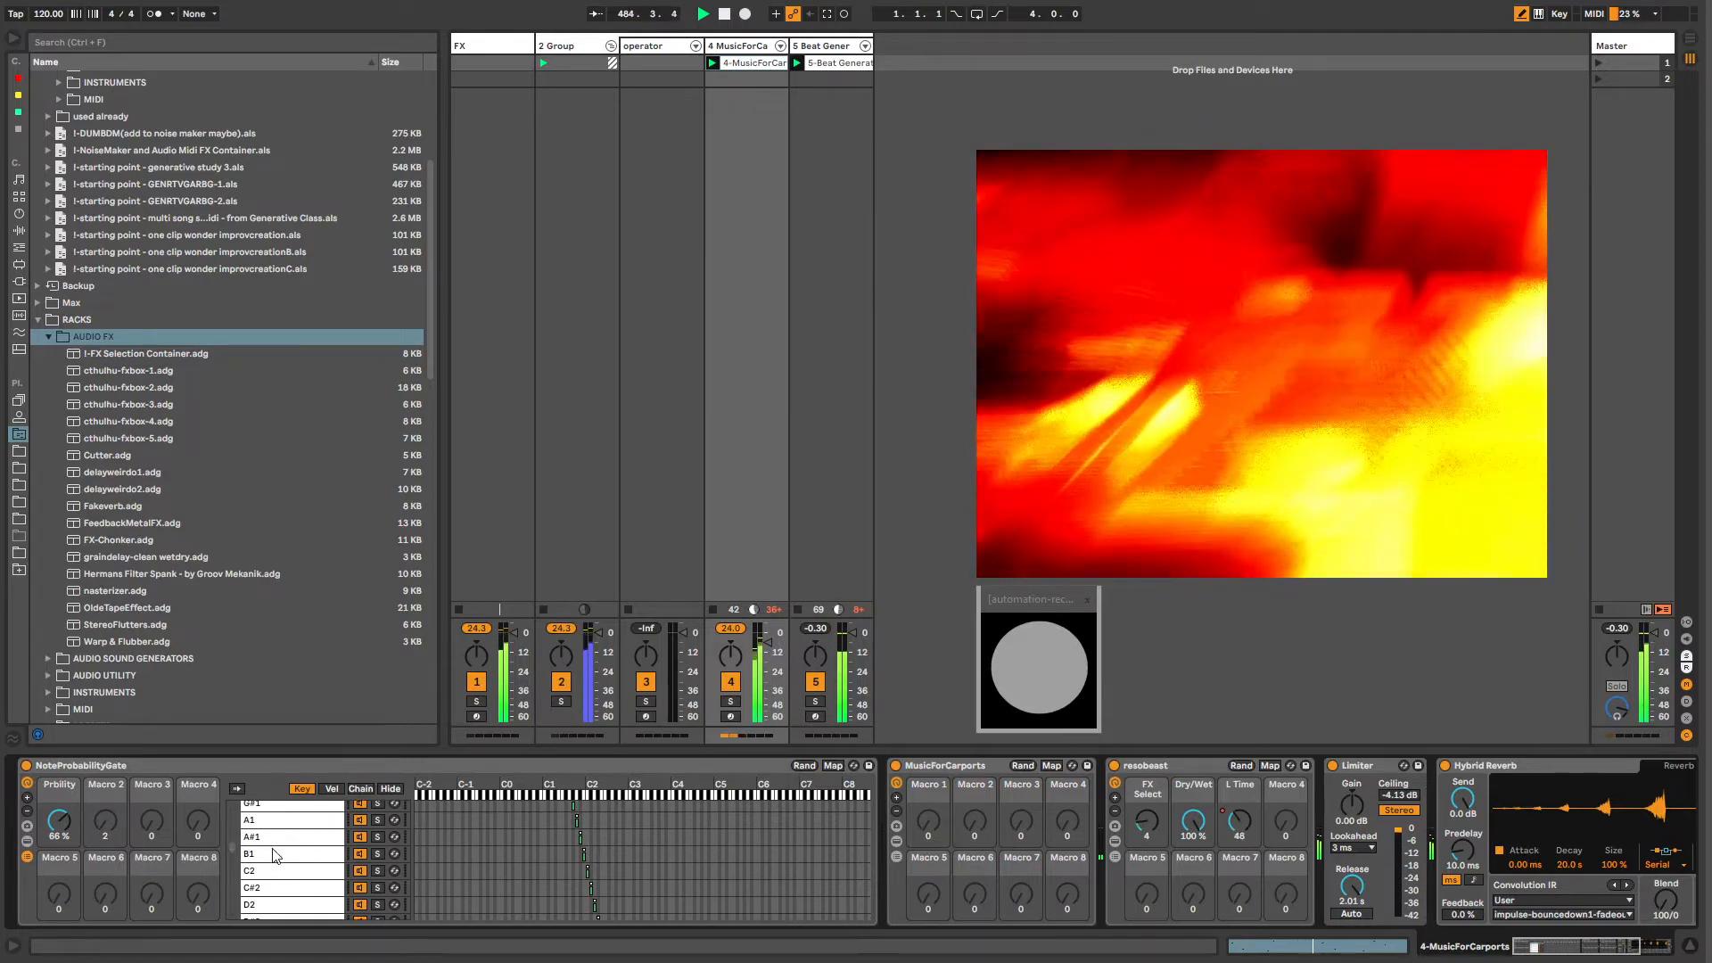
{"action": "key", "text": "Delete"}
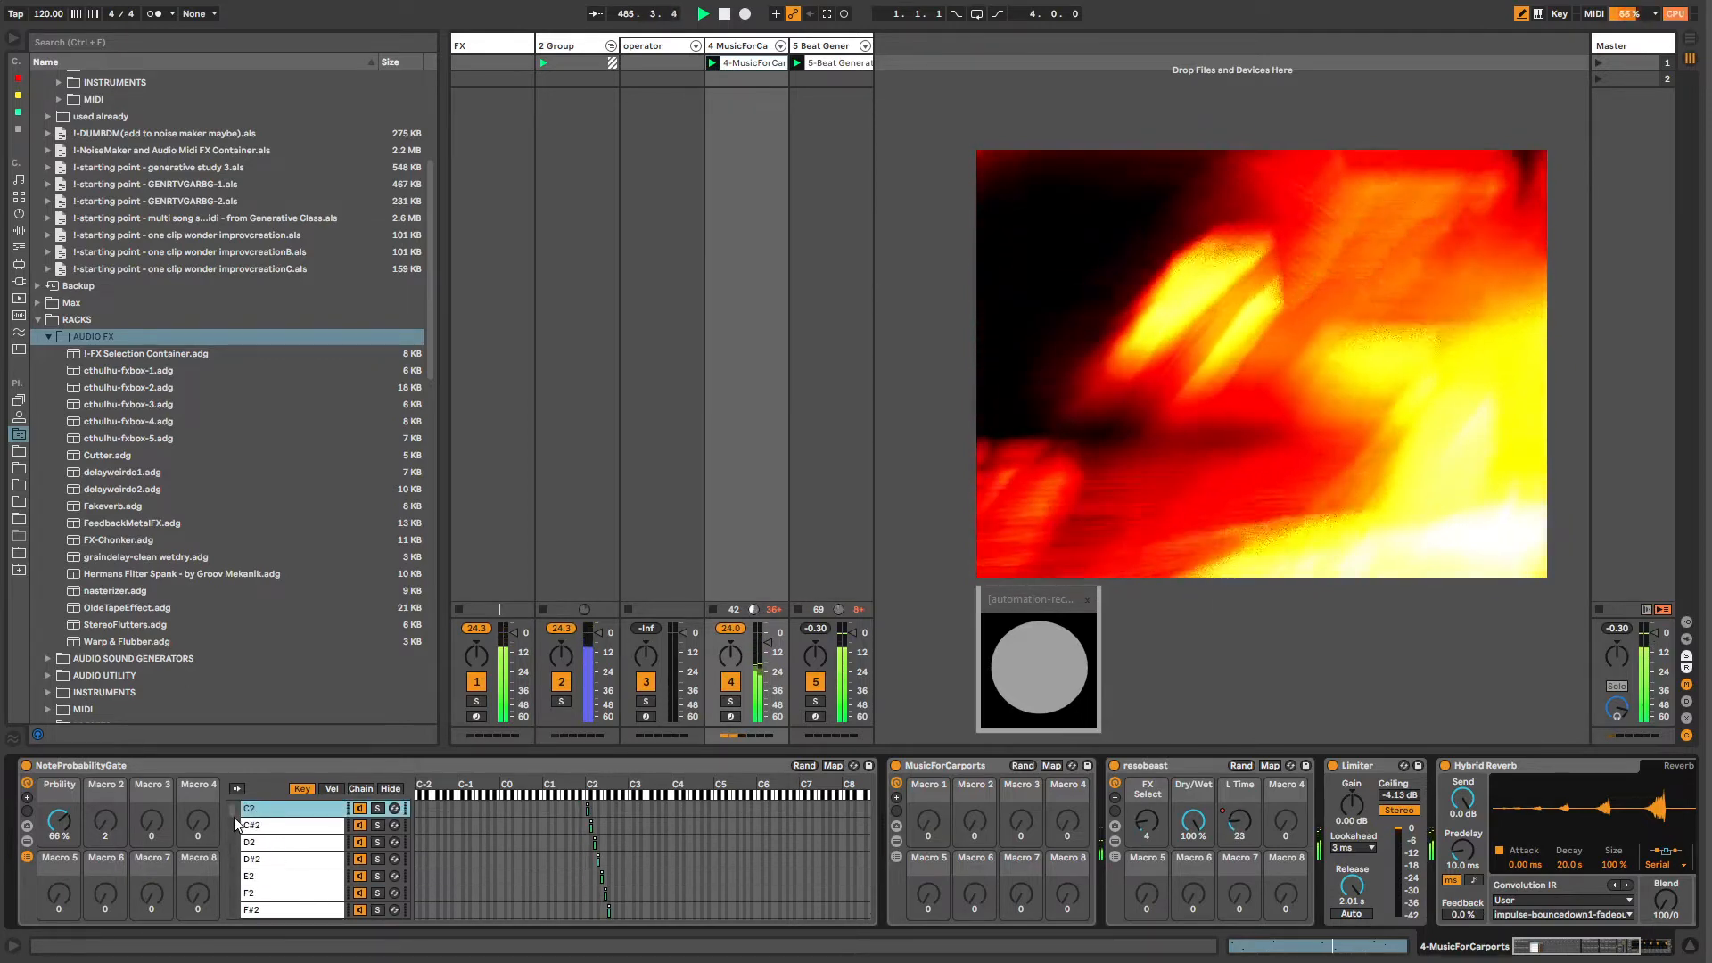
Step: Delete the NoteProbabilityGate rack's chains from C5 through G8
{"action": "left_click_drag", "start_coordinate": [234, 817], "coordinate": [234, 860]}
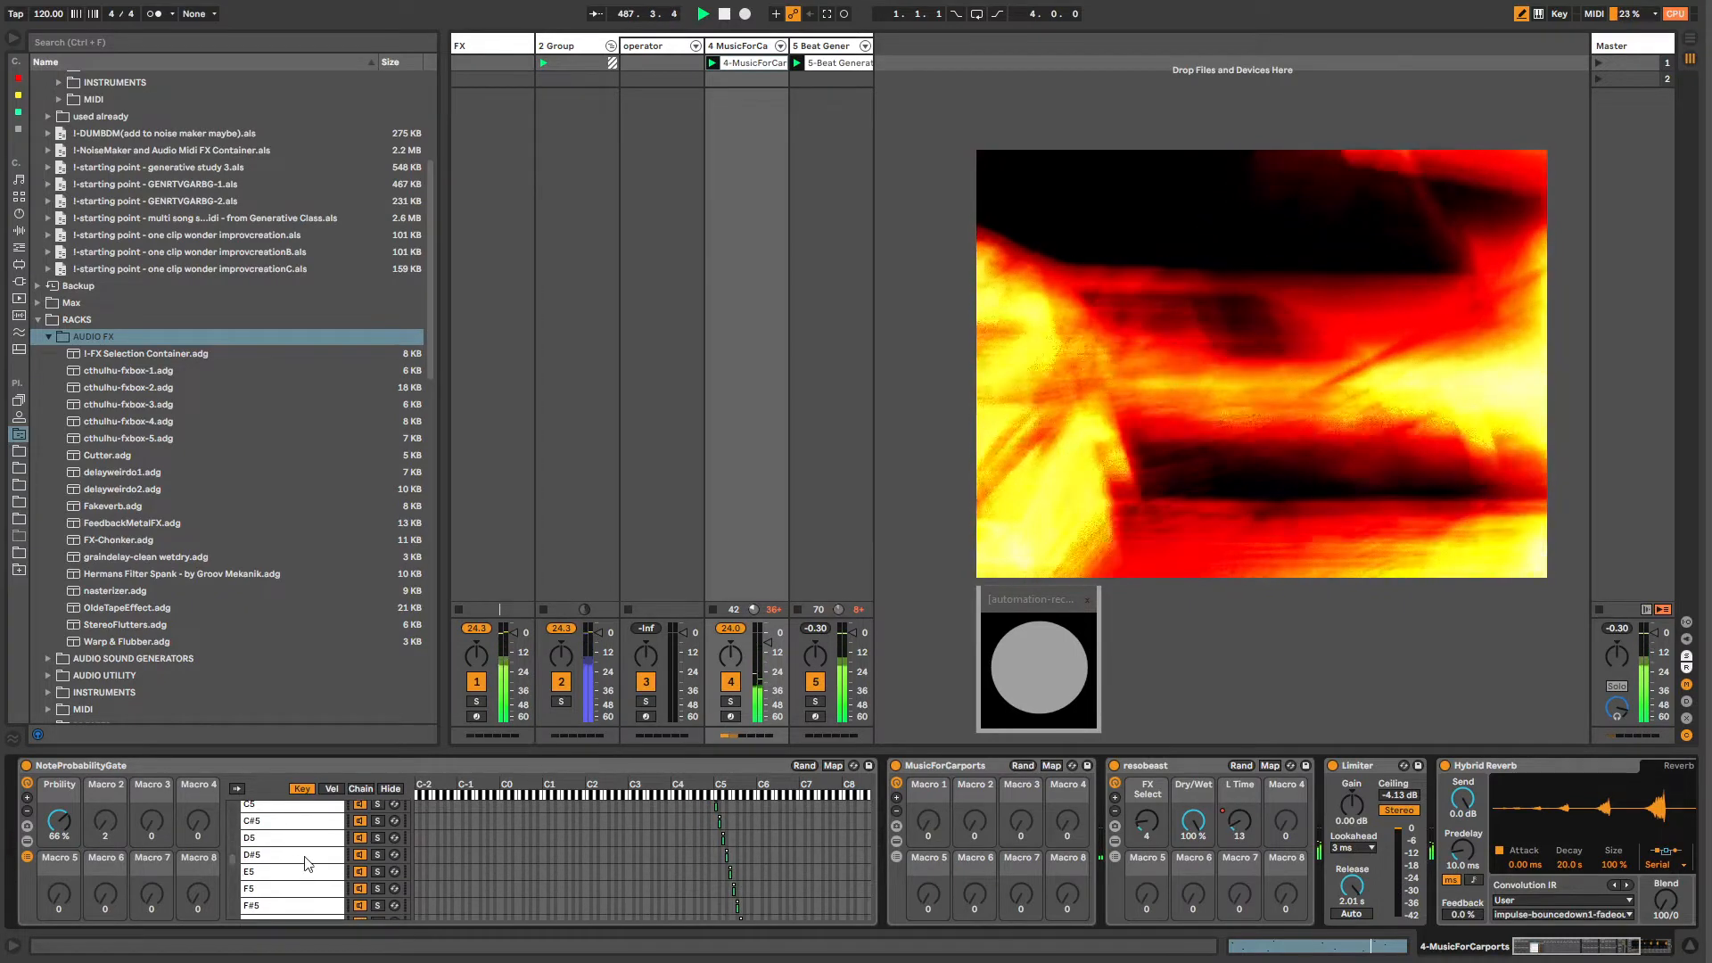
{"action": "left_click", "coordinate": [291, 807]}
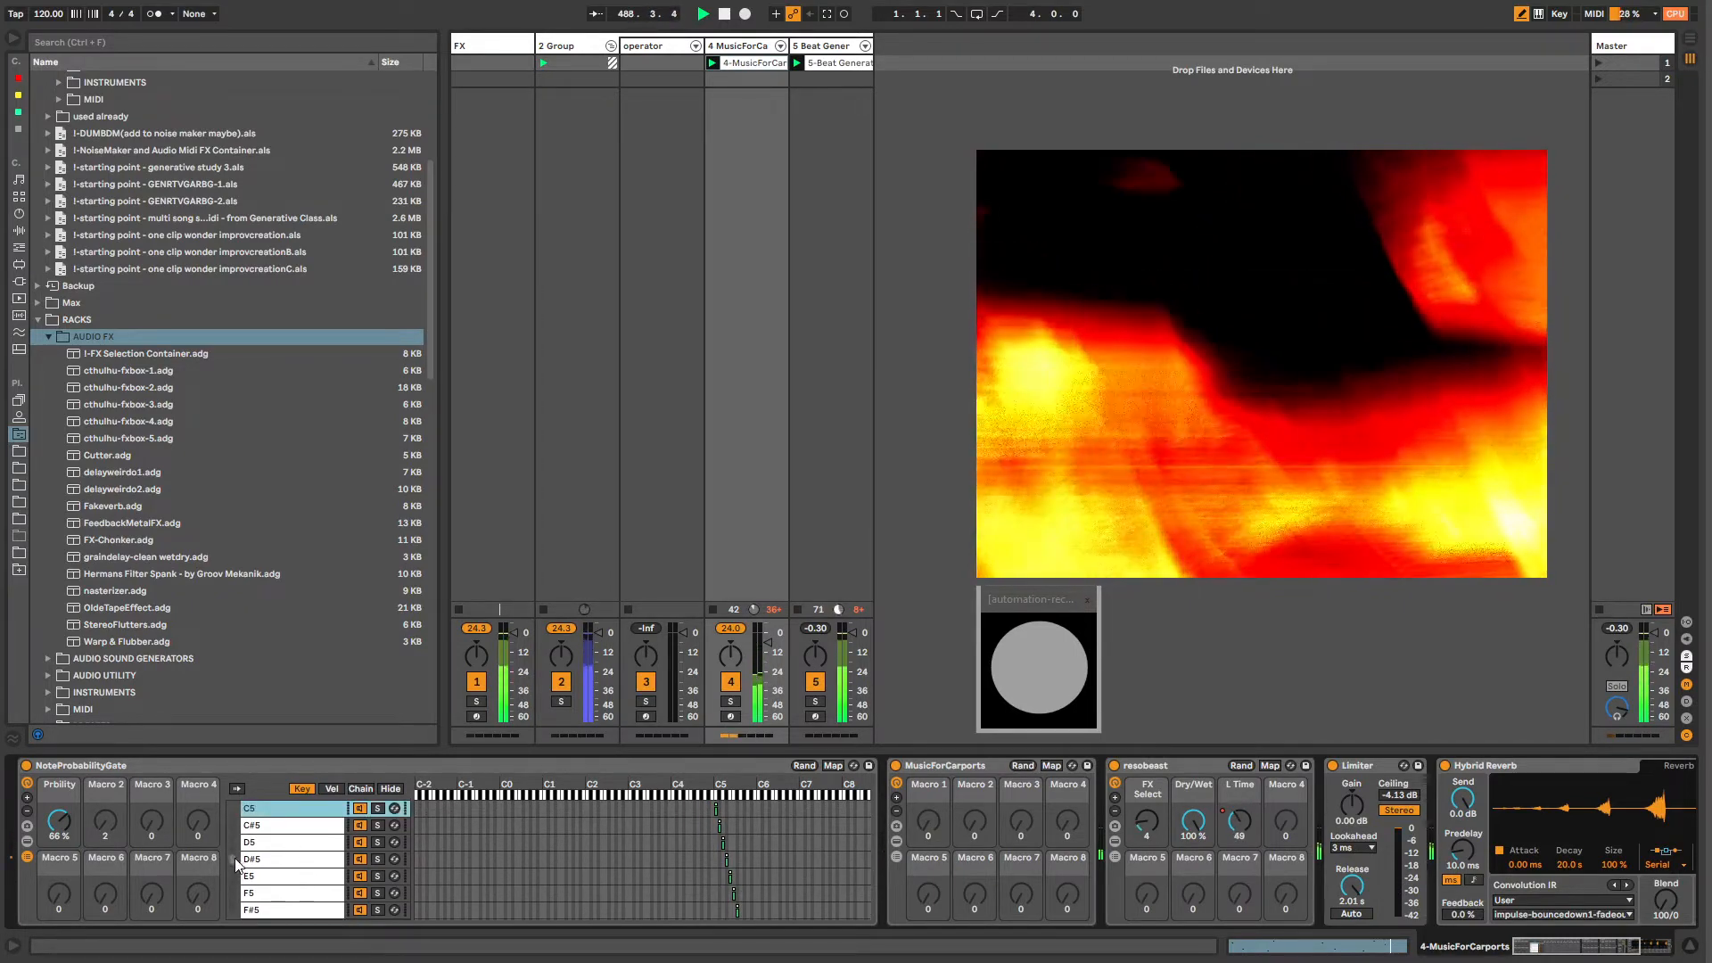
{"action": "left_click_drag", "start_coordinate": [237, 865], "coordinate": [234, 917]}
{"action": "left_click", "coordinate": [259, 893], "text": "shift"}
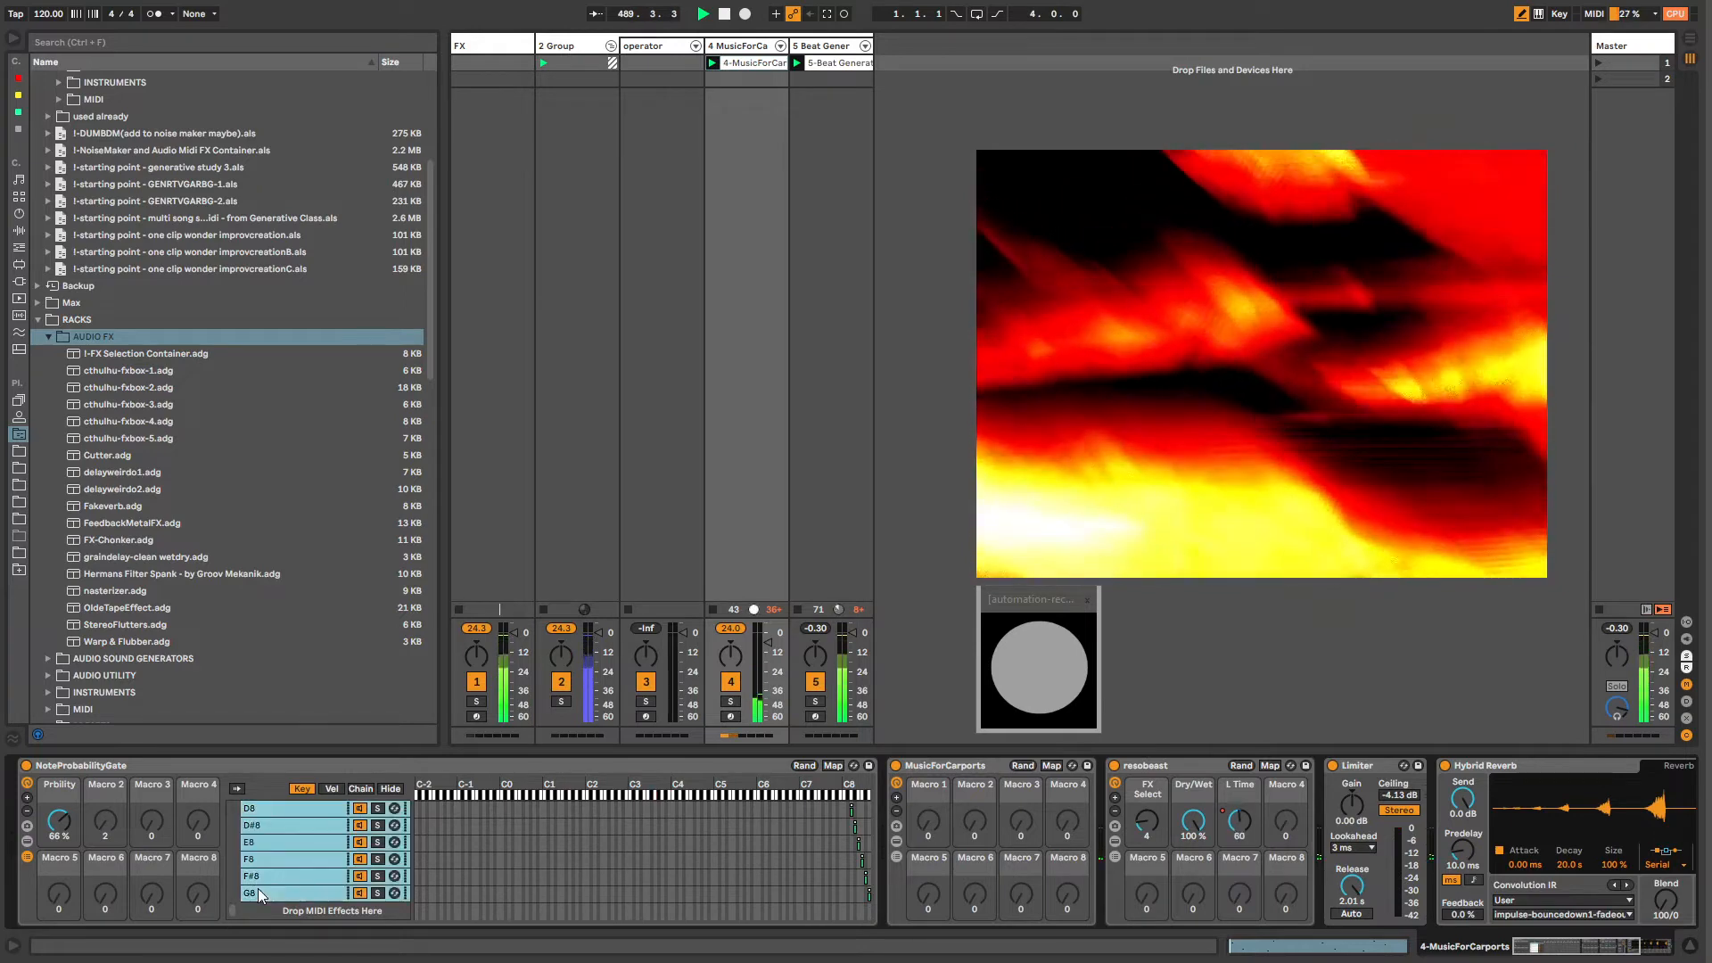
{"action": "key", "text": "Delete"}
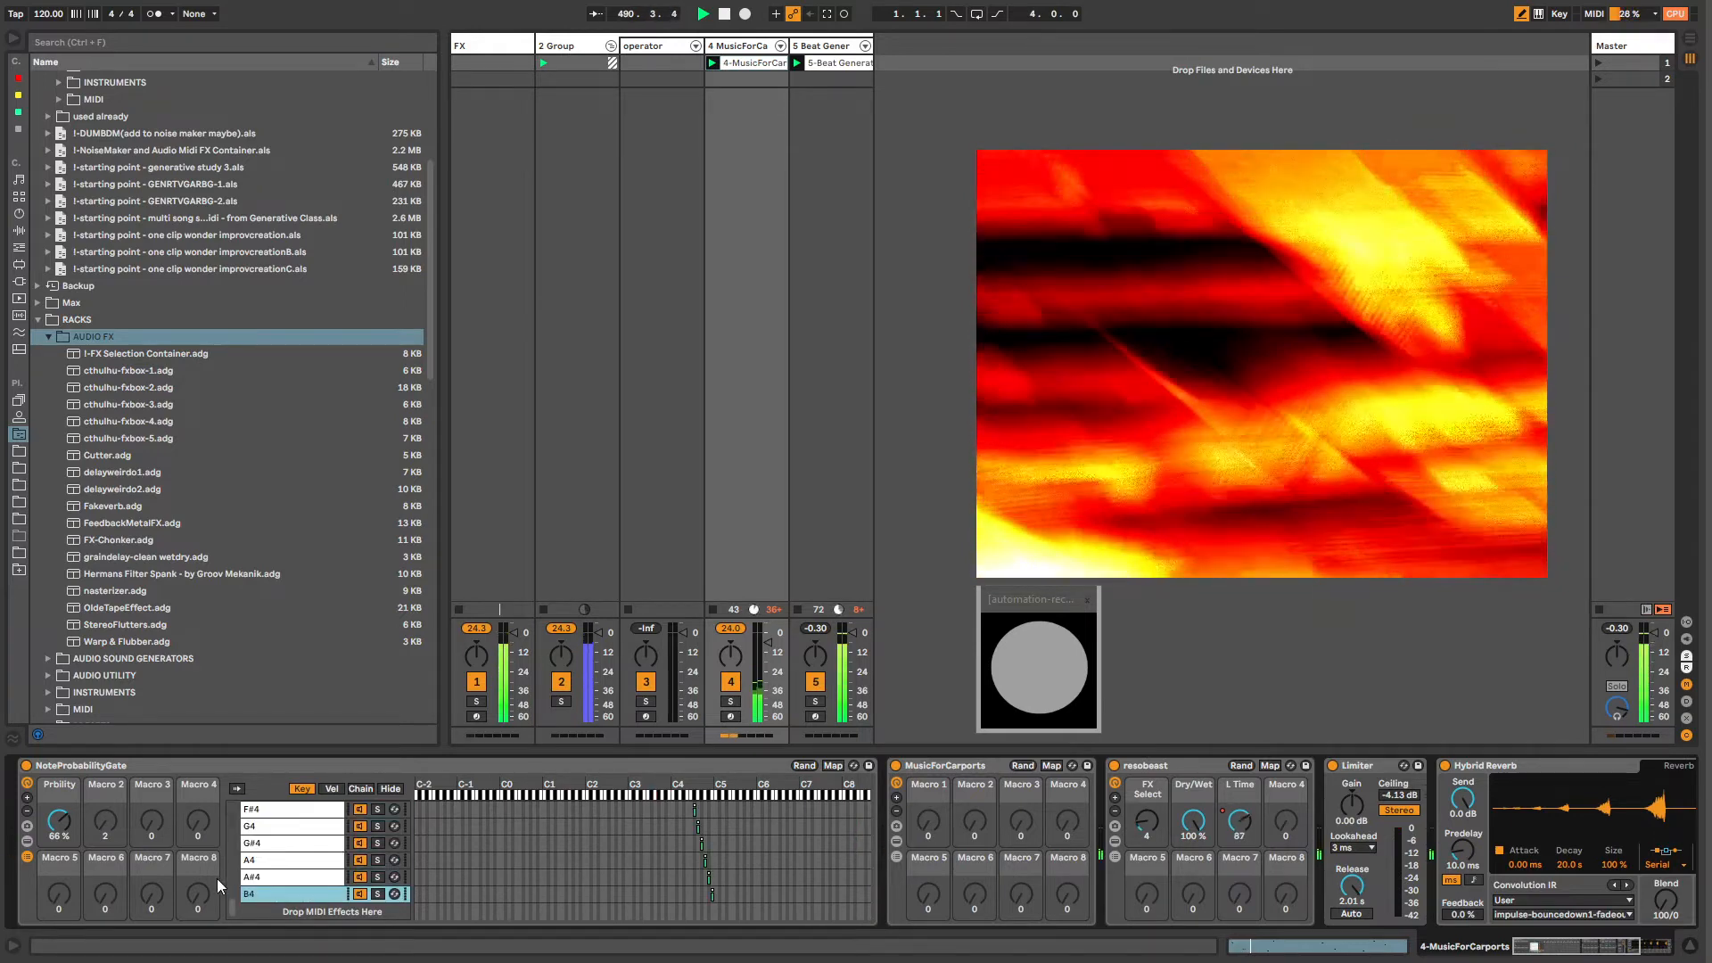
Step: Hide the NoteProbabilityGate rack's chain list and extend the rack's name with text beginning with C
{"action": "left_click_drag", "start_coordinate": [232, 904], "coordinate": [226, 792]}
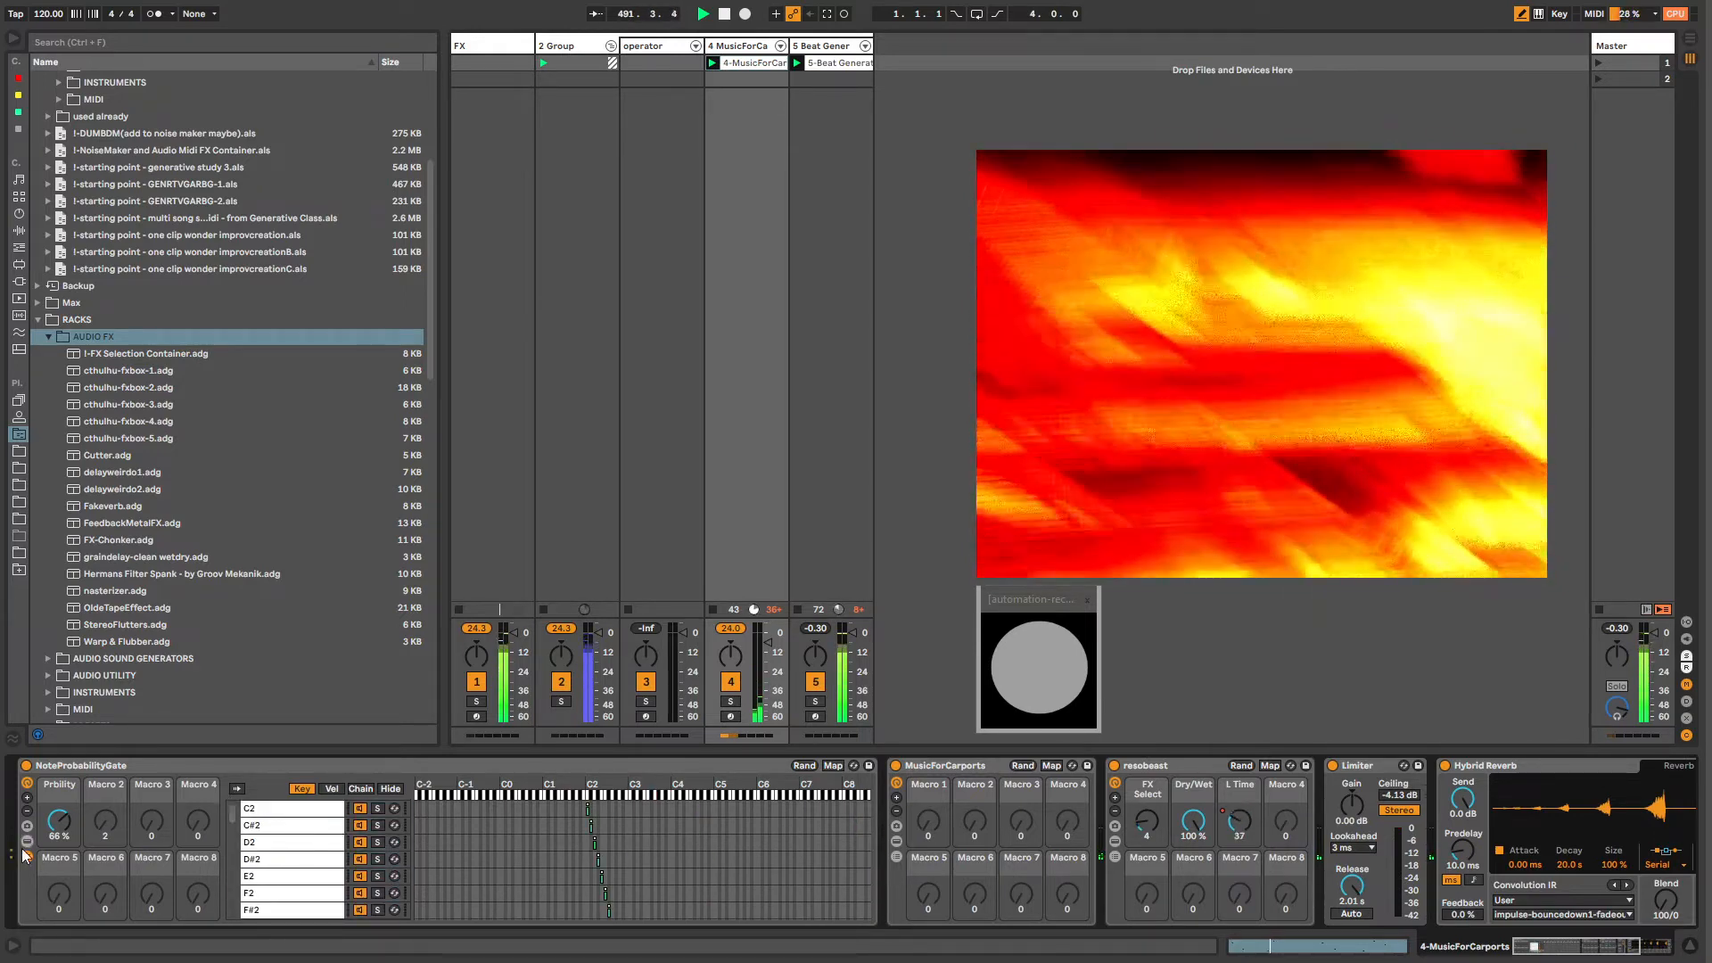
{"action": "left_click", "coordinate": [26, 846]}
{"action": "left_click", "coordinate": [108, 765]}
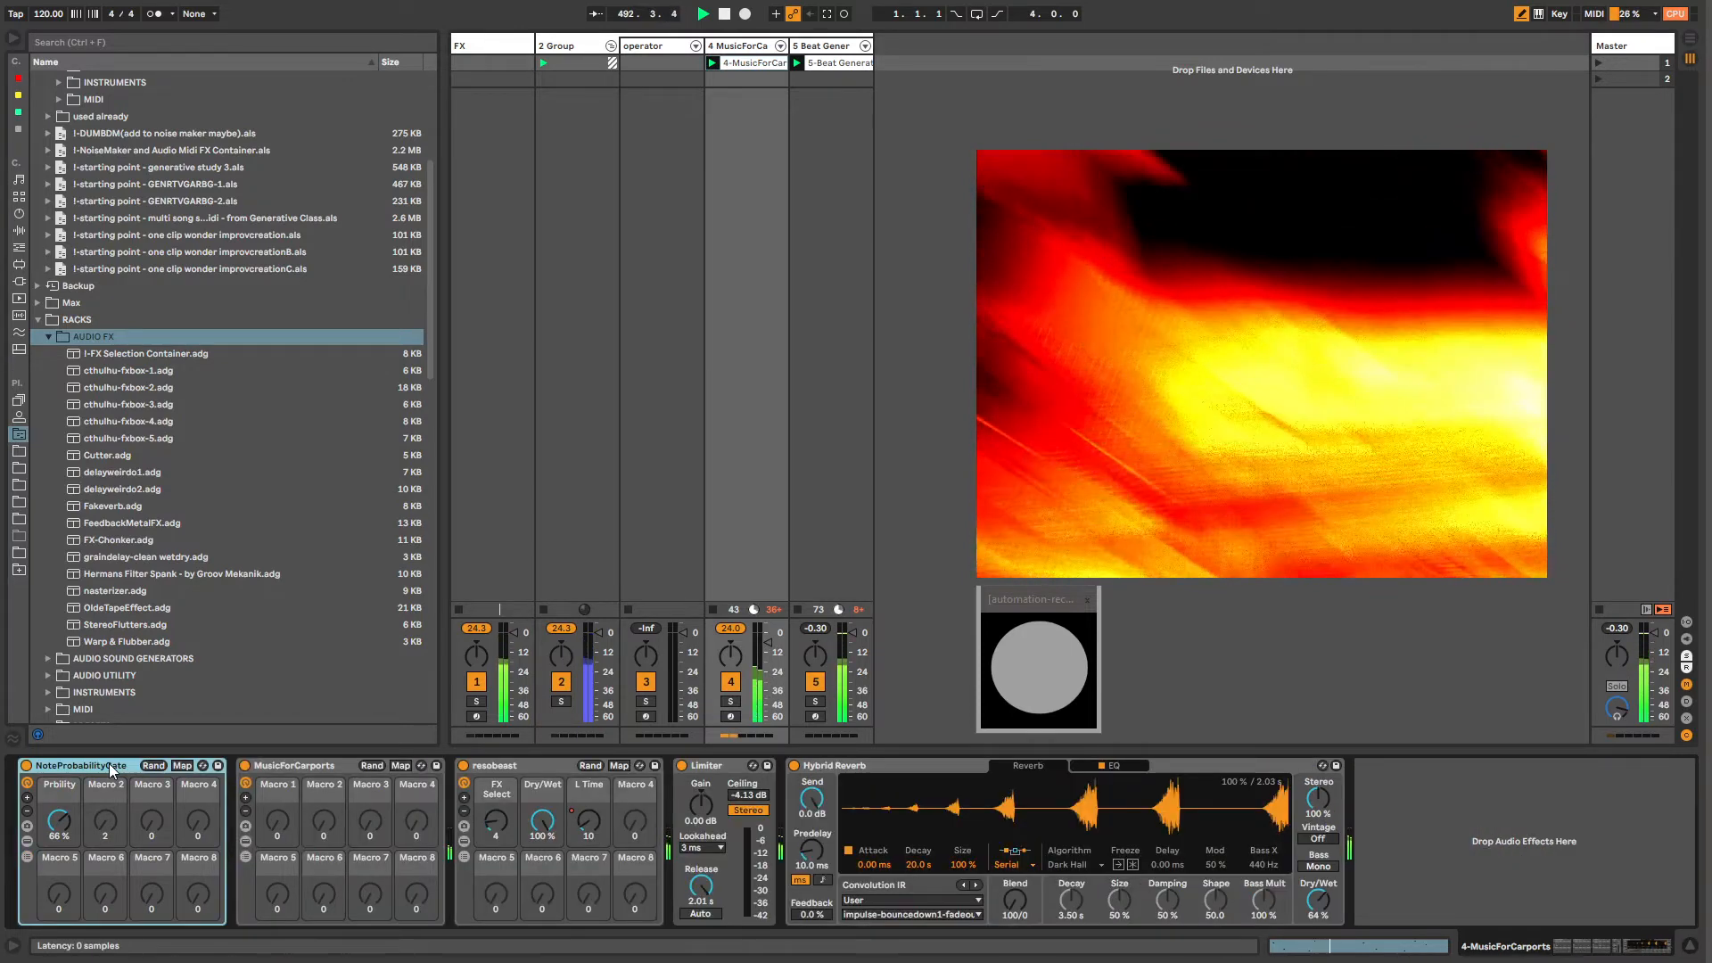
{"action": "key", "text": "ctrl+r"}
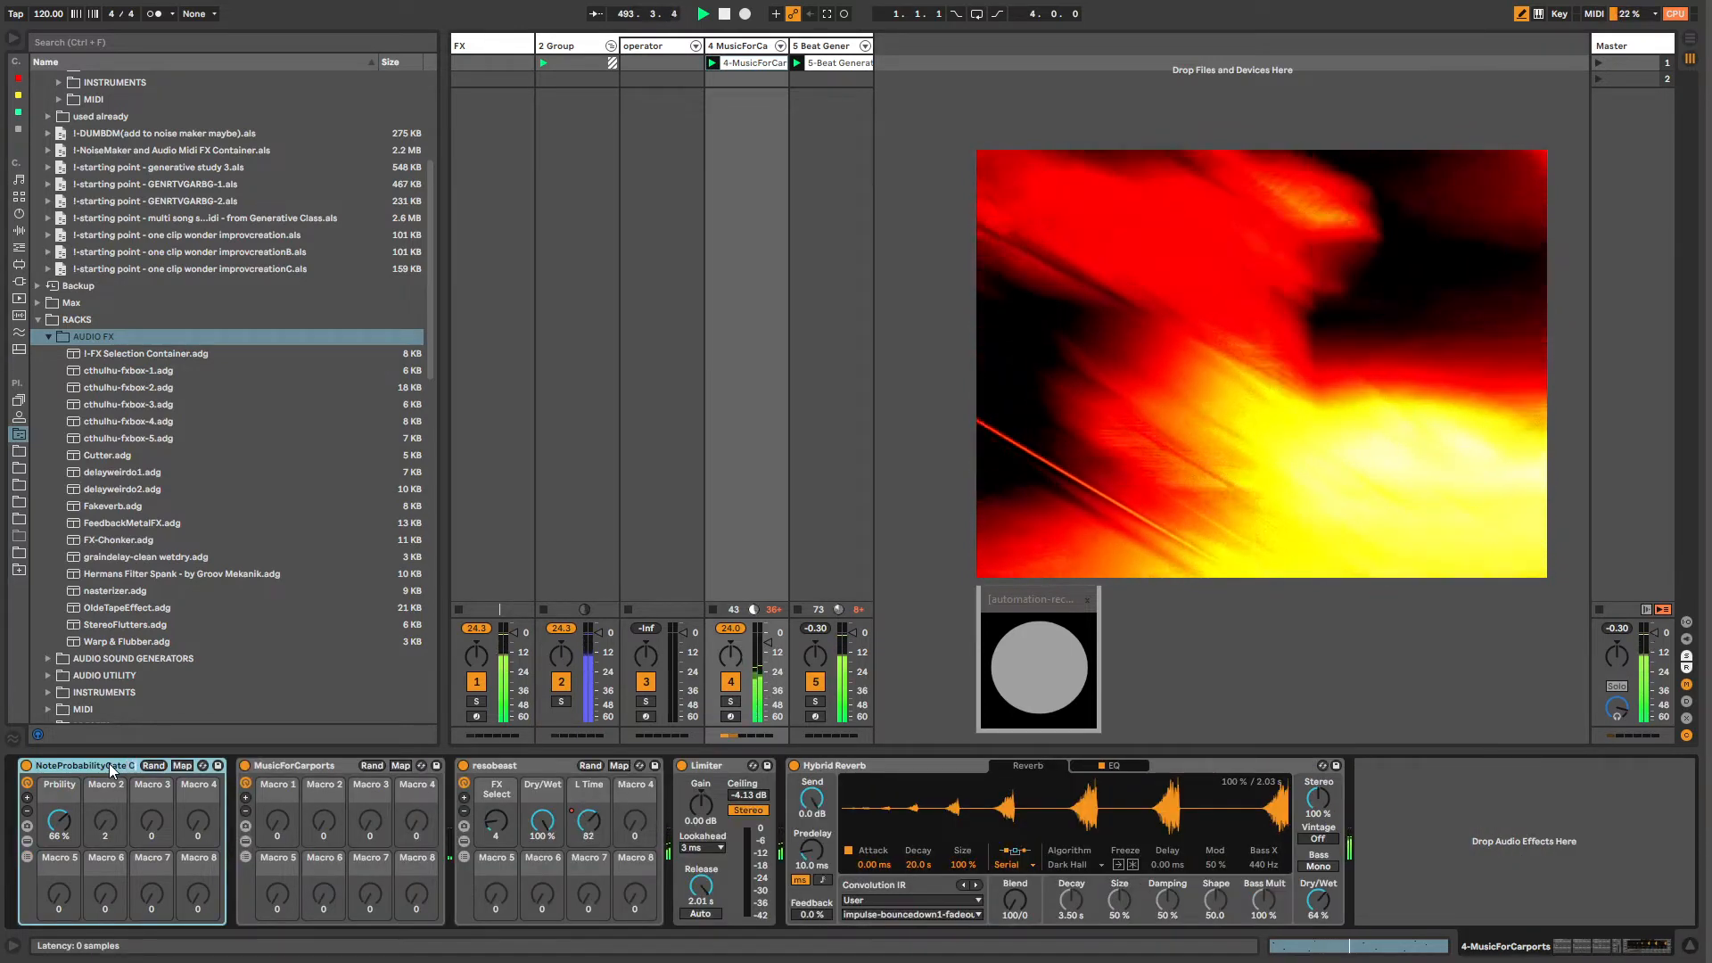
{"action": "key", "text": "Return"}
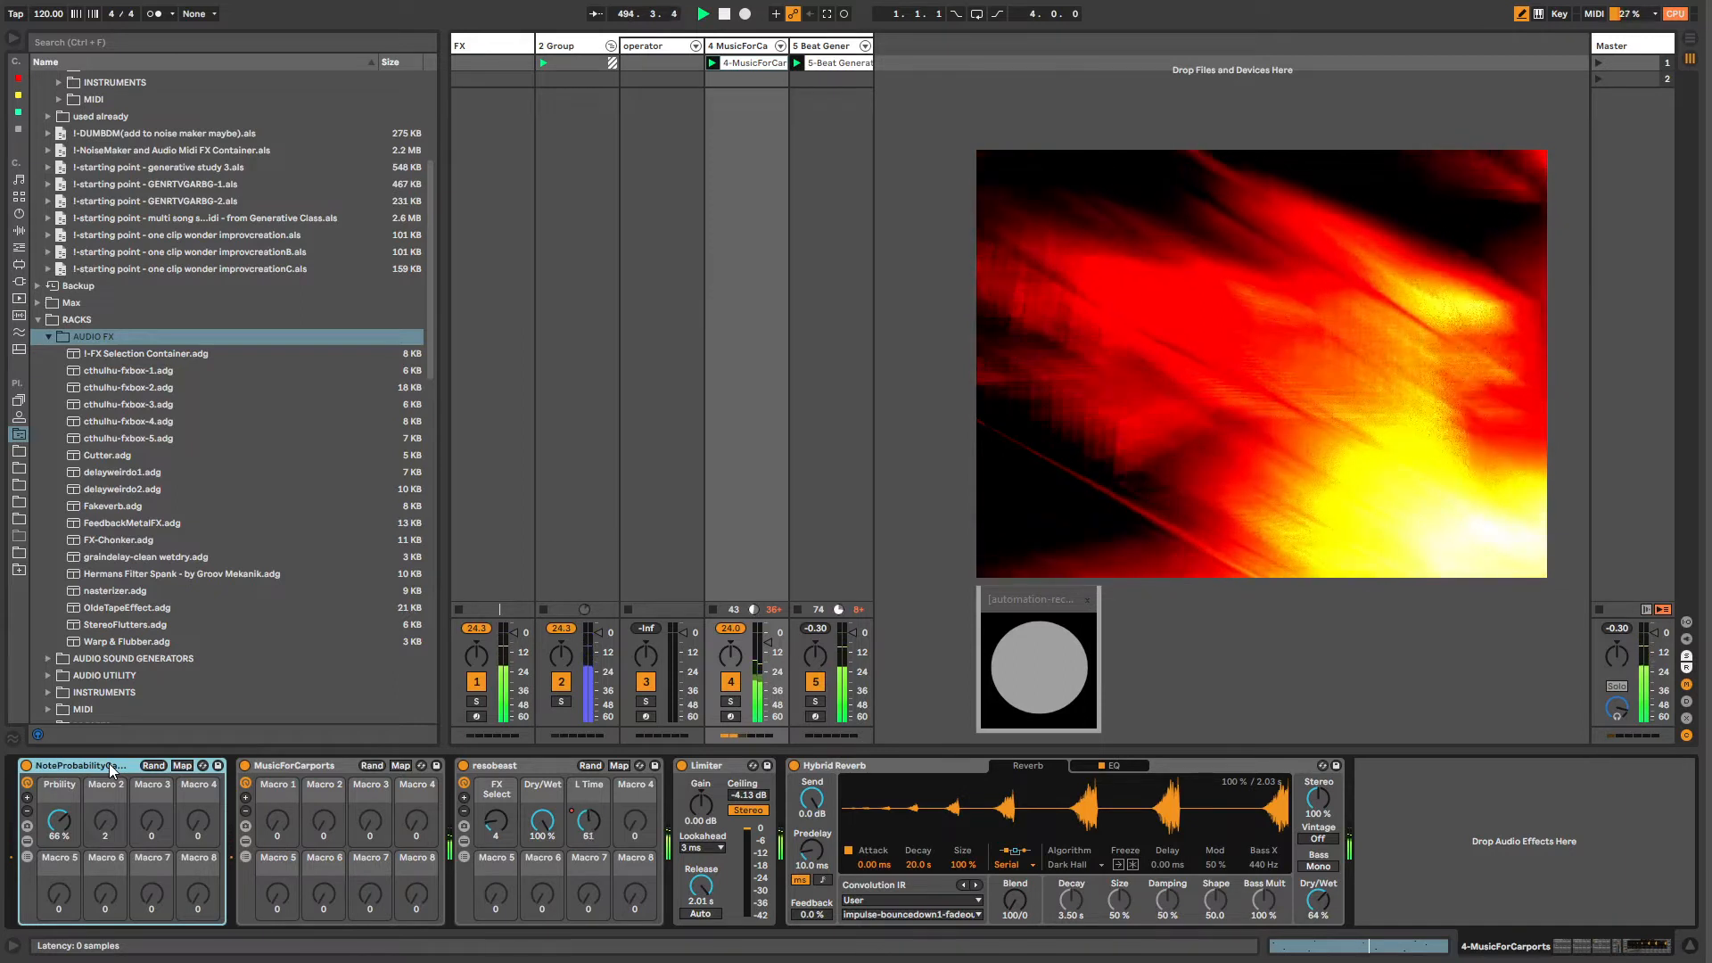
Step: Add the PhaserX4.adg rack from the future sketches' AUDIO FX folder after the Beat Generator, with its D/W macro at 127
{"action": "left_click", "coordinate": [822, 47]}
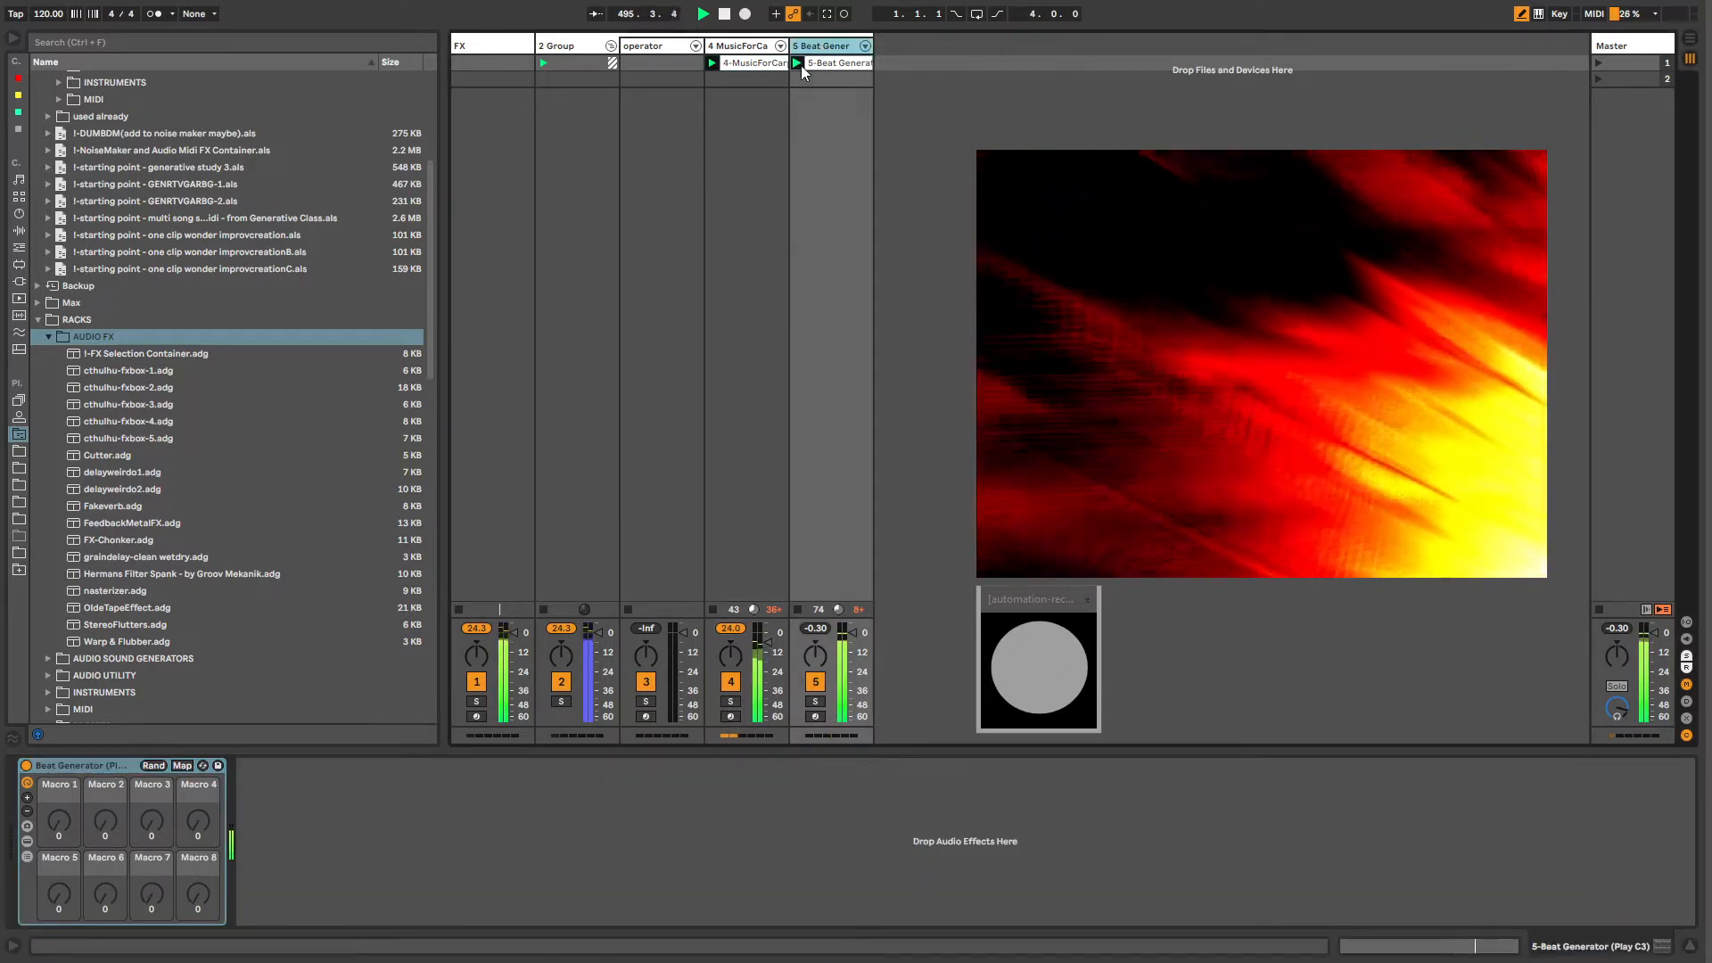
{"action": "left_click", "coordinate": [38, 320]}
{"action": "scroll", "coordinate": [137, 307], "scroll_direction": "up", "scroll_amount": 7}
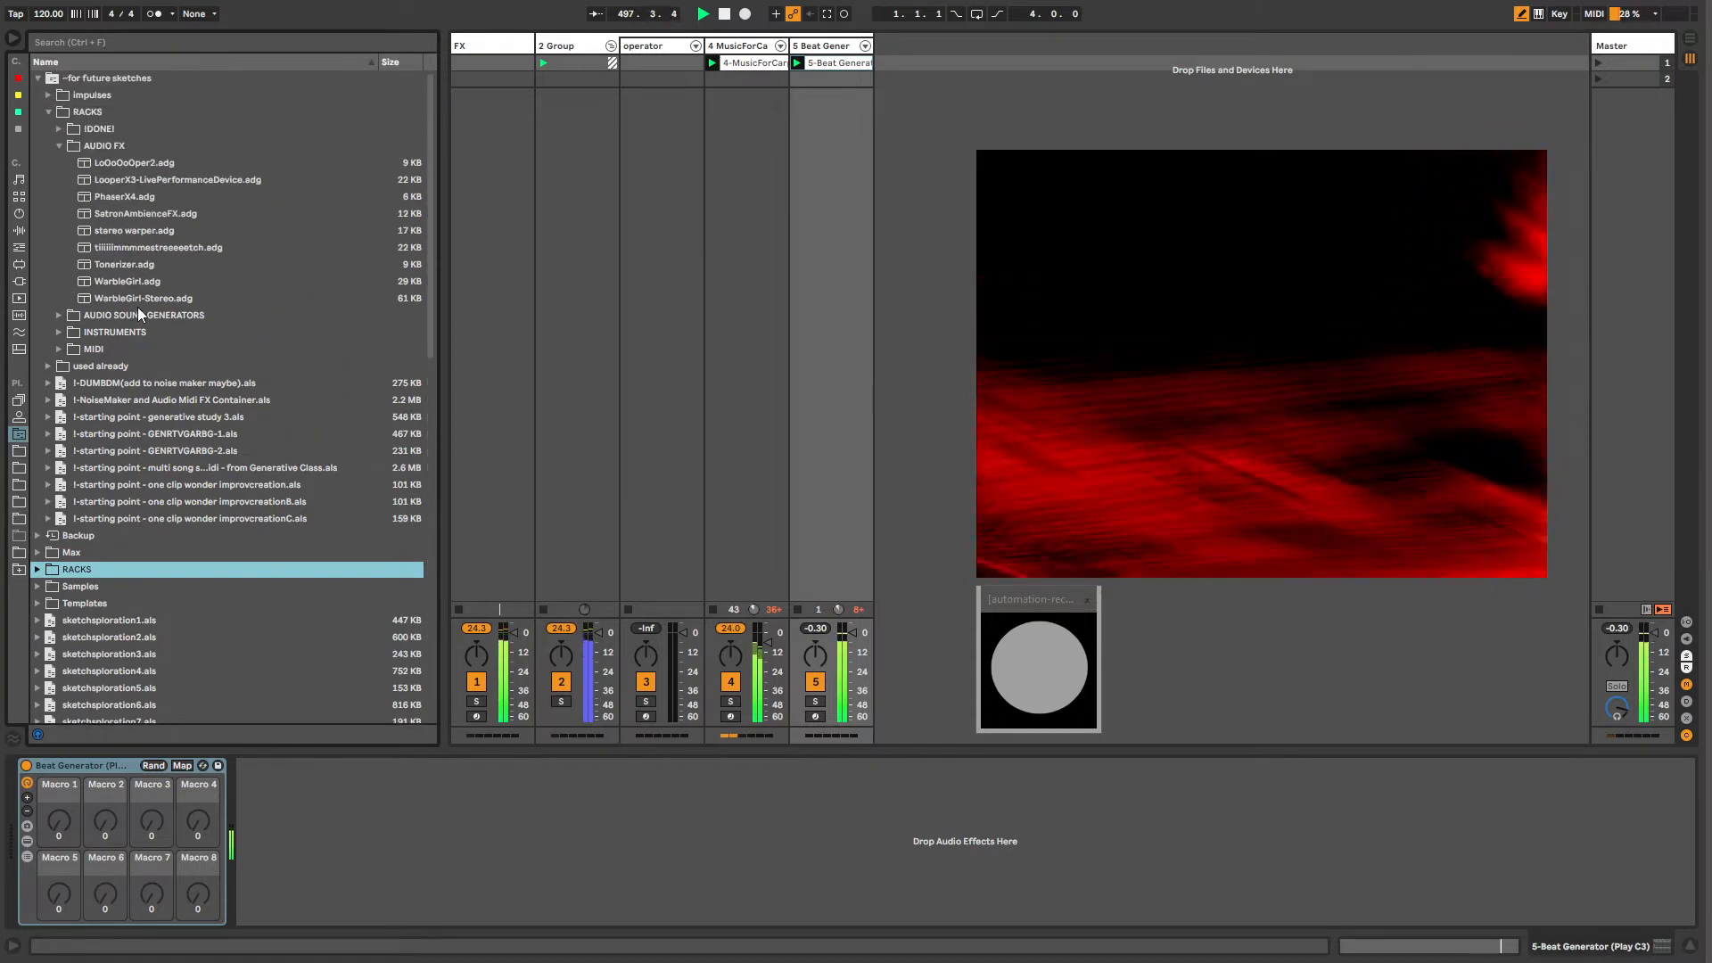
{"action": "left_click", "coordinate": [118, 196]}
{"action": "left_click_drag", "start_coordinate": [823, 54], "coordinate": [822, 54]}
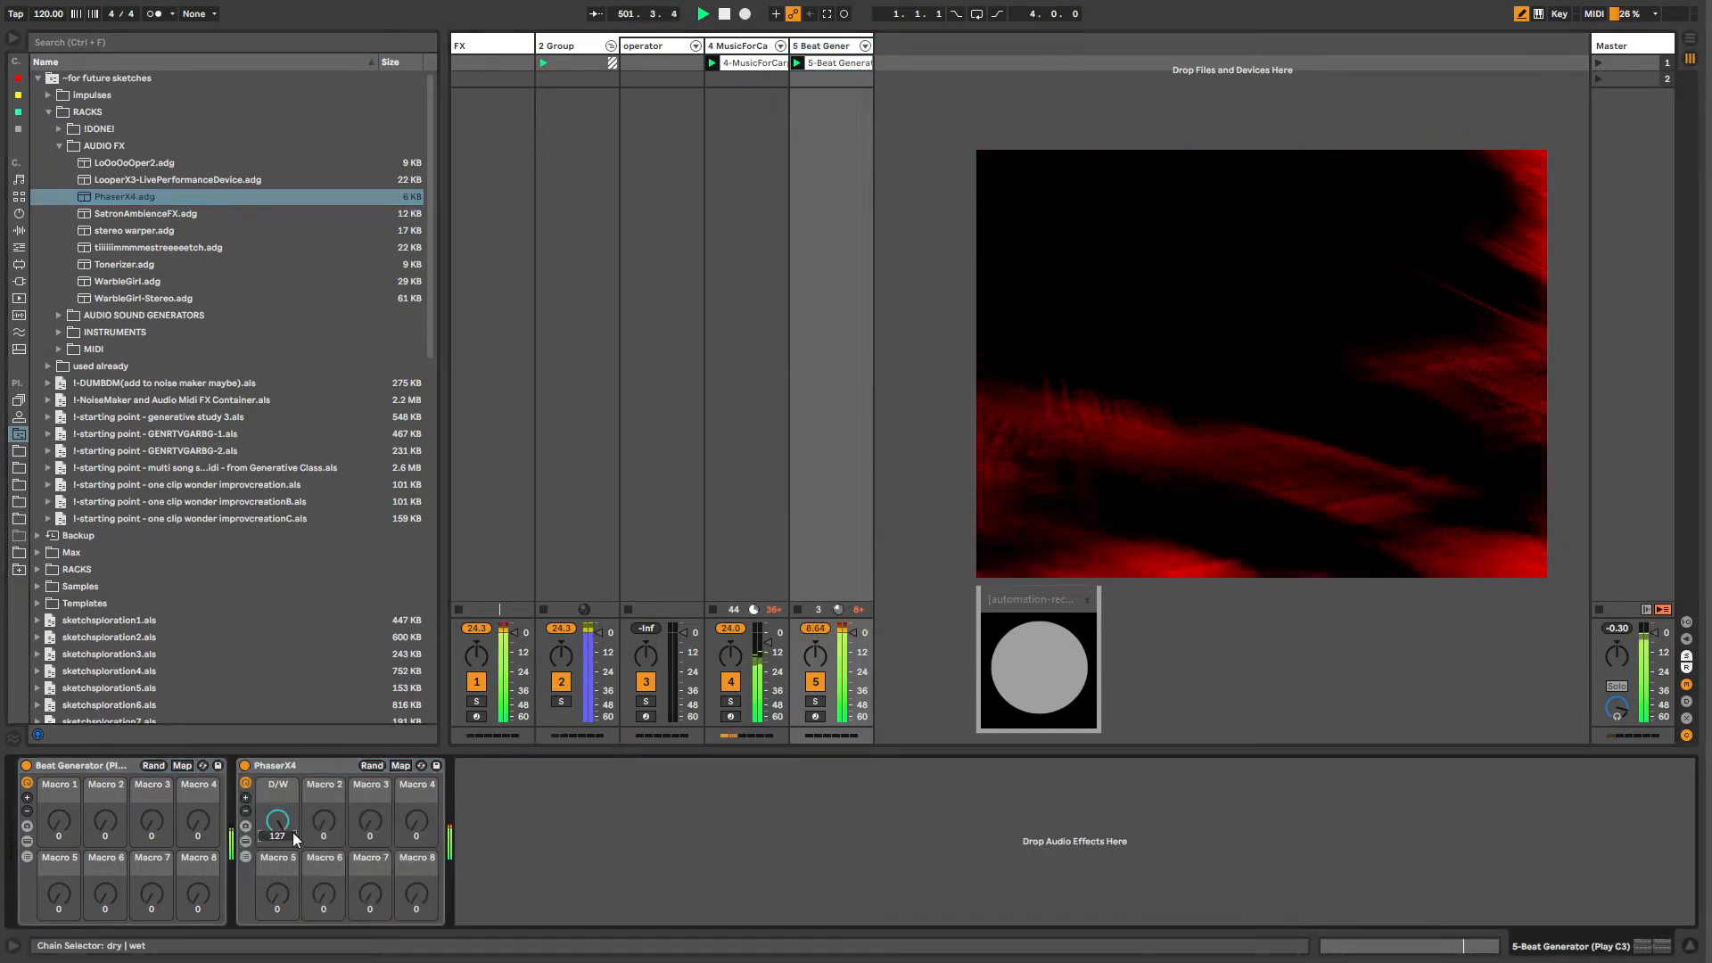
Step: Examine the PhaserX4 rack's wet chain with its nested EMPTY rack and Phasers, and hide the rack's contents again
{"action": "left_click", "coordinate": [245, 857]}
{"action": "left_click", "coordinate": [462, 825]}
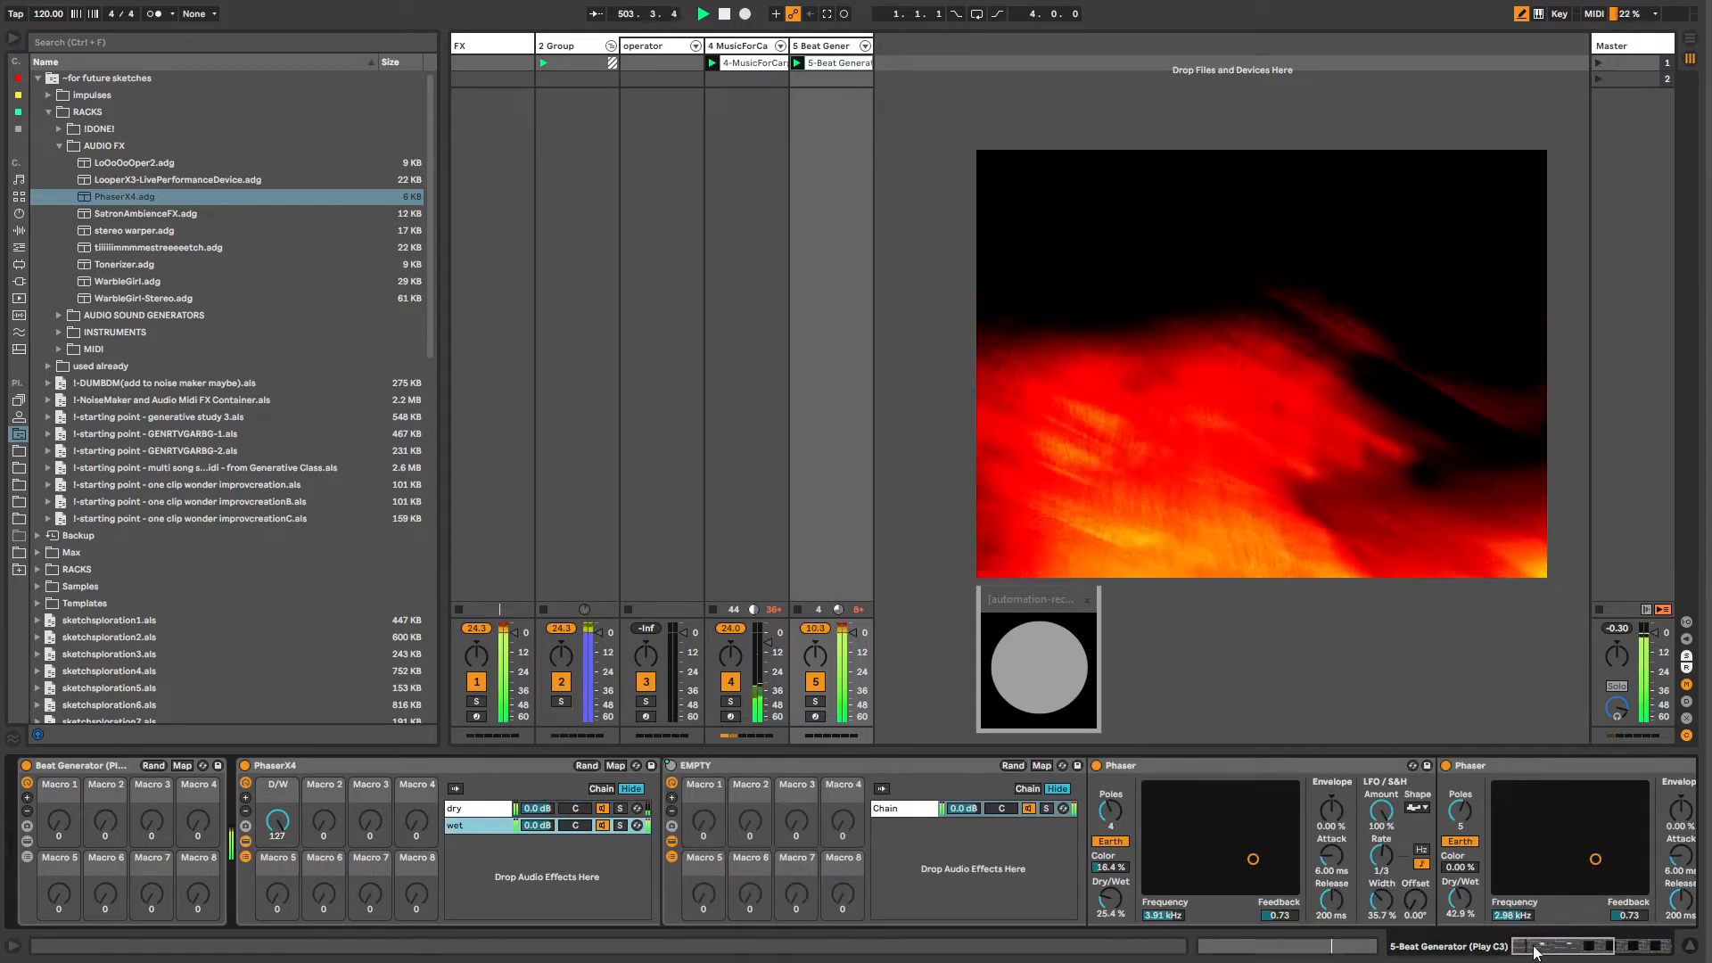
{"action": "mouse_move", "coordinate": [1533, 951]}
{"action": "left_mouse_down"}
{"action": "mouse_move", "coordinate": [1586, 943]}
{"action": "mouse_move", "coordinate": [1539, 945]}
{"action": "left_mouse_up"}
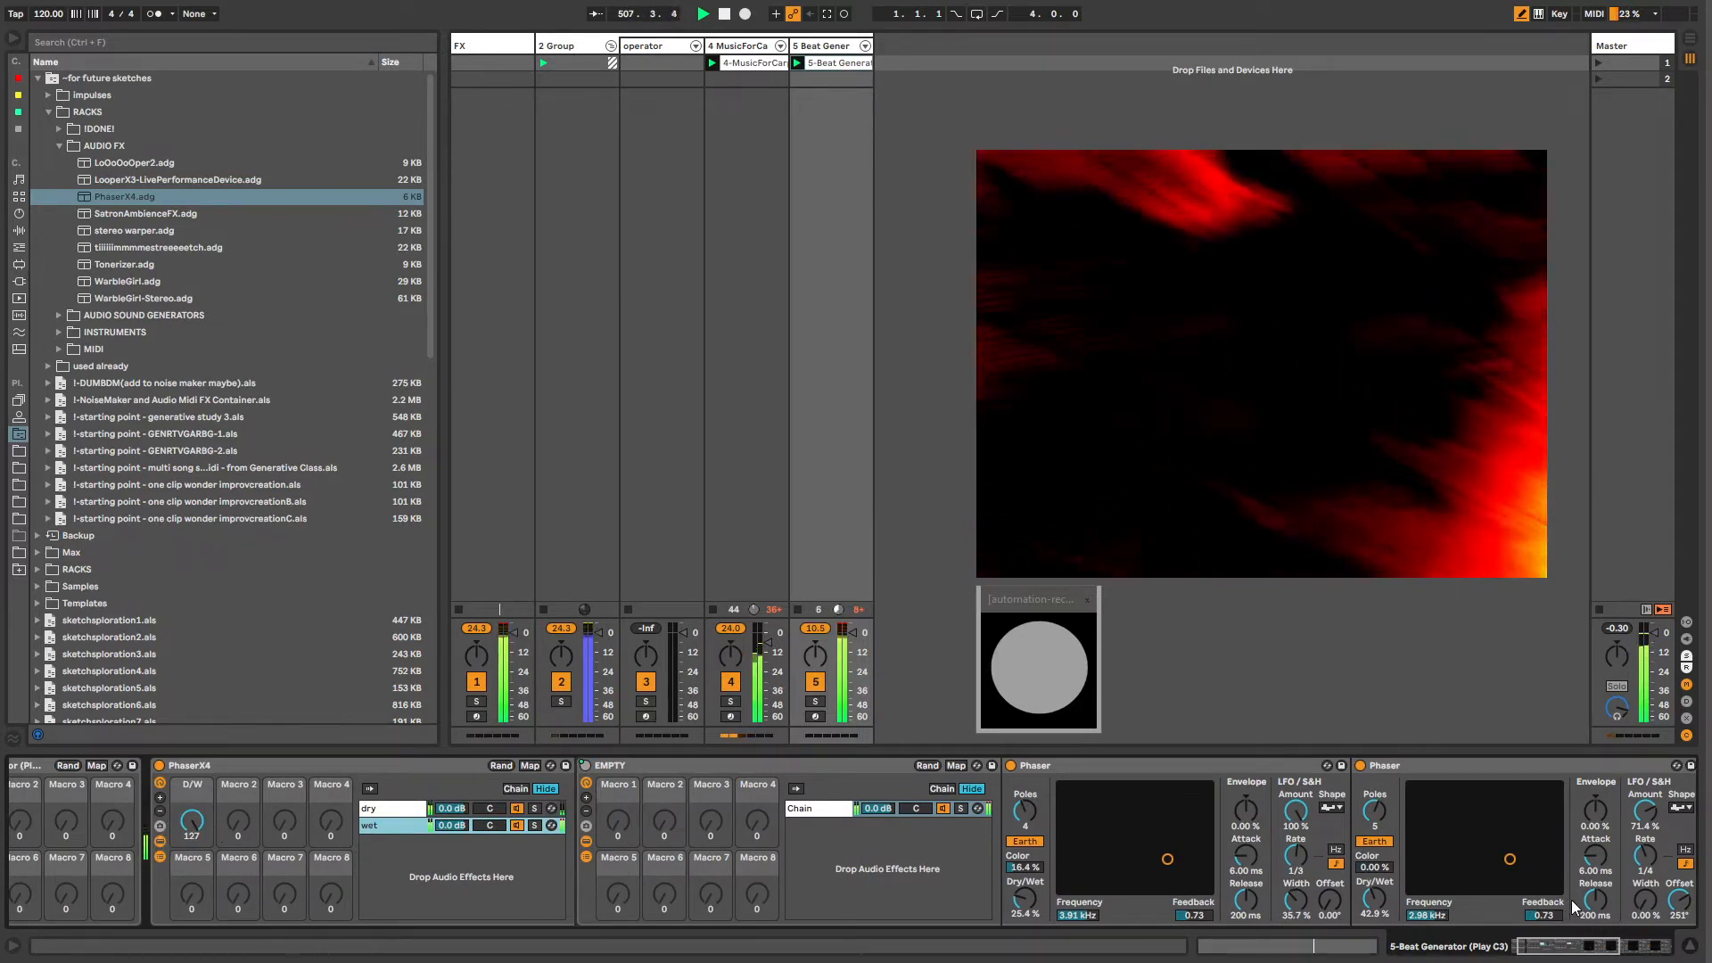
{"action": "mouse_move", "coordinate": [1574, 955]}
{"action": "left_mouse_down"}
{"action": "mouse_move", "coordinate": [1628, 952]}
{"action": "mouse_move", "coordinate": [1575, 952]}
{"action": "left_mouse_up"}
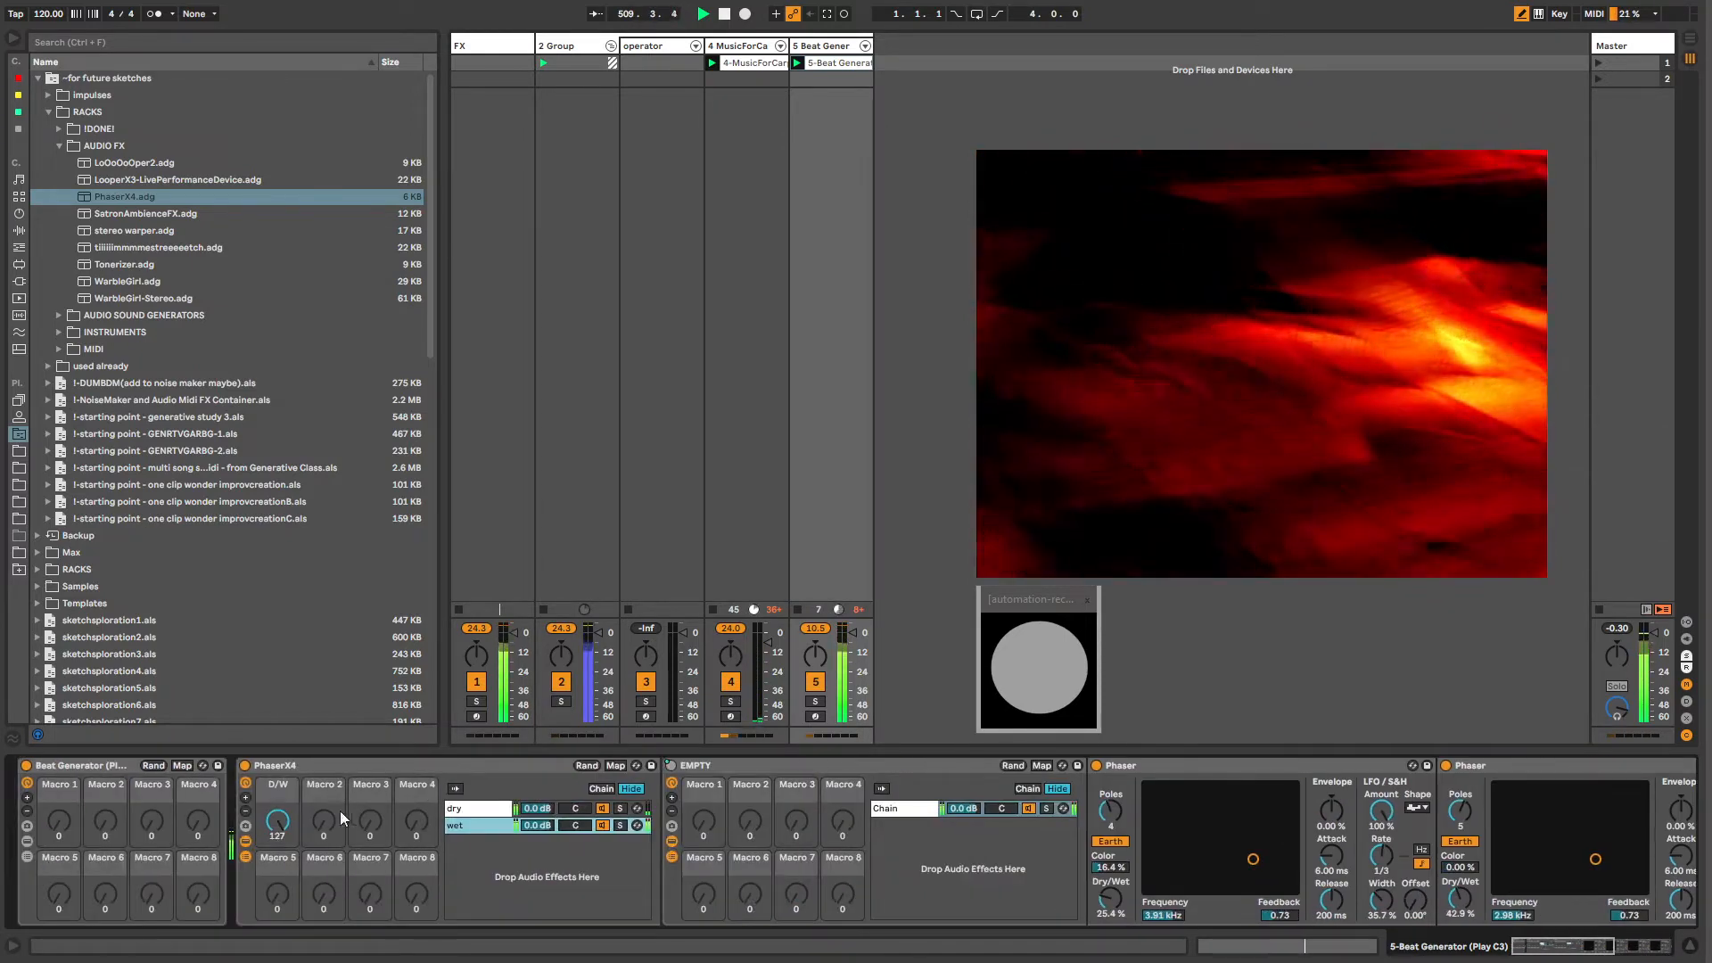
{"action": "left_click", "coordinate": [244, 855]}
Step: Turn the PhaserX4 rack's D/W macro down to 0 and delete the rack from the Beat Generator track
{"action": "left_click", "coordinate": [279, 823]}
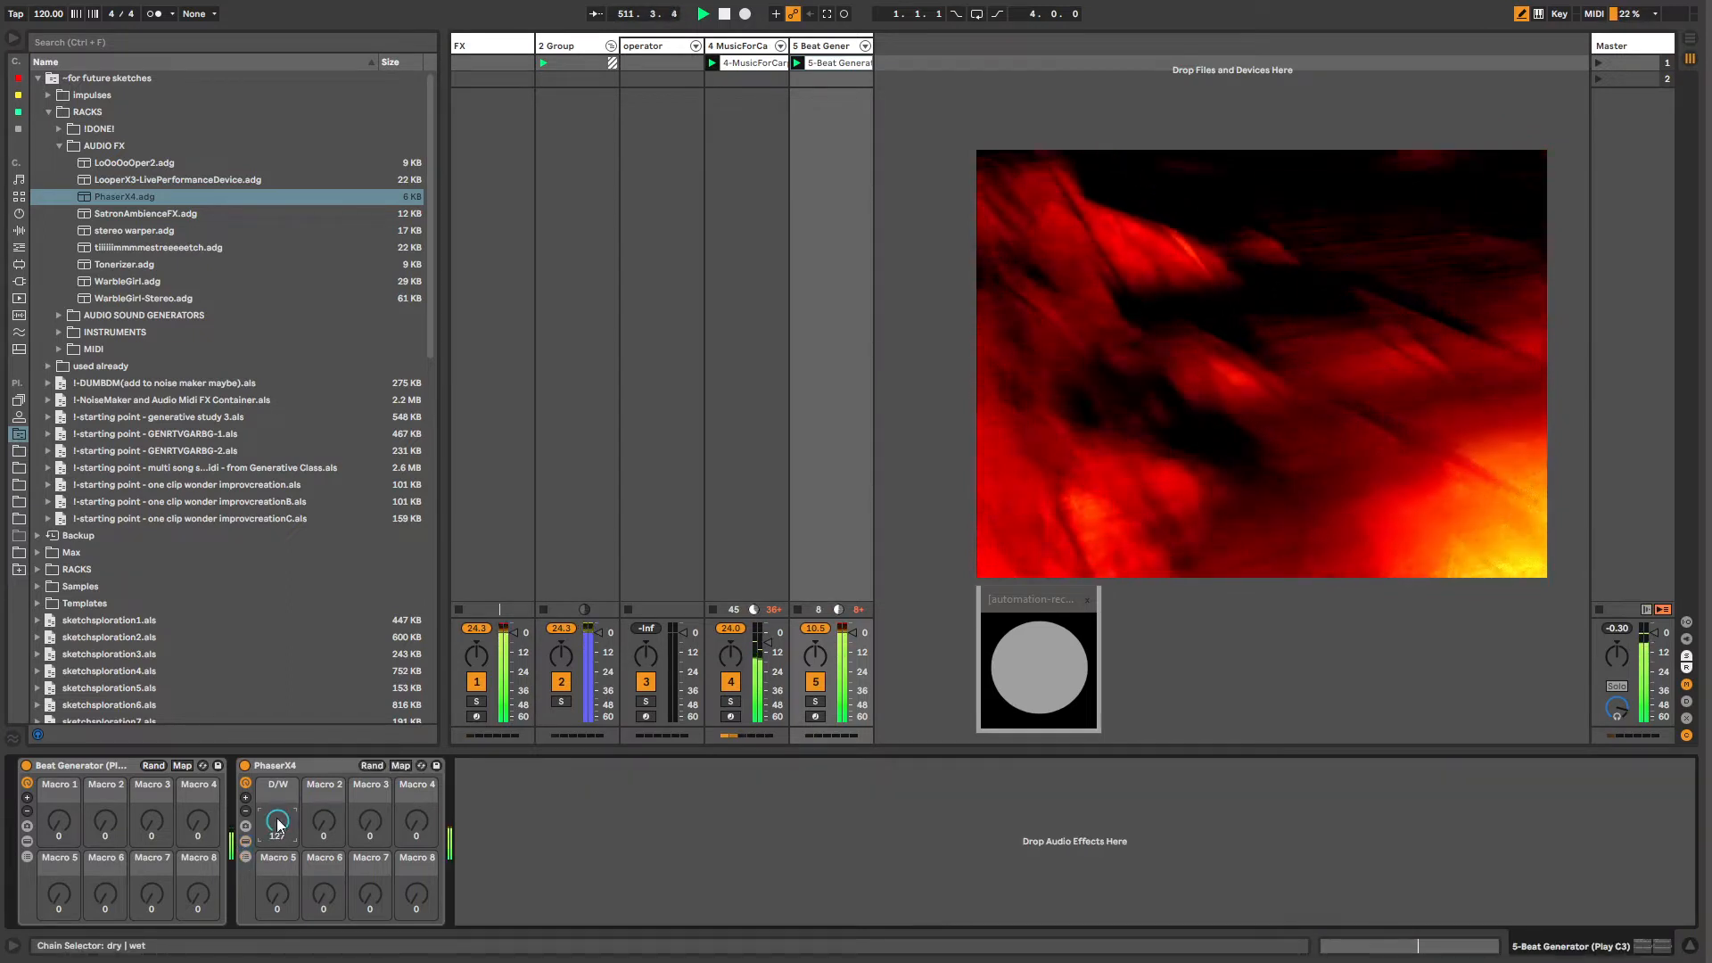
{"action": "left_click", "coordinate": [270, 767]}
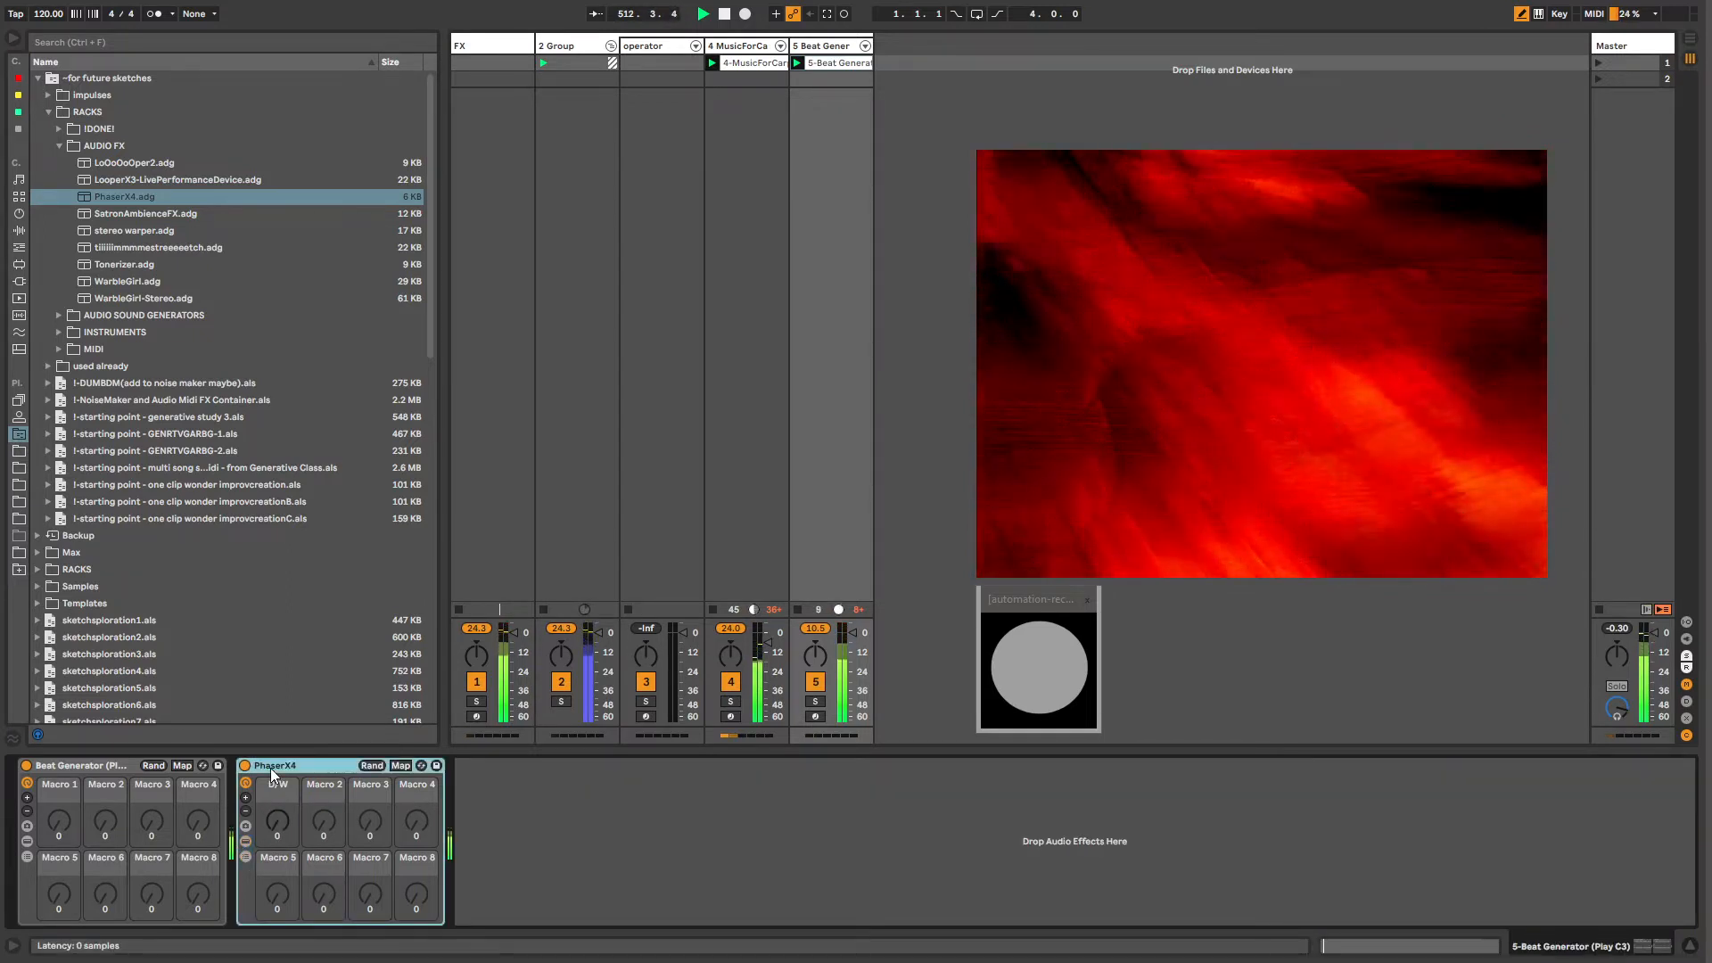
{"action": "key", "text": "Delete"}
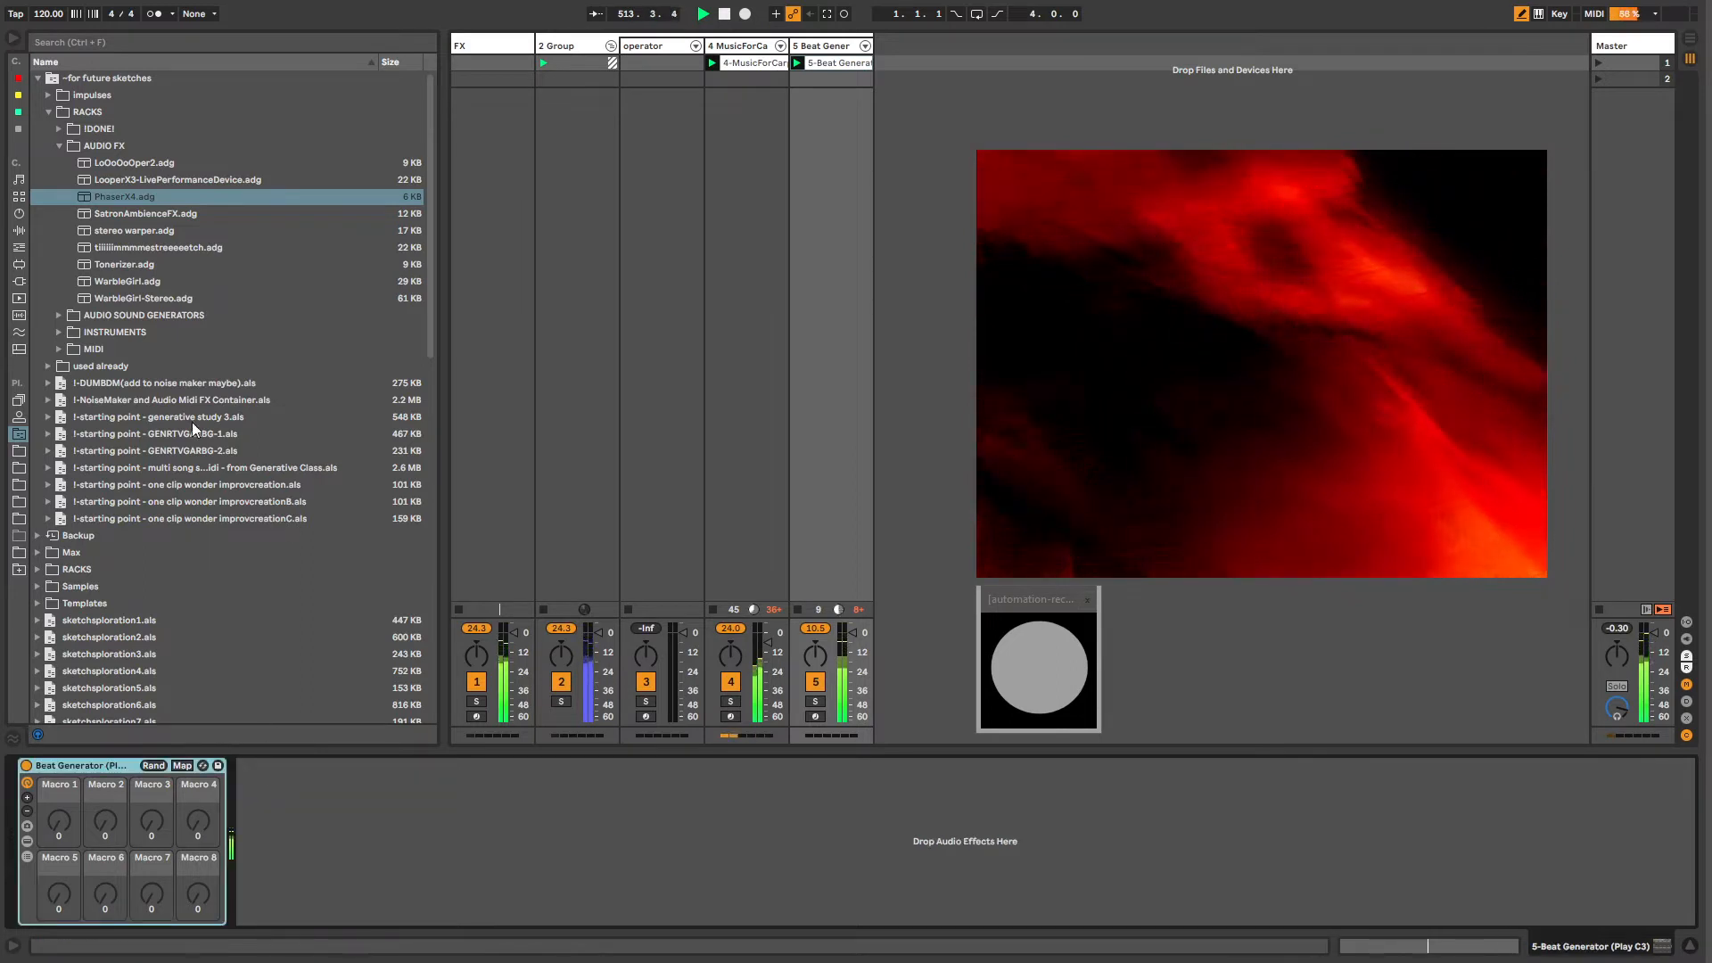
Step: Add the stereo warper.adg rack from the AUDIO FX folder after the Beat Generator rack
{"action": "left_click", "coordinate": [116, 185]}
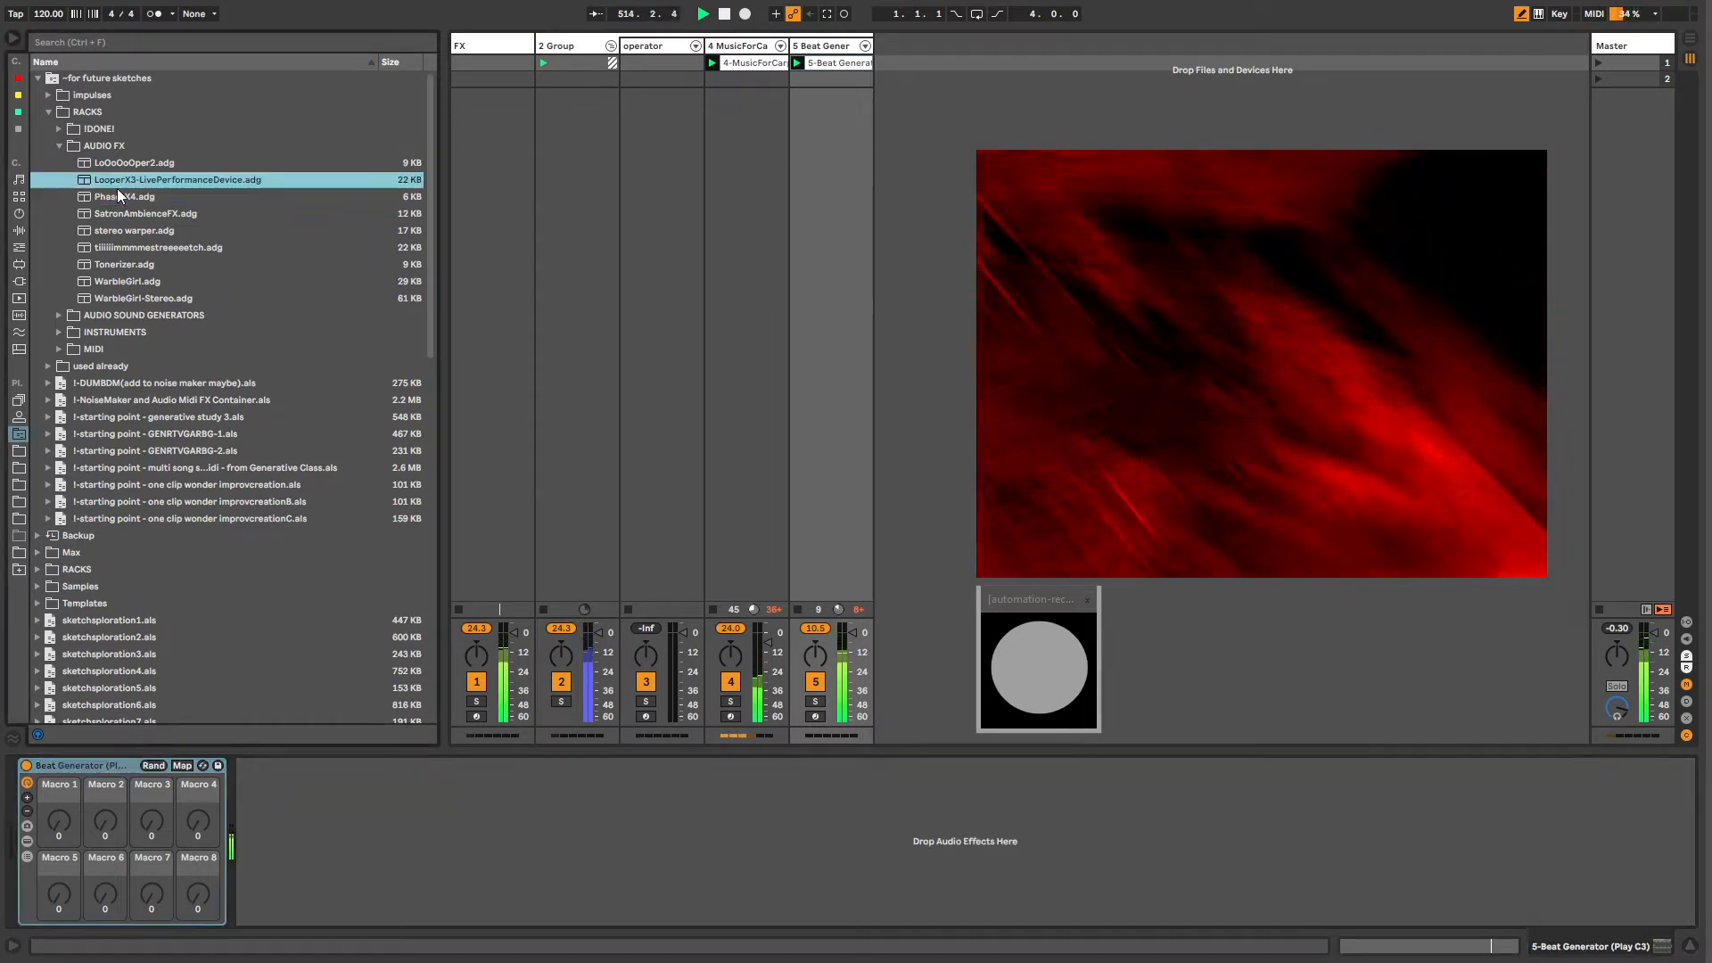
{"action": "left_click", "coordinate": [141, 234]}
{"action": "left_click_drag", "start_coordinate": [141, 234], "coordinate": [273, 749]}
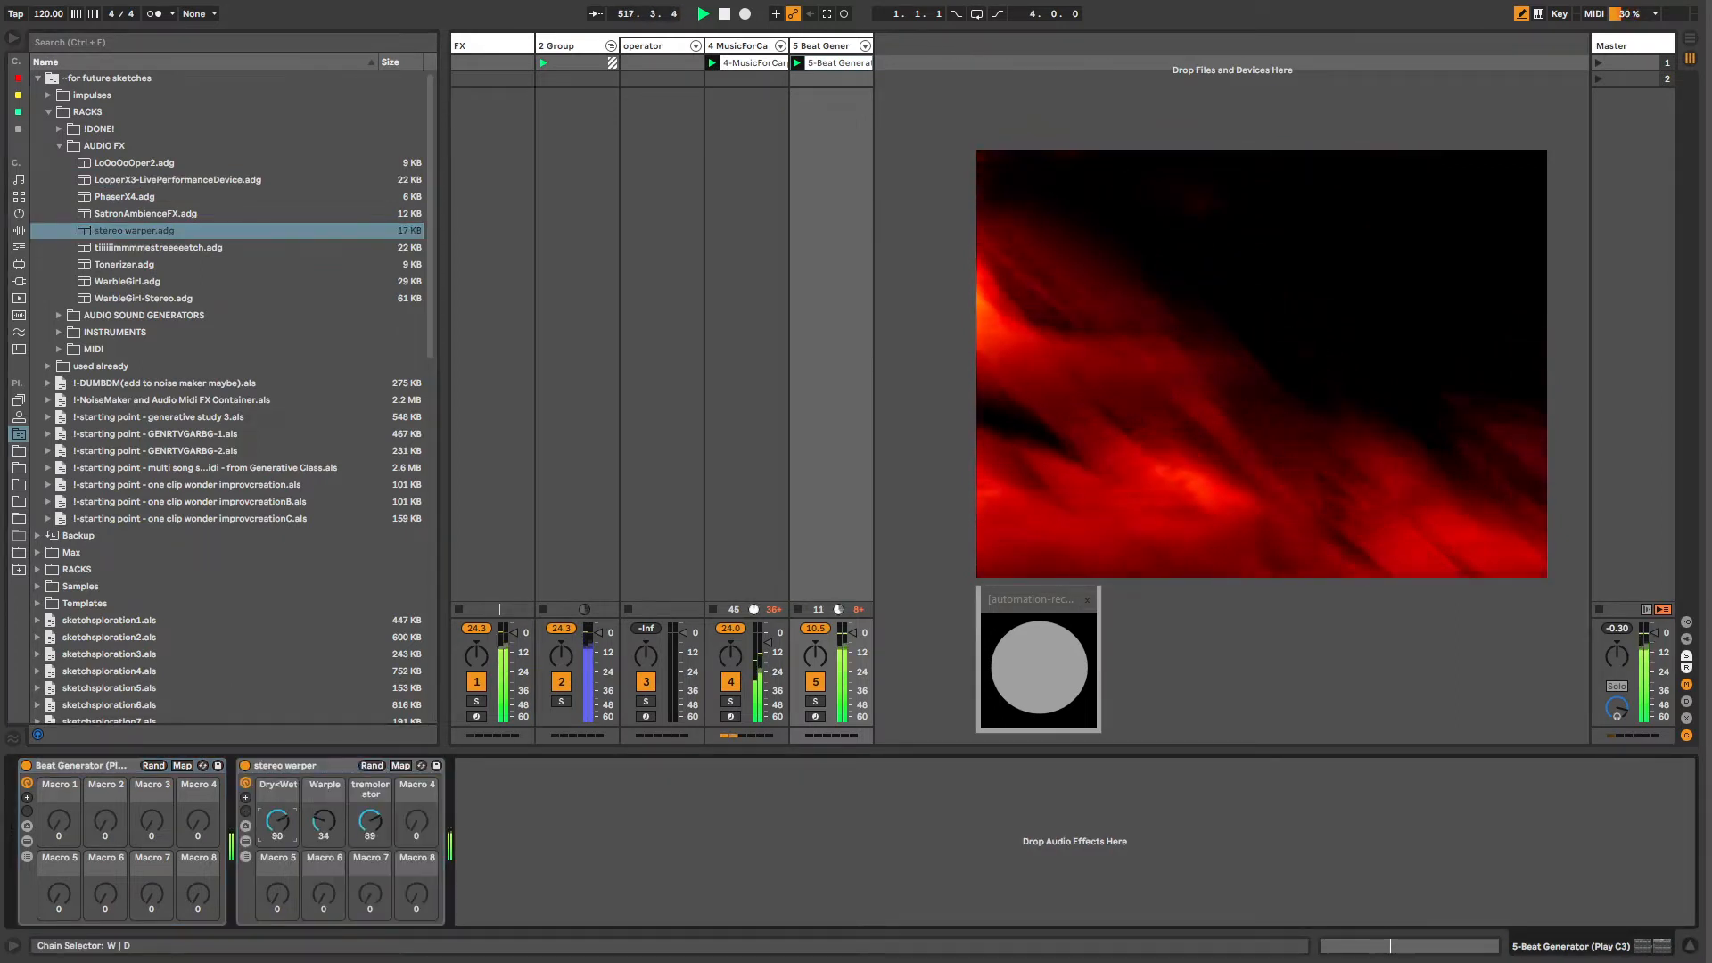
Step: Examine the stereo warper's wet chain, its nested stereo split rack and the devices in the left chain
{"action": "left_click", "coordinate": [246, 857]}
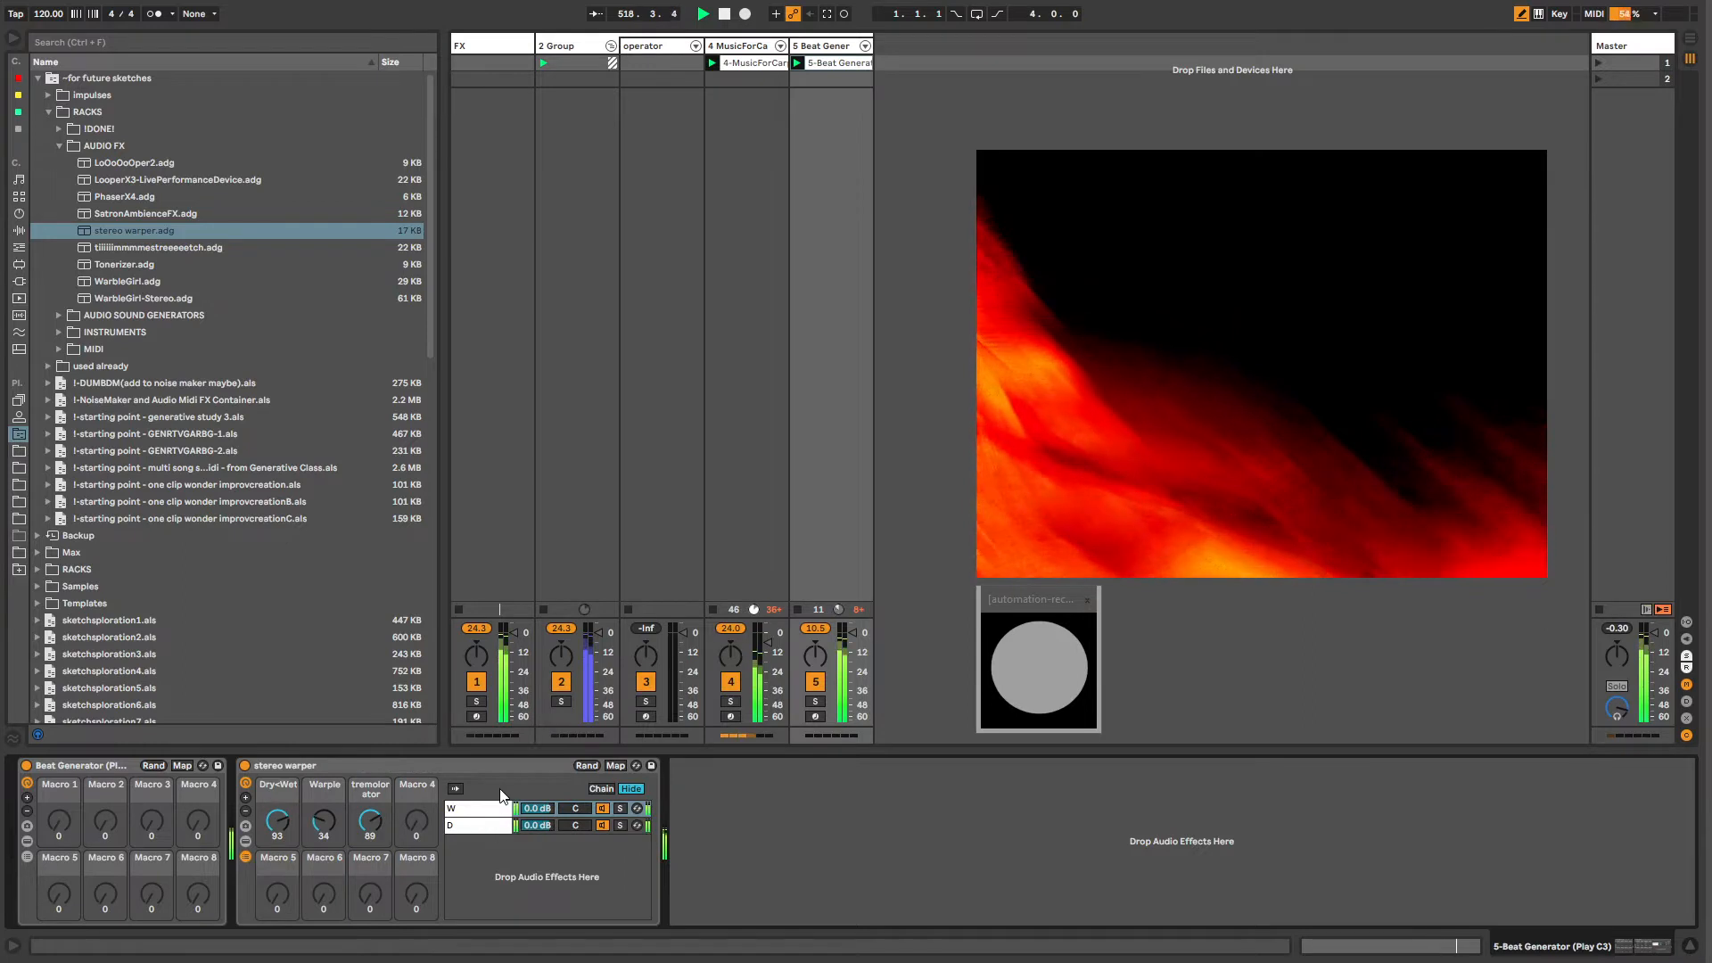
{"action": "double_click", "coordinate": [474, 809]}
{"action": "left_click", "coordinate": [672, 857]}
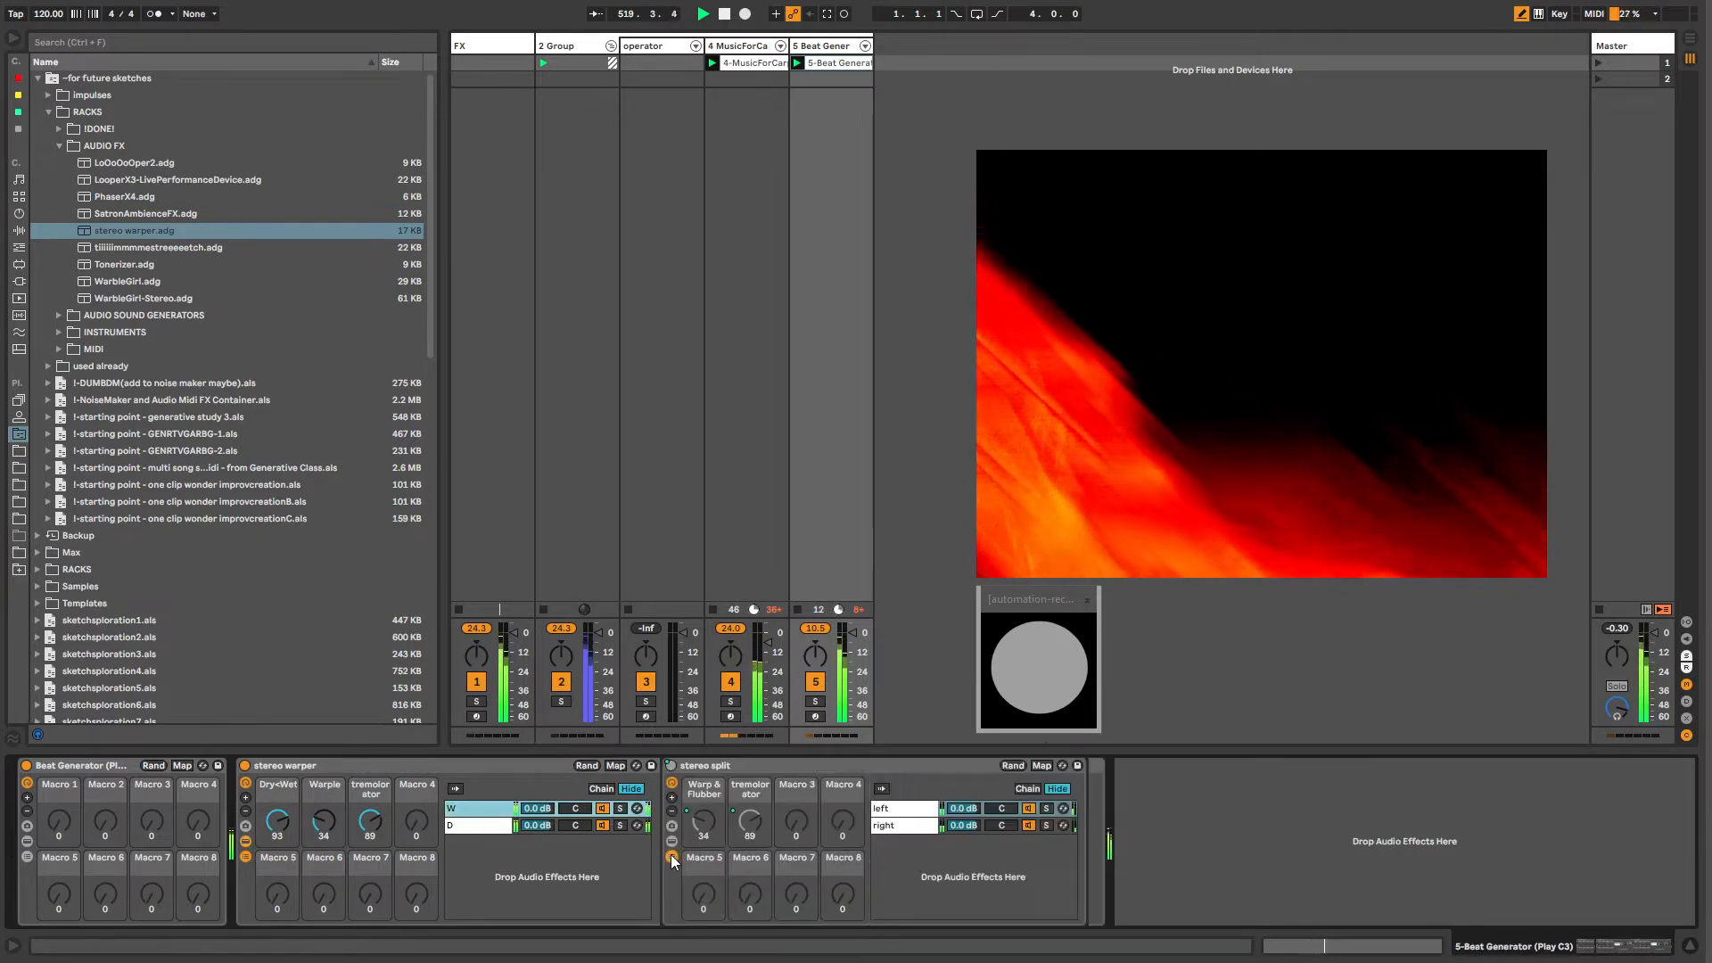
{"action": "left_click", "coordinate": [885, 809]}
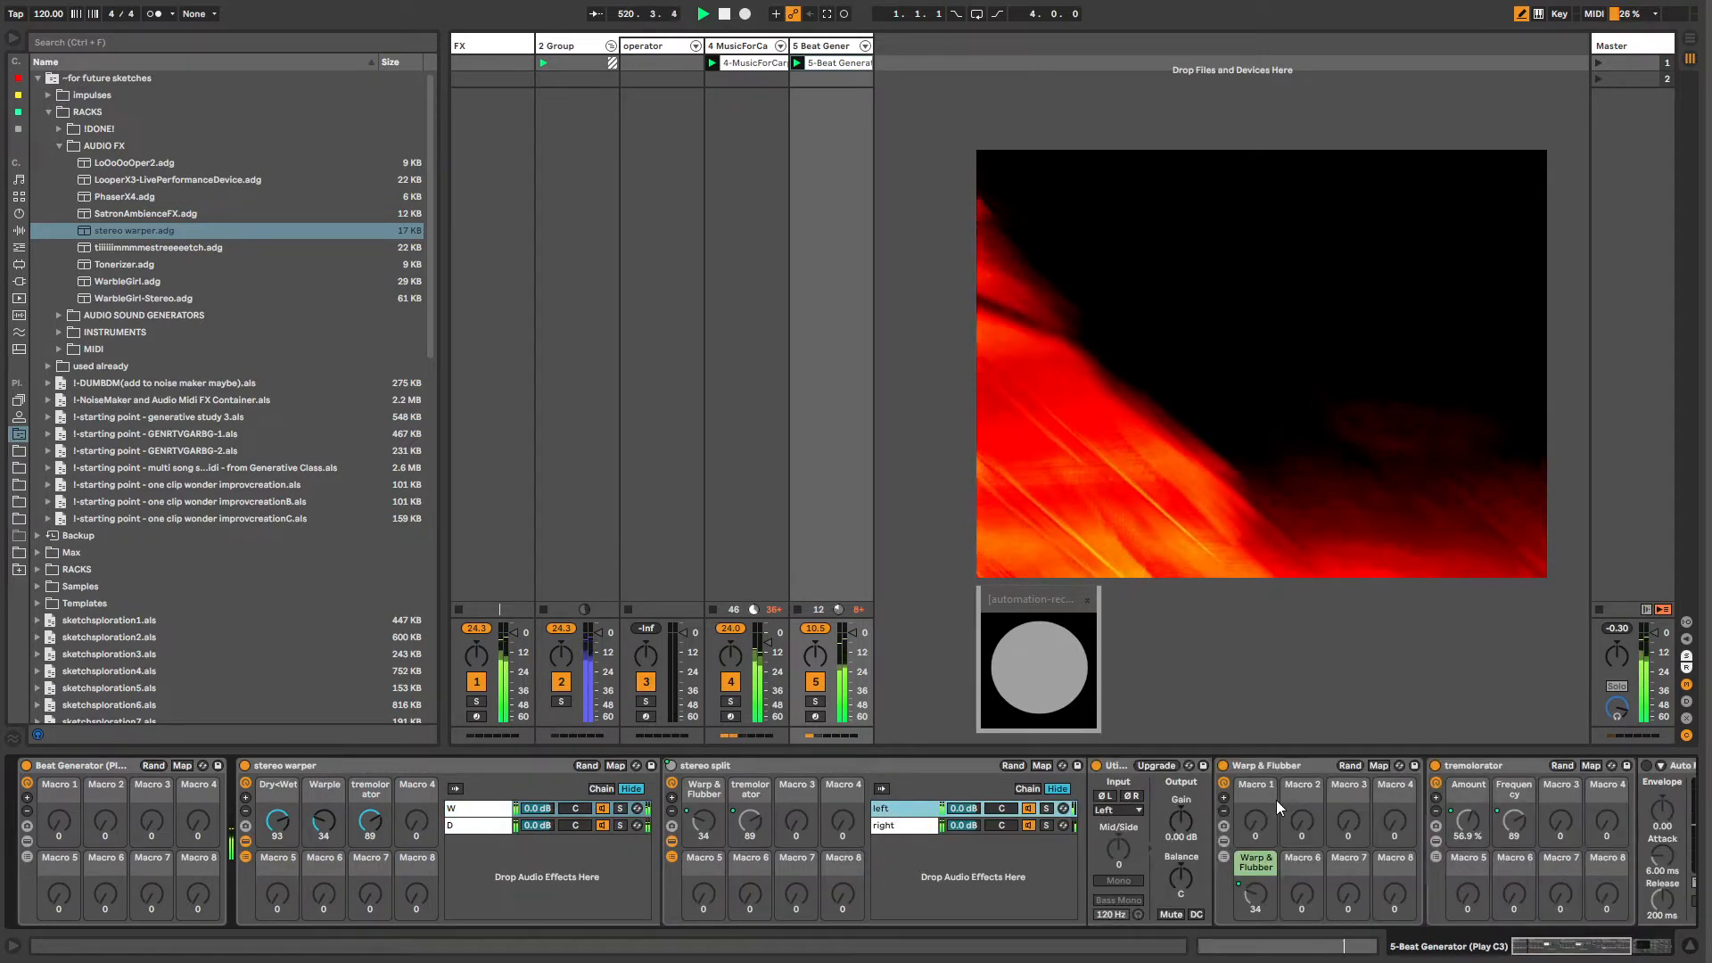
Step: Set the stereo warper's macros to Dry>Wet 127, Warple 76 and tremolorator 78, with its devices hidden
{"action": "mouse_move", "coordinate": [1548, 953]}
{"action": "left_mouse_down"}
{"action": "mouse_move", "coordinate": [1588, 949]}
{"action": "mouse_move", "coordinate": [1543, 954]}
{"action": "left_mouse_up"}
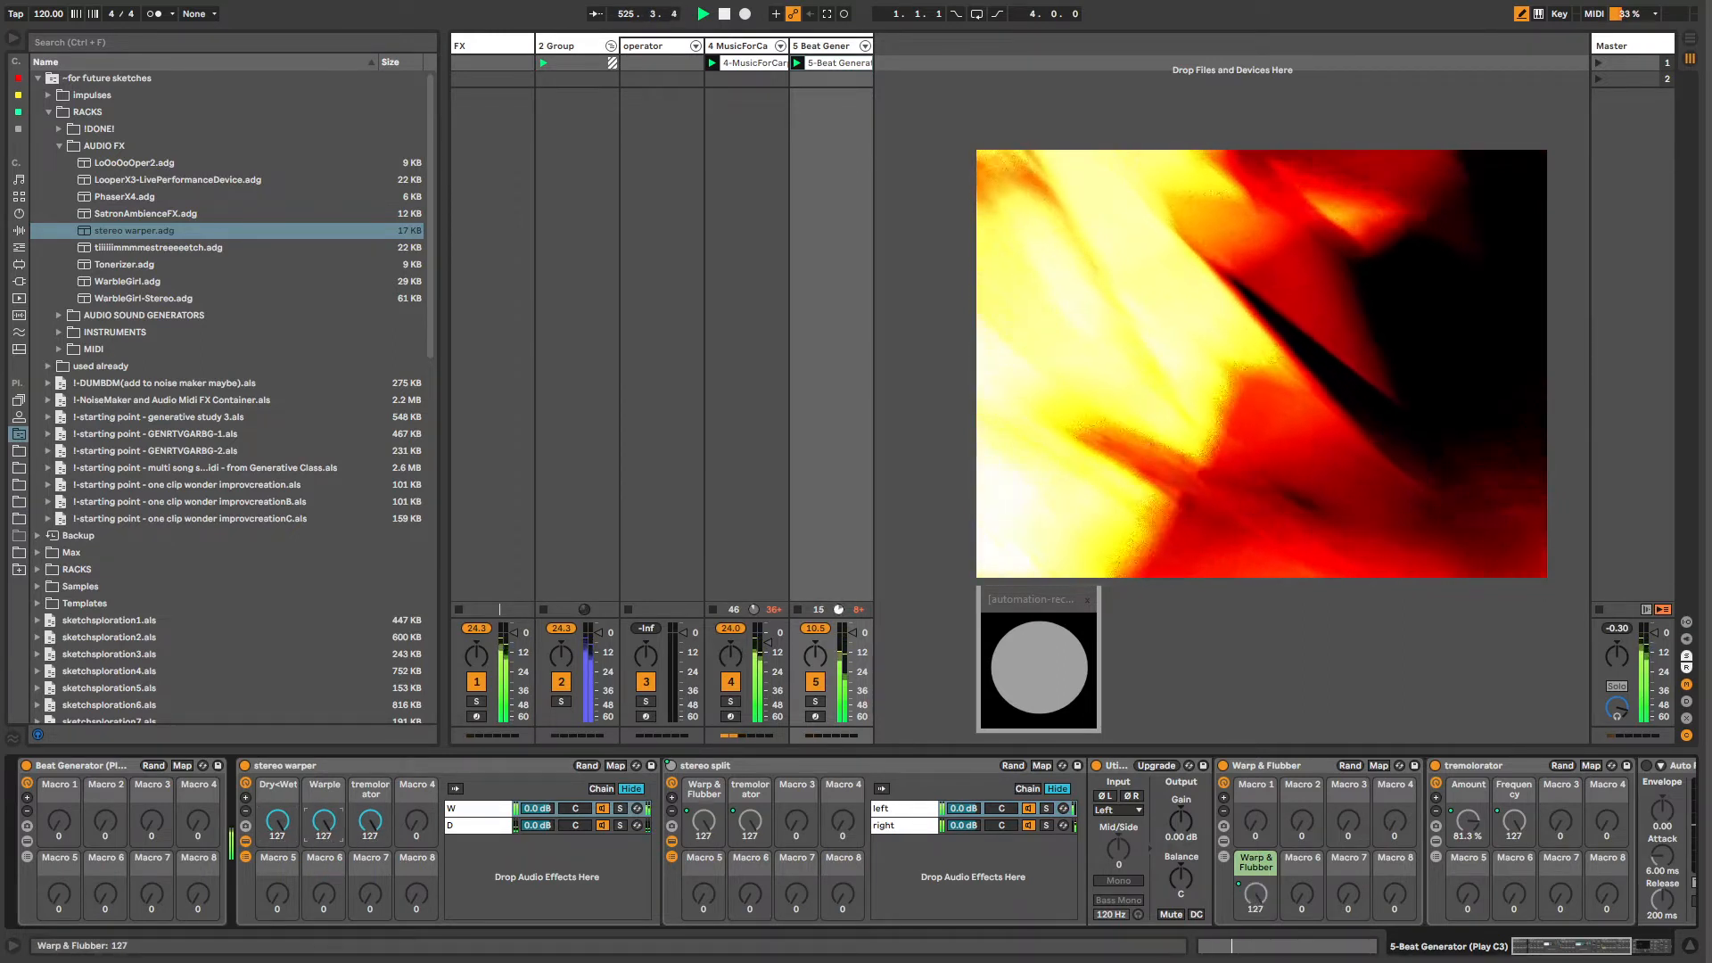
{"action": "left_click", "coordinate": [245, 841]}
{"action": "mouse_move", "coordinate": [371, 826]}
{"action": "left_mouse_down"}
{"action": "mouse_move", "coordinate": [371, 865]}
{"action": "mouse_move", "coordinate": [339, 843]}
{"action": "mouse_move", "coordinate": [339, 875]}
{"action": "mouse_move", "coordinate": [370, 824]}
{"action": "left_mouse_up"}
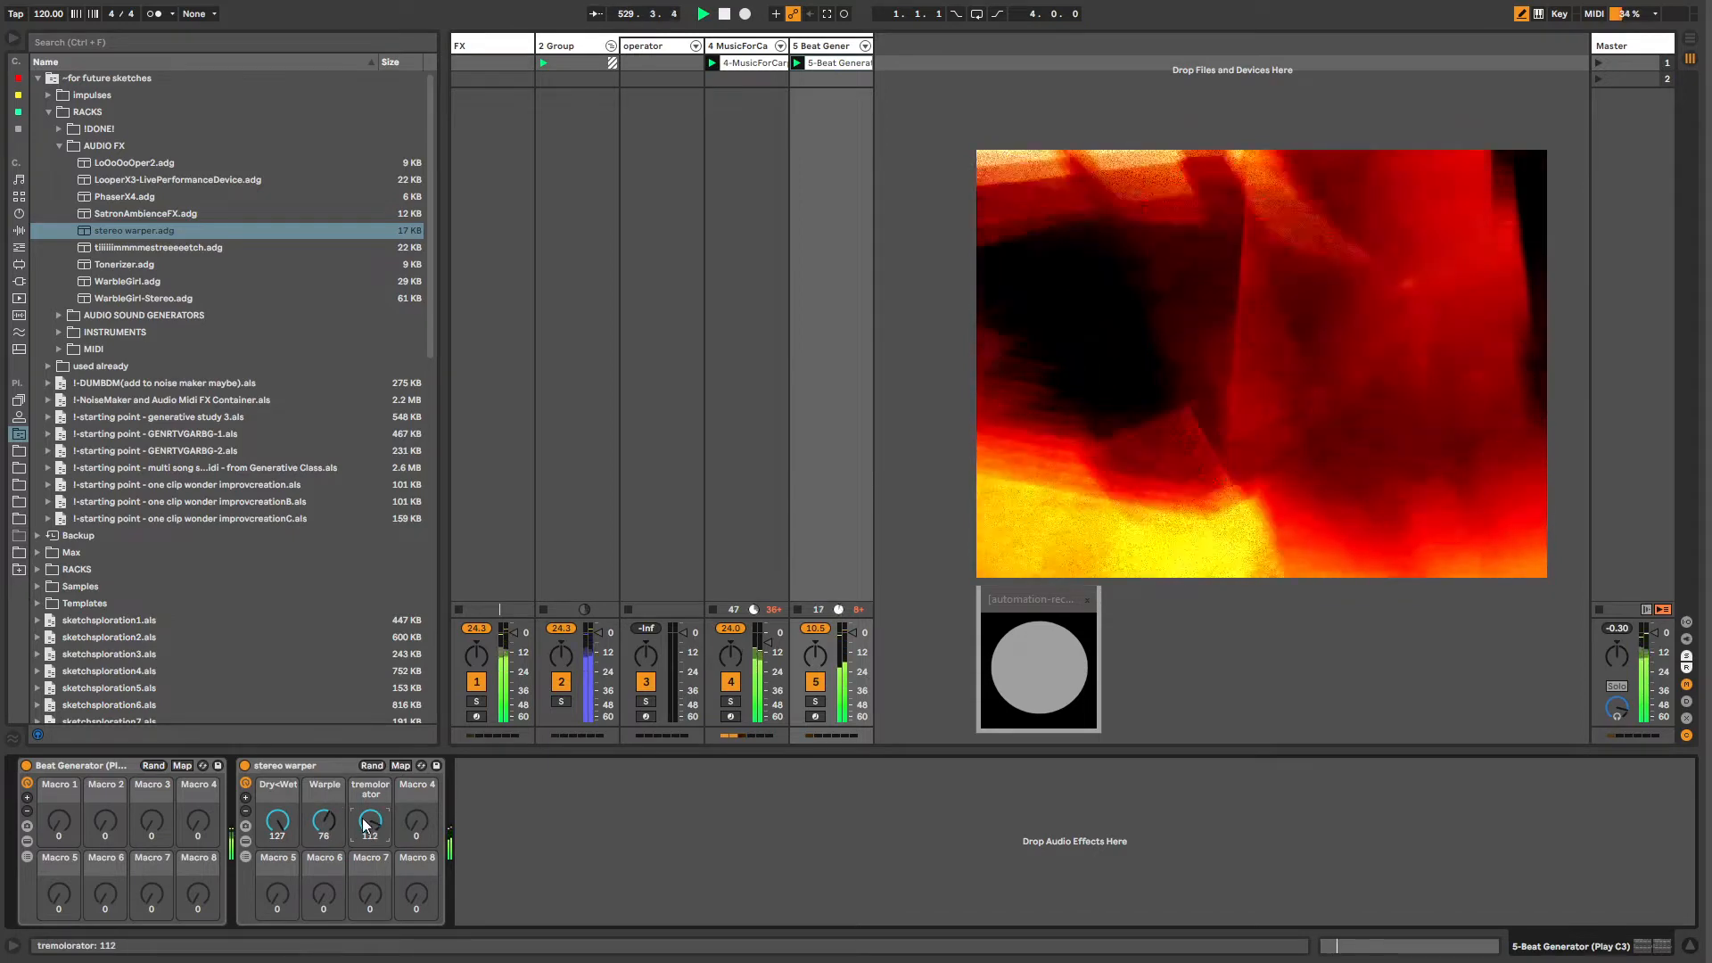
Step: Search the browser for "auto pan" and insert the tremelo preset between the Limiter and Hybrid Reverb on the MusicForCarports track
{"action": "left_click", "coordinate": [736, 56]}
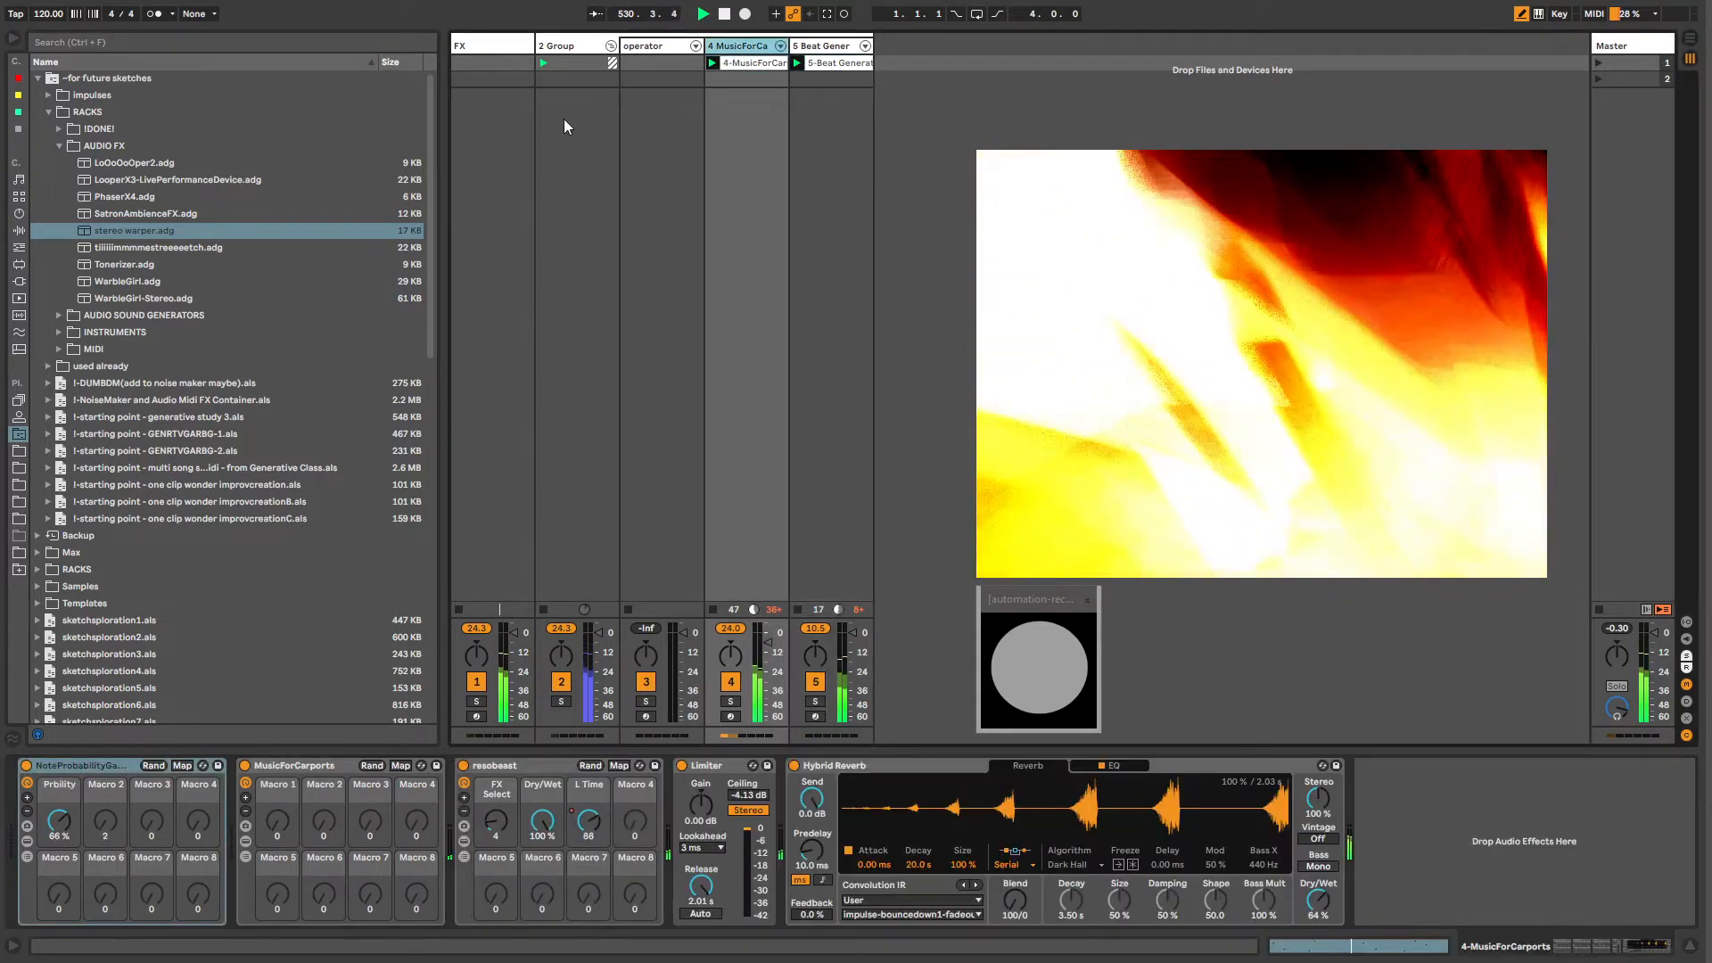
{"action": "key", "text": "ctrl+f"}
{"action": "type", "text": "auto pan"}
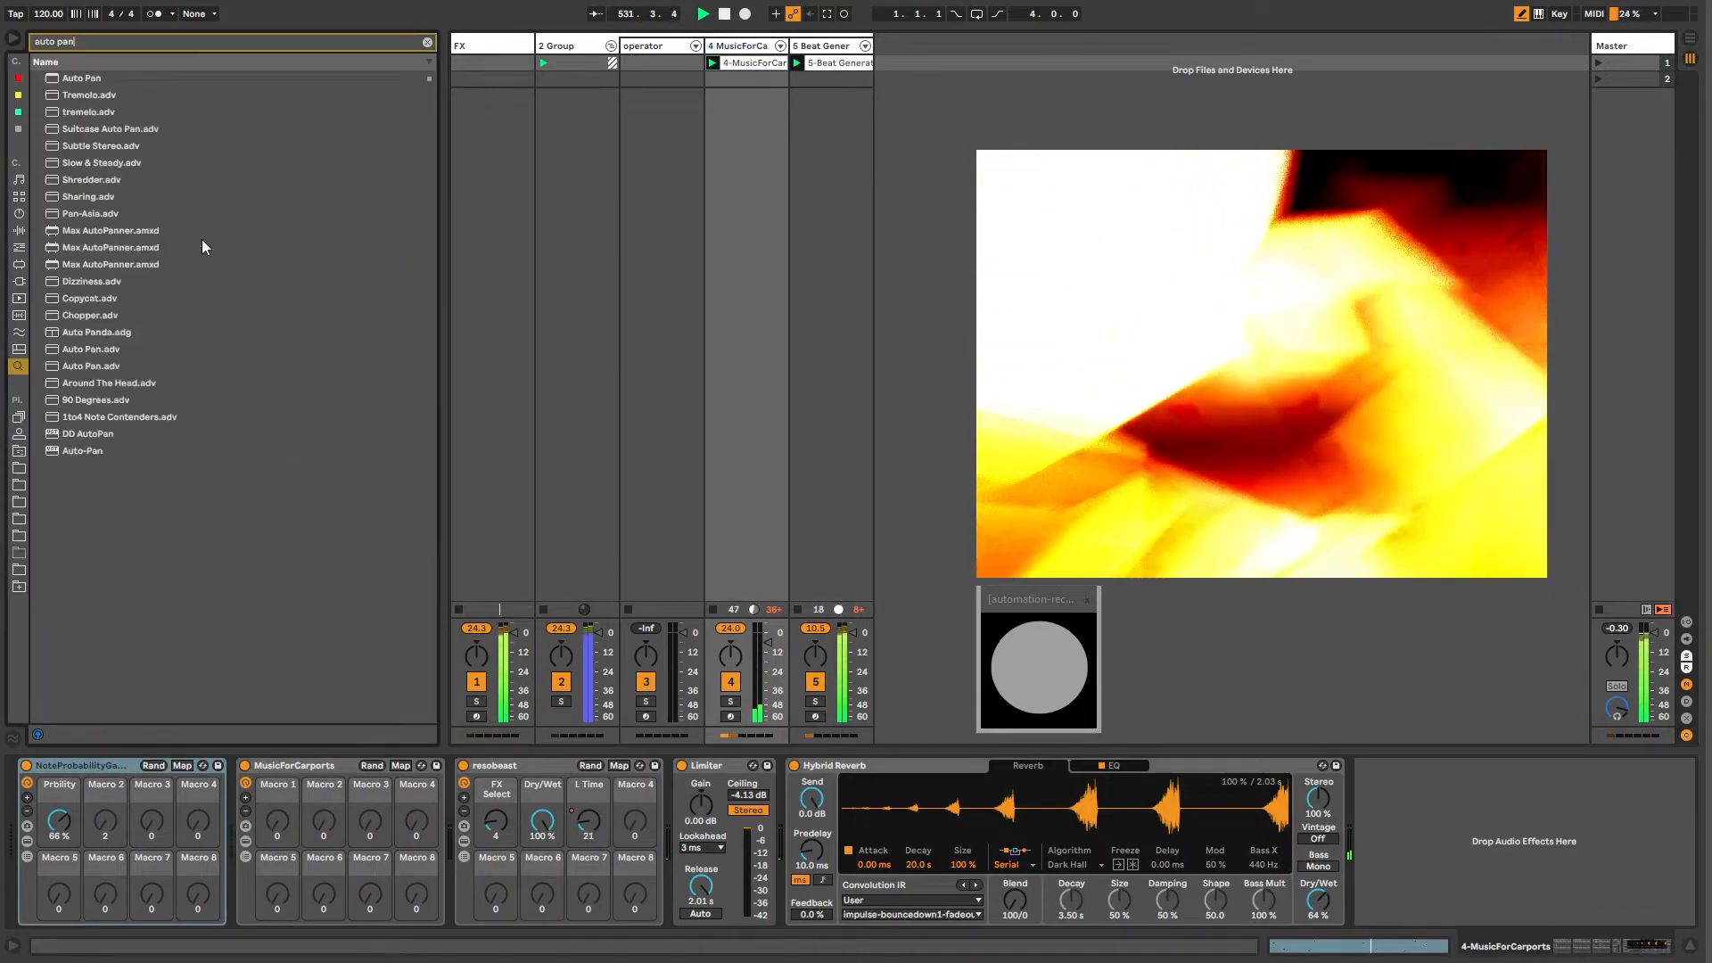
{"action": "key", "text": "Down"}
{"action": "key", "text": "Return"}
{"action": "key", "text": "Escape"}
{"action": "left_click_drag", "start_coordinate": [1384, 765], "coordinate": [784, 800]}
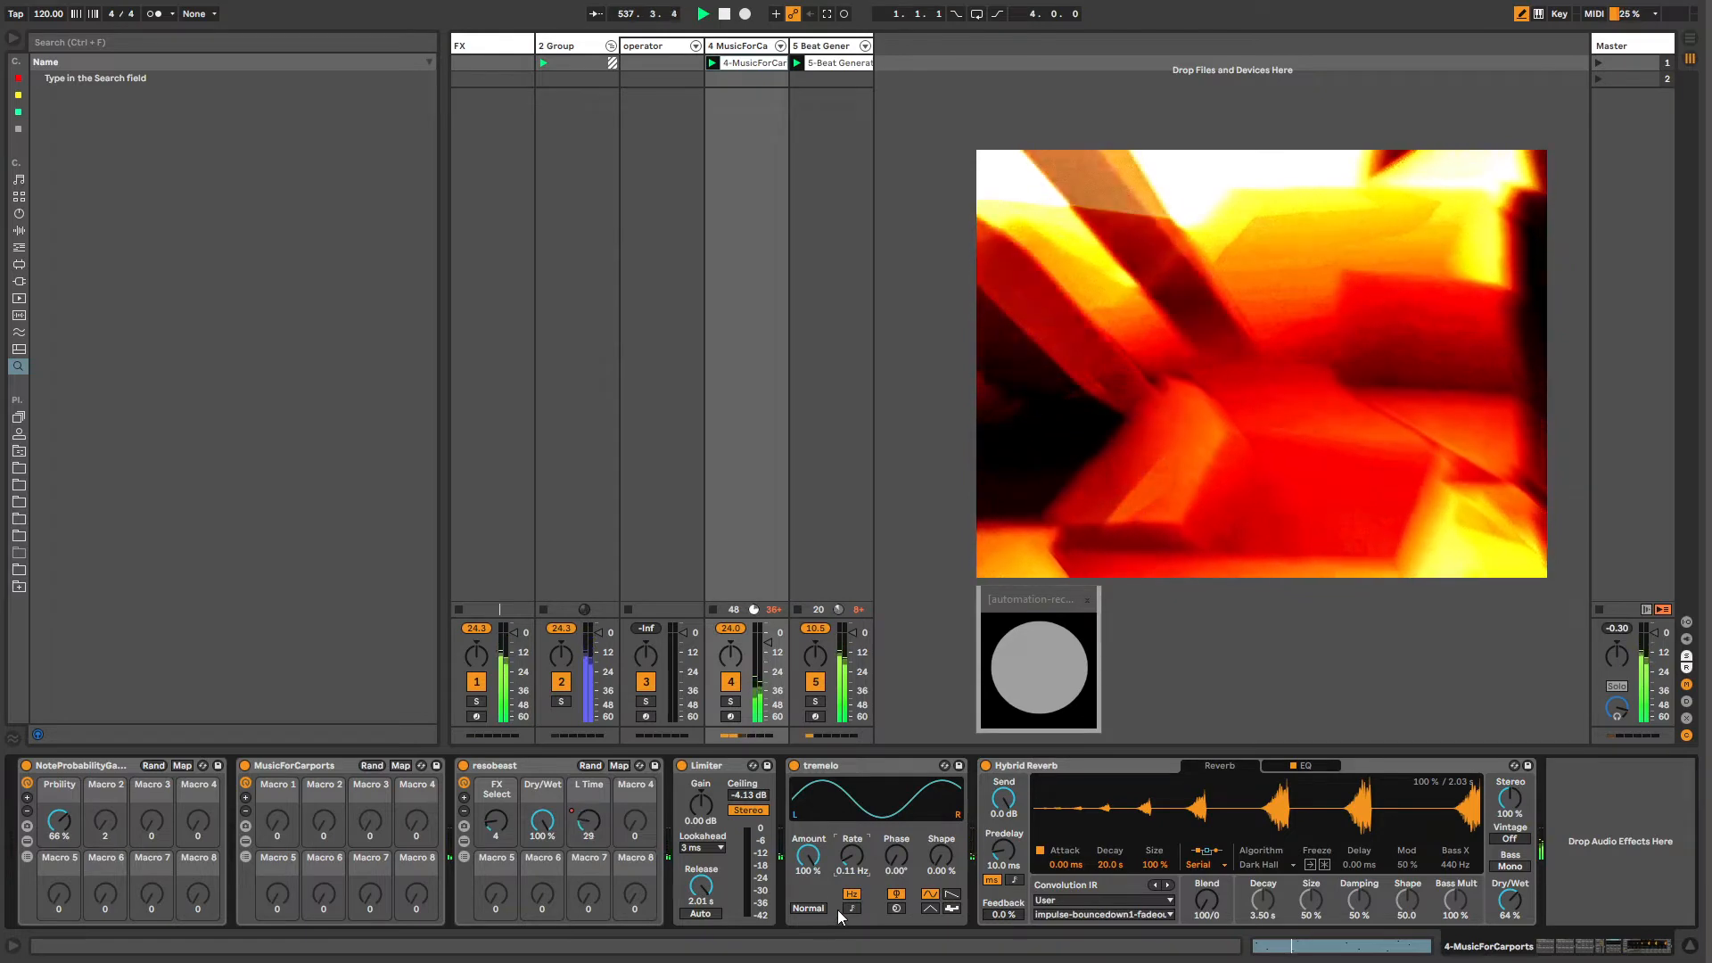
Step: Delete the operator track
{"action": "left_click", "coordinate": [669, 46]}
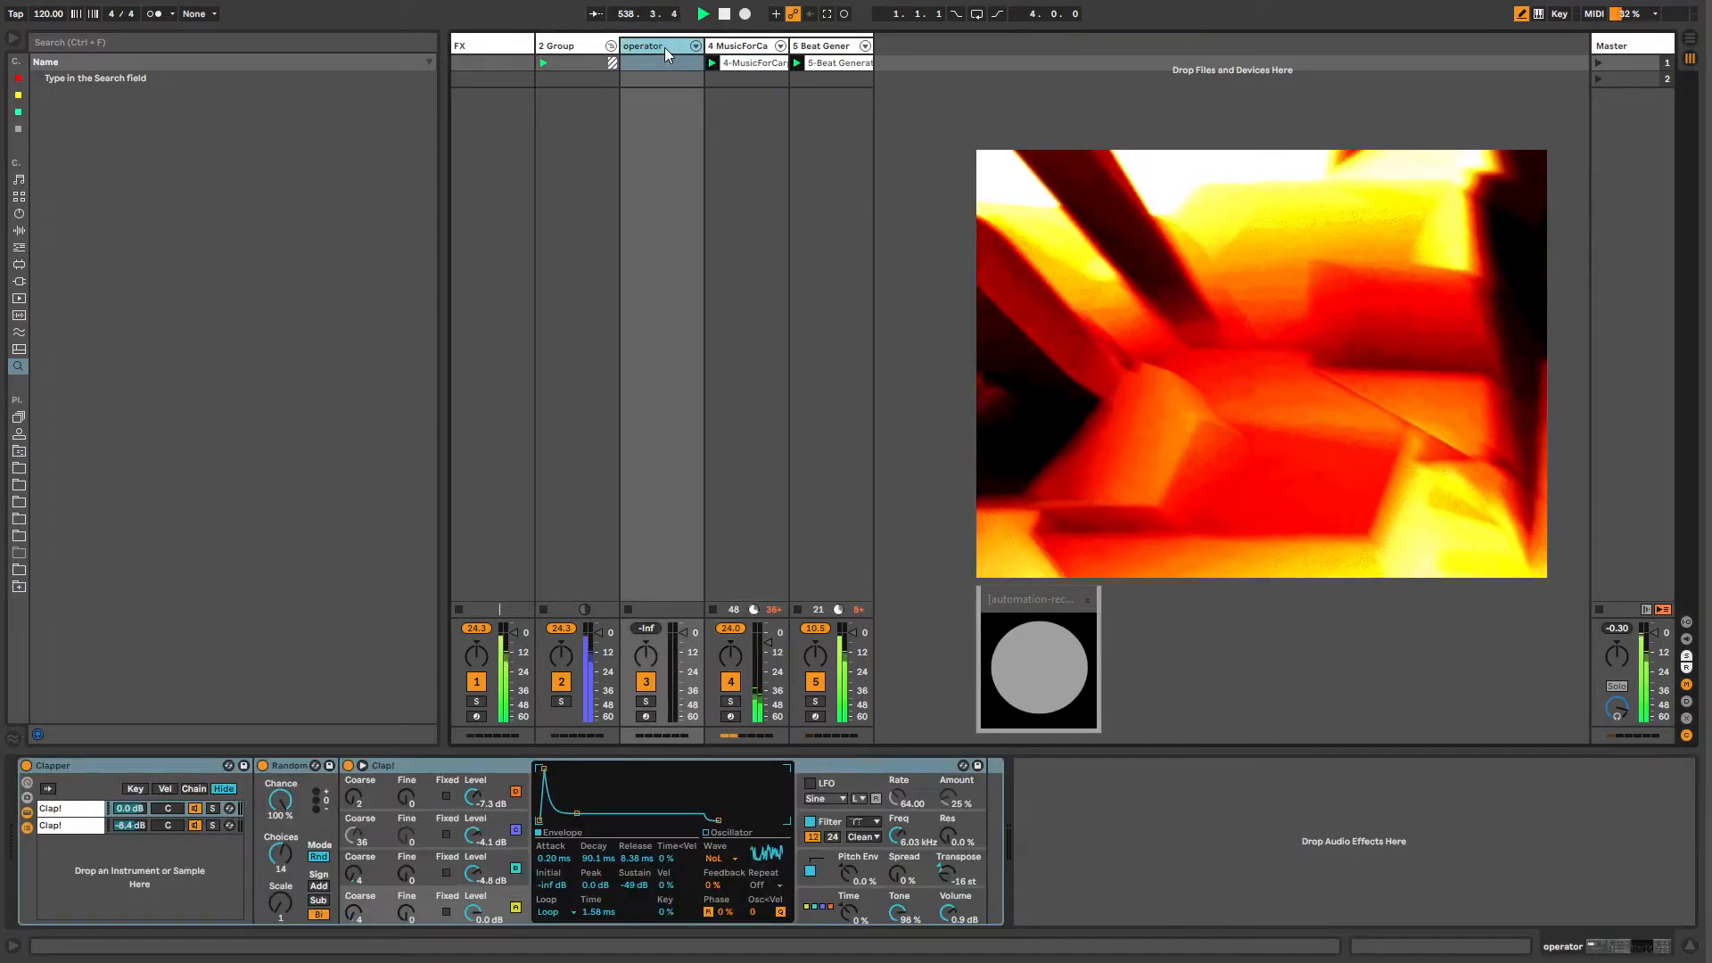
{"action": "key", "text": "Delete"}
Step: Show the Beat Generator rack's chain list and examine the Arpeggiator, Random, Instrument Rack and delay devices in its chain
{"action": "left_click", "coordinate": [757, 49]}
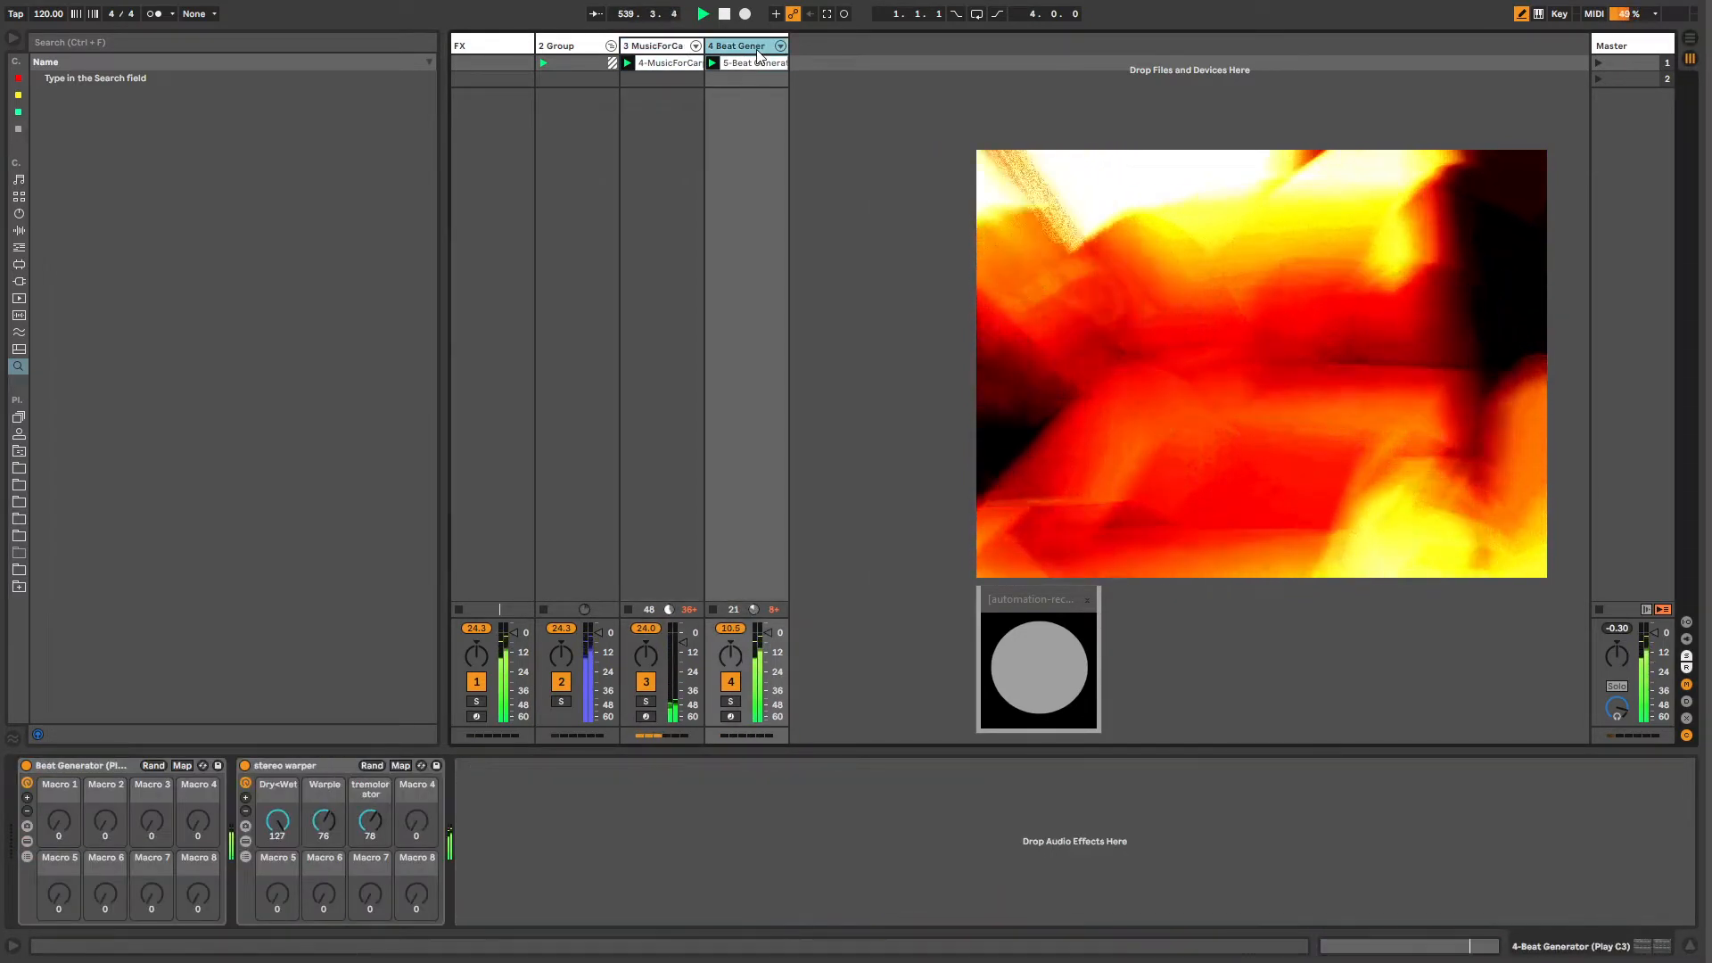
{"action": "left_click", "coordinate": [370, 821]}
{"action": "left_click", "coordinate": [27, 855]}
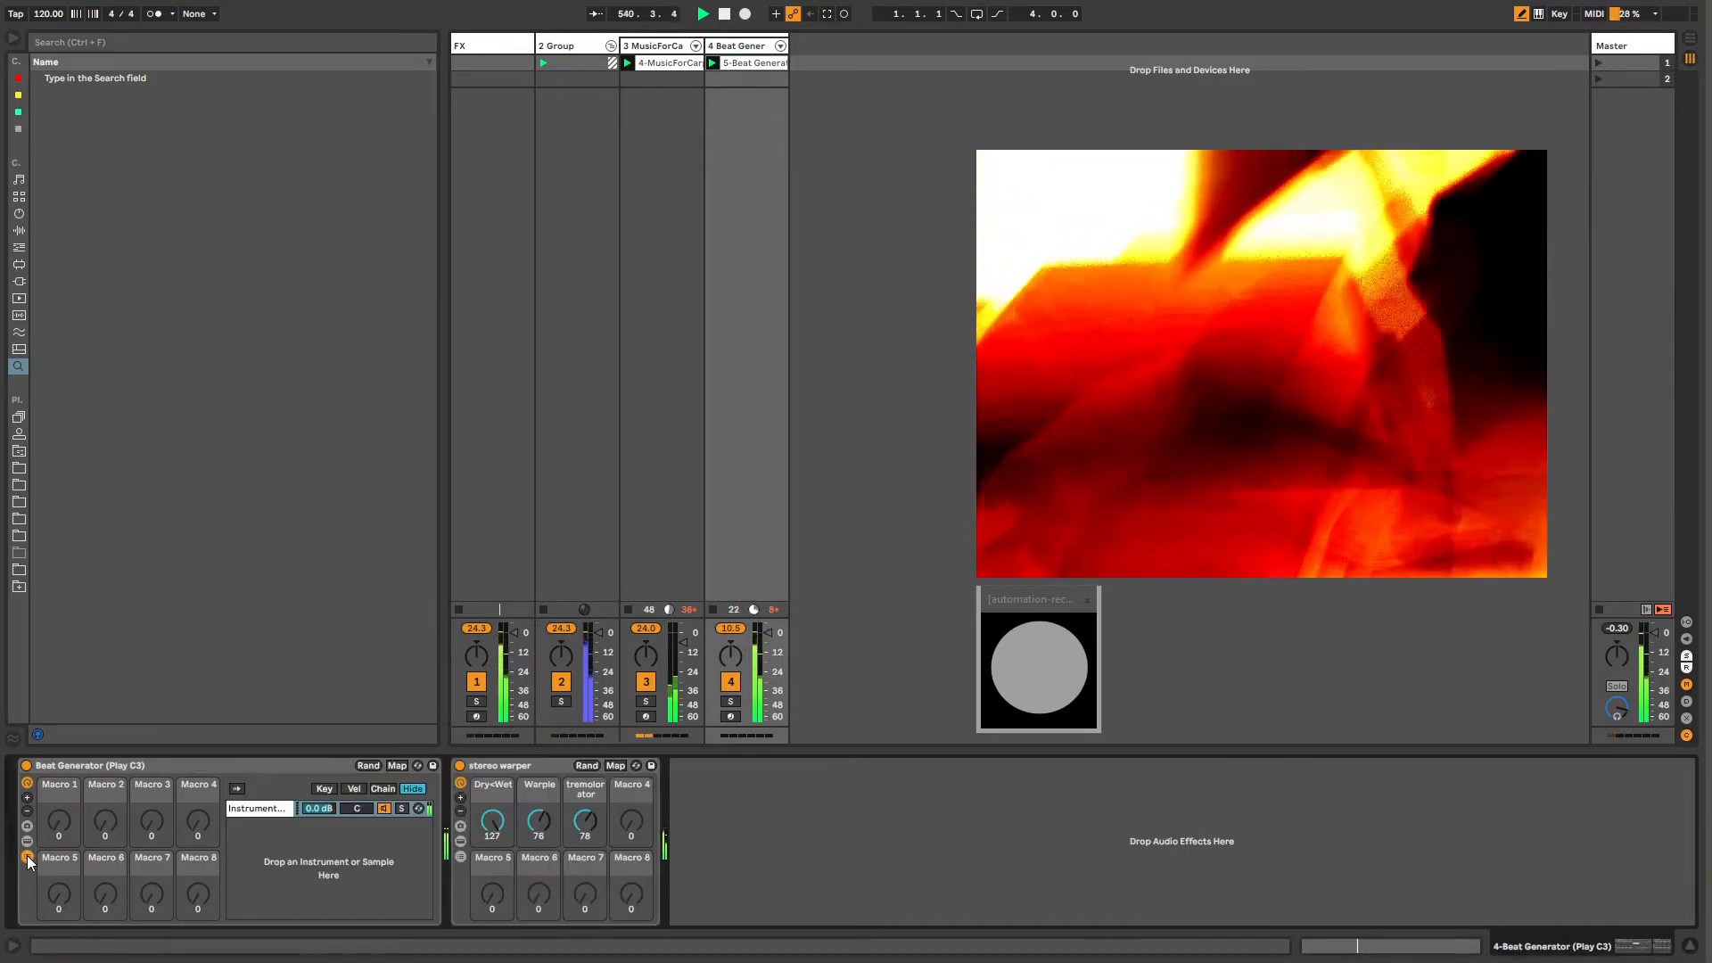
{"action": "left_click", "coordinate": [254, 809]}
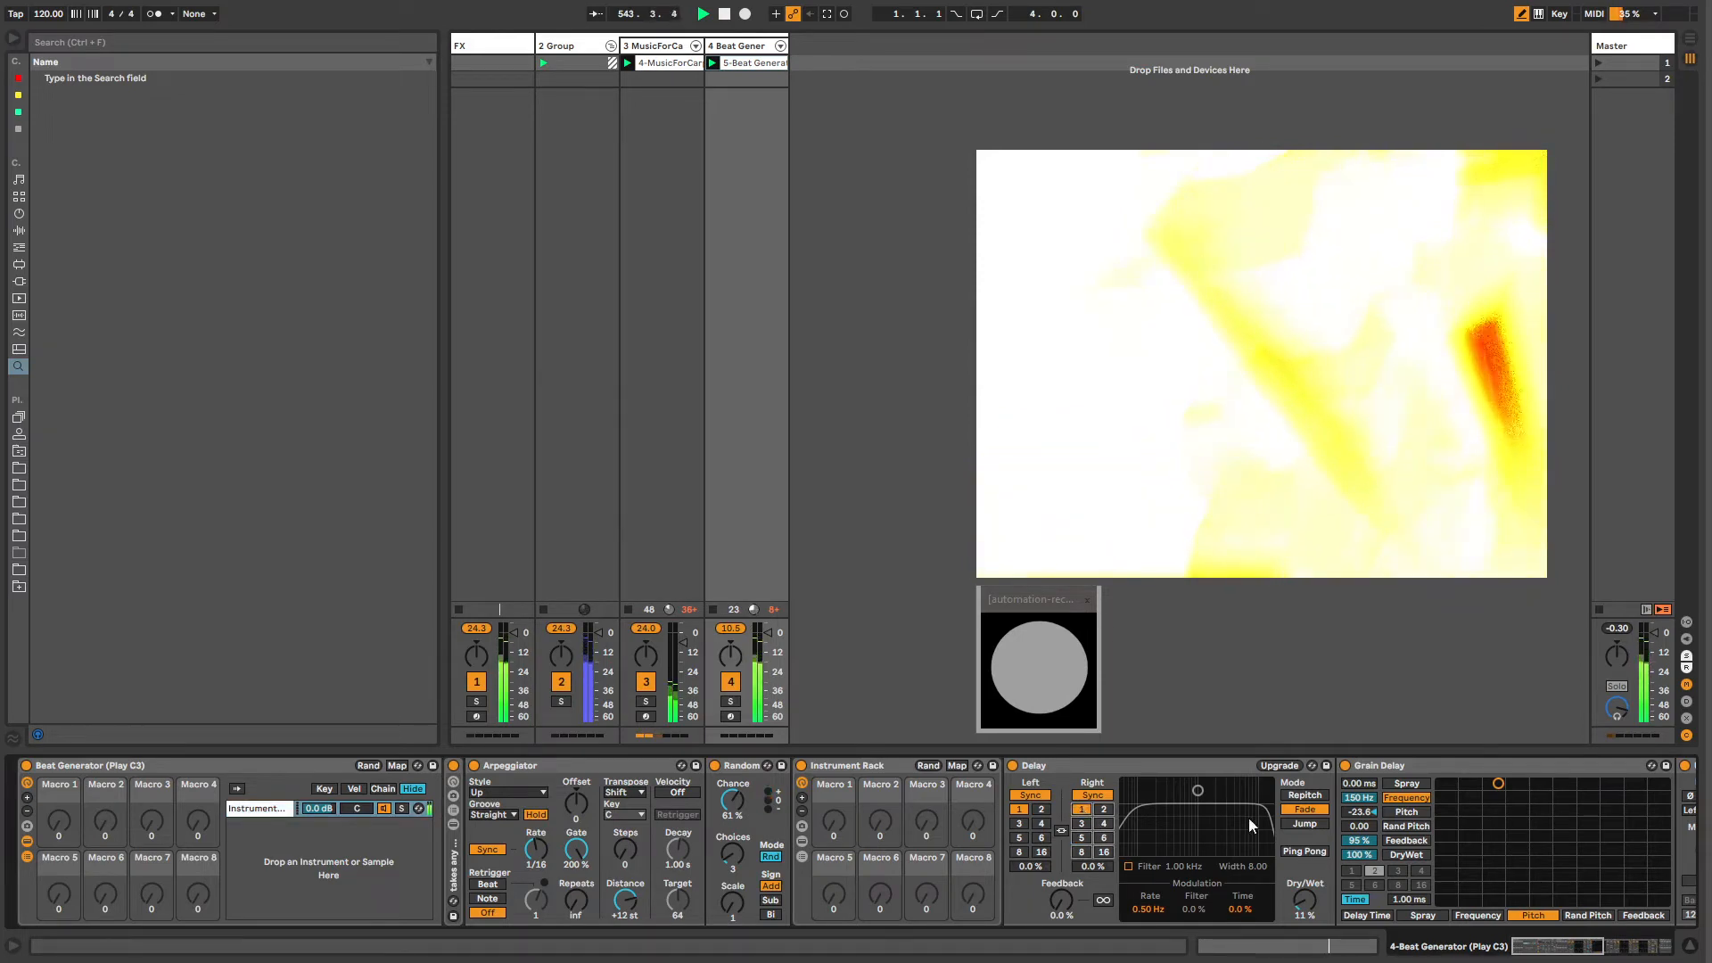
{"action": "left_click_drag", "start_coordinate": [1546, 947], "coordinate": [1584, 952]}
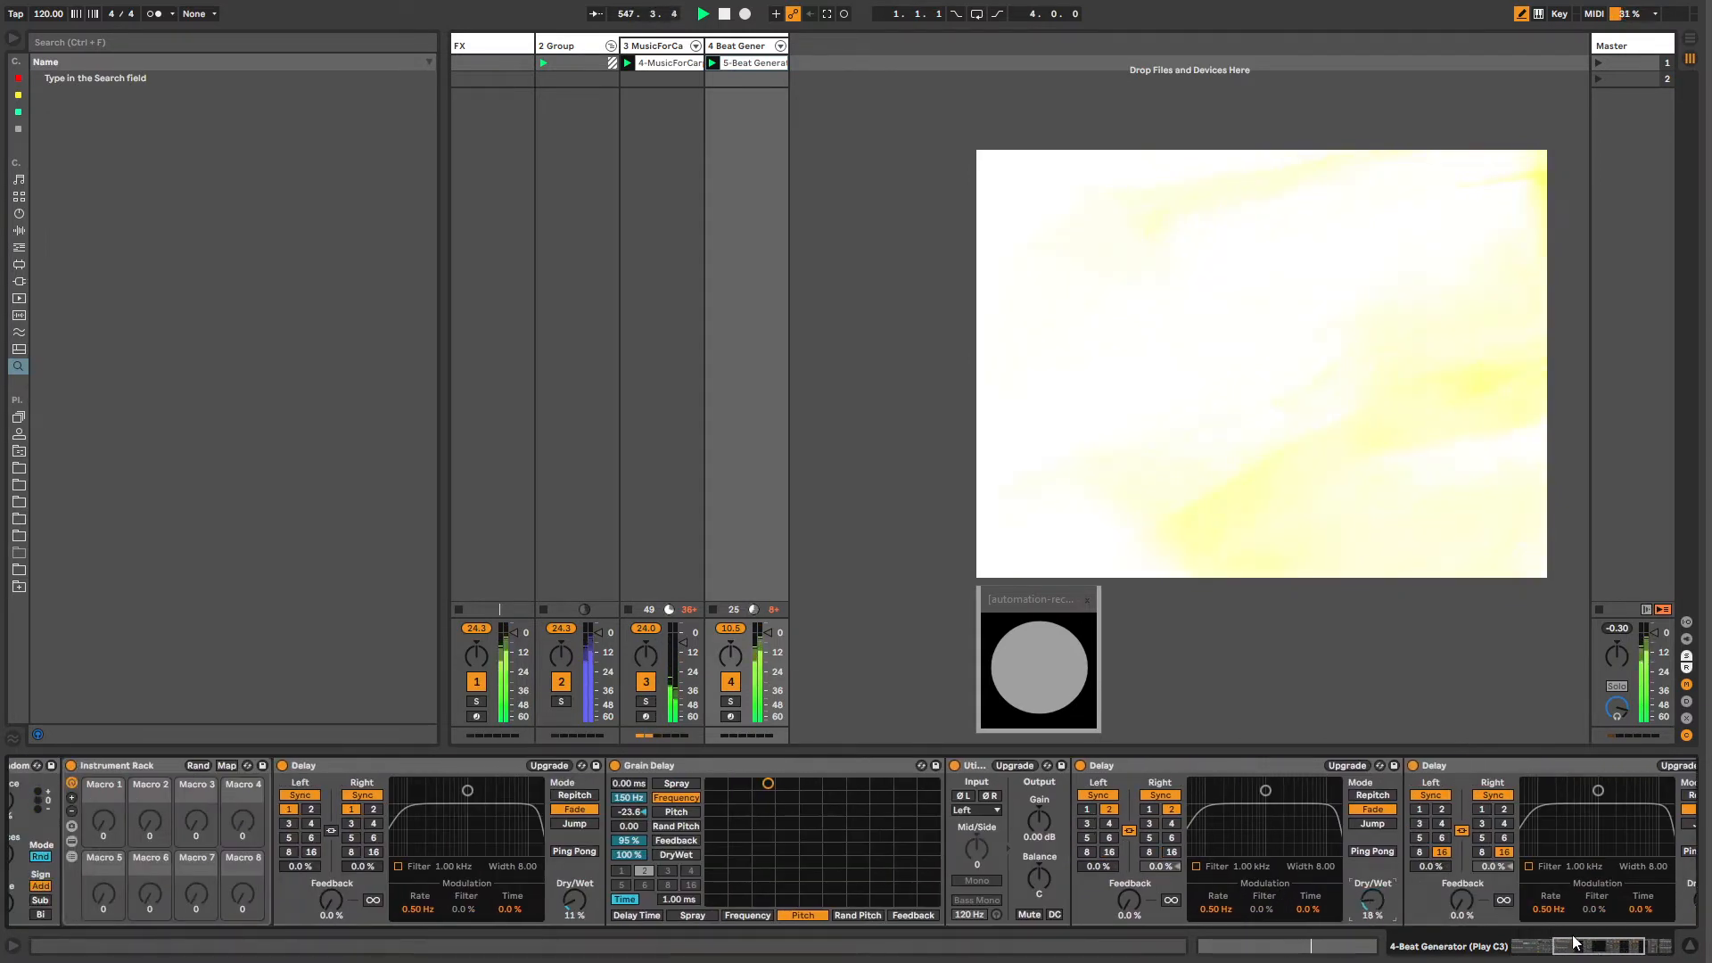
Step: Set the synced delay time of the last Delay before the Limiter to 1
{"action": "left_click_drag", "start_coordinate": [1574, 943], "coordinate": [1601, 944]}
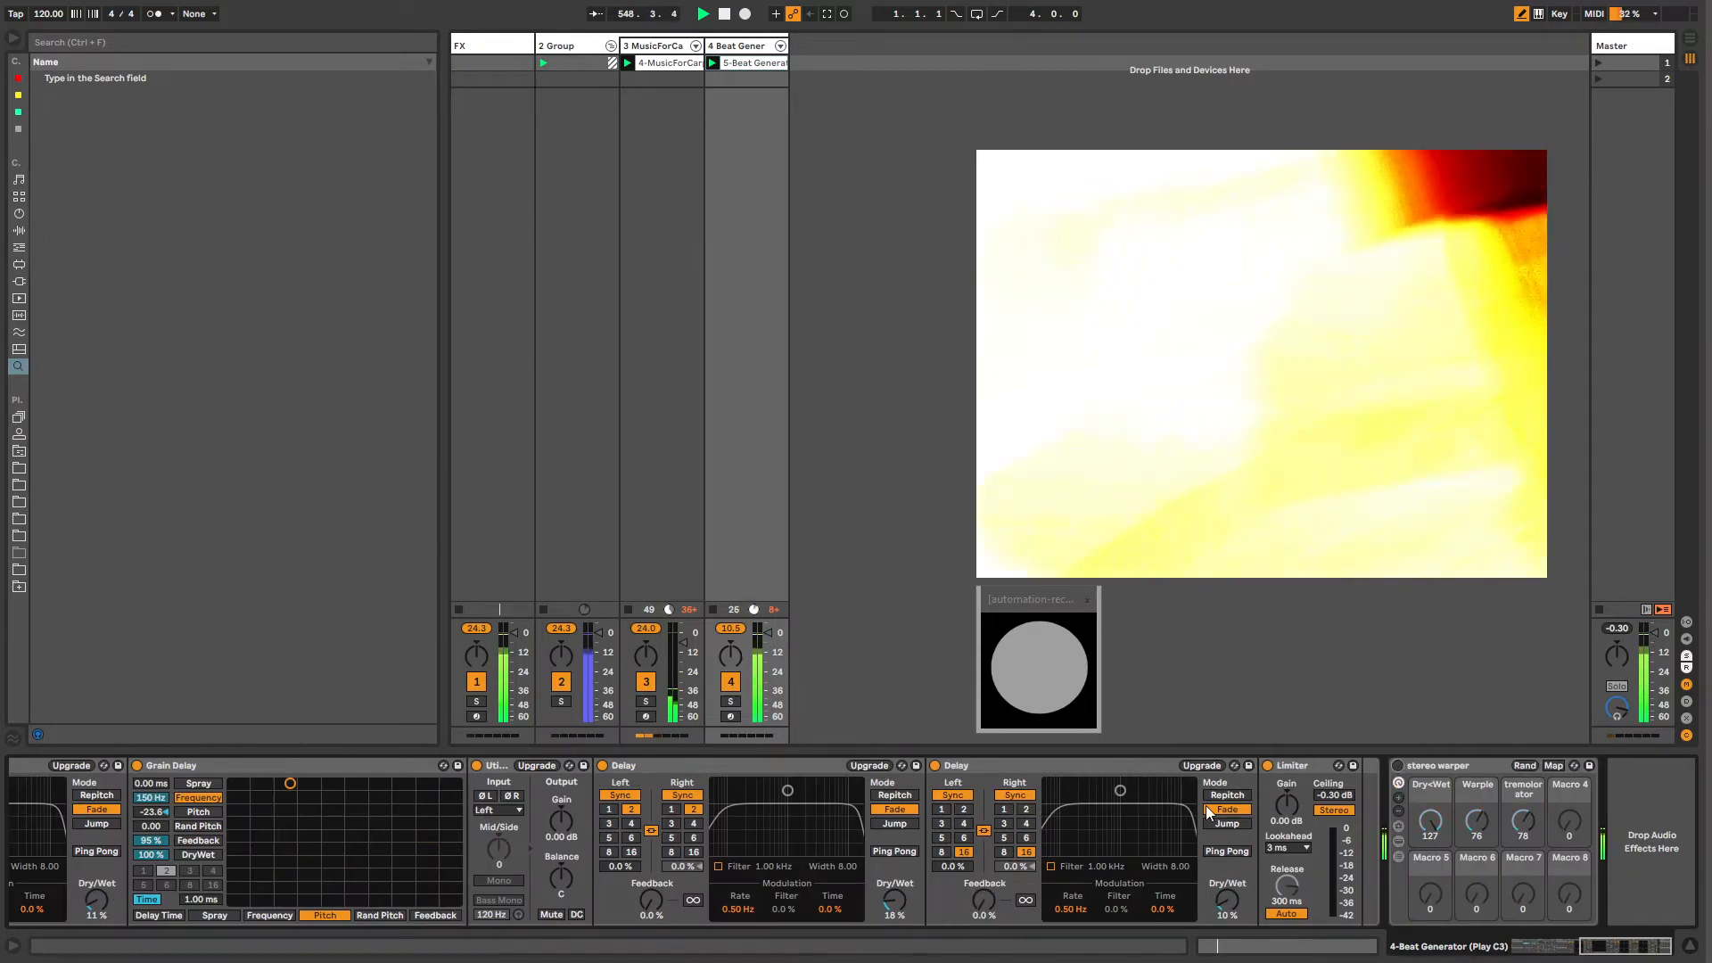
{"action": "left_click", "coordinate": [941, 852]}
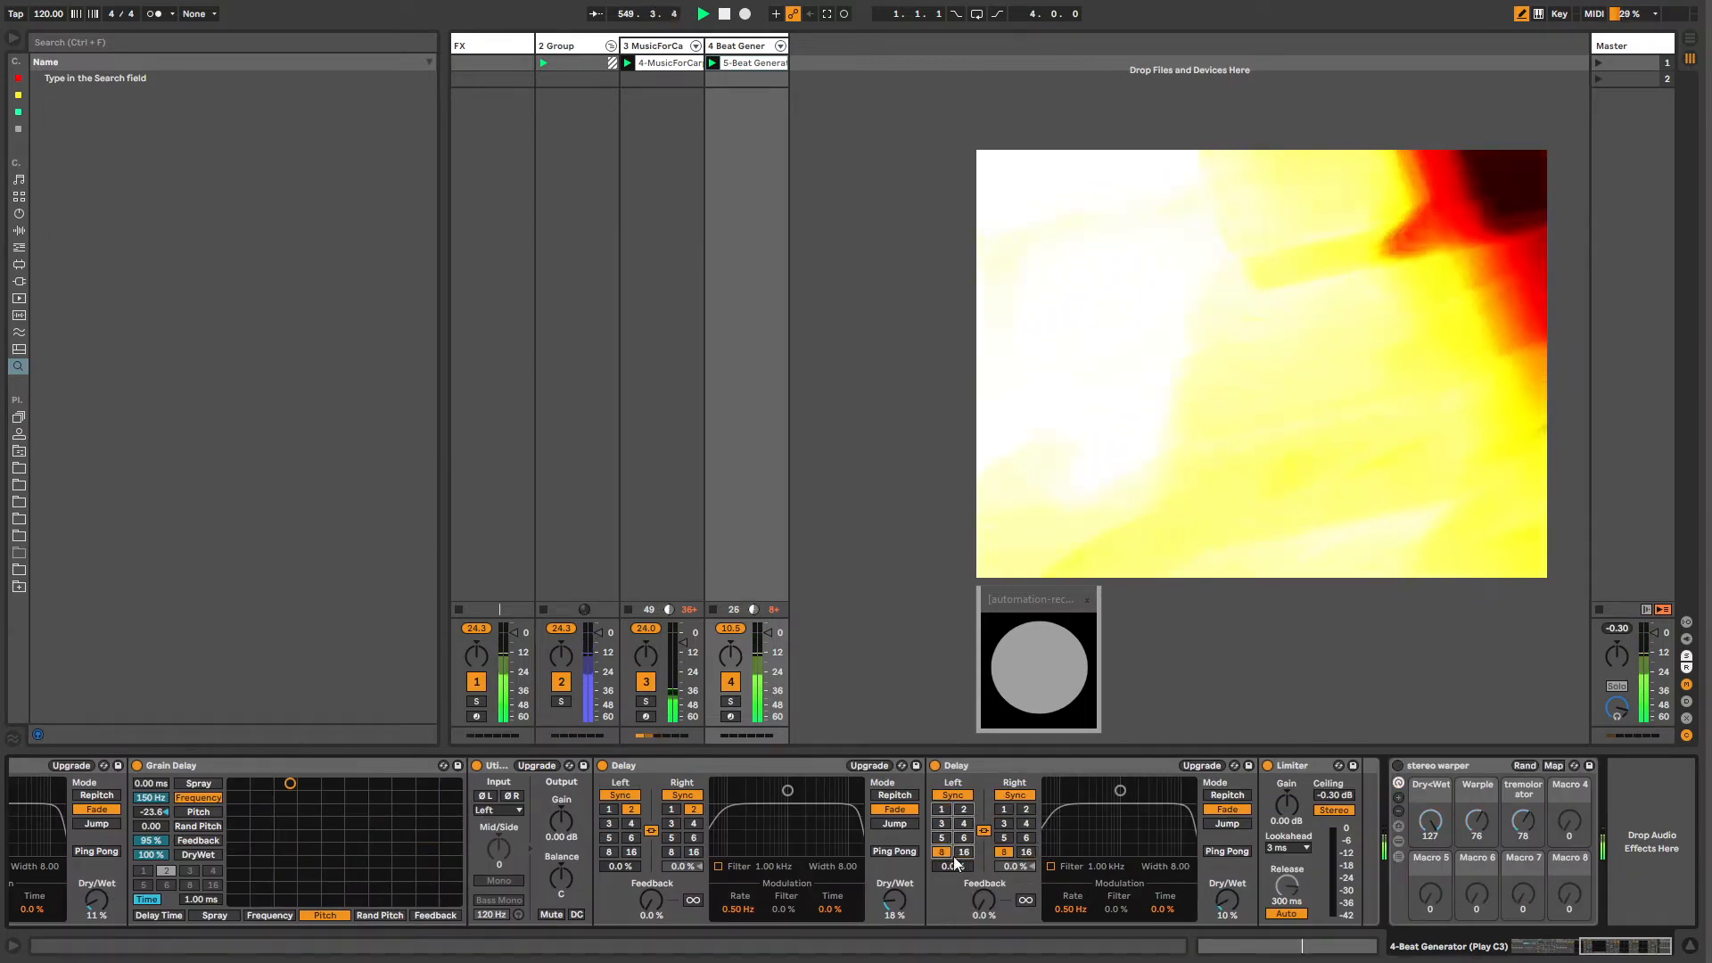
{"action": "left_click", "coordinate": [942, 810]}
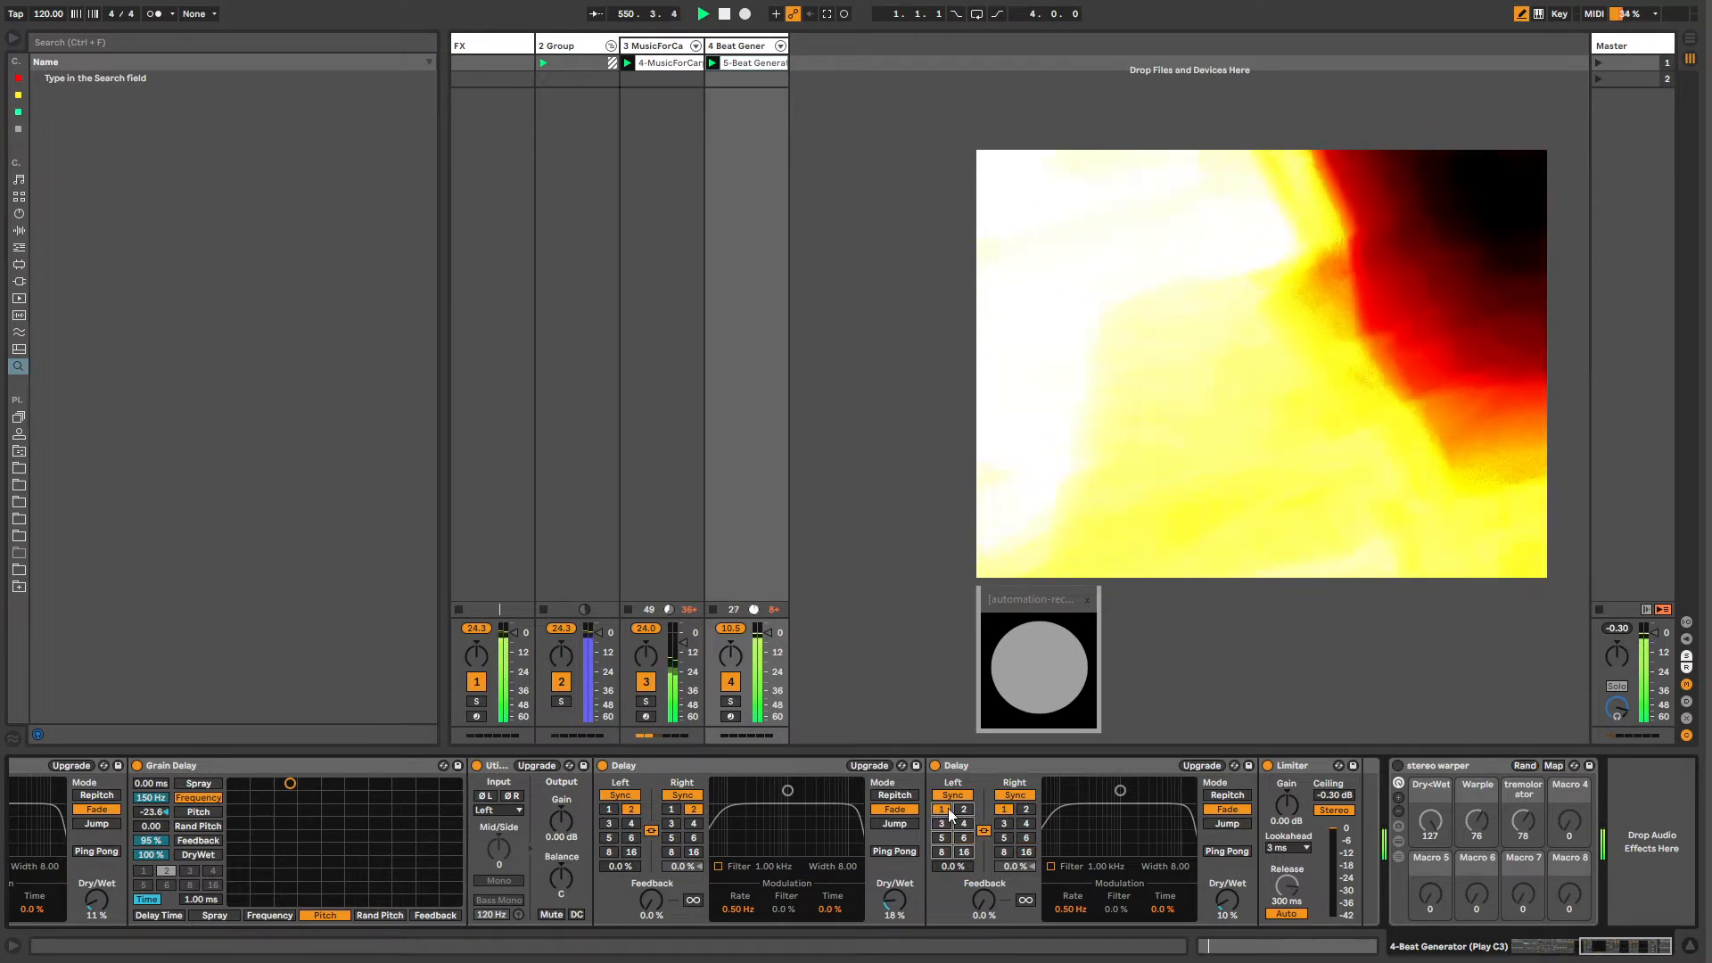
Step: Try a different Rate on the Beat Generator's Arpeggiator and return it to 1/16
{"action": "left_click_drag", "start_coordinate": [1621, 945], "coordinate": [1562, 946]}
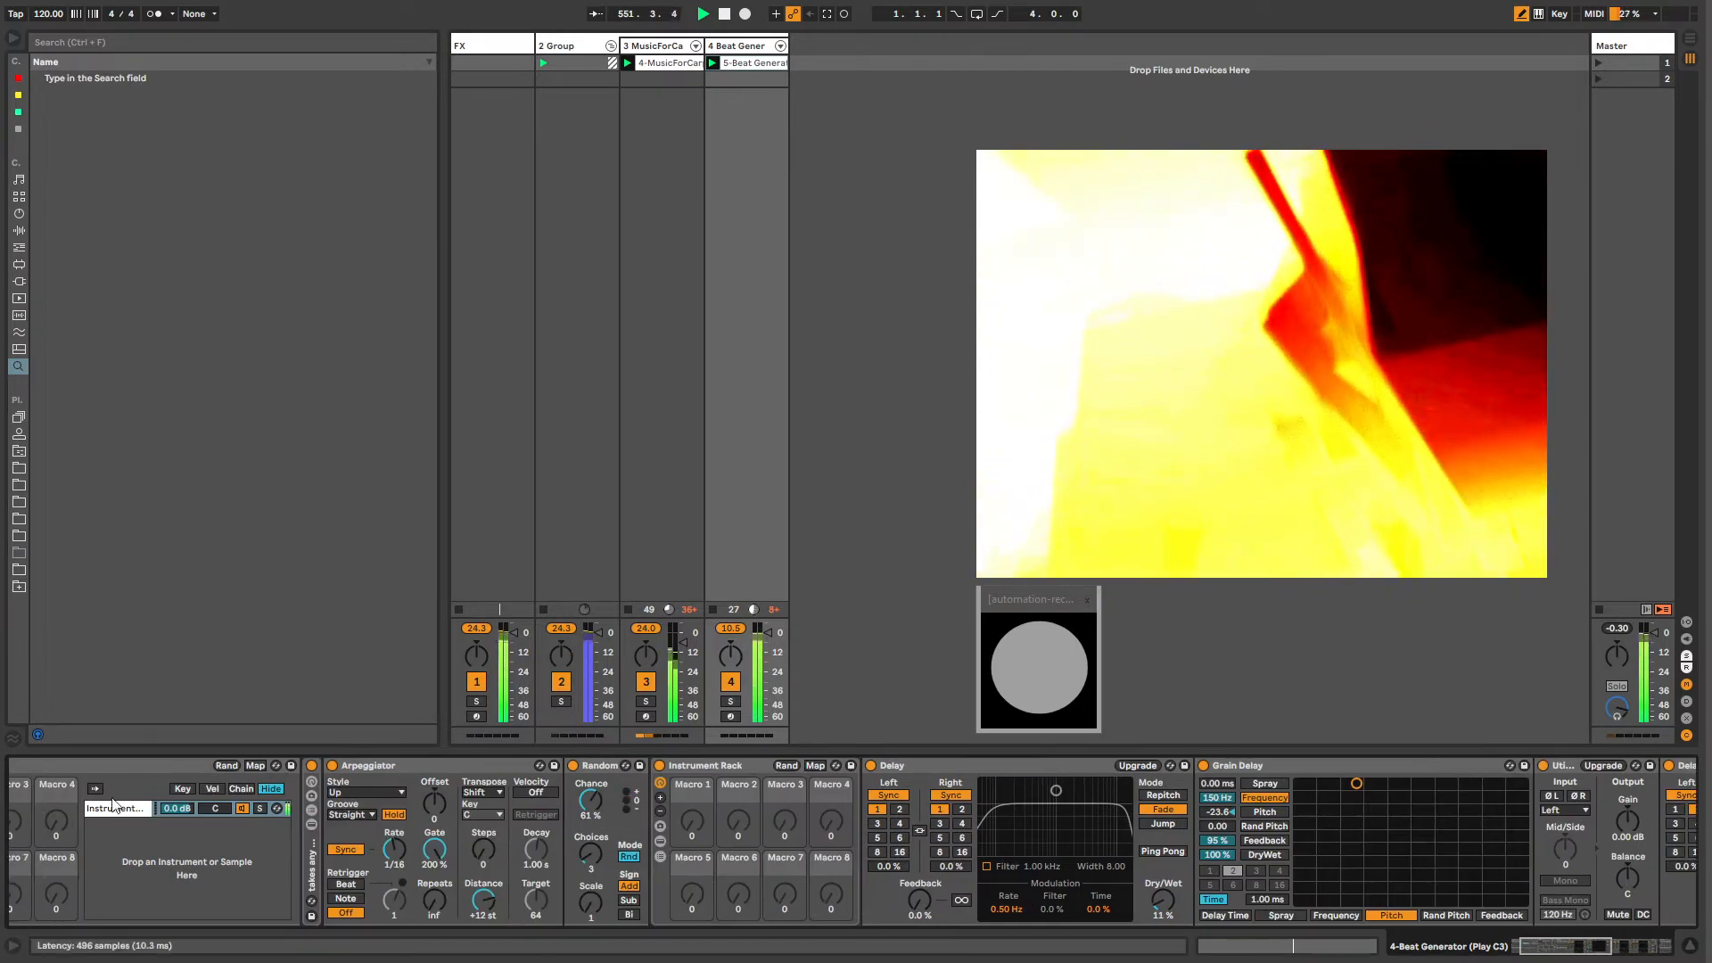
{"action": "left_click", "coordinate": [1514, 950]}
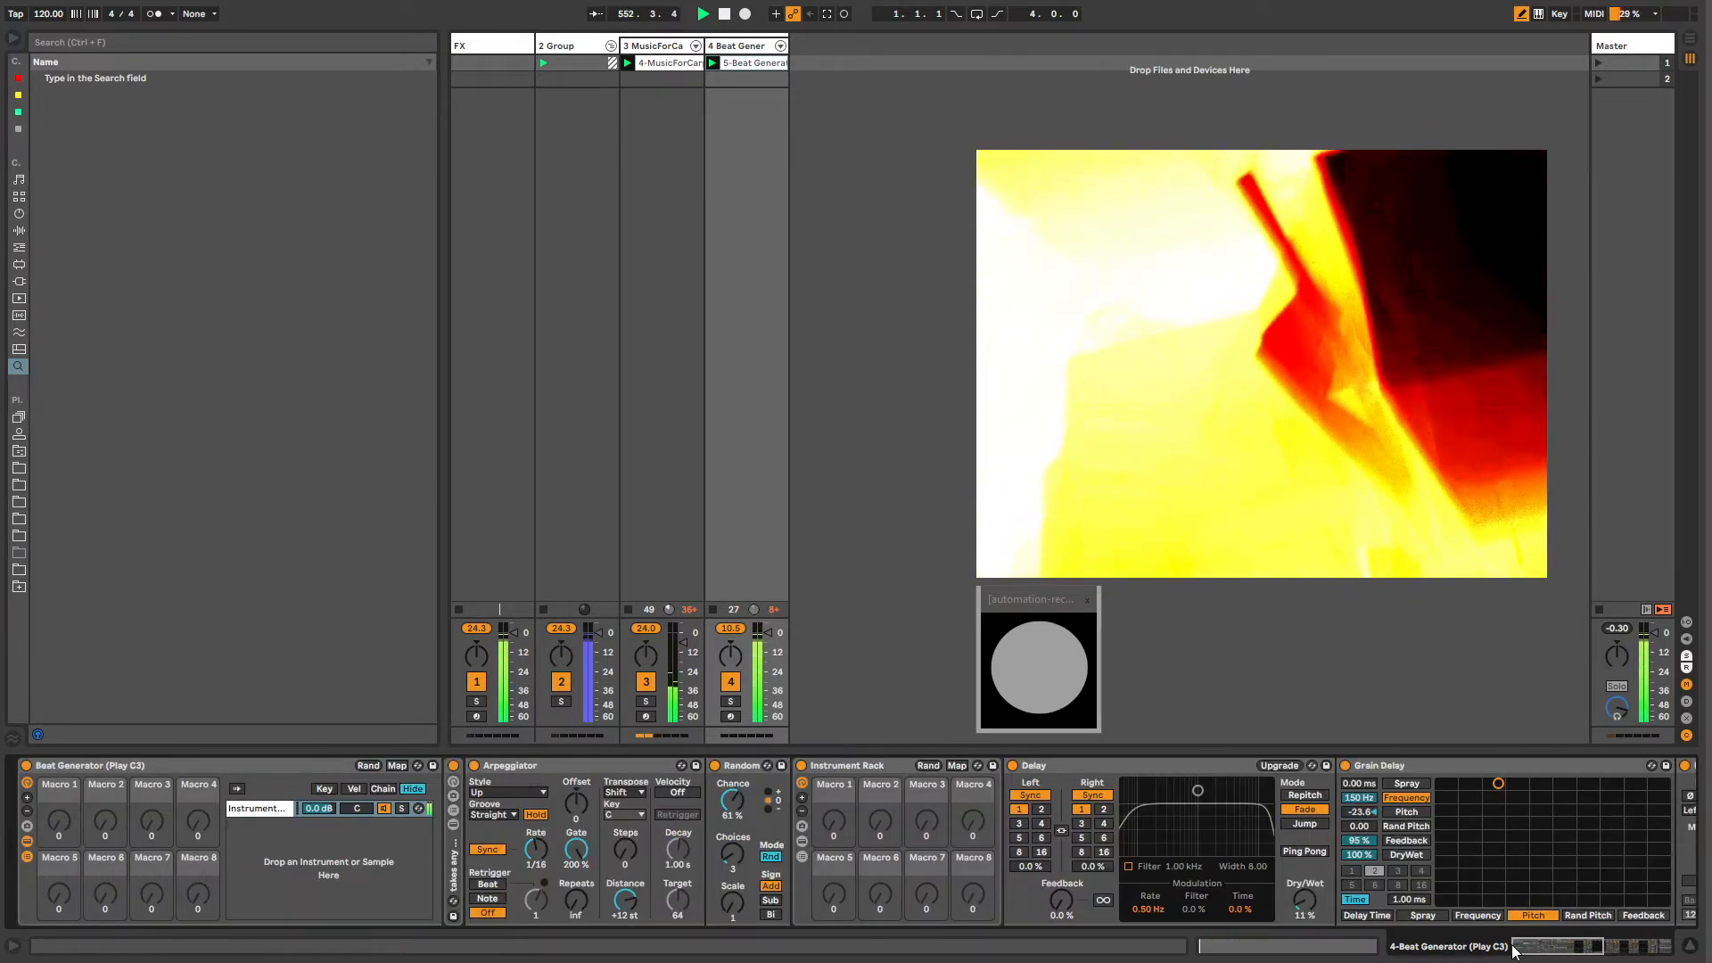
{"action": "left_click_drag", "start_coordinate": [549, 870], "coordinate": [550, 857]}
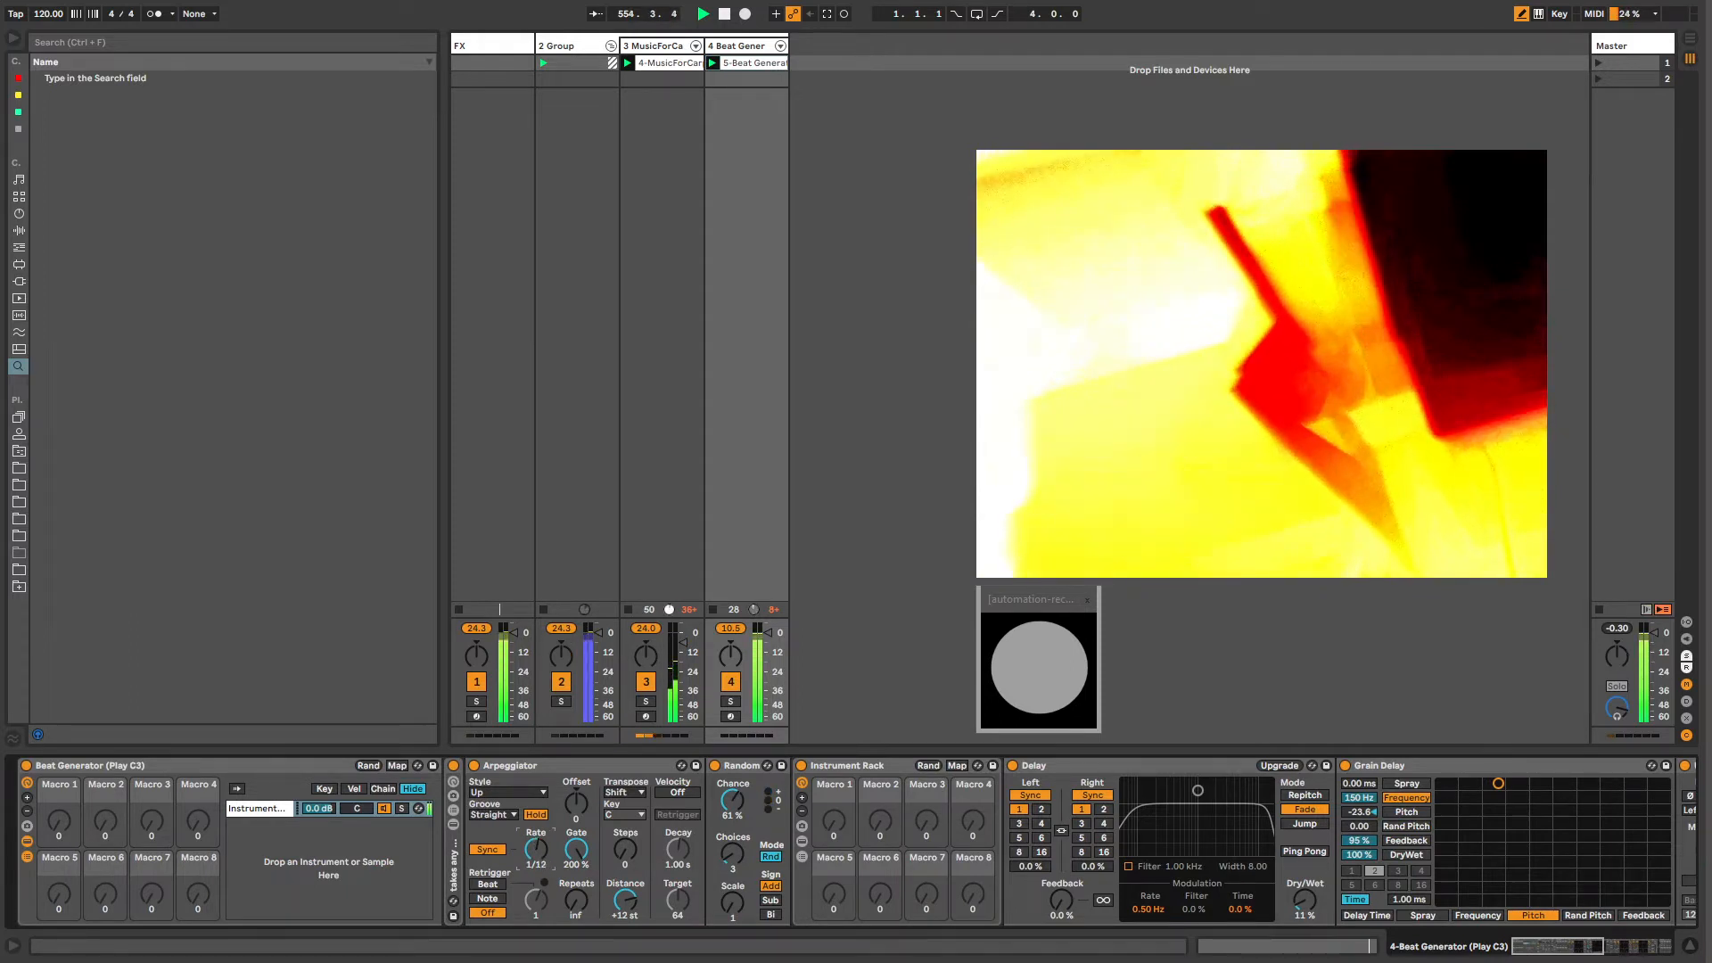
{"action": "left_click_drag", "start_coordinate": [550, 858], "coordinate": [549, 865]}
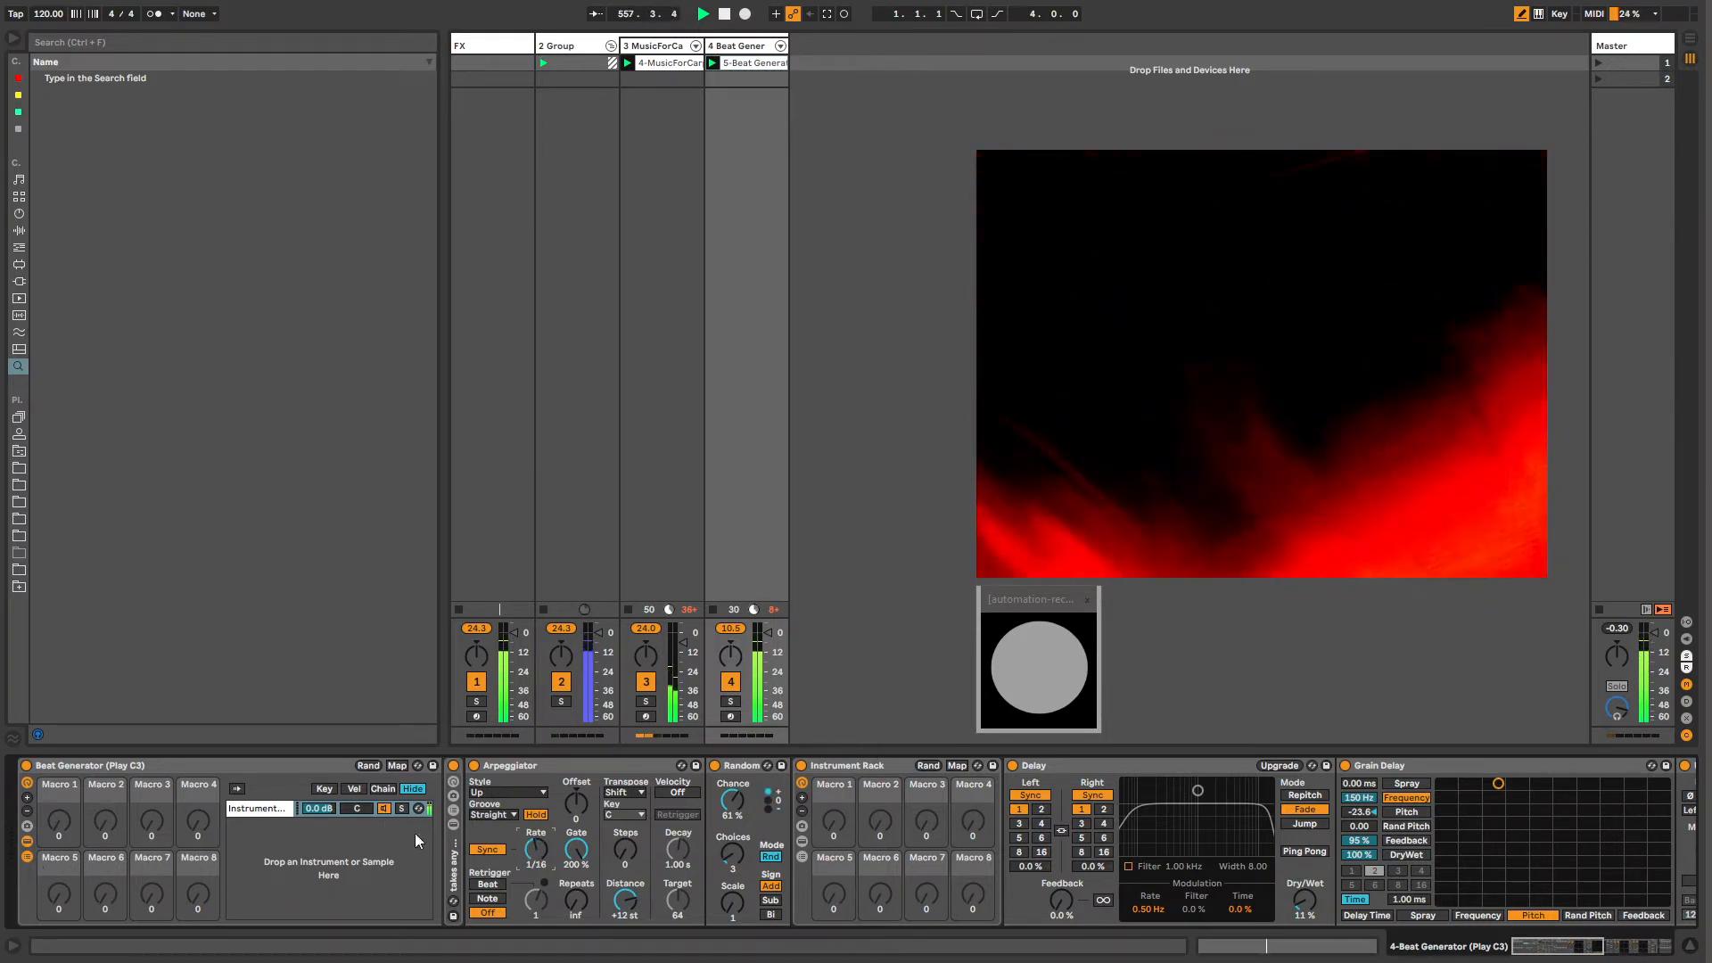
Step: Show the clip envelope for the Arpeggiator's Synced Rate, unlink its loop from the clip and set the loop length to 7.0.1
{"action": "right_click", "coordinate": [538, 849]}
{"action": "left_click", "coordinate": [565, 842]}
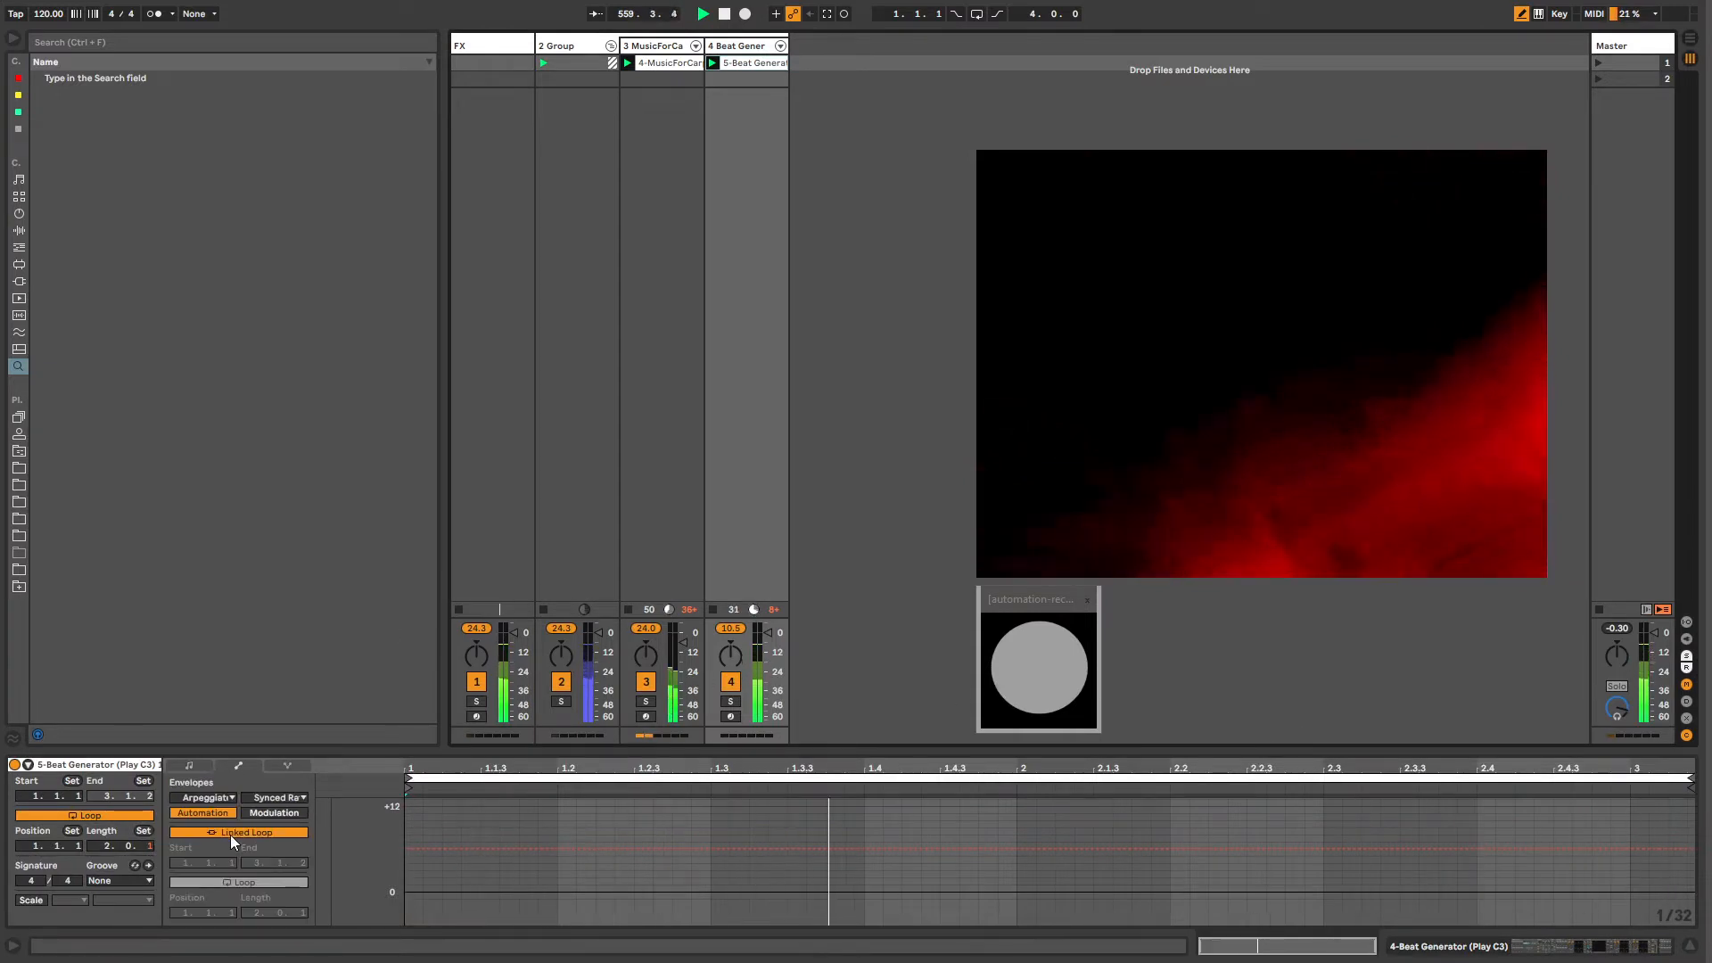
{"action": "left_click", "coordinate": [230, 833]}
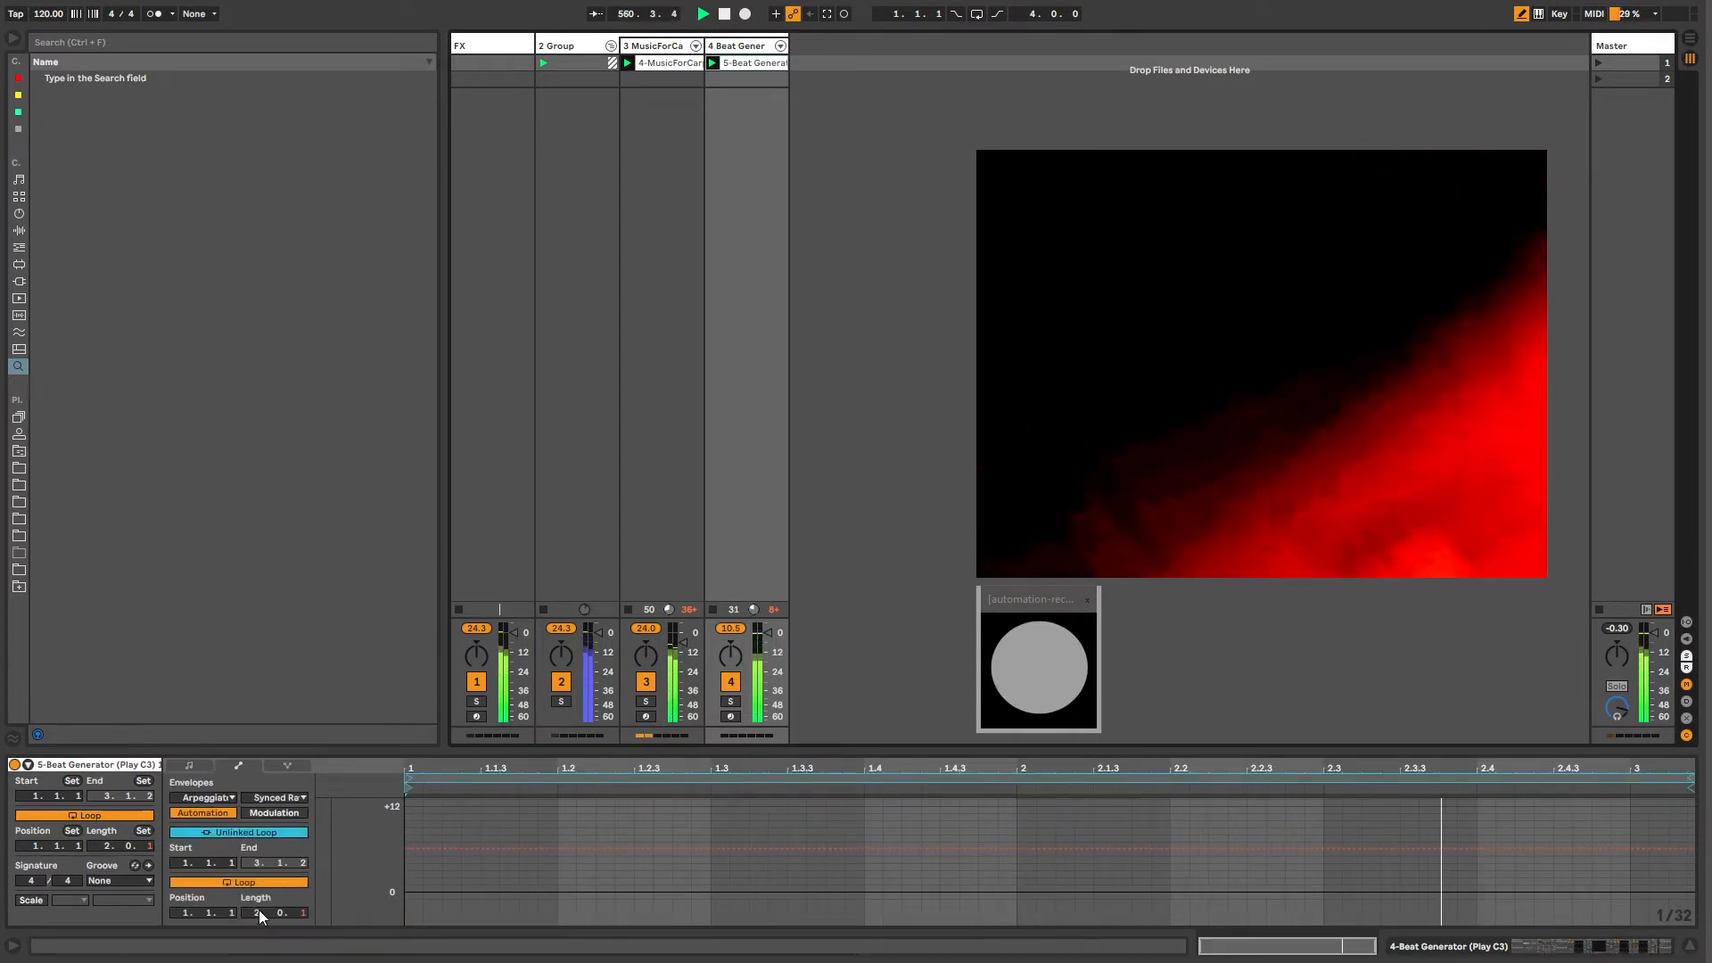
{"action": "left_click_drag", "start_coordinate": [259, 910], "coordinate": [258, 879]}
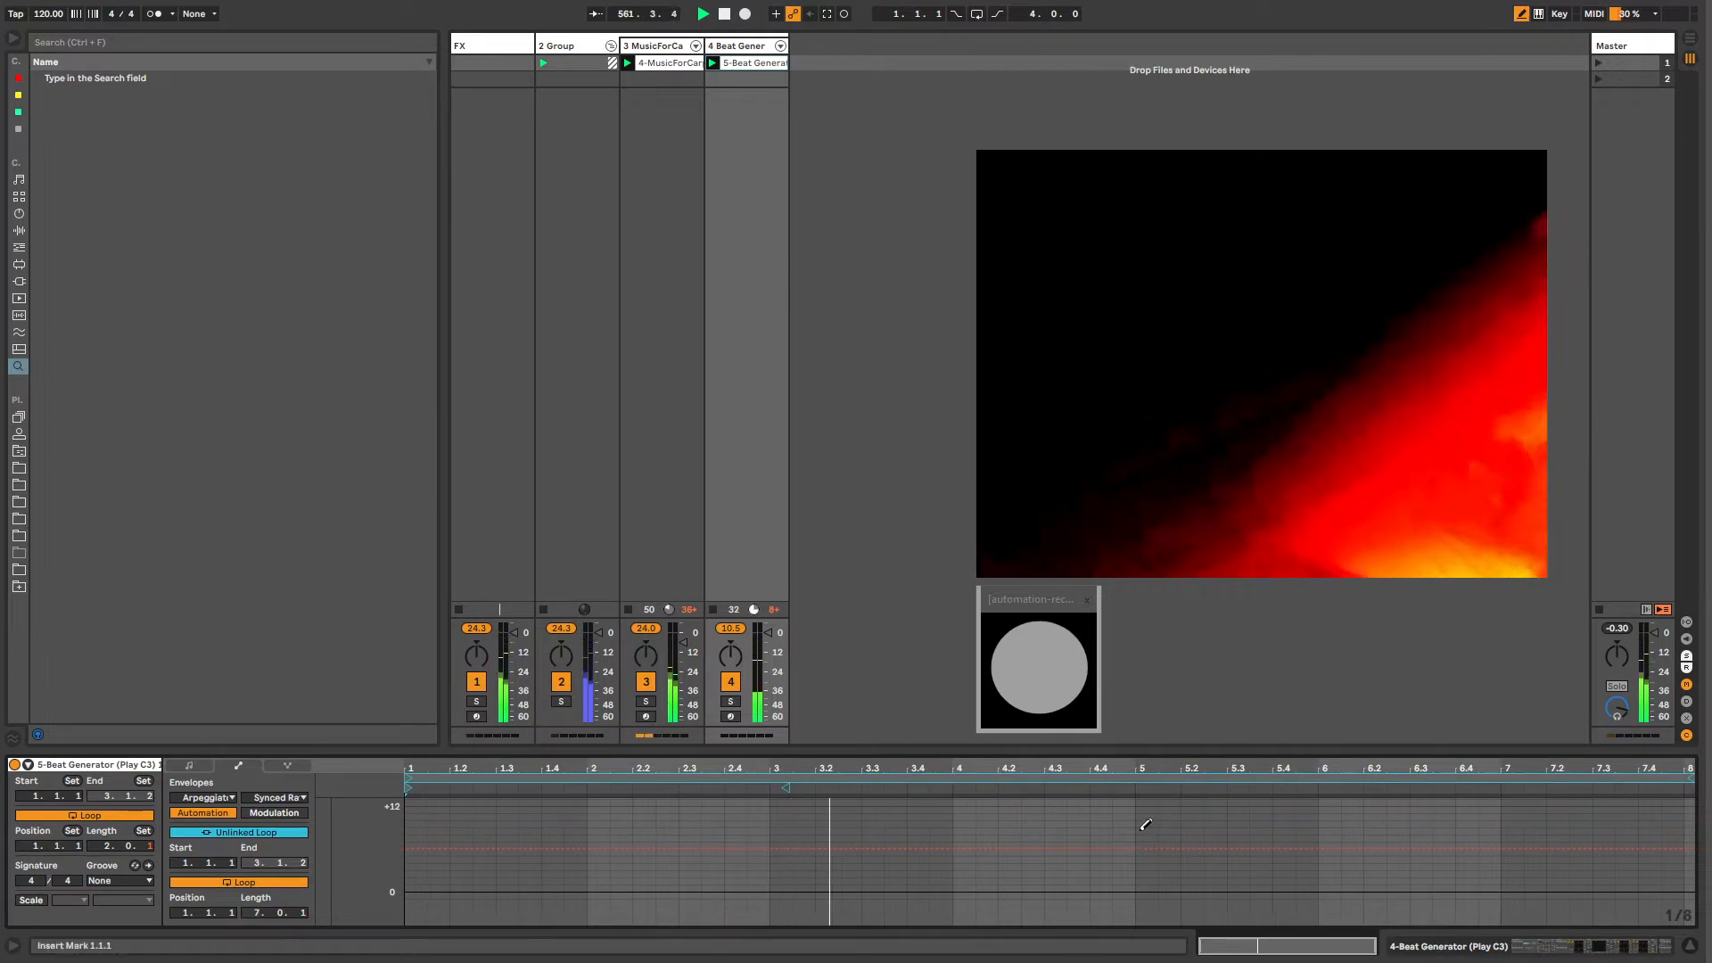
Step: Draw stepped Synced Rate variations just before bar 5 and from bar 7 to bar 8, and return to the Beat Generator's devices
{"action": "left_click_drag", "start_coordinate": [1118, 855], "coordinate": [1133, 857]}
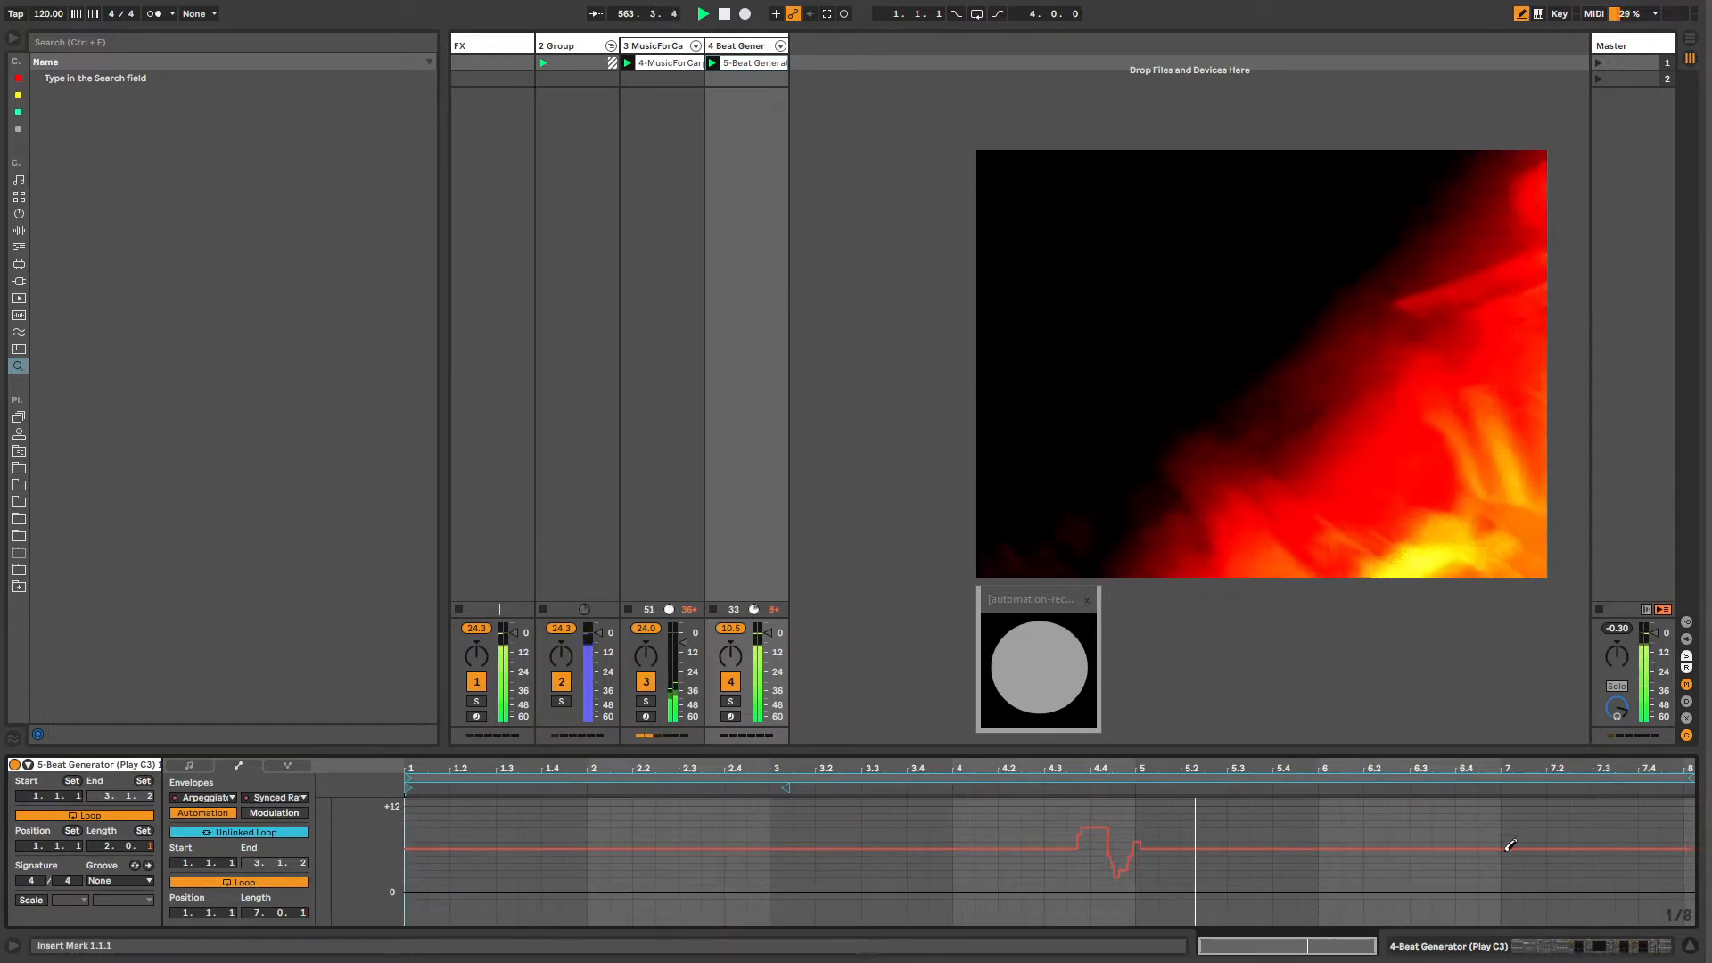
{"action": "mouse_move", "coordinate": [1498, 833]}
{"action": "left_mouse_down"}
{"action": "mouse_move", "coordinate": [1600, 851]}
{"action": "mouse_move", "coordinate": [1696, 838]}
{"action": "left_mouse_up"}
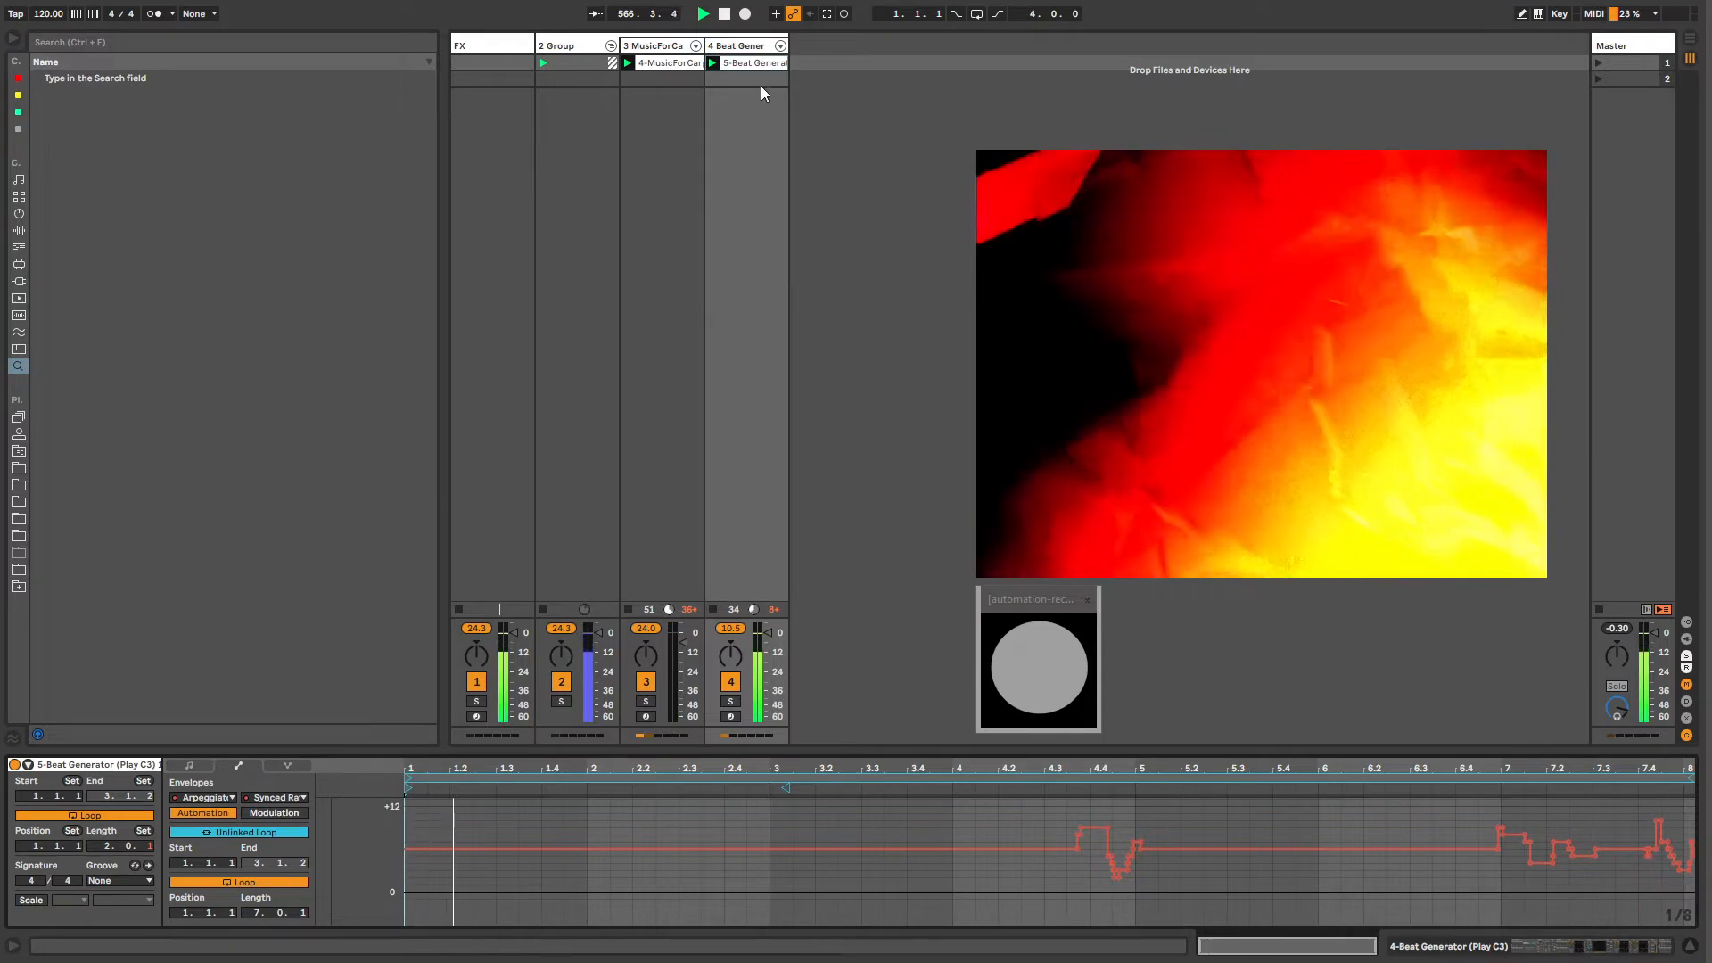
{"action": "left_click", "coordinate": [740, 45]}
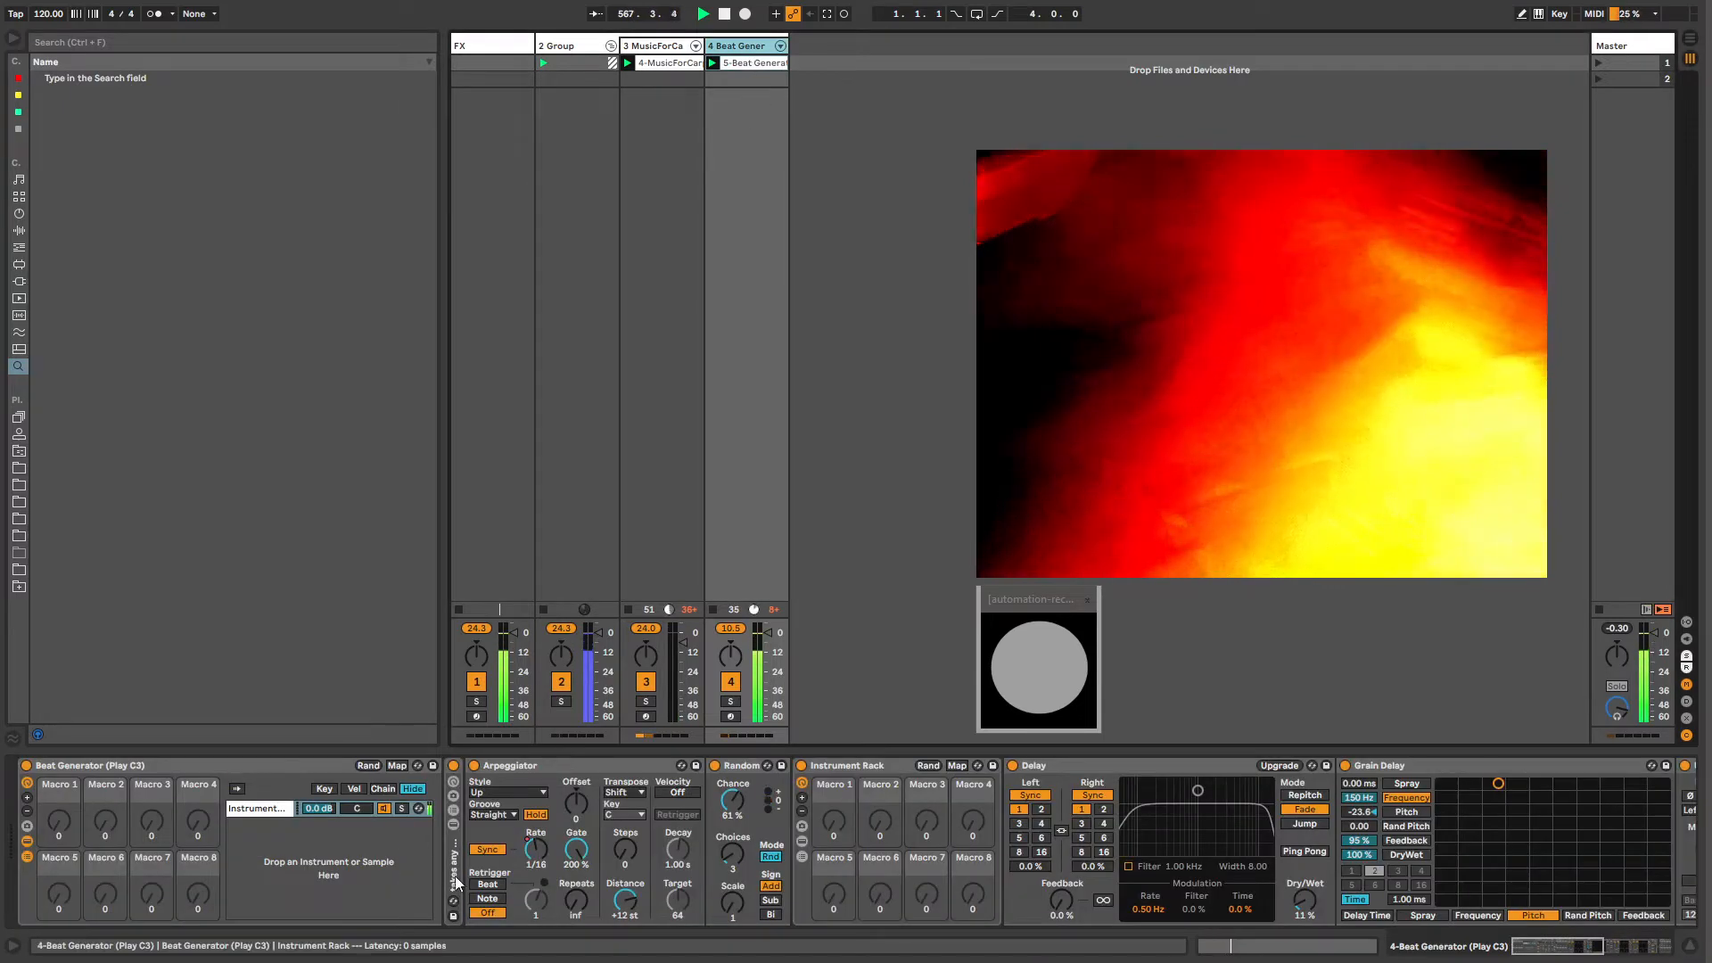
{"action": "scroll", "coordinate": [1034, 910], "scroll_direction": "right", "scroll_amount": 6}
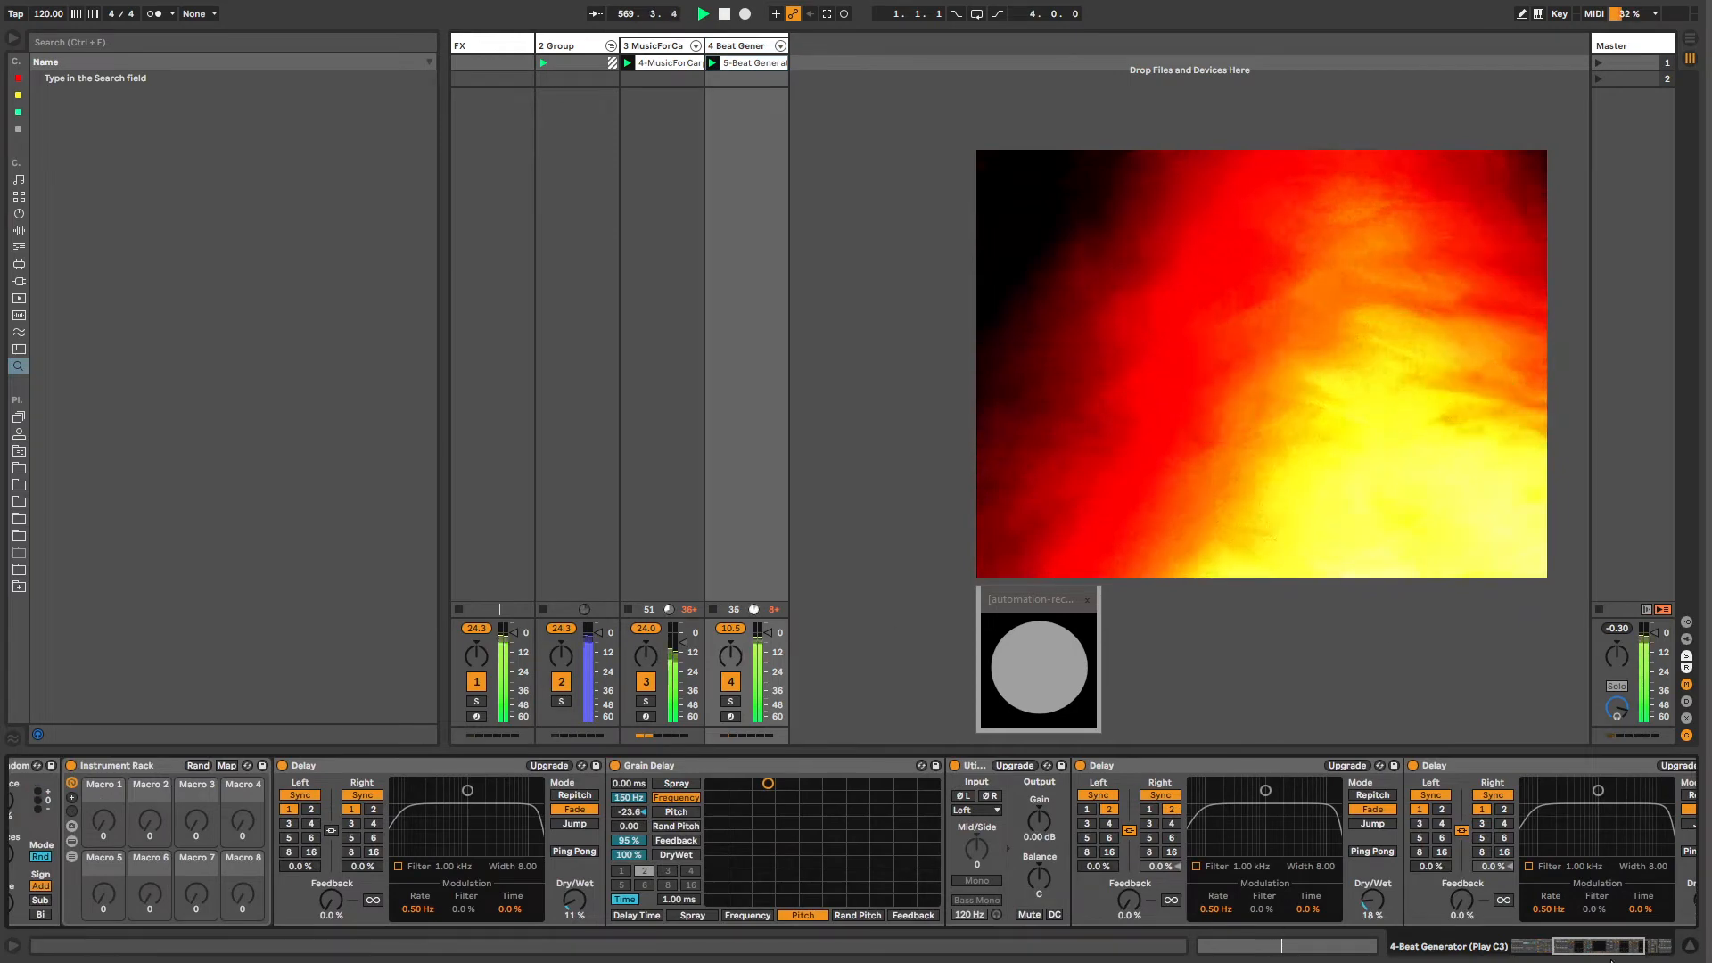
{"action": "left_click_drag", "start_coordinate": [1612, 961], "coordinate": [1498, 952]}
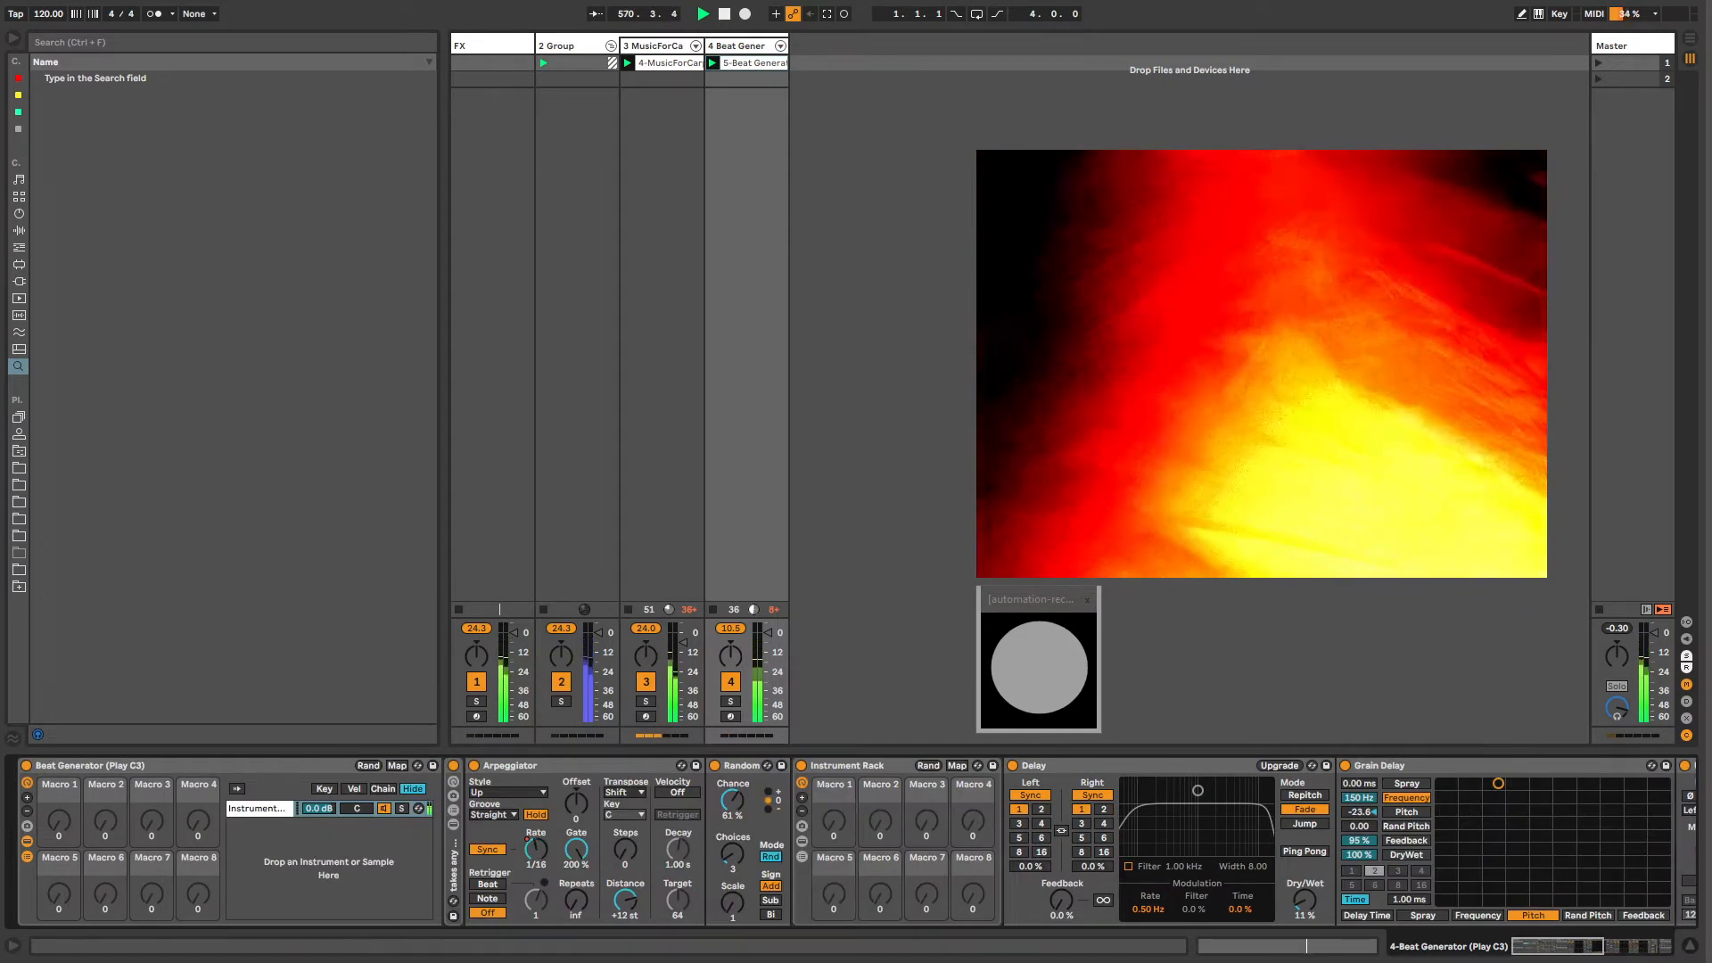
{"action": "left_click", "coordinate": [26, 856]}
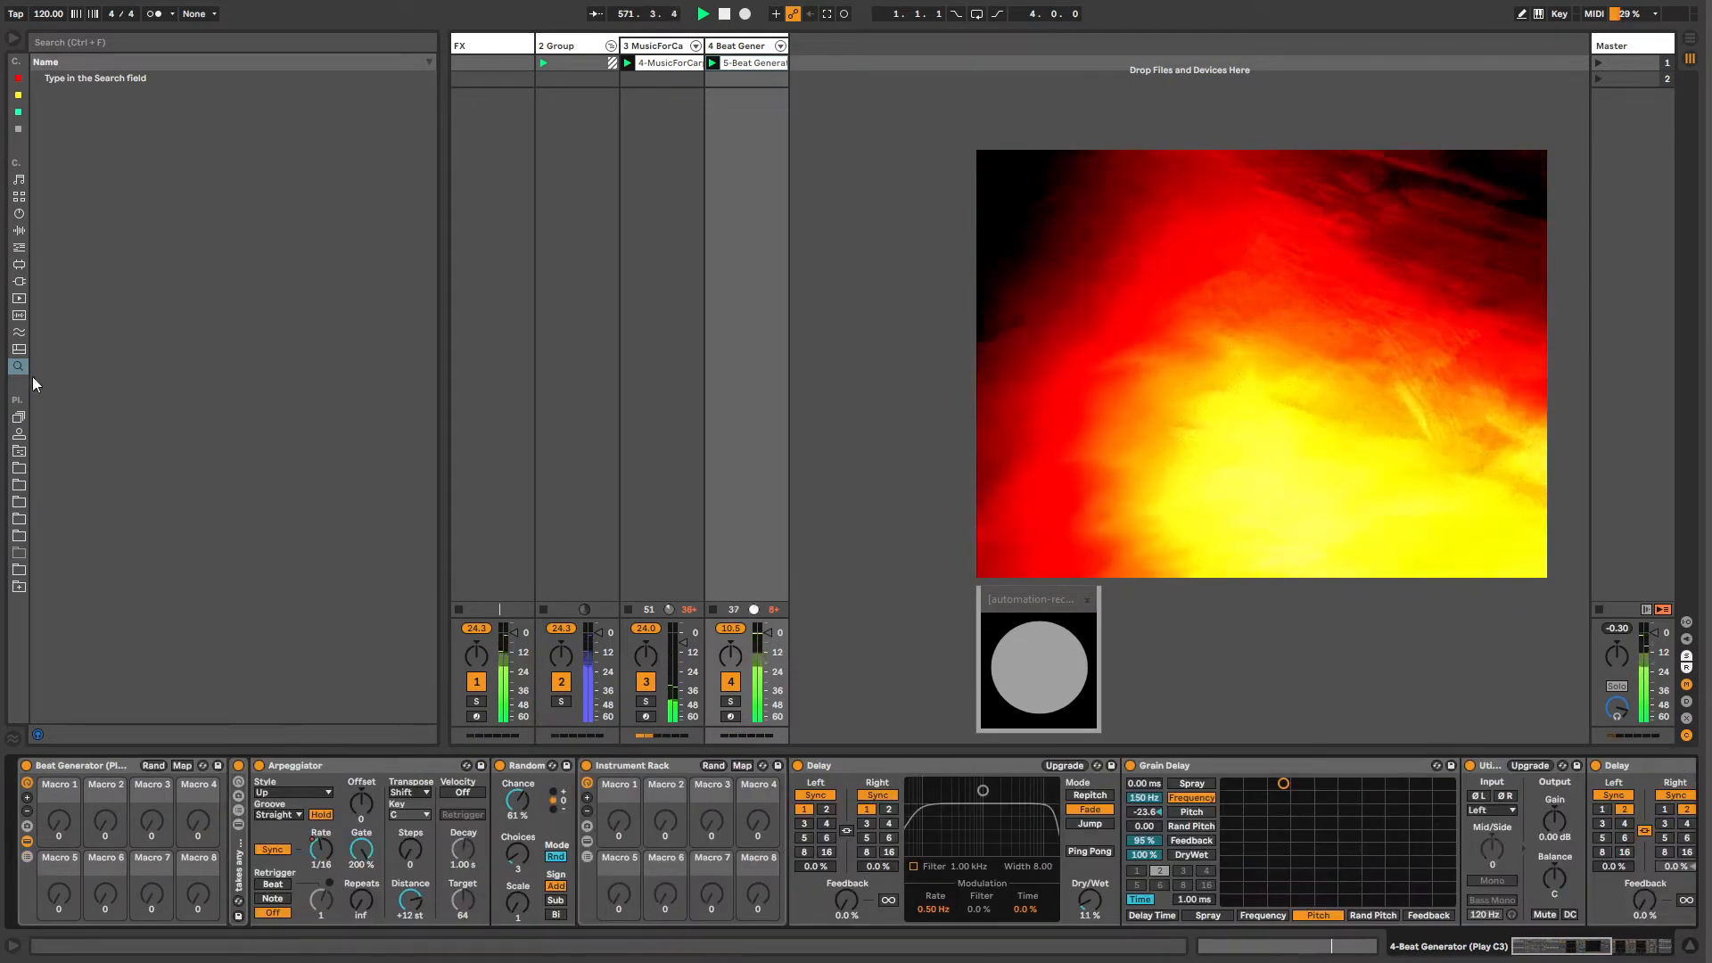
Step: Add the SatronAmbienceFX.adg rack after the stereo warper and raise its D-W macro to 91
{"action": "left_click", "coordinate": [18, 432]}
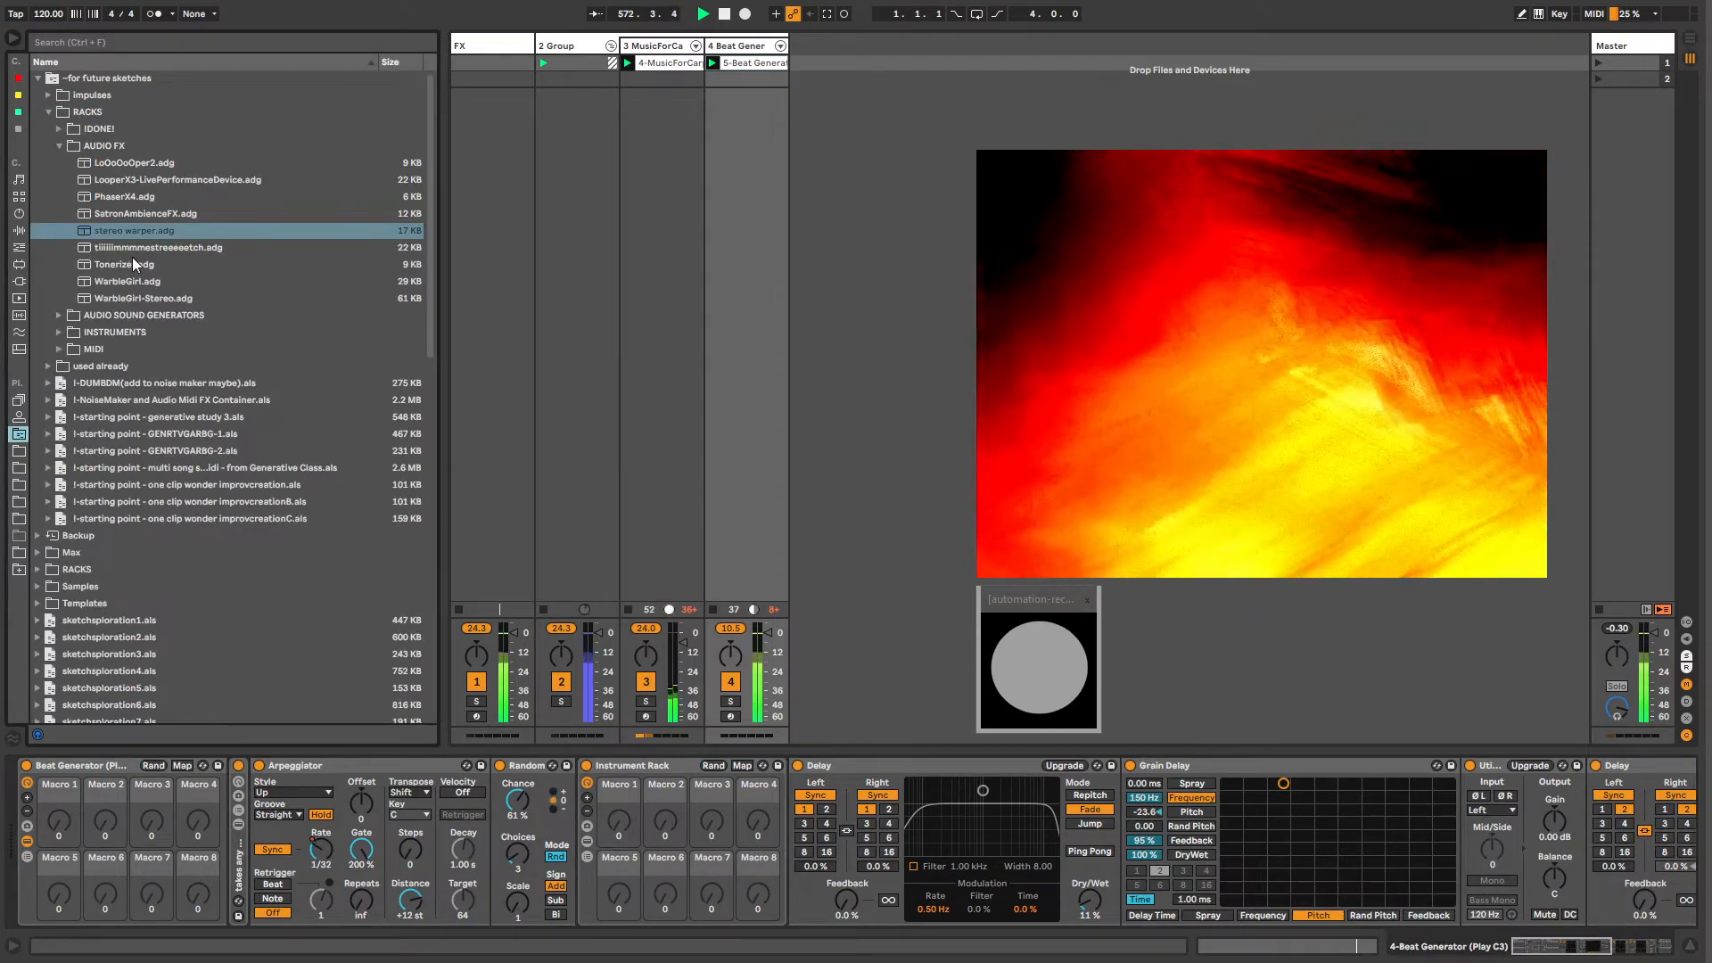
{"action": "left_click", "coordinate": [138, 214]}
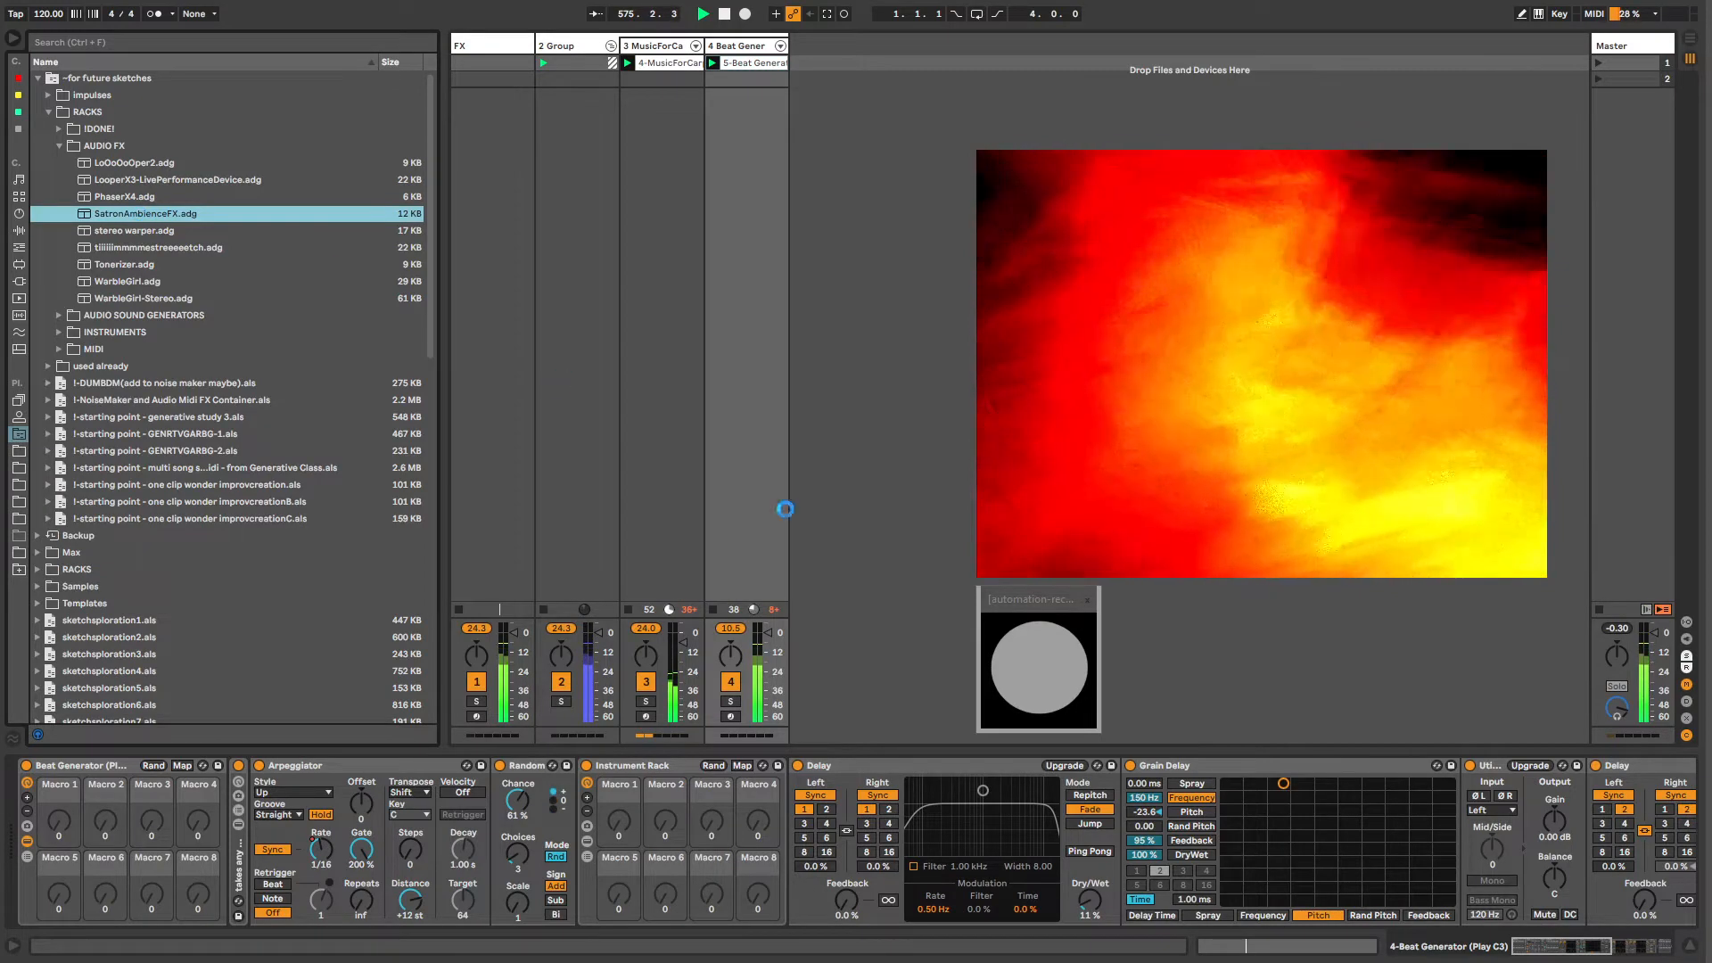
{"action": "left_click_drag", "start_coordinate": [1517, 822], "coordinate": [1517, 793]}
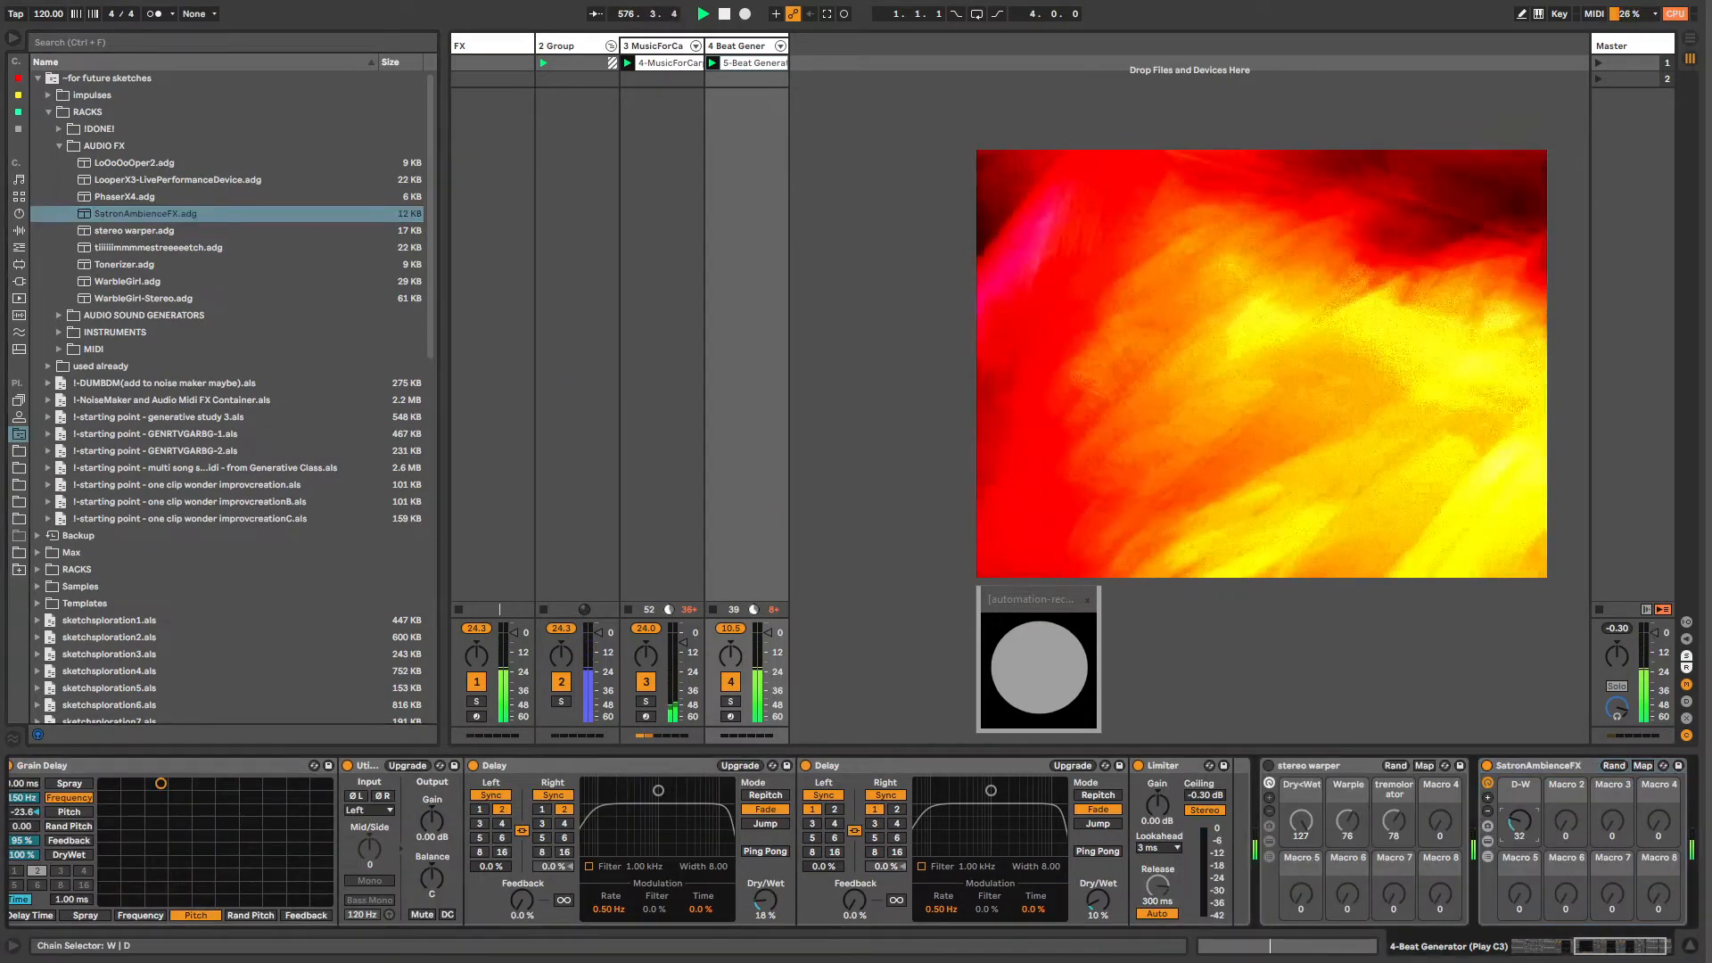
Step: Show the SatronAmbienceFX rack's chain list and examine the folded devices in its W chain
{"action": "left_click_drag", "start_coordinate": [1601, 942], "coordinate": [1660, 951]}
{"action": "left_click", "coordinate": [1399, 857]}
{"action": "left_click", "coordinate": [1416, 810]}
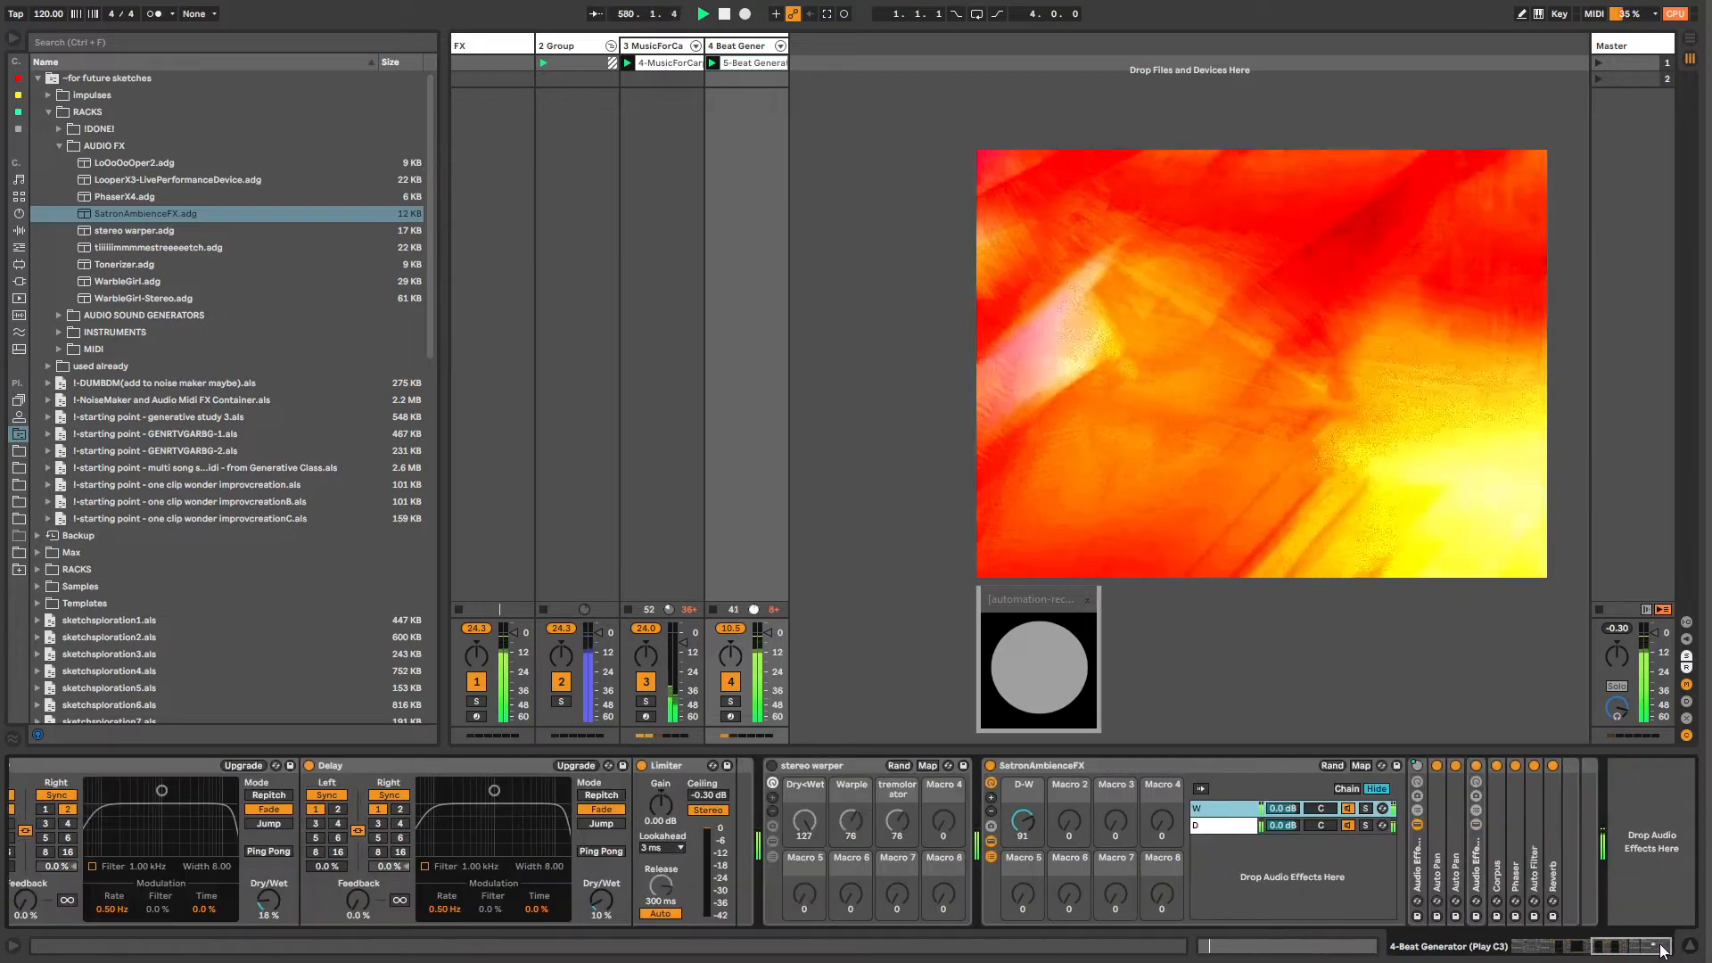
Step: Unfold Corpus in the SatronAmbienceFX rack's W chain, raise the rack's D-W macro to 127, and display the W chain's devices
{"action": "double_click", "coordinate": [1497, 888]}
{"action": "left_click_drag", "start_coordinate": [1021, 816], "coordinate": [1020, 782]}
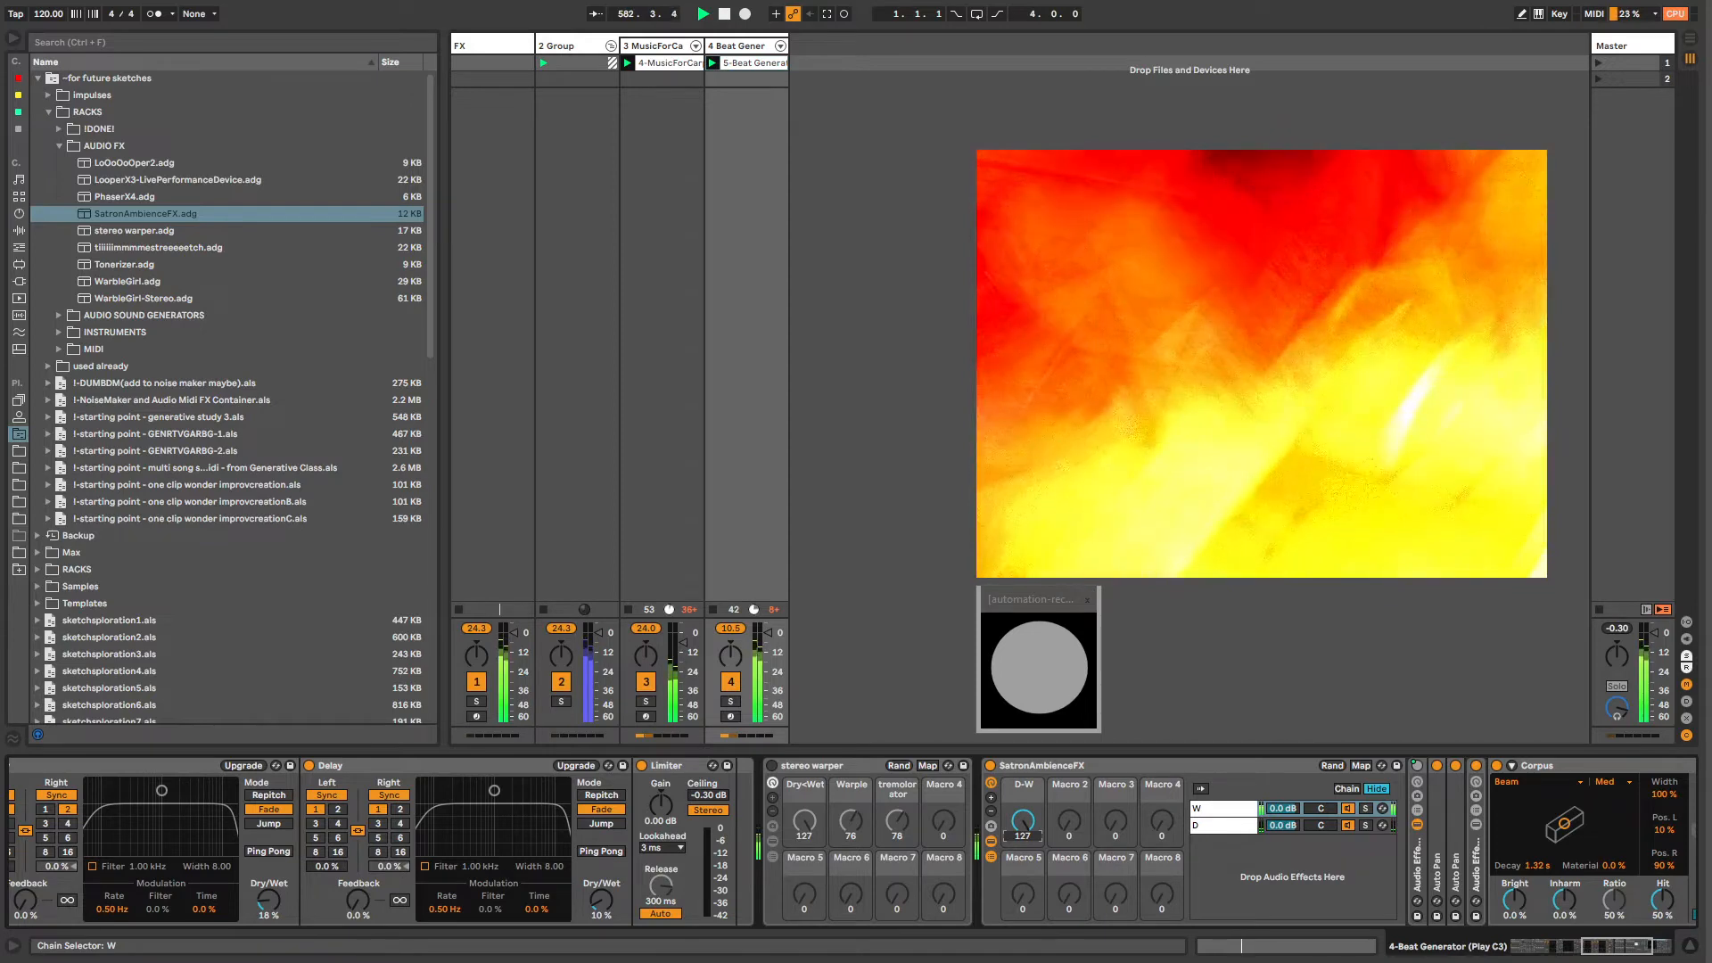
{"action": "left_click", "coordinate": [991, 854]}
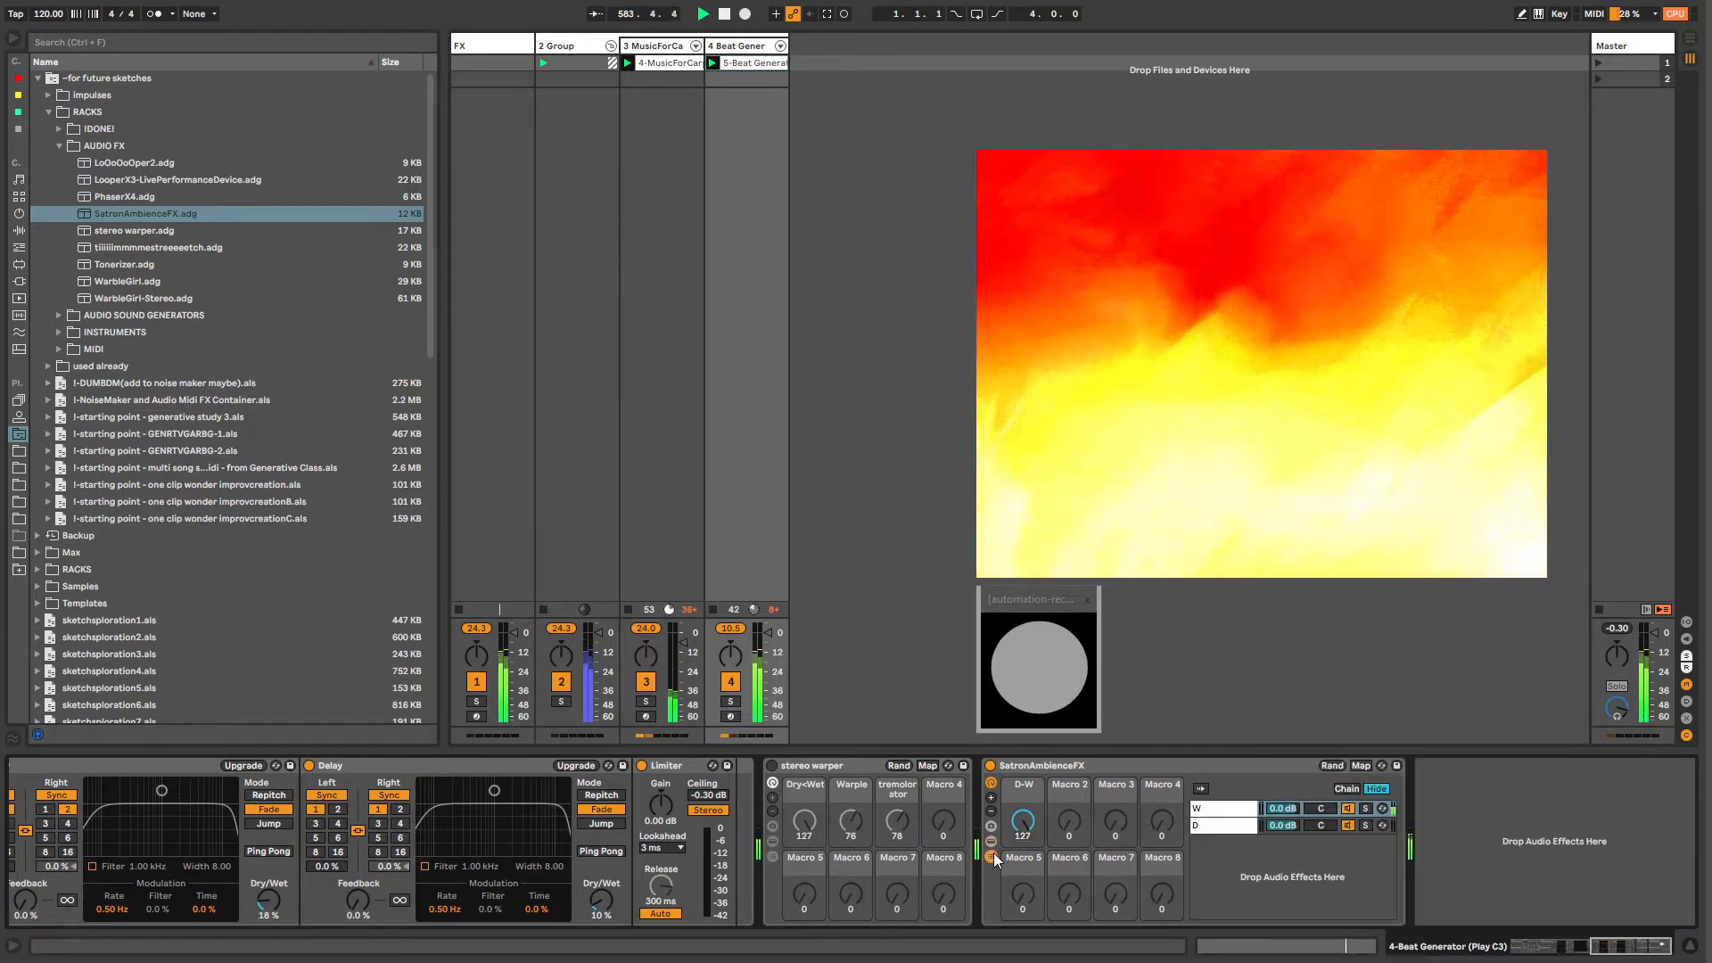
{"action": "left_click", "coordinate": [1222, 812]}
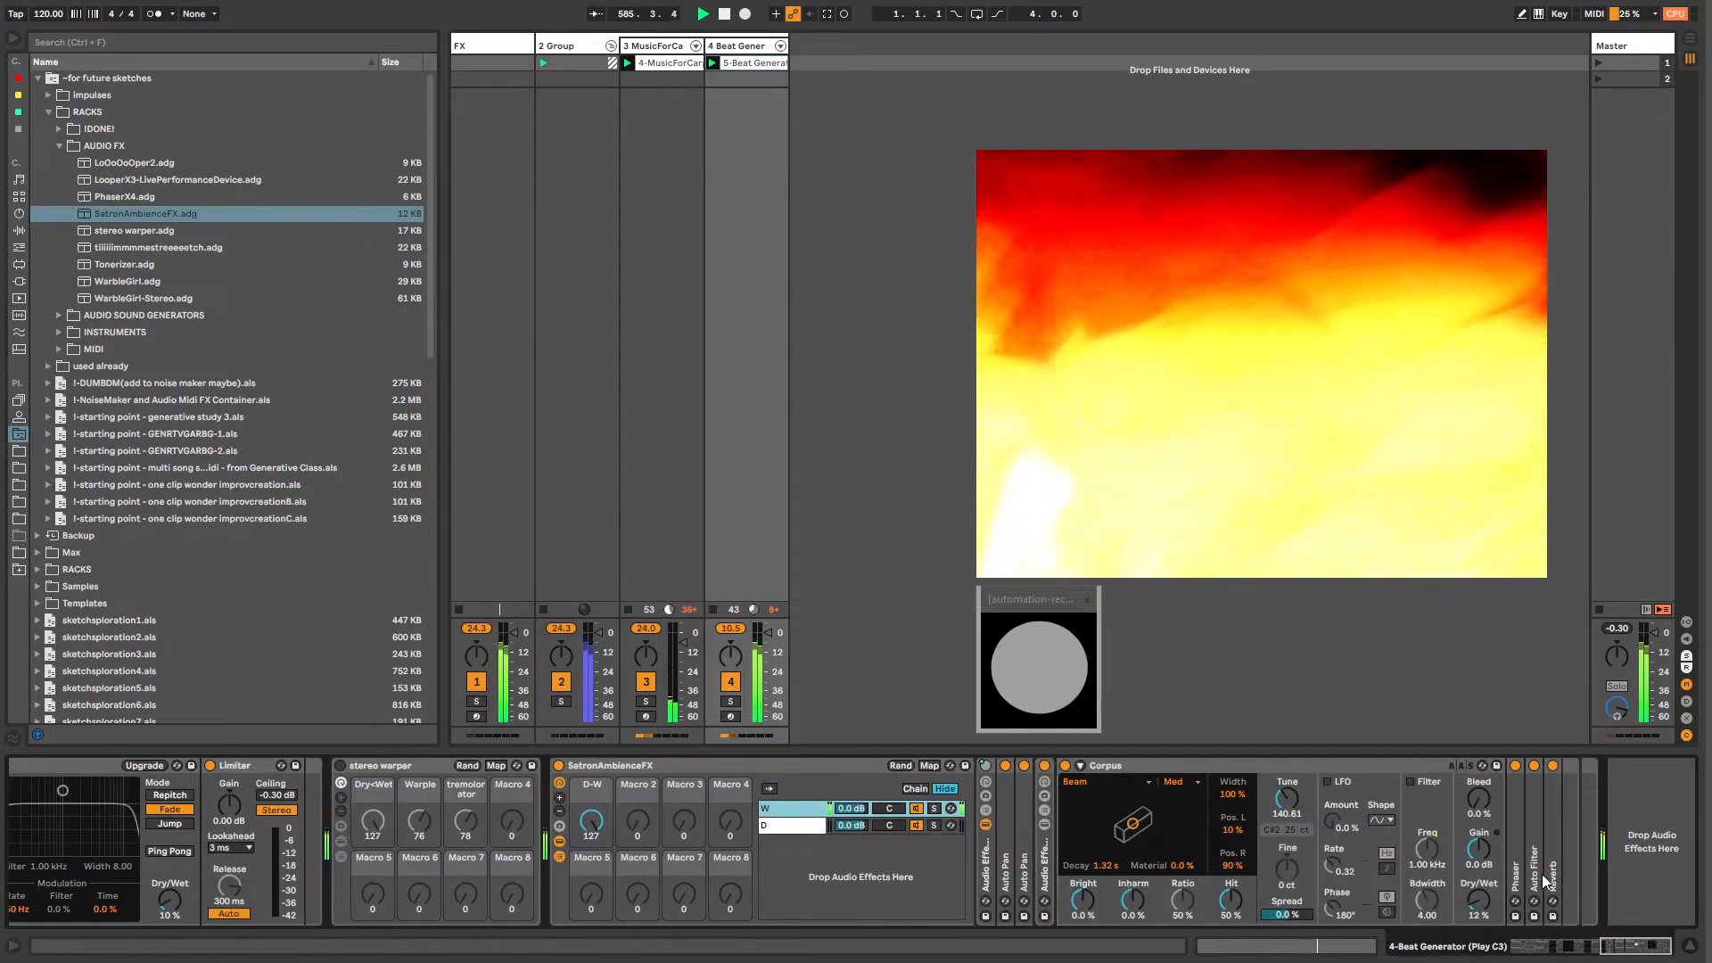
Step: Unfold the nested Audio Effect Rack in the W chain and inspect the Grain Delay settings of its three chains
{"action": "double_click", "coordinate": [1048, 852]}
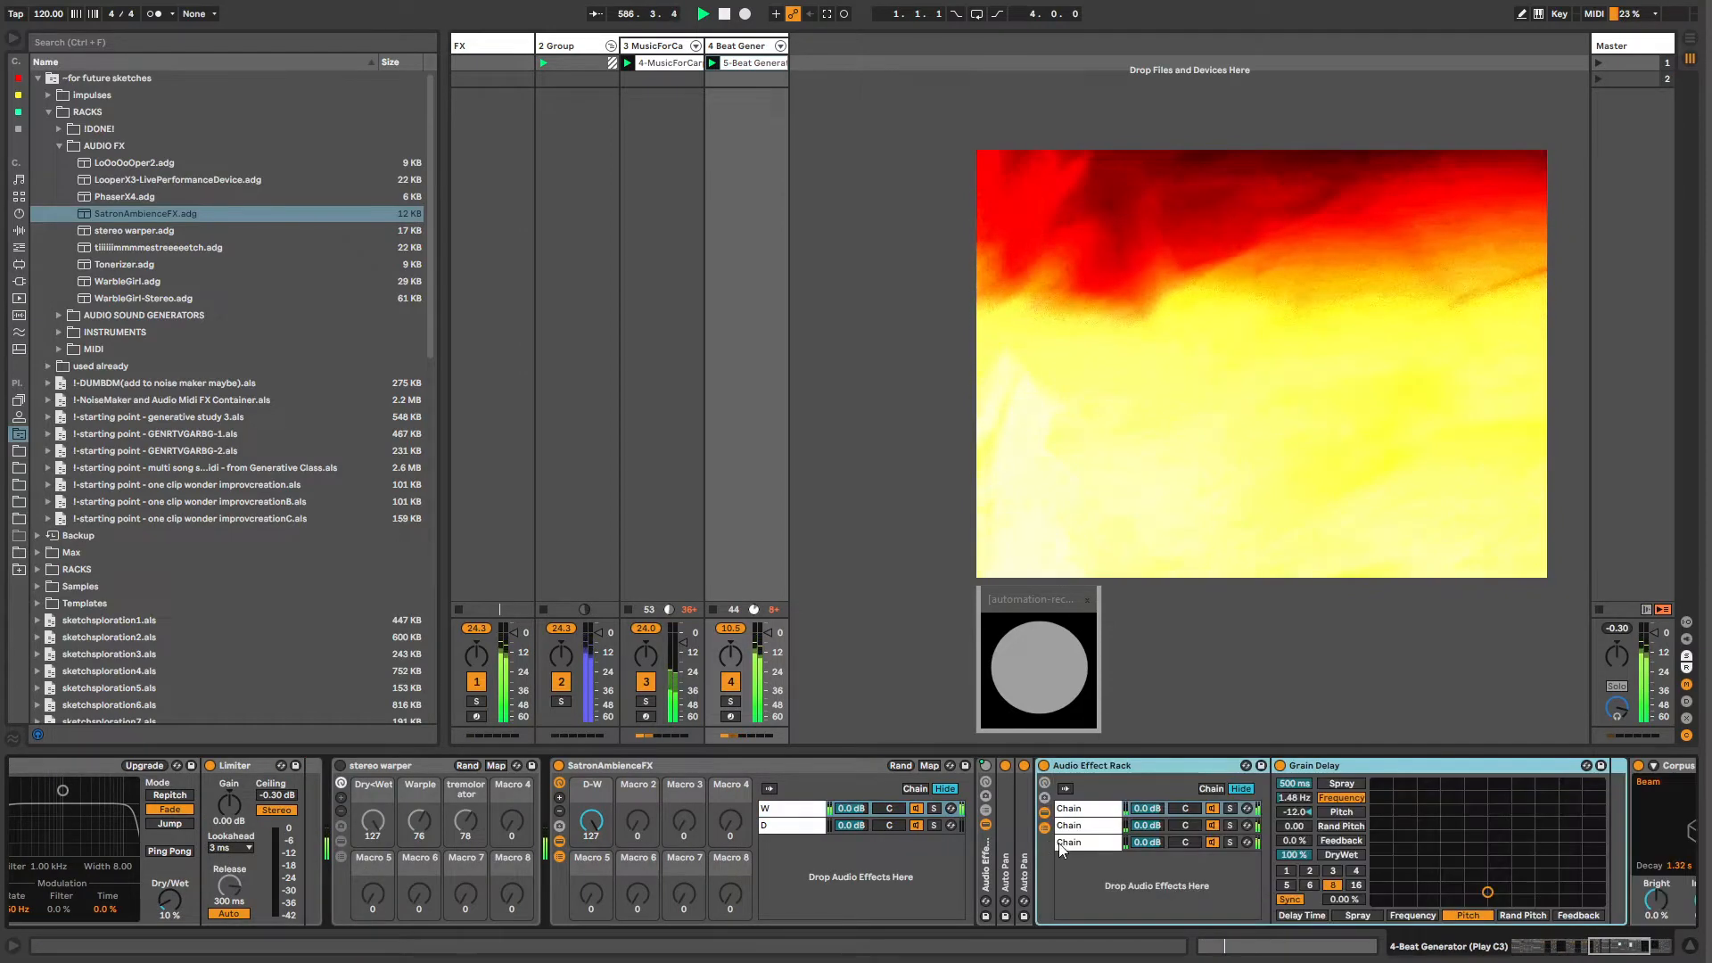
{"action": "left_click", "coordinate": [1082, 808]}
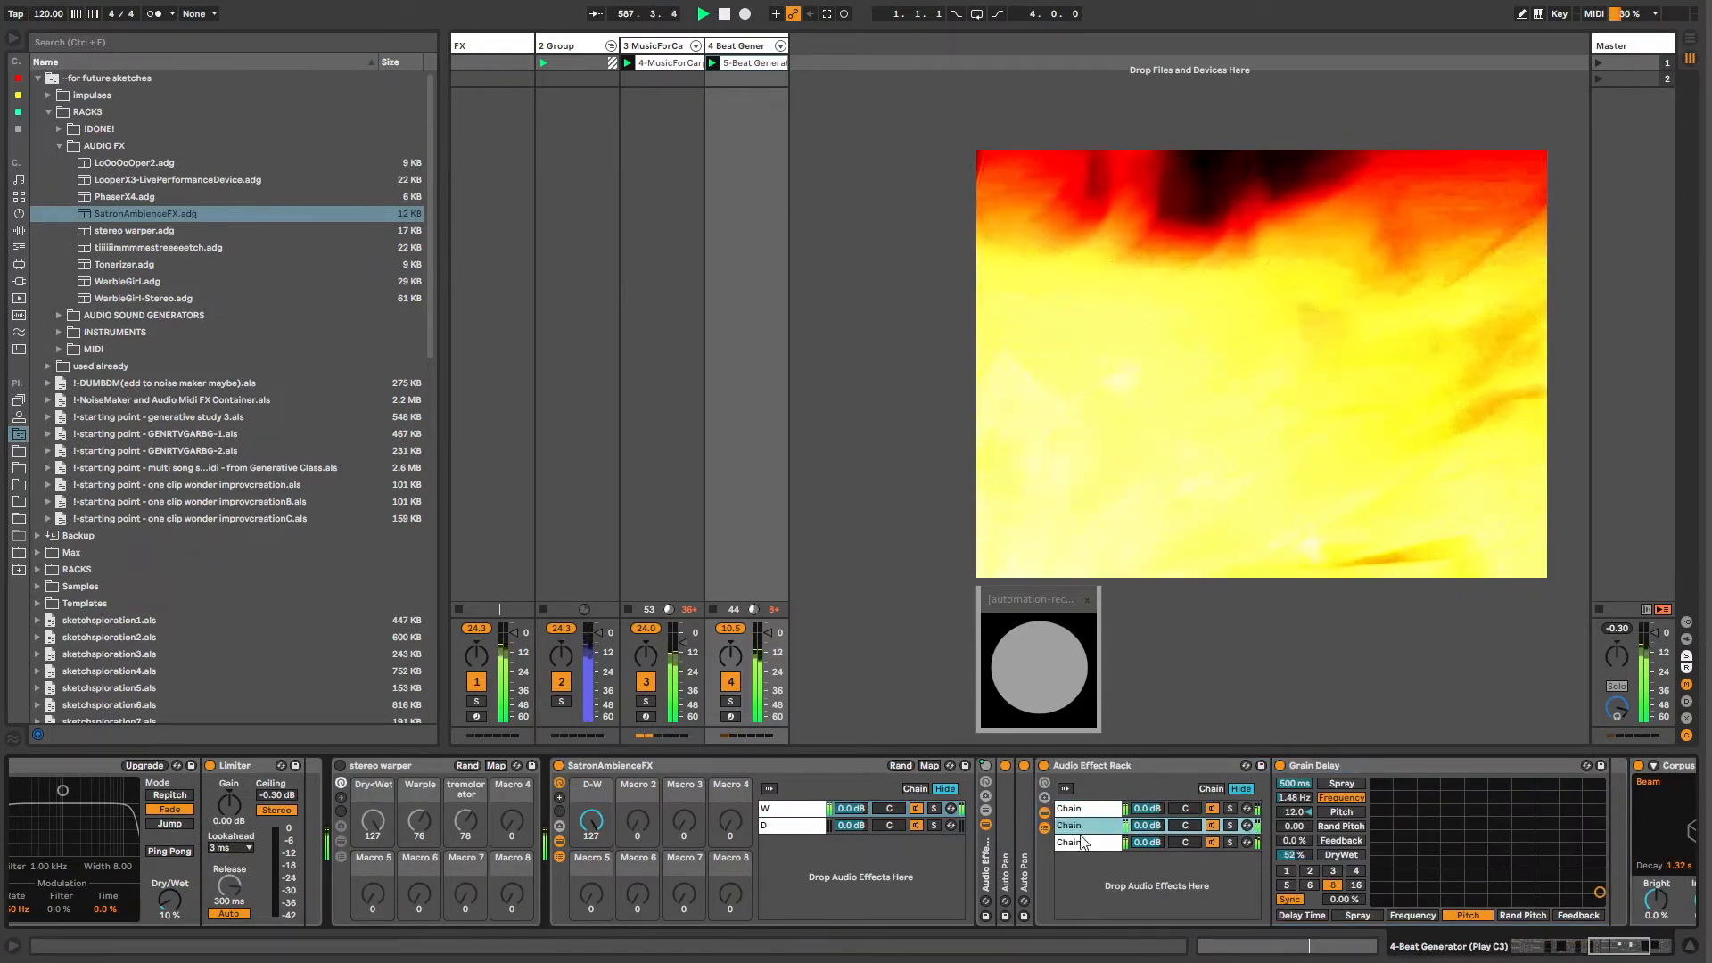
{"action": "left_click", "coordinate": [1082, 841]}
{"action": "left_click", "coordinate": [1090, 827]}
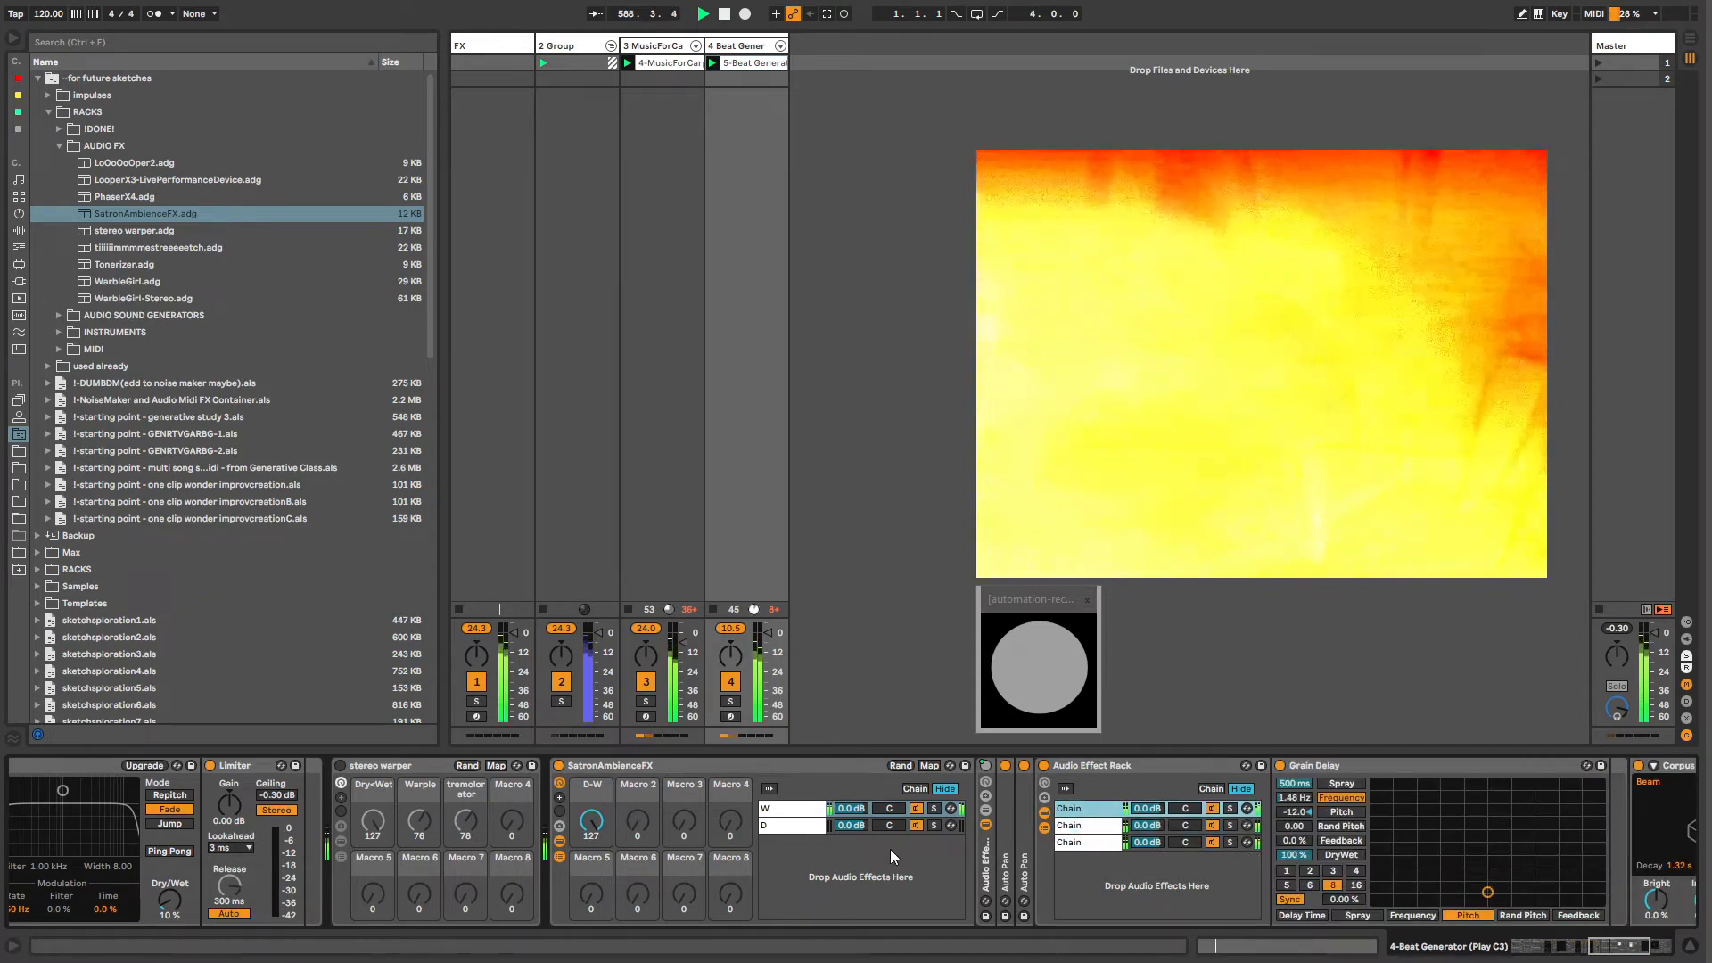
Step: Collapse the SatronAmbienceFX rack to its macros with D-W lowered to 57, and switch on the stereo warper rack
{"action": "left_click", "coordinate": [560, 856]}
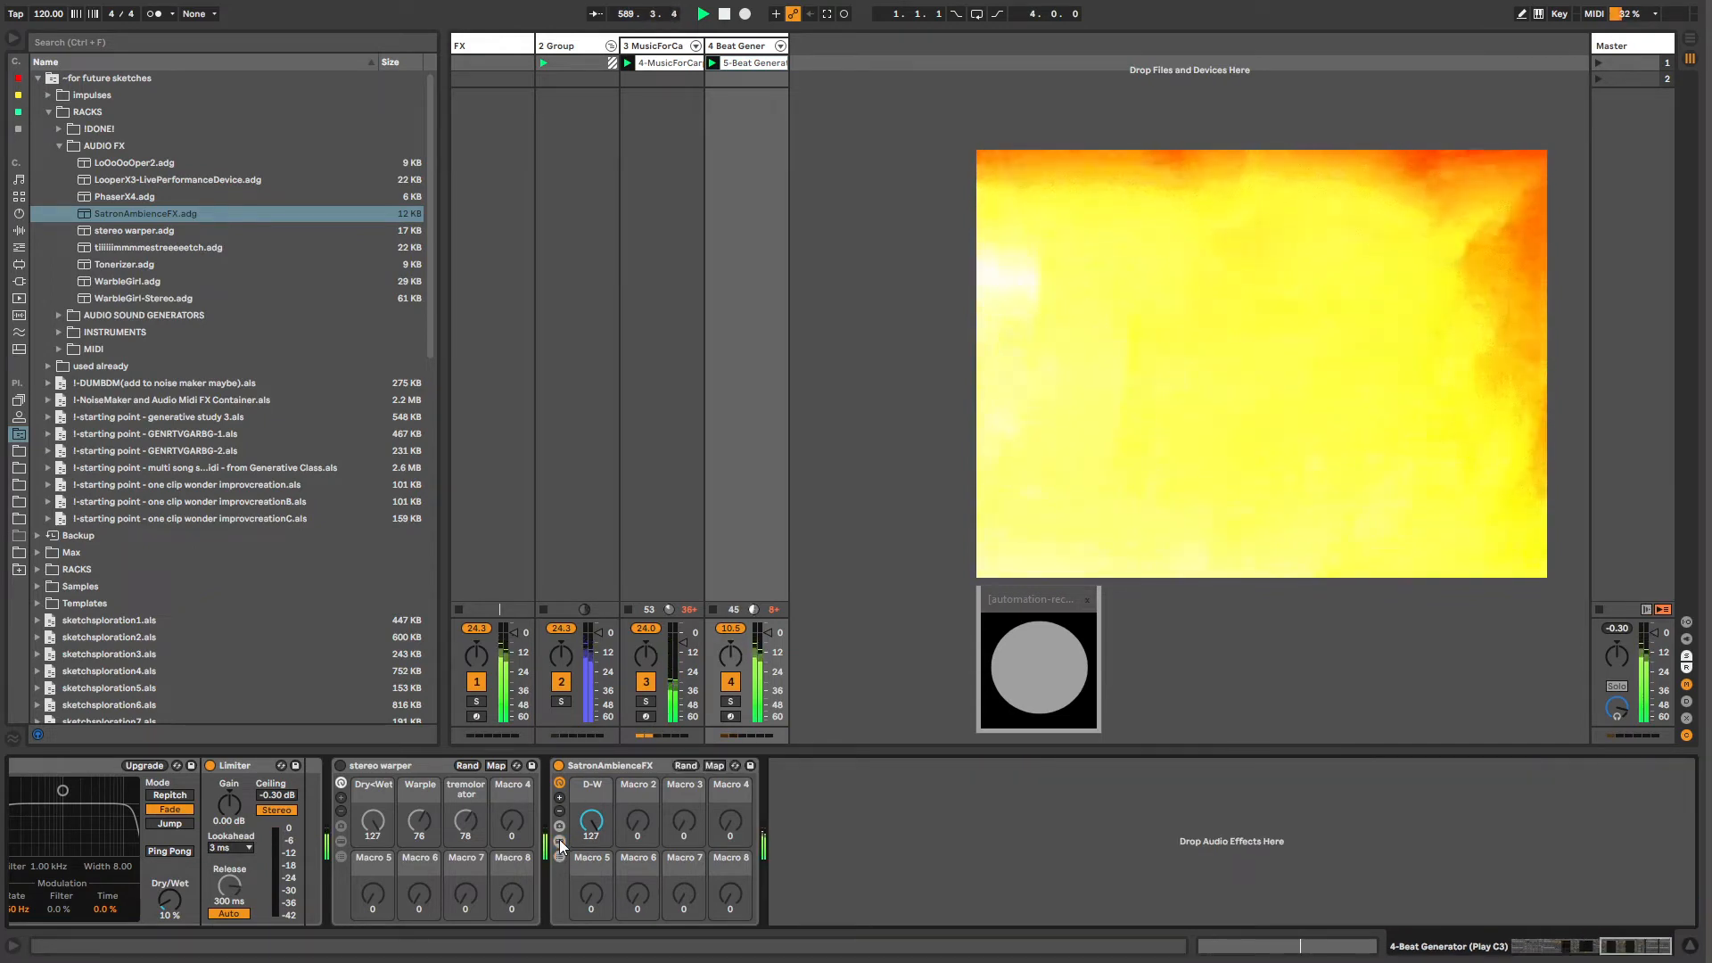
{"action": "left_click_drag", "start_coordinate": [1611, 950], "coordinate": [1599, 953]}
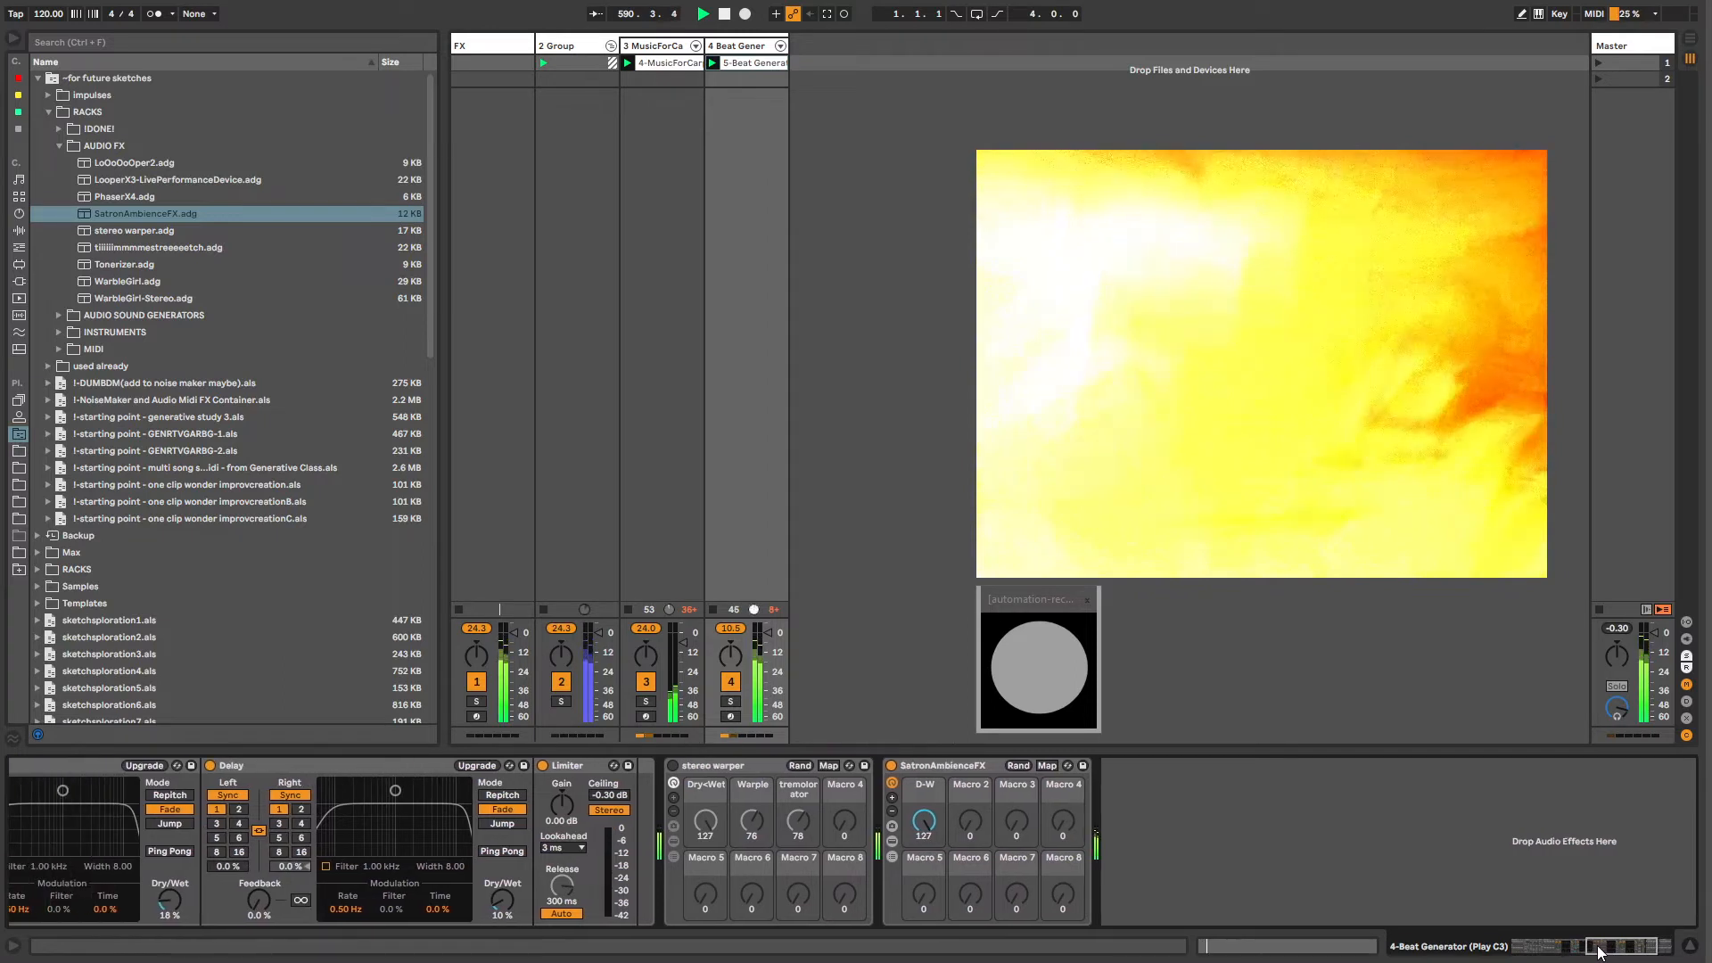
{"action": "left_click_drag", "start_coordinate": [924, 820], "coordinate": [924, 879]}
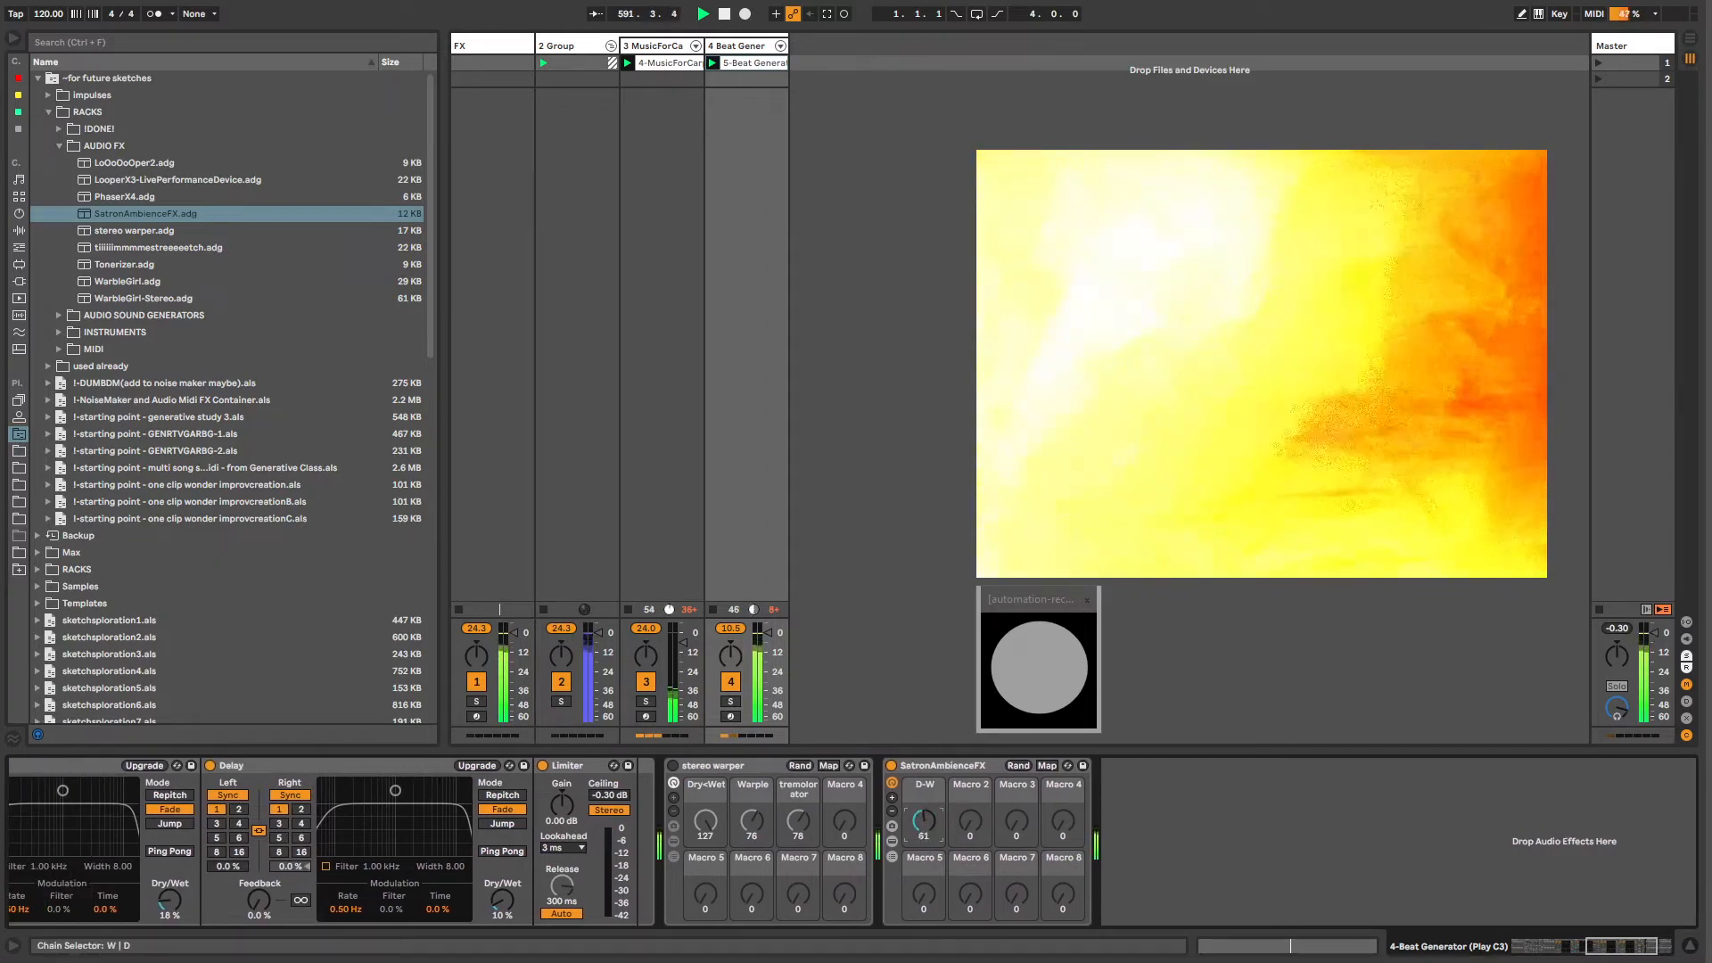
{"action": "left_click", "coordinate": [673, 766]}
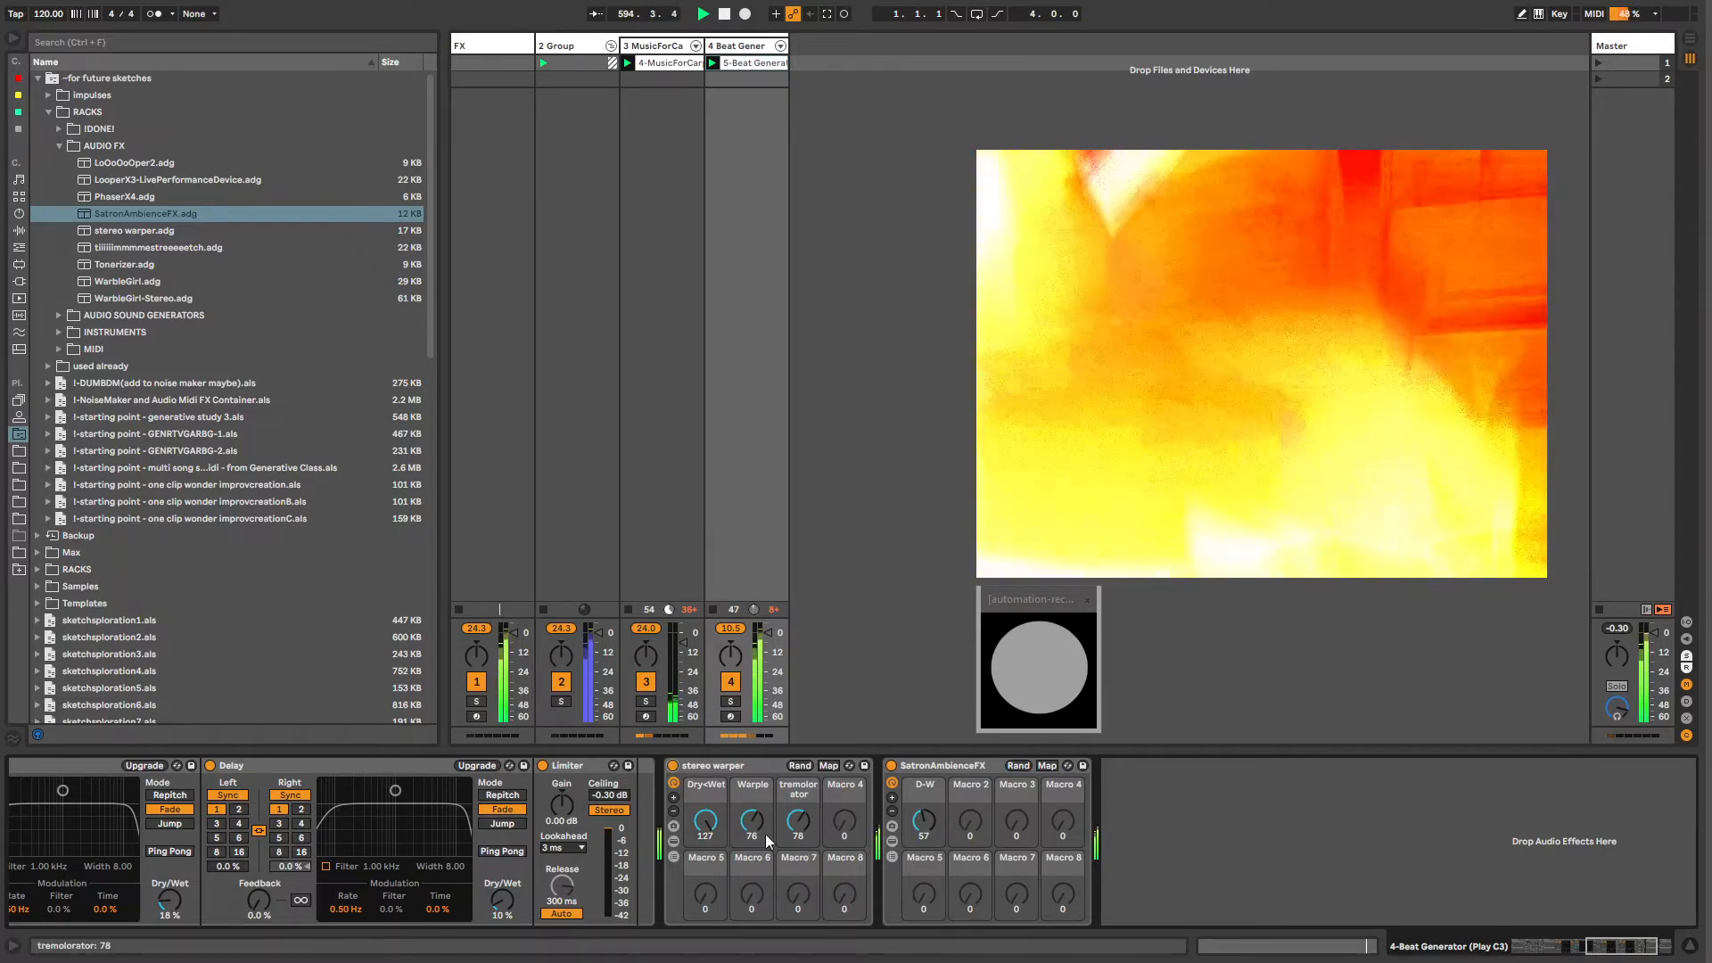
Step: Set the Warple macro of the stereo warper rack on the Beat Generator track to 22
{"action": "left_click_drag", "start_coordinate": [752, 821], "coordinate": [752, 707]}
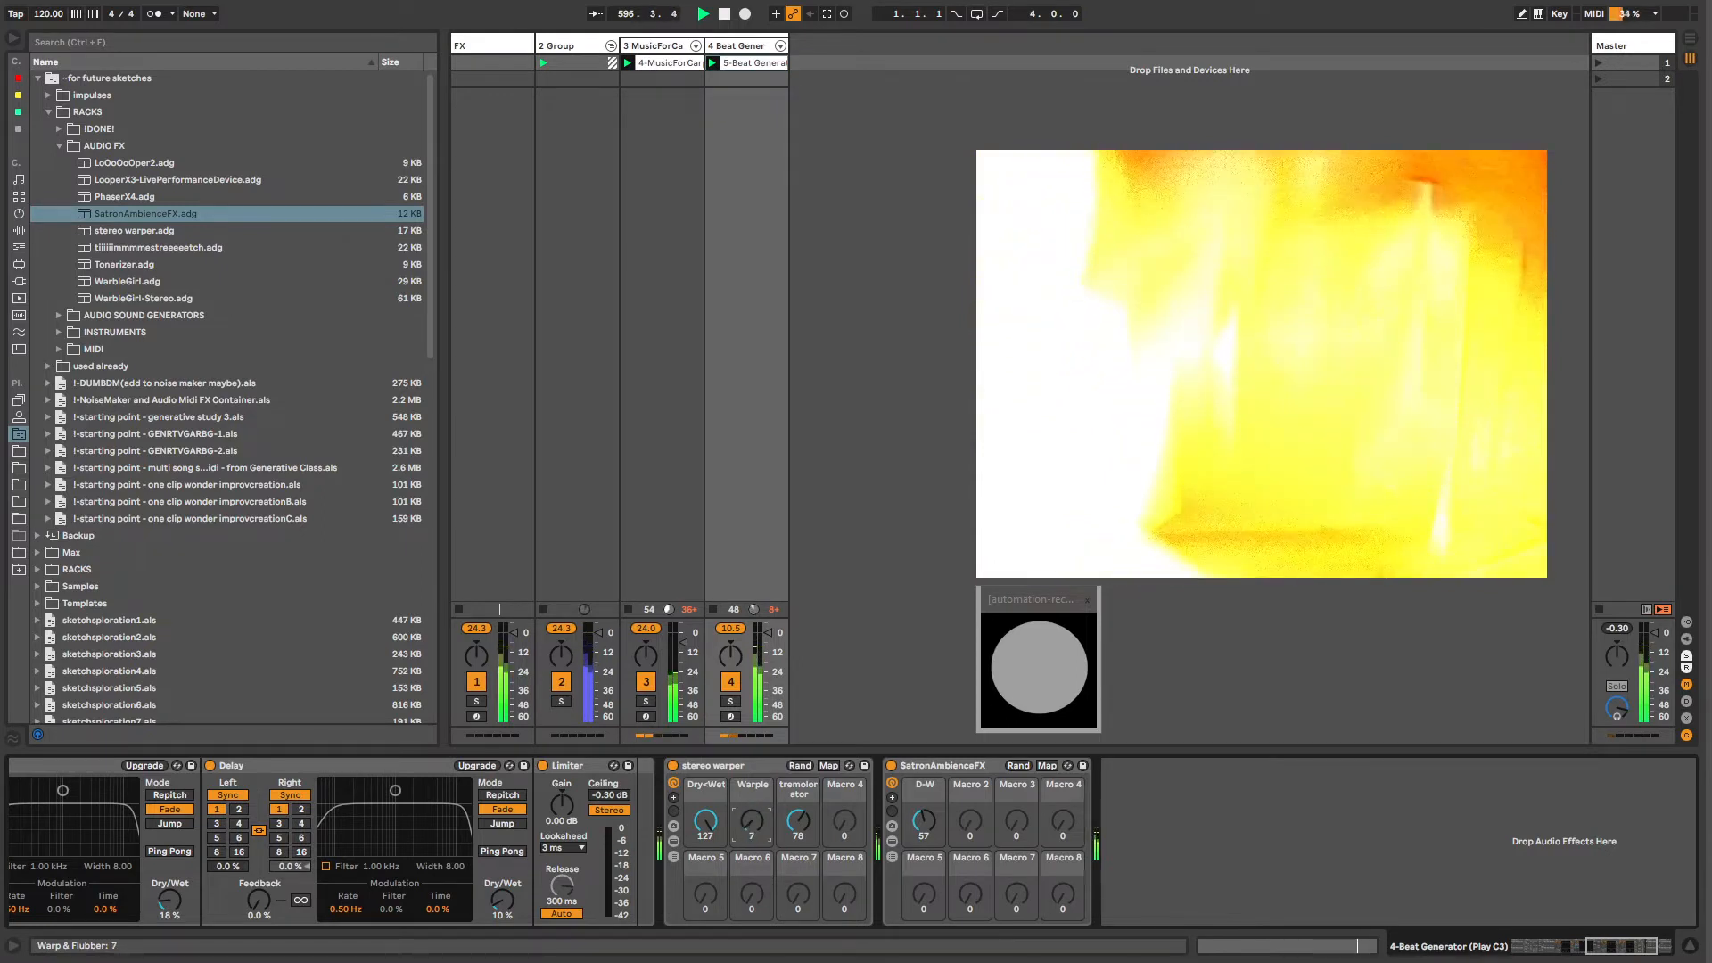
Step: Move SatronAmbienceFX.adg and stereo warper.adg into the main RACKS AUDIO FX folder, and collapse the RACKS folder inside ~for future sketches
{"action": "left_click", "coordinate": [116, 230], "text": "shift"}
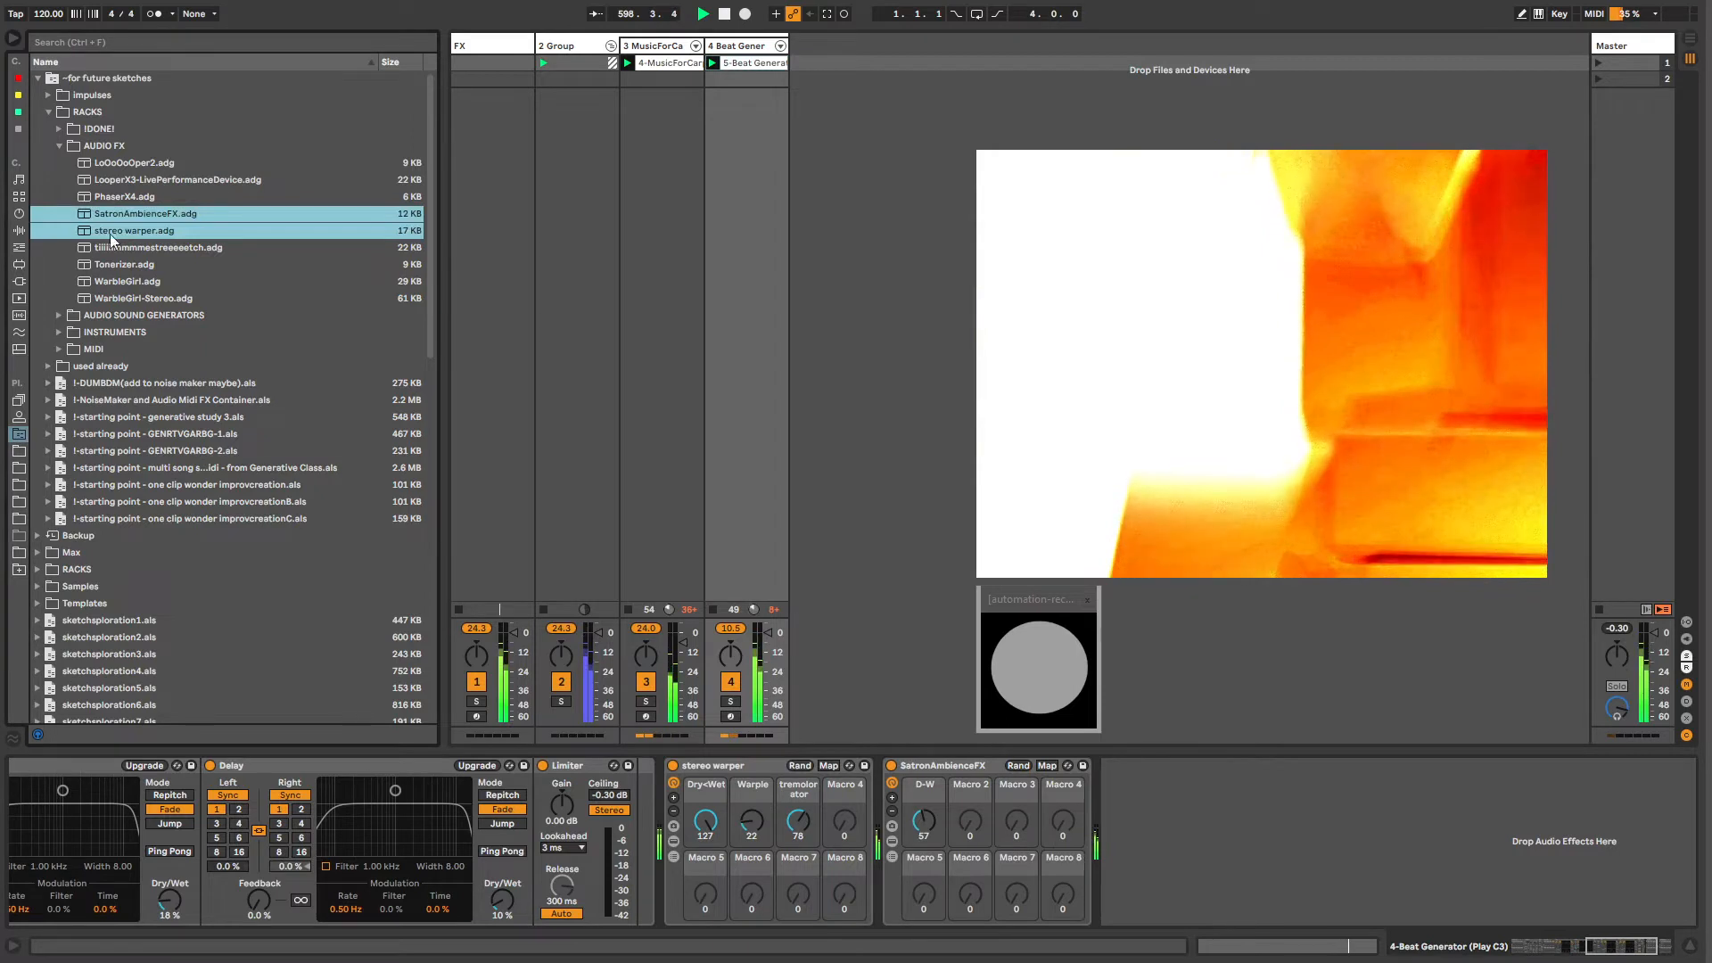
{"action": "left_click_drag", "start_coordinate": [110, 234], "coordinate": [90, 593]}
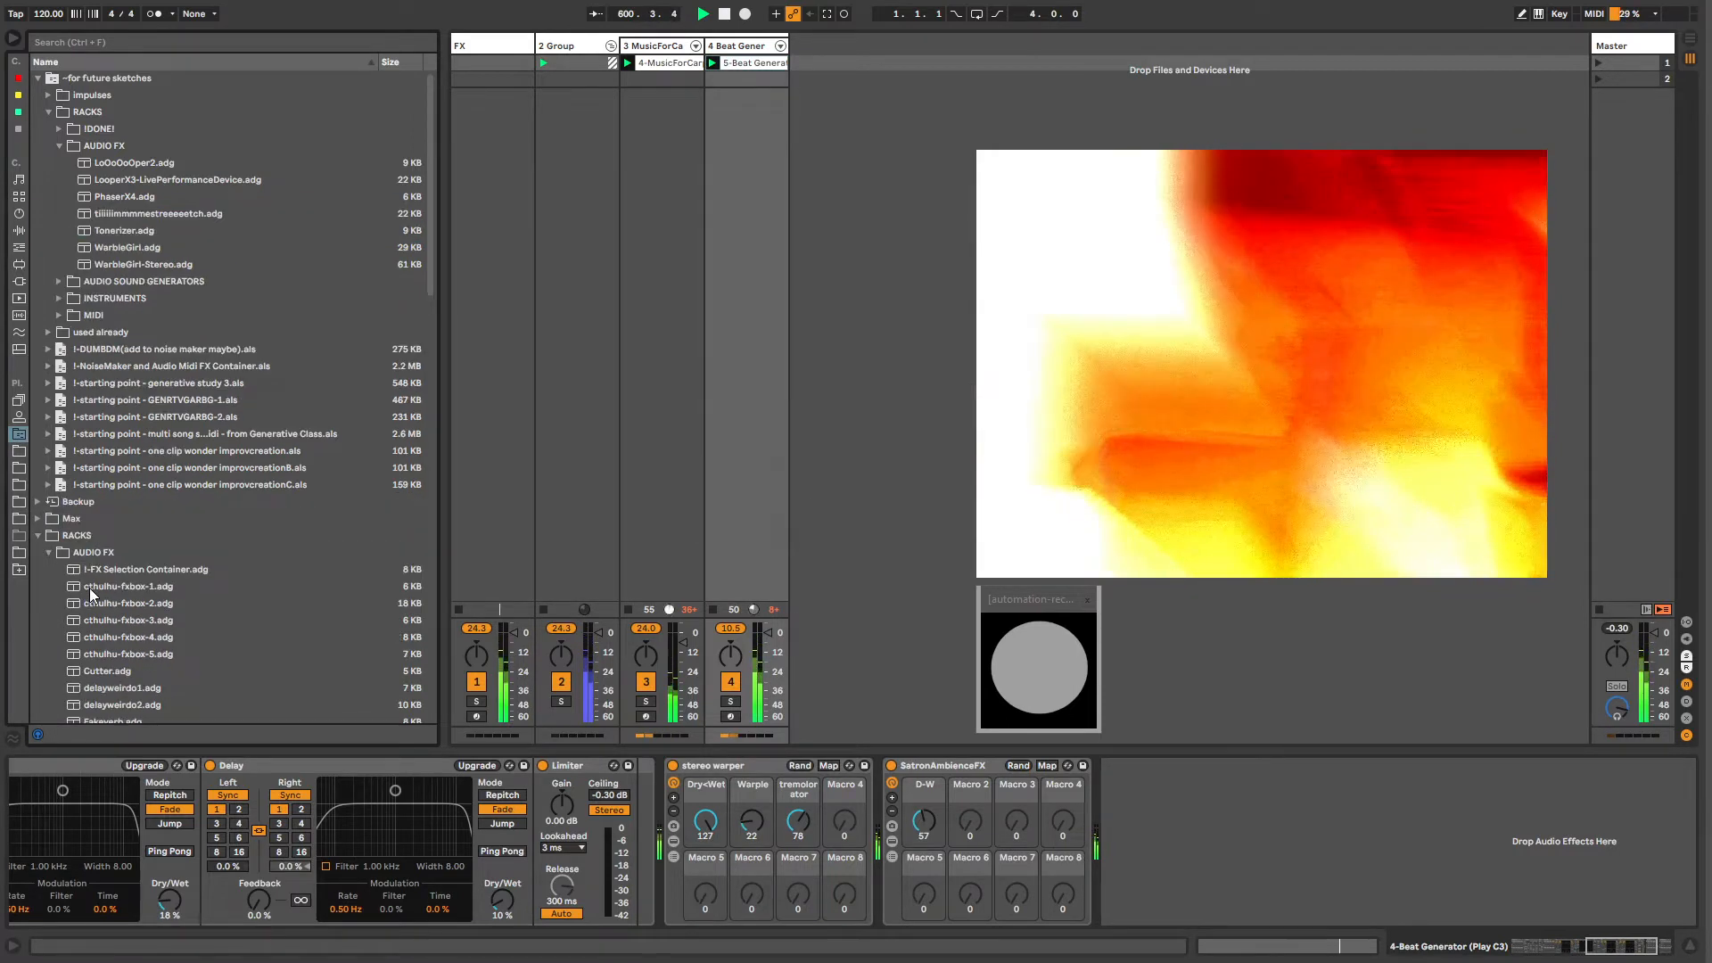
{"action": "left_click", "coordinate": [50, 112]}
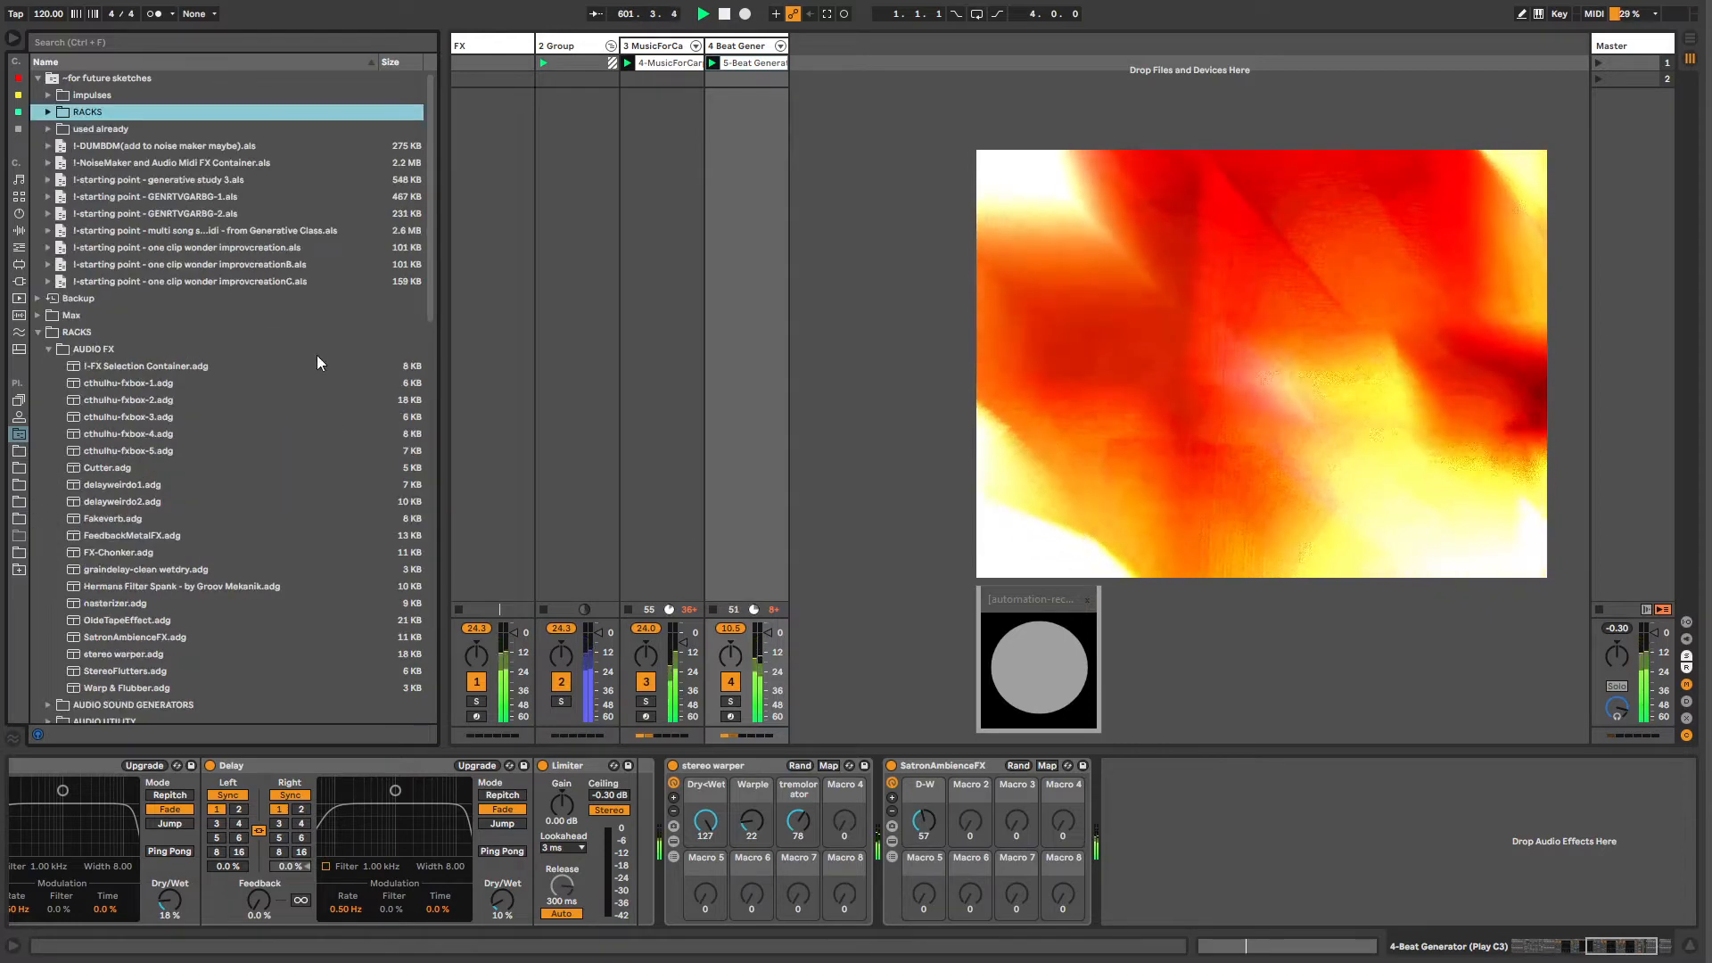
Step: Move the stereo warper rack to the MusicForCarports track before Hybrid Reverb, setting Warple to 17 and tremolorator to 20
{"action": "left_click", "coordinate": [735, 765]}
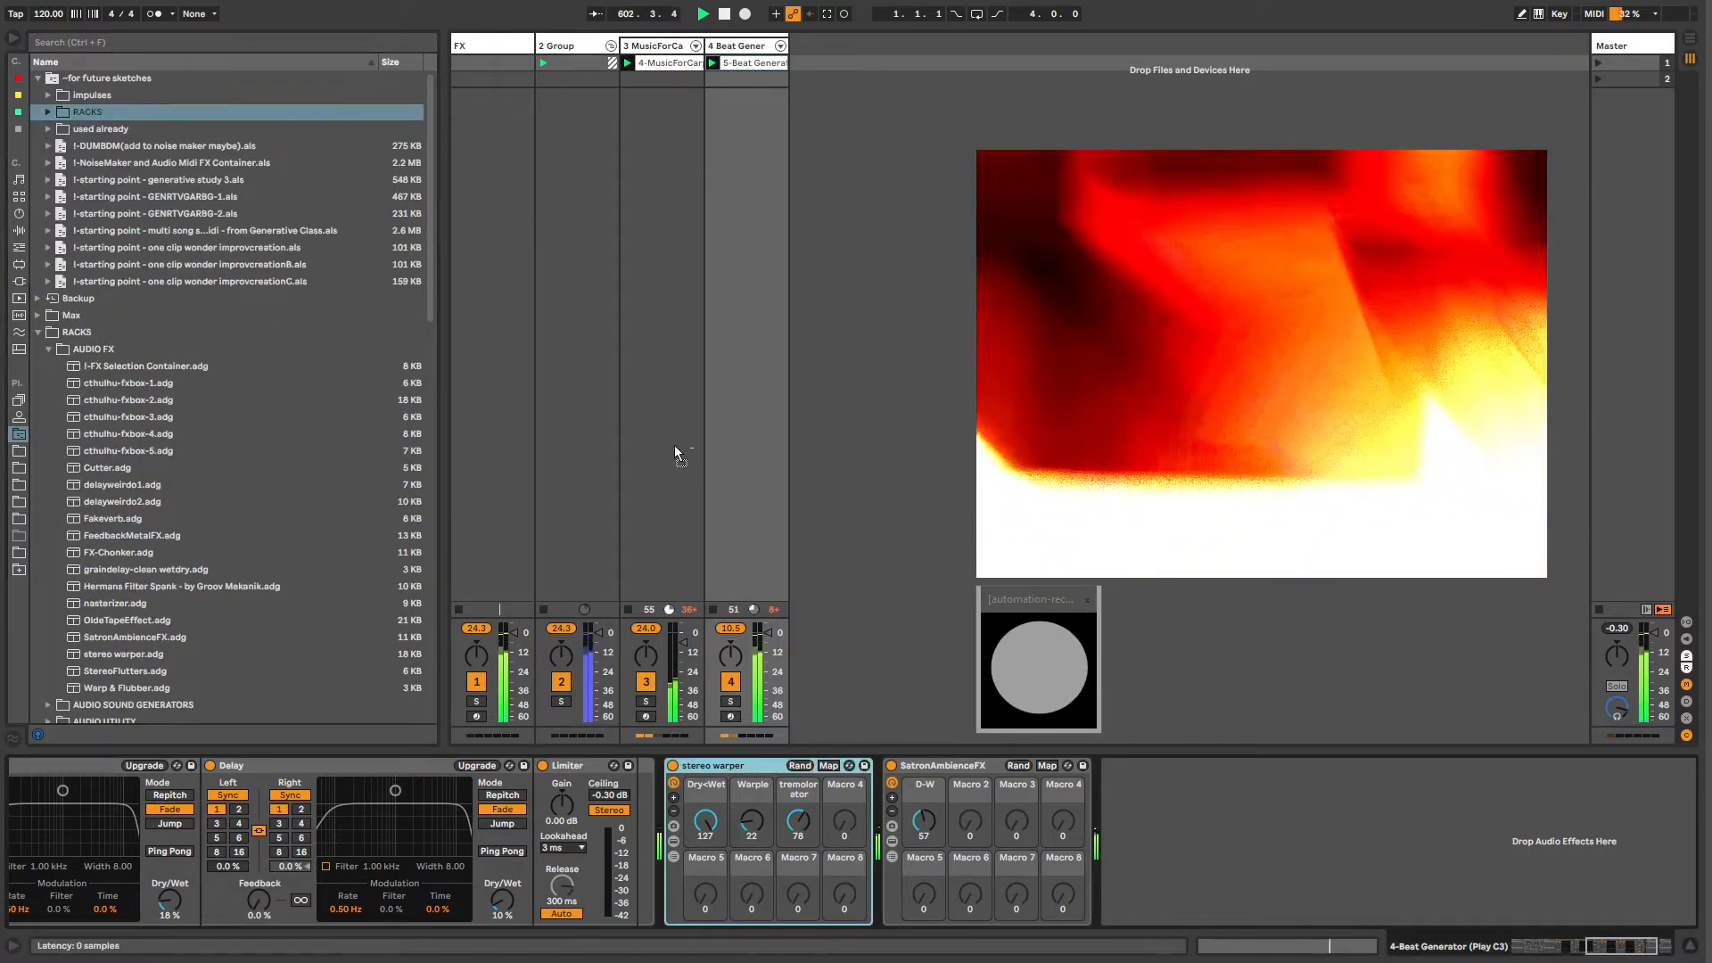
{"action": "left_click", "coordinate": [674, 446]}
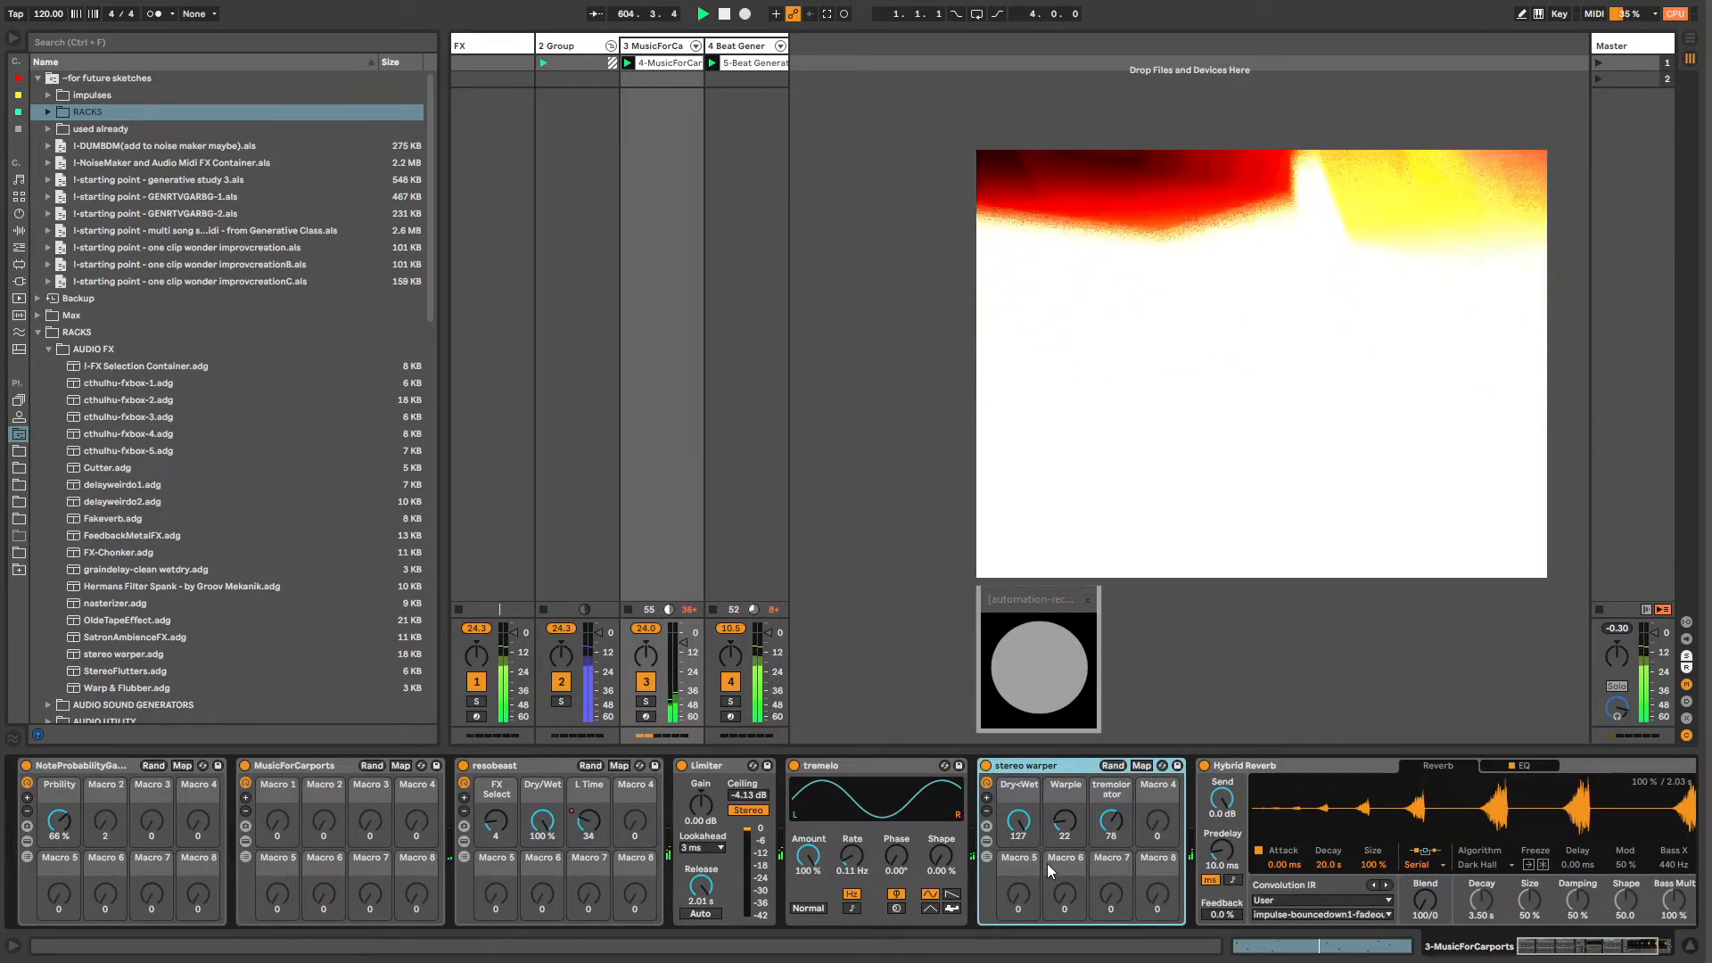
{"action": "left_click_drag", "start_coordinate": [1069, 825], "coordinate": [1069, 797]}
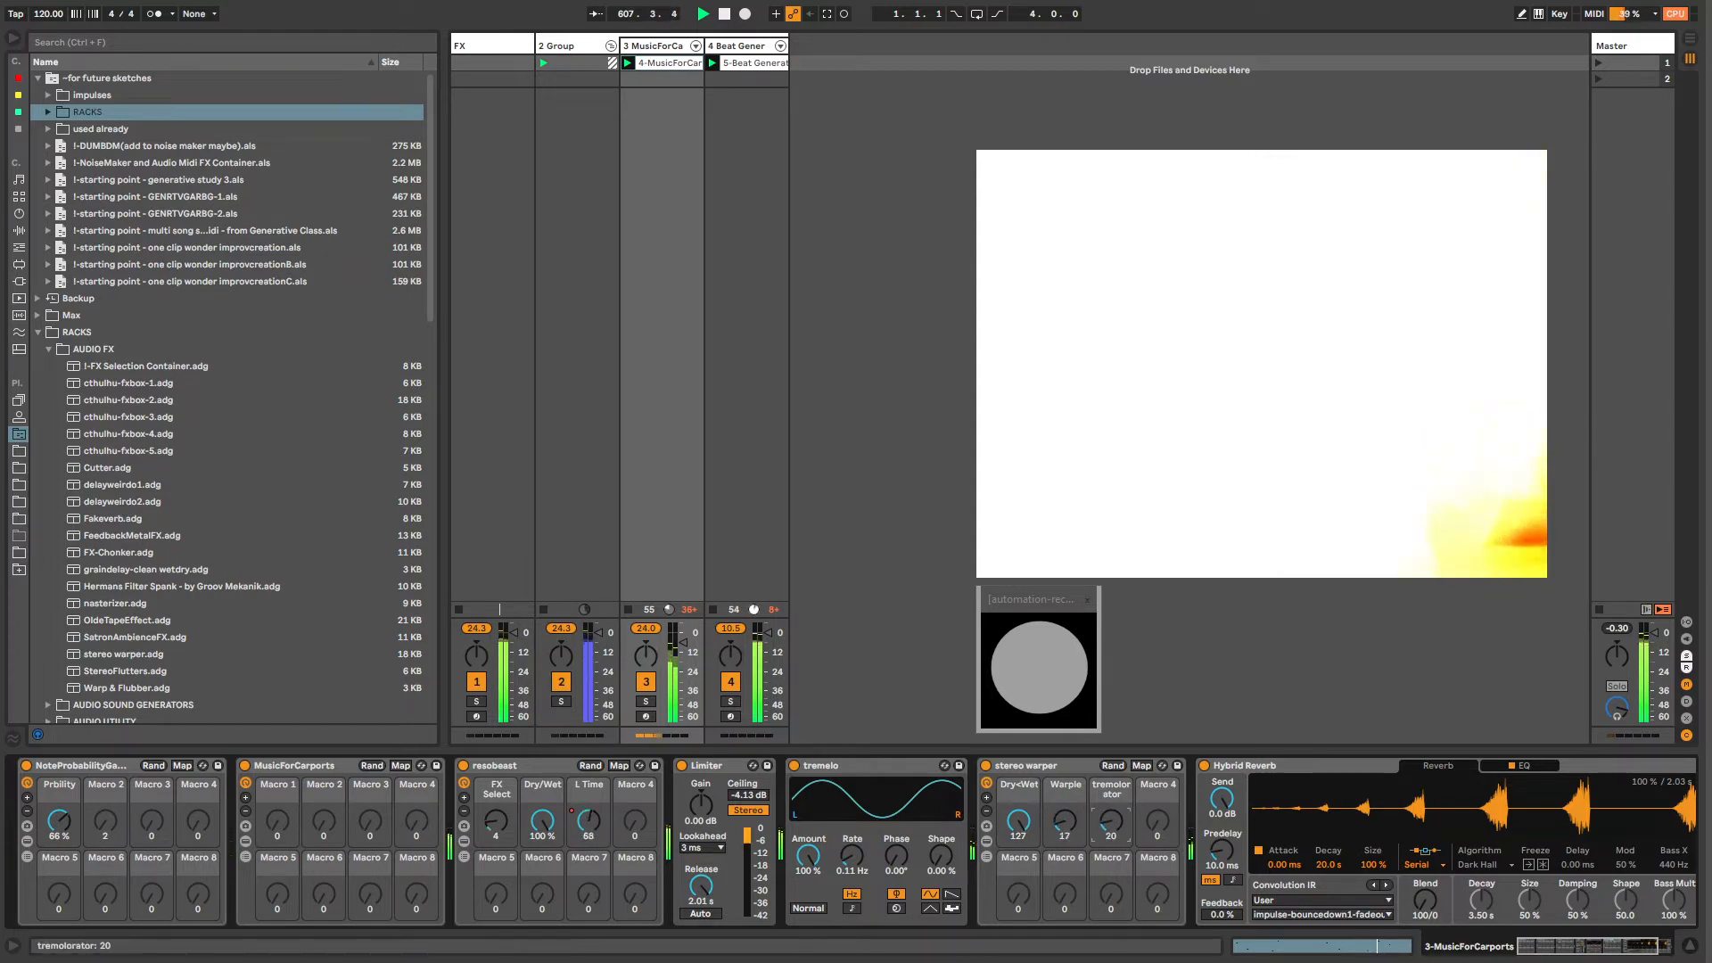
Step: Set tremolorator to 19 and Dry+Wet to 90 on the MusicForCarports track's stereo warper rack
{"action": "left_click_drag", "start_coordinate": [1534, 946], "coordinate": [1546, 948]}
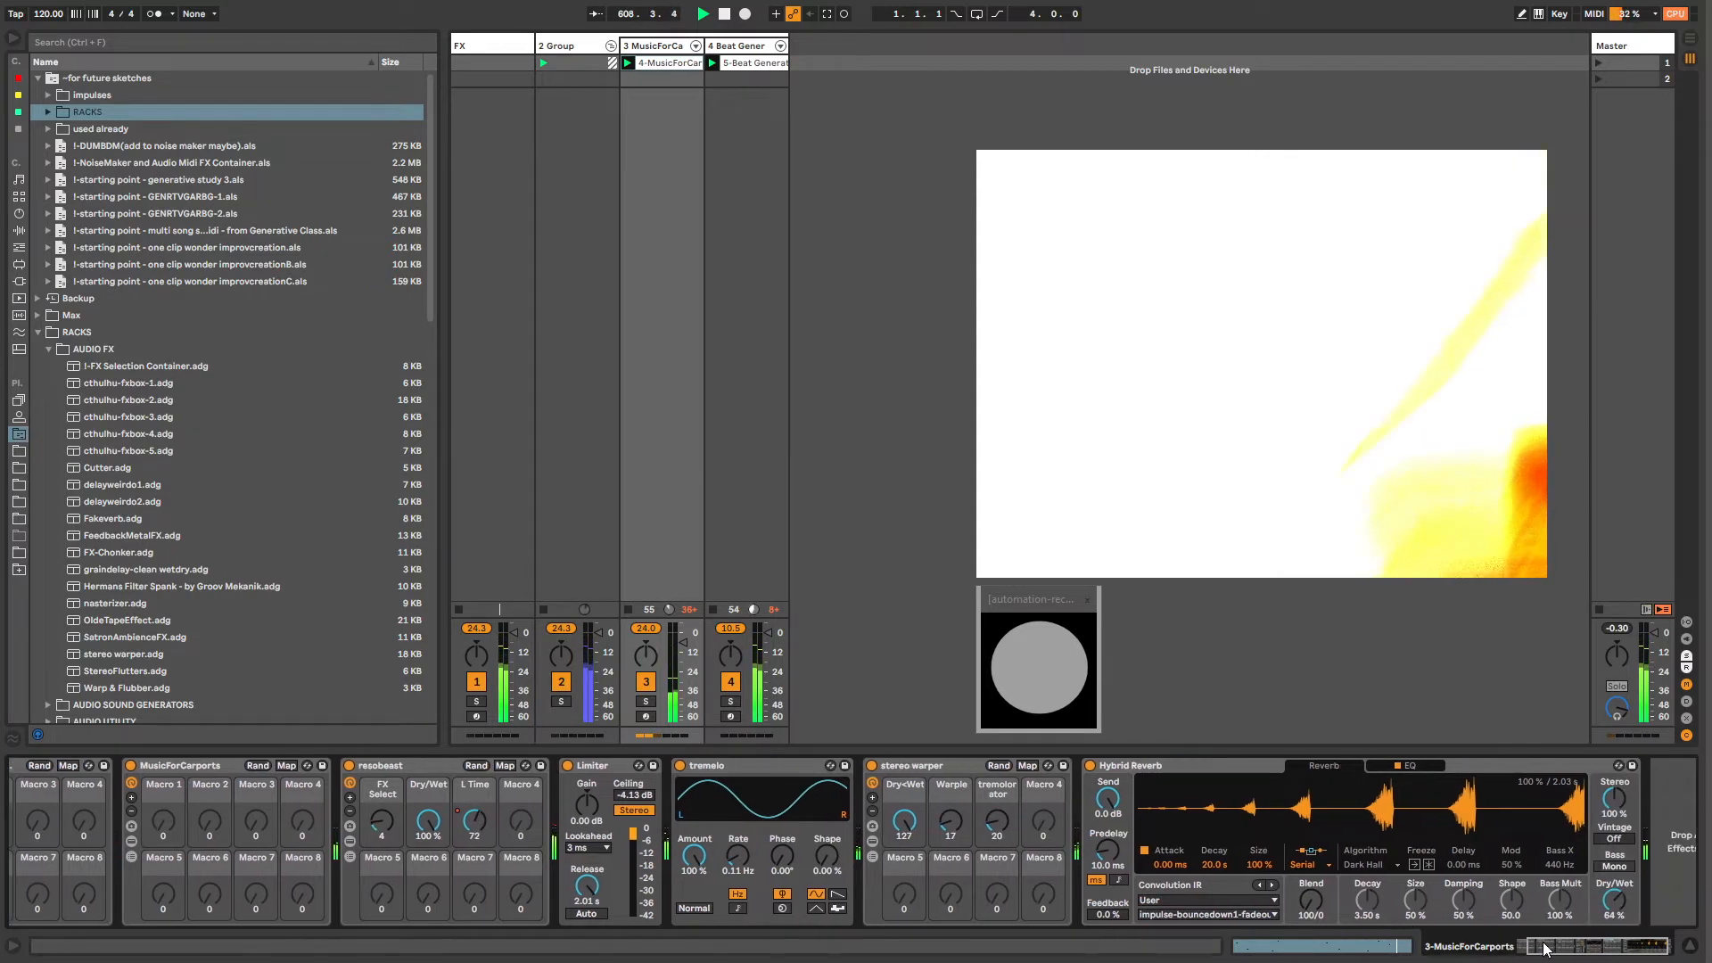
{"action": "left_click", "coordinate": [745, 49]}
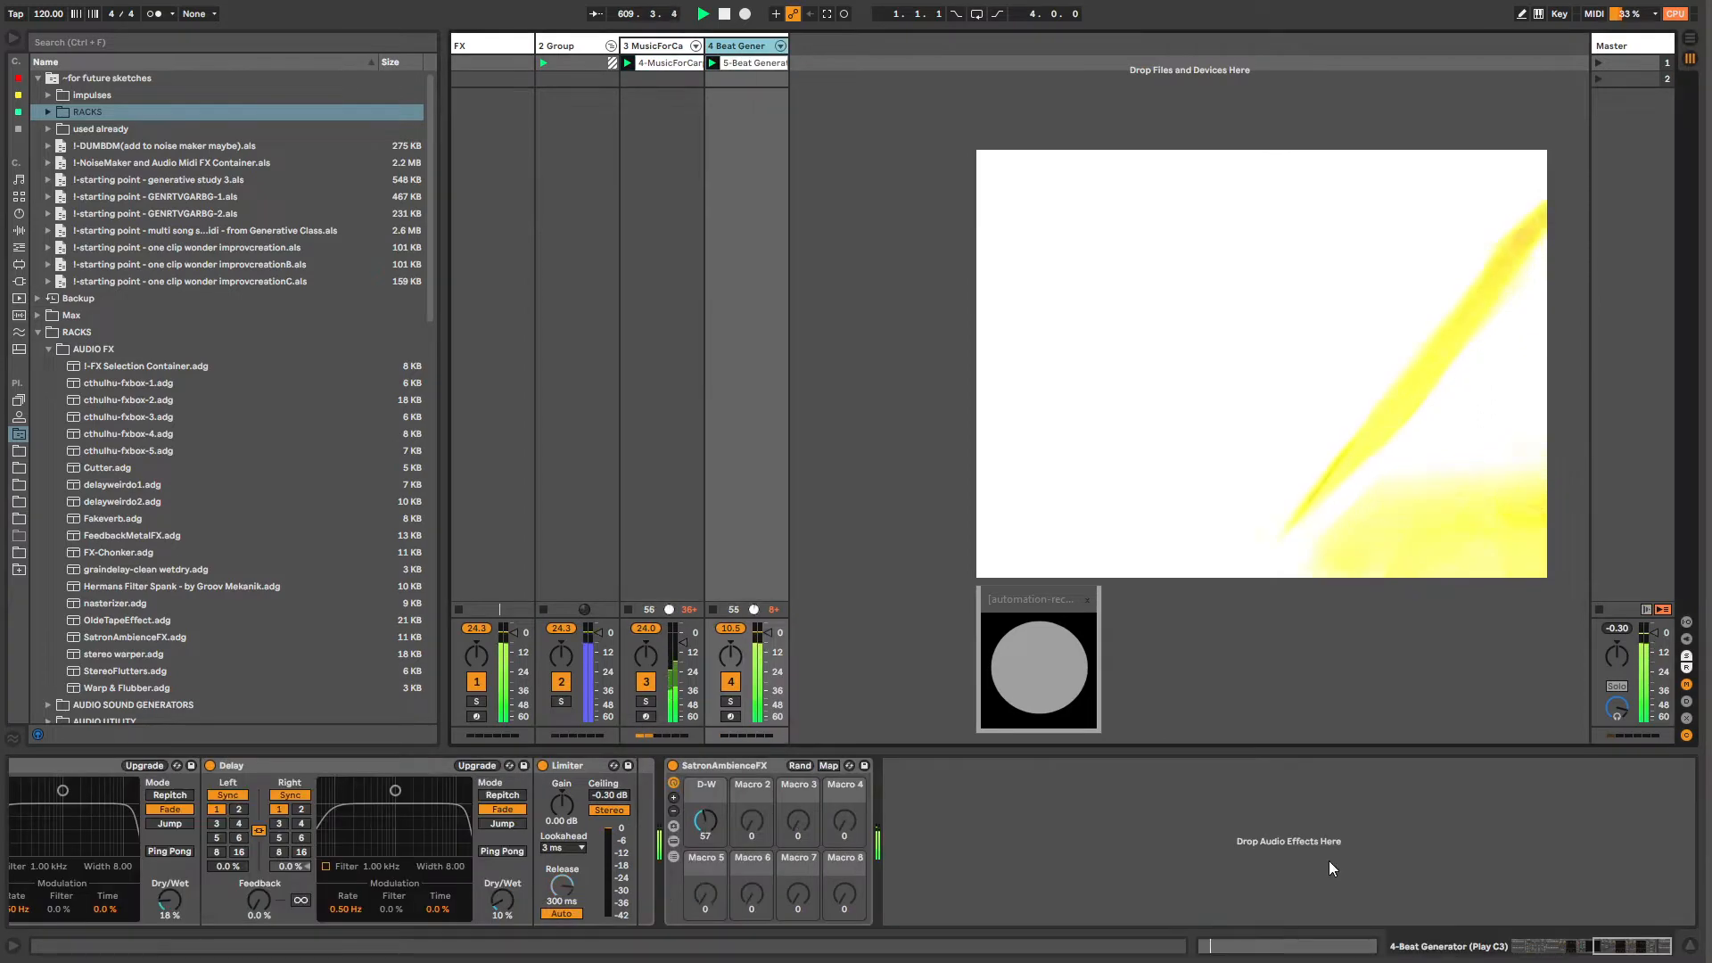
{"action": "left_click", "coordinate": [1619, 952]}
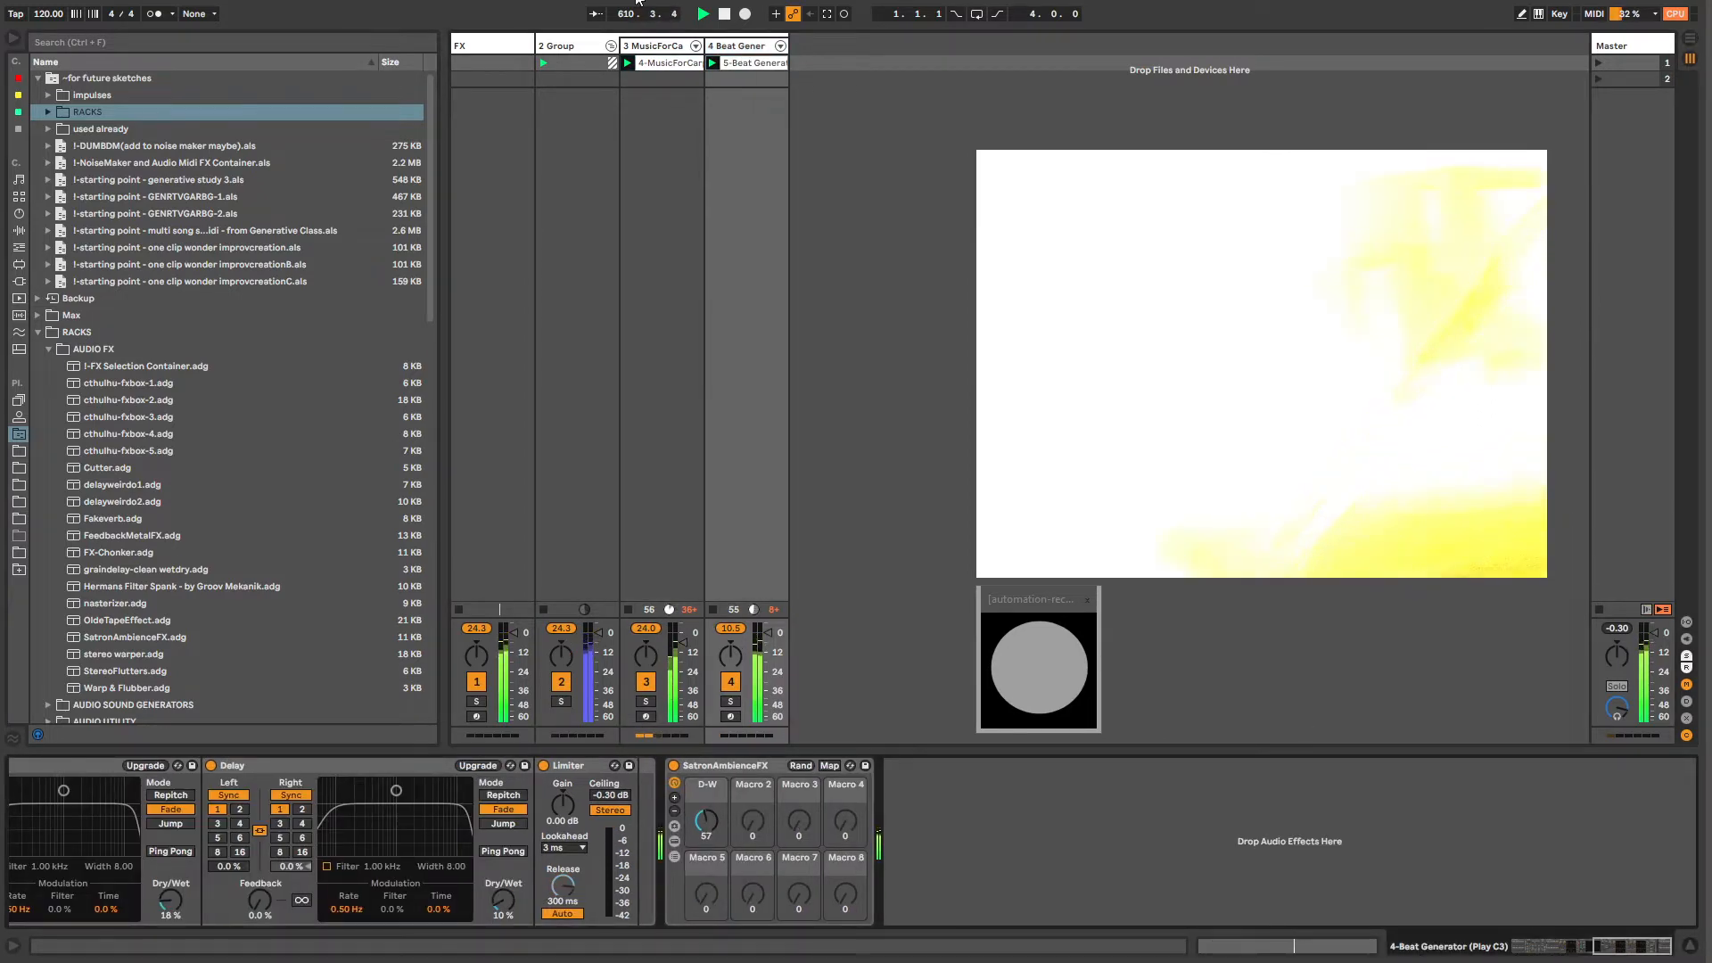
{"action": "left_click", "coordinate": [654, 46]}
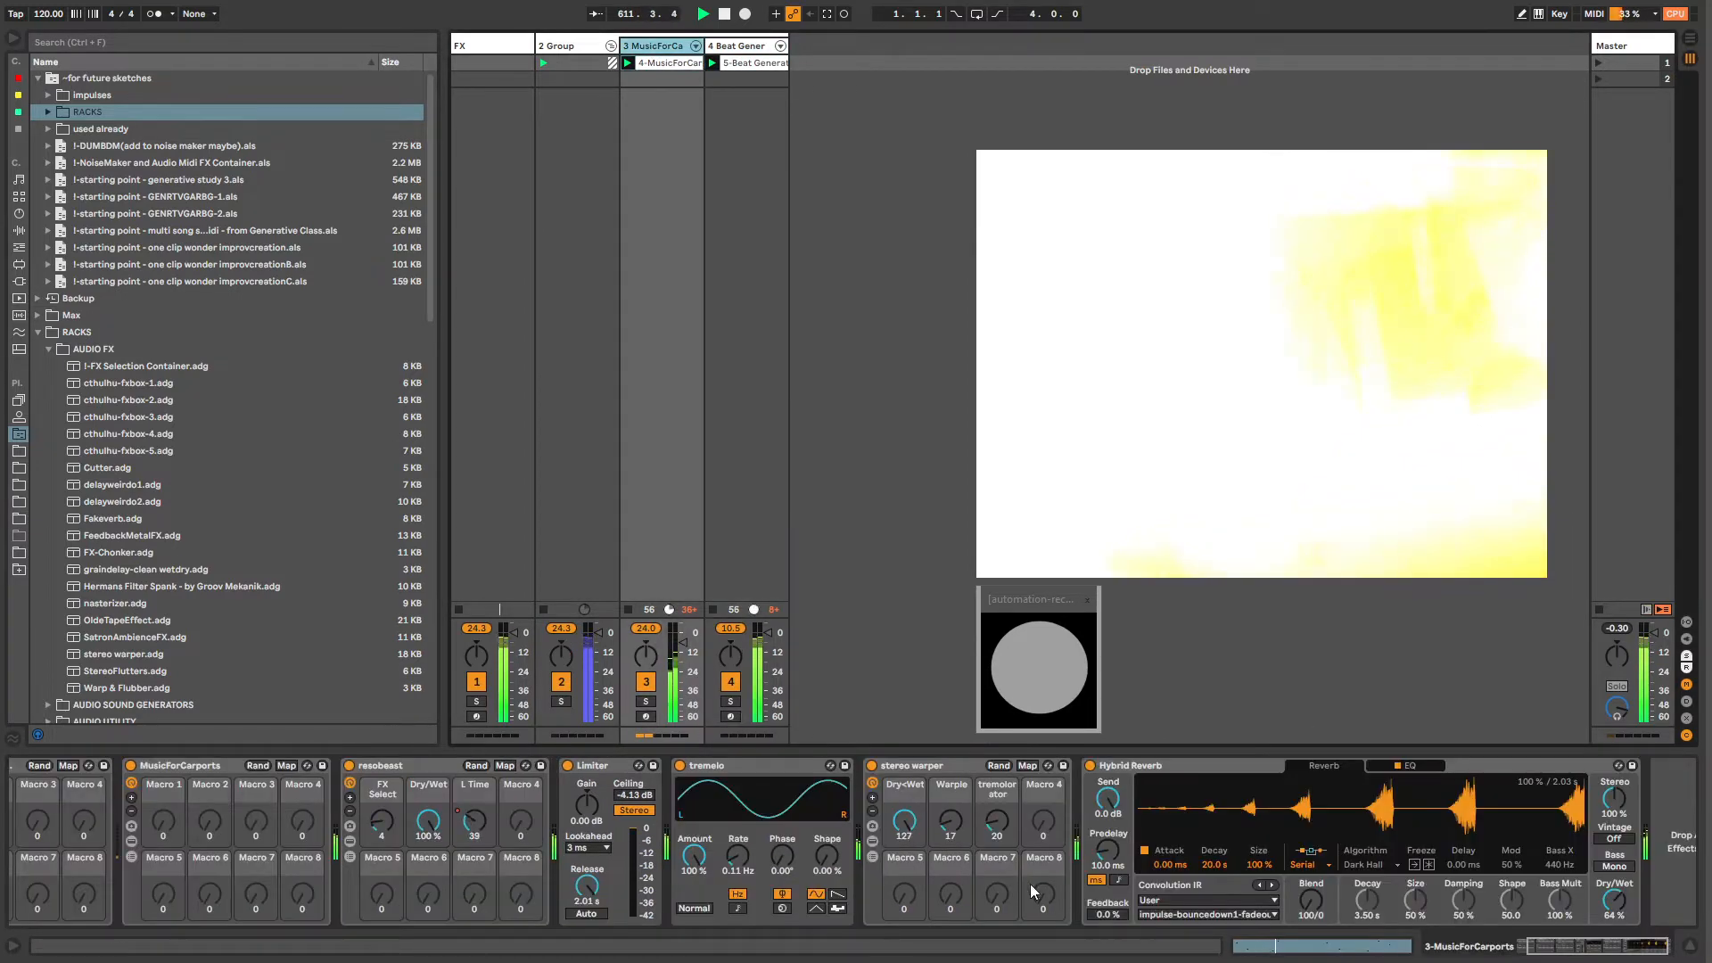
{"action": "left_click_drag", "start_coordinate": [996, 817], "coordinate": [996, 808]}
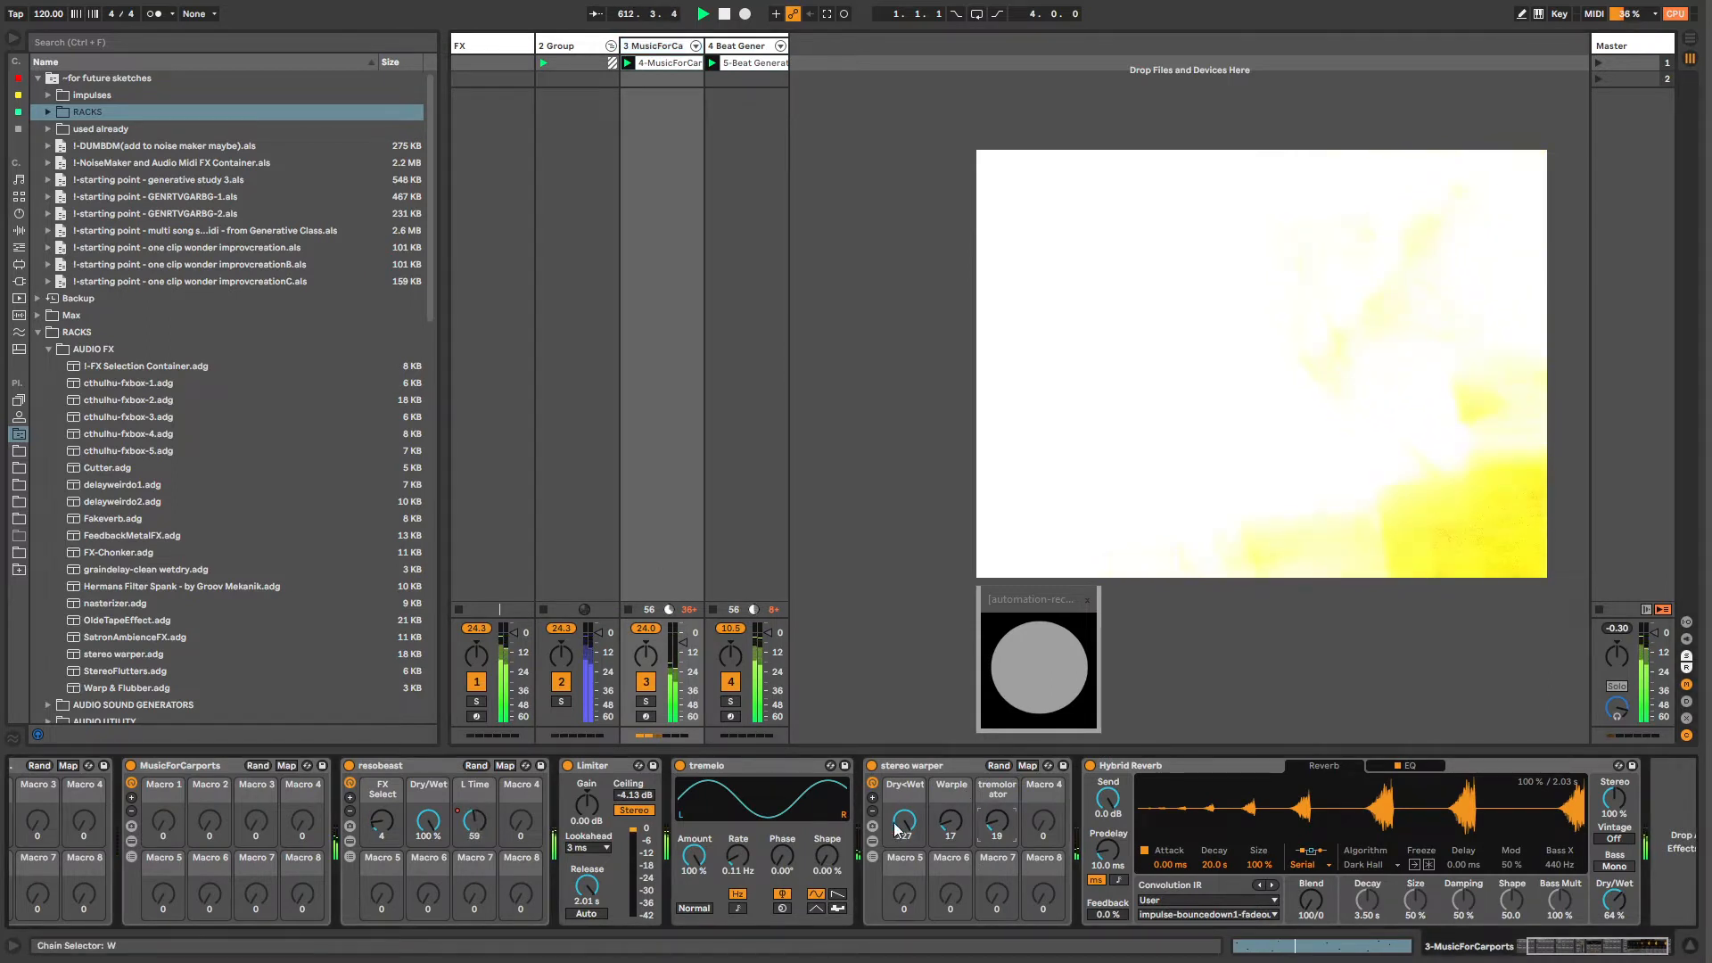
{"action": "left_click_drag", "start_coordinate": [896, 827], "coordinate": [897, 794]}
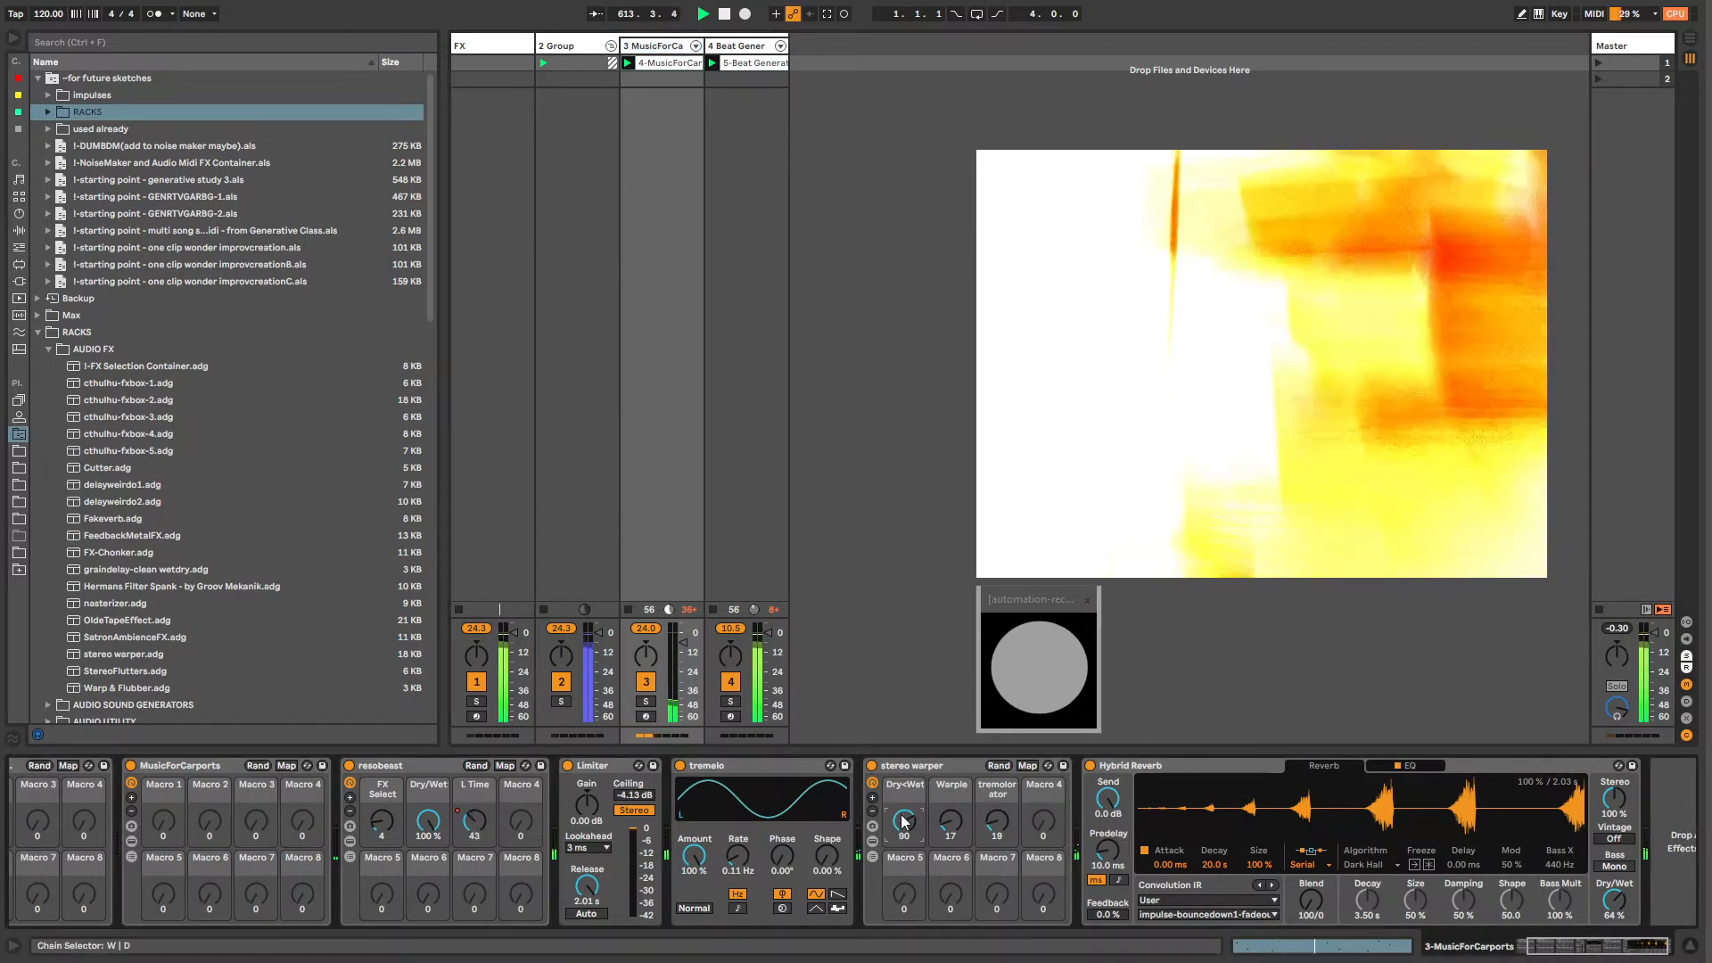
Step: Try adding another NoteProbabilityGate rack before the MusicForCarports rack, and delete it
{"action": "key", "text": "ctrl+f"}
{"action": "type", "text": "note proba"}
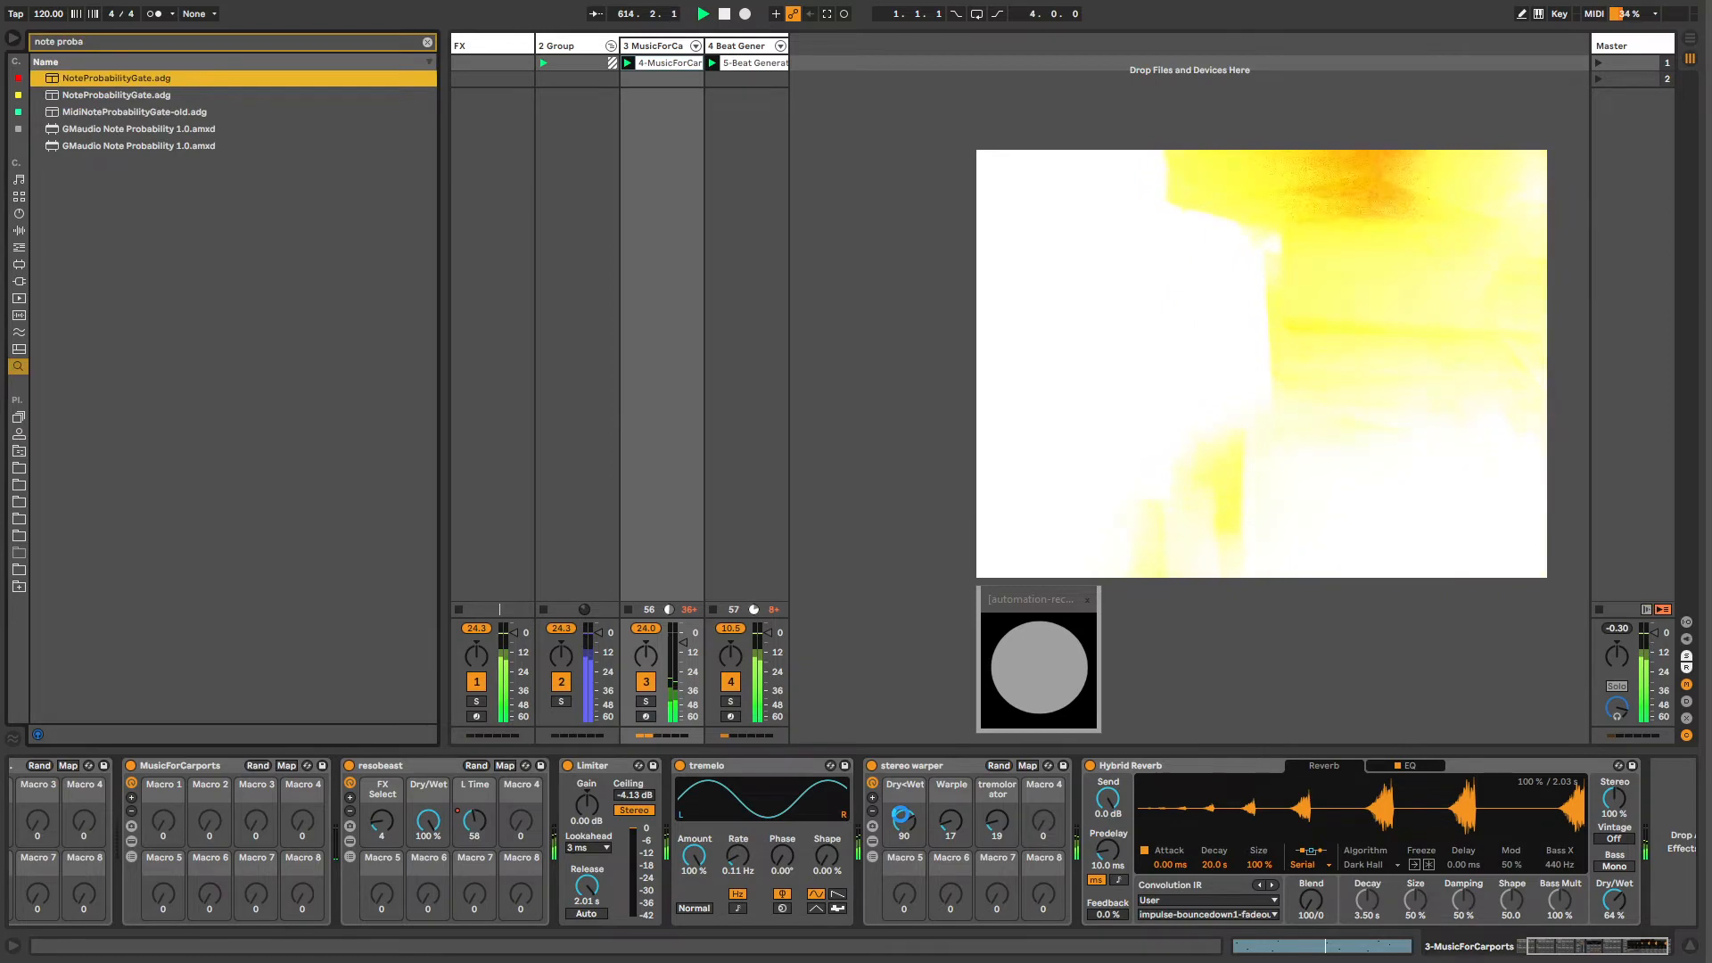
{"action": "key", "text": "Return"}
{"action": "key", "text": "Escape"}
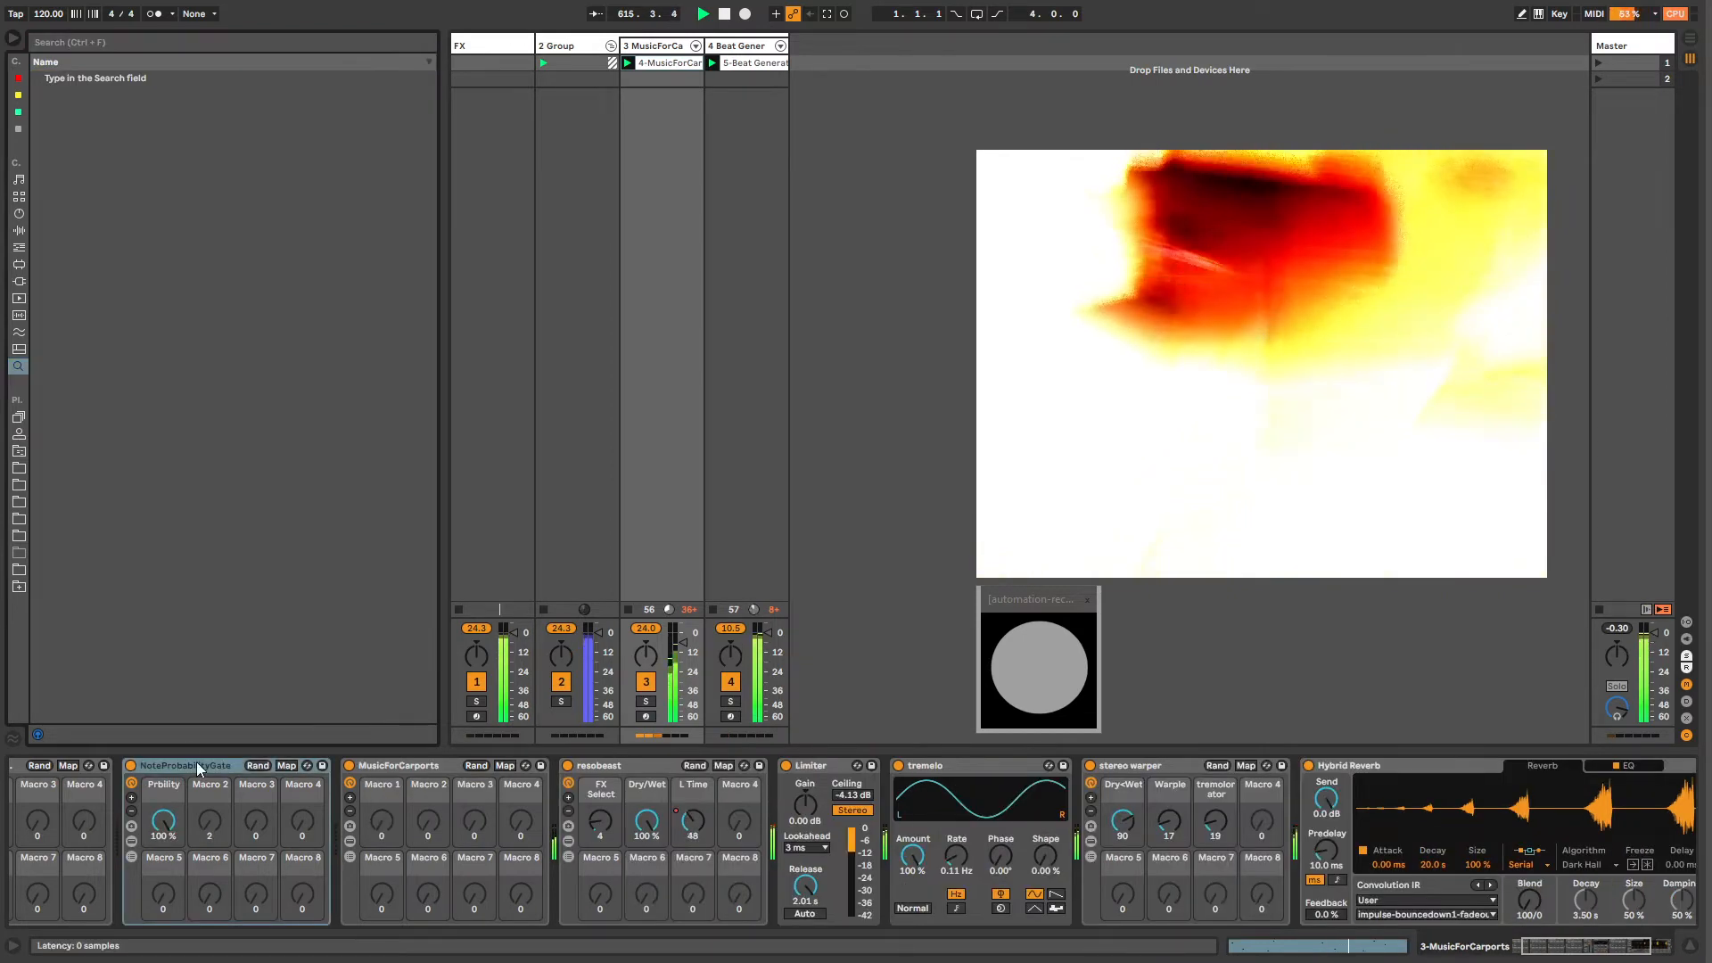
{"action": "key", "text": "Delete"}
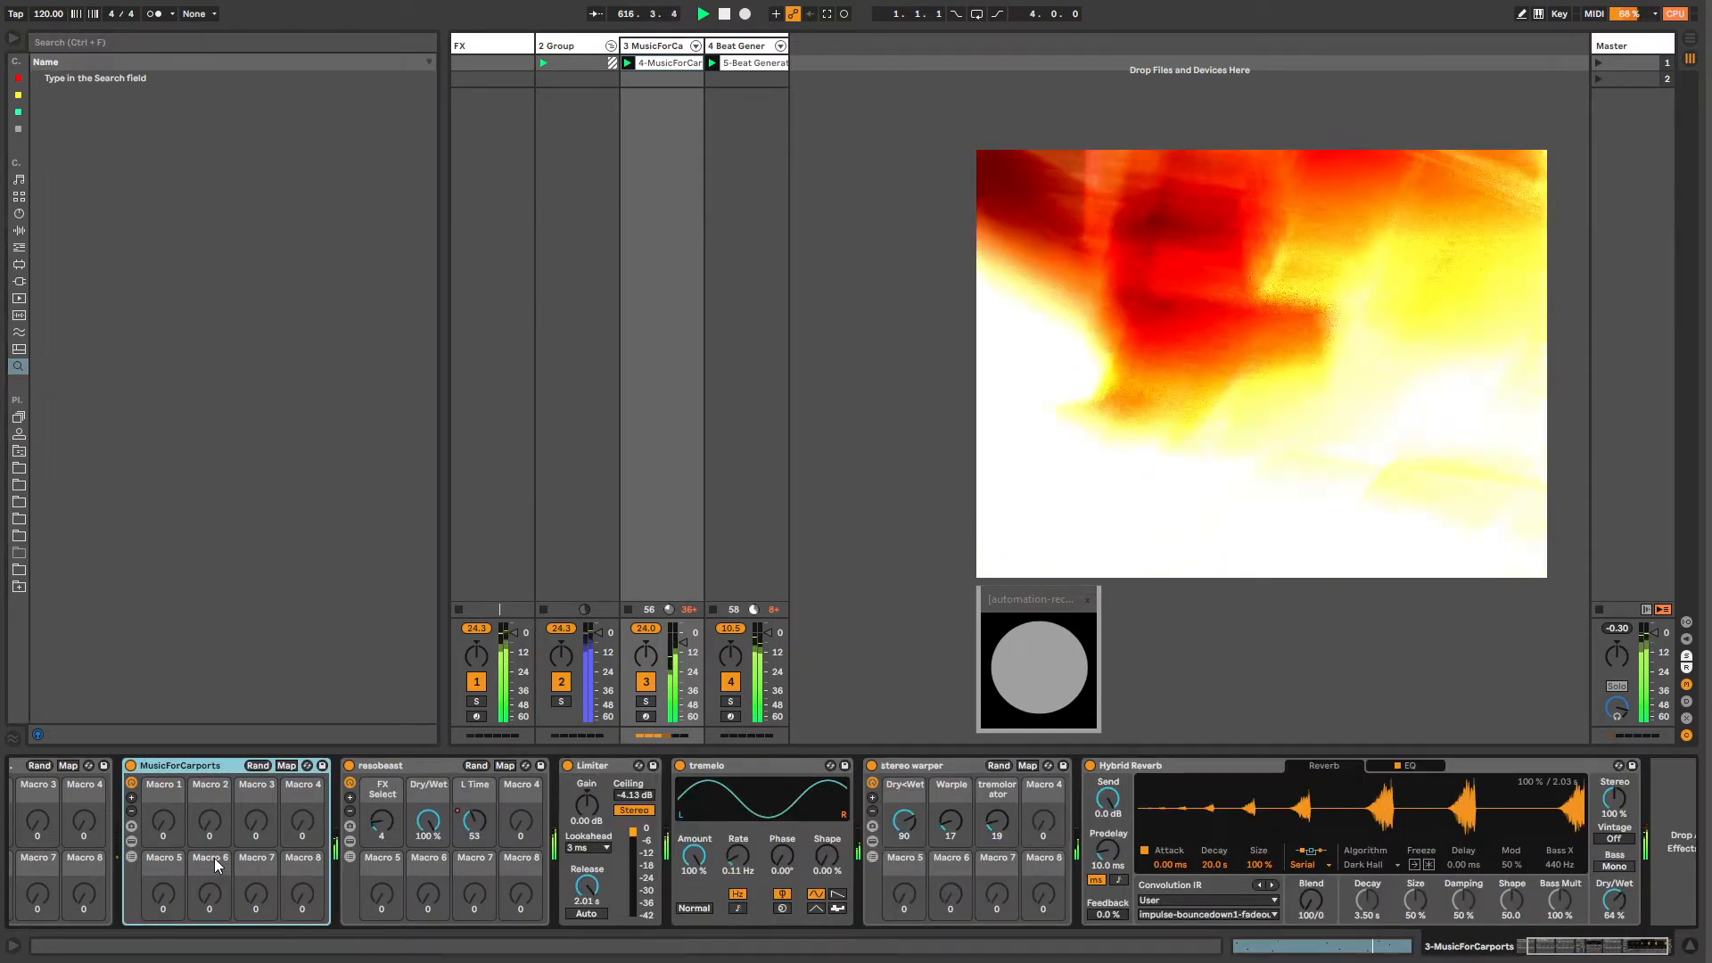
Step: Add the zzub-PlutoST rack after Hybrid Reverb, setting D<W to 127, the three Semitones macros to 36, 85 and 62, and Lowpass to 82
{"action": "key", "text": "ctrl+f"}
{"action": "type", "text": "zzub-PlutoST"}
{"action": "key", "text": "Return"}
{"action": "key", "text": "Escape"}
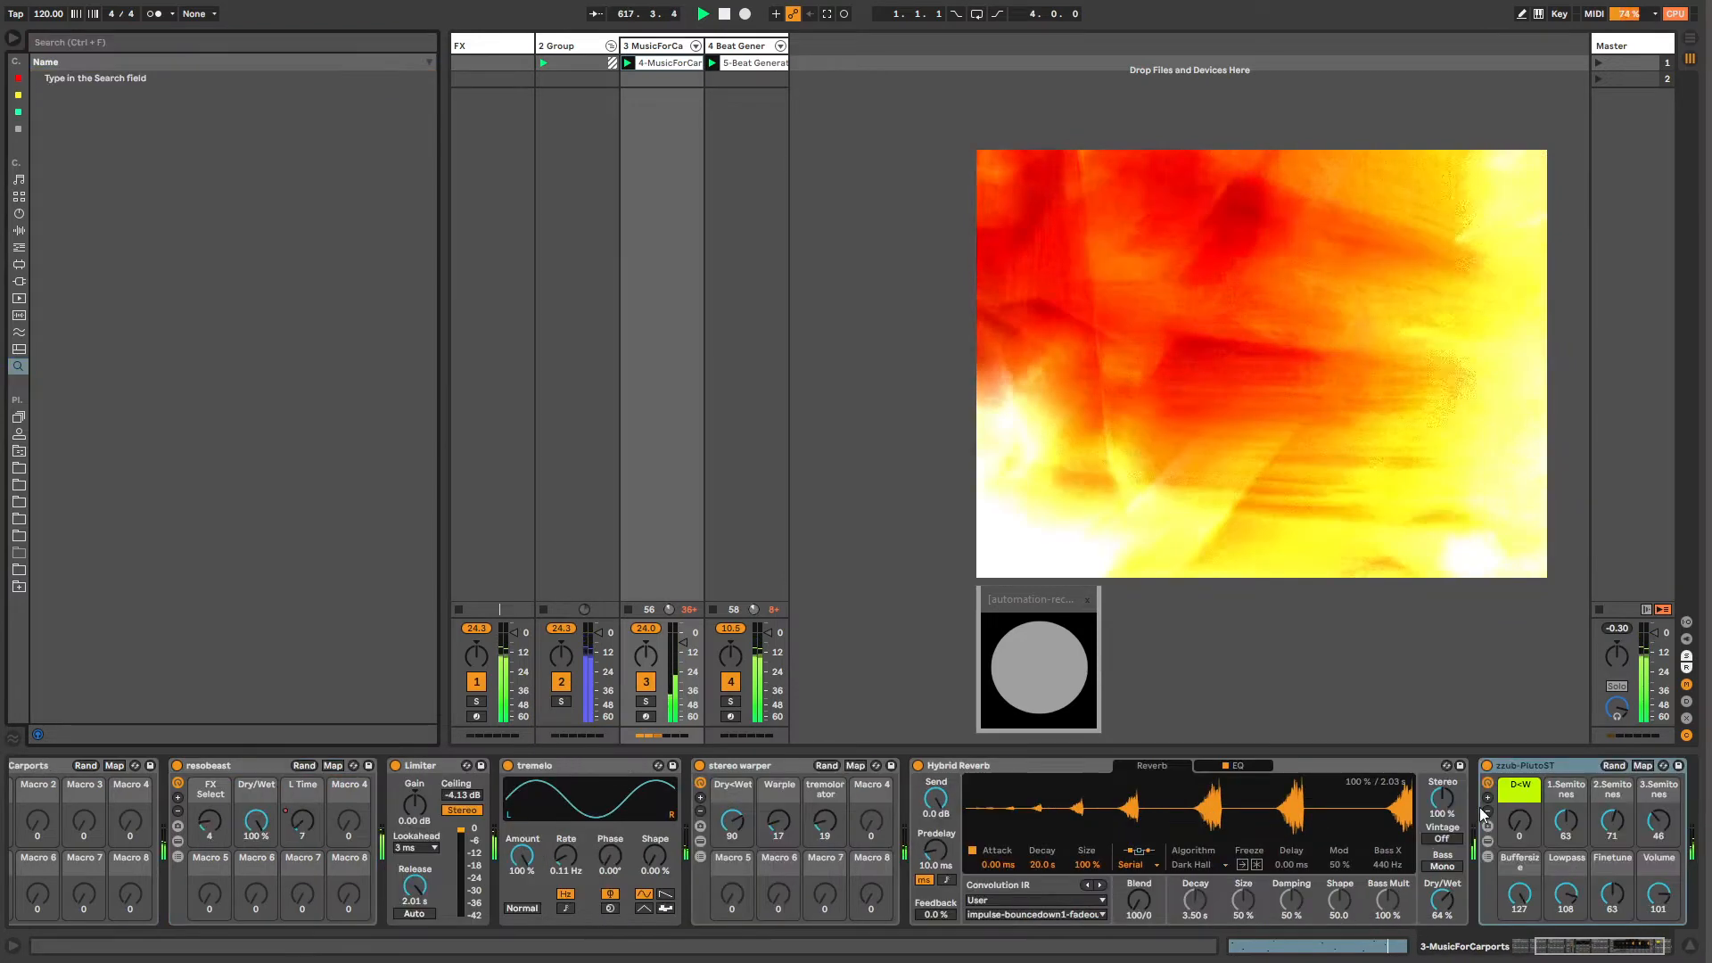
{"action": "left_click_drag", "start_coordinate": [1565, 947], "coordinate": [1580, 948]}
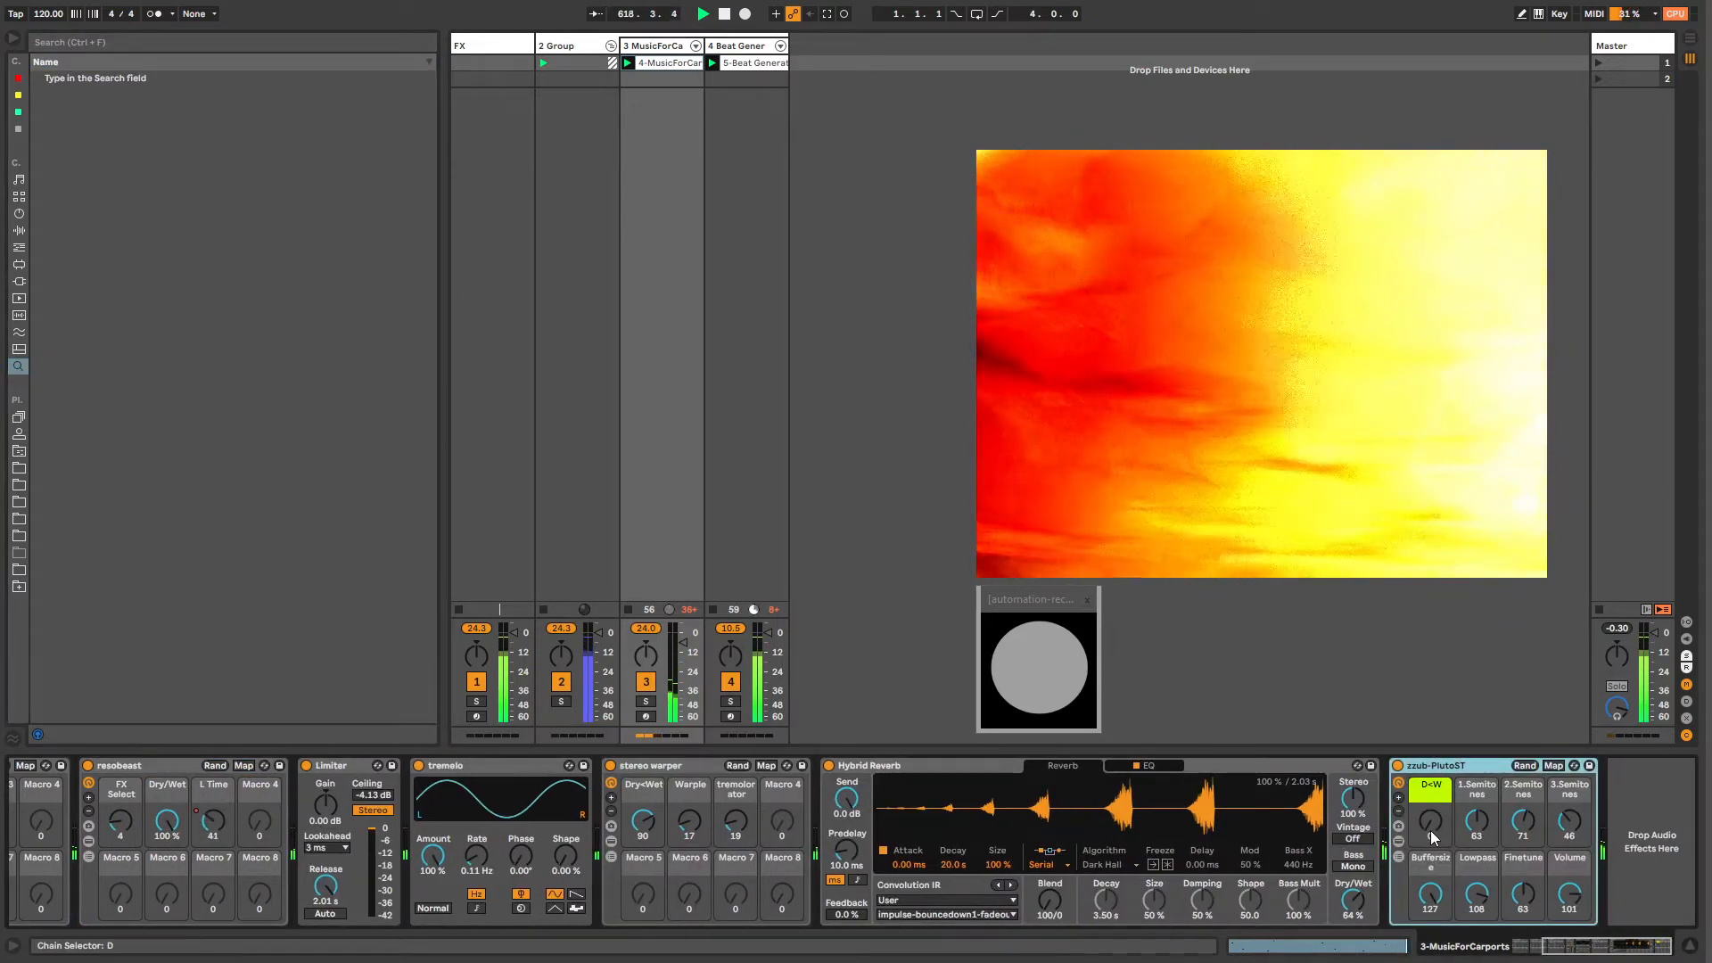
{"action": "left_click_drag", "start_coordinate": [1430, 831], "coordinate": [1430, 713]}
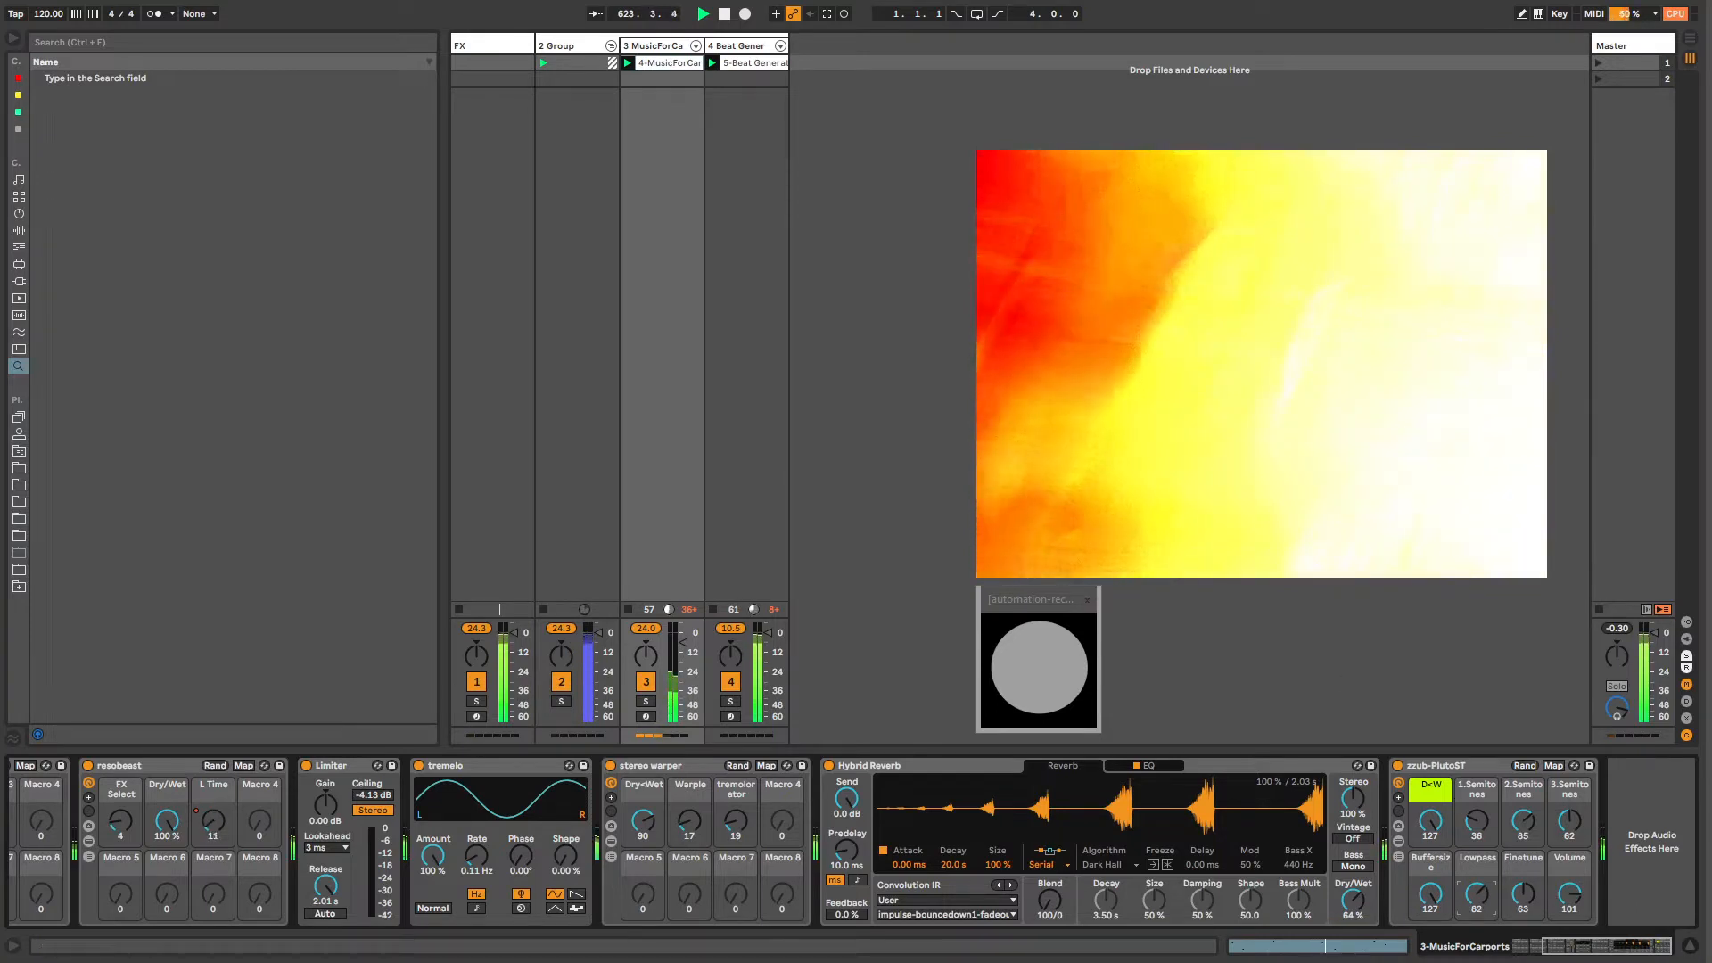
Step: Move the zzub-PlutoST rack to the Beat Generator track and set 1.Semitones to 32 and 2.Semitones to 78
{"action": "left_click_drag", "start_coordinate": [1446, 767], "coordinate": [767, 63]}
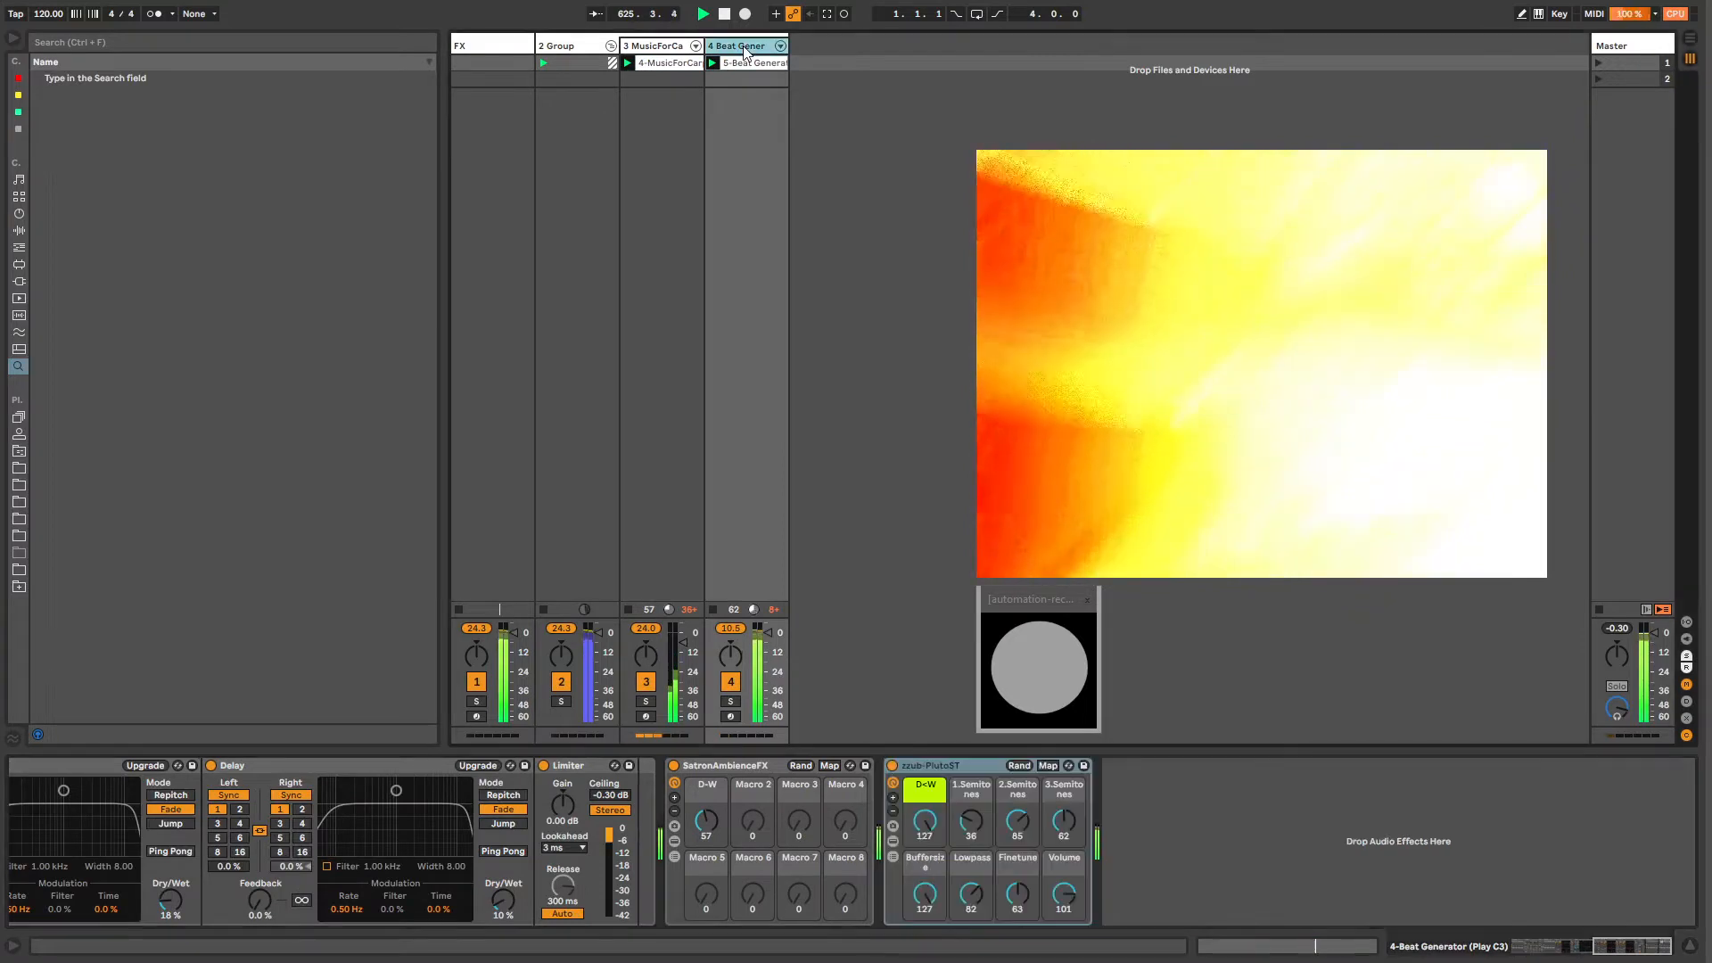
{"action": "left_click_drag", "start_coordinate": [991, 827], "coordinate": [1018, 828]}
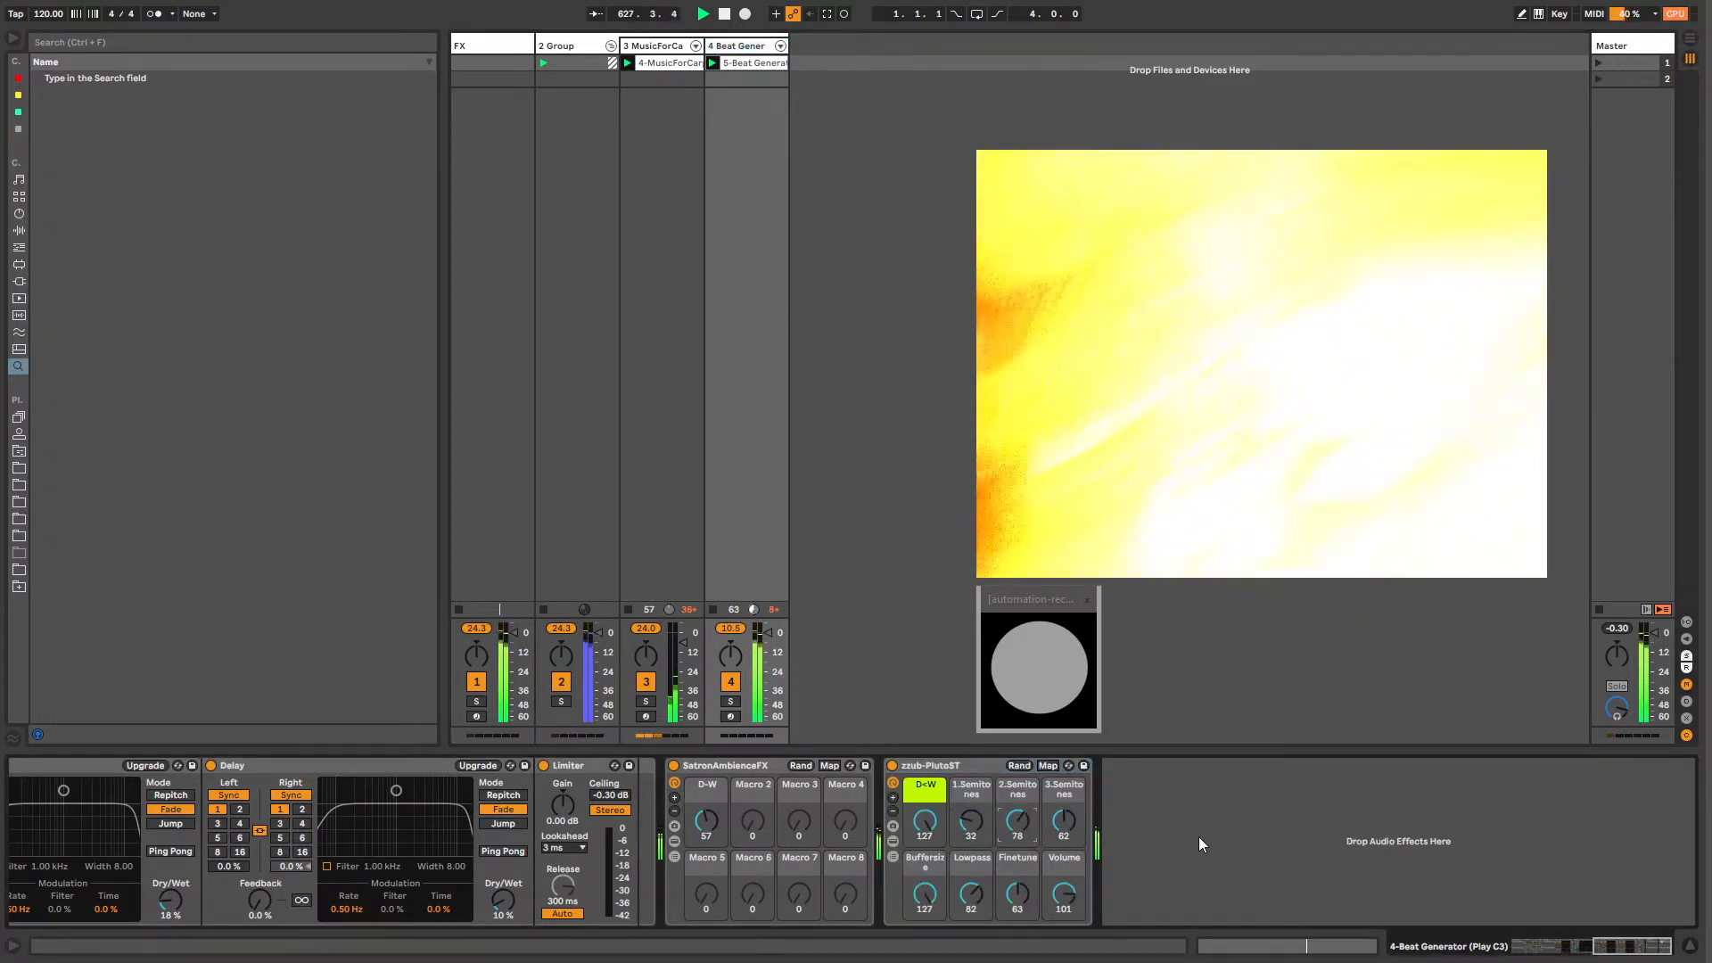
Step: Add a default Reverb after zzub-PlutoST on the Beat Generator track
{"action": "key", "text": "ctrl+f"}
{"action": "type", "text": "Reverb"}
{"action": "key", "text": "Down"}
{"action": "key", "text": "Return"}
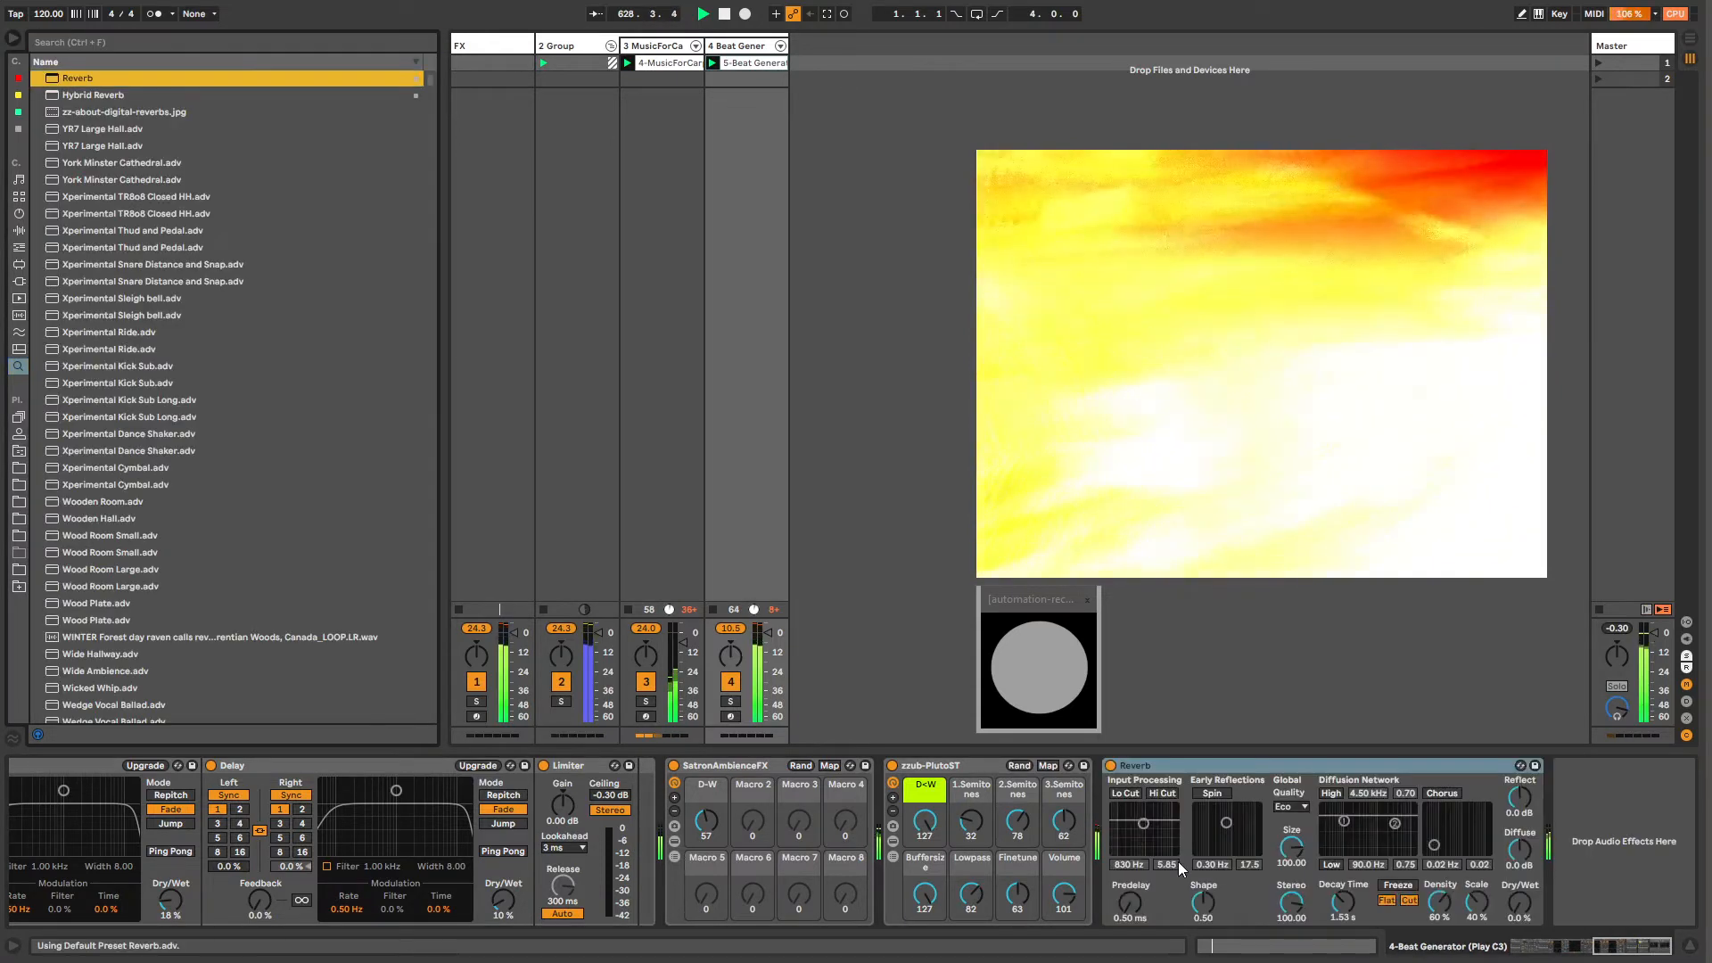
{"action": "key", "text": "Escape"}
Step: Add the tremelo effect at the end of the Beat Generator chain and delete the Reverb before it
{"action": "key", "text": "ctrl+f"}
{"action": "type", "text": "tremolo"}
{"action": "key", "text": "Down"}
{"action": "key", "text": "Return"}
{"action": "key", "text": "Escape"}
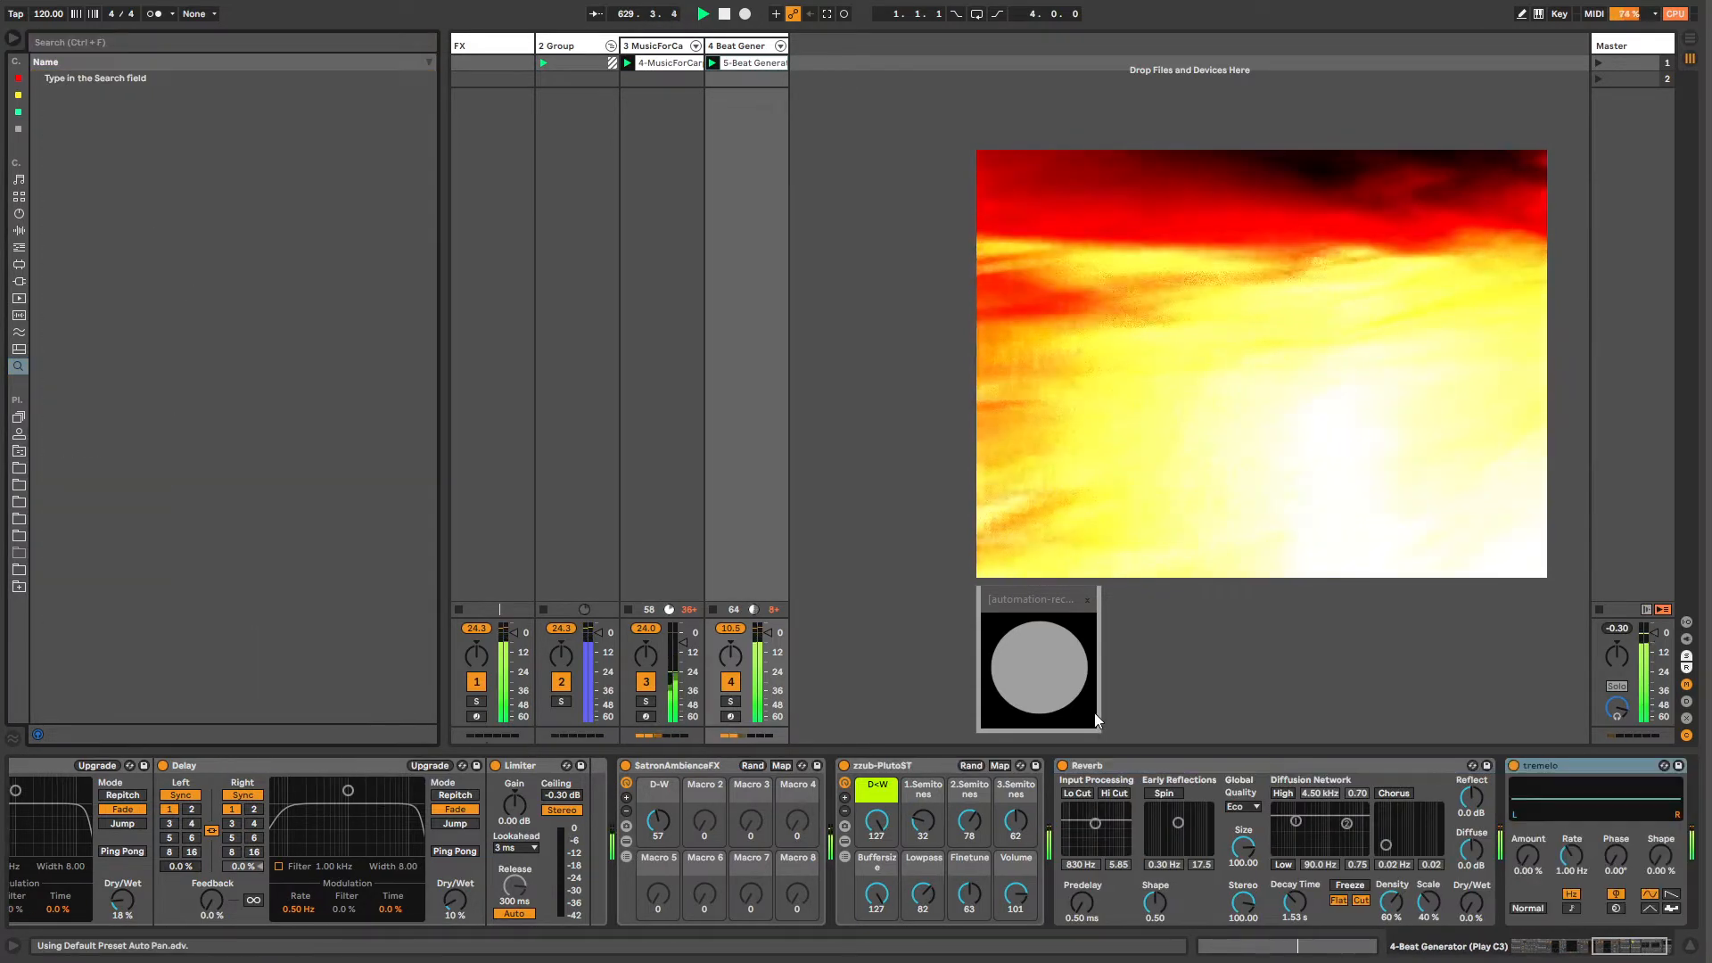
{"action": "left_click", "coordinate": [1093, 772]}
{"action": "key", "text": "Delete"}
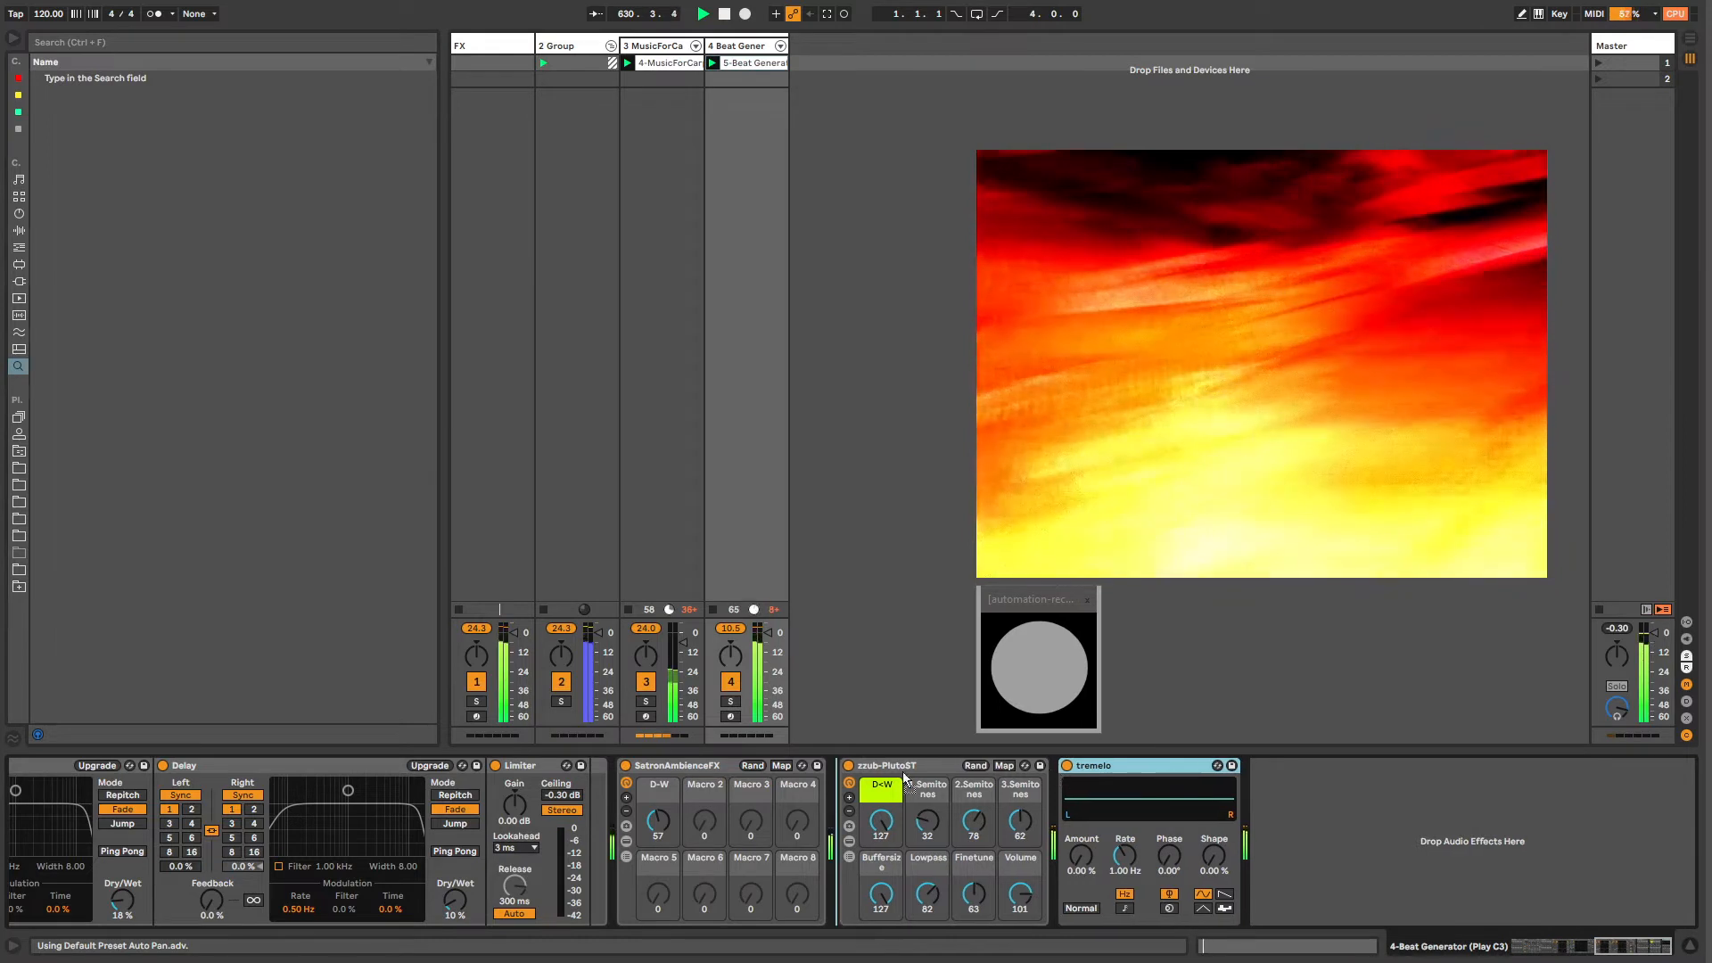
Step: Move the tremelo effect between SatronAmbienceFX and zzub-PlutoST, and set its Amount to 100% and Rate to 0.19 Hz
{"action": "left_click_drag", "start_coordinate": [827, 779], "coordinate": [833, 778]}
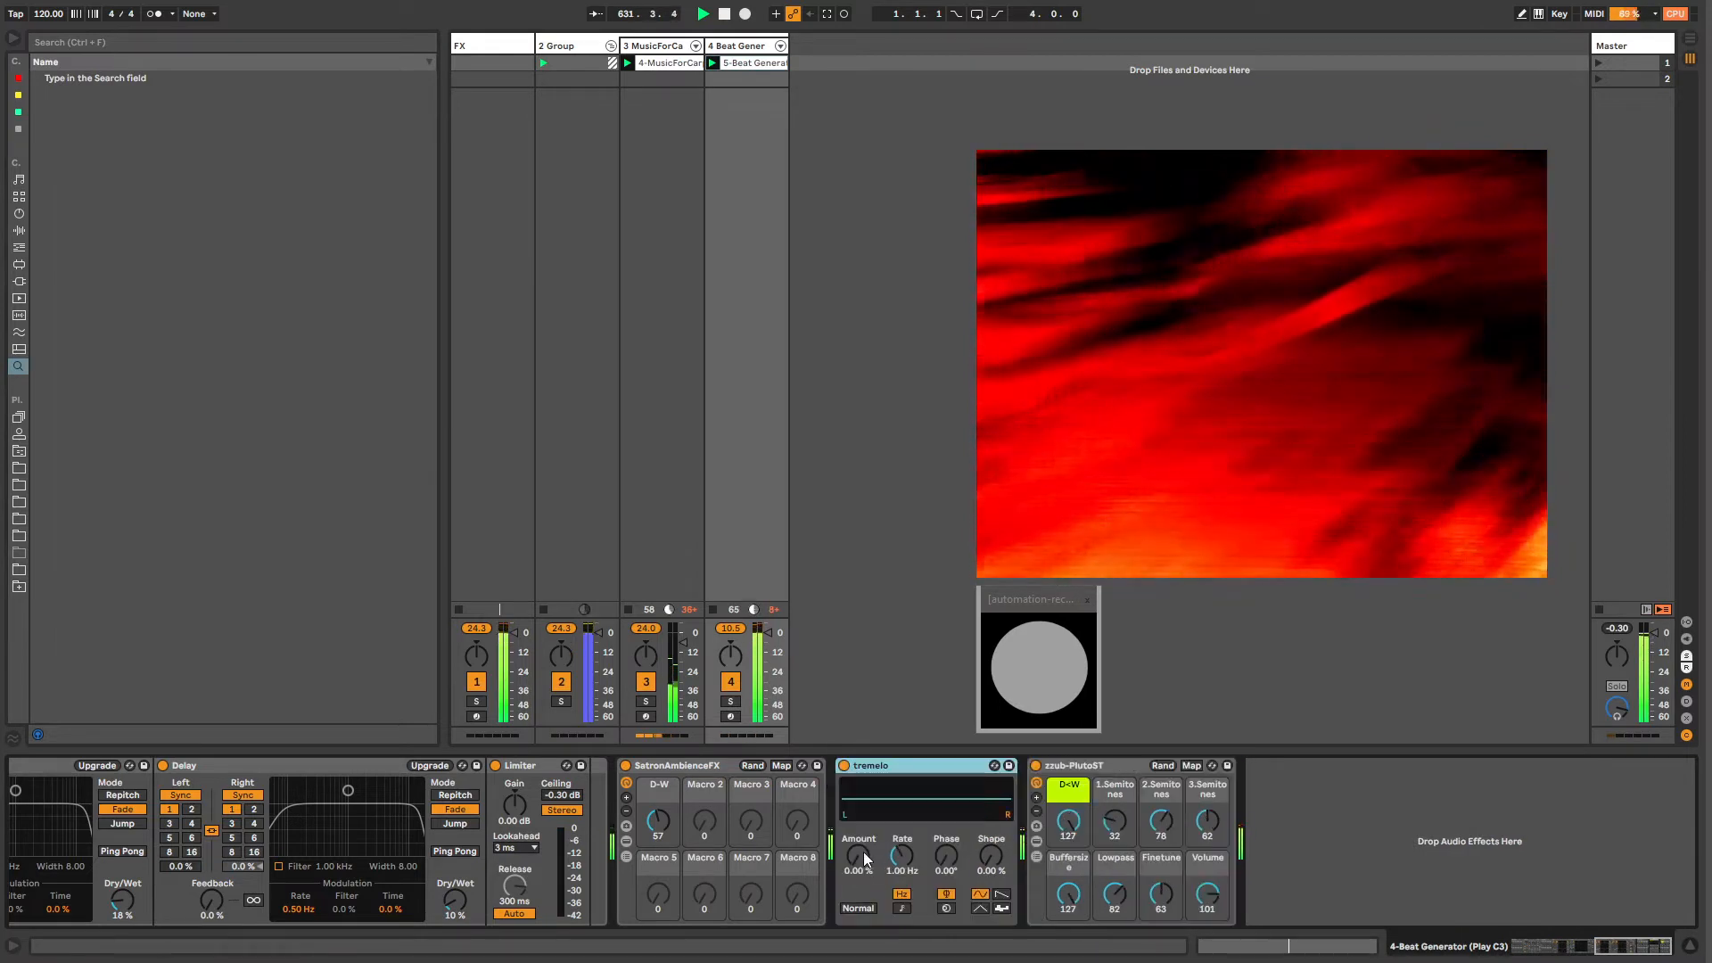
{"action": "left_click_drag", "start_coordinate": [883, 865], "coordinate": [883, 901]}
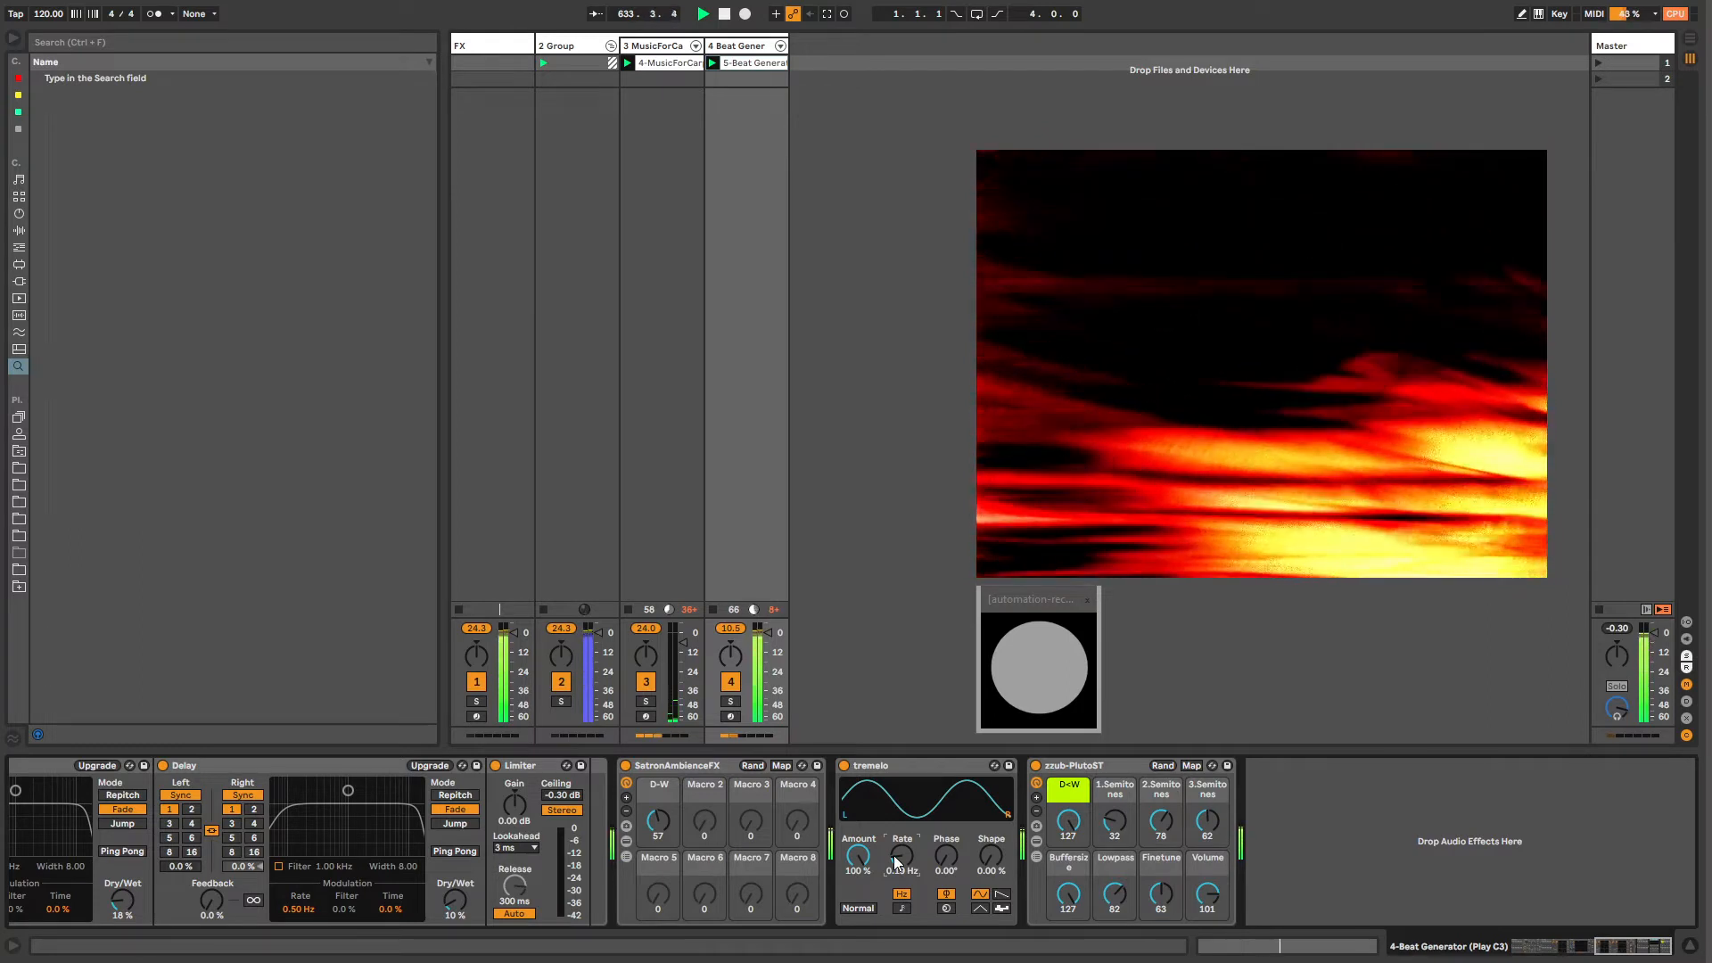
Step: Insert a new MIDI track directly after the Beat Generator track
{"action": "left_click", "coordinate": [743, 48]}
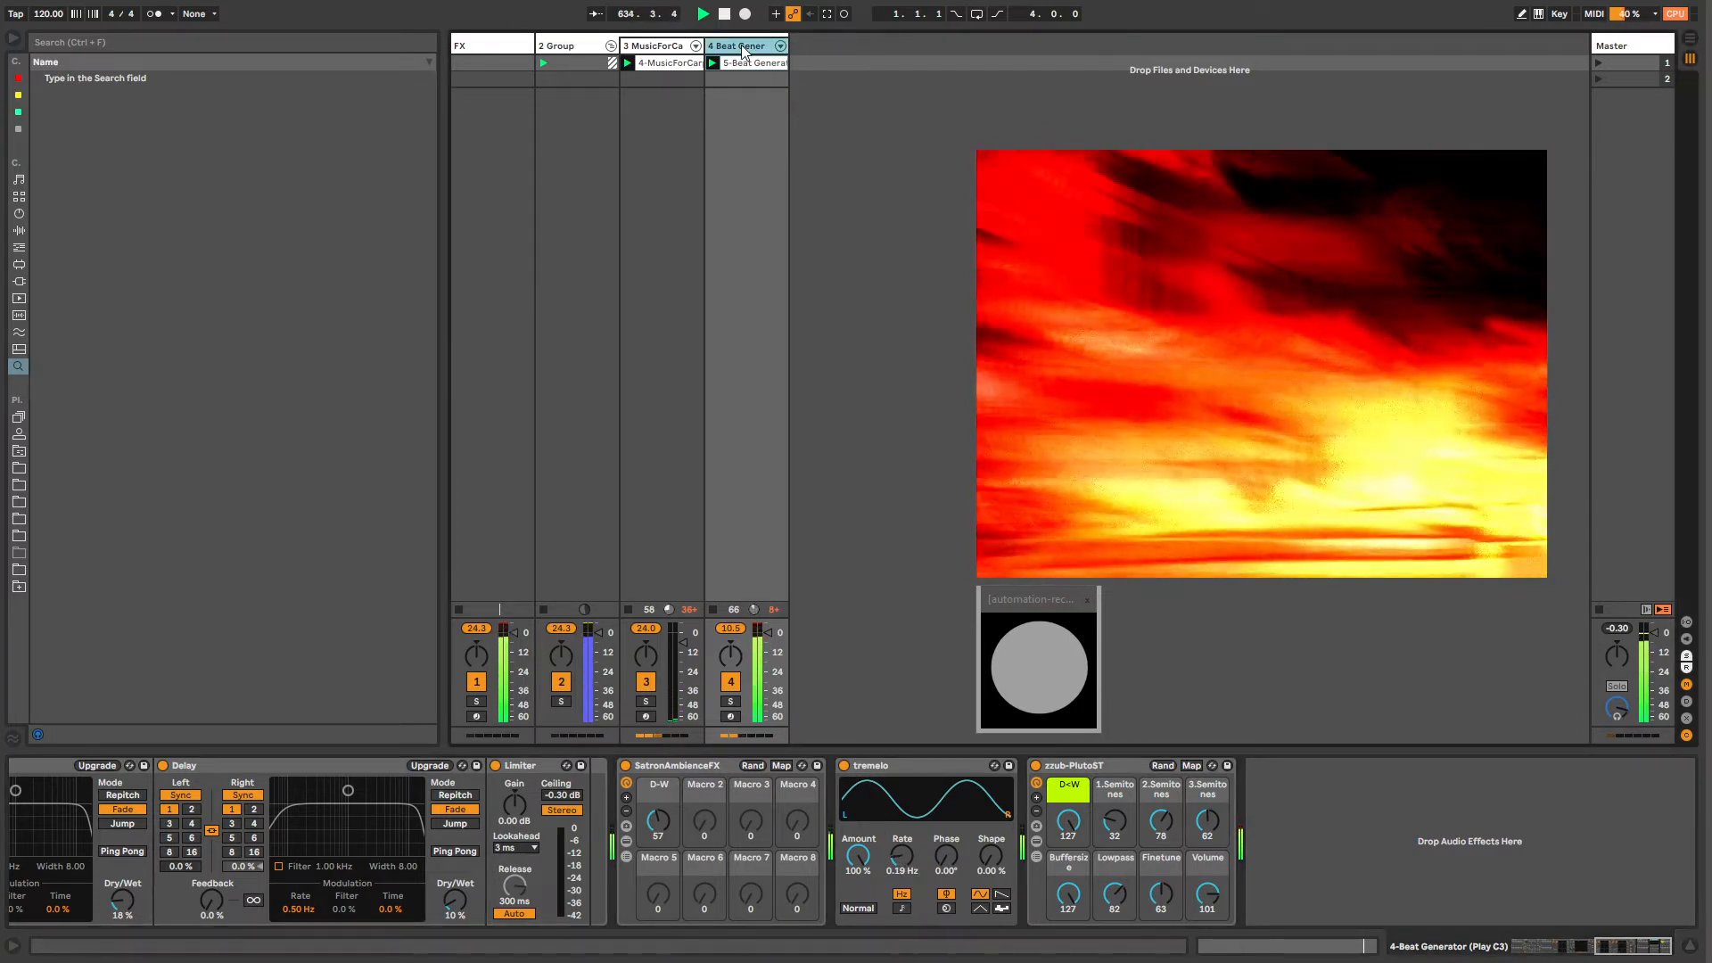
{"action": "key", "text": "ctrl+shift+t"}
Step: Set the Beat Generator's zzub-PlutoST macros 1.Semitones to 76, 2.Semitones to 33 and 3.Semitones to 38
{"action": "left_click", "coordinate": [743, 47]}
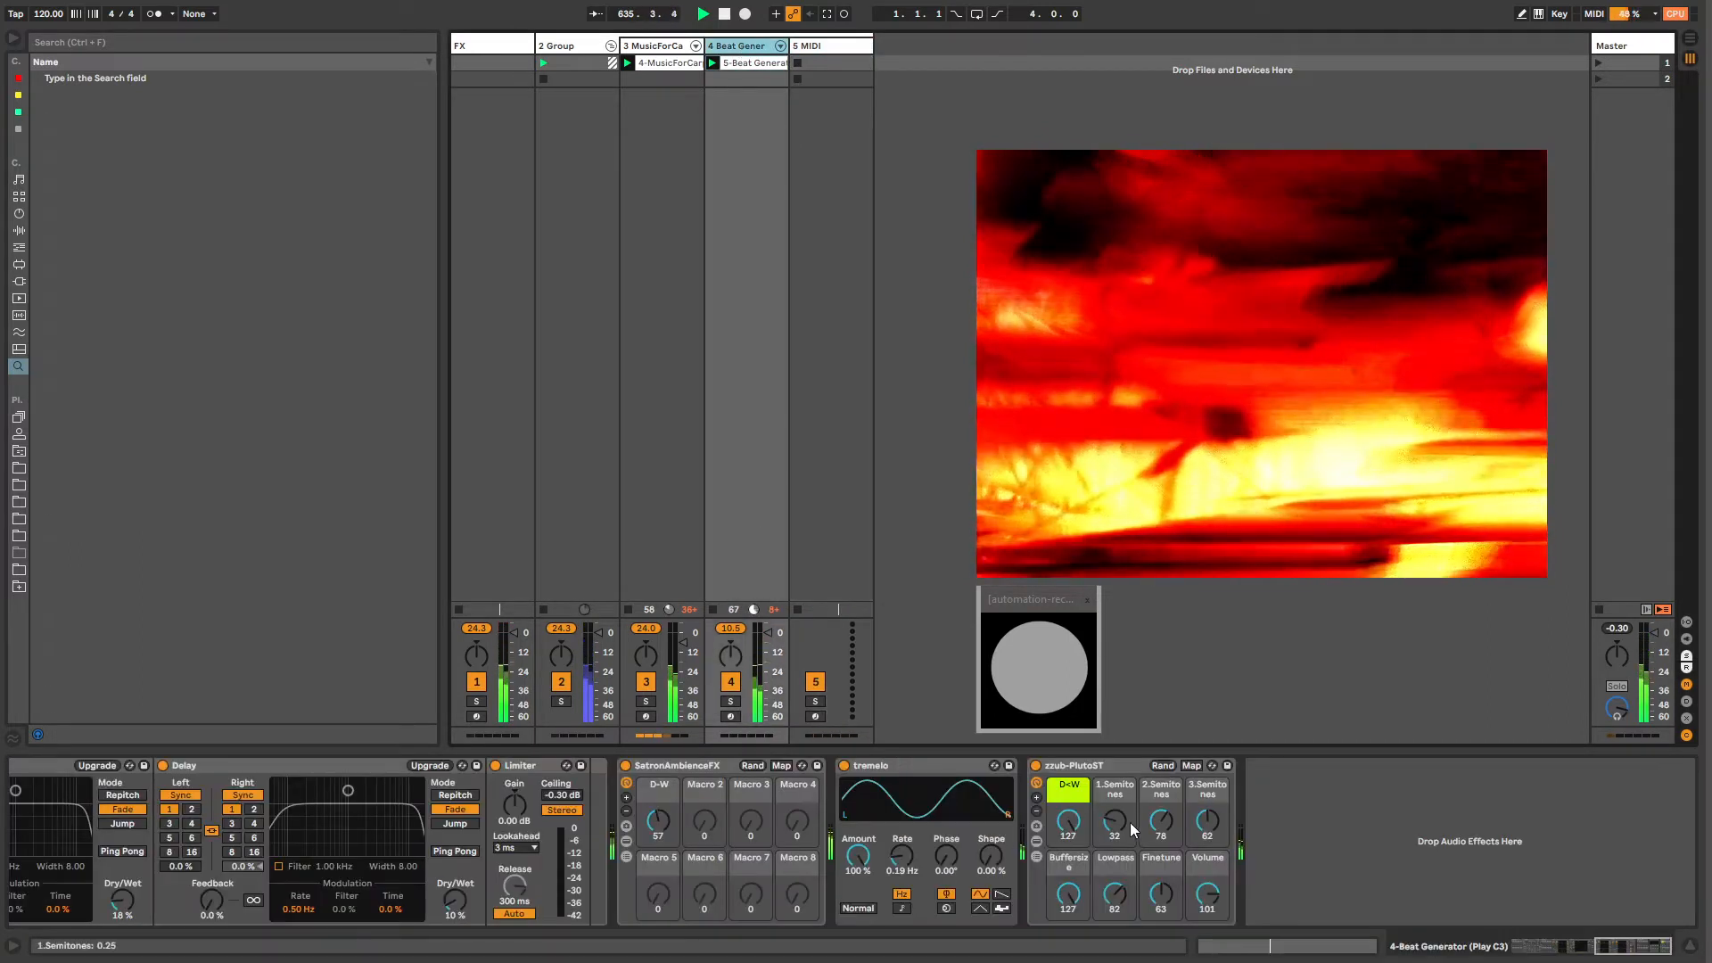
{"action": "left_click_drag", "start_coordinate": [1121, 822], "coordinate": [1152, 831]}
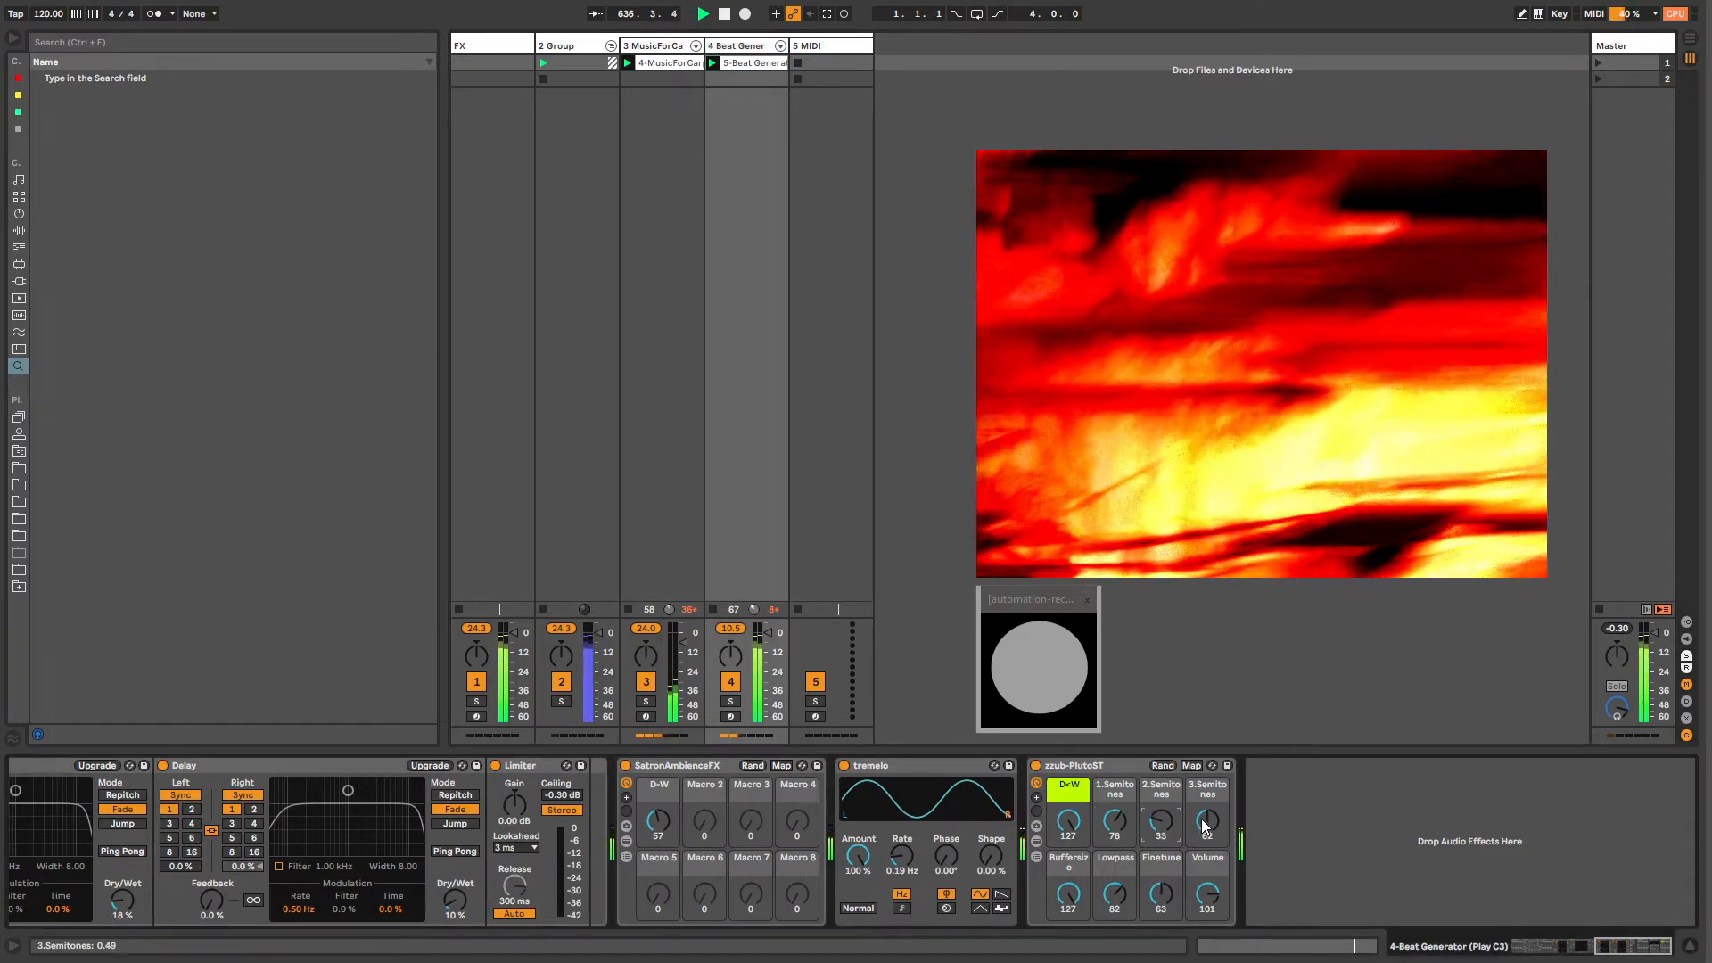
{"action": "left_click", "coordinate": [1170, 822]}
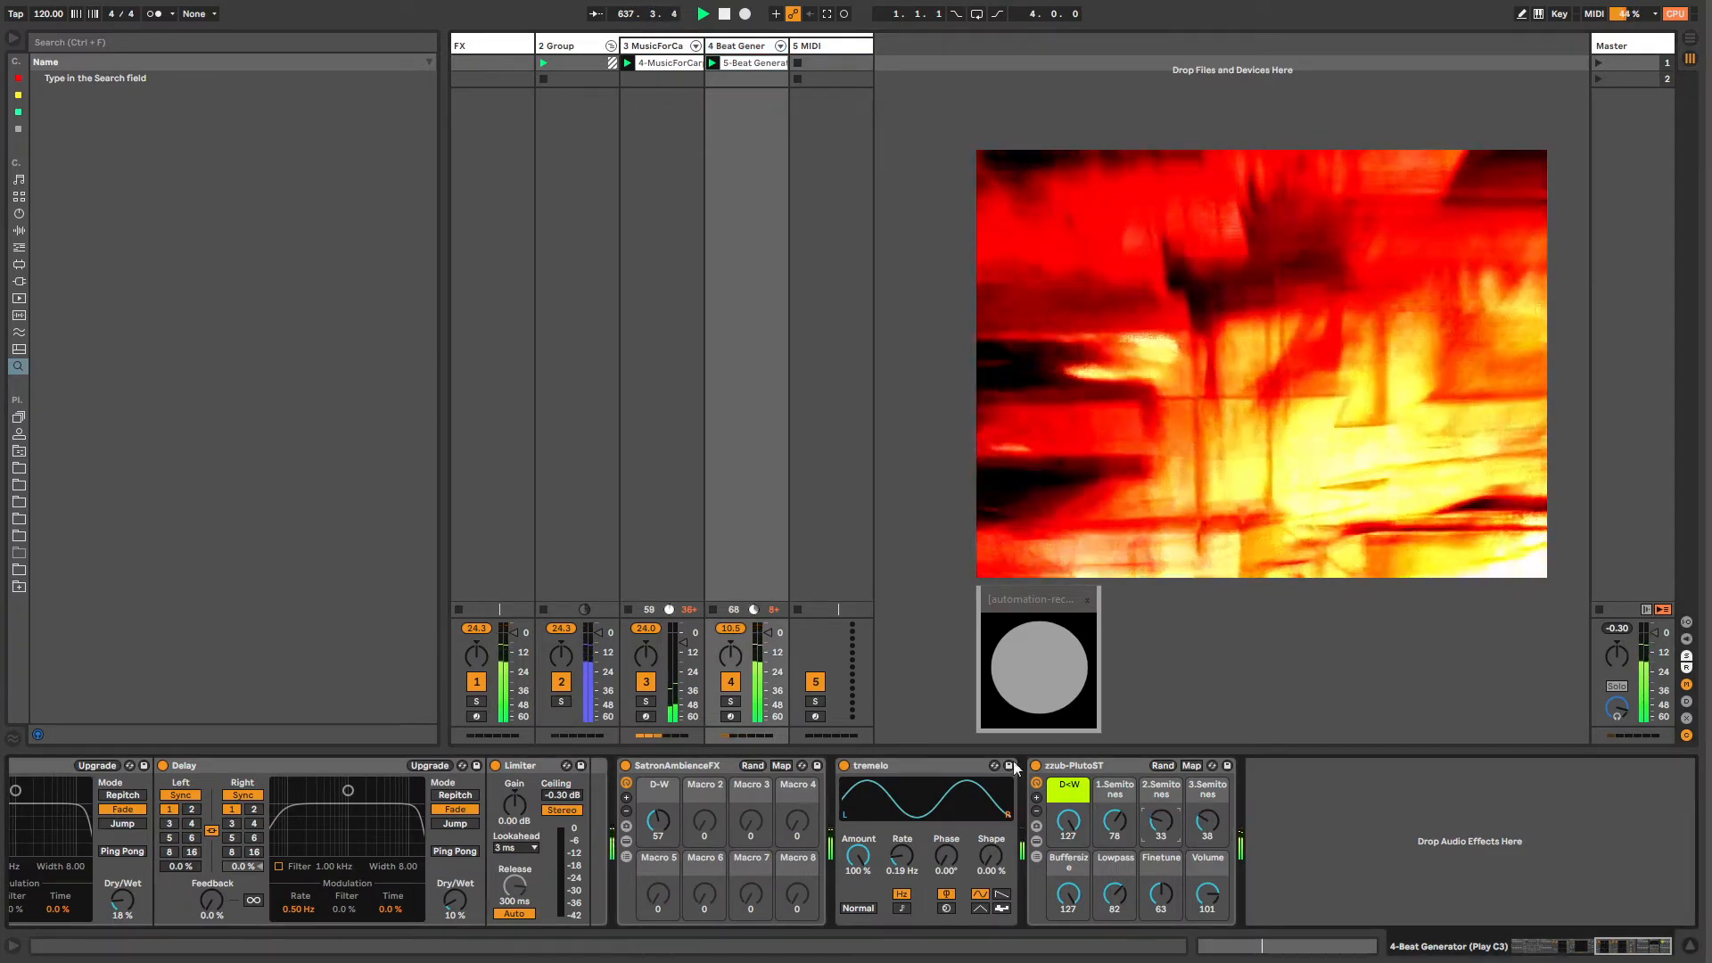
Step: Collapse the ~for future sketches and RACKS folders in the browser, expand Templates, and select Lfo Tempo.als
{"action": "left_click", "coordinate": [19, 449]}
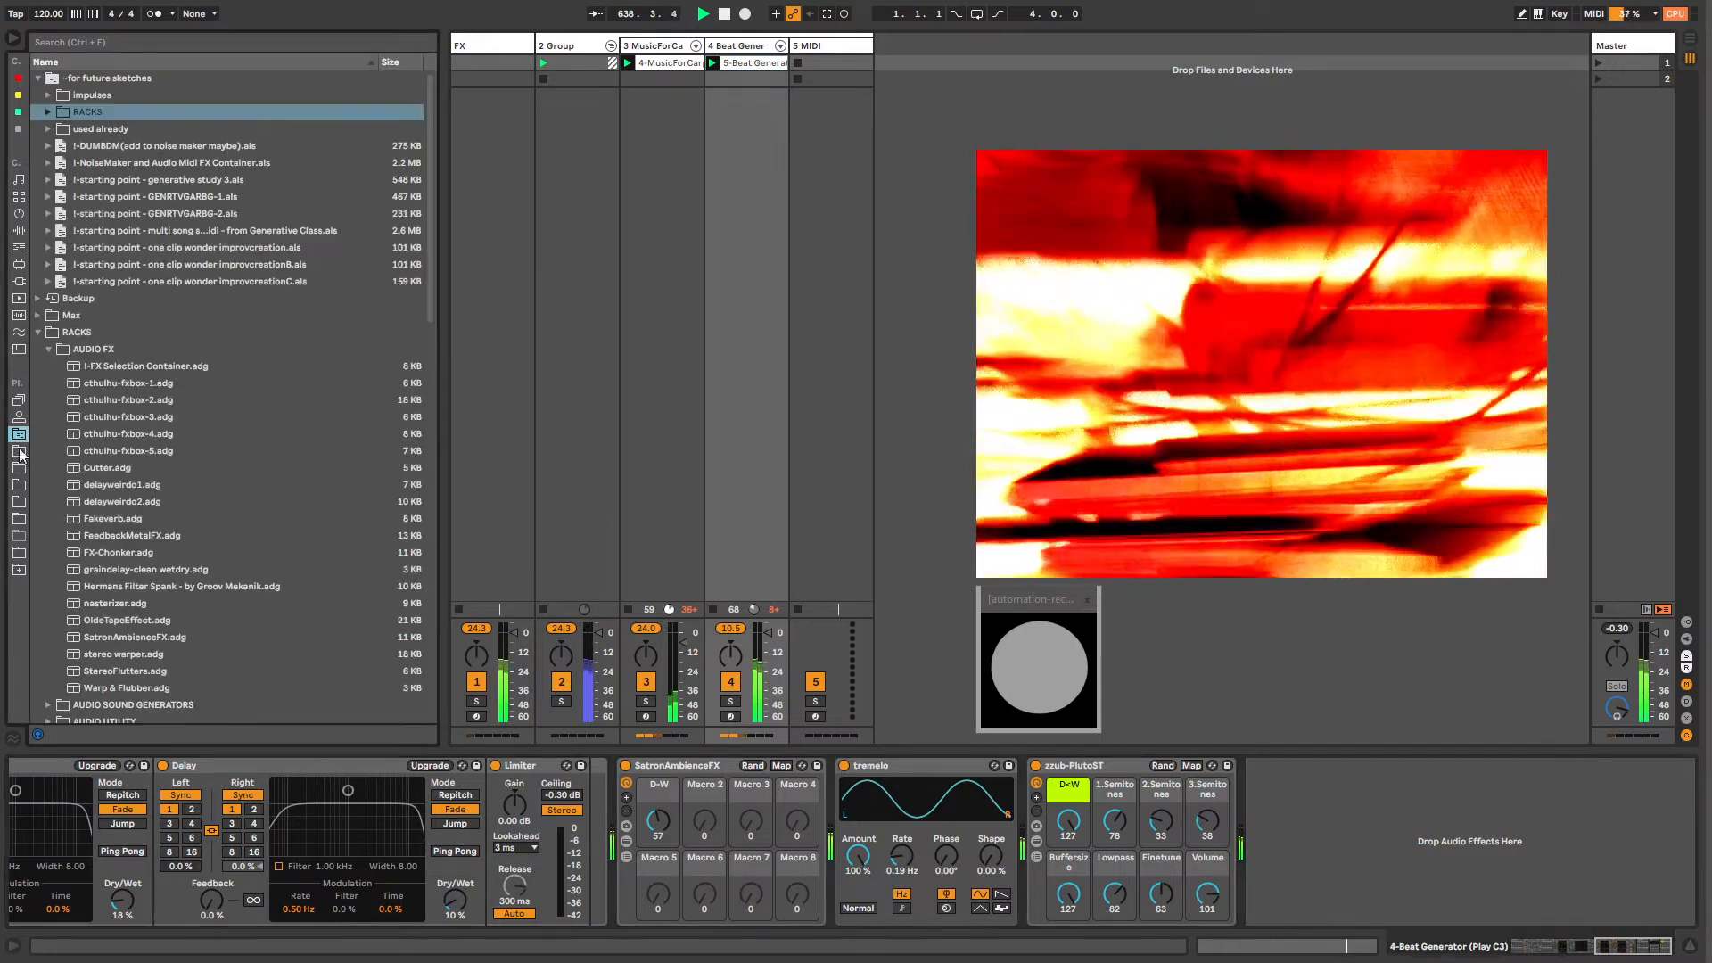
{"action": "left_click", "coordinate": [40, 80]}
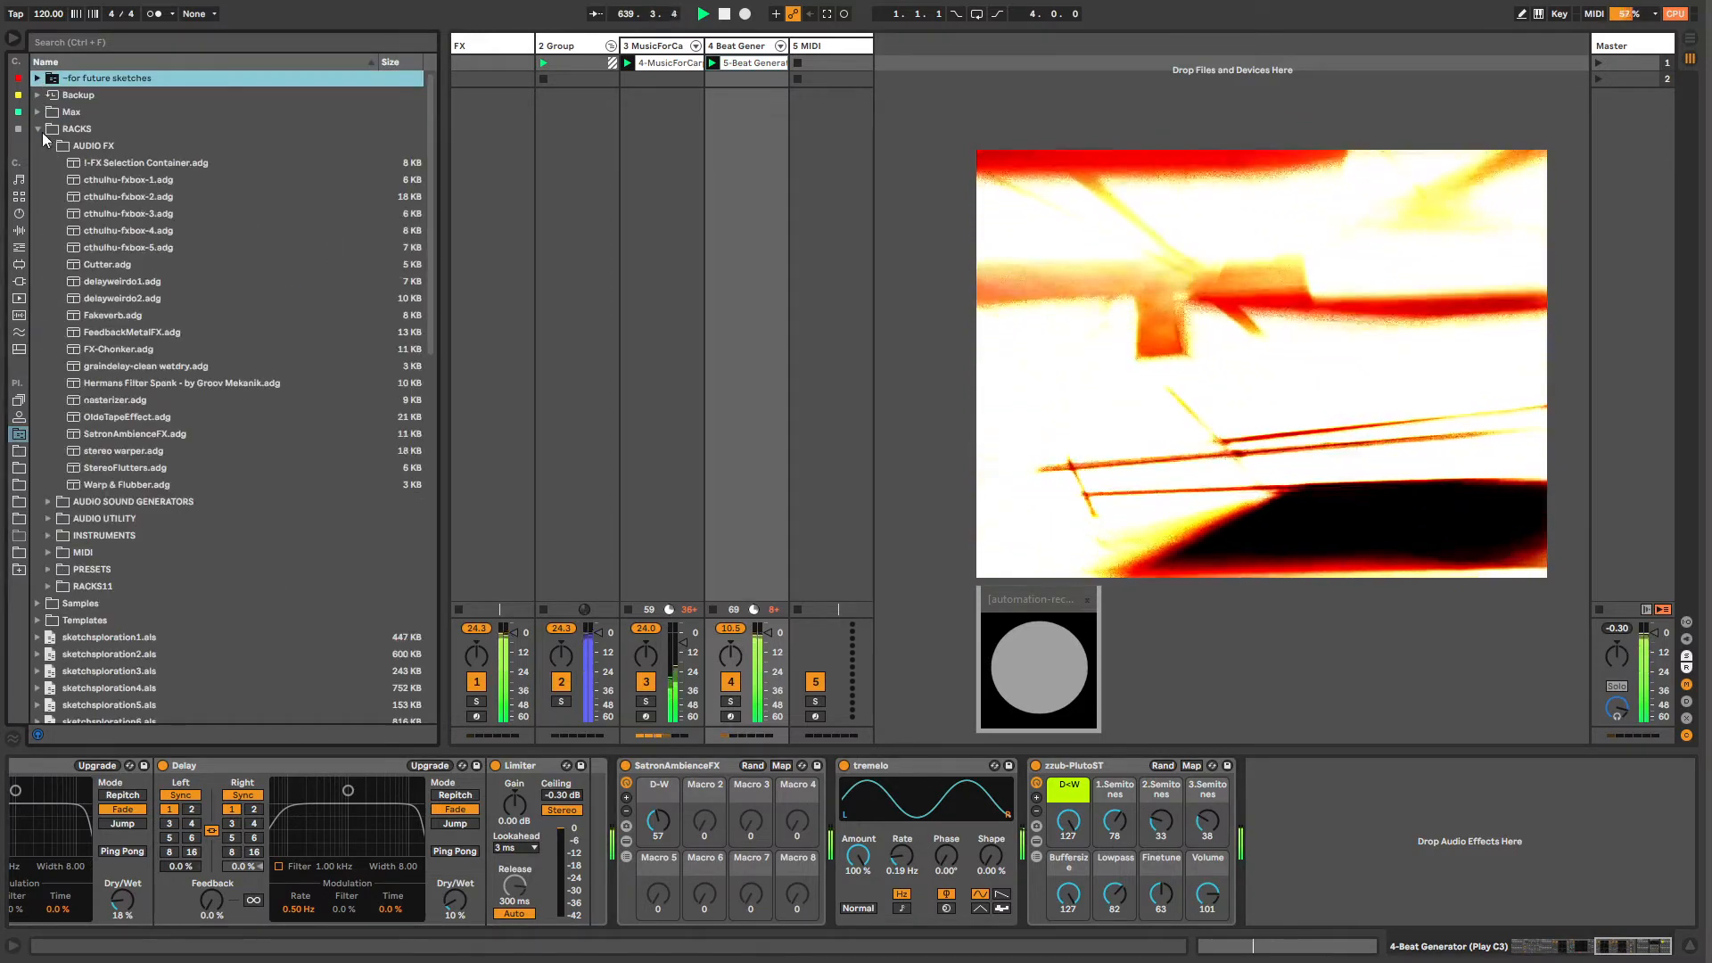
{"action": "left_click", "coordinate": [39, 166]}
{"action": "left_click", "coordinate": [94, 198]}
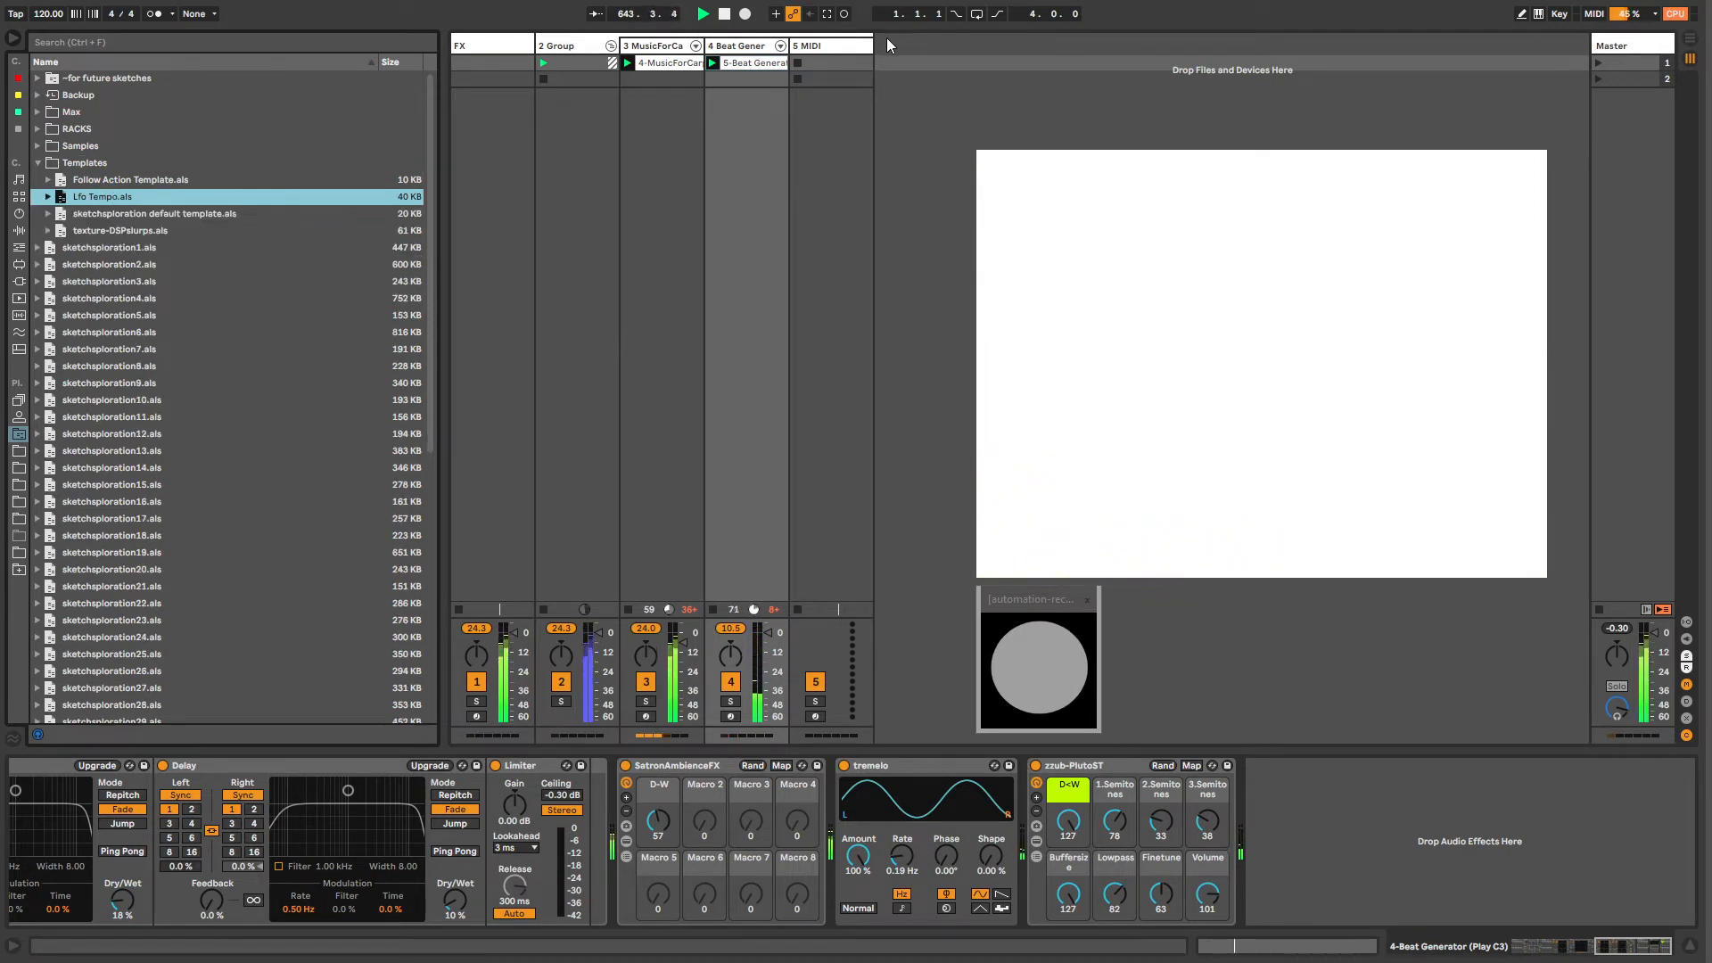
Step: Import the tracks of Lfo Tempo.als after the 5 MIDI track and view the devices on each imported track
{"action": "left_click", "coordinate": [48, 196]}
{"action": "left_click", "coordinate": [79, 230]}
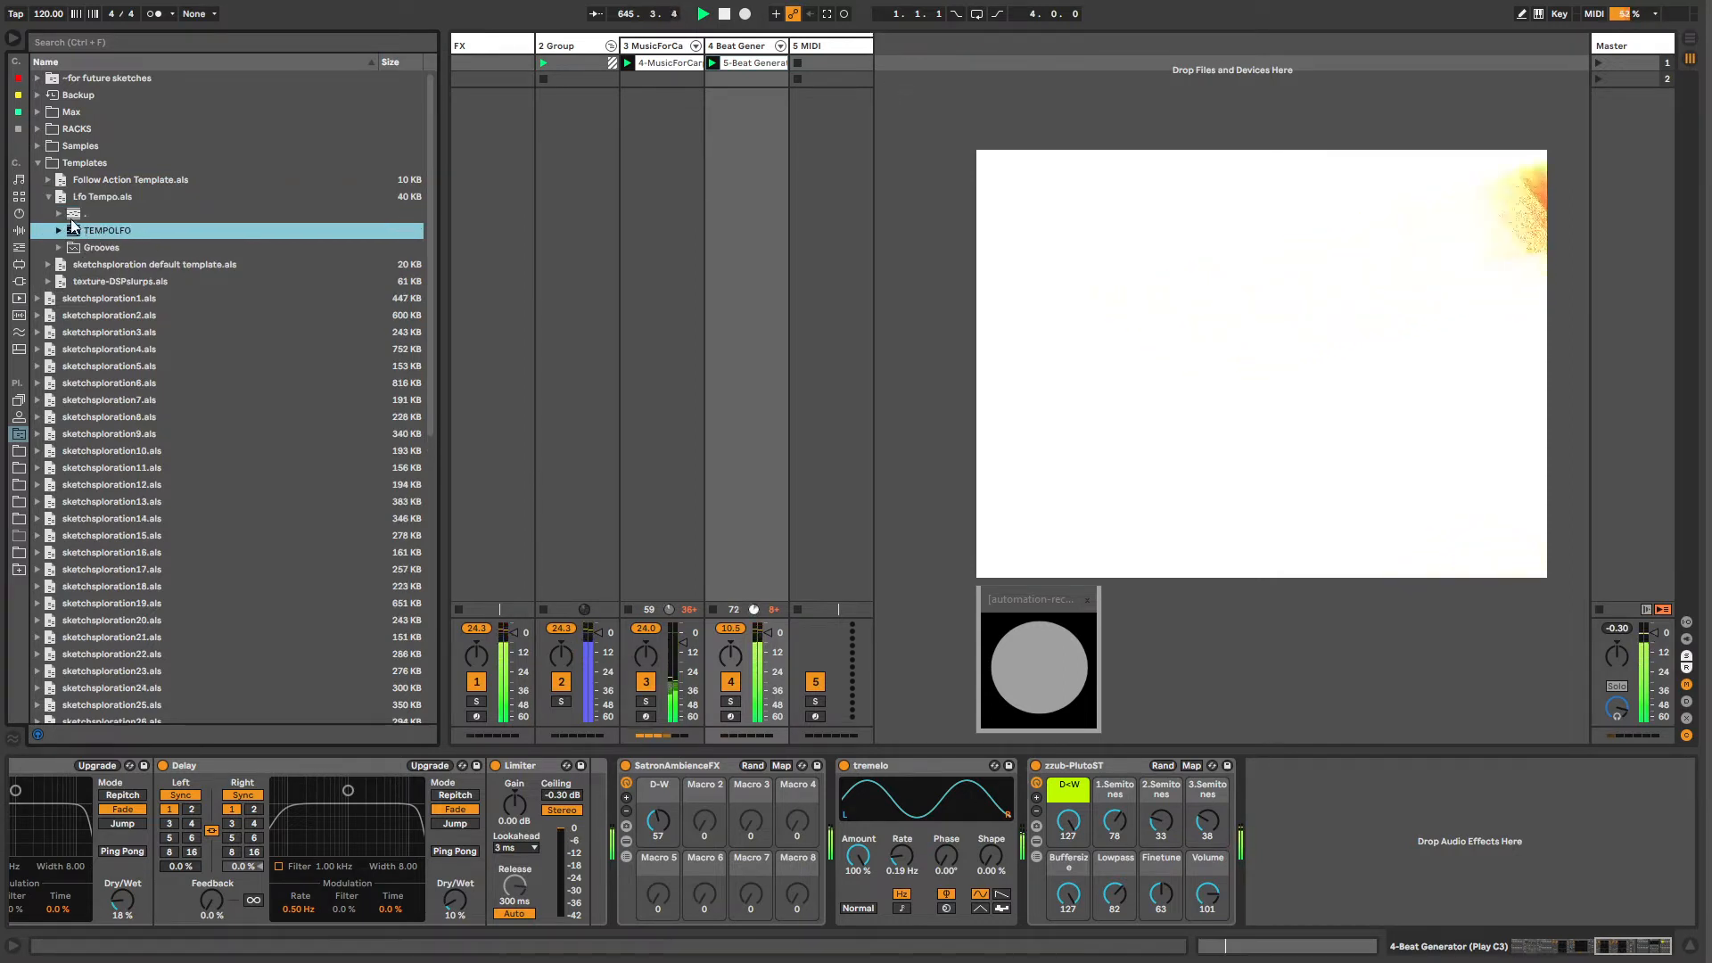
{"action": "left_click", "coordinate": [86, 213]}
{"action": "left_click_drag", "start_coordinate": [80, 196], "coordinate": [779, 127]}
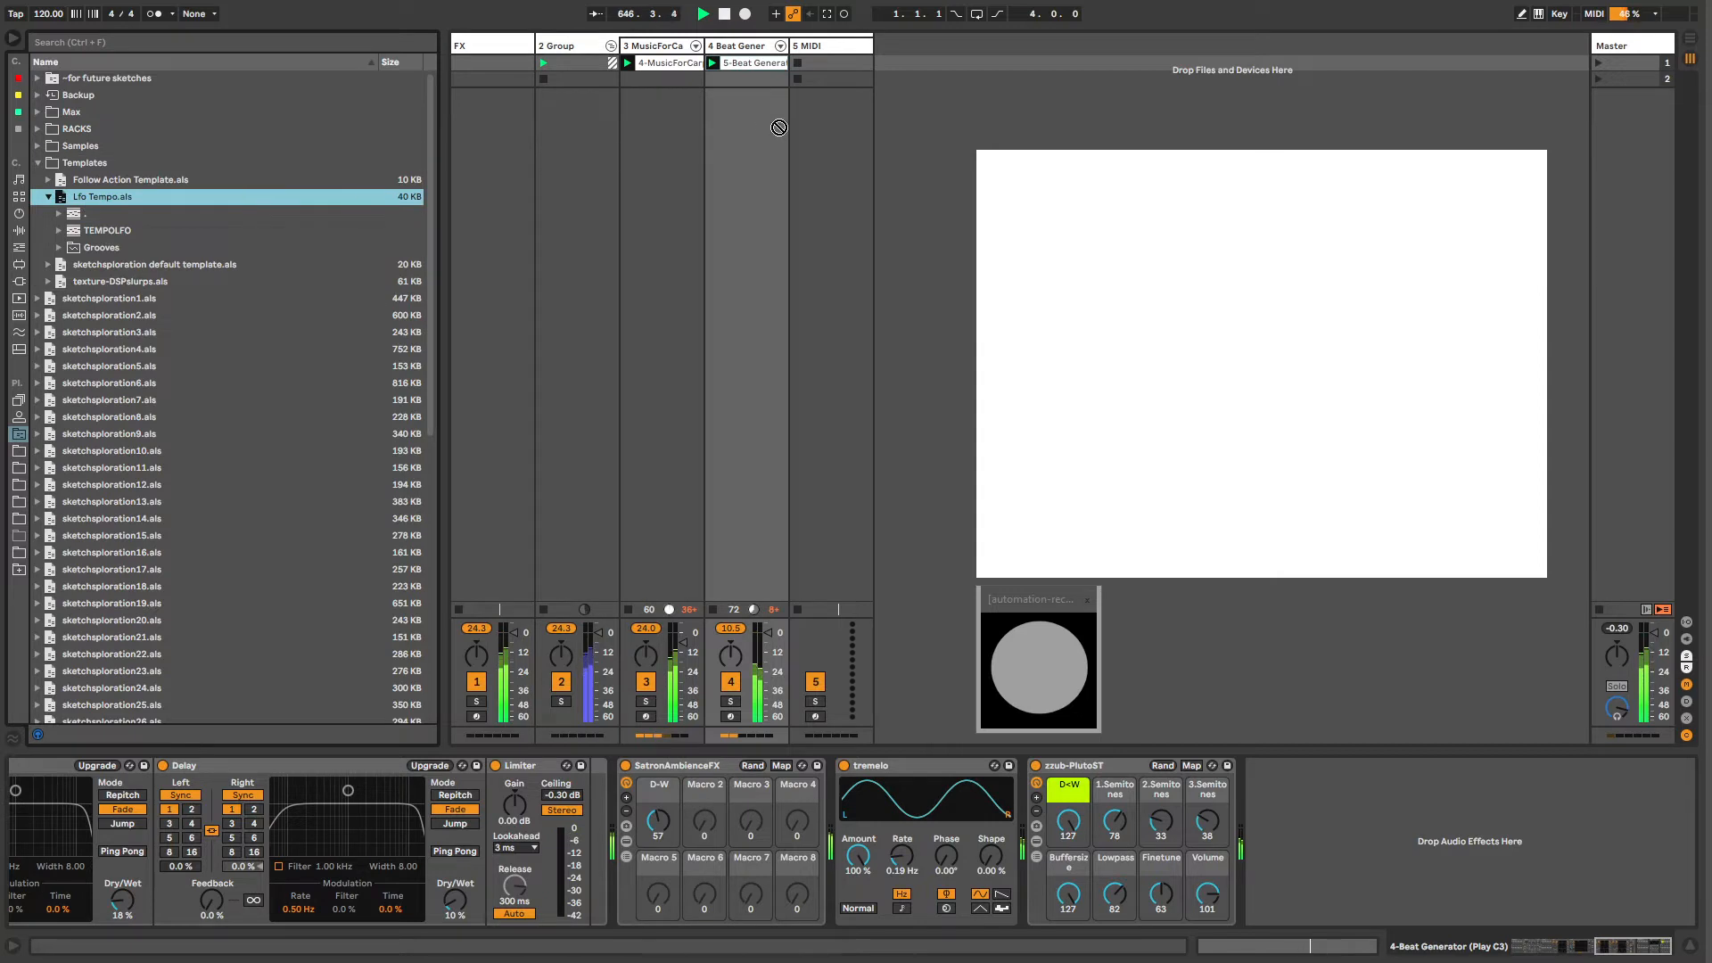
{"action": "left_click_drag", "start_coordinate": [872, 46], "coordinate": [879, 40]}
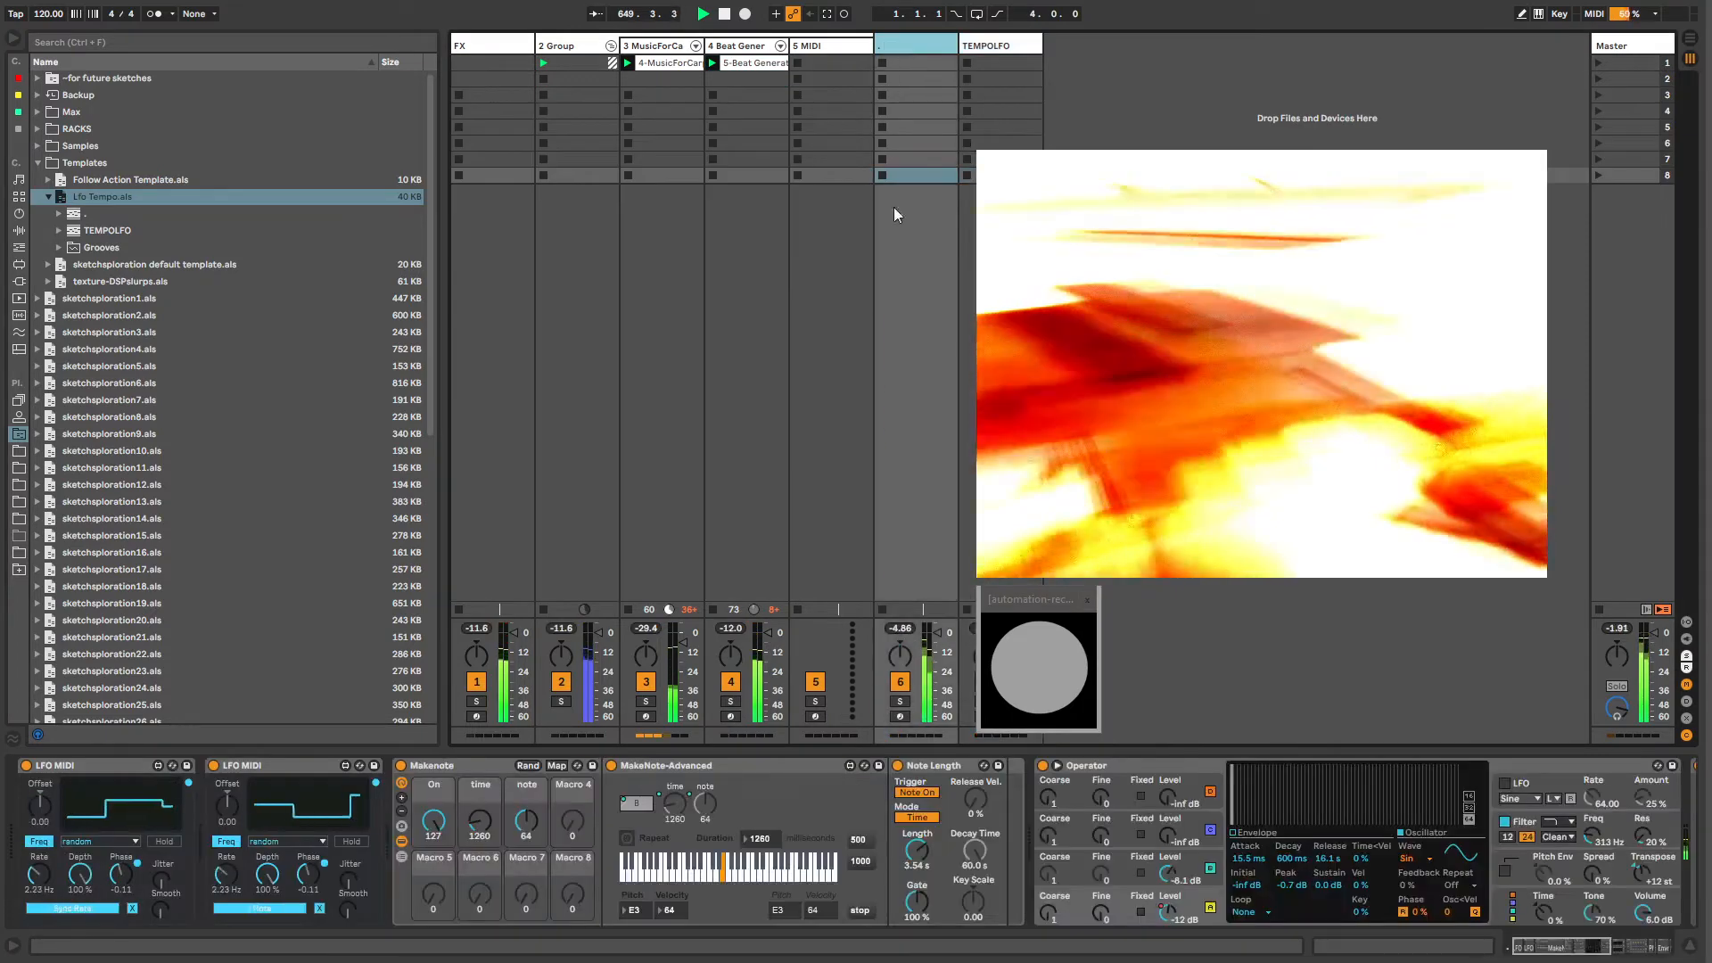
{"action": "left_click", "coordinate": [1019, 45]}
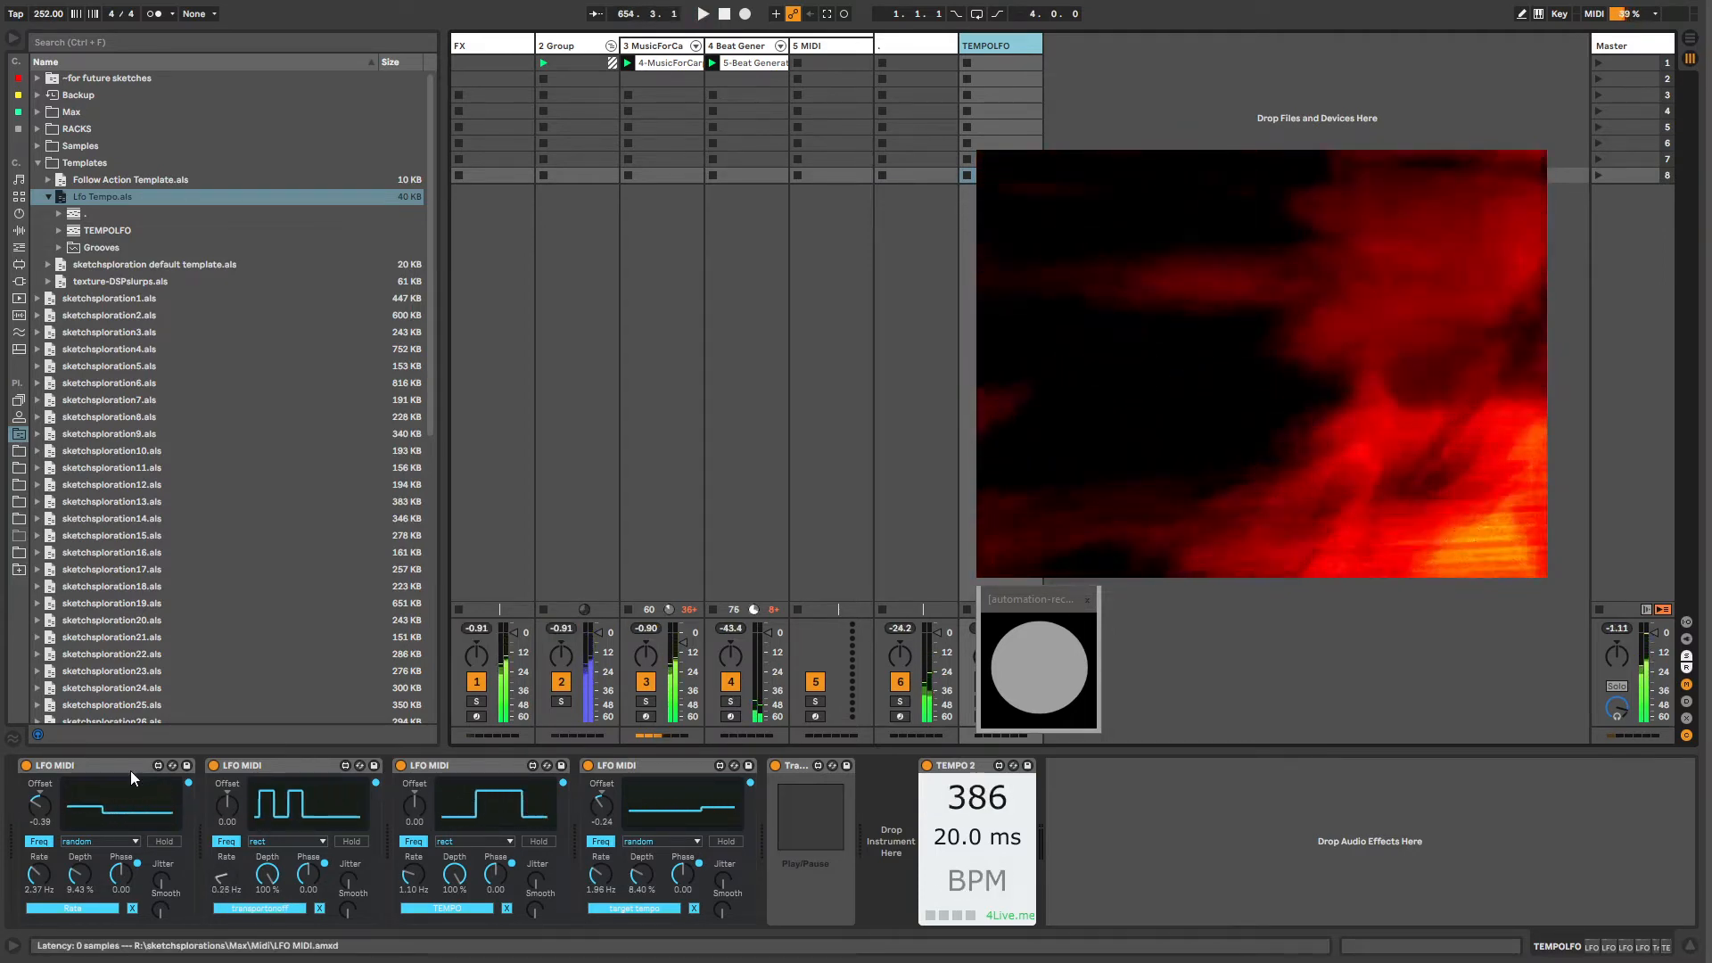
{"action": "left_click", "coordinate": [908, 44]}
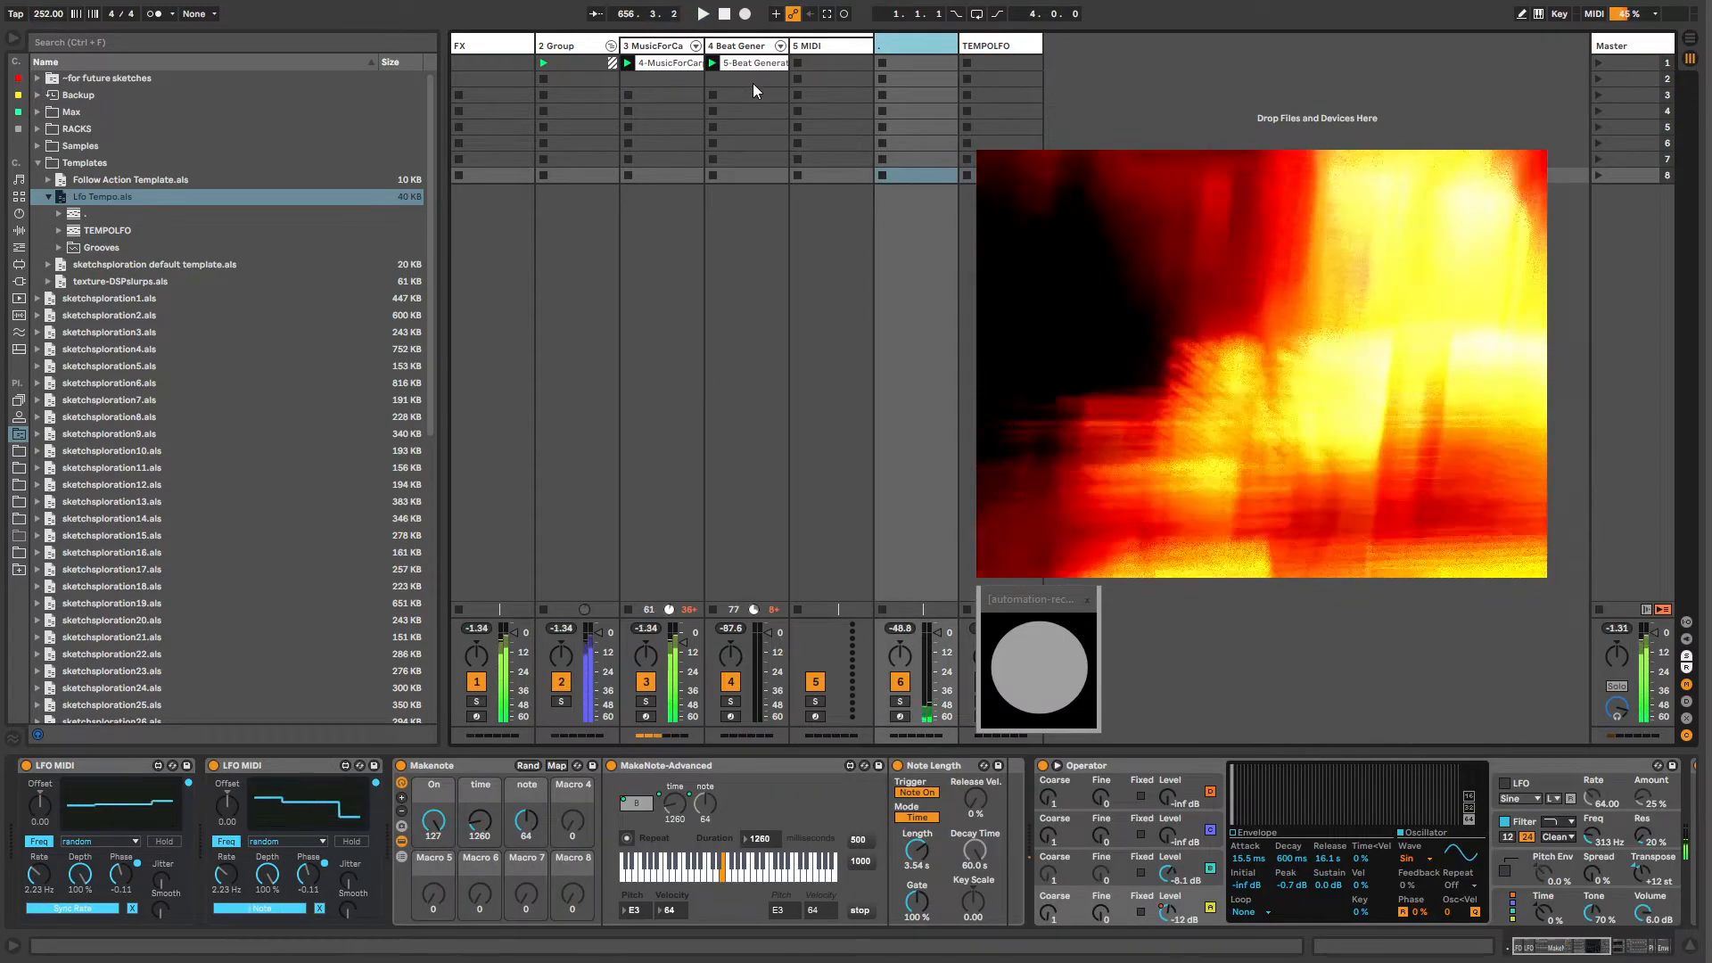
Step: Add an F3 note at the start of the Beat Generator clip and stretch it over the clip's full length
{"action": "left_click", "coordinate": [756, 60]}
{"action": "double_click", "coordinate": [756, 61]}
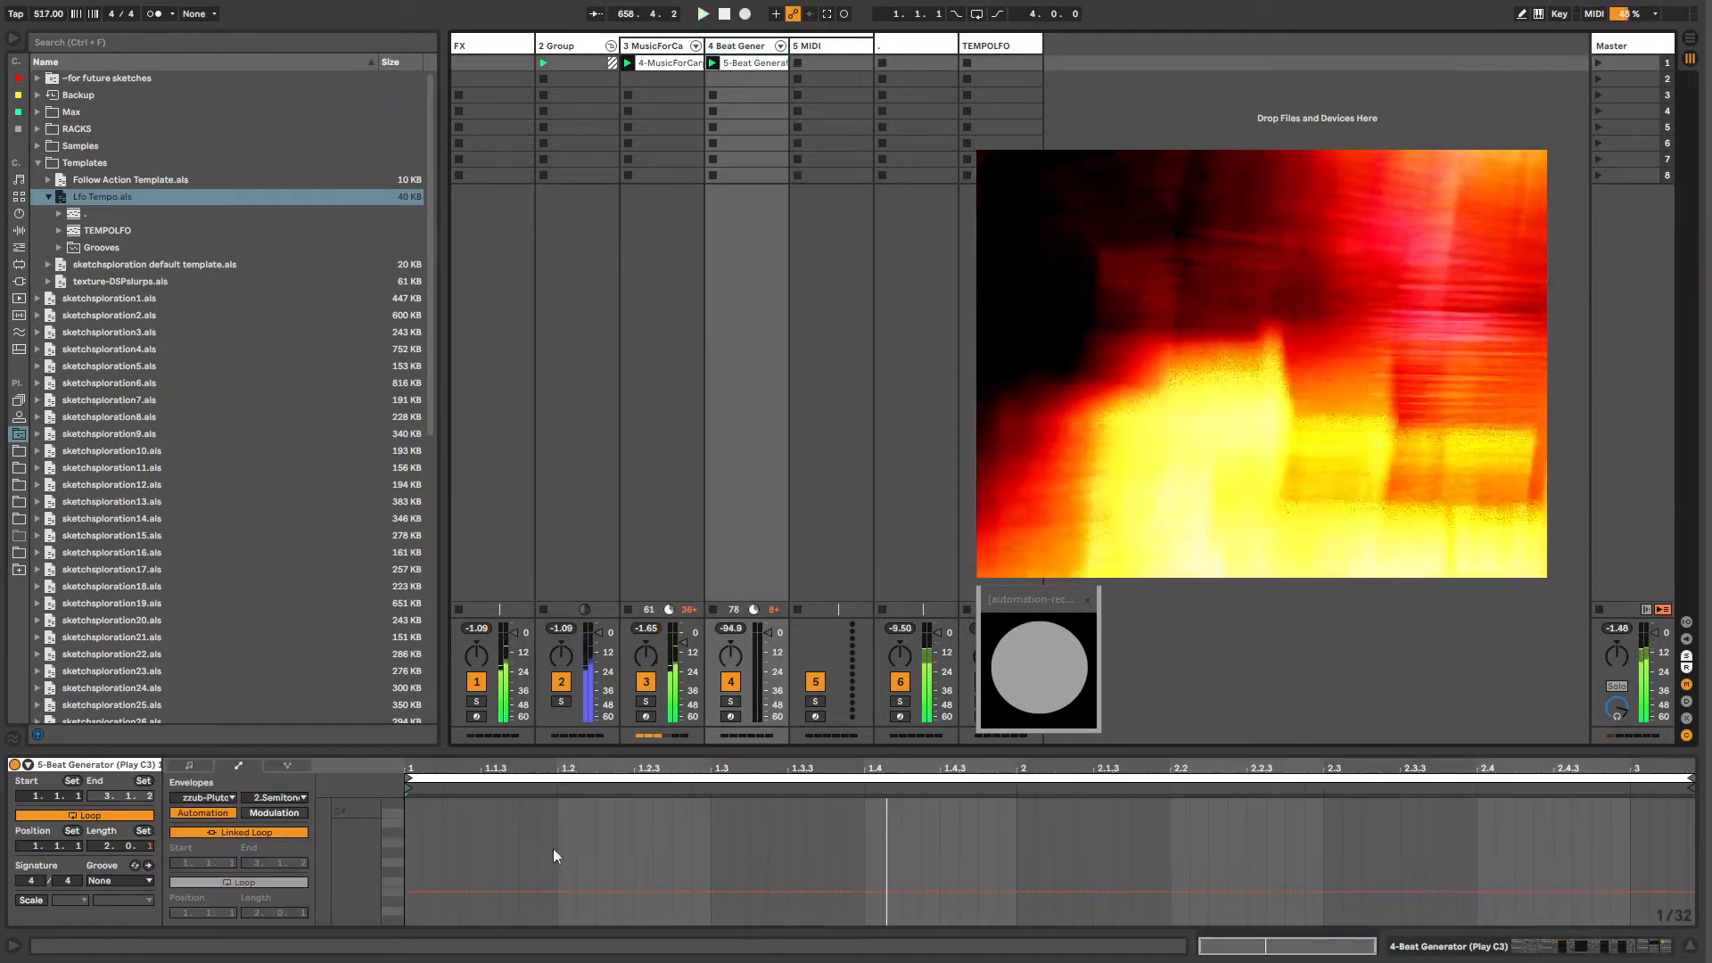
{"action": "left_click", "coordinate": [190, 765]}
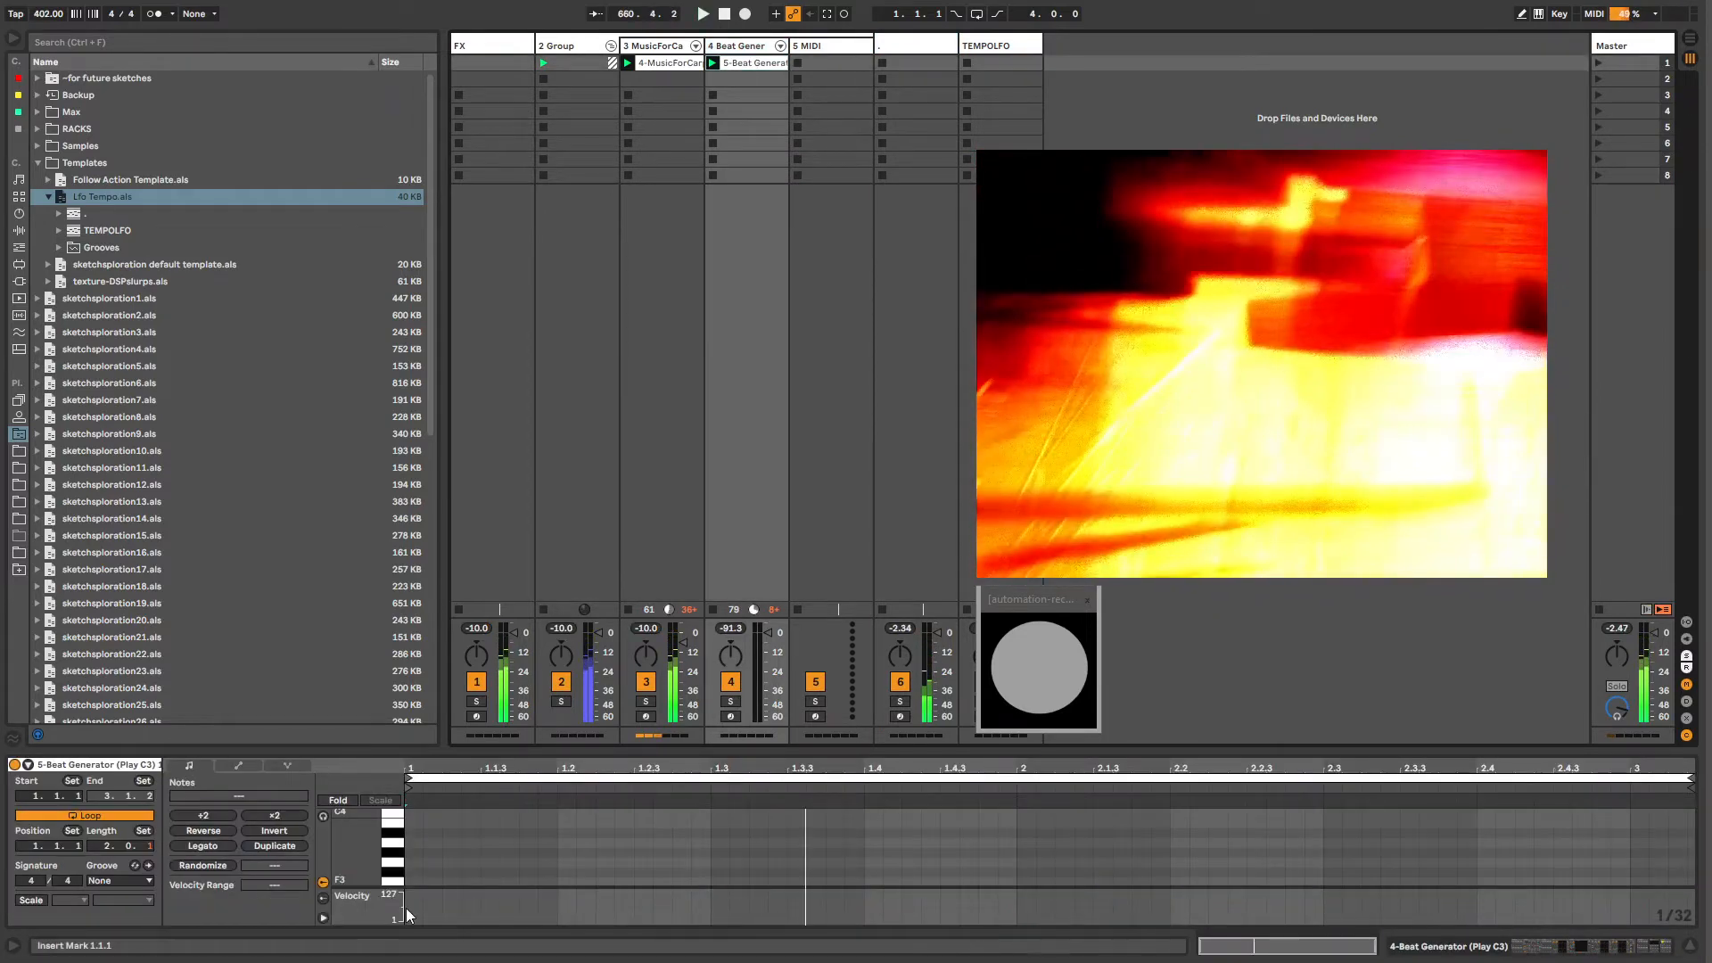
{"action": "double_click", "coordinate": [415, 879]}
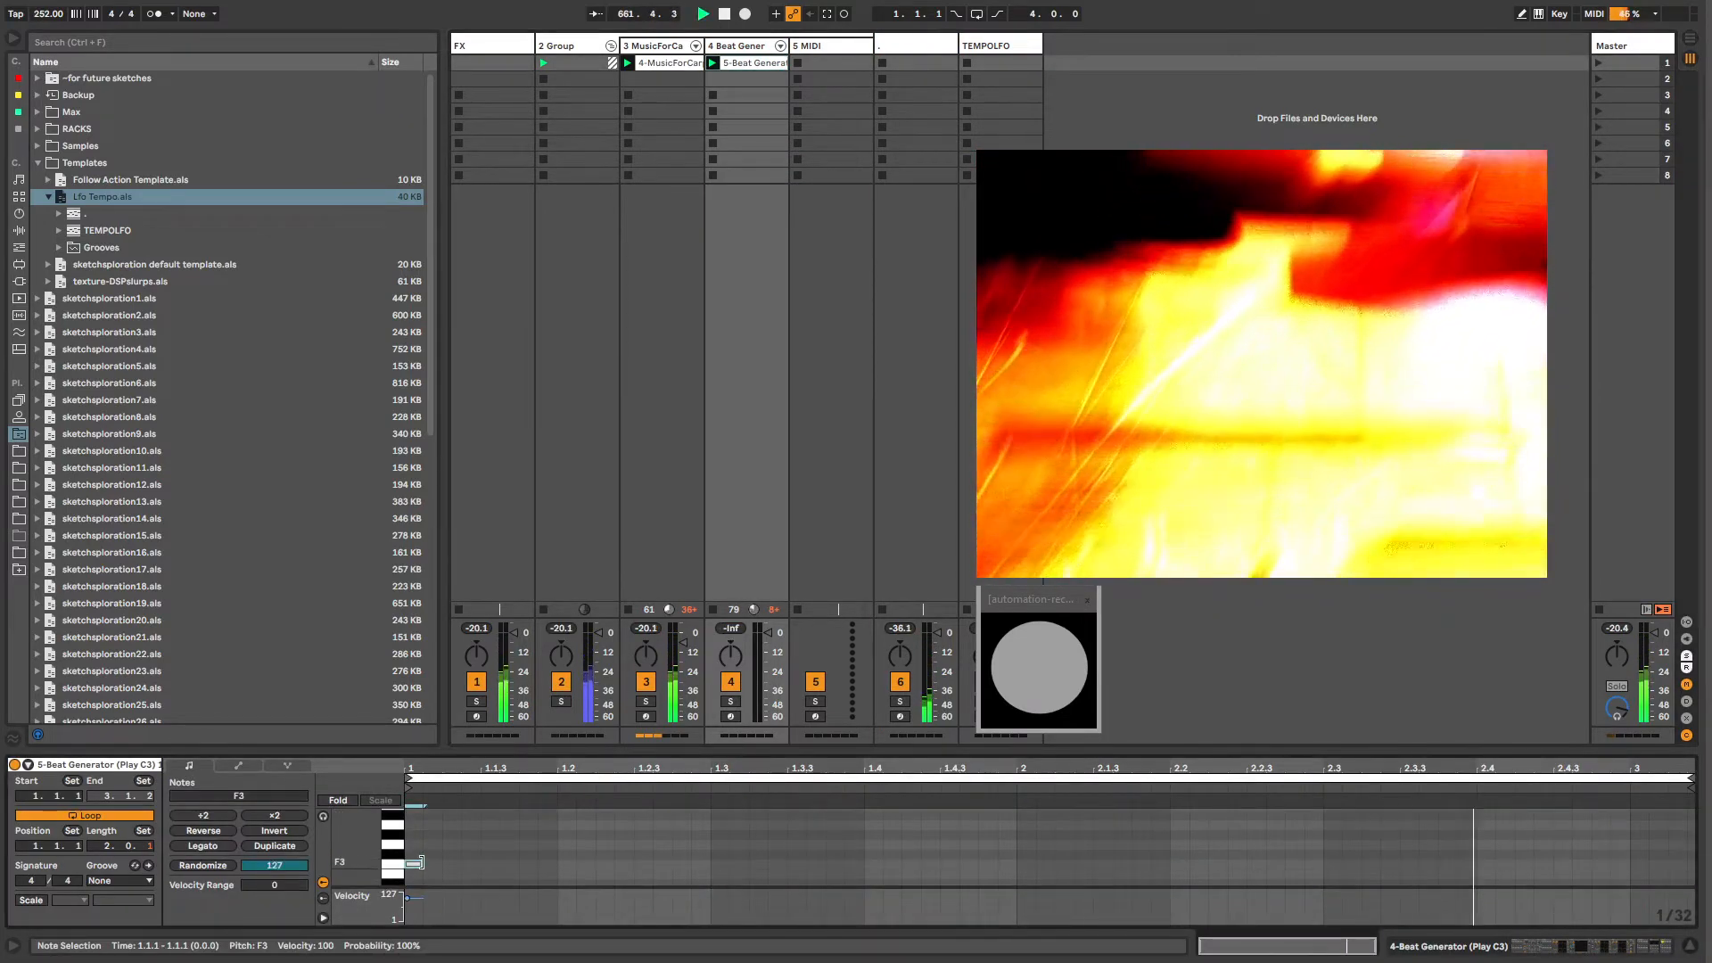
{"action": "left_click_drag", "start_coordinate": [419, 864], "coordinate": [1692, 864]}
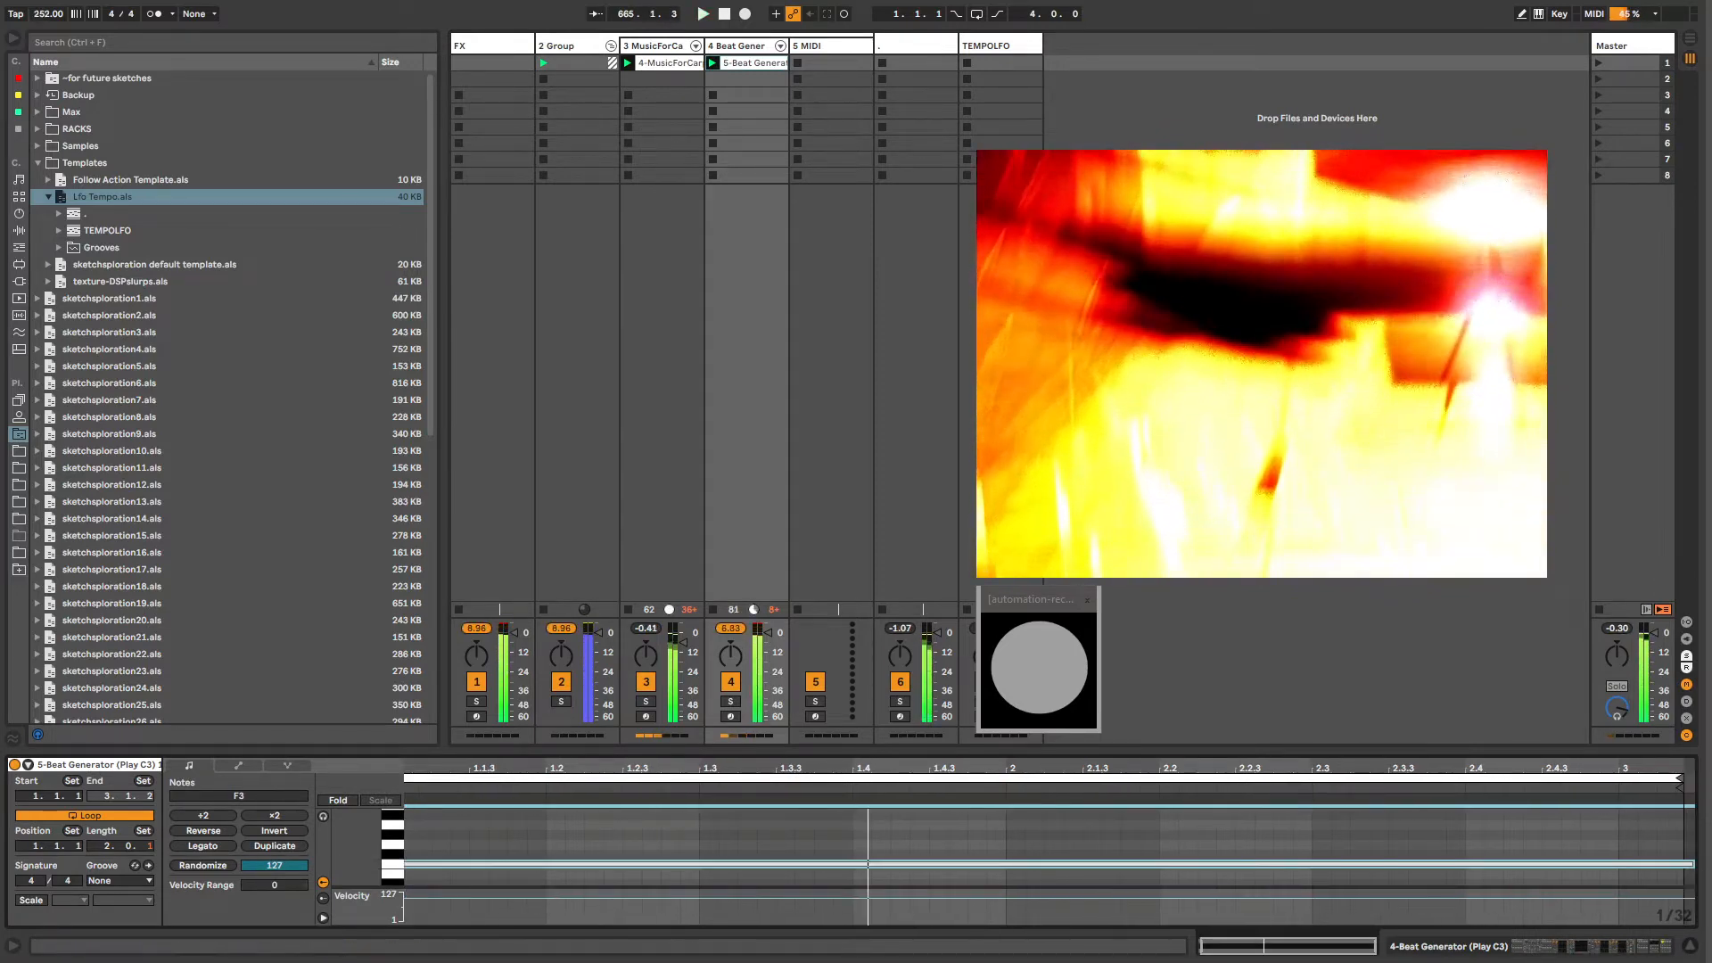
Step: Redraw the Beat Generator clip's automation of the Arpeggiator's synced Rate with small steps between bars 3 and 5 and a smoother plateau around bar 7
{"action": "left_click", "coordinate": [737, 47]}
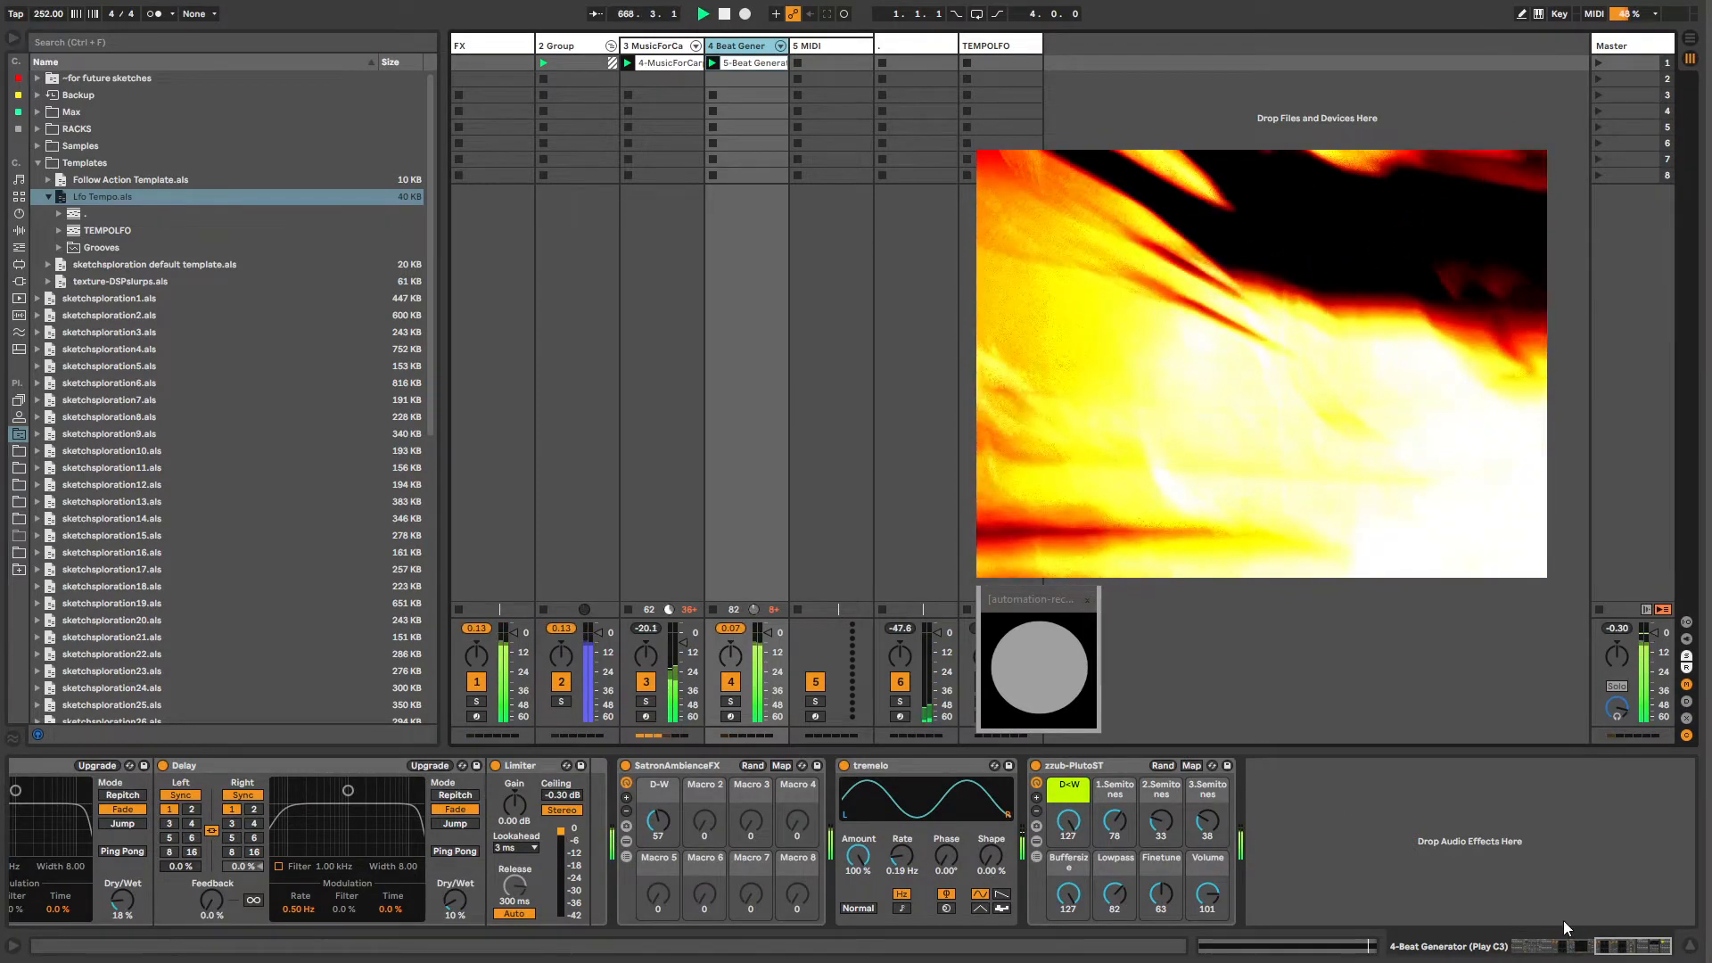
{"action": "left_click_drag", "start_coordinate": [1610, 953], "coordinate": [1261, 858]}
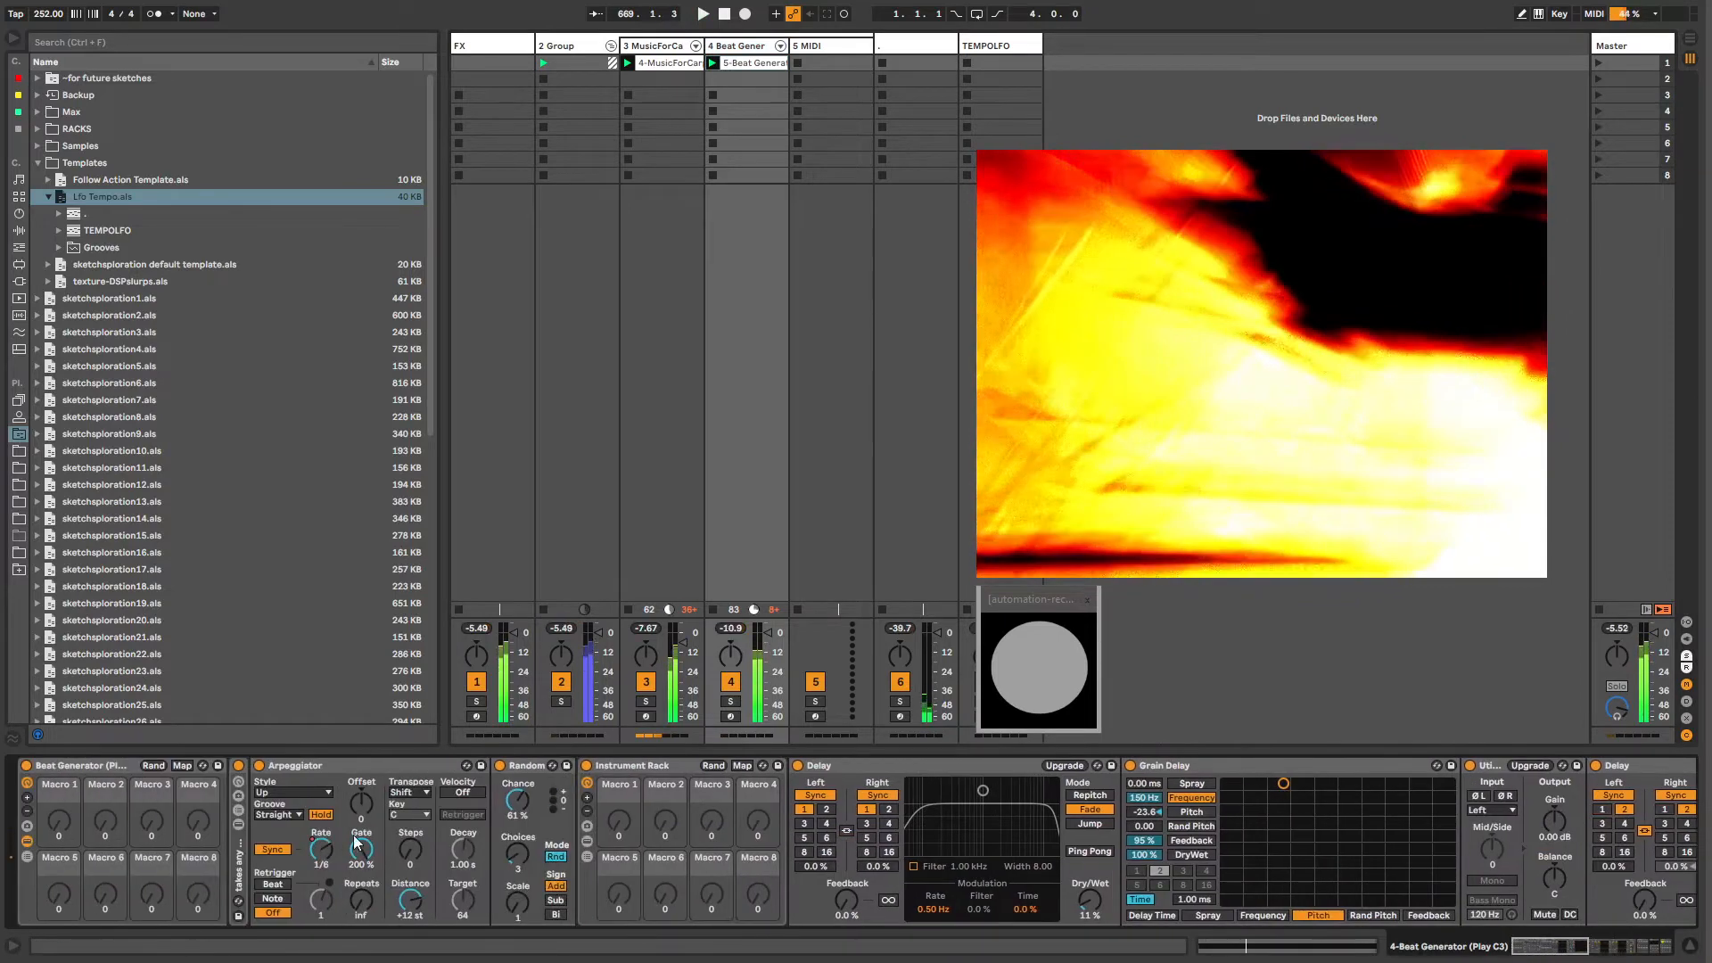
{"action": "scroll", "coordinate": [329, 853], "scroll_direction": "up", "scroll_amount": 2}
{"action": "right_click", "coordinate": [326, 856]}
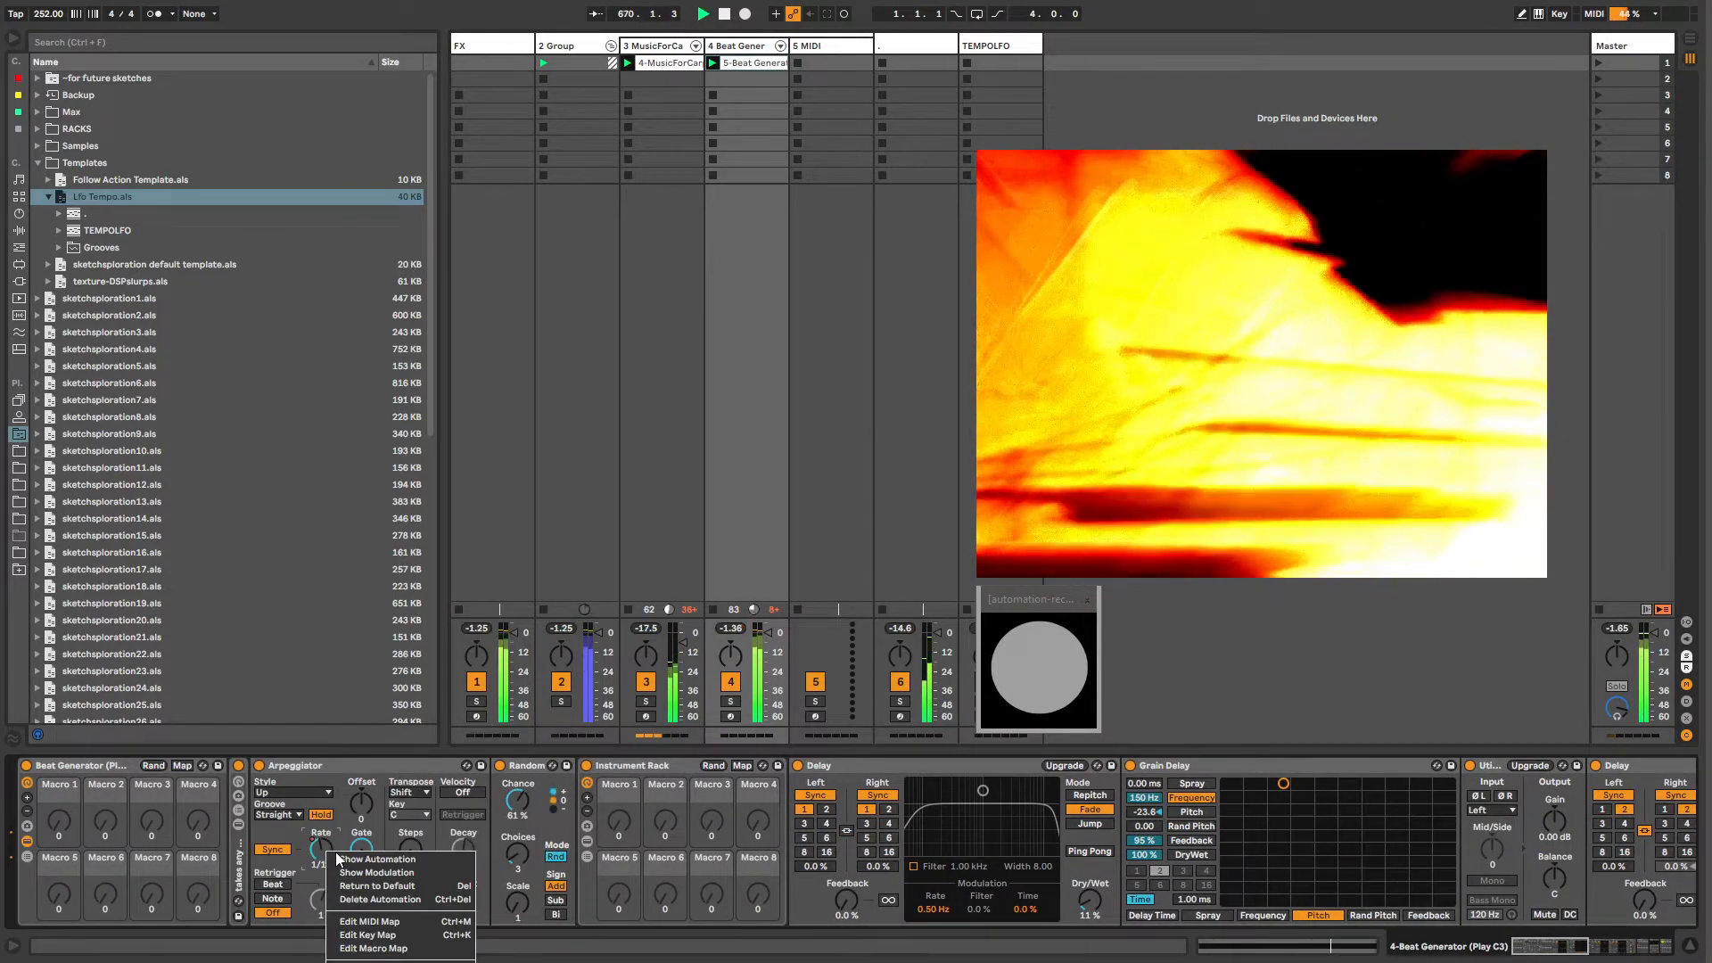
{"action": "left_click", "coordinate": [341, 857]}
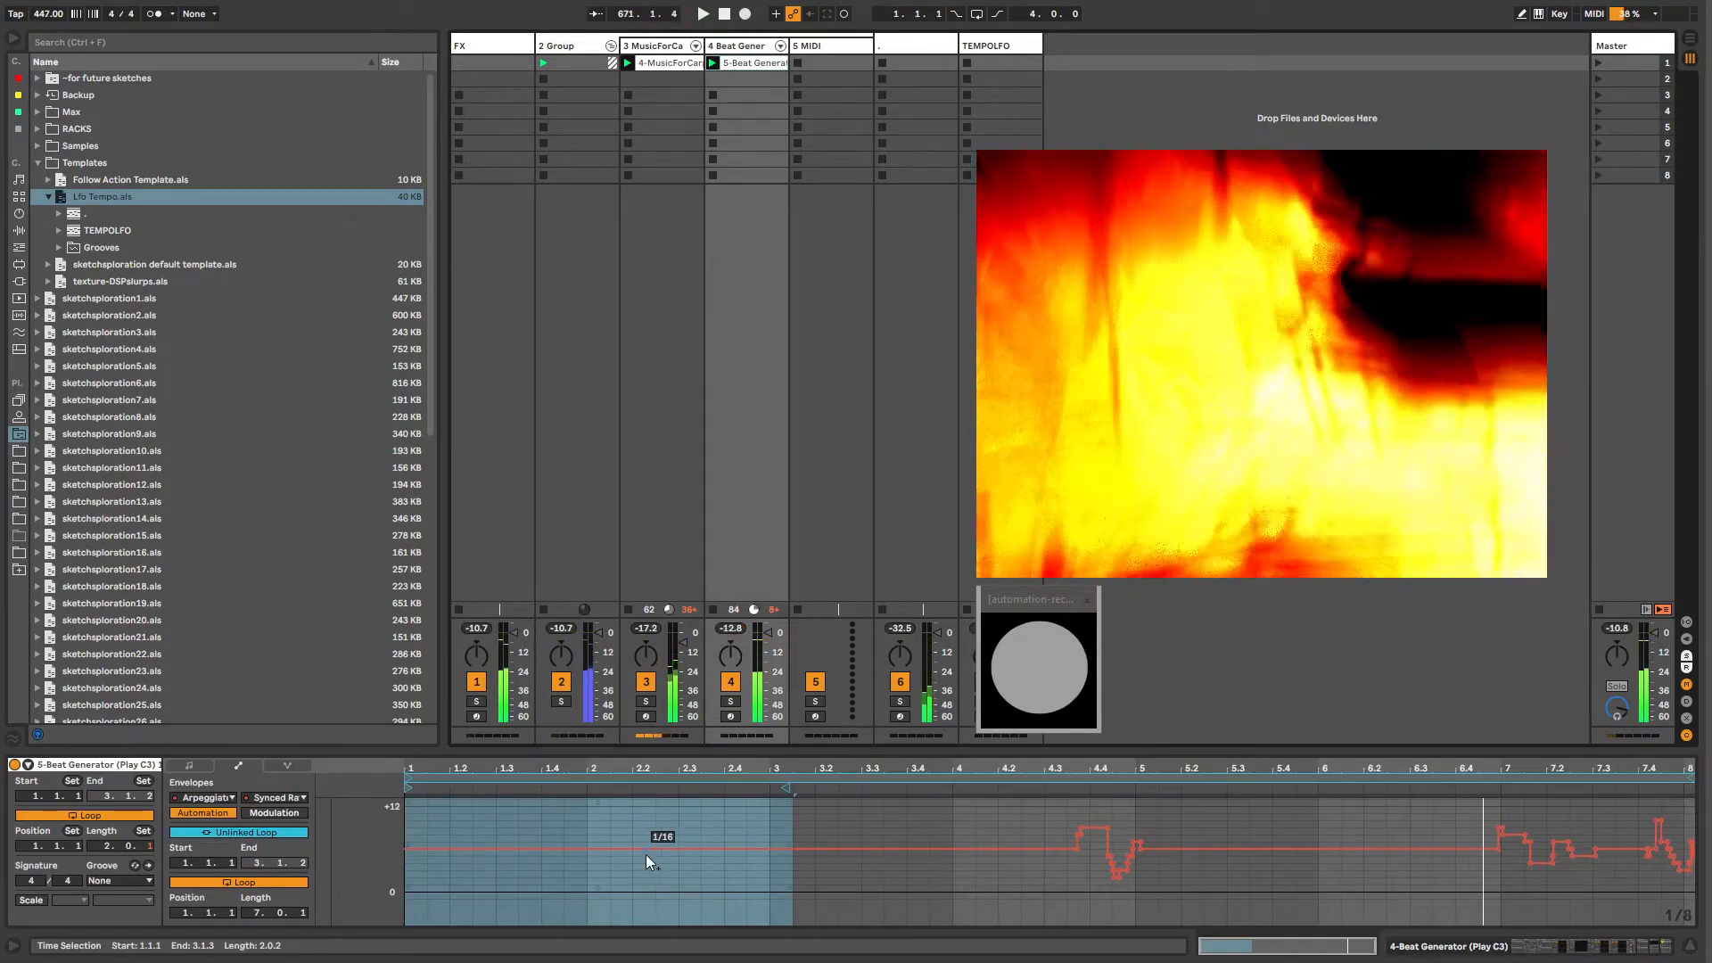
{"action": "left_click", "coordinate": [583, 852]}
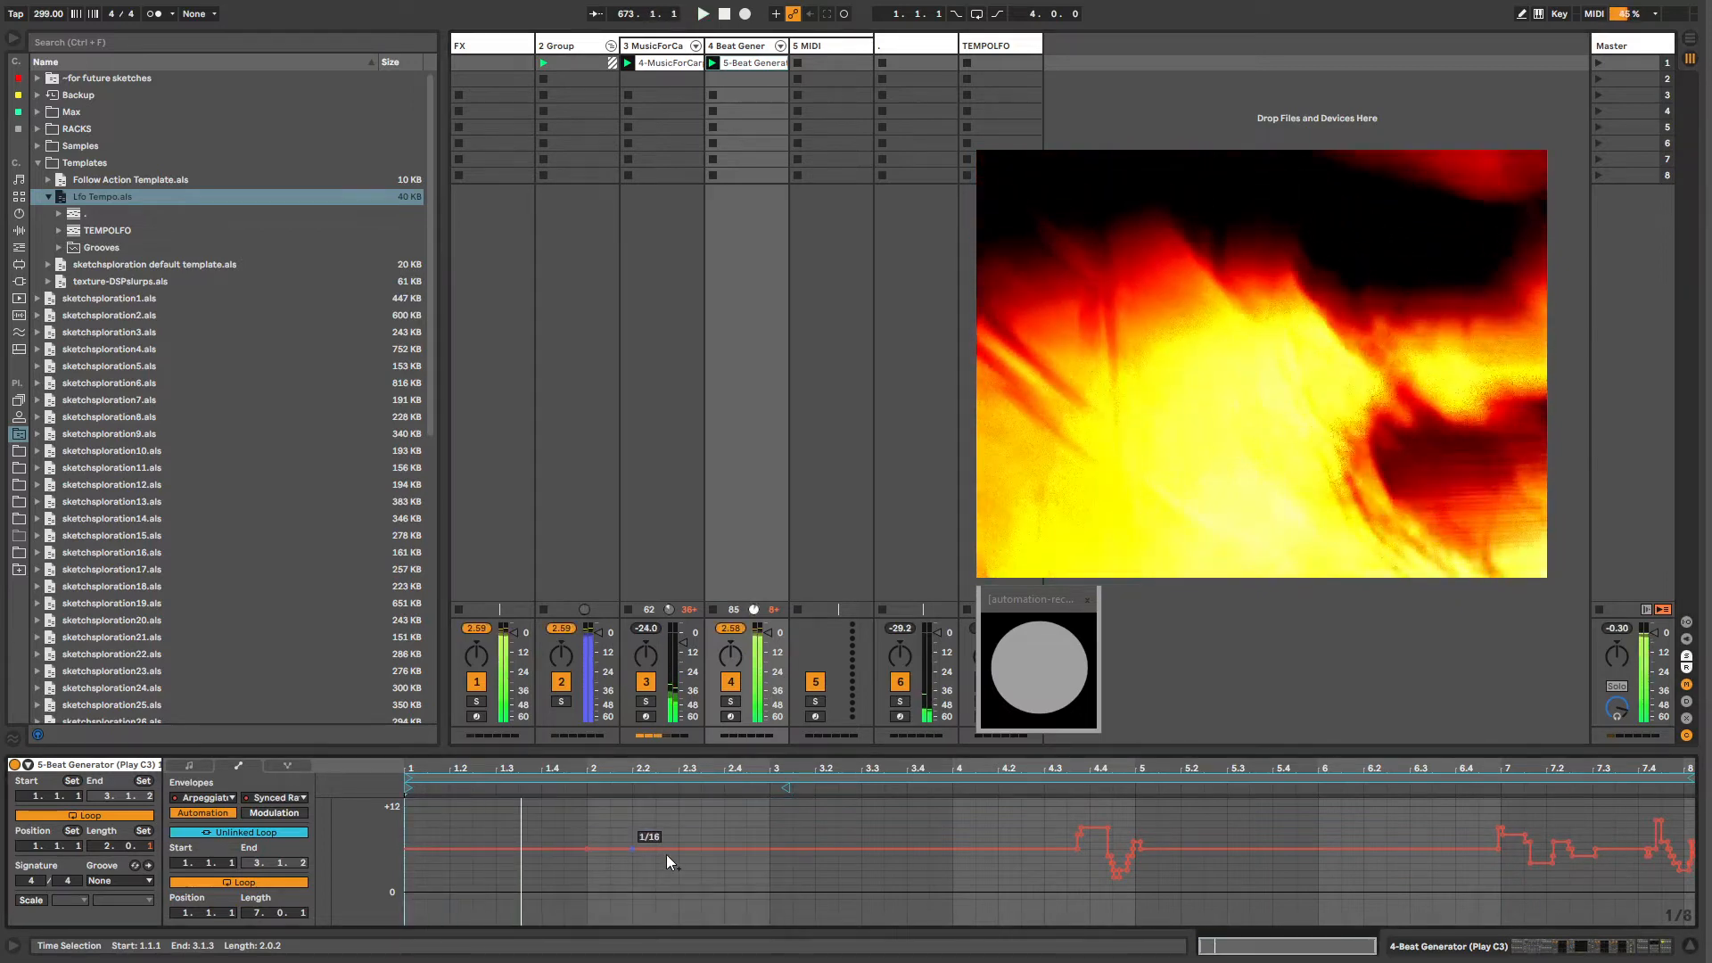
{"action": "key", "text": "b"}
{"action": "left_click_drag", "start_coordinate": [772, 854], "coordinate": [1177, 834]}
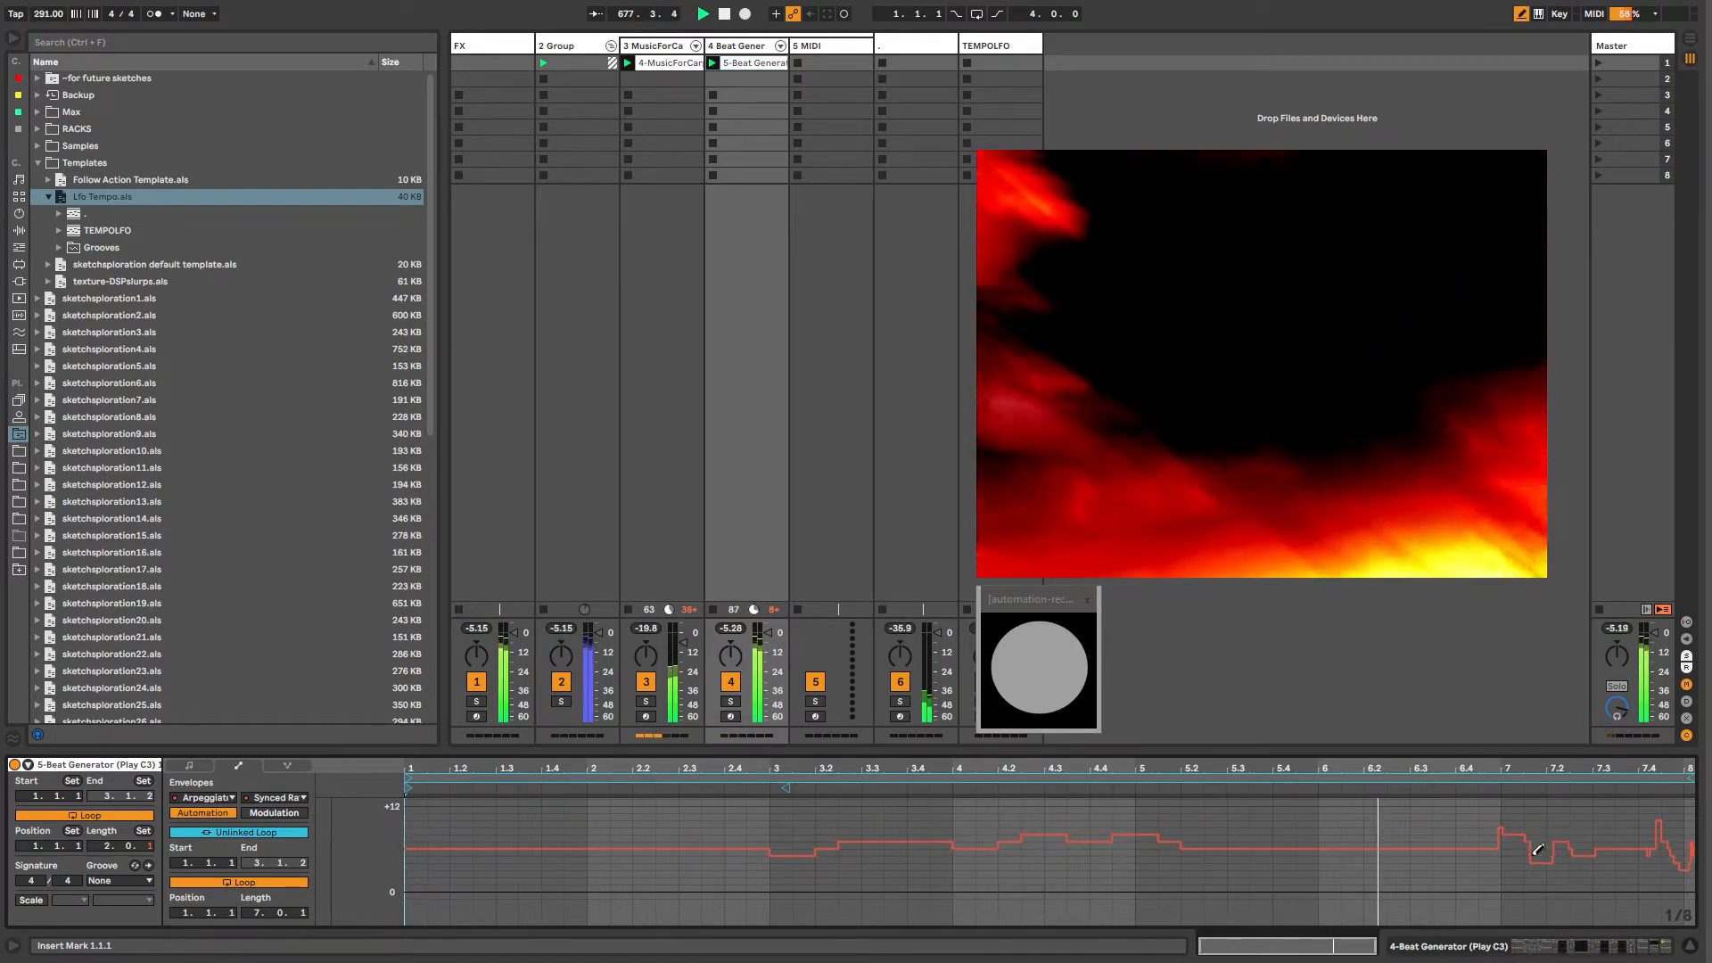
{"action": "left_click_drag", "start_coordinate": [1535, 843], "coordinate": [1691, 842]}
{"action": "left_click_drag", "start_coordinate": [1509, 832], "coordinate": [1582, 836]}
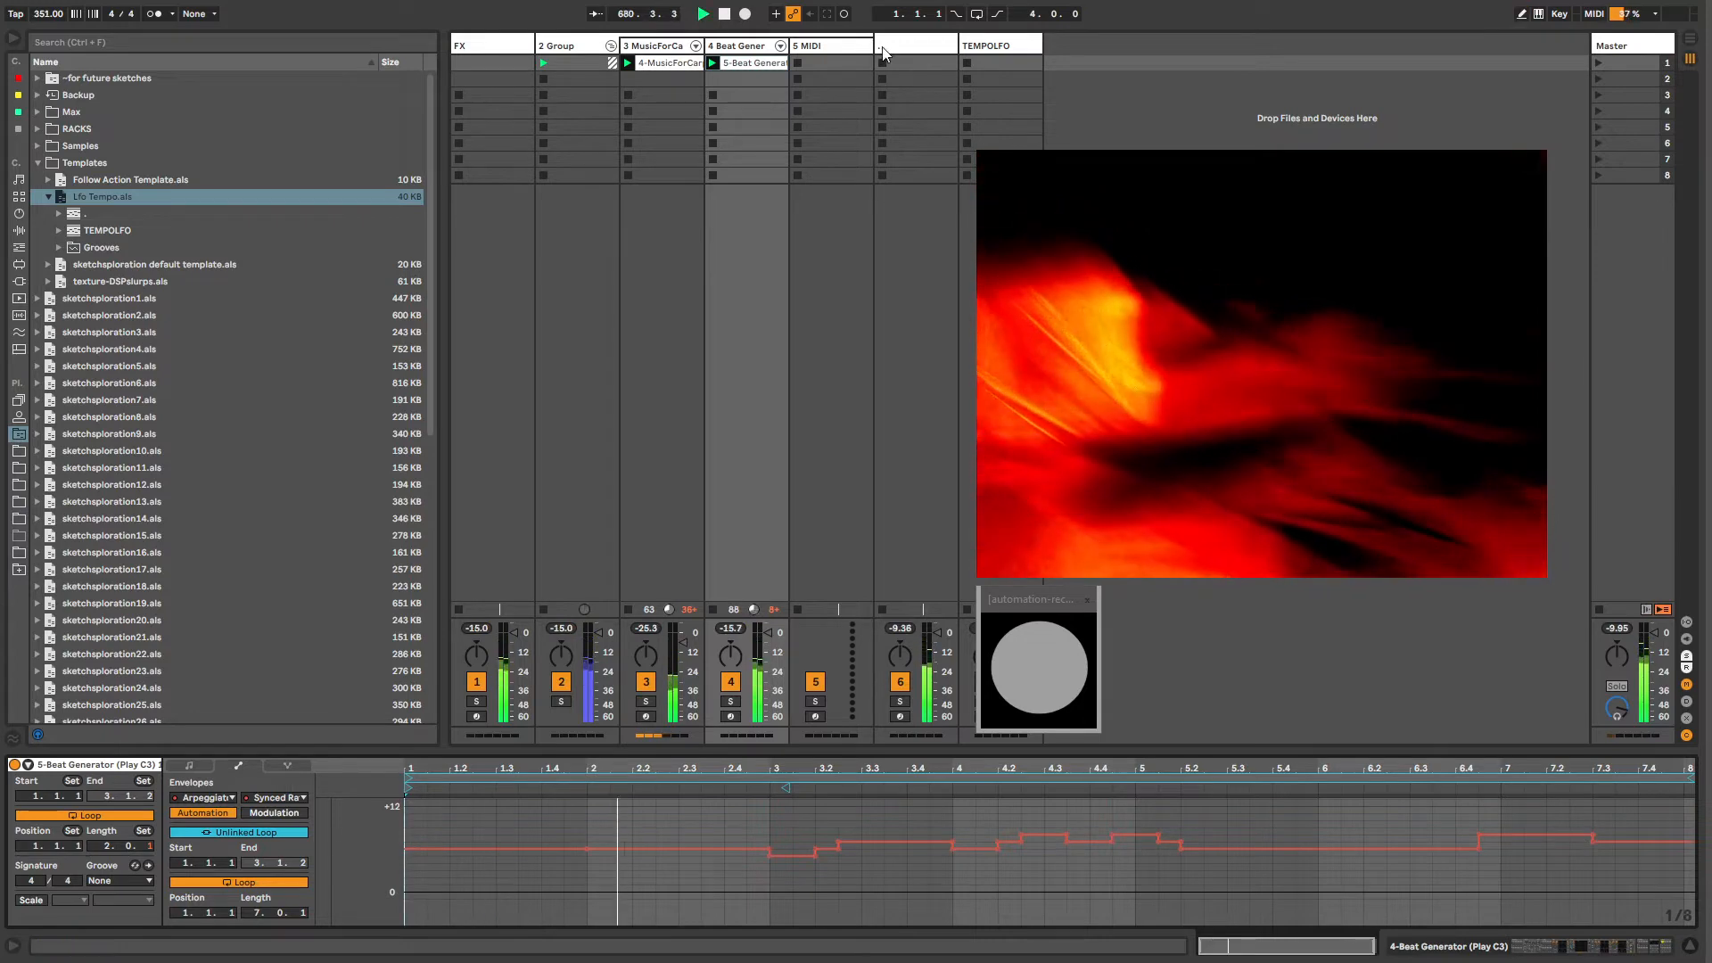
Step: Collapse the Templates folder in the browser and rename the imported "." track as Tonal
{"action": "left_click", "coordinate": [883, 153]}
{"action": "left_click", "coordinate": [473, 770]}
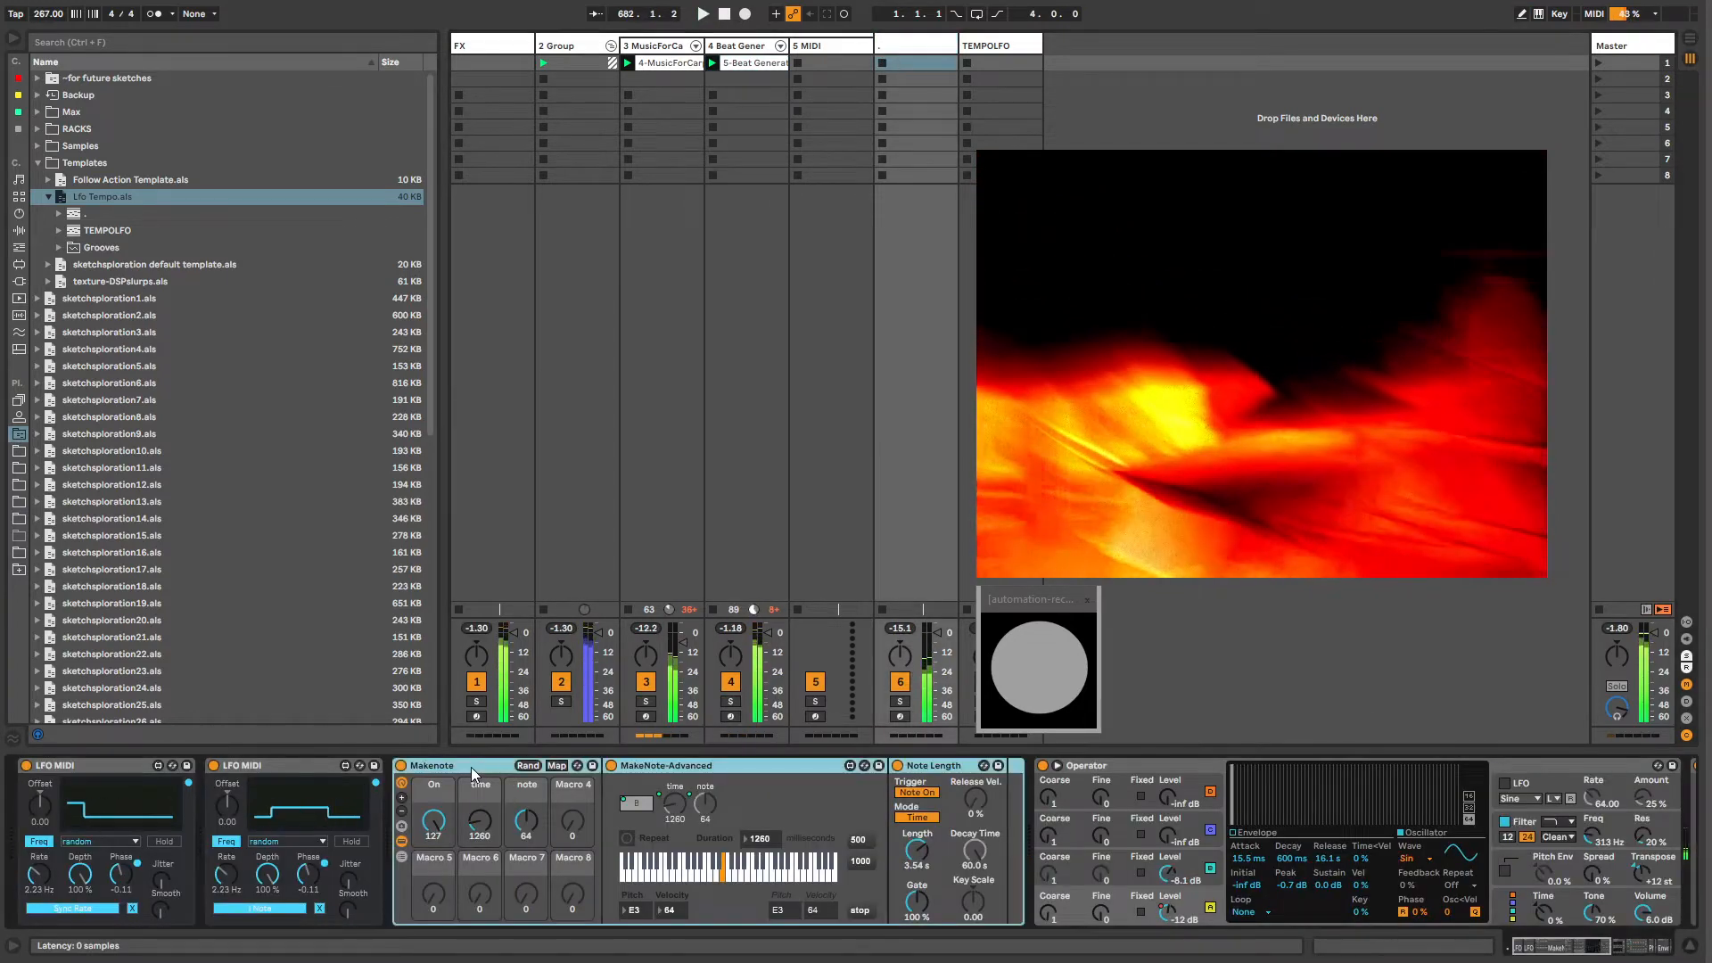
{"action": "left_click", "coordinate": [670, 767]}
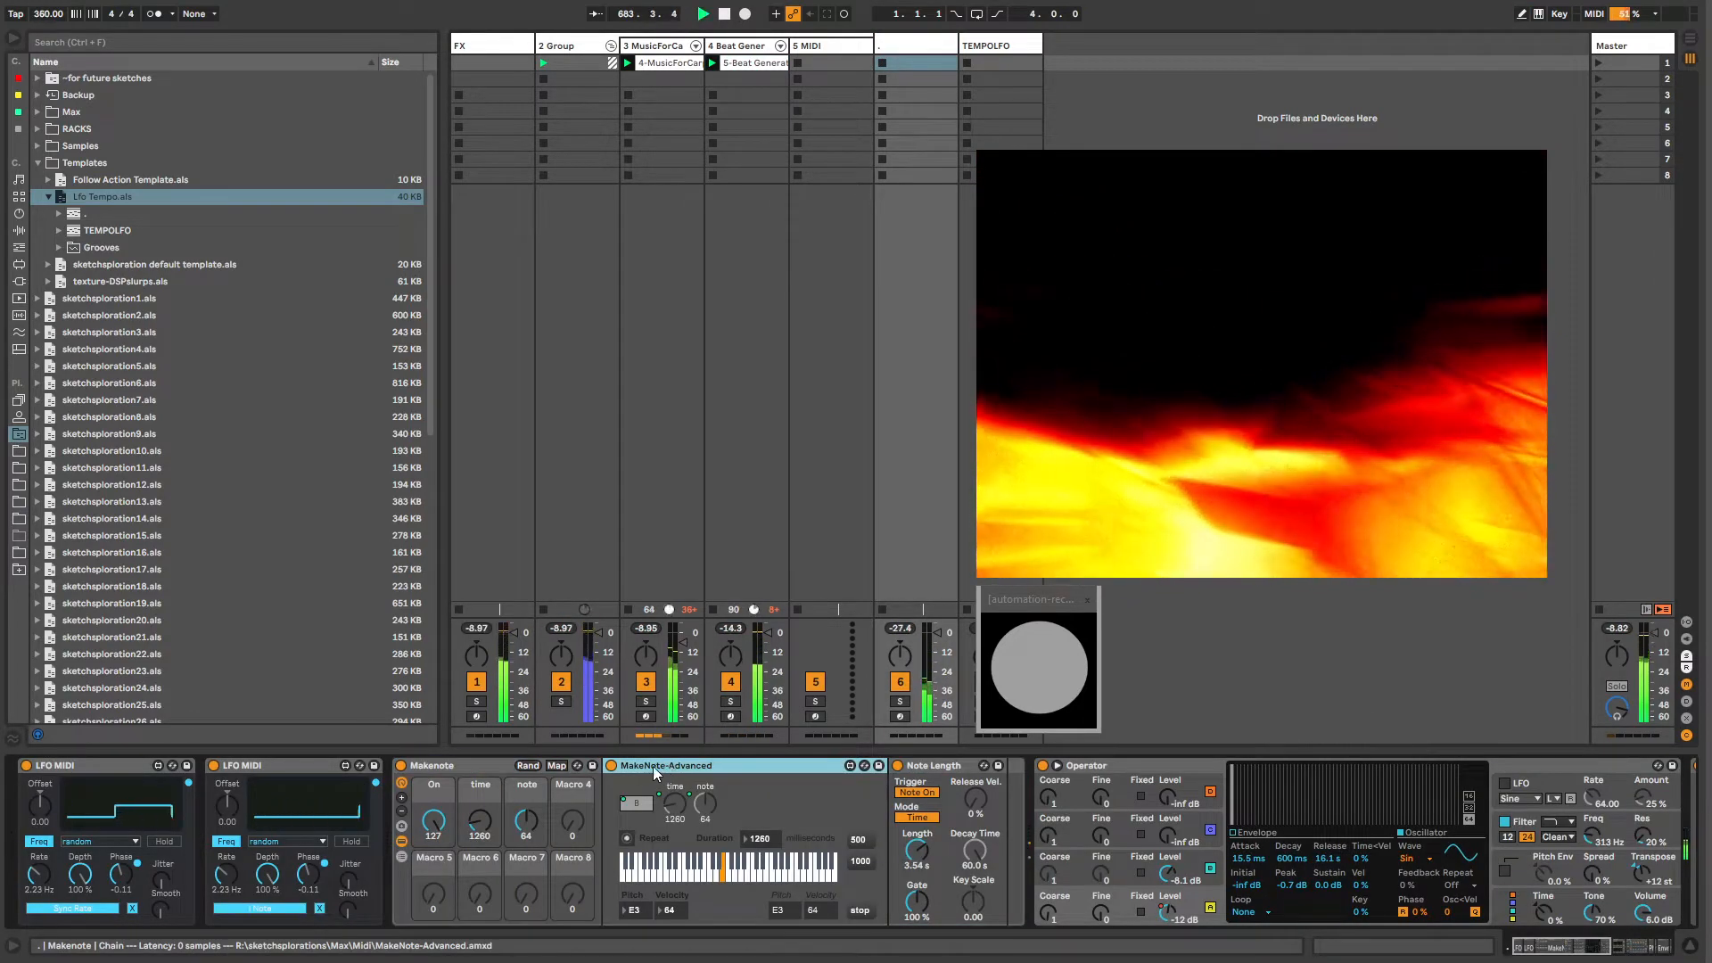
{"action": "left_click", "coordinate": [38, 163]}
{"action": "left_click", "coordinate": [906, 47]}
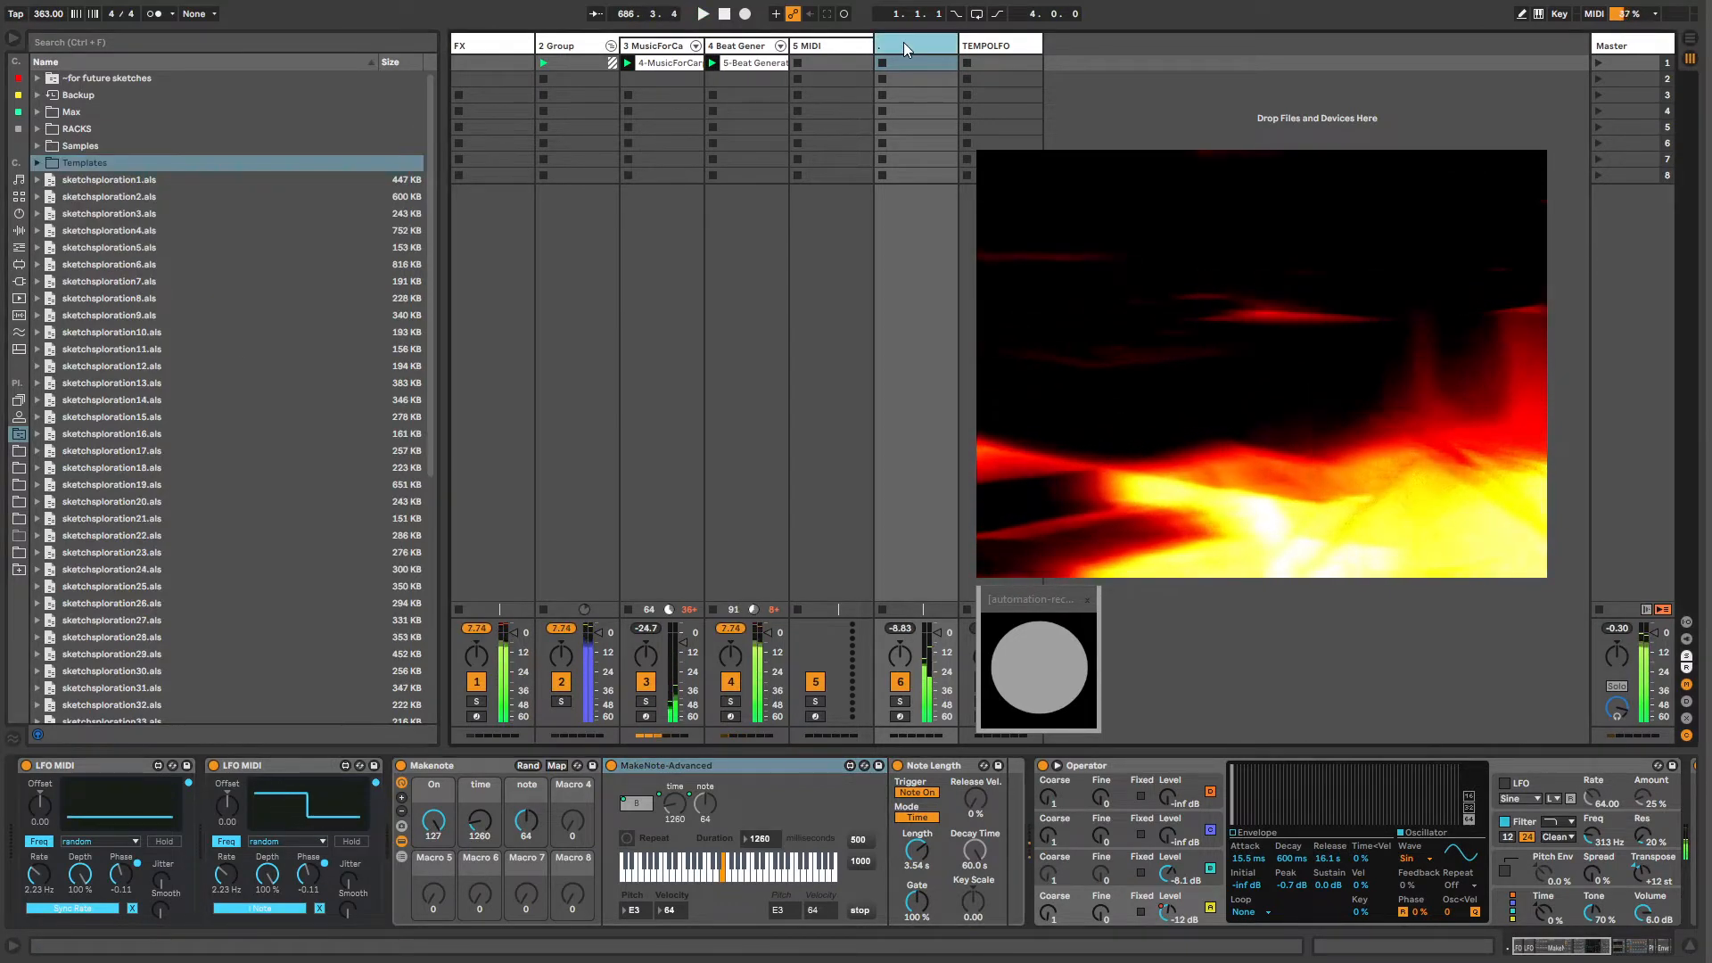
{"action": "key", "text": "ctrl+r"}
{"action": "type", "text": "Tonal"}
{"action": "key", "text": "Return"}
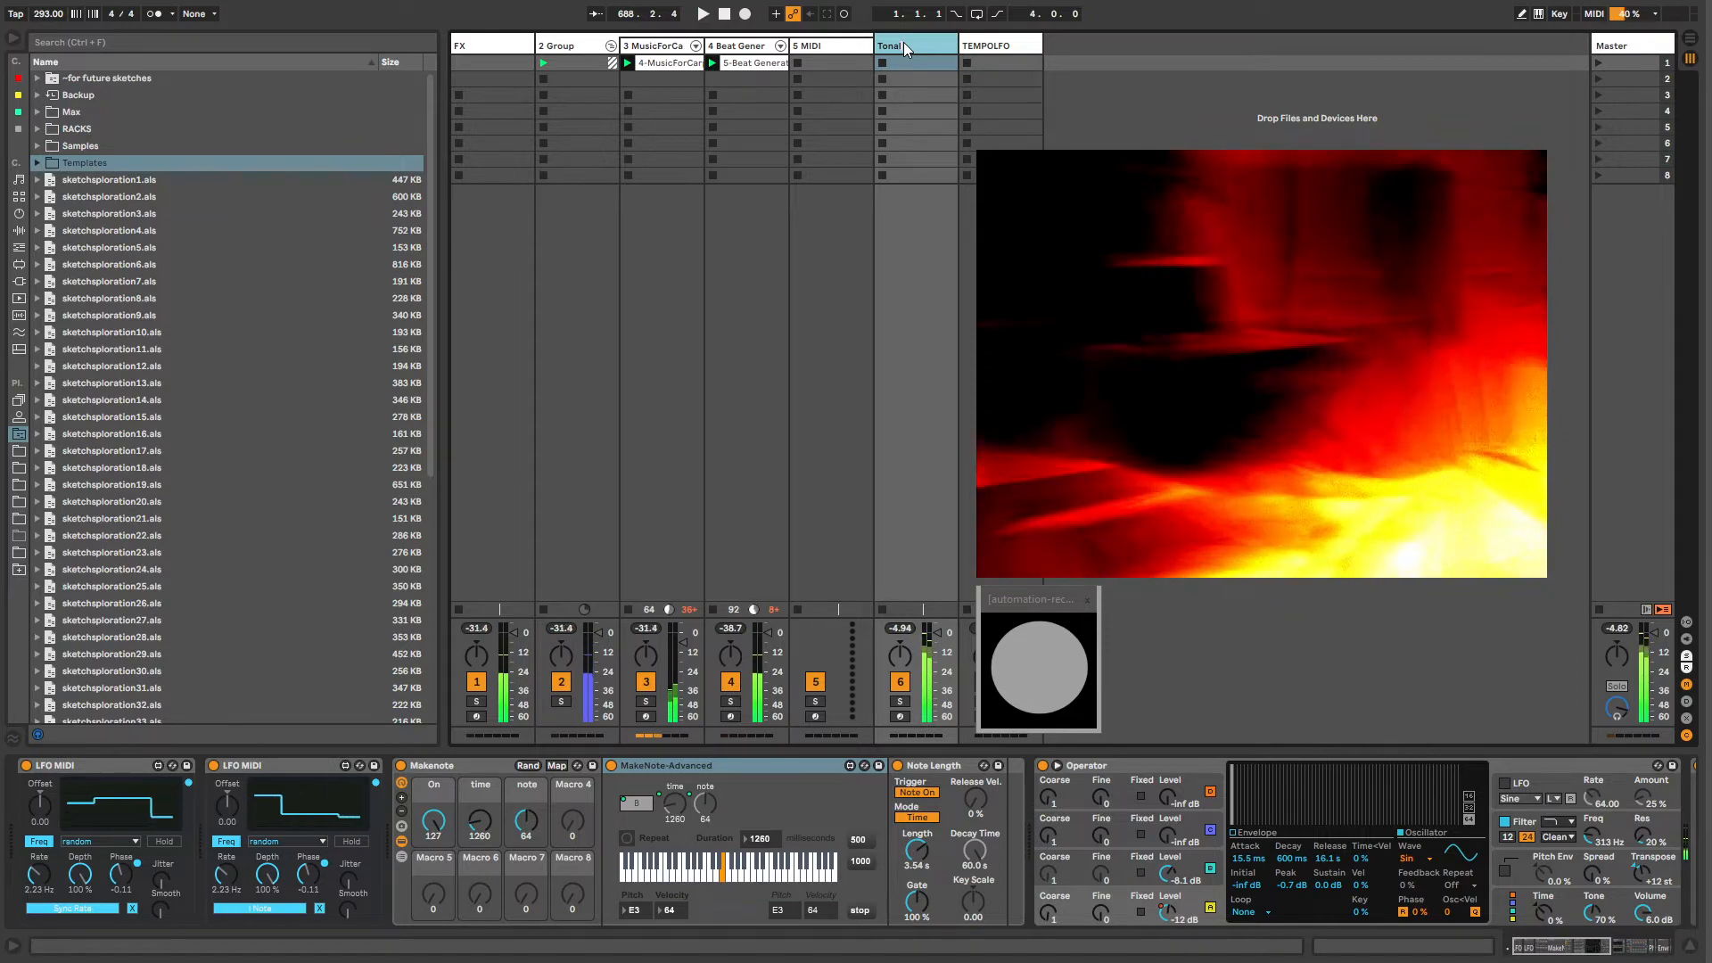
Step: Delete the empty 5 MIDI track and insert a new MIDI track directly after Tonal
{"action": "left_click_drag", "start_coordinate": [905, 44], "coordinate": [852, 45]}
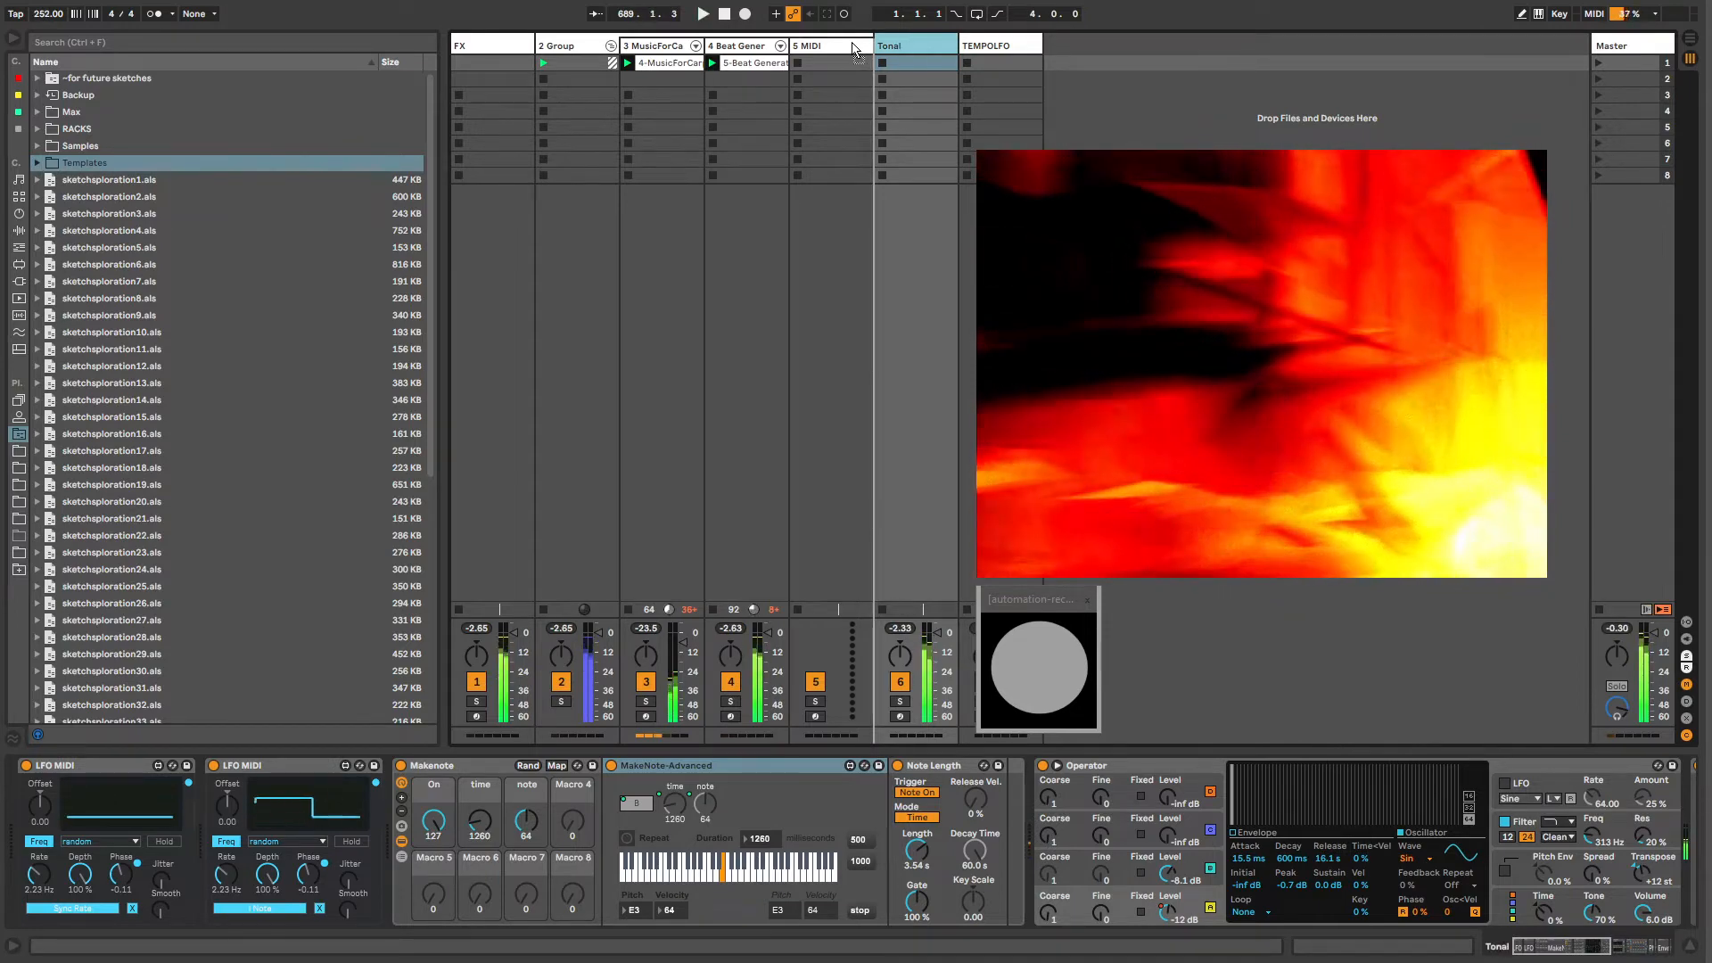
{"action": "left_click", "coordinate": [842, 47]}
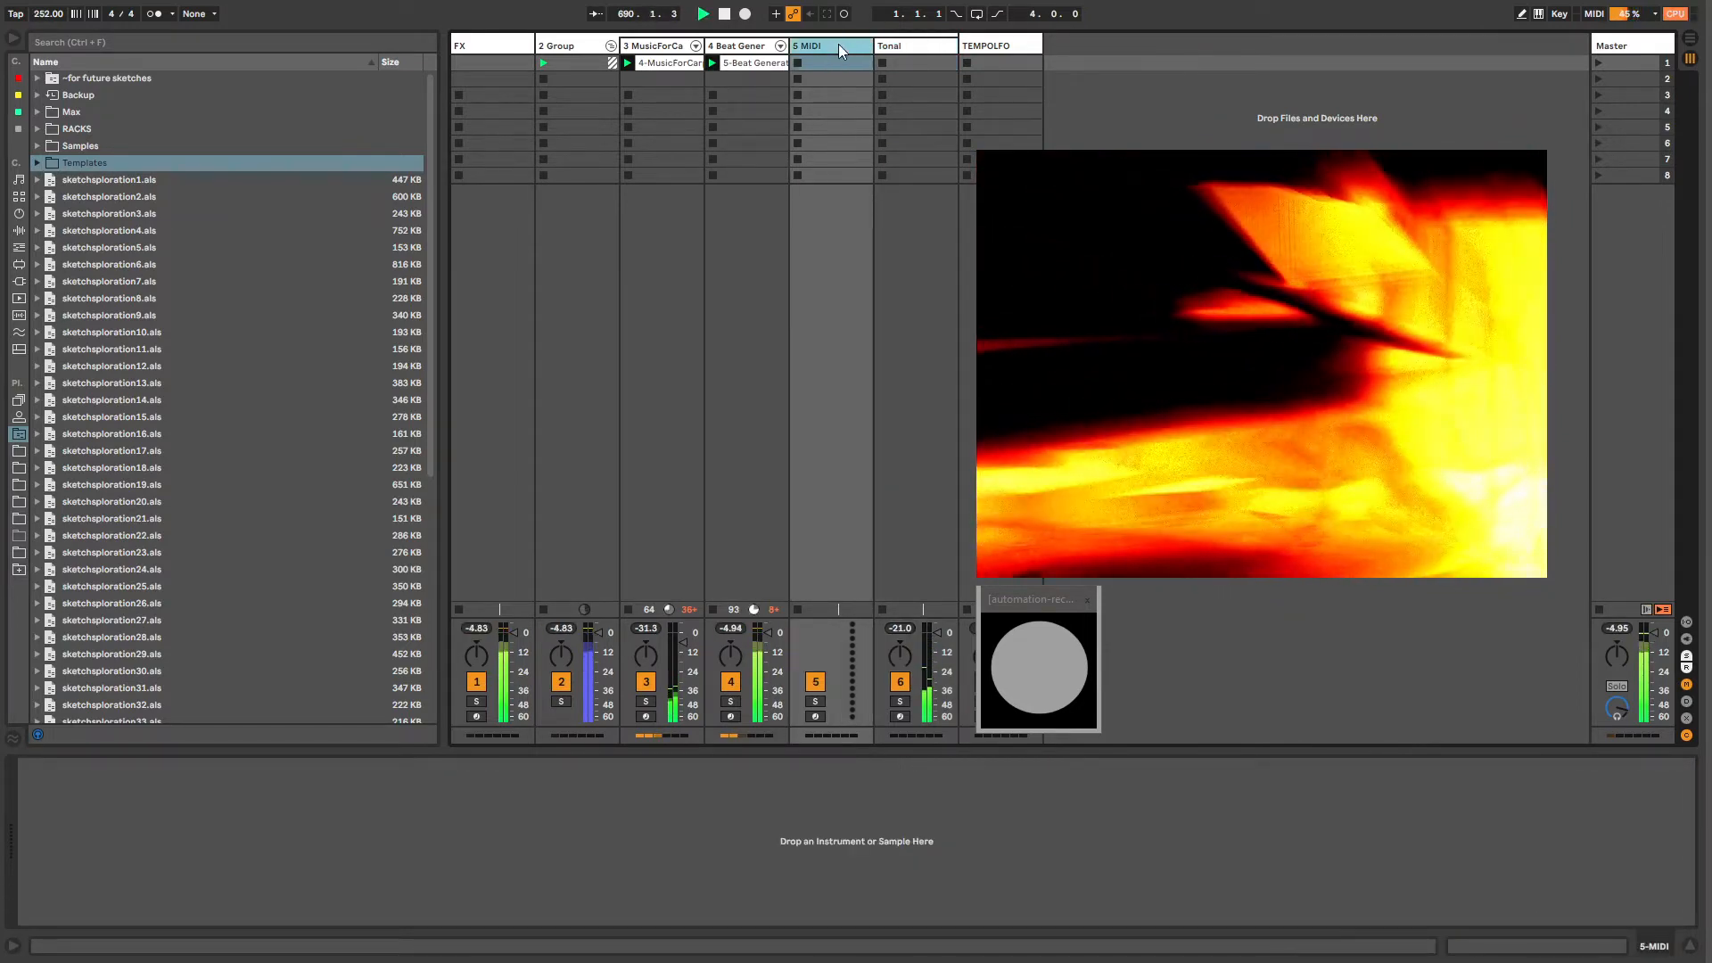
{"action": "key", "text": "Delete"}
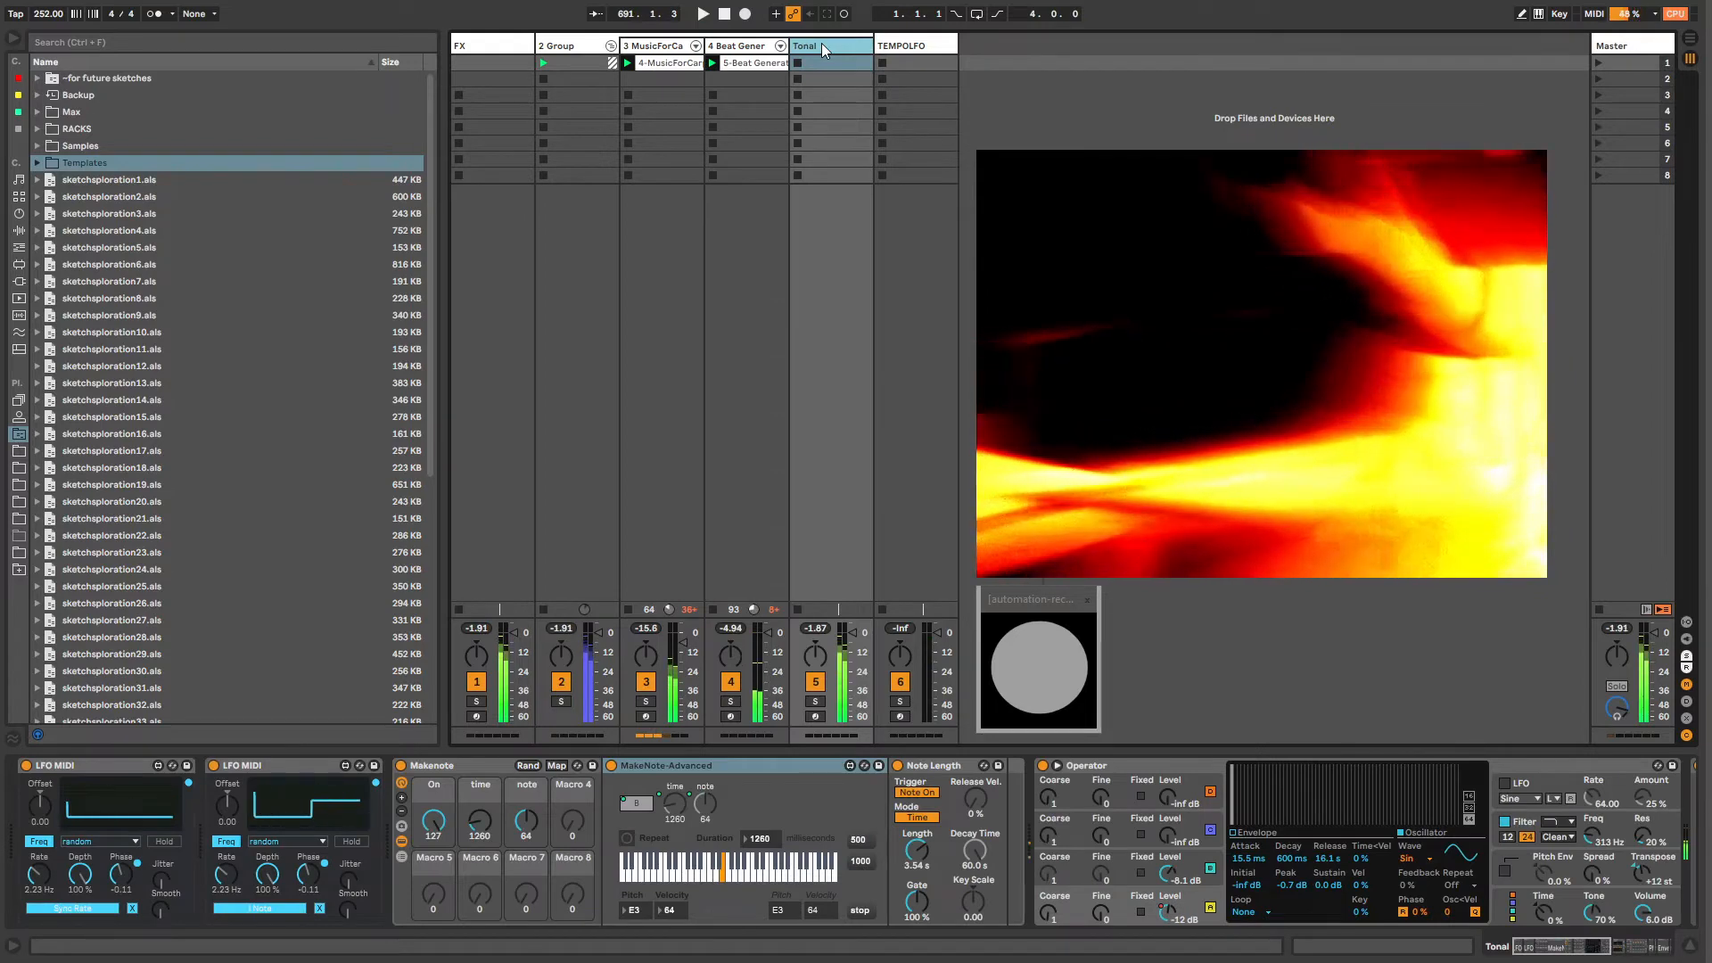
{"action": "key", "text": "ctrl+shift+t"}
{"action": "left_click", "coordinate": [821, 43]}
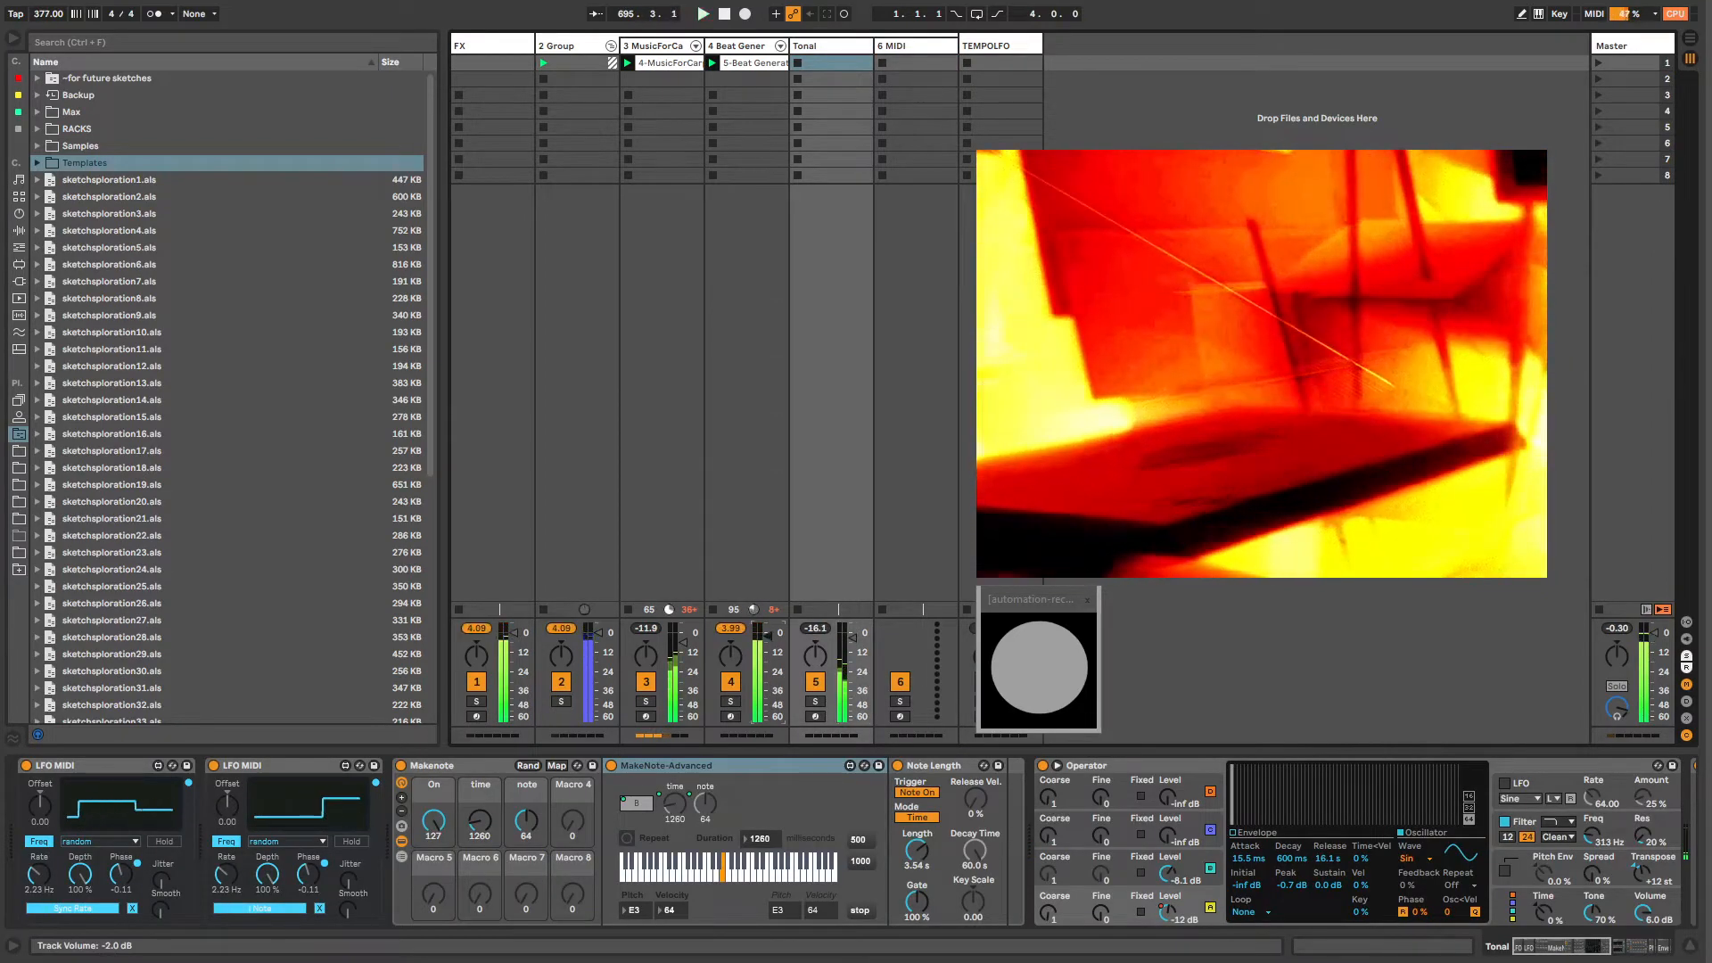
Step: On the Beat Generator track, move tremelo before SatronAmbienceFX, and set SatronAmbienceFX's D-W to 127 and zzub-PlutoST's D<W to 0
{"action": "left_click", "coordinate": [738, 52]}
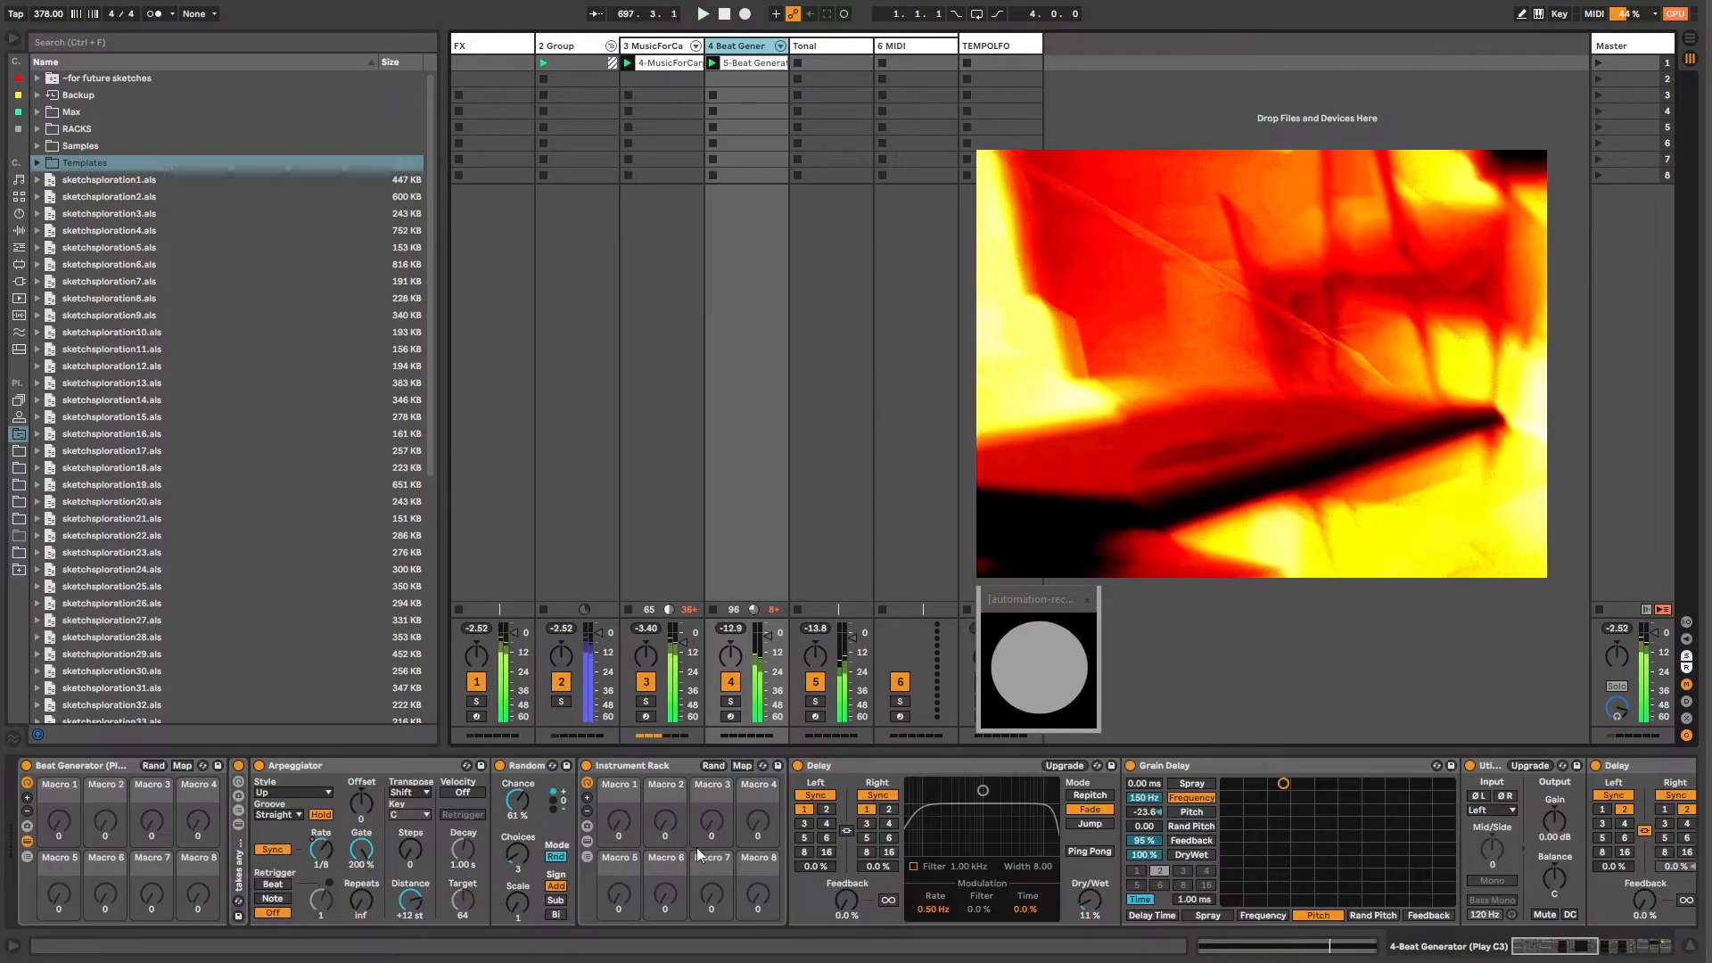
{"action": "left_click_drag", "start_coordinate": [1547, 956], "coordinate": [1639, 950]}
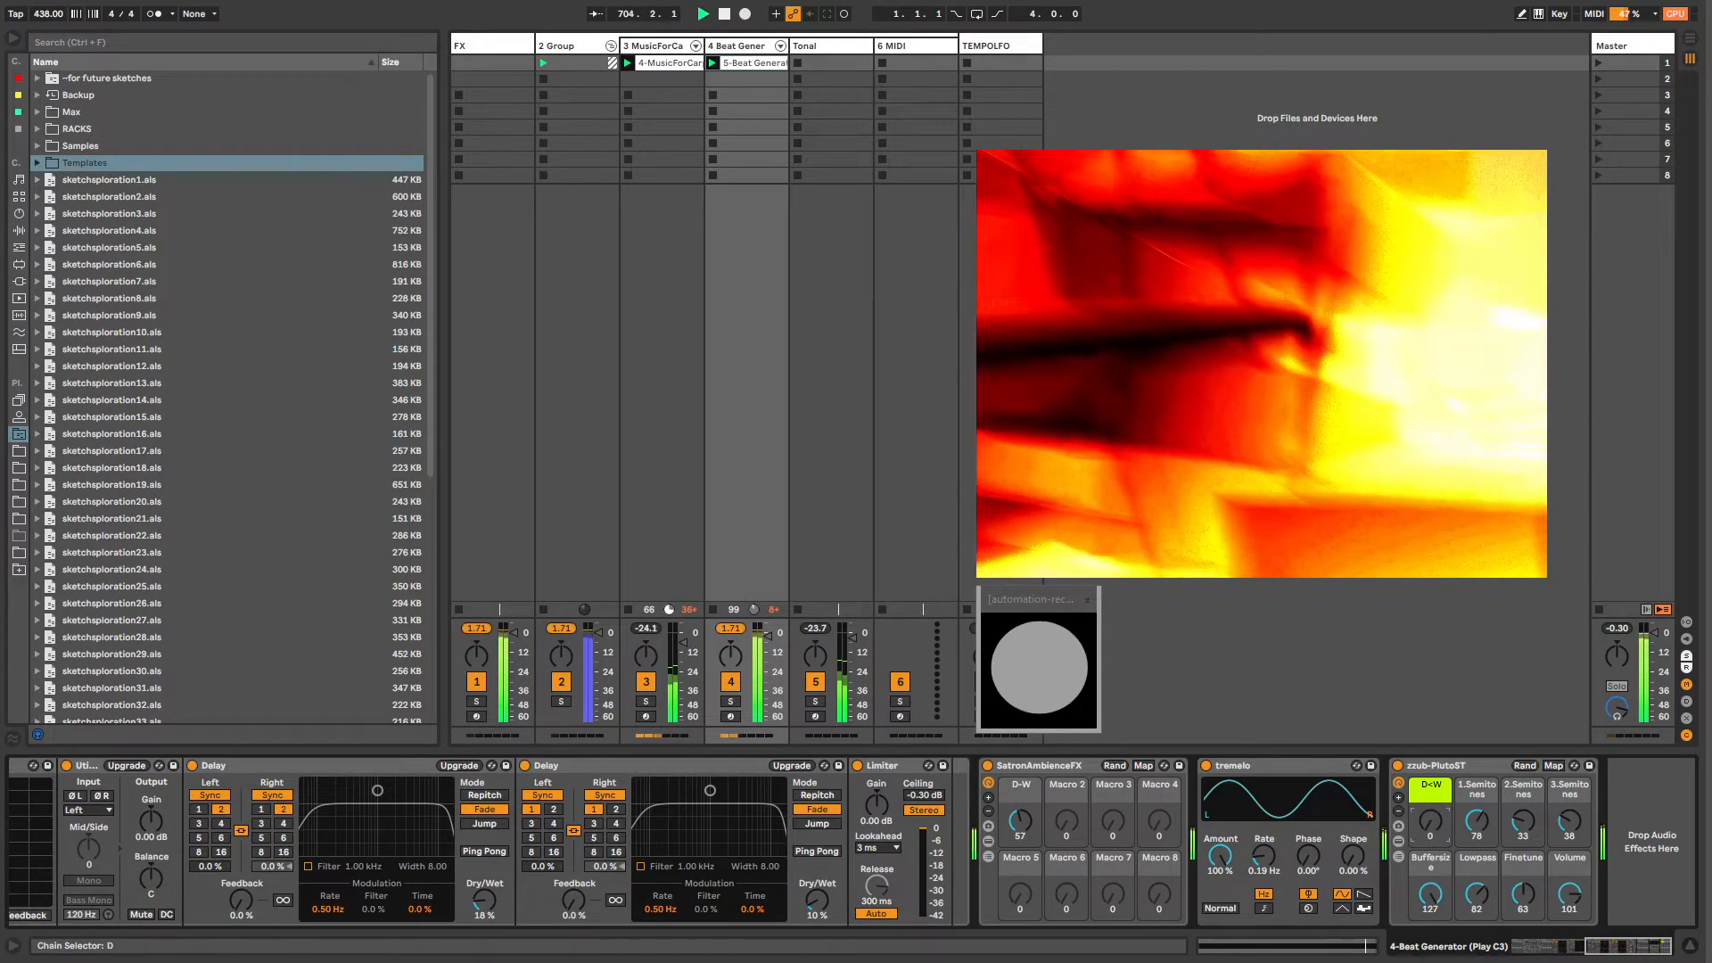
{"action": "left_click", "coordinate": [1227, 769]}
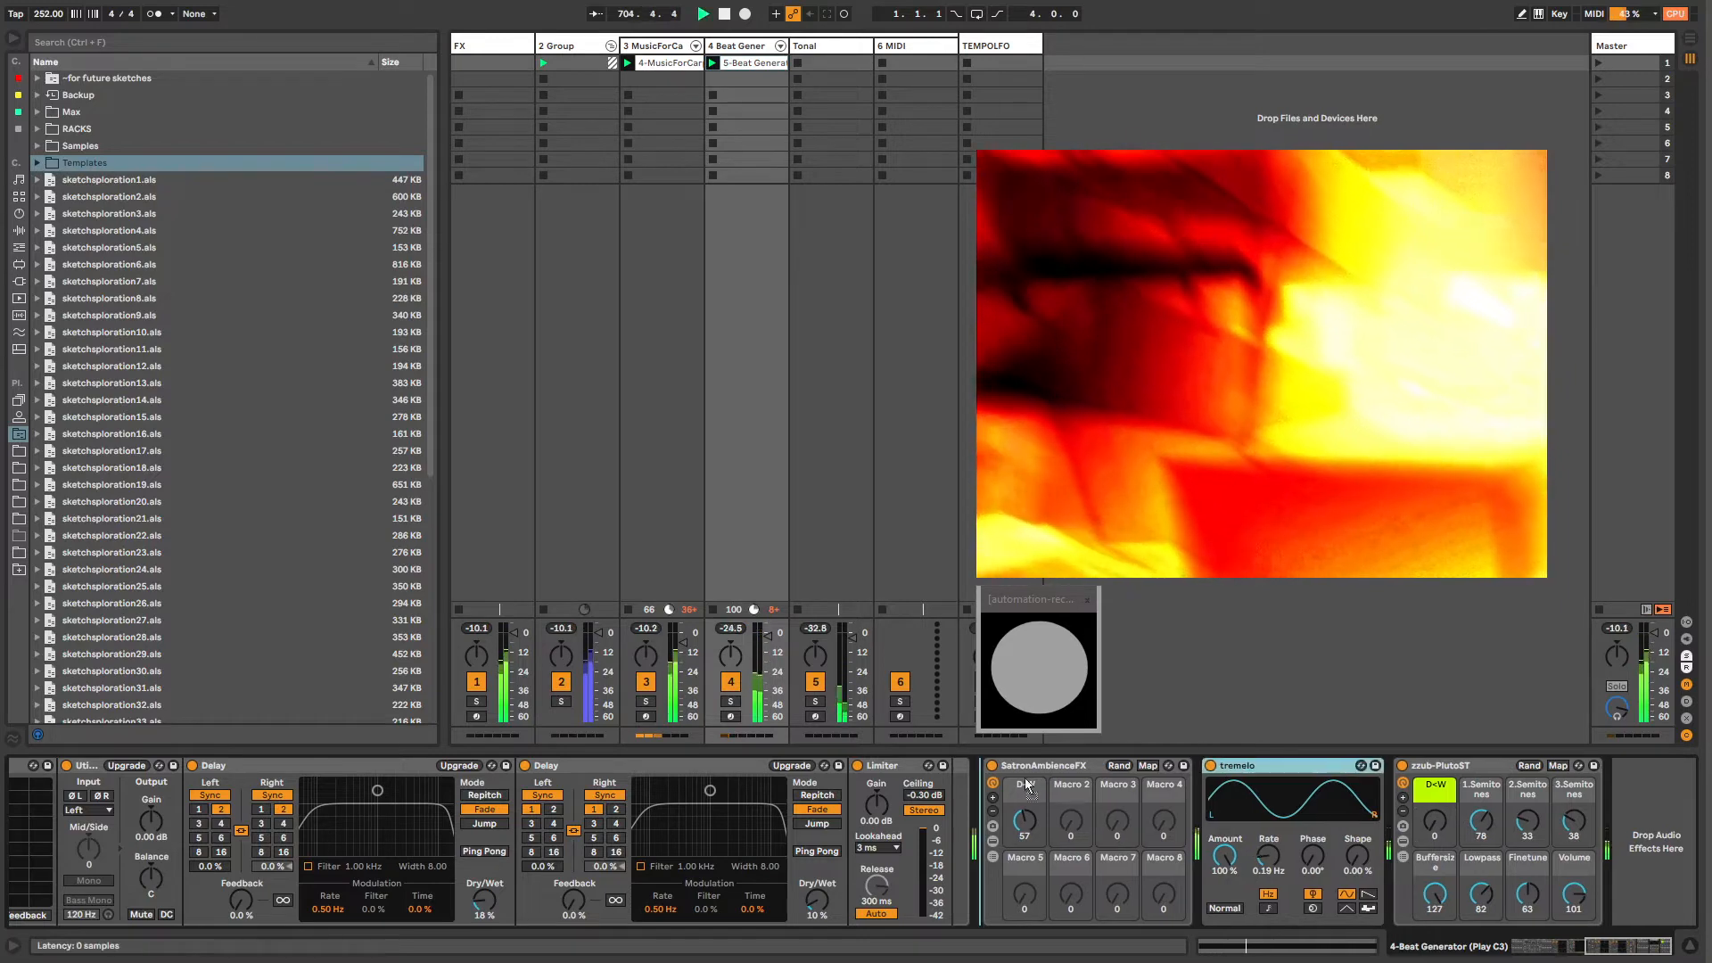
{"action": "left_click_drag", "start_coordinate": [978, 787], "coordinate": [978, 786]}
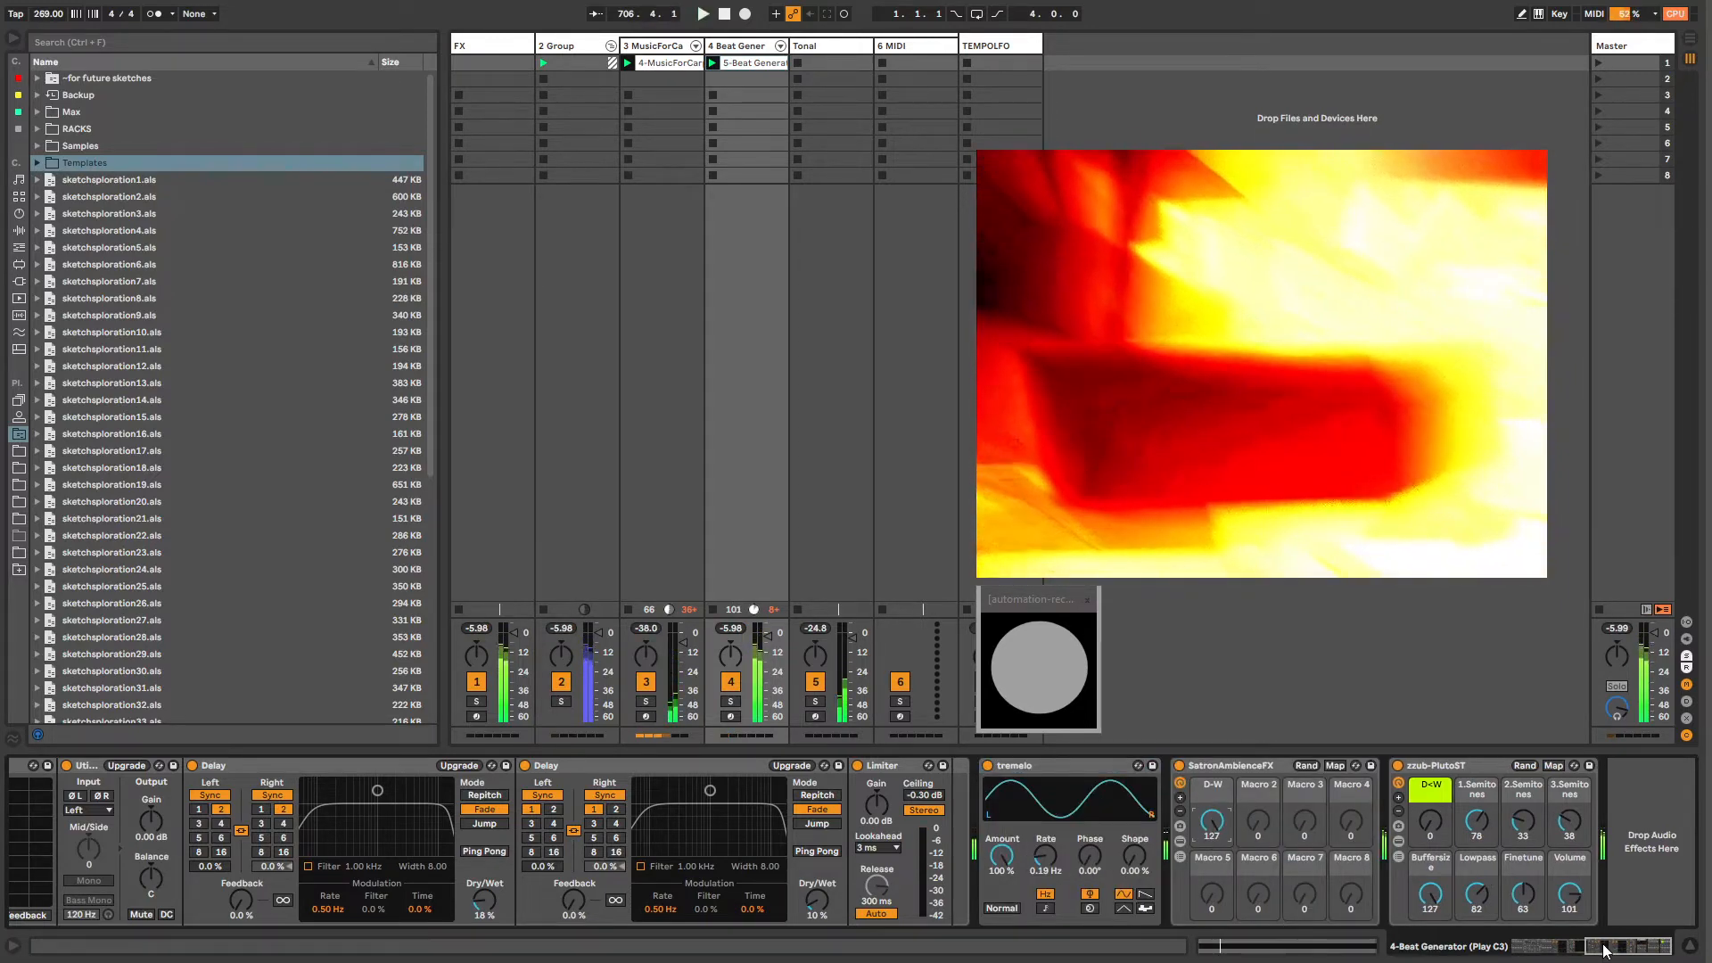
Step: Fold the two Delay devices before the Beat Generator's Limiter and show the chain list of SatronAmbienceFX
{"action": "mouse_move", "coordinate": [1613, 947]}
{"action": "left_mouse_down"}
{"action": "mouse_move", "coordinate": [1528, 953]}
{"action": "mouse_move", "coordinate": [1624, 956]}
{"action": "left_mouse_up"}
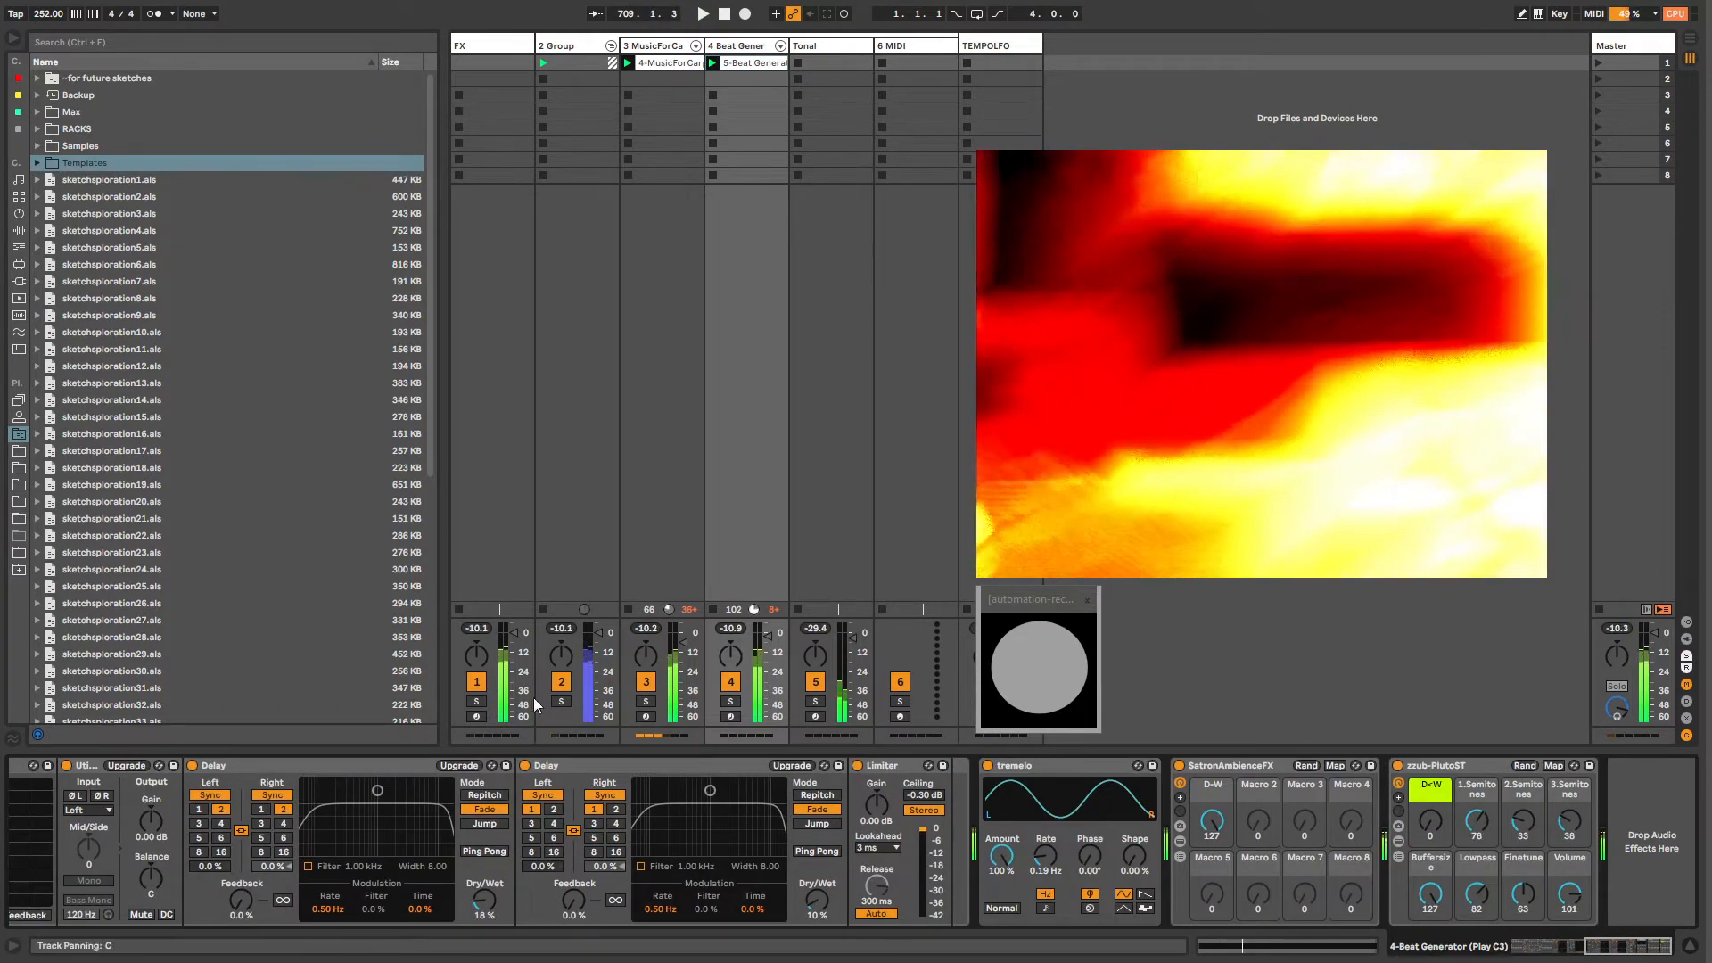
{"action": "double_click", "coordinate": [286, 764]}
{"action": "double_click", "coordinate": [314, 764]}
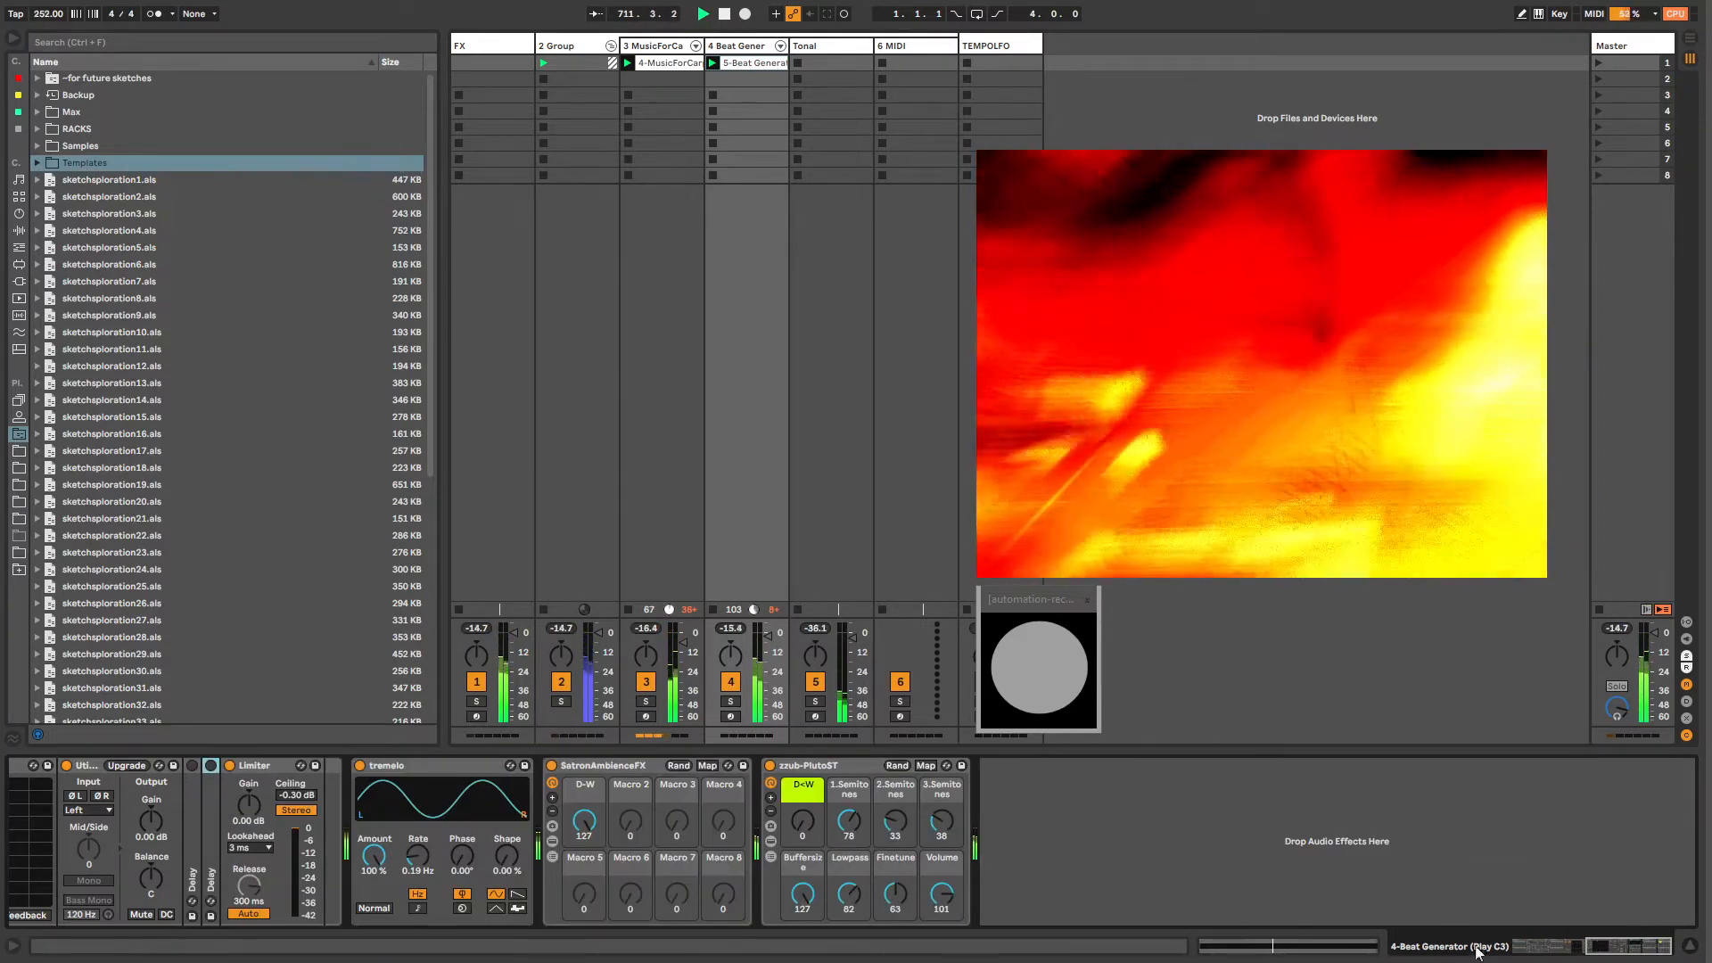
{"action": "left_click_drag", "start_coordinate": [1610, 947], "coordinate": [1546, 952]}
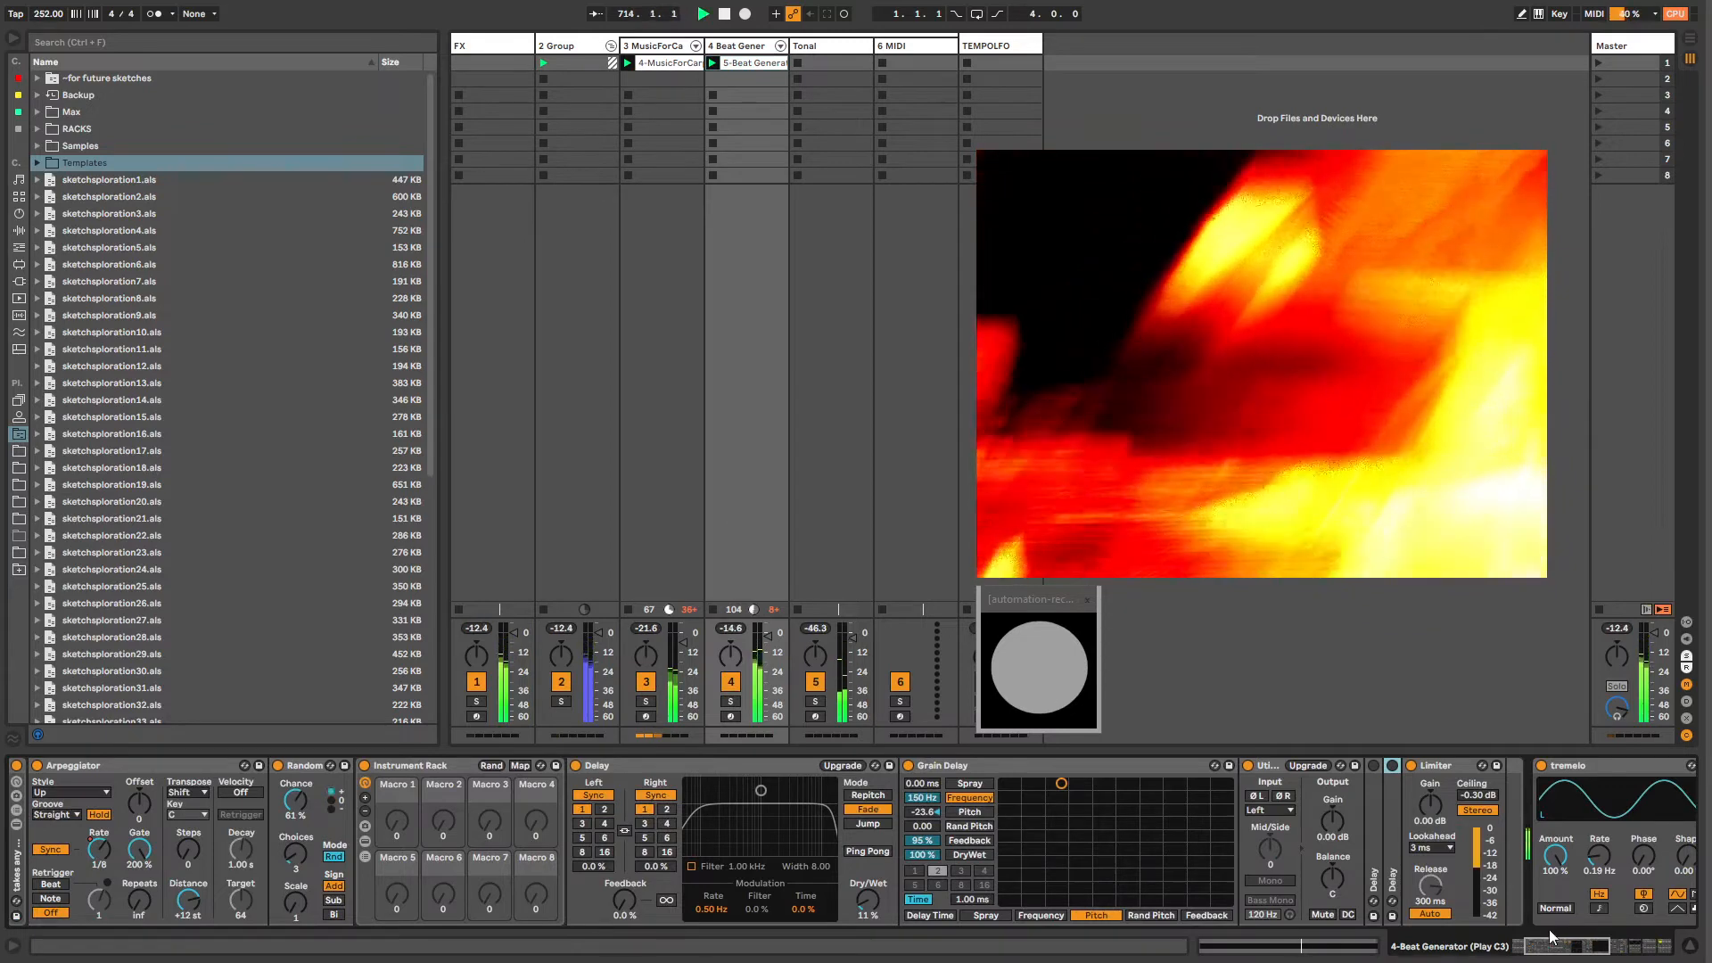
{"action": "left_click_drag", "start_coordinate": [1552, 947], "coordinate": [1620, 946]}
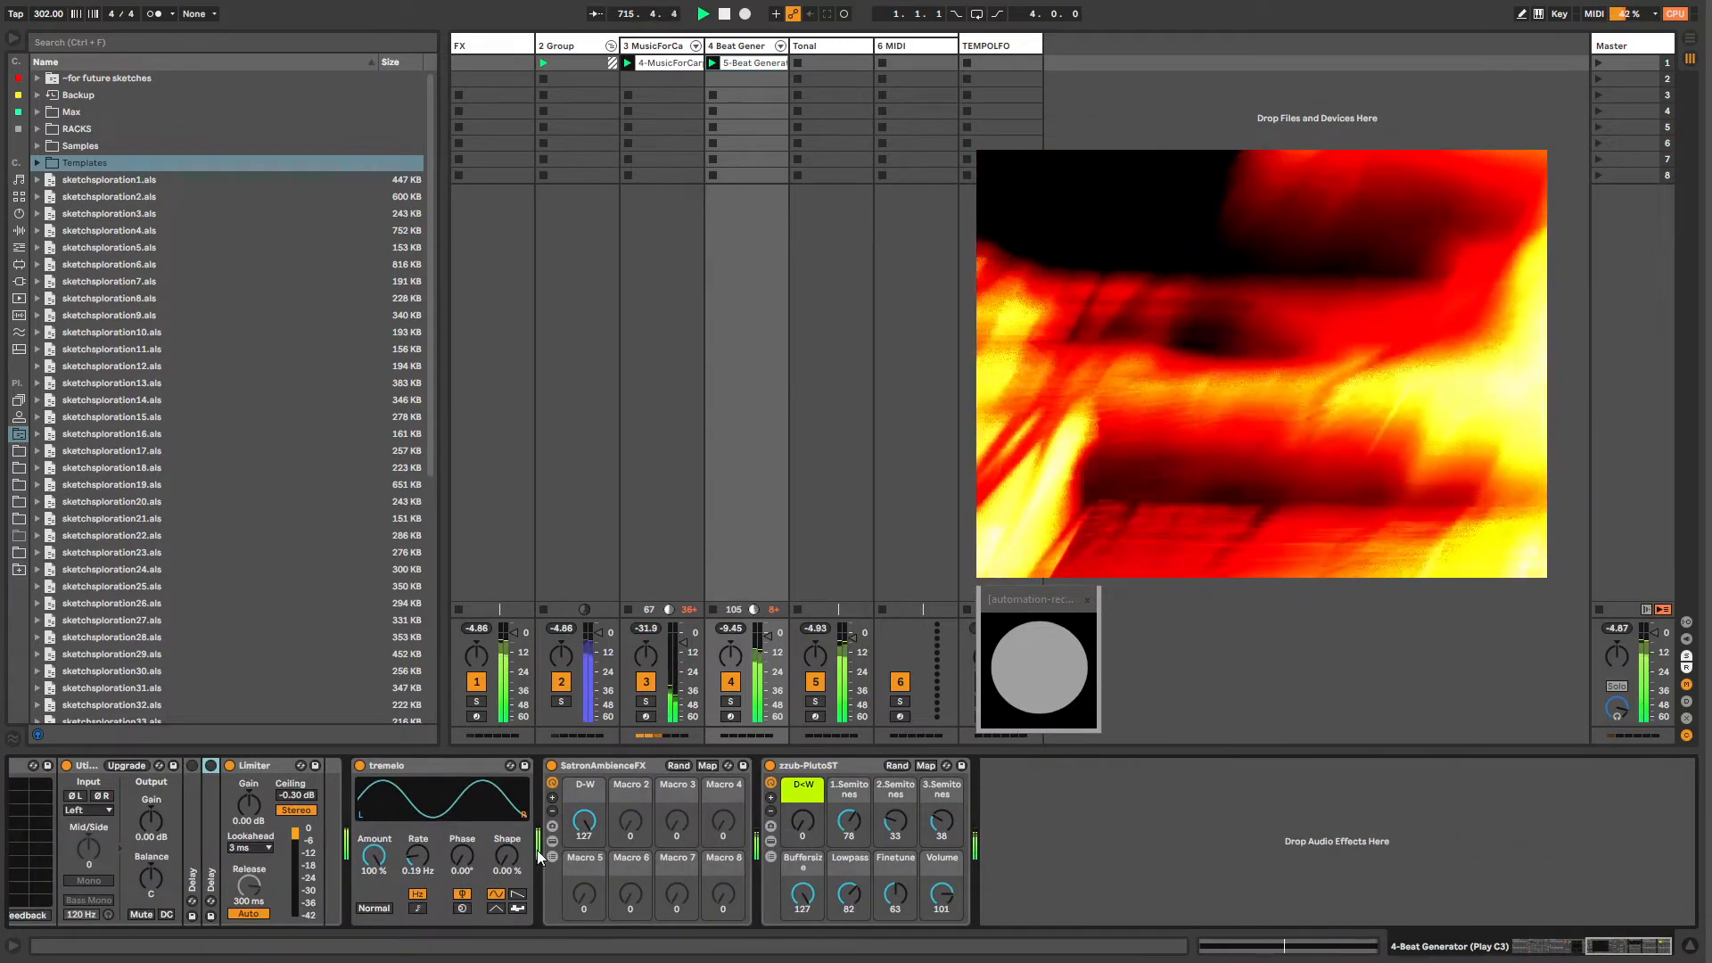
{"action": "left_click", "coordinate": [553, 856]}
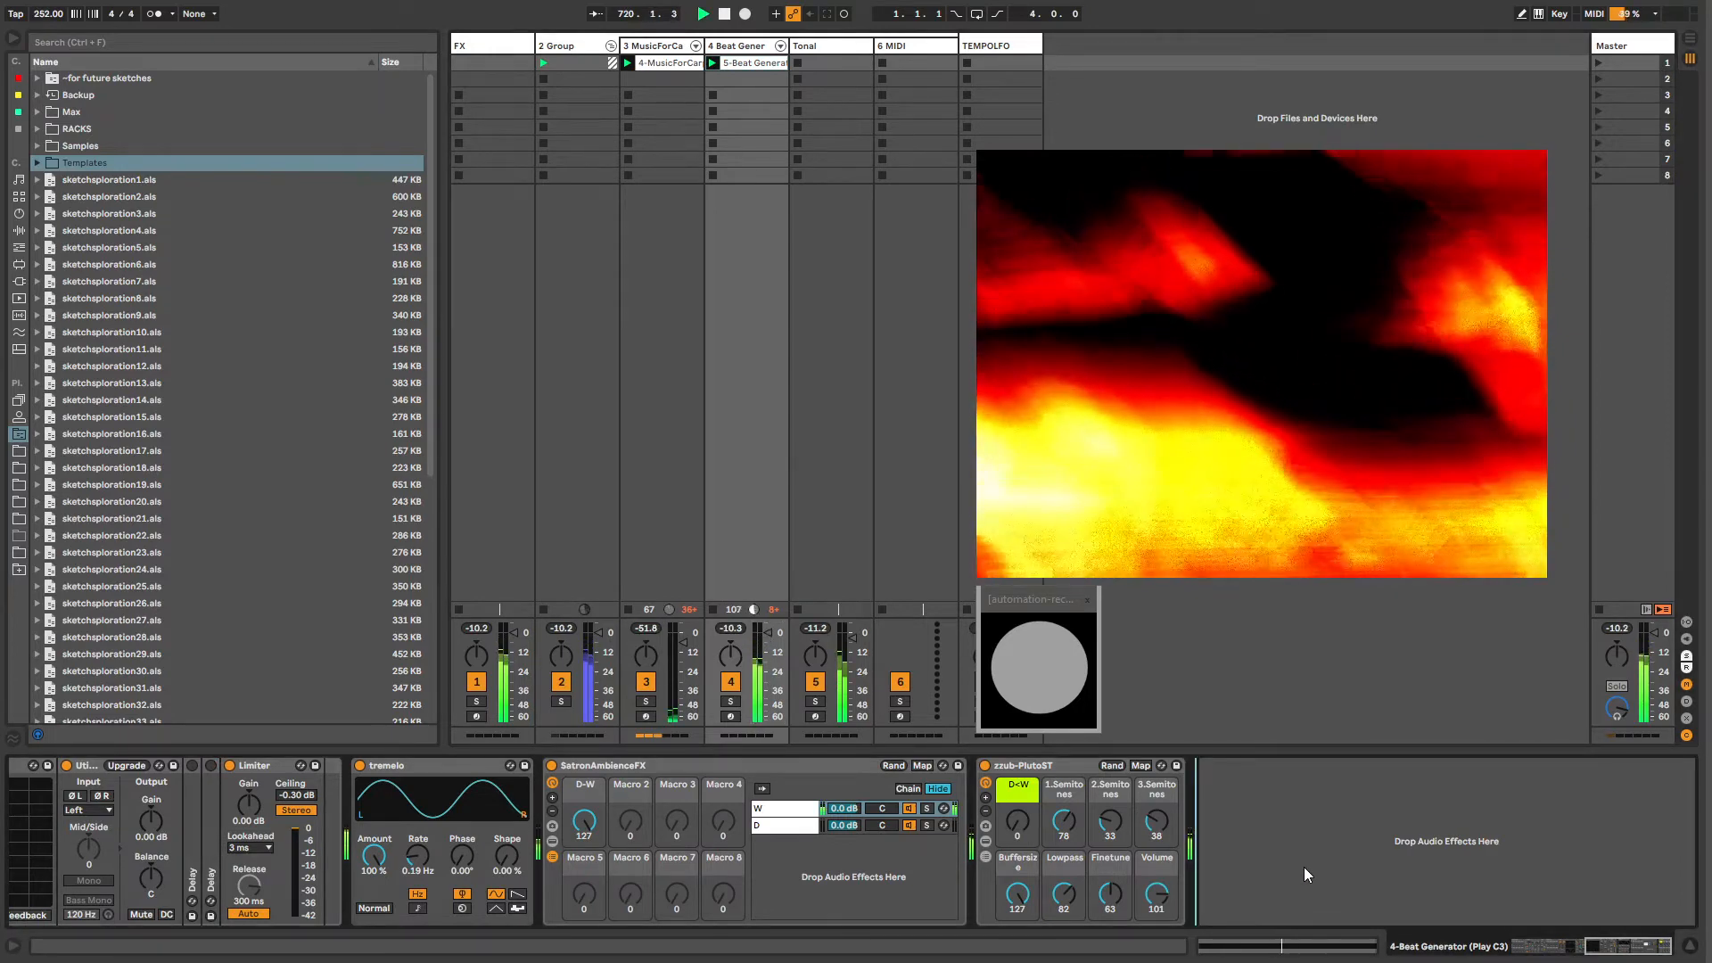
{"action": "key", "text": "ctrl+f"}
{"action": "type", "text": "utility"}
{"action": "key", "text": "Return"}
{"action": "key", "text": "Escape"}
{"action": "left_click_drag", "start_coordinate": [1287, 809], "coordinate": [1286, 825]}
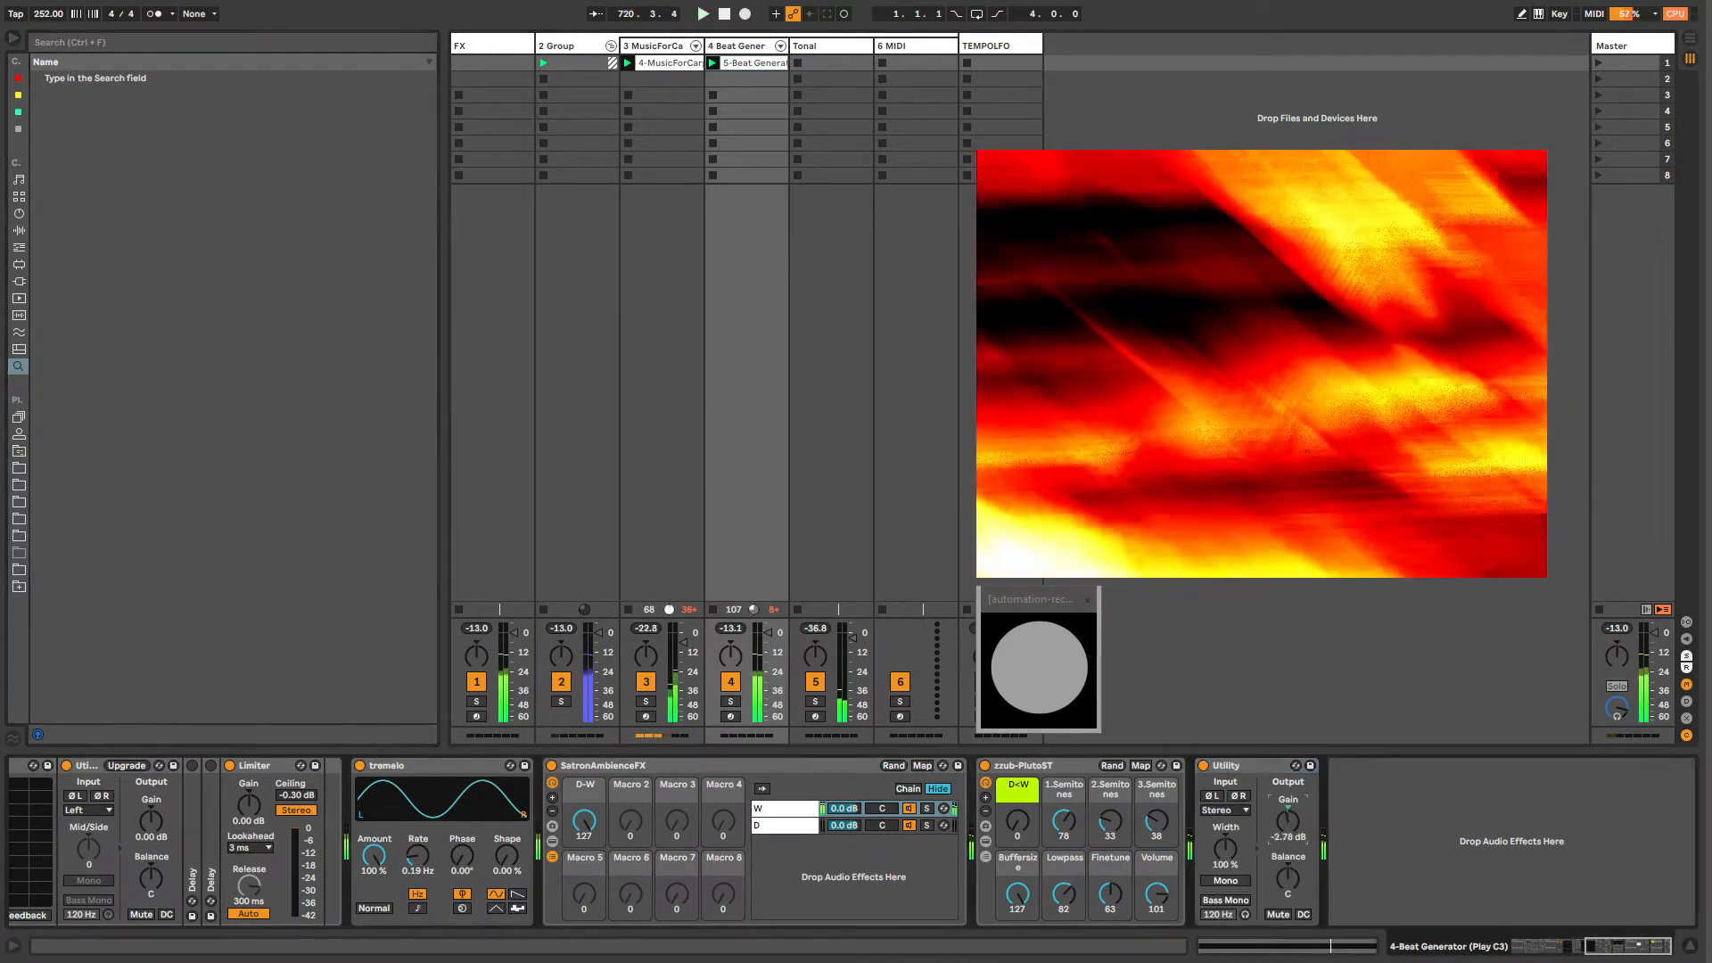
{"action": "left_click", "coordinate": [1061, 768]}
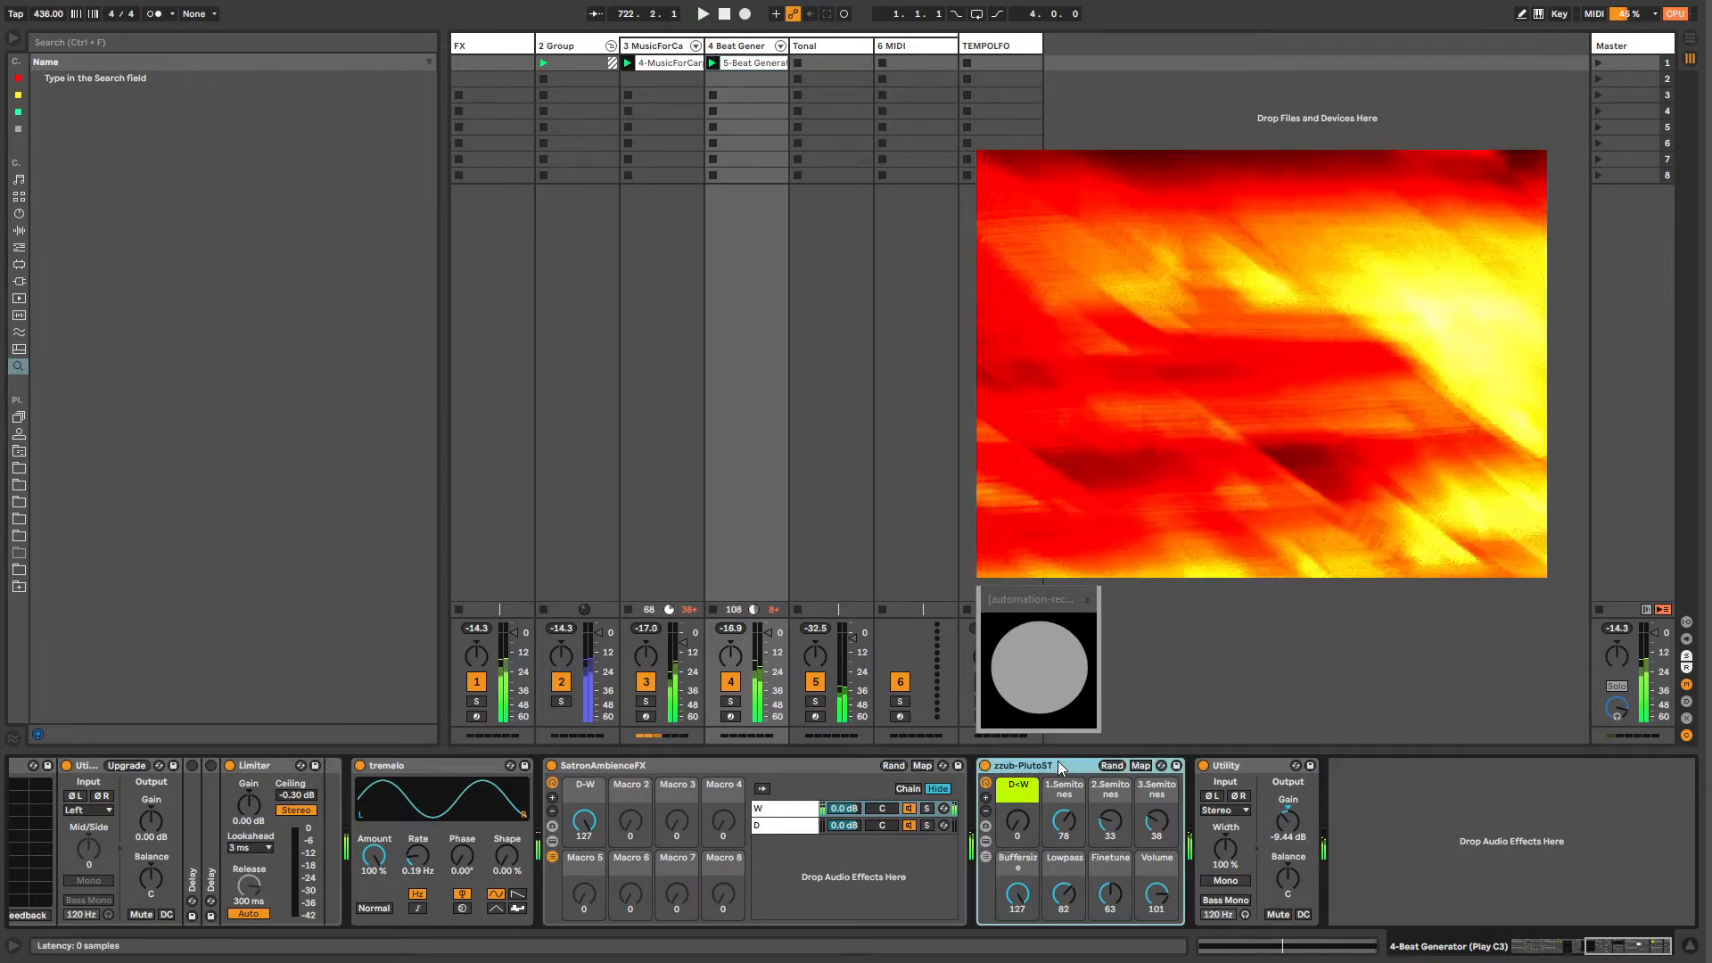
Step: Set zzub-PlutoST's D<W to 127, 1.Semitones to 34, and both 2.Semitones and 3.Semitones to 47
{"action": "left_click_drag", "start_coordinate": [1014, 810], "coordinate": [1064, 869]}
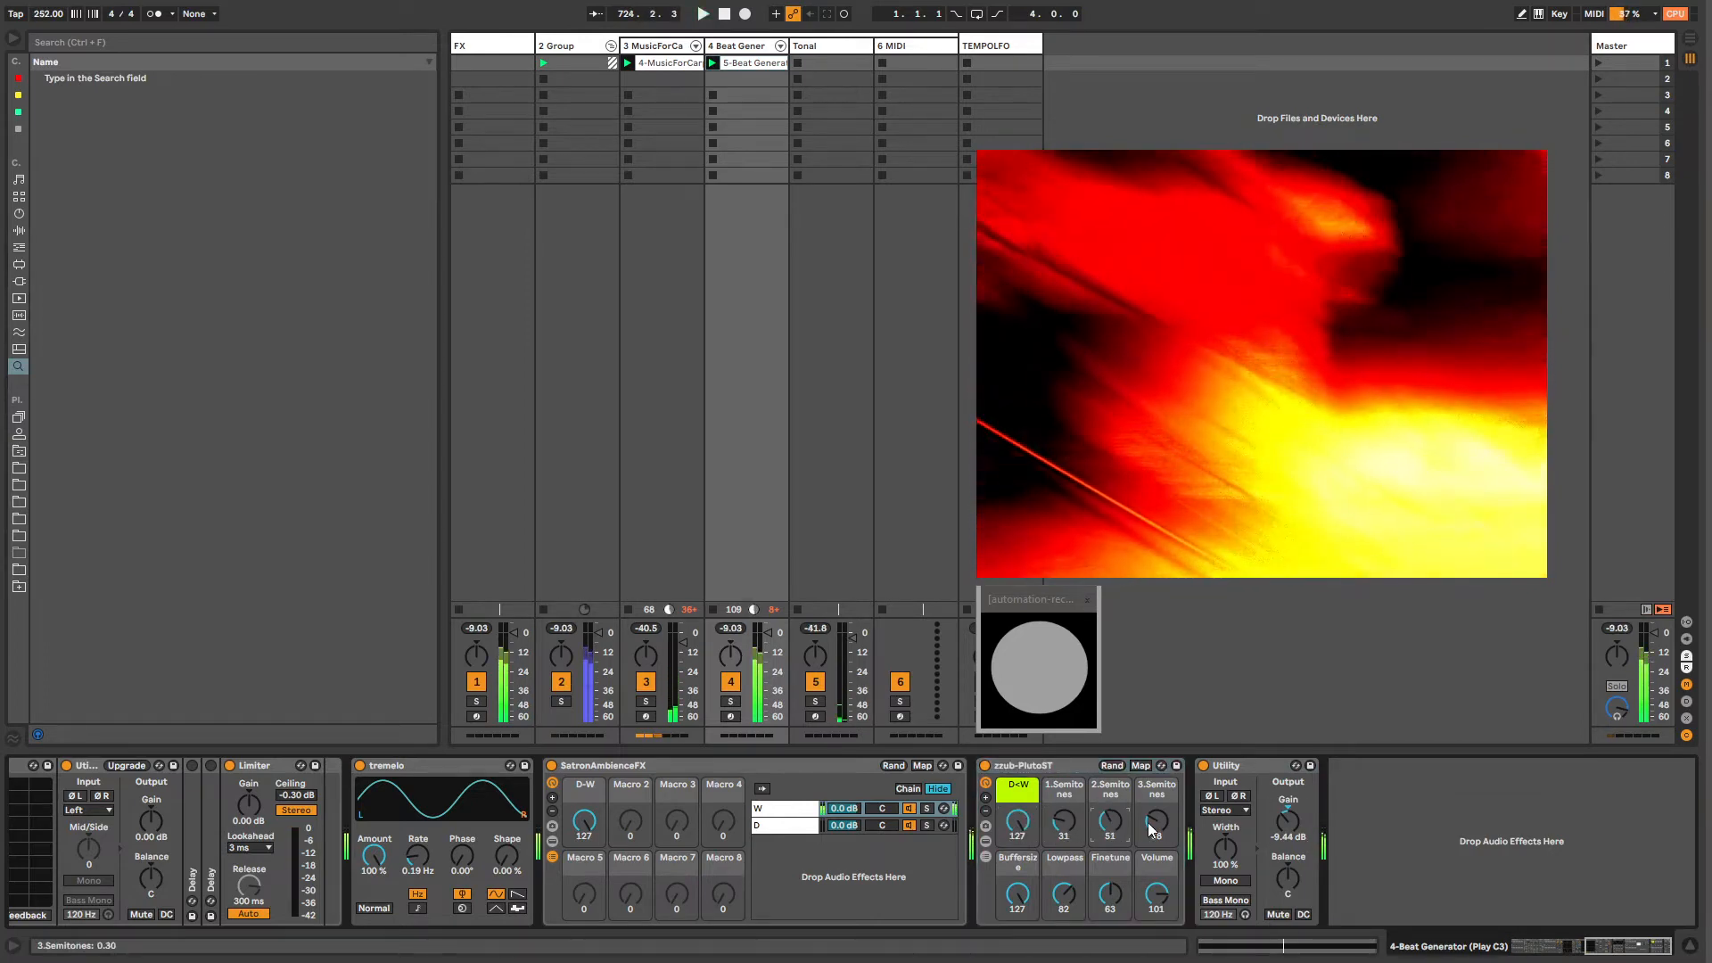
{"action": "left_click_drag", "start_coordinate": [1157, 820], "coordinate": [1063, 803]}
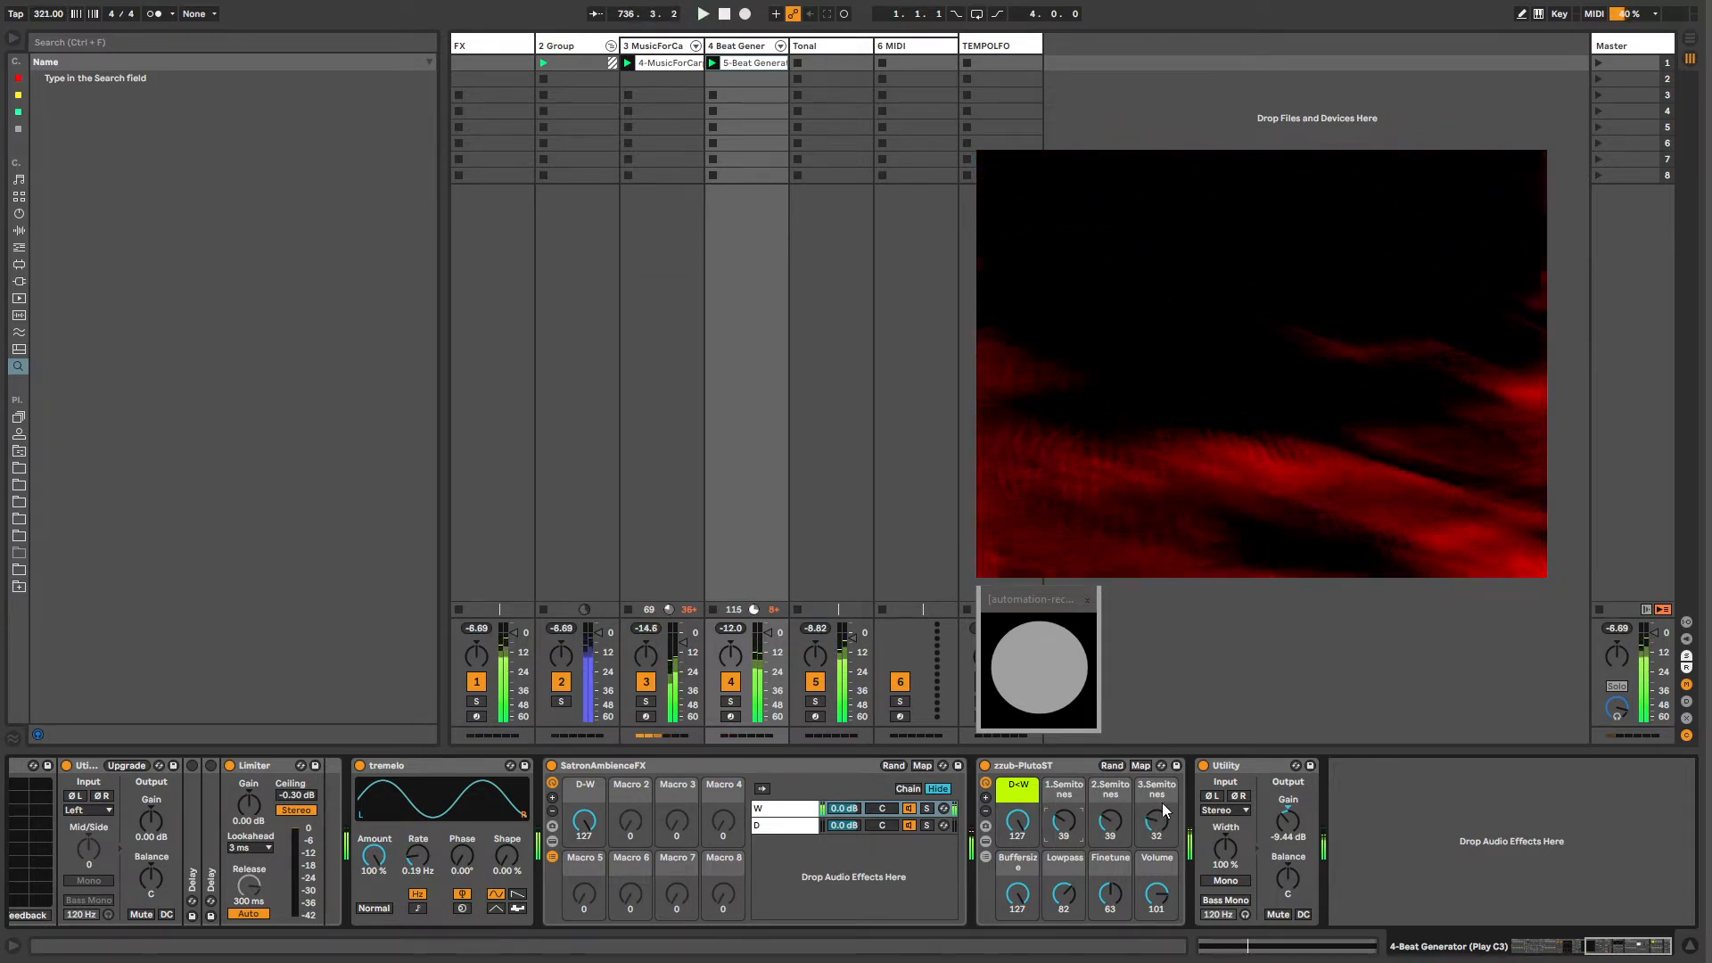
{"action": "left_click_drag", "start_coordinate": [1059, 822], "coordinate": [1157, 801]}
{"action": "left_click", "coordinate": [985, 842]}
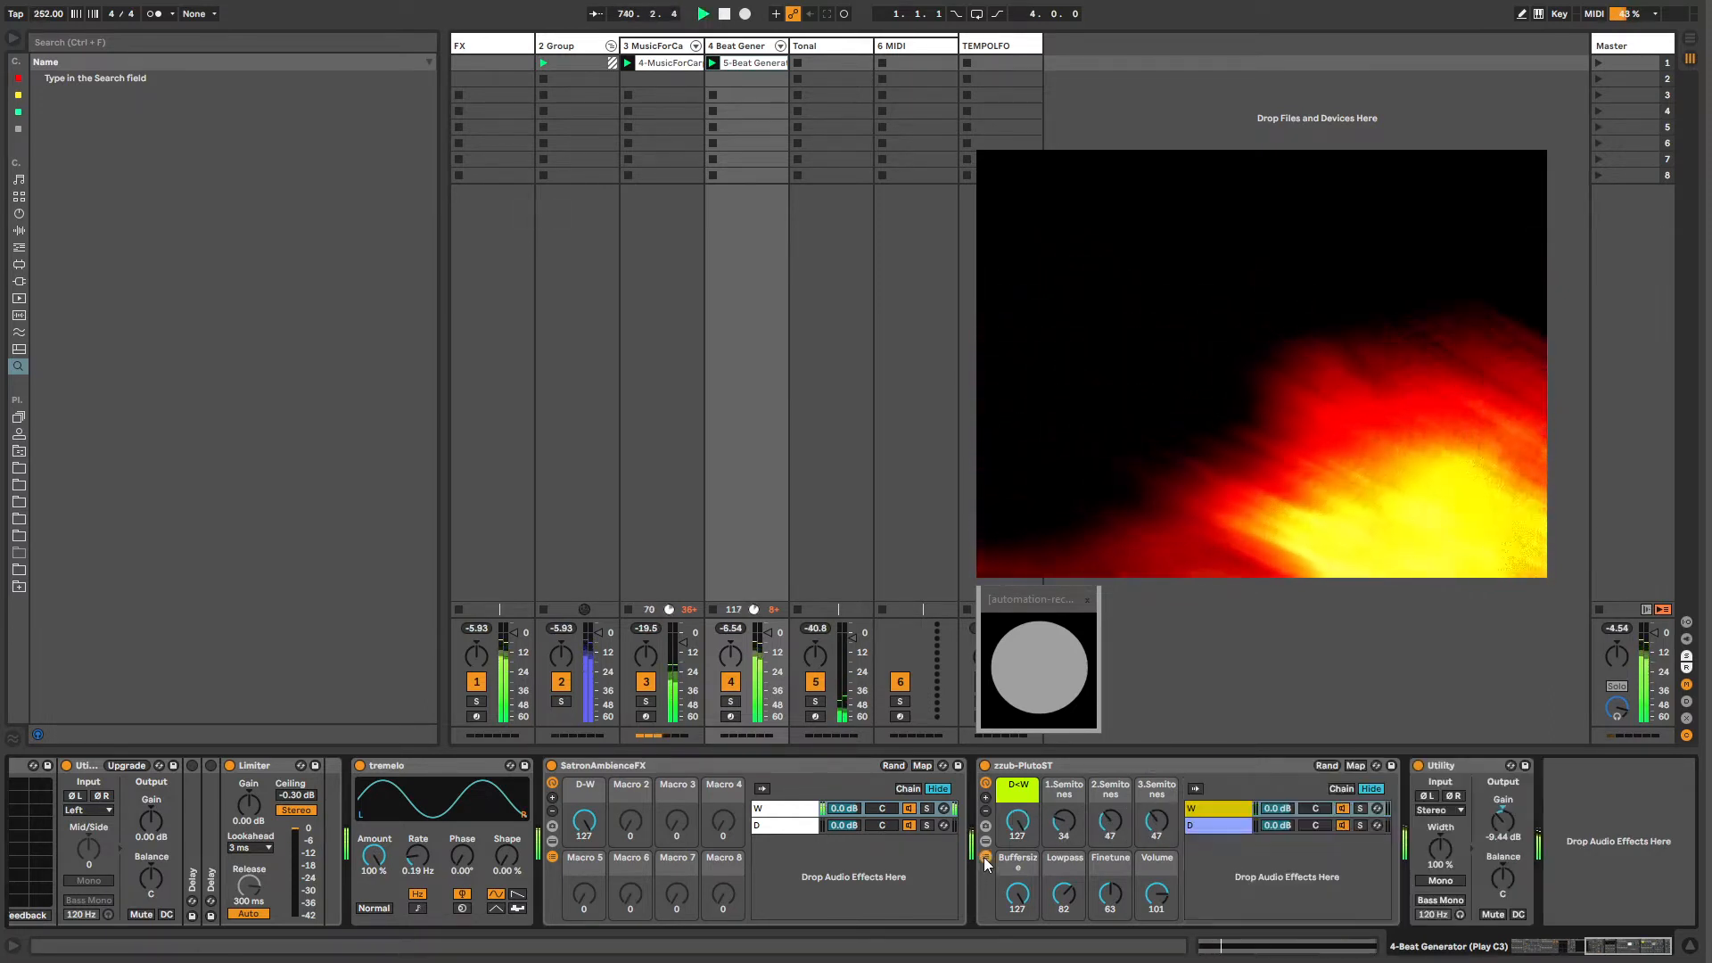
{"action": "left_click", "coordinate": [986, 858]}
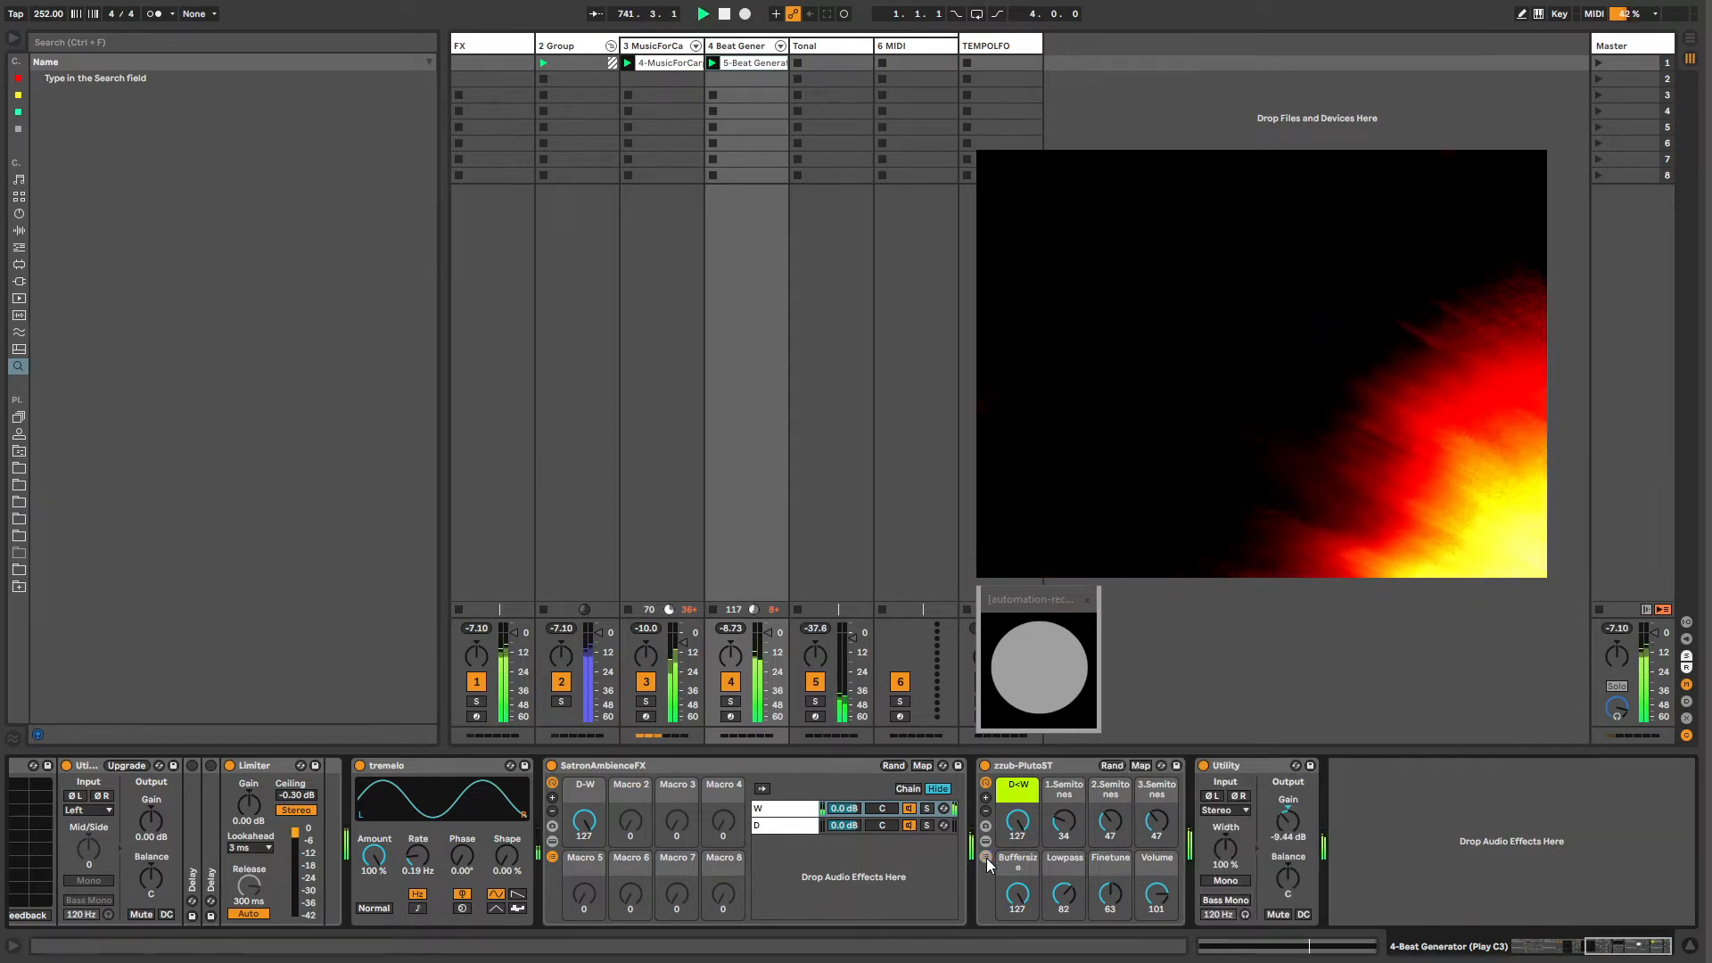
Step: Retune zzub-PlutoST's 1.Semitones to 14, 2.Semitones to 26 and 3.Semitones to 36, and lower D<W to 124
{"action": "left_click_drag", "start_coordinate": [1064, 822], "coordinate": [1149, 836]}
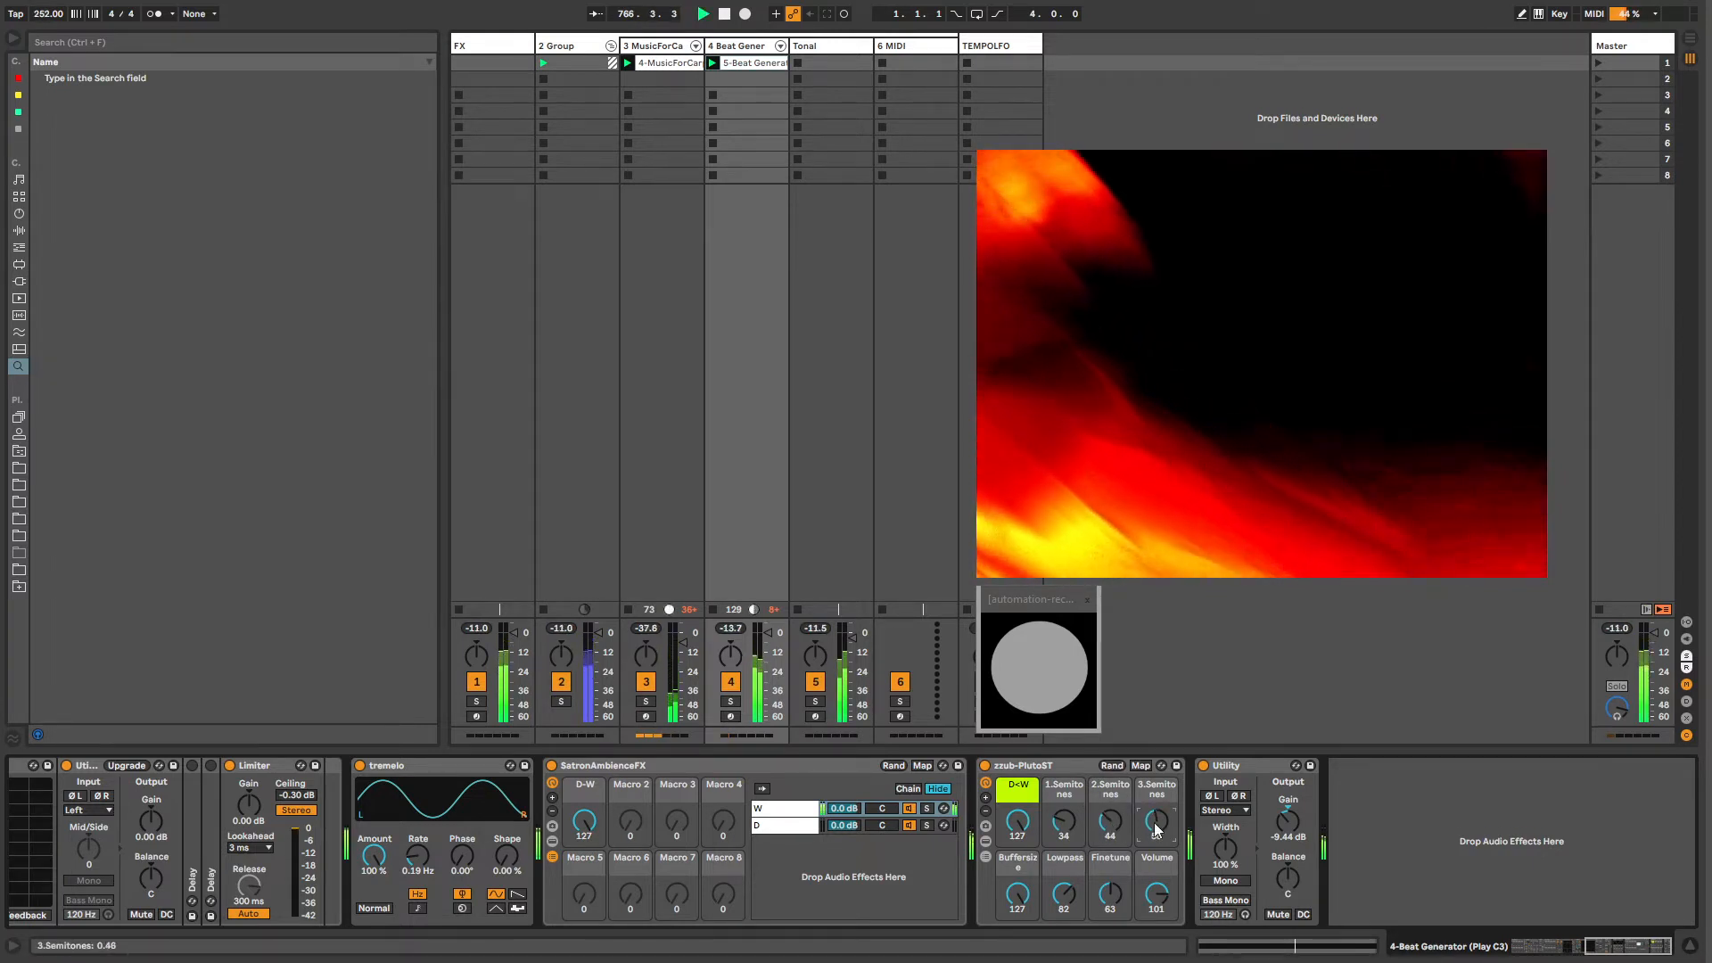
{"action": "left_click_drag", "start_coordinate": [1063, 825], "coordinate": [1045, 781]}
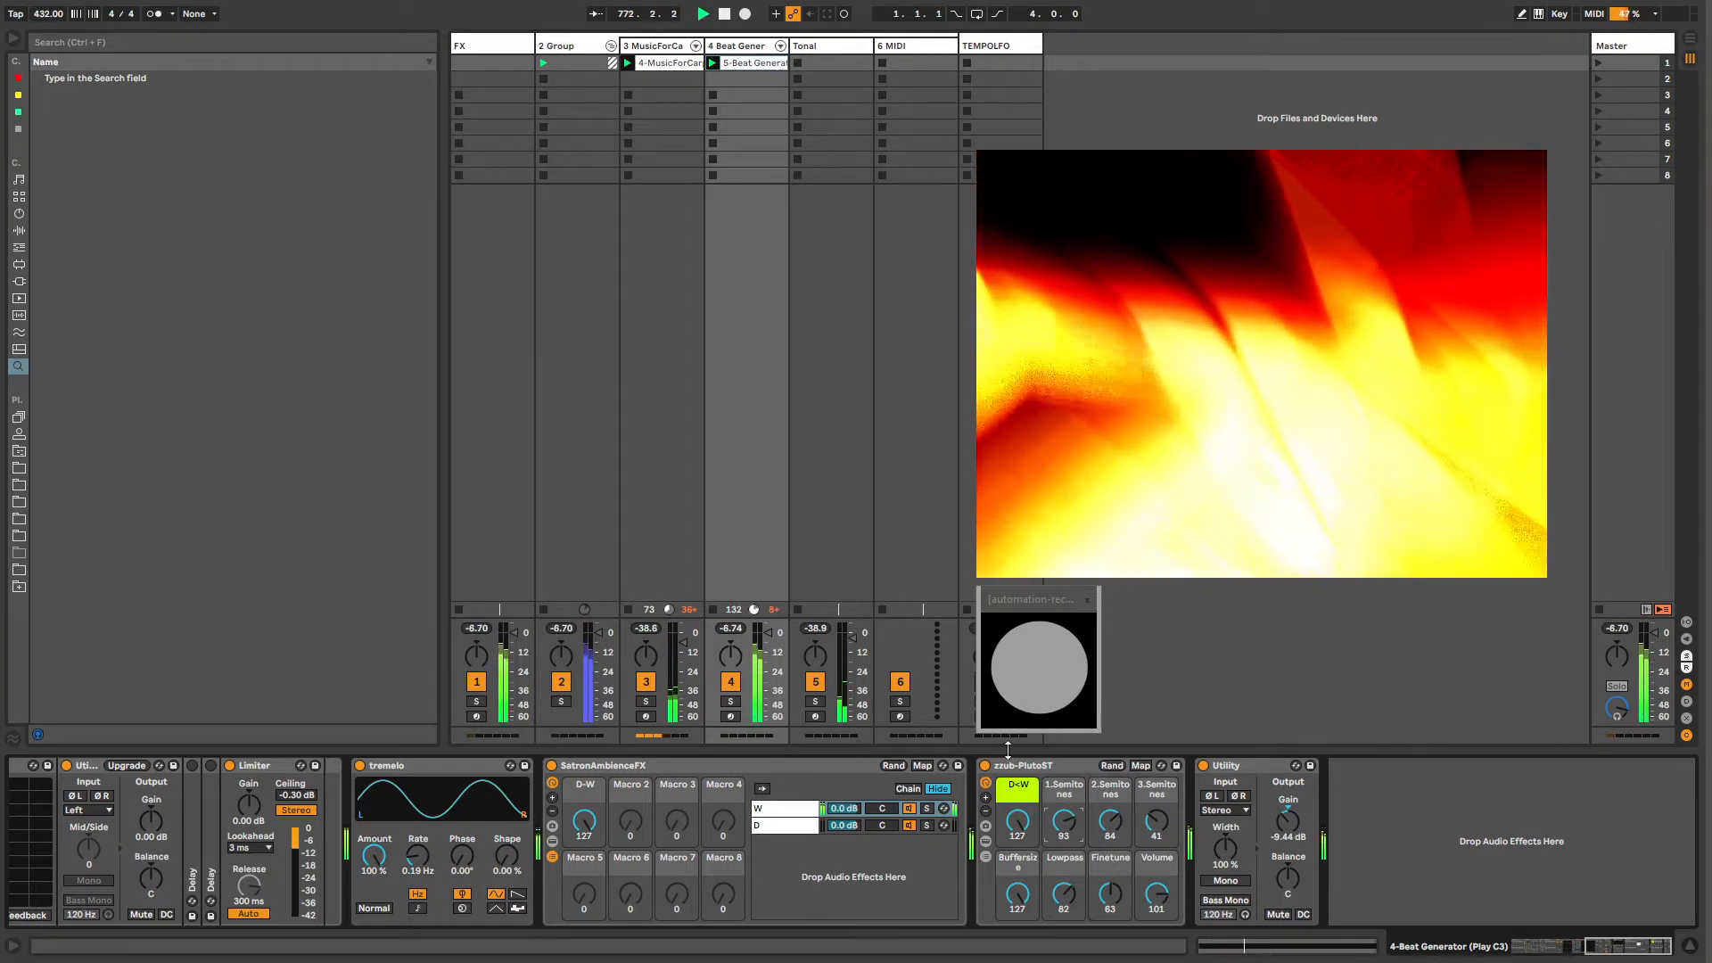
{"action": "mouse_move", "coordinate": [1102, 824]}
{"action": "left_mouse_down"}
{"action": "mouse_move", "coordinate": [1102, 867]}
{"action": "mouse_move", "coordinate": [1154, 820]}
{"action": "mouse_move", "coordinate": [1073, 882]}
{"action": "mouse_move", "coordinate": [1103, 817]}
{"action": "left_mouse_up"}
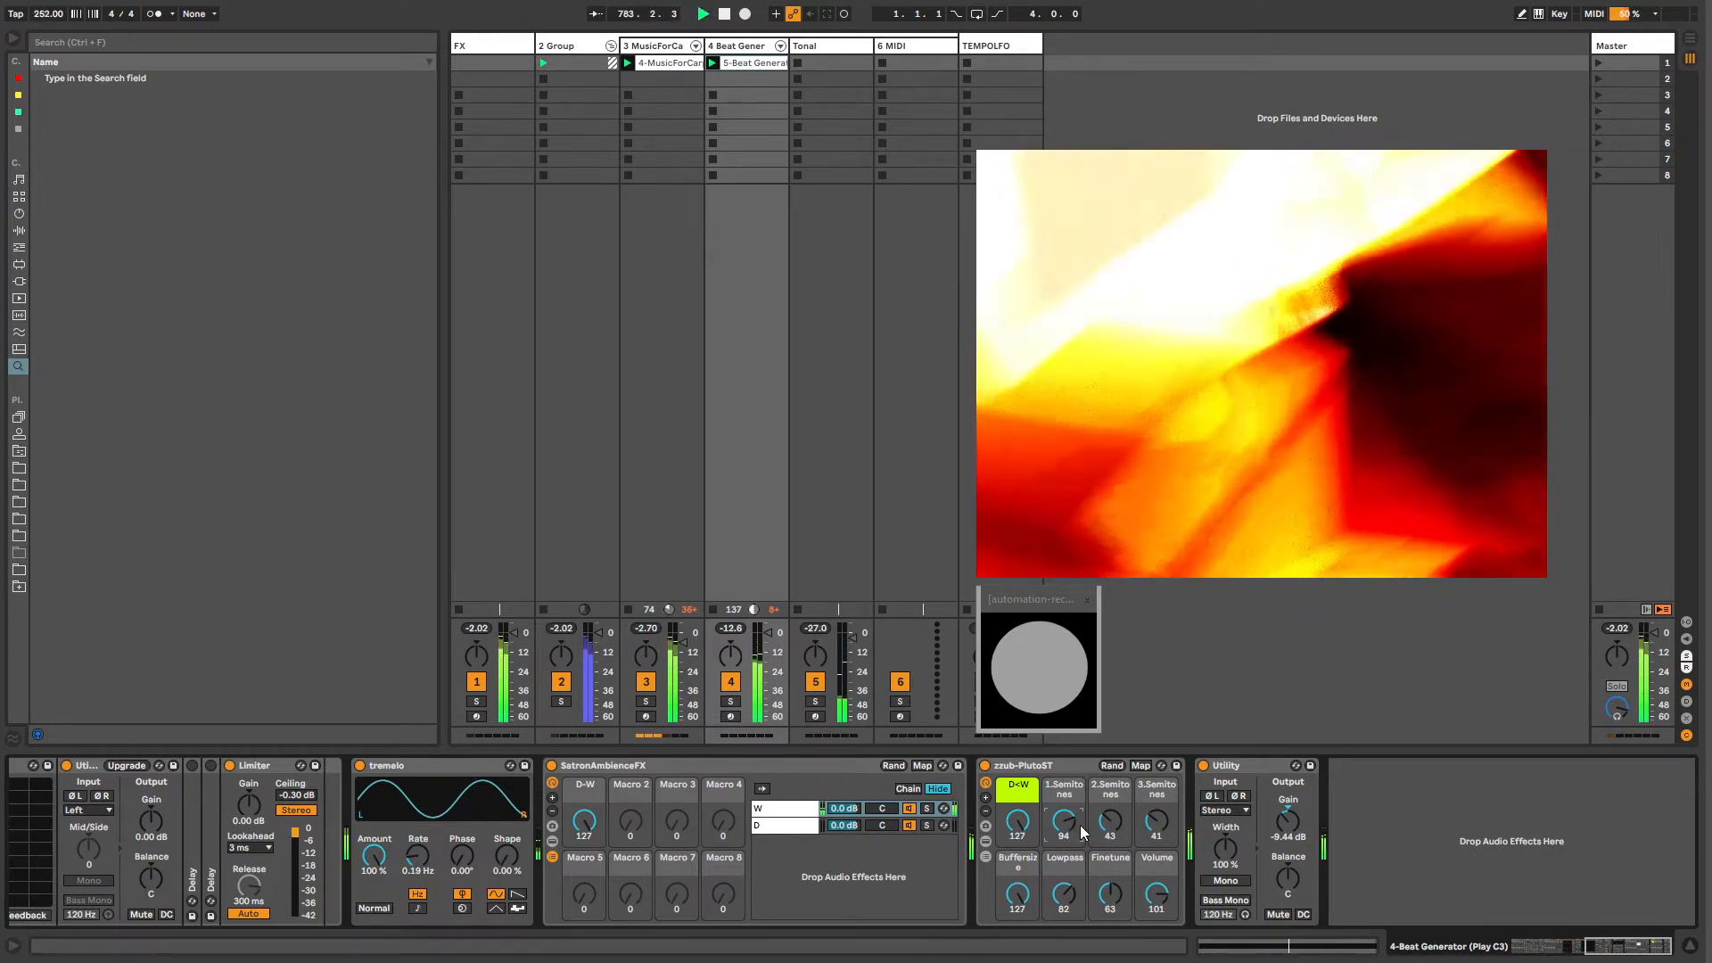
{"action": "left_click_drag", "start_coordinate": [1071, 824], "coordinate": [1071, 892]}
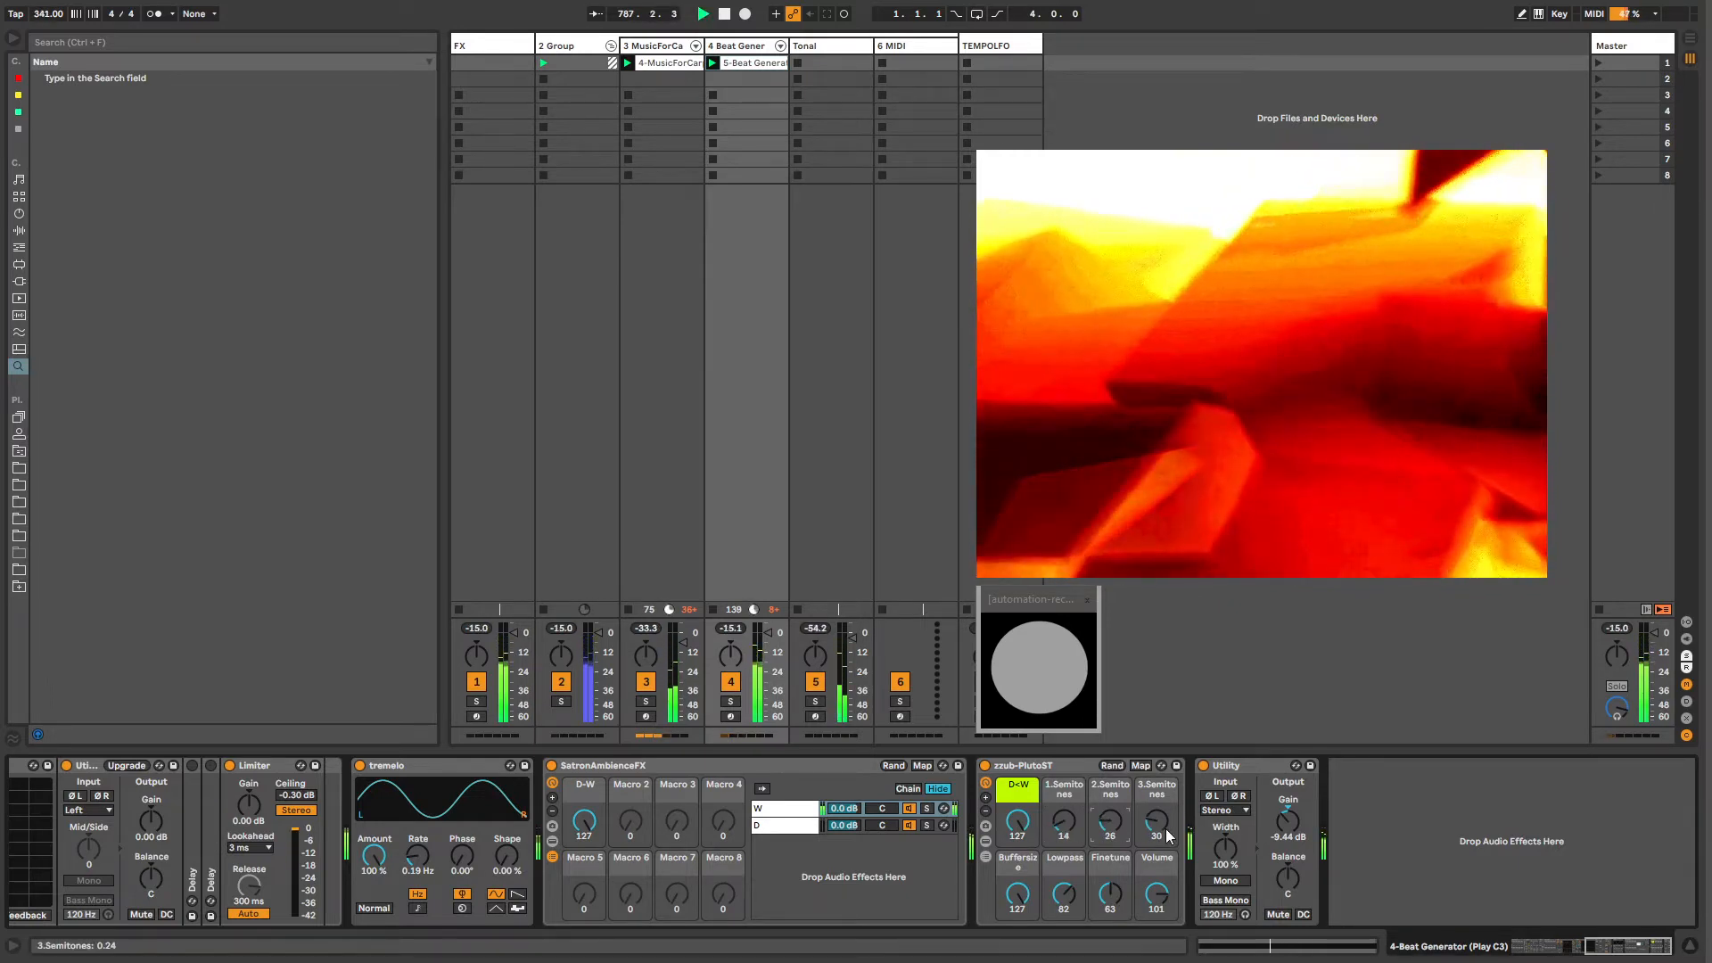
{"action": "left_click_drag", "start_coordinate": [1147, 822], "coordinate": [1147, 811]}
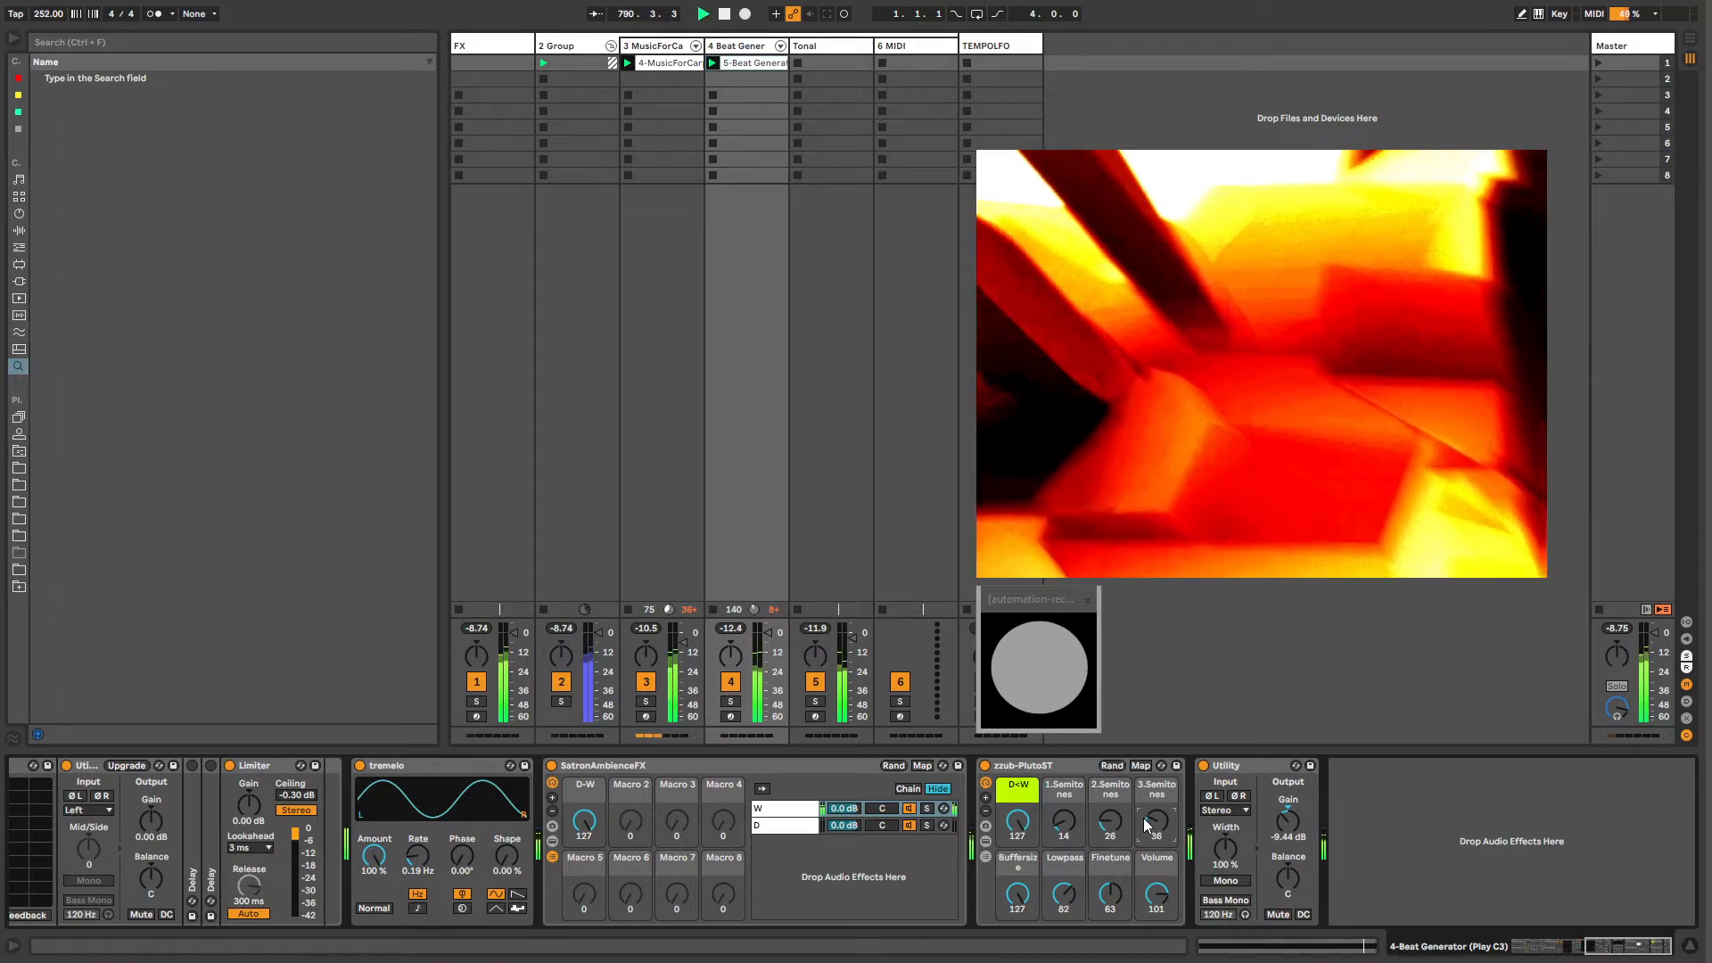
{"action": "left_click", "coordinate": [1045, 769]}
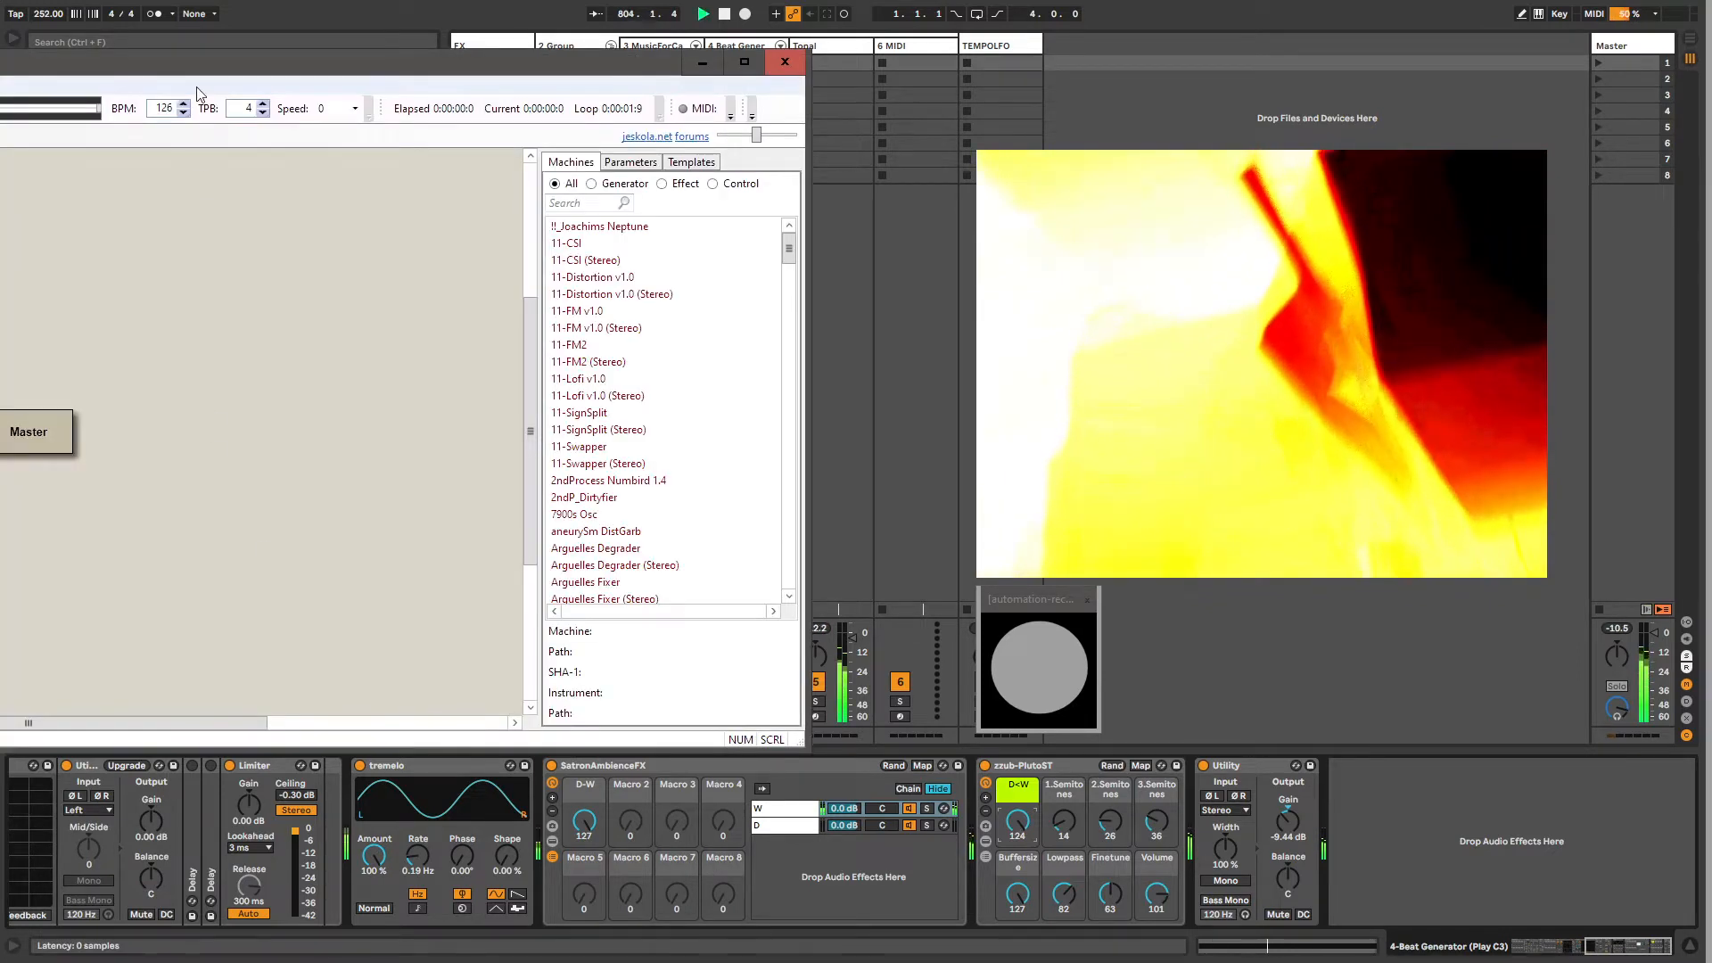
Step: Switch to Buzz, move its window fully on screen and reposition the Master machine
{"action": "left_click_drag", "start_coordinate": [203, 62], "coordinate": [766, 82]}
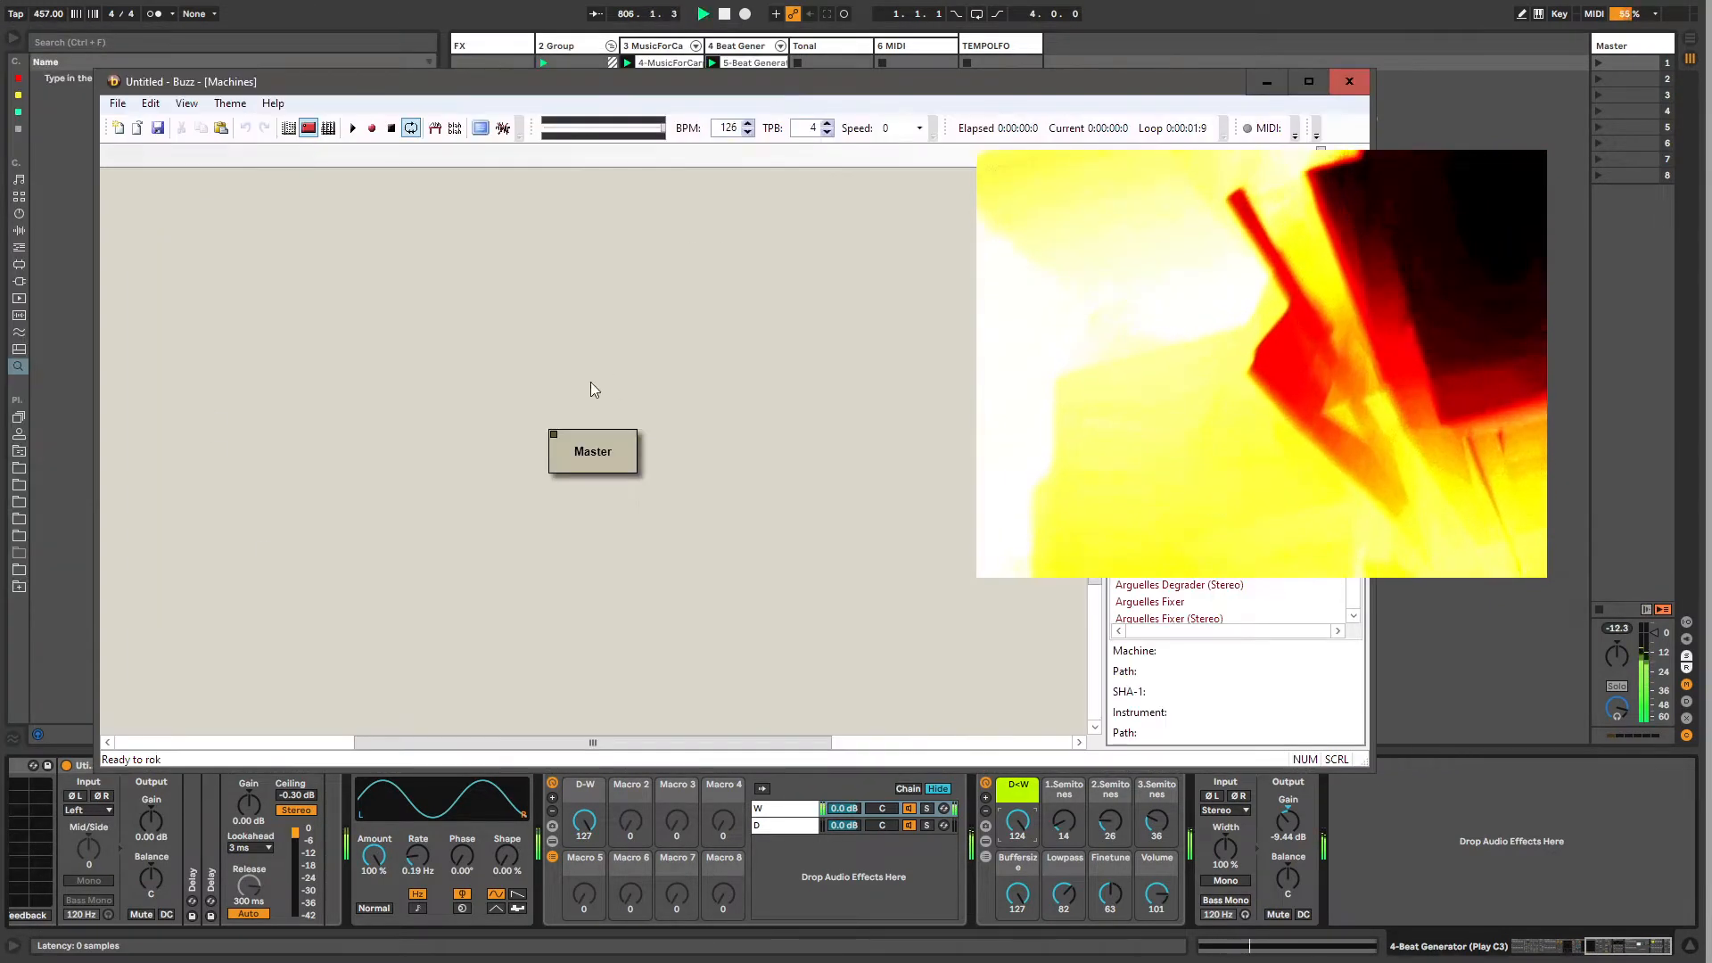
{"action": "left_click_drag", "start_coordinate": [591, 444], "coordinate": [482, 403]}
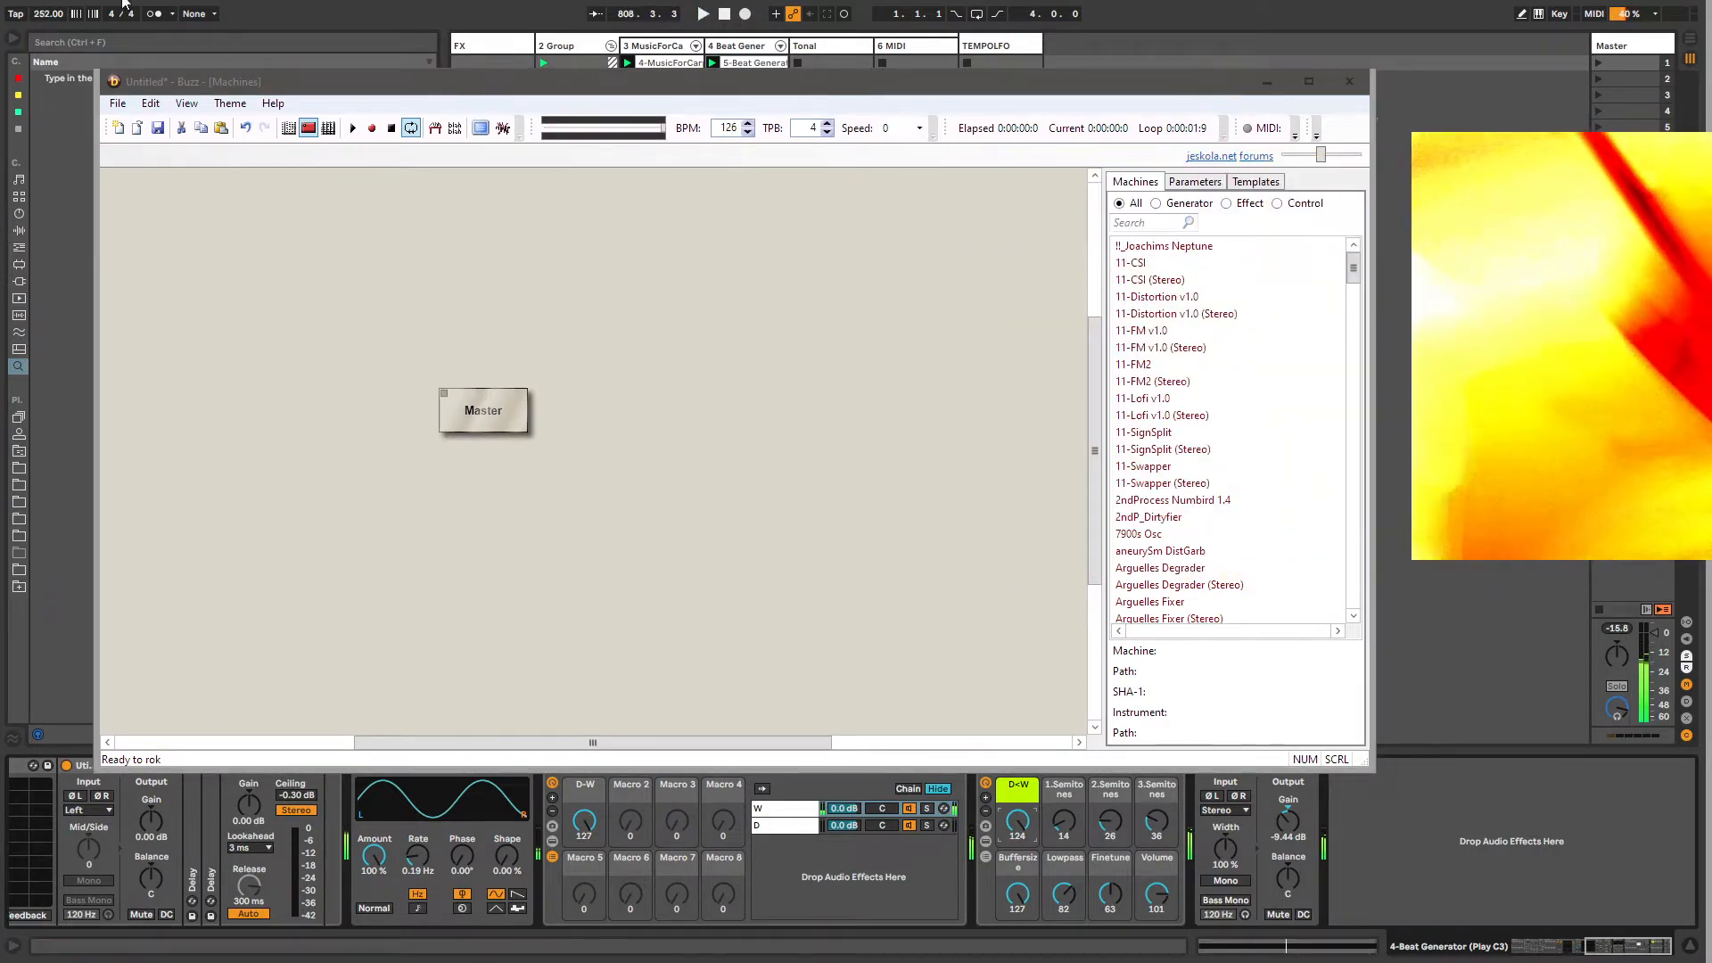
Step: Open the Sequence Editor and add a track for the Master machine
{"action": "left_click", "coordinate": [288, 128]}
{"action": "left_click", "coordinate": [308, 128]}
{"action": "left_click", "coordinate": [328, 127]}
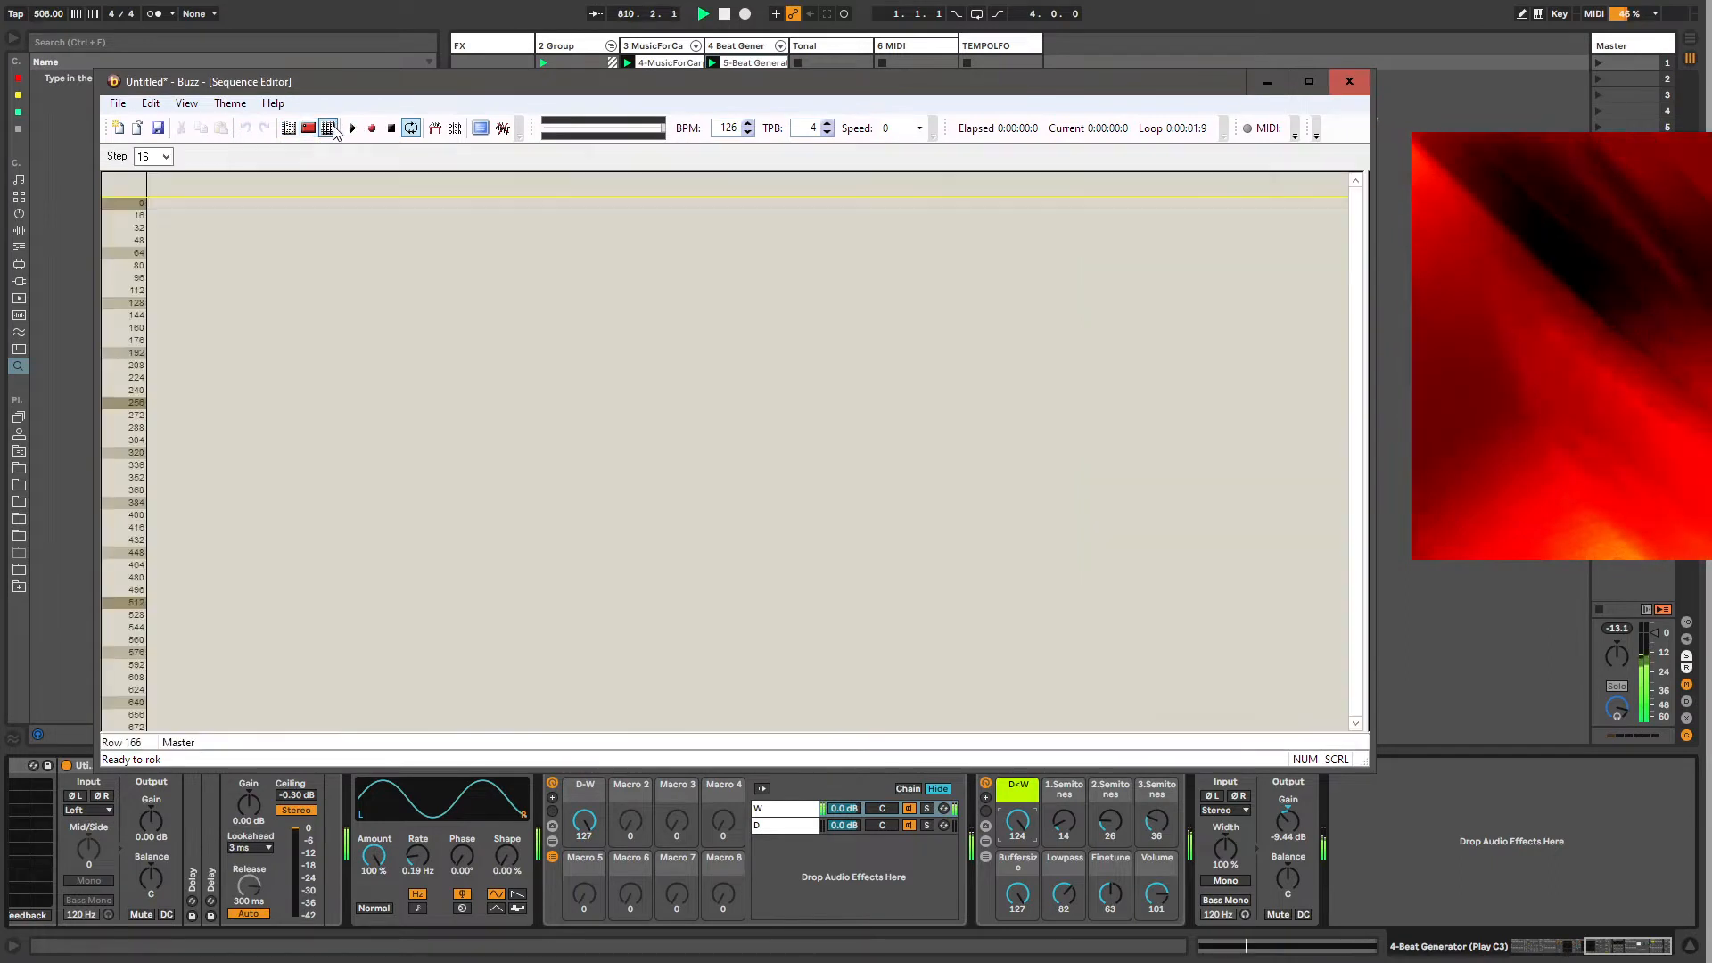
{"action": "right_click", "coordinate": [168, 229]}
{"action": "mouse_move", "coordinate": [223, 240]}
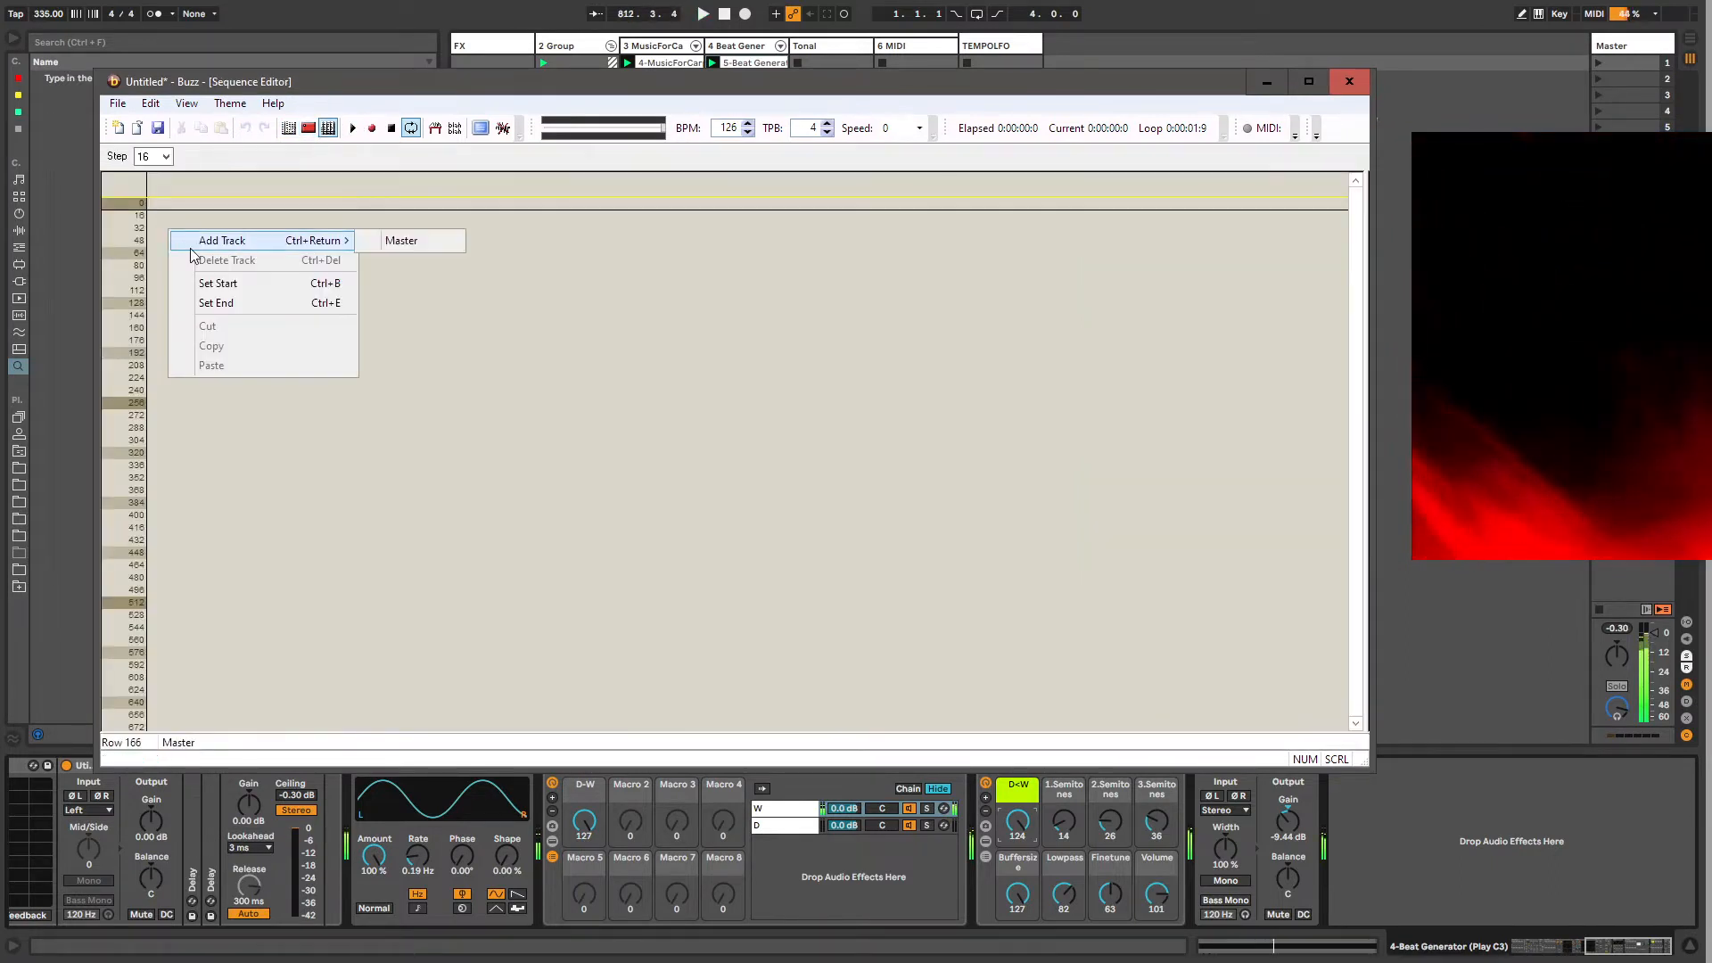
{"action": "left_click", "coordinate": [405, 241]}
{"action": "left_click", "coordinate": [178, 503]}
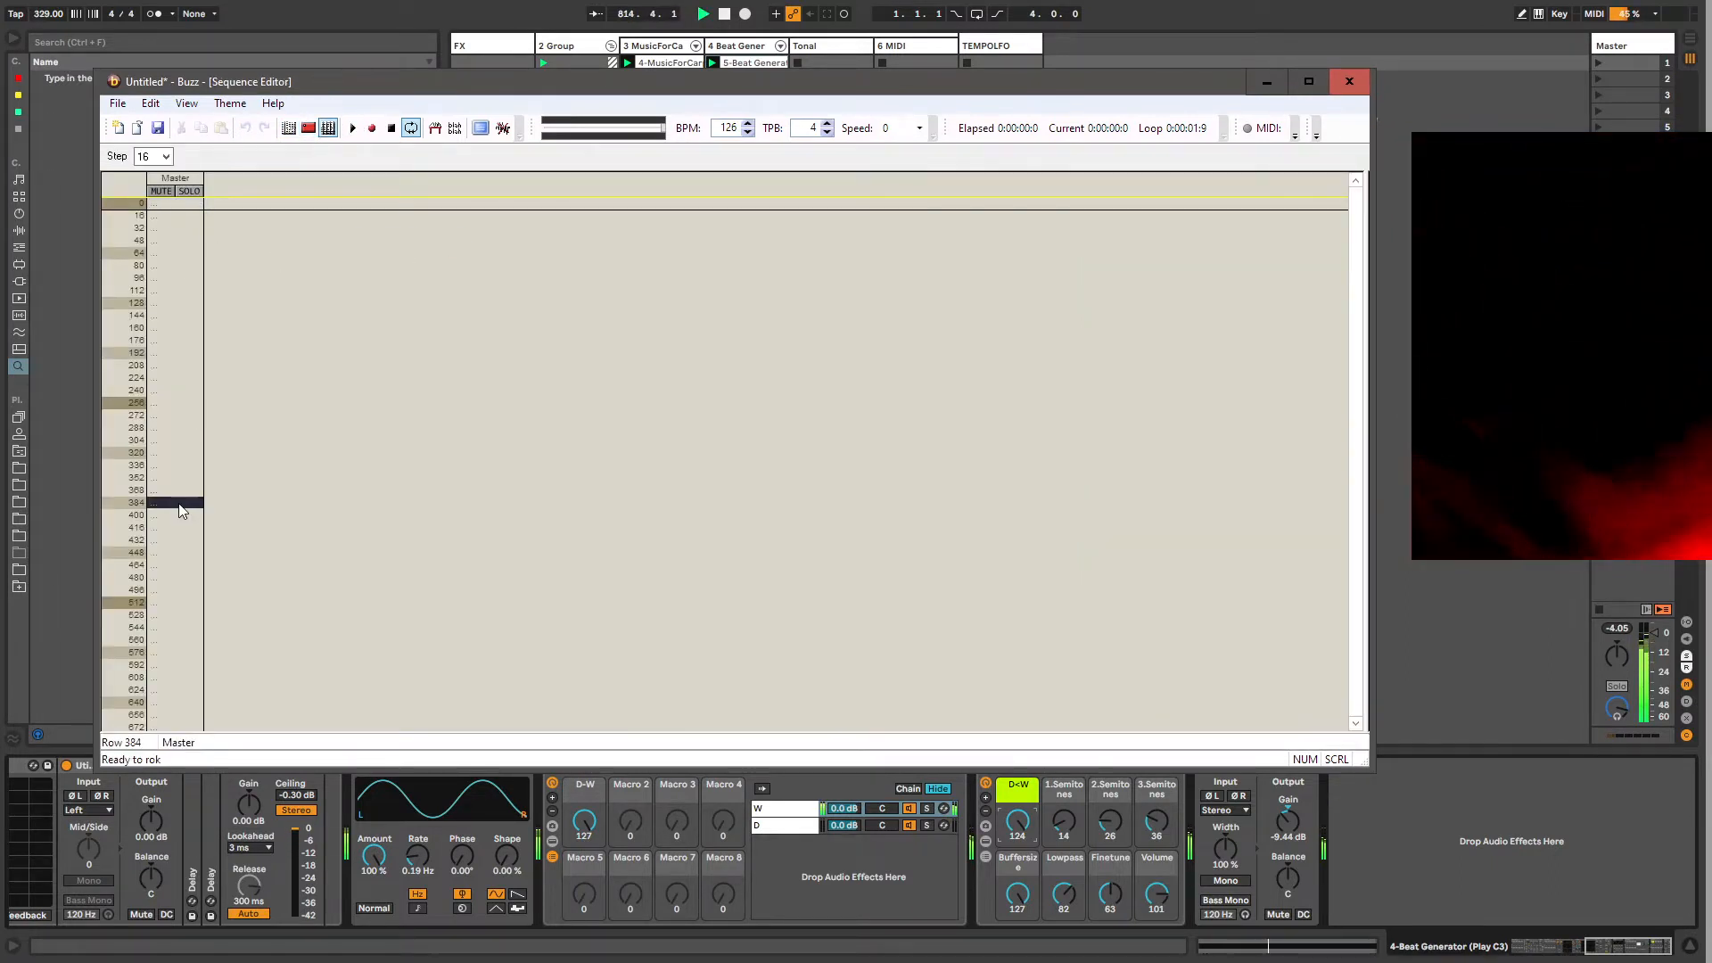
Step: Return to the Machines view and add the FSM Infector generator from the unsorted generators
{"action": "left_click", "coordinate": [309, 130]}
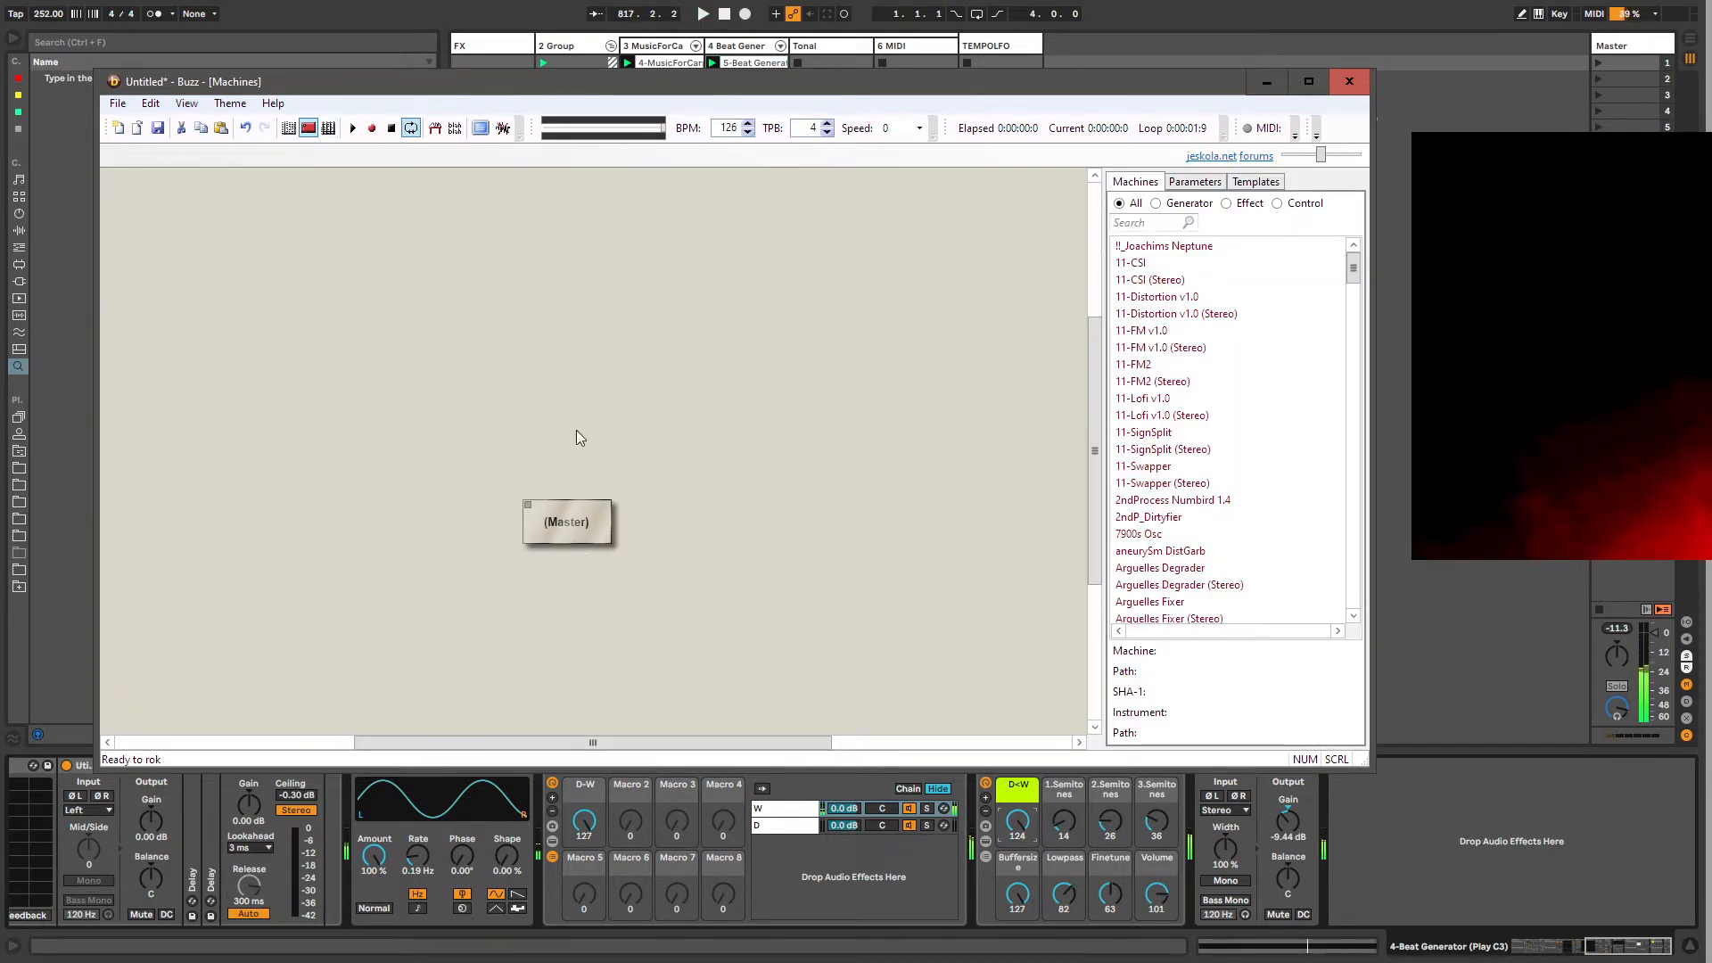
{"action": "right_click", "coordinate": [518, 397]}
{"action": "mouse_move", "coordinate": [715, 407]}
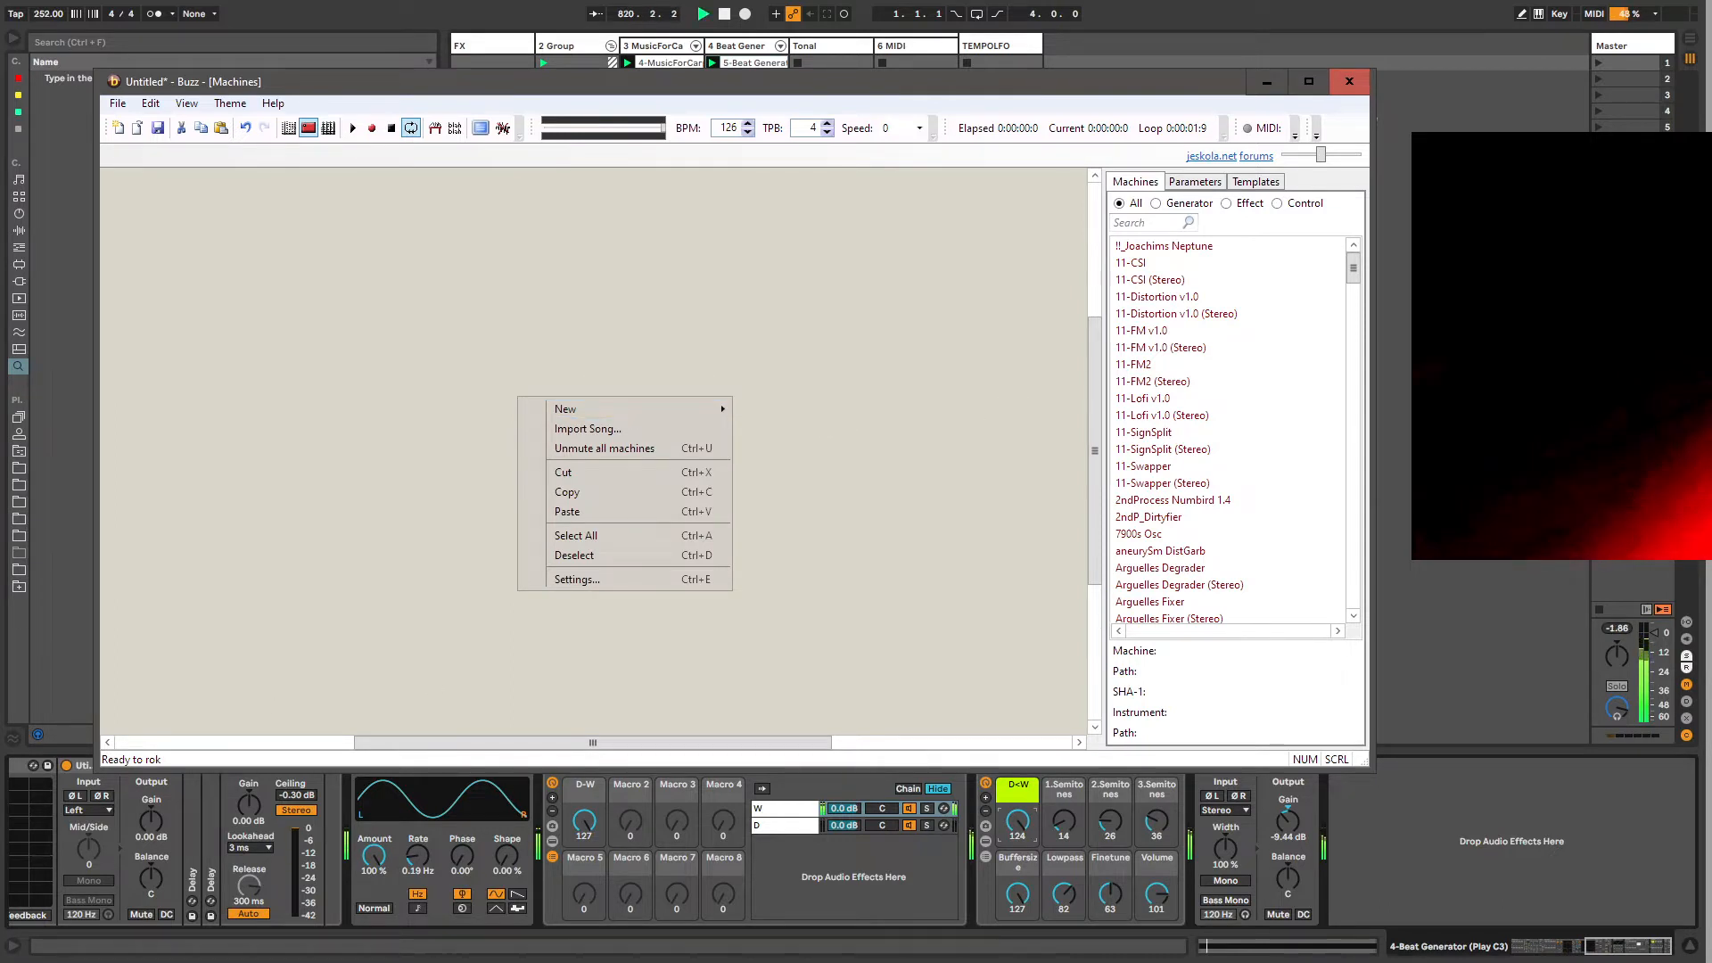
{"action": "key", "text": "alt+Tab"}
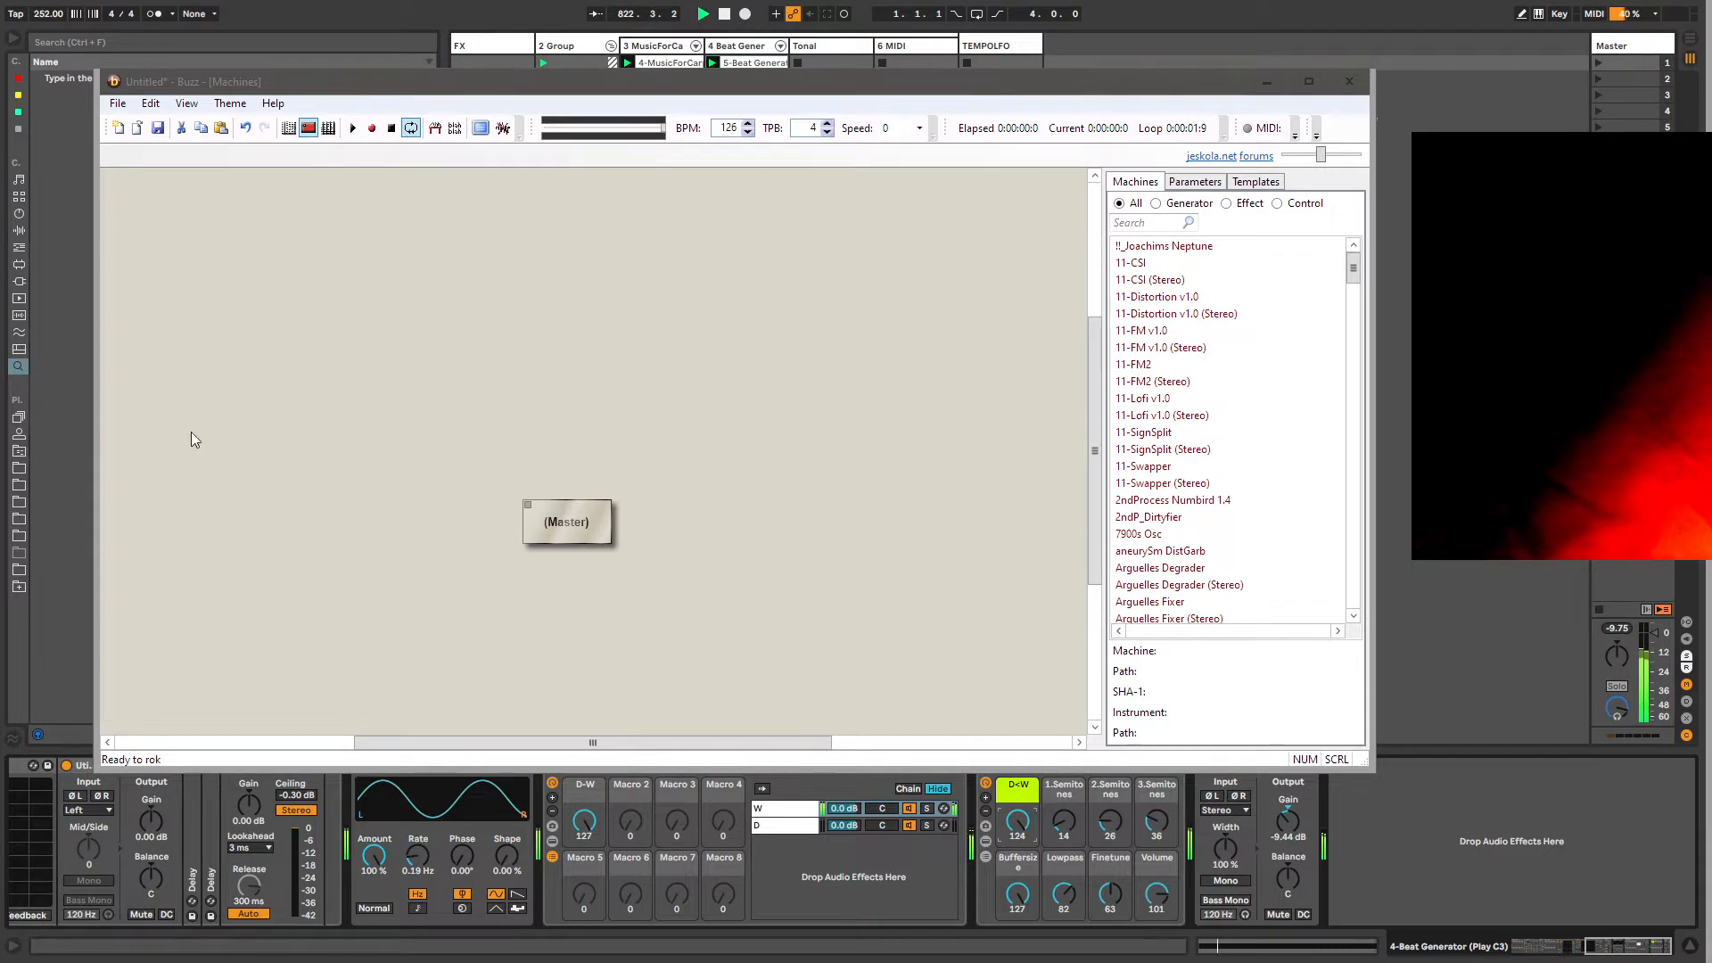
{"action": "right_click", "coordinate": [475, 312]}
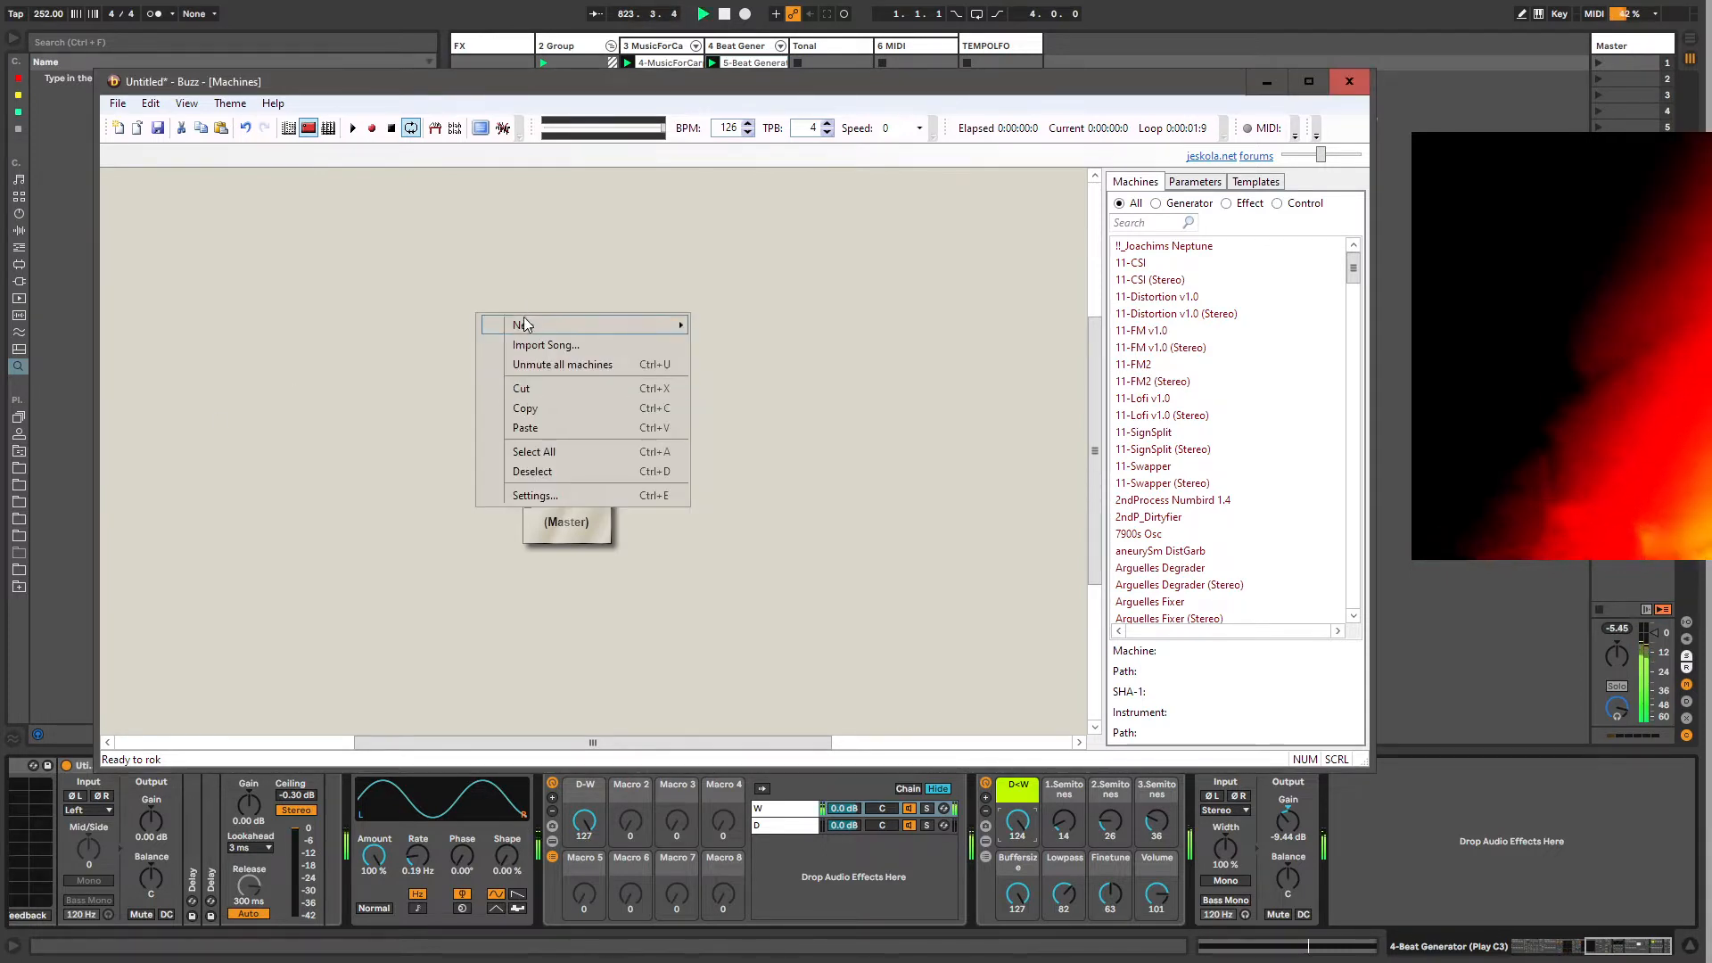
{"action": "mouse_move", "coordinate": [523, 321]}
{"action": "mouse_move", "coordinate": [753, 340]}
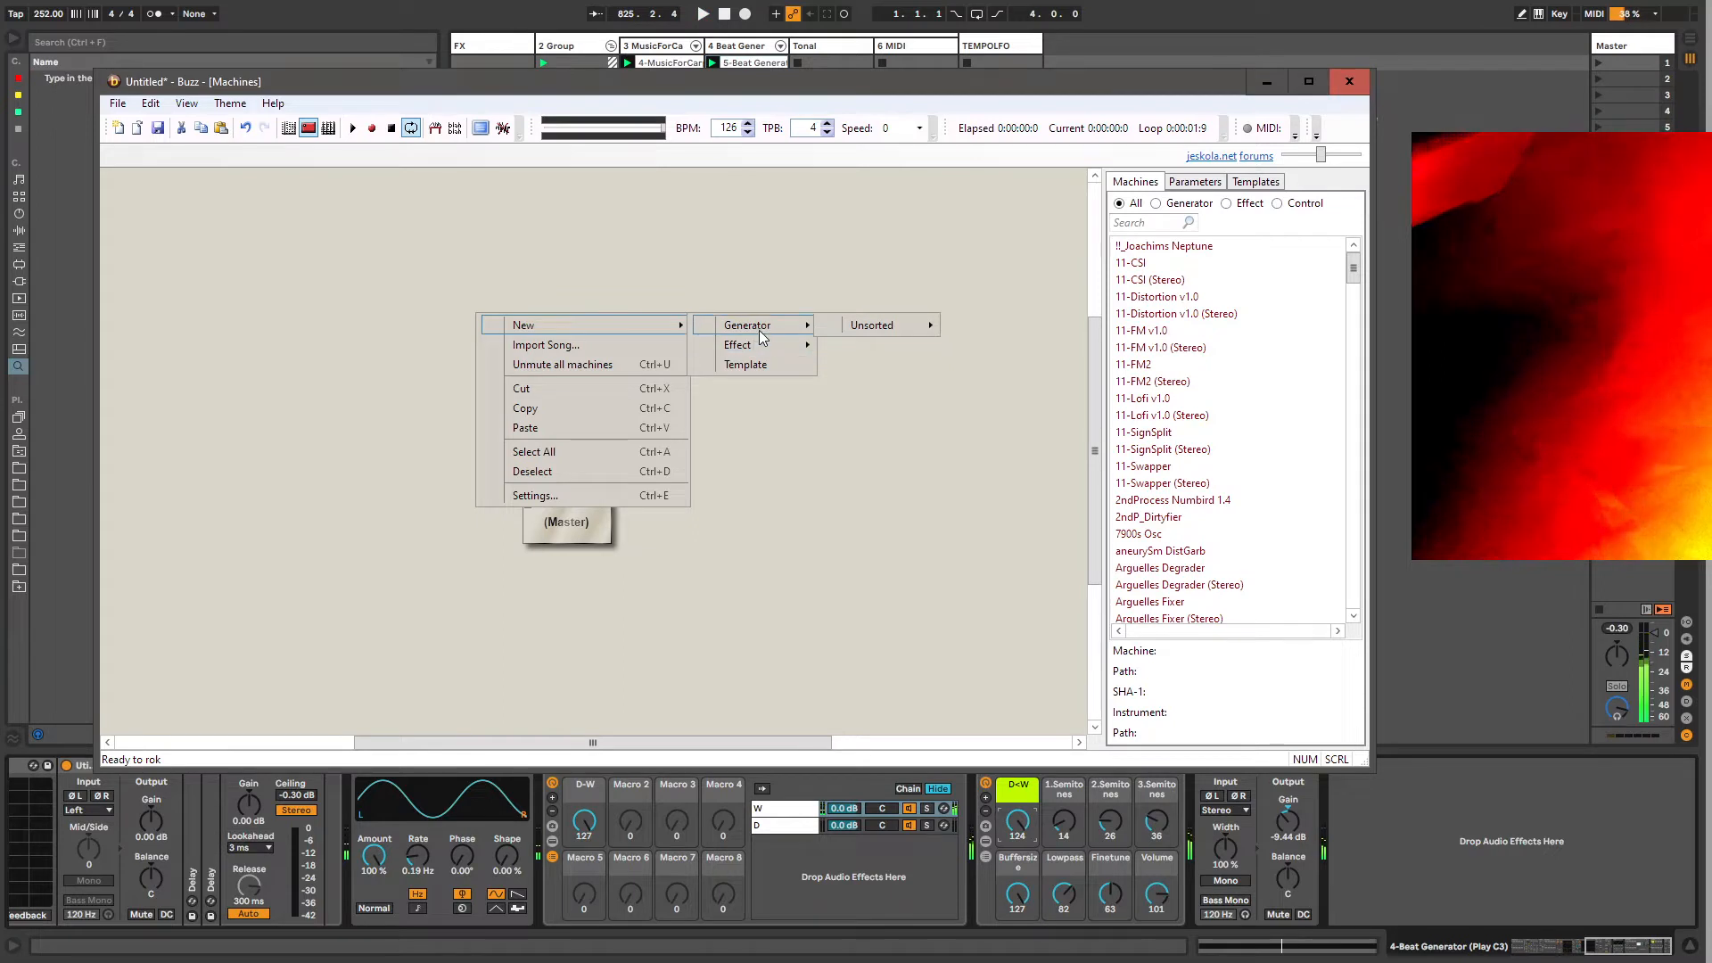
{"action": "mouse_move", "coordinate": [868, 330]}
{"action": "left_click", "coordinate": [1024, 346]}
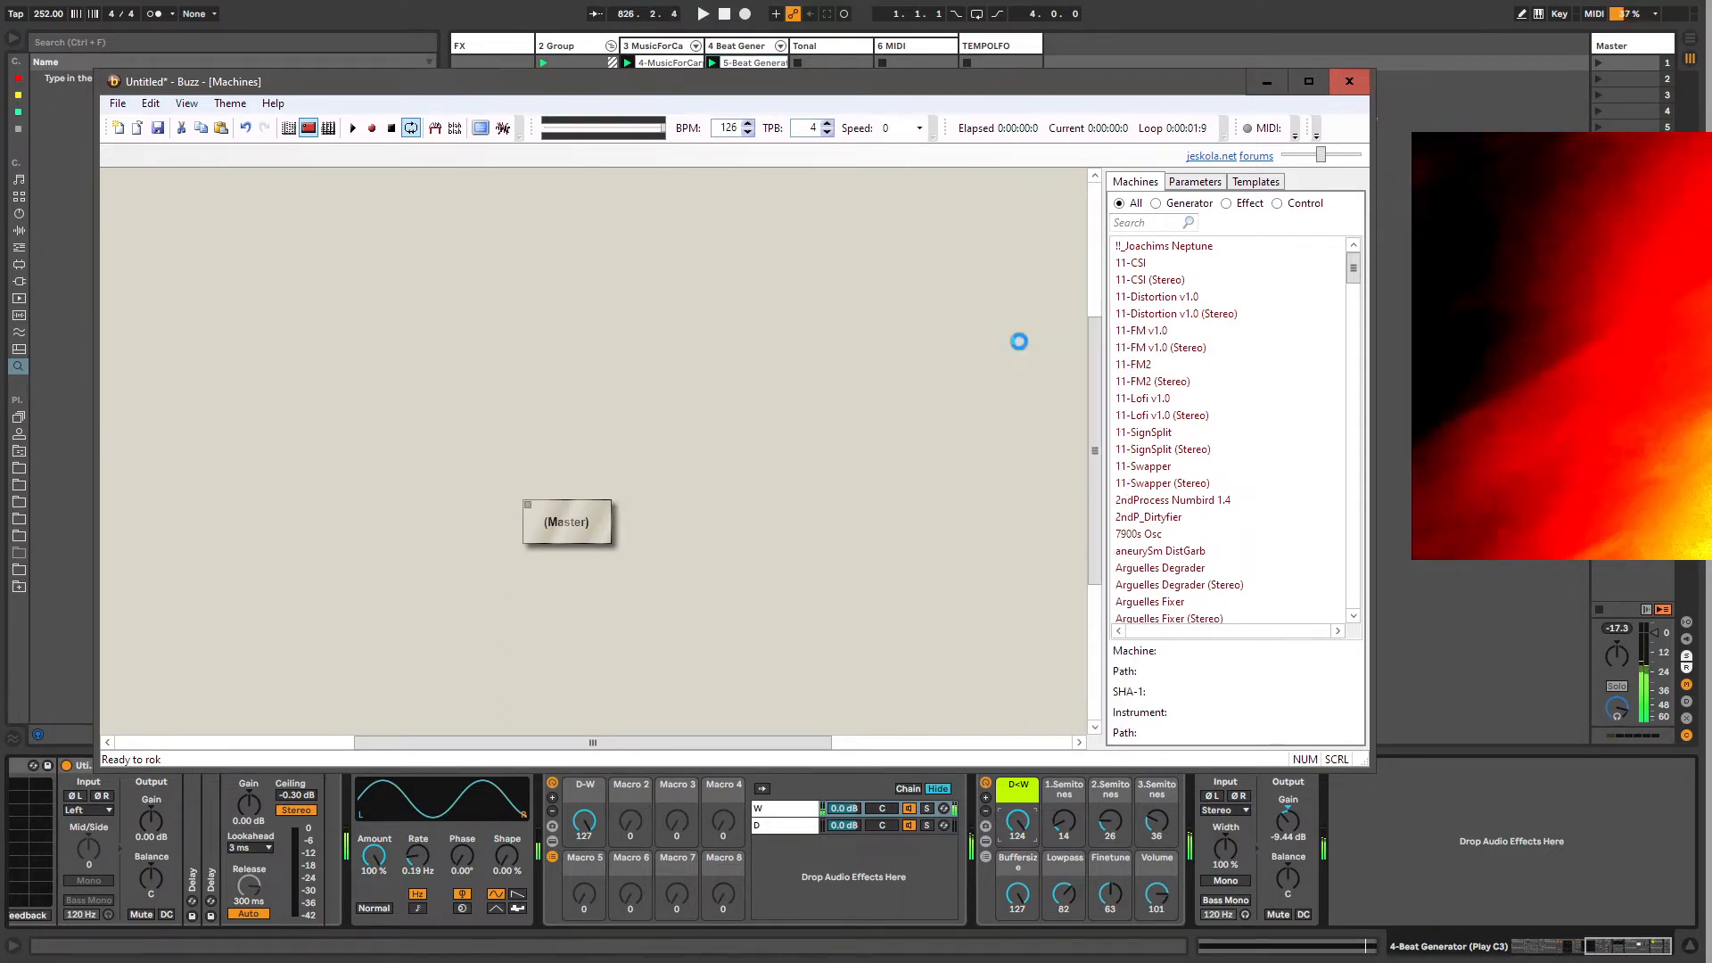
Step: Place the Infector machine above Master with its output connected to it, and look over Infector's parameters
{"action": "left_click_drag", "start_coordinate": [475, 316], "coordinate": [897, 229]}
{"action": "double_click", "coordinate": [427, 313]}
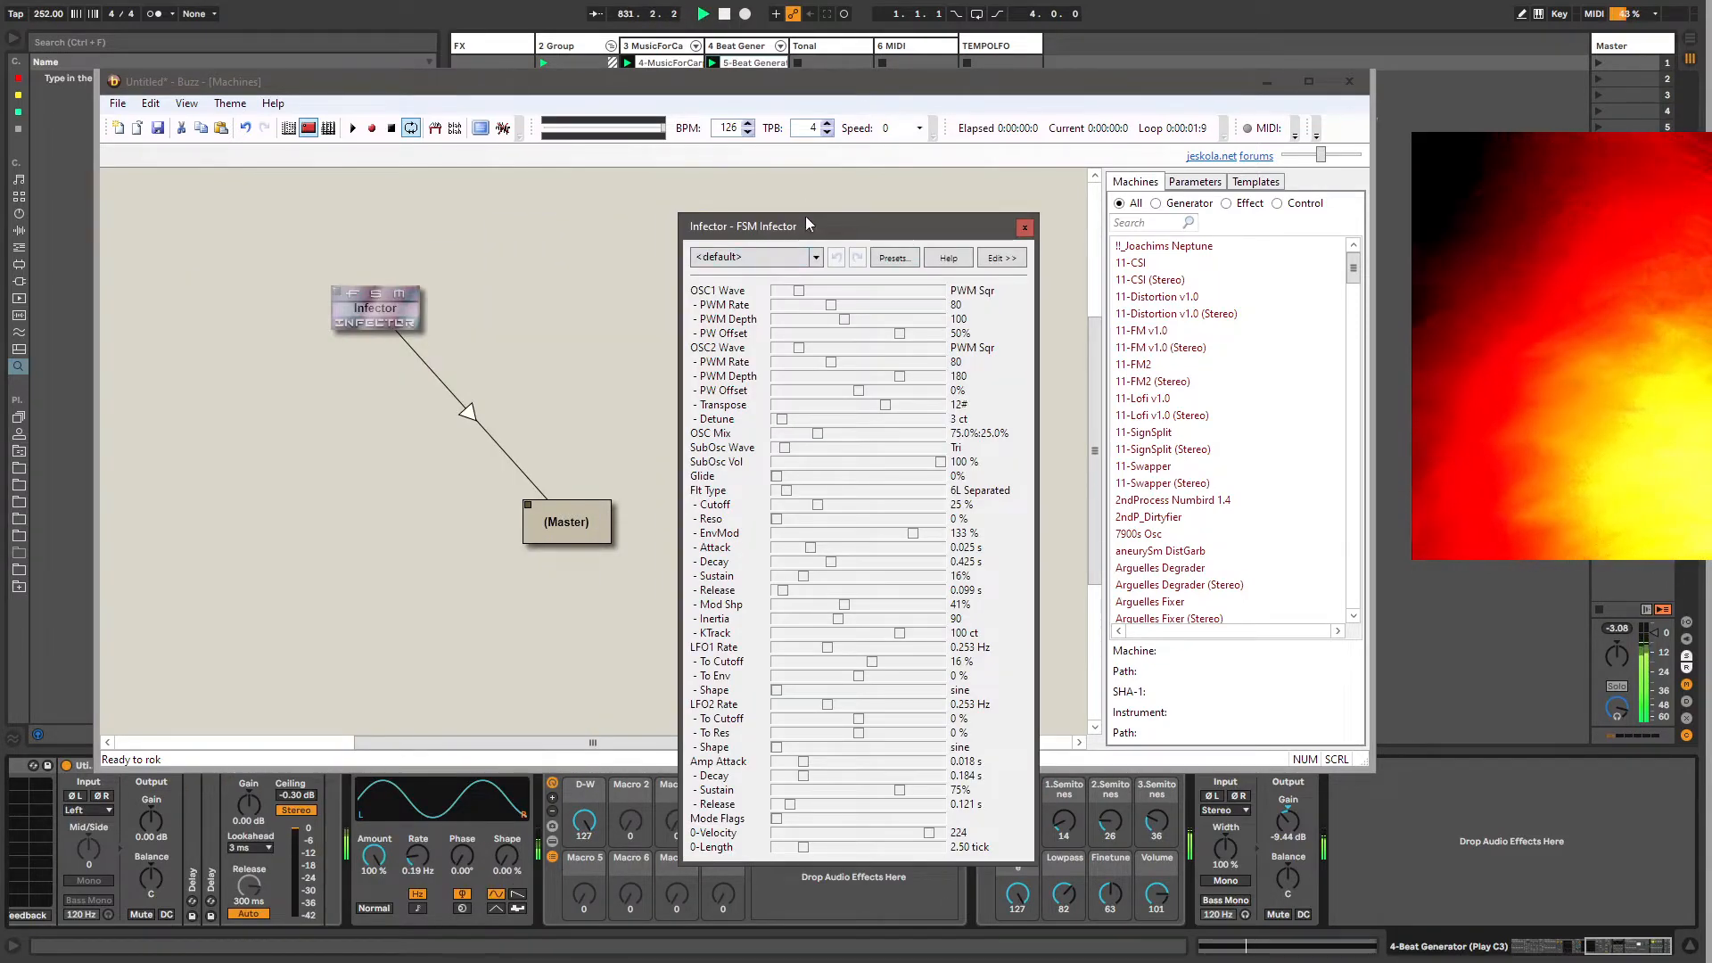
{"action": "left_click_drag", "start_coordinate": [805, 216], "coordinate": [728, 125]}
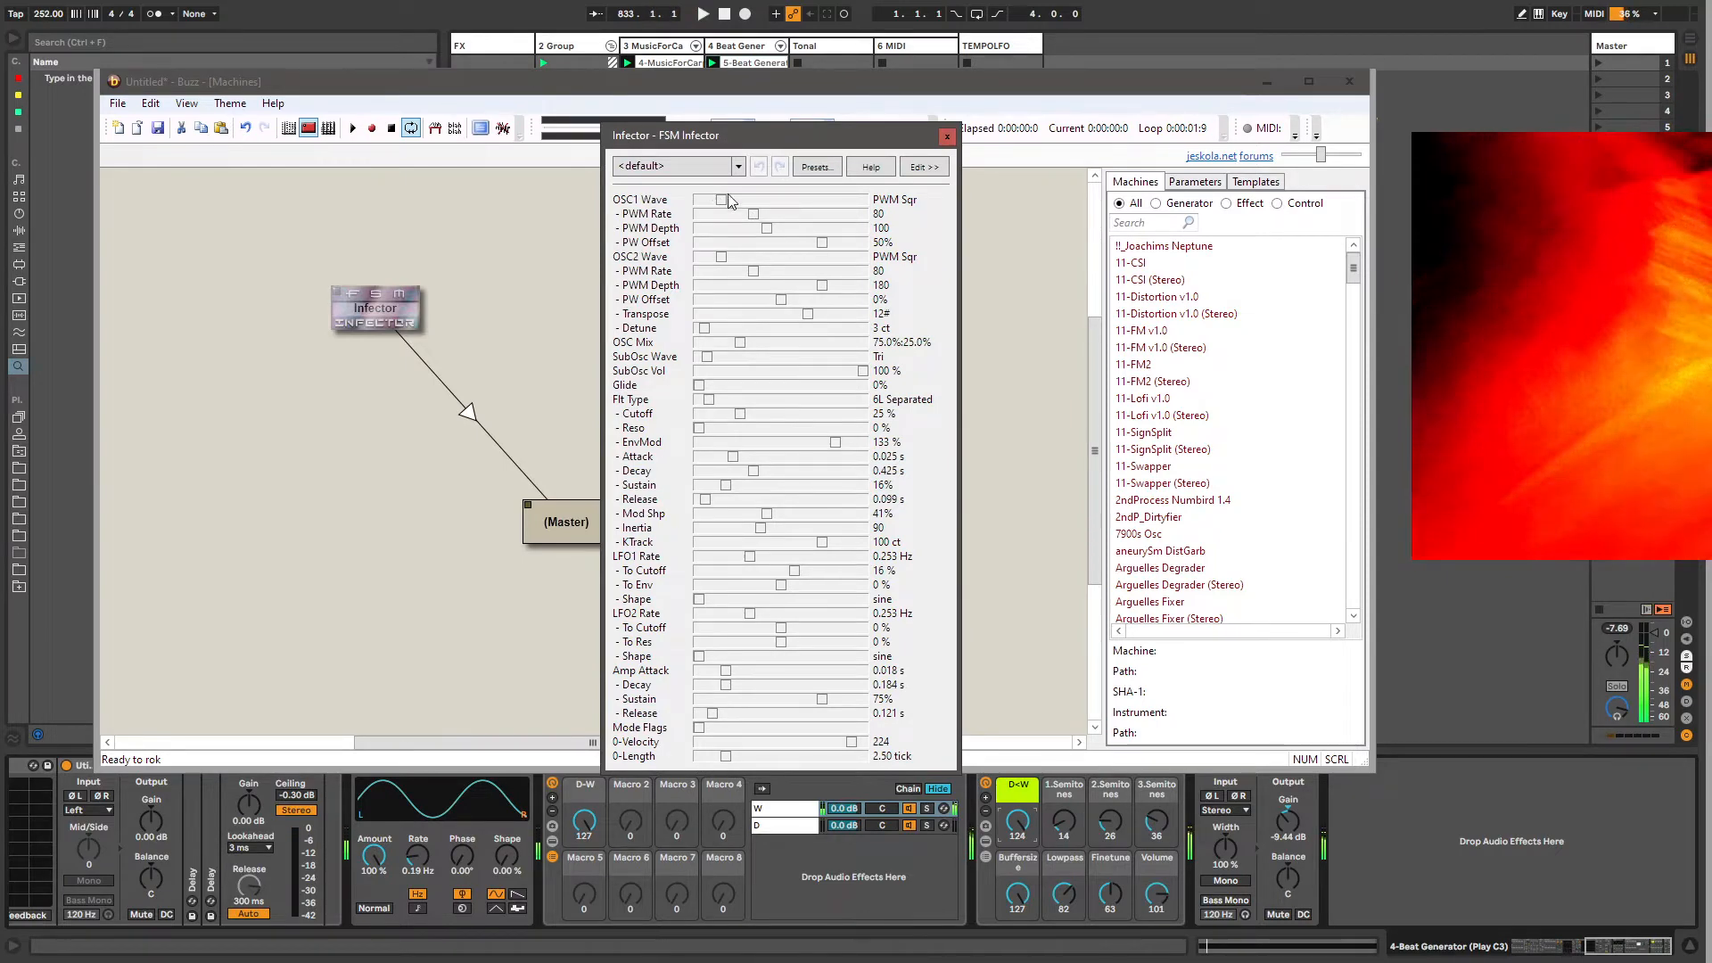
{"action": "left_click", "coordinate": [947, 135]}
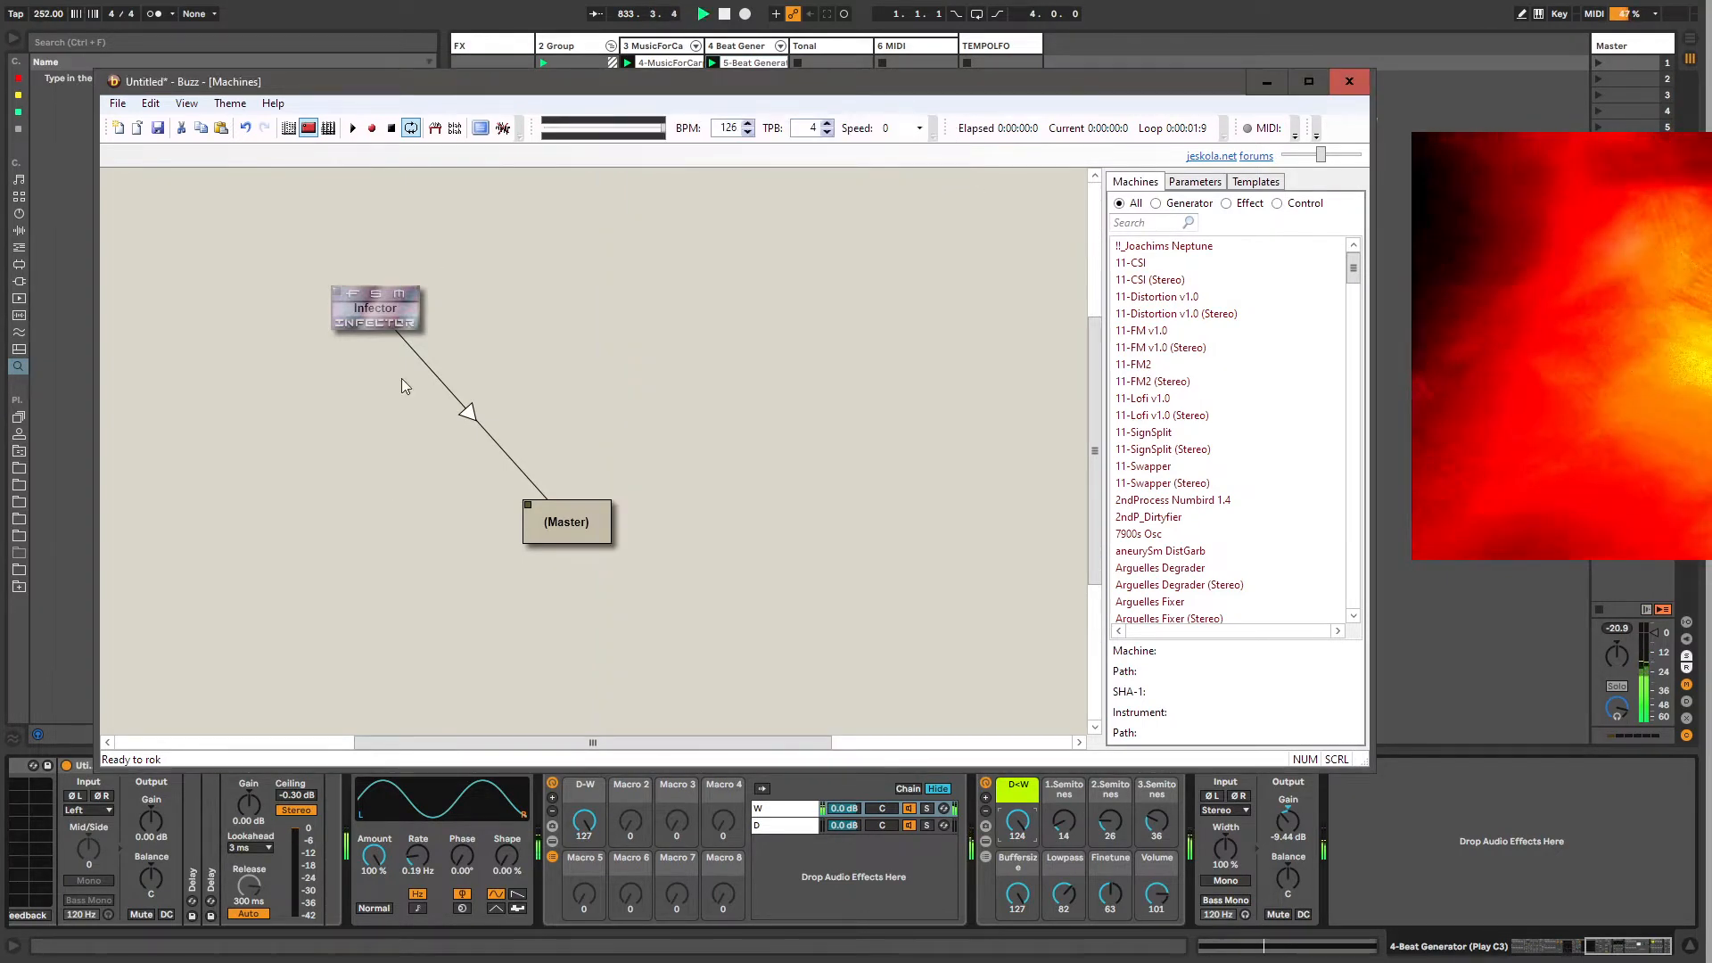
{"action": "mouse_move", "coordinate": [471, 412]}
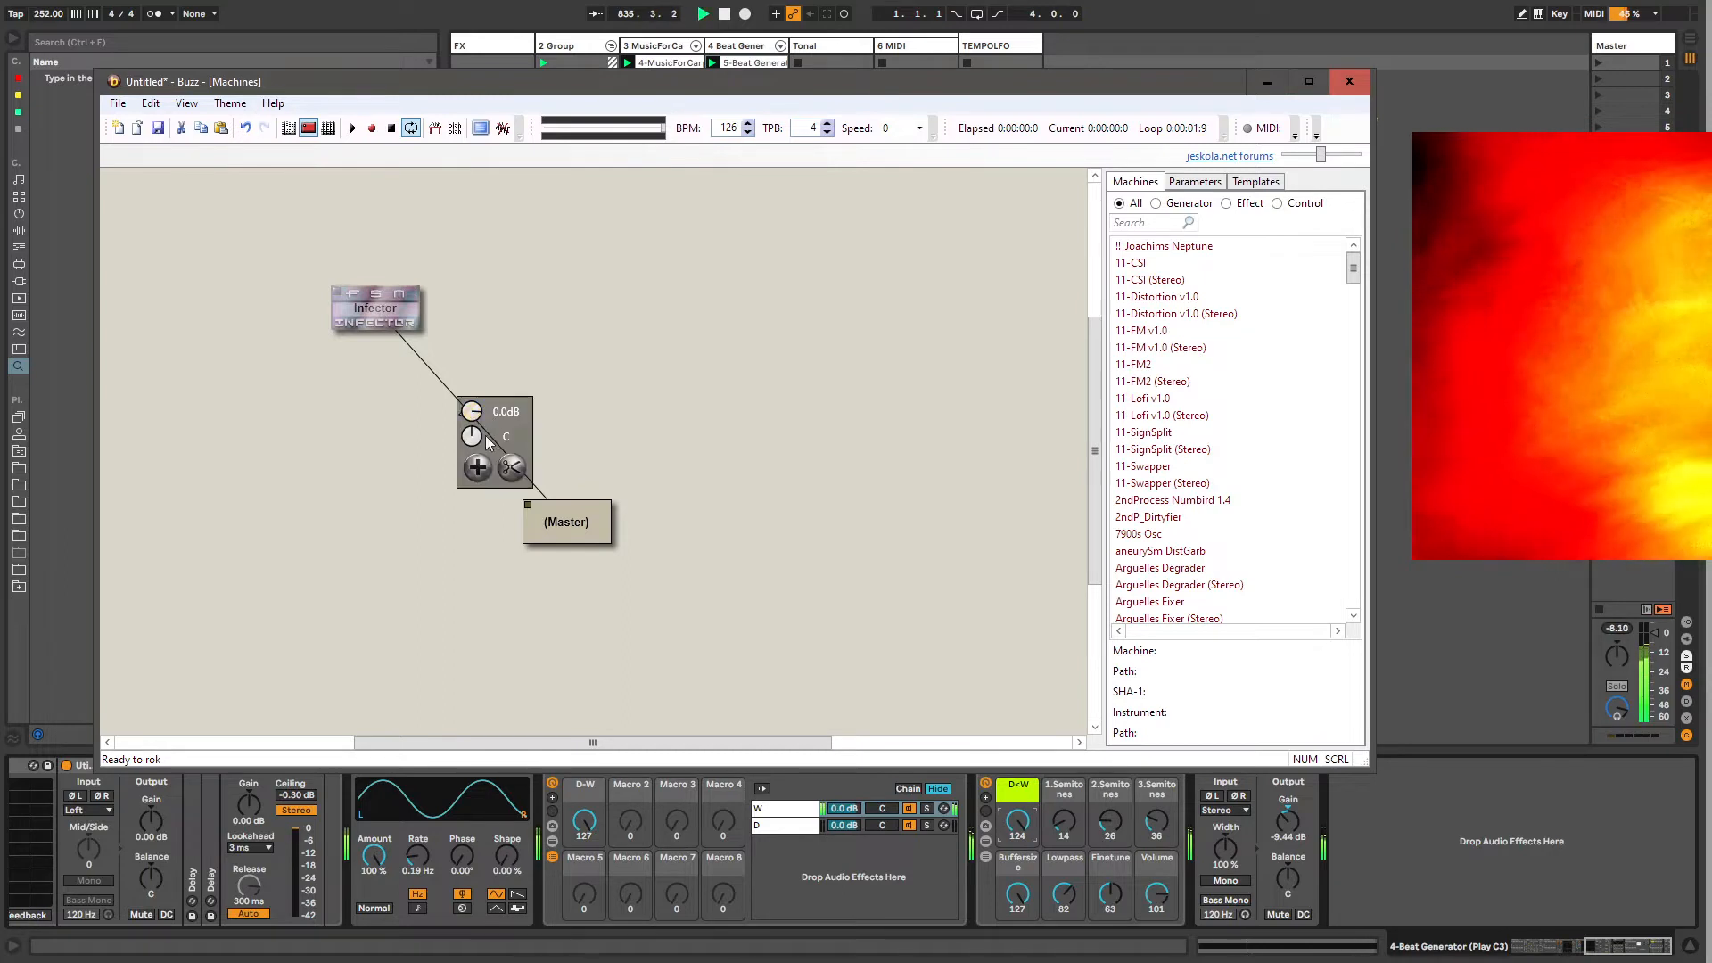
{"action": "left_click", "coordinate": [478, 467]}
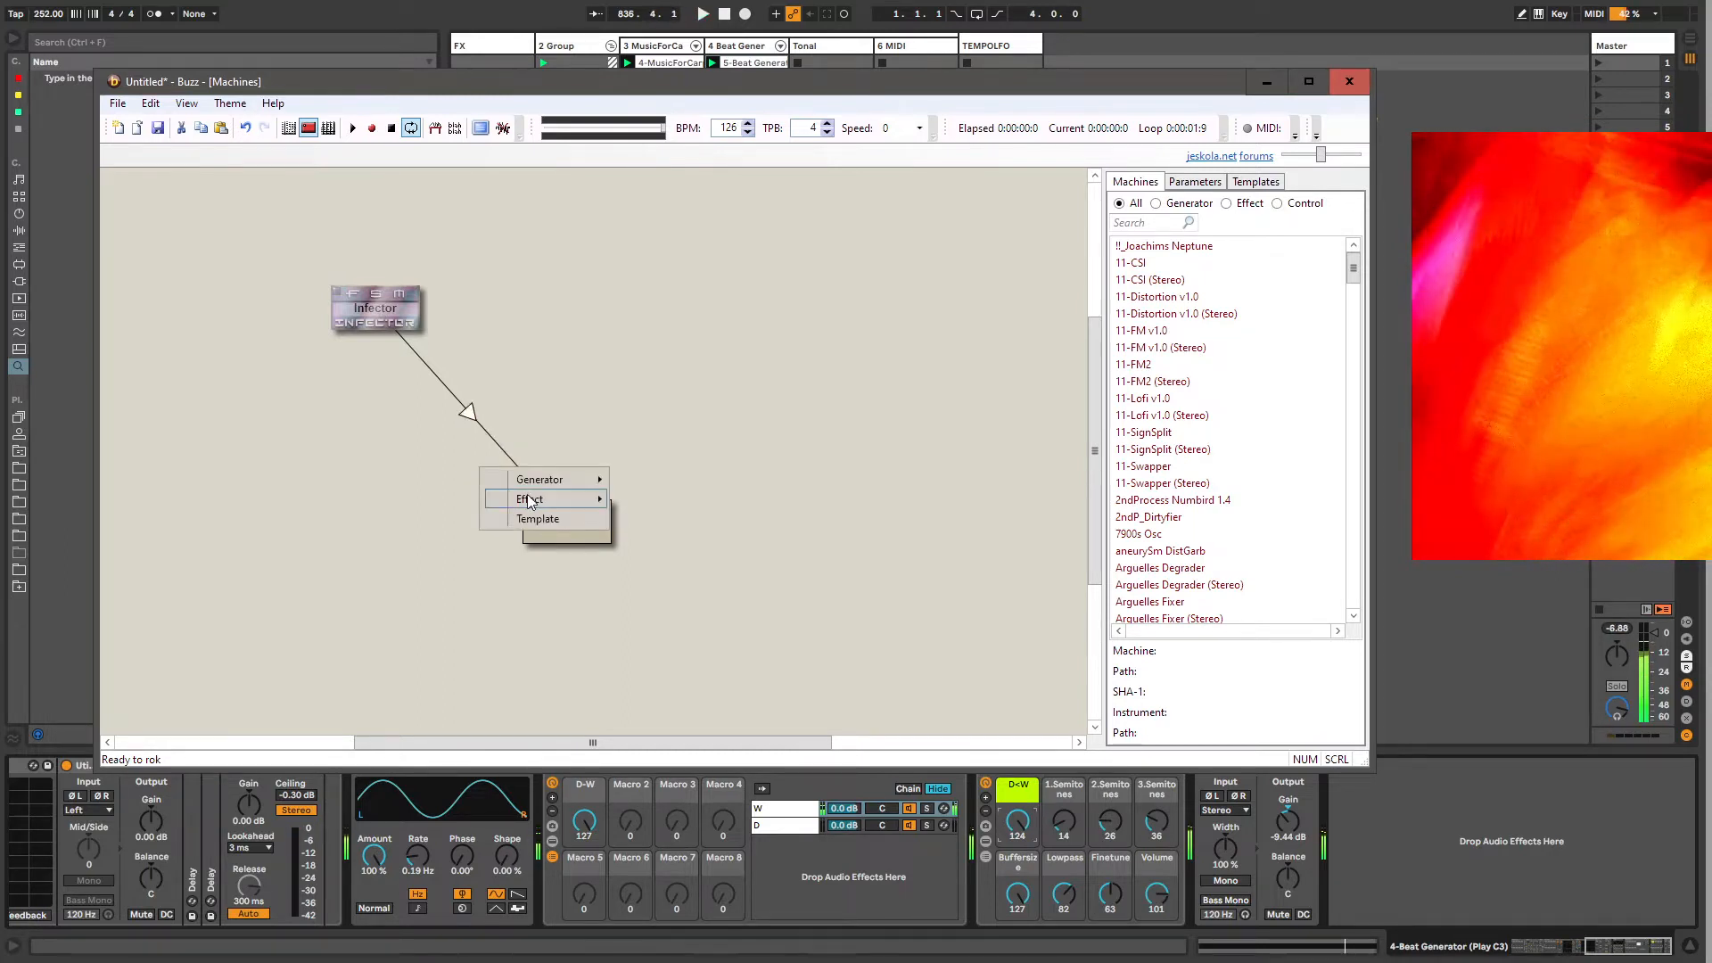
{"action": "mouse_move", "coordinate": [528, 500]}
{"action": "mouse_move", "coordinate": [663, 501]}
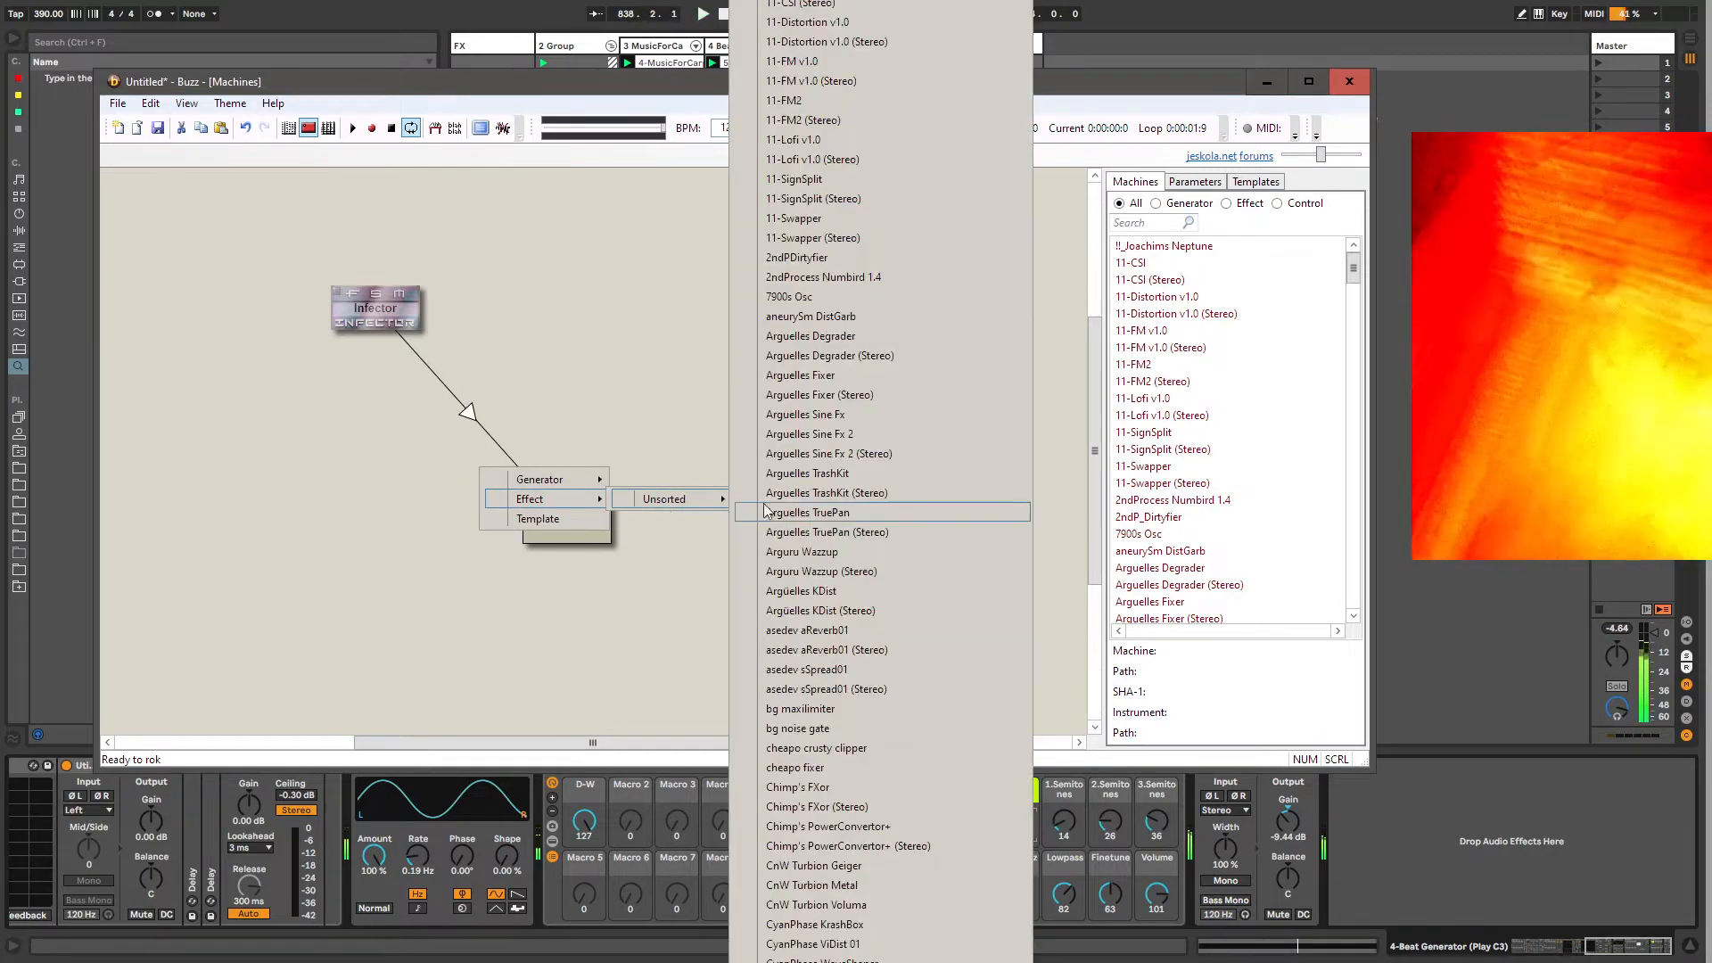
{"action": "mouse_move", "coordinate": [918, 960]}
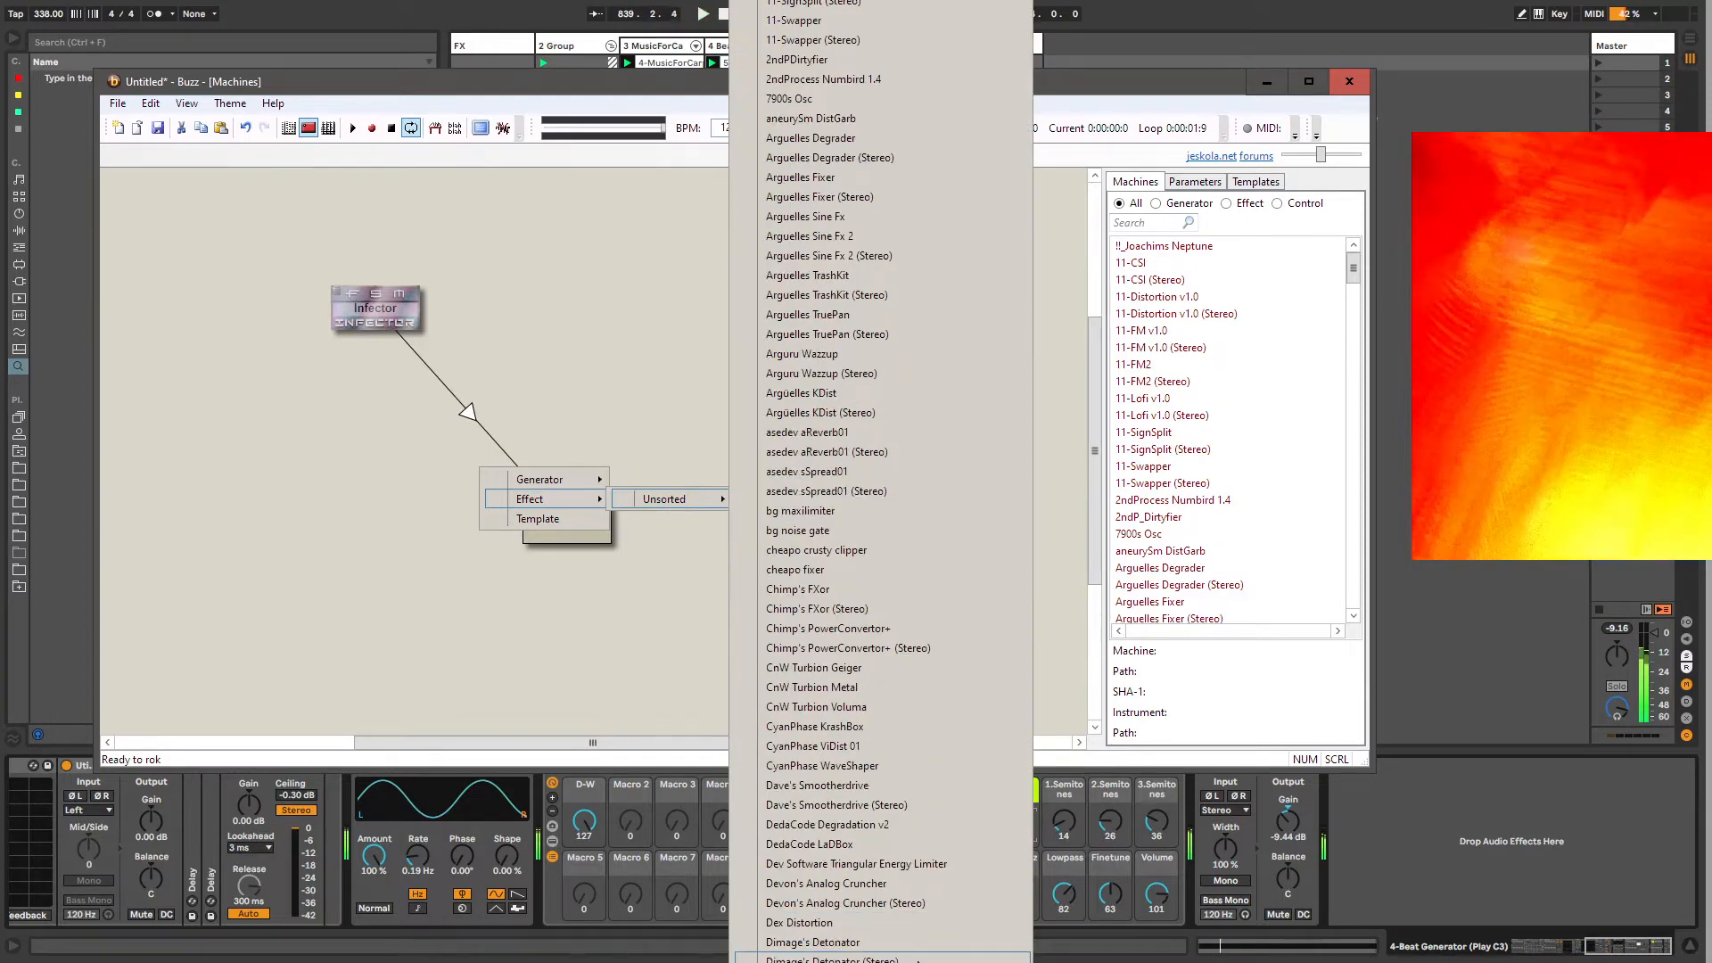
{"action": "left_click", "coordinate": [1370, 849]}
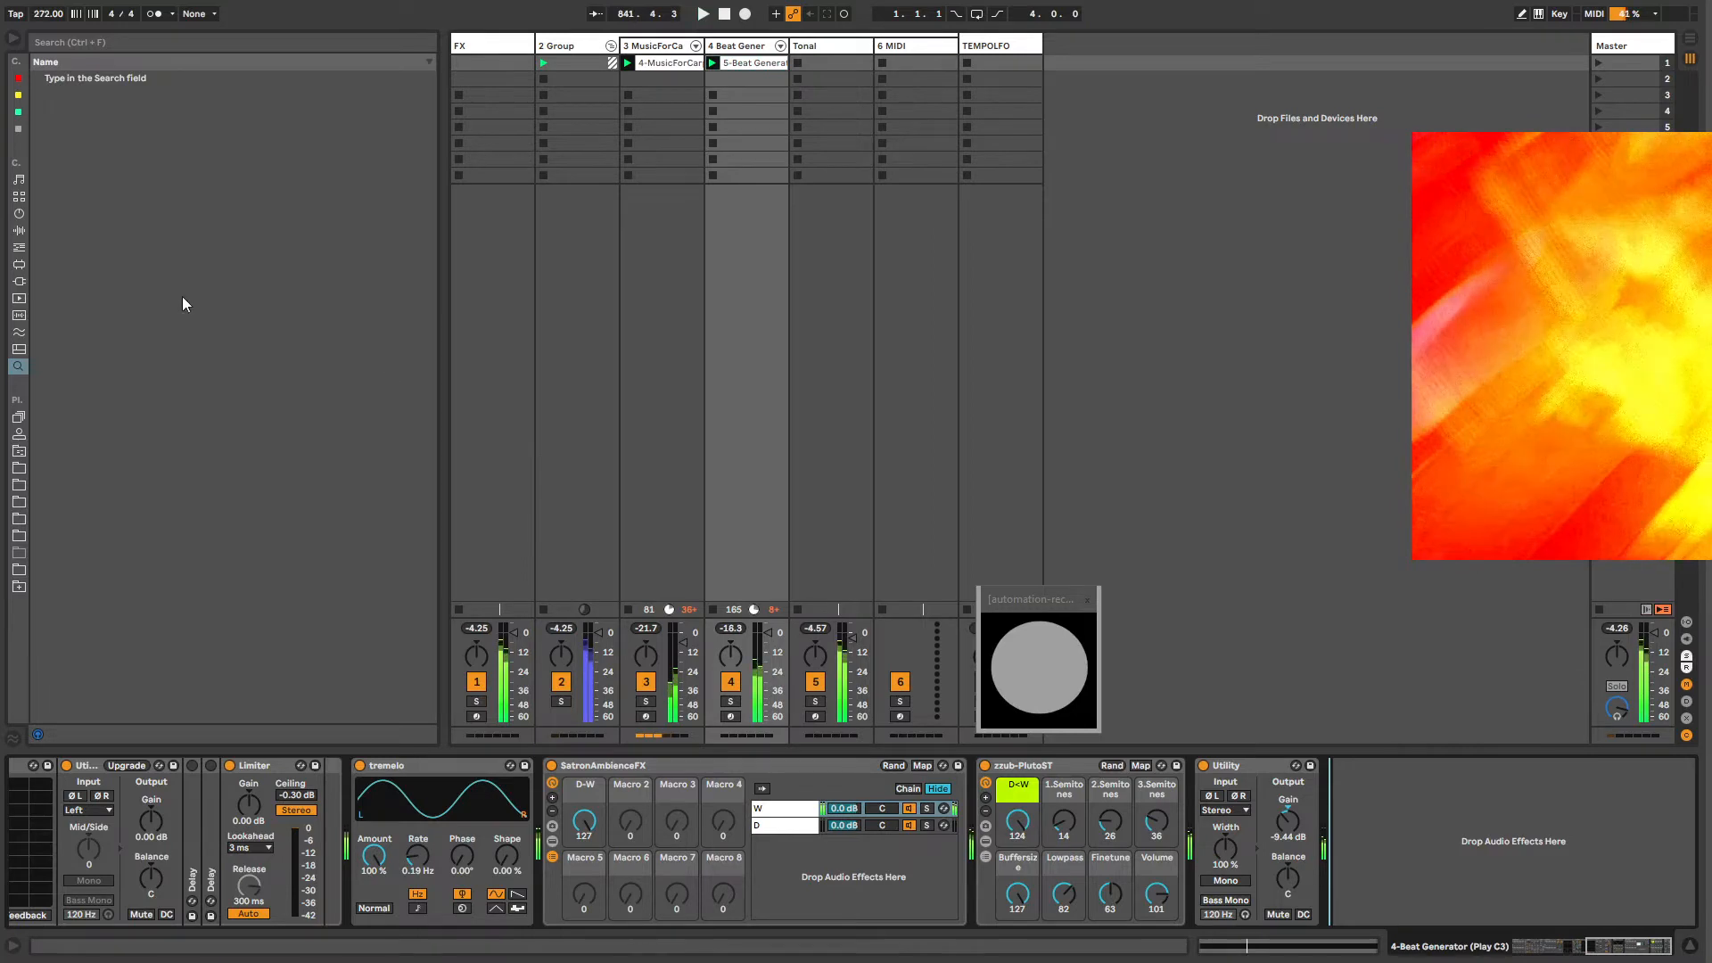
{"action": "left_click", "coordinate": [18, 281]}
{"action": "left_click", "coordinate": [37, 128]}
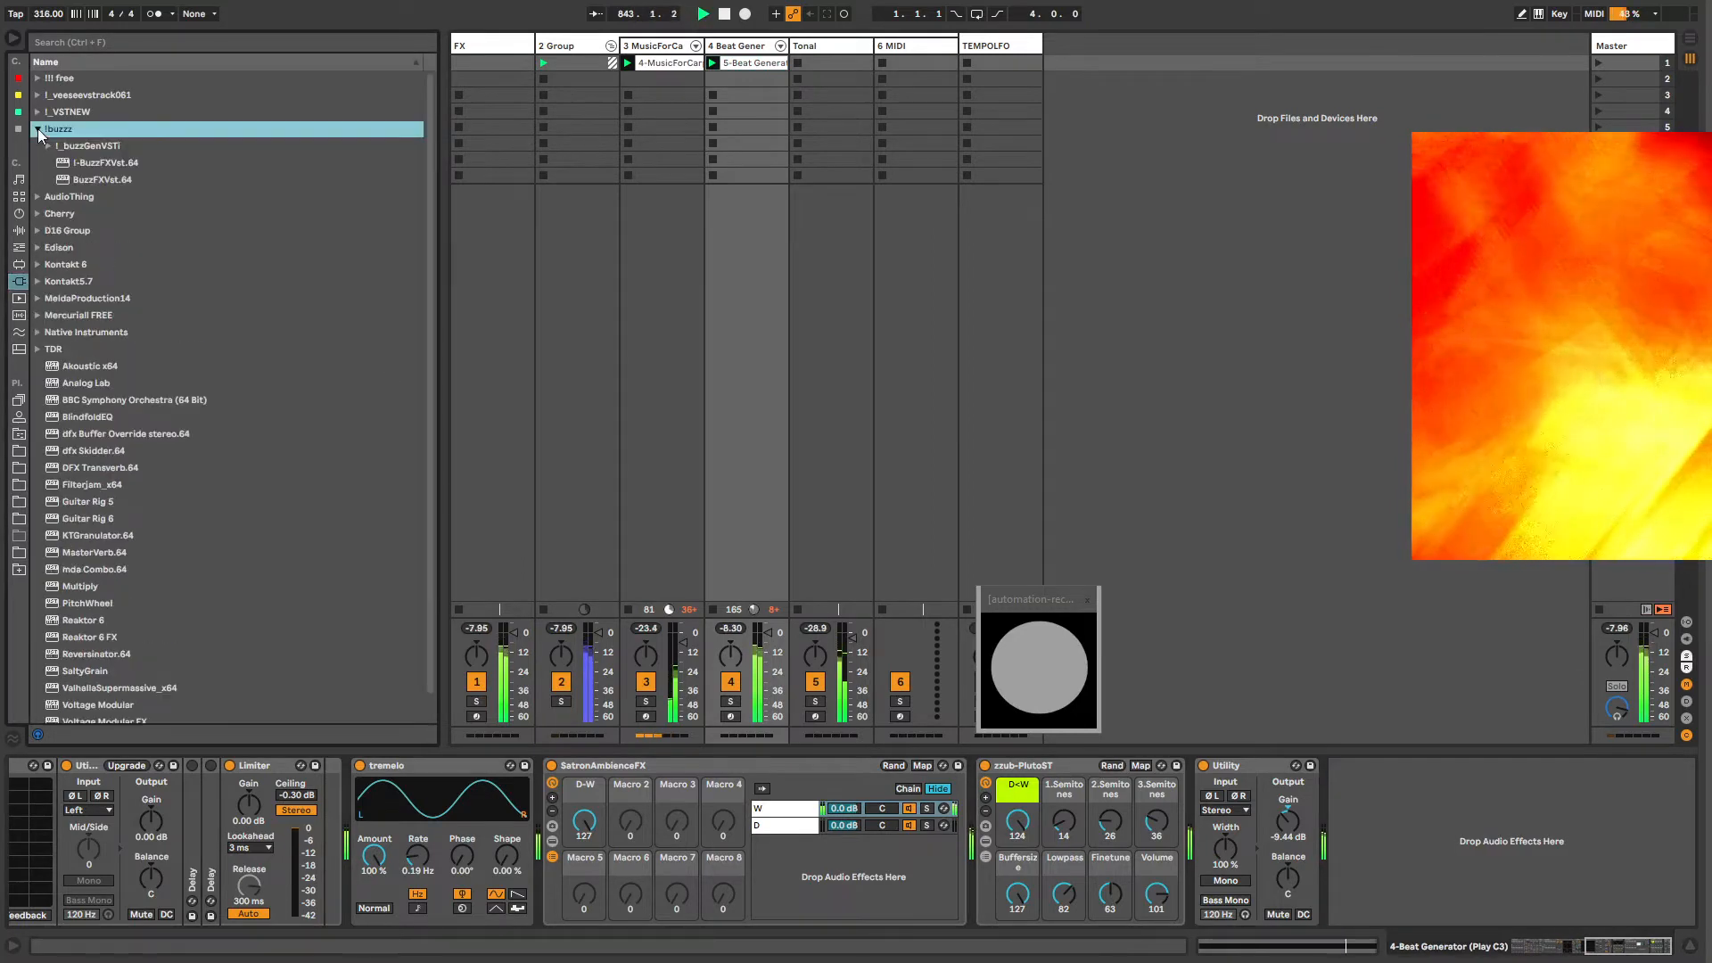
{"action": "double_click", "coordinate": [83, 161]}
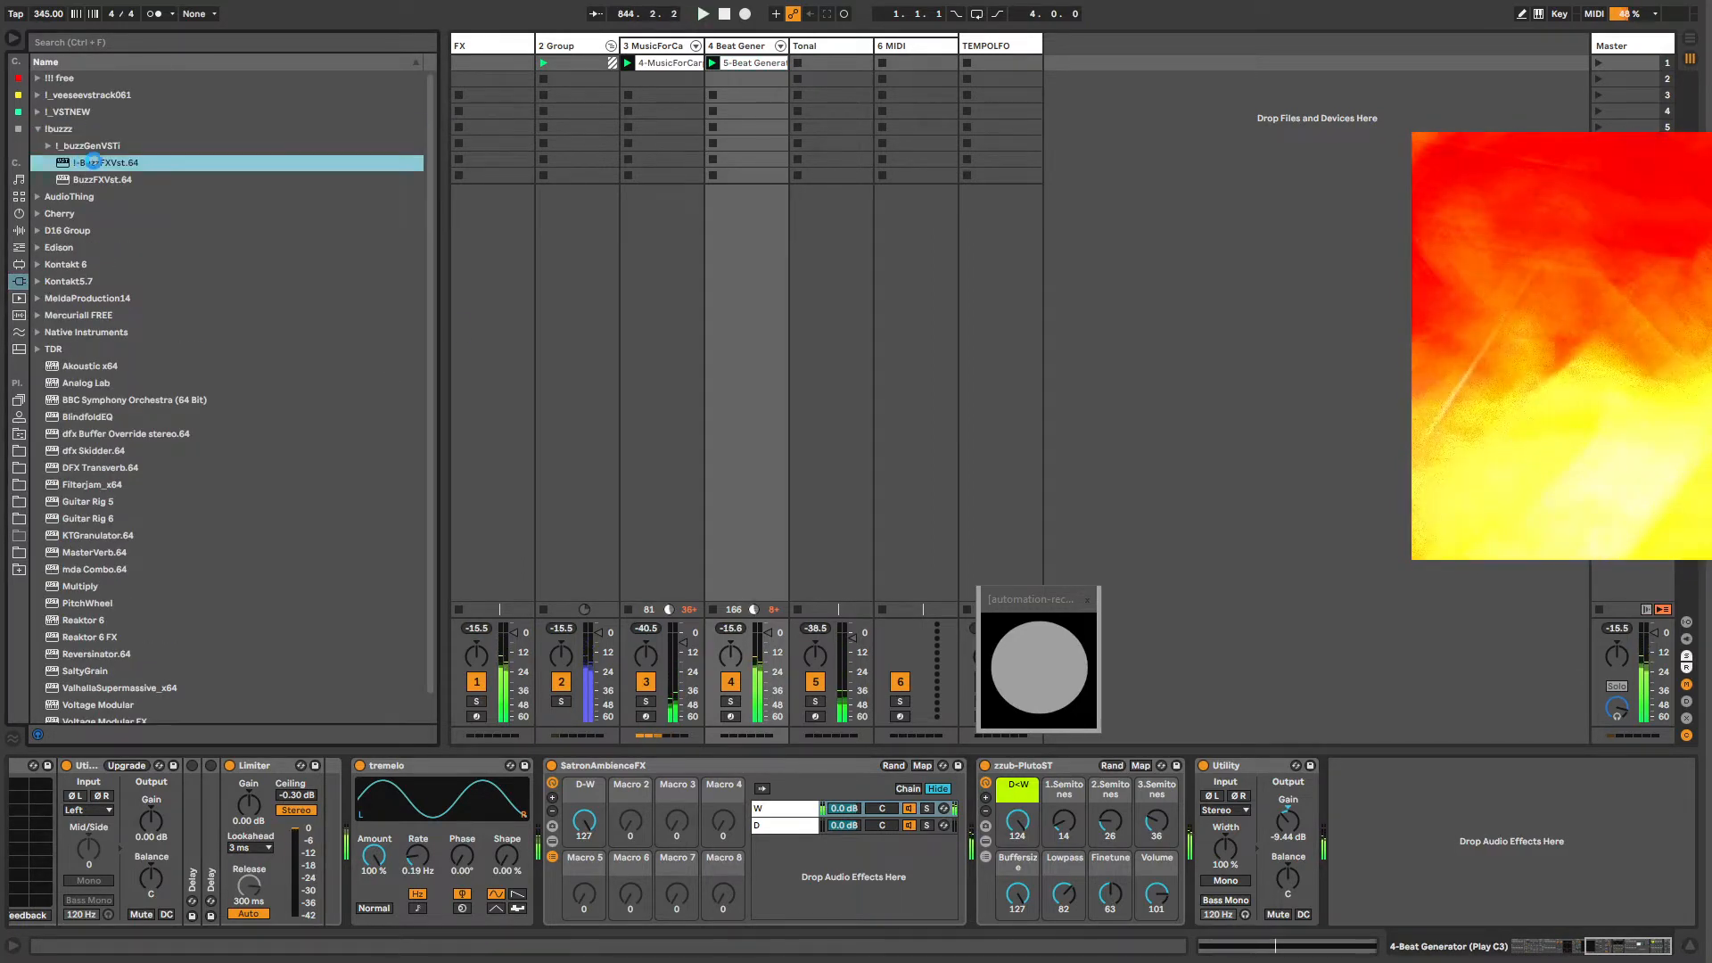
Step: Switch to Buzz, move the Master machine closer beneath Infector and show the program's build information
{"action": "key", "text": "alt+Tab"}
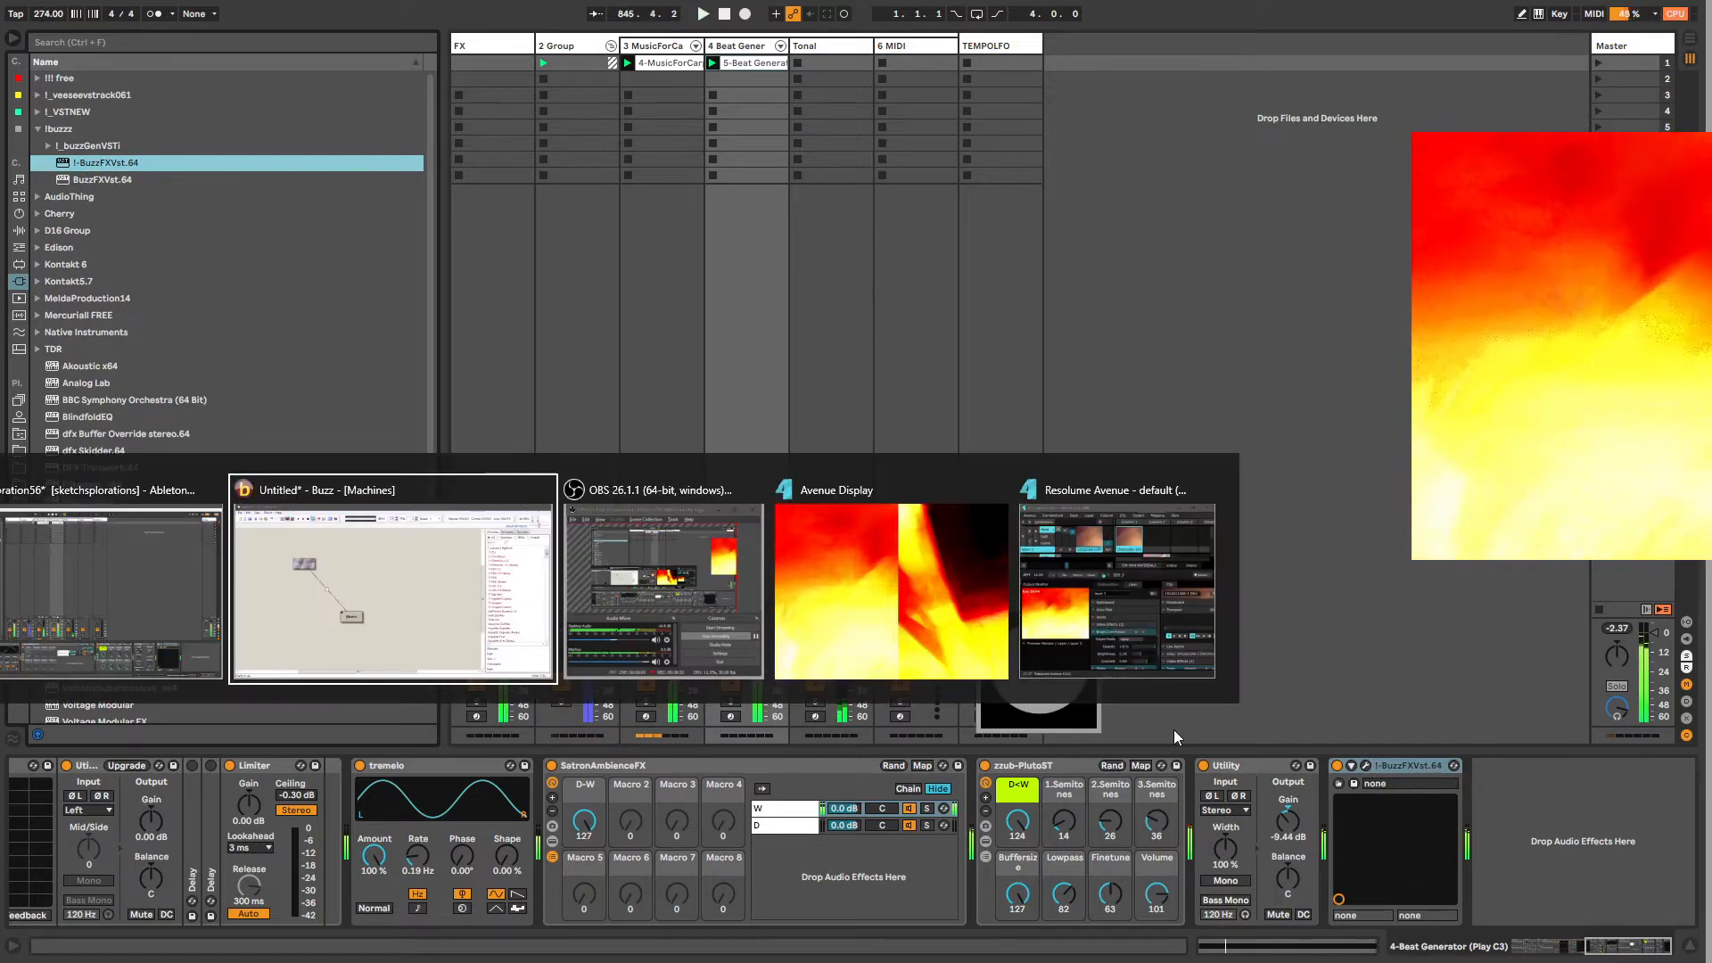
{"action": "left_click_drag", "start_coordinate": [527, 508], "coordinate": [465, 537]}
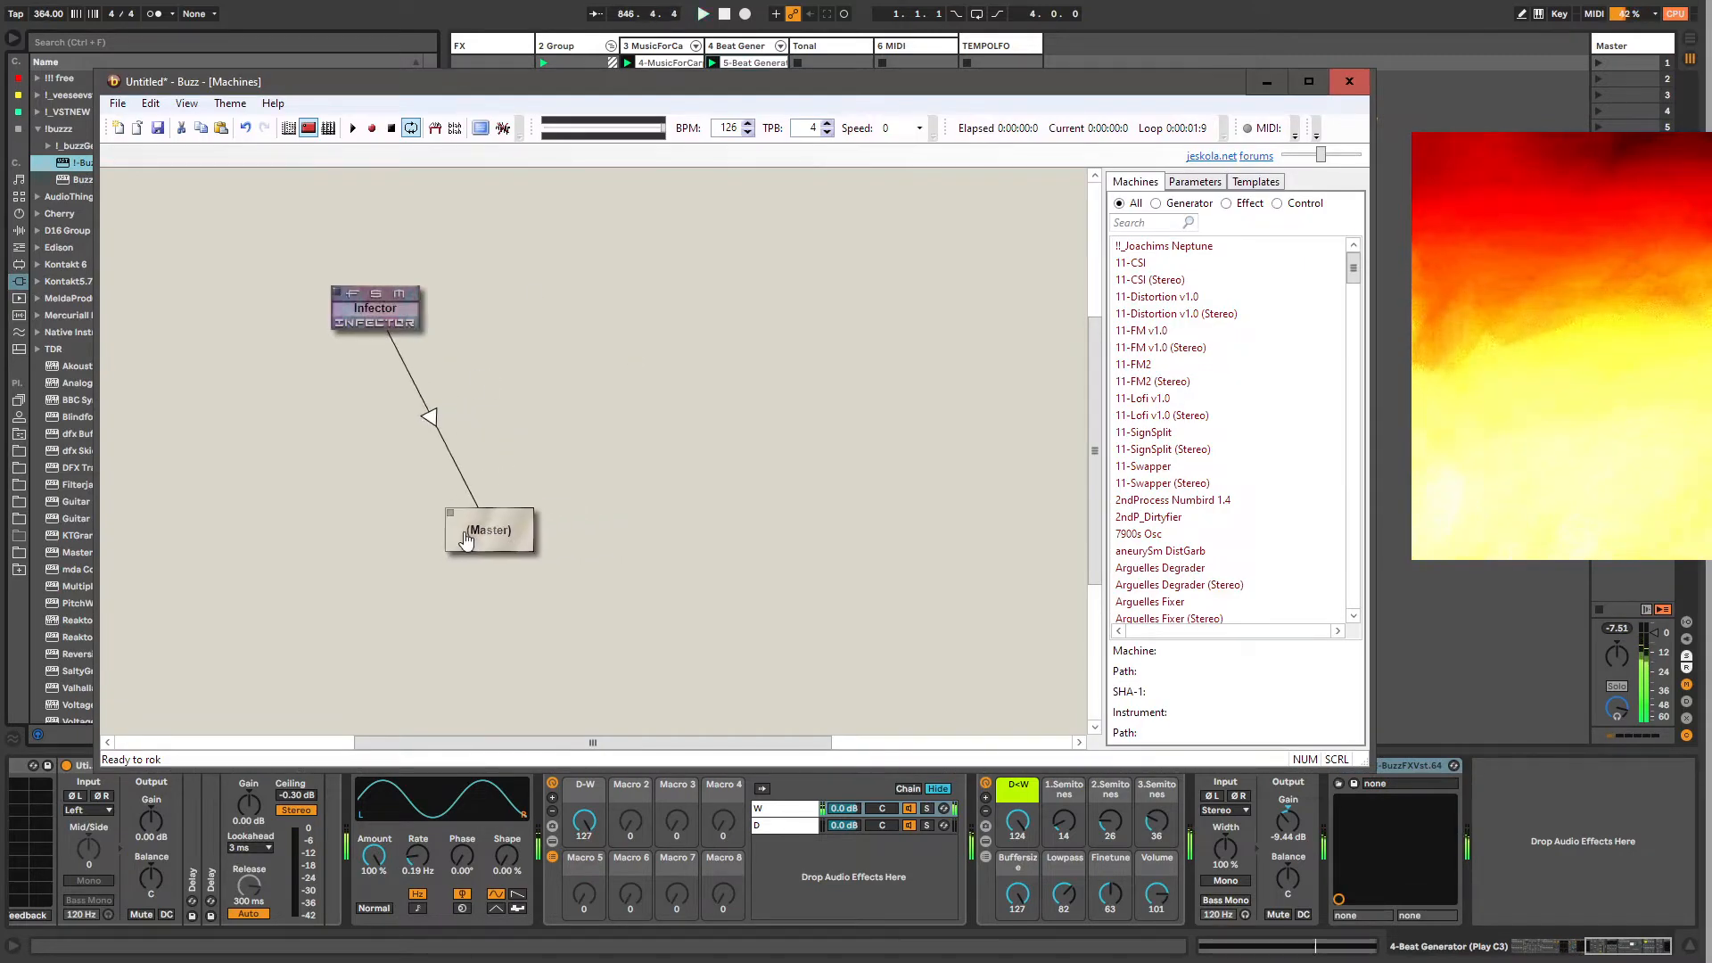
{"action": "mouse_move", "coordinate": [425, 420]}
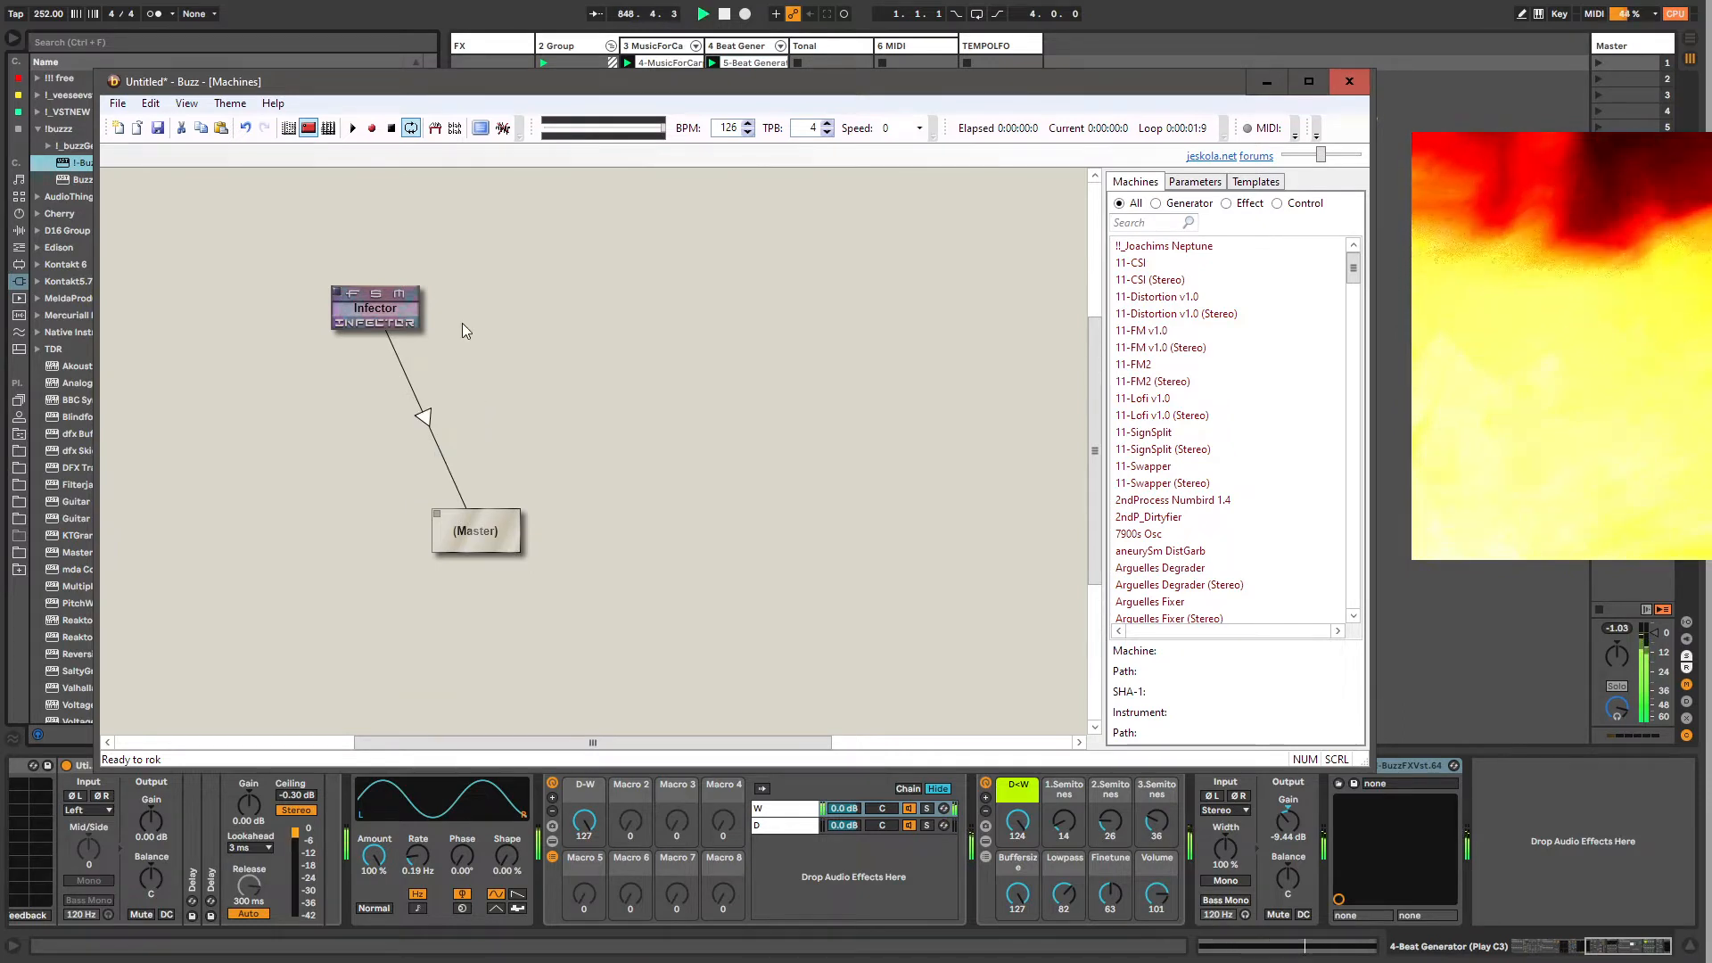
{"action": "left_click", "coordinate": [273, 104]}
{"action": "left_click", "coordinate": [298, 147]}
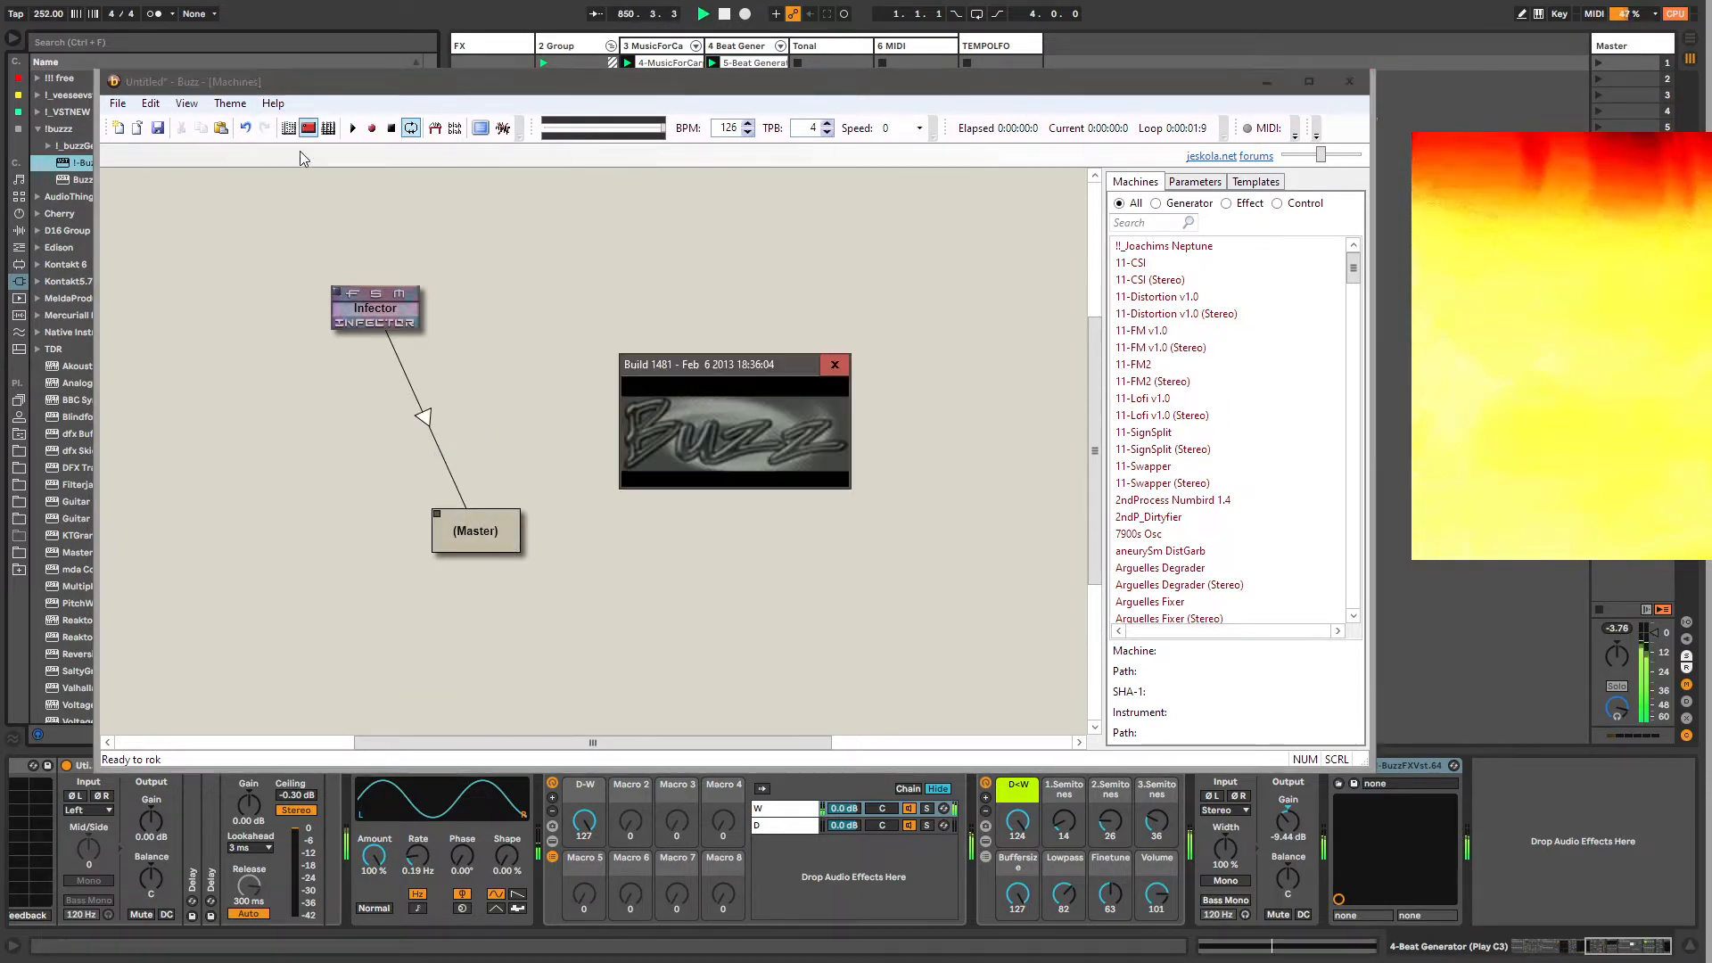
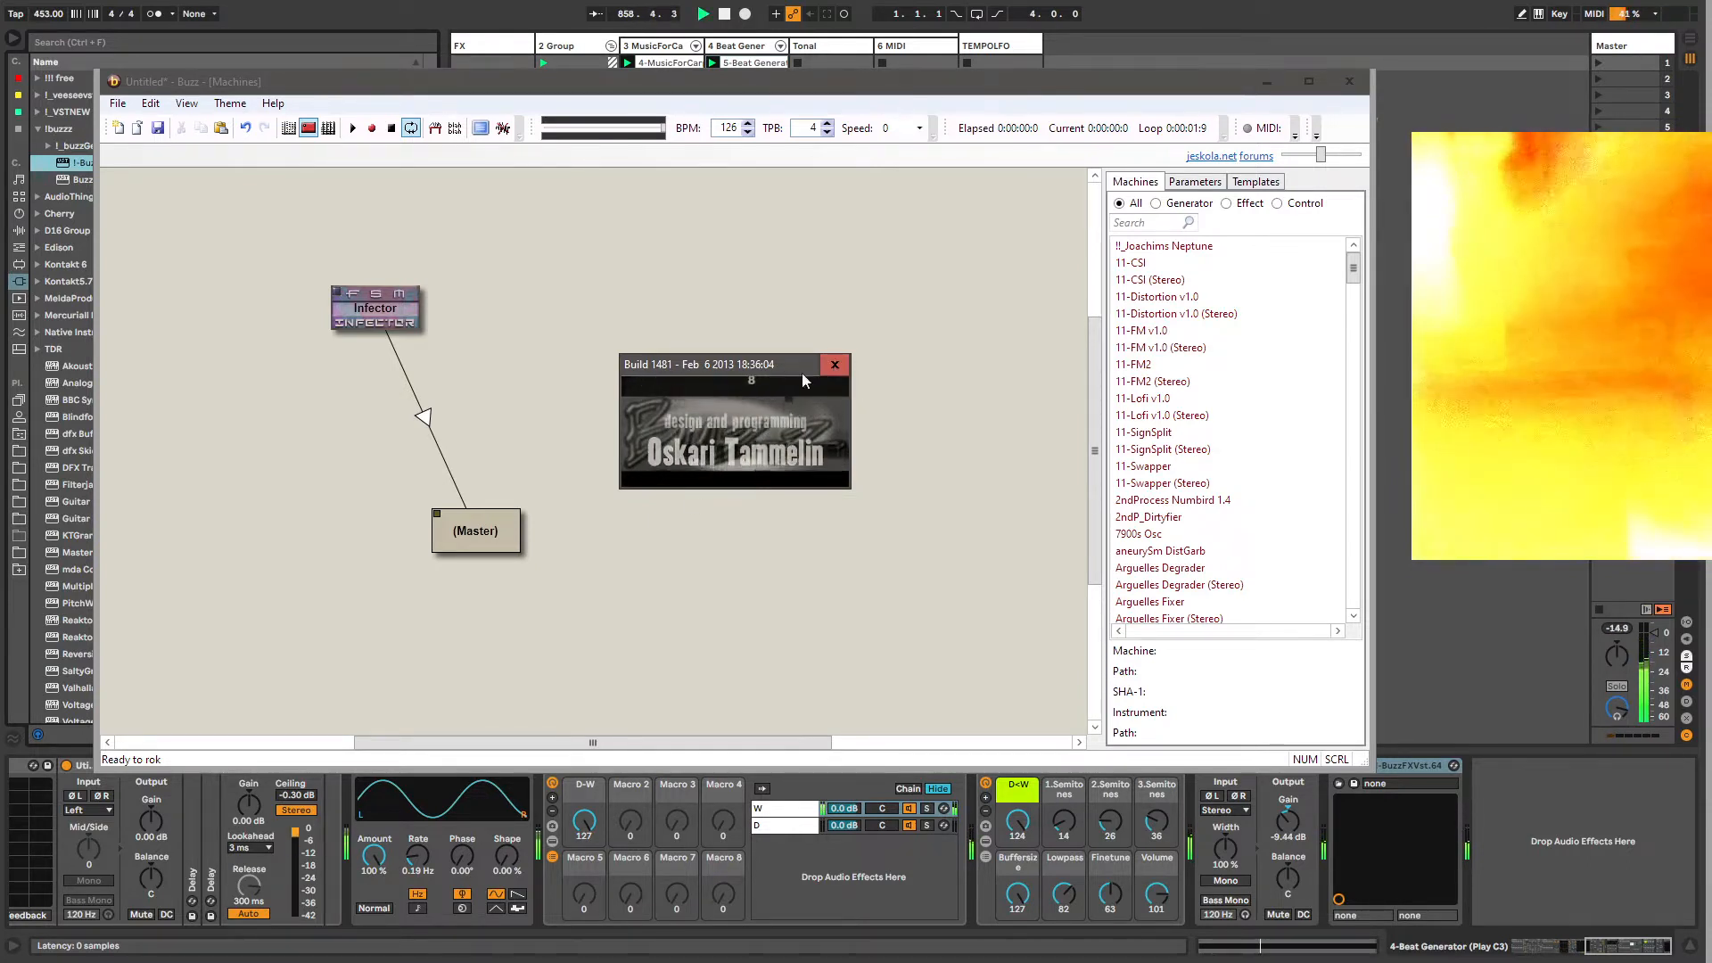
Step: Close the build information and rearrange the Machines view so that Infector sits up and to the left of Master
{"action": "left_click", "coordinate": [831, 366]}
{"action": "left_click_drag", "start_coordinate": [403, 324], "coordinate": [331, 355]}
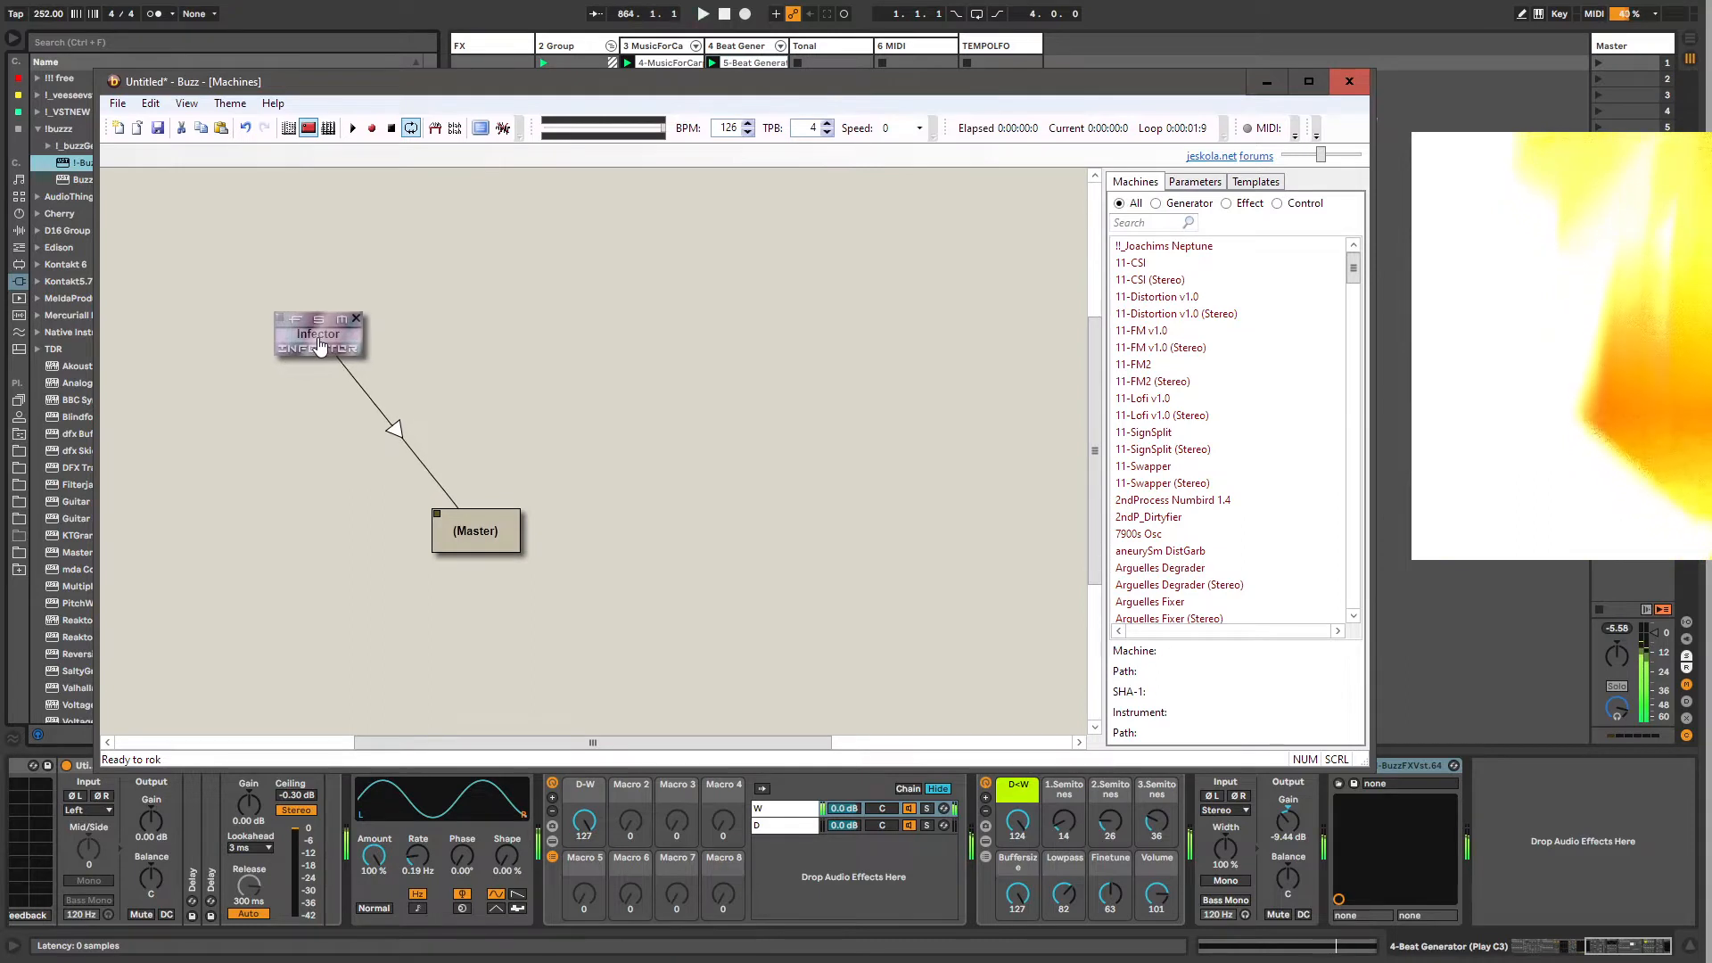
{"action": "left_click_drag", "start_coordinate": [331, 355], "coordinate": [276, 442]}
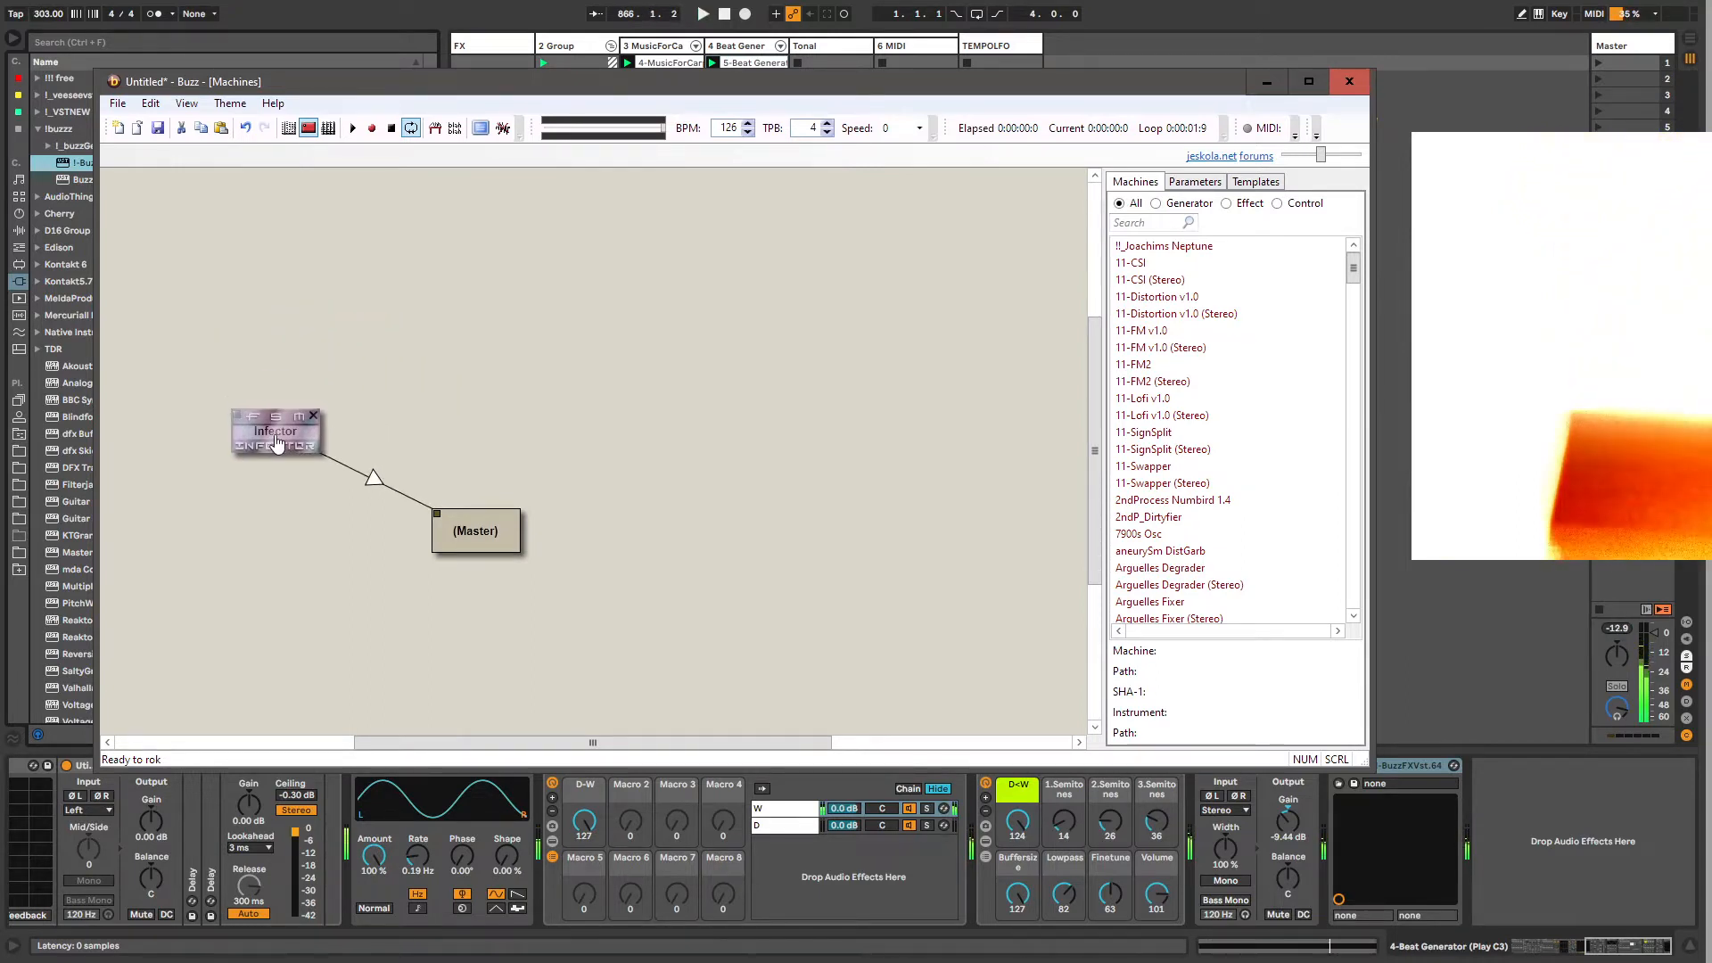
{"action": "left_click", "coordinate": [468, 537]}
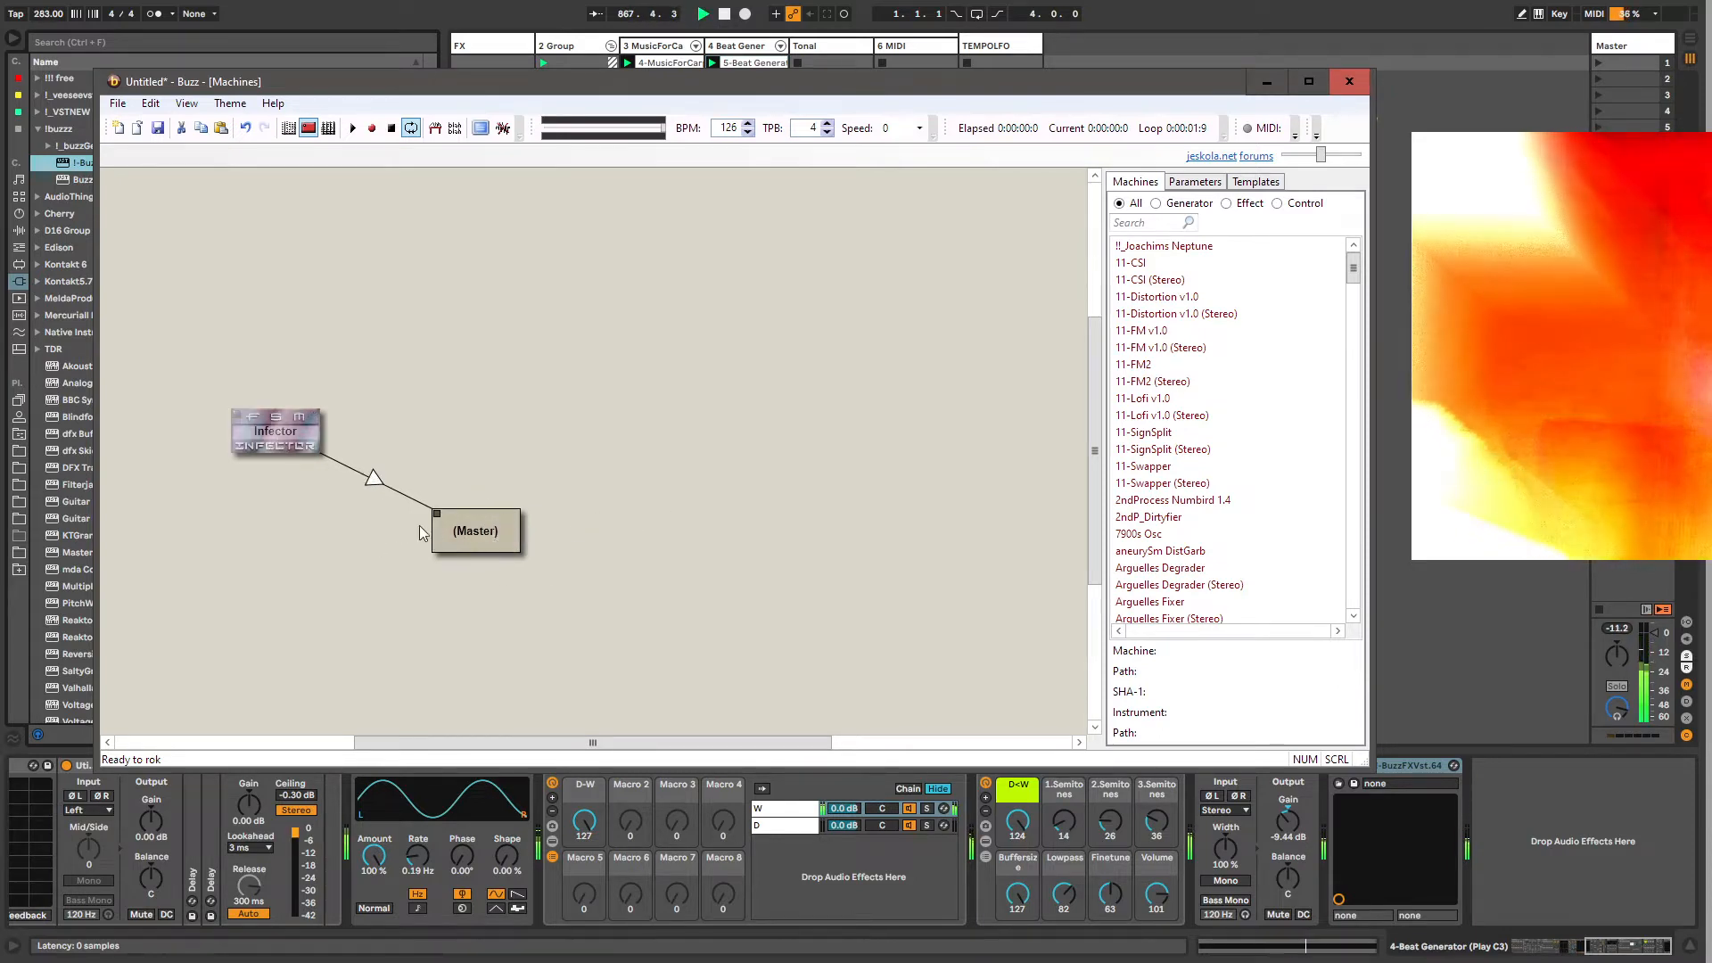
{"action": "left_click_drag", "start_coordinate": [255, 423], "coordinate": [207, 408]}
{"action": "left_click_drag", "start_coordinate": [464, 546], "coordinate": [462, 545]}
{"action": "mouse_move", "coordinate": [541, 749]}
{"action": "left_mouse_down"}
{"action": "mouse_move", "coordinate": [385, 749]}
{"action": "mouse_move", "coordinate": [521, 749]}
{"action": "left_mouse_up"}
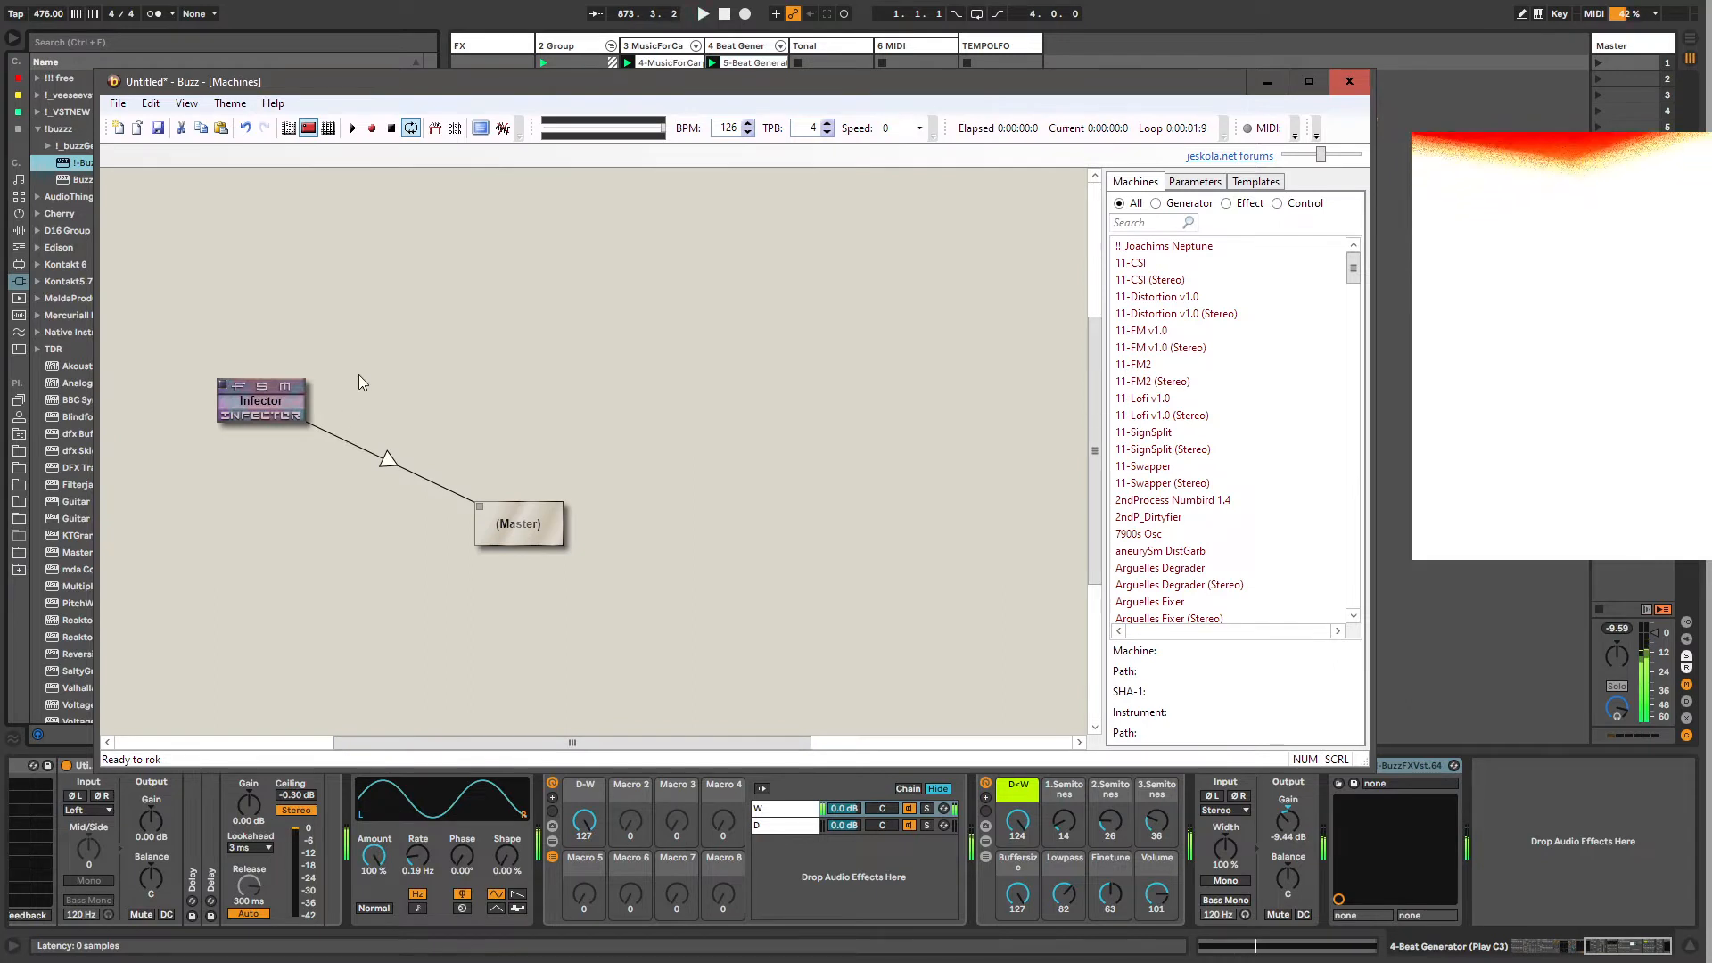
Step: Look over the Sequence Editor and Infector's Pattern Editor, including the pattern's OSC1 Waveform column
{"action": "left_click", "coordinate": [328, 128]}
{"action": "left_click", "coordinate": [222, 253]}
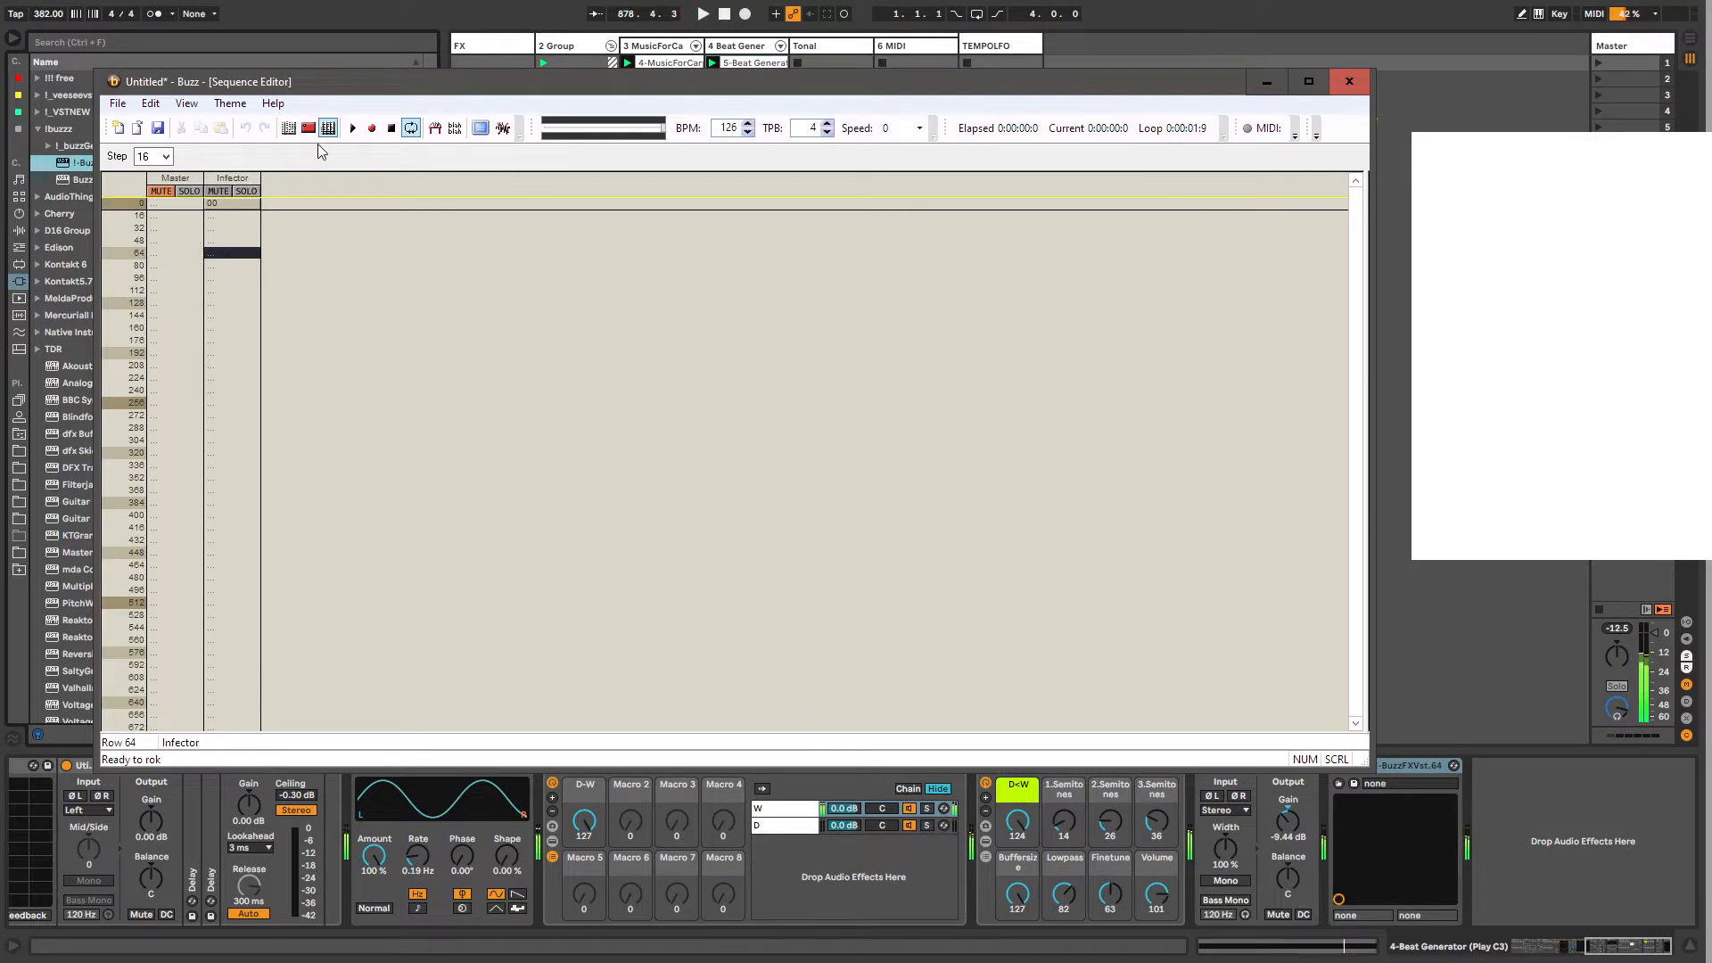
{"action": "left_click", "coordinate": [288, 129]}
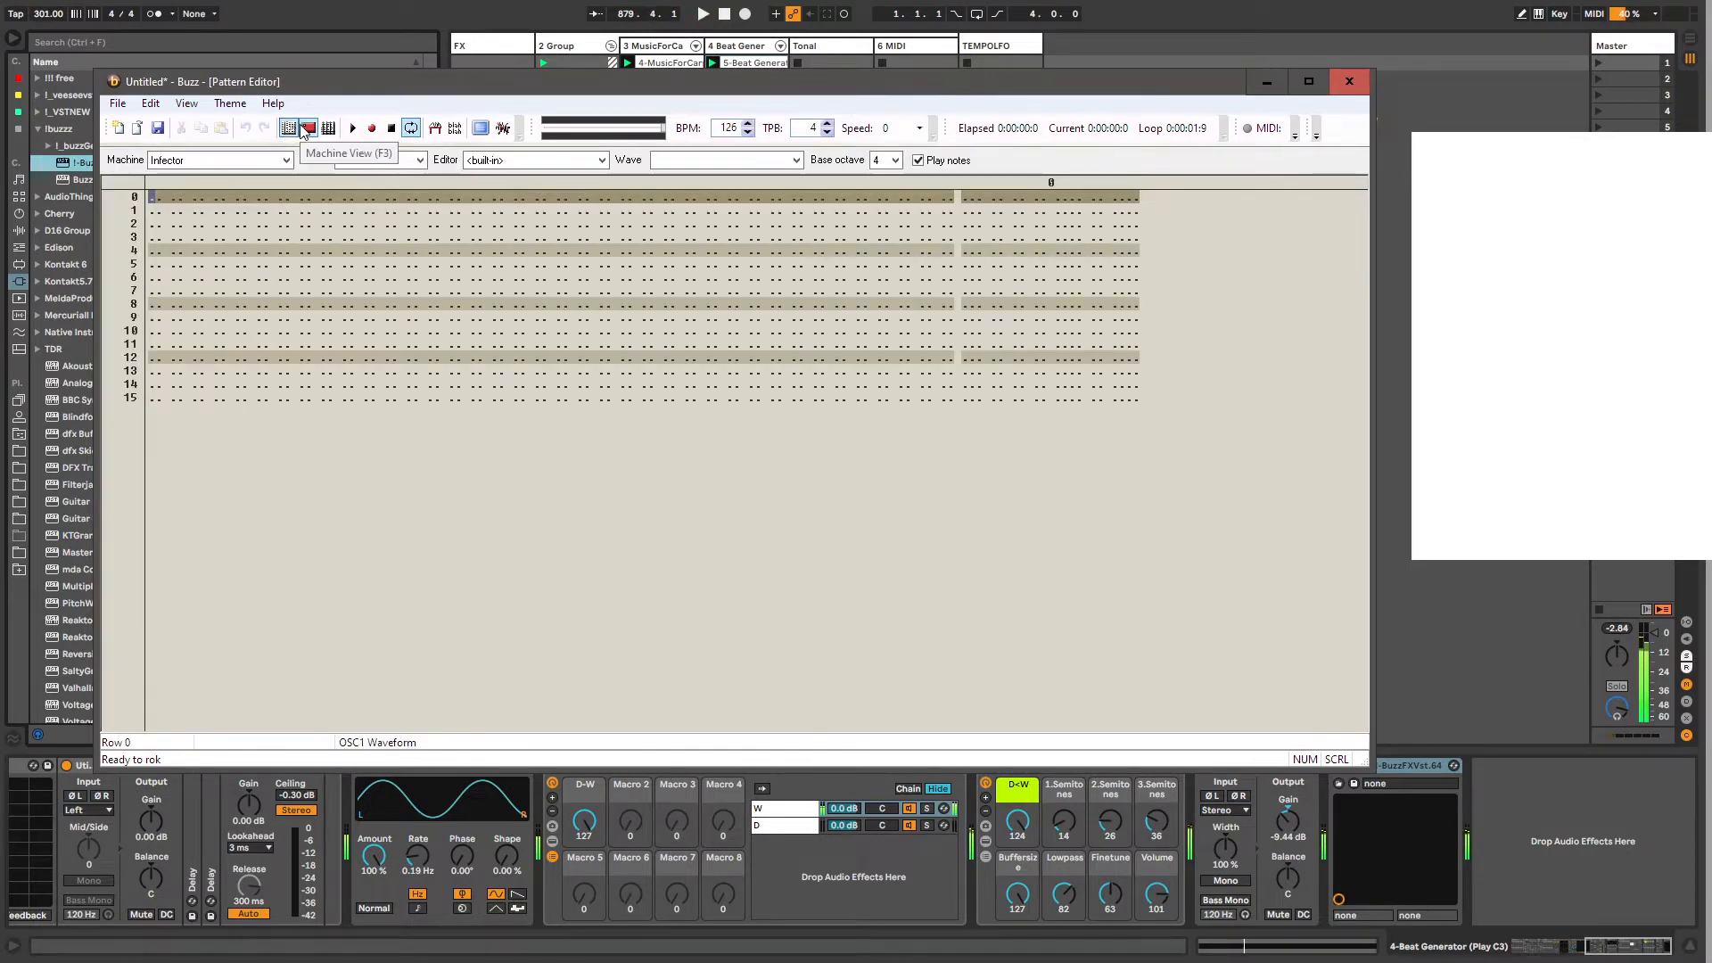
{"action": "left_click", "coordinate": [308, 130]}
{"action": "left_click", "coordinate": [327, 129]}
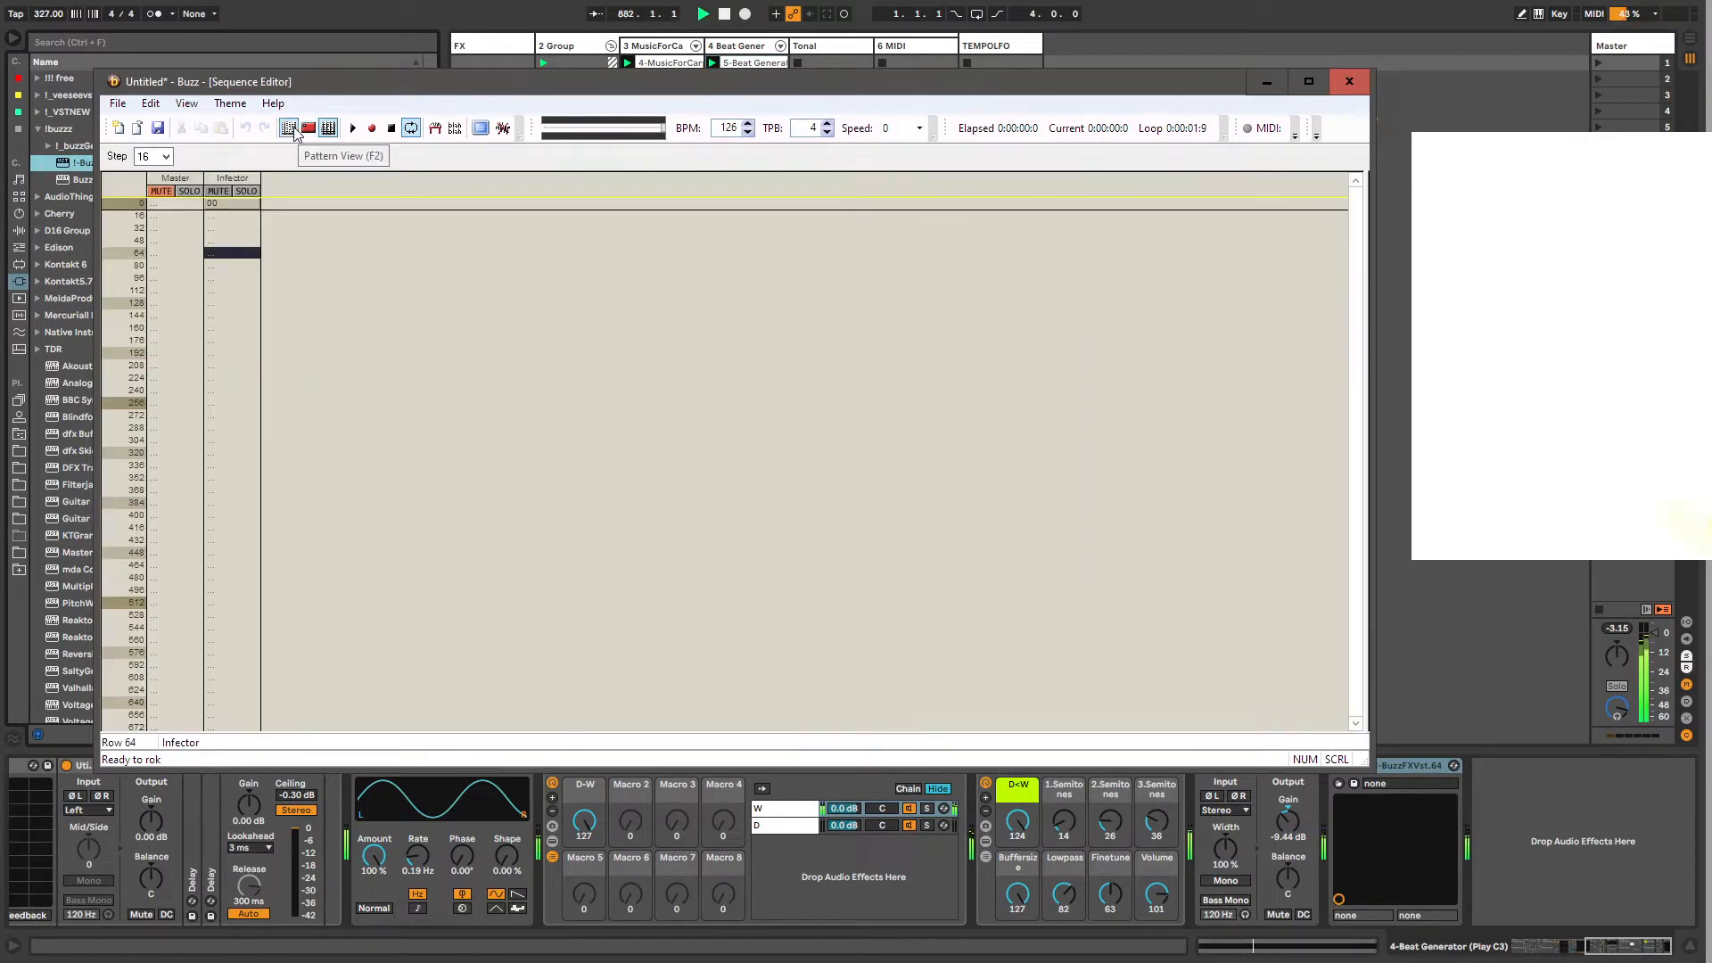
{"action": "left_click", "coordinate": [289, 129]}
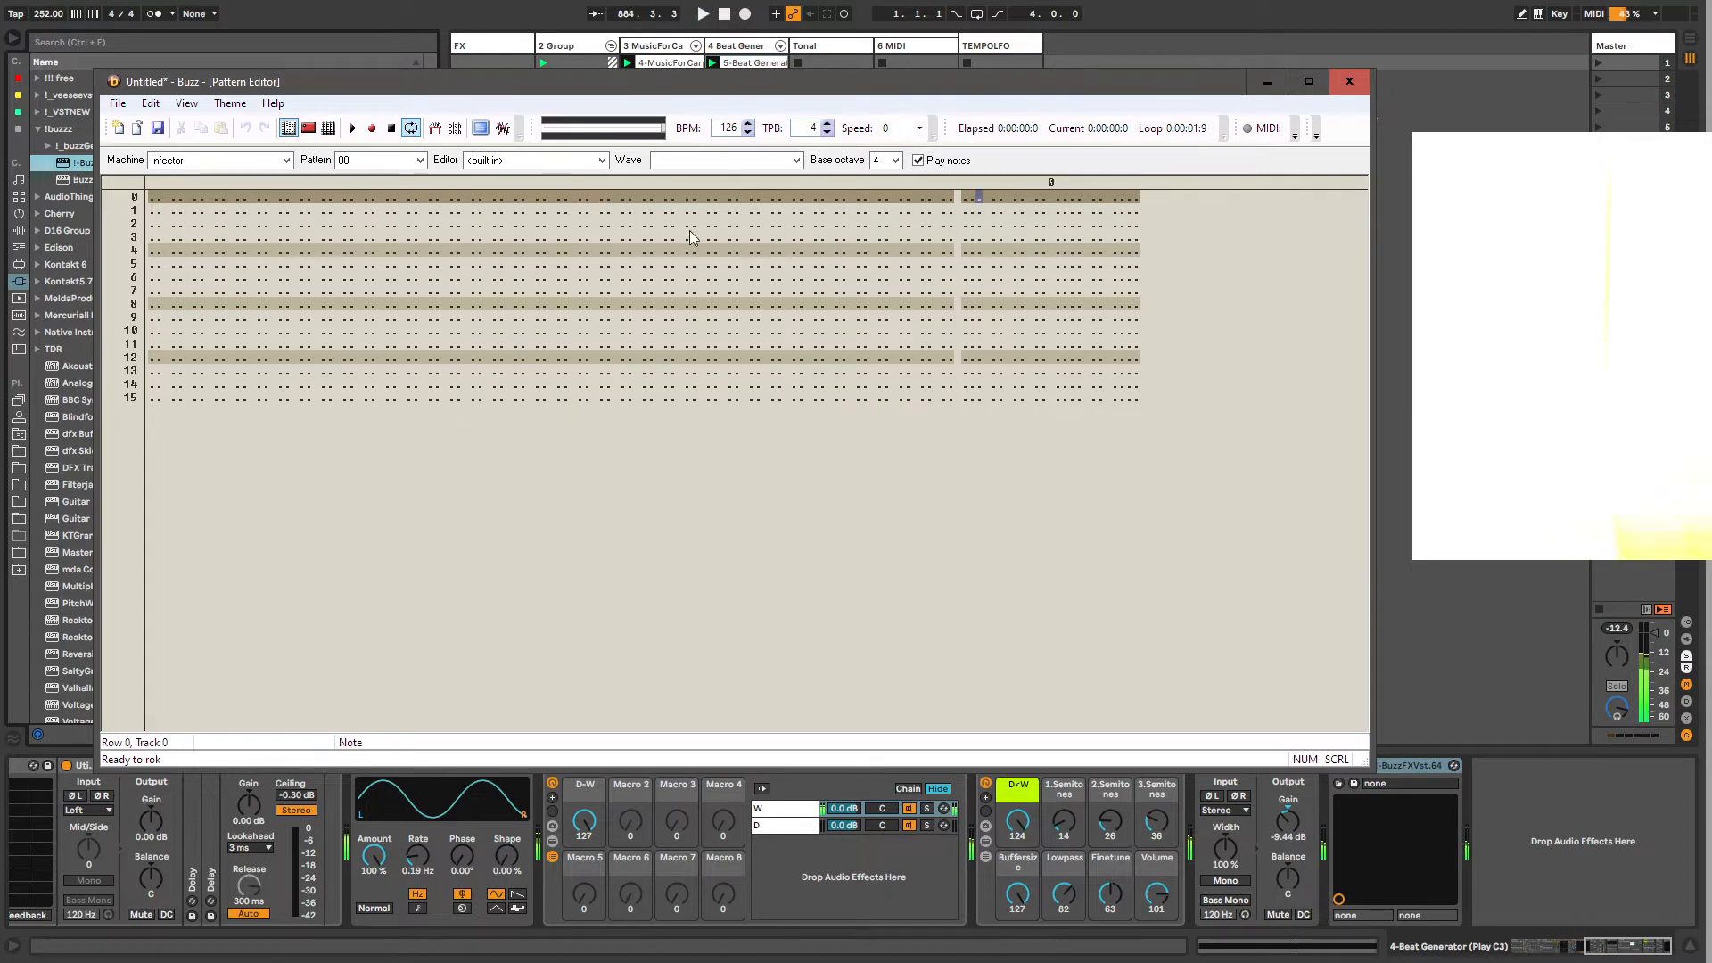
{"action": "left_click", "coordinate": [157, 197]}
Step: Launch SunVox, place its enlarged window over Buzz, and give the module area more height
{"action": "key", "text": "super"}
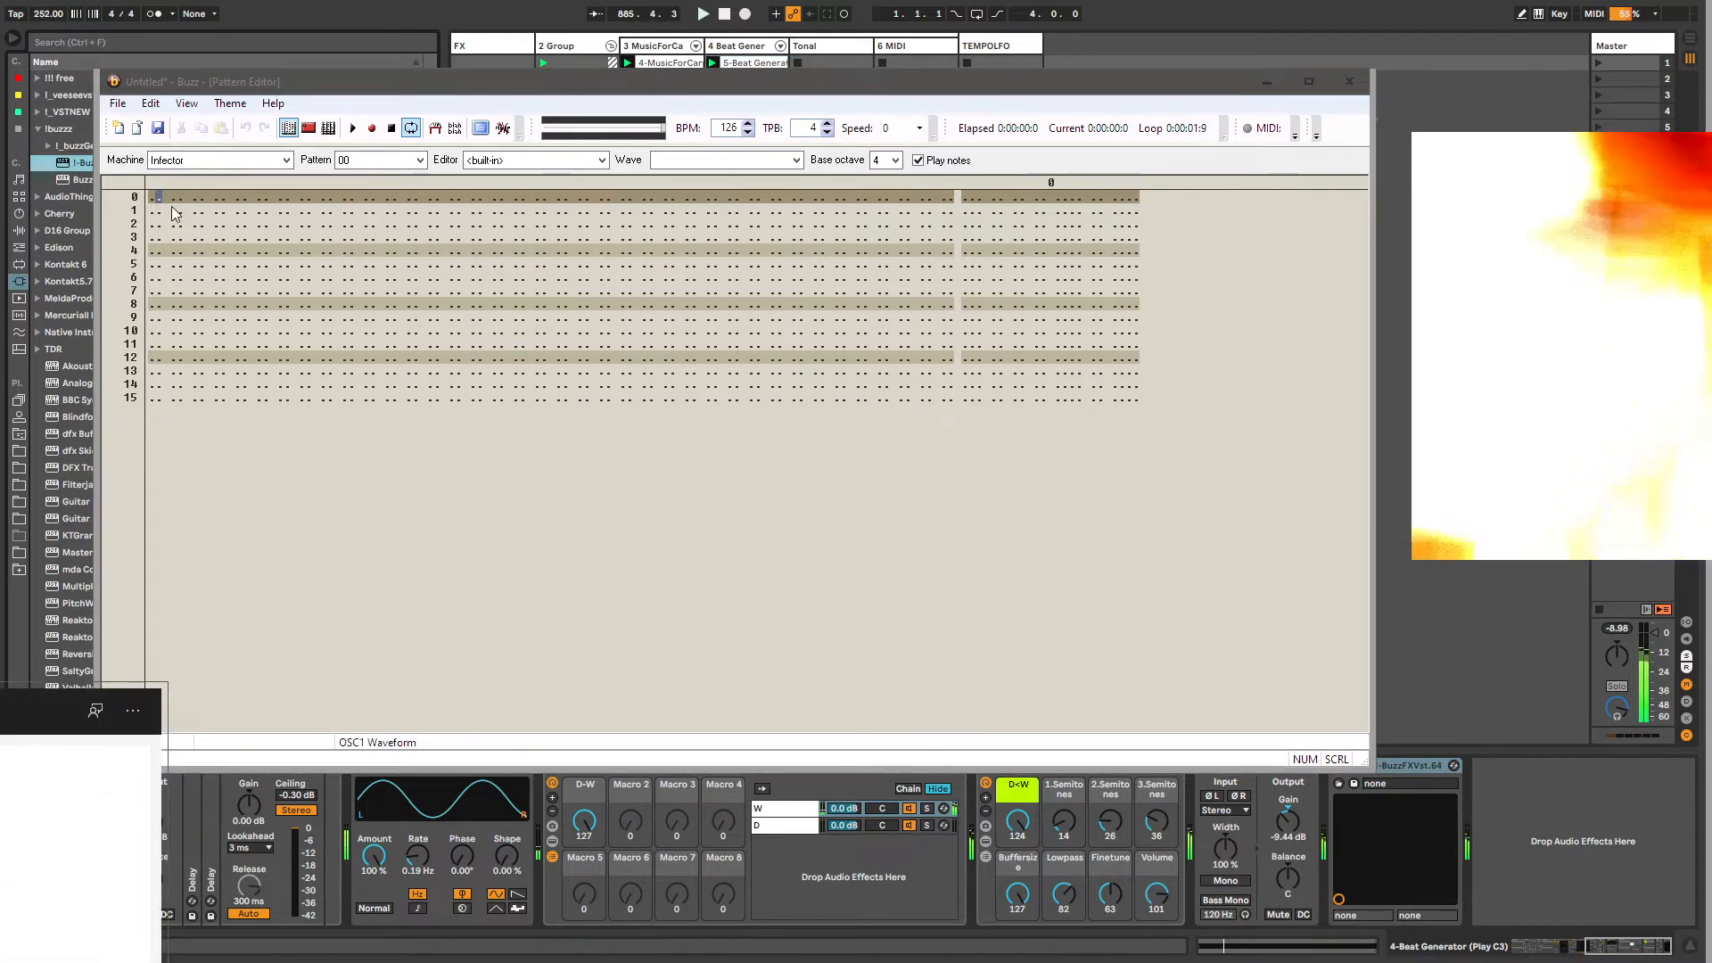
{"action": "key", "text": "Return"}
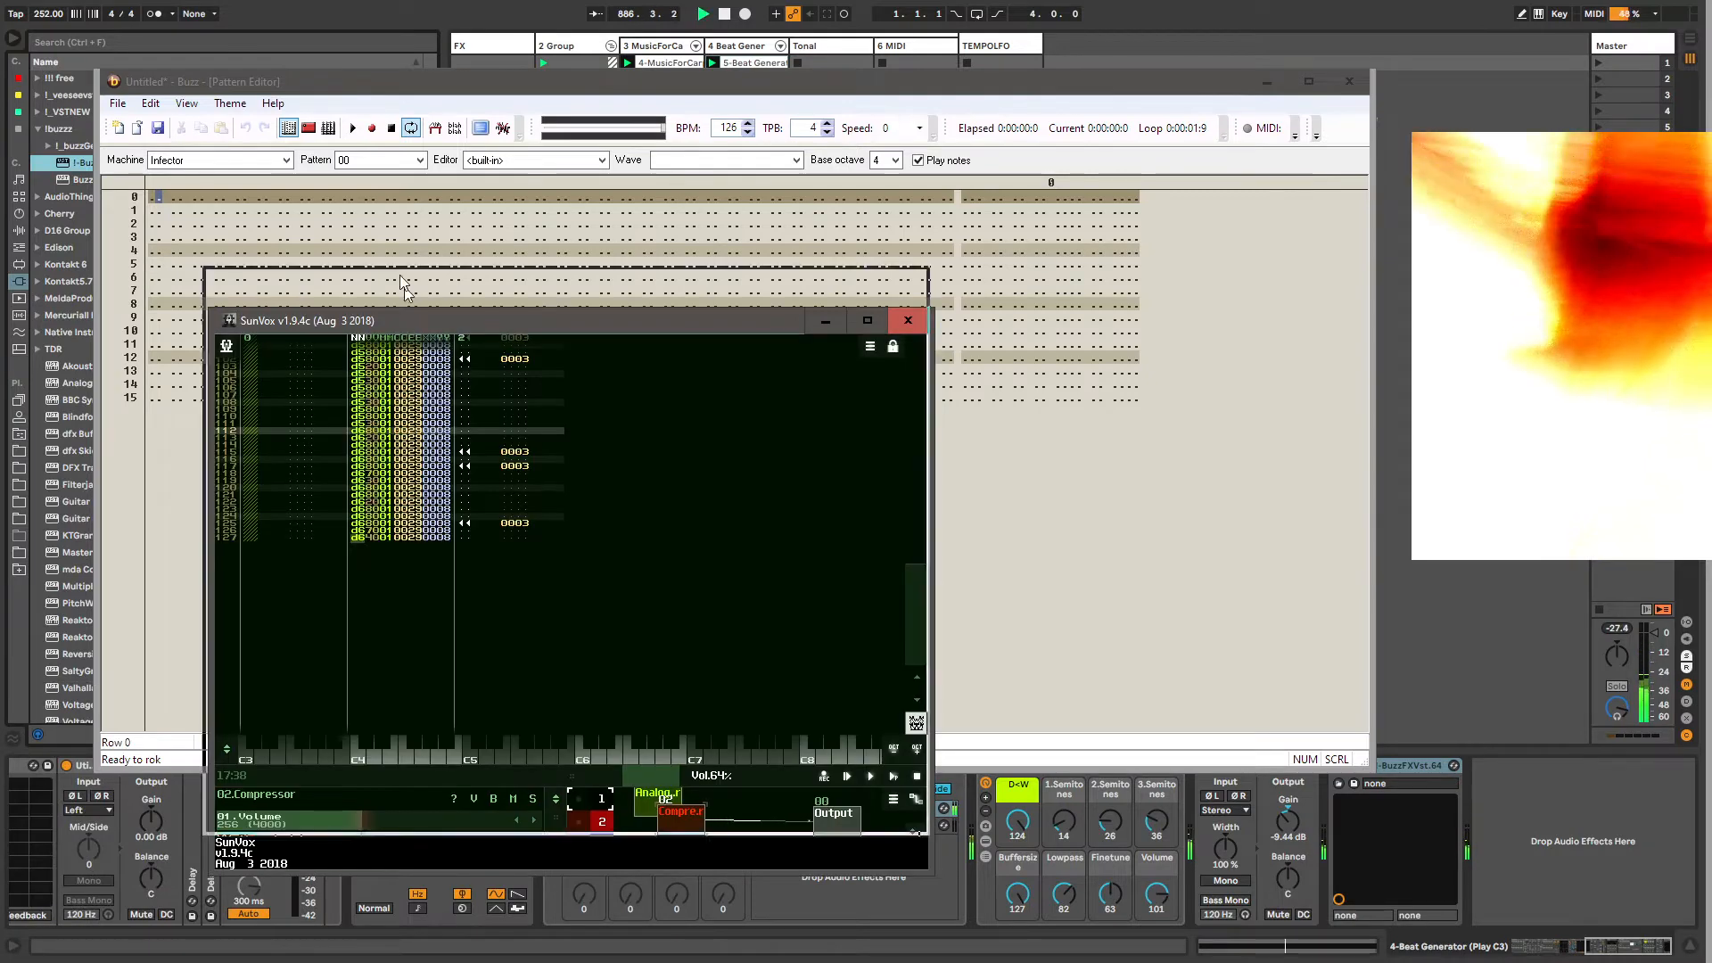
{"action": "left_click_drag", "start_coordinate": [407, 321], "coordinate": [296, 154]}
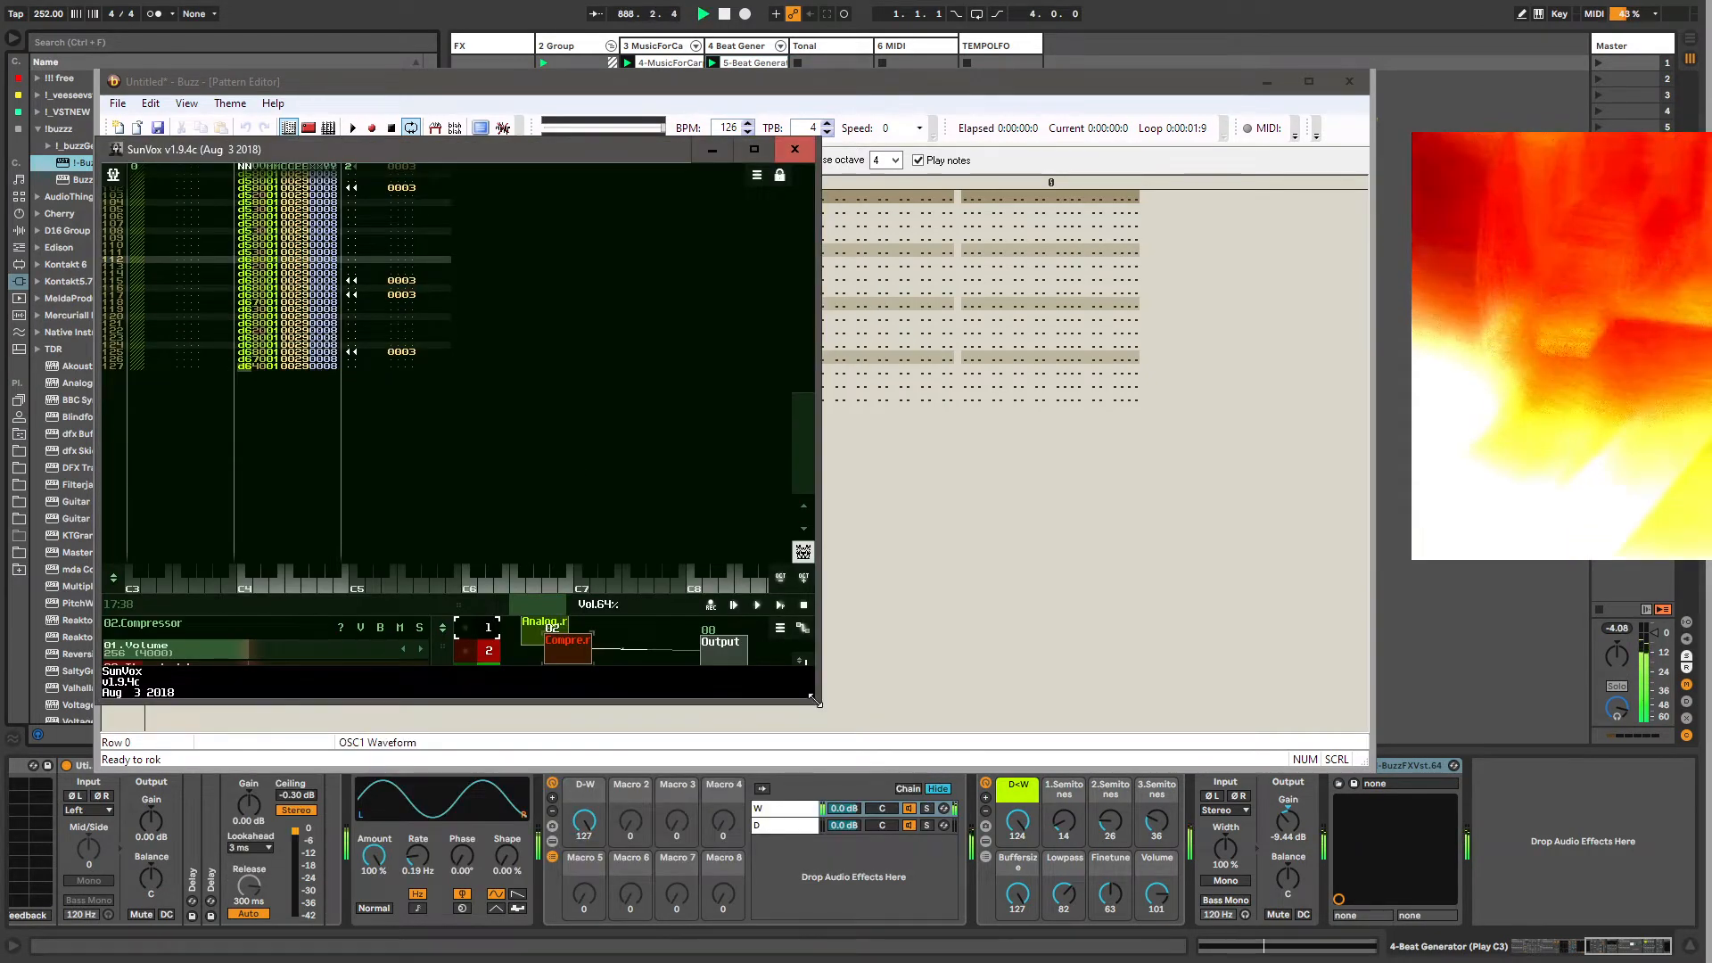
{"action": "left_click_drag", "start_coordinate": [818, 703], "coordinate": [1253, 847]}
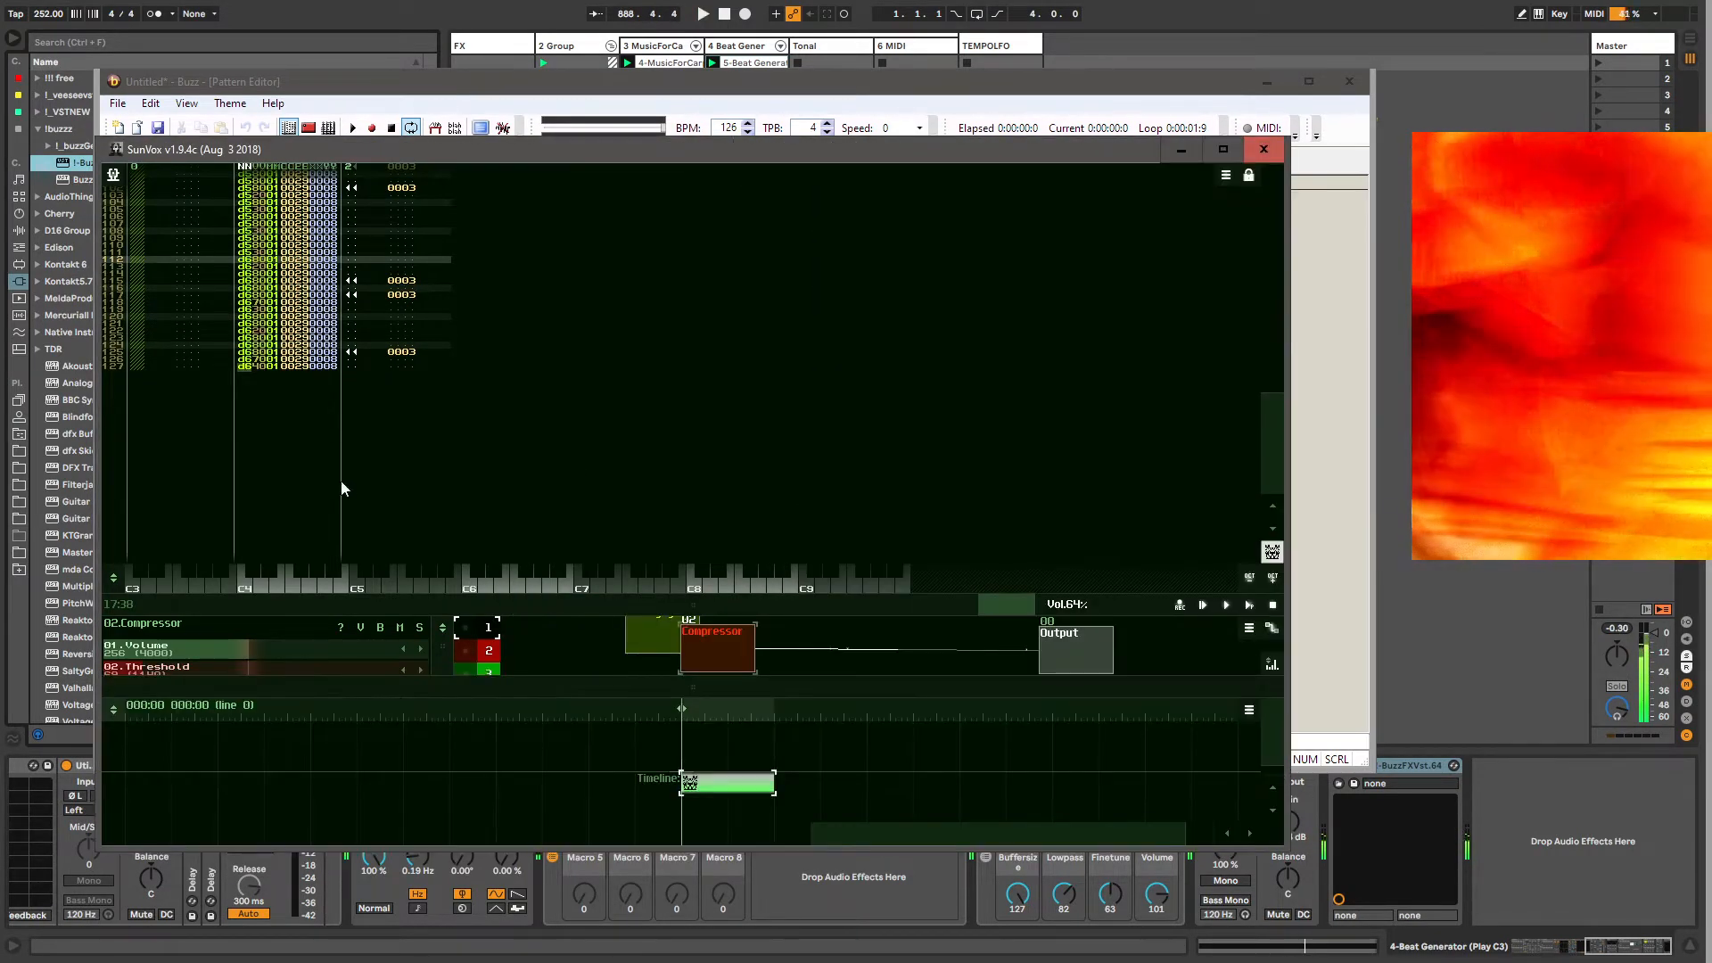
{"action": "left_click_drag", "start_coordinate": [540, 613], "coordinate": [529, 395]}
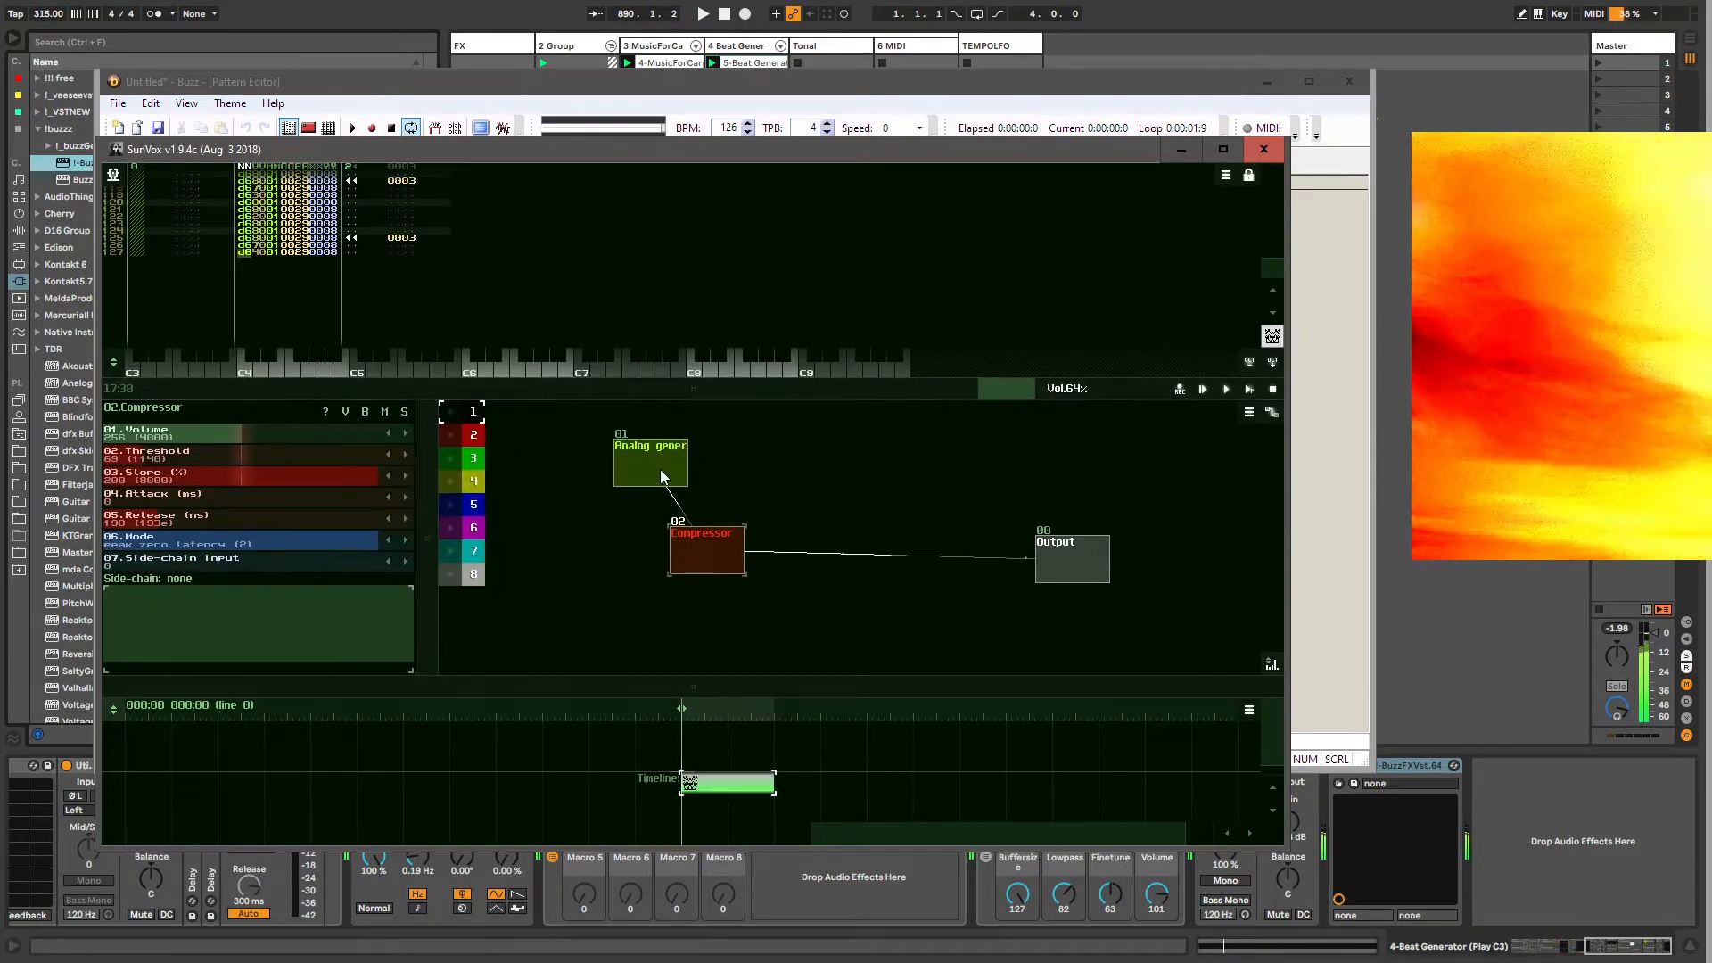
Step: Rearrange the SunVox modules, with Analog generator above left of Compressor and Output moved closer to it
{"action": "left_click_drag", "start_coordinate": [660, 469], "coordinate": [601, 453]}
{"action": "left_click_drag", "start_coordinate": [708, 563], "coordinate": [710, 596]}
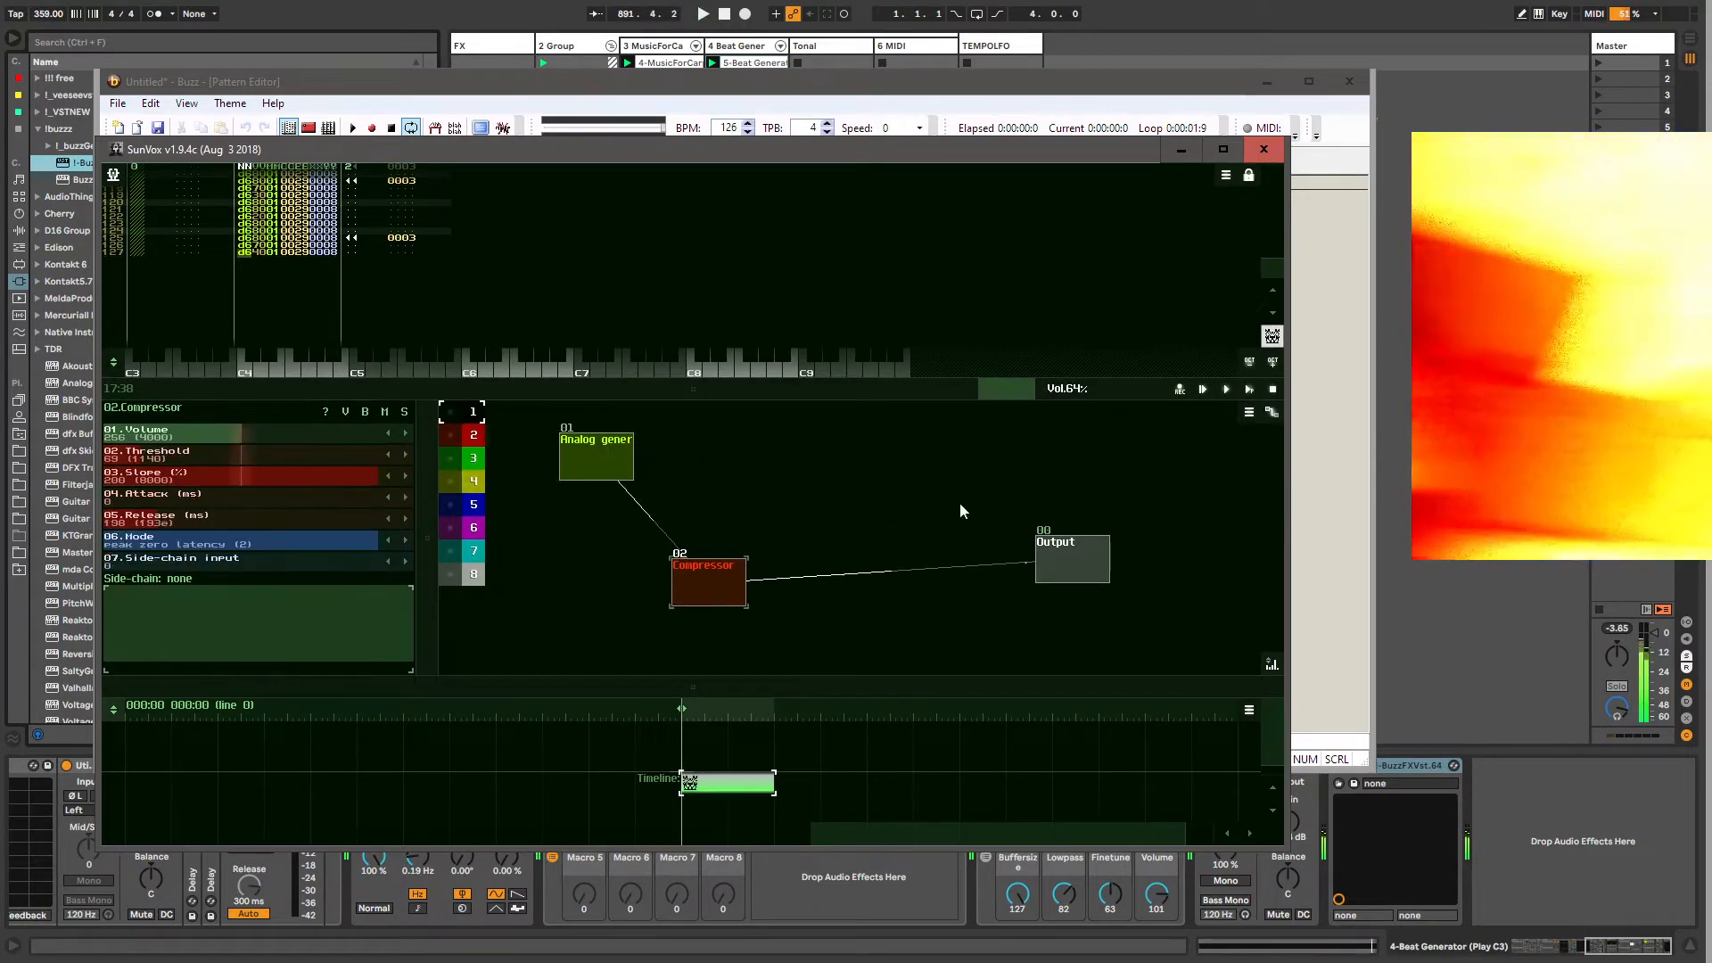
{"action": "left_click_drag", "start_coordinate": [1073, 546], "coordinate": [976, 543]}
{"action": "left_click_drag", "start_coordinate": [612, 466], "coordinate": [622, 522]}
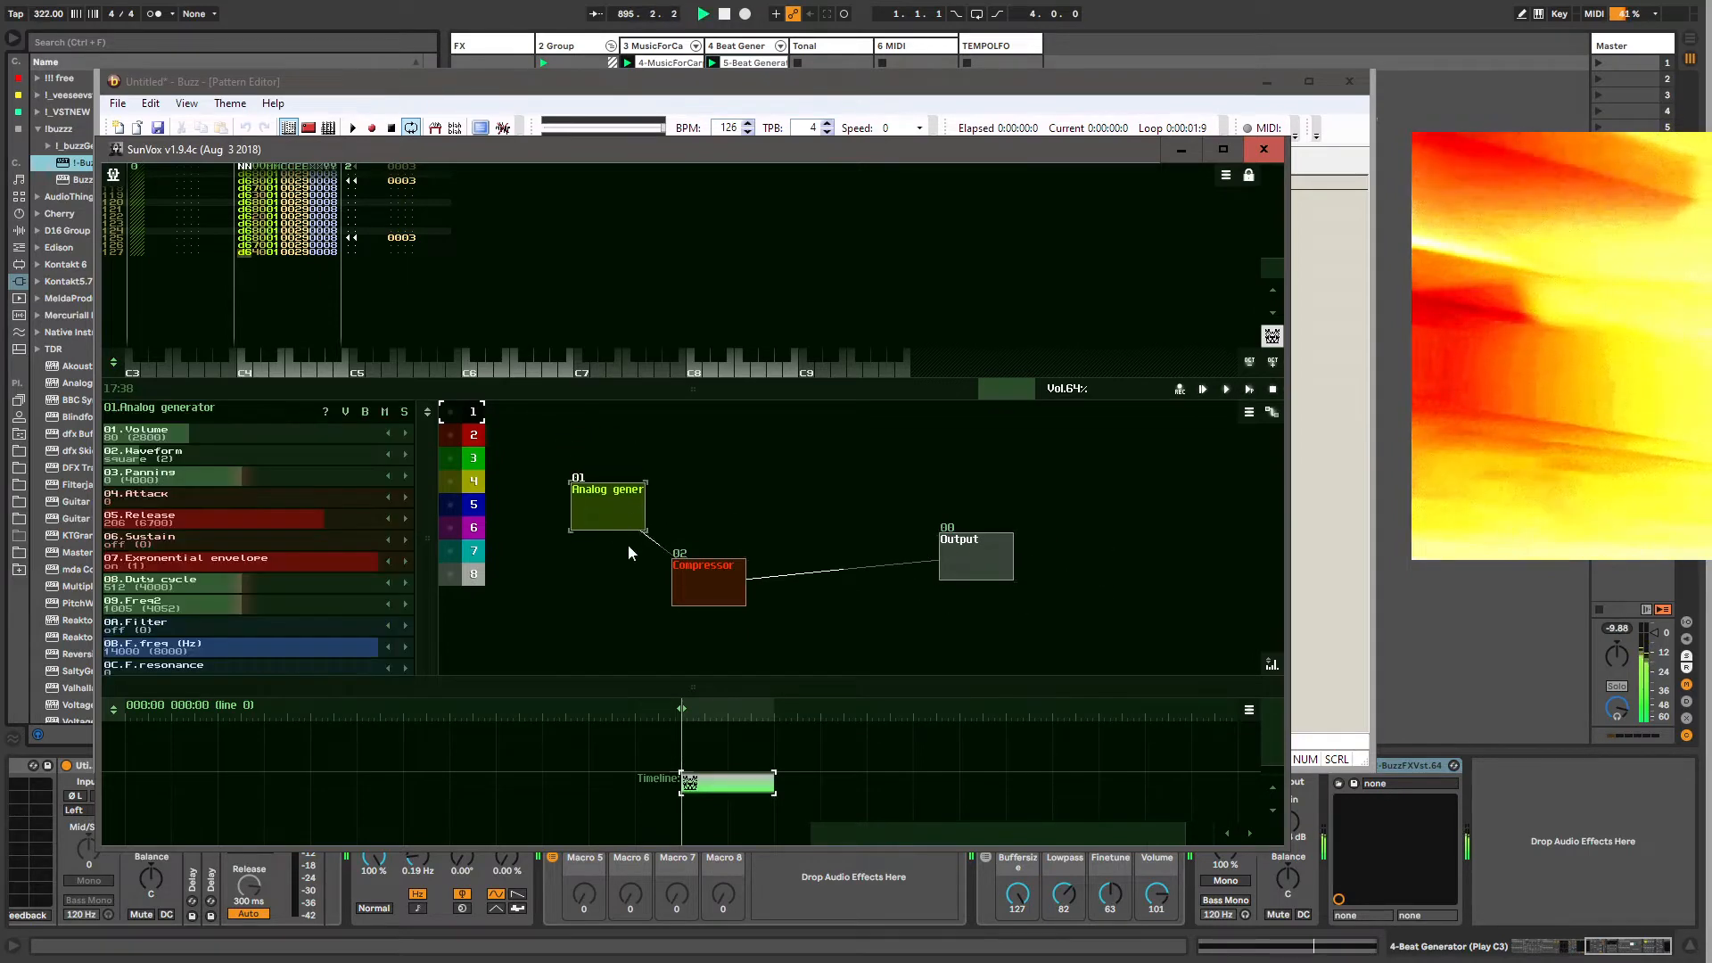
Step: Look over the list of new SunVox modules without adding one, and enlarge the module area further
{"action": "right_click", "coordinate": [720, 474]}
{"action": "left_click", "coordinate": [730, 488]}
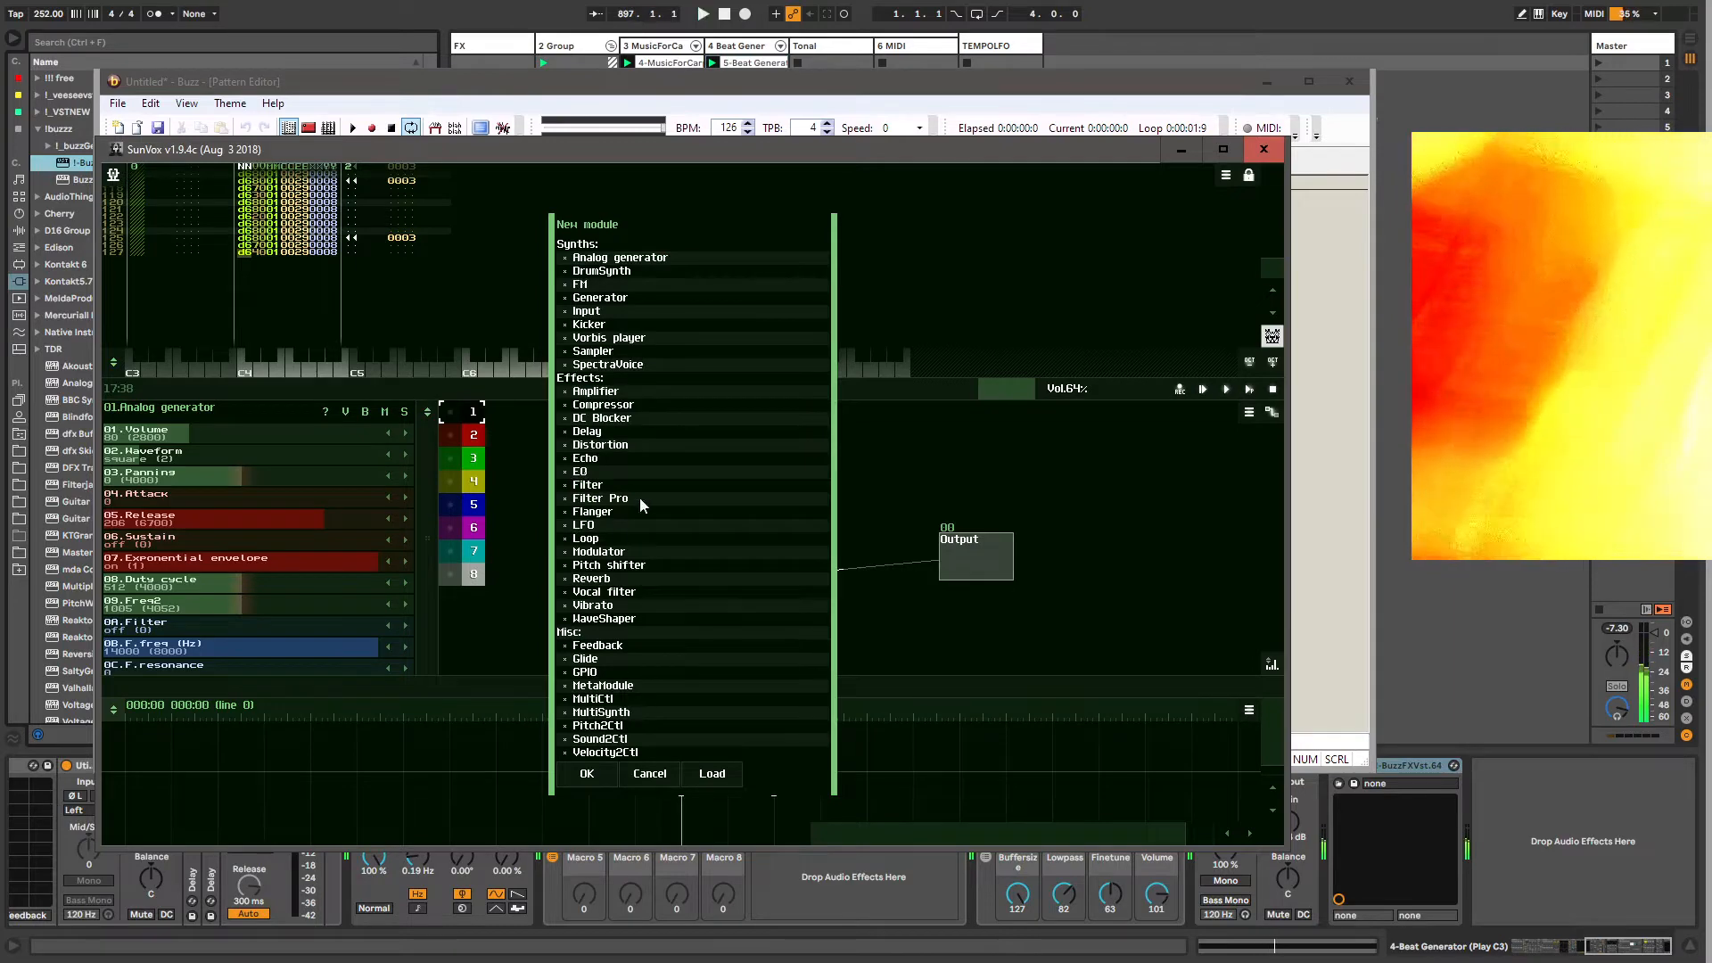
{"action": "left_click", "coordinate": [656, 777]}
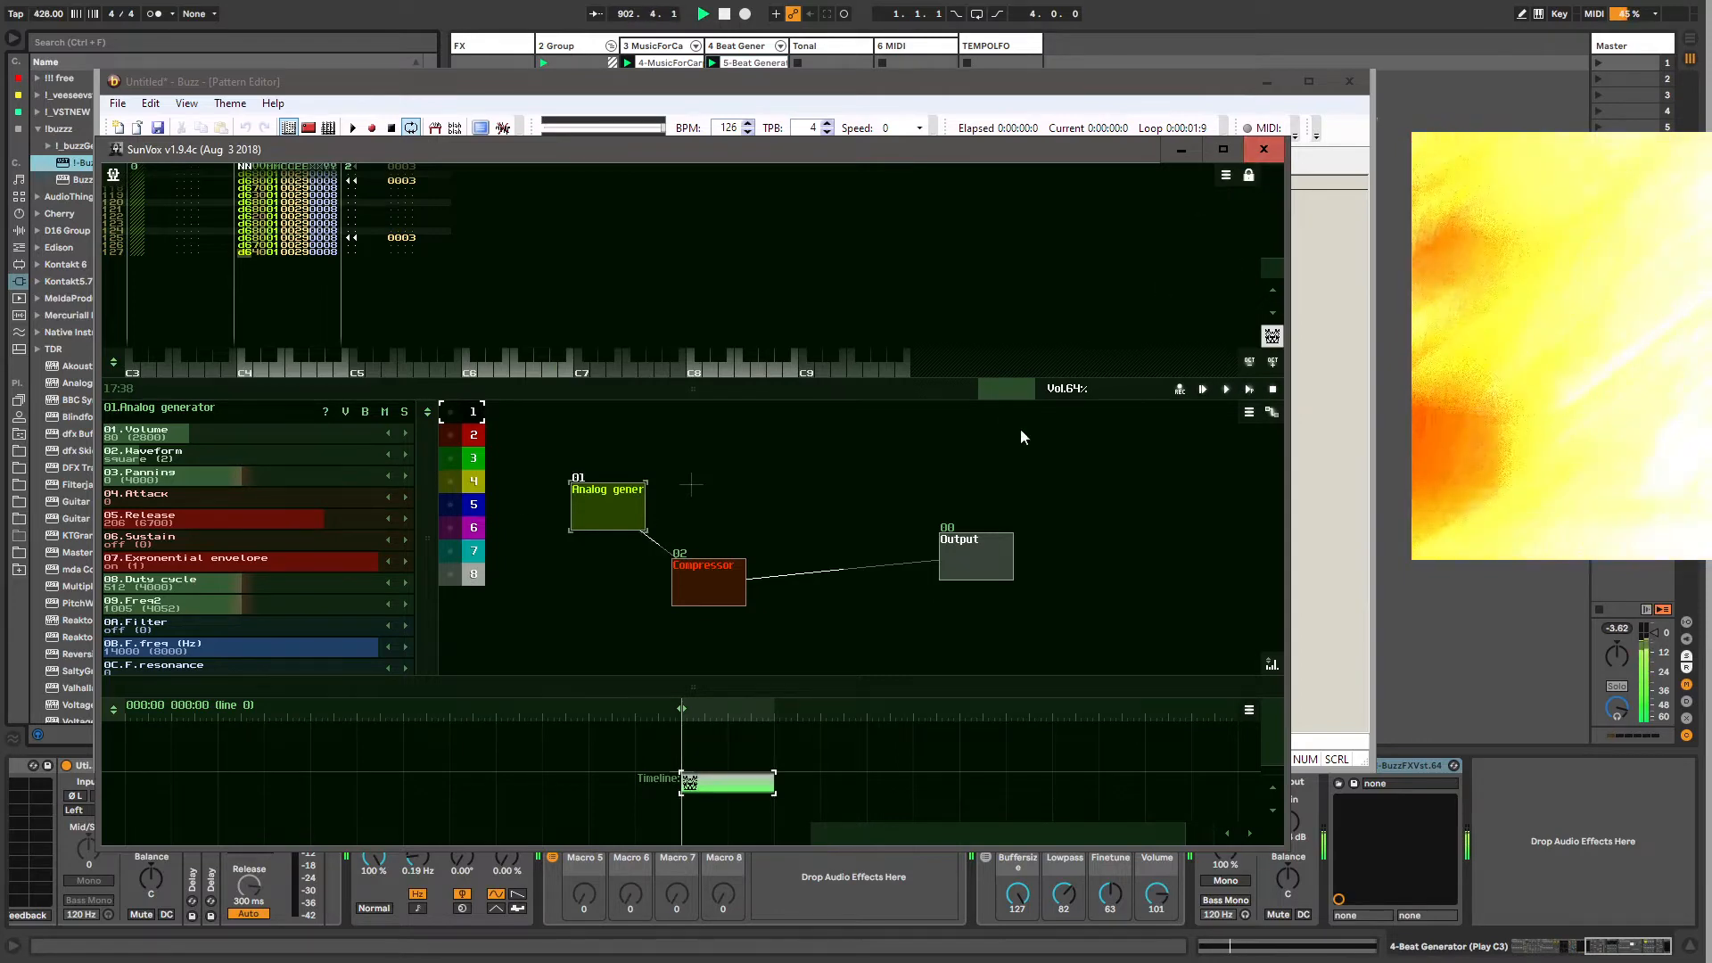
{"action": "left_click_drag", "start_coordinate": [783, 390], "coordinate": [785, 309]}
{"action": "left_click_drag", "start_coordinate": [827, 688], "coordinate": [838, 720]}
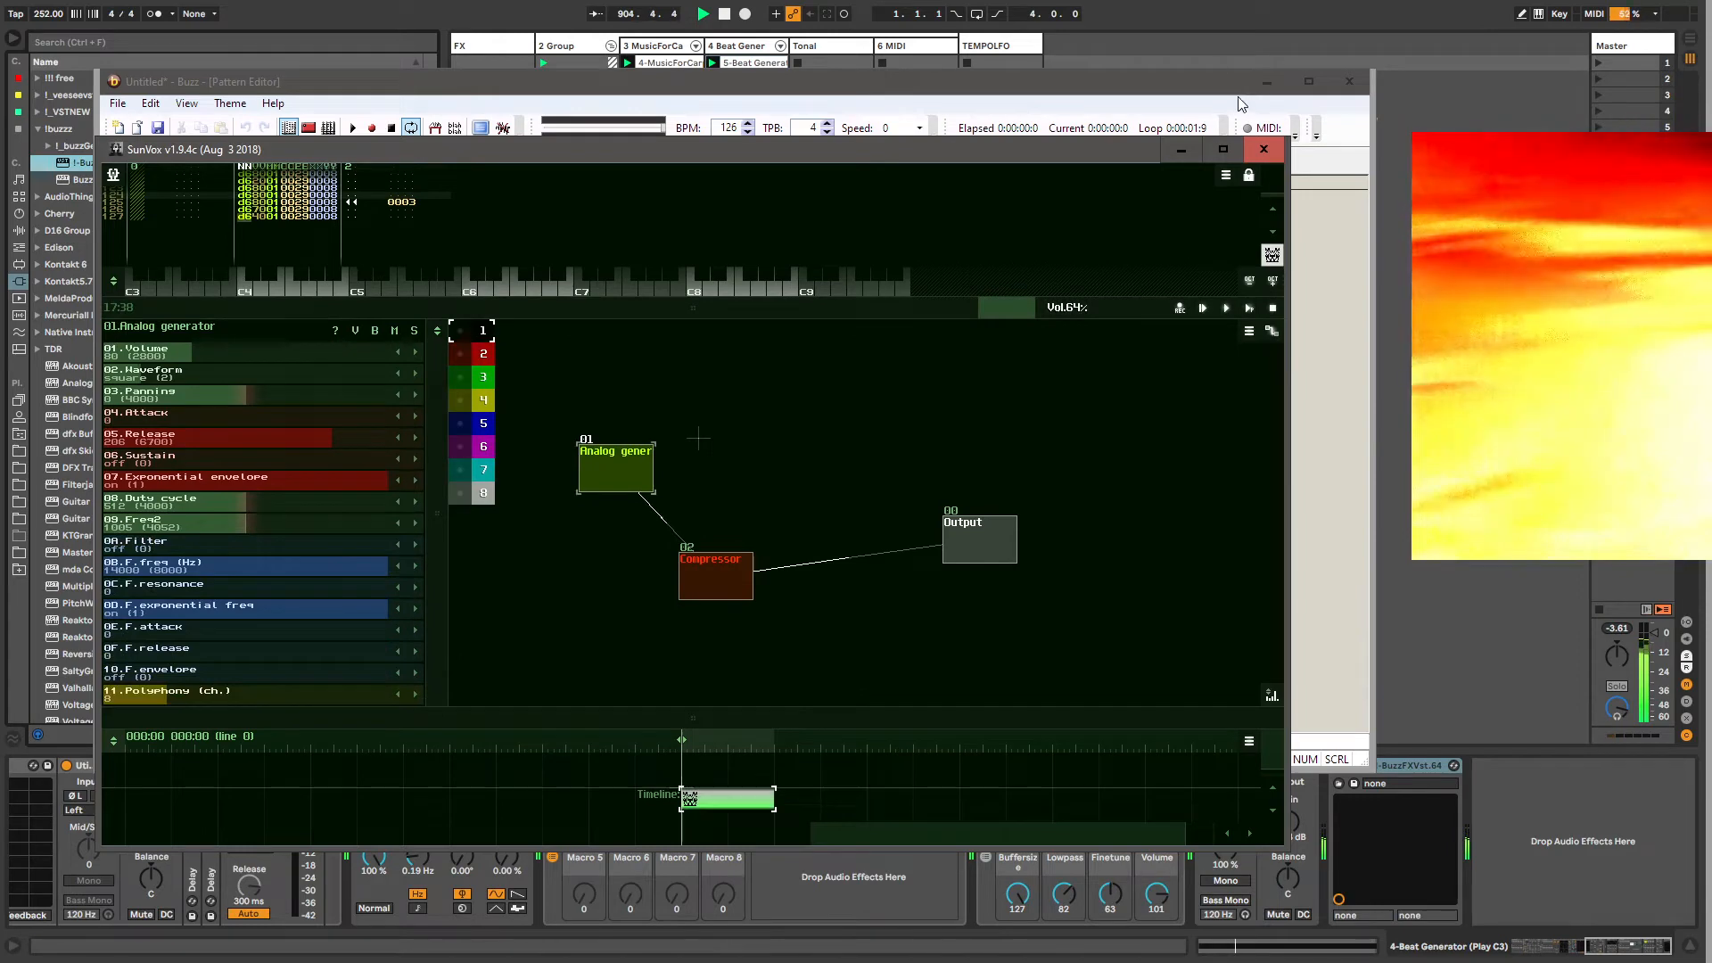
Step: Exit SunVox and close Buzz without saving the changes to the untitled song
{"action": "left_click", "coordinate": [1259, 151]}
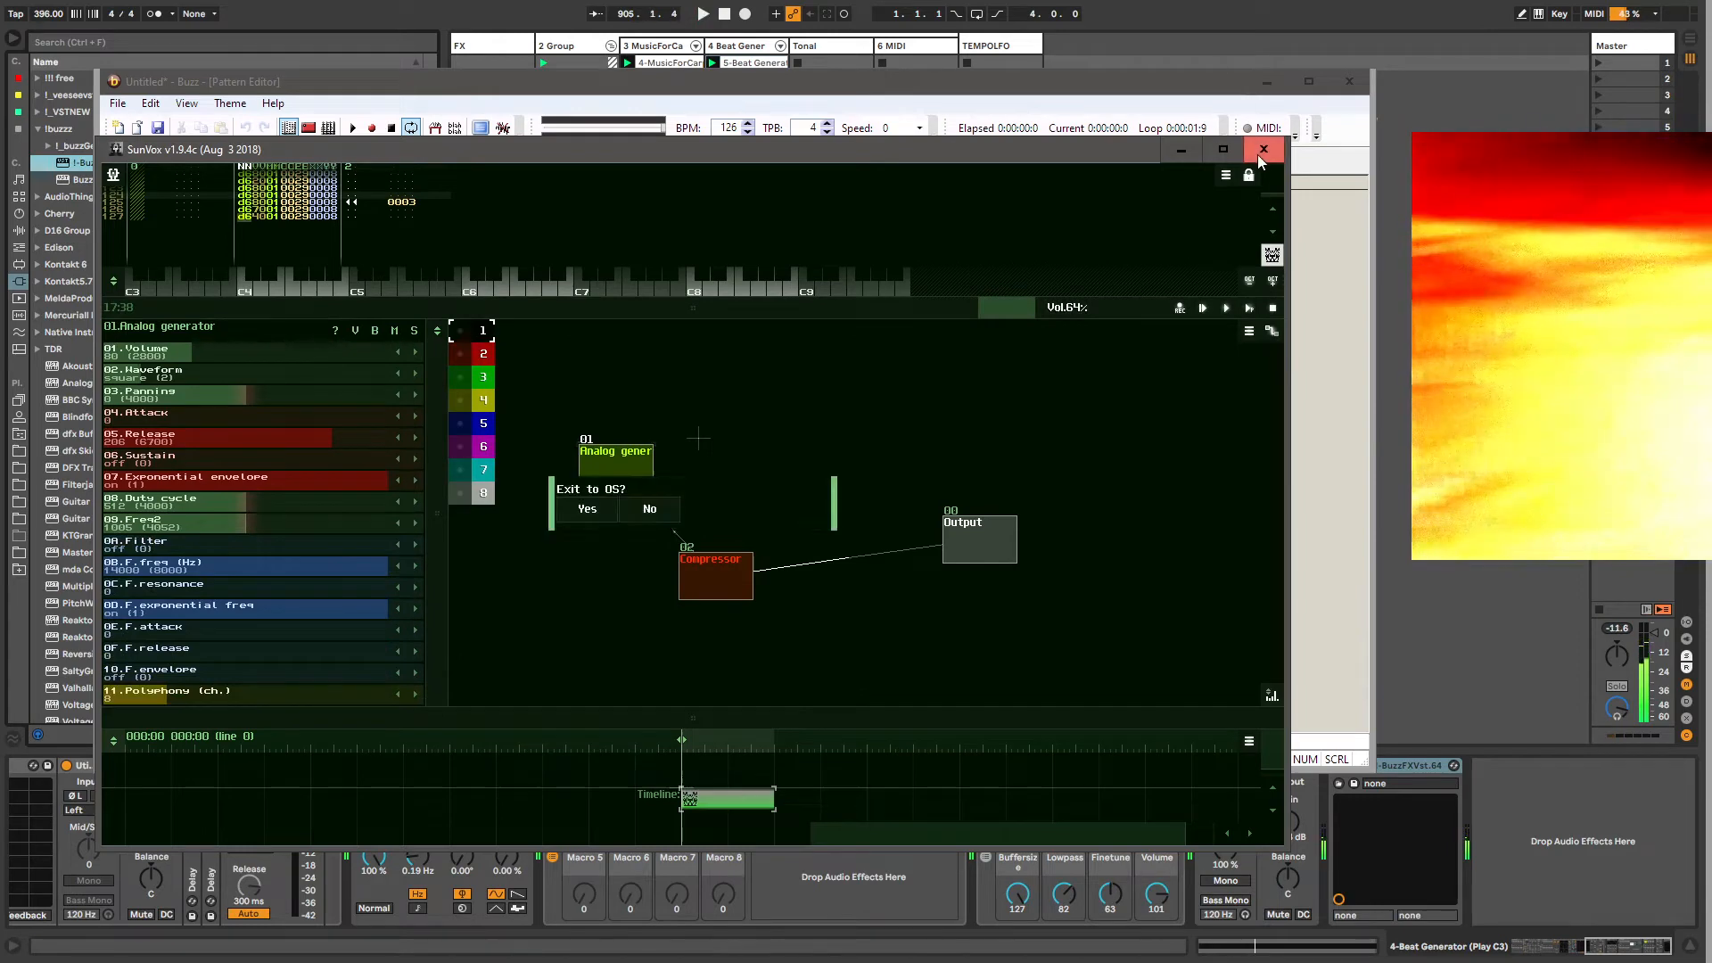
{"action": "left_click", "coordinate": [592, 507]}
{"action": "left_click", "coordinate": [1349, 81]}
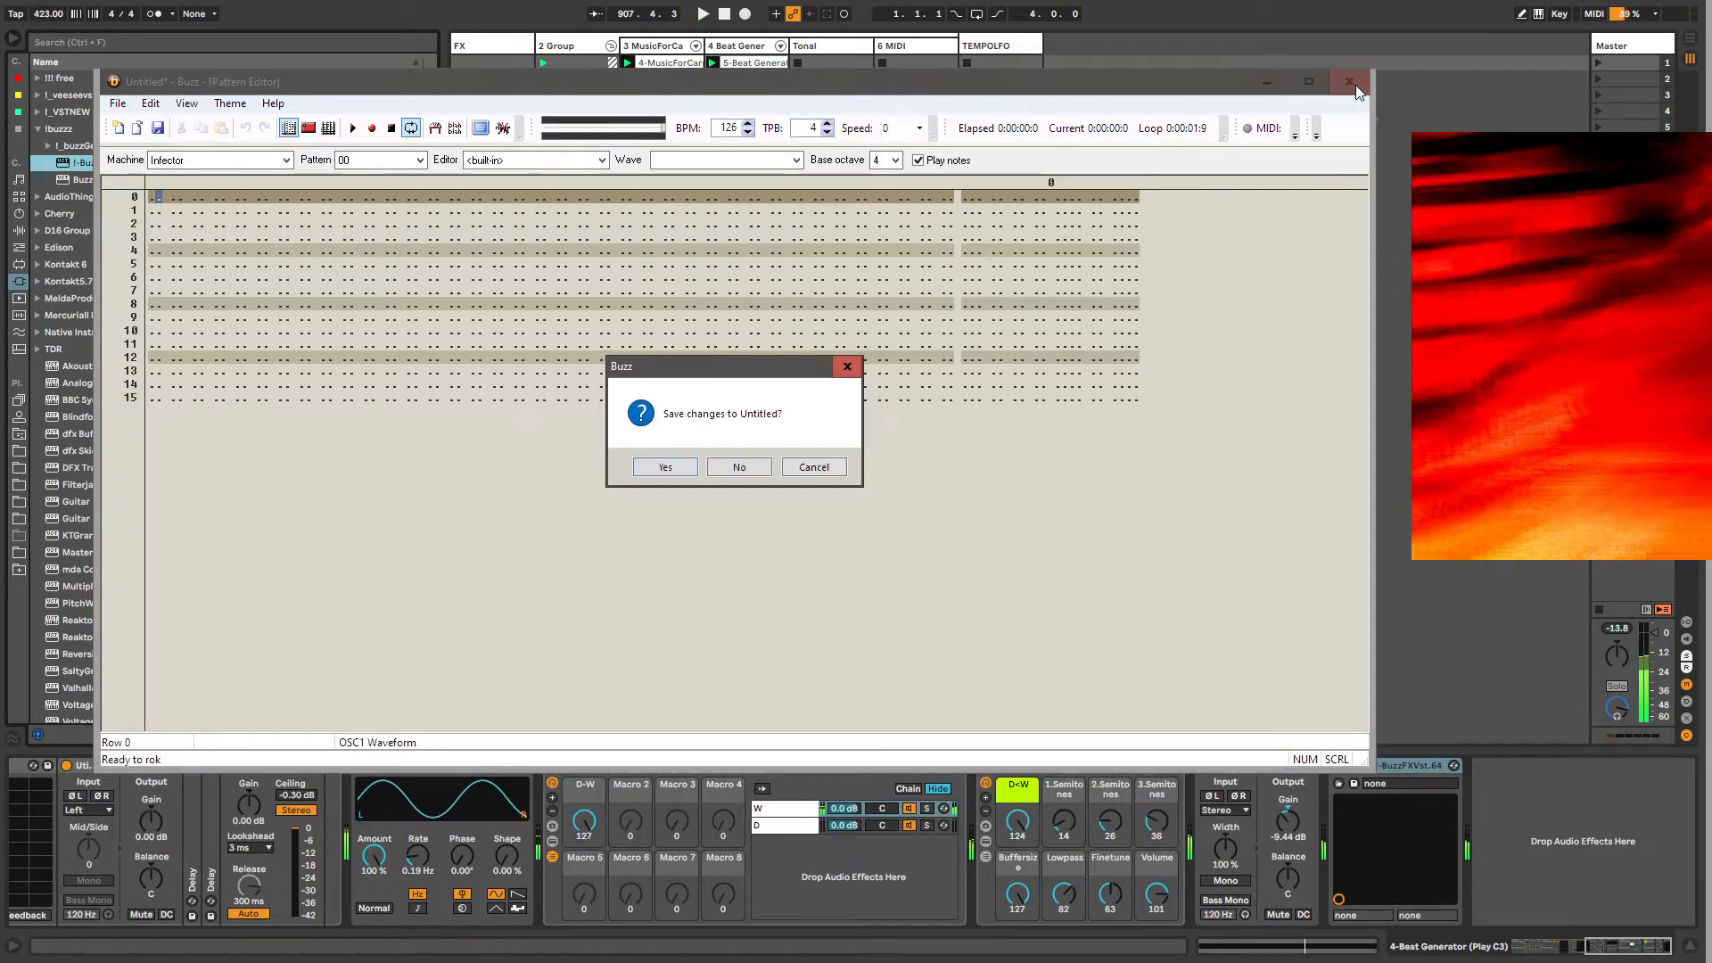
{"action": "left_click", "coordinate": [743, 468]}
Step: Move the automation-recorder window and the visuals window into the empty area beside the tracks in Ableton Live
{"action": "left_click_drag", "start_coordinate": [1025, 589], "coordinate": [1166, 551]}
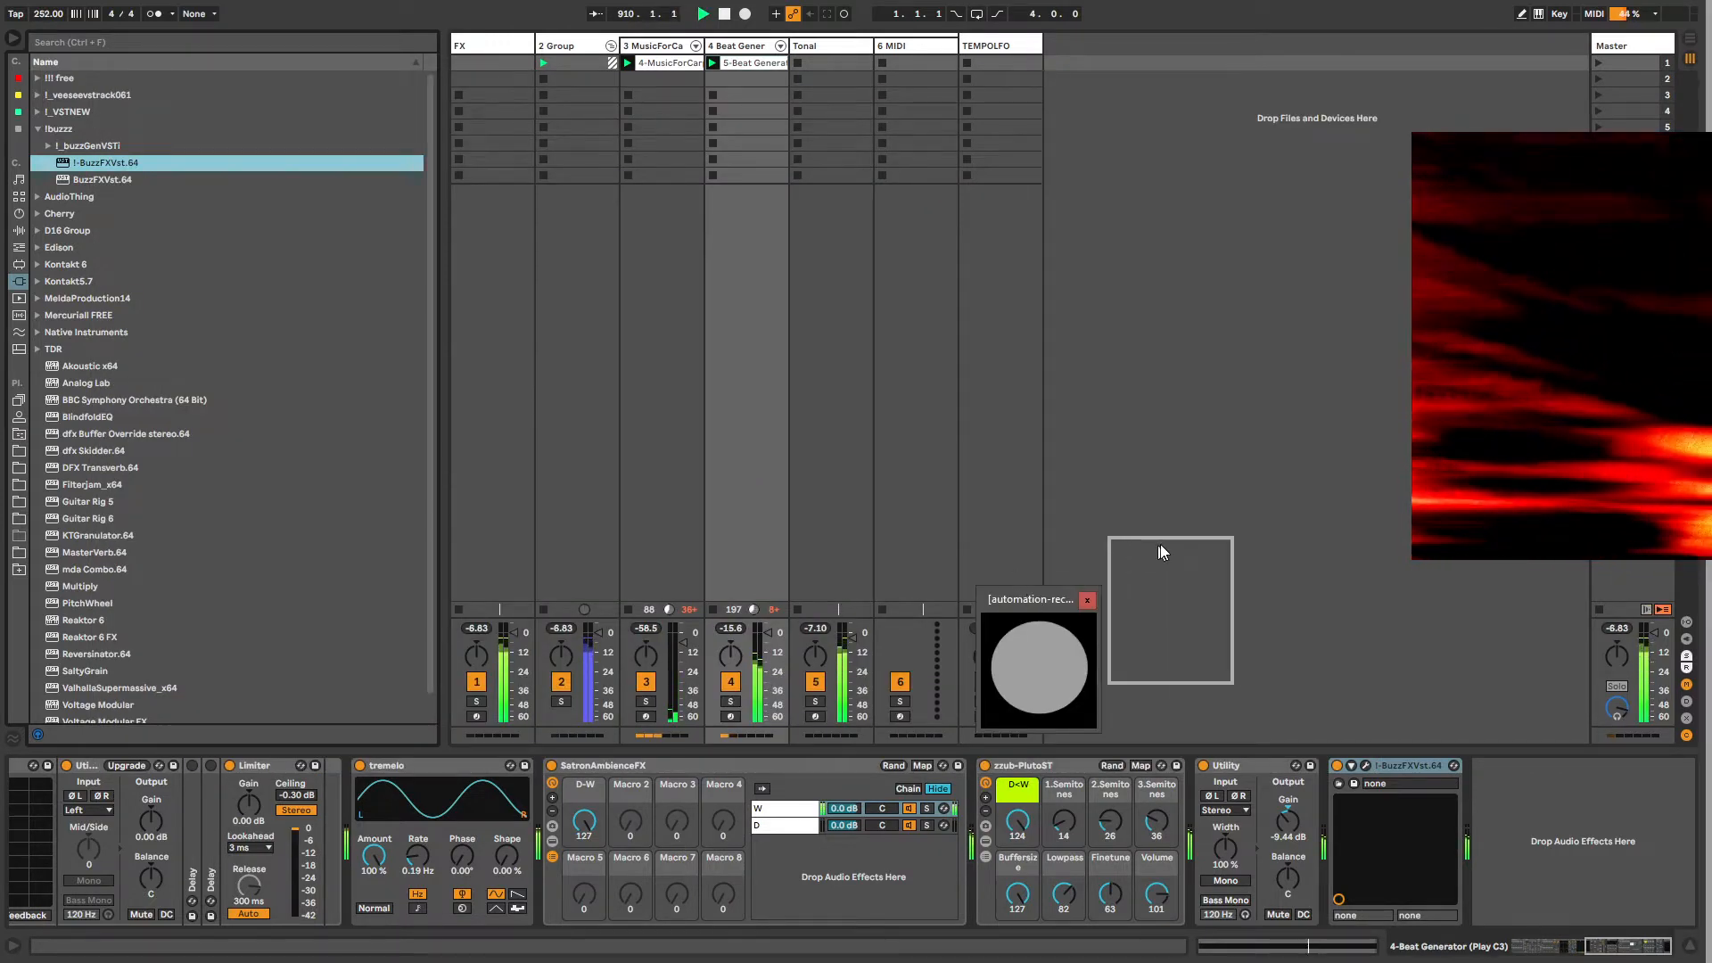
{"action": "left_click_drag", "start_coordinate": [1427, 339], "coordinate": [1130, 350]}
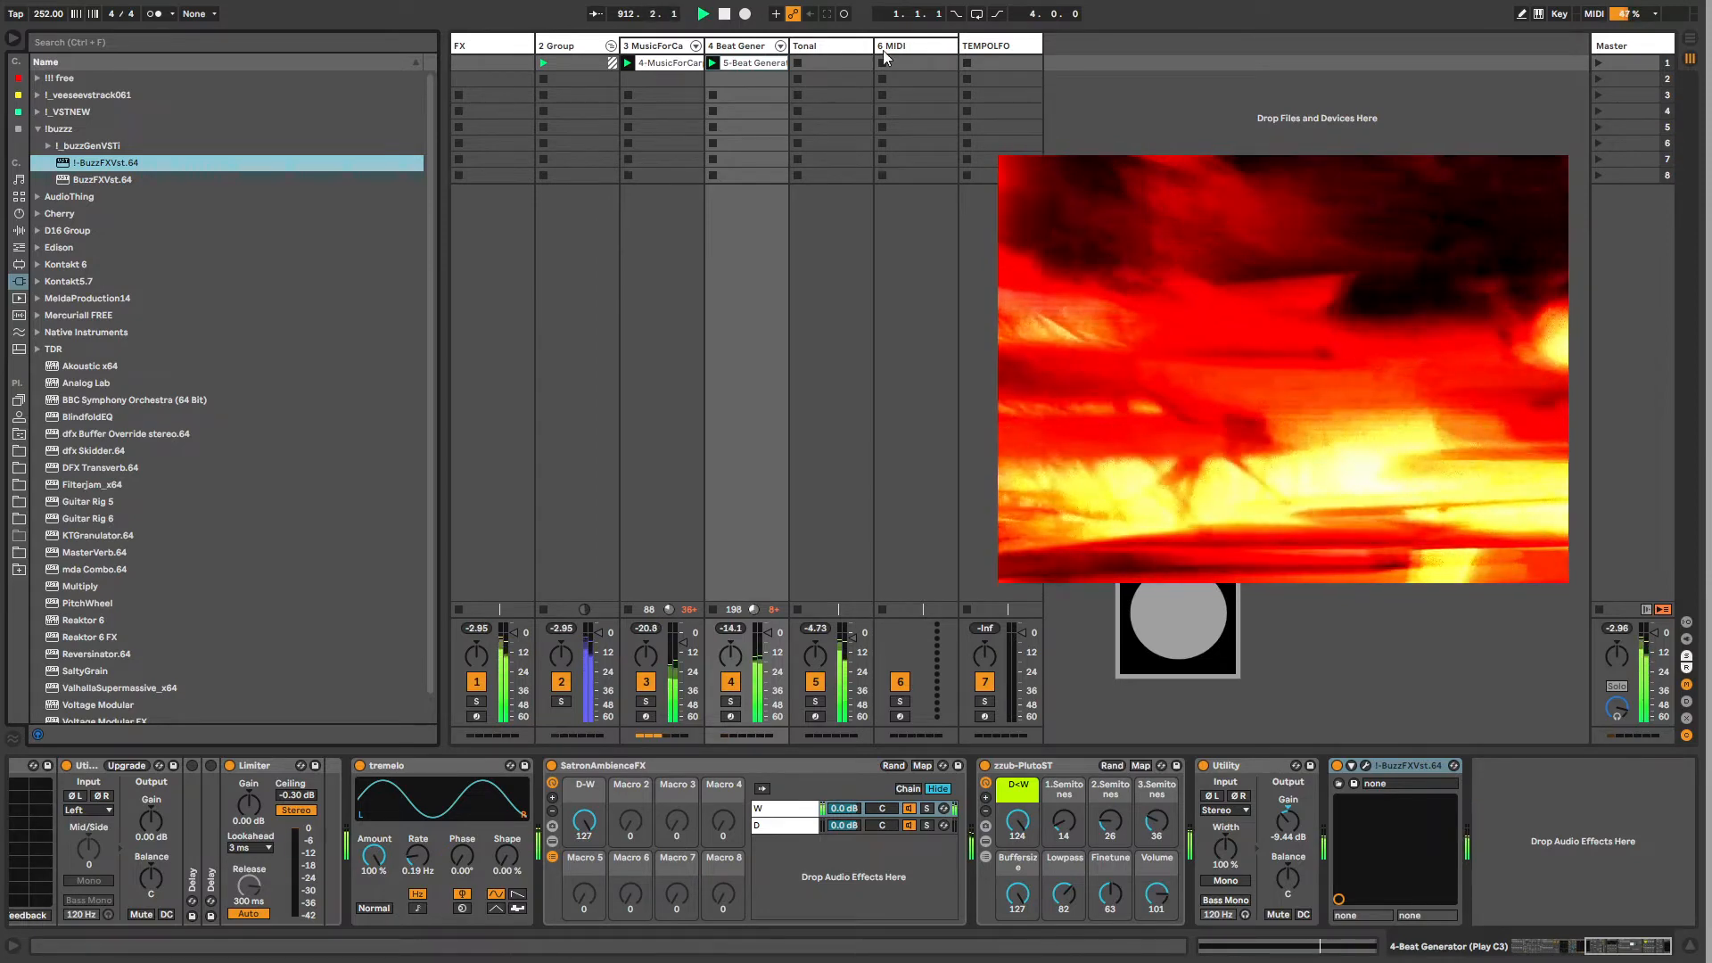
Step: Add MakeNote-Advanced.amxd from the Max Midi folder to the 6 MIDI track, moving it there from TEMPOLFO
{"action": "left_click", "coordinate": [1009, 50]}
{"action": "left_click", "coordinate": [910, 49]}
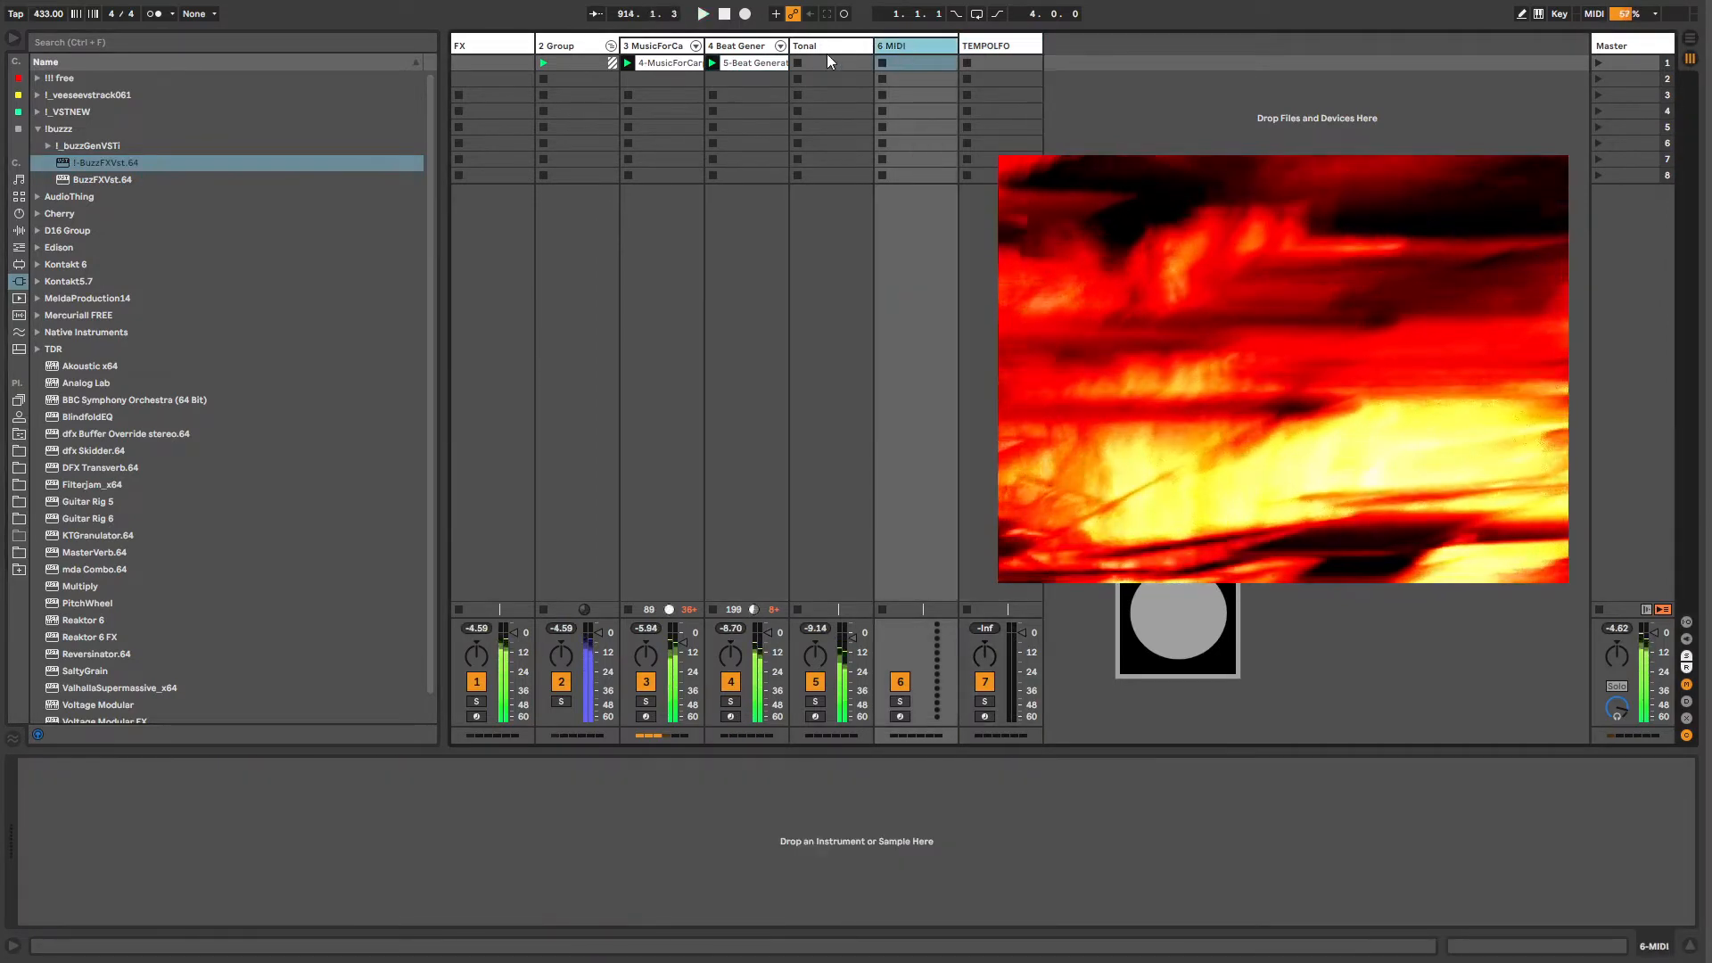
{"action": "left_click", "coordinate": [19, 247]}
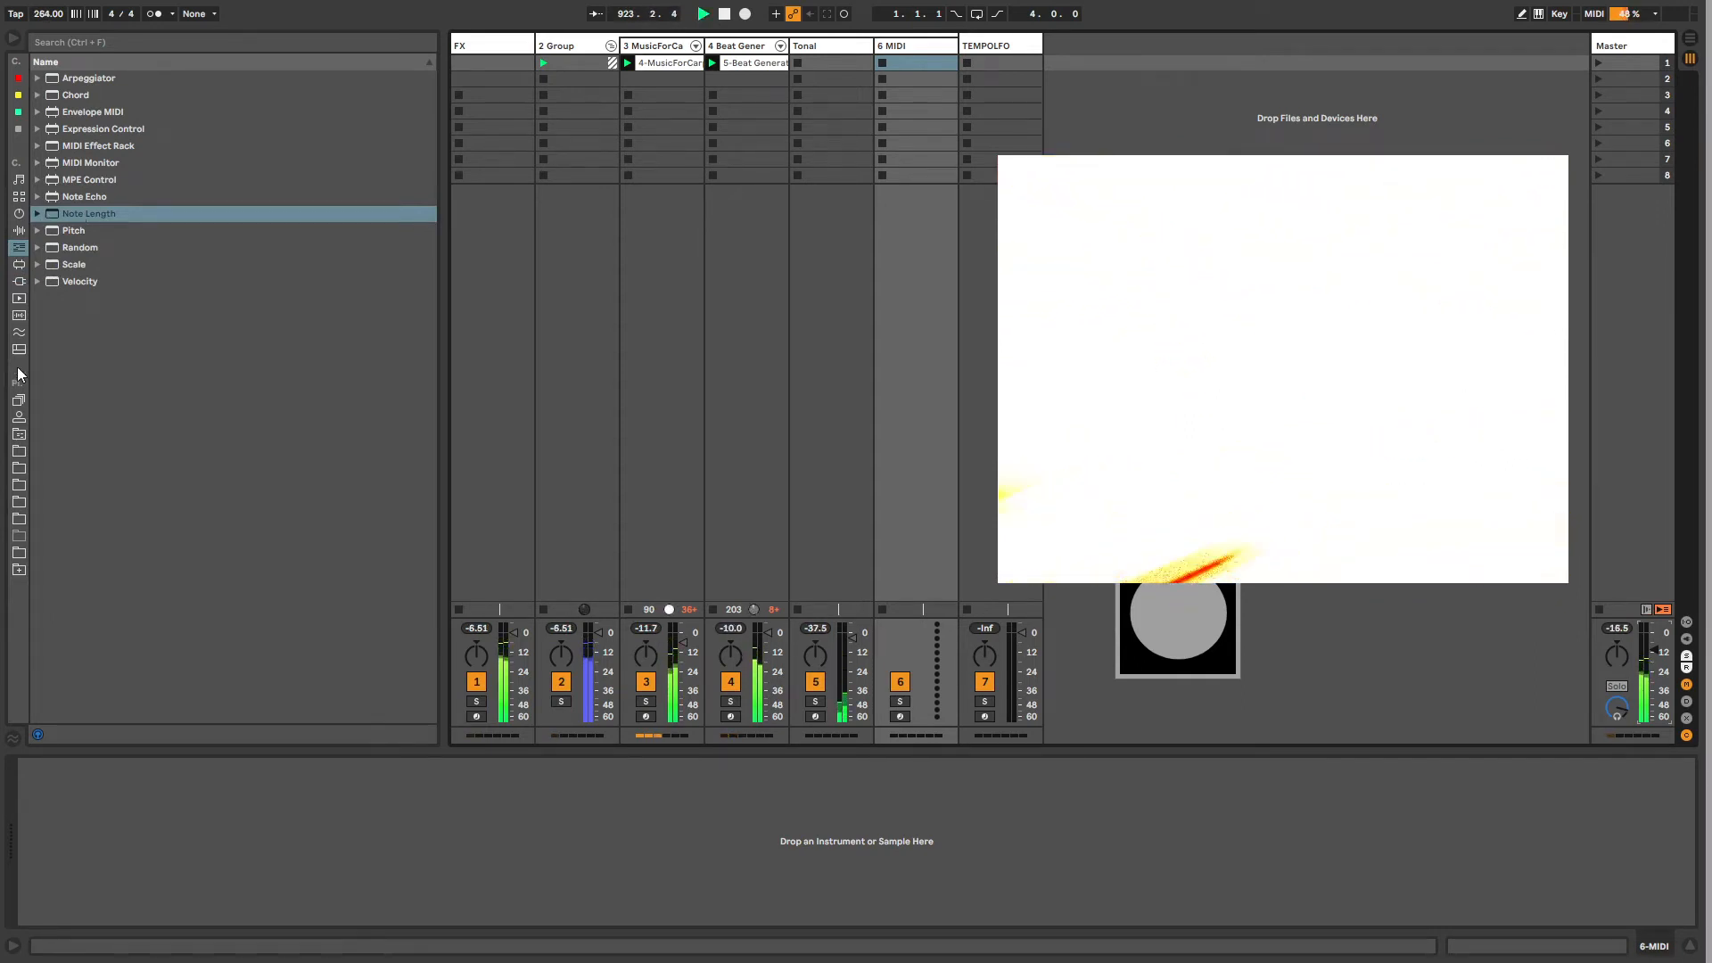
{"action": "left_click", "coordinate": [19, 434]}
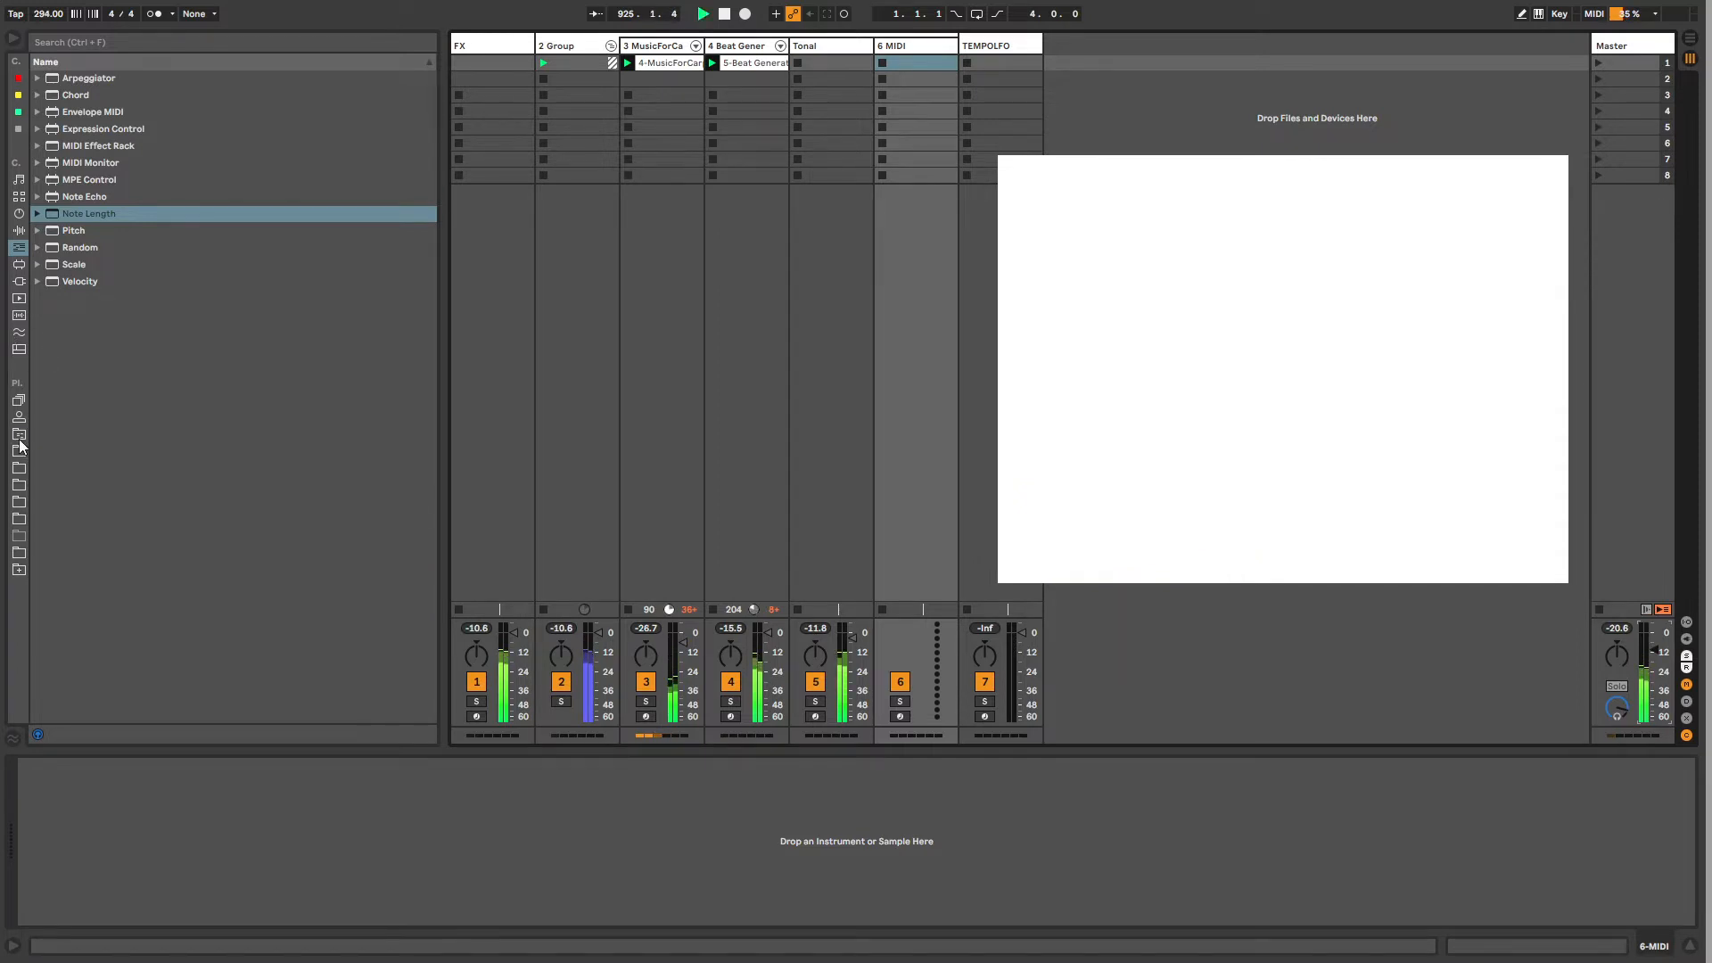
{"action": "left_click", "coordinate": [36, 108]}
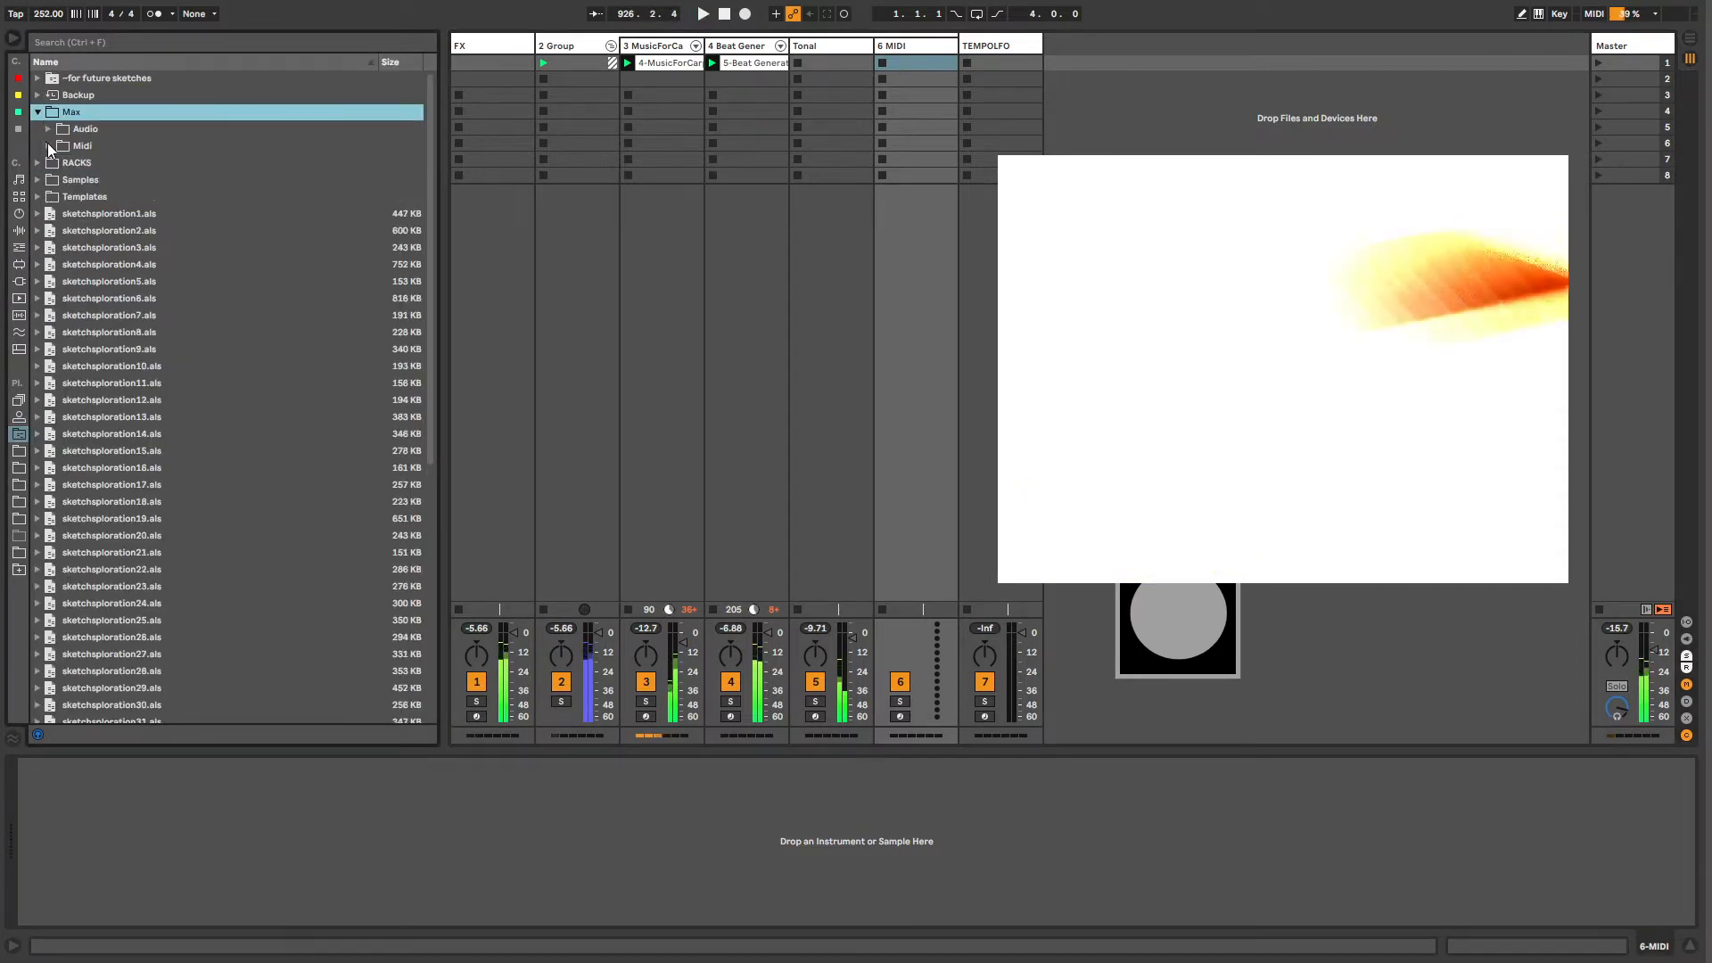
{"action": "left_click", "coordinate": [48, 144]}
{"action": "left_click_drag", "start_coordinate": [109, 232], "coordinate": [1002, 70]}
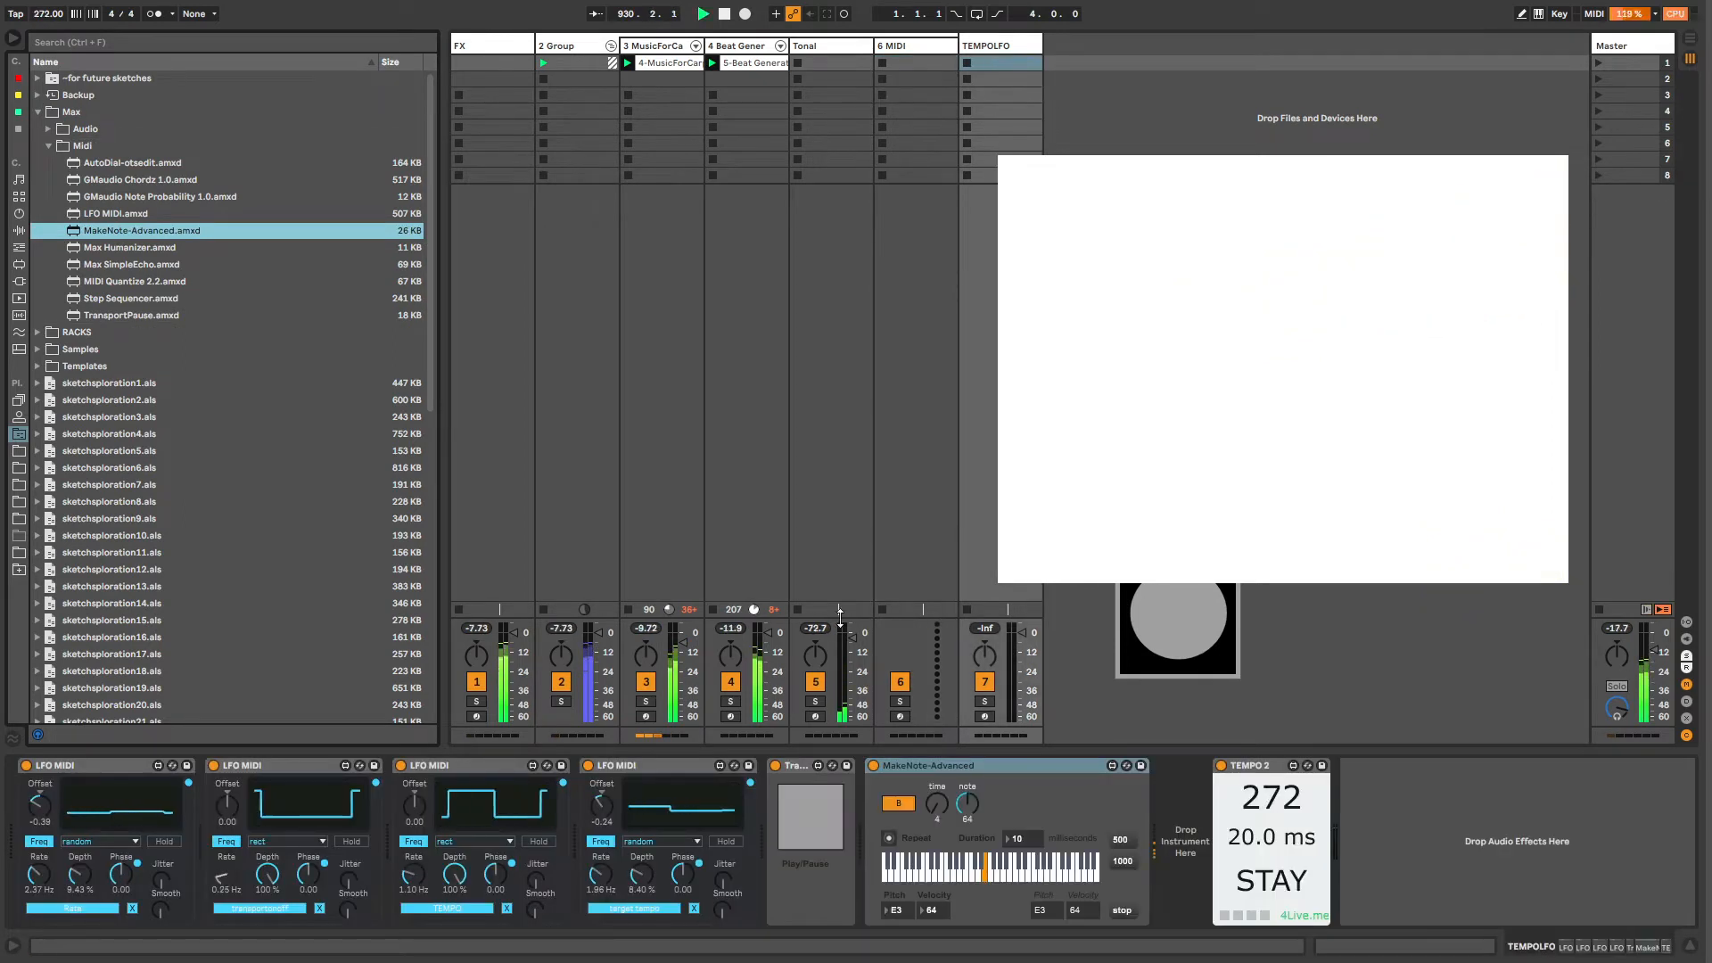
{"action": "left_click_drag", "start_coordinate": [954, 761], "coordinate": [927, 50]}
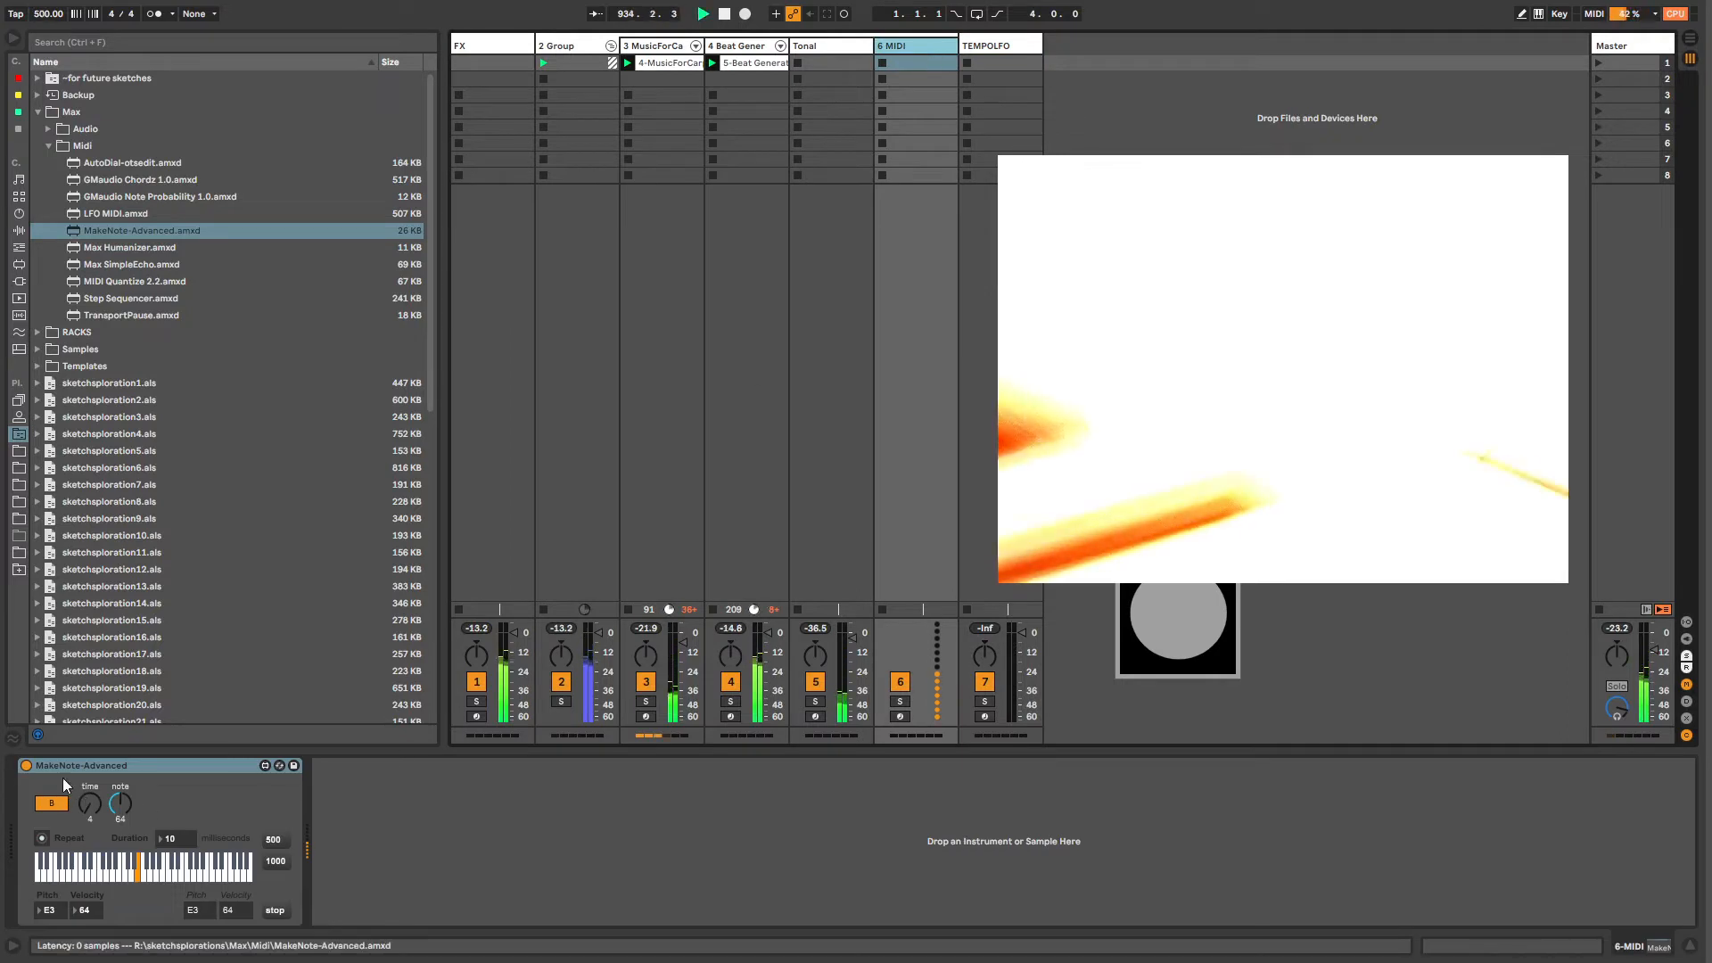
Step: Group the MakeNote-Advanced device into a MIDI Effect Rack and show the rack's macro controls
{"action": "left_click", "coordinate": [76, 765]}
{"action": "key", "text": "ctrl+g"}
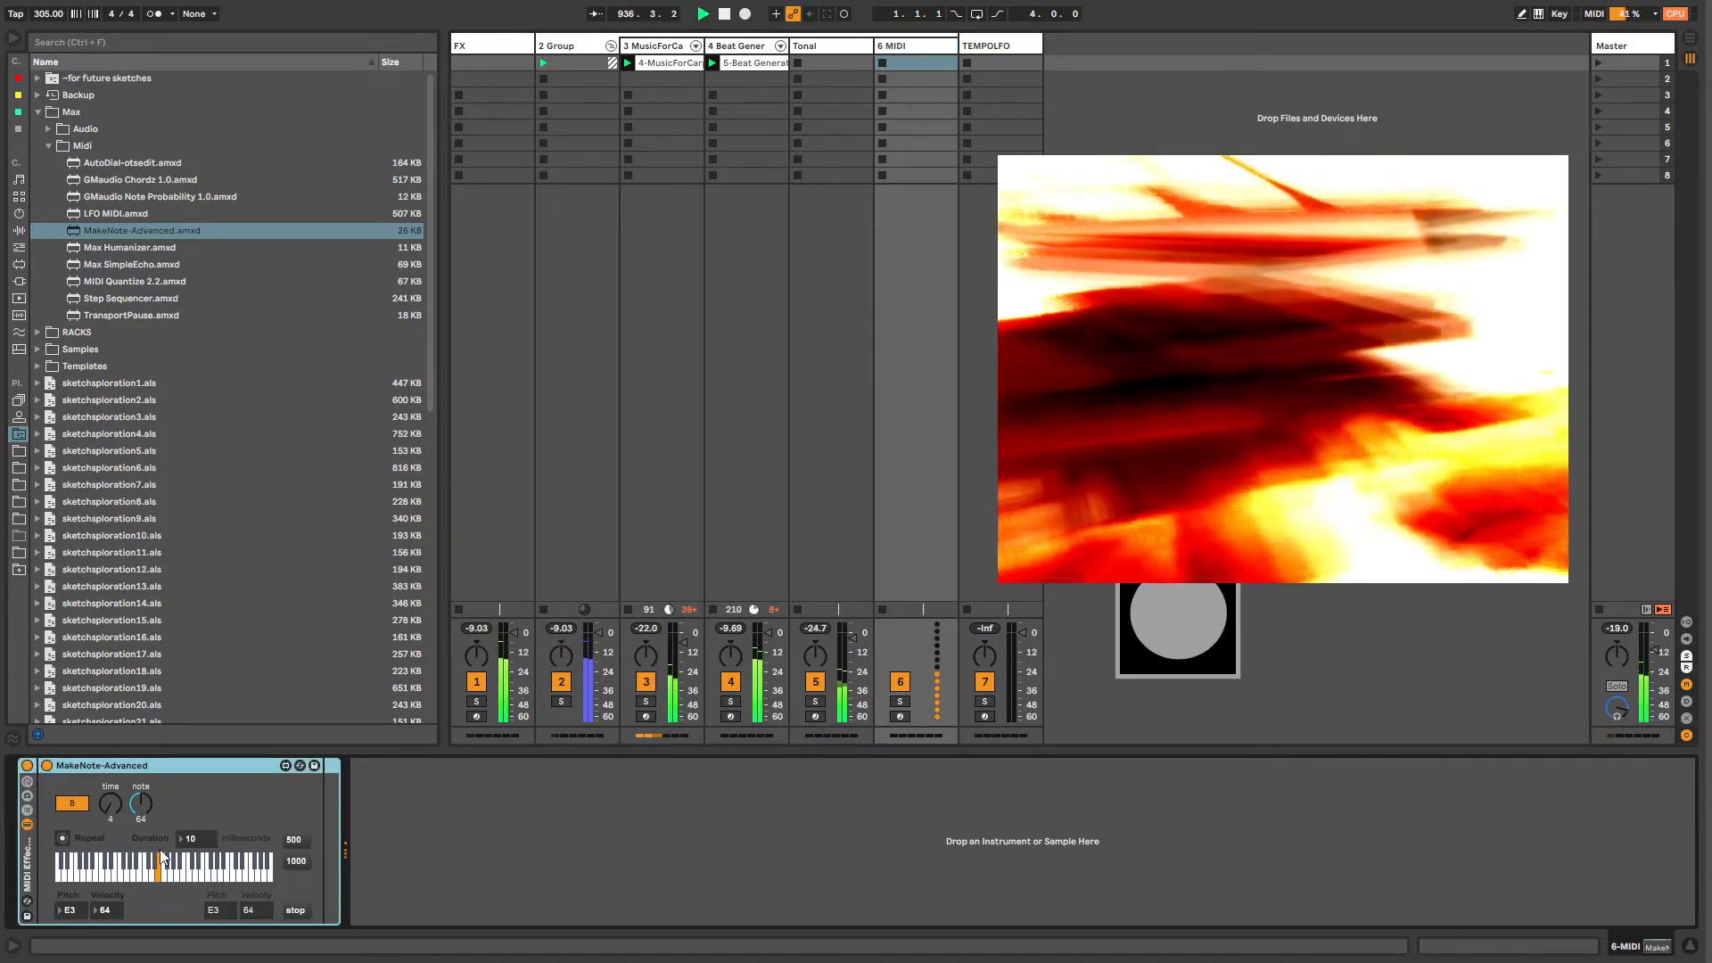
{"action": "left_click", "coordinate": [26, 783]}
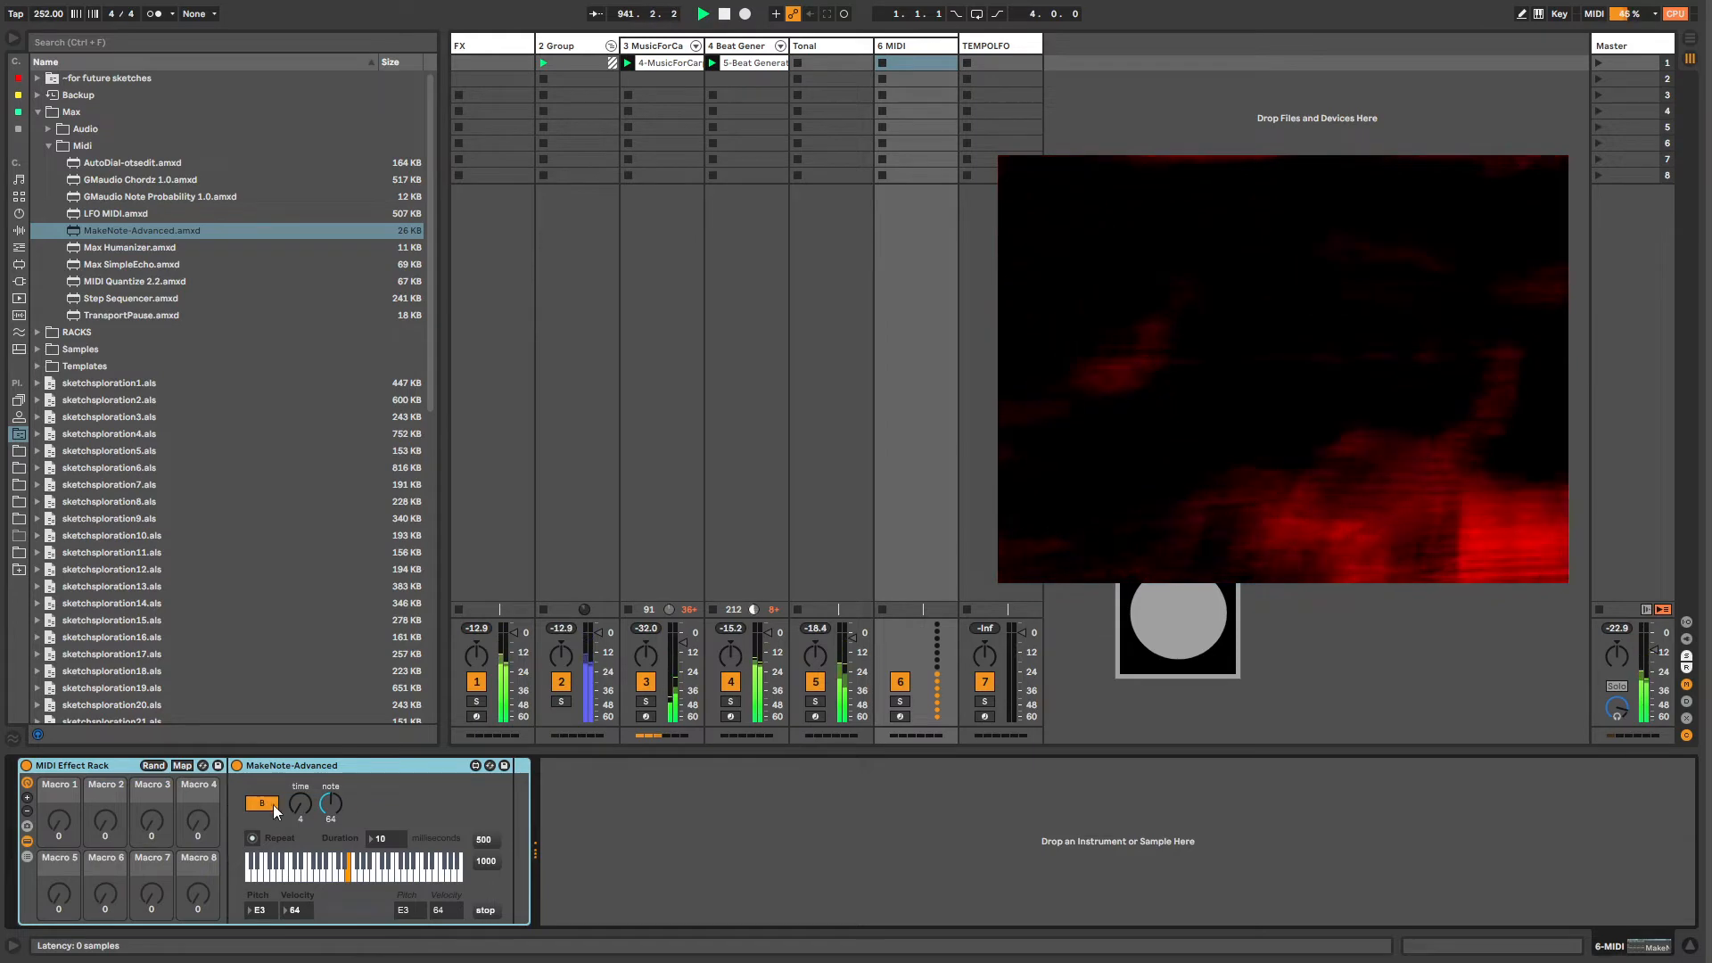
Step: Map MakeNote-Advanced's live.text button to Macro 1, time to Macro 2 and note to Macro 3
{"action": "left_click", "coordinate": [181, 765]}
{"action": "left_click", "coordinate": [73, 836]}
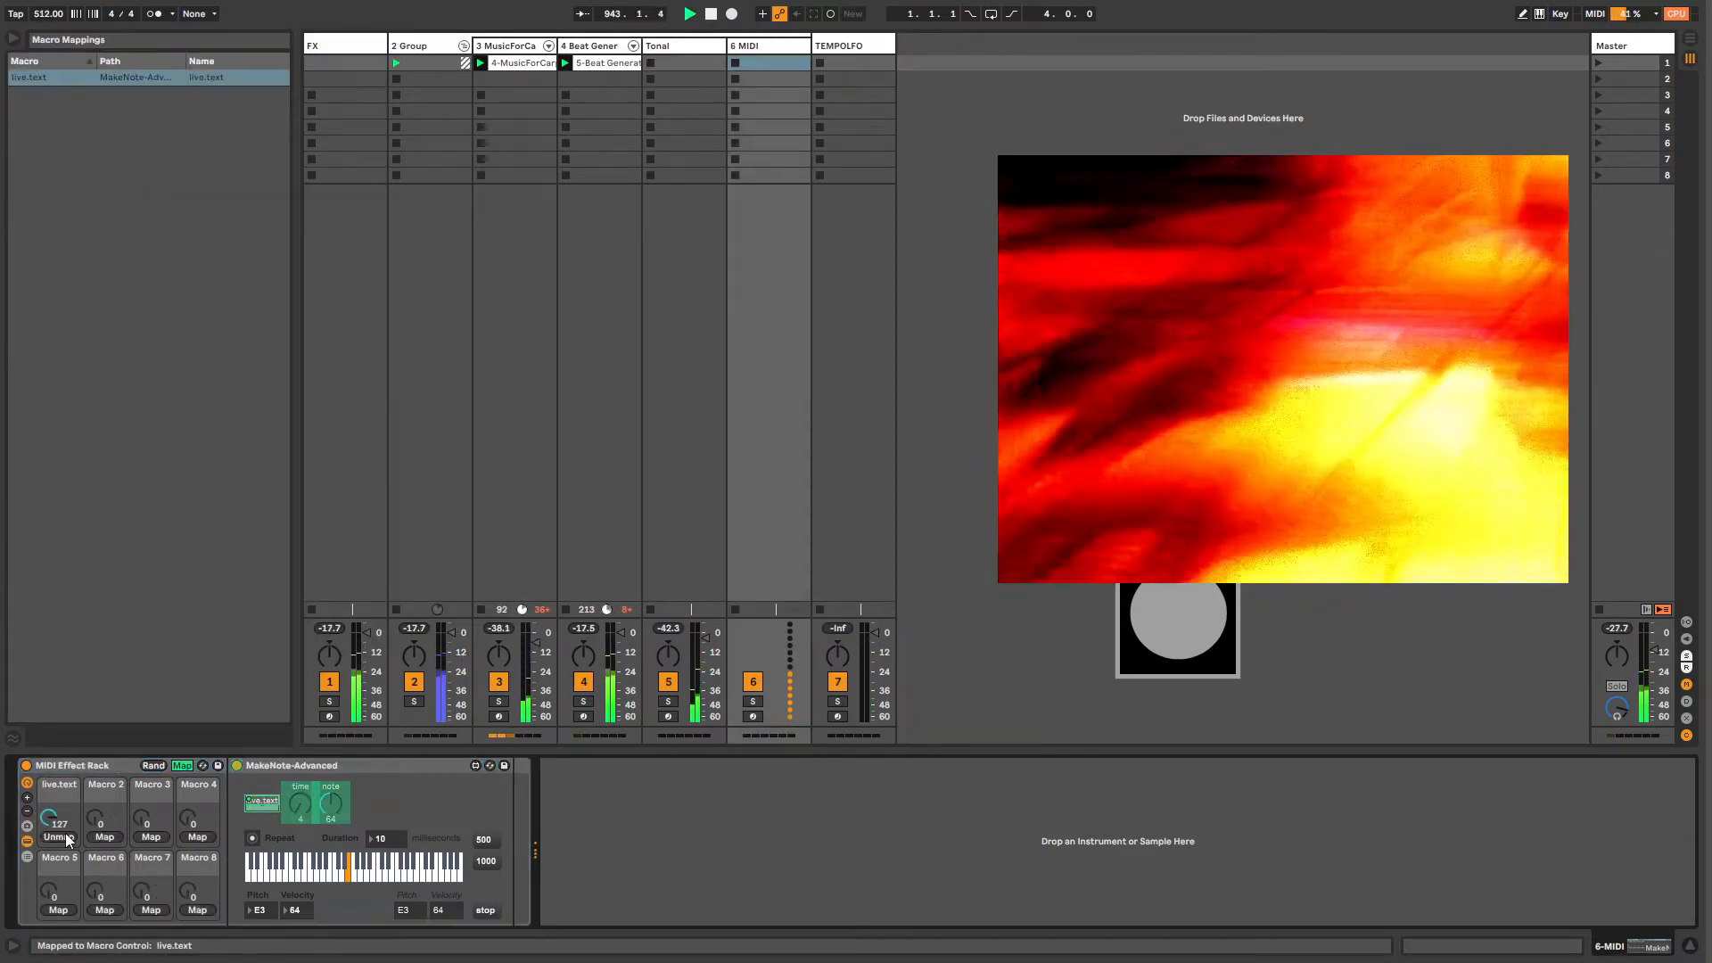
{"action": "left_click", "coordinate": [301, 800]}
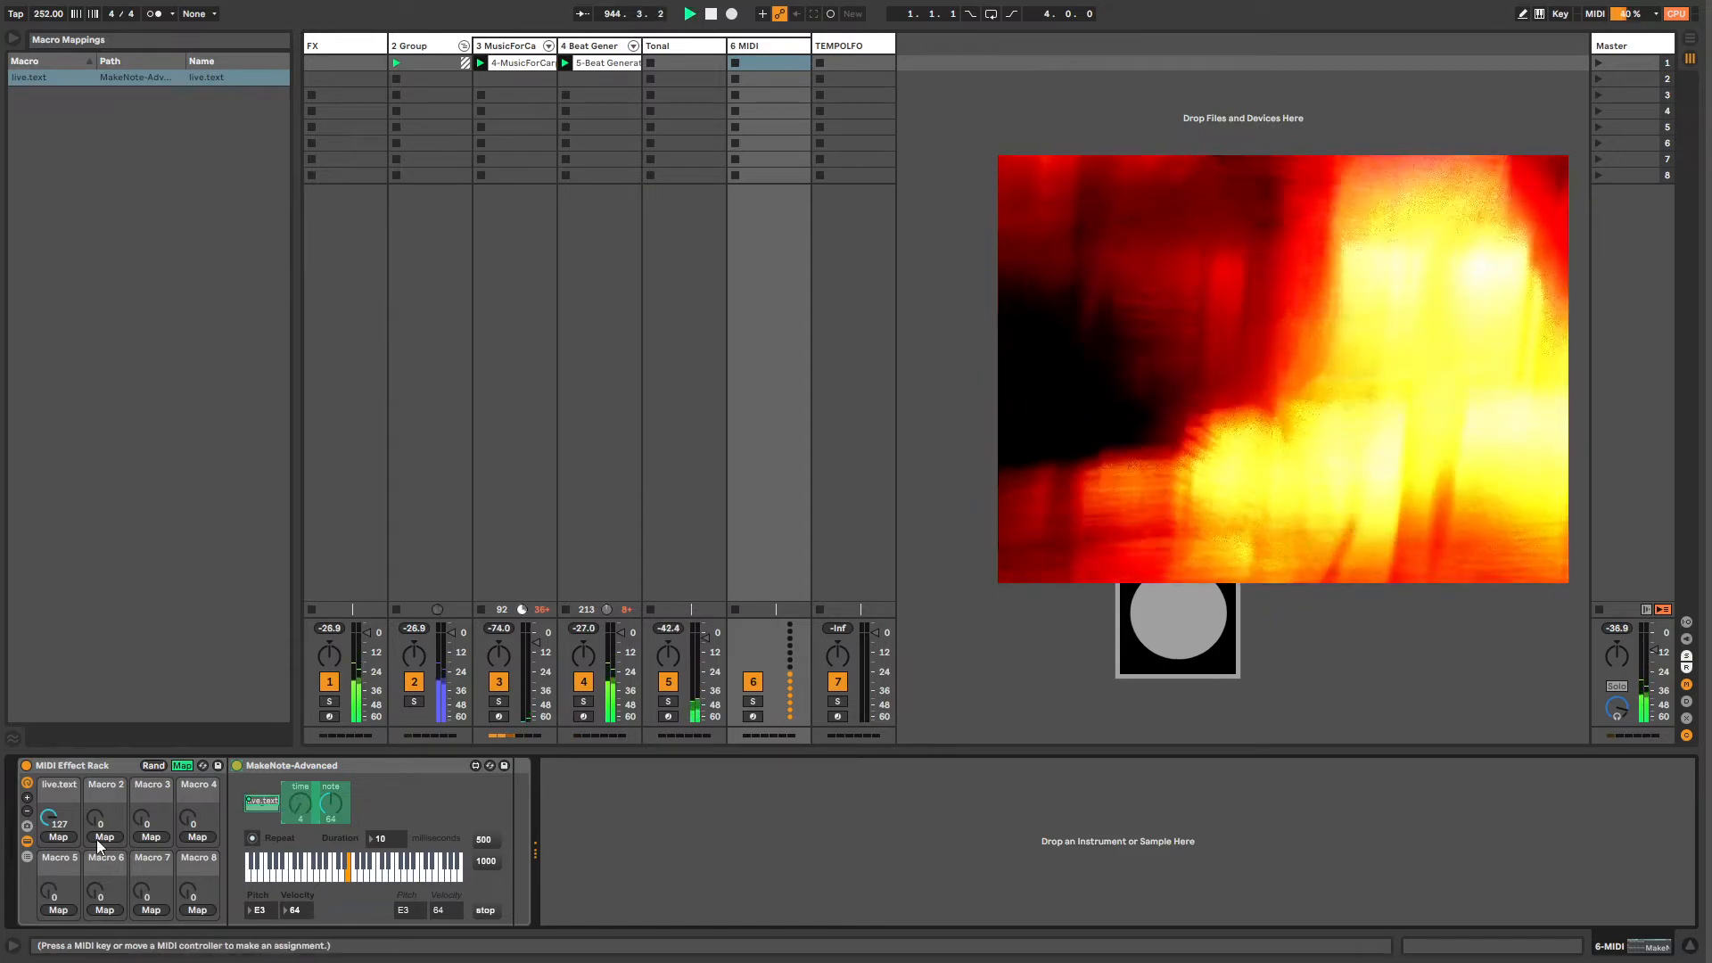
{"action": "left_click", "coordinate": [104, 837]}
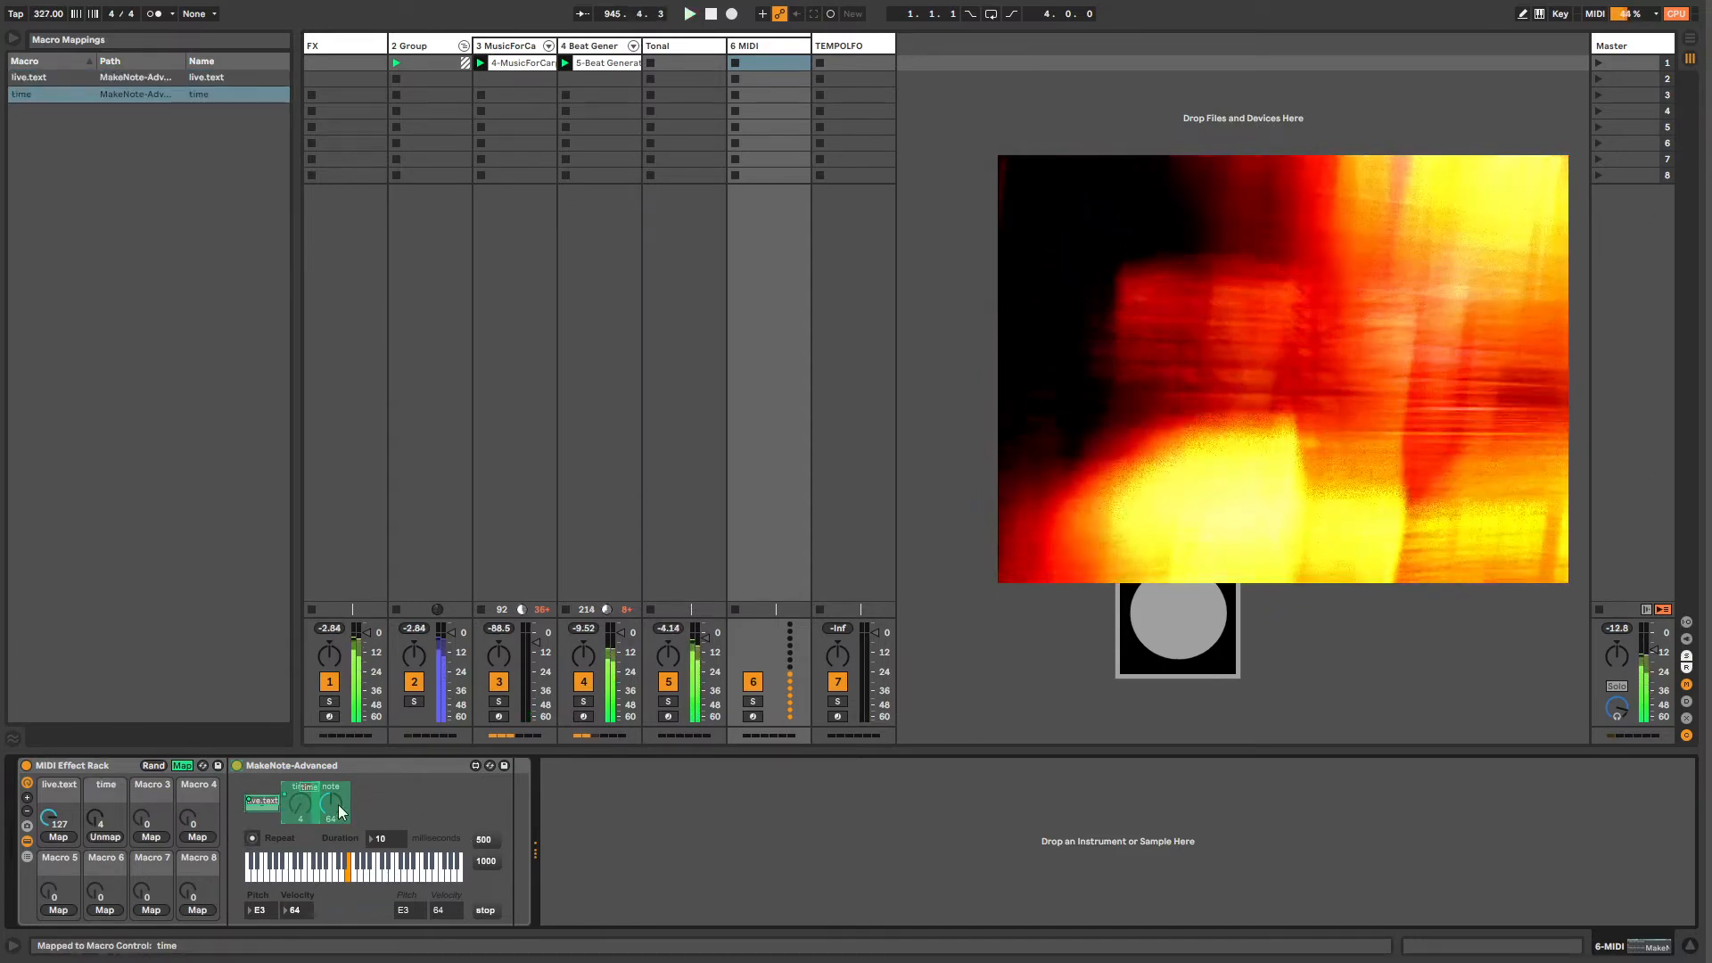
{"action": "left_click", "coordinate": [139, 838]}
{"action": "left_click", "coordinate": [140, 837]}
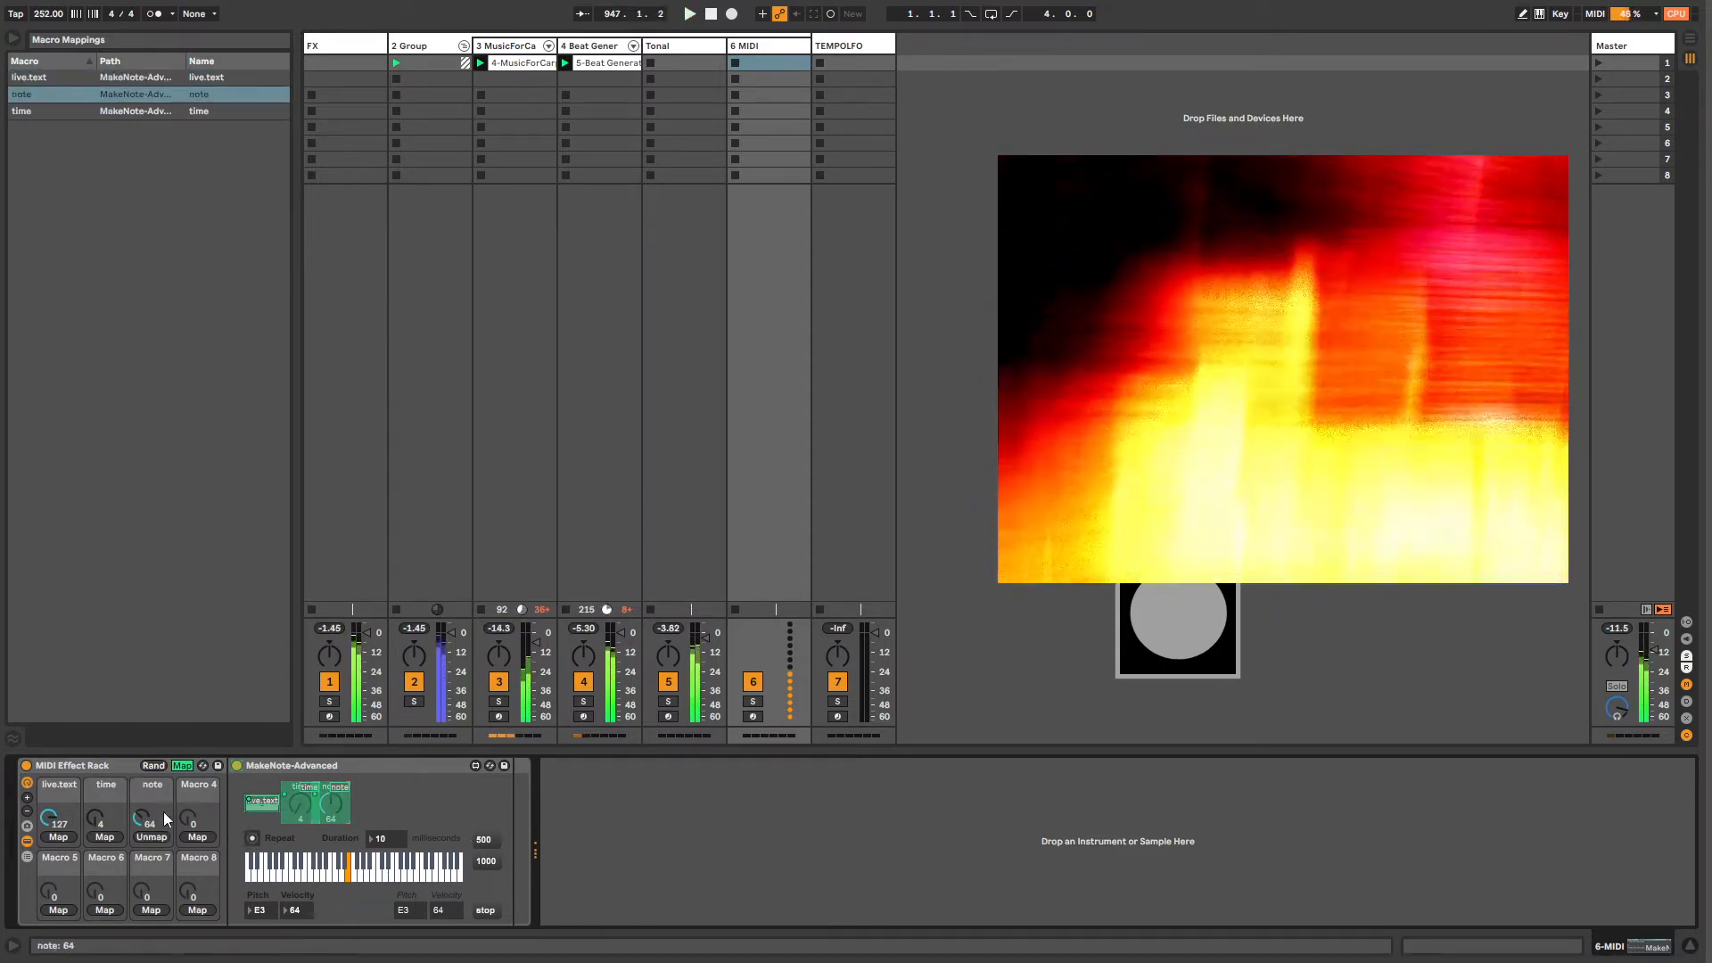
Step: Finish the macro mapping, rename the rack's live.text macro to on and set the time macro to 4157
{"action": "left_click", "coordinate": [183, 766]}
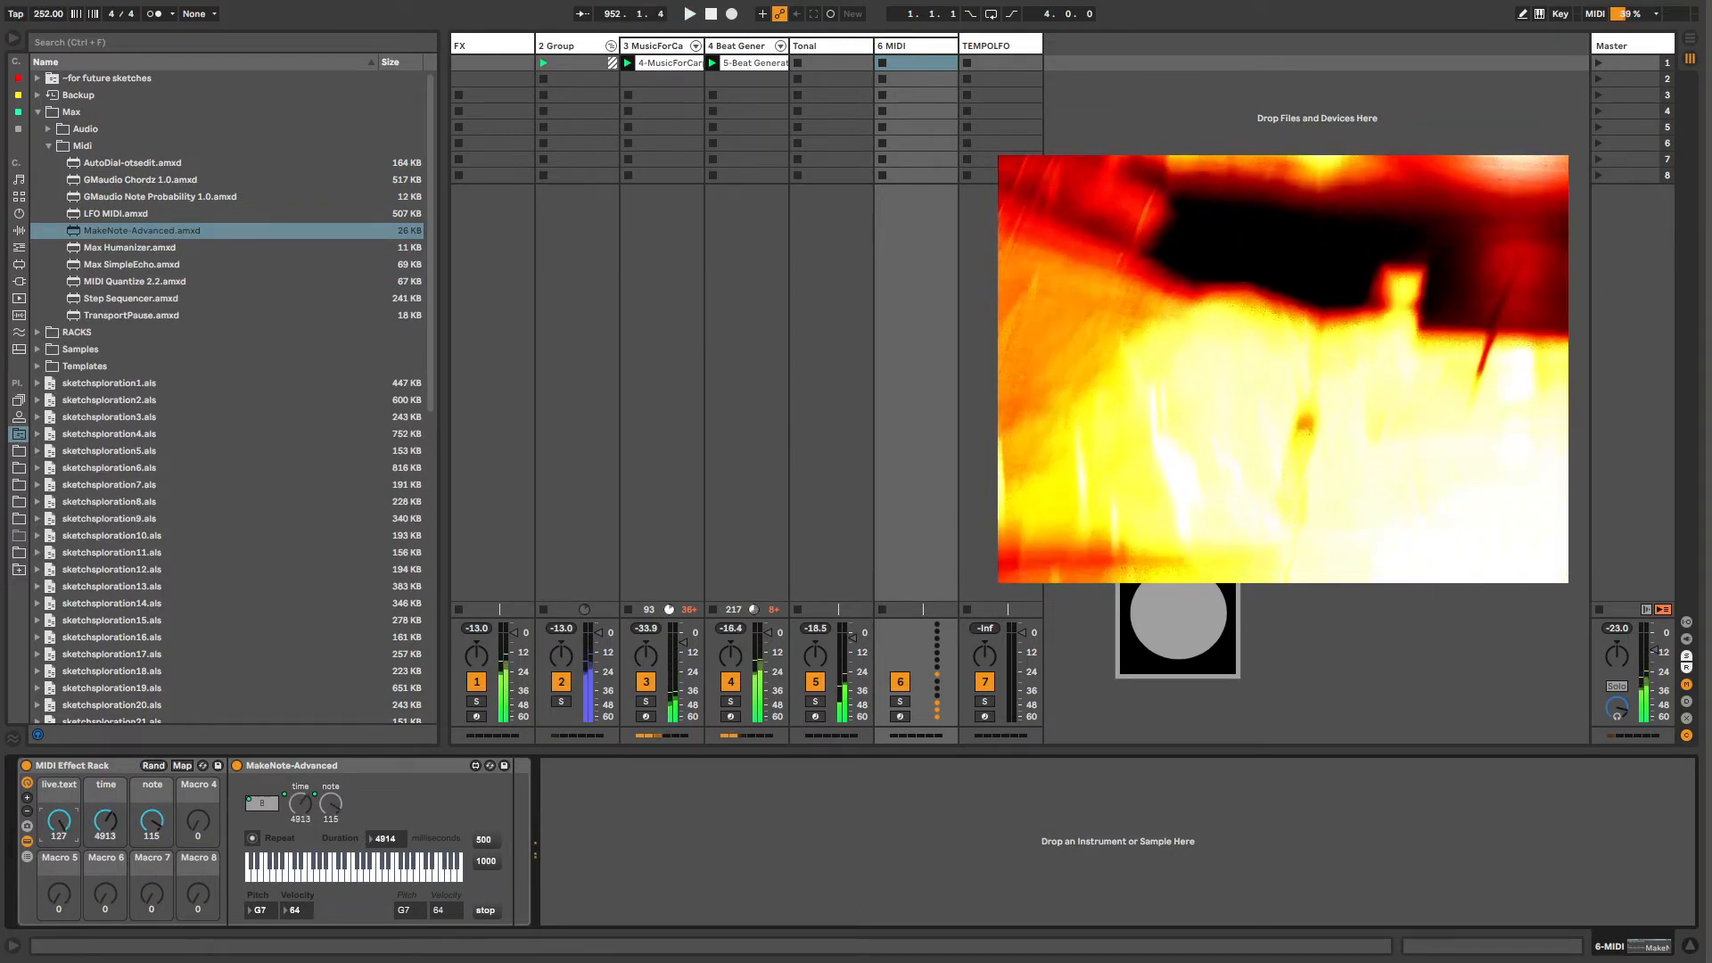
{"action": "left_click", "coordinate": [62, 785]}
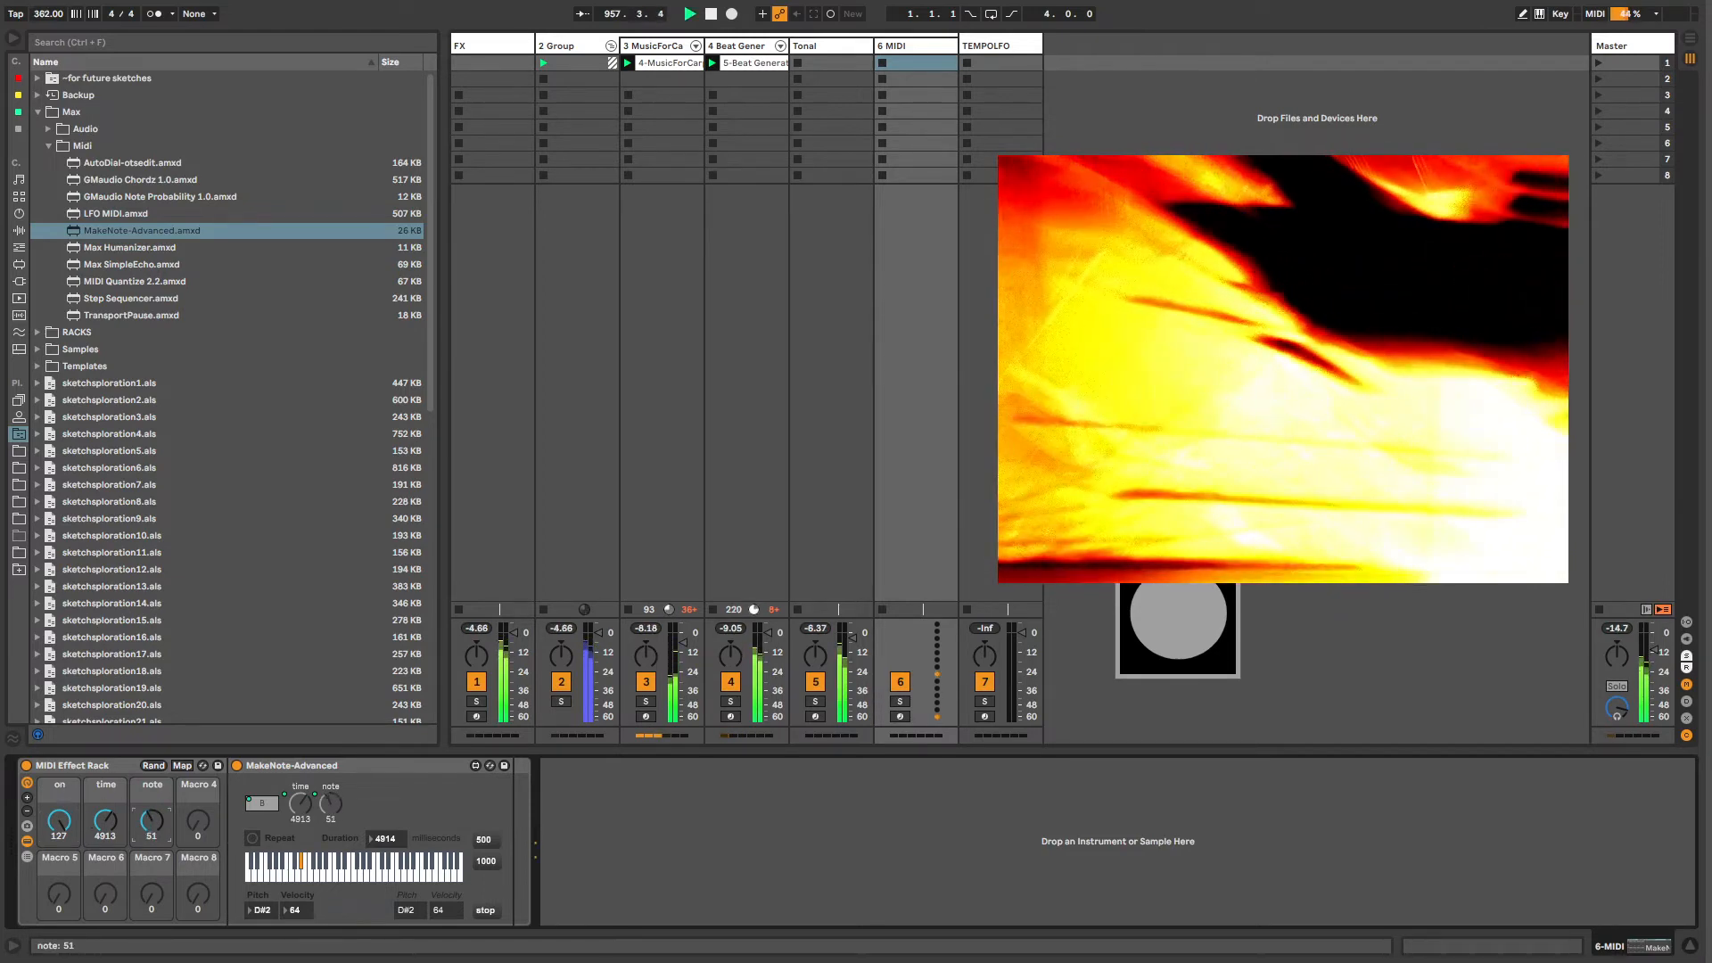
{"action": "left_click", "coordinate": [109, 833]}
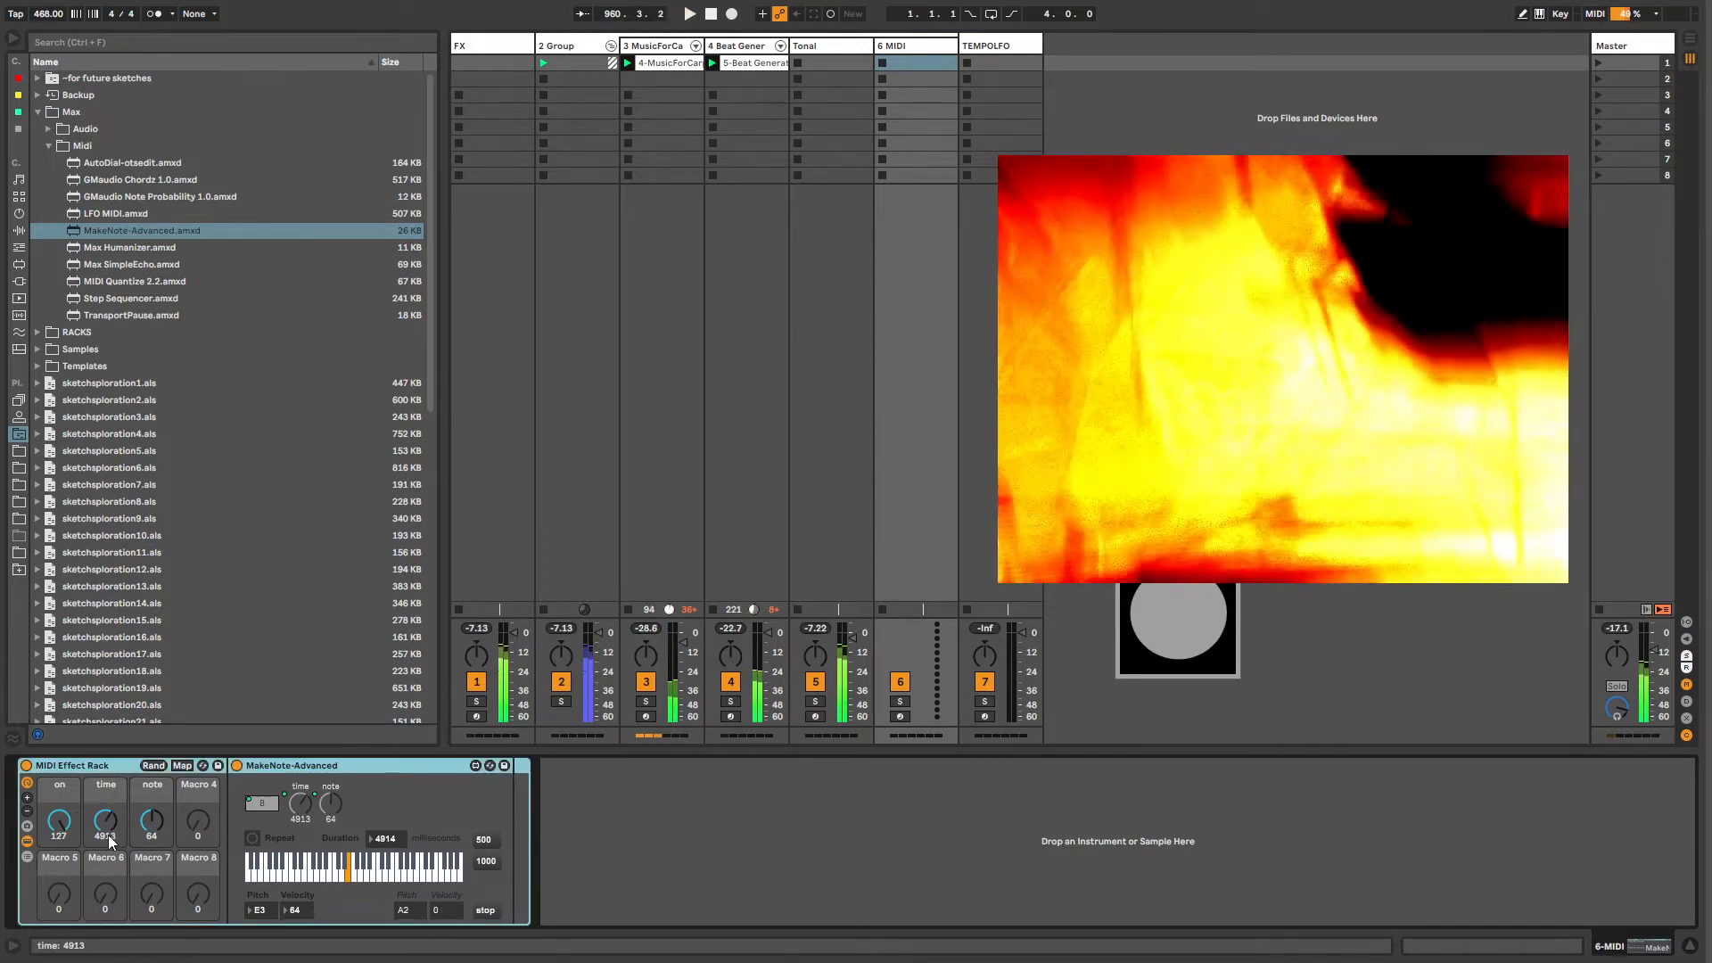
{"action": "left_click_drag", "start_coordinate": [108, 835], "coordinate": [108, 847]}
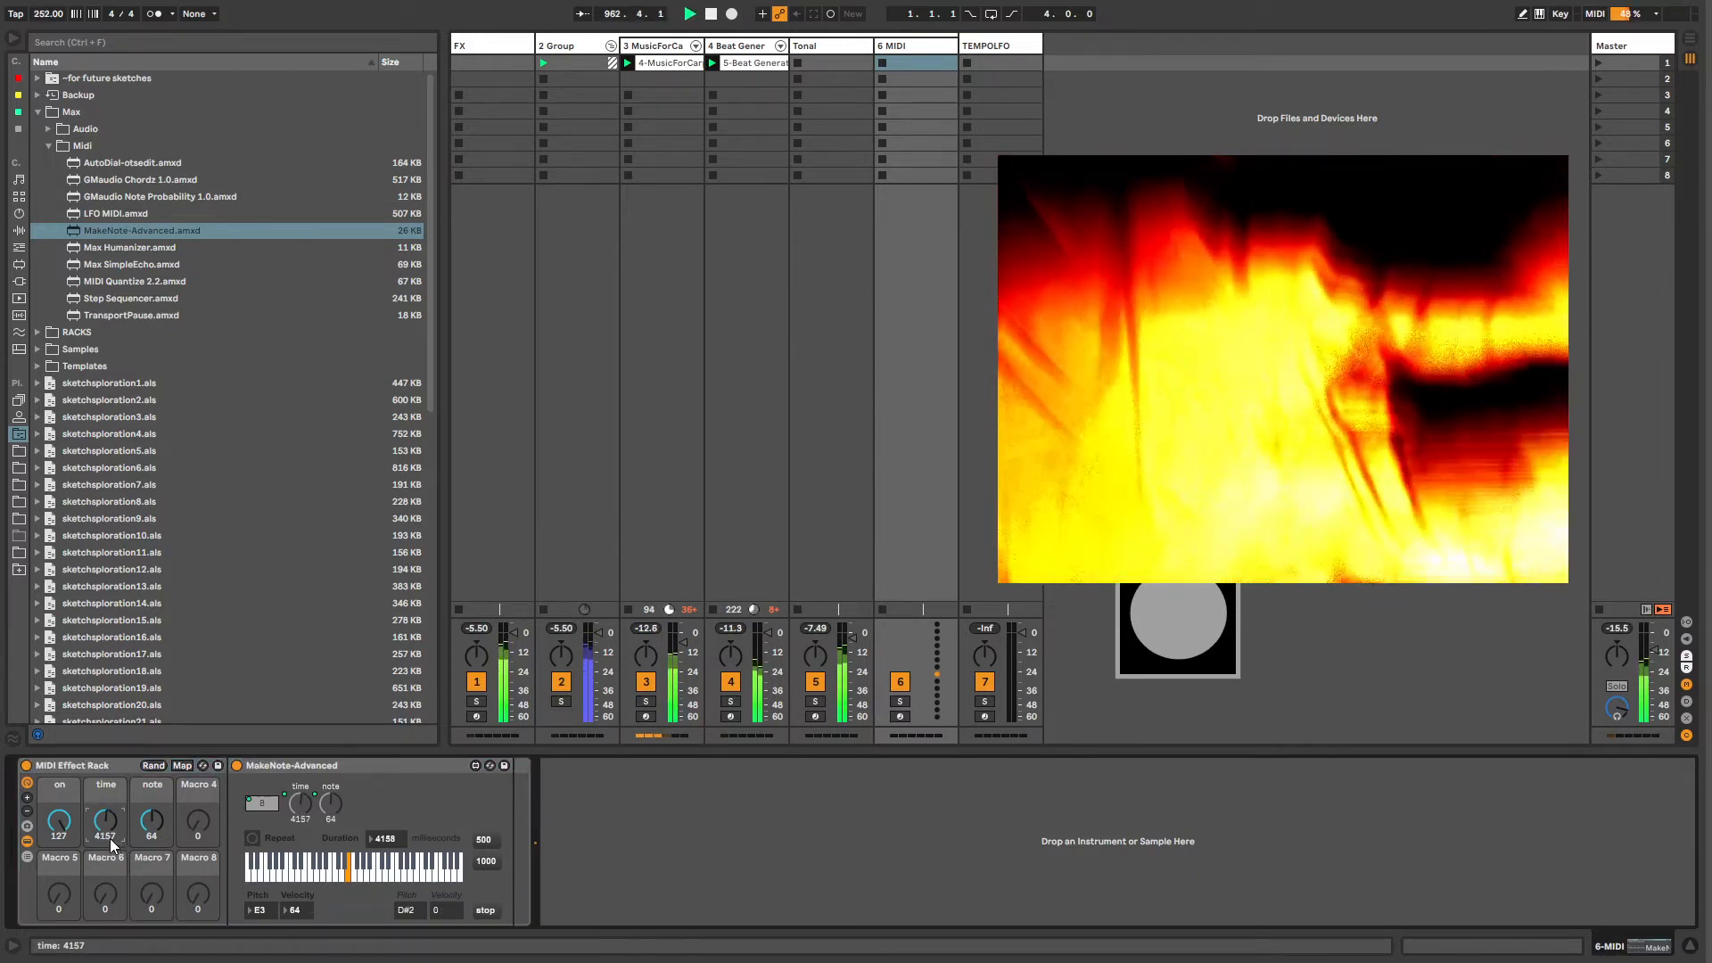
Step: Insert a new MIDI track after 6 MIDI and load the Analog instrument onto it
{"action": "left_click", "coordinate": [37, 111]}
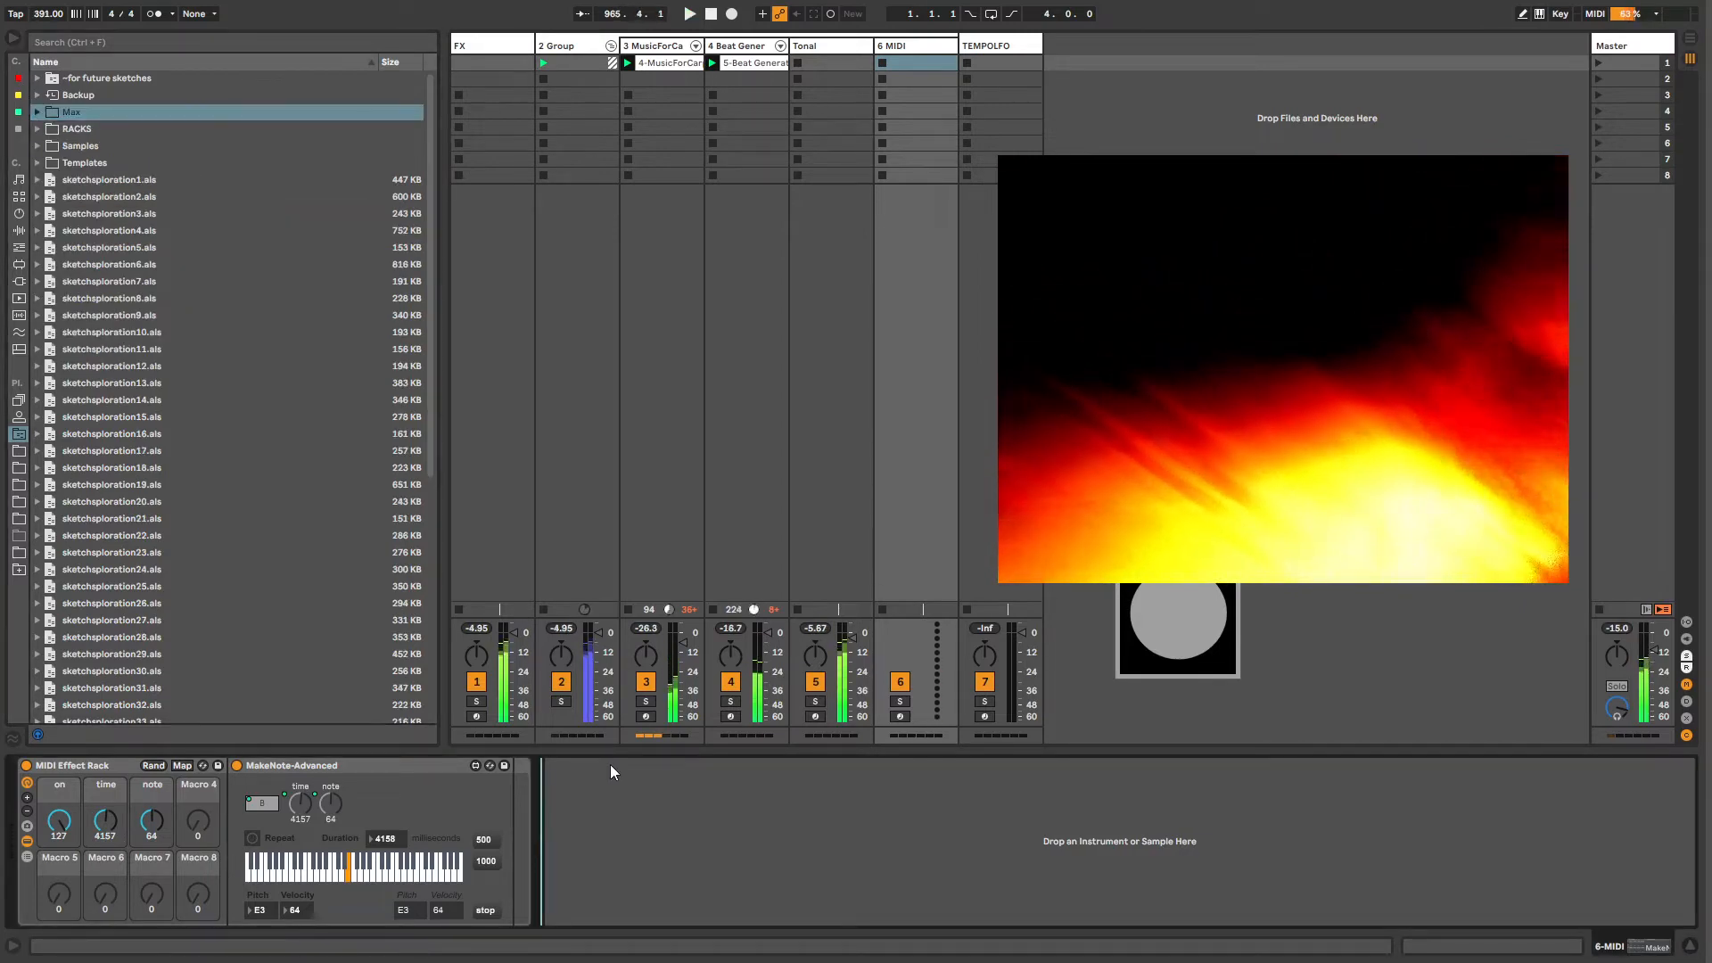
{"action": "key", "text": "ctrl+shift+t"}
{"action": "key", "text": "ctrl+f"}
{"action": "type", "text": "analog"}
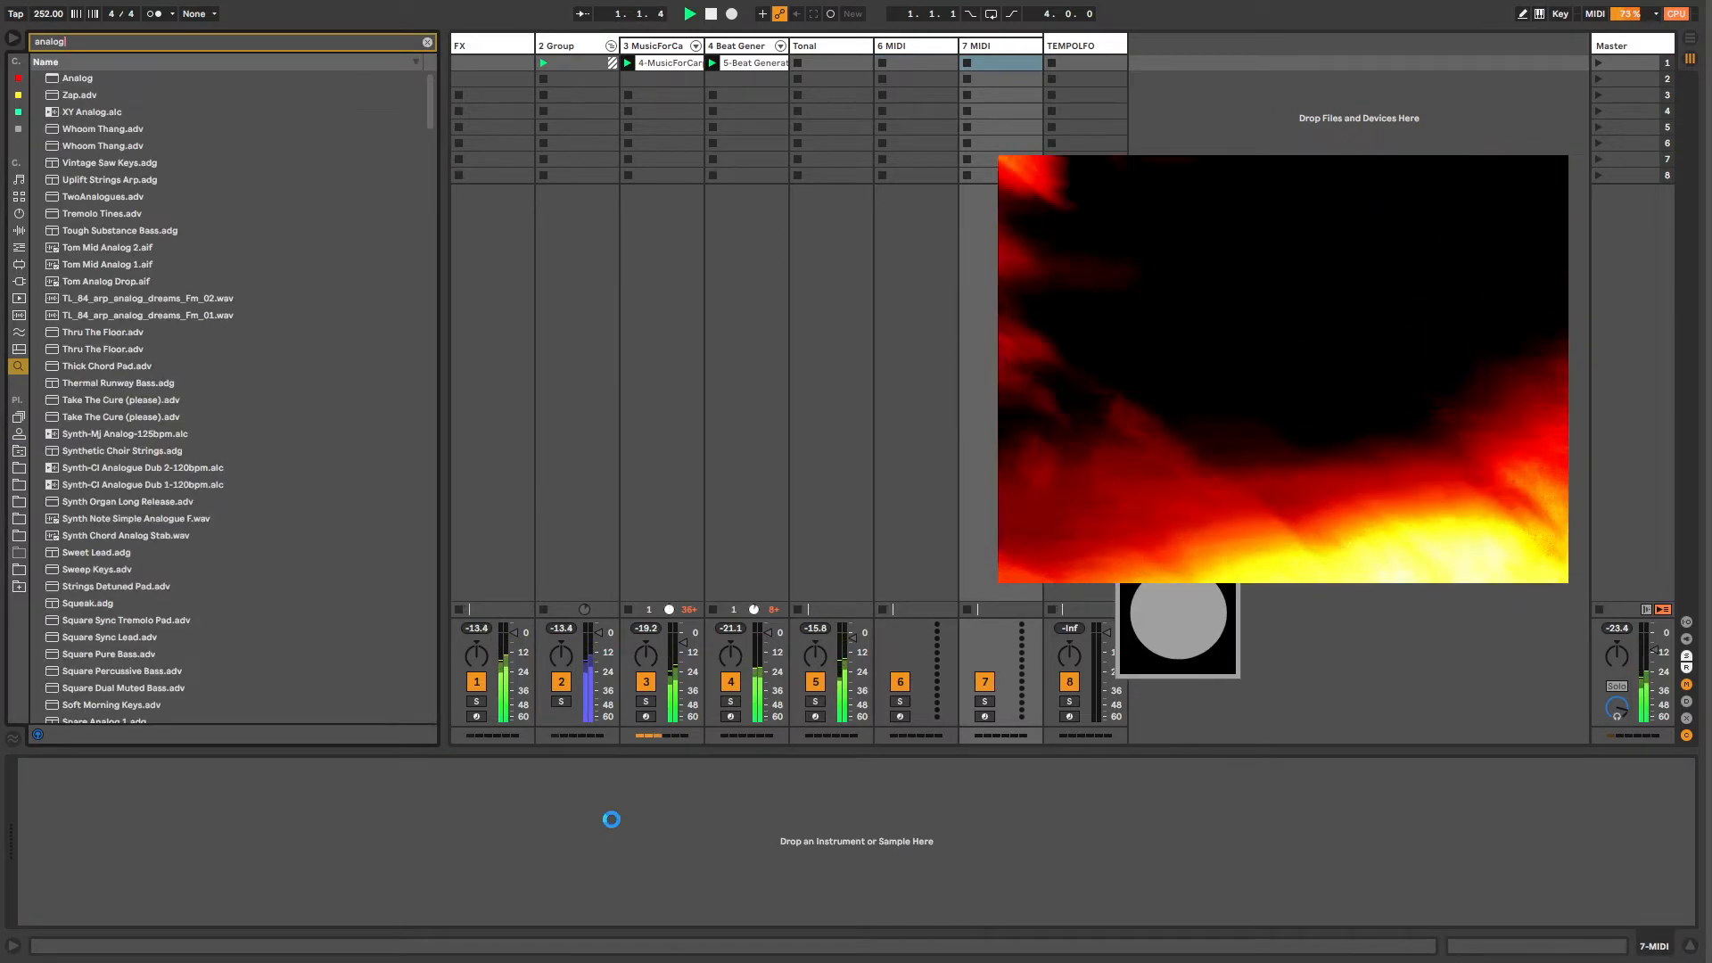
{"action": "key", "text": "Down"}
{"action": "key", "text": "Return"}
{"action": "key", "text": "Escape"}
Step: Move the Analog instrument onto the 6 MIDI track behind MakeNote-Advanced and delete the TEMPOLFO track
{"action": "left_click_drag", "start_coordinate": [268, 762], "coordinate": [379, 746]}
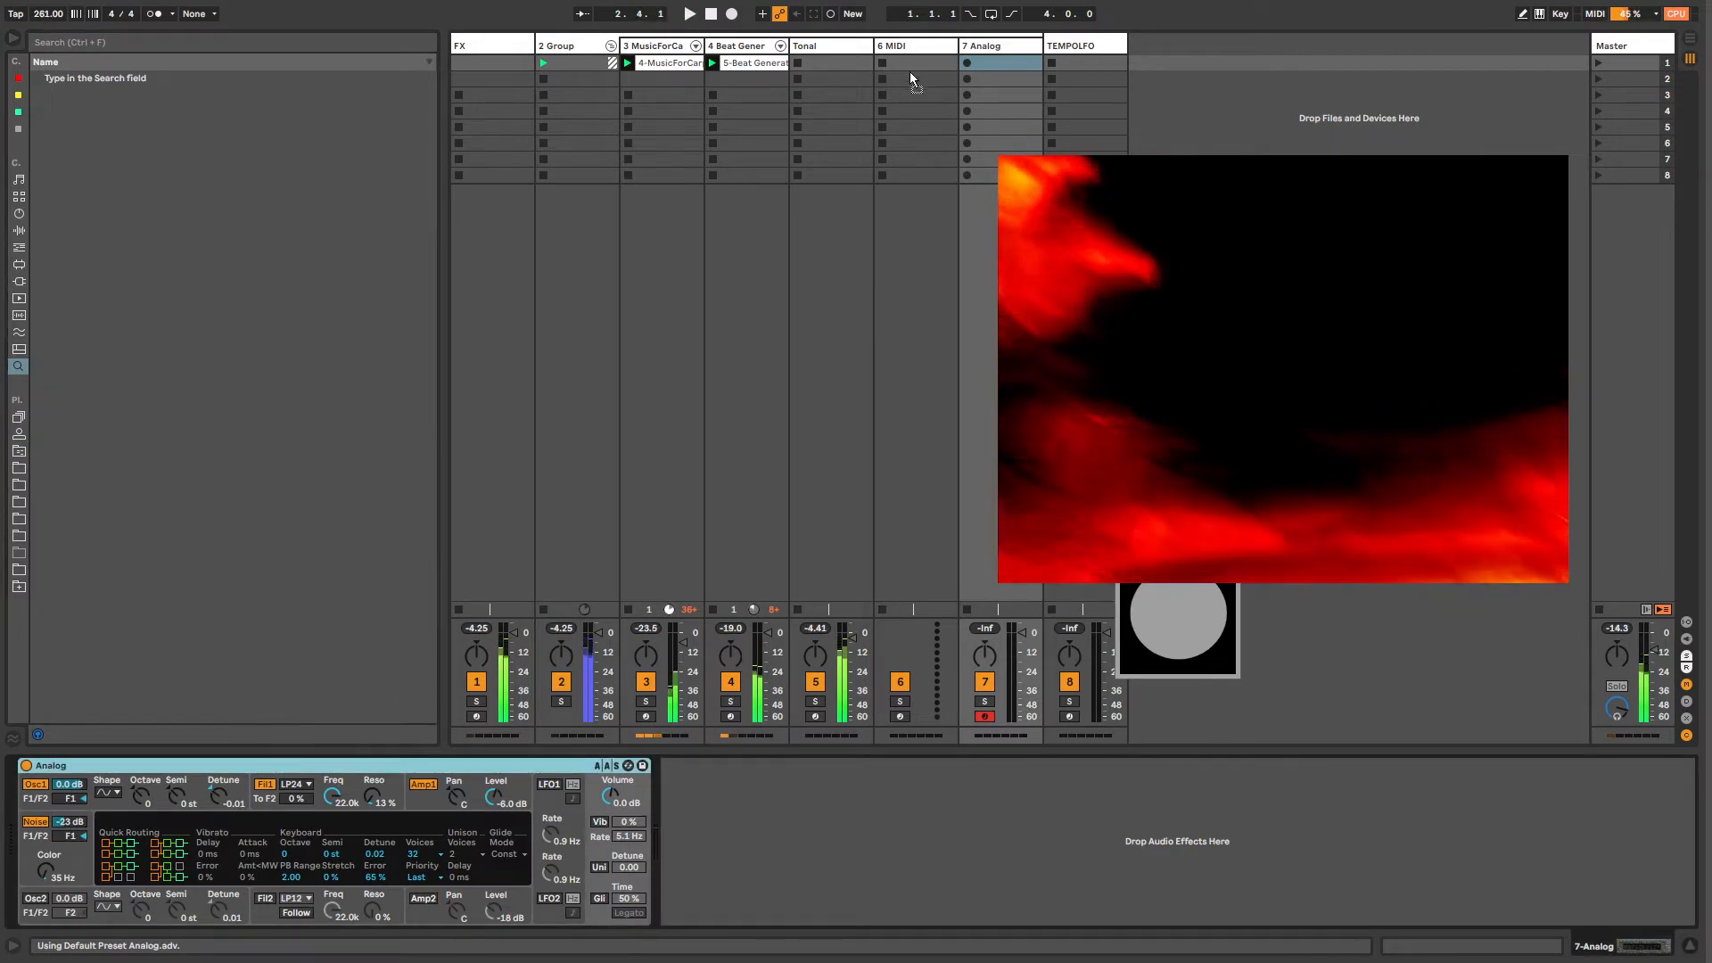
{"action": "left_click_drag", "start_coordinate": [909, 71], "coordinate": [913, 54]}
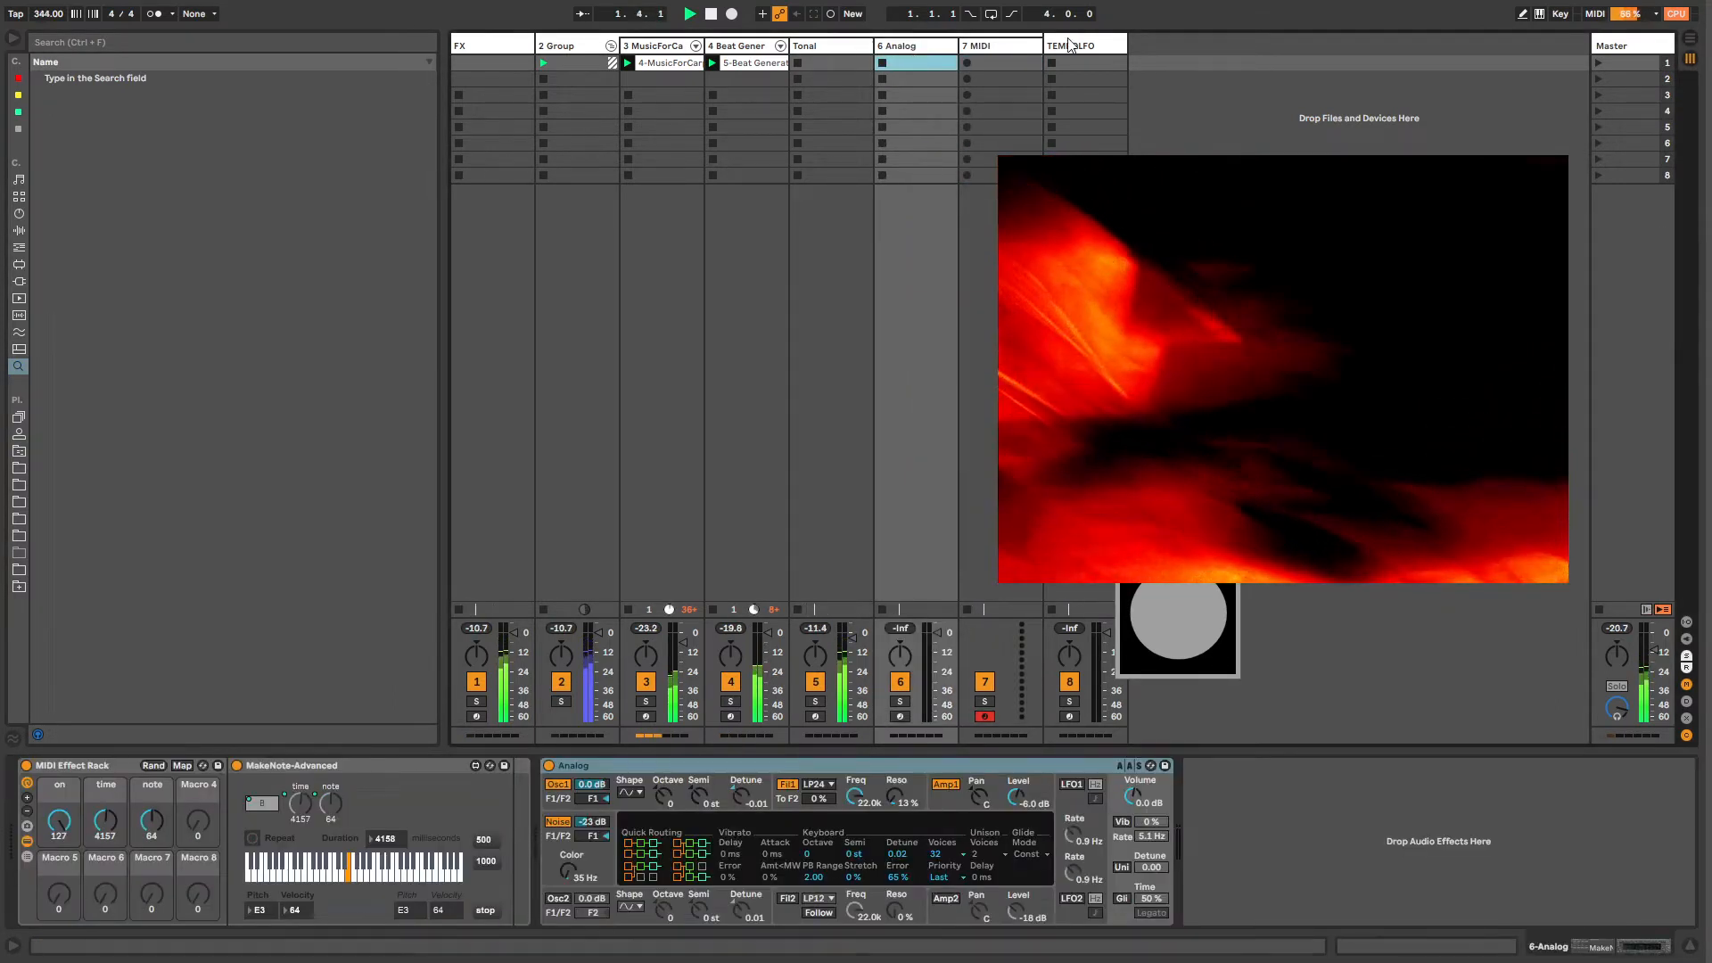
{"action": "left_click", "coordinate": [1070, 44]}
{"action": "key", "text": "Delete"}
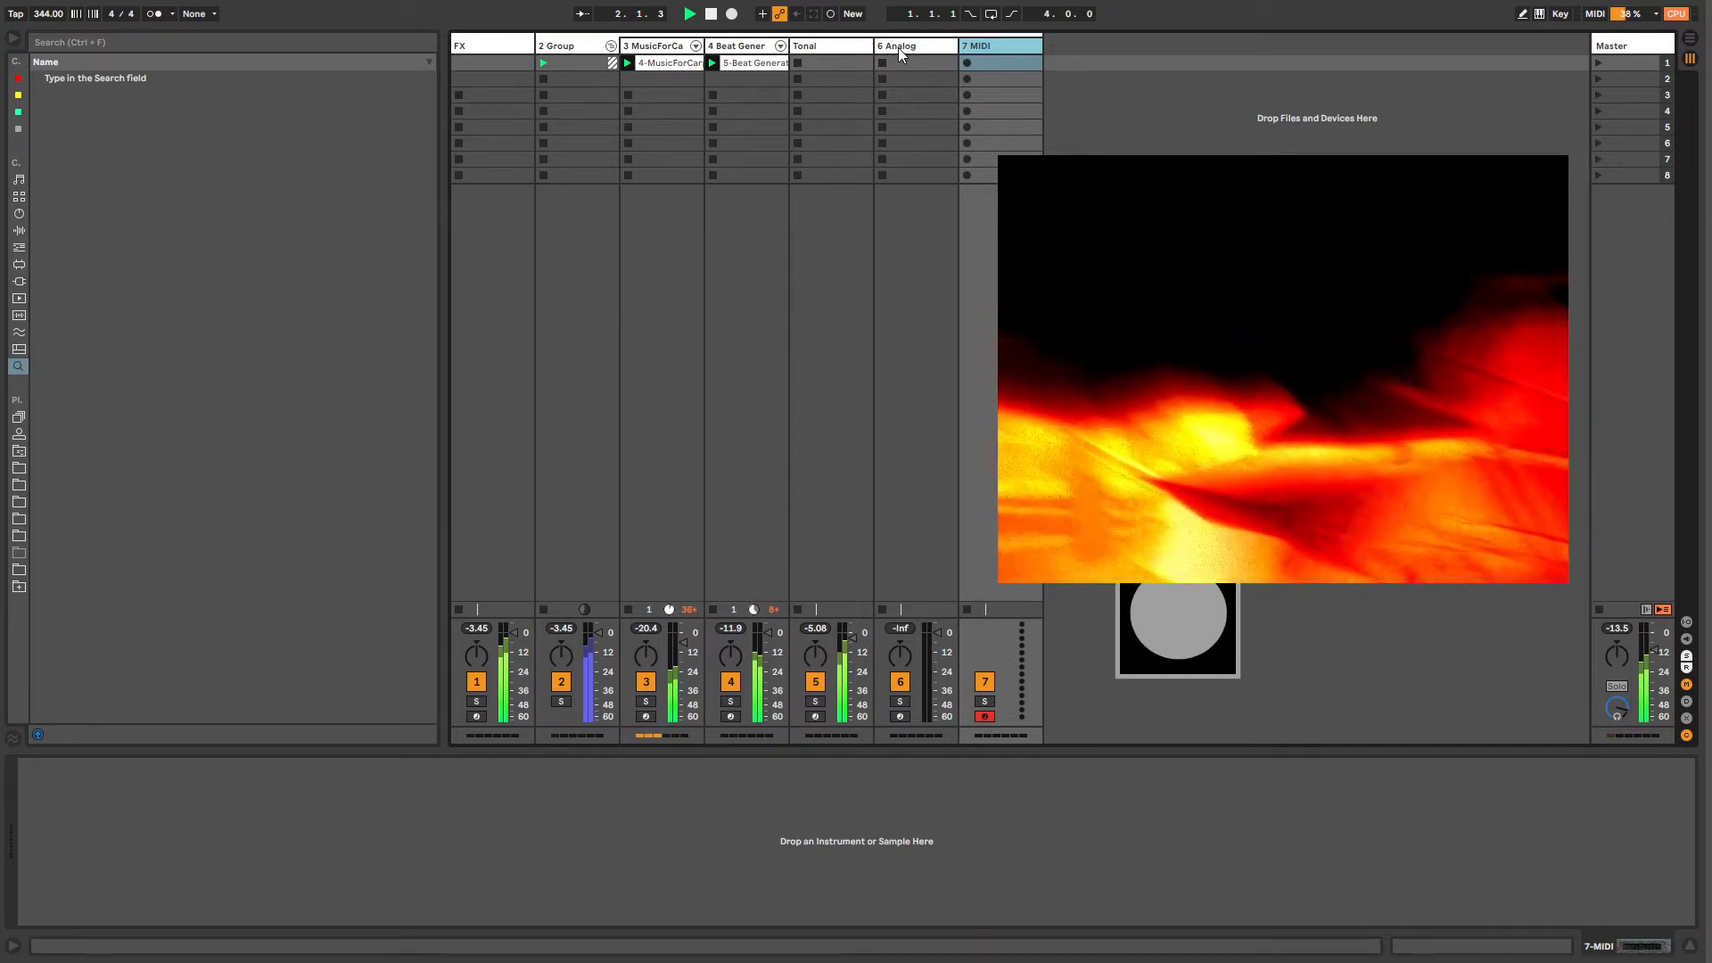
Step: Set Analog's Amp1 envelope on track 6 to a 542 ms decay, 0.00 sustain and 16 ms release
{"action": "left_click", "coordinate": [905, 47]}
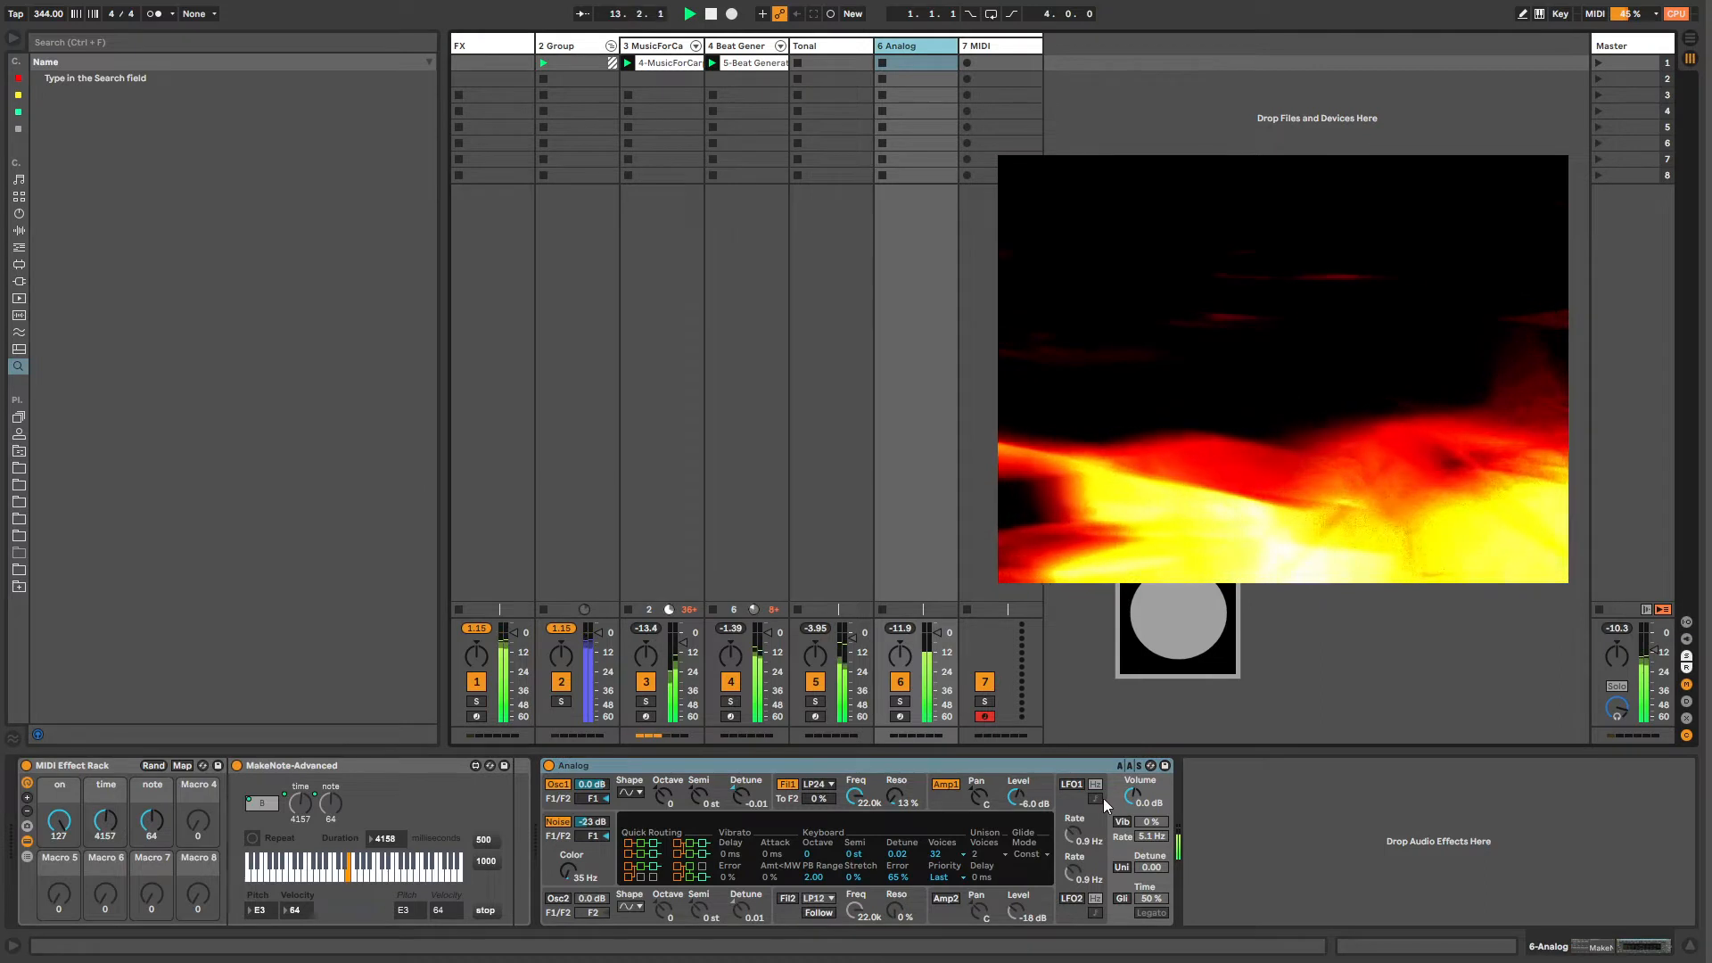
{"action": "left_click", "coordinate": [1045, 798]}
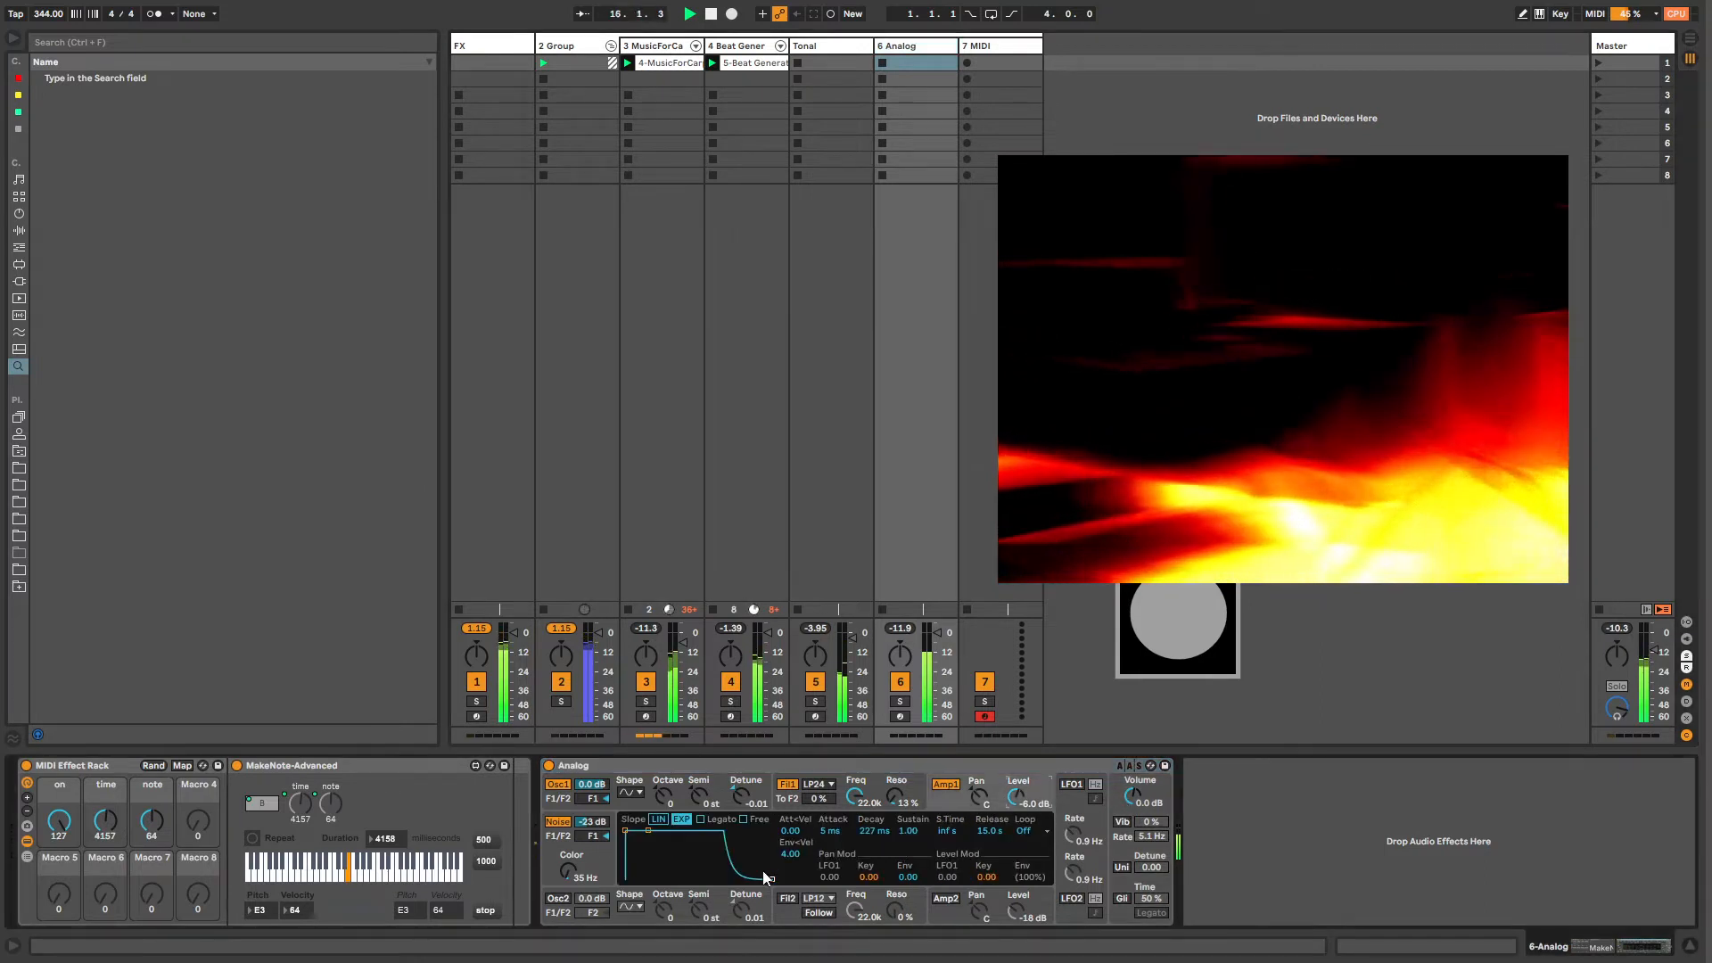
{"action": "left_click_drag", "start_coordinate": [764, 876], "coordinate": [654, 843]}
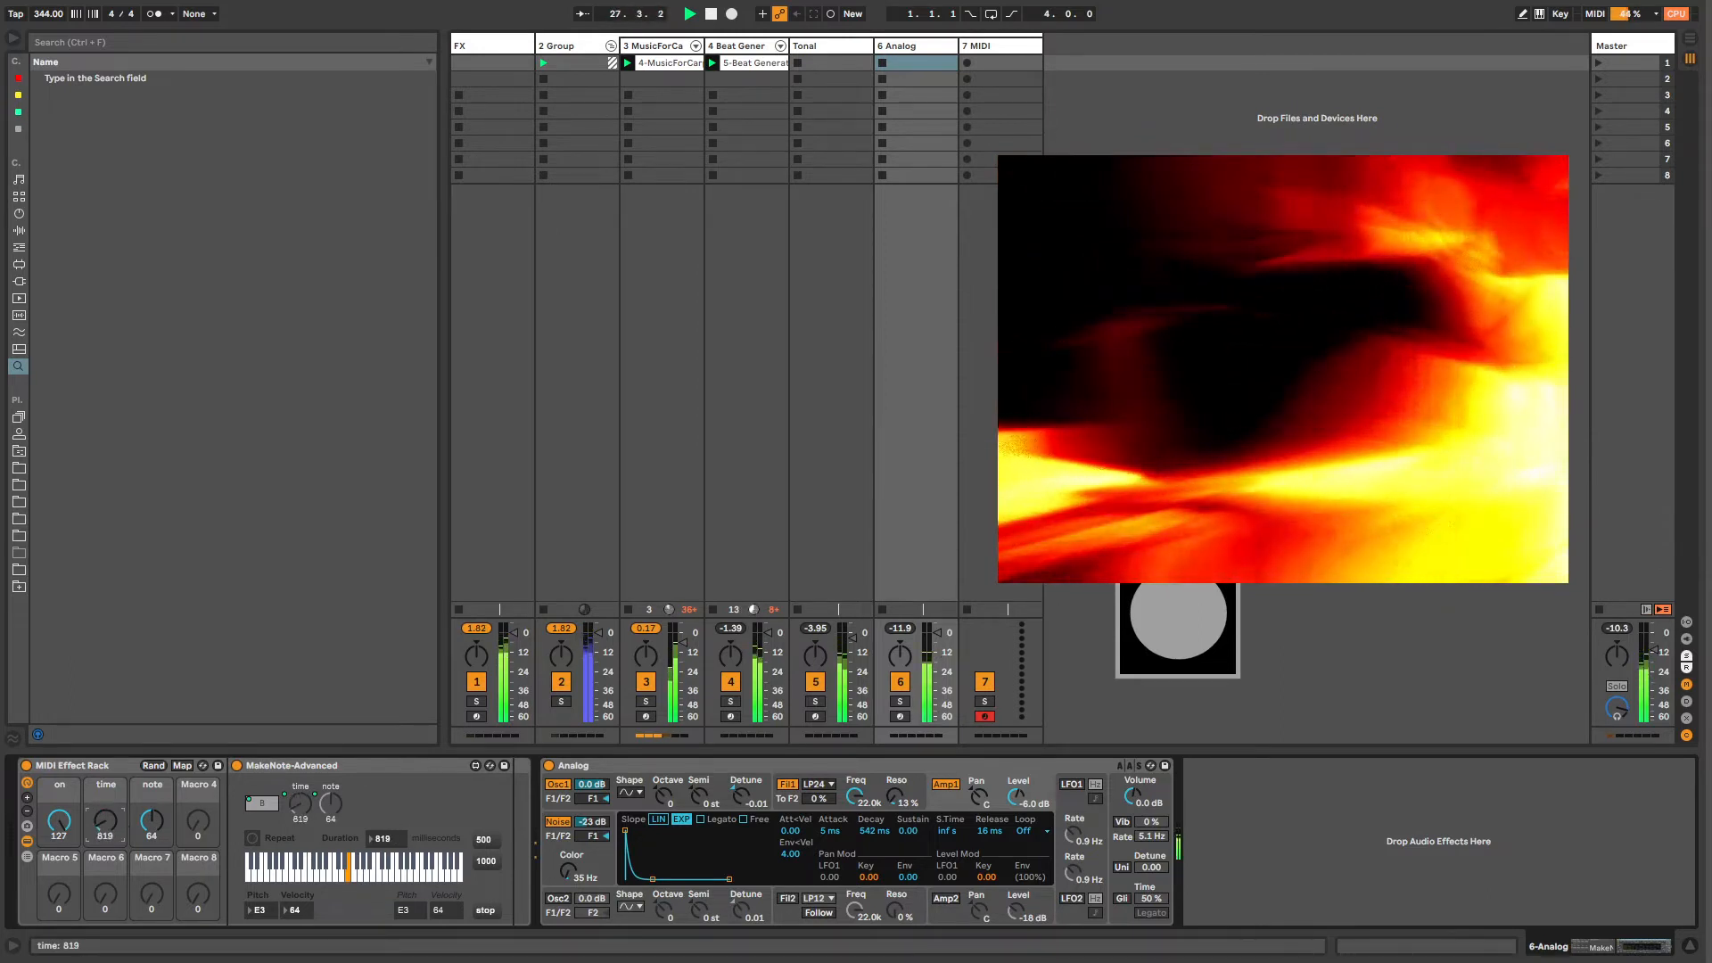
Step: Set the rack's time macro to 283 and note macro to 79, and arm the 6 Analog track for recording
{"action": "left_click_drag", "start_coordinate": [106, 820], "coordinate": [105, 838]}
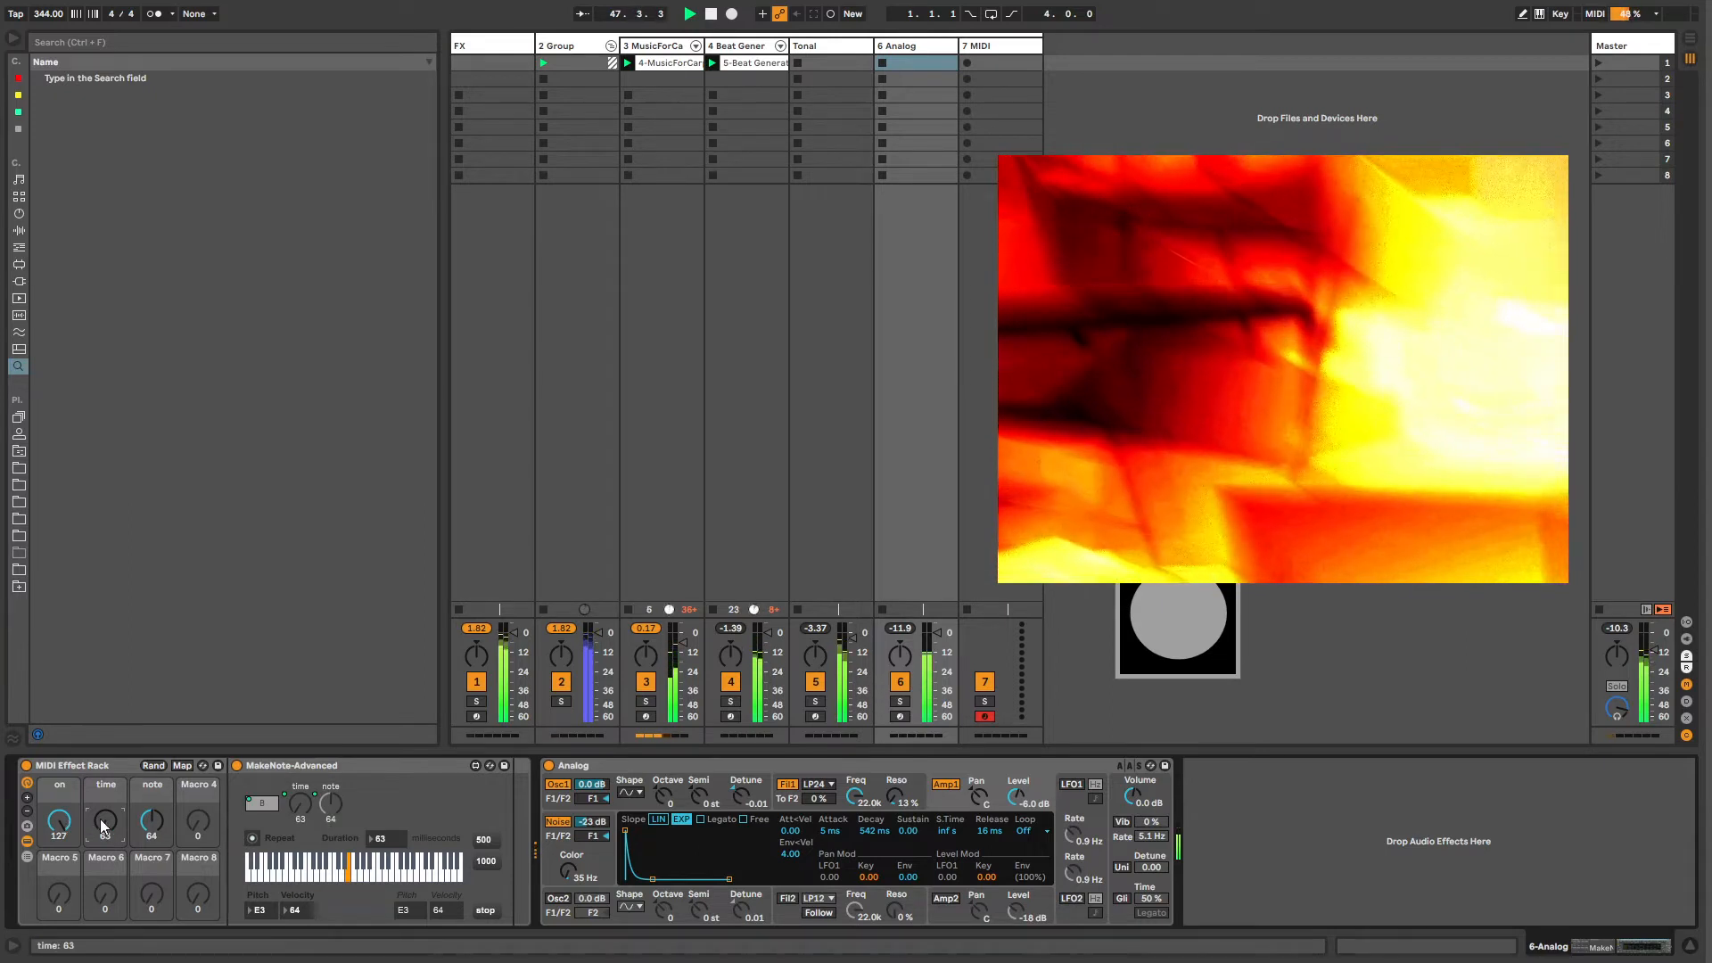
{"action": "left_click_drag", "start_coordinate": [105, 820], "coordinate": [105, 767]}
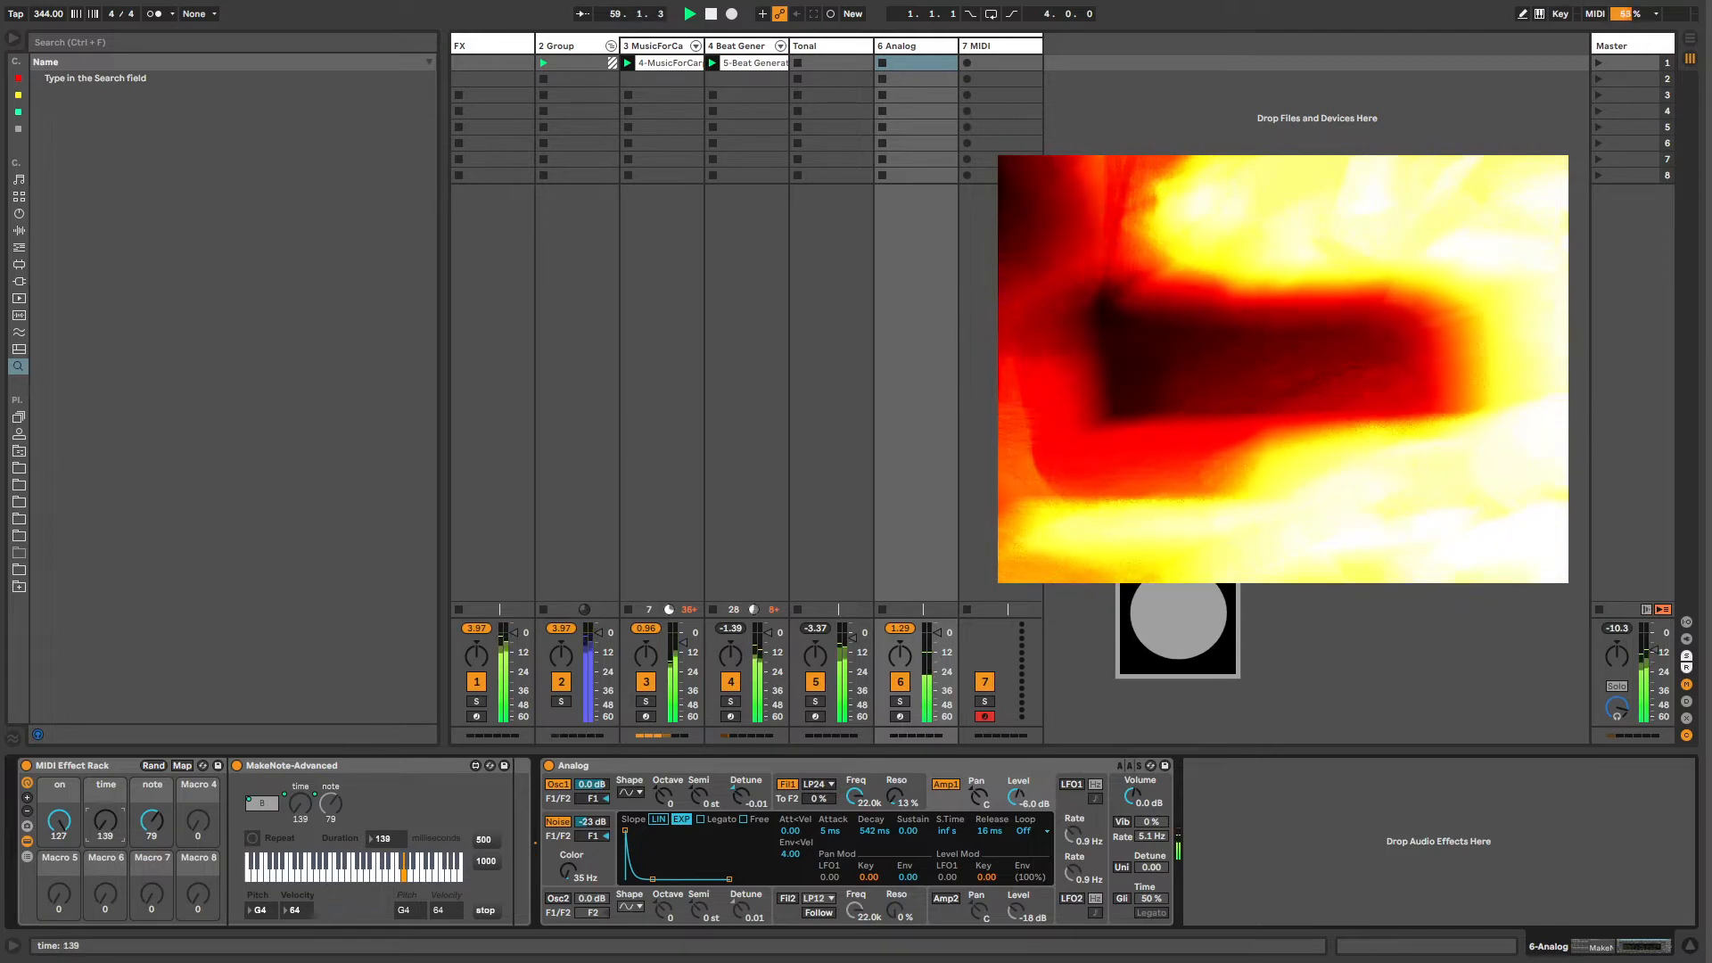
{"action": "left_click", "coordinate": [901, 64]}
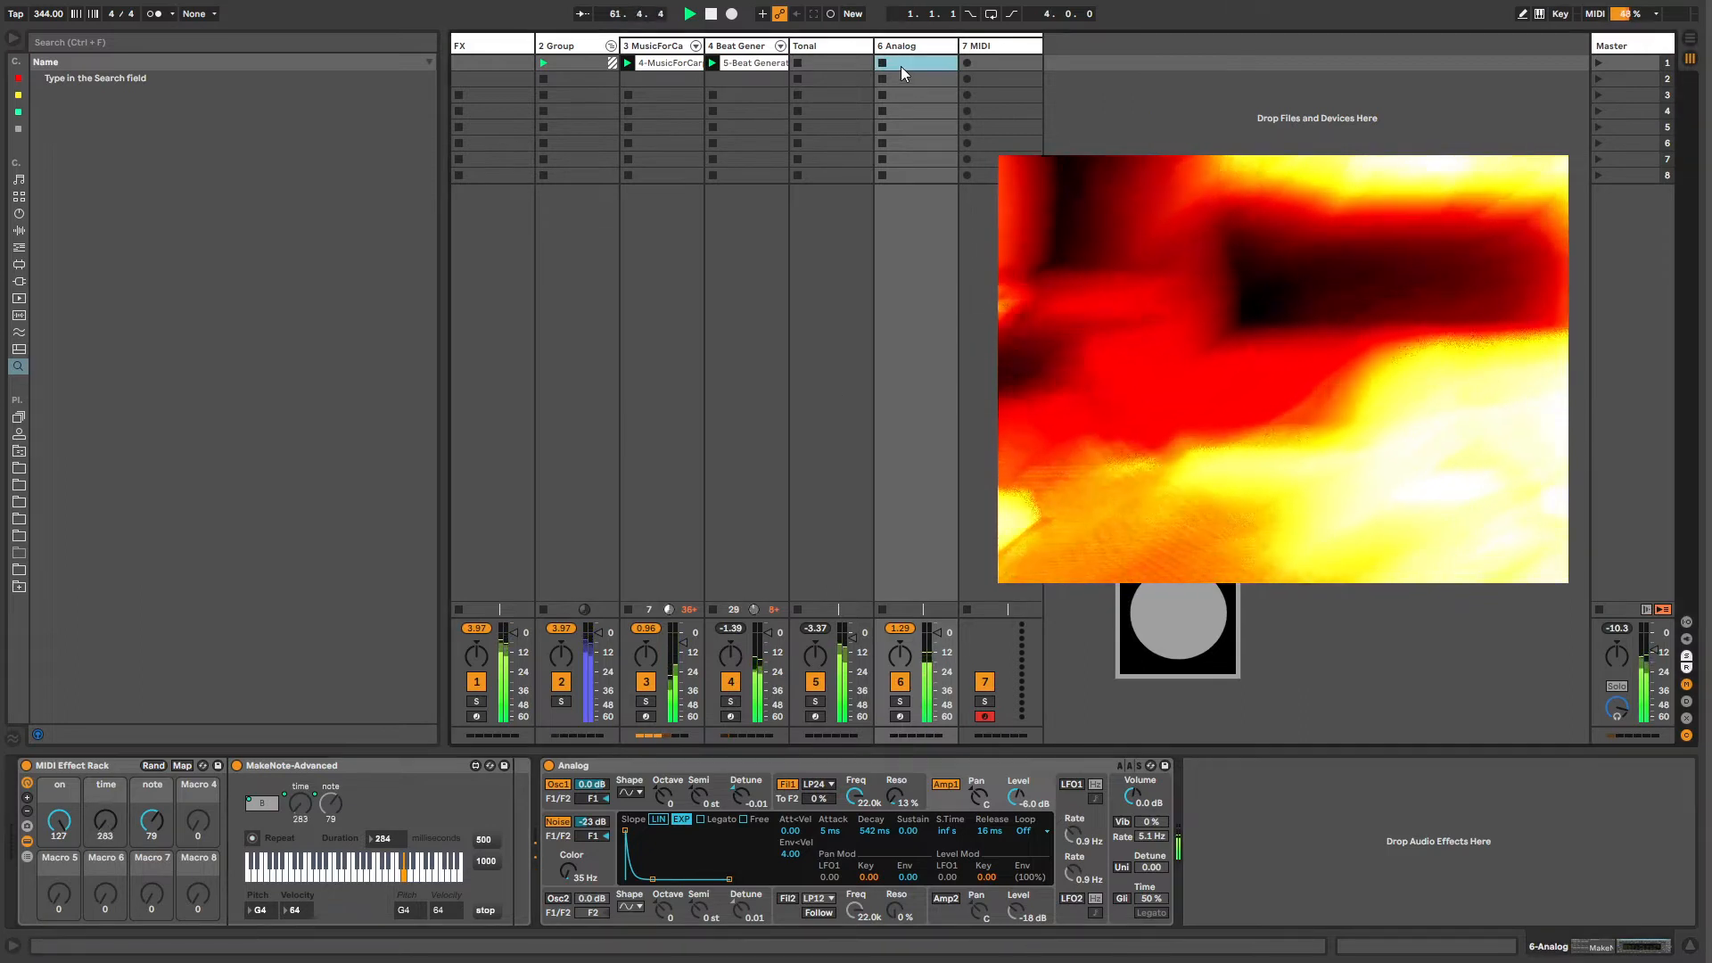
{"action": "left_click", "coordinate": [899, 716]}
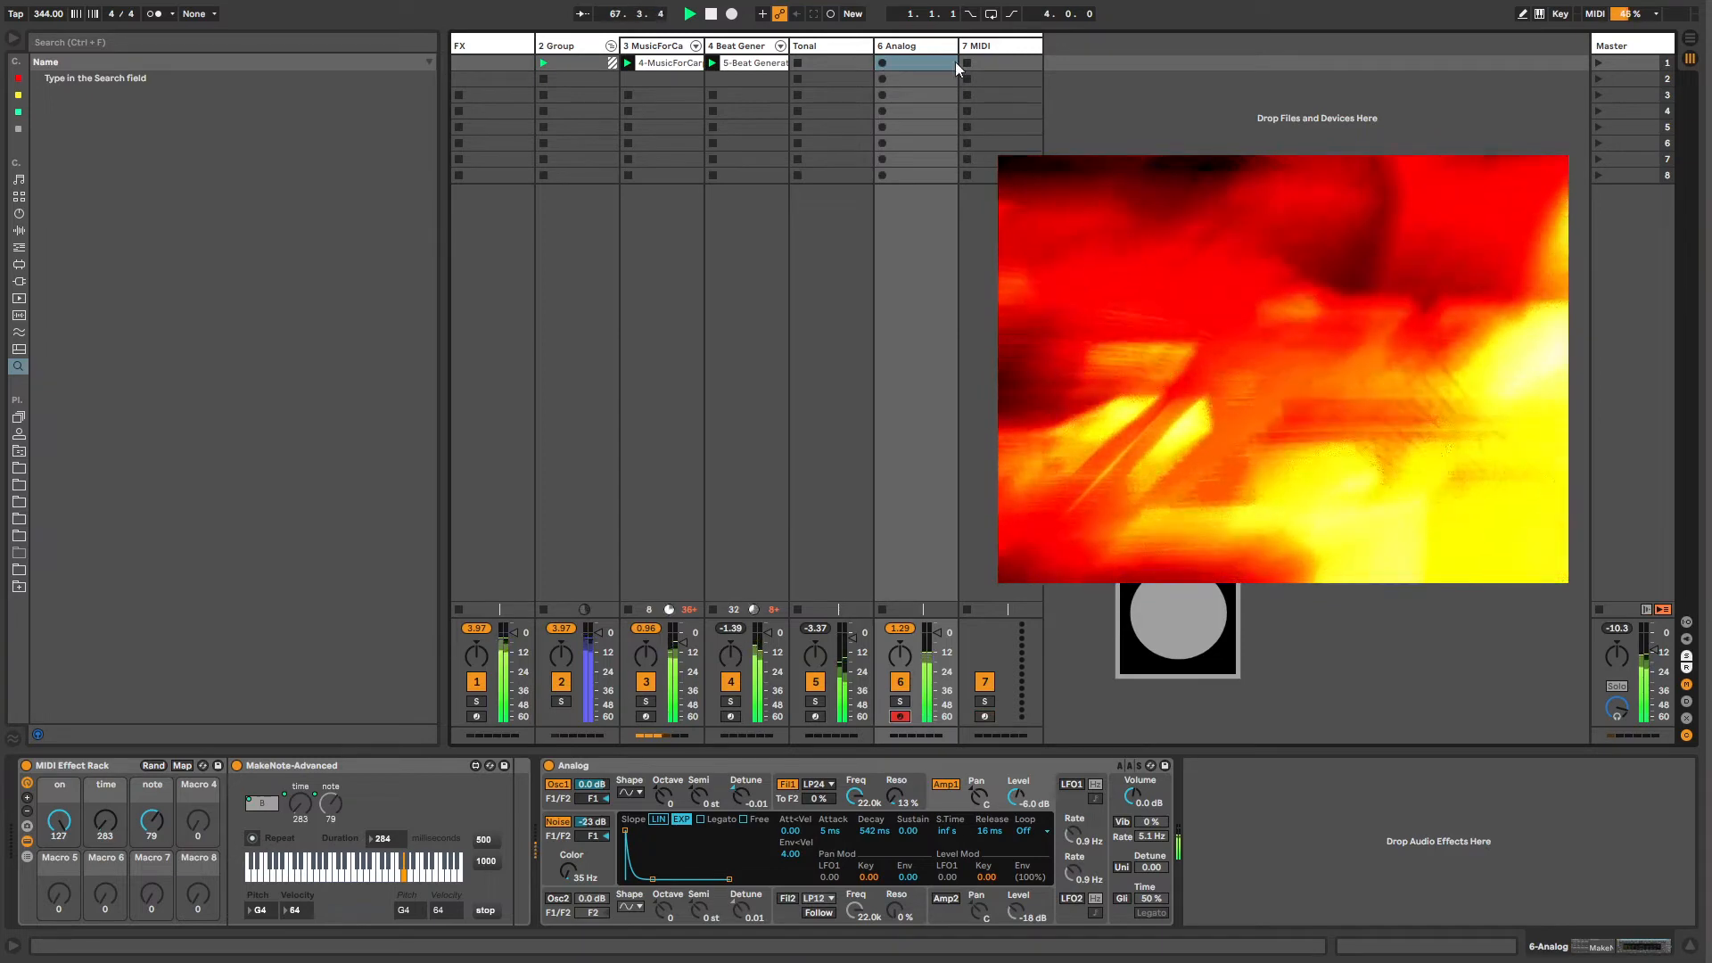
Step: Look through the device chains of the 7 MIDI, 6 Analog, Tonal, Beat Generator and MusicForCarports tracks
{"action": "key", "text": "Right"}
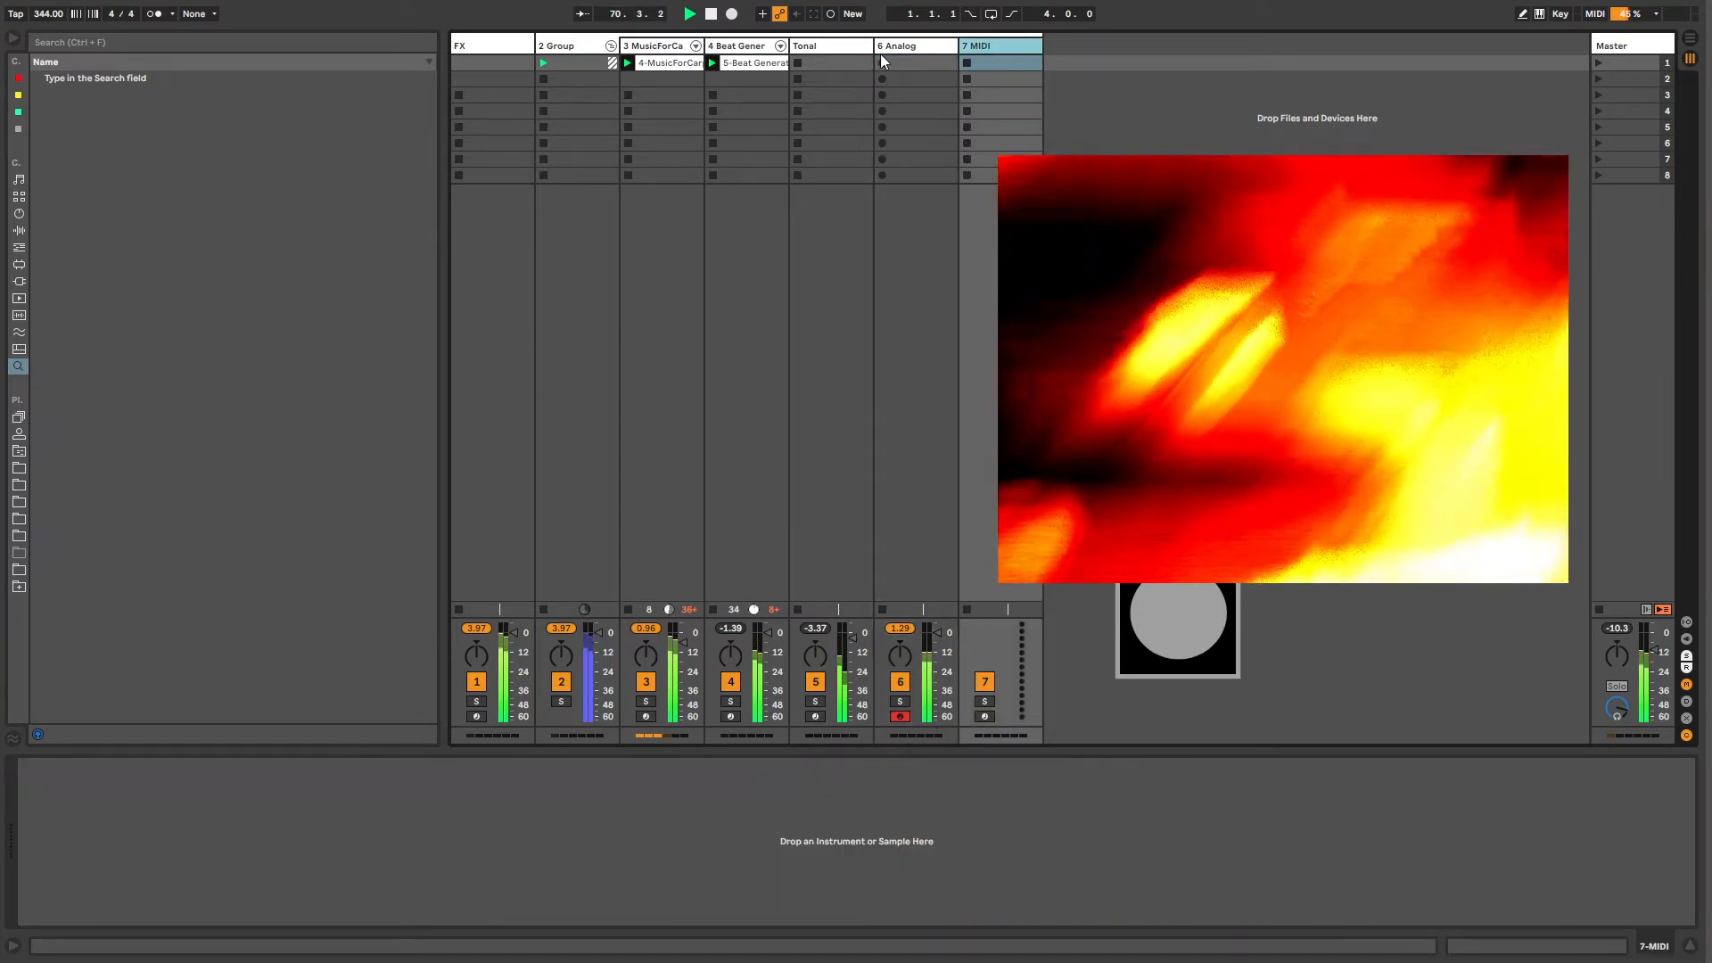
{"action": "left_click", "coordinate": [842, 47]}
{"action": "left_click", "coordinate": [990, 43]}
{"action": "left_click", "coordinate": [918, 45]}
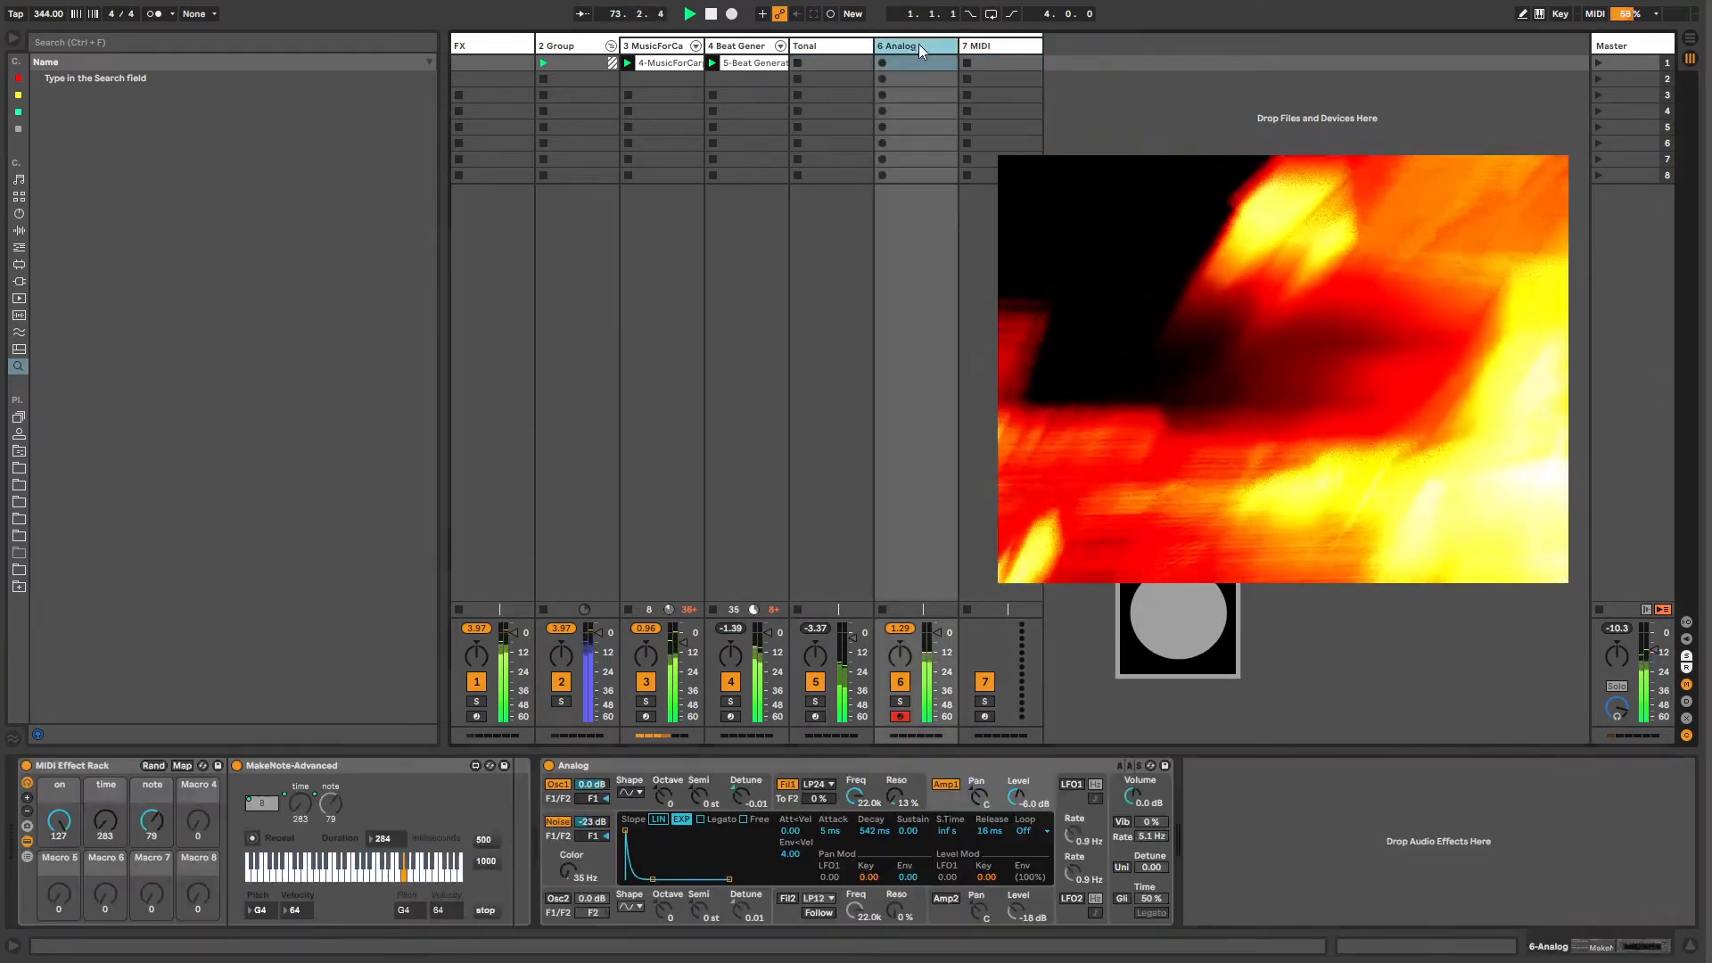
{"action": "left_click", "coordinate": [844, 45]}
{"action": "left_click", "coordinate": [731, 50]}
{"action": "left_click", "coordinate": [655, 49]}
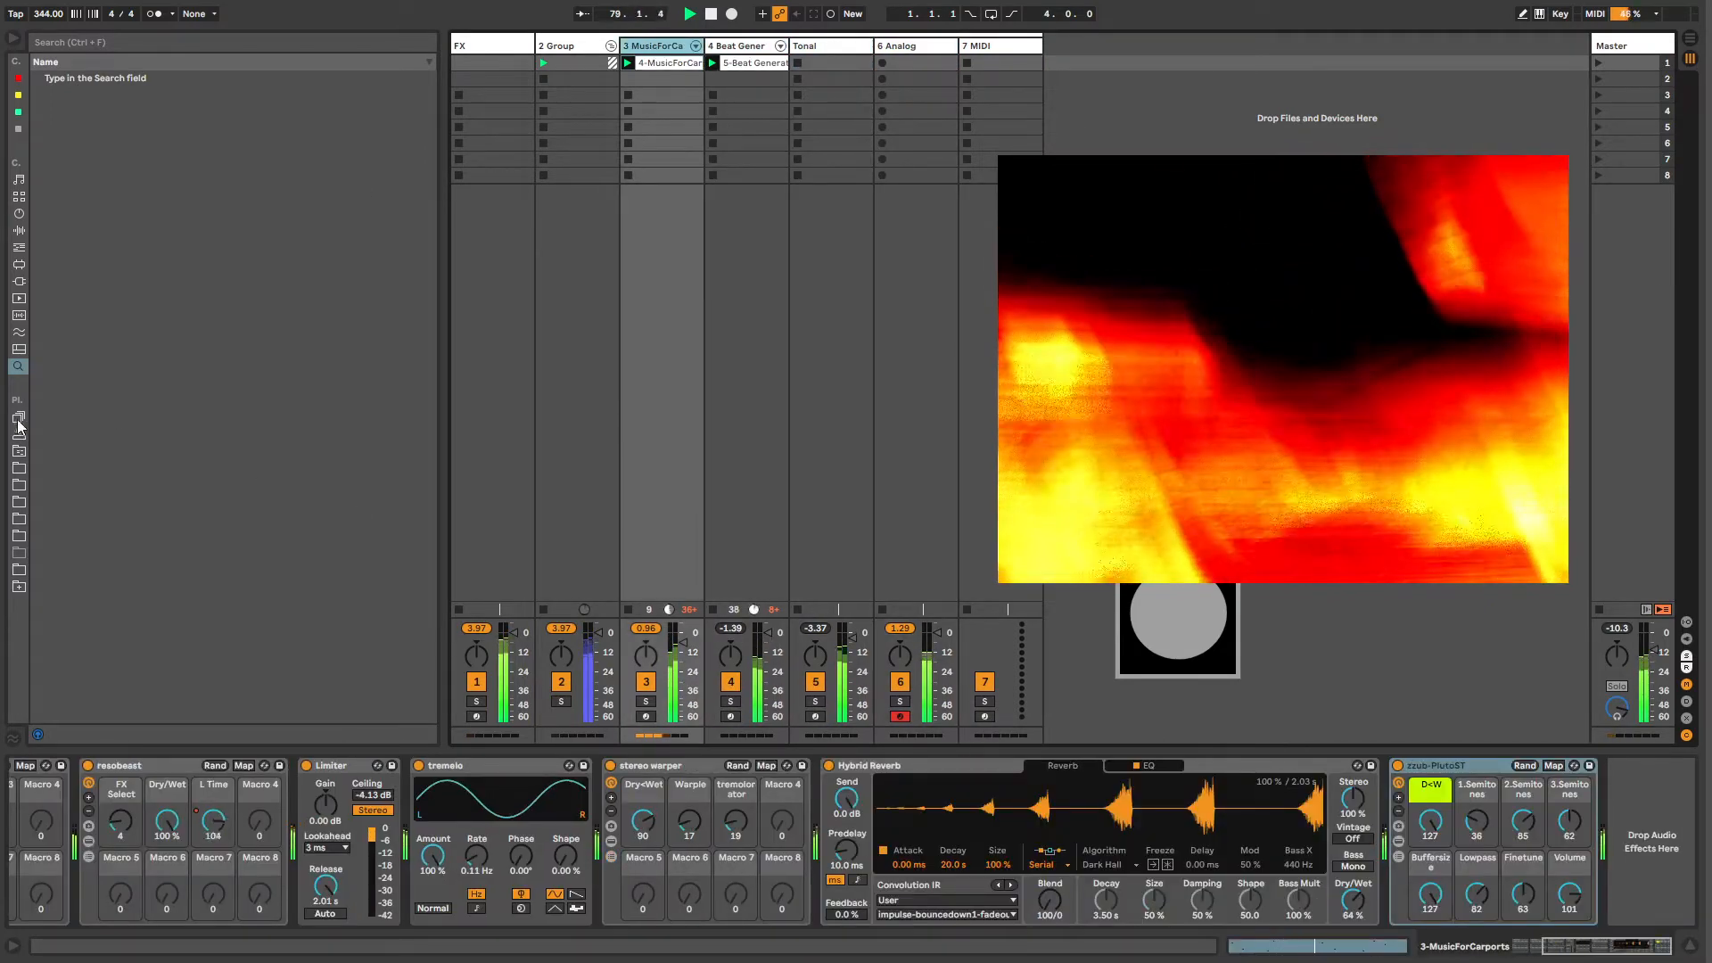
Step: Add the TEMPOLFO track from the Lfo Tempo.als template after 7 MIDI and switch off its TEMPO 2 device
{"action": "left_click", "coordinate": [19, 451]}
{"action": "left_click", "coordinate": [37, 163]}
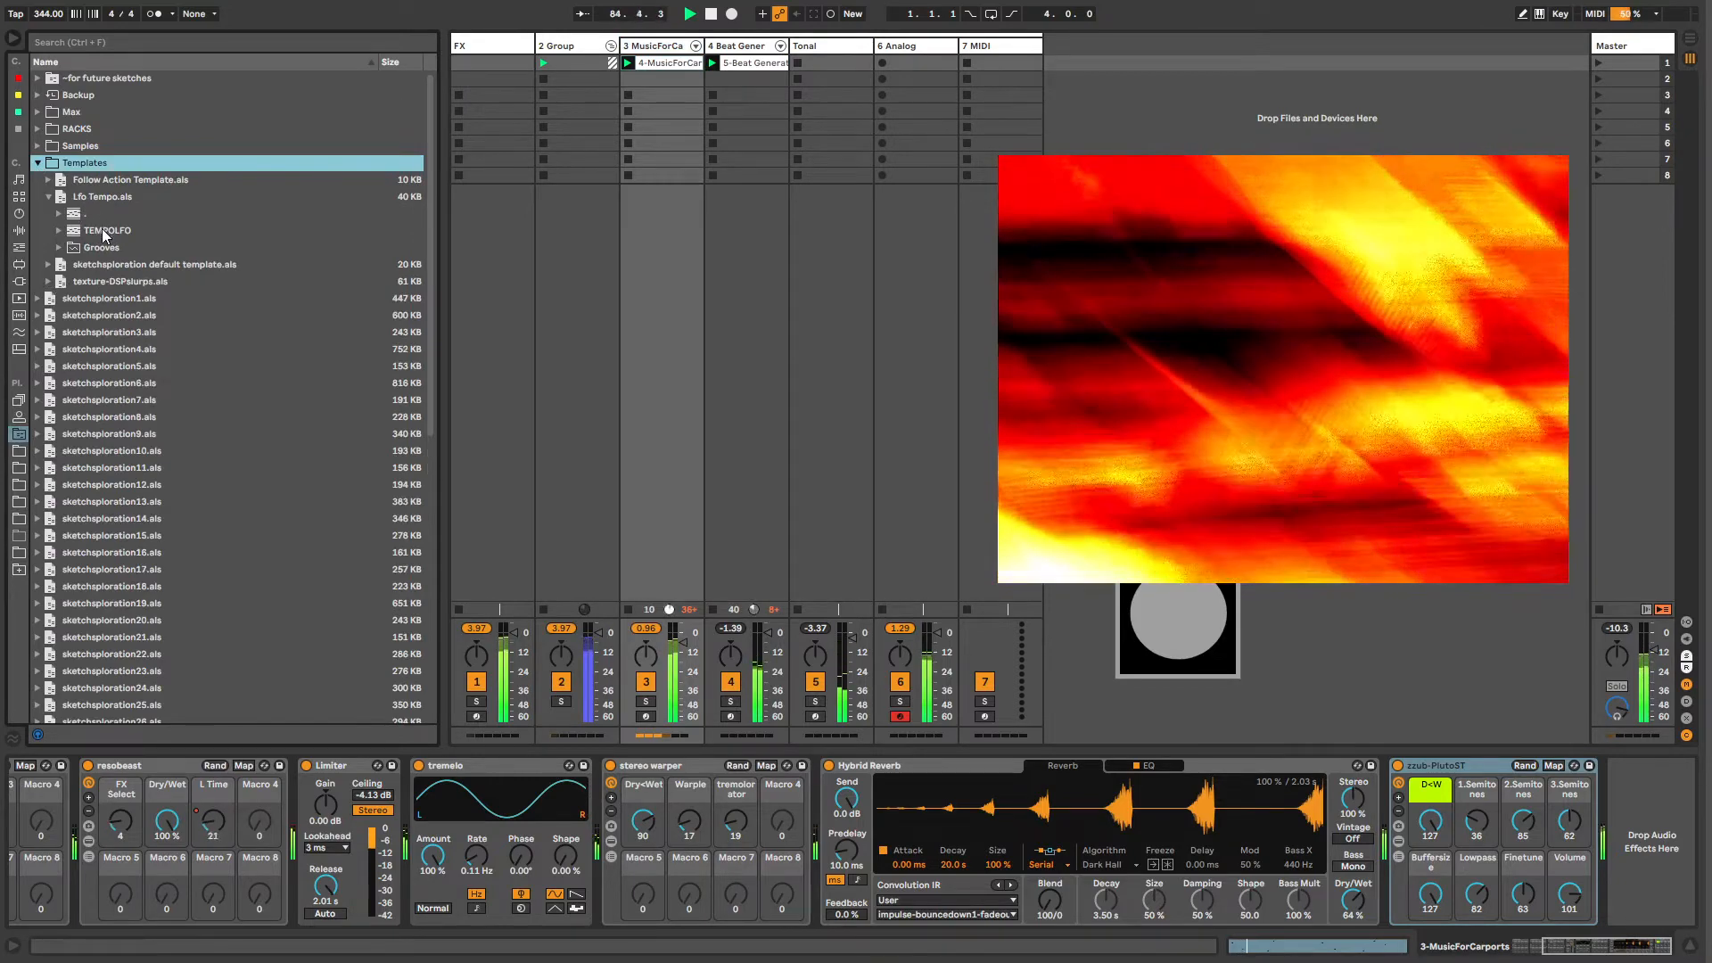
{"action": "left_click", "coordinate": [103, 230]}
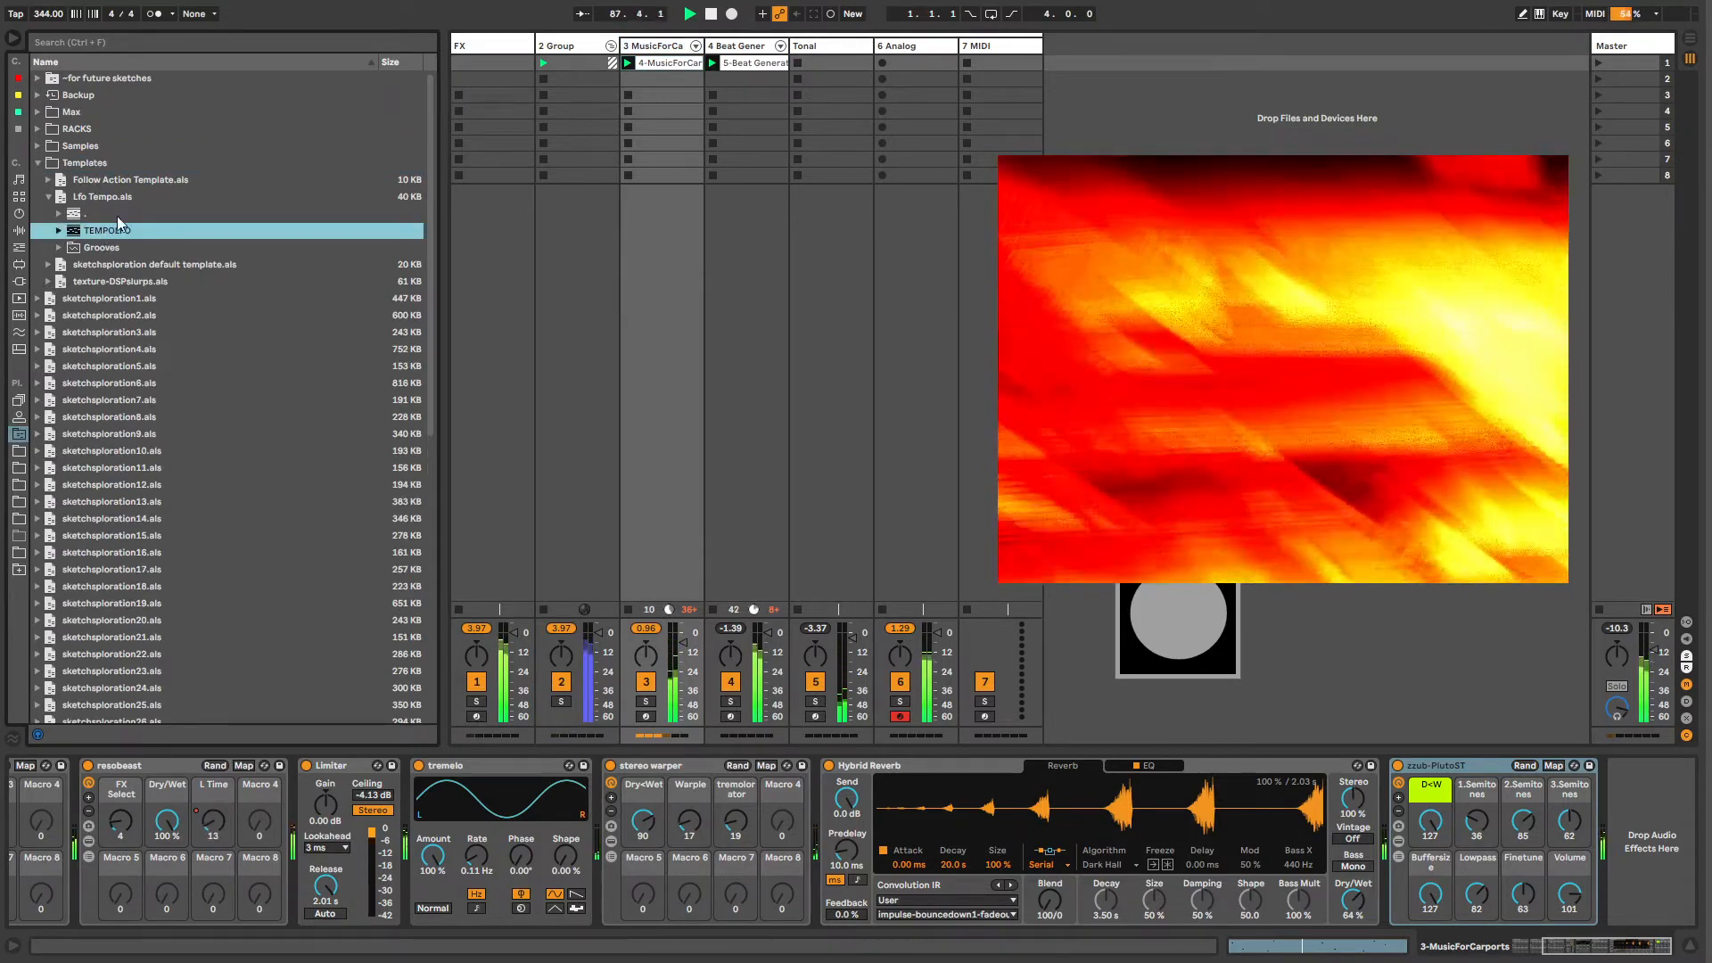
{"action": "left_click", "coordinate": [48, 196]}
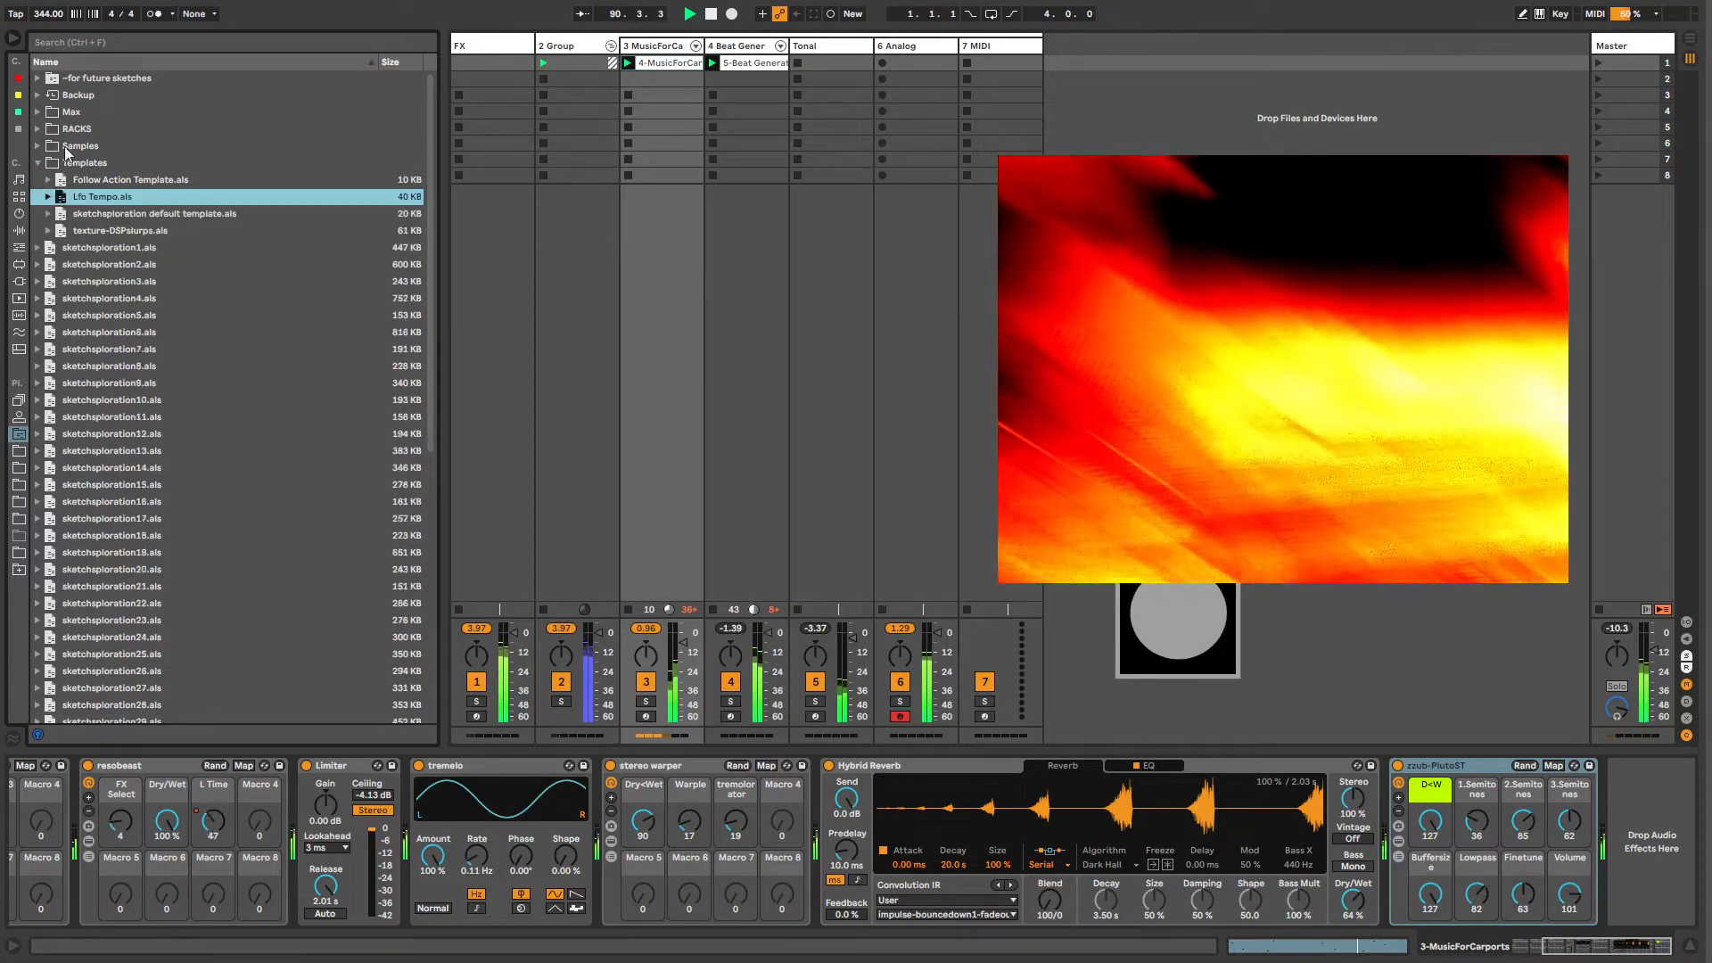
{"action": "left_click", "coordinate": [93, 165]}
{"action": "left_click", "coordinate": [48, 197]}
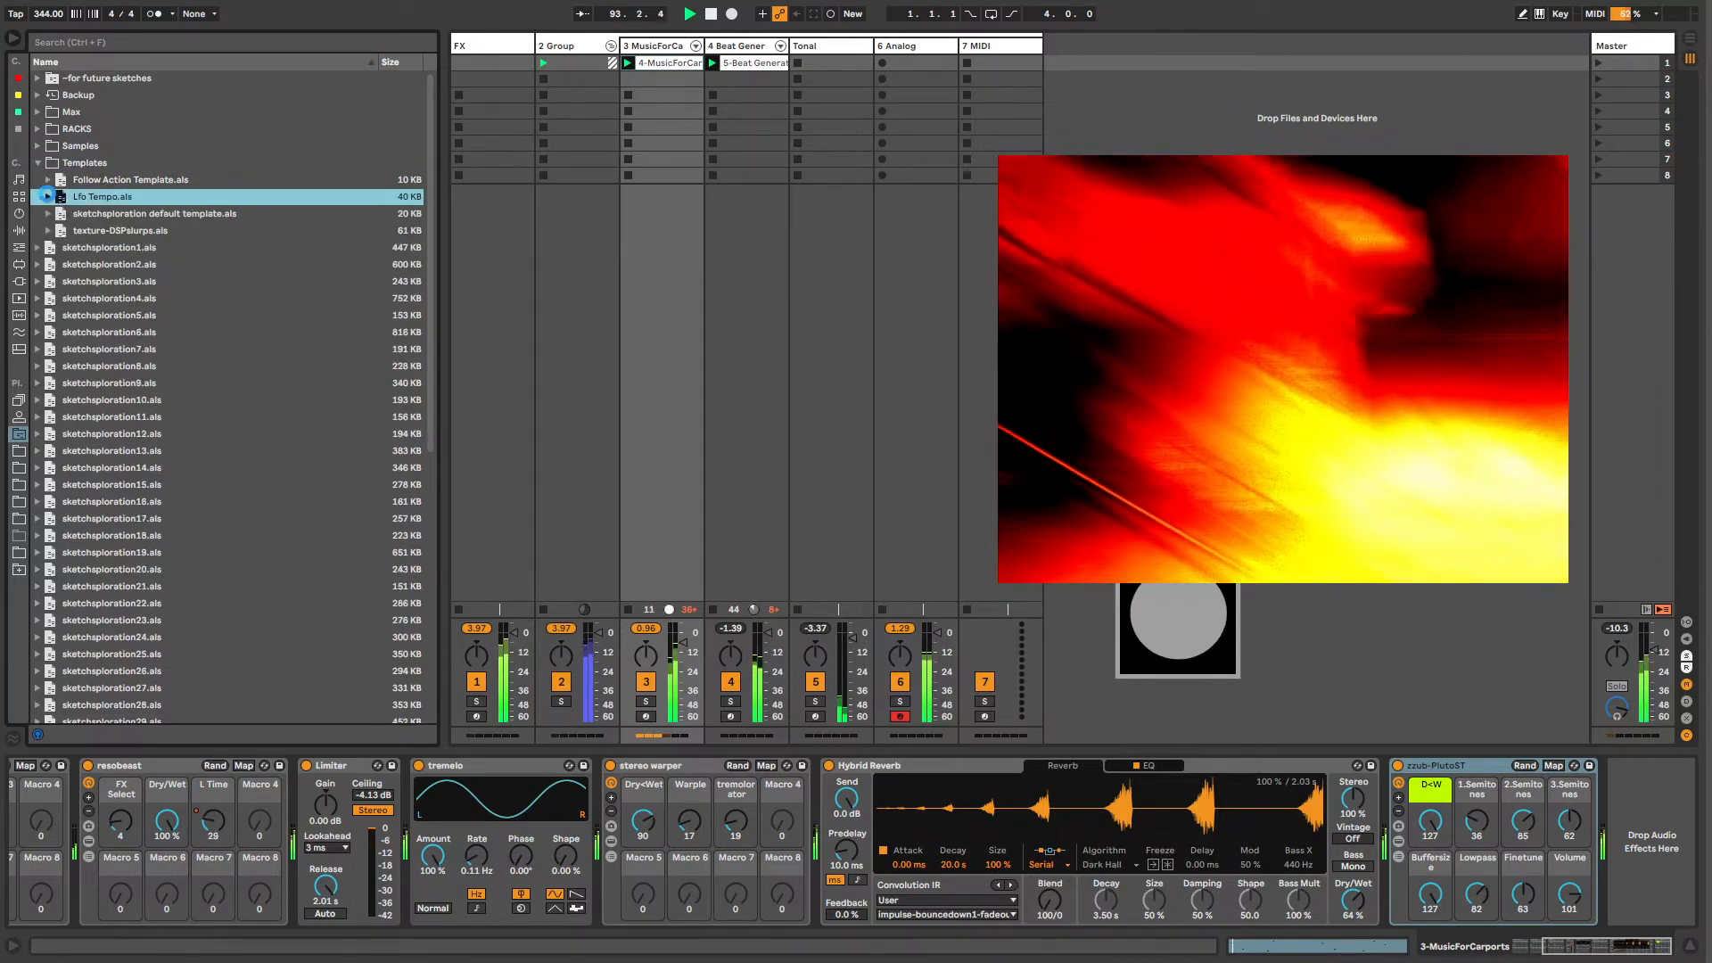
{"action": "left_click_drag", "start_coordinate": [101, 233], "coordinate": [1042, 40]}
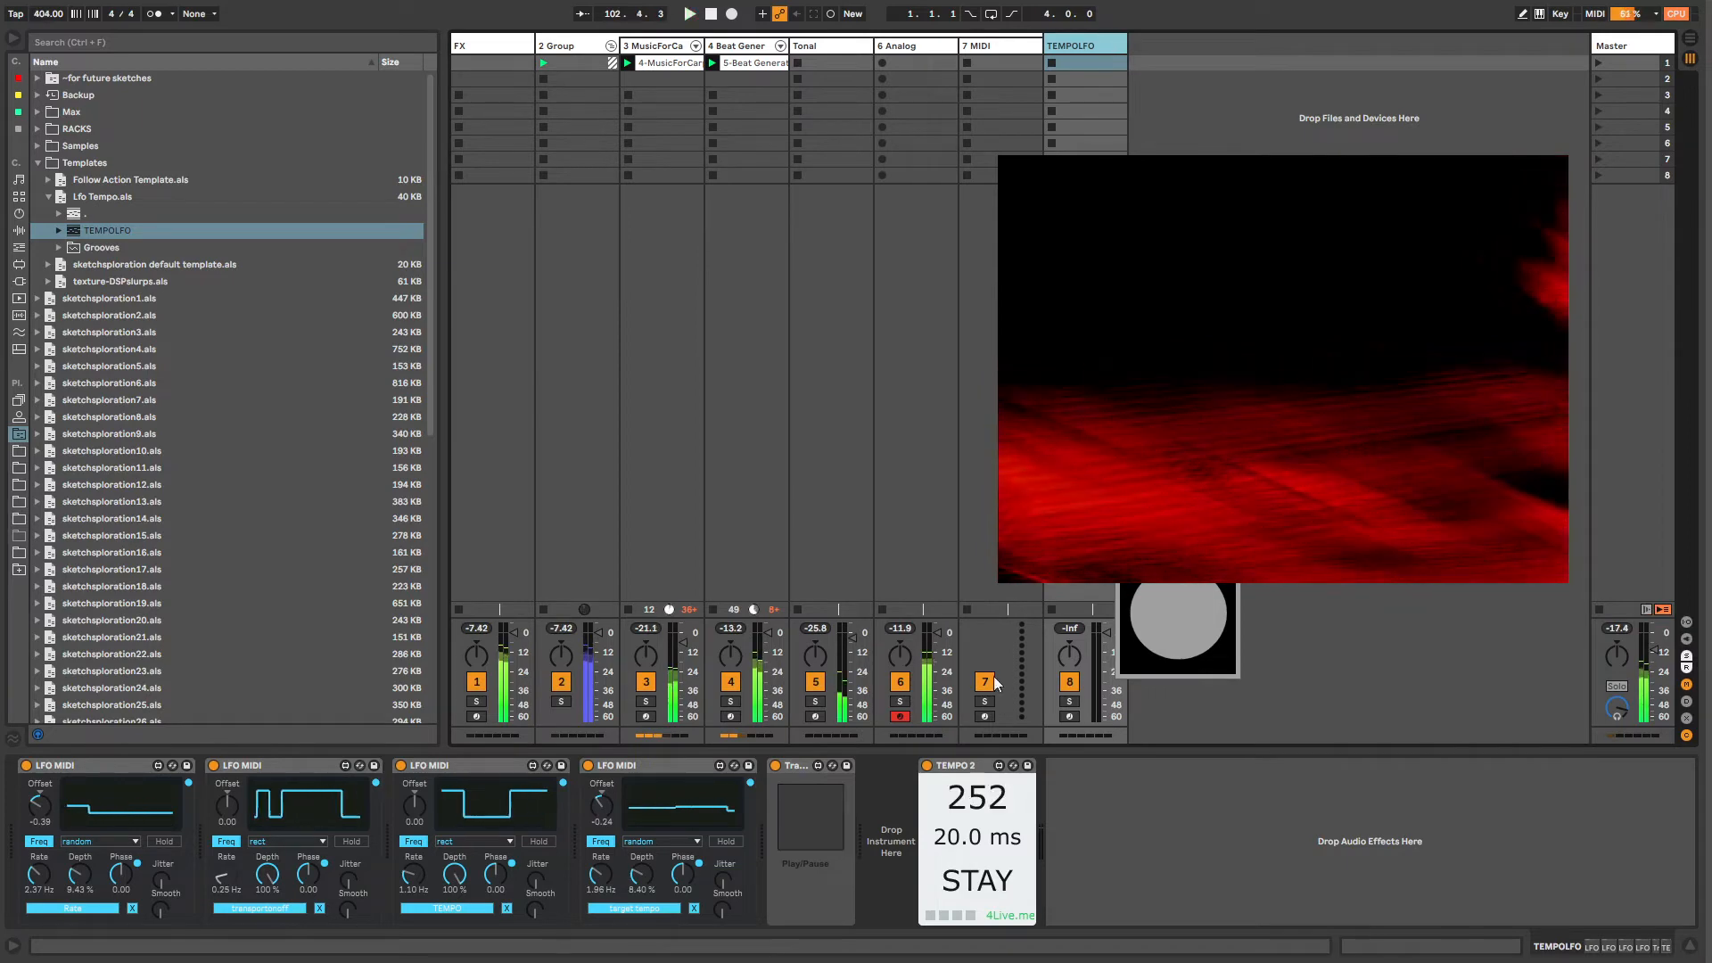
{"action": "left_click", "coordinate": [926, 765]}
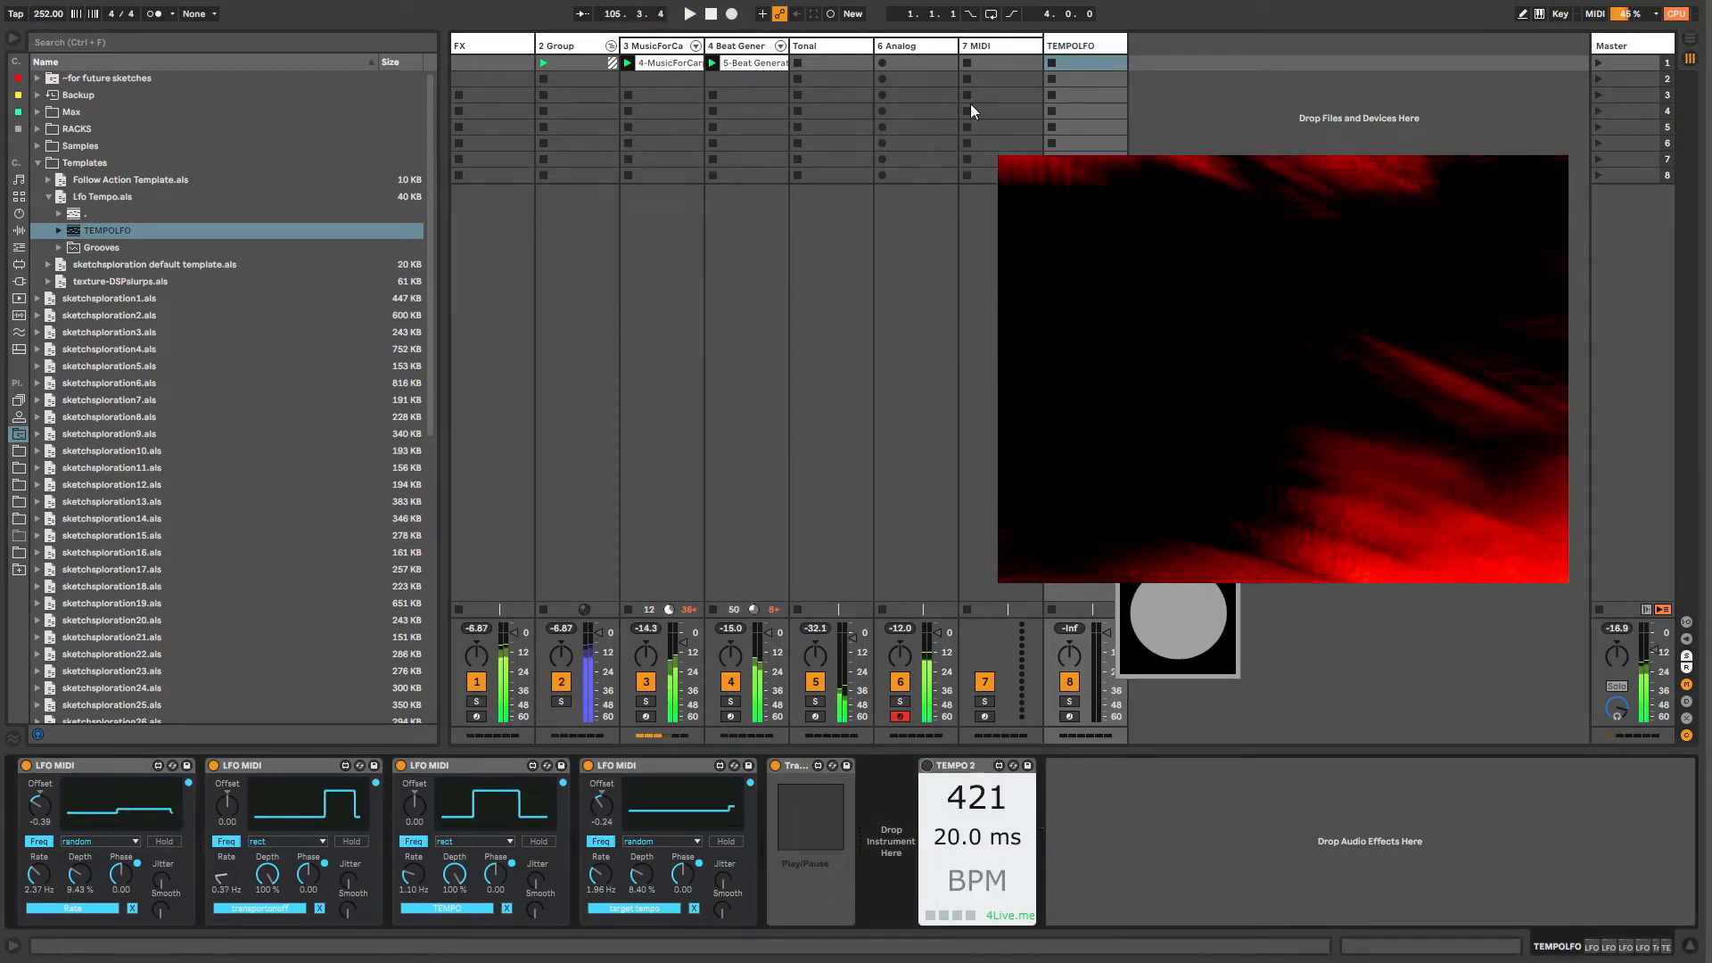
{"action": "left_click", "coordinate": [902, 47]}
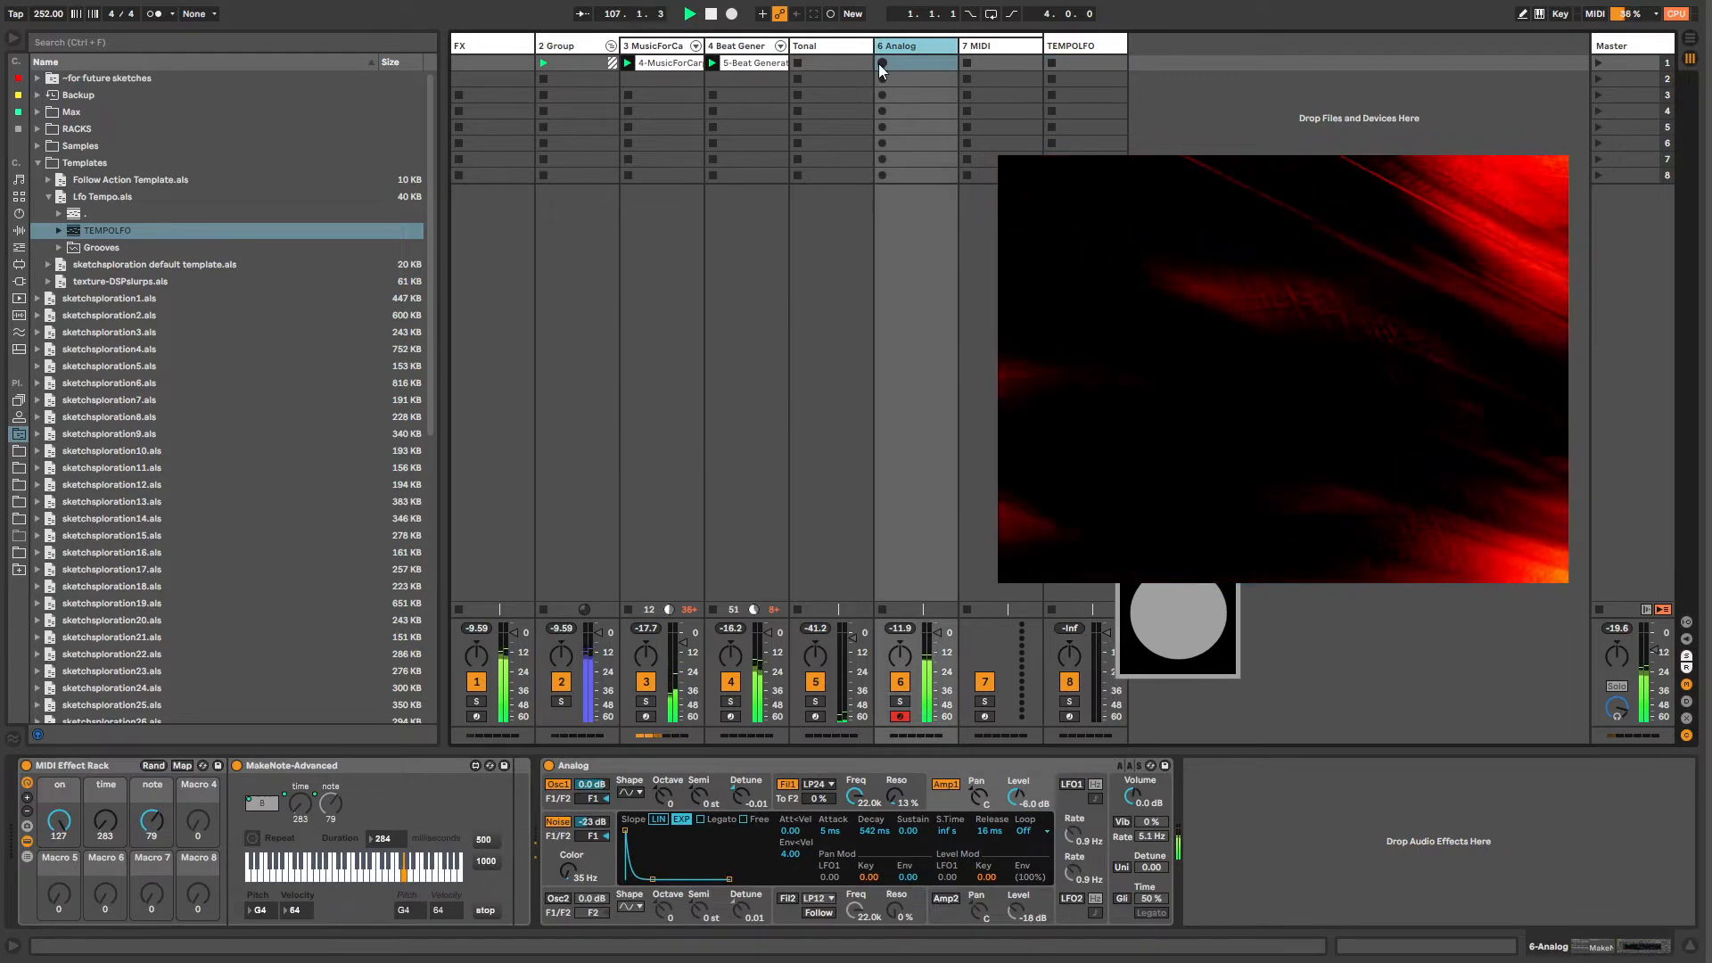
{"action": "left_click", "coordinate": [881, 63]}
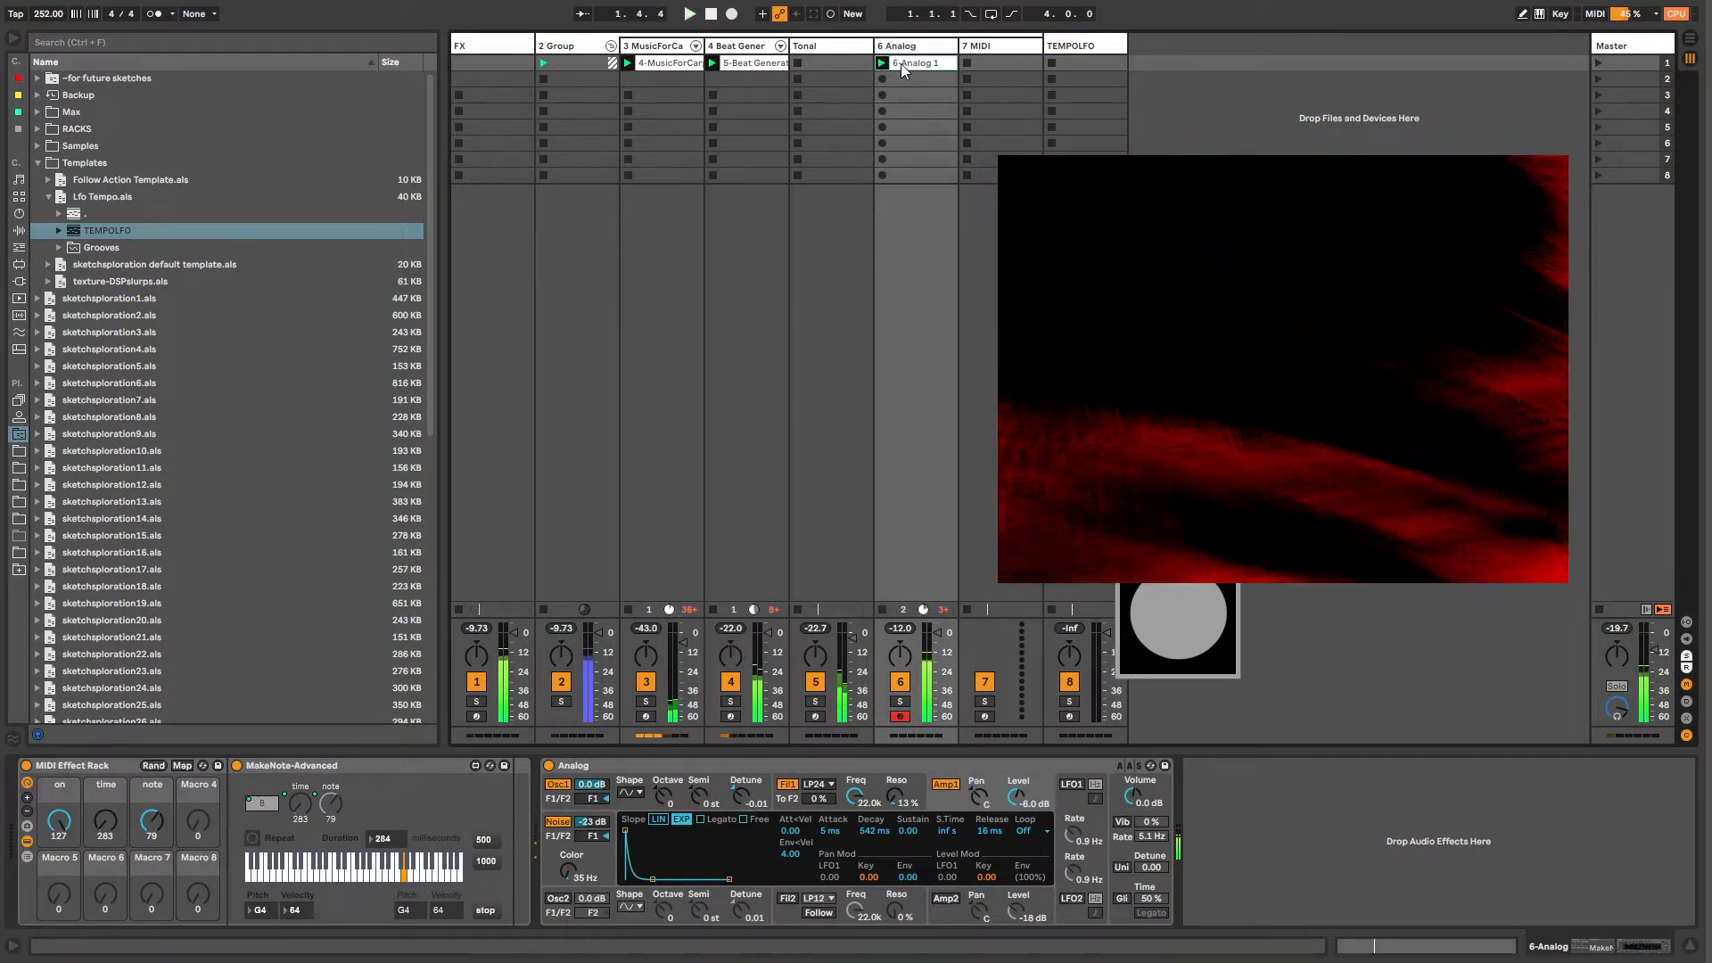
{"action": "left_click", "coordinate": [904, 70]}
{"action": "key", "text": "Delete"}
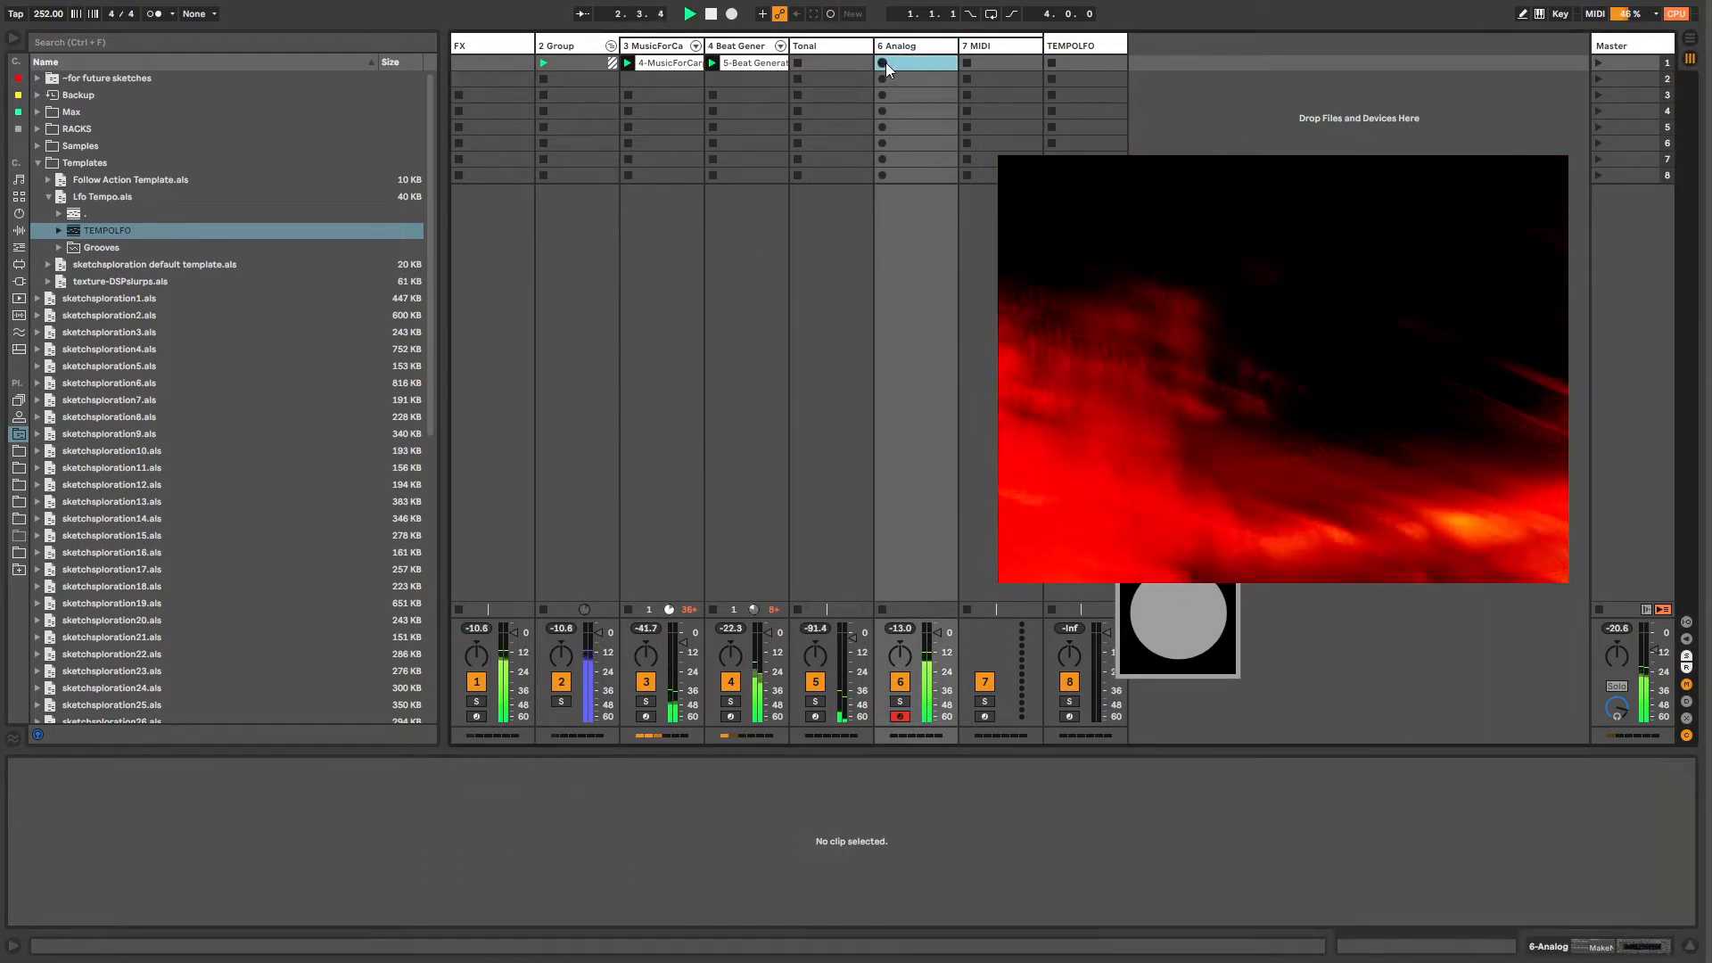
{"action": "left_click", "coordinate": [881, 62]}
{"action": "key", "text": "shift+Tab"}
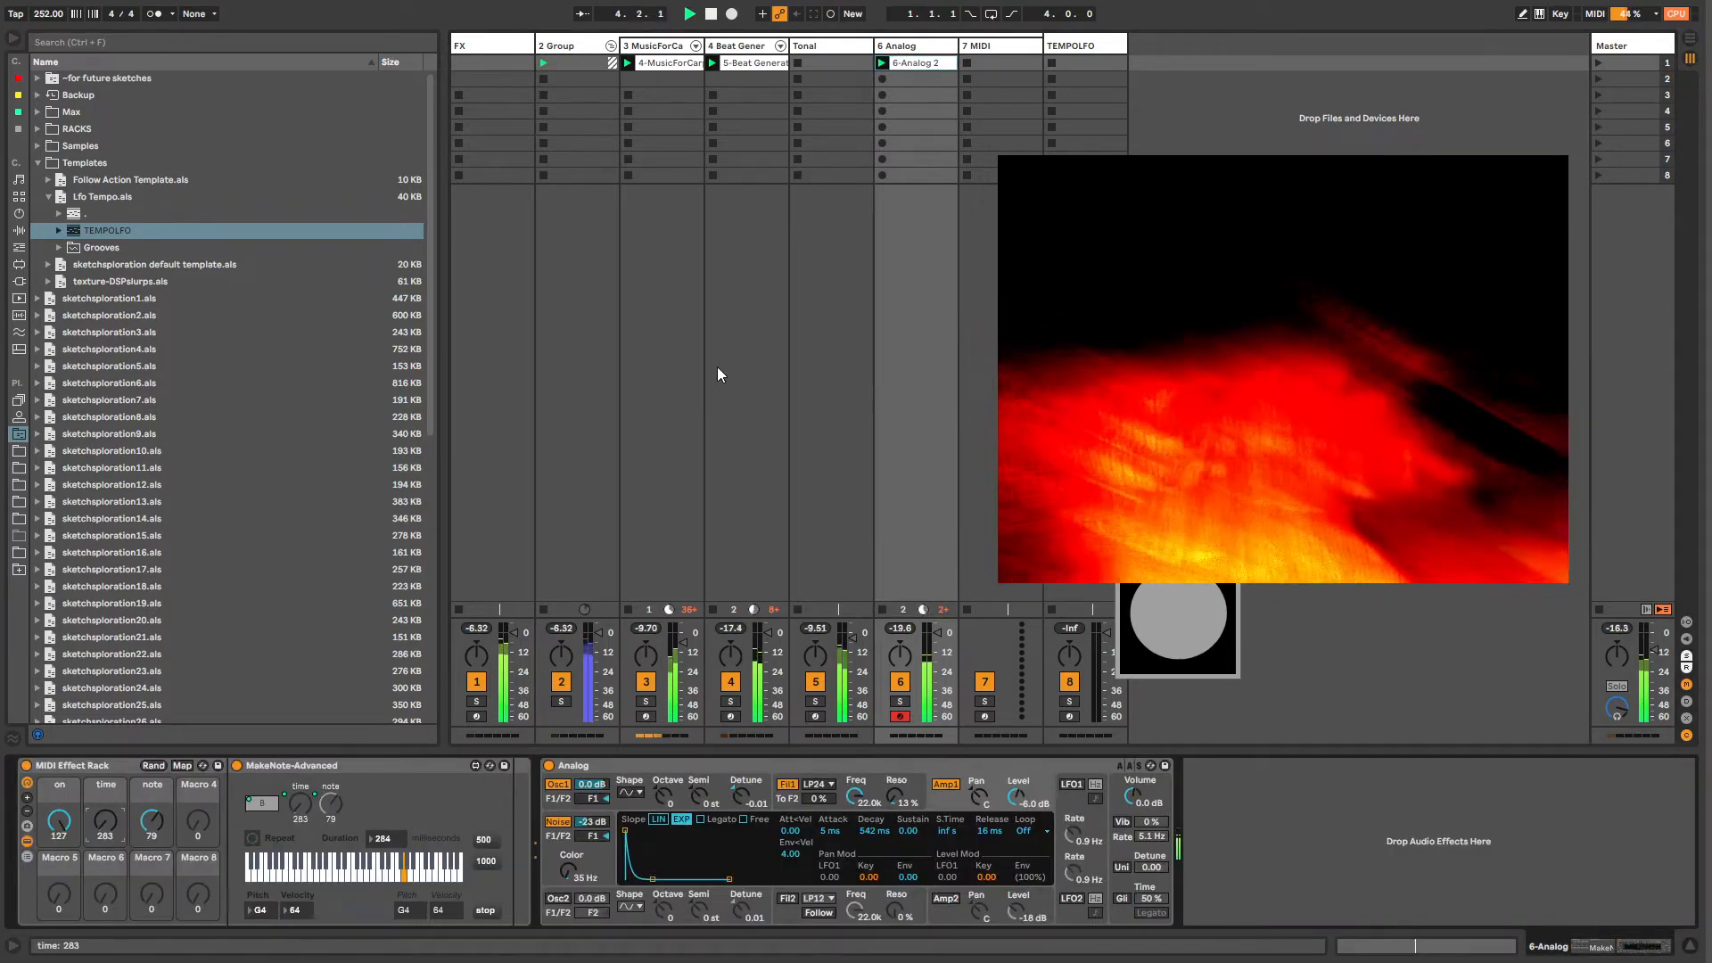
{"action": "left_click", "coordinate": [901, 66]}
{"action": "key", "text": "Delete"}
Step: Switch off the TransportPause device on the TEMPOLFO track
{"action": "left_click", "coordinate": [1085, 46]}
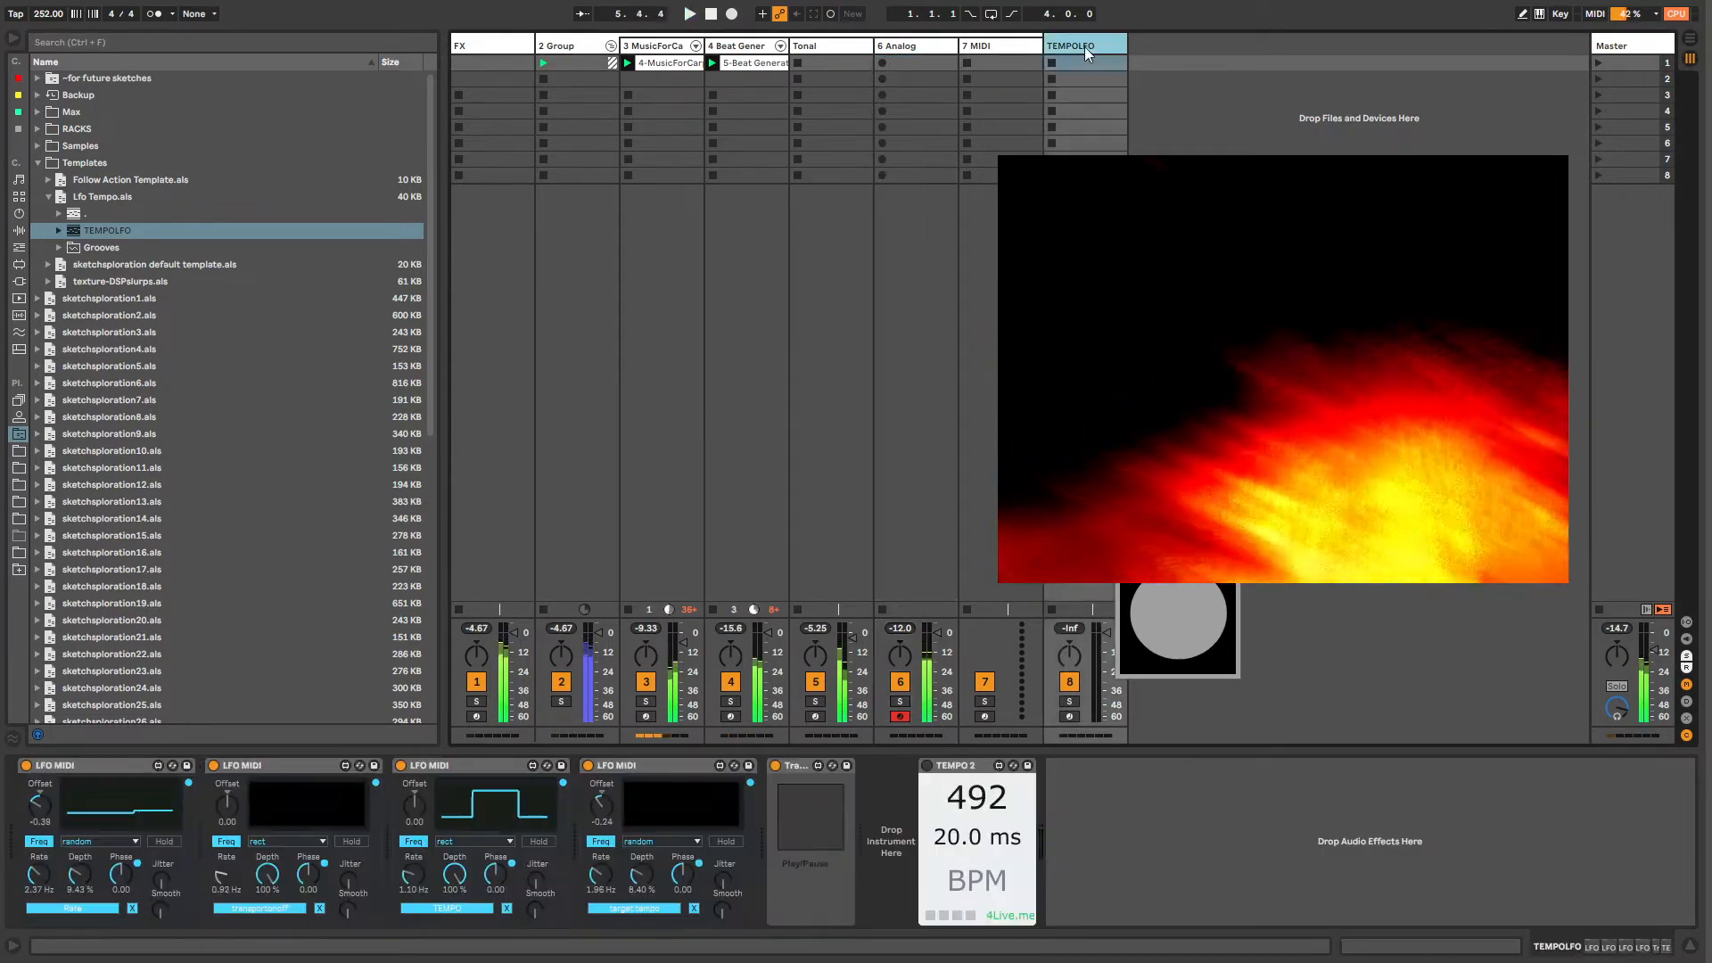
{"action": "left_click", "coordinate": [793, 825]}
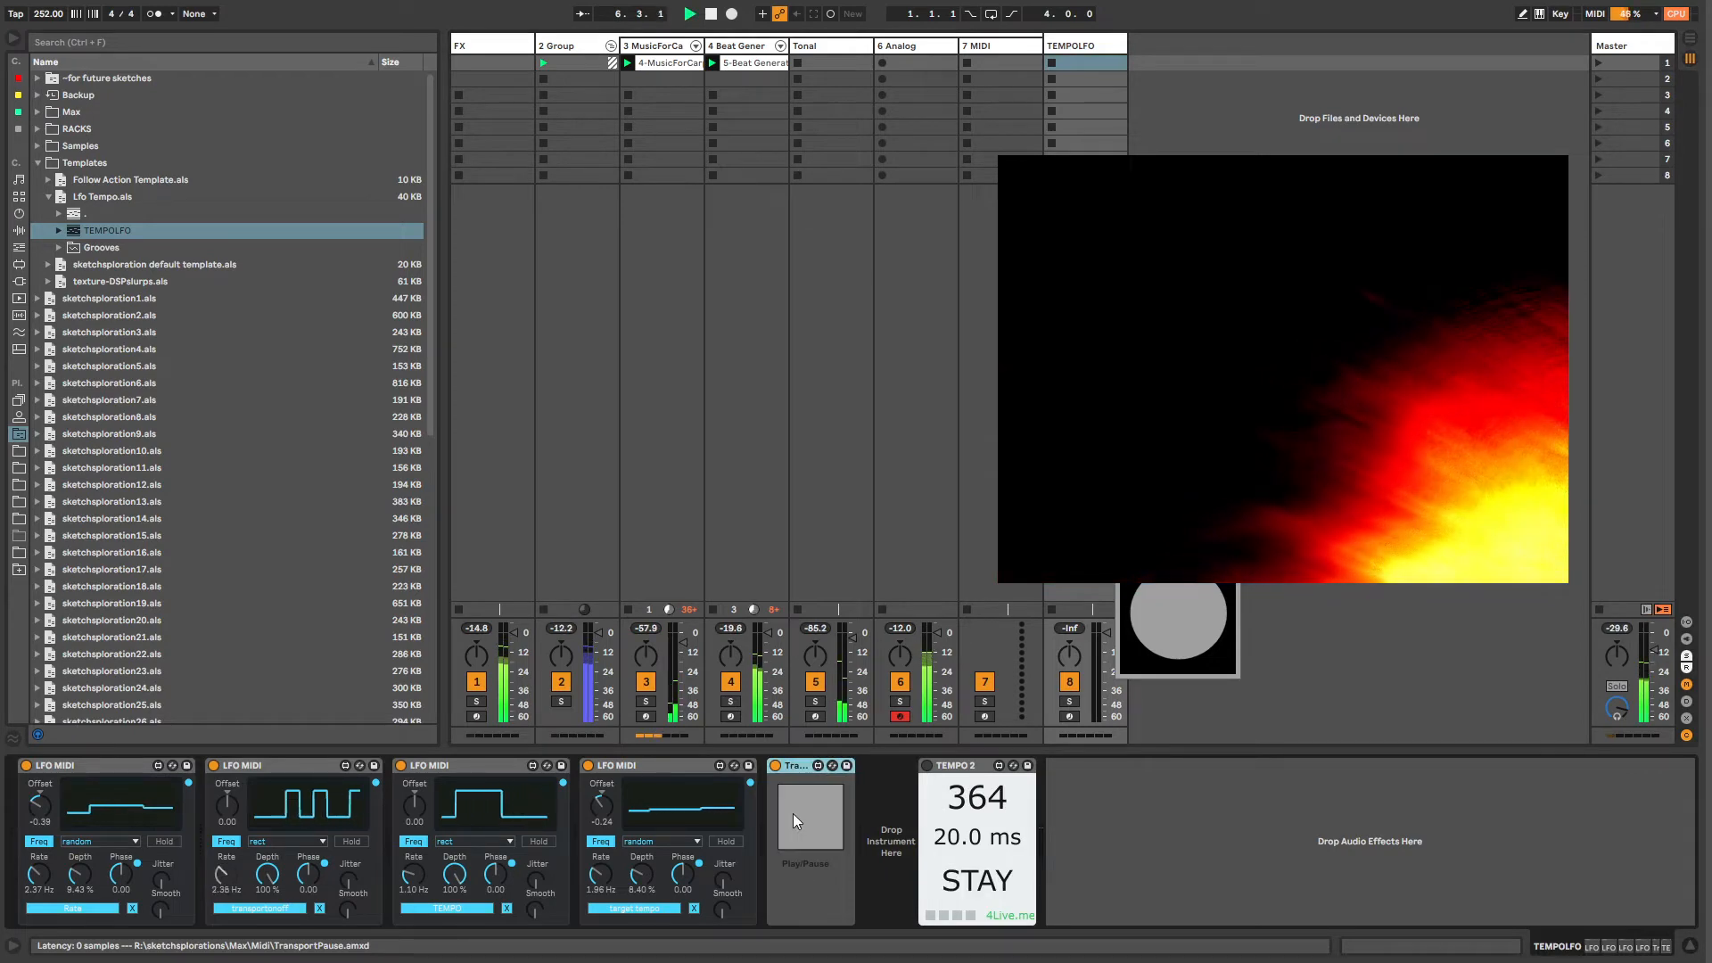
{"action": "left_click", "coordinate": [775, 767]}
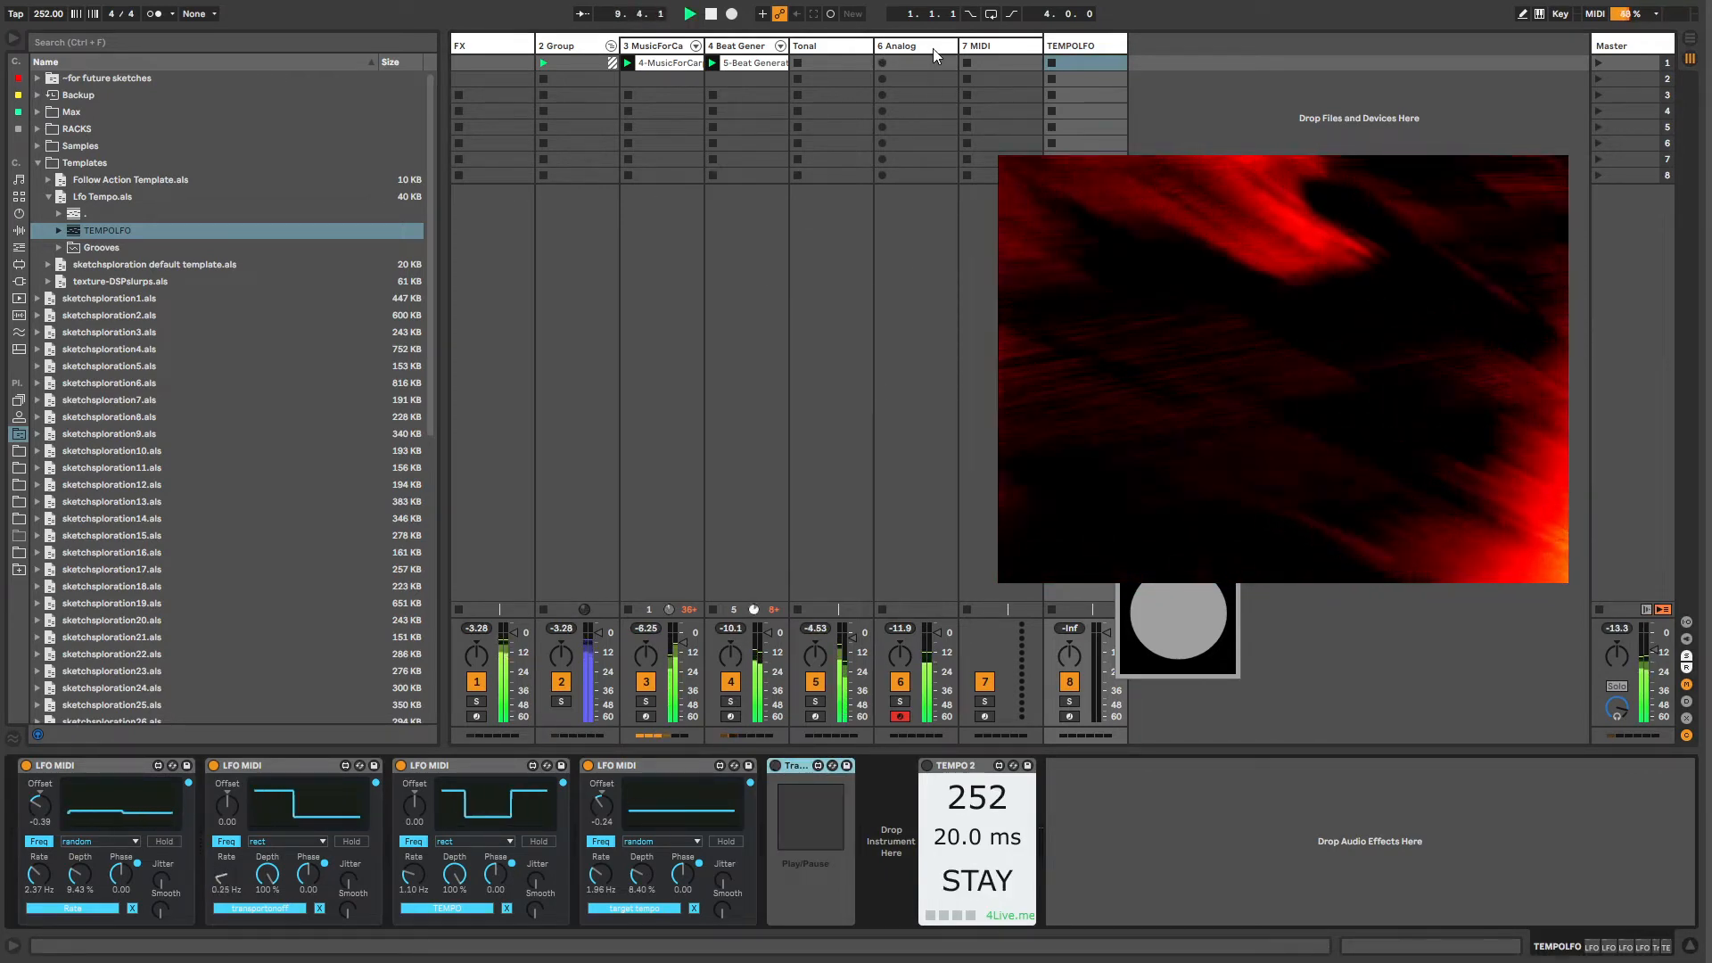
Step: Record a new clip in the first slot of the 6 Analog track while varying the rack's time macro, and play it back
{"action": "left_click", "coordinate": [973, 50]}
{"action": "left_click", "coordinate": [881, 57]}
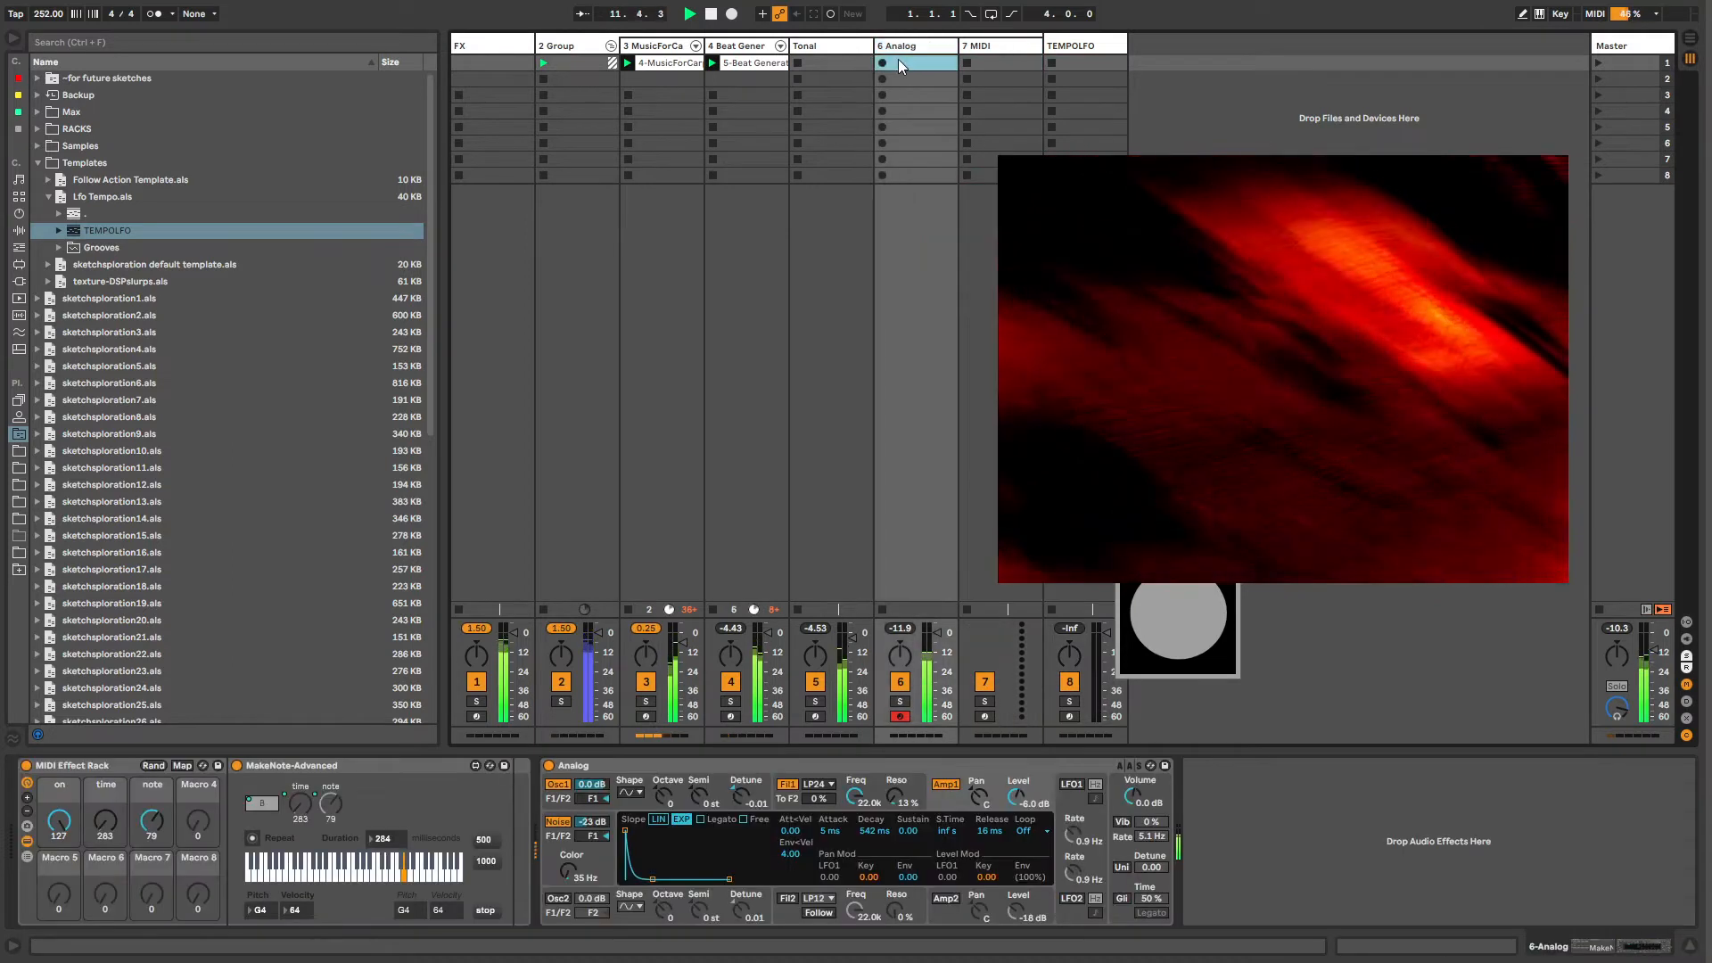
{"action": "left_click", "coordinate": [883, 62]}
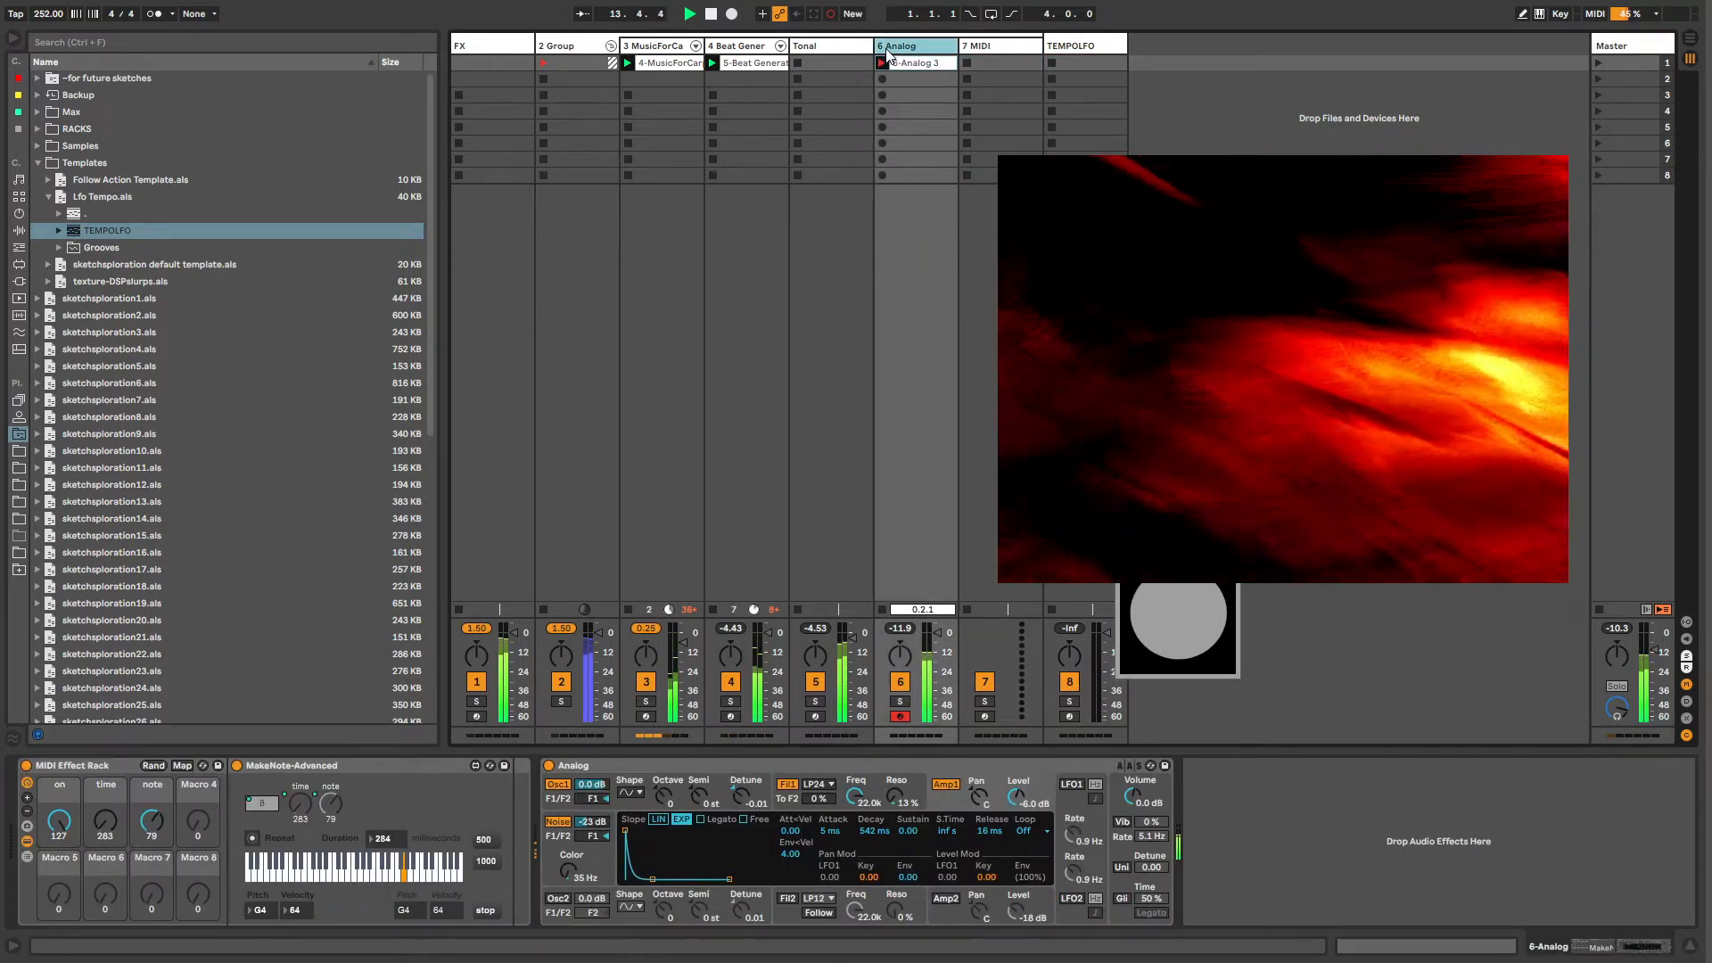
{"action": "mouse_move", "coordinate": [121, 832]}
{"action": "left_mouse_down"}
{"action": "mouse_move", "coordinate": [122, 633]}
{"action": "mouse_move", "coordinate": [121, 843]}
{"action": "left_mouse_up"}
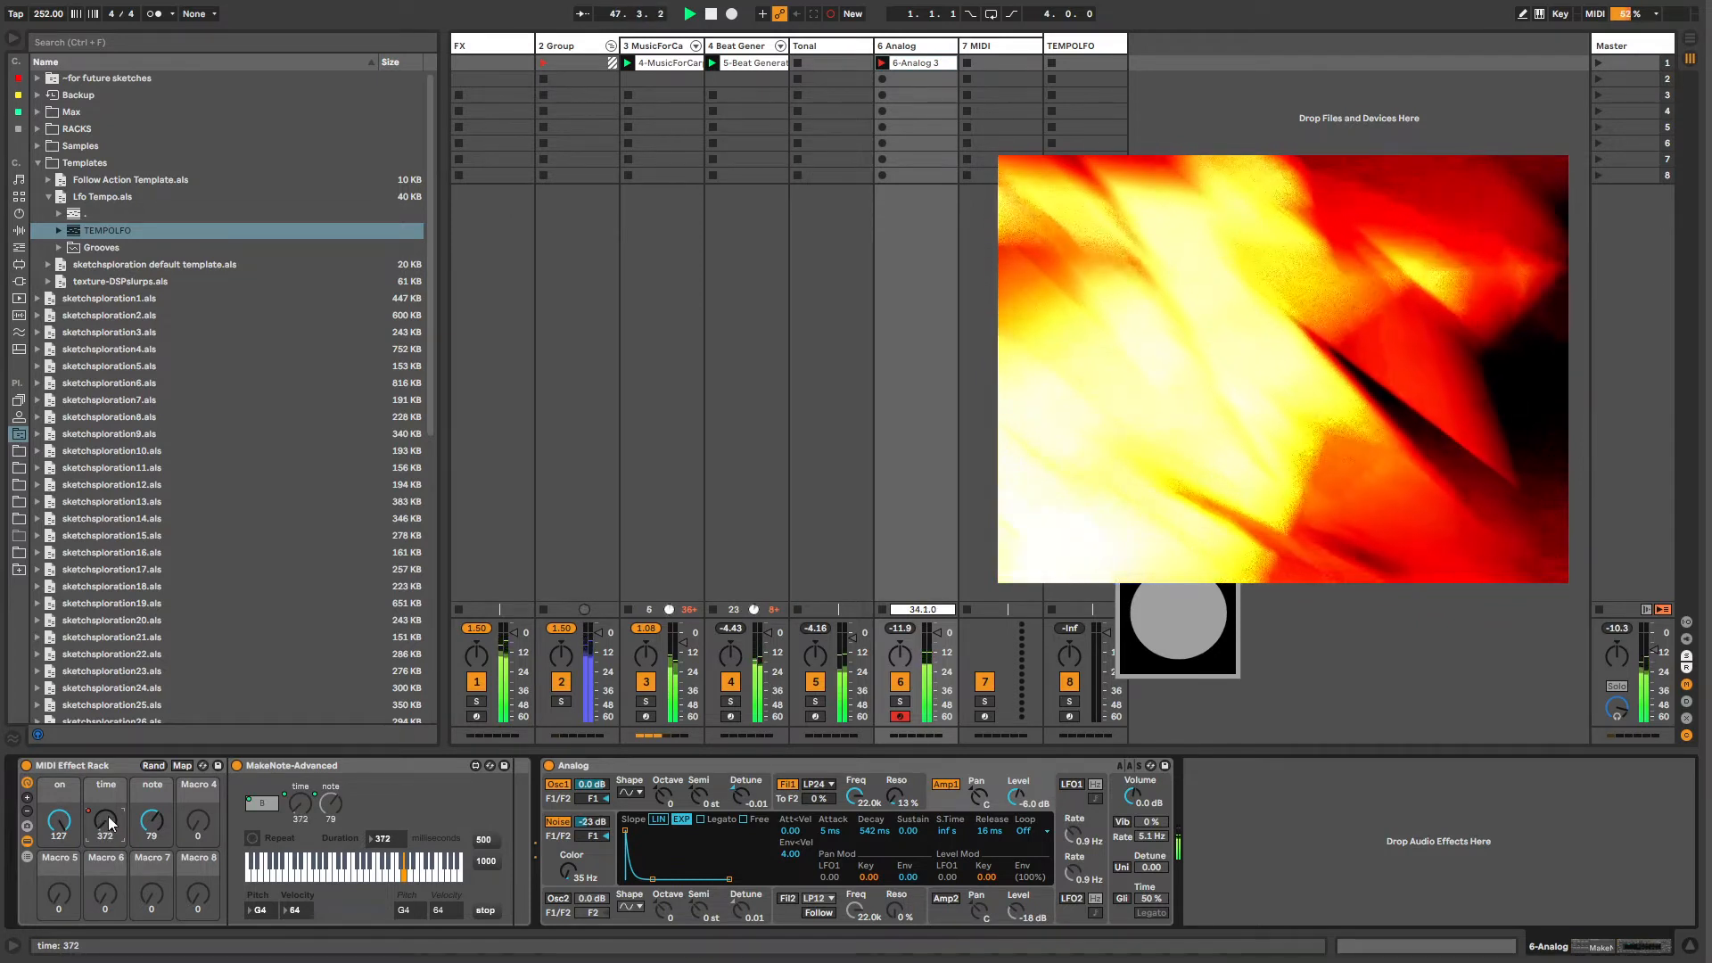
{"action": "left_click", "coordinate": [882, 64]}
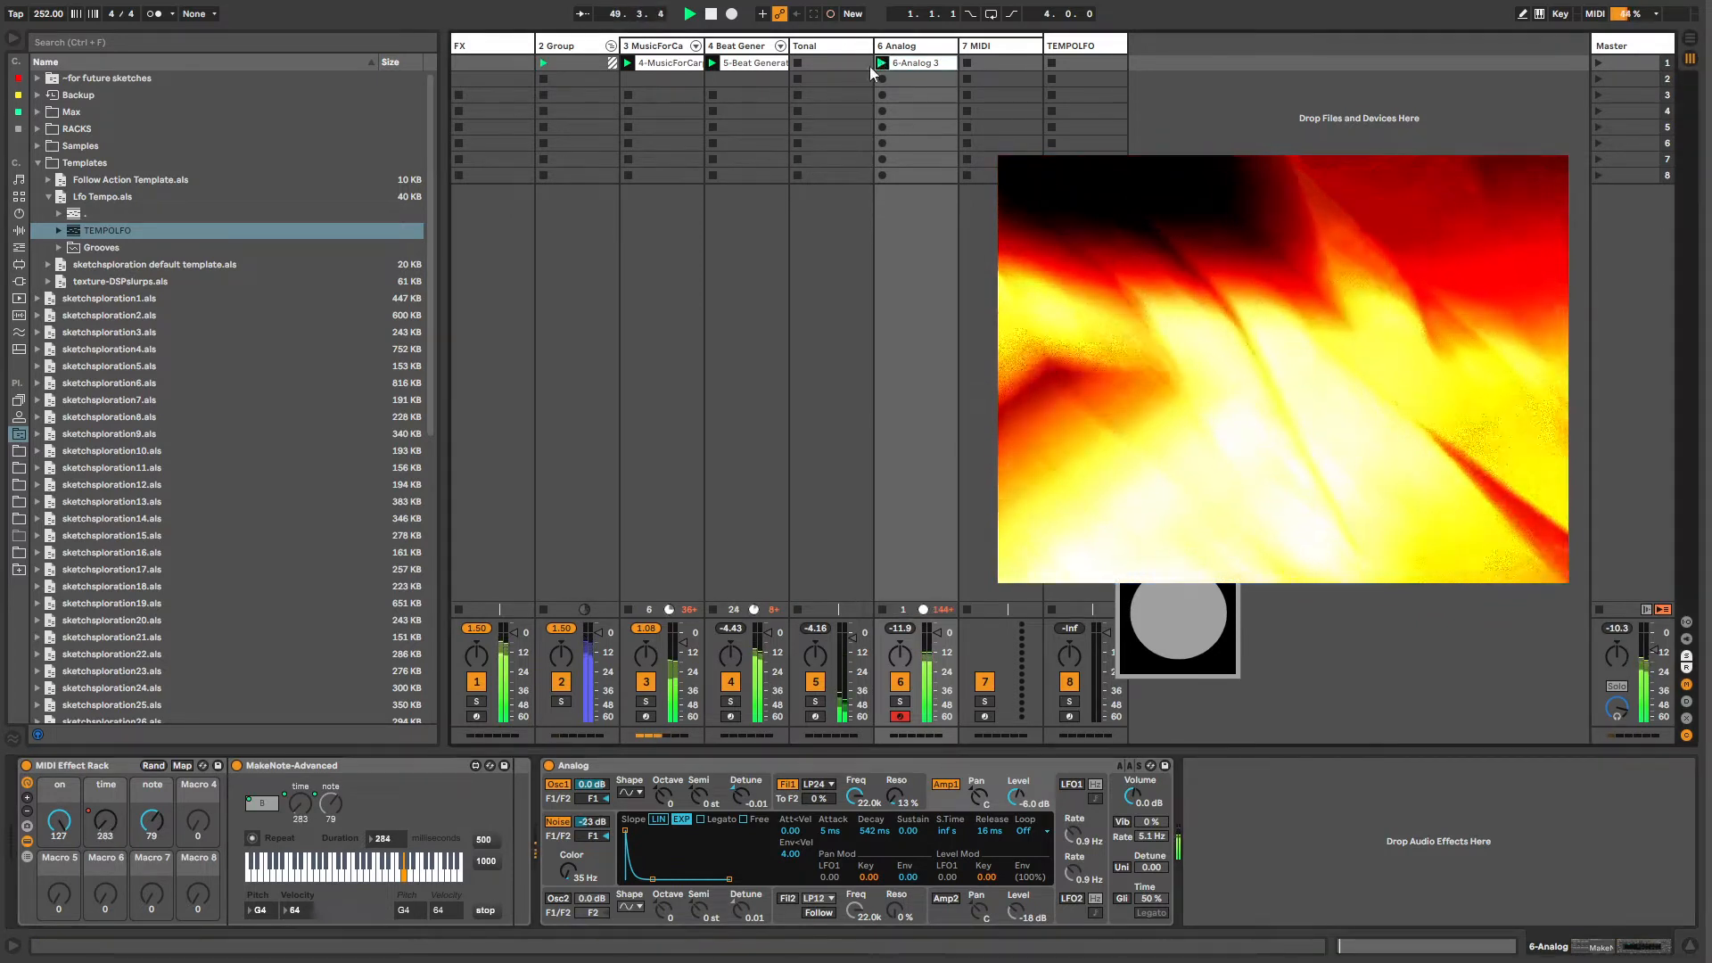
Step: Look through the MIDI rack presets in the RACKS folder, collapsing Lfo Tempo.als and highlighting bouncyballer.adg
{"action": "left_click", "coordinate": [49, 195]}
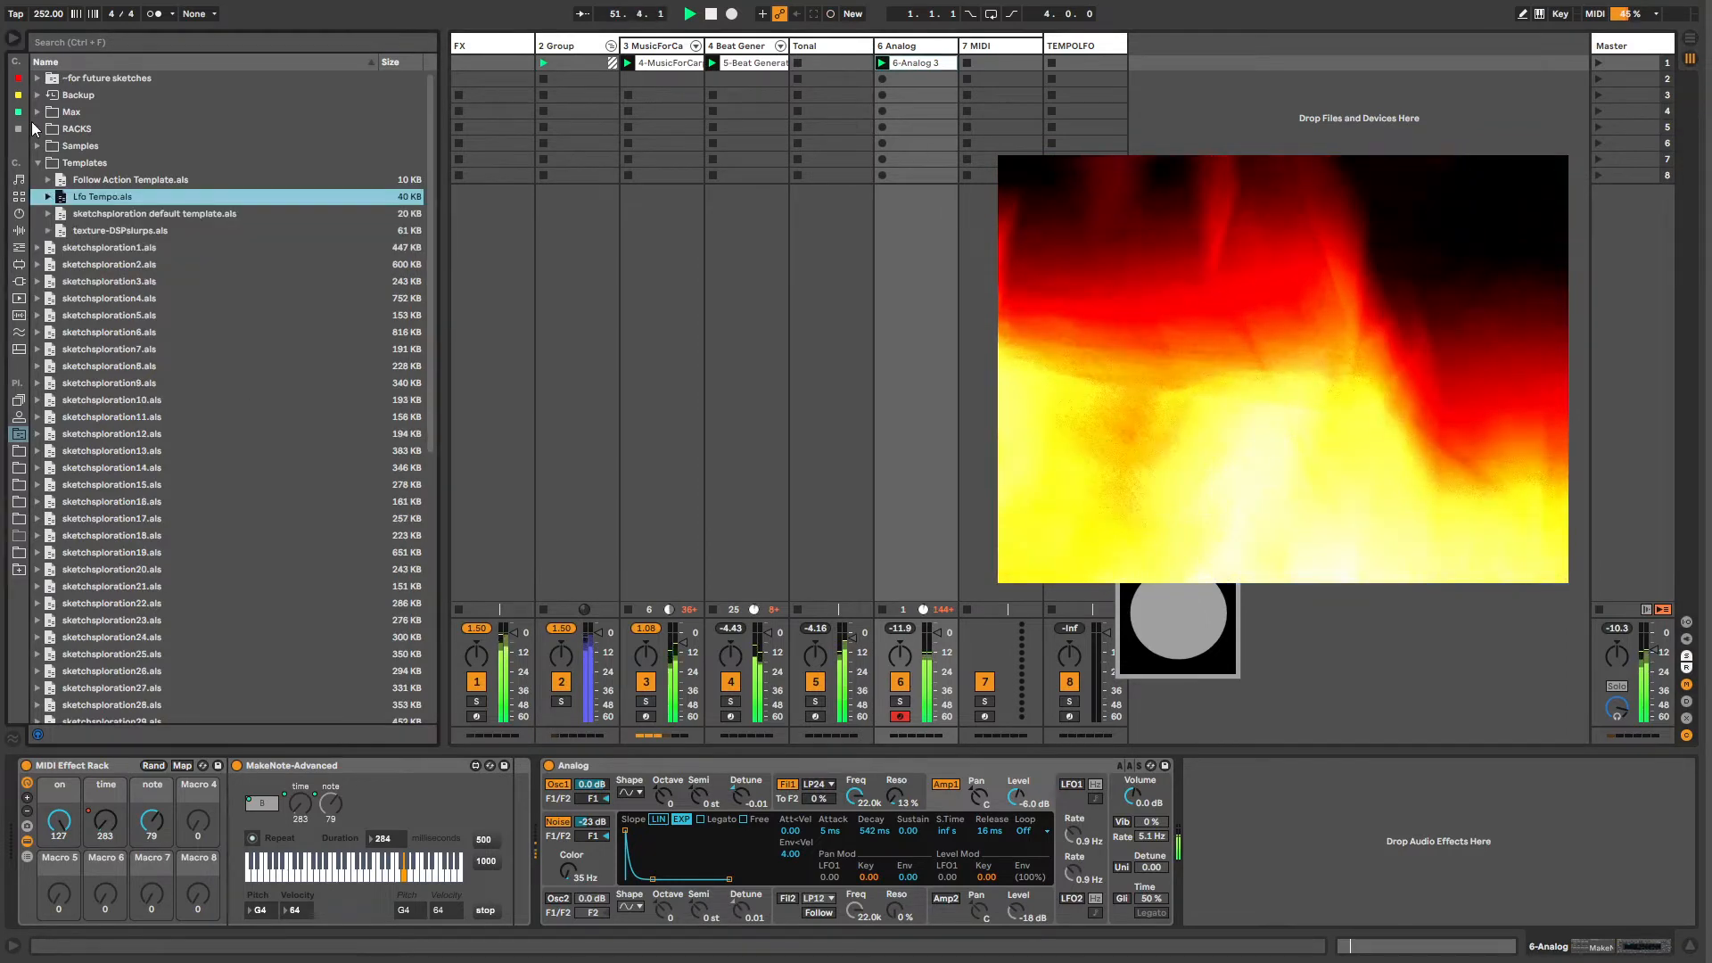
{"action": "left_click", "coordinate": [38, 130]}
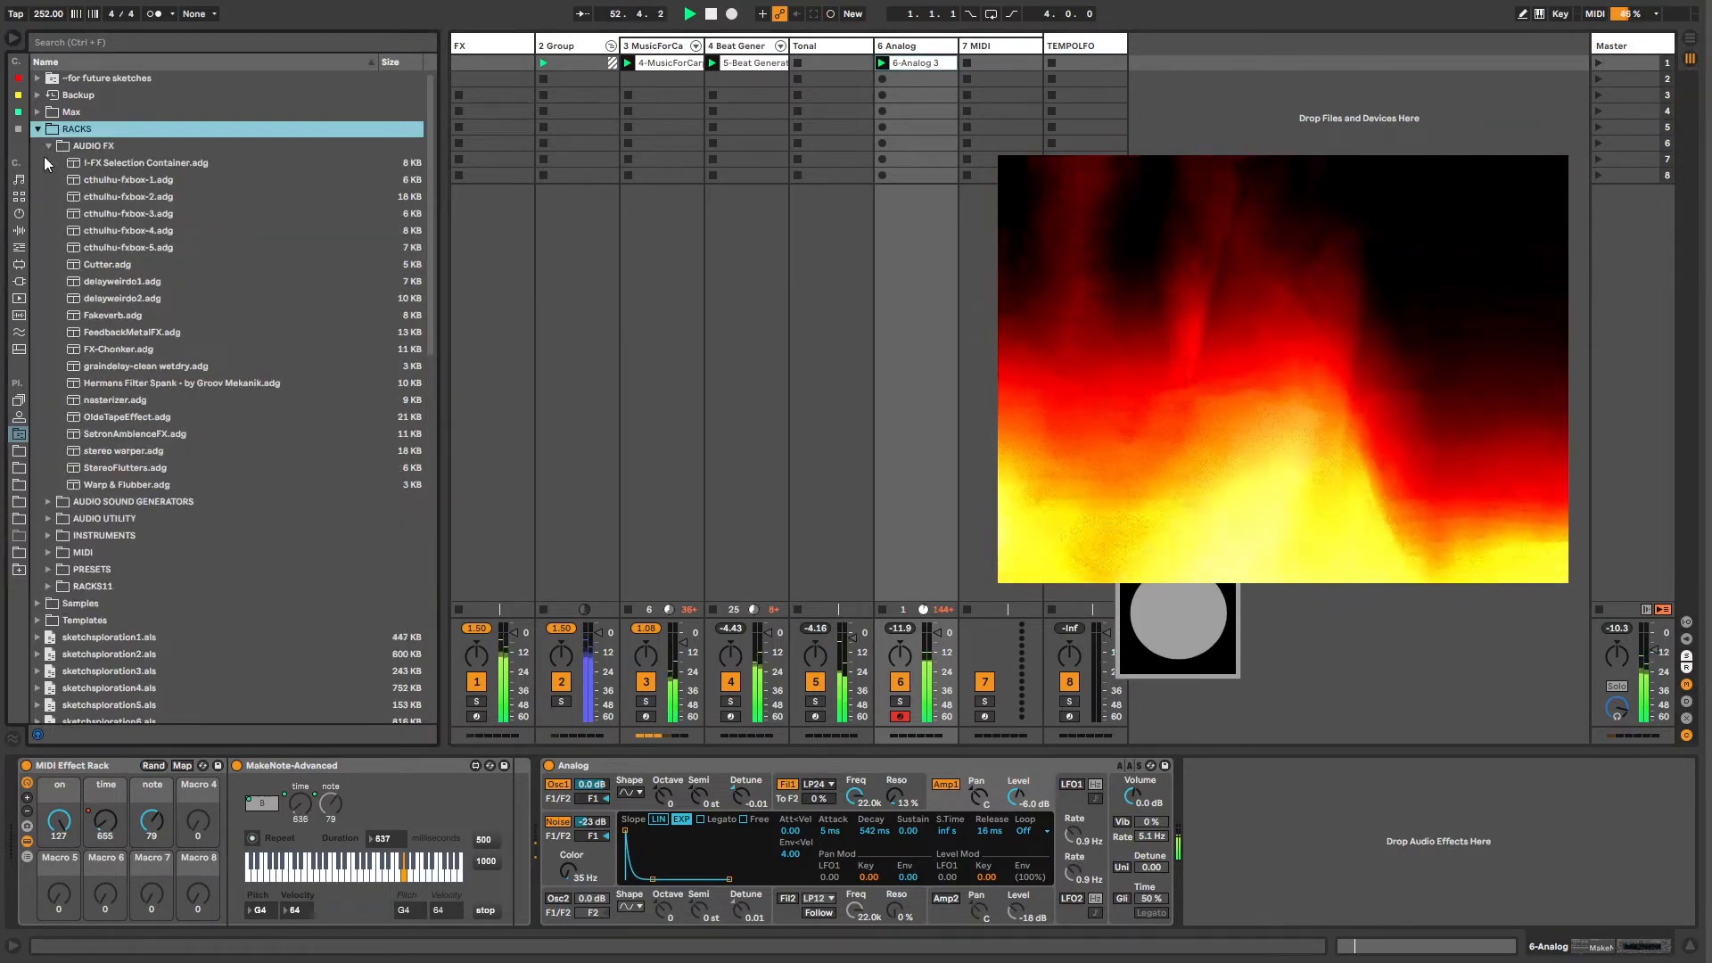
{"action": "left_click", "coordinate": [49, 553]}
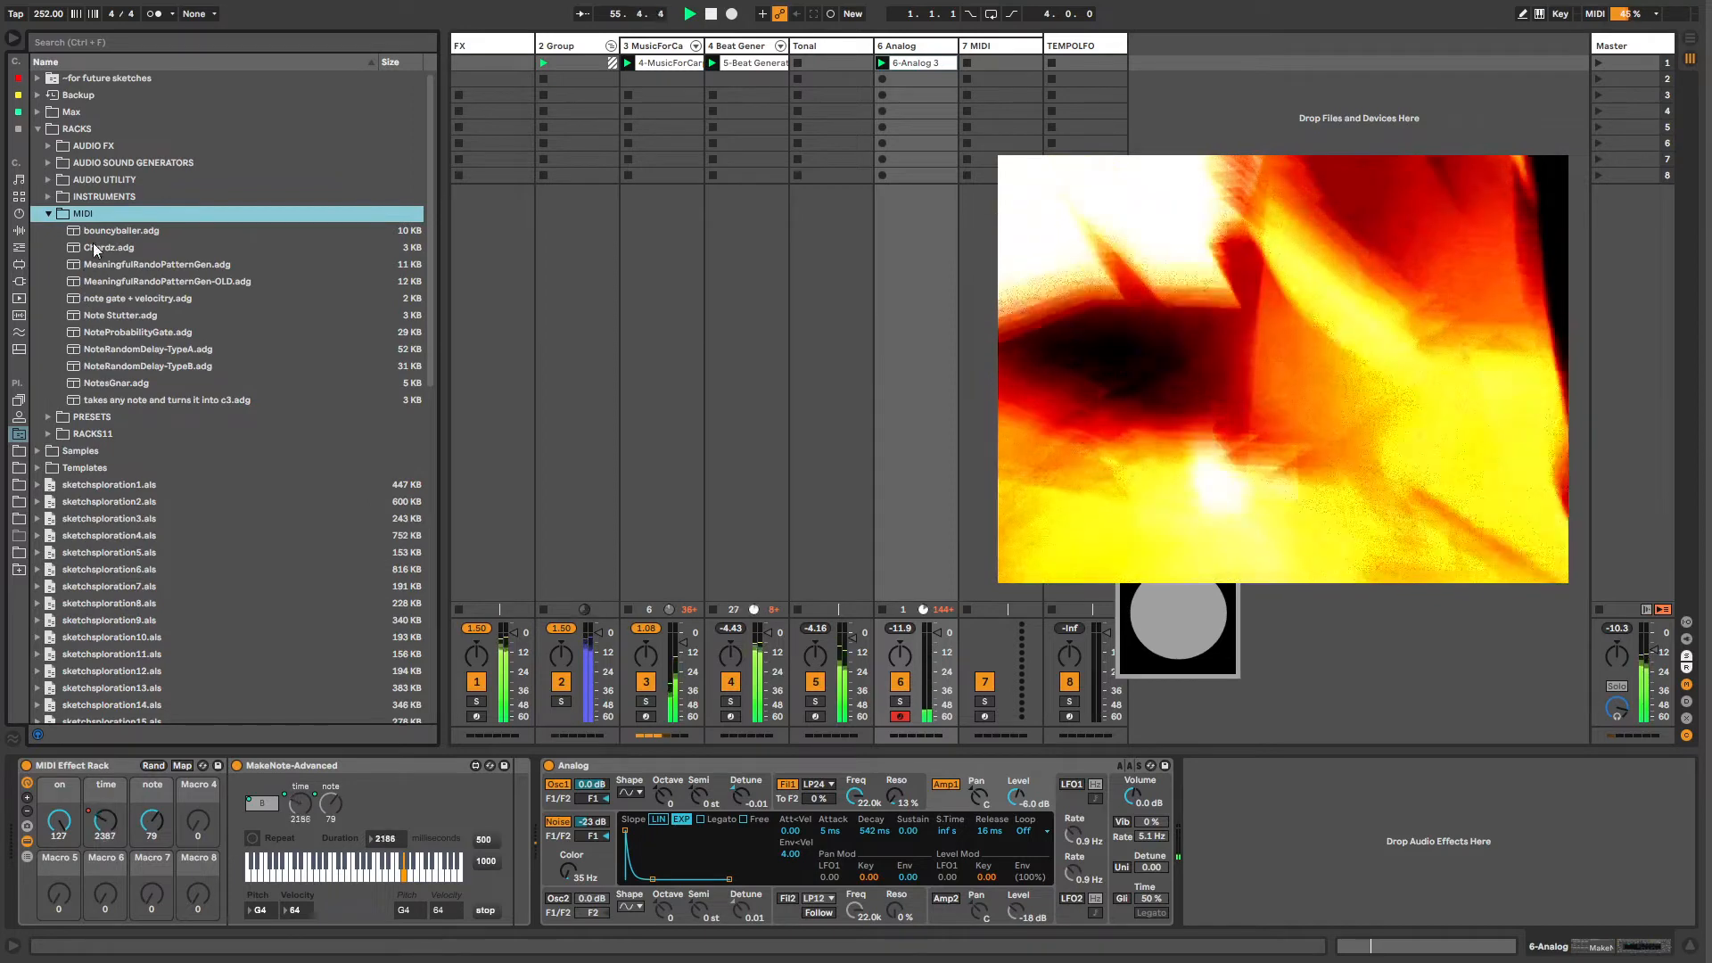
{"action": "left_click", "coordinate": [102, 235]}
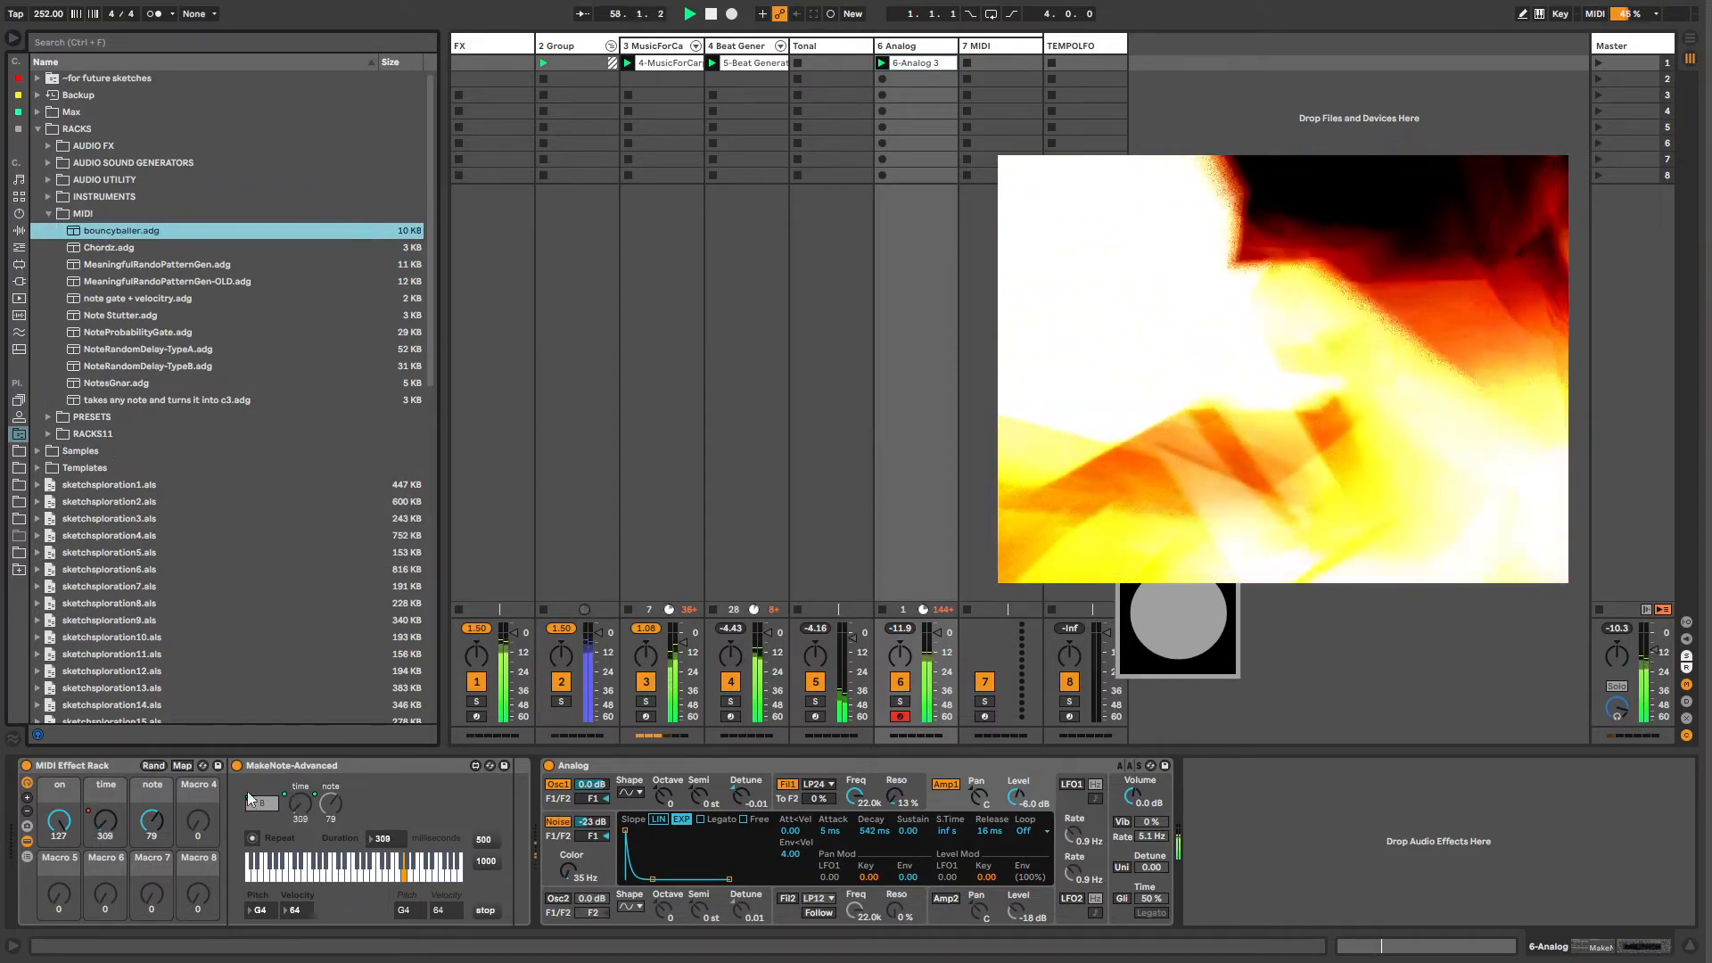
Step: Lower the rack's time macro and limit its mapping to a maximum of 1438
{"action": "left_click_drag", "start_coordinate": [119, 828], "coordinate": [89, 834]}
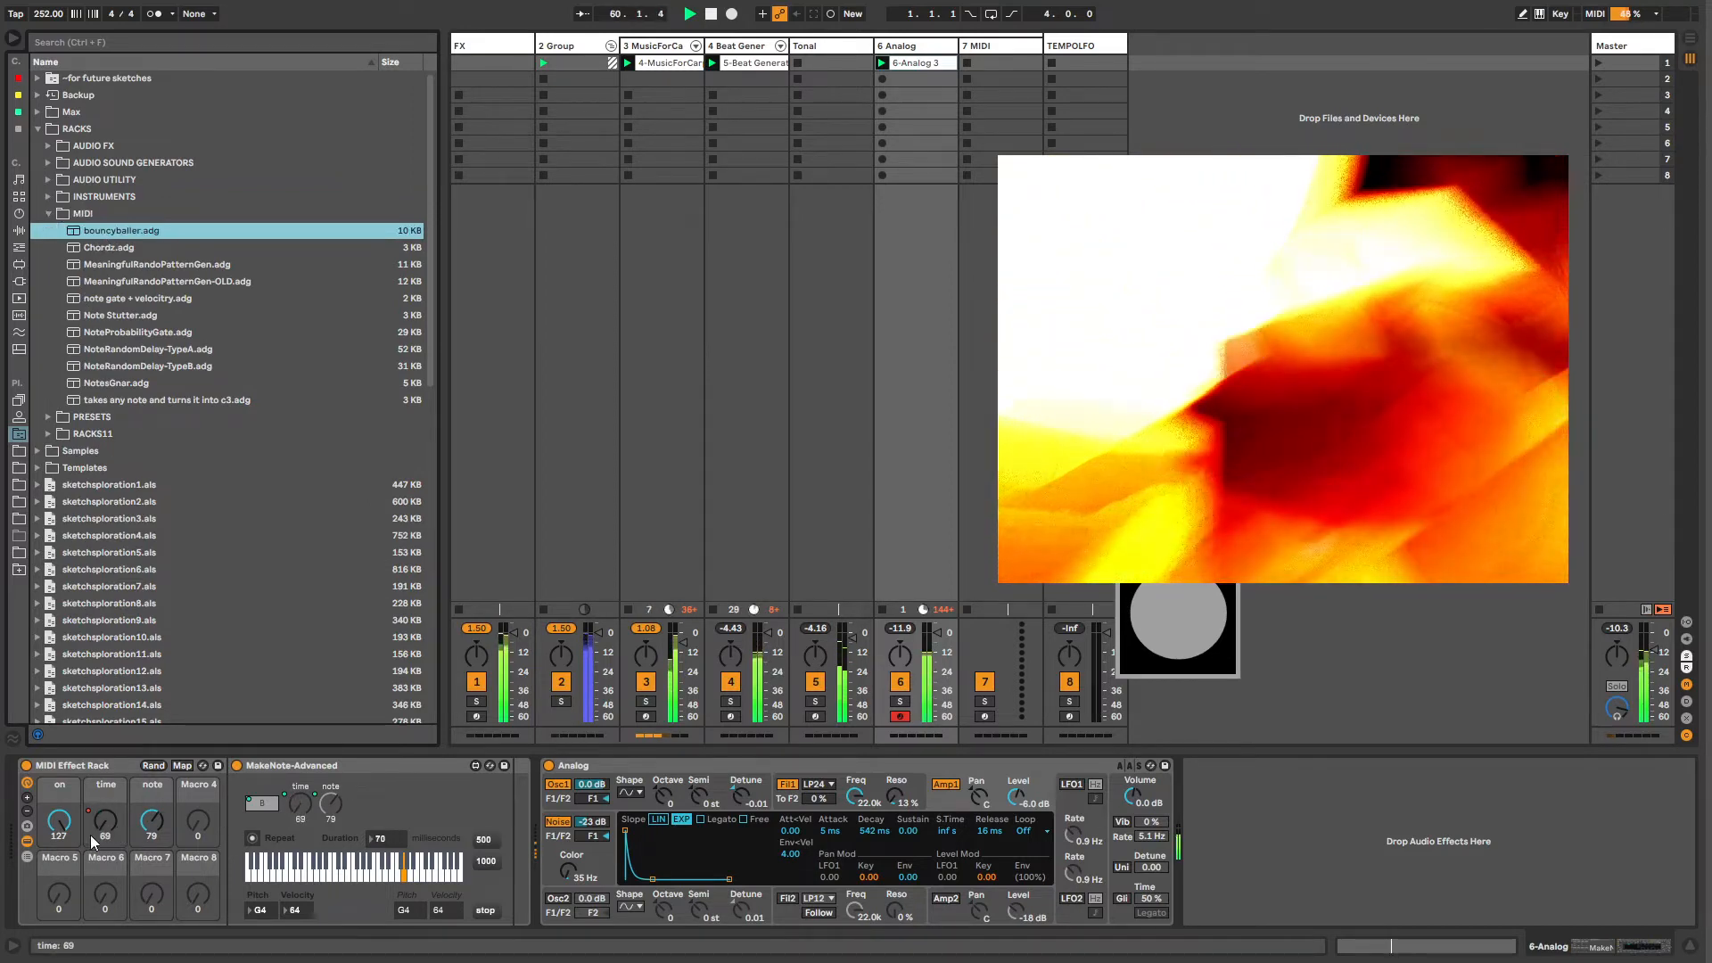
{"action": "left_click", "coordinate": [181, 766]}
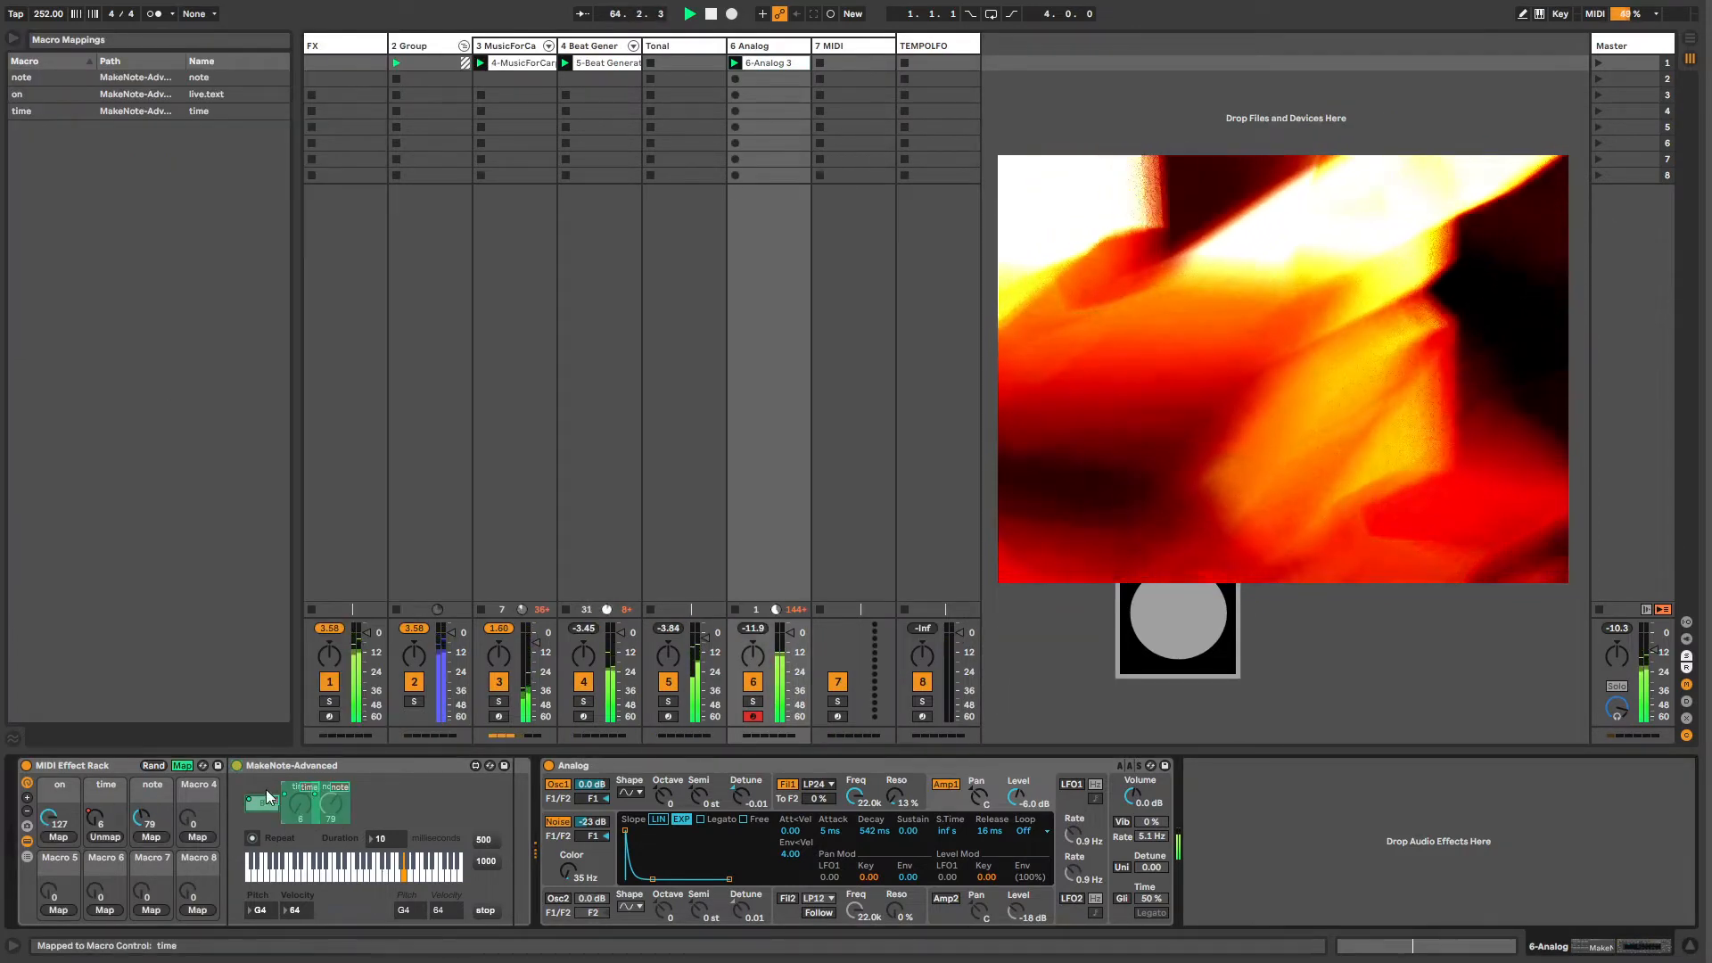
{"action": "left_click_drag", "start_coordinate": [293, 317], "coordinate": [531, 258]}
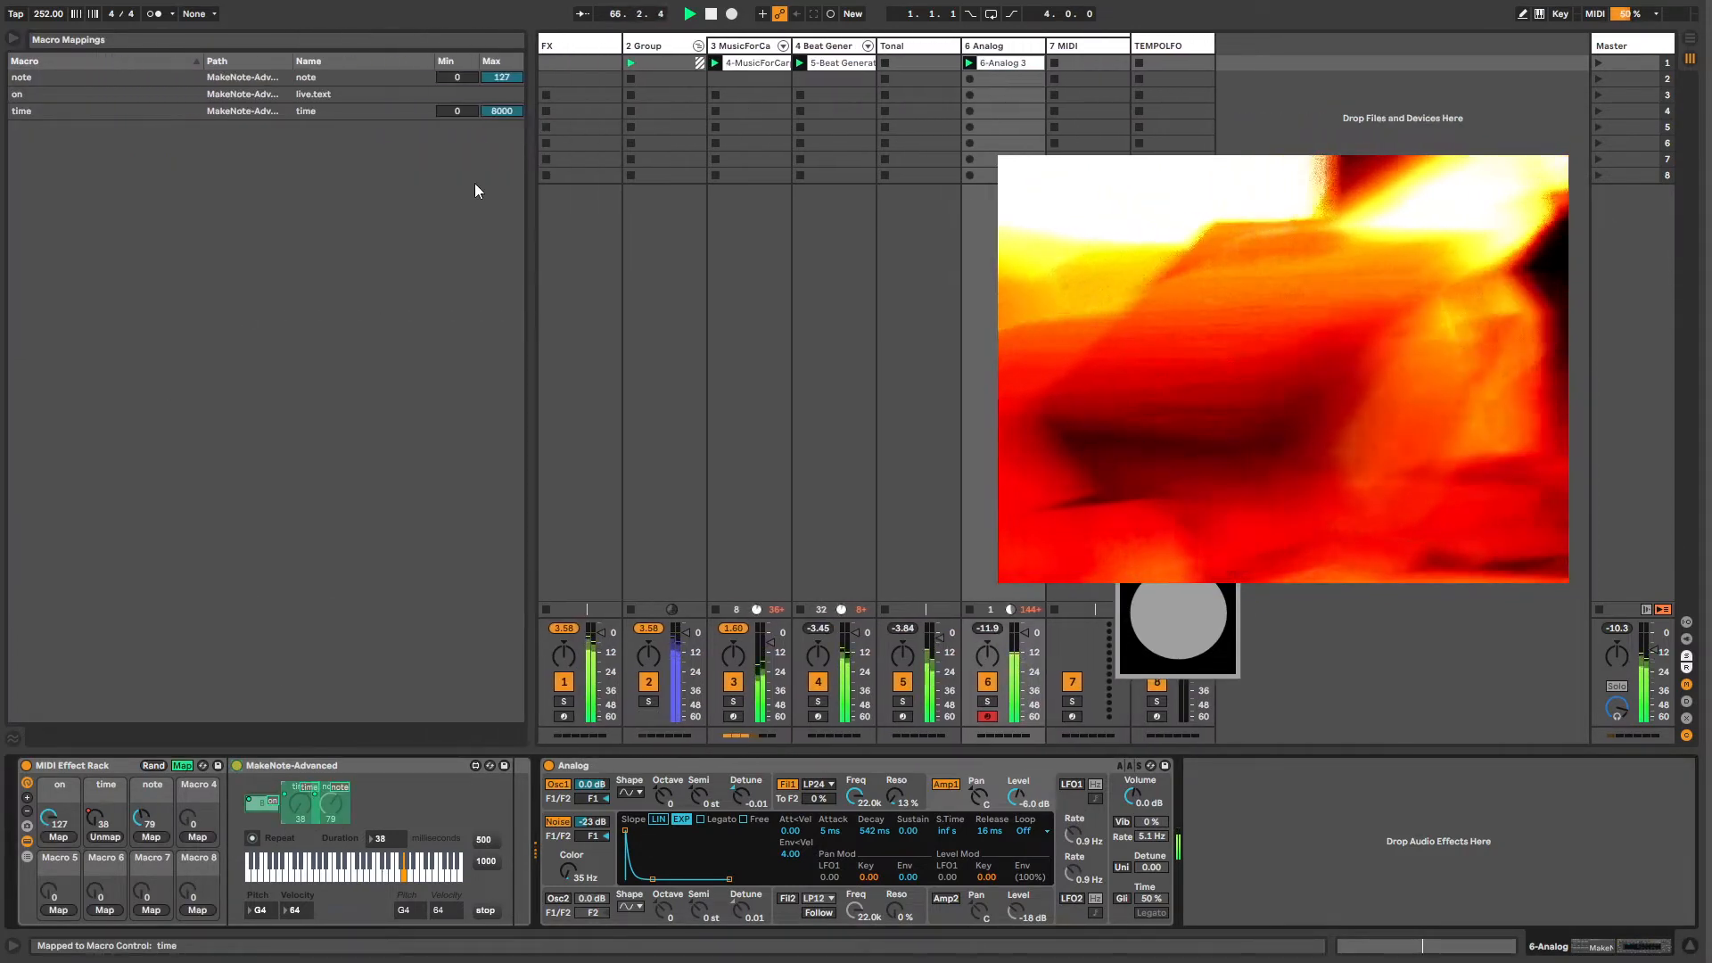
{"action": "left_click_drag", "start_coordinate": [496, 110], "coordinate": [496, 160]}
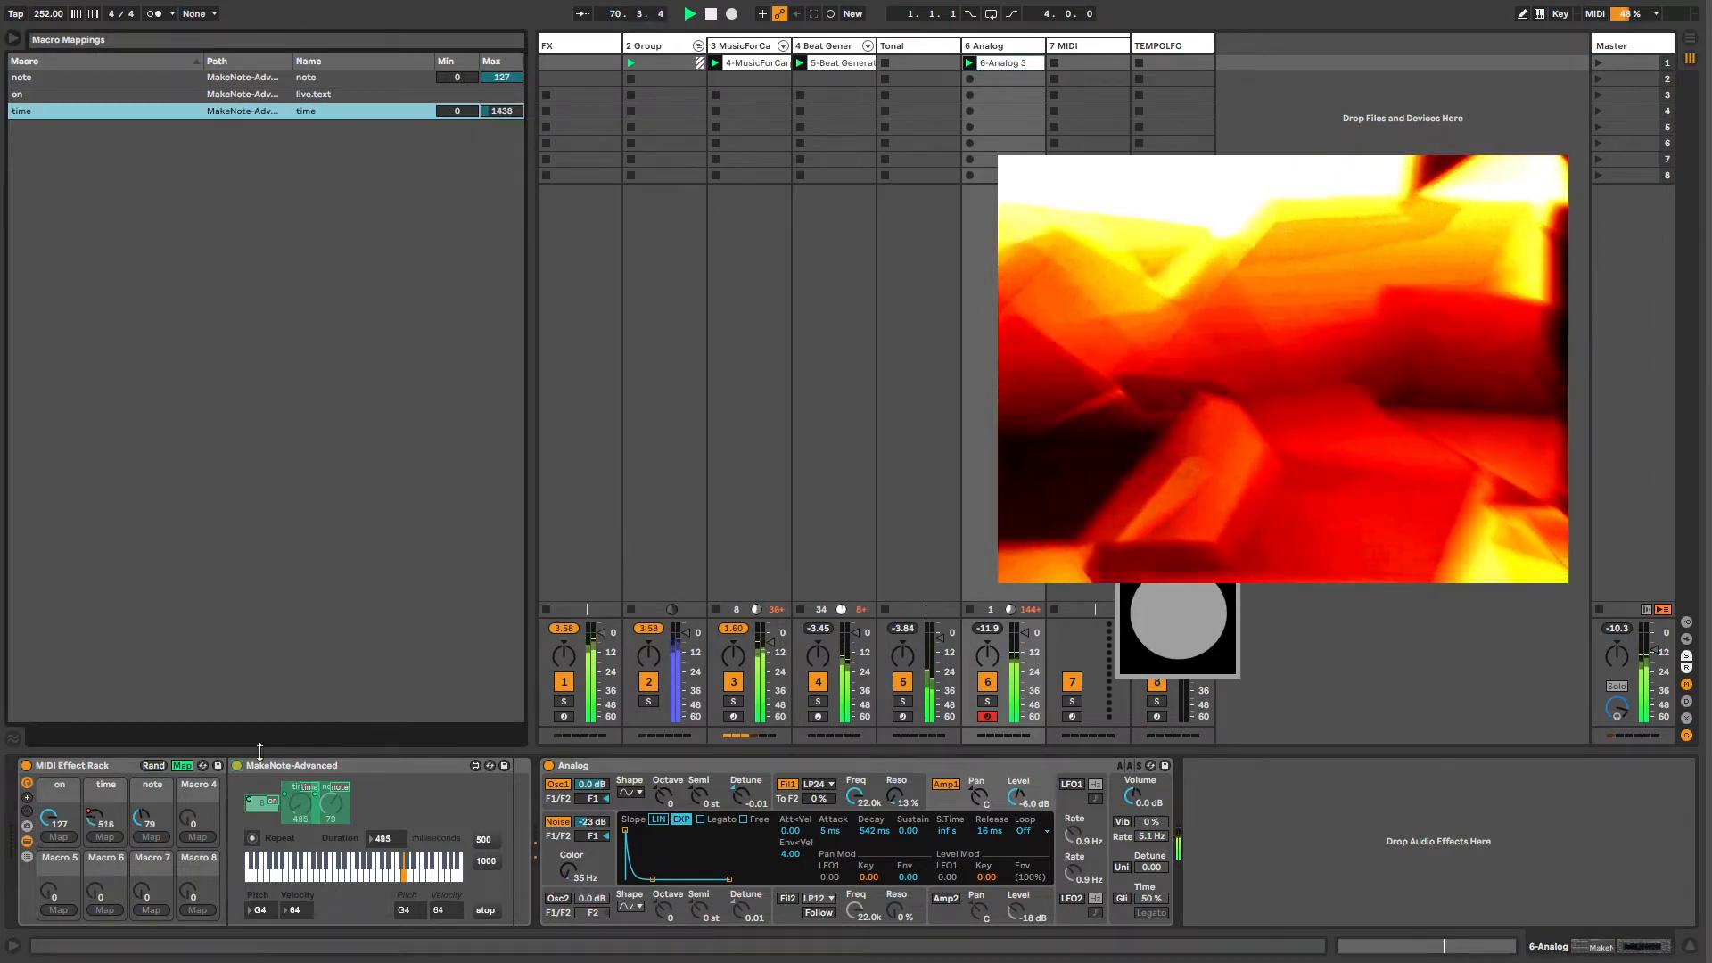
{"action": "left_click", "coordinate": [181, 766]}
Step: Draw a dipping and rising modulation envelope for the time macro in the Analog clip and shorten the clip loop to 22.3.0
{"action": "left_click_drag", "start_coordinate": [64, 838], "coordinate": [60, 814]}
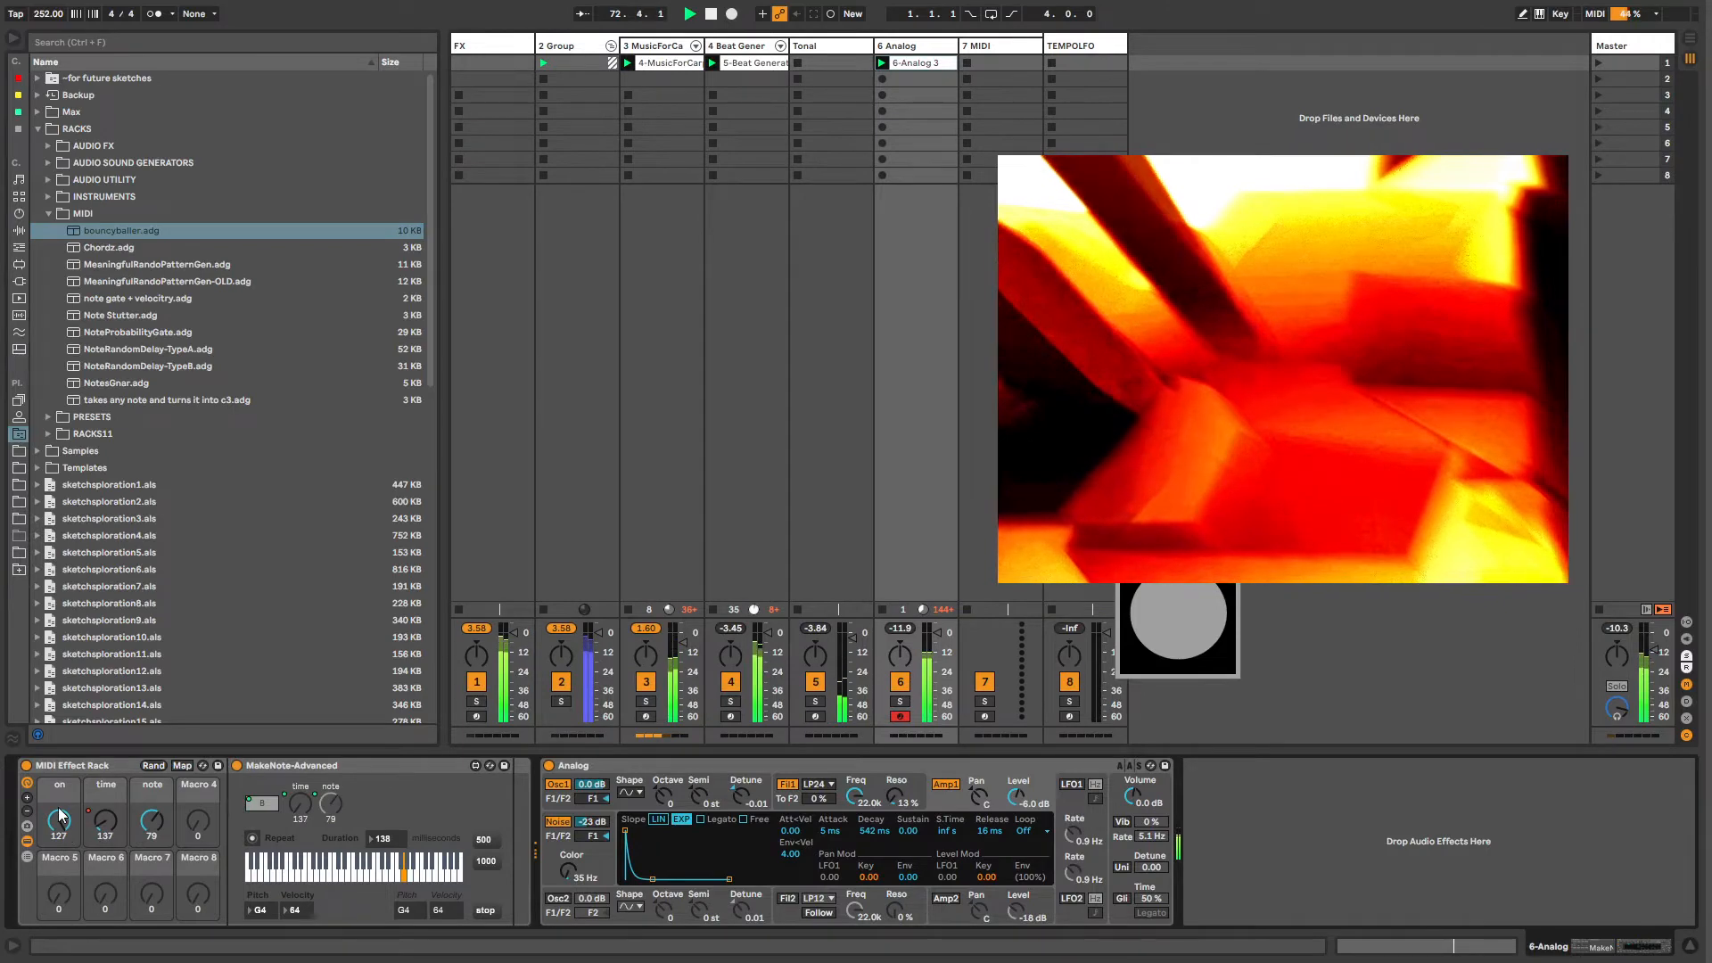
{"action": "right_click", "coordinate": [114, 821]}
{"action": "left_click", "coordinate": [147, 827]}
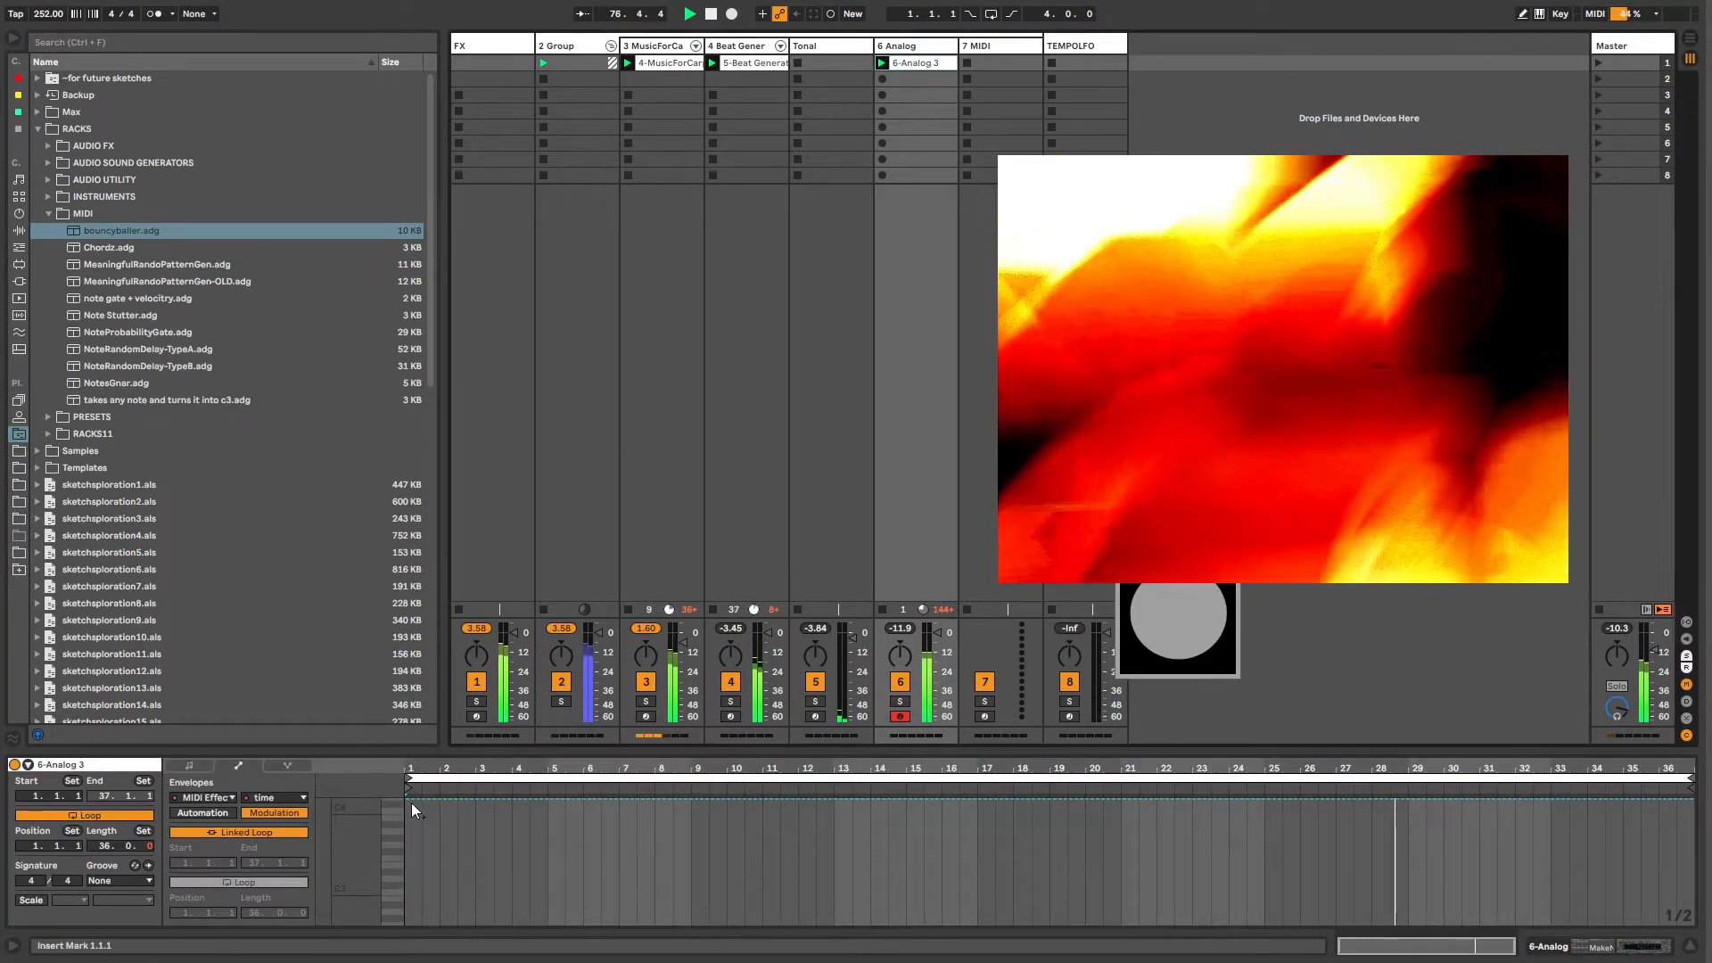
{"action": "left_click_drag", "start_coordinate": [415, 801], "coordinate": [475, 881]}
{"action": "mouse_move", "coordinate": [626, 883]}
{"action": "left_mouse_down"}
{"action": "mouse_move", "coordinate": [626, 913]}
{"action": "mouse_move", "coordinate": [800, 867]}
{"action": "left_mouse_up"}
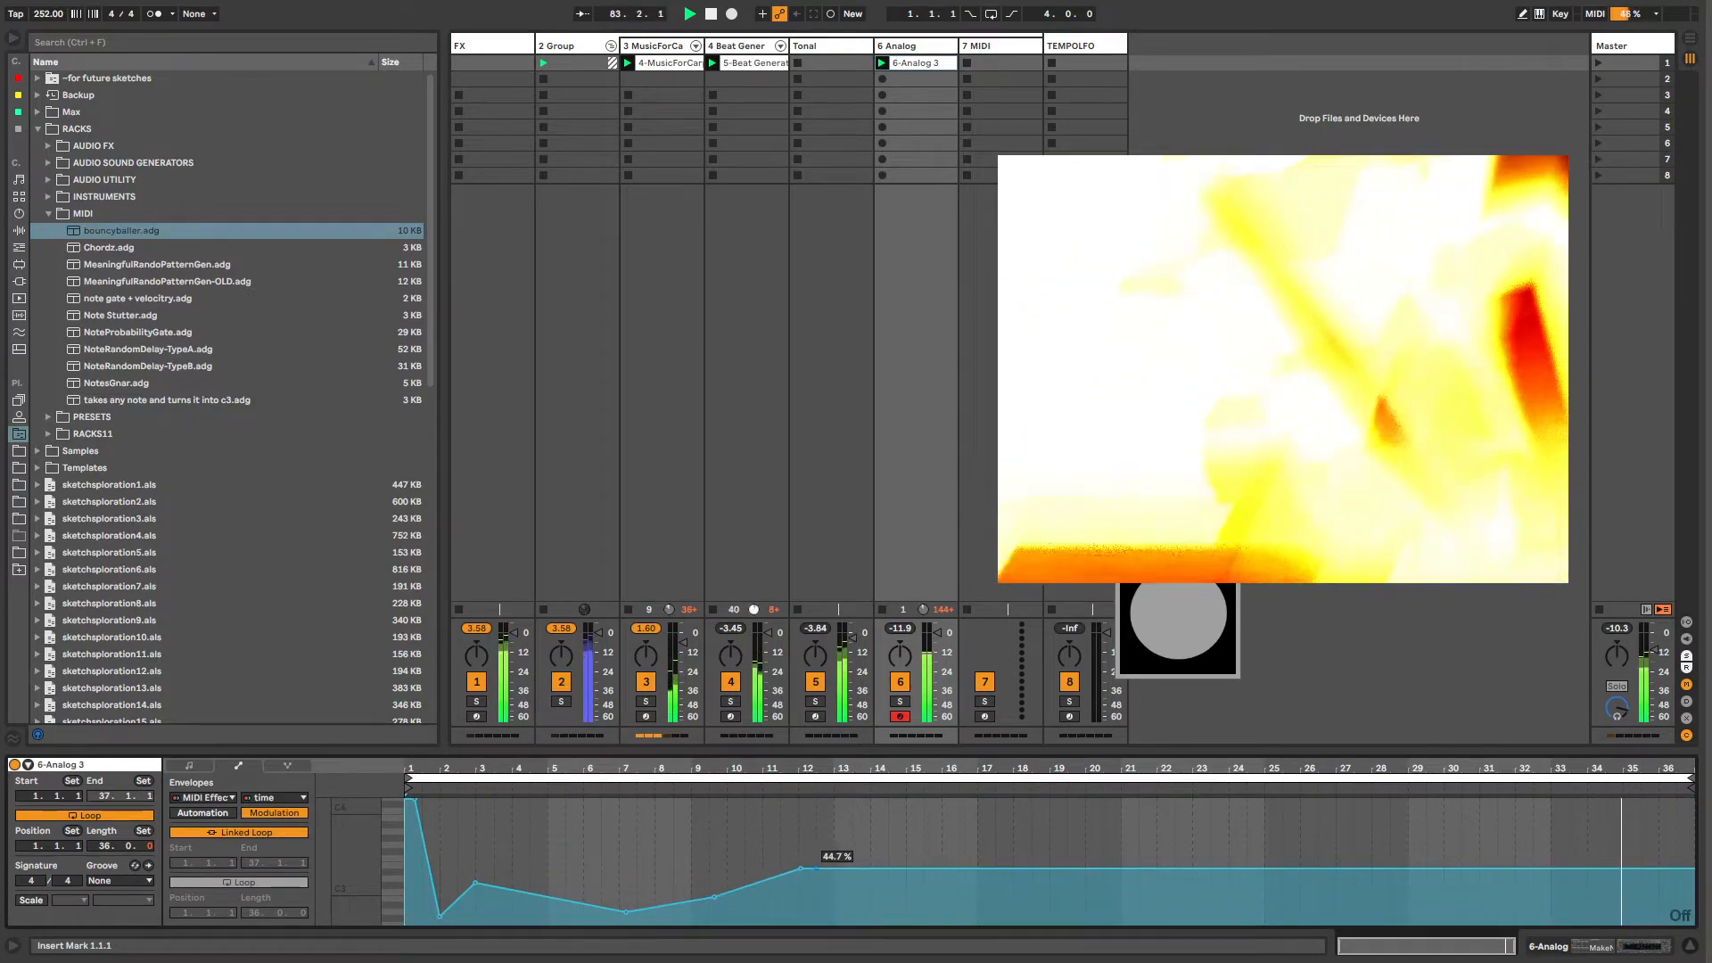
{"action": "left_click_drag", "start_coordinate": [950, 868], "coordinate": [1199, 805]}
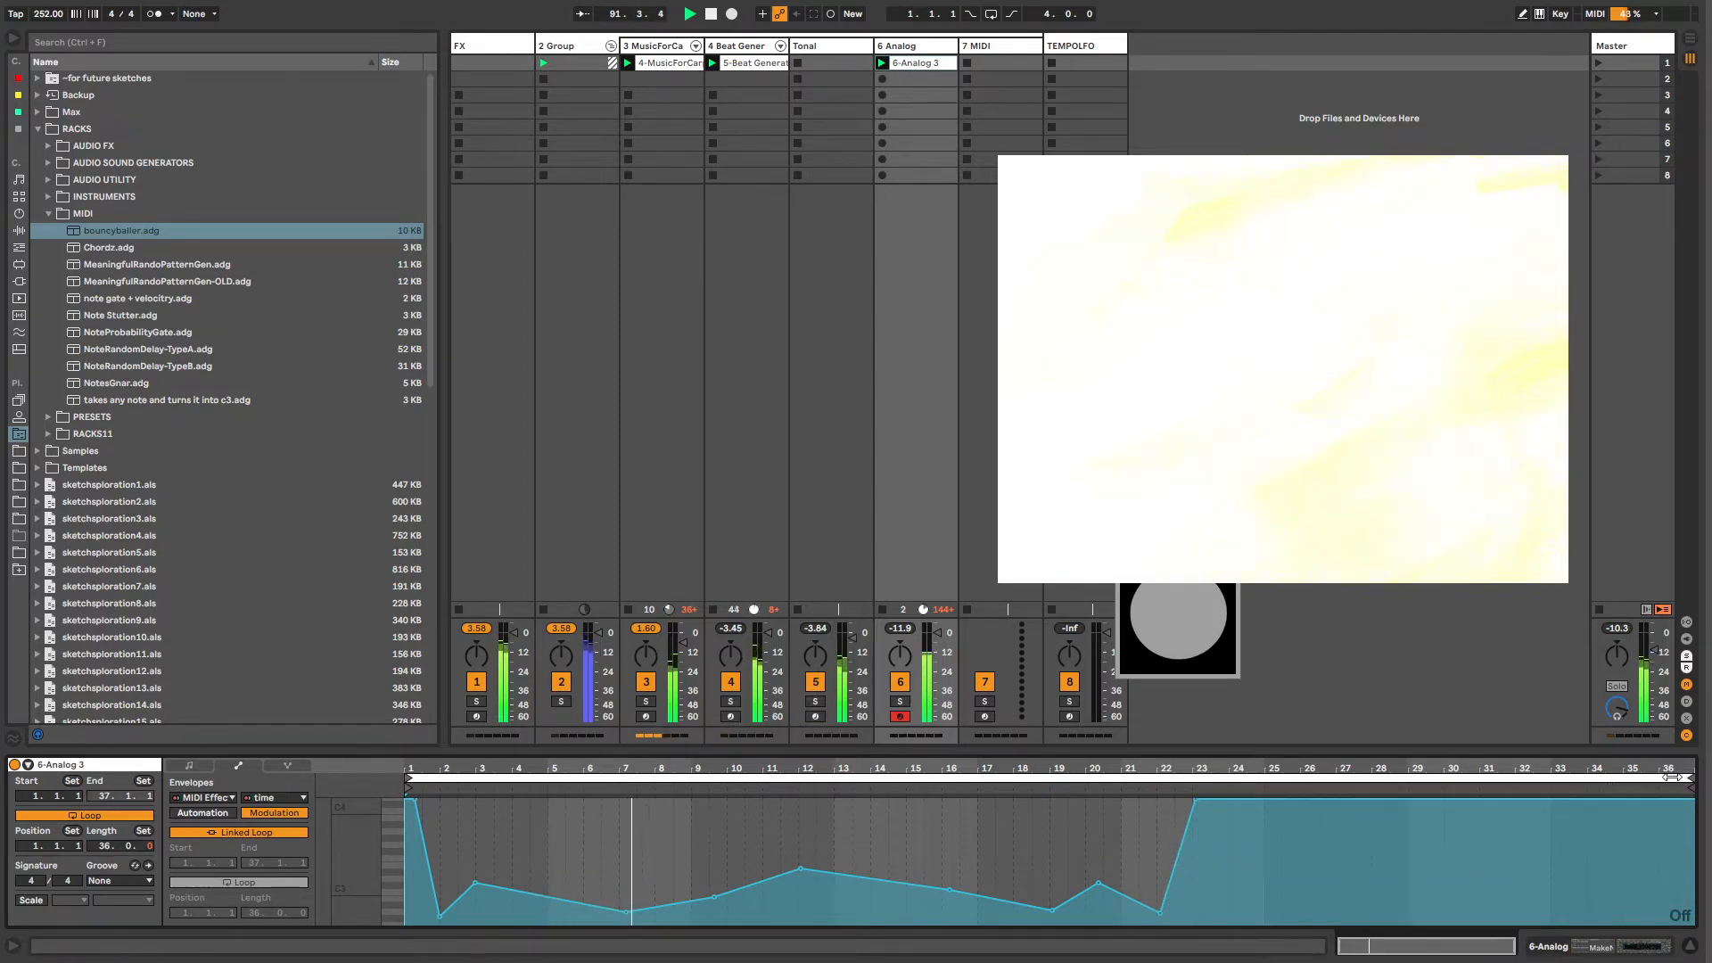
{"action": "left_click_drag", "start_coordinate": [1687, 779], "coordinate": [1227, 791]}
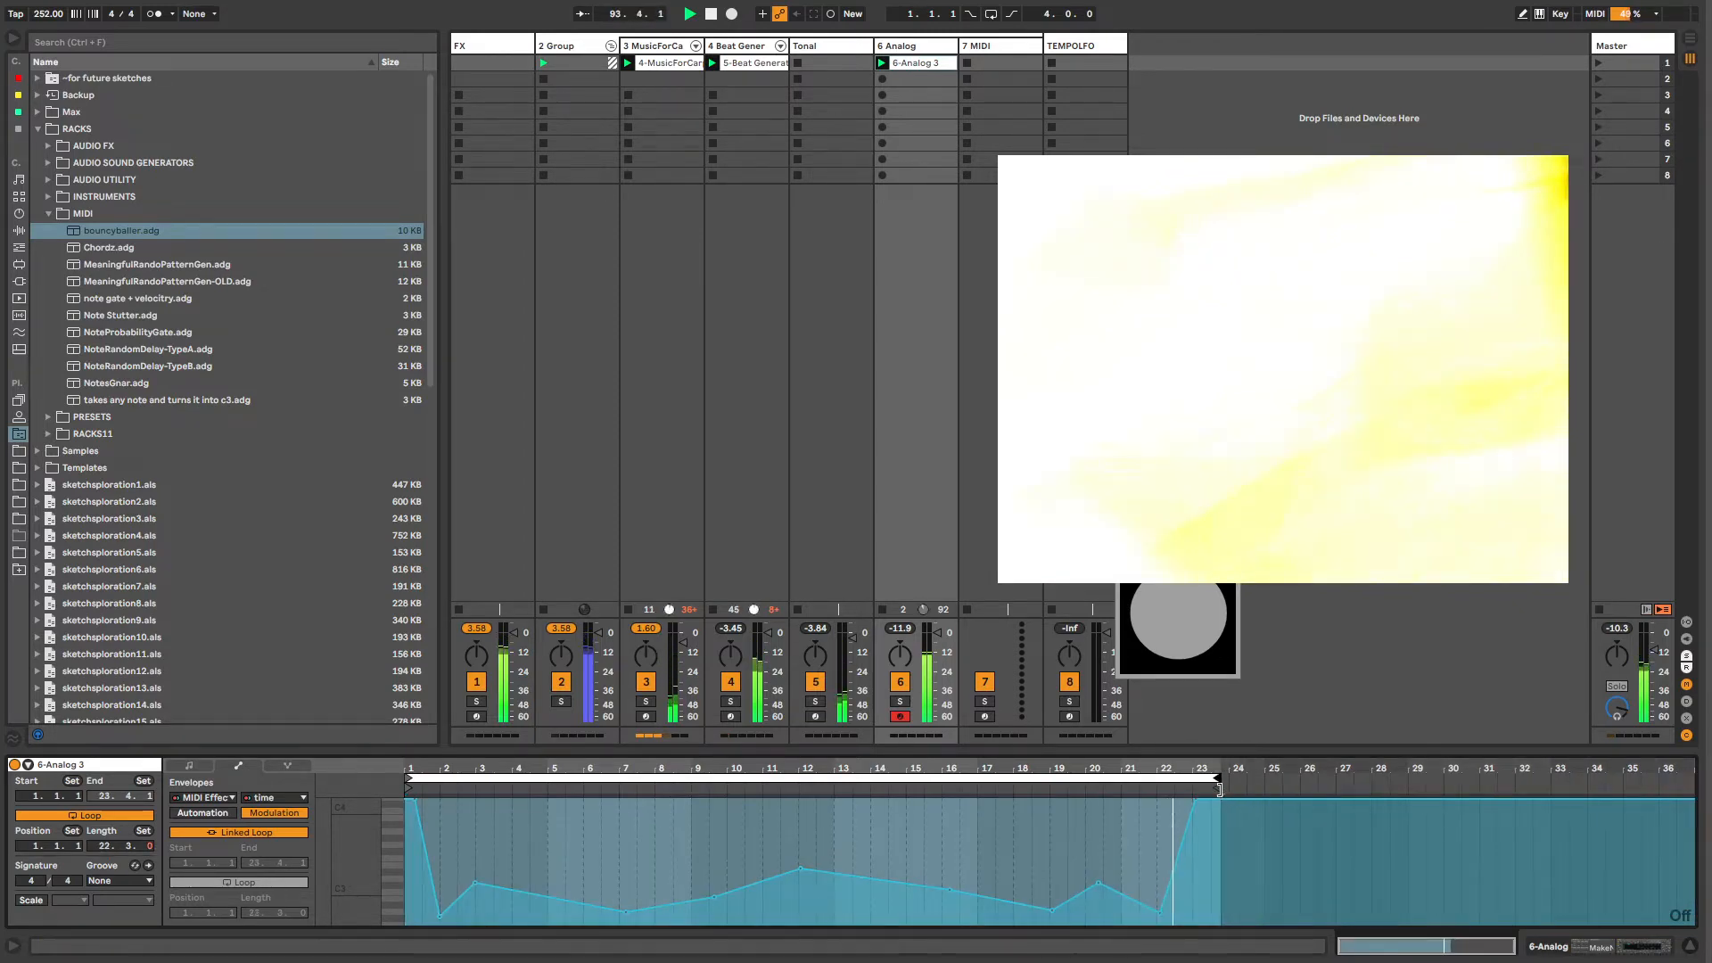
Step: Draw several low-value gaps between about bars 3 and 20 in the Analog clip's modulation envelope for the on macro
{"action": "key", "text": "shift+Tab"}
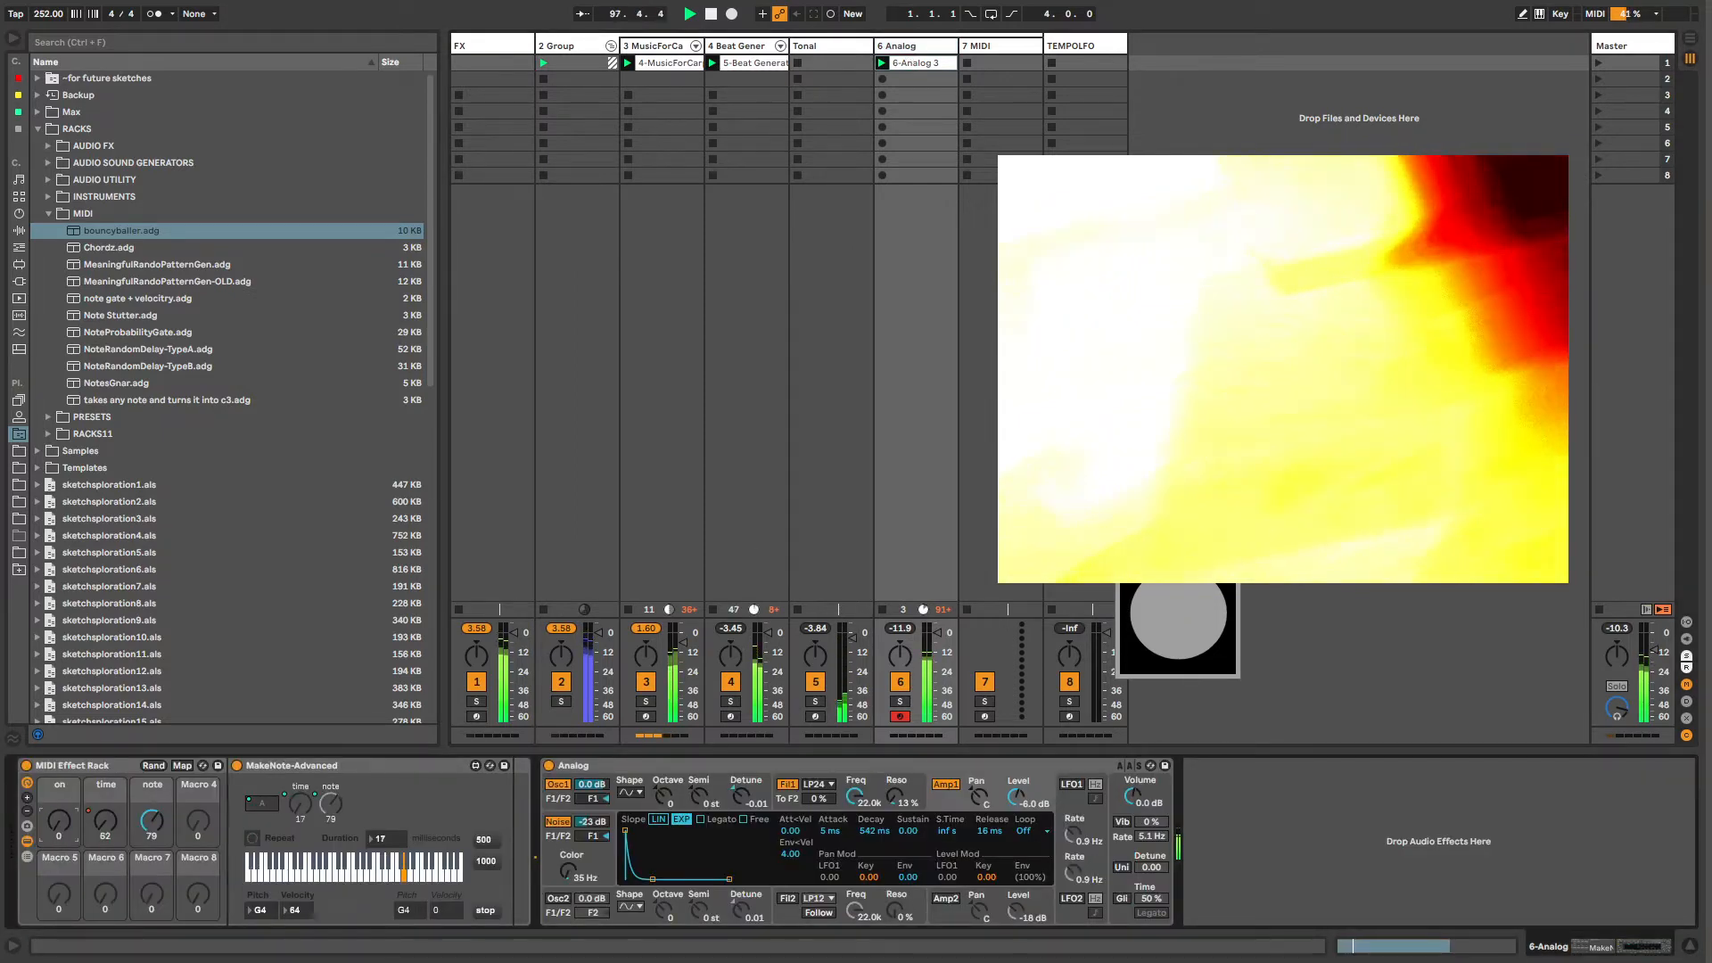
{"action": "right_click", "coordinate": [56, 829]}
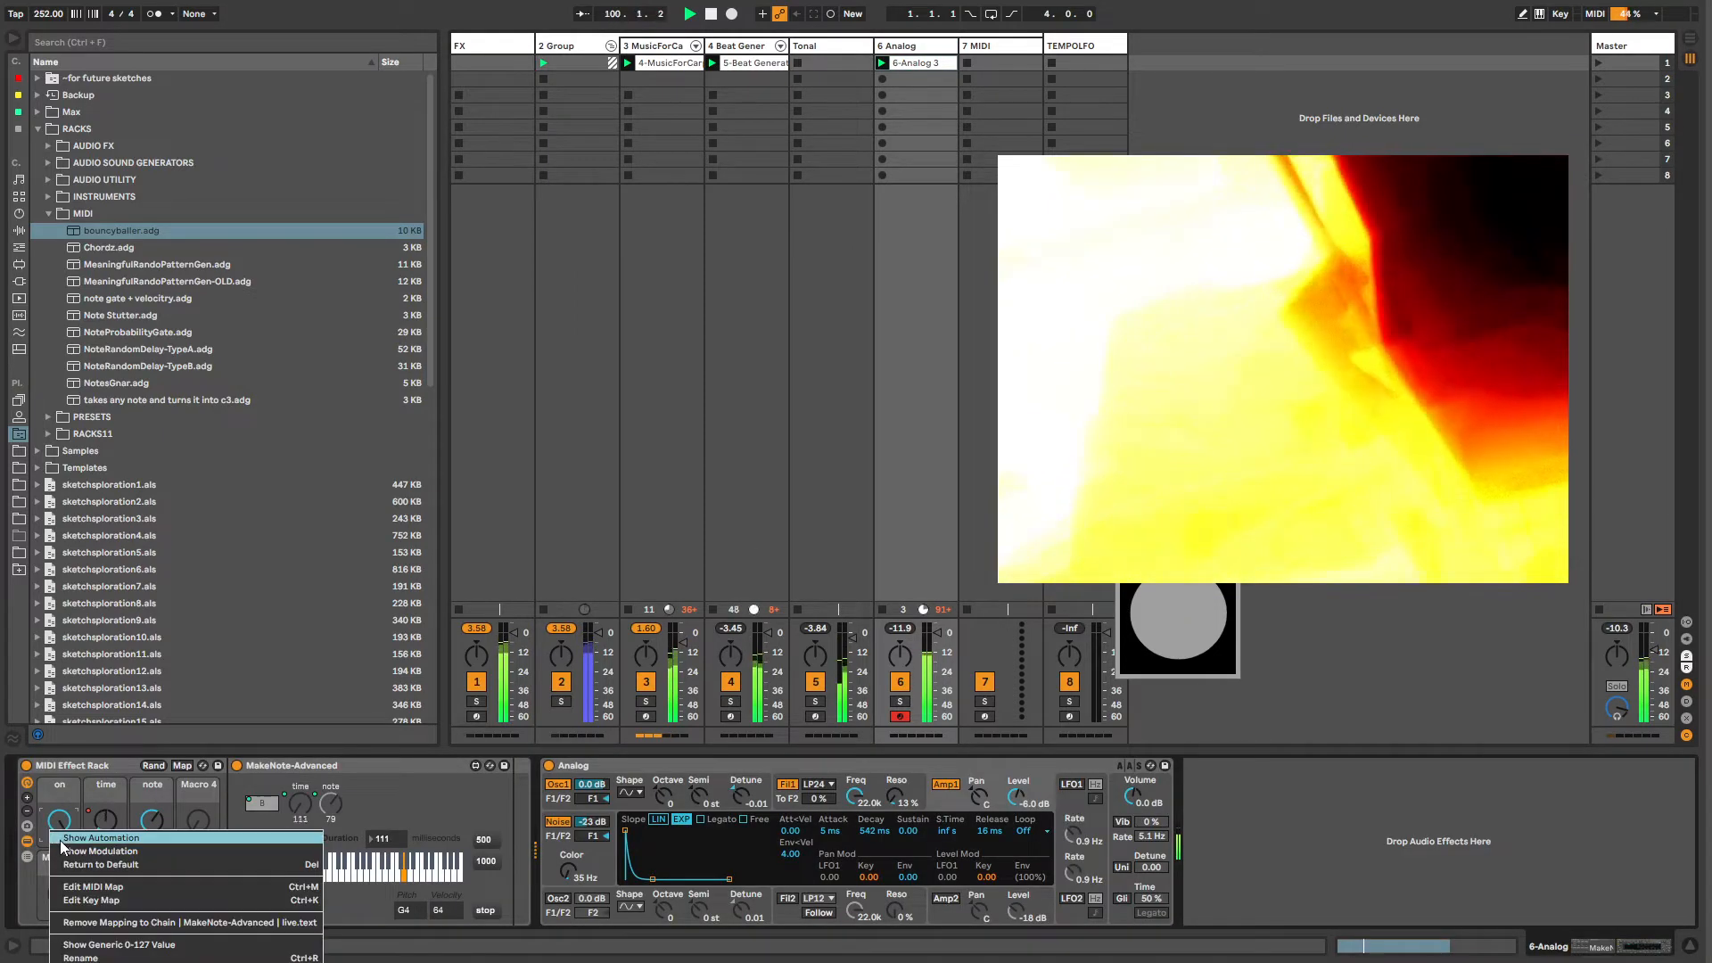
{"action": "left_click", "coordinate": [63, 838]}
{"action": "key", "text": "b"}
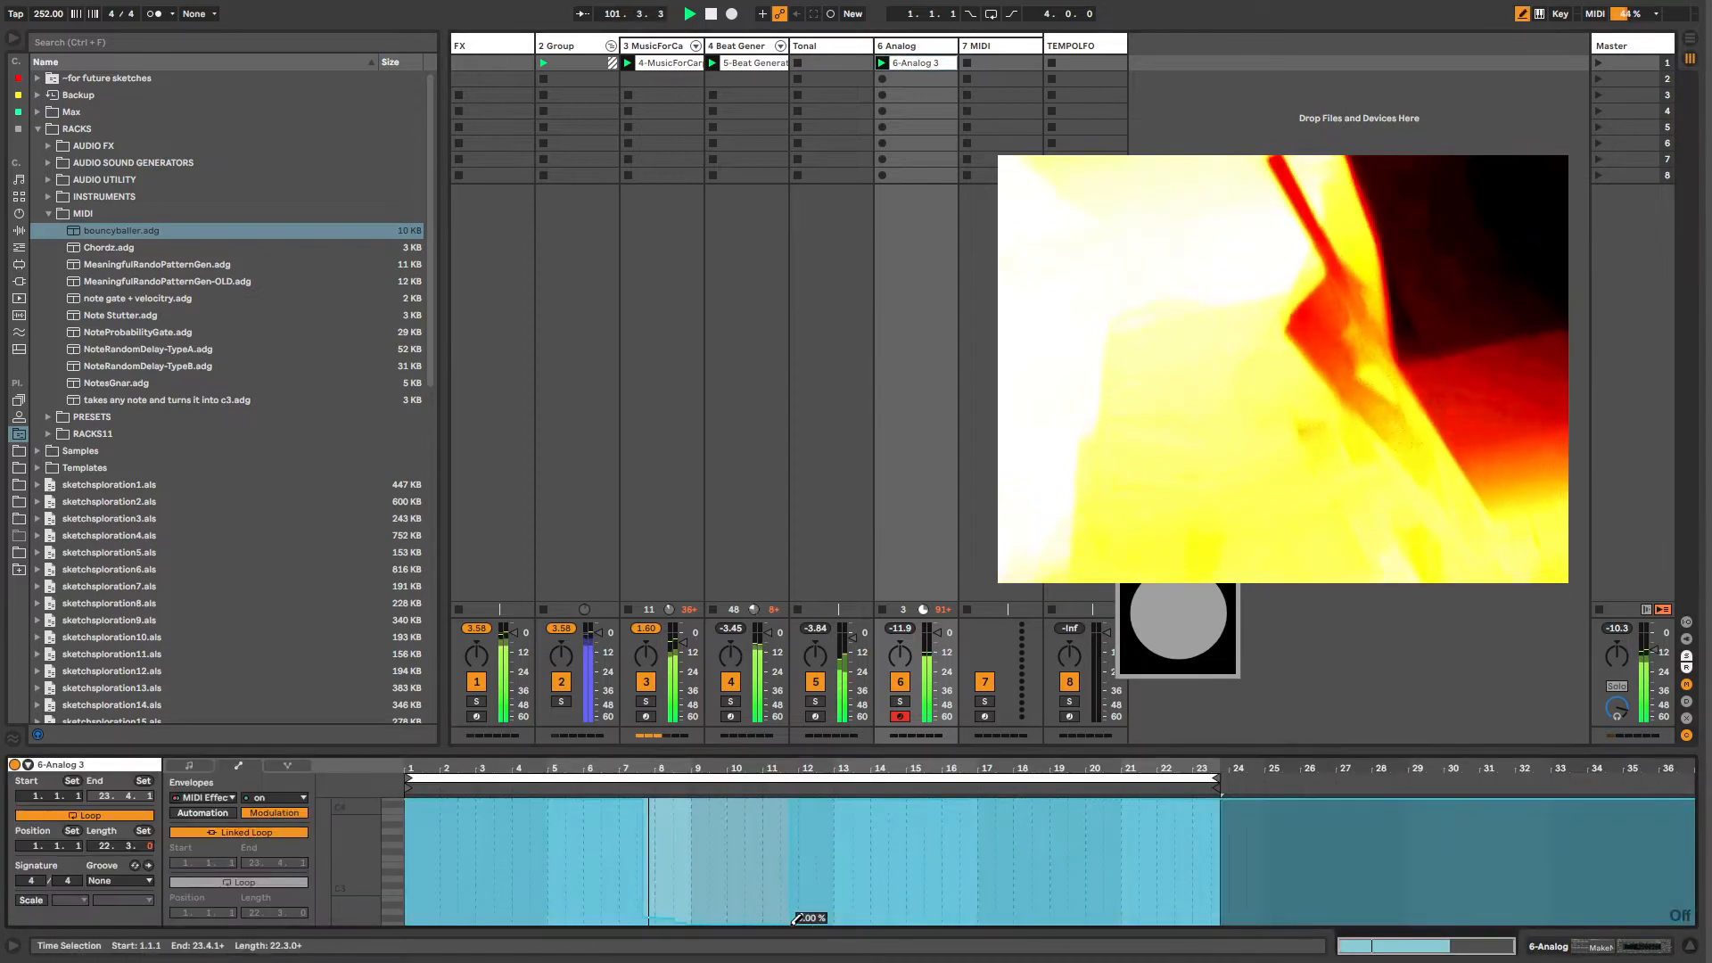
{"action": "left_click", "coordinate": [882, 905]}
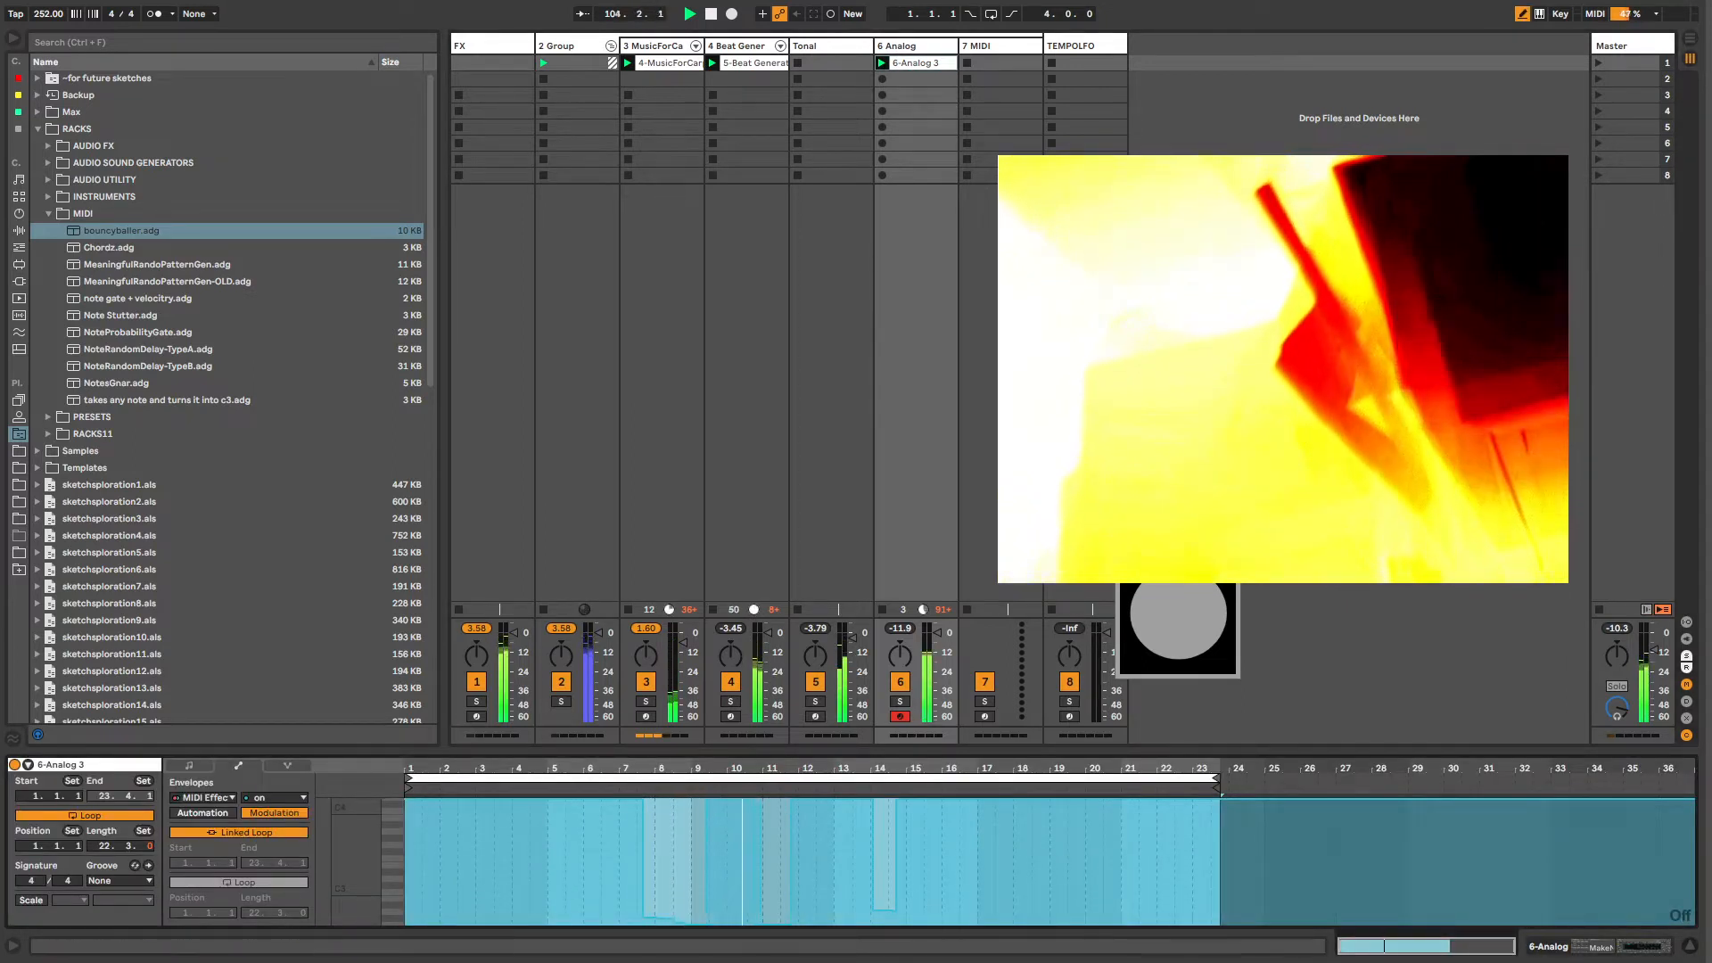
{"action": "left_click", "coordinate": [947, 903]}
{"action": "left_click_drag", "start_coordinate": [1008, 903], "coordinate": [1110, 910]}
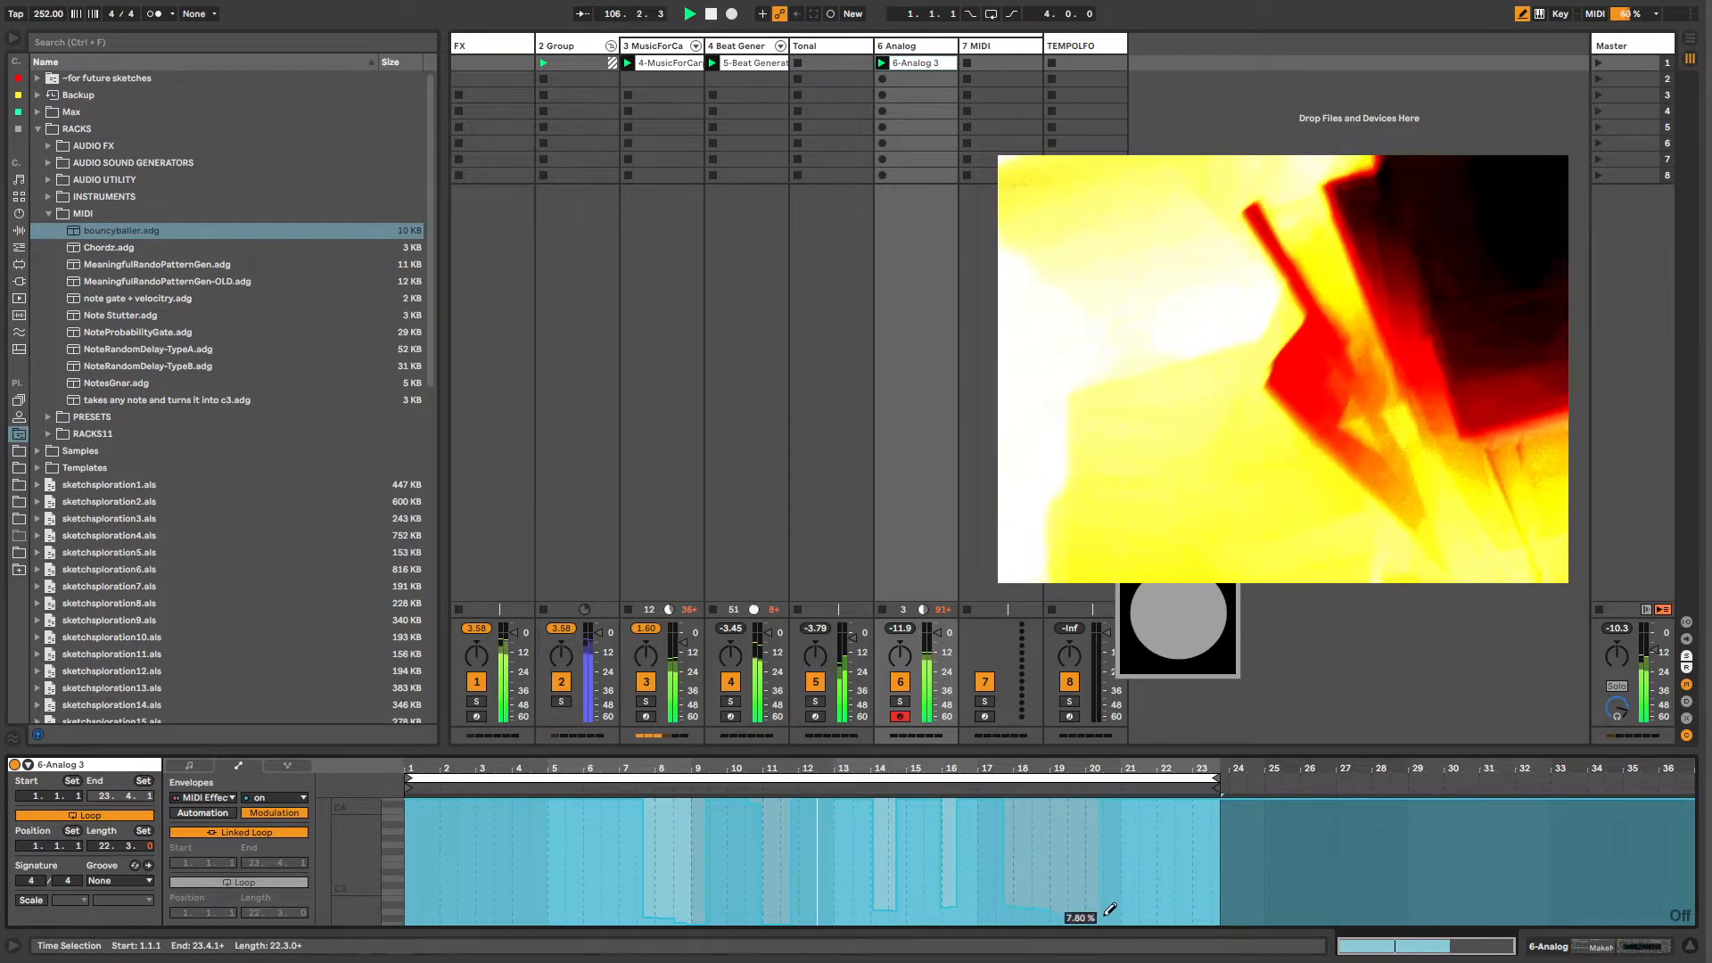
{"action": "left_click_drag", "start_coordinate": [554, 889], "coordinate": [486, 893]}
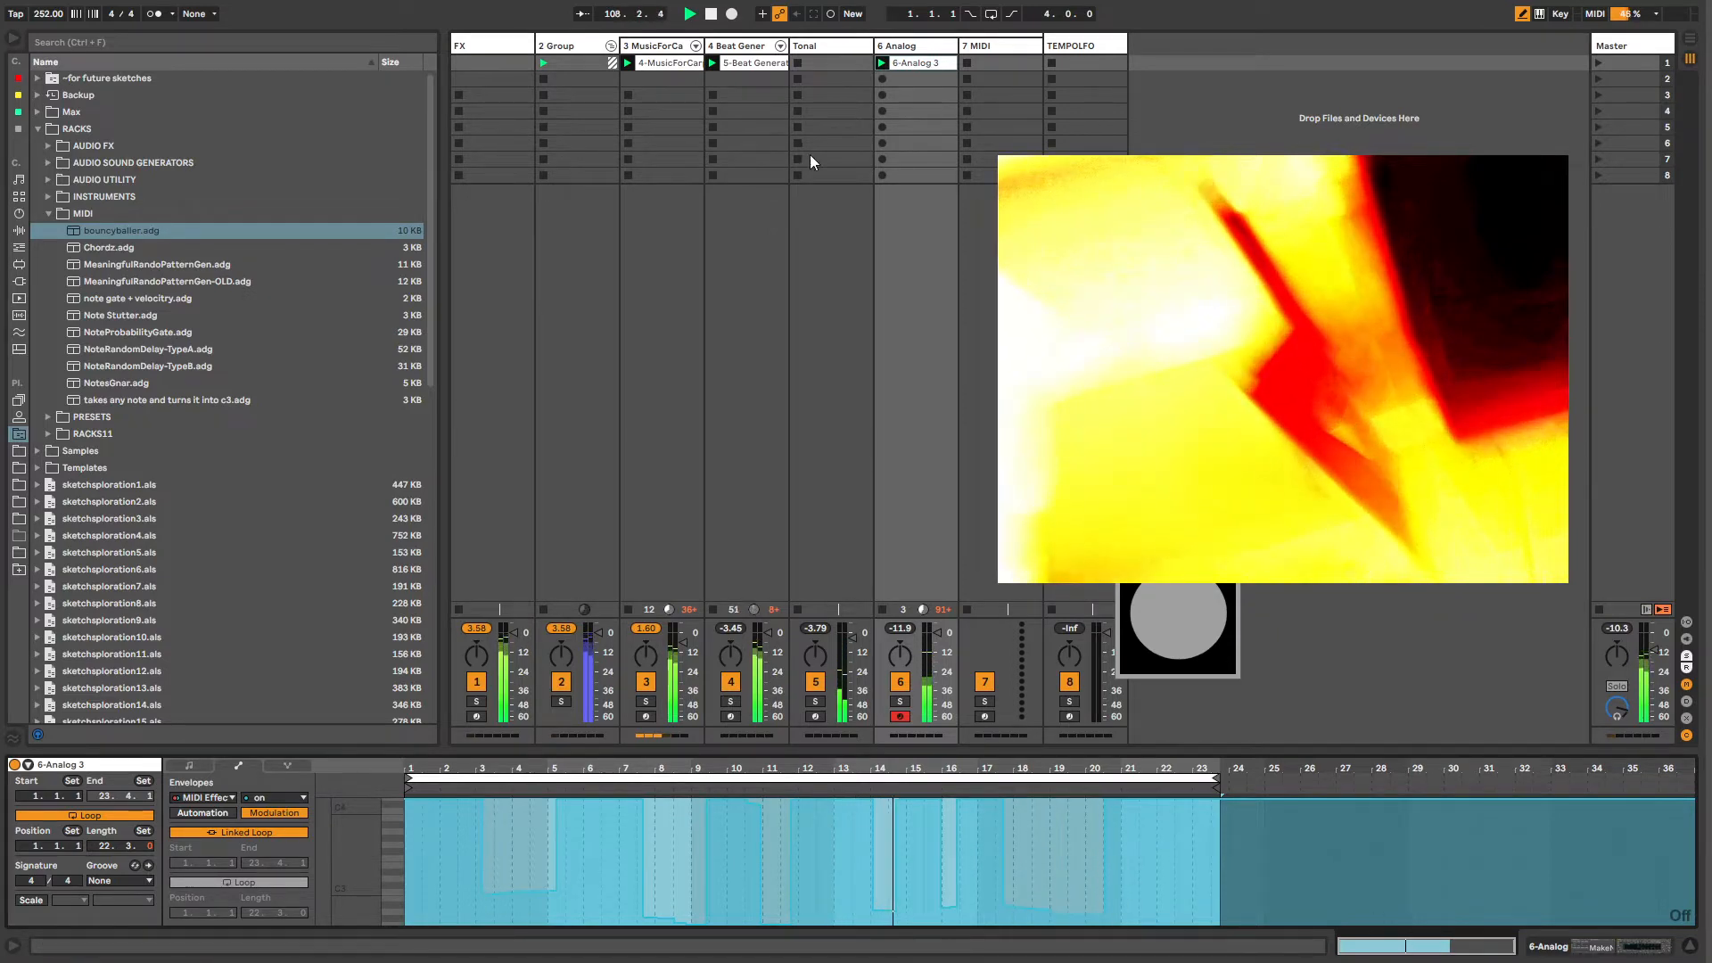
Step: Unlink the note macro's automation envelope from the clip loop, with start 8.3.2 and loop length 17.3.1
{"action": "left_click", "coordinate": [896, 47]}
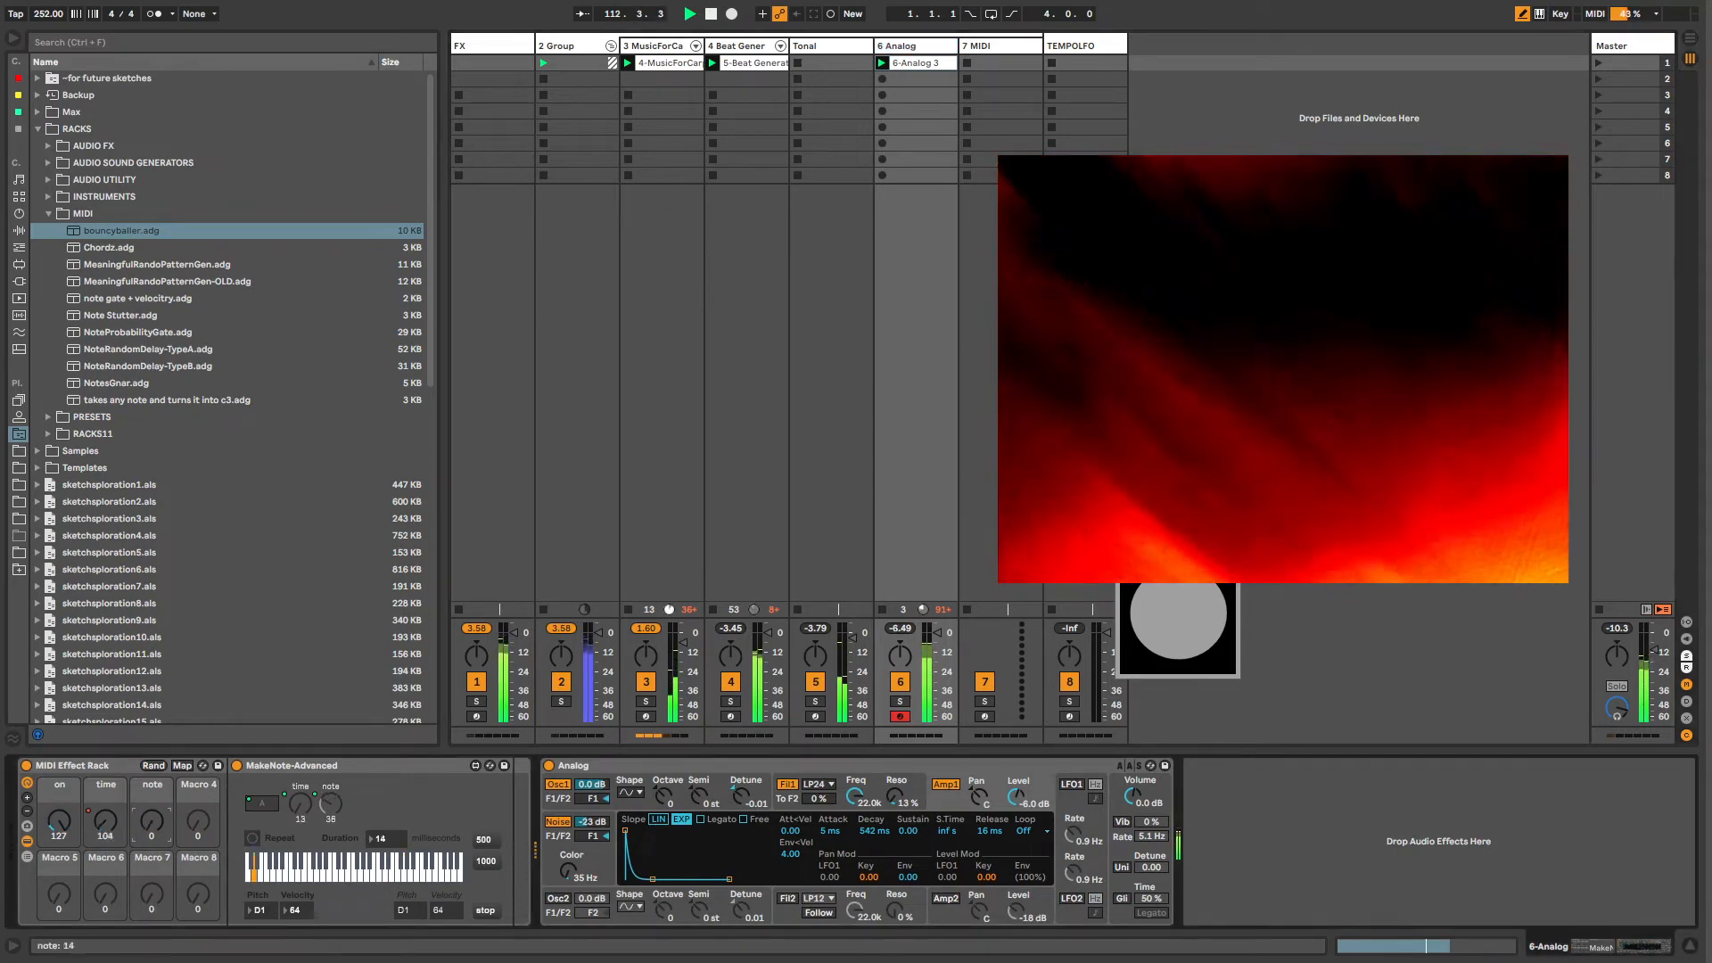
{"action": "right_click", "coordinate": [150, 820]}
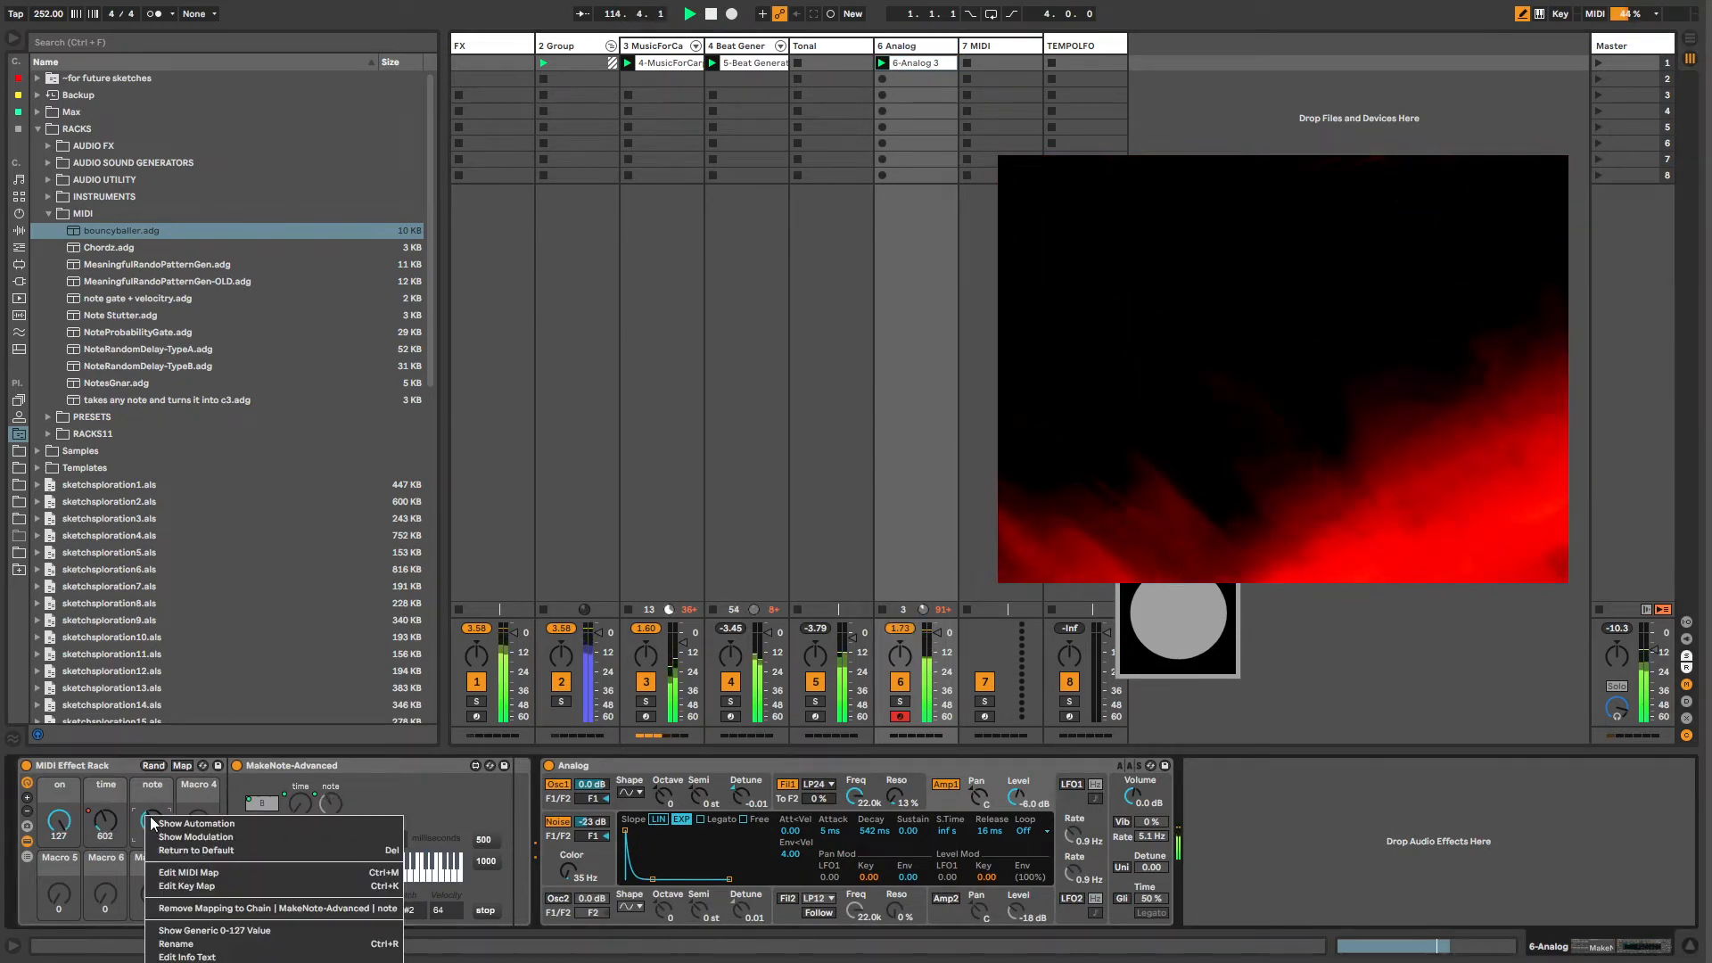
{"action": "left_click", "coordinate": [157, 823]}
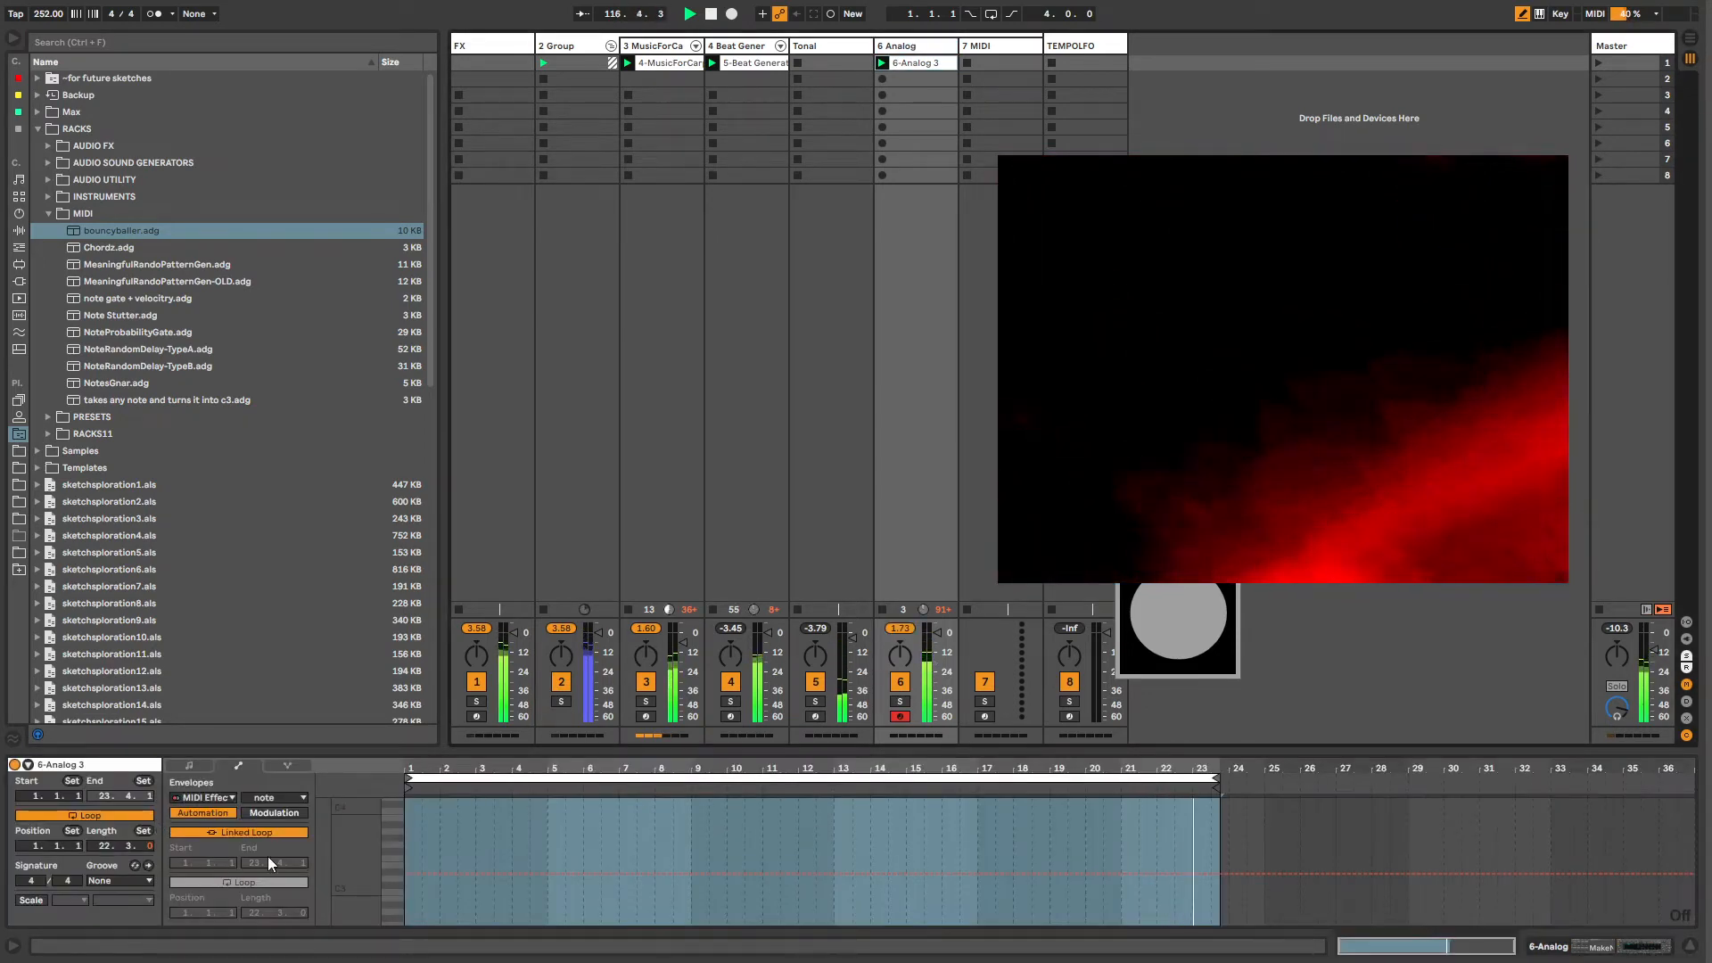
{"action": "left_click", "coordinate": [243, 833]}
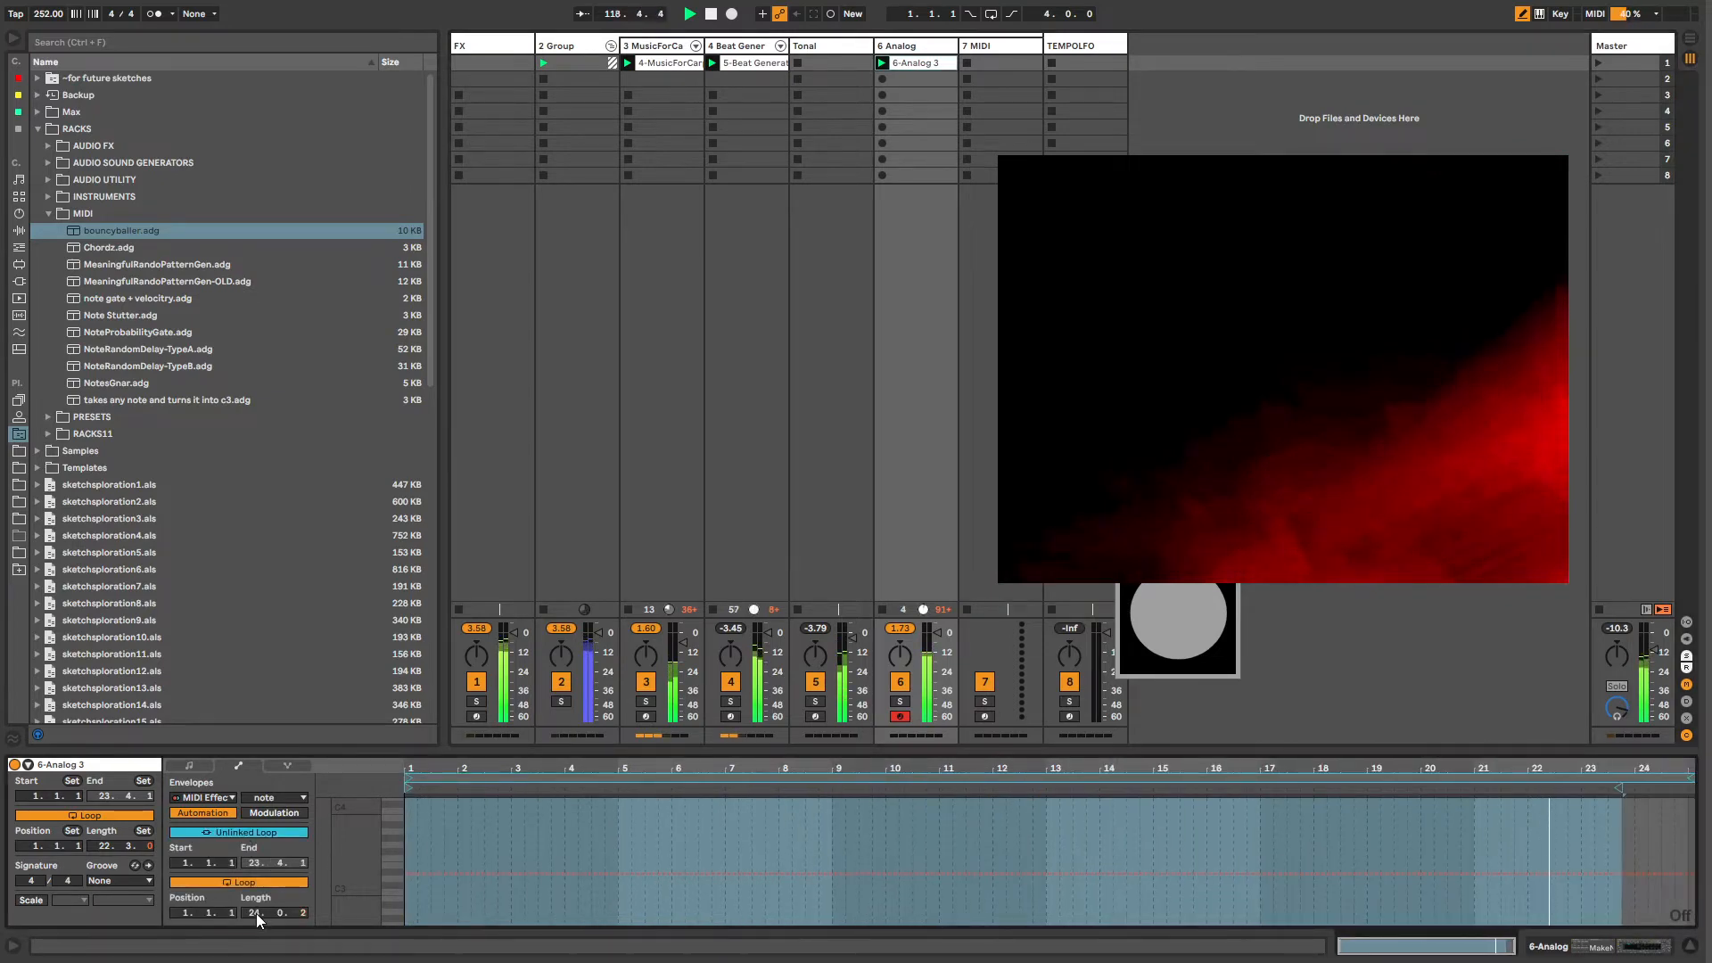
{"action": "left_click_drag", "start_coordinate": [1679, 776], "coordinate": [1357, 775]}
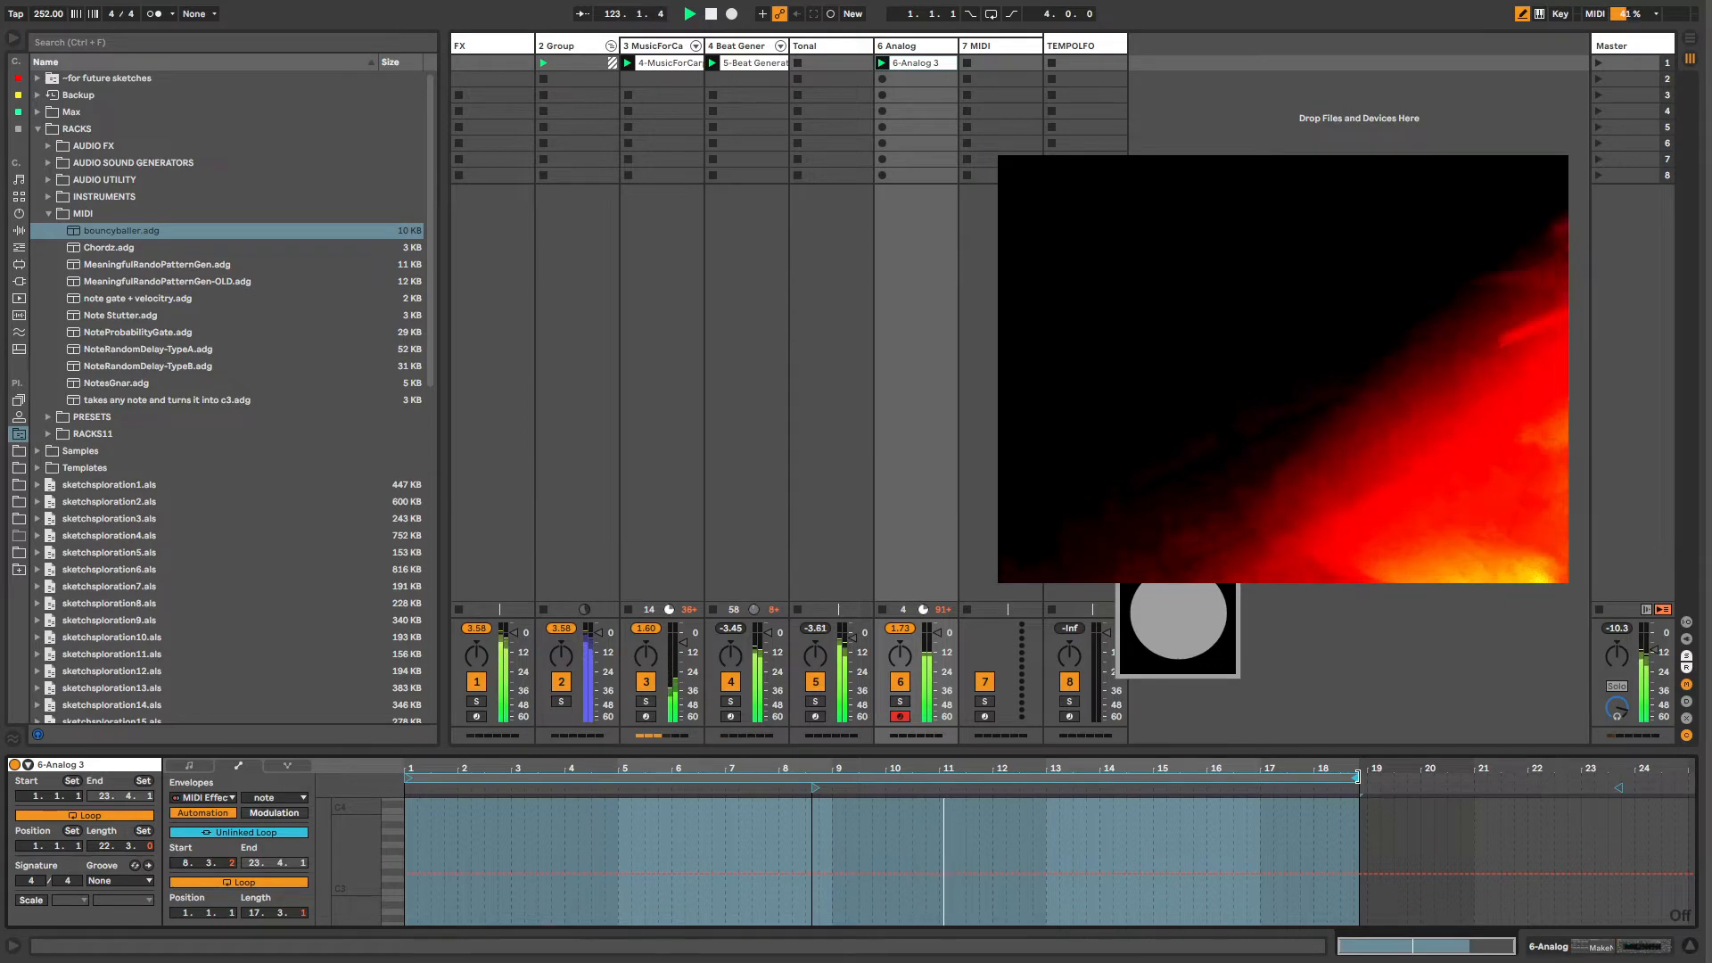
Step: Enable session recording and record note macro movements as automation into the Analog clip
{"action": "left_click", "coordinate": [915, 48]}
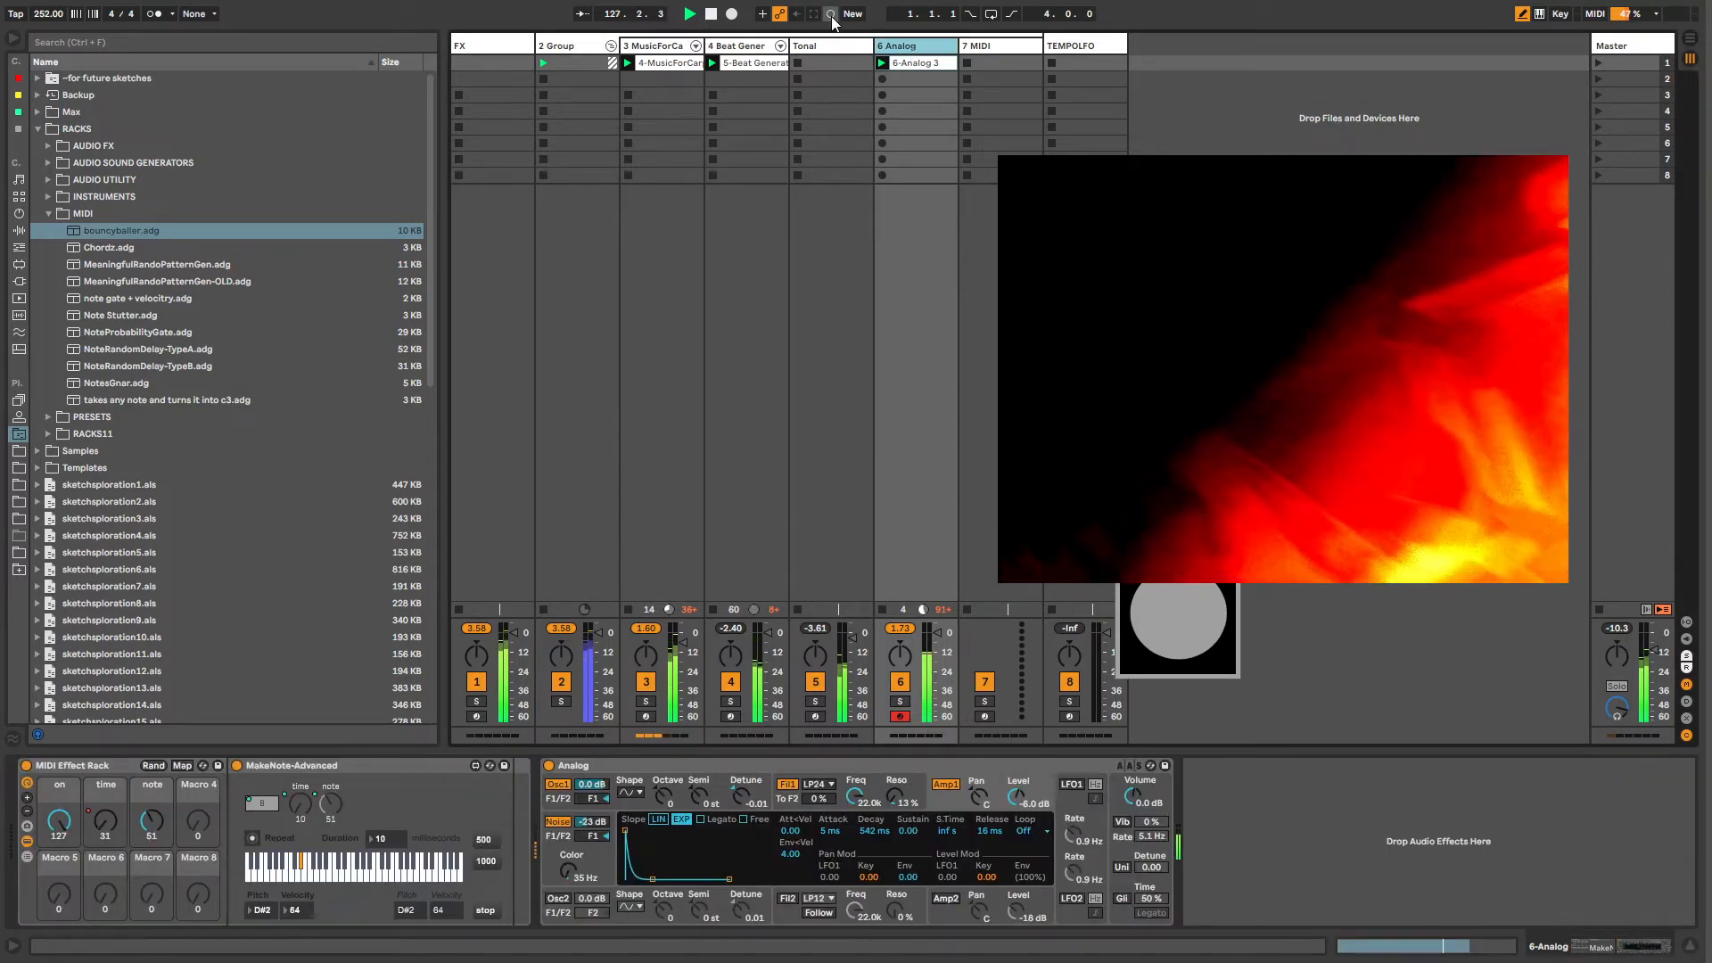
{"action": "left_click", "coordinate": [830, 13]}
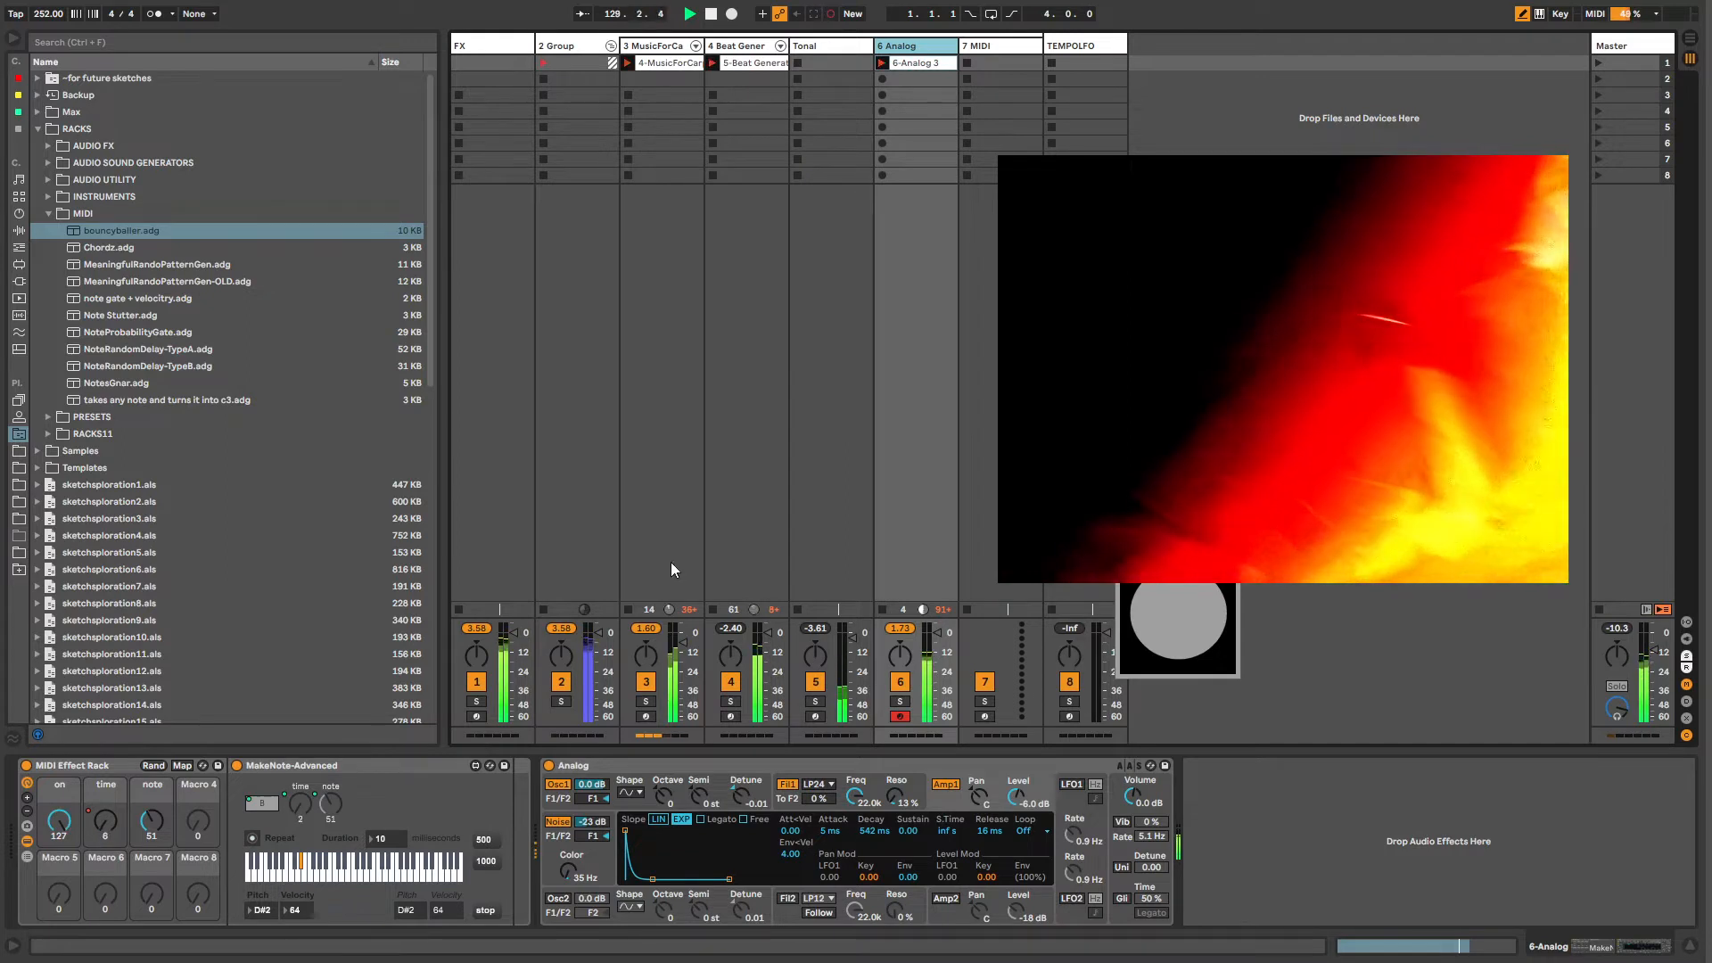
{"action": "mouse_move", "coordinate": [152, 820]}
{"action": "left_mouse_down"}
{"action": "mouse_move", "coordinate": [152, 762]}
{"action": "mouse_move", "coordinate": [152, 816]}
{"action": "left_mouse_up"}
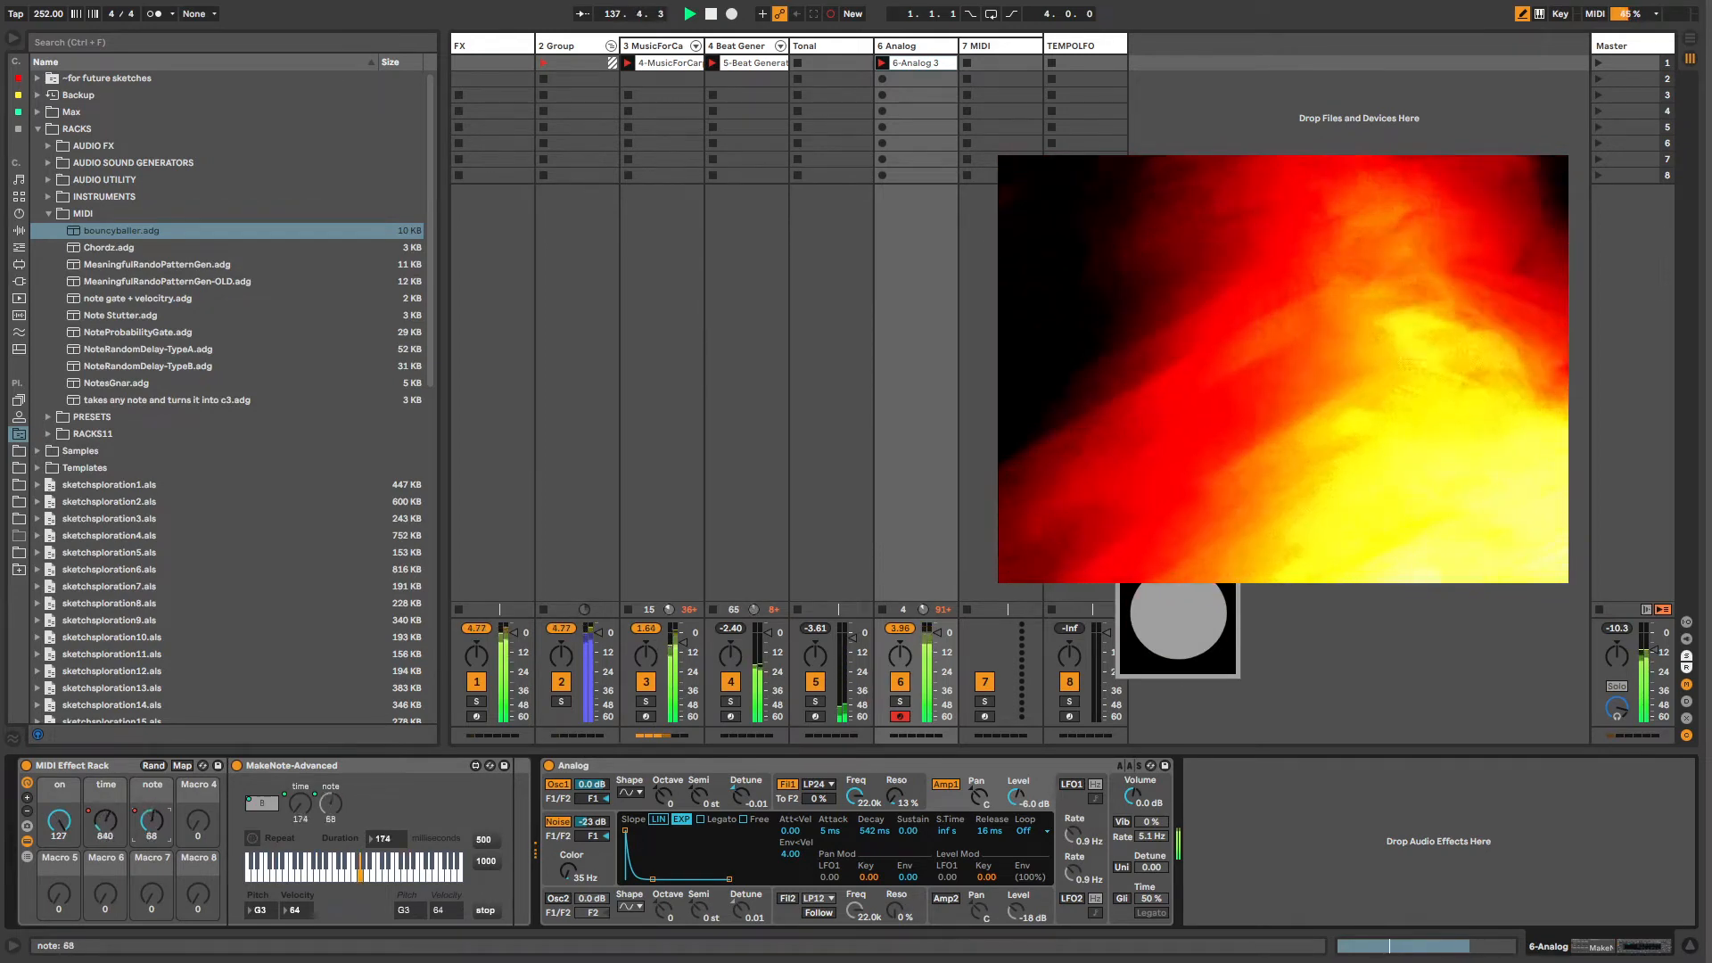
{"action": "left_click_drag", "start_coordinate": [151, 815], "coordinate": [151, 811]}
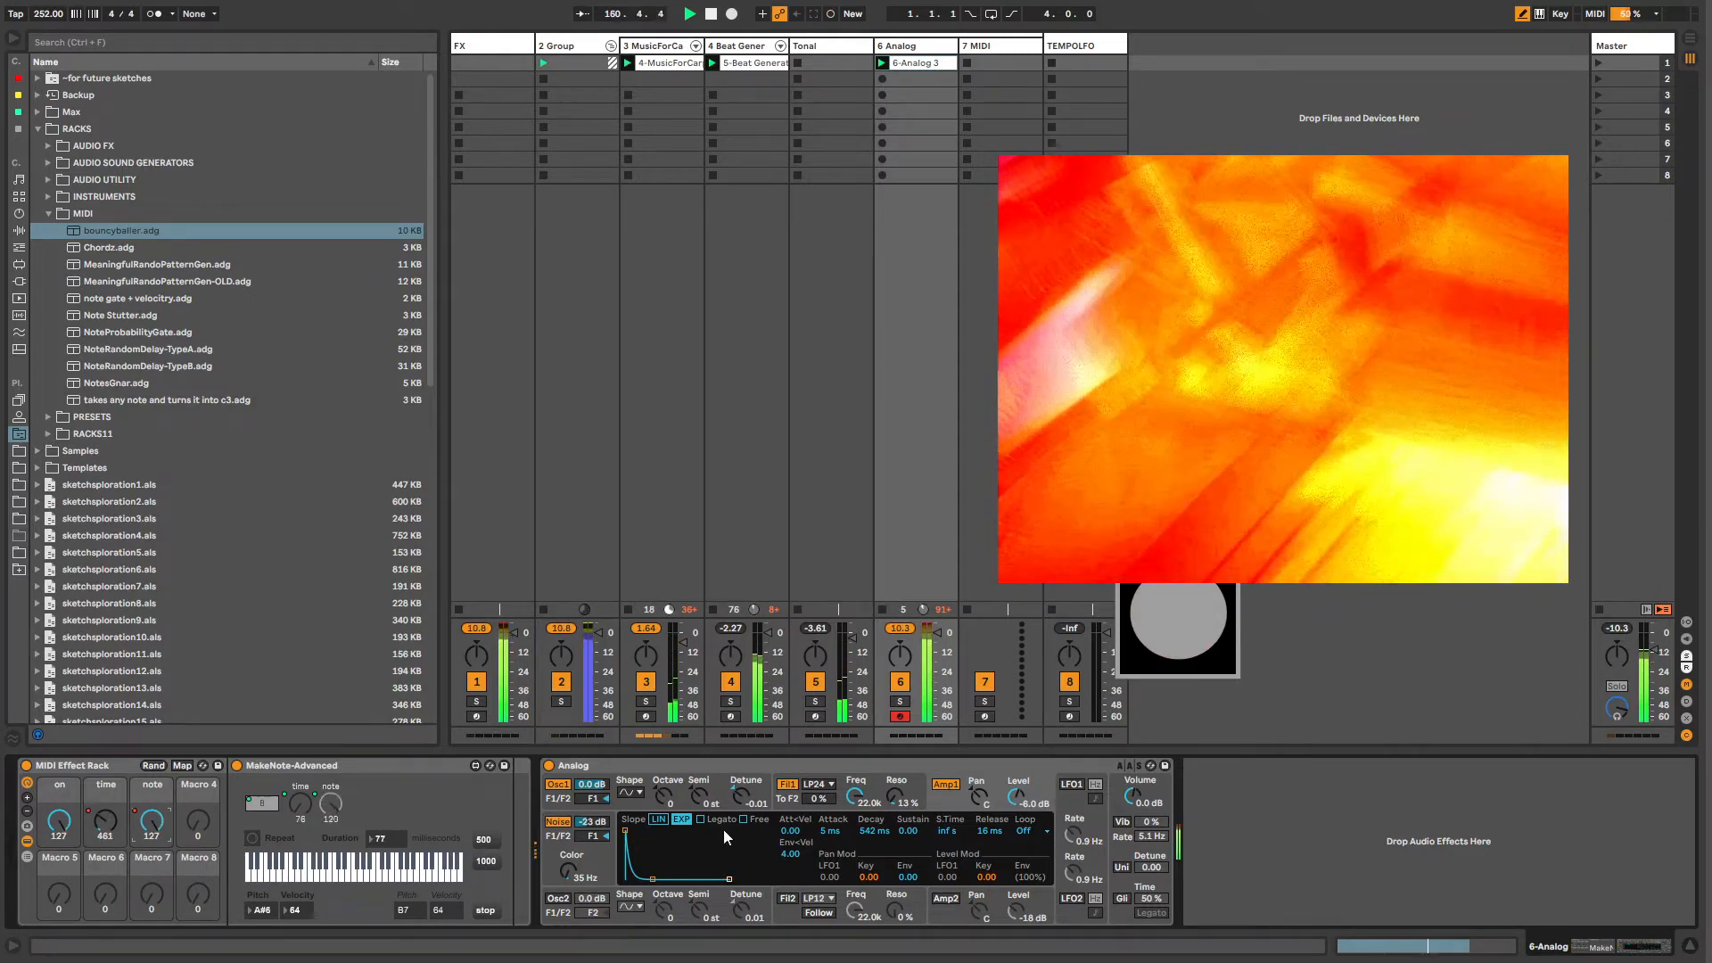
Step: Set the Analog synth's number of voices to 4 in its global settings
{"action": "left_click", "coordinate": [1069, 915]}
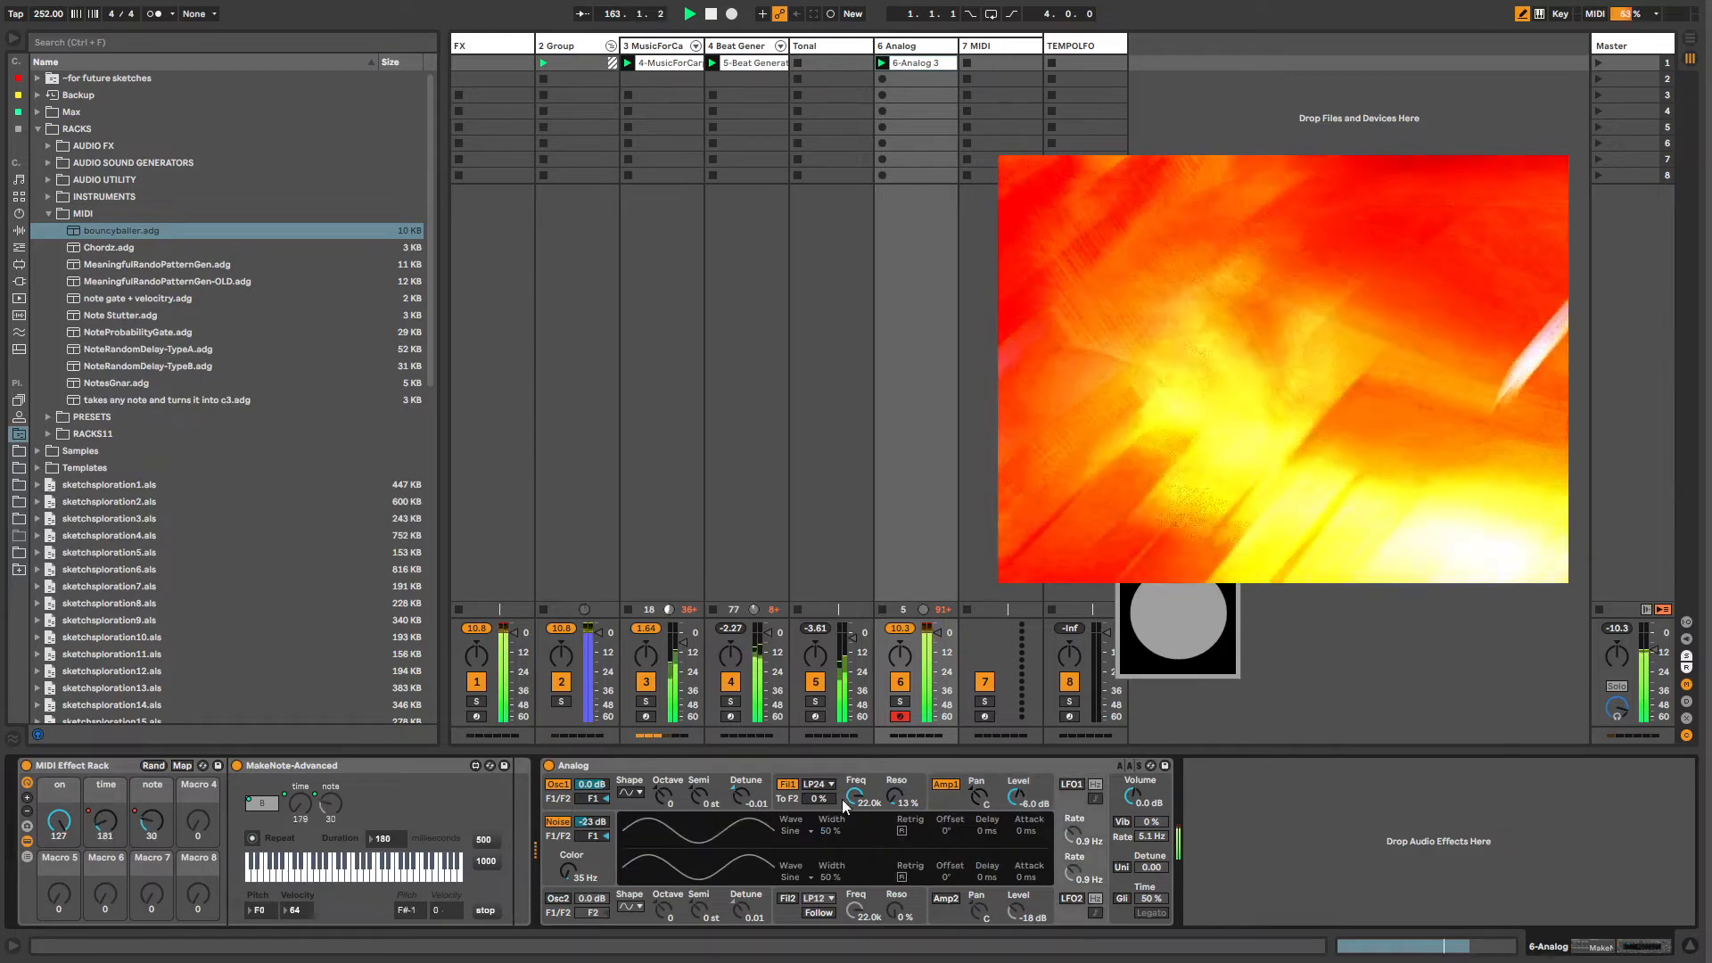
{"action": "left_click", "coordinate": [1135, 829]}
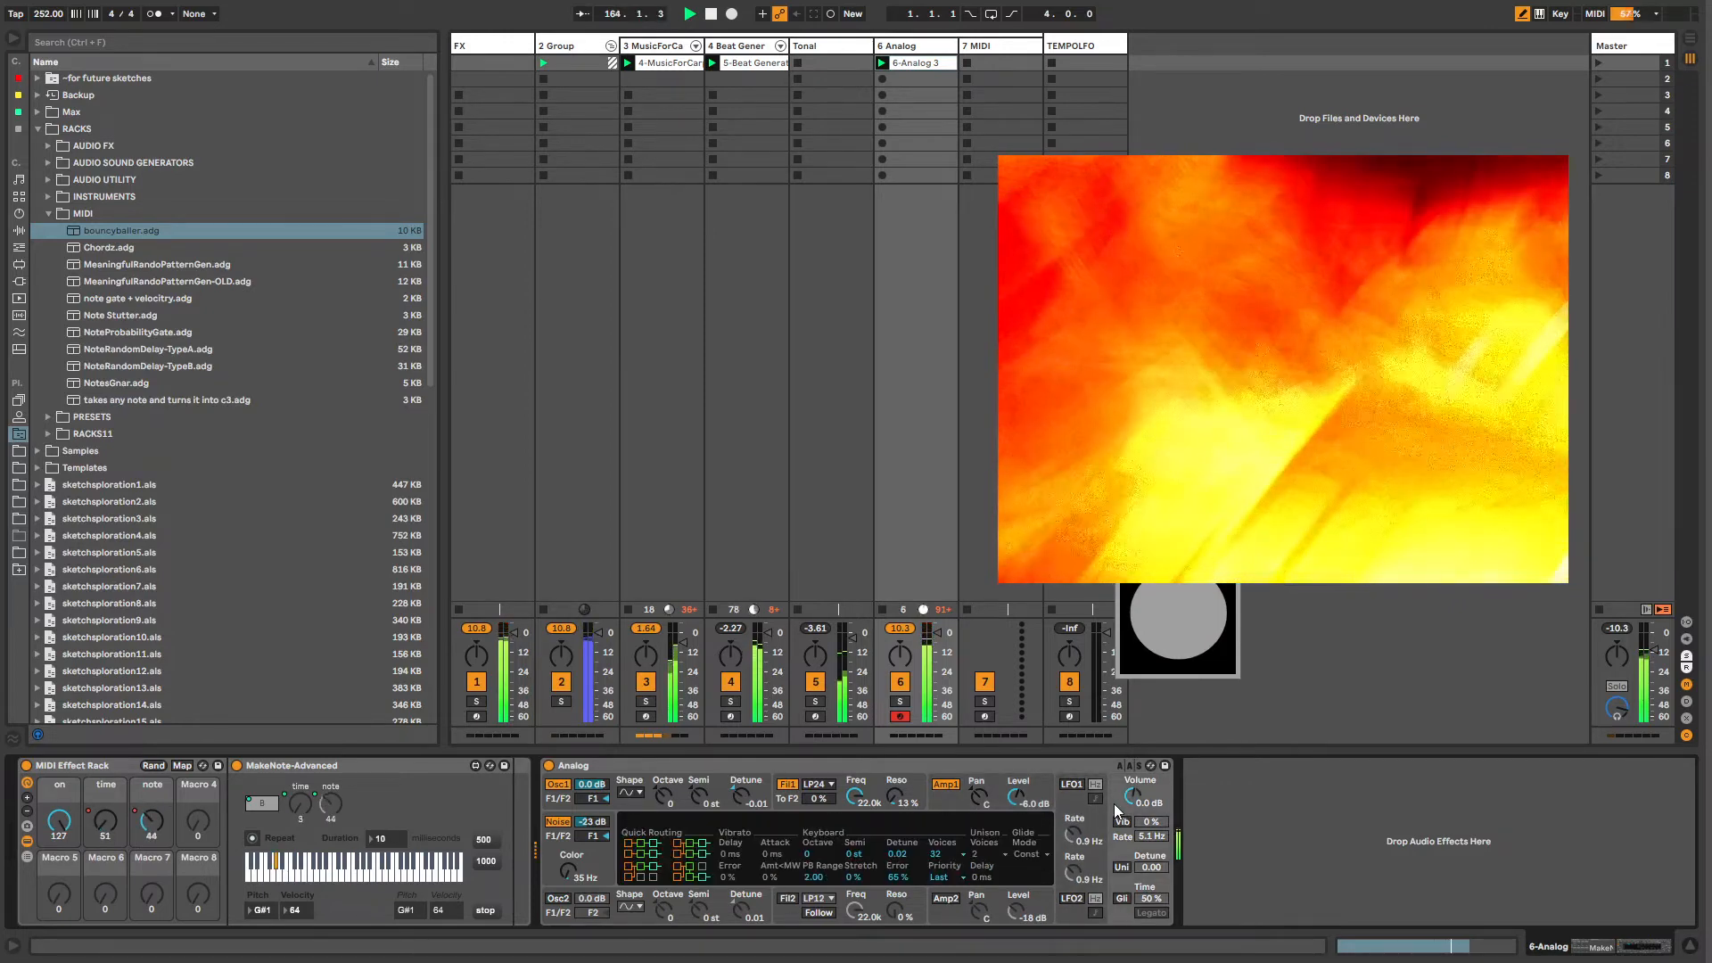
{"action": "left_click", "coordinate": [949, 856]}
{"action": "left_click", "coordinate": [943, 894]}
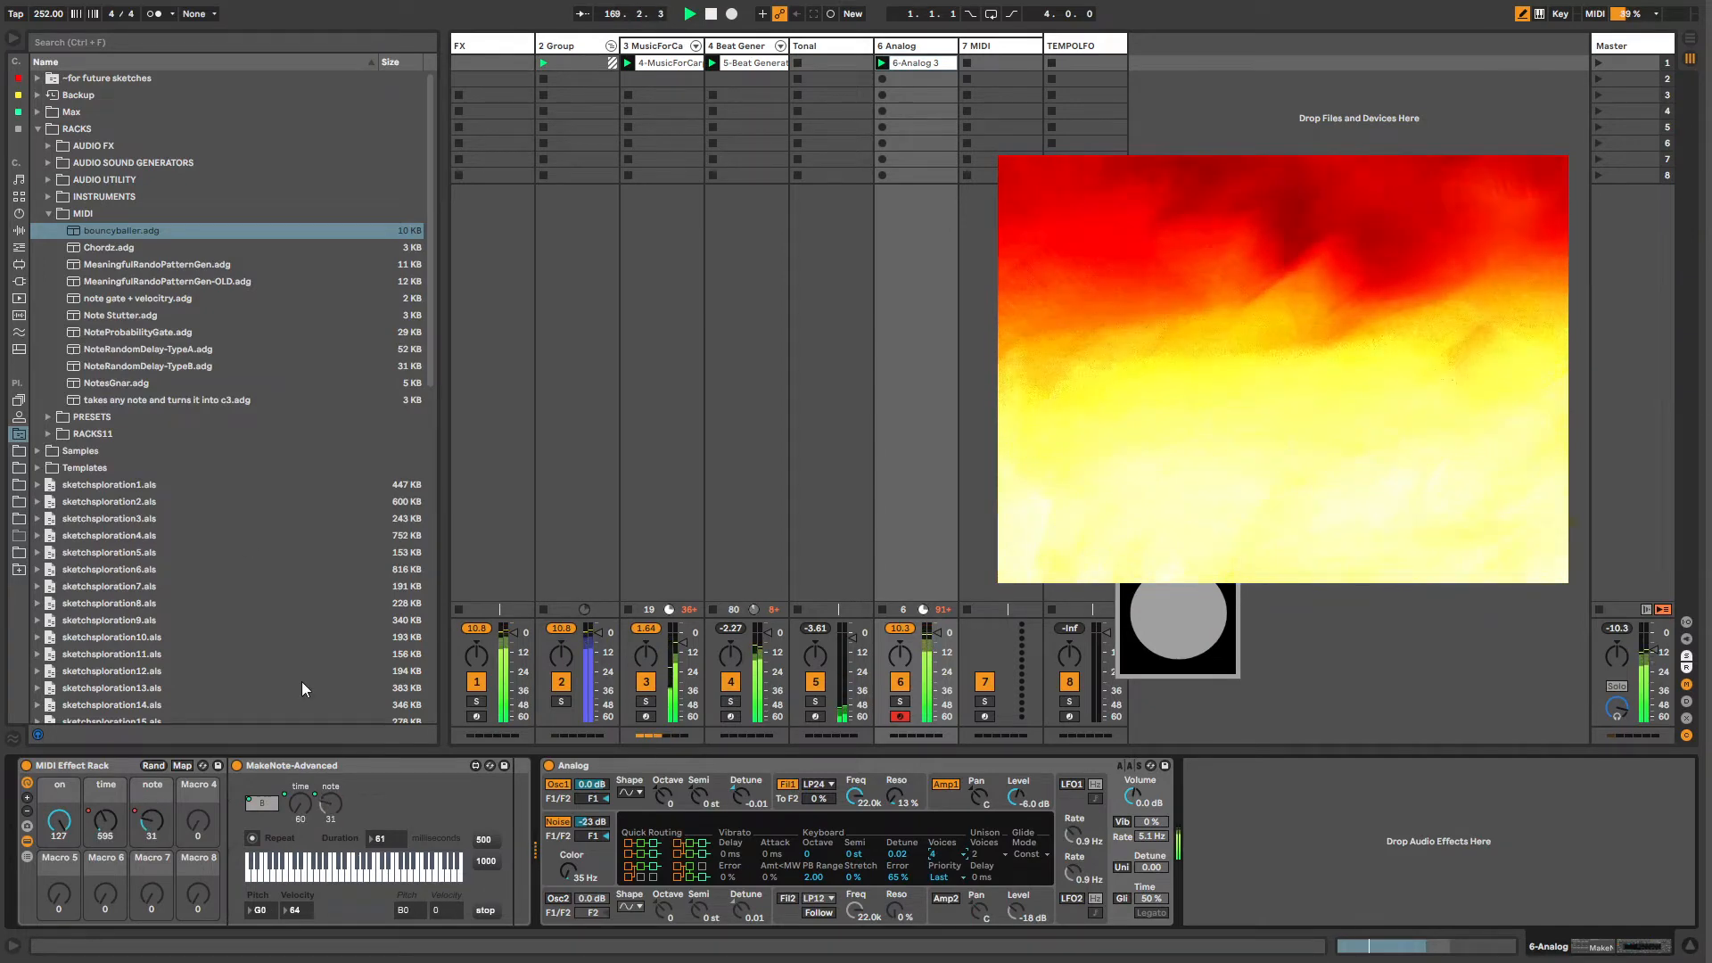
Step: Draw stepped lower values between about bars 11 and 24 in the Analog clip's modulation envelope for the note macro
{"action": "right_click", "coordinate": [162, 824]}
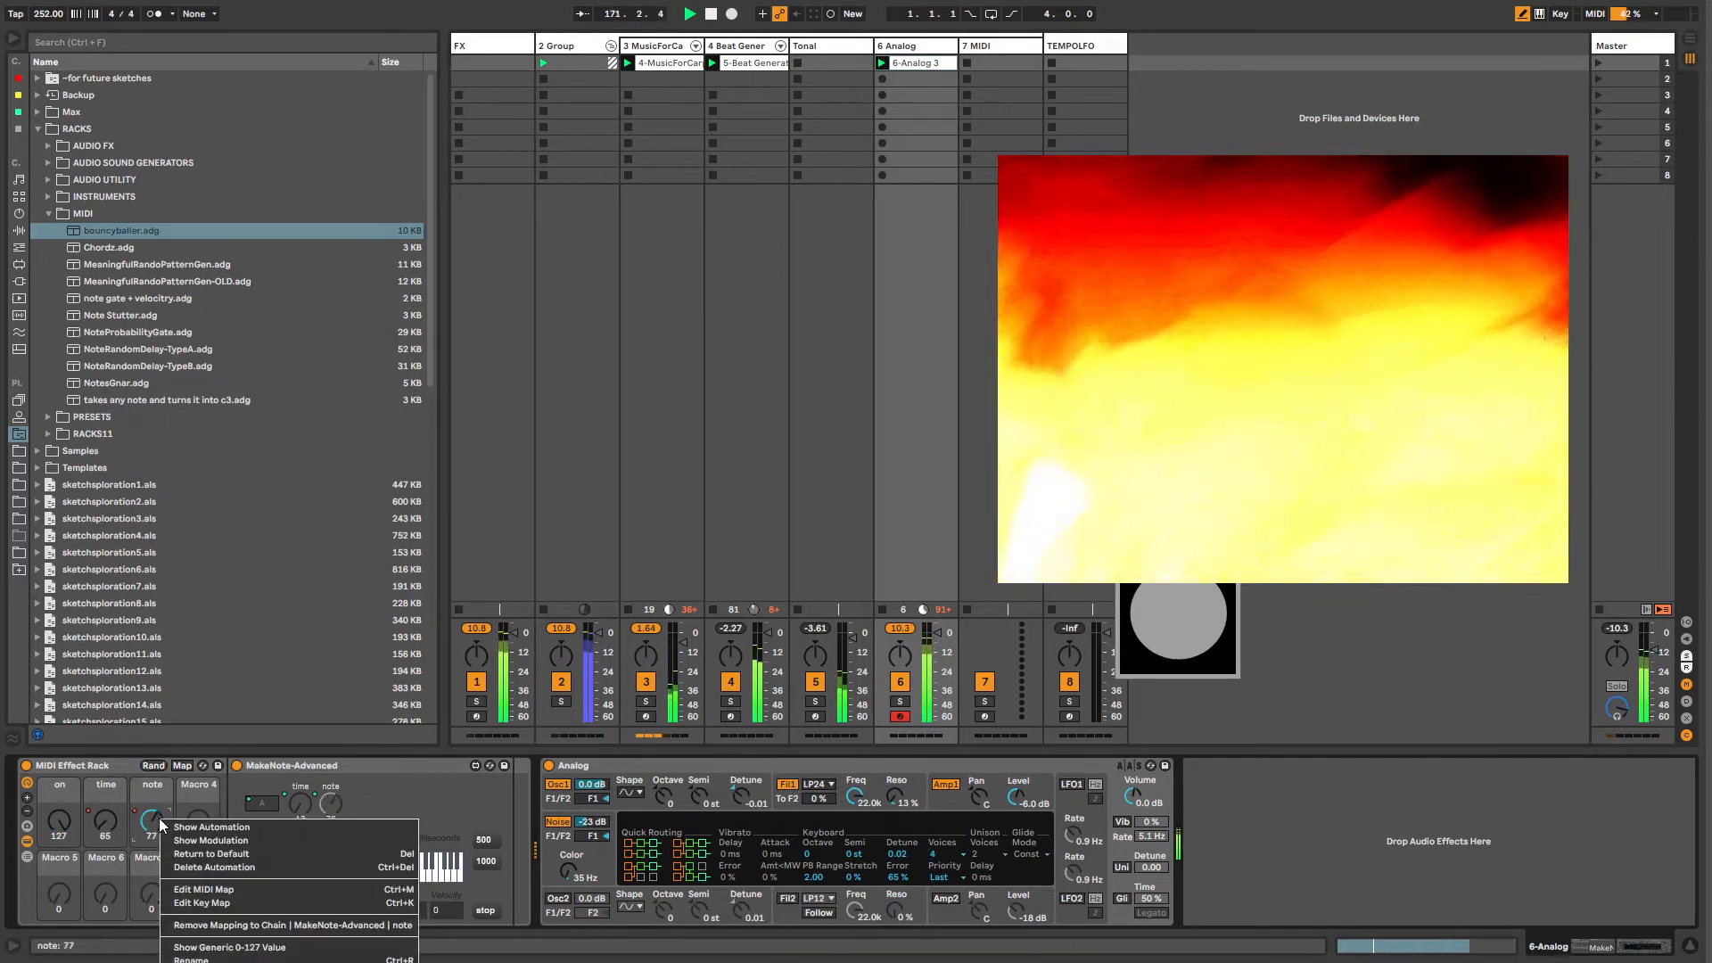
{"action": "left_click", "coordinate": [184, 841]}
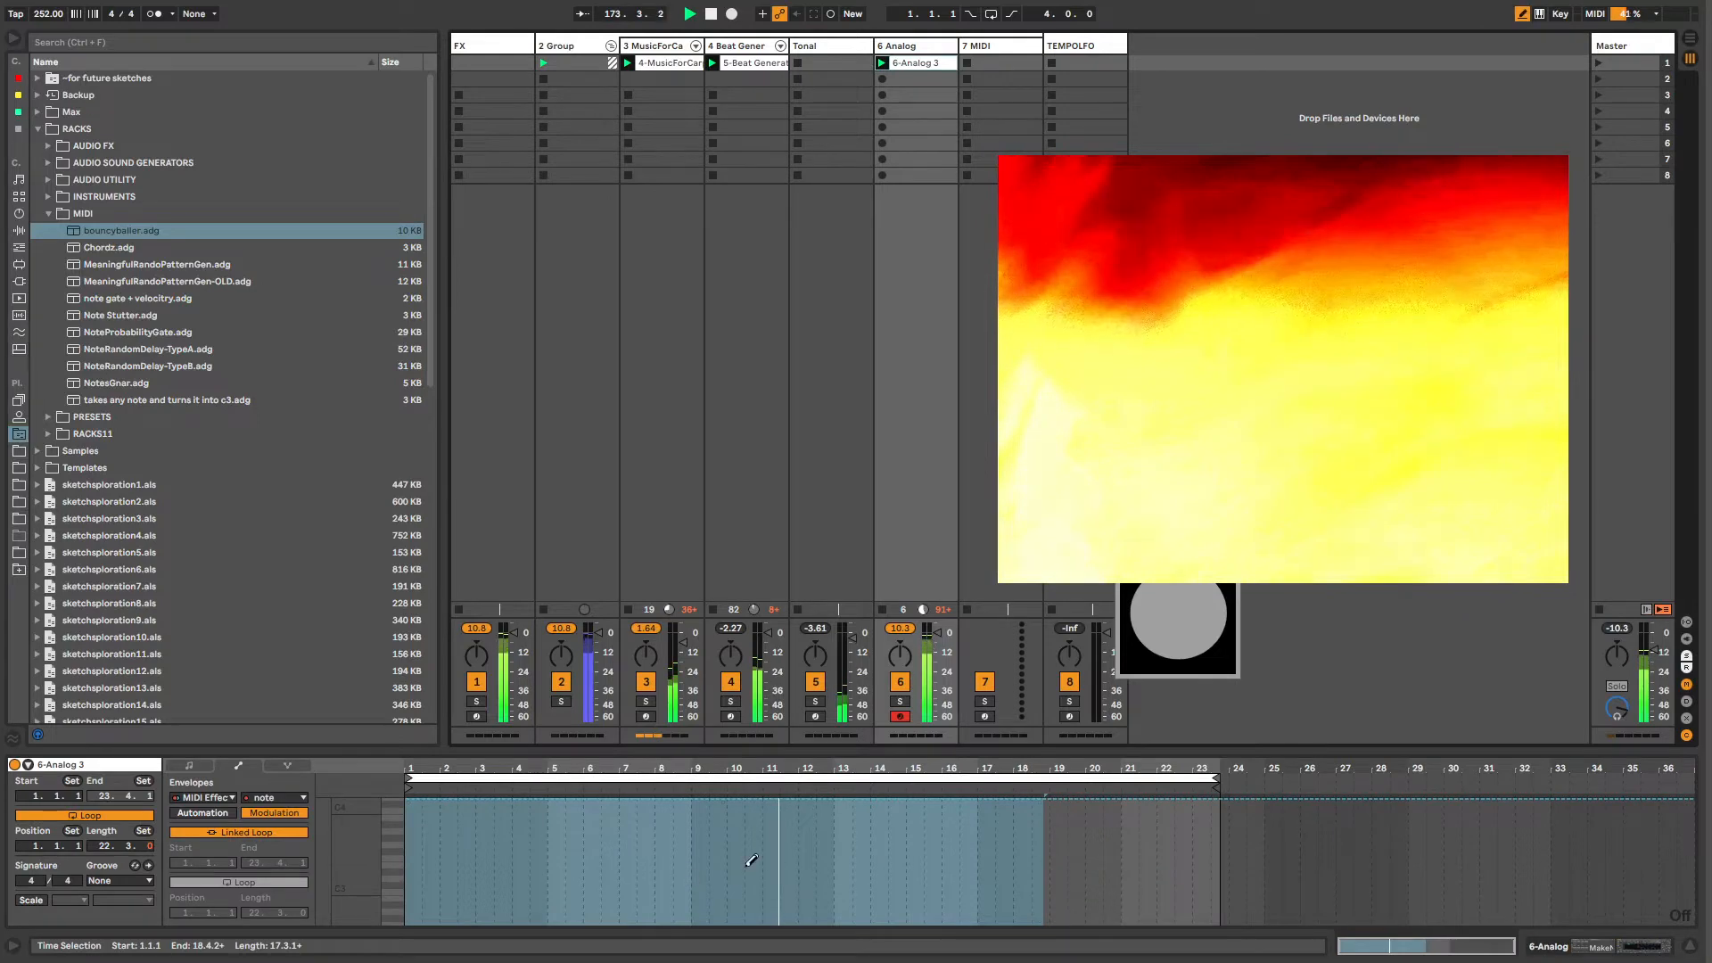
{"action": "left_click_drag", "start_coordinate": [751, 861], "coordinate": [871, 867]}
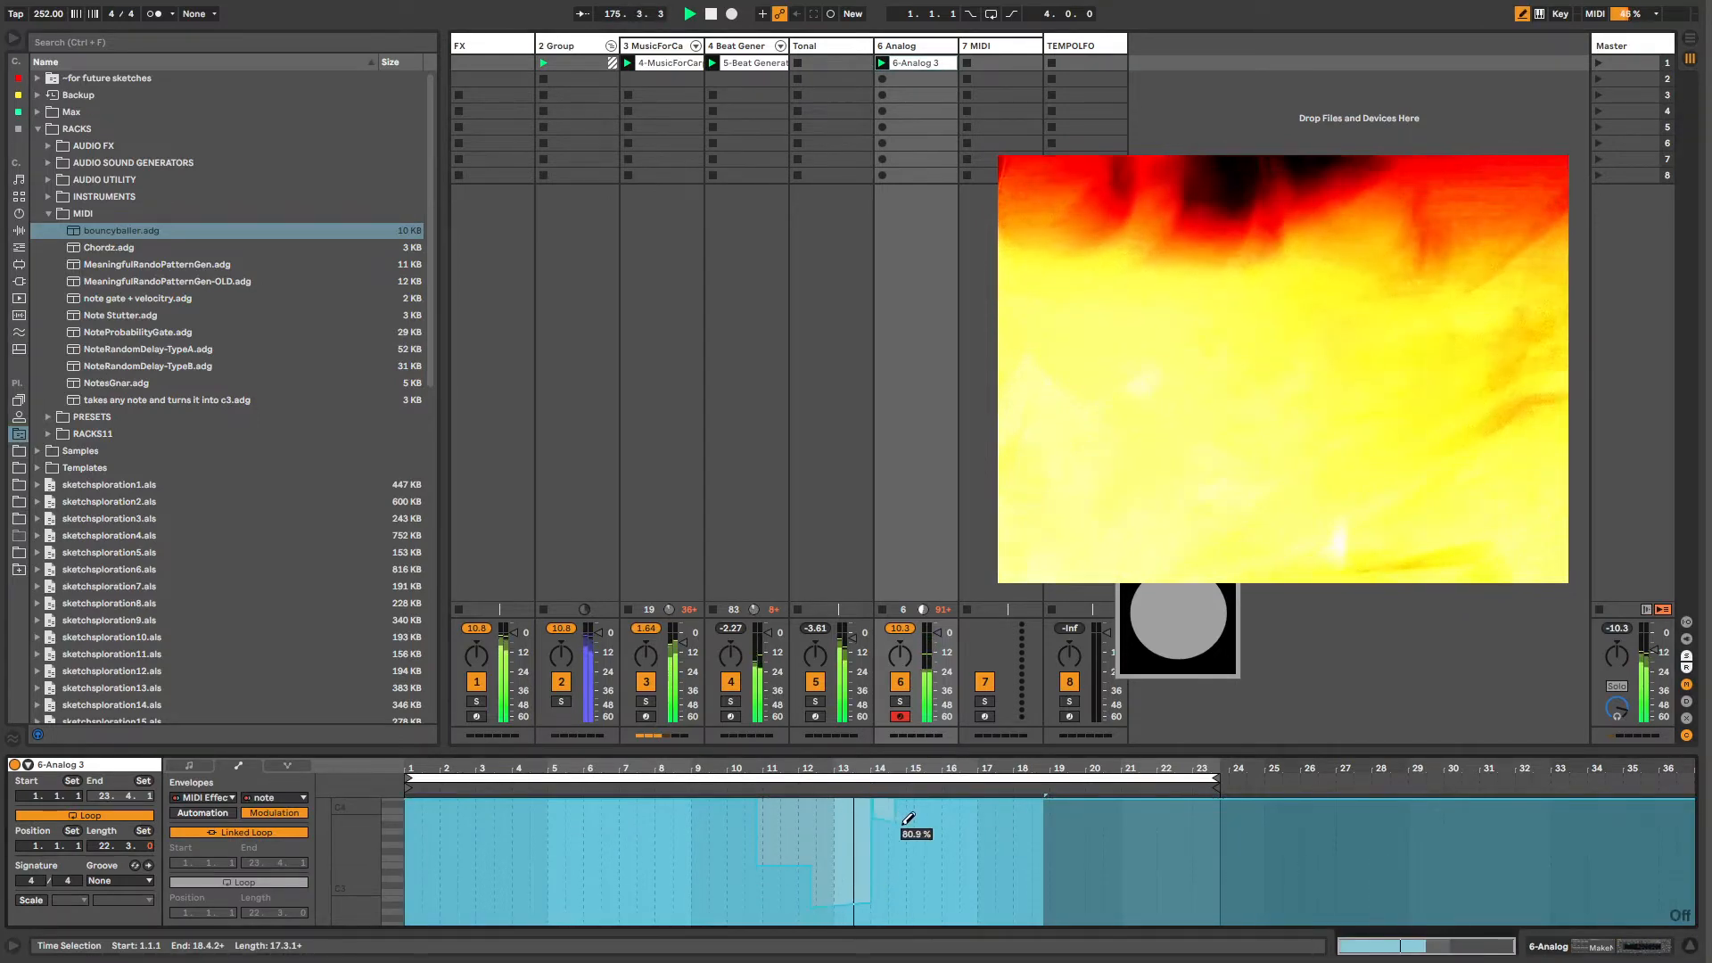
{"action": "mouse_move", "coordinate": [937, 896]}
{"action": "left_mouse_down"}
{"action": "mouse_move", "coordinate": [1154, 863]}
{"action": "mouse_move", "coordinate": [1223, 890]}
{"action": "left_mouse_up"}
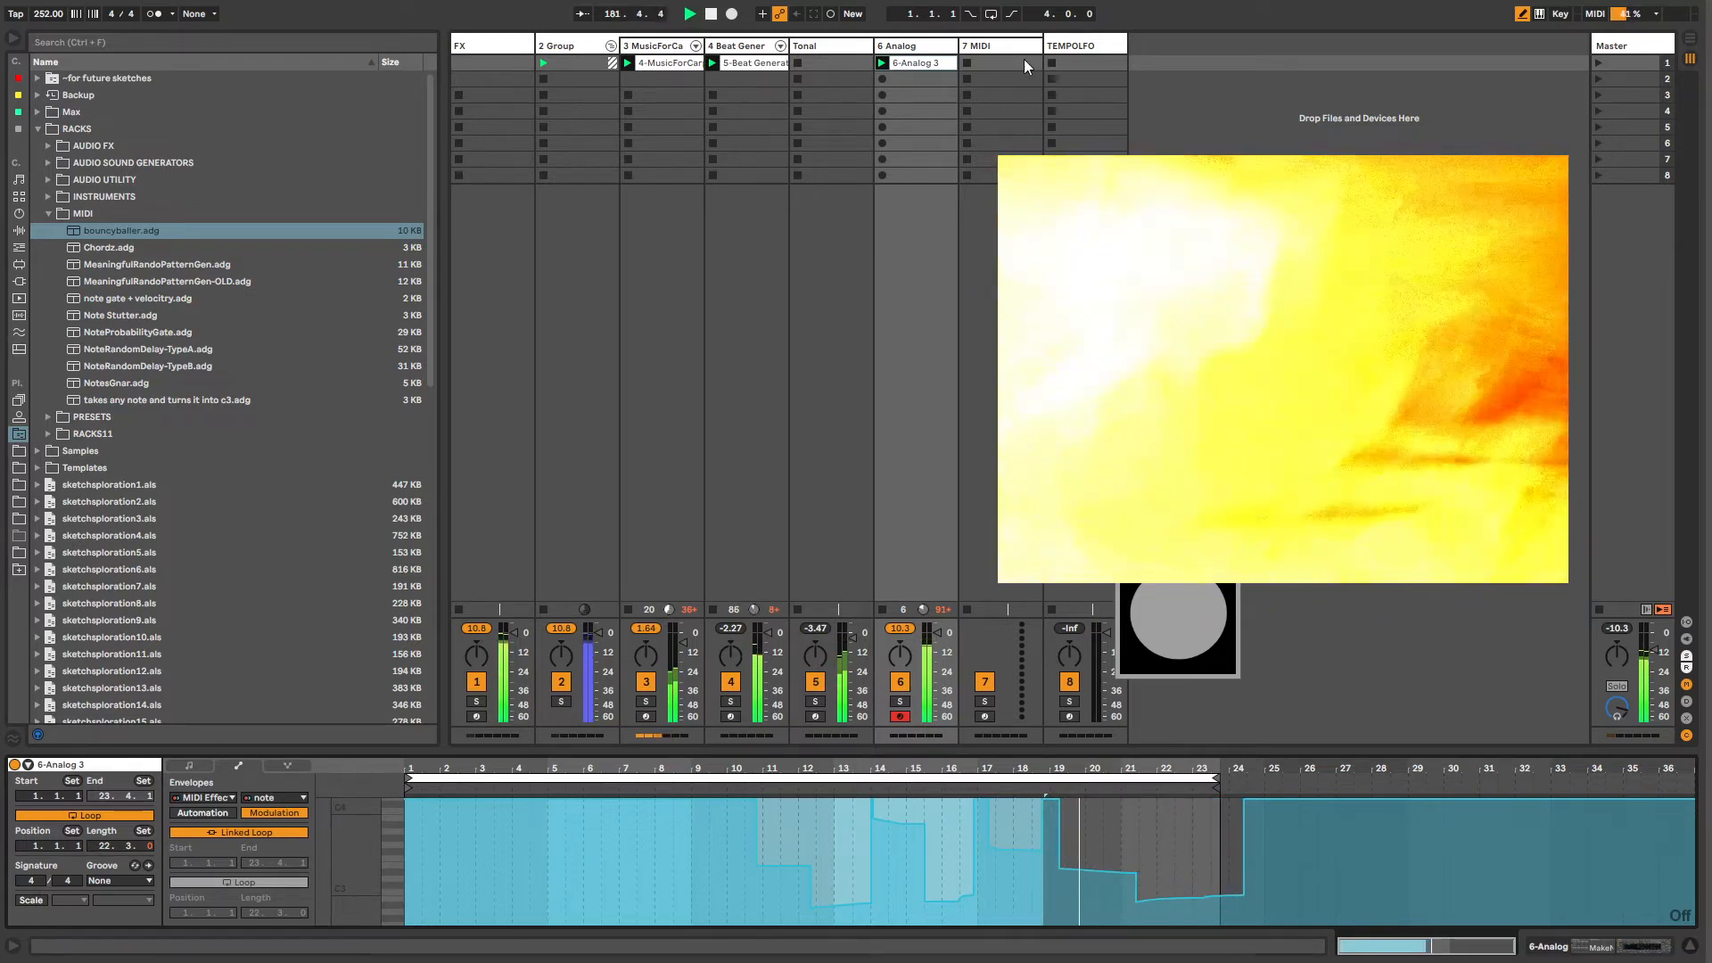
Step: Reopen the note macro's modulation envelope in the Analog clip, with draw mode off, and solo the Analog track
{"action": "left_click", "coordinate": [1066, 49]}
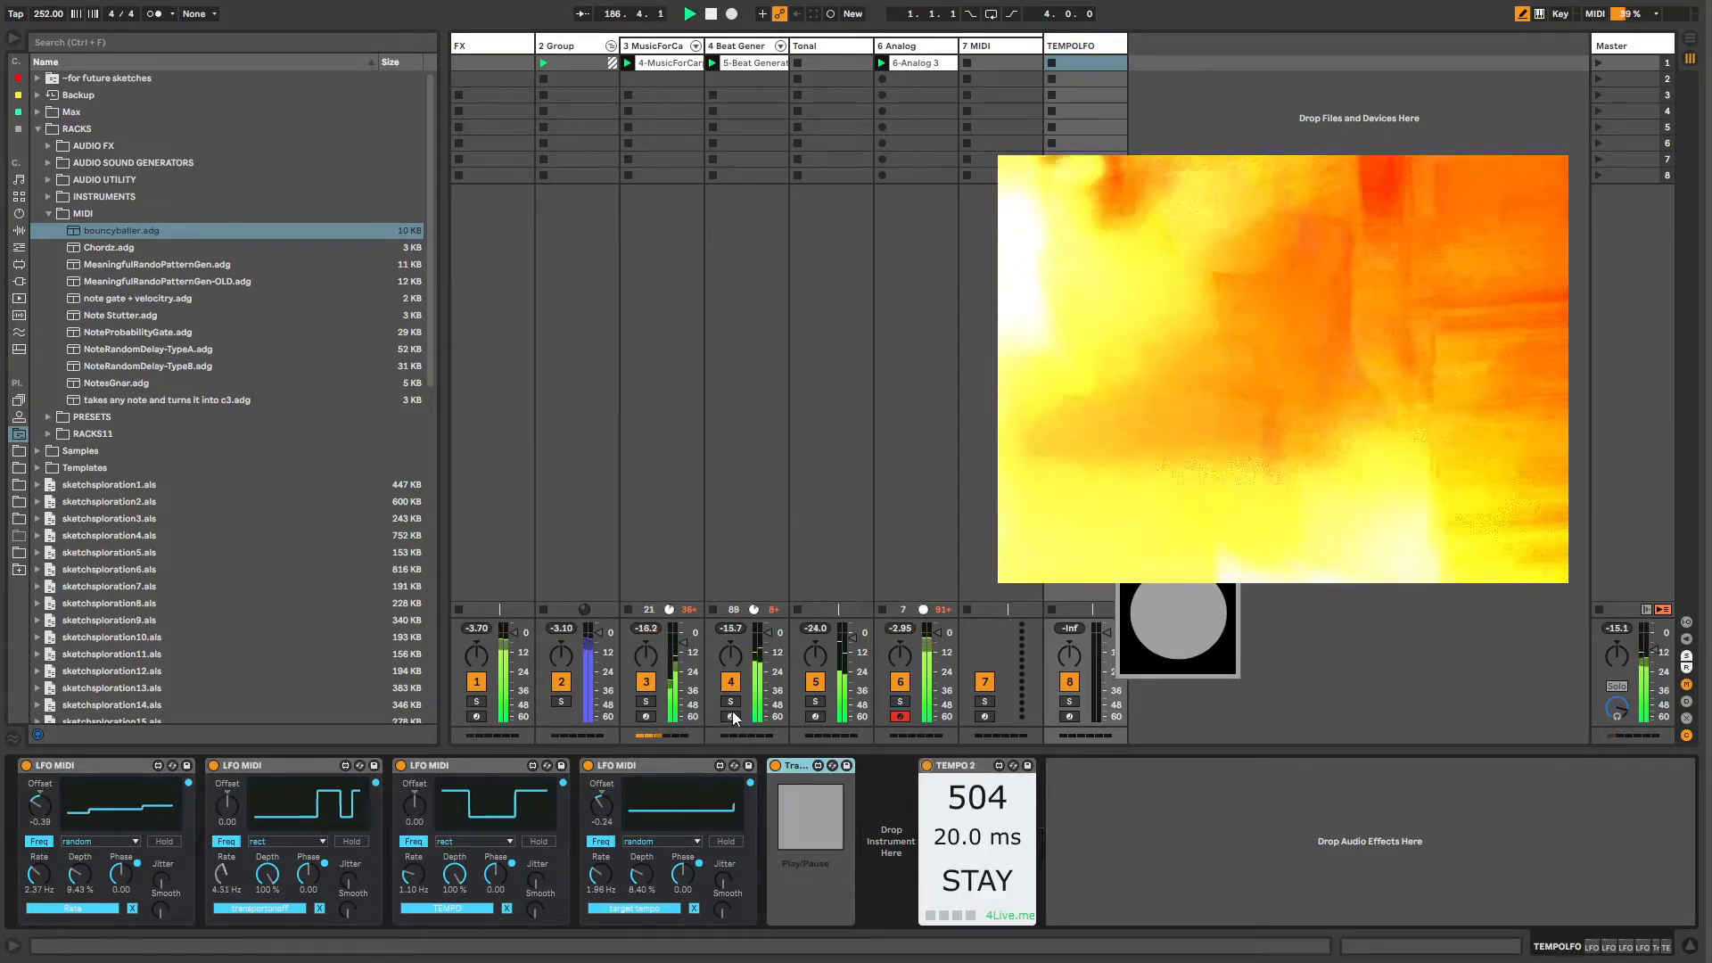
{"action": "left_click", "coordinate": [901, 50]}
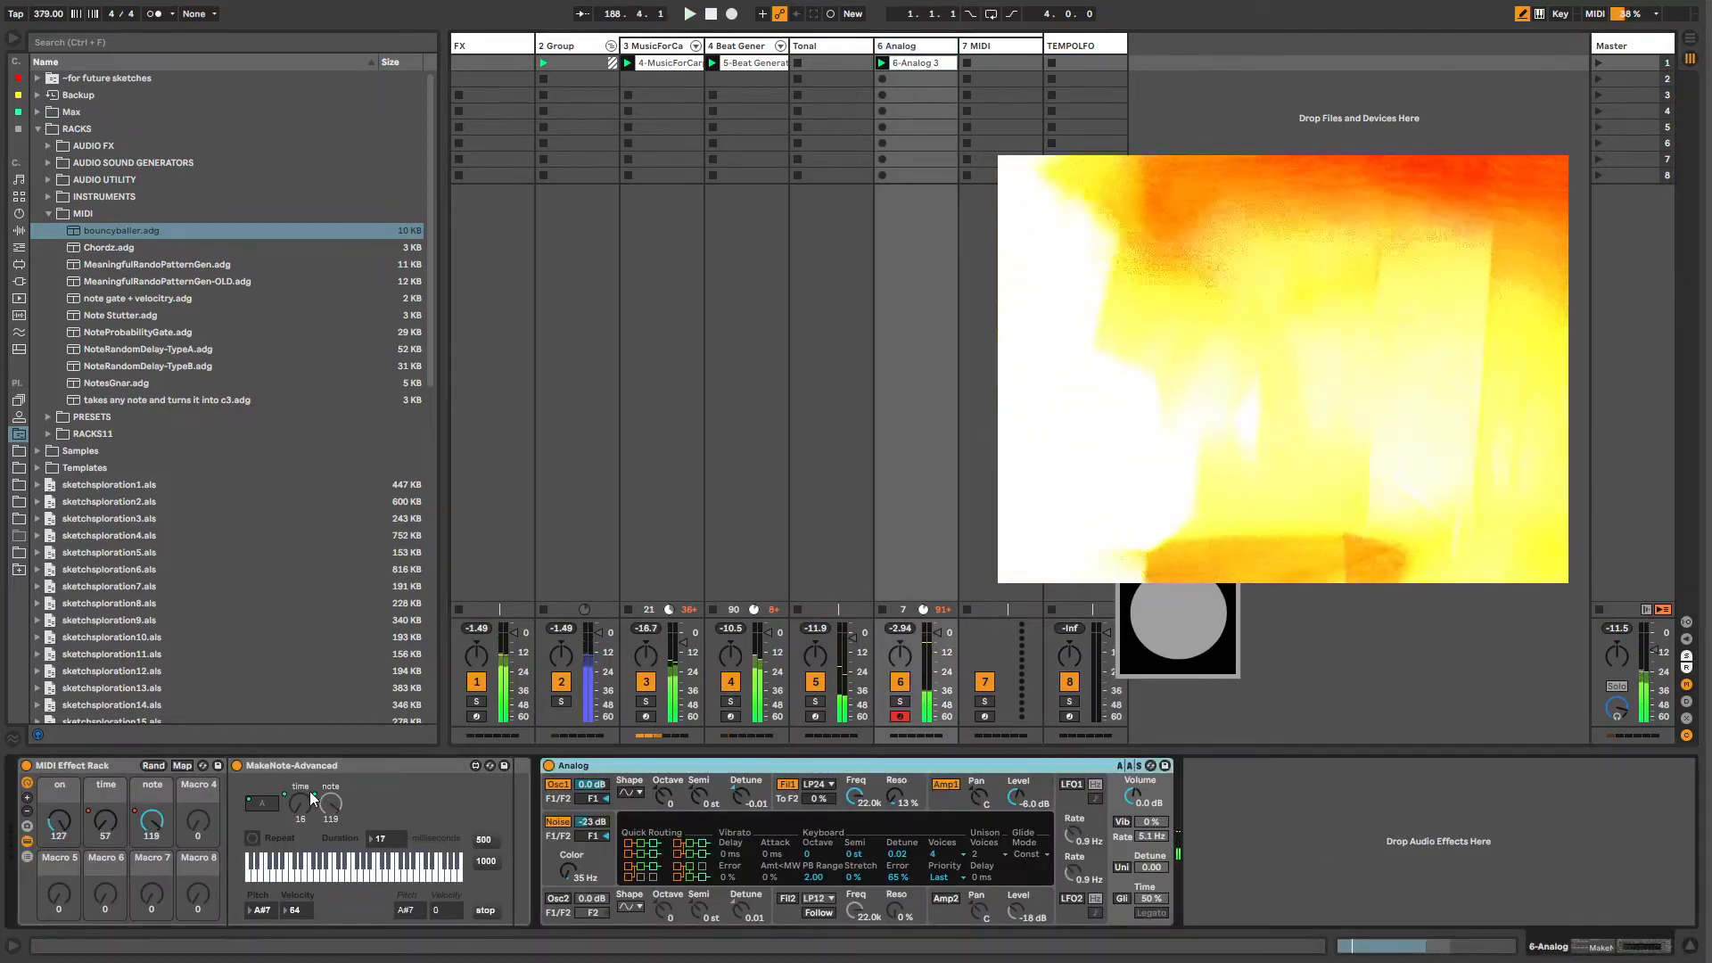
{"action": "left_click", "coordinate": [153, 829]}
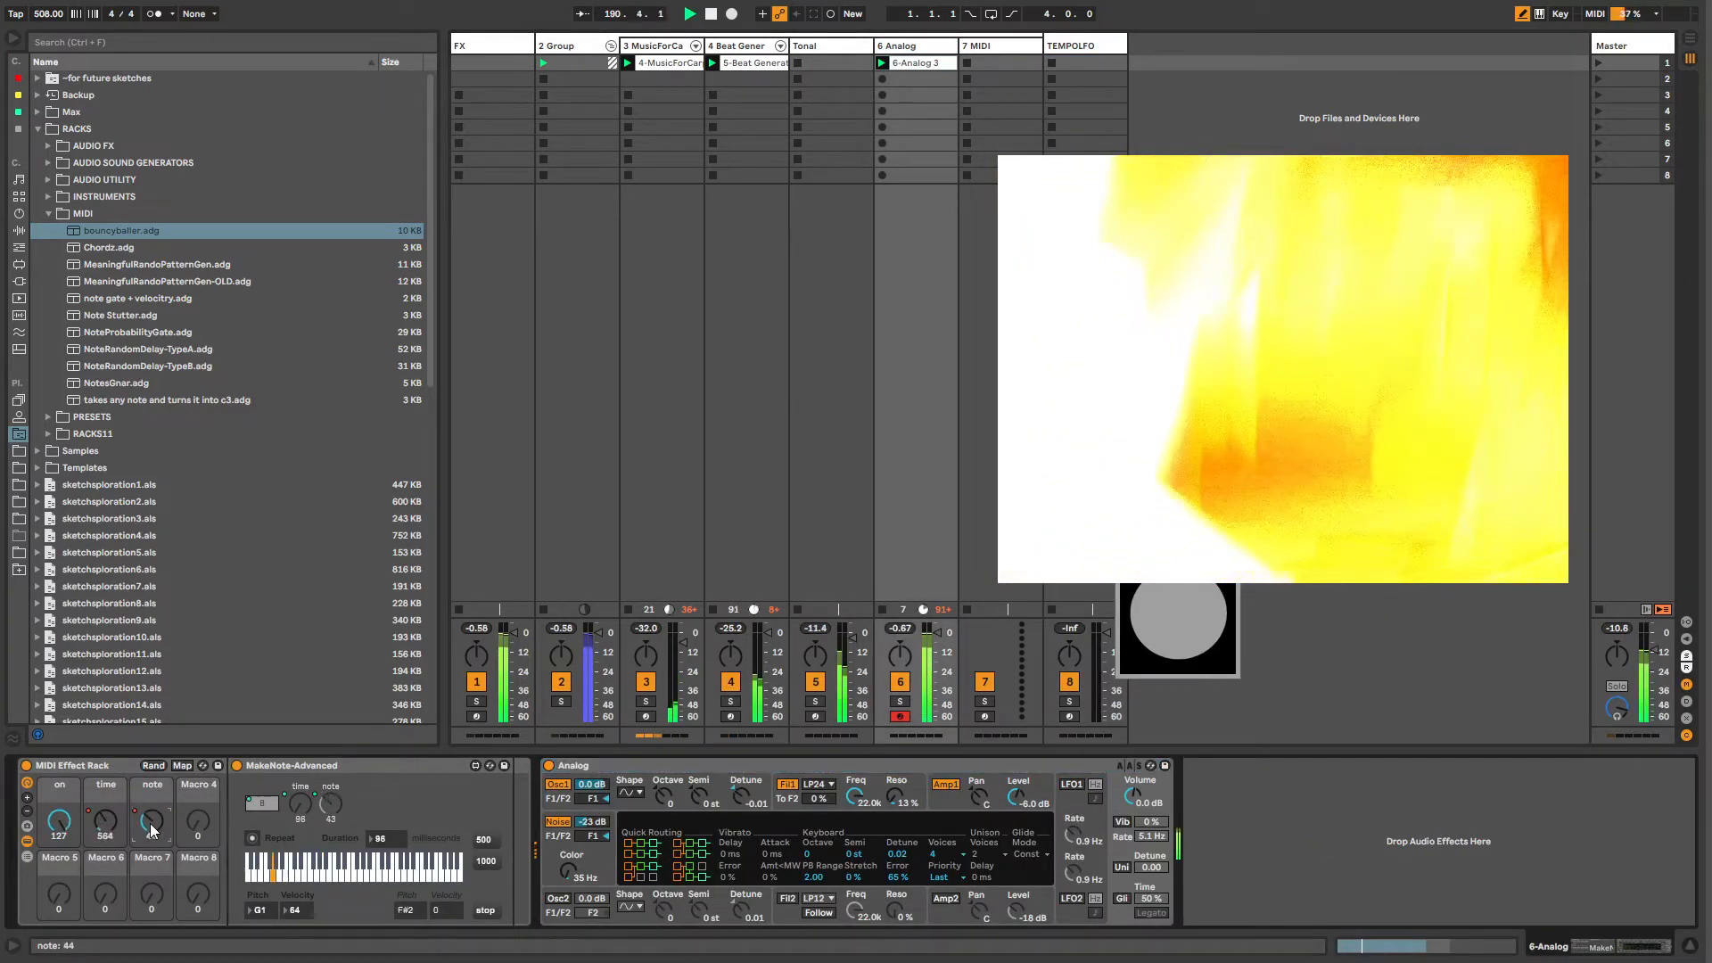
{"action": "right_click", "coordinate": [150, 825]}
{"action": "left_click", "coordinate": [198, 834]}
{"action": "key", "text": "b"}
{"action": "key", "text": "space"}
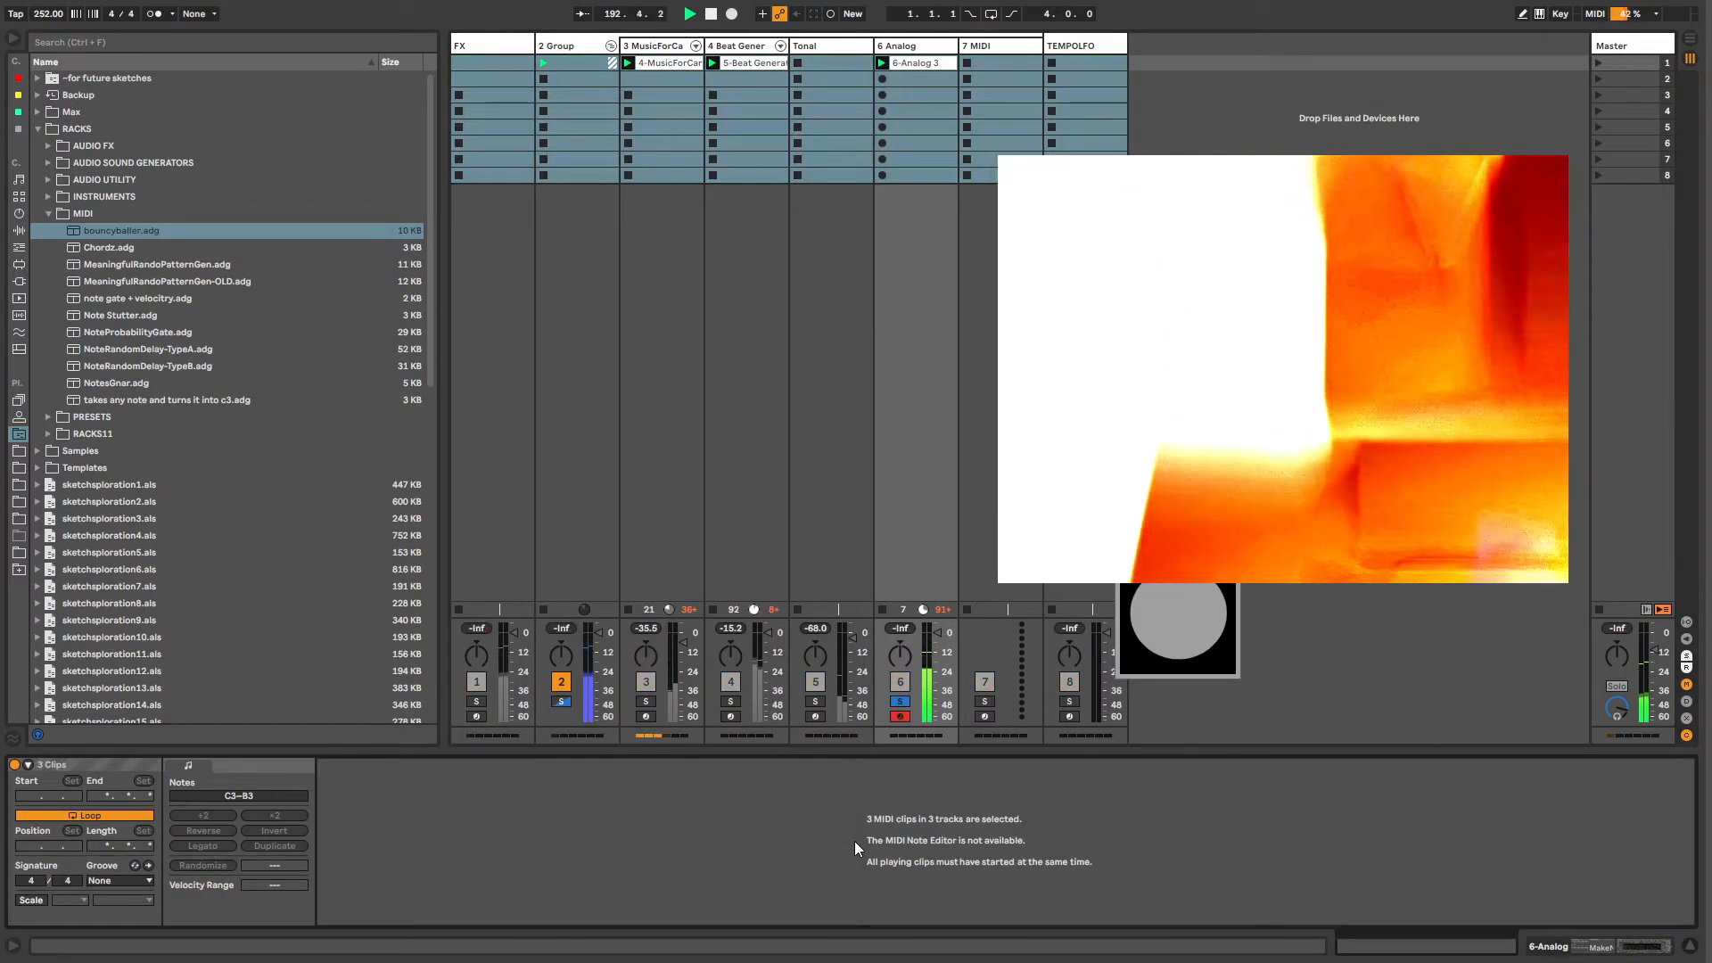
{"action": "key", "text": "space"}
{"action": "key", "text": "space"}
{"action": "left_click", "coordinate": [987, 39]}
{"action": "key", "text": "space"}
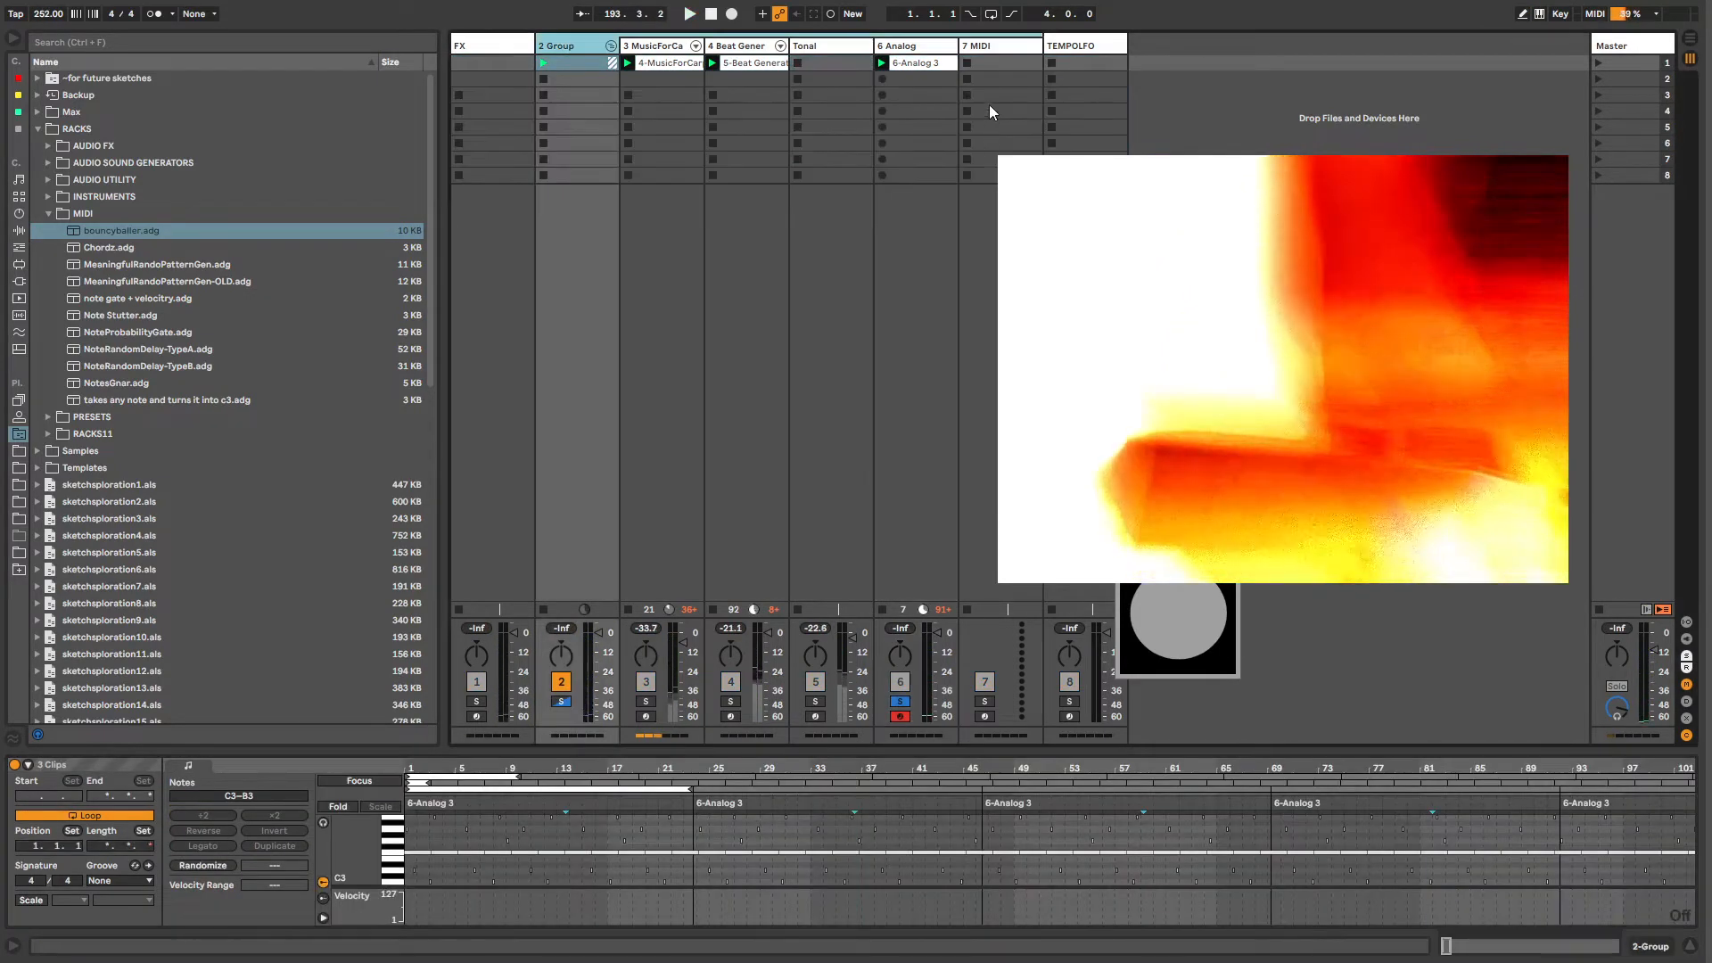
{"action": "left_click", "coordinate": [989, 111]}
{"action": "key", "text": "Left"}
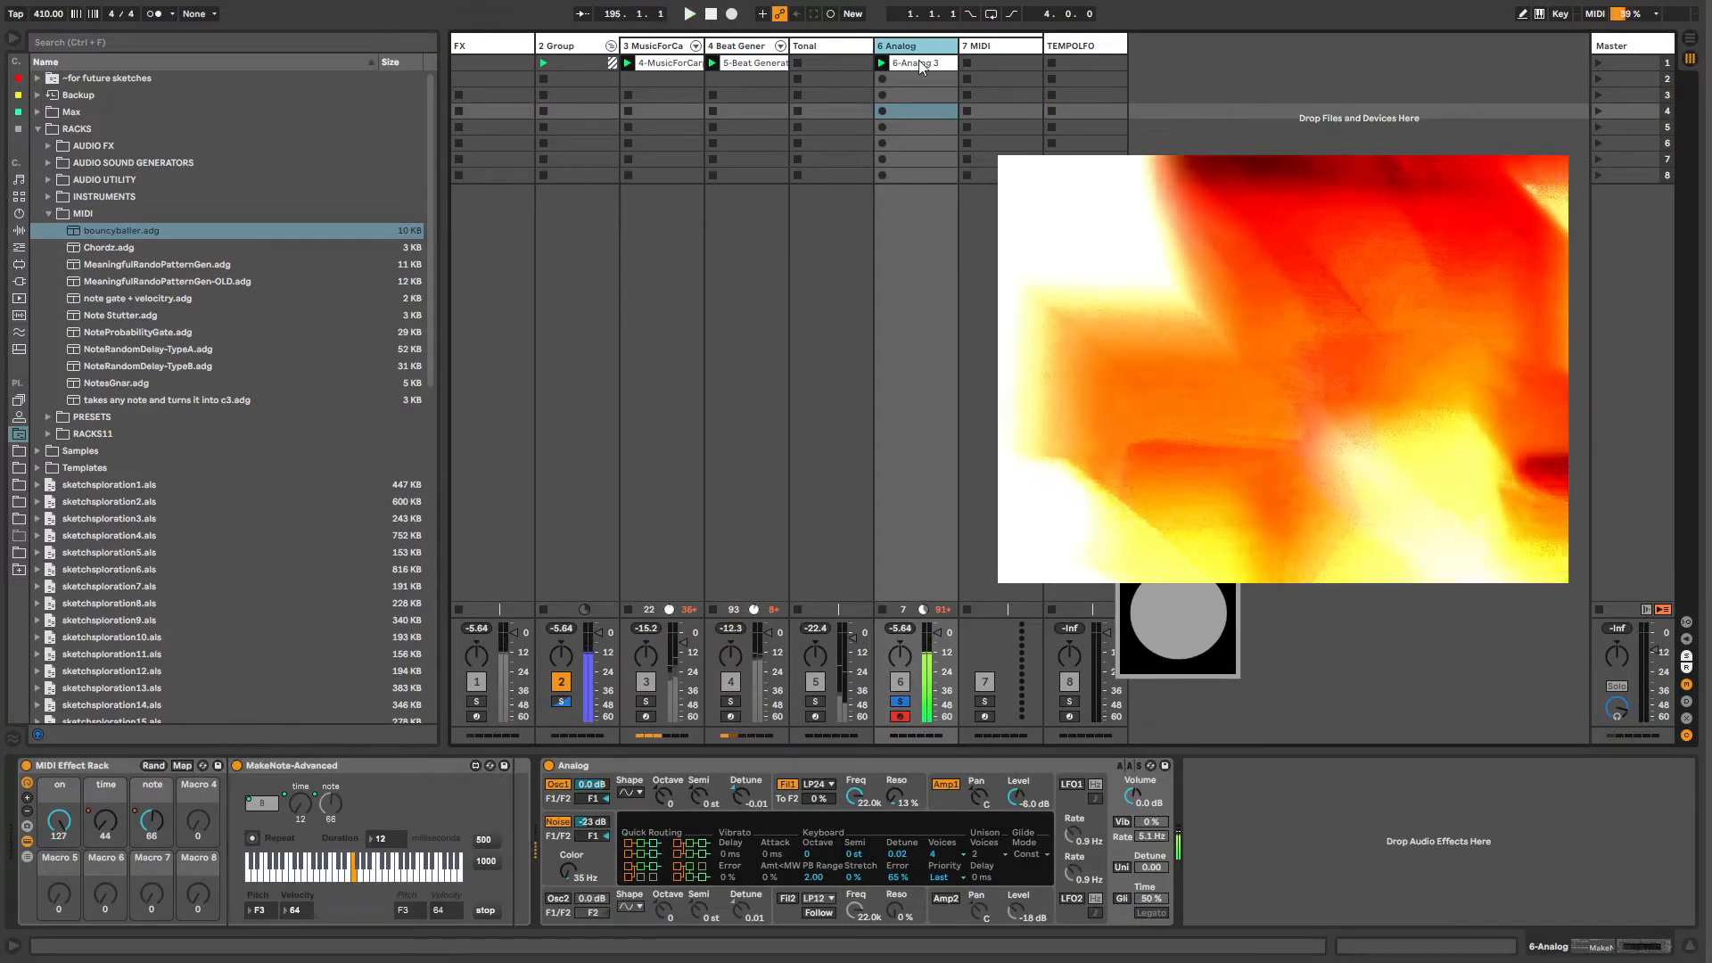
Step: Show the Analog clip's automation envelope for the time macro and select all of its breakpoints
{"action": "left_click", "coordinate": [918, 61]}
{"action": "key", "text": "space"}
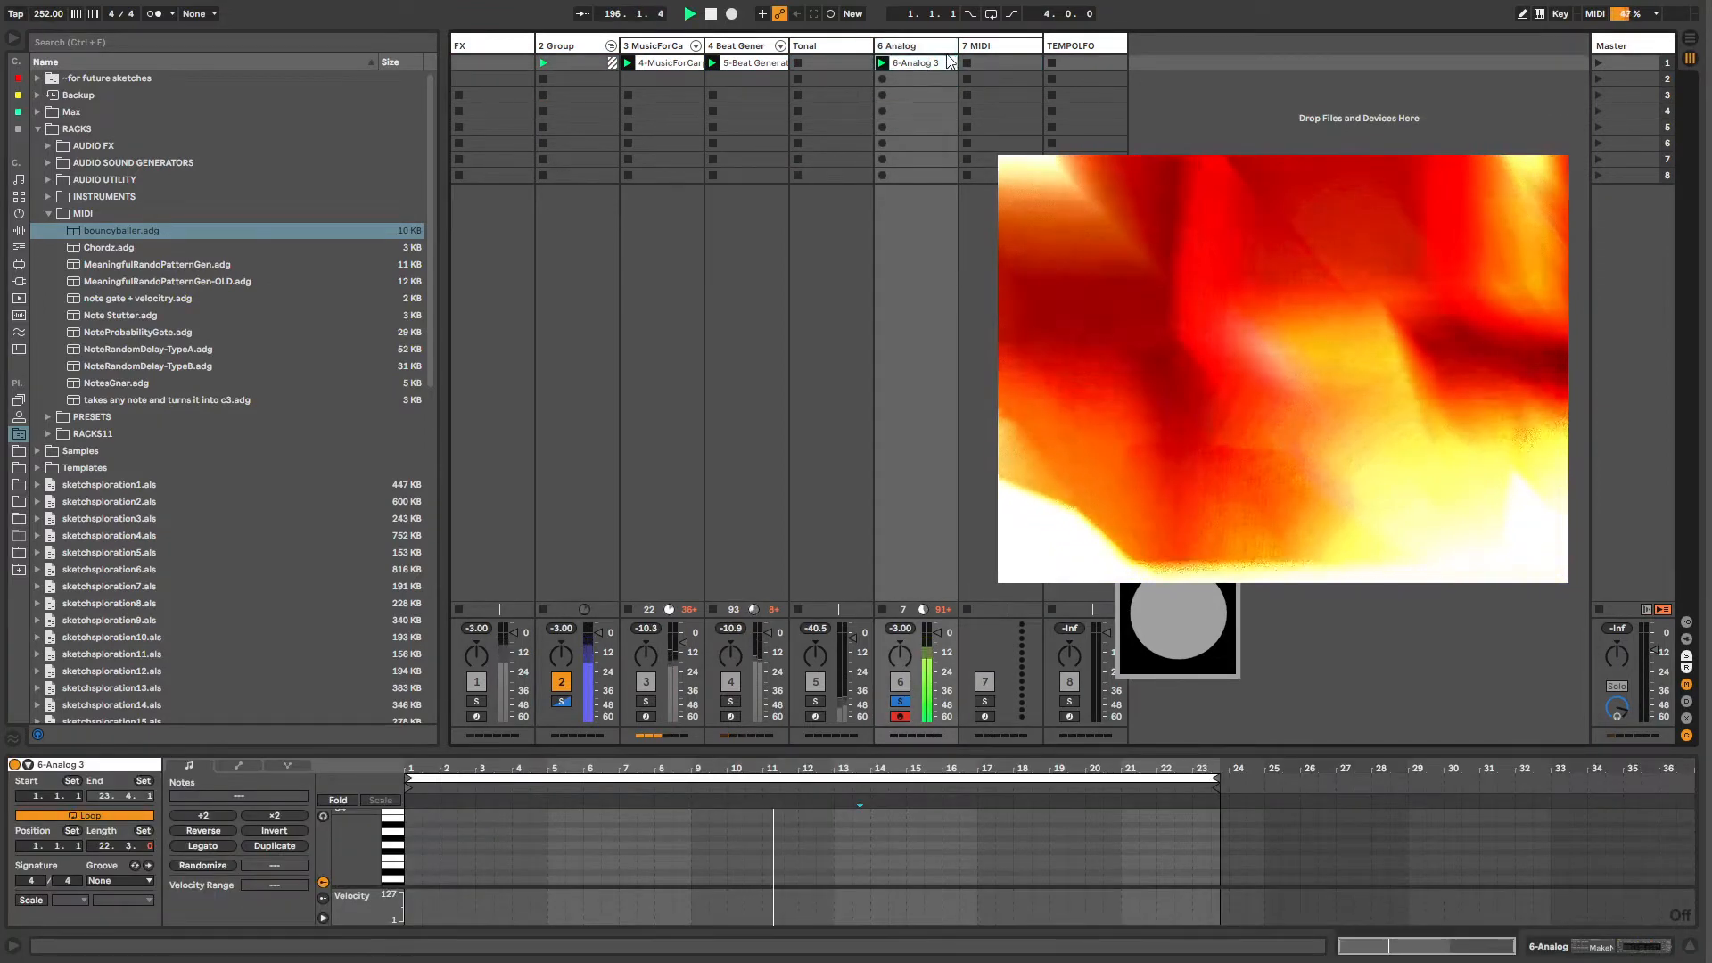
{"action": "left_click", "coordinate": [936, 46]}
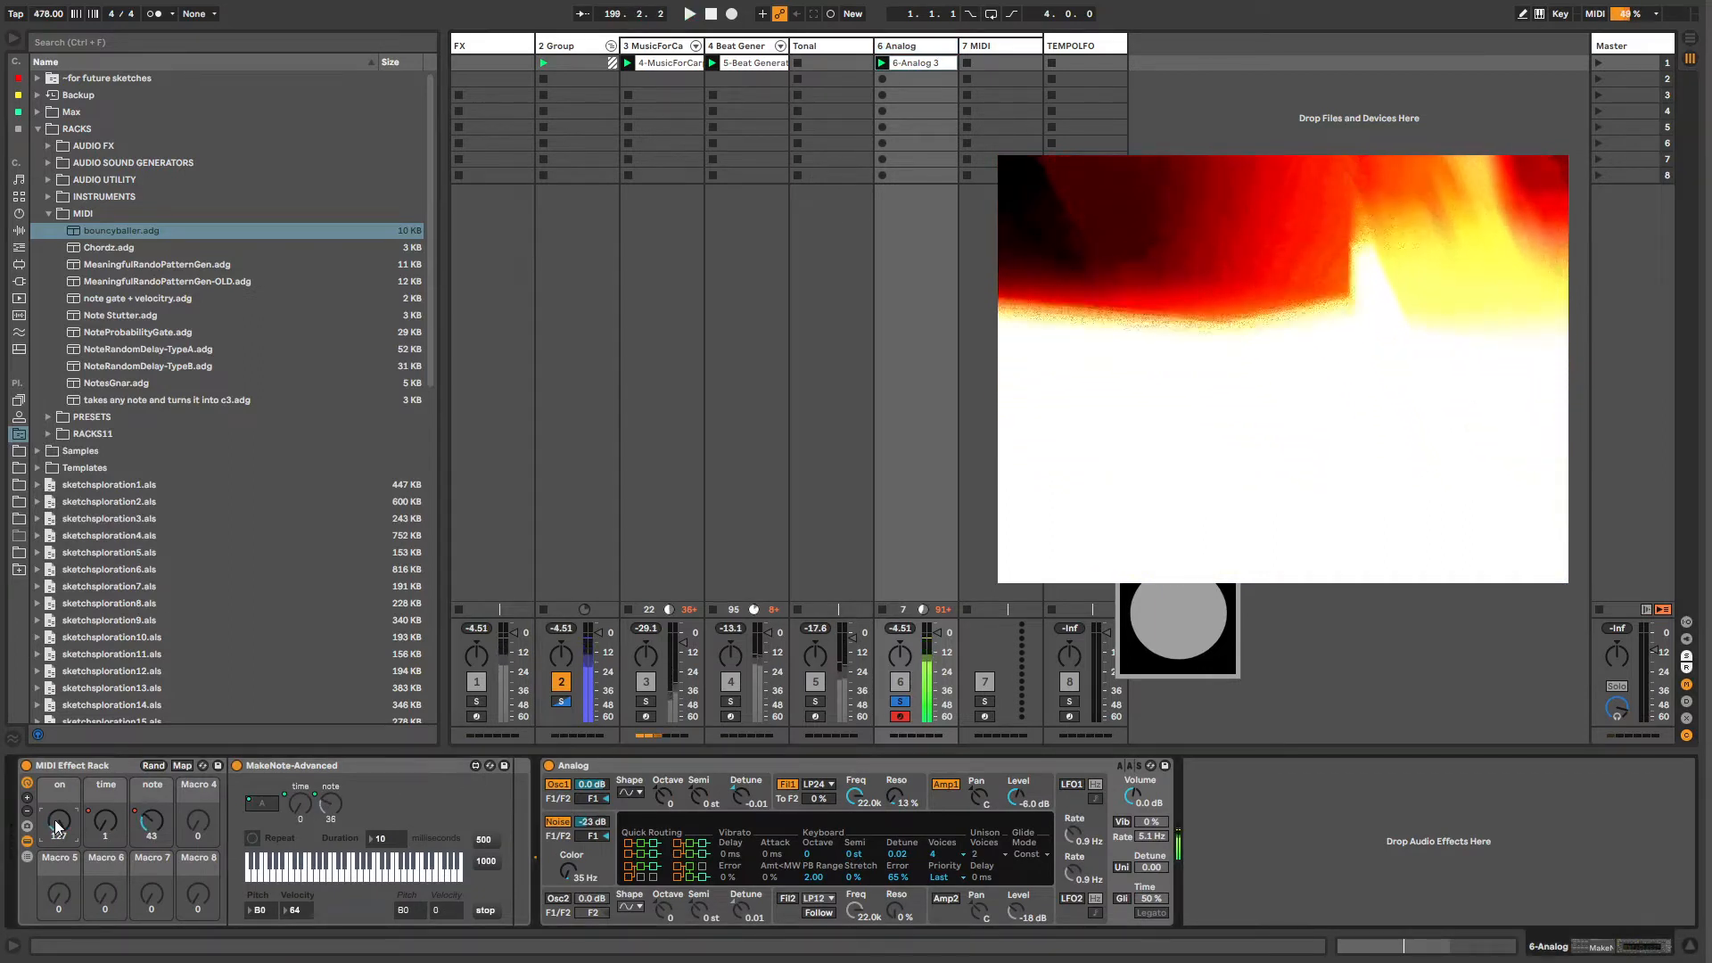
{"action": "key", "text": "shift+Tab"}
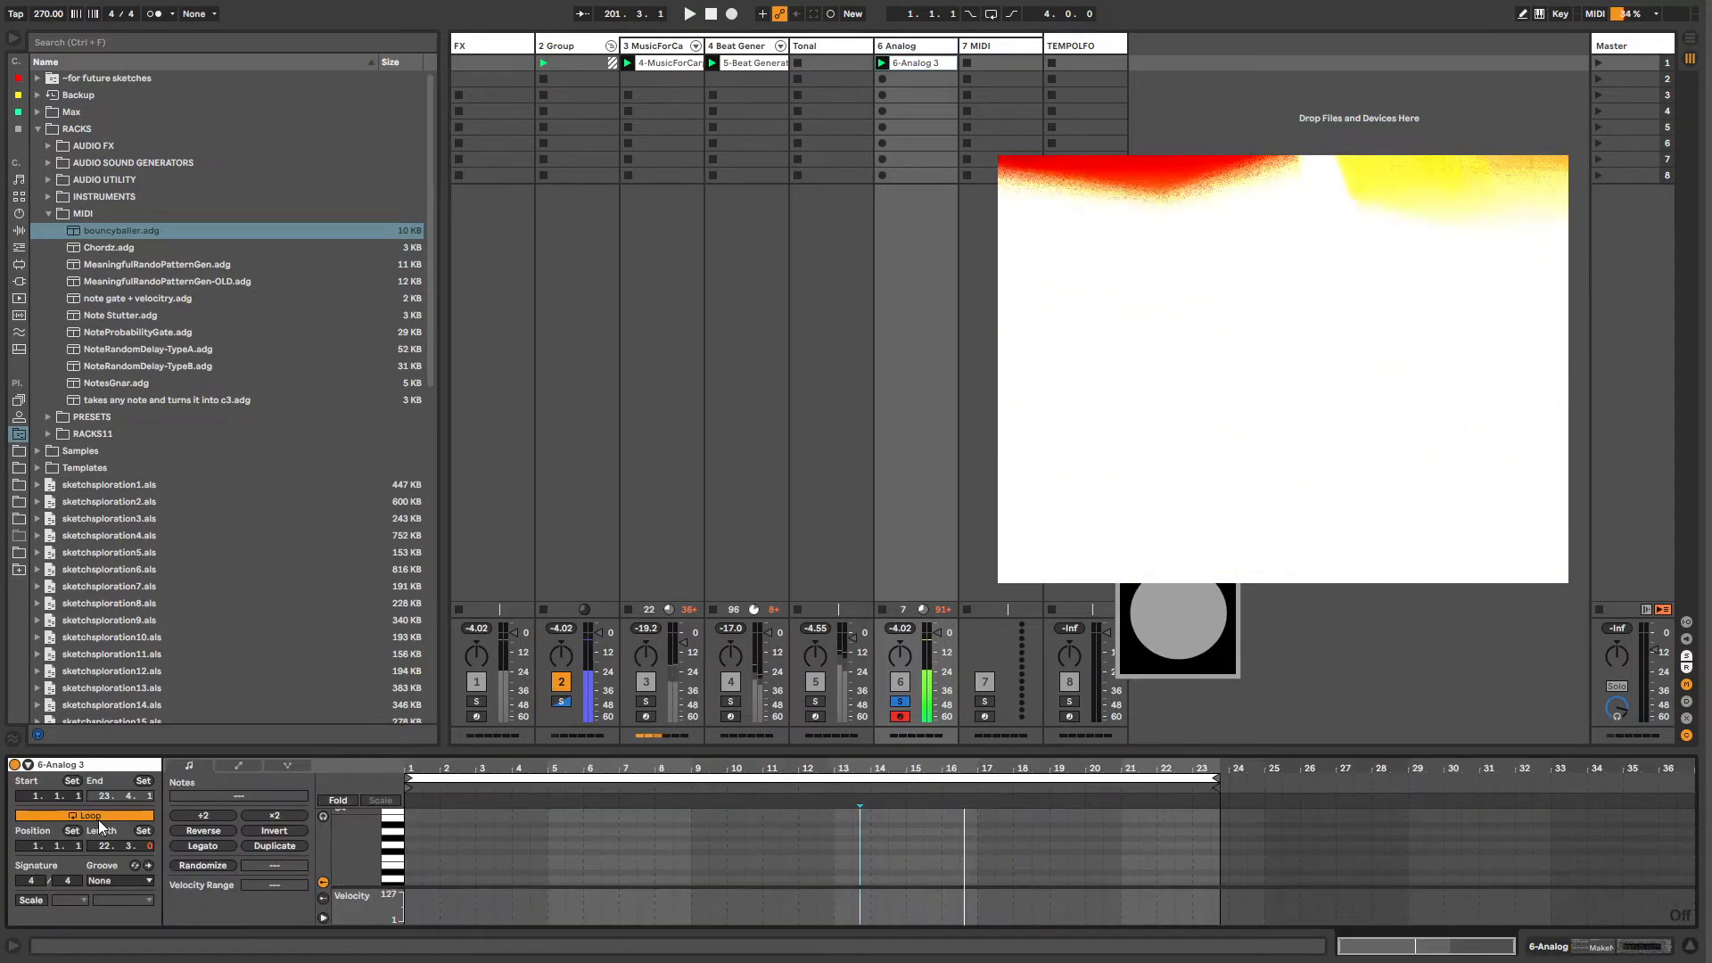
{"action": "left_click", "coordinate": [236, 766]}
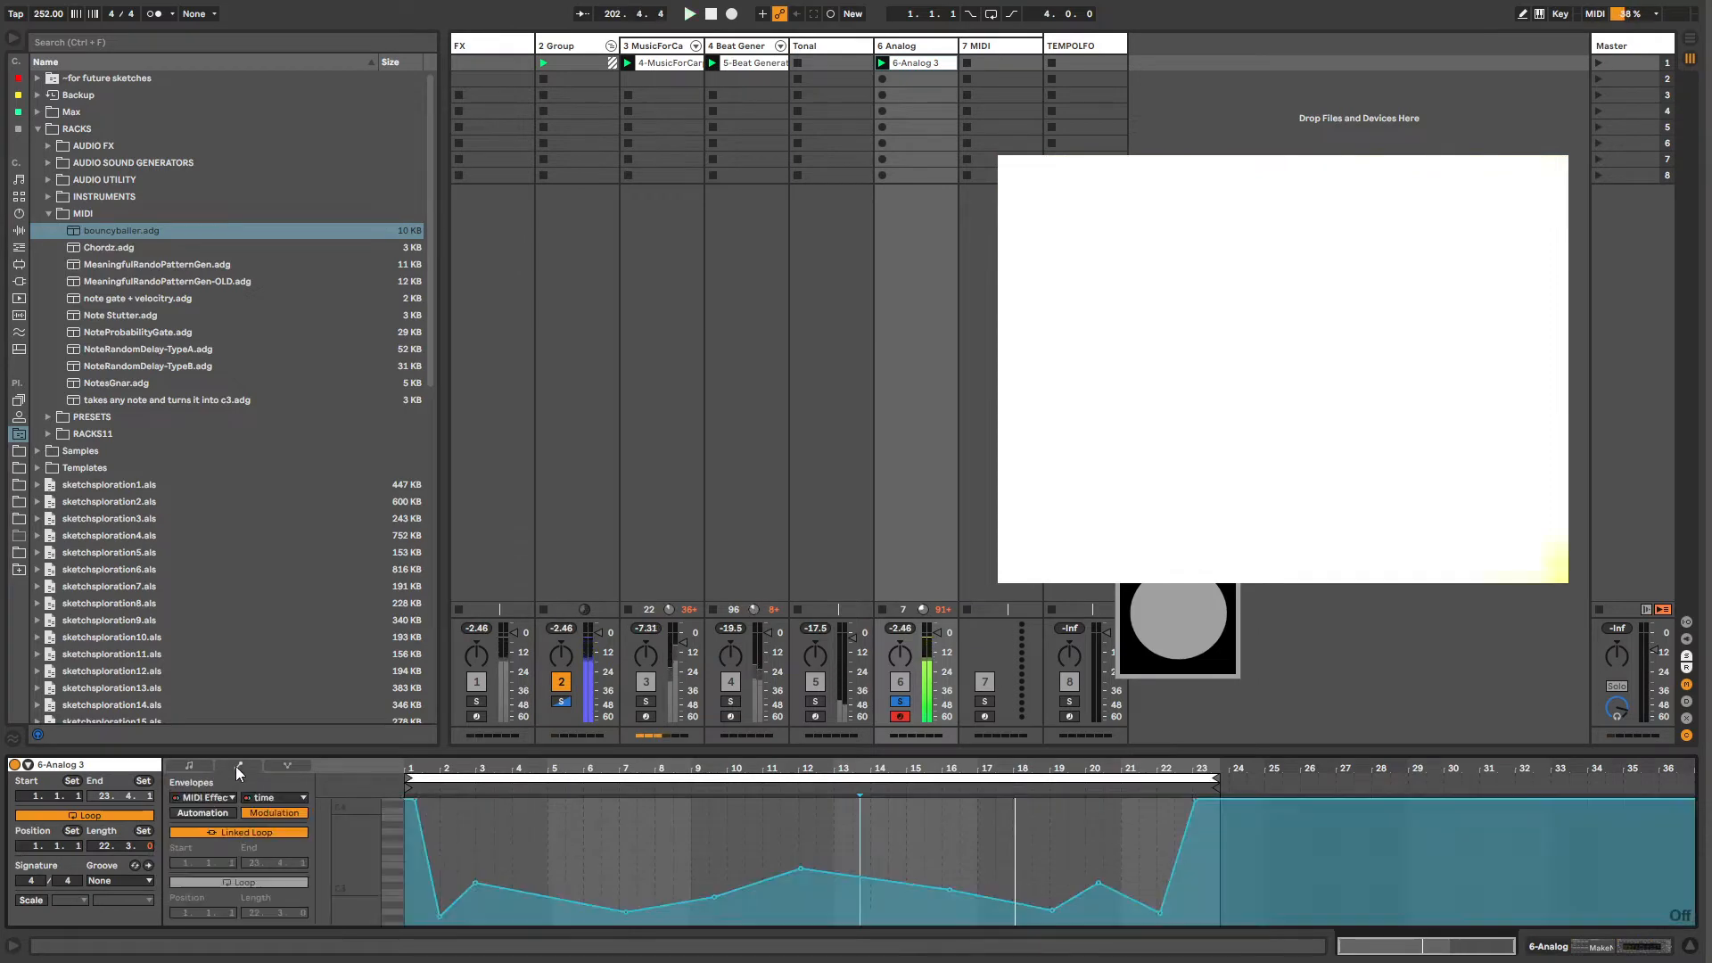
{"action": "left_click", "coordinate": [188, 815]}
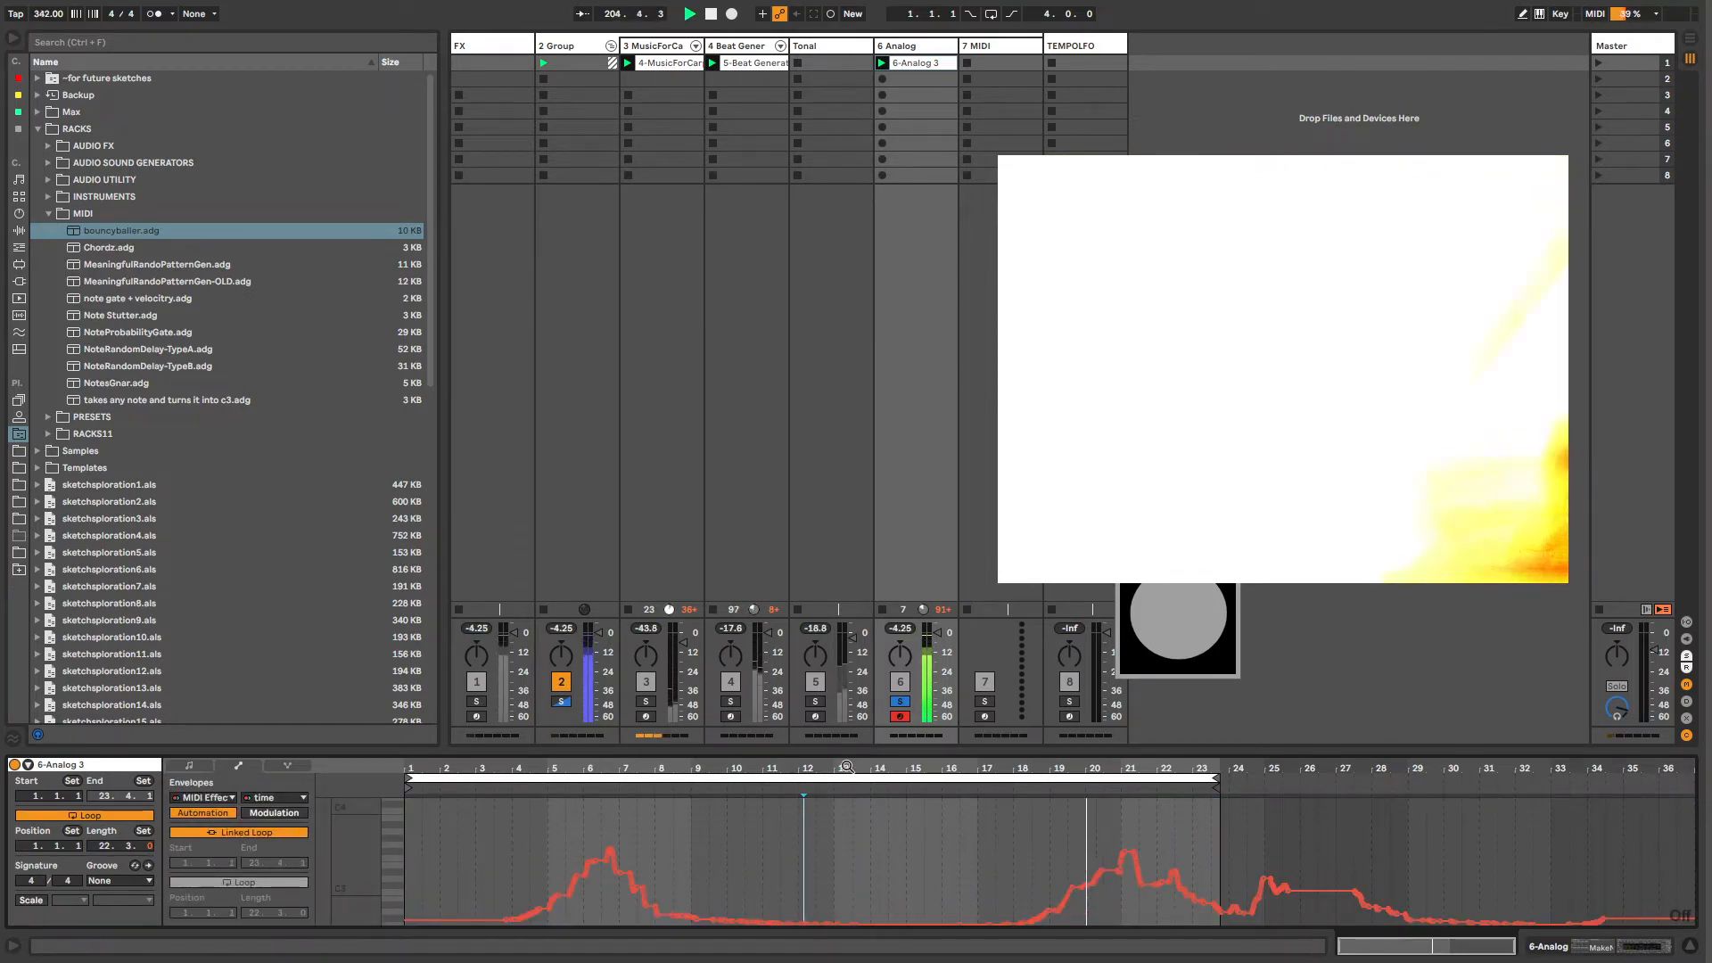
{"action": "left_click", "coordinate": [867, 883]}
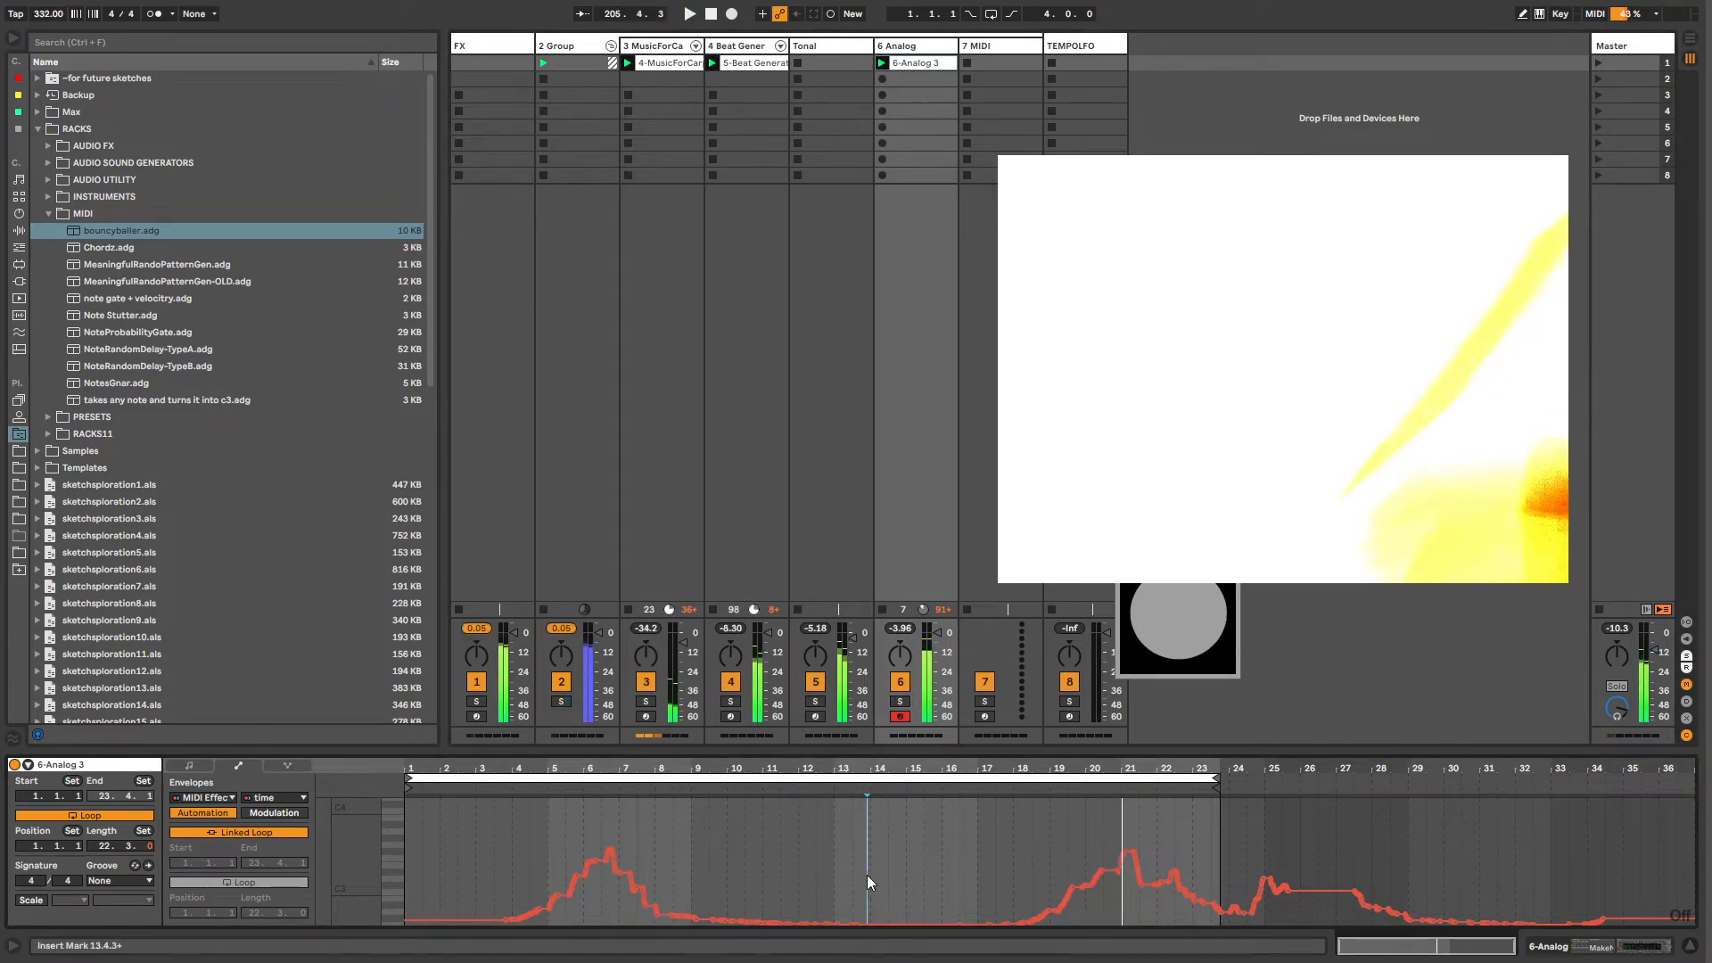
{"action": "key", "text": "ctrl+a"}
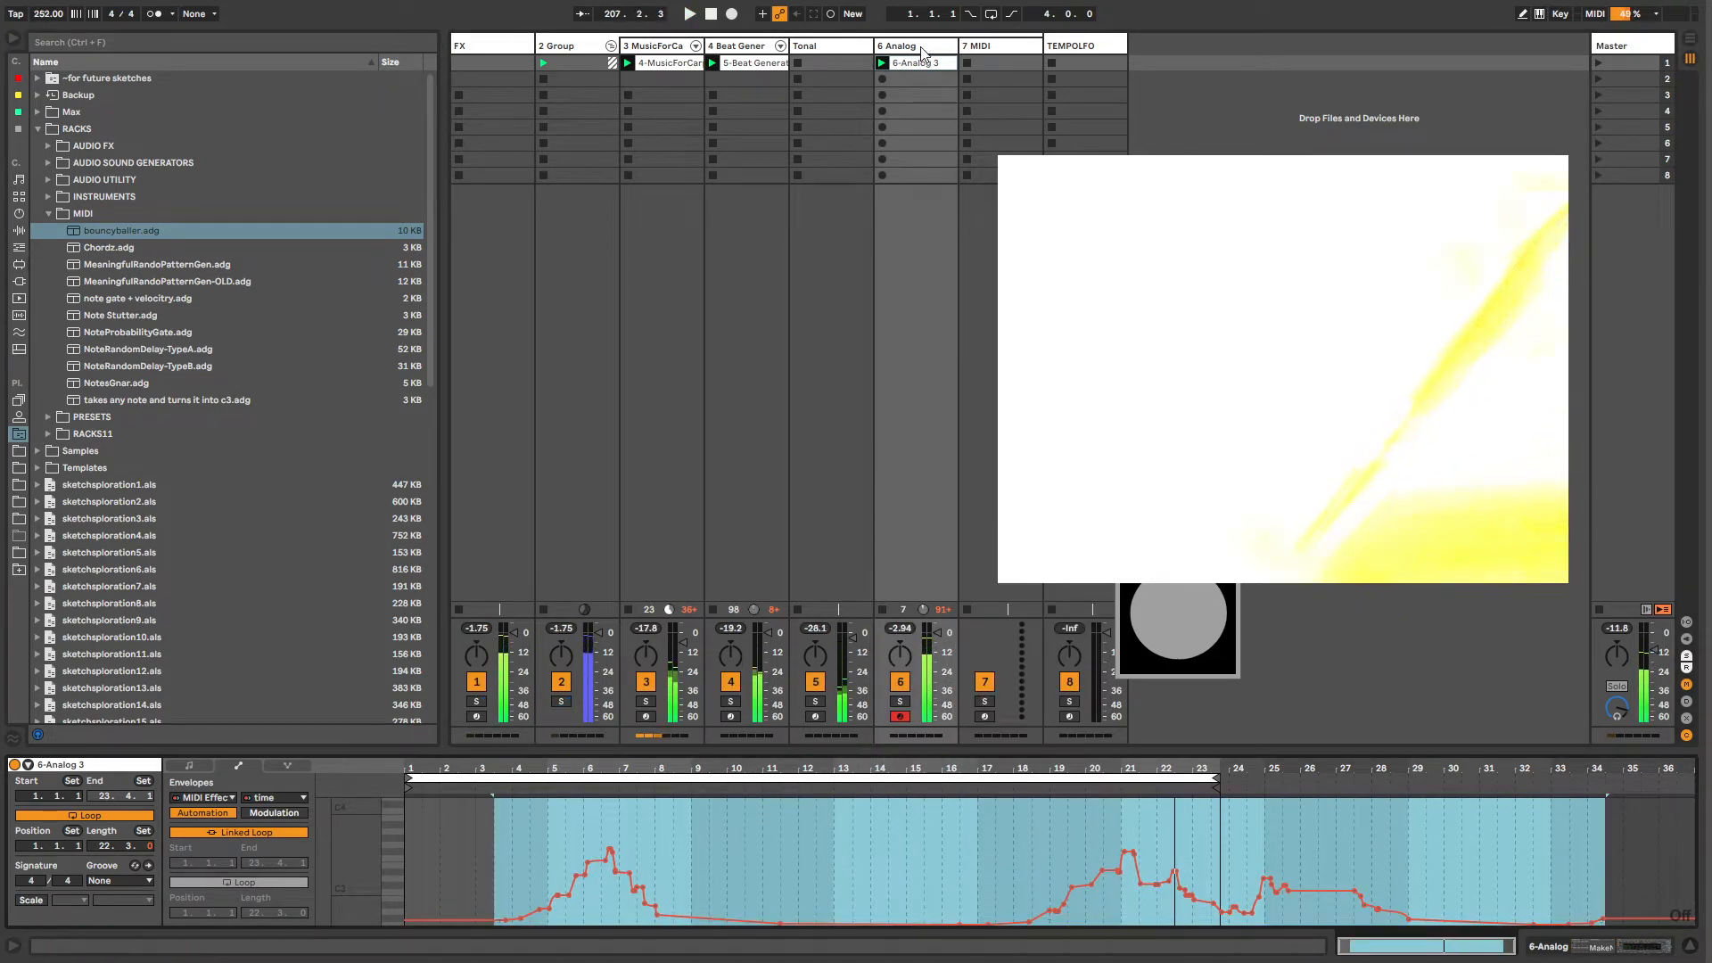
Step: Show the Analog clip's automation envelope for the note macro, select all of its breakpoints and deselect them again
{"action": "left_click", "coordinate": [922, 51]}
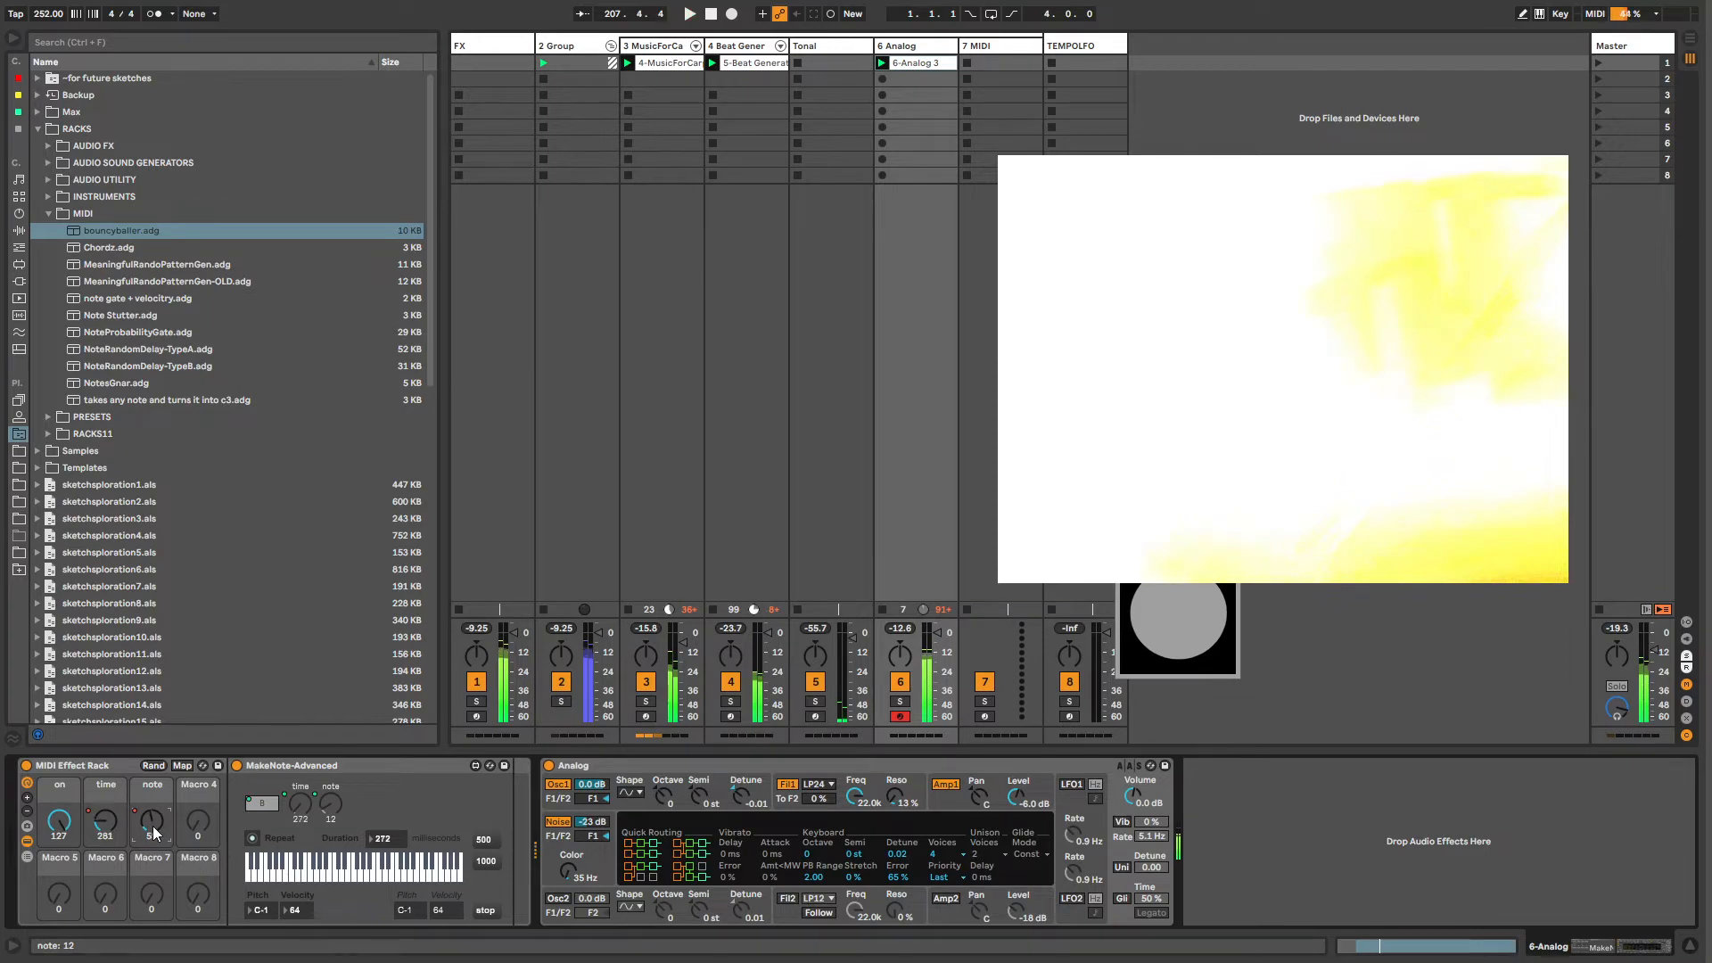
{"action": "key", "text": "shift+Tab"}
{"action": "left_click", "coordinate": [841, 815]}
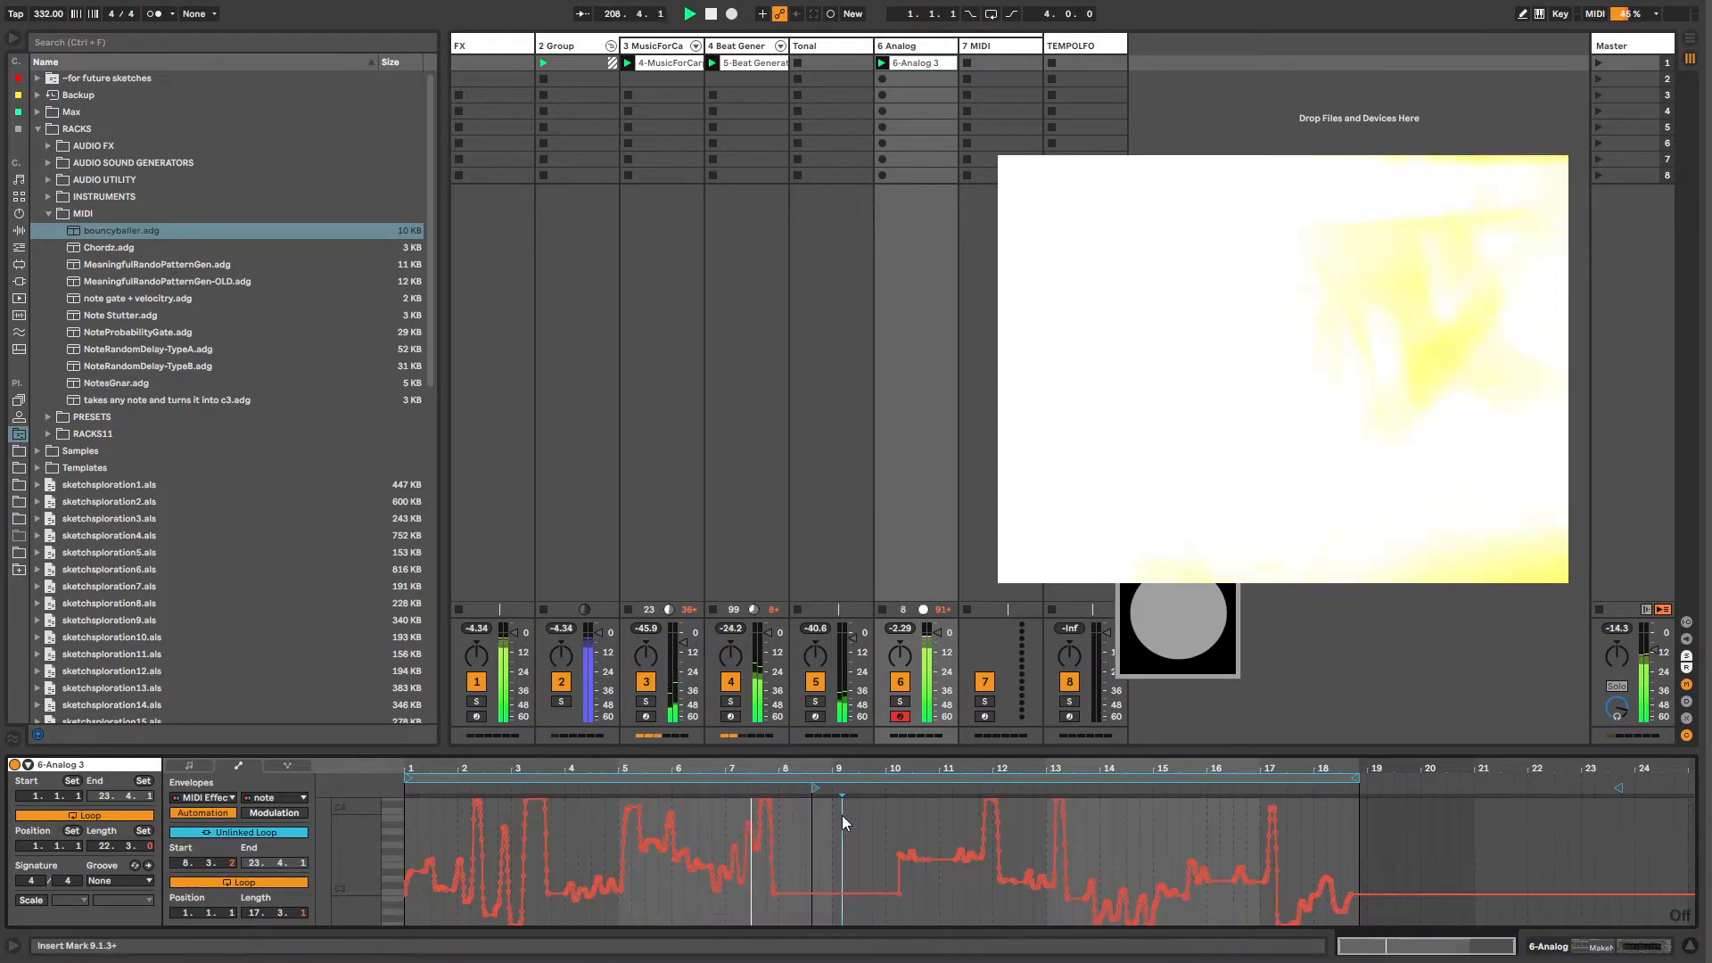
{"action": "right_click", "coordinate": [842, 815]}
{"action": "key", "text": "s"}
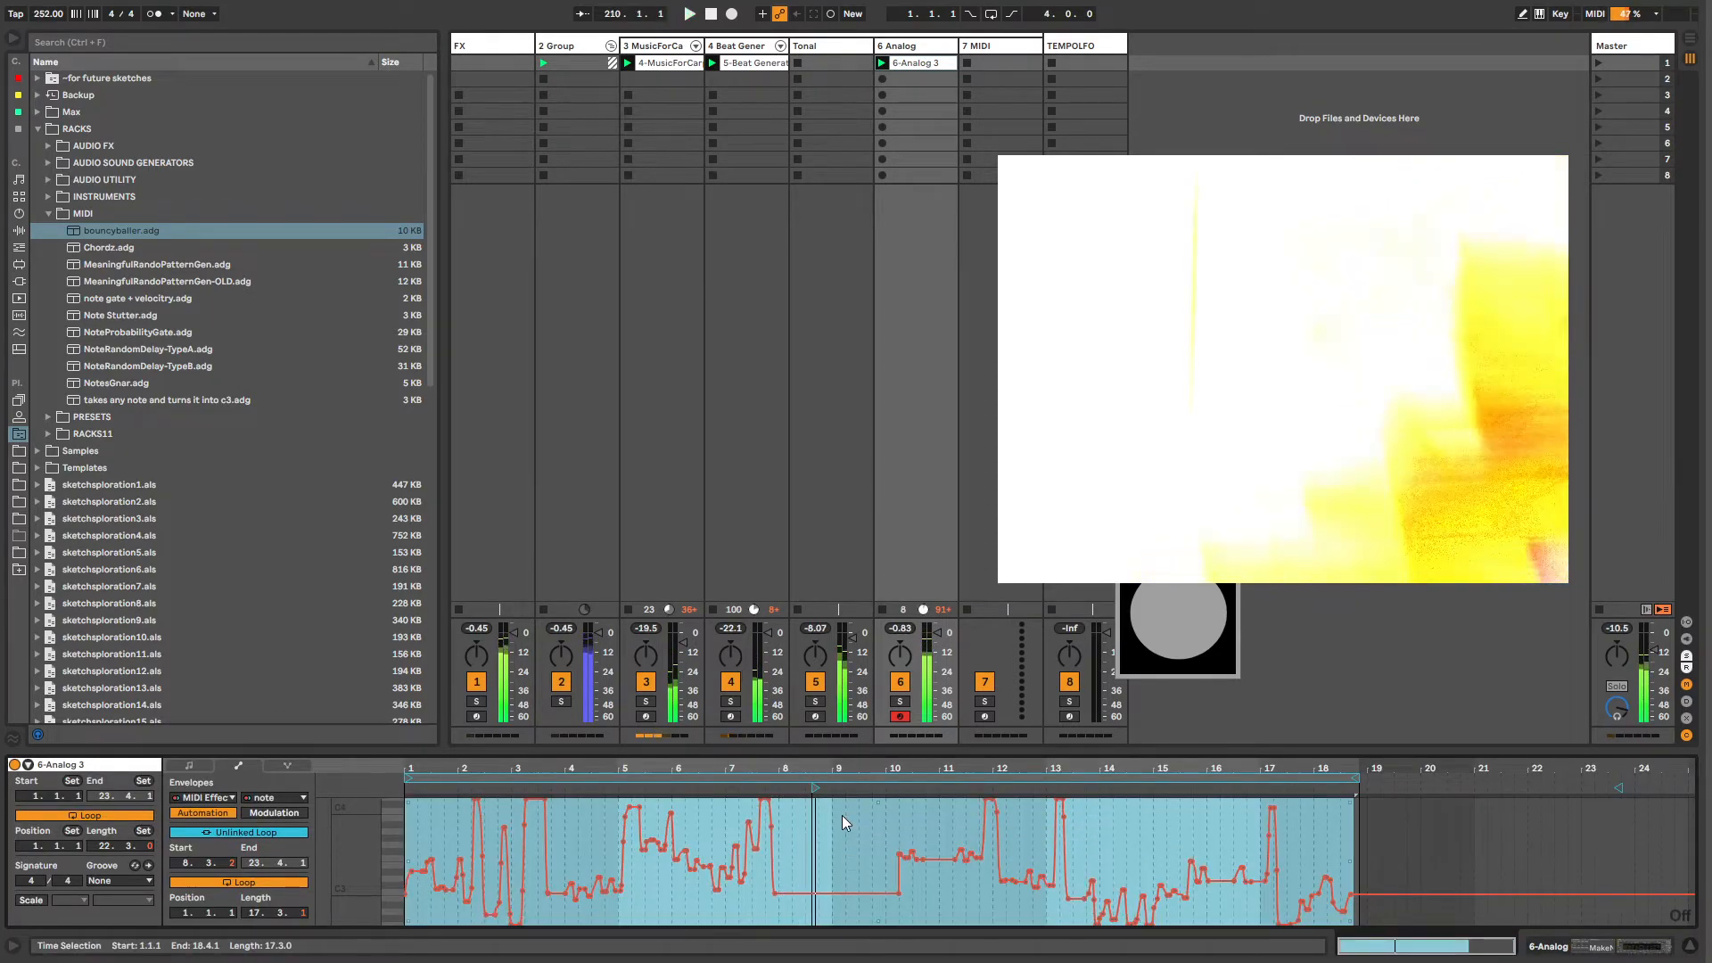
{"action": "left_click", "coordinate": [842, 815]}
{"action": "key", "text": "space"}
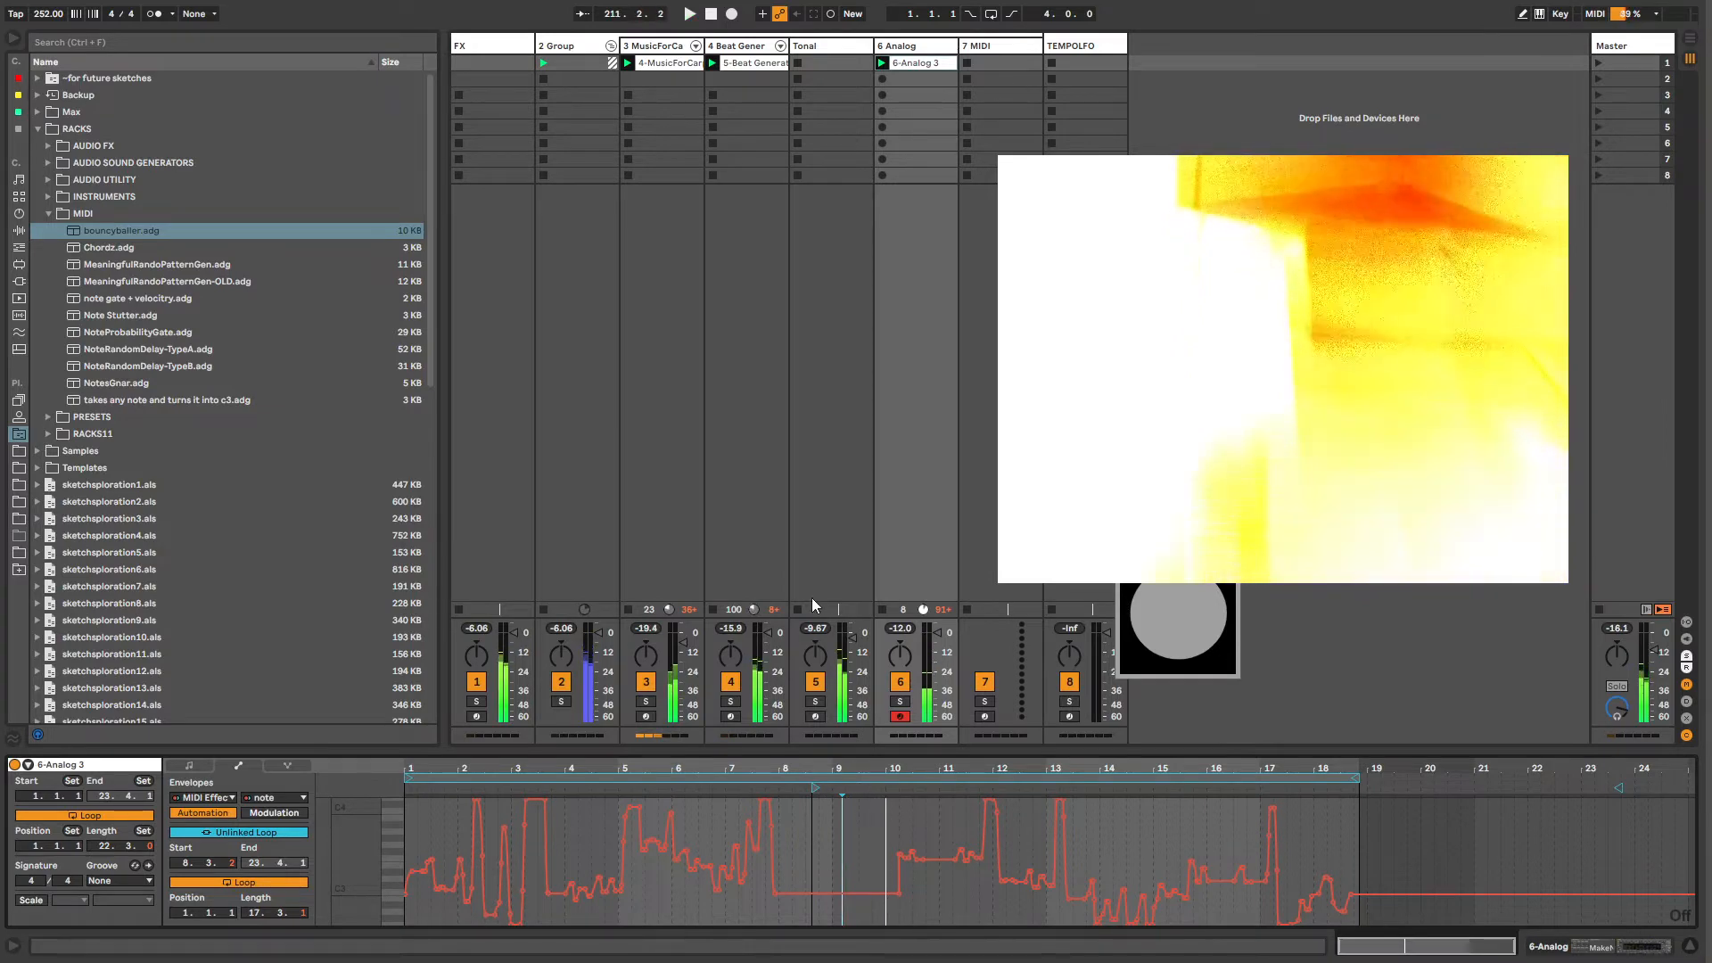
Step: Draw mostly one-bar steps at varied heights over the recorded note macro automation, between bars 1 and 18 of the Analog clip
{"action": "key", "text": "space"}
{"action": "key", "text": "b"}
{"action": "left_click_drag", "start_coordinate": [931, 867], "coordinate": [979, 866]}
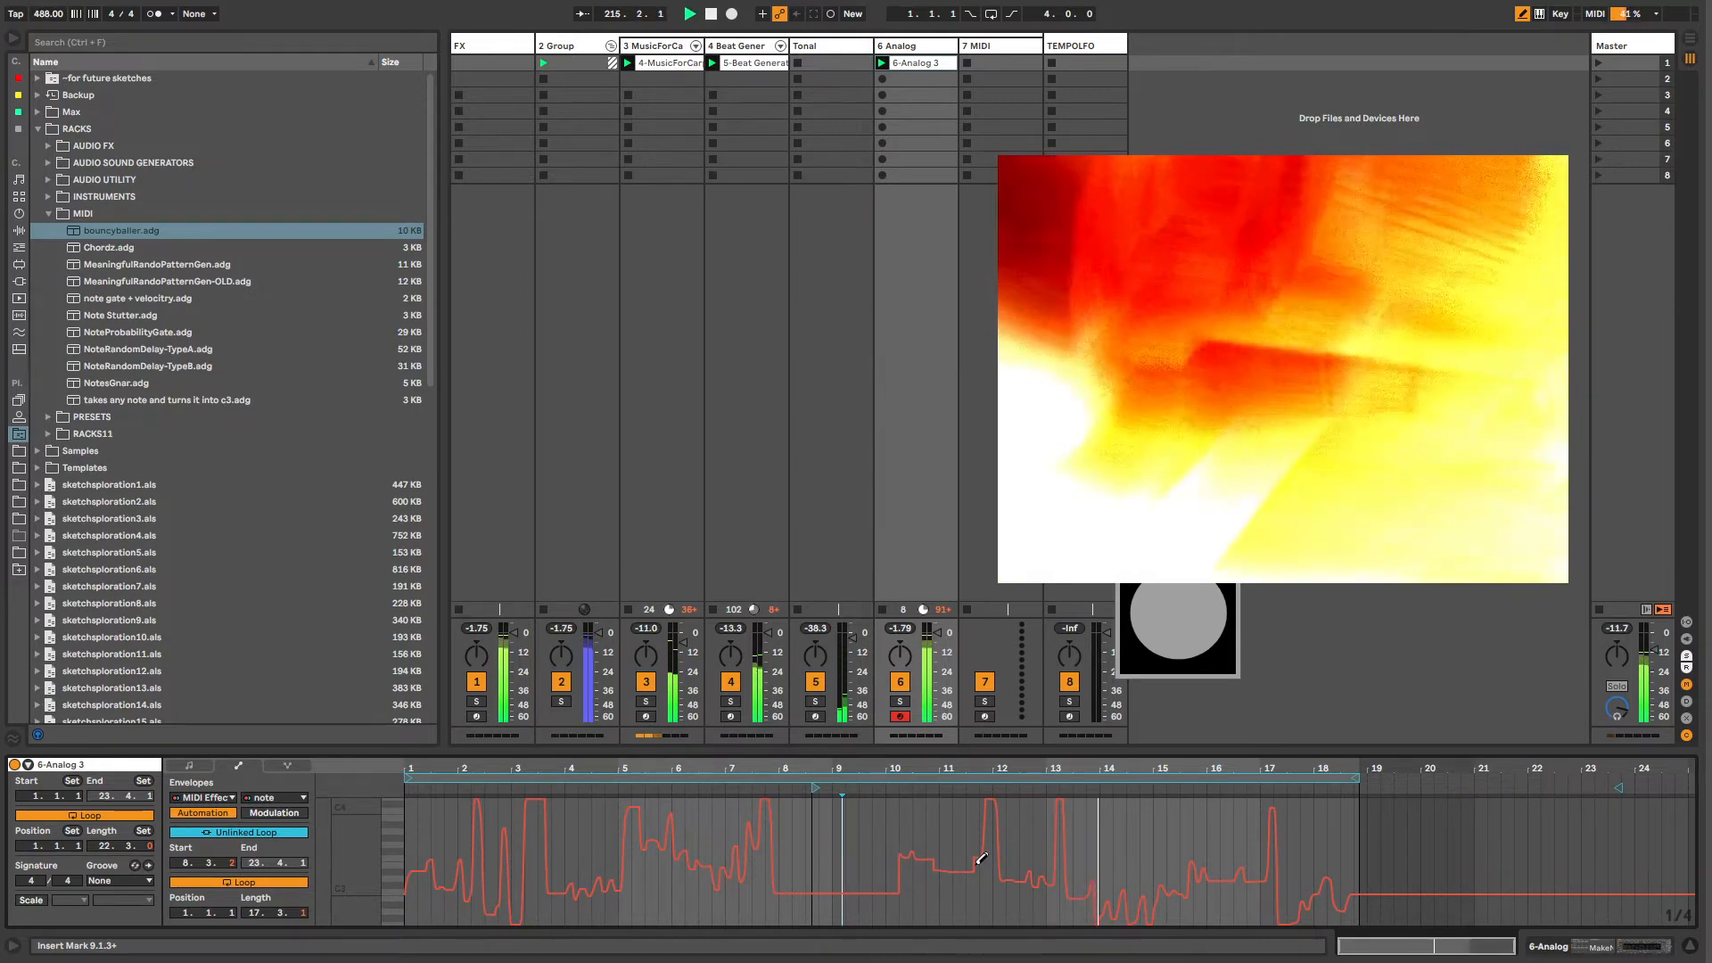
{"action": "mouse_move", "coordinate": [1159, 849]}
{"action": "left_mouse_down"}
{"action": "mouse_move", "coordinate": [1217, 885]}
{"action": "mouse_move", "coordinate": [1282, 857]}
{"action": "left_mouse_up"}
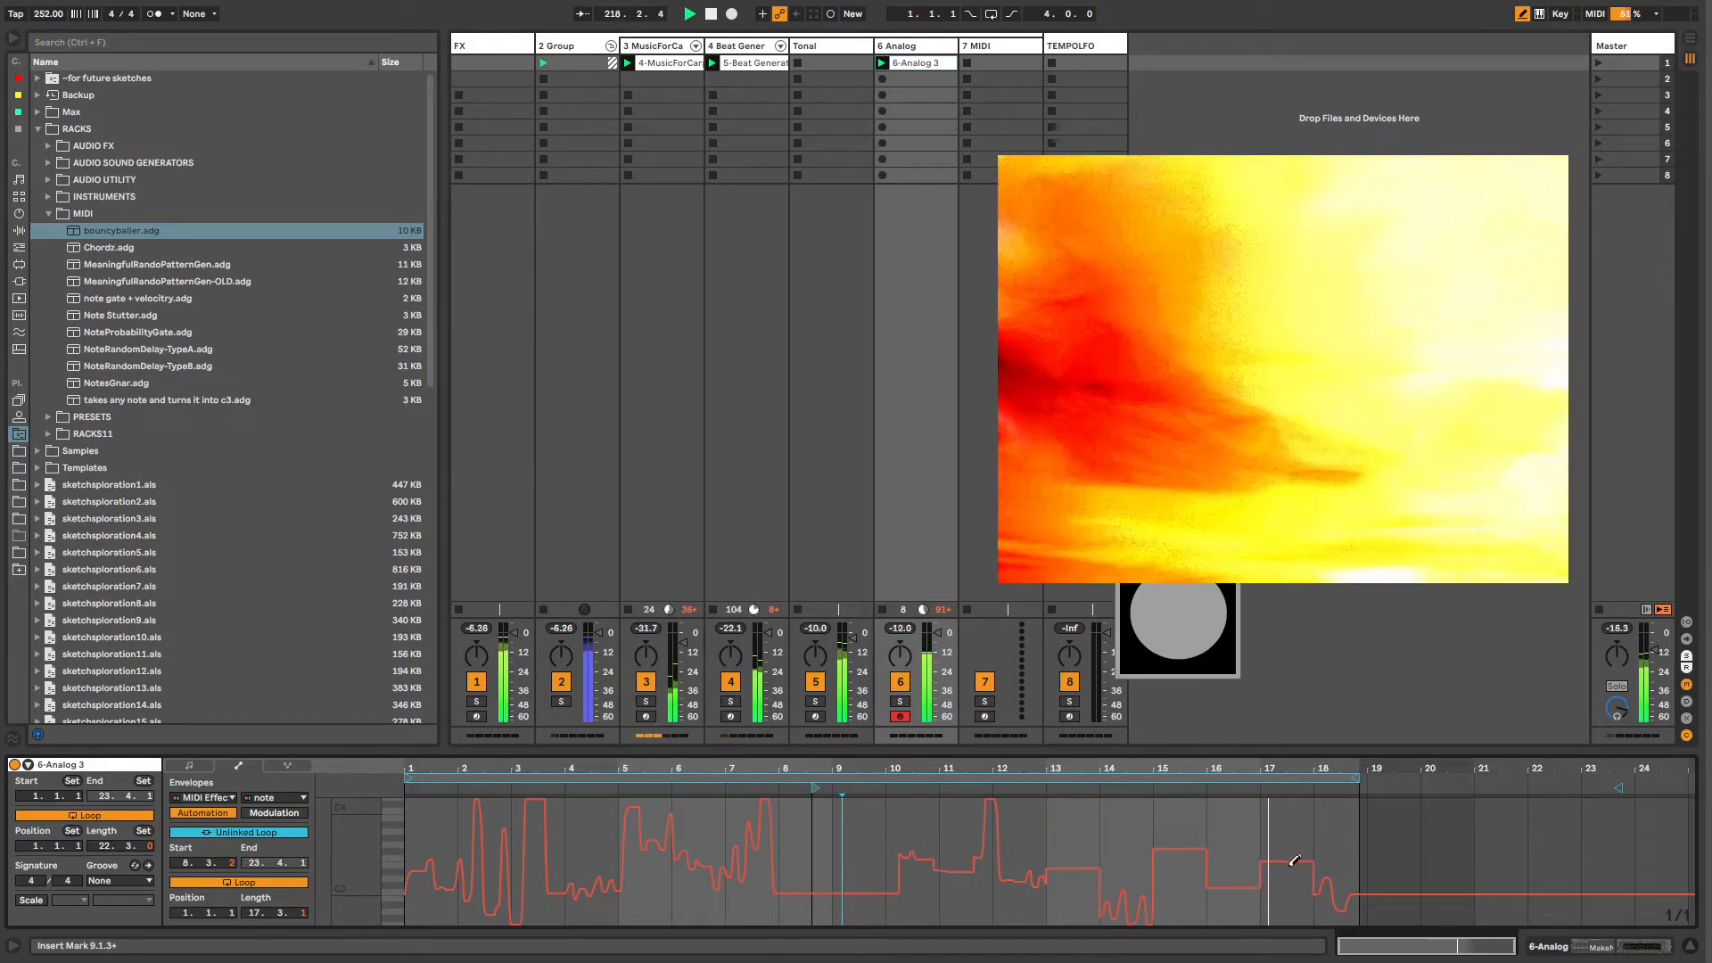
{"action": "left_click", "coordinate": [437, 852]}
{"action": "left_click", "coordinate": [487, 891]}
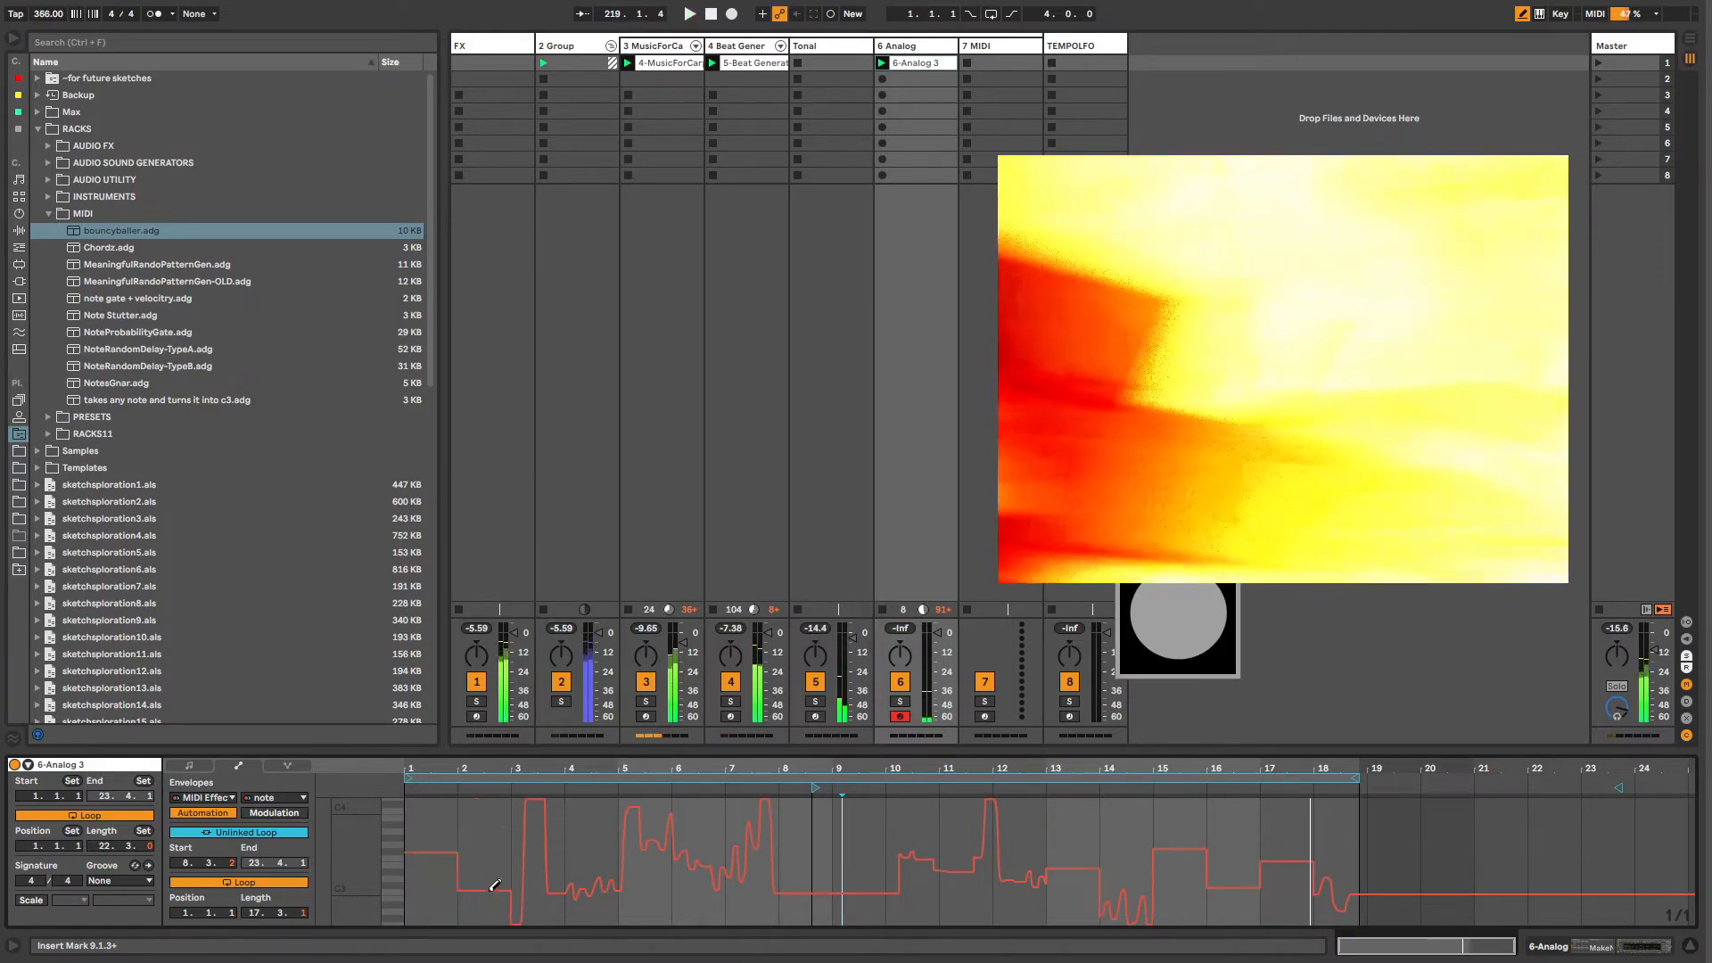
{"action": "left_click", "coordinate": [592, 861]}
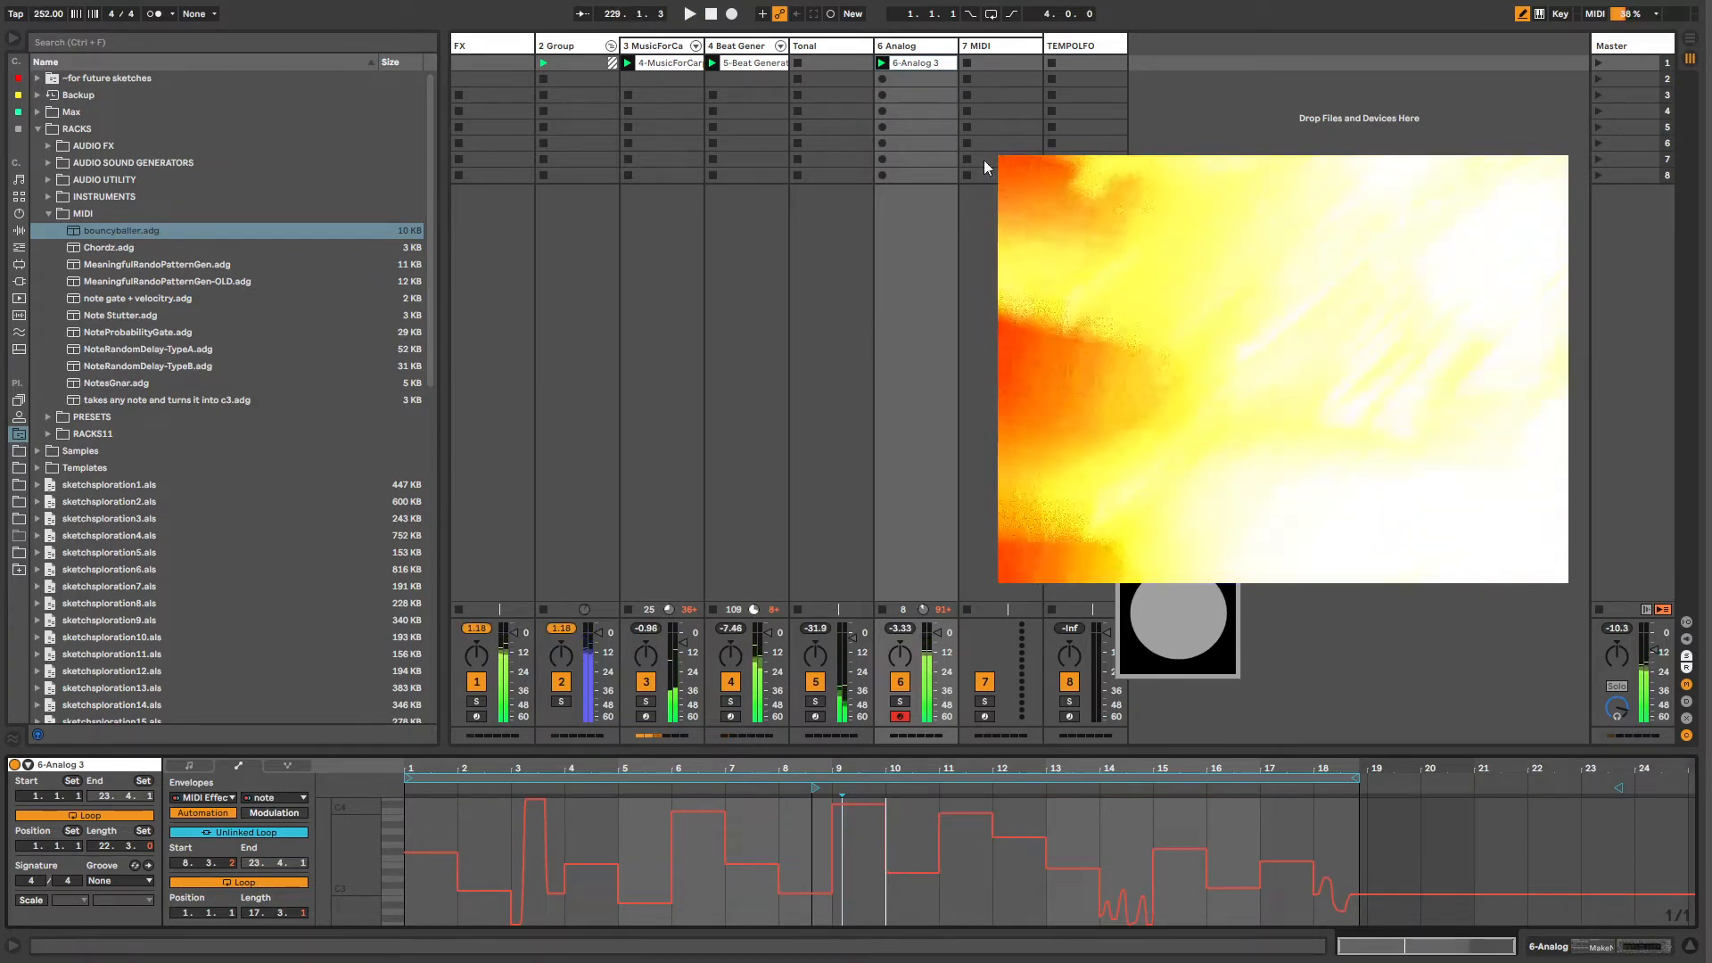
Step: Show the Analog track's devices, collapse and re-expand the Analog synth, and turn off its oscillator 1
{"action": "key", "text": "shift+Tab"}
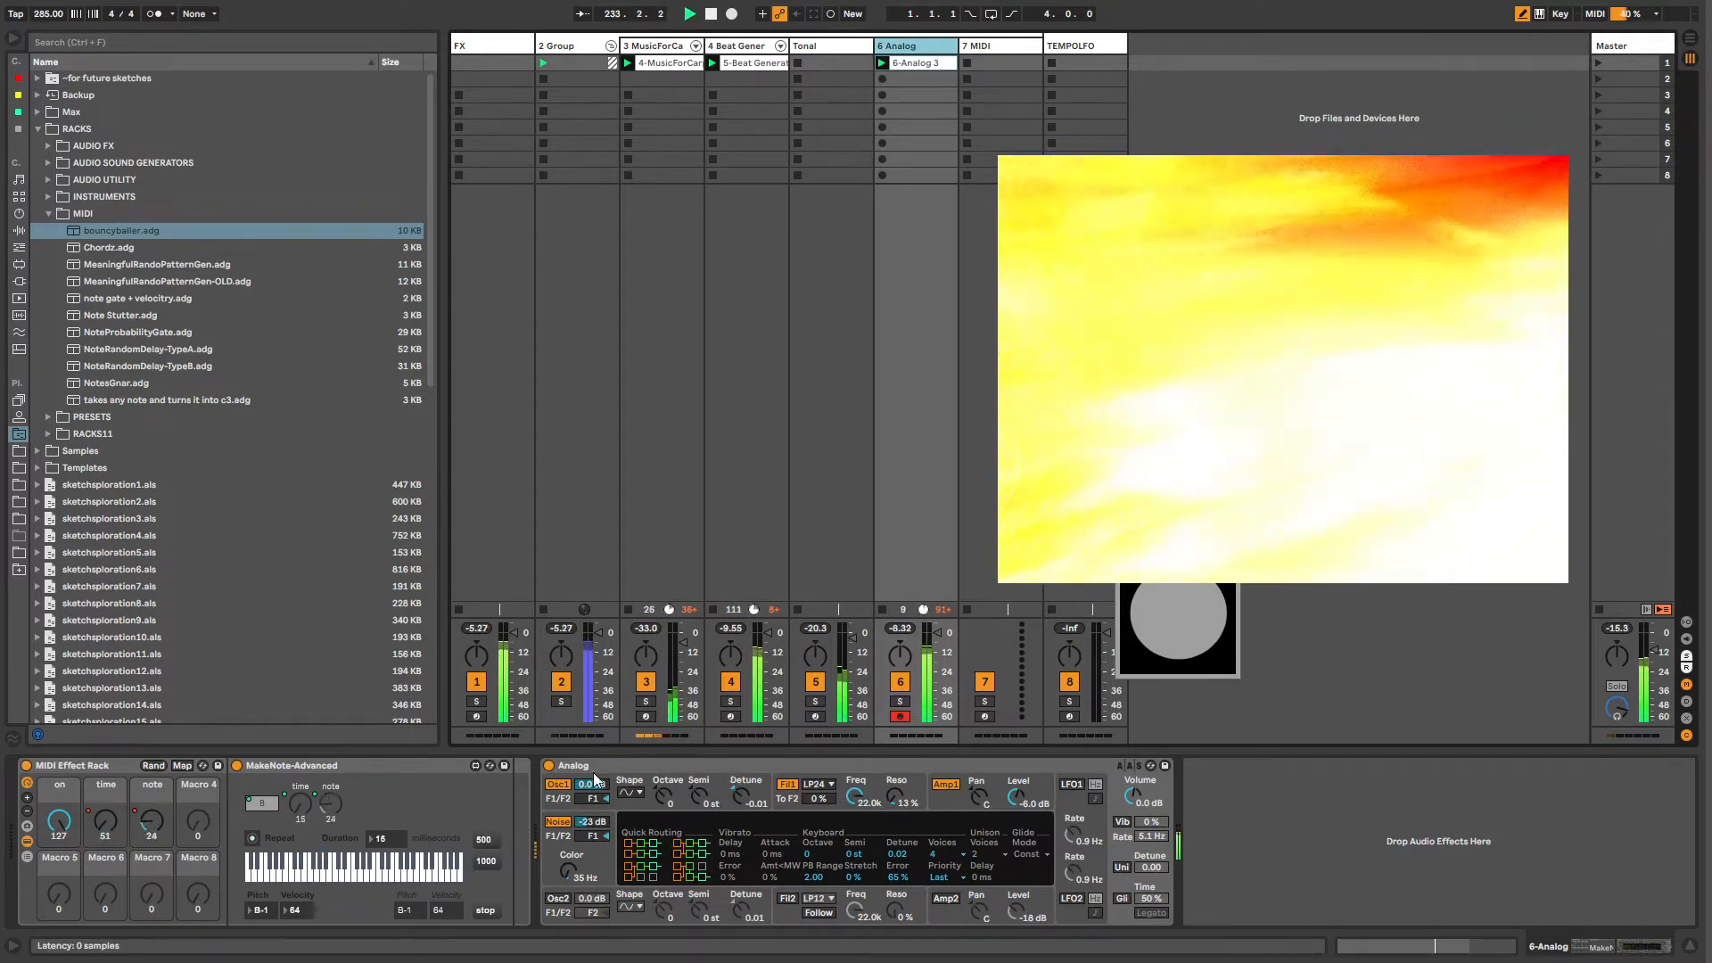
{"action": "left_click", "coordinate": [587, 768]}
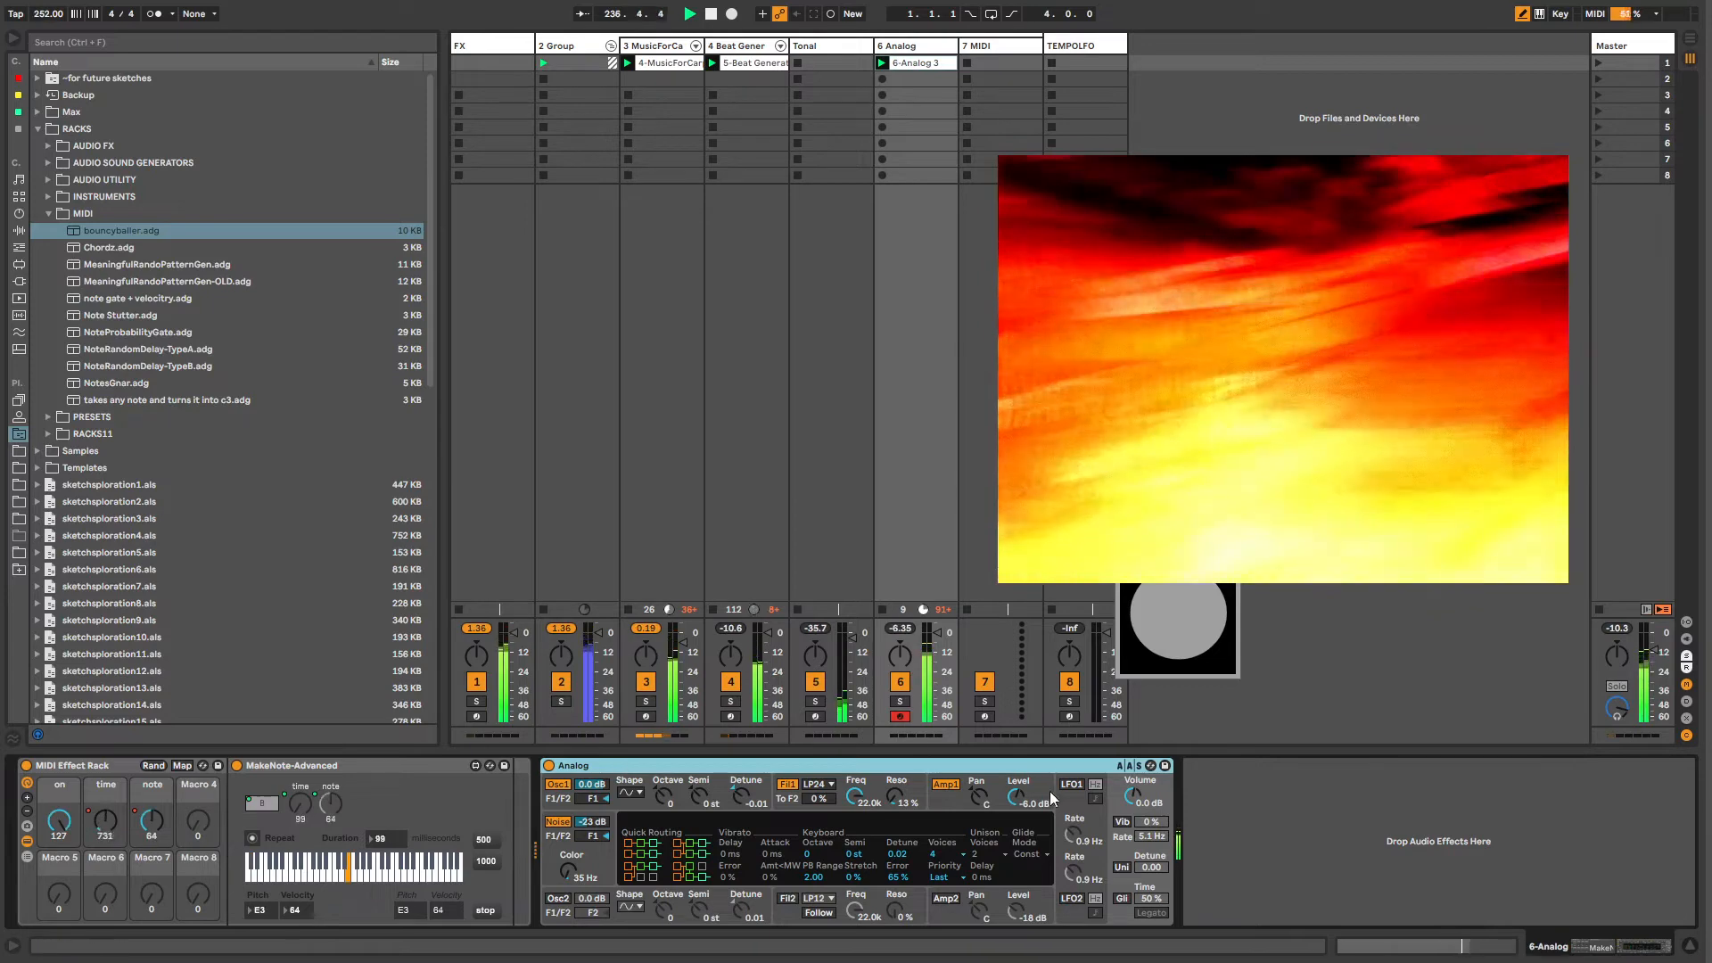
{"action": "double_click", "coordinate": [771, 764]}
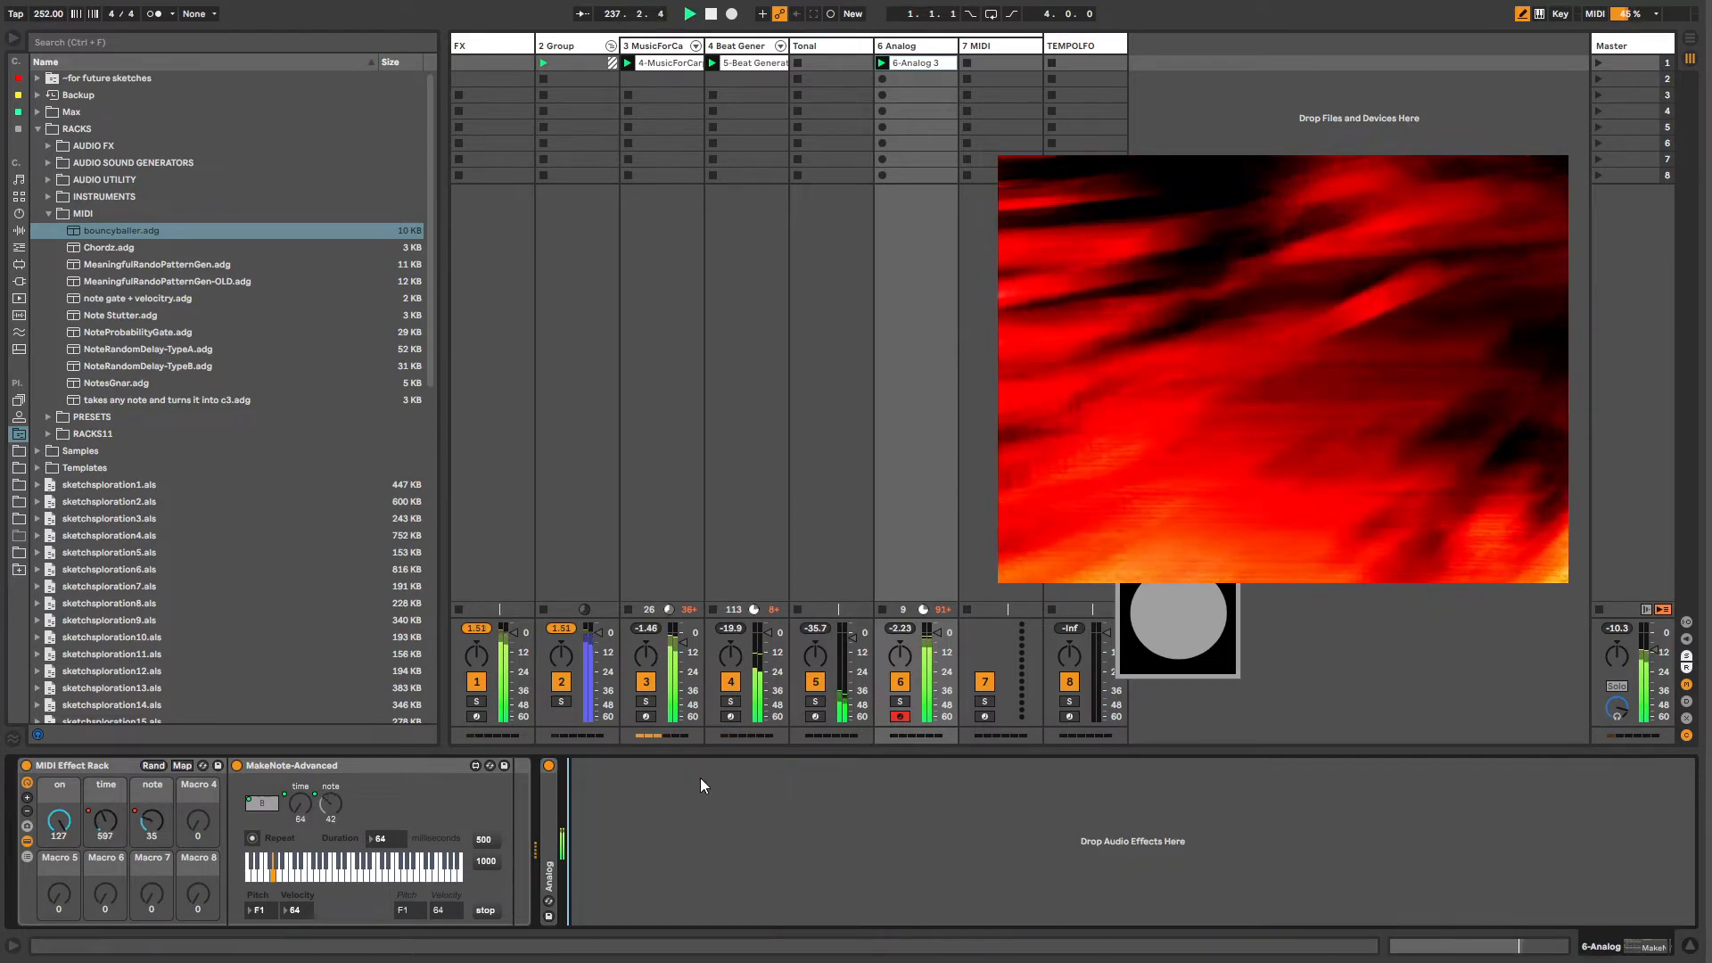
{"action": "double_click", "coordinate": [548, 789]}
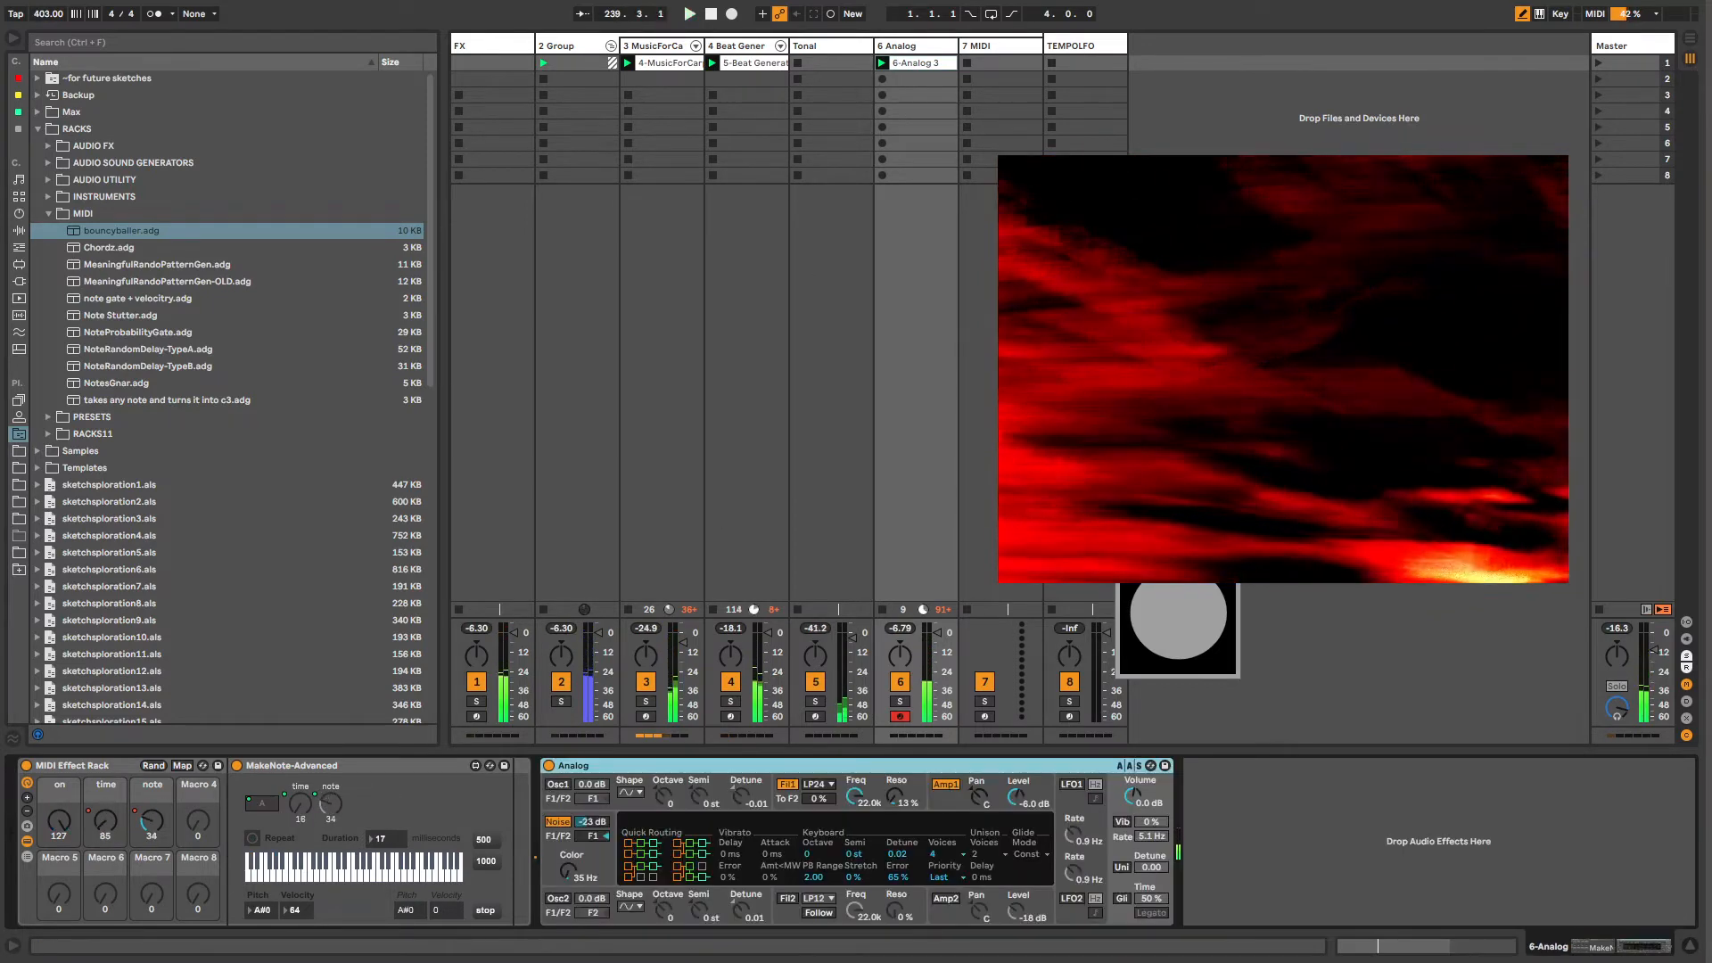
Step: Insert a new MIDI track after the Analog track and load the Operator instrument onto it
{"action": "left_click", "coordinate": [904, 46]}
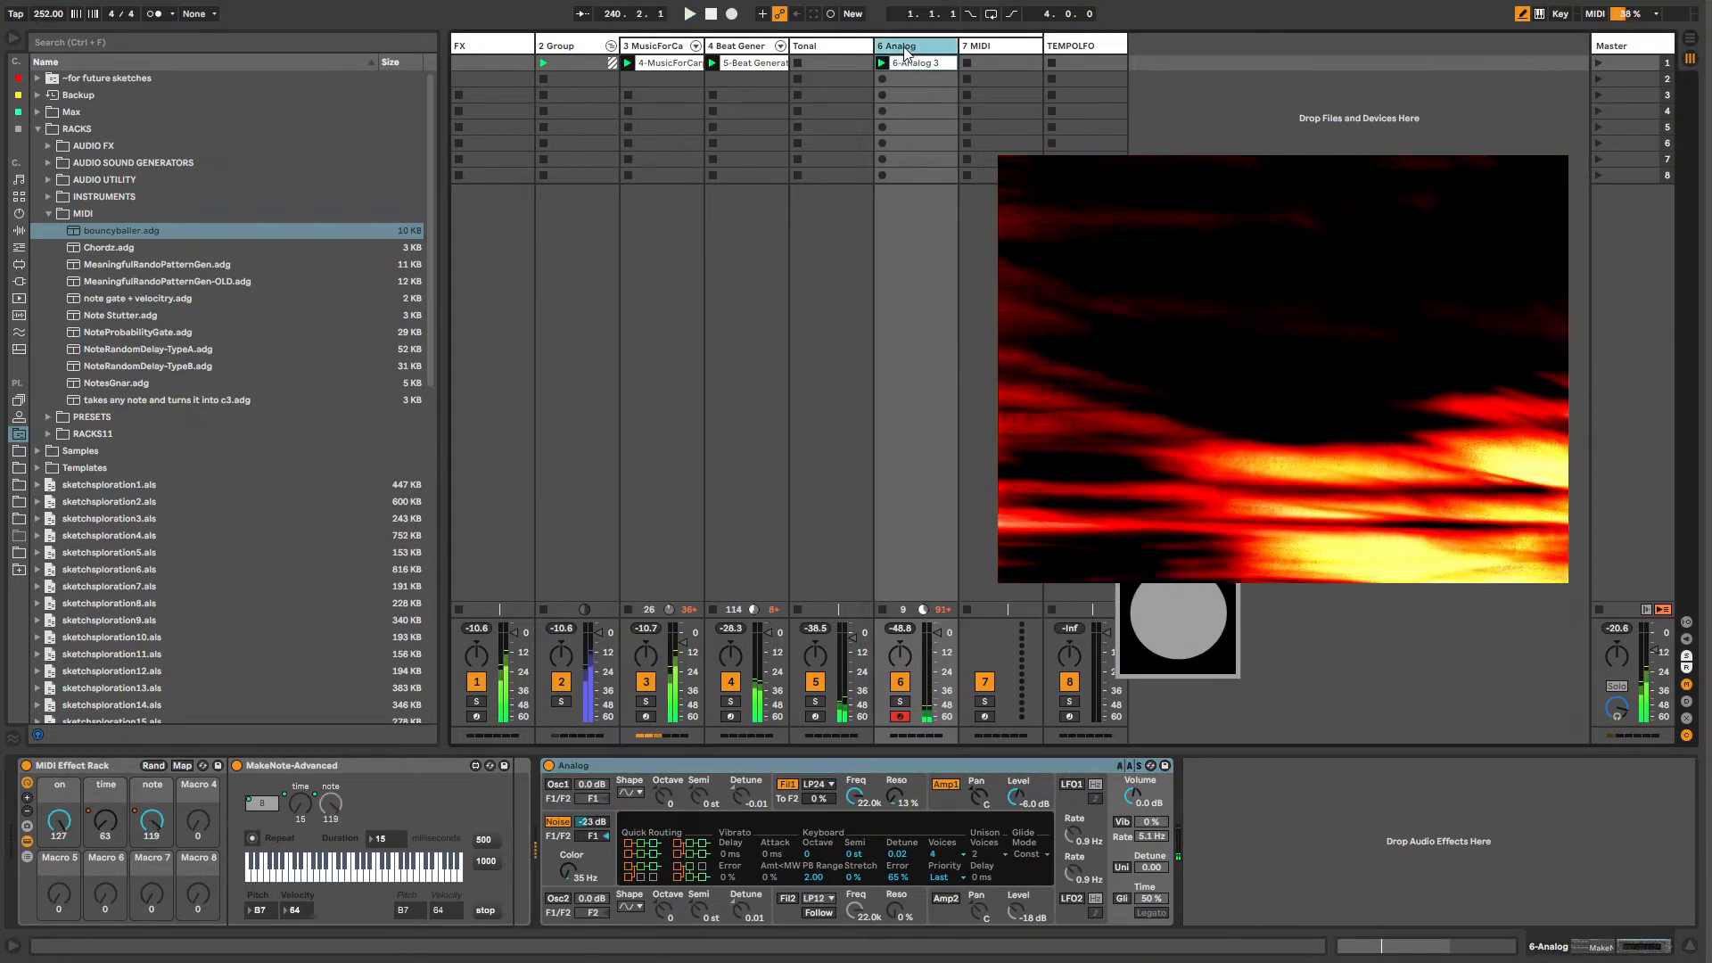
{"action": "key", "text": "ctrl+shift+t"}
{"action": "key", "text": "ctrl+f"}
{"action": "type", "text": "operator"}
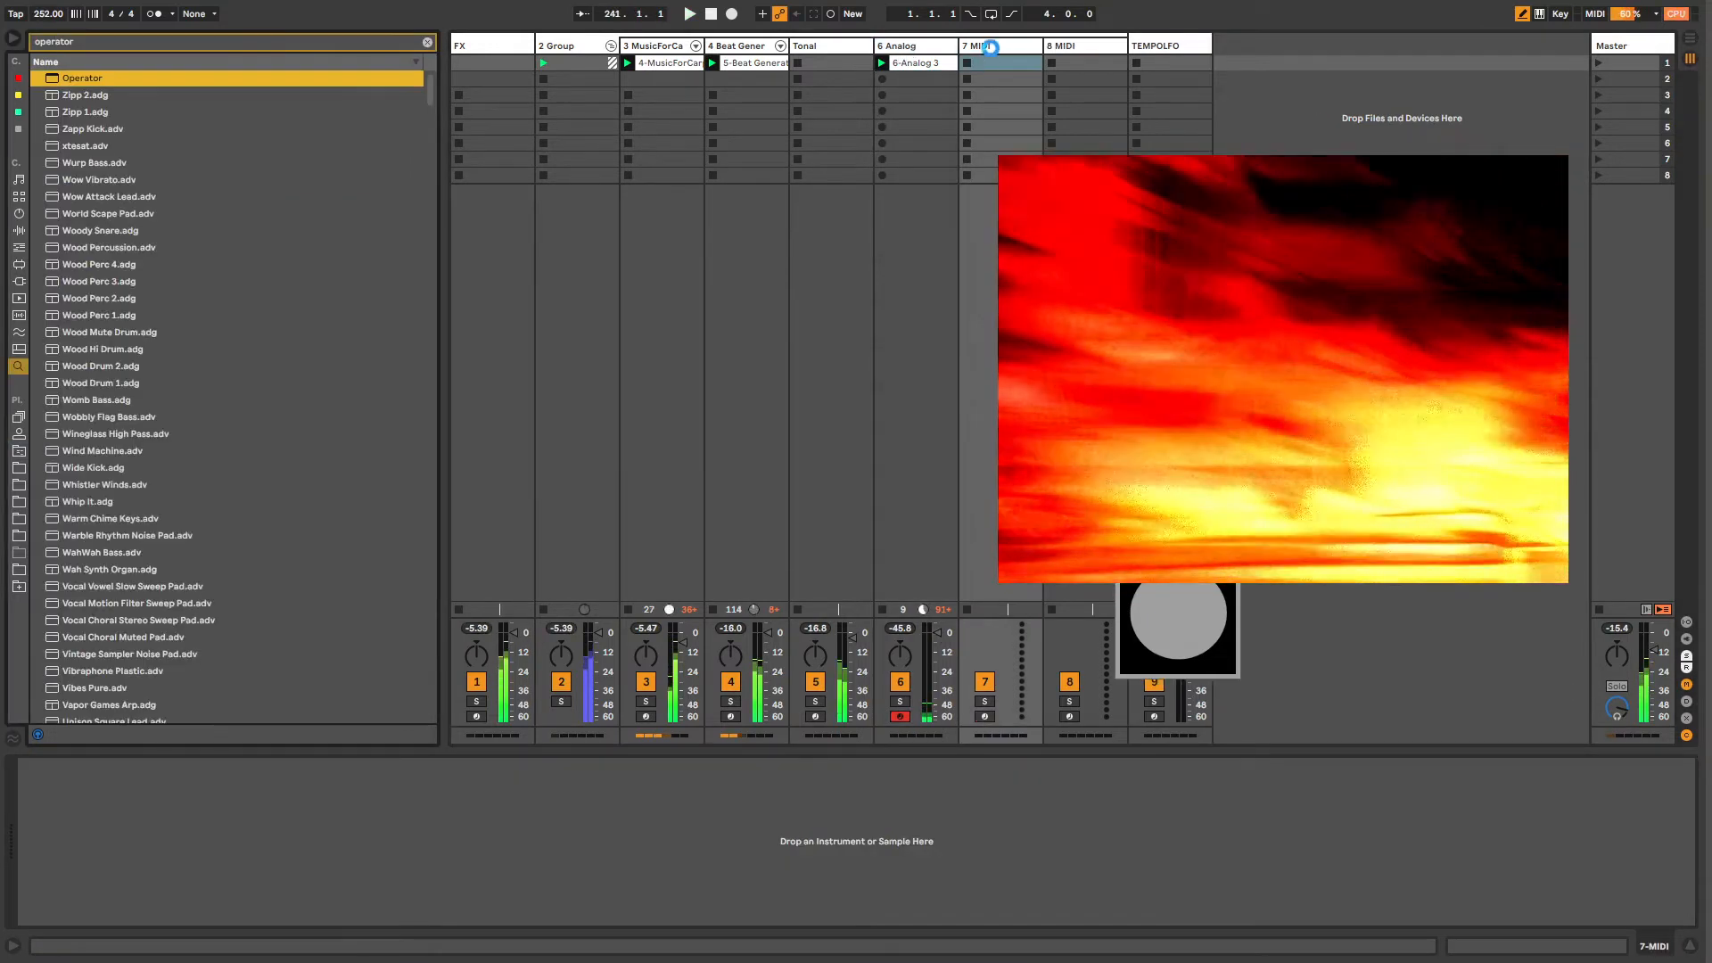
{"action": "key", "text": "Return"}
Step: Copy the MIDI Effect Rack containing MakeNote-Advanced from the Analog track and paste it before Operator on the new track
{"action": "left_click", "coordinate": [914, 45]}
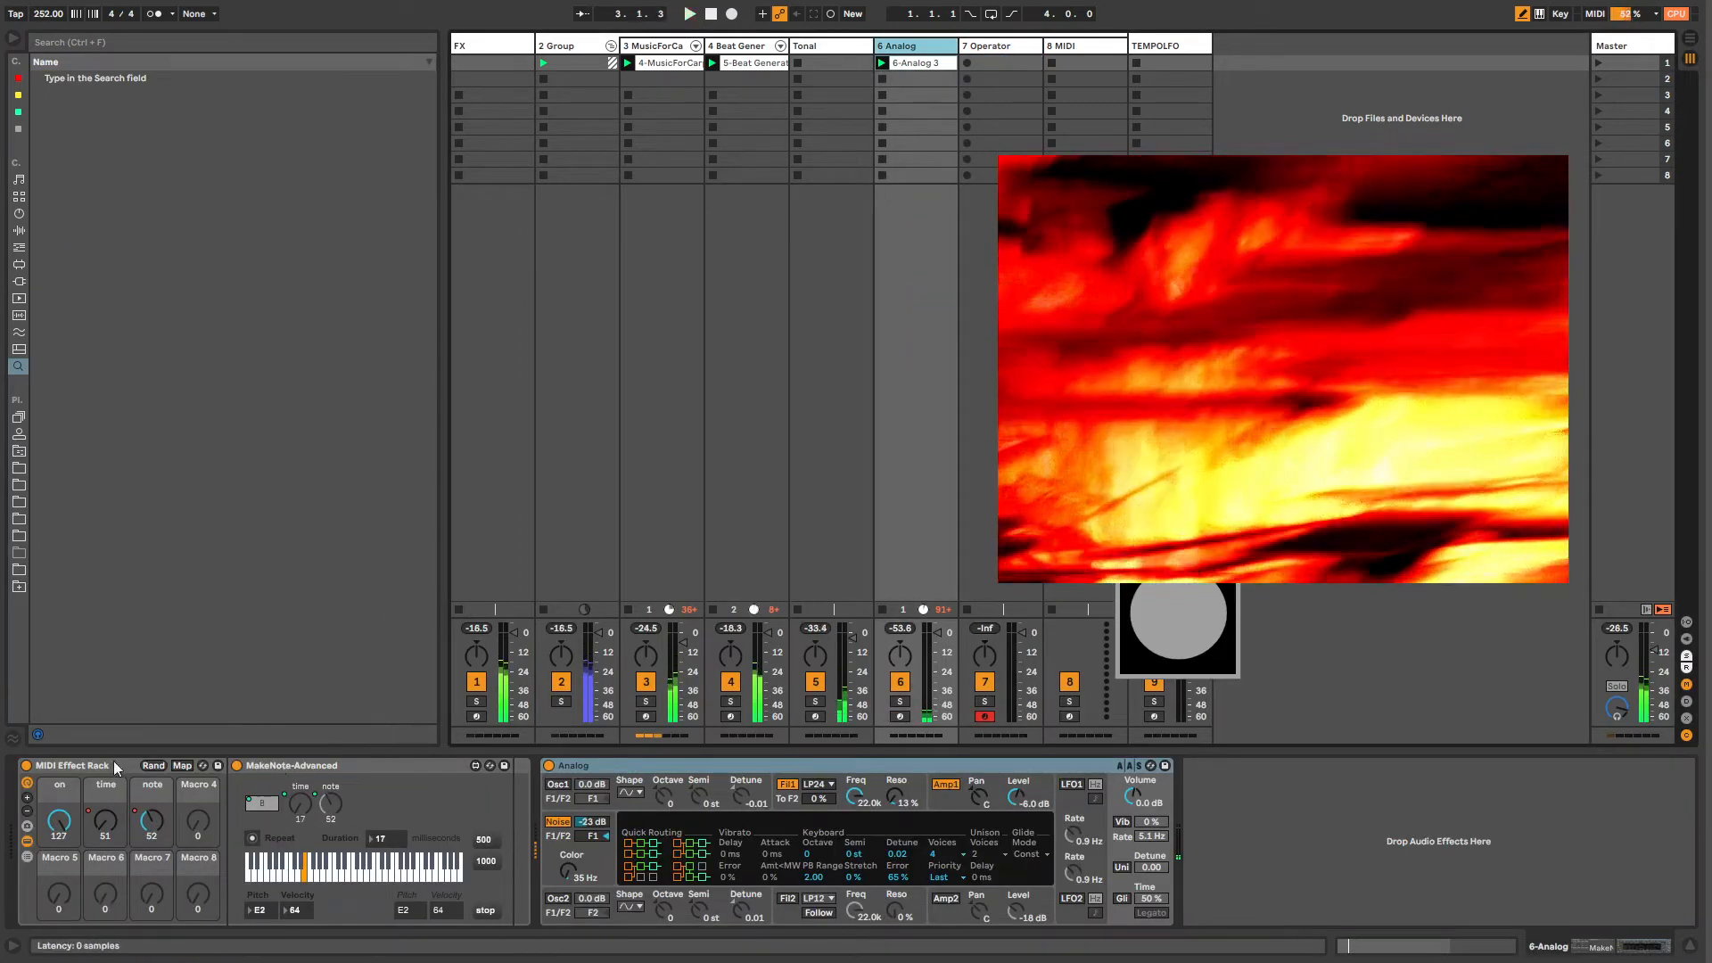
{"action": "left_click", "coordinate": [162, 766]}
{"action": "left_click", "coordinate": [988, 44]}
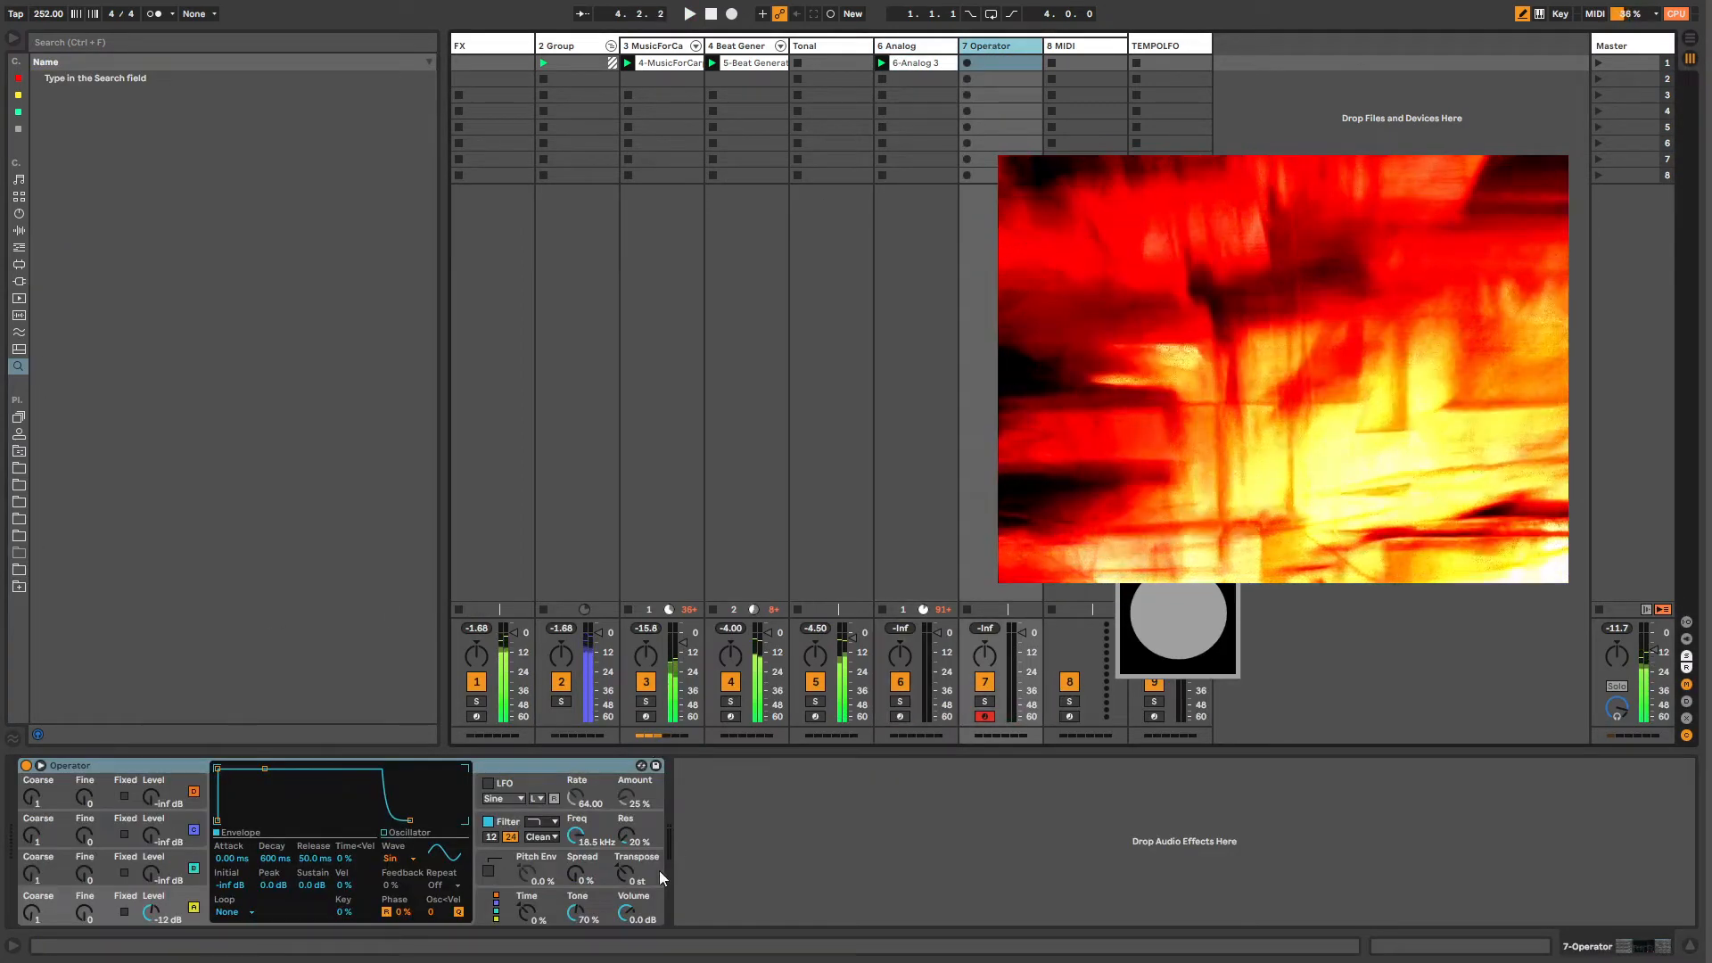
{"action": "key", "text": "ctrl+v"}
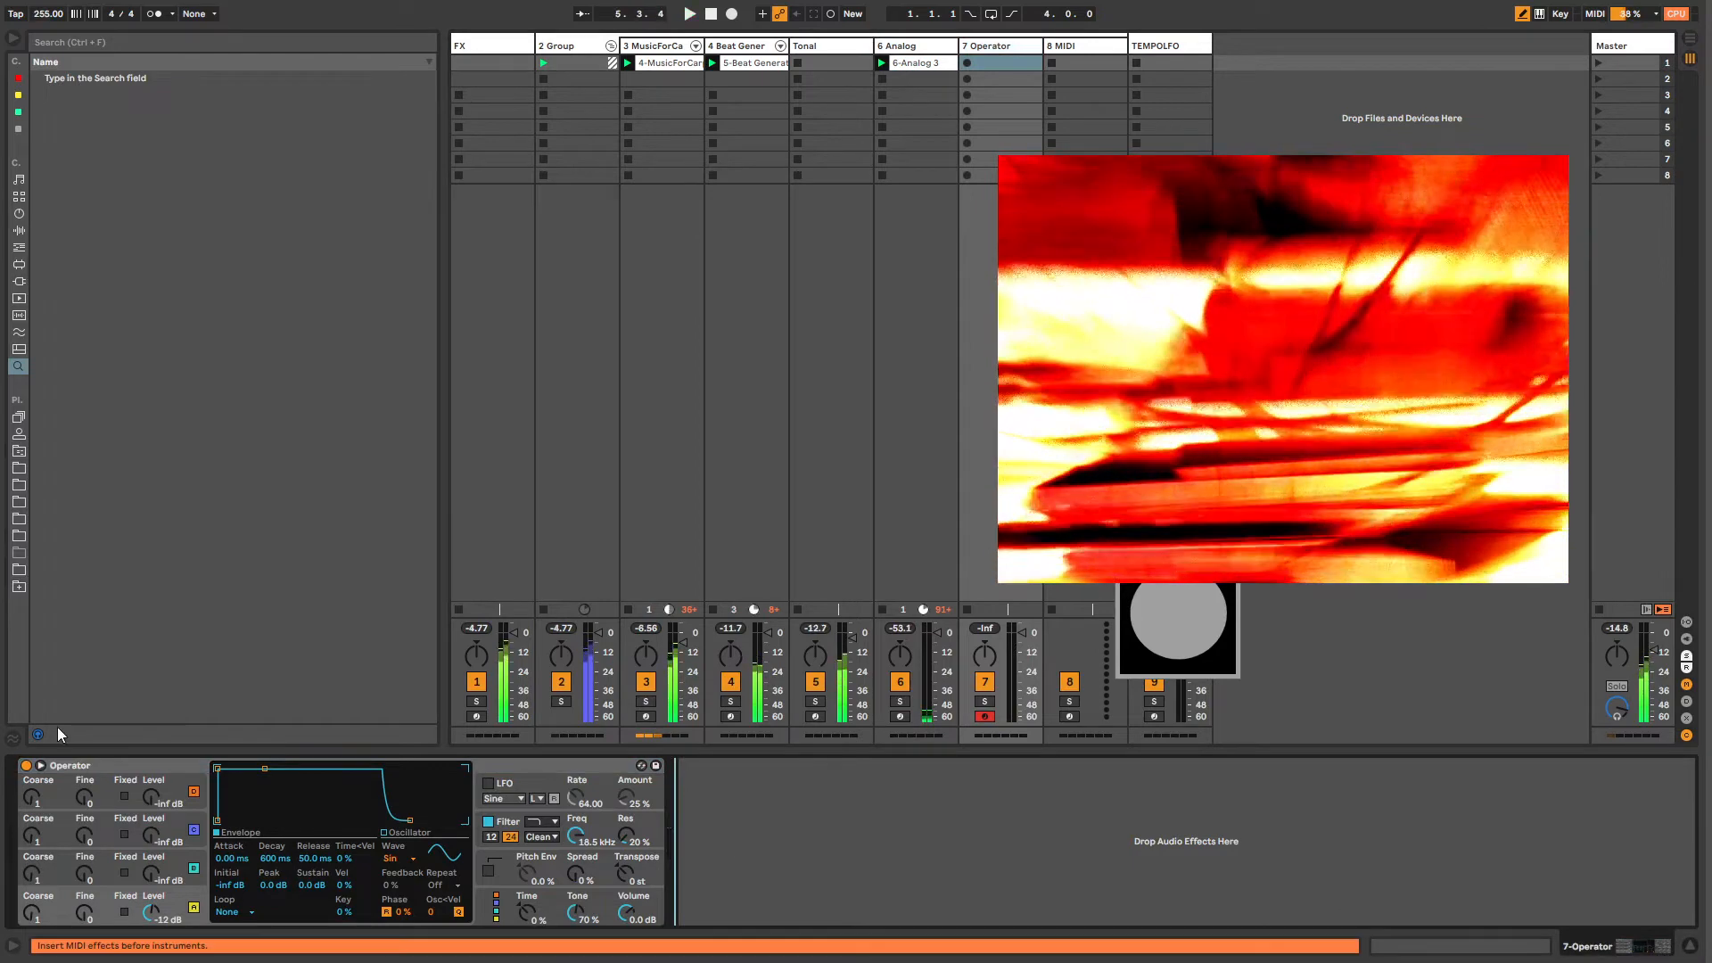
{"action": "key", "text": "ctrl+v"}
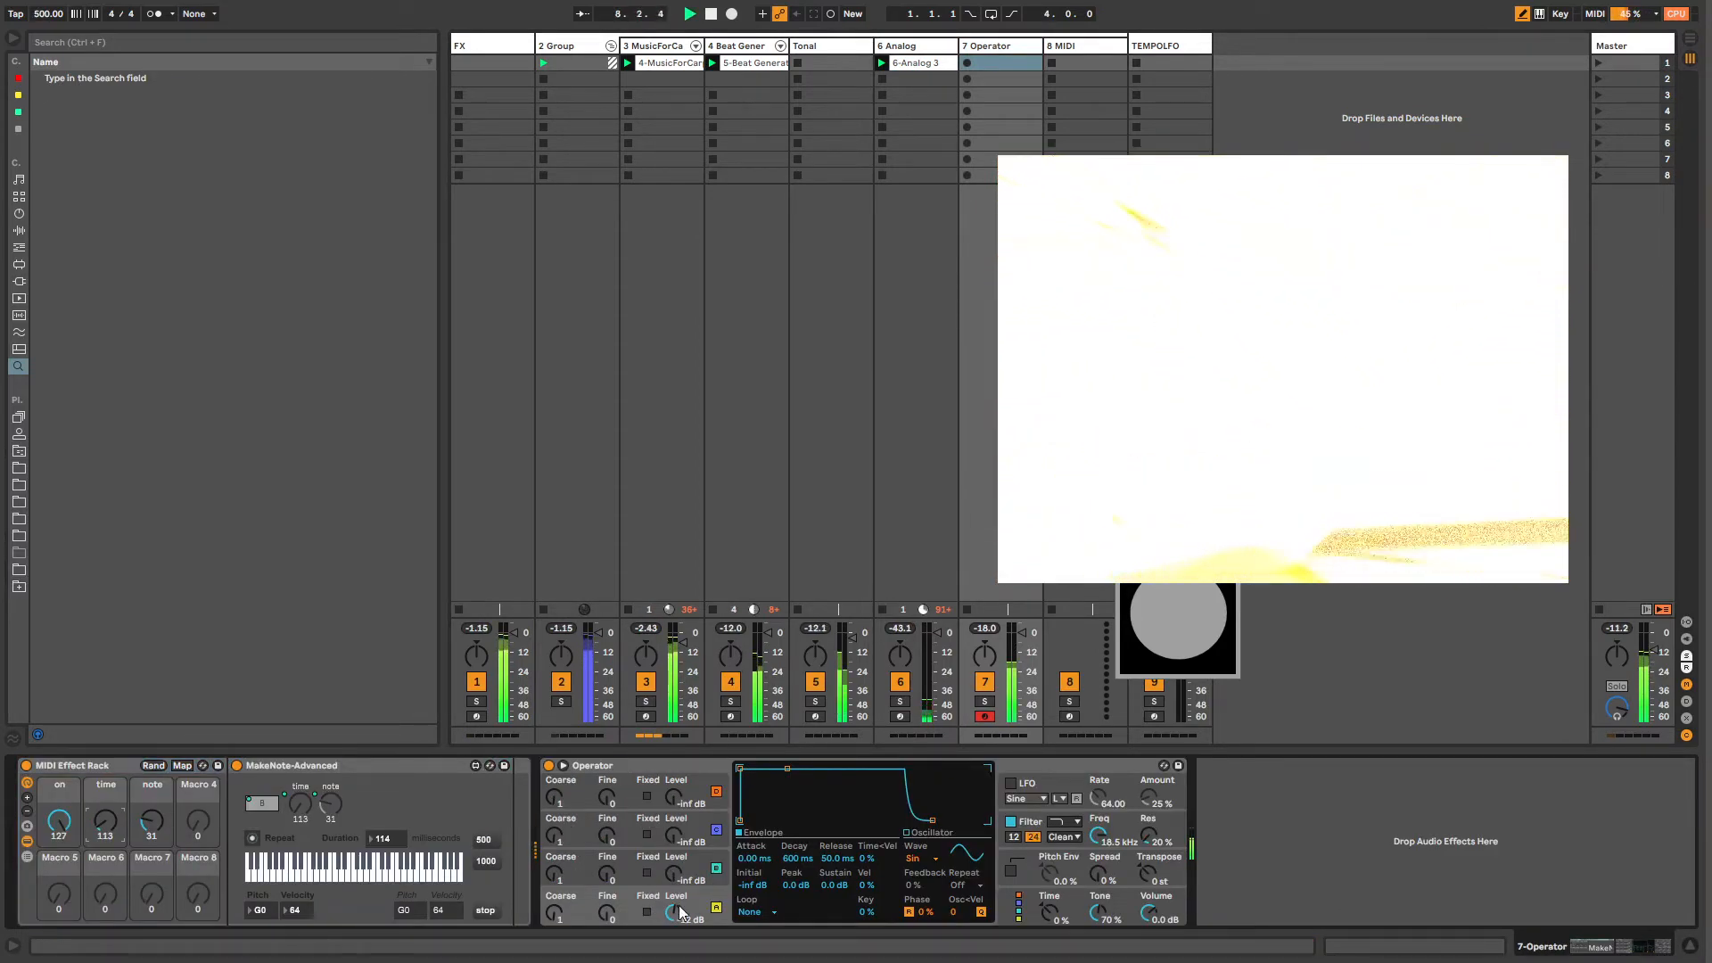
Step: Raise Operator's volume to 6 dB and shorten oscillator A's envelope to about 2.93 ms decay and 1 ms release
{"action": "left_click_drag", "start_coordinate": [1149, 913], "coordinate": [1149, 883]}
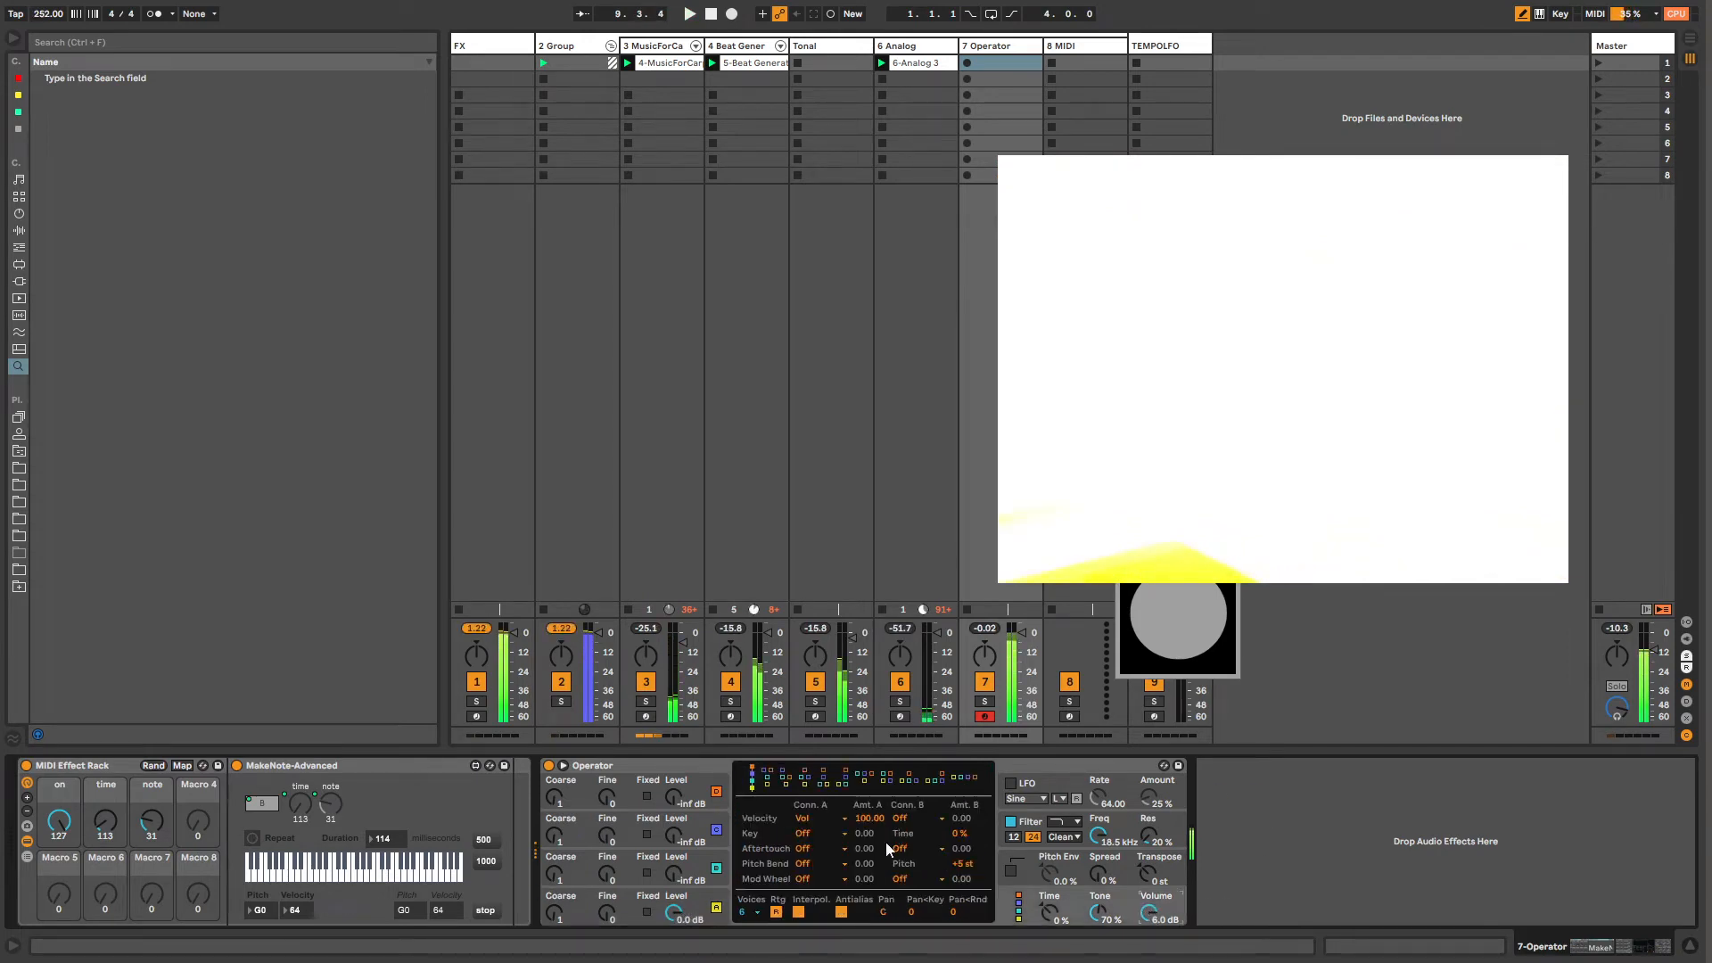
{"action": "left_click", "coordinate": [587, 903]}
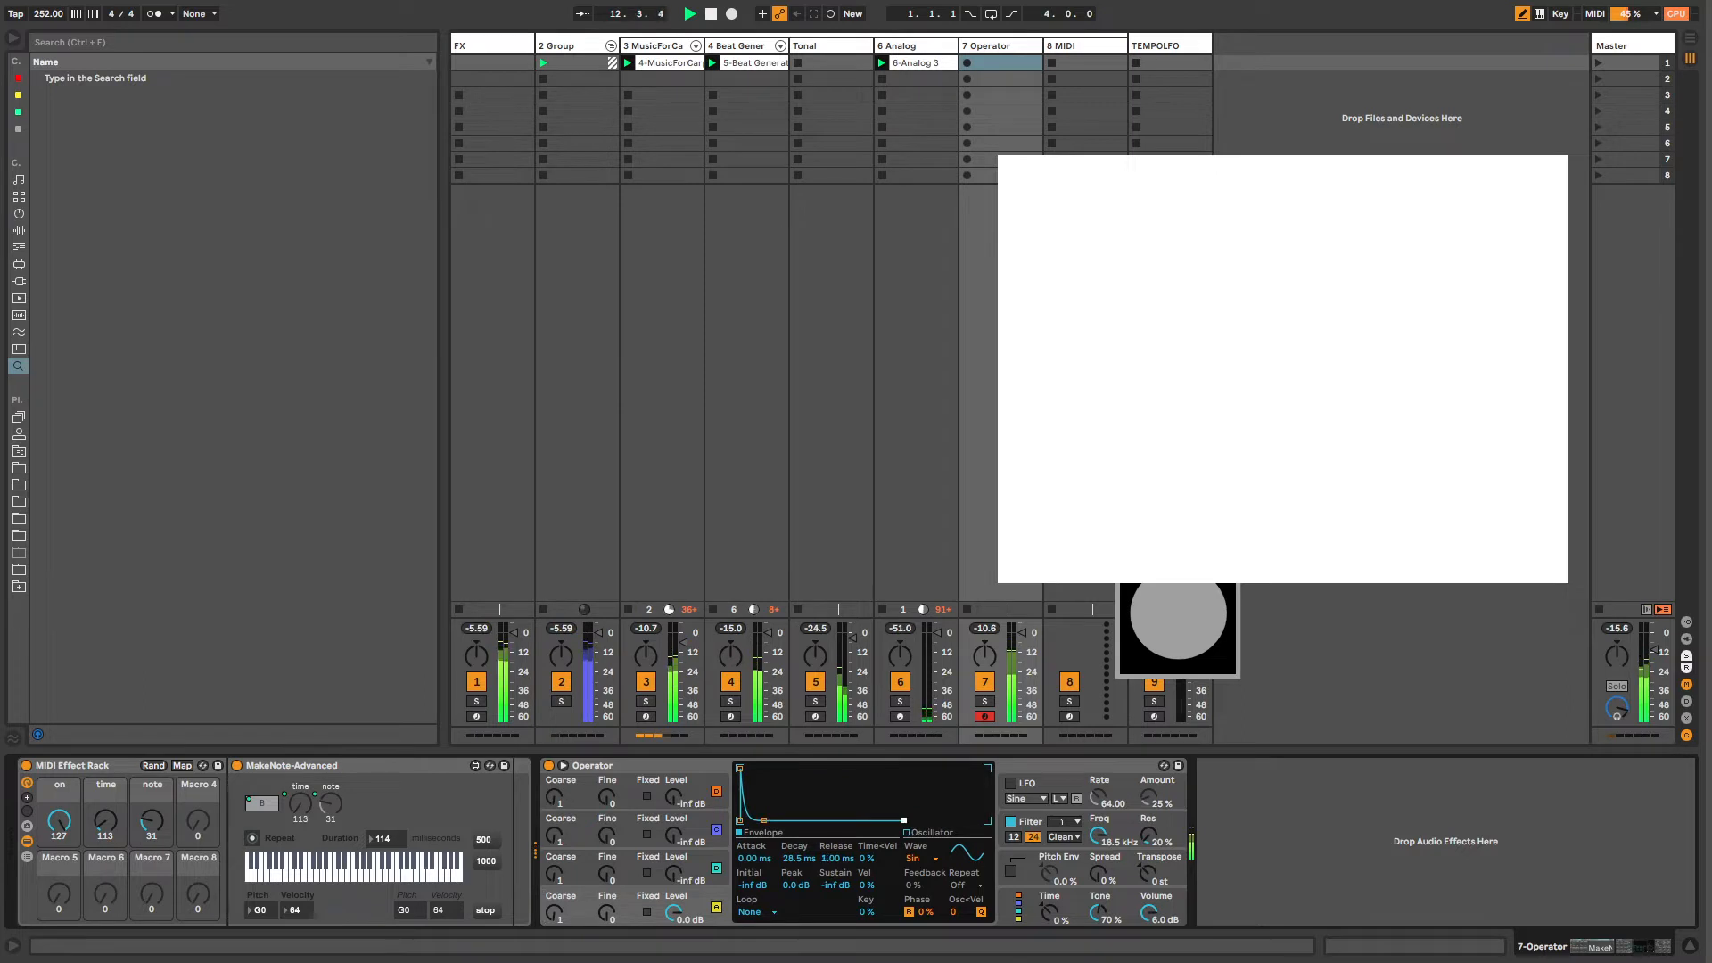
{"action": "left_click_drag", "start_coordinate": [764, 826], "coordinate": [799, 824]}
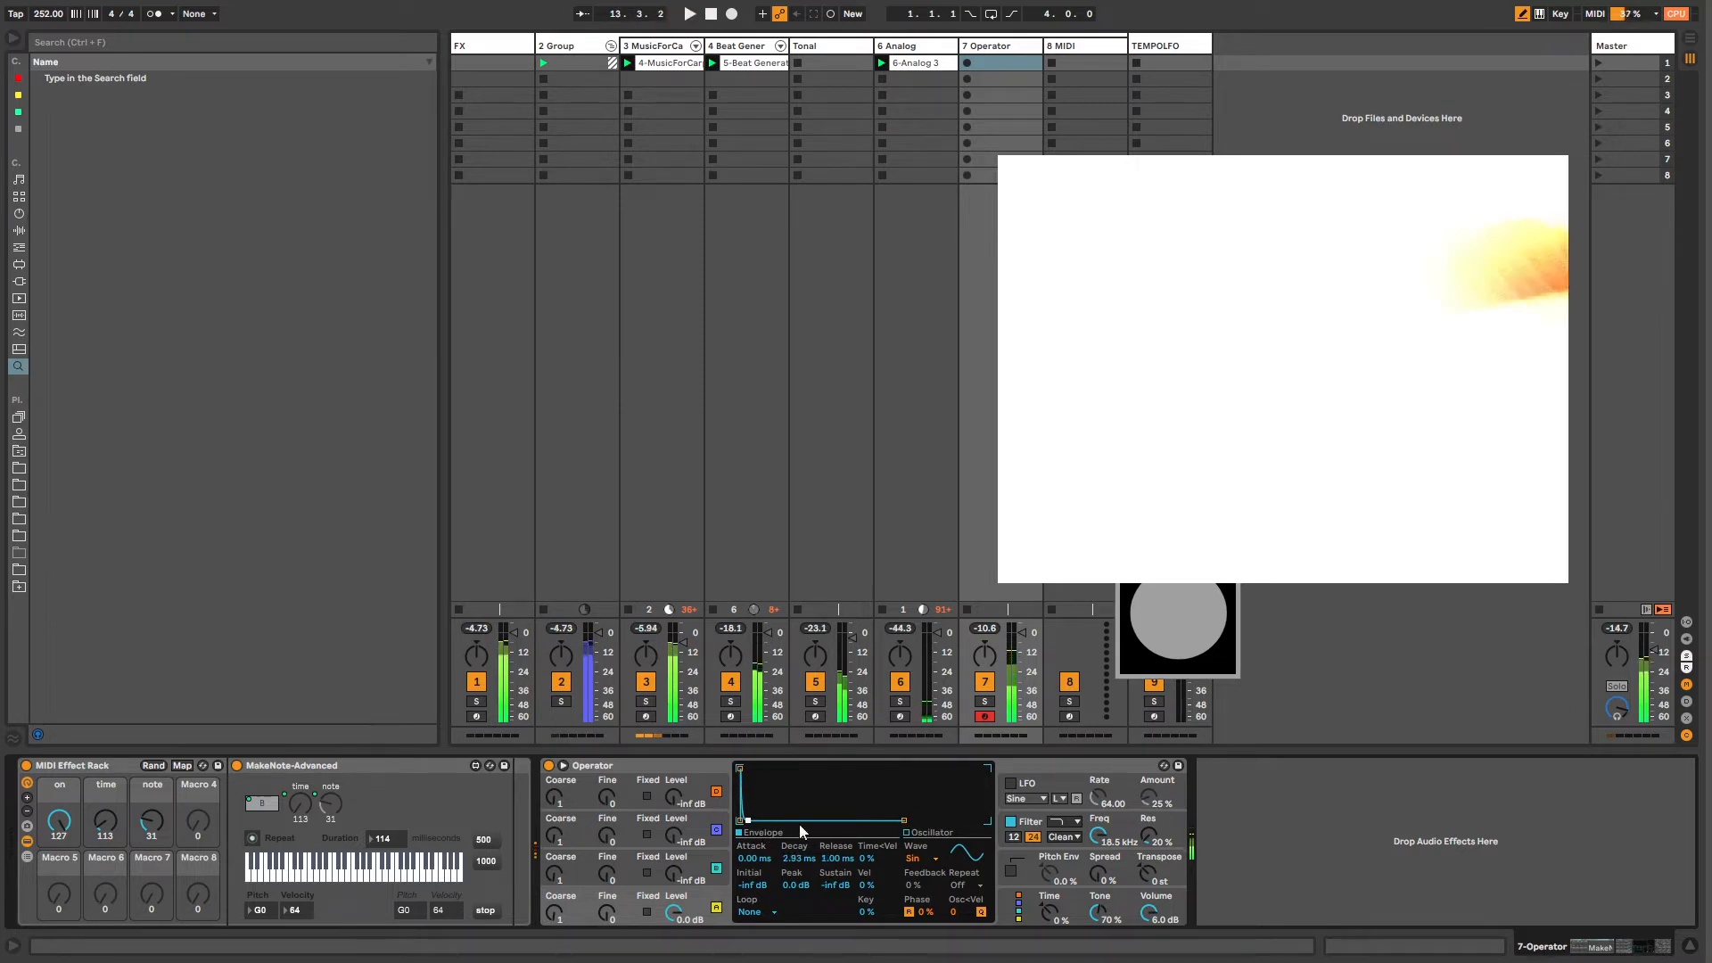
Step: In Operator's global settings, turn off retrigger and limit the polyphony to 2 voices
{"action": "left_click", "coordinate": [1005, 908]}
{"action": "left_click", "coordinate": [777, 912]}
{"action": "left_click", "coordinate": [746, 912]}
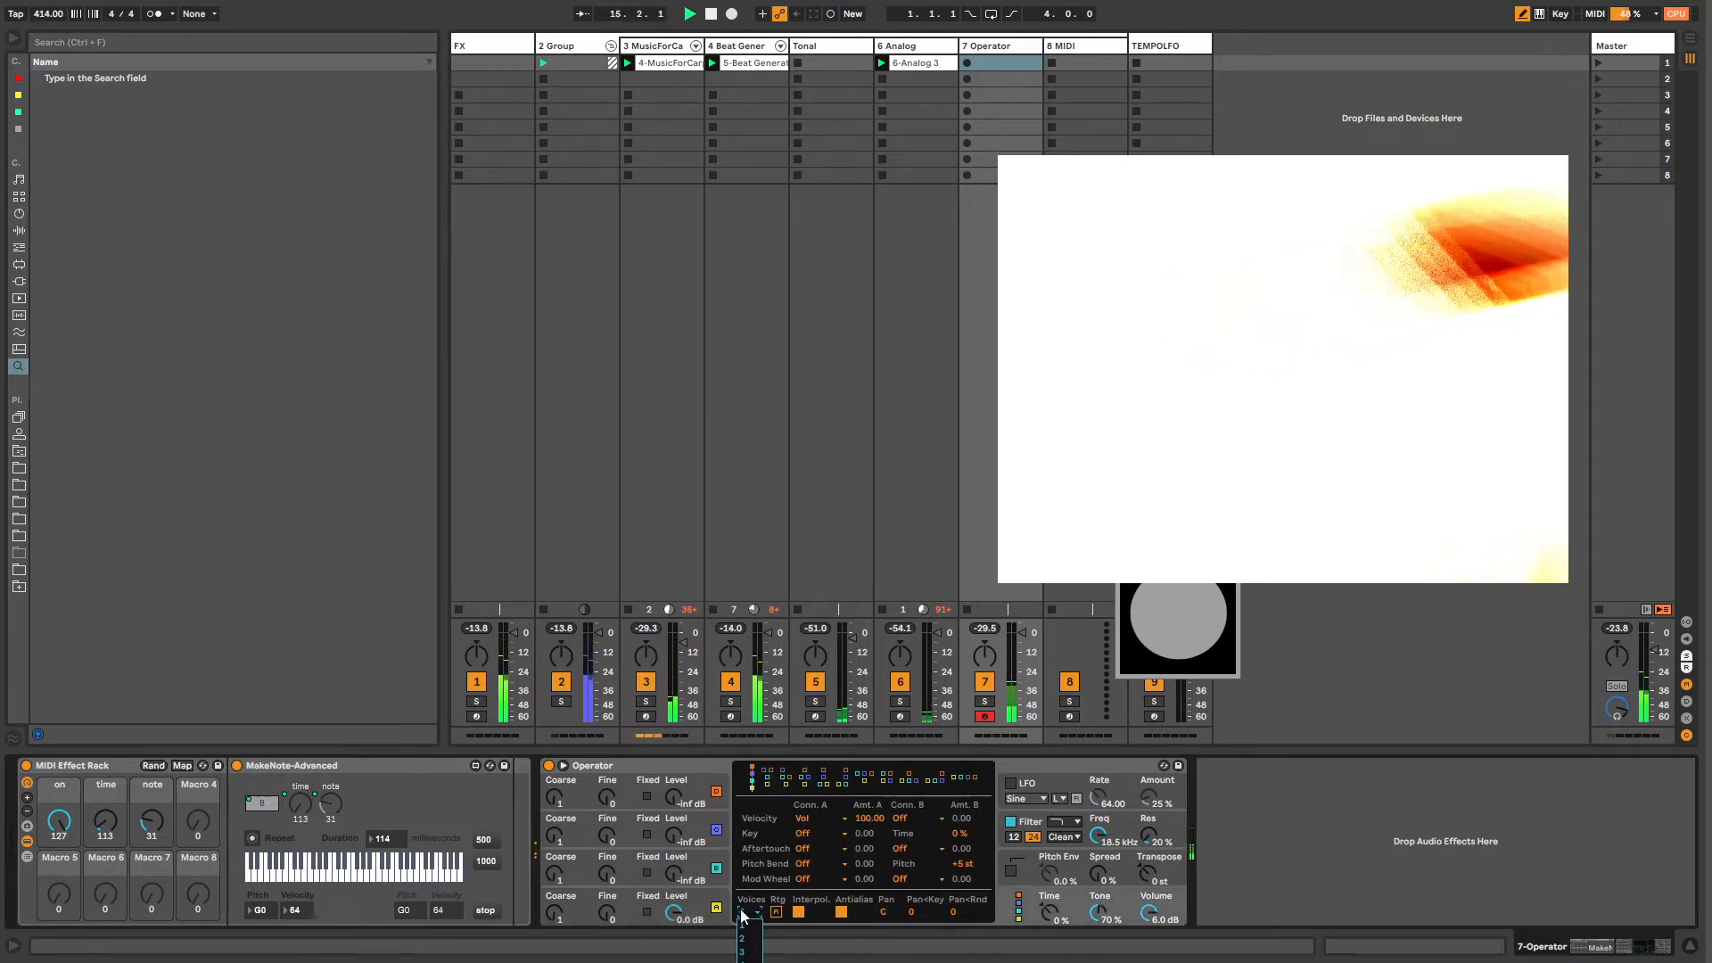
{"action": "left_click", "coordinate": [748, 937]}
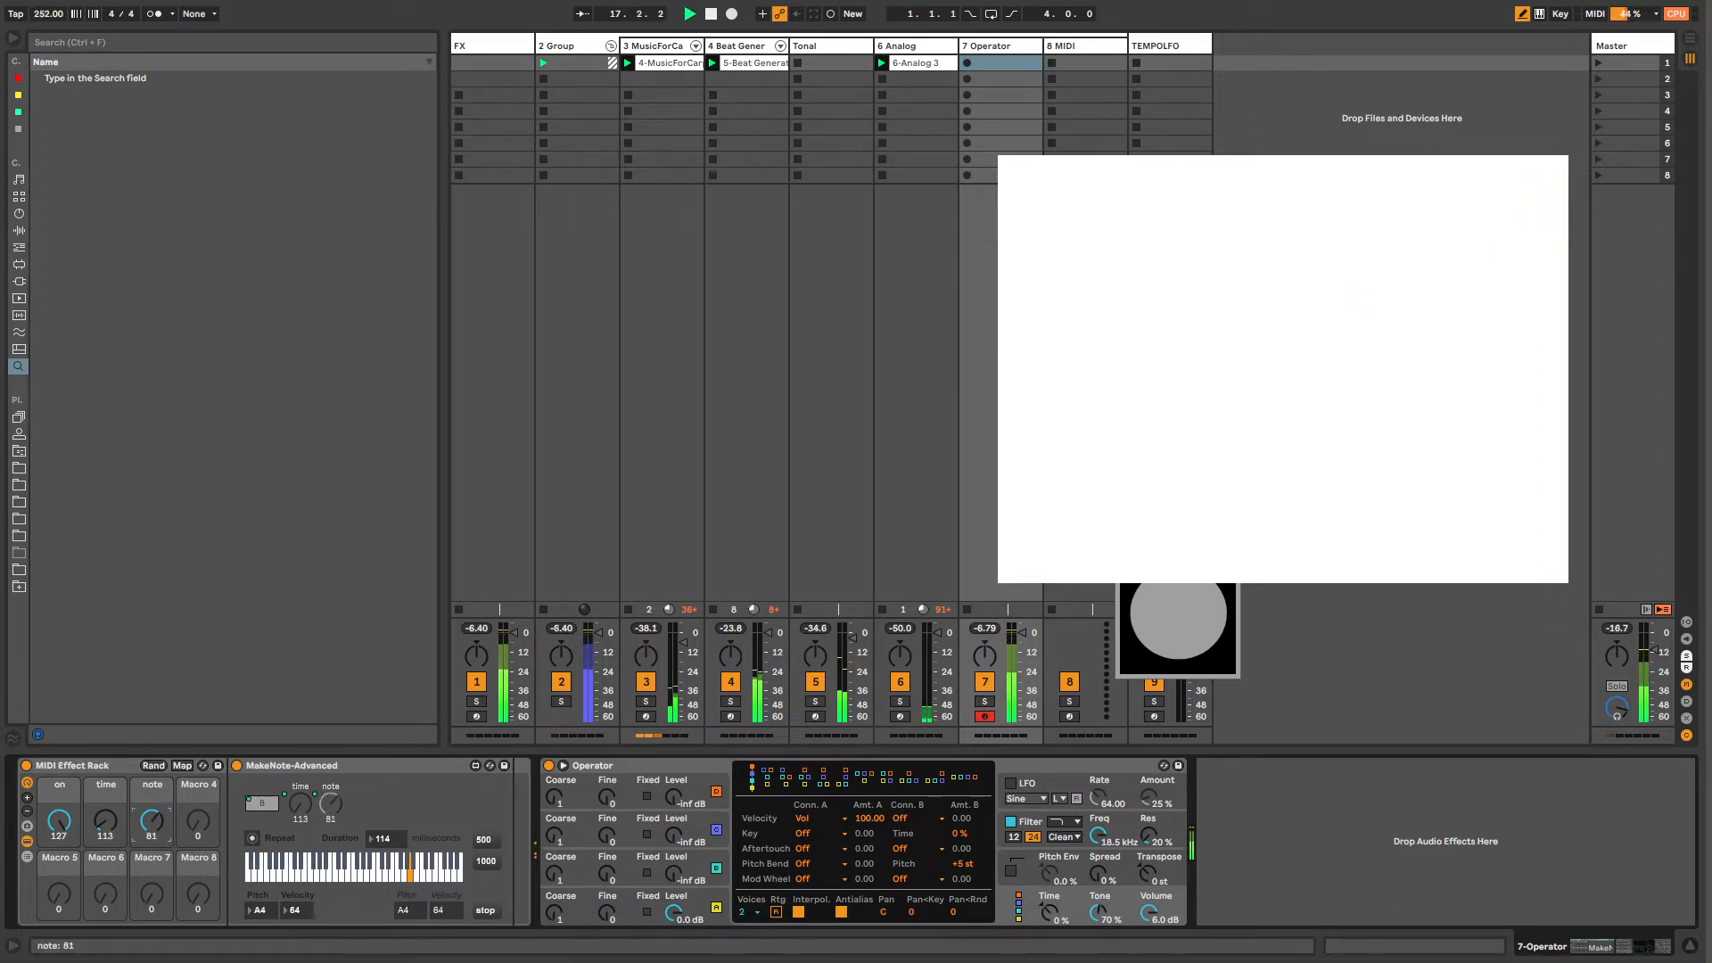
Step: Lower the rack's time macro and limit its mapping to a maximum of 12
{"action": "left_click_drag", "start_coordinate": [95, 825], "coordinate": [95, 926]}
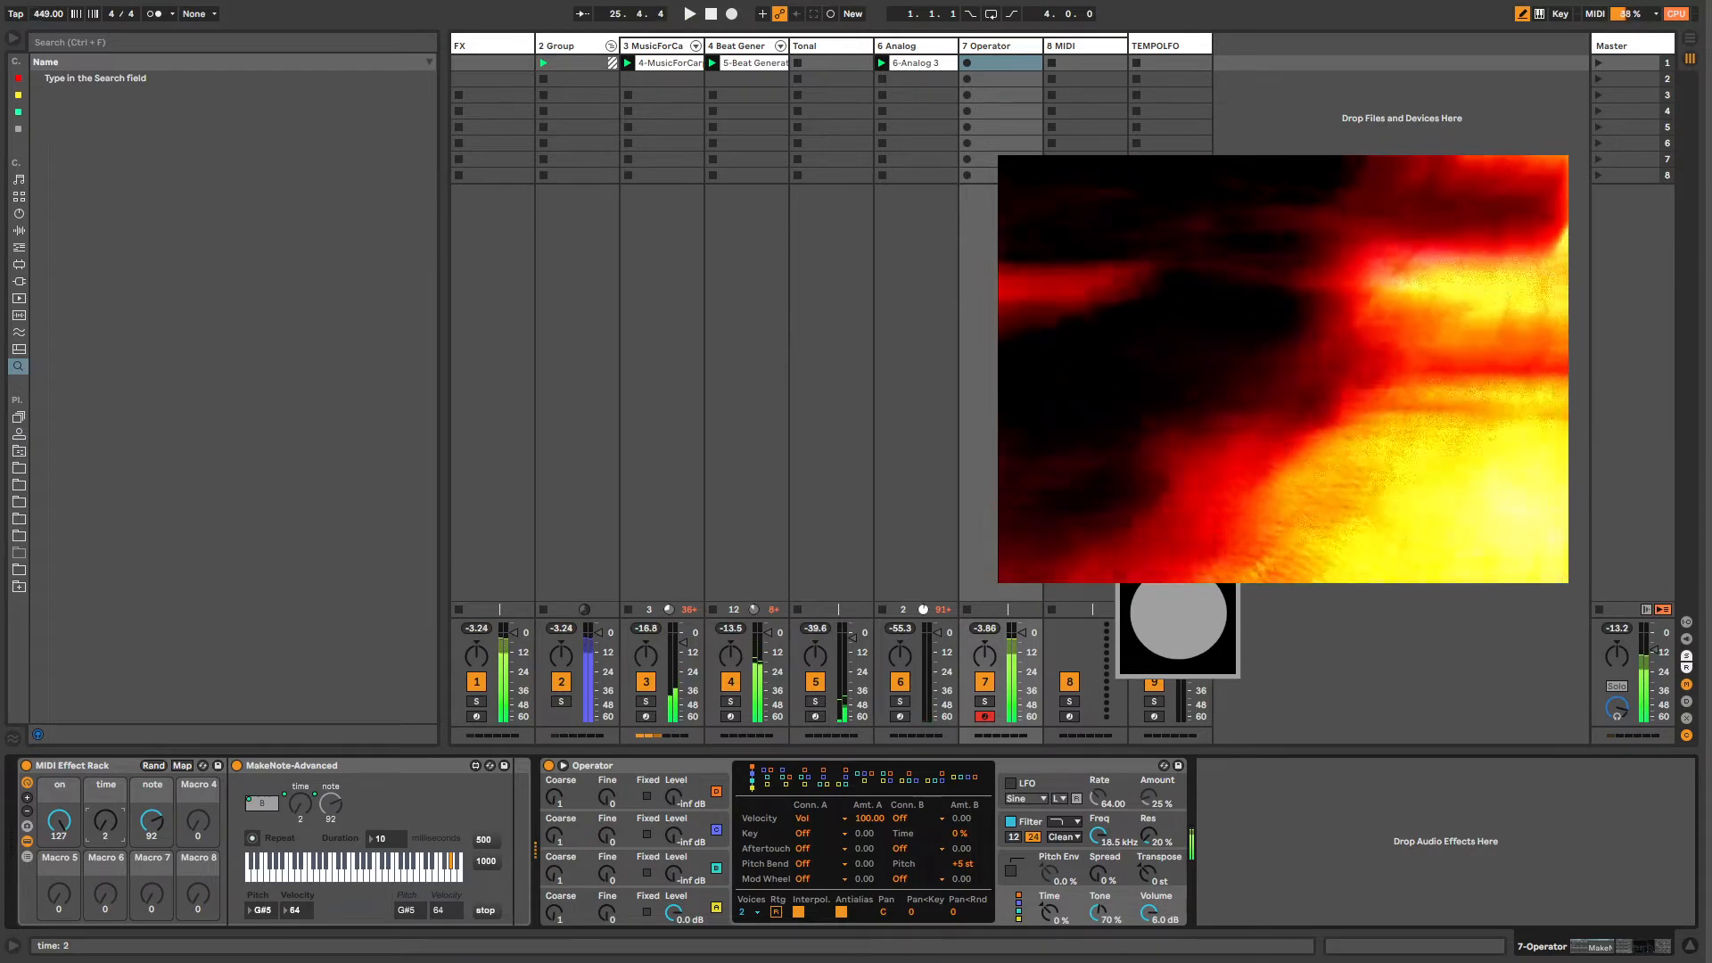
{"action": "left_click_drag", "start_coordinate": [95, 866], "coordinate": [95, 902]}
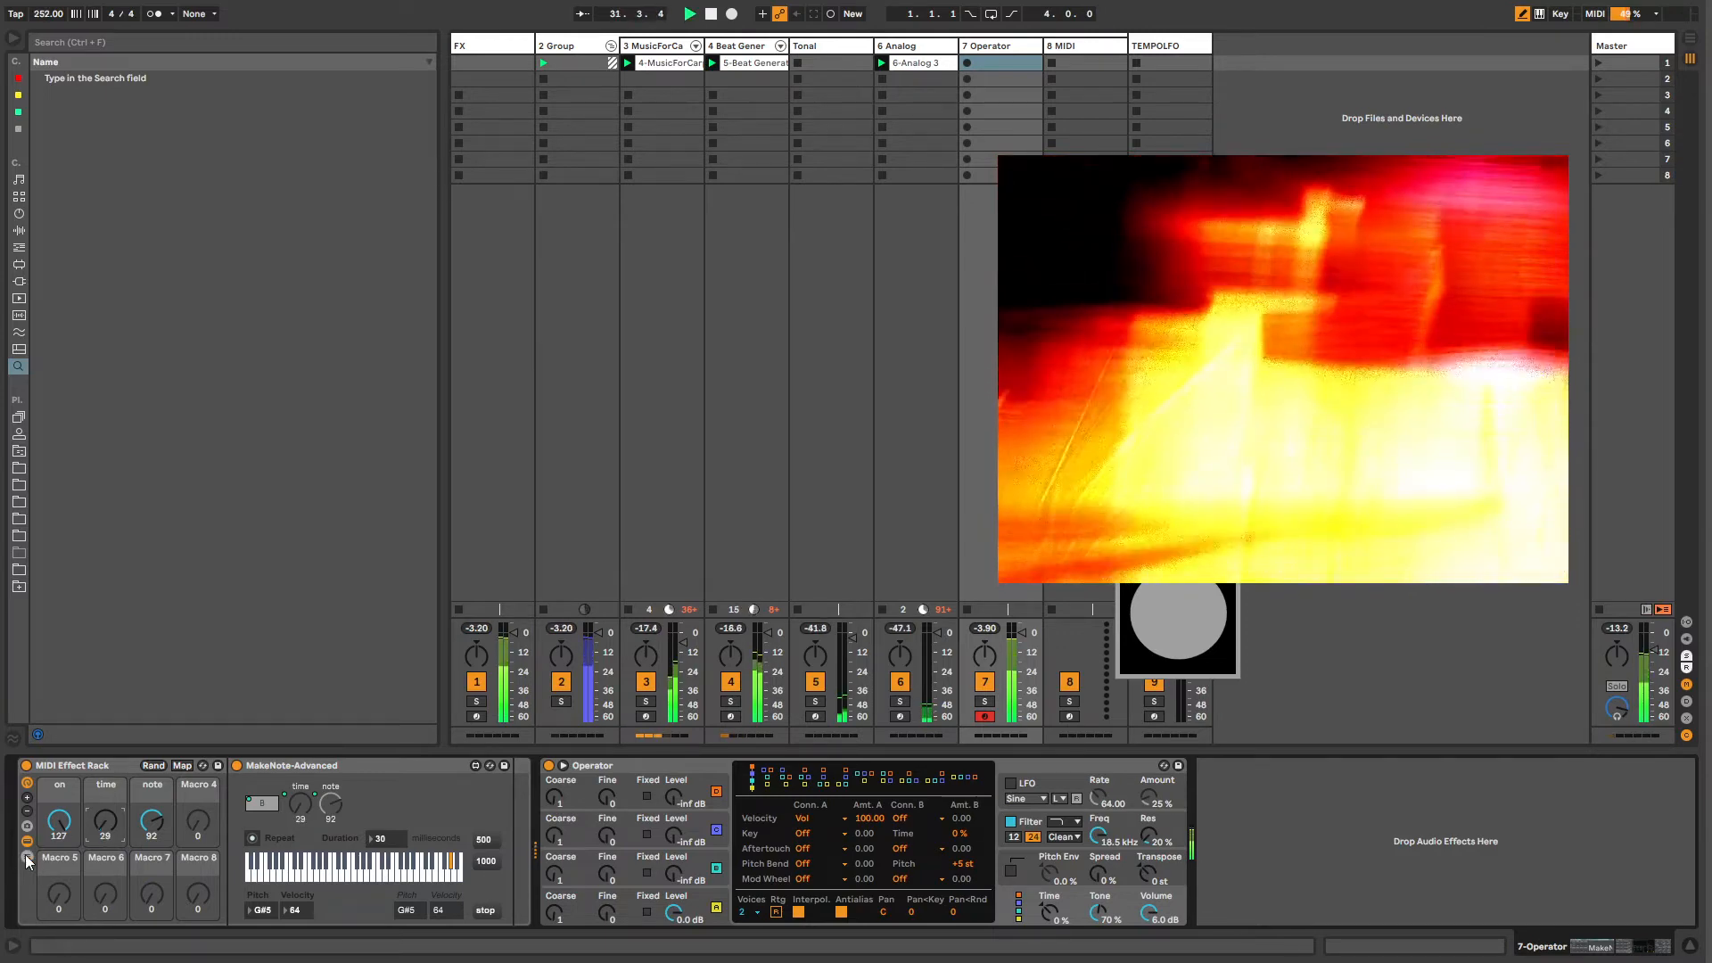
{"action": "left_click", "coordinate": [175, 765]}
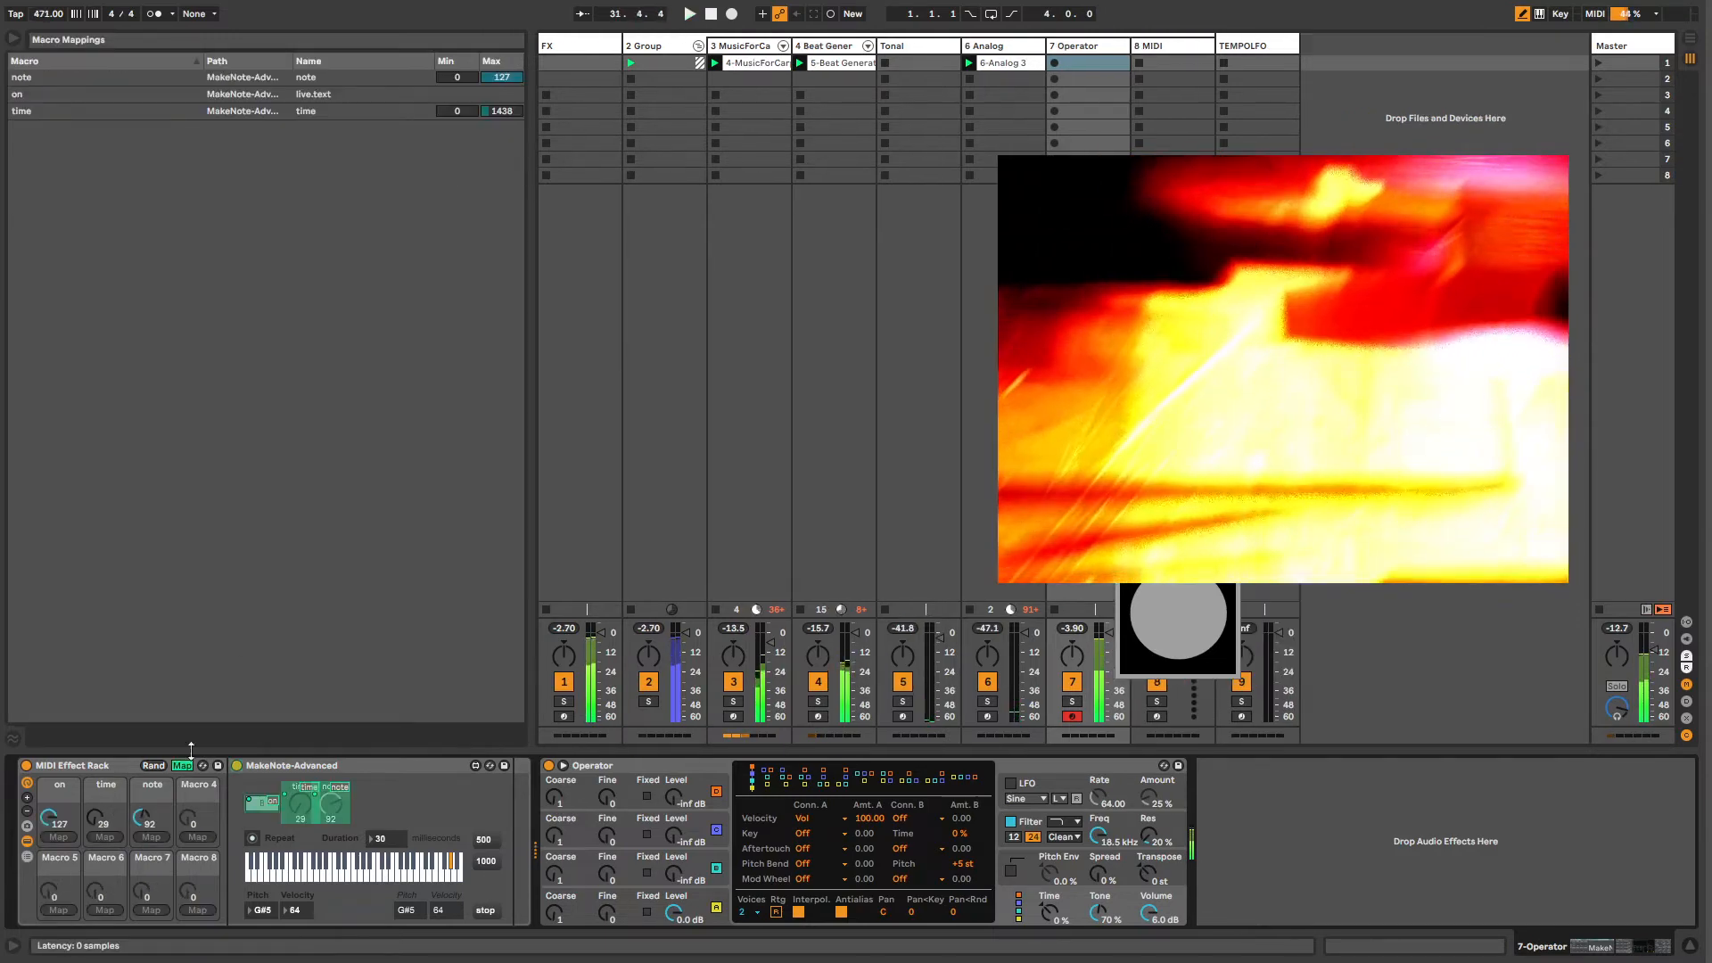
{"action": "left_click", "coordinate": [495, 114]}
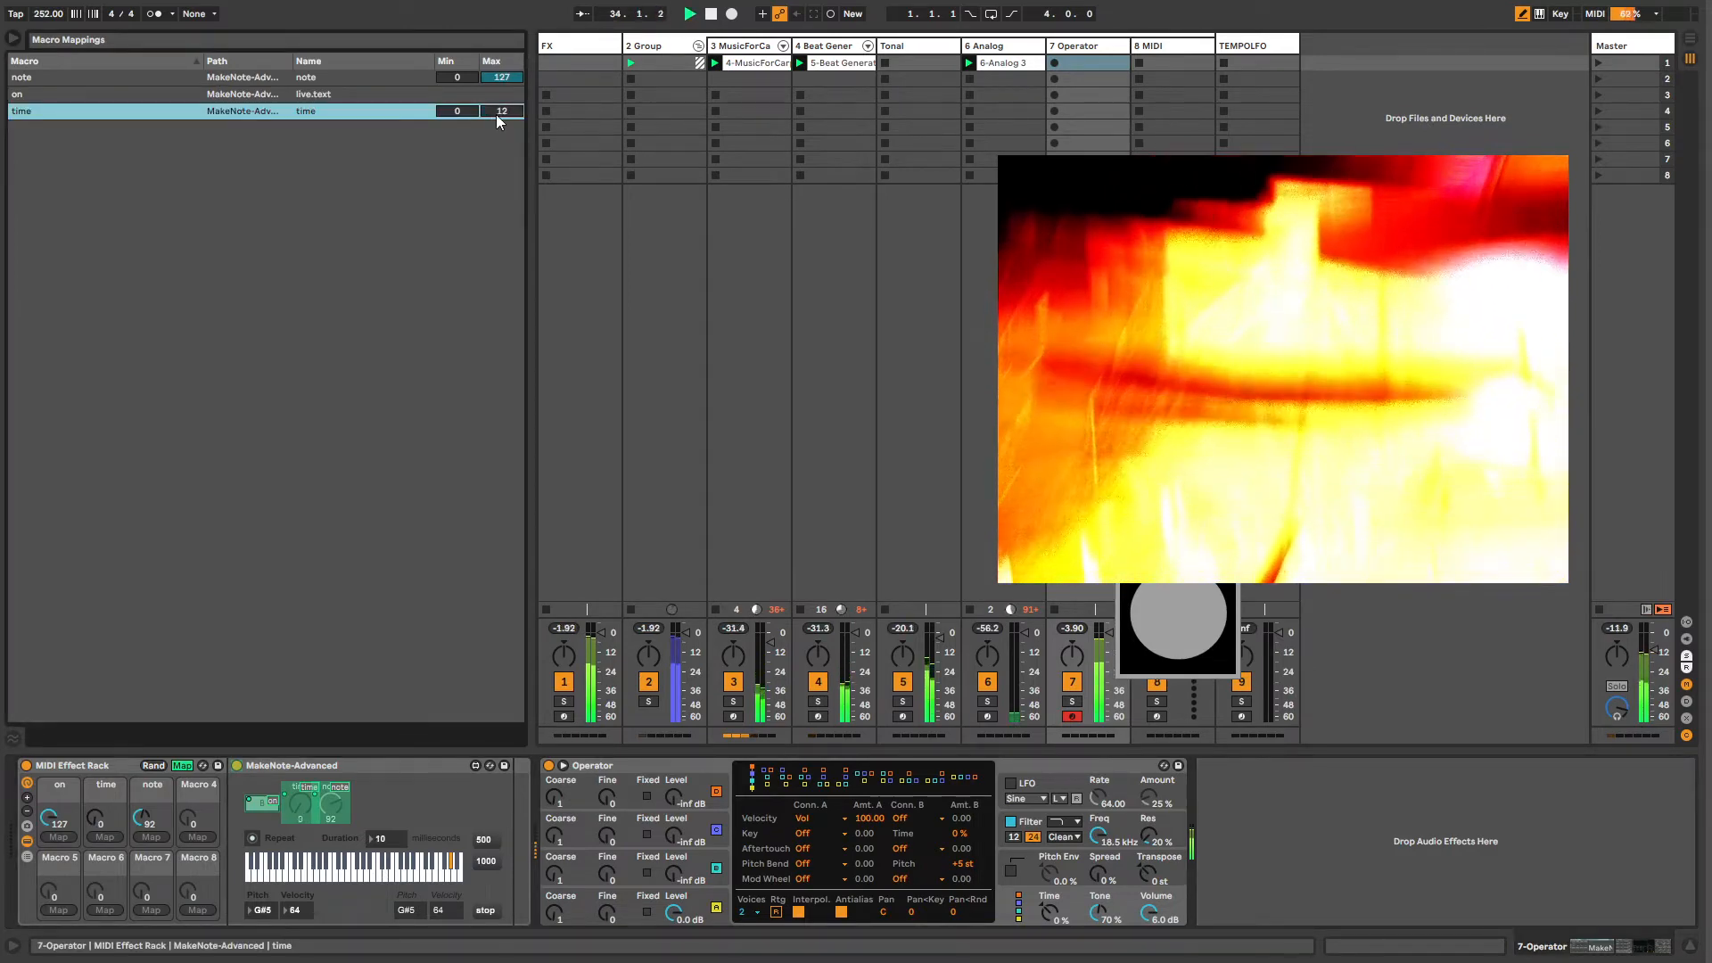
{"action": "left_click", "coordinate": [185, 765]}
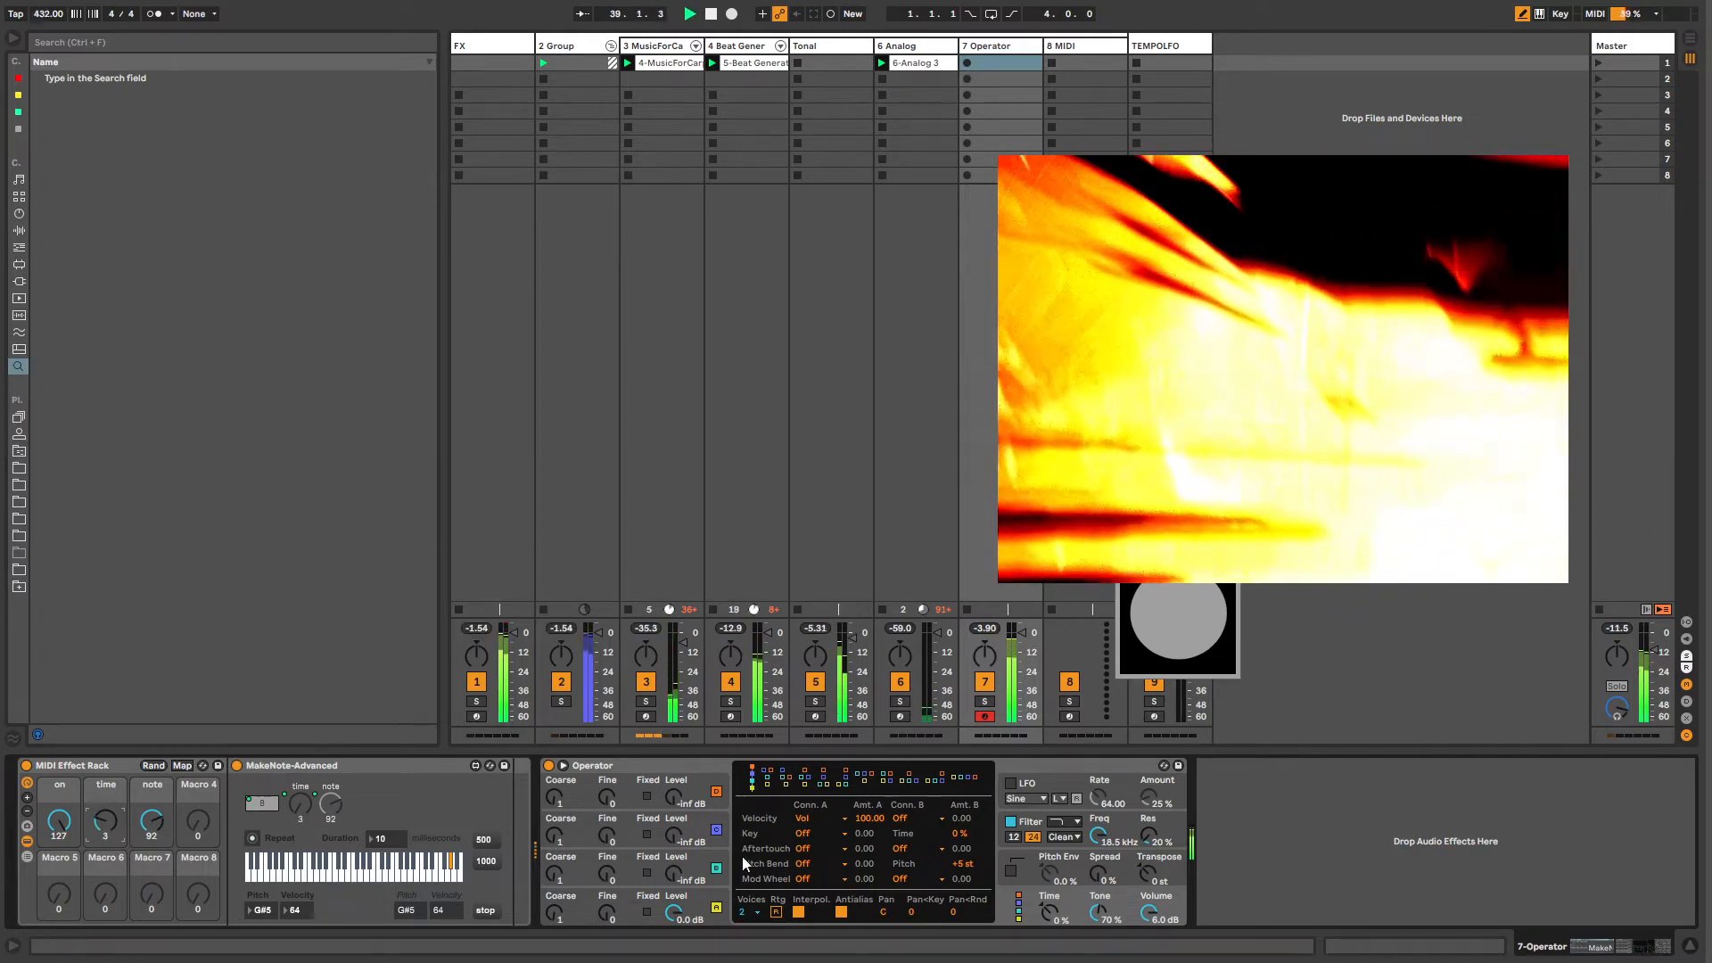
Step: Reshape oscillator A's envelope to about 2.41 ms attack and 5.33 ms decay, and raise oscillator B's level to about -30 dB
{"action": "left_click", "coordinate": [714, 908]}
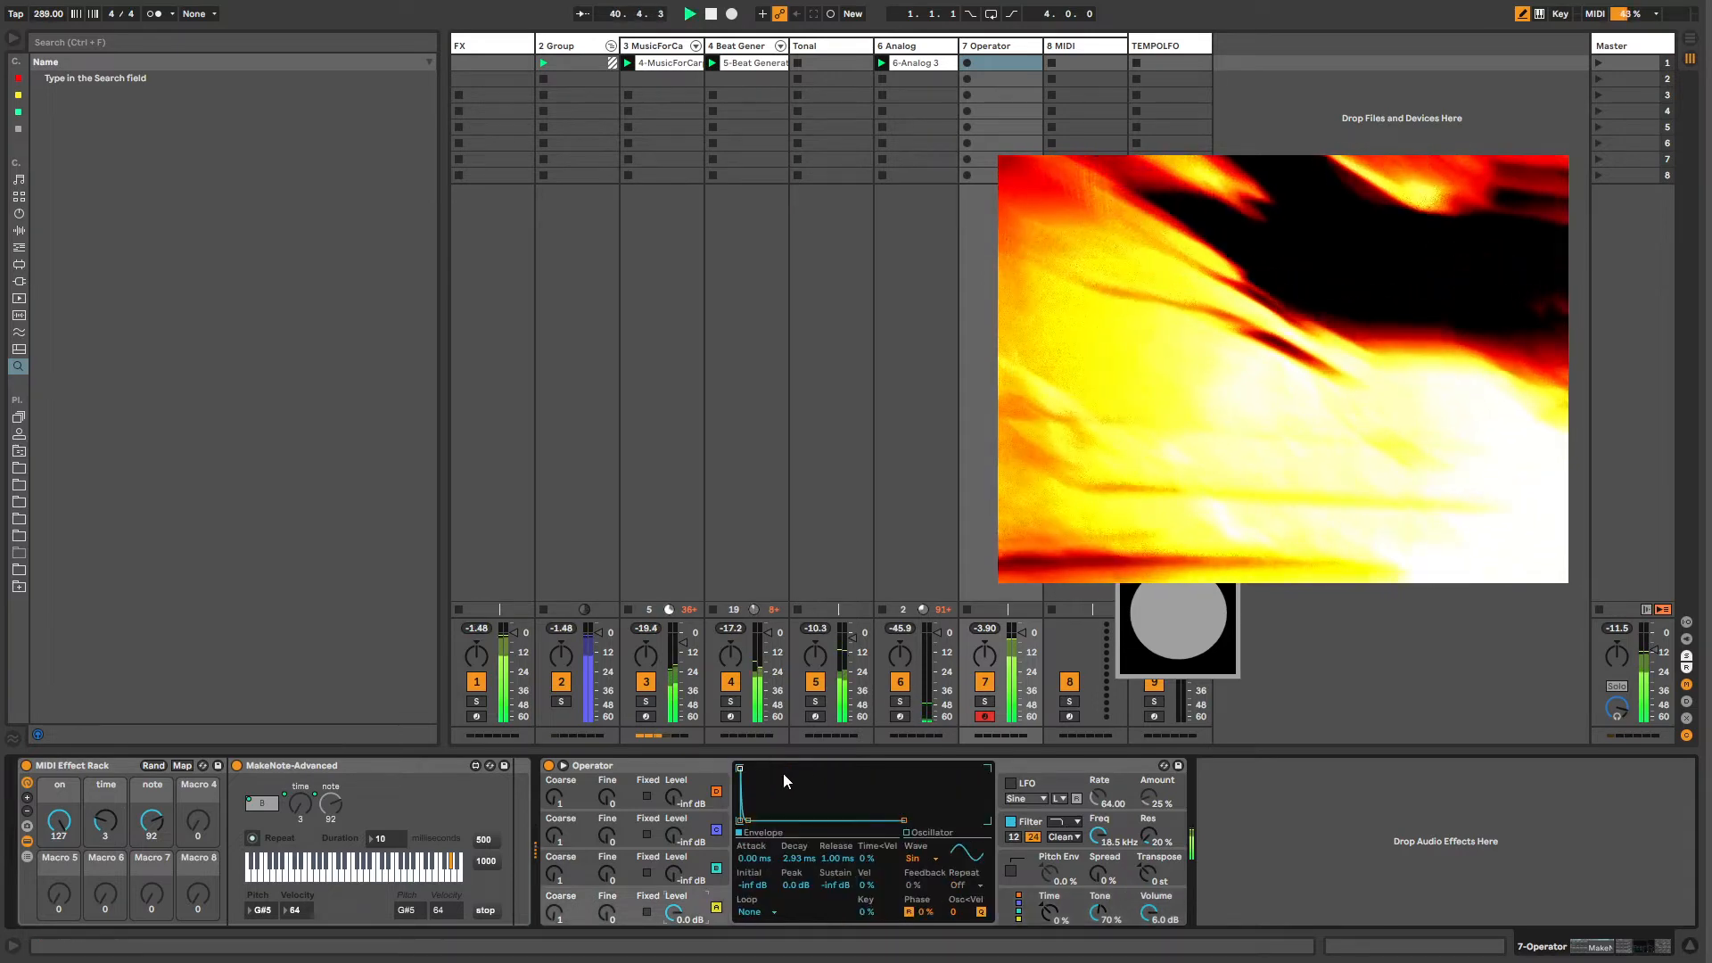
{"action": "left_click_drag", "start_coordinate": [785, 770], "coordinate": [773, 820]}
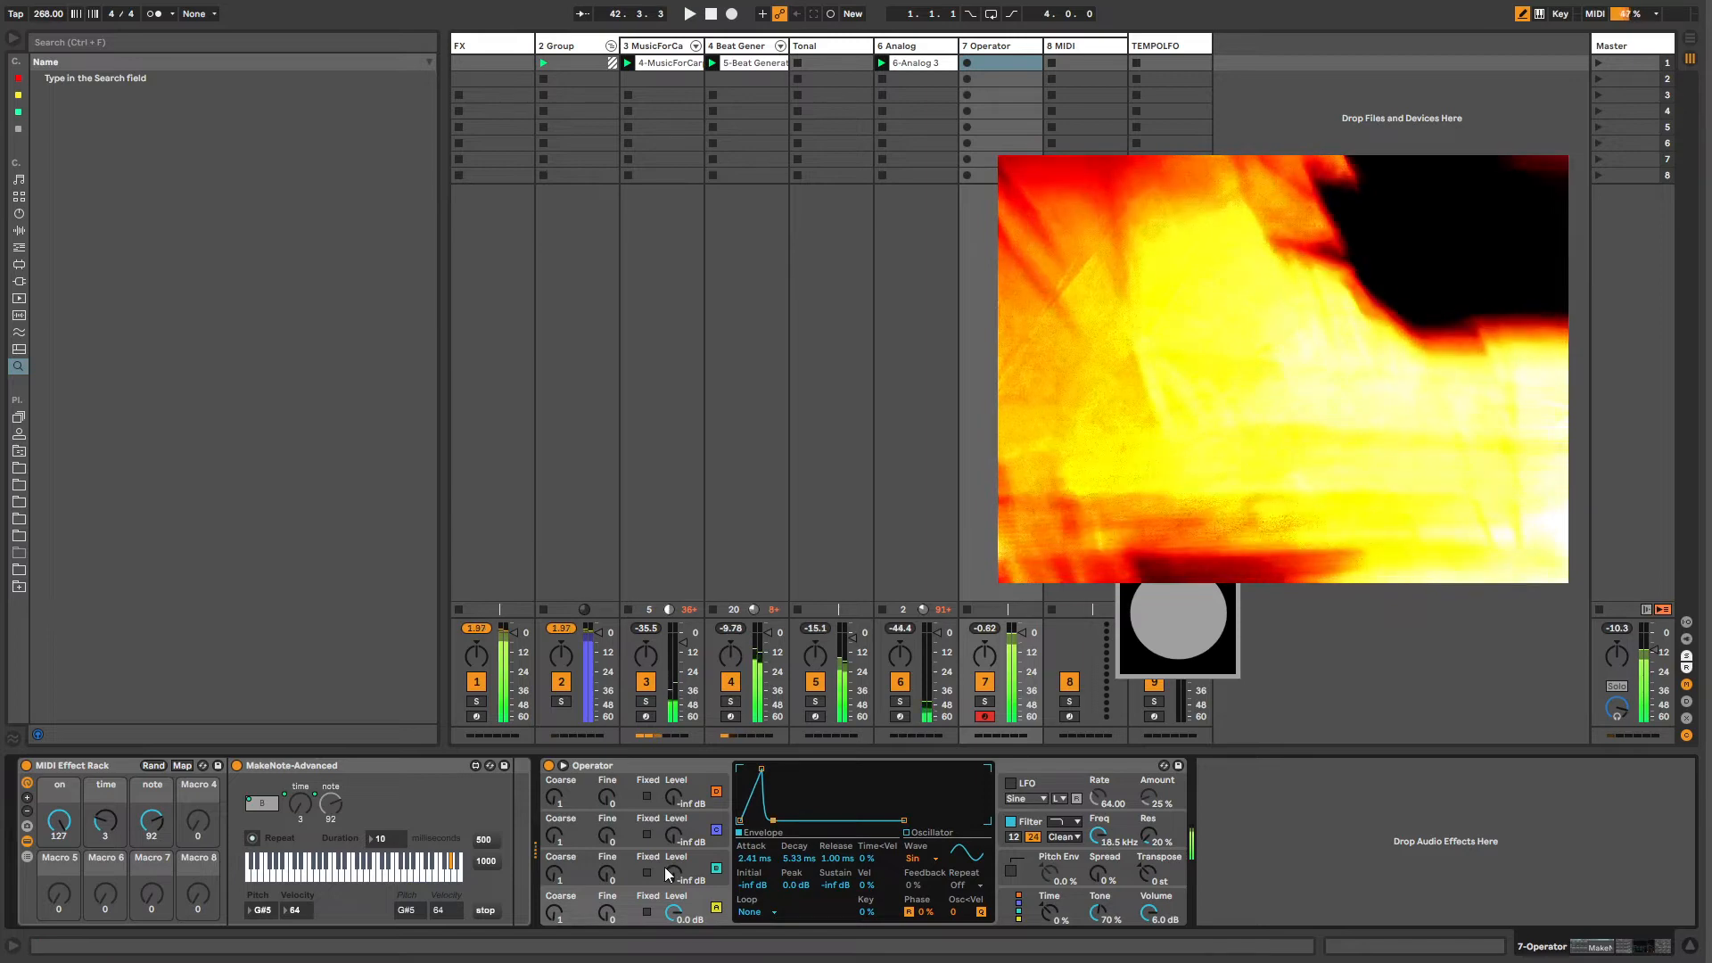
{"action": "left_click_drag", "start_coordinate": [675, 883], "coordinate": [675, 869]}
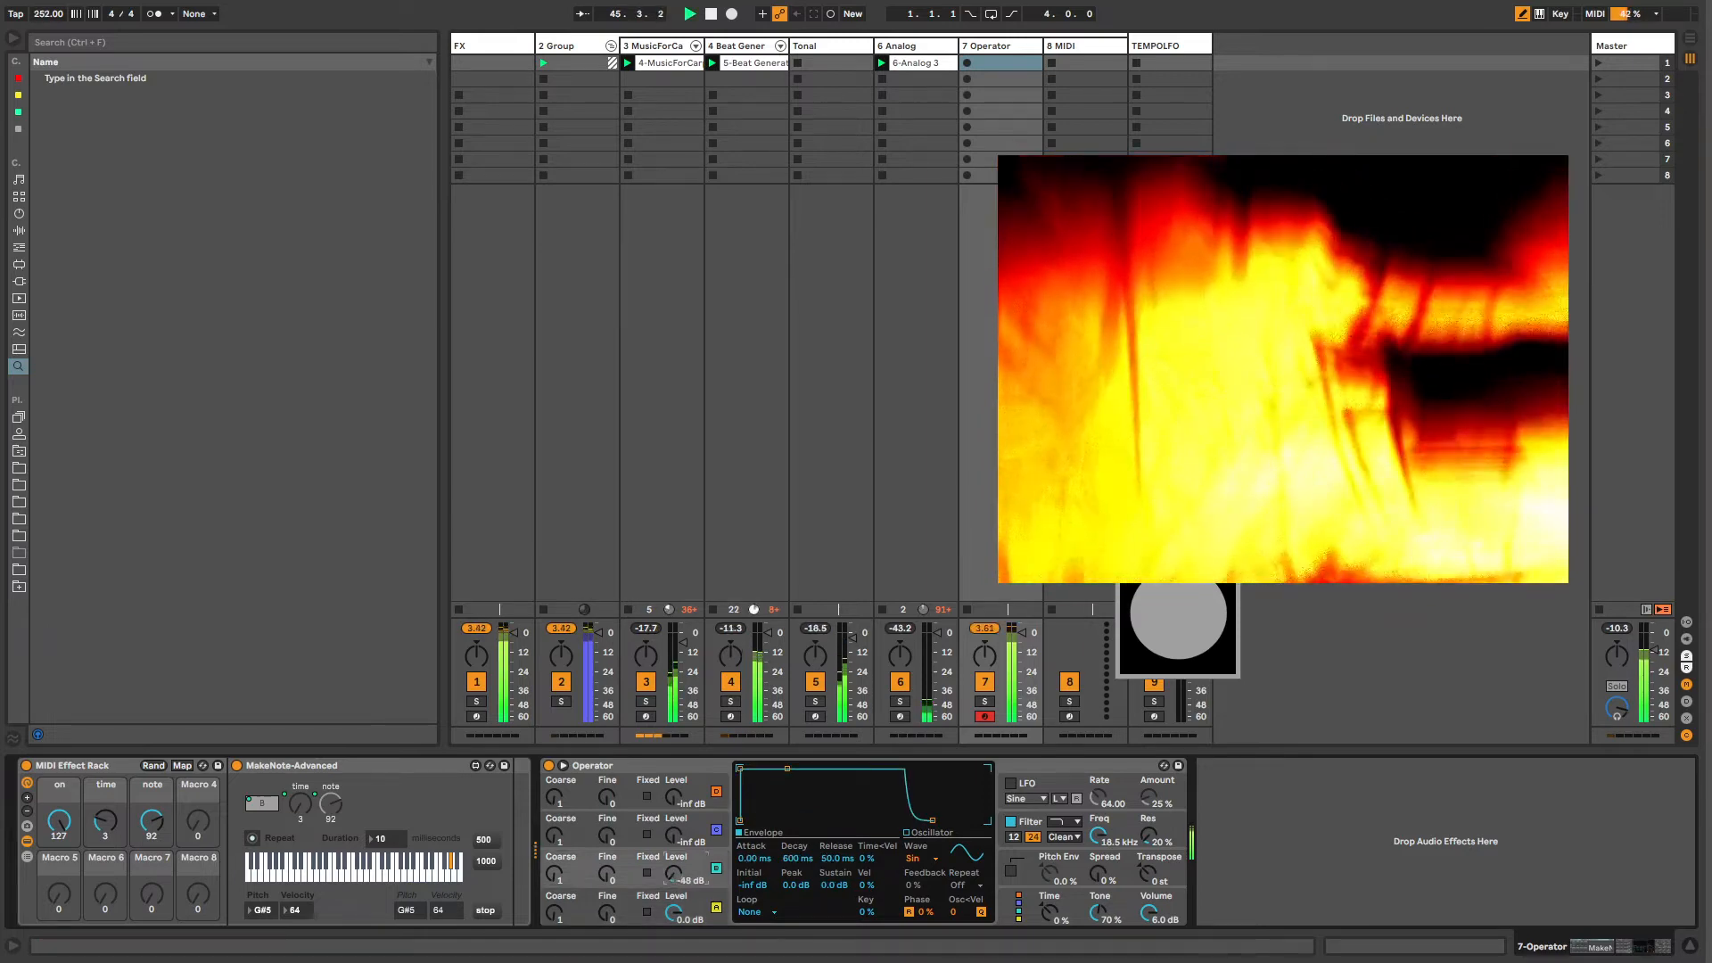
Step: Set the rack's time macro to 4 and try the note macro at 36 and 65
{"action": "left_click_drag", "start_coordinate": [105, 823], "coordinate": [105, 892]}
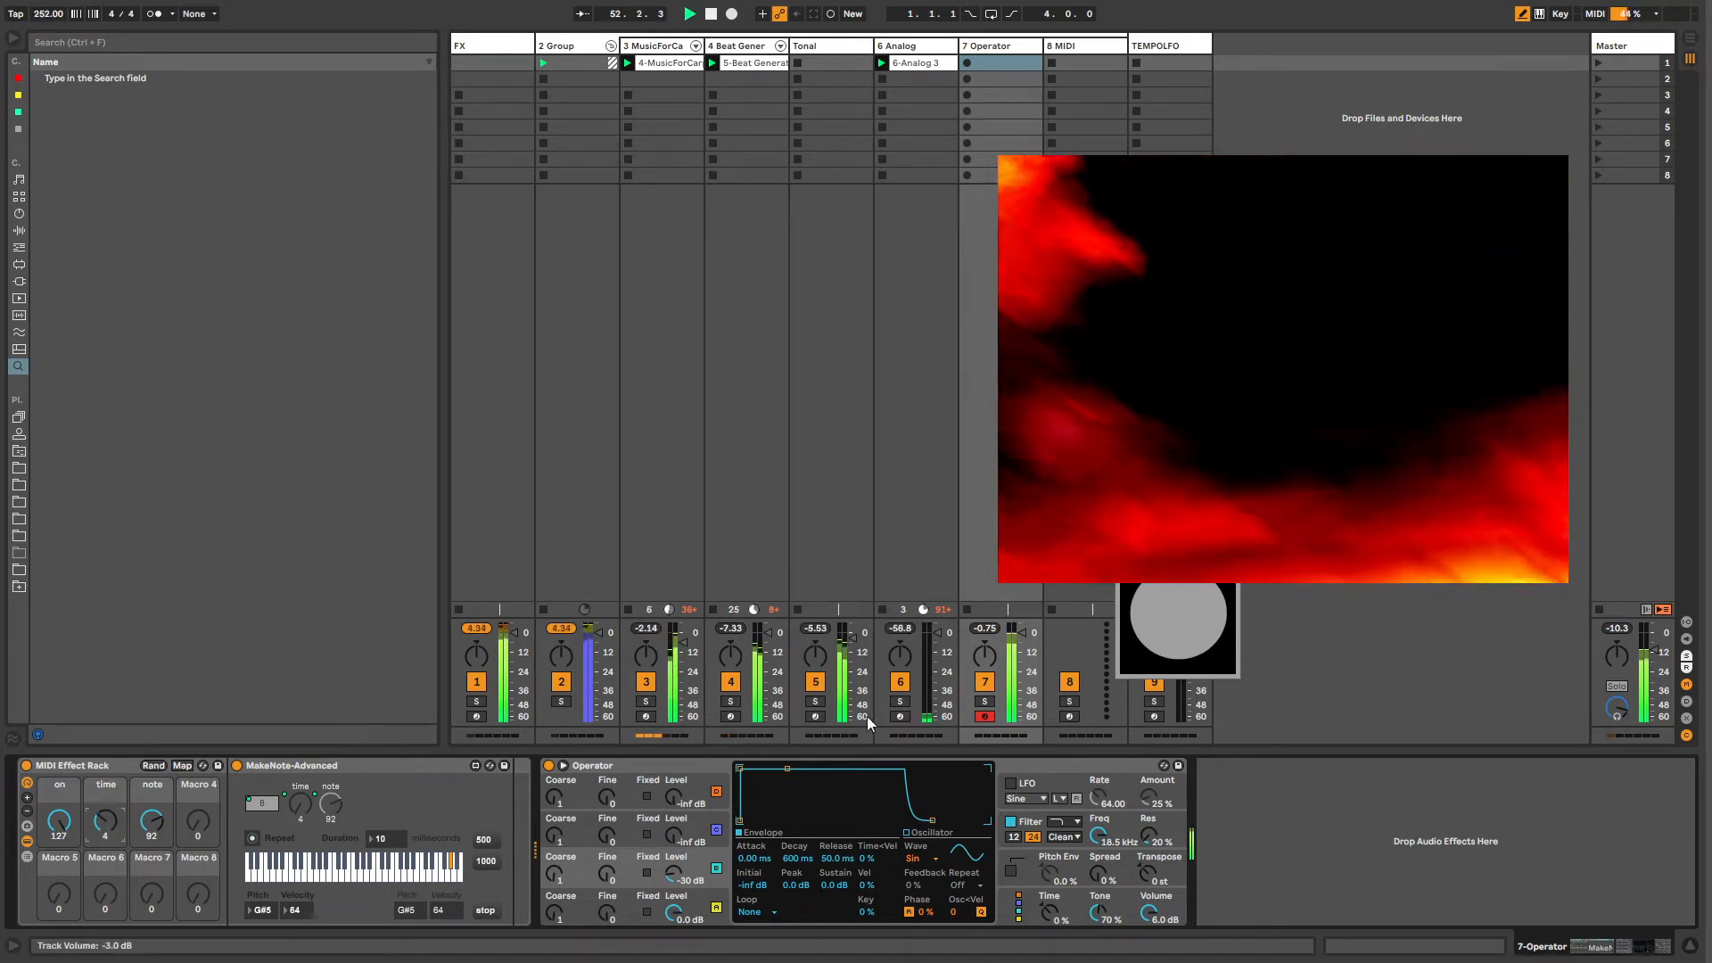
{"action": "left_click_drag", "start_coordinate": [152, 822], "coordinate": [152, 892]}
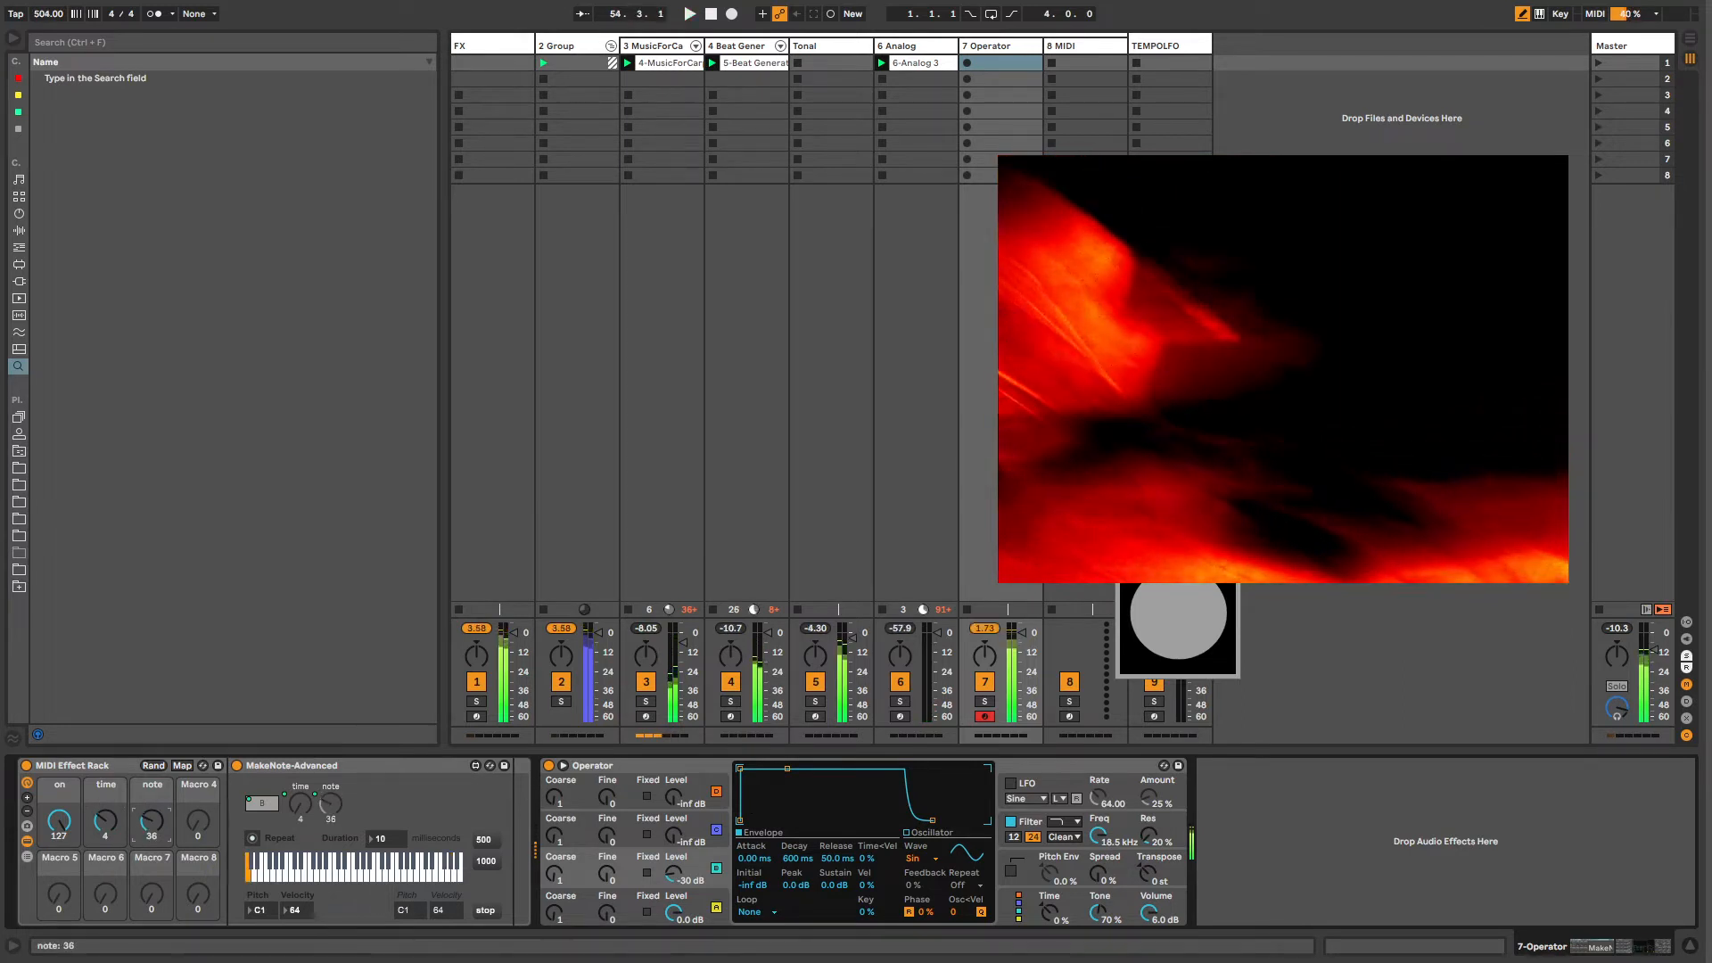
{"action": "mouse_move", "coordinate": [152, 822]}
{"action": "left_mouse_down"}
{"action": "mouse_move", "coordinate": [151, 775]}
{"action": "mouse_move", "coordinate": [152, 834]}
{"action": "left_mouse_up"}
Step: Enable Operator's LFO in the high range with a rate of about 65.52 and an amount of 100%
{"action": "left_click", "coordinate": [657, 766]}
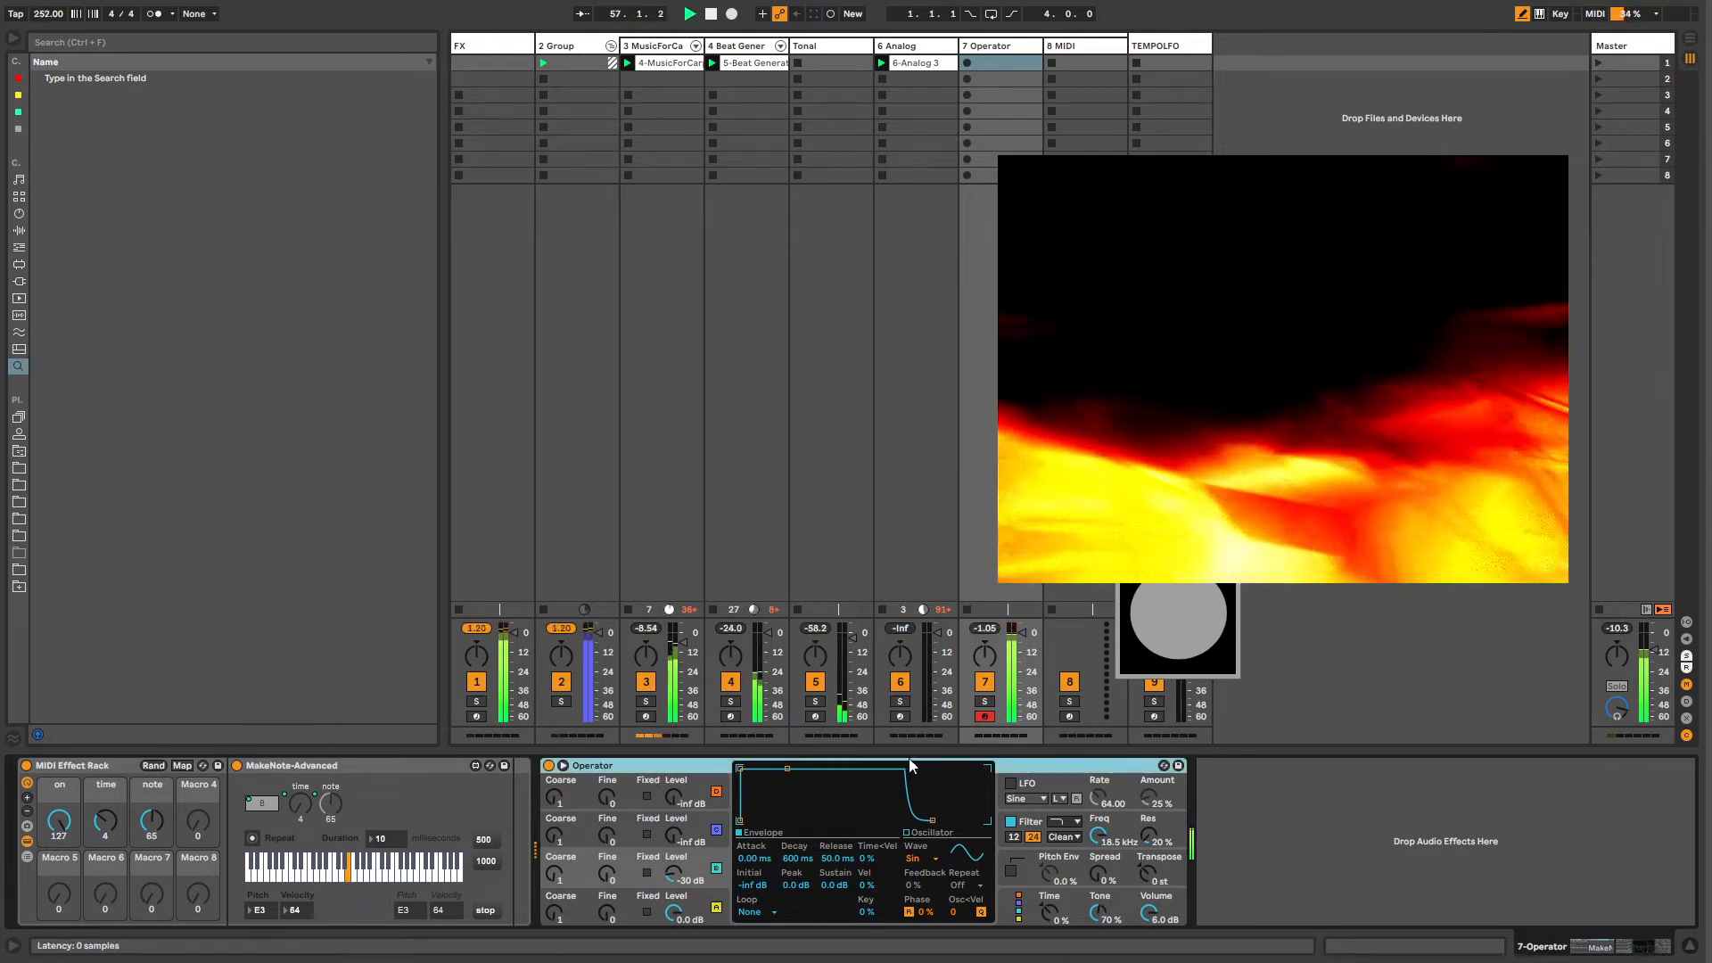
{"action": "left_click", "coordinate": [1011, 783]}
{"action": "left_click_drag", "start_coordinate": [1151, 796], "coordinate": [1098, 831]}
{"action": "left_click", "coordinate": [1063, 799]}
{"action": "left_click", "coordinate": [1066, 826]}
{"action": "left_click", "coordinate": [1150, 797]}
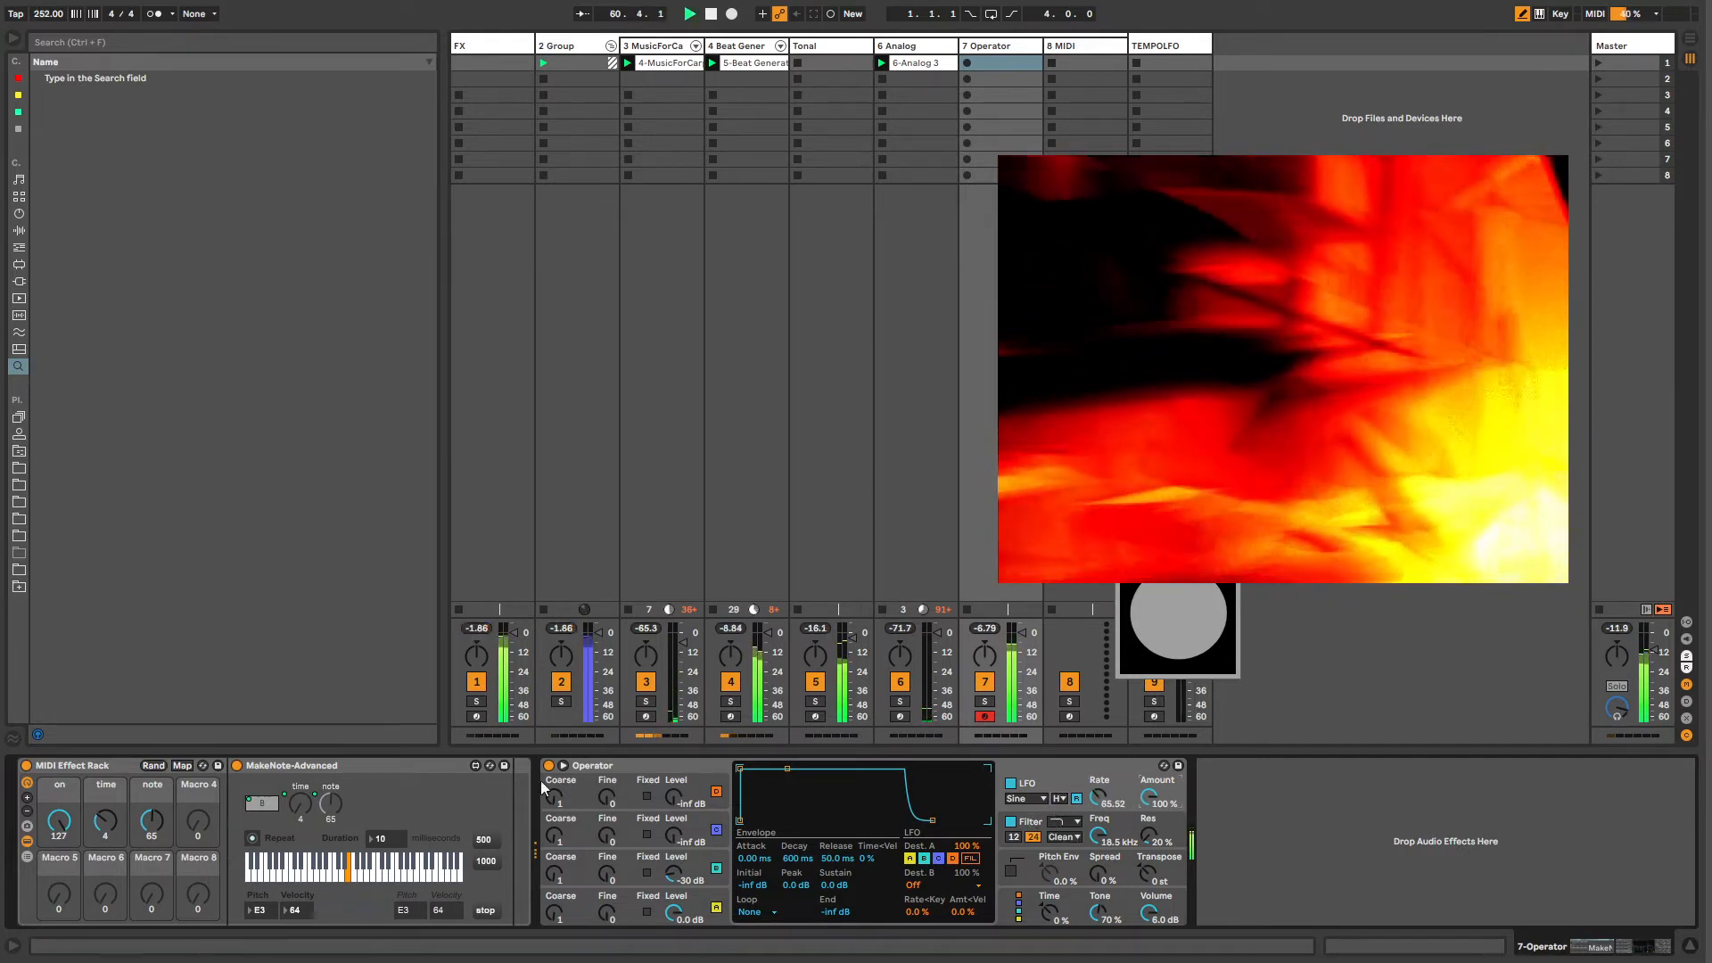
Step: Lower the Operator track's volume to about -13.5 dB and set the rack's note macro to 73
{"action": "left_click_drag", "start_coordinate": [152, 819], "coordinate": [152, 830]}
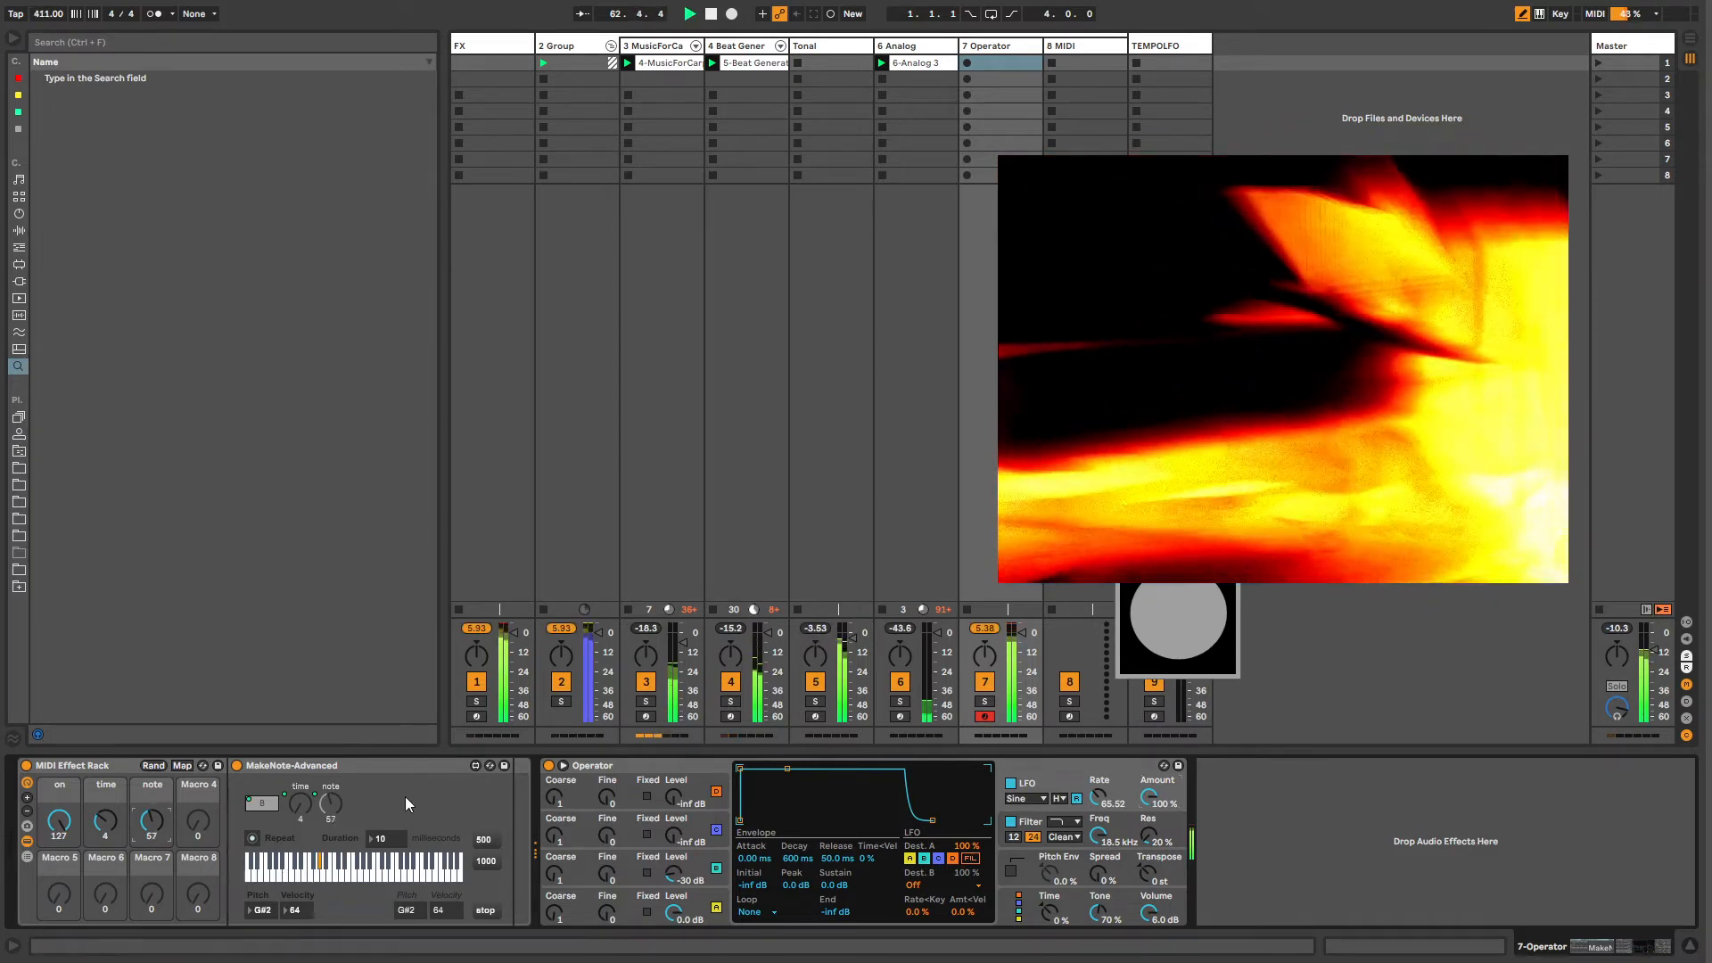
{"action": "left_click_drag", "start_coordinate": [1005, 622], "coordinate": [1006, 635]}
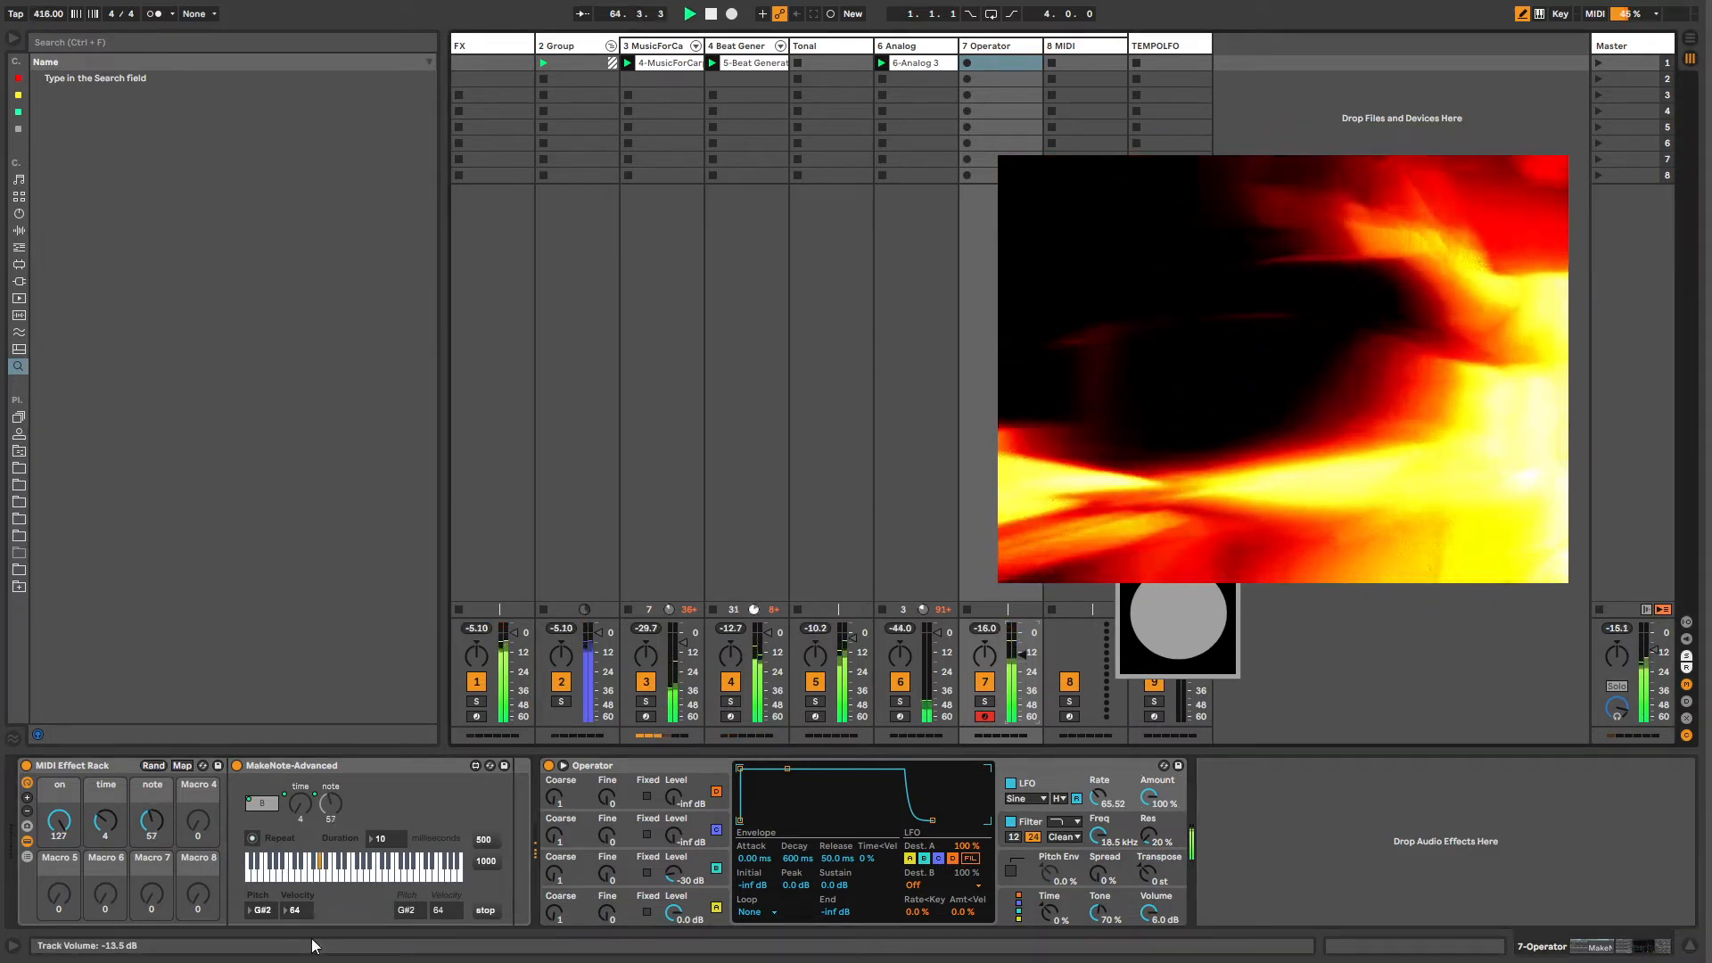
{"action": "left_click_drag", "start_coordinate": [152, 818], "coordinate": [153, 778]}
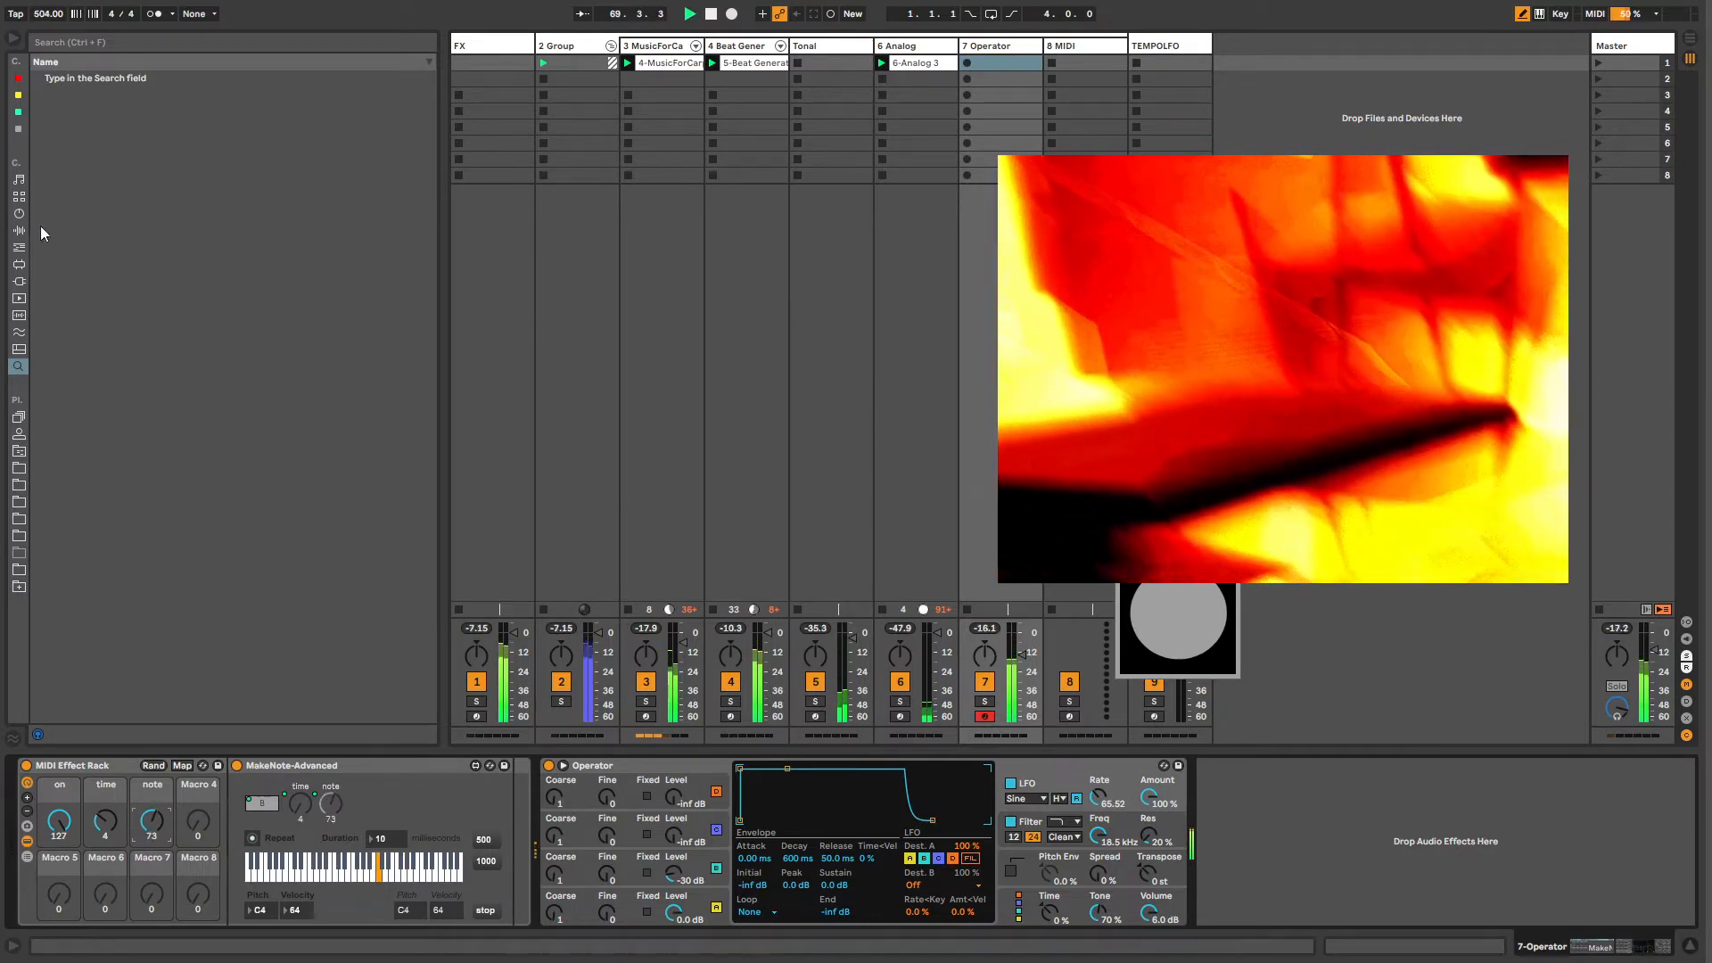
Step: Browse the MIDI and audio effect categories, then show the user folder containing the RACKS collection
{"action": "left_click", "coordinate": [19, 246]}
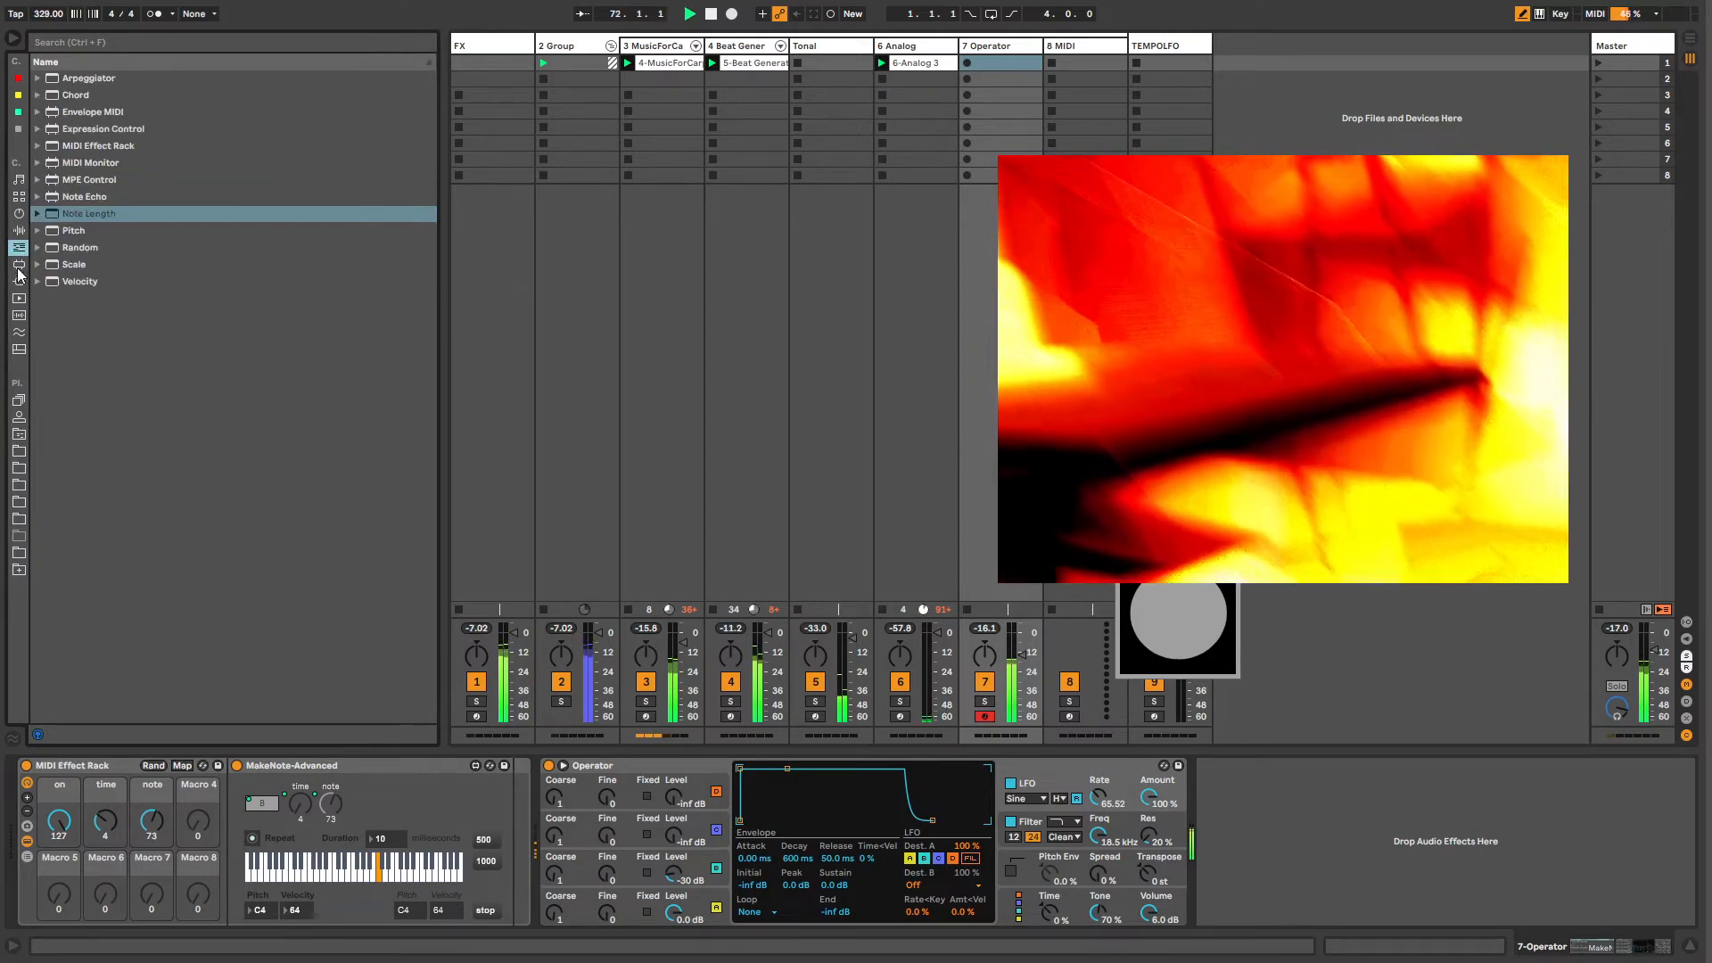
{"action": "left_click", "coordinate": [19, 266]}
{"action": "left_click", "coordinate": [19, 435]}
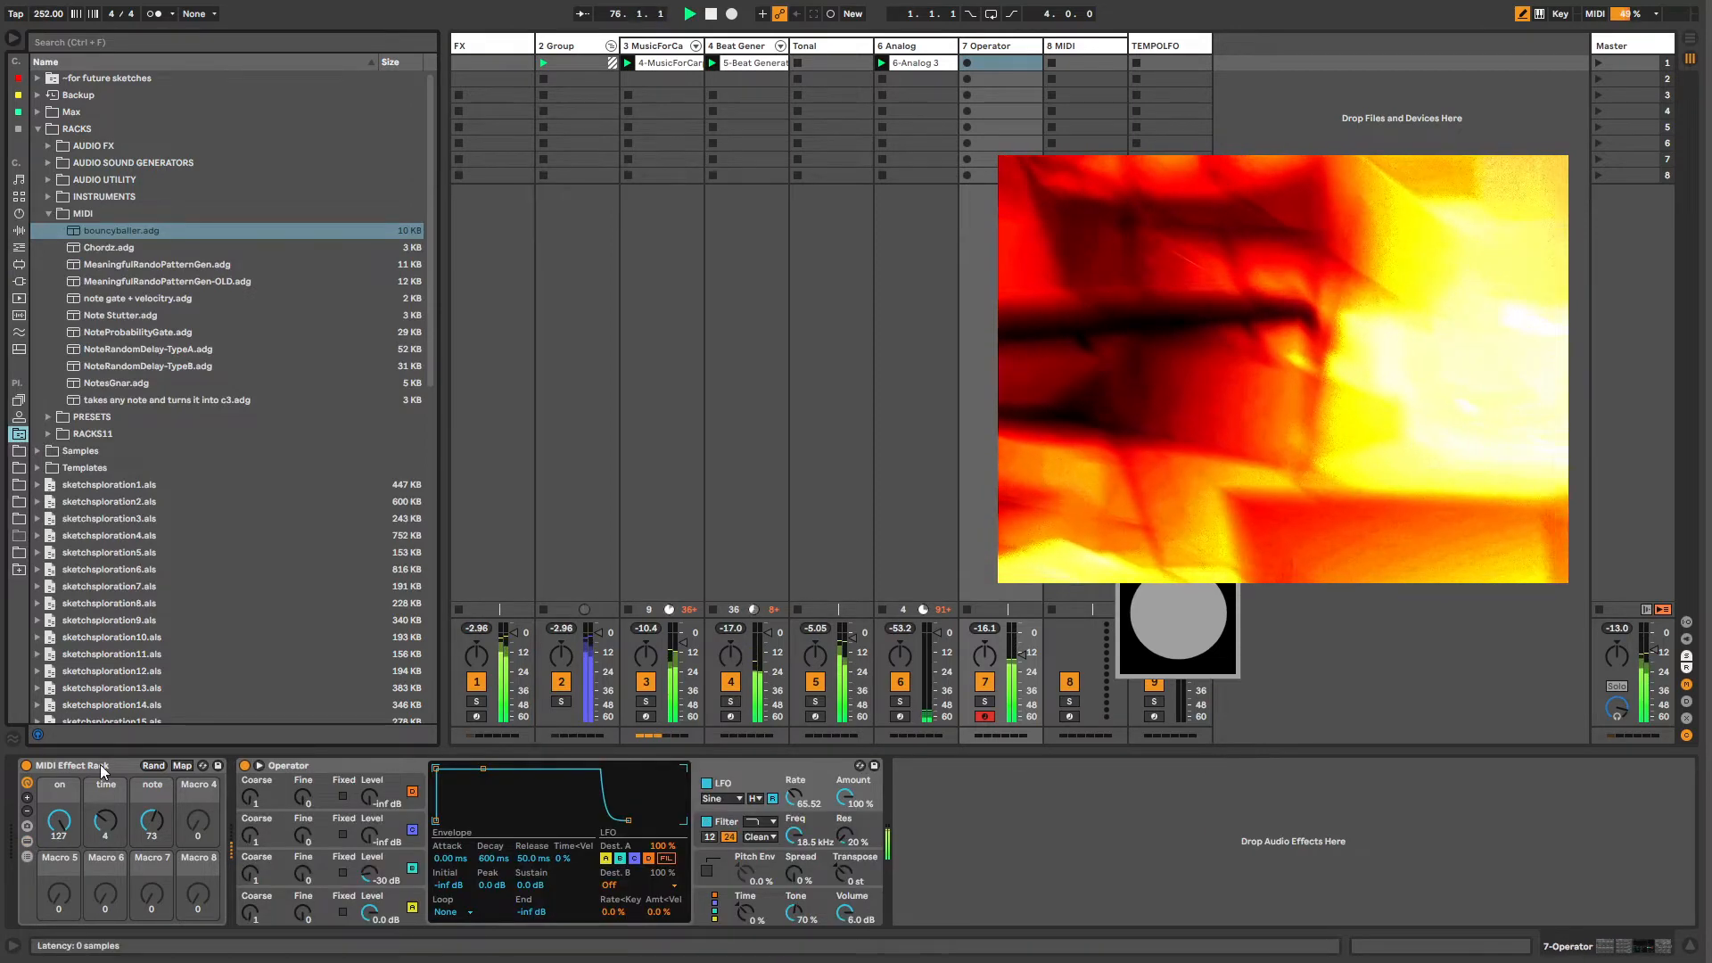
Step: Set the time mapping's maximum to 2000, the time macro to 500 and the note macro to 64
{"action": "left_click", "coordinate": [182, 765]}
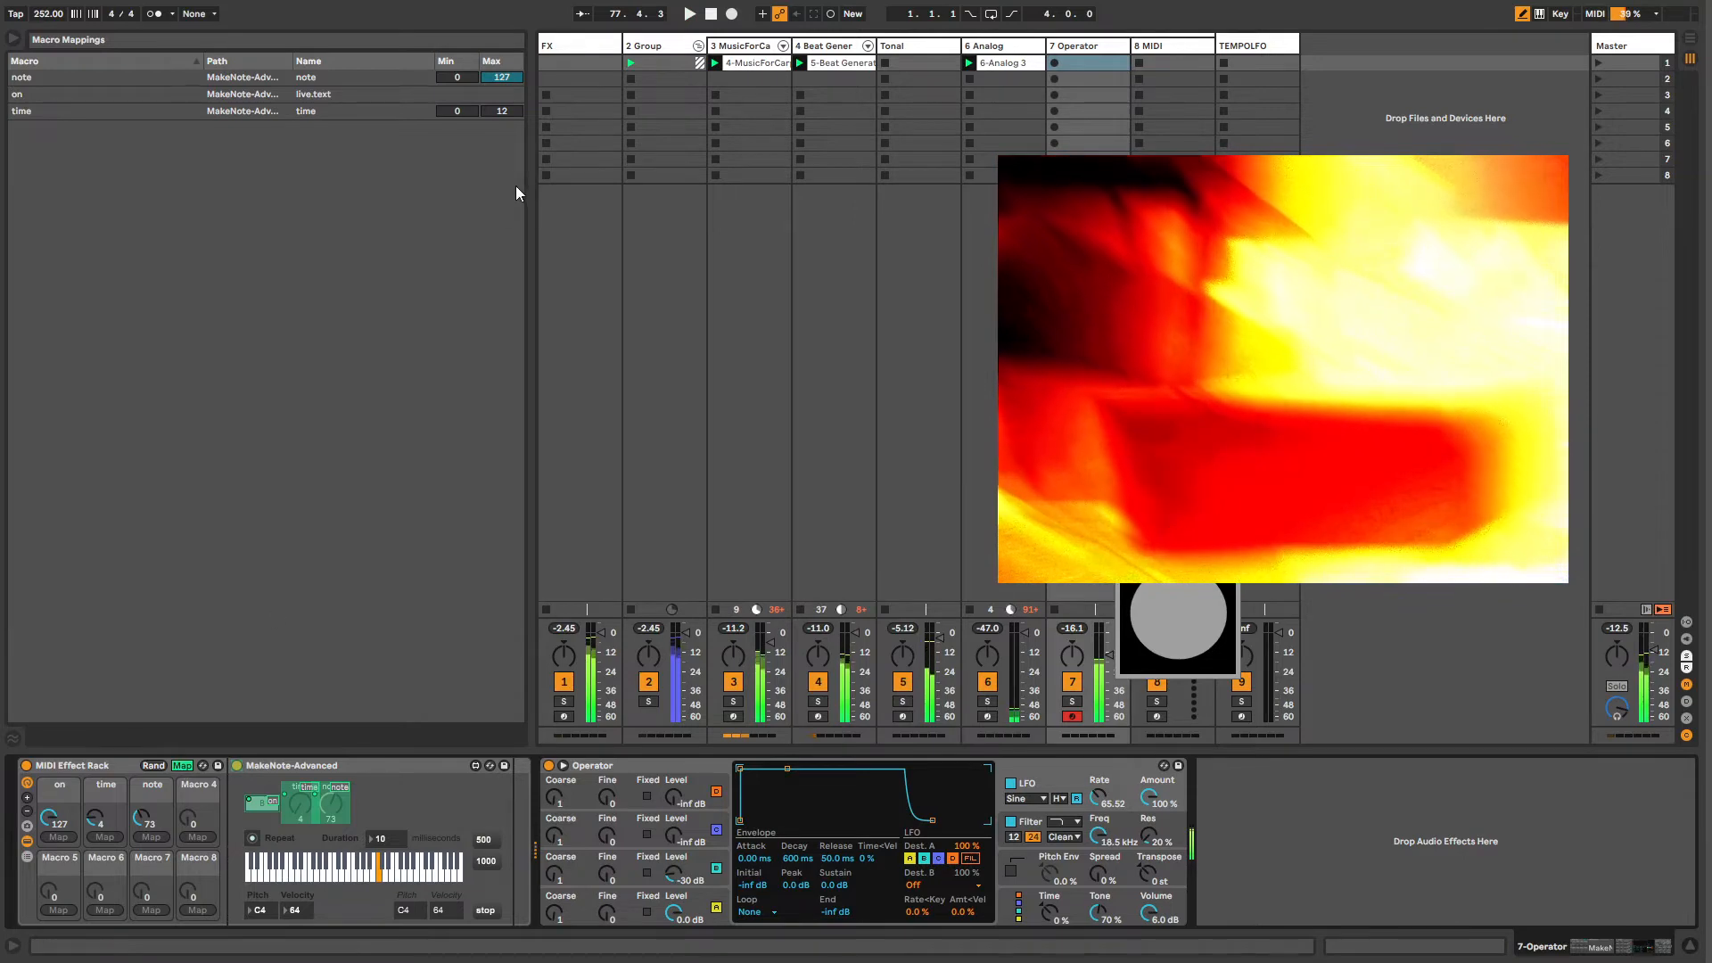
{"action": "left_click_drag", "start_coordinate": [497, 114], "coordinate": [497, 53]}
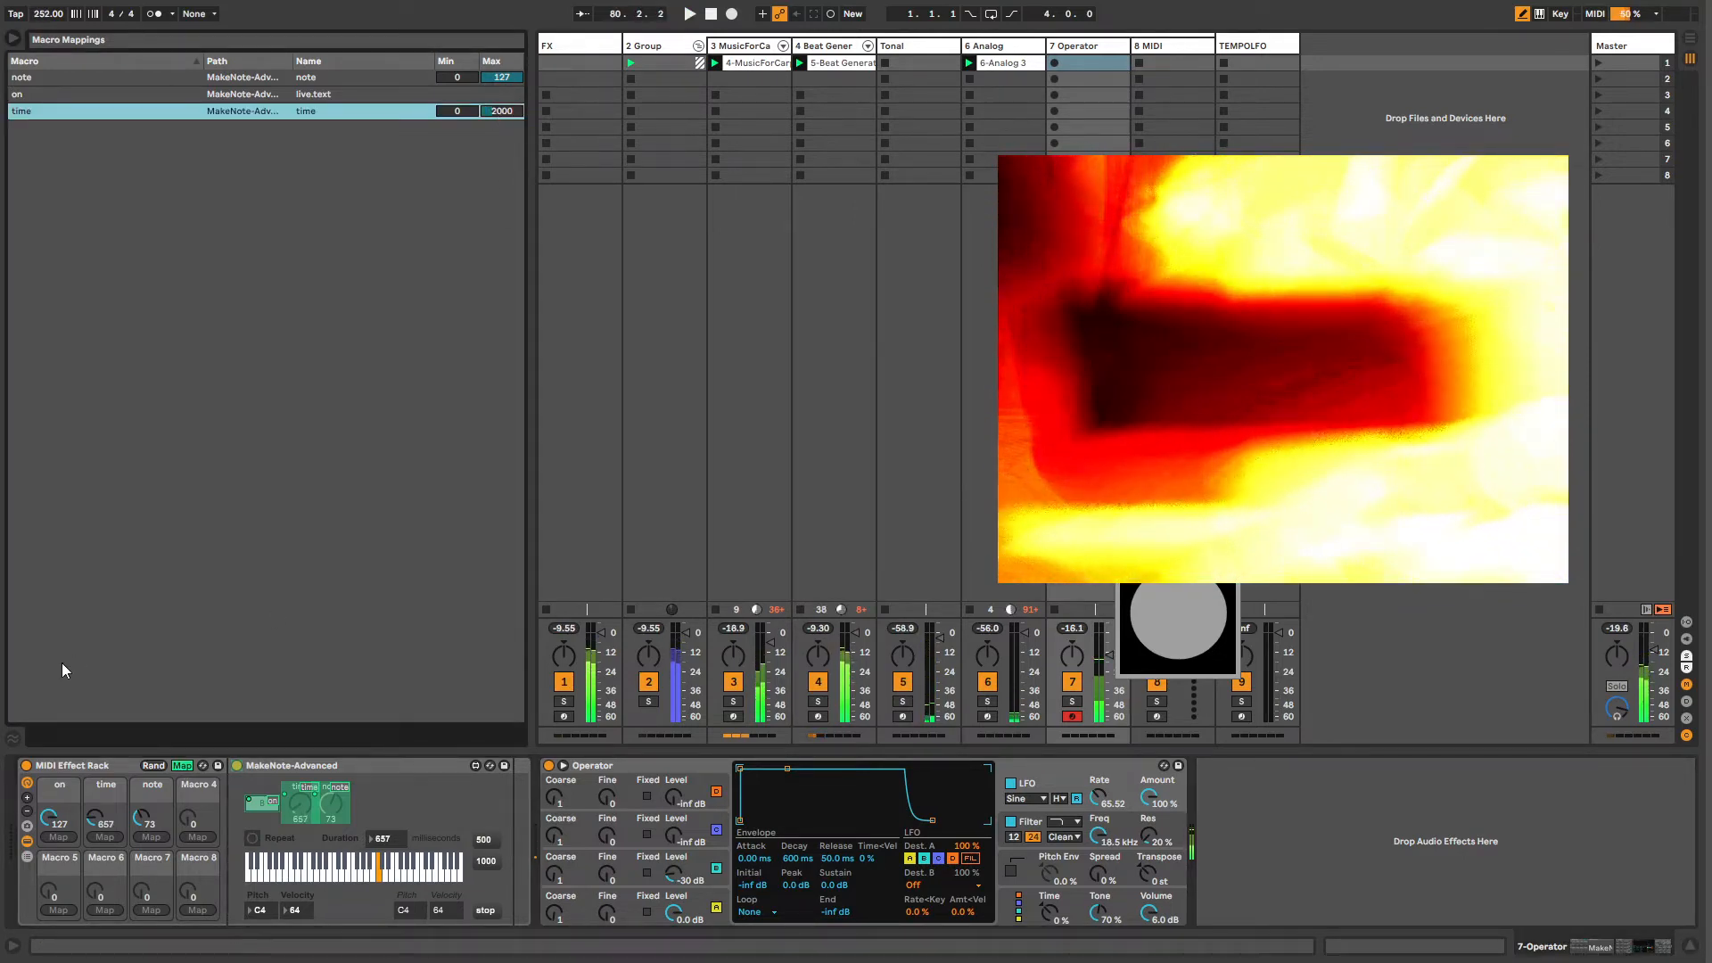
{"action": "left_click_drag", "start_coordinate": [92, 819], "coordinate": [92, 882]}
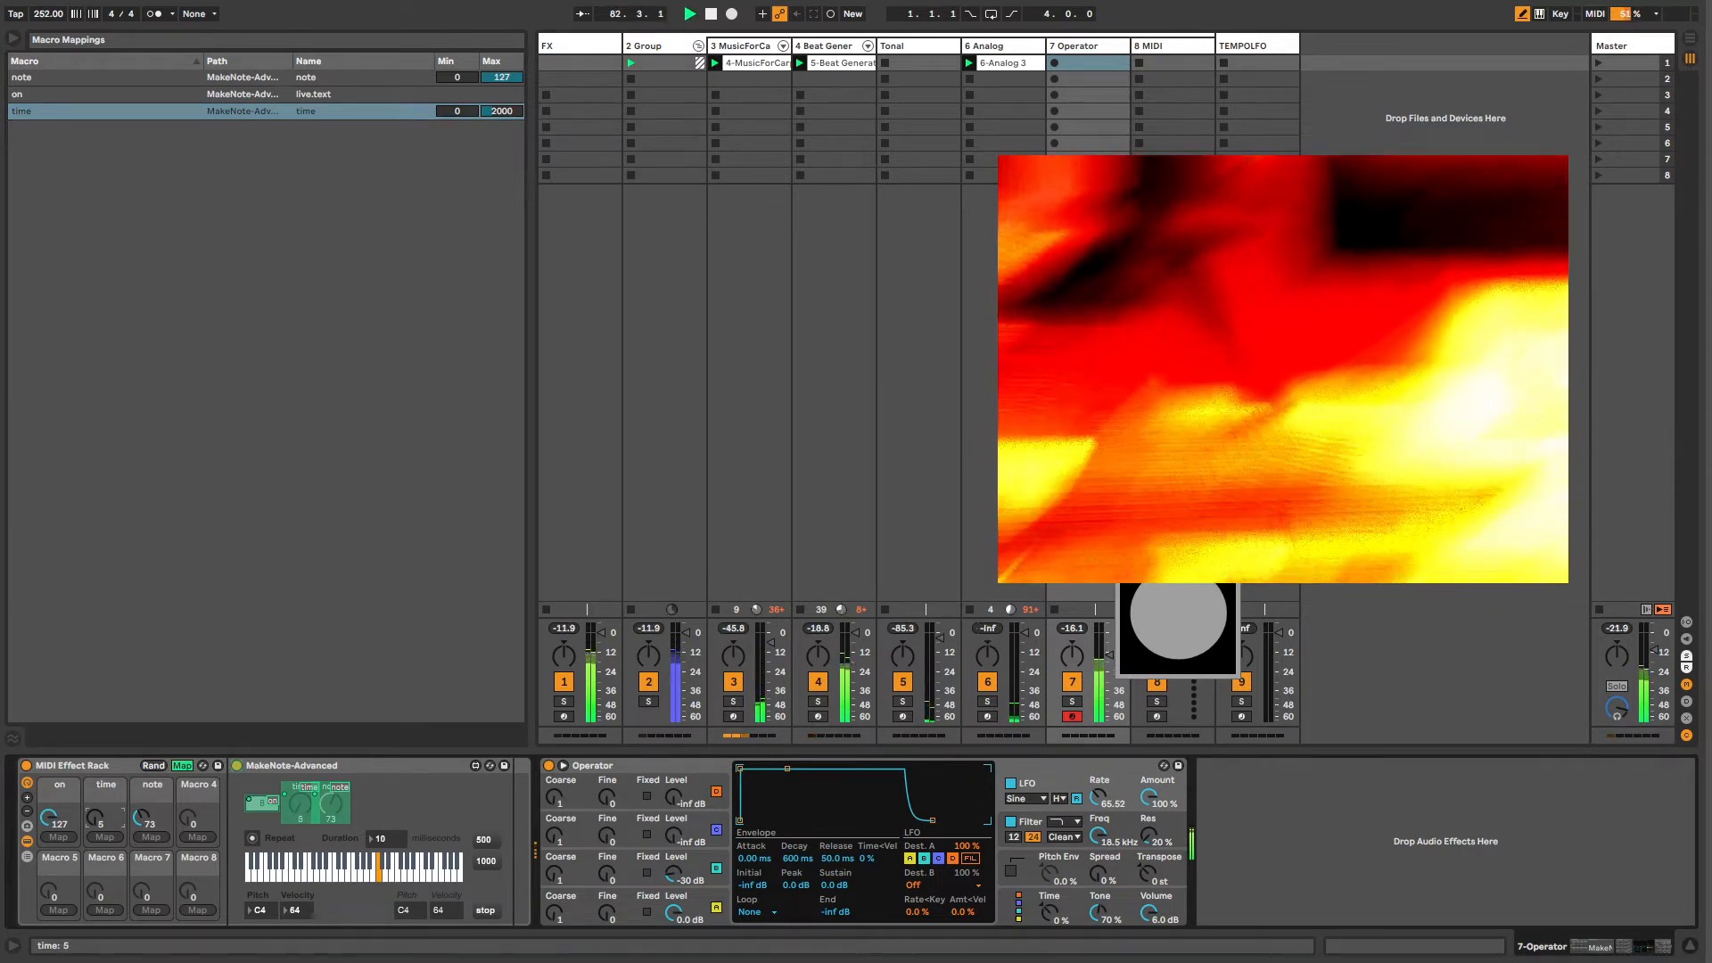
{"action": "left_click", "coordinate": [182, 767]}
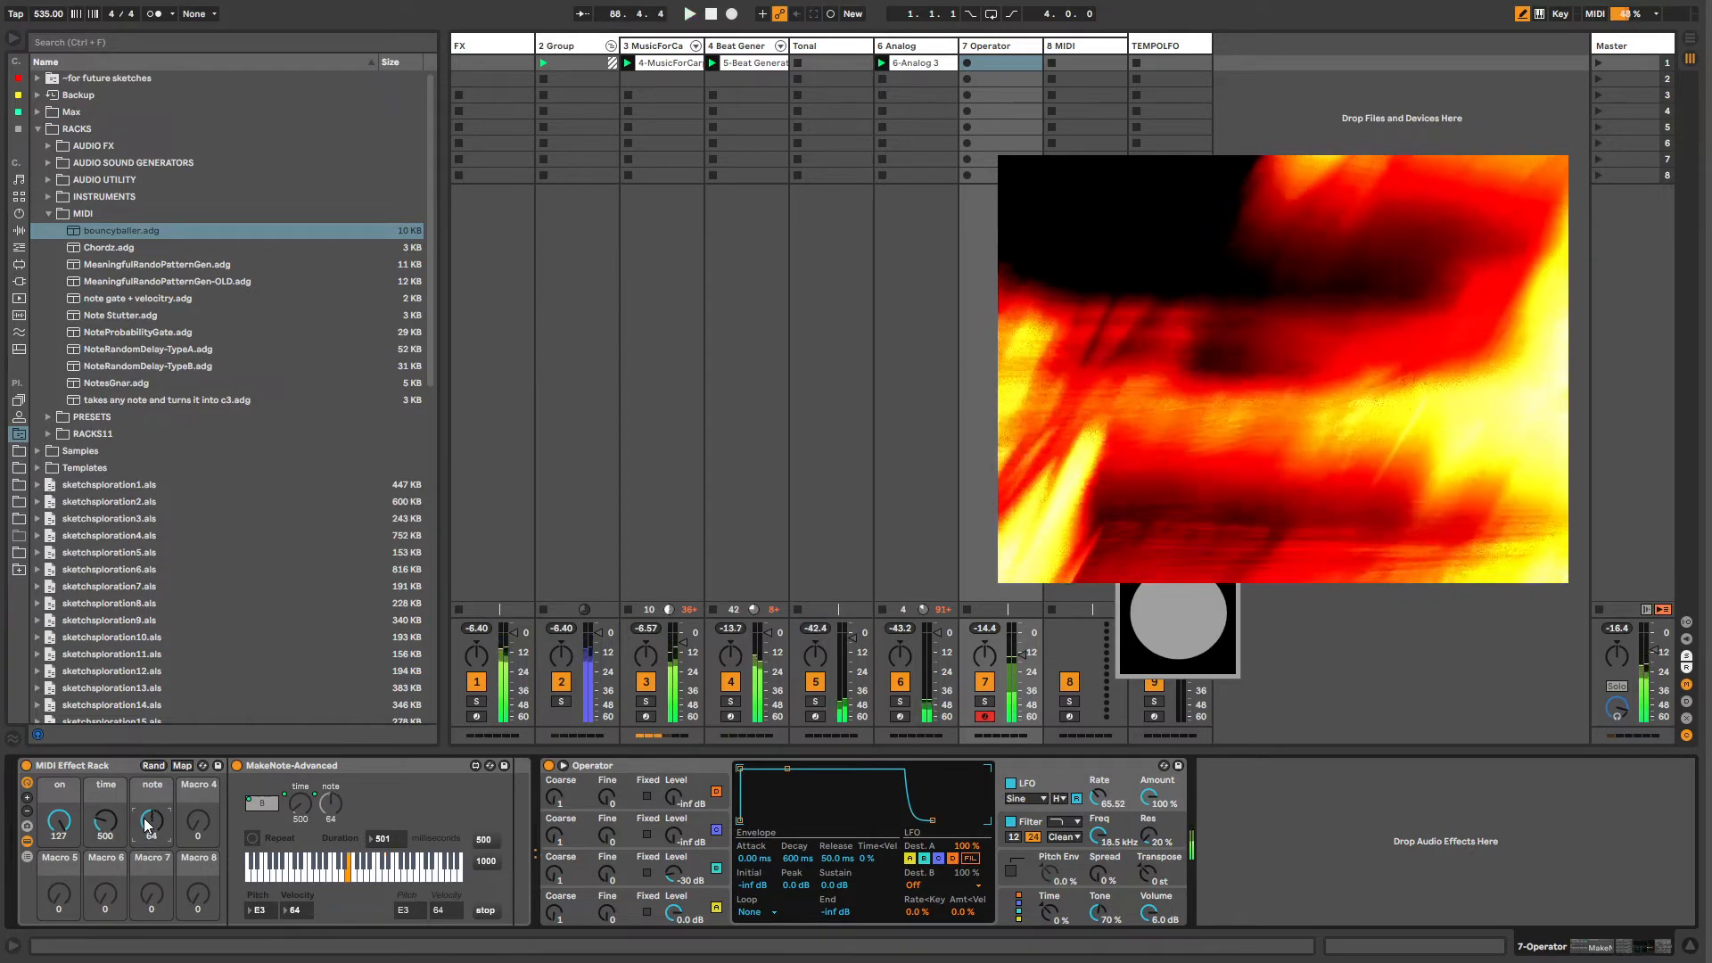
Step: Rename the MIDI Effect Rack to MakeNote, hide its devices and save it as a preset in the MIDI folder of RACKS
{"action": "left_click", "coordinate": [56, 765]}
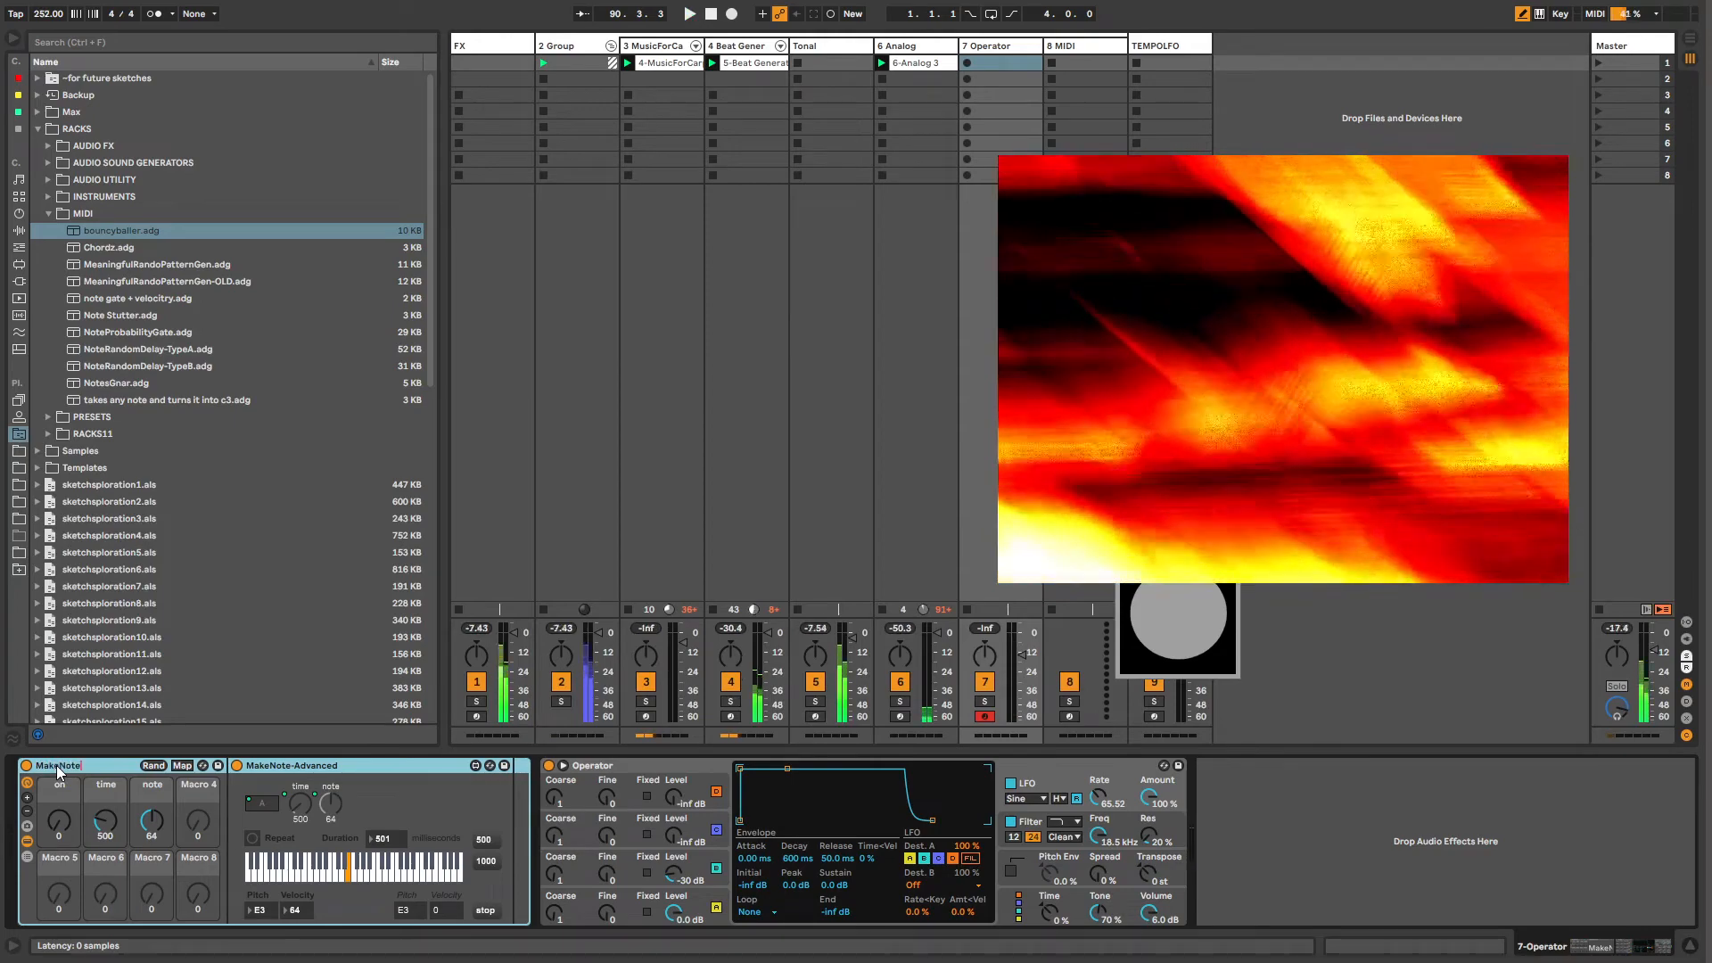
{"action": "left_click", "coordinate": [26, 840]}
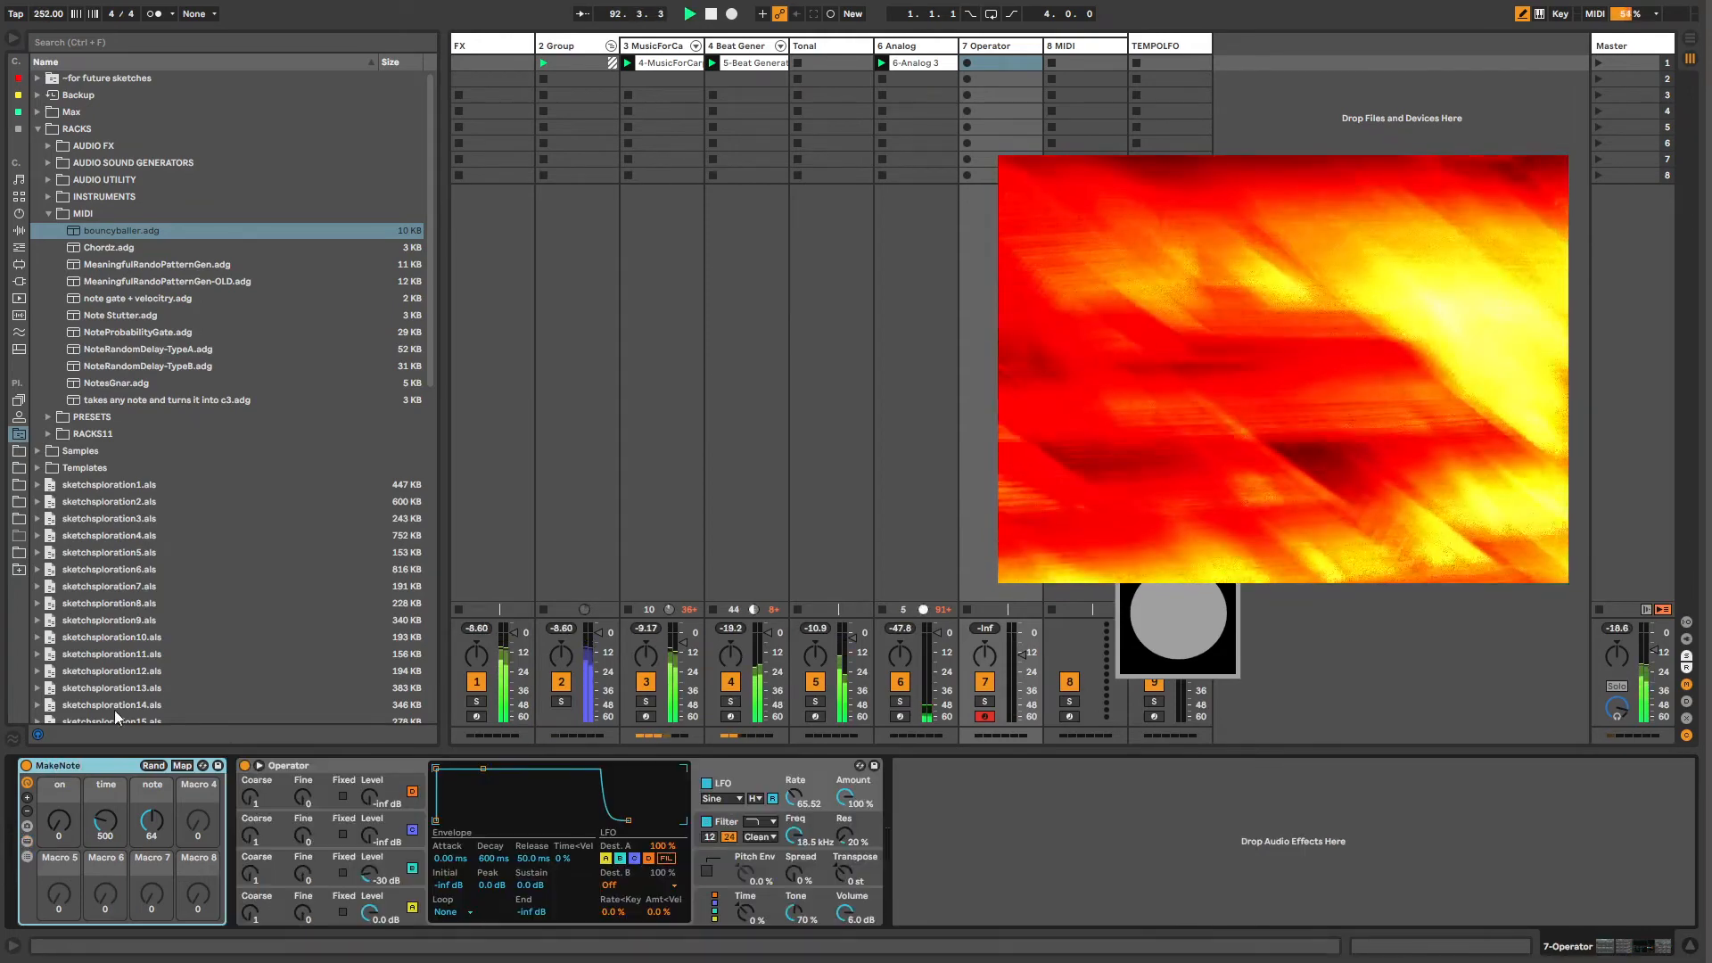
{"action": "left_click", "coordinate": [37, 128]}
{"action": "left_click", "coordinate": [38, 129]}
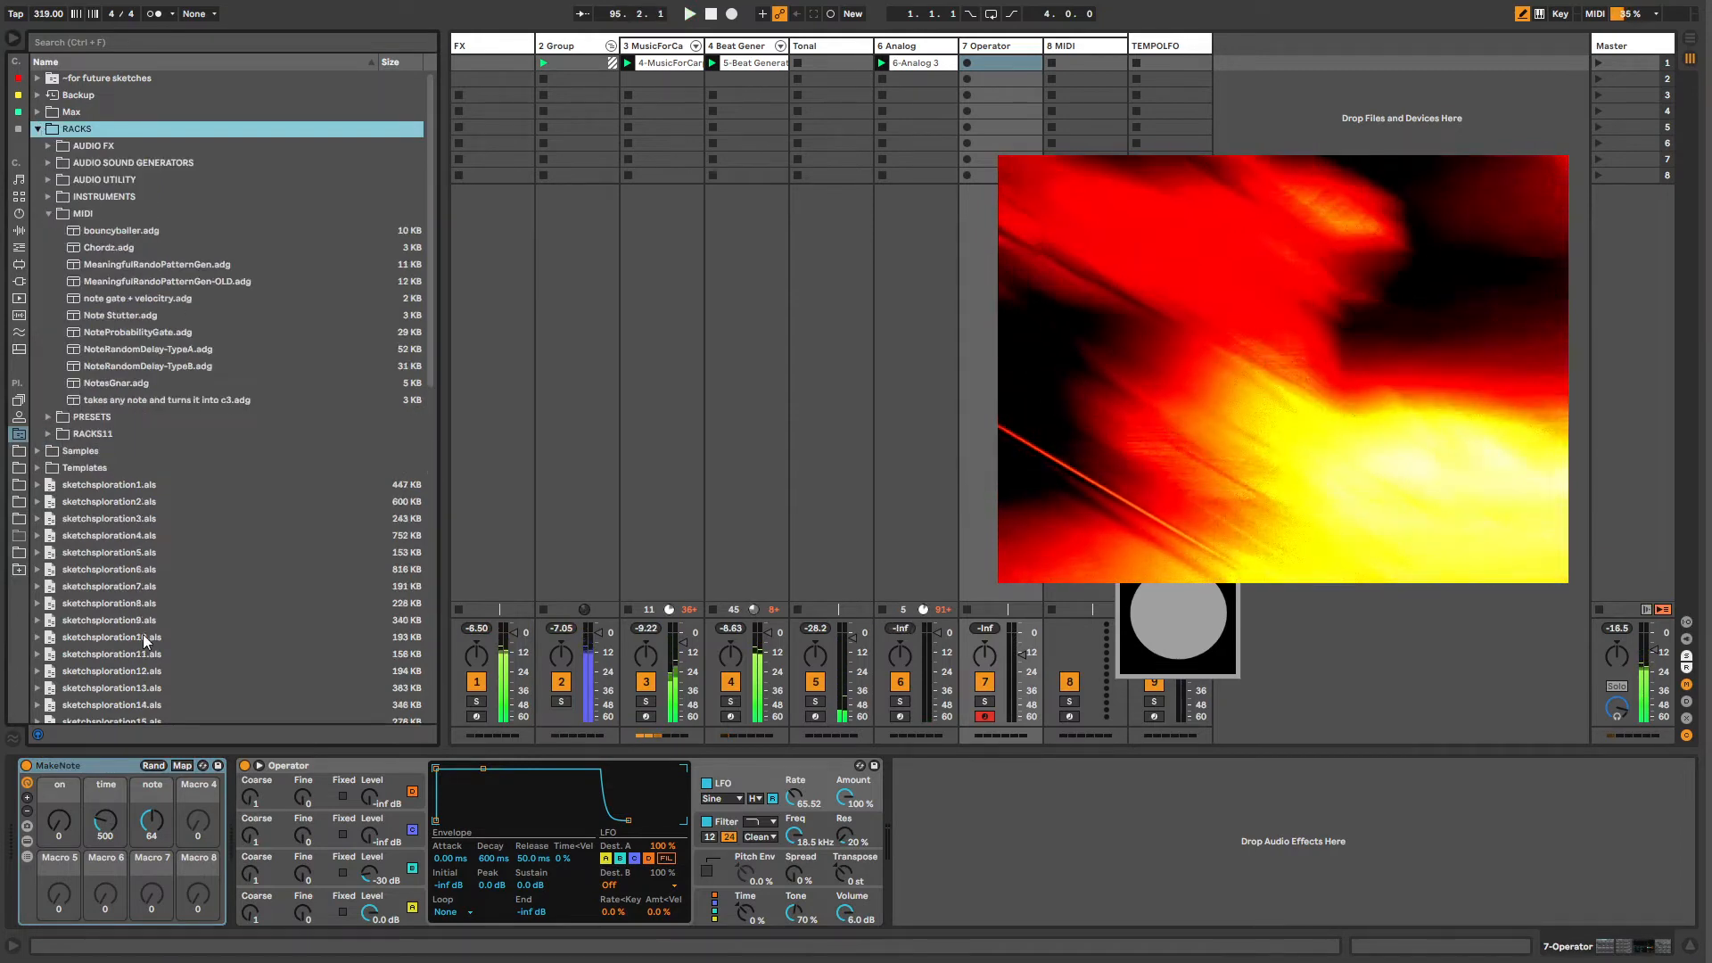
{"action": "left_click_drag", "start_coordinate": [84, 764], "coordinate": [79, 213]}
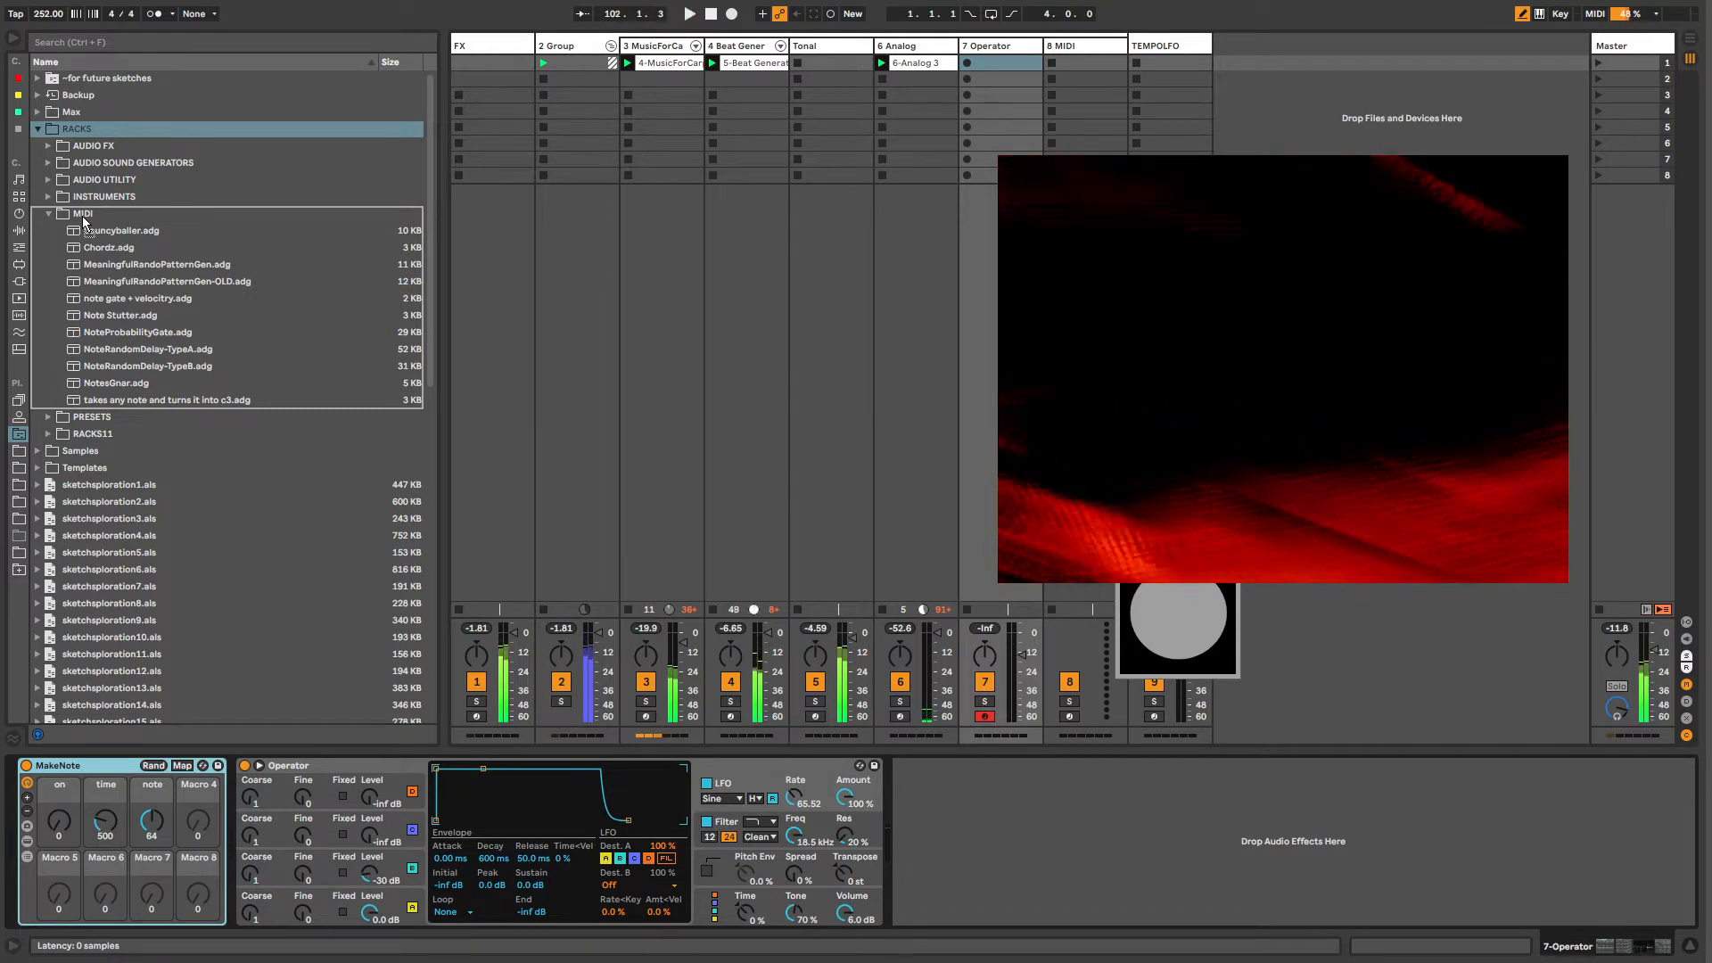
{"action": "left_click_drag", "start_coordinate": [355, 216], "coordinate": [81, 213]}
{"action": "key", "text": "Return"}
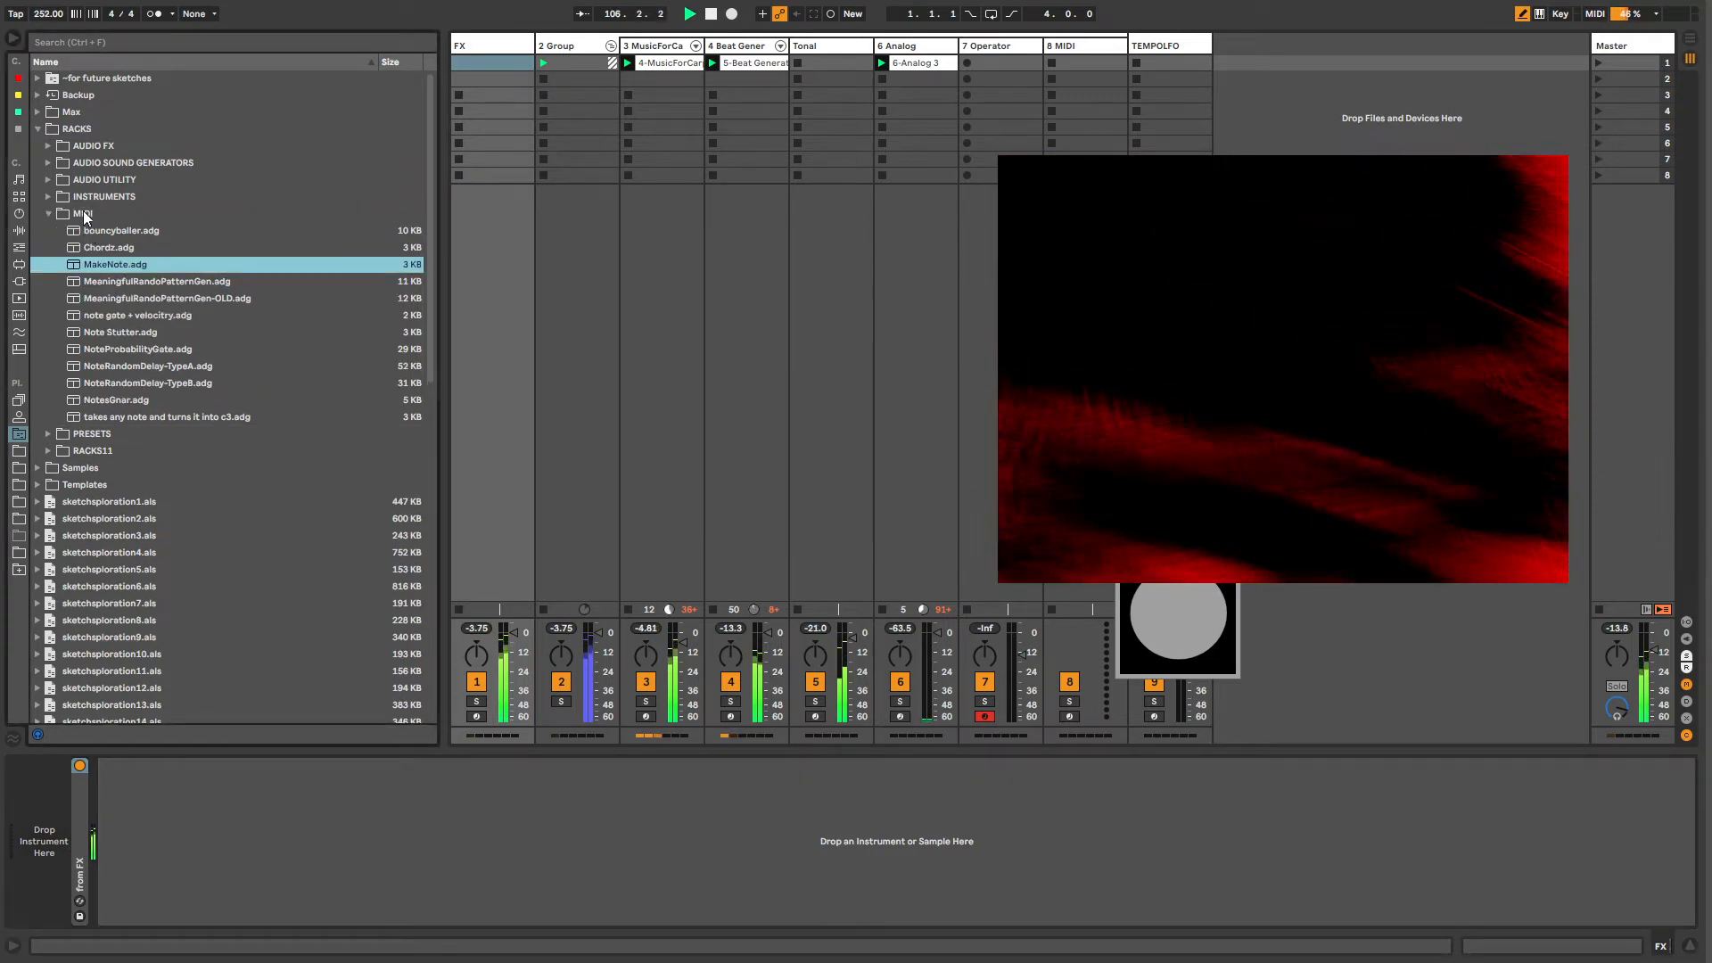
Step: Look through the saved racks in the MIDI folder and collapse the folder
{"action": "key", "text": "Up"}
{"action": "key", "text": "Up"}
{"action": "key", "text": "Down"}
{"action": "key", "text": "Down"}
{"action": "key", "text": "Down"}
{"action": "key", "text": "Down"}
{"action": "key", "text": "Down"}
{"action": "key", "text": "Down"}
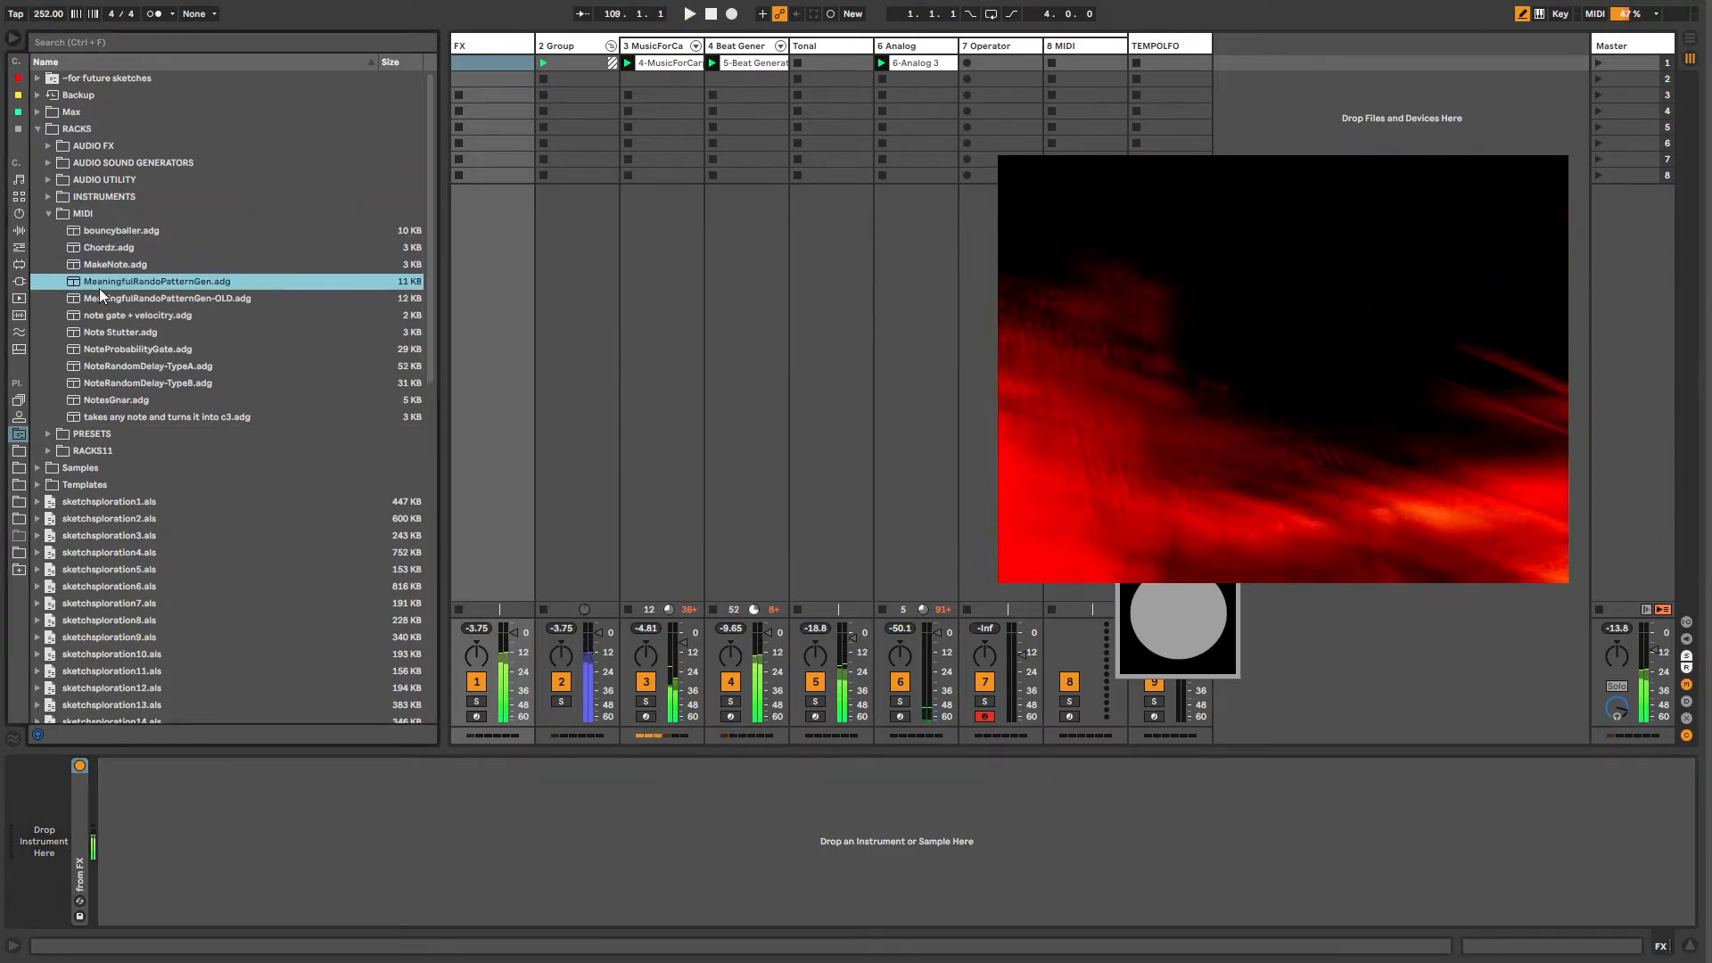
{"action": "left_click", "coordinate": [73, 218]}
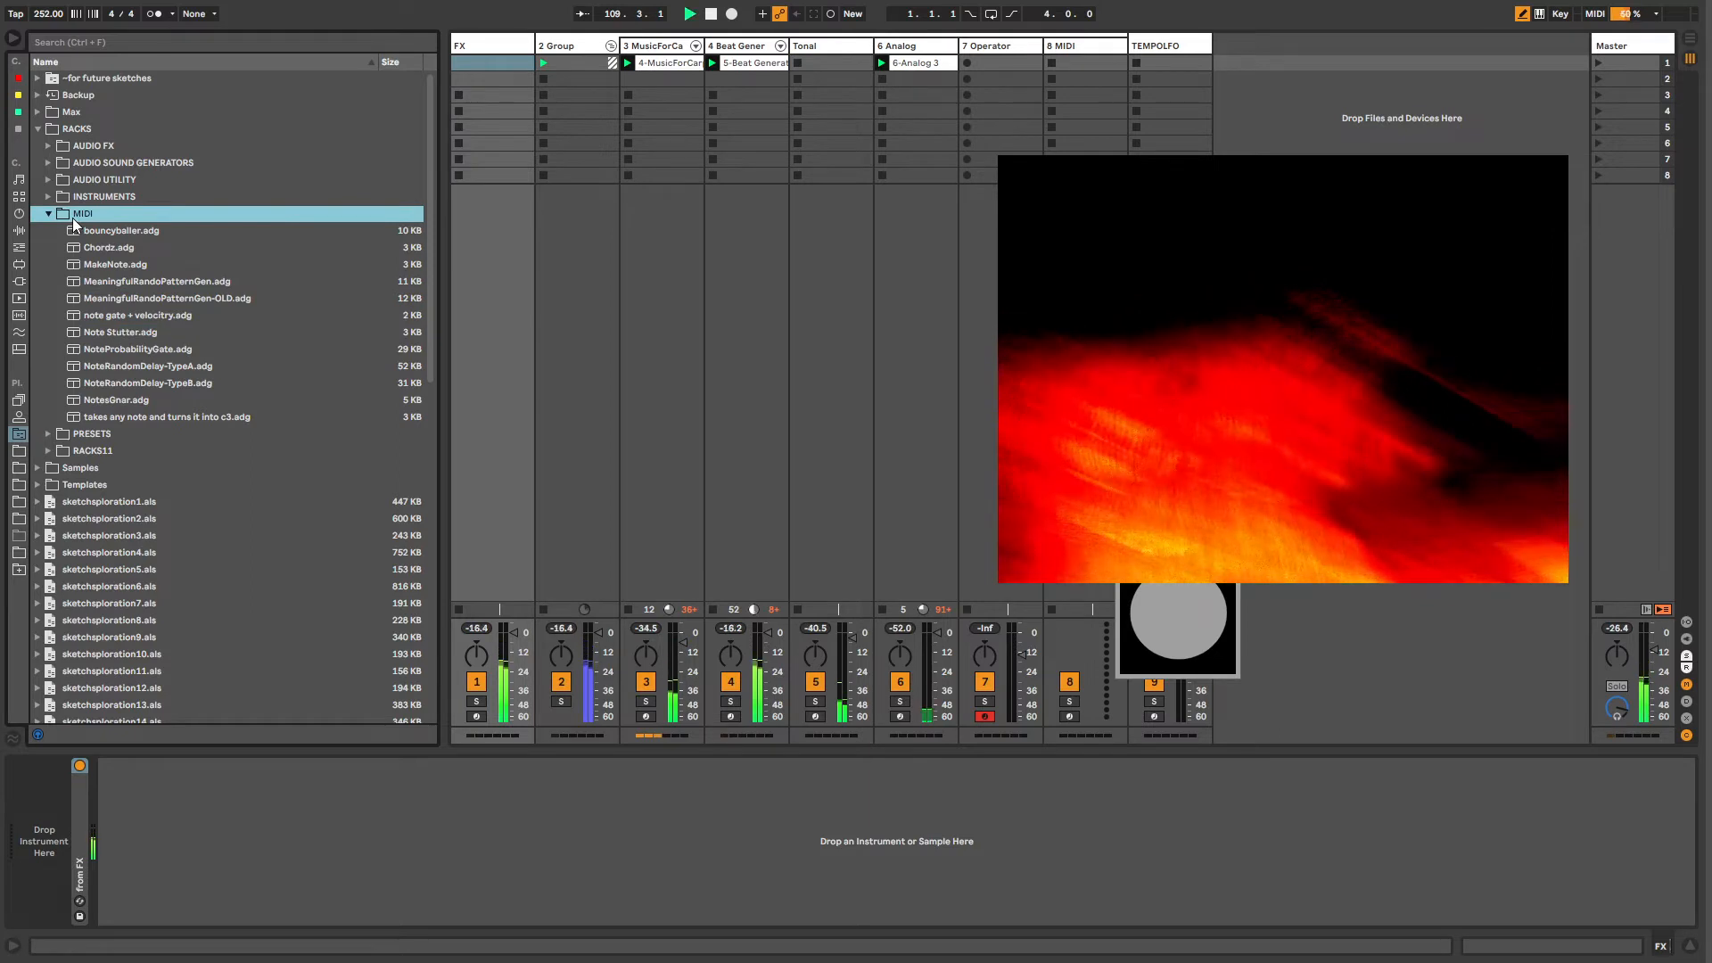
{"action": "left_click", "coordinate": [47, 214]}
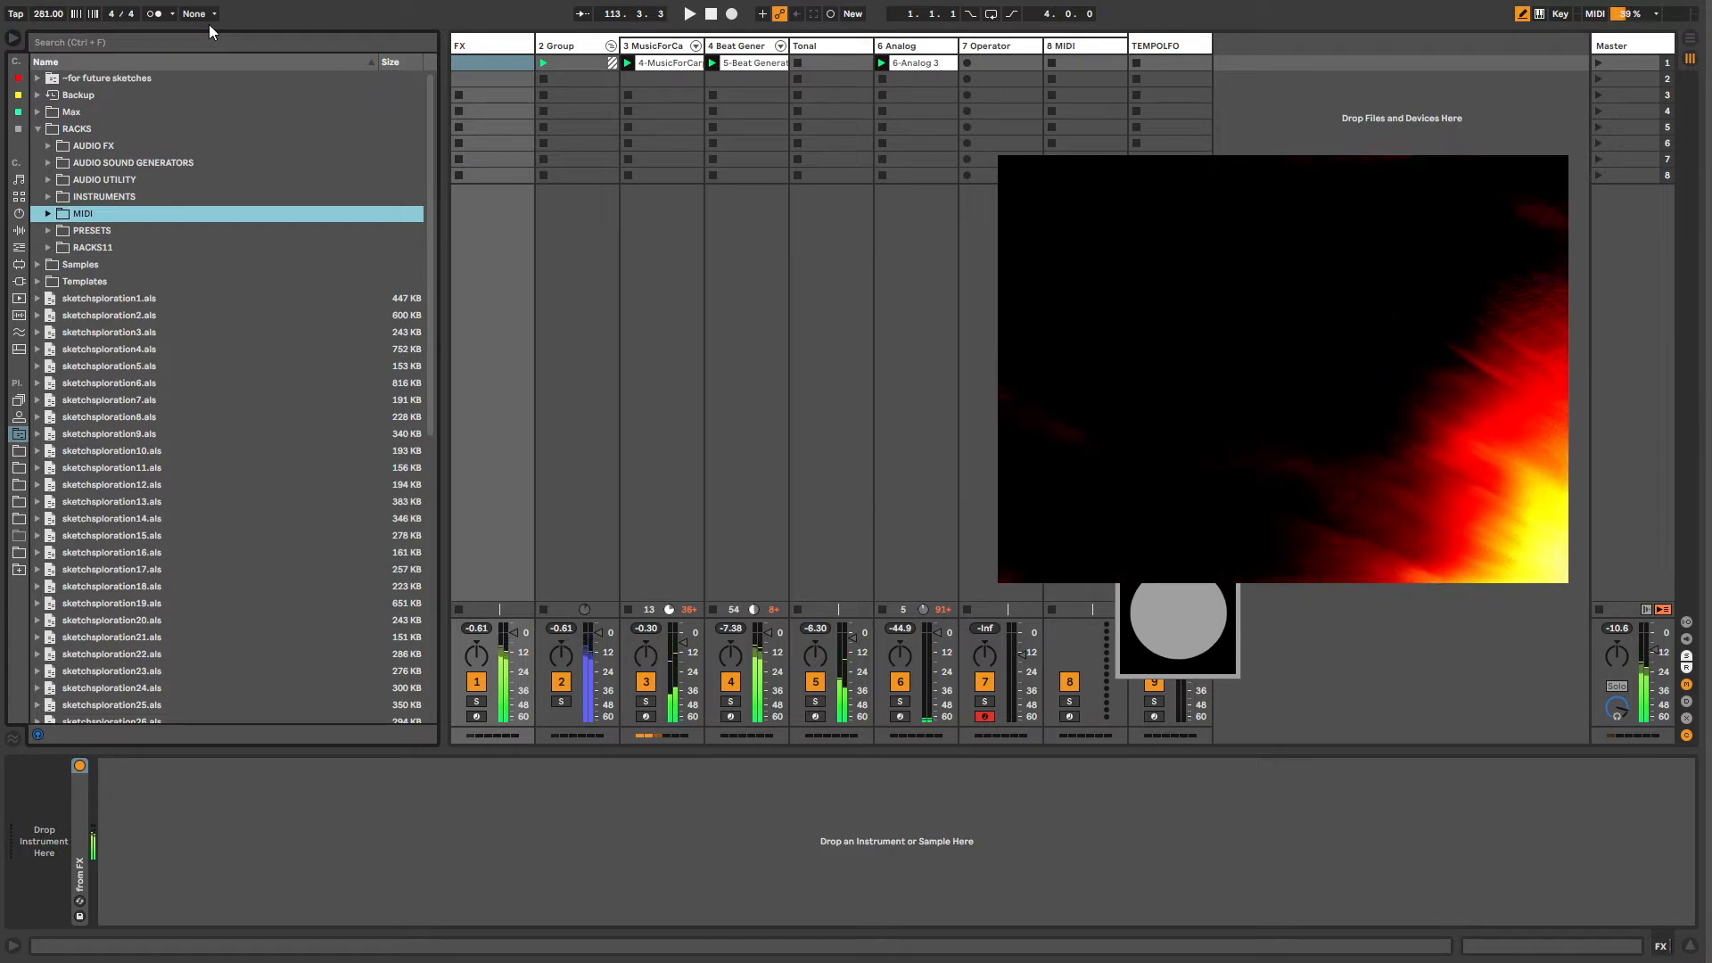
Step: Find the saved MakeNote rack in the MIDI folder of RACKS and load it onto the Operator track
{"action": "left_click", "coordinate": [657, 47]}
{"action": "left_click", "coordinate": [562, 45]}
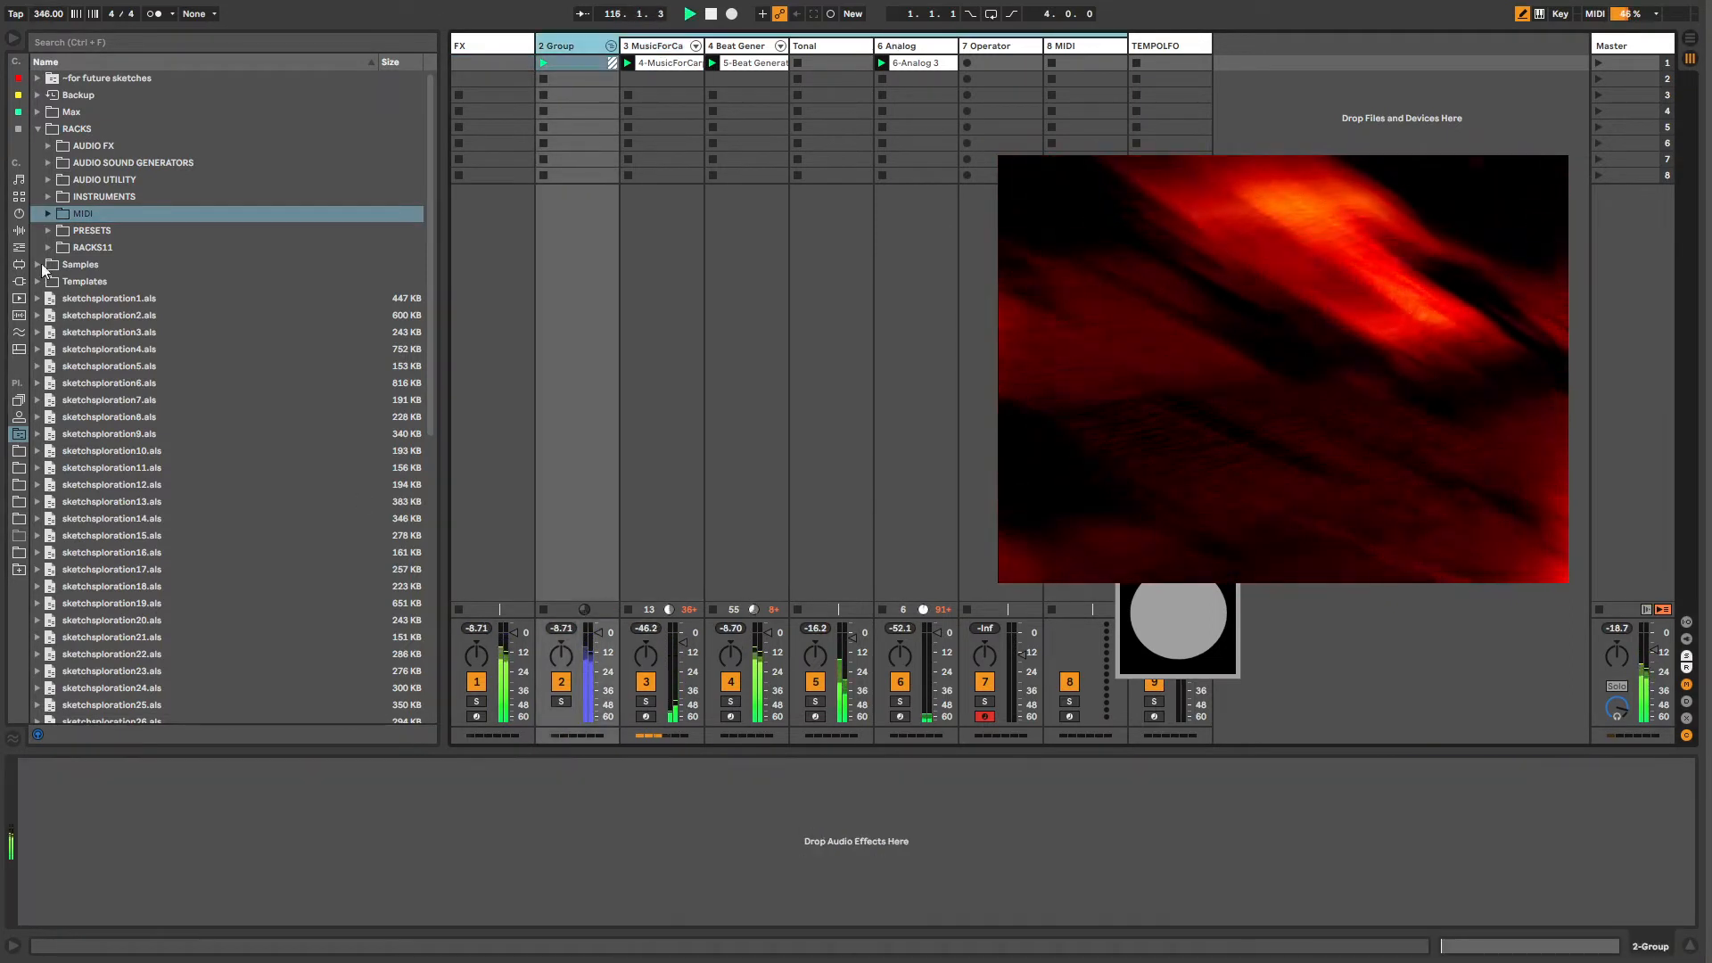
{"action": "left_click", "coordinate": [48, 213]}
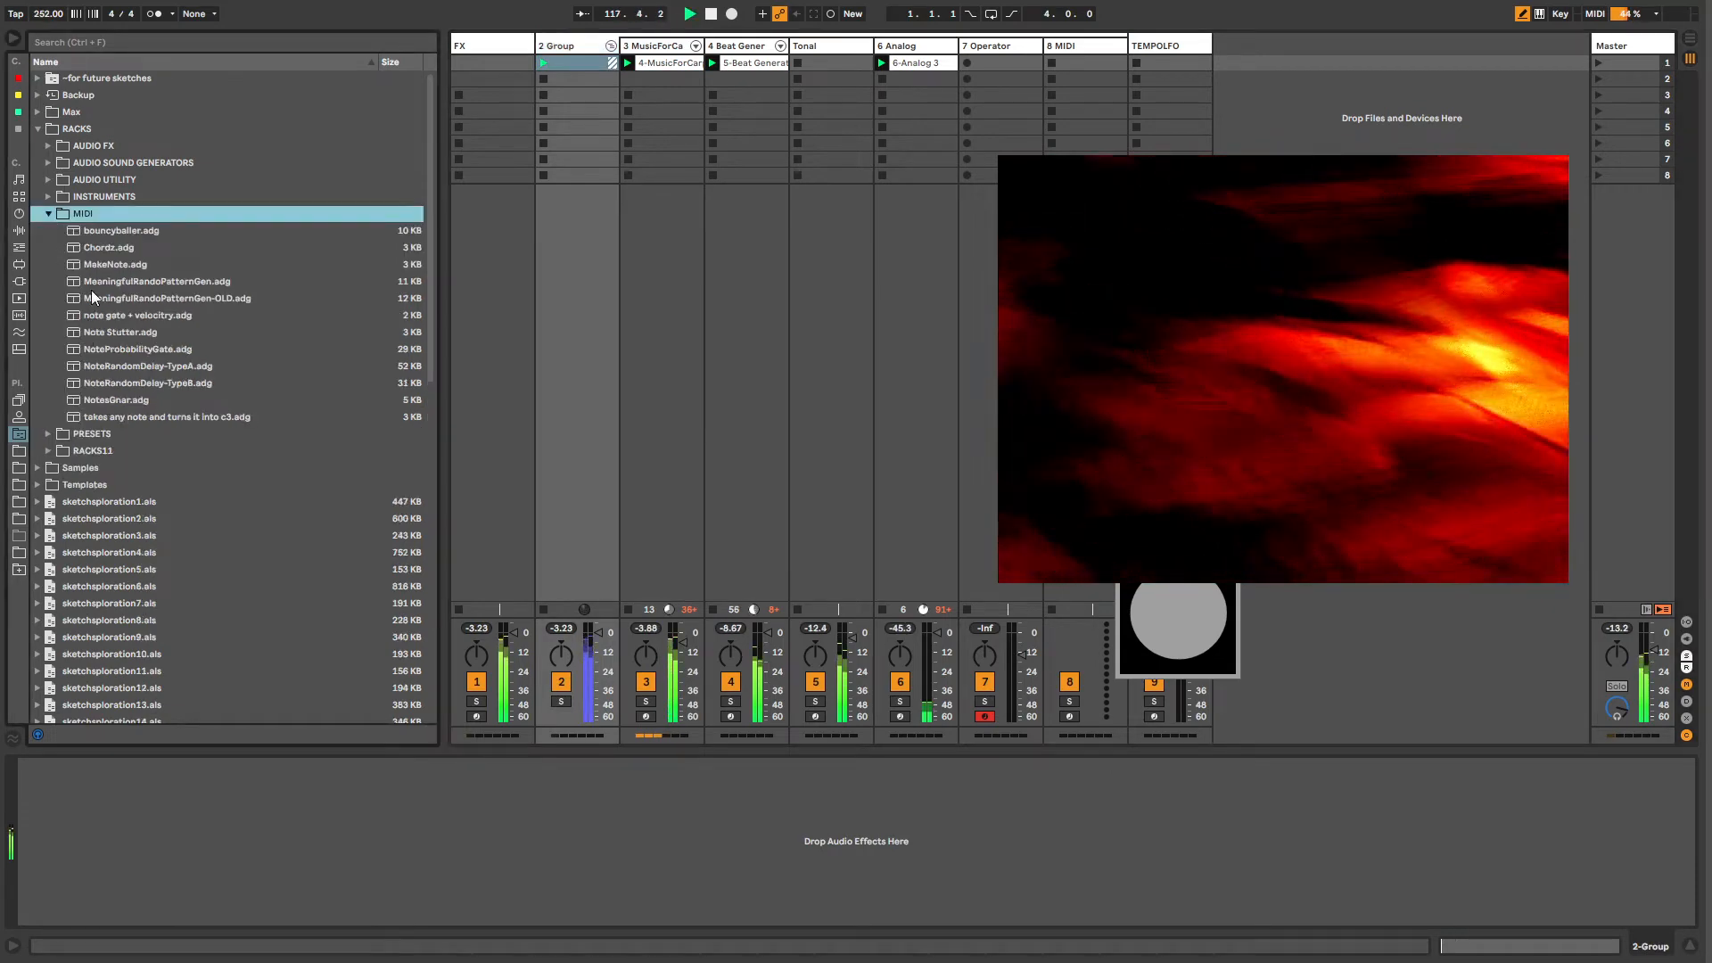
{"action": "left_click", "coordinate": [37, 127]}
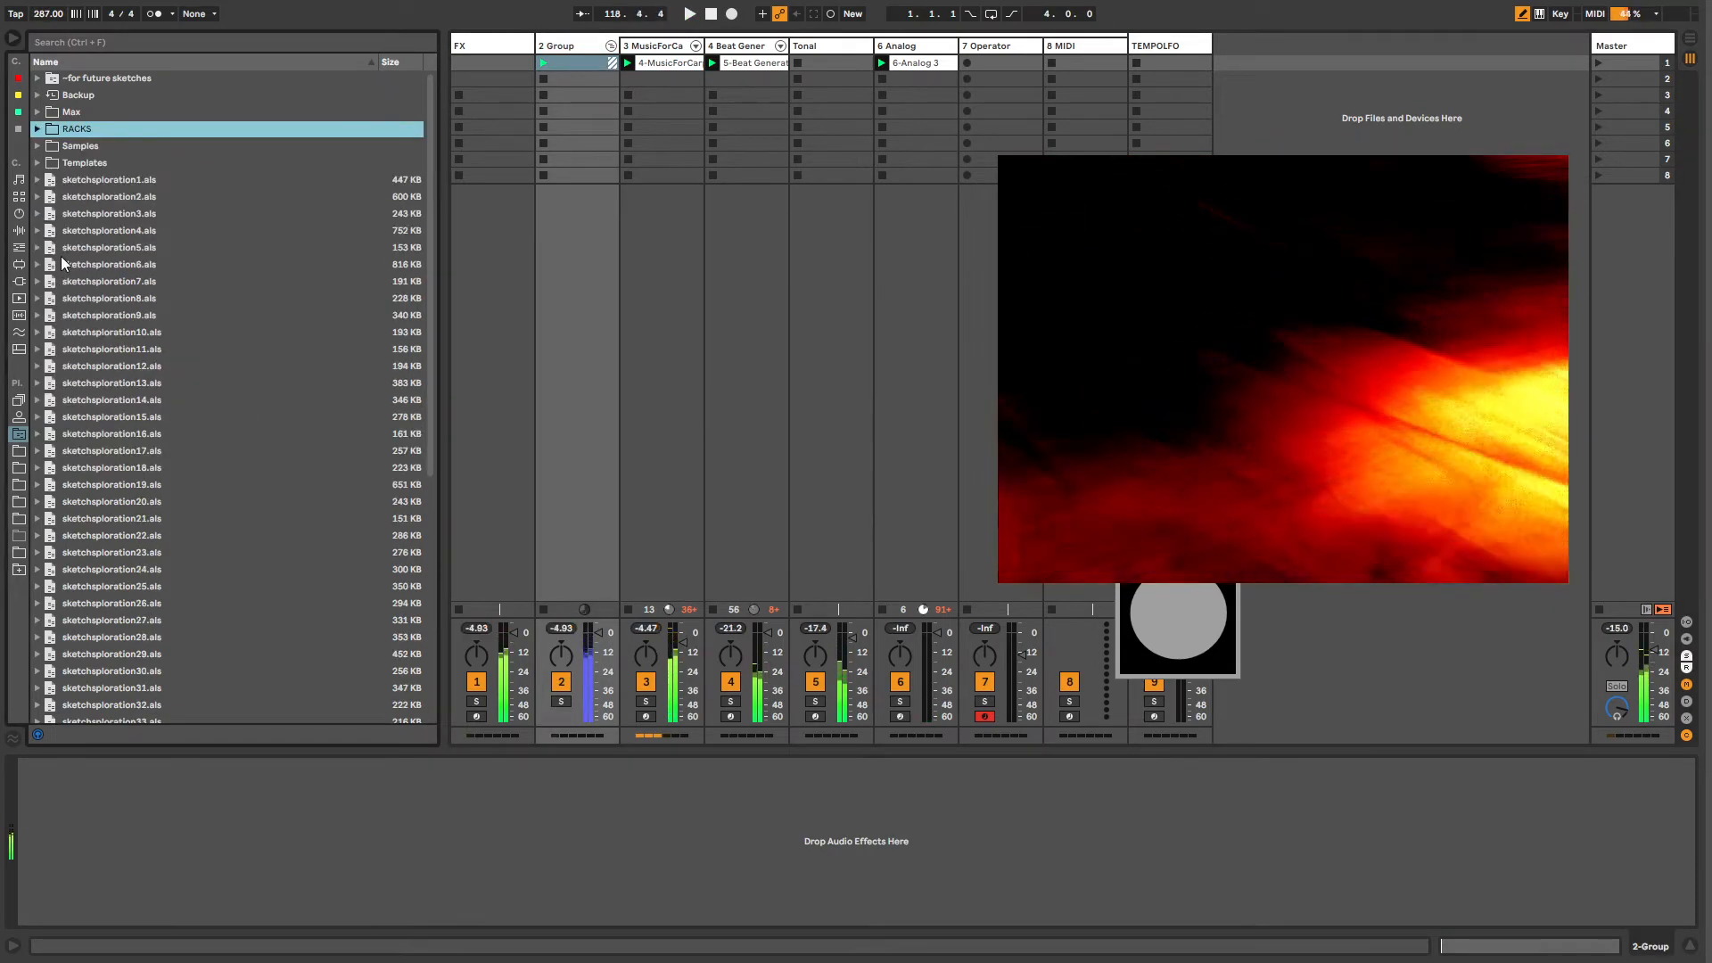
{"action": "left_click", "coordinate": [39, 129]}
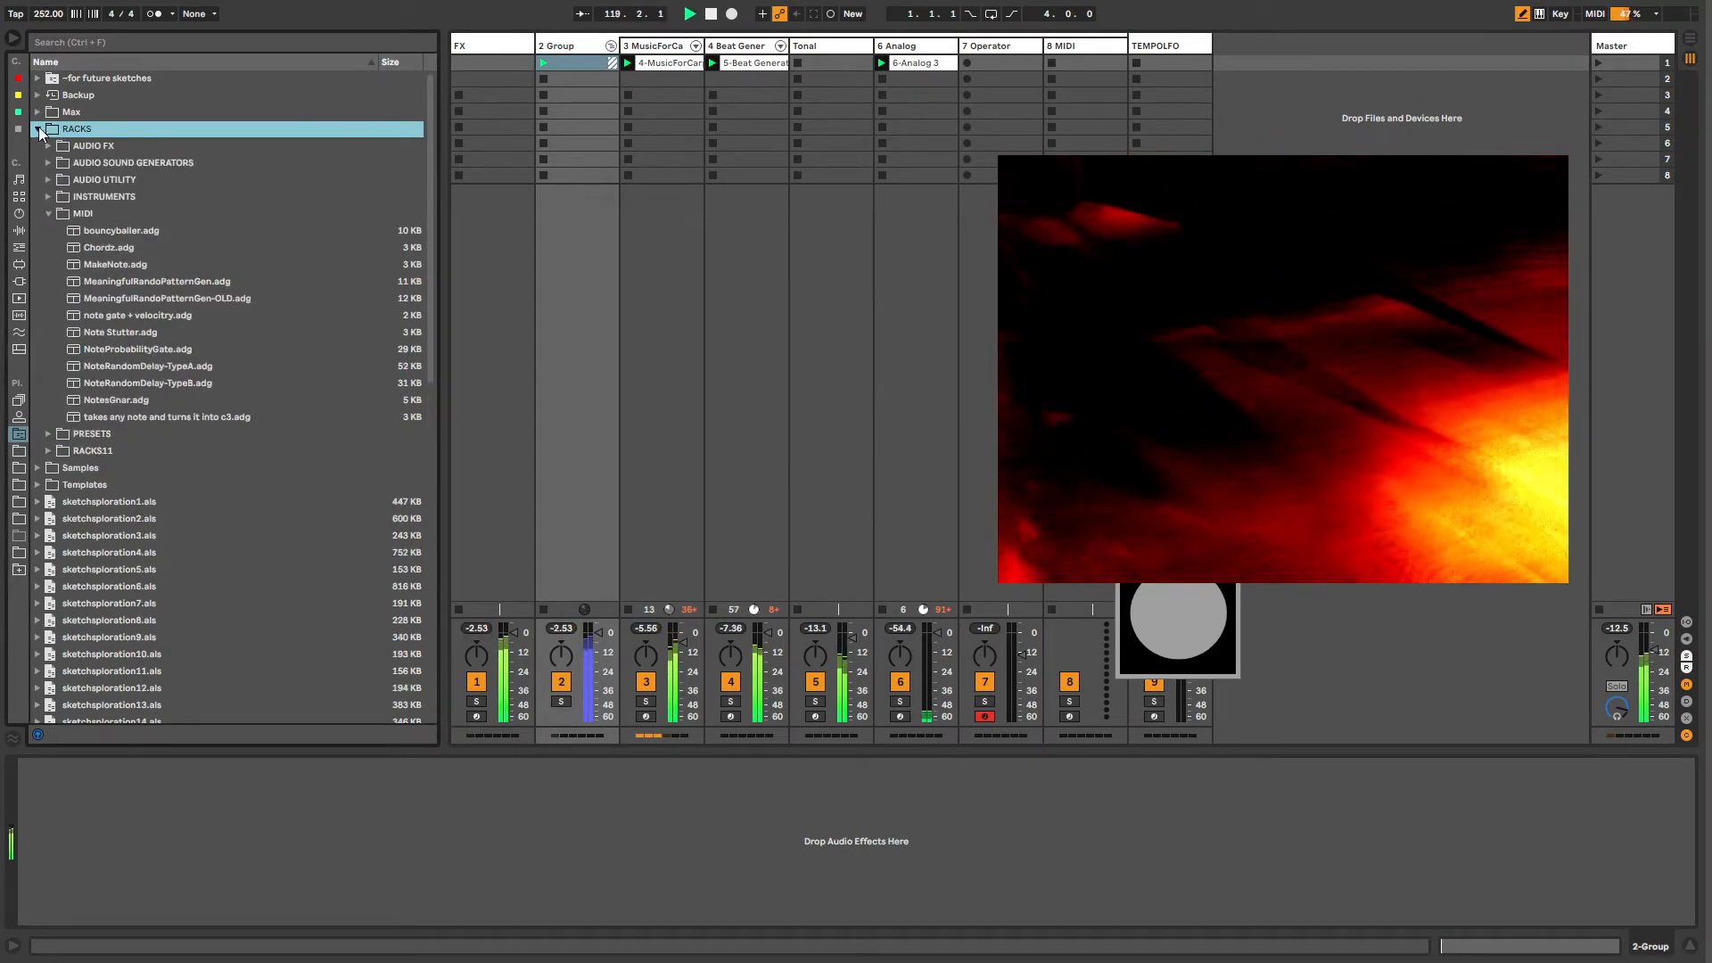
{"action": "left_click", "coordinate": [112, 332]}
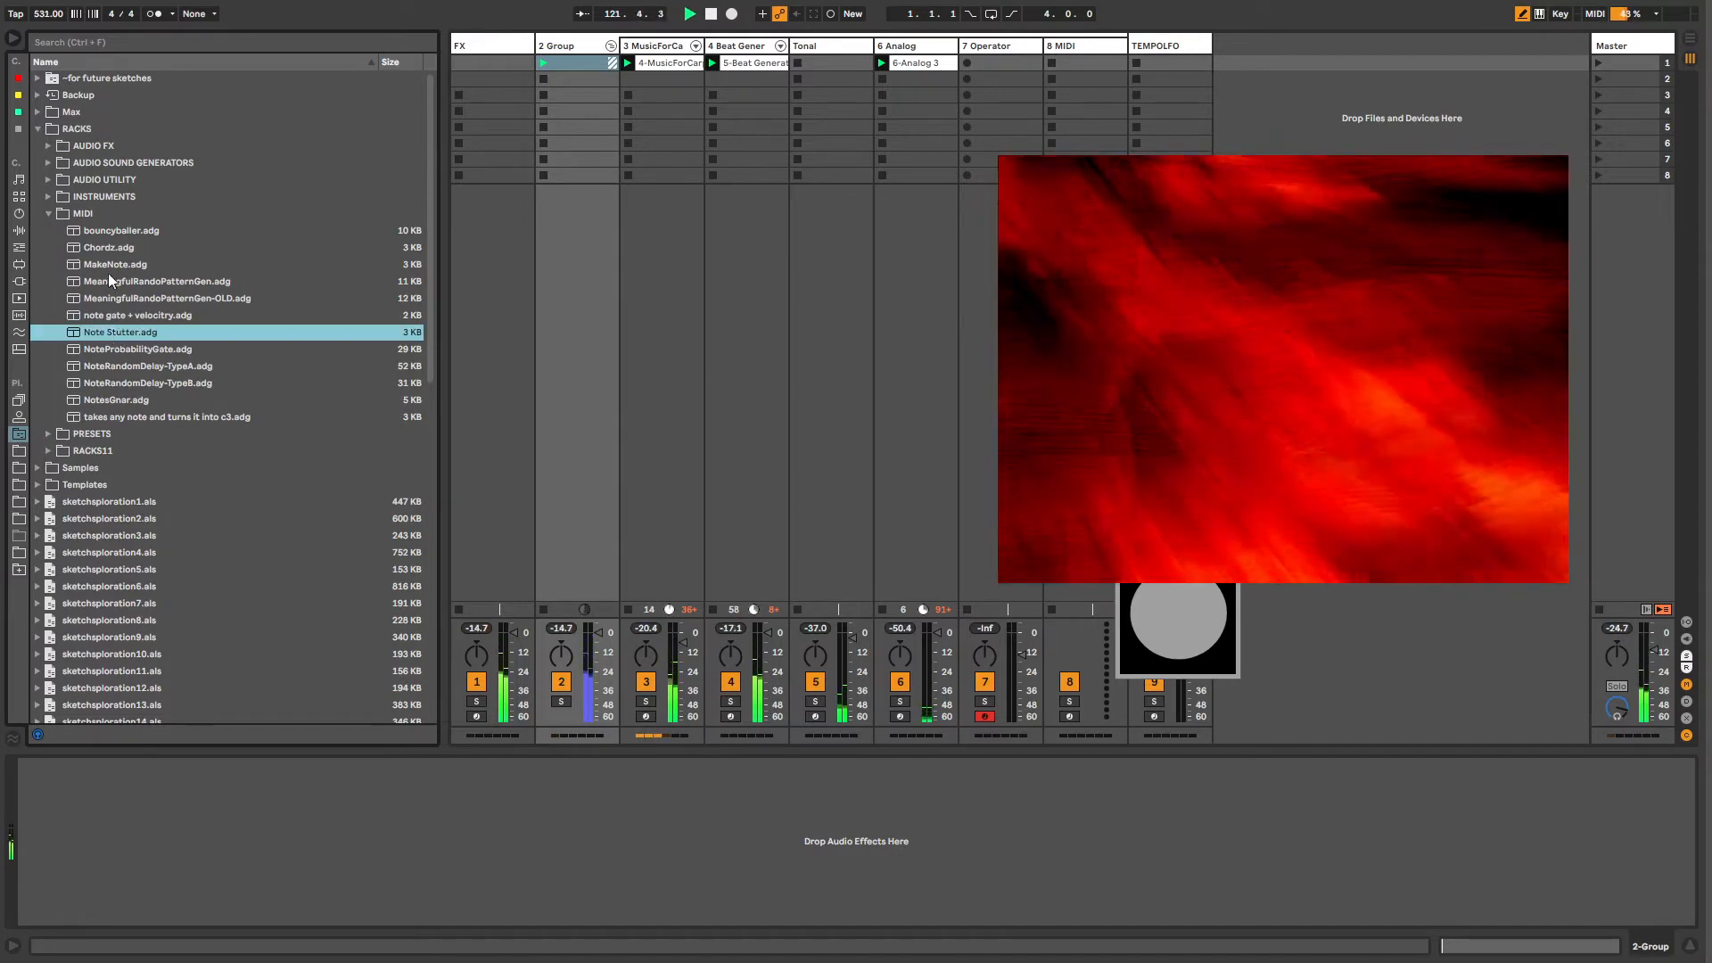
{"action": "left_click_drag", "start_coordinate": [109, 266], "coordinate": [995, 61]}
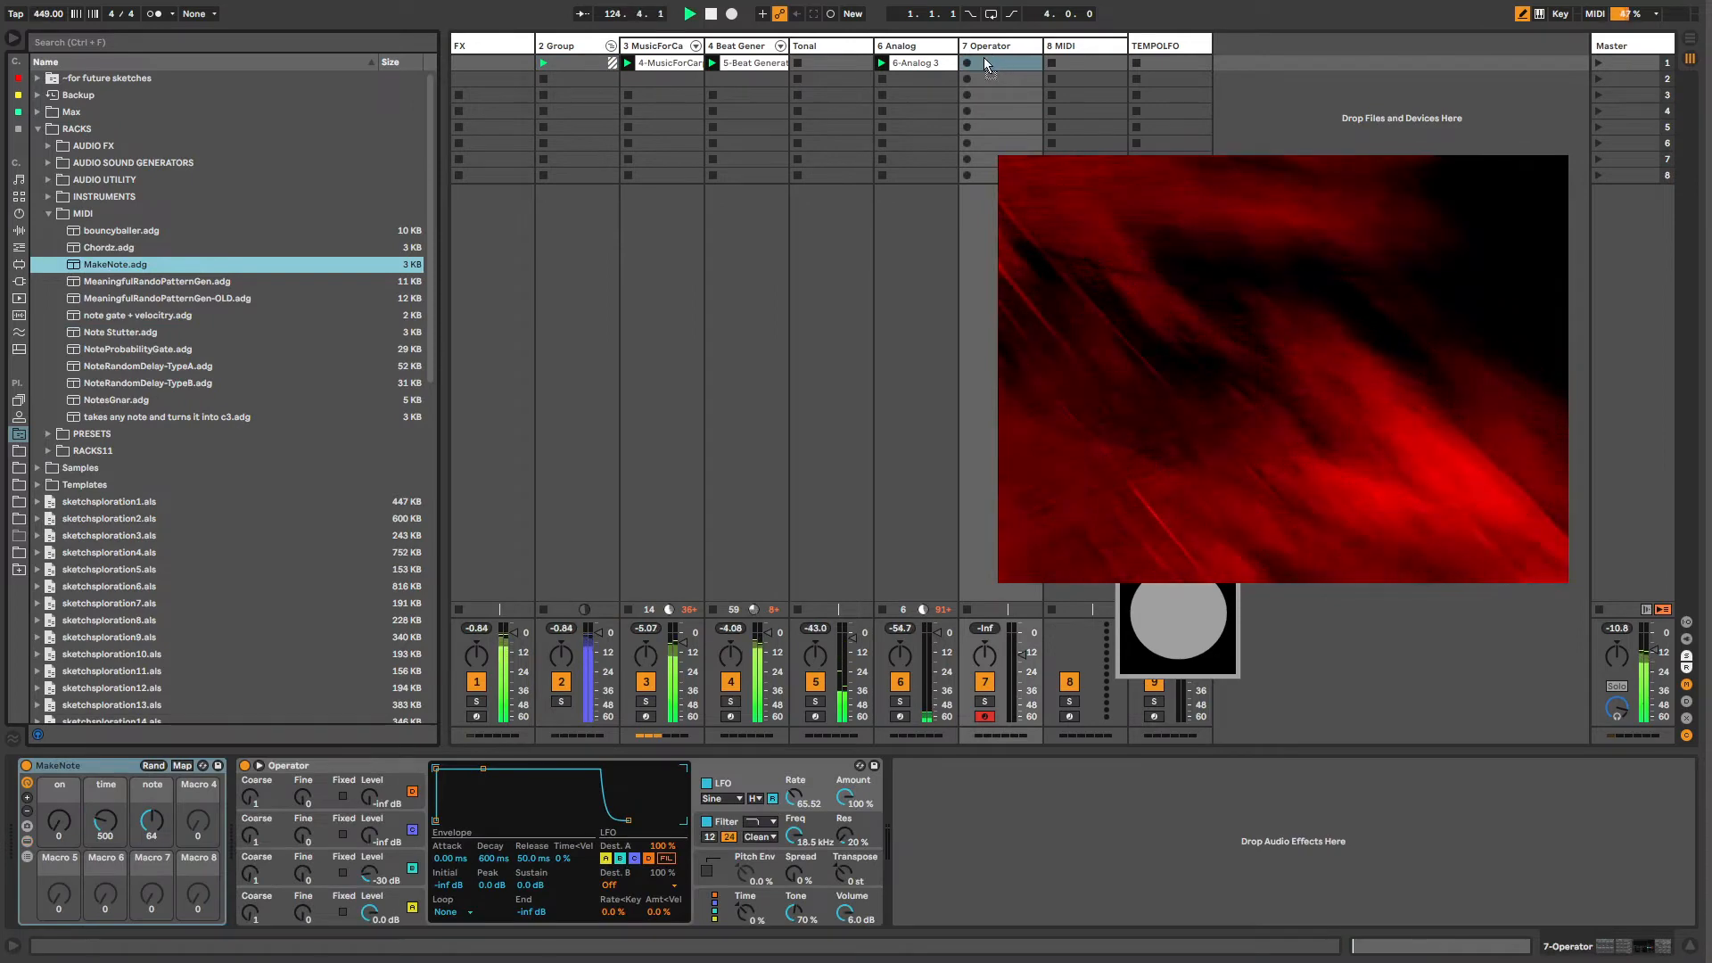
Step: Show the MakeNote rack's chain and devices, and add a Note Length device after MakeNote-Advanced inside the rack
{"action": "left_click", "coordinate": [28, 842]}
{"action": "left_click", "coordinate": [28, 857]}
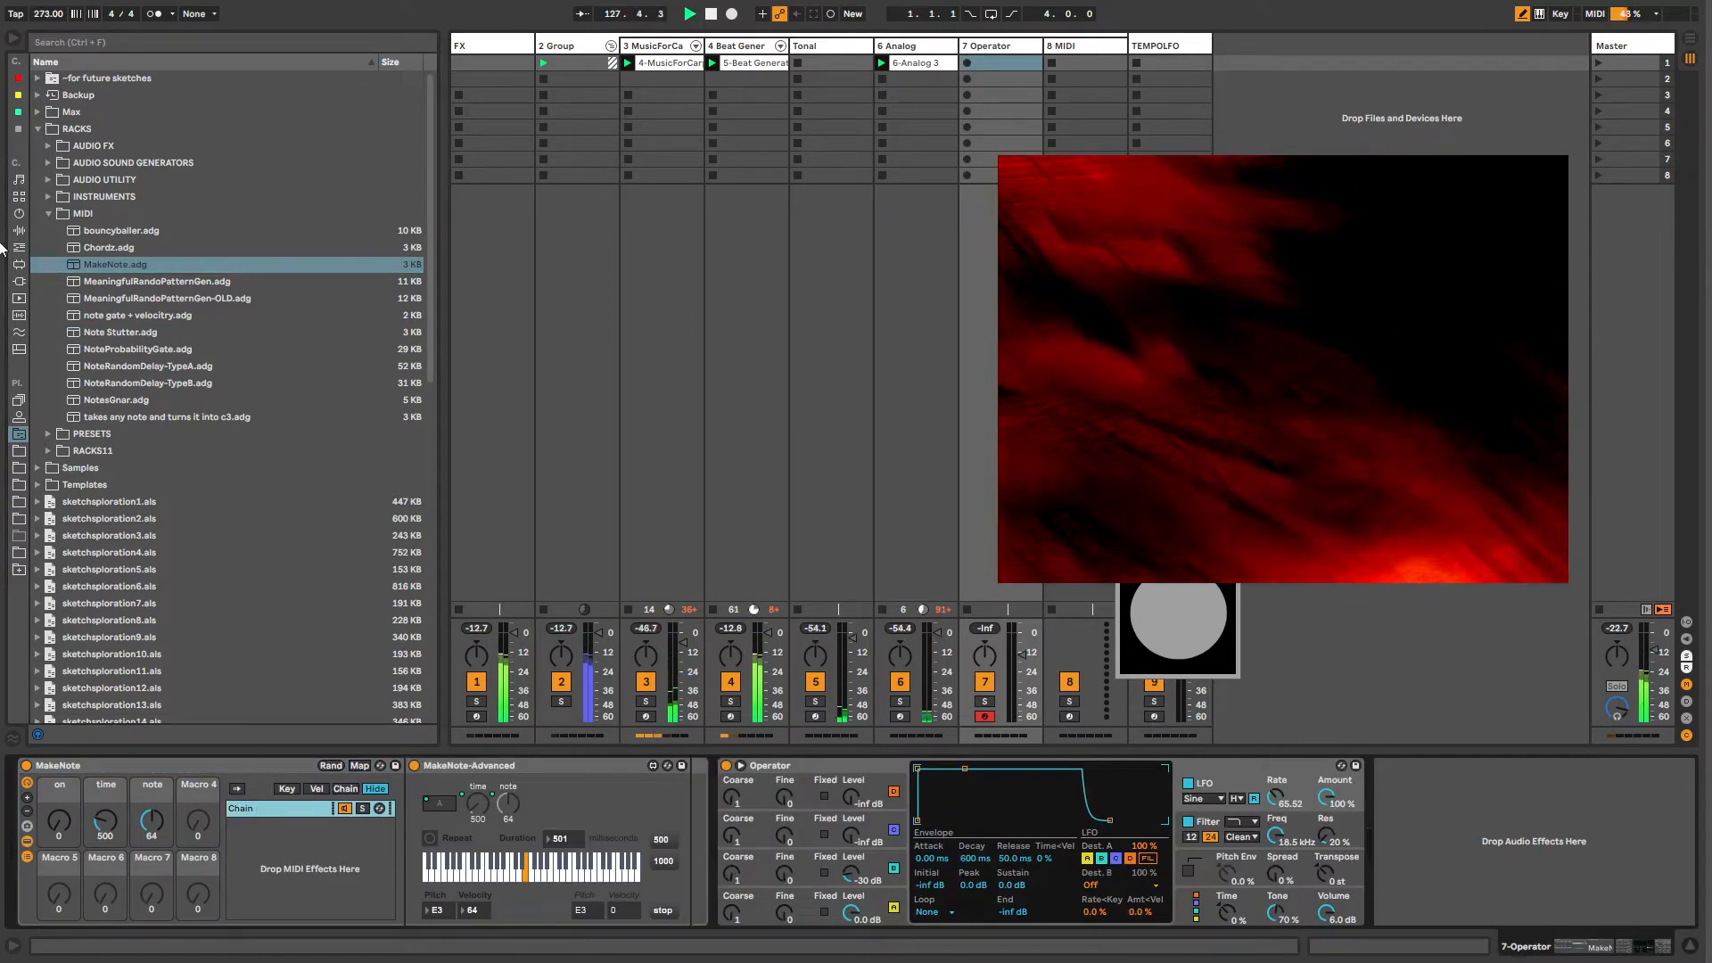
{"action": "left_click", "coordinate": [18, 247]}
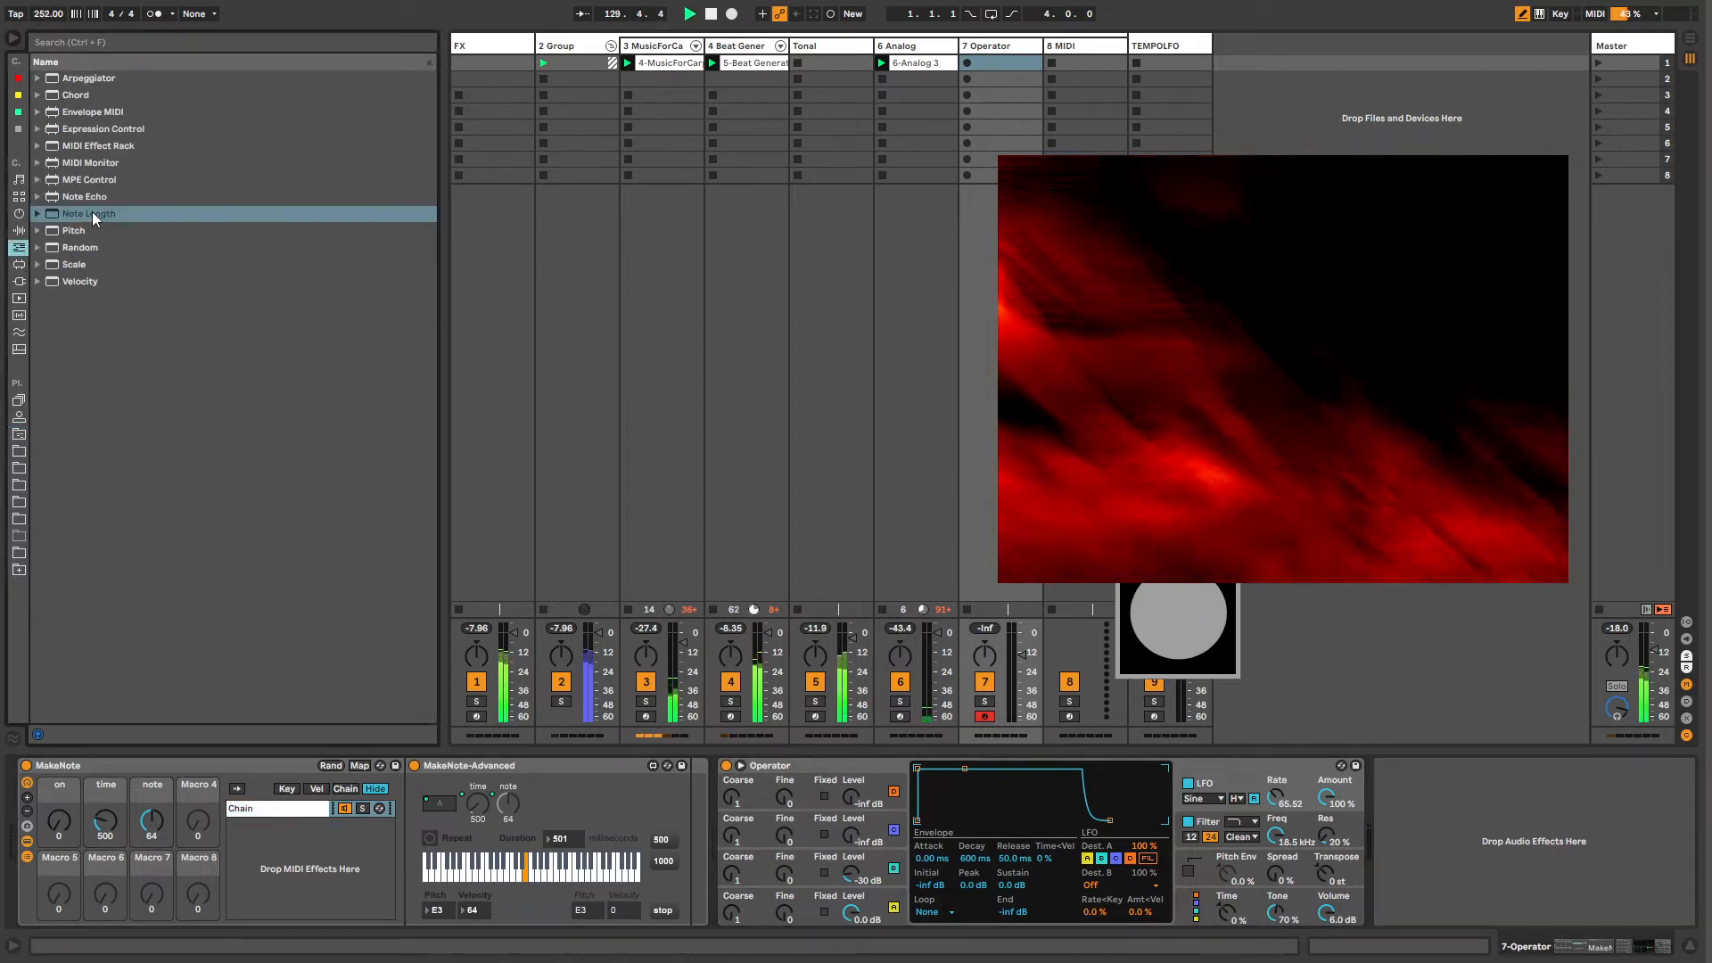
{"action": "left_click", "coordinate": [93, 215]}
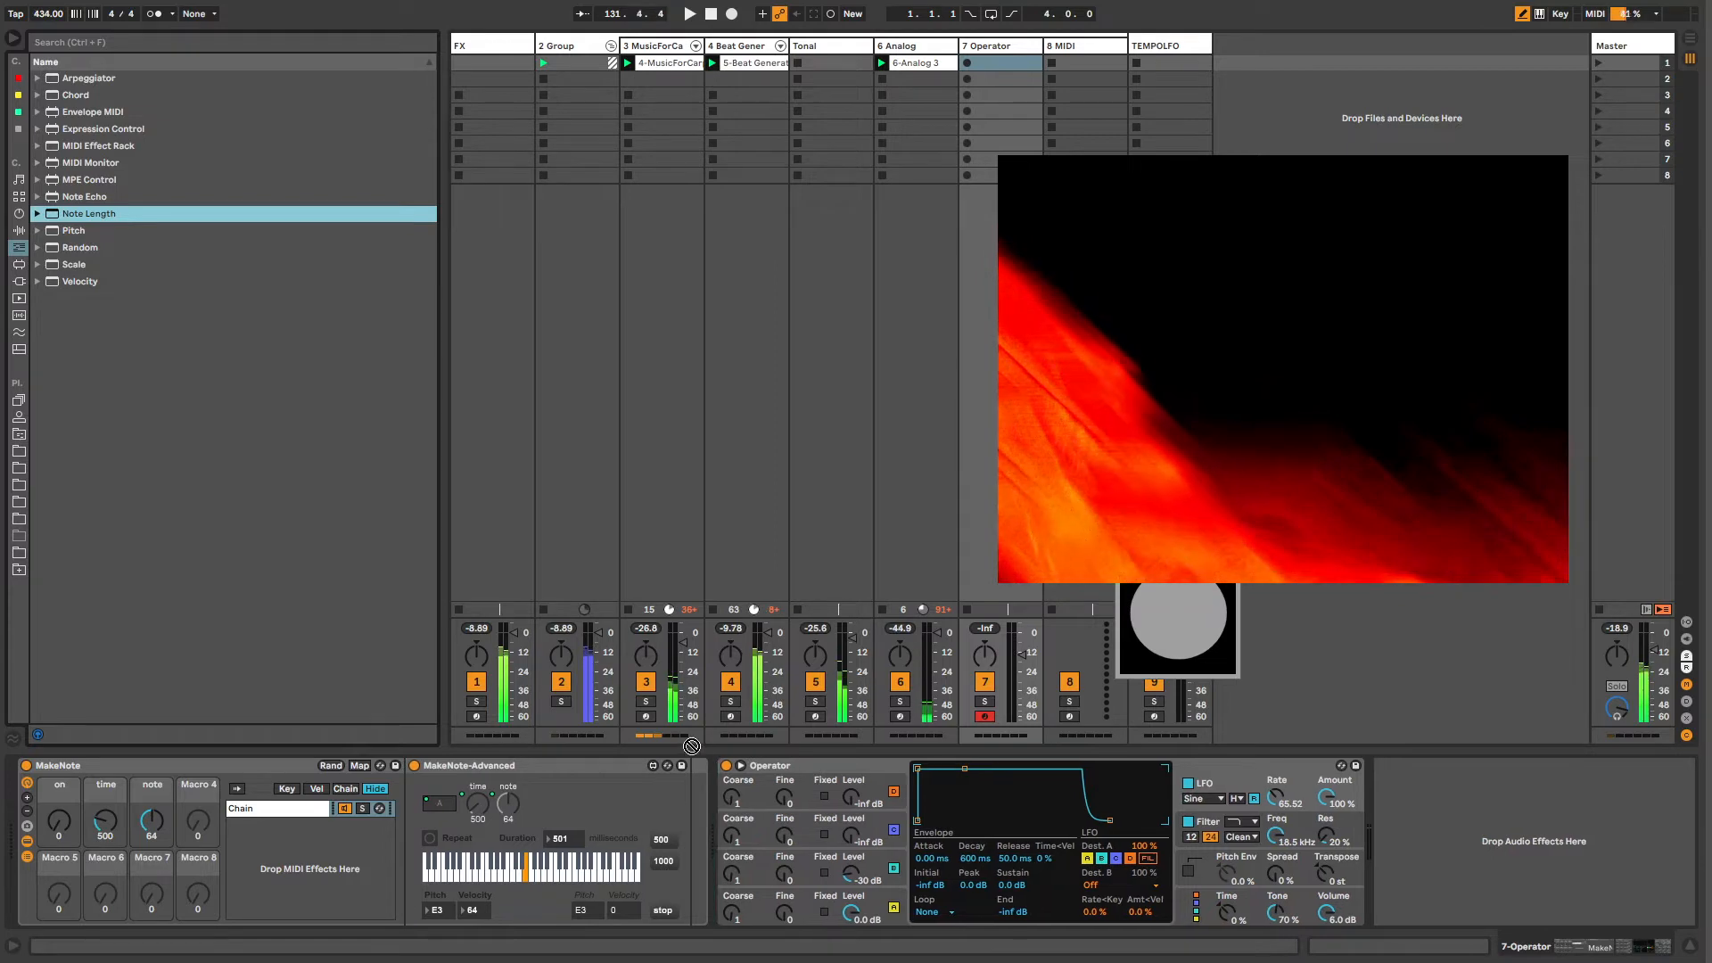
{"action": "left_click_drag", "start_coordinate": [688, 843], "coordinate": [695, 852]}
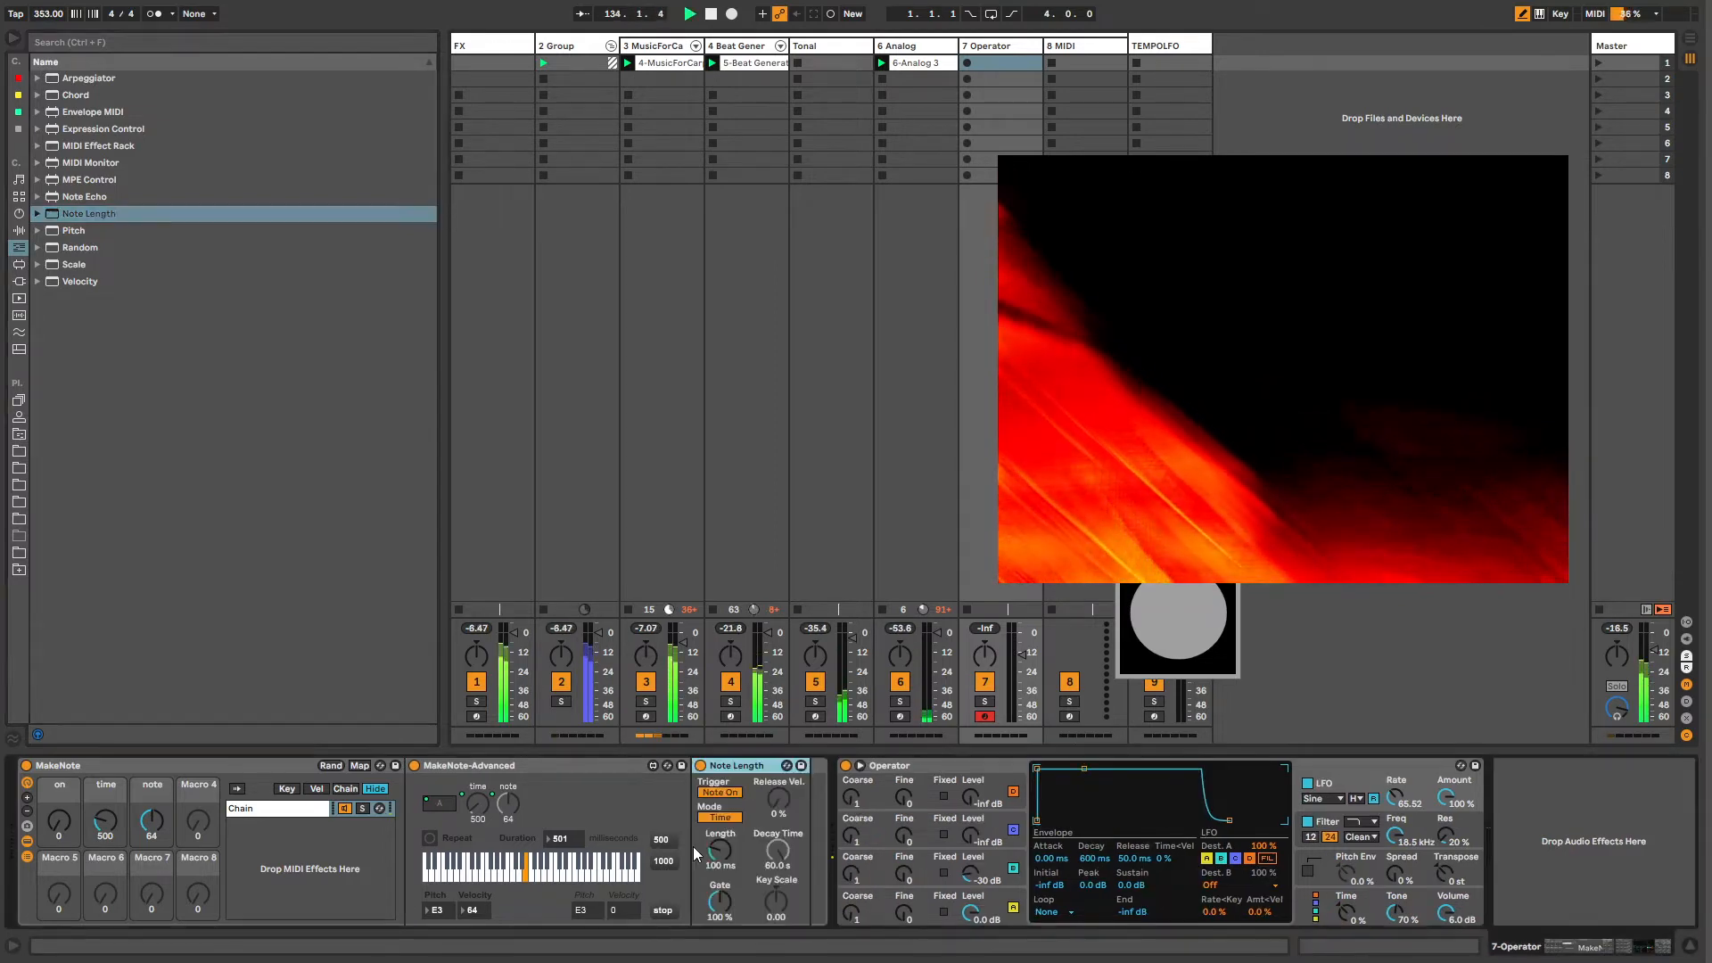
Step: Map the Note Length device's Length to the rack's fourth macro and set that macro to 5.84 s
{"action": "left_click", "coordinate": [357, 765]}
{"action": "left_click", "coordinate": [197, 836]}
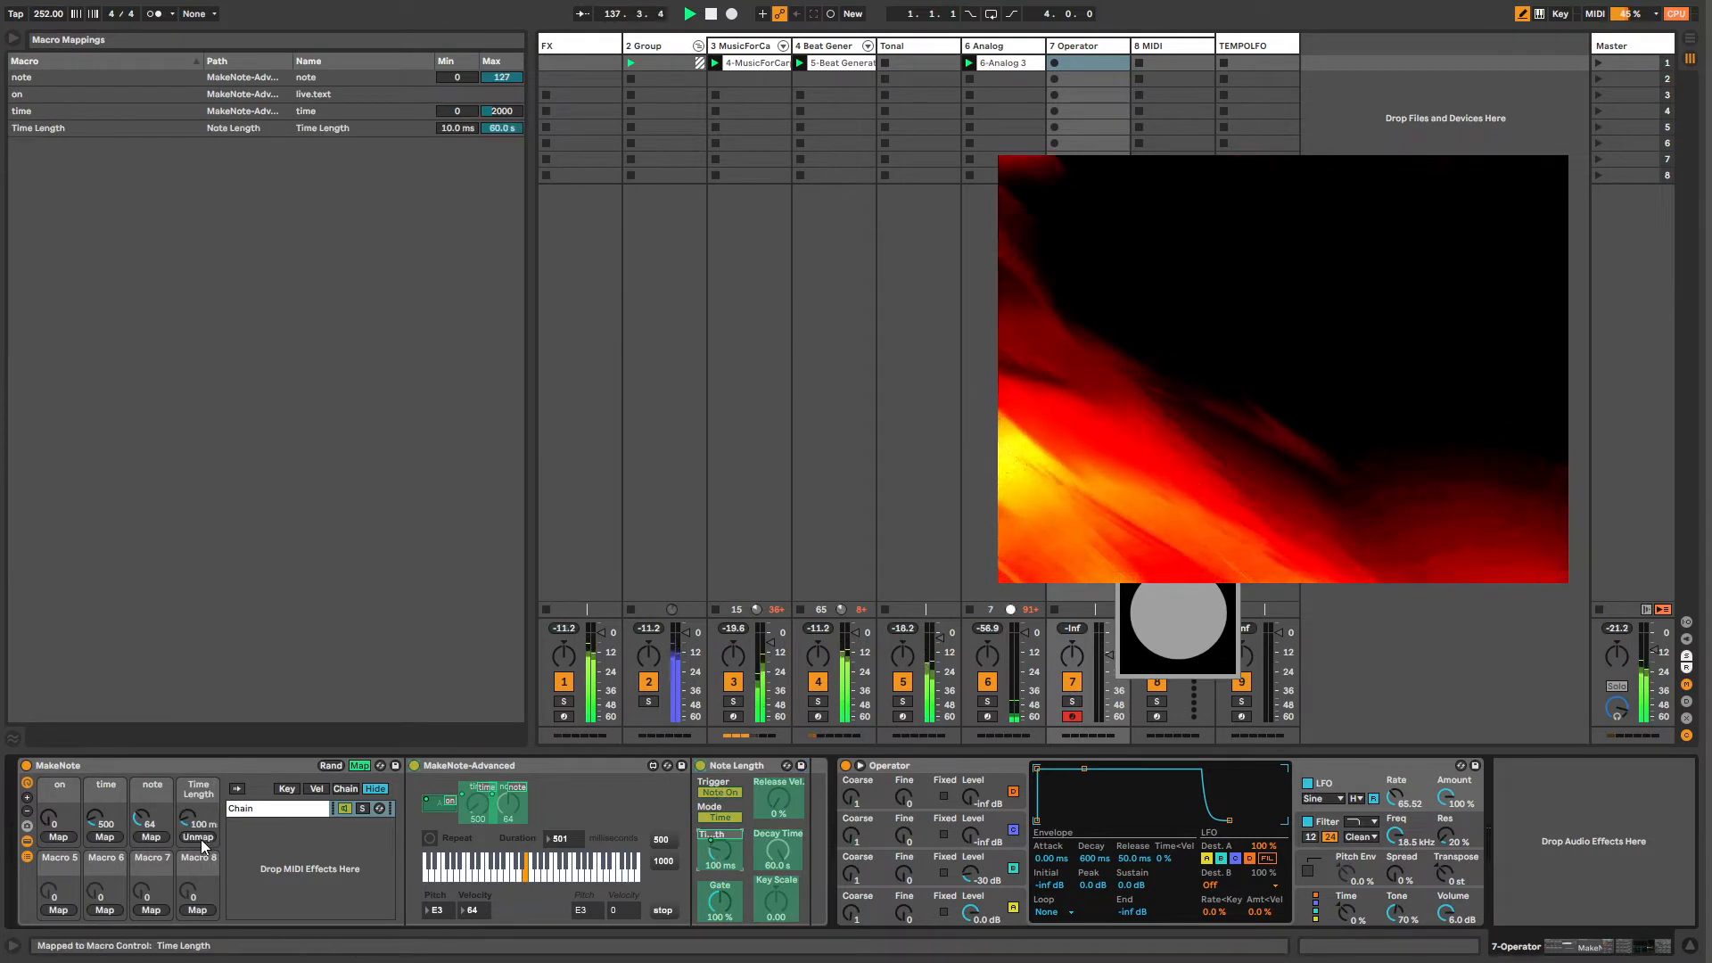
{"action": "left_click", "coordinate": [360, 765]}
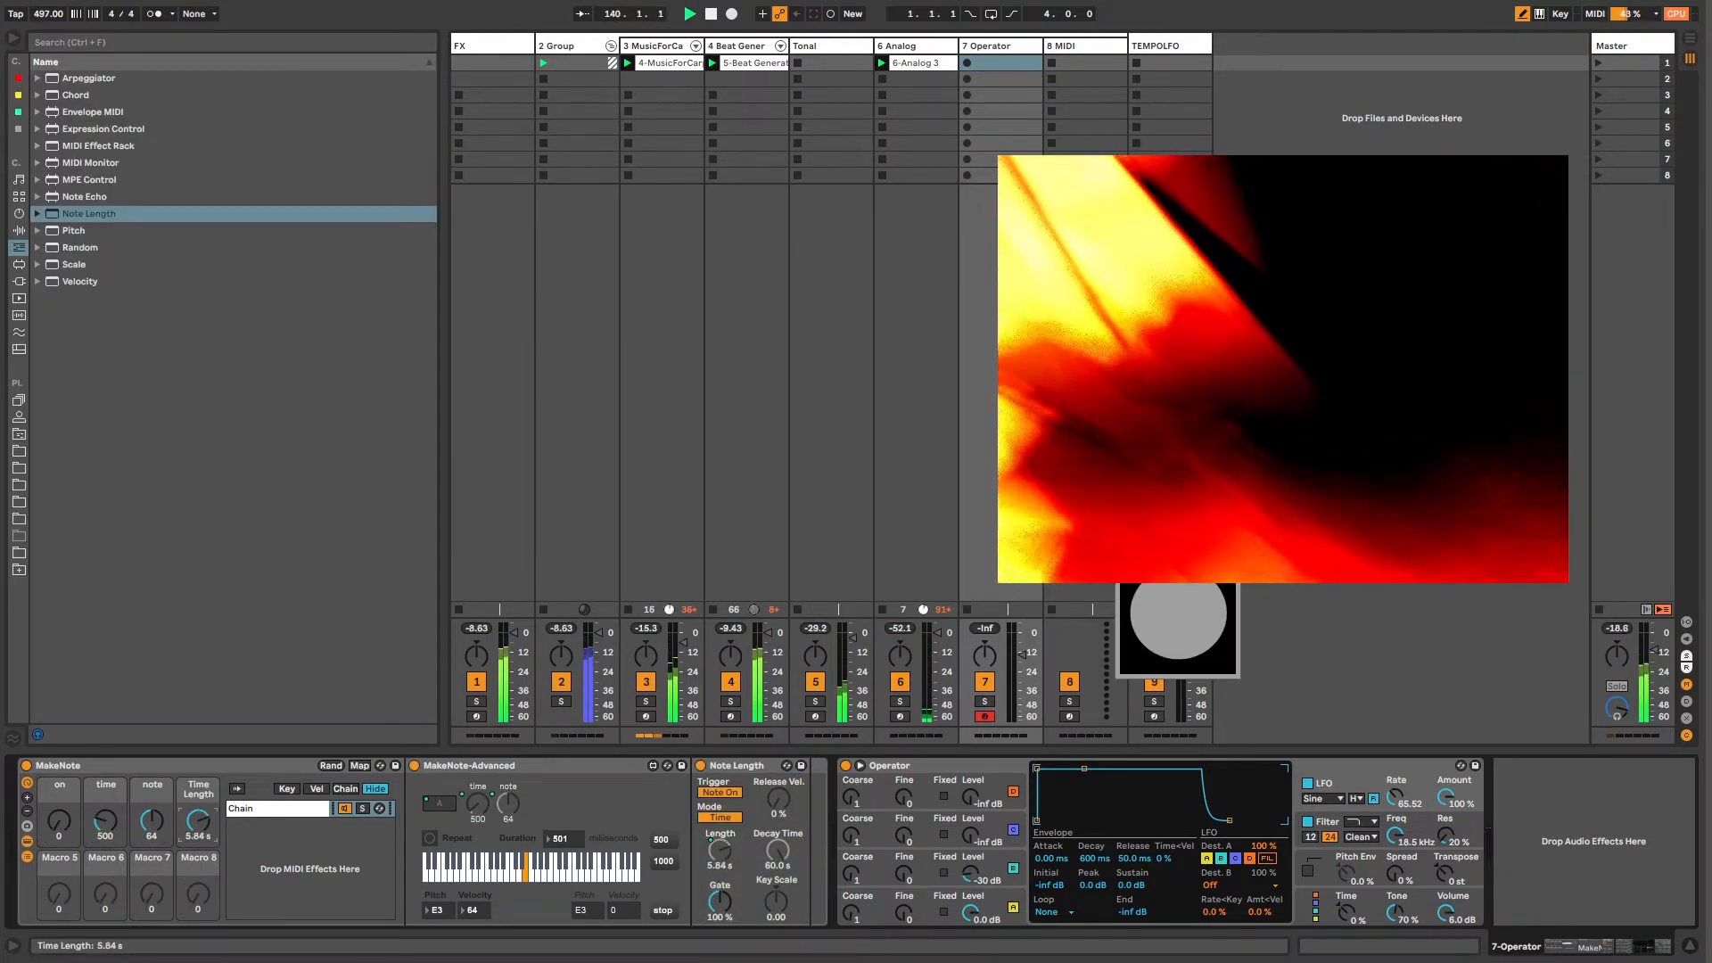
Step: Add a Random device after Note Length in the rack and map its Chance to the fifth macro
{"action": "left_click", "coordinate": [70, 247]}
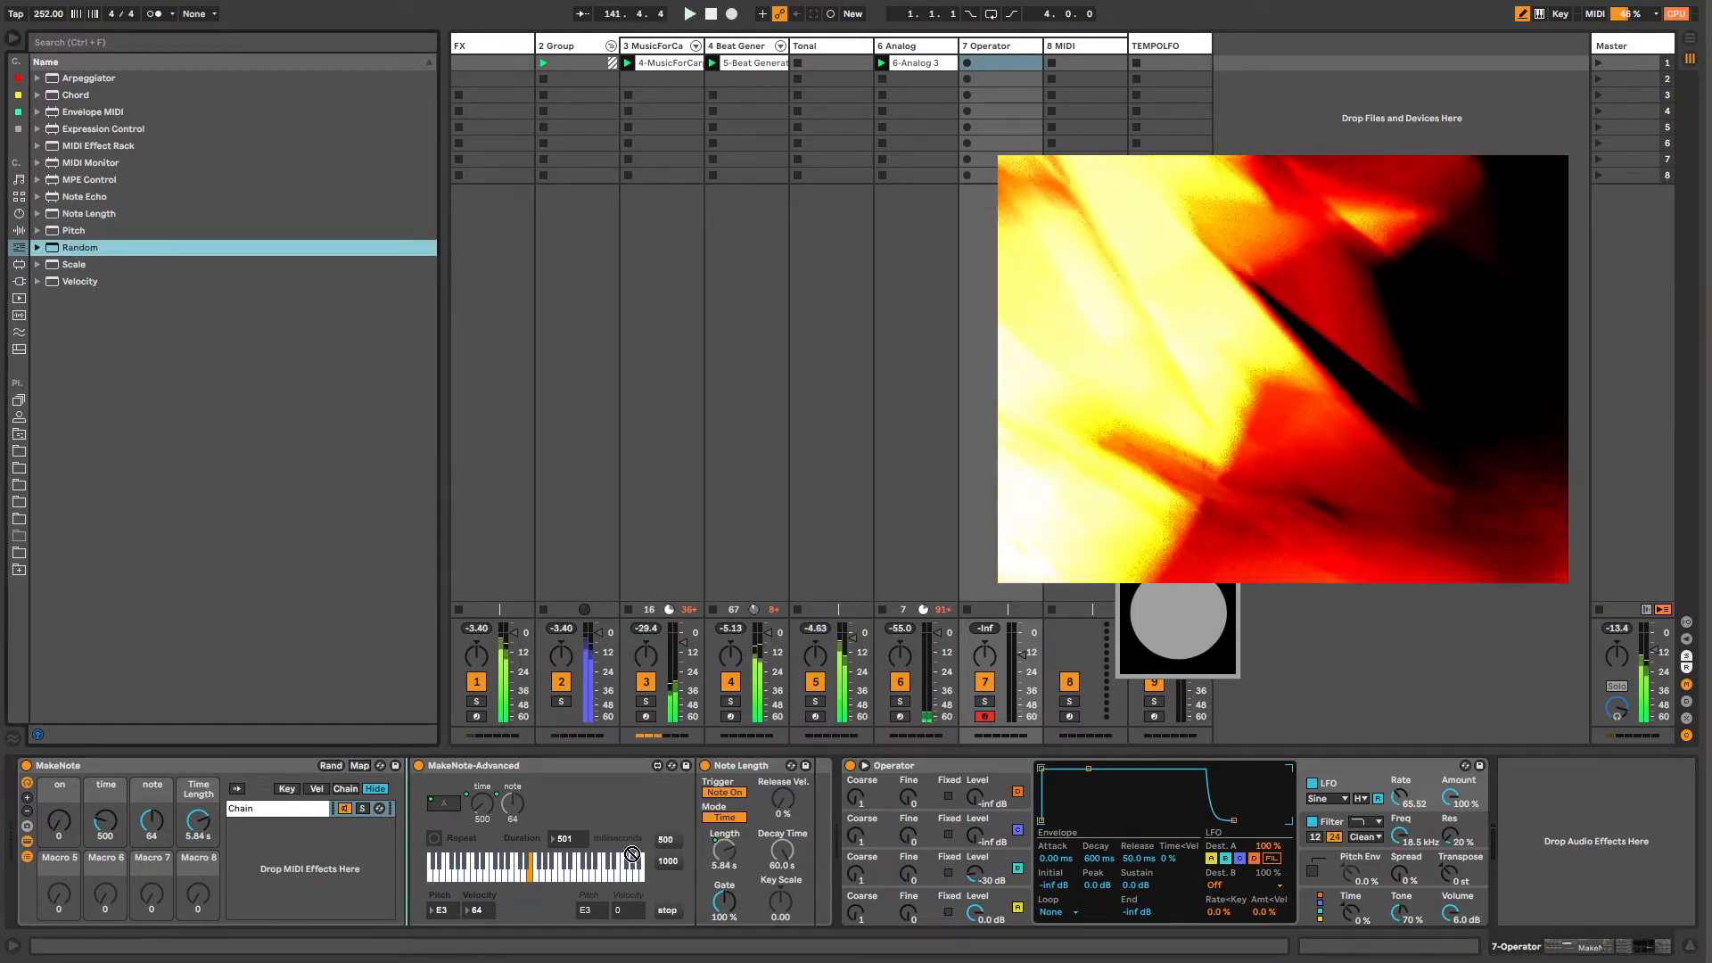
{"action": "left_click_drag", "start_coordinate": [681, 850], "coordinate": [838, 848]}
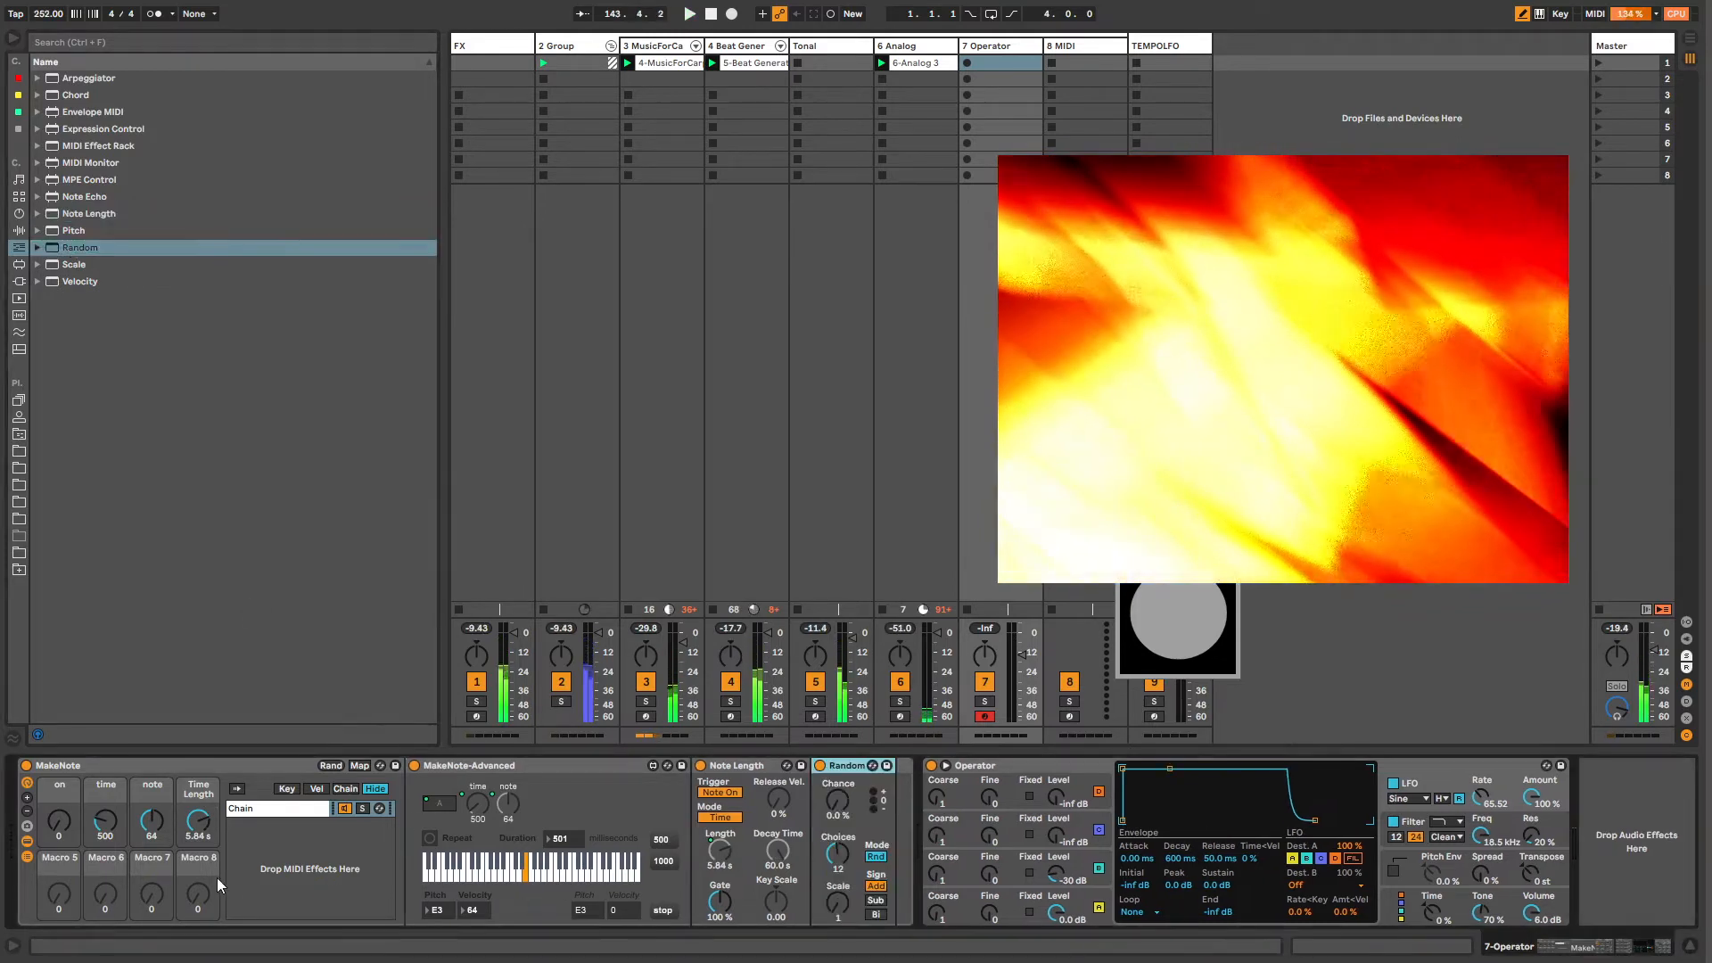
{"action": "left_click", "coordinate": [359, 765]}
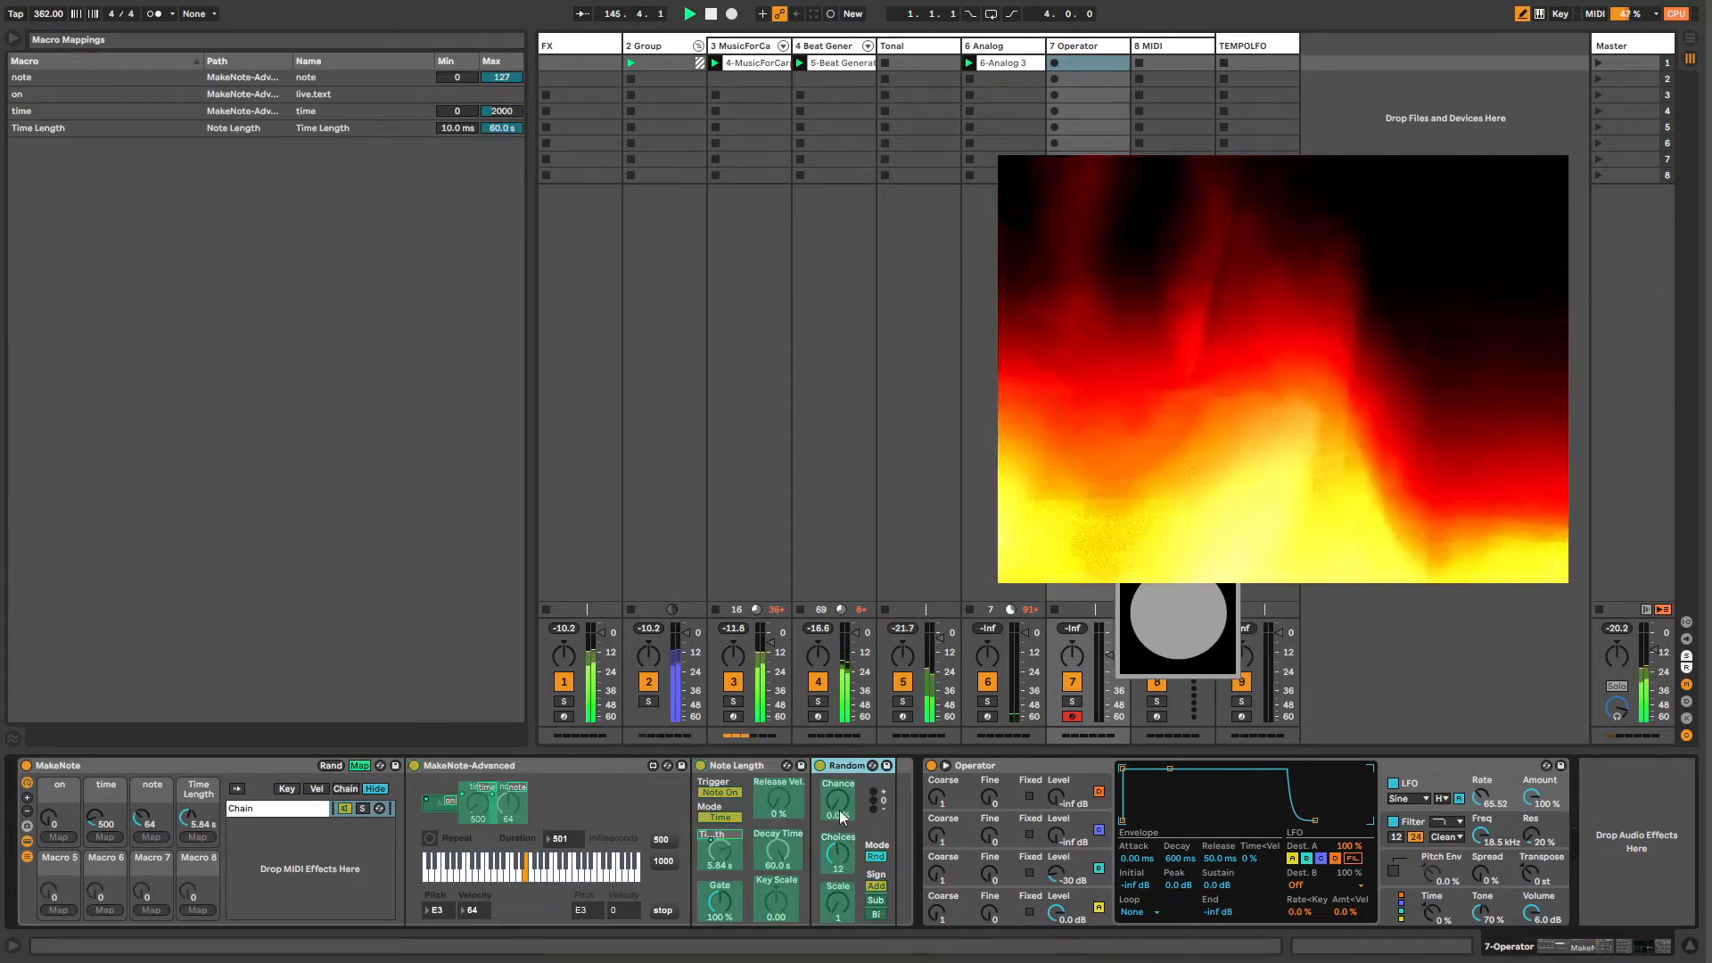
{"action": "left_click", "coordinate": [58, 910]}
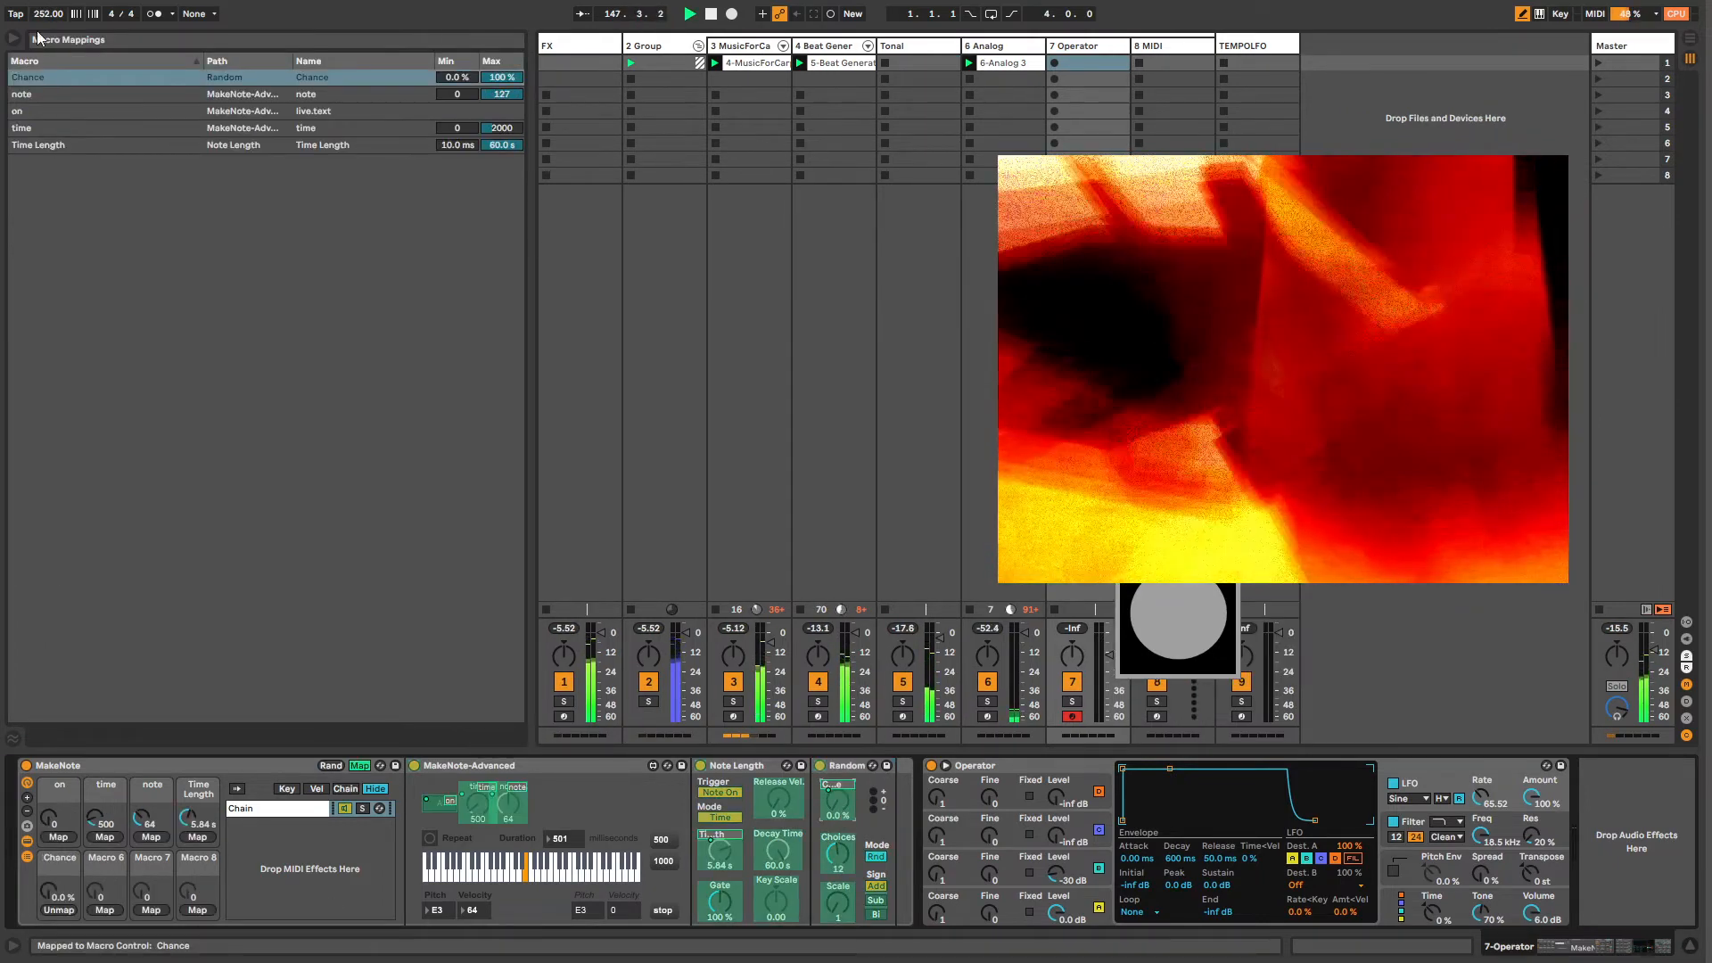
{"action": "left_click", "coordinate": [357, 766]}
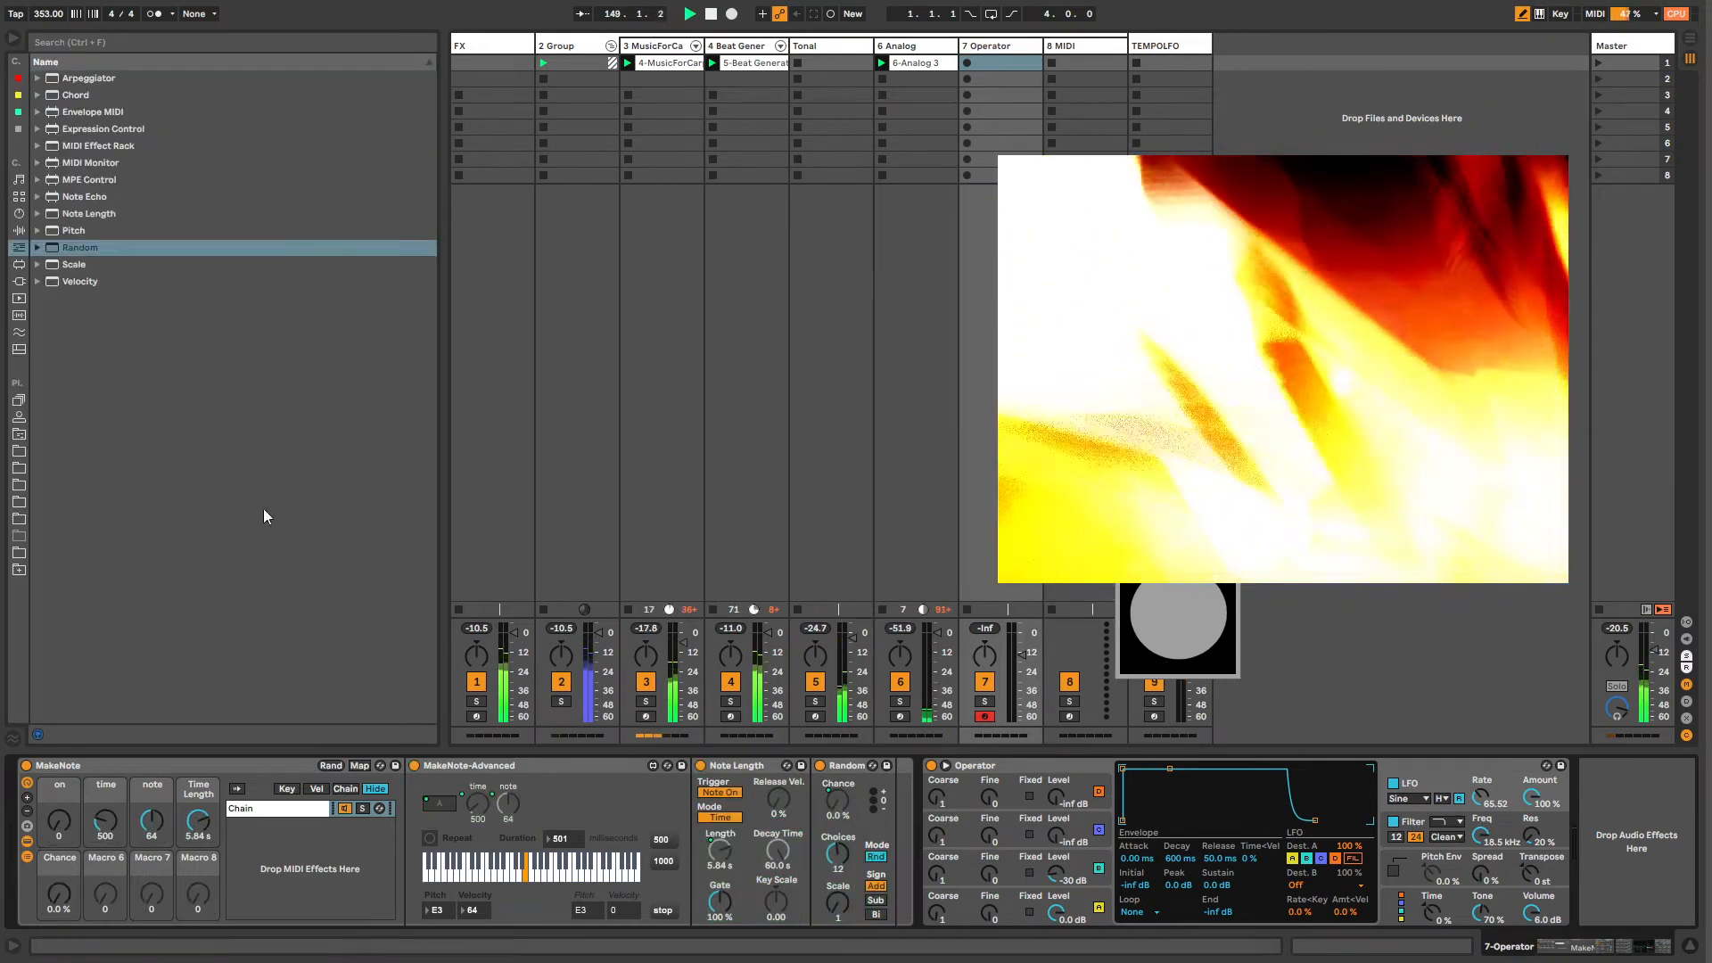
Step: Add a Velocity device after Random inside the MakeNote rack
{"action": "left_click", "coordinate": [80, 282]}
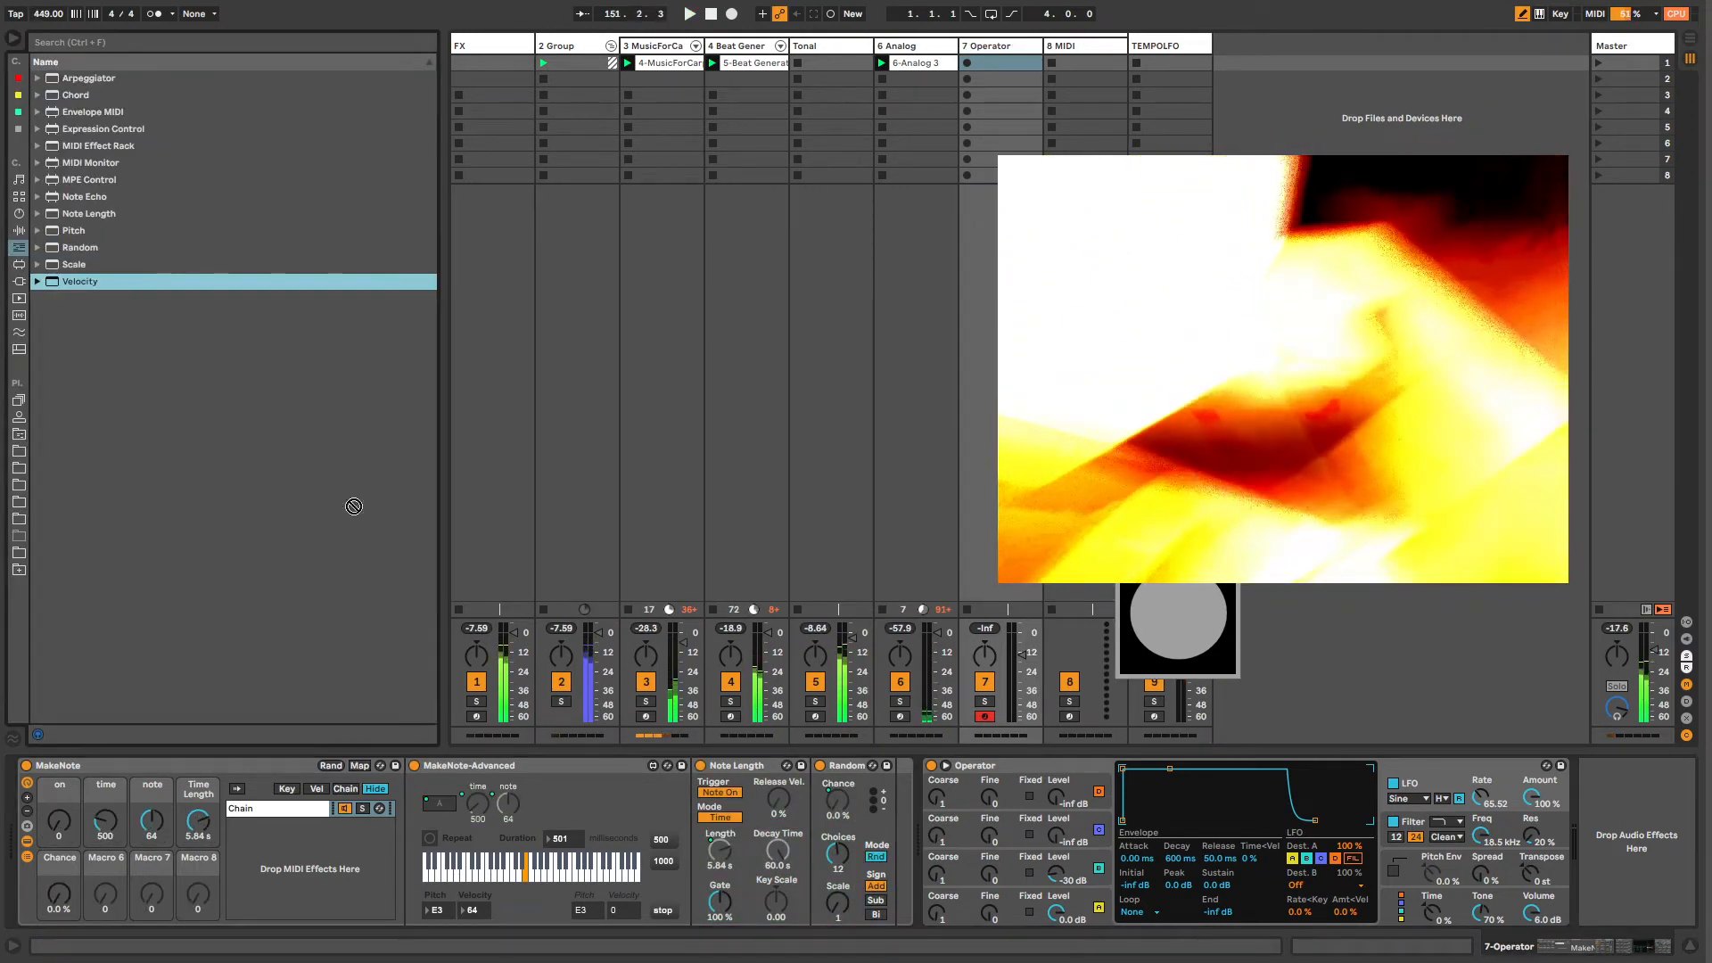
{"action": "left_click", "coordinate": [831, 833]}
{"action": "key", "text": "Return"}
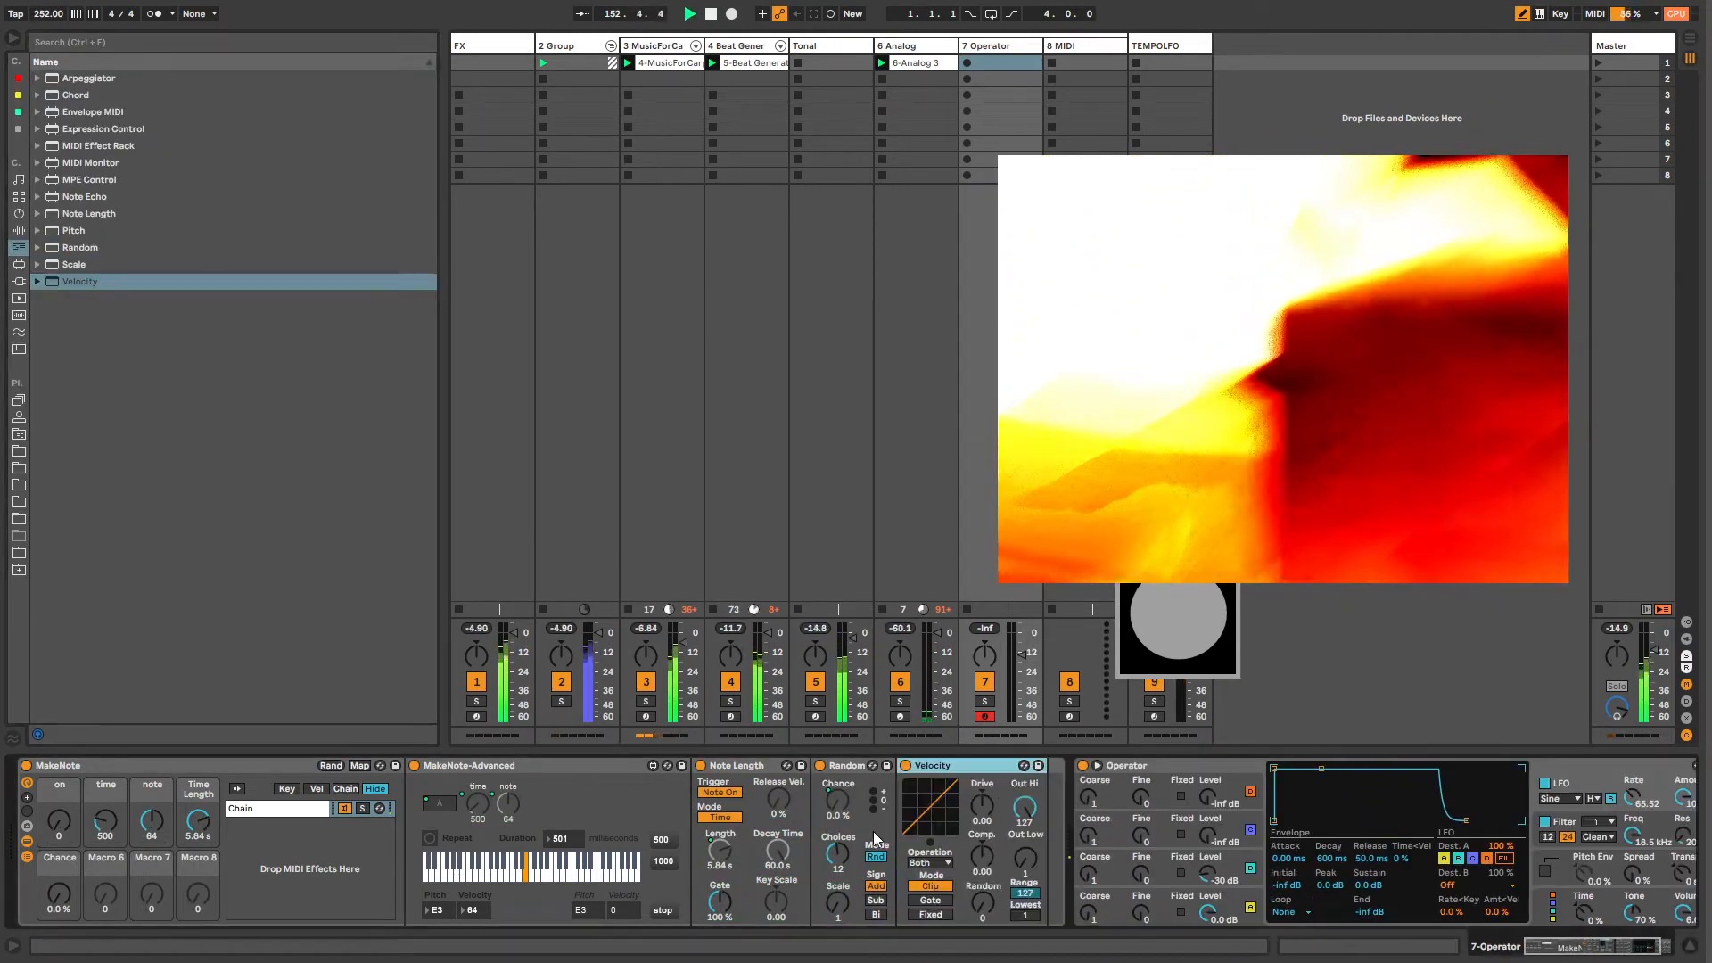
Step: Map Velocity's Out Hi to the seventh macro and its Random to the sixth, with the Random macro at 0
{"action": "left_click", "coordinate": [359, 766]}
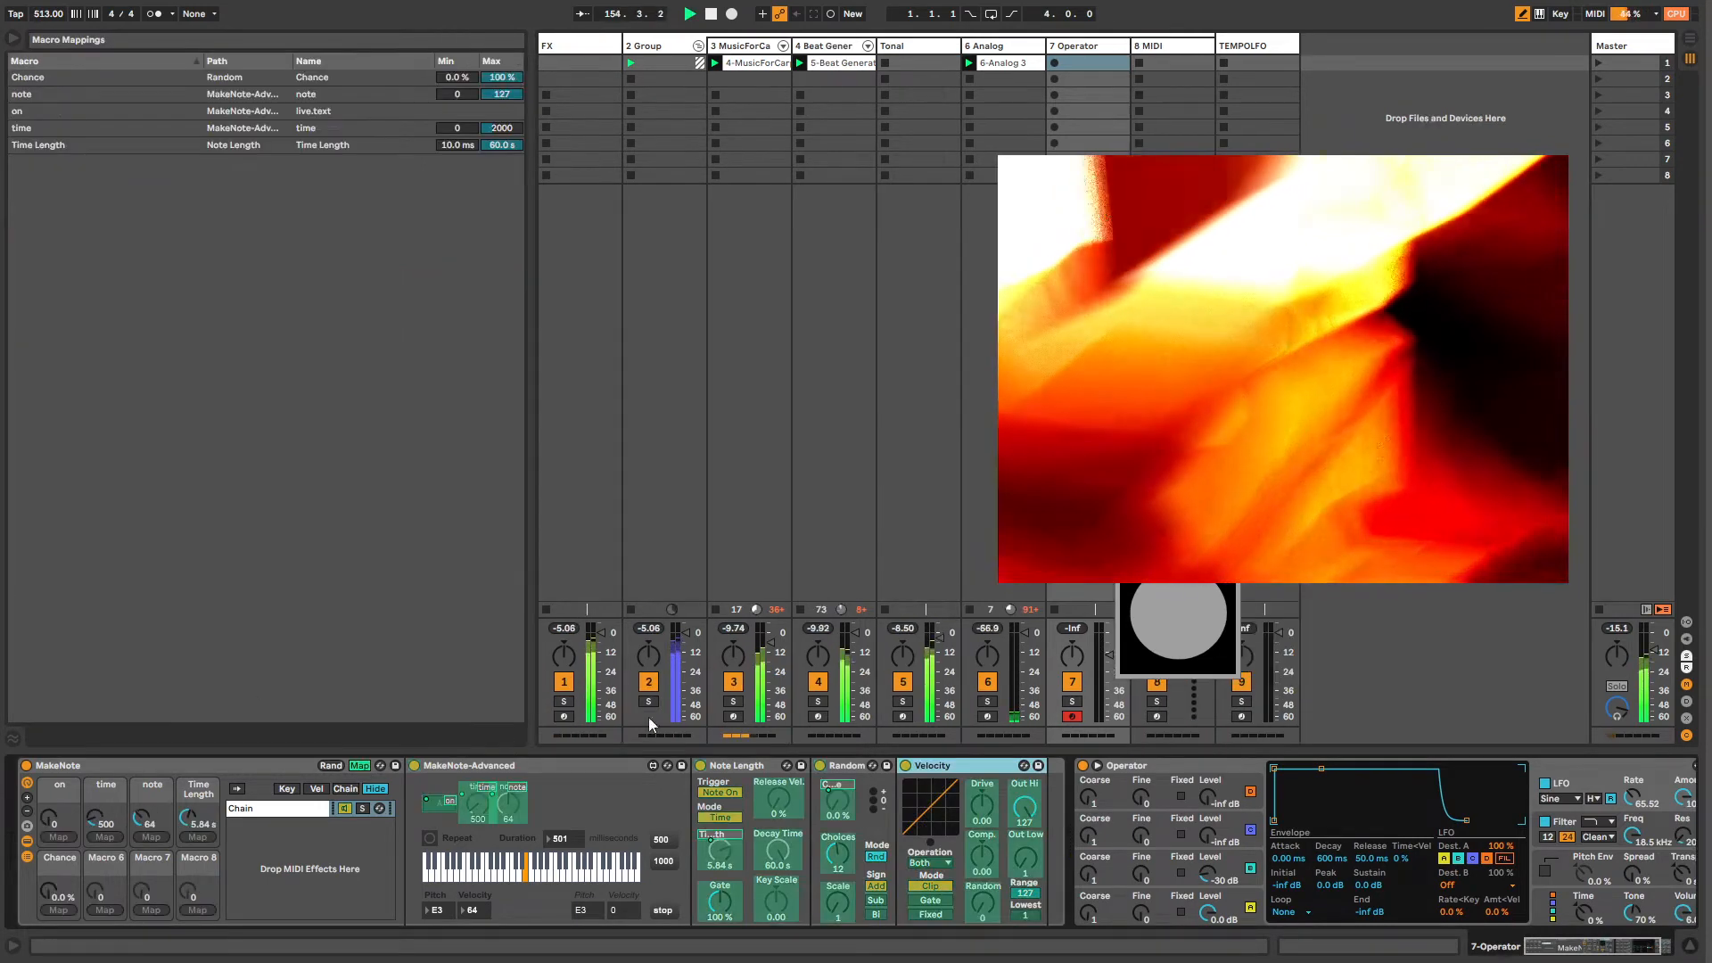
{"action": "left_click", "coordinate": [152, 910]}
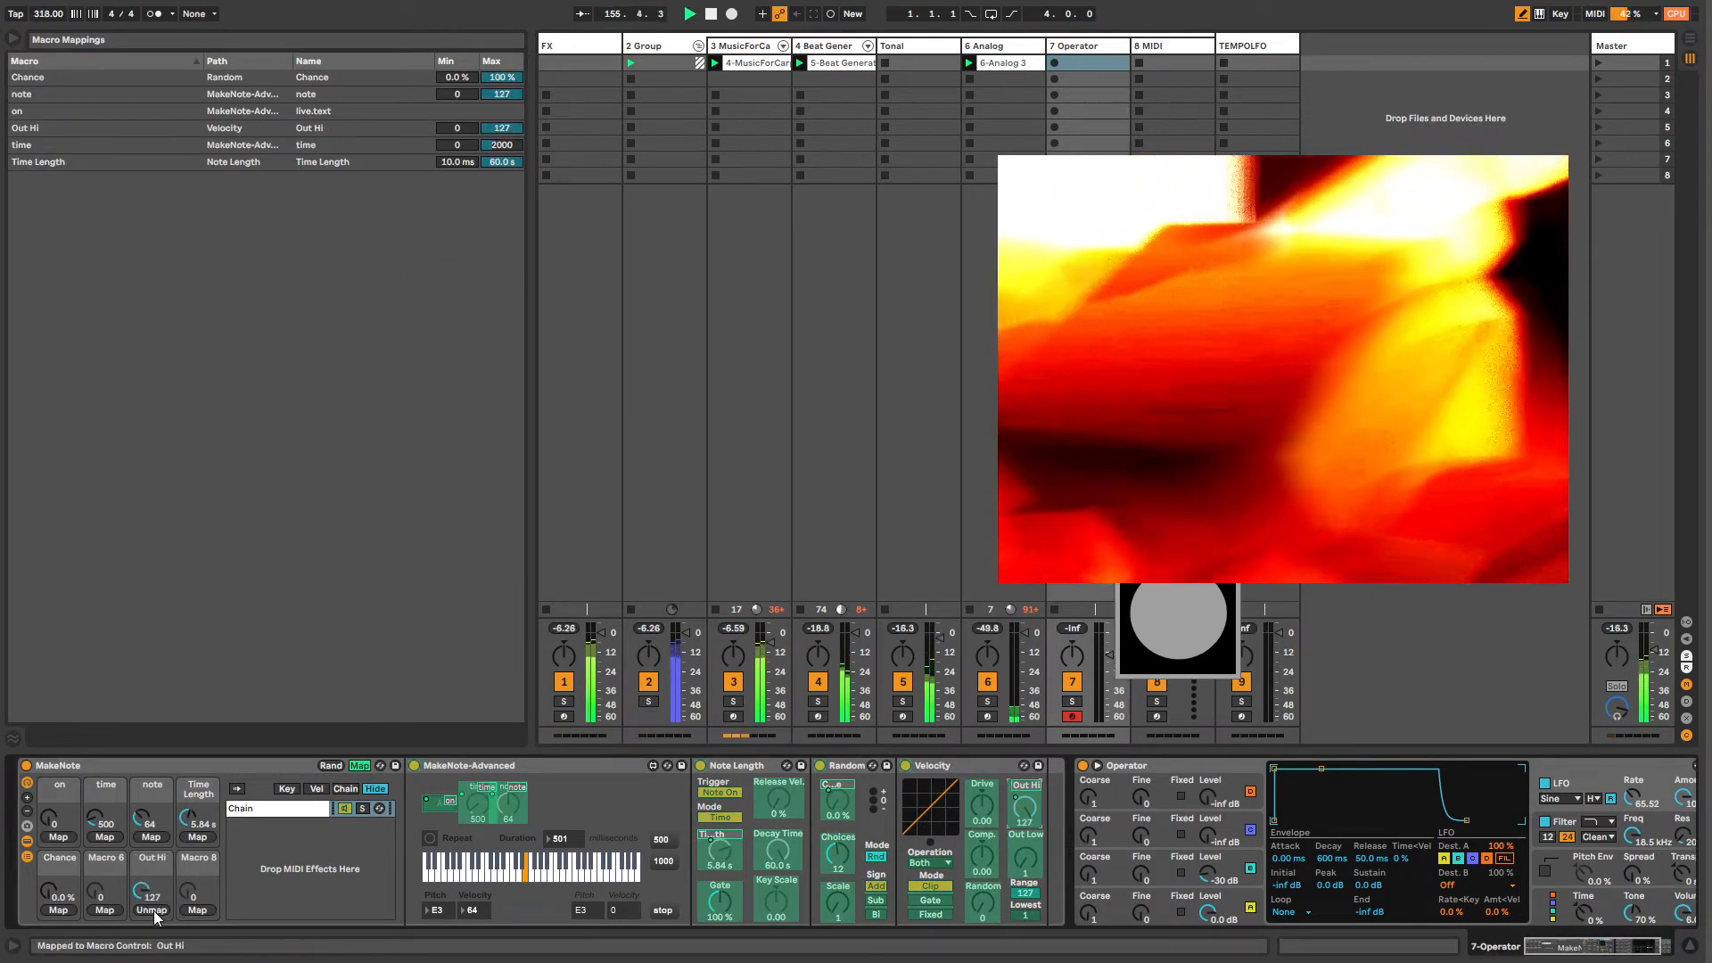
{"action": "left_click", "coordinate": [100, 913]}
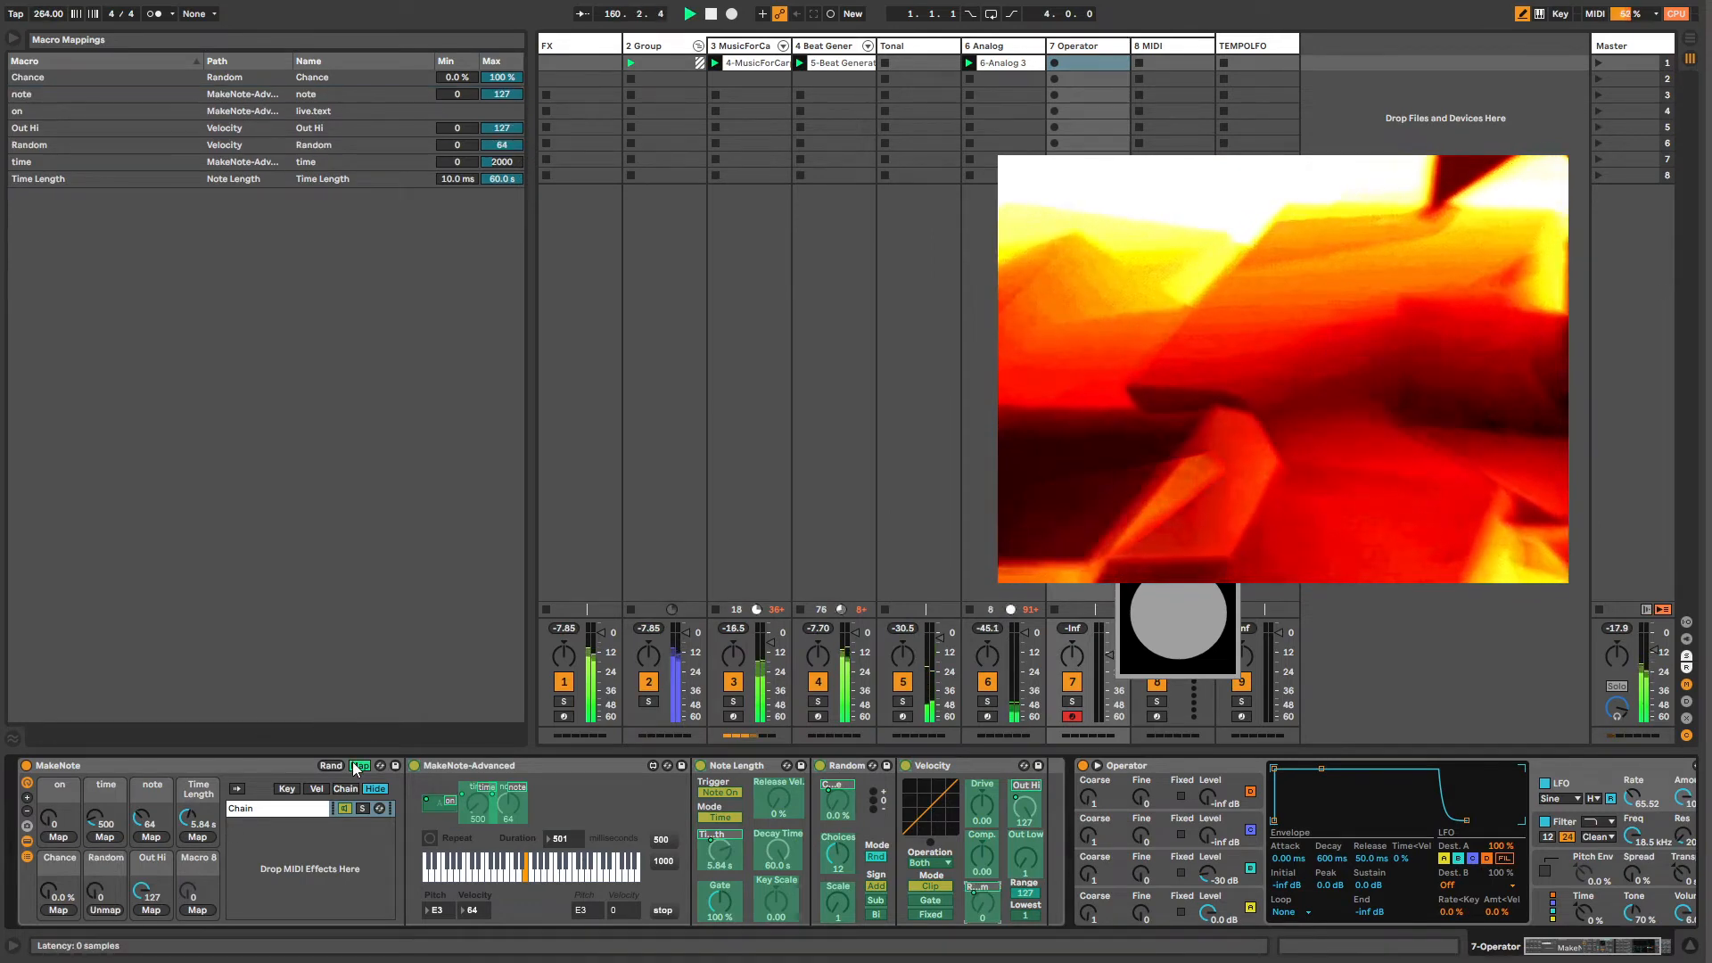
{"action": "left_click", "coordinate": [353, 764]}
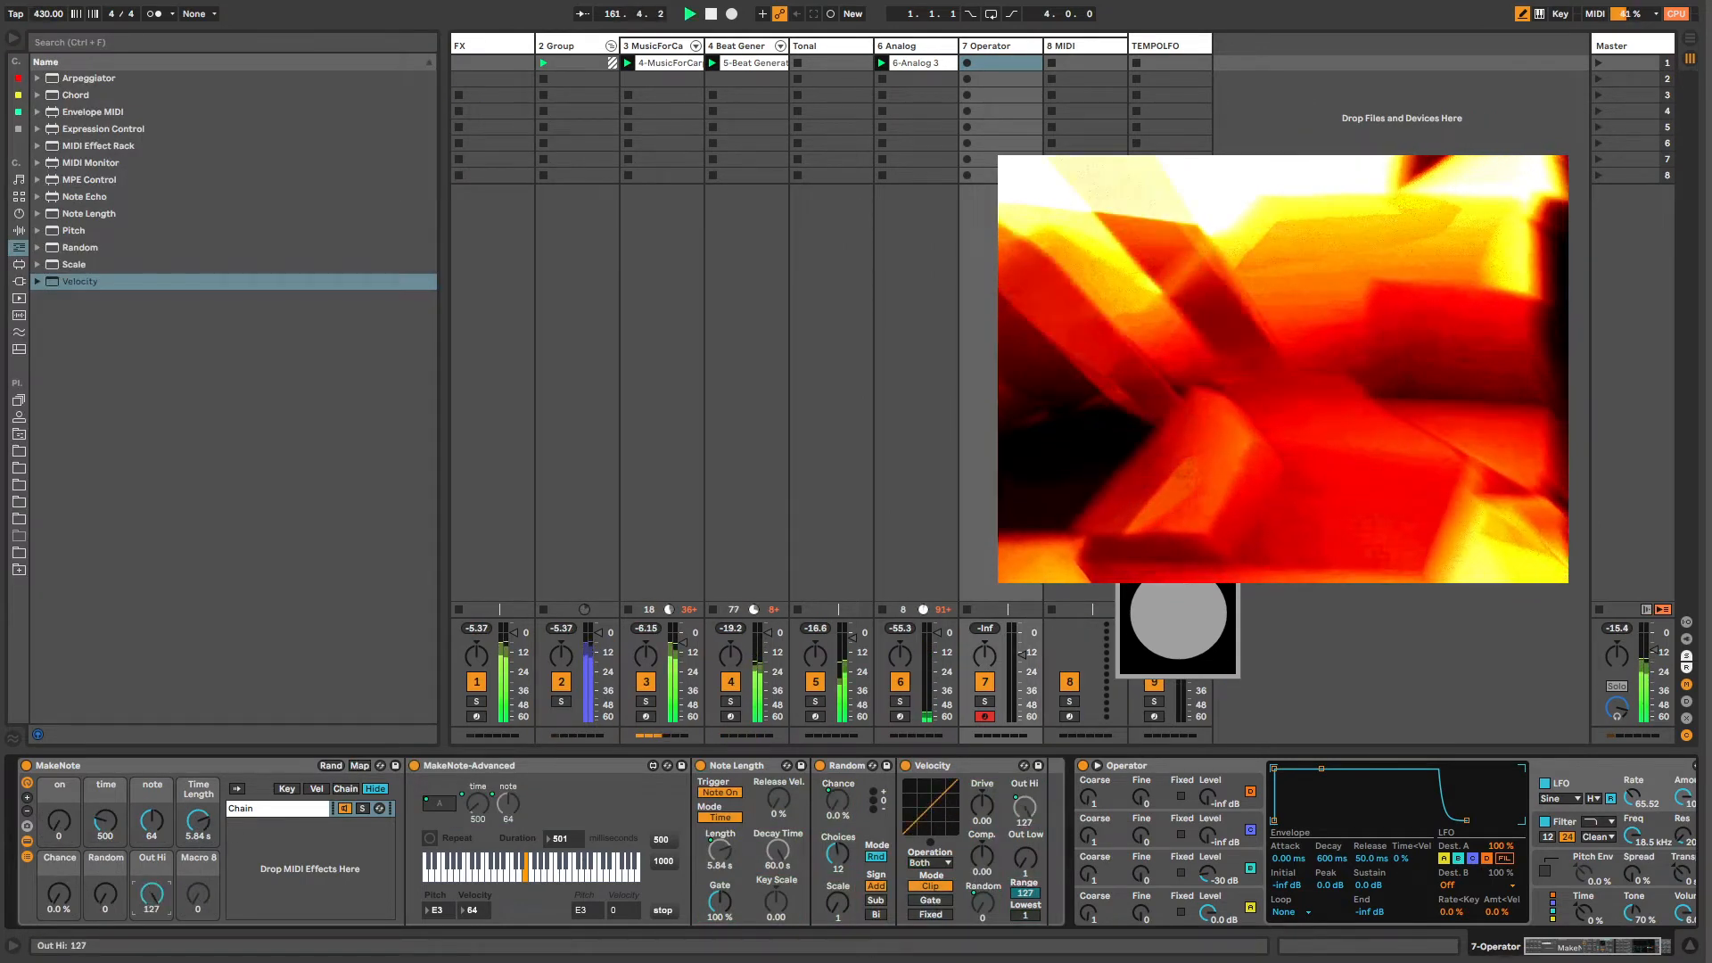
{"action": "mouse_move", "coordinate": [105, 895]}
{"action": "left_mouse_down"}
{"action": "mouse_move", "coordinate": [105, 870]}
{"action": "mouse_move", "coordinate": [105, 901]}
{"action": "left_mouse_up"}
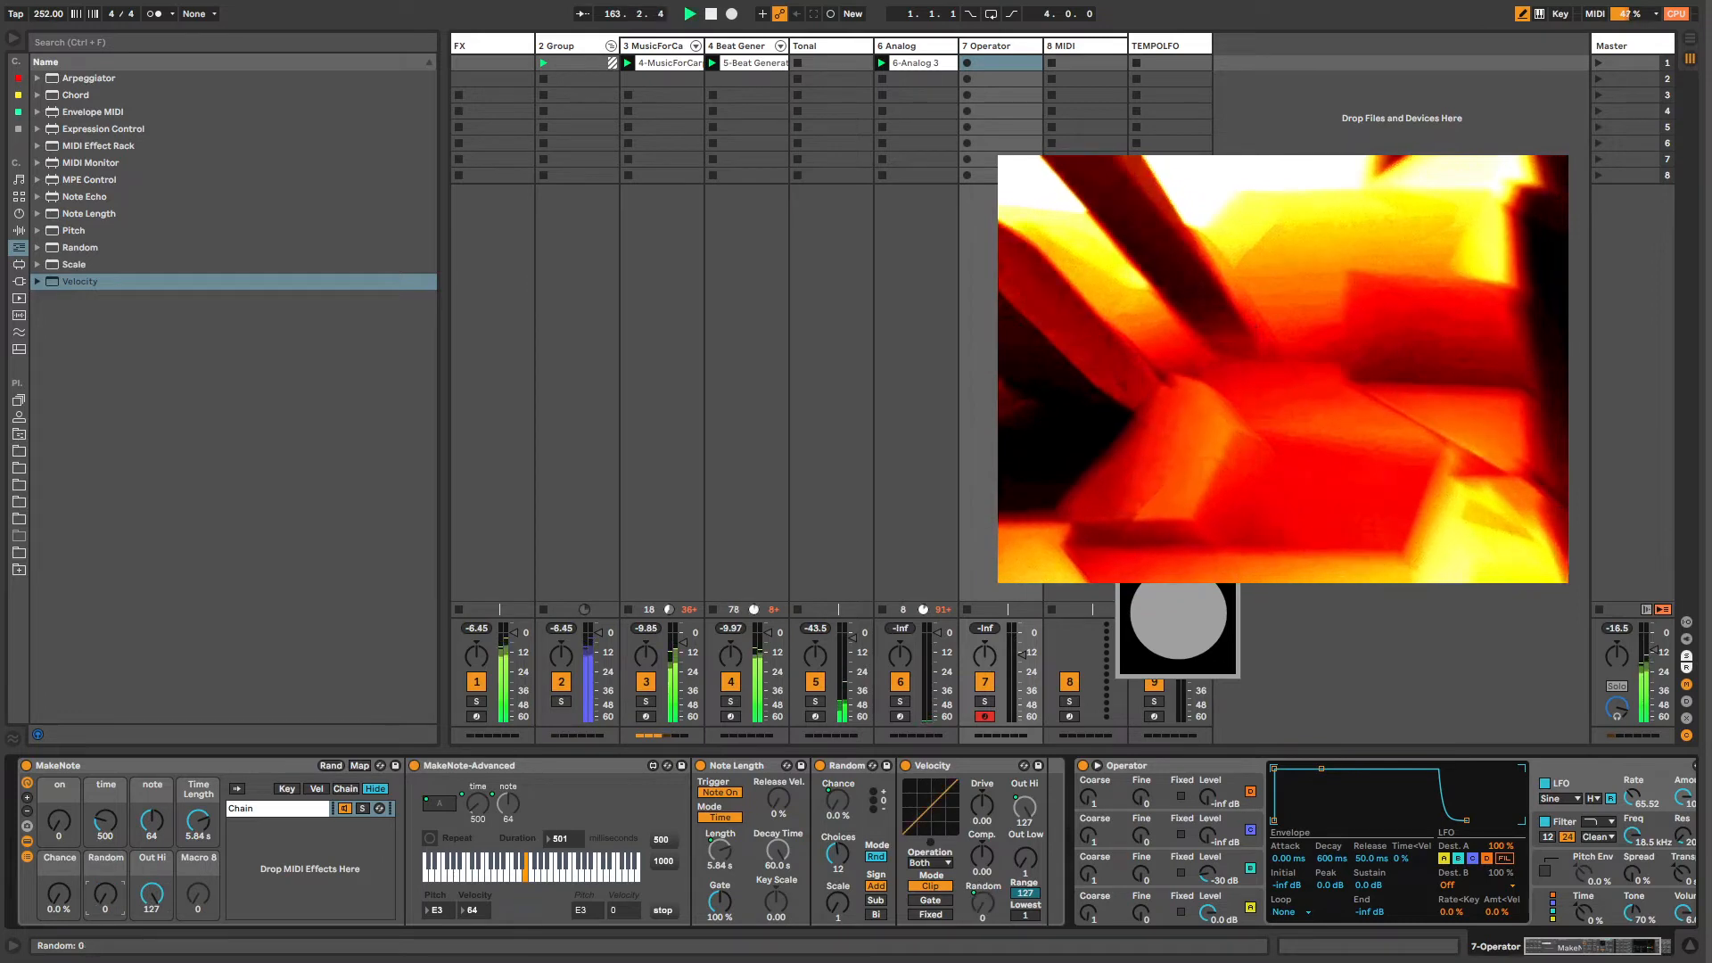
Step: Hide the MakeNote rack's chain and devices and save it over the existing MakeNote preset in the MIDI folder of RACKS
{"action": "left_click", "coordinate": [28, 857]}
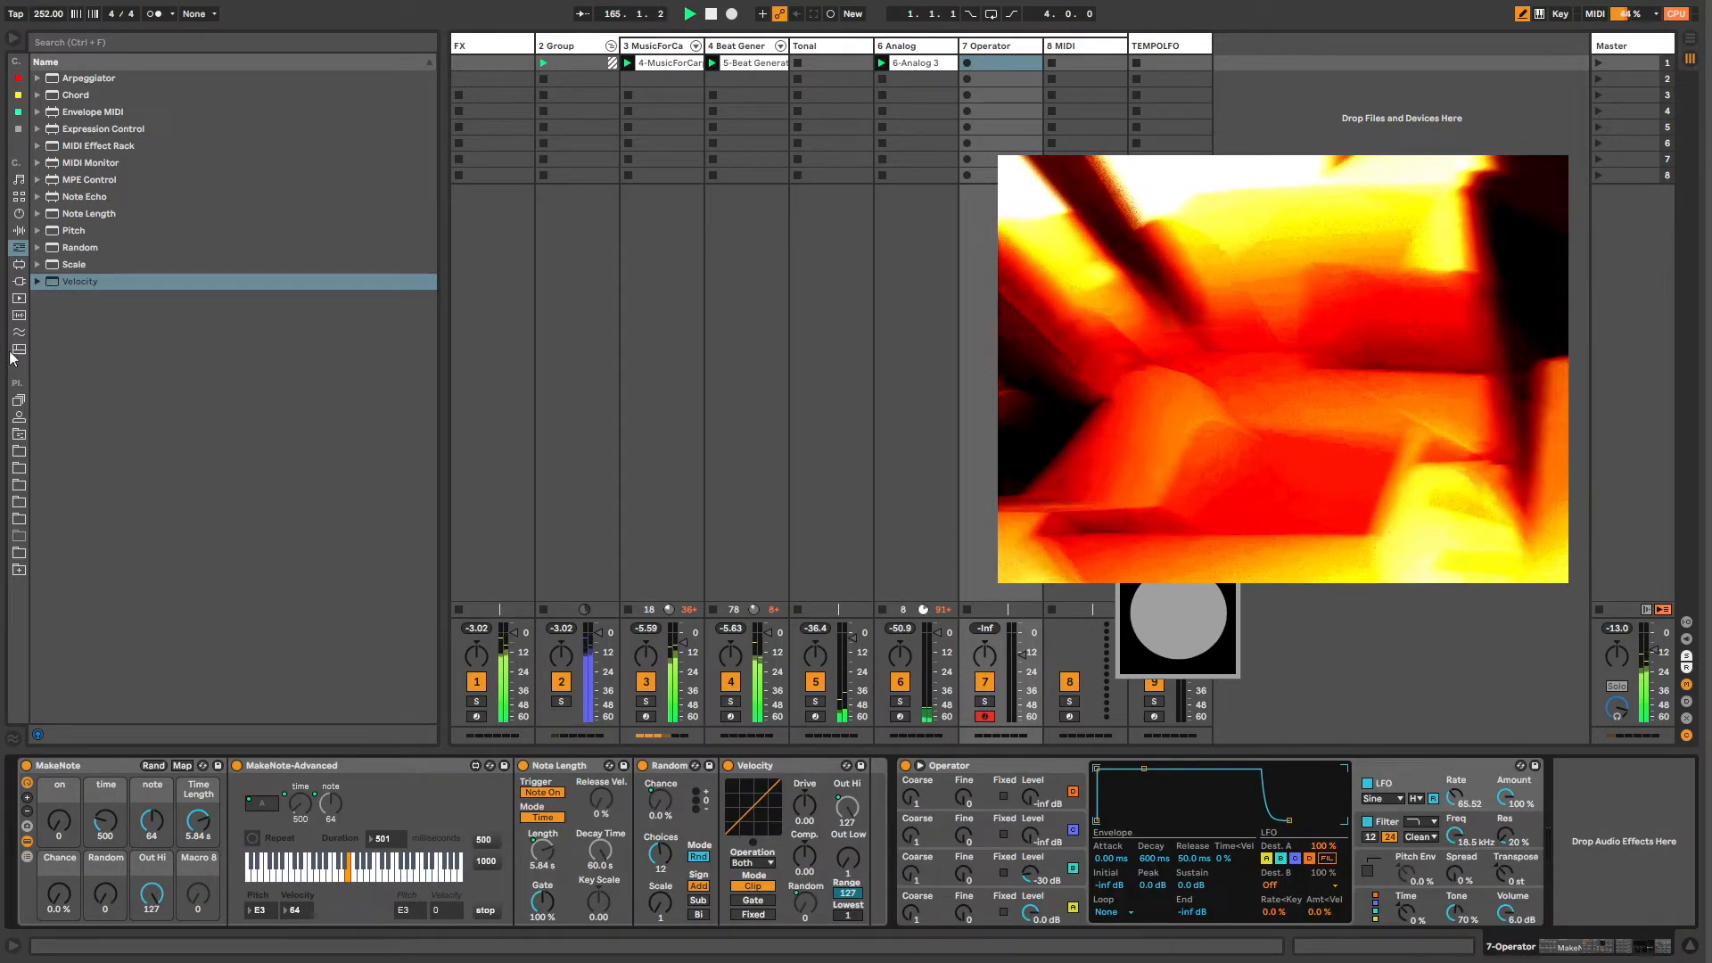
{"action": "left_click", "coordinate": [19, 433]}
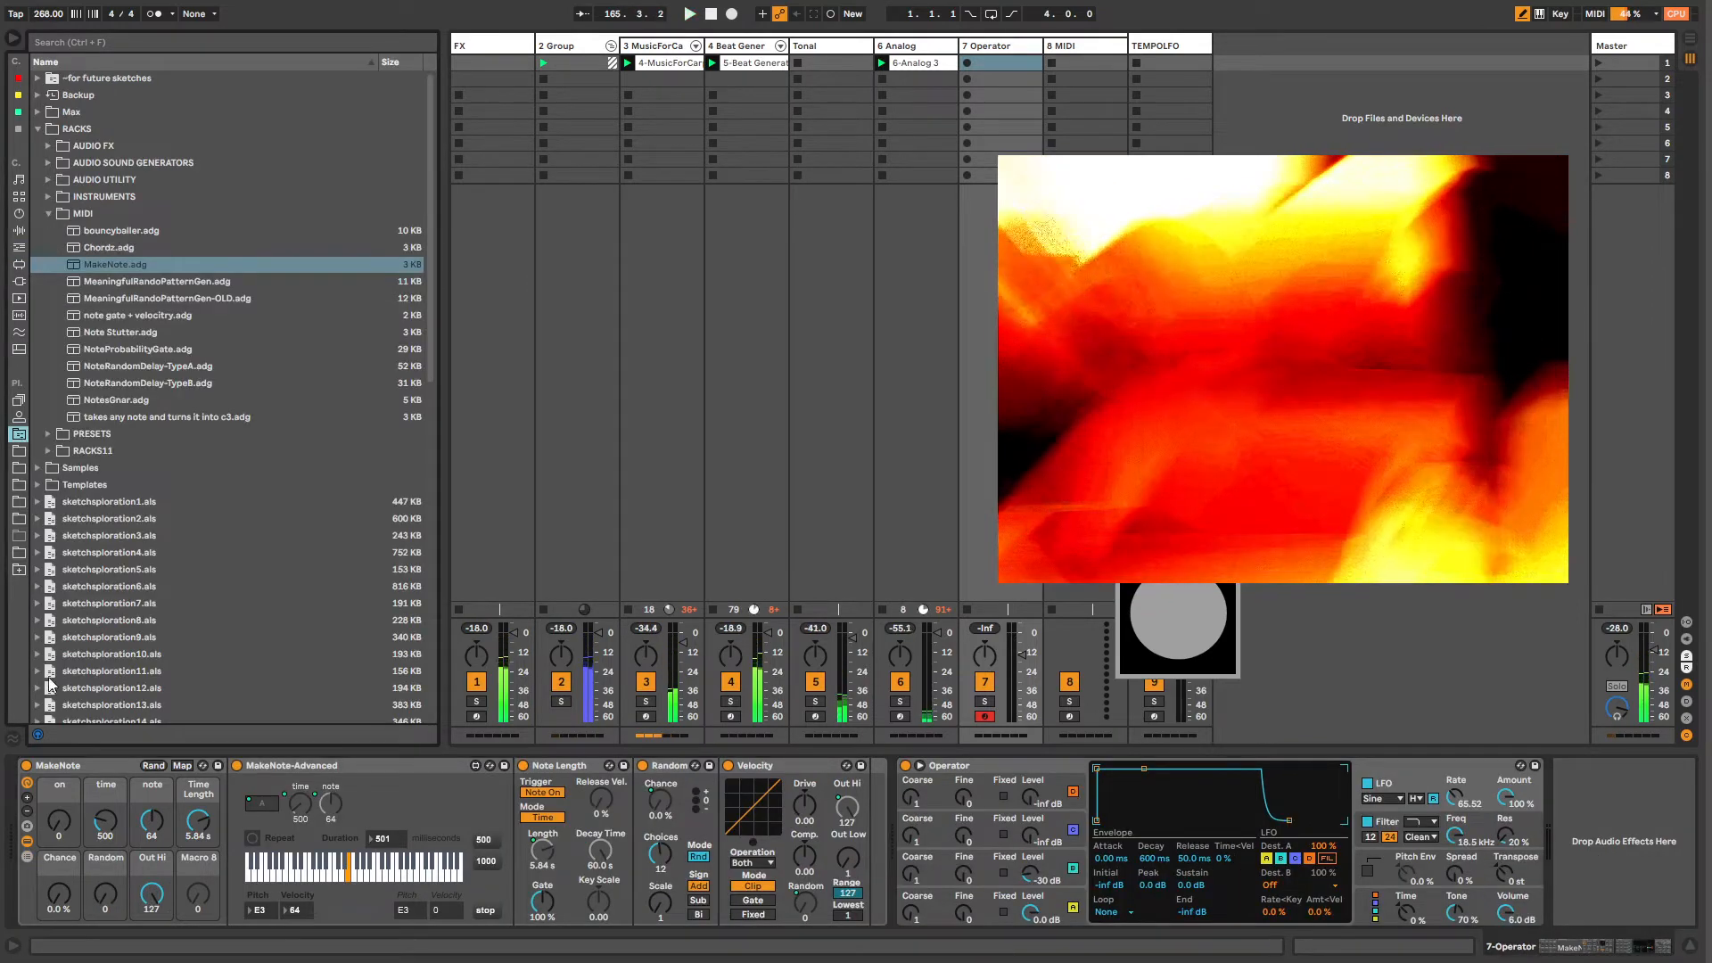
{"action": "left_click", "coordinate": [28, 842]}
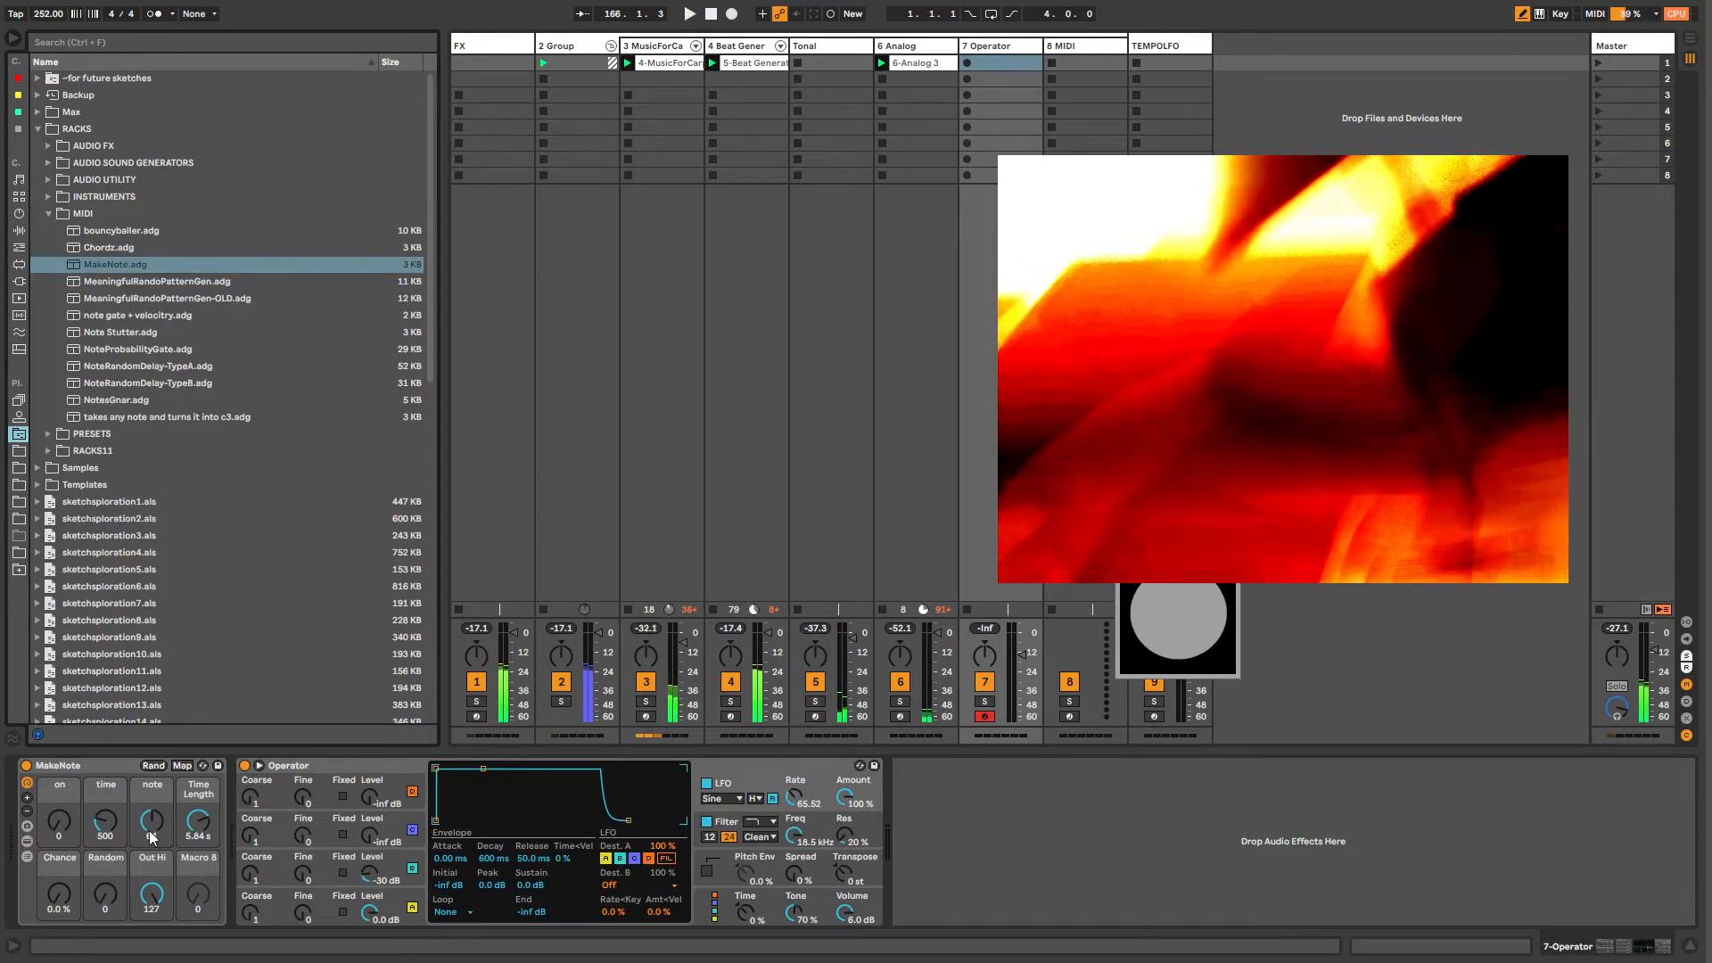
{"action": "left_click", "coordinate": [218, 765]}
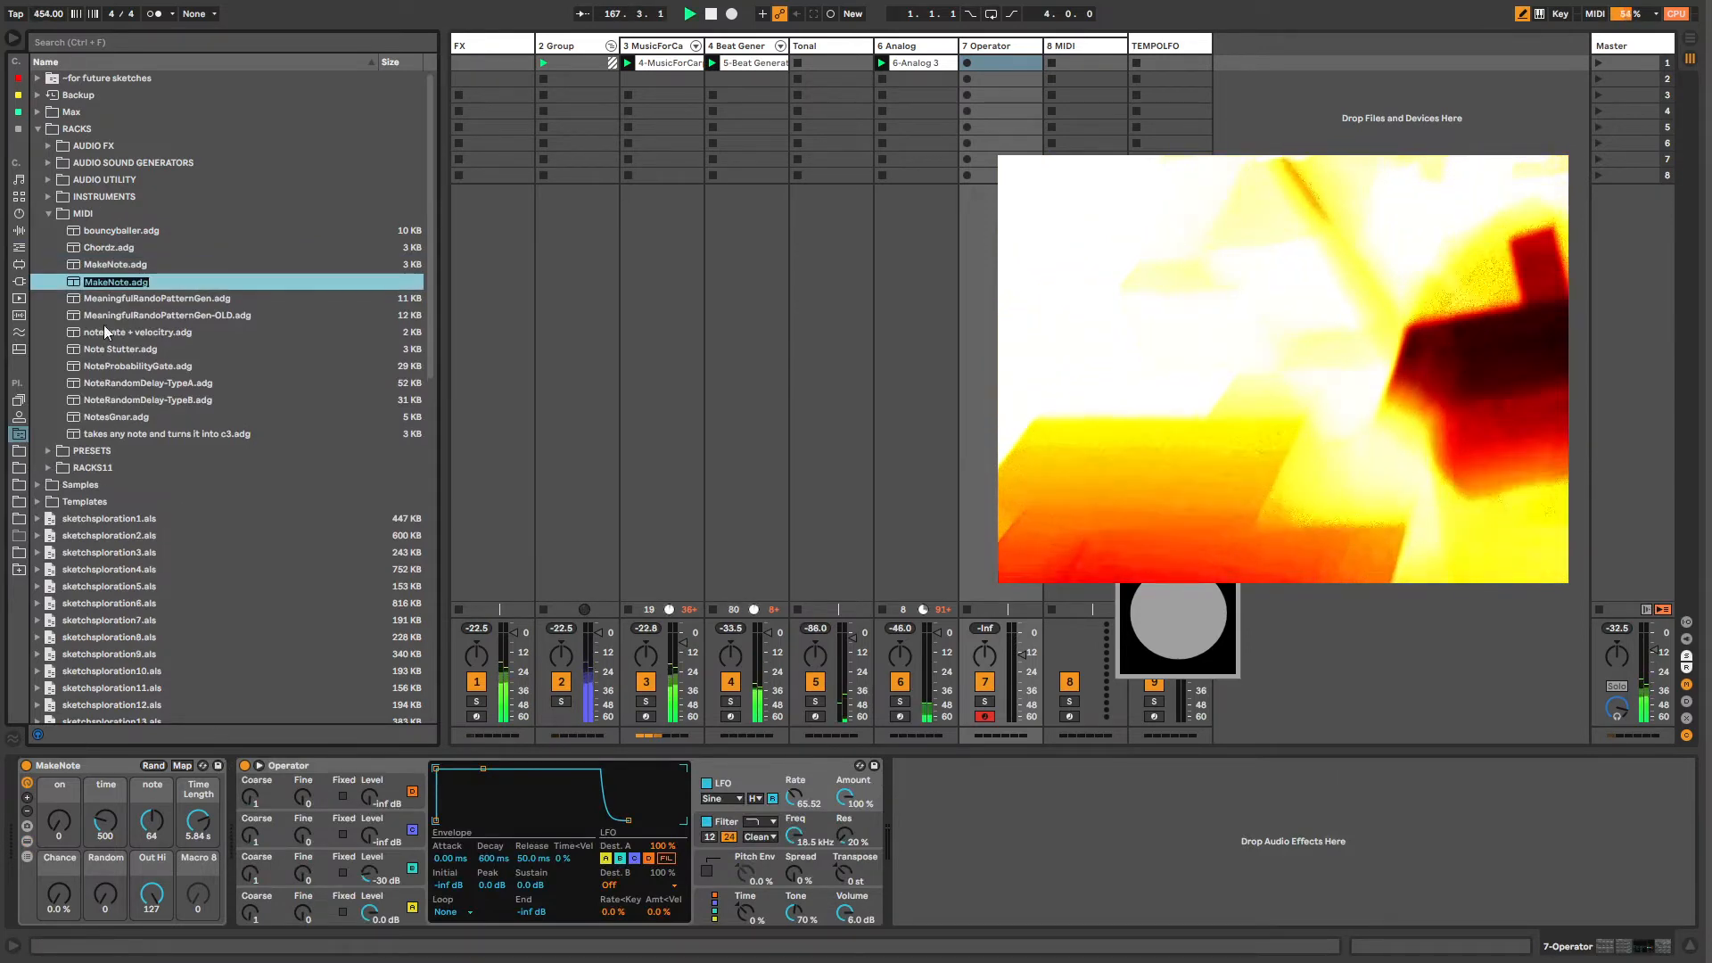
{"action": "key", "text": "Return"}
{"action": "left_click", "coordinate": [782, 512]}
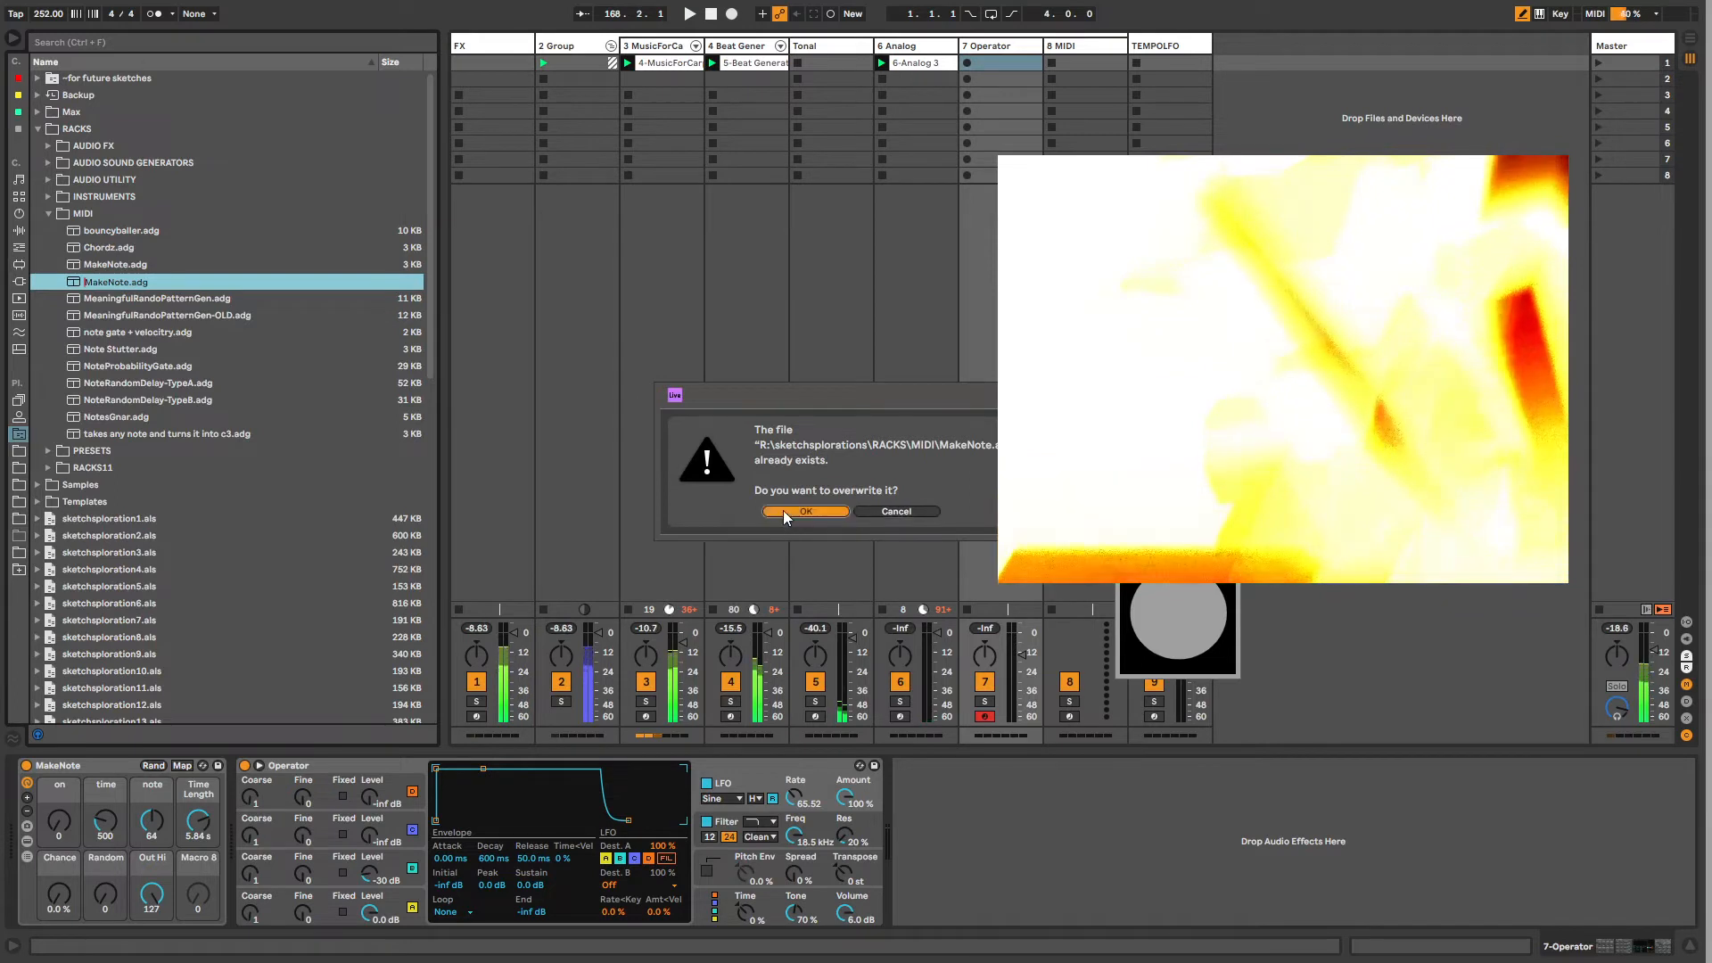
Step: Delete the Operator track from the set
{"action": "left_click", "coordinate": [88, 763]}
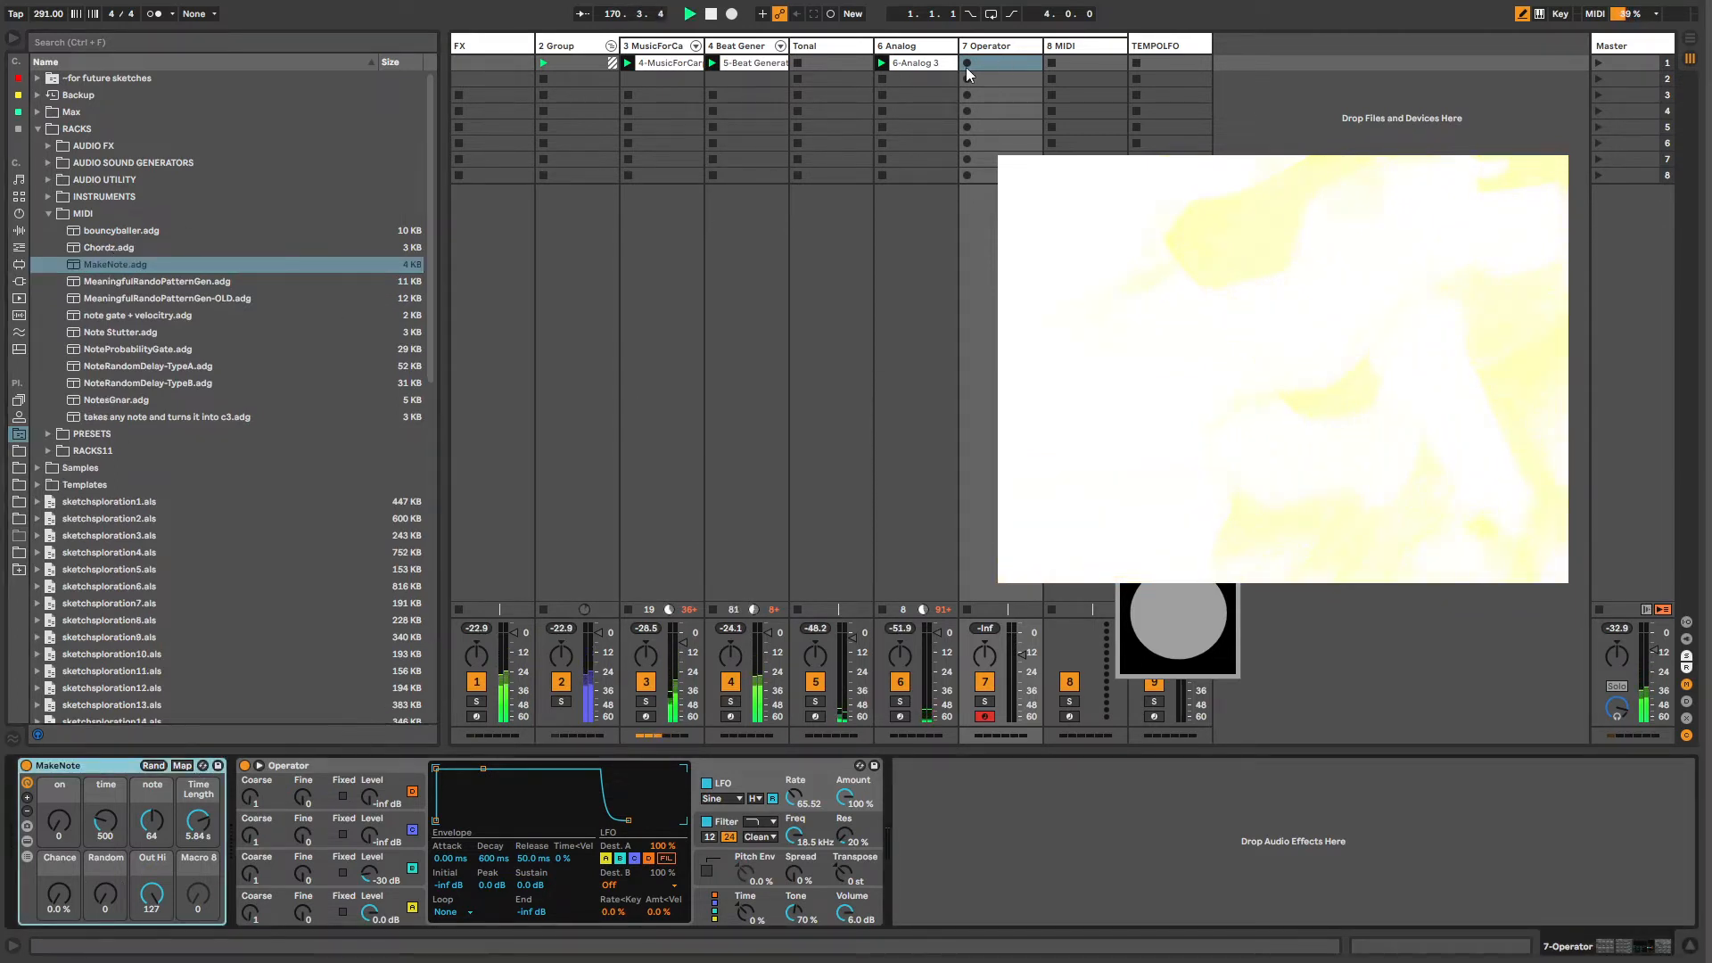
{"action": "left_click", "coordinate": [1003, 46]}
{"action": "key", "text": "Delete"}
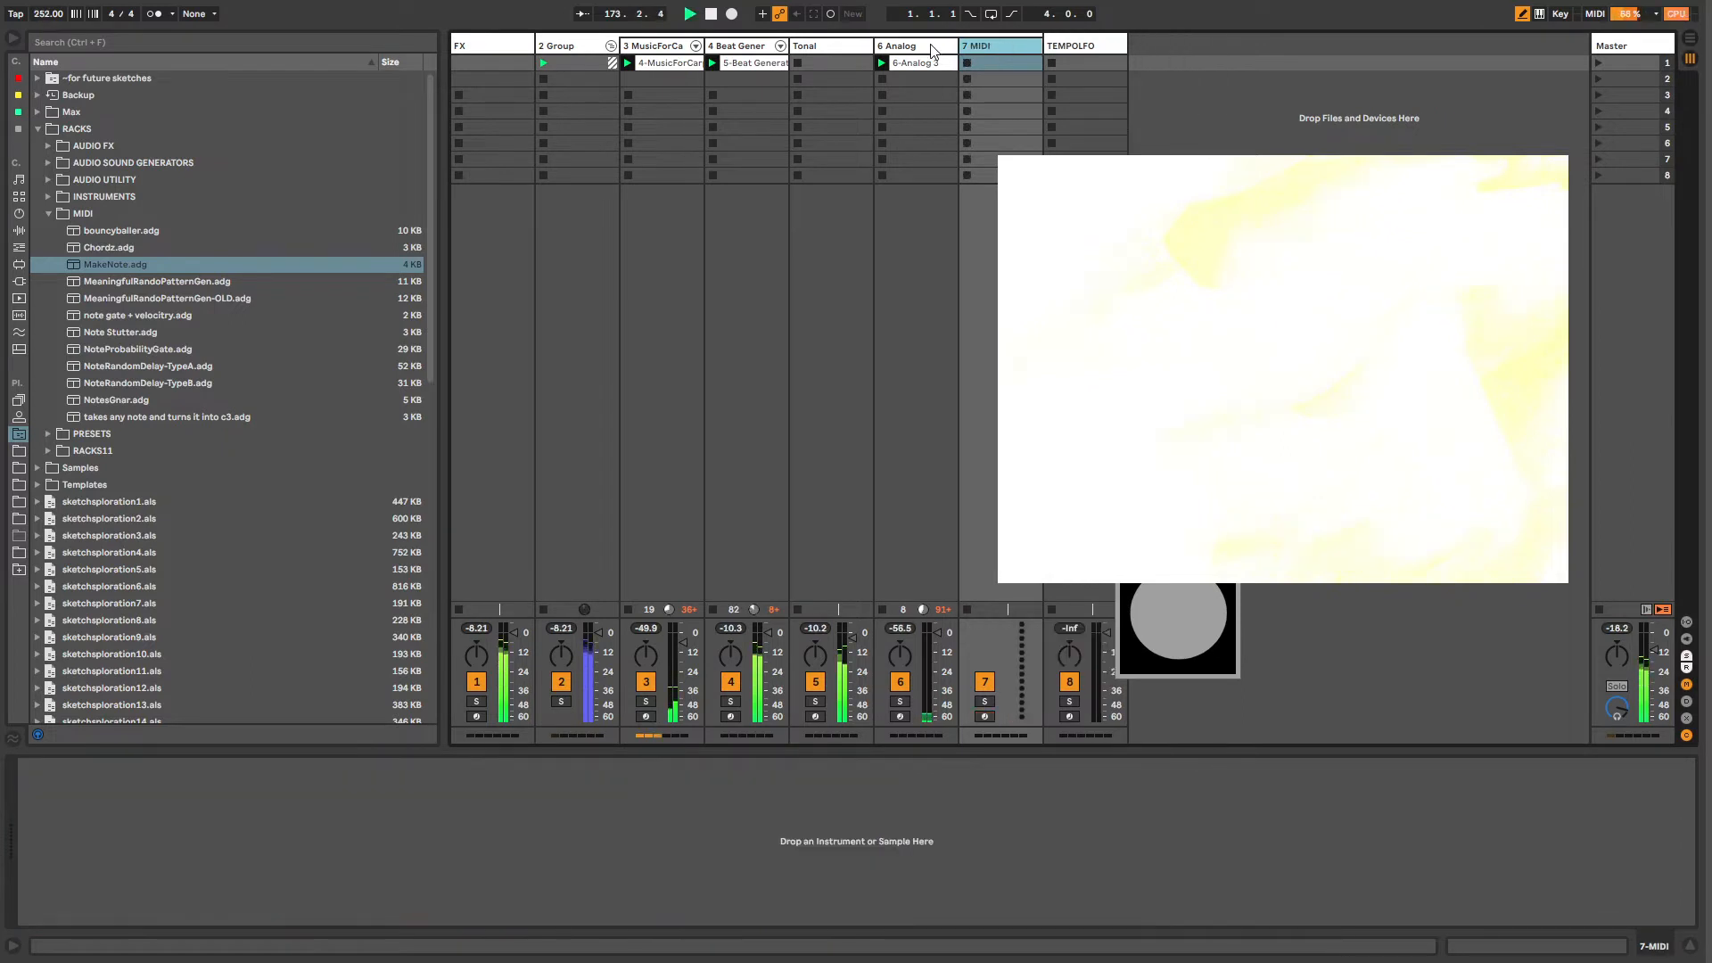
Step: Show the Analog track's devices and check the chain list of its MIDI Effect Rack
{"action": "left_click", "coordinate": [932, 48]}
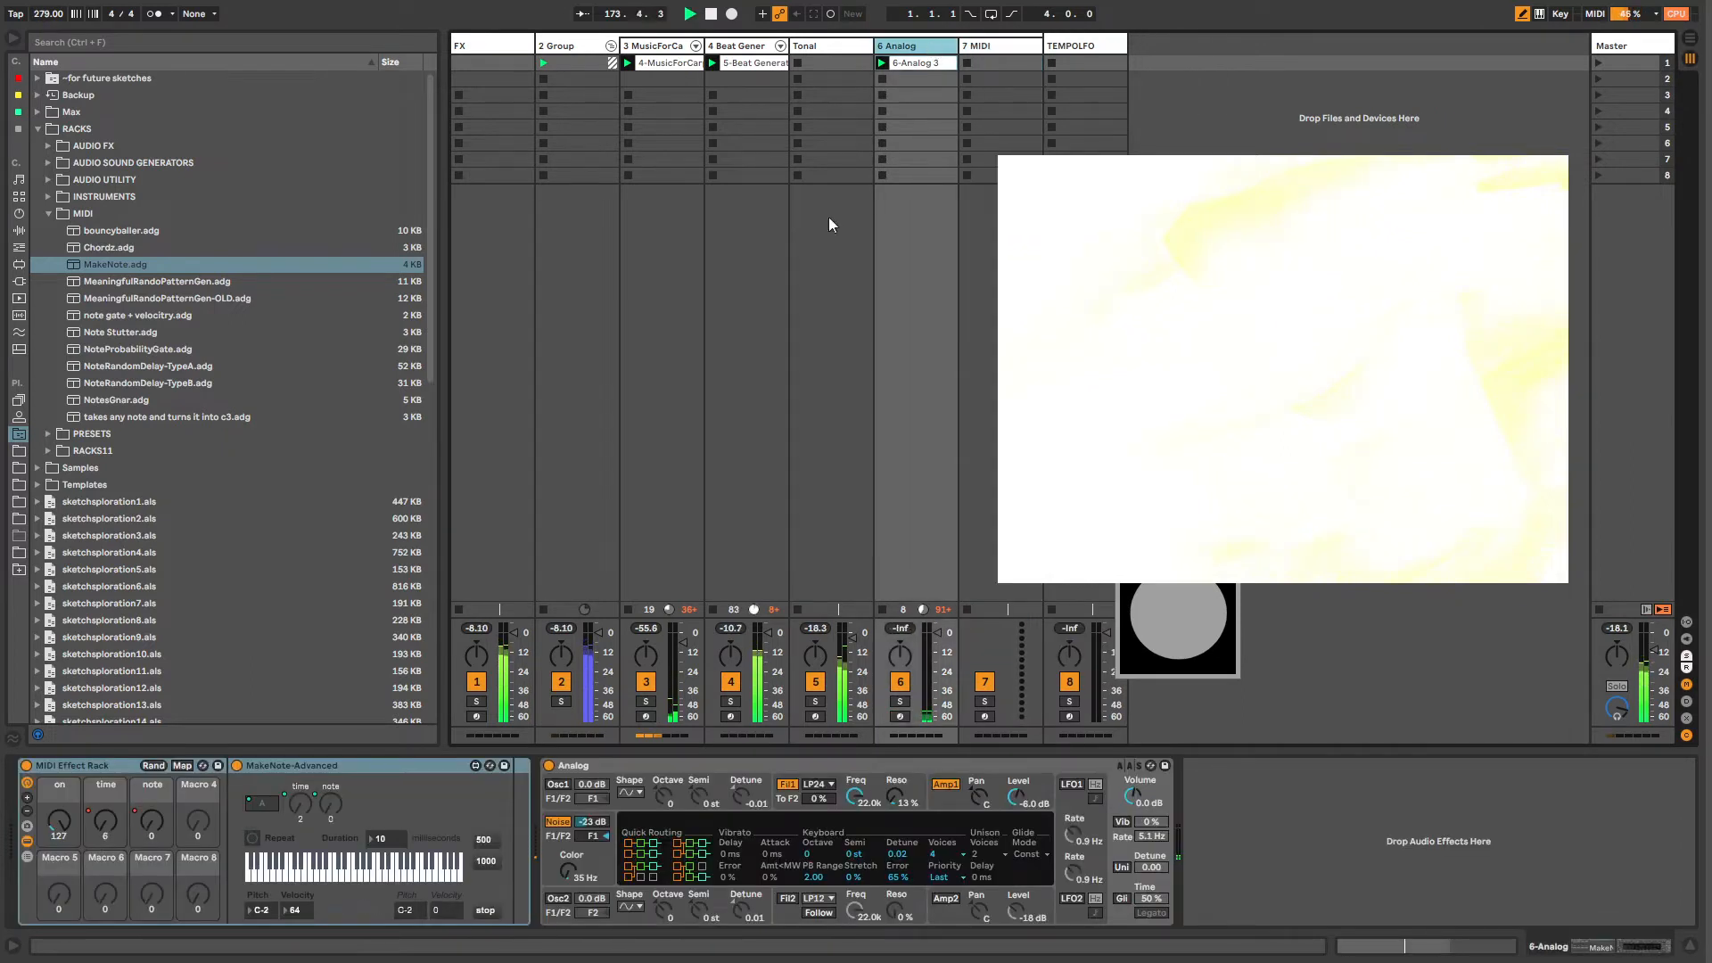
{"action": "left_click", "coordinate": [57, 765]}
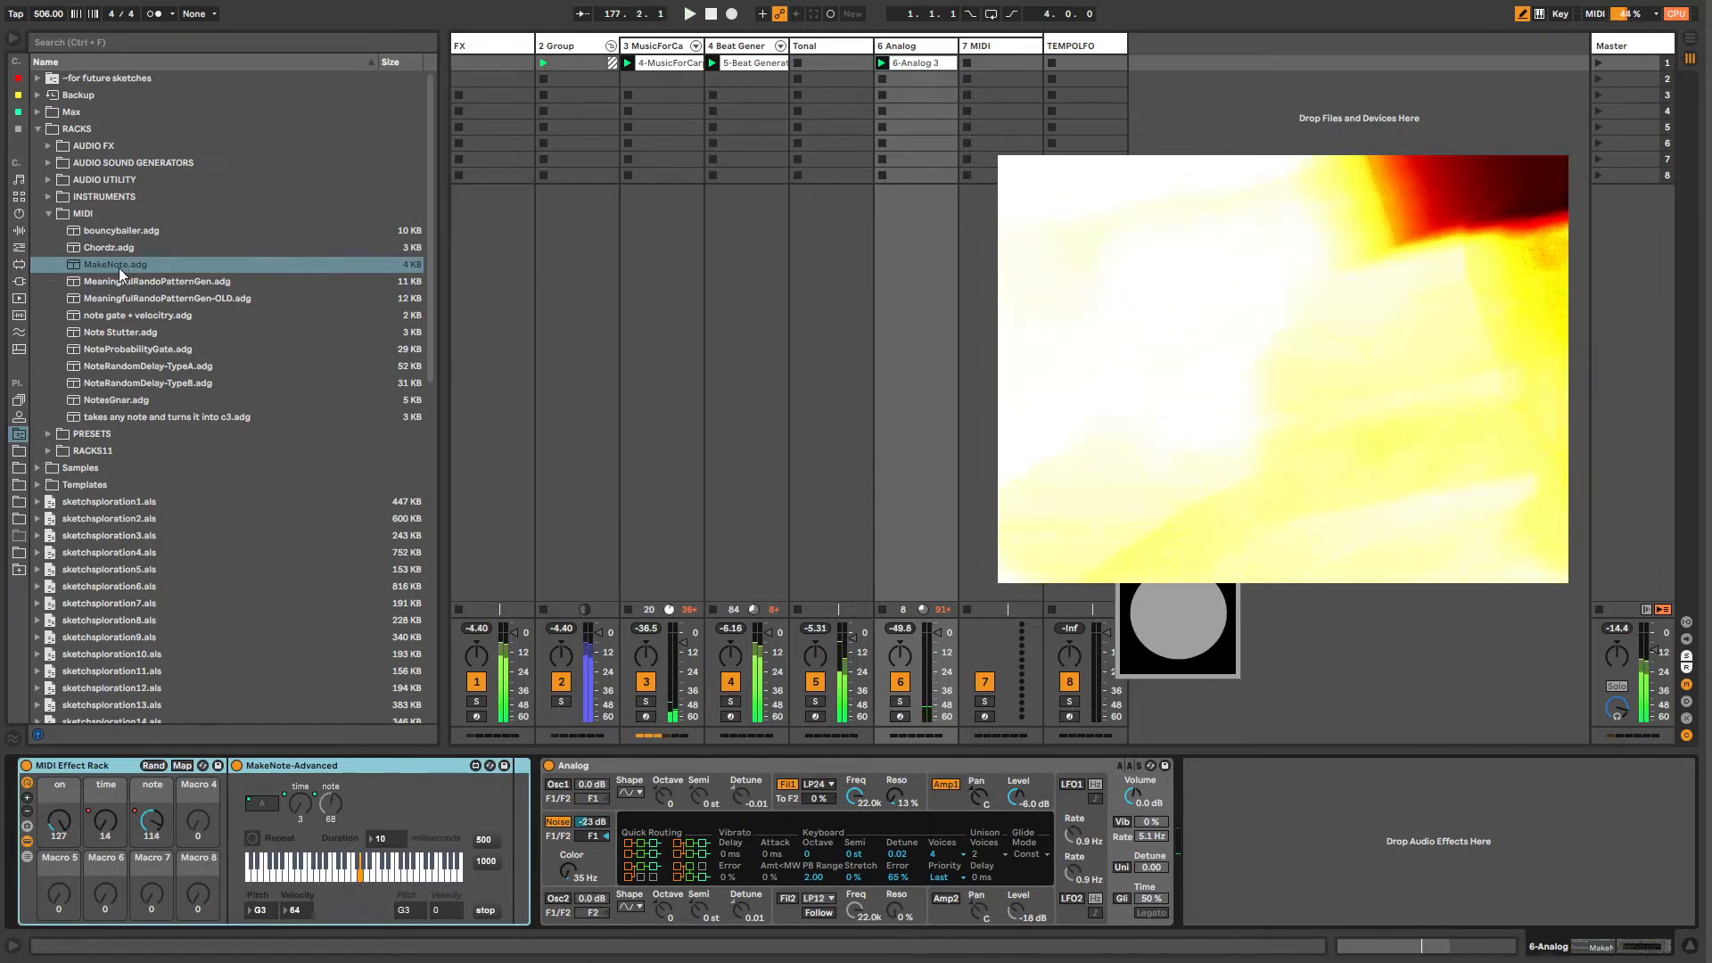
{"action": "left_click", "coordinate": [28, 857]}
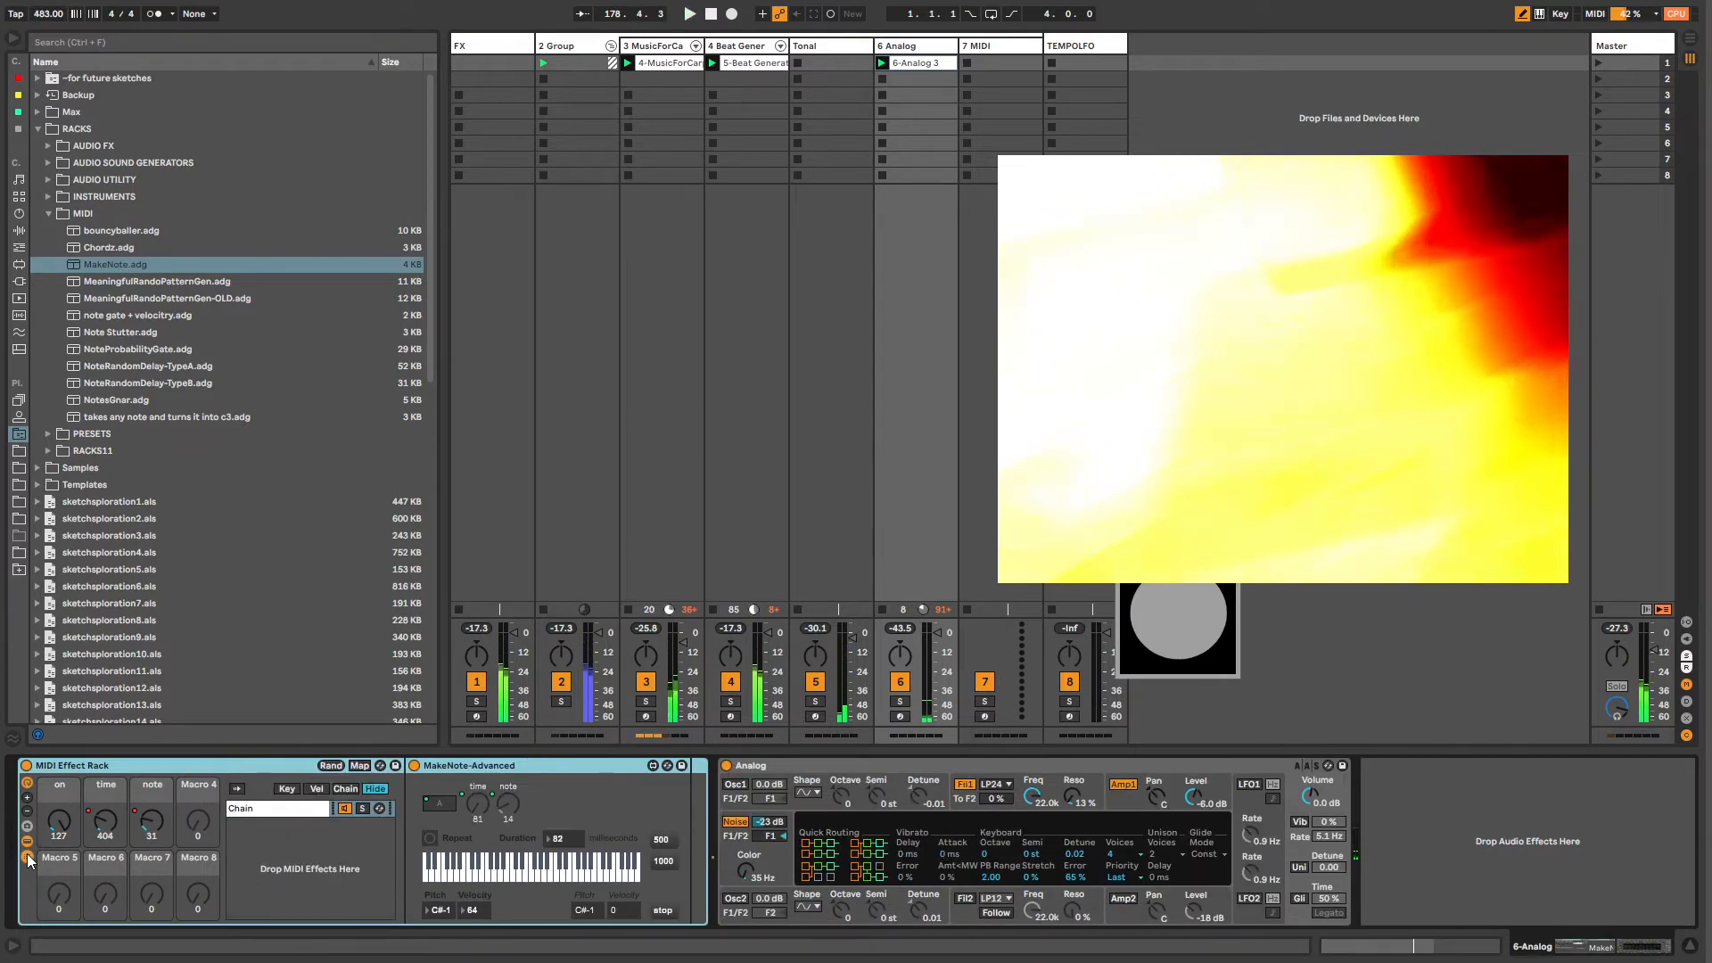
{"action": "left_click", "coordinate": [28, 856]}
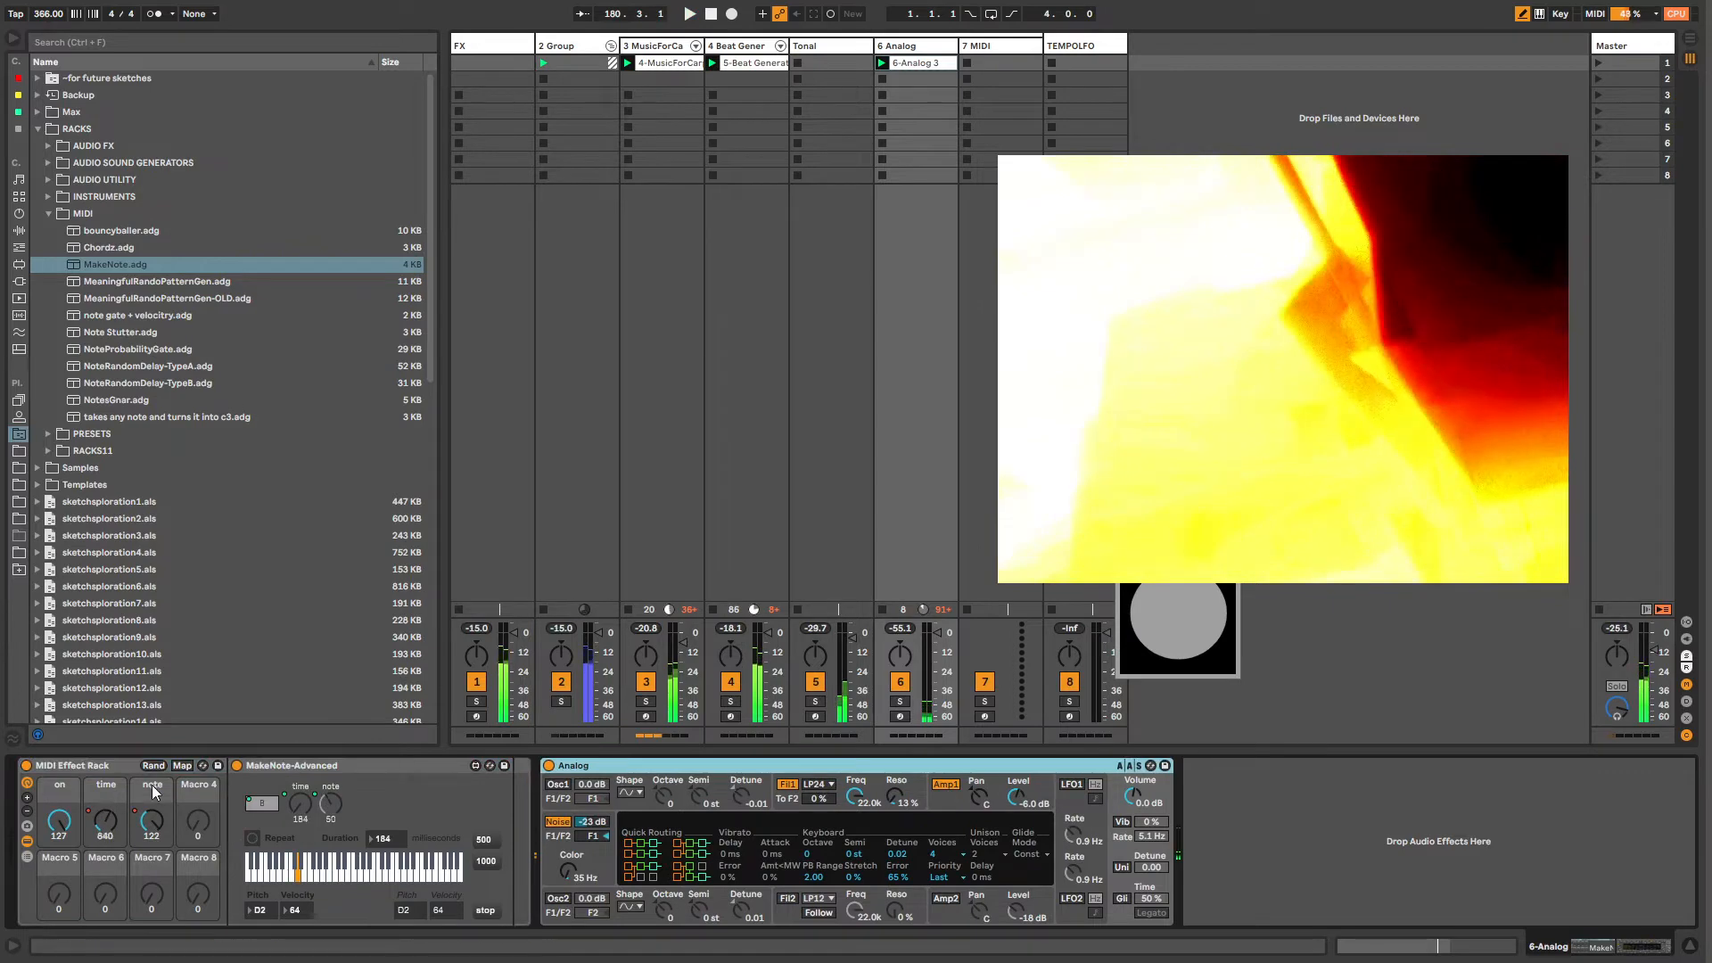
Step: Group the Analog track's MIDI Effect Rack inside a new outer MIDI Effect Rack and show the outer rack's chain list
{"action": "left_click", "coordinate": [28, 857]}
{"action": "left_click", "coordinate": [27, 857]}
{"action": "left_click", "coordinate": [66, 765]}
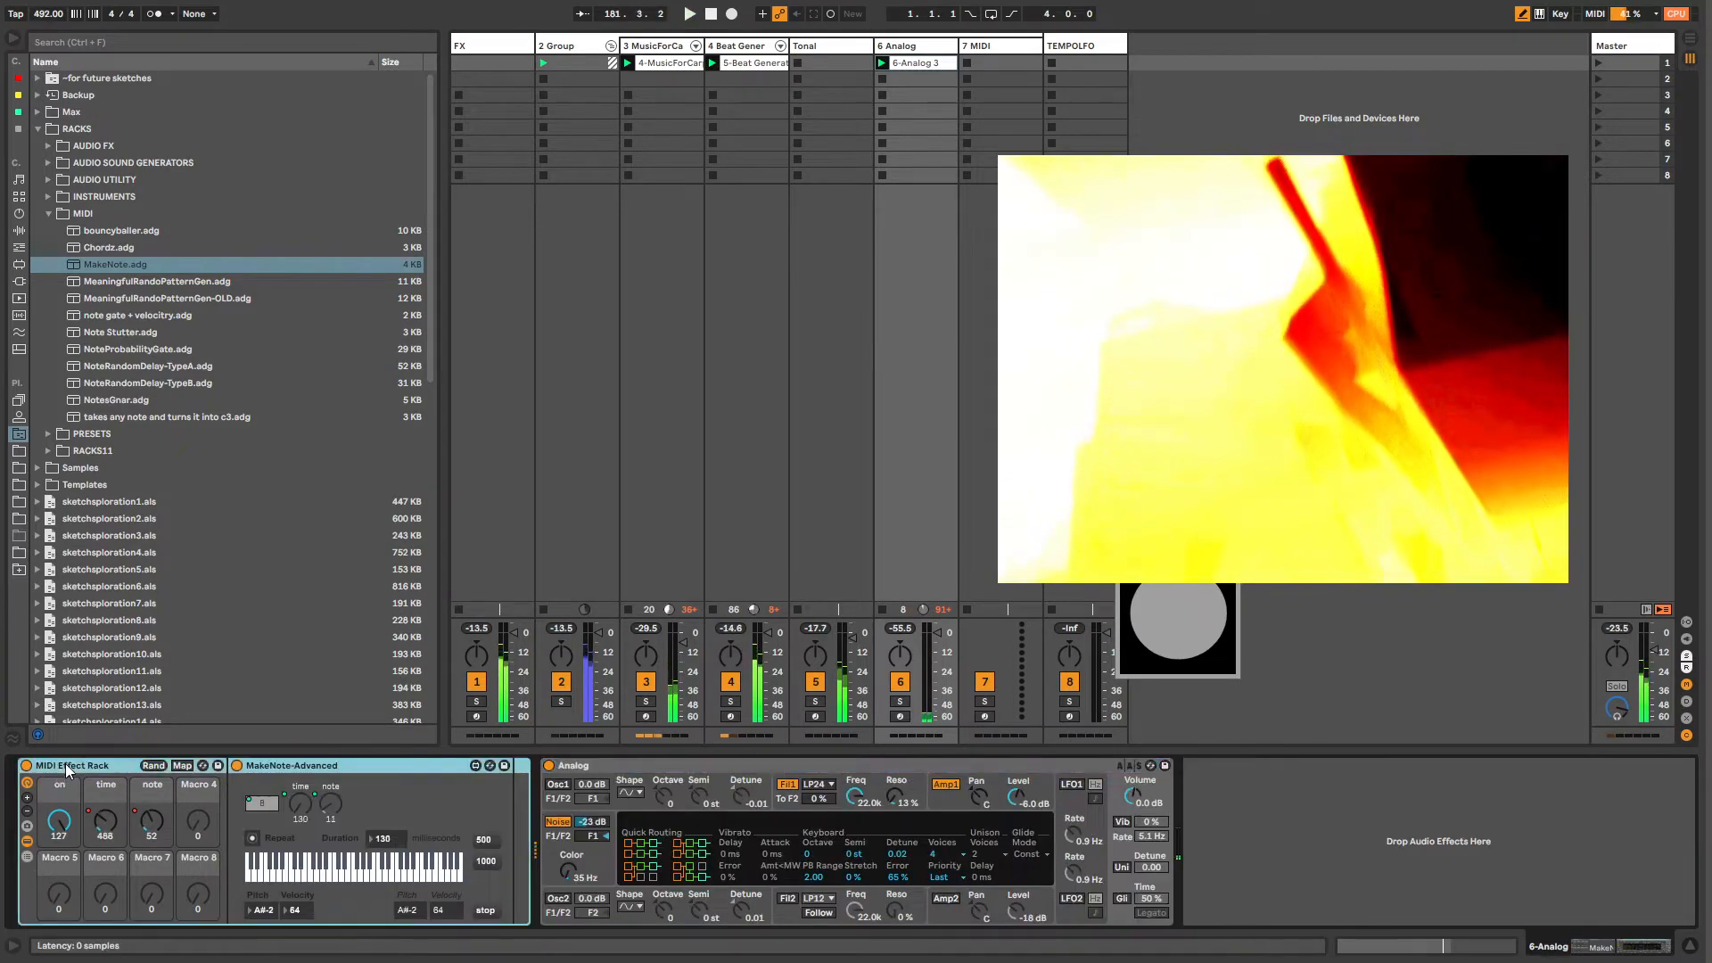
{"action": "key", "text": "ctrl+g"}
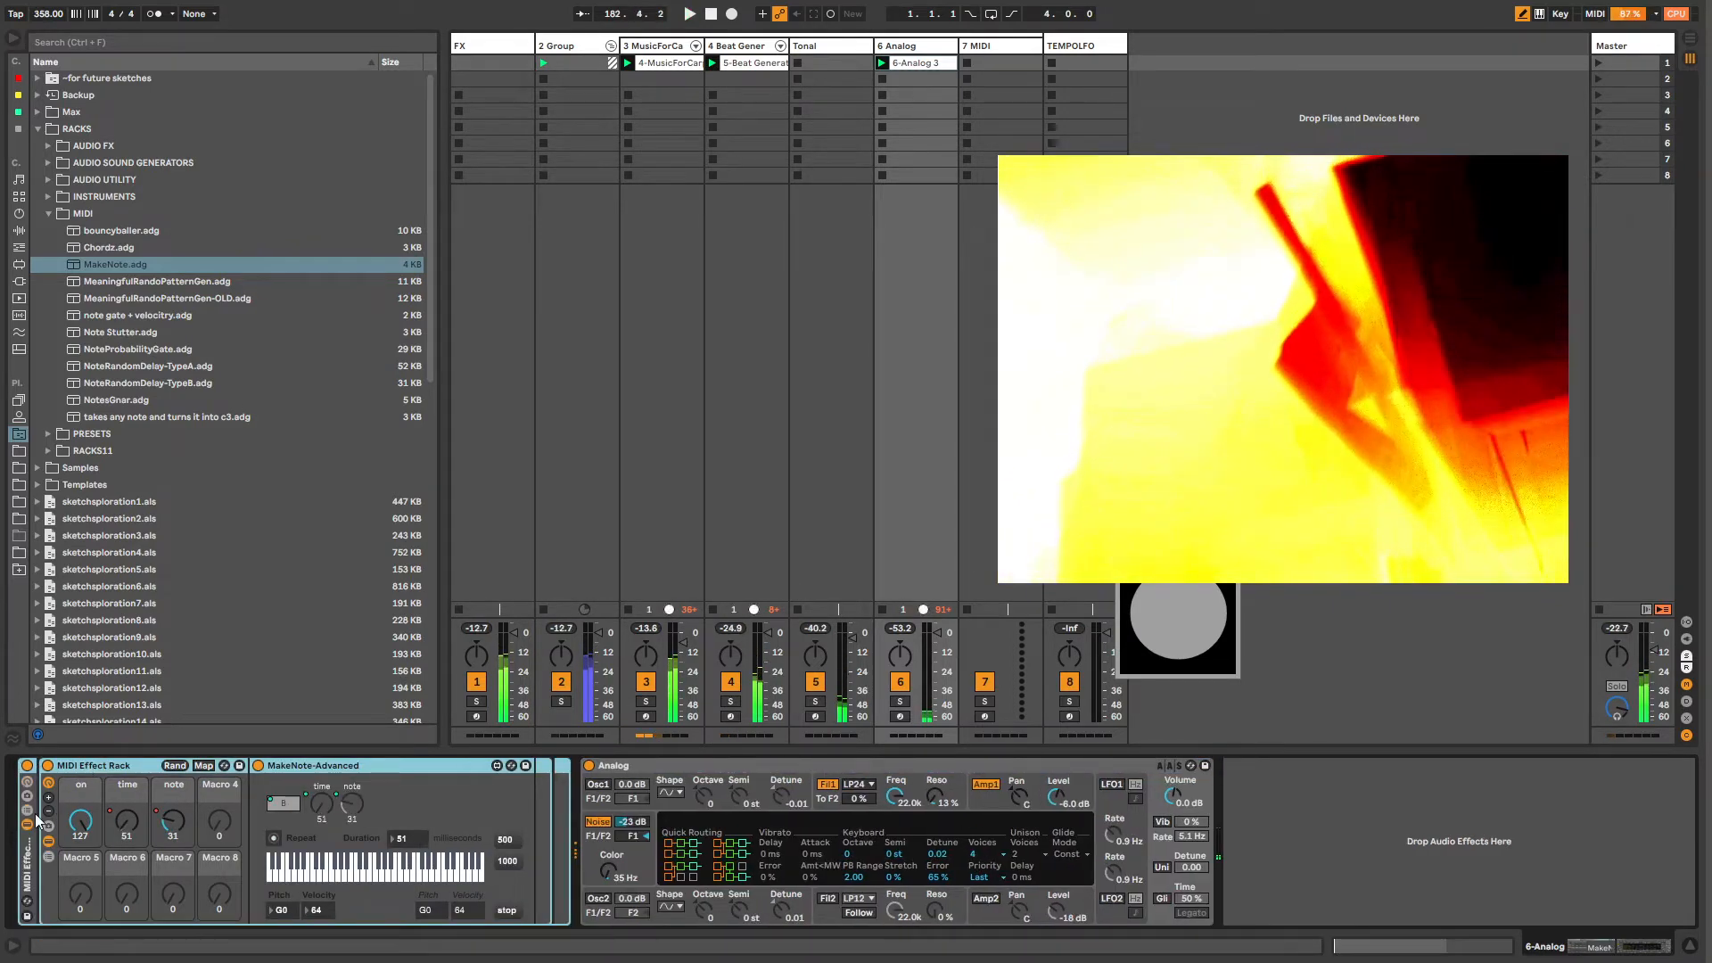
{"action": "left_click", "coordinate": [36, 817]}
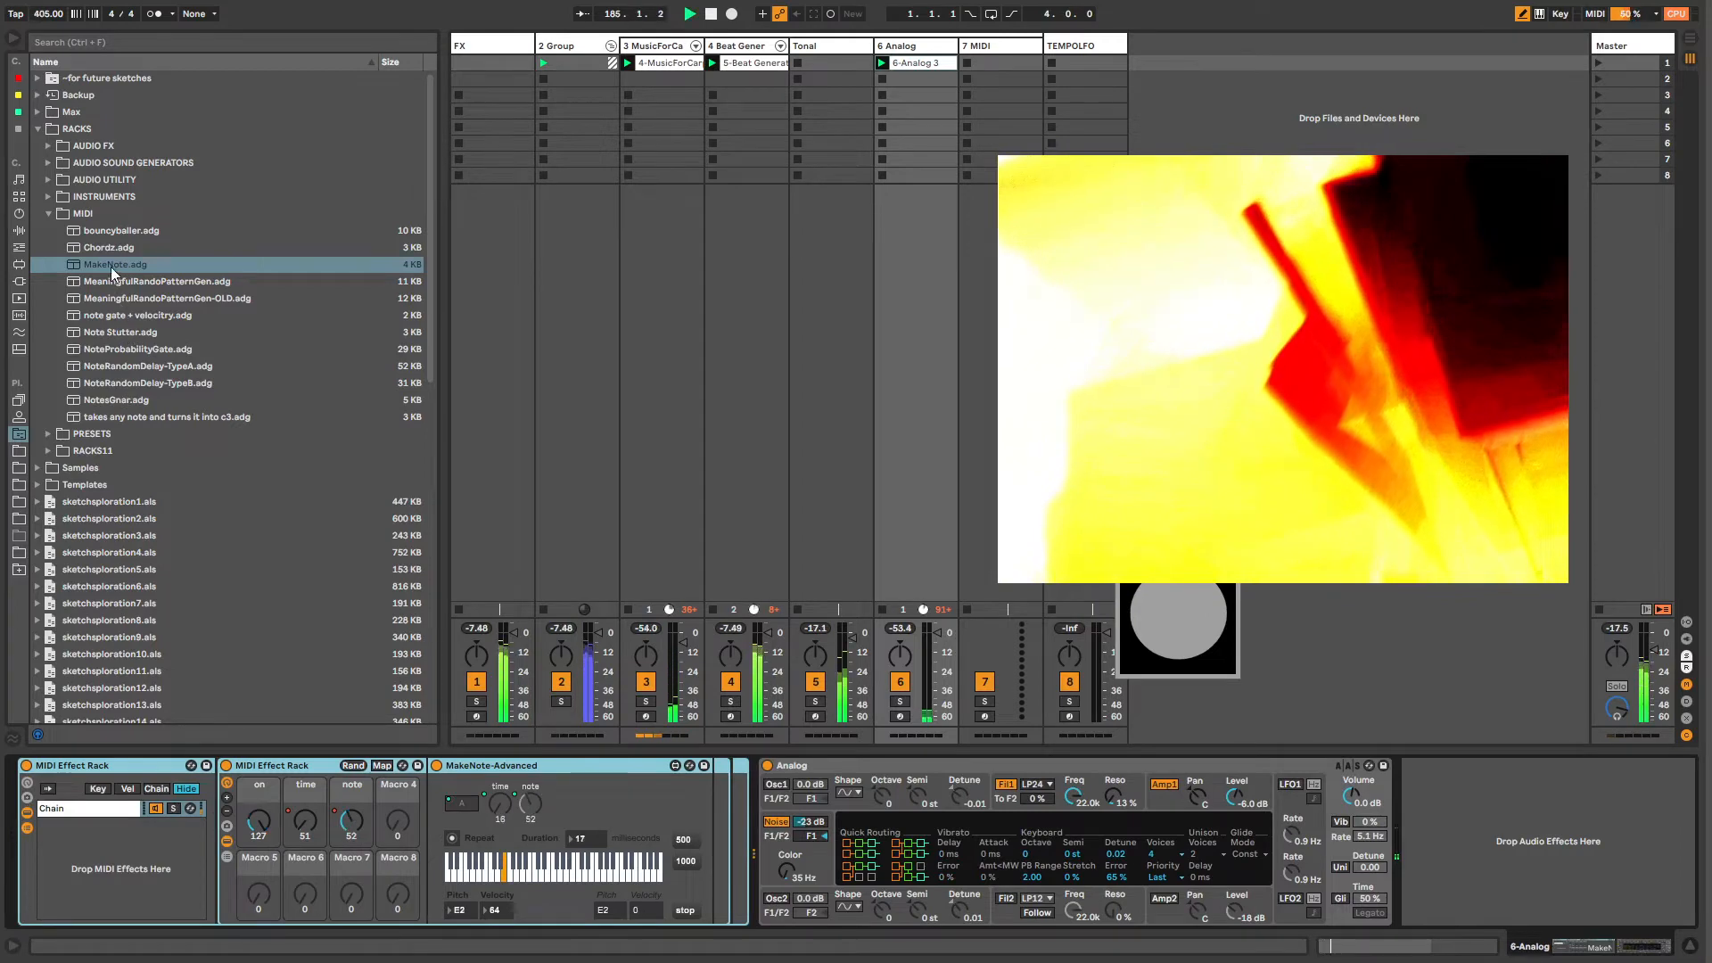
Step: Add the MakeNote preset as a second chain in the outer rack and set its on macro to 127 and note to 89
{"action": "left_click_drag", "start_coordinate": [110, 266], "coordinate": [114, 831]}
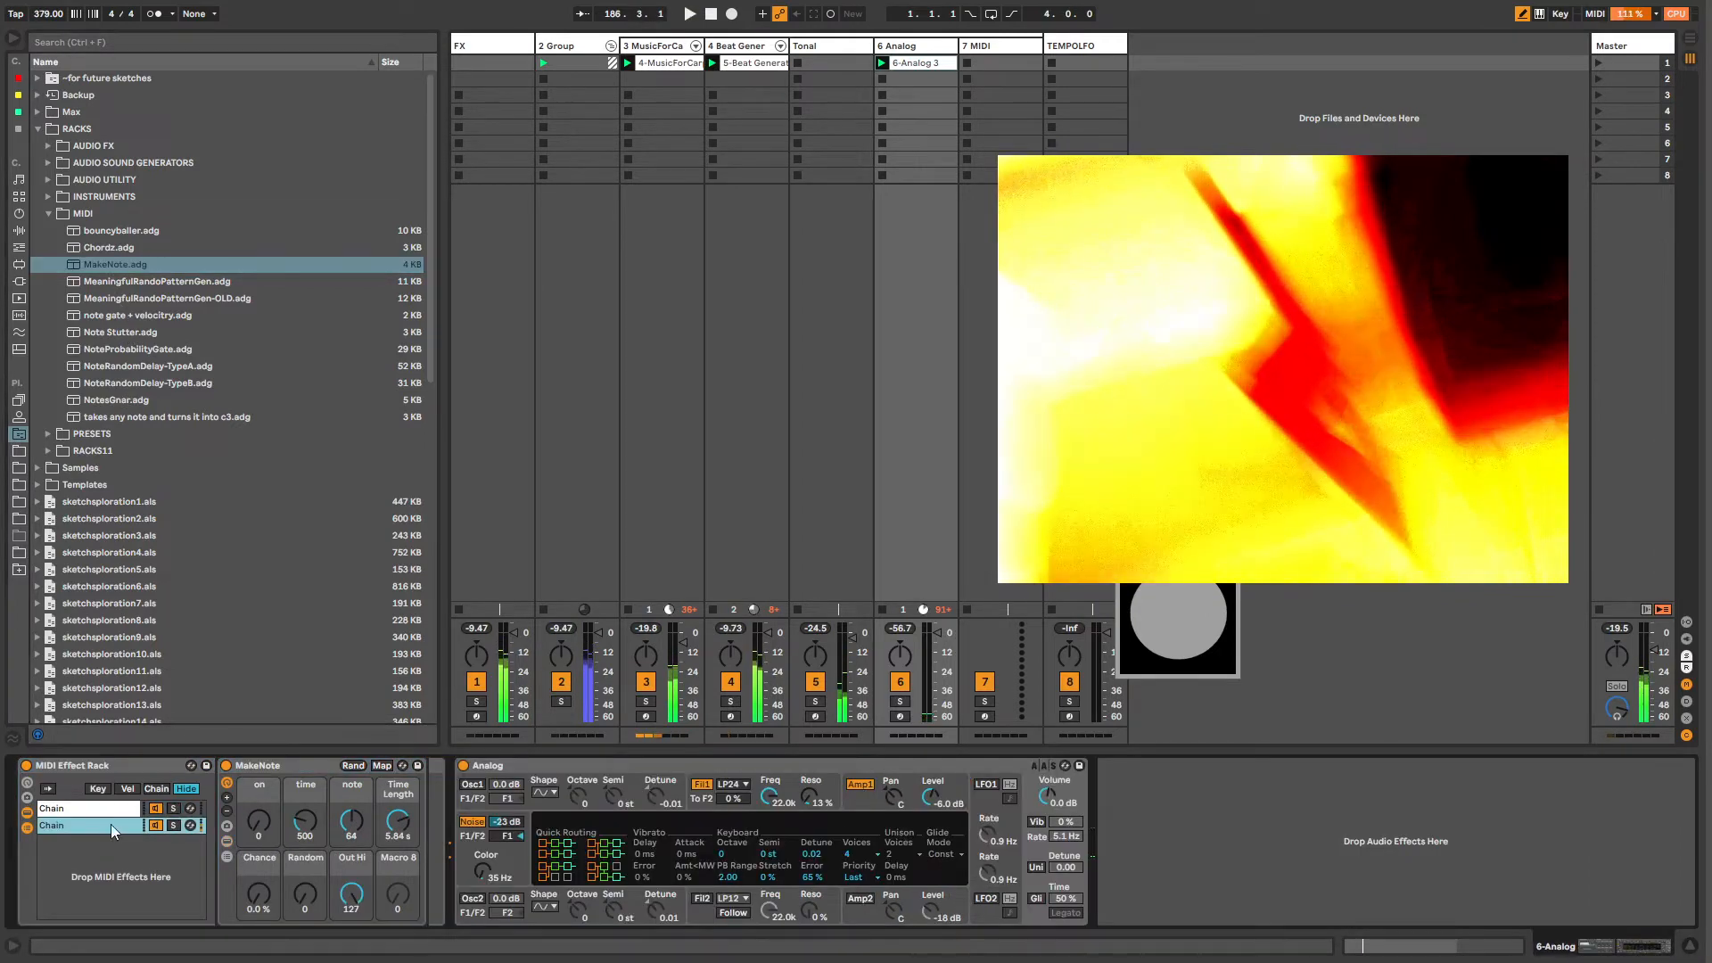
{"action": "left_click_drag", "start_coordinate": [259, 822], "coordinate": [259, 705]}
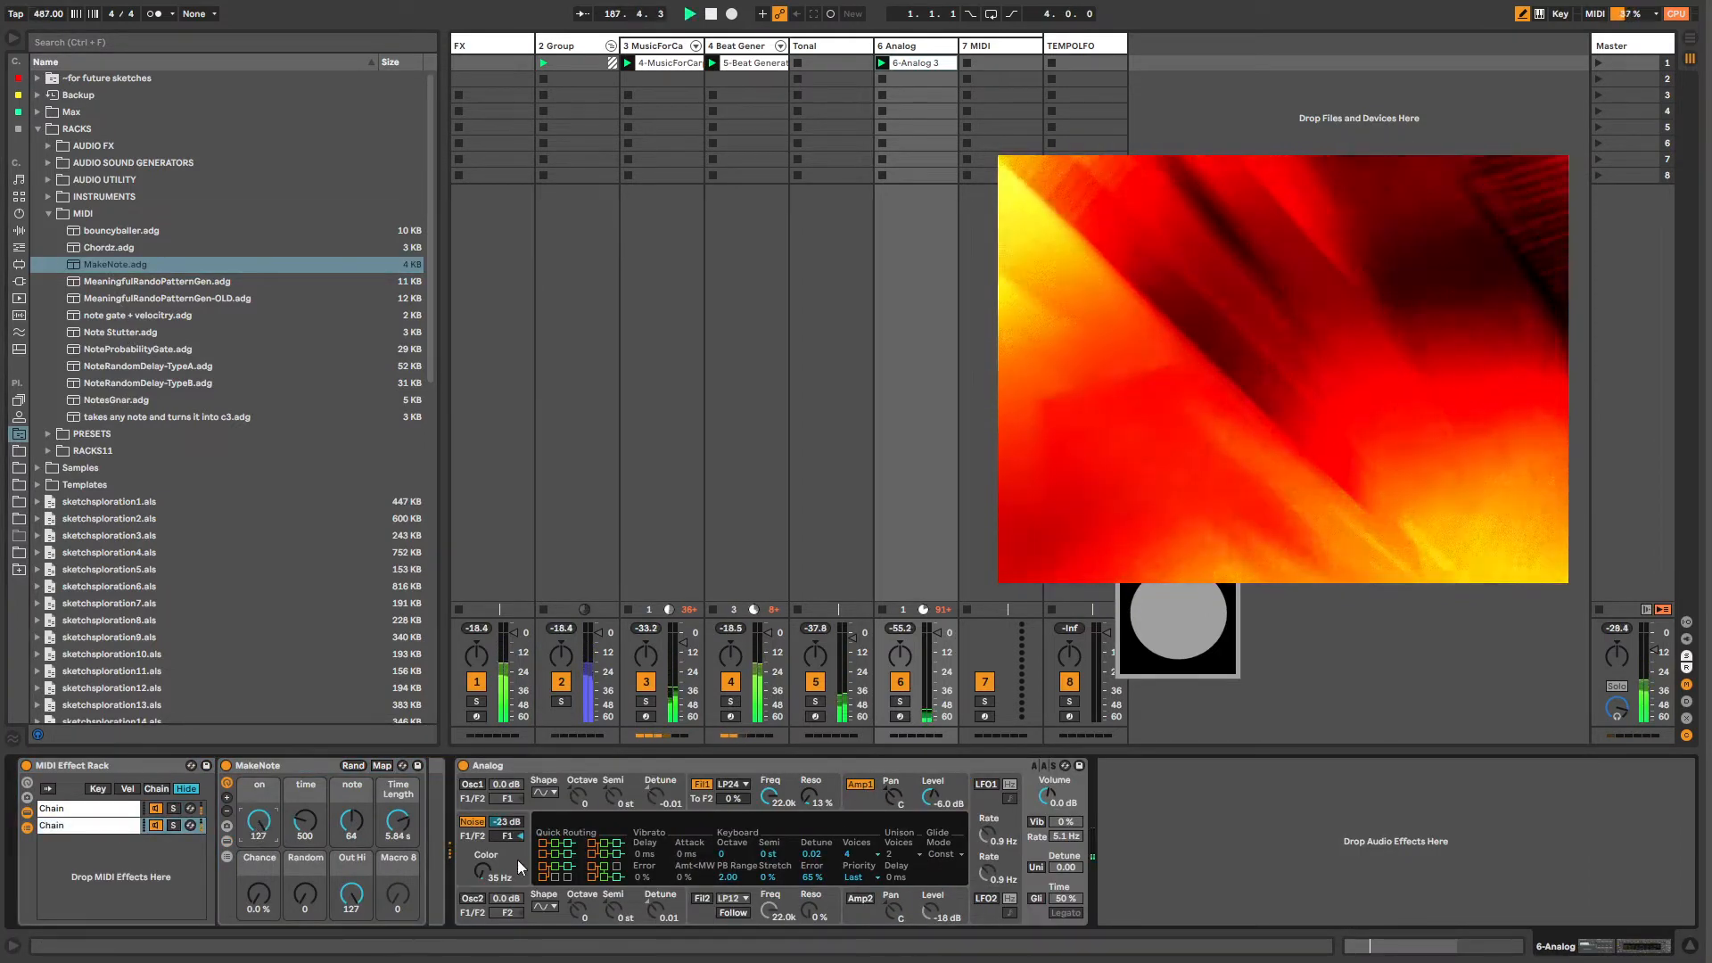
{"action": "left_click_drag", "start_coordinate": [351, 822], "coordinate": [351, 799]}
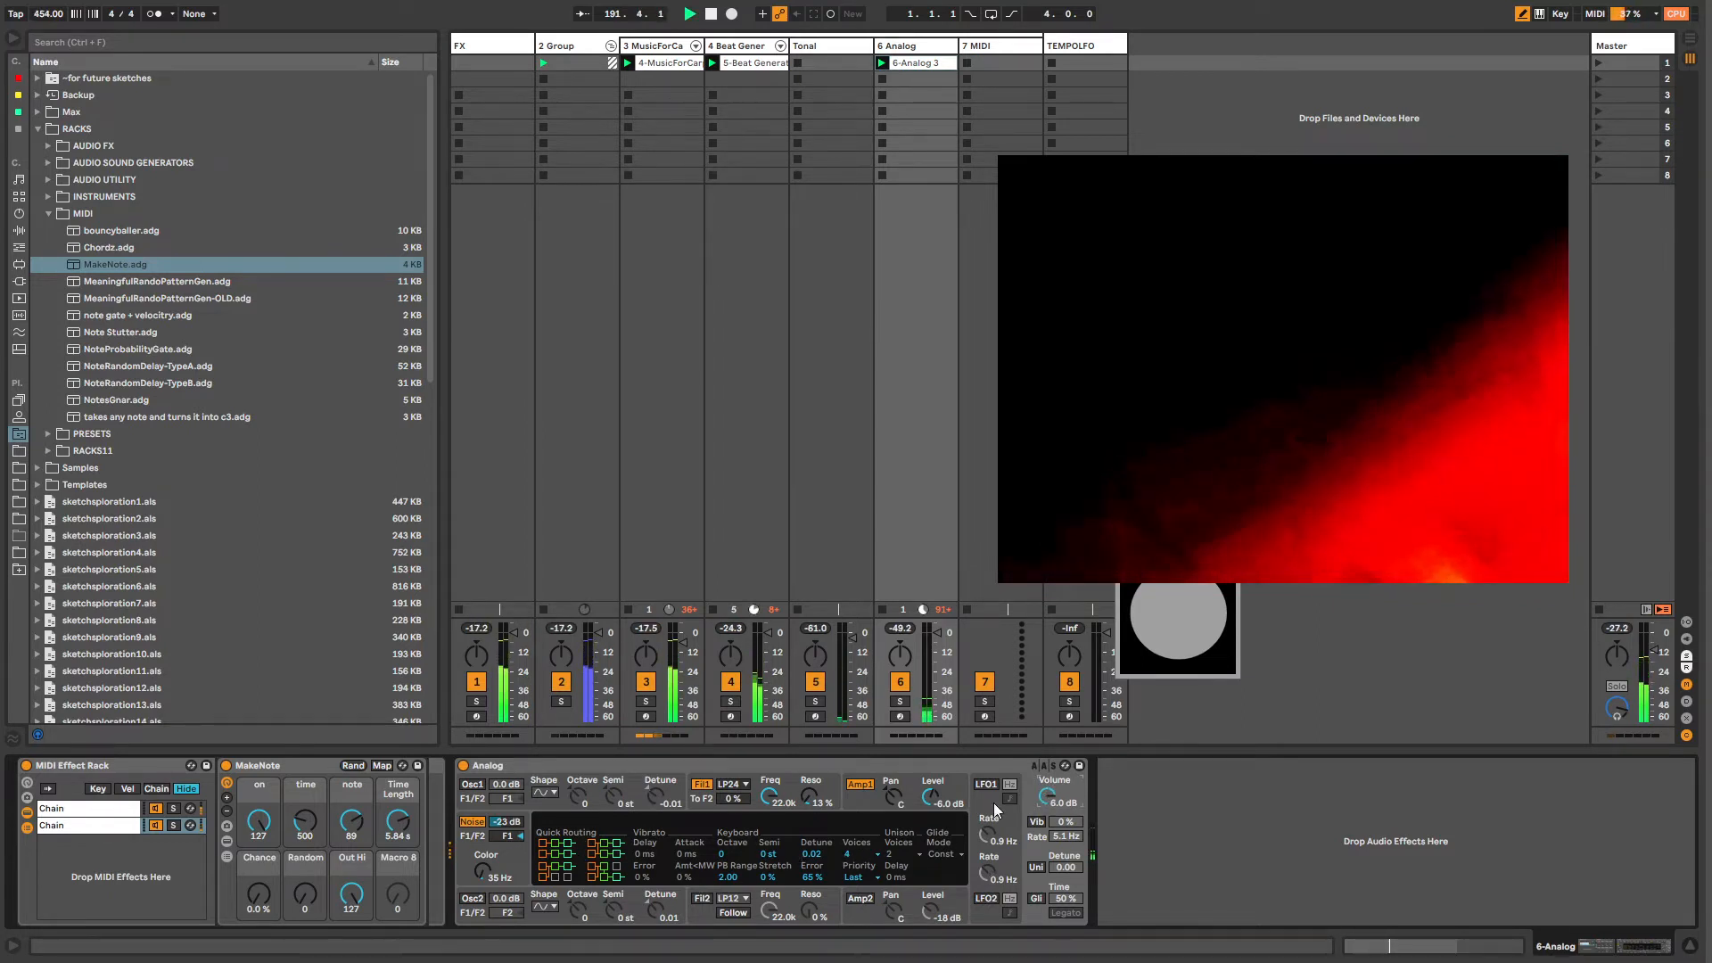
Step: Shorten Analog's Amp1 attack to 5 ms, raise its level to 6.0 dB, and set MakeNote's Time Length to 496 ms and time to 598
{"action": "left_click", "coordinate": [965, 804]}
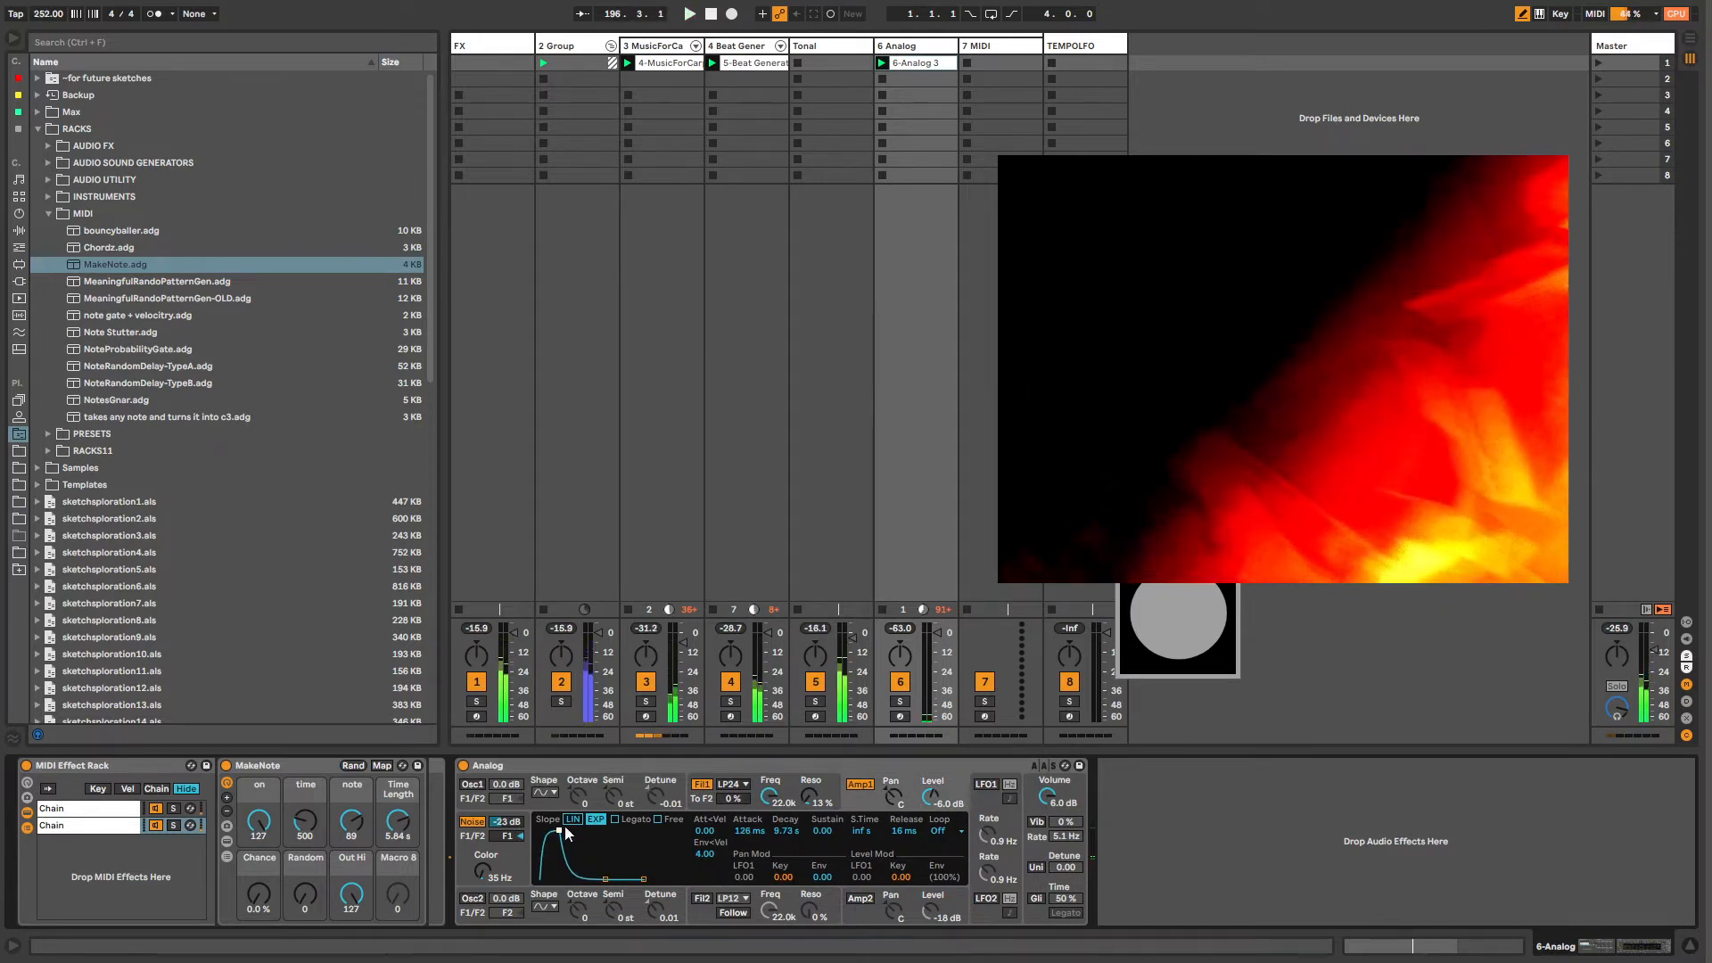
{"action": "left_click_drag", "start_coordinate": [565, 826], "coordinate": [539, 830]}
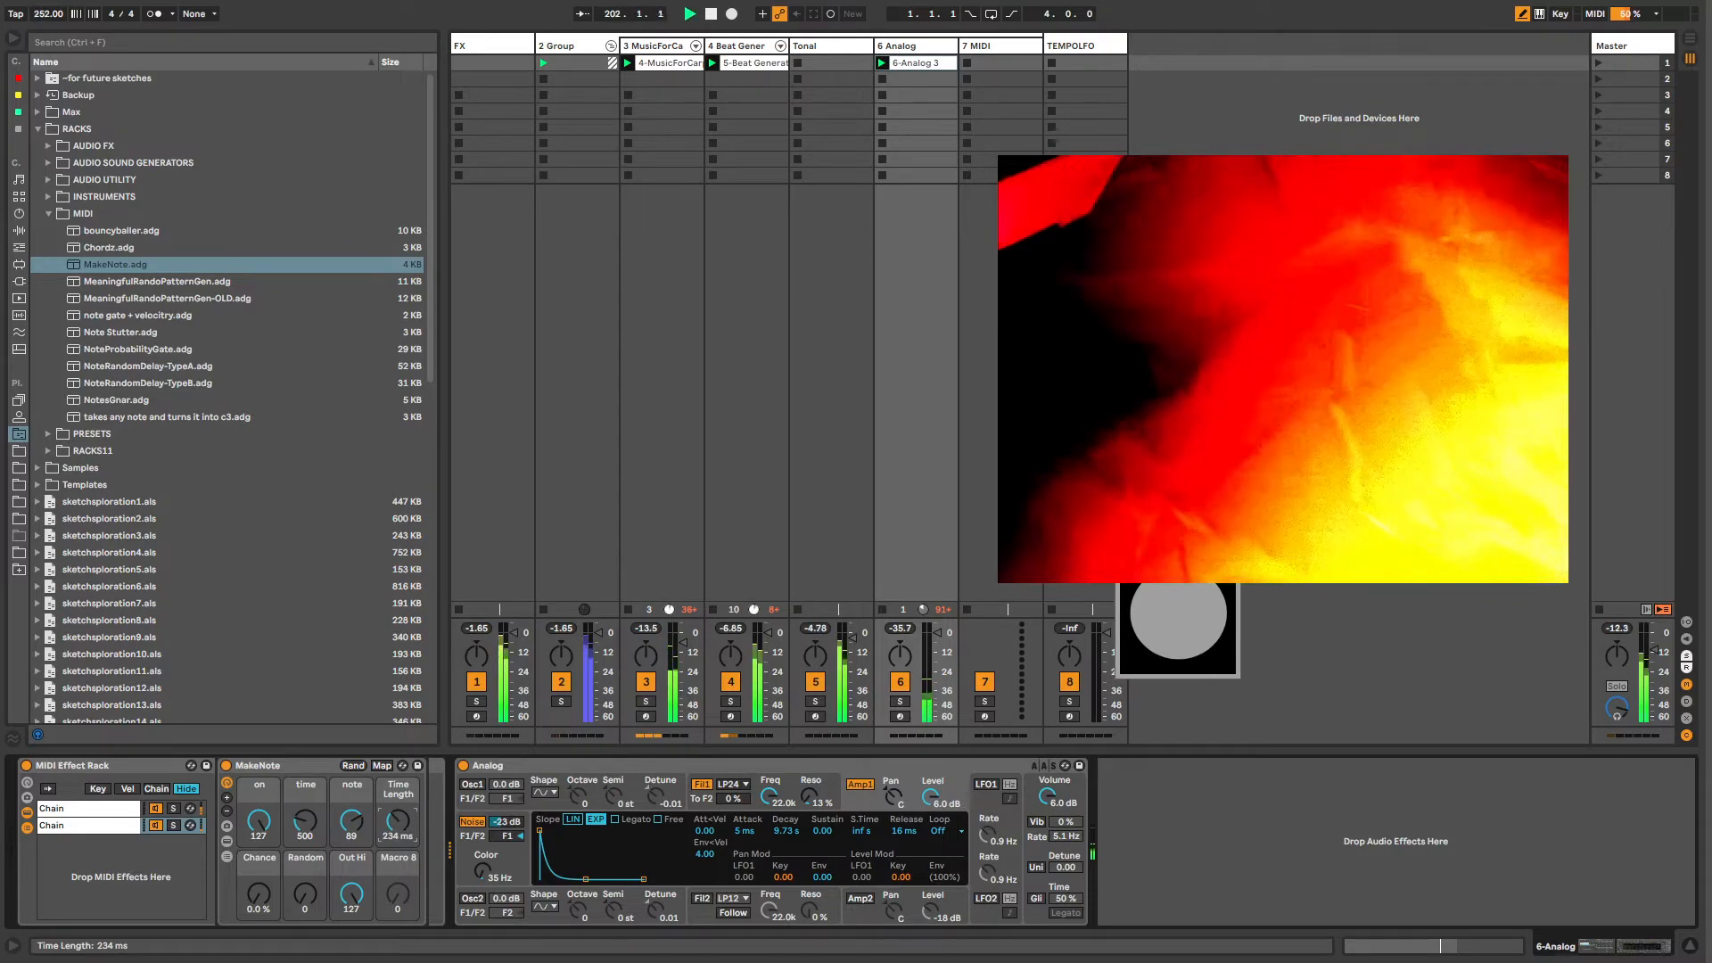
{"action": "left_click_drag", "start_coordinate": [398, 821], "coordinate": [398, 861]}
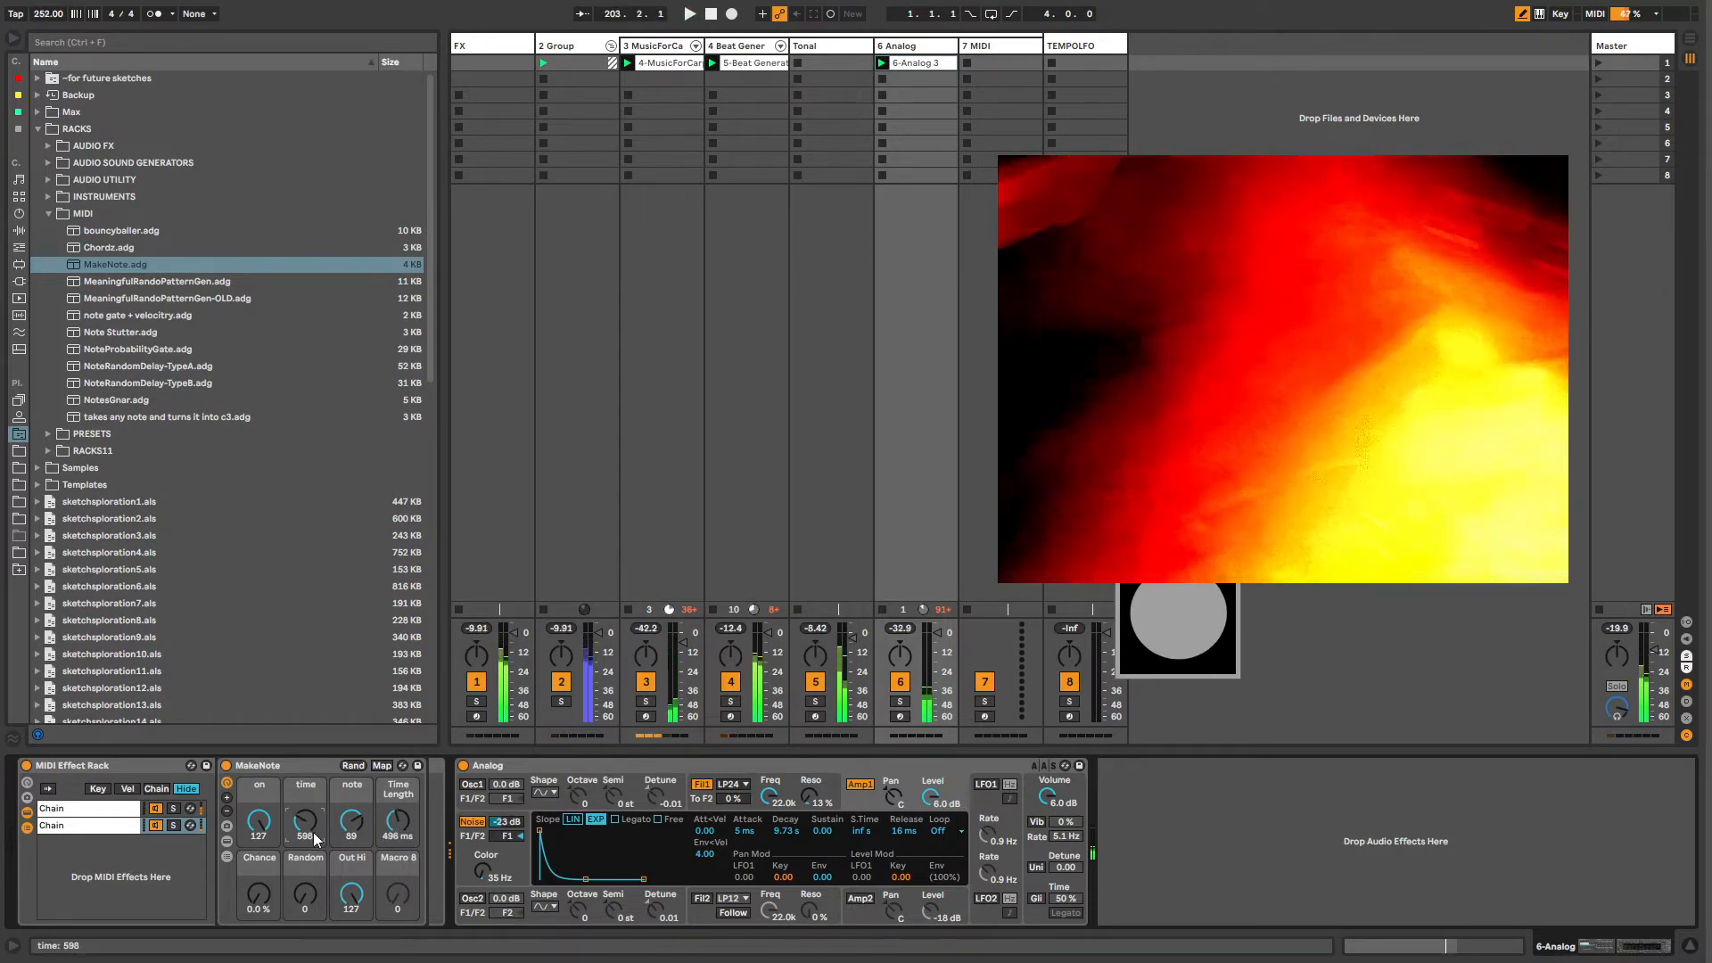
Step: Enable Analog's Osc1, set its noise level to -12 dB, and lower the Analog track's volume to -21.0 dB
{"action": "left_click", "coordinate": [133, 809]}
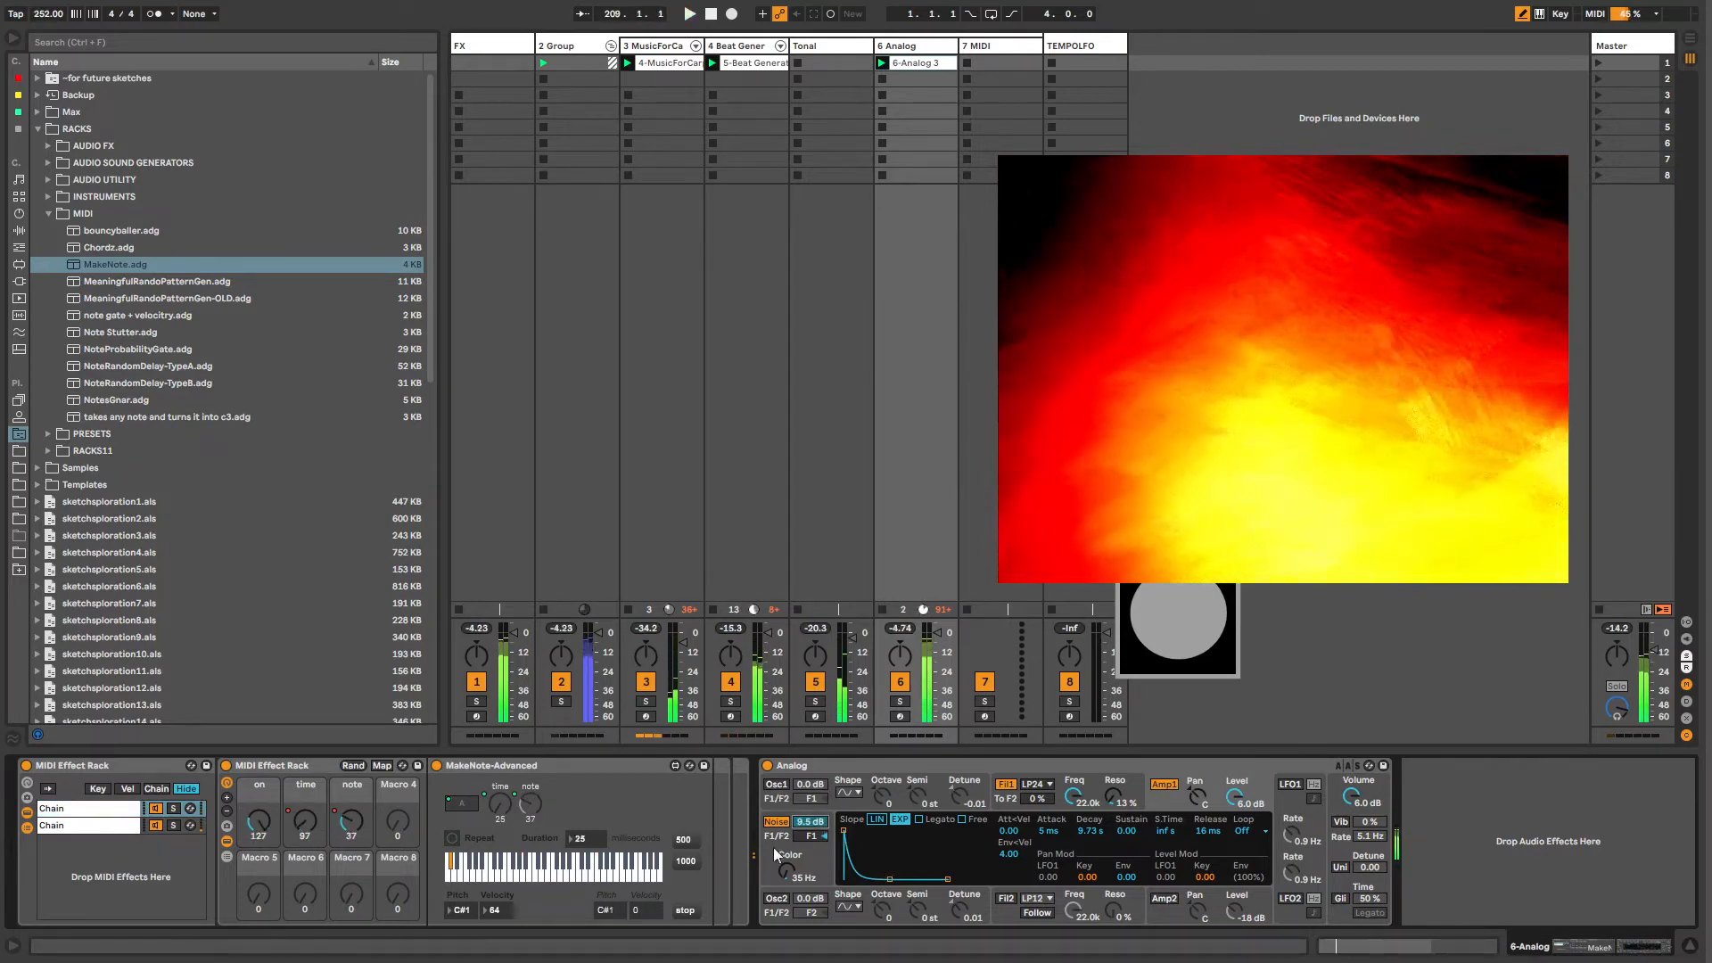
{"action": "left_click", "coordinate": [776, 785]}
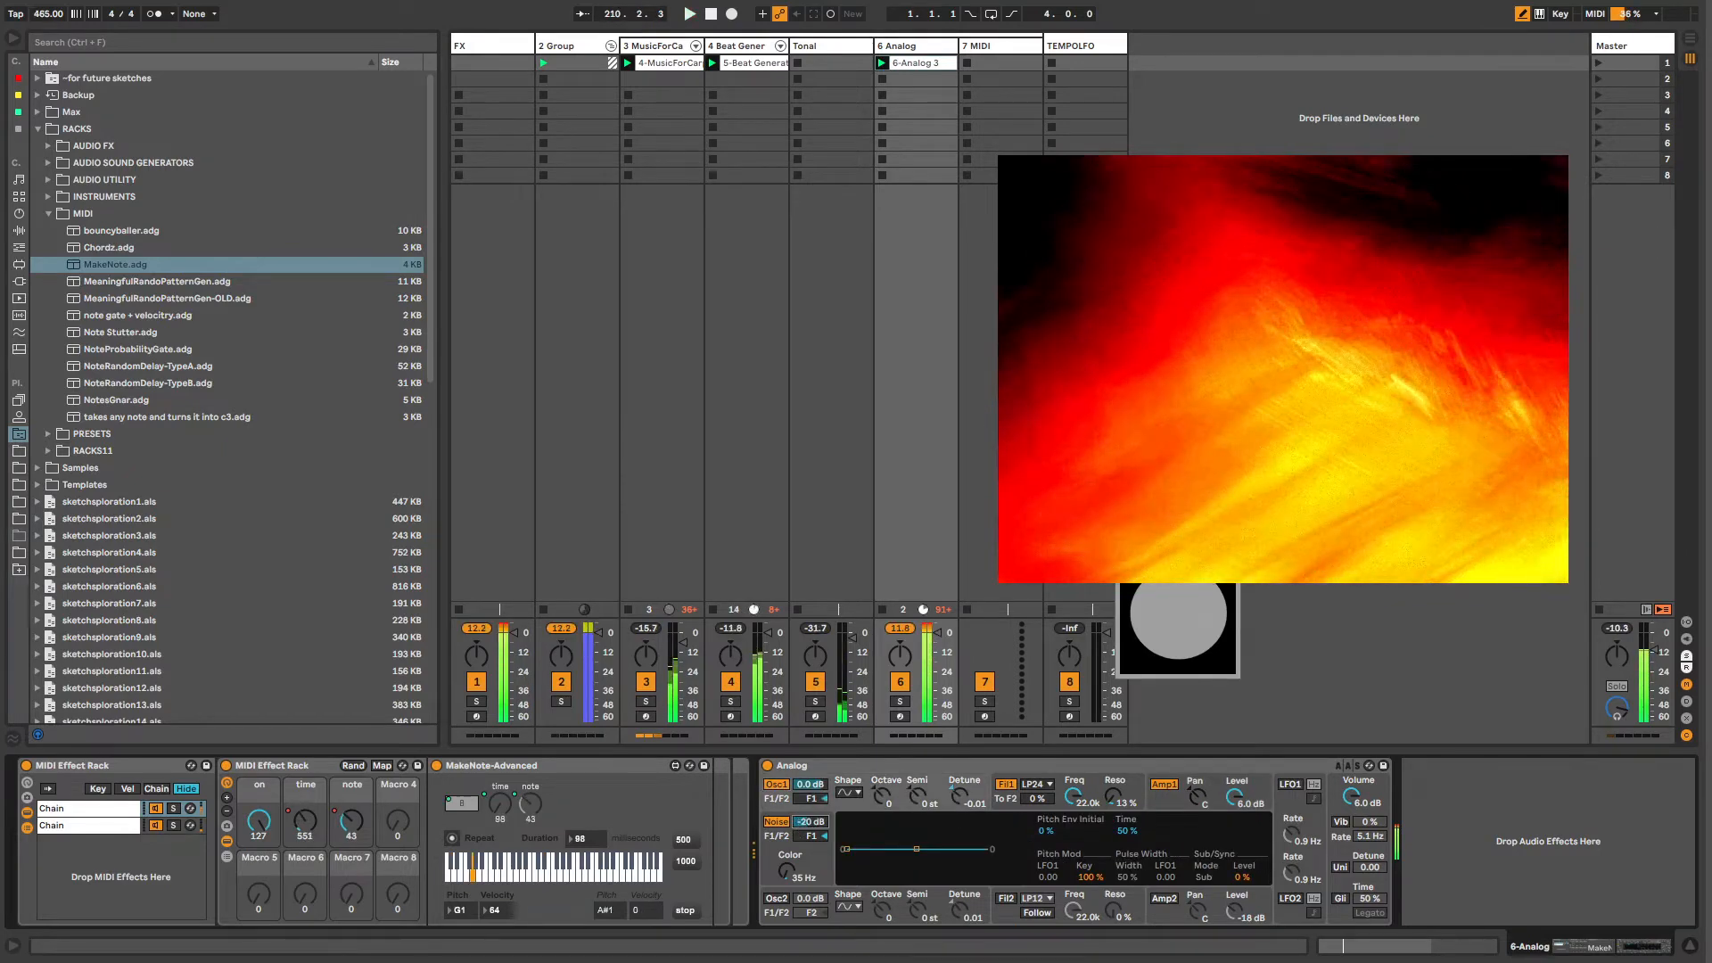
{"action": "left_click_drag", "start_coordinate": [801, 821], "coordinate": [802, 843]}
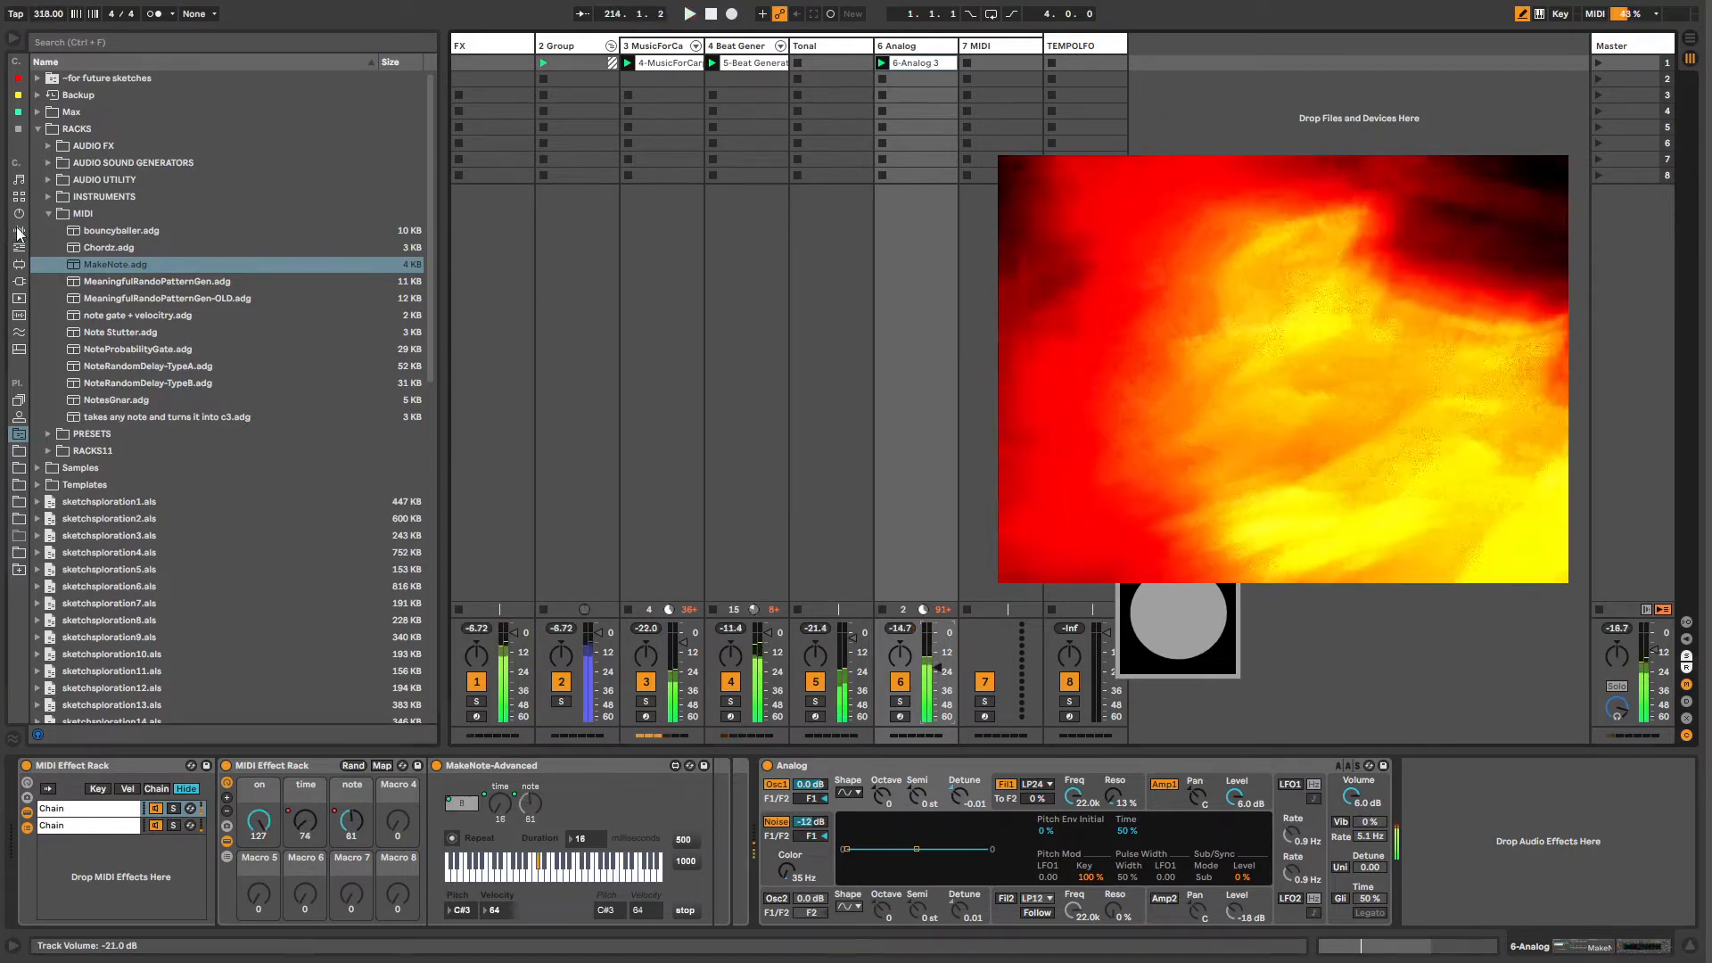
Step: Add a Limiter from the audio effects after Analog
{"action": "left_click", "coordinate": [19, 230]}
{"action": "left_click", "coordinate": [18, 249]}
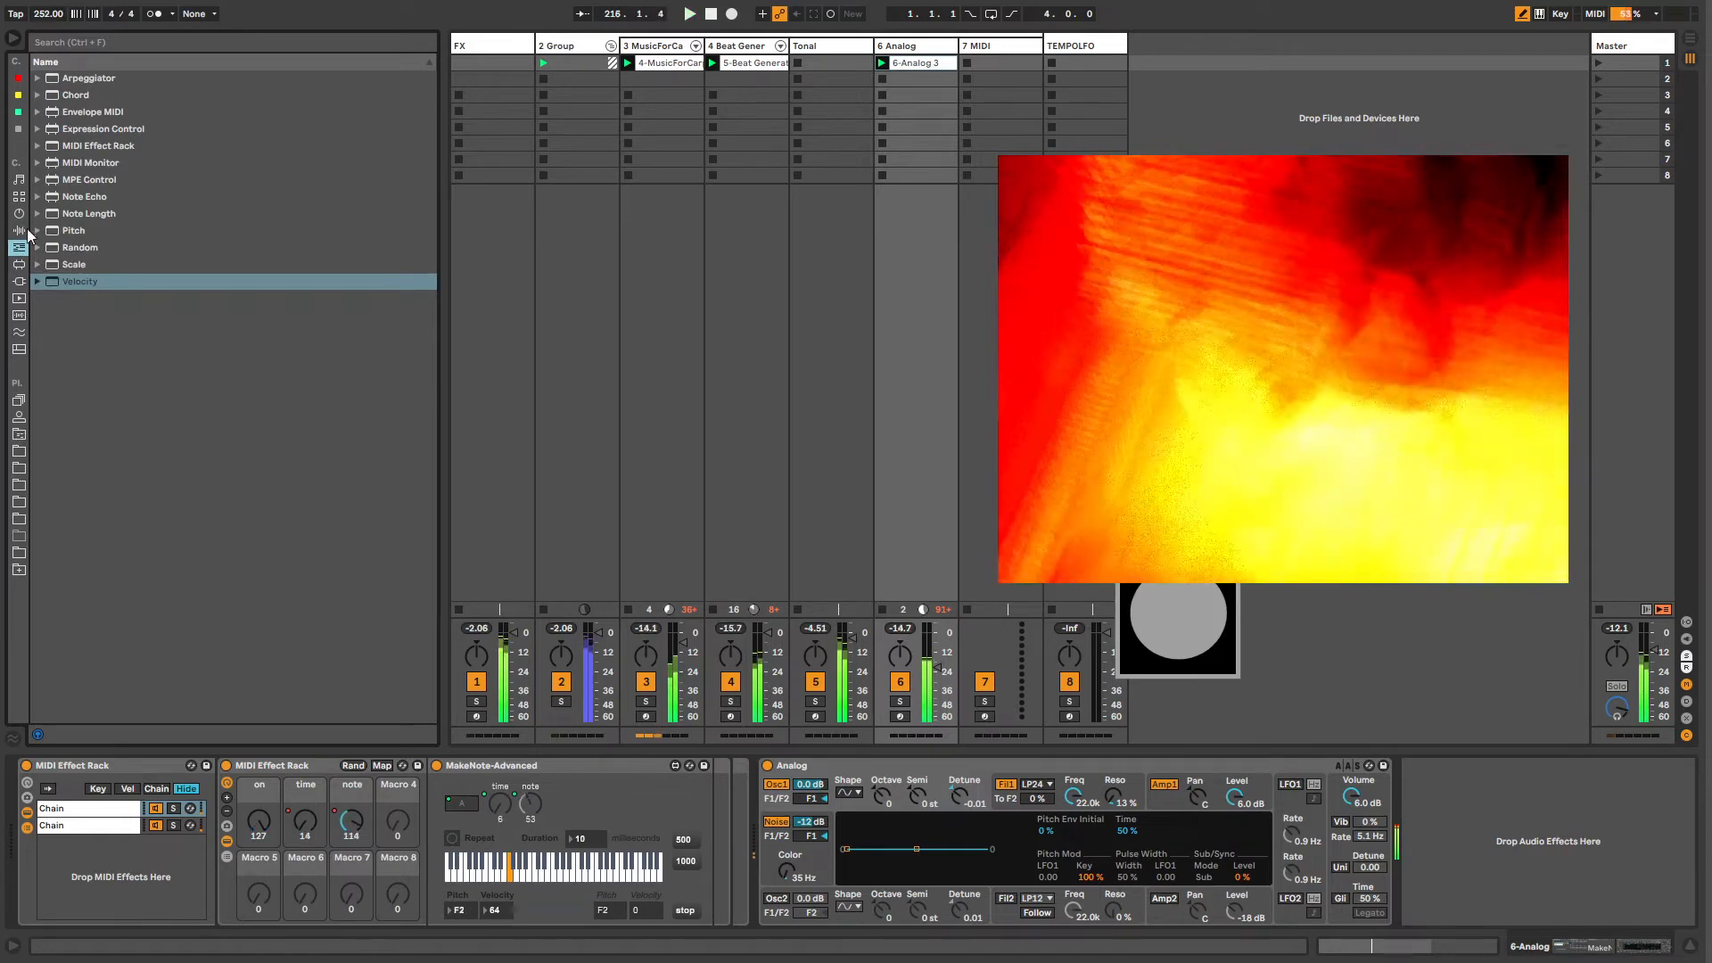
{"action": "left_click", "coordinate": [19, 129]}
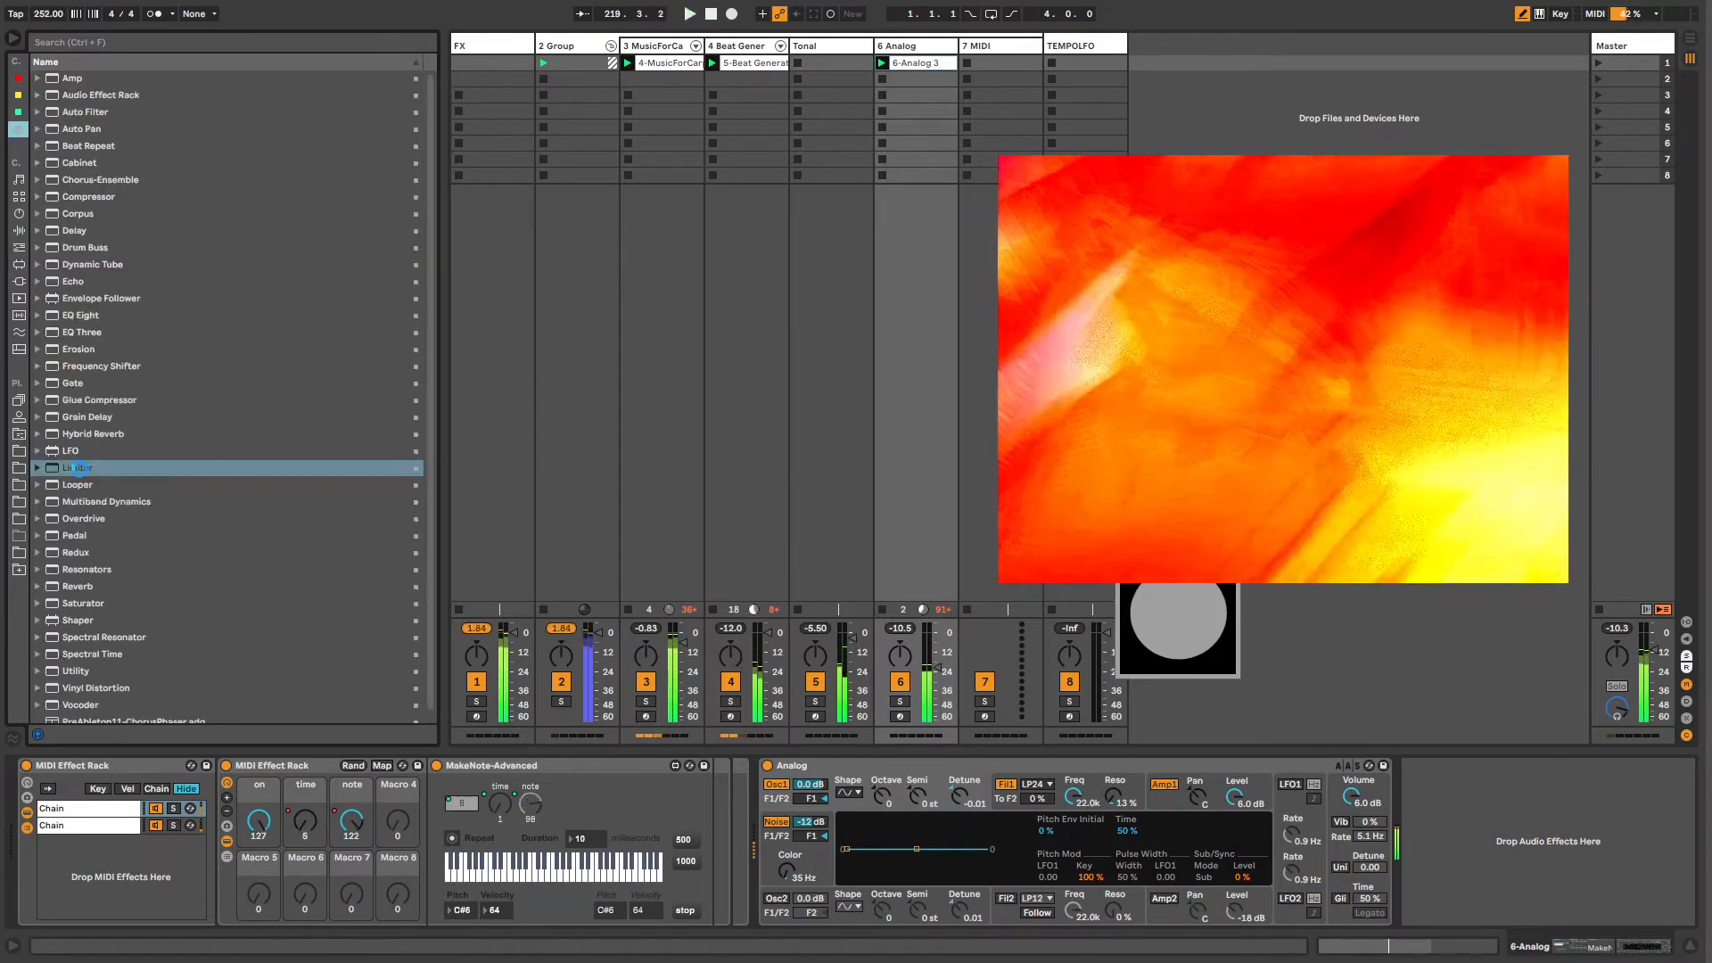
{"action": "double_click", "coordinate": [77, 468]}
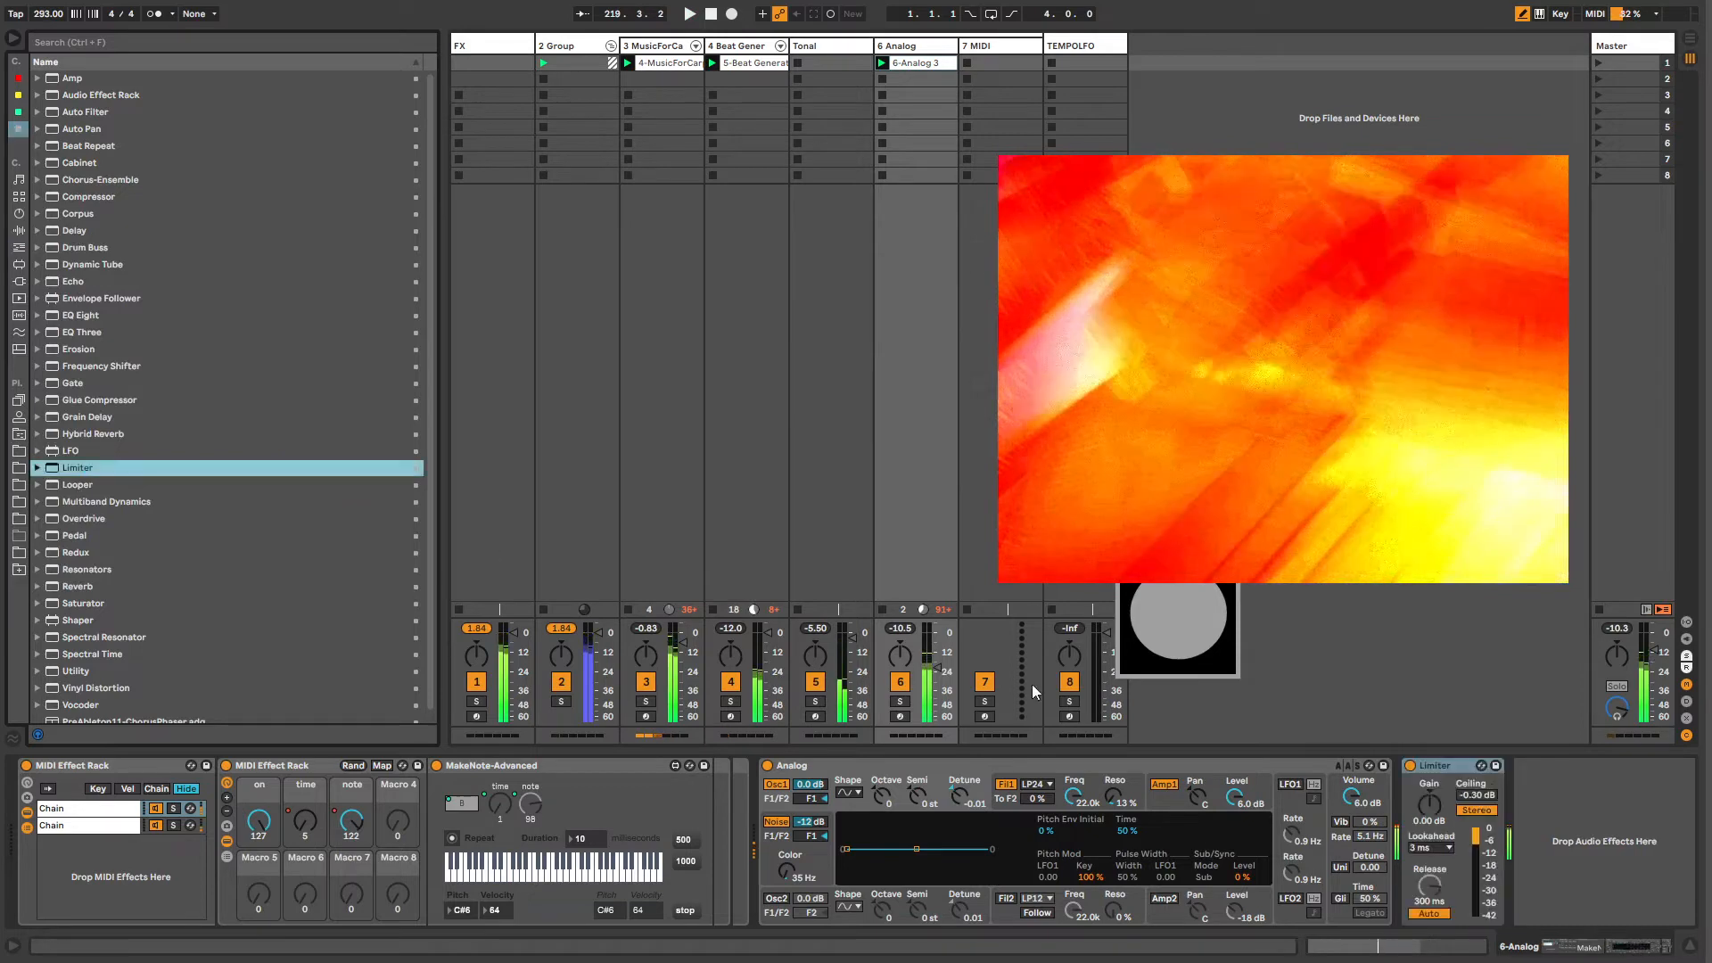
{"action": "left_click", "coordinate": [1606, 947]}
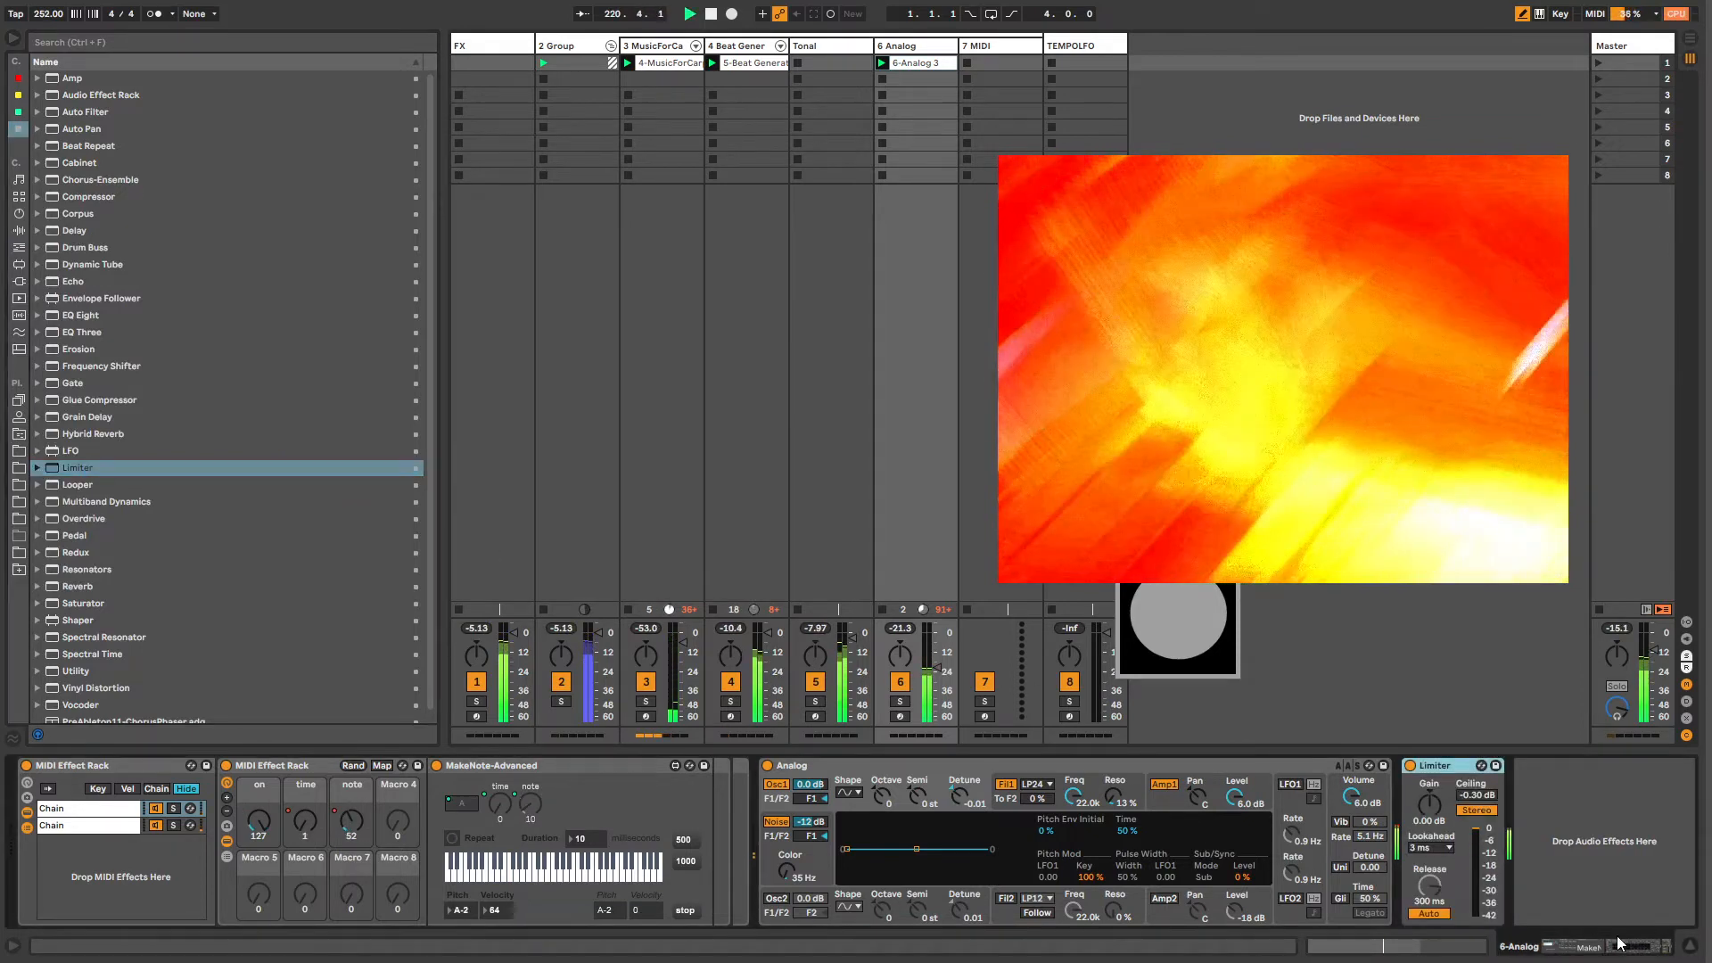
Step: Show the MakeNote chain and place LFO MIDI from the Max Midi folder in front of the outer MIDI Effect Rack
{"action": "left_click", "coordinate": [78, 826]}
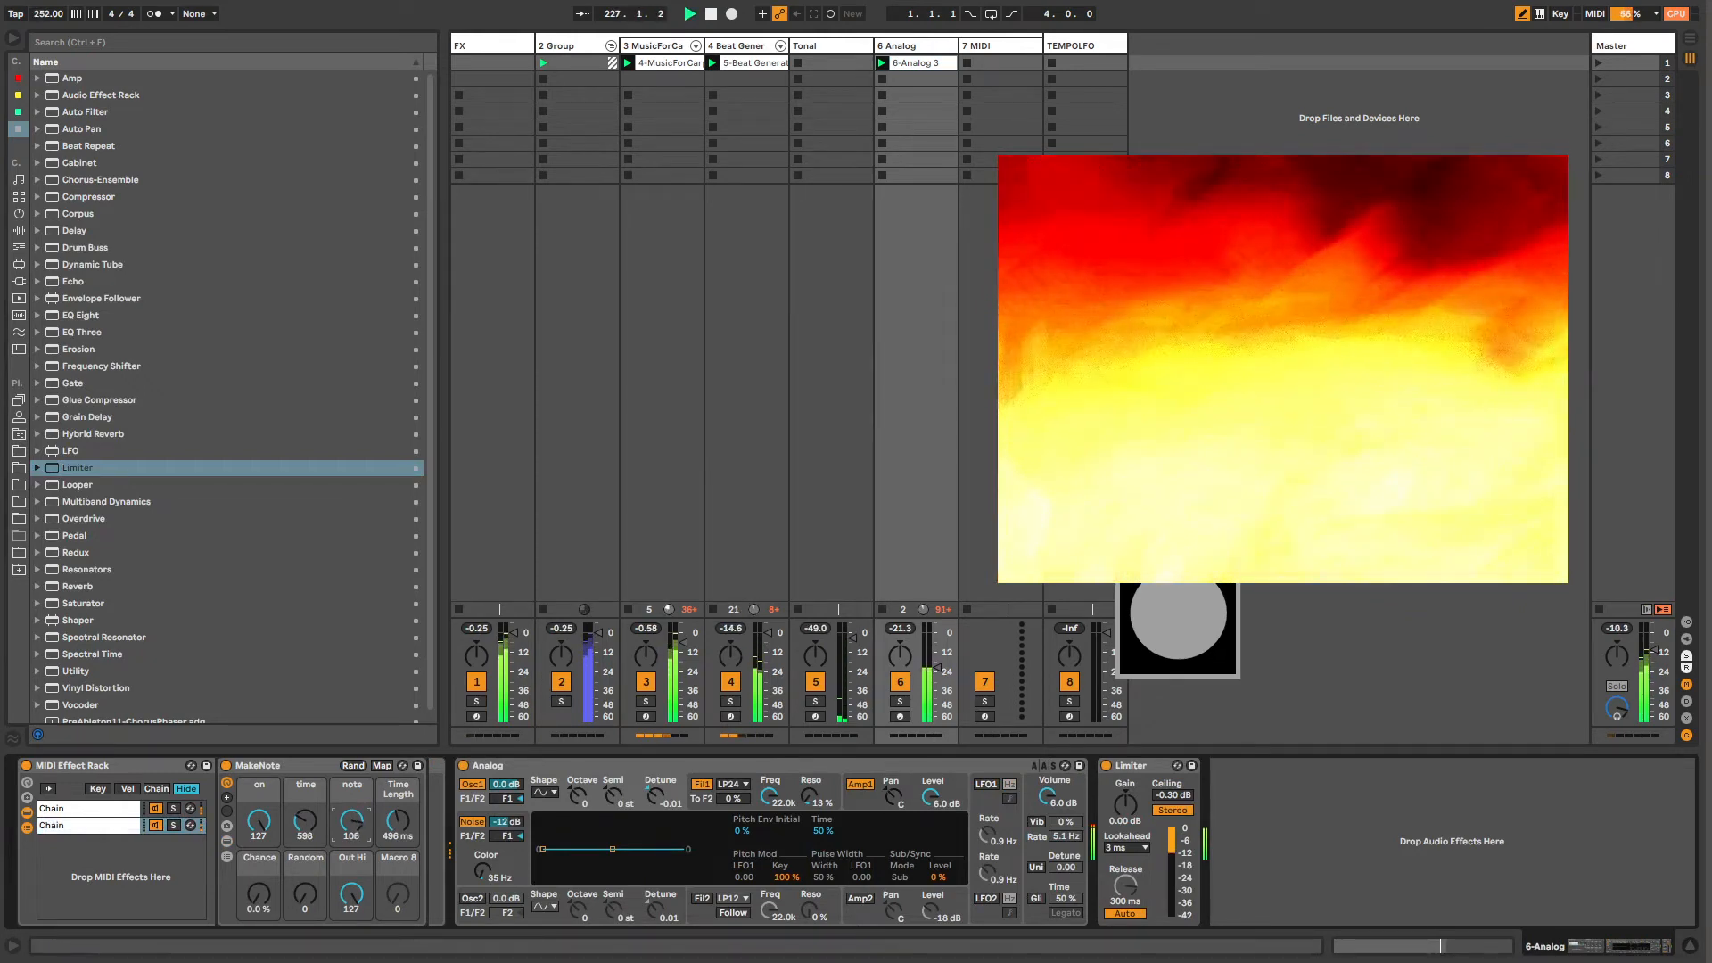
{"action": "left_click", "coordinate": [18, 249]}
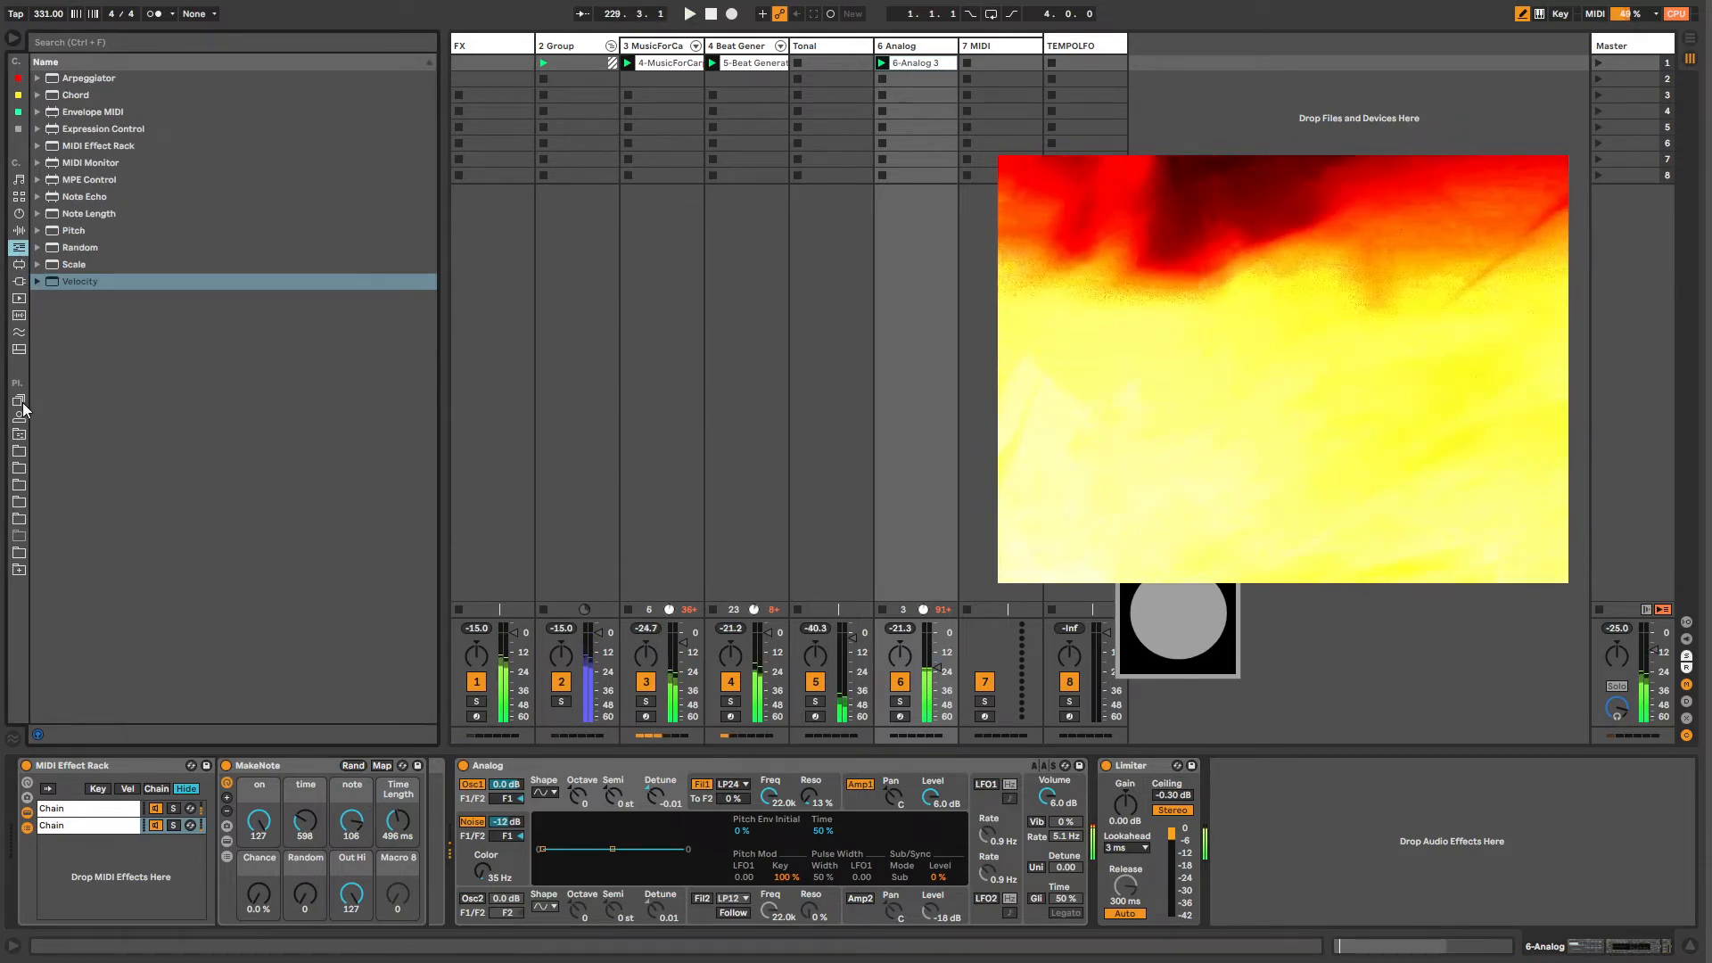
{"action": "left_click", "coordinate": [18, 434]}
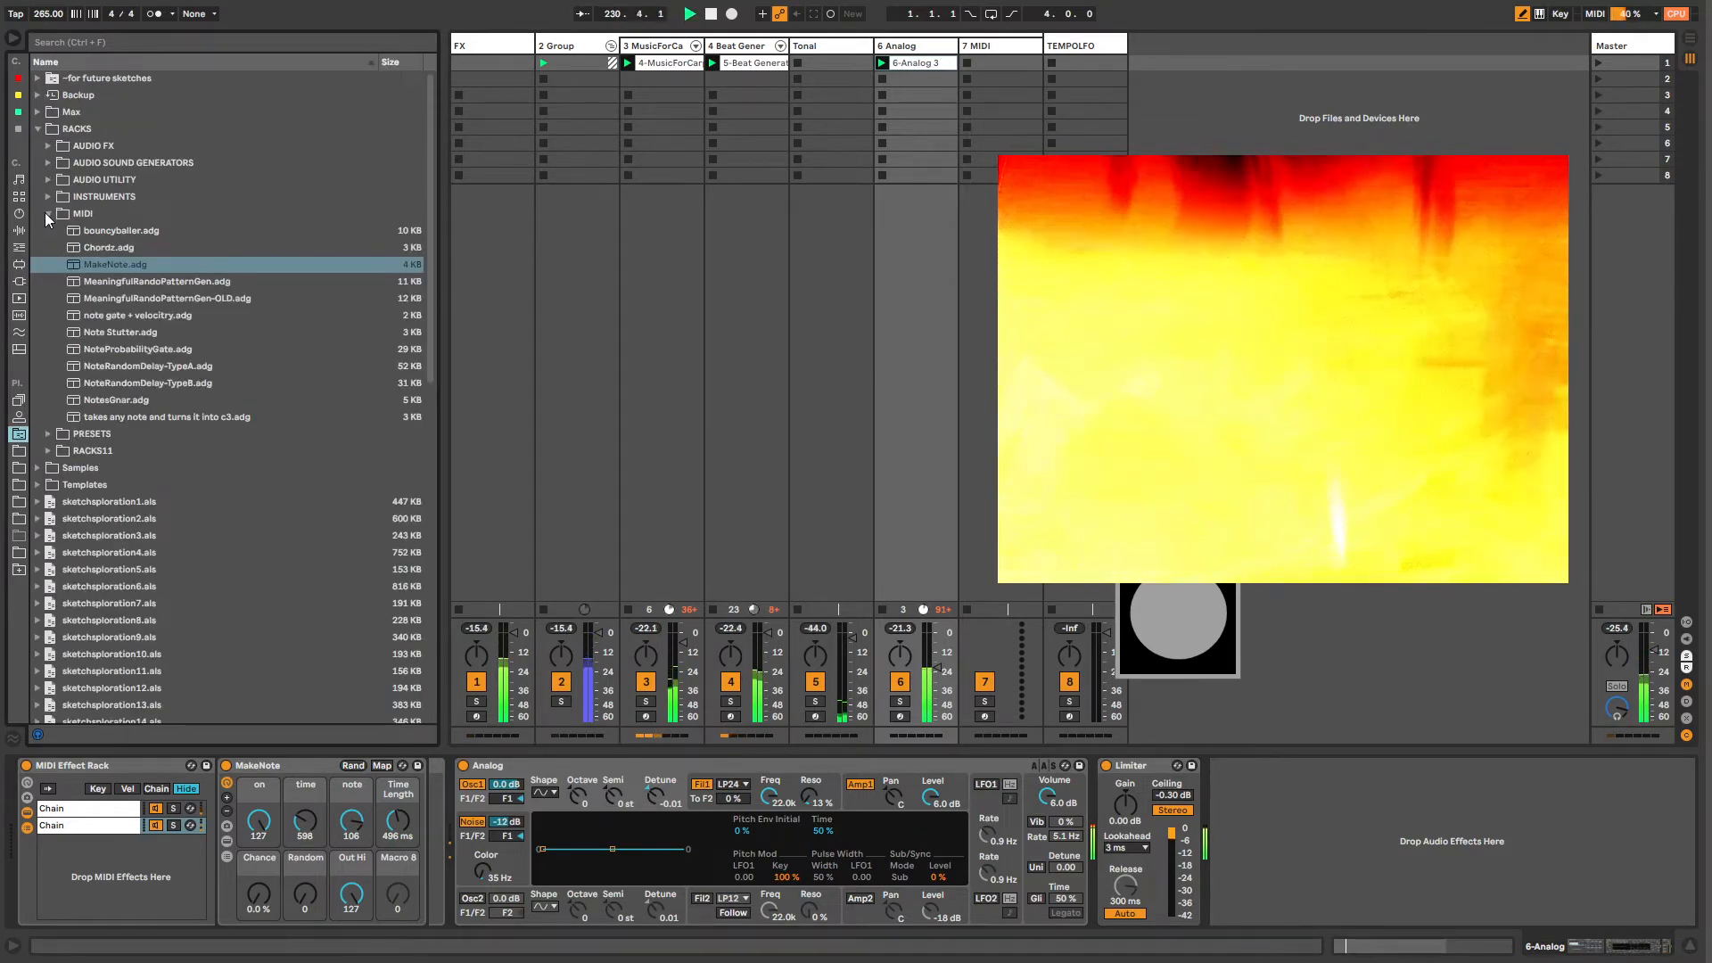
{"action": "left_click", "coordinate": [44, 212]}
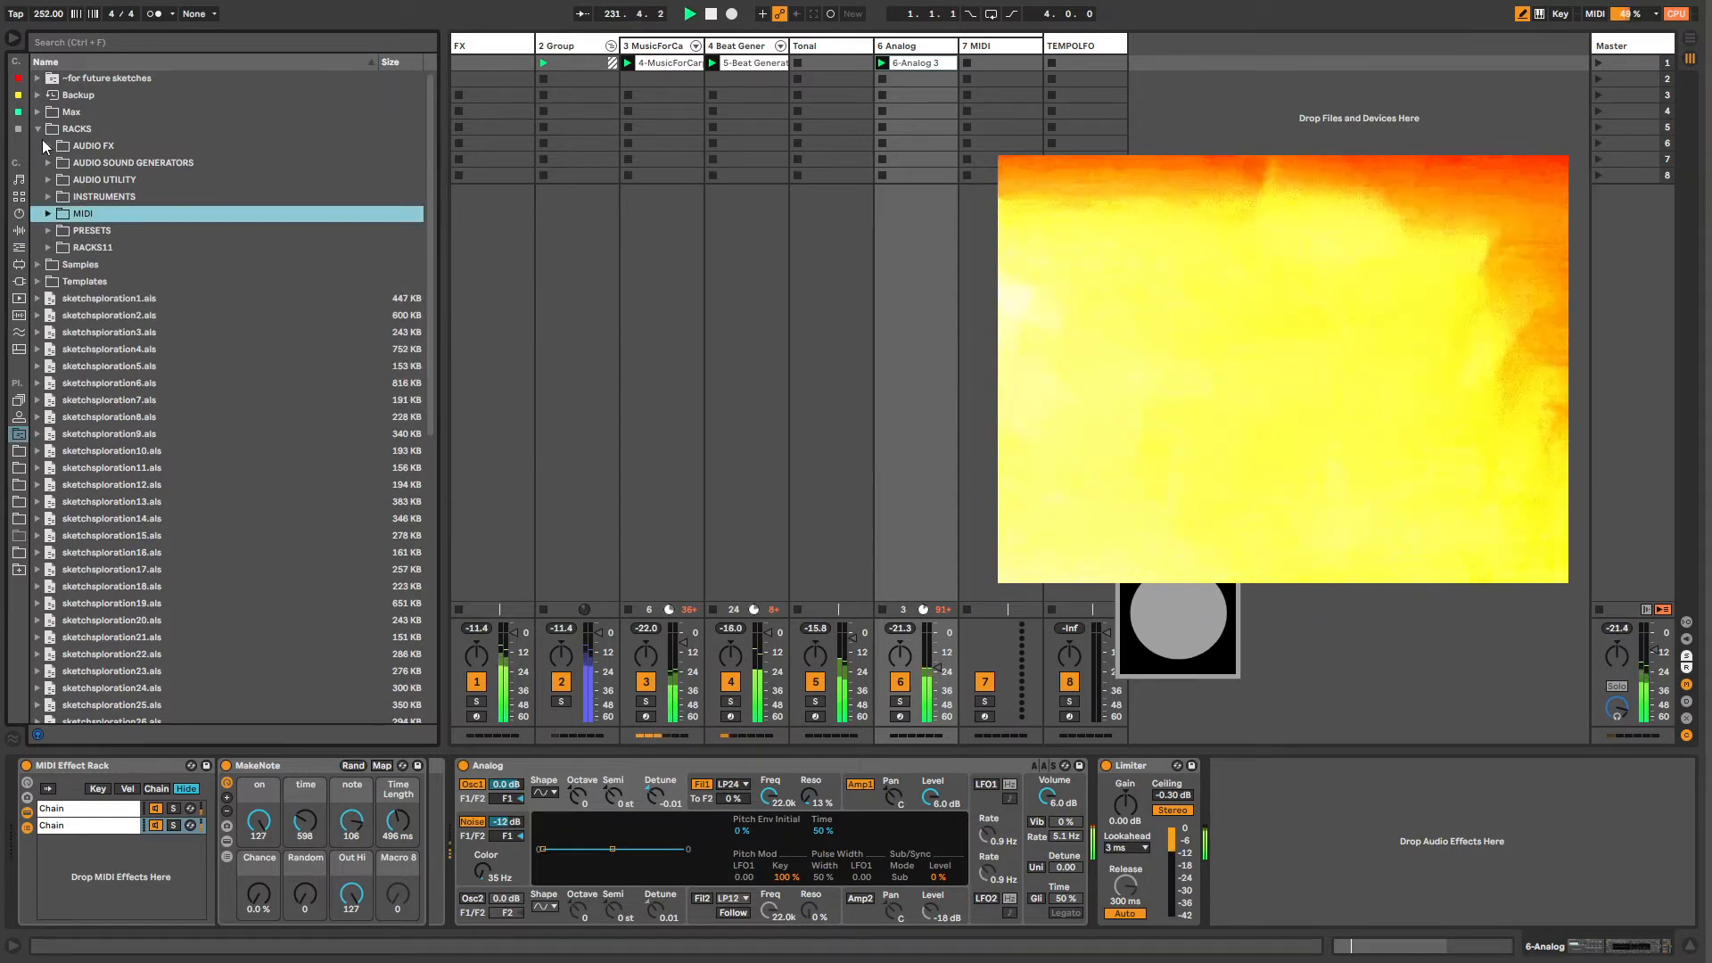
{"action": "left_click", "coordinate": [38, 128]}
{"action": "left_click", "coordinate": [38, 112]}
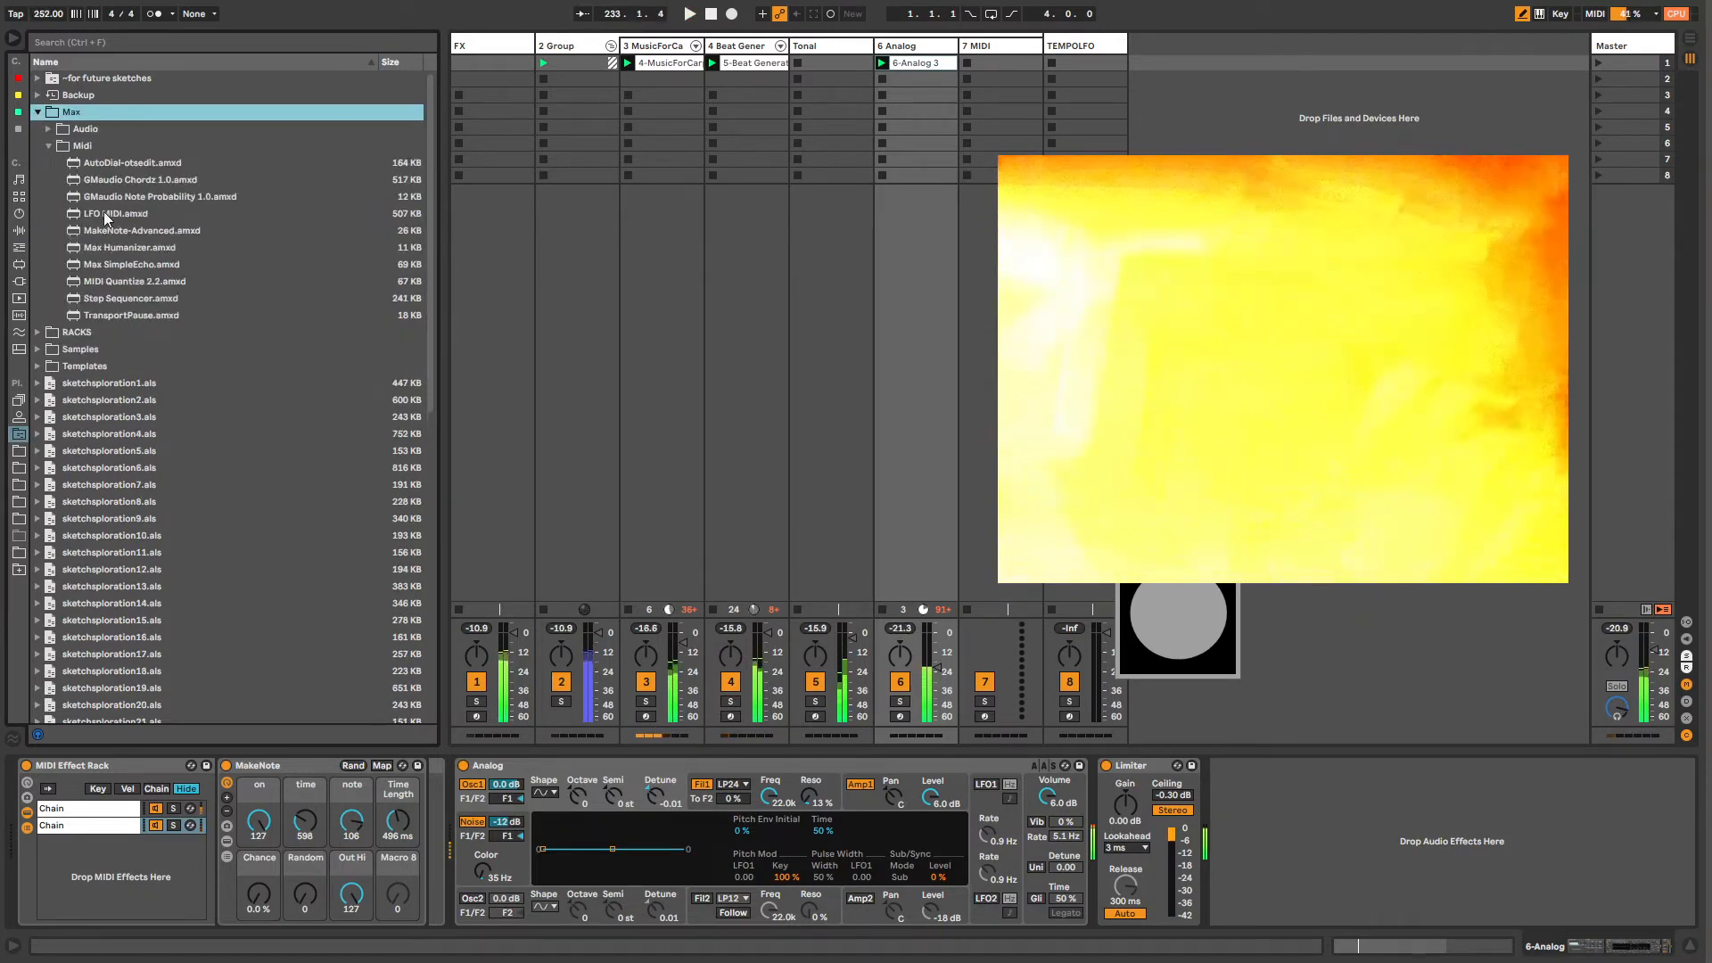
{"action": "left_click_drag", "start_coordinate": [103, 213], "coordinate": [14, 854]}
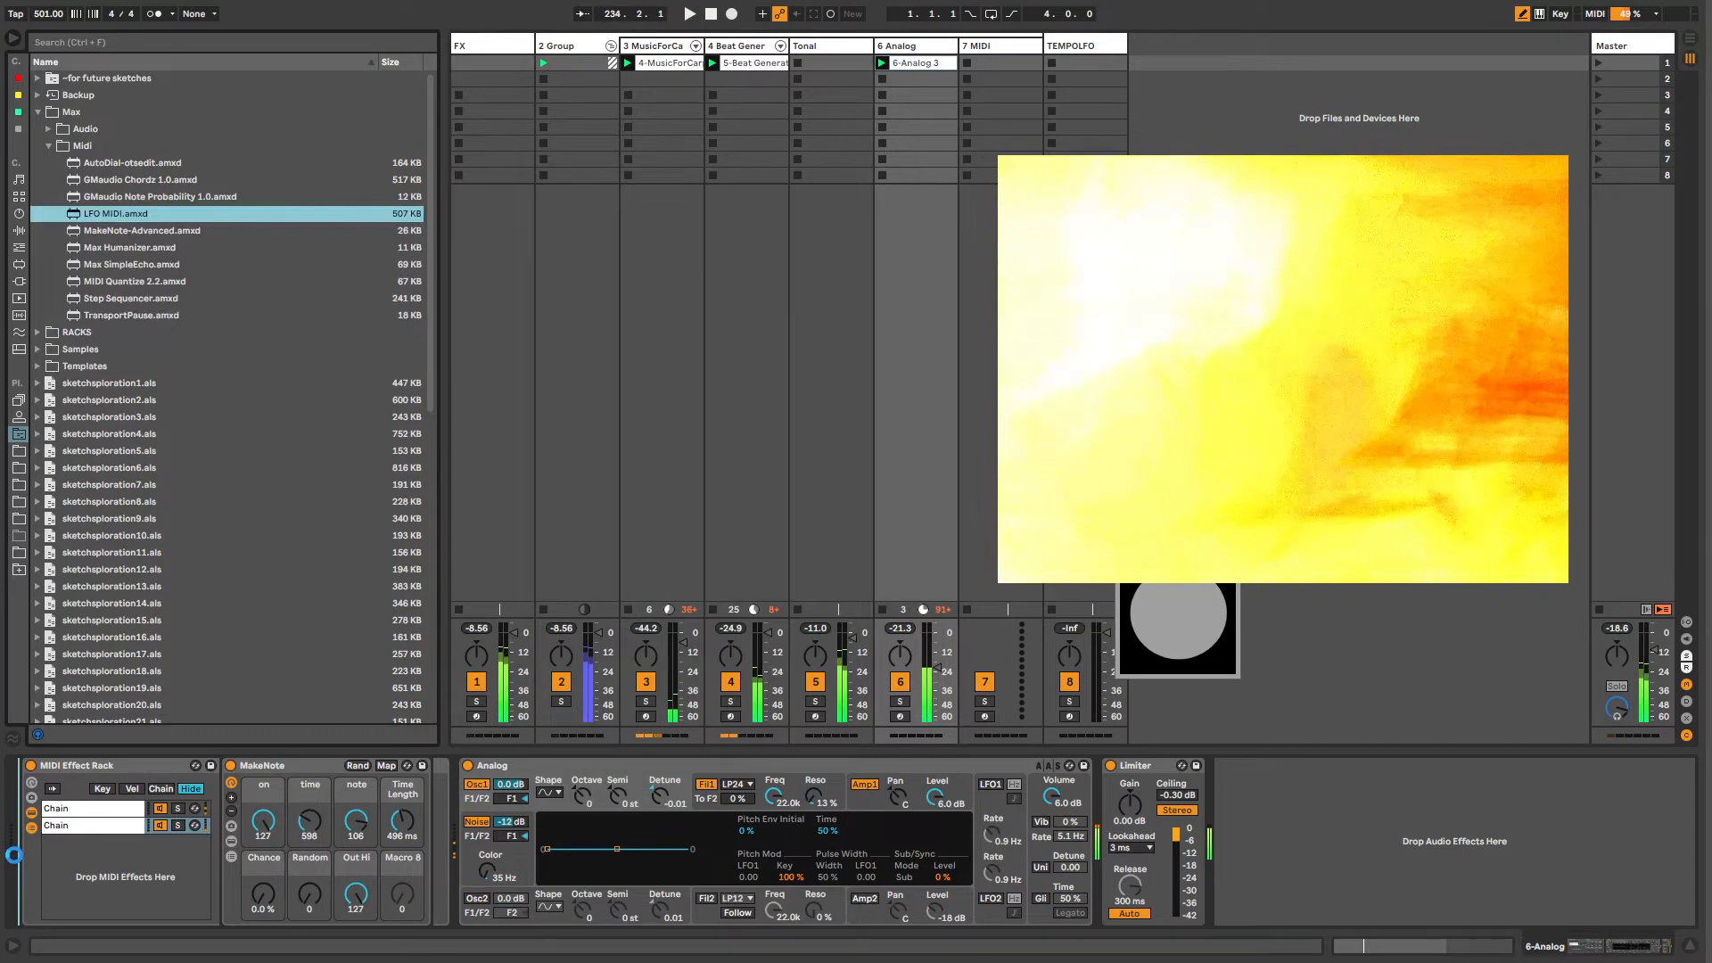
Step: Set LFO MIDI to random, map it to MakeNote's note macro, and adjust rate to about 1.9 Hz, depth to about 26% and offset to -0.19
{"action": "left_click", "coordinate": [91, 841]}
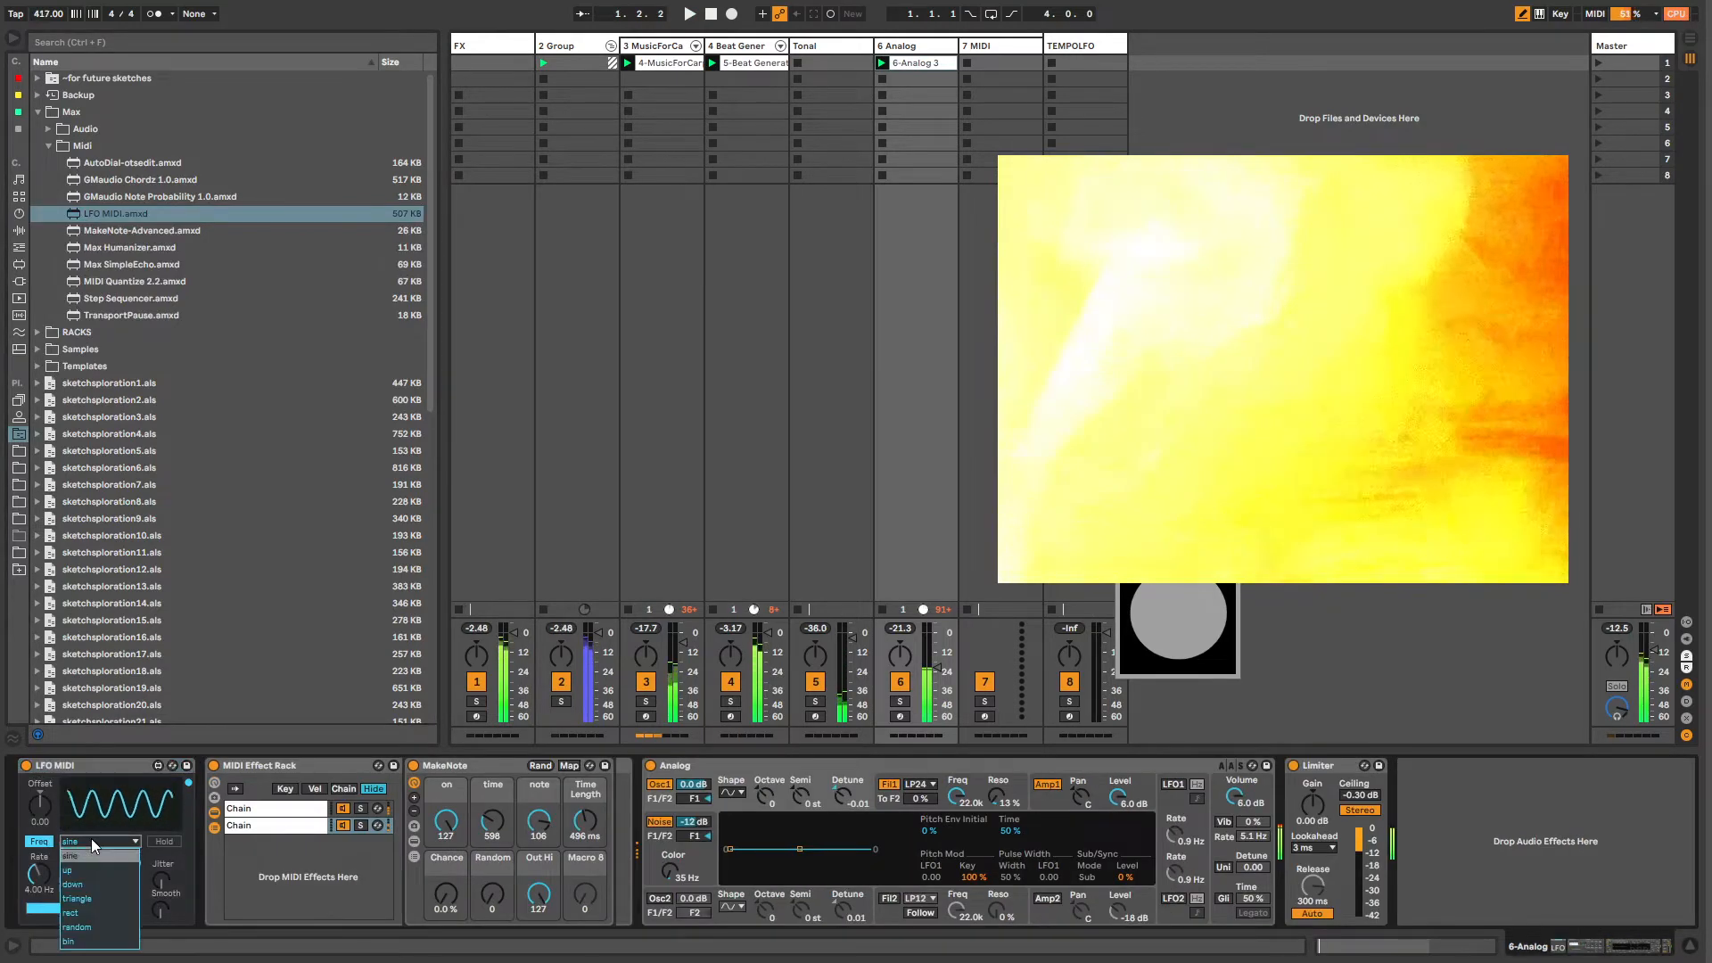
{"action": "left_click", "coordinate": [93, 924]}
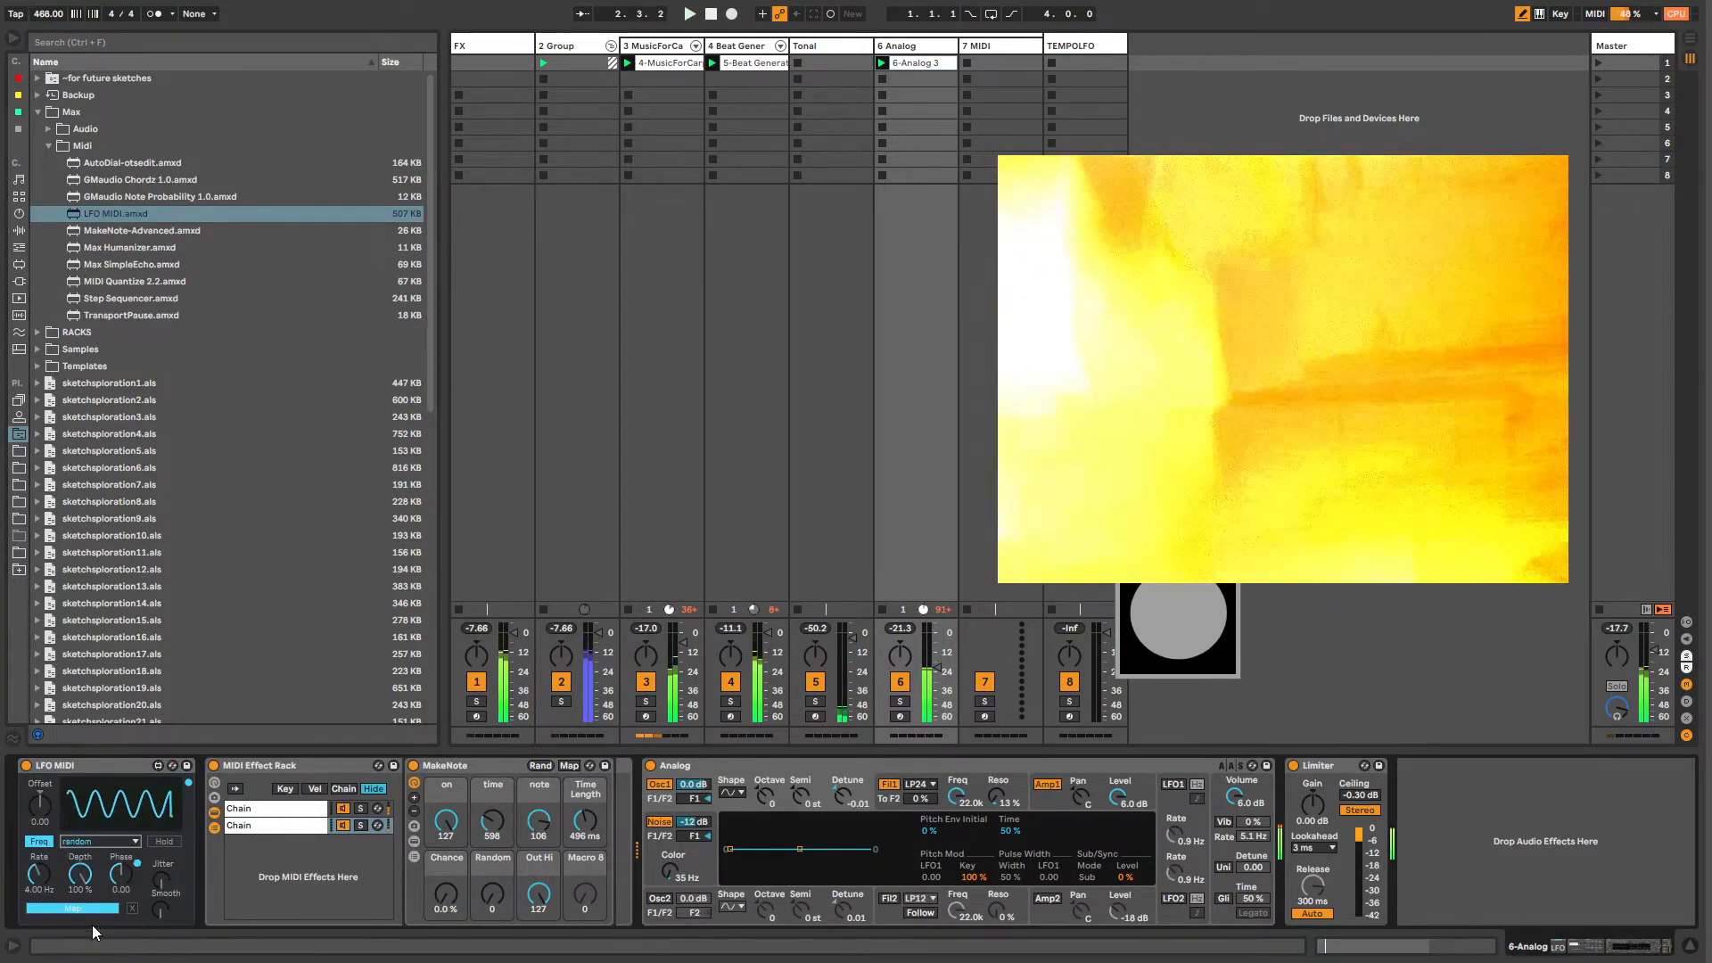
{"action": "left_click", "coordinate": [538, 821]}
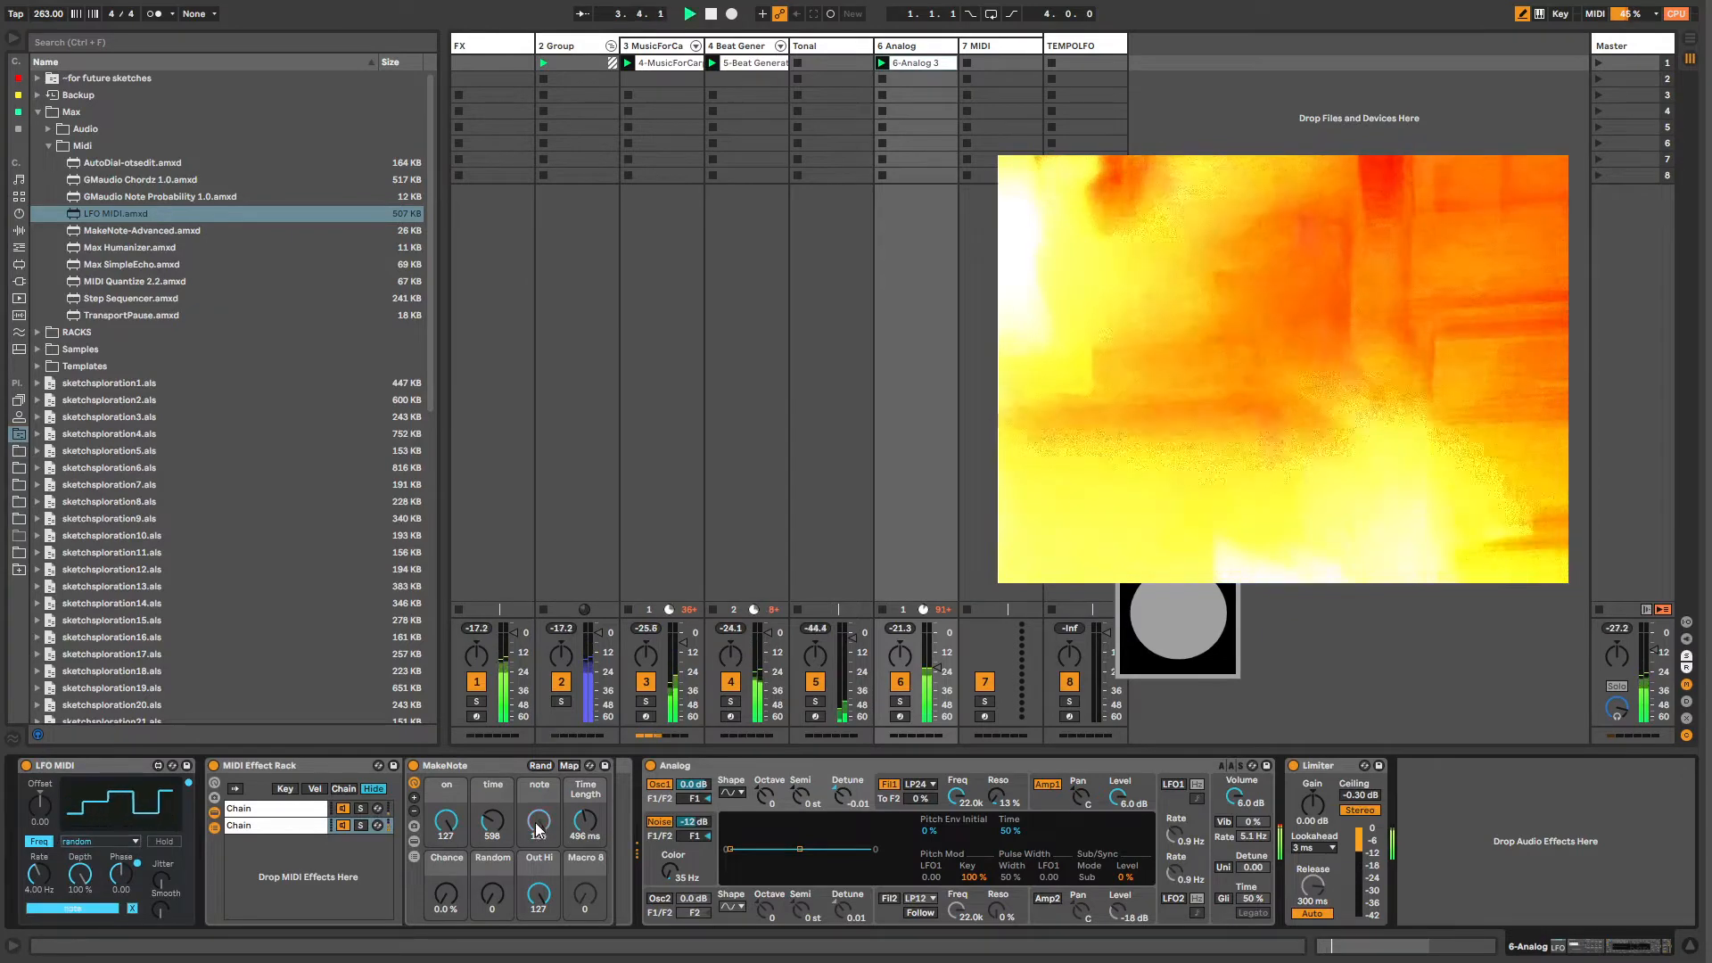
{"action": "left_click_drag", "start_coordinate": [37, 878], "coordinate": [38, 933]}
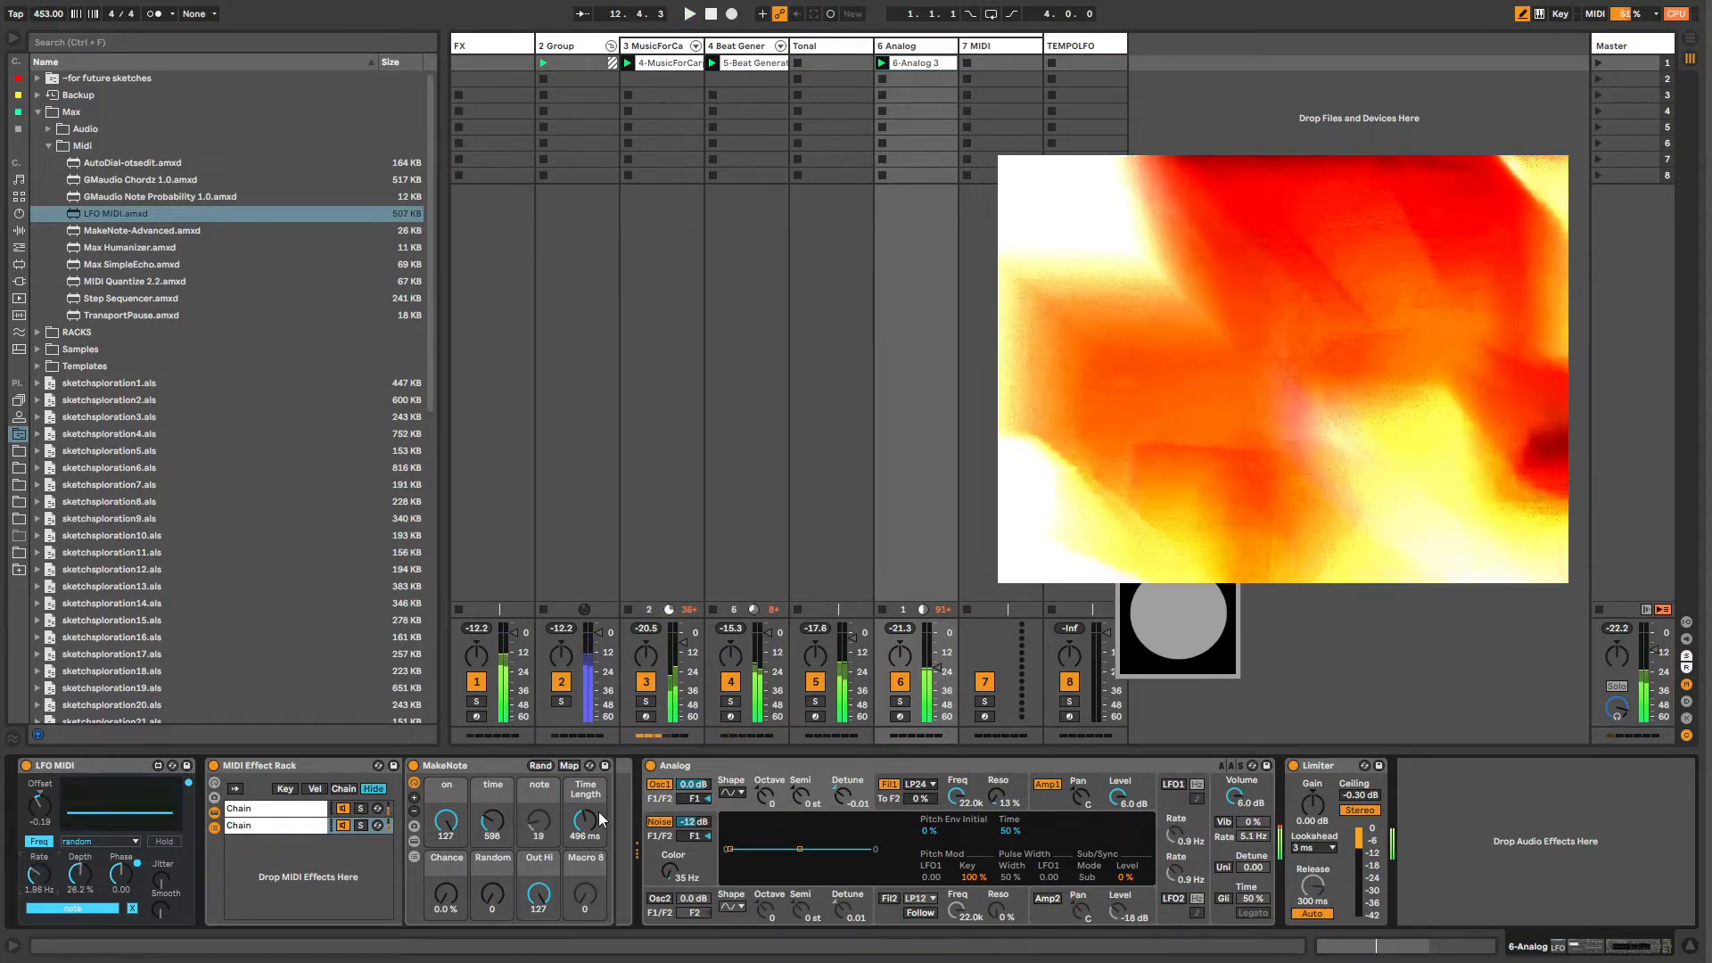
Step: Set MakeNote's Time Length to 2.95 s, Random to 64 and Chance to 100%
{"action": "left_click_drag", "start_coordinate": [486, 893], "coordinate": [486, 835]}
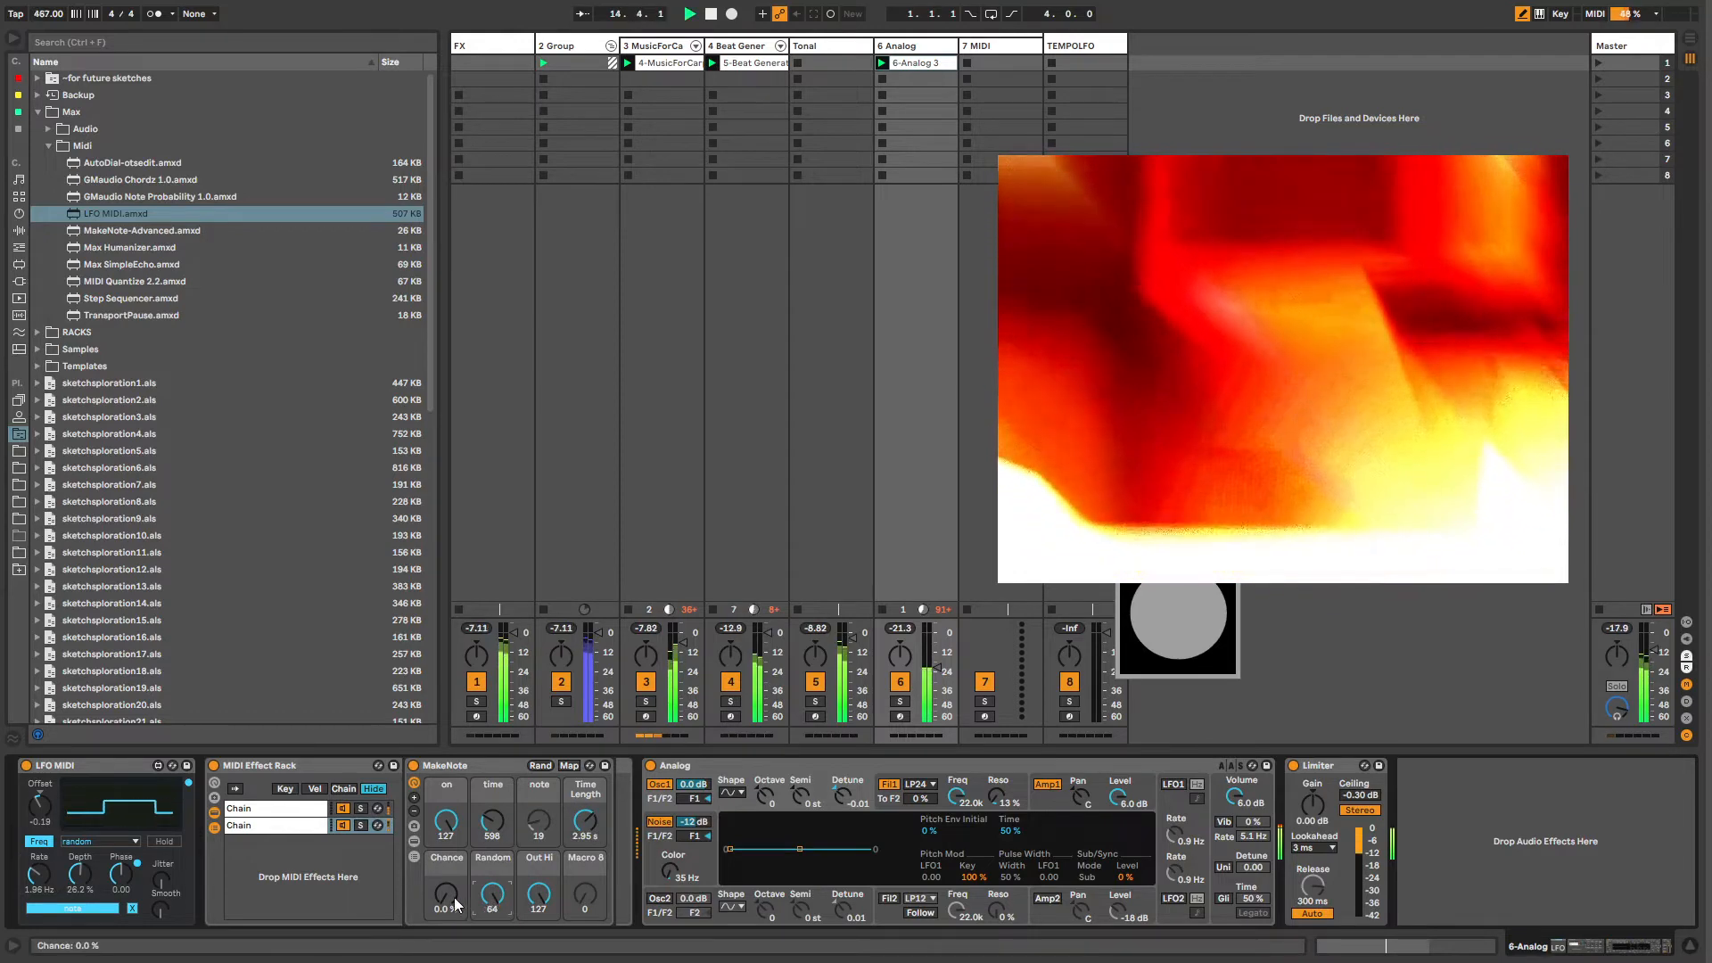
{"action": "left_click_drag", "start_coordinate": [449, 897], "coordinate": [448, 785]}
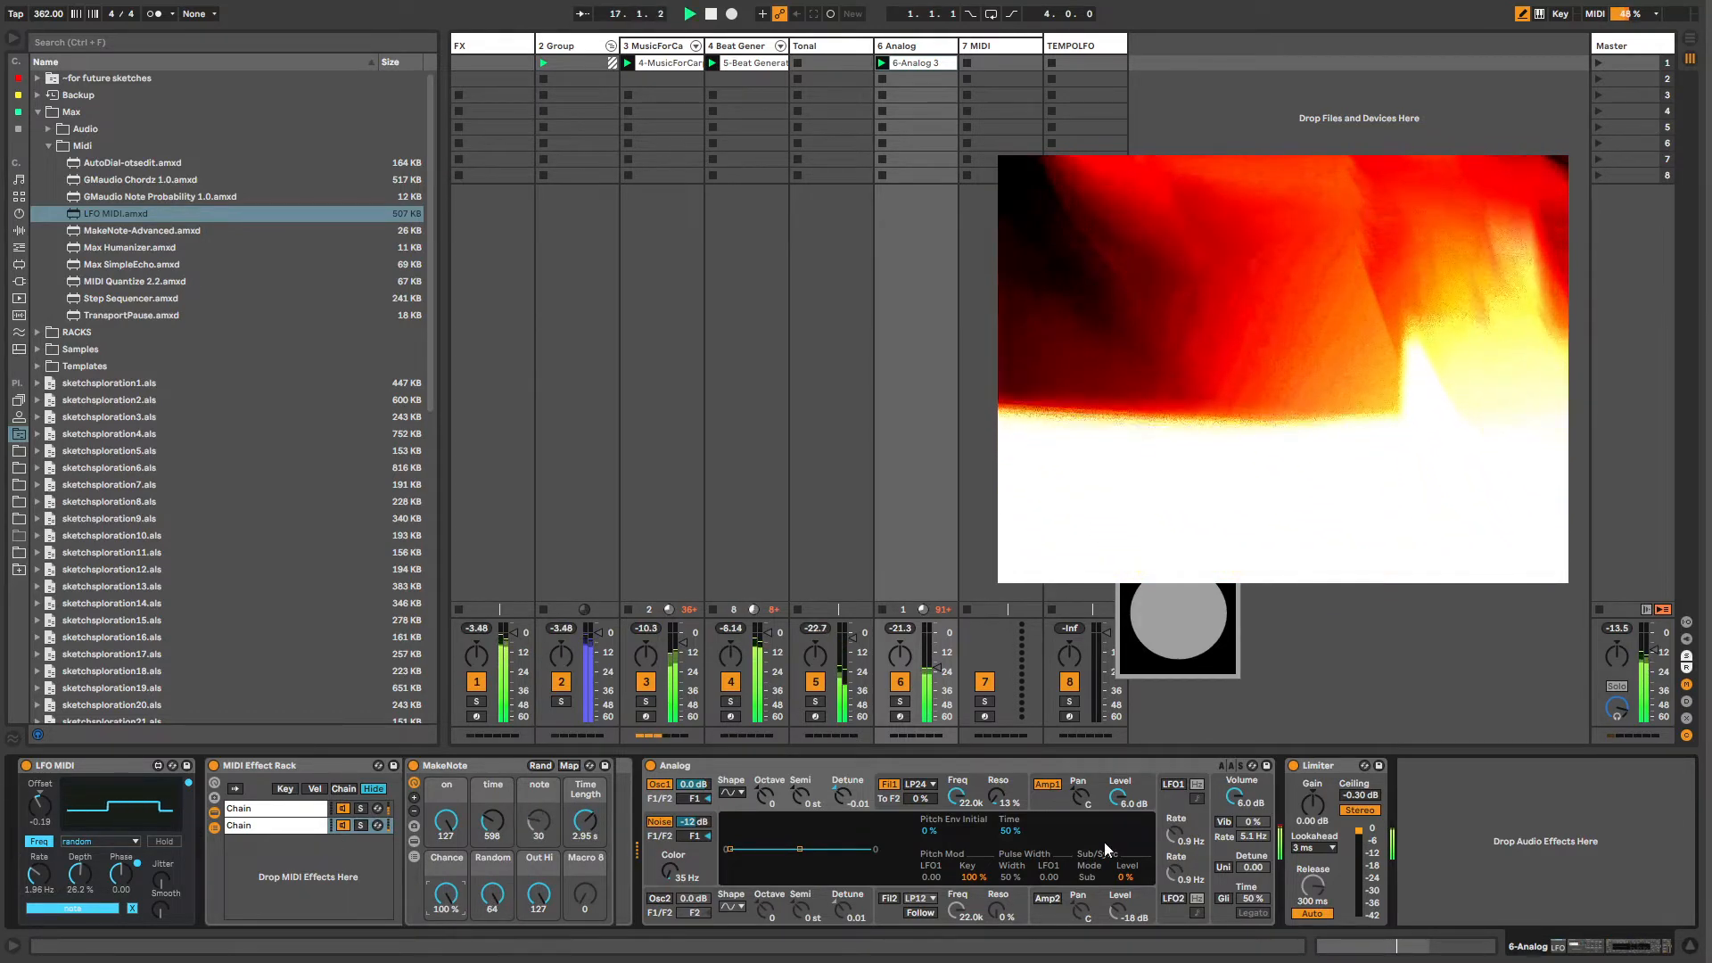
Step: Set Analog's Amp1 envelope attack to 45 ms and decay to 965 ms
{"action": "left_click", "coordinate": [1166, 803]}
{"action": "left_click", "coordinate": [1222, 807]}
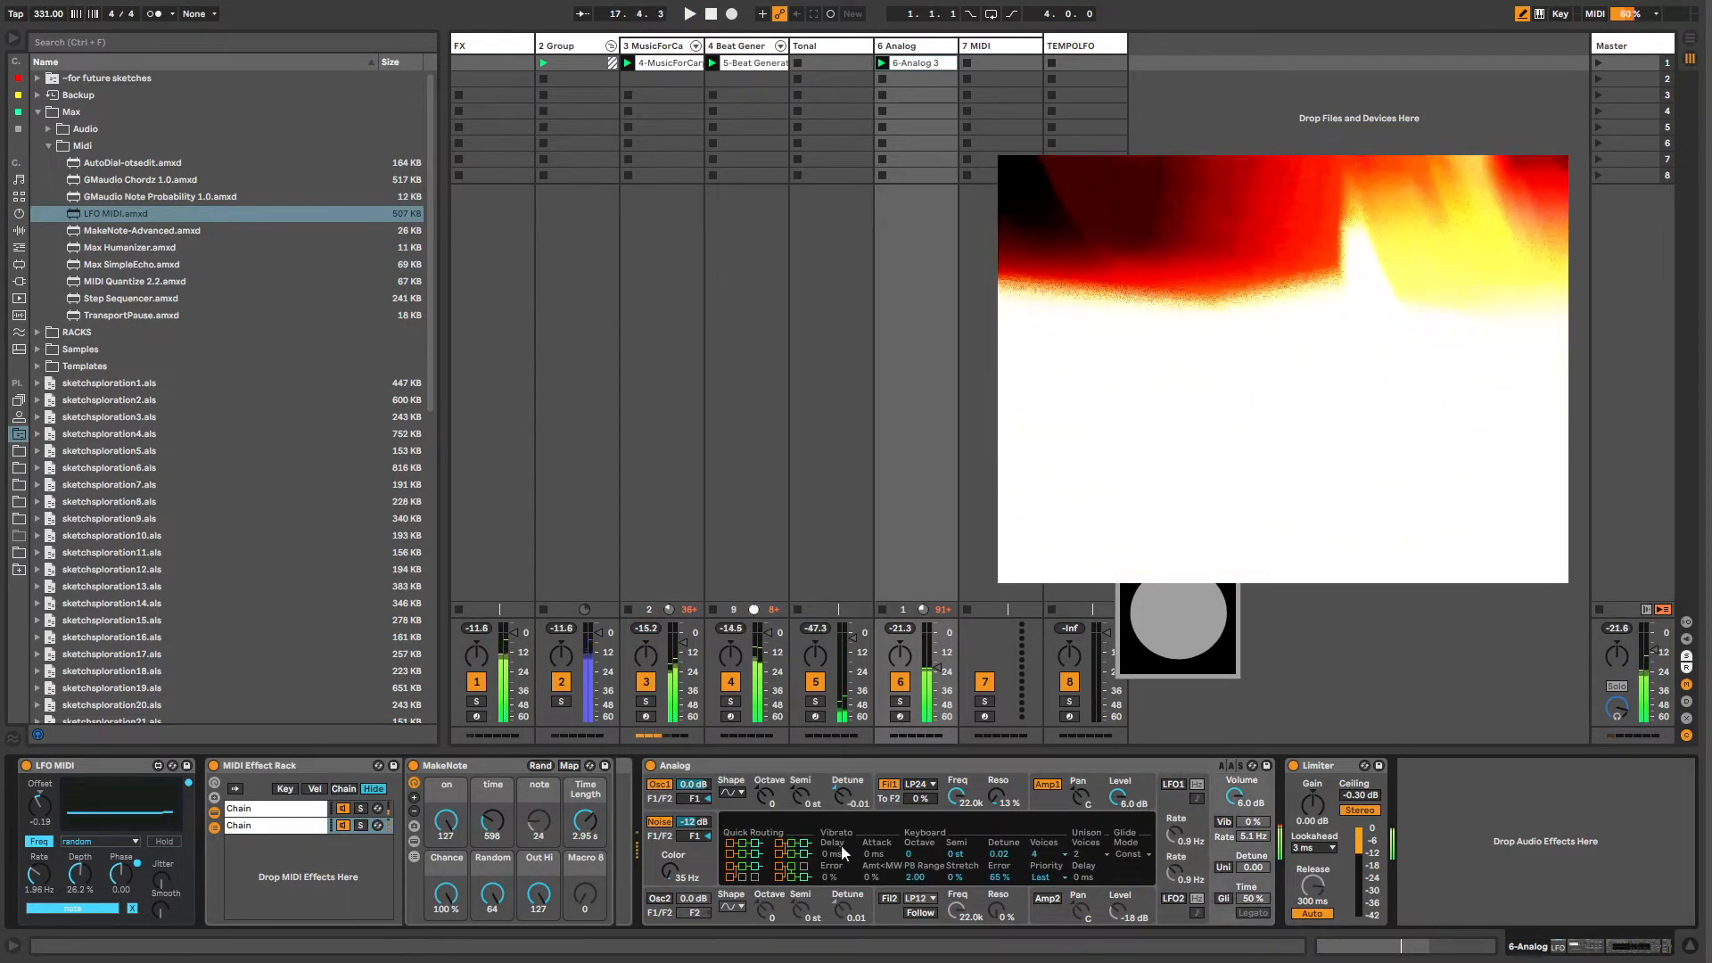
{"action": "left_click", "coordinate": [1053, 805]}
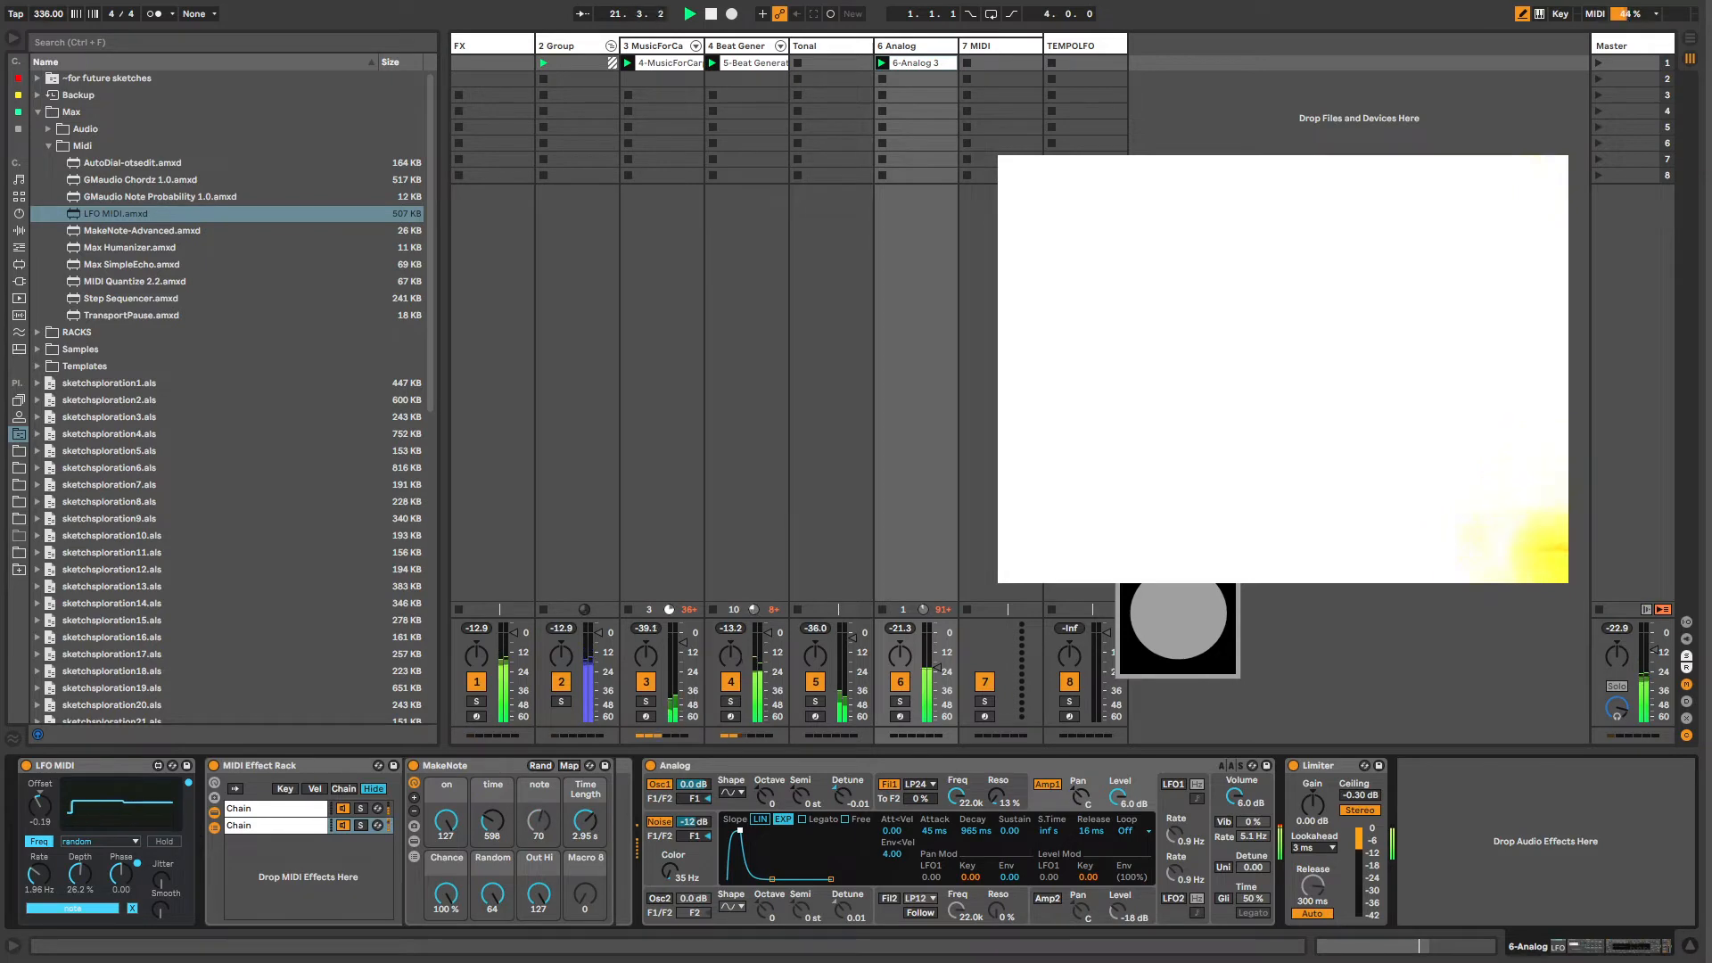
Step: Delete the empty MIDI track between the Analog and TEMPOLFO tracks
{"action": "left_click", "coordinate": [995, 45]}
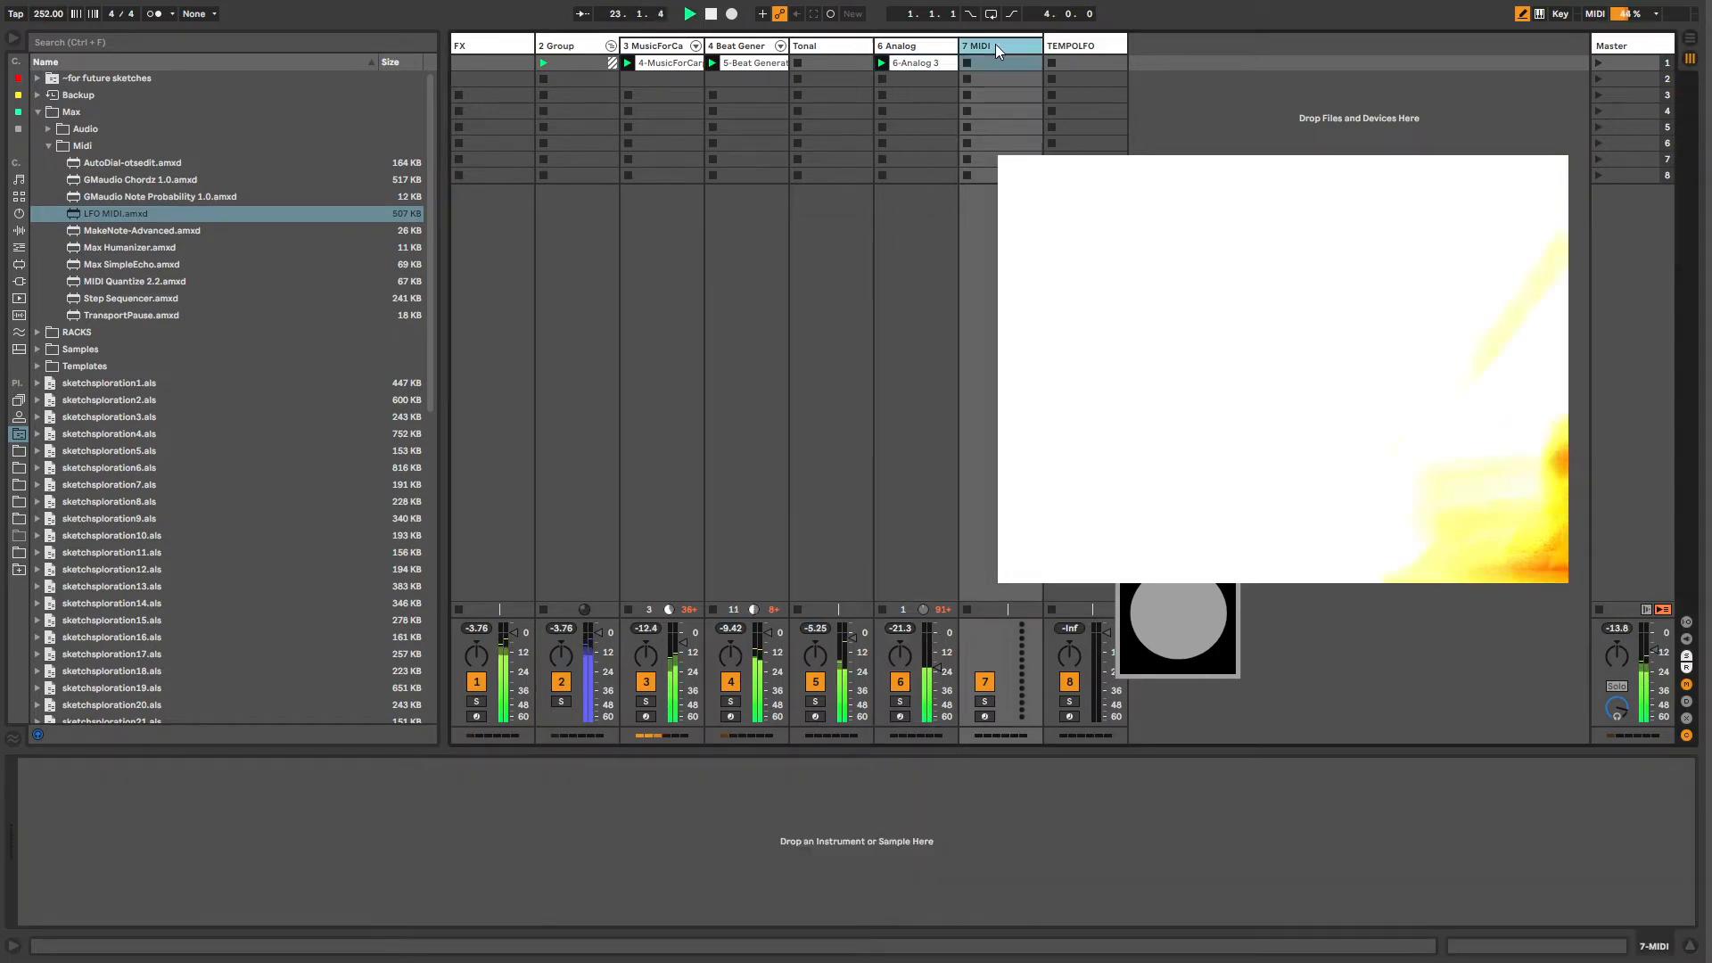
{"action": "key", "text": "Delete"}
Step: Check the devices on the Tonal, FX and TEMPOLFO tracks and reposition the floating visuals window
{"action": "left_click", "coordinate": [833, 48]}
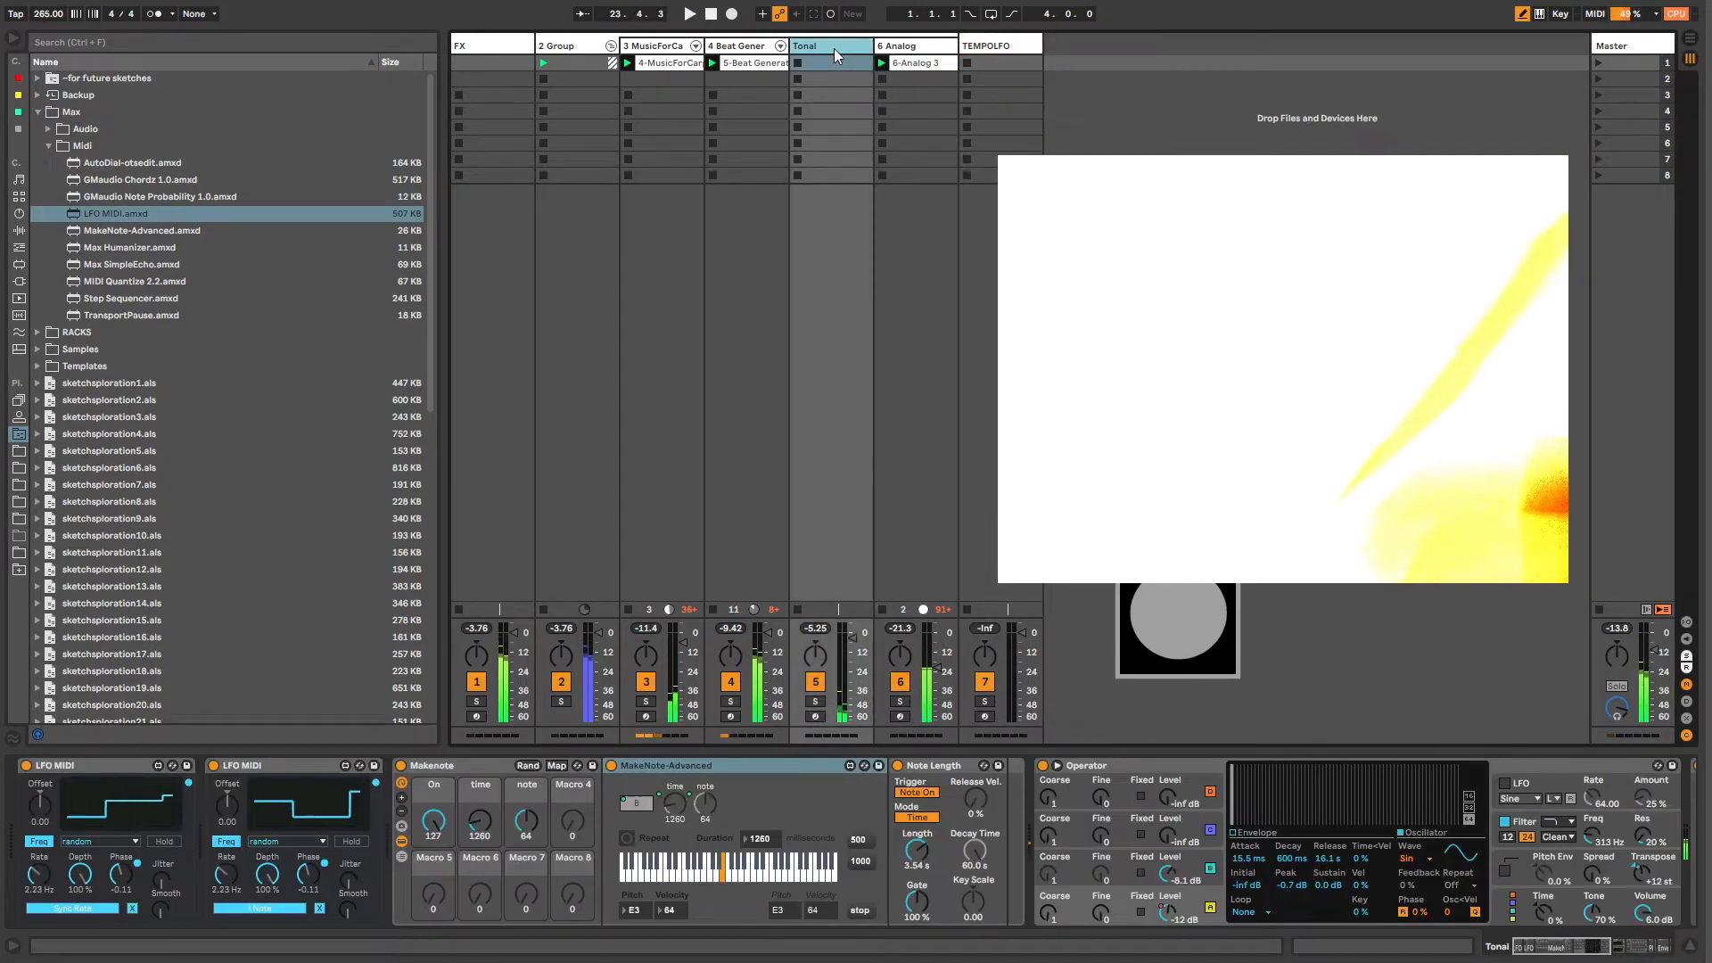
{"action": "left_click", "coordinate": [984, 45]}
{"action": "left_click", "coordinate": [560, 44]}
{"action": "left_click", "coordinate": [496, 39]}
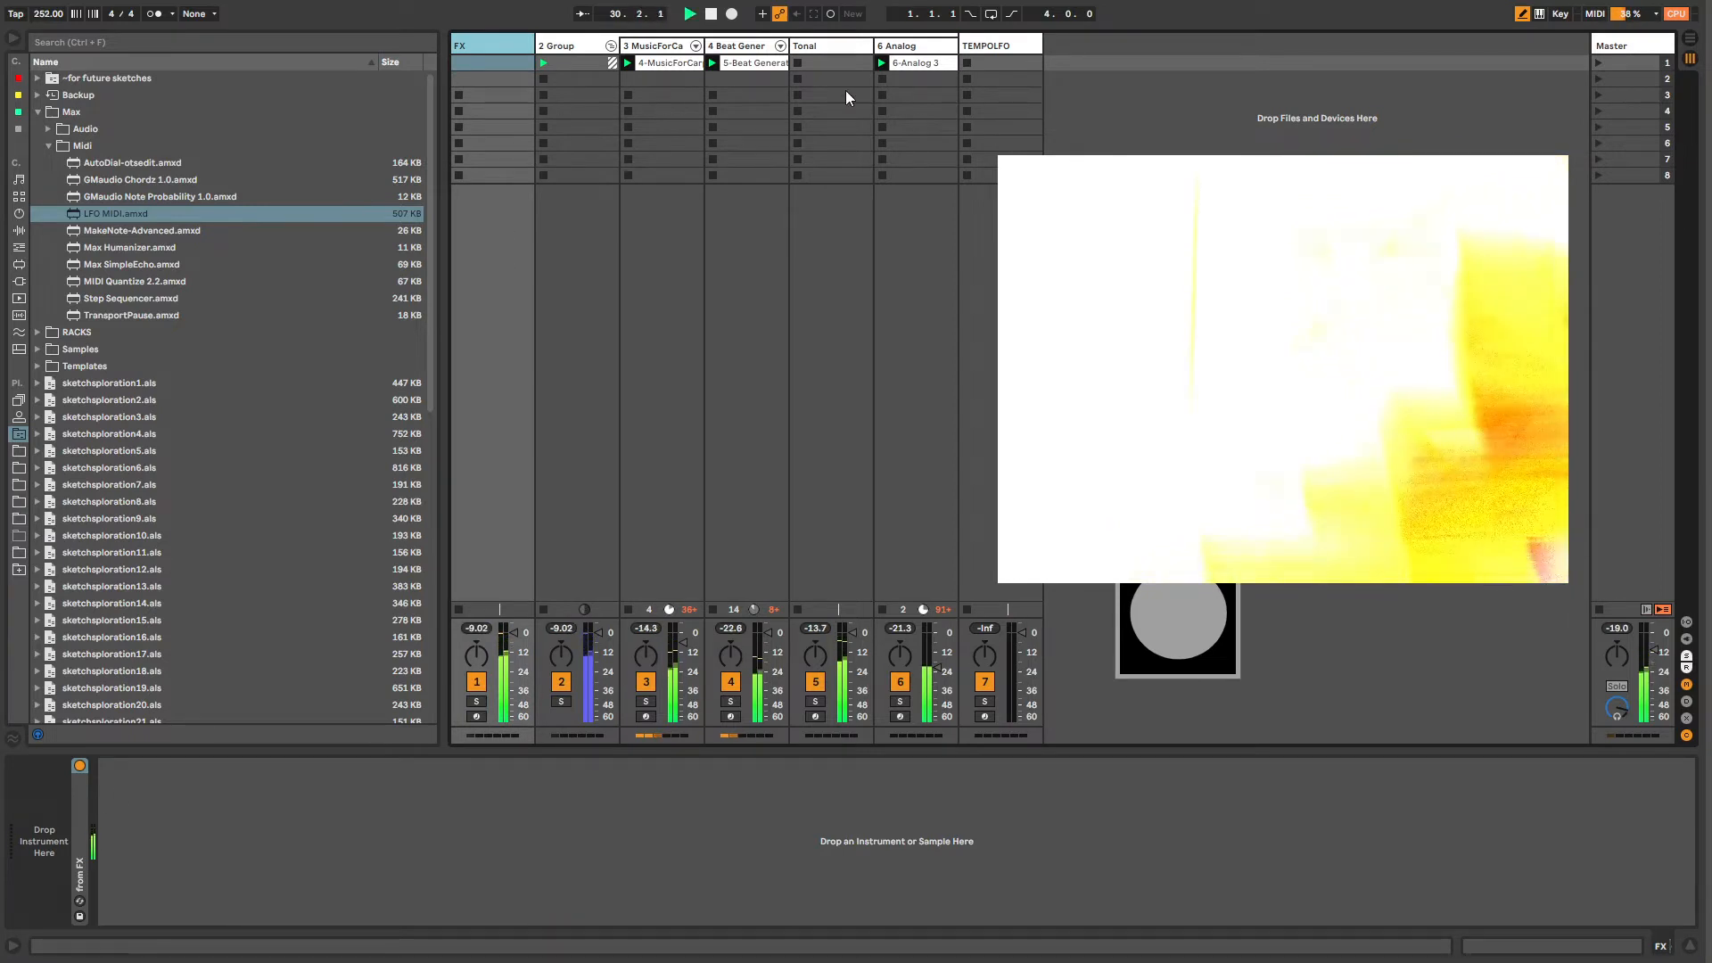
{"action": "left_click_drag", "start_coordinate": [1079, 247], "coordinate": [943, 332]}
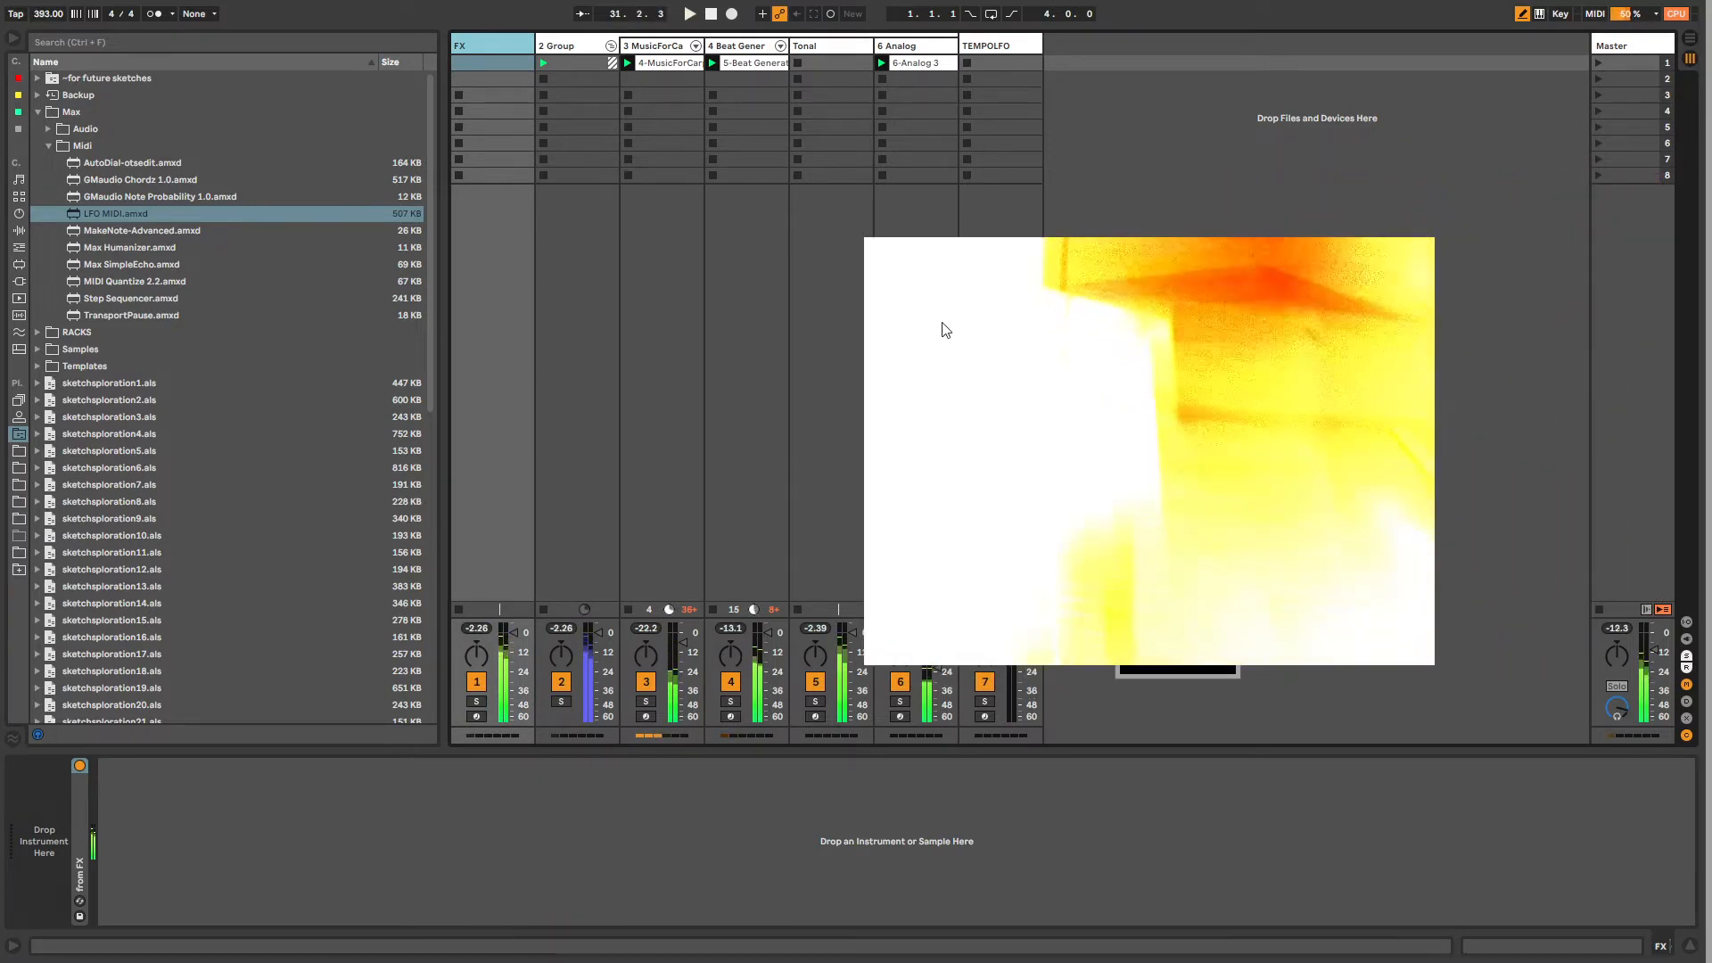
{"action": "left_click", "coordinate": [999, 46]}
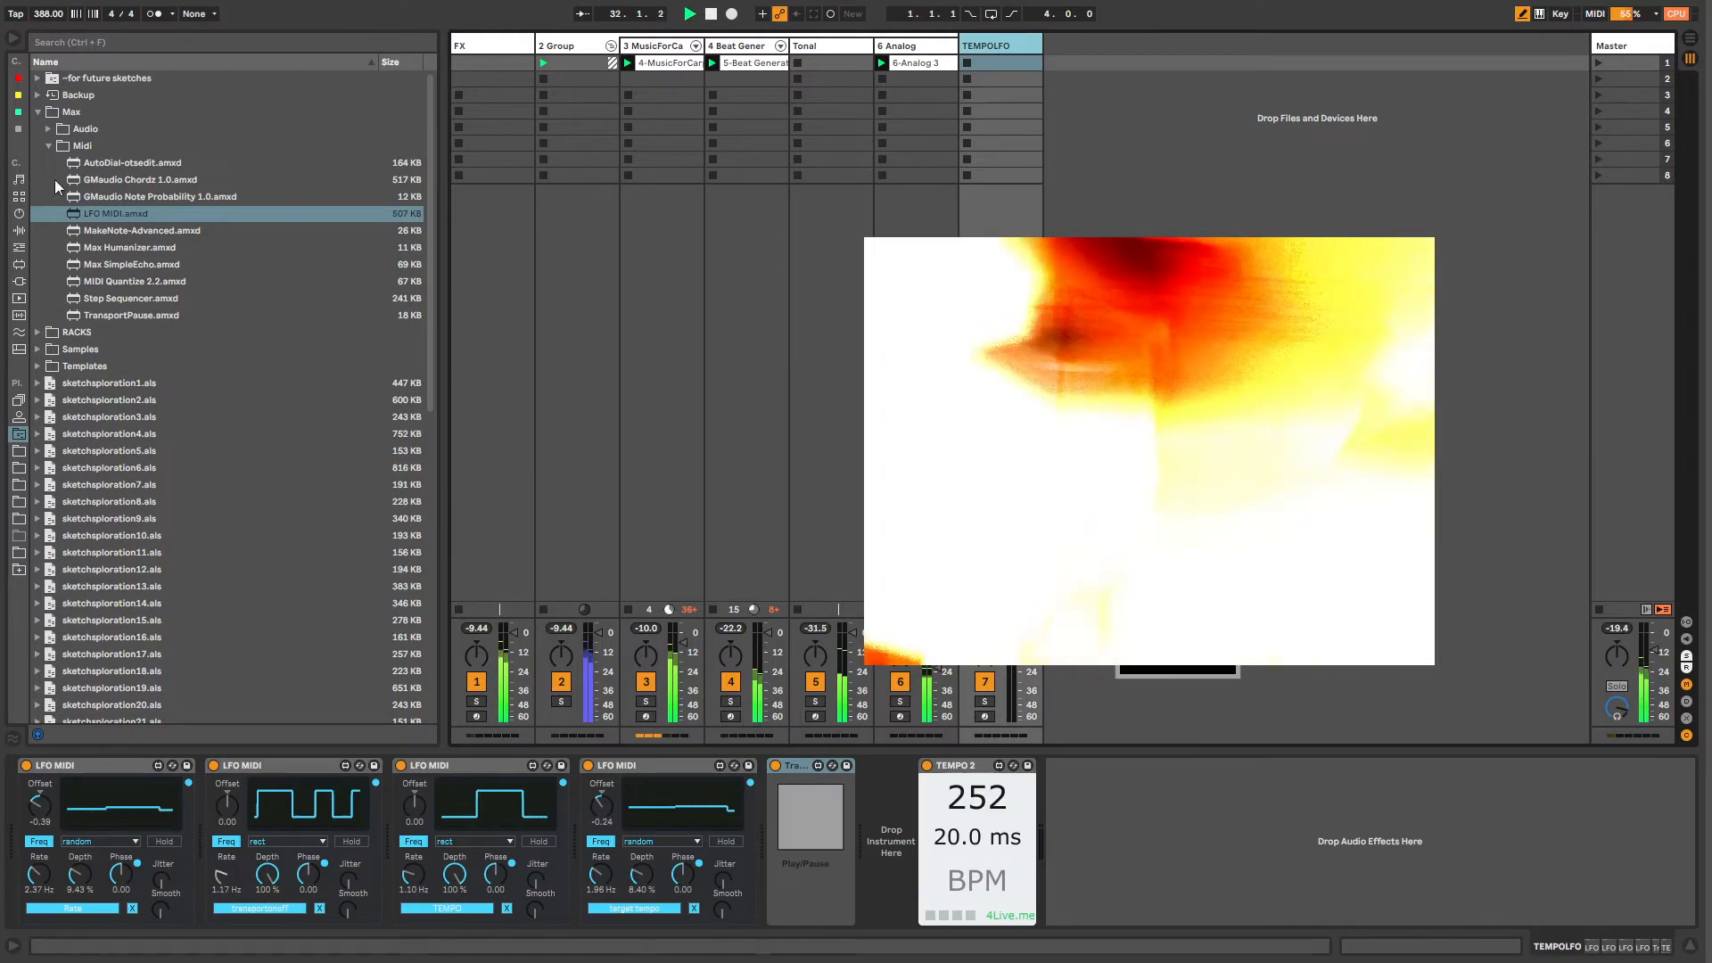
Step: Select the FX track and expand the AUDIO FX folder inside RACKS in the browser
{"action": "left_click", "coordinate": [48, 145]}
{"action": "left_click", "coordinate": [37, 111]}
{"action": "left_click", "coordinate": [37, 128]}
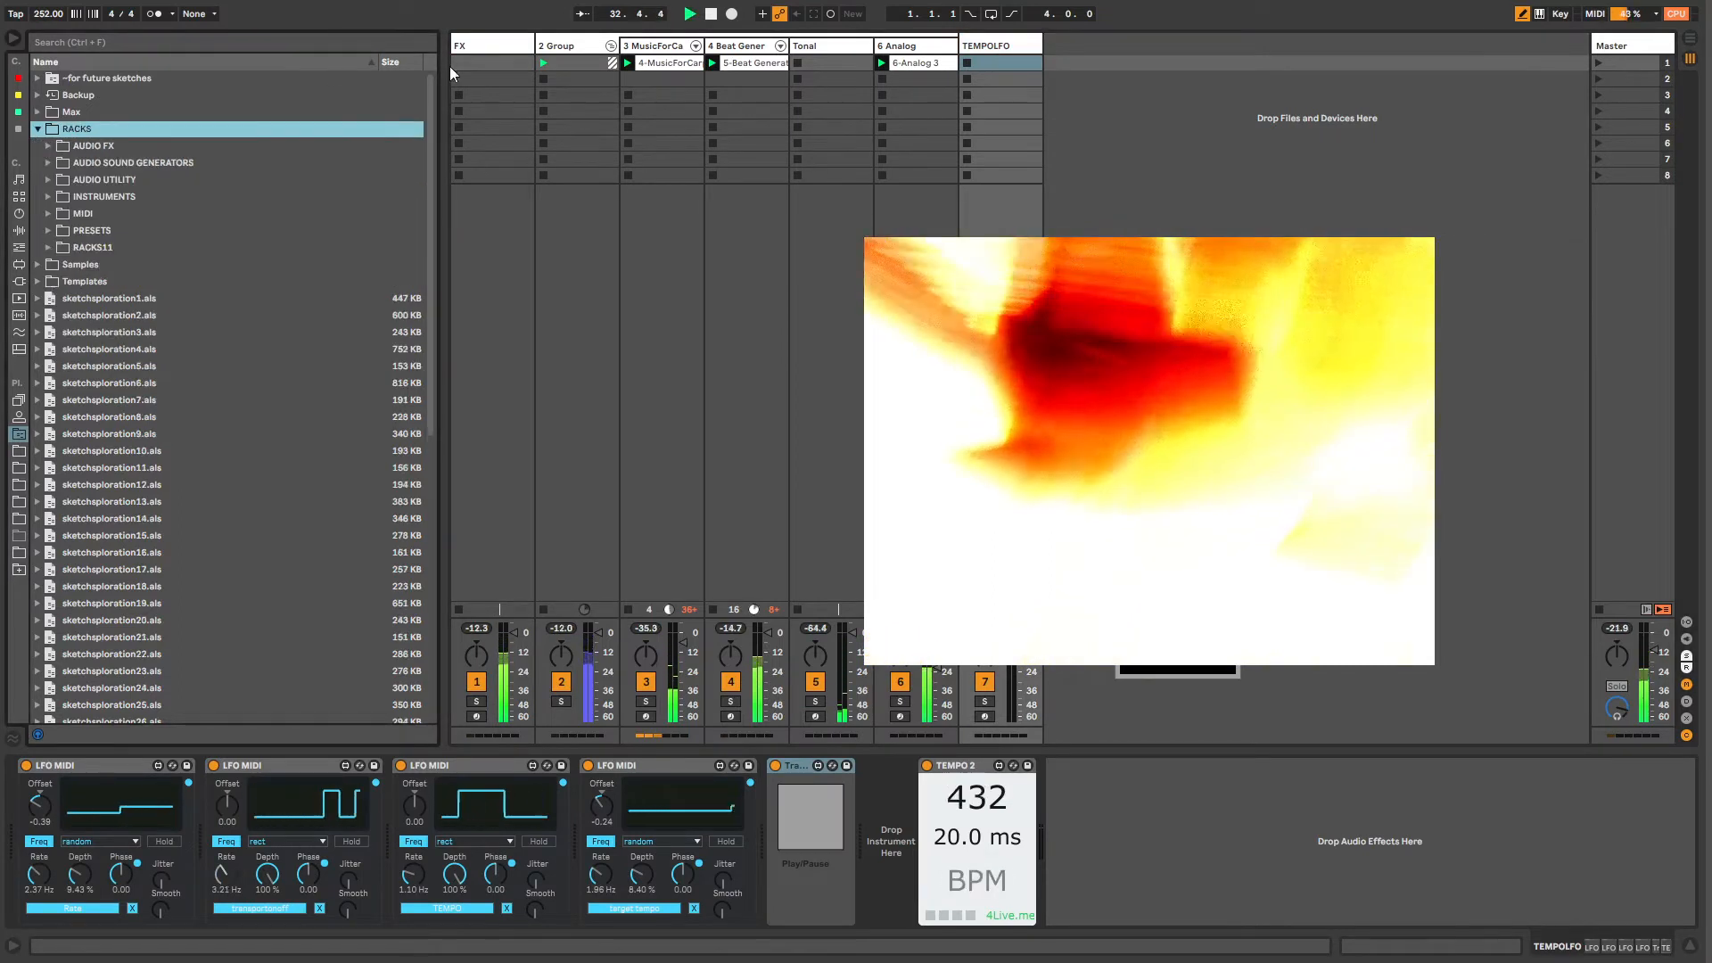
{"action": "left_click", "coordinate": [464, 63]}
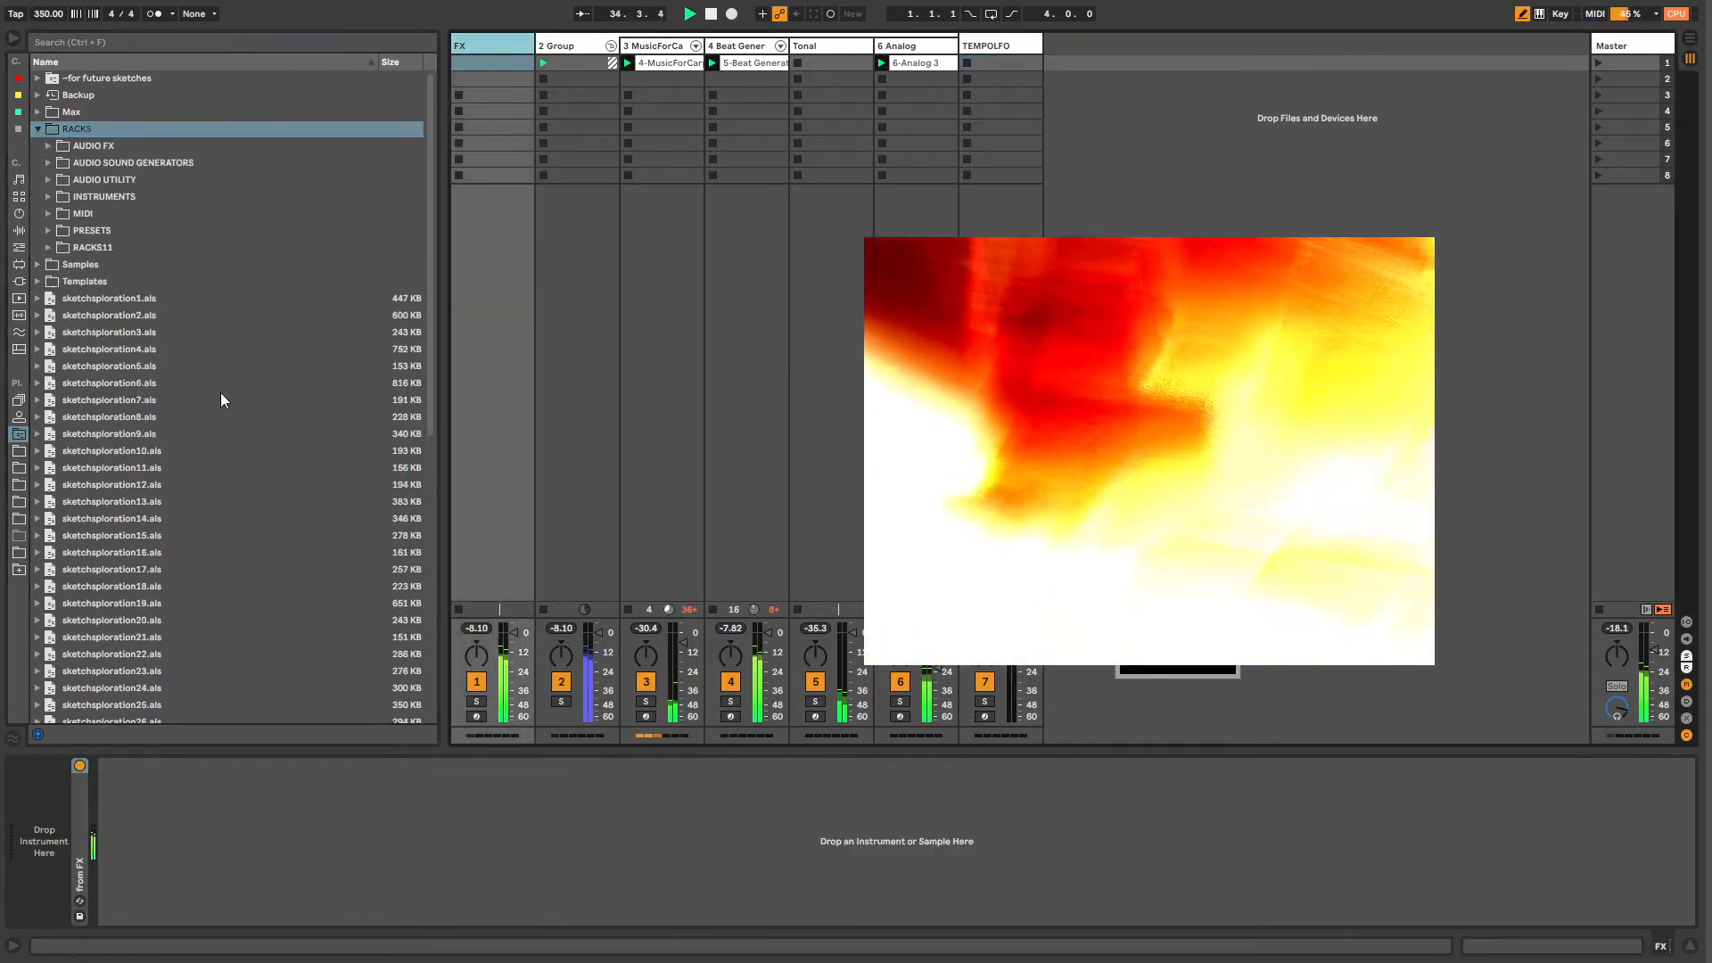
{"action": "left_click", "coordinate": [48, 145]}
Step: Try the cthulhu-fxbox-5 rack on the FX track and remove it again
{"action": "left_click_drag", "start_coordinate": [116, 247], "coordinate": [148, 784]}
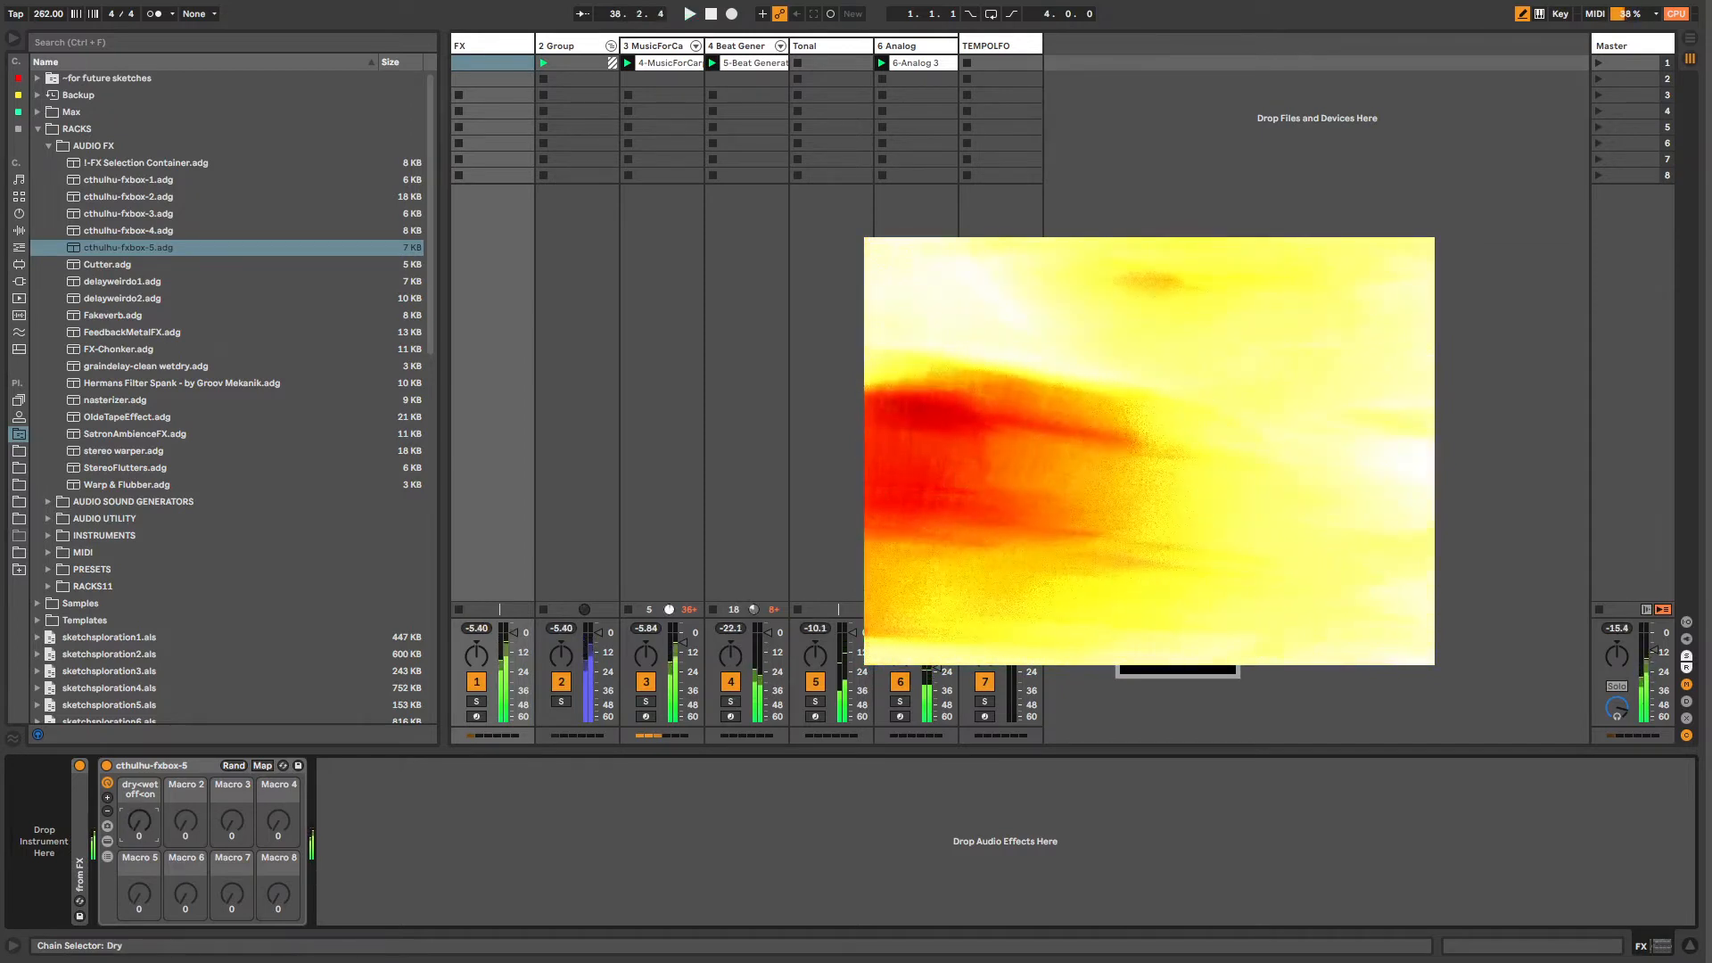
{"action": "left_click", "coordinate": [137, 768]}
{"action": "key", "text": "Delete"}
Step: Load the OldeTapeEffect rack on the FX track, with its age macro at 38 and Warp & Flubber at 127
{"action": "left_click", "coordinate": [122, 417]}
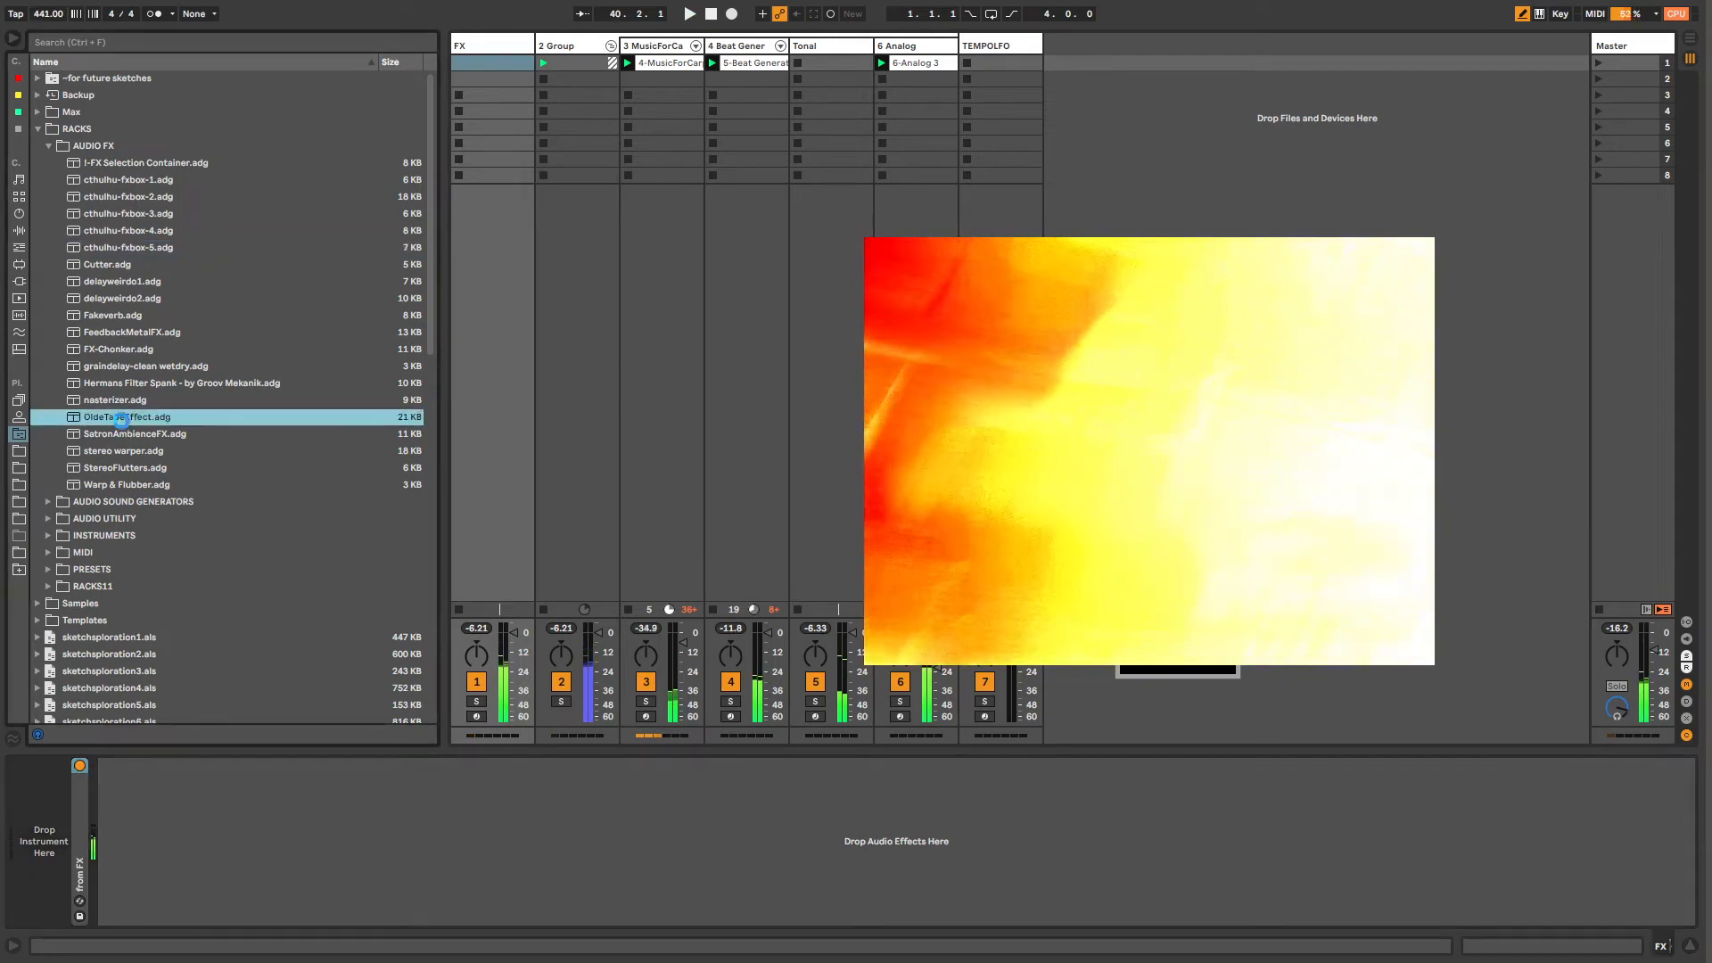
{"action": "key", "text": "space"}
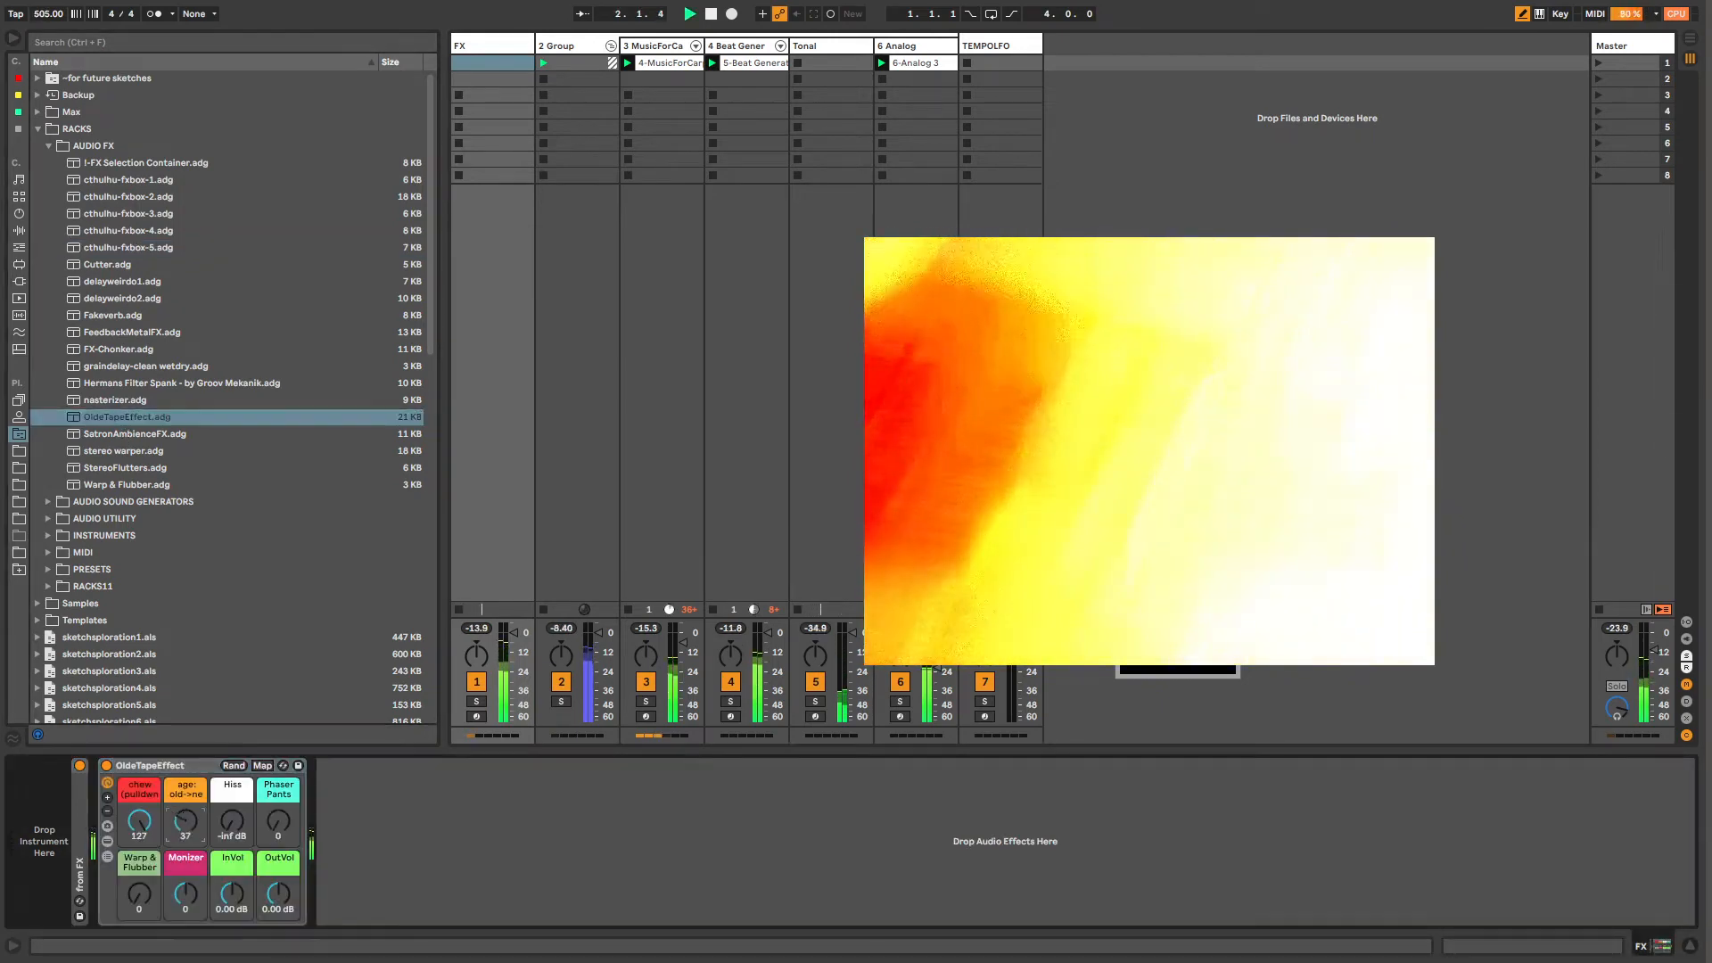
{"action": "left_click_drag", "start_coordinate": [184, 818], "coordinate": [185, 820]}
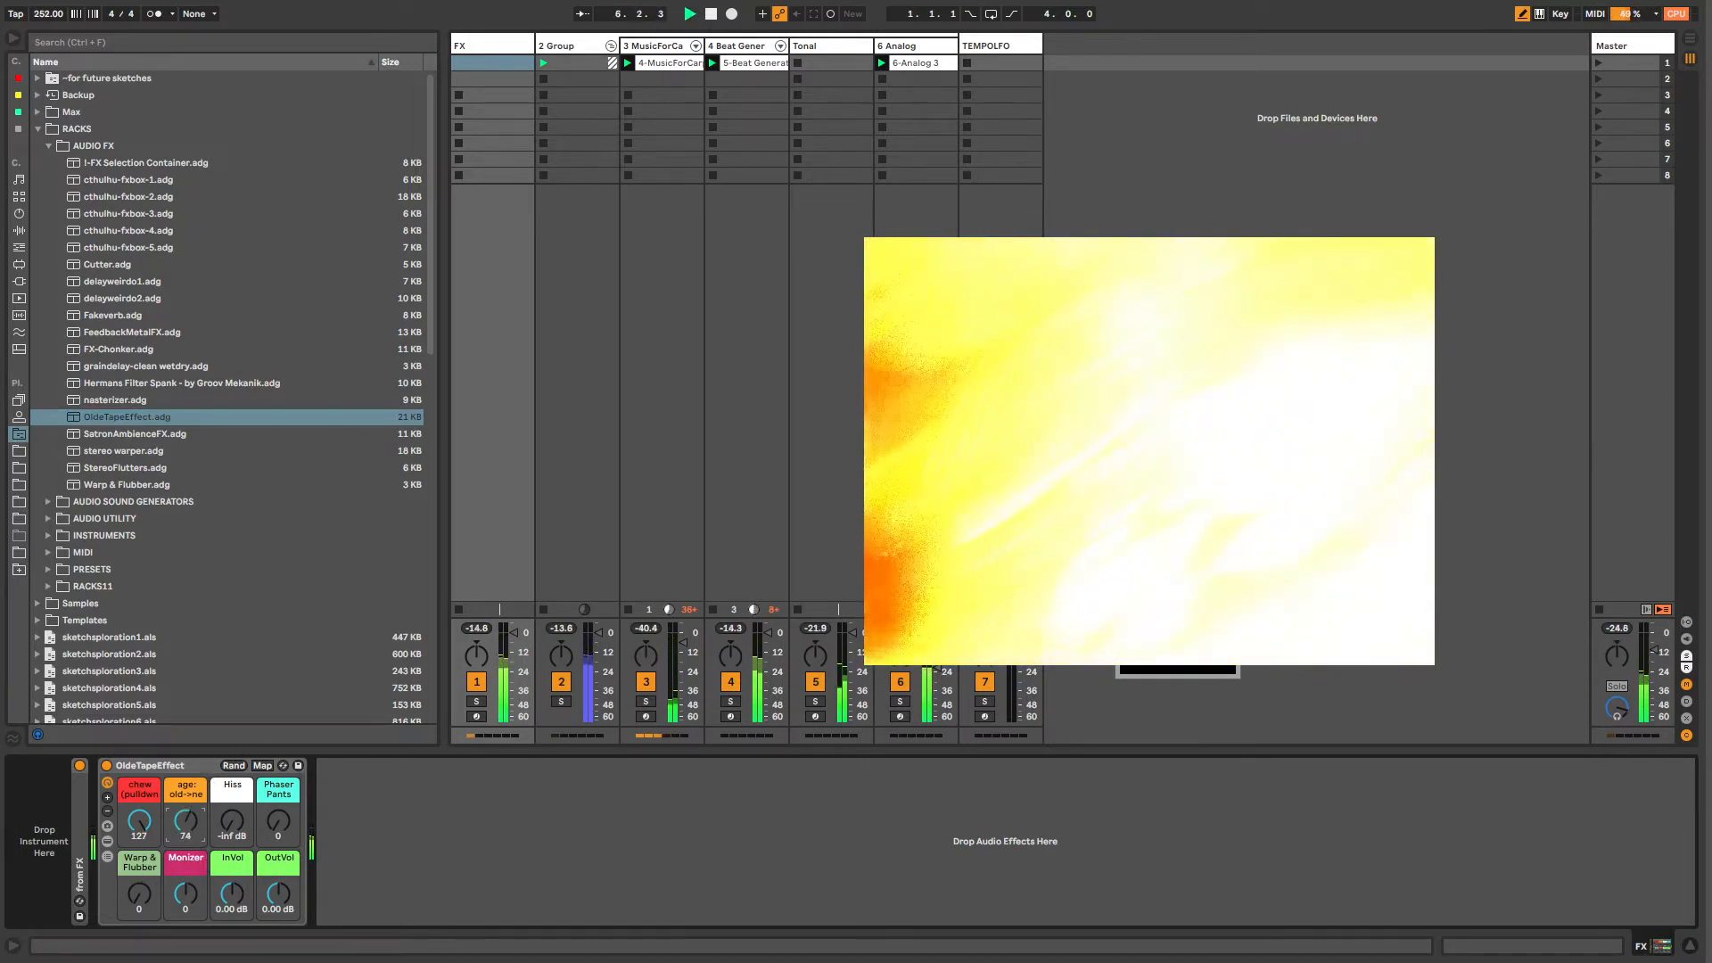
{"action": "left_click_drag", "start_coordinate": [184, 819], "coordinate": [184, 779]}
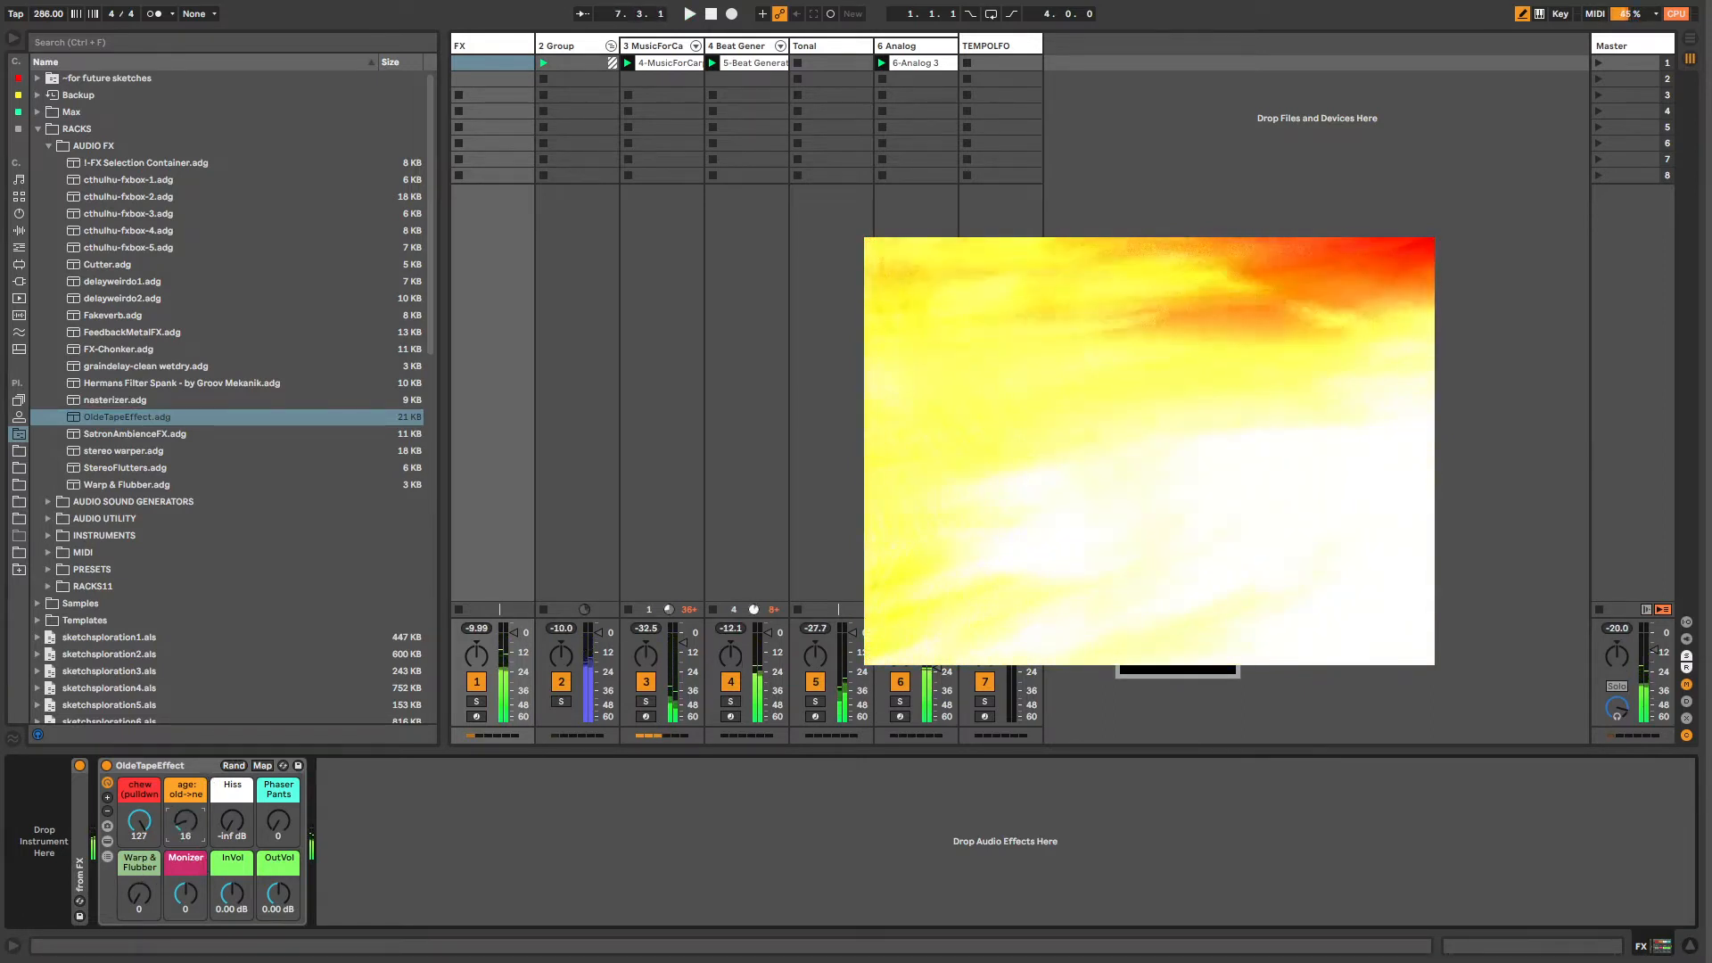
{"action": "left_click_drag", "start_coordinate": [145, 894], "coordinate": [185, 850]}
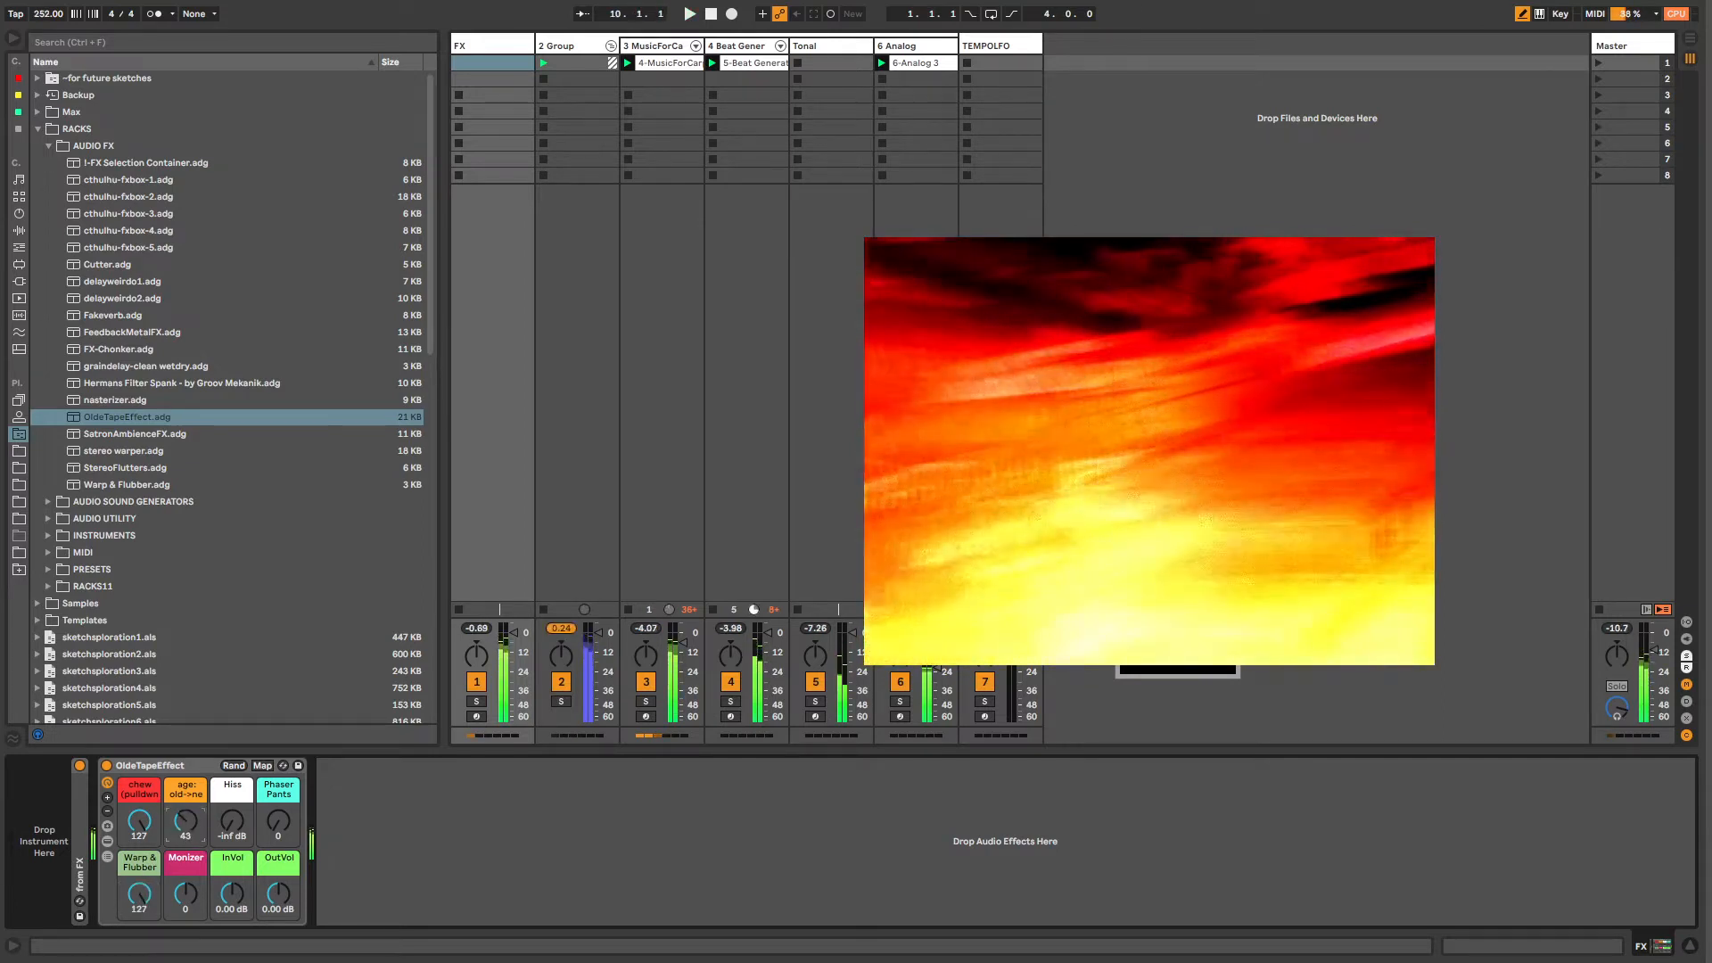
Step: Move the floating visuals window clear of the Analog mixer strip and adjust the Analog track's volume
{"action": "left_click_drag", "start_coordinate": [939, 526], "coordinate": [1120, 394]}
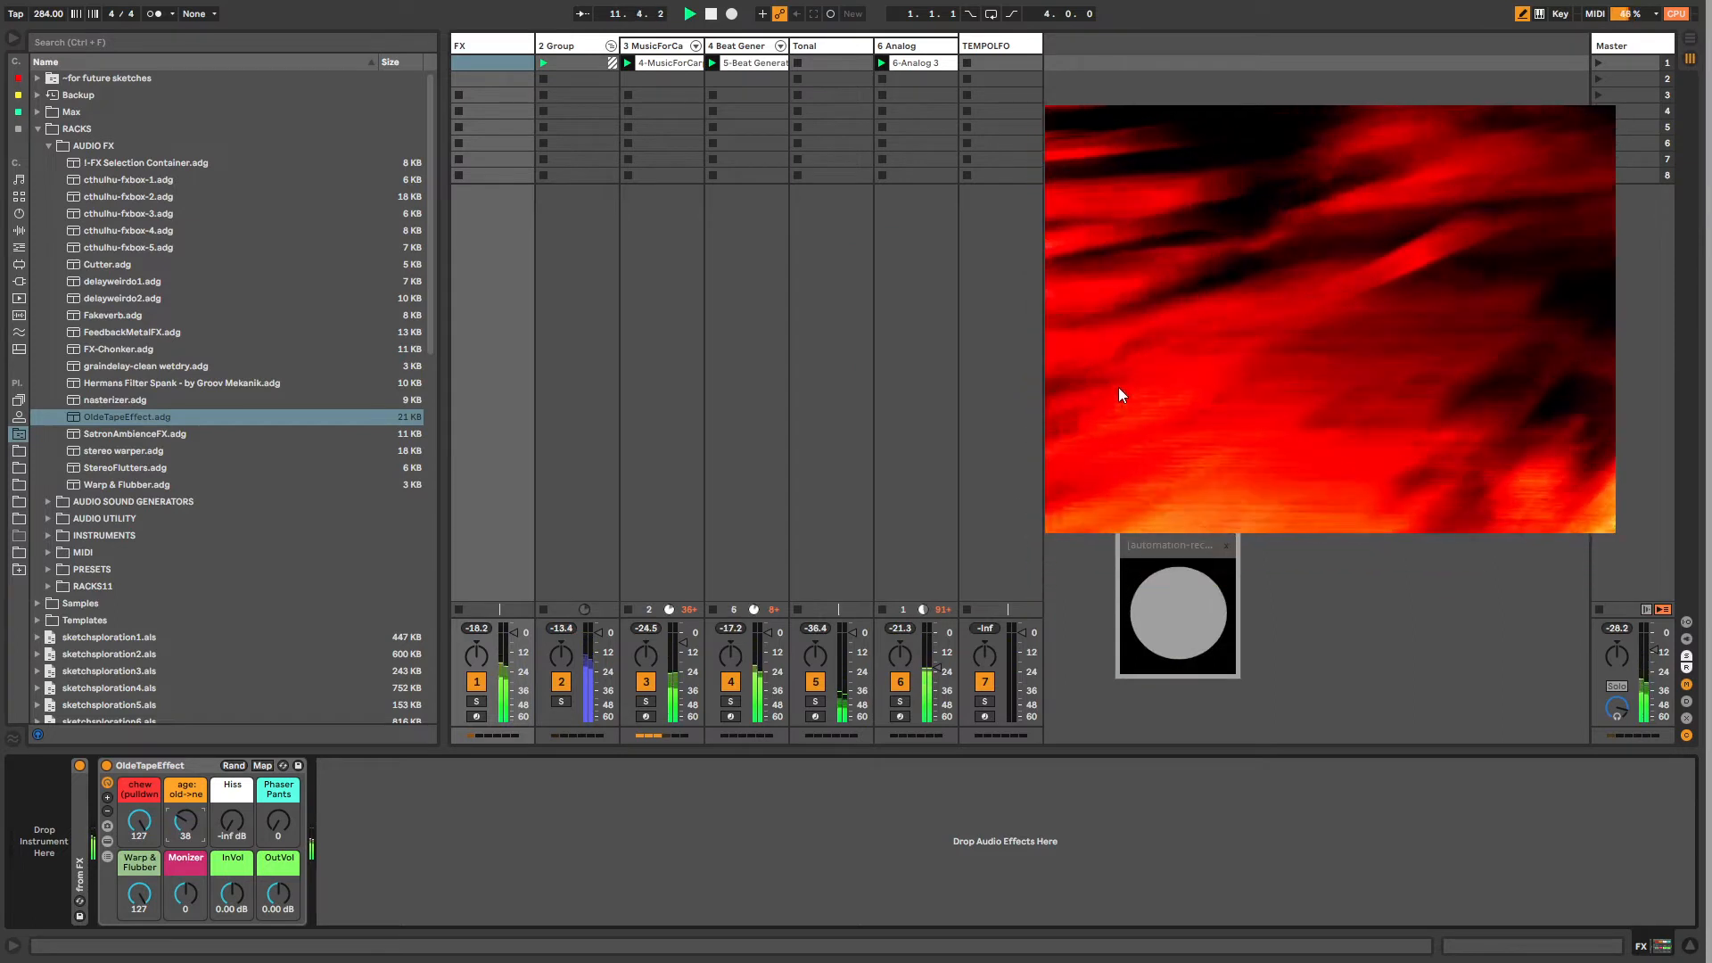
{"action": "left_click_drag", "start_coordinate": [930, 649], "coordinate": [930, 633]}
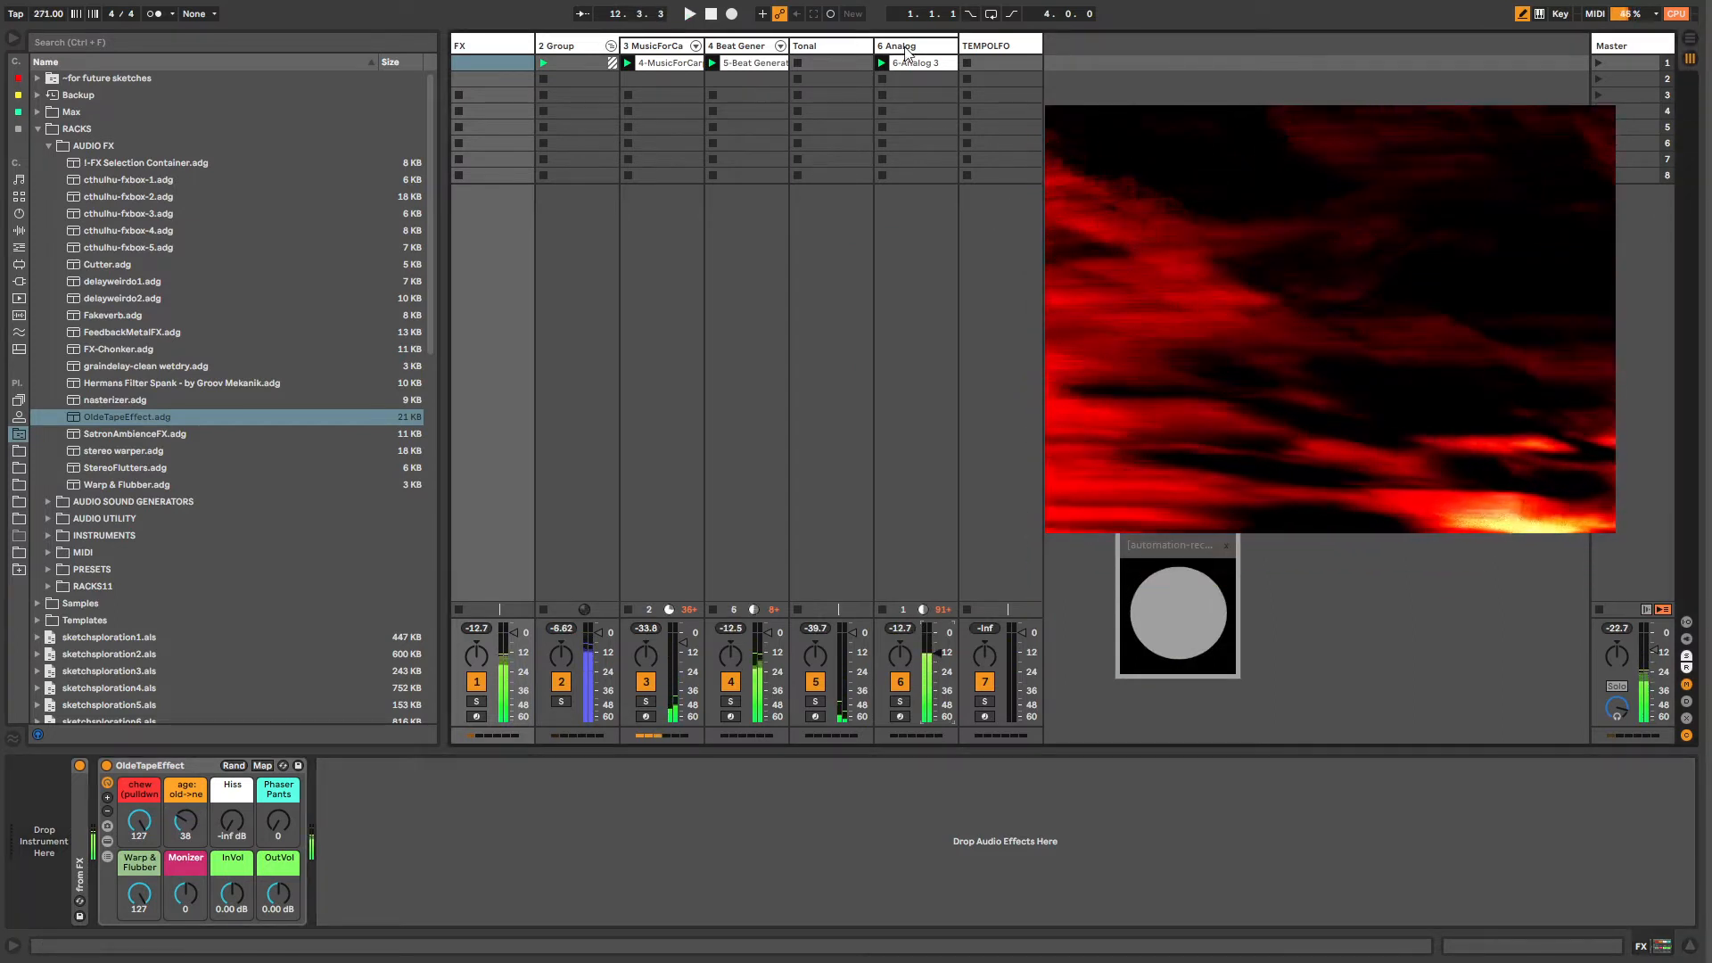
Step: Collapse the main RACKS folder and open the INSTRUMENTS racks inside the ~for future sketches folder
{"action": "left_click", "coordinate": [38, 129]}
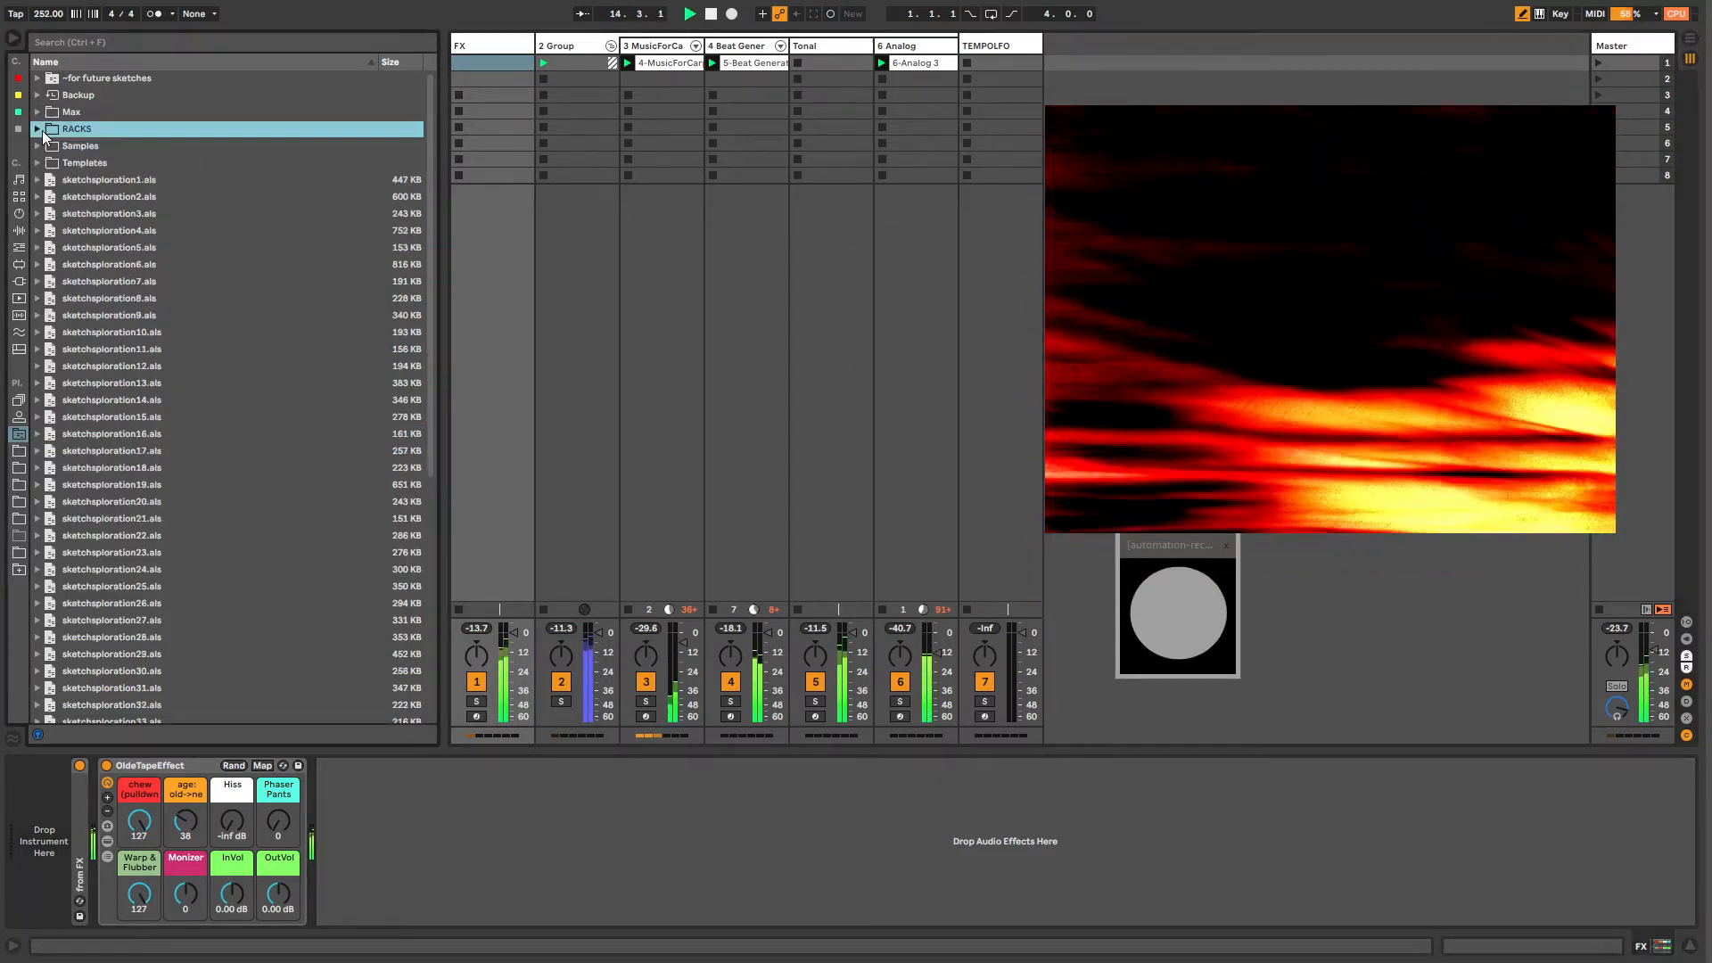
{"action": "left_click", "coordinate": [37, 79]}
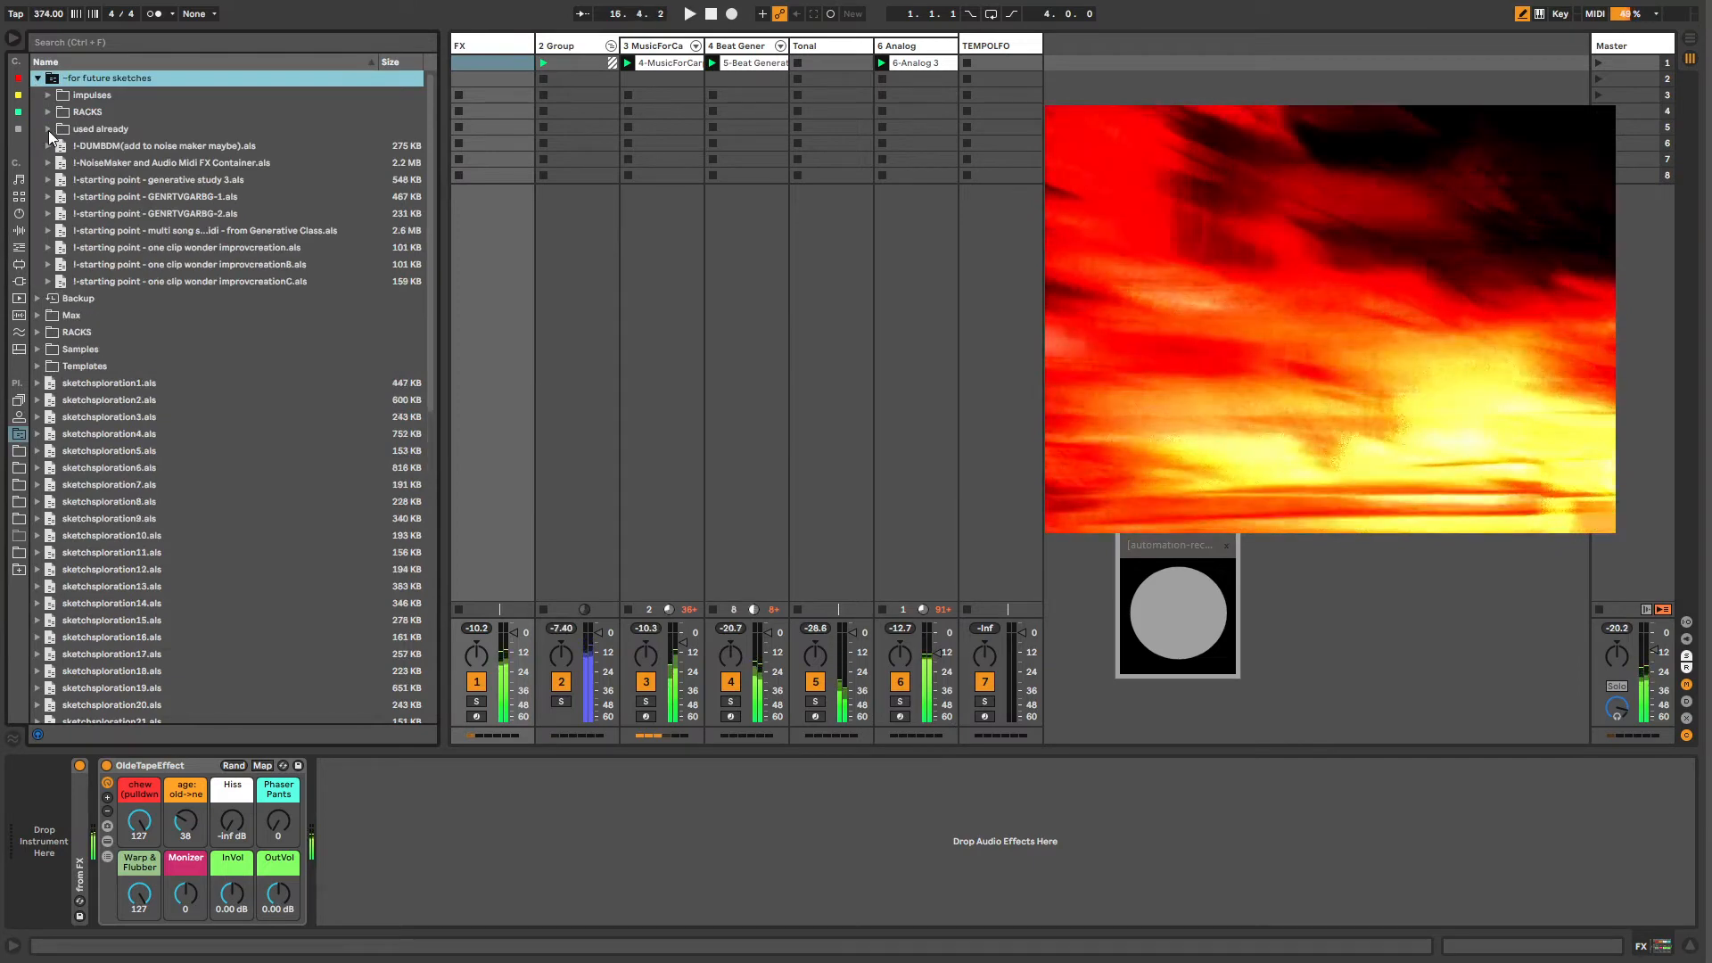
{"action": "left_click", "coordinate": [49, 111]}
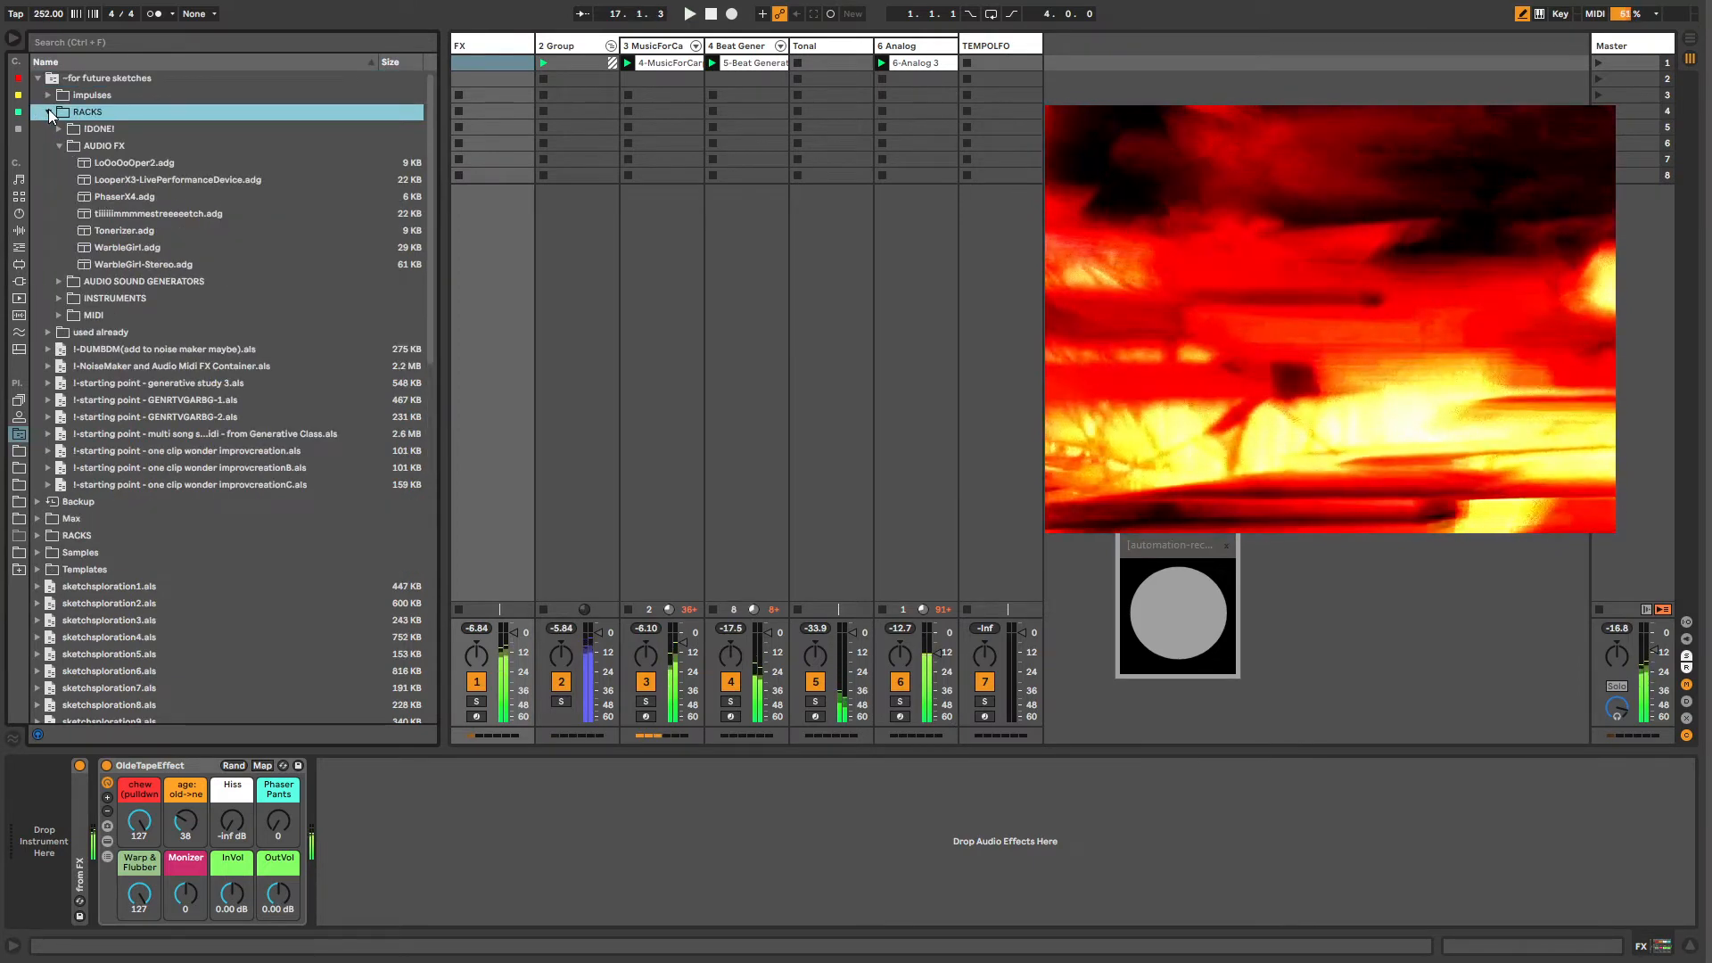
{"action": "left_click", "coordinate": [59, 146]}
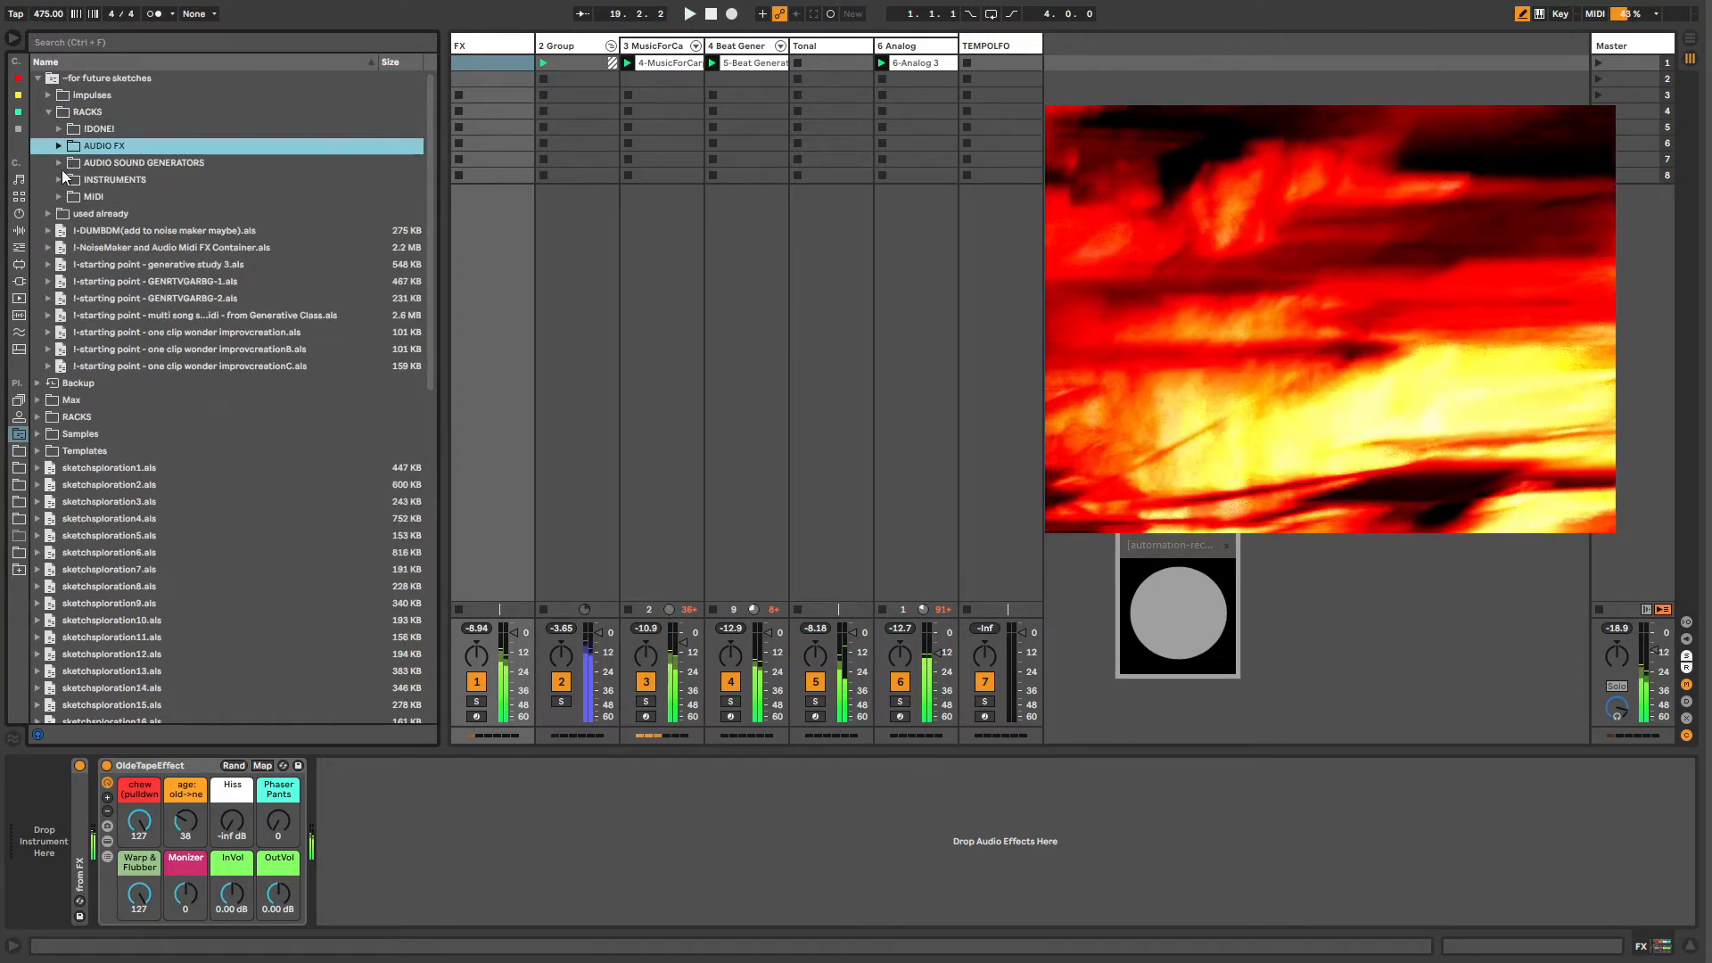
{"action": "left_click", "coordinate": [58, 178]}
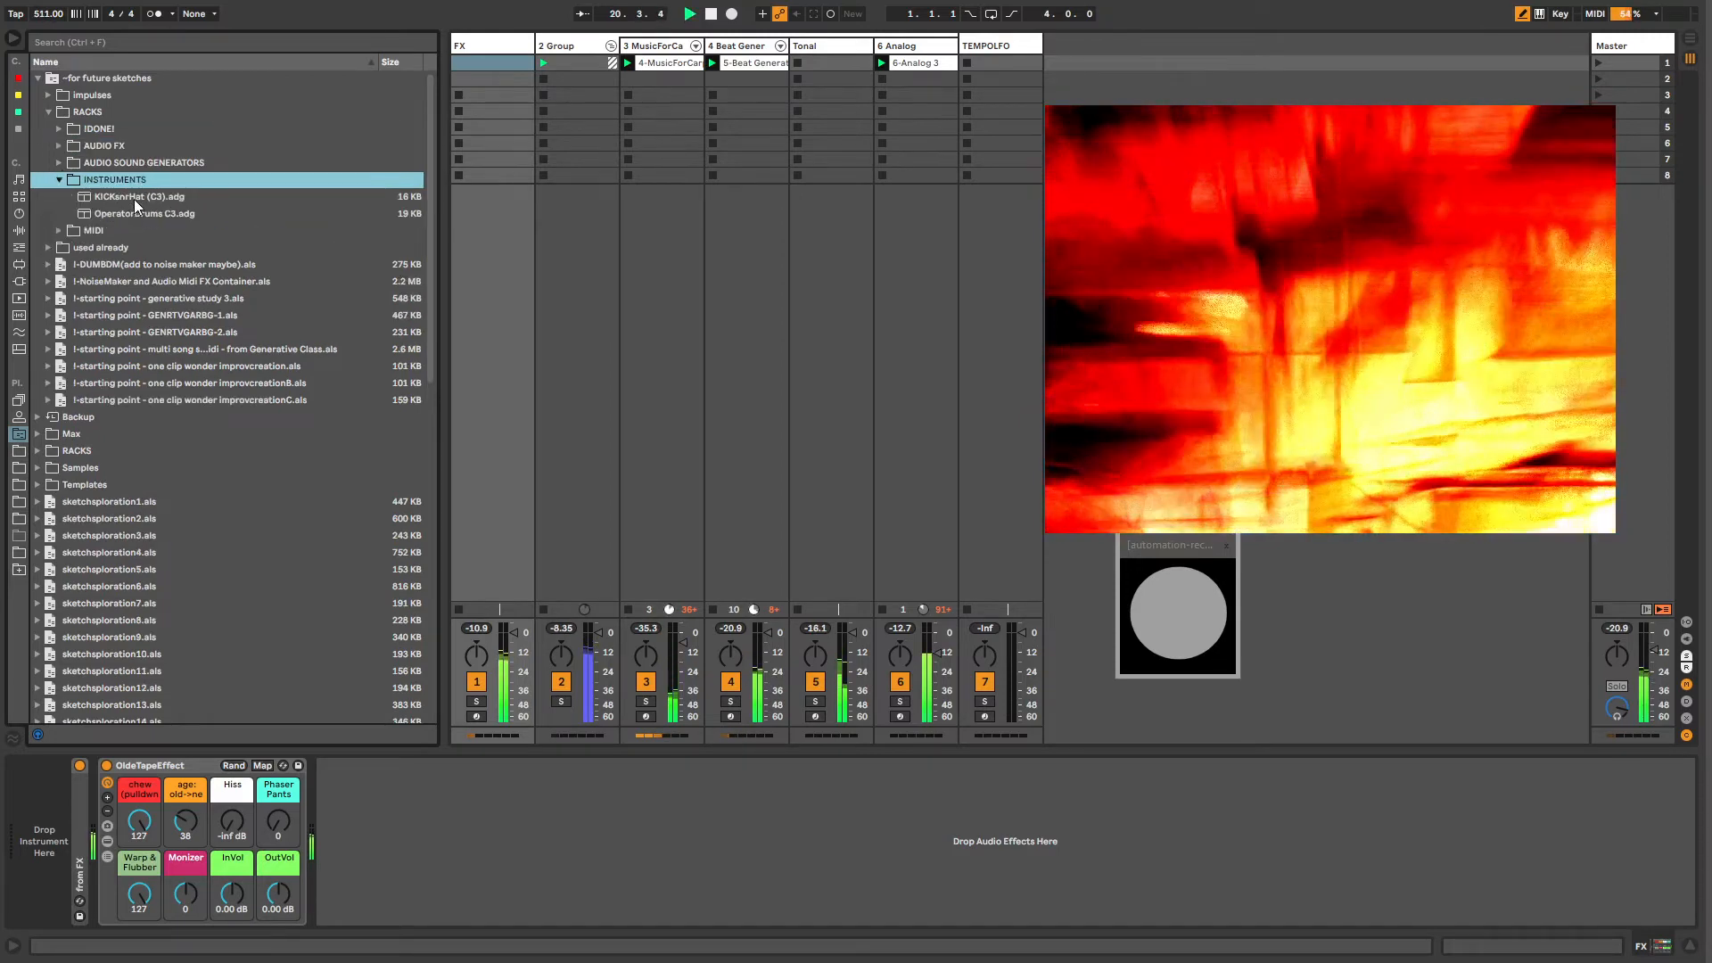
Step: Move the KICKsnrHat (C3).adg rack from the future sketches' INSTRUMENTS folder into the INSTRUMENTS folder of the main RACKS folder
{"action": "left_click", "coordinate": [136, 198]}
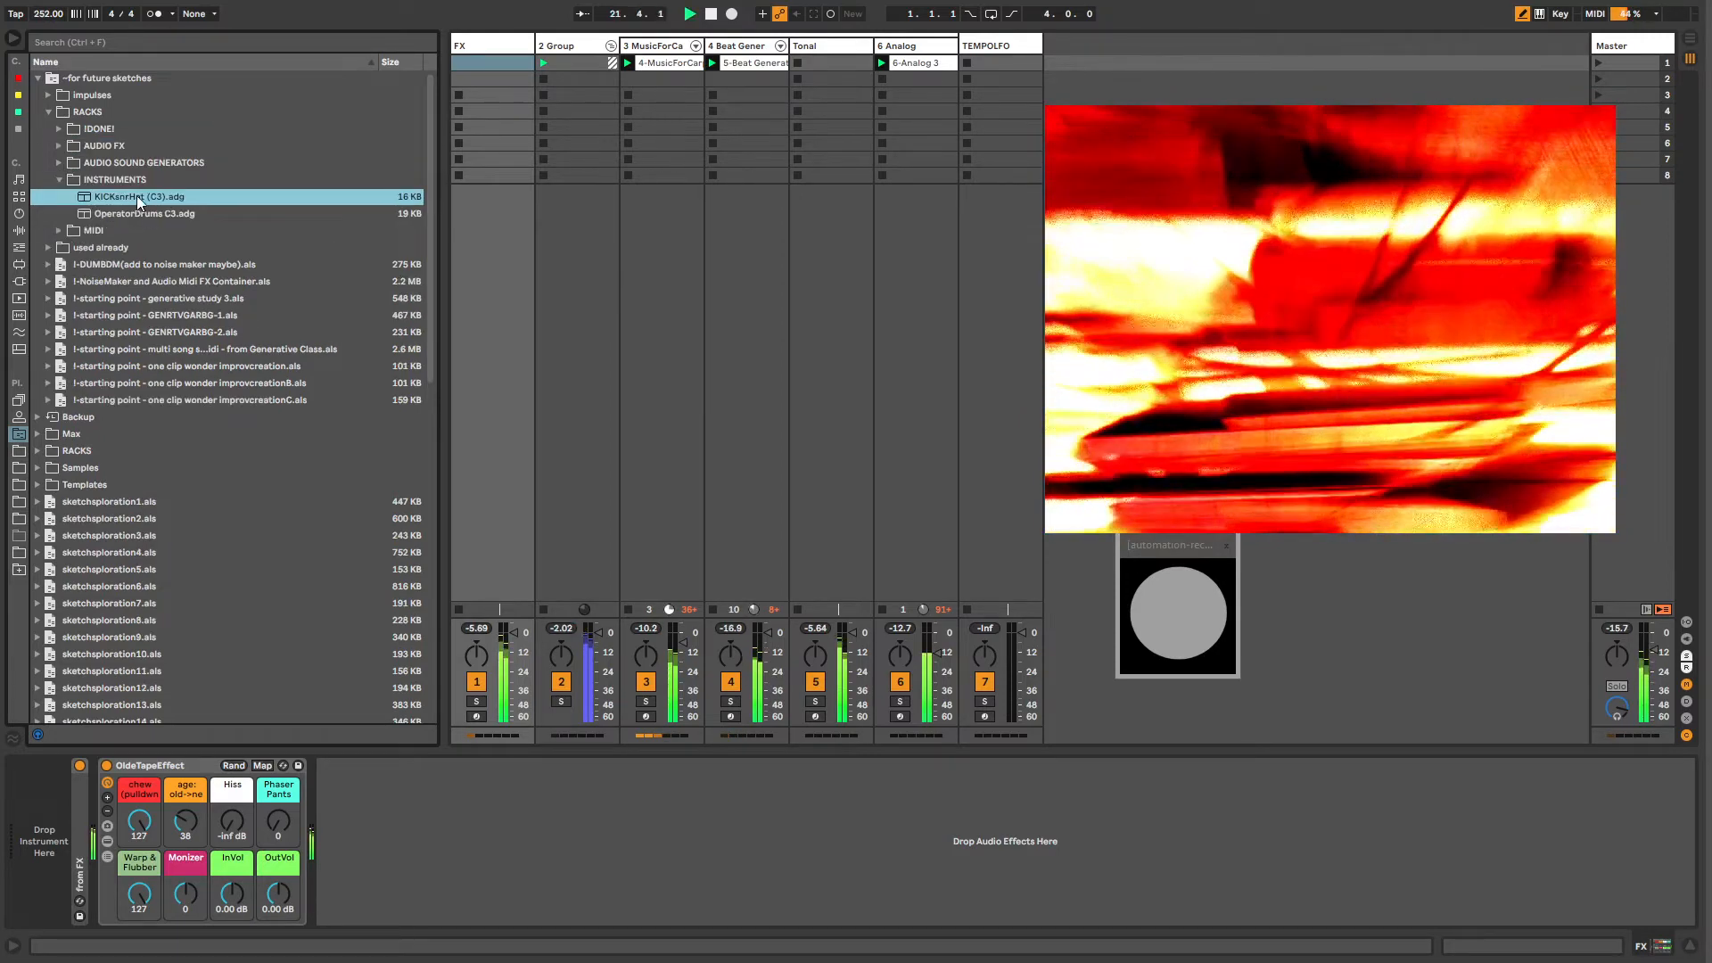
{"action": "left_click_drag", "start_coordinate": [136, 196], "coordinate": [89, 486]}
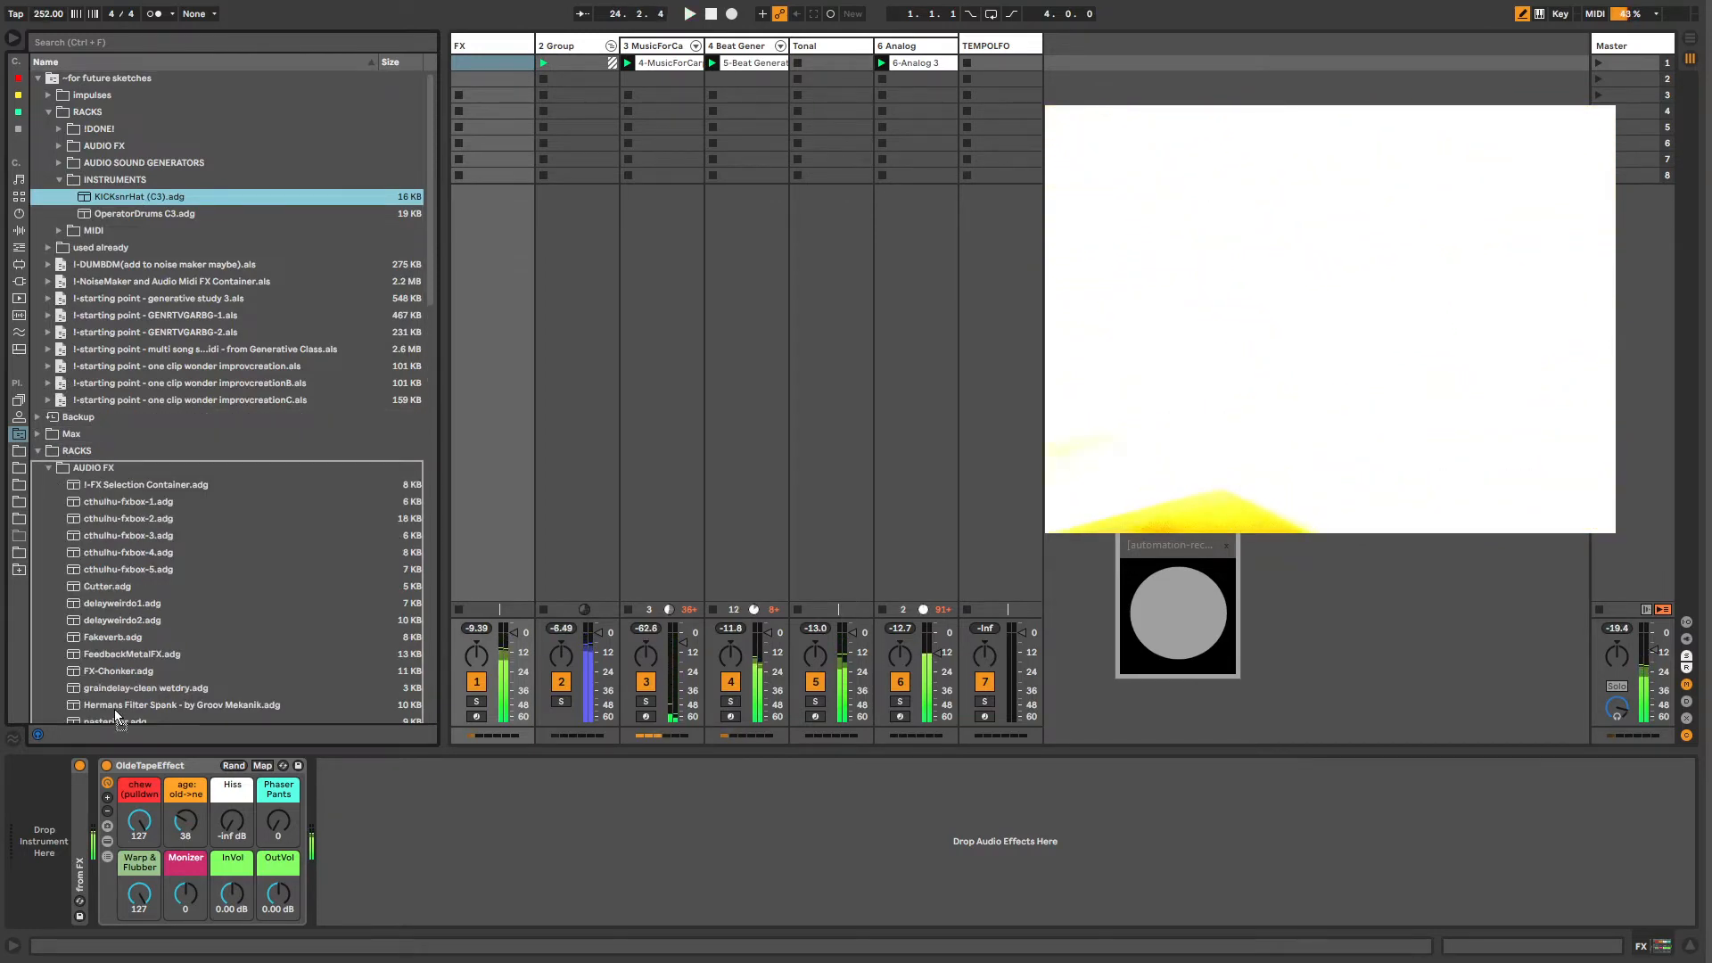
{"action": "left_click_drag", "start_coordinate": [114, 709], "coordinate": [86, 486]}
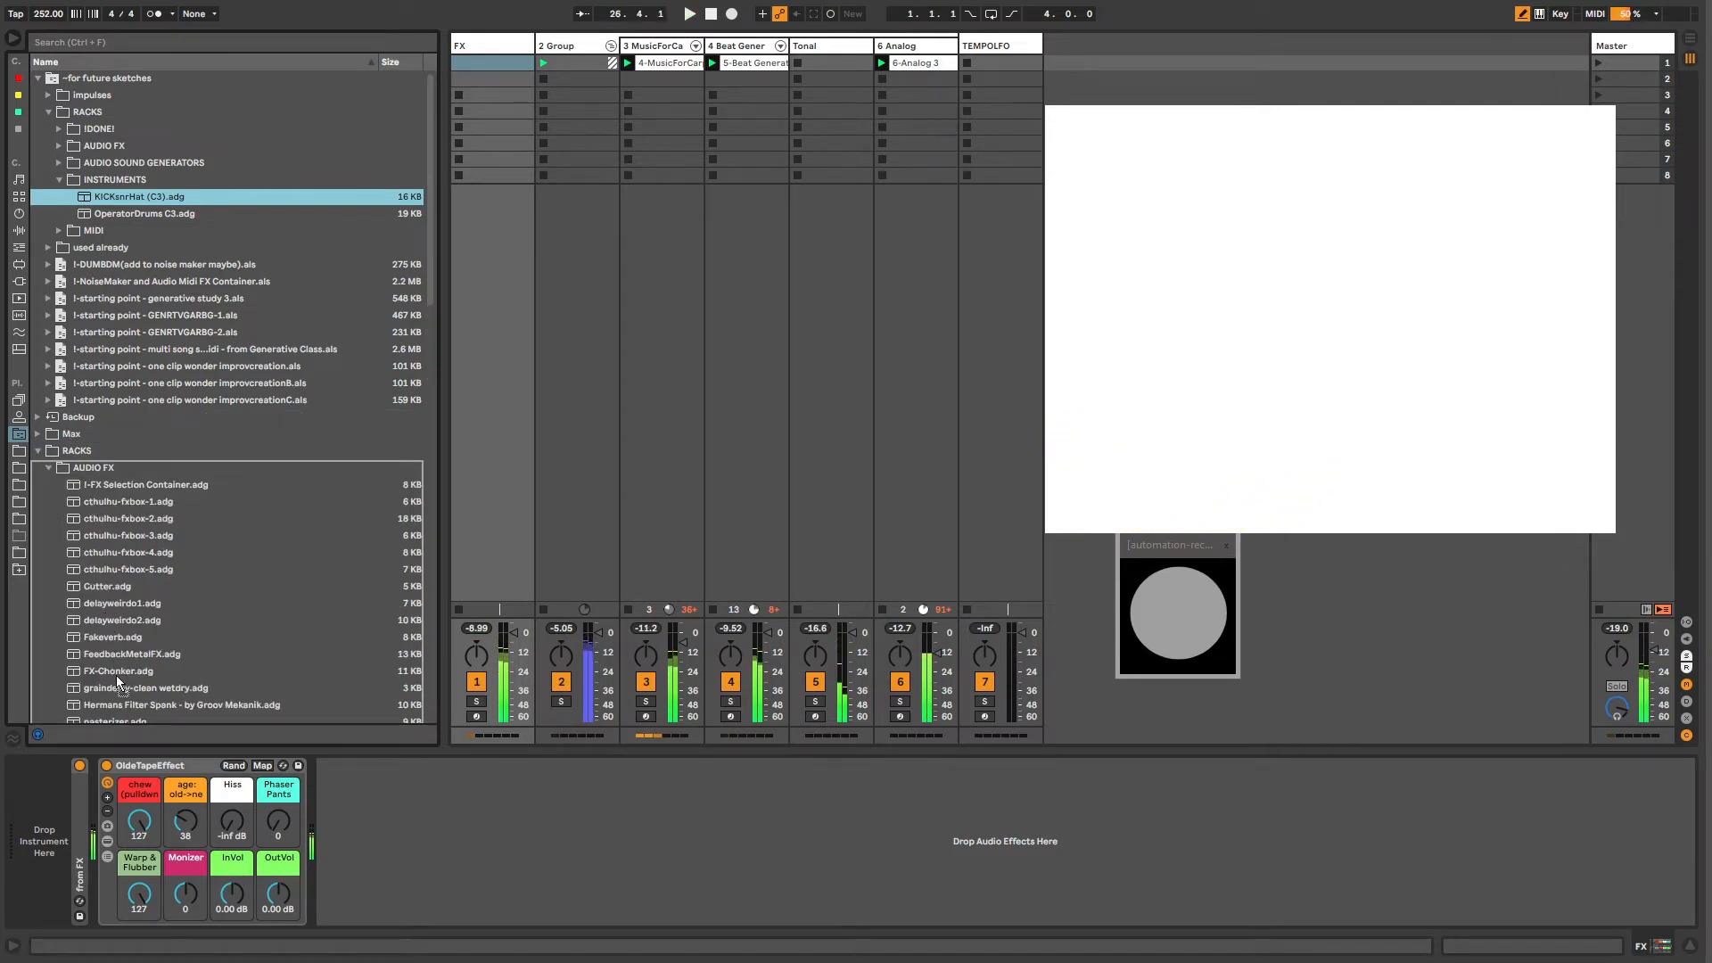
{"action": "left_click_drag", "start_coordinate": [116, 676], "coordinate": [86, 448]}
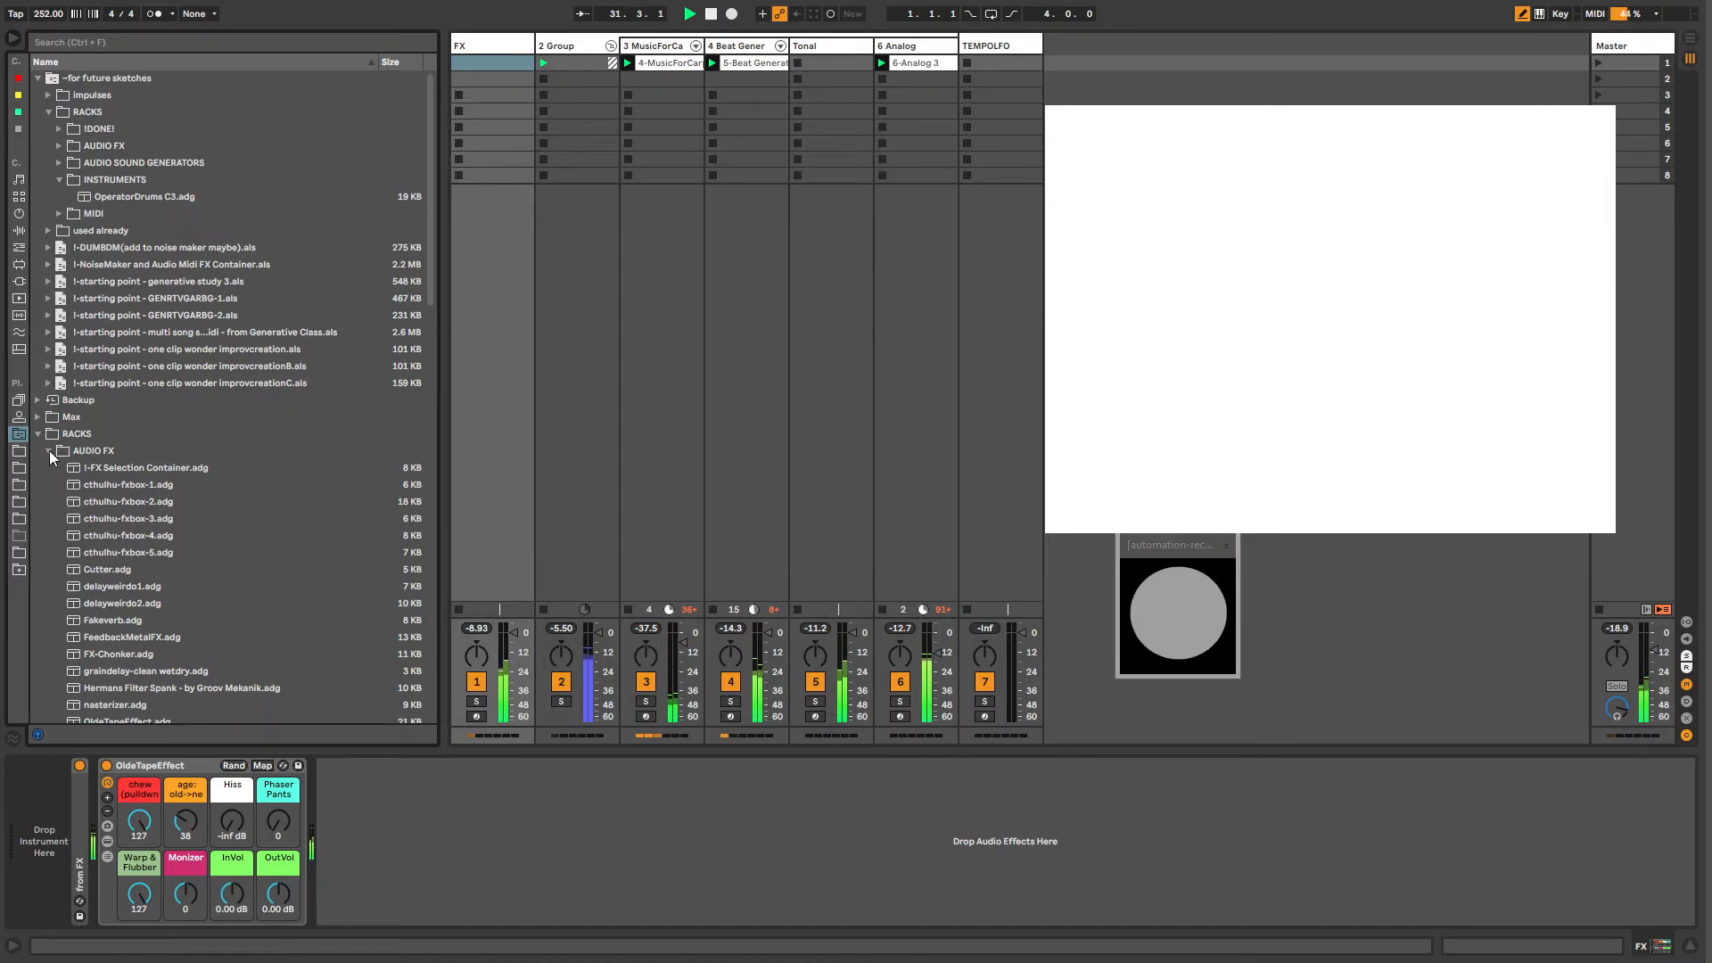
Step: Load the KICKsnrHat (C3) rack from the main RACKS INSTRUMENTS folder onto a new MIDI track after TEMPOLFO
{"action": "left_click", "coordinate": [49, 450]}
{"action": "left_click_drag", "start_coordinate": [102, 574], "coordinate": [106, 499]}
{"action": "left_click", "coordinate": [53, 496]}
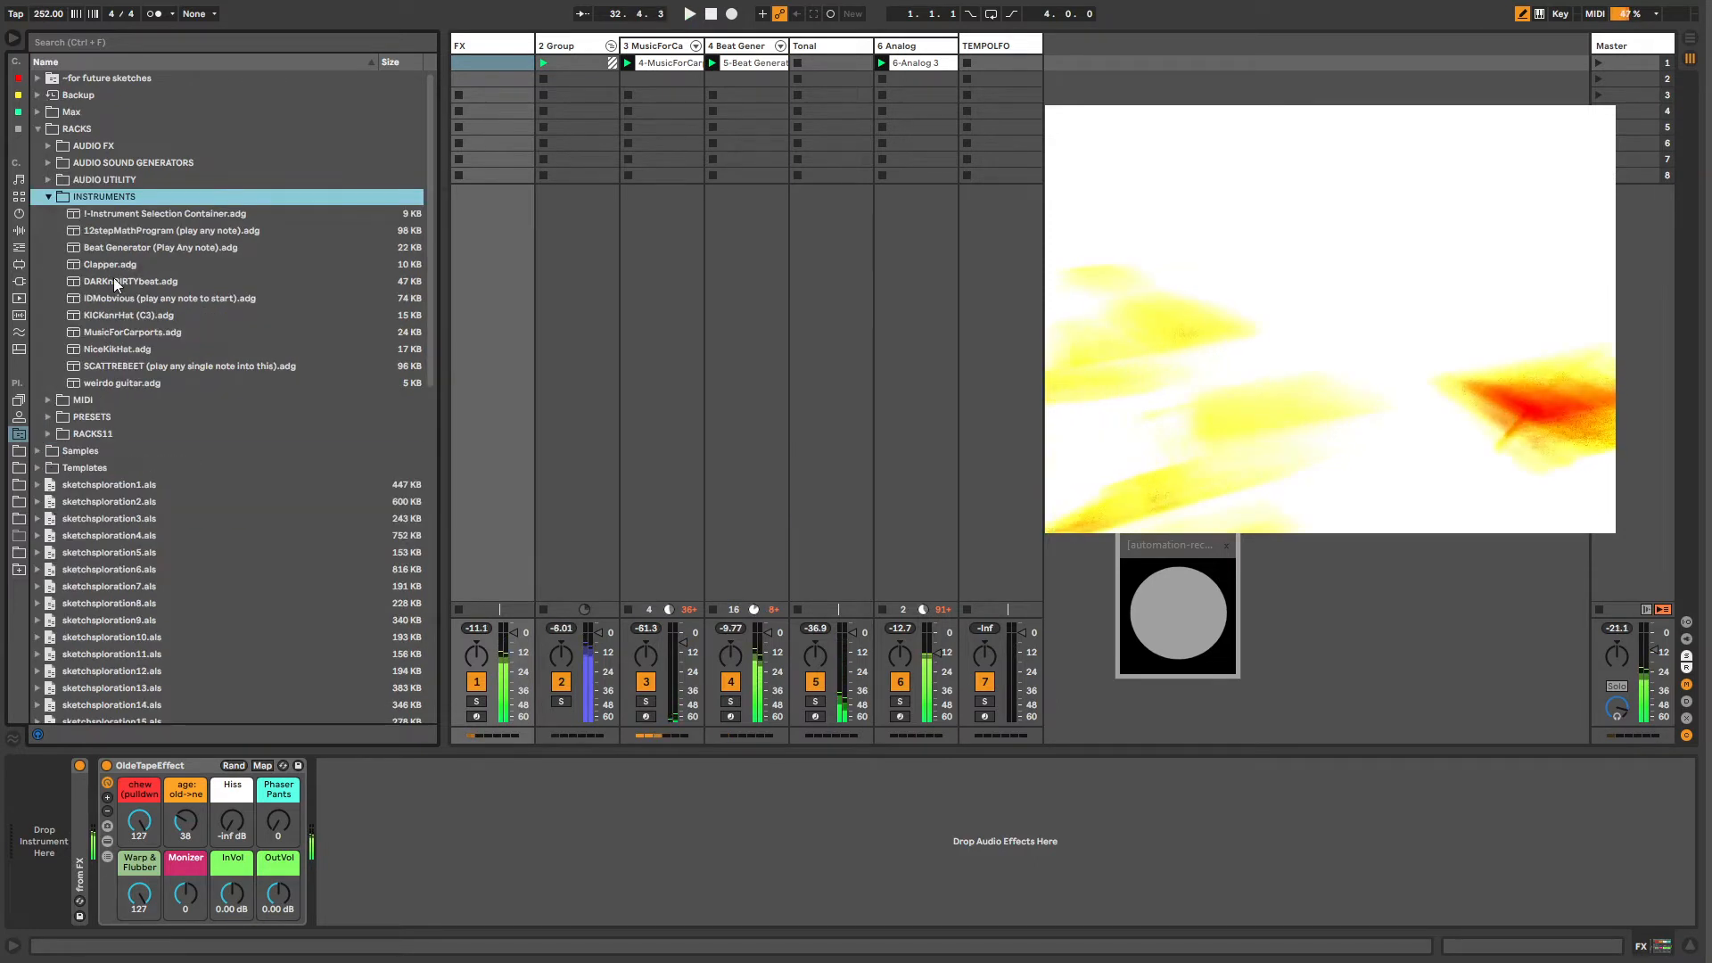
{"action": "left_click_drag", "start_coordinate": [127, 317], "coordinate": [1073, 49]}
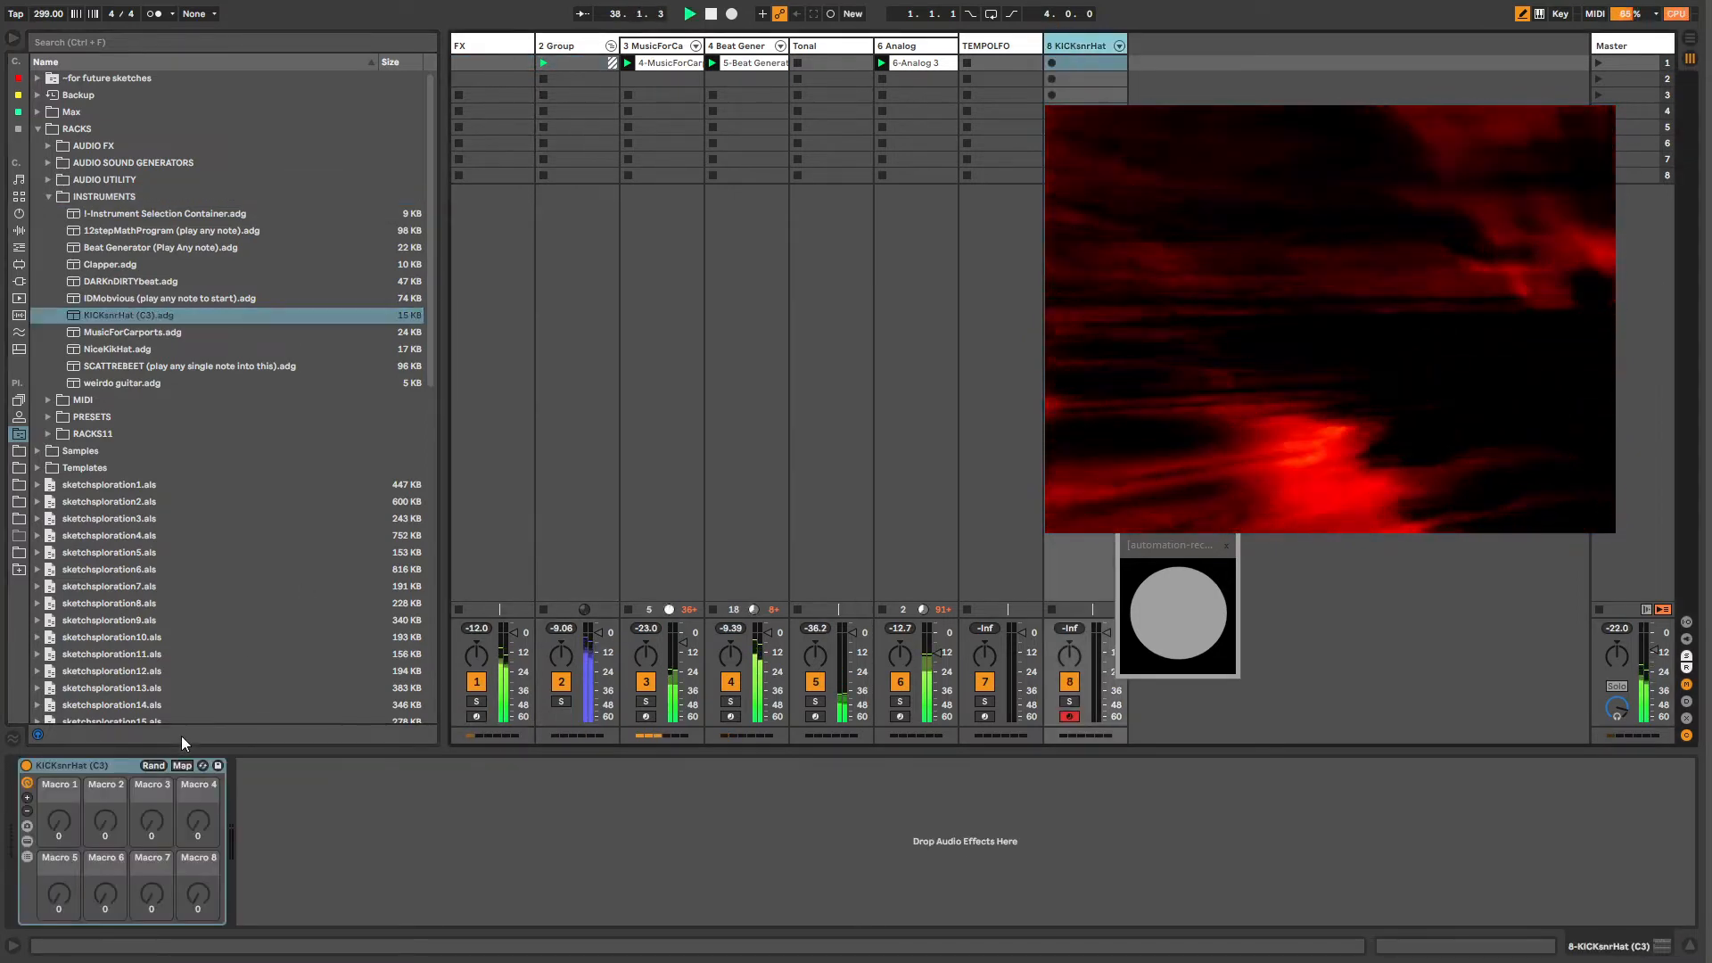
Step: Show the KICKsnrHat rack's chain list and inspect the devices inside the Kick chain
{"action": "left_click", "coordinate": [27, 857]}
{"action": "left_click", "coordinate": [257, 808]}
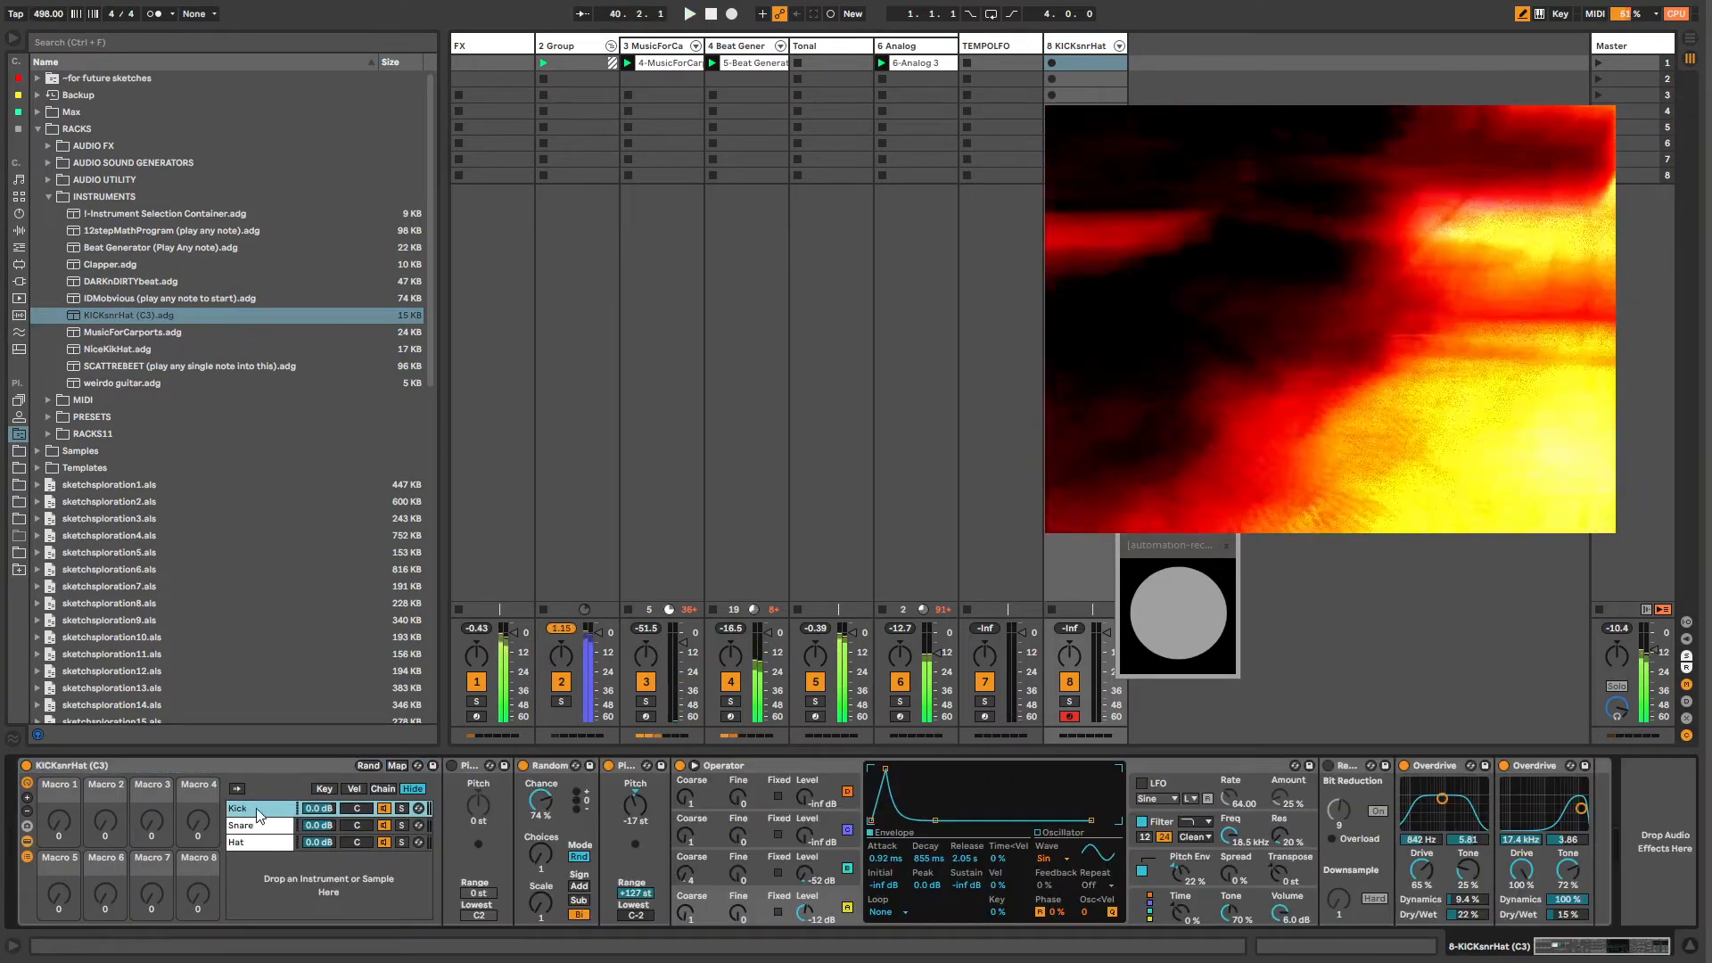
{"action": "double_click", "coordinate": [257, 811]}
Step: Insert the "takes any note and turns it into c3" MIDI rack before the KICKsnrHat rack
{"action": "left_click", "coordinate": [49, 196]}
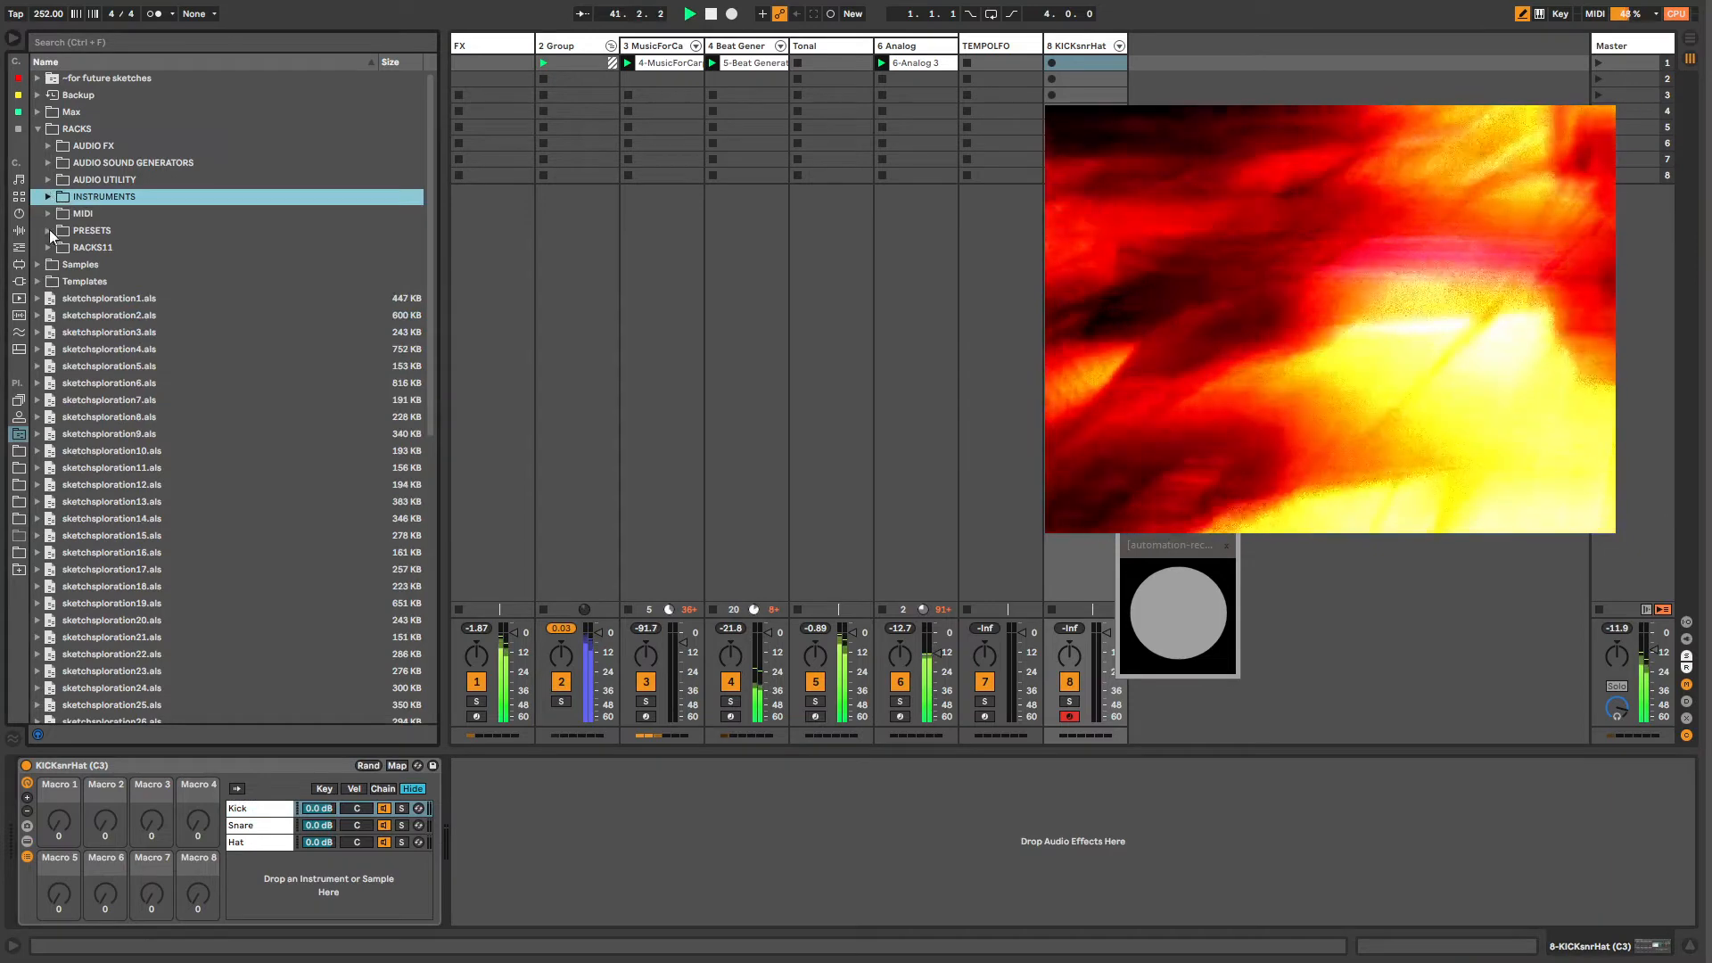
{"action": "left_click", "coordinate": [47, 213]}
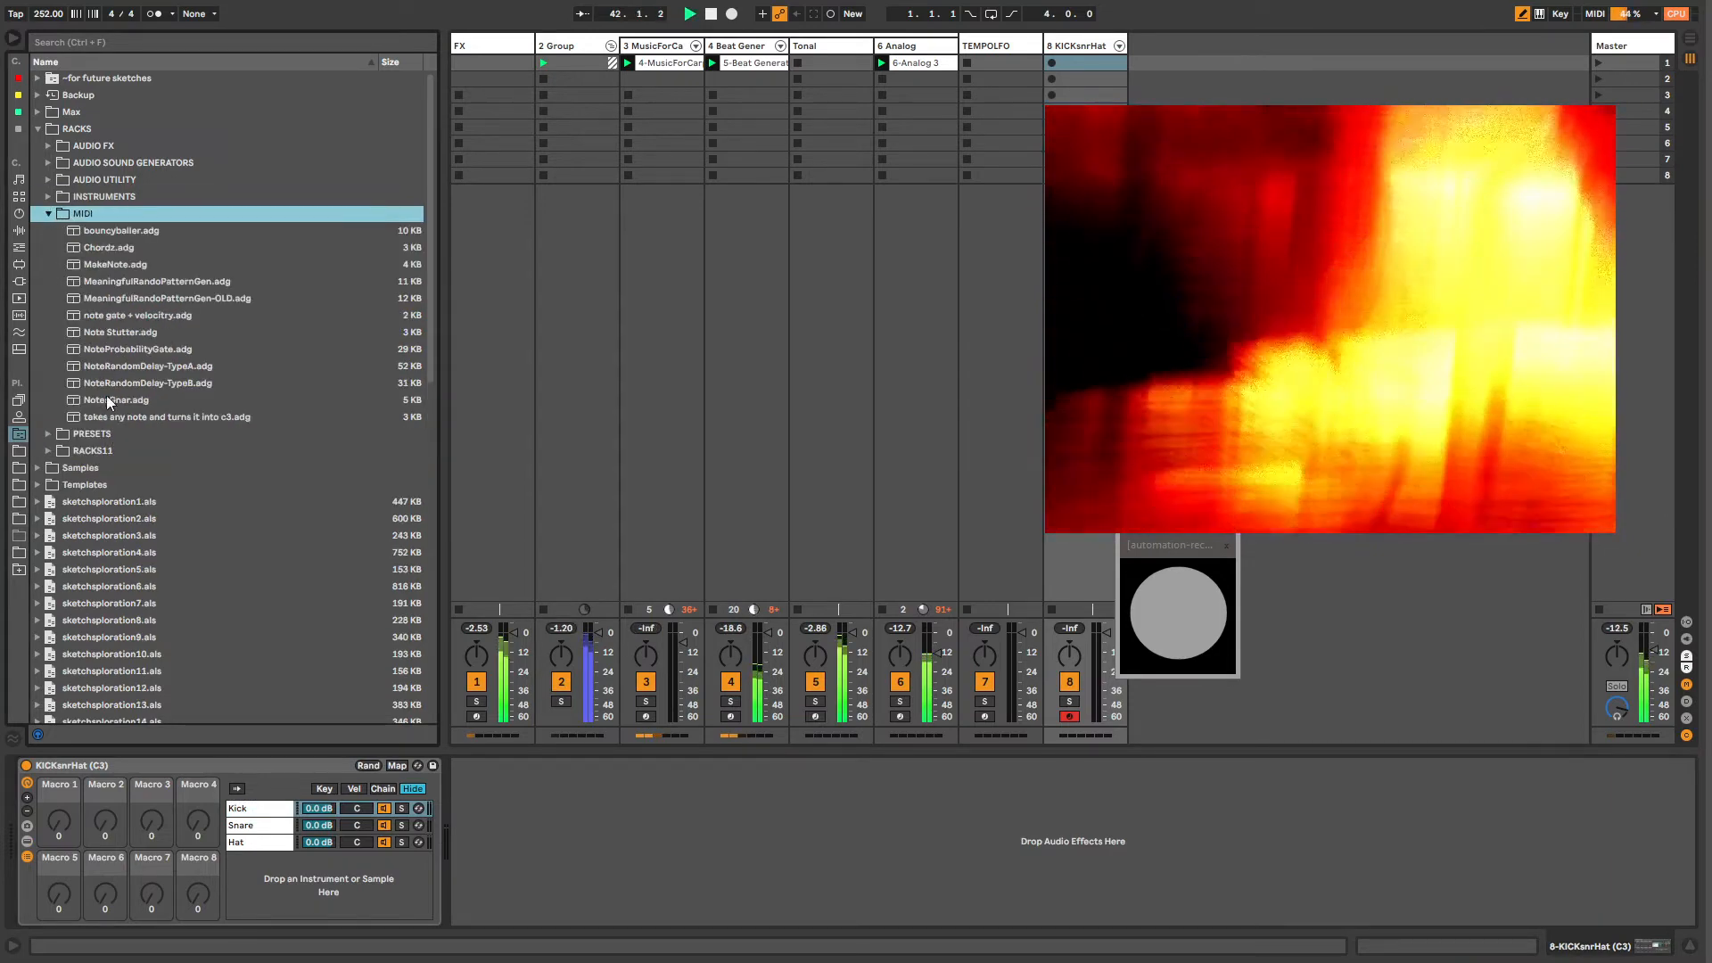
{"action": "left_click_drag", "start_coordinate": [112, 419], "coordinate": [19, 796]}
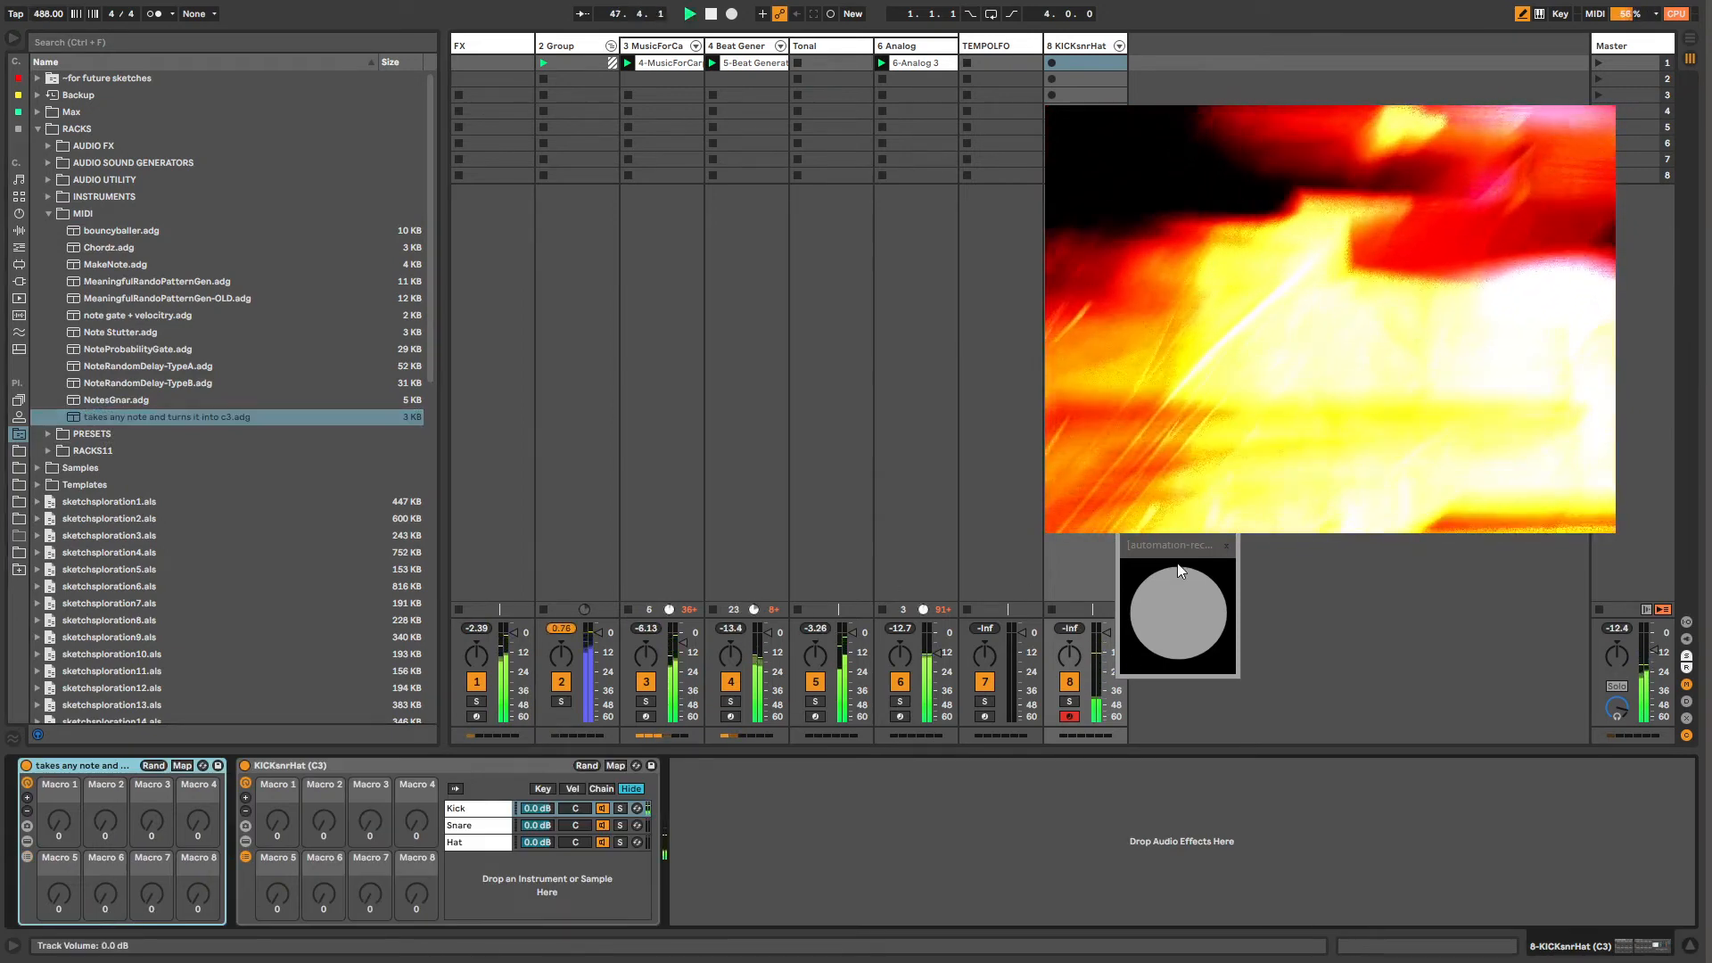
Step: Move the floating automation window clear of the new track's mixer and display the Snare chain's devices and the rack's key zones
{"action": "left_click_drag", "start_coordinate": [1166, 543], "coordinate": [1309, 625]}
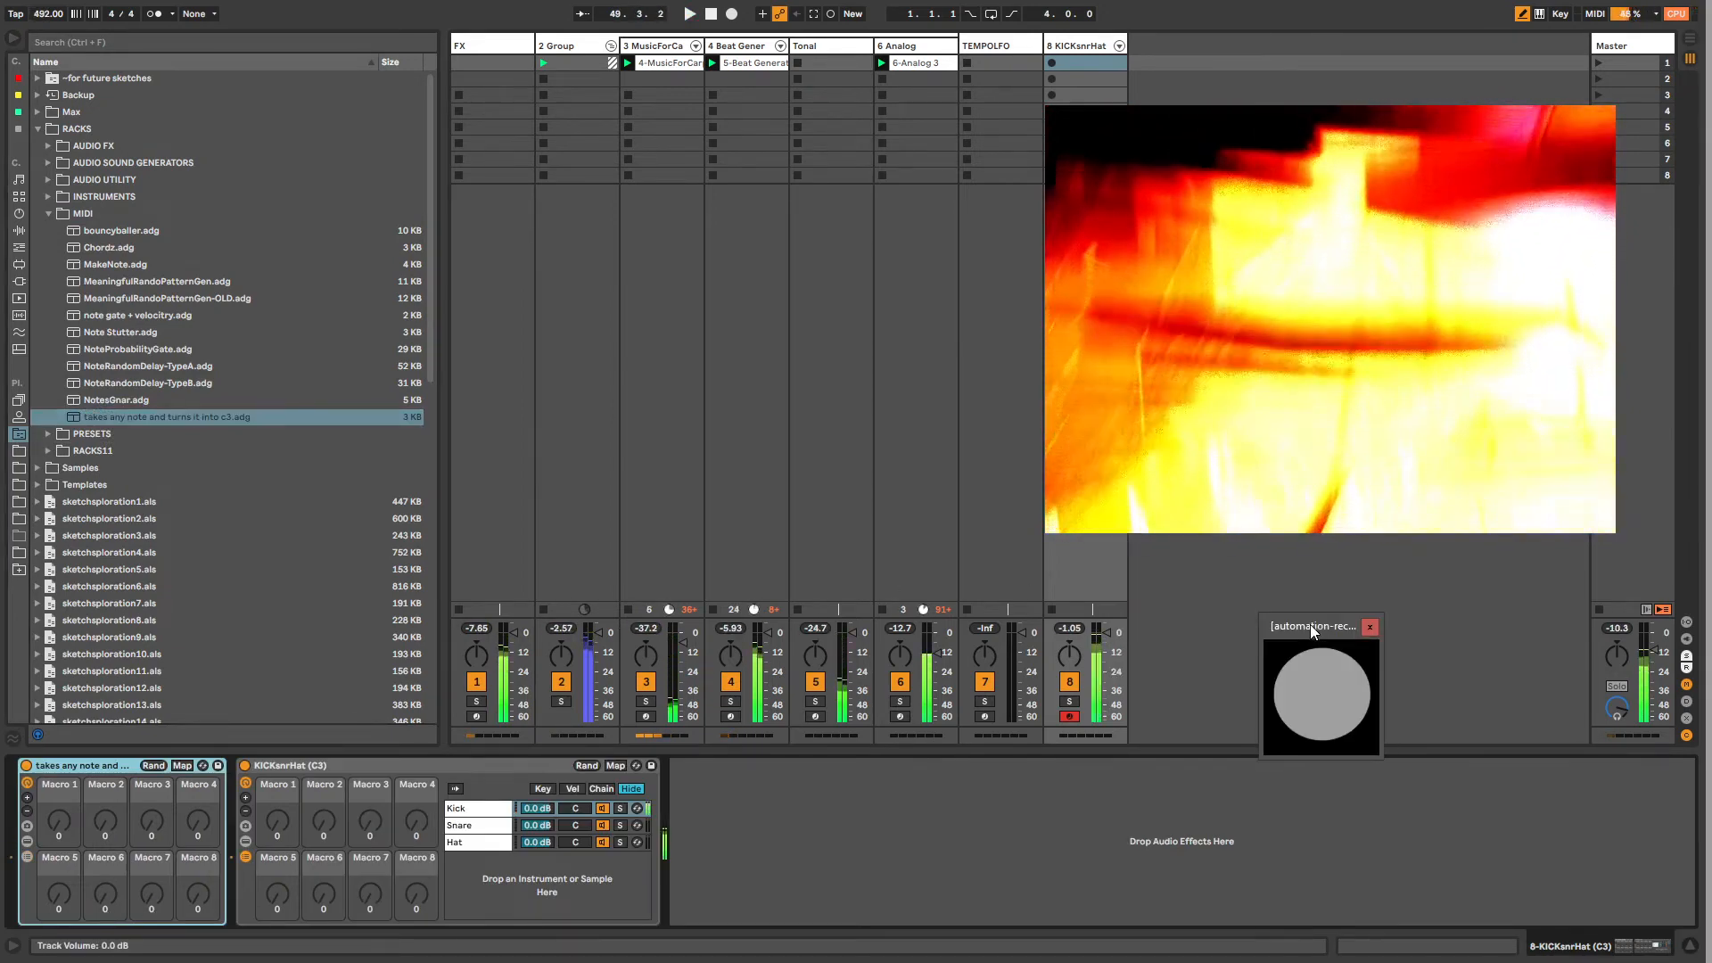
{"action": "left_click", "coordinate": [477, 829]}
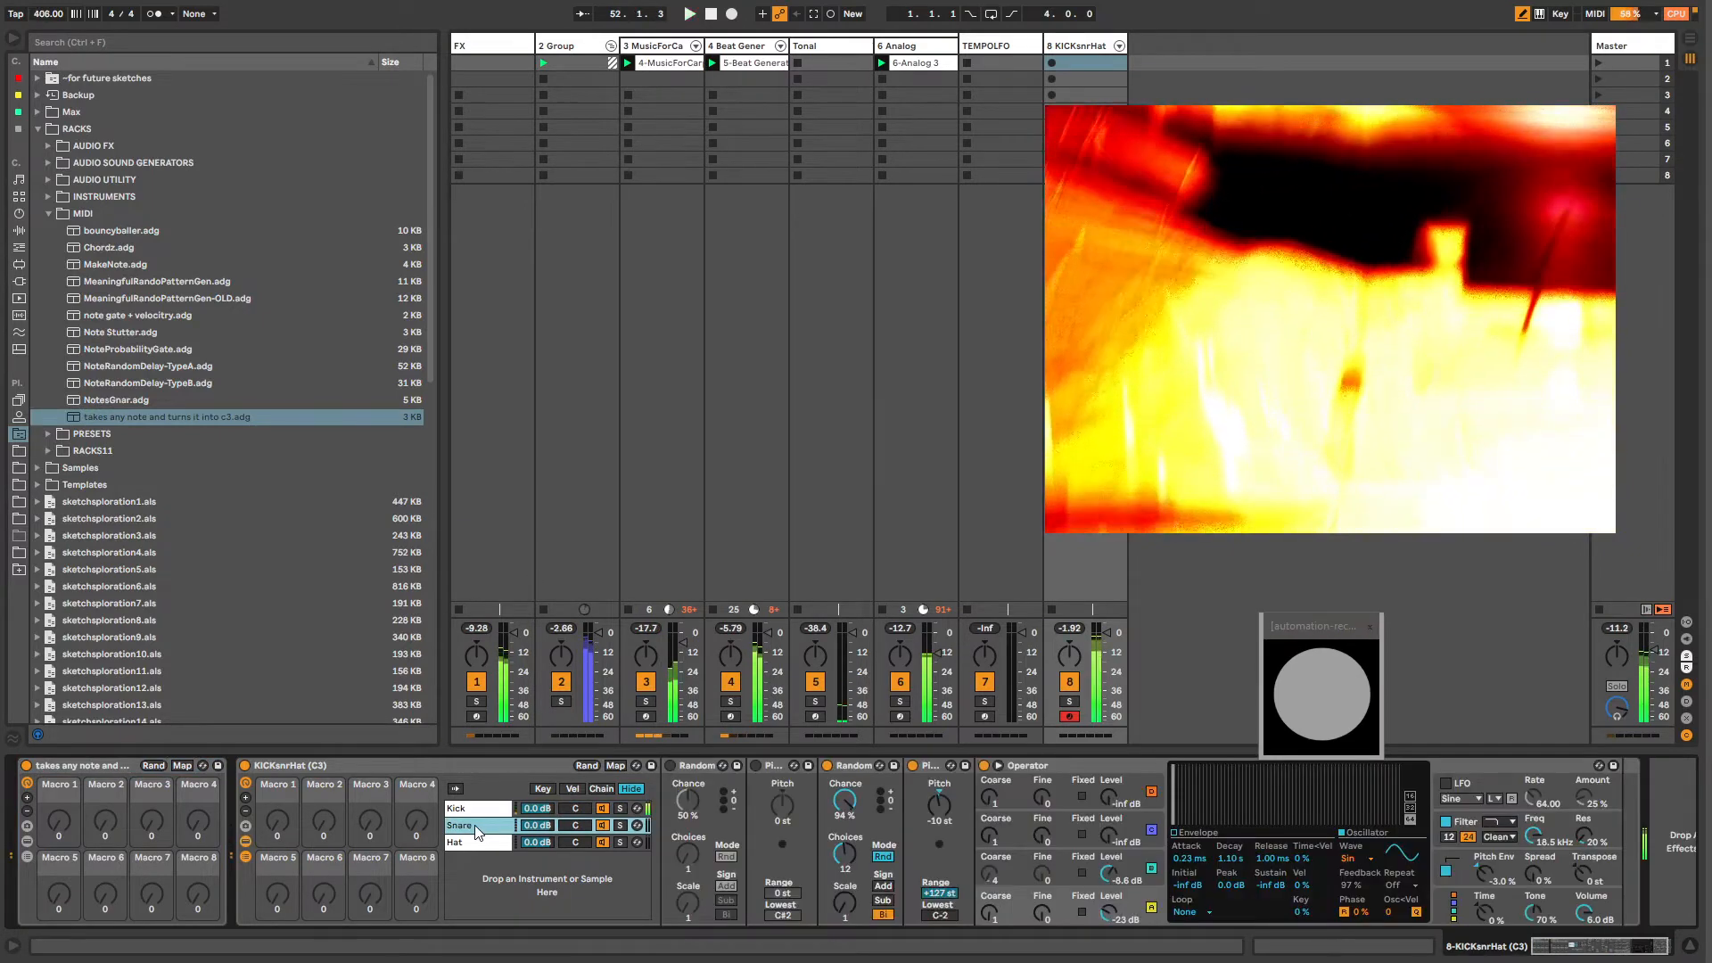
{"action": "left_click", "coordinate": [544, 789]}
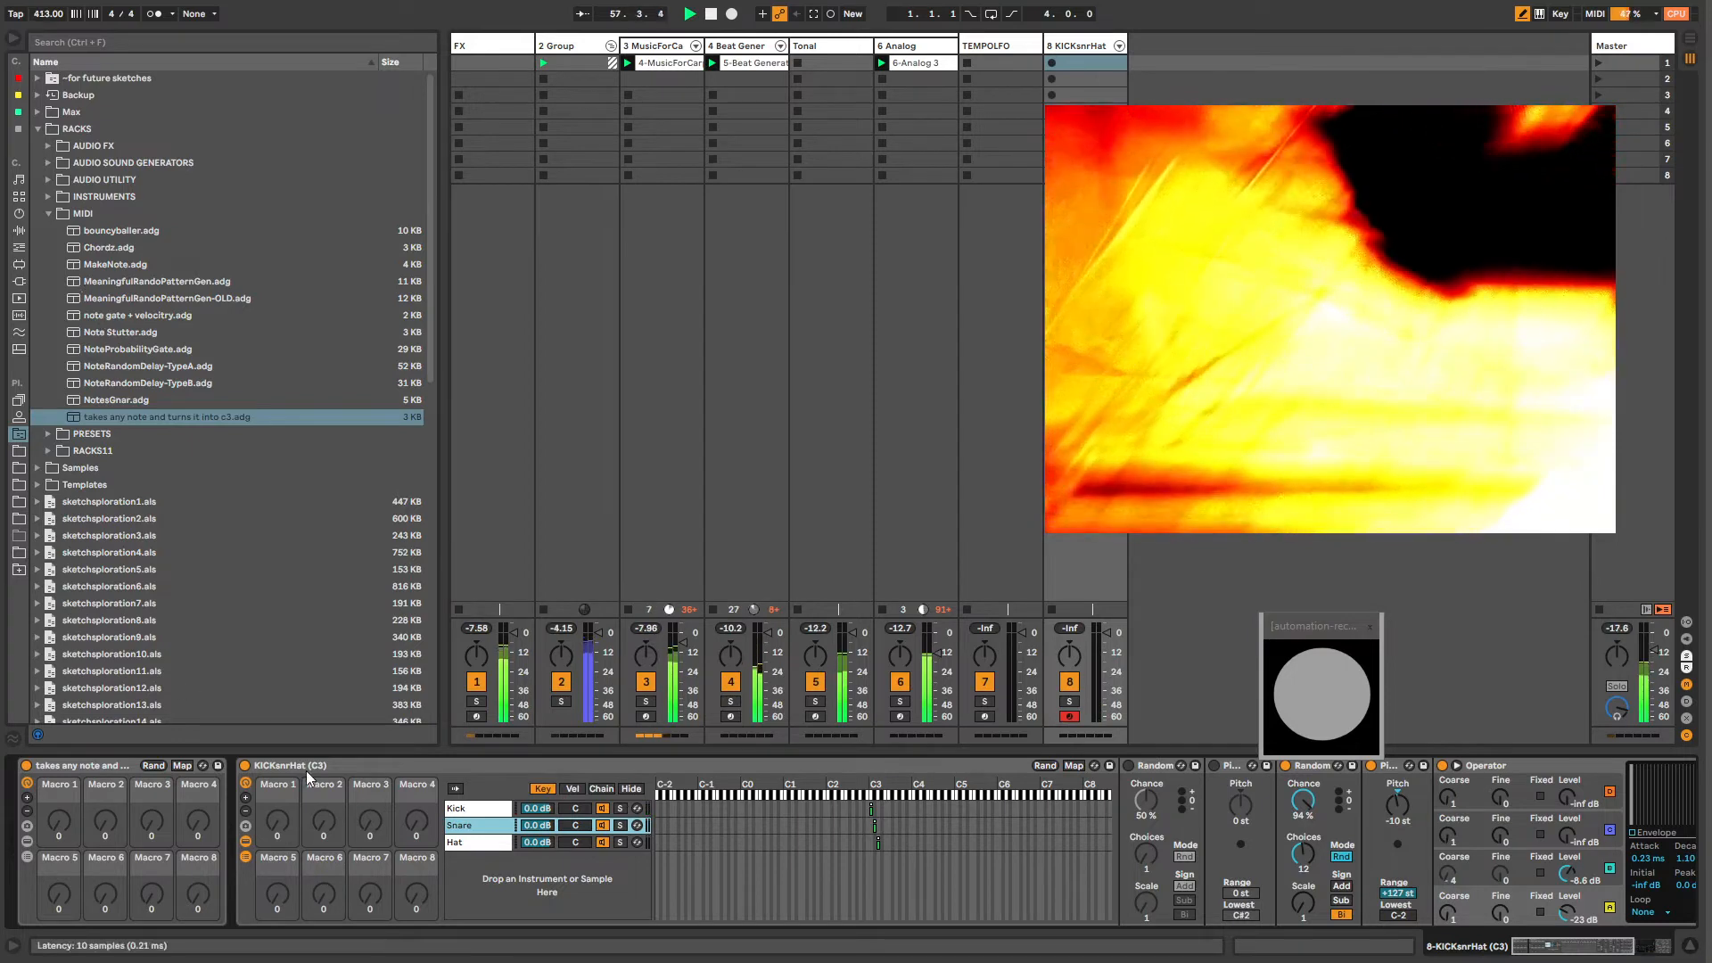
Step: Insert a Random MIDI effect before the KICKsnrHat rack, with Chance at 82% and Choices at 3
{"action": "left_click", "coordinate": [48, 214]}
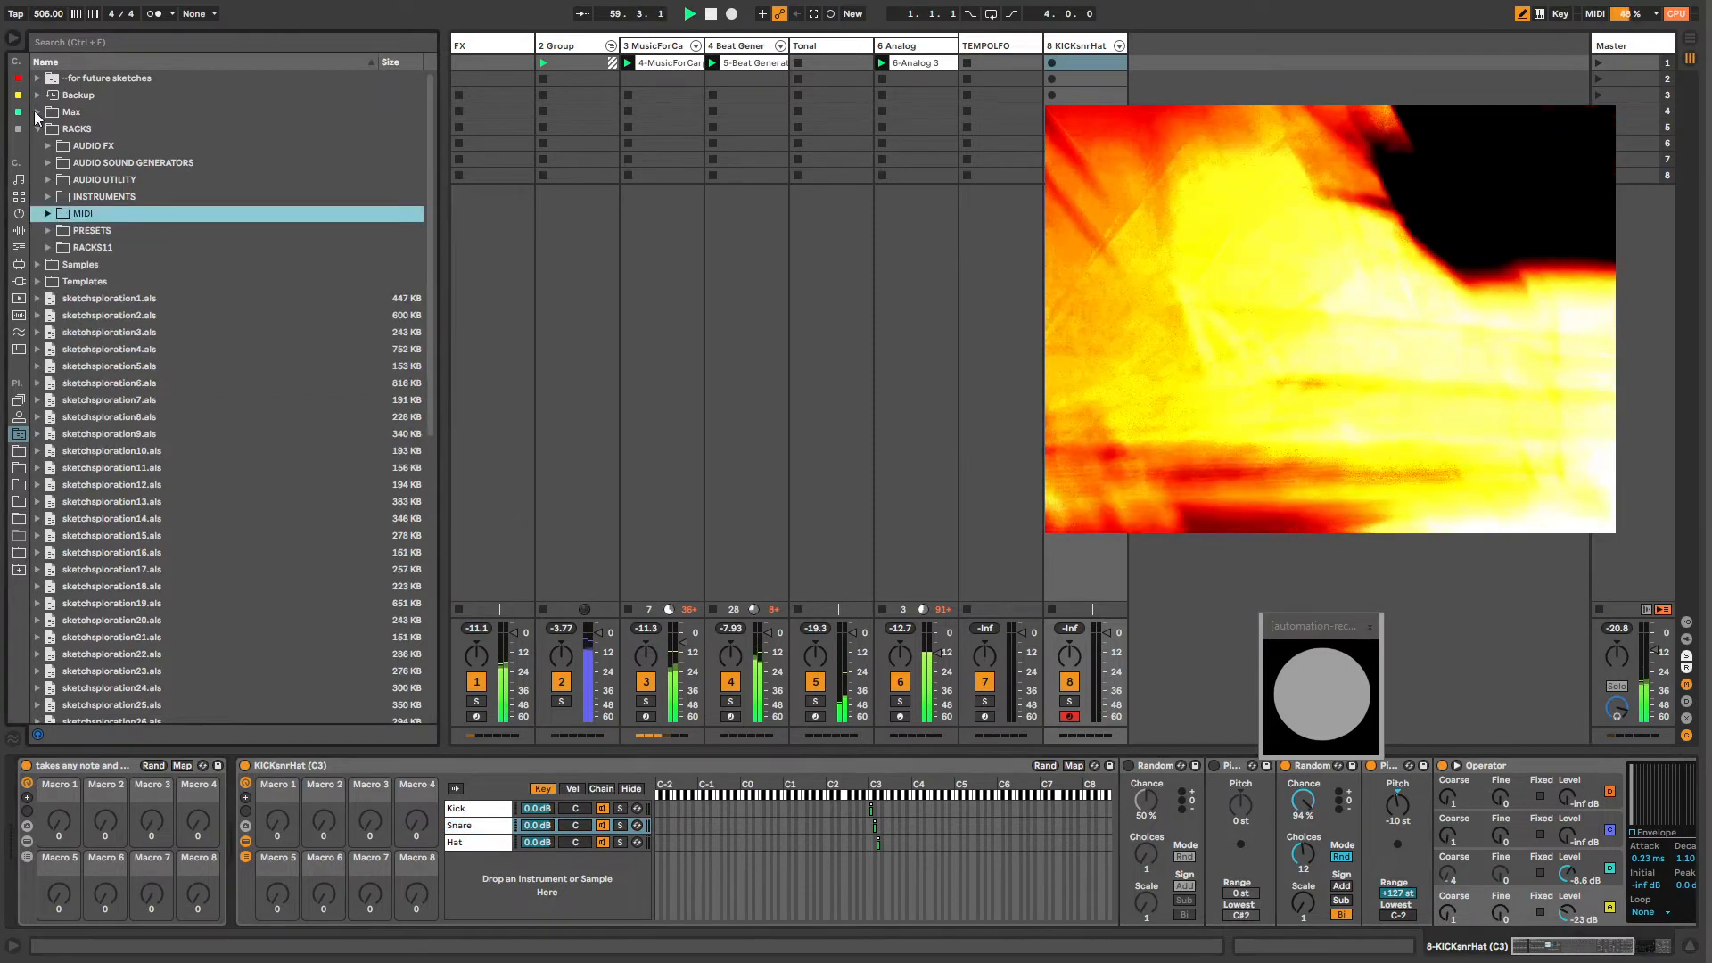
{"action": "left_click", "coordinate": [37, 129]}
{"action": "left_click", "coordinate": [18, 247]}
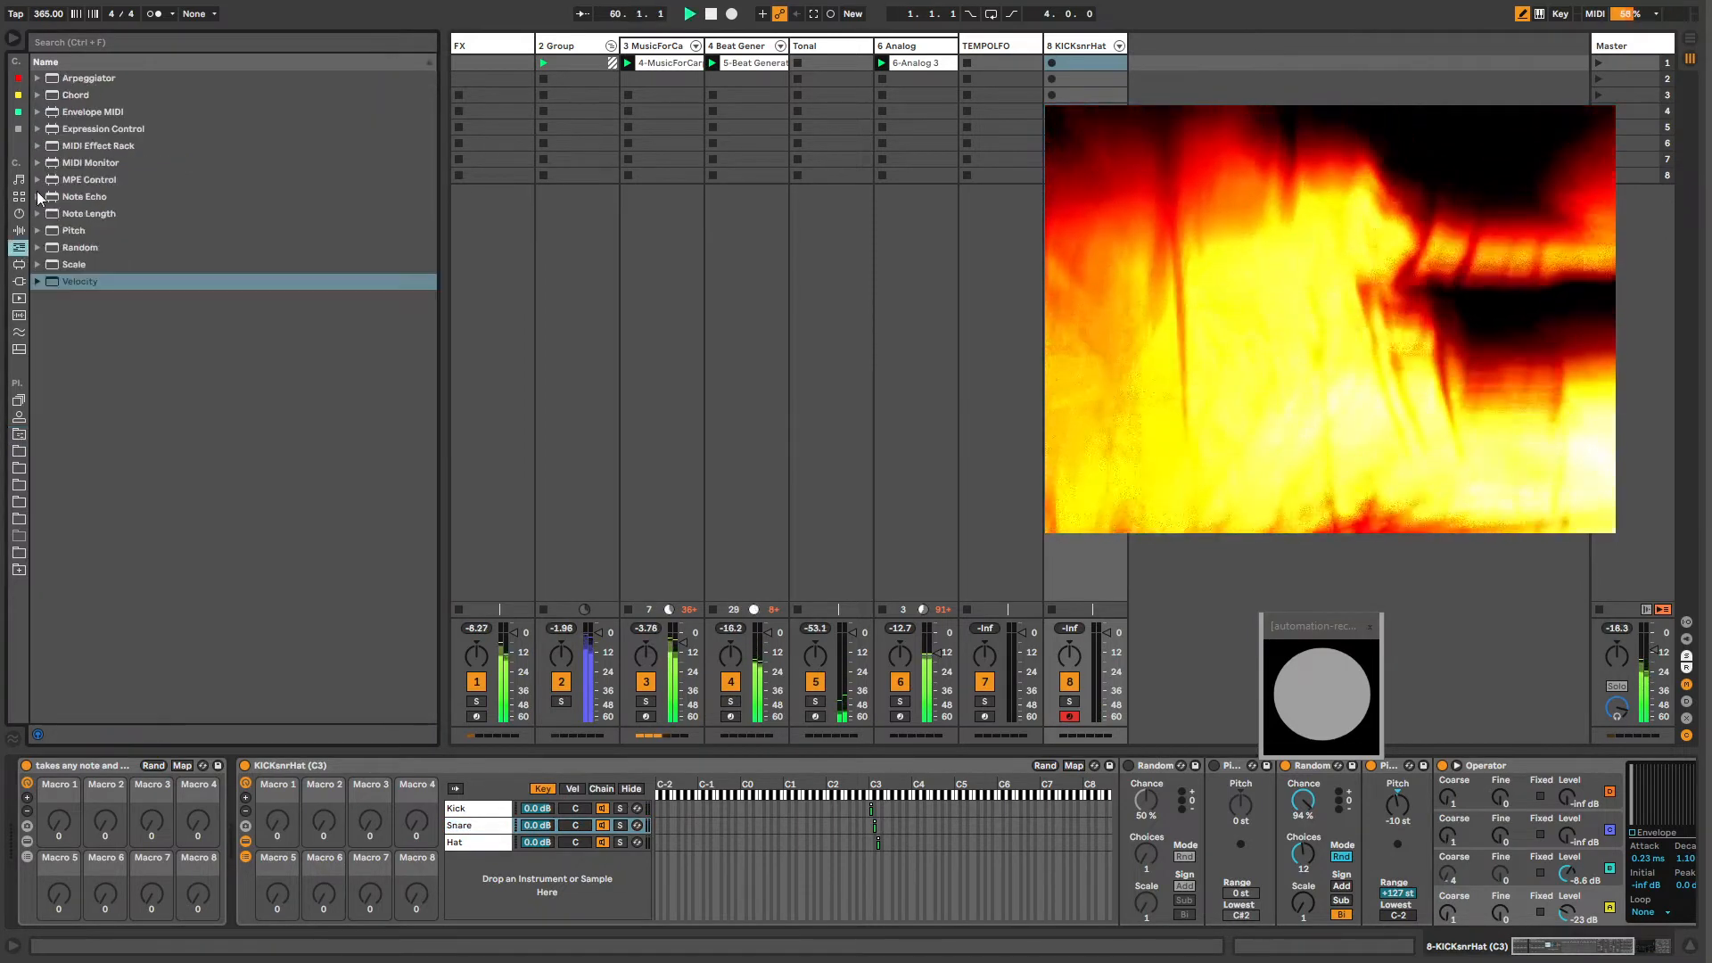
{"action": "left_click", "coordinate": [78, 248]}
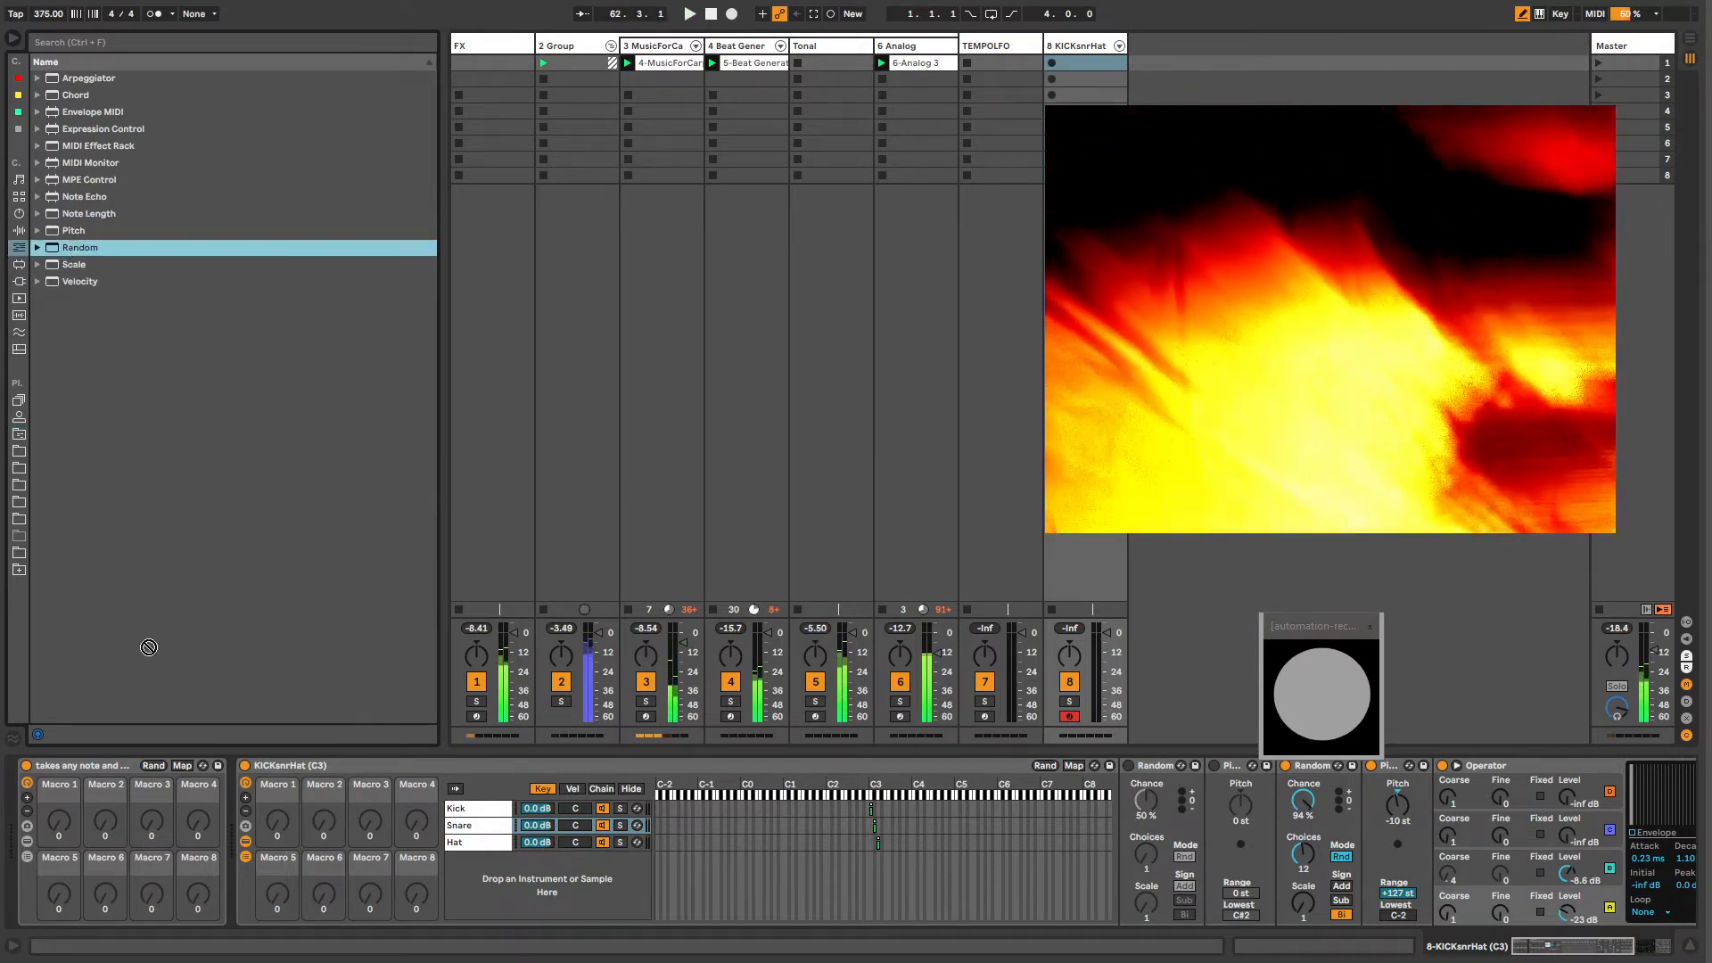
{"action": "left_click_drag", "start_coordinate": [211, 817], "coordinate": [264, 814]}
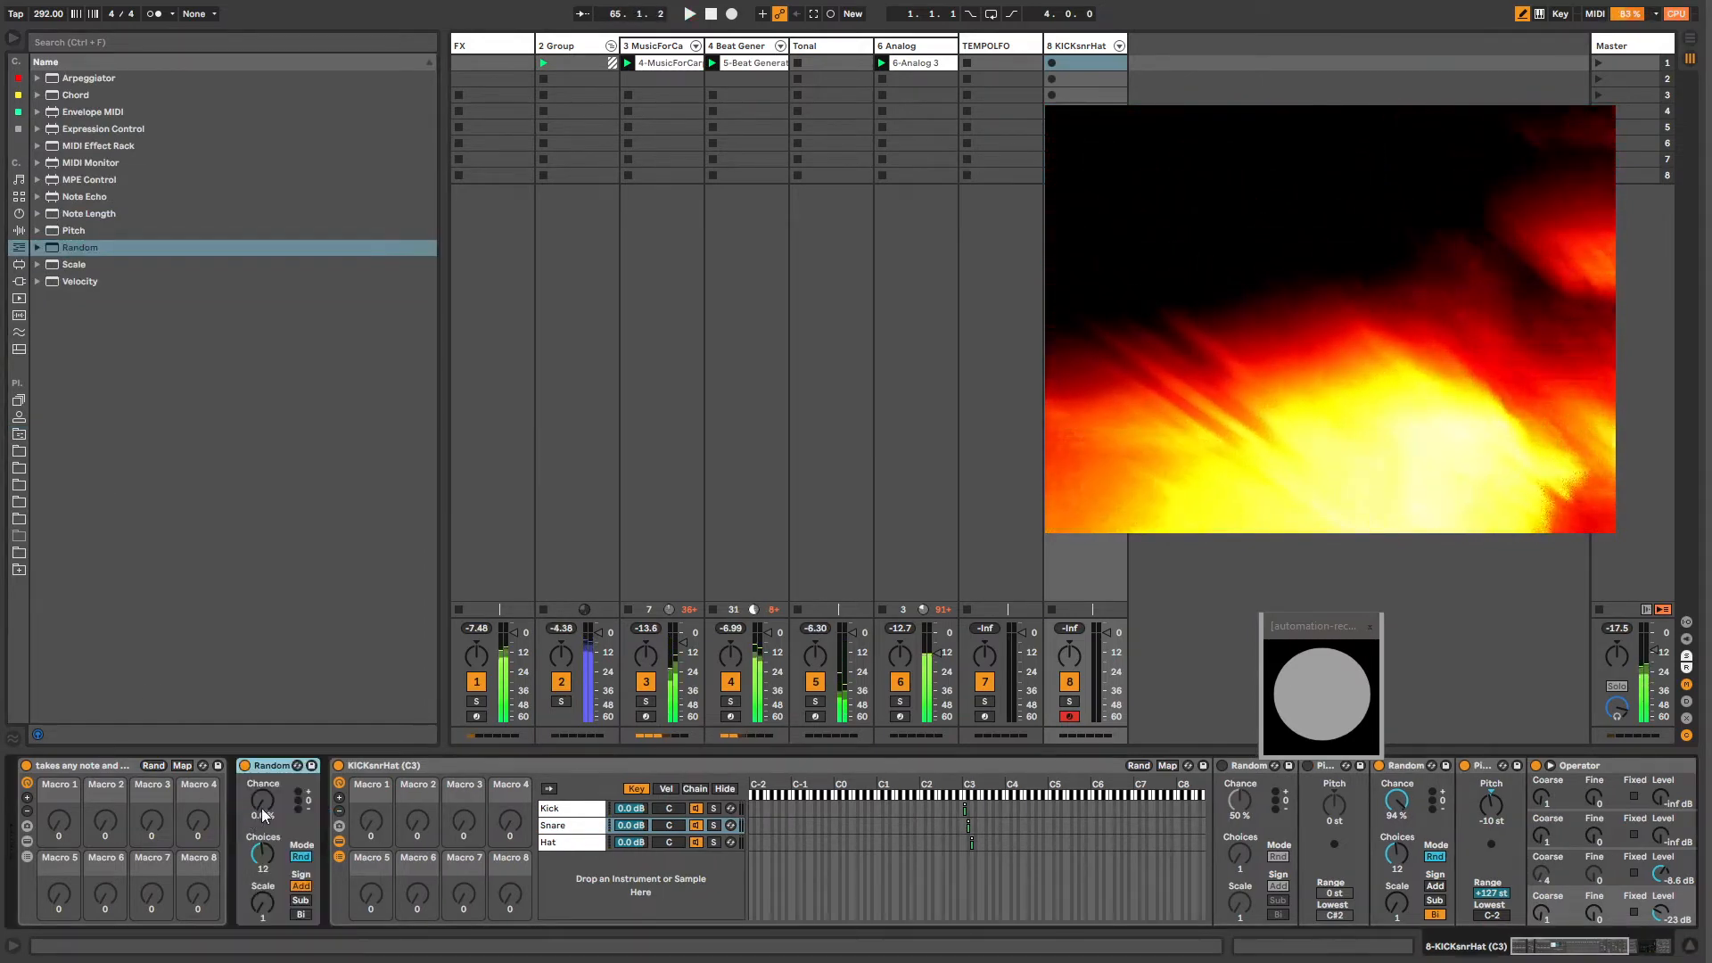
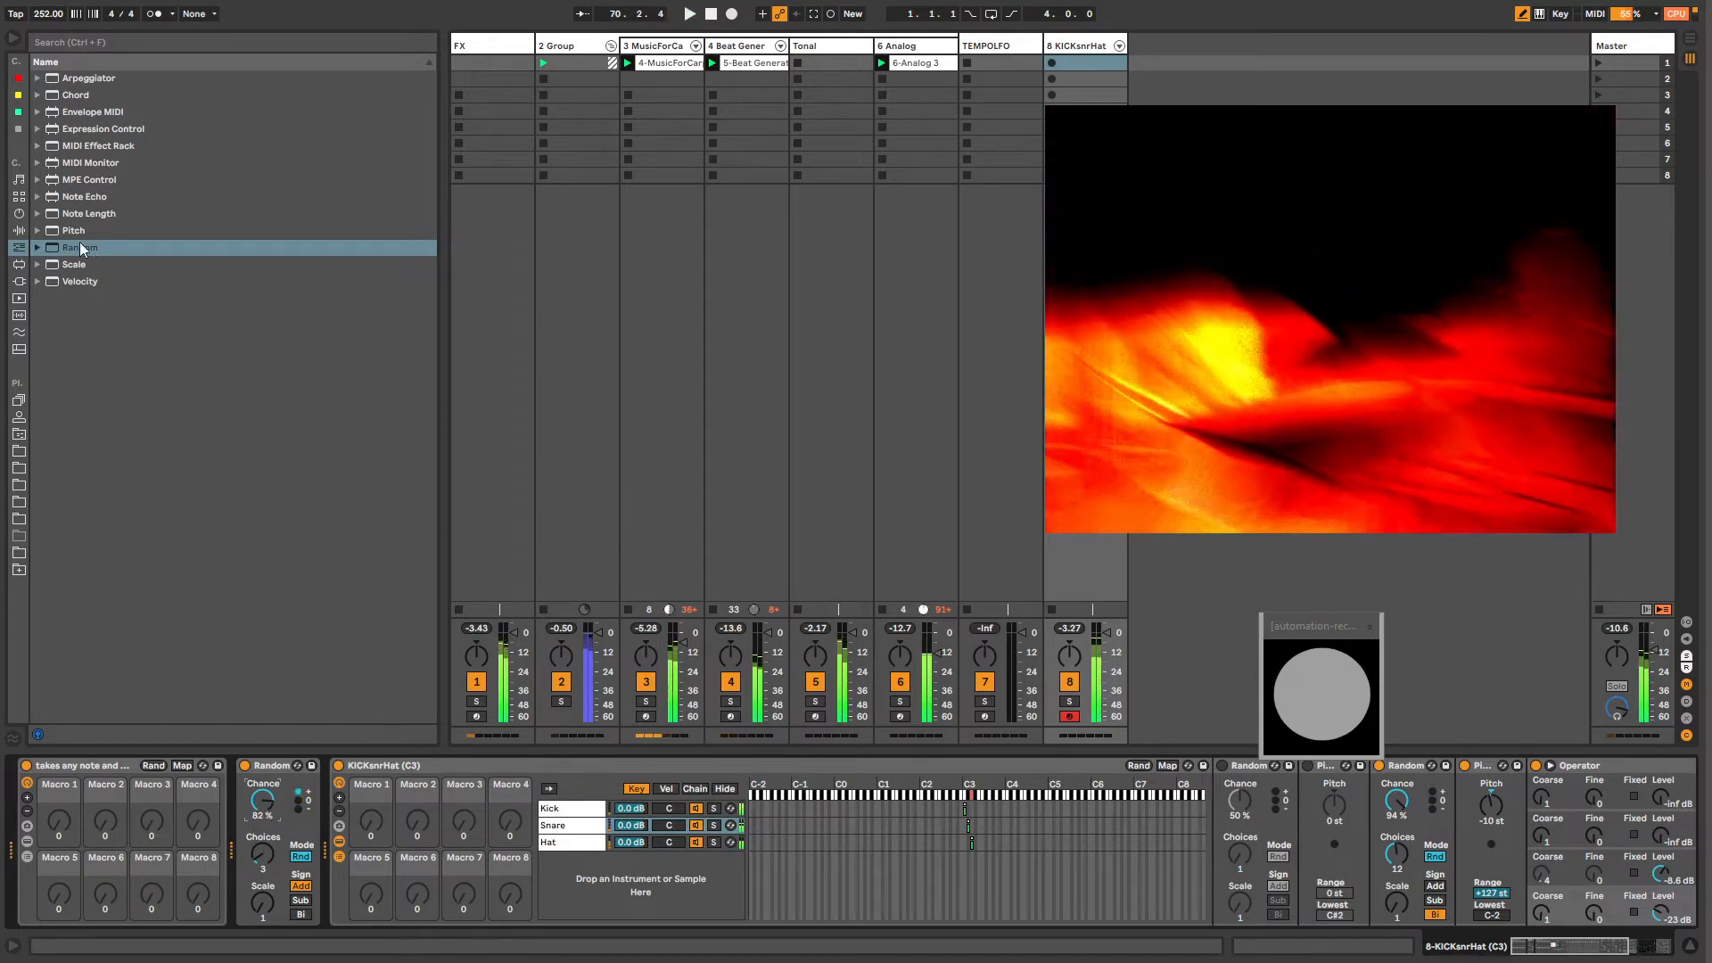
Step: Insert an Arpeggiator before the Random effect and set its style to Random Once
{"action": "left_click_drag", "start_coordinate": [77, 81], "coordinate": [128, 386]}
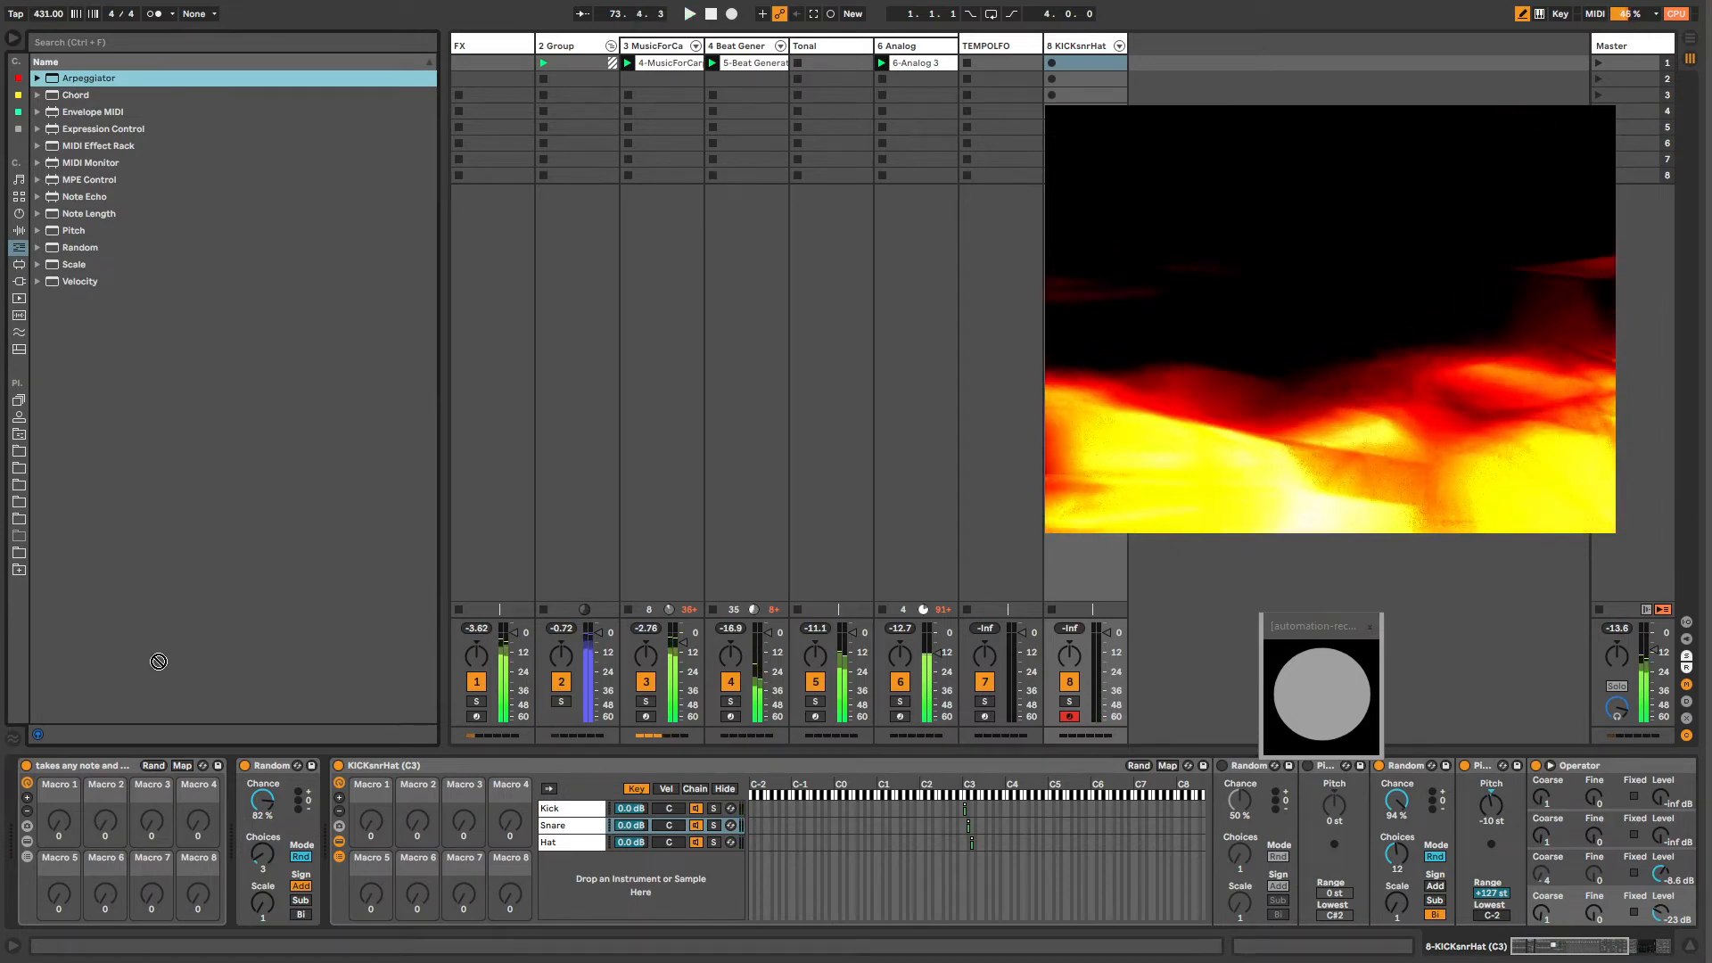
{"action": "mouse_move", "coordinate": [159, 661]}
{"action": "left_mouse_down"}
{"action": "mouse_move", "coordinate": [241, 836]}
{"action": "mouse_move", "coordinate": [270, 816]}
{"action": "left_mouse_up"}
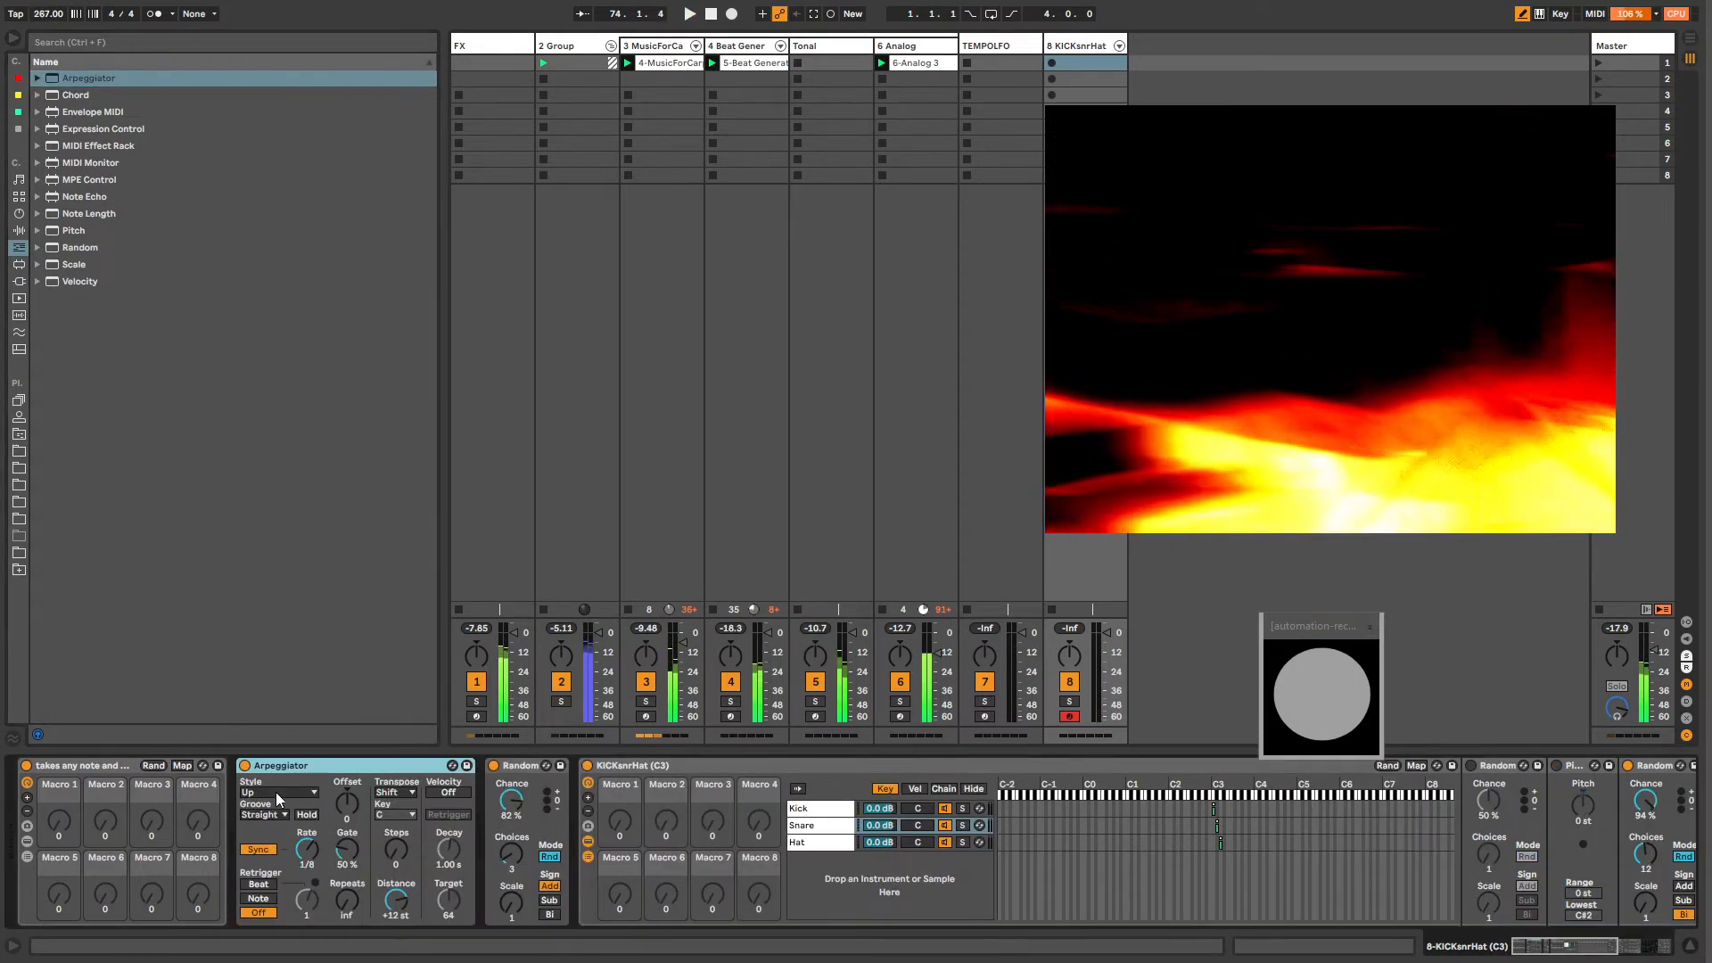
{"action": "left_click", "coordinate": [276, 791]}
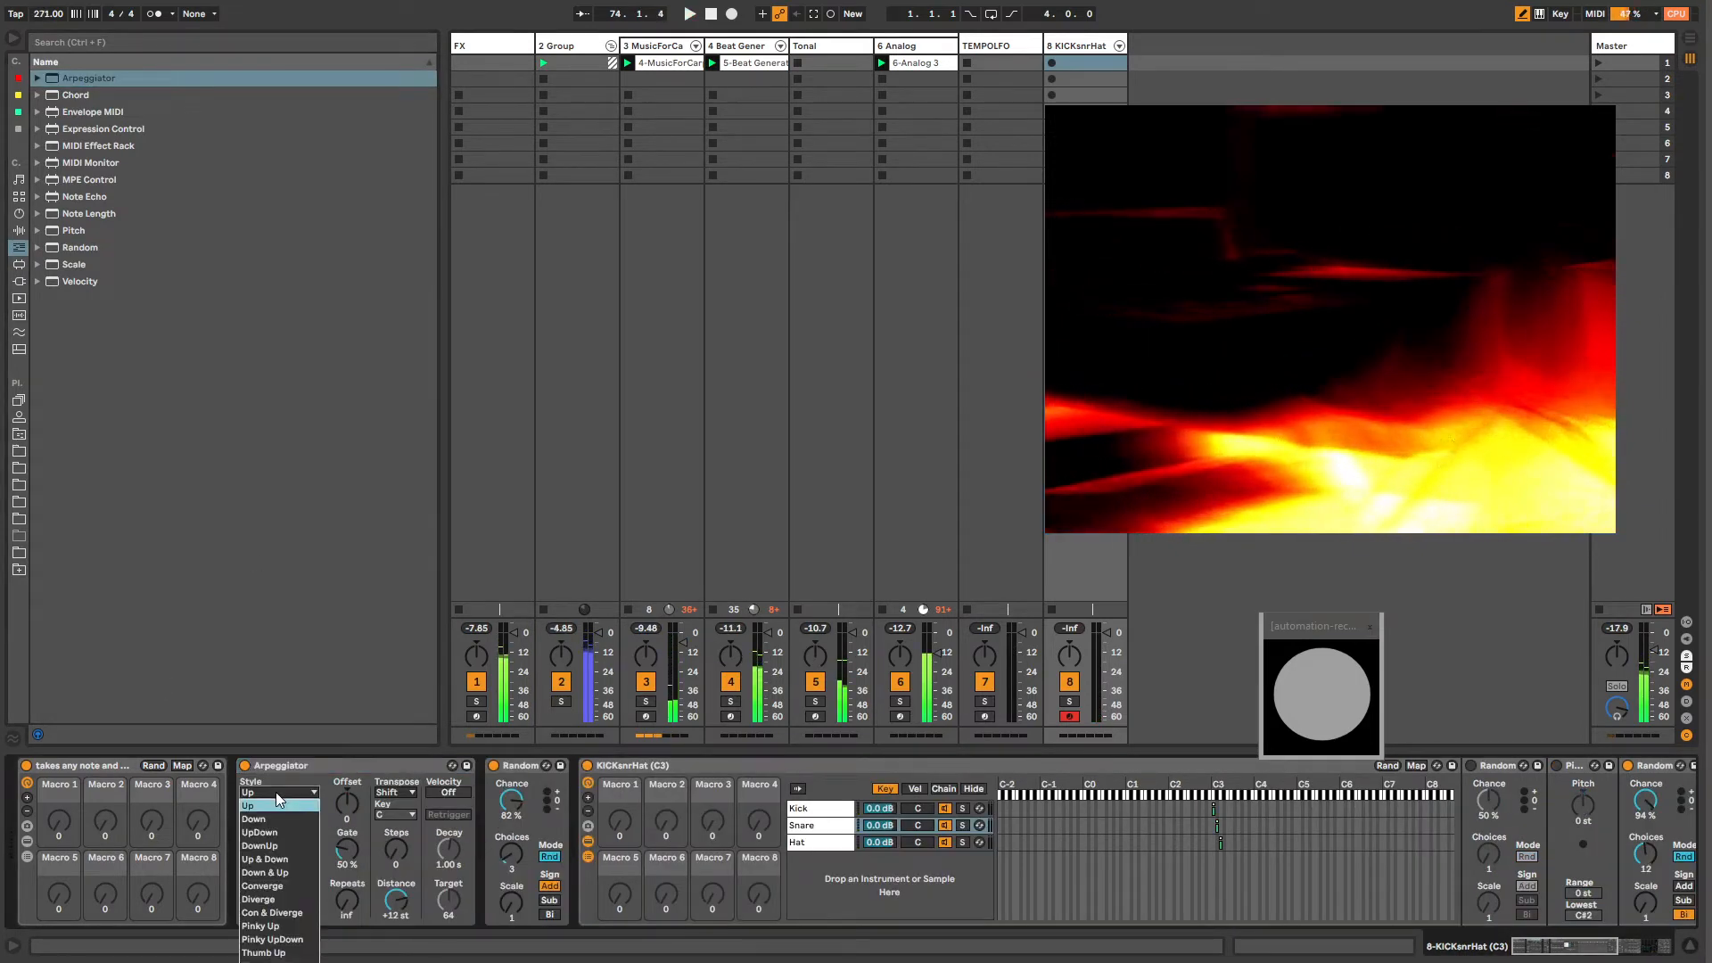
{"action": "left_click", "coordinate": [274, 961]}
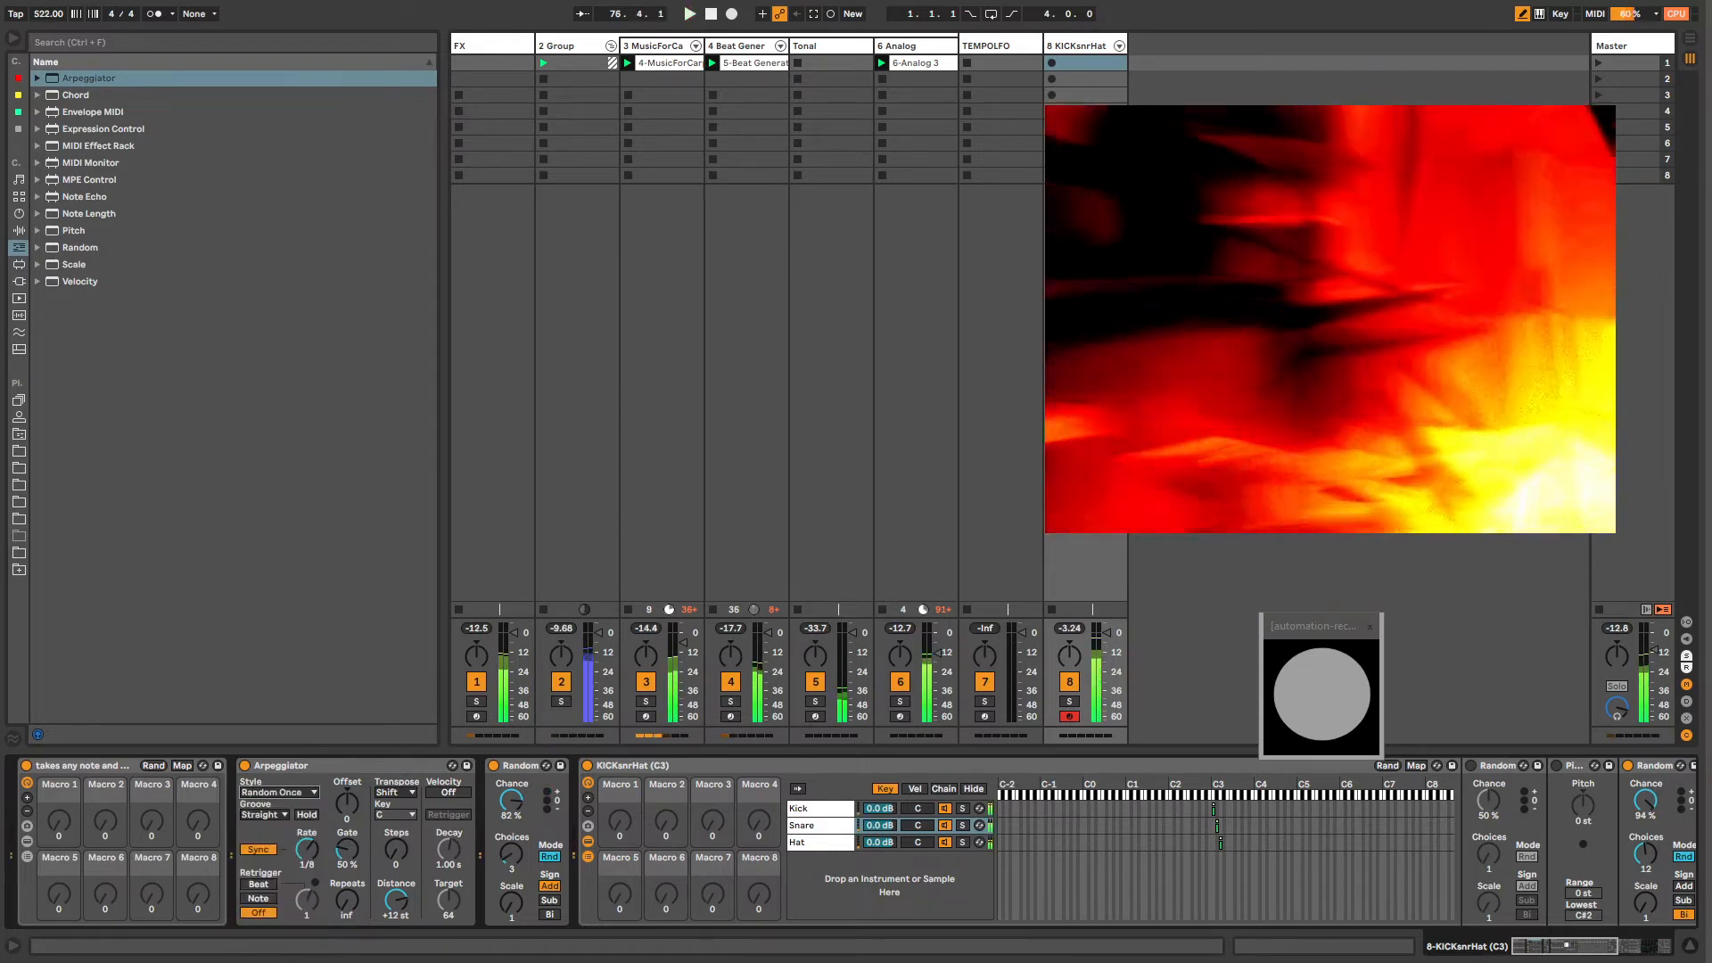
Step: Bypass the Random effect and the note-to-C3 rack, and record a held three-note clip in the KICKsnrHat track's first slot
{"action": "left_click", "coordinate": [493, 765]}
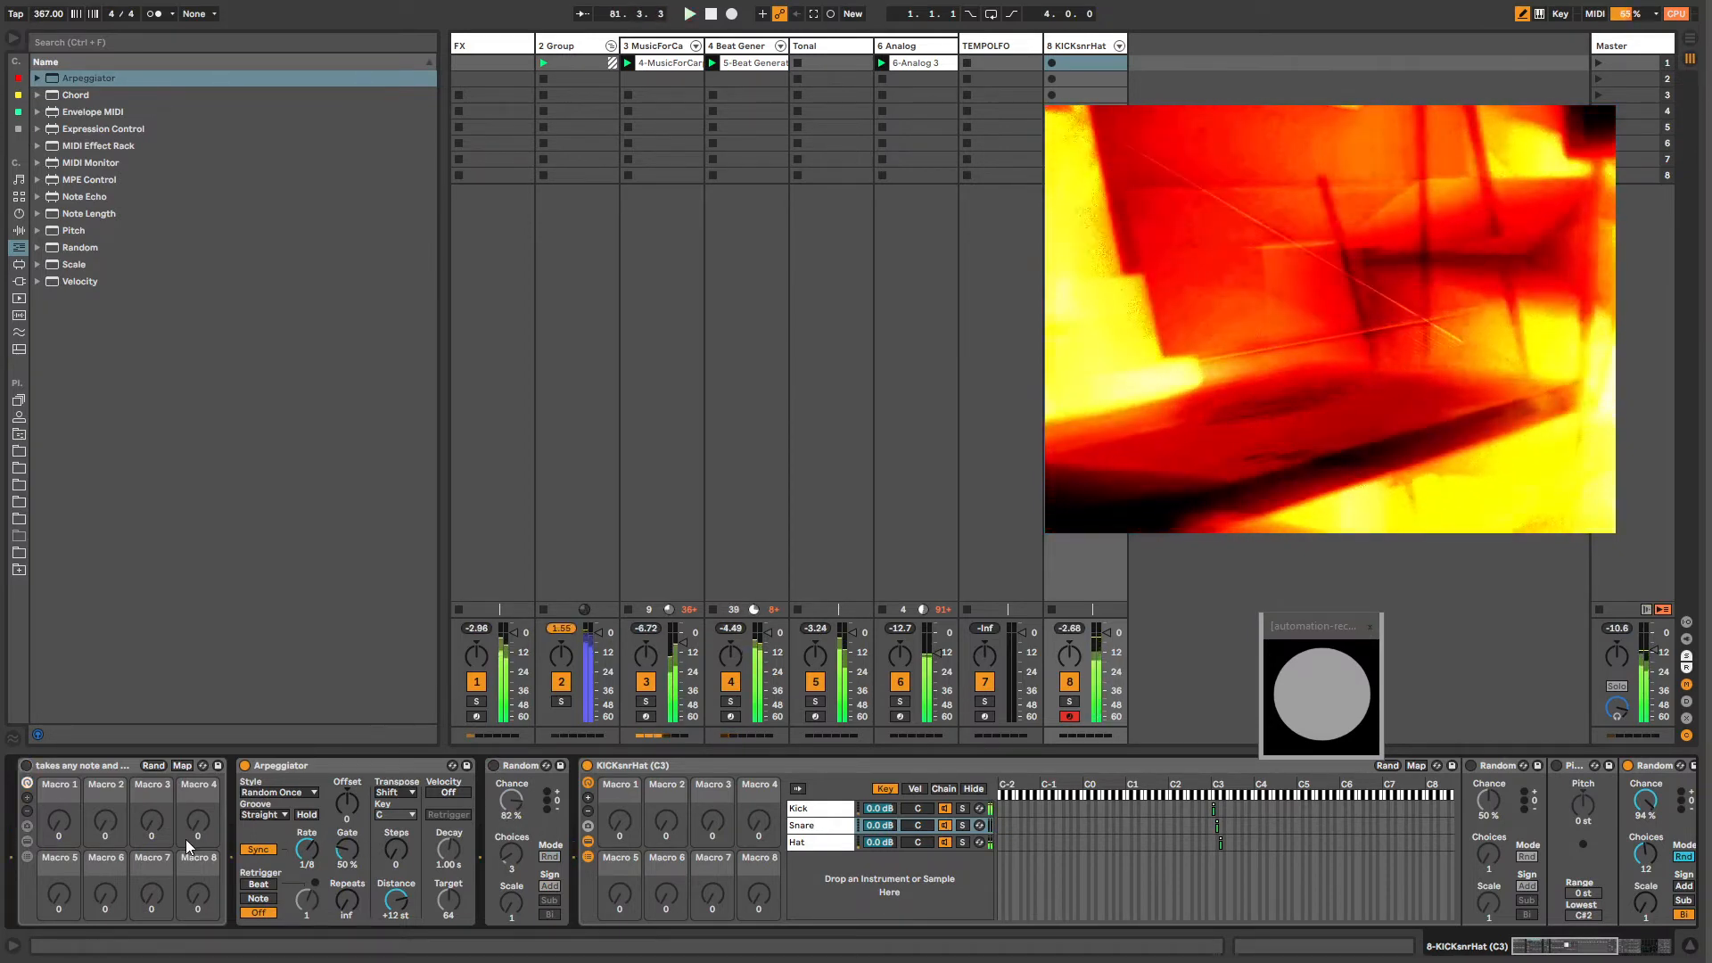
{"action": "left_click", "coordinate": [1052, 62]}
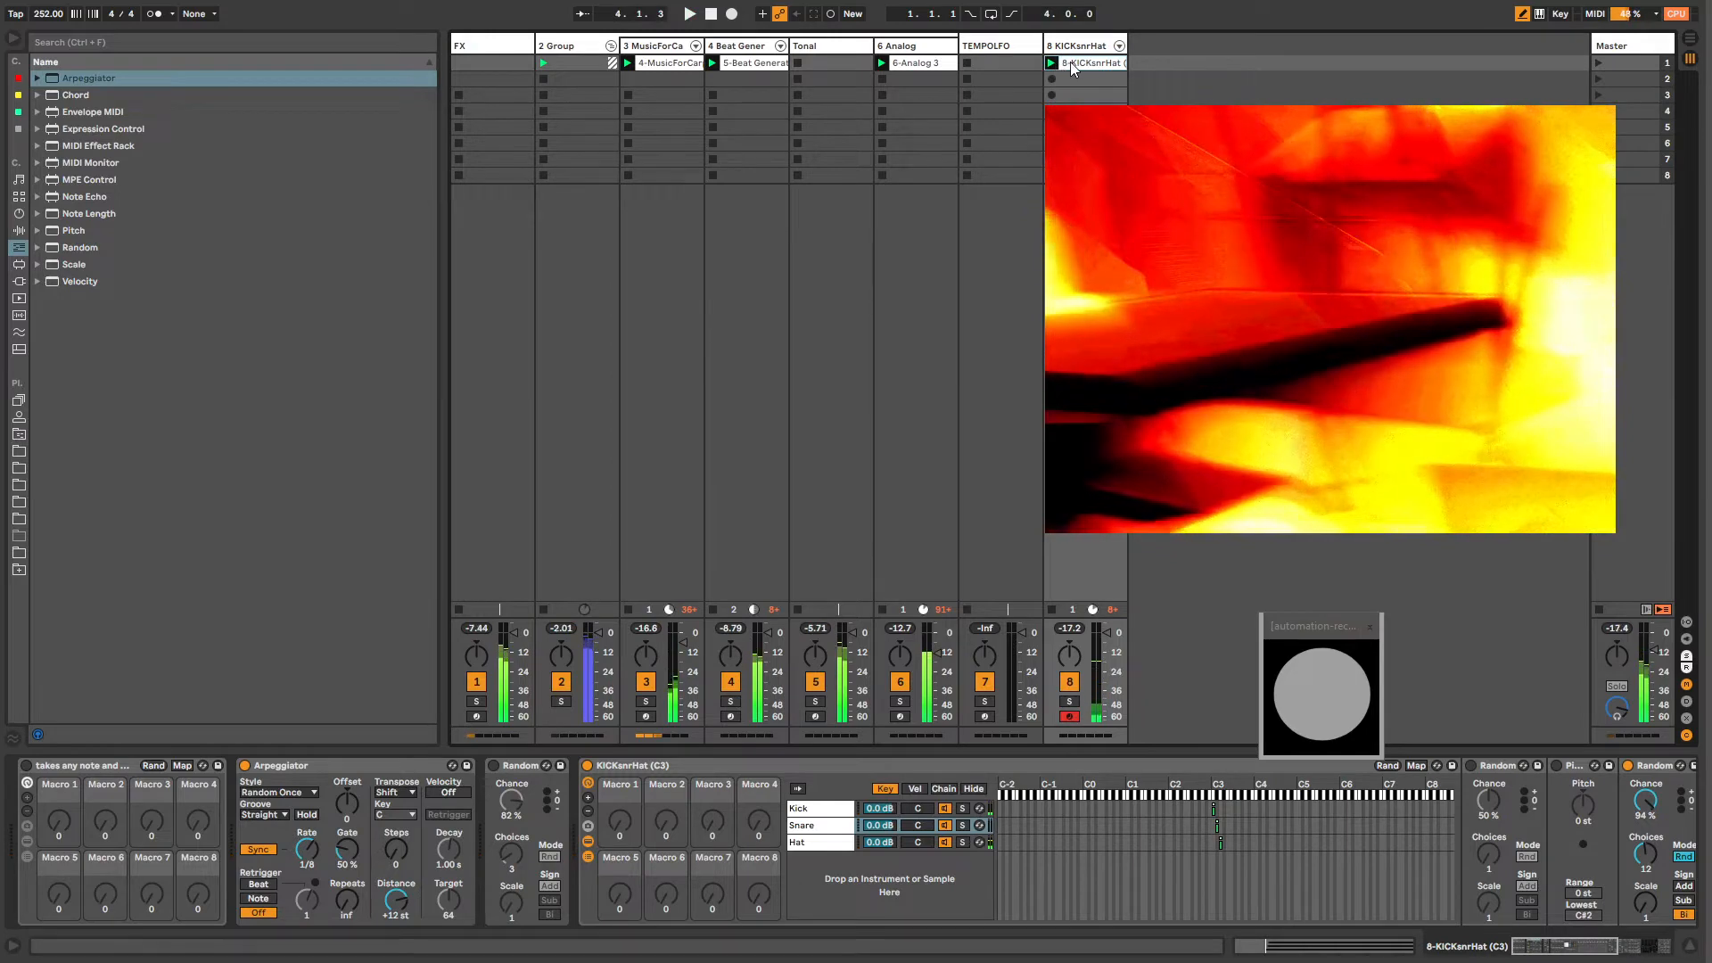
{"action": "left_click", "coordinate": [1072, 66]}
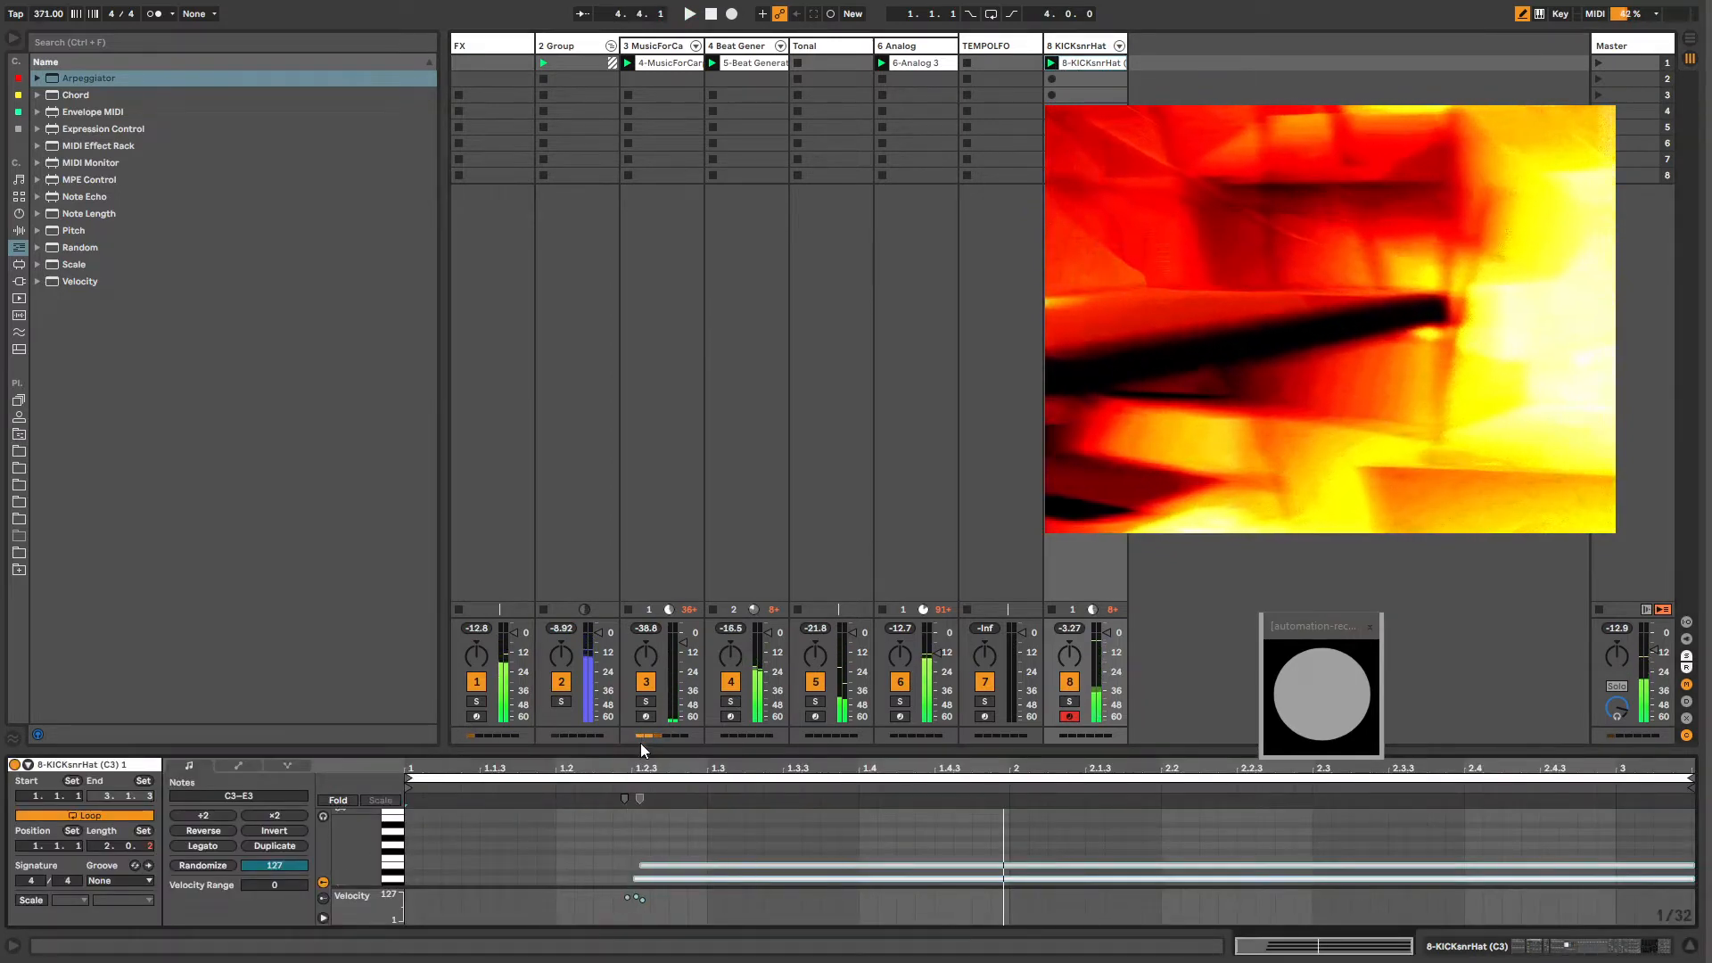
Step: Enlarge the clip's note editor and transpose the upper two notes down to C#3 and D3, adjacent to the C3 note
{"action": "left_click_drag", "start_coordinate": [640, 745], "coordinate": [638, 571]}
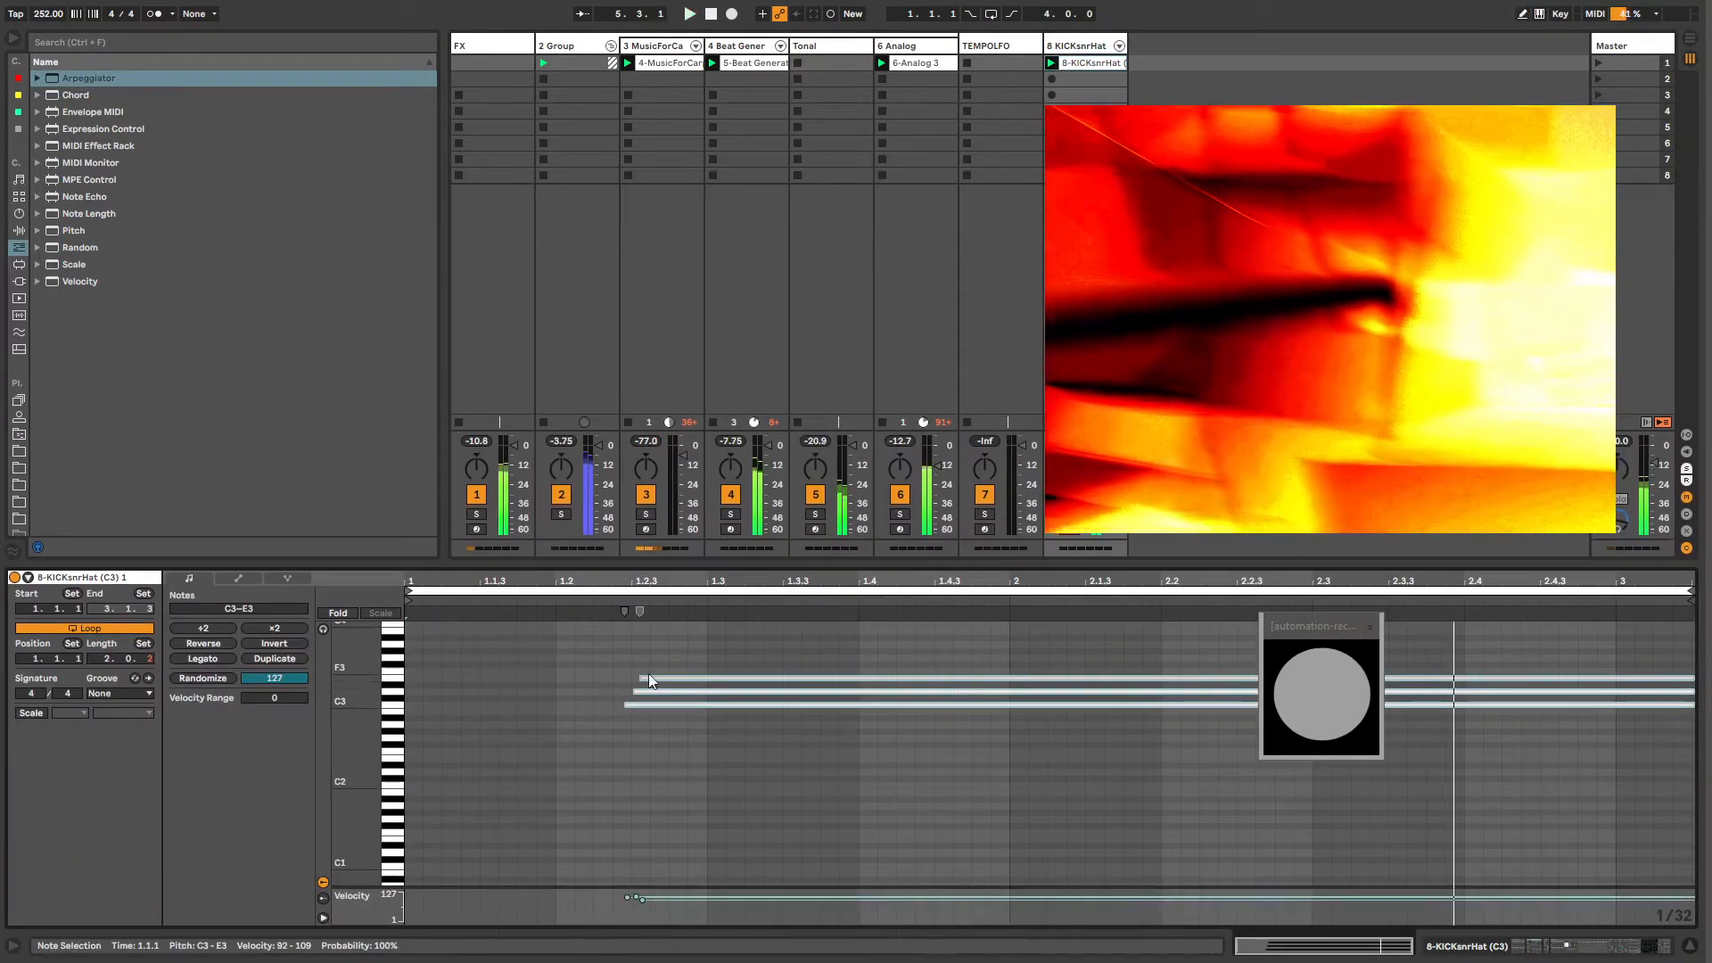
{"action": "left_click", "coordinate": [647, 680]}
{"action": "key", "text": "Down"}
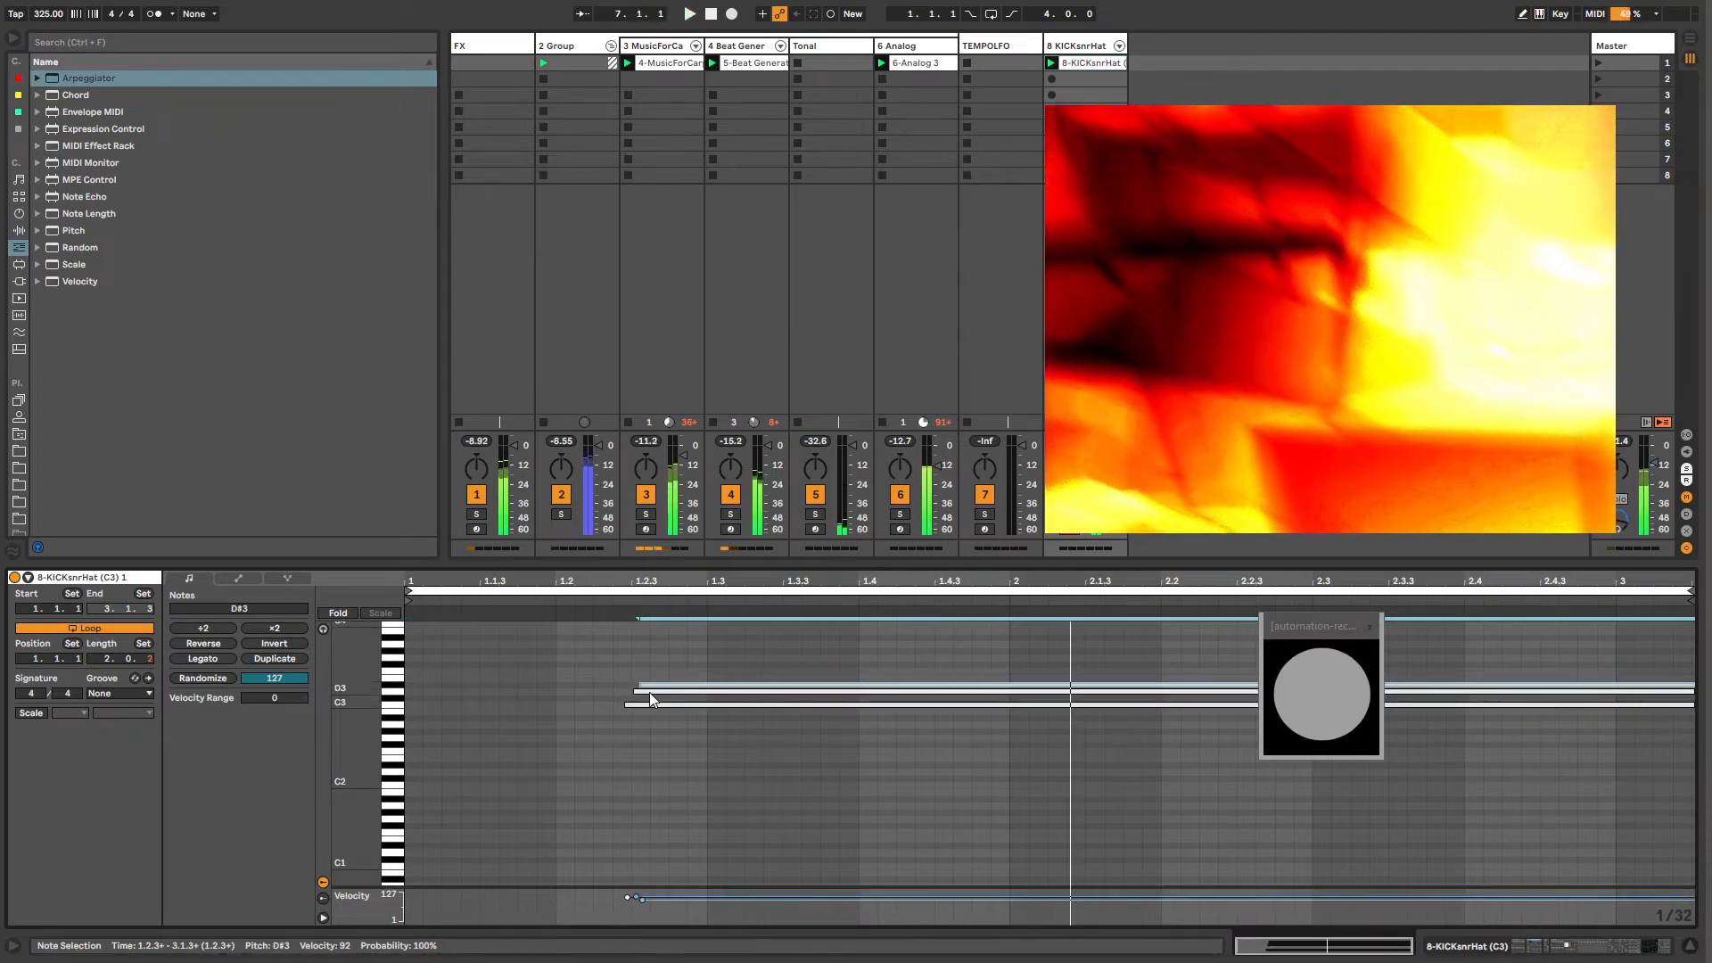
{"action": "left_click", "coordinate": [651, 692], "text": "shift"}
{"action": "key", "text": "Down"}
Step: Nudge the C3, C#3 and D3 notes earlier individually so they all start together at 1.2.2
{"action": "left_click_drag", "start_coordinate": [651, 683], "coordinate": [665, 708]}
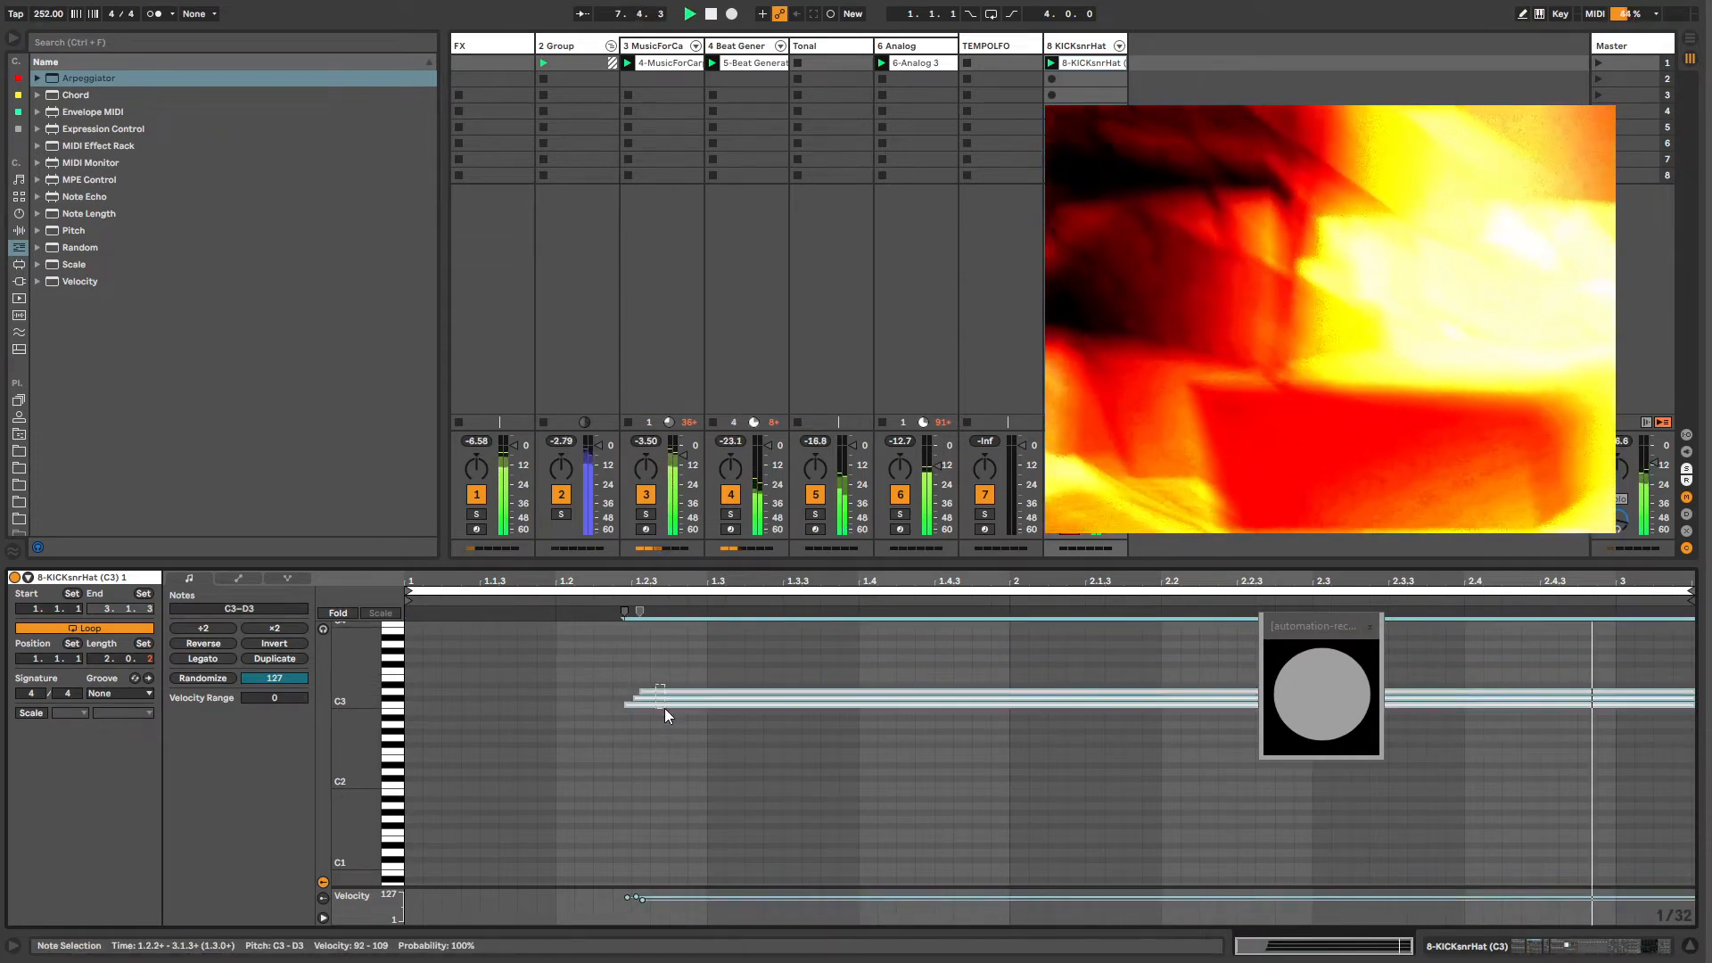
{"action": "left_click", "coordinate": [654, 697]}
{"action": "key", "text": "Left"}
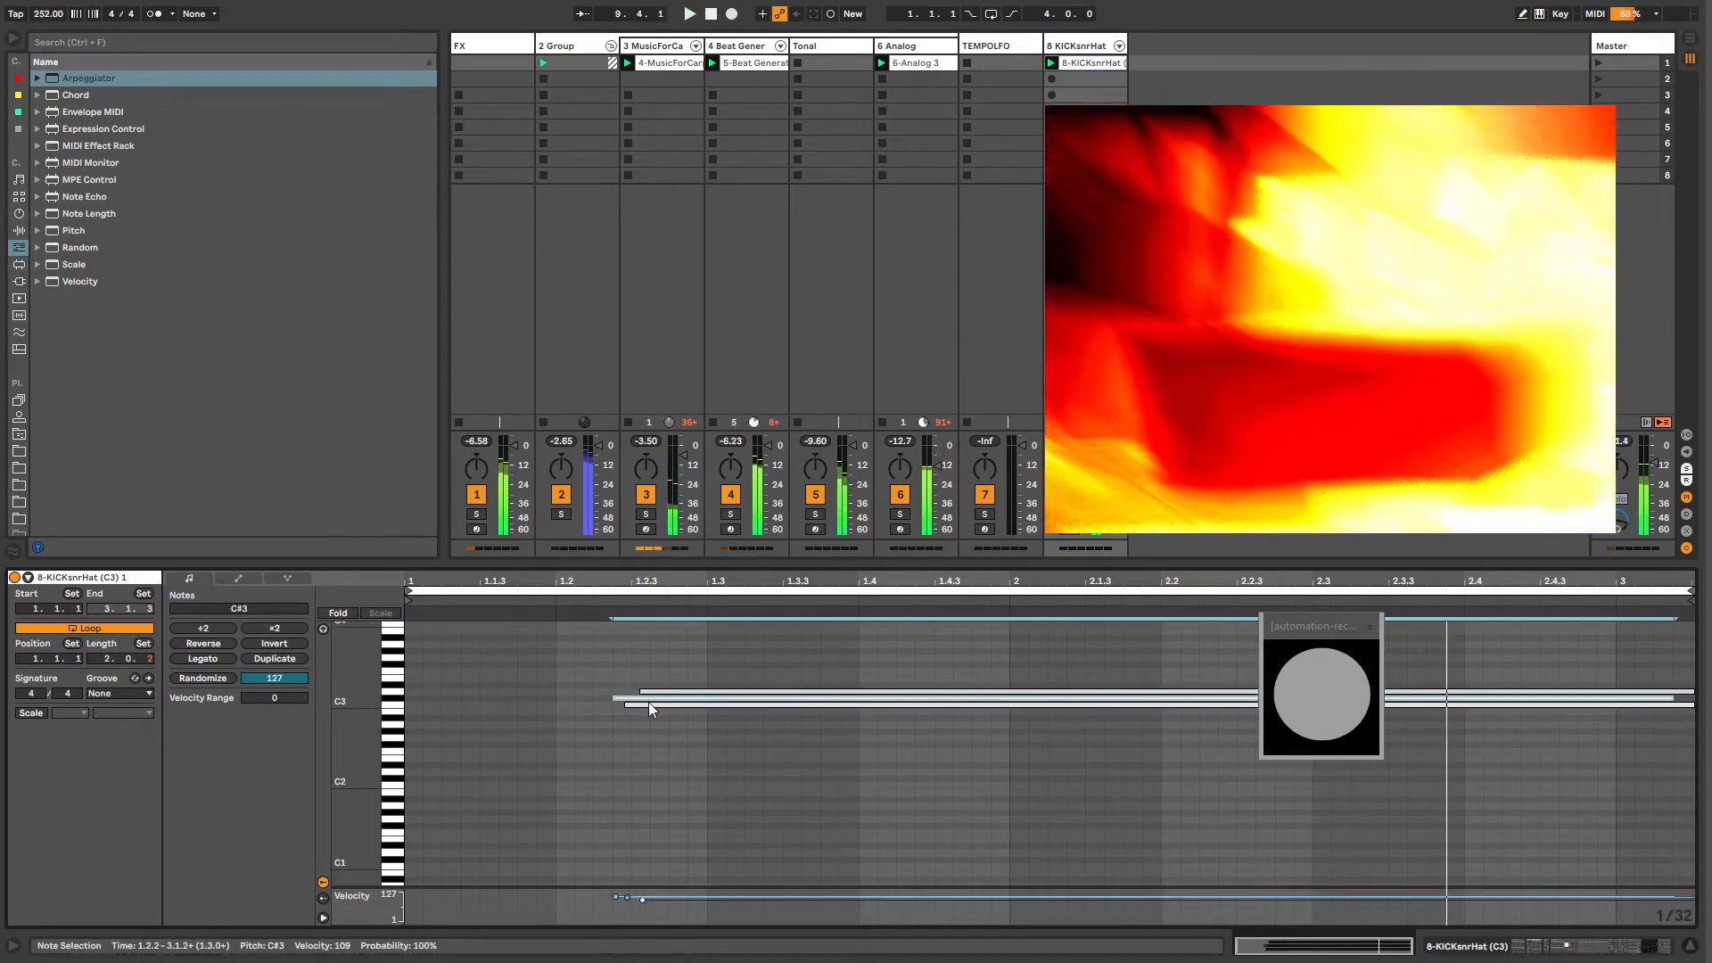
{"action": "left_click", "coordinate": [650, 703]}
{"action": "key", "text": "Left"}
{"action": "left_click", "coordinate": [650, 692]}
{"action": "key", "text": "Left"}
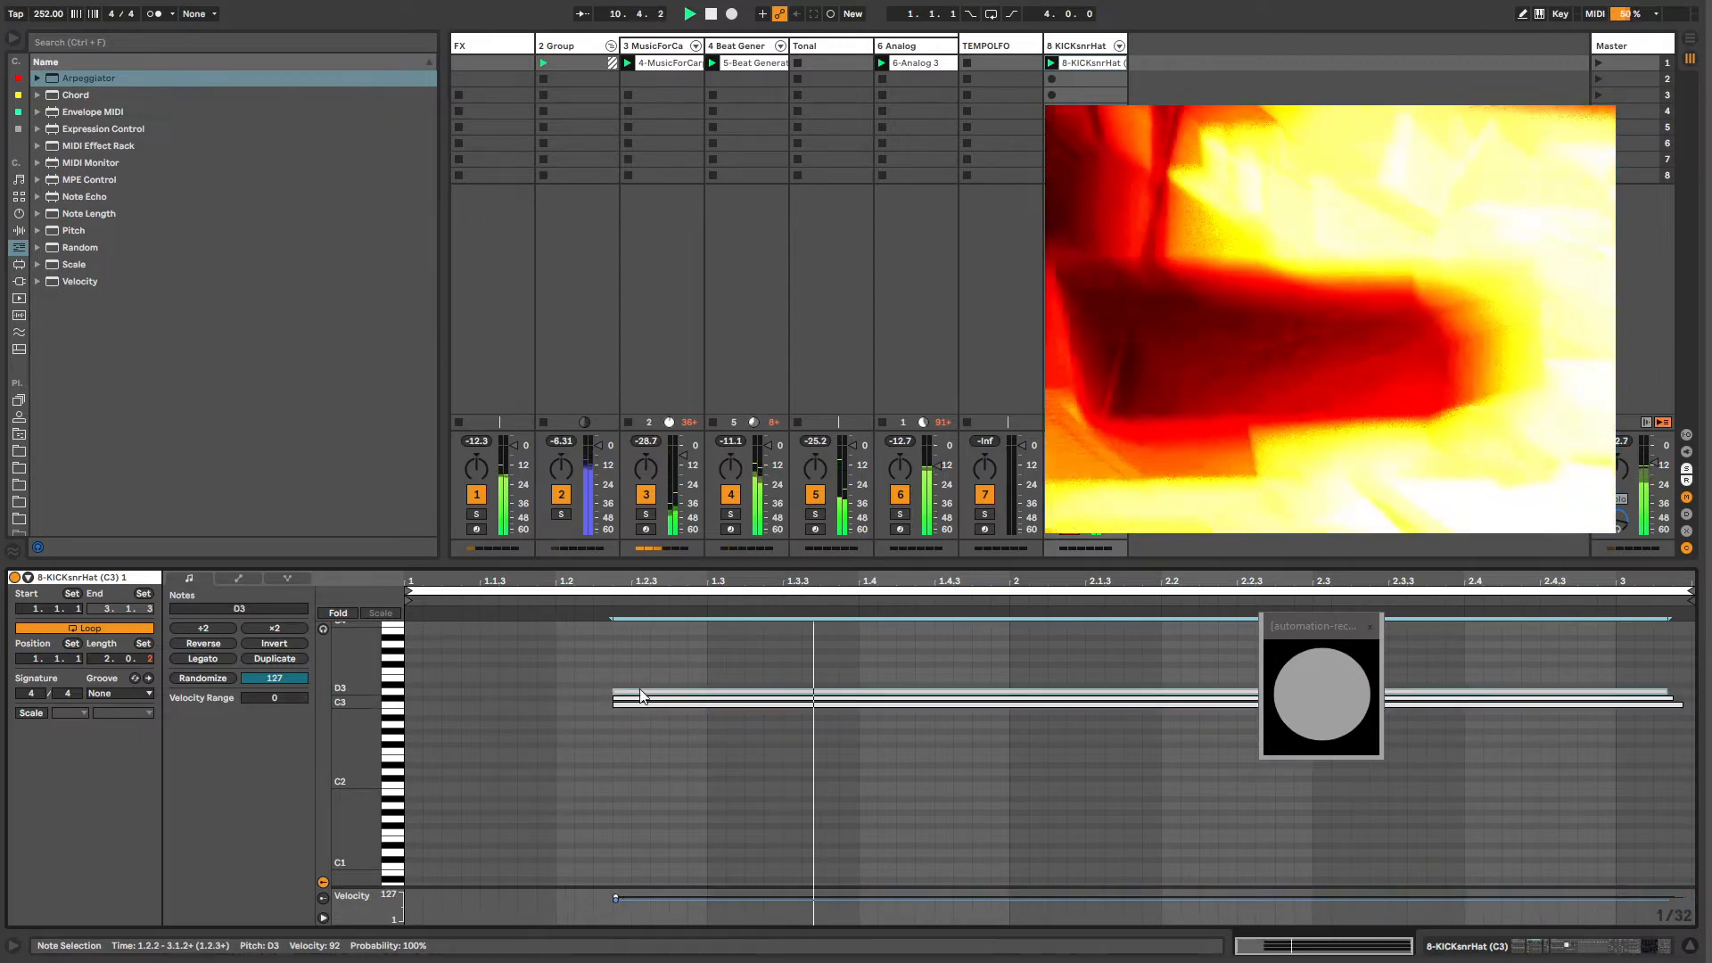
Step: Move all three notes together to the start of the clip at 1.1.1
{"action": "key", "text": "ctrl+a"}
{"action": "key", "text": "Left"}
{"action": "key", "text": "Left"}
{"action": "key", "text": "Left"}
{"action": "key", "text": "Left"}
{"action": "key", "text": "Left"}
{"action": "key", "text": "Left"}
{"action": "key", "text": "Left"}
{"action": "key", "text": "Left"}
{"action": "key", "text": "Left"}
{"action": "key", "text": "Left"}
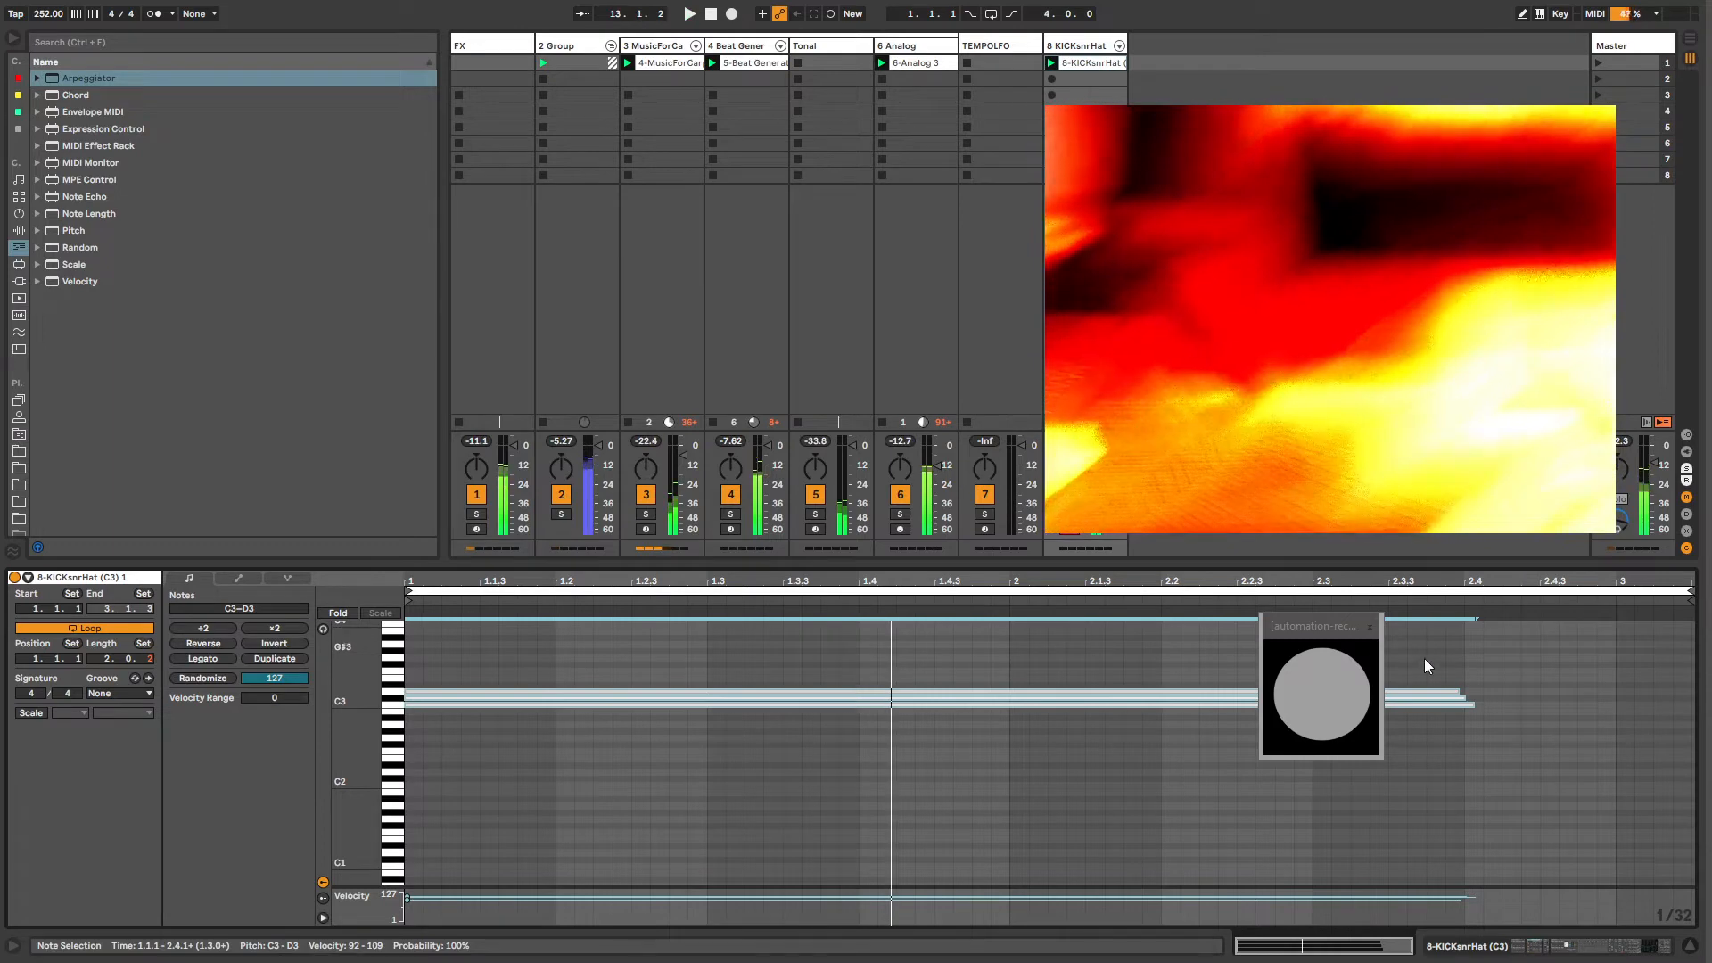
Step: Lengthen all three notes until they reach the end of the clip
{"action": "key", "text": "shift+Right"}
{"action": "key", "text": "shift+Right"}
{"action": "key", "text": "shift+Right"}
{"action": "key", "text": "shift+Right"}
{"action": "key", "text": "shift+Right"}
{"action": "key", "text": "shift+Right"}
{"action": "key", "text": "shift+Right"}
{"action": "key", "text": "shift+Right"}
{"action": "key", "text": "shift+Right"}
{"action": "key", "text": "shift+Right"}
{"action": "key", "text": "shift+Right"}
{"action": "key", "text": "shift+Right"}
{"action": "key", "text": "shift+Right"}
{"action": "key", "text": "shift+Right"}
{"action": "key", "text": "shift+Right"}
{"action": "key", "text": "shift+Right"}
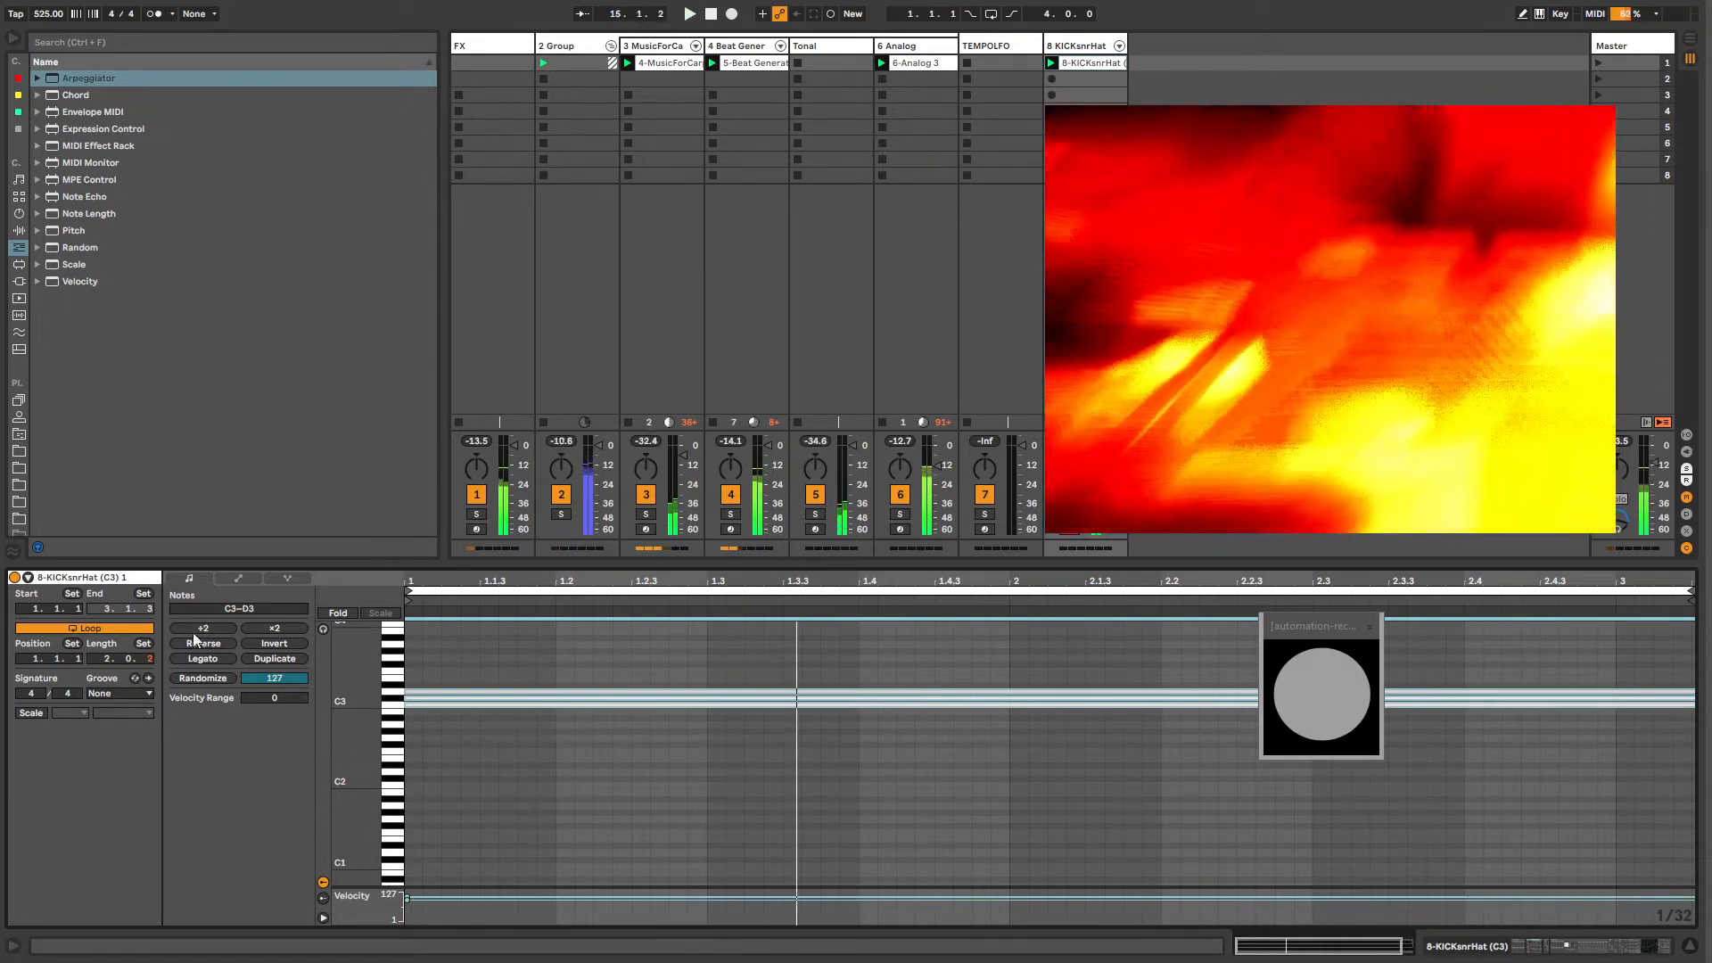
Step: Shorten the KICKsnrHat clip's loop to exactly two bars, ending at 3.1.1, and select its track
{"action": "left_click", "coordinate": [234, 576]}
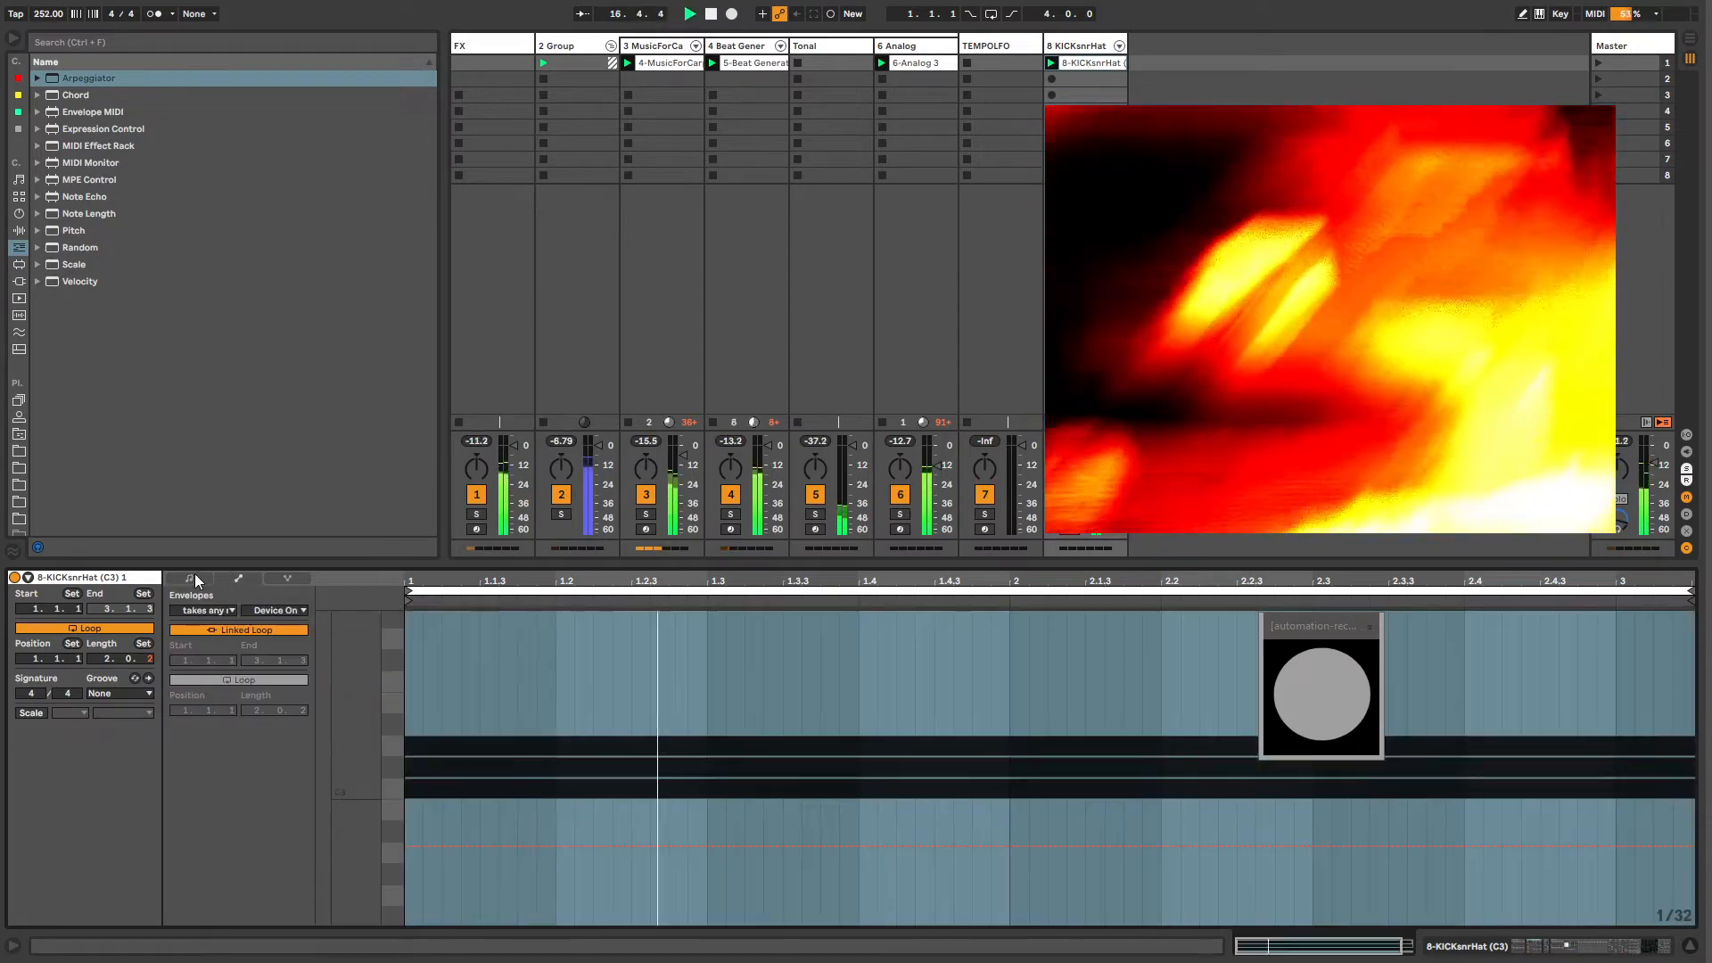
{"action": "left_click", "coordinate": [193, 578]}
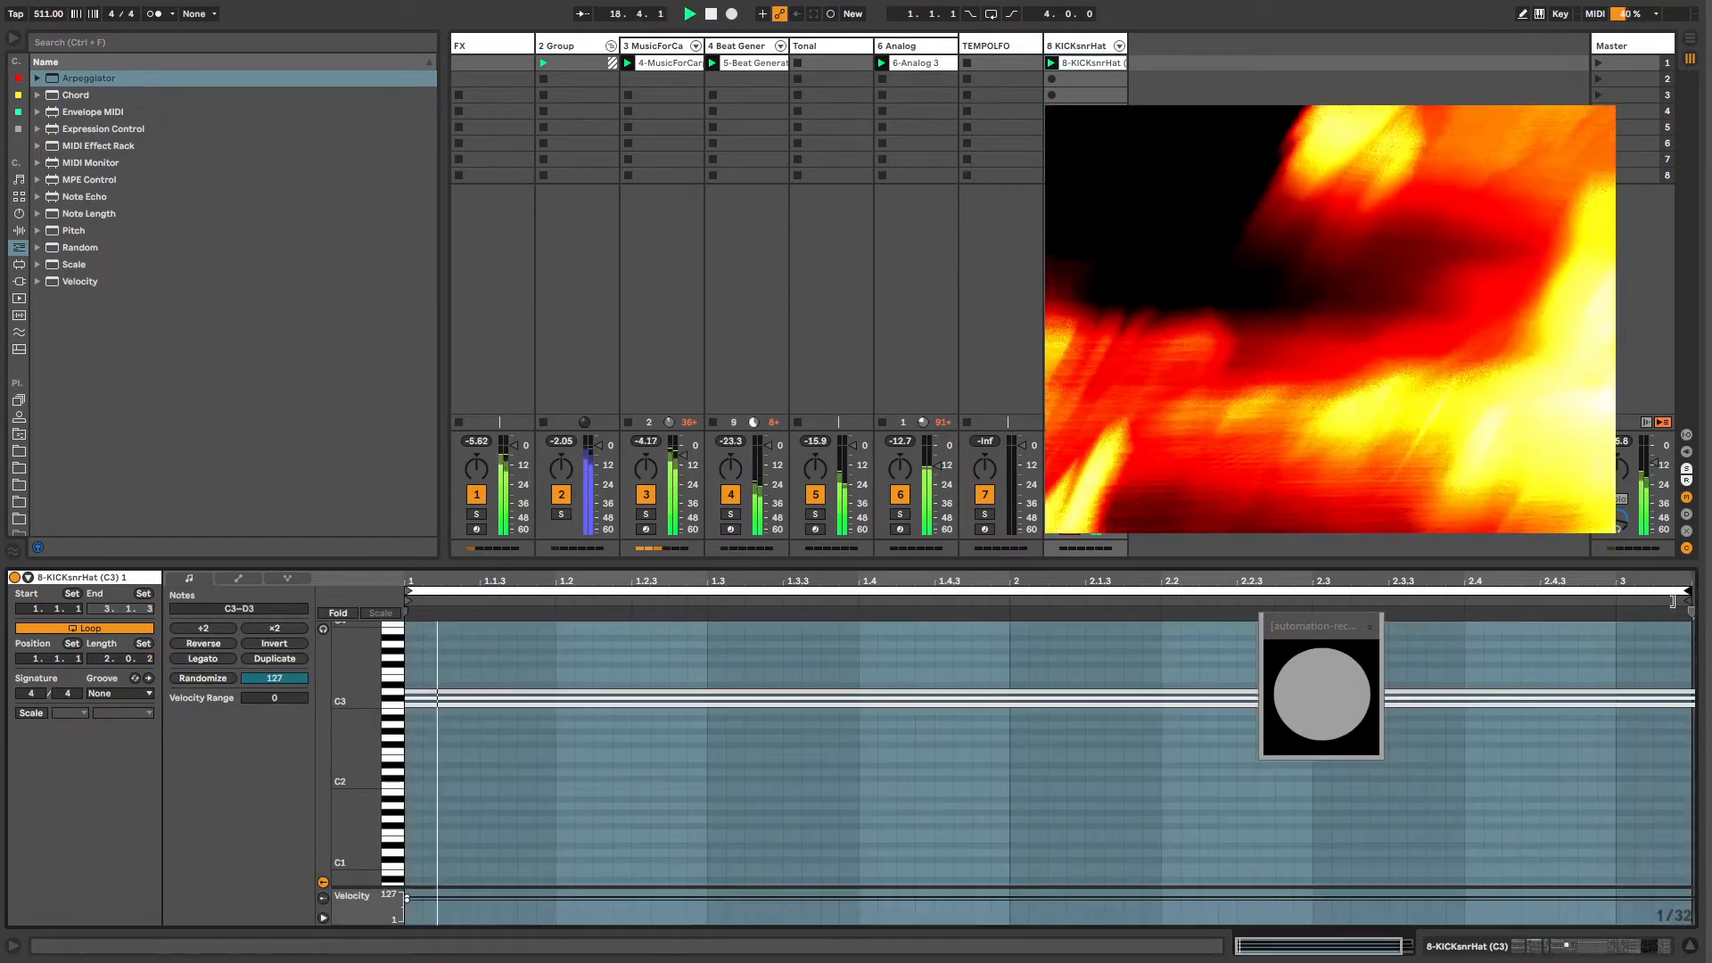
{"action": "left_click_drag", "start_coordinate": [1691, 583], "coordinate": [1615, 586]}
{"action": "left_click", "coordinate": [1086, 47]}
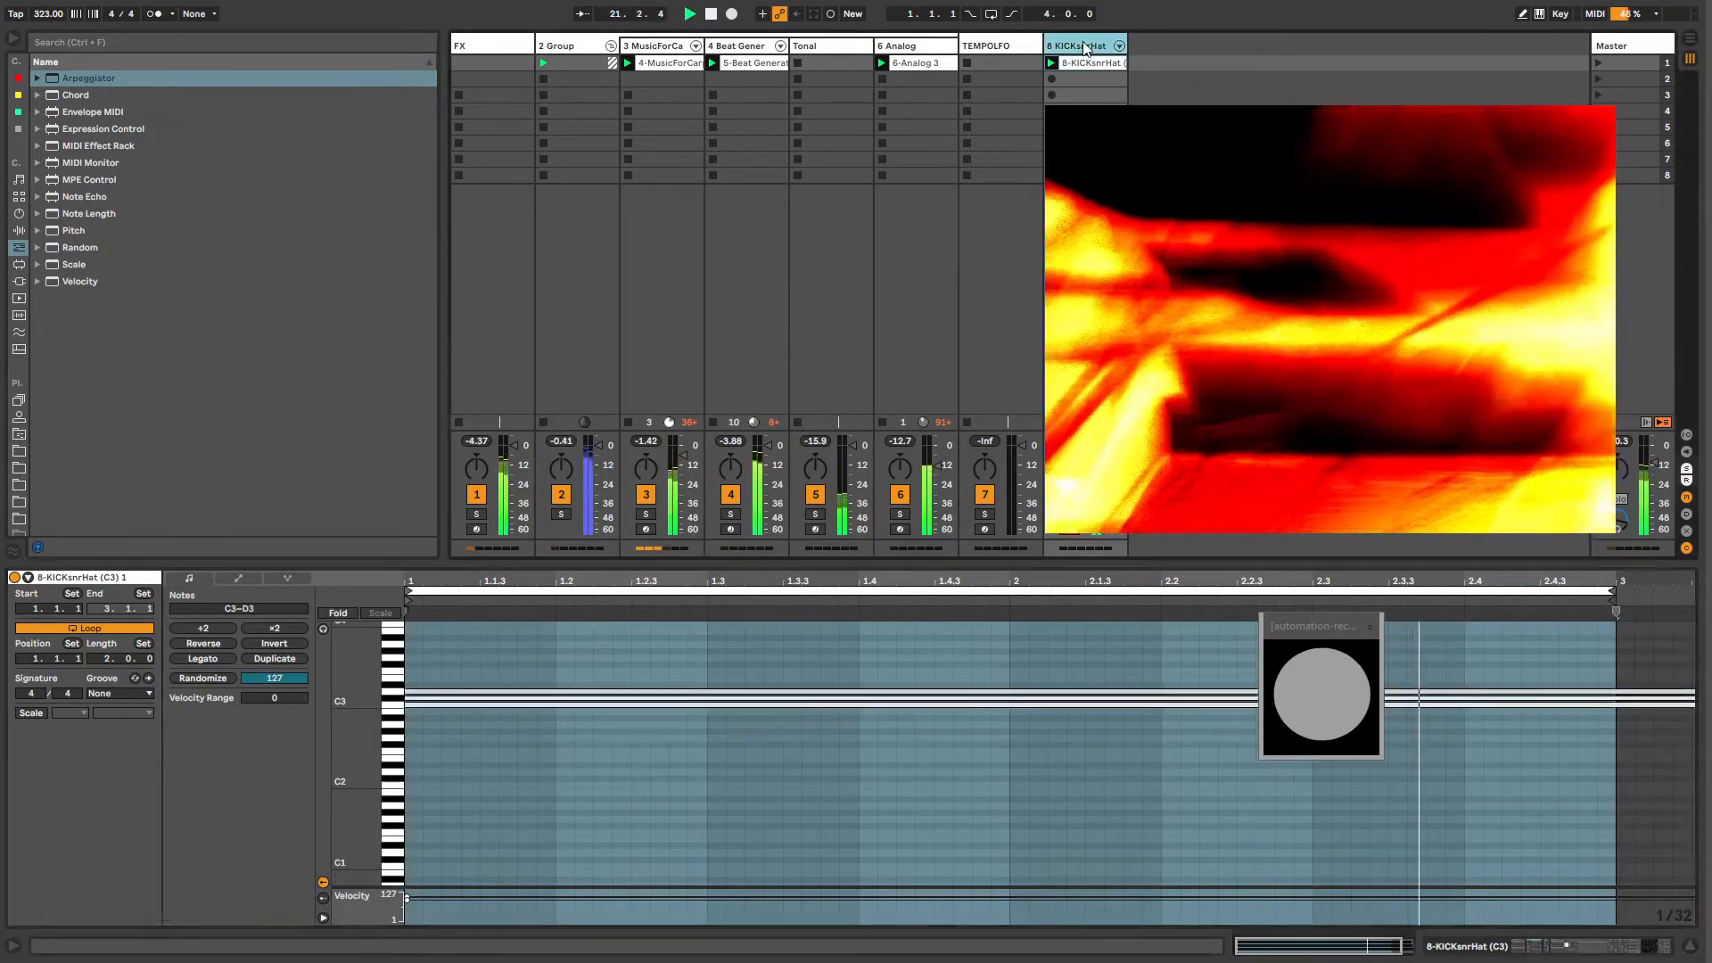
Step: Move the visual window aside and add the stereo warper audio effect rack after the Limiter on the Analog track
{"action": "left_click", "coordinate": [990, 46]}
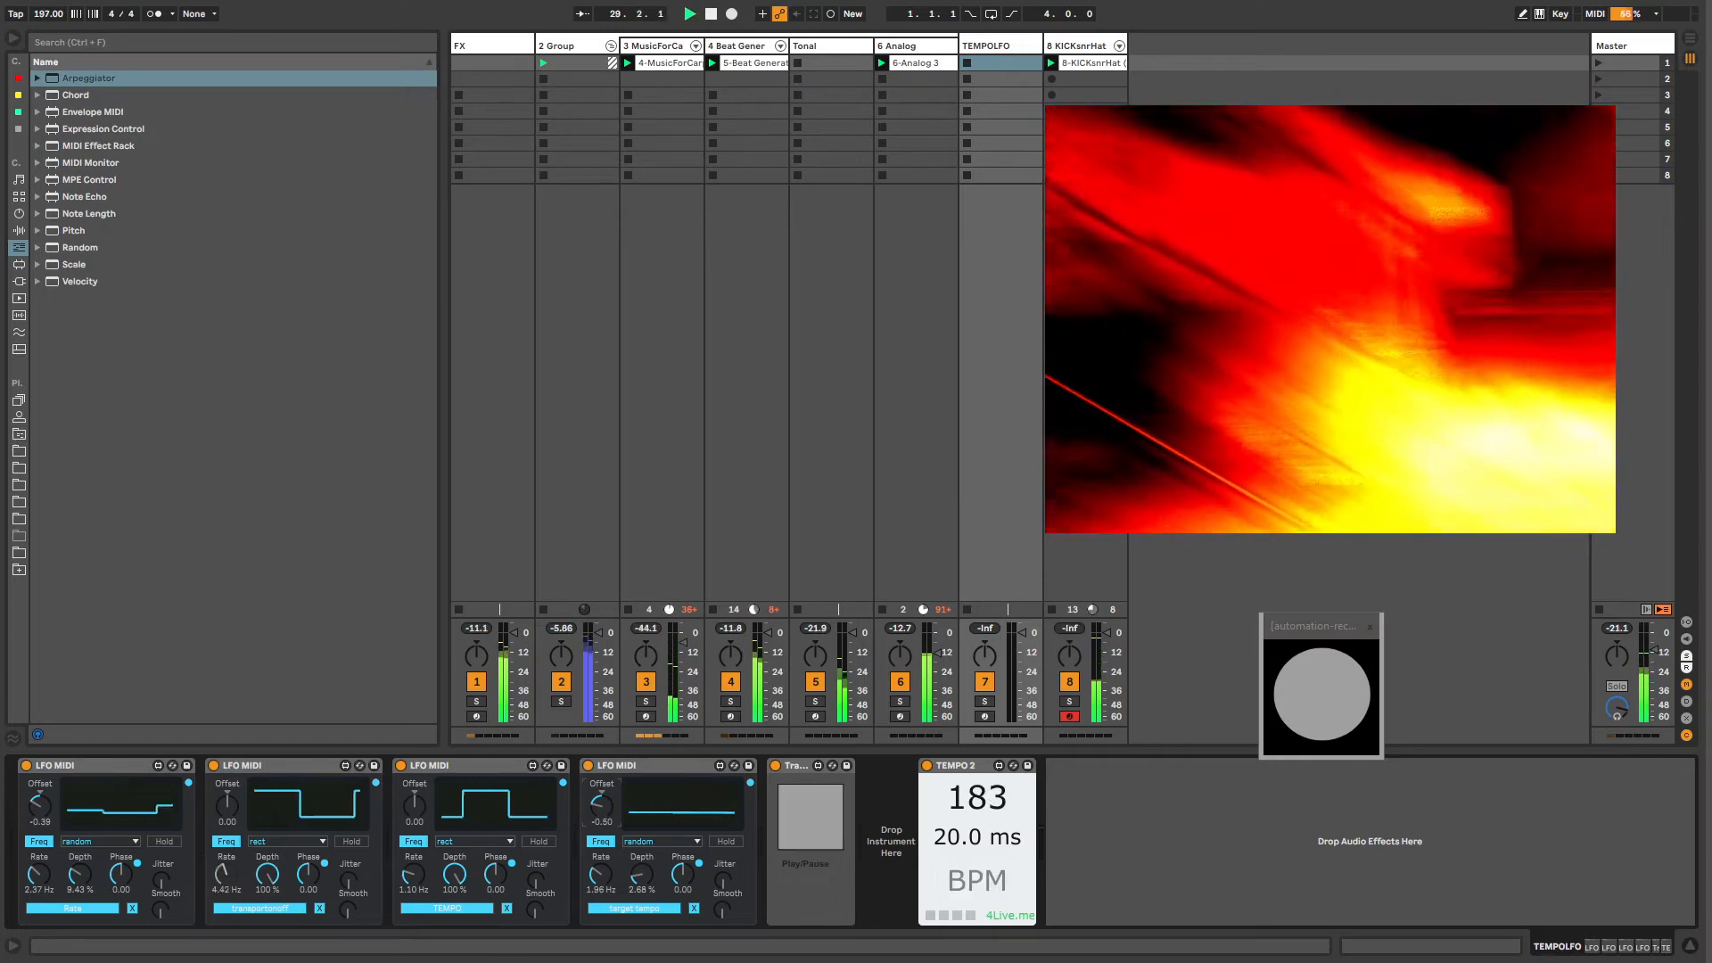
{"action": "left_click_drag", "start_coordinate": [1219, 384], "coordinate": [1341, 379]}
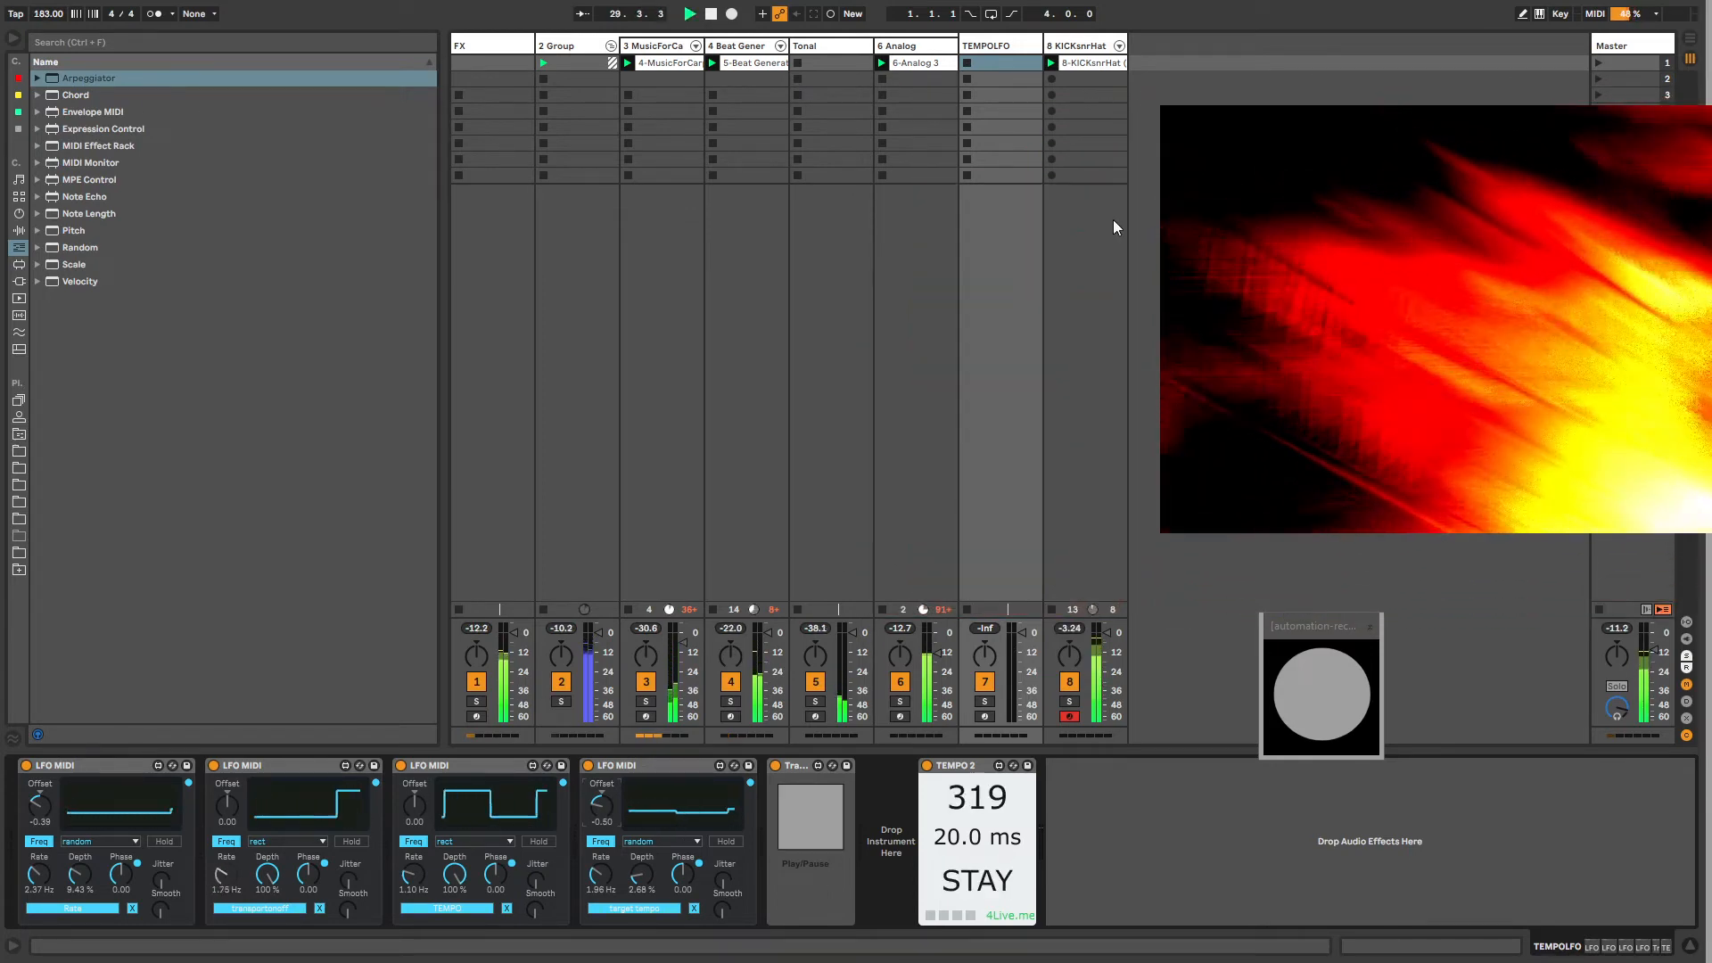
{"action": "left_click", "coordinate": [920, 46]}
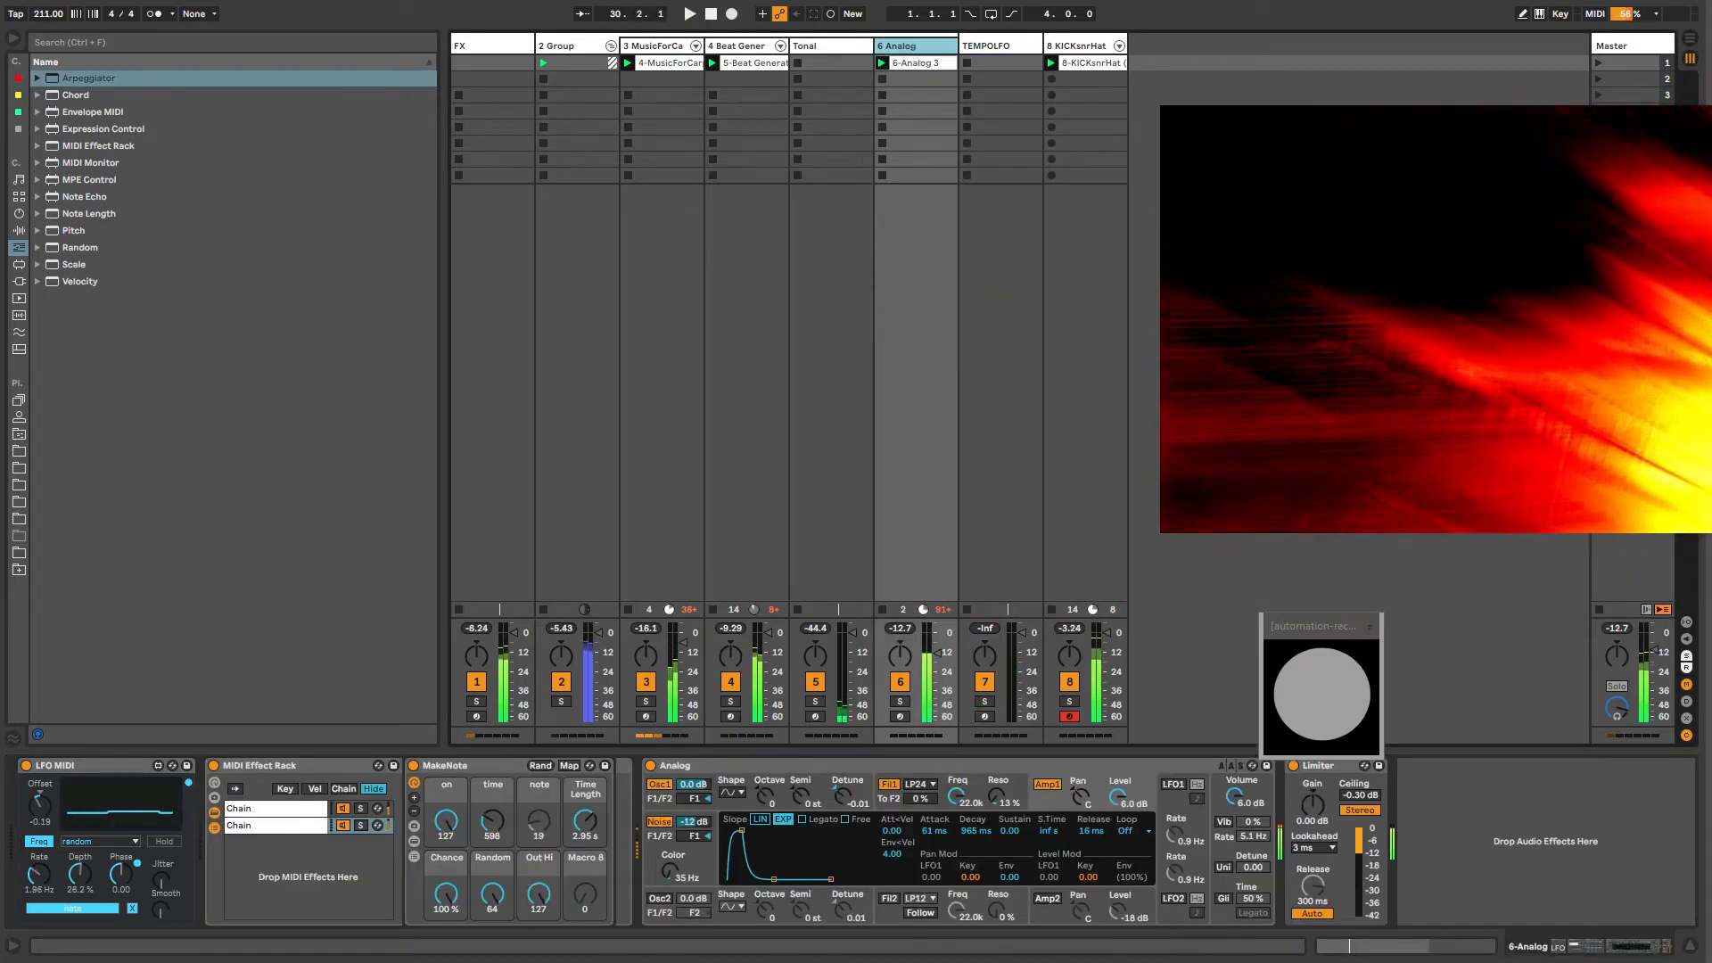
{"action": "left_click", "coordinate": [17, 433]}
{"action": "left_click", "coordinate": [40, 129]}
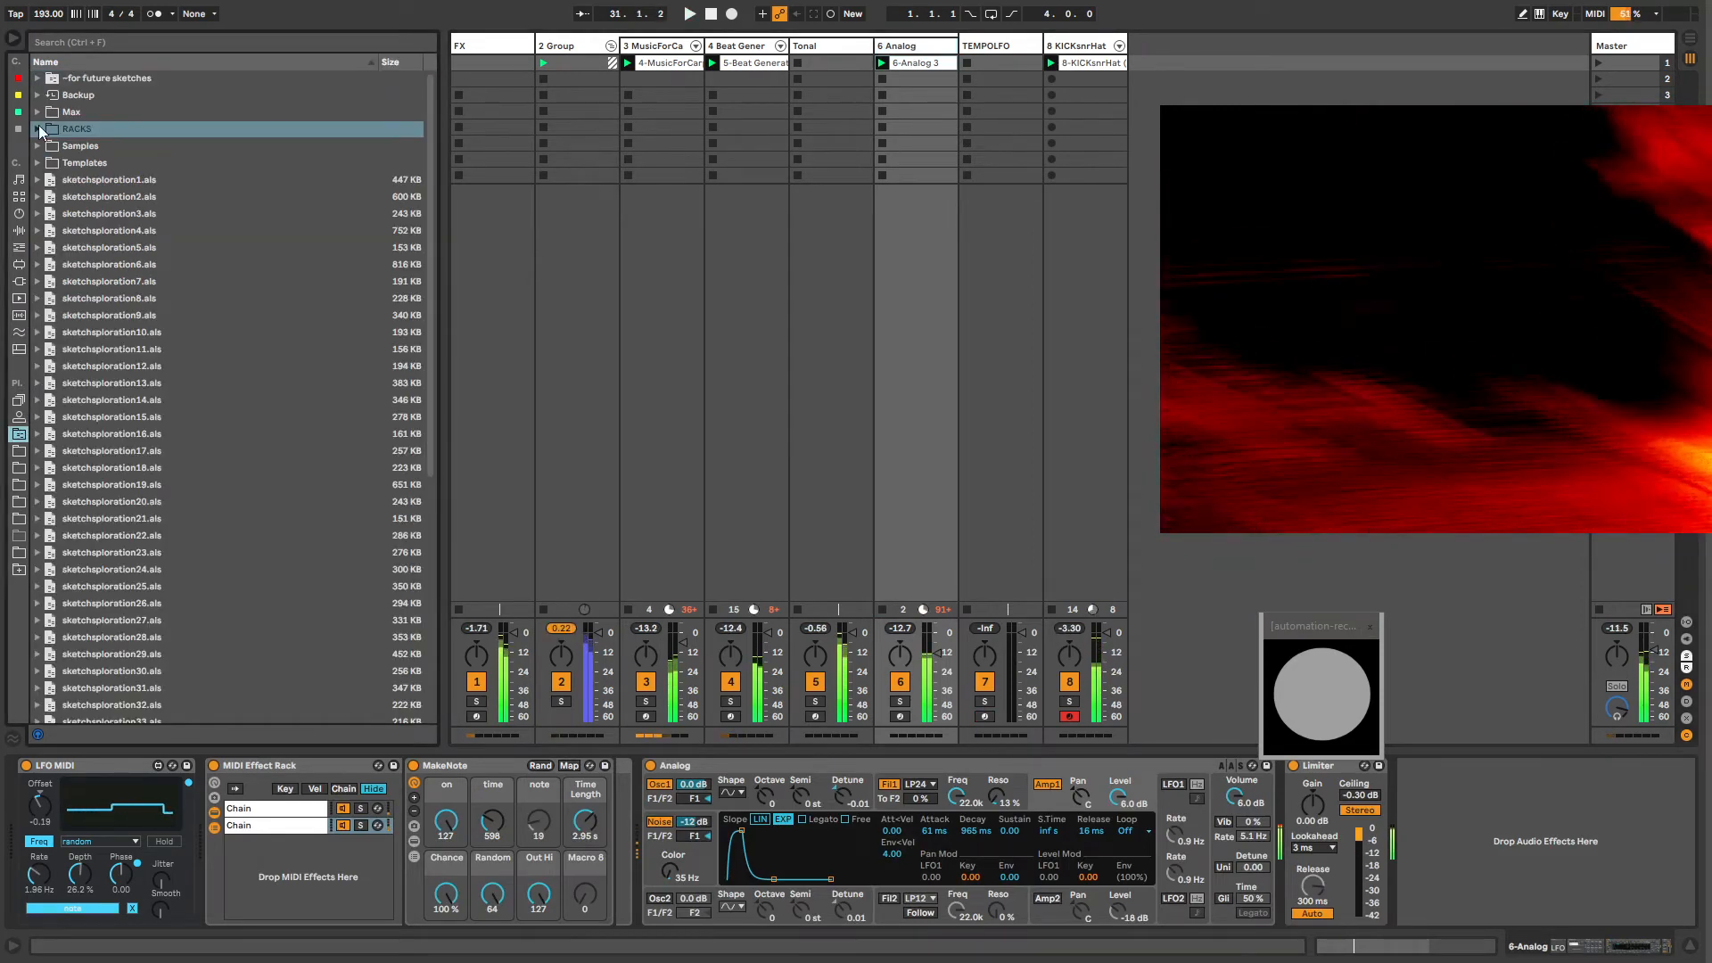
{"action": "left_click", "coordinate": [38, 128]}
{"action": "left_click", "coordinate": [48, 146]}
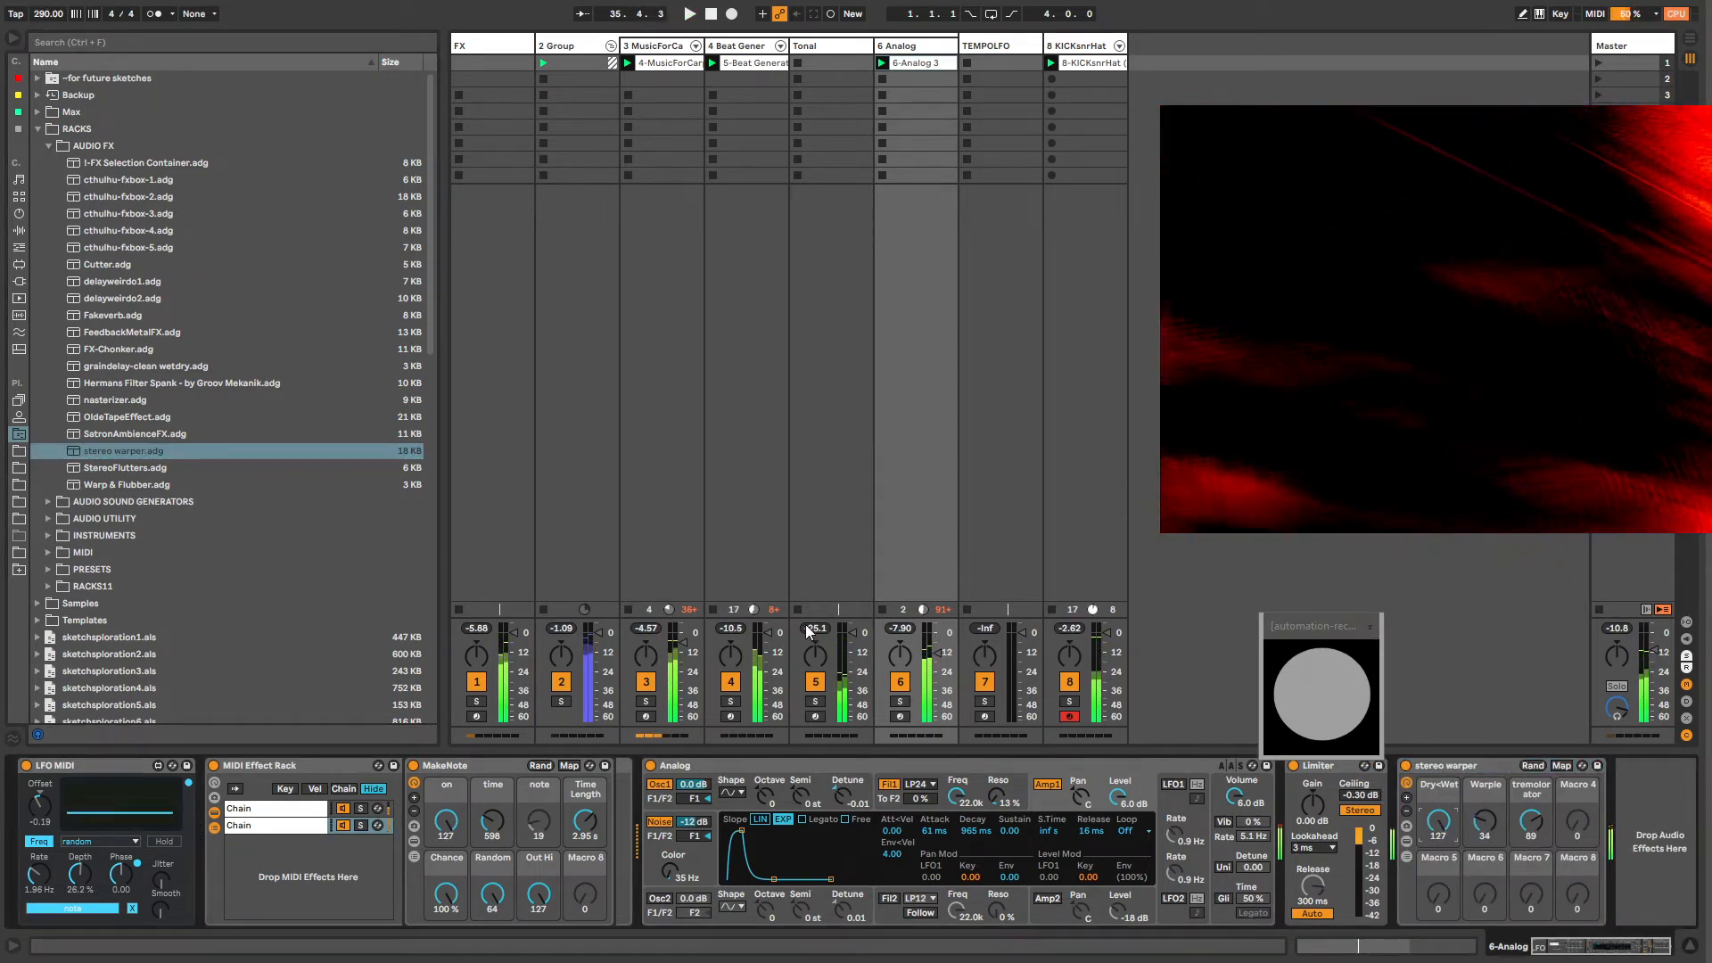
Step: Audition individual tracks by soloing the Beat Generator, FX, MusicForCarports and Tonal tracks one after another
{"action": "left_click", "coordinate": [731, 701]}
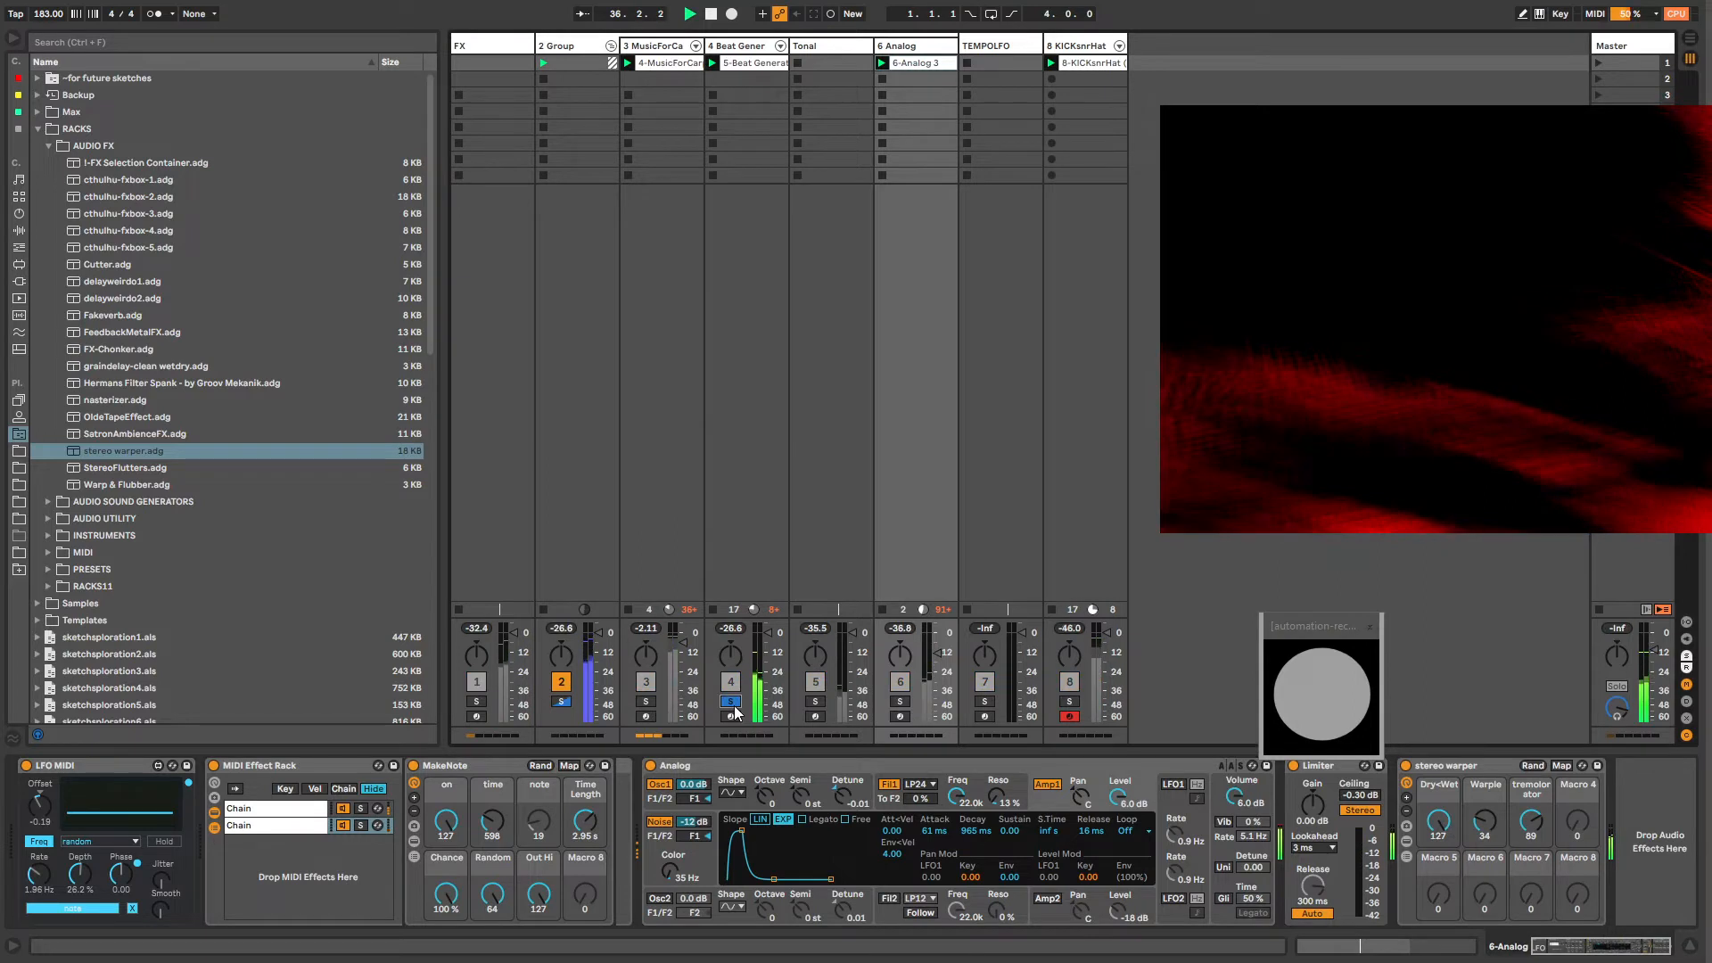
{"action": "left_click", "coordinate": [476, 701]}
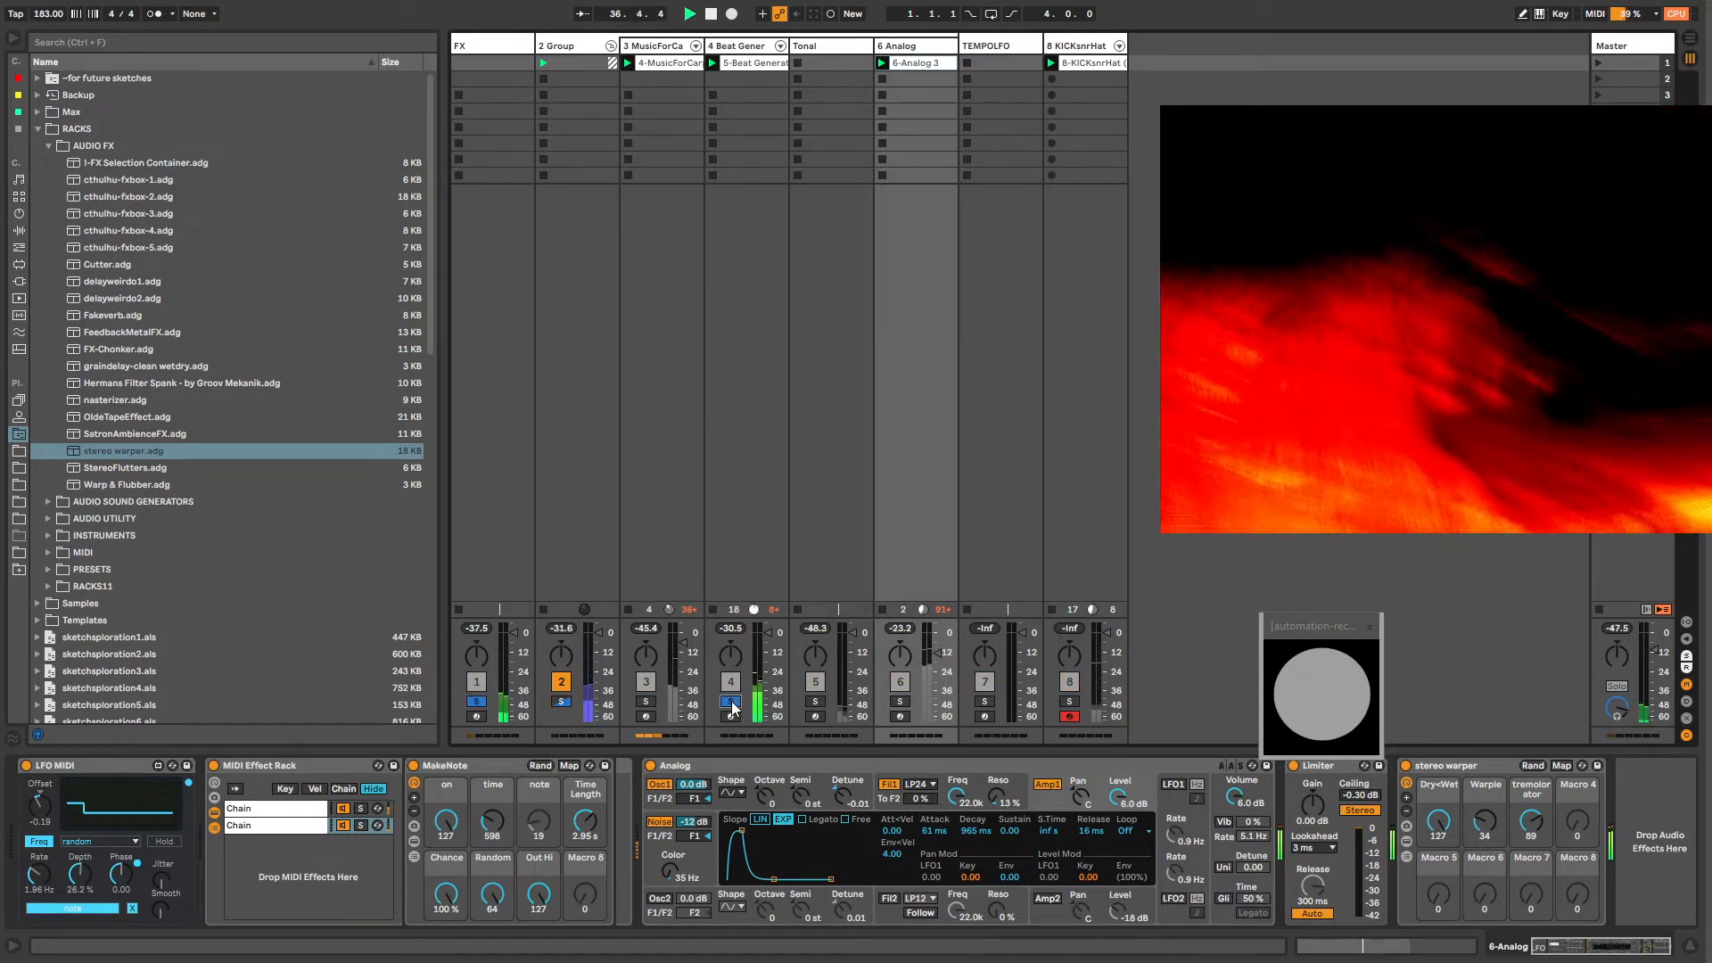
{"action": "left_click", "coordinate": [647, 702]}
{"action": "left_click", "coordinate": [732, 703]}
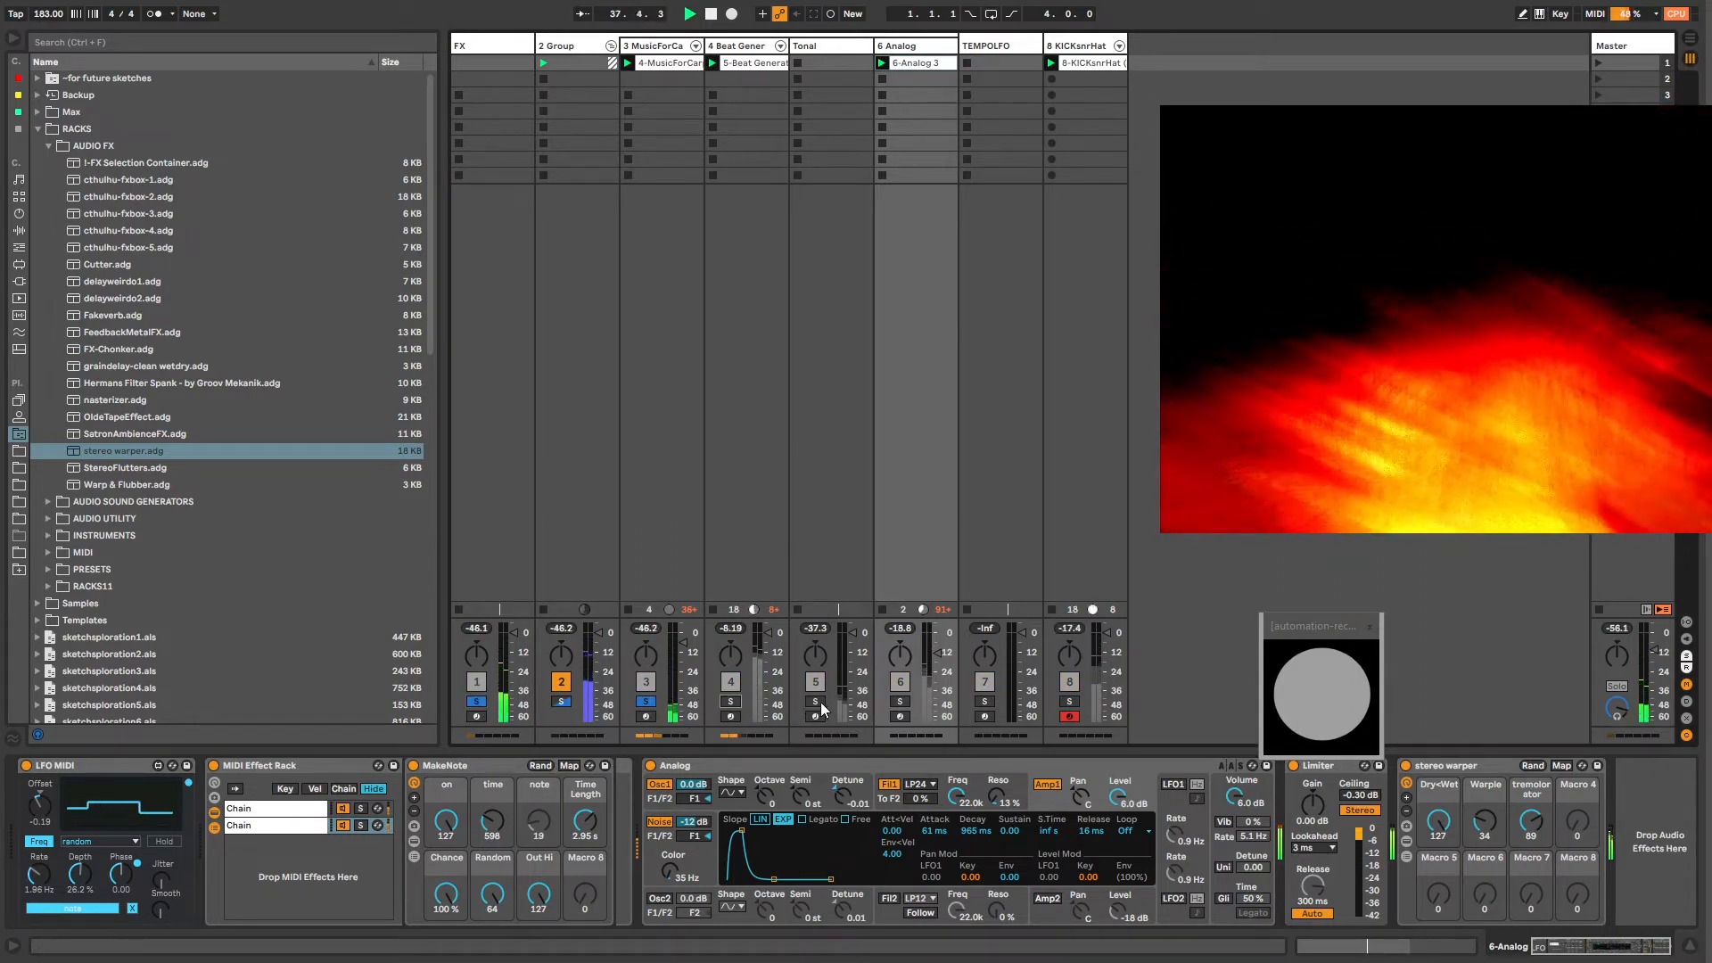
{"action": "left_click", "coordinate": [816, 703]}
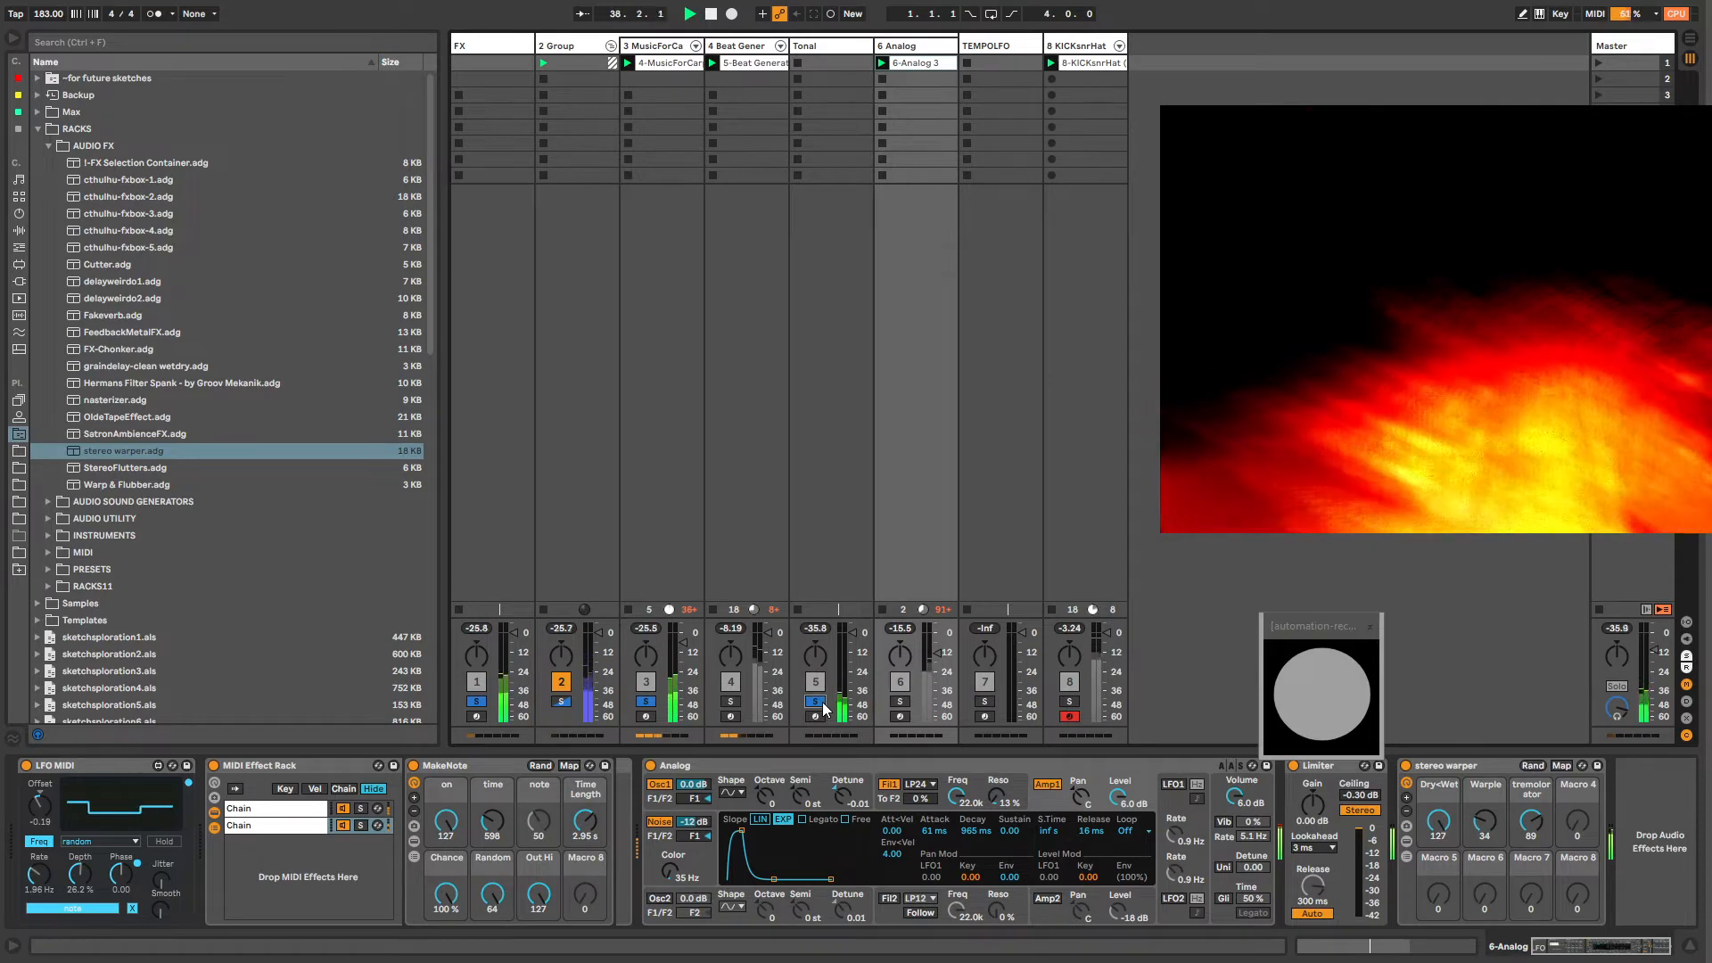
Step: Copy the Limiter from the Analog track to the end of the Tonal track's device chain and clear the solos
{"action": "left_click", "coordinate": [827, 49]}
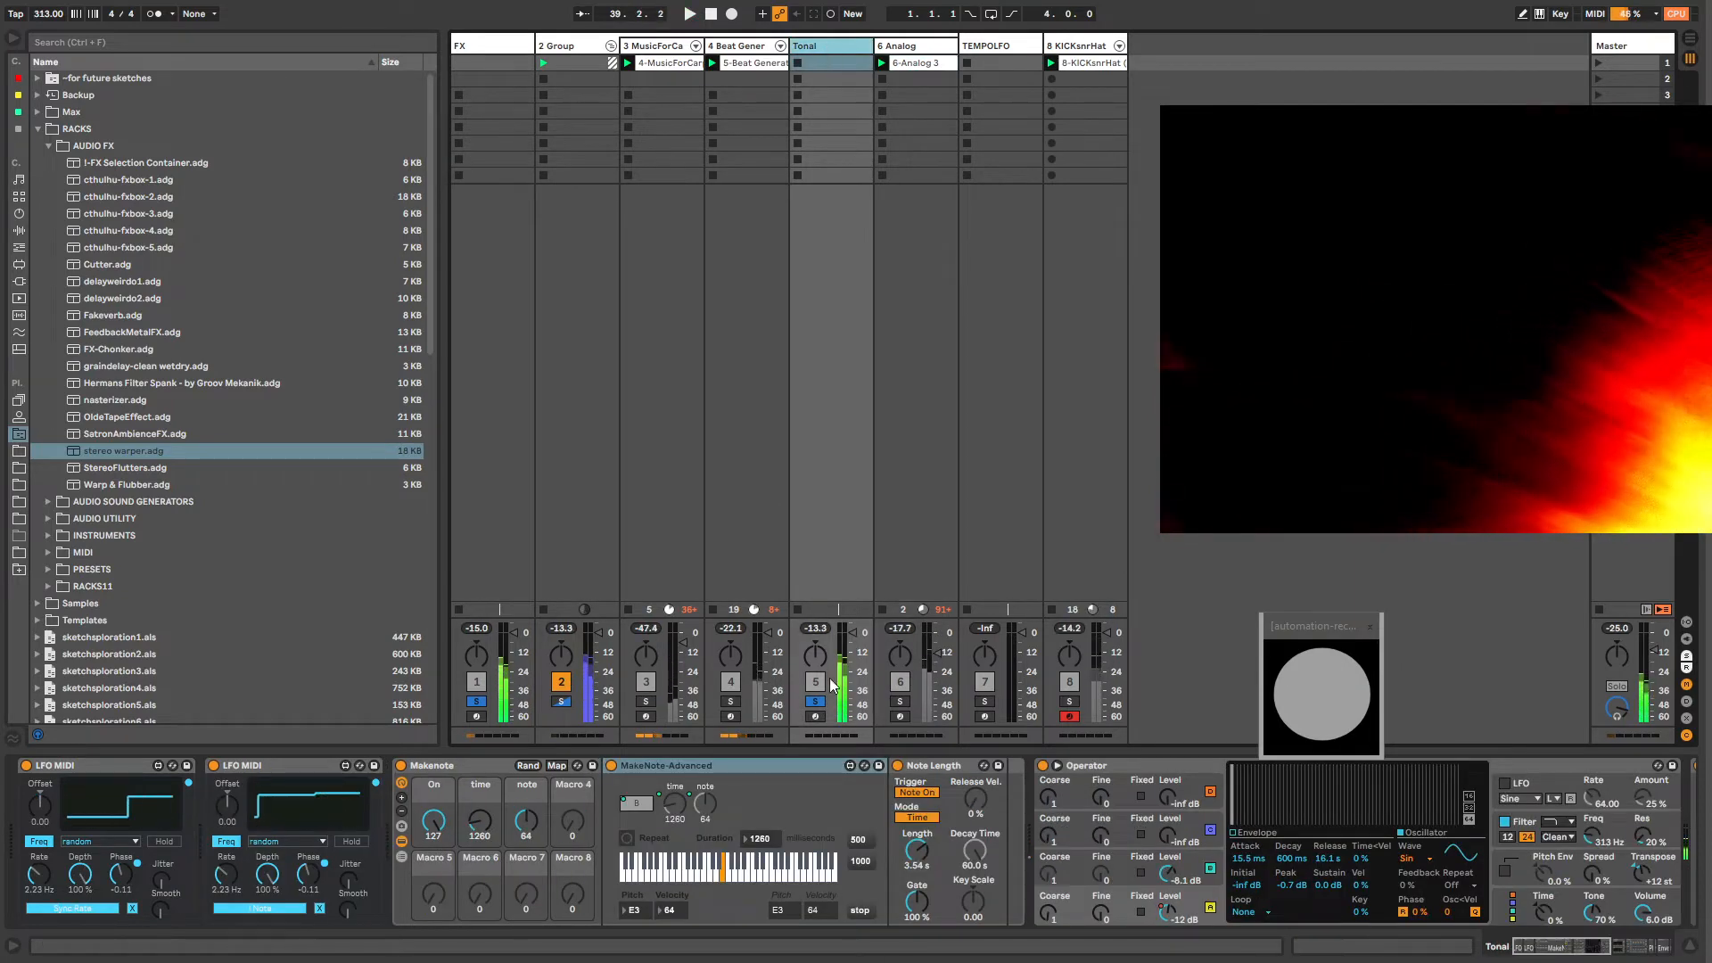
{"action": "scroll", "coordinate": [1376, 887], "scroll_direction": "right", "scroll_amount": 10}
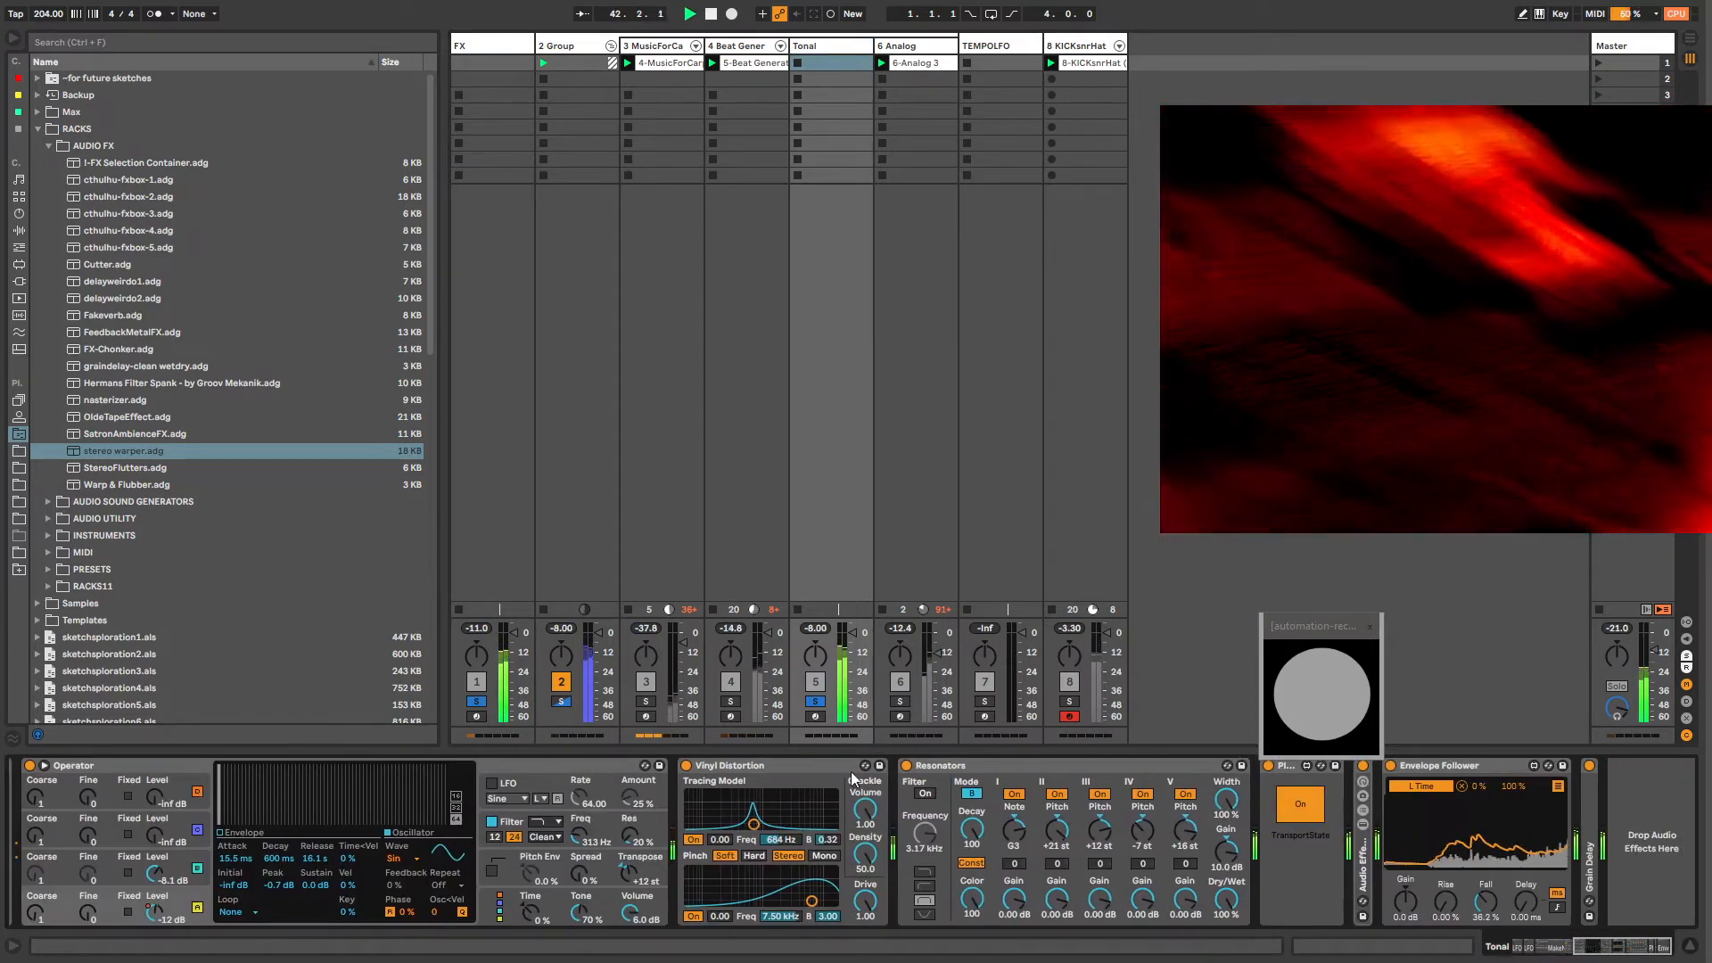
{"action": "left_click", "coordinate": [1363, 825]}
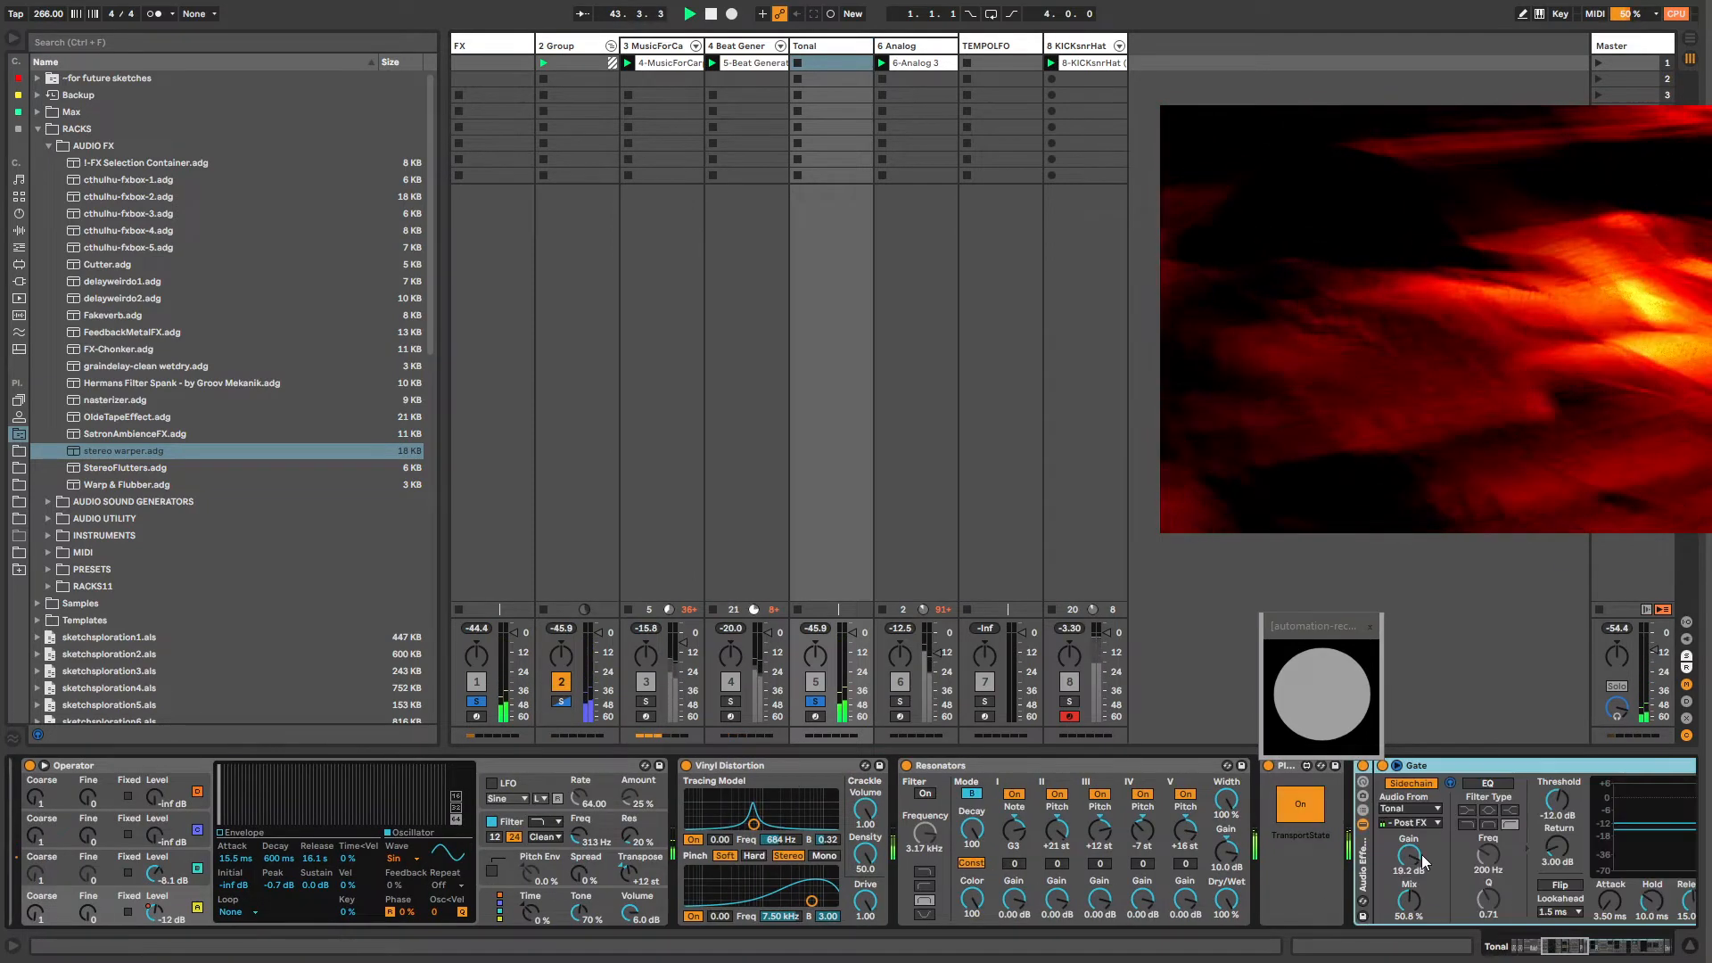
{"action": "left_click_drag", "start_coordinate": [1563, 952], "coordinate": [1656, 954]}
{"action": "key", "text": "ctrl+v"}
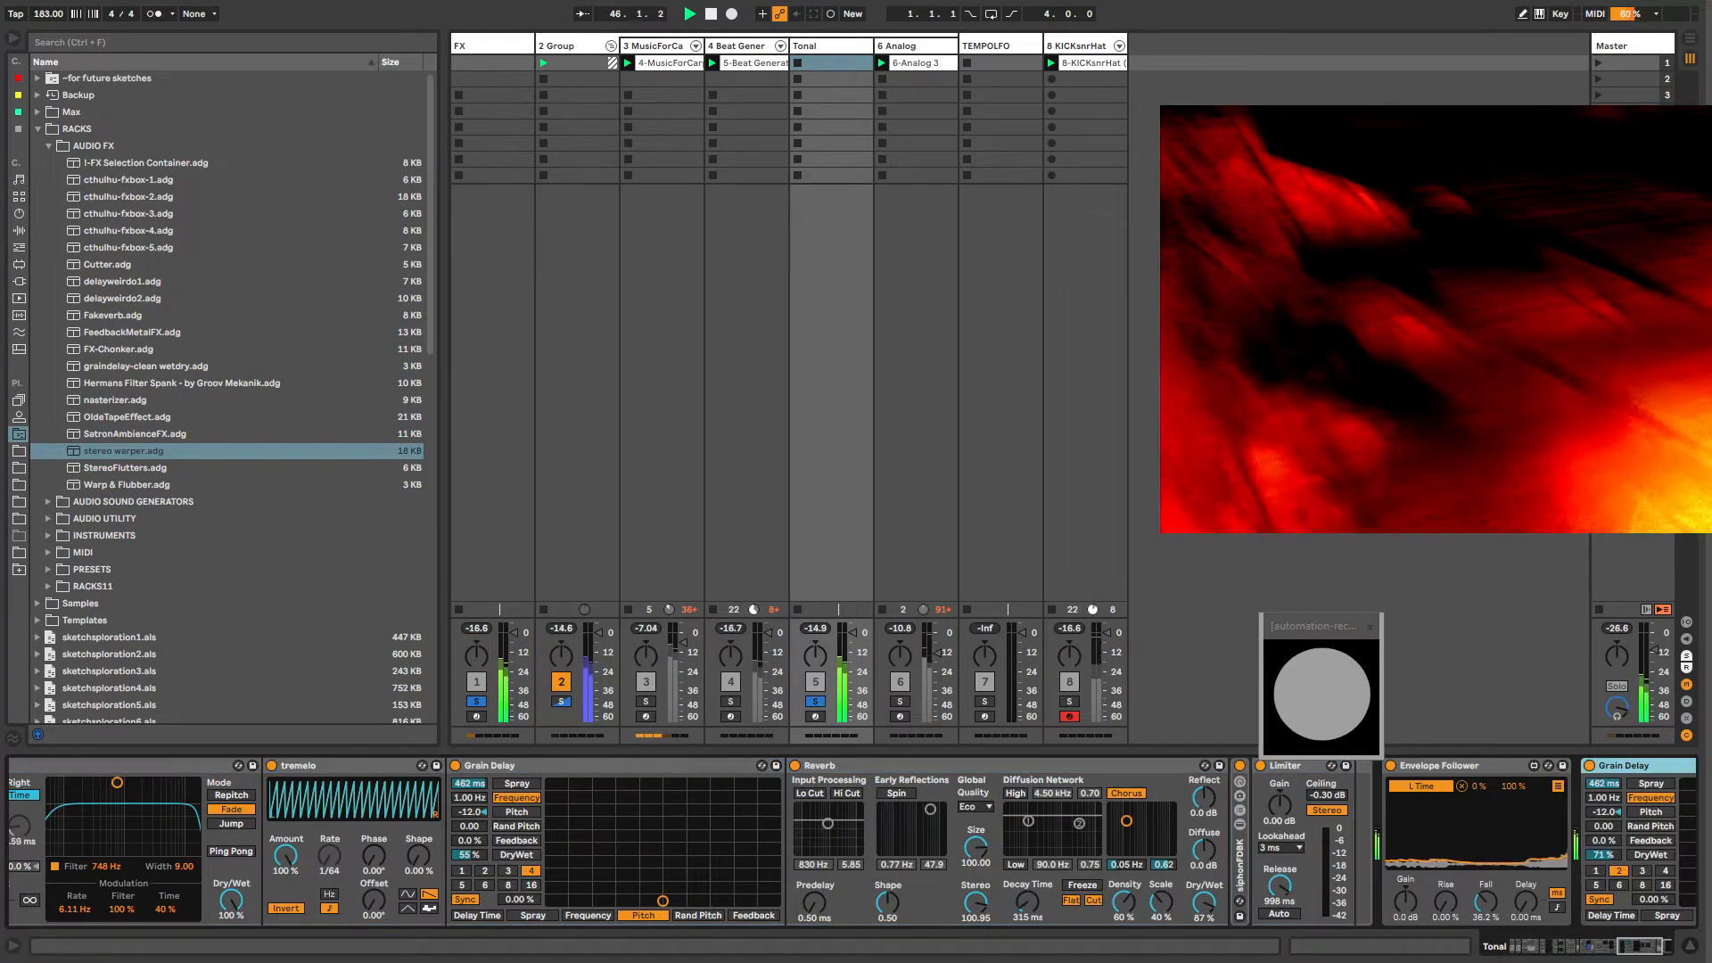
{"action": "left_click", "coordinate": [907, 46]}
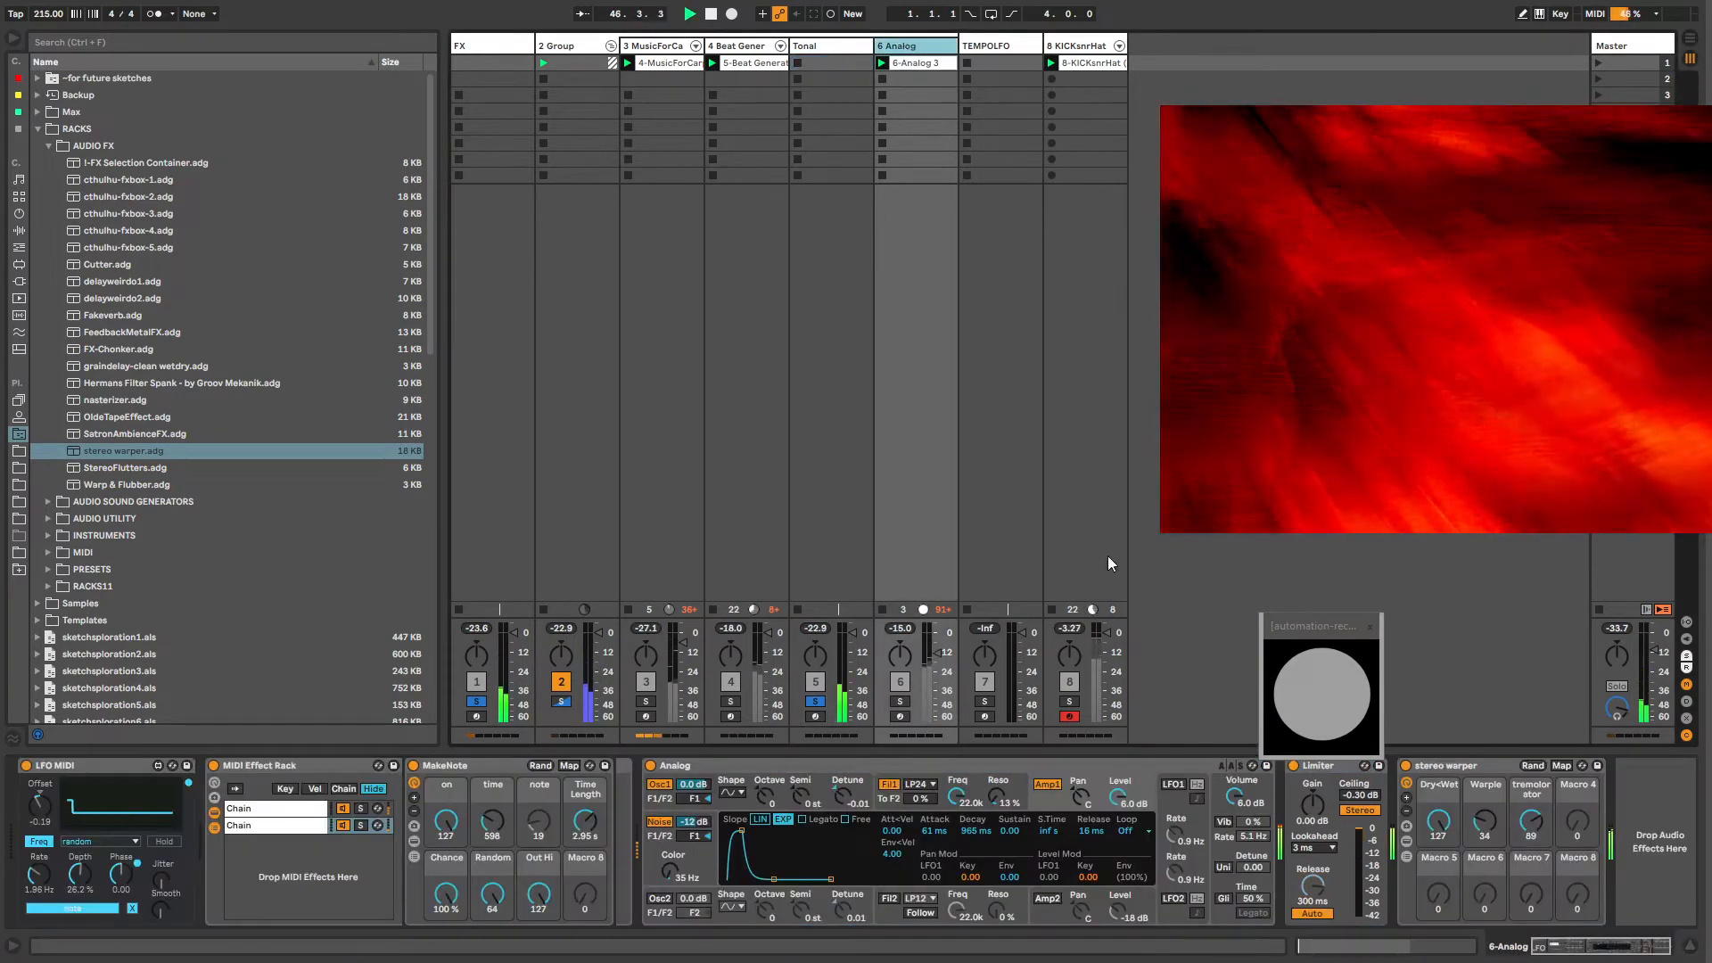
{"action": "left_click", "coordinate": [824, 46]}
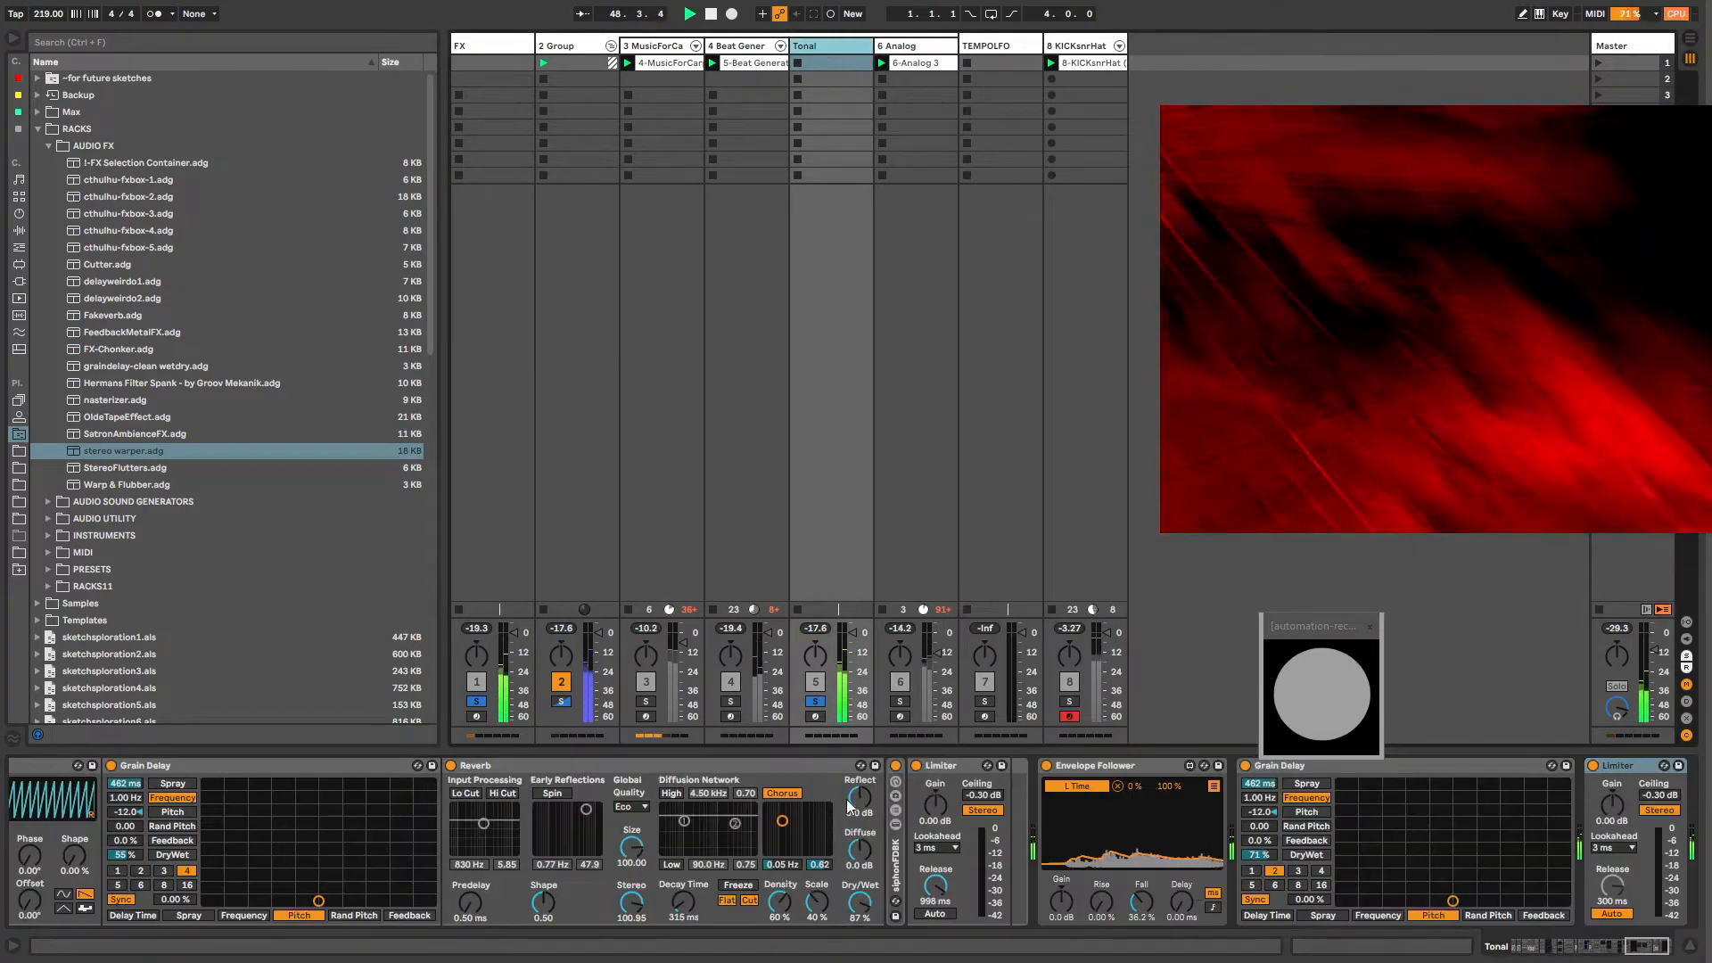
{"action": "left_click", "coordinate": [815, 701]}
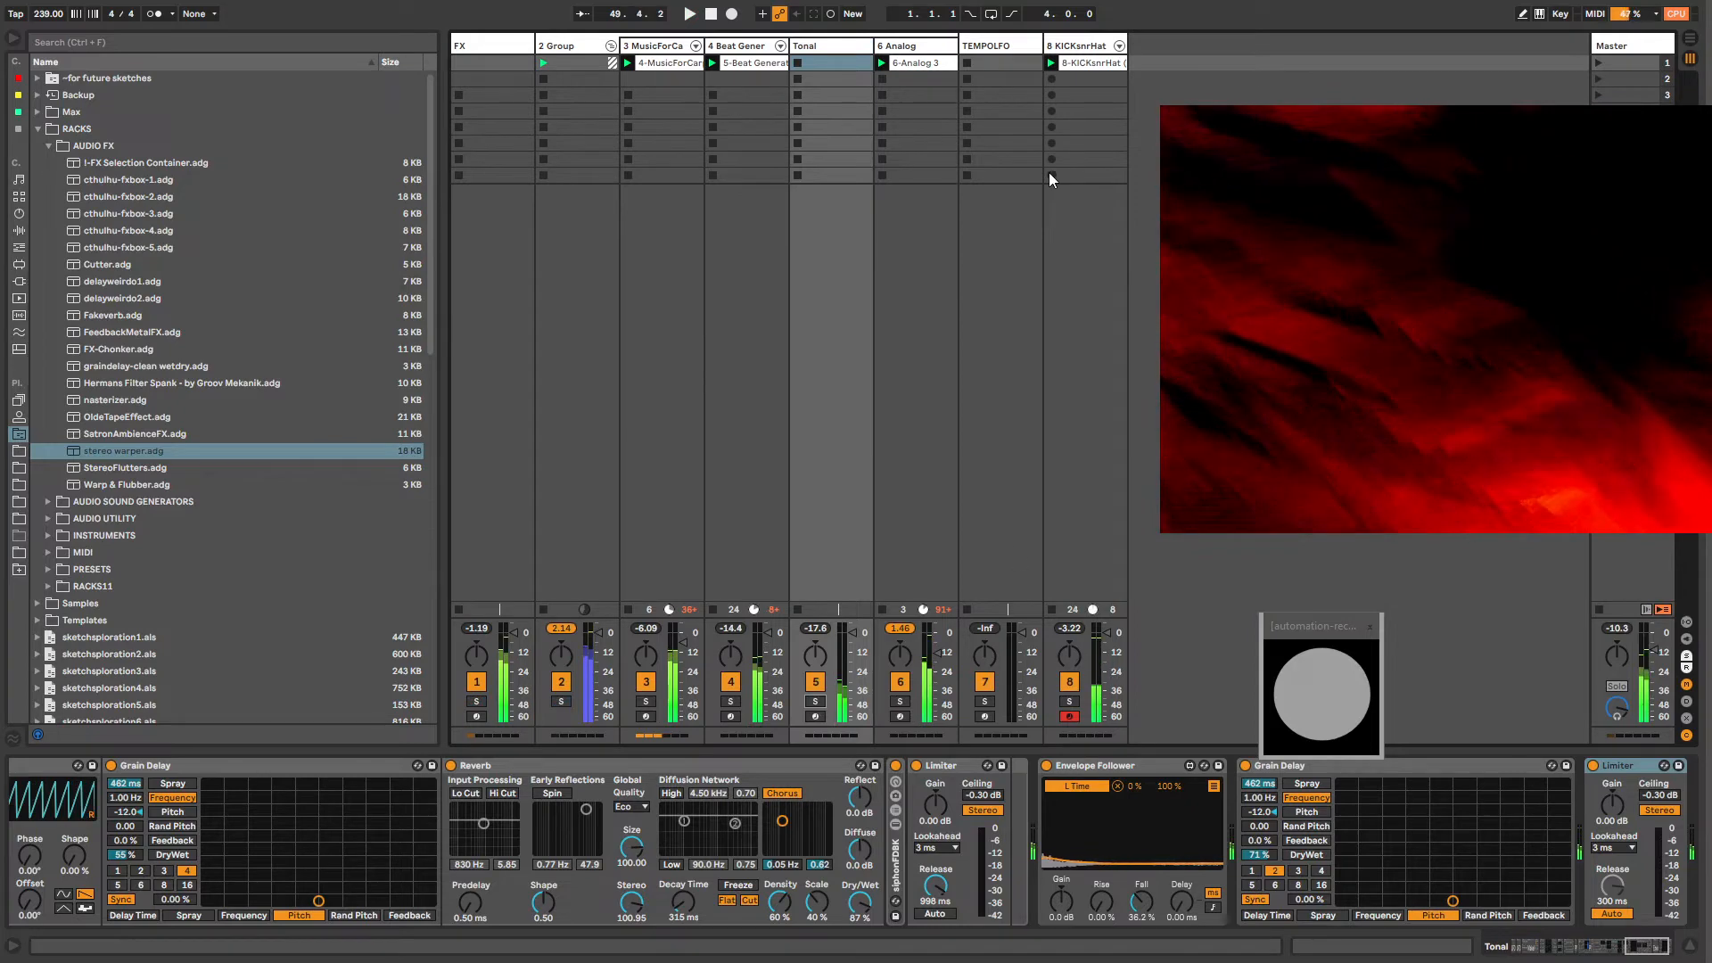
Step: Switch off the TransportPause and TEMPO 2 devices on the TEMPOLFO track
{"action": "left_click", "coordinate": [1006, 64]}
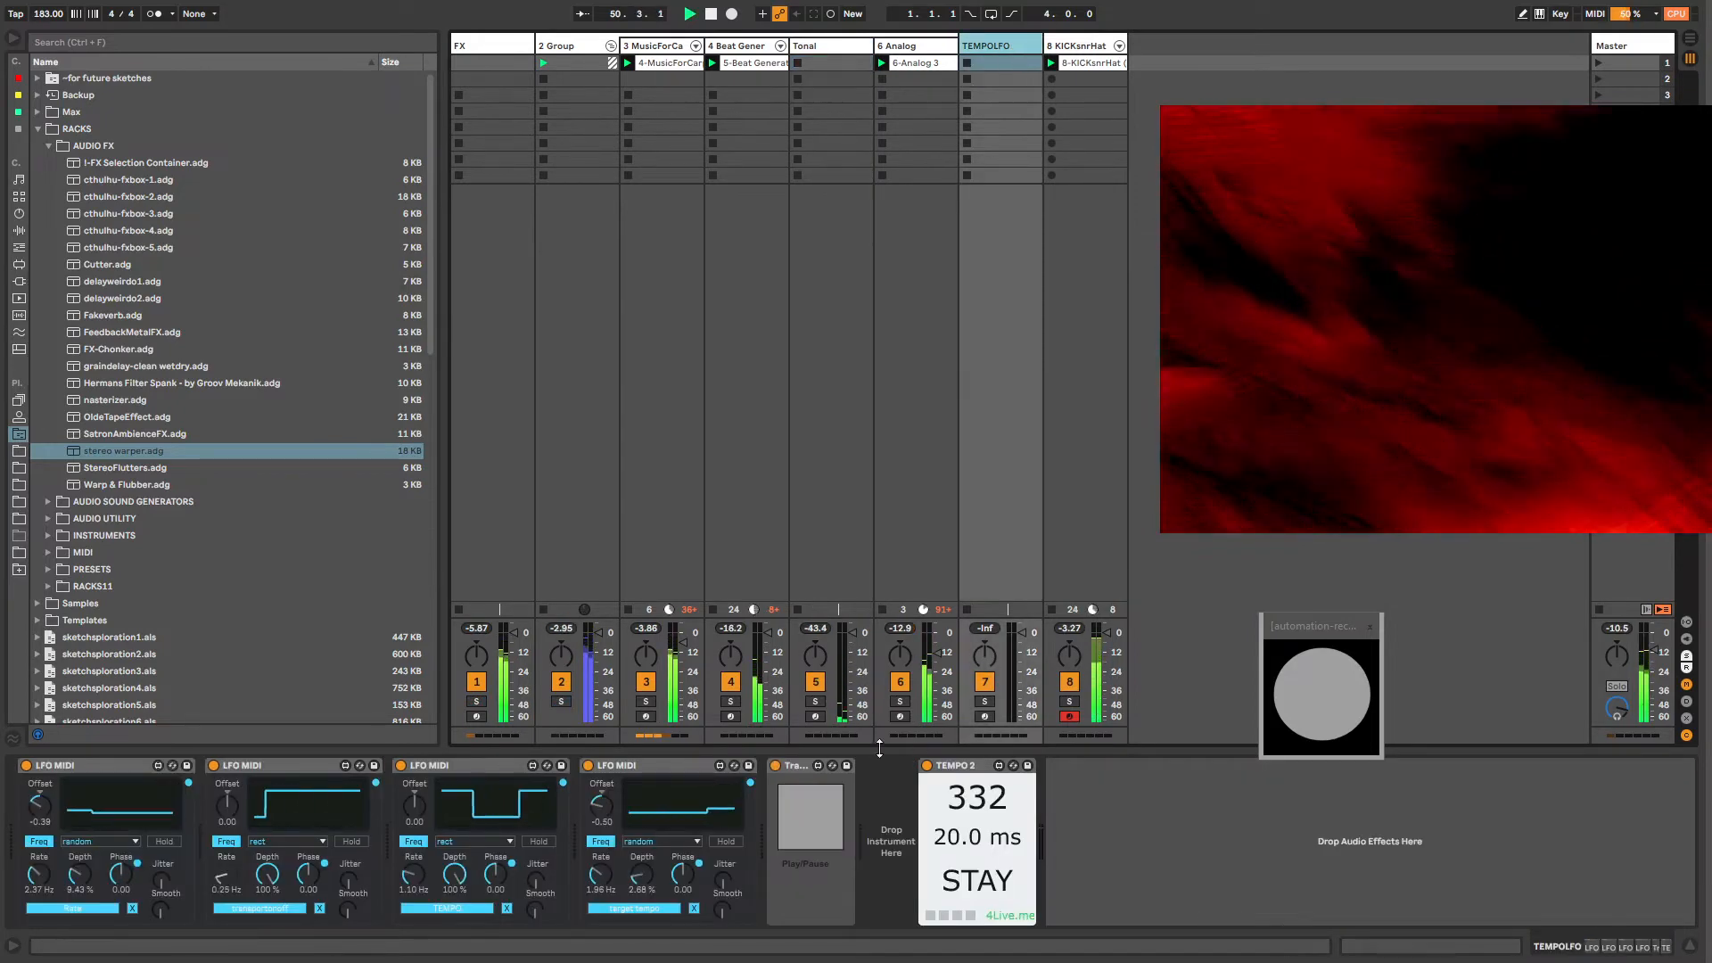
{"action": "left_click", "coordinate": [780, 765]}
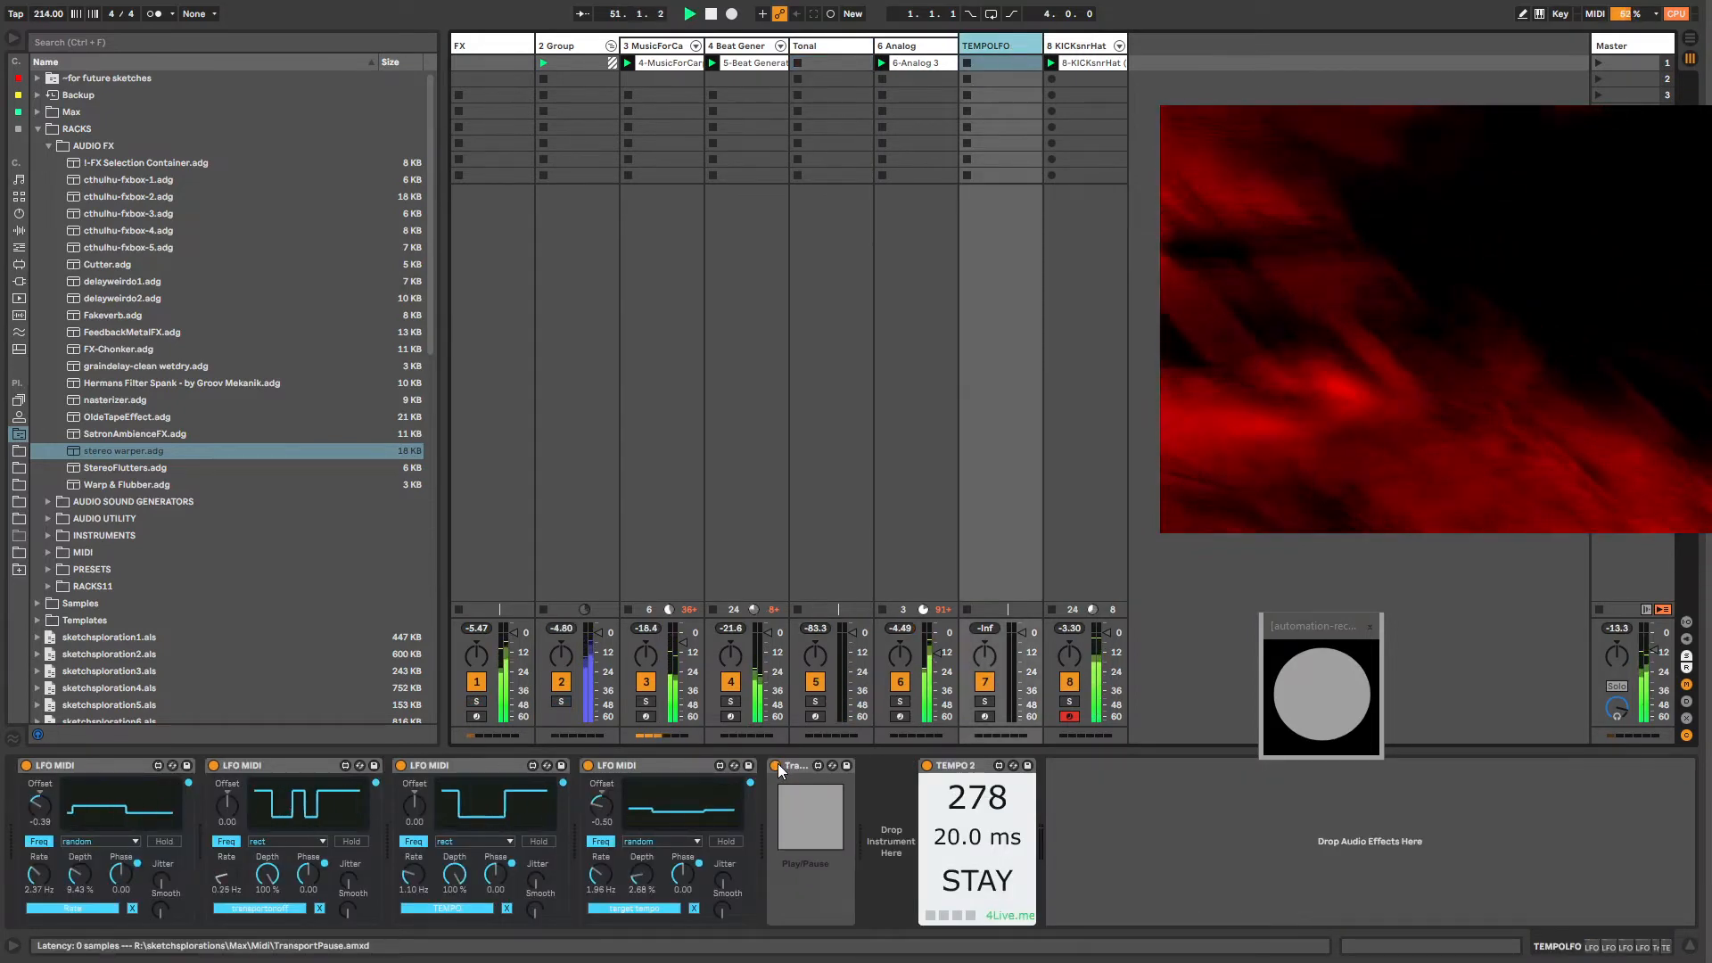
{"action": "left_click", "coordinate": [931, 766]}
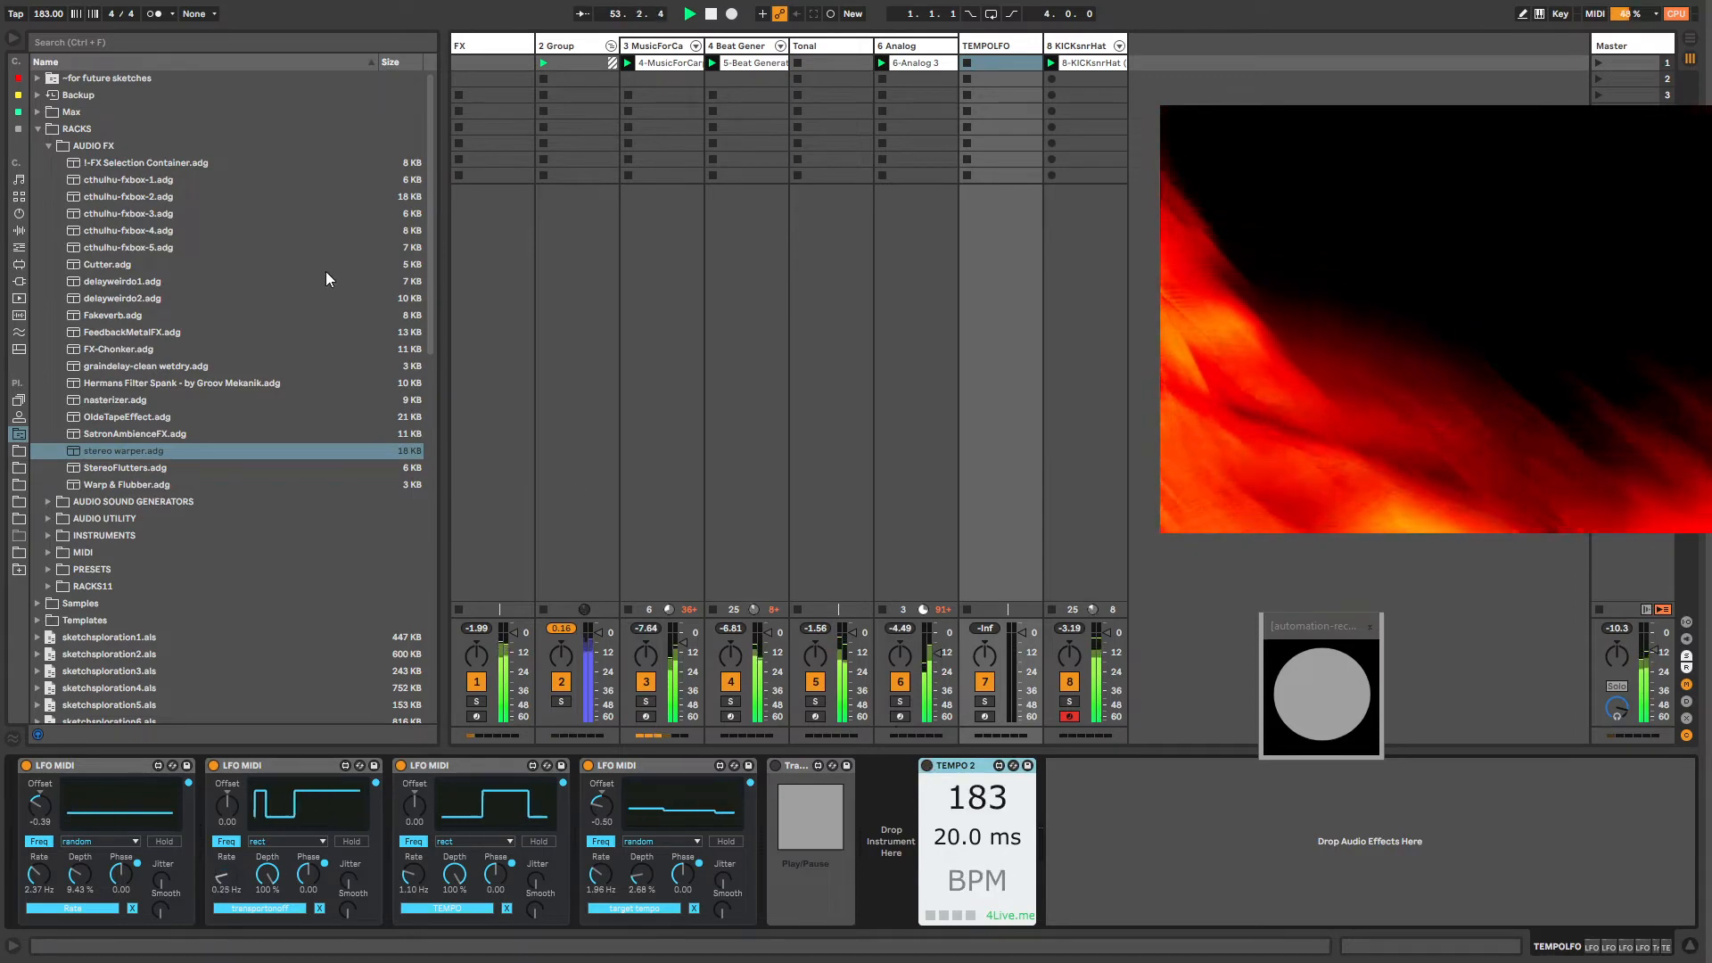
Step: Adjust the MusicForCarports track's volume and delete the PlutoST rack at the end of its device chain
{"action": "left_click", "coordinate": [1076, 45]}
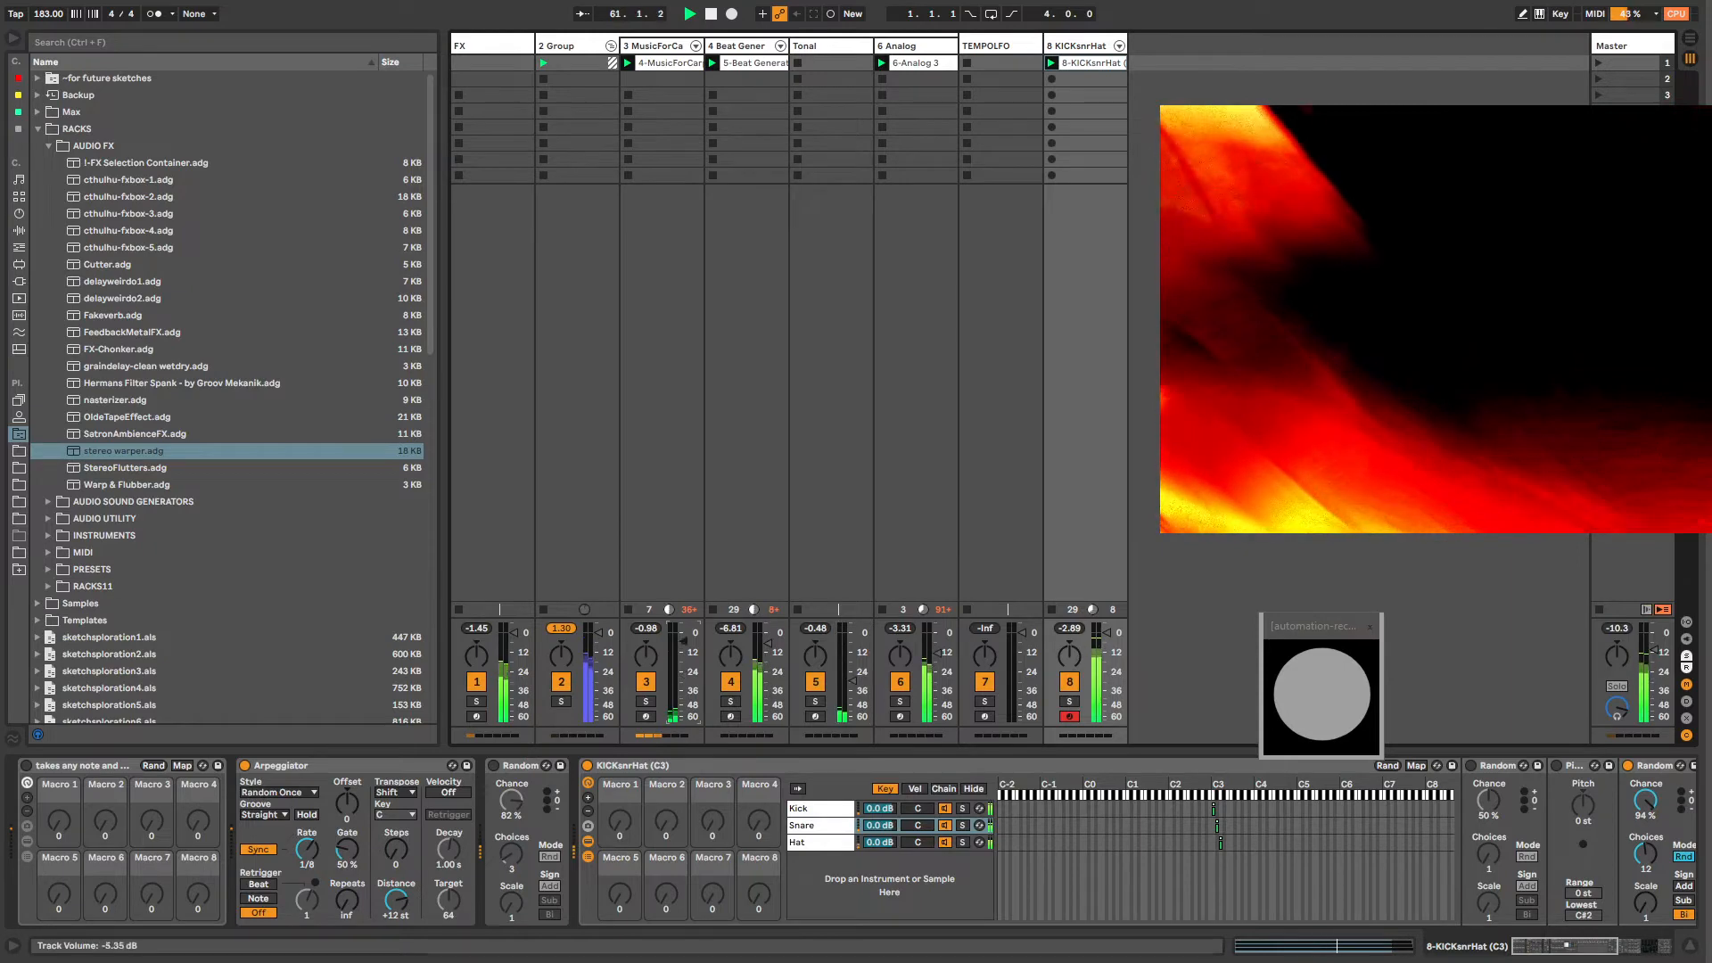
{"action": "left_click", "coordinate": [681, 635]}
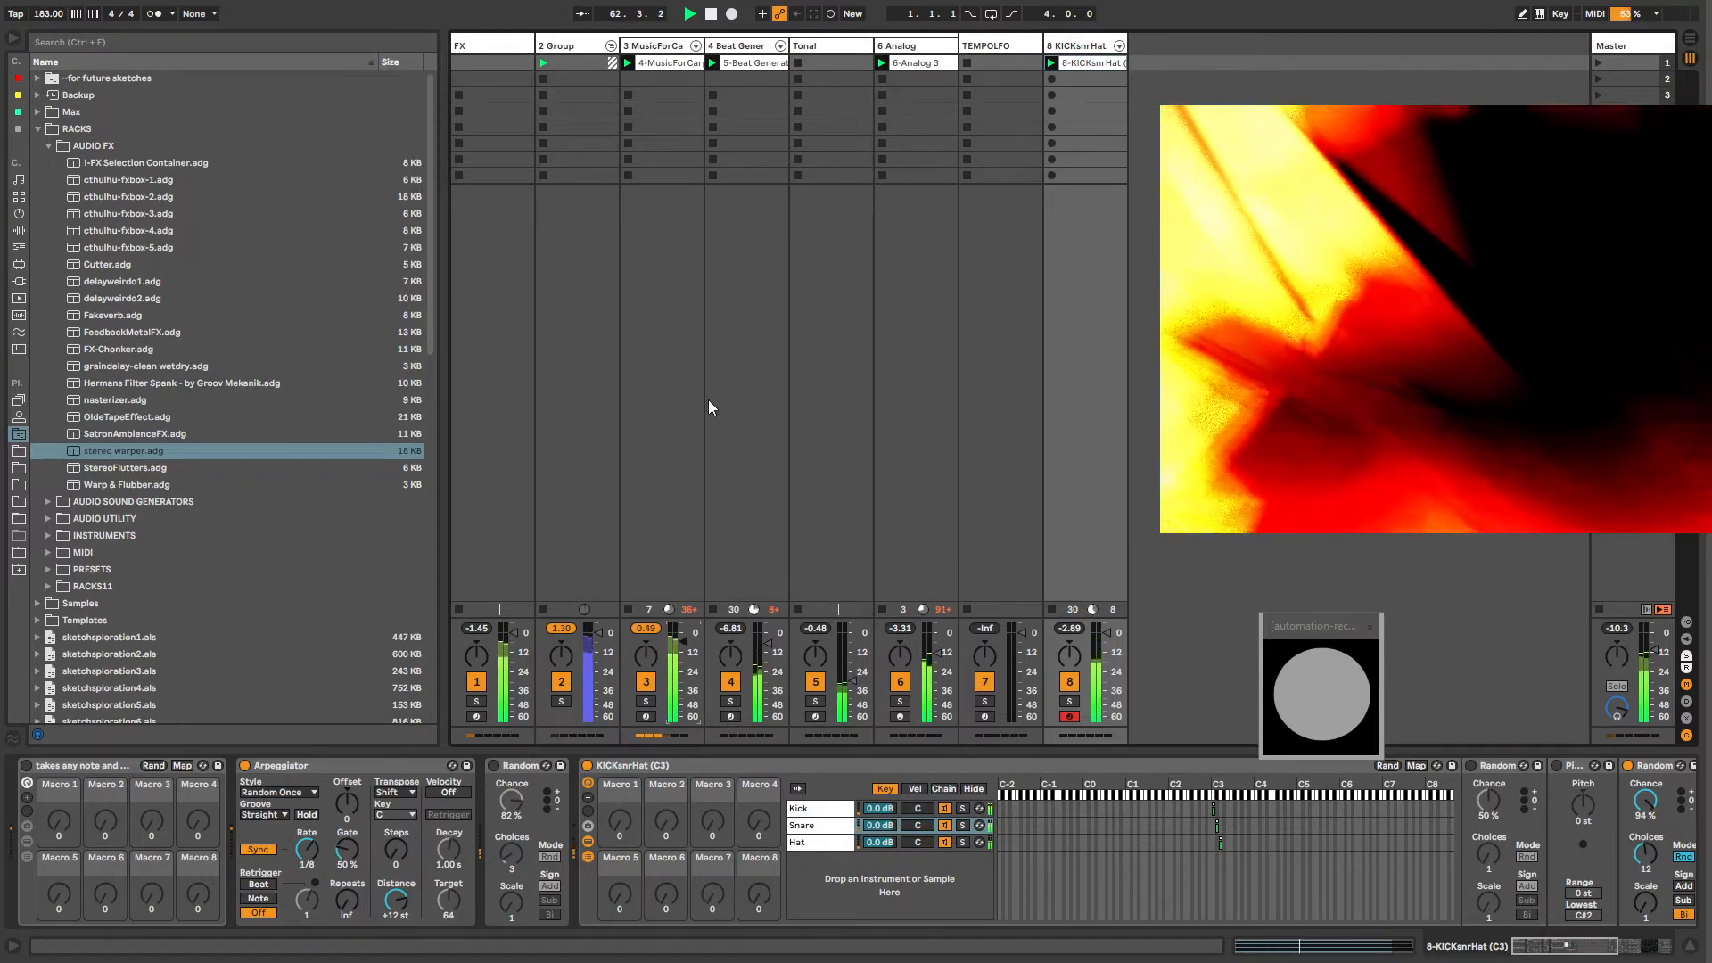
{"action": "left_click", "coordinate": [687, 408]}
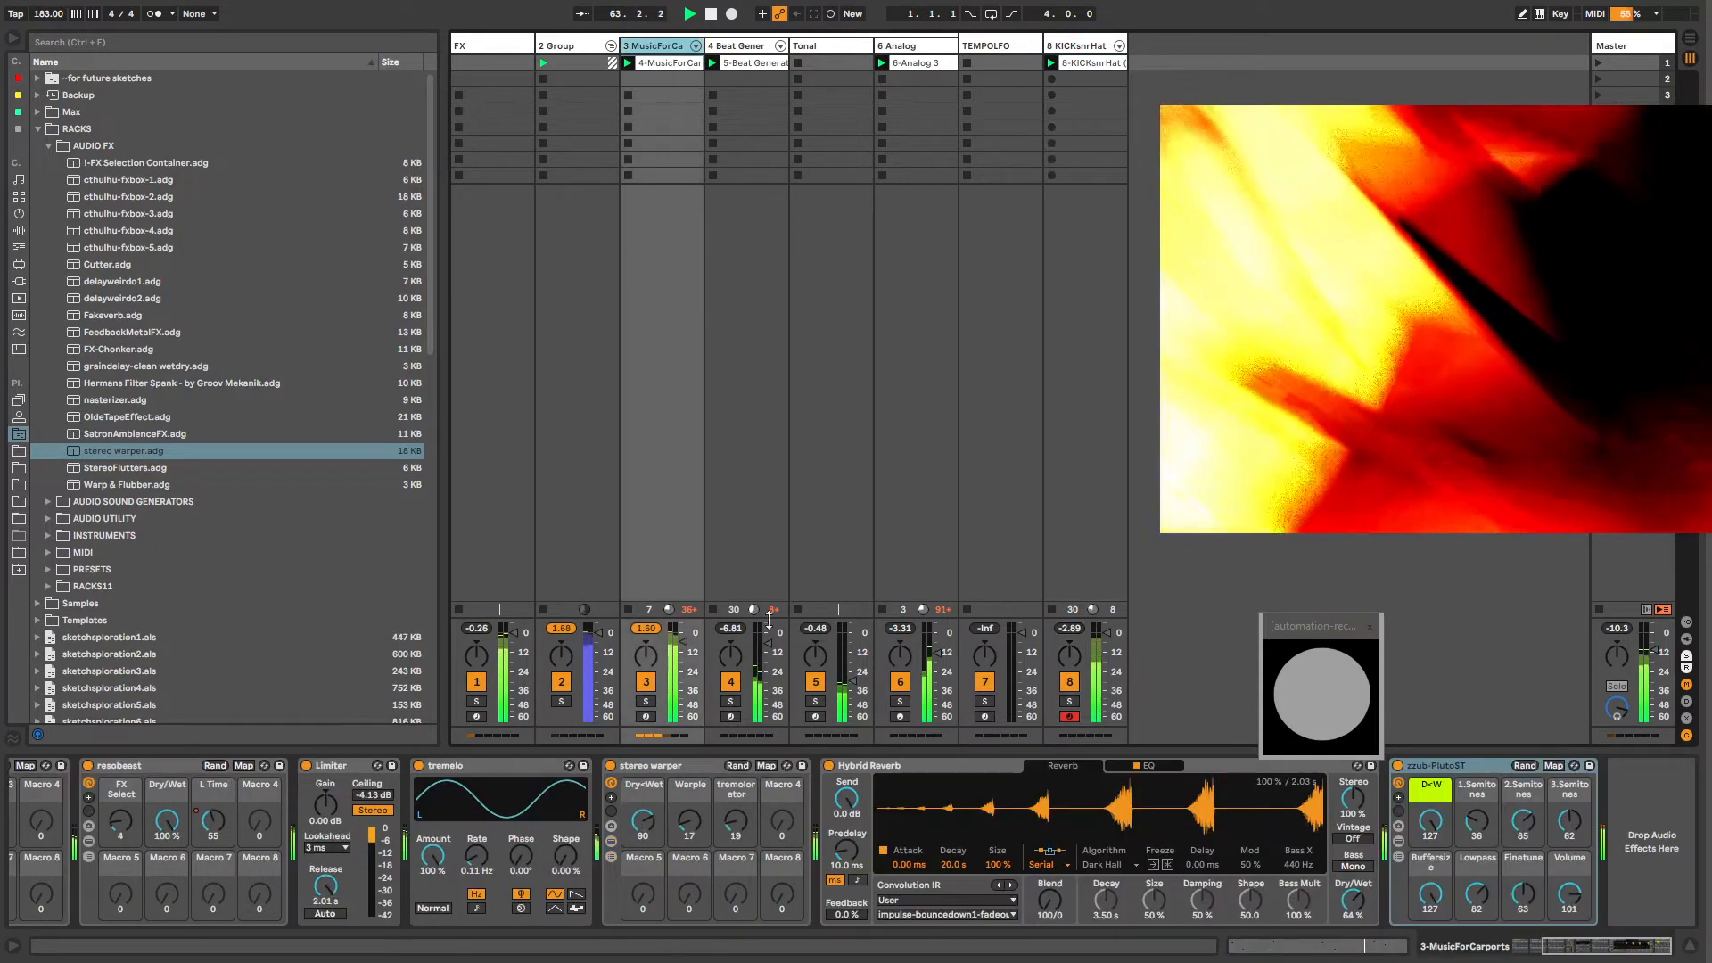
{"action": "left_click", "coordinate": [1411, 769]}
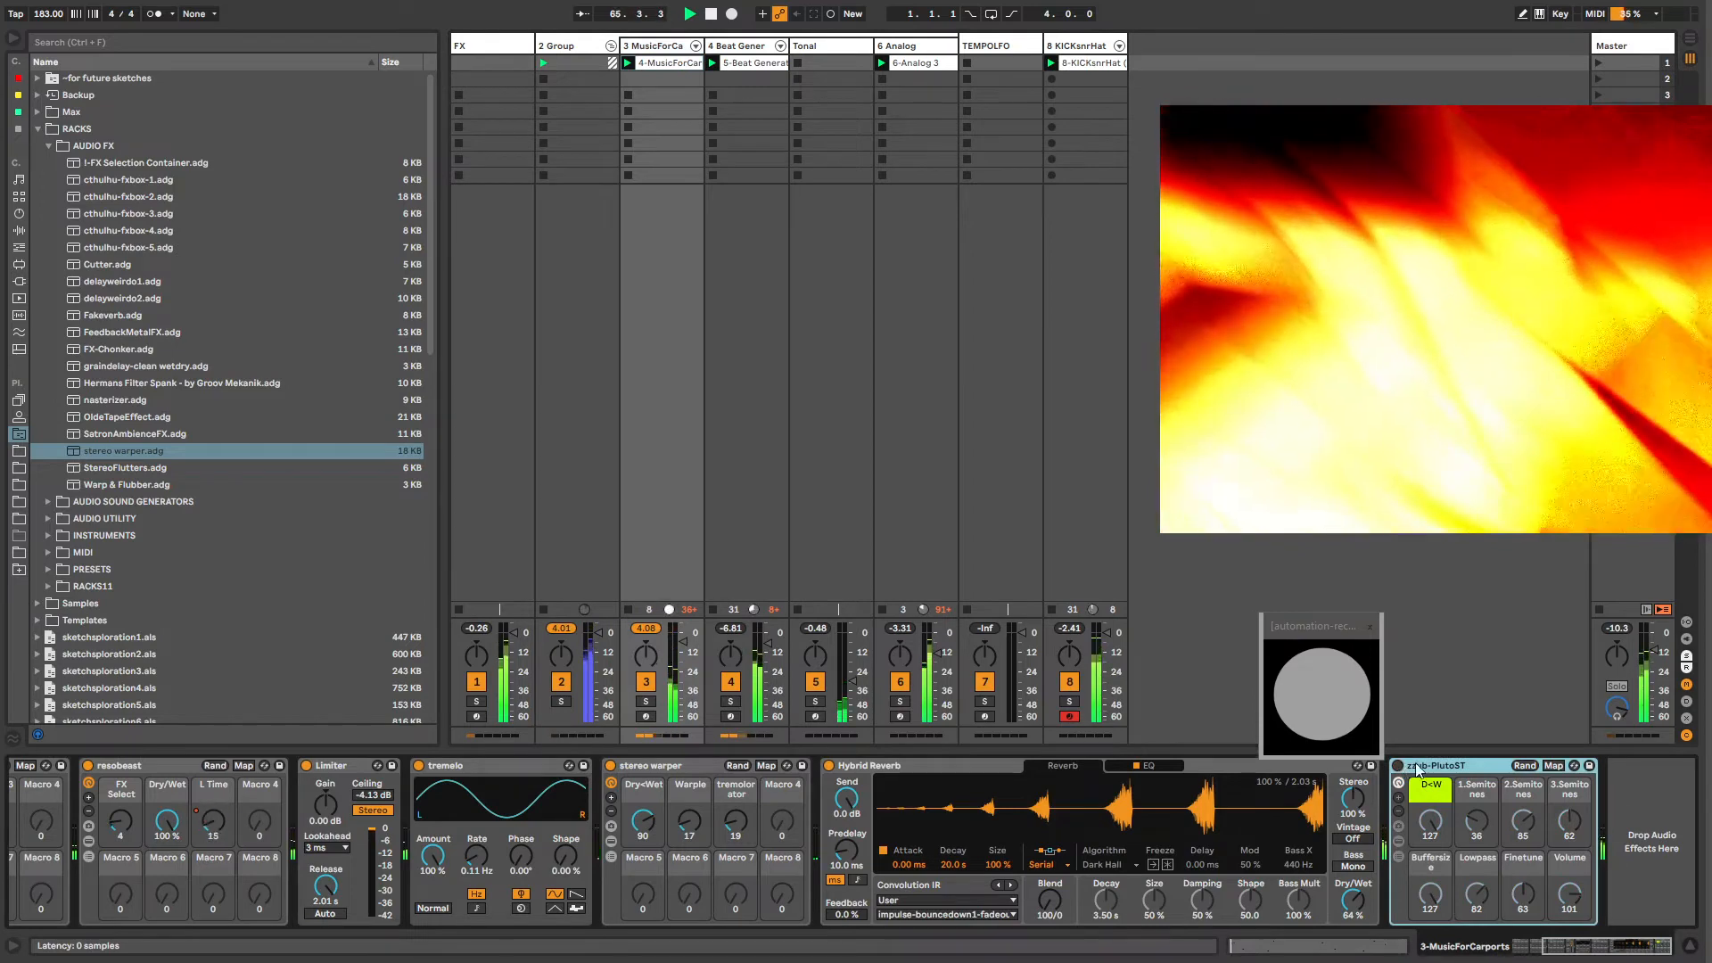
{"action": "key", "text": "Delete"}
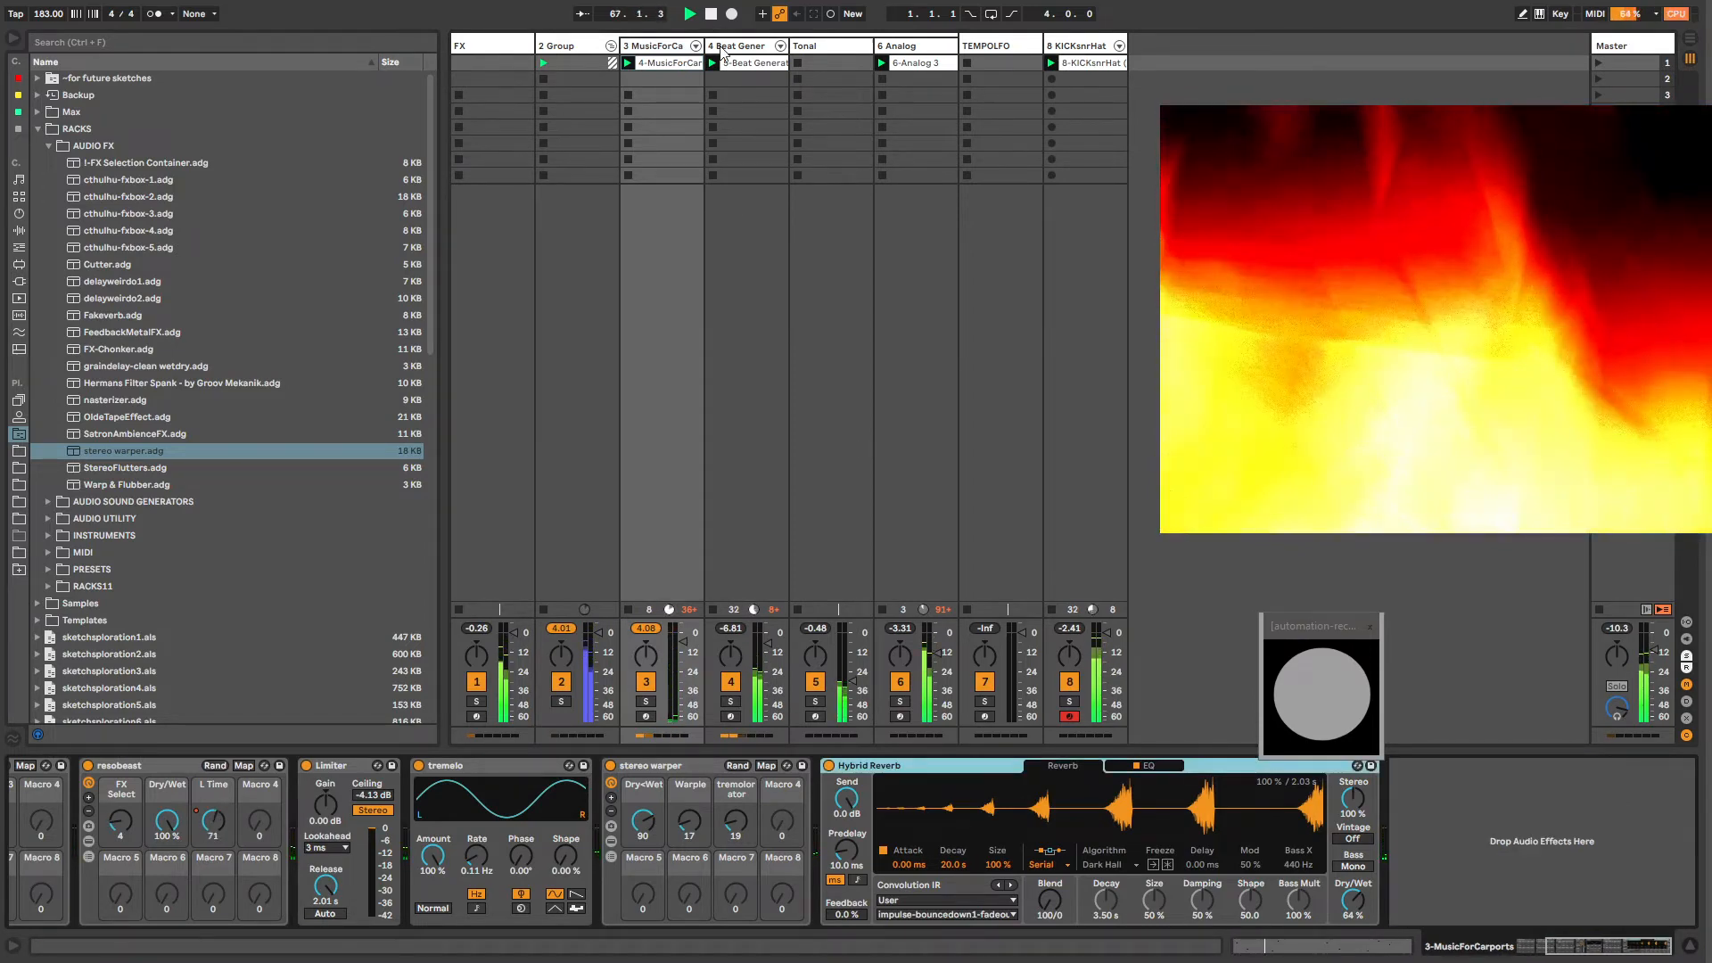
Step: Reposition the visual window clear of the Master track and delete the empty scenes 3 to 8
{"action": "left_click", "coordinate": [723, 51]}
{"action": "left_click_drag", "start_coordinate": [1379, 294], "coordinate": [1122, 366]}
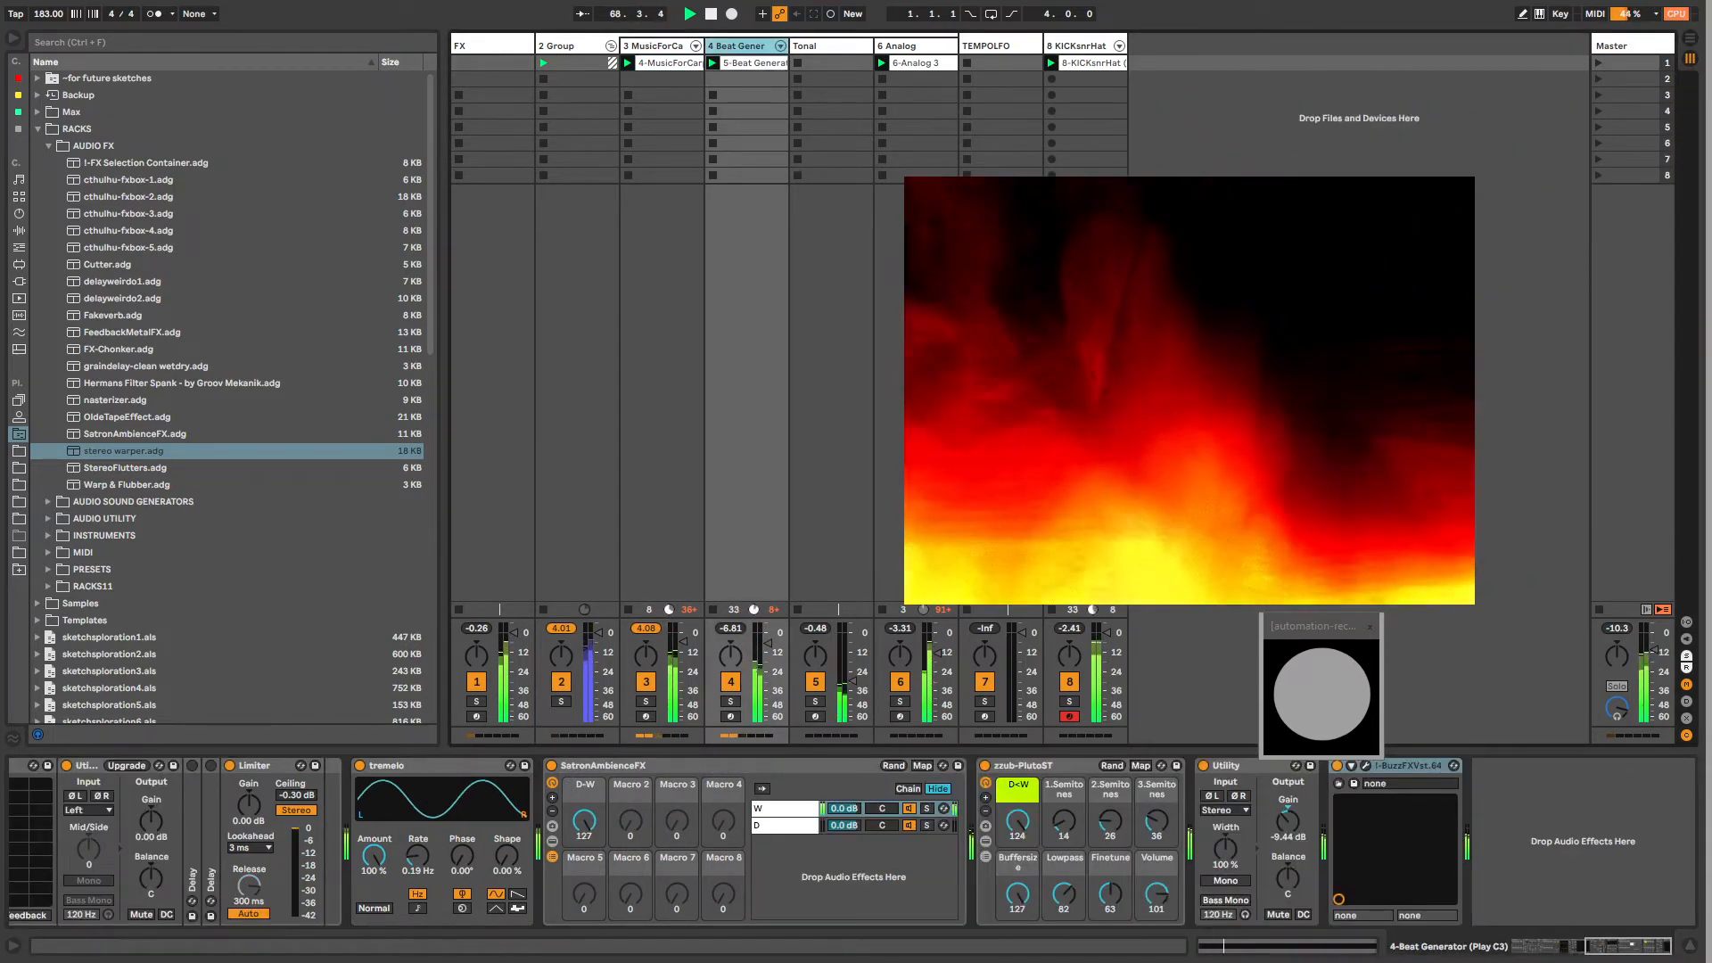
{"action": "left_click", "coordinate": [1612, 93]}
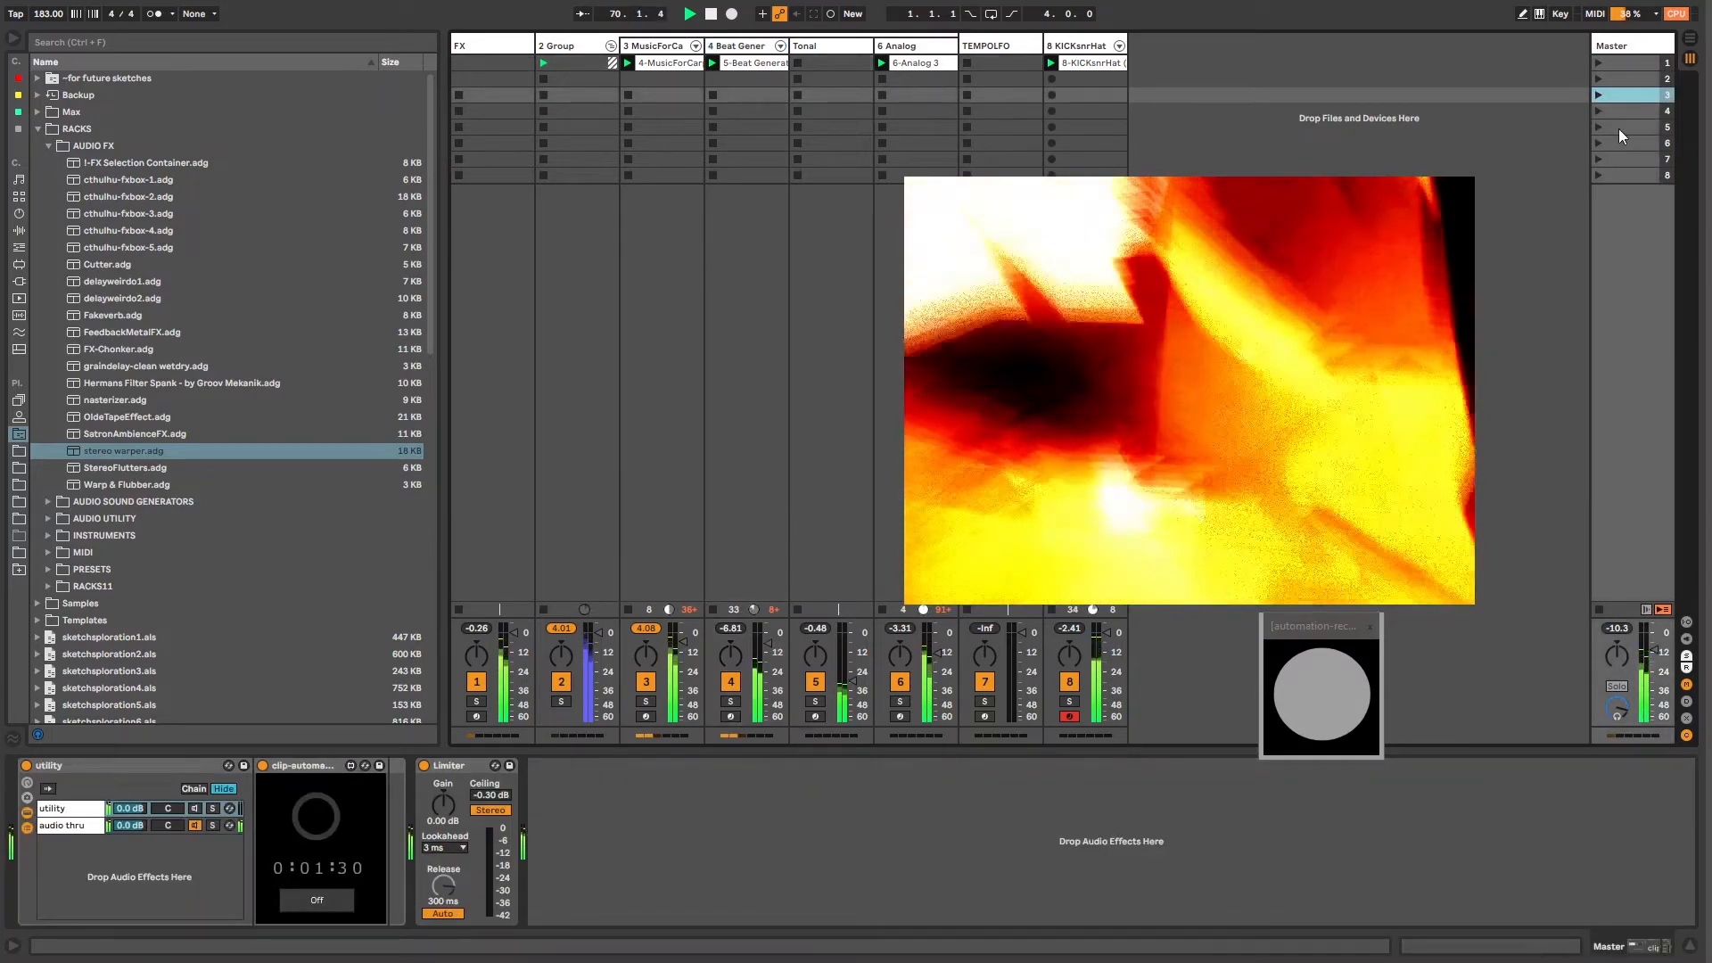
{"action": "left_click", "coordinate": [1623, 177], "text": "shift"}
{"action": "key", "text": "Delete"}
Step: Insert the NoteProbabilityGate rack before the drum rack on the KICKsnrHat track and set its probability to 70%
{"action": "left_click", "coordinate": [1079, 127]}
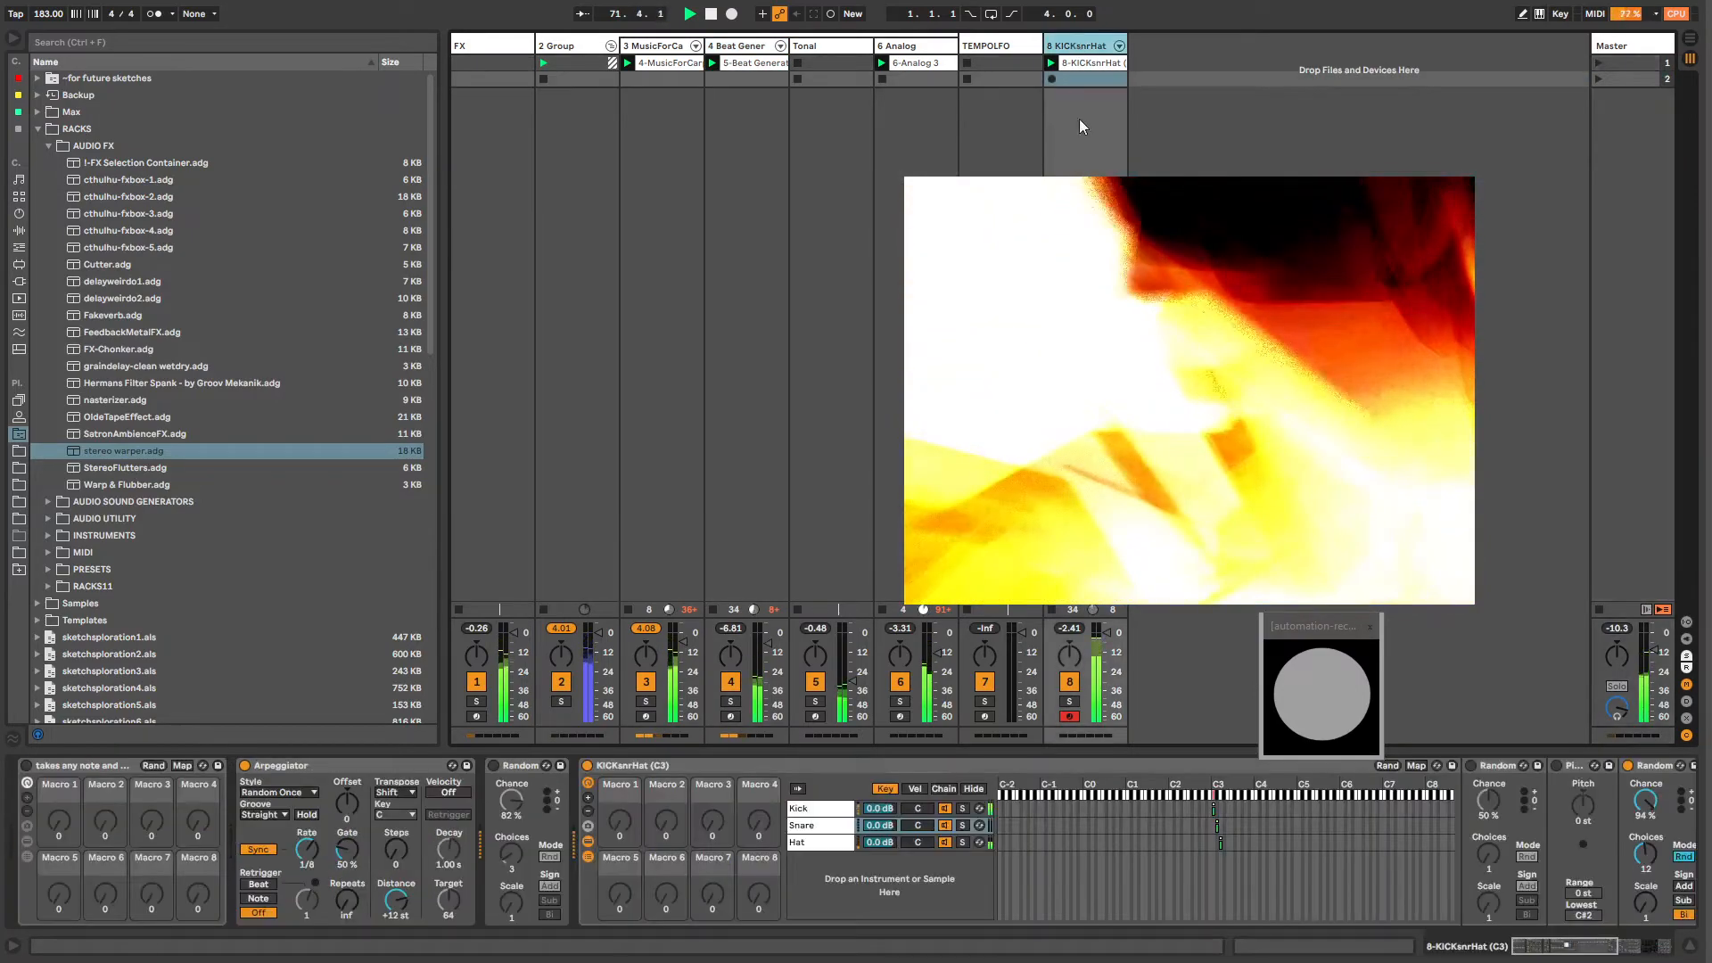
{"action": "left_click_drag", "start_coordinate": [1134, 312], "coordinate": [1265, 256]}
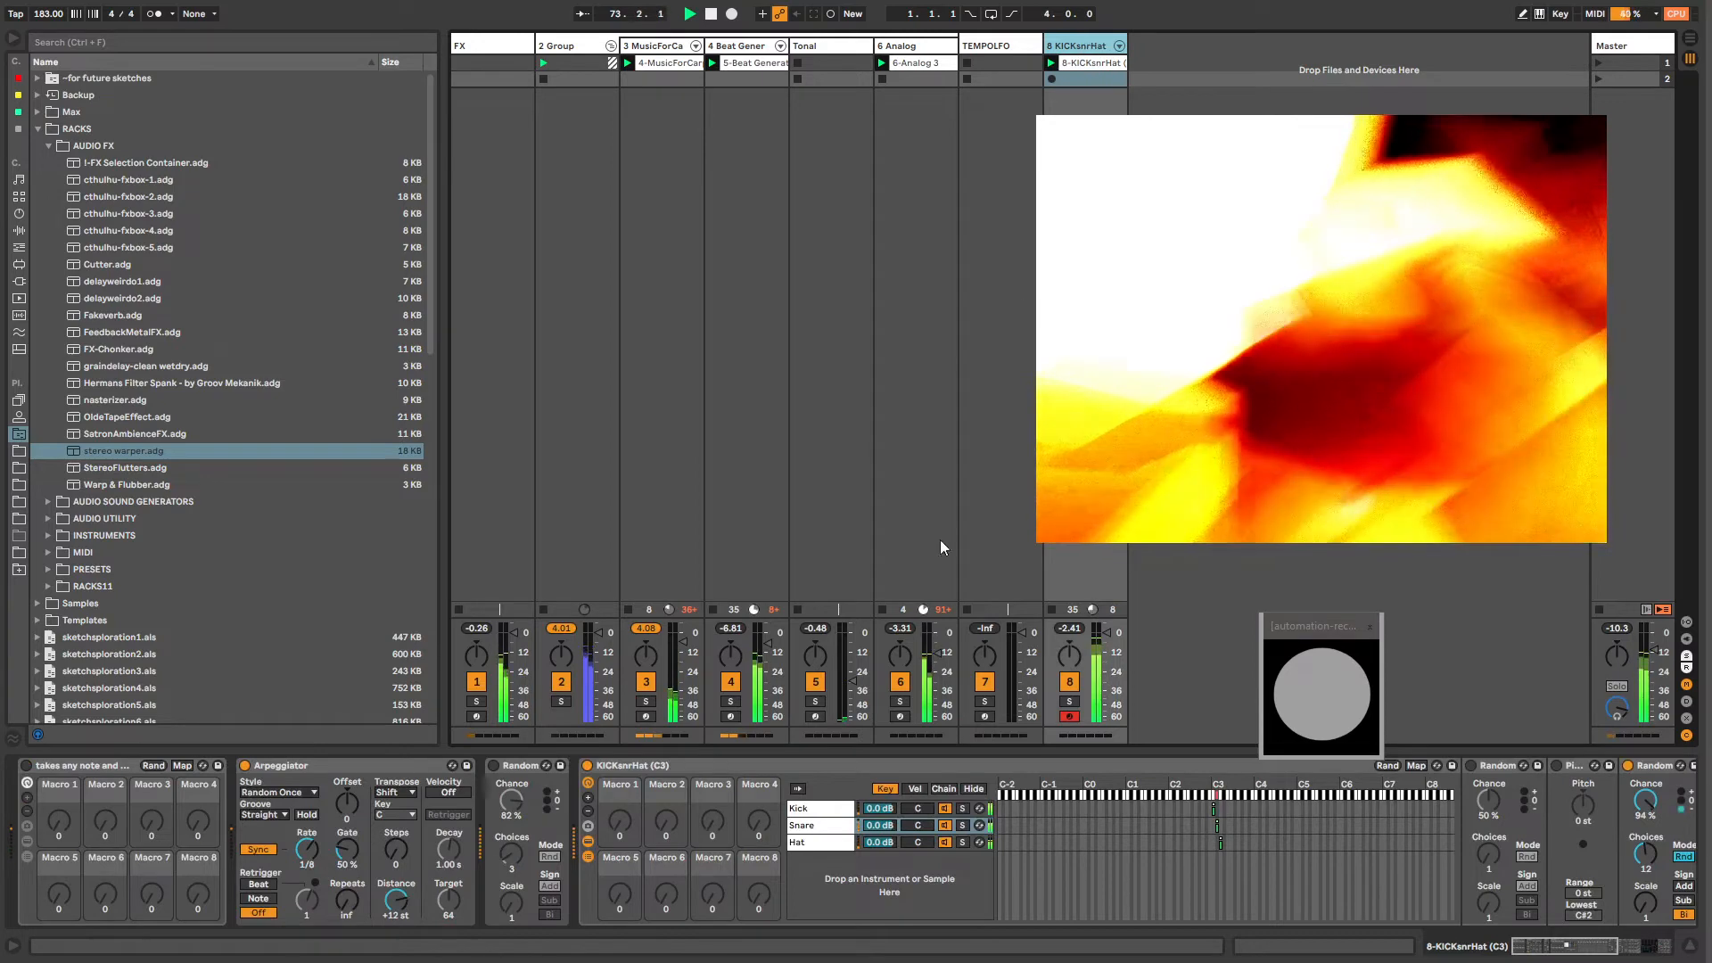
{"action": "left_click", "coordinate": [587, 855]}
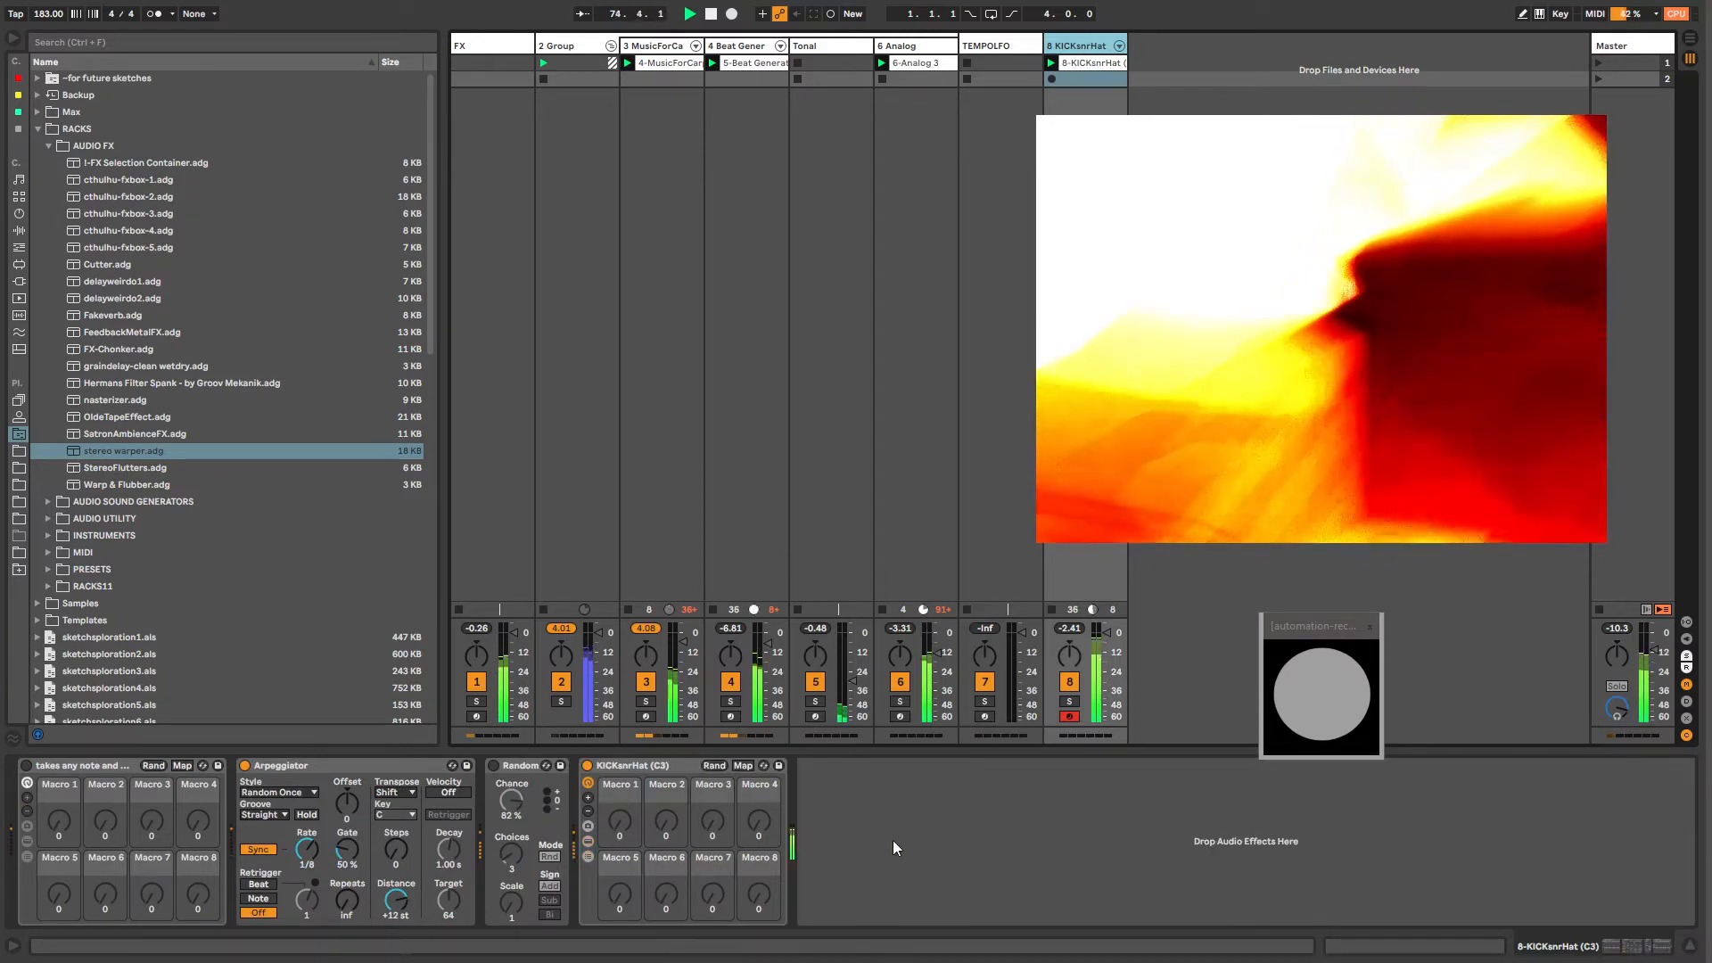
{"action": "key", "text": "ctrl+f"}
{"action": "type", "text": "note proba"}
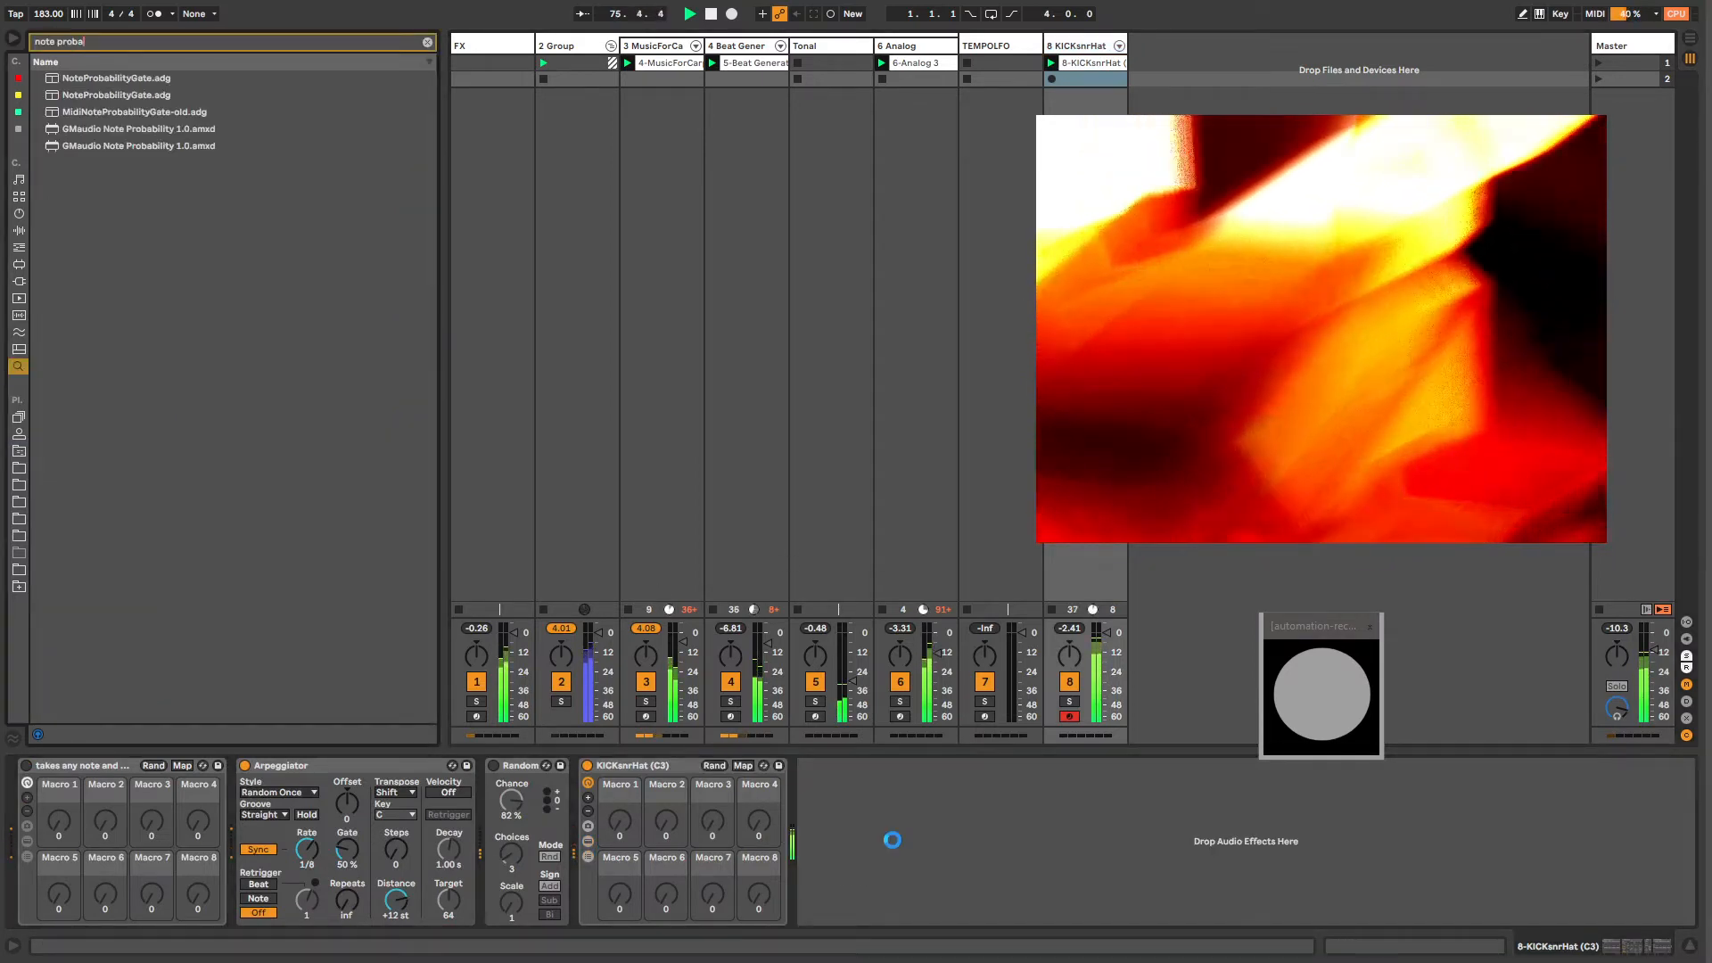
{"action": "key", "text": "Down"}
{"action": "key", "text": "Return"}
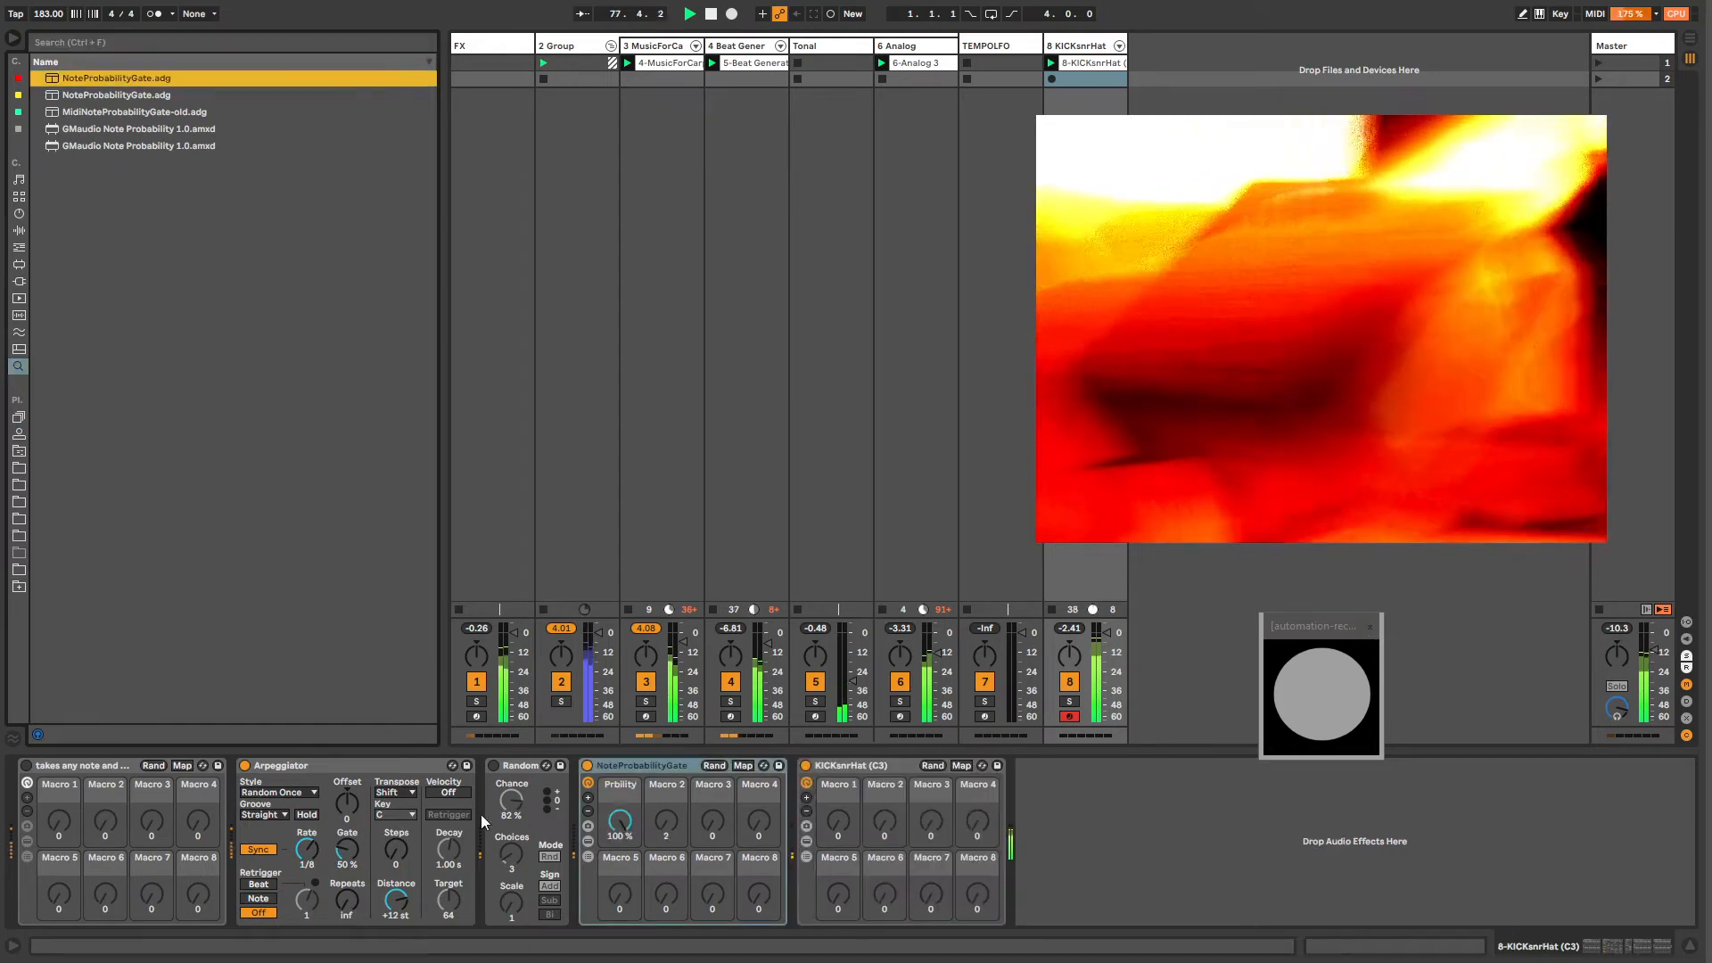
{"action": "left_click", "coordinate": [617, 841]}
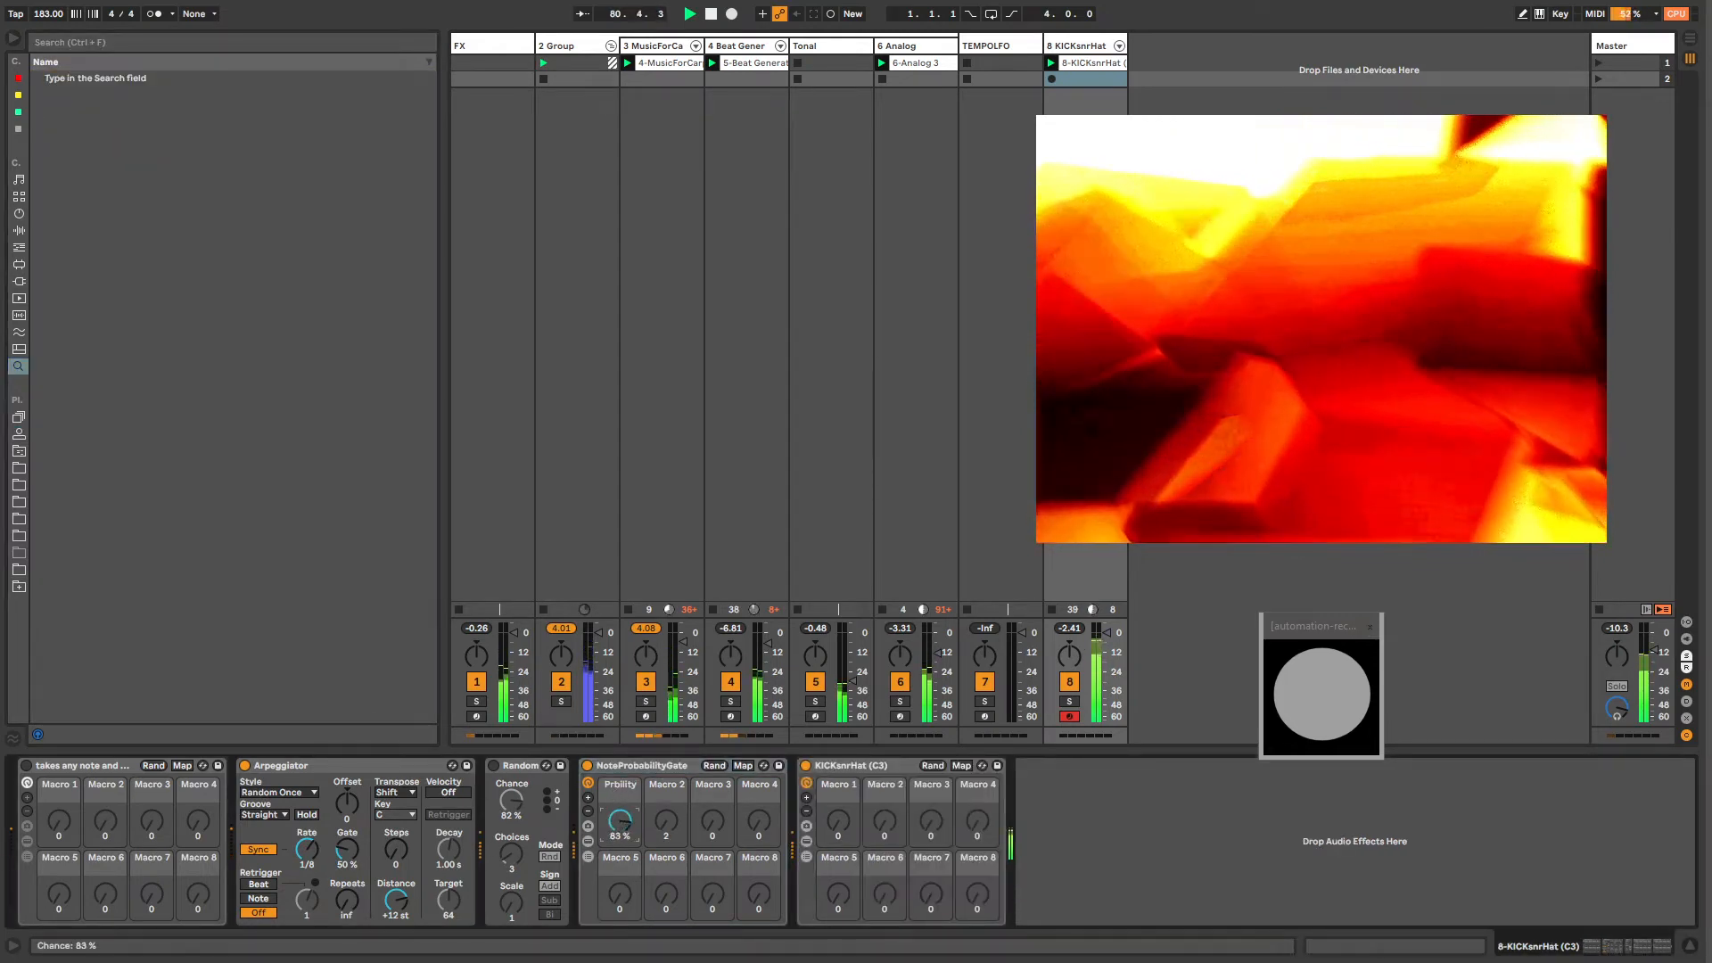
{"action": "left_click_drag", "start_coordinate": [617, 841], "coordinate": [617, 856]}
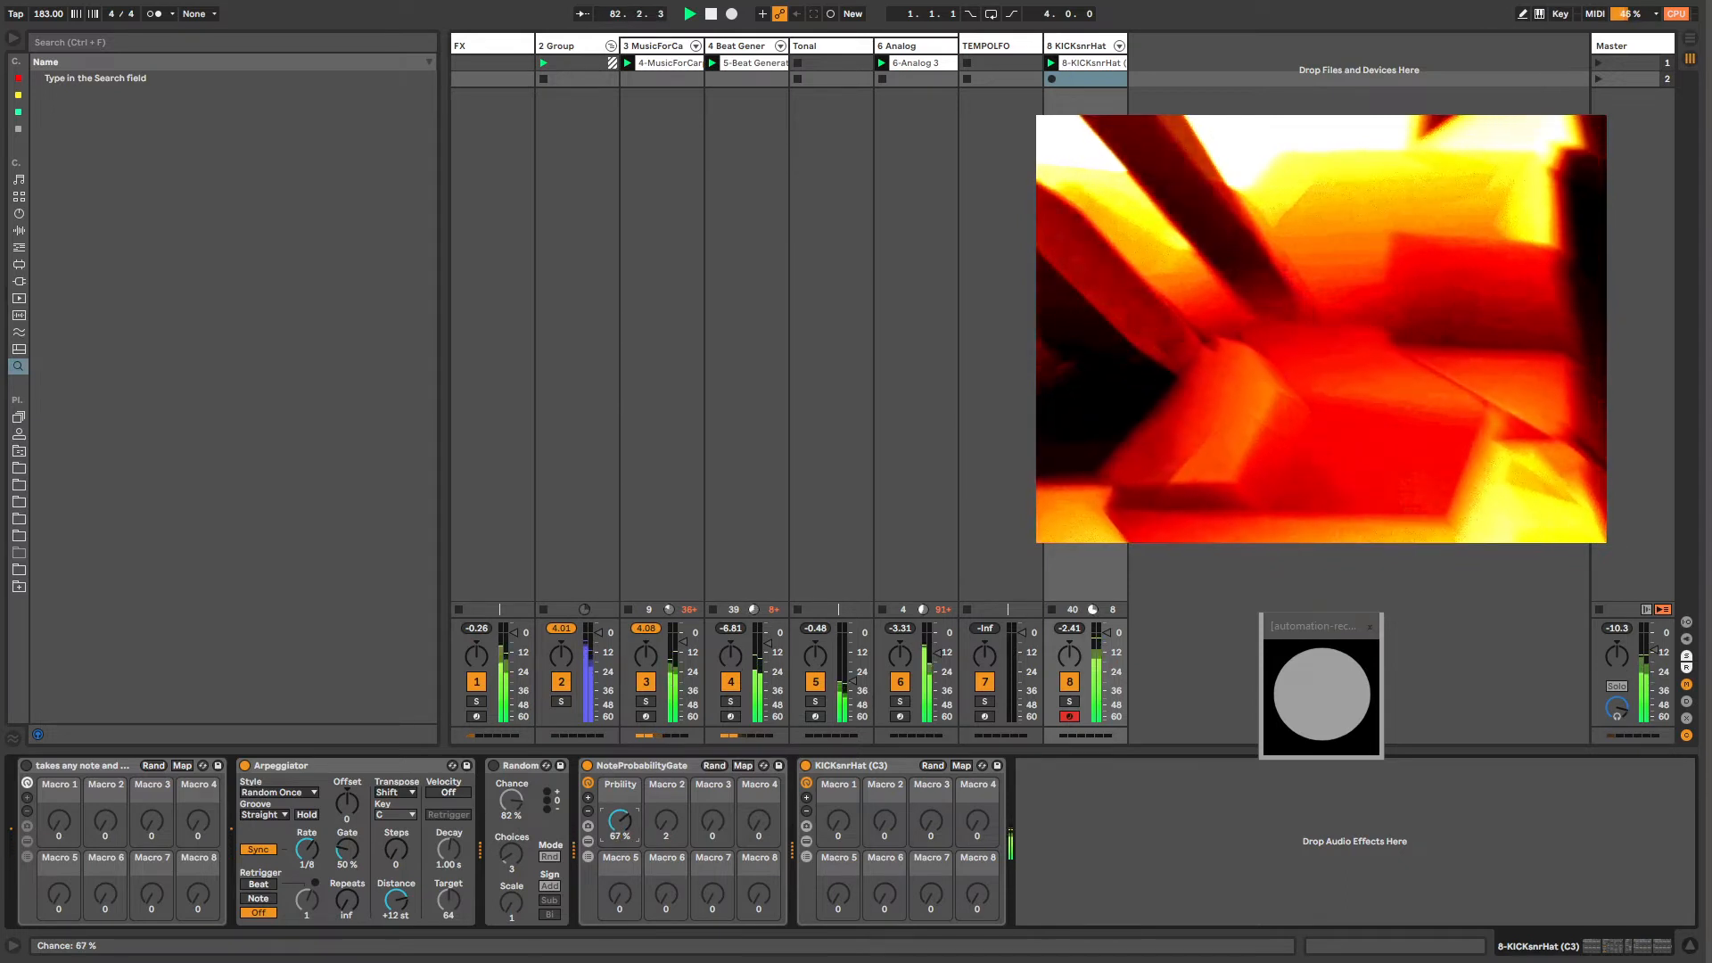
Step: Show the chain list of the NoteProbabilityGate rack and delete the chains from C-2 through B2
{"action": "left_click", "coordinate": [589, 855]}
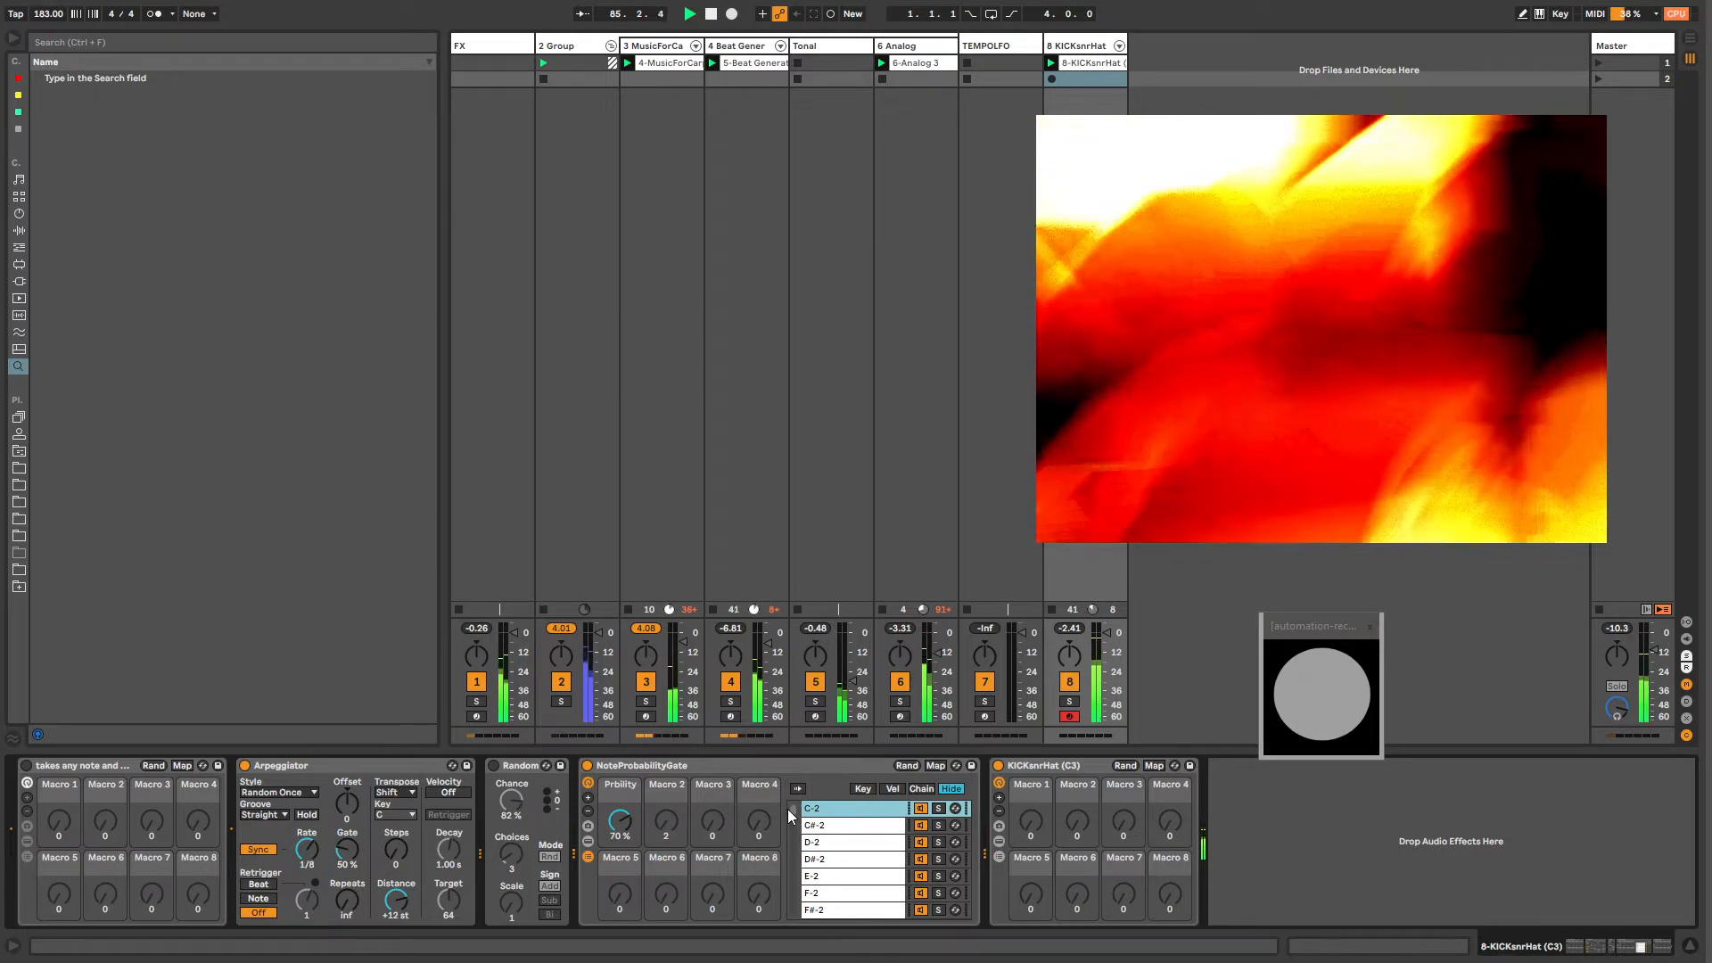
{"action": "left_click_drag", "start_coordinate": [790, 810], "coordinate": [805, 860]}
{"action": "left_click", "coordinate": [827, 829], "text": "shift"}
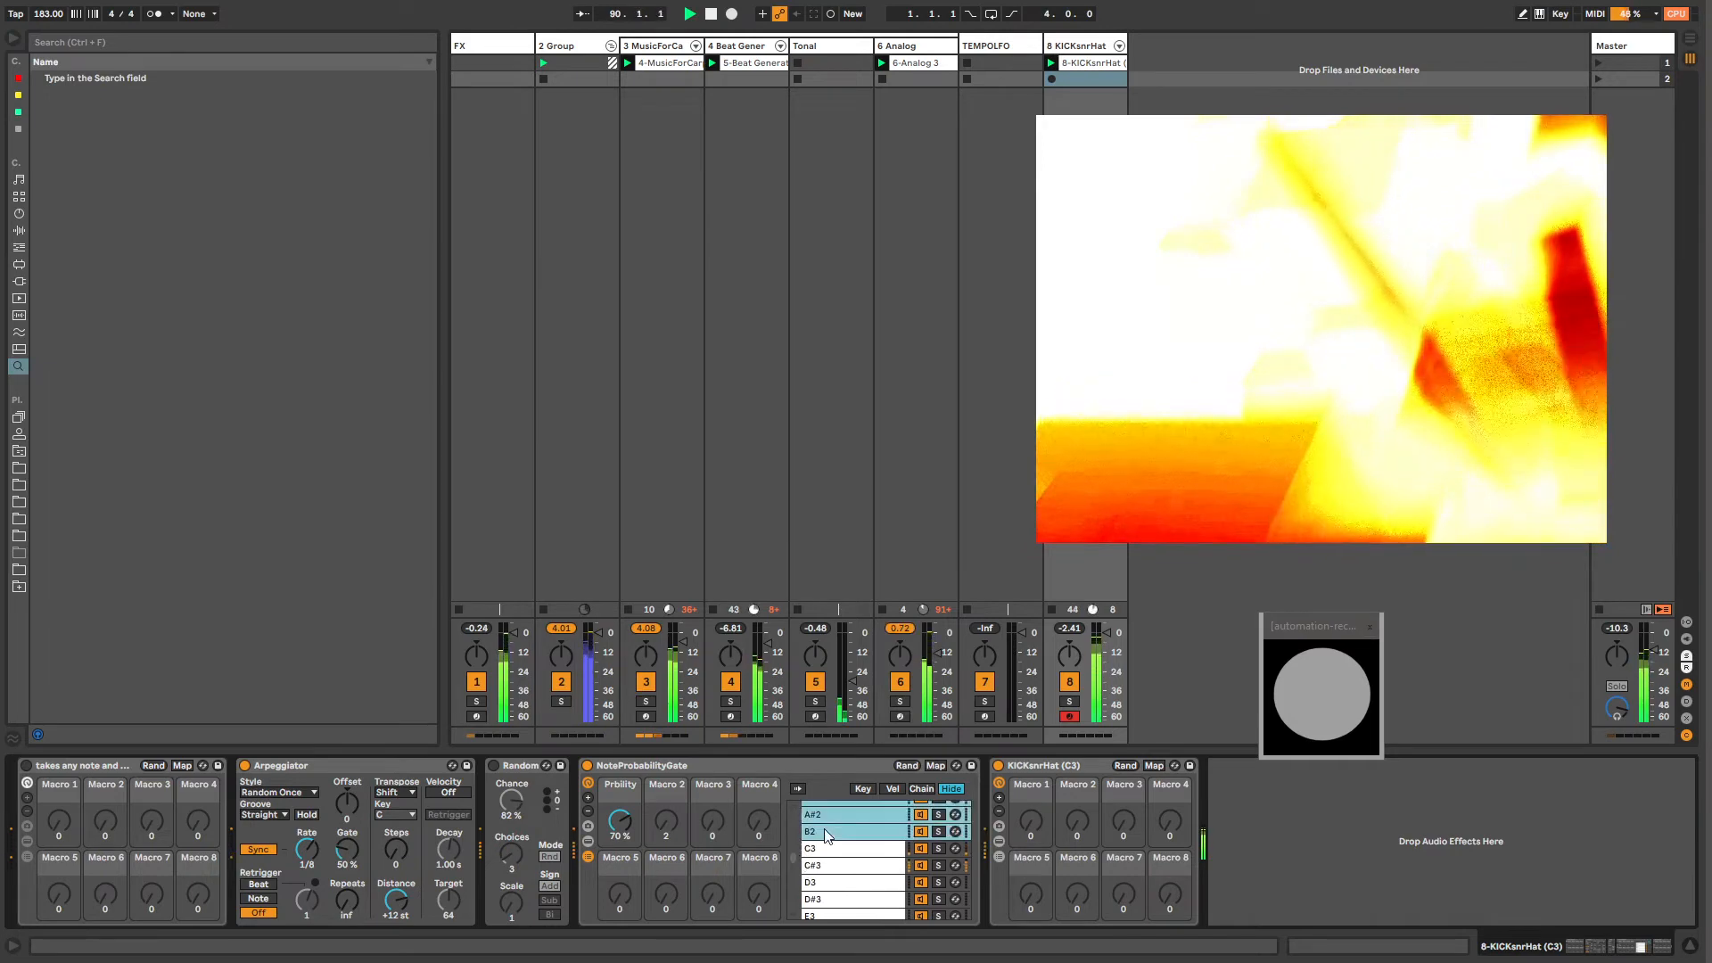
{"action": "key", "text": "Delete"}
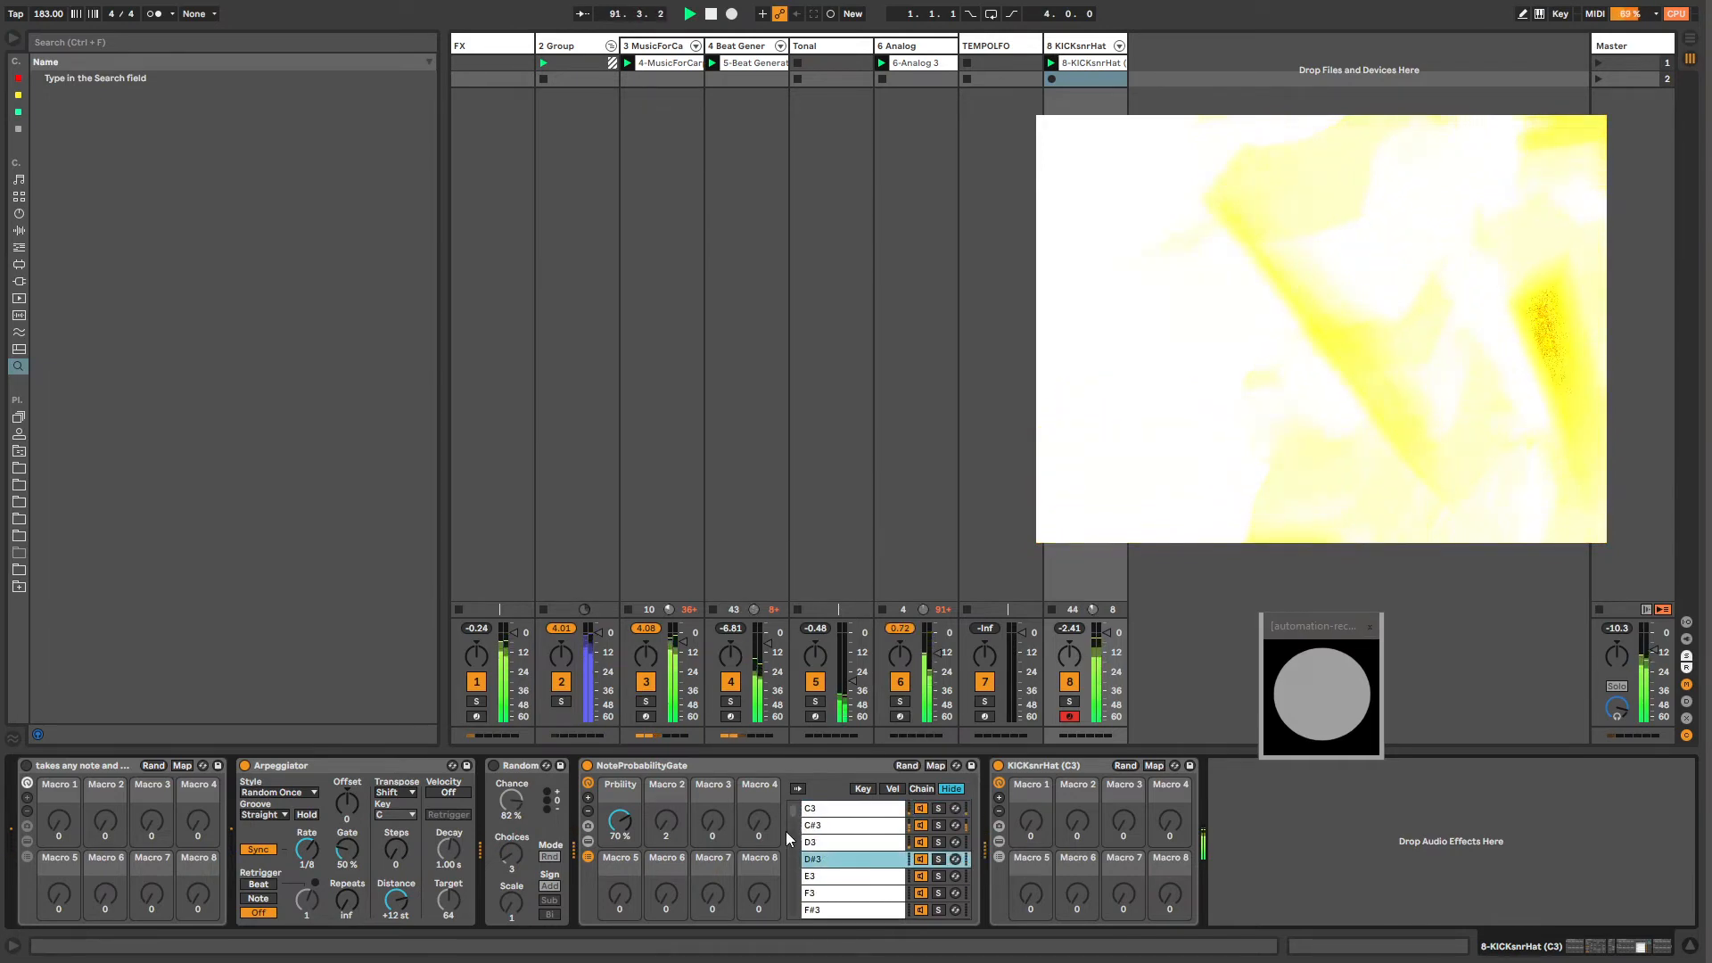
Step: Delete all NoteProbabilityGate chains from D#3 upward, keeping C3, C#3 and D3
{"action": "left_click_drag", "start_coordinate": [790, 817], "coordinate": [805, 916]}
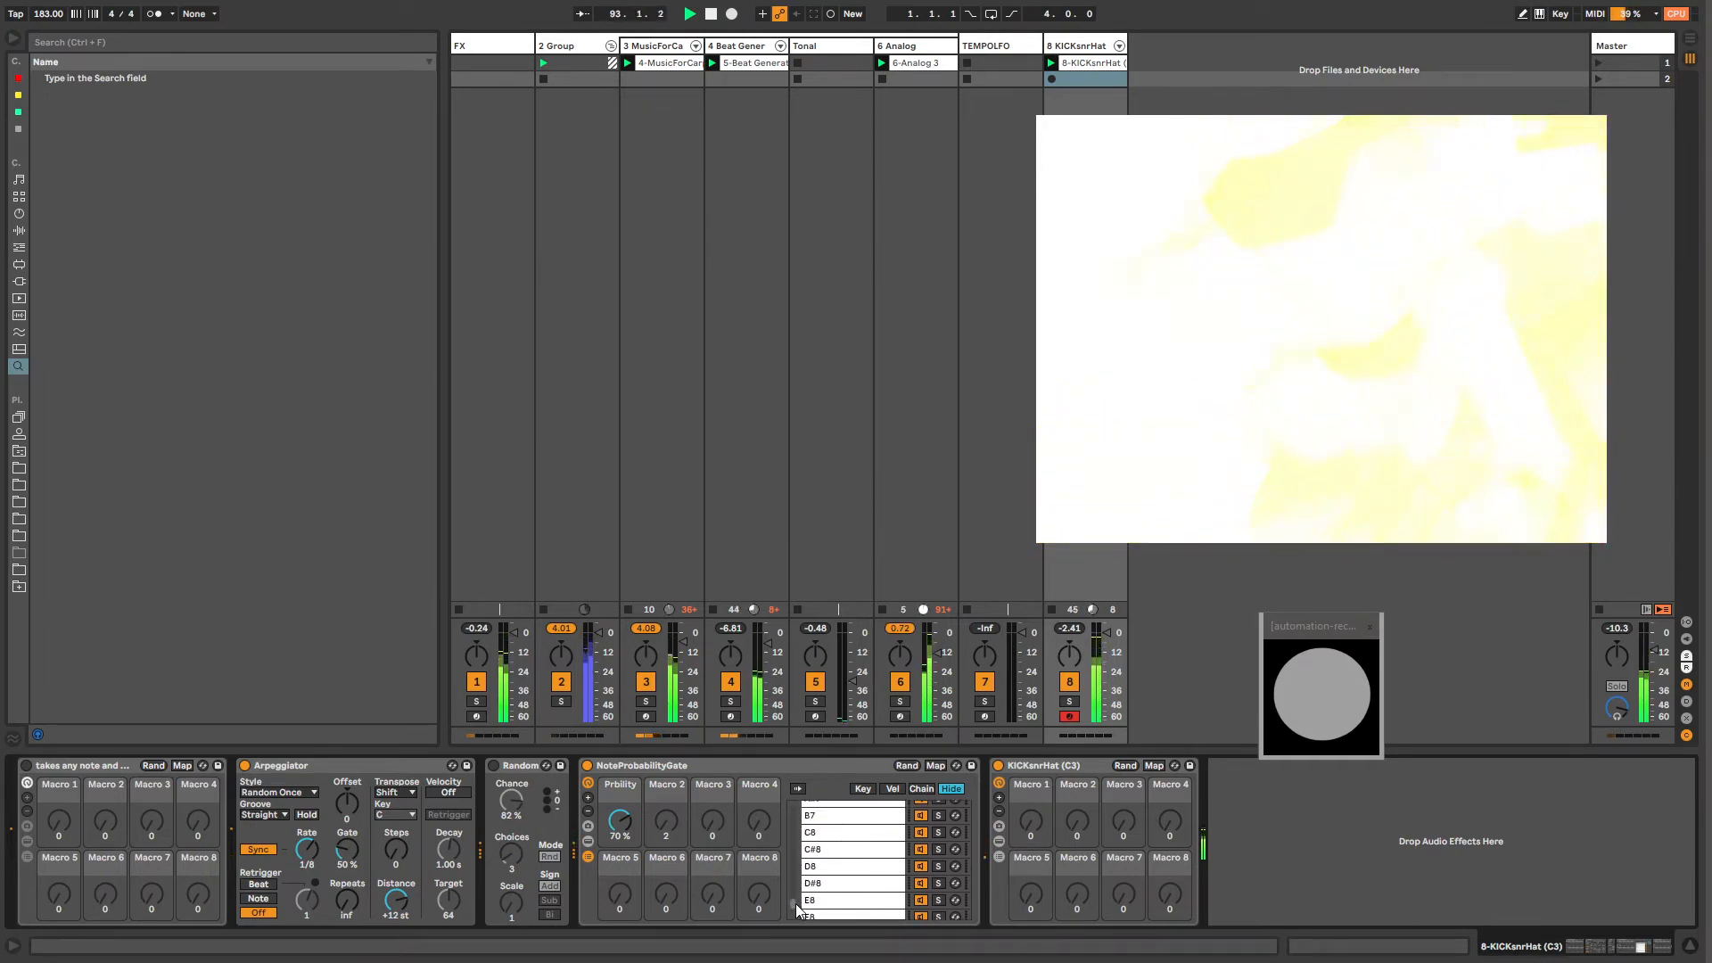
{"action": "scroll", "coordinate": [803, 903], "scroll_direction": "down", "scroll_amount": 2}
{"action": "left_click", "coordinate": [813, 893], "text": "shift"}
{"action": "key", "text": "Delete"}
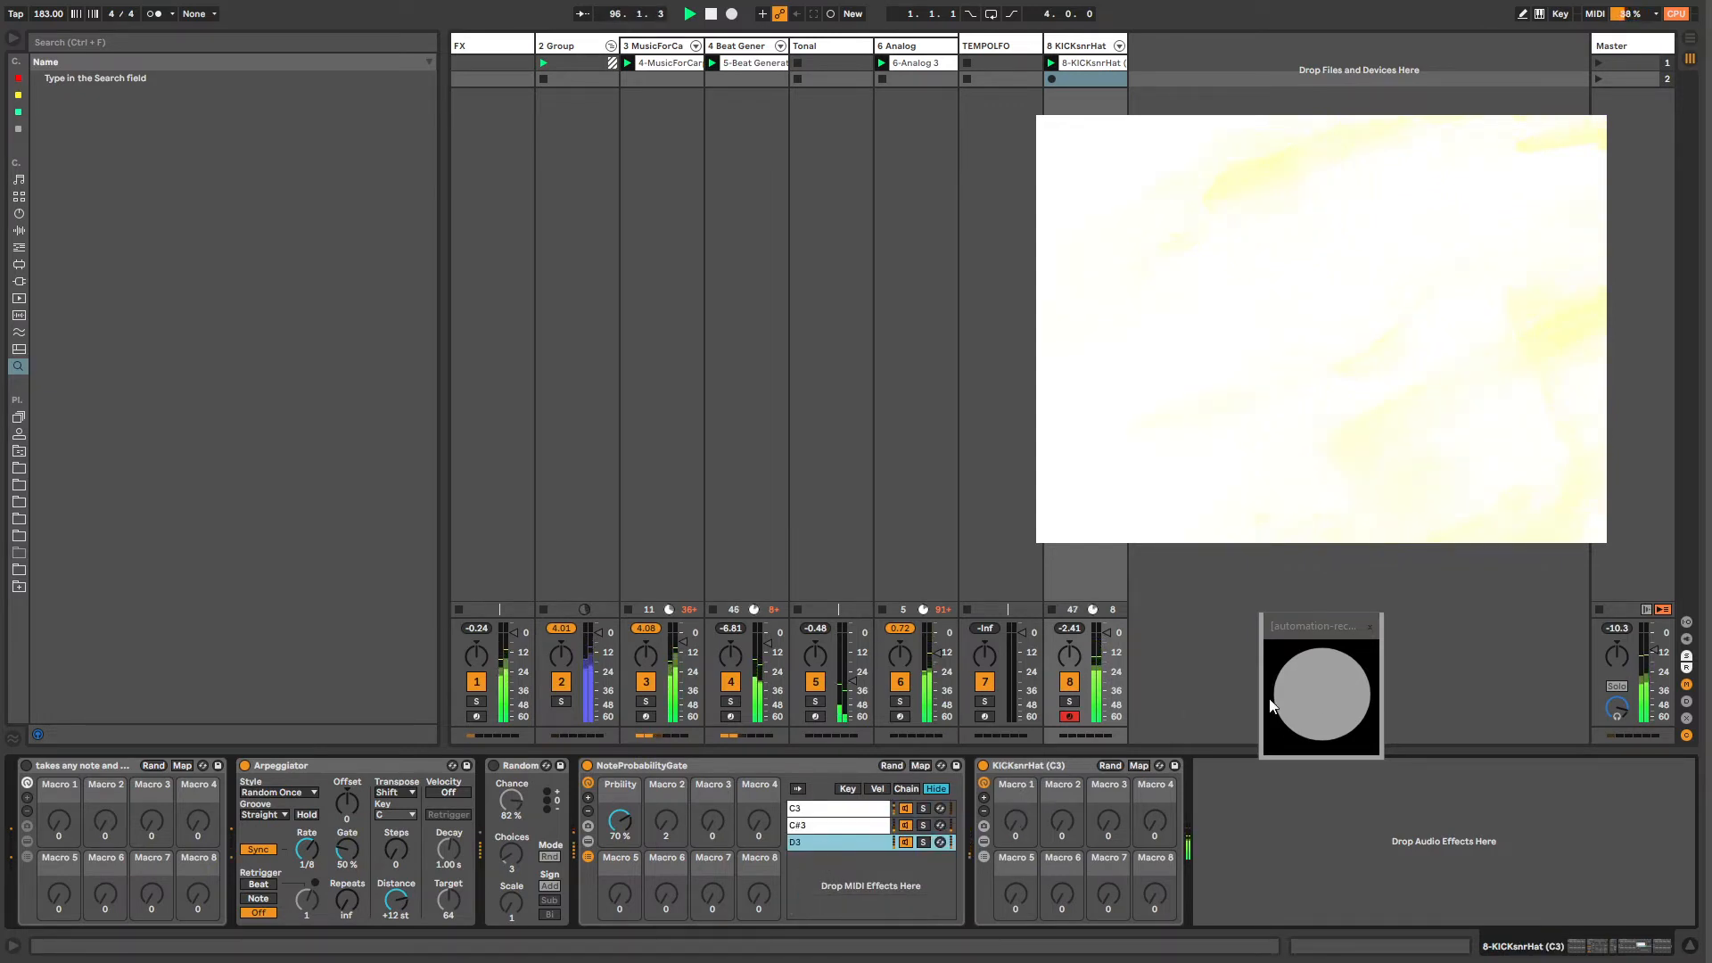
Step: Add the zzub-PlutoST effect rack after the drum rack on the KICKsnrHat track
{"action": "left_click", "coordinate": [1213, 782]}
{"action": "key", "text": "ctrl+f"}
{"action": "type", "text": "zzub-PlutoST"}
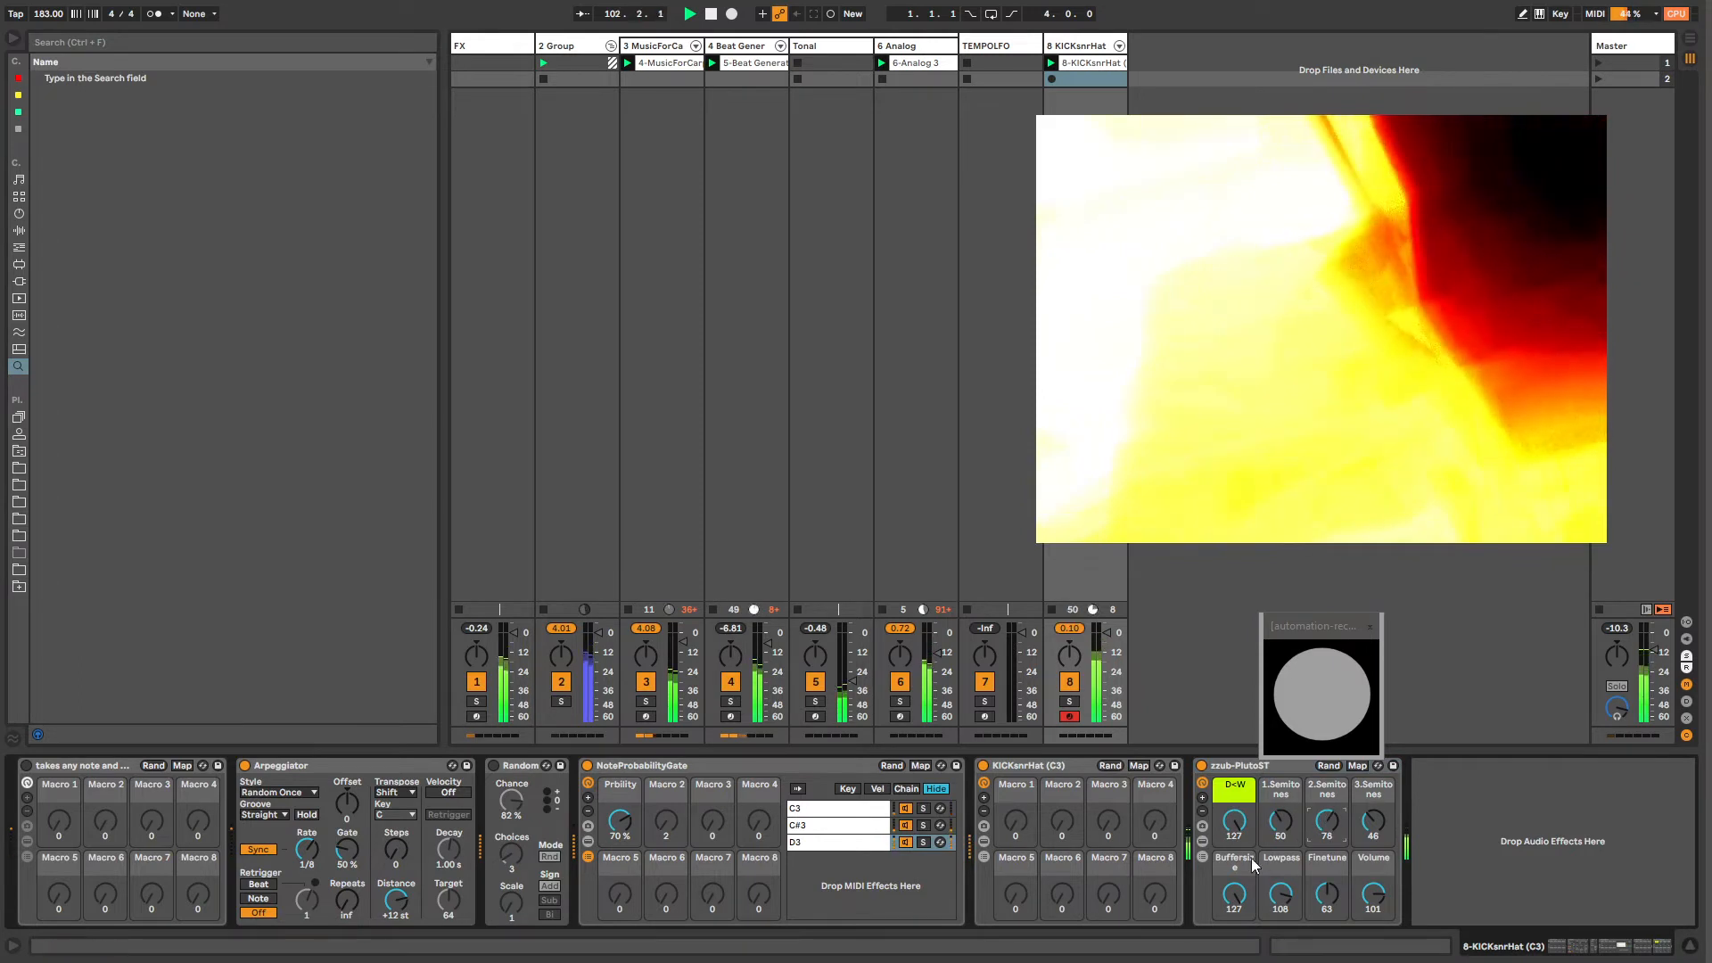
Step: Adjust the three Semitones macros of the zzub-PlutoST rack and set its Buffersize to 9, moving the floating automation window clear of the devices
{"action": "left_click_drag", "start_coordinate": [1253, 865], "coordinate": [1253, 927]}
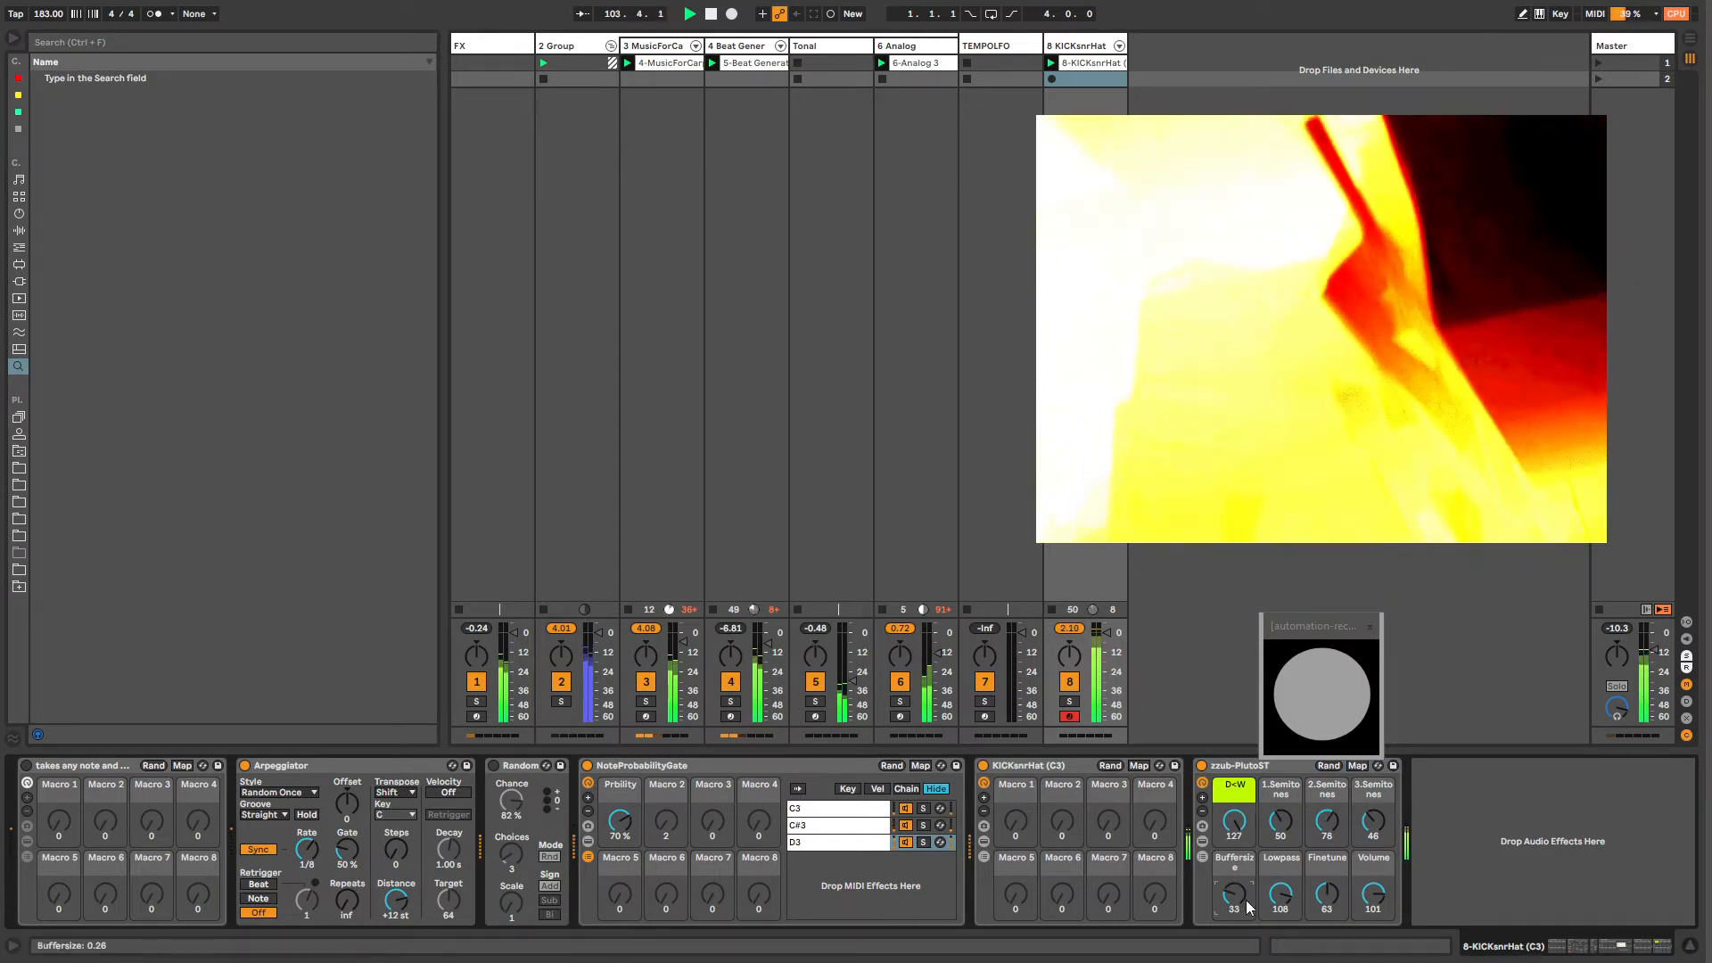
{"action": "left_click_drag", "start_coordinate": [1282, 822], "coordinate": [1372, 772]}
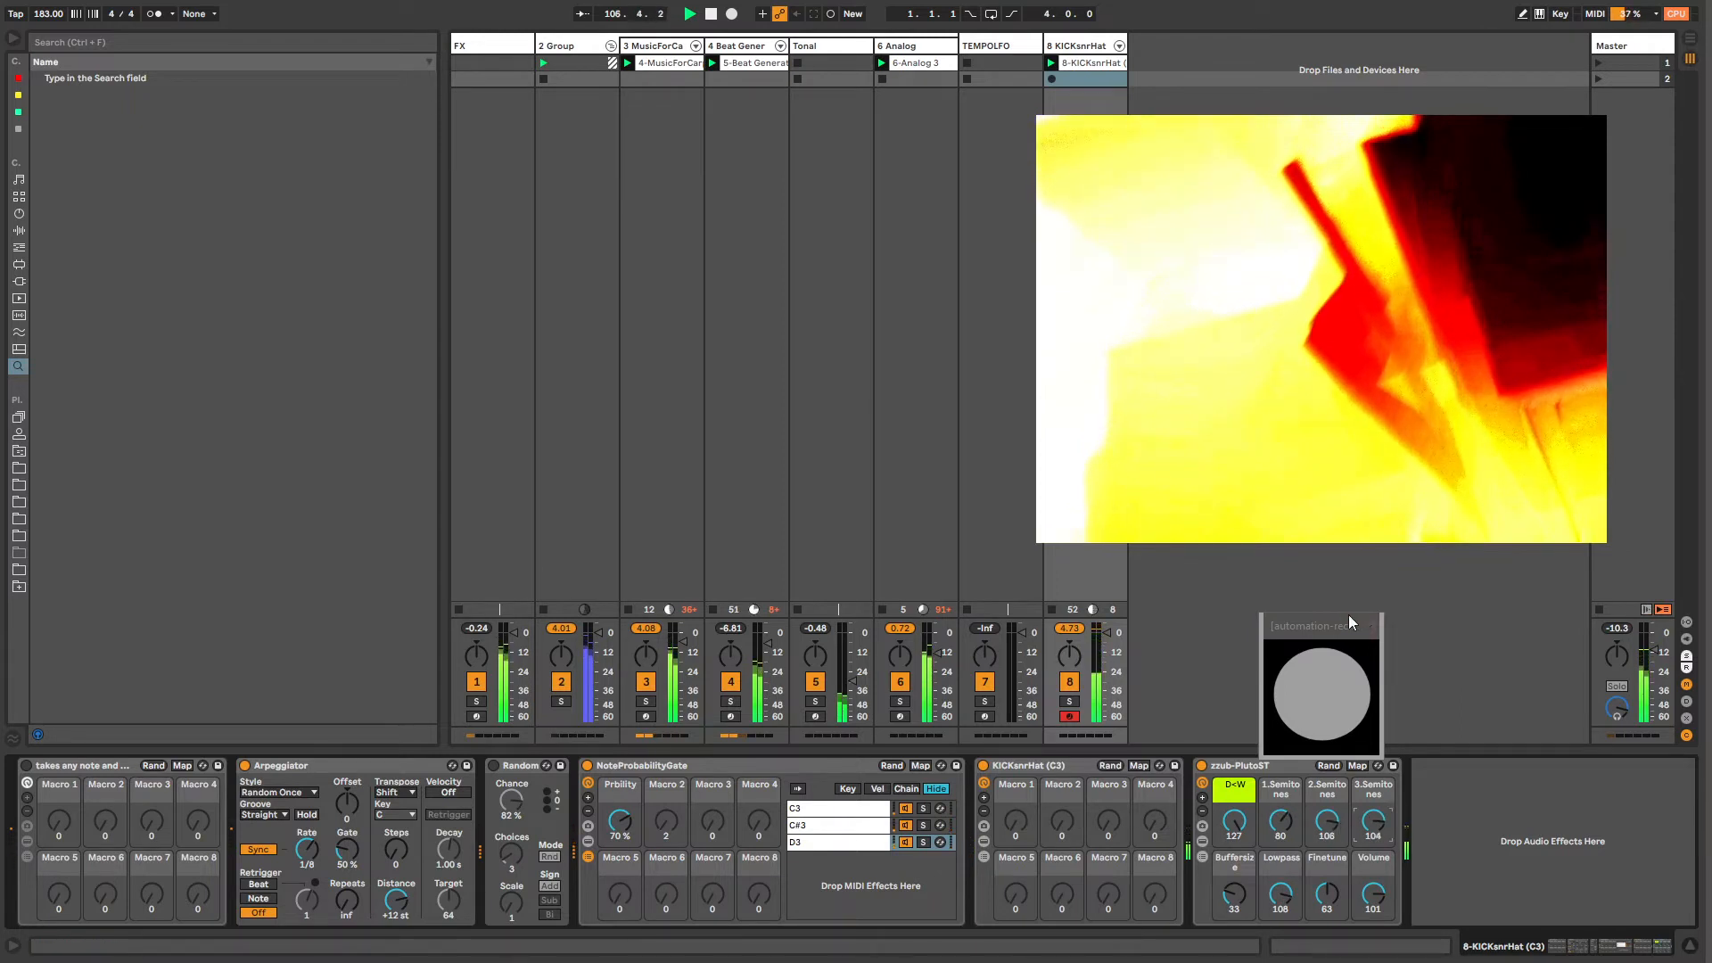
{"action": "left_click_drag", "start_coordinate": [1348, 621], "coordinate": [1338, 577]}
{"action": "left_click_drag", "start_coordinate": [1328, 823], "coordinate": [1380, 892]}
{"action": "left_click", "coordinate": [1273, 820]}
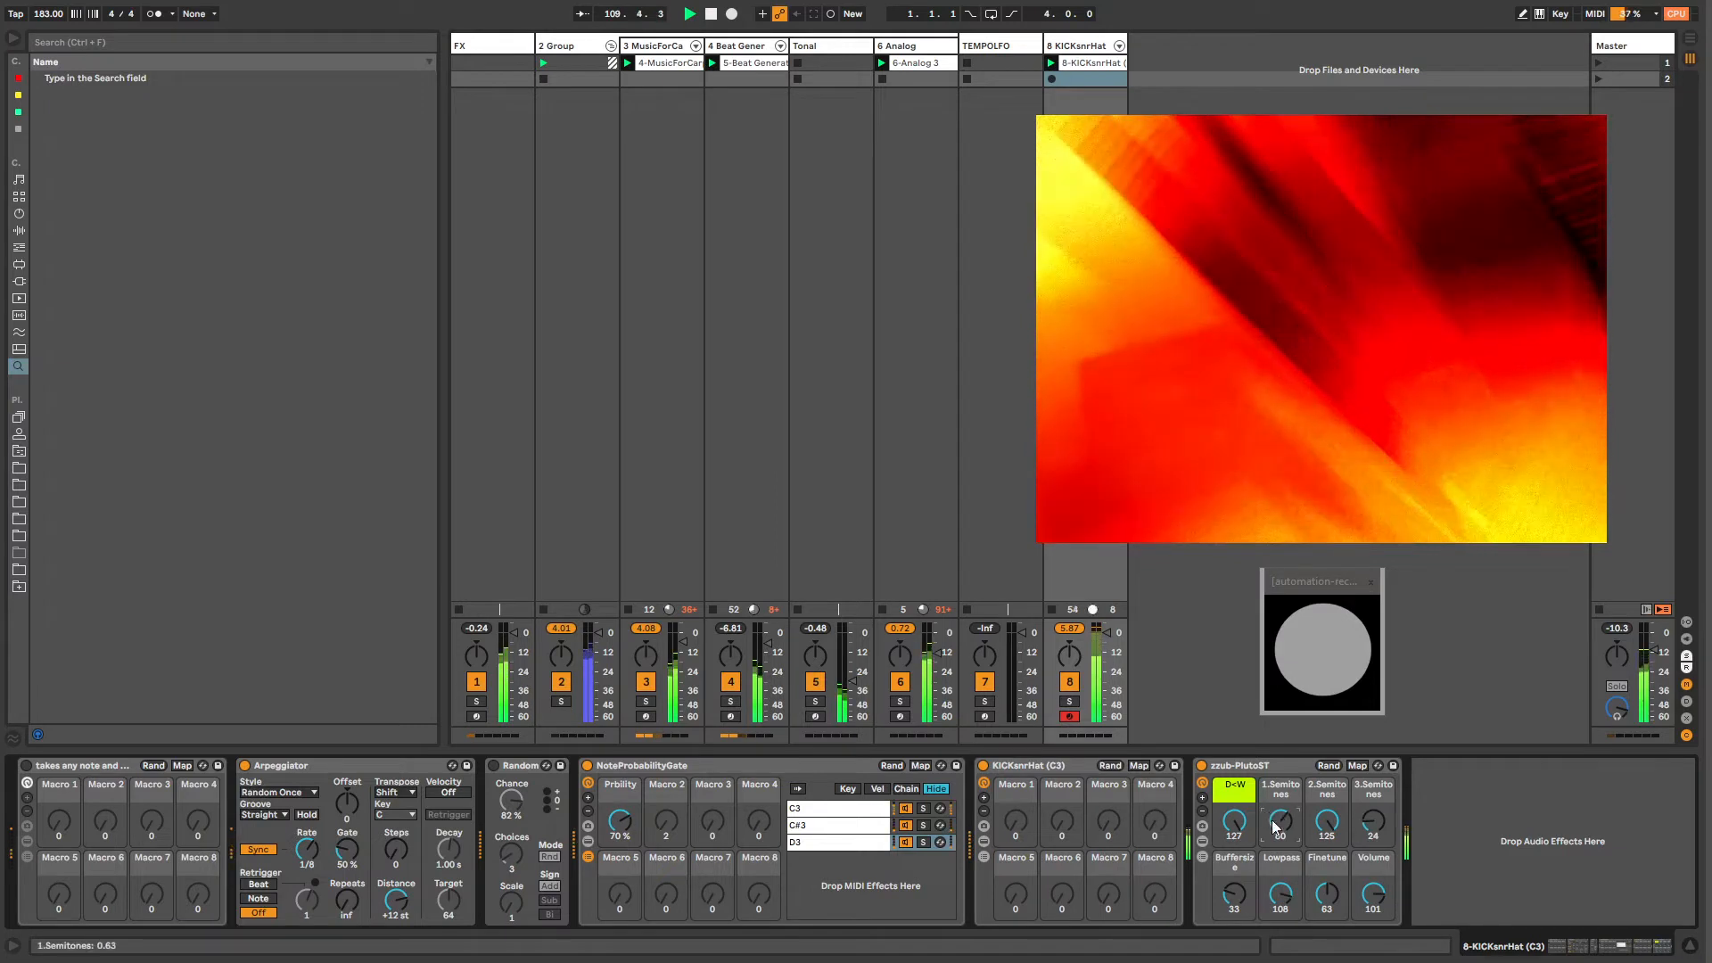
{"action": "left_click_drag", "start_coordinate": [1275, 828], "coordinate": [1275, 814]}
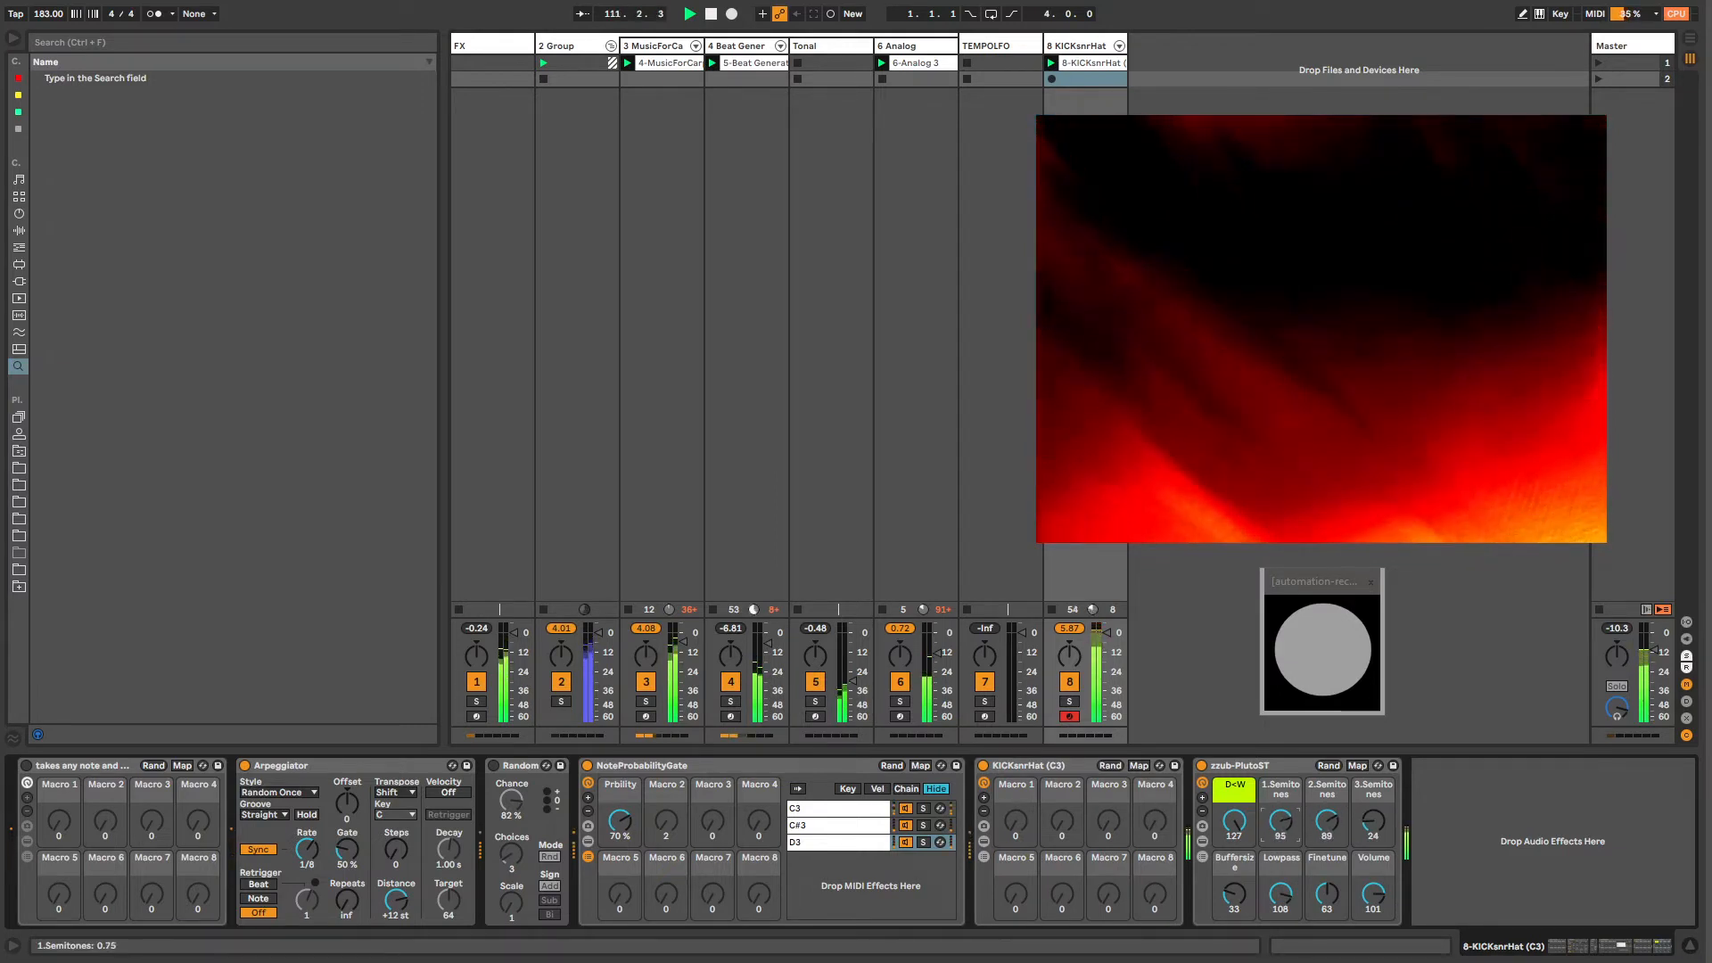
{"action": "left_click_drag", "start_coordinate": [1373, 835], "coordinate": [1373, 779]}
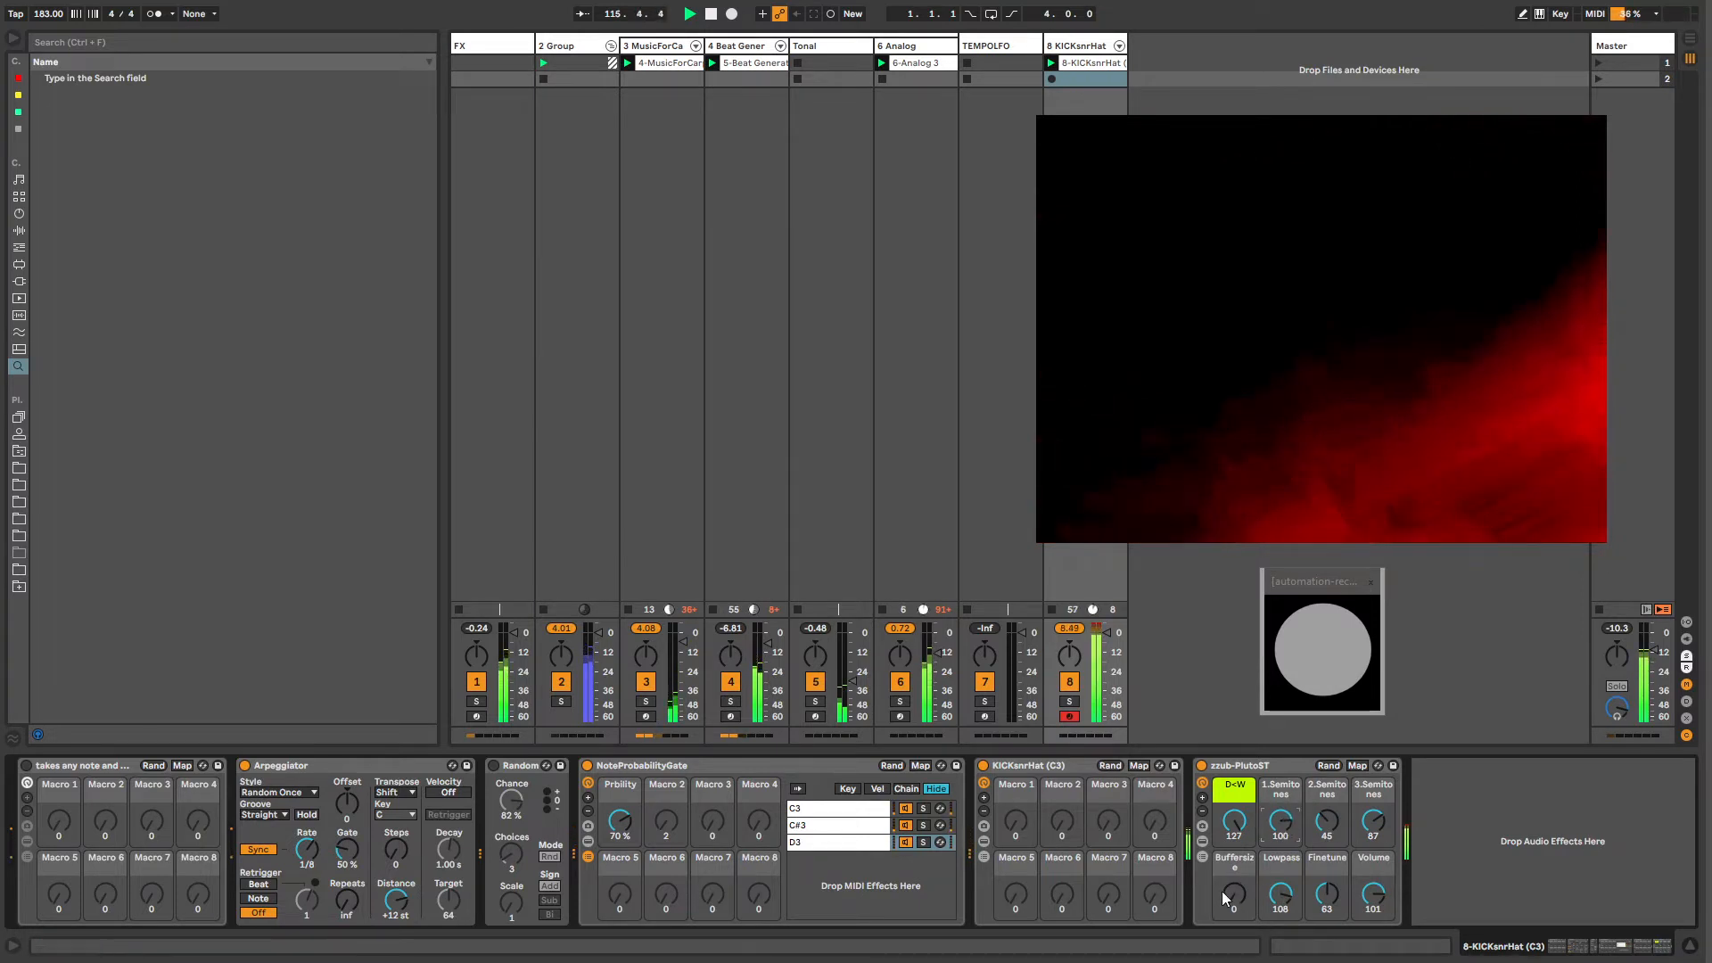
{"action": "left_click_drag", "start_coordinate": [1225, 898], "coordinate": [1225, 894]}
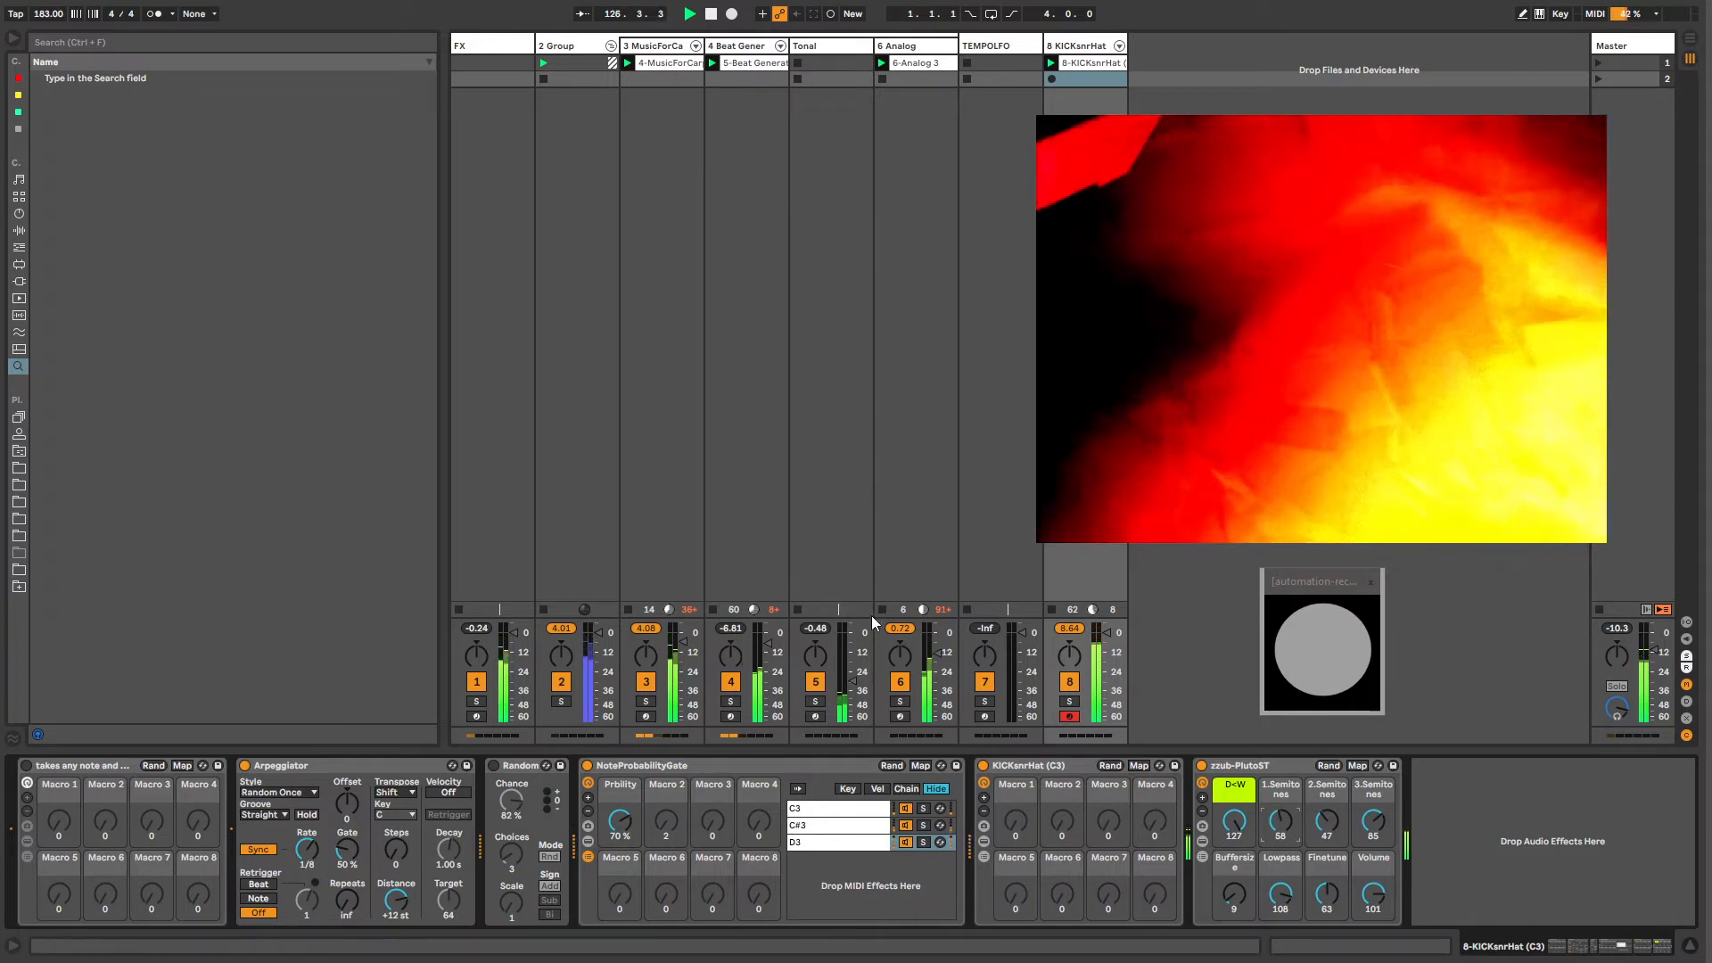
Step: Switch off the OldeTapeEffect rack on the FX track
{"action": "left_click", "coordinate": [482, 47]}
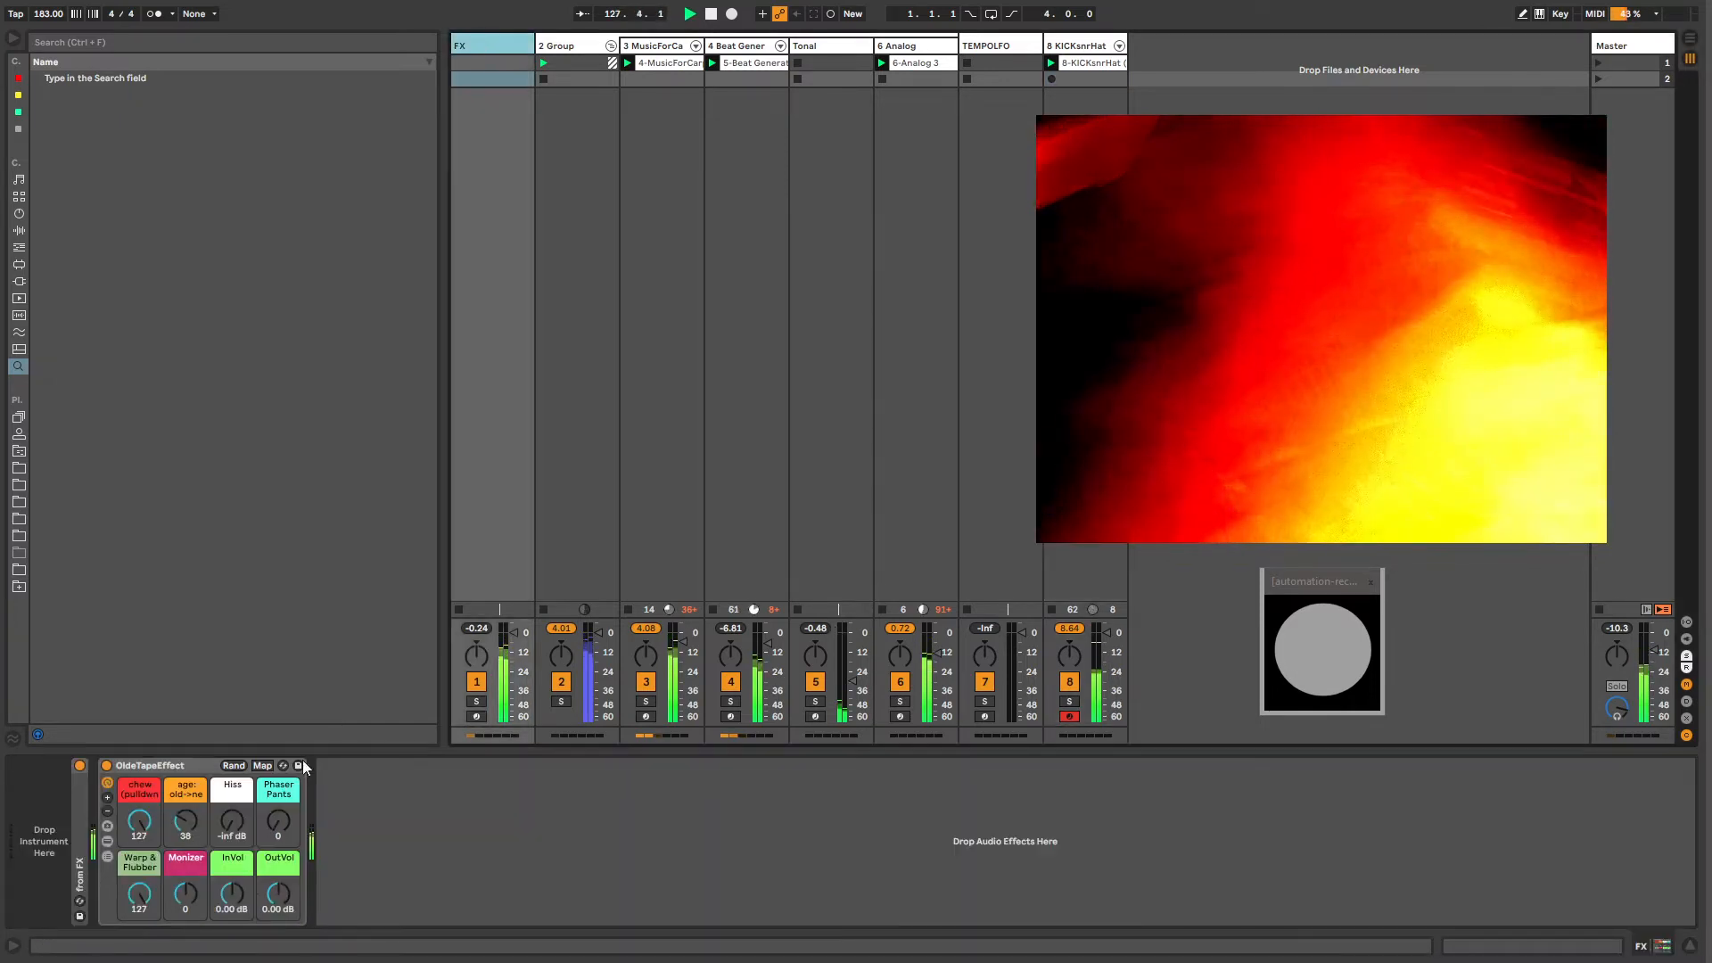
{"action": "left_click", "coordinate": [107, 765]}
{"action": "left_click", "coordinate": [140, 768]}
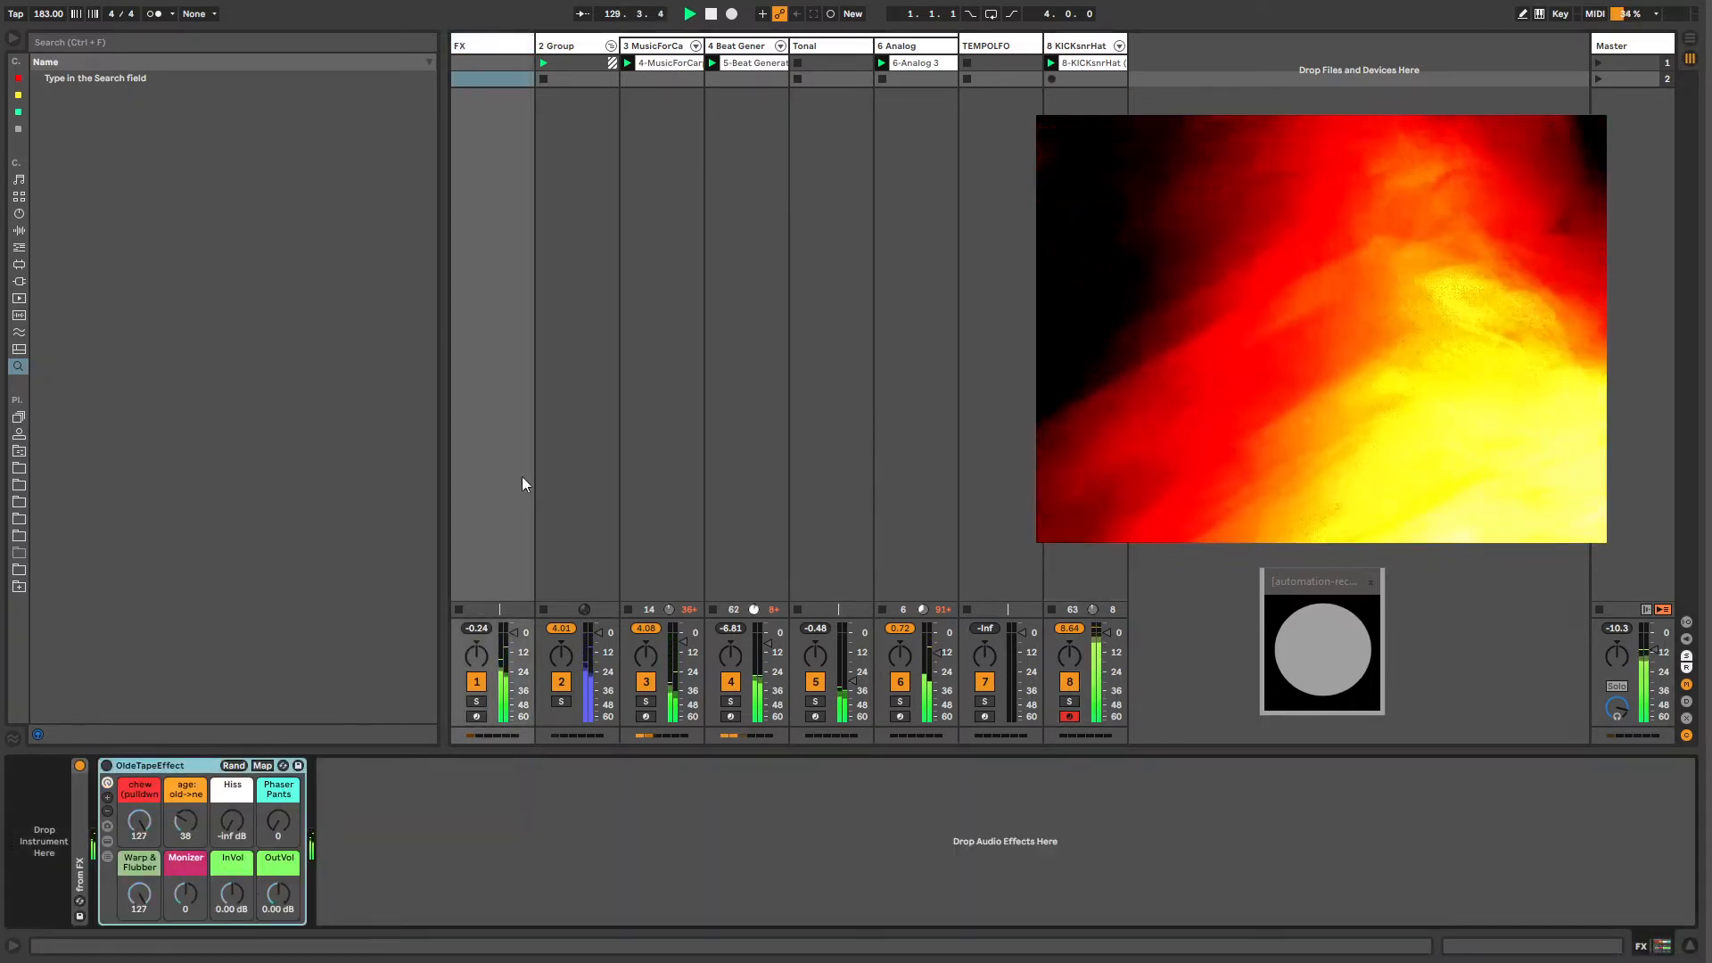
Step: Try deleting the TEMPOLFO track, and undo the deletion
{"action": "left_click", "coordinate": [1007, 45]}
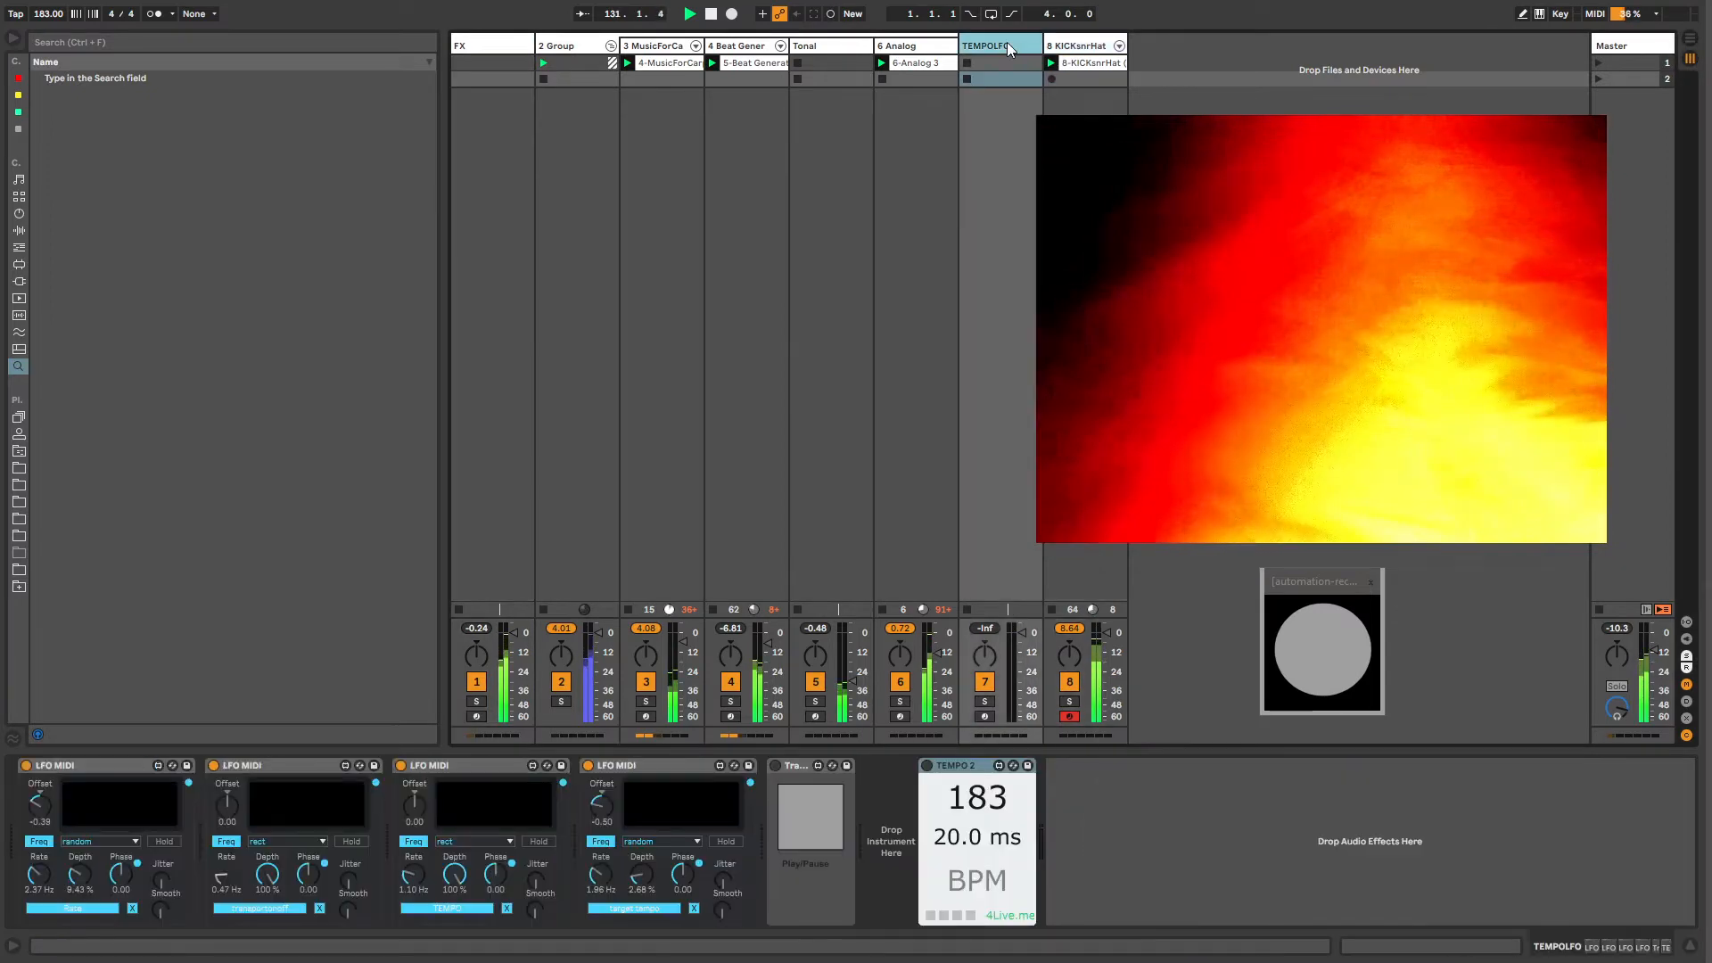
{"action": "key", "text": "Delete"}
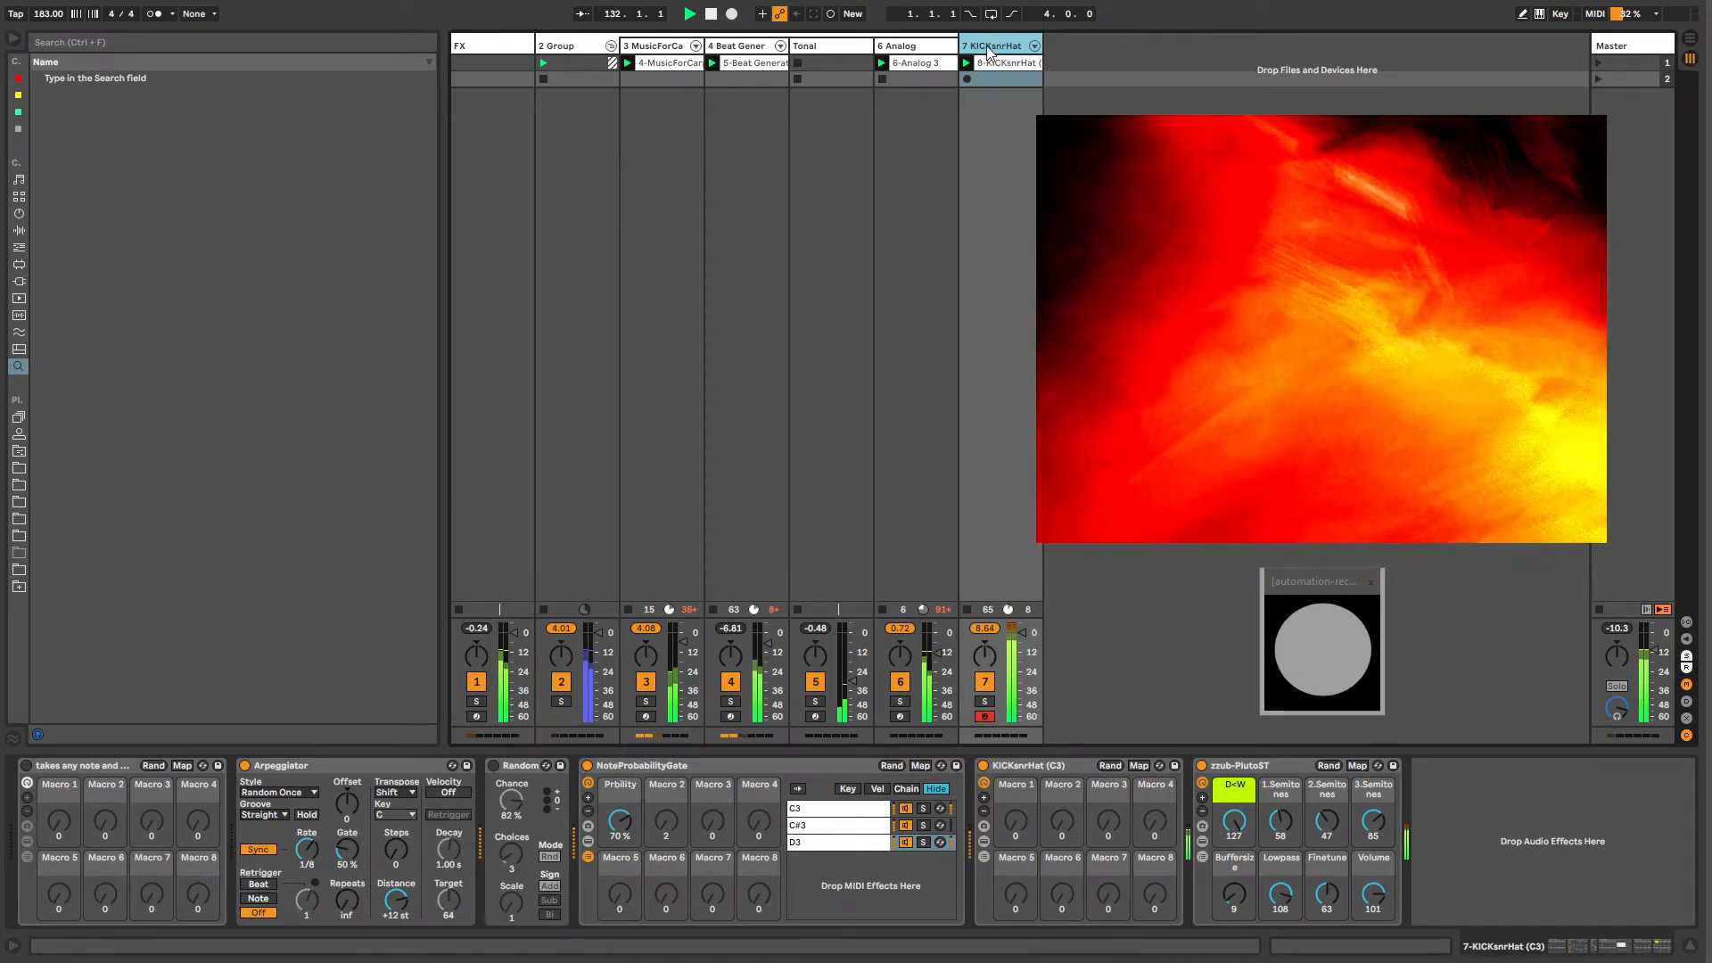
{"action": "key", "text": "ctrl+z"}
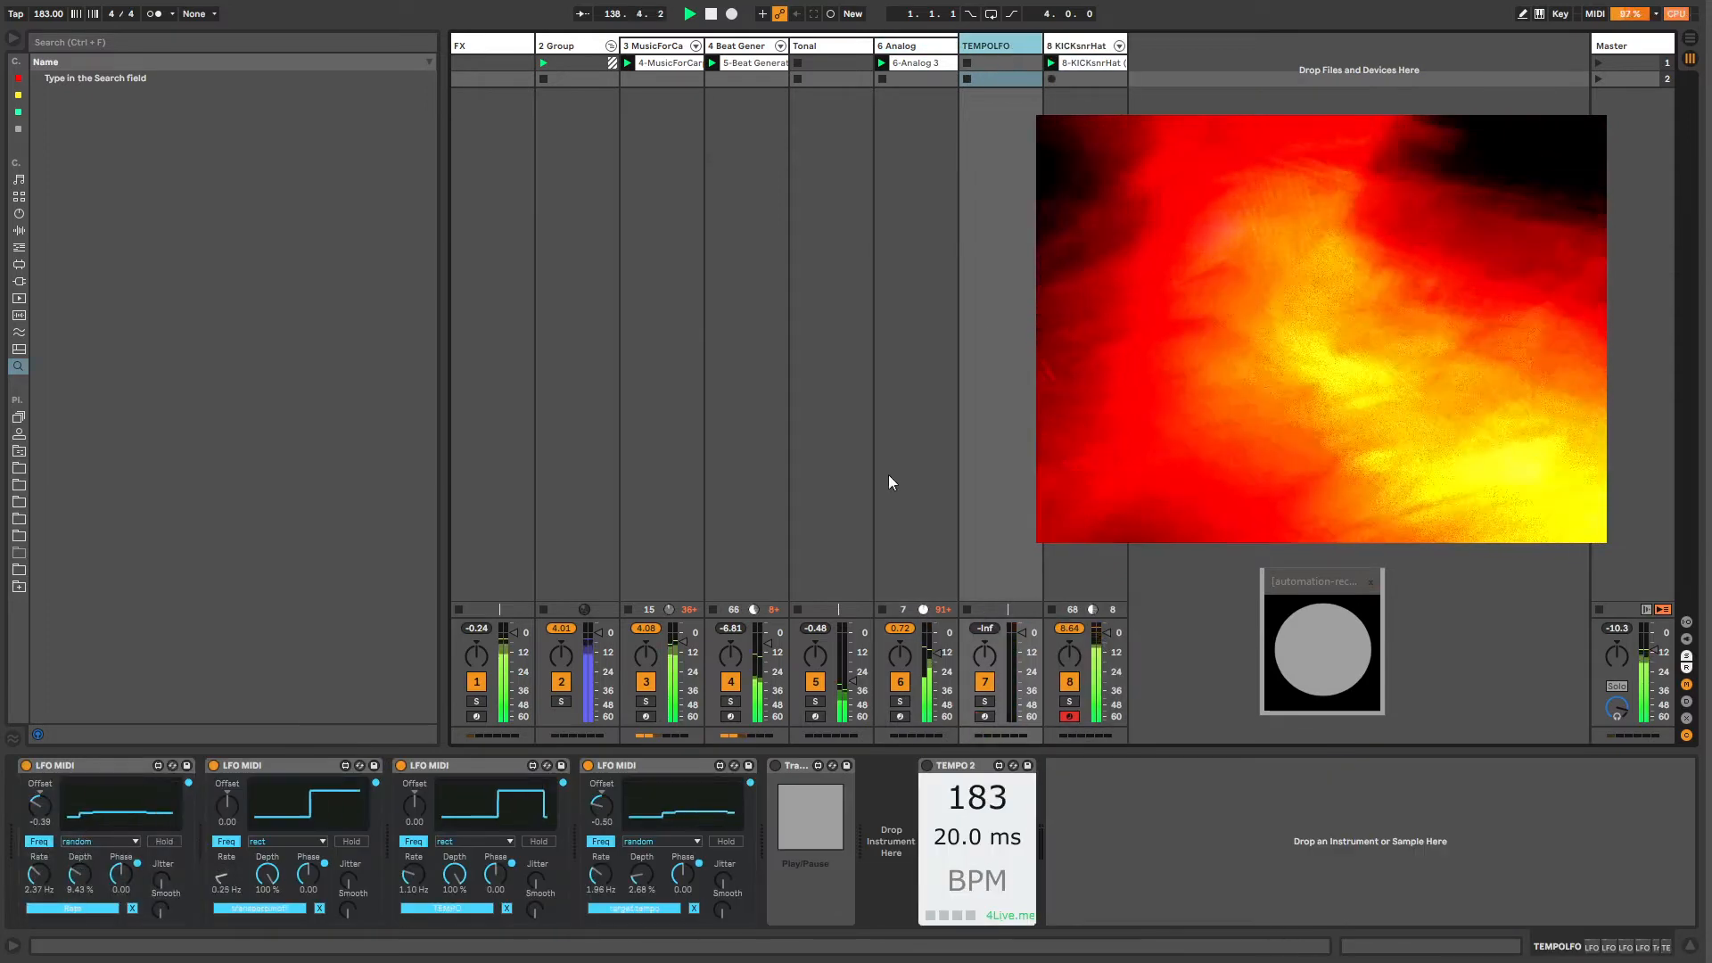
Step: Switch off all four LFO MIDI devices on the TEMPOLFO track
{"action": "left_click", "coordinate": [621, 770]}
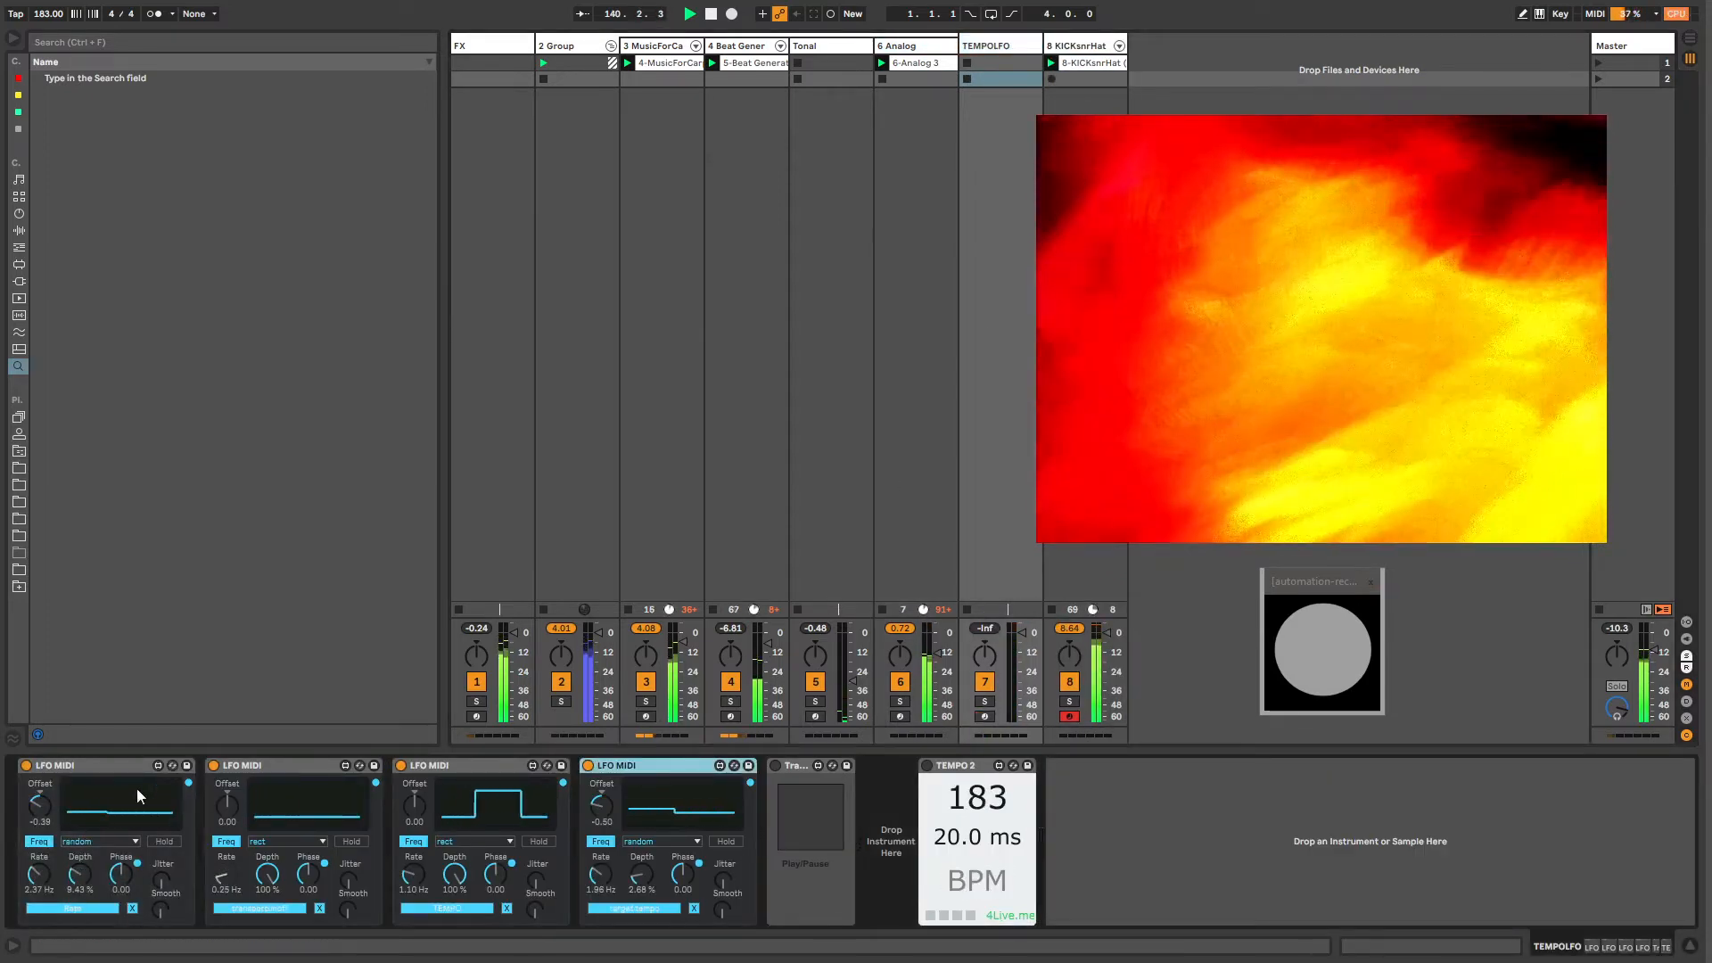
{"action": "left_click", "coordinate": [73, 765]}
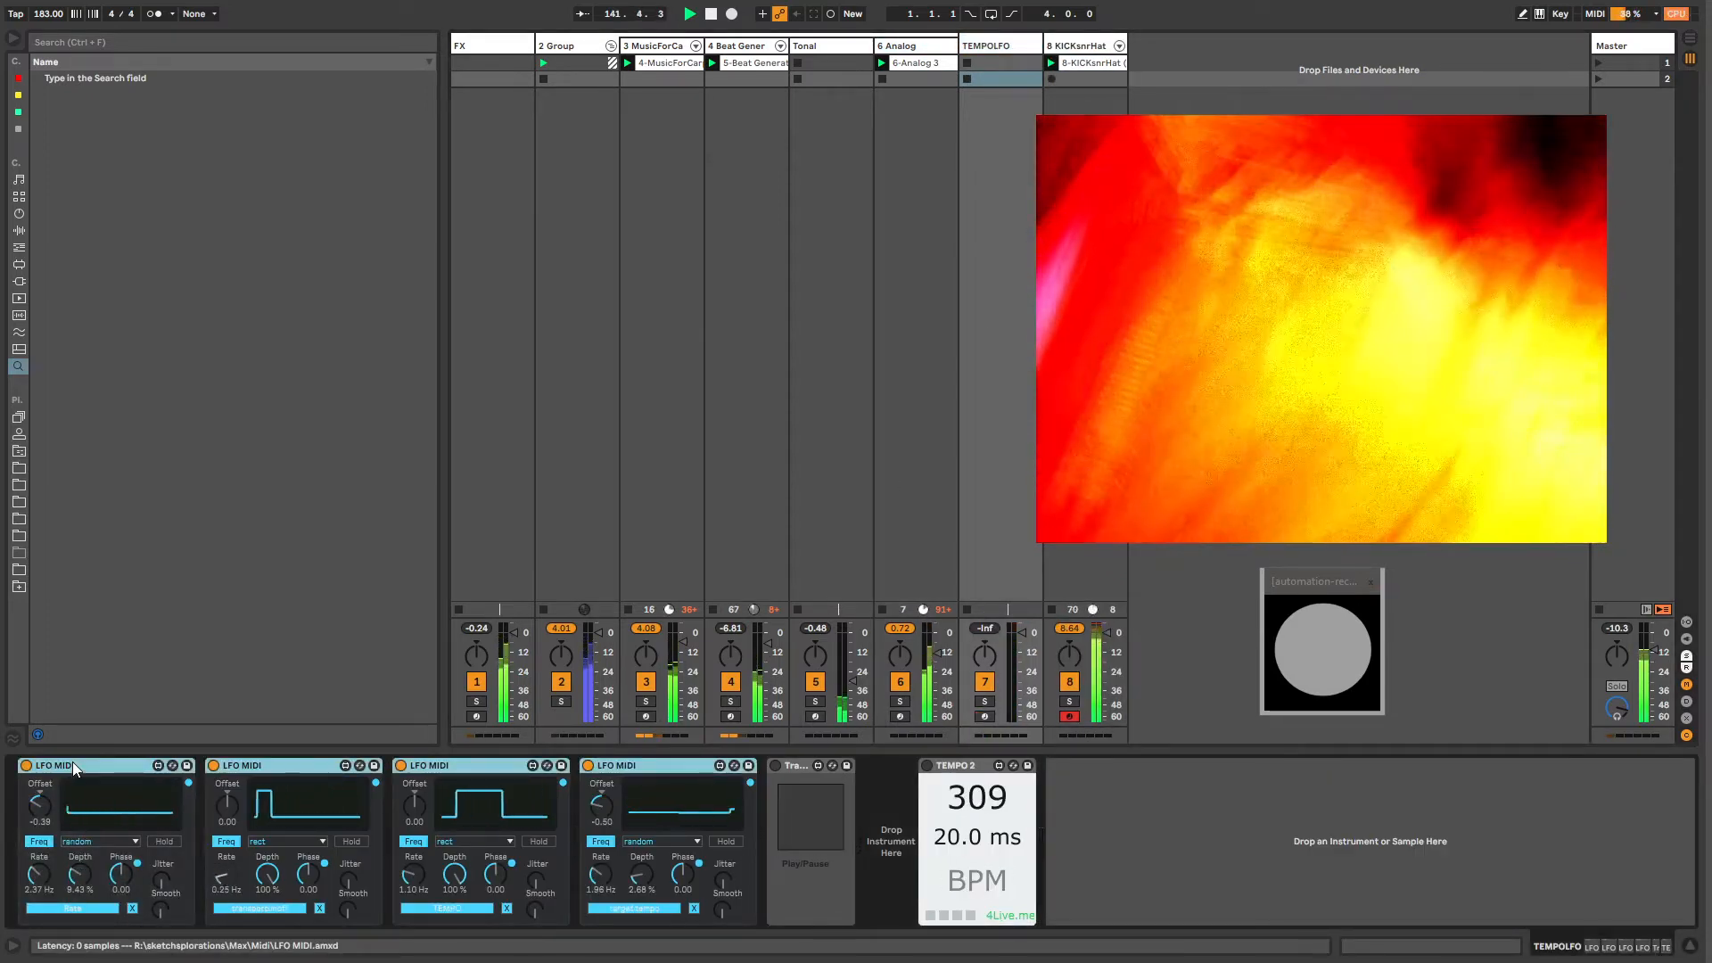
{"action": "key", "text": "0"}
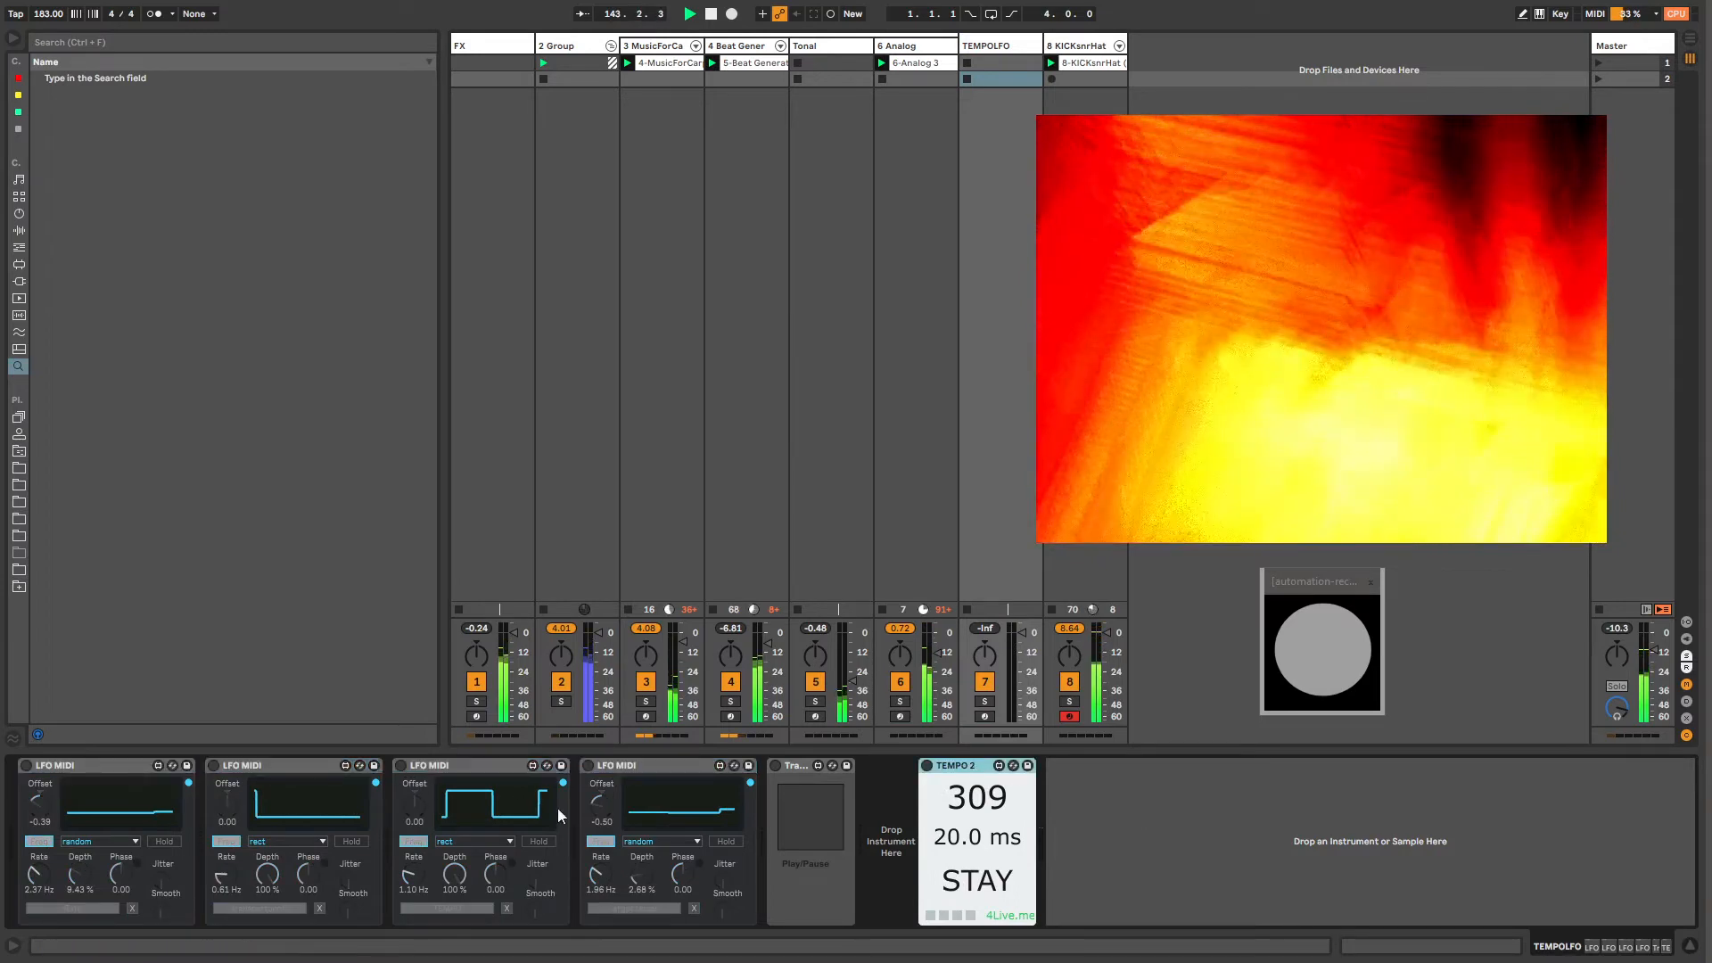
Step: Group all devices on the TEMPOLFO track into one Instrument Rack and show its macro controls
{"action": "left_click", "coordinate": [104, 762]}
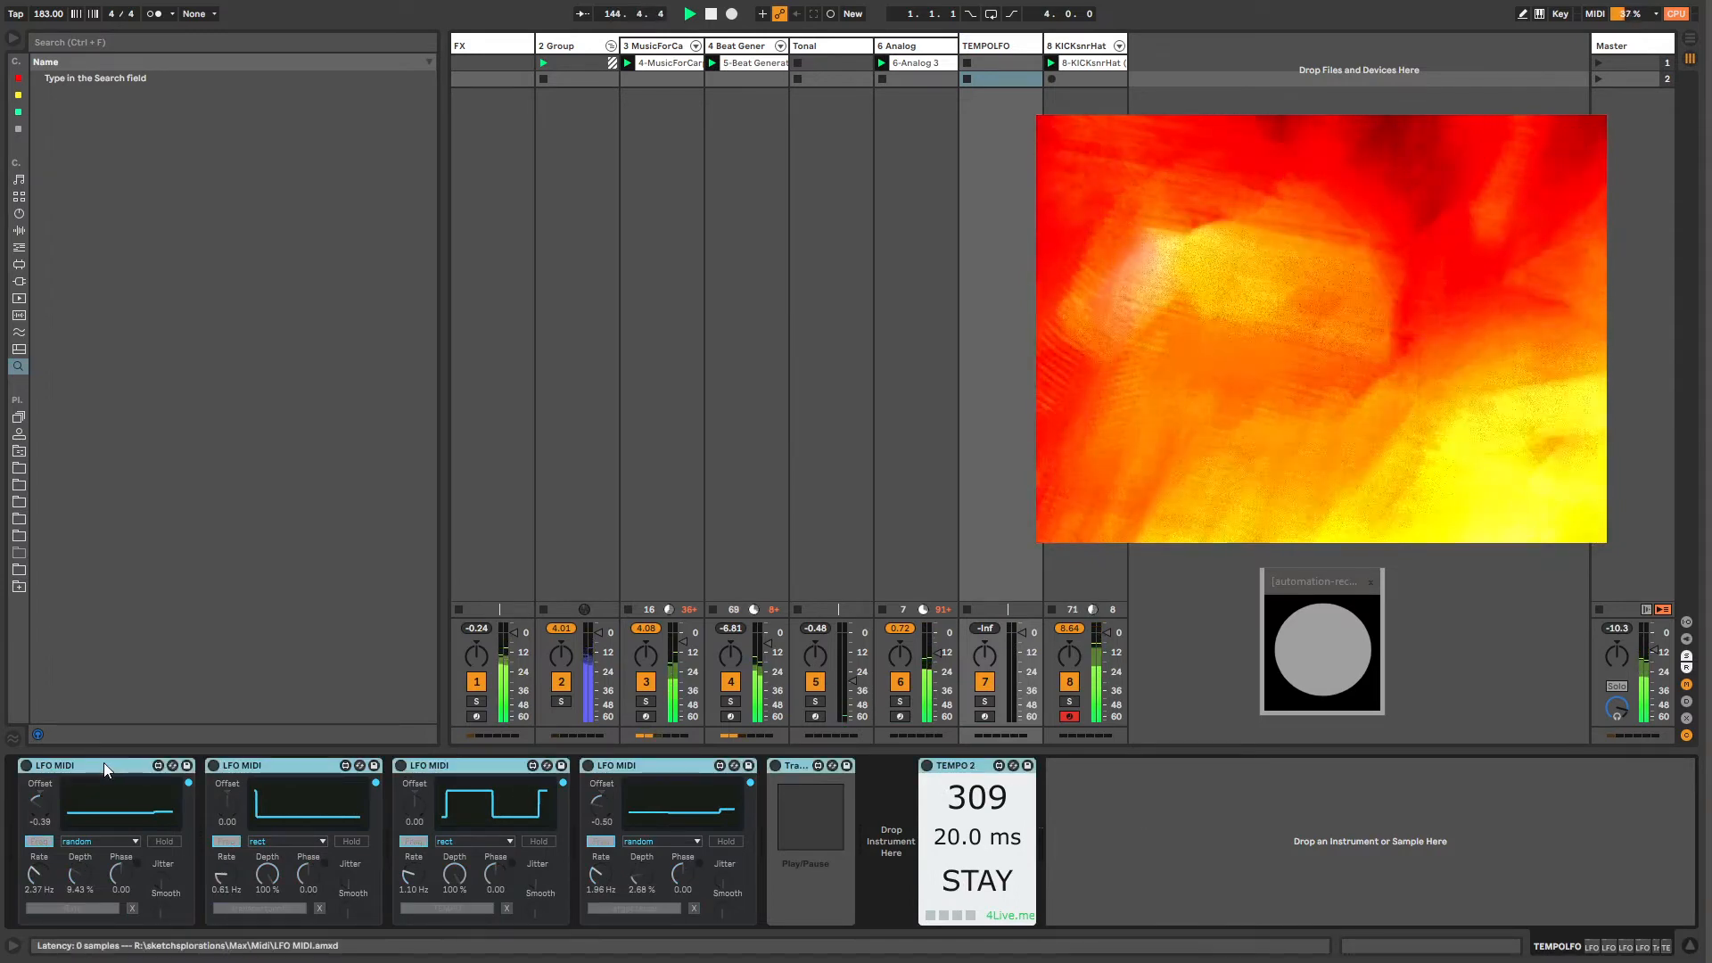
{"action": "key", "text": "ctrl+g"}
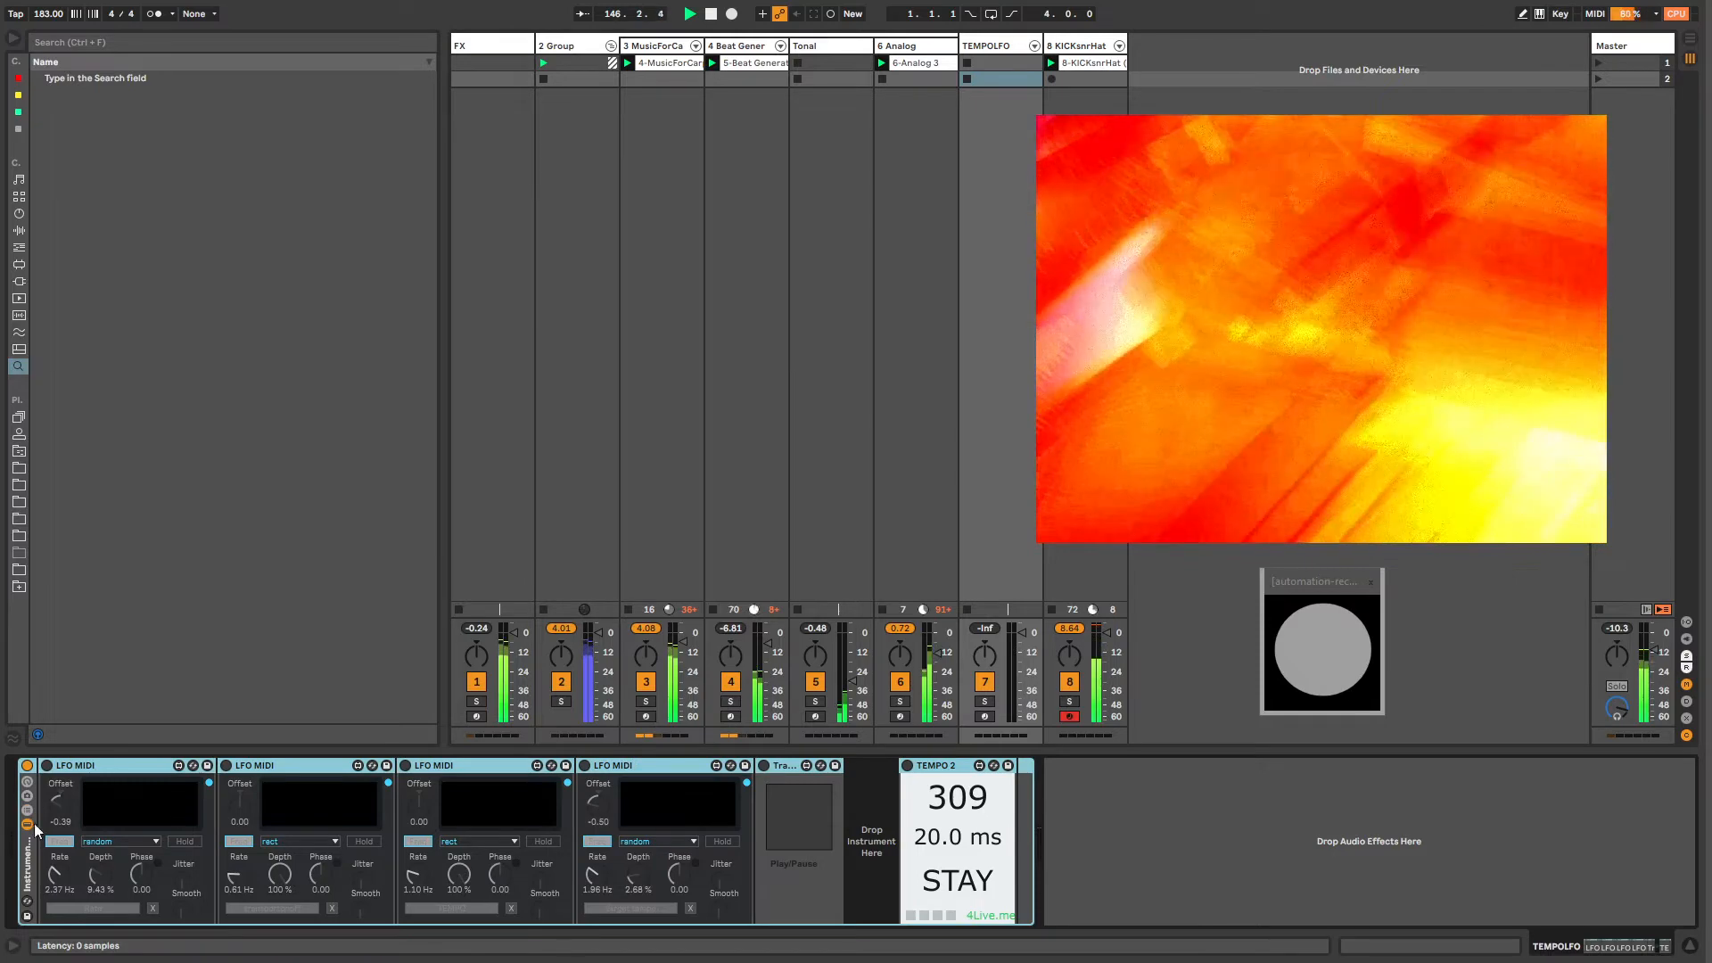
{"action": "left_click", "coordinate": [27, 782]}
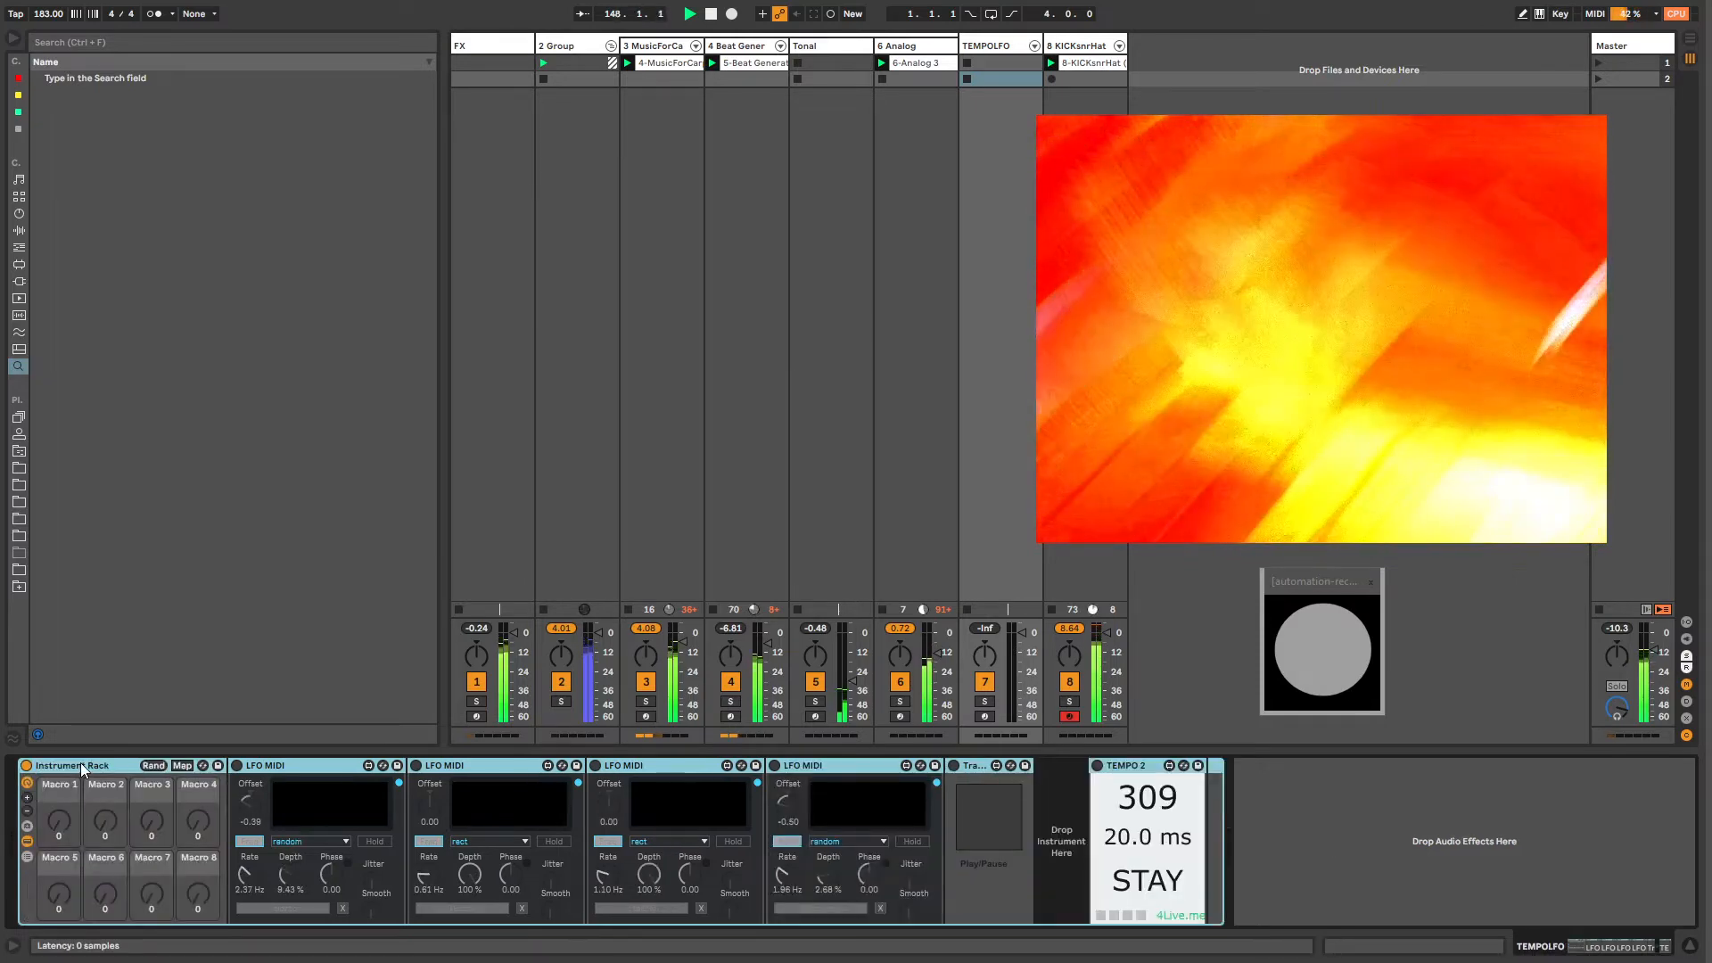
Step: Enable the LFO MIDI and TEMPO 2 devices inside the Instrument Rack and test switching the whole rack on and off
{"action": "left_click", "coordinate": [233, 767]}
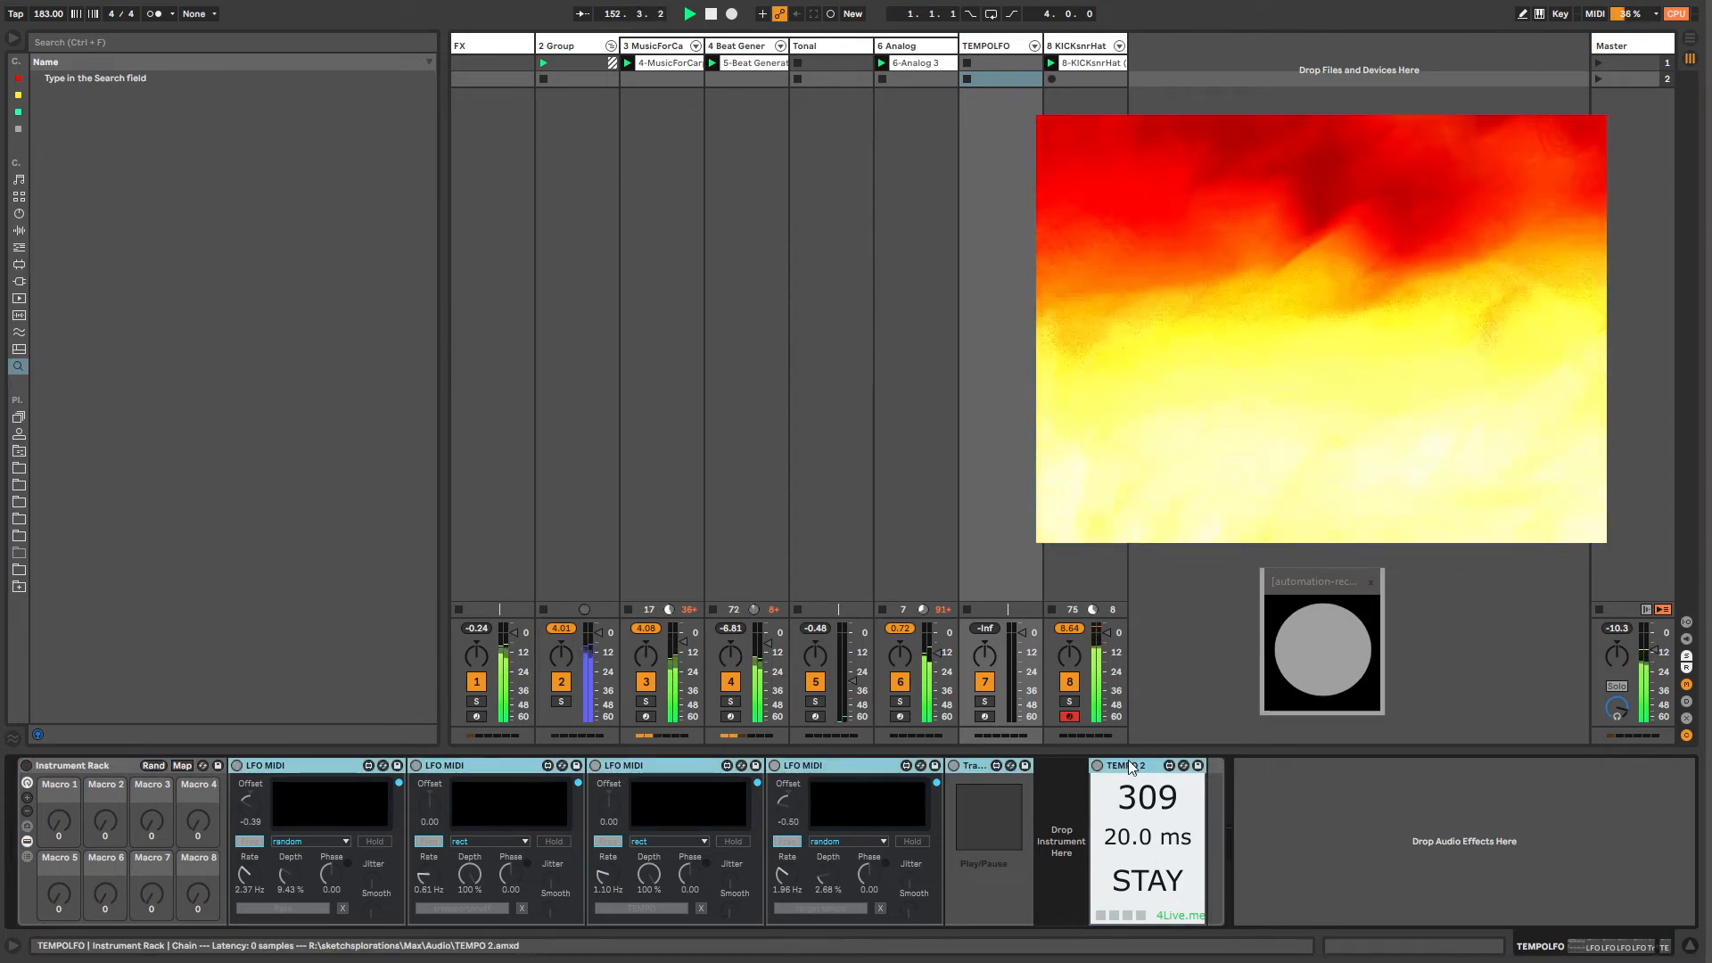
{"action": "left_click", "coordinate": [26, 766]}
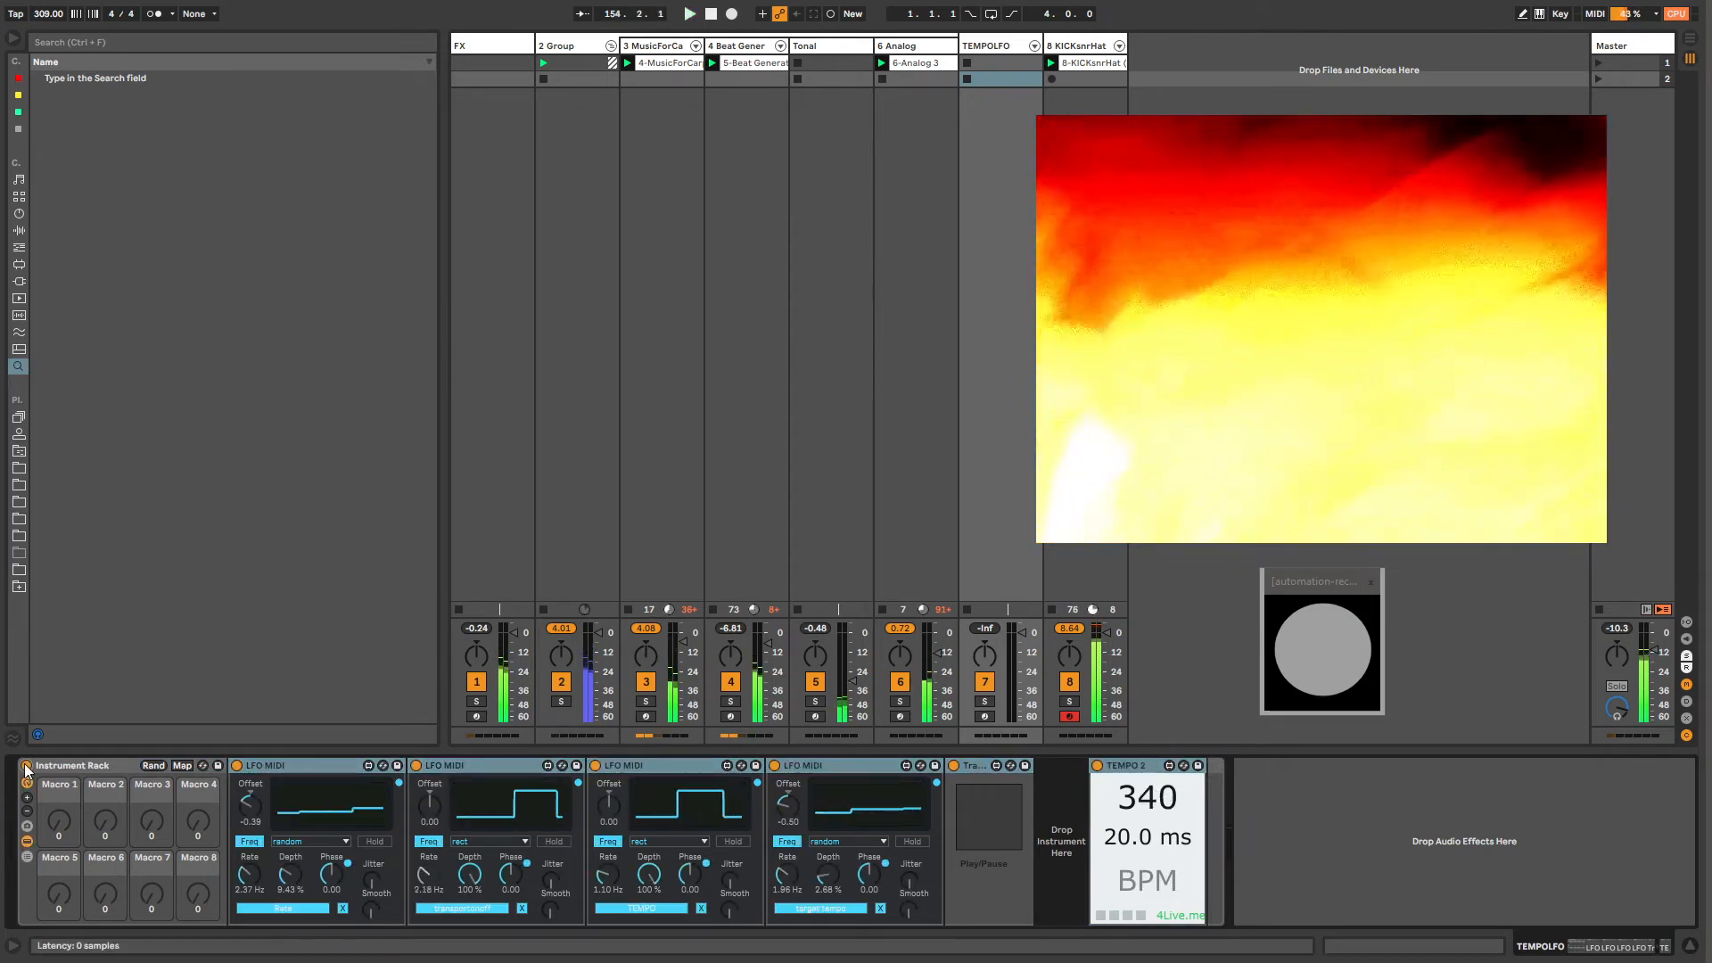
{"action": "left_click", "coordinate": [26, 766]}
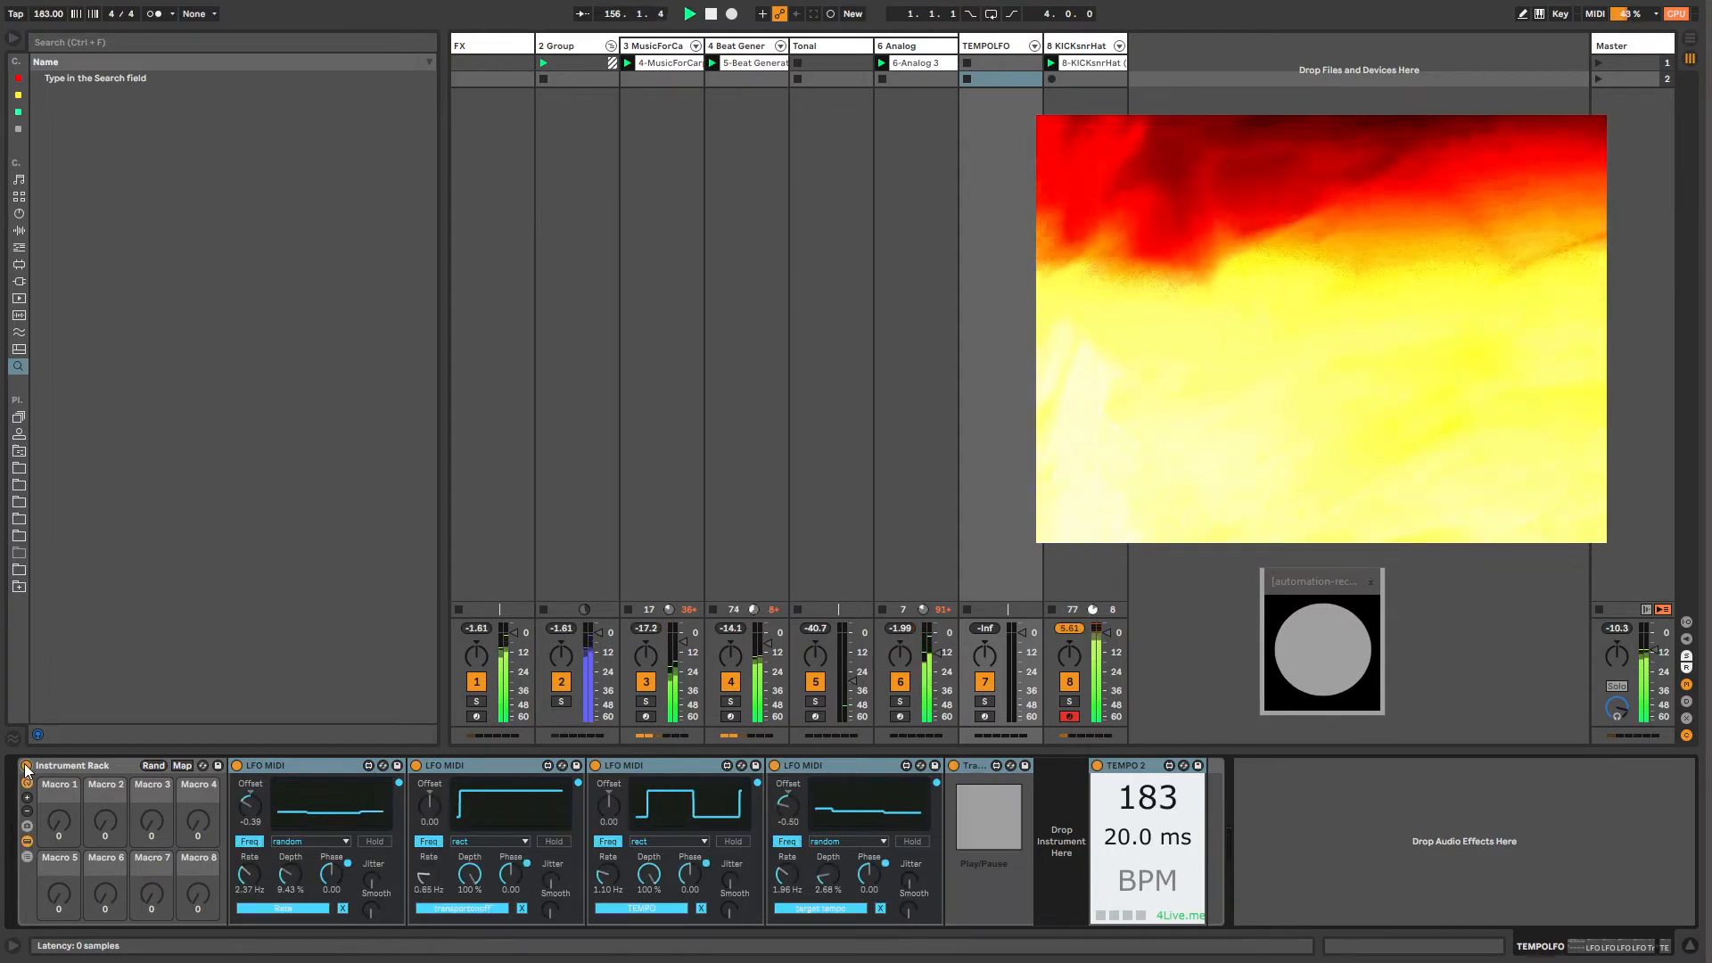
{"action": "left_click", "coordinate": [26, 766]}
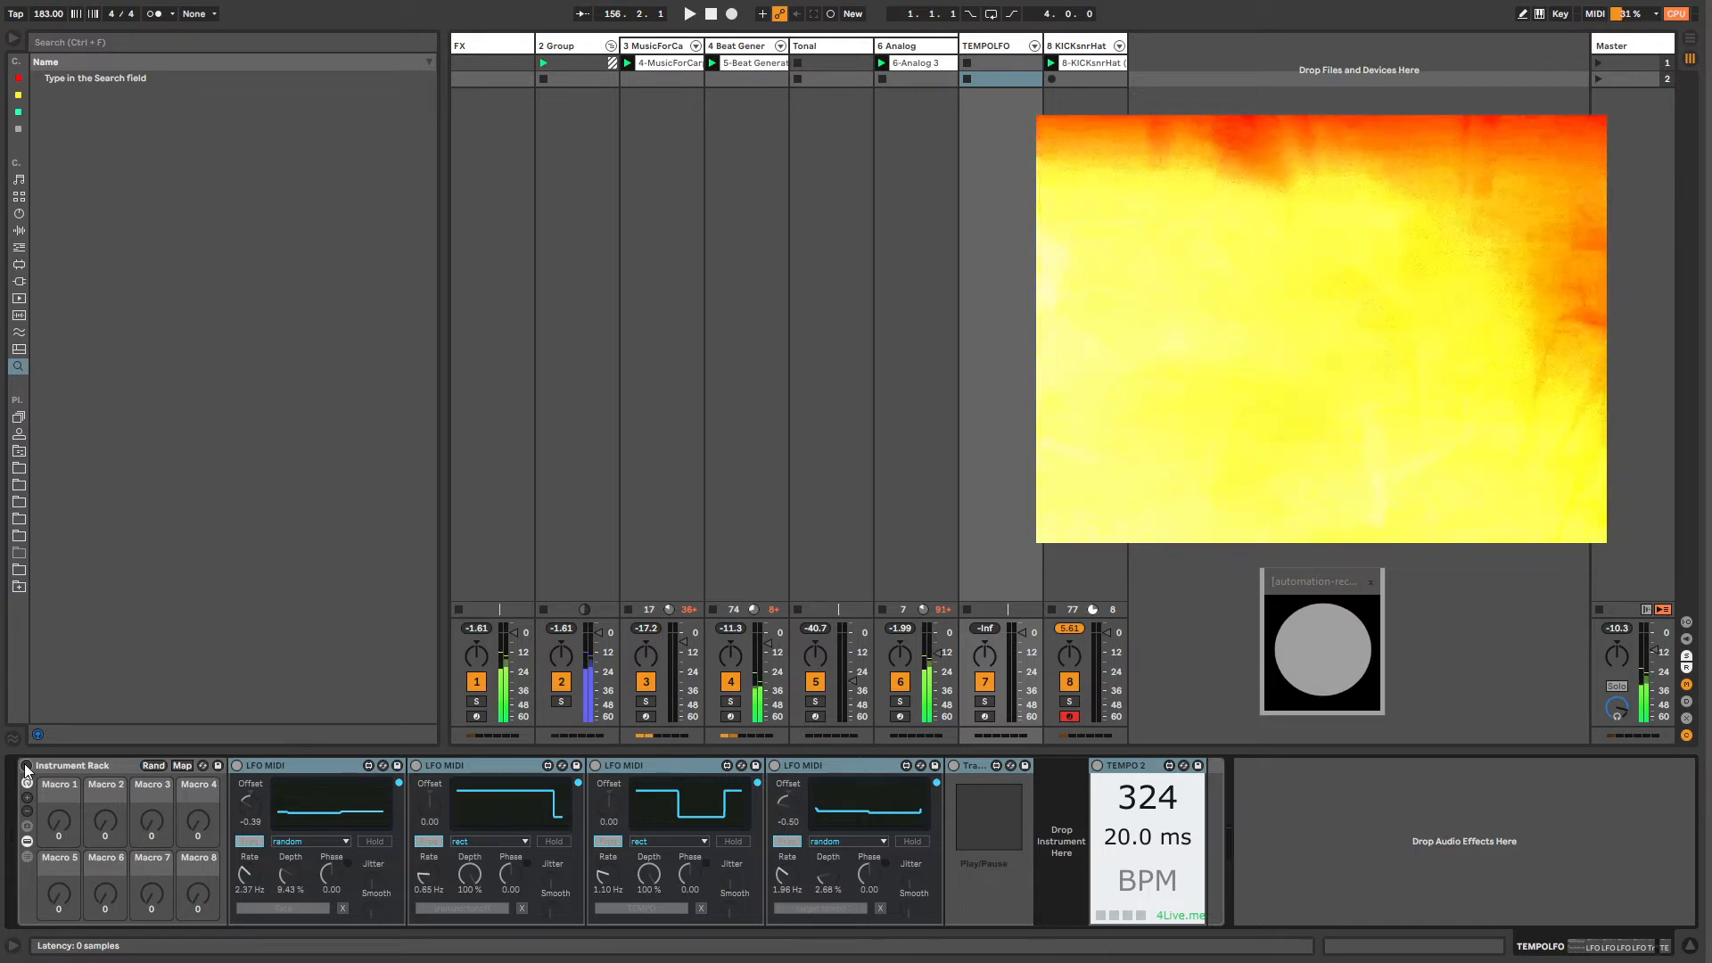
Step: Turn the Instrument Rack on with its TransportPause device switched off, and resume playback
{"action": "left_click", "coordinate": [978, 764]}
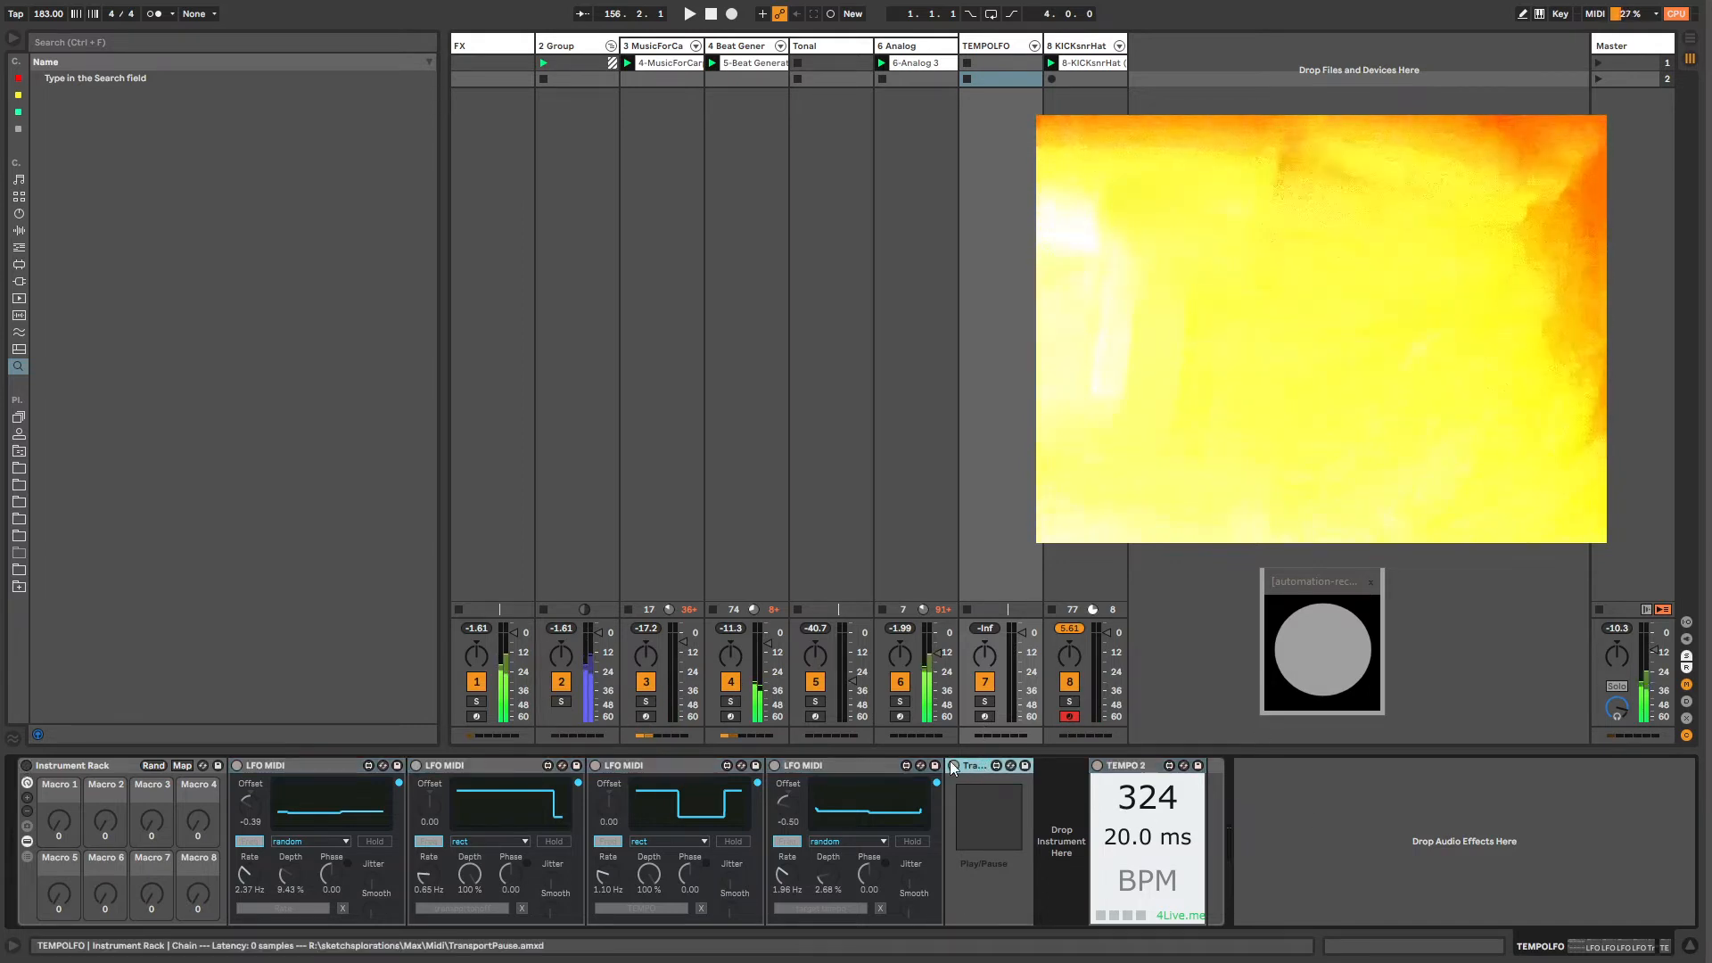
{"action": "left_click", "coordinate": [26, 765]}
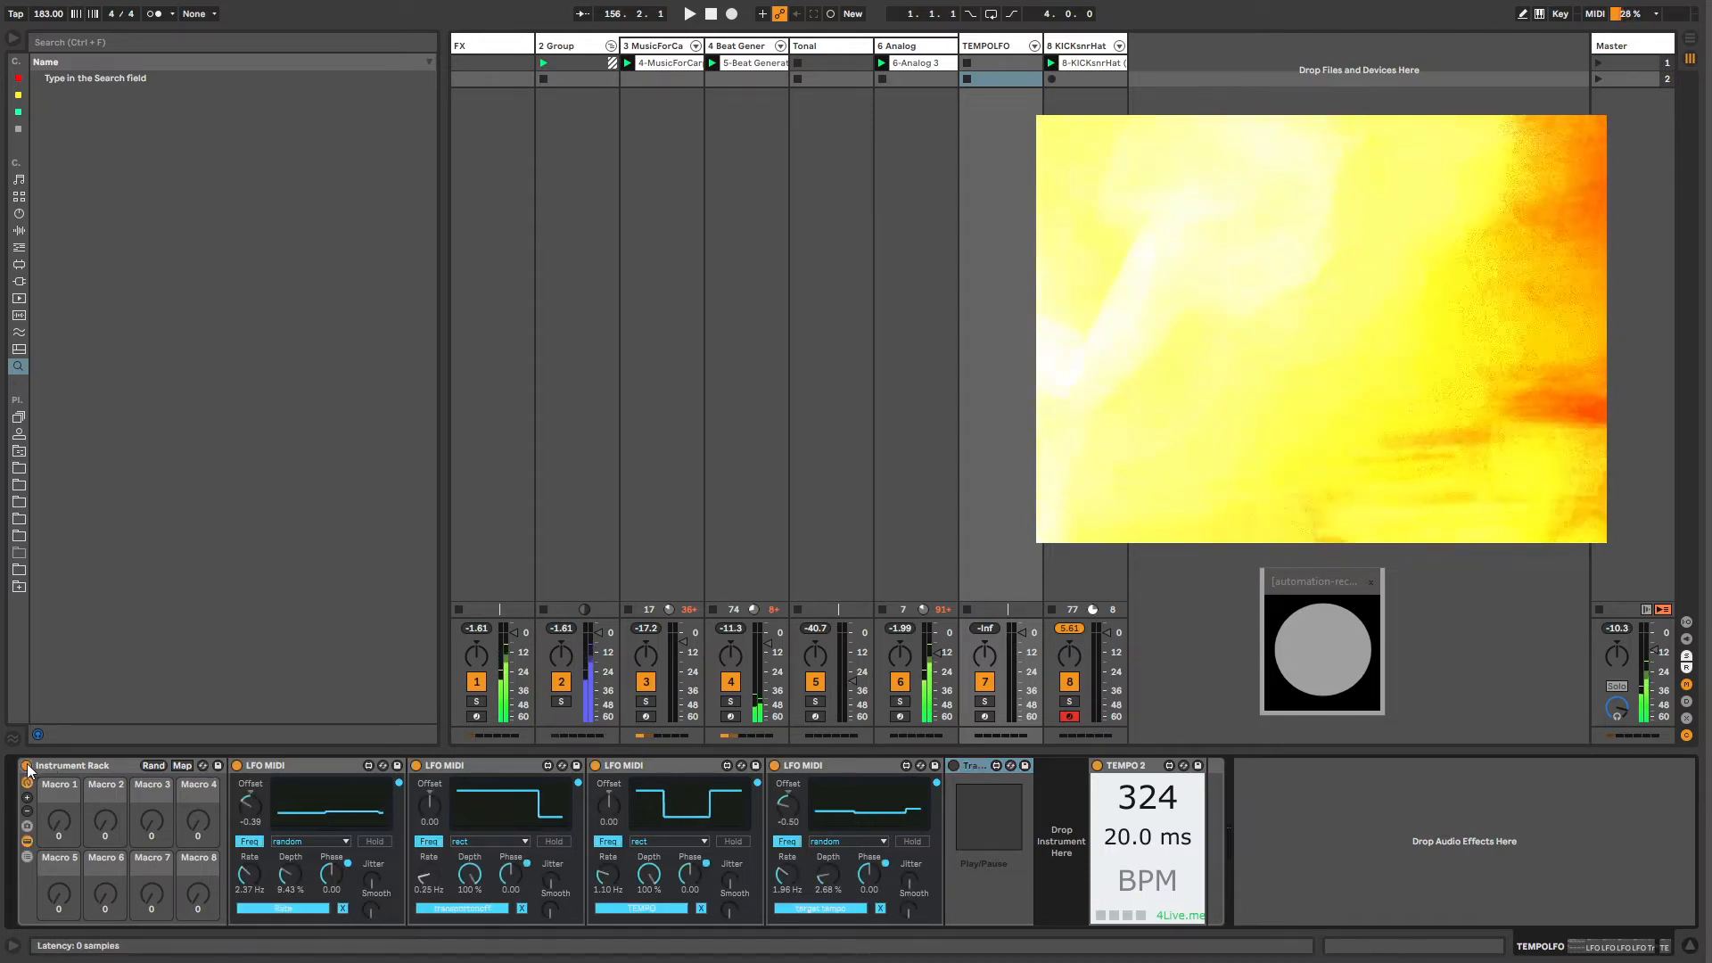
{"action": "left_click", "coordinate": [954, 765]}
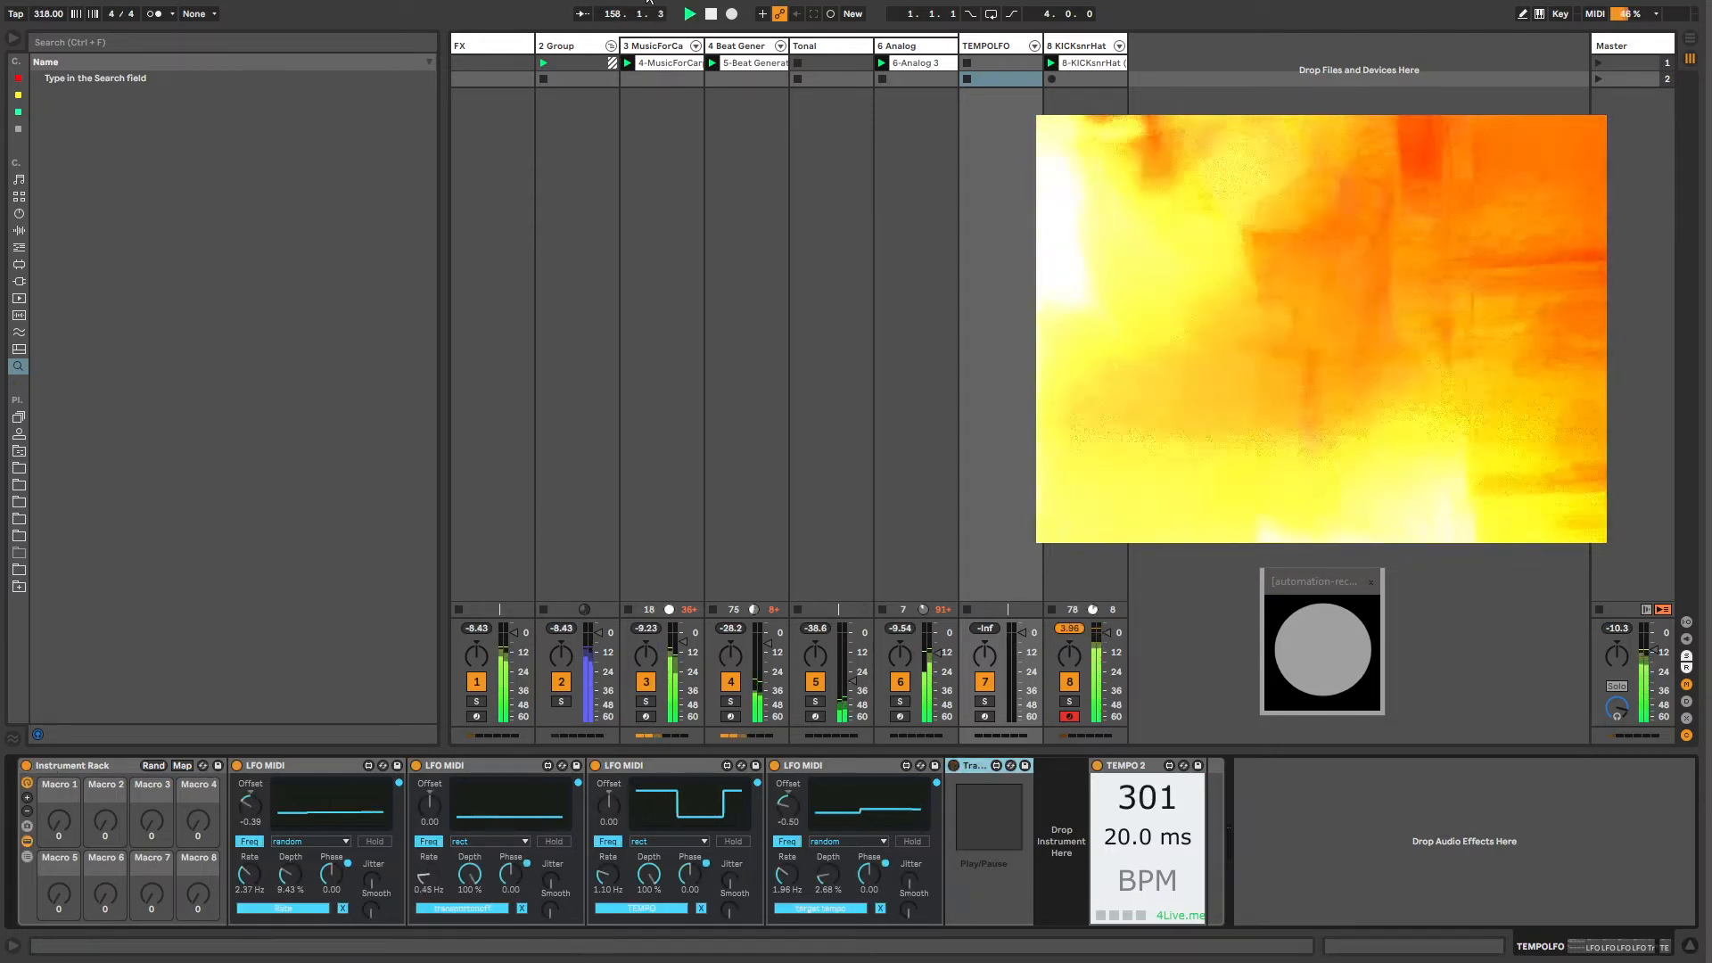
Step: Toggle the TEMPOLFO Instrument Rack to compare the tempo modulation, and leave the rack switched off
{"action": "left_click", "coordinate": [27, 766]}
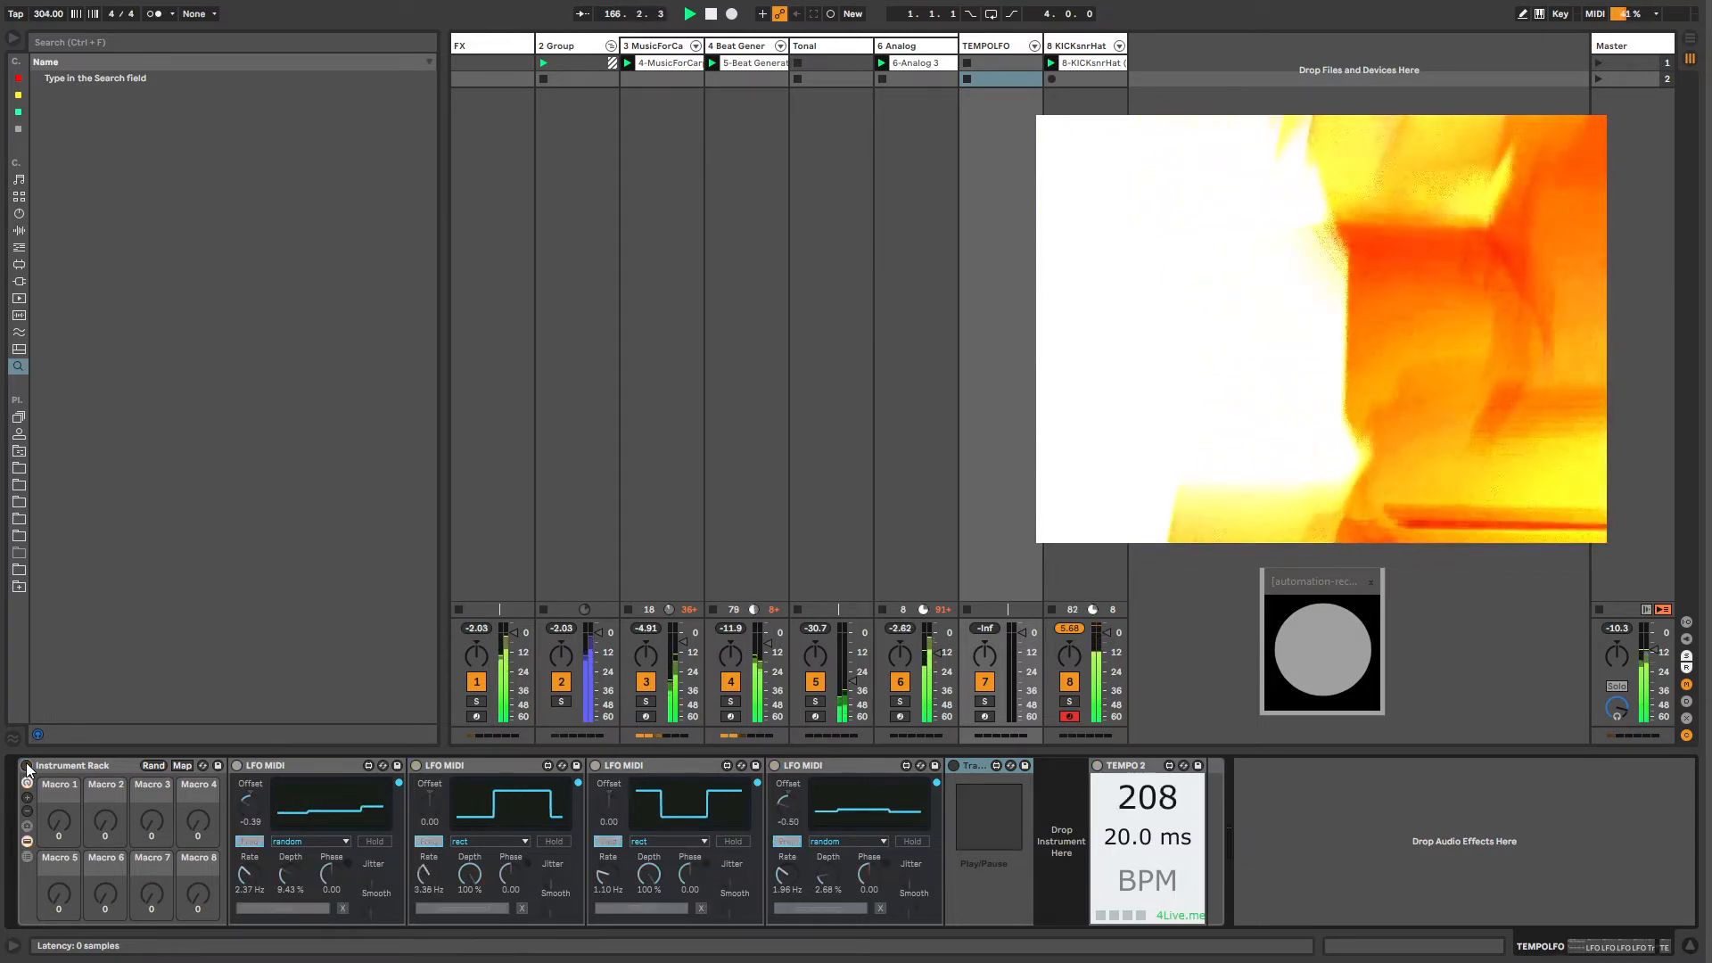
{"action": "left_click", "coordinate": [27, 766]}
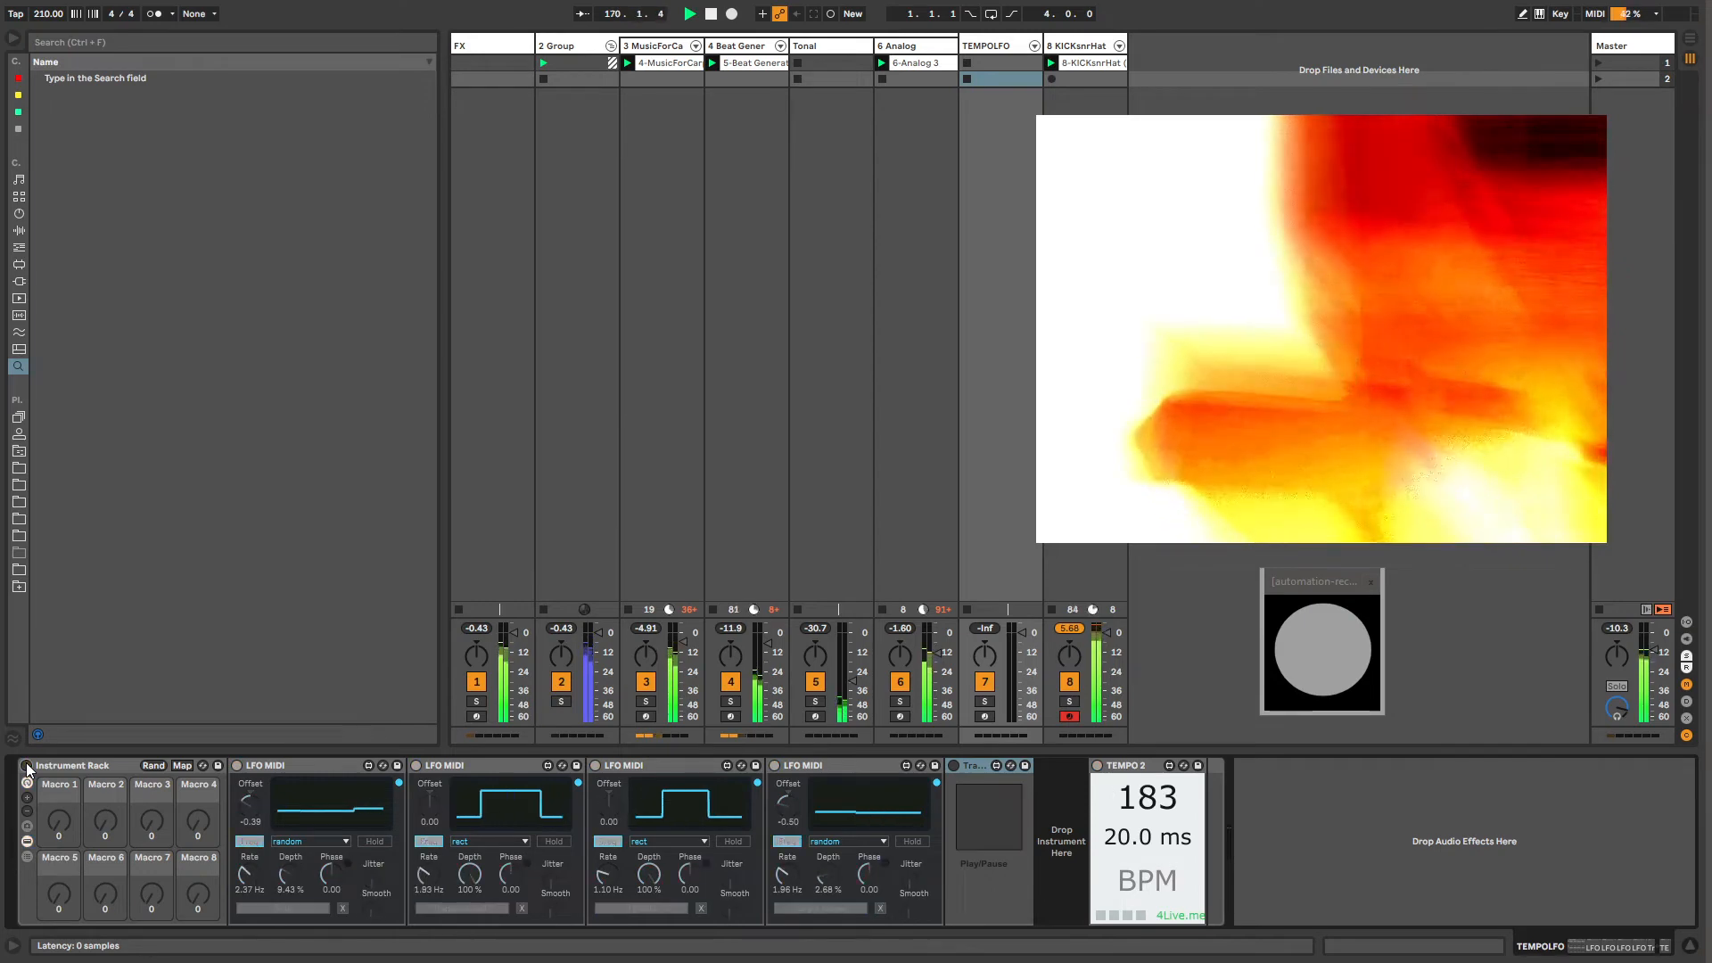
{"action": "left_click", "coordinate": [27, 766]}
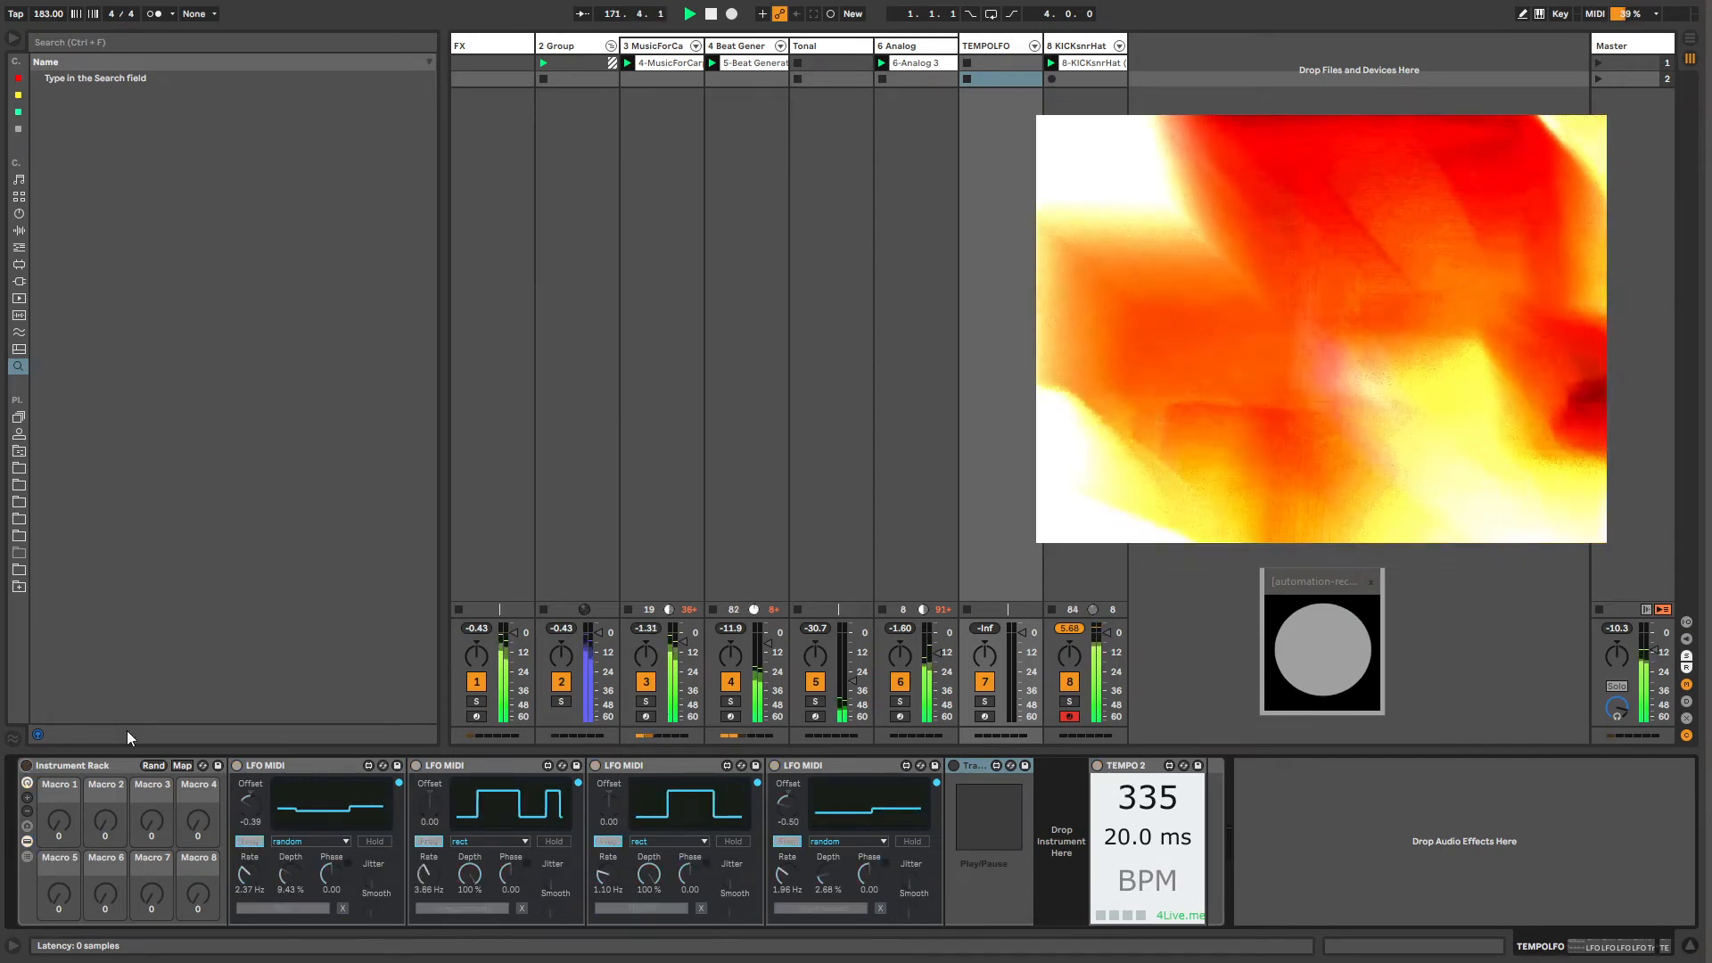
{"action": "left_click", "coordinate": [1634, 63]}
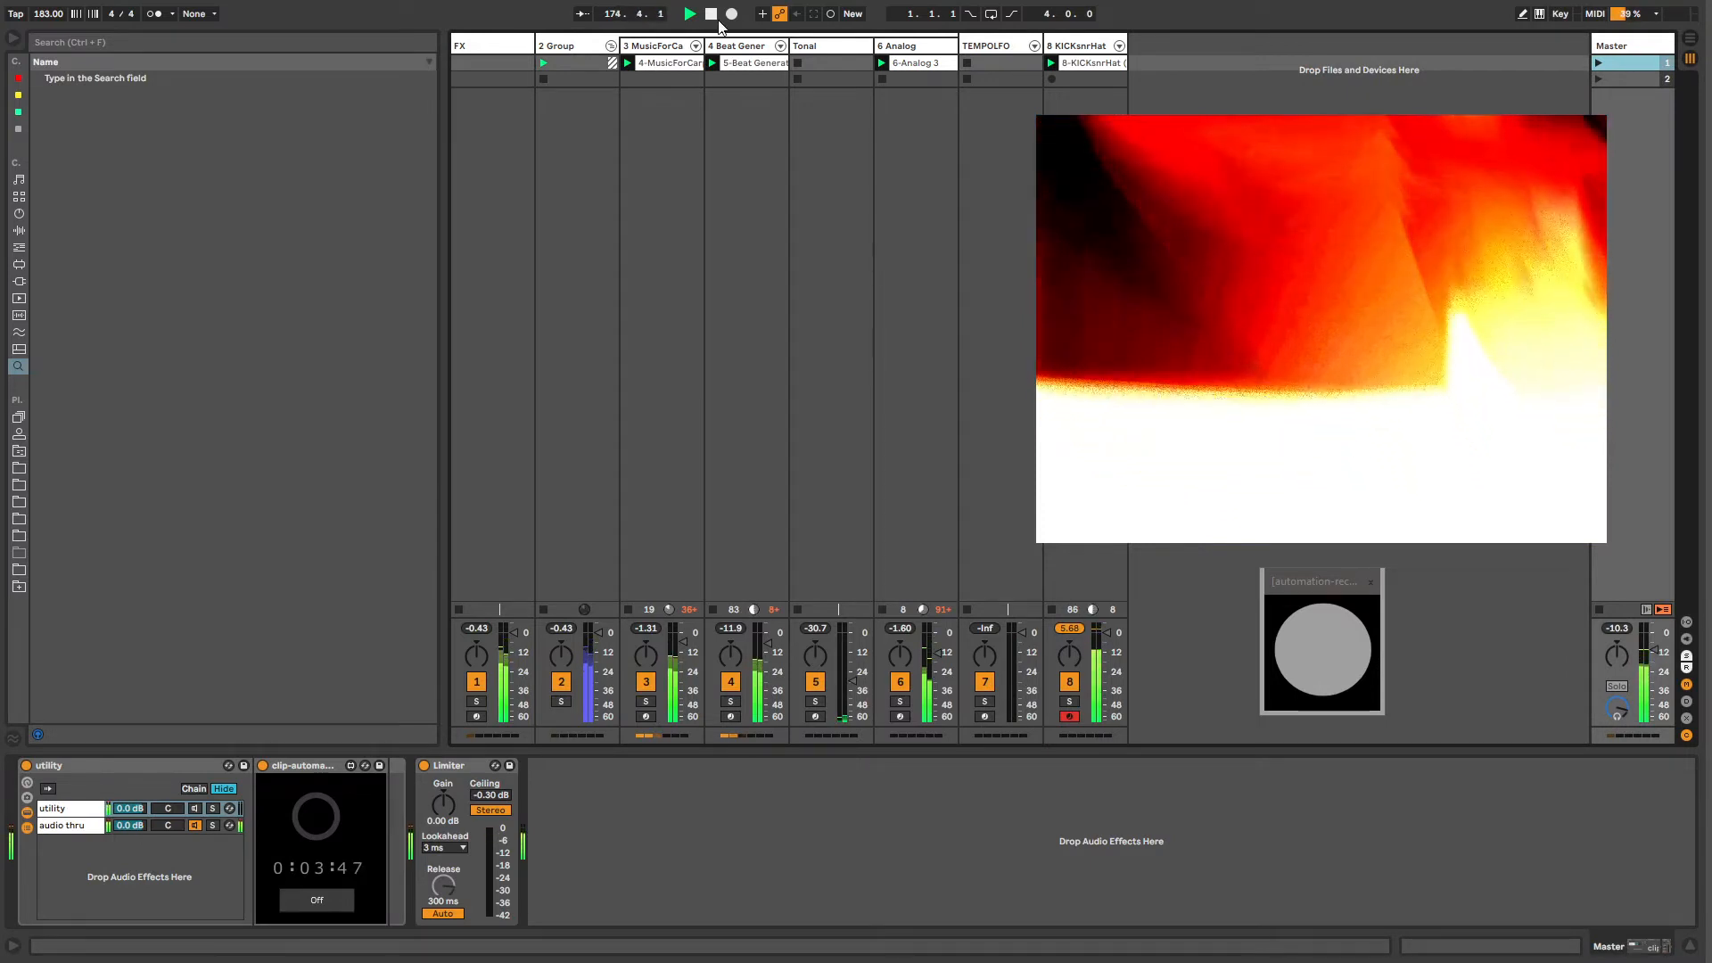
{"action": "left_click_drag", "start_coordinate": [811, 78], "coordinate": [1073, 81]}
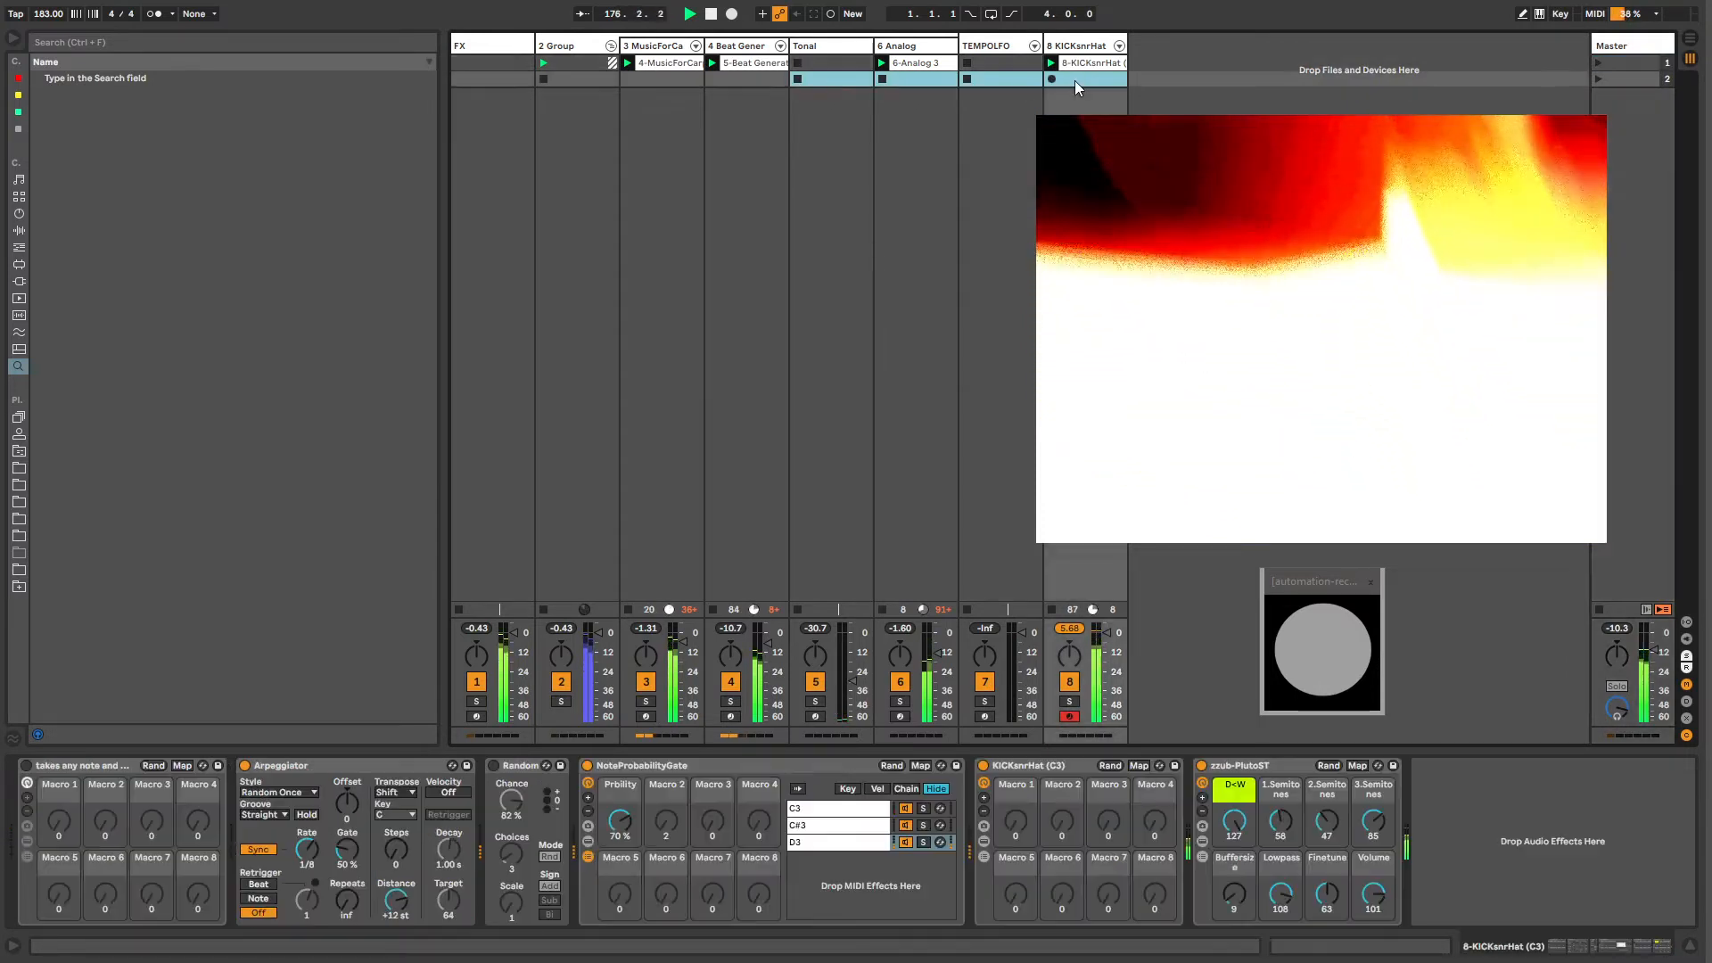
Step: Enable Follow Action on scene 1 with the action Next and set its action time to 0.0.1
{"action": "left_click", "coordinate": [845, 67]}
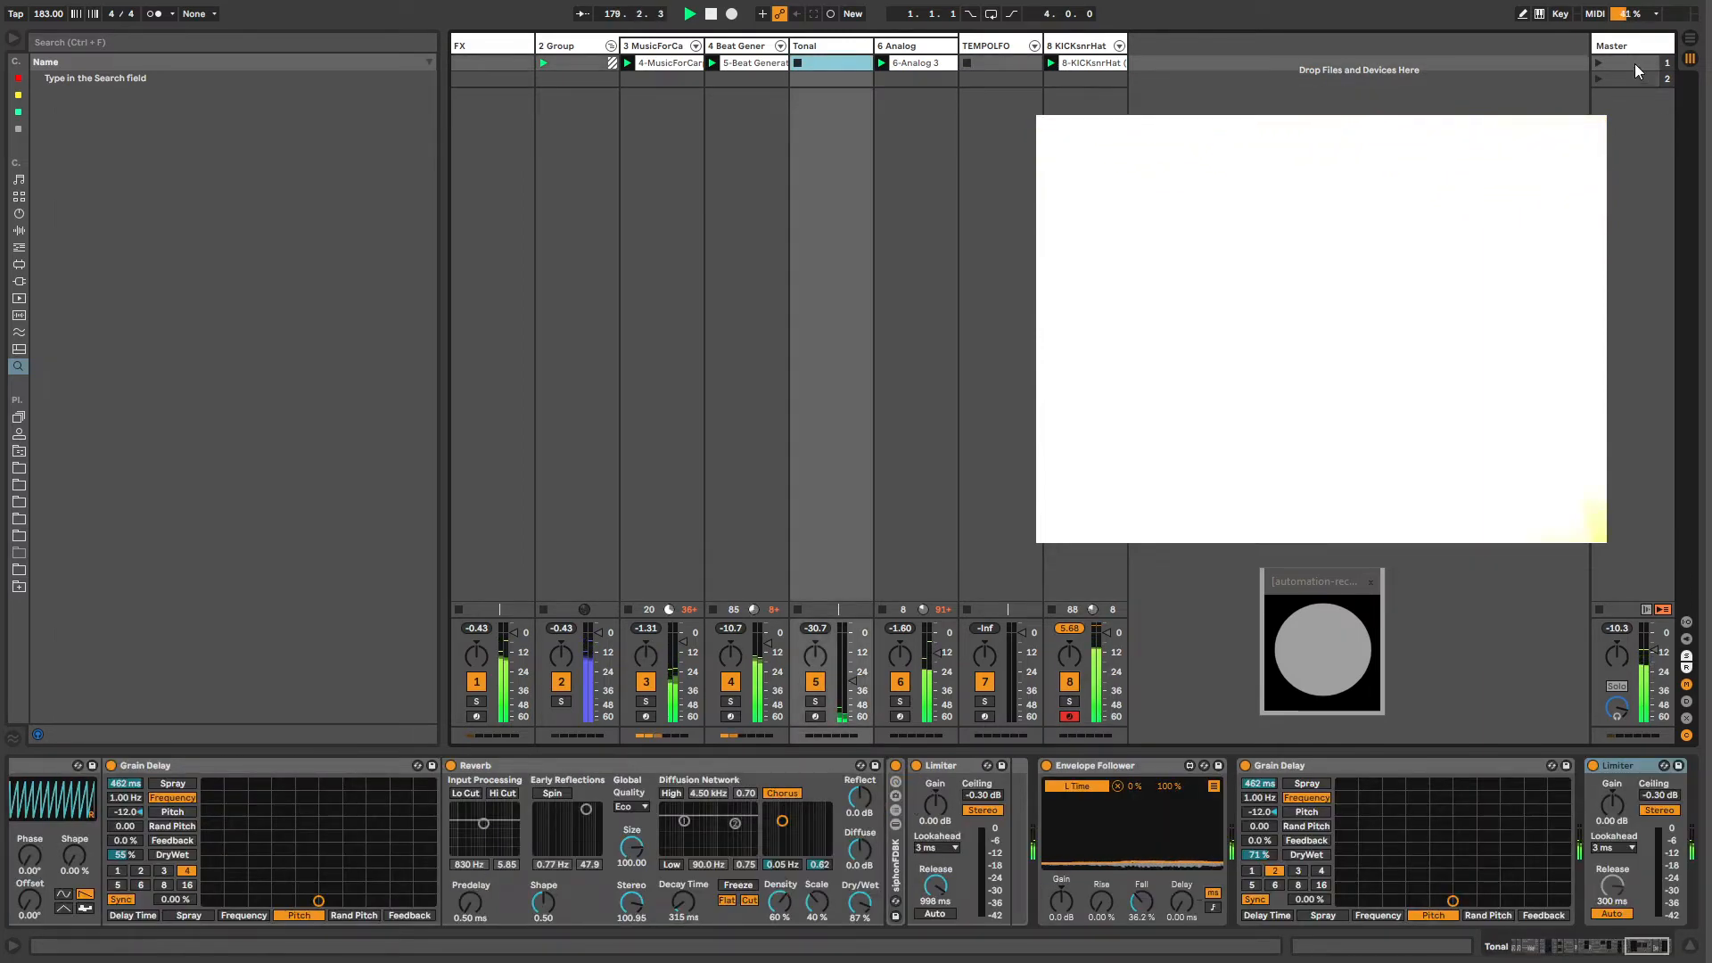
{"action": "left_click", "coordinate": [1634, 66]}
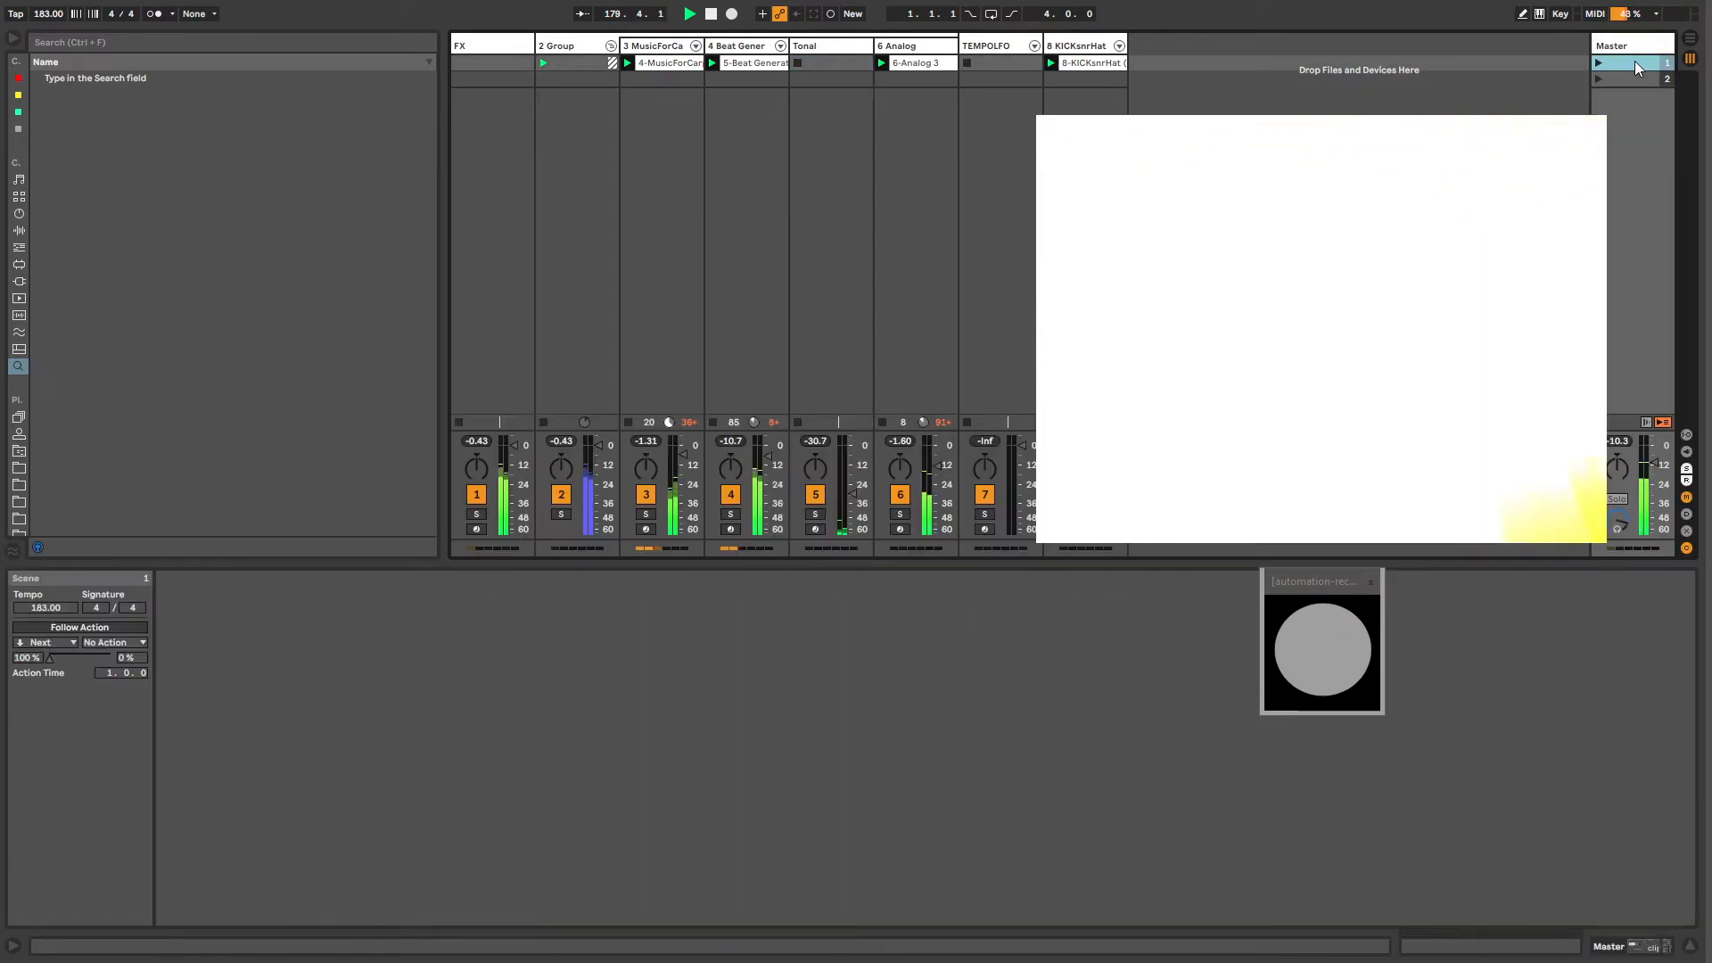
{"action": "left_click", "coordinate": [46, 626]}
{"action": "left_click", "coordinate": [52, 642]}
{"action": "left_click", "coordinate": [49, 640]}
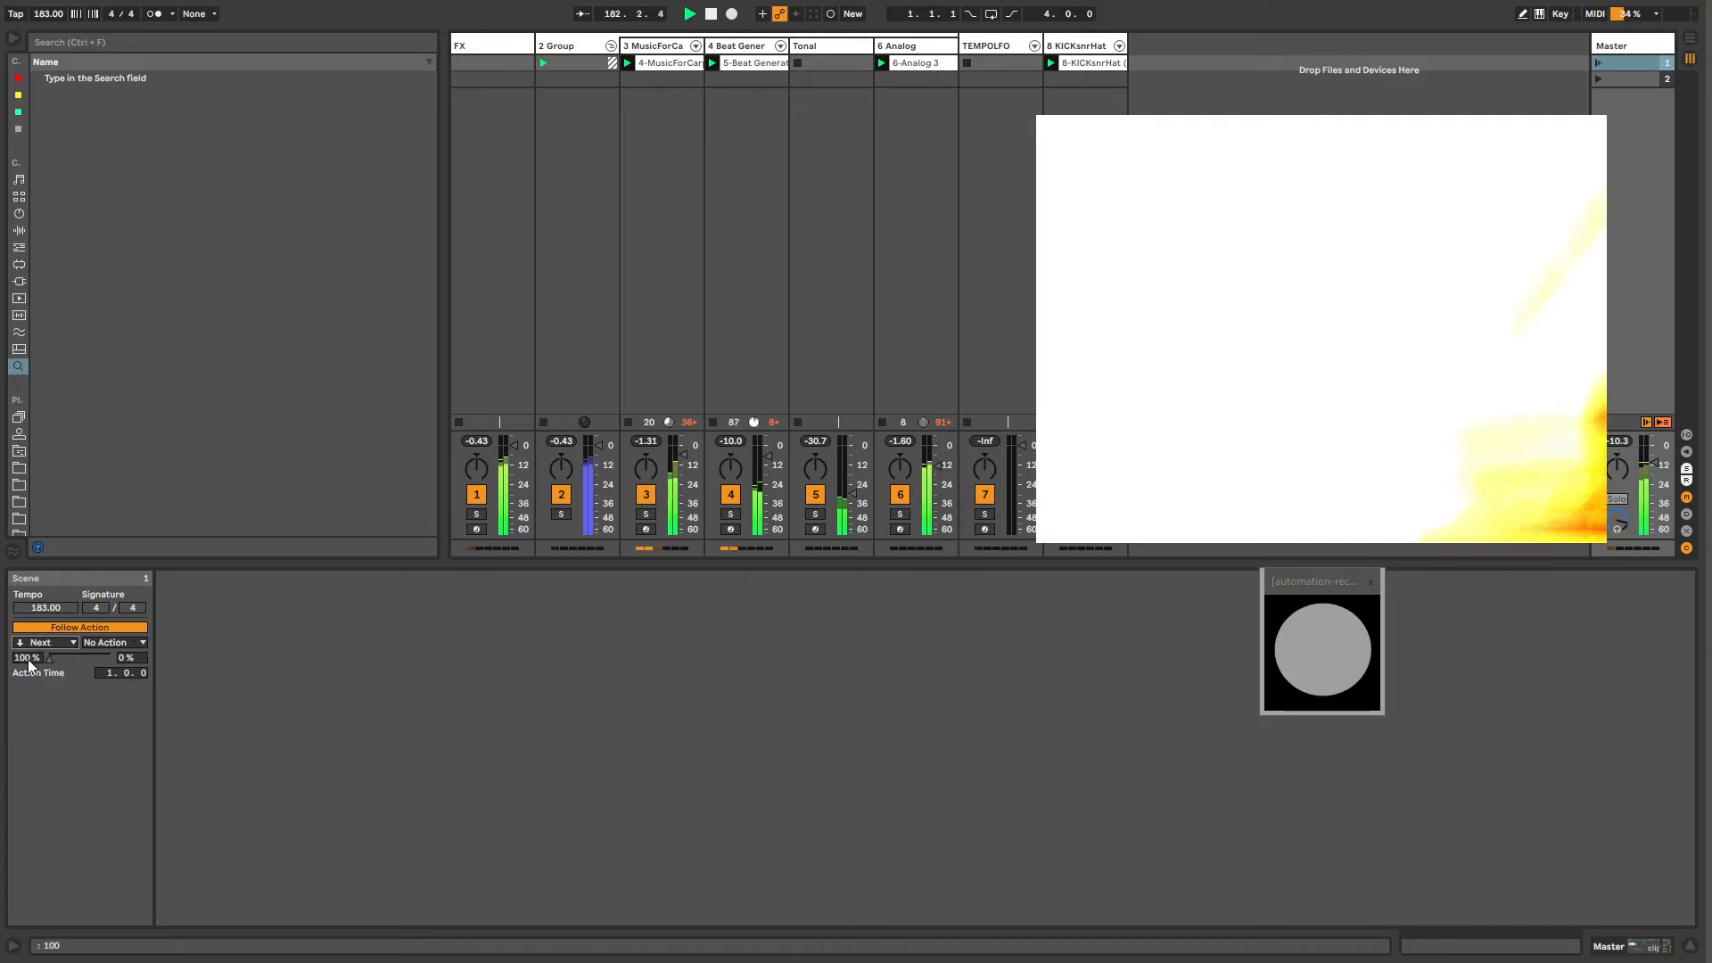
{"action": "left_click_drag", "start_coordinate": [142, 676], "coordinate": [142, 731]}
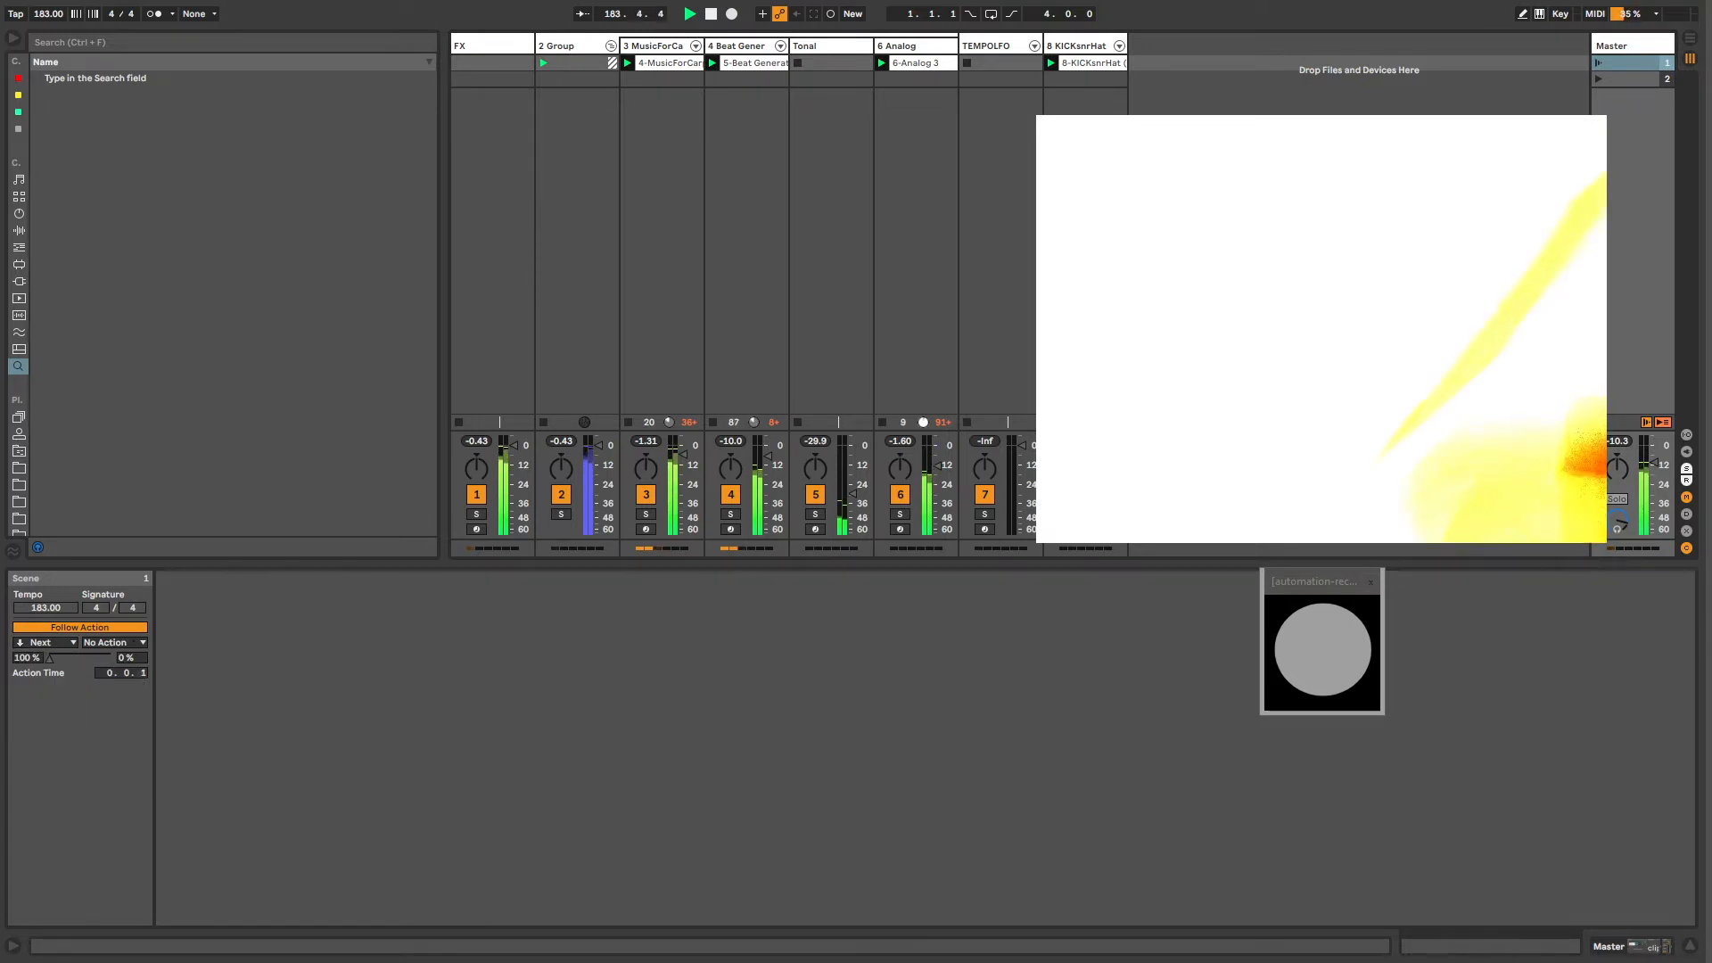
Step: Enable Follow Action on scene 2 with the action Again and an action time of 0.2.0
{"action": "left_click", "coordinate": [1621, 77]}
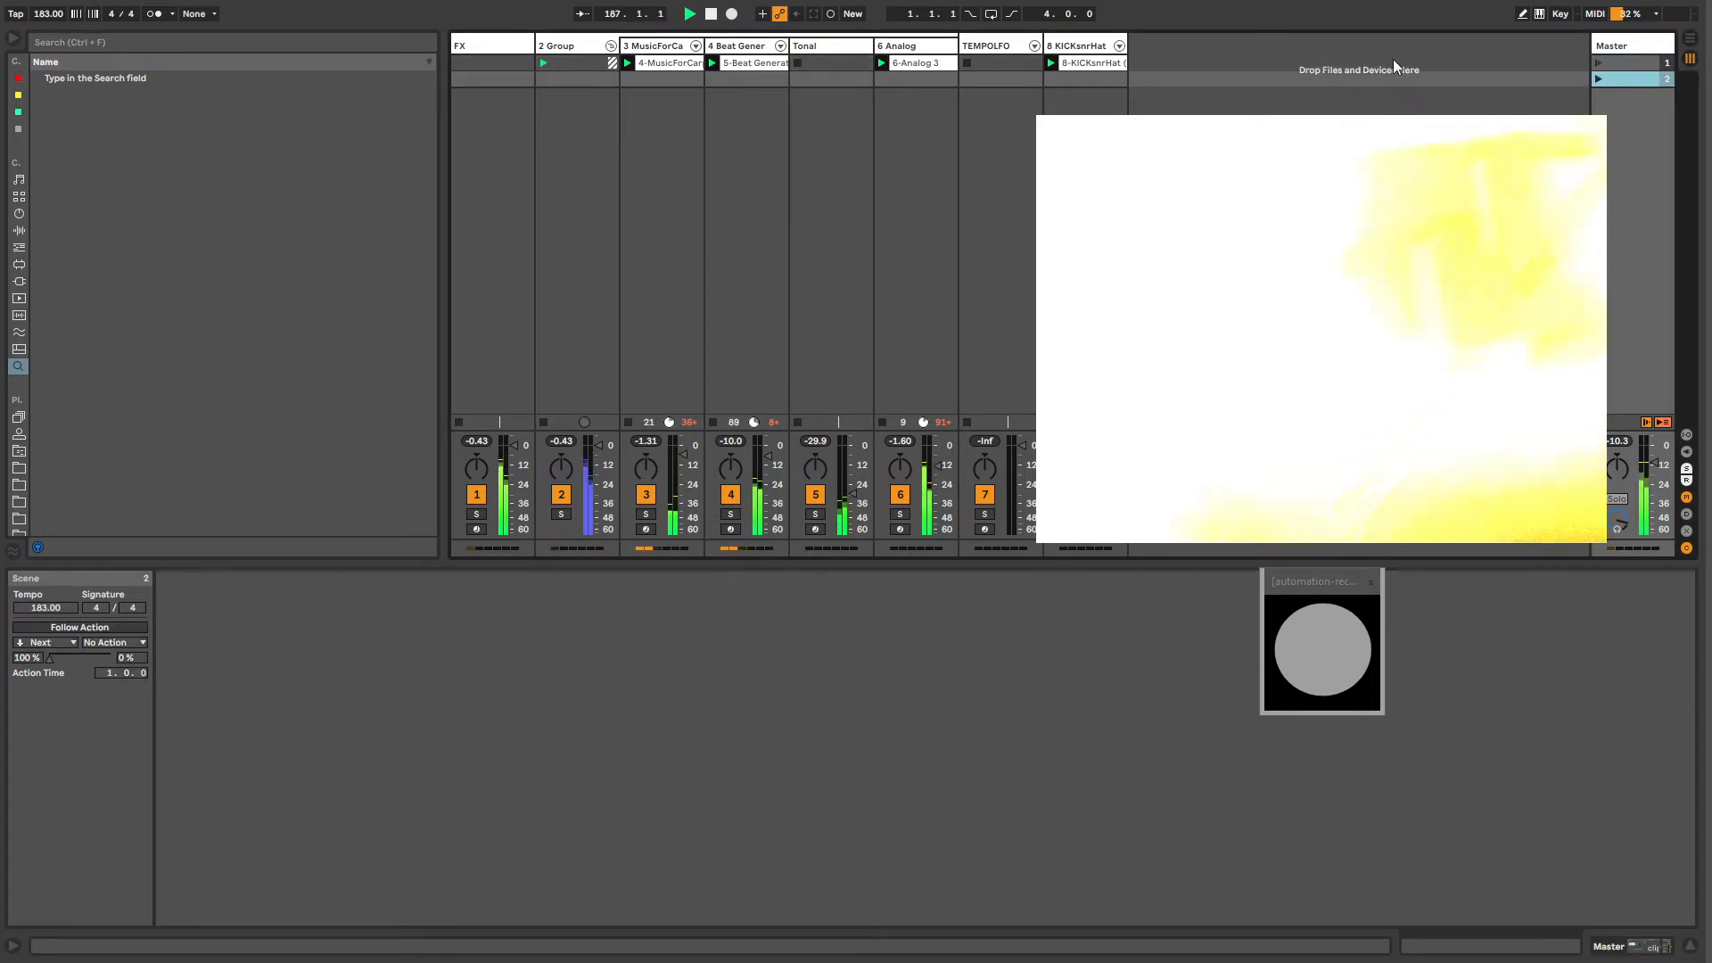
{"action": "left_click", "coordinate": [51, 628]}
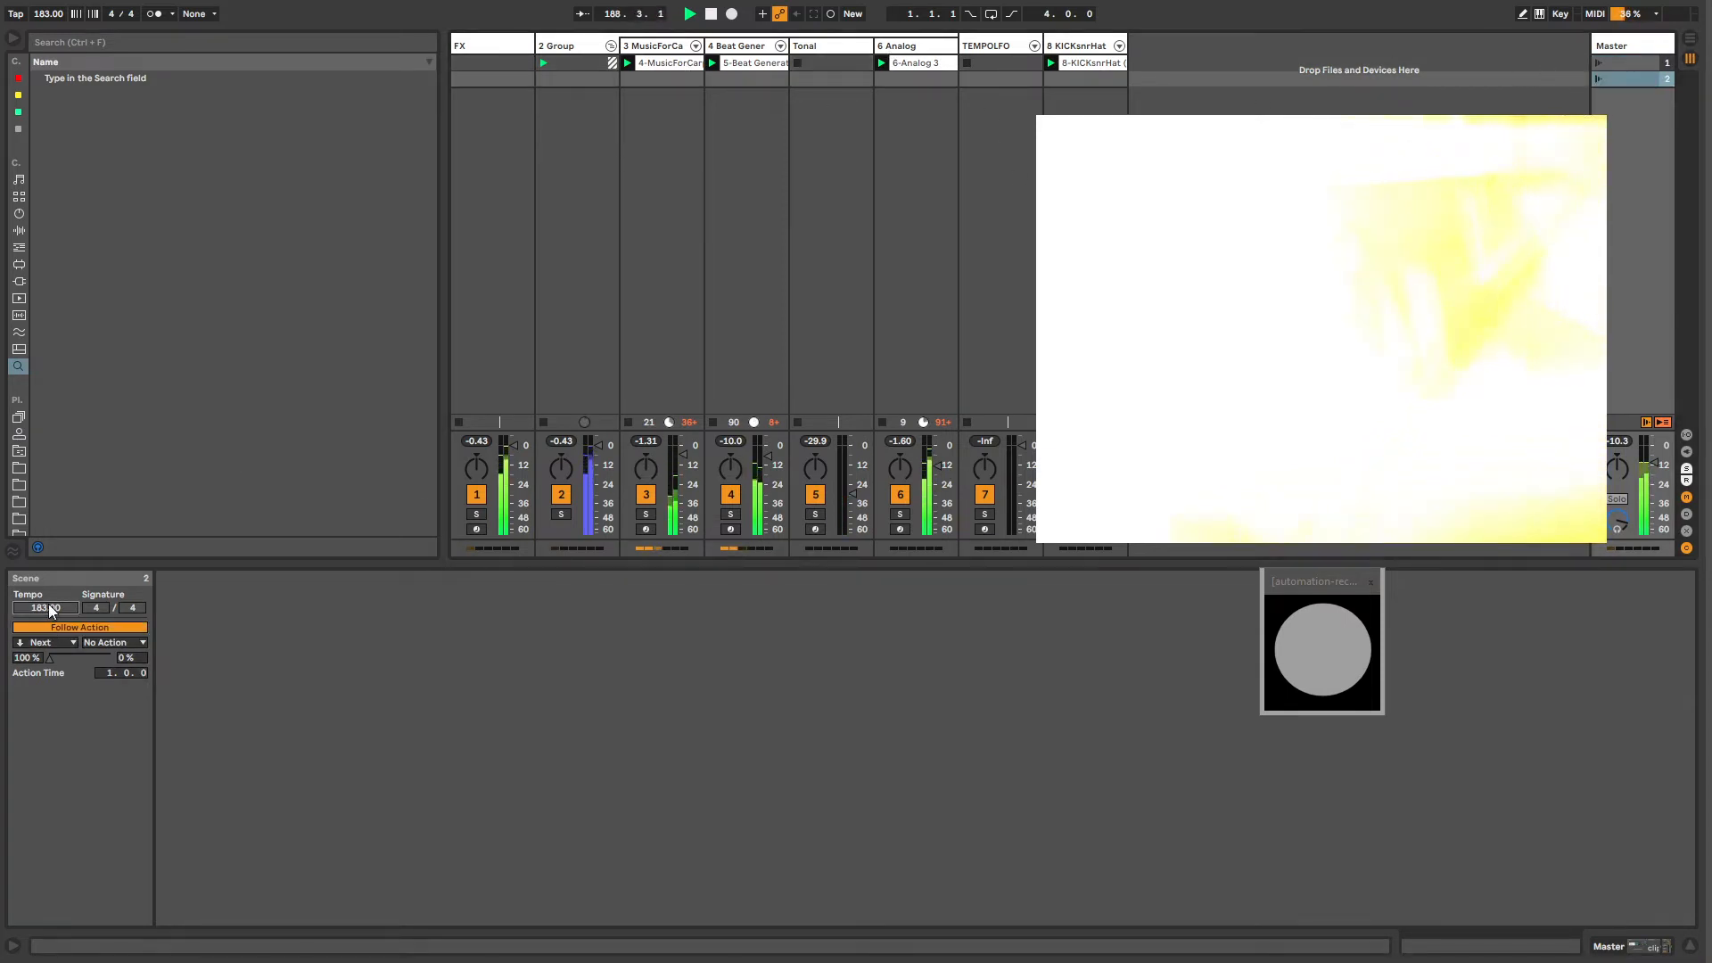
{"action": "key", "text": "Down"}
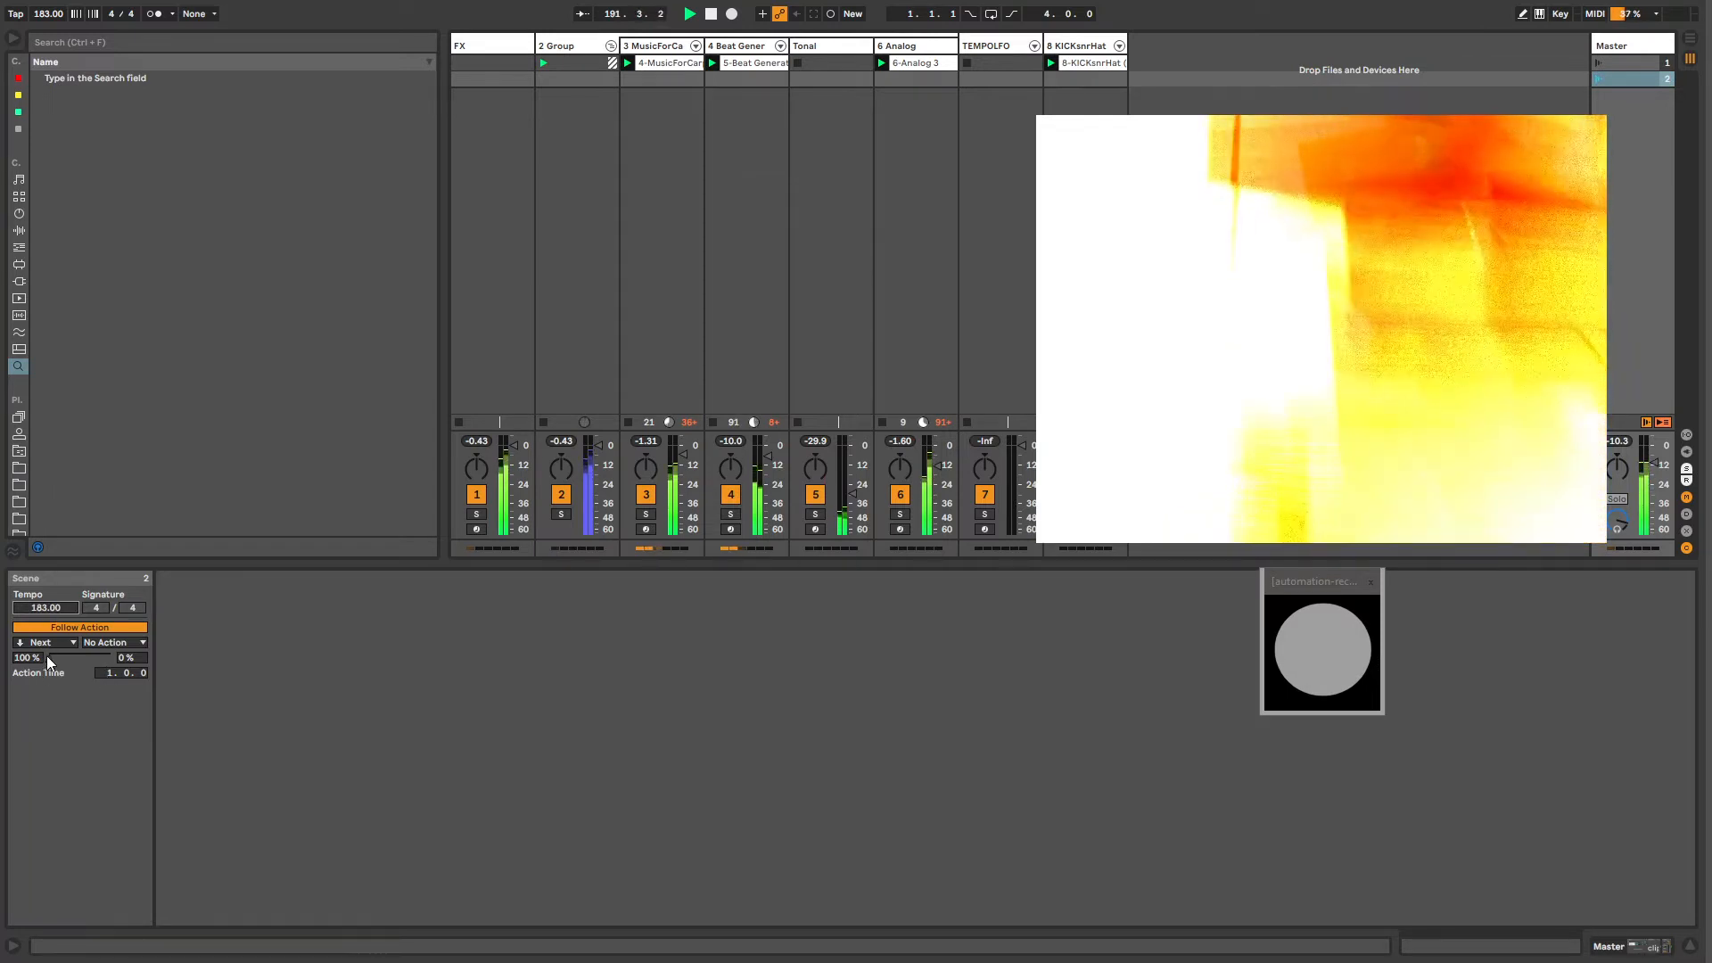
{"action": "left_click", "coordinate": [51, 643]}
{"action": "left_click", "coordinate": [50, 682]}
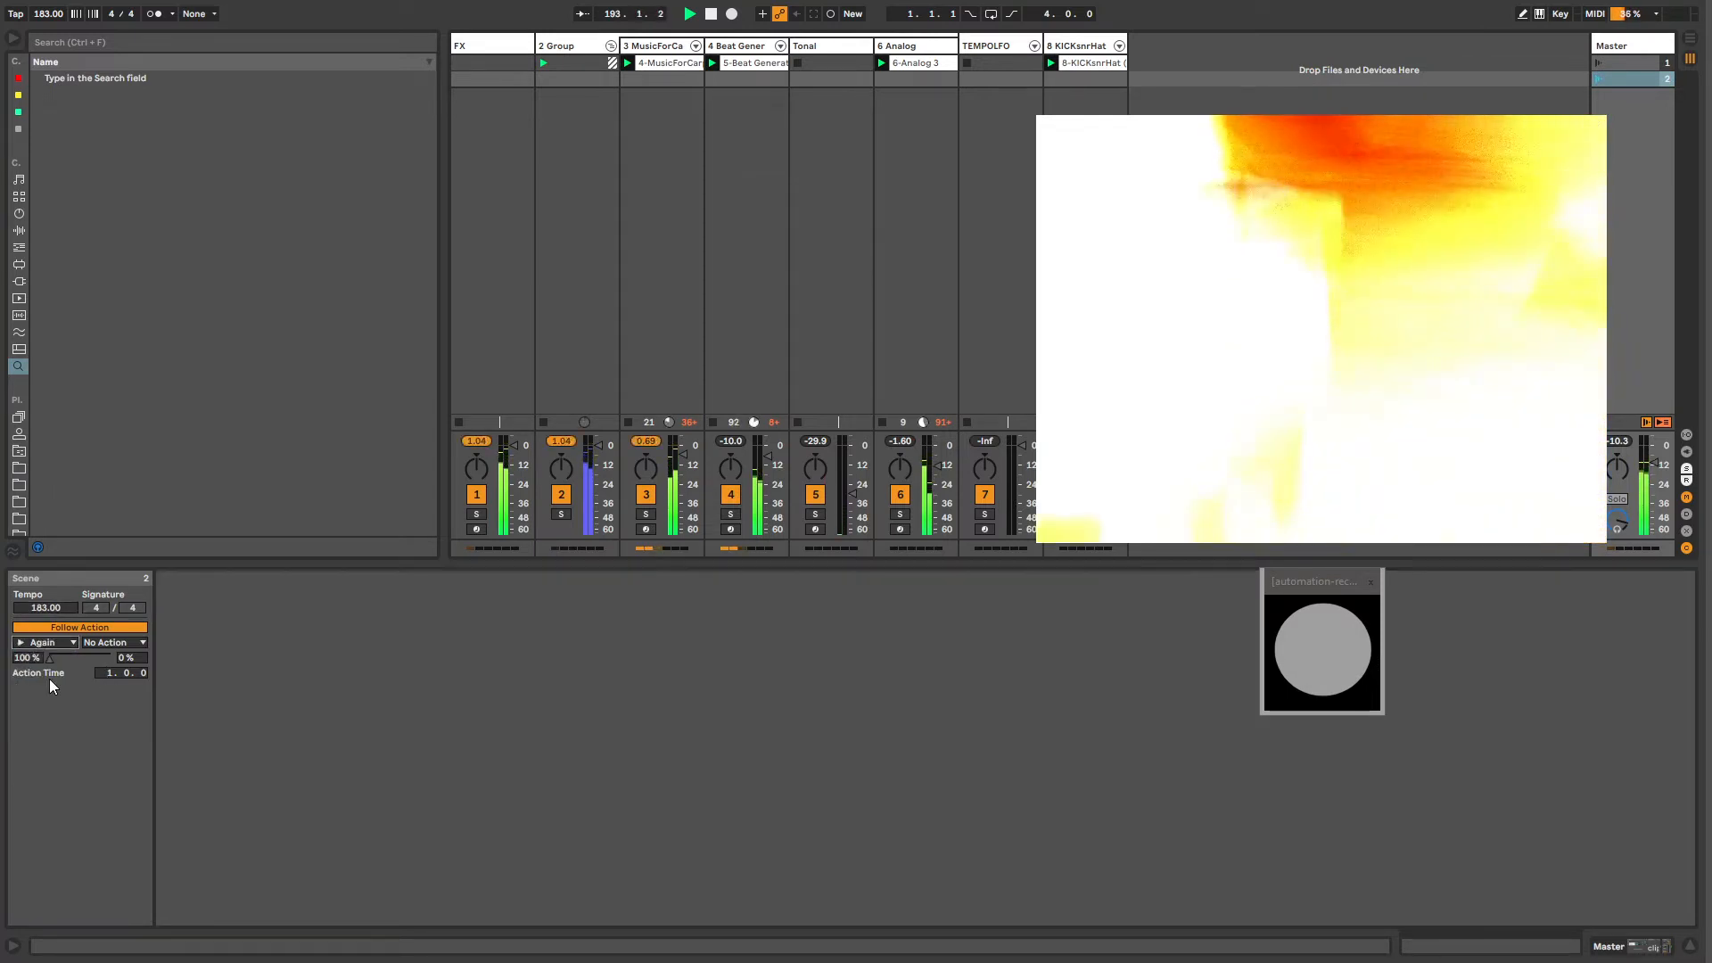
{"action": "left_click_drag", "start_coordinate": [126, 671], "coordinate": [125, 711]}
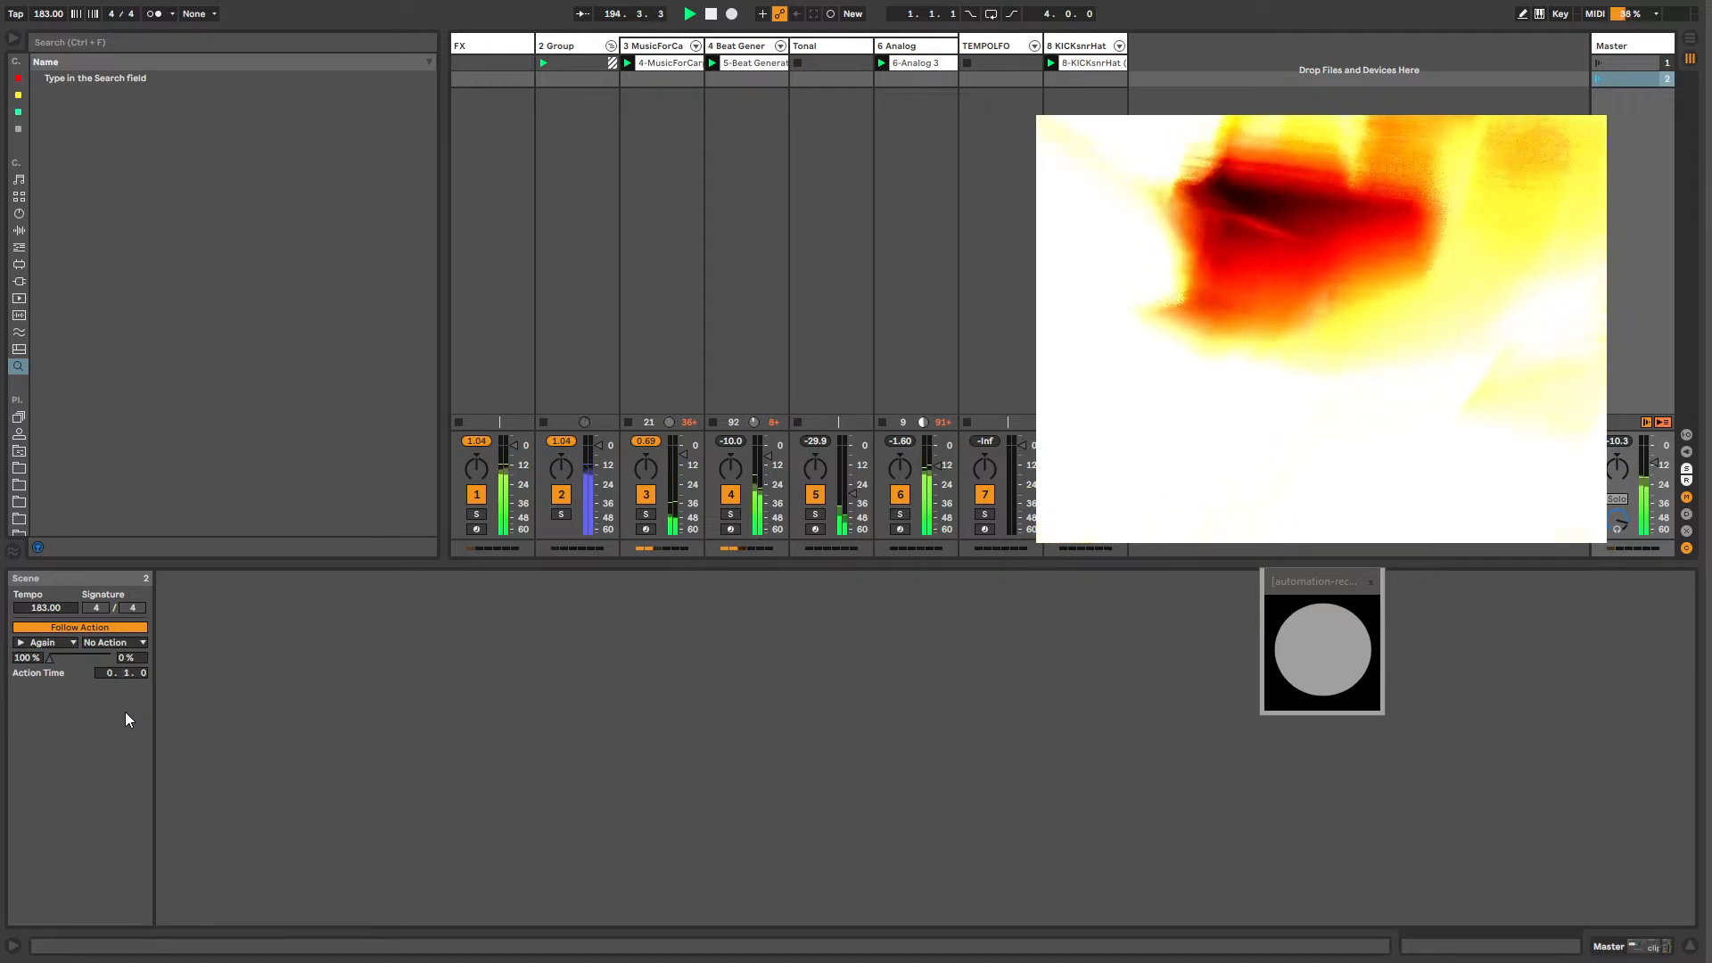
{"action": "key", "text": "Down"}
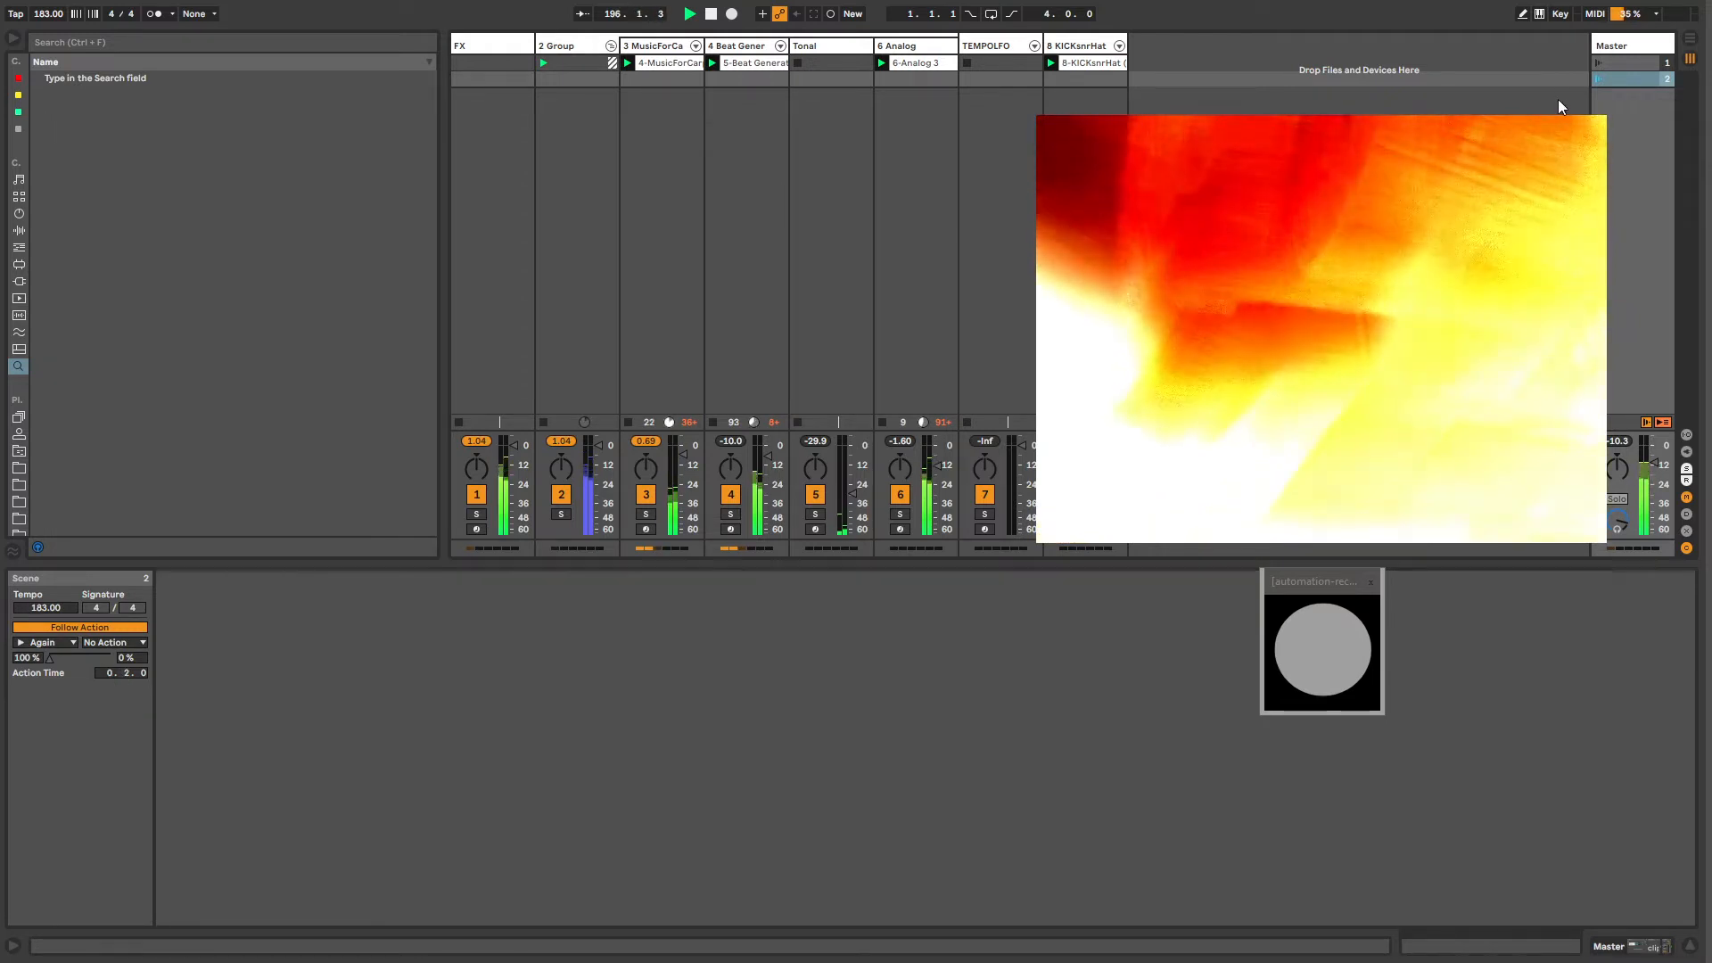
Step: Add and delete a trial clip in TEMPOLFO's second slot, and check the follow-action settings of both scenes
{"action": "double_click", "coordinate": [1004, 80]}
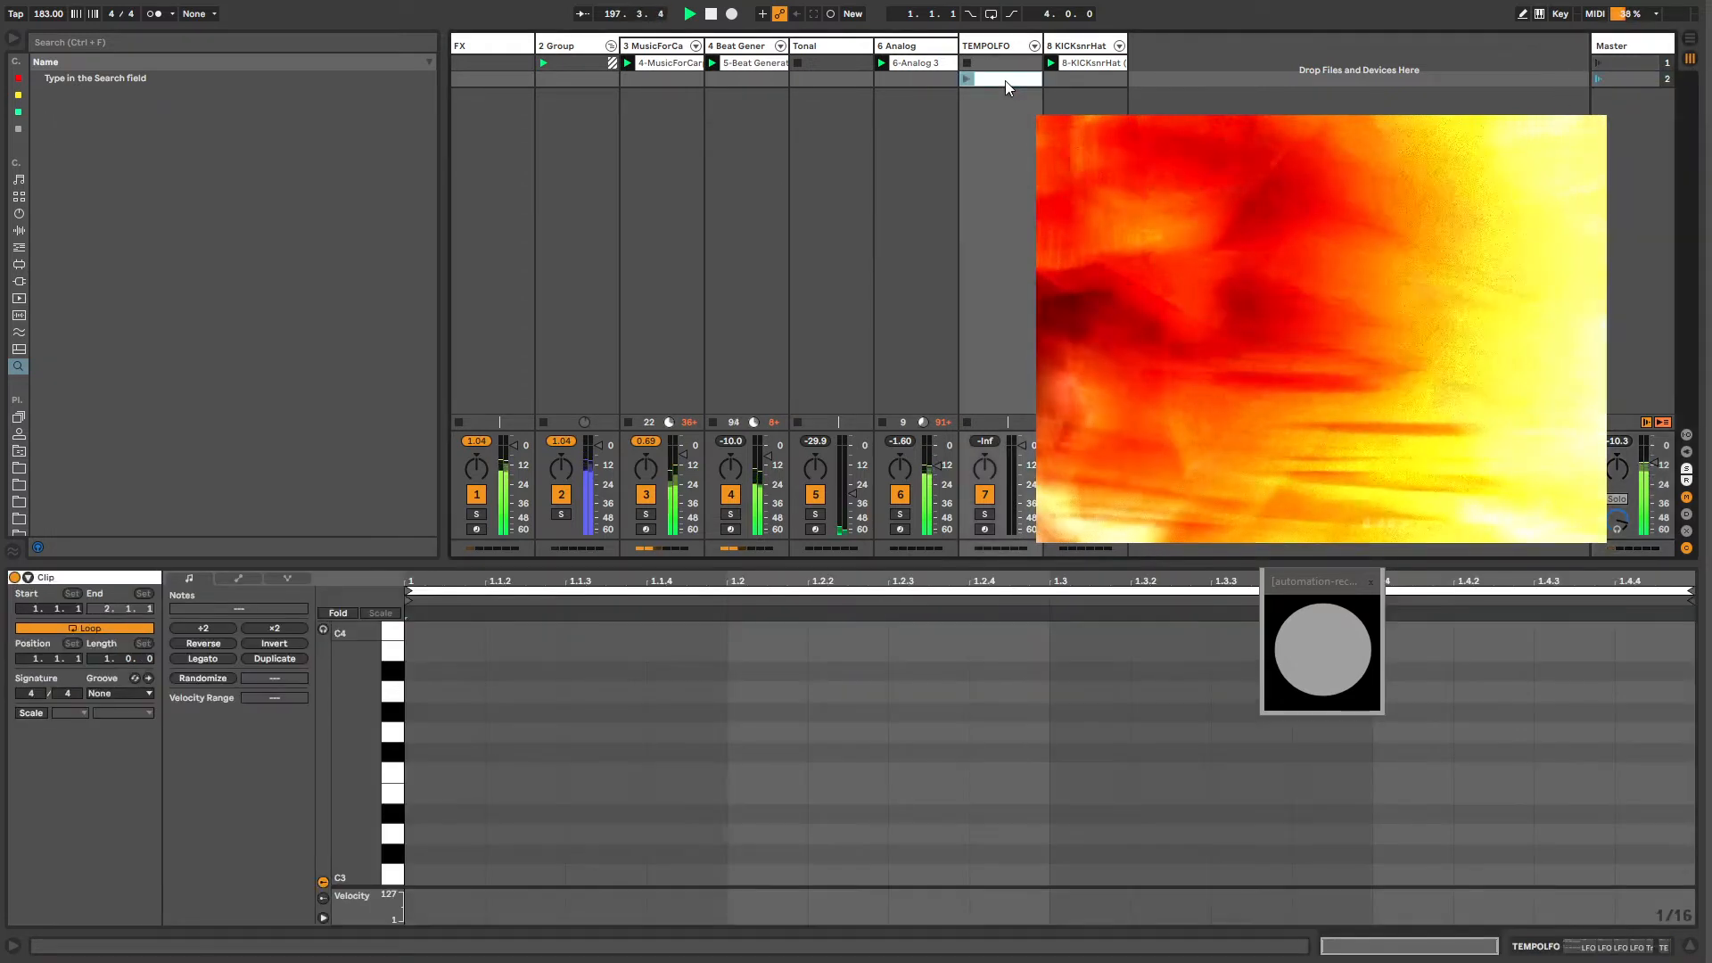
{"action": "key", "text": "Delete"}
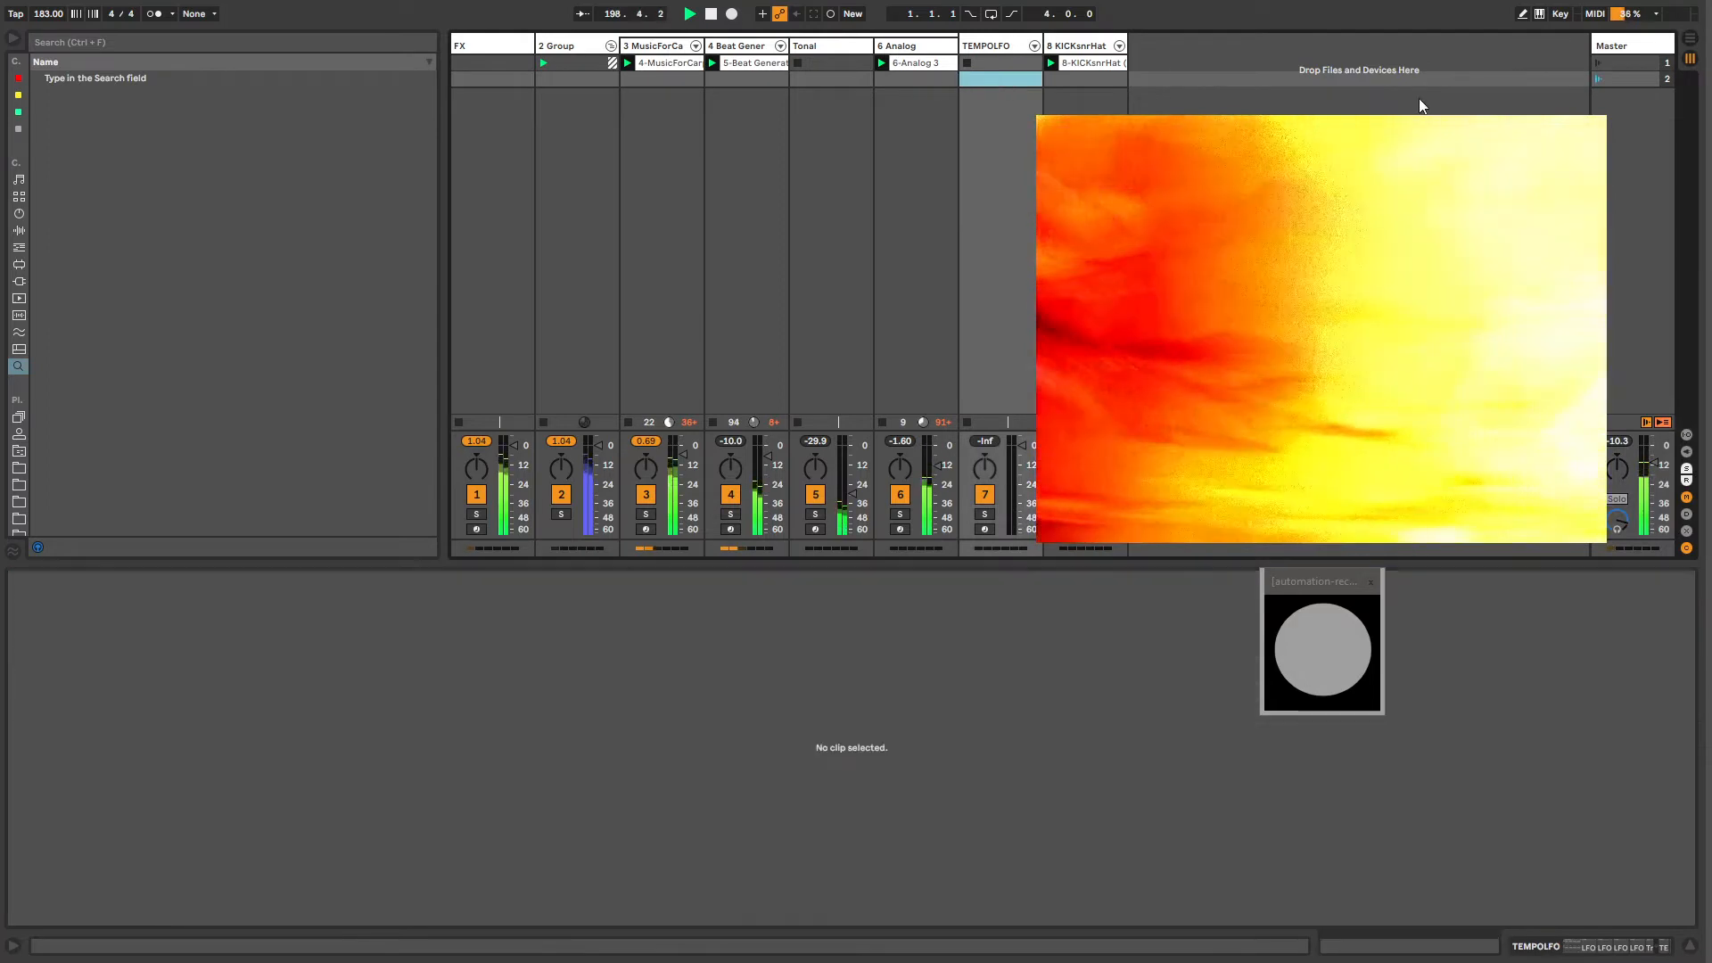
{"action": "left_click", "coordinate": [1619, 64]}
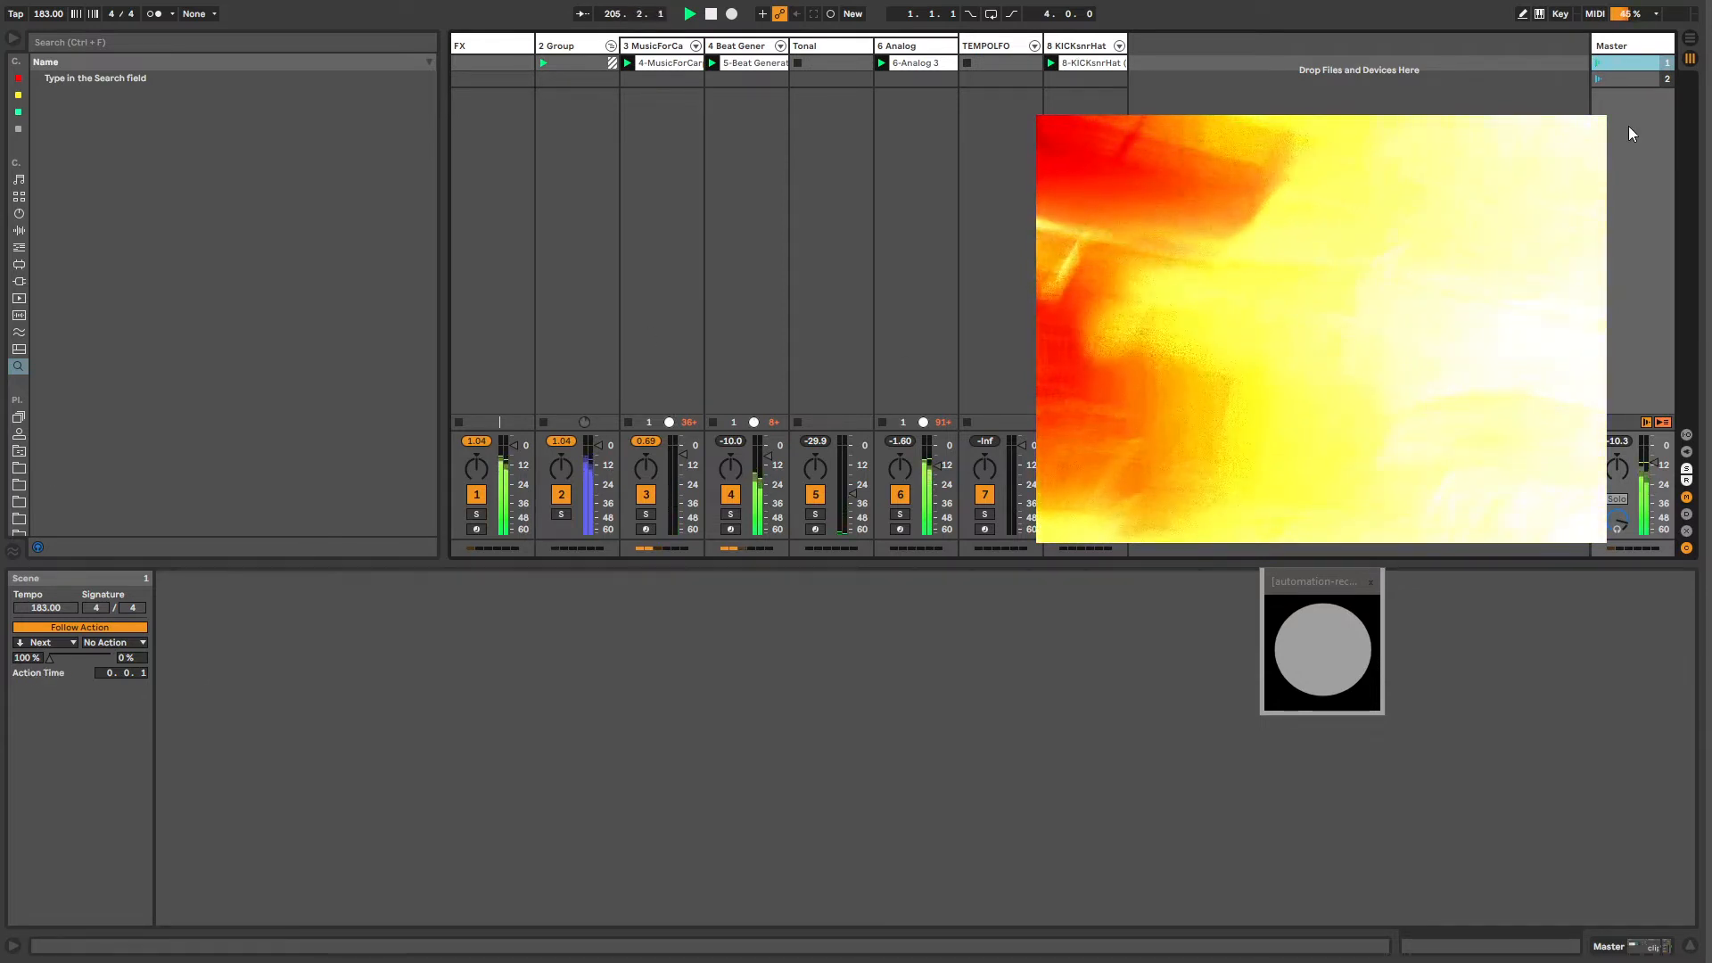
{"action": "left_click", "coordinate": [1617, 78]}
{"action": "left_click", "coordinate": [1623, 63]}
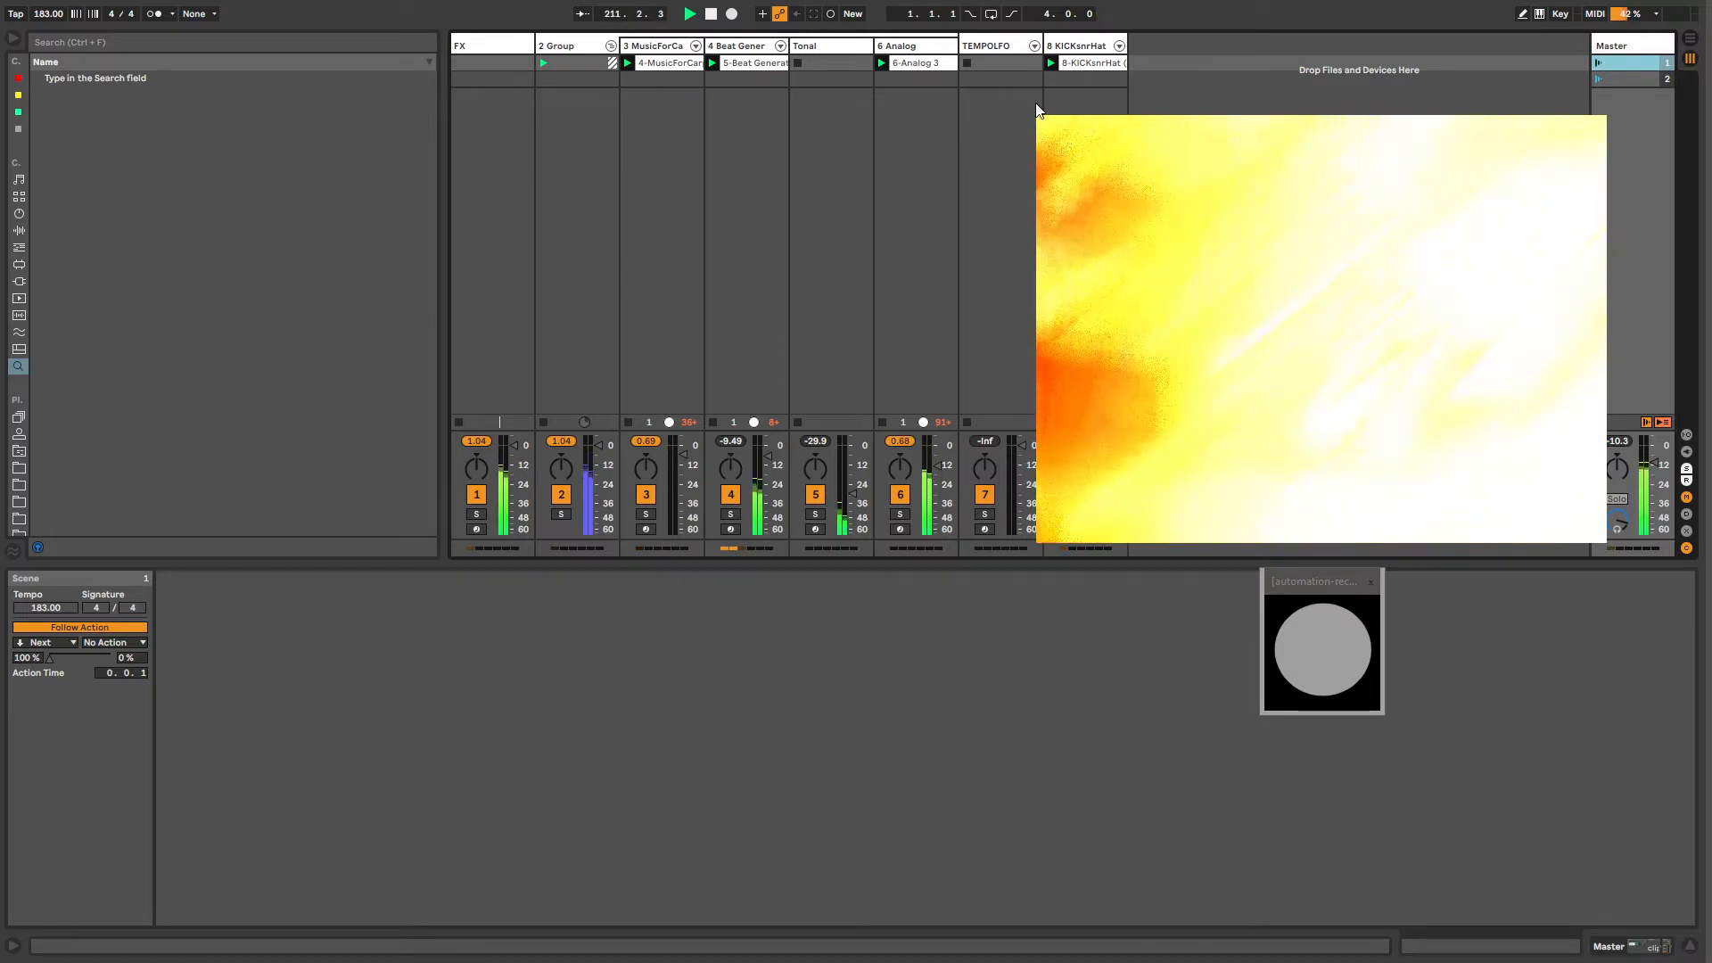
Step: Create an empty MIDI clip in the TEMPOLFO track's scene 2 slot
{"action": "left_click", "coordinate": [989, 79]}
{"action": "double_click", "coordinate": [990, 79]}
{"action": "right_click", "coordinate": [989, 78]}
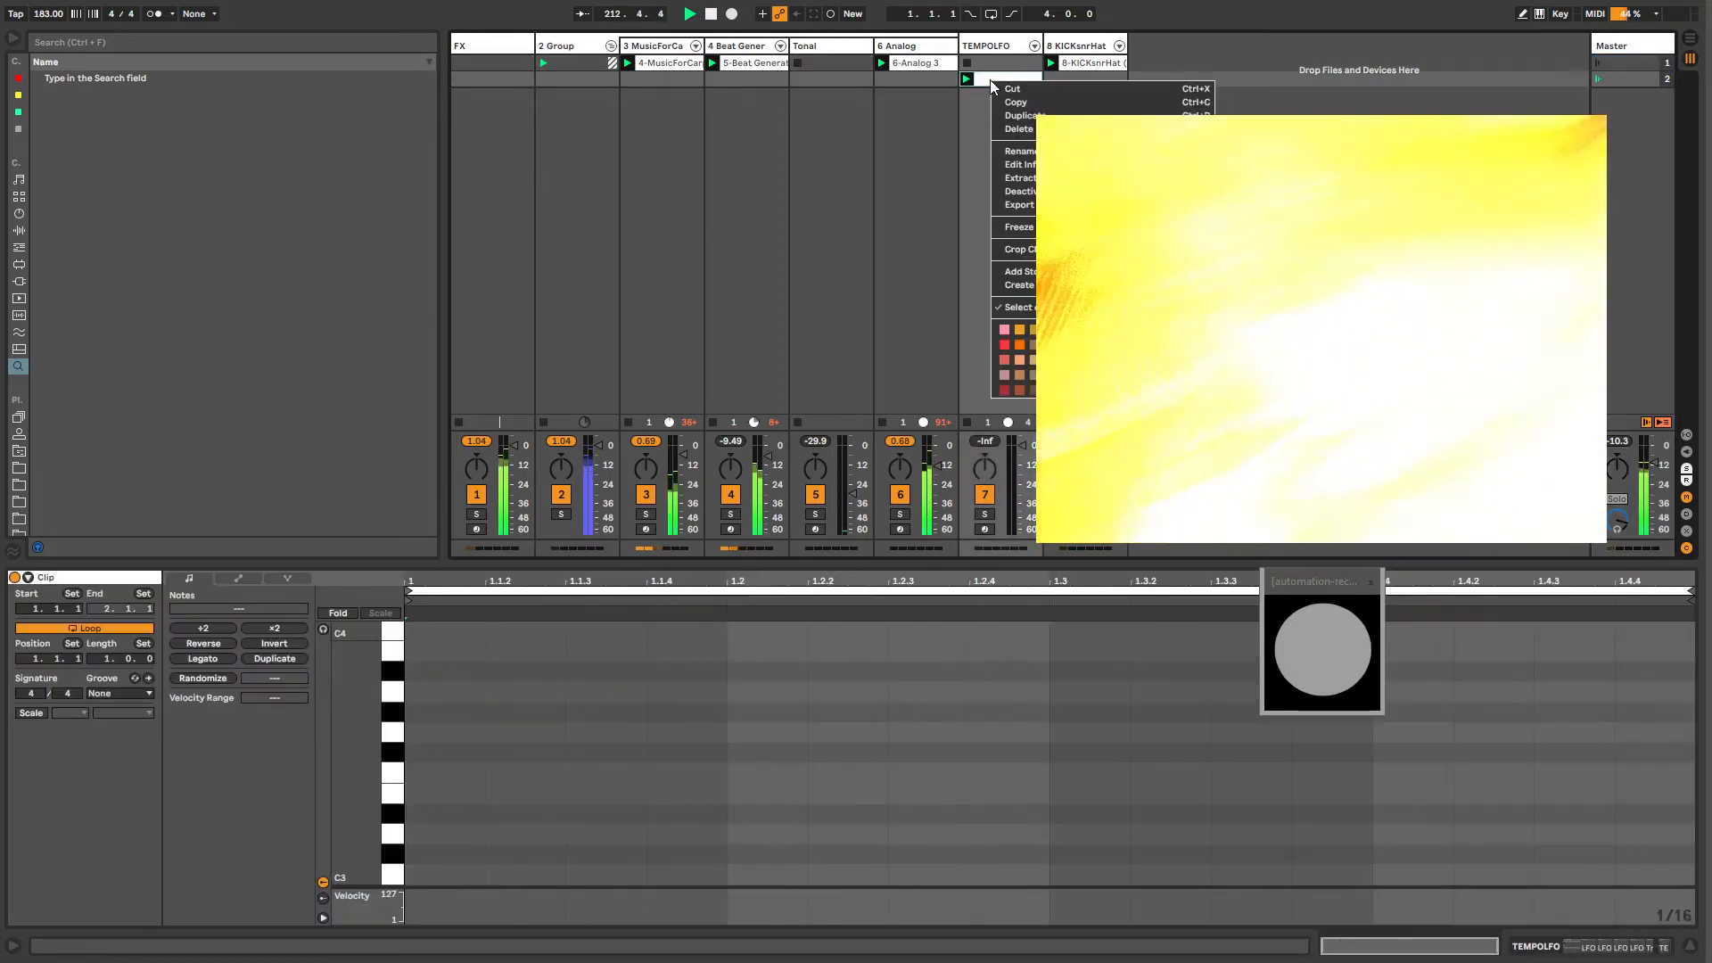
{"action": "left_click", "coordinate": [1252, 295]}
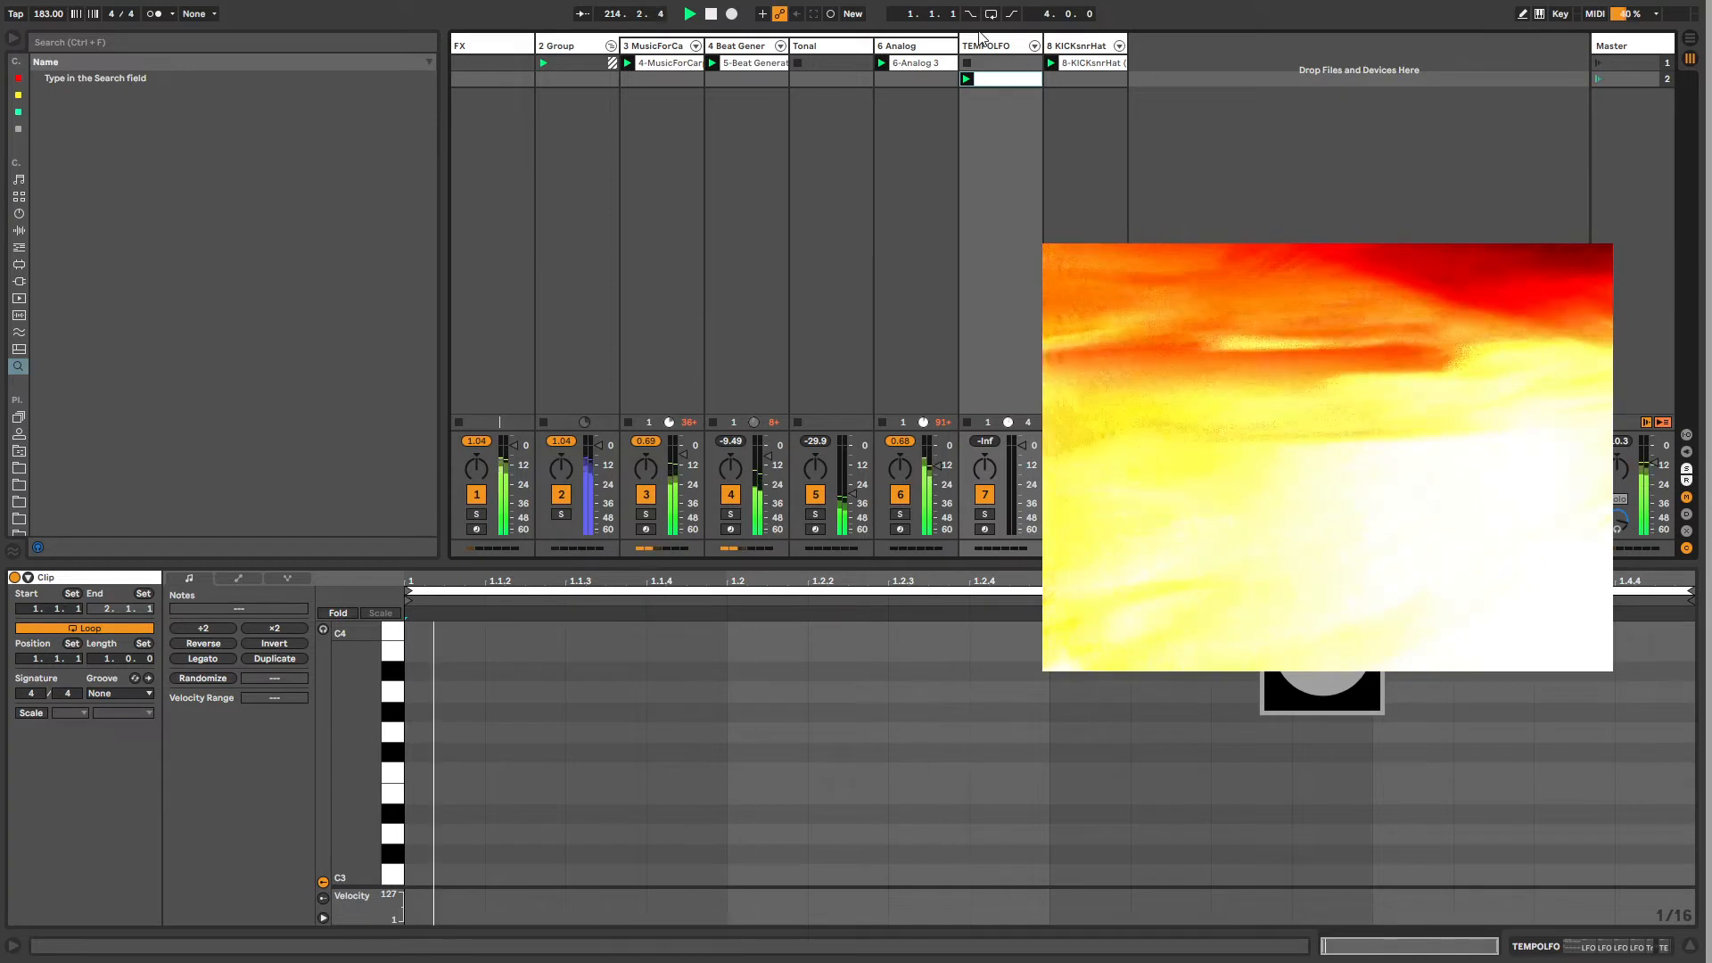
{"action": "right_click", "coordinate": [989, 80]}
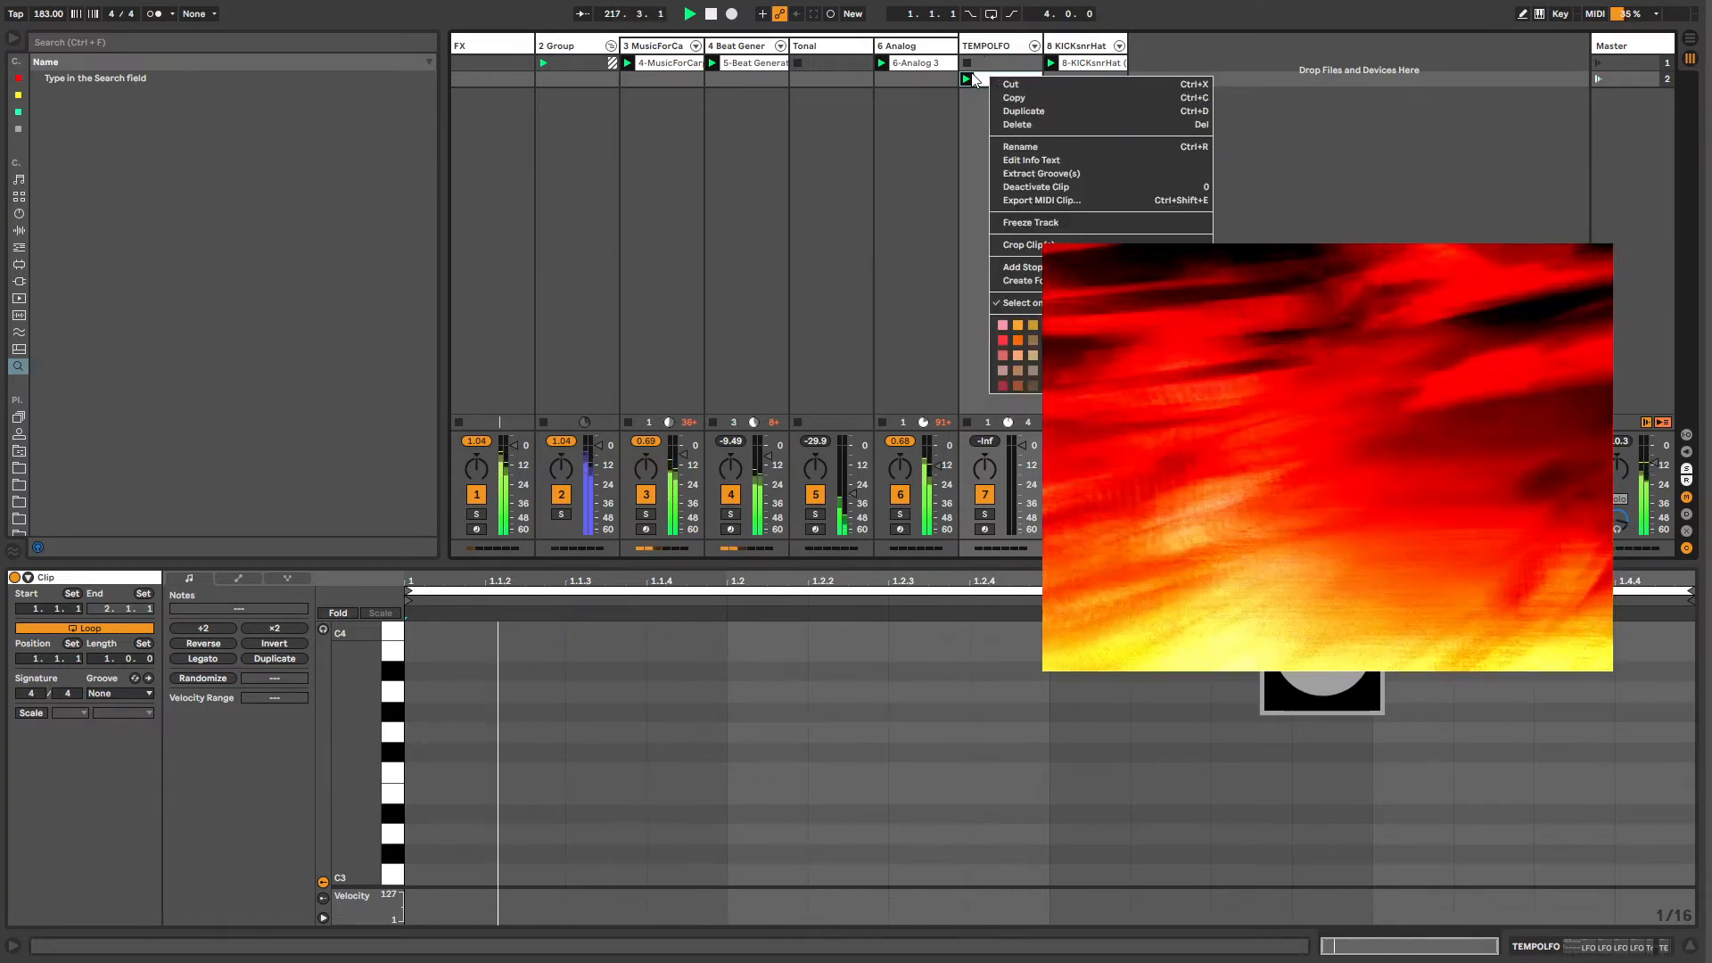
{"action": "left_click", "coordinate": [1534, 87]}
Step: Show the TEMPOLFO track's devices and turn its Instrument Rack on
{"action": "left_click", "coordinate": [1614, 78]}
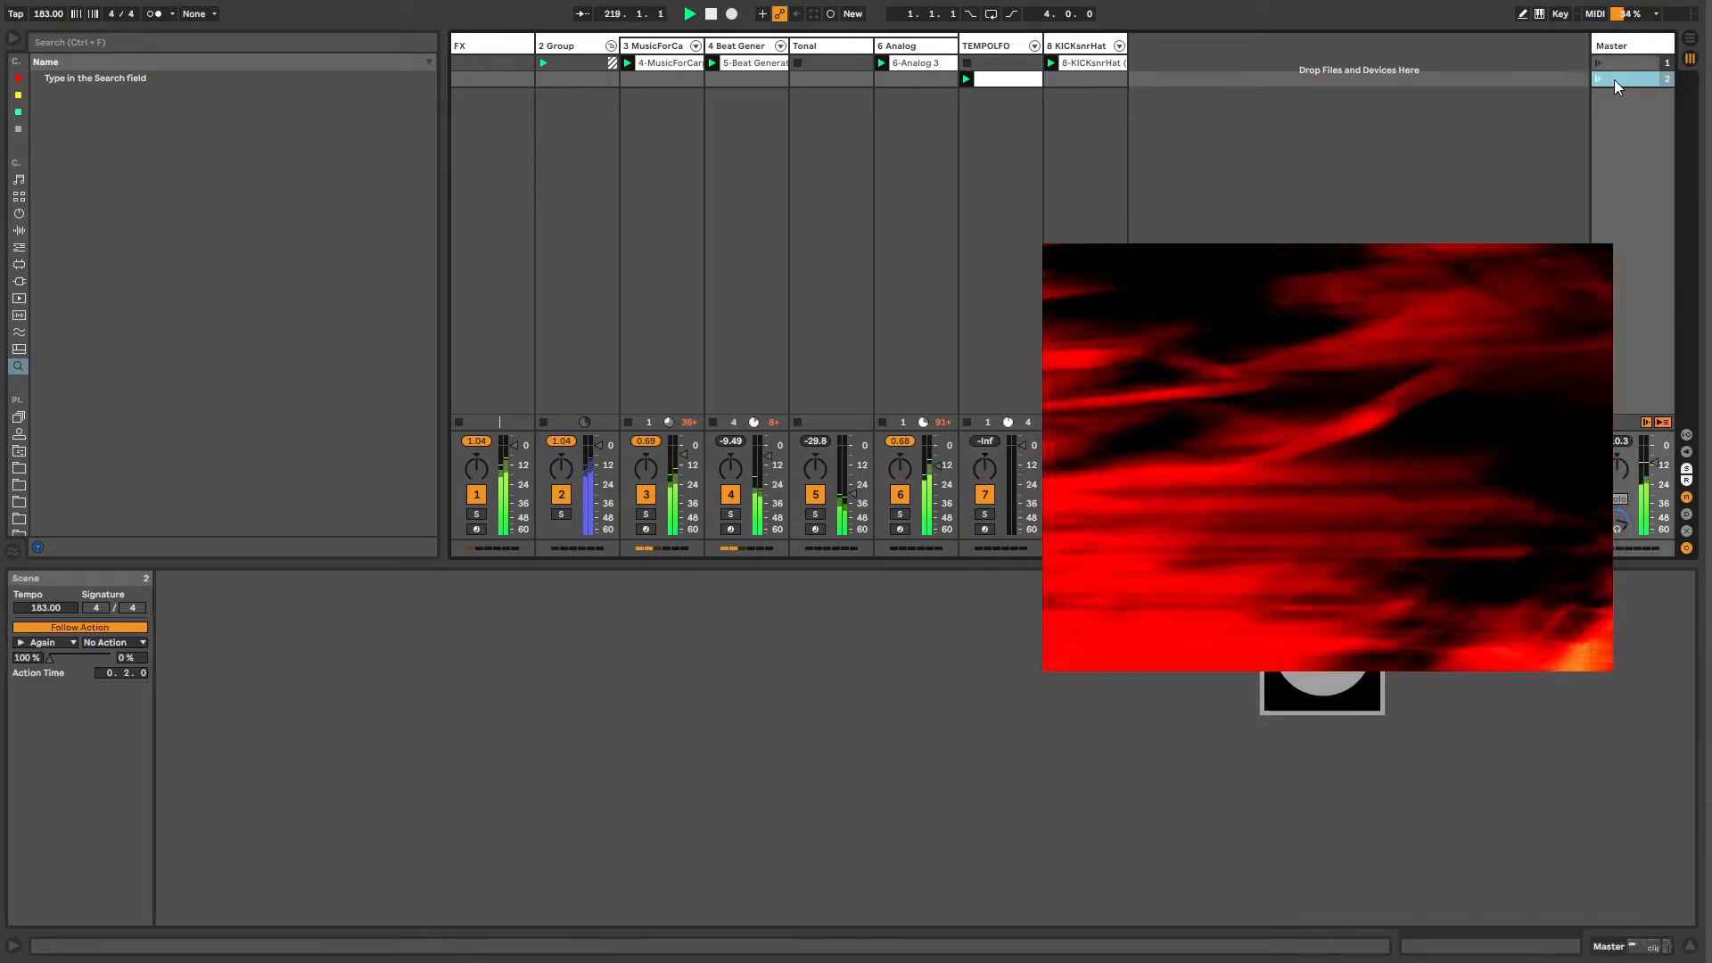
{"action": "left_click", "coordinate": [999, 47]}
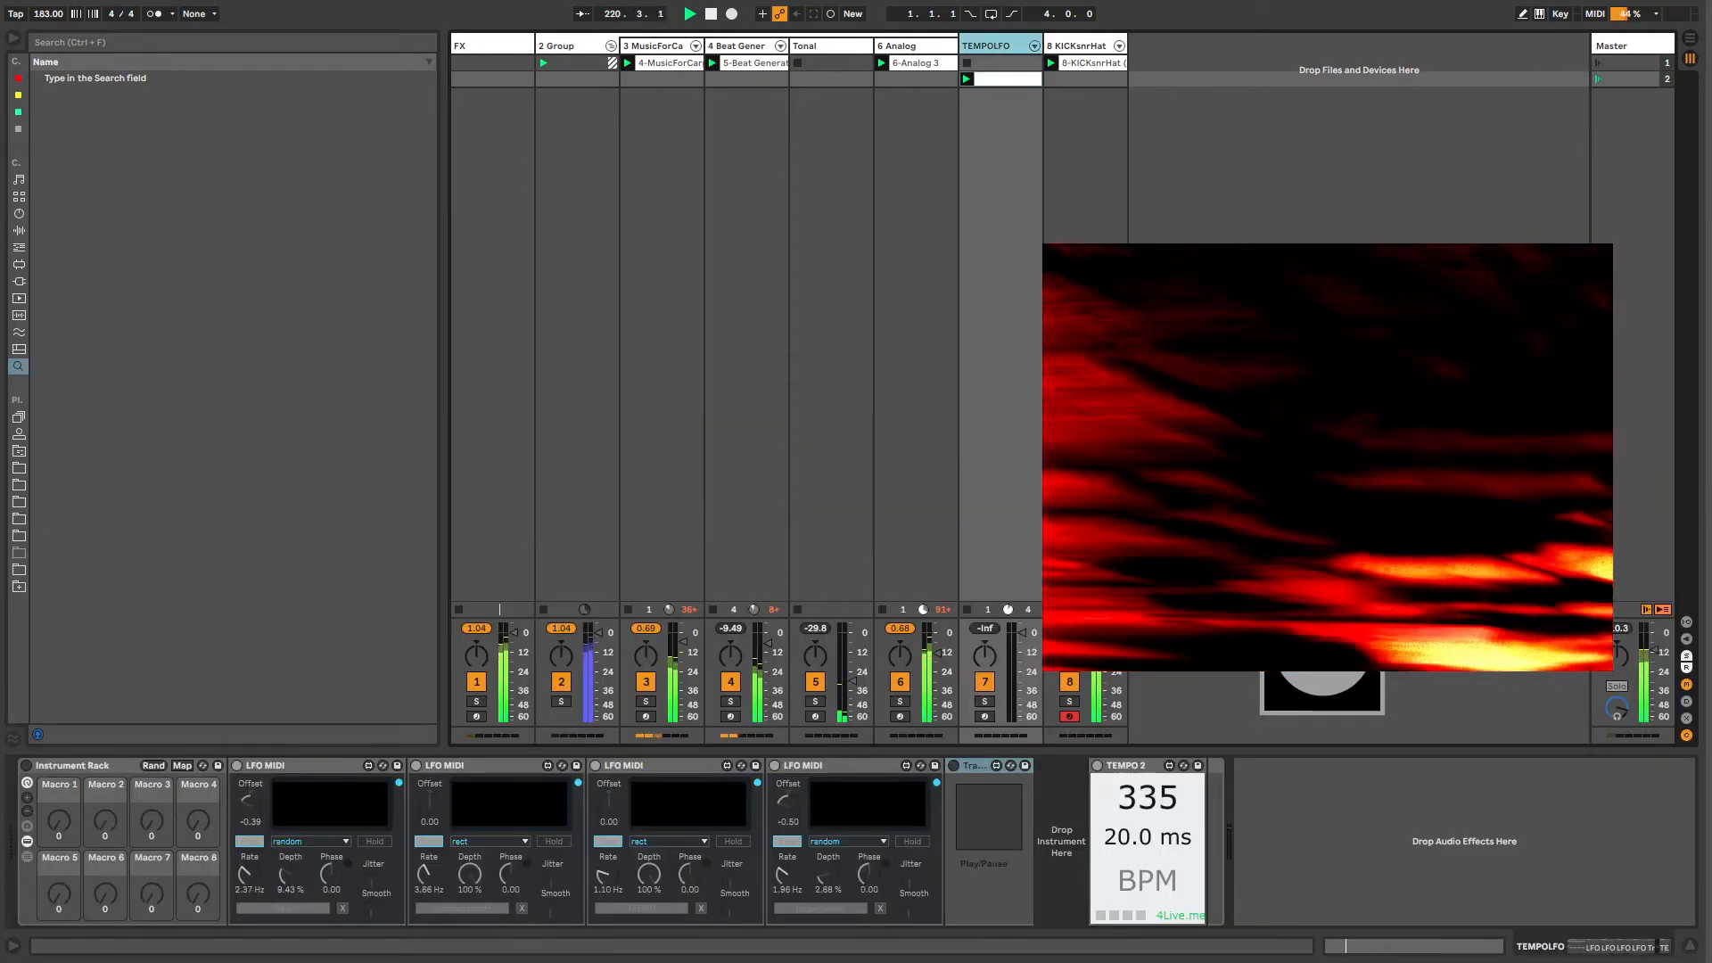
{"action": "left_click", "coordinate": [25, 767]}
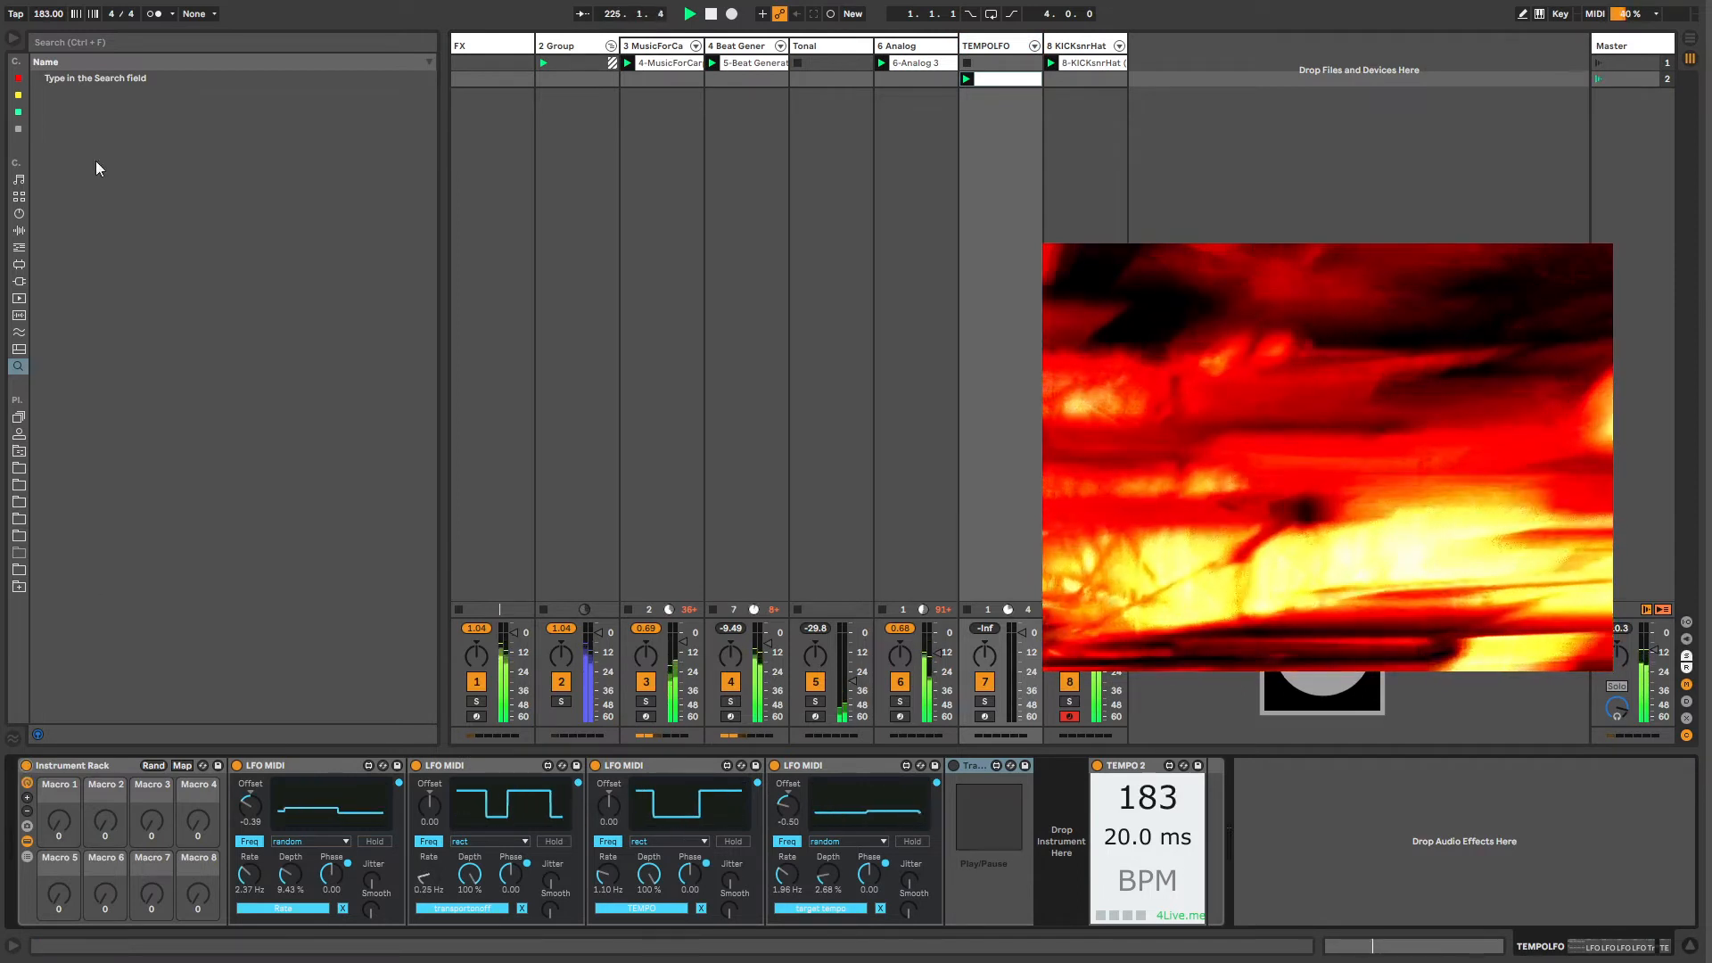
Step: Set scene 2's follow action time to 1.0.0 and check the TEMPOLFO devices during playback
{"action": "left_click", "coordinate": [1623, 78]}
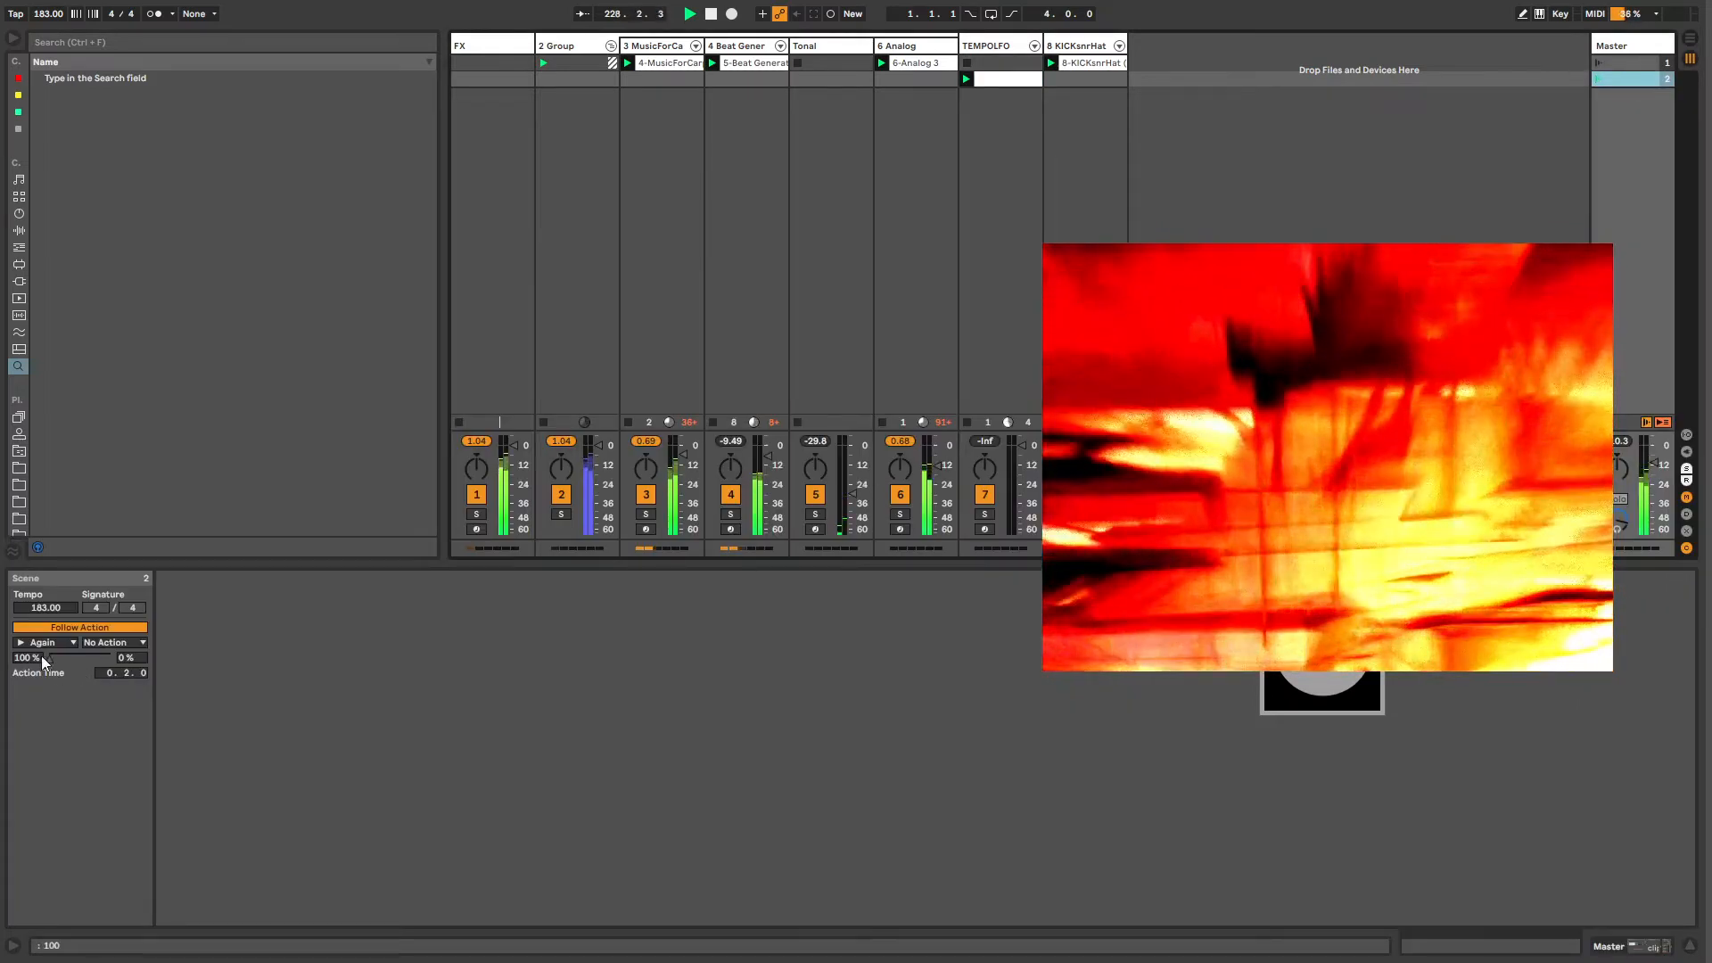
{"action": "left_click", "coordinate": [109, 673]}
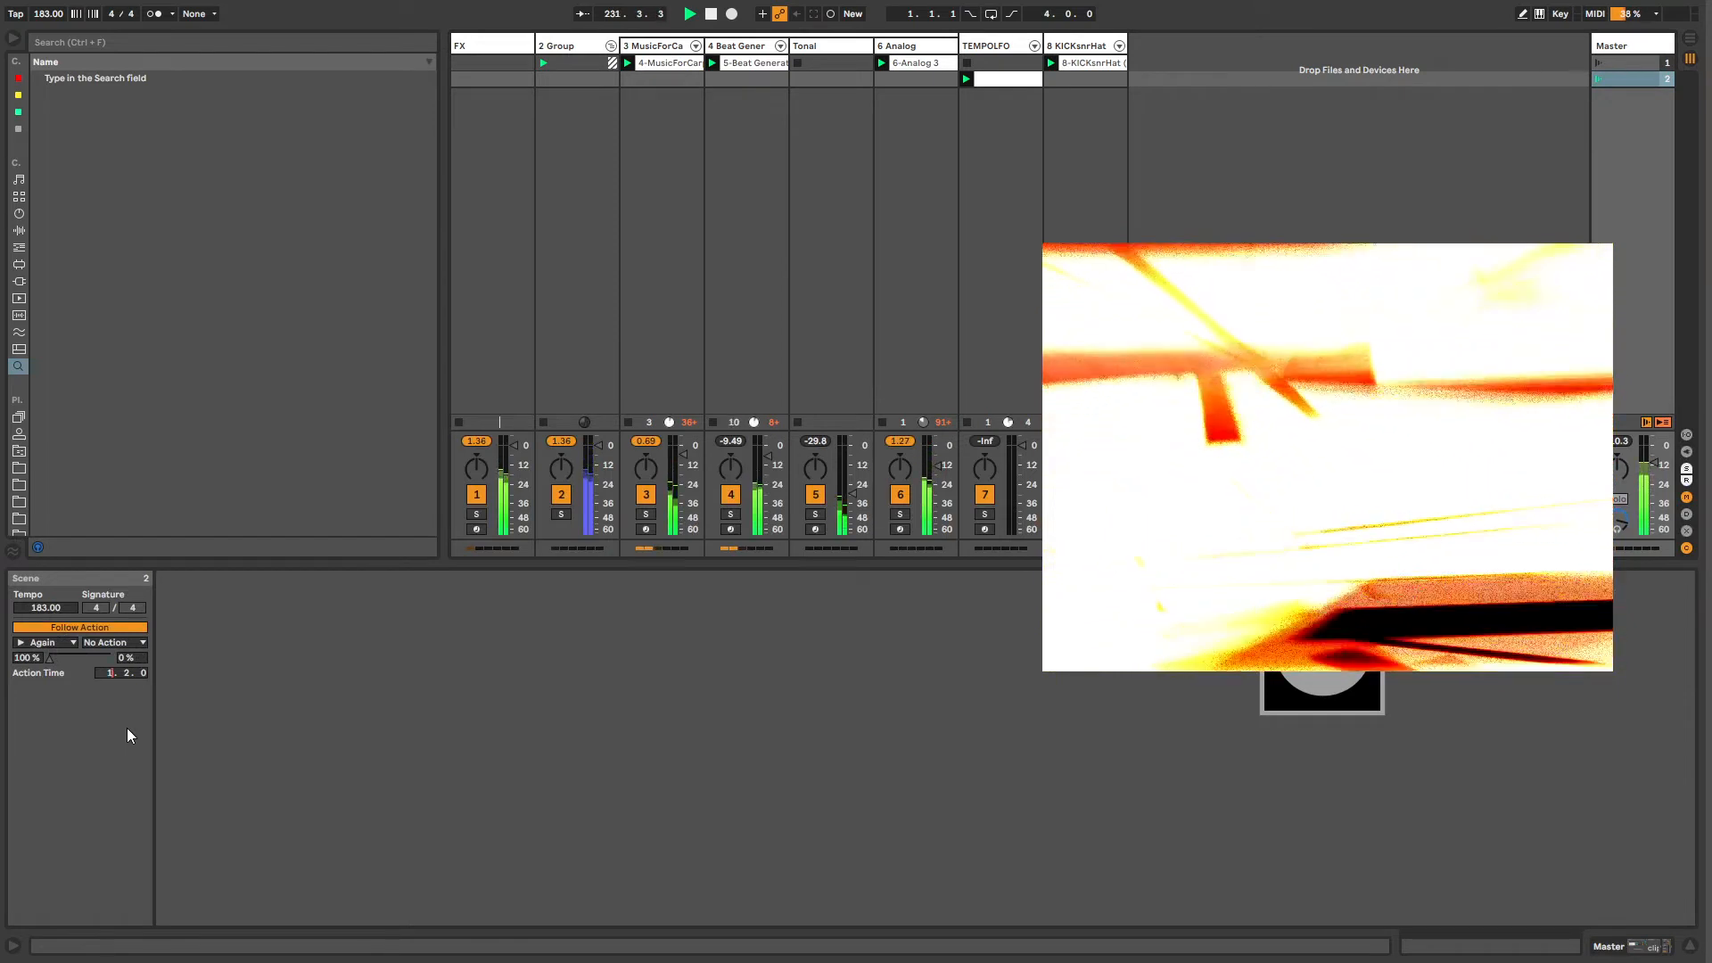
{"action": "type", "text": "2"}
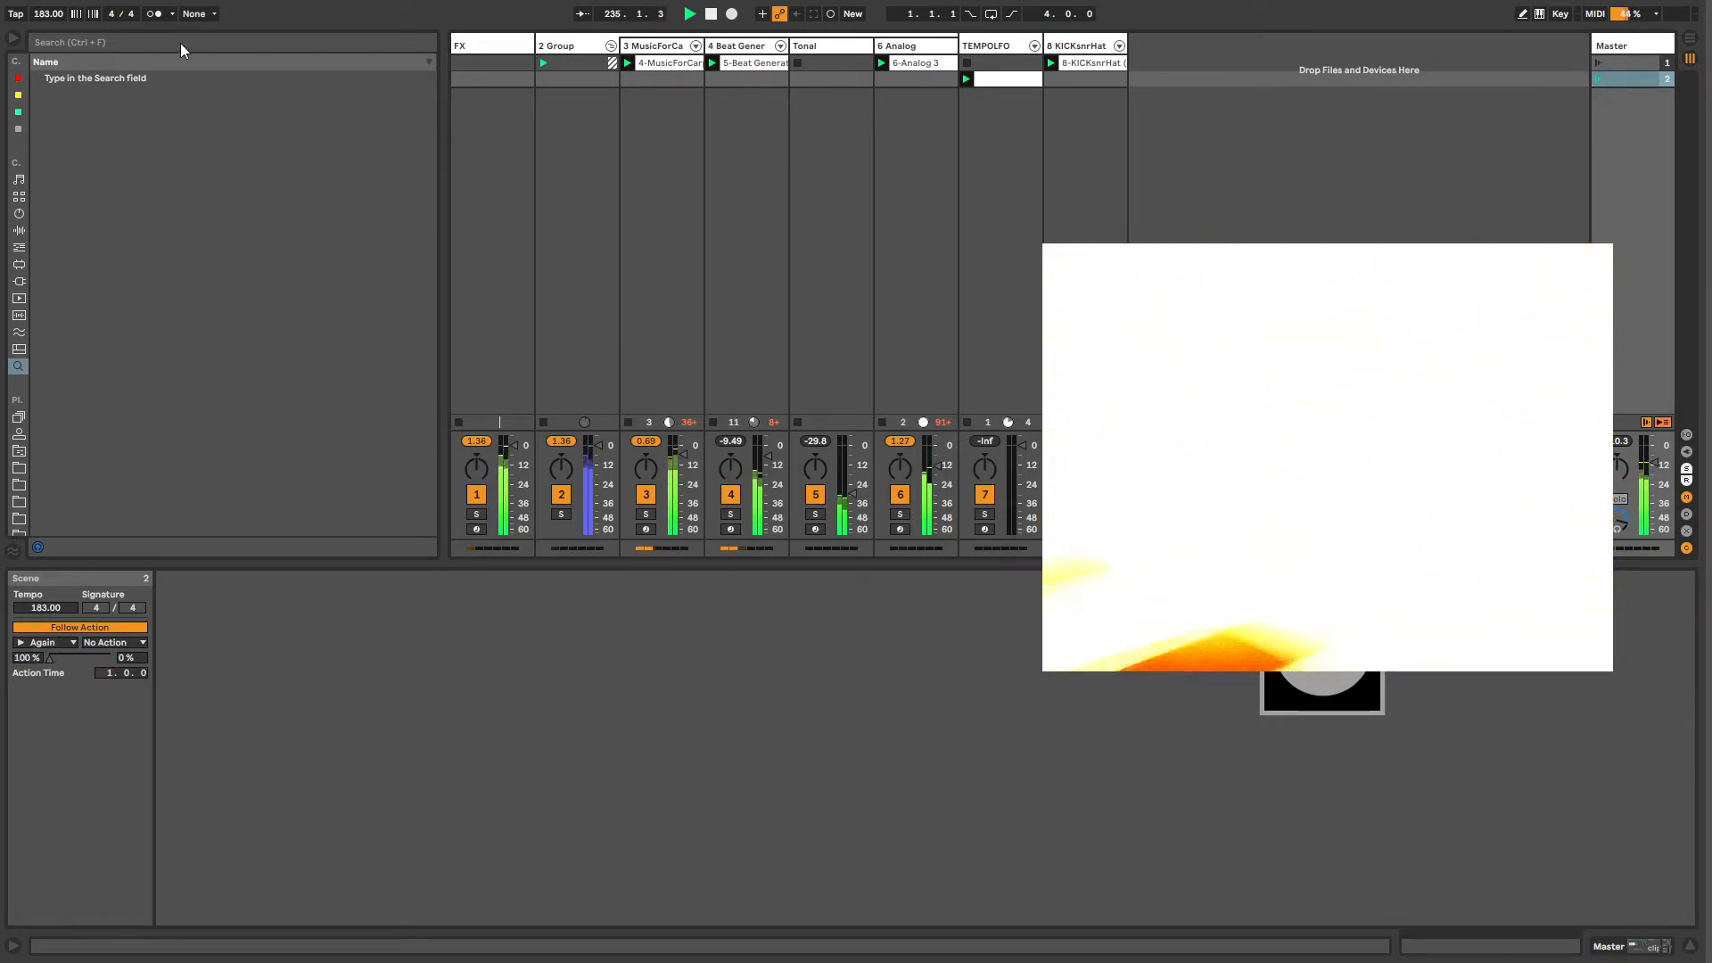
{"action": "double_click", "coordinate": [992, 47]}
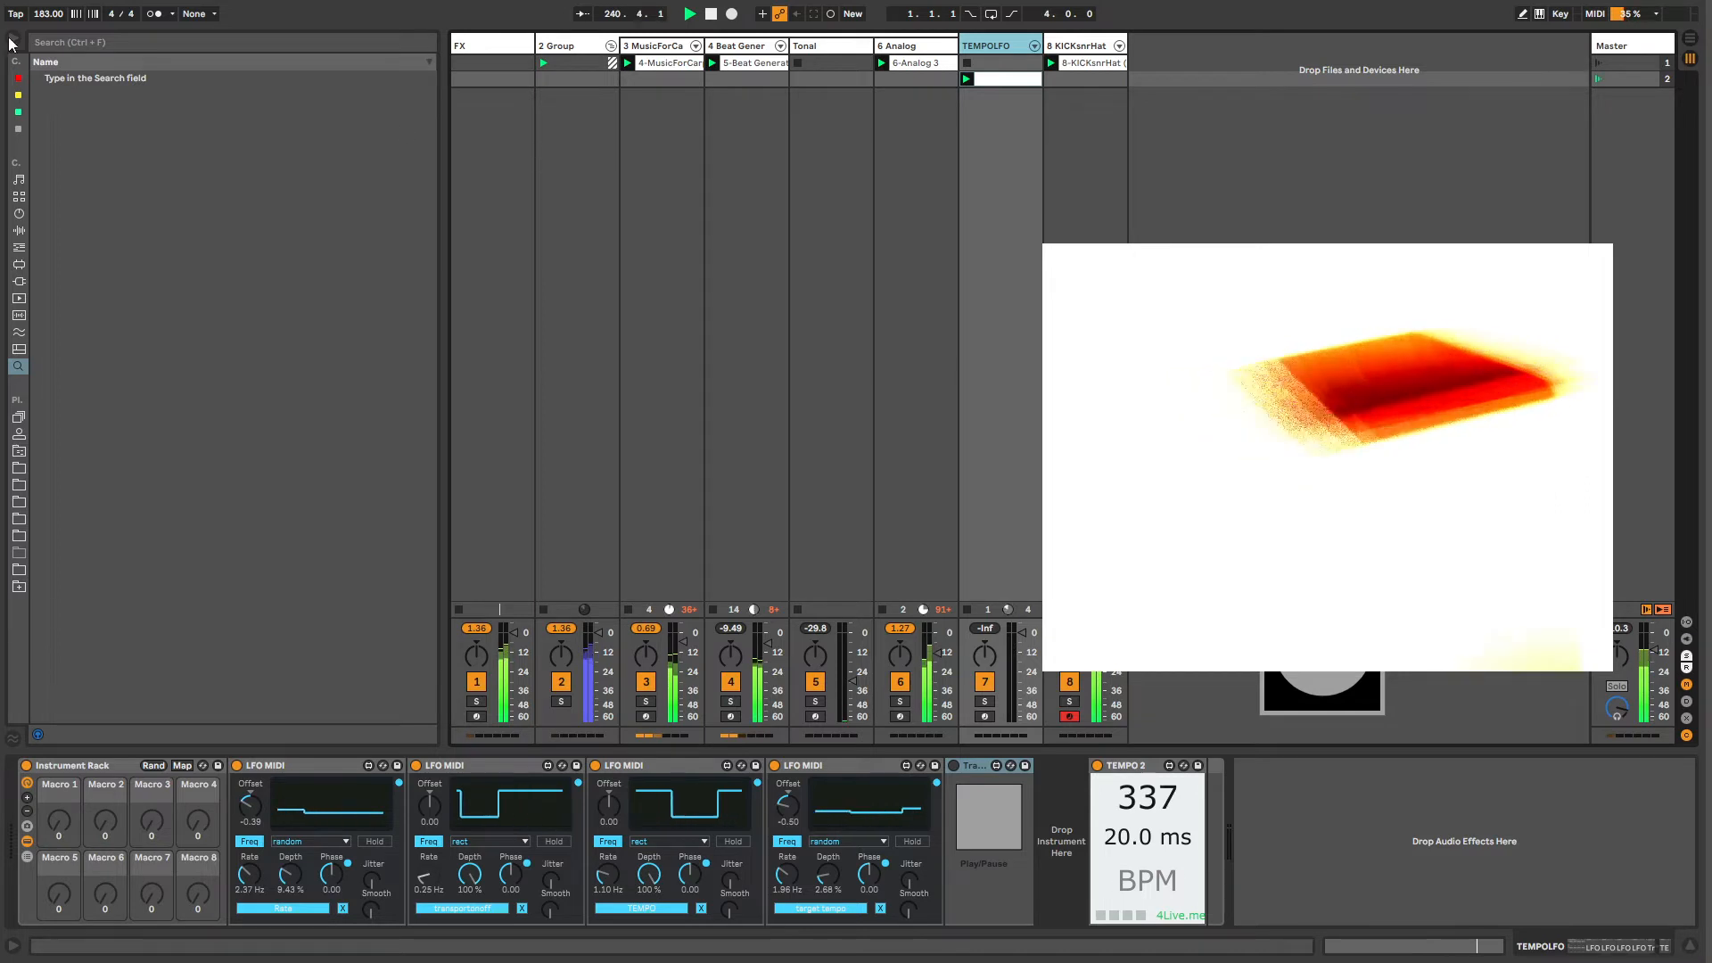
{"action": "left_click", "coordinate": [1618, 78]}
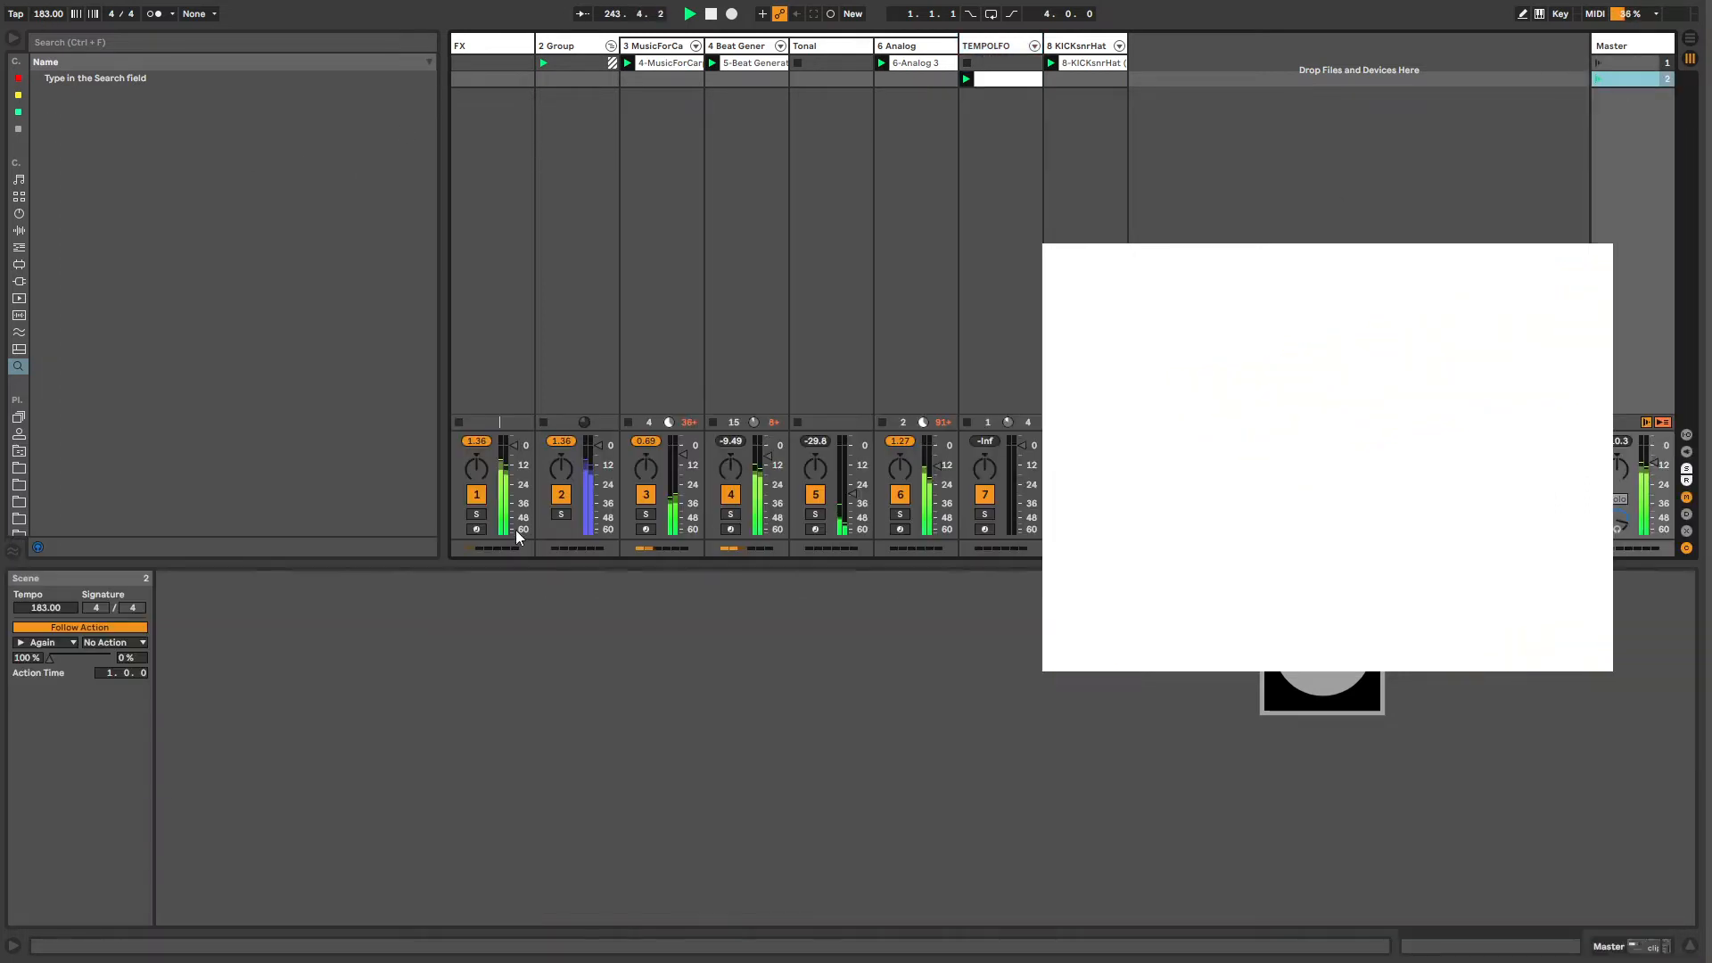
Step: Rename the TEMPOLFO clip in scene 2 as dummy and remove the stop button from the slot above it
{"action": "left_click", "coordinate": [991, 82]}
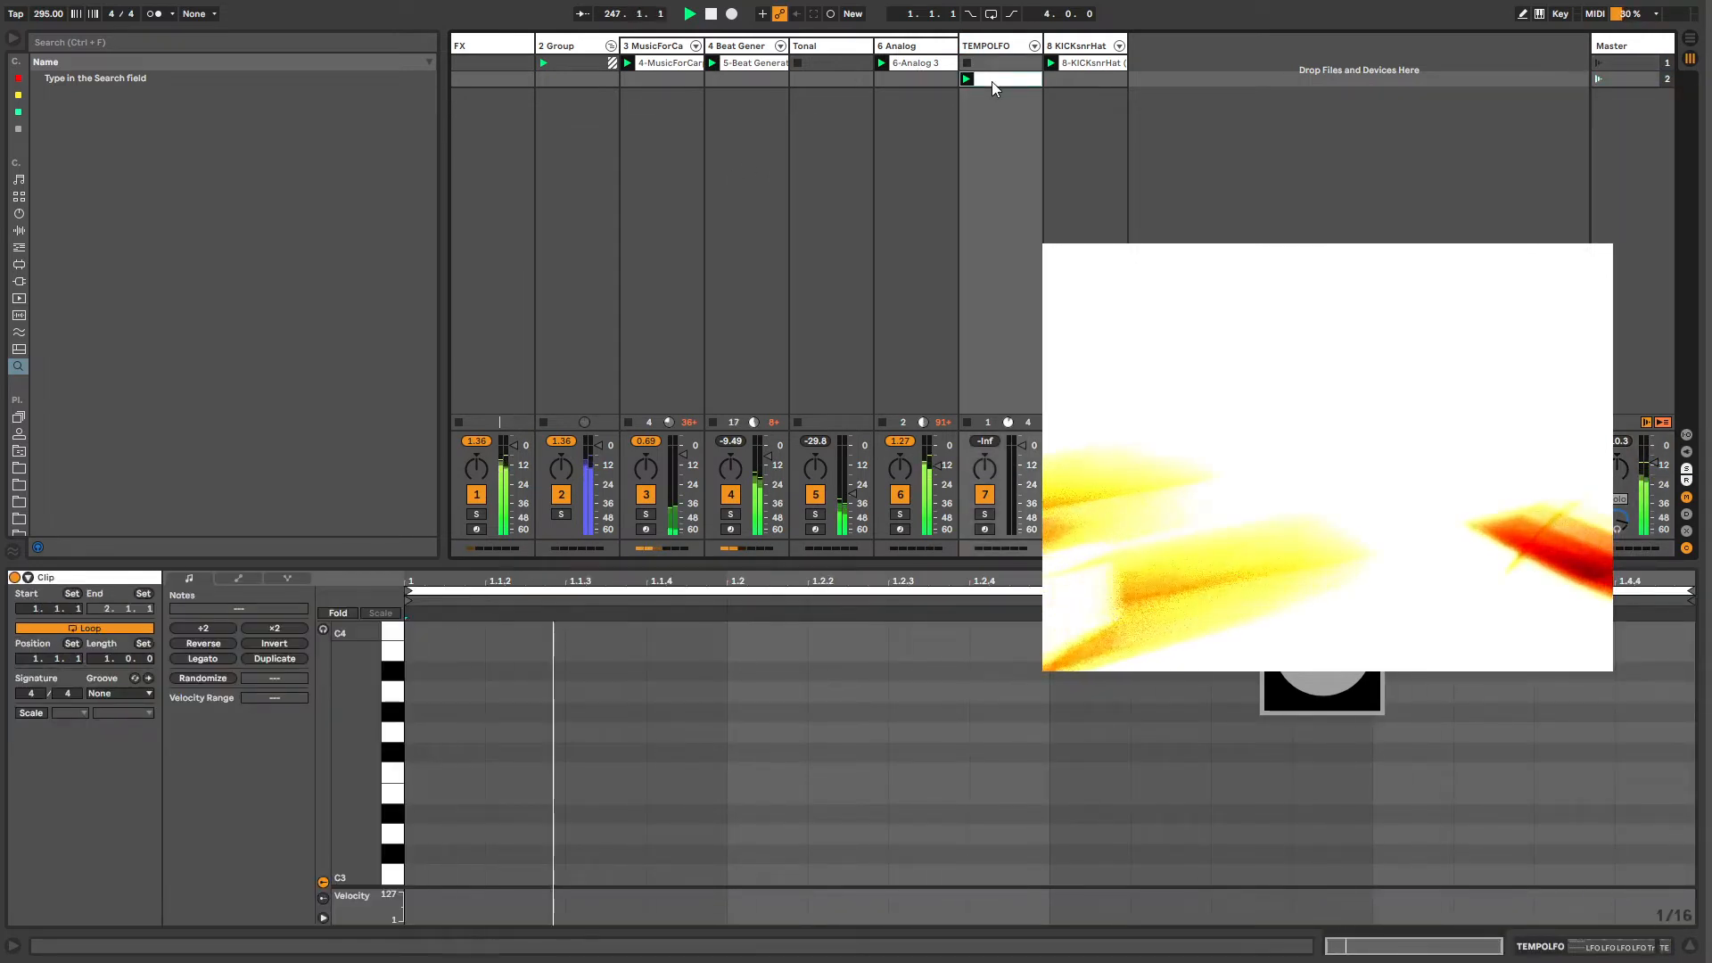
{"action": "type", "text": "dummy"}
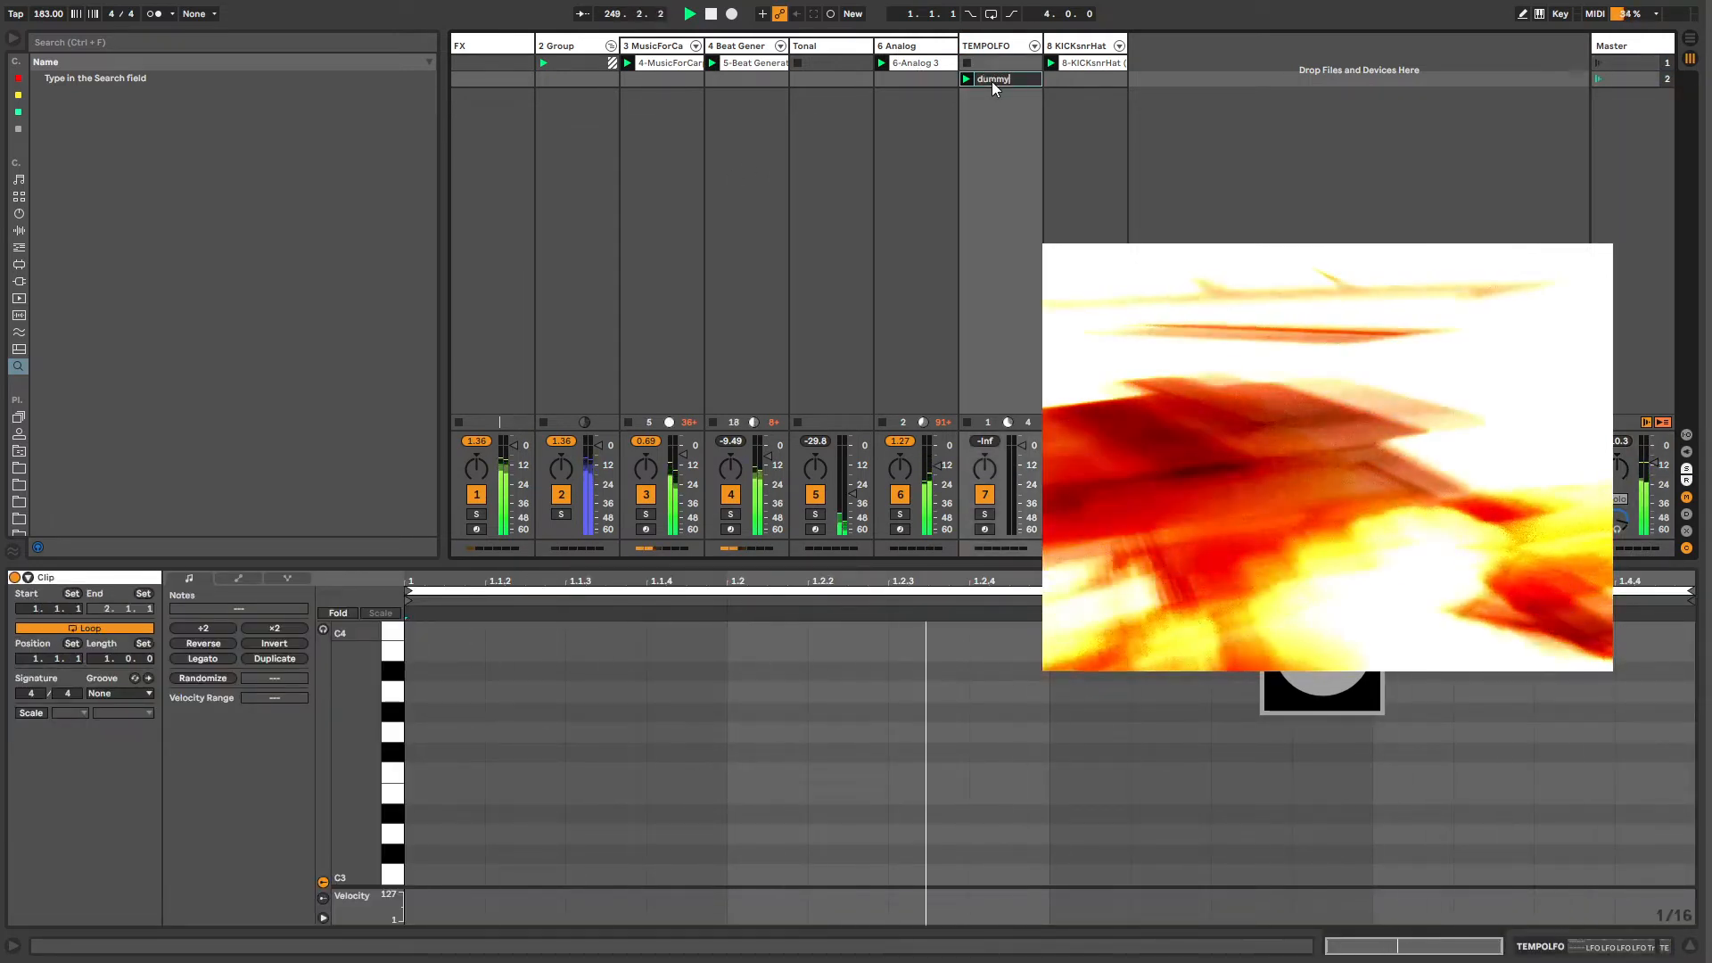
{"action": "left_click", "coordinate": [997, 61]}
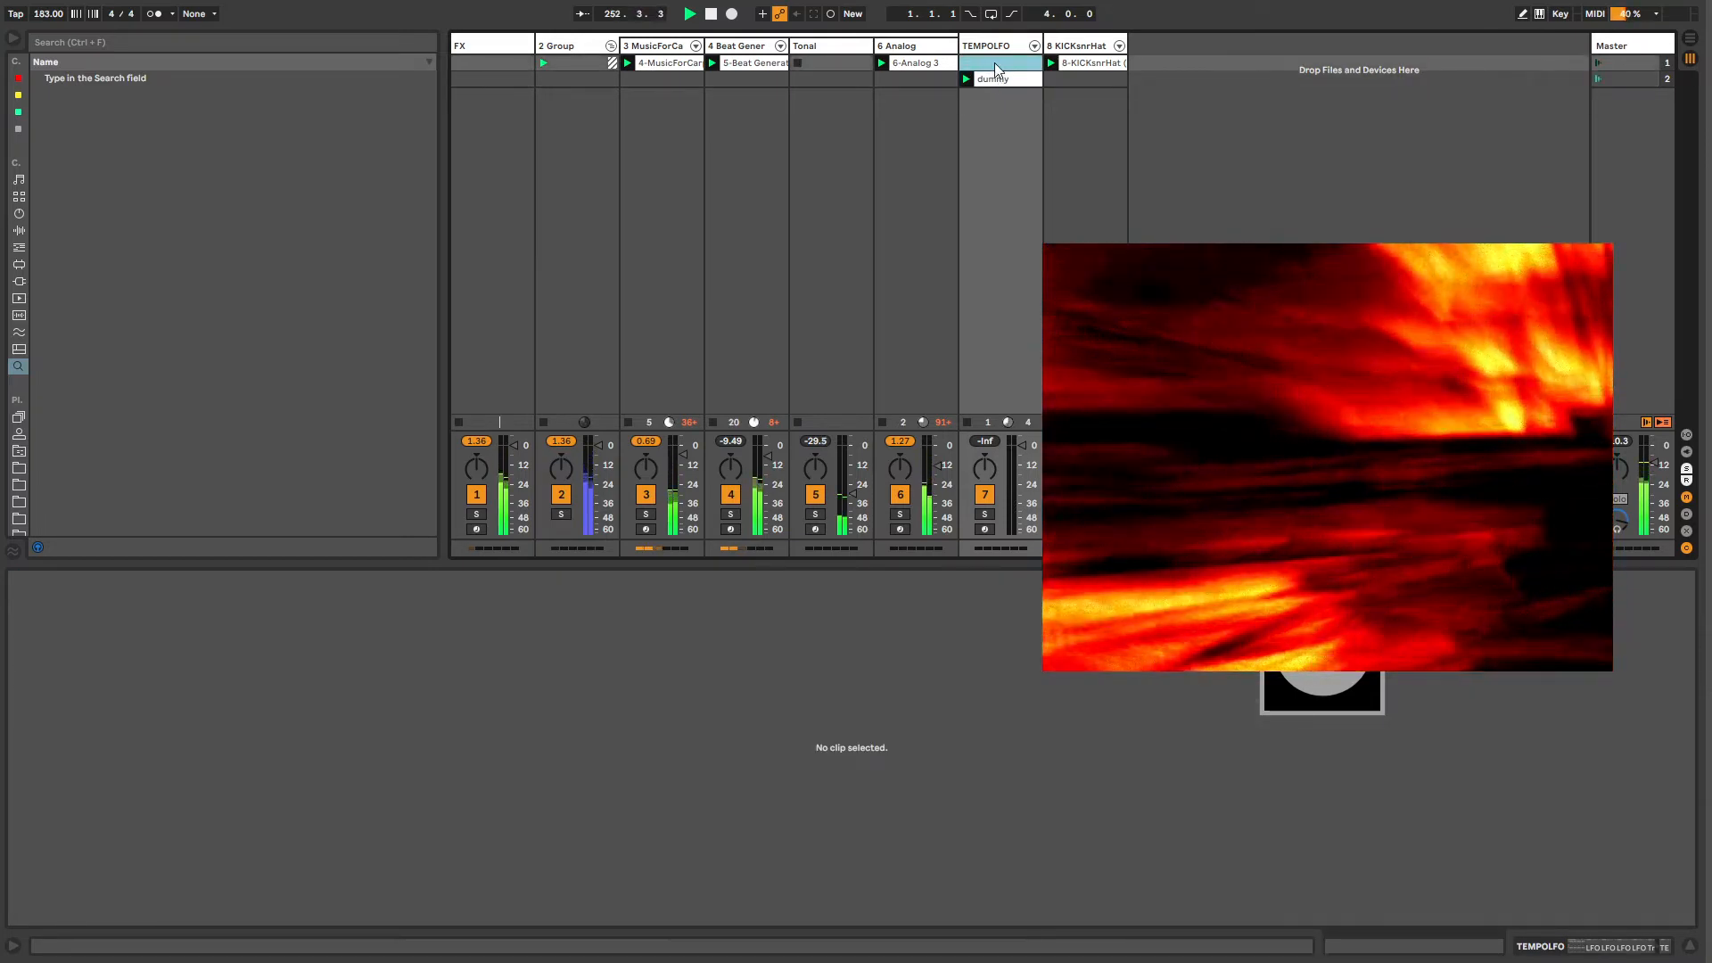
Step: Examine the Tonal track's first slot and the device chains of the Tonal and 6 Analog tracks
{"action": "left_click", "coordinate": [815, 62]}
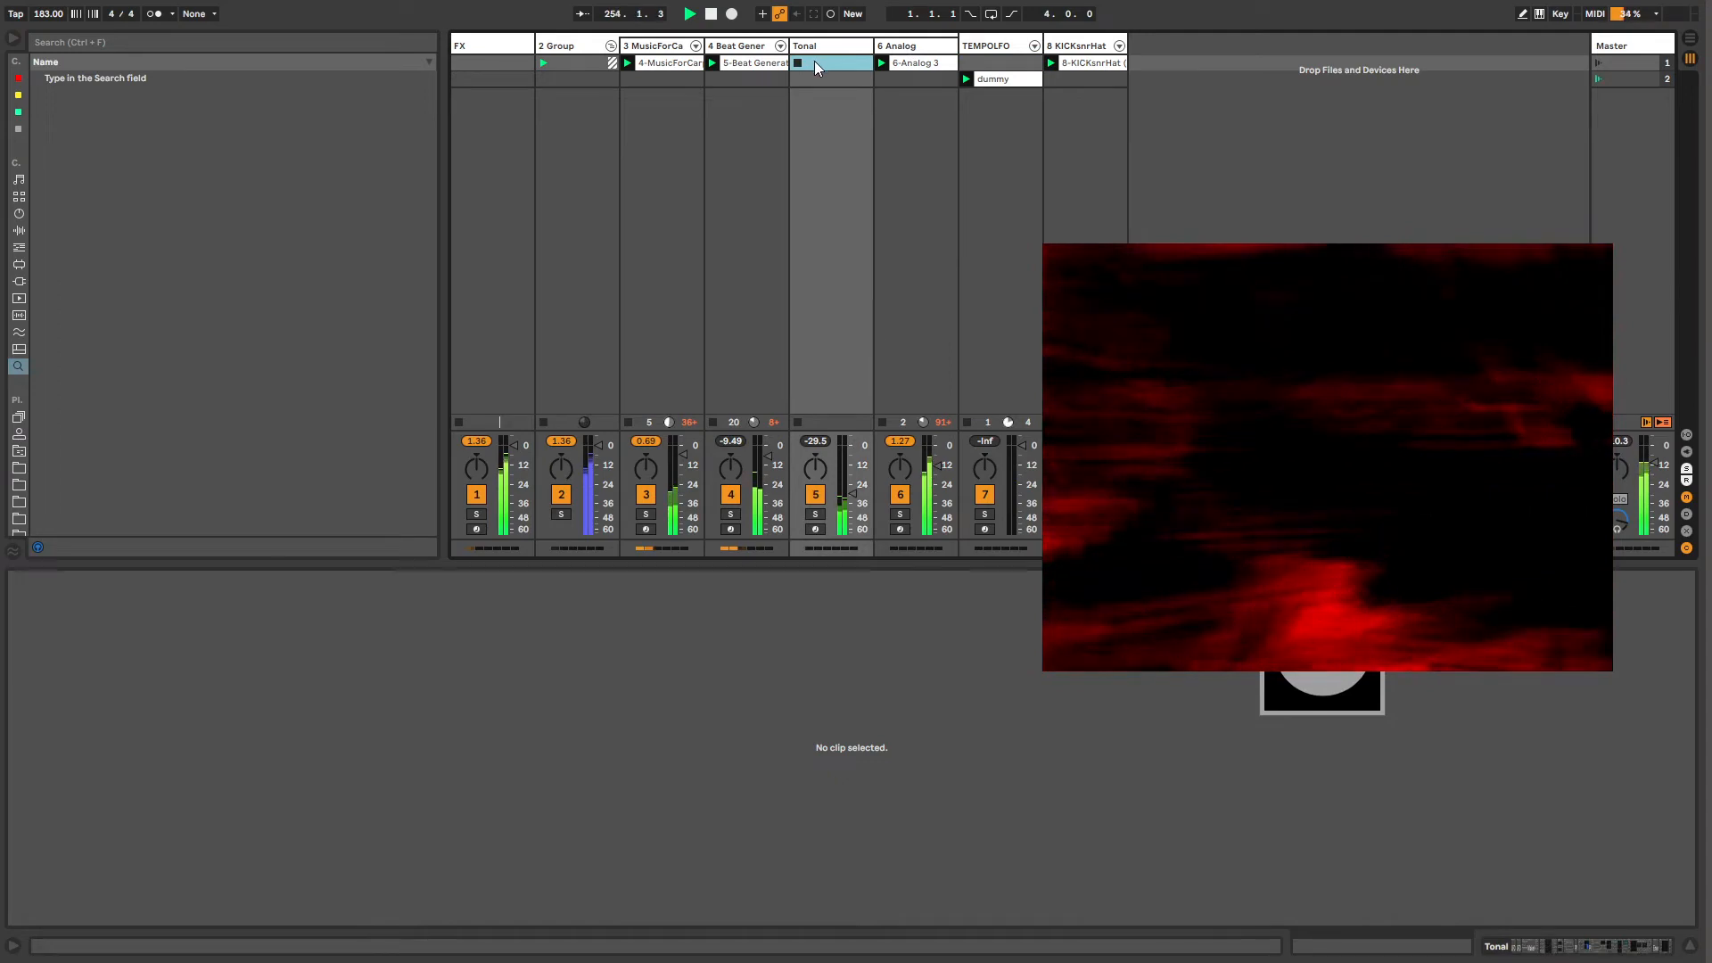
{"action": "double_click", "coordinate": [815, 63]}
{"action": "left_click", "coordinate": [825, 565]}
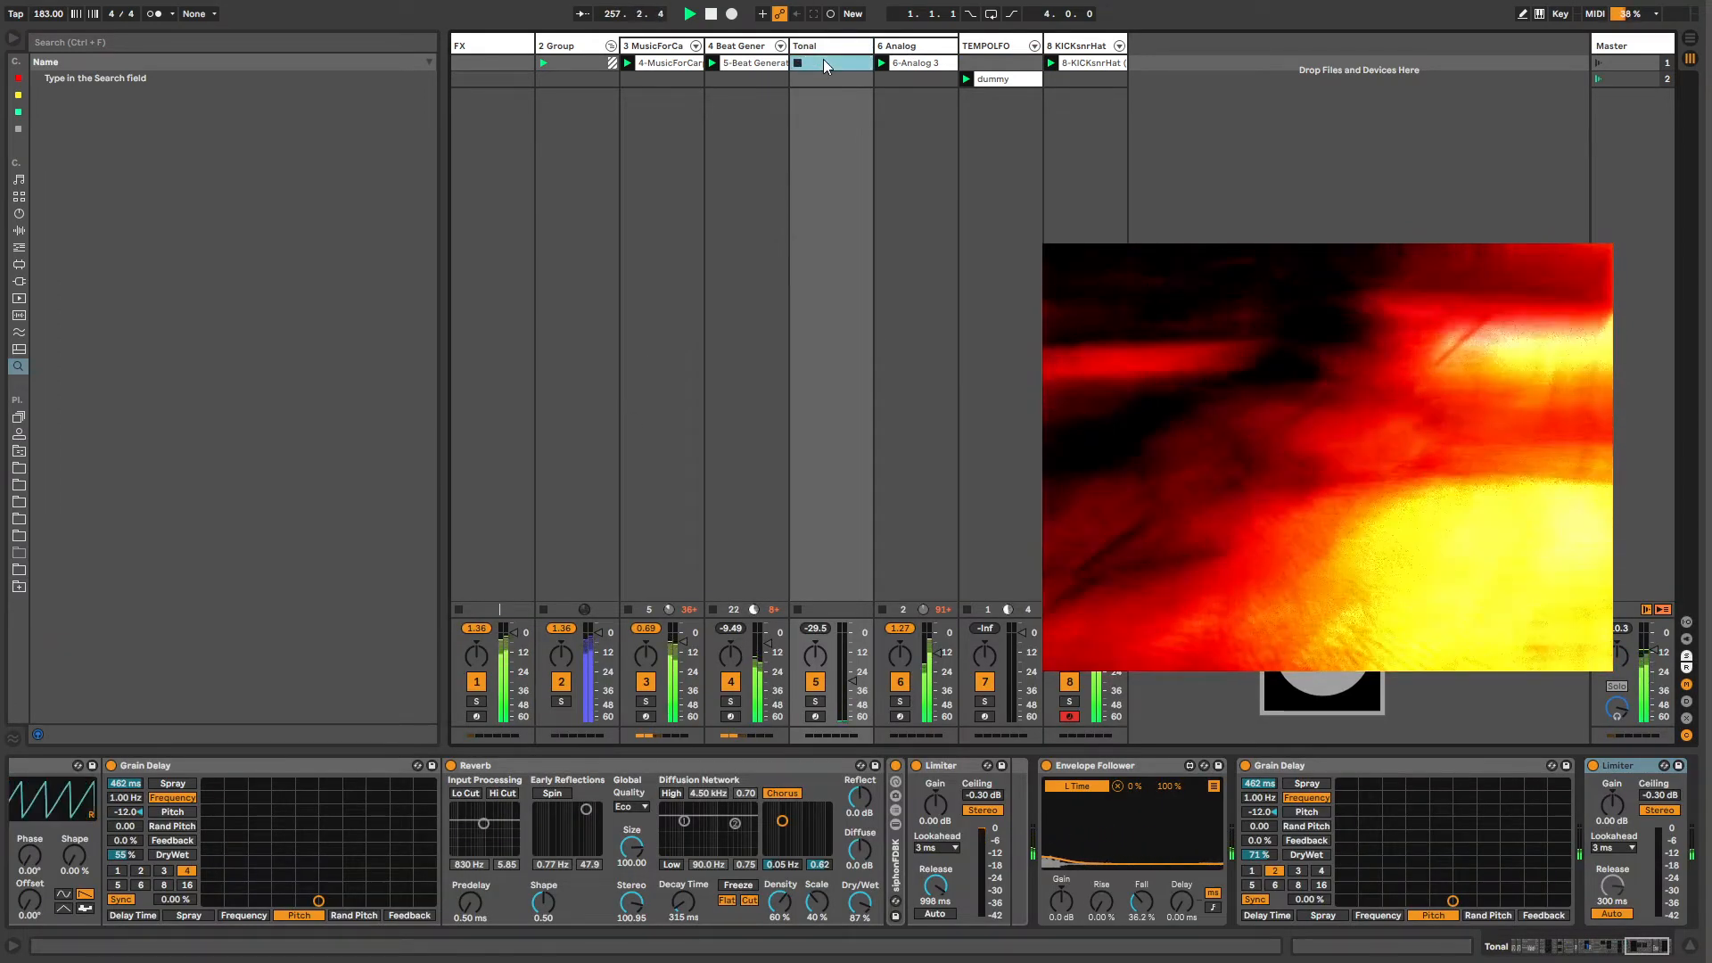
{"action": "left_click", "coordinate": [917, 47]}
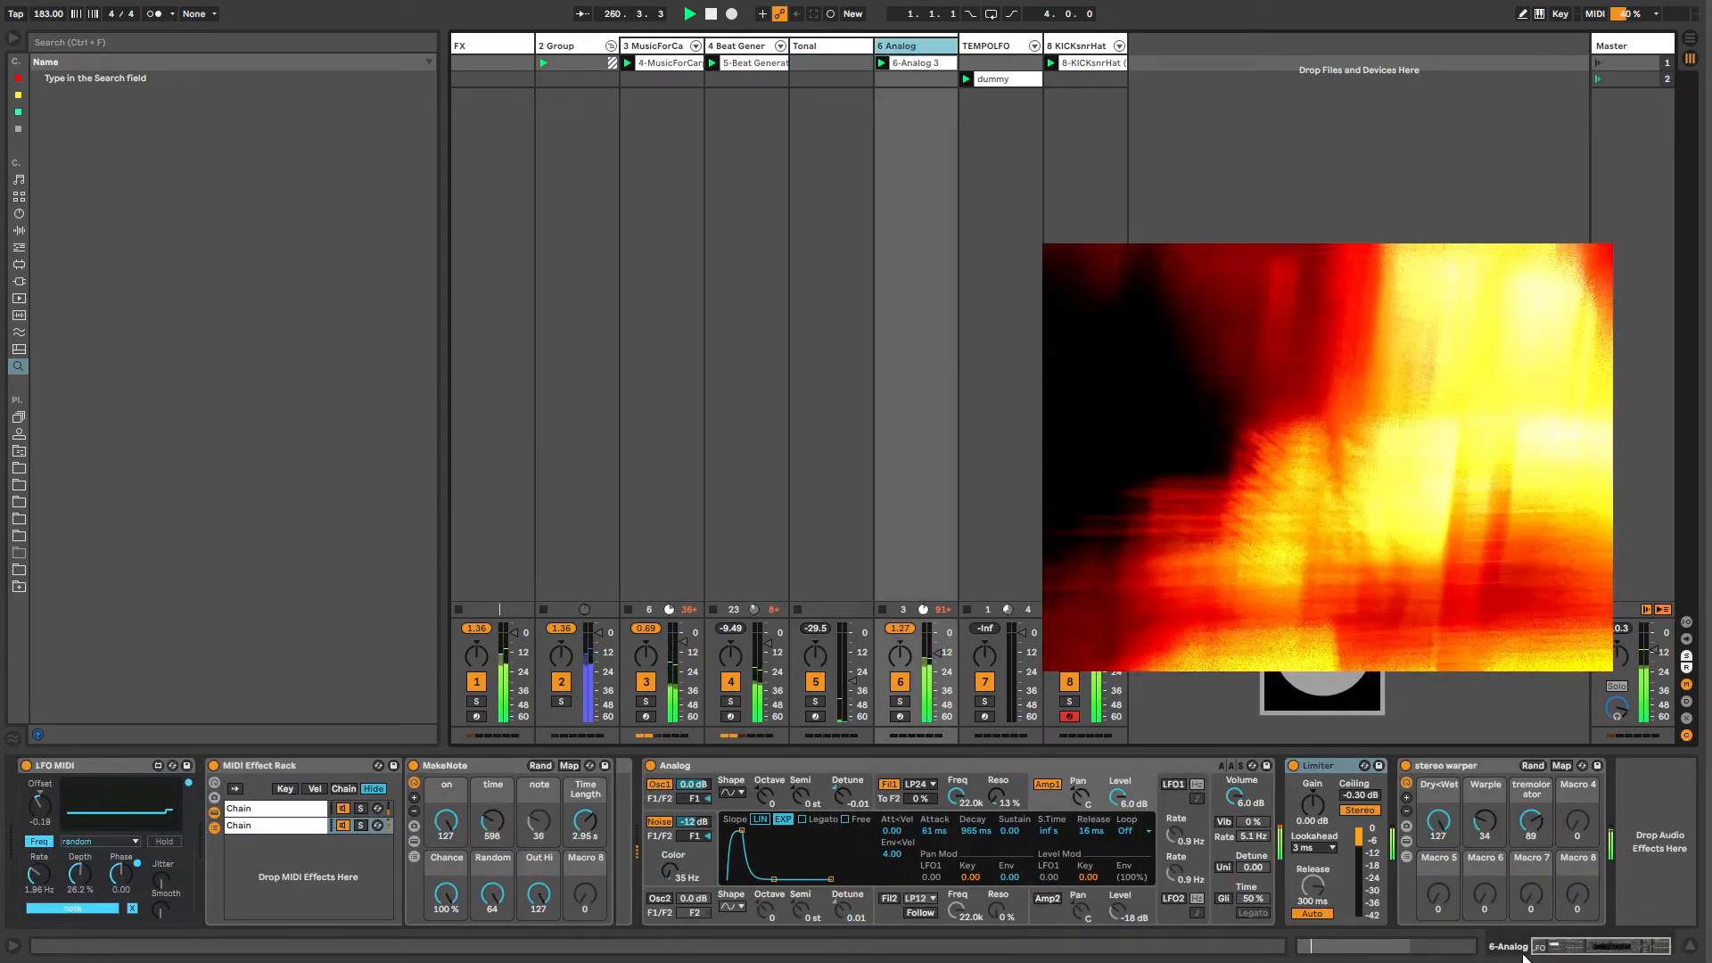
{"action": "left_click", "coordinate": [1551, 947]}
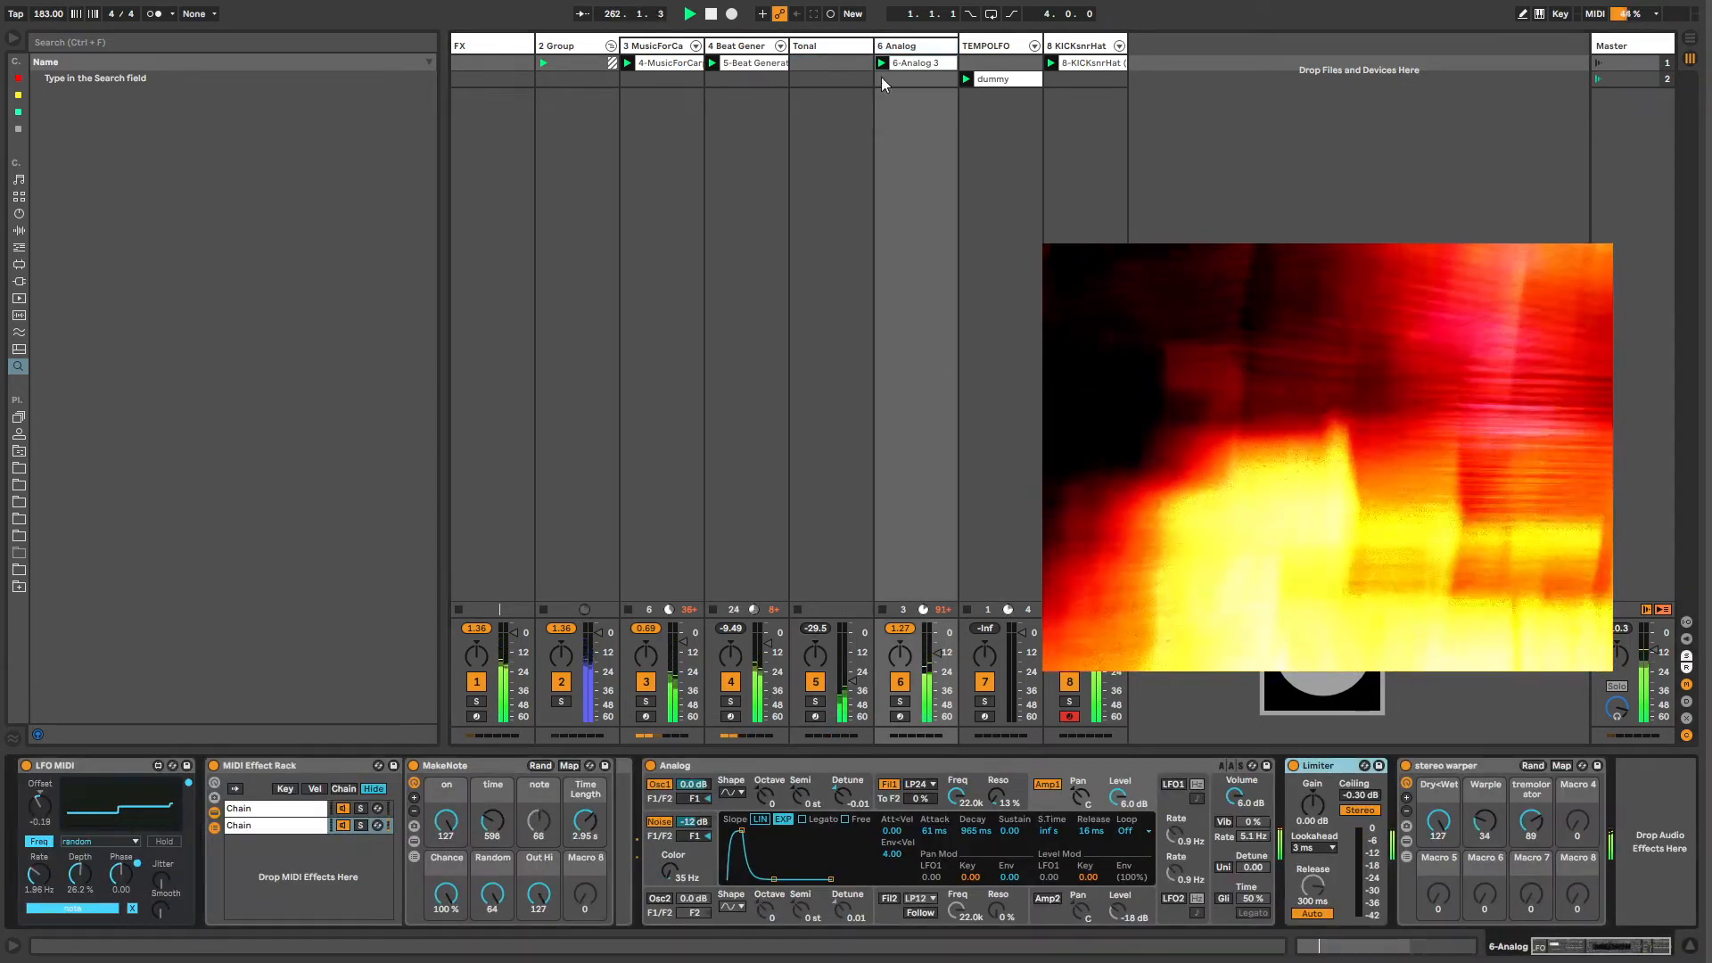
Step: Examine the adjusted envelopes of the 6-Analog 3 clip and the TEMPOLFO track's devices
{"action": "left_click", "coordinate": [905, 66]}
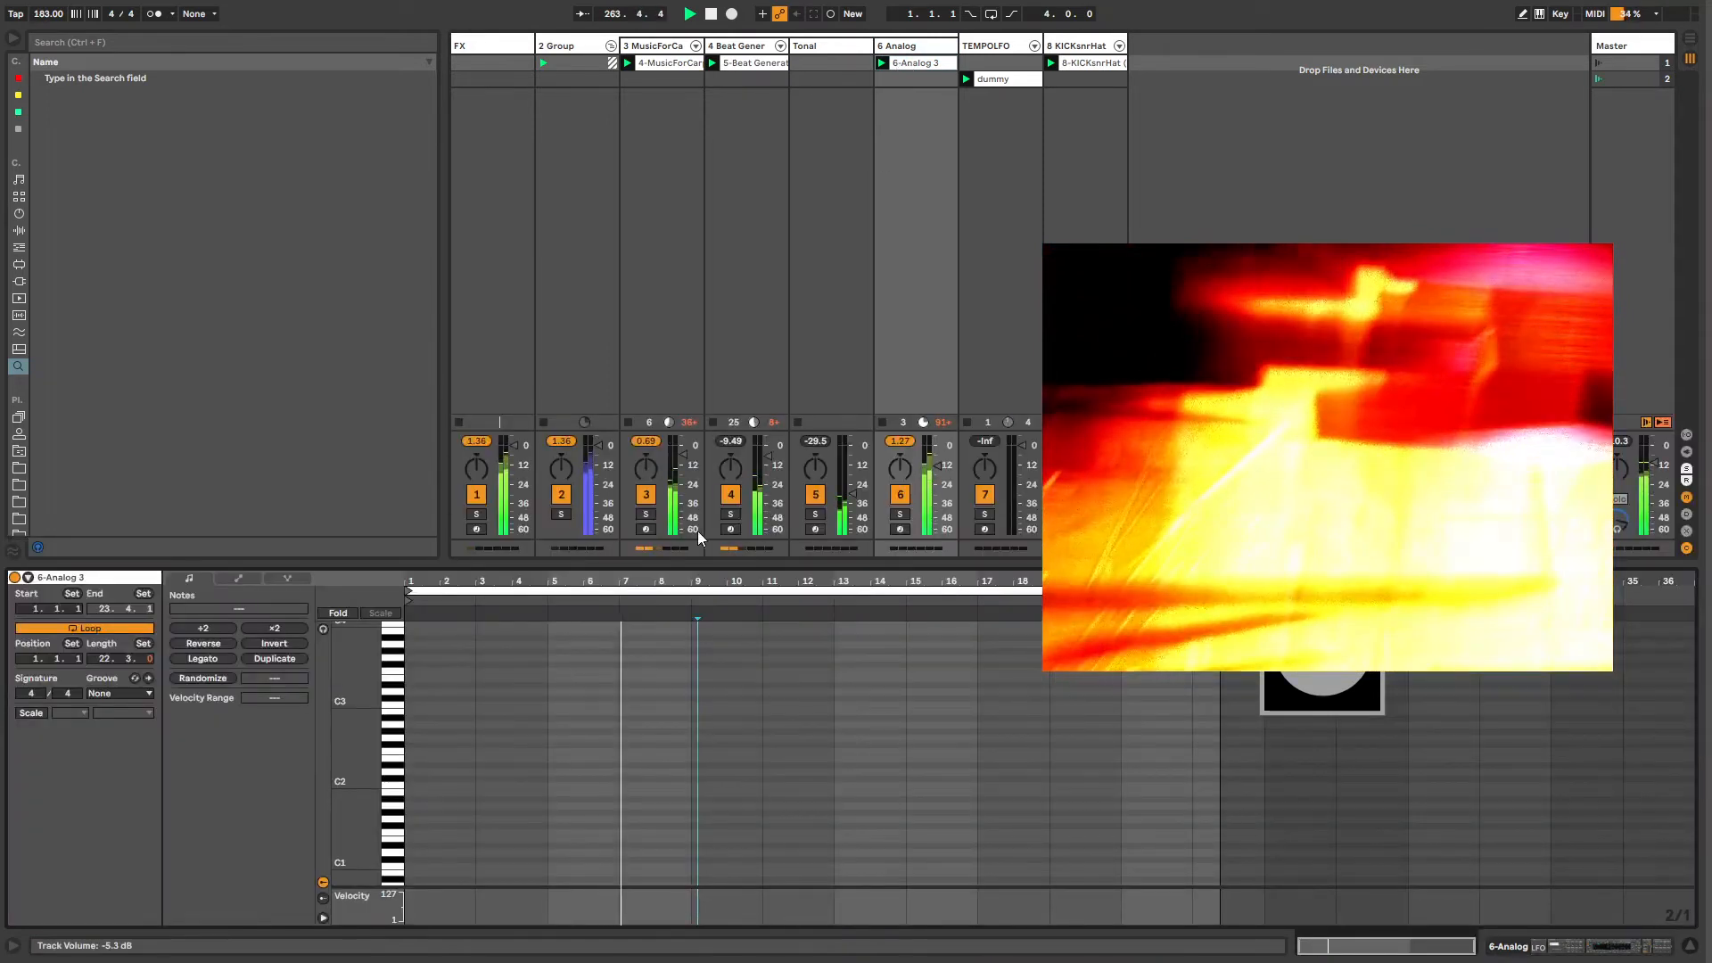
{"action": "left_click", "coordinate": [235, 578]}
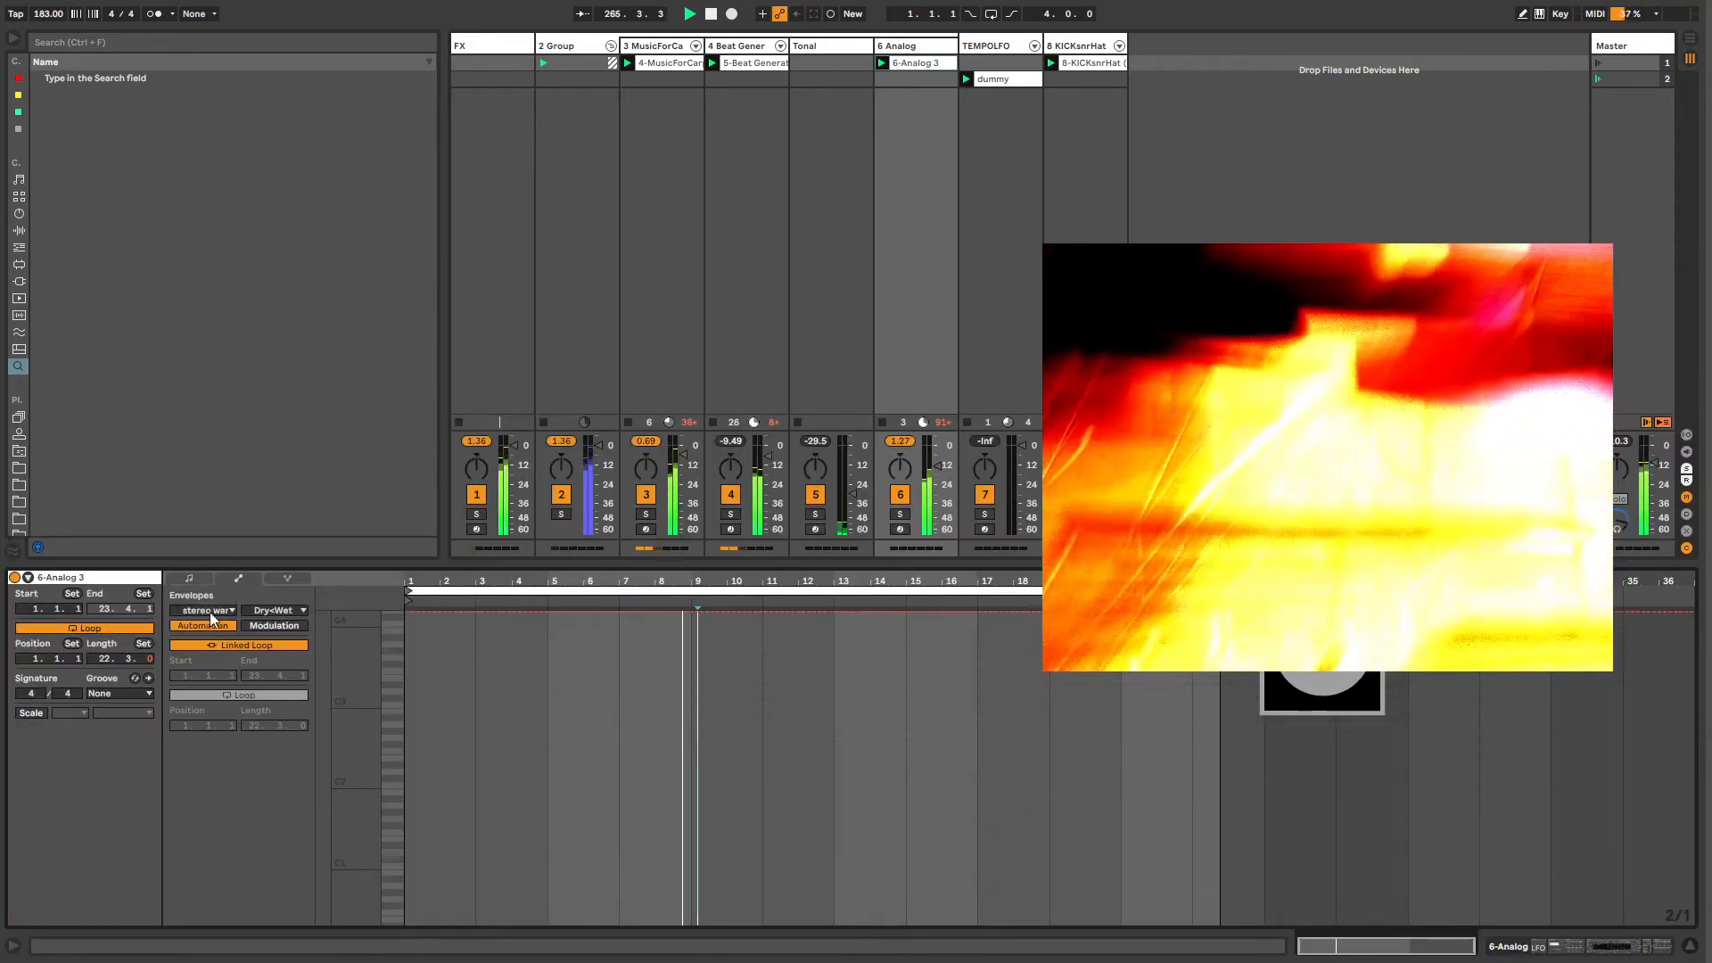
{"action": "left_click", "coordinate": [212, 611]}
{"action": "left_click", "coordinate": [211, 612]}
{"action": "left_click", "coordinate": [212, 612]}
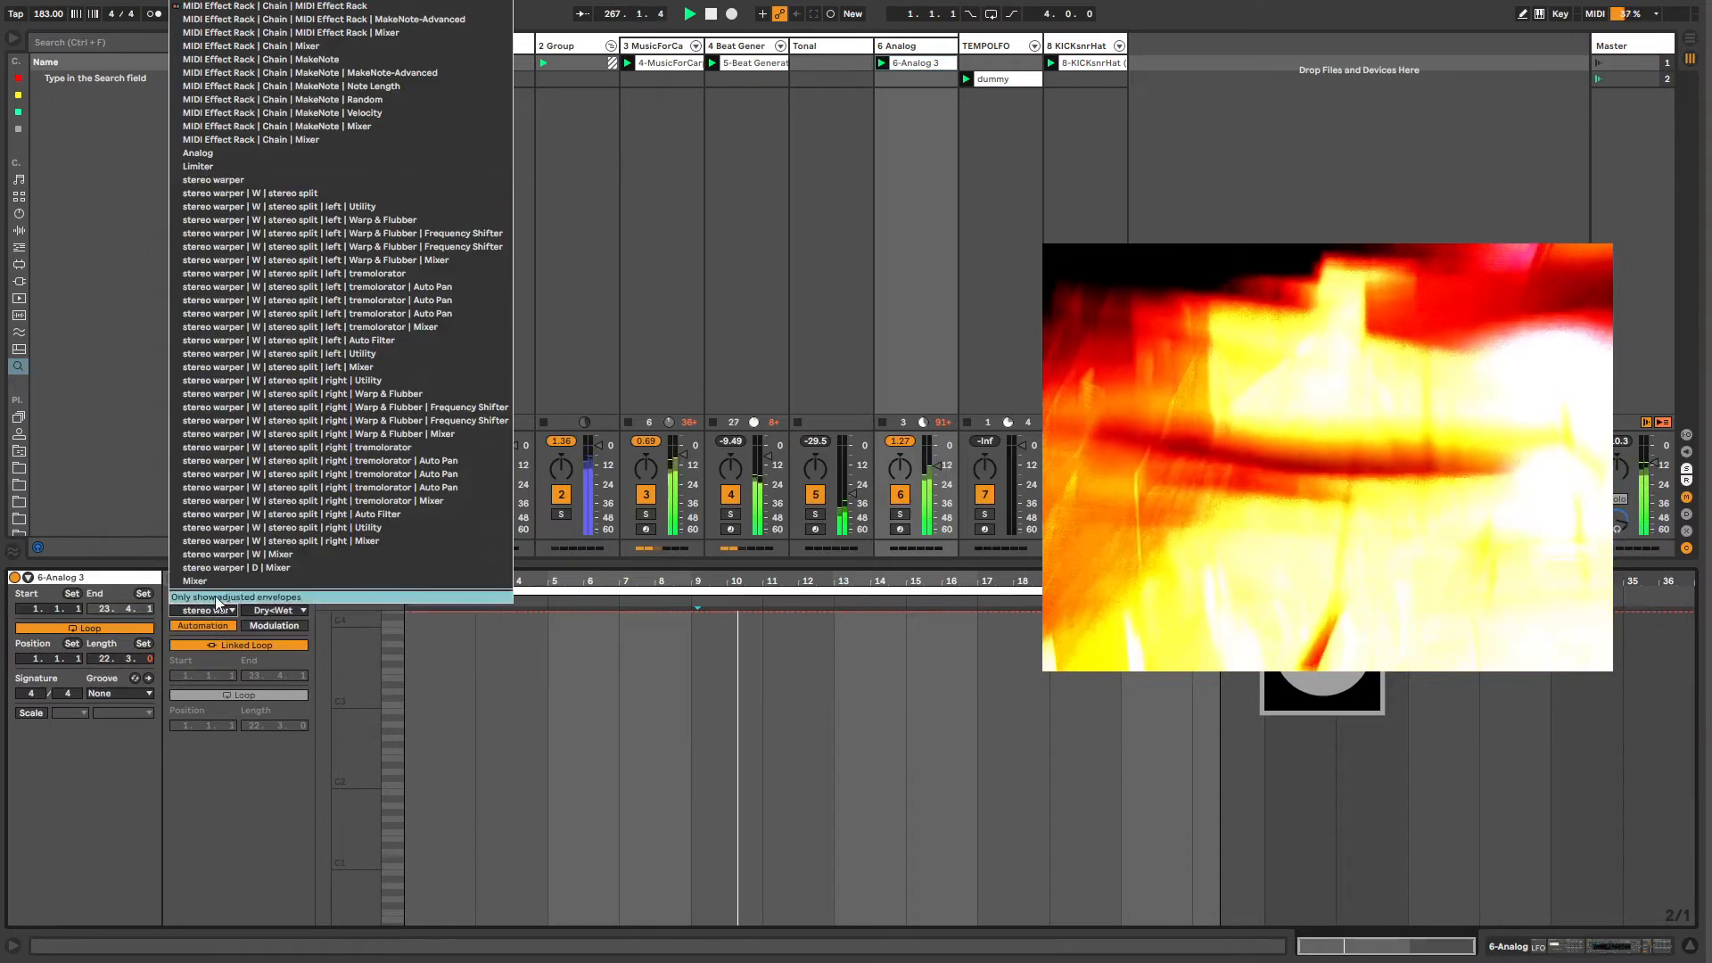
{"action": "left_click", "coordinate": [216, 597]}
{"action": "left_click", "coordinate": [212, 610]}
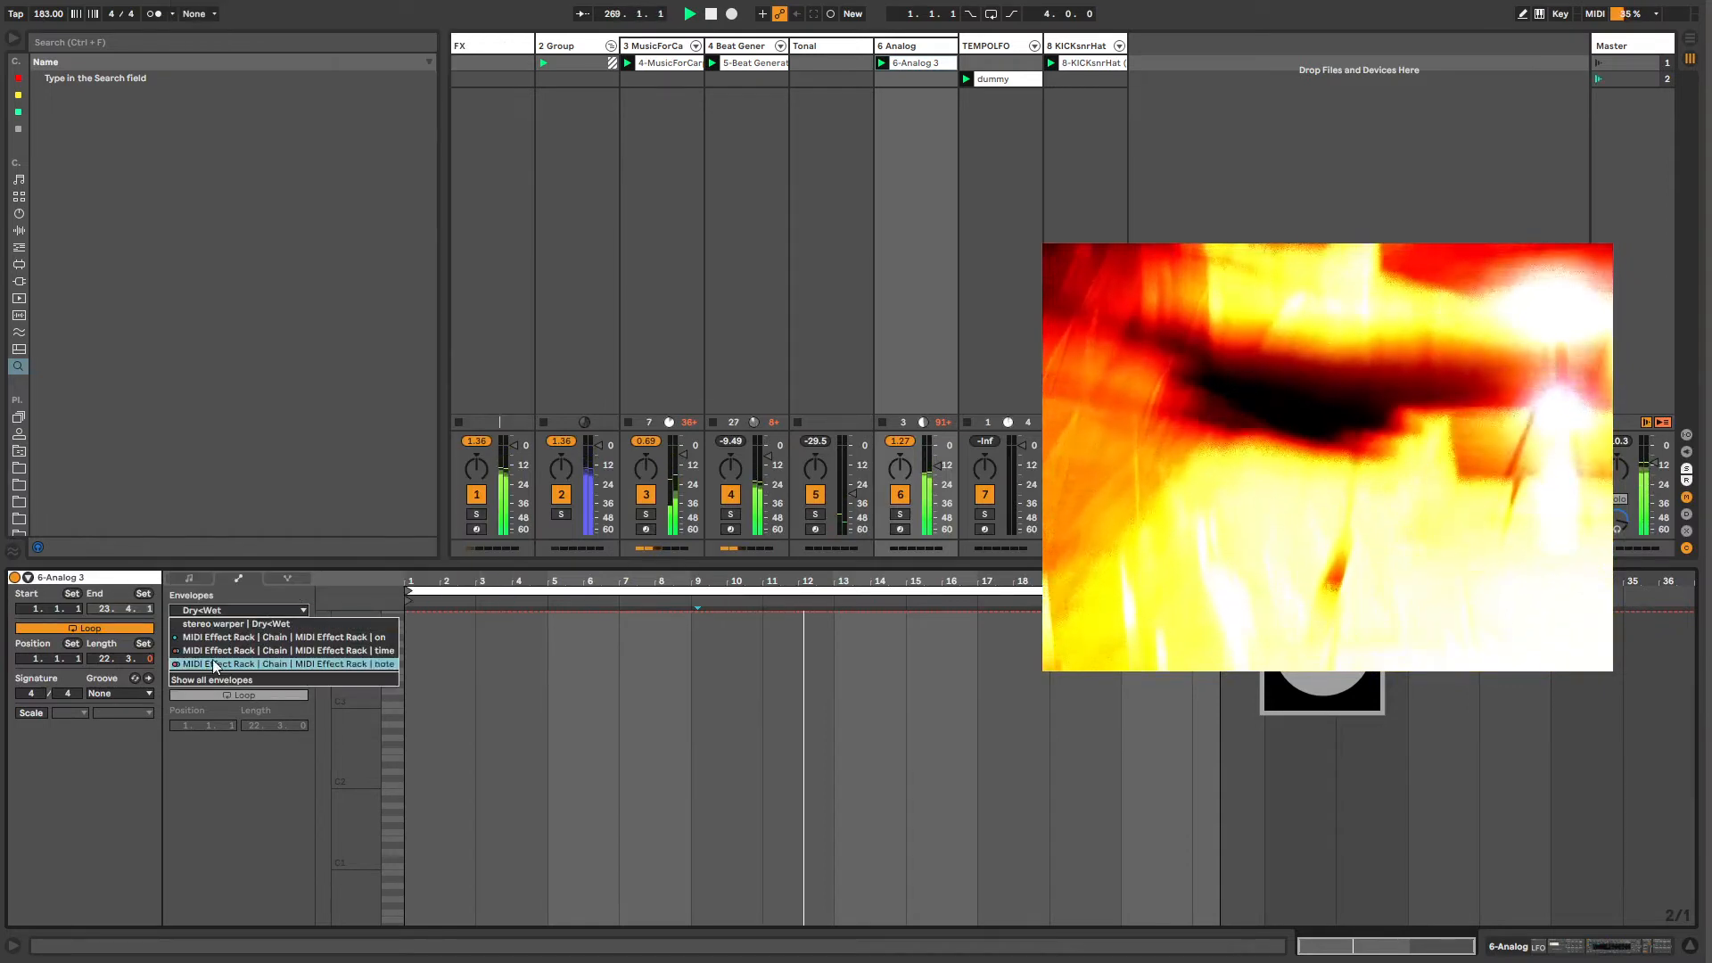
{"action": "left_click", "coordinate": [216, 598]}
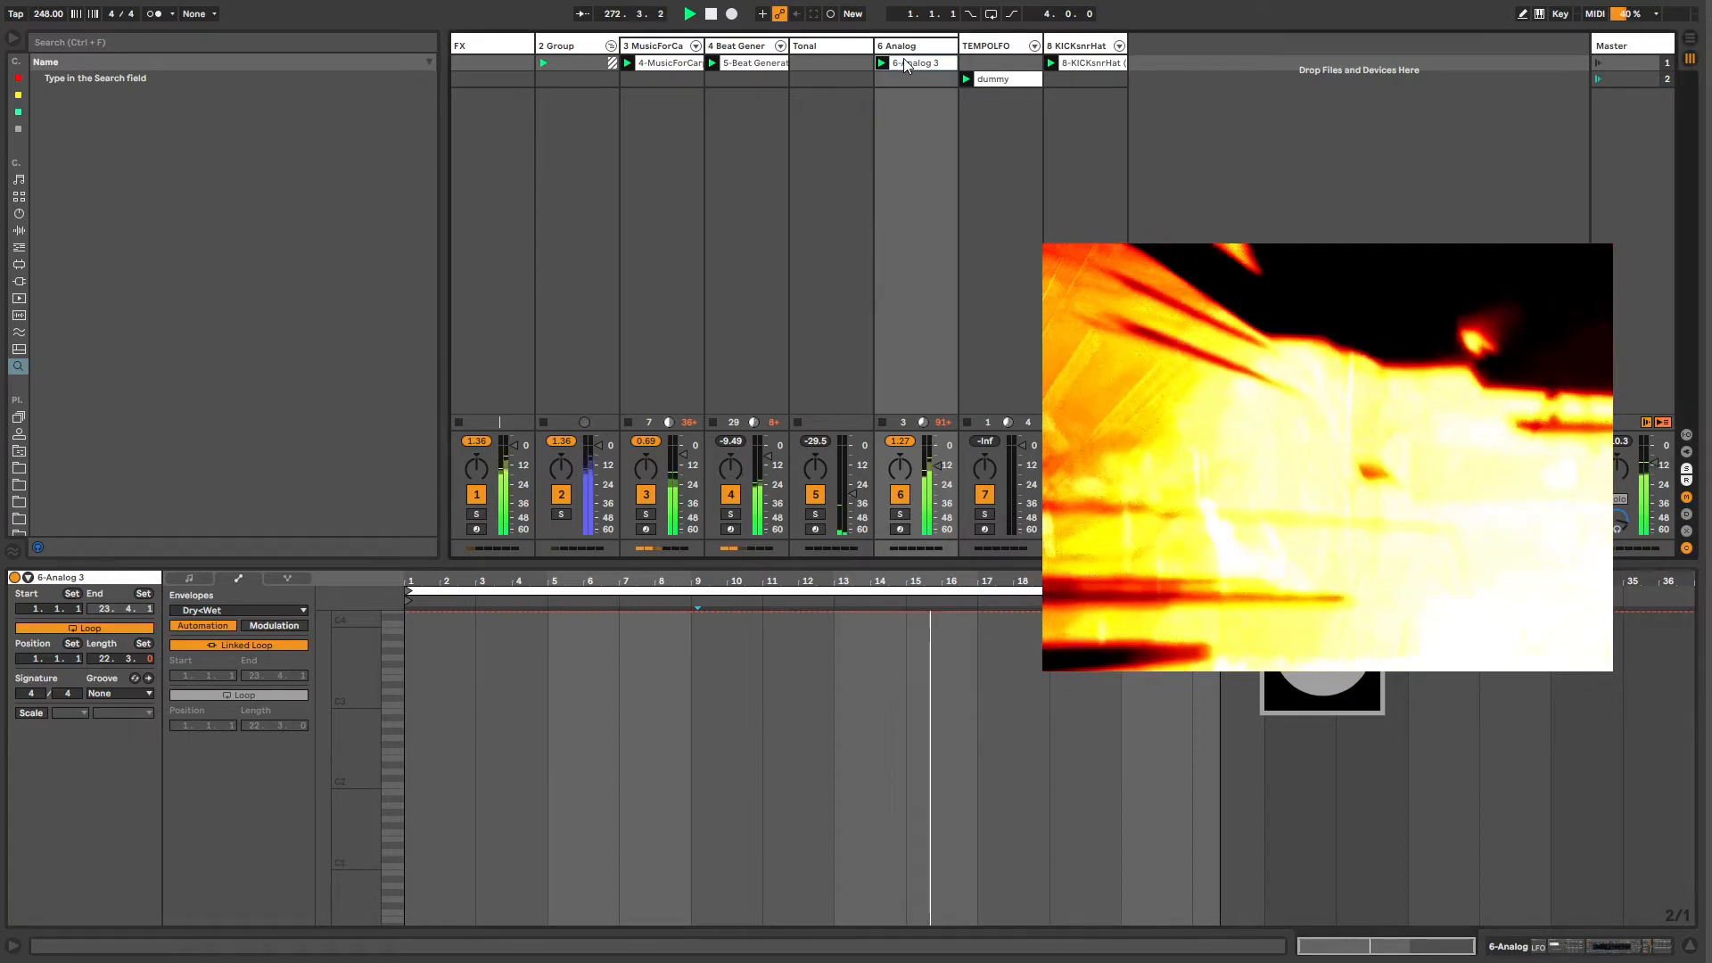
{"action": "left_click", "coordinate": [1079, 64]}
{"action": "left_click", "coordinate": [1004, 45]}
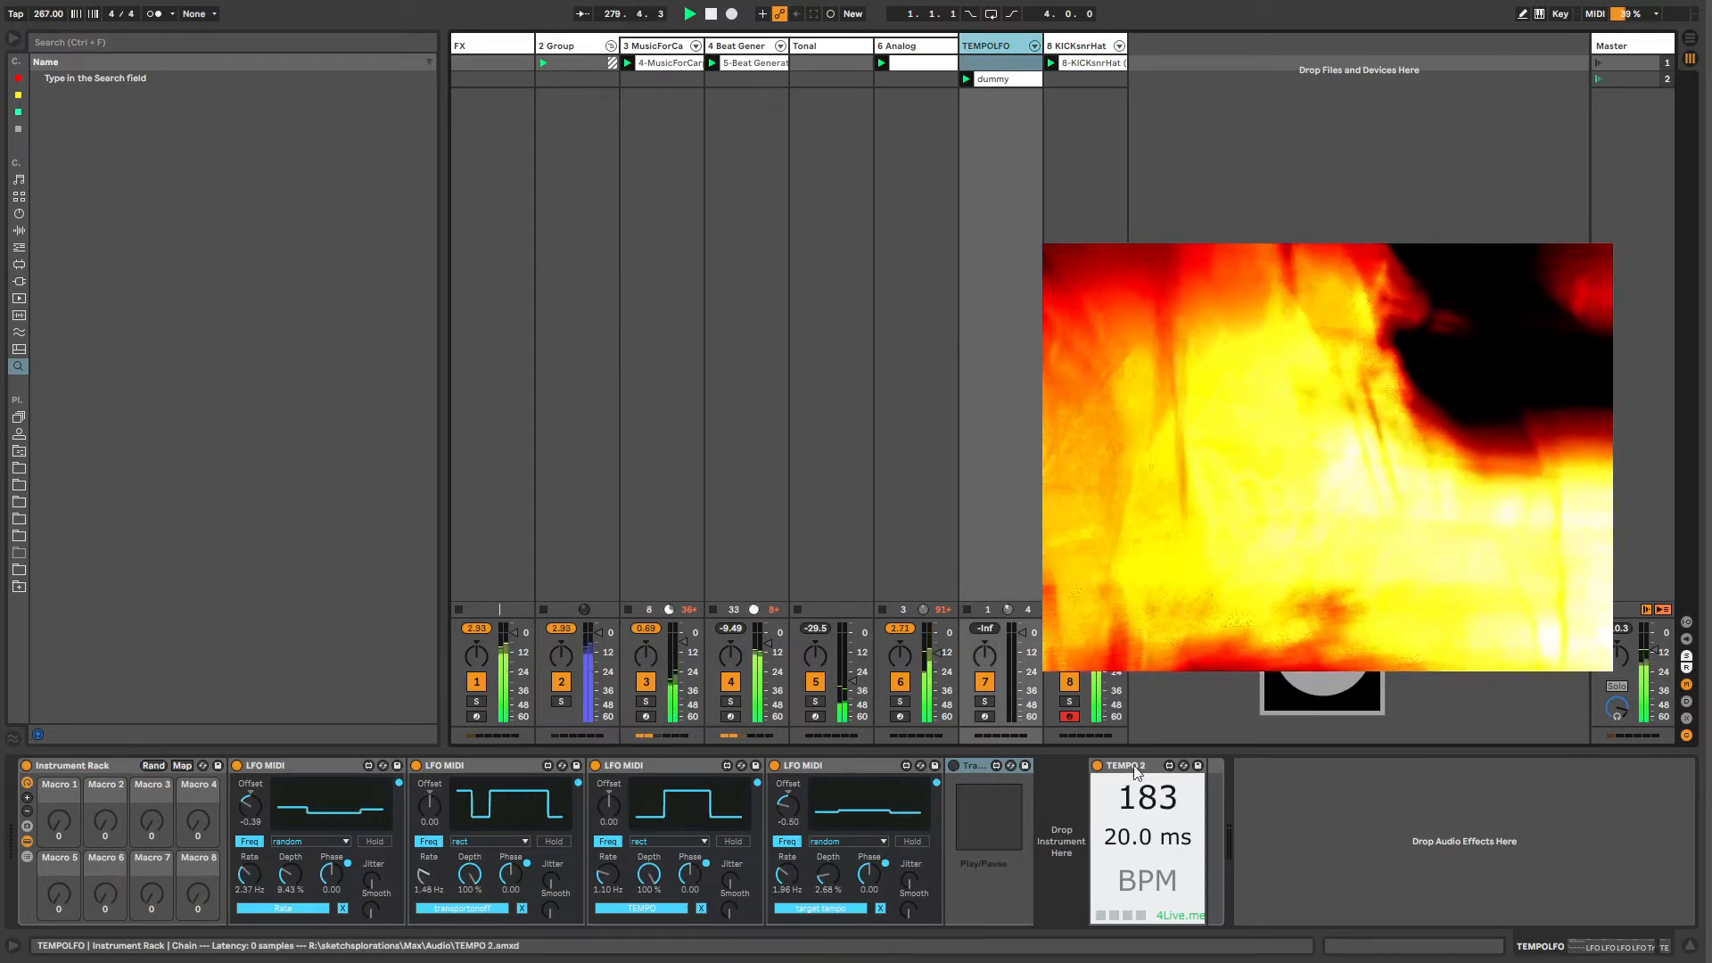
Step: Insert a new scene below scene 2 and duplicate the TEMPOLFO track's dummy clip into it
{"action": "left_click", "coordinate": [1619, 78]}
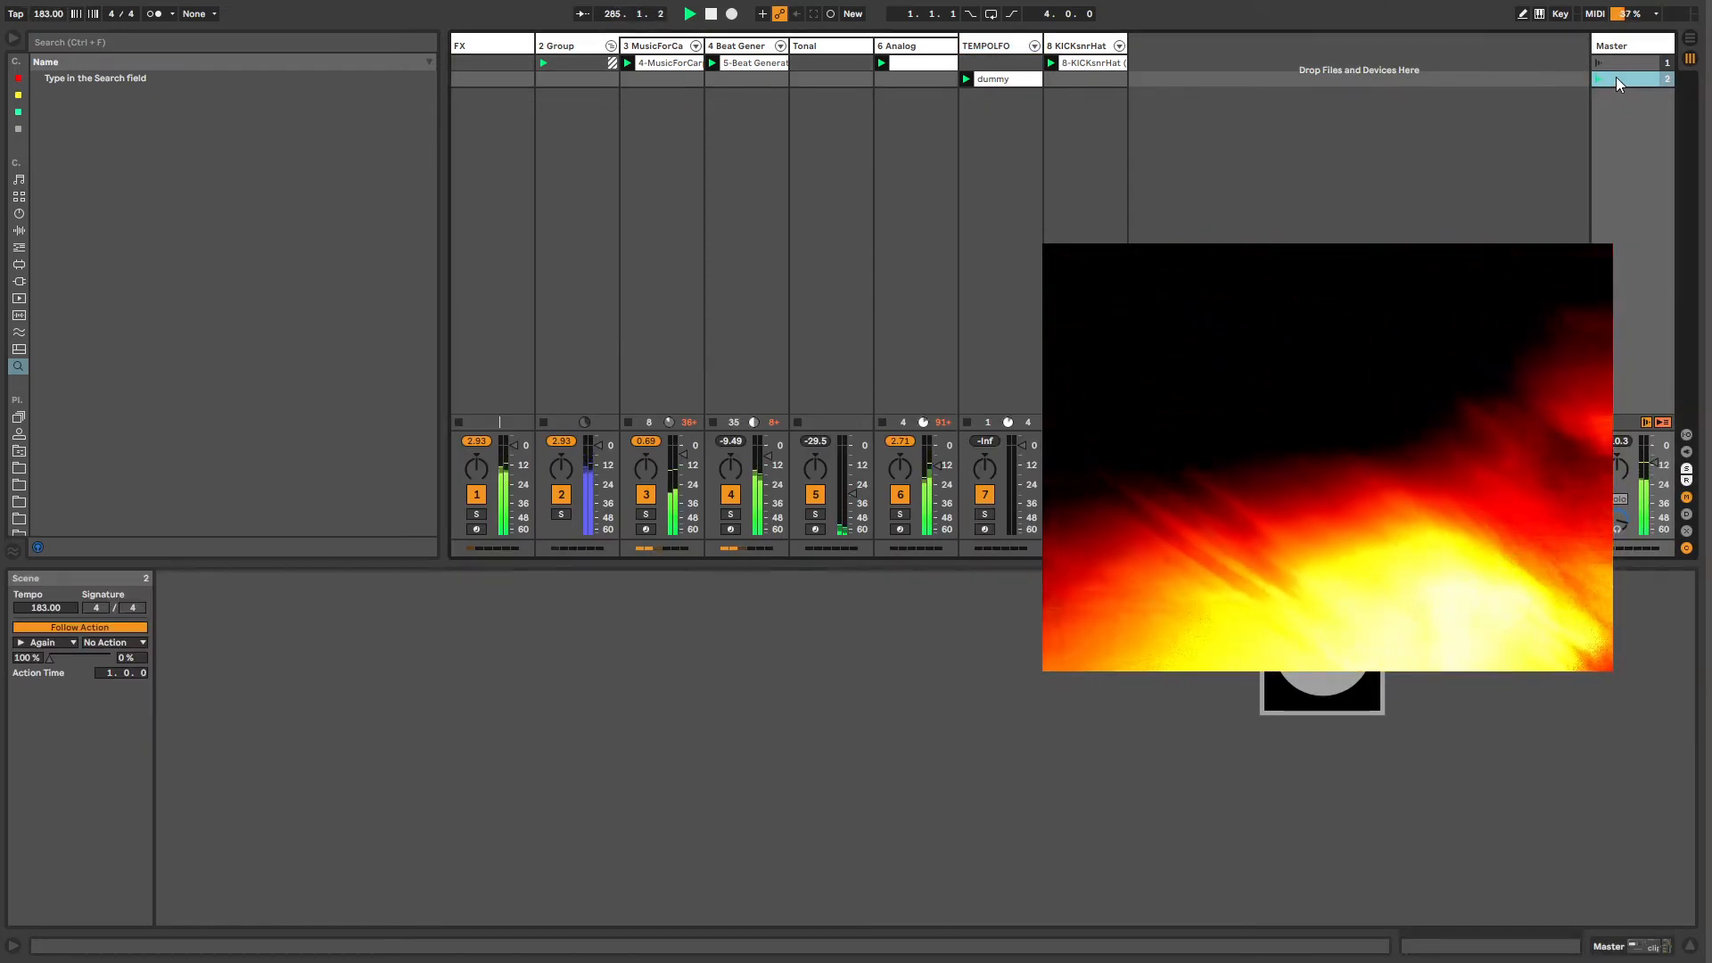
{"action": "key", "text": "ctrl+i"}
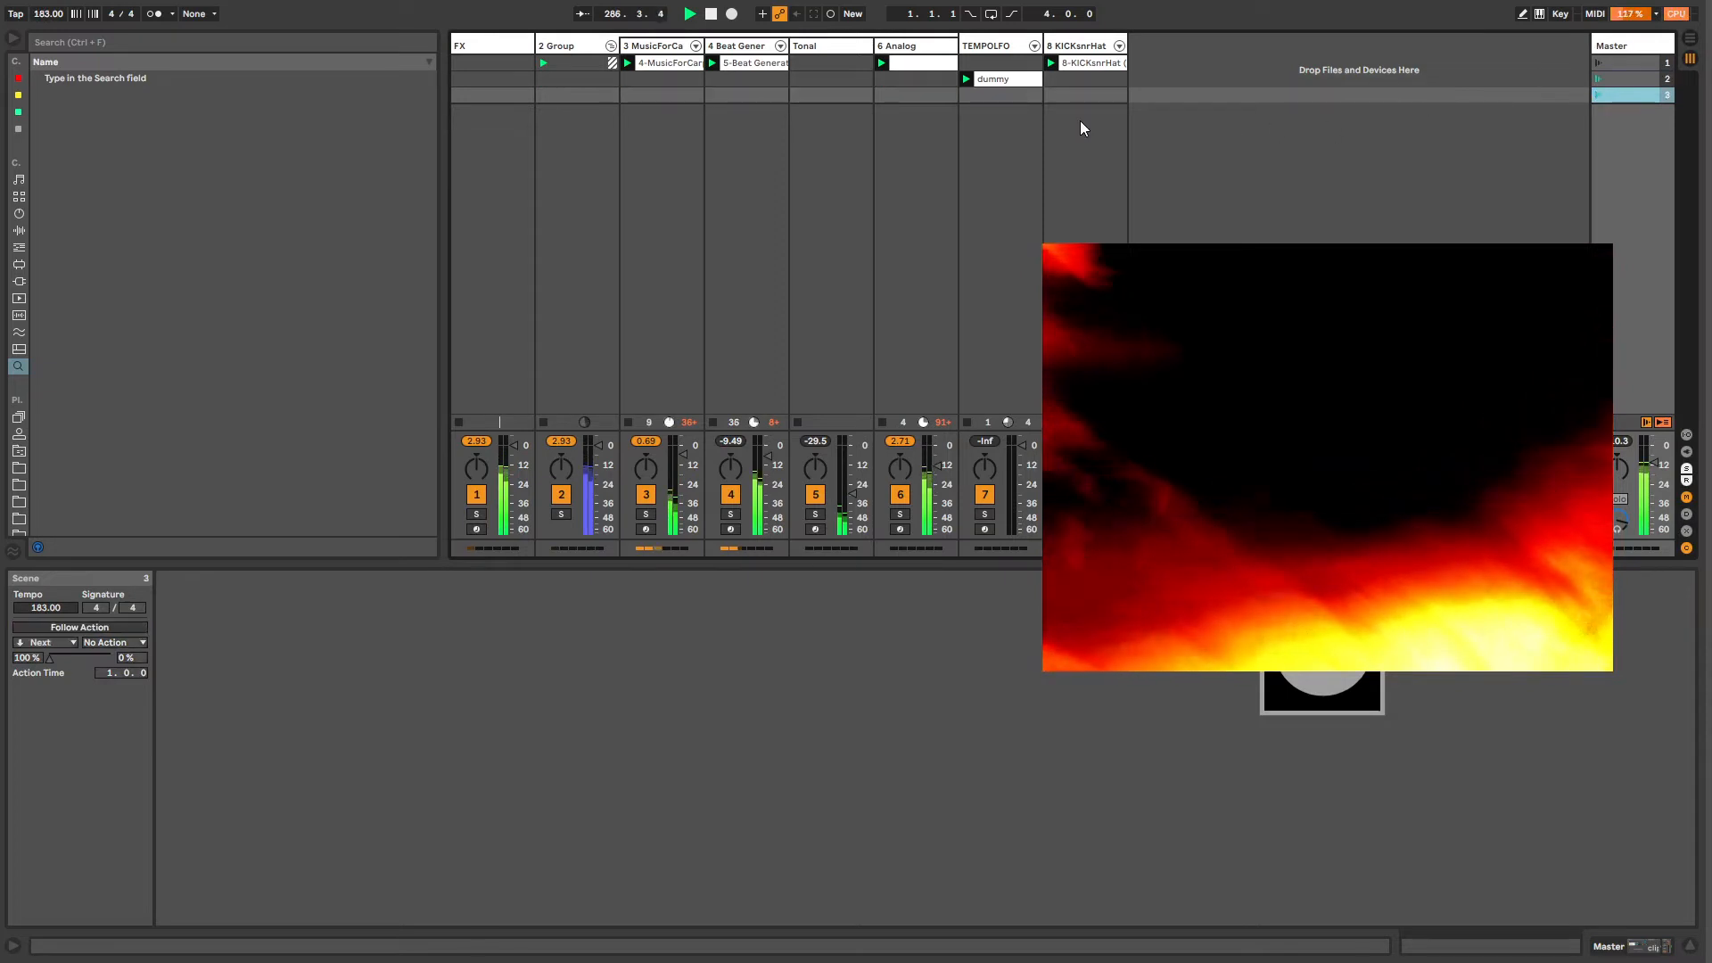
{"action": "left_click", "coordinate": [1013, 98]}
{"action": "left_click", "coordinate": [1010, 82]}
{"action": "key", "text": "ctrl+d"}
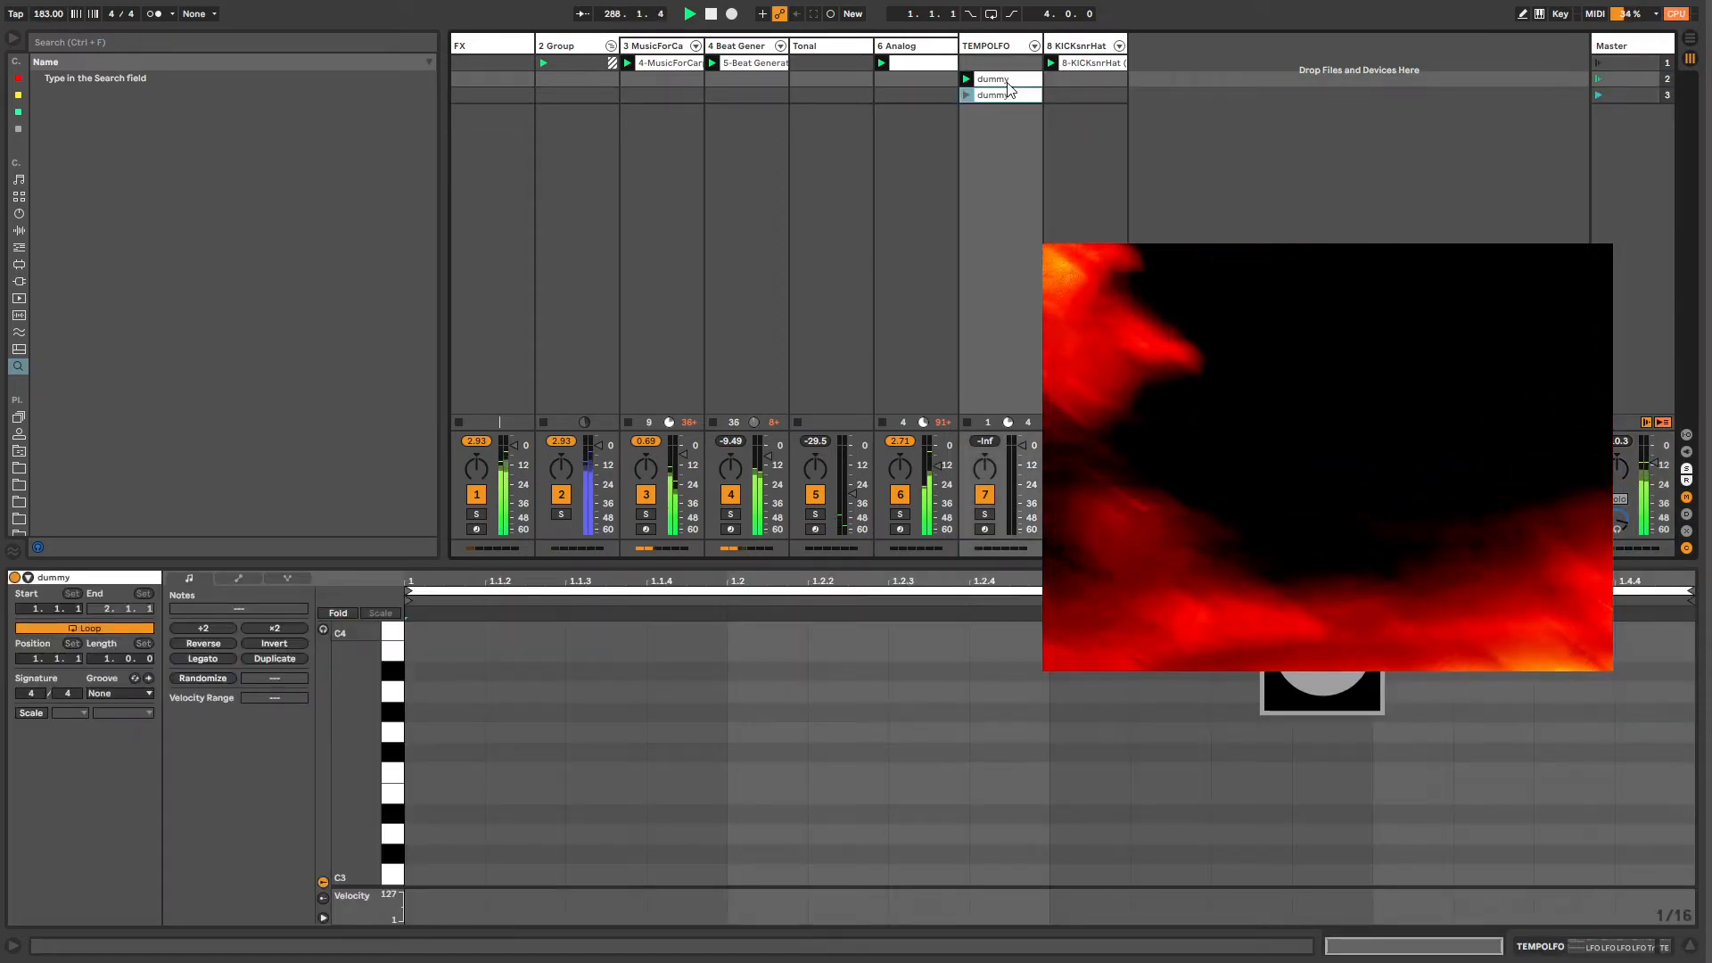
Step: Deactivate the TEMPOLFO track's dummy clips in scenes 2 and 3
{"action": "right_click", "coordinate": [1010, 82]}
{"action": "key", "text": "Delete"}
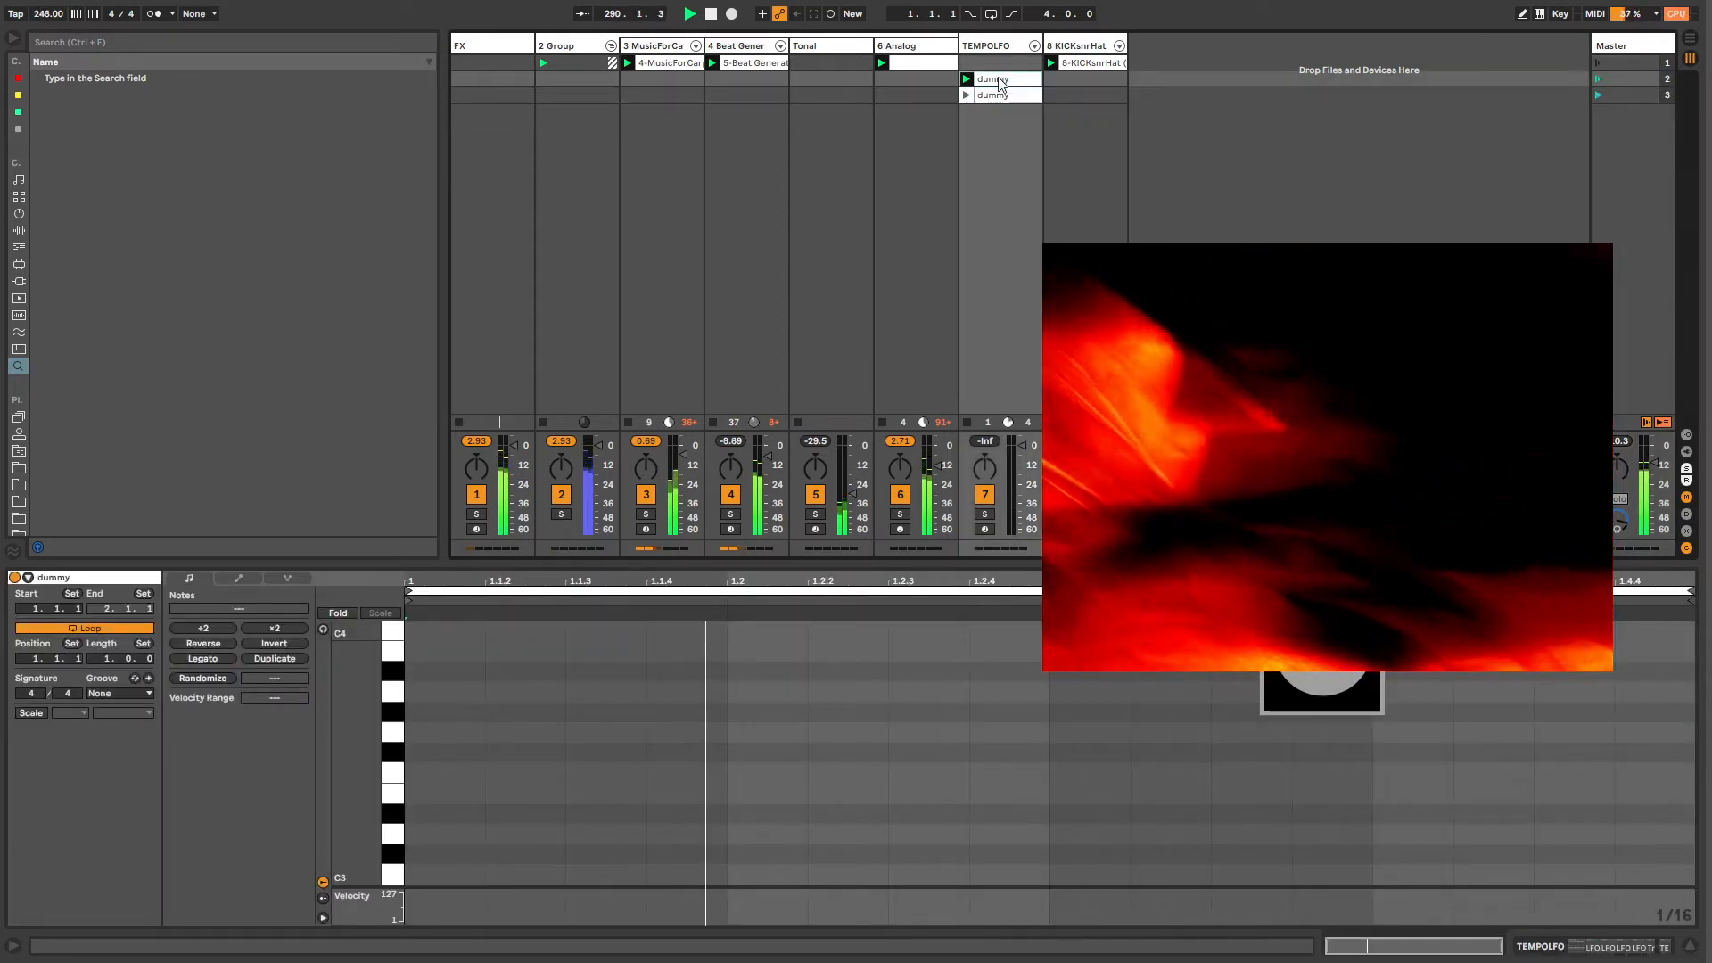
{"action": "left_click", "coordinate": [991, 94]}
{"action": "key", "text": "0"}
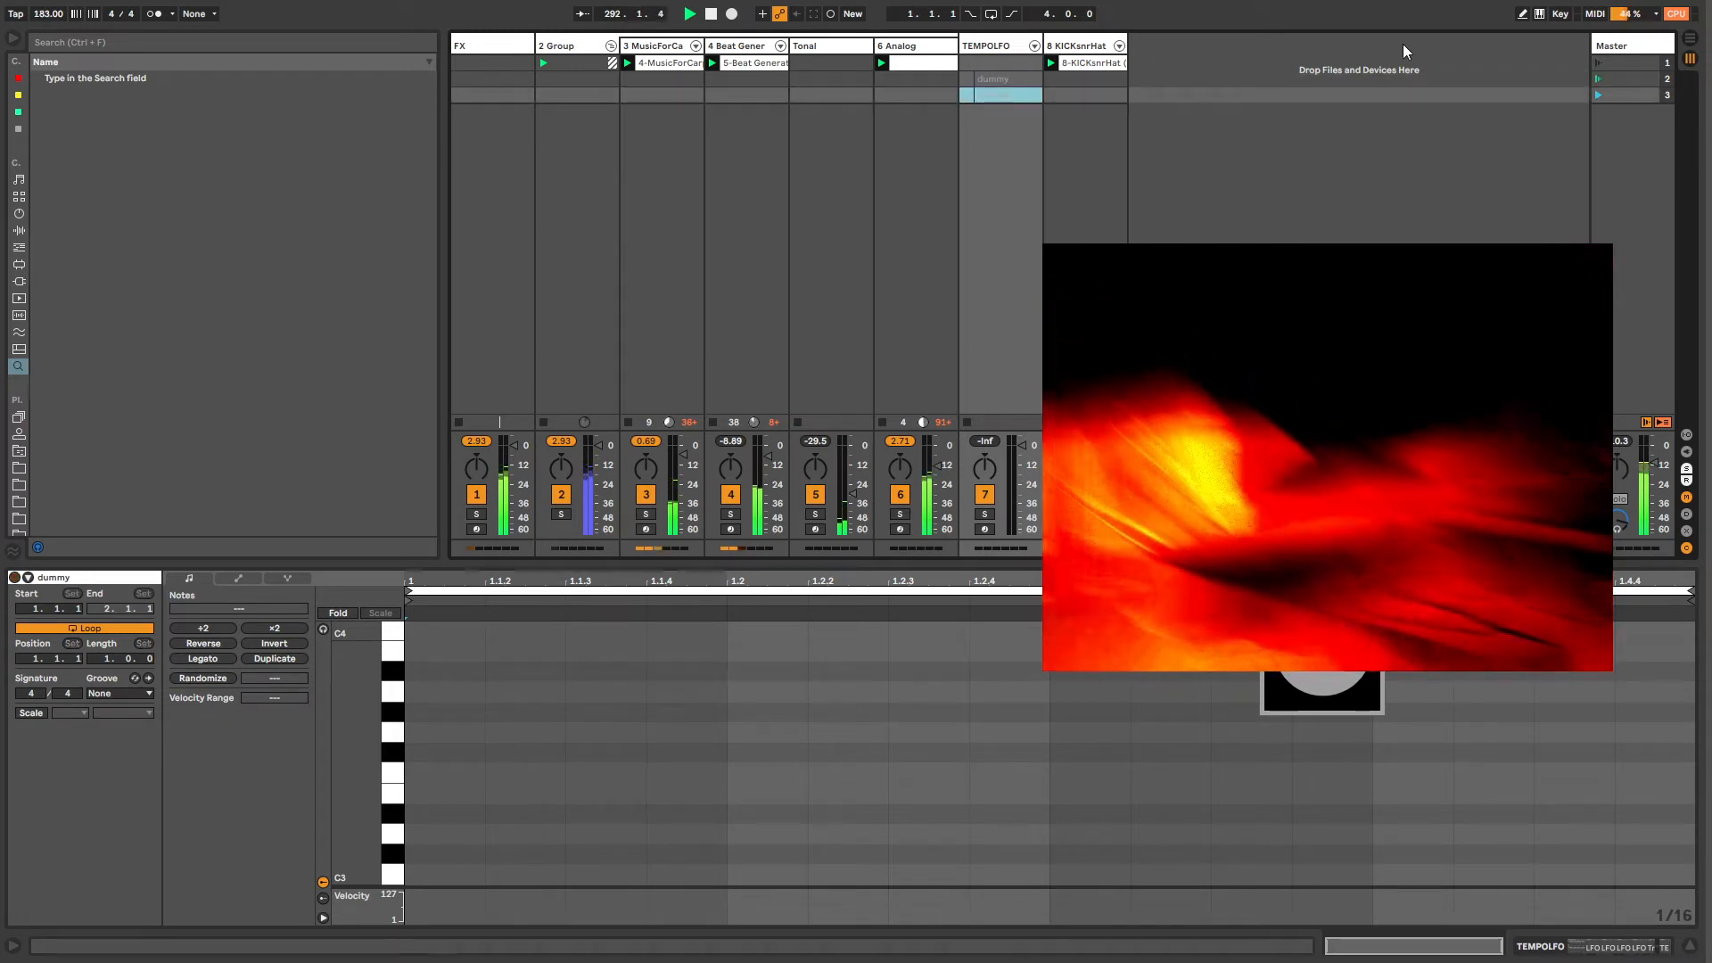
{"action": "left_click", "coordinate": [1013, 80]}
{"action": "left_click", "coordinate": [1013, 96]}
{"action": "left_click", "coordinate": [1086, 80]}
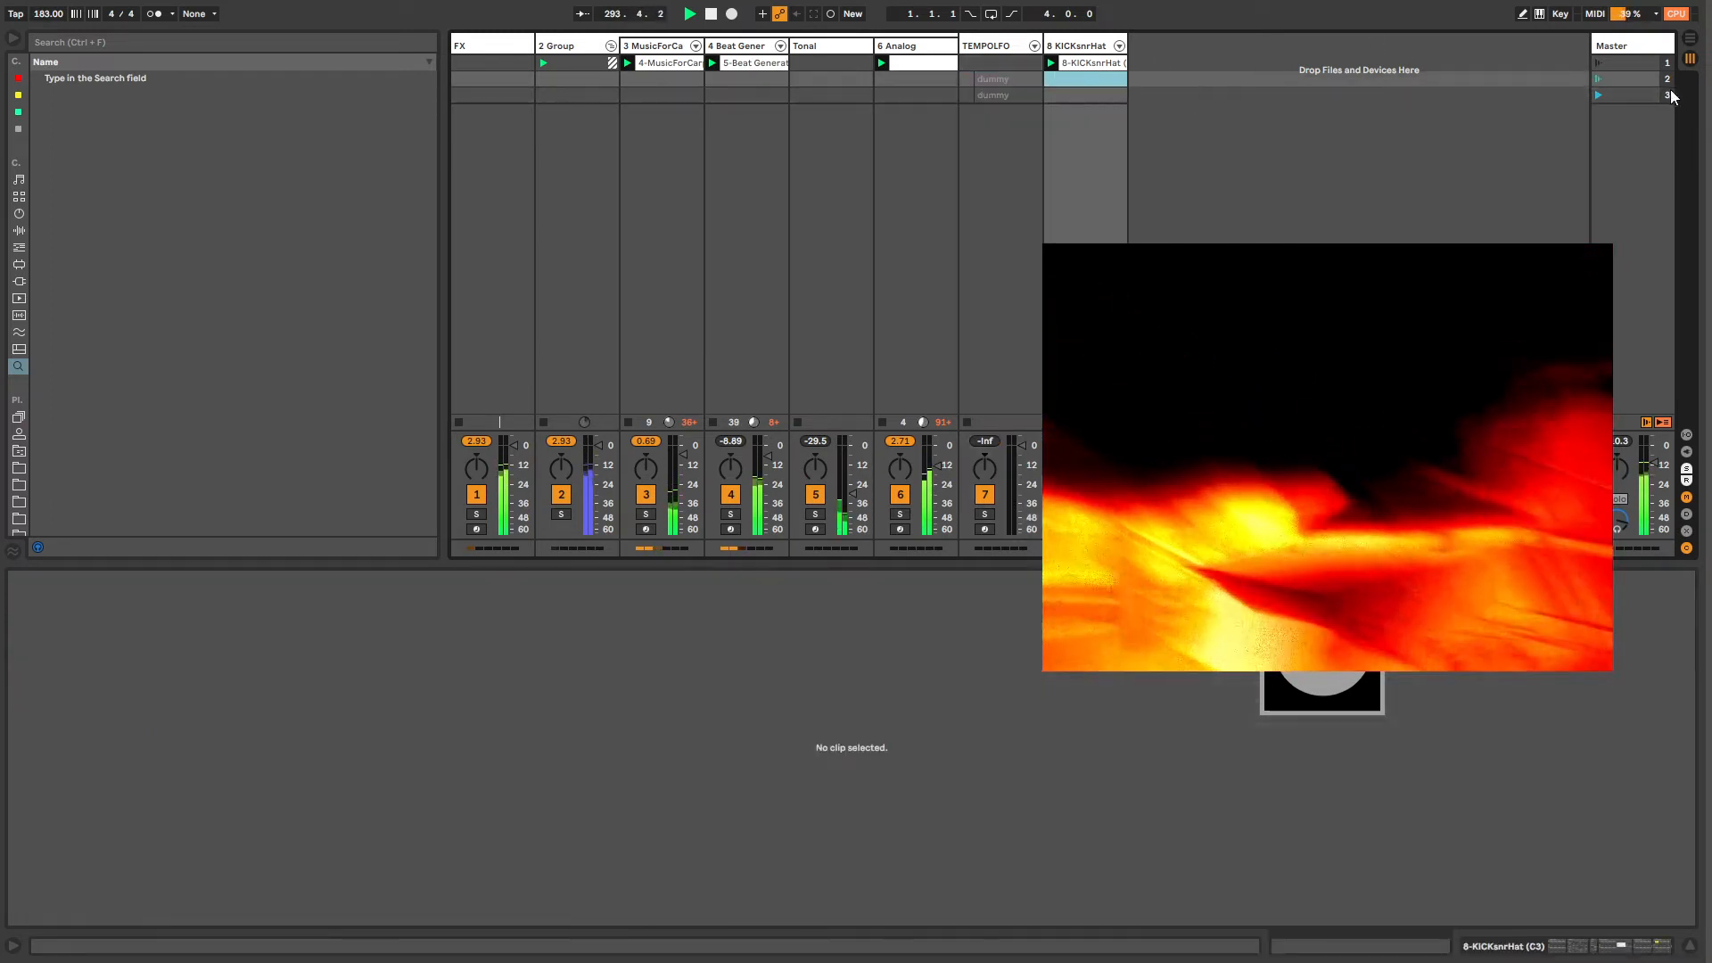
Step: Relaunch scene 1 and check the two deactivated dummy clips during playback
{"action": "left_click", "coordinate": [1617, 78]}
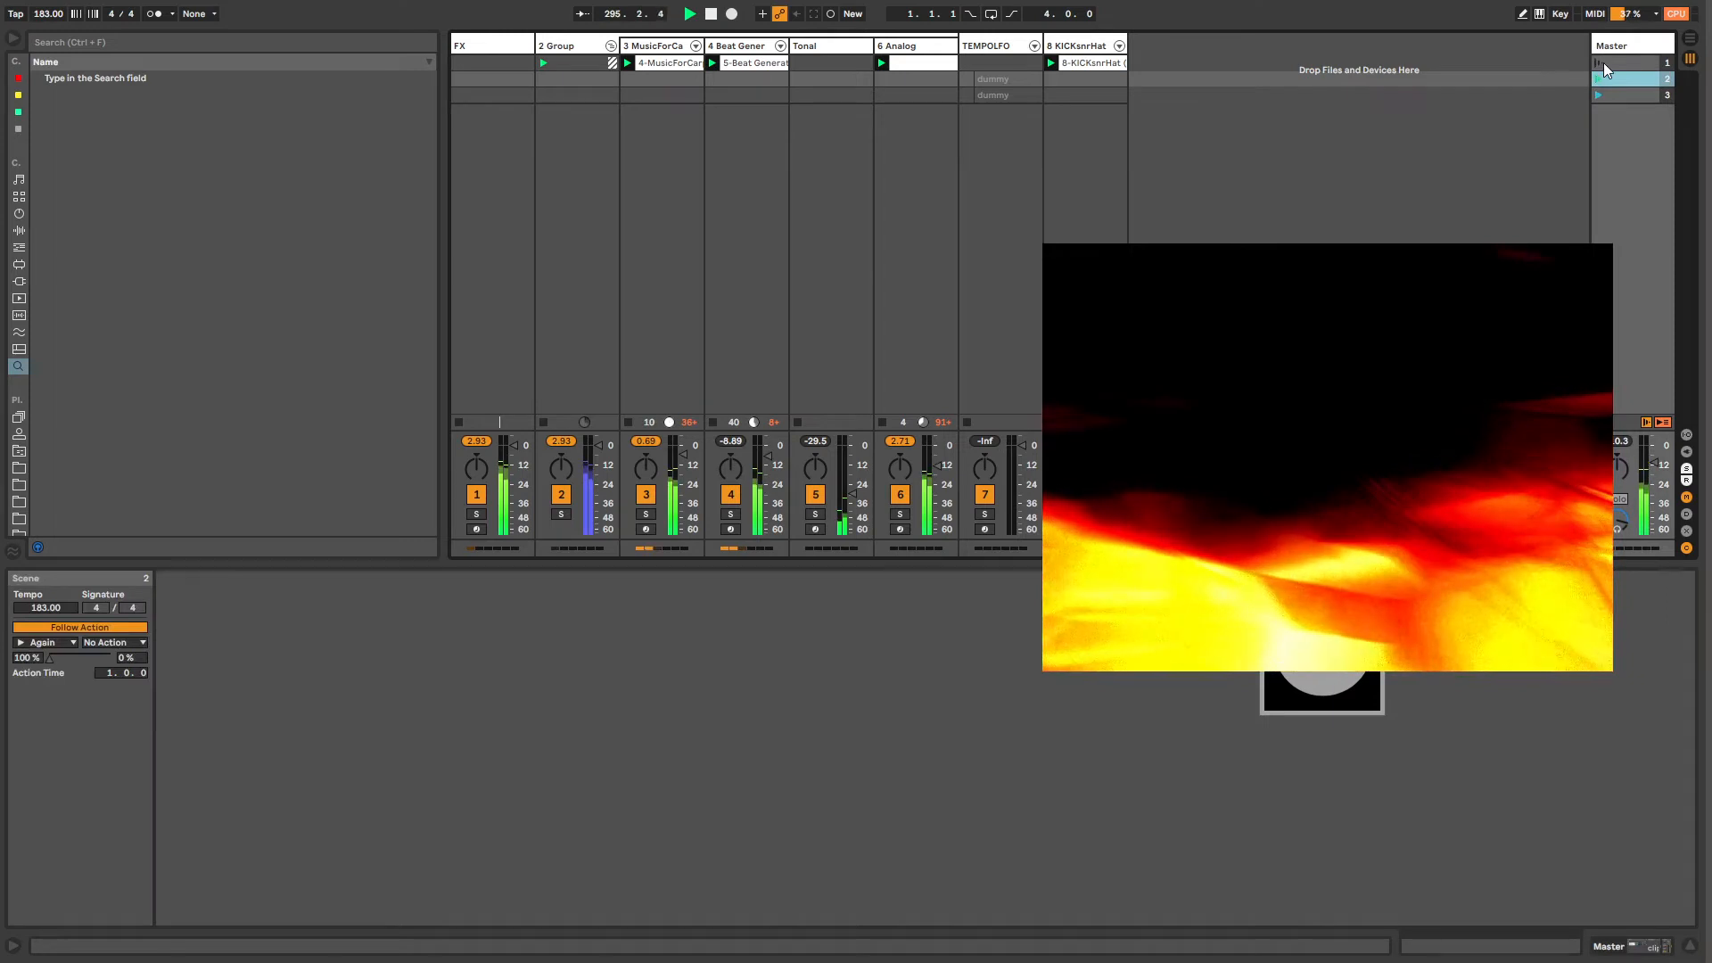
{"action": "left_click", "coordinate": [1604, 62]}
{"action": "left_click", "coordinate": [1011, 79]}
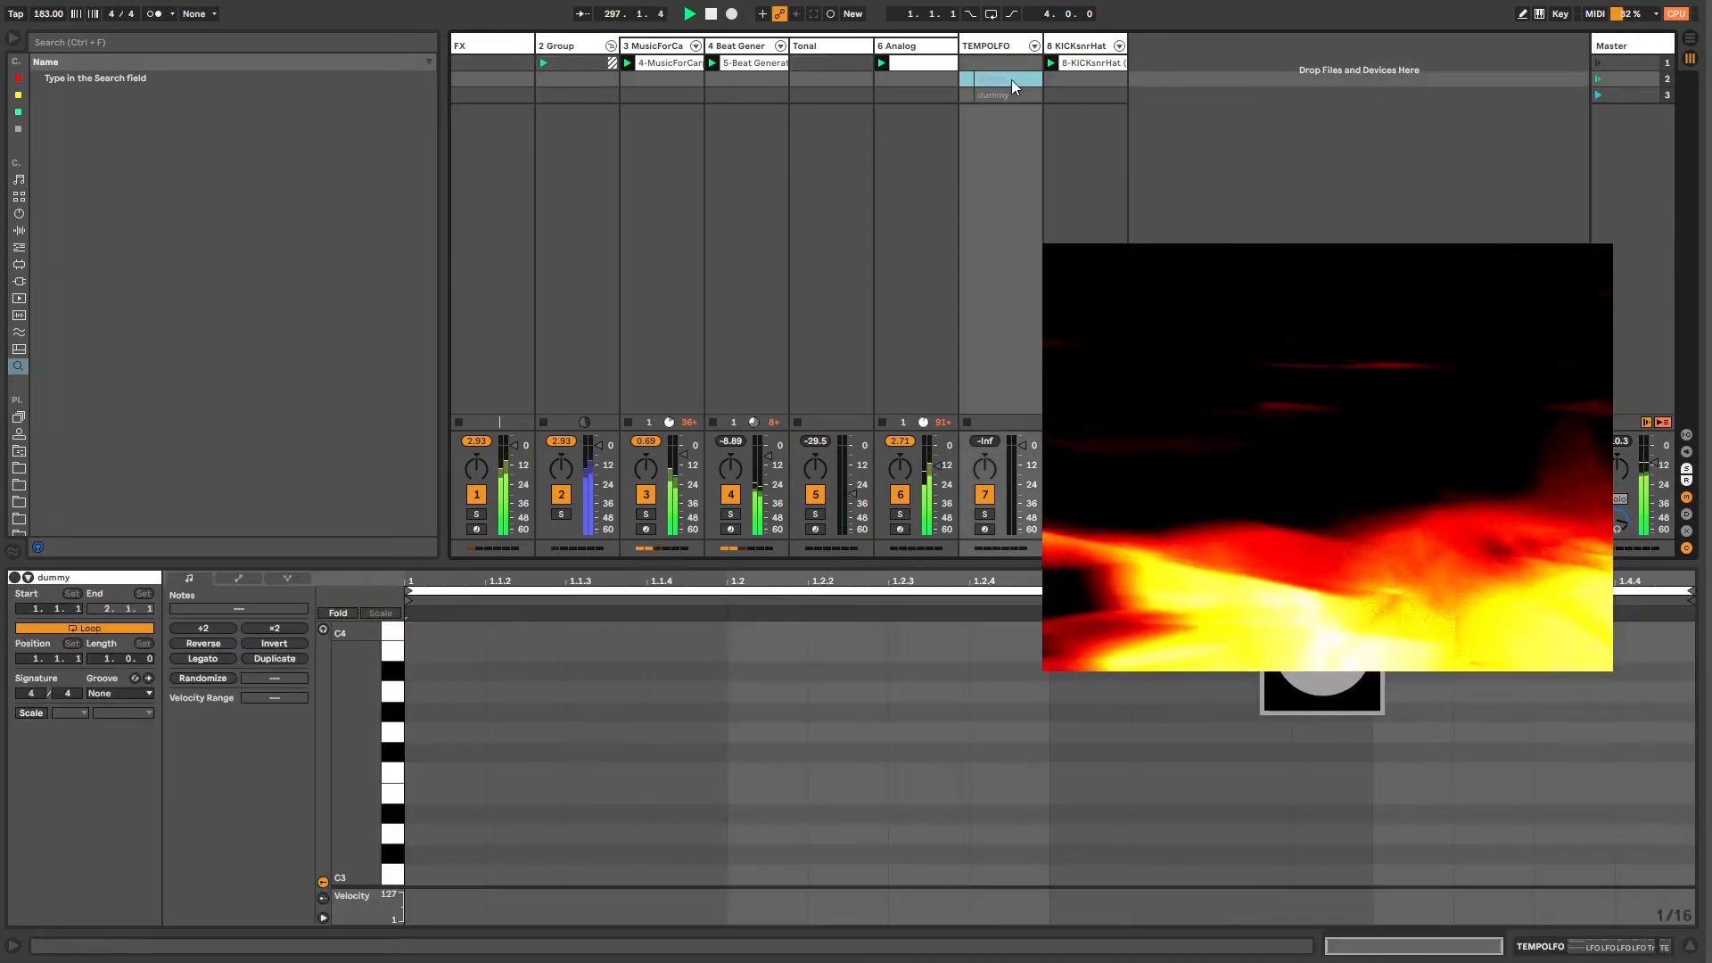
{"action": "left_click", "coordinate": [1005, 89]}
{"action": "left_click", "coordinate": [1004, 80]}
{"action": "left_click", "coordinate": [1006, 93]}
{"action": "left_click", "coordinate": [1006, 82]}
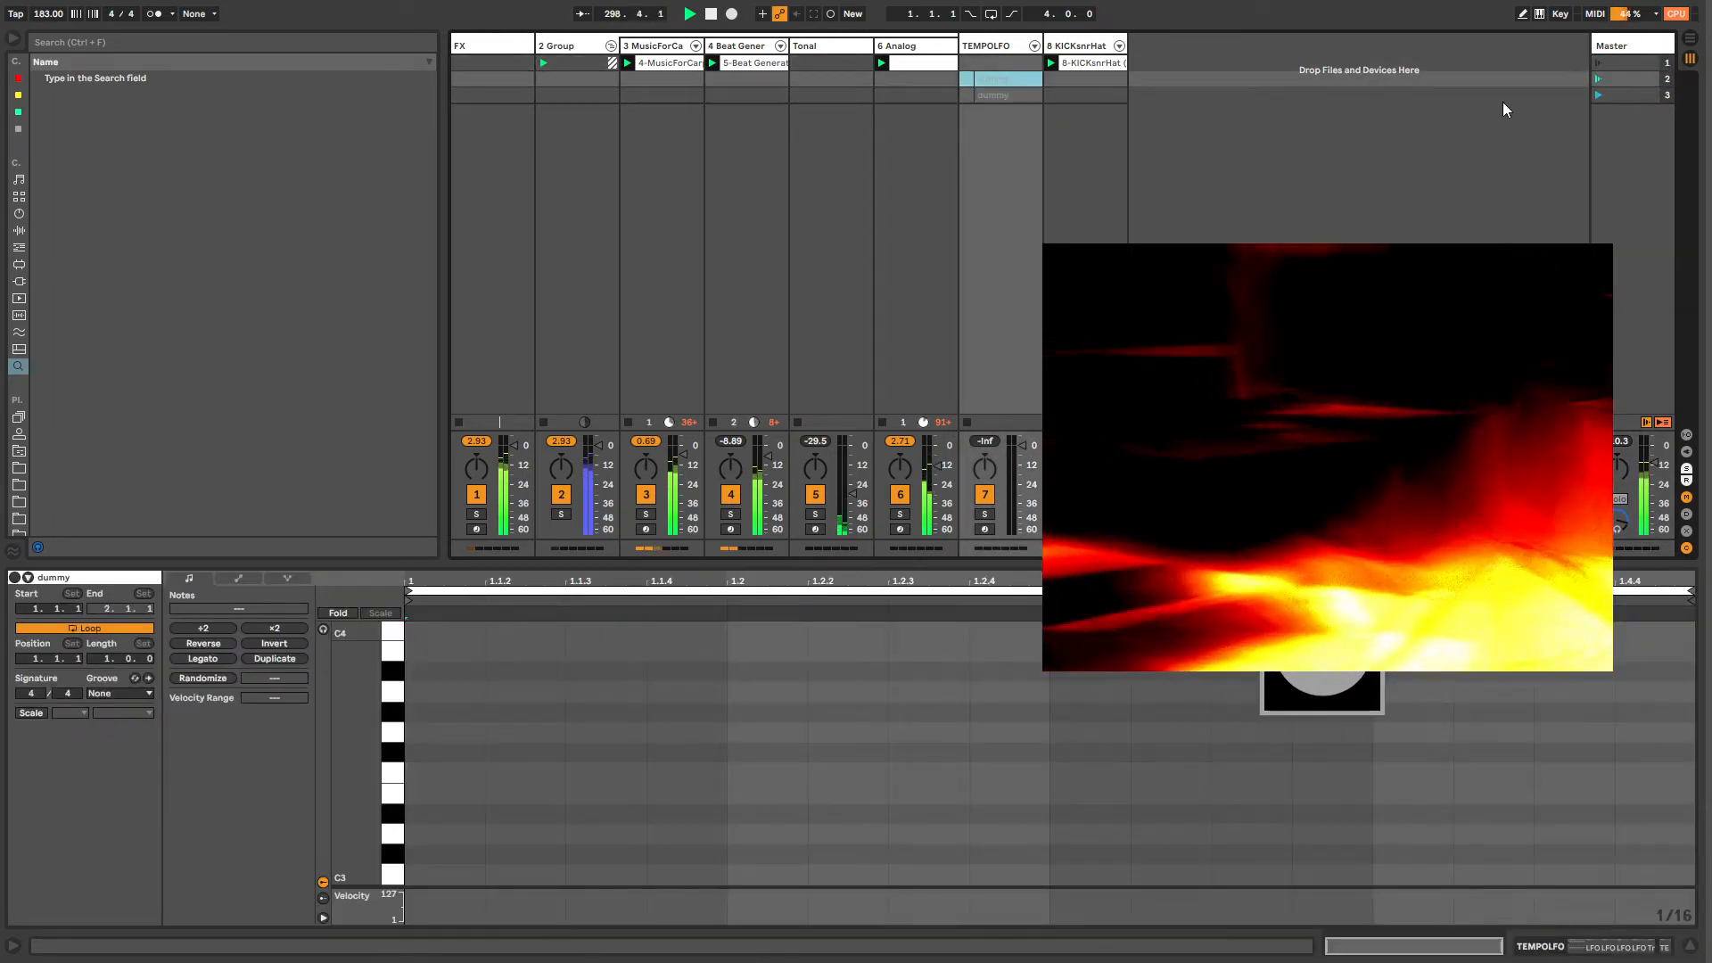
Step: Set scene 3's tempo to 20, its follow action time to 0.2.0 and its follow action to Jump to scene 2
{"action": "left_click", "coordinate": [1619, 94]}
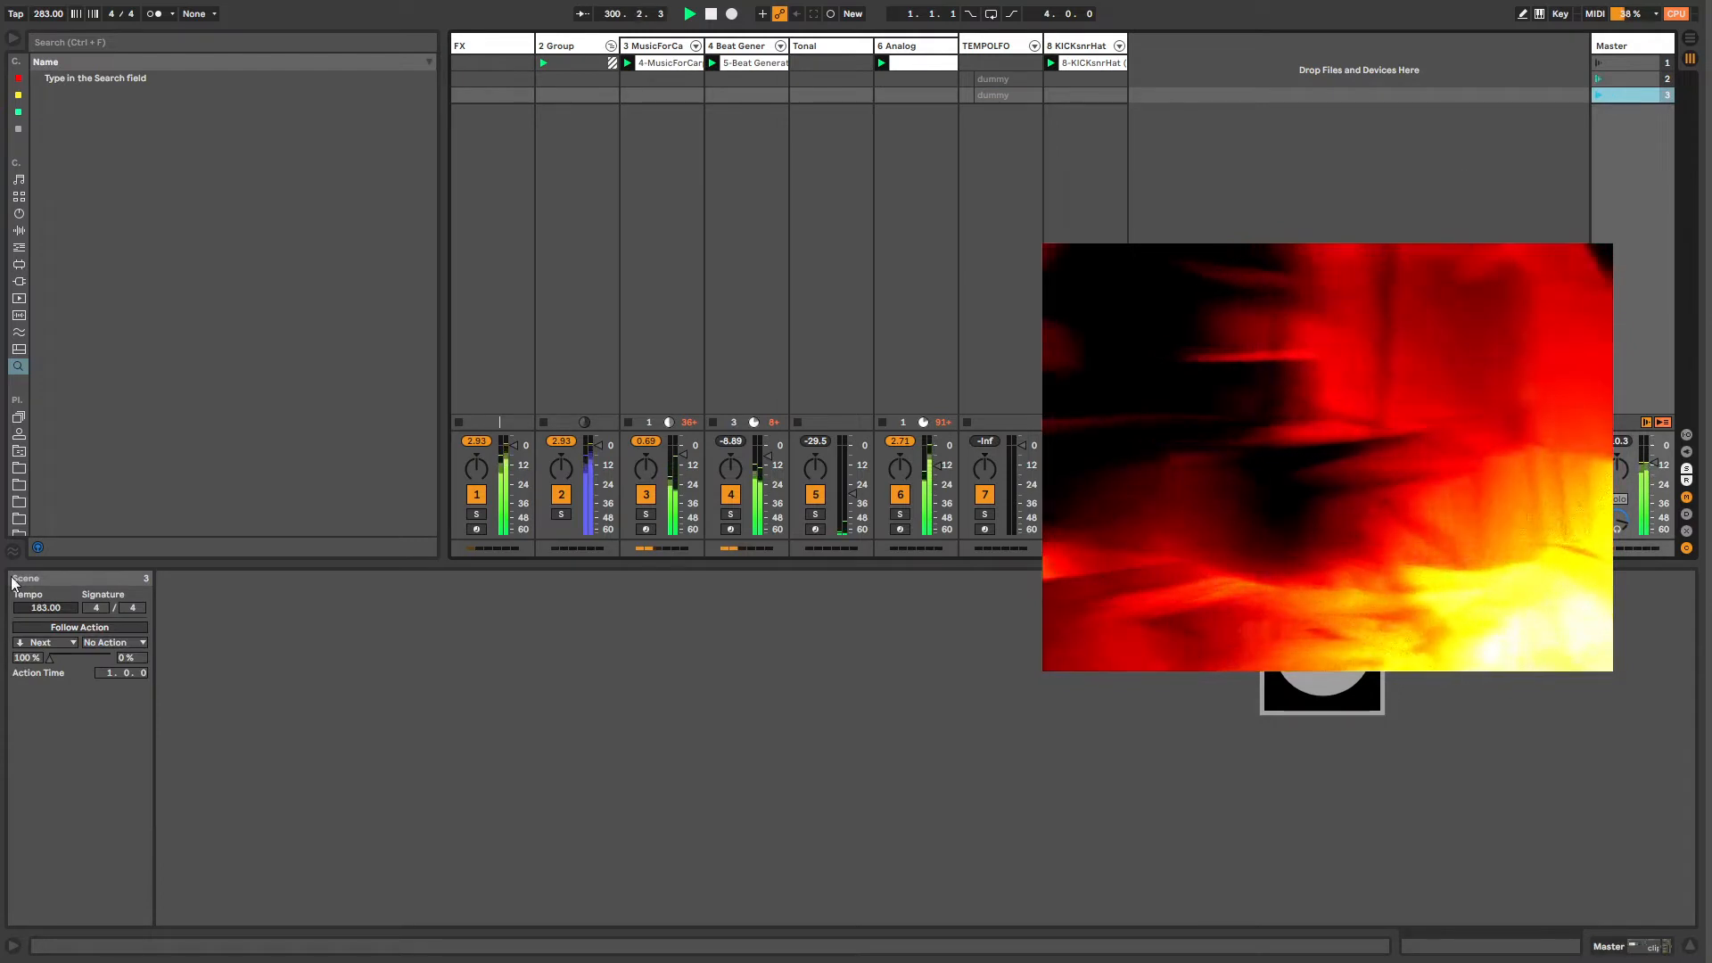
{"action": "left_click_drag", "start_coordinate": [39, 612], "coordinate": [39, 678]}
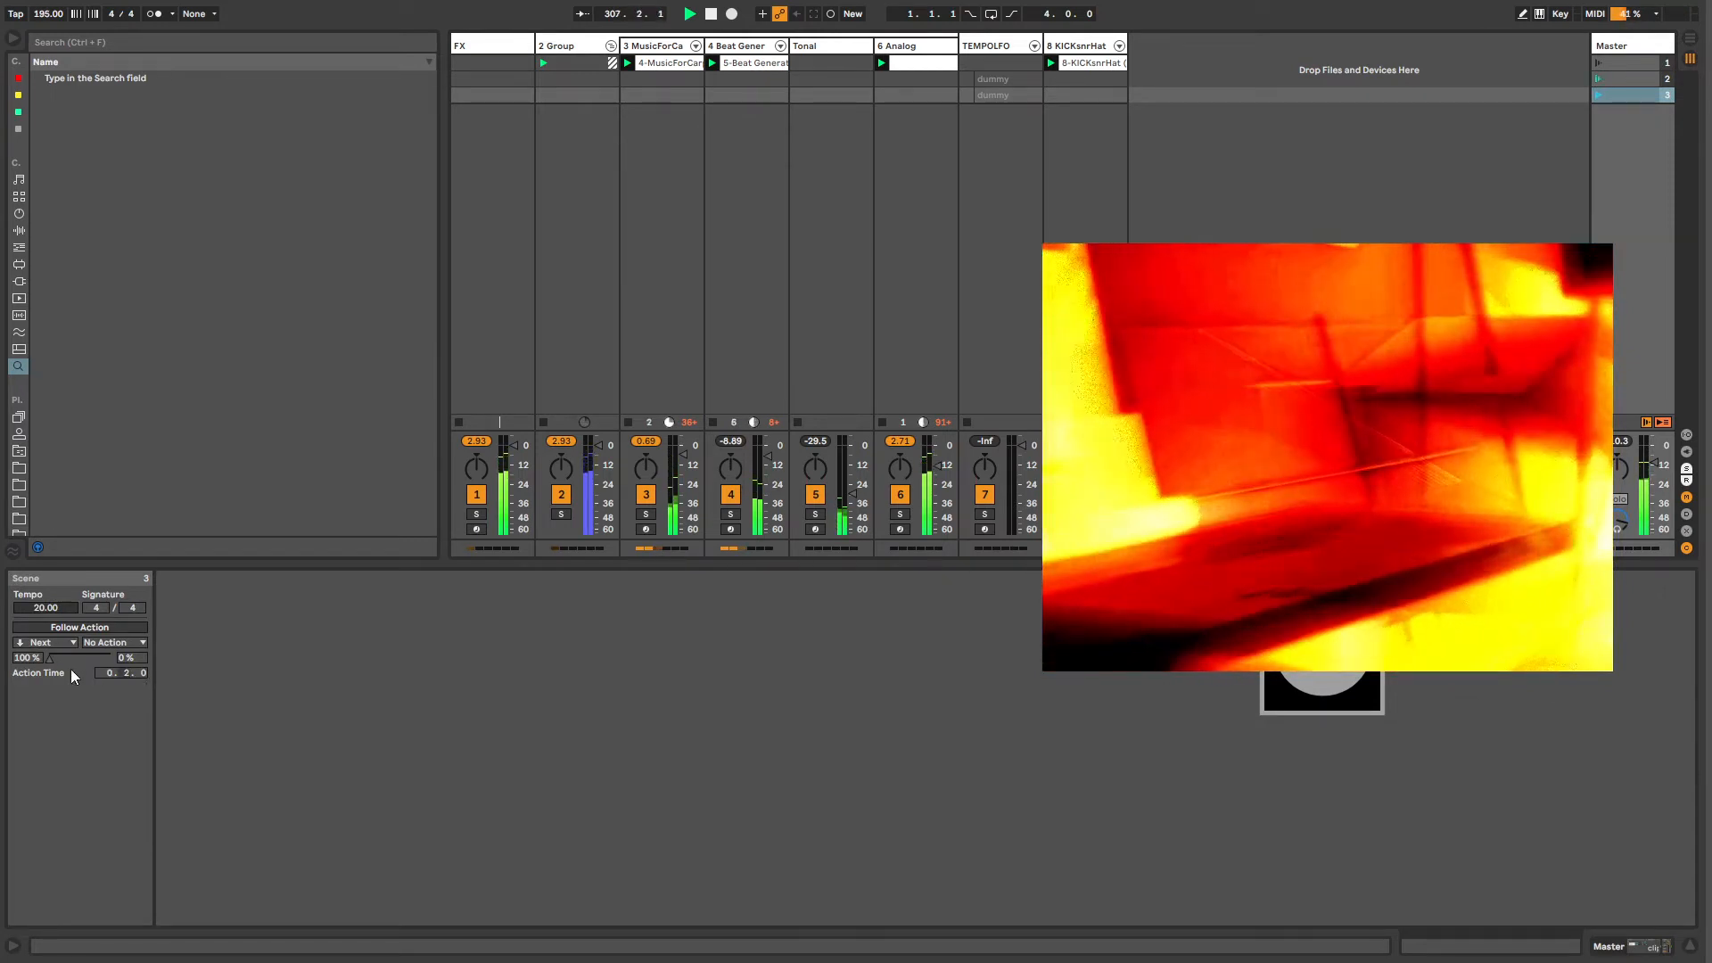
{"action": "left_click", "coordinate": [53, 643]}
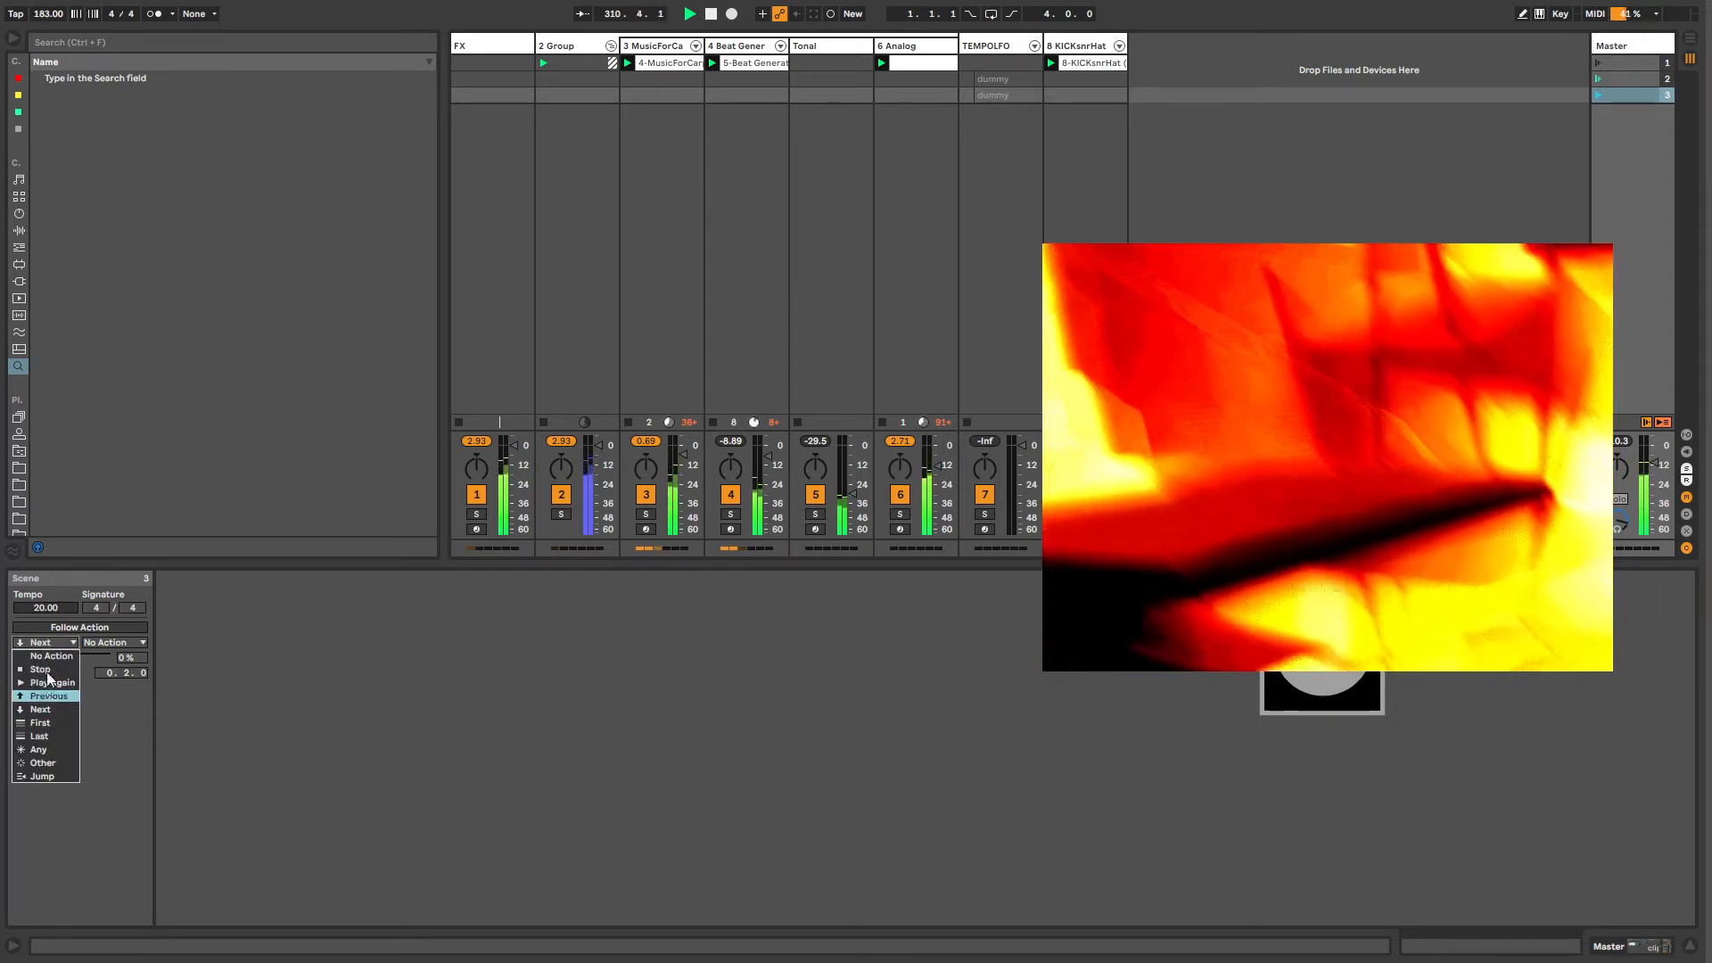
{"action": "left_click", "coordinate": [43, 776]}
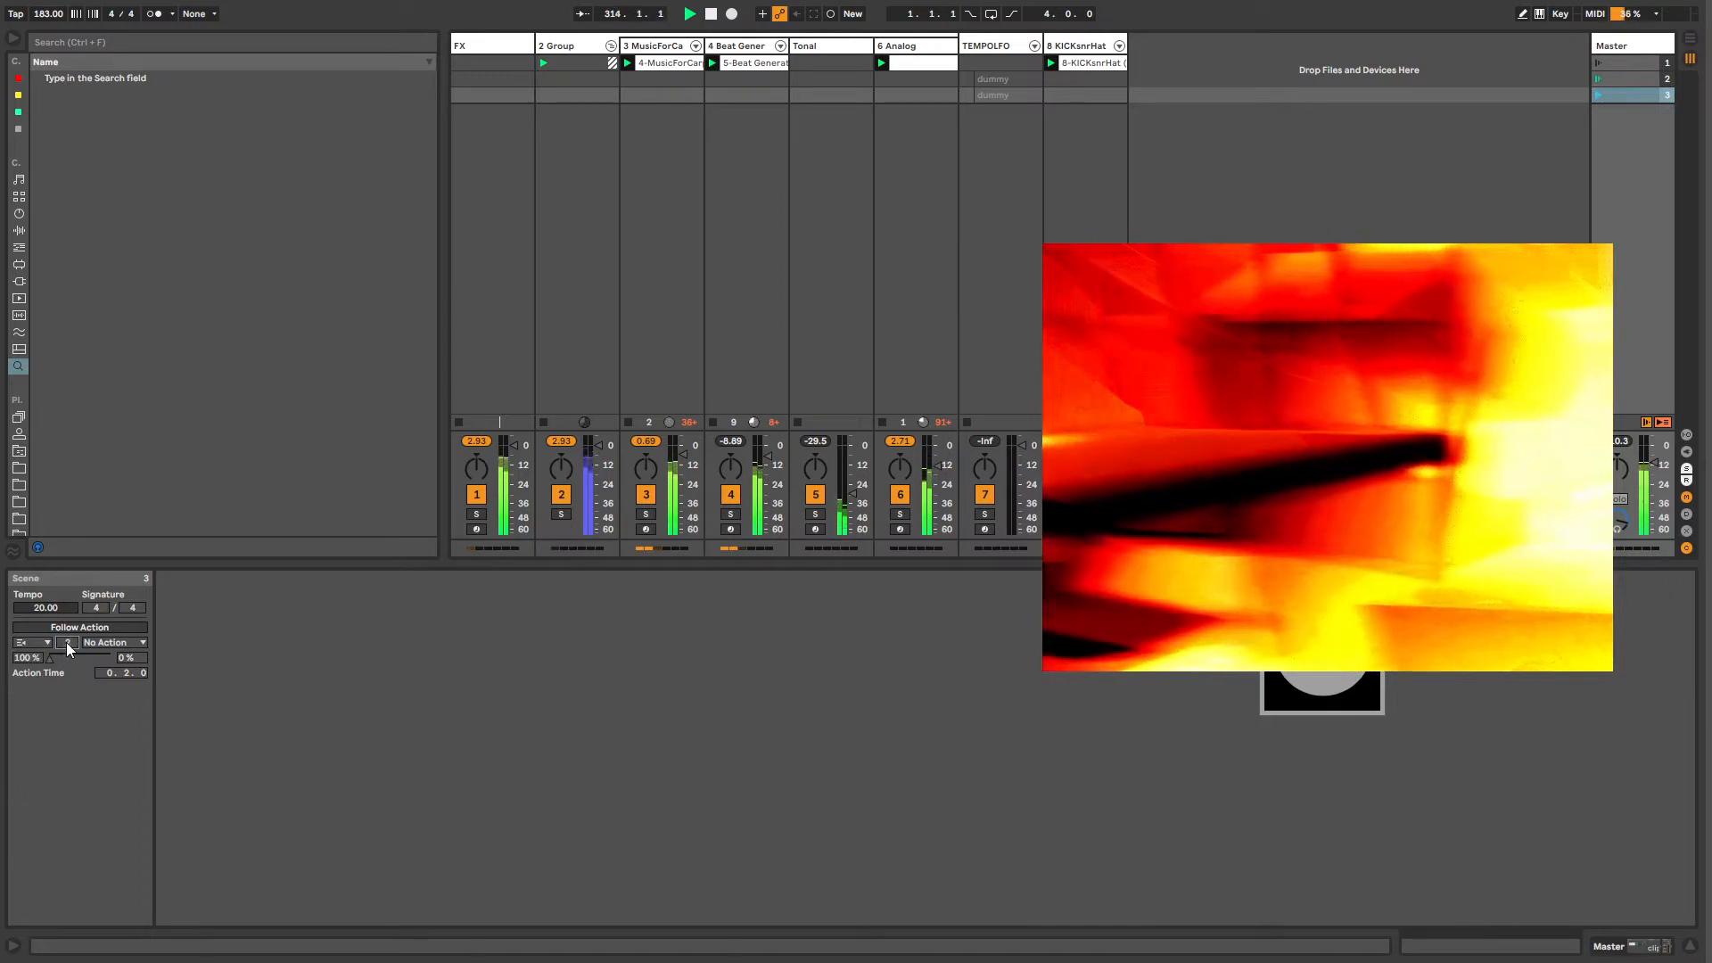
Step: Give scene 2 a second follow action, Jump to scene 3, with chances of 53% for Again and 47% for the jump
{"action": "left_click", "coordinate": [1614, 79]}
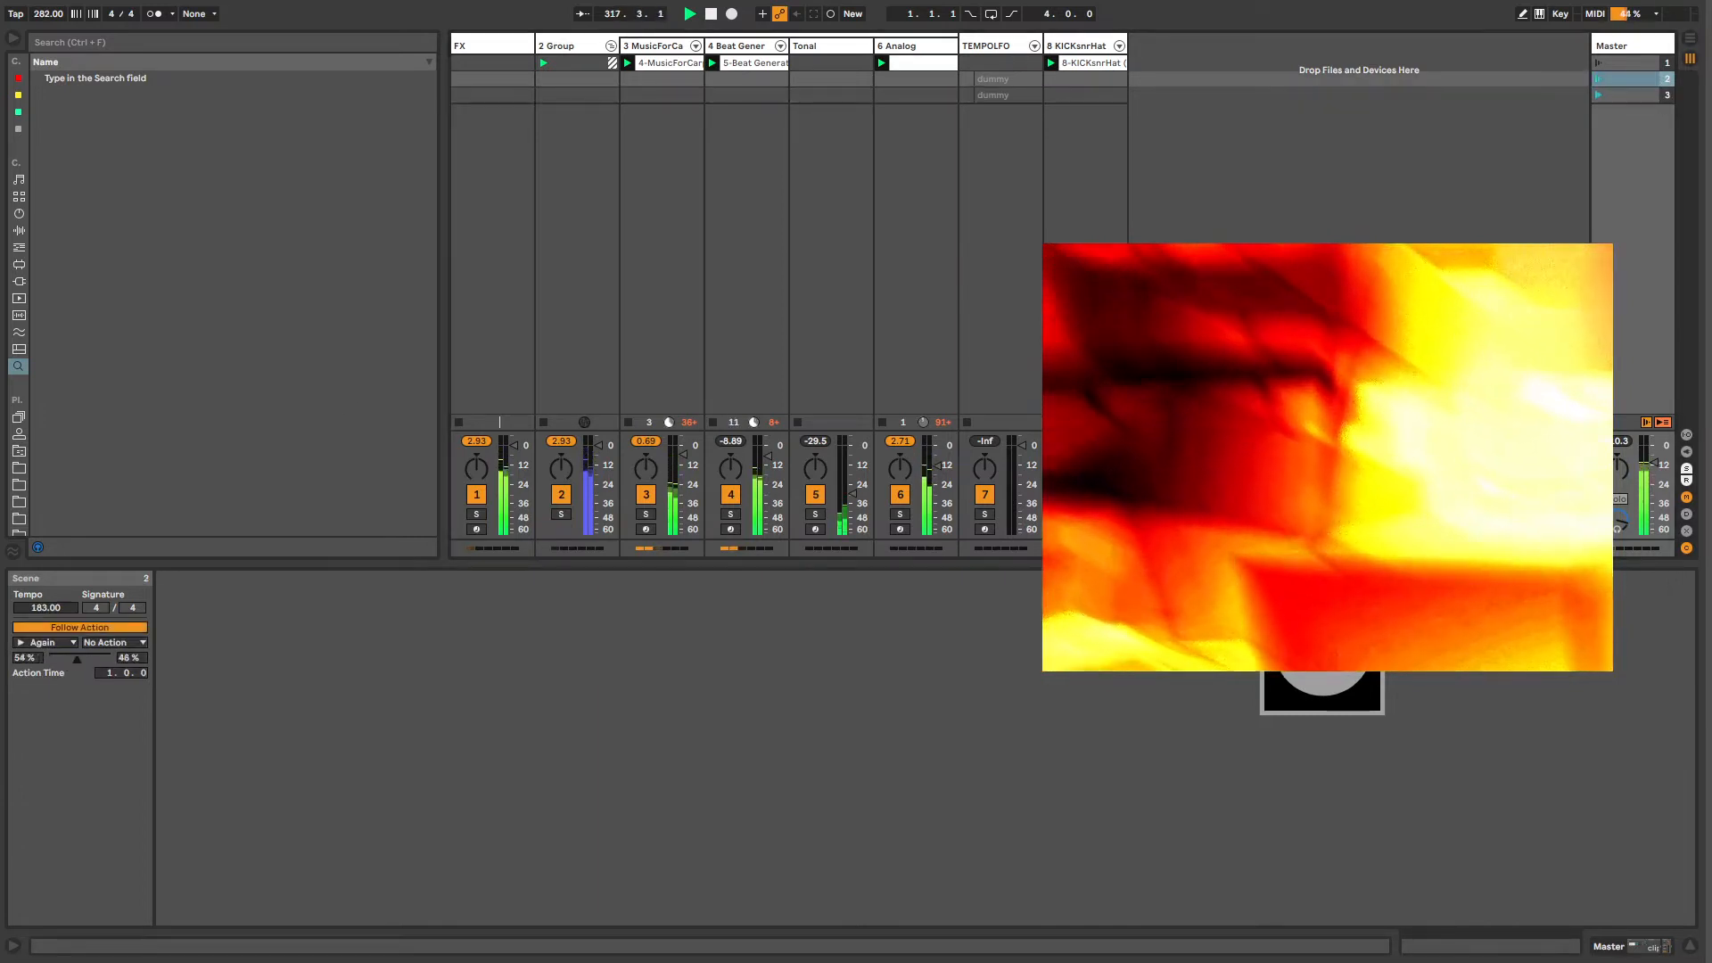
{"action": "left_click_drag", "start_coordinate": [52, 657], "coordinate": [77, 657]}
{"action": "left_click", "coordinate": [110, 642]}
{"action": "left_click", "coordinate": [111, 775]}
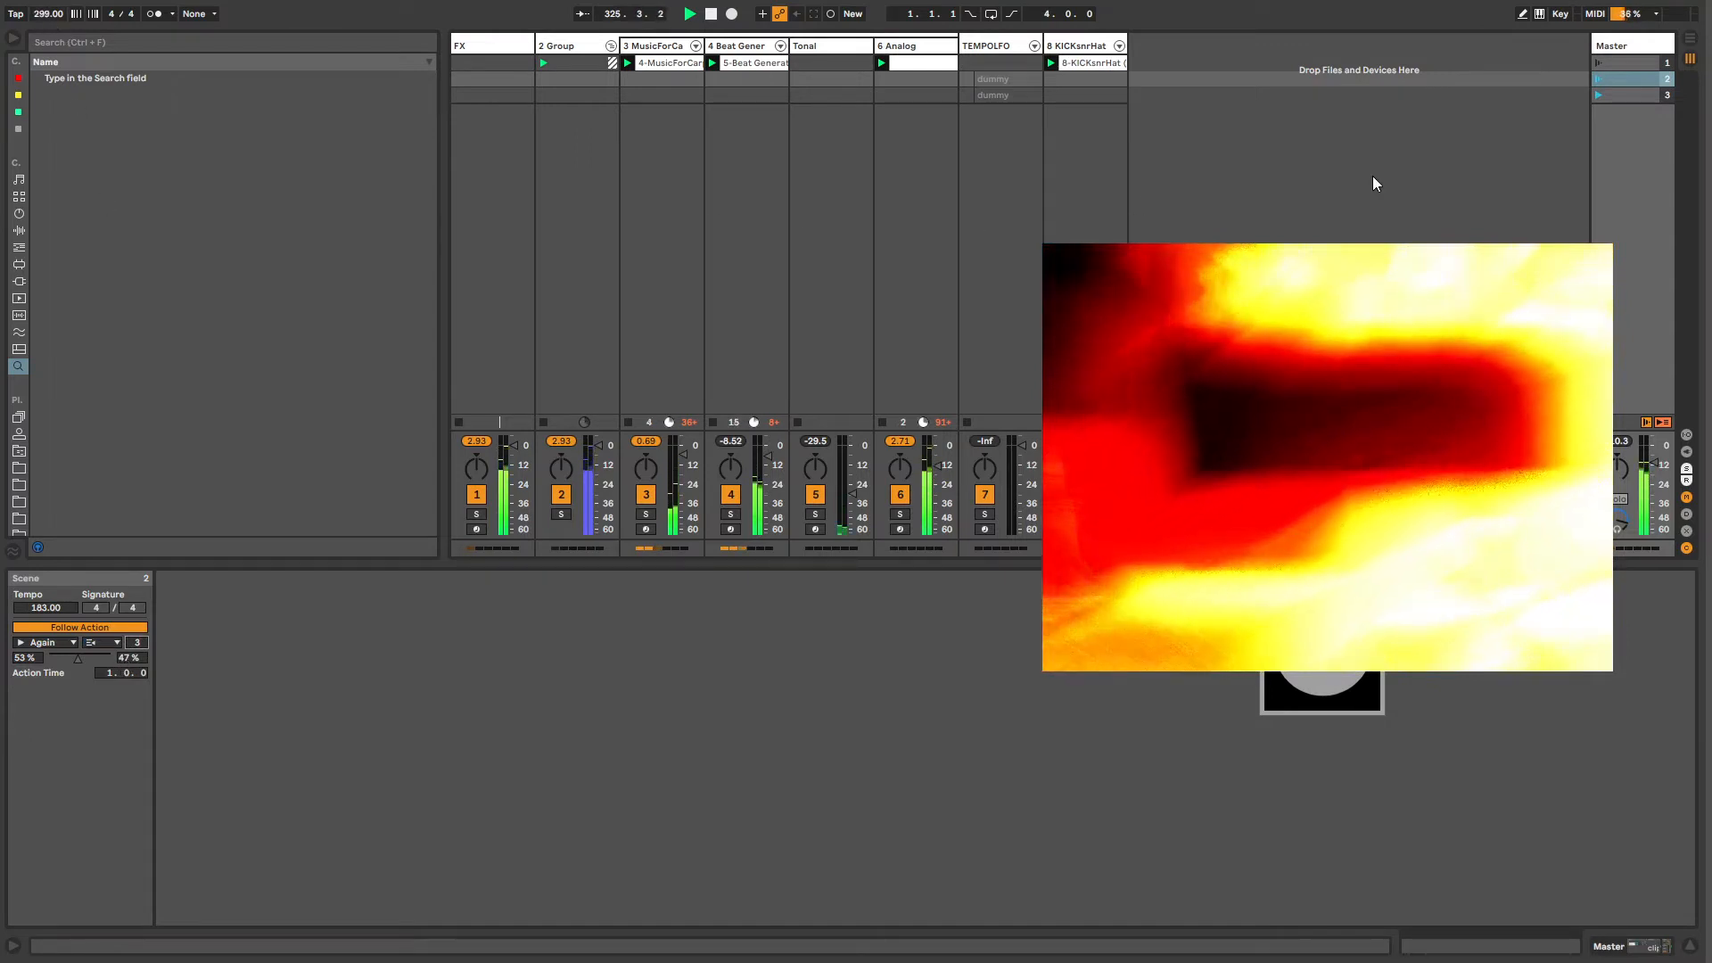
Step: Enable scene 3's follow action and set the scene's tempo to 22
{"action": "left_click", "coordinate": [1618, 93]}
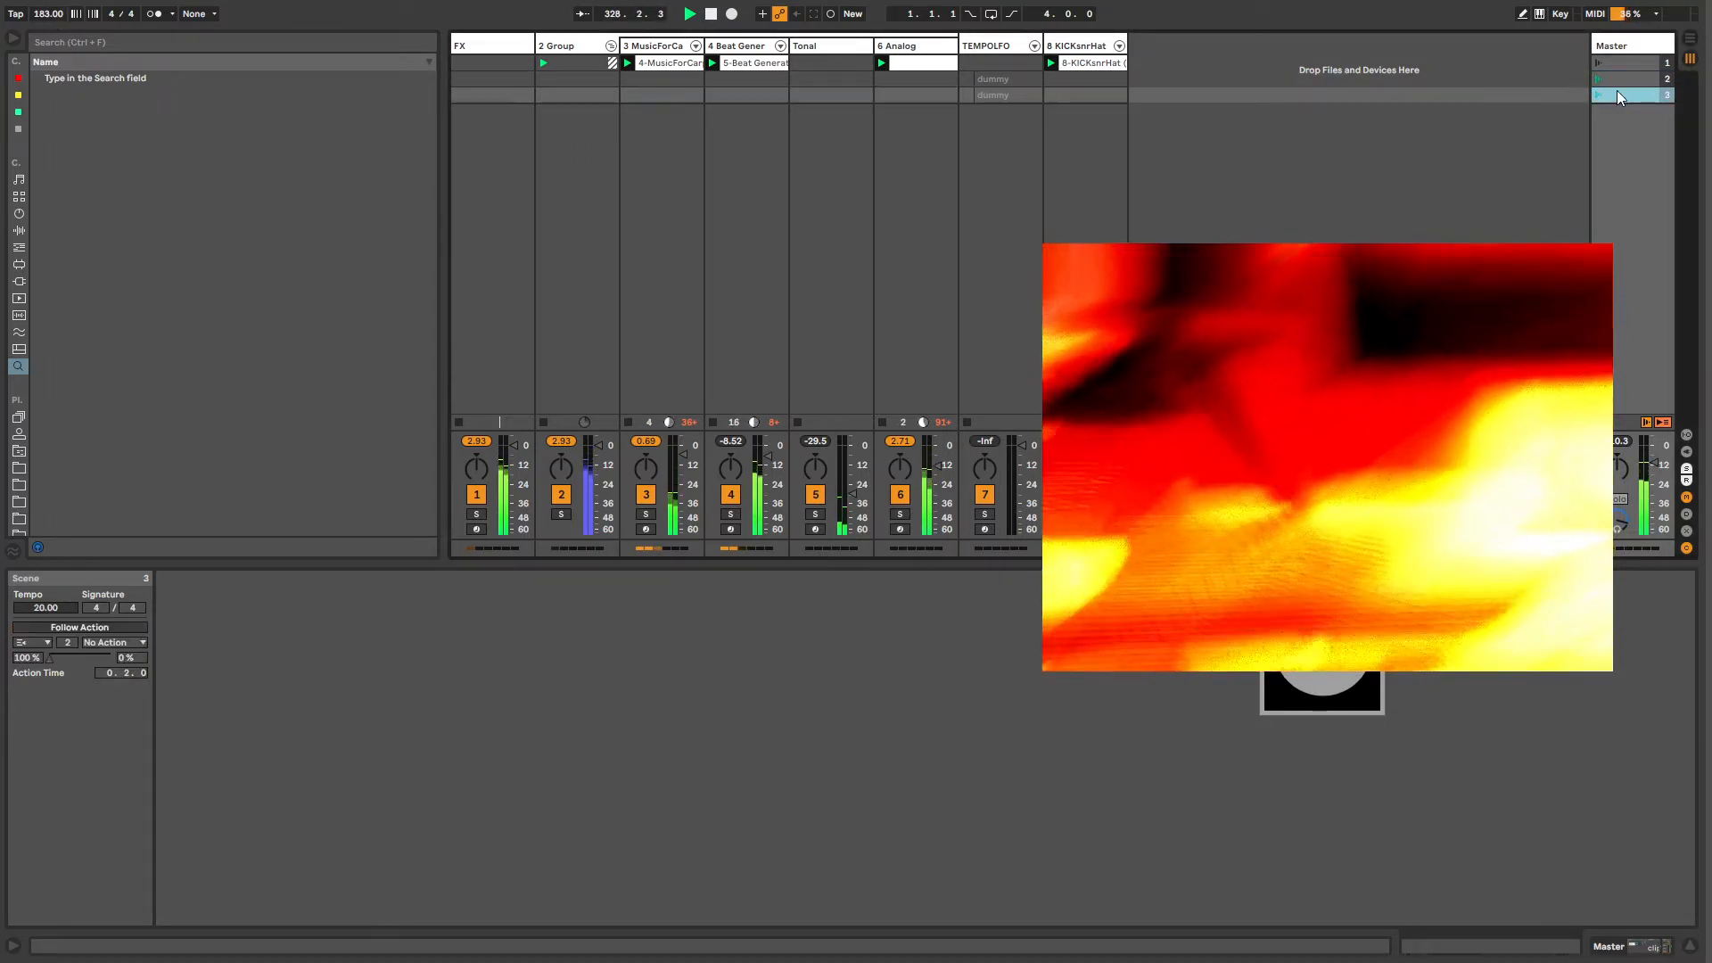
{"action": "left_click", "coordinate": [67, 628]}
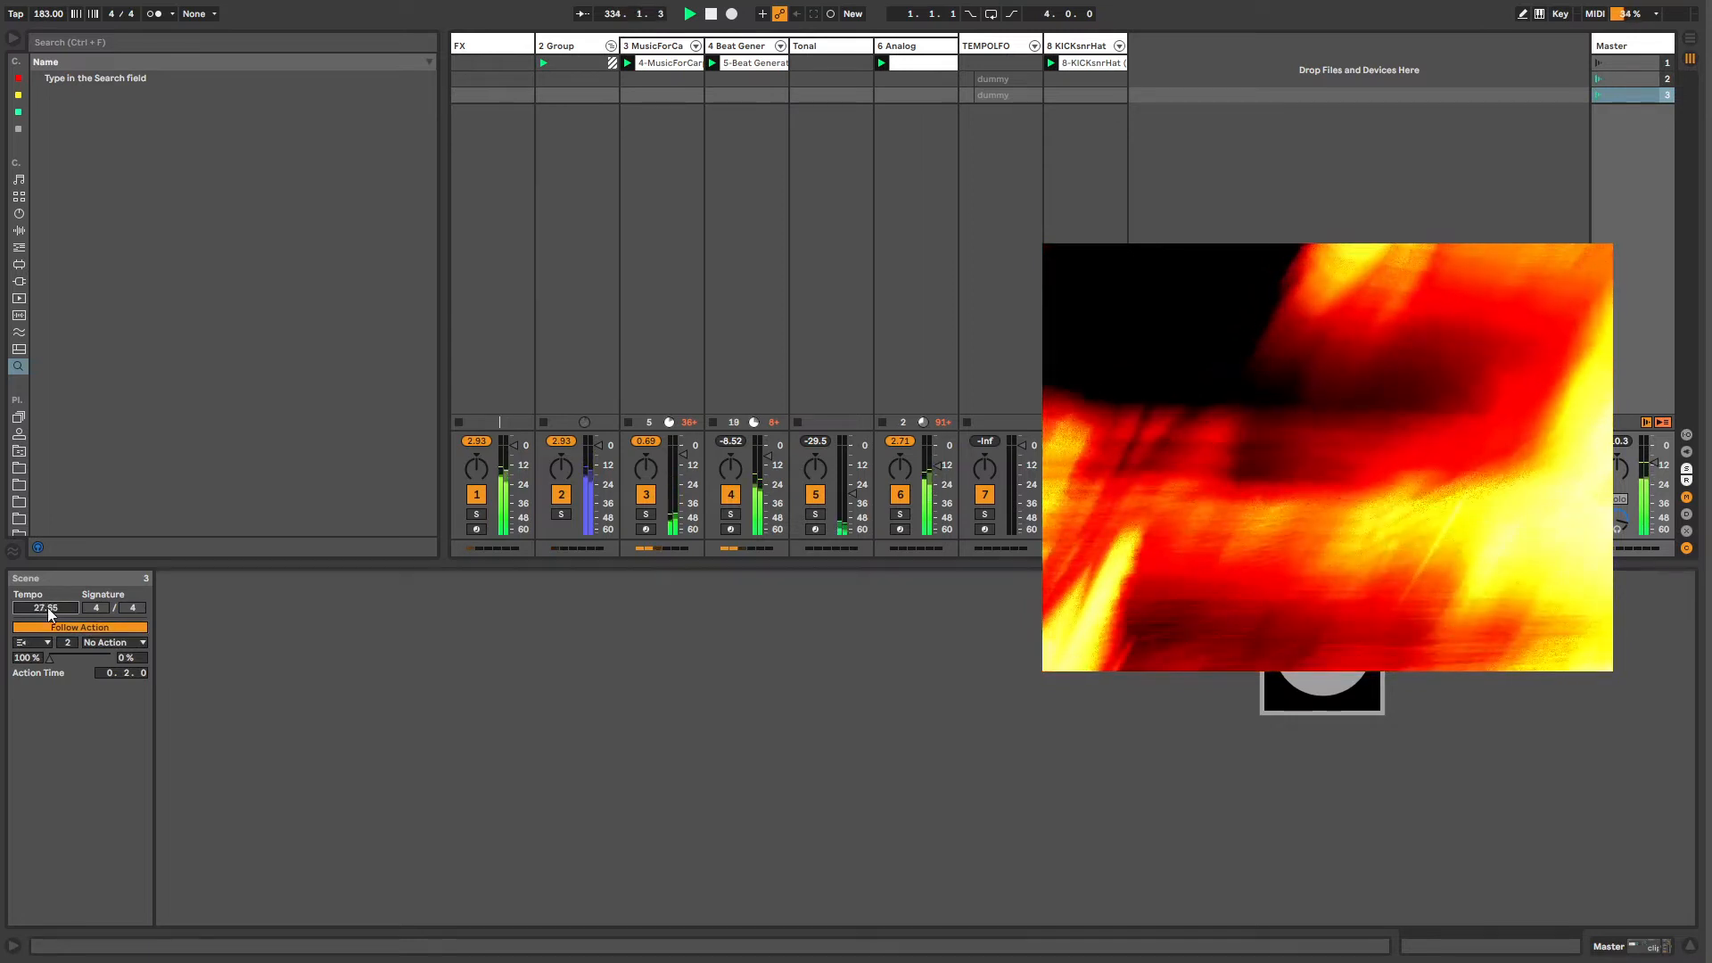
{"action": "type", "text": "22"}
{"action": "key", "text": "Return"}
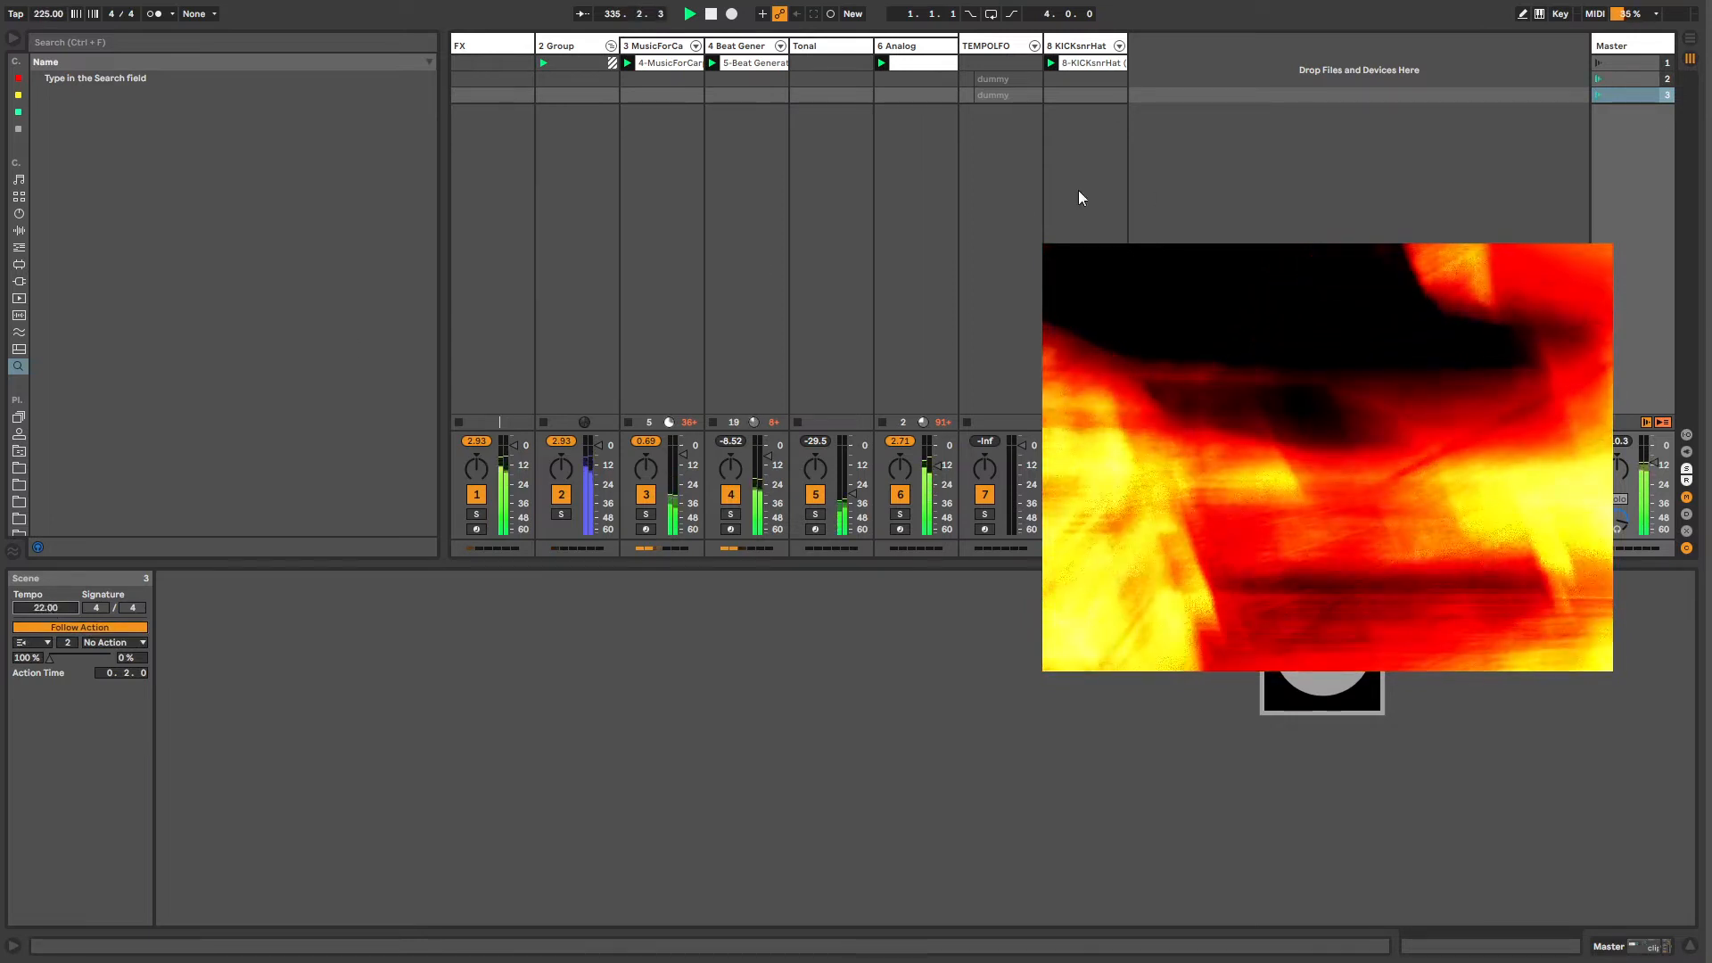
{"action": "left_click", "coordinate": [1619, 98]}
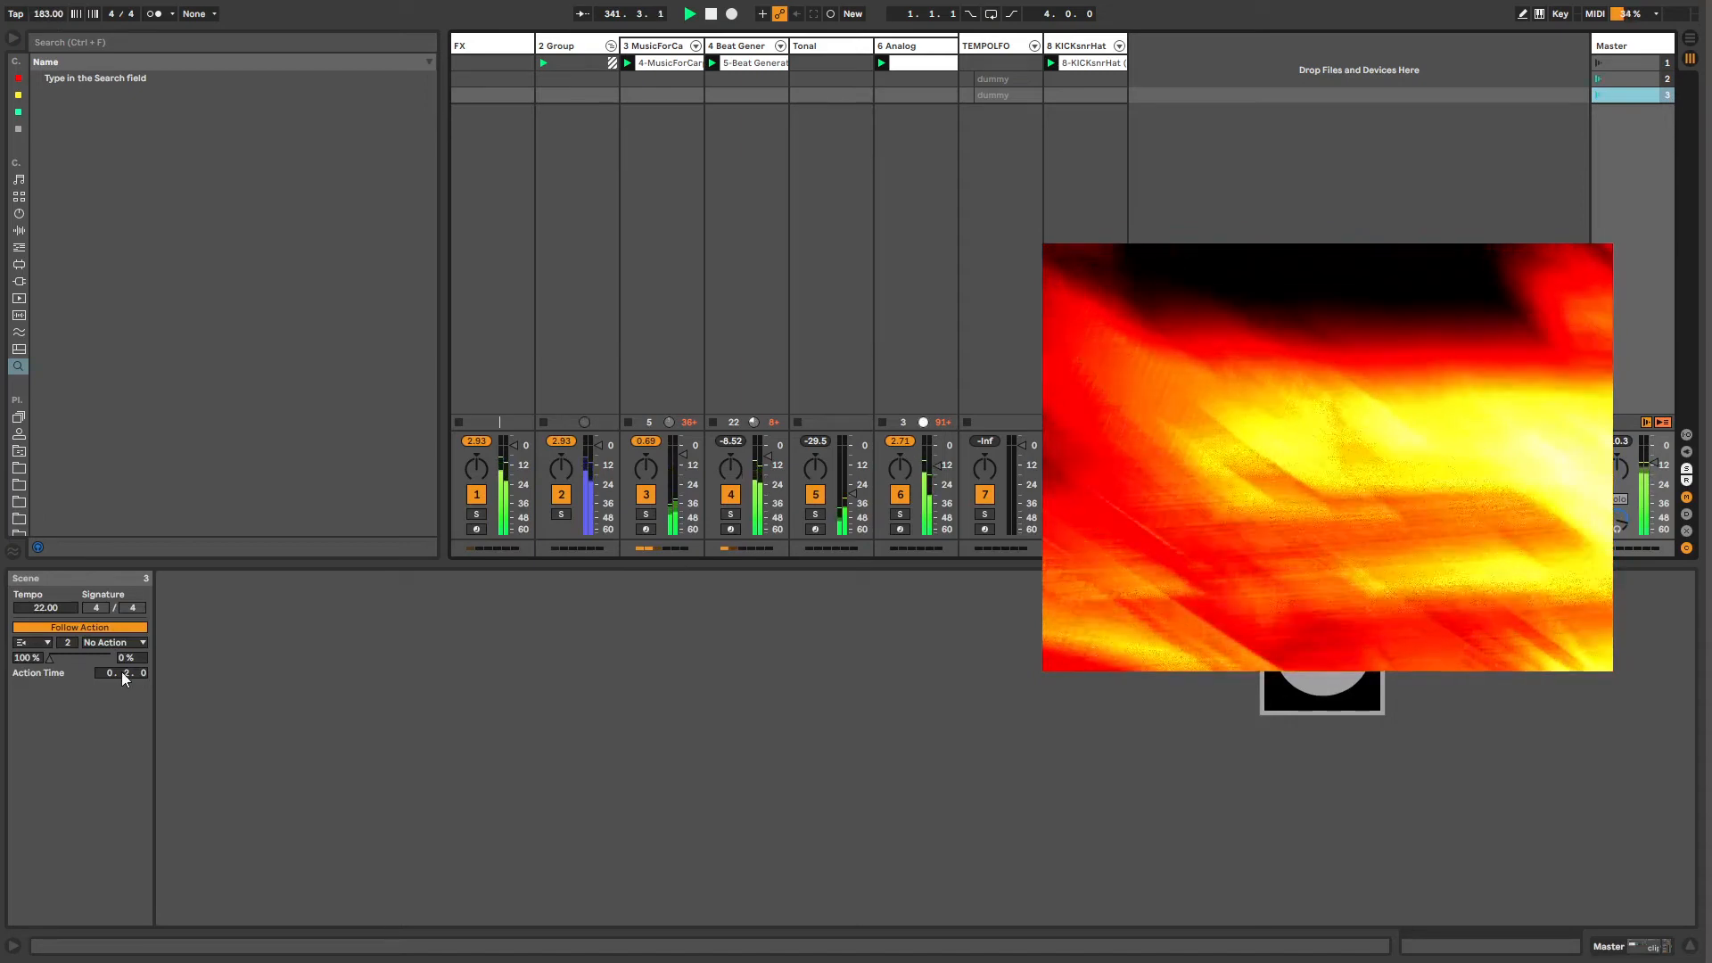
Step: Reactivate the dummy clip in scene 3 and give it a flat Device On envelope that turns the TEMPOLFO Instrument Rack off
{"action": "left_click", "coordinate": [988, 49]}
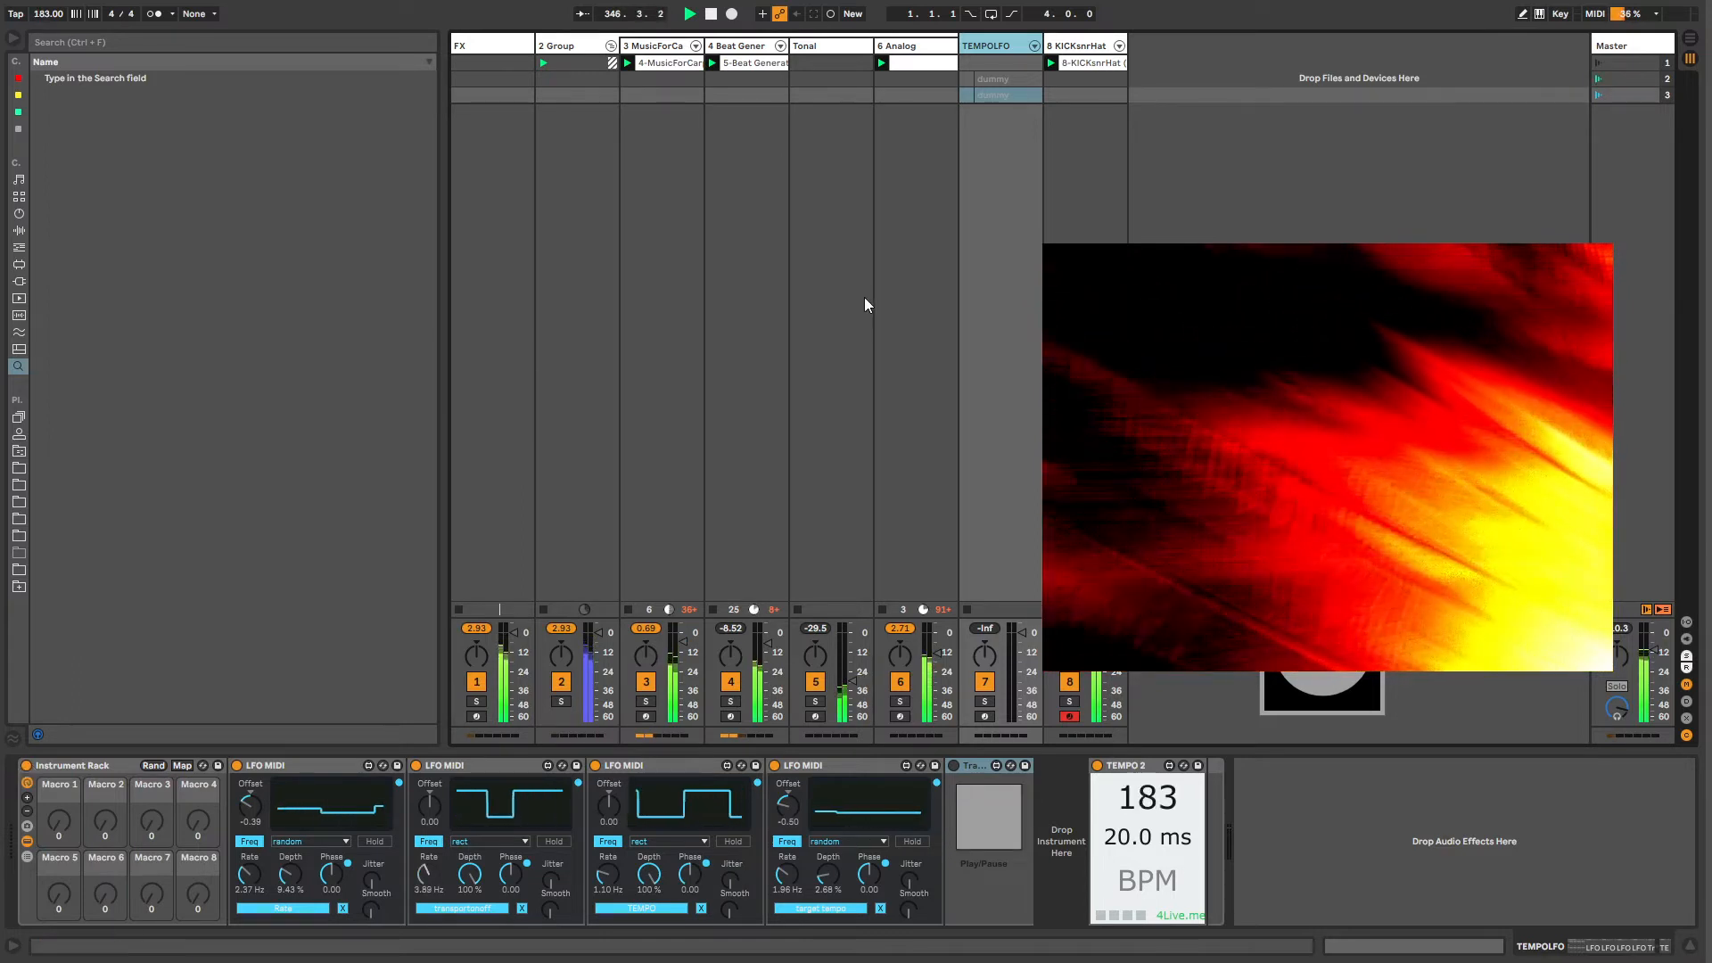
{"action": "left_click", "coordinate": [991, 96]}
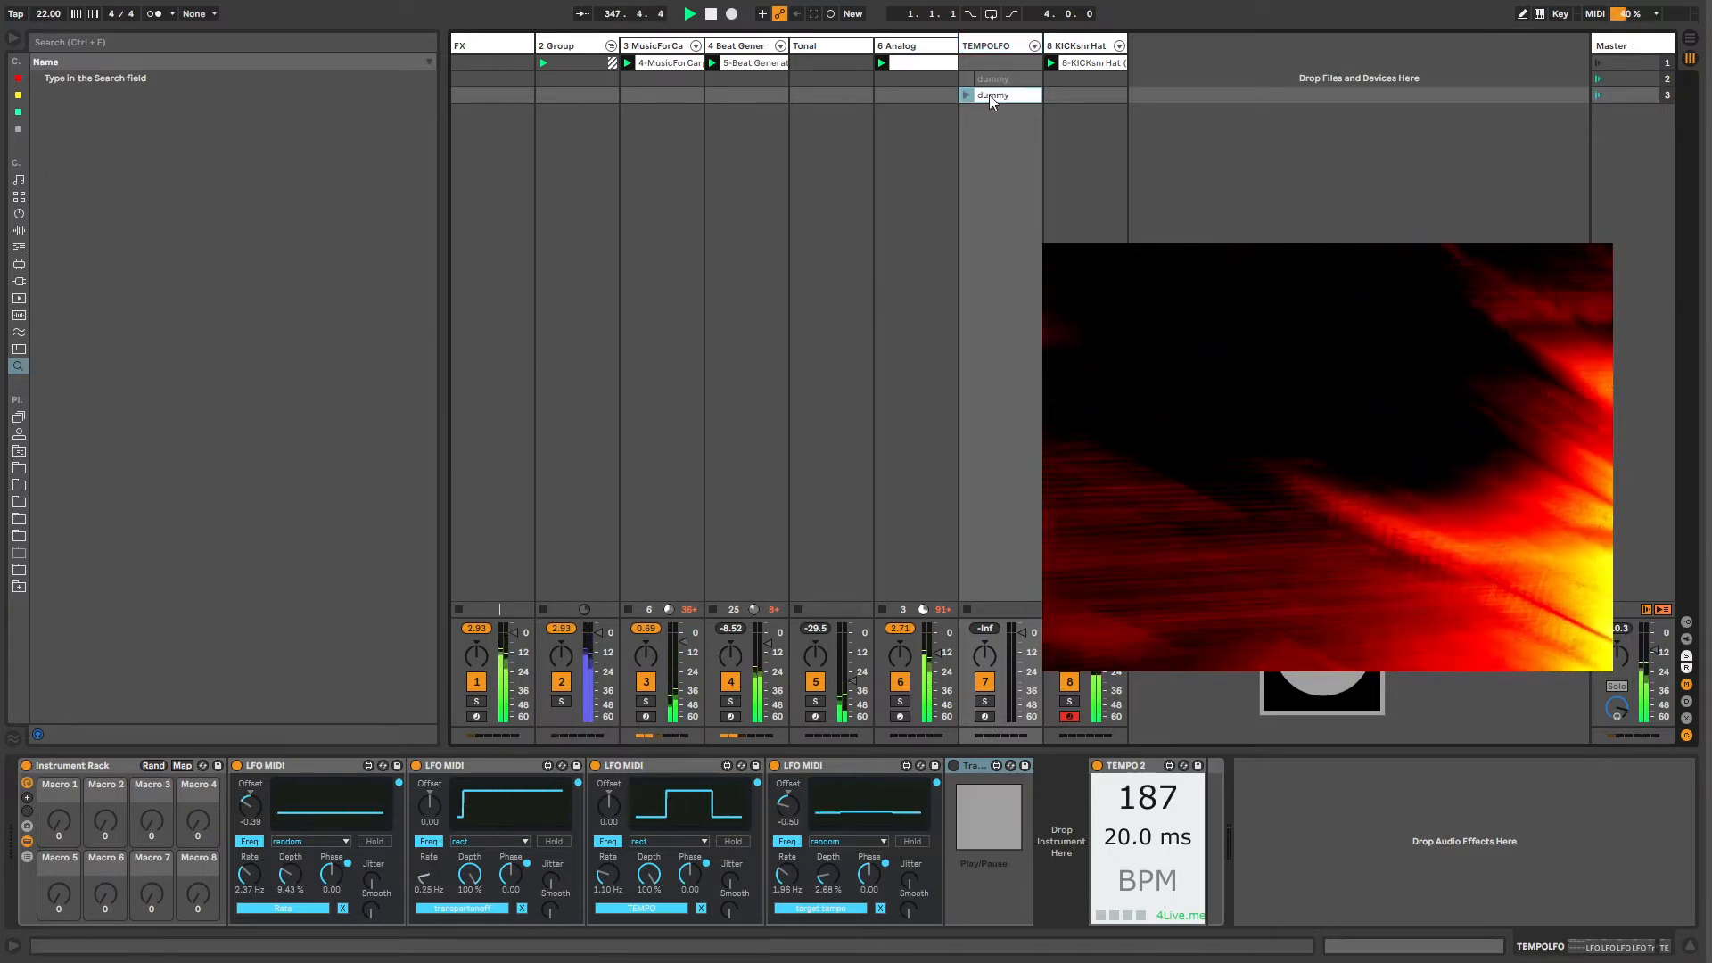
{"action": "right_click", "coordinate": [33, 772]}
{"action": "left_click", "coordinate": [54, 778]}
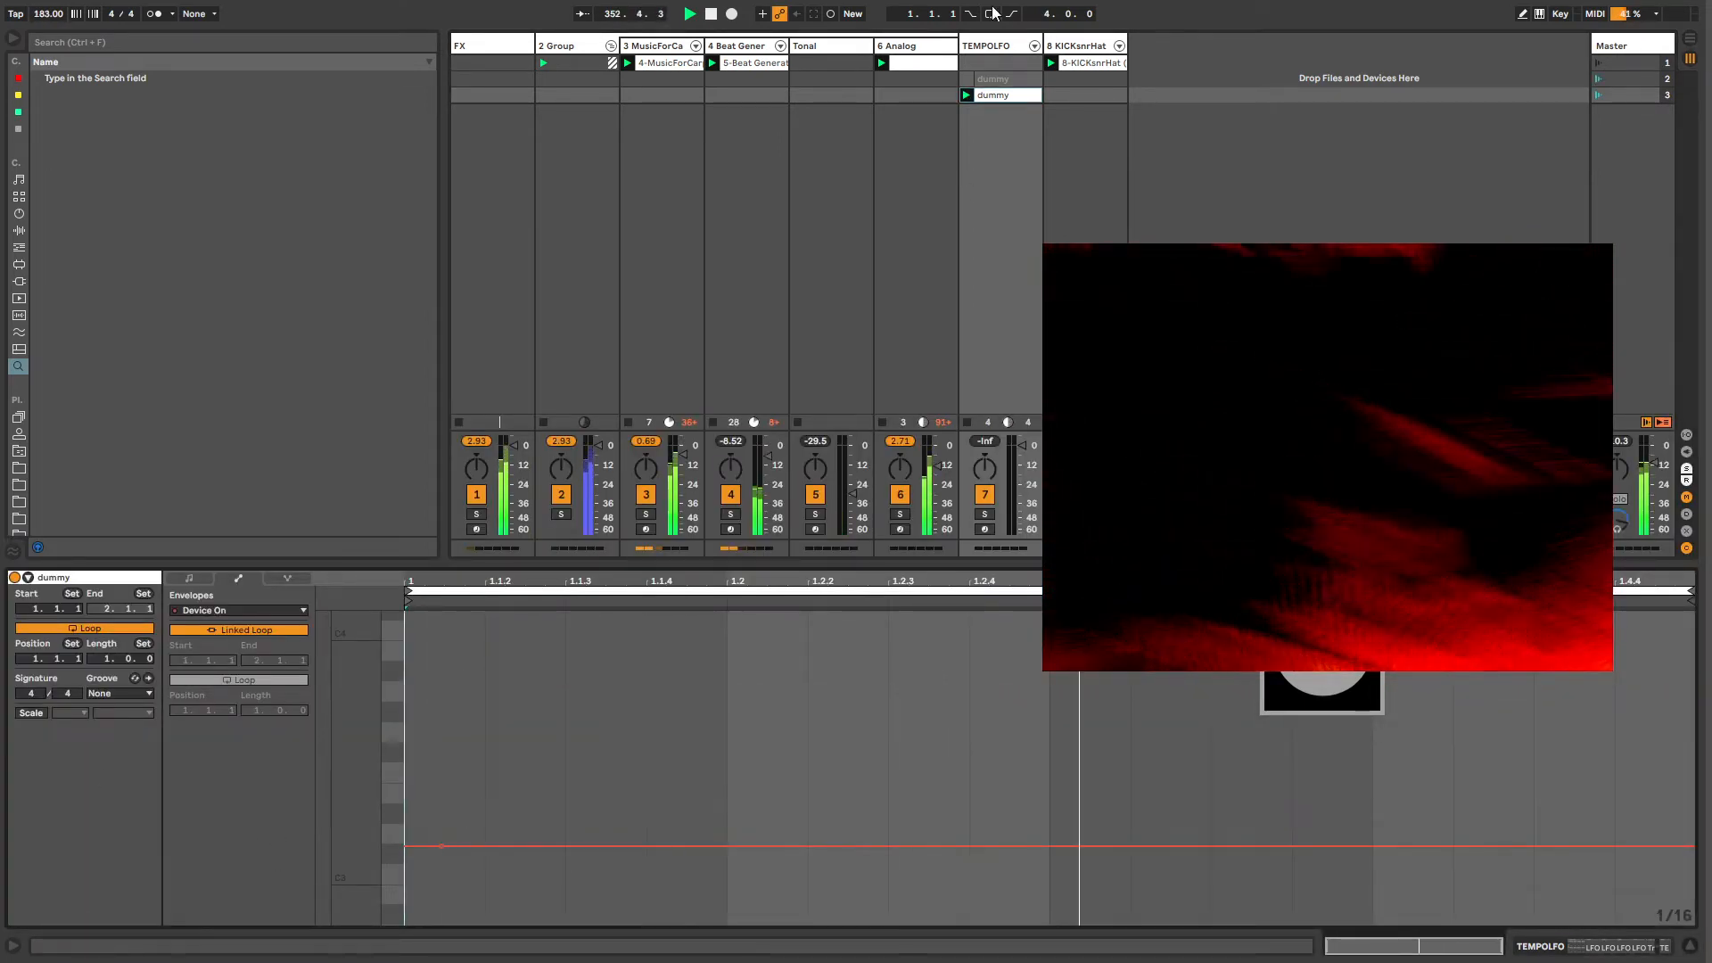
Step: Compare the Device On envelopes of the dummy clips in scenes 2 and 3
{"action": "left_click", "coordinate": [998, 77]}
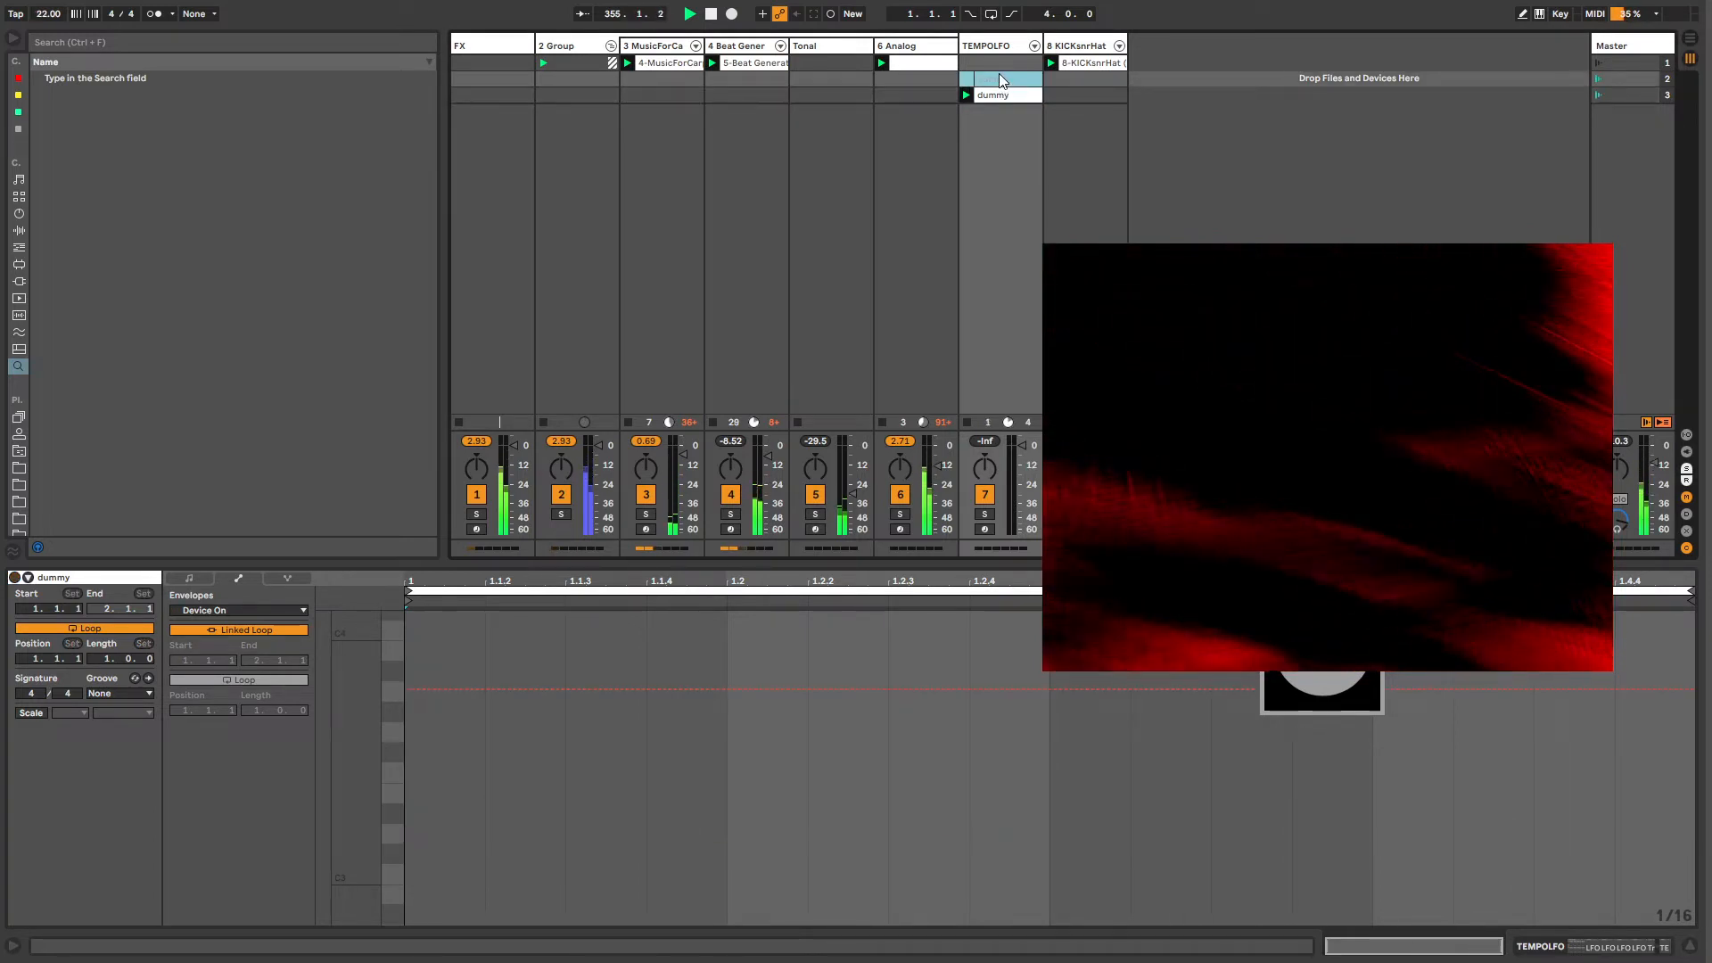
{"action": "left_click", "coordinate": [996, 67]}
{"action": "left_click", "coordinate": [996, 95]}
{"action": "left_click", "coordinate": [994, 81]}
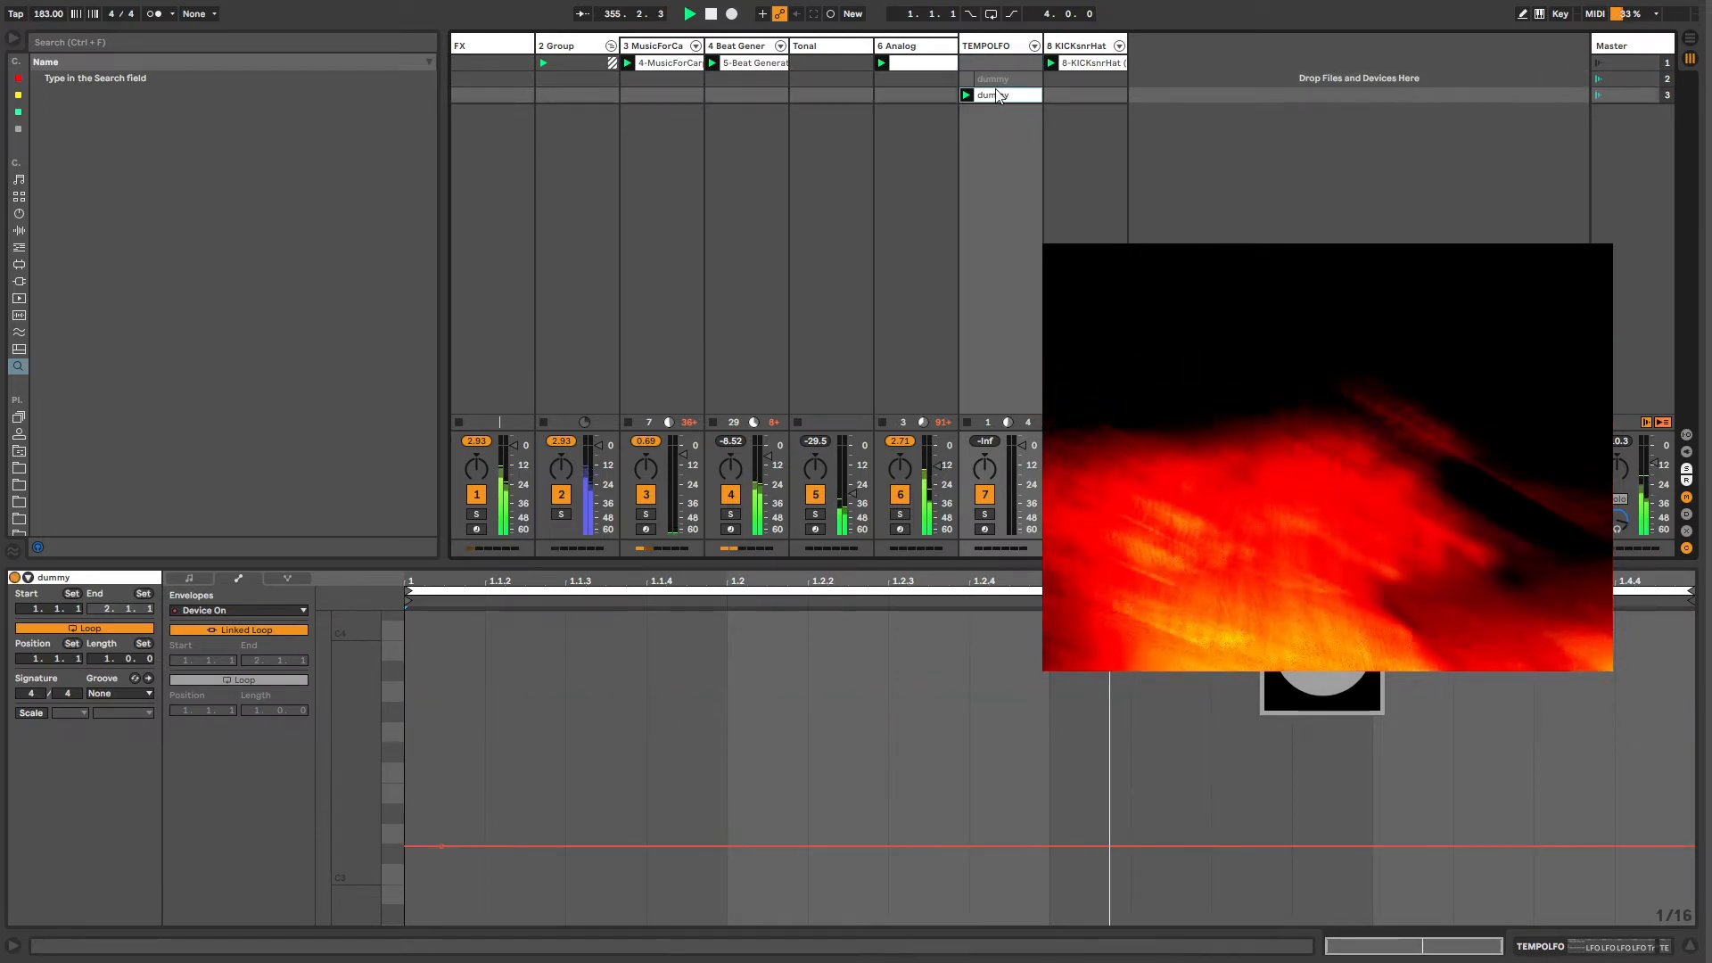
Step: Set scene 3's follow action time to 0.1.0 and raise the chance of scene 2's Again follow action to 84%
{"action": "left_click", "coordinate": [1631, 95]}
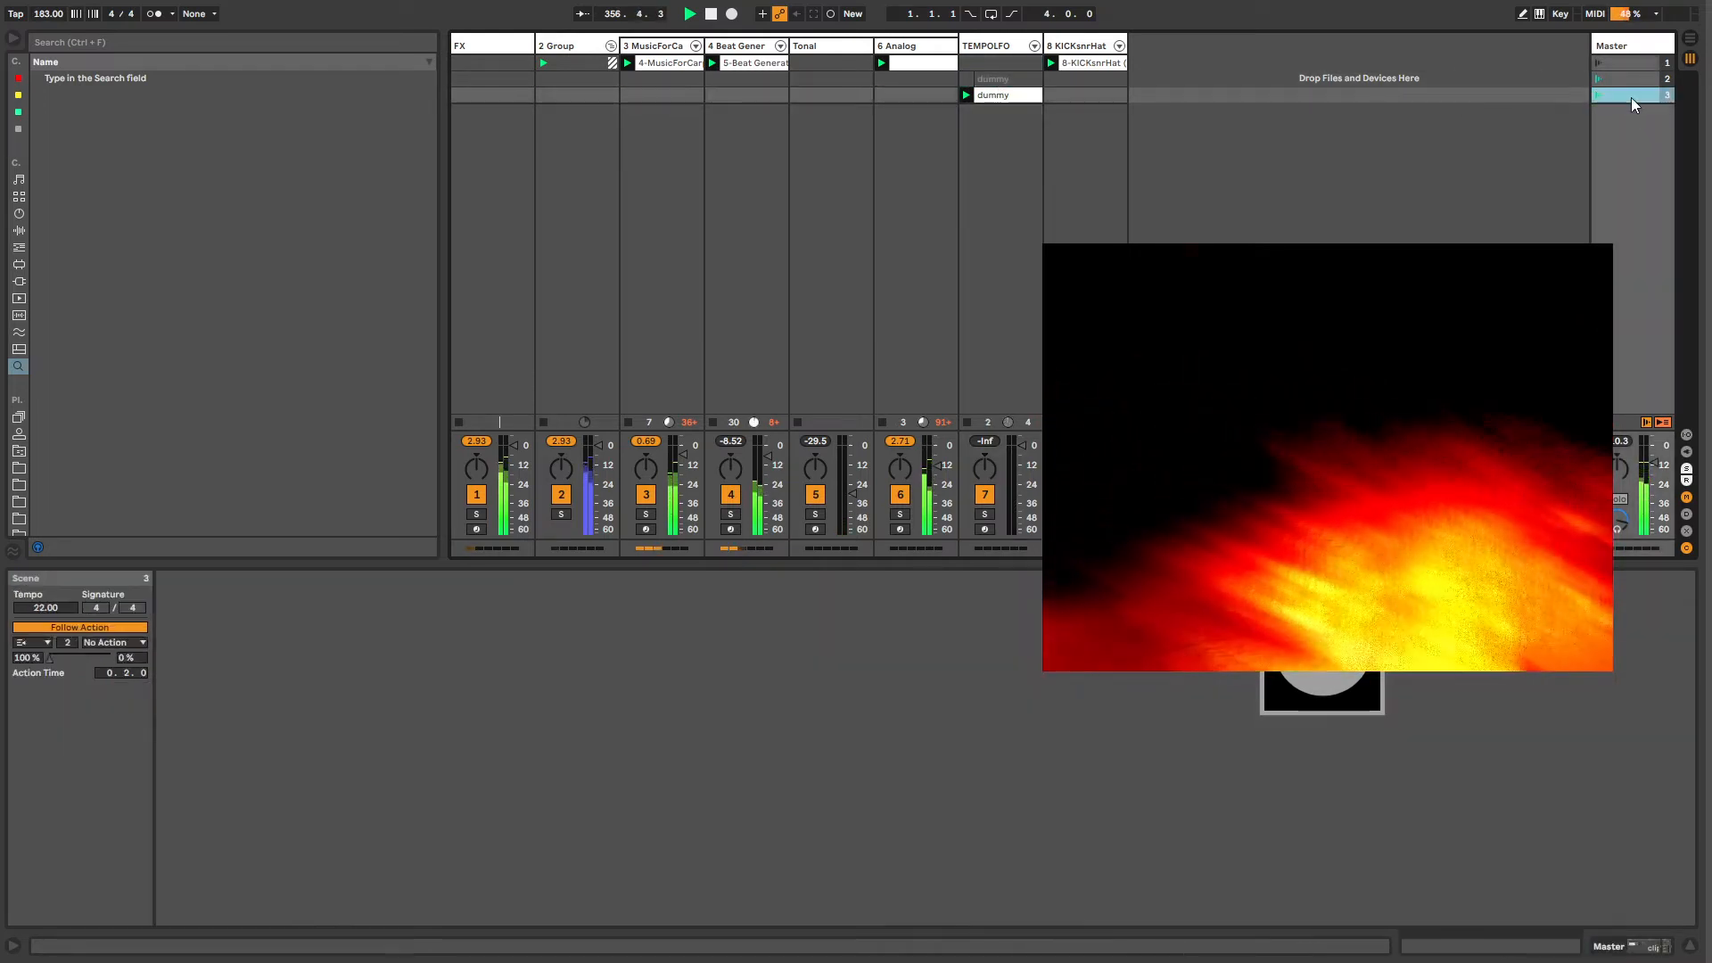
{"action": "left_click_drag", "start_coordinate": [123, 671], "coordinate": [130, 674]}
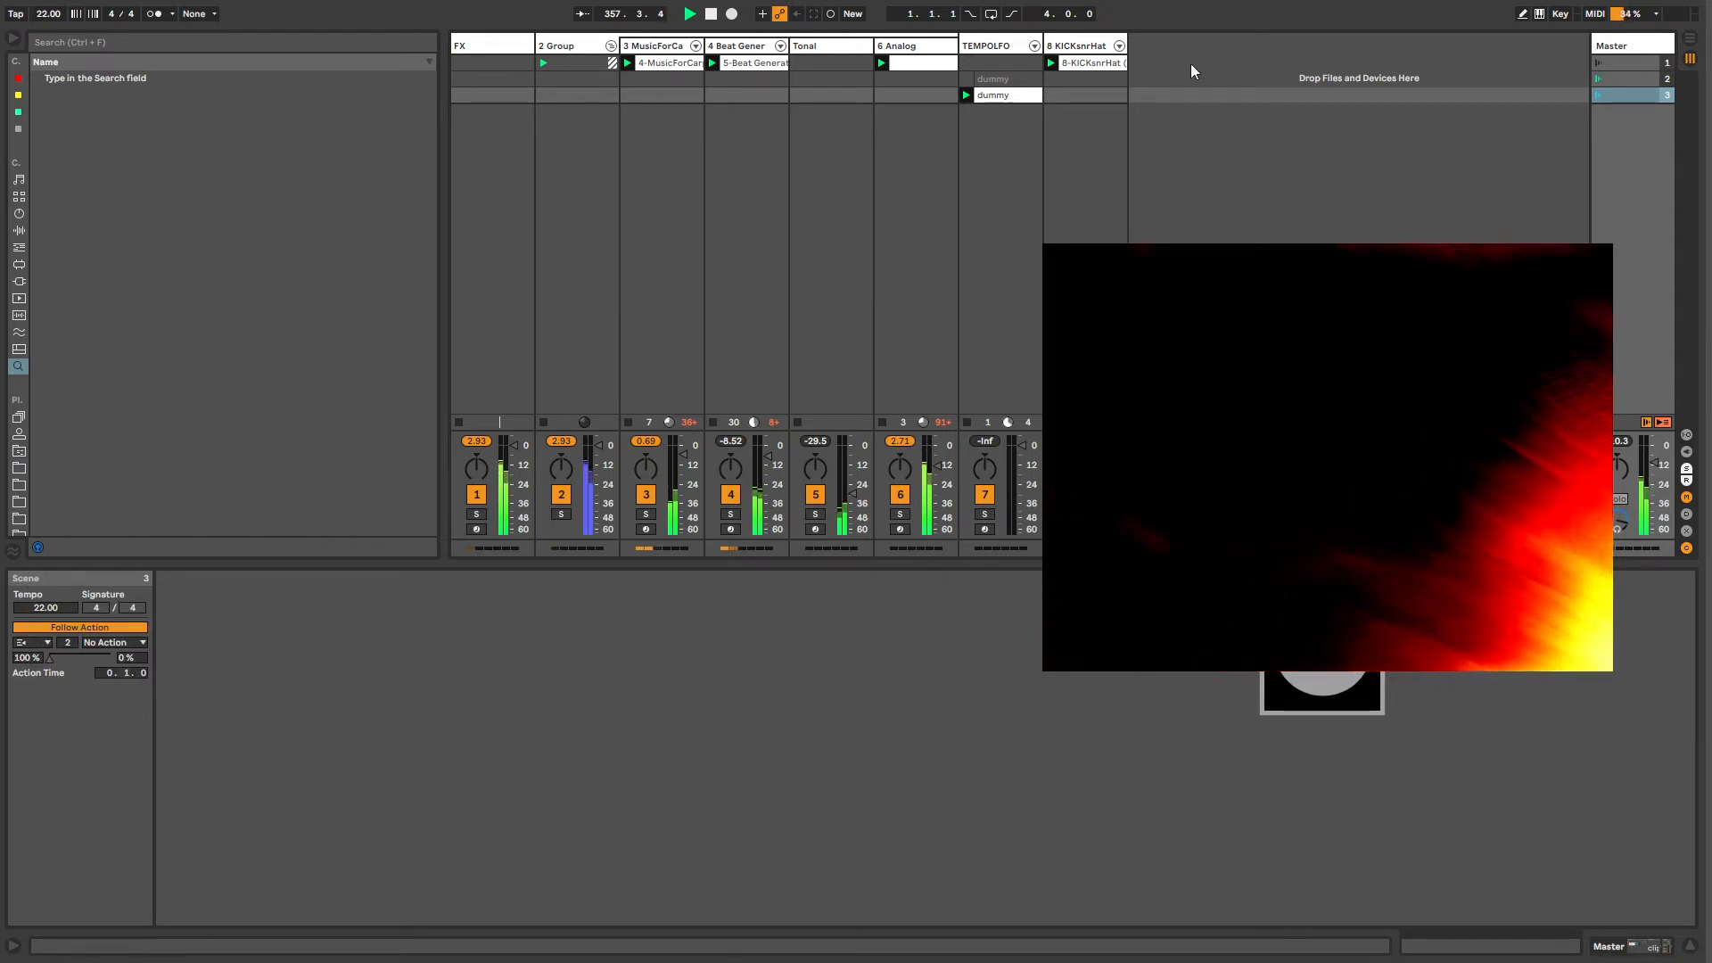
{"action": "left_click", "coordinate": [998, 94]}
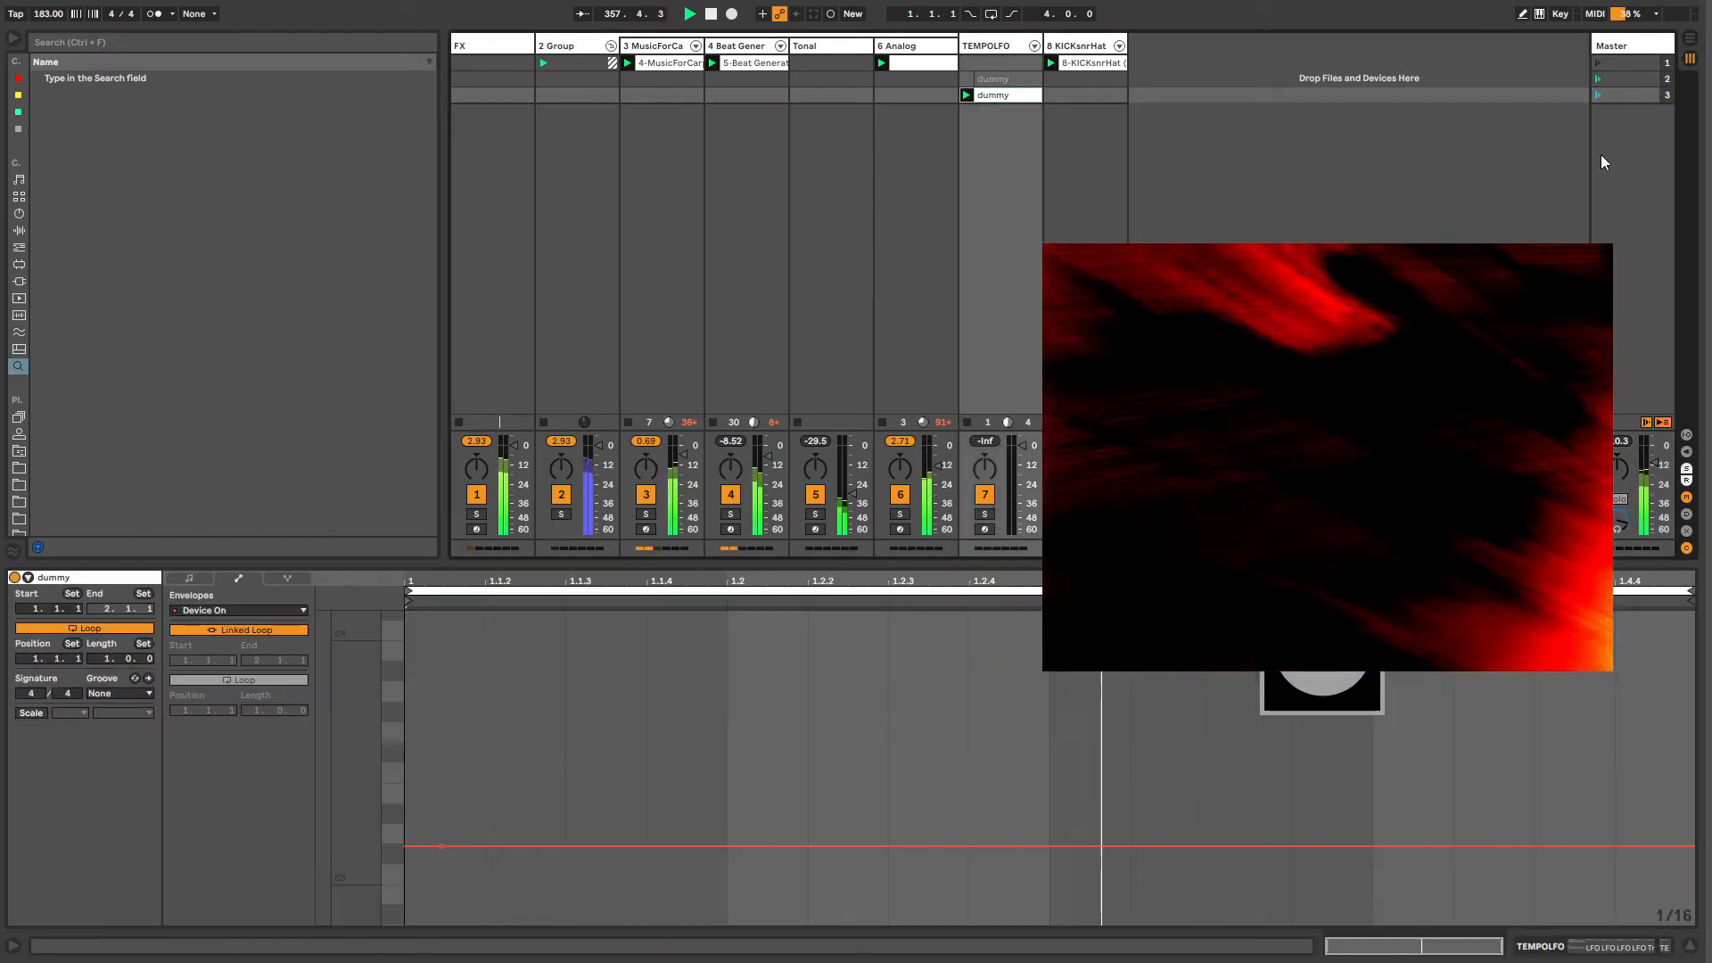
{"action": "left_click", "coordinate": [1630, 79]}
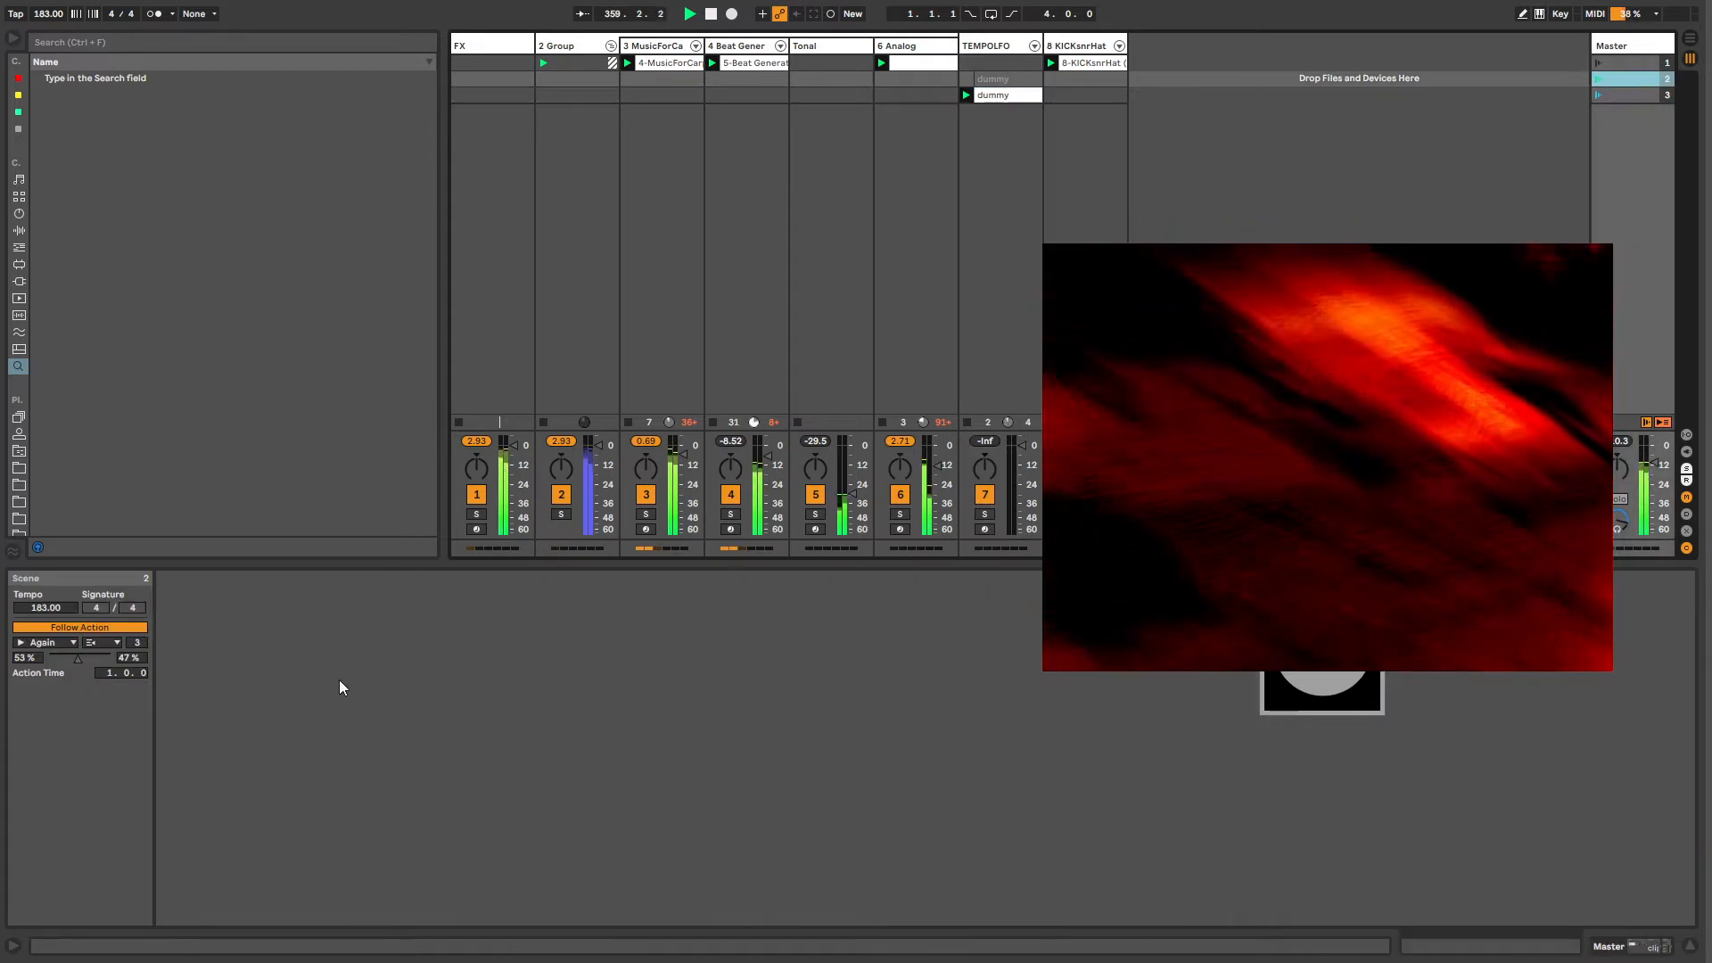
{"action": "left_click_drag", "start_coordinate": [86, 656], "coordinate": [58, 657]}
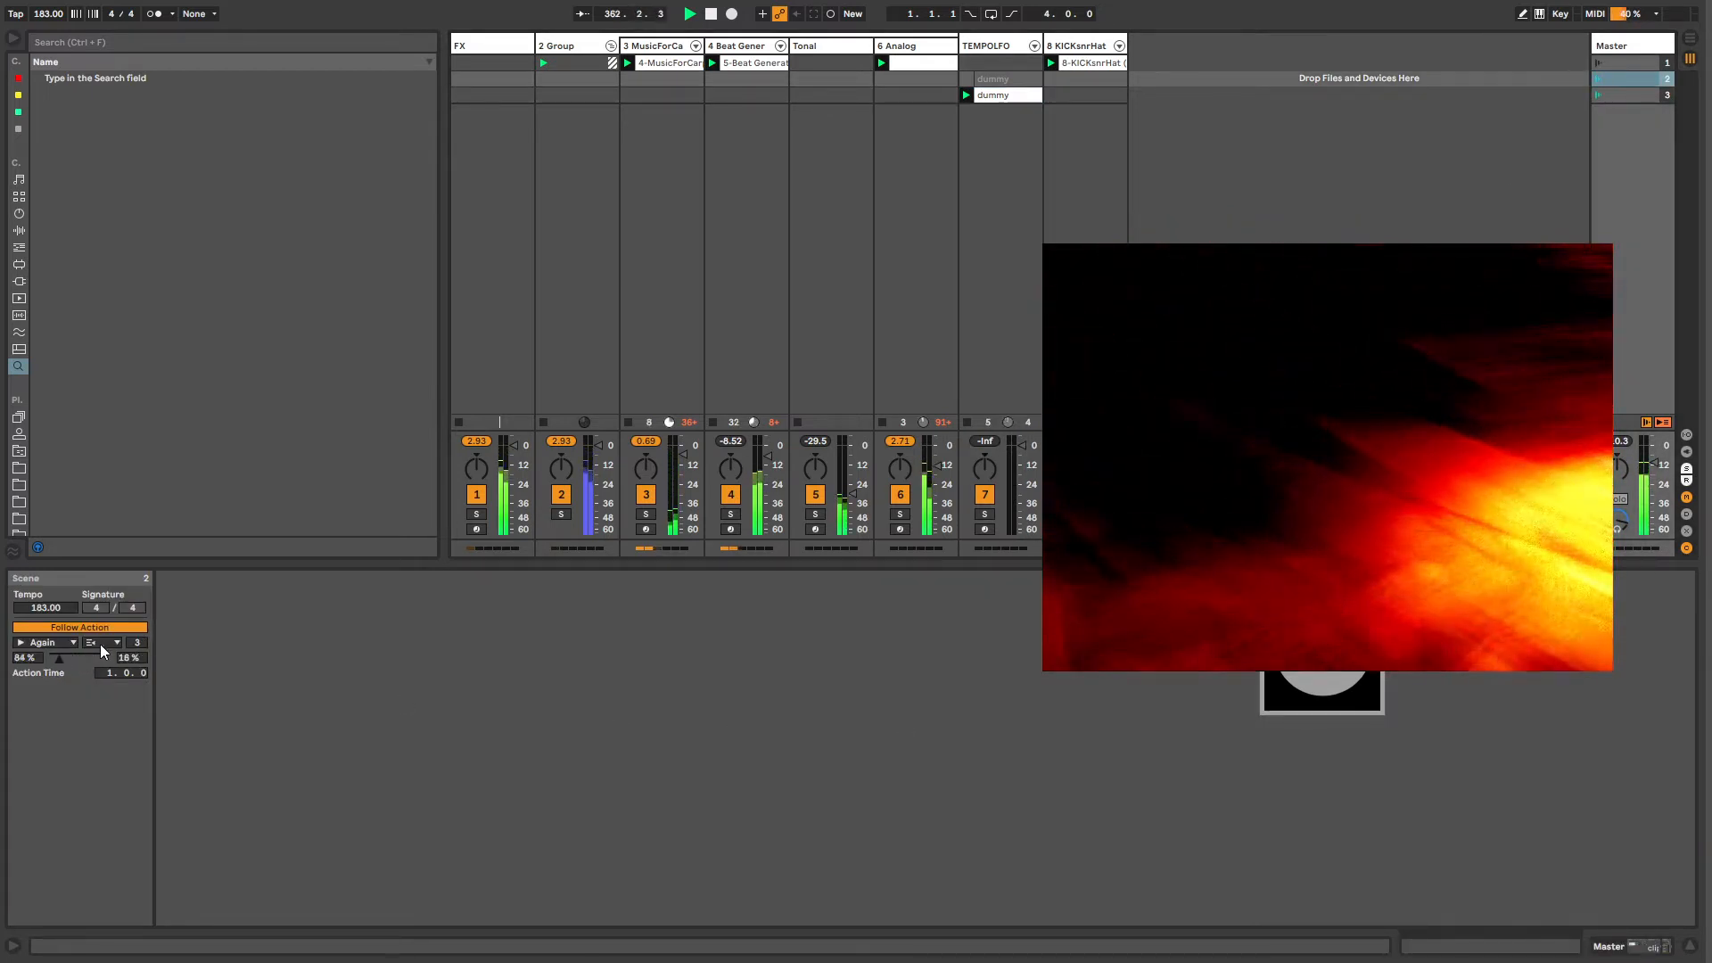
Step: Lower the chance of scene 3's jump to scene 2 to 28 %, giving No Action 72 %, and relaunch scene 3
{"action": "left_click", "coordinate": [1630, 95]}
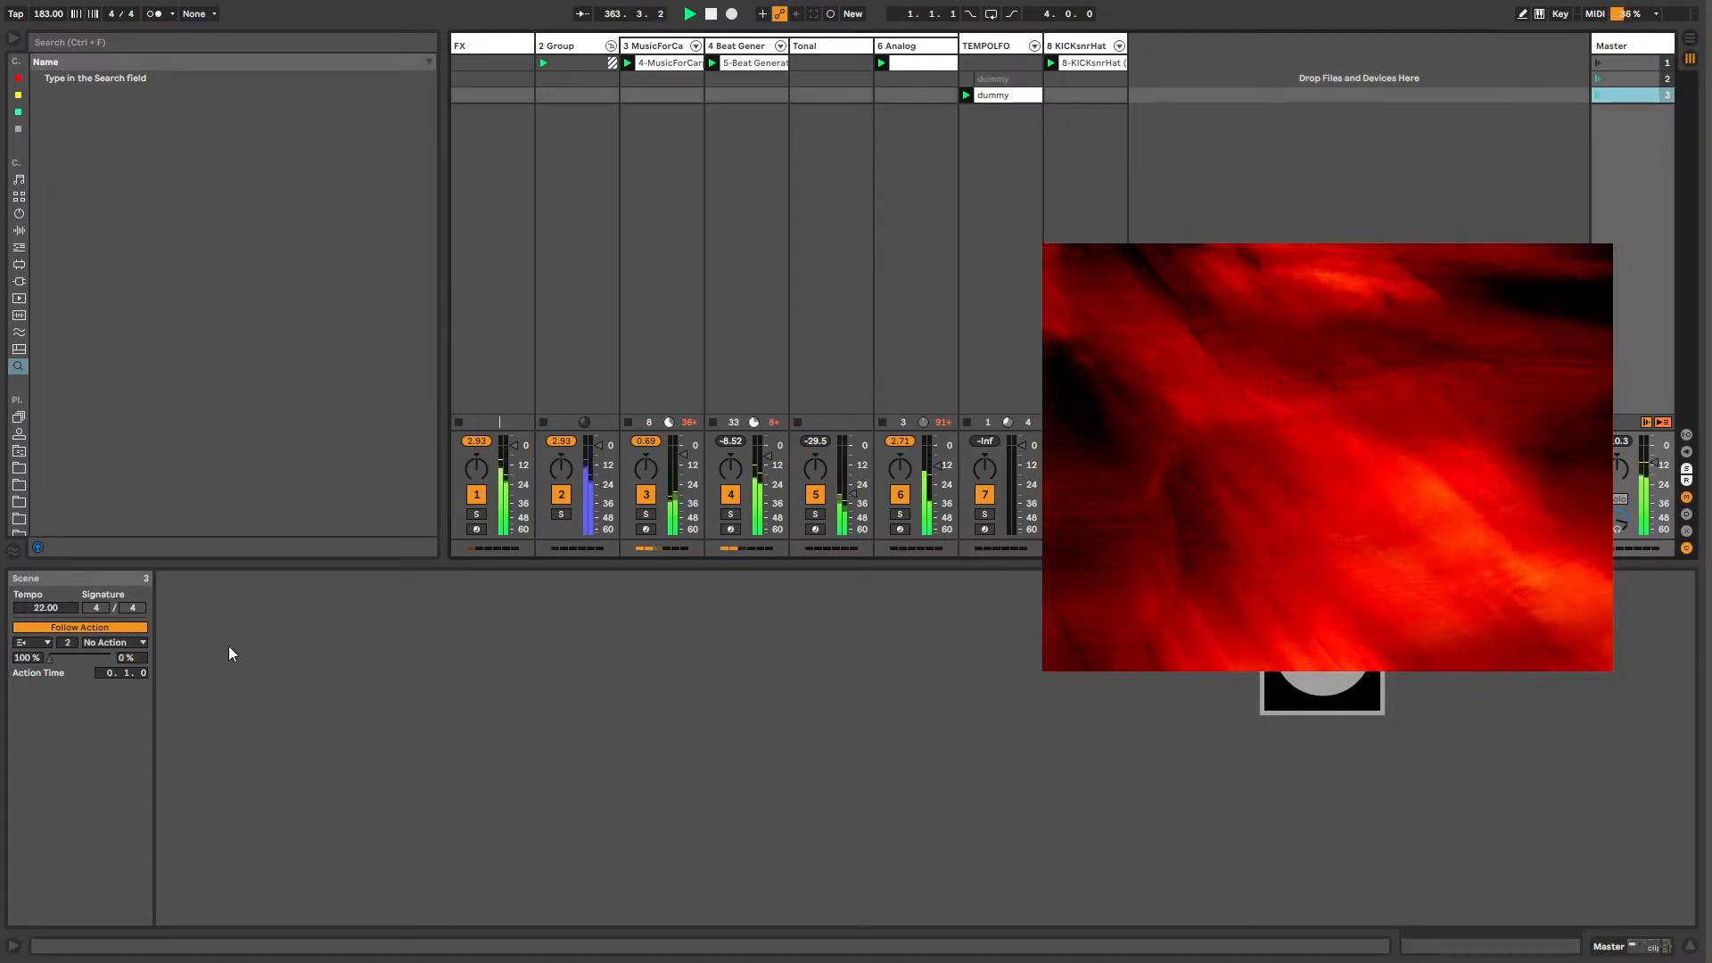
{"action": "left_click_drag", "start_coordinate": [49, 658], "coordinate": [96, 657]}
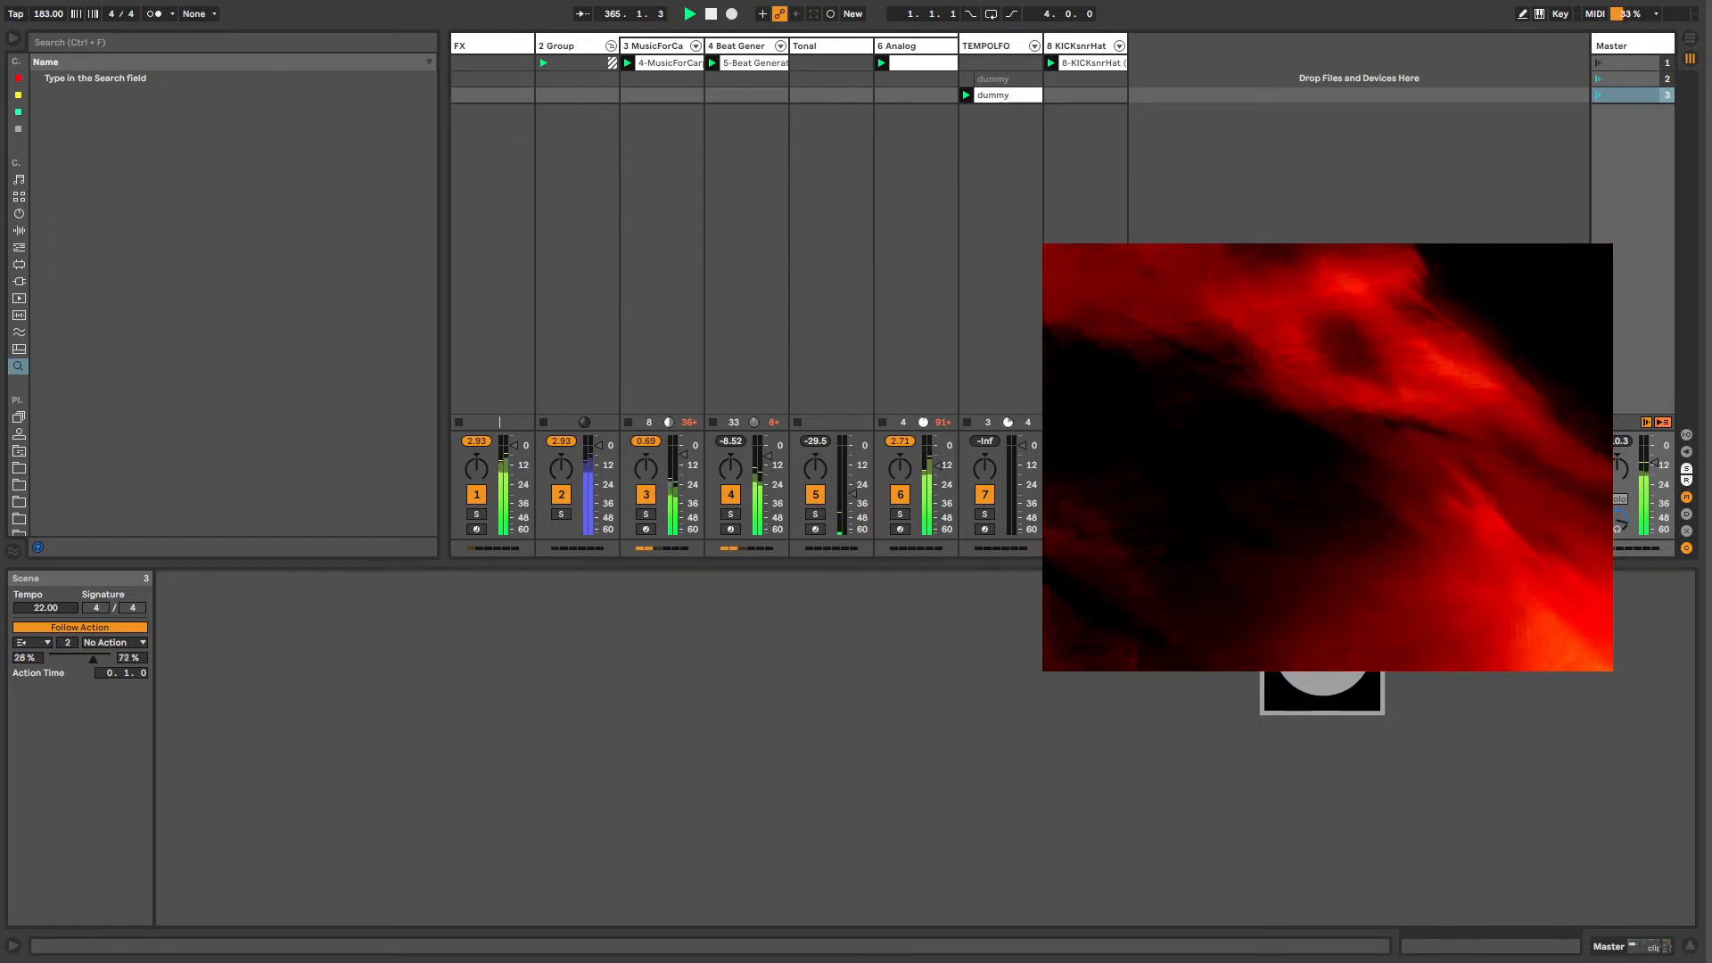
{"action": "left_click", "coordinate": [1612, 92]}
Step: Give scene 2's dummy clip a flat Device On envelope held at On
{"action": "left_click", "coordinate": [1025, 80]}
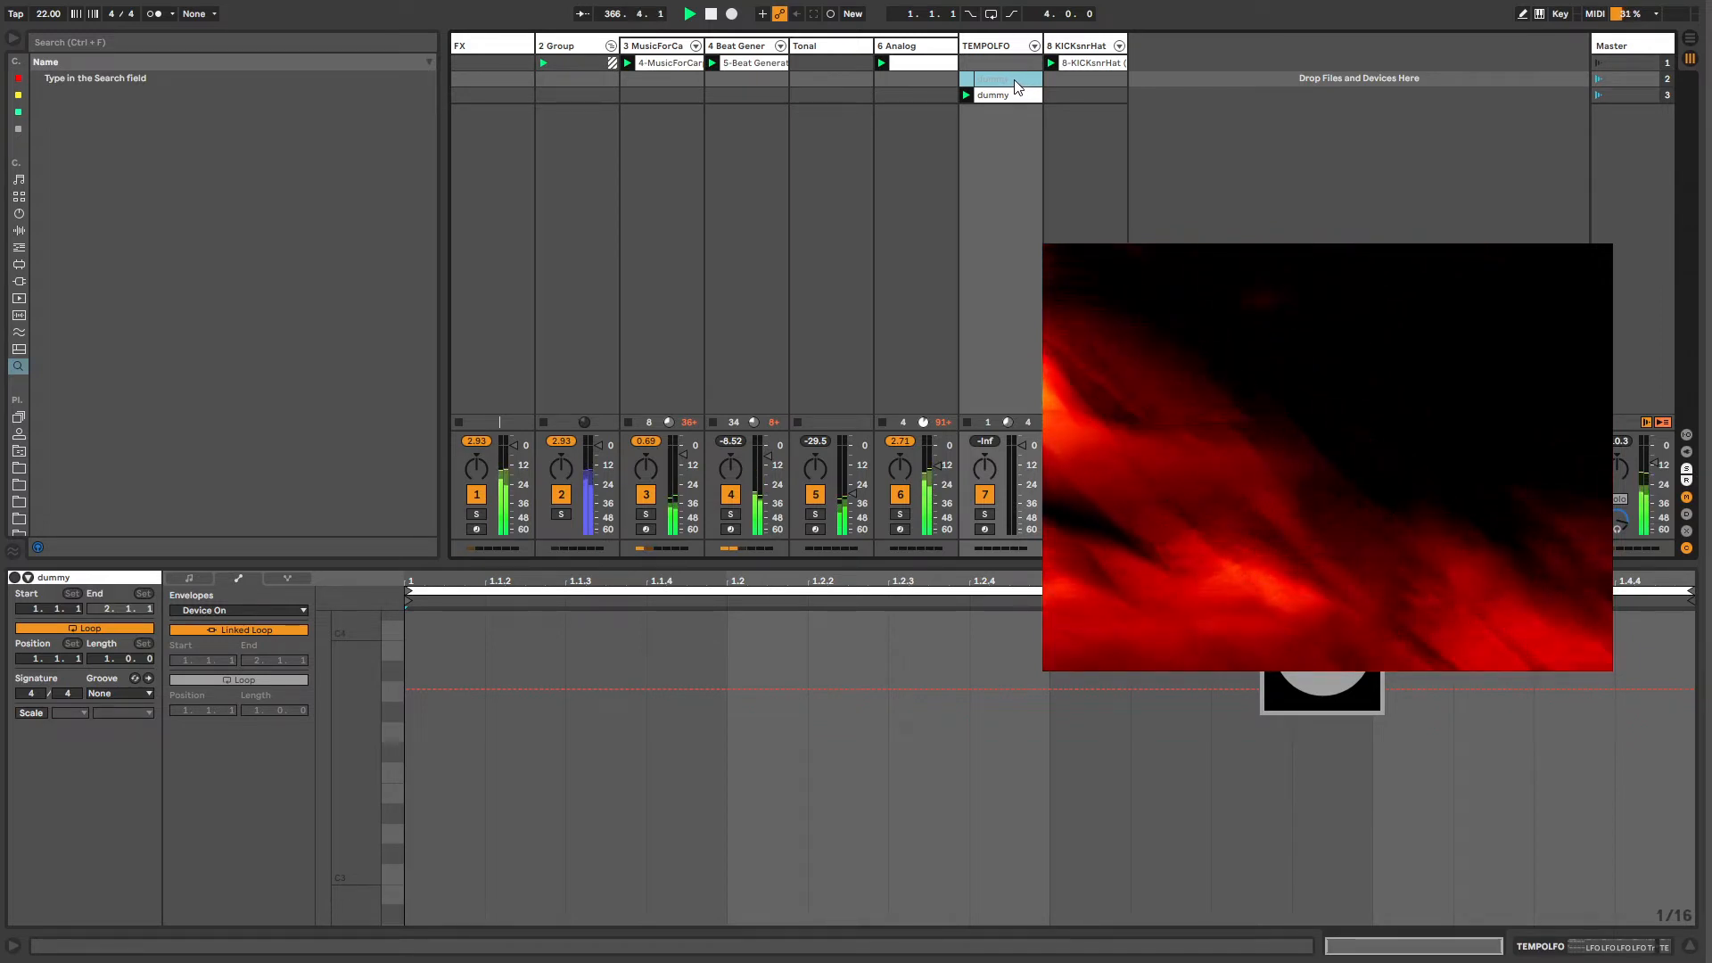
{"action": "left_click", "coordinate": [513, 689]}
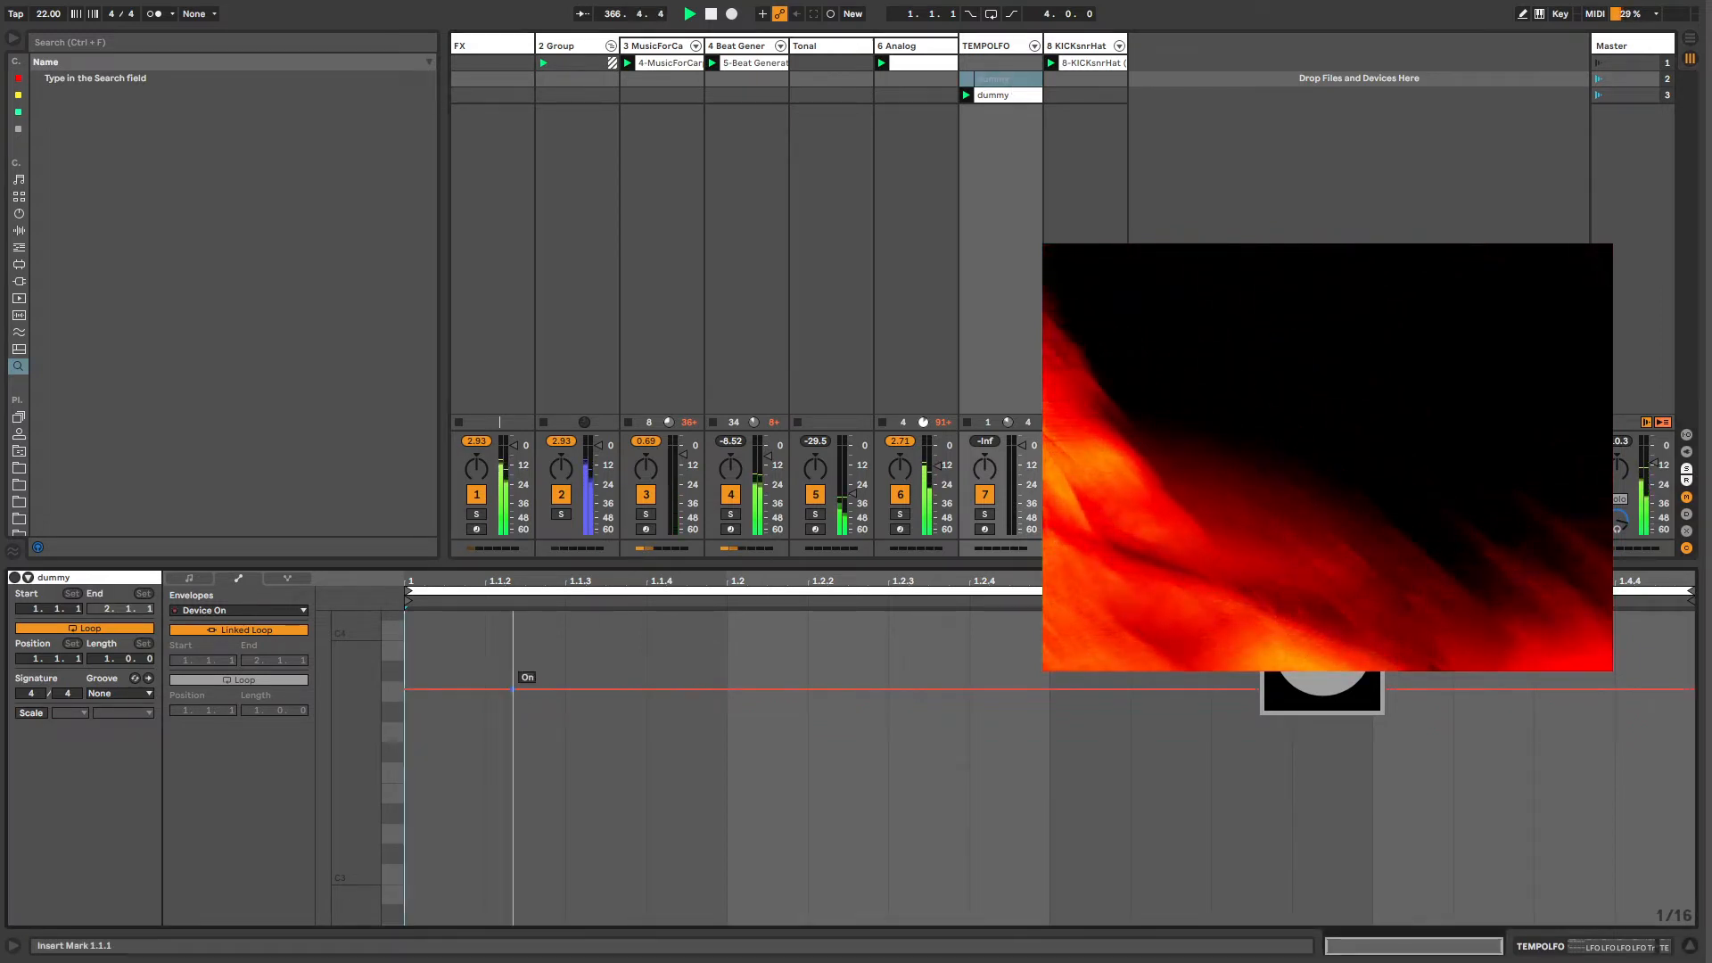
{"action": "left_click", "coordinate": [495, 688]}
{"action": "left_click", "coordinate": [465, 689]}
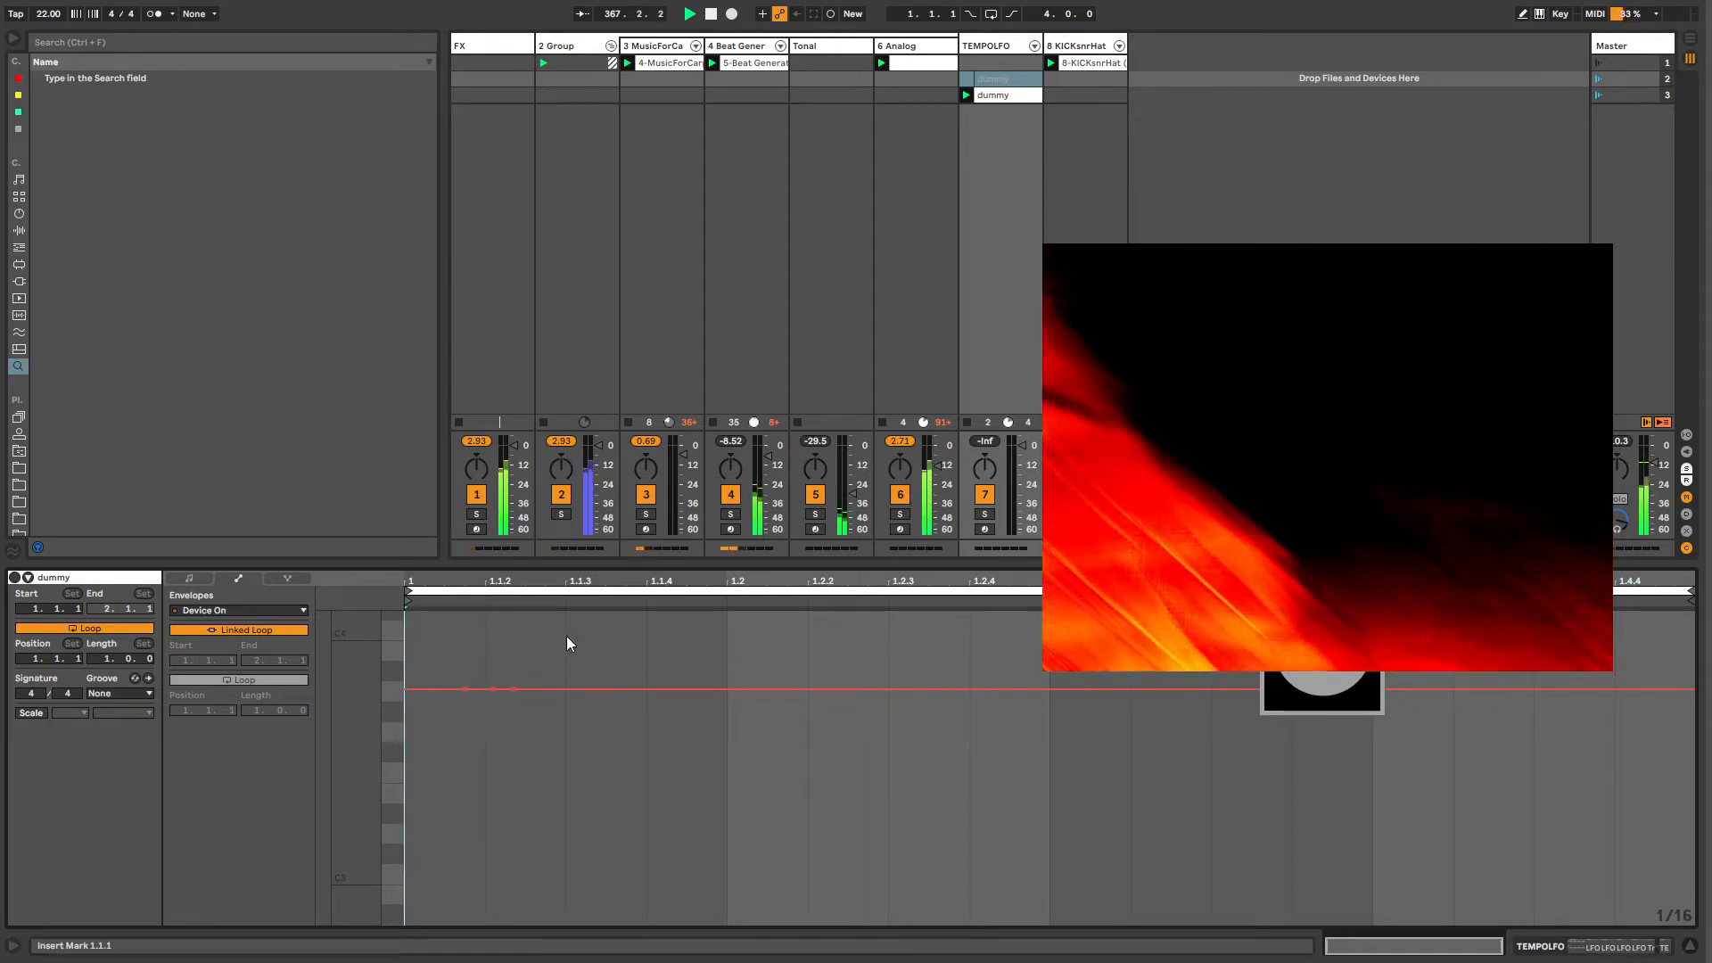
{"action": "left_click", "coordinate": [466, 688]}
{"action": "left_click", "coordinate": [494, 688]}
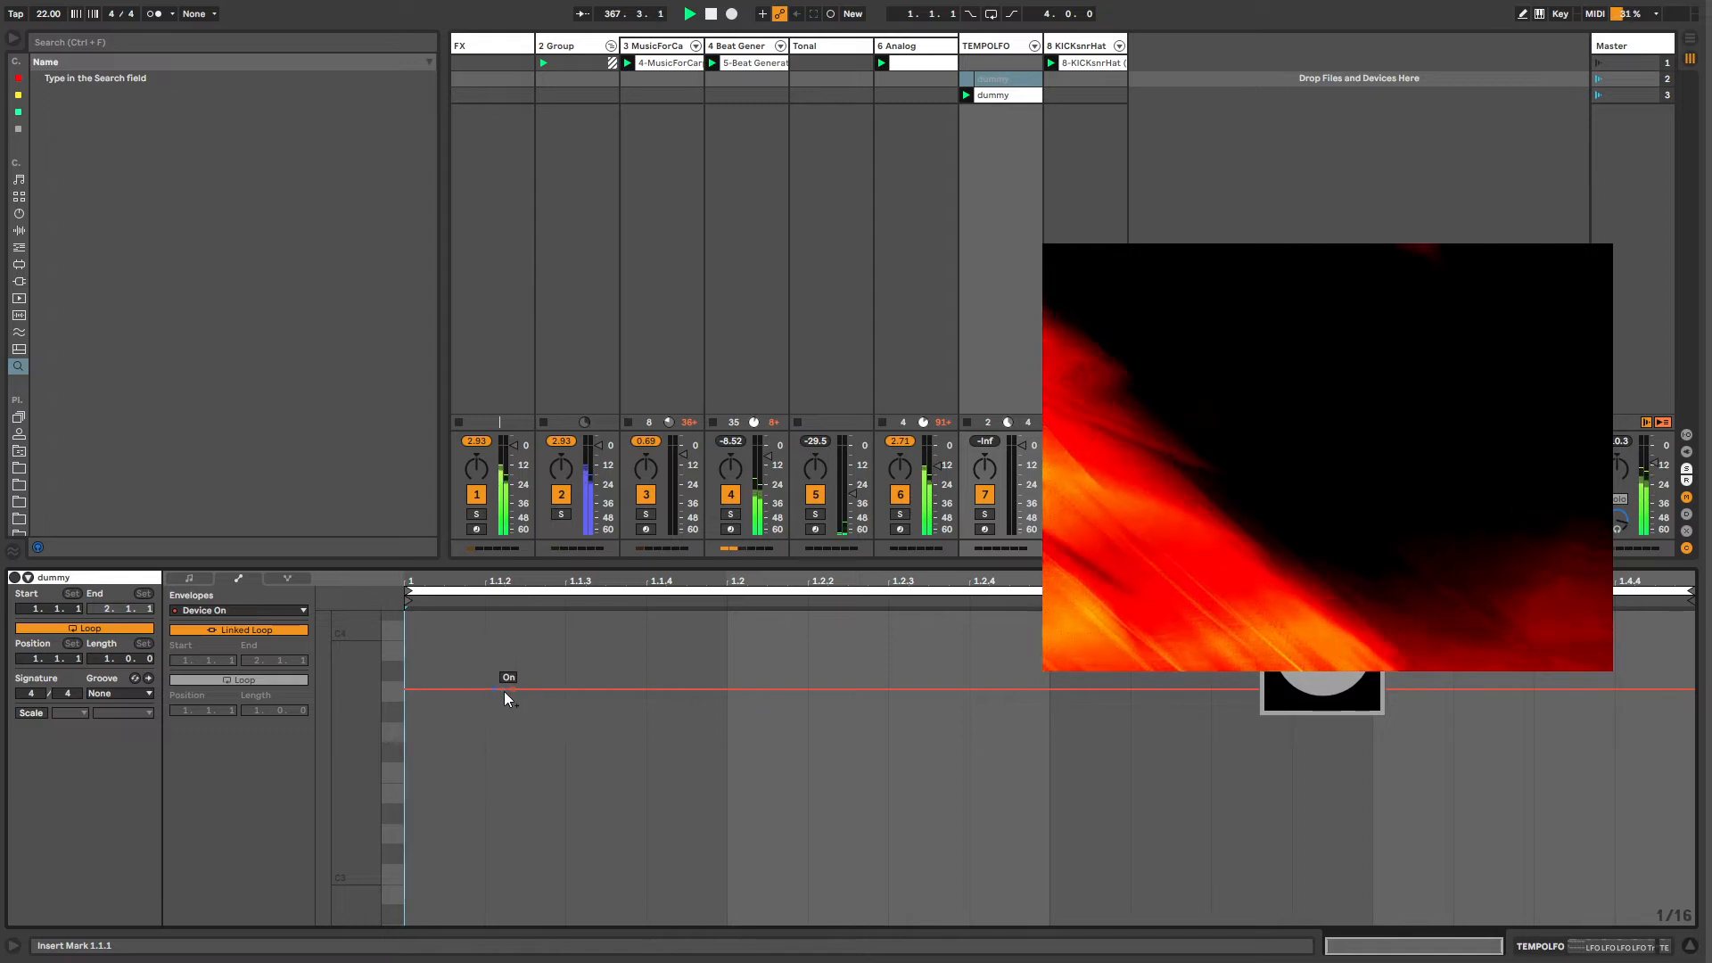
Step: Set the chance of scene 3's jump to scene 2 to 100 % and its follow action time to 0.0.2
{"action": "left_click", "coordinate": [1598, 94]}
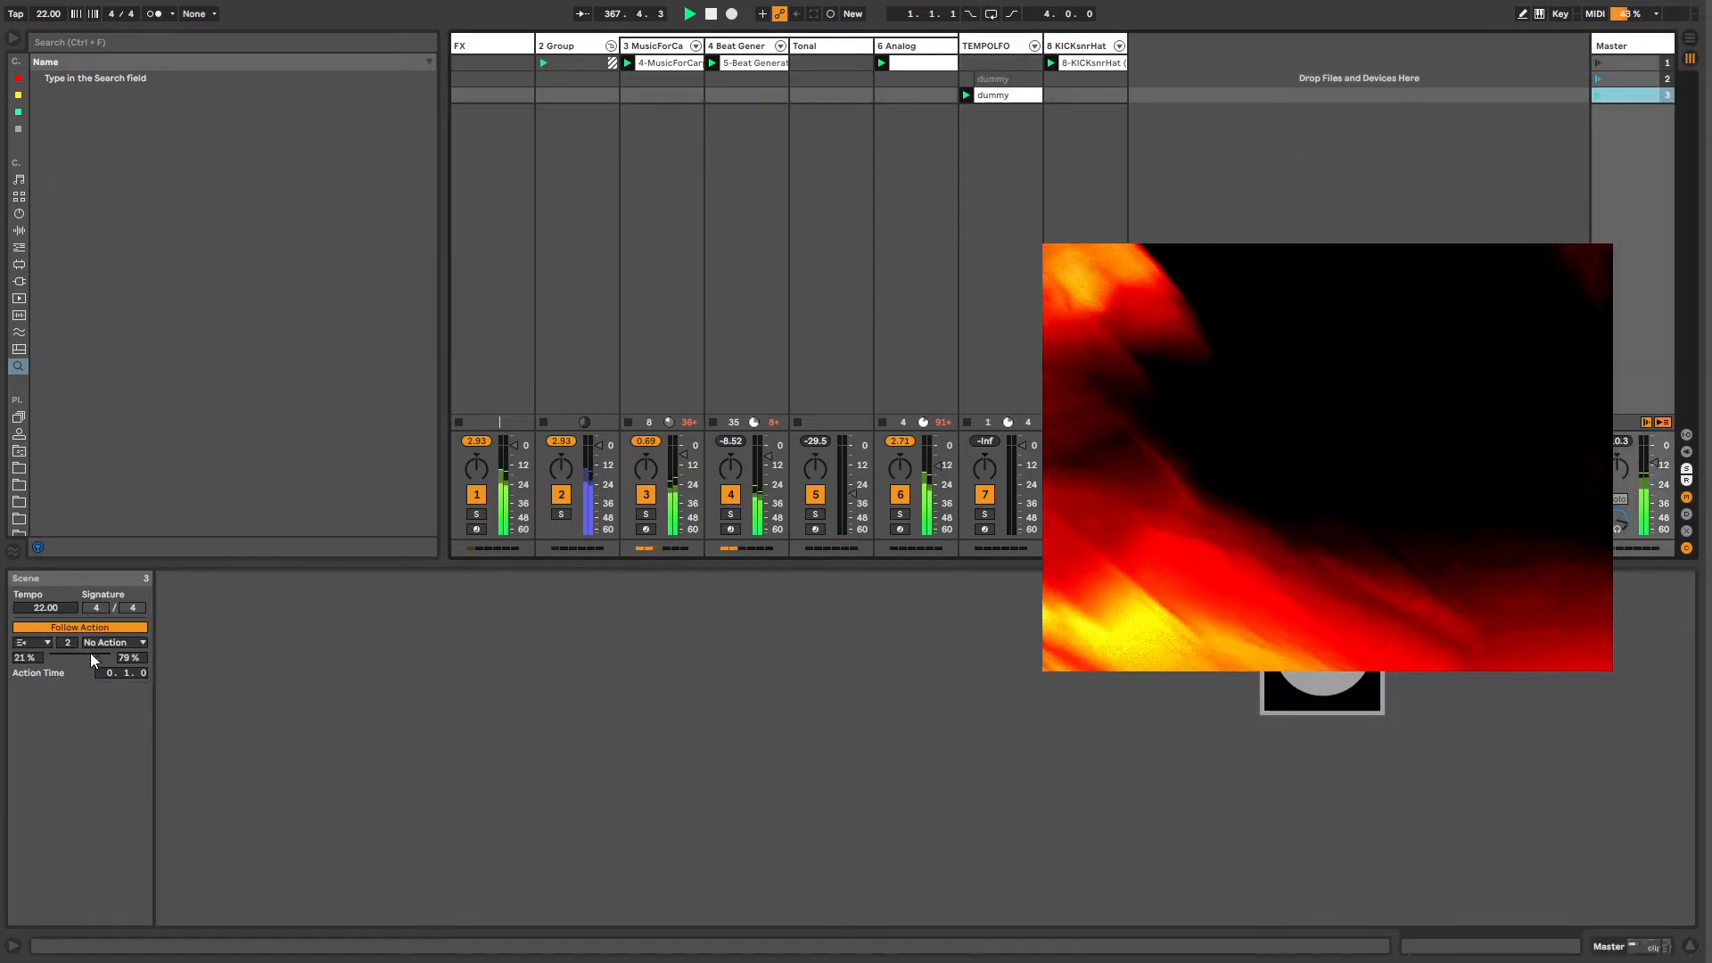
{"action": "left_click_drag", "start_coordinate": [89, 660], "coordinate": [50, 658]}
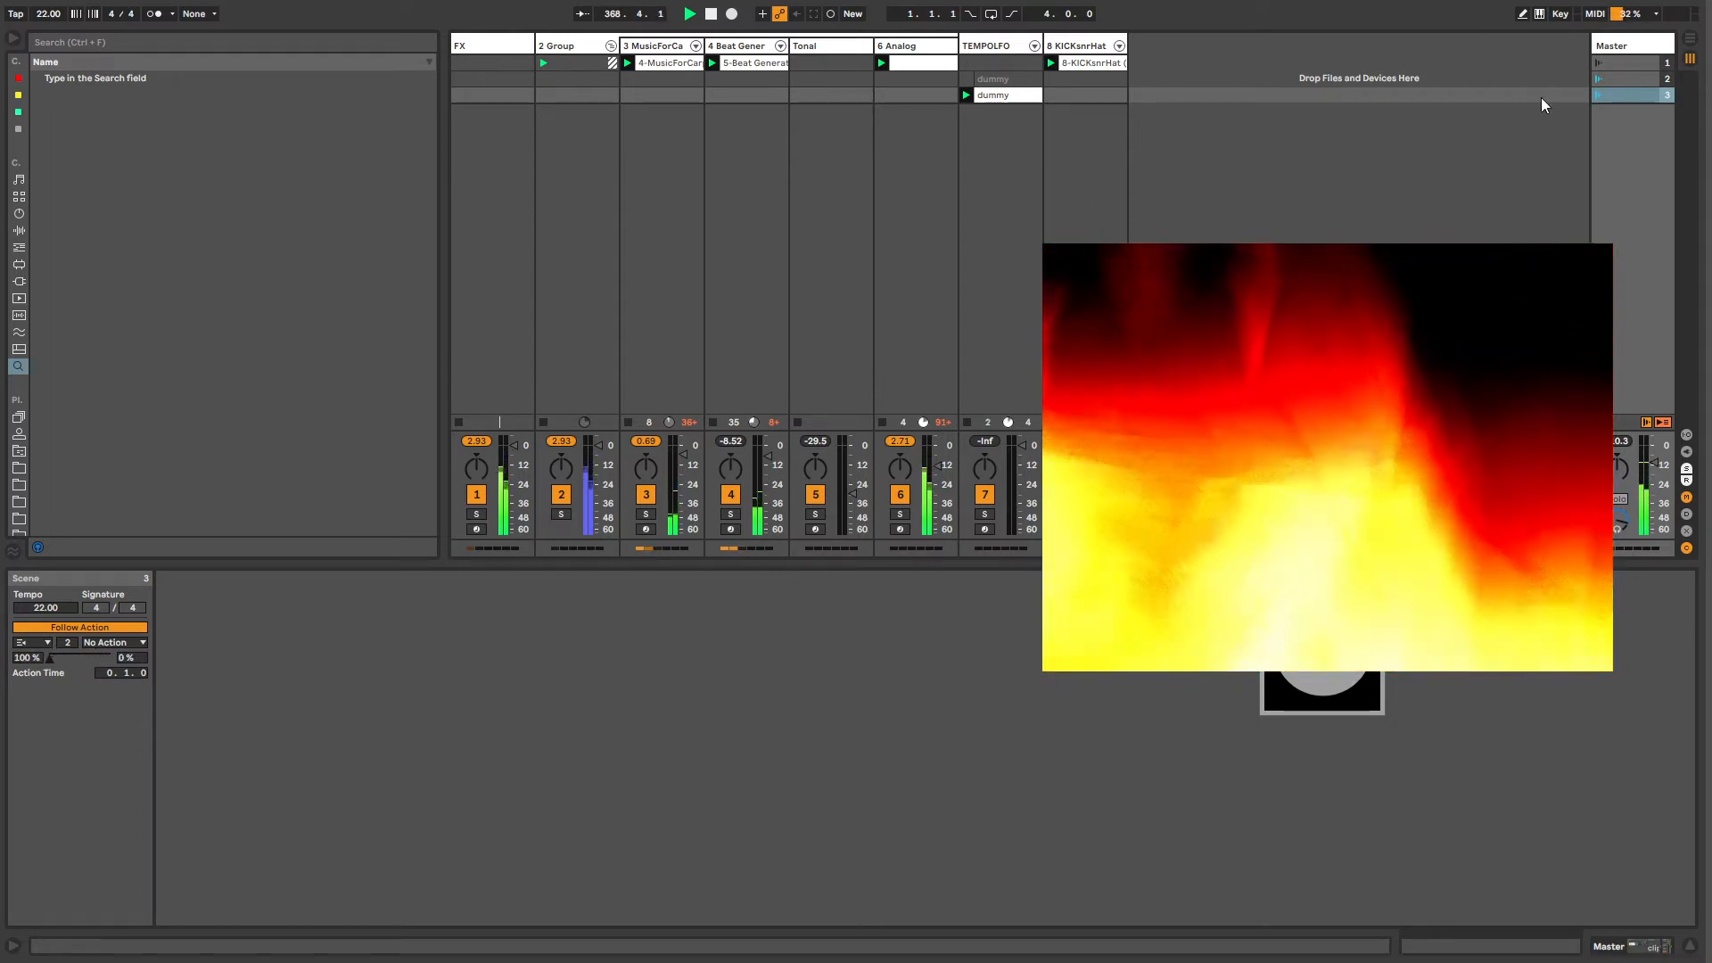
{"action": "left_click", "coordinate": [1598, 96]}
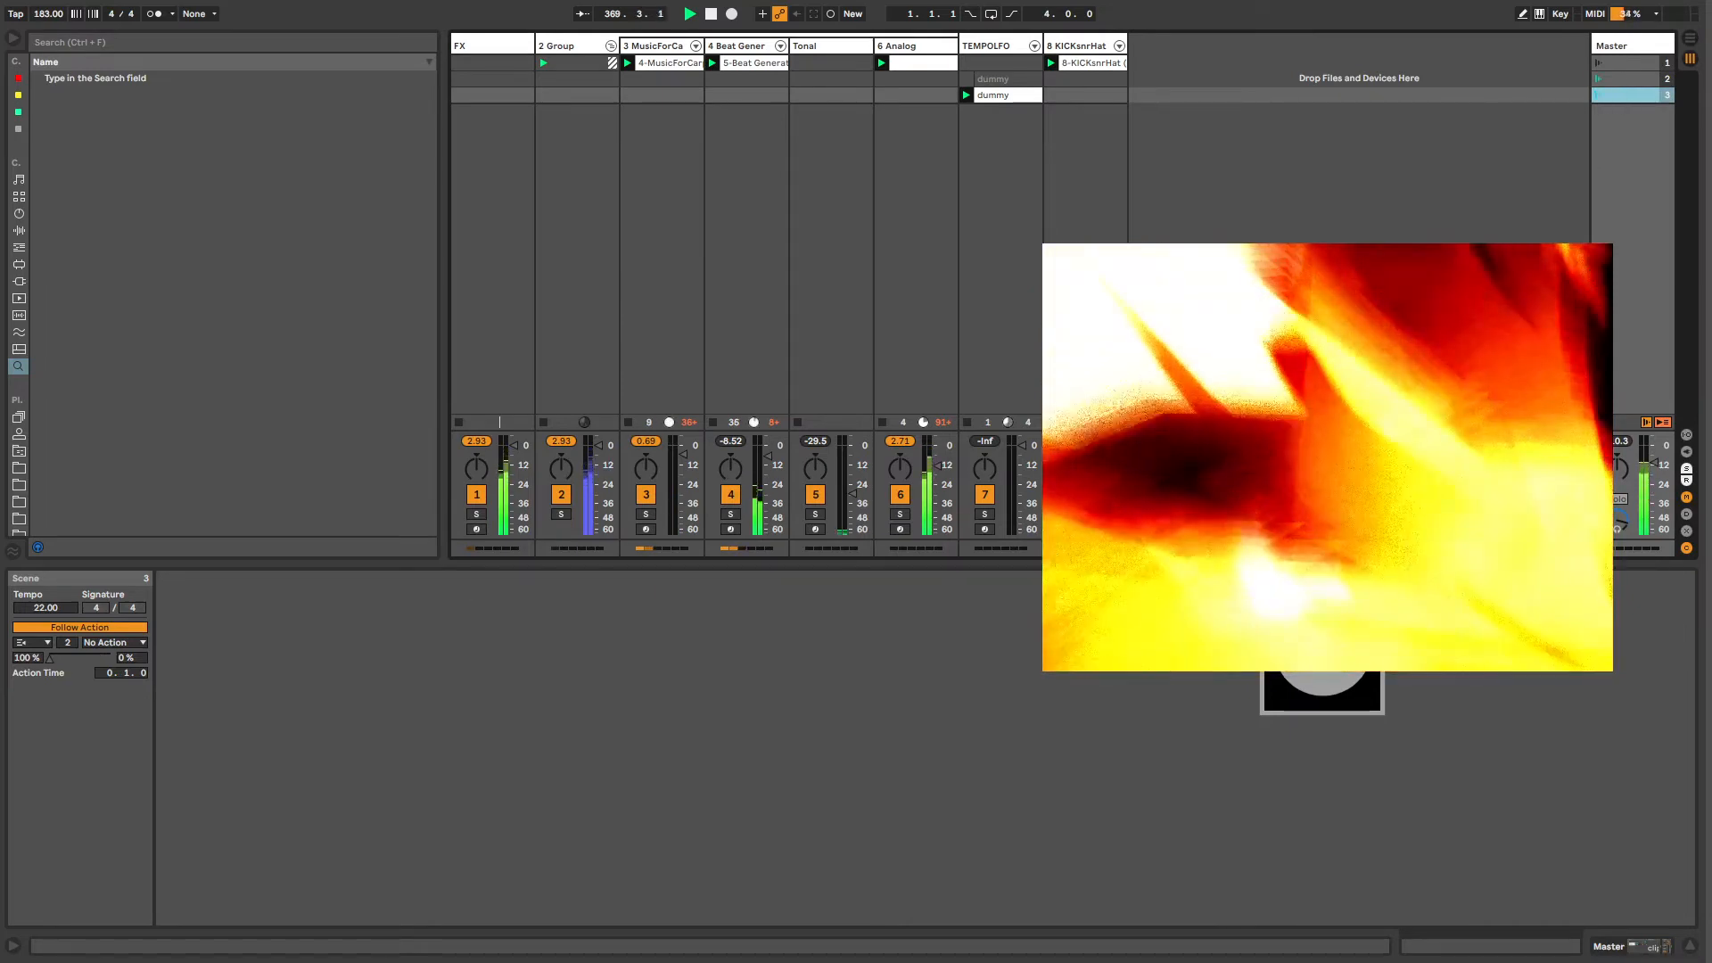
{"action": "left_click", "coordinate": [142, 673]}
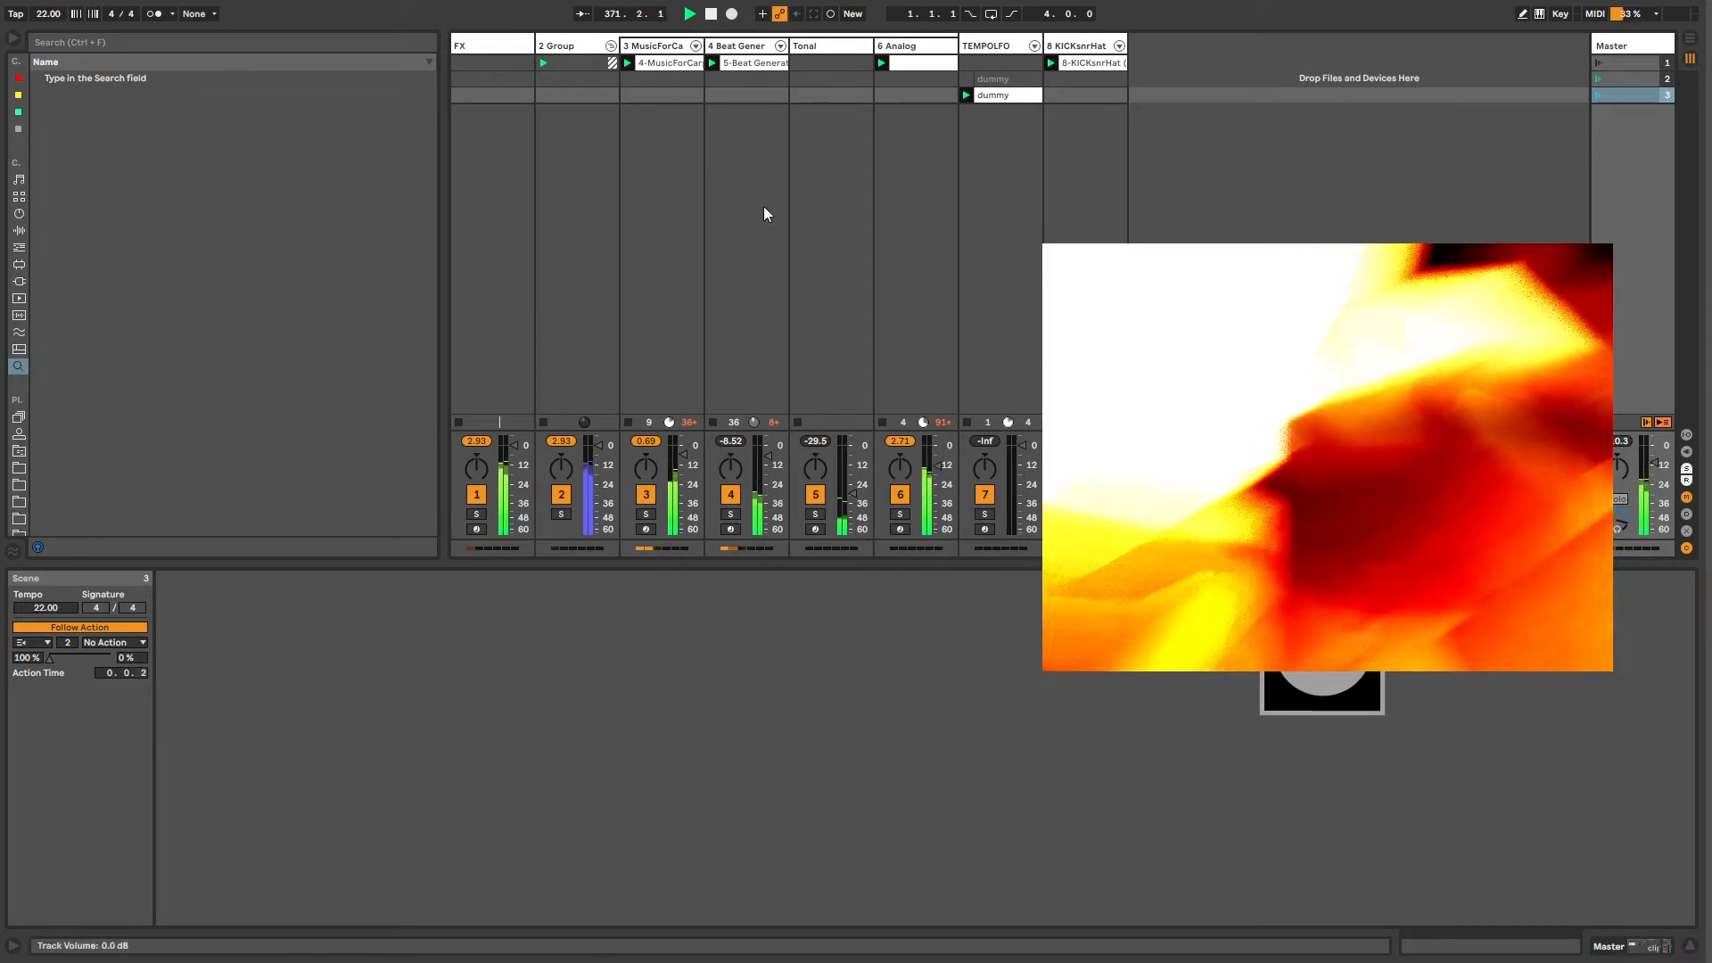
Step: Set scene 2's follow action chances to 16 % for Again and 84 % for the jump to scene 3
{"action": "left_click", "coordinate": [1596, 80]}
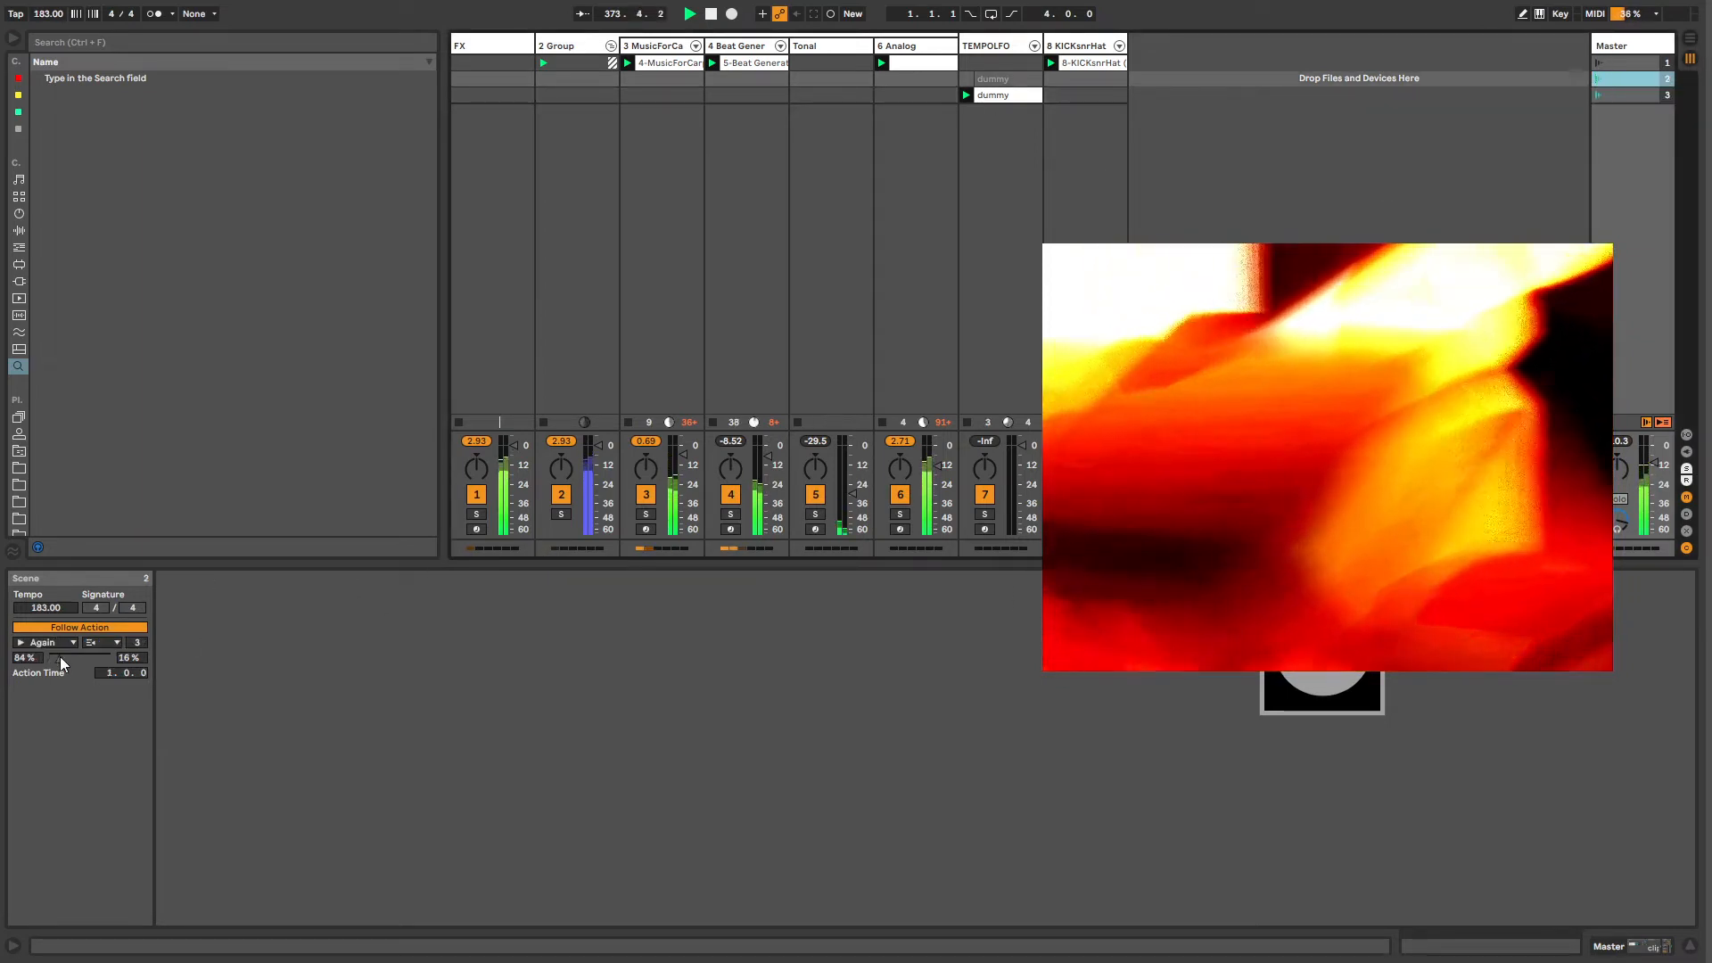
{"action": "left_click_drag", "start_coordinate": [59, 657], "coordinate": [93, 657]}
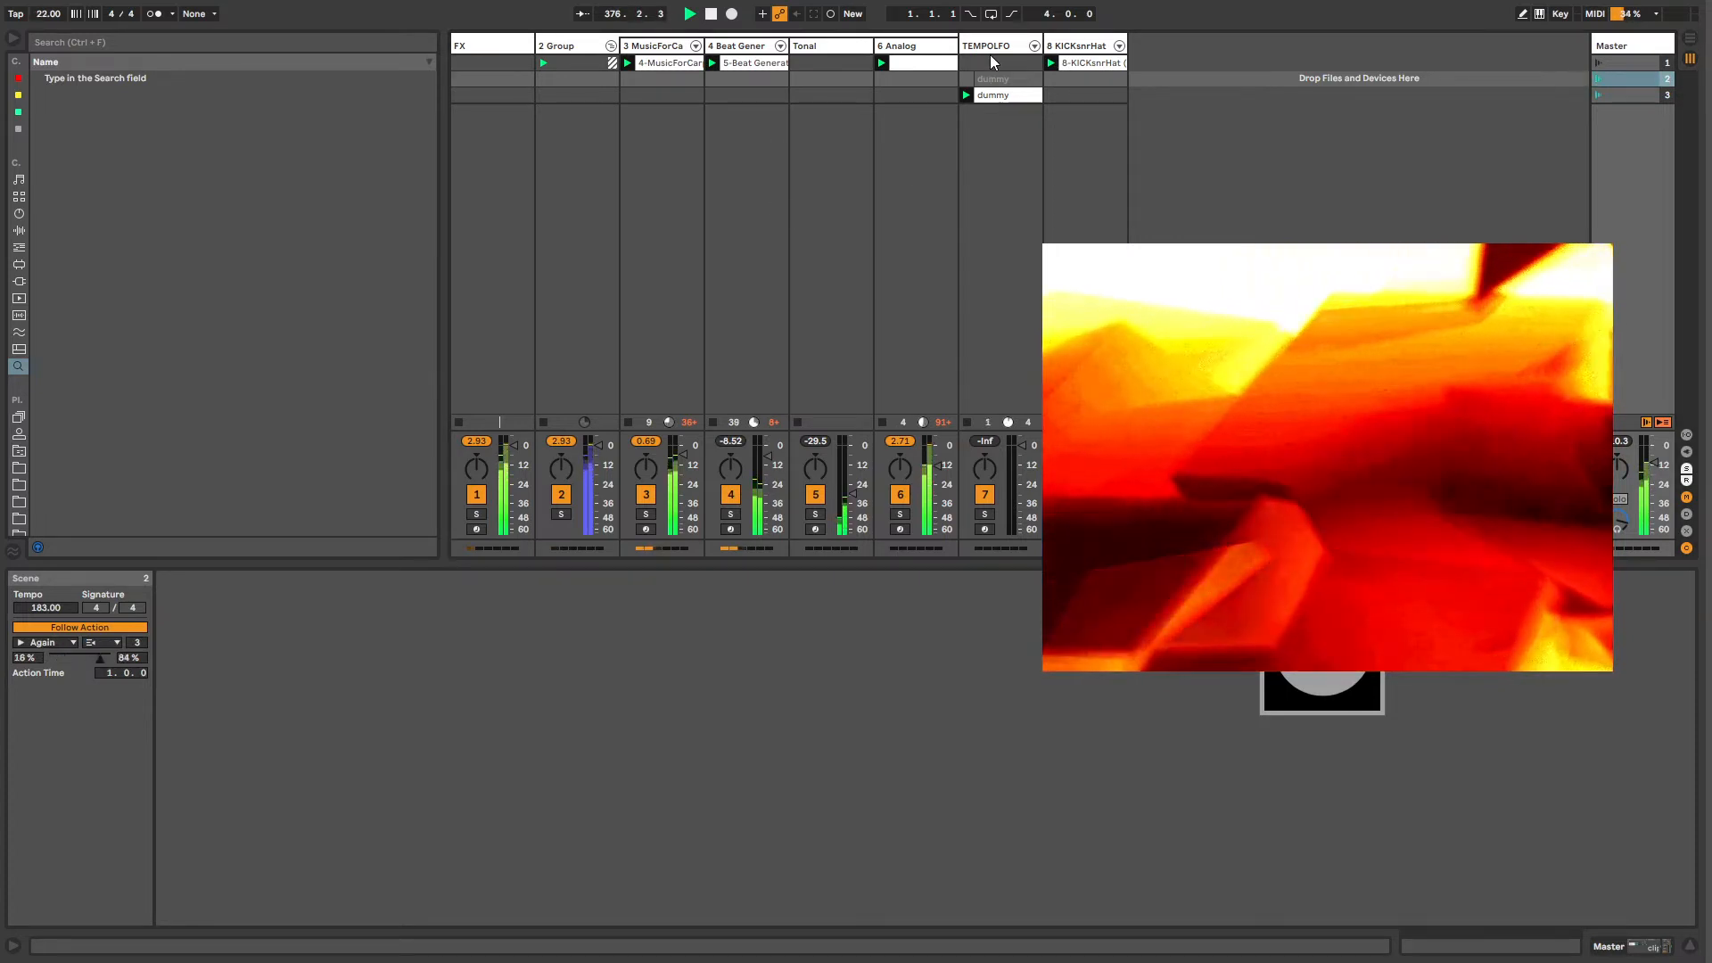
Step: Reactivate the dummy clip in scene 2 on the TEMPOLFO track
{"action": "left_click", "coordinate": [991, 79]}
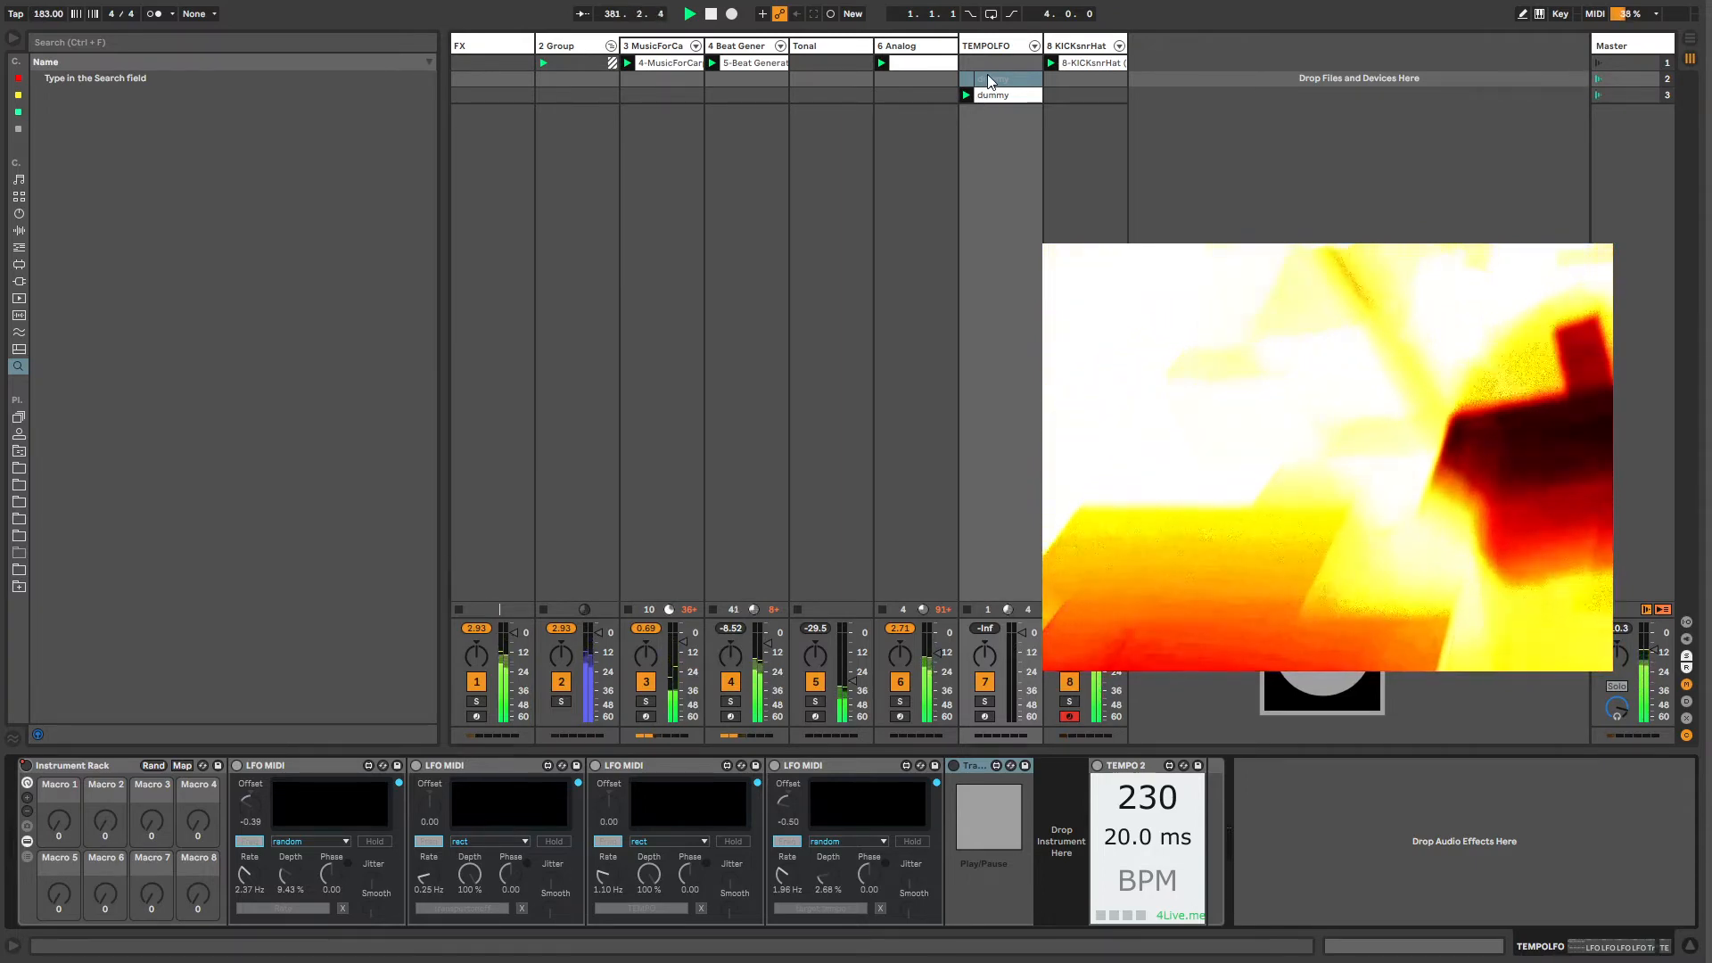
{"action": "left_click", "coordinate": [990, 79]}
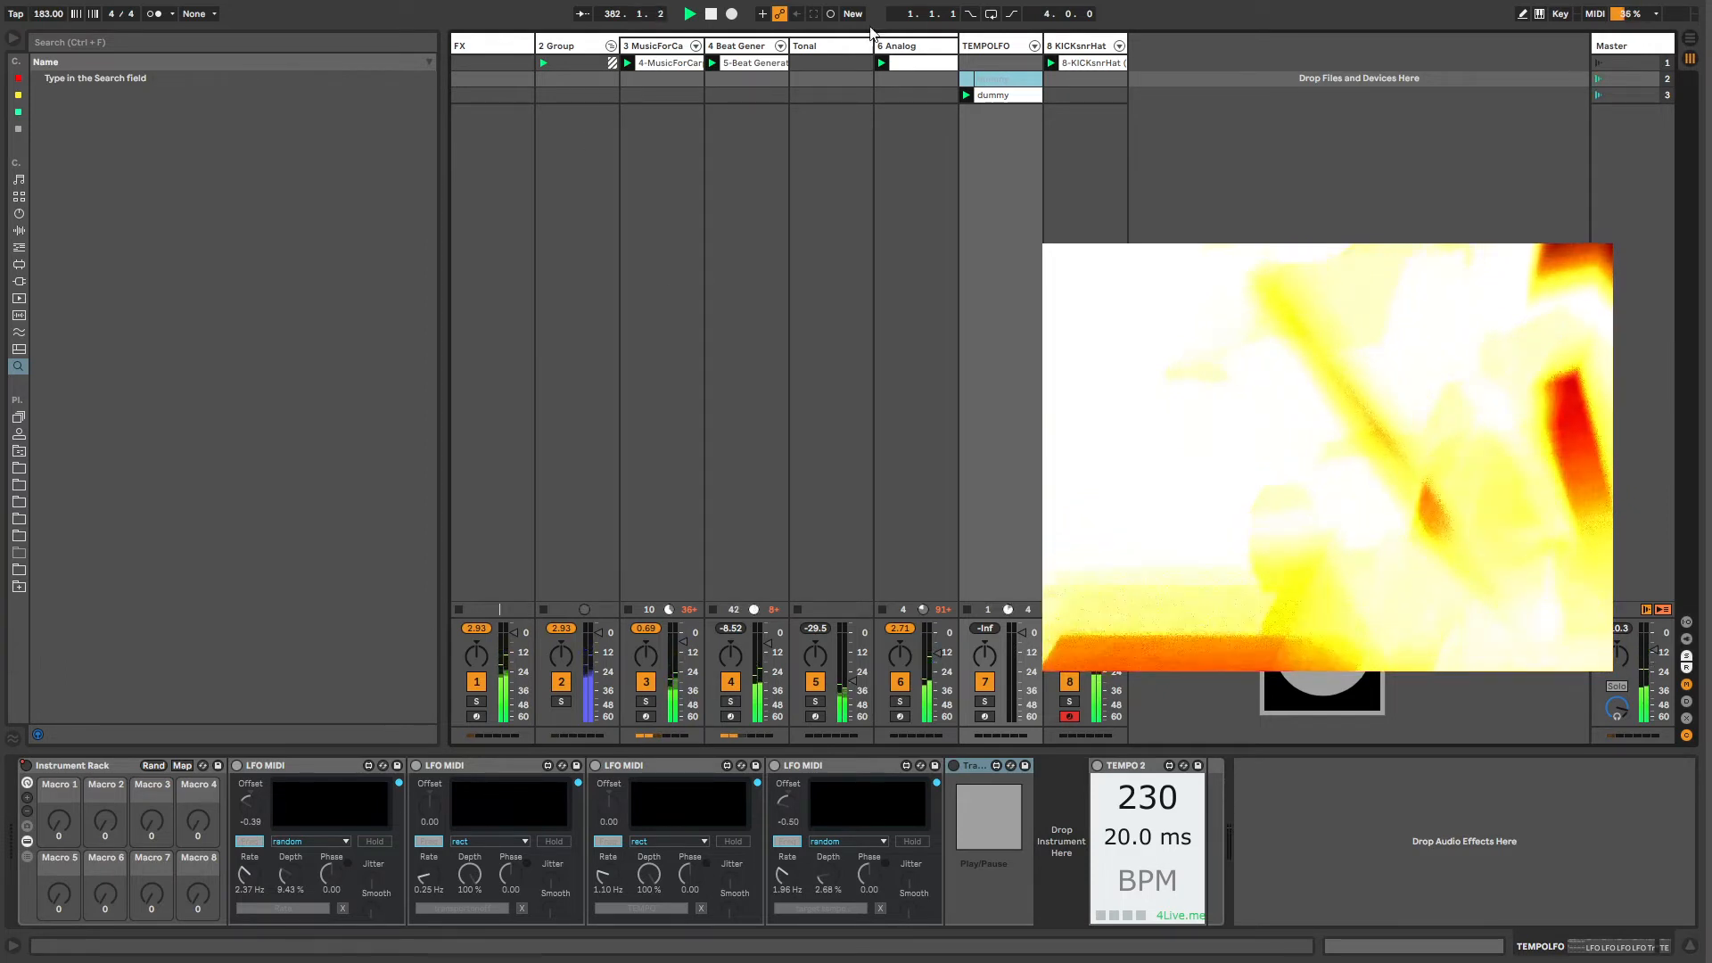
{"action": "key", "text": "0"}
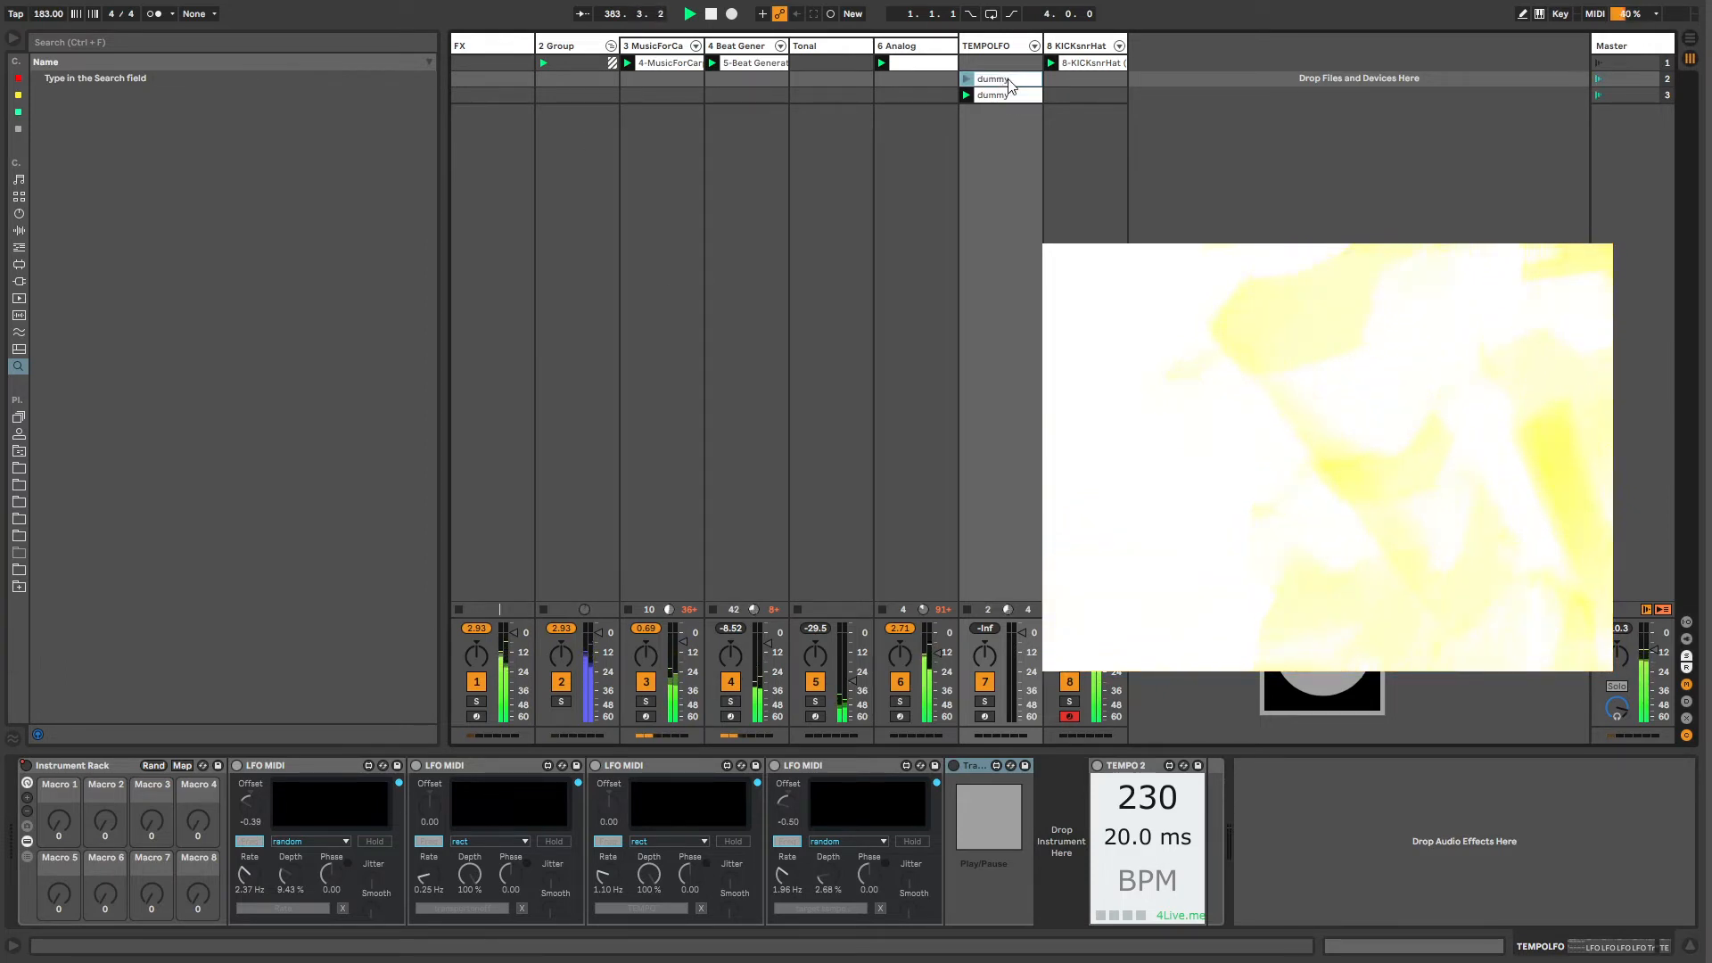
{"action": "key", "text": "Return"}
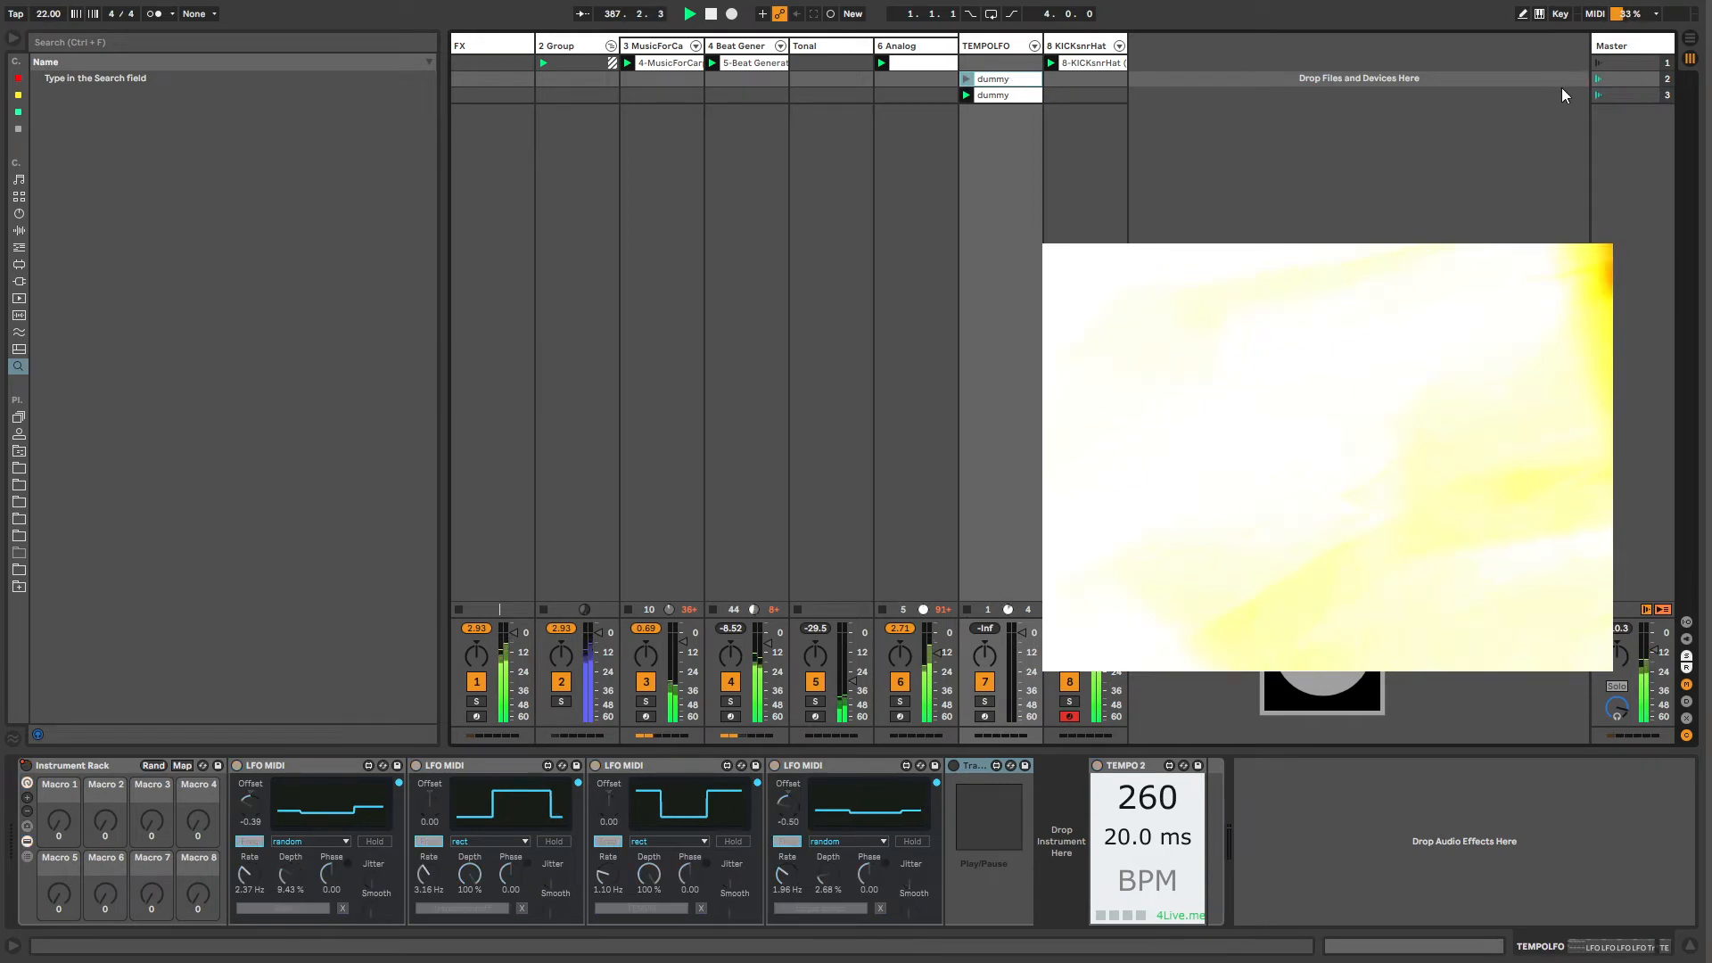
Step: Set scene 2's follow action chances to 91 % for Again and 9 % for the jump to scene 3
{"action": "left_click", "coordinate": [1629, 78]}
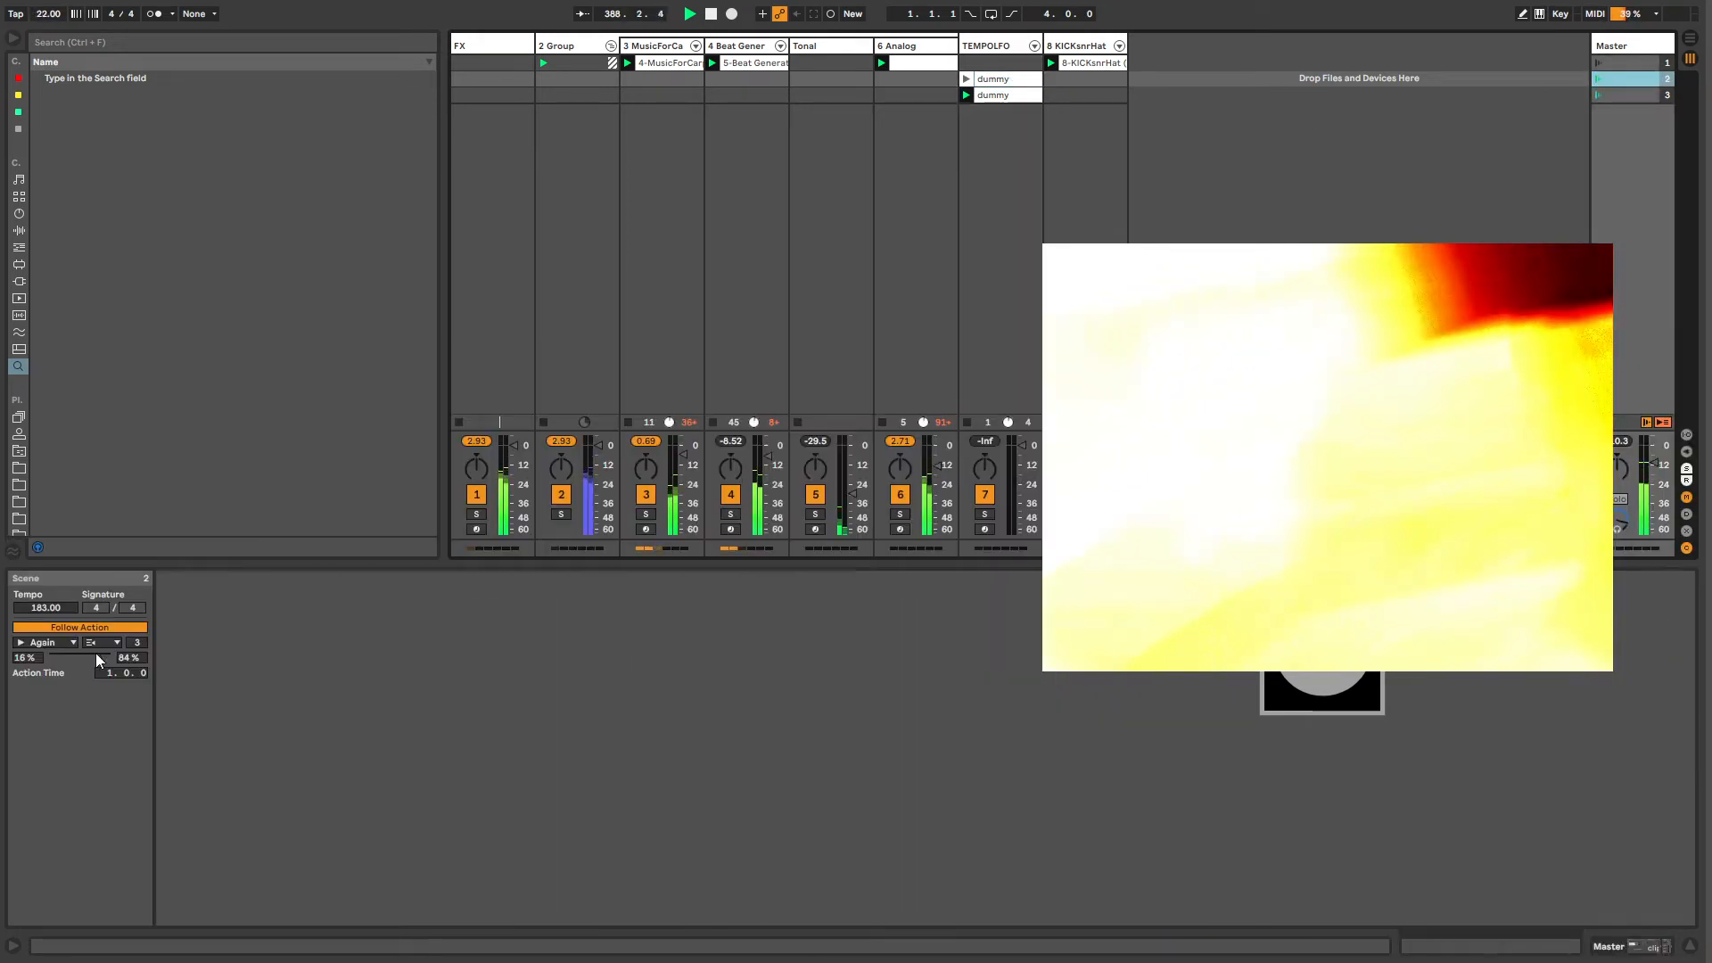
{"action": "mouse_move", "coordinate": [98, 658]}
{"action": "left_mouse_down"}
{"action": "mouse_move", "coordinate": [56, 658]}
{"action": "mouse_move", "coordinate": [128, 662]}
{"action": "left_mouse_up"}
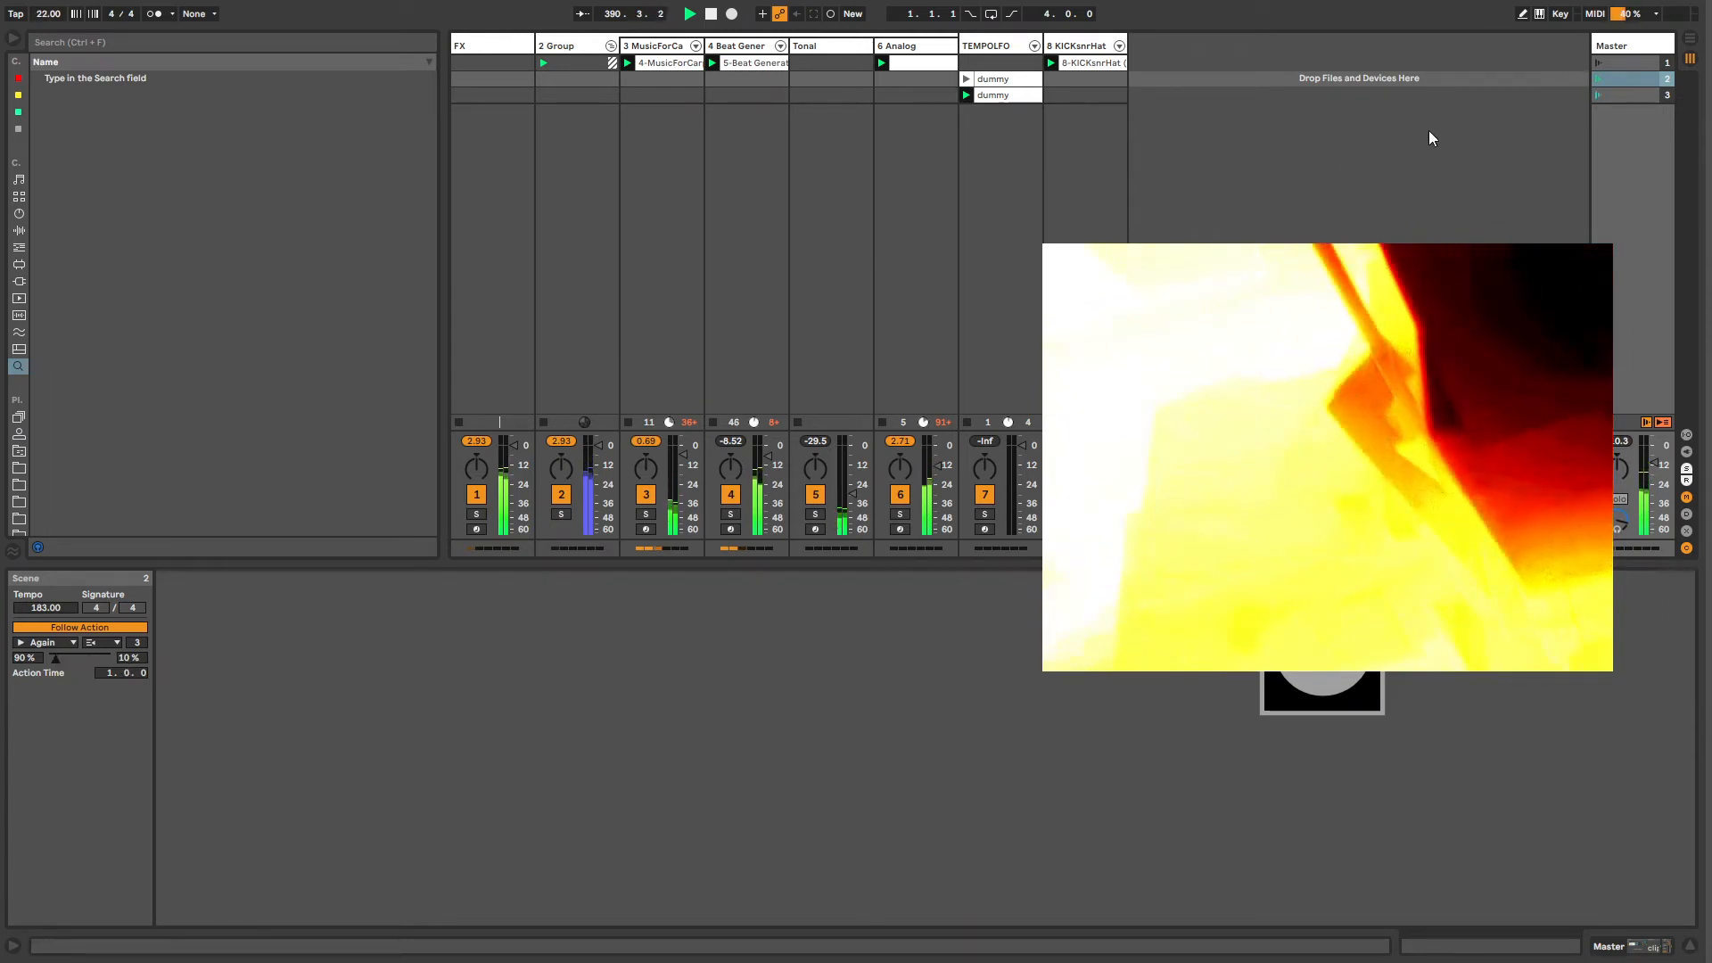
{"action": "left_click", "coordinate": [1618, 95]}
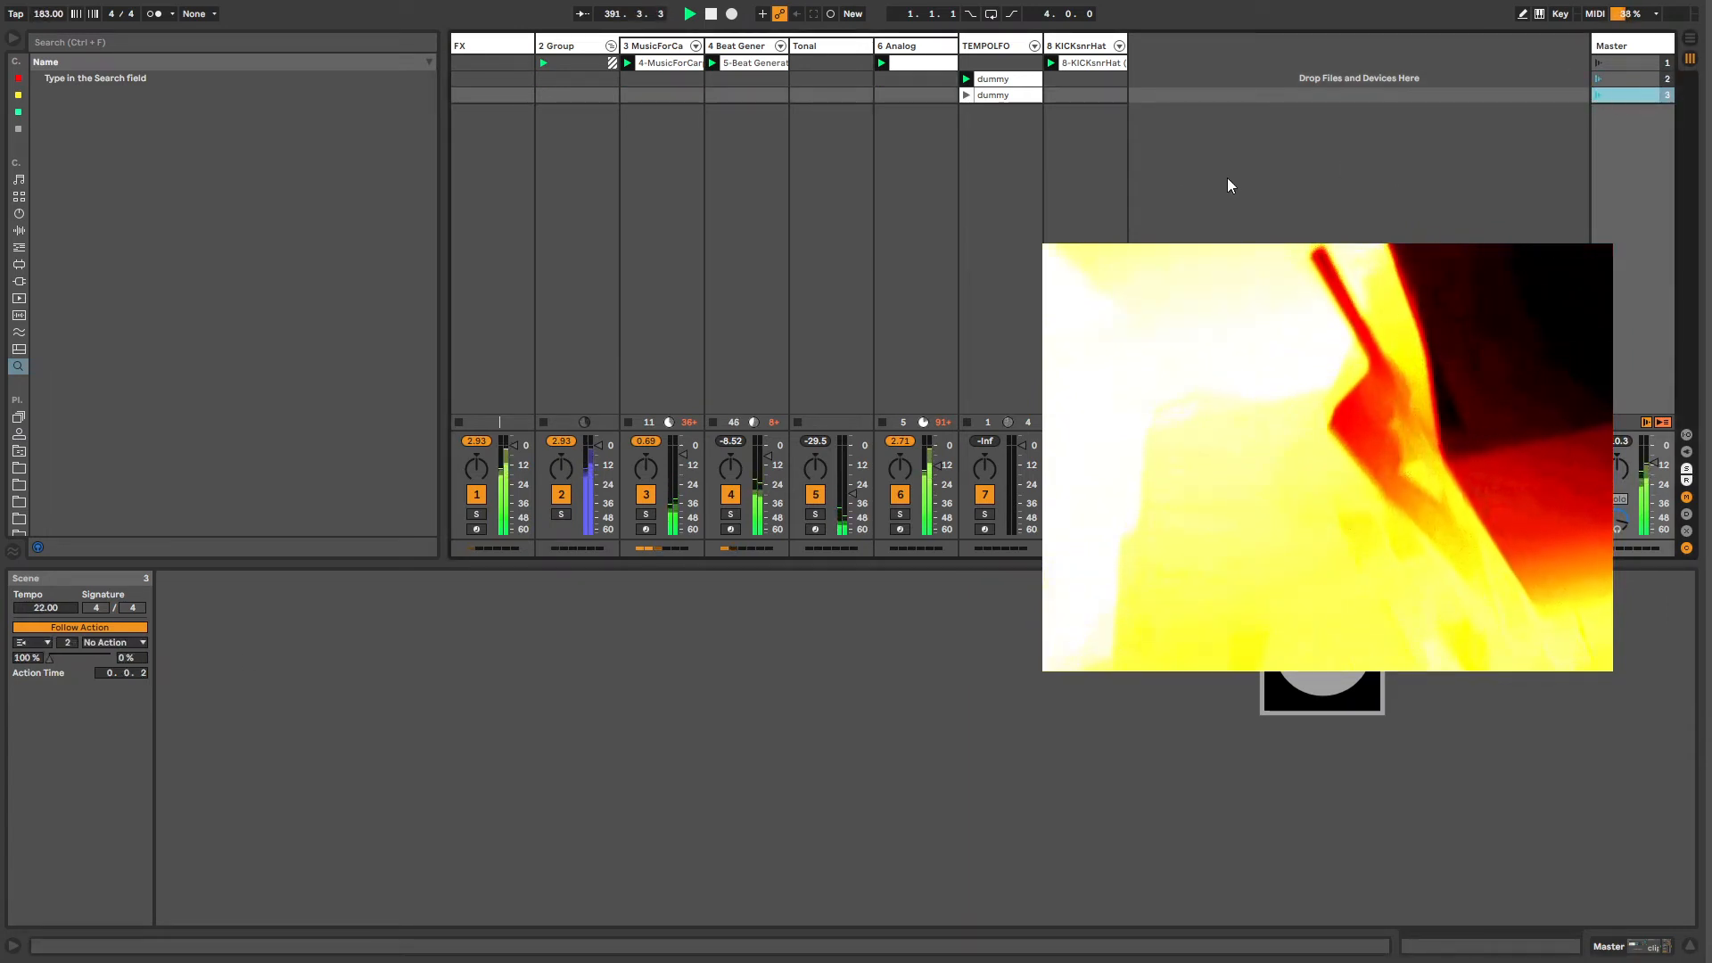
{"action": "left_click", "coordinate": [1619, 80]}
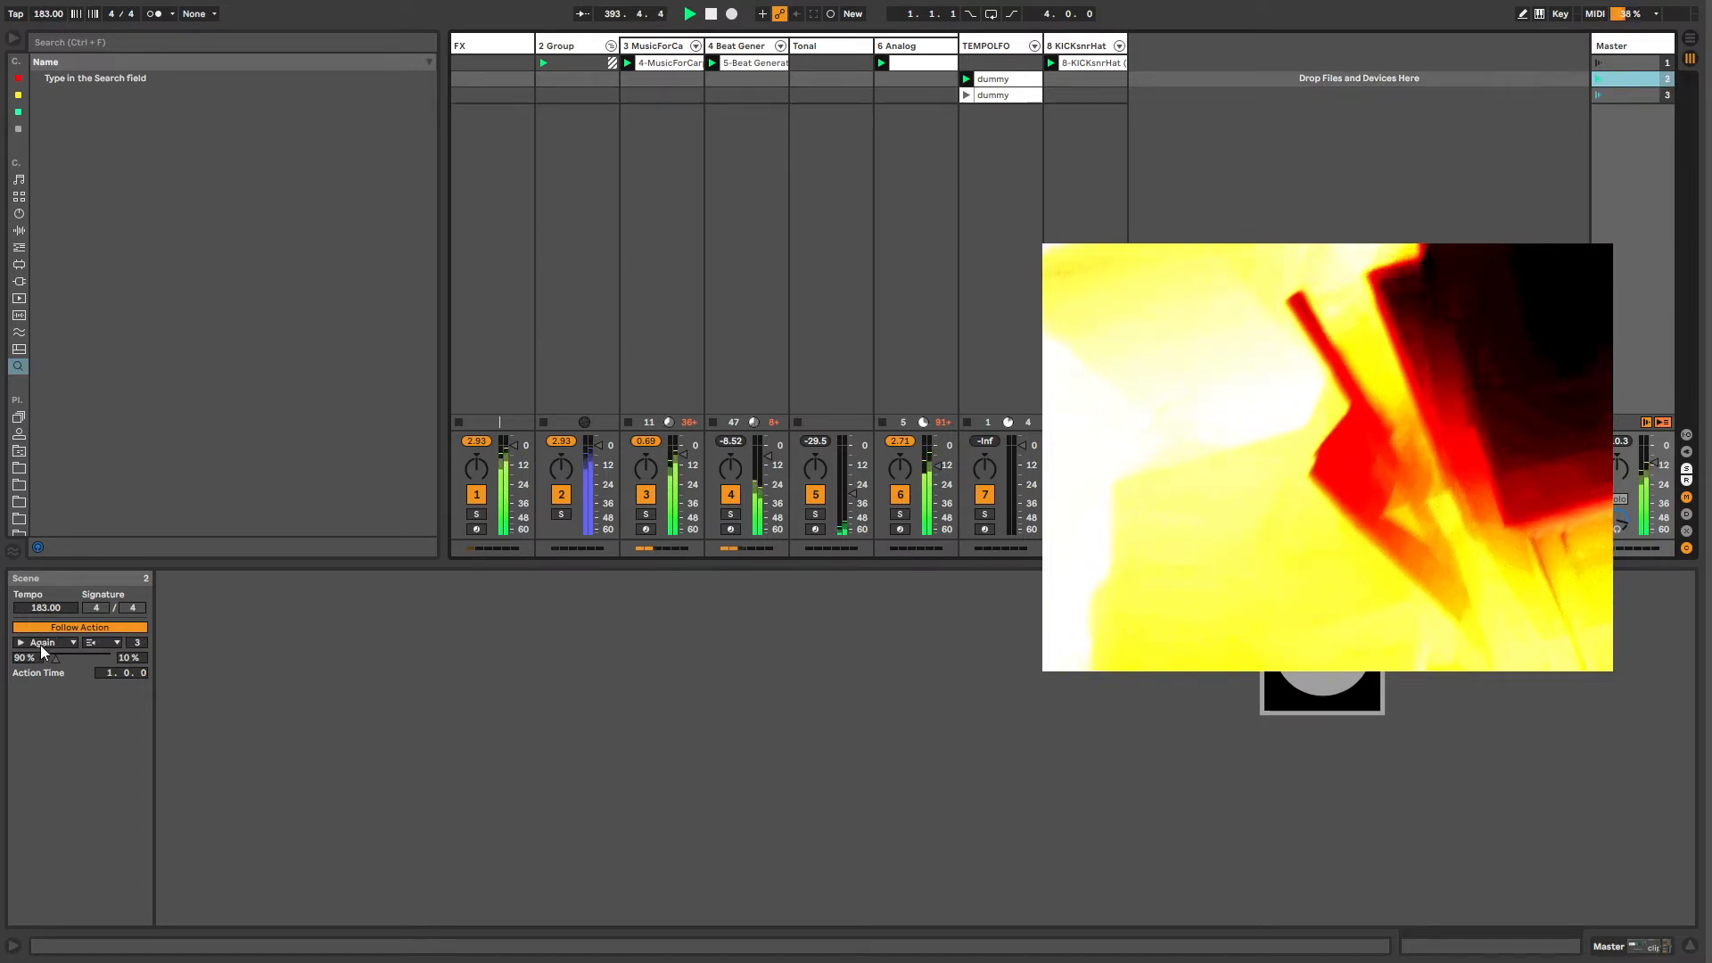
{"action": "left_click_drag", "start_coordinate": [55, 657], "coordinate": [55, 658]}
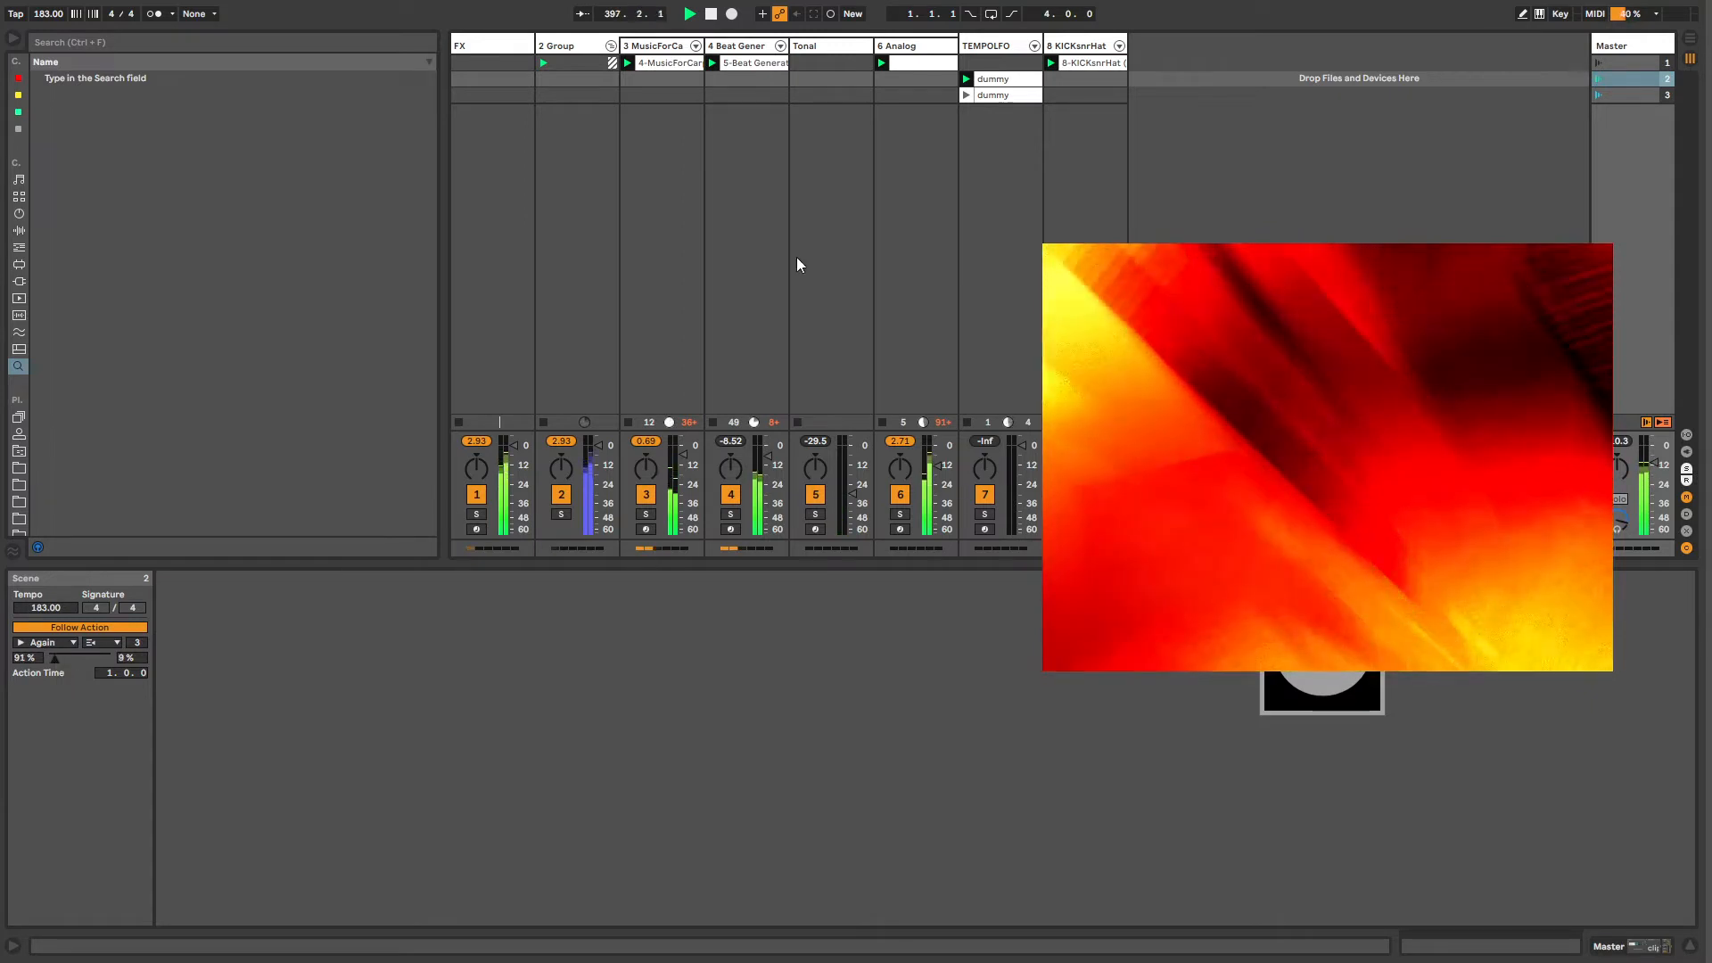
Step: Redraw the Device On envelope in scene 2's dummy clip as On until 1.2.2 and Off for the rest of the loop
{"action": "left_click", "coordinate": [1011, 81]}
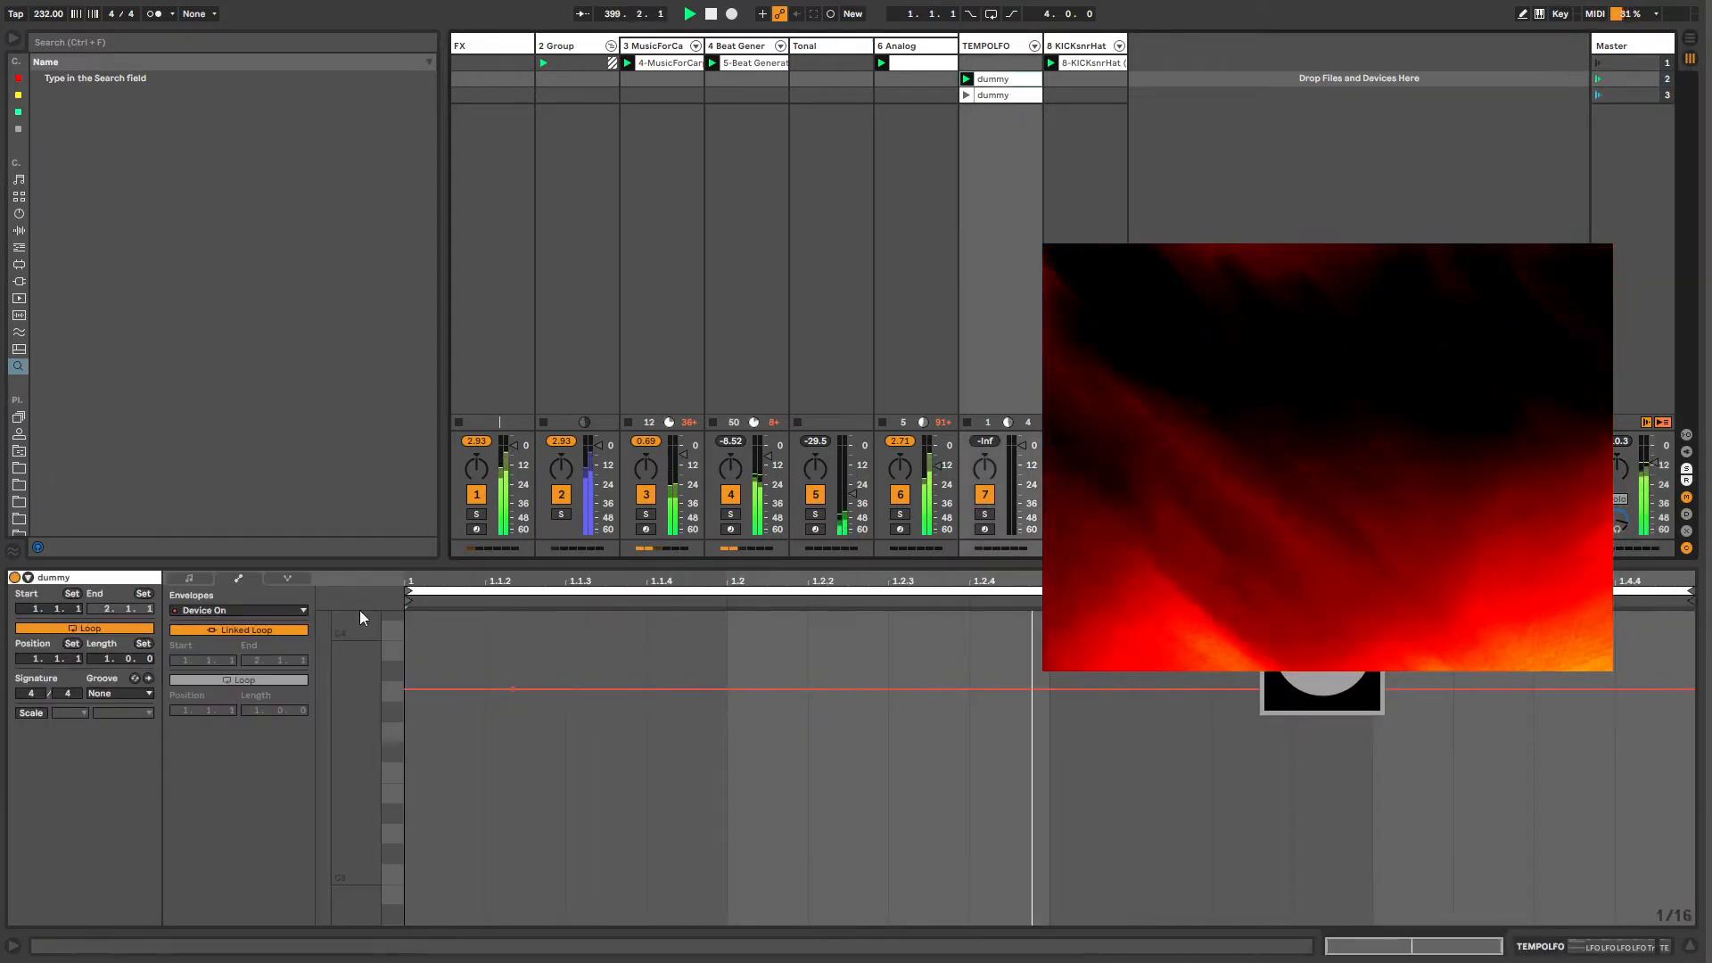
{"action": "key", "text": "b"}
{"action": "mouse_move", "coordinate": [1122, 895]}
{"action": "left_mouse_down"}
{"action": "mouse_move", "coordinate": [1460, 926]}
{"action": "mouse_move", "coordinate": [1670, 911]}
{"action": "left_mouse_up"}
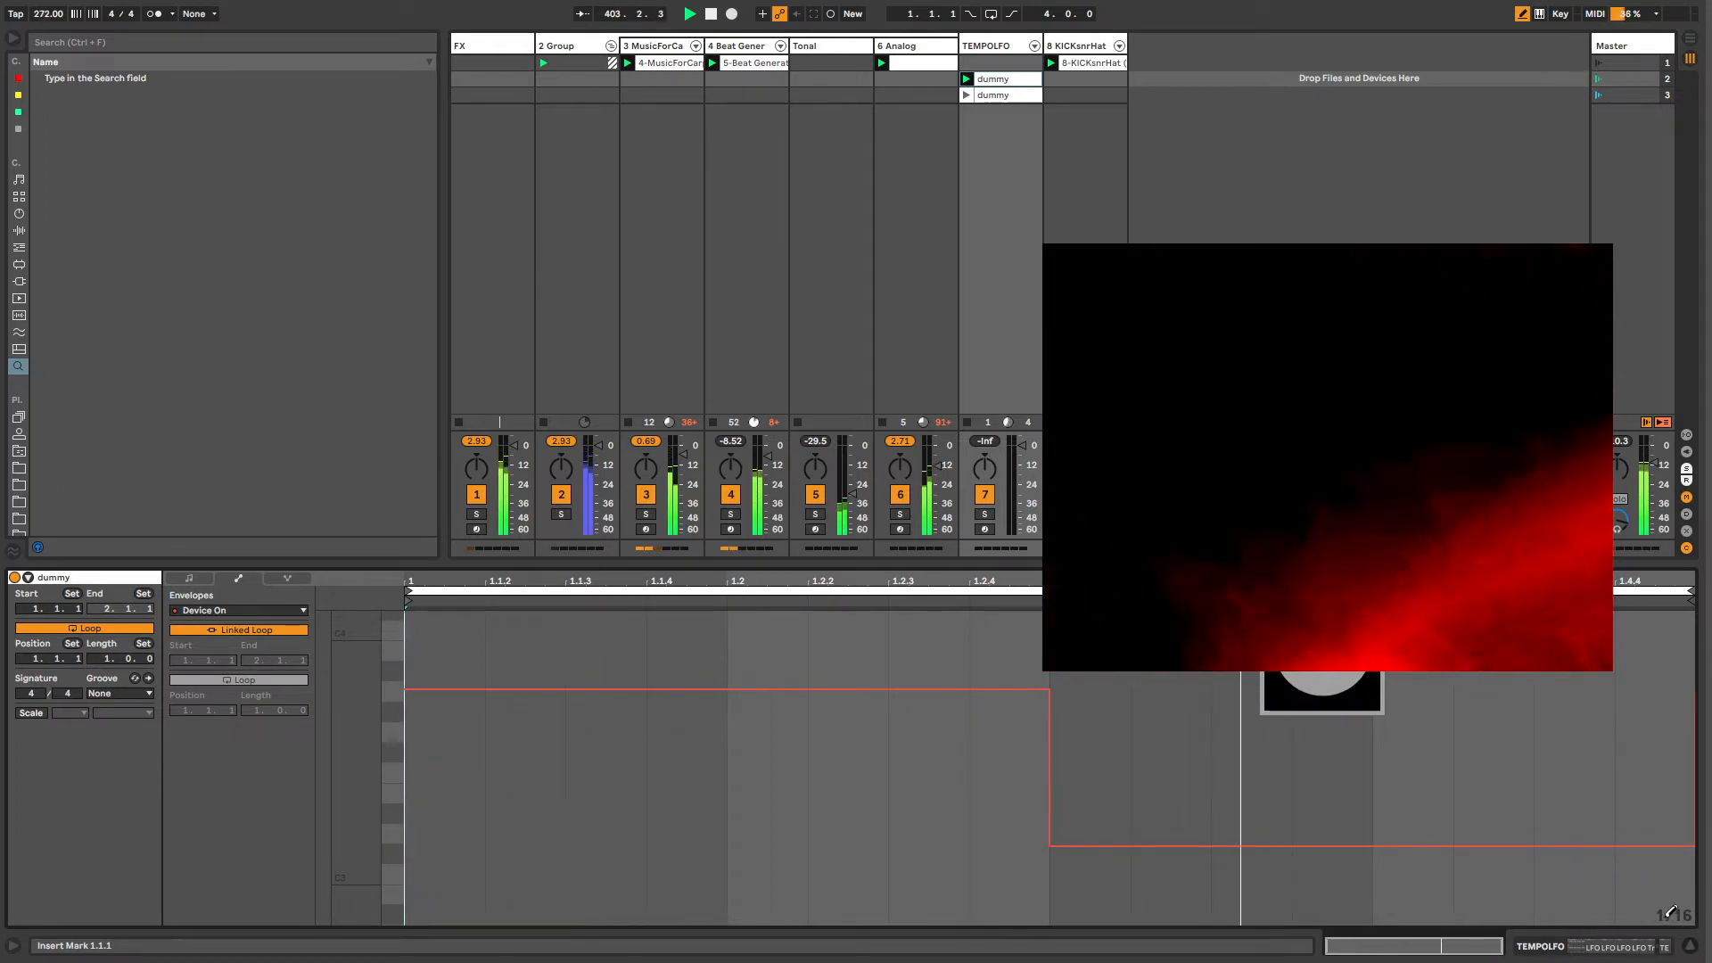
{"action": "key", "text": "b"}
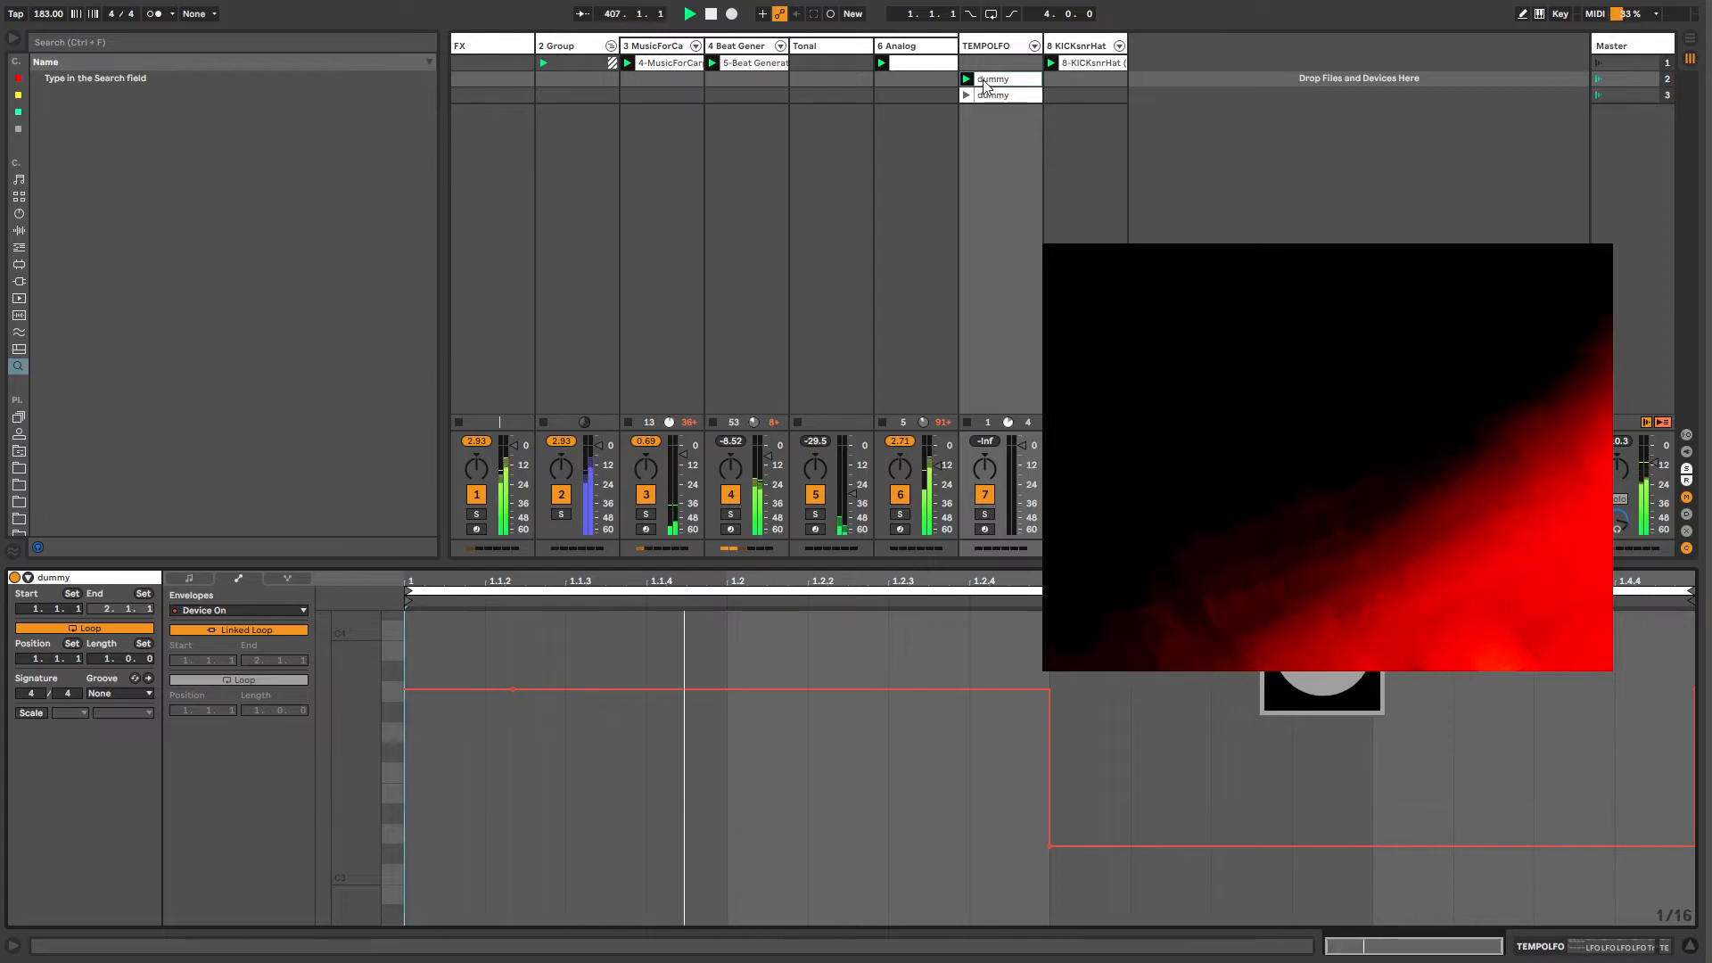
{"action": "key", "text": "b"}
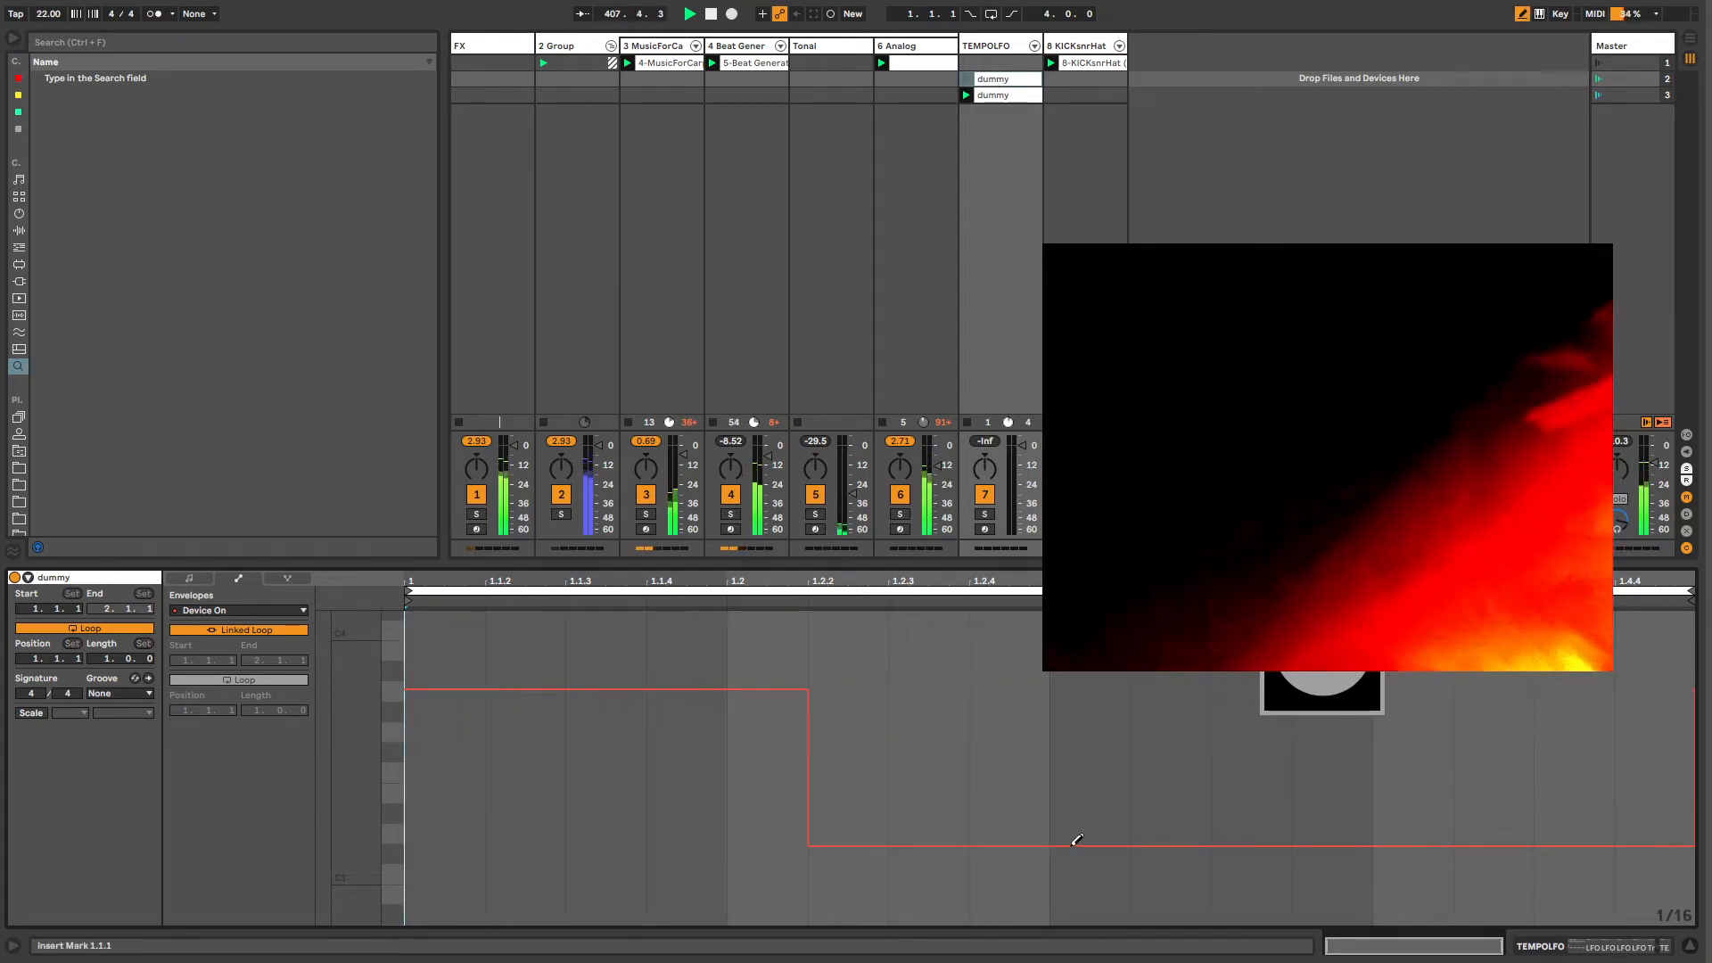
Step: Examine the TEMPO 2 device on the TEMPOLFO track and the KICKsnrHat track's instrument and effect racks
{"action": "left_click", "coordinate": [999, 46]}
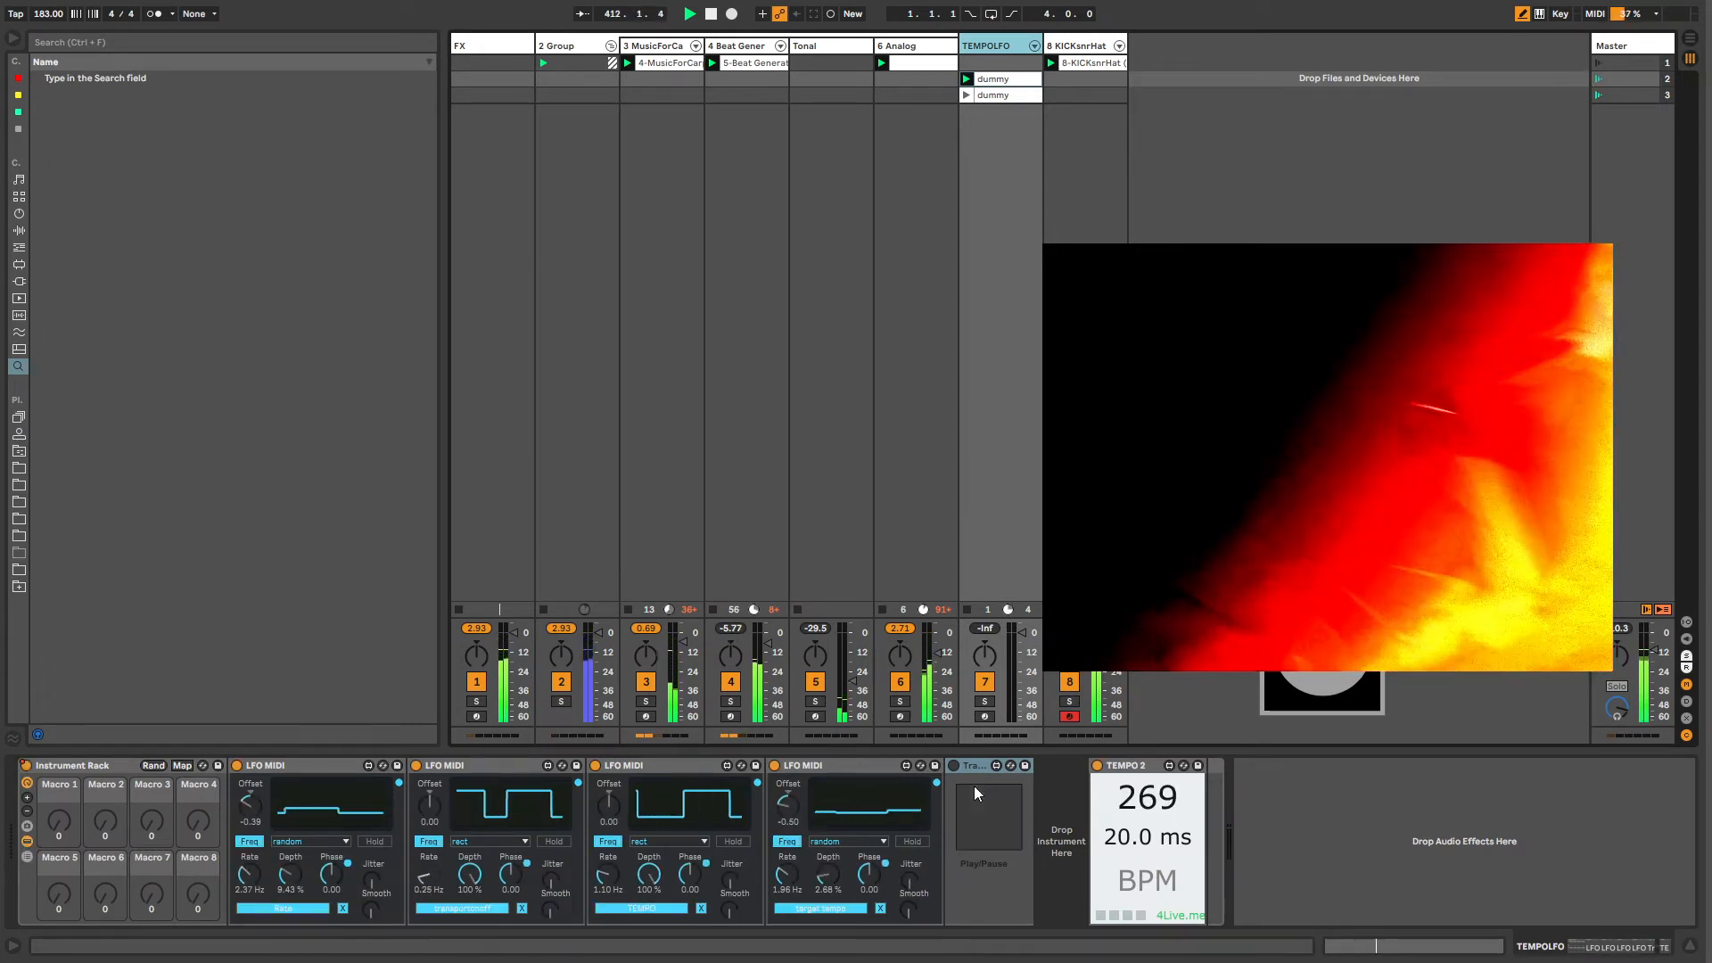
{"action": "left_click", "coordinate": [1124, 769]}
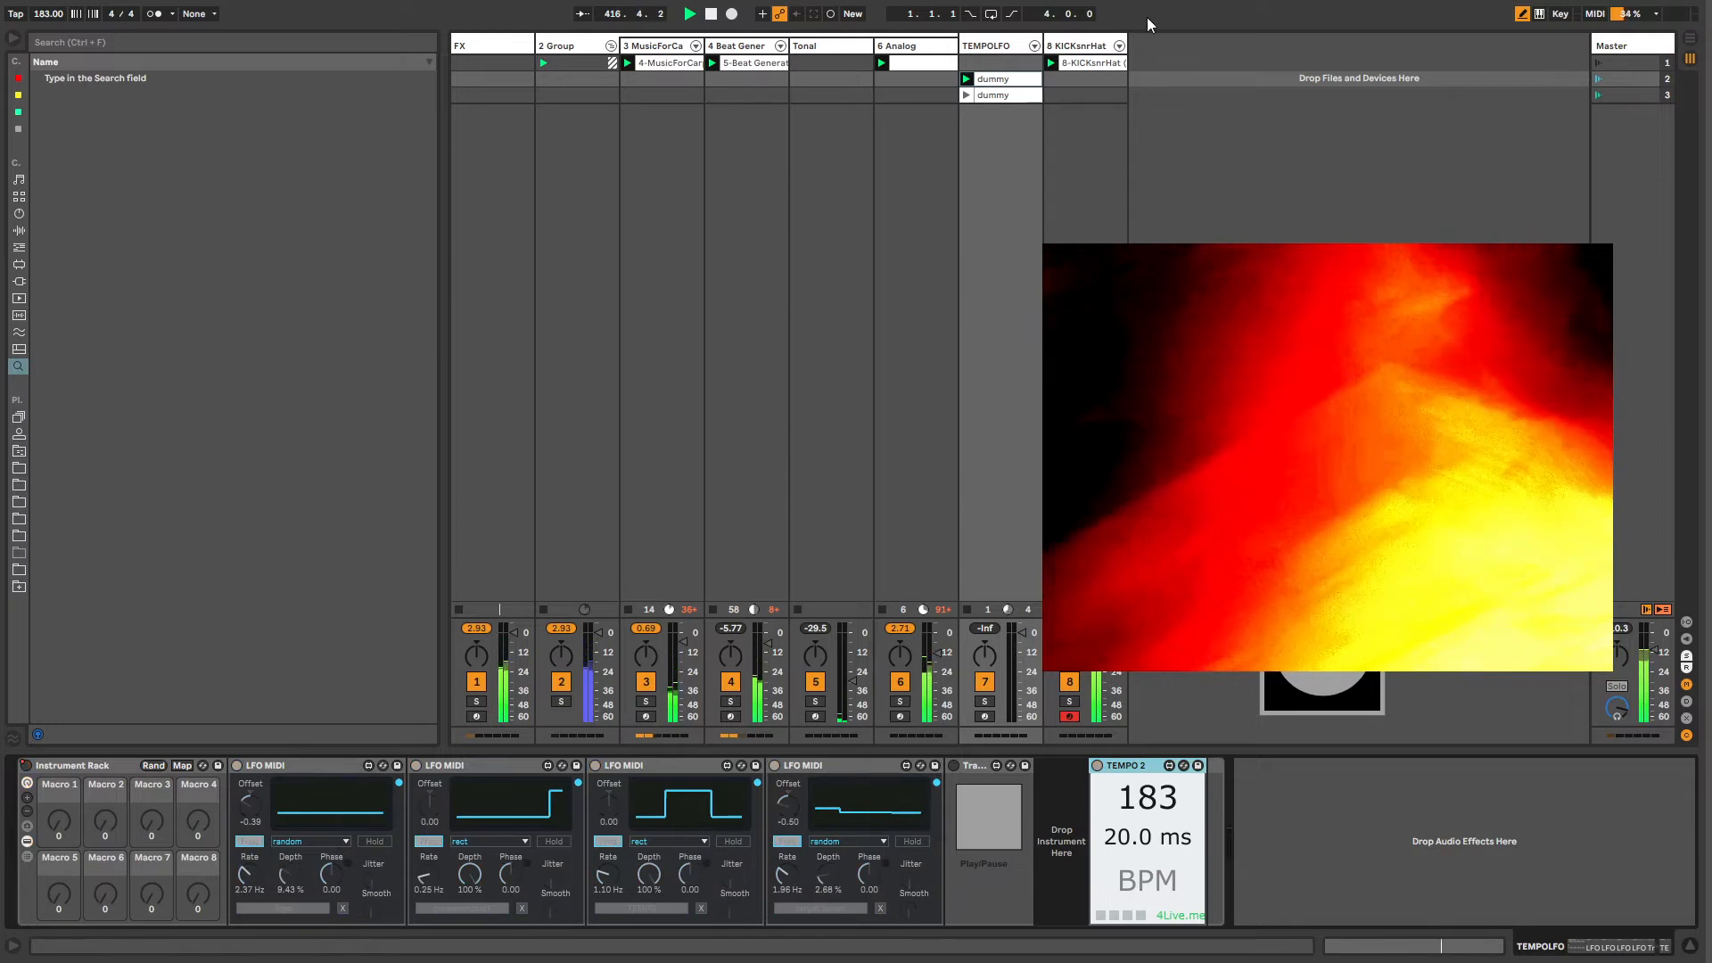
{"action": "left_click", "coordinate": [1061, 47]}
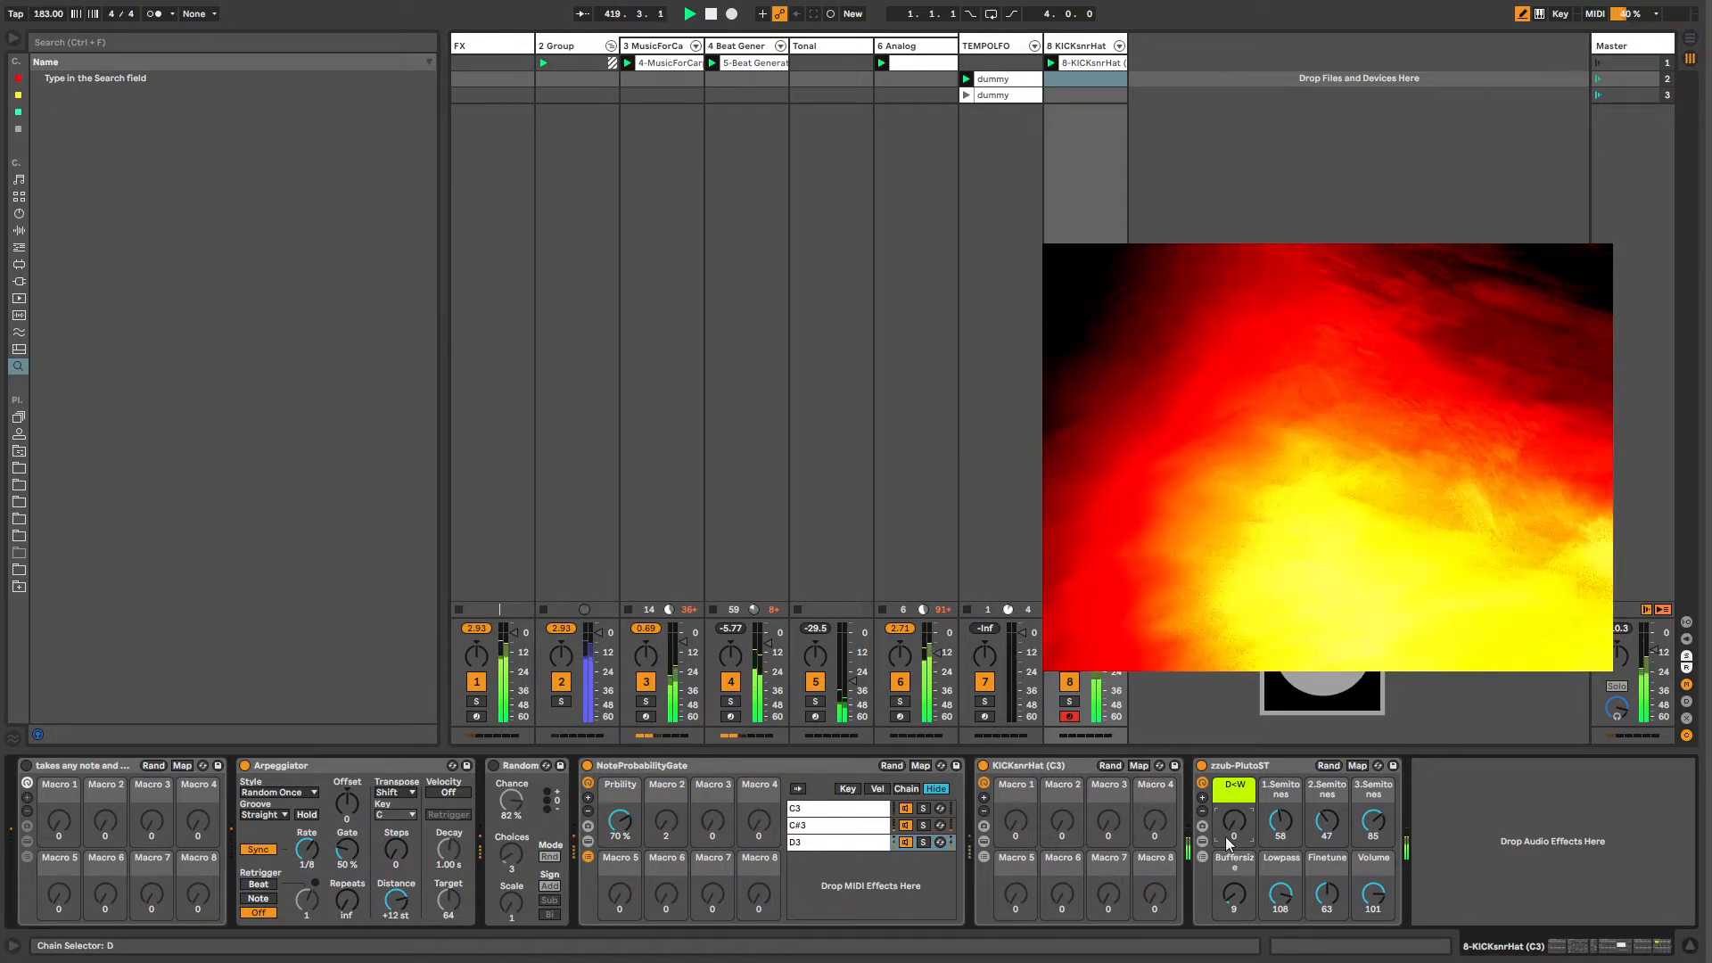
{"action": "left_click", "coordinate": [1031, 765]}
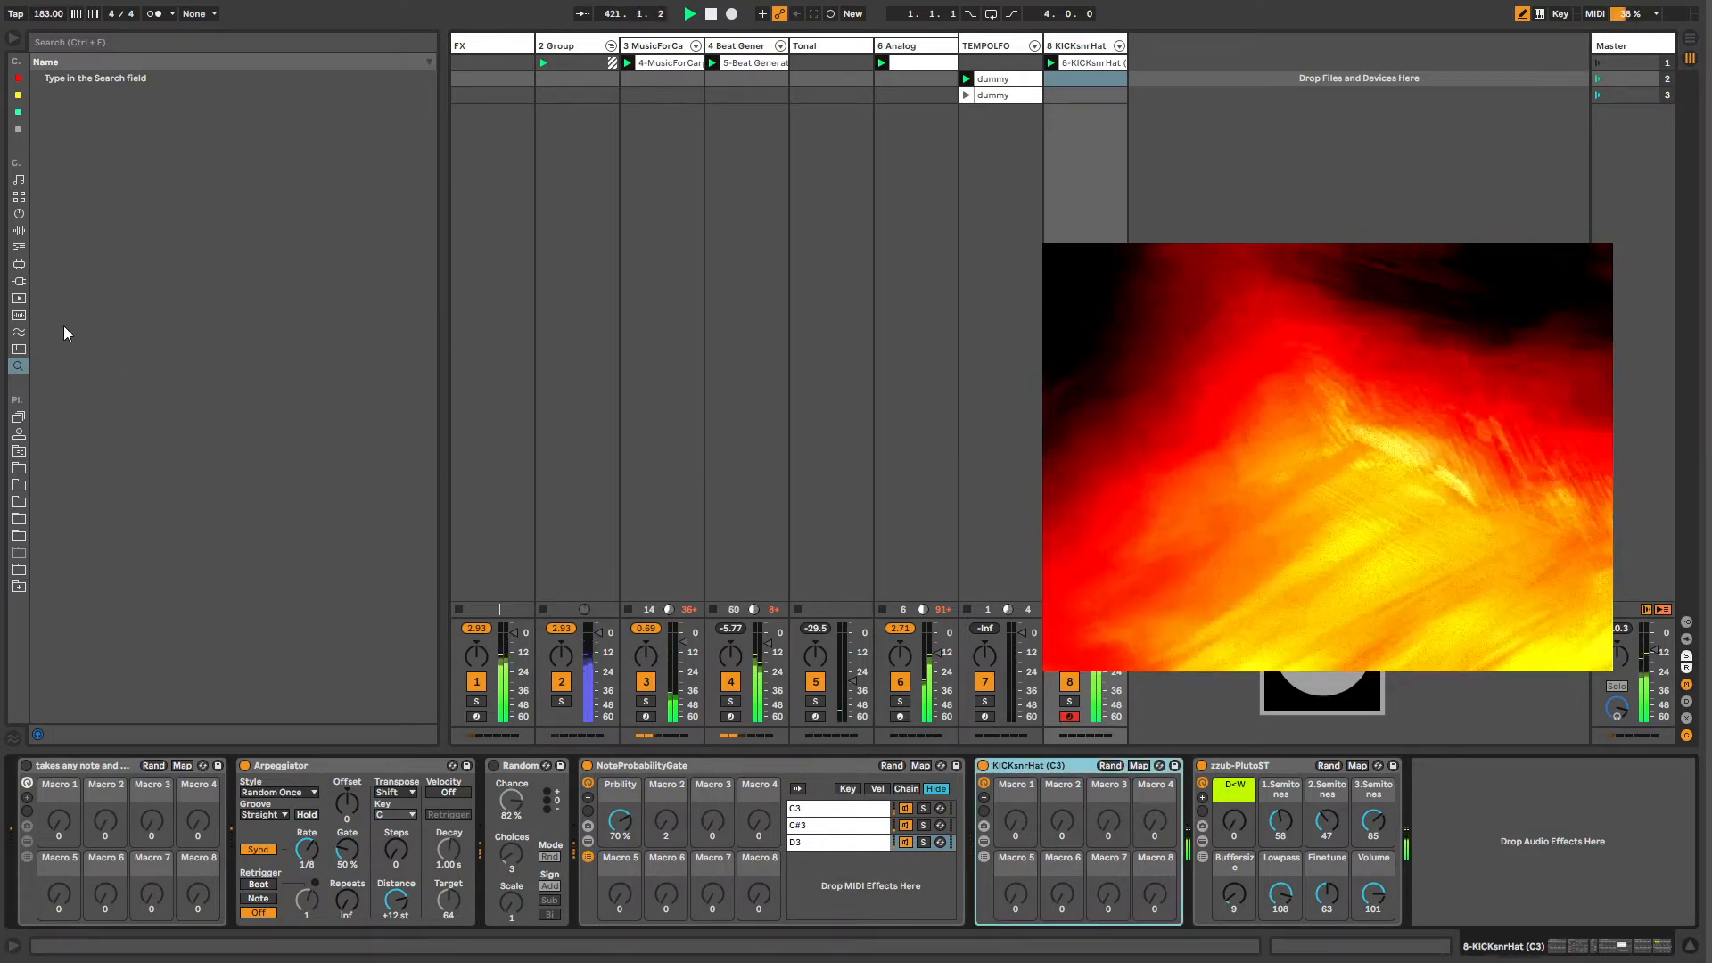
{"action": "left_click_drag", "start_coordinate": [1233, 821], "coordinate": [1233, 807]}
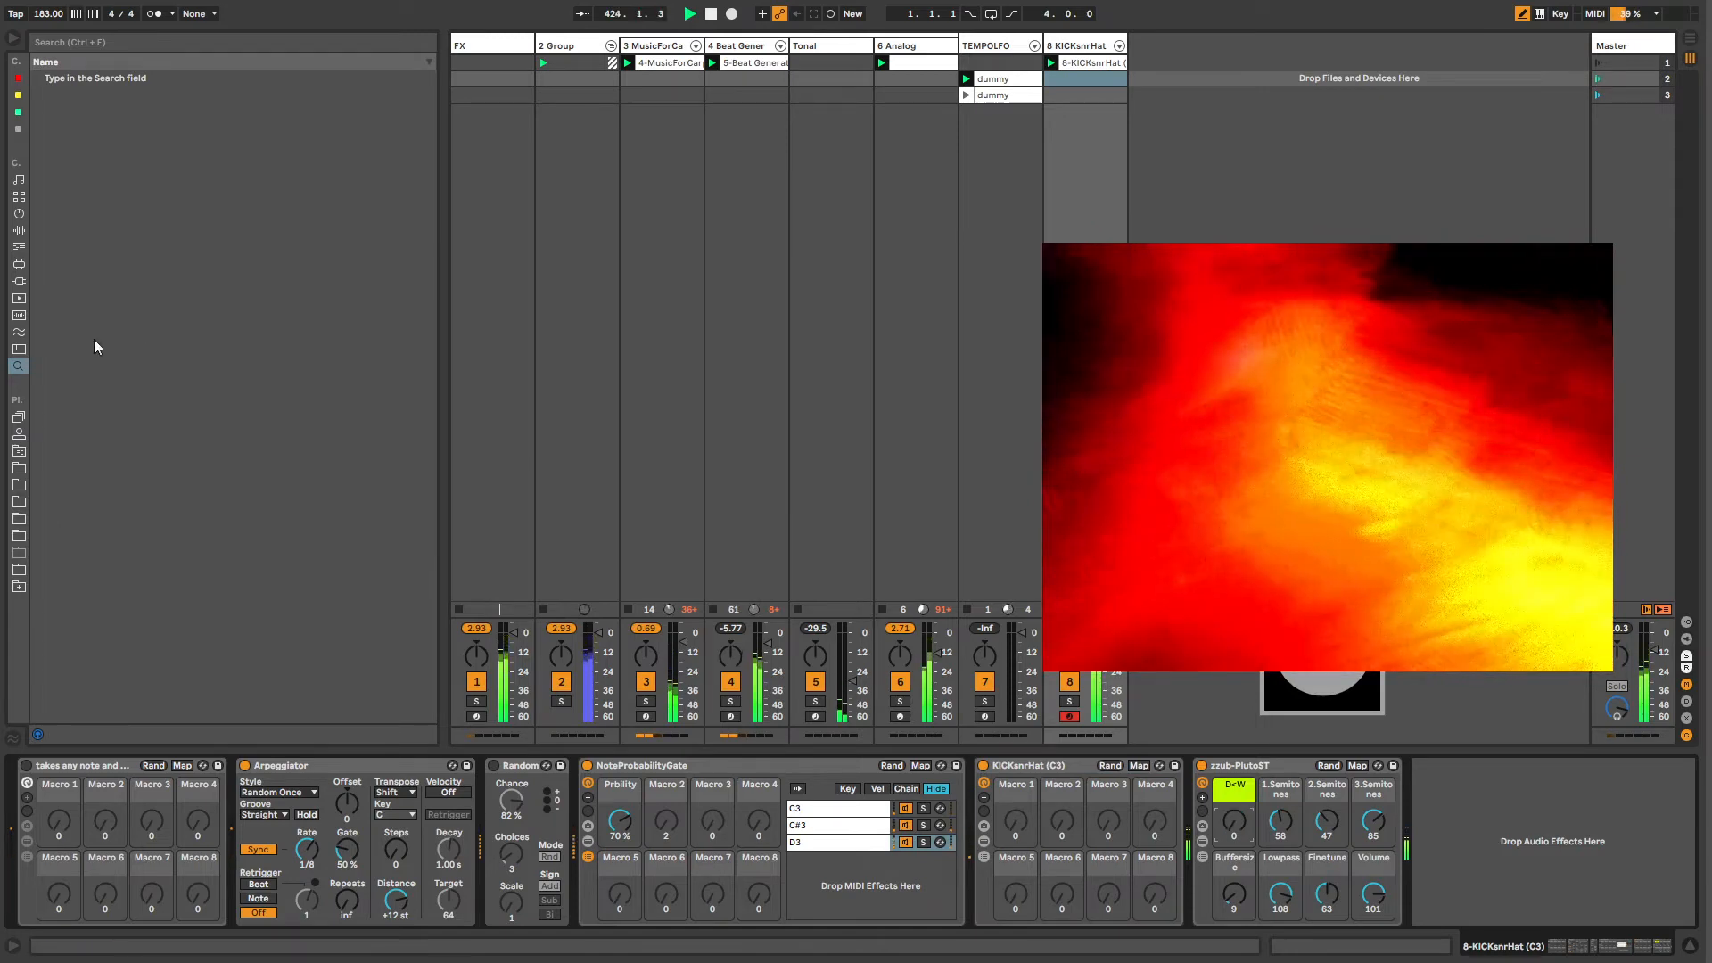
Step: Copy the Hybrid Reverb from the MusicForCarports track to the end of the KICKsnrHat device chain and set its convolution size to 20 %
{"action": "left_click", "coordinate": [18, 249]}
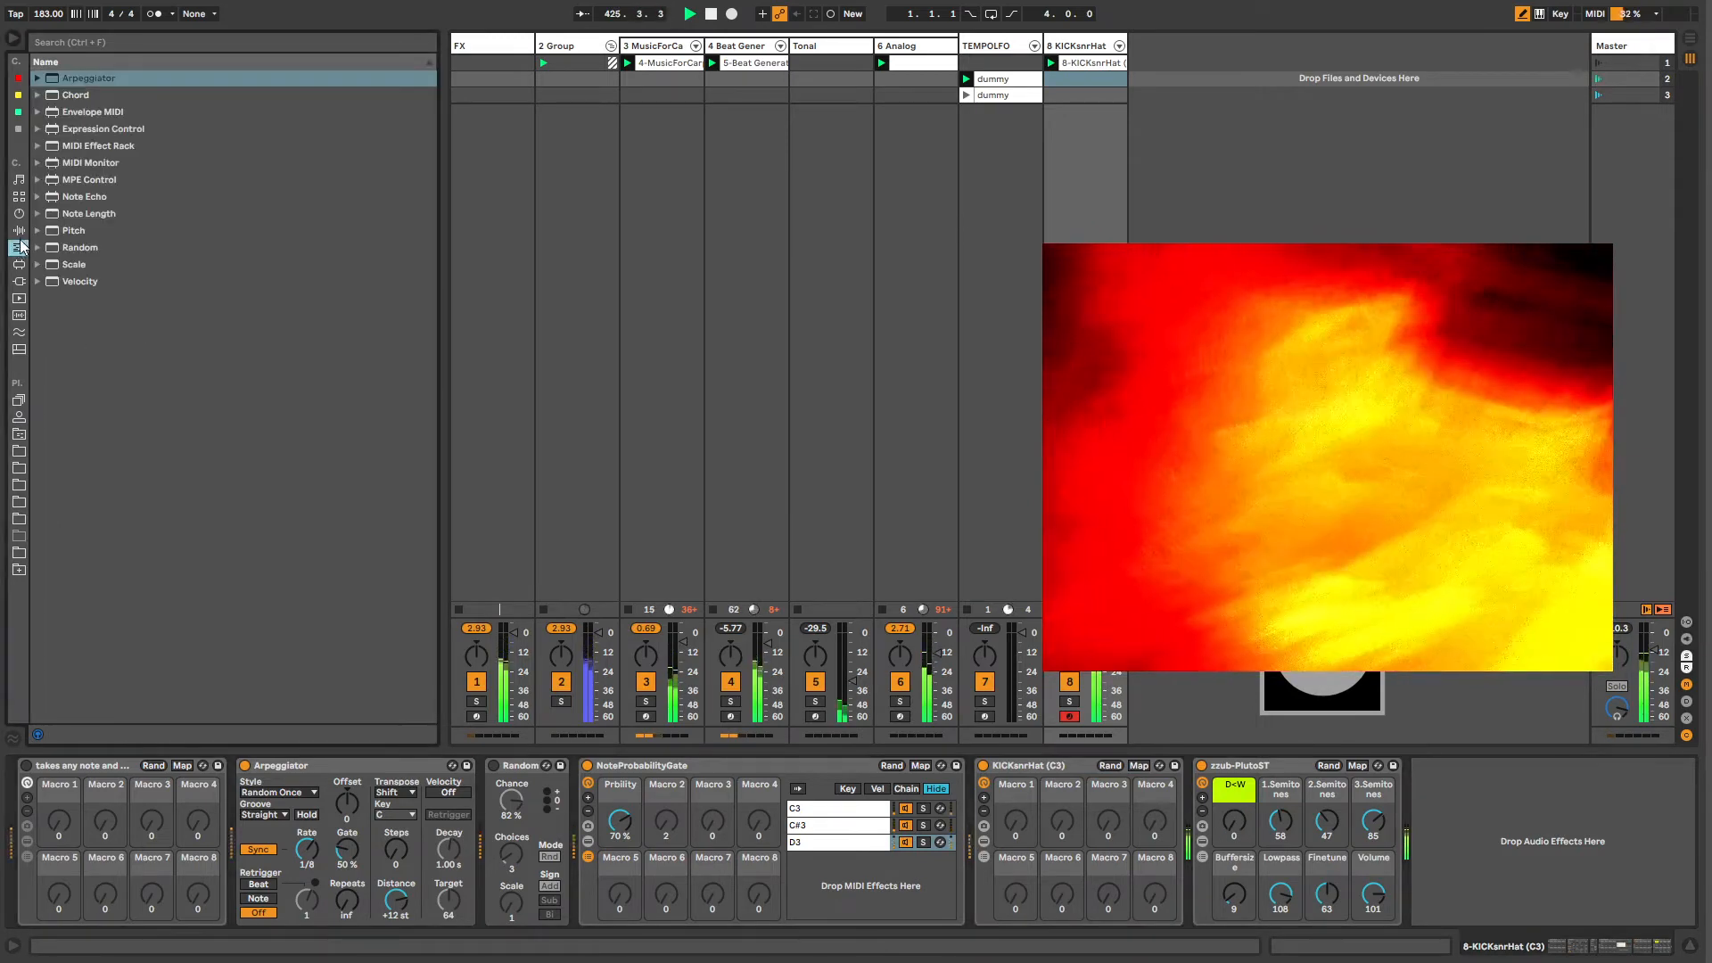
{"action": "left_click", "coordinate": [655, 49]}
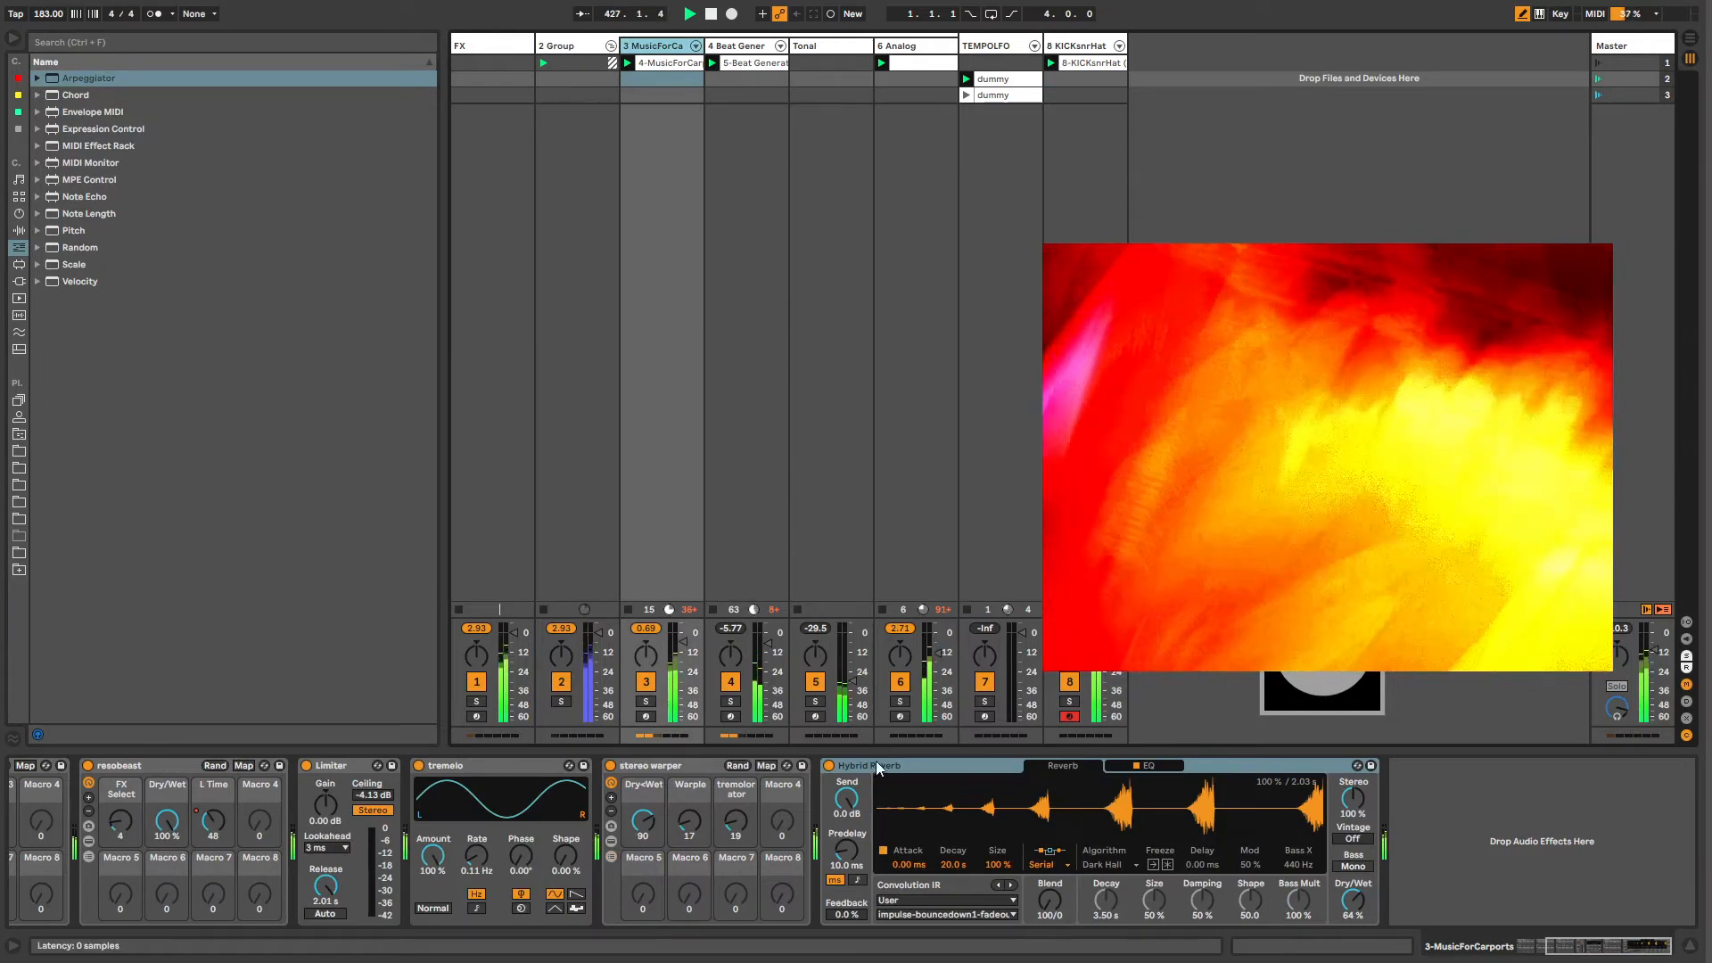
{"action": "left_click_drag", "start_coordinate": [879, 764], "coordinate": [1507, 842]}
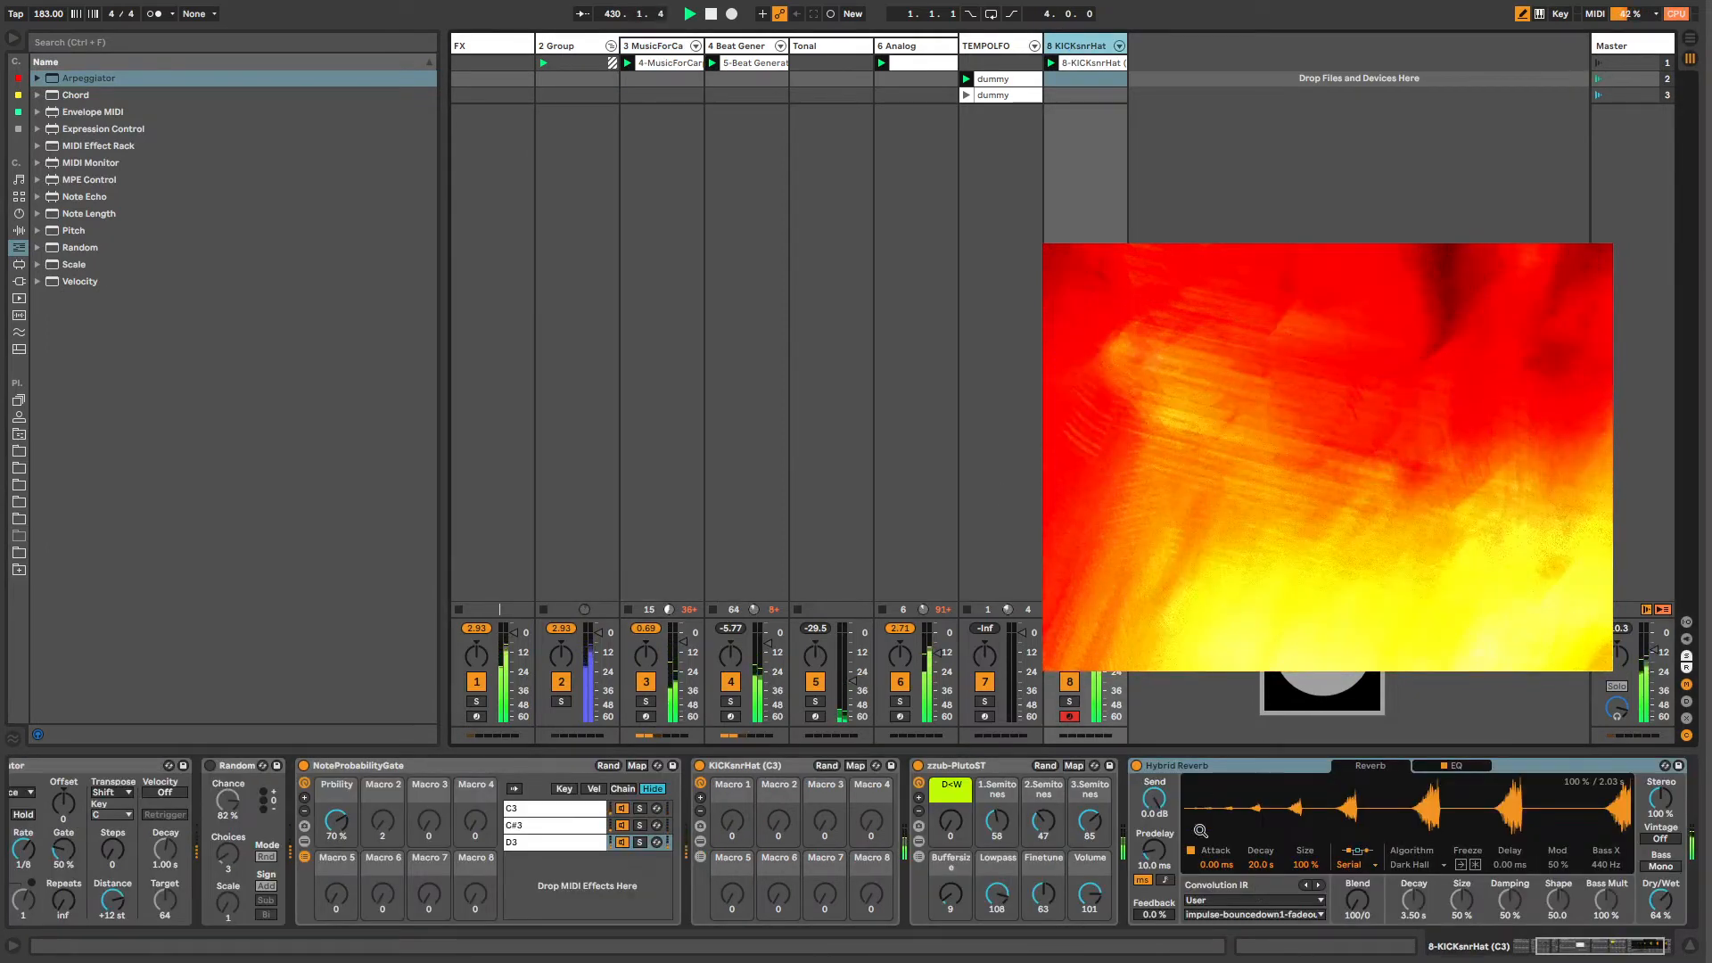
{"action": "left_click_drag", "start_coordinate": [1630, 947], "coordinate": [1645, 954]}
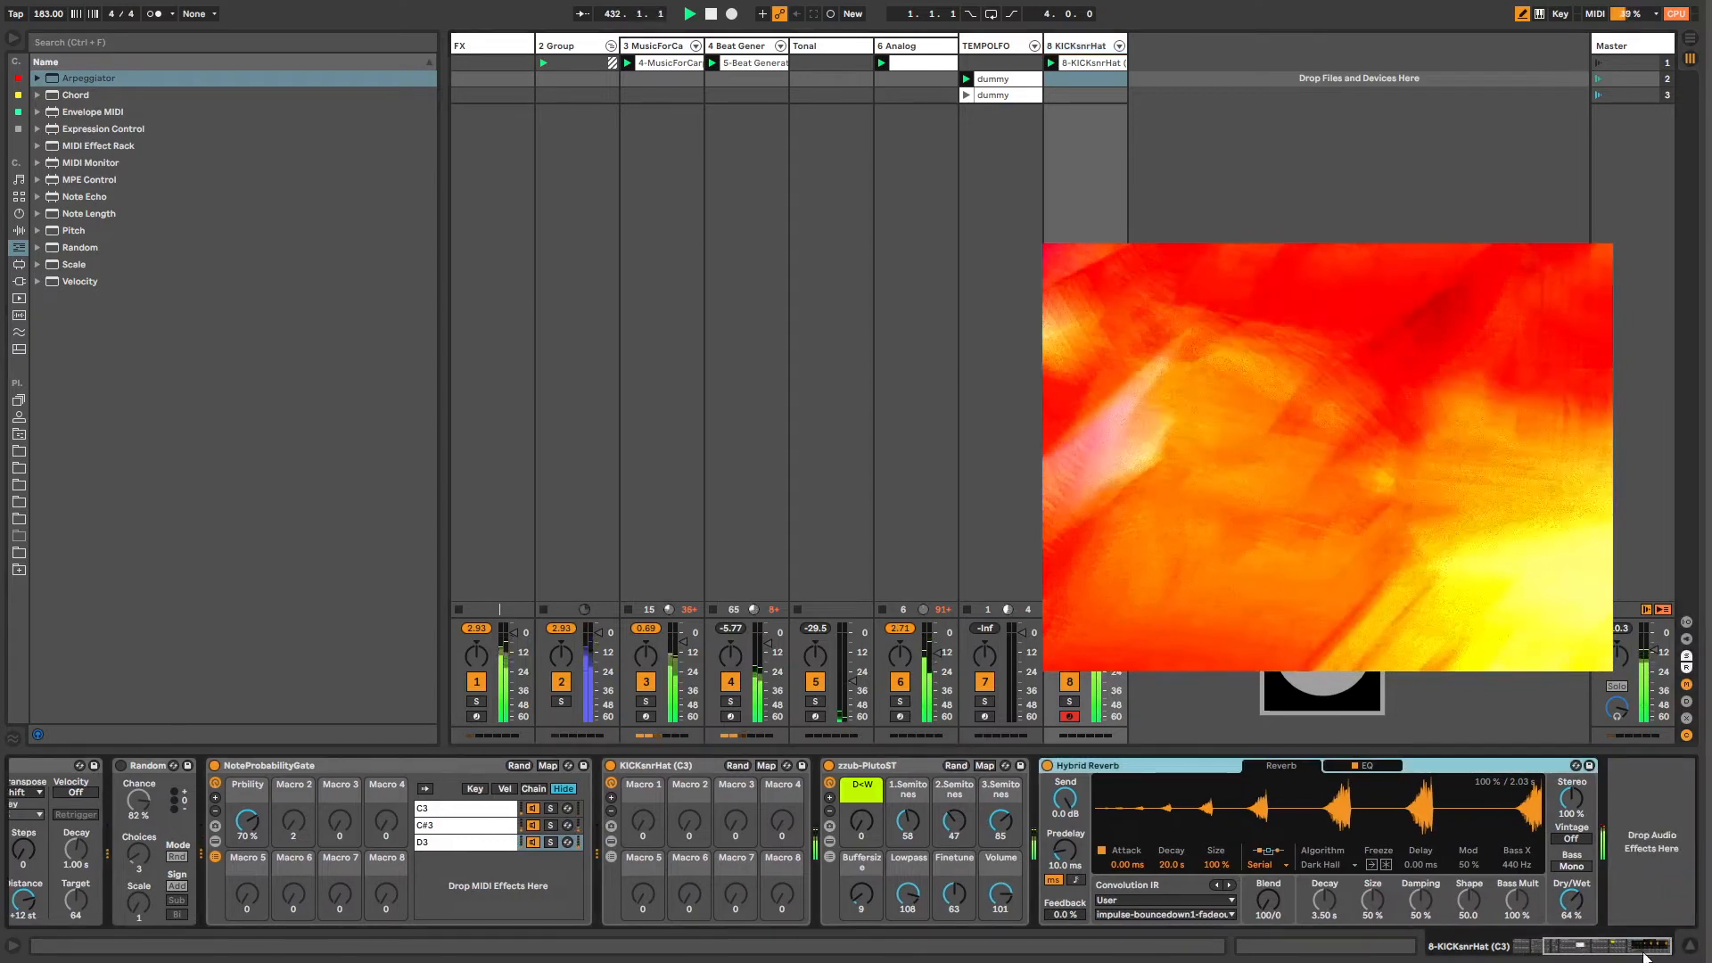
{"action": "left_click_drag", "start_coordinate": [1228, 874], "coordinate": [1229, 927]}
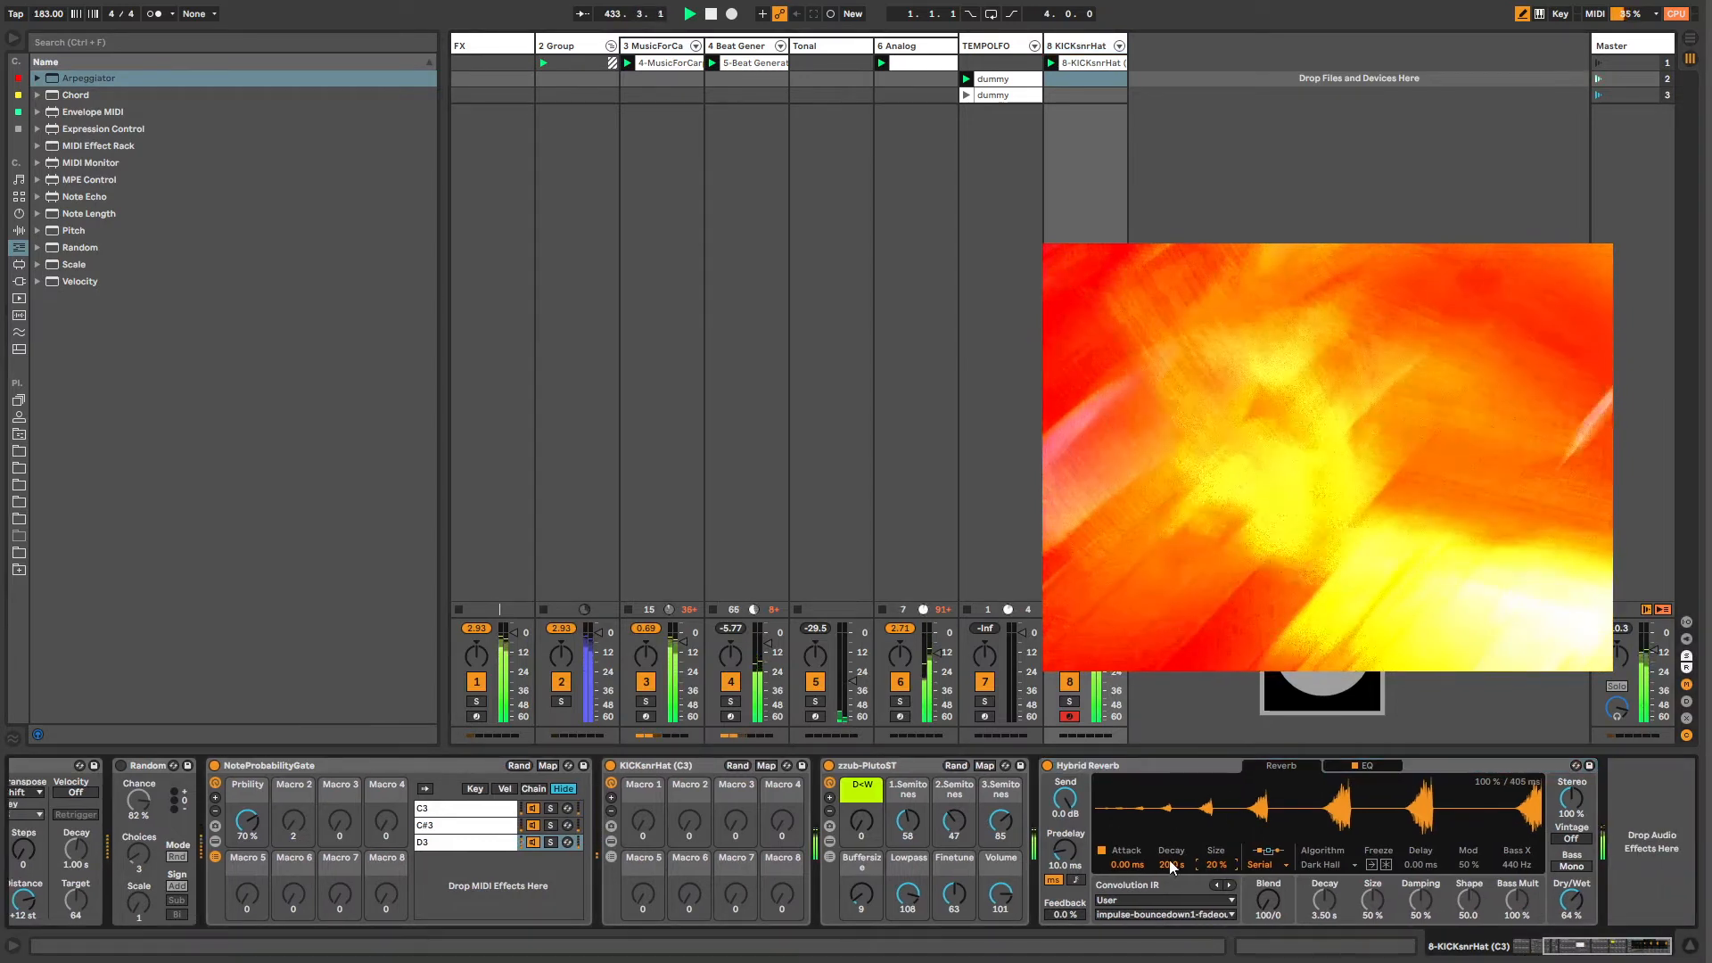
Step: Try other convolution decay and size values on the KICKsnrHat Hybrid Reverb, restore 20.0 s and 20 %, and set Dry/Wet to 22 %
{"action": "left_click_drag", "start_coordinate": [1174, 863], "coordinate": [1173, 928]}
{"action": "left_click_drag", "start_coordinate": [1174, 865], "coordinate": [1218, 829]}
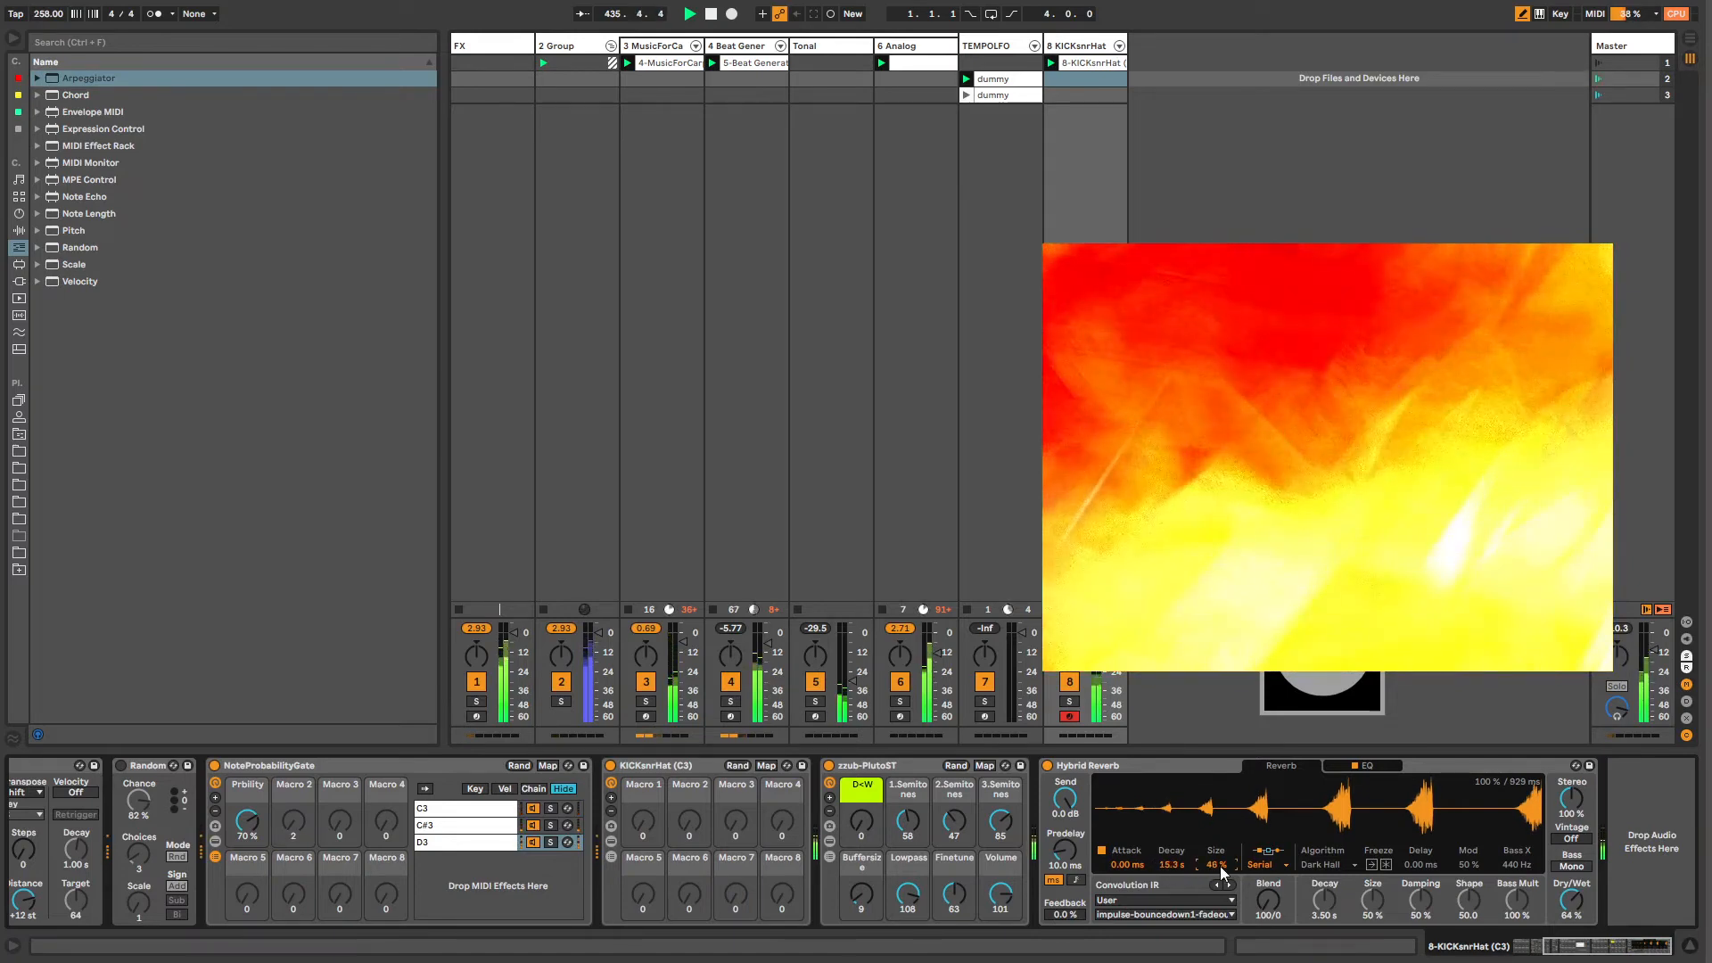
{"action": "left_click", "coordinate": [1173, 863]}
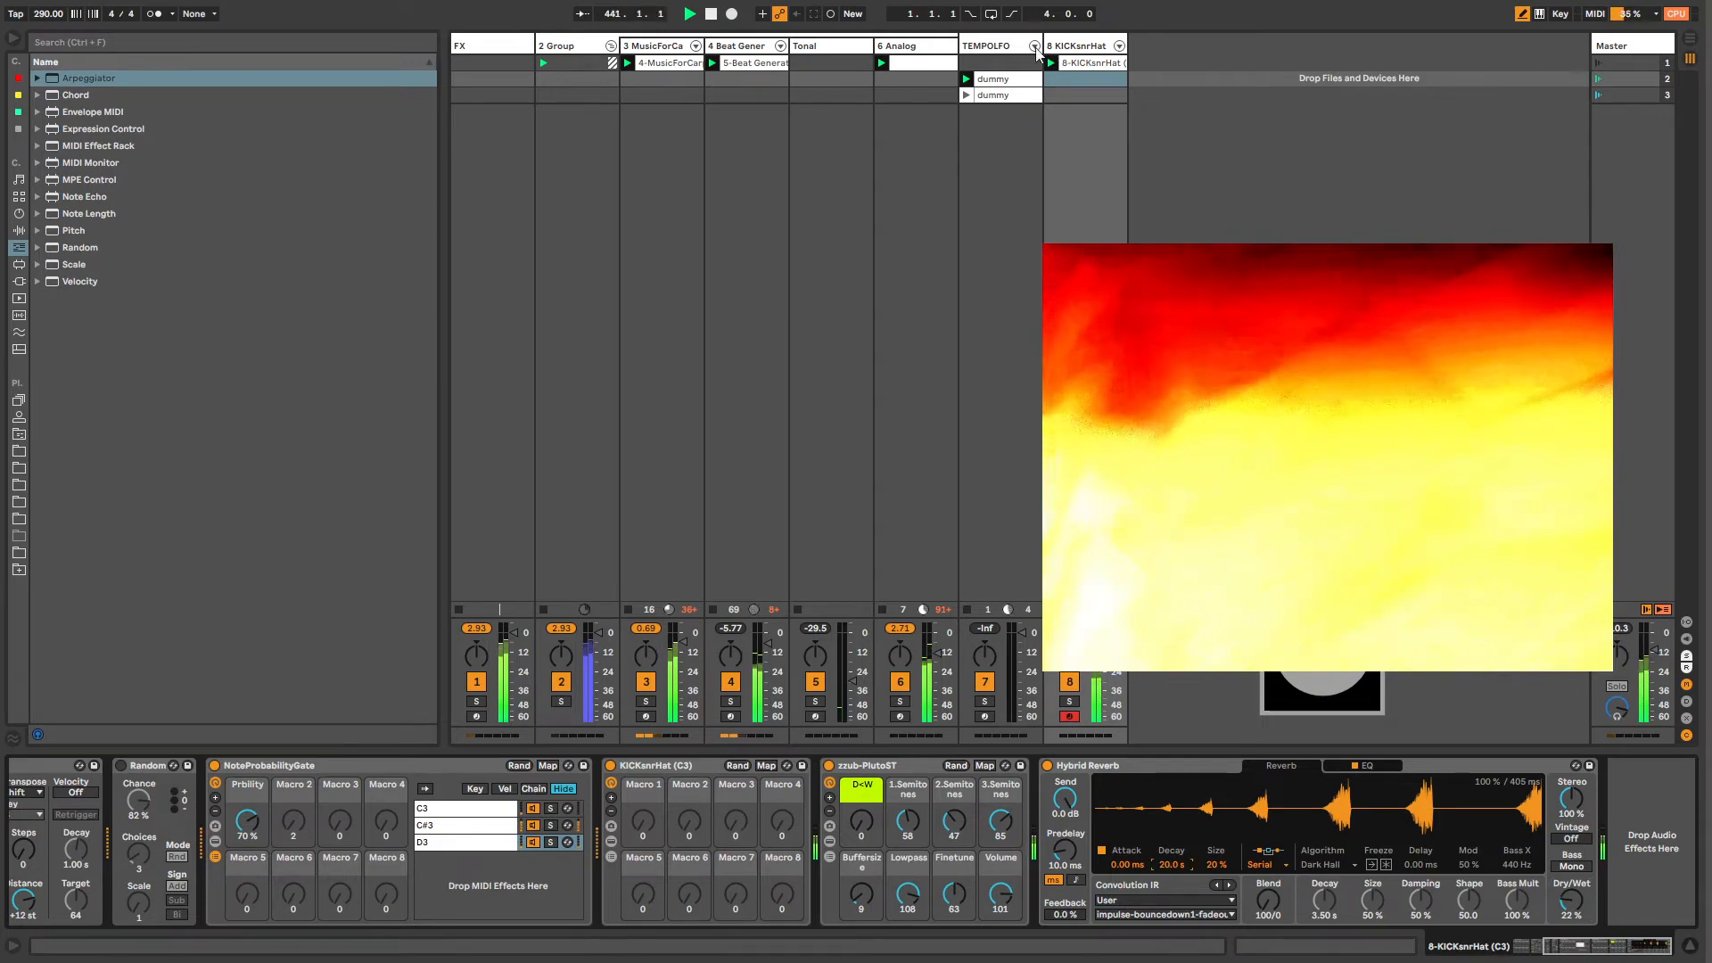
Step: Show the TEMPOLFO rack's Device On automation in scene 2's dummy clip, unlink the envelope loop and make it 3 bars long
{"action": "left_click", "coordinate": [985, 46]}
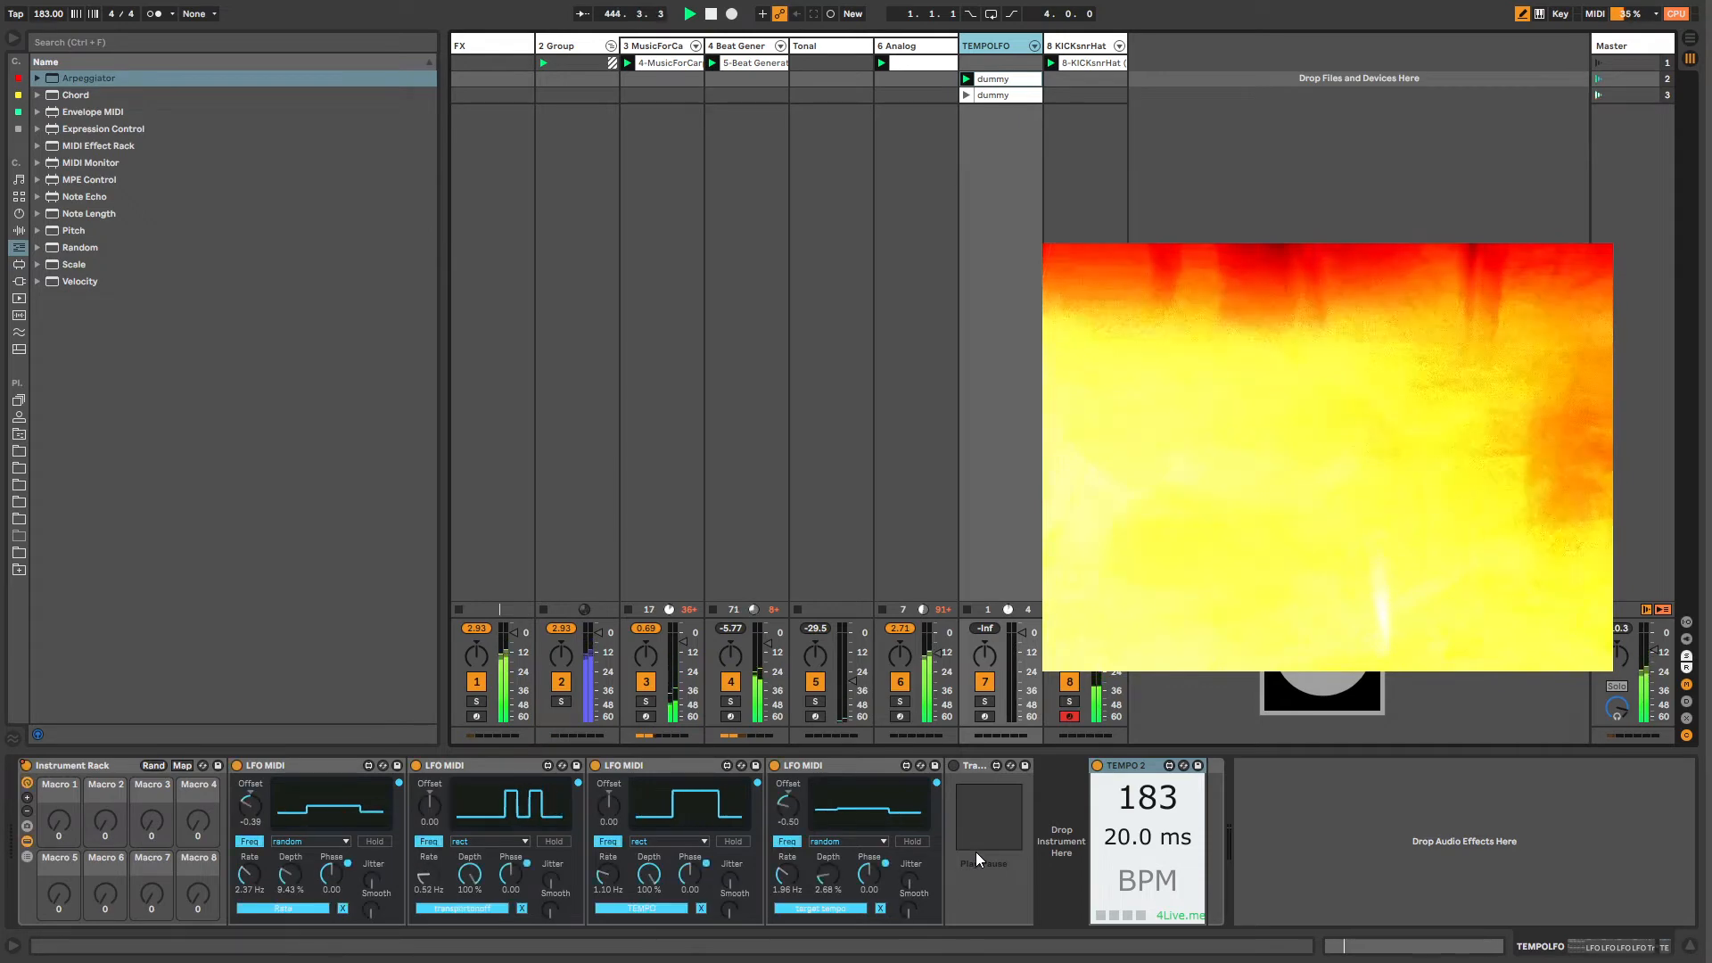
{"action": "right_click", "coordinate": [26, 768]}
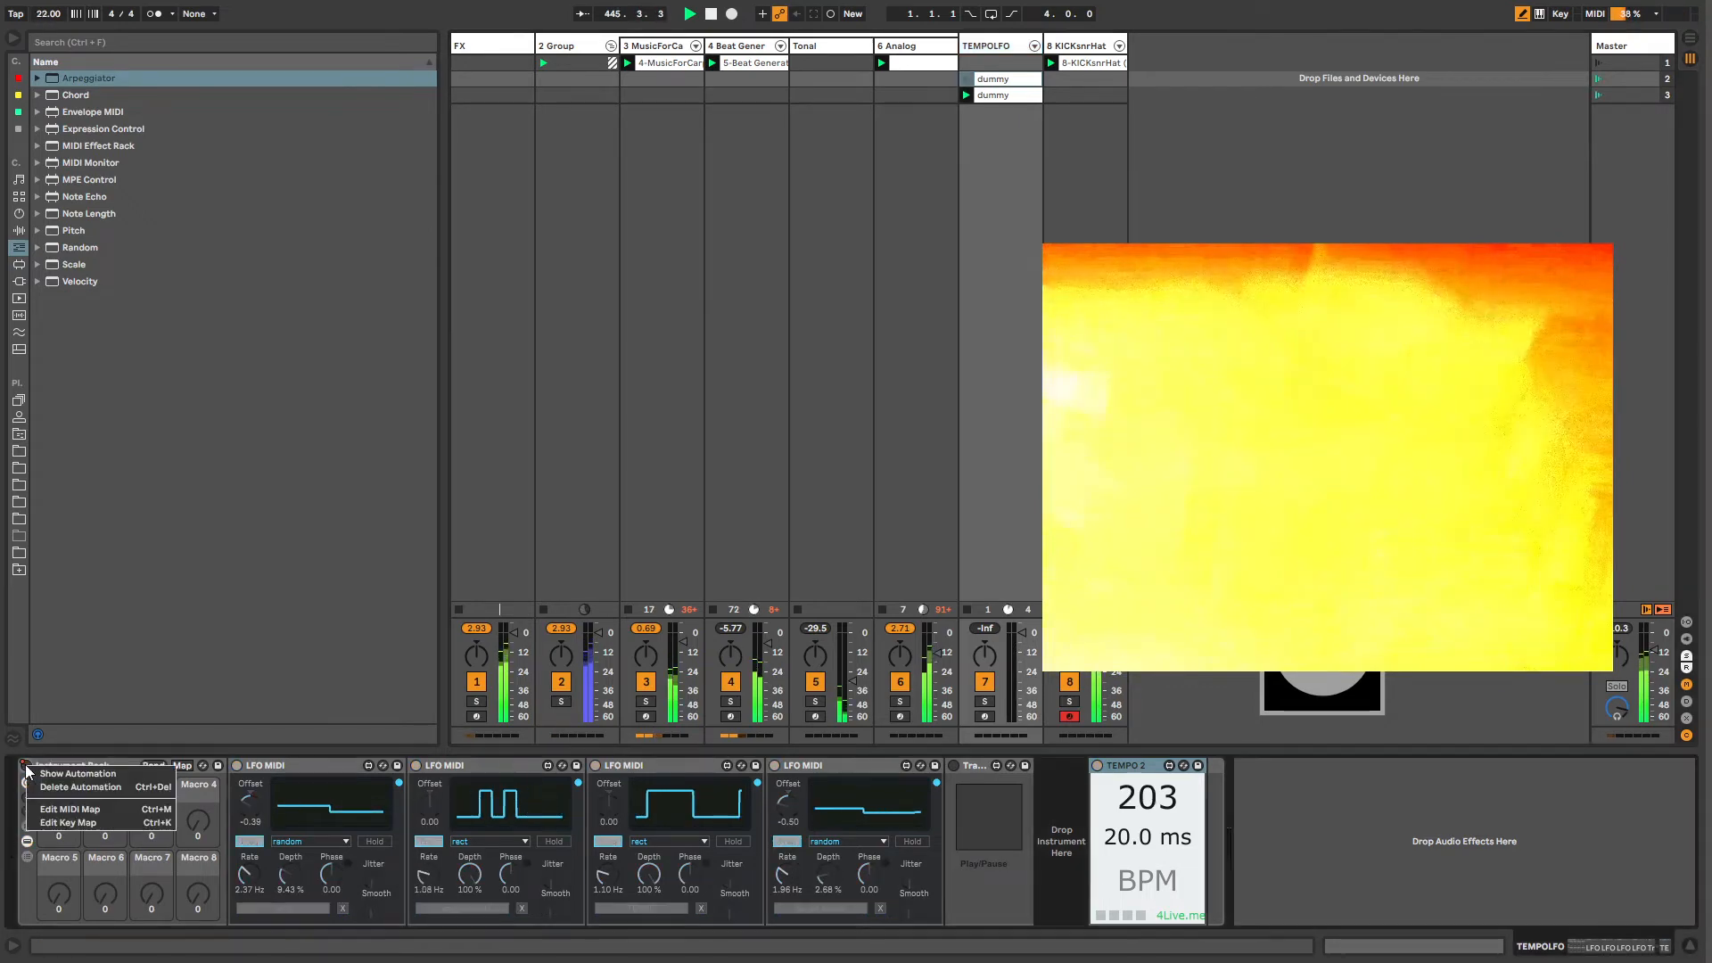
{"action": "left_click", "coordinate": [54, 772]}
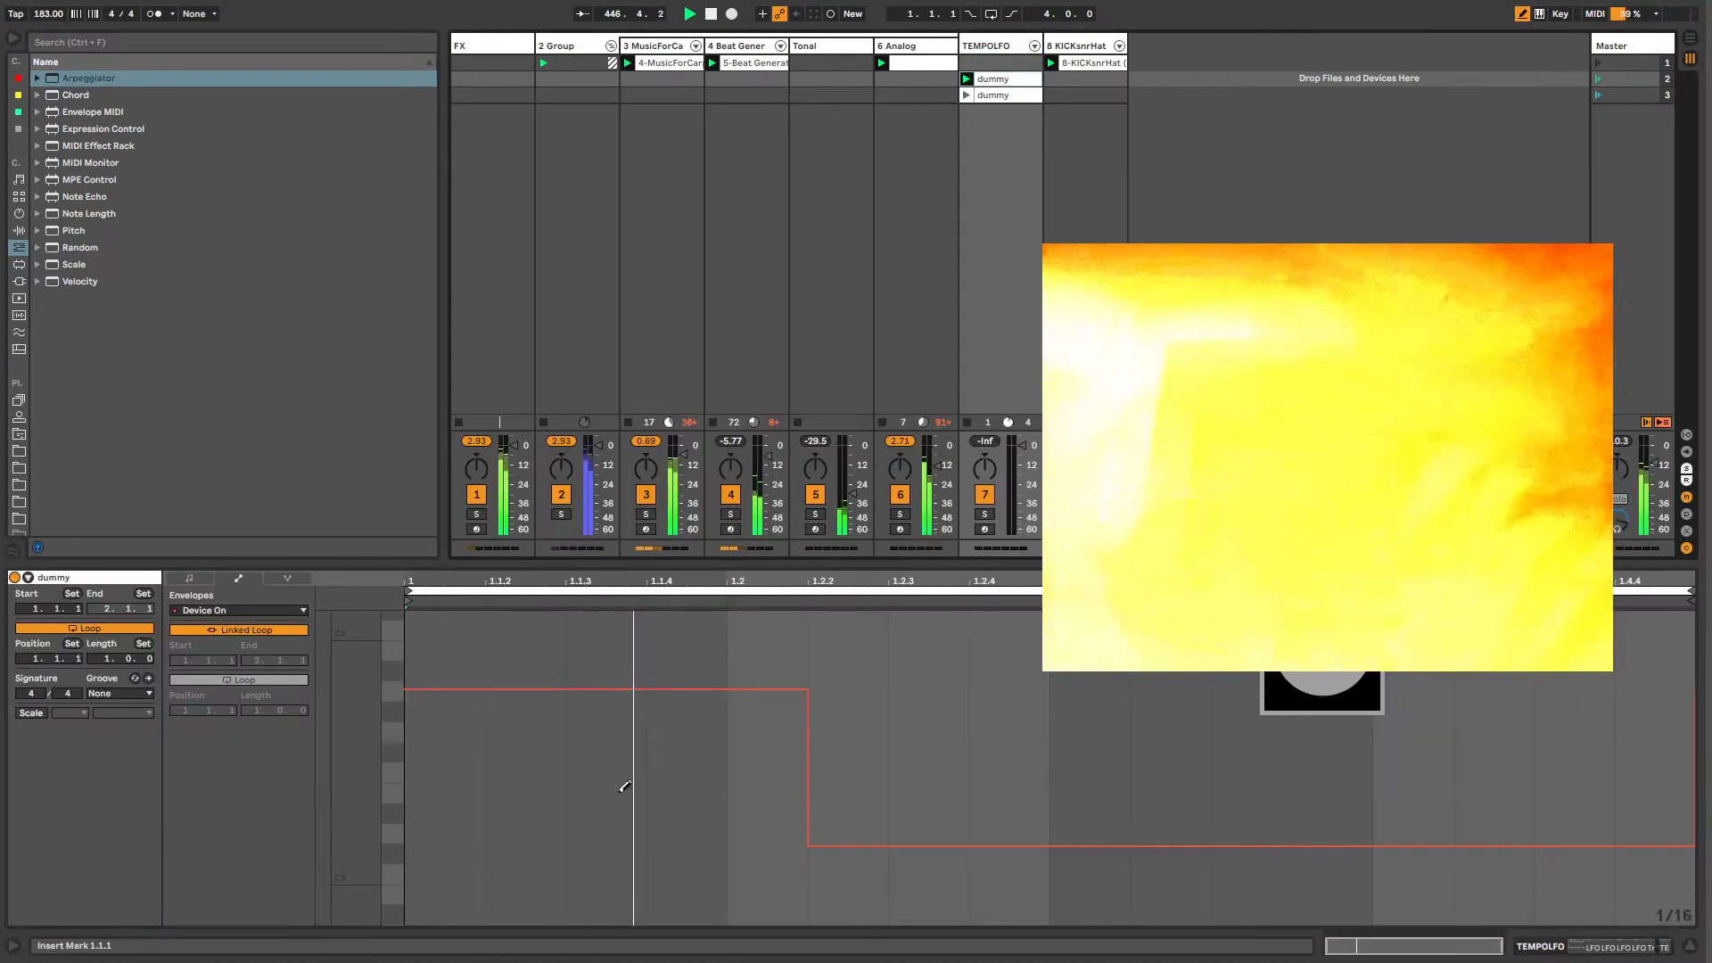
{"action": "left_click", "coordinate": [239, 633]}
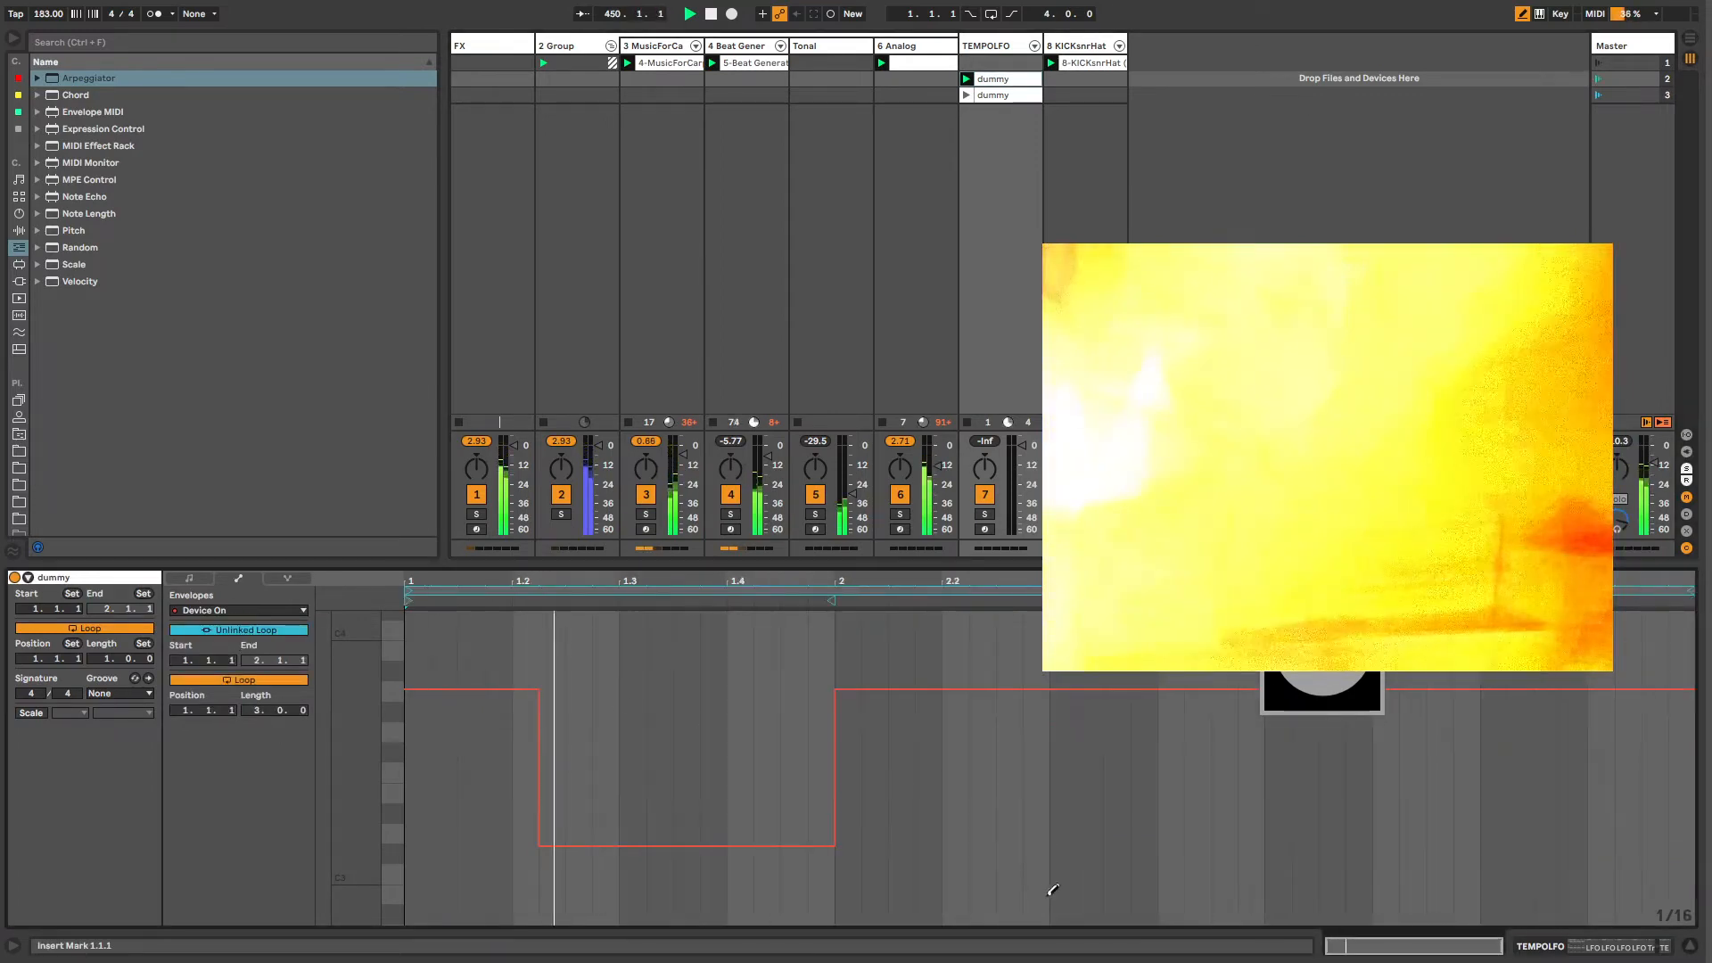
Step: Redraw the dummy clip's 3-bar Device On envelope as On only from 2.1 to 2.2 and Off everywhere else
{"action": "left_click_drag", "start_coordinate": [1600, 863], "coordinate": [1691, 857]}
{"action": "key", "text": "b"}
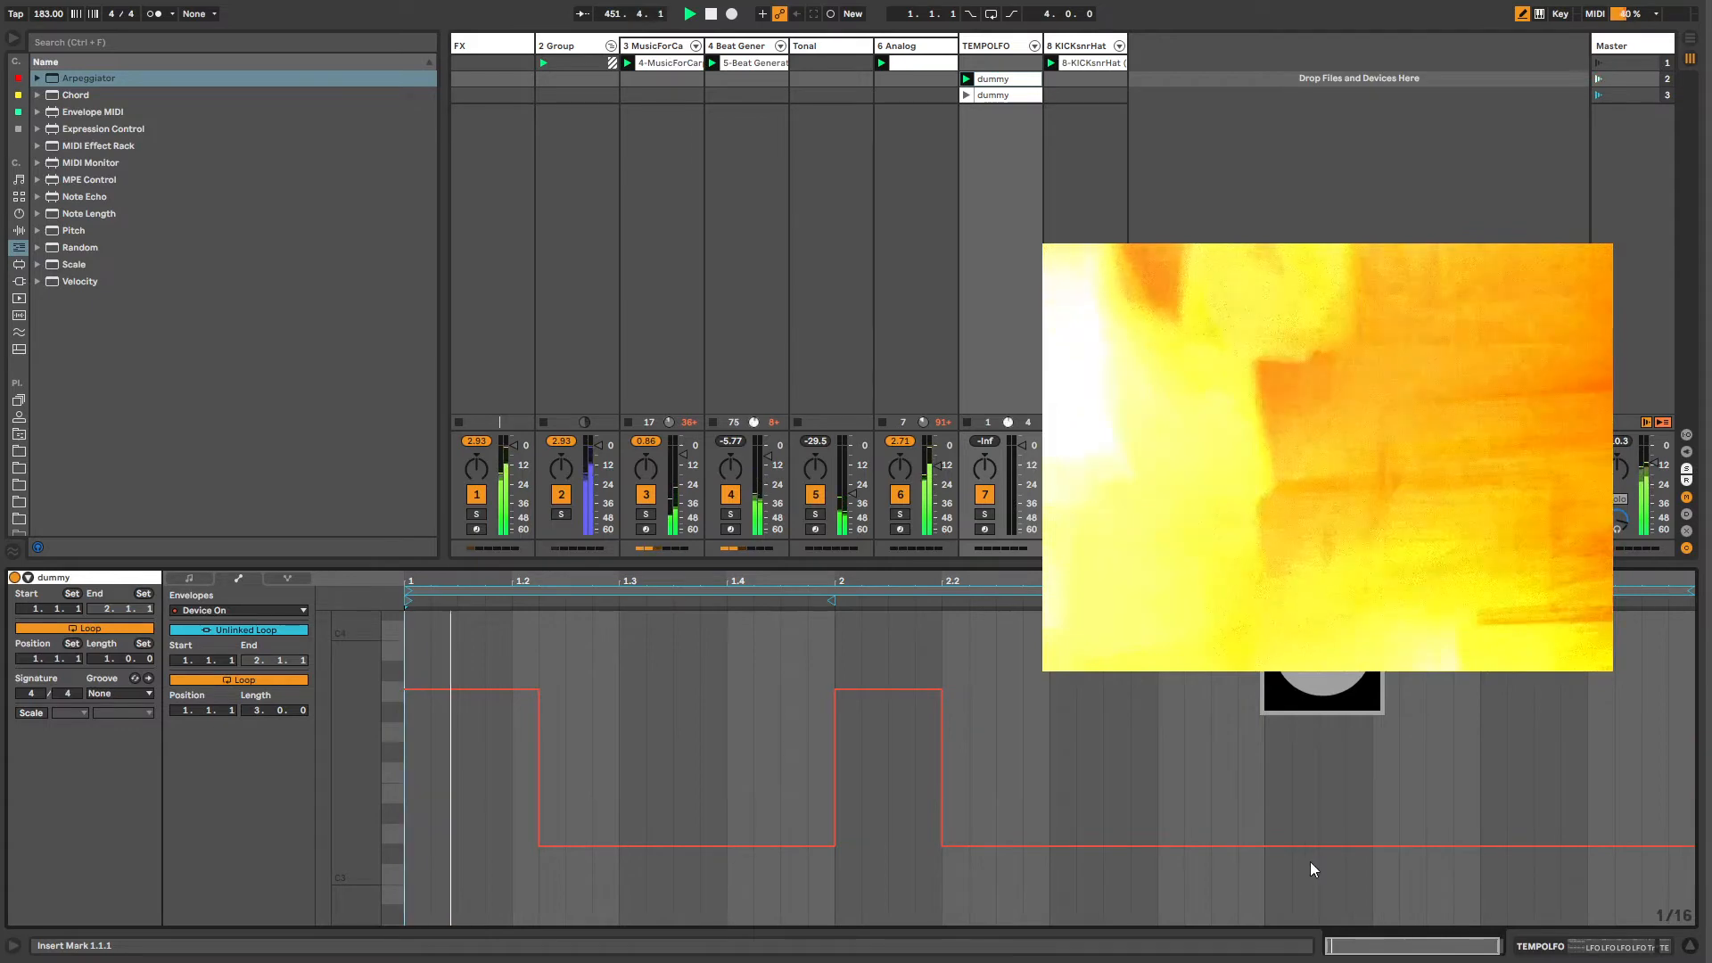
{"action": "key", "text": "b"}
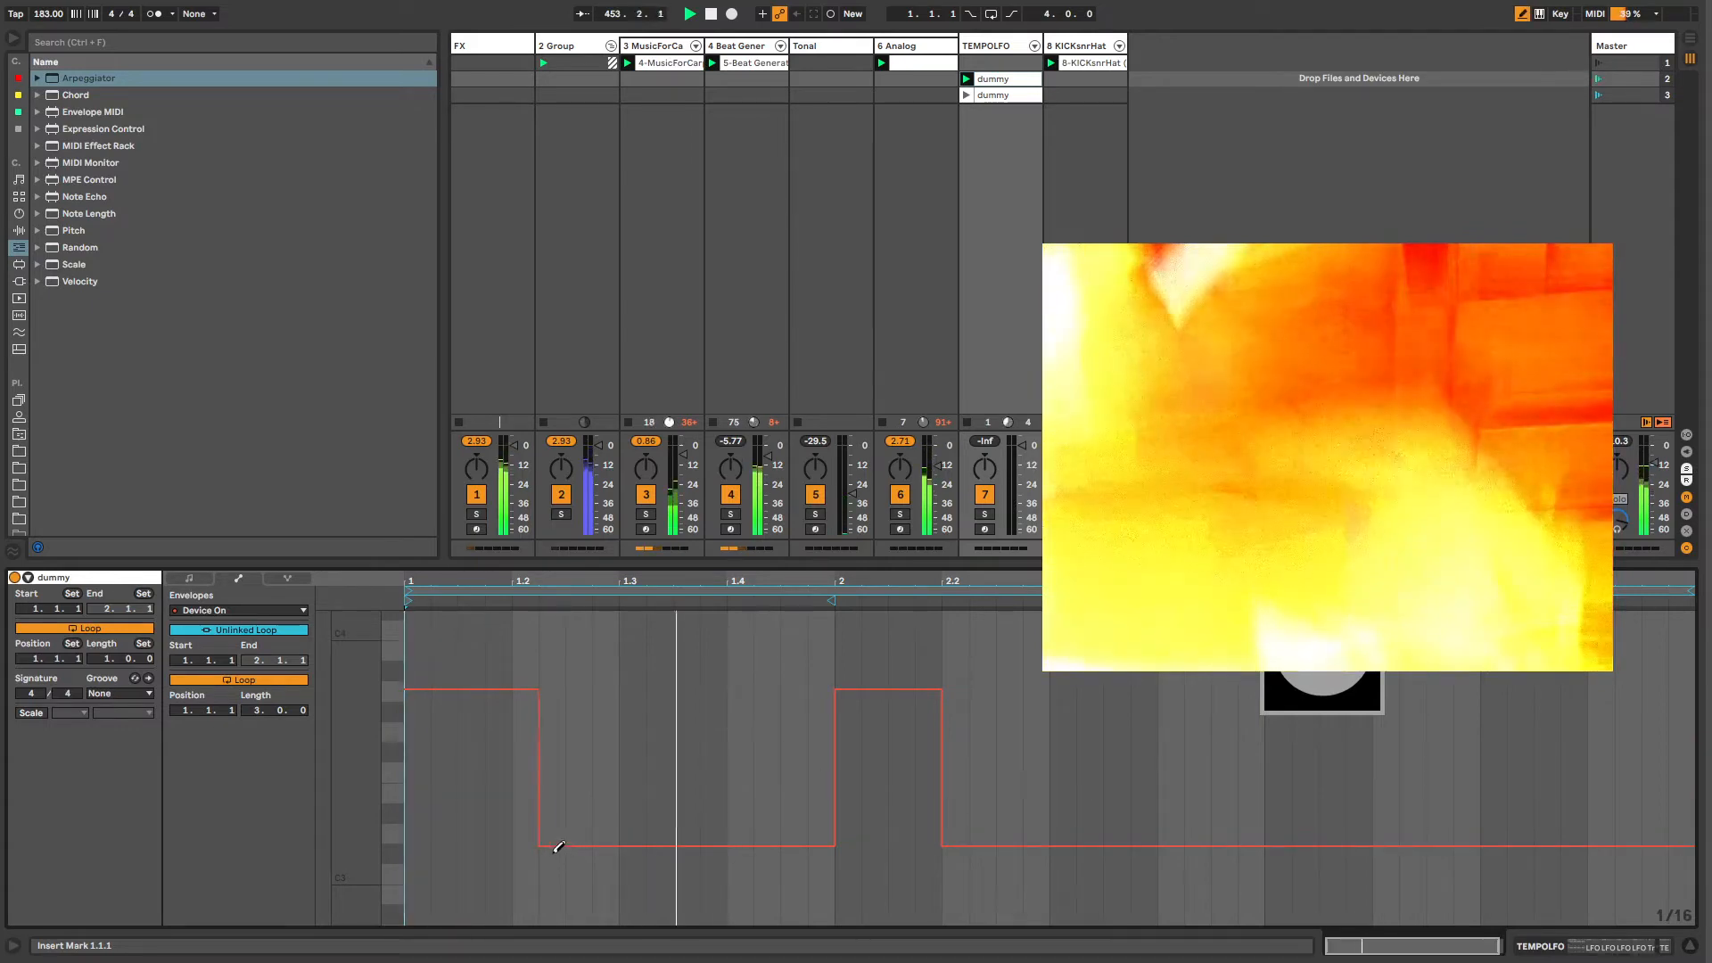
{"action": "left_click_drag", "start_coordinate": [550, 852], "coordinate": [416, 834]}
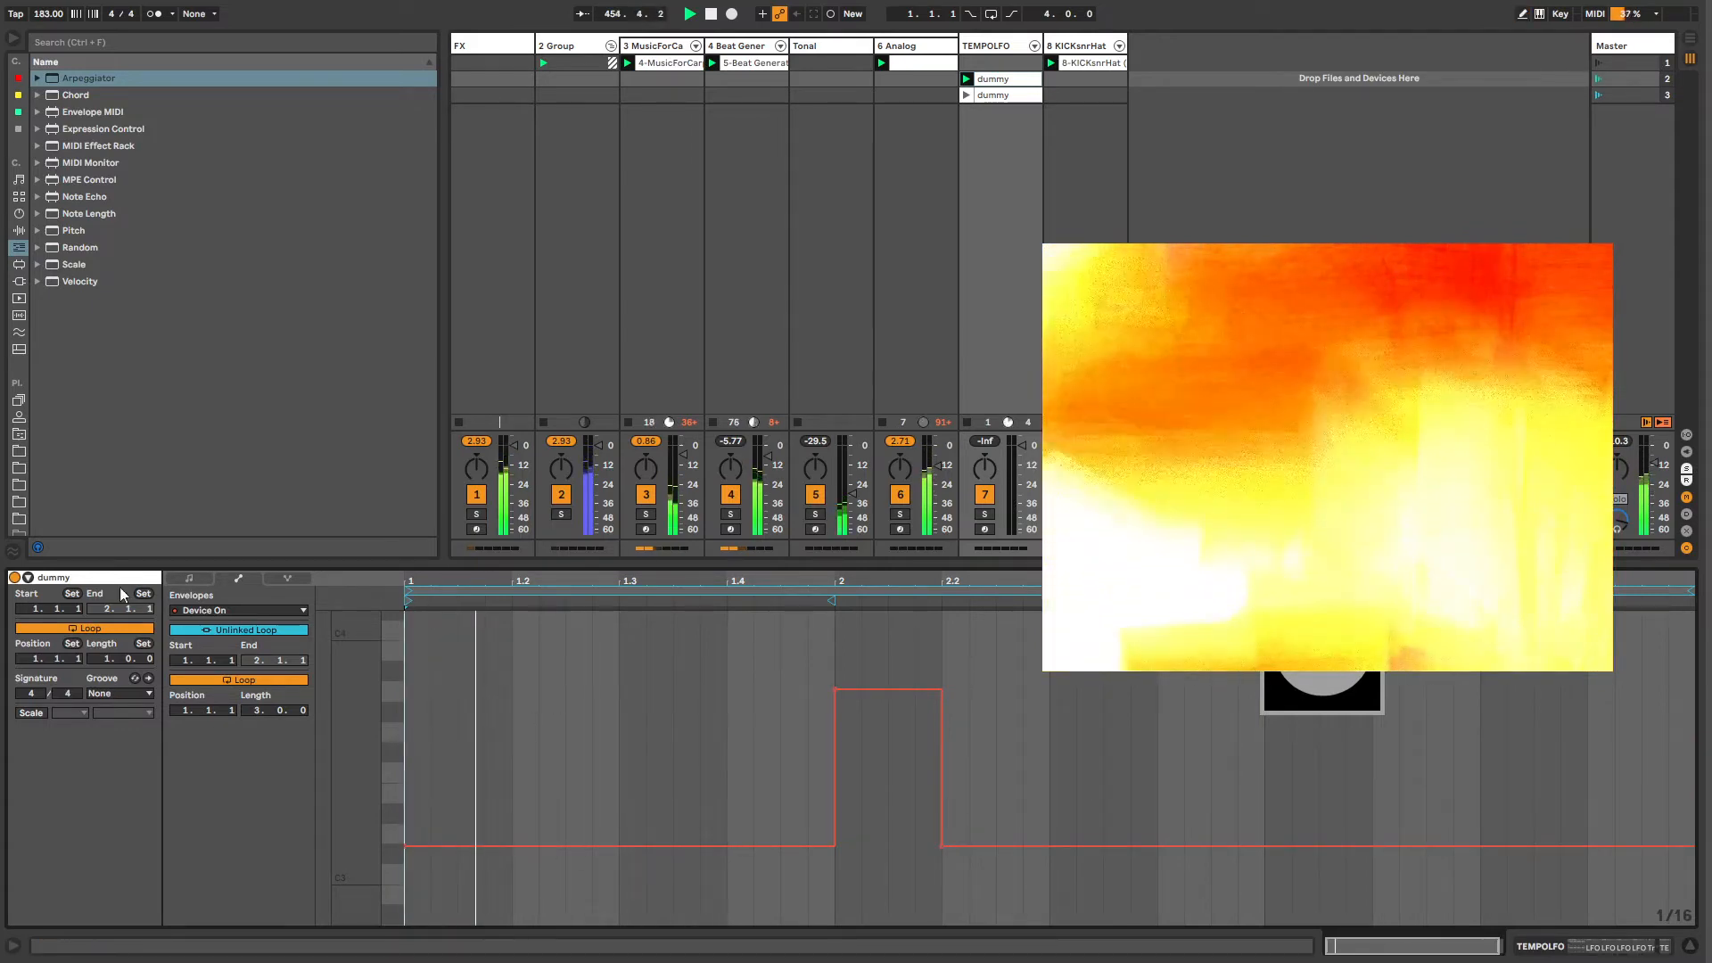
{"action": "key", "text": "b"}
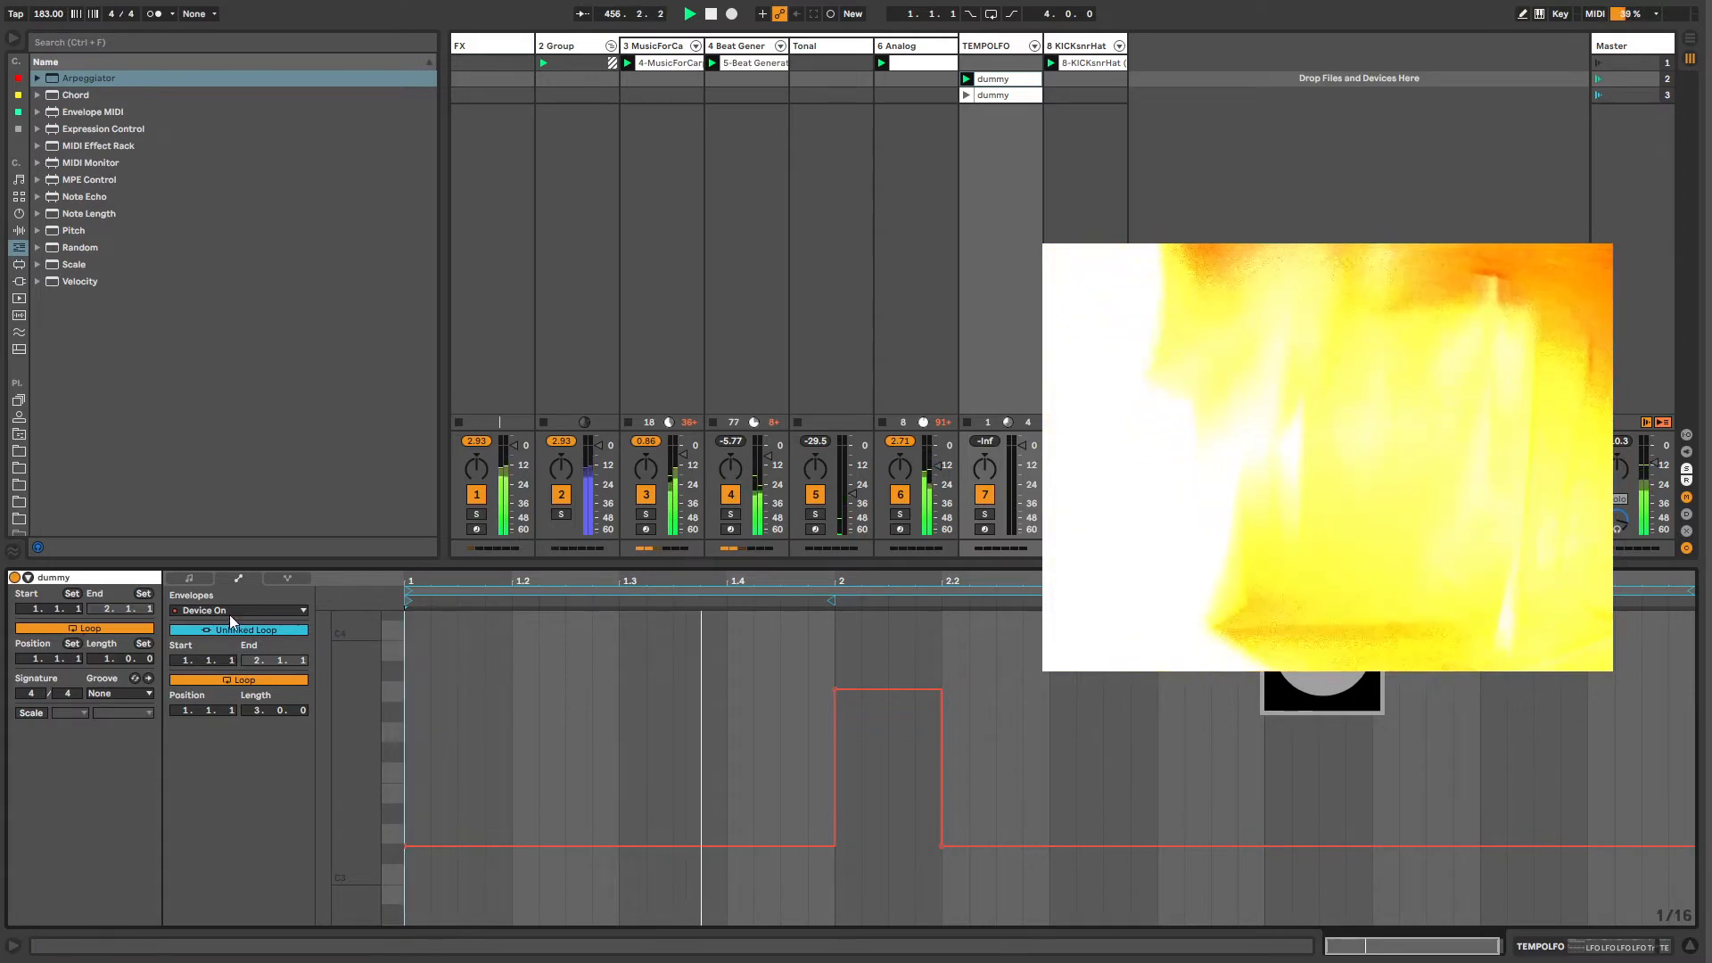
Step: Show the launch settings of the dummy clips in scenes 2 and 3 and enable Legato for both
{"action": "left_click", "coordinate": [187, 576]}
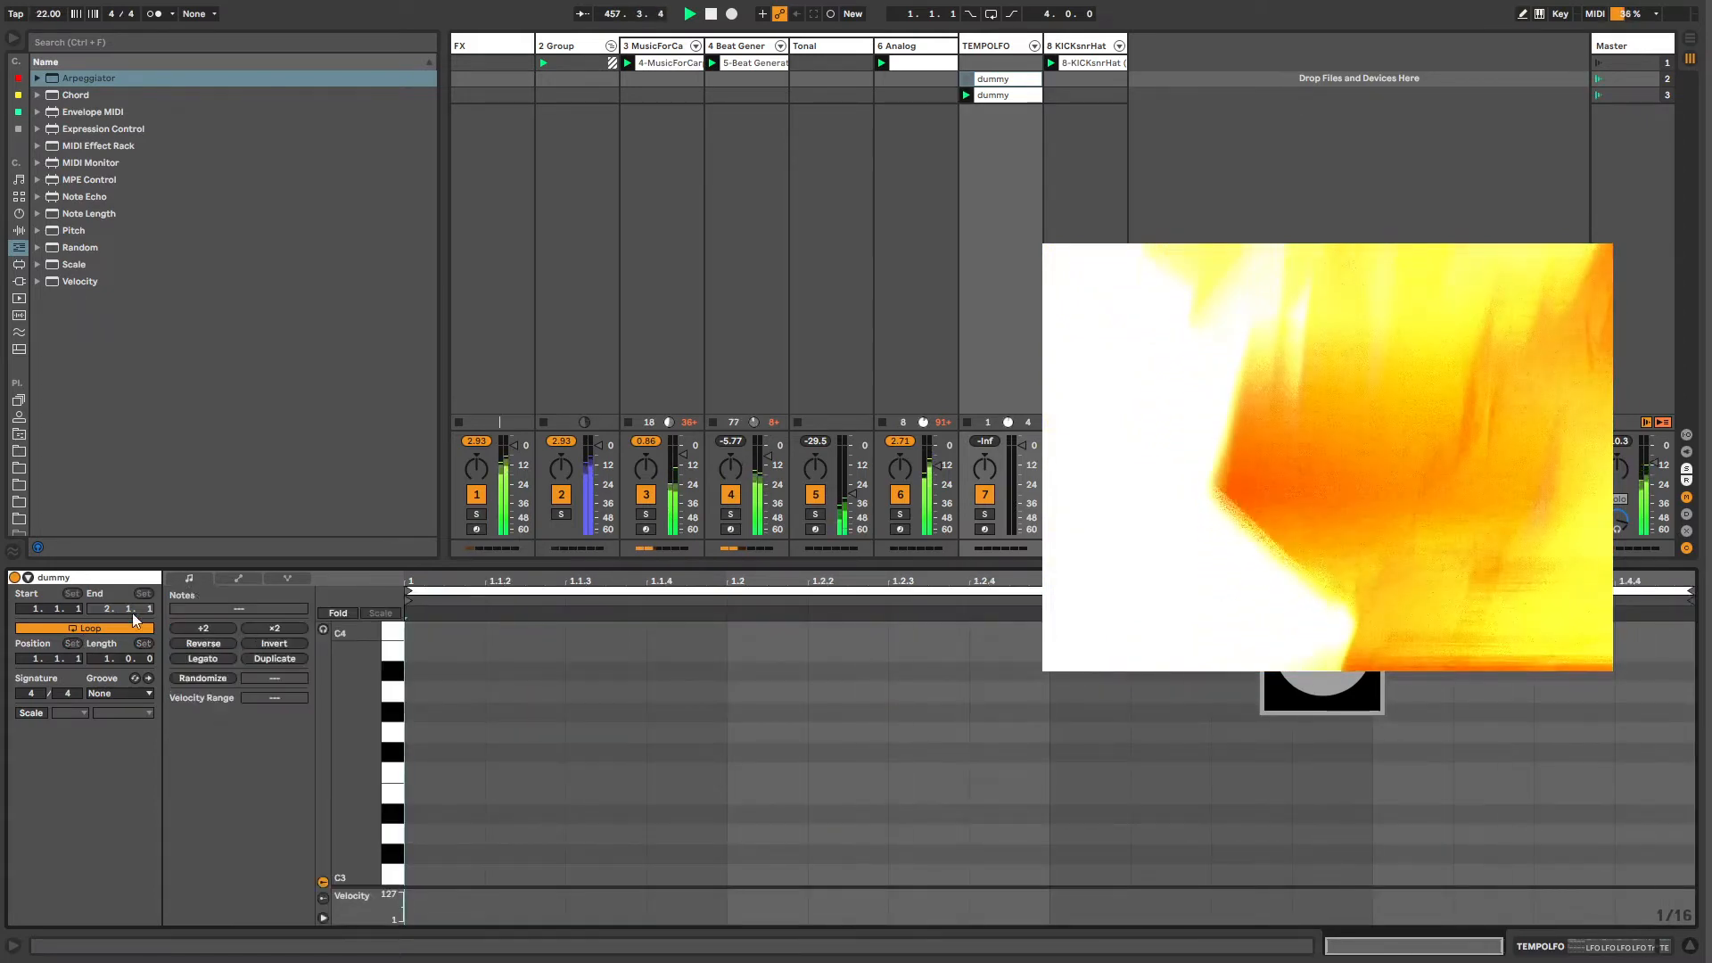
{"action": "left_click", "coordinate": [85, 611]}
{"action": "left_click", "coordinate": [250, 673]}
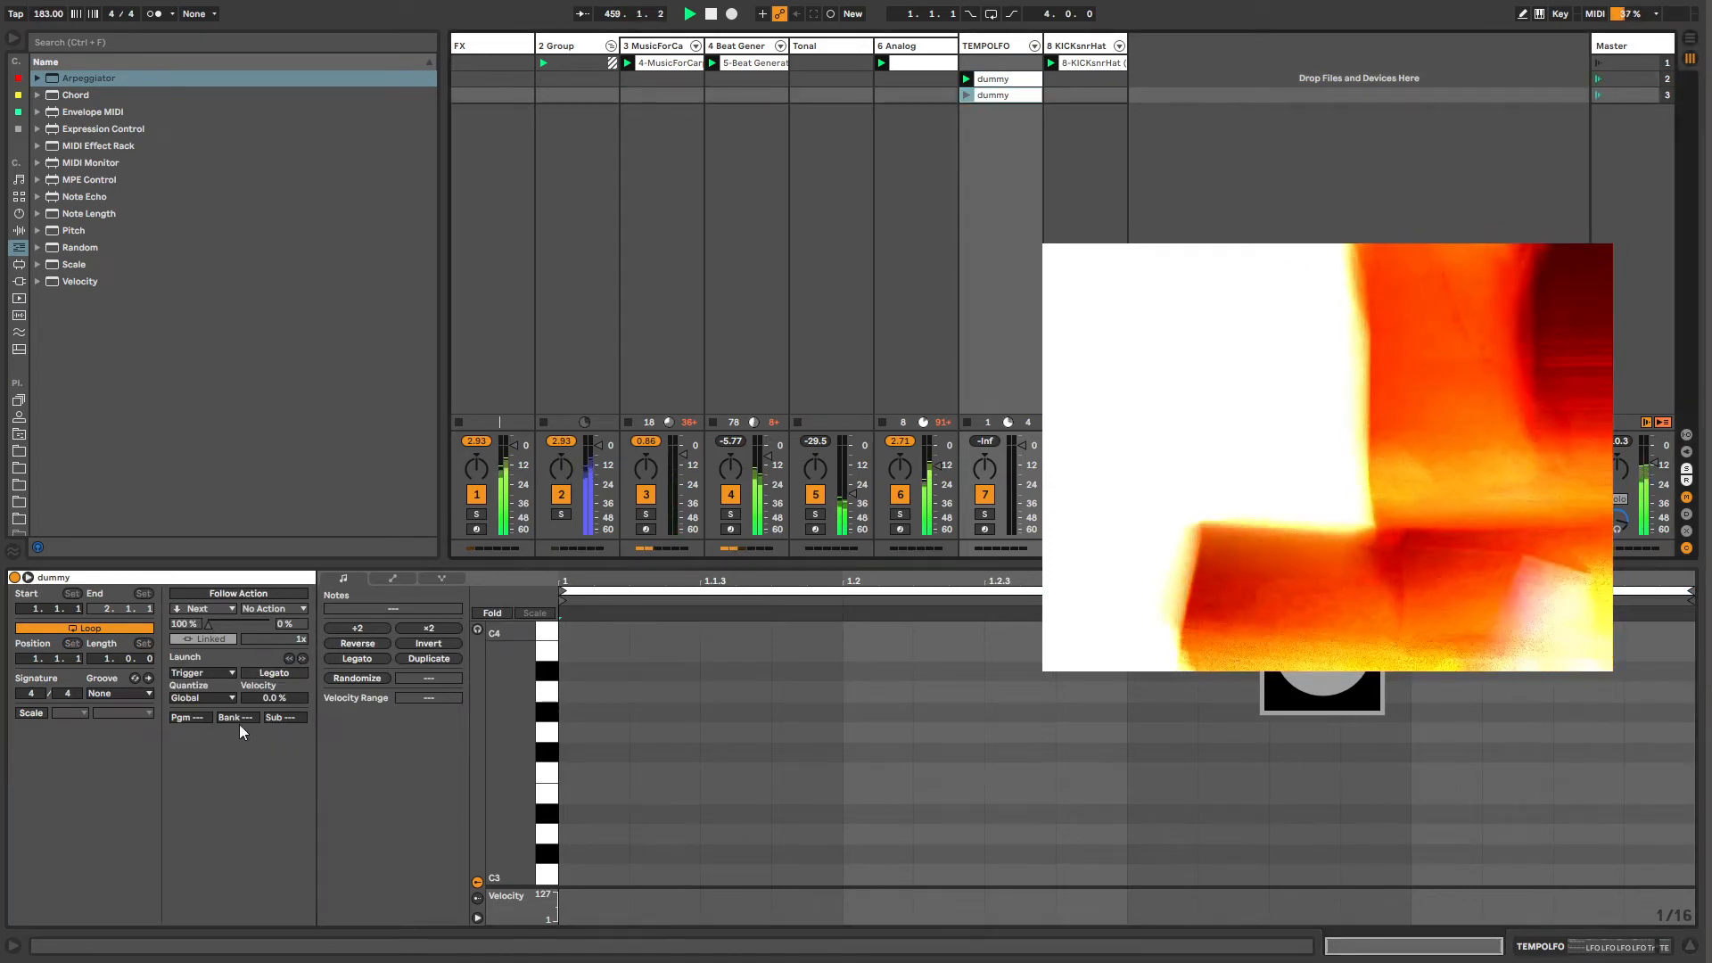
{"action": "left_click_drag", "start_coordinate": [986, 95], "coordinate": [992, 64]}
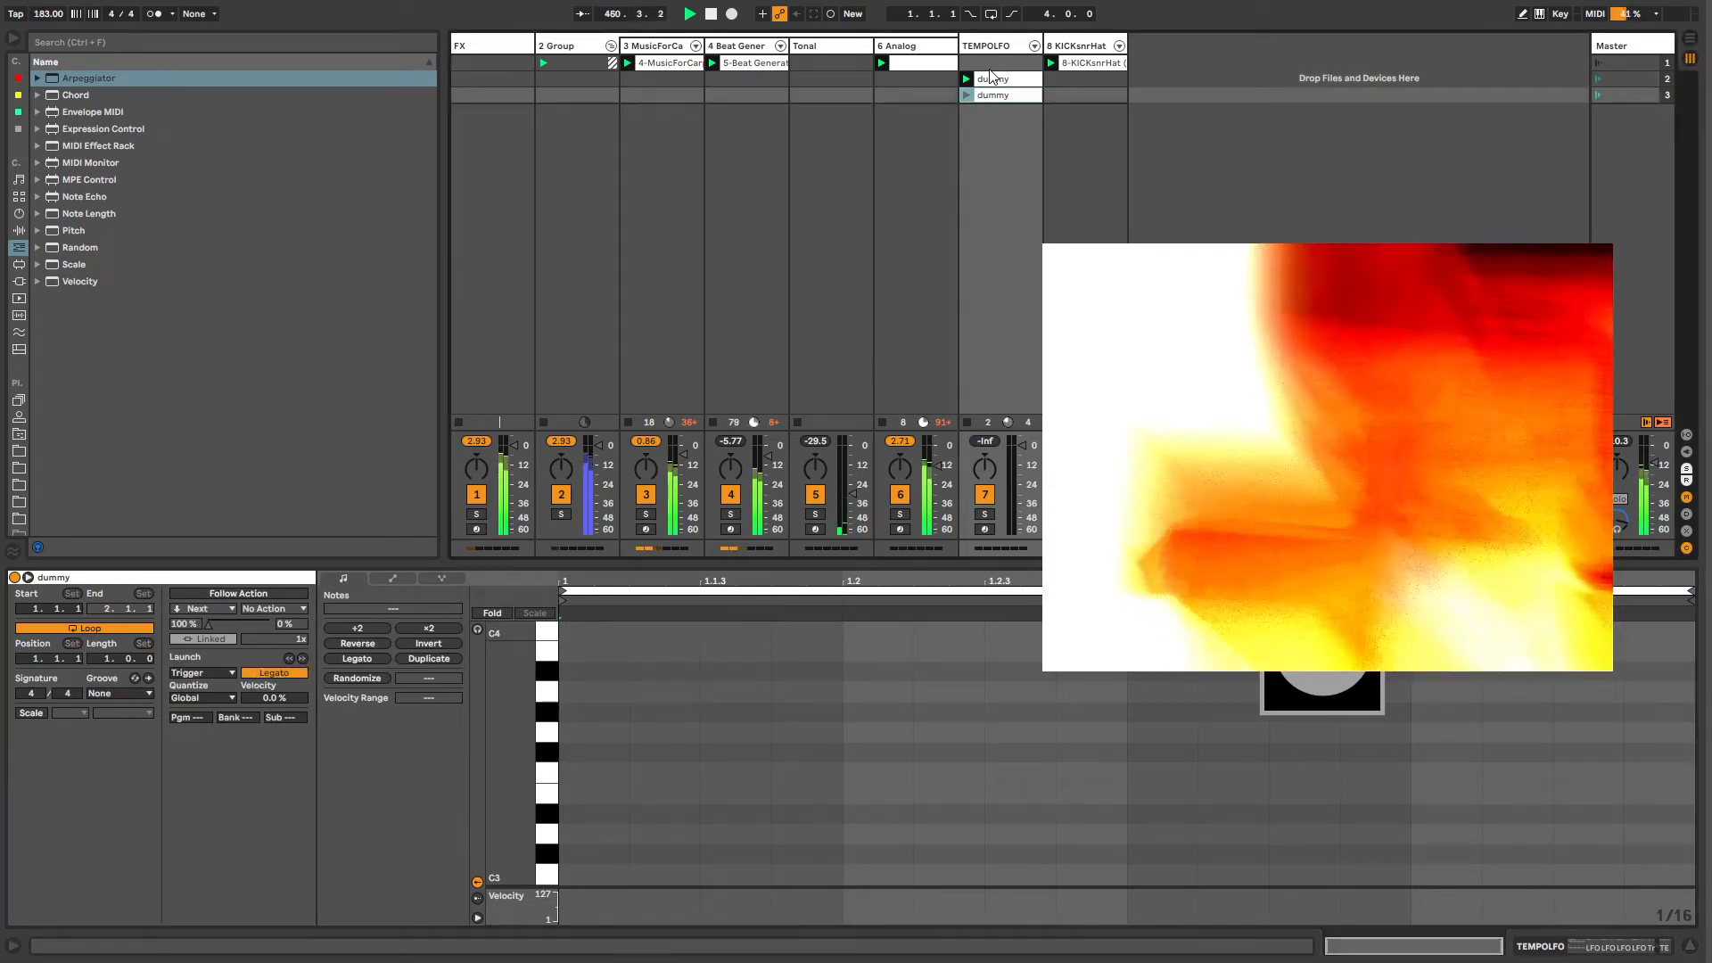
{"action": "left_click", "coordinate": [992, 64]}
{"action": "left_click", "coordinate": [992, 79]}
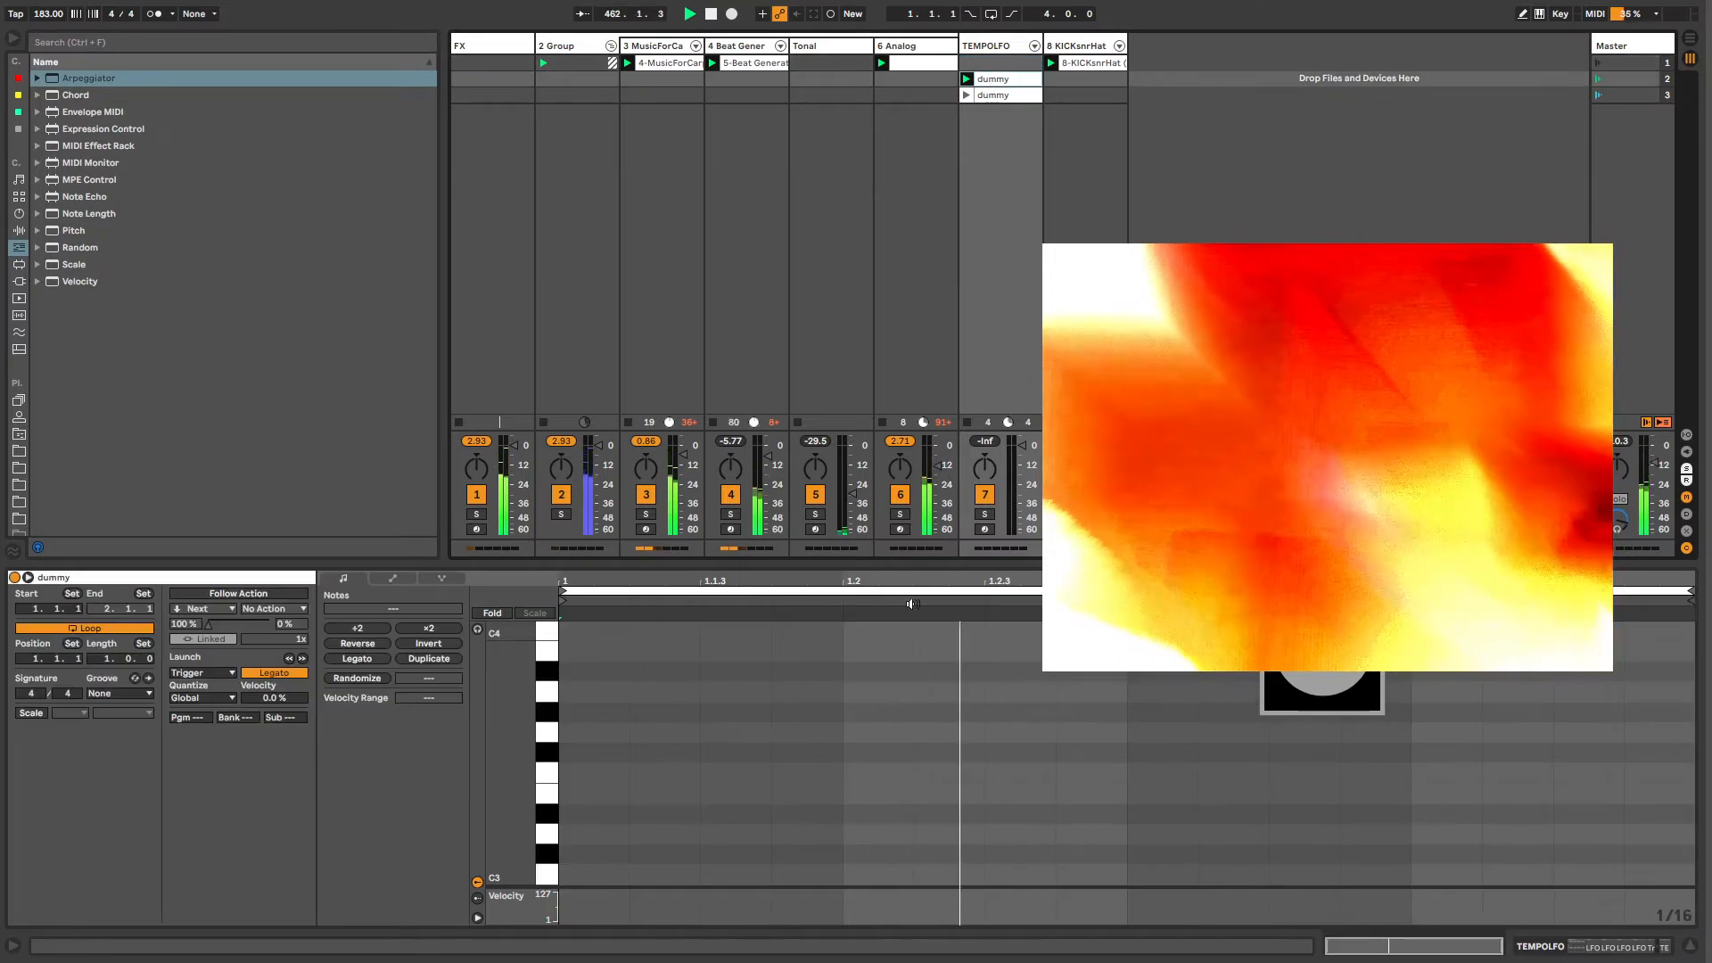
Step: Display scene 2's dummy clip envelope and move the floating visuals and automation-rec windows clear of the envelope editor
{"action": "left_click", "coordinate": [399, 578]}
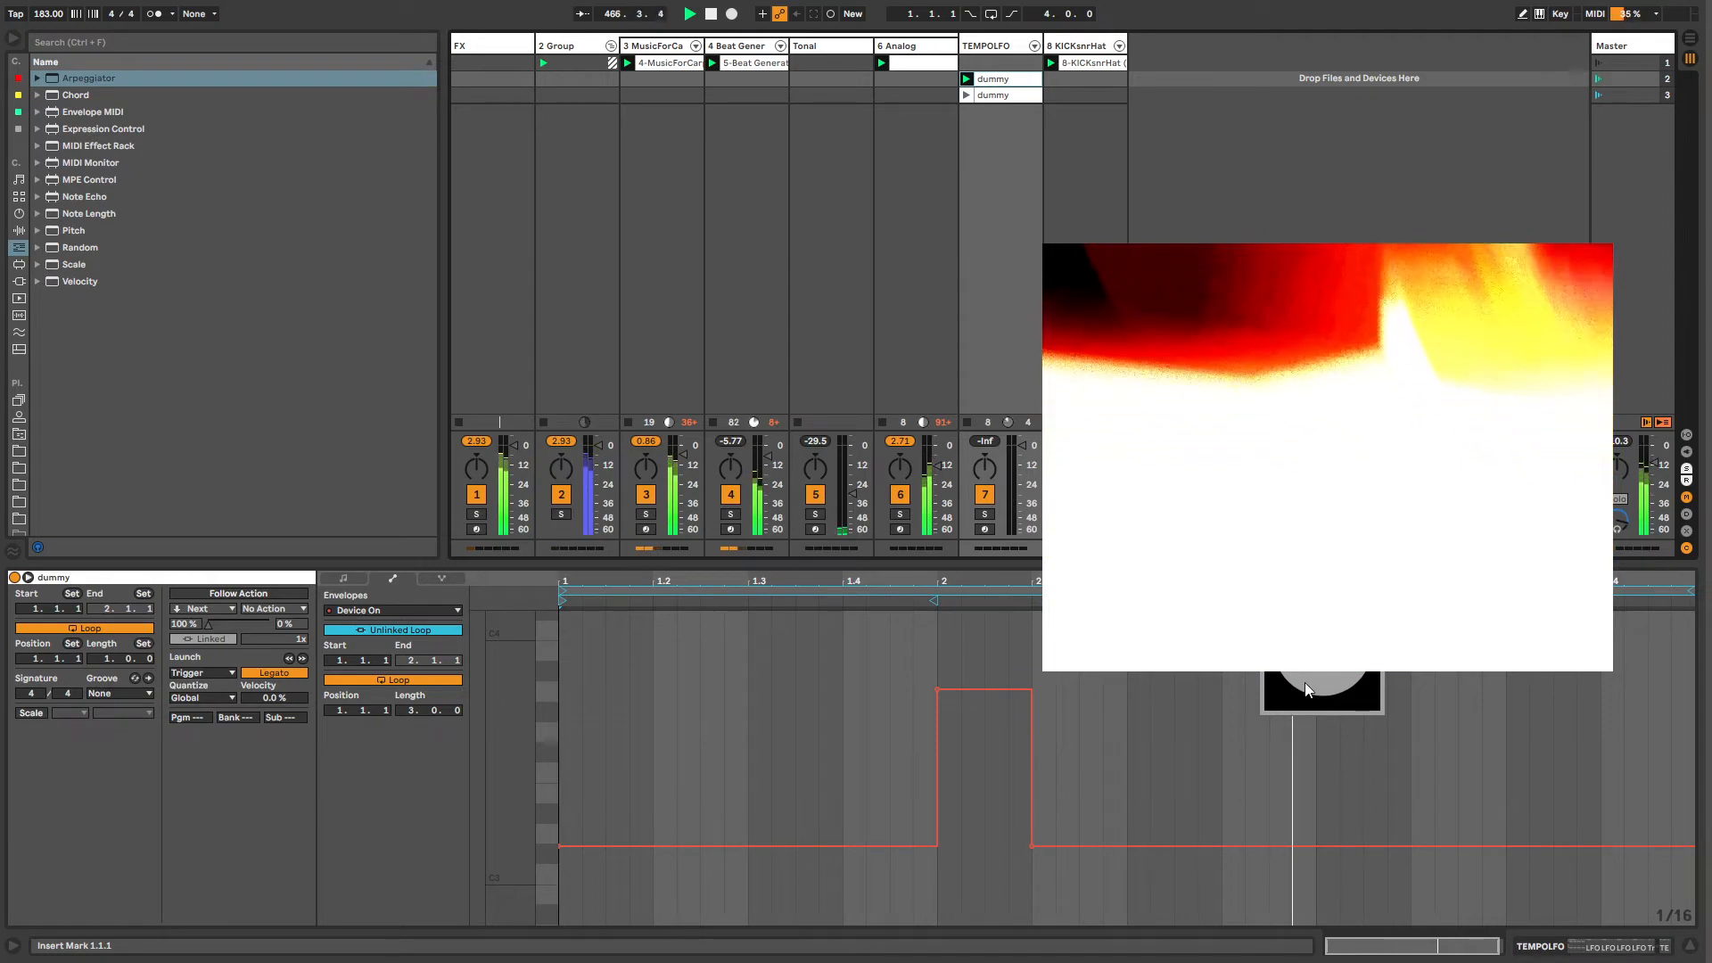
{"action": "left_click_drag", "start_coordinate": [1350, 524], "coordinate": [1363, 365]}
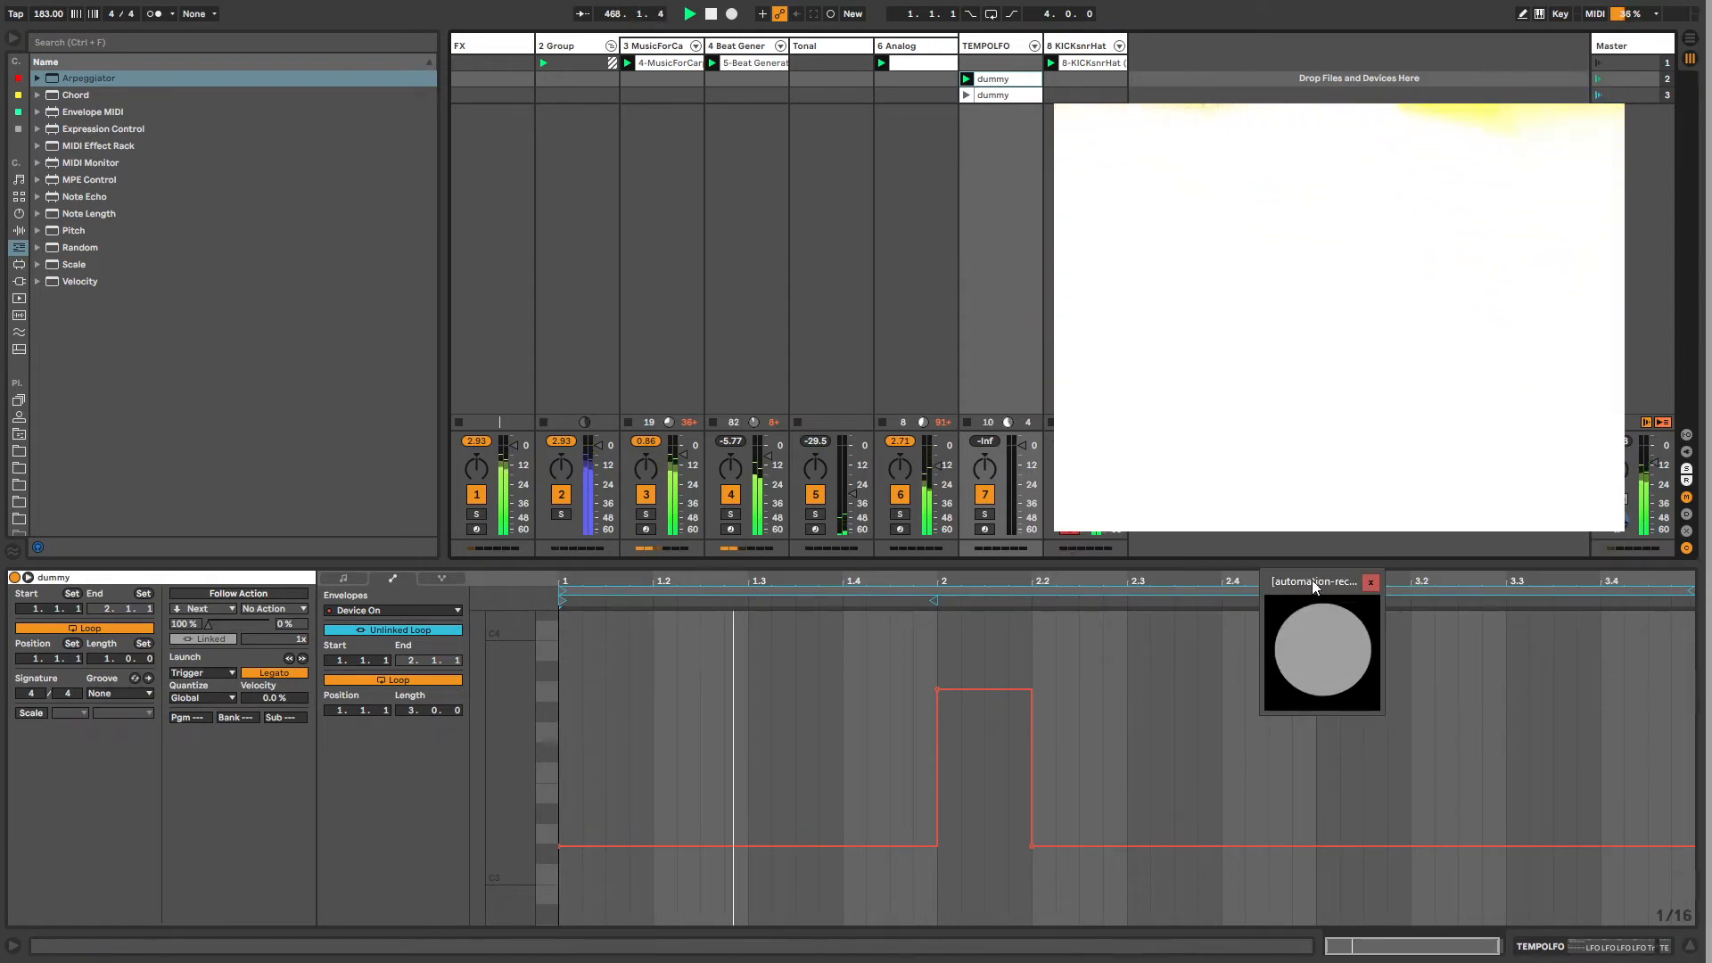
{"action": "left_click_drag", "start_coordinate": [1312, 580], "coordinate": [976, 394]}
{"action": "left_click_drag", "start_coordinate": [719, 252], "coordinate": [699, 266]}
{"action": "left_click", "coordinate": [990, 80]}
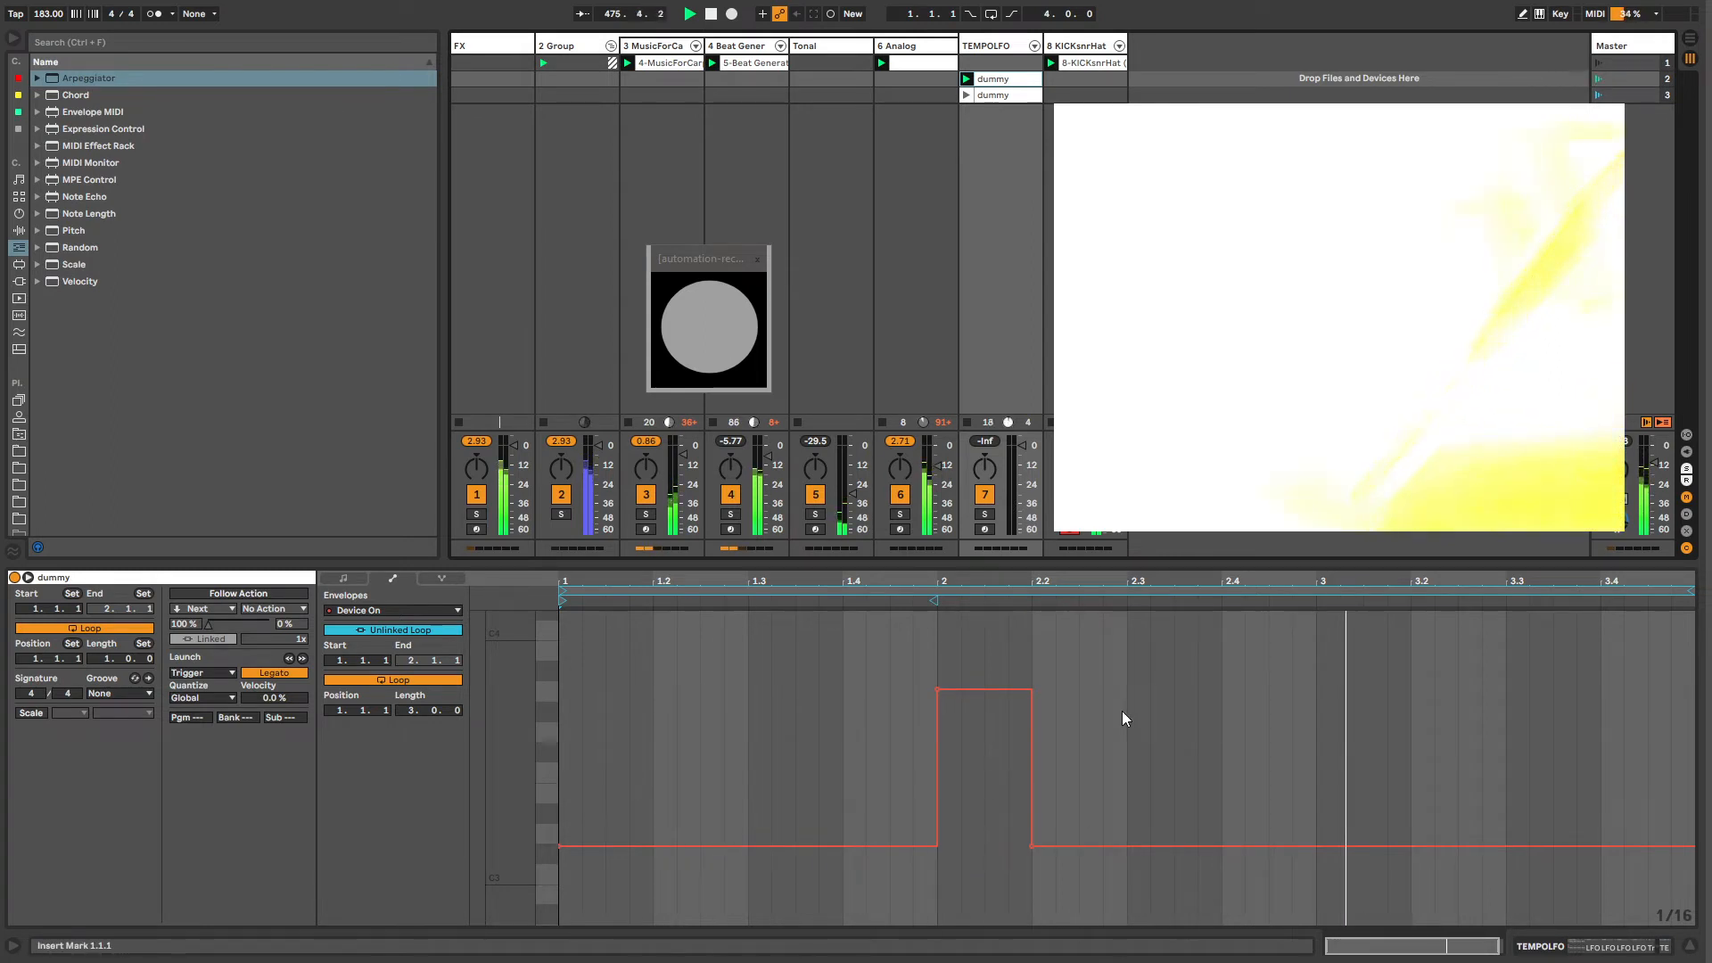
Step: Extend the On section of scene 2's Device On envelope to the start of bar 3
{"action": "key", "text": "b"}
{"action": "left_click_drag", "start_coordinate": [1043, 694], "coordinate": [1210, 735]}
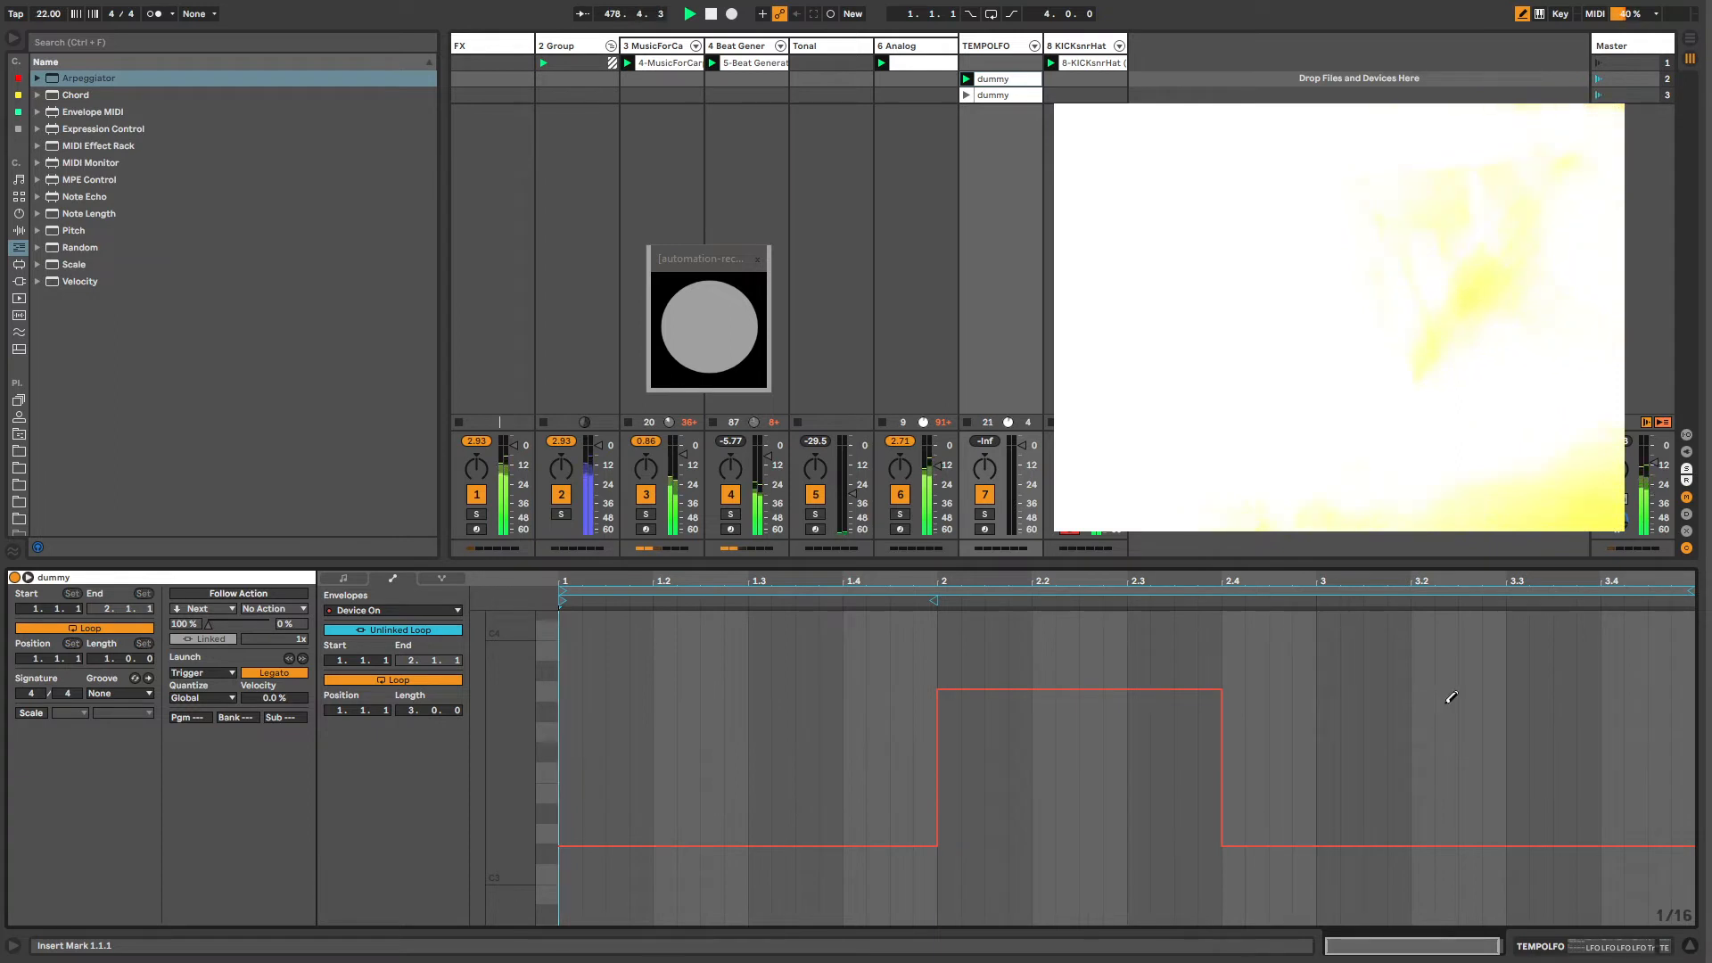
{"action": "left_click_drag", "start_coordinate": [1227, 688], "coordinate": [1311, 692]}
{"action": "key", "text": "b"}
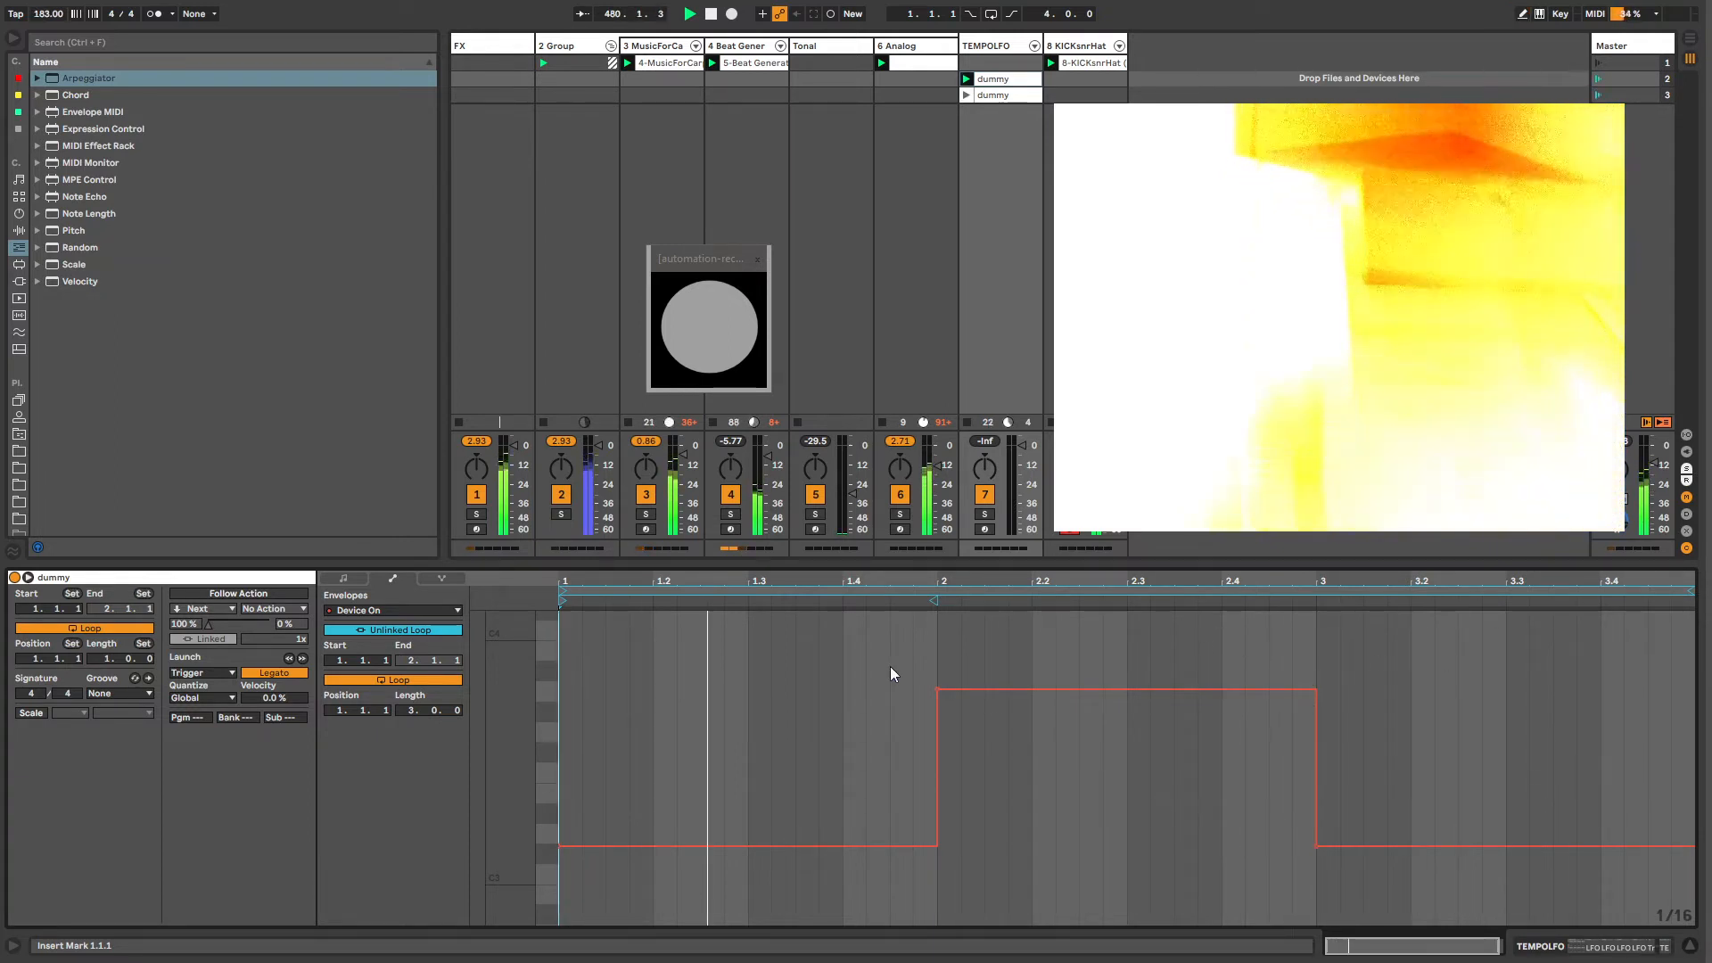
Step: Widen scene 2's Device On section to run from 1.3.4 to 3.2.4 and set the scene's follow action chances to 87 % and 13 %
{"action": "left_click", "coordinate": [1024, 94]}
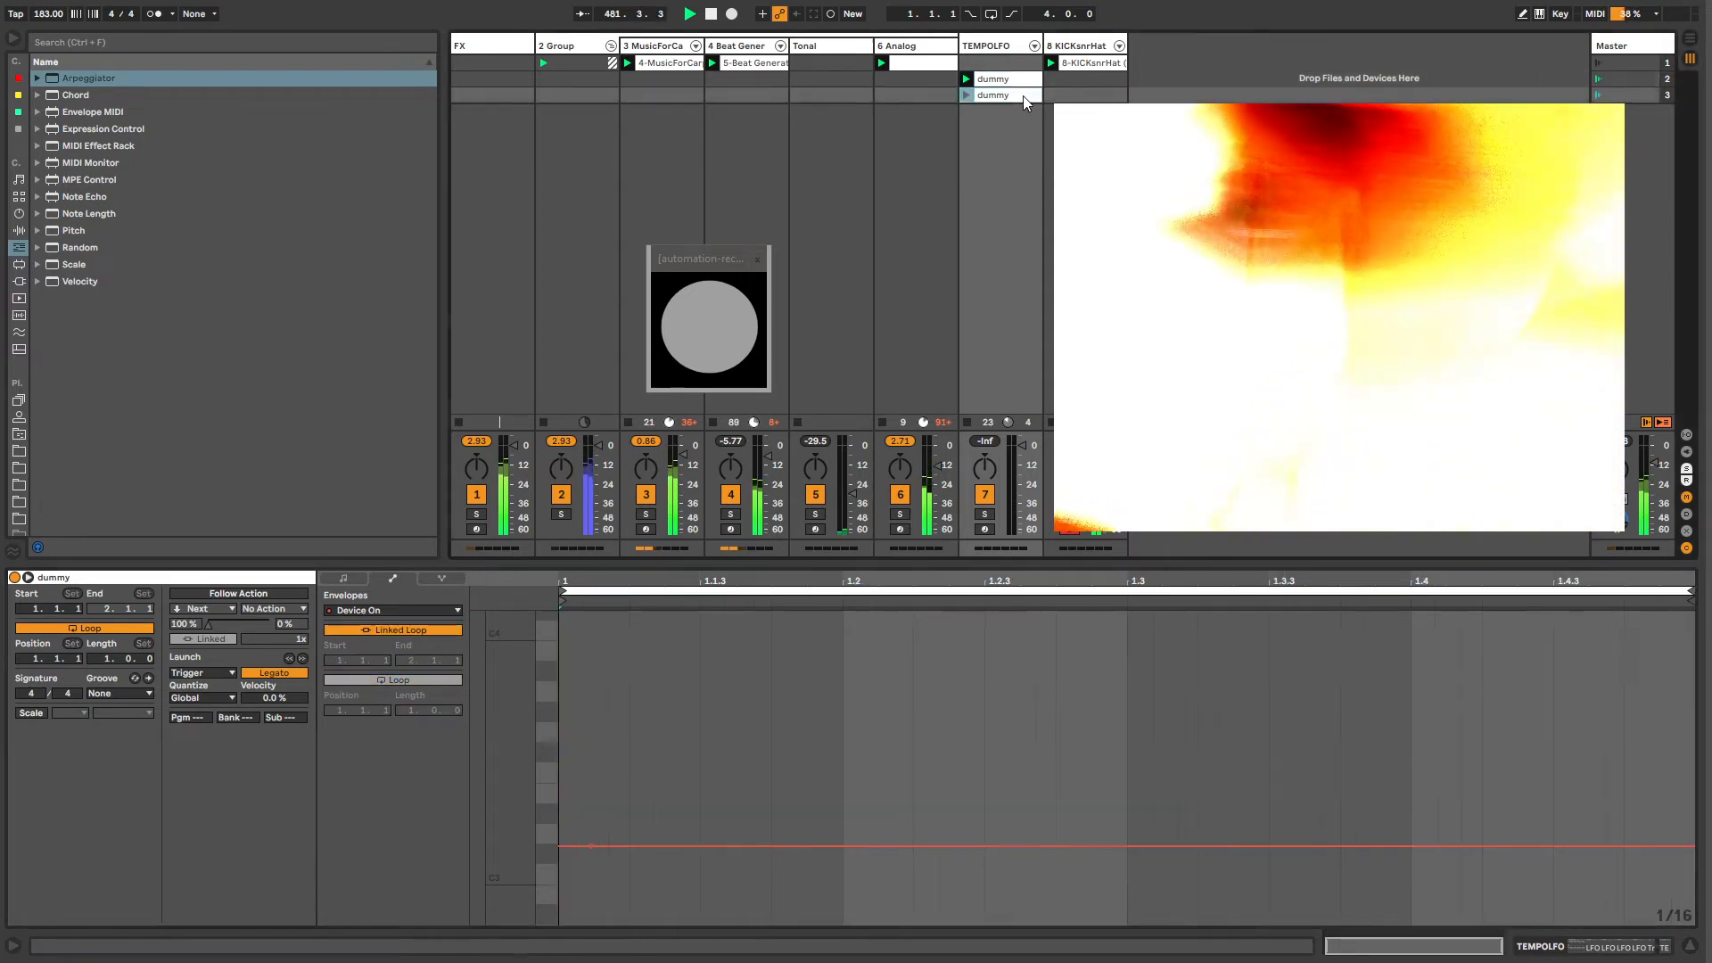
{"action": "left_click", "coordinate": [990, 48]}
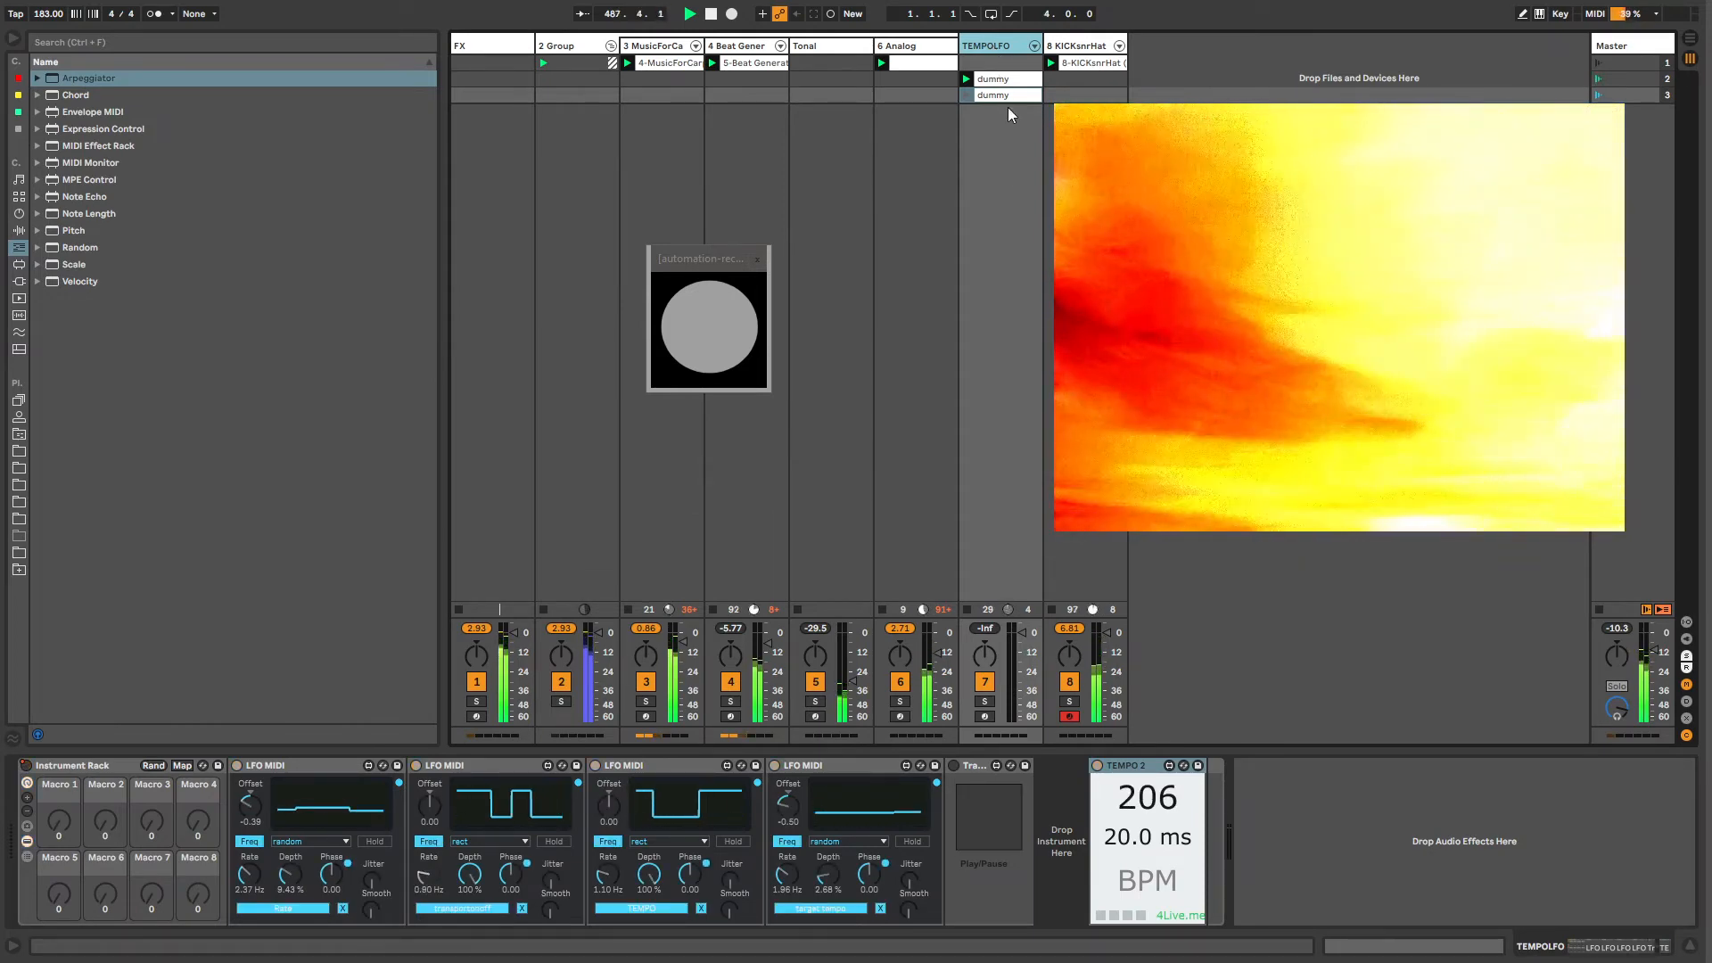
{"action": "left_click", "coordinate": [995, 80]}
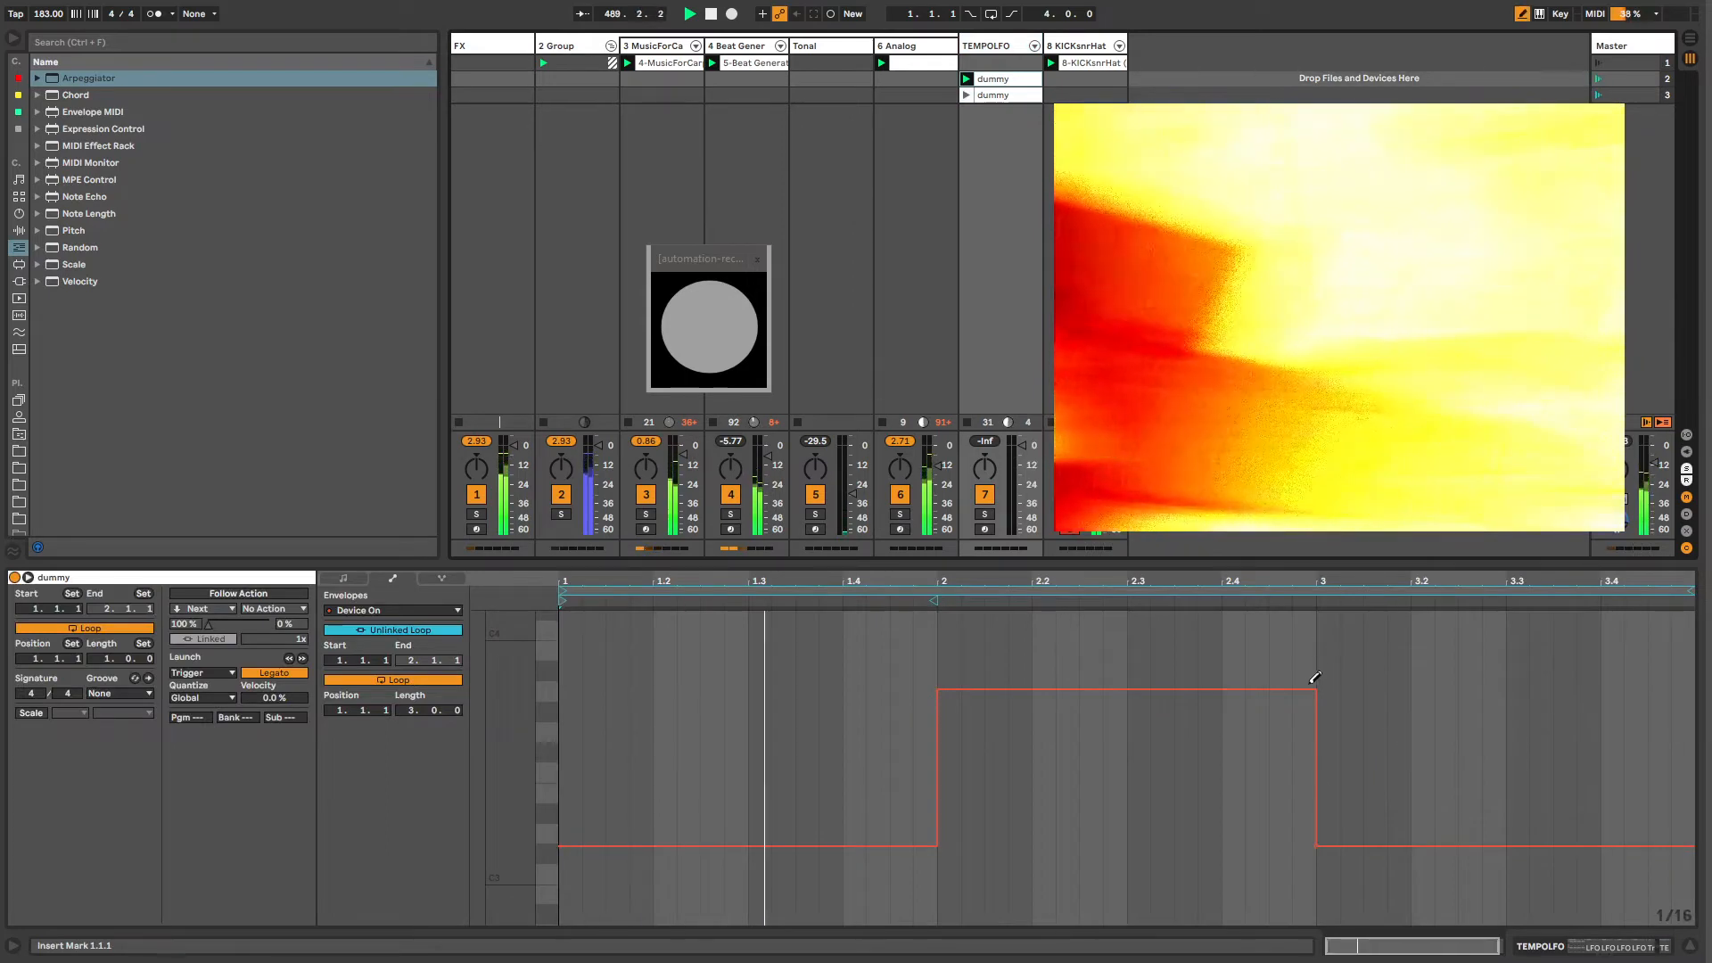
{"action": "key", "text": "b"}
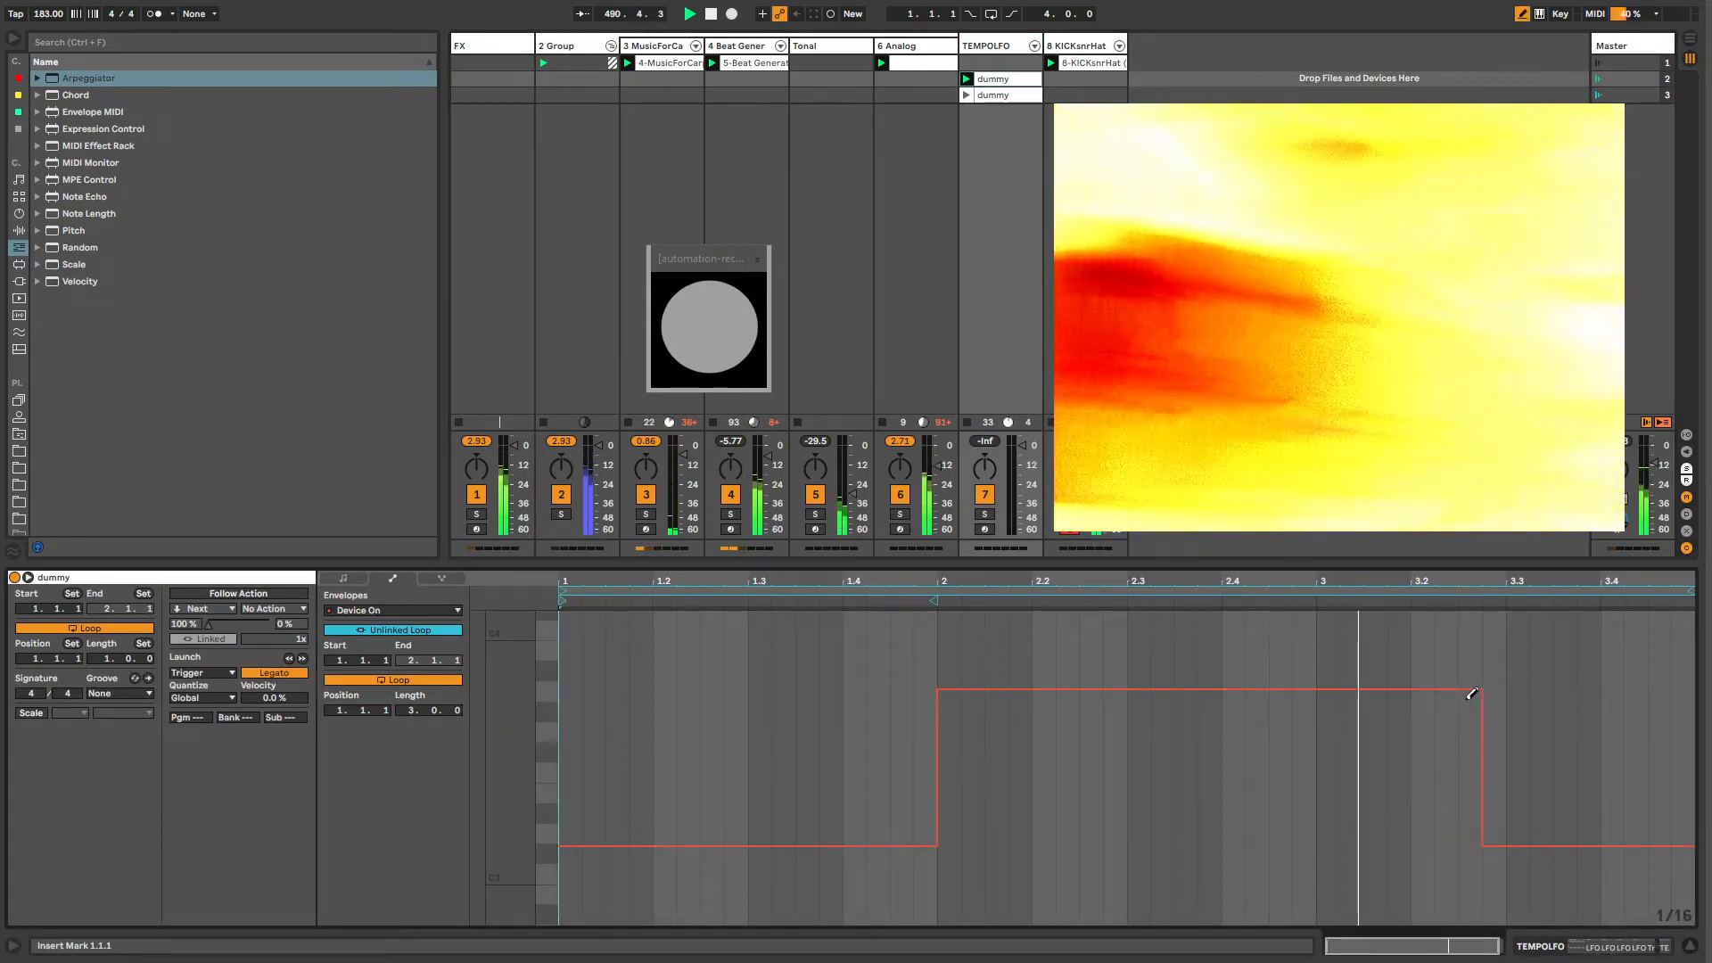
{"action": "left_click_drag", "start_coordinate": [929, 684], "coordinate": [845, 682]}
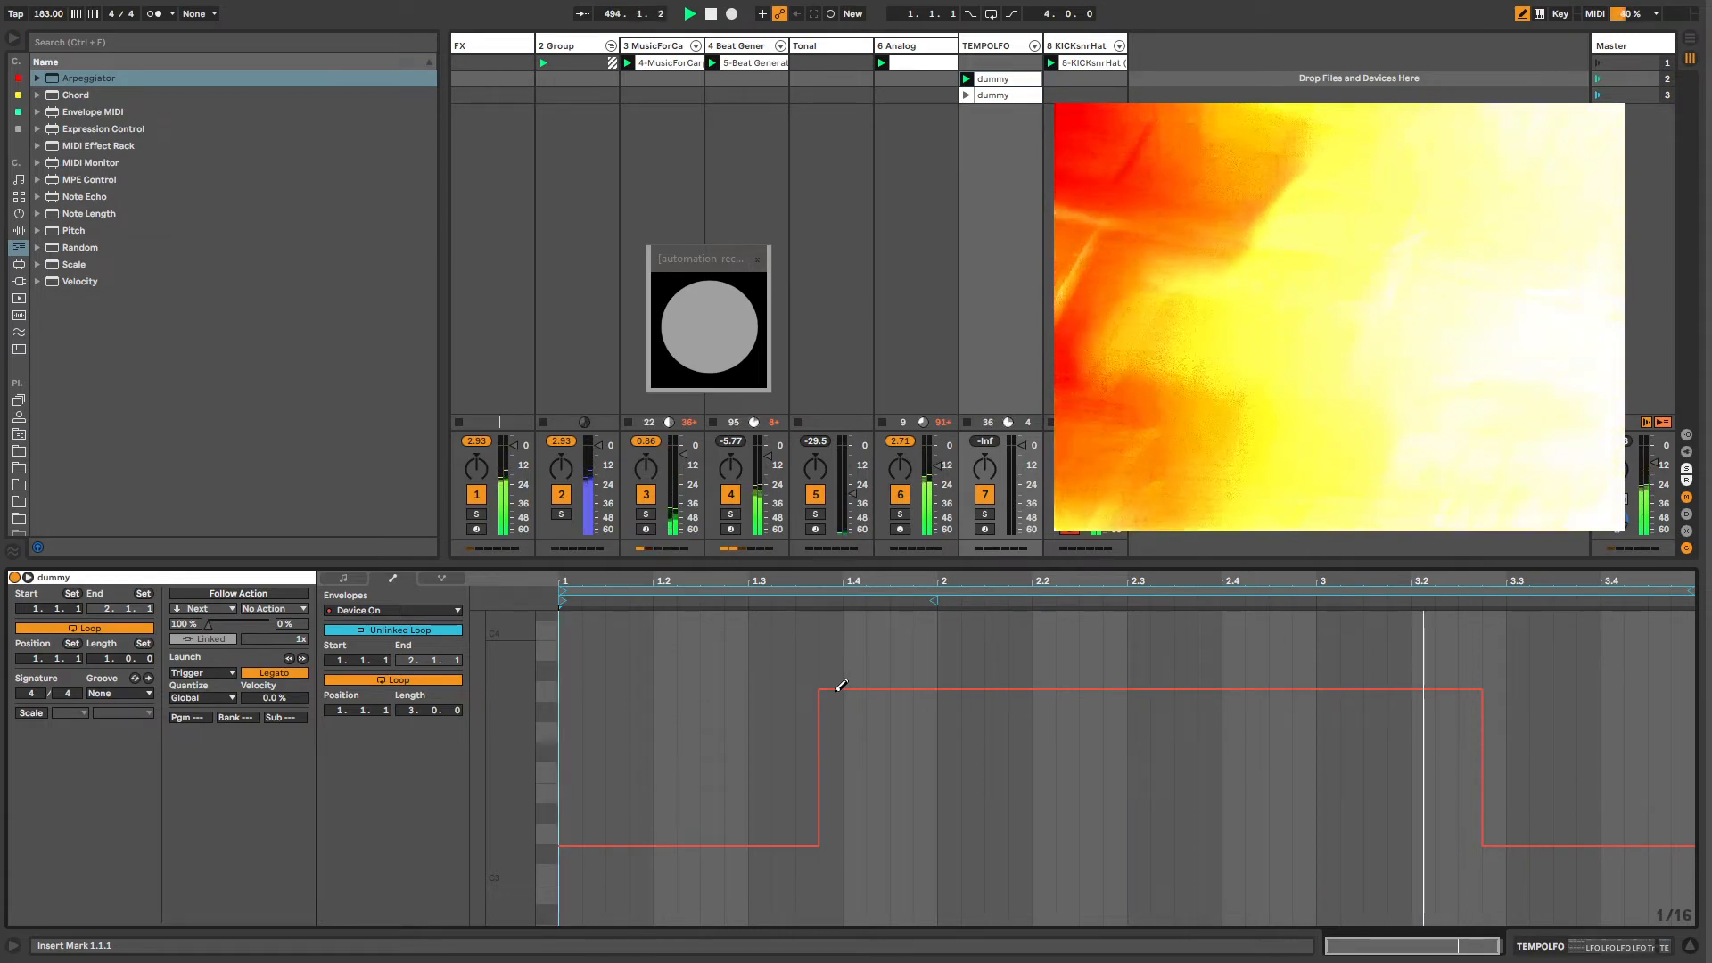
{"action": "left_click", "coordinate": [1623, 79]}
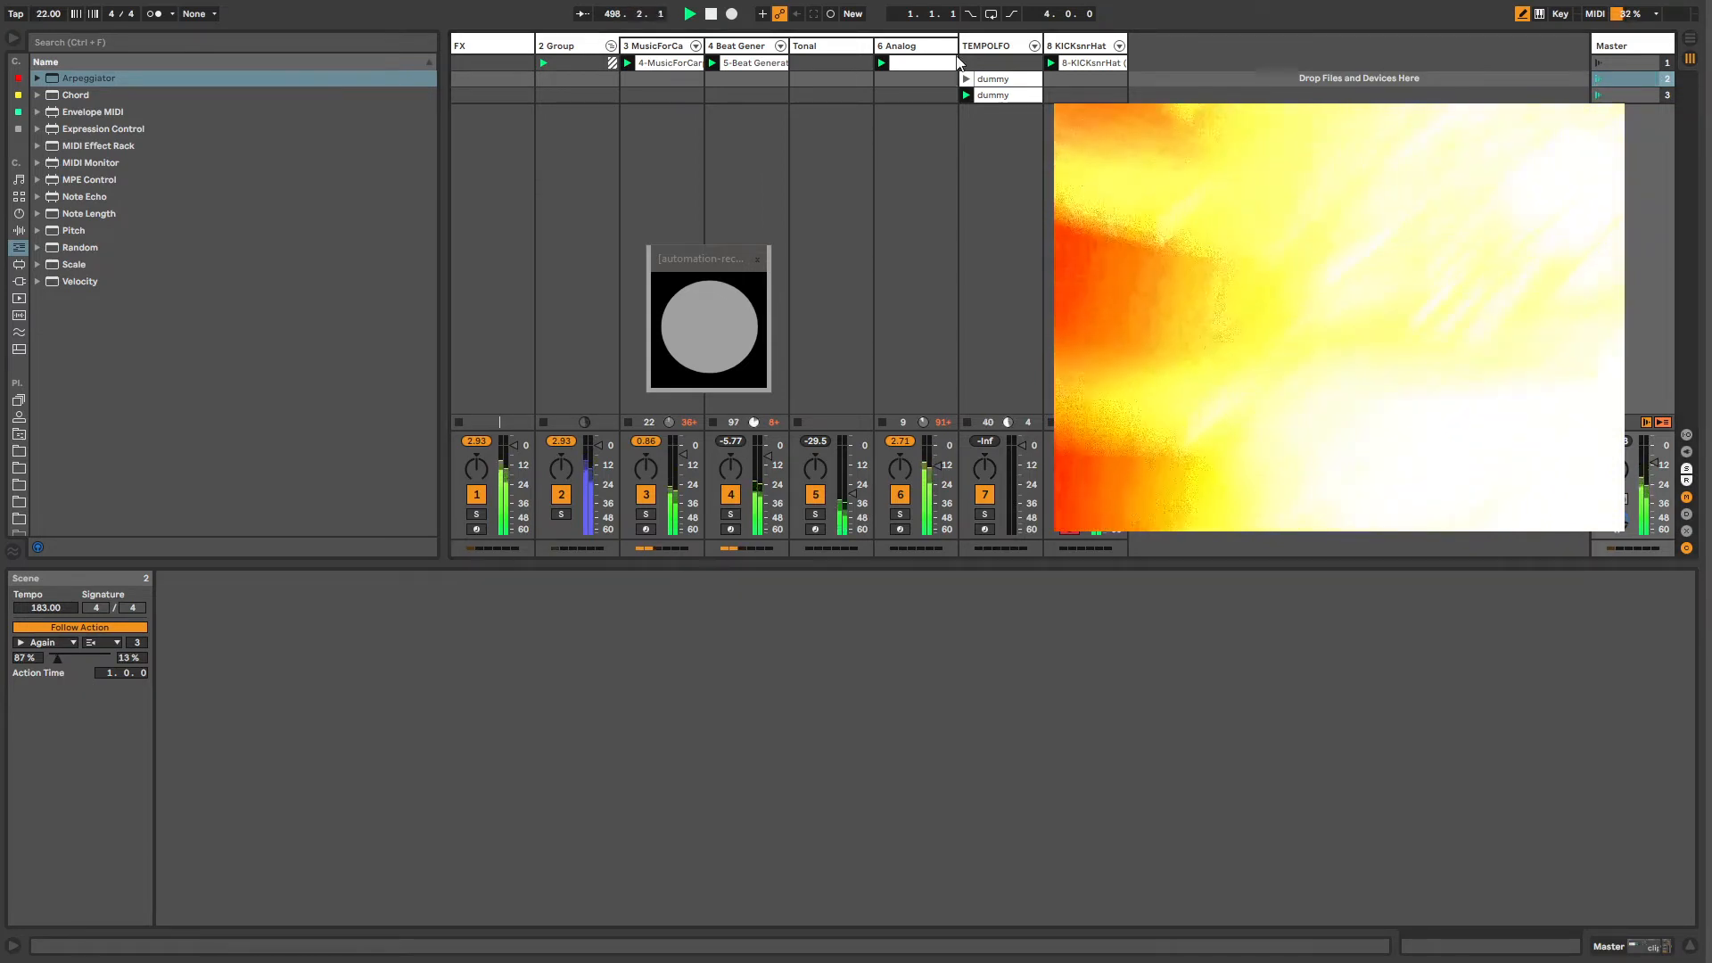
Step: Add a Drum Buss audio effect after the Hybrid Reverb on the KICKsnrHat track
{"action": "left_click", "coordinate": [1075, 46]}
{"action": "double_click", "coordinate": [1075, 47]}
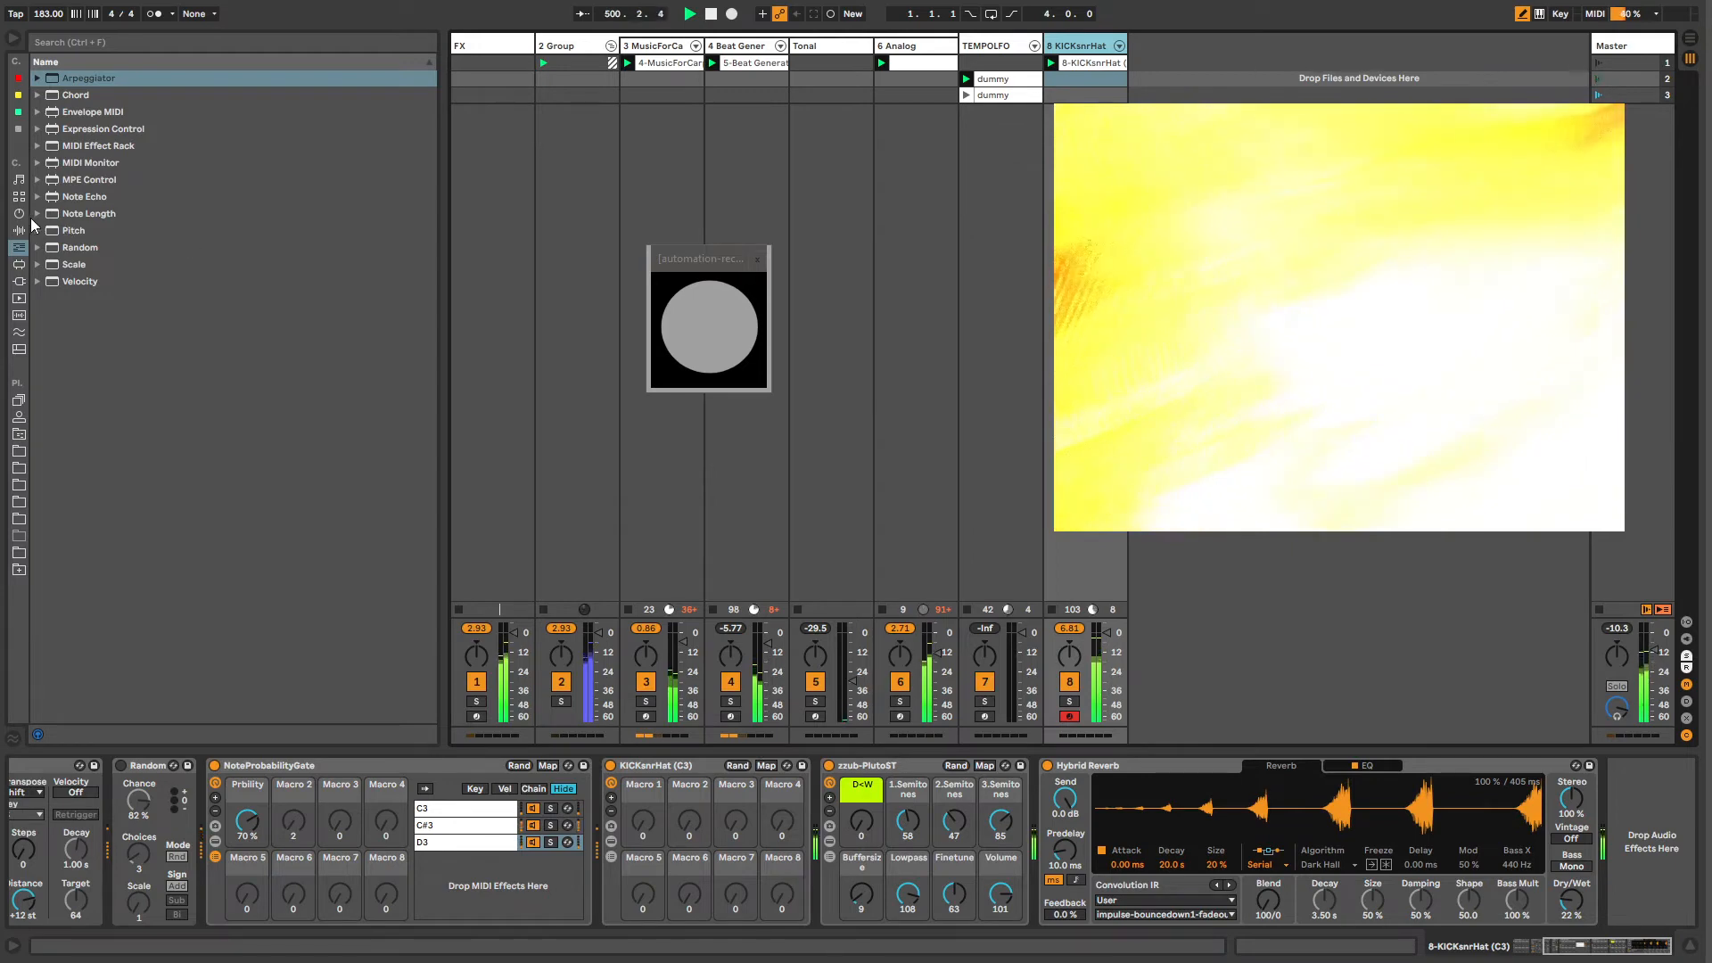
{"action": "left_click", "coordinate": [17, 128]}
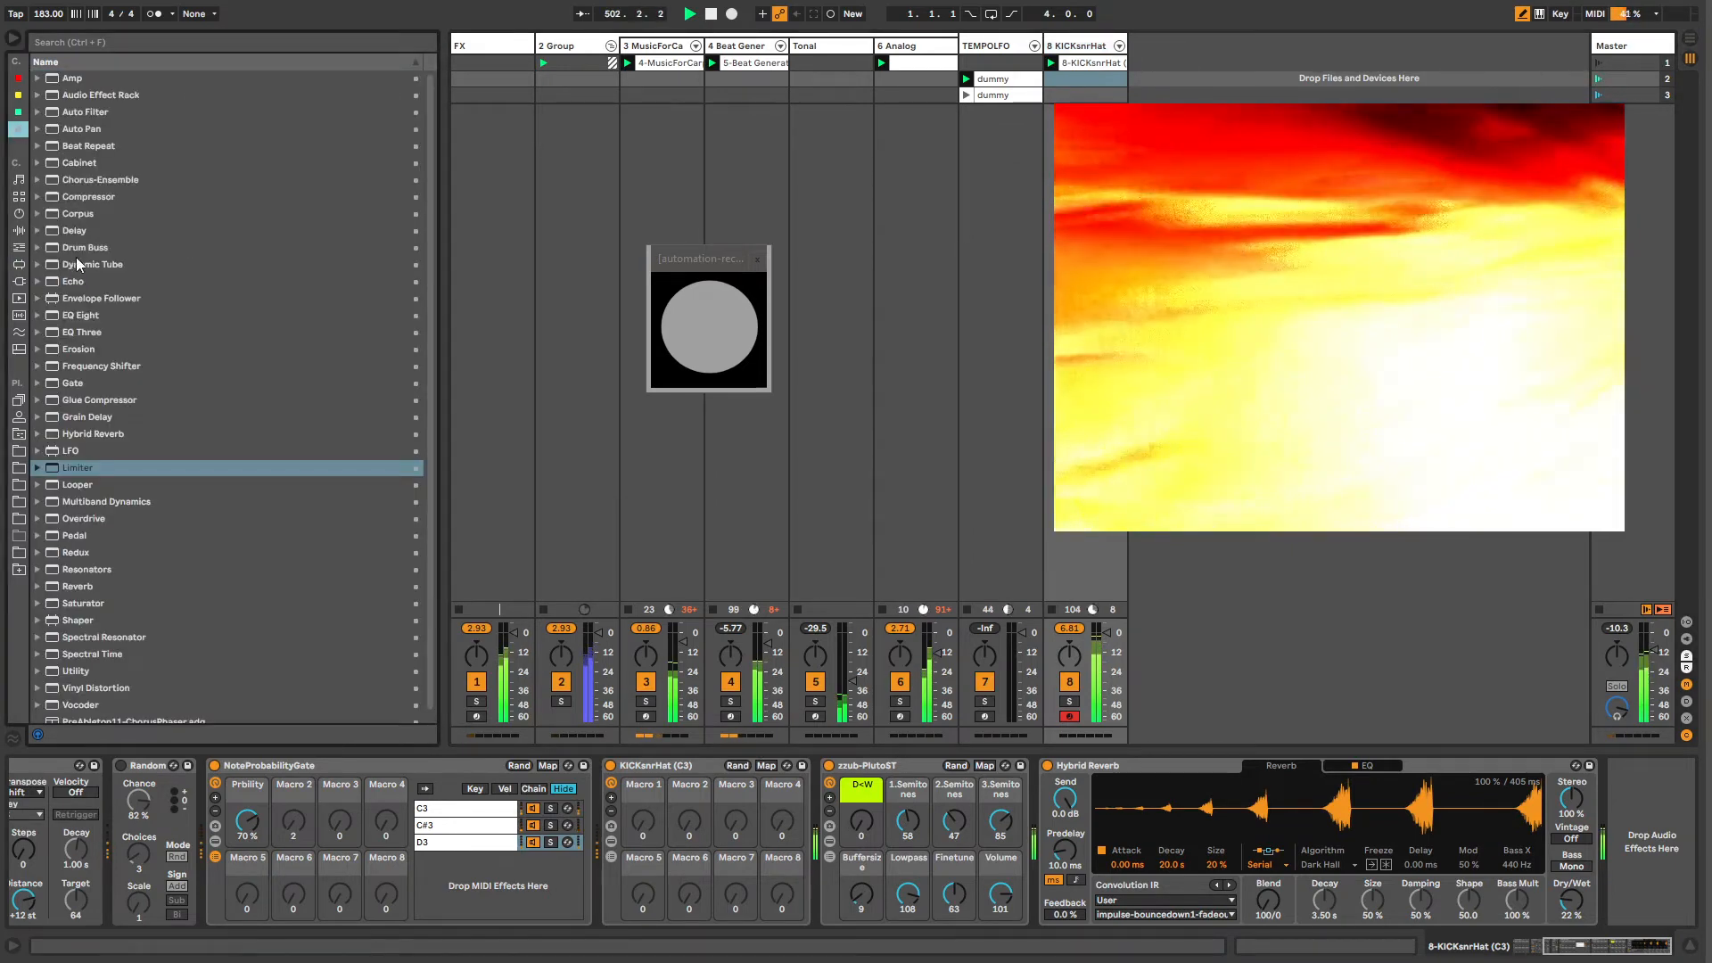
{"action": "left_click_drag", "start_coordinate": [82, 247], "coordinate": [1616, 915]}
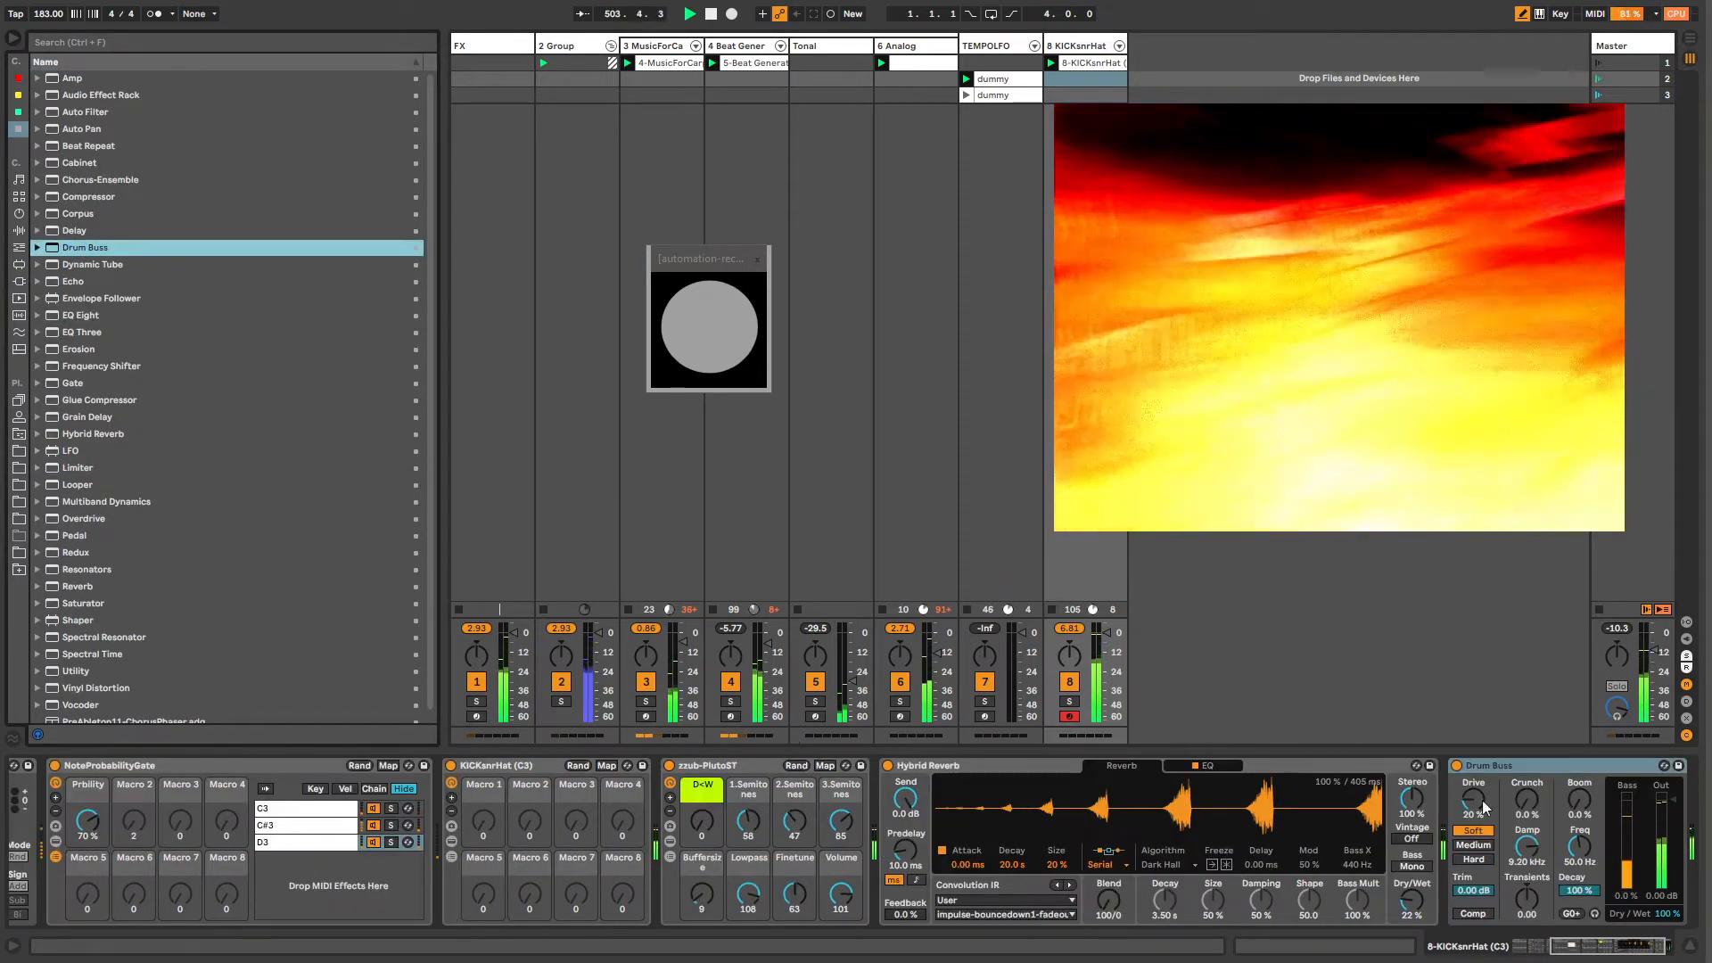
Step: Set the Drum Buss to Drive 34 %, Boom 44 % and Transients 0.37
{"action": "left_click_drag", "start_coordinate": [1476, 802], "coordinate": [1476, 789]}
{"action": "left_click_drag", "start_coordinate": [1580, 799], "coordinate": [1579, 755]}
{"action": "left_click_drag", "start_coordinate": [1557, 953], "coordinate": [1567, 953]}
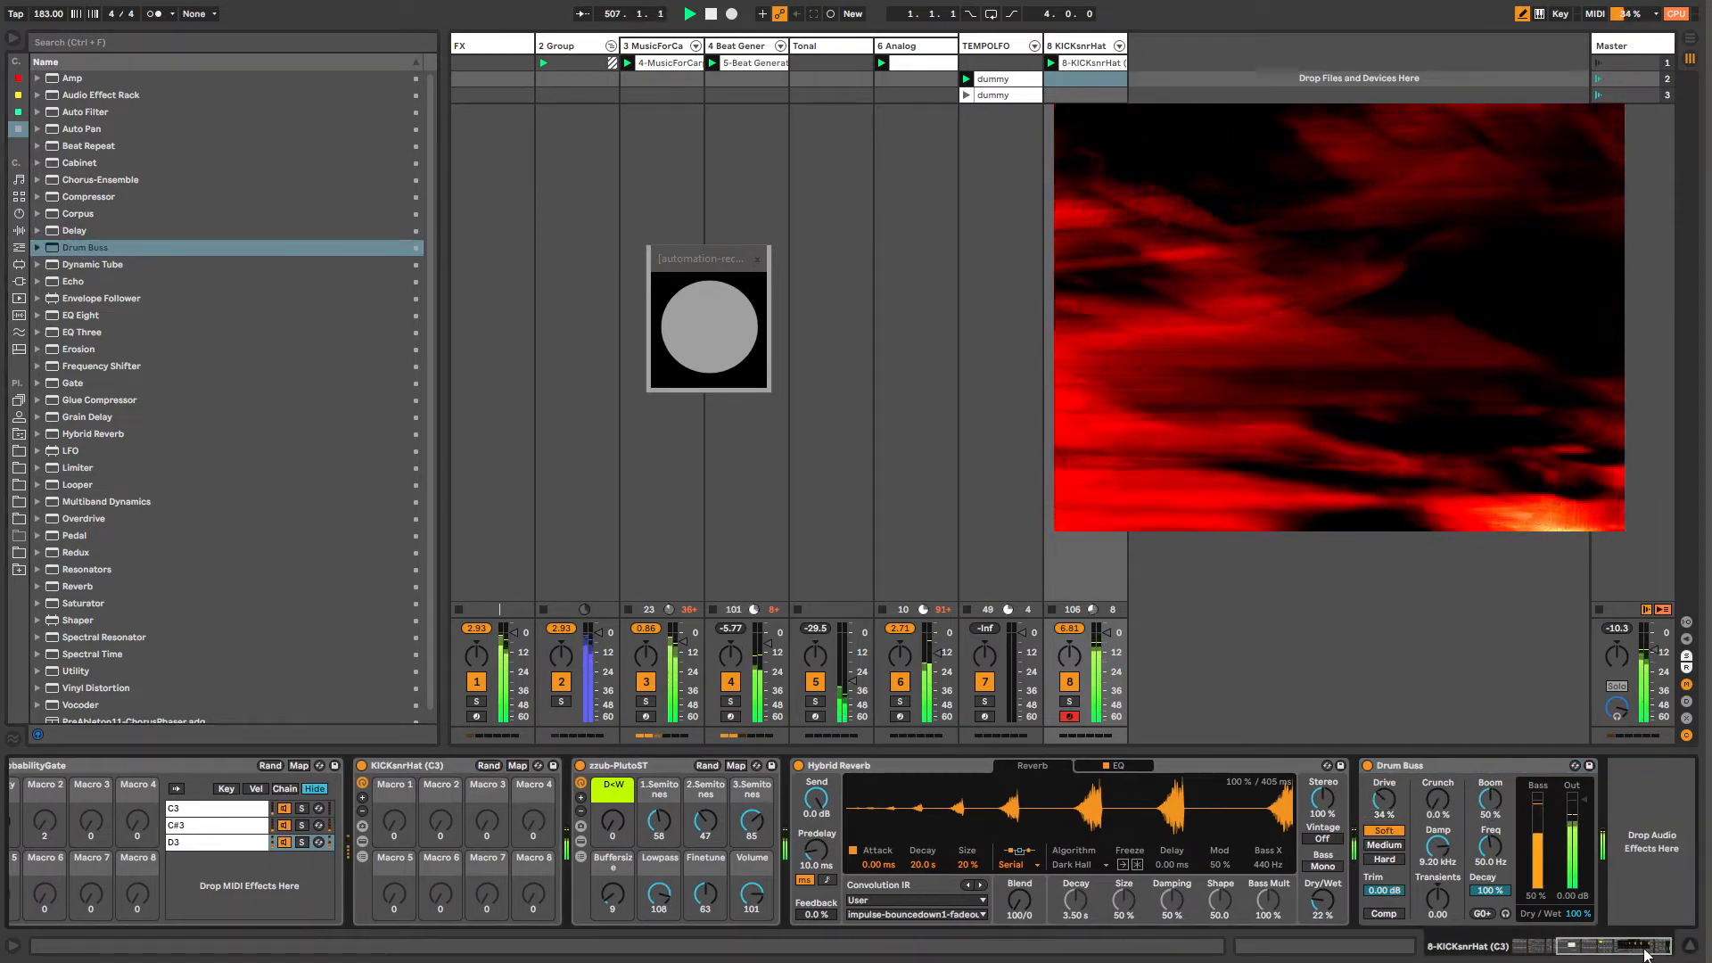
{"action": "left_click_drag", "start_coordinate": [1489, 800], "coordinate": [1489, 810]}
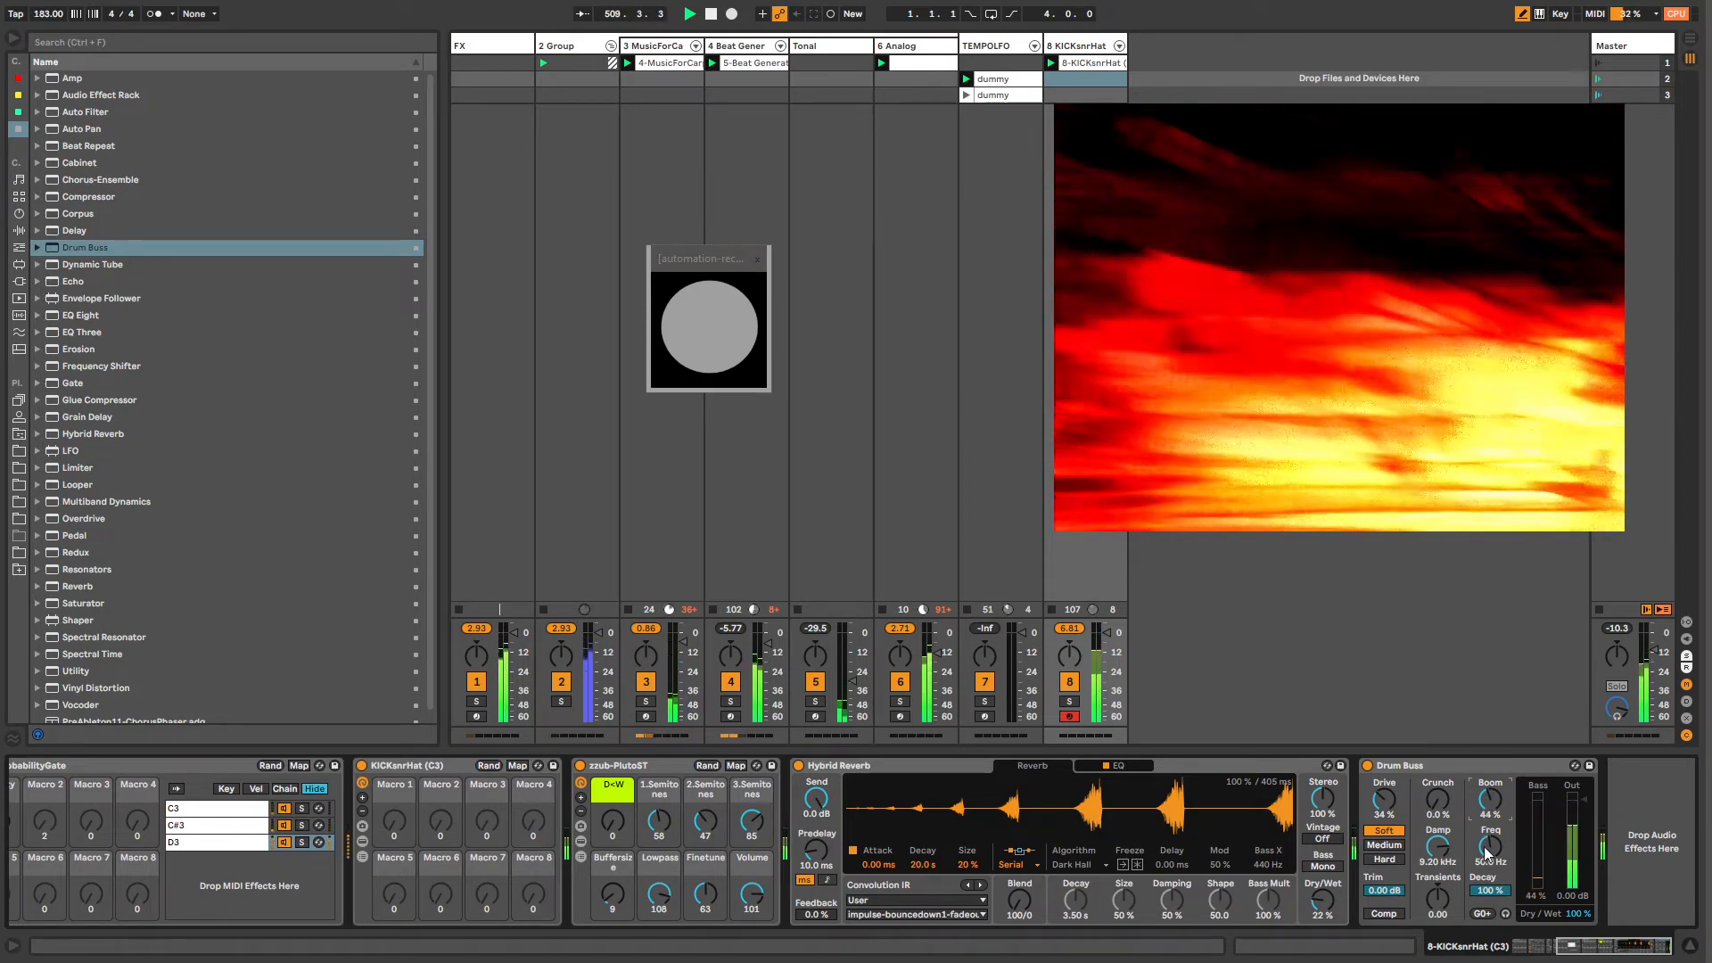
{"action": "left_click_drag", "start_coordinate": [1424, 899], "coordinate": [1424, 867]}
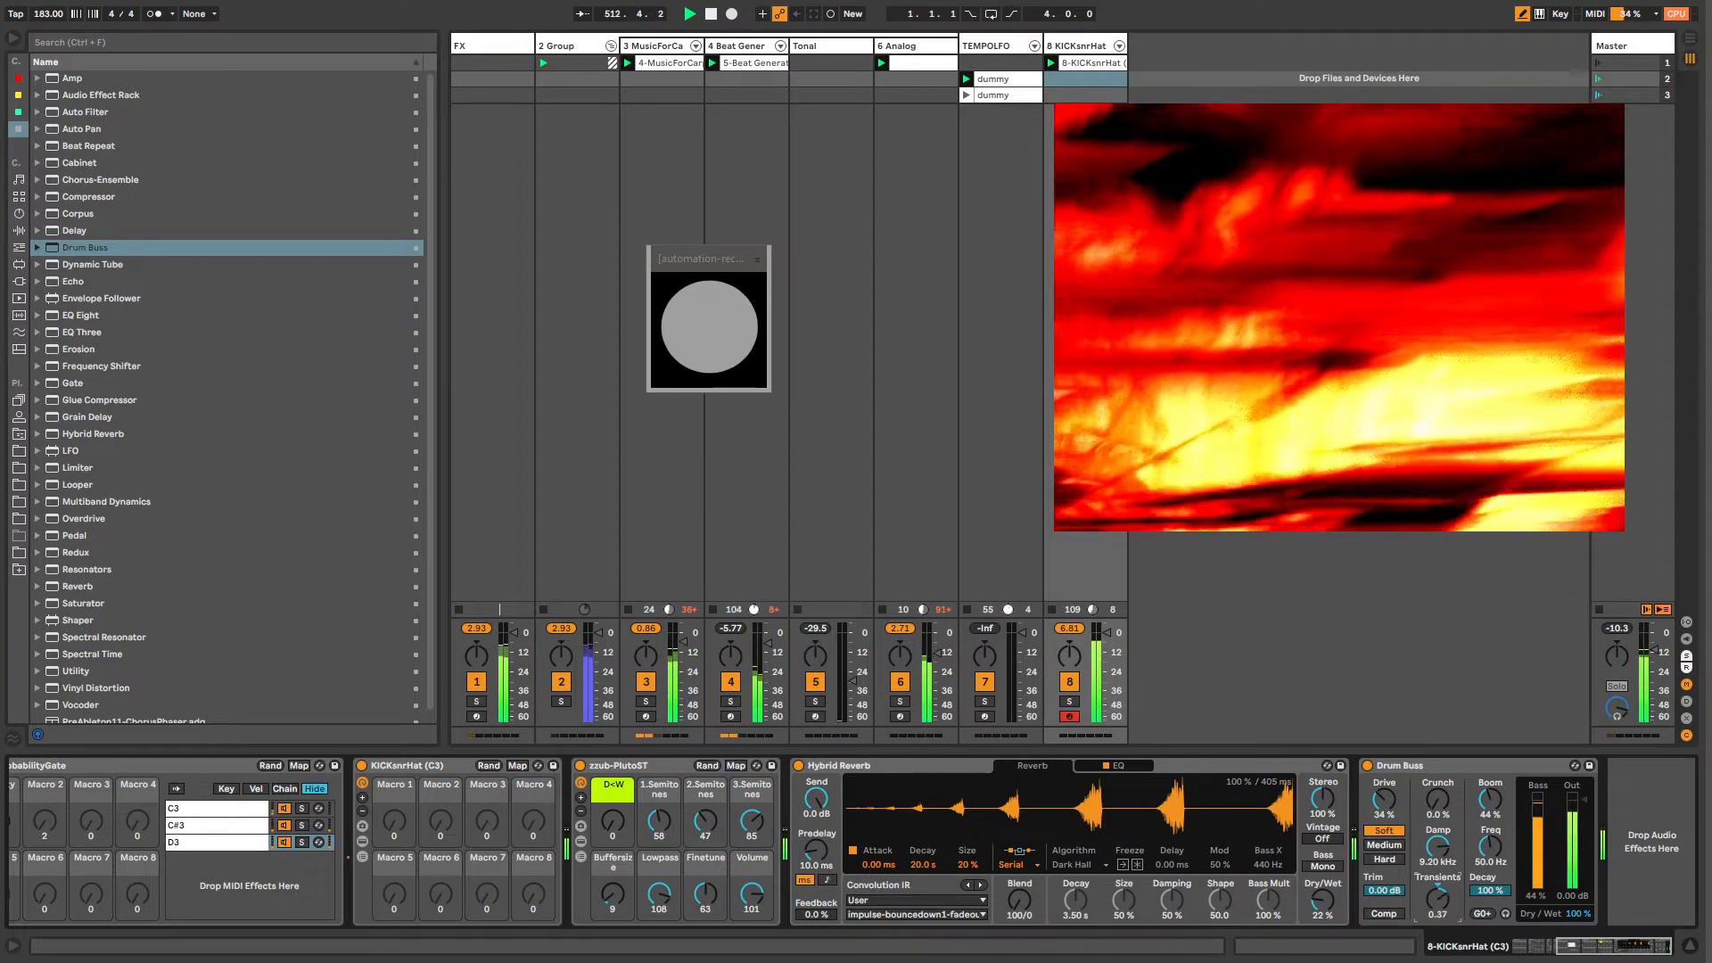
Step: Redraw the middle of scene 2's Device On envelope as Off, from about 2.1.3 to 3.1.3
{"action": "double_click", "coordinate": [1003, 79]}
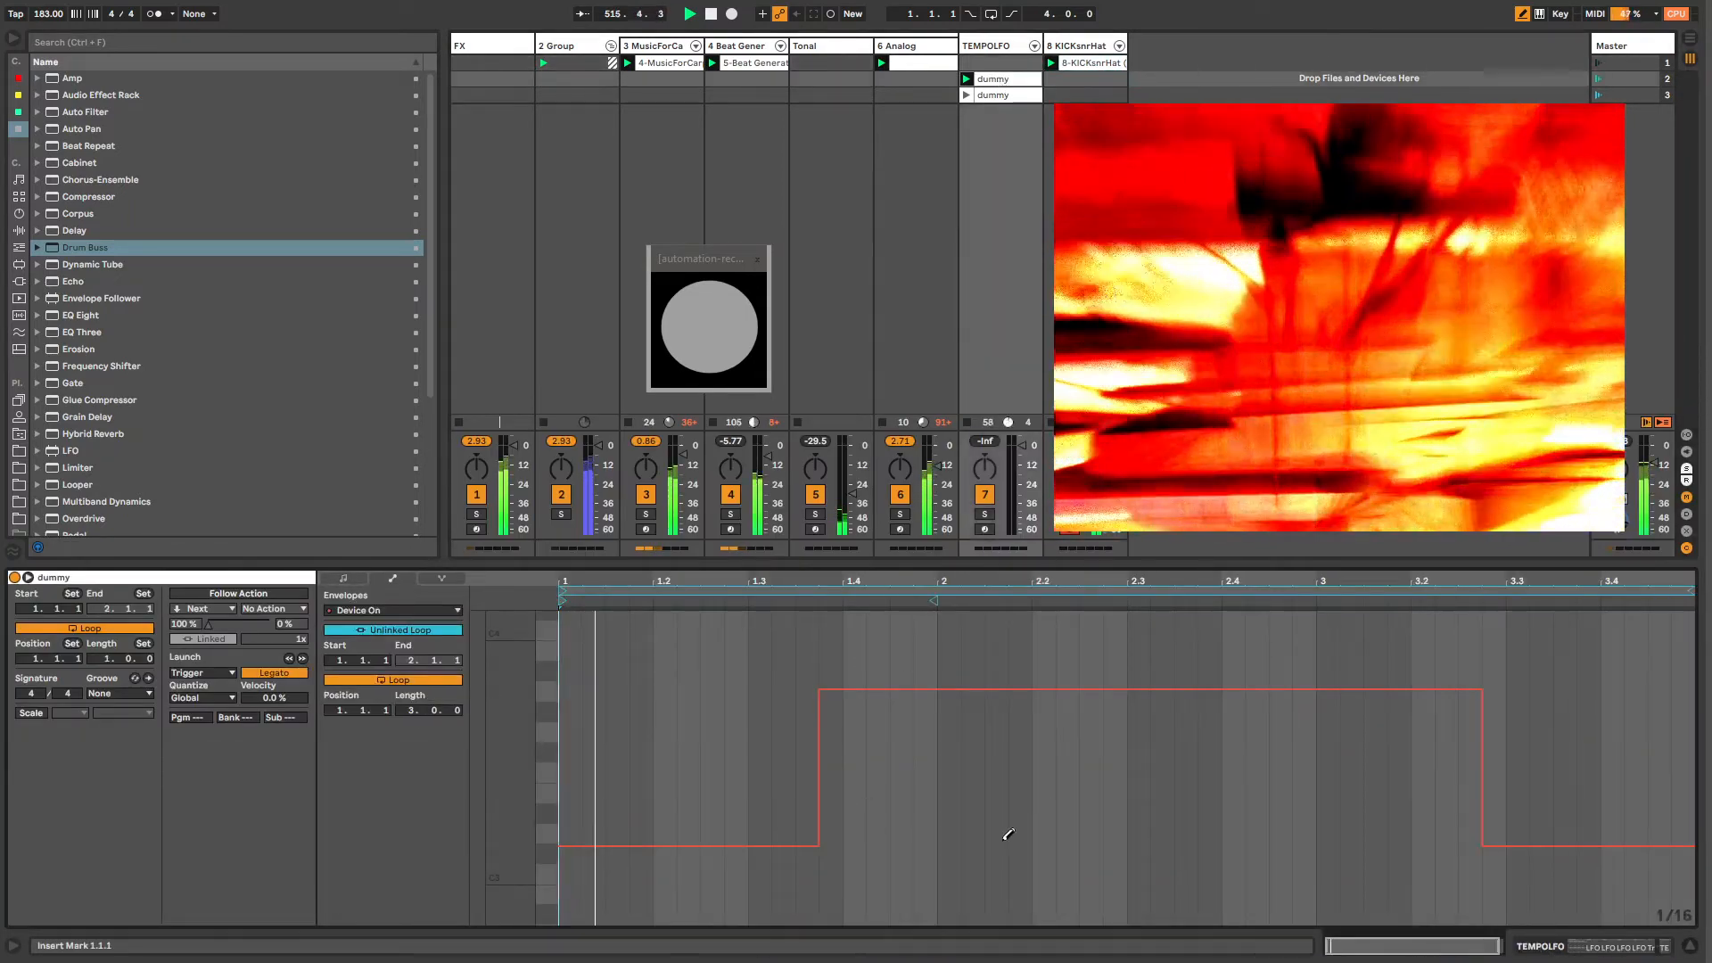
{"action": "left_click_drag", "start_coordinate": [1005, 833], "coordinate": [1378, 852]}
Step: Insert a new MIDI track directly after the Analog track
{"action": "double_click", "coordinate": [1087, 46]}
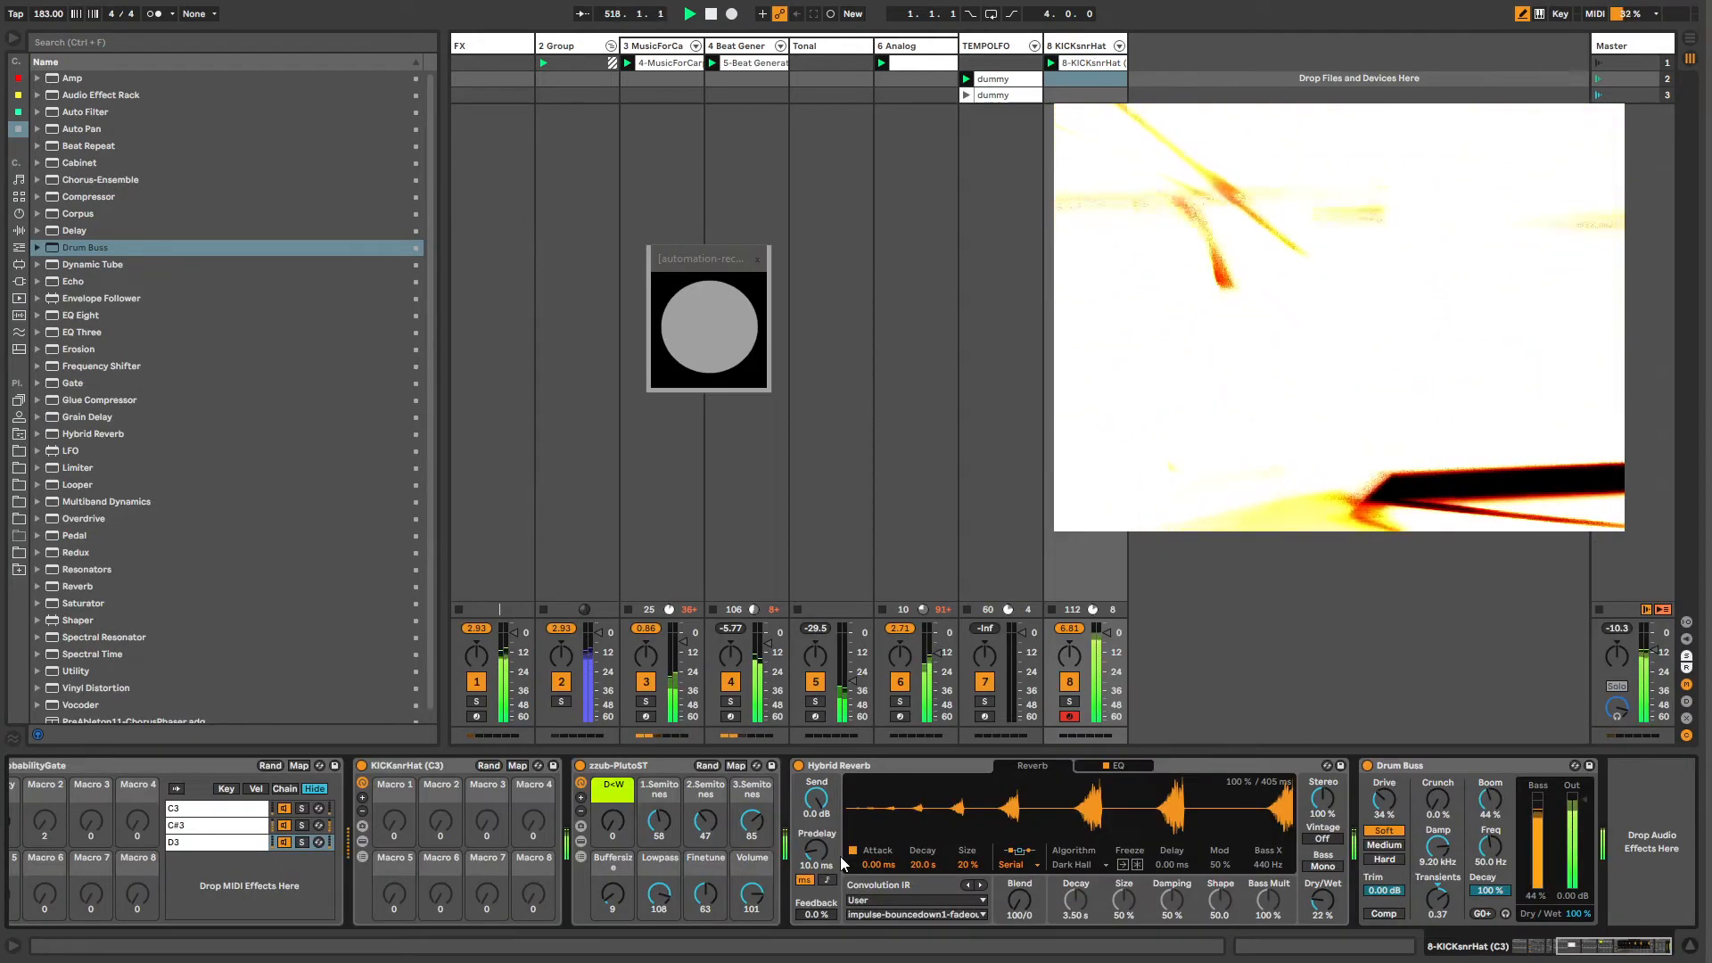
{"action": "left_click", "coordinate": [902, 46]}
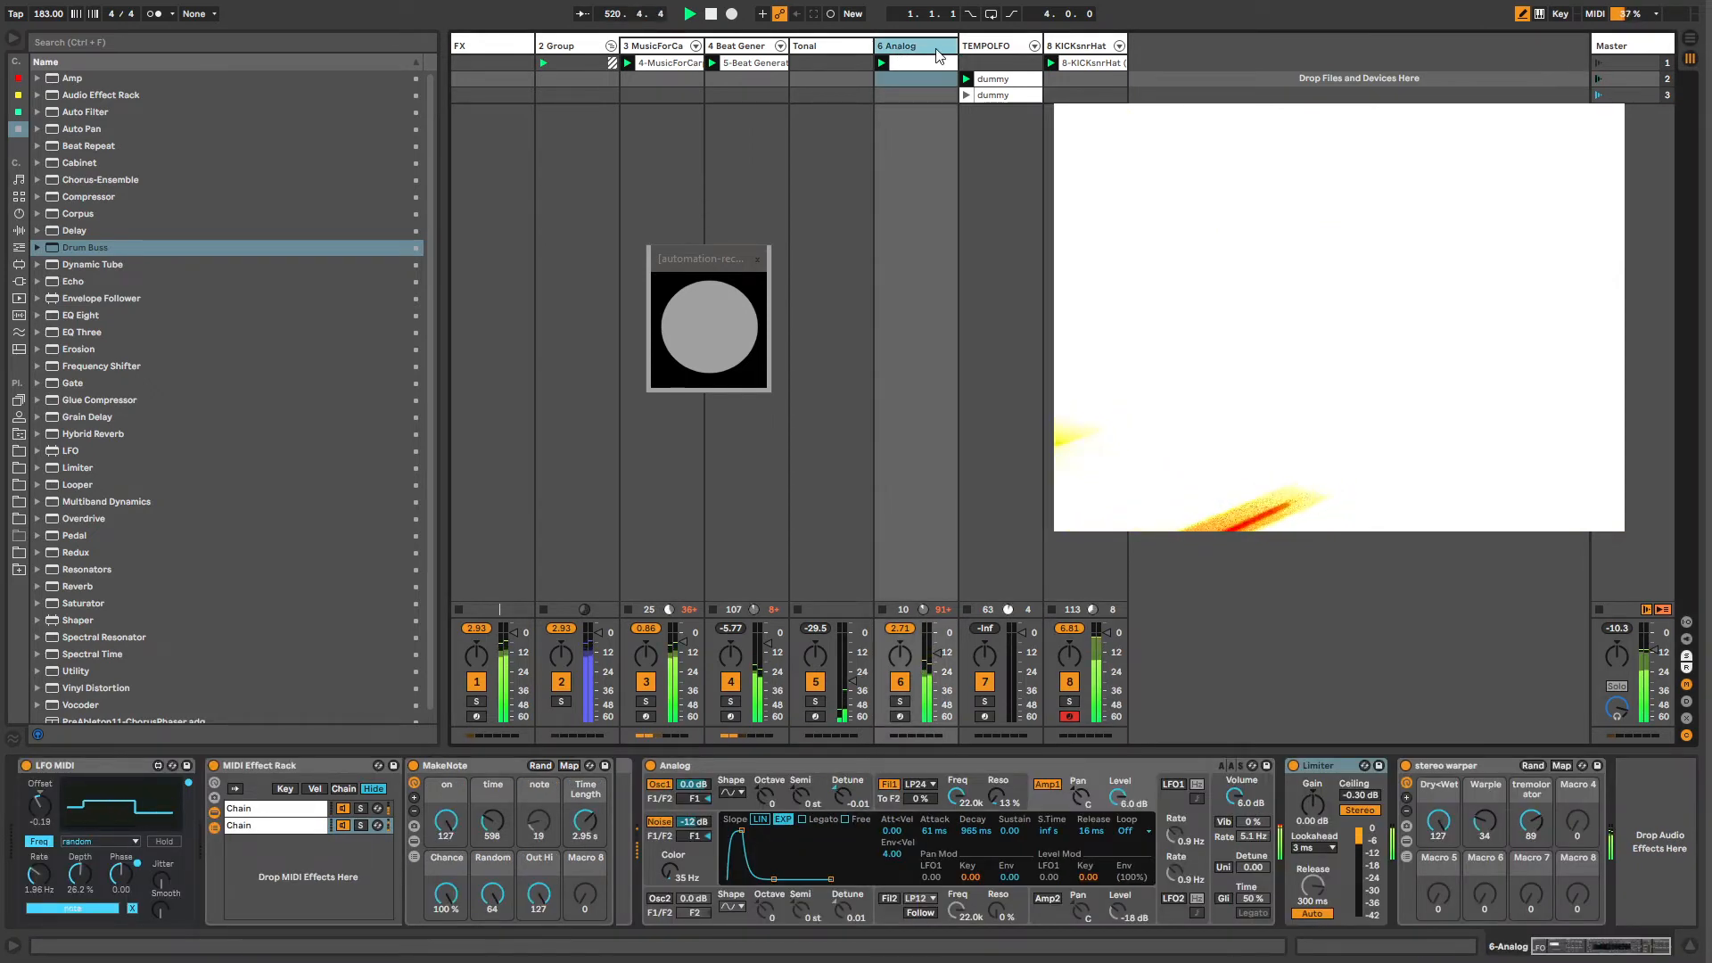
{"action": "key", "text": "ctrl+shift+t"}
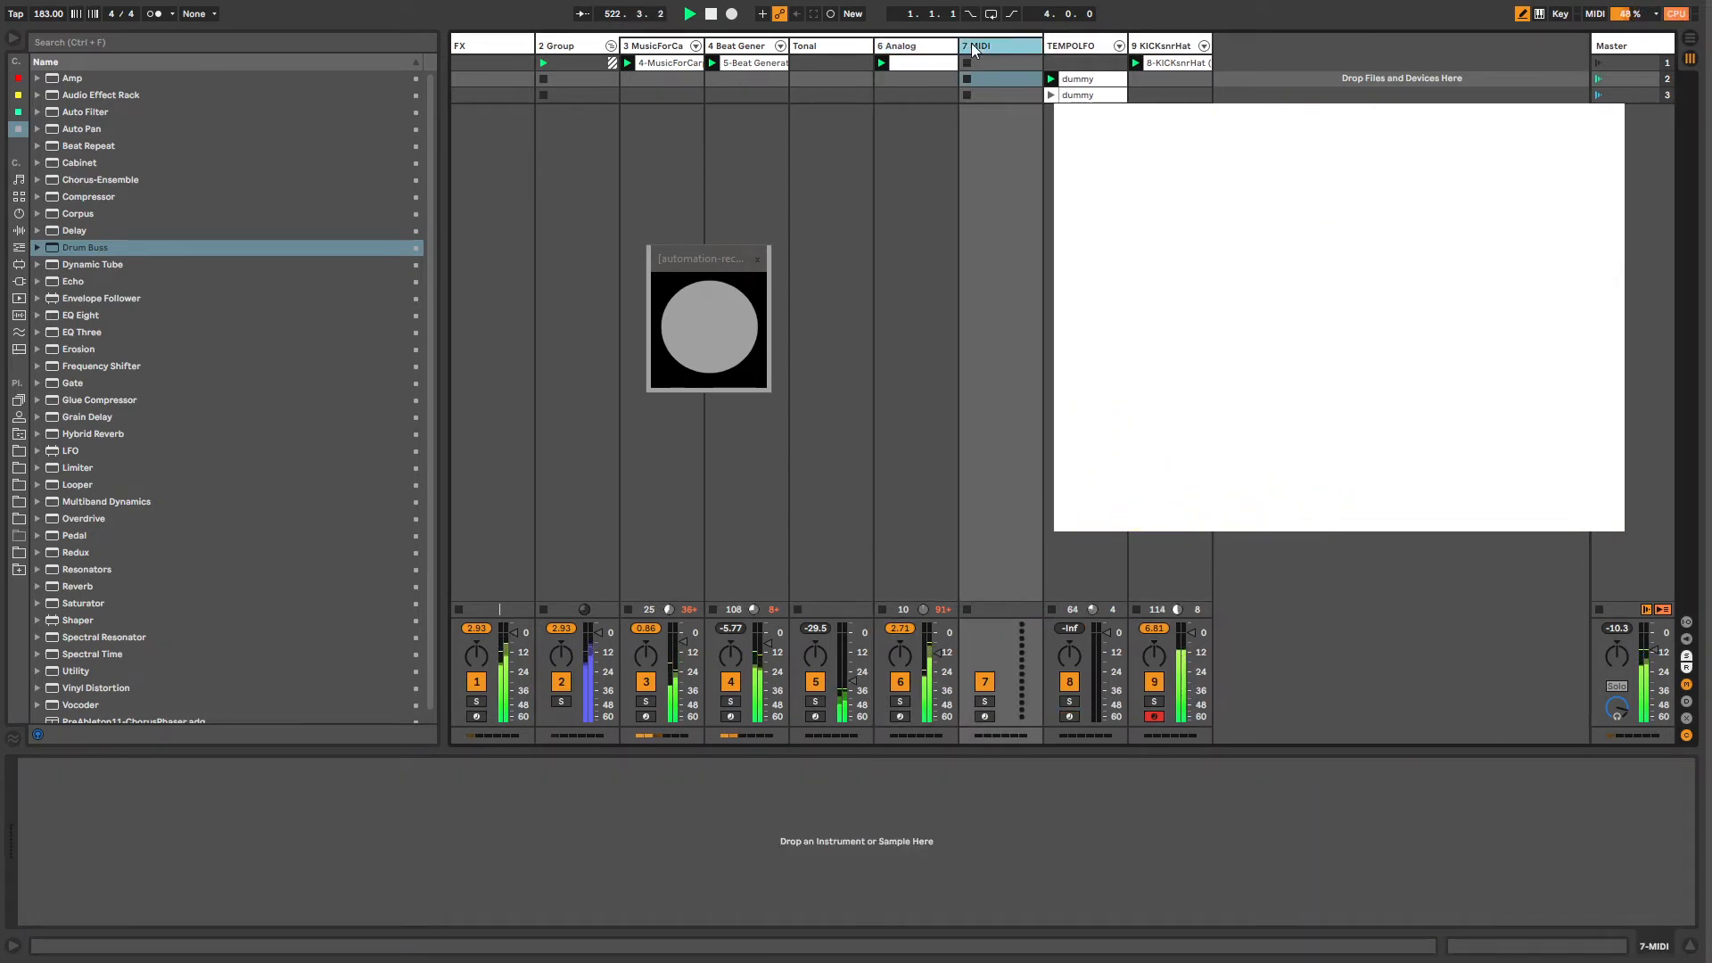
Step: Load an Operator instrument onto the MIDI track after Analog, leaving only one new track by deleting the spare empty MIDI track
{"action": "key", "text": "ctrl+shift+t"}
{"action": "key", "text": "ctrl+f"}
{"action": "type", "text": "operator"}
{"action": "key", "text": "Down"}
{"action": "key", "text": "Return"}
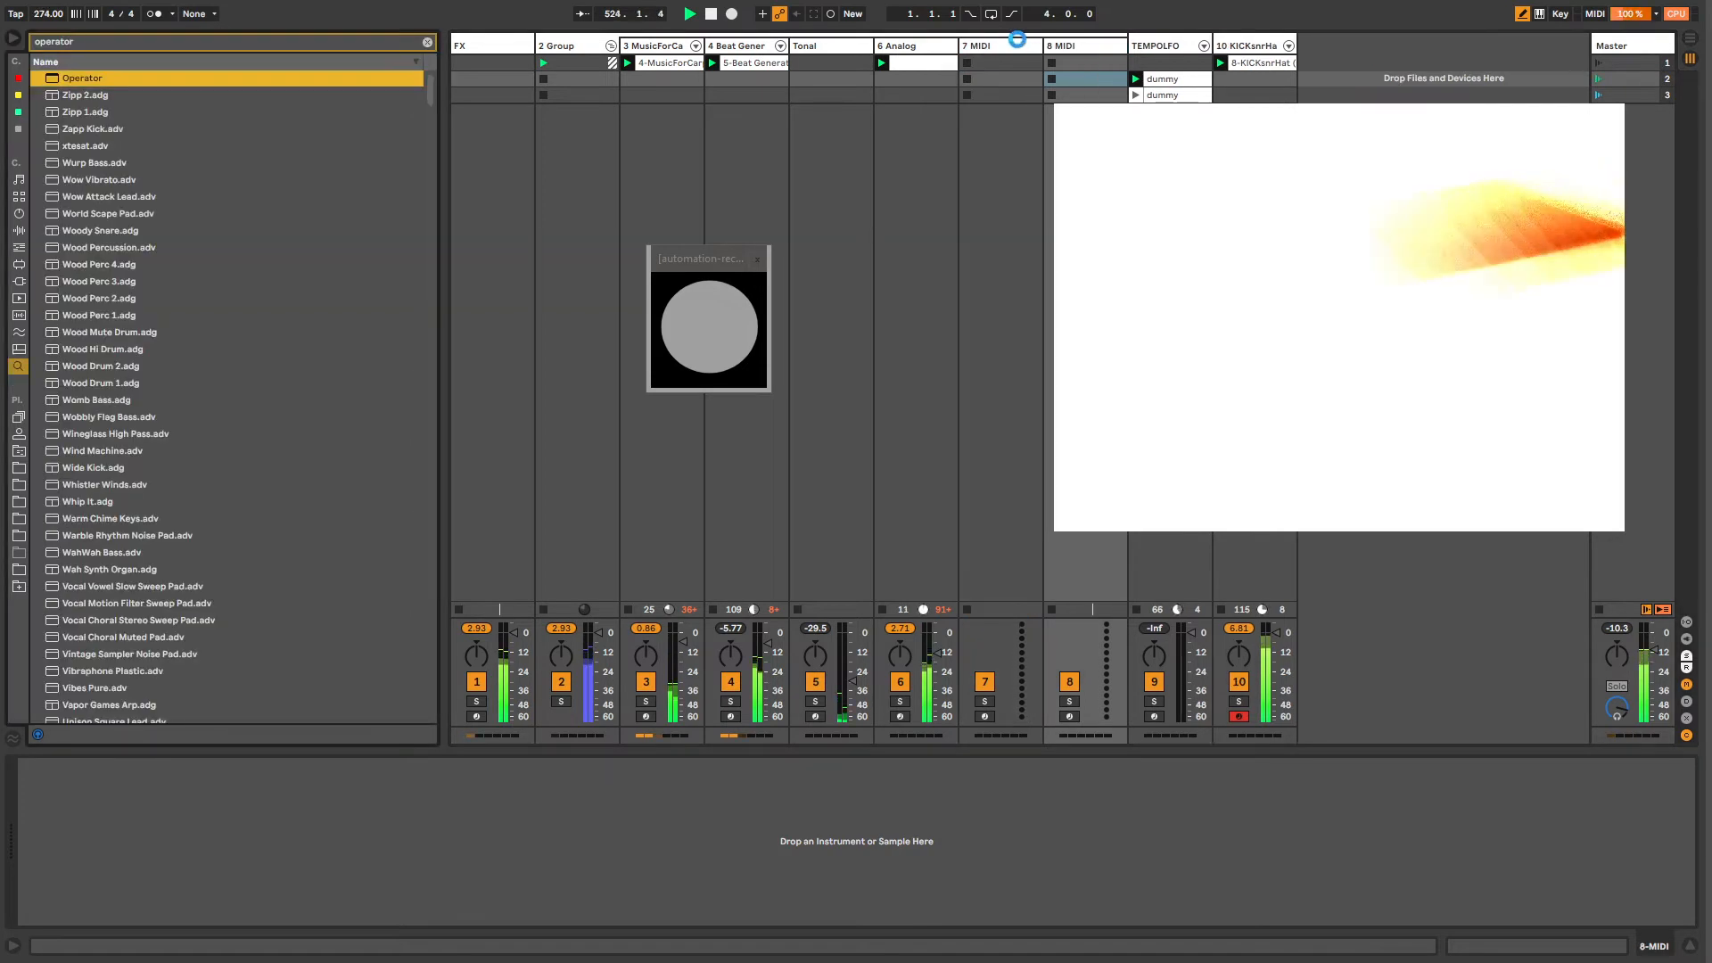
{"action": "key", "text": "Escape"}
{"action": "left_click", "coordinate": [999, 42]}
{"action": "key", "text": "Delete"}
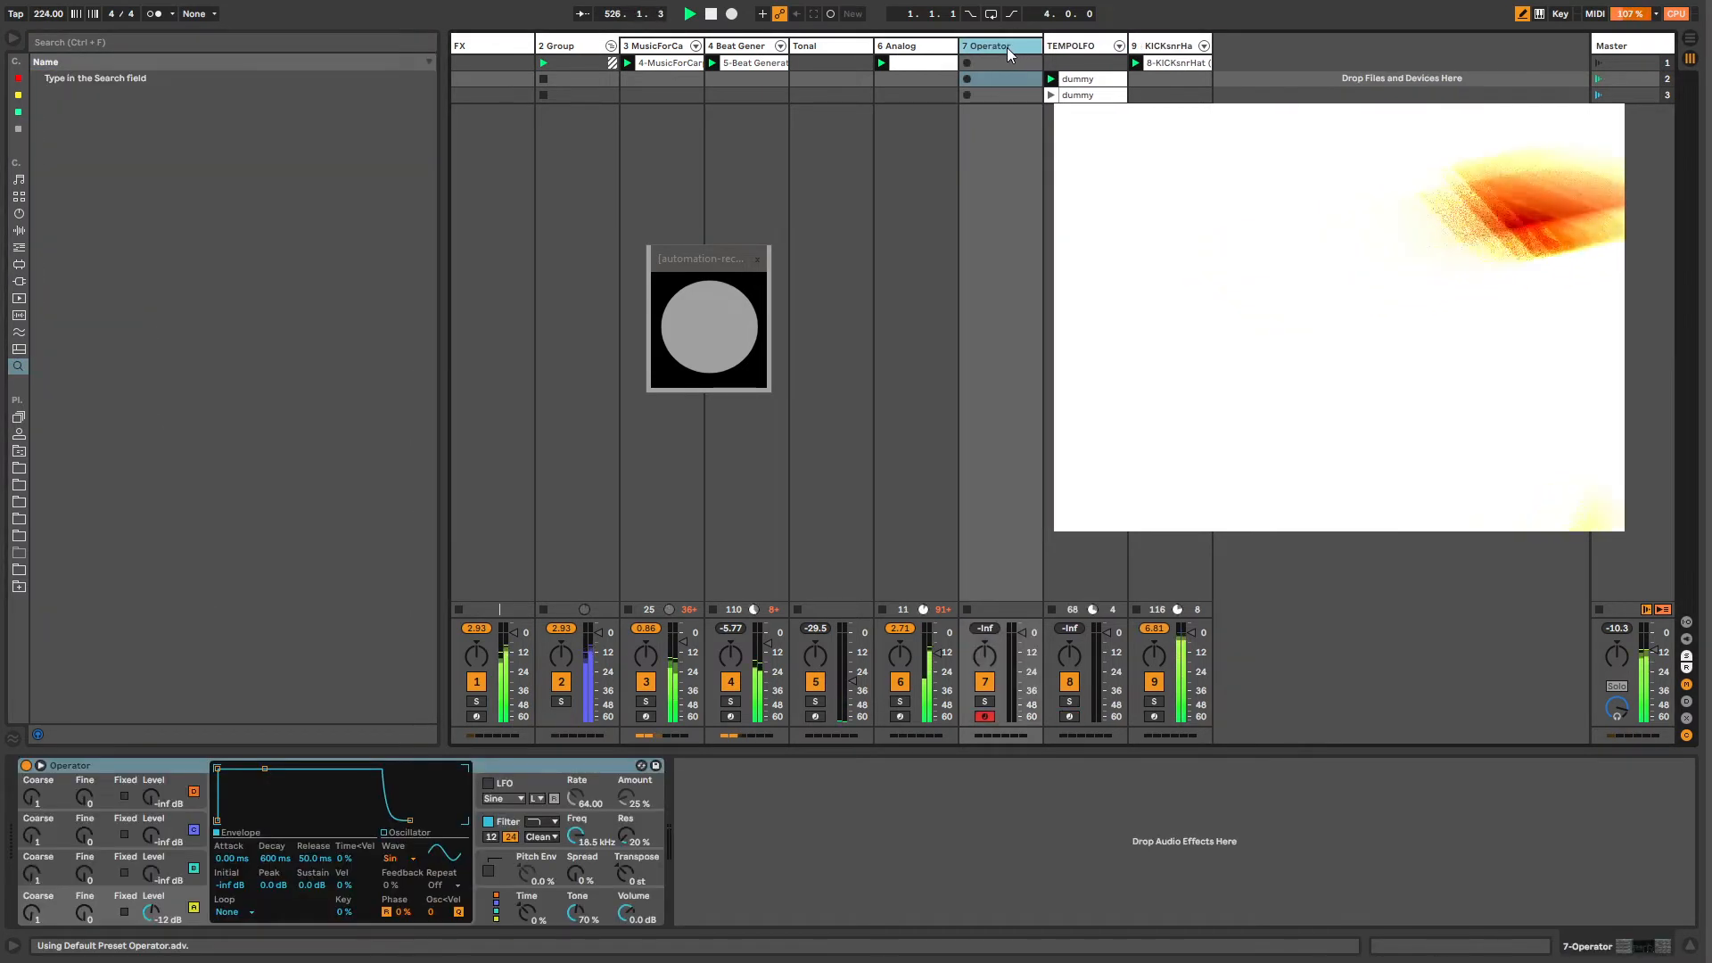
Step: Add an Arpeggiator before the Operator and record a short MIDI clip in the track's first slot
{"action": "left_click", "coordinate": [19, 247]}
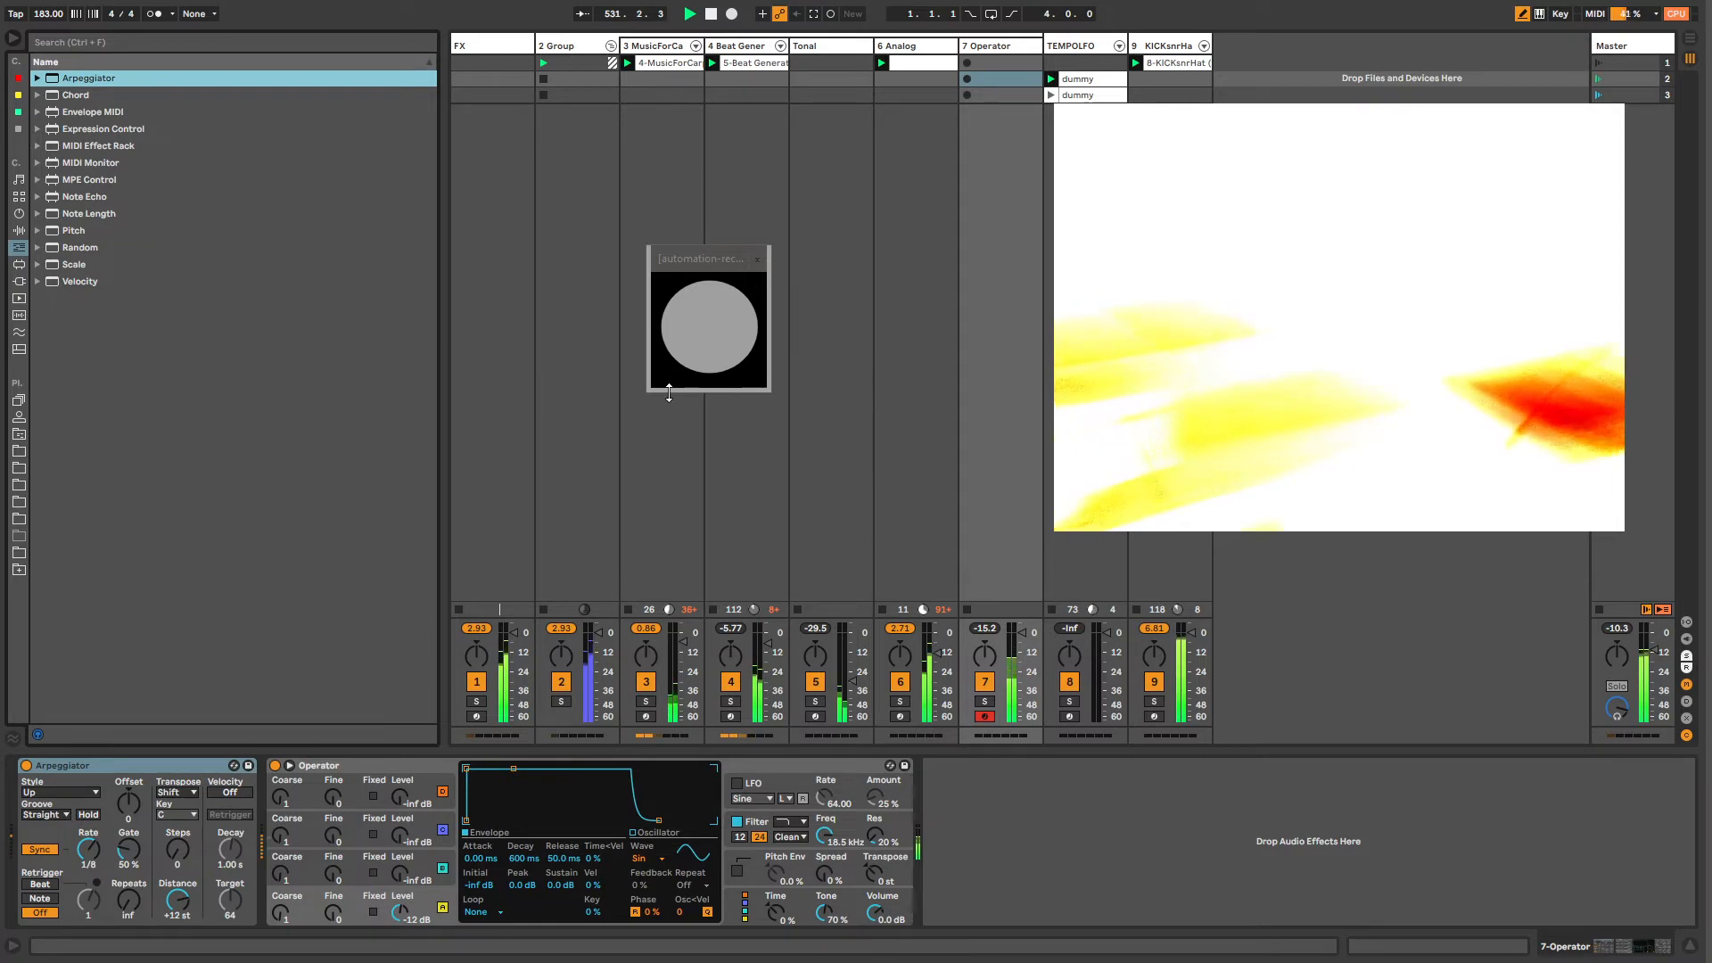
{"action": "left_click", "coordinate": [970, 63]}
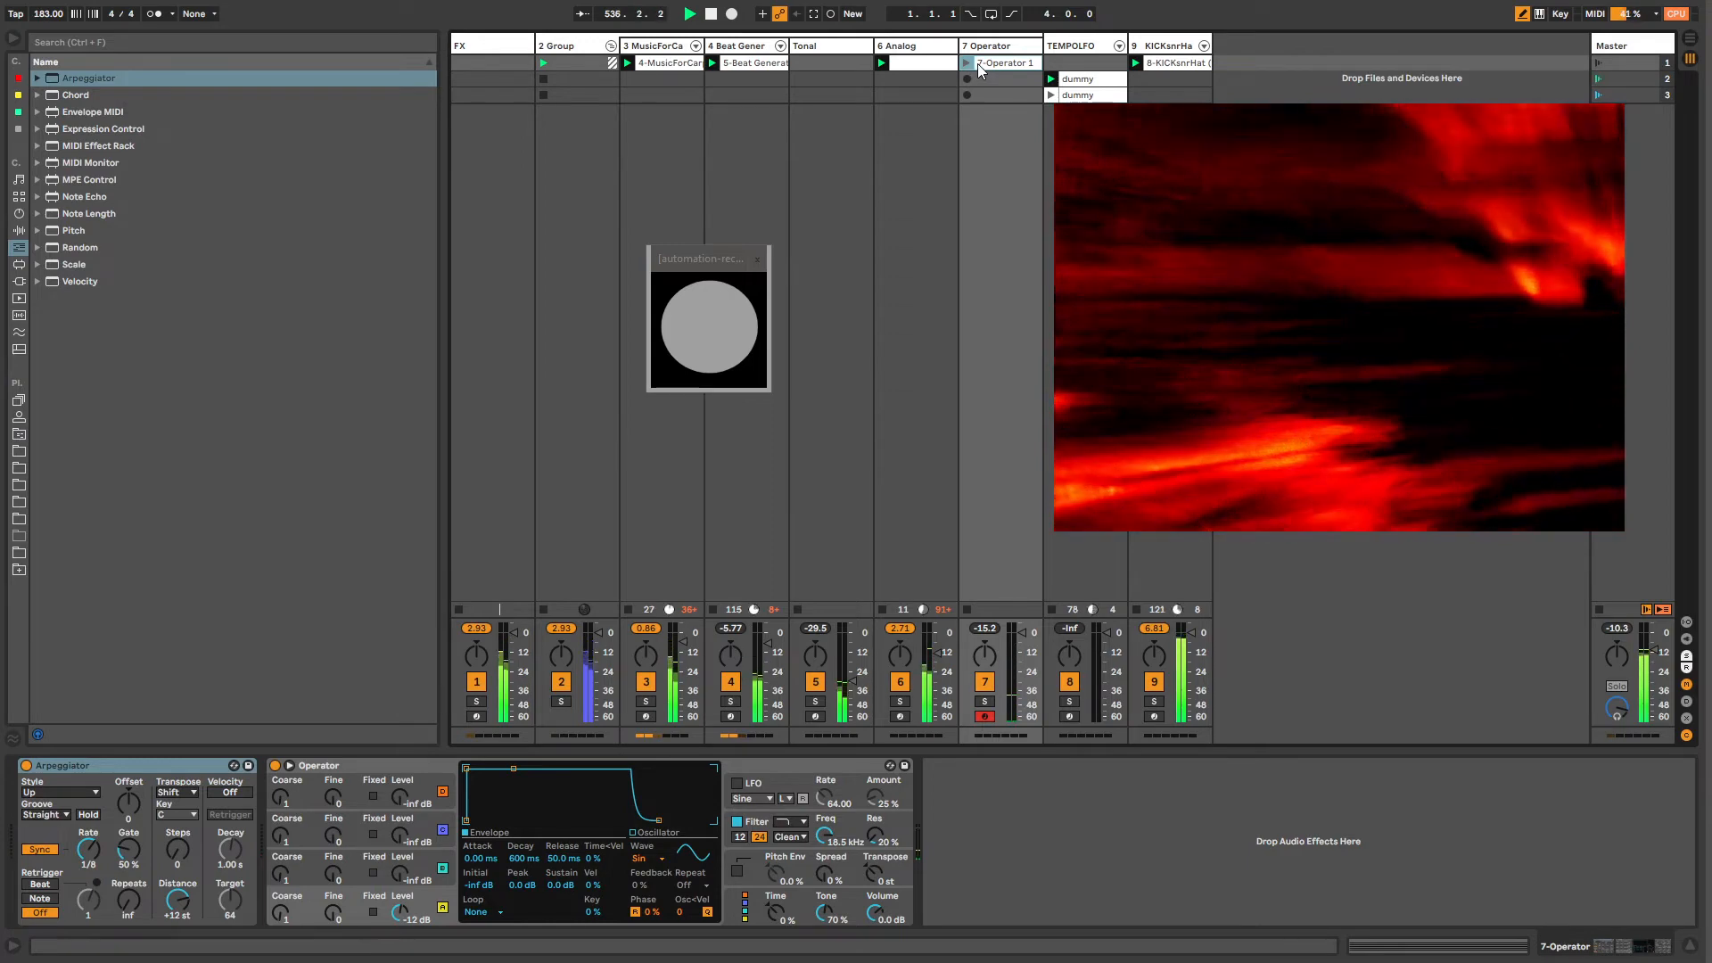
{"action": "double_click", "coordinate": [979, 65]}
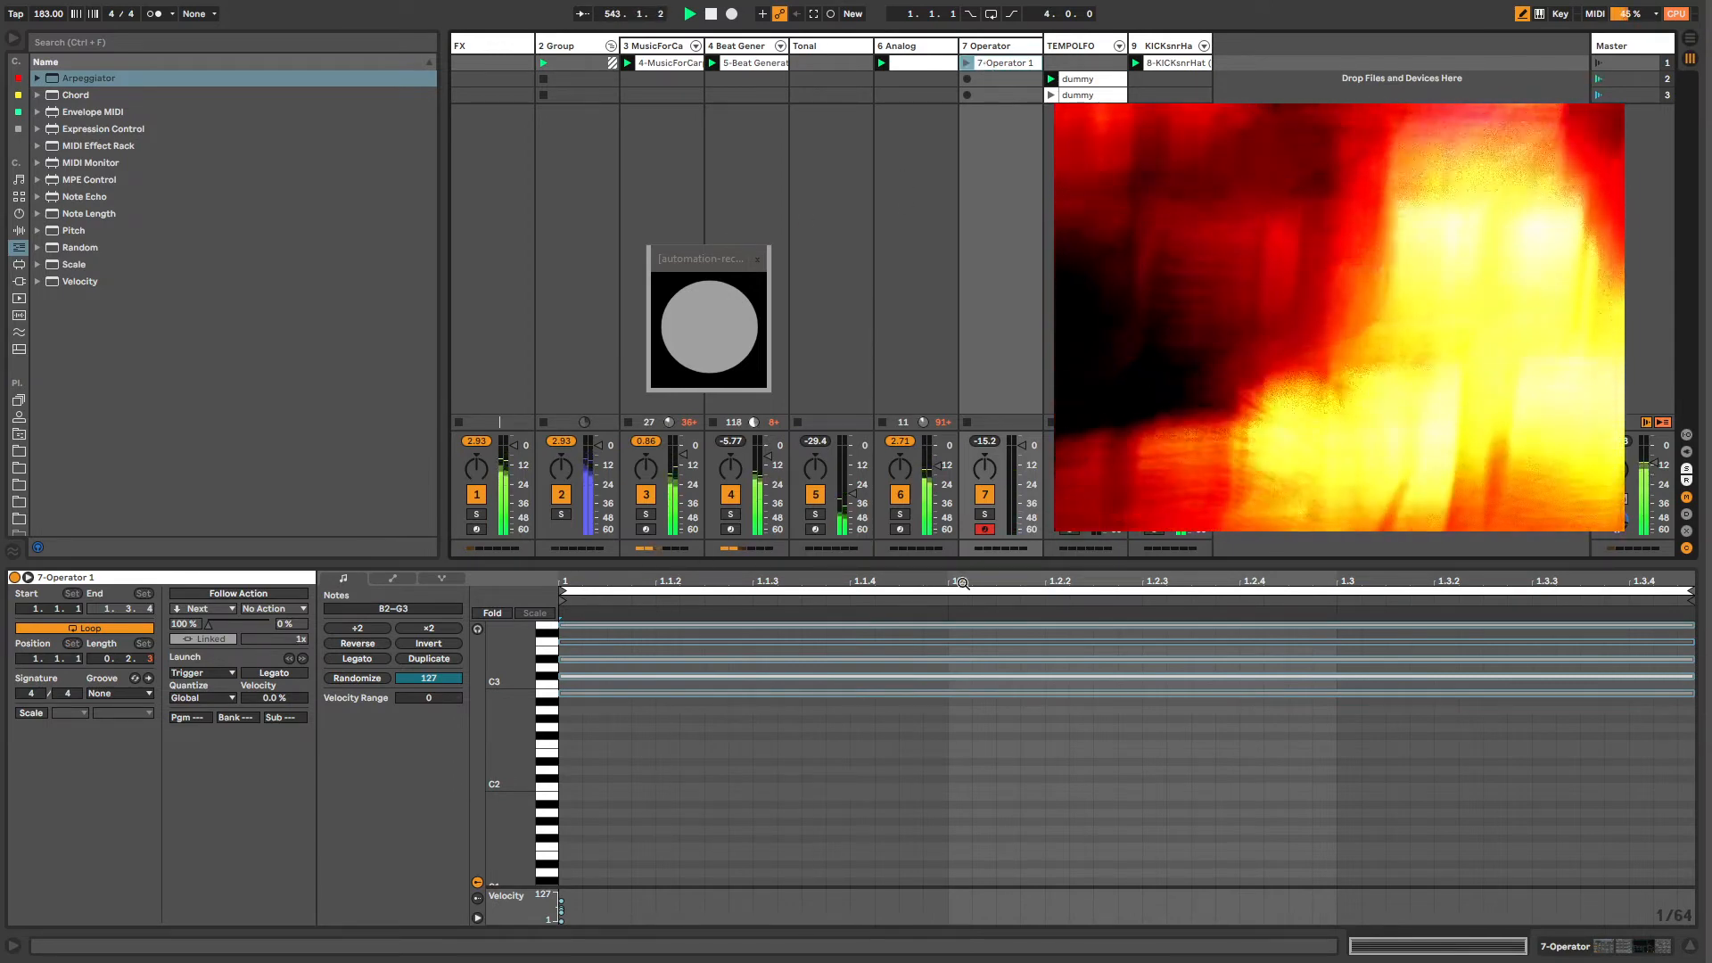
Step: Disarm the Operator track, remove the stop buttons from its scene 2 and 3 slots, and launch its clip
{"action": "left_click", "coordinate": [986, 529]}
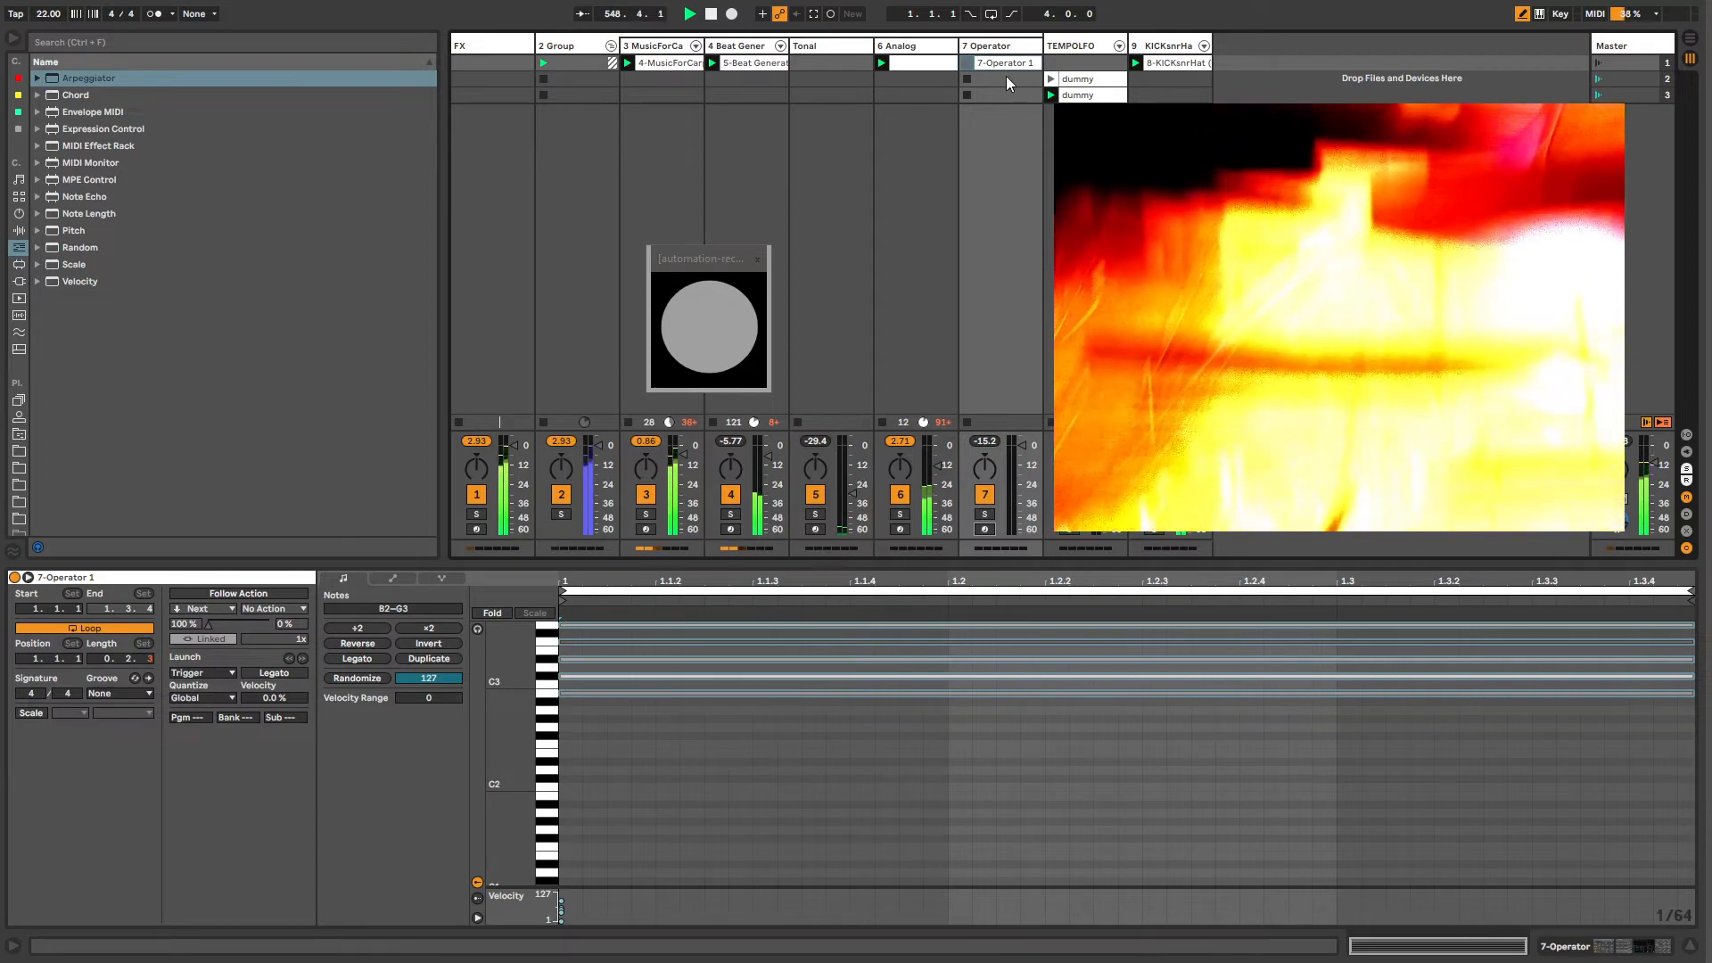
{"action": "left_click_drag", "start_coordinate": [1006, 78], "coordinate": [1004, 93]}
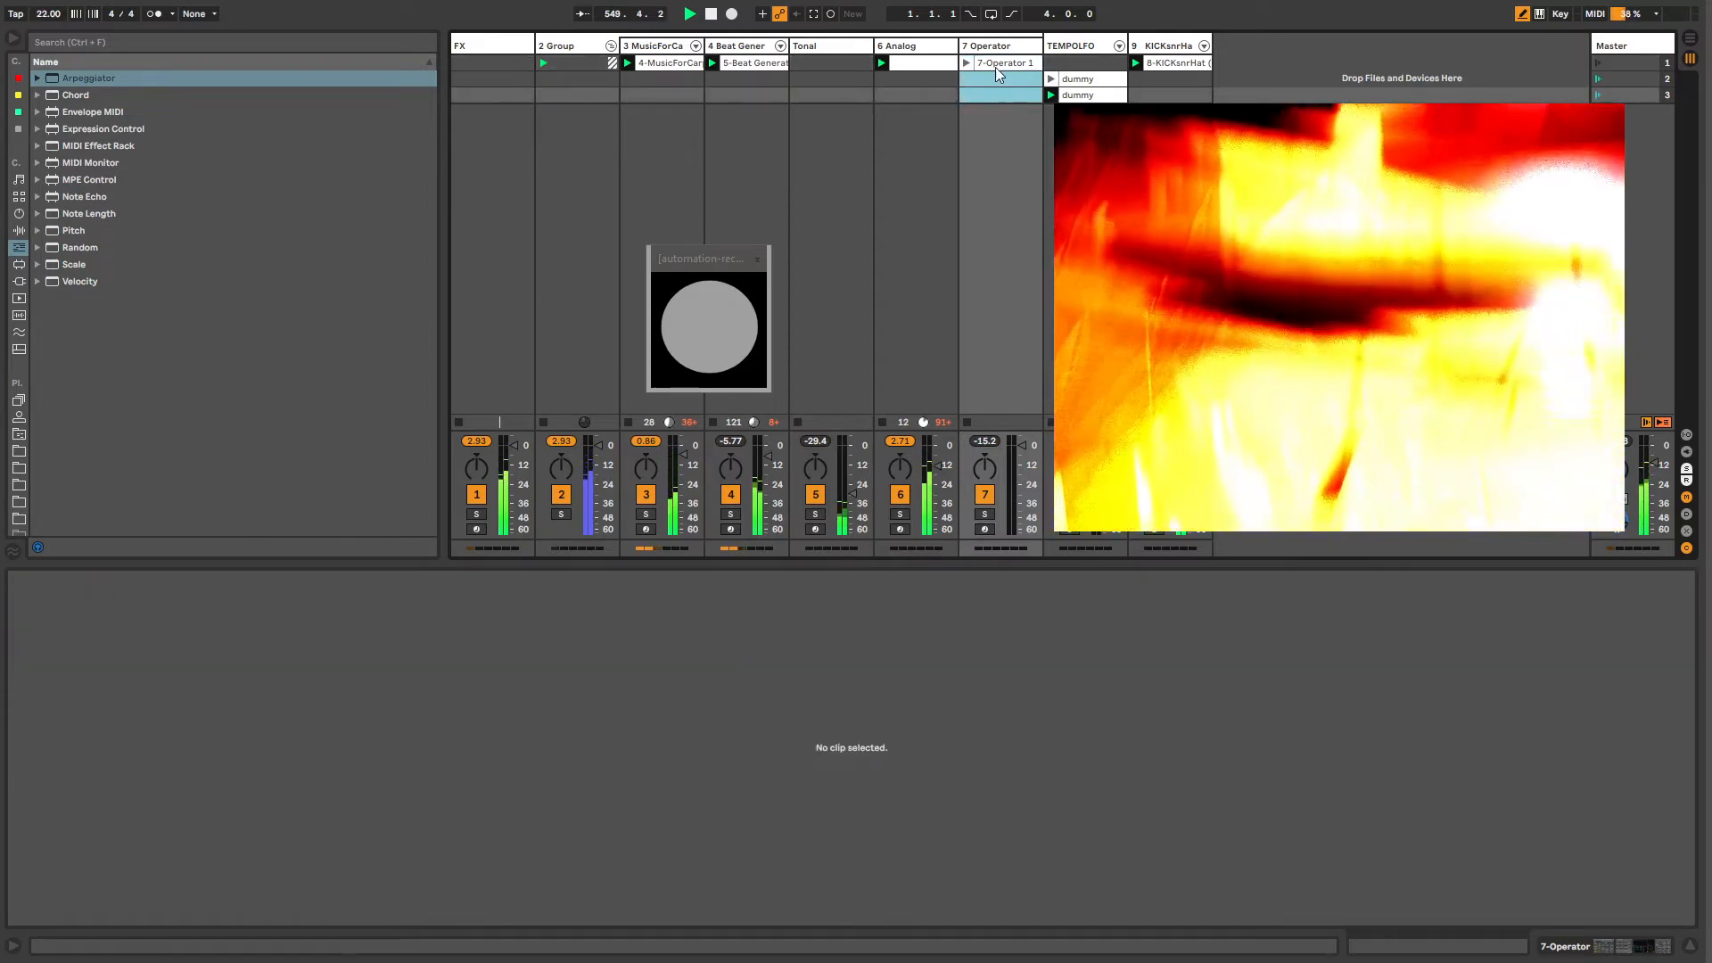
{"action": "left_click", "coordinate": [995, 64]}
{"action": "left_click", "coordinate": [968, 63]}
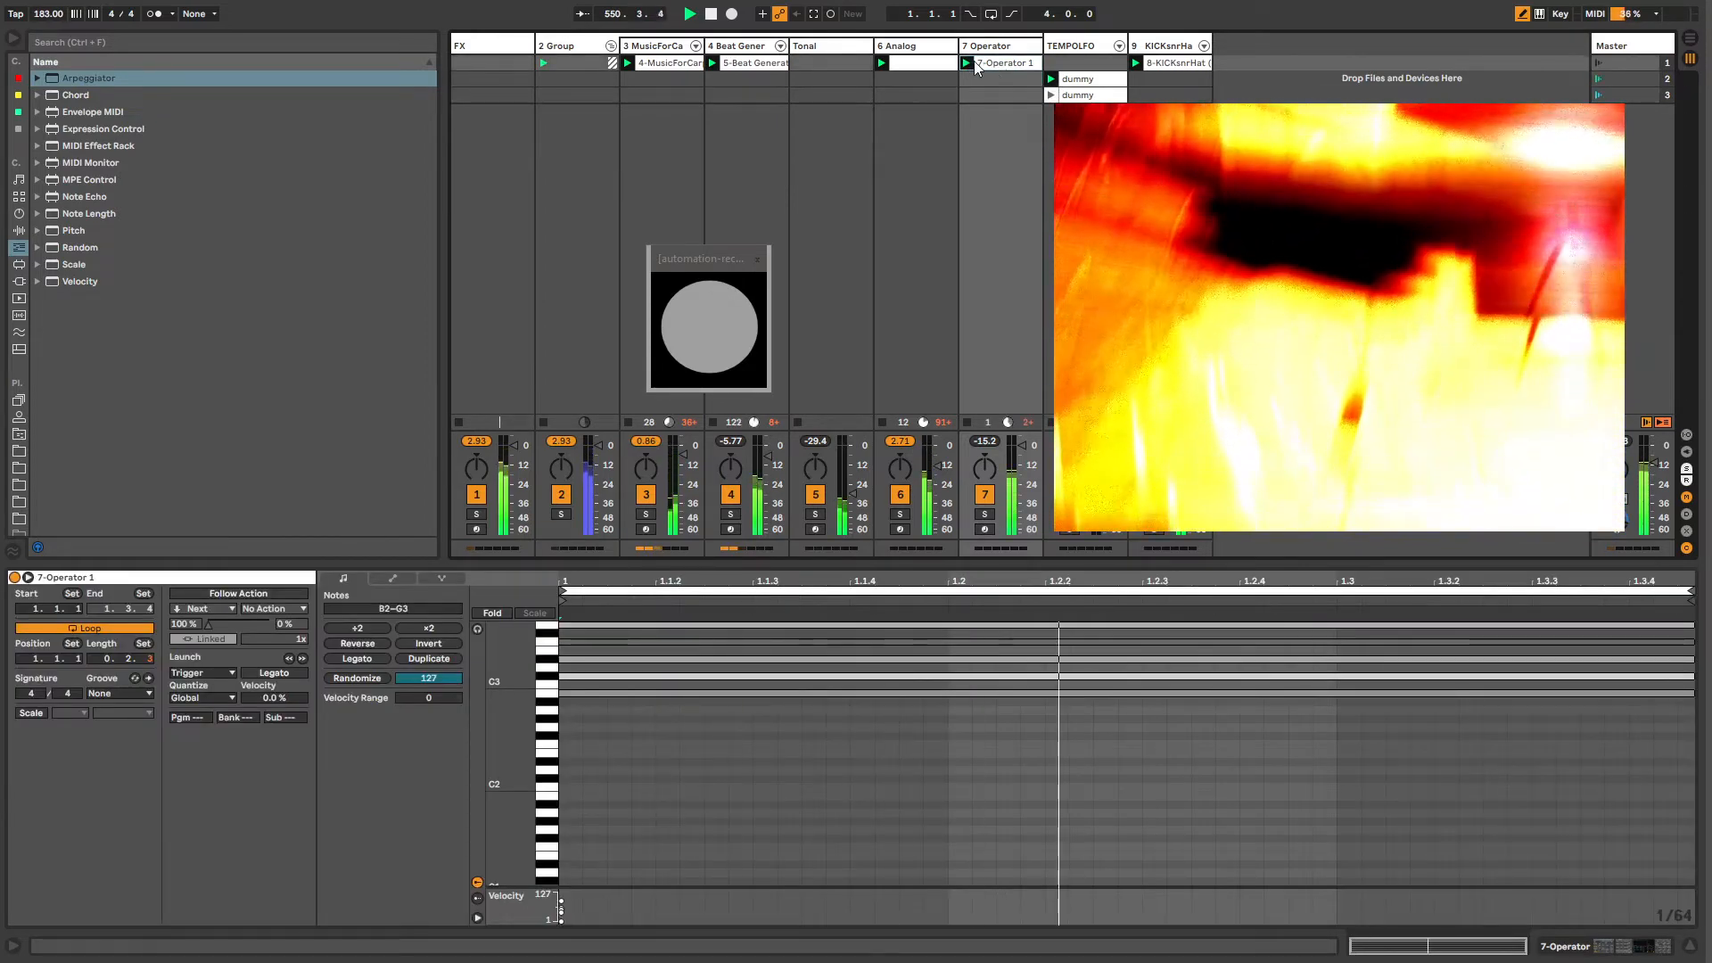
Step: Set Operator's oscillator B level to 0.0 dB and show its automation envelope in the clip
{"action": "left_click", "coordinate": [995, 49]}
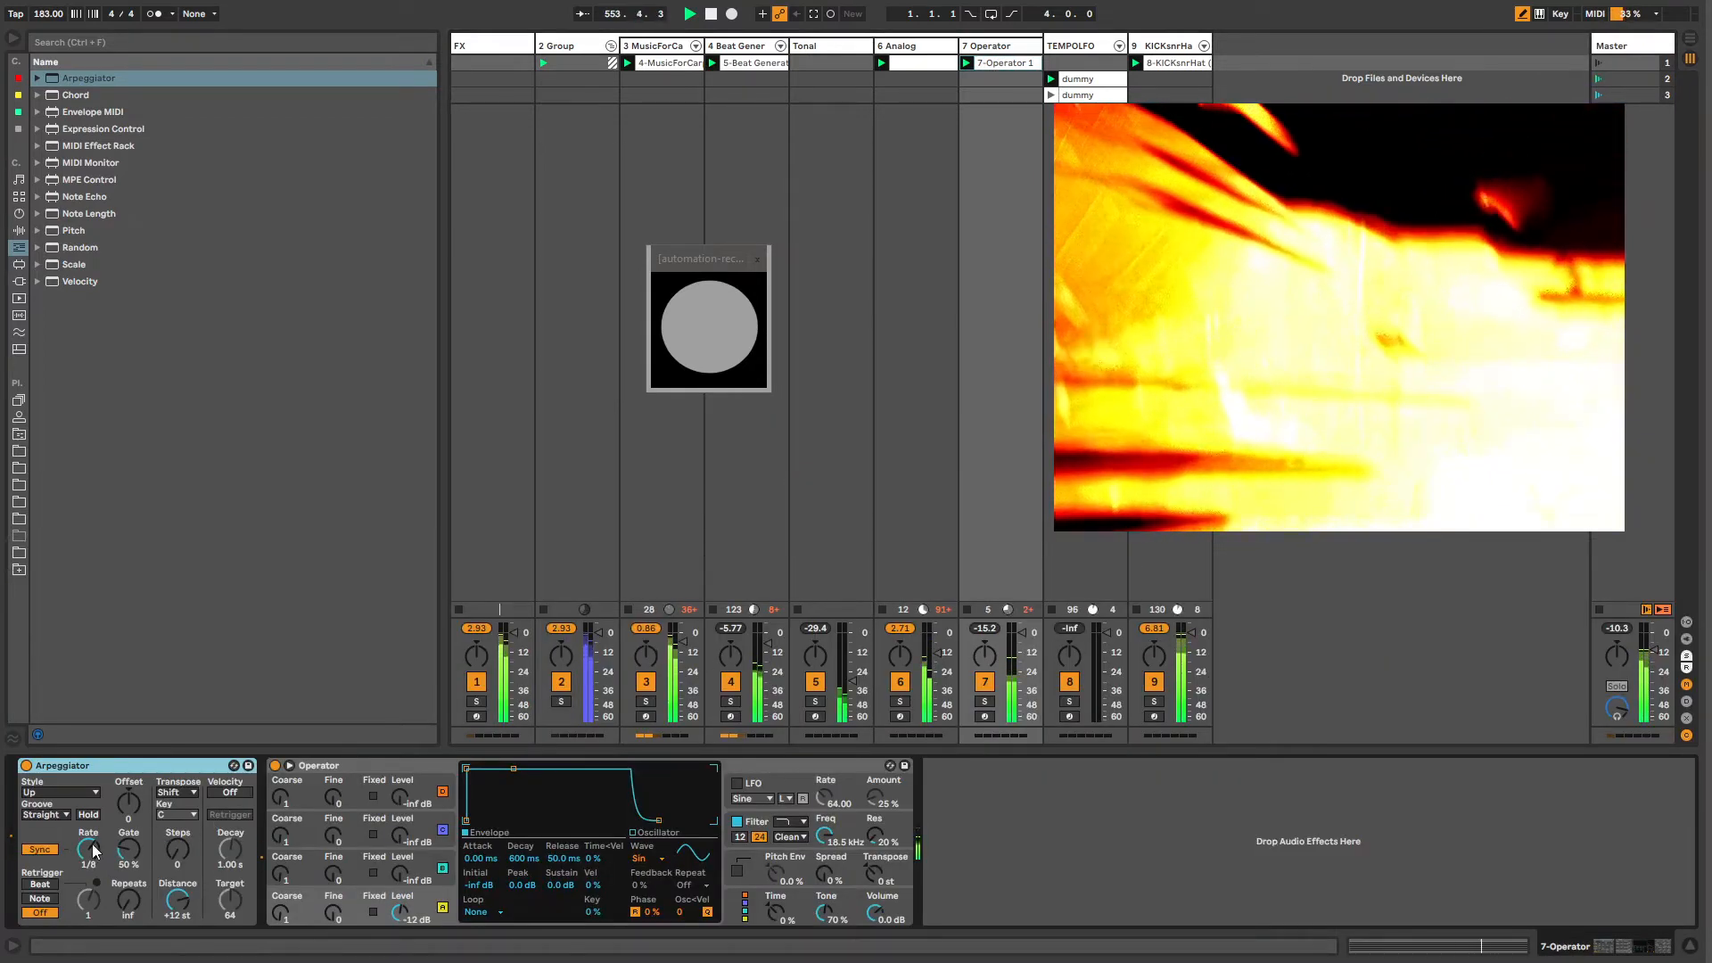
{"action": "left_click_drag", "start_coordinate": [396, 878], "coordinate": [396, 874]}
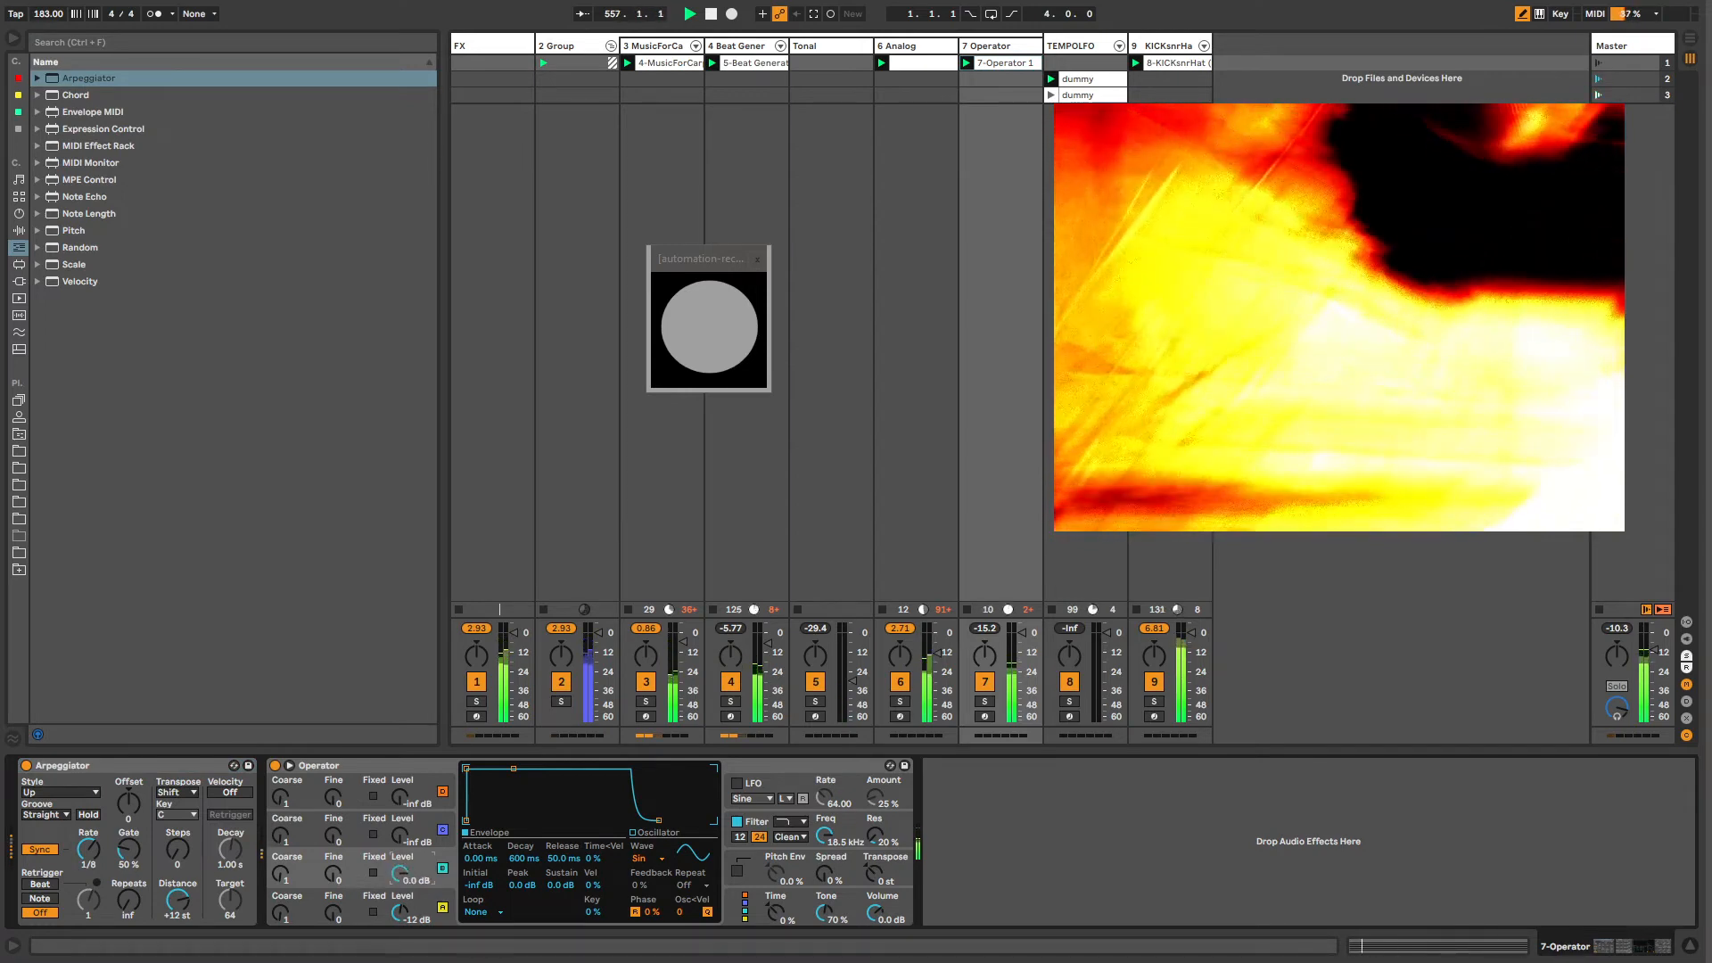
{"action": "right_click", "coordinate": [408, 869]}
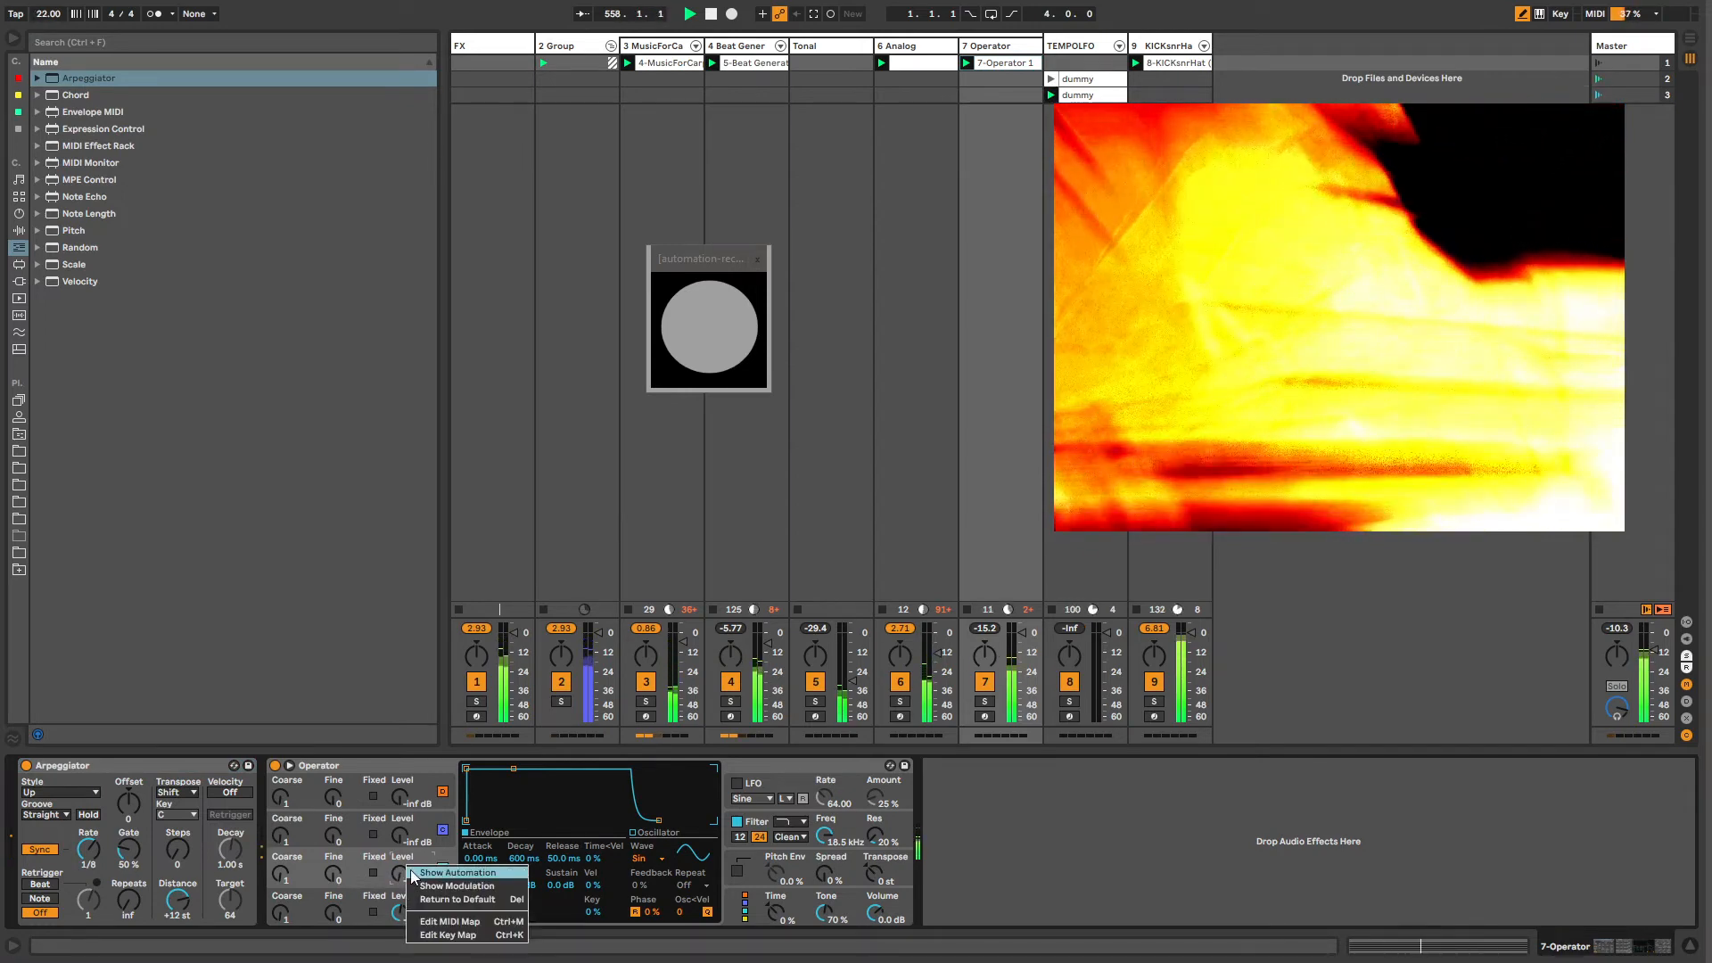
{"action": "left_click", "coordinate": [398, 871]}
{"action": "right_click", "coordinate": [394, 868]}
{"action": "left_click", "coordinate": [402, 873]}
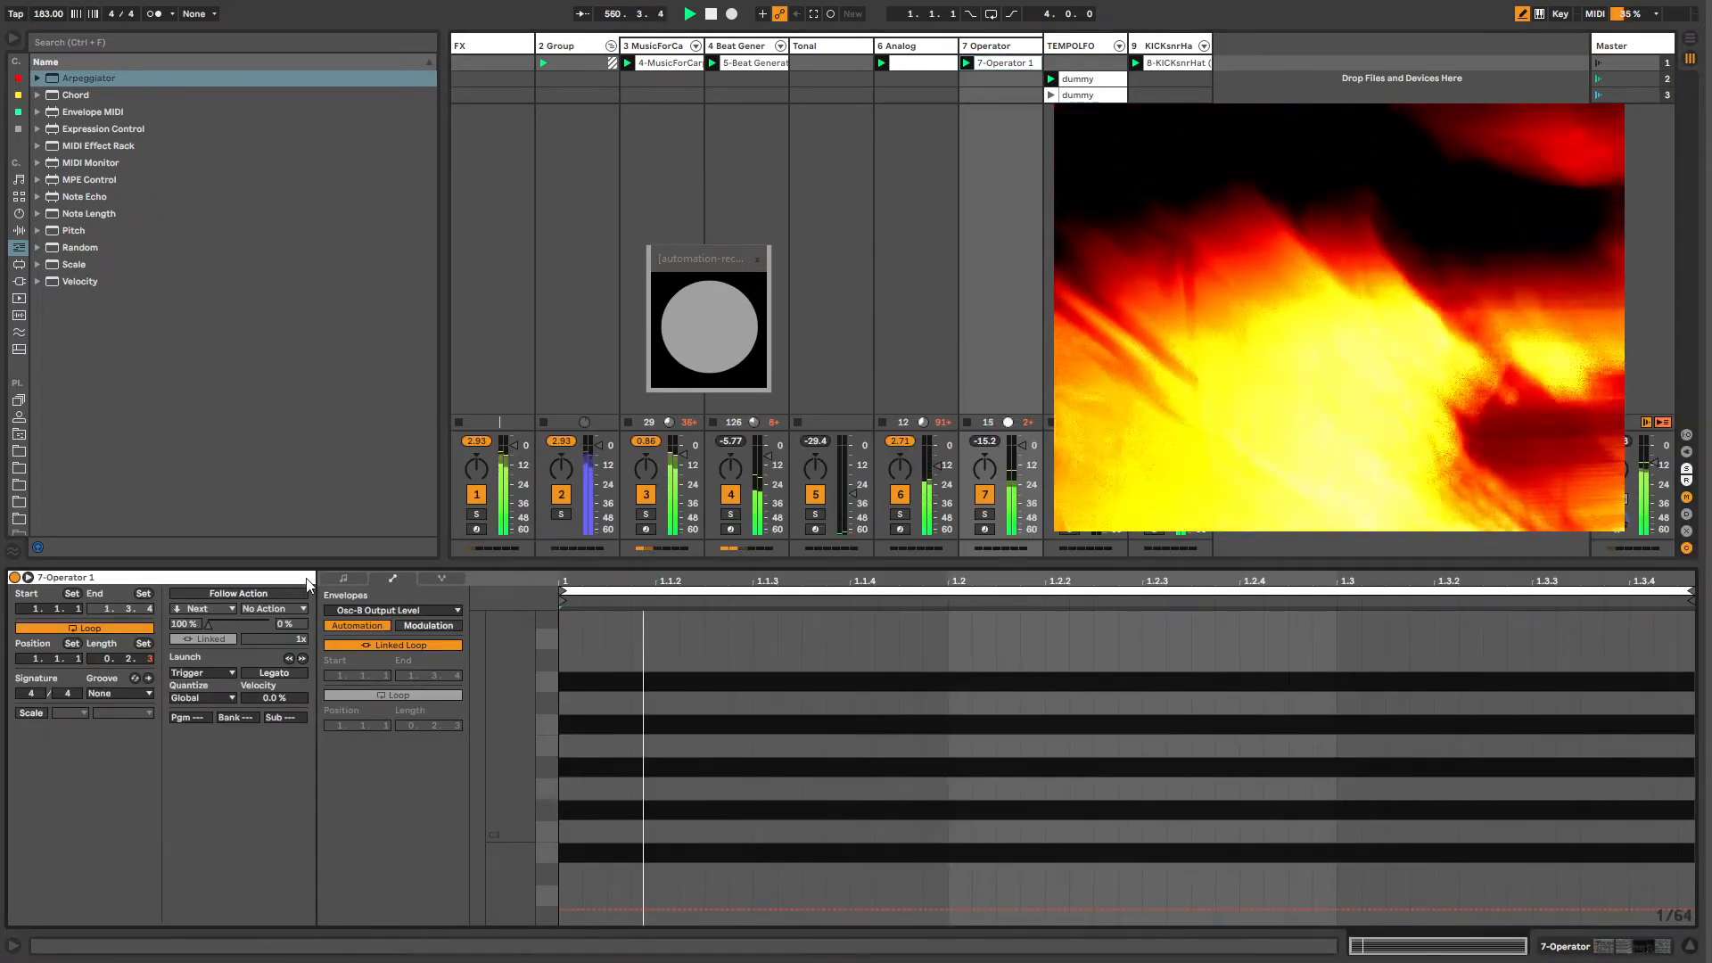
Step: Unlink the Osc-B Output Level envelope with start 3.3.2 and loop length 4.1.1, and draw irregular level steps across the whole loop
{"action": "left_click_drag", "start_coordinate": [311, 569], "coordinate": [312, 750]}
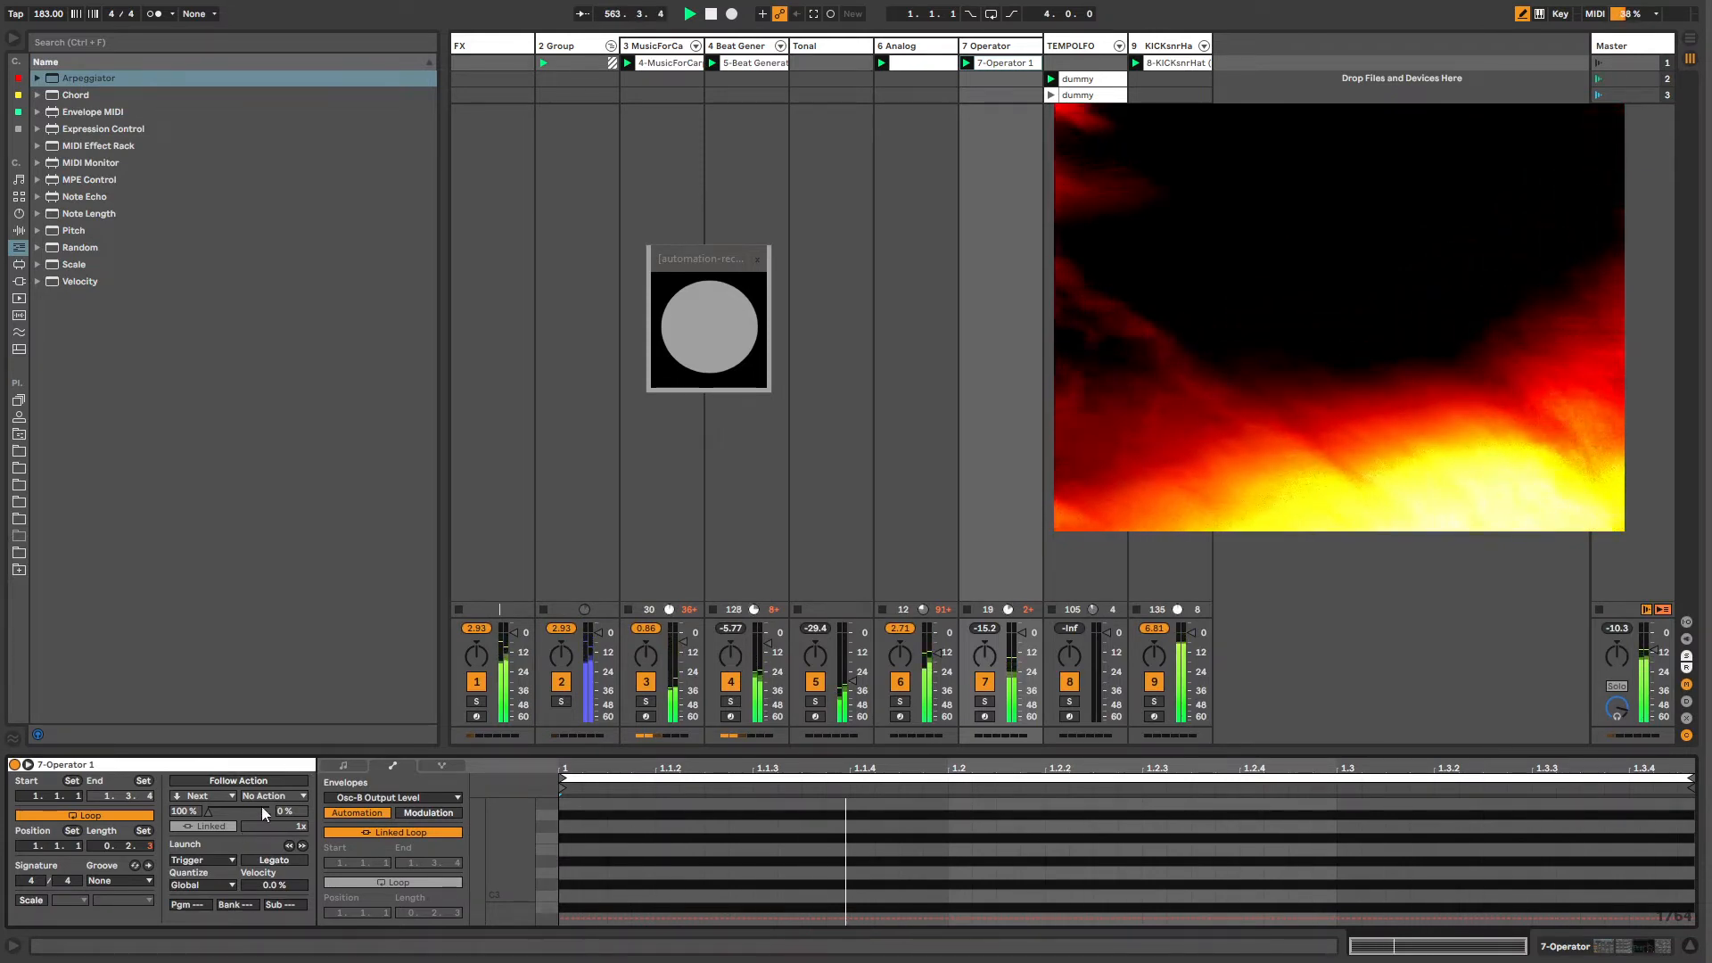
{"action": "left_click", "coordinate": [28, 766]}
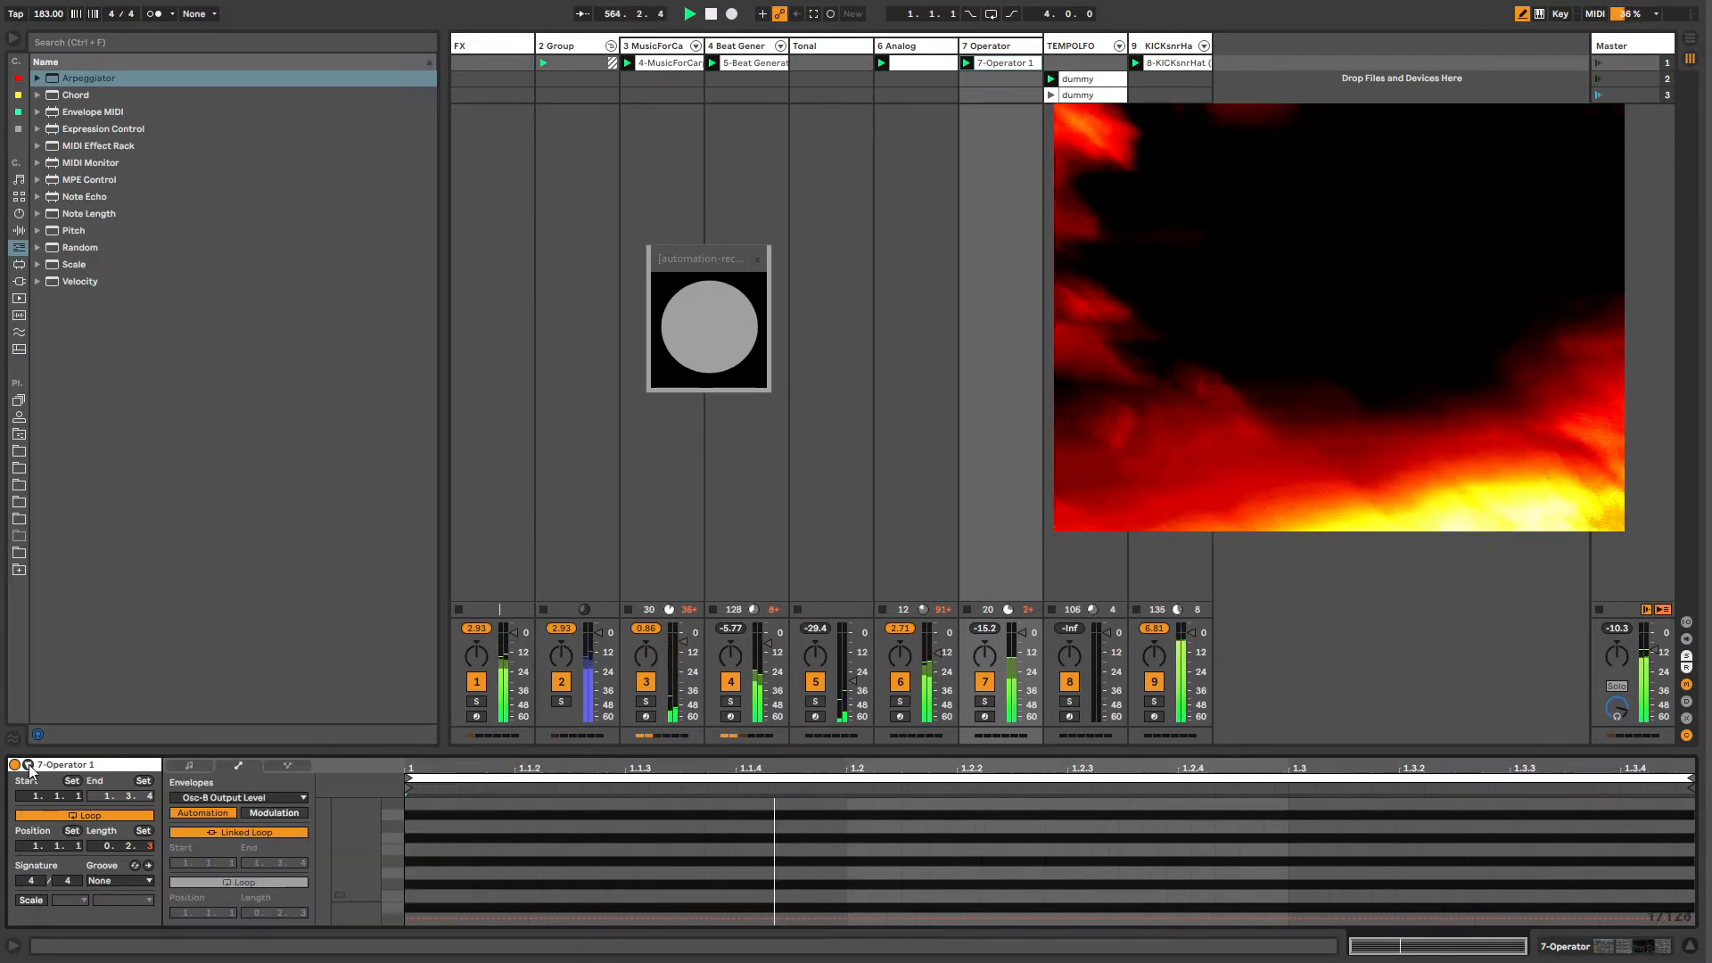
{"action": "left_click", "coordinate": [242, 831]}
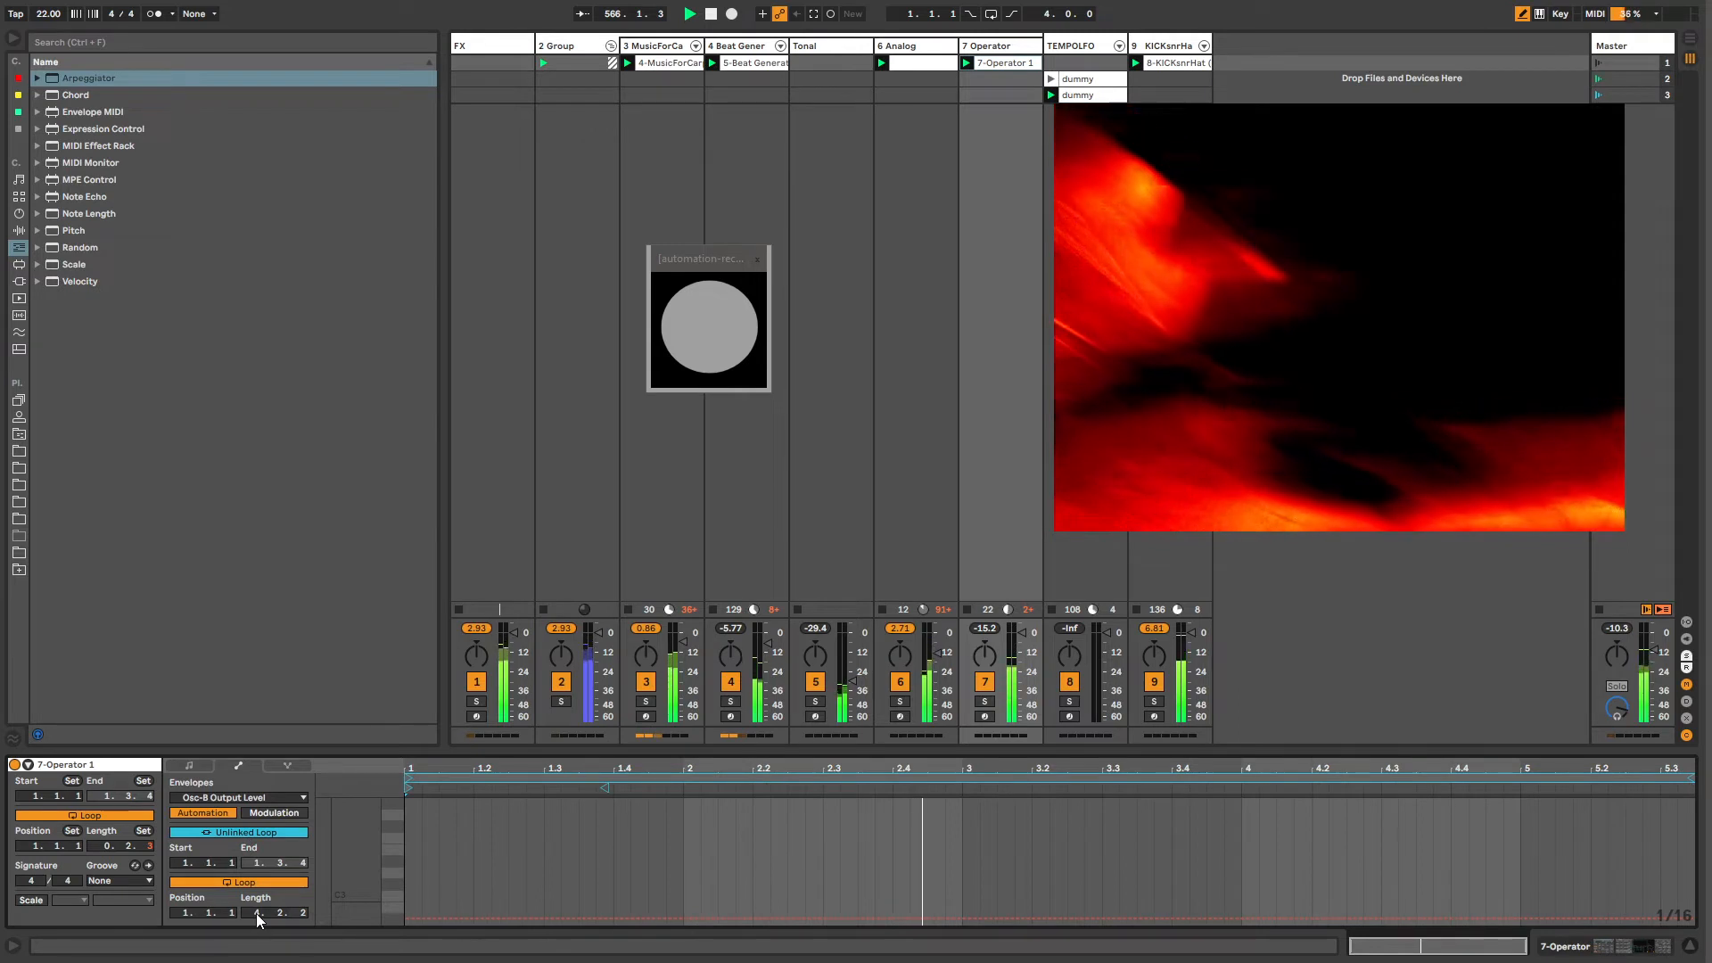
{"action": "left_click_drag", "start_coordinate": [408, 787], "coordinate": [1122, 787]}
{"action": "left_click_drag", "start_coordinate": [1692, 778], "coordinate": [1612, 777]}
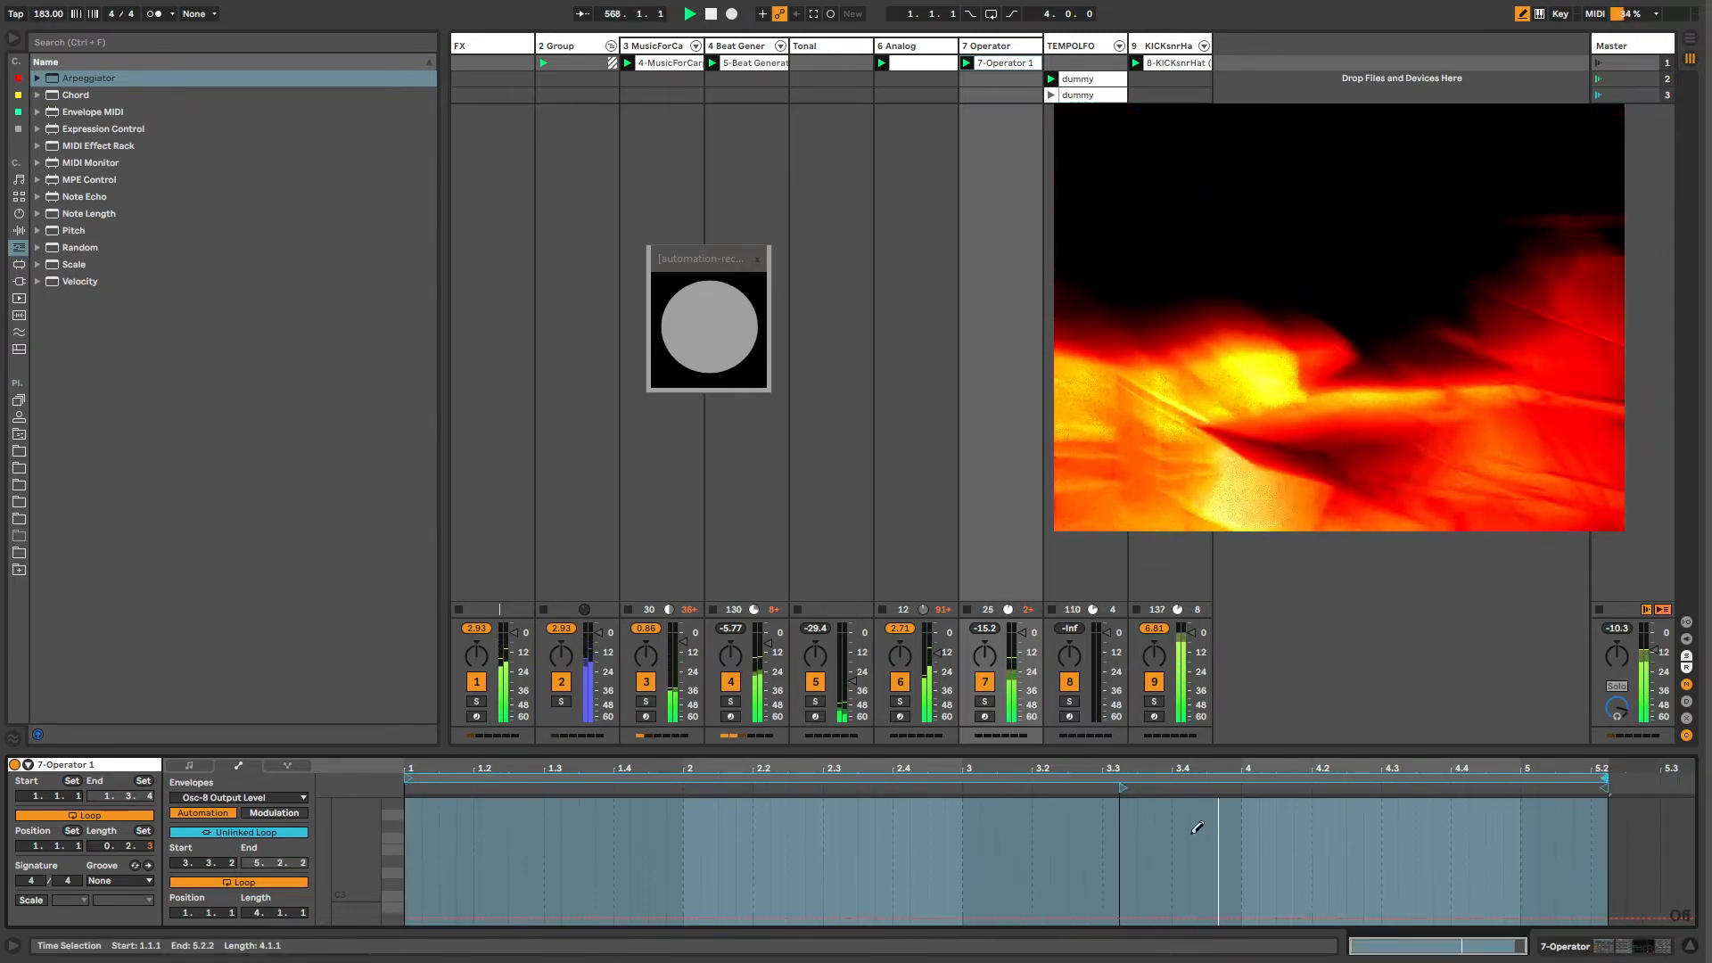
{"action": "left_click_drag", "start_coordinate": [1196, 827], "coordinate": [1381, 814]}
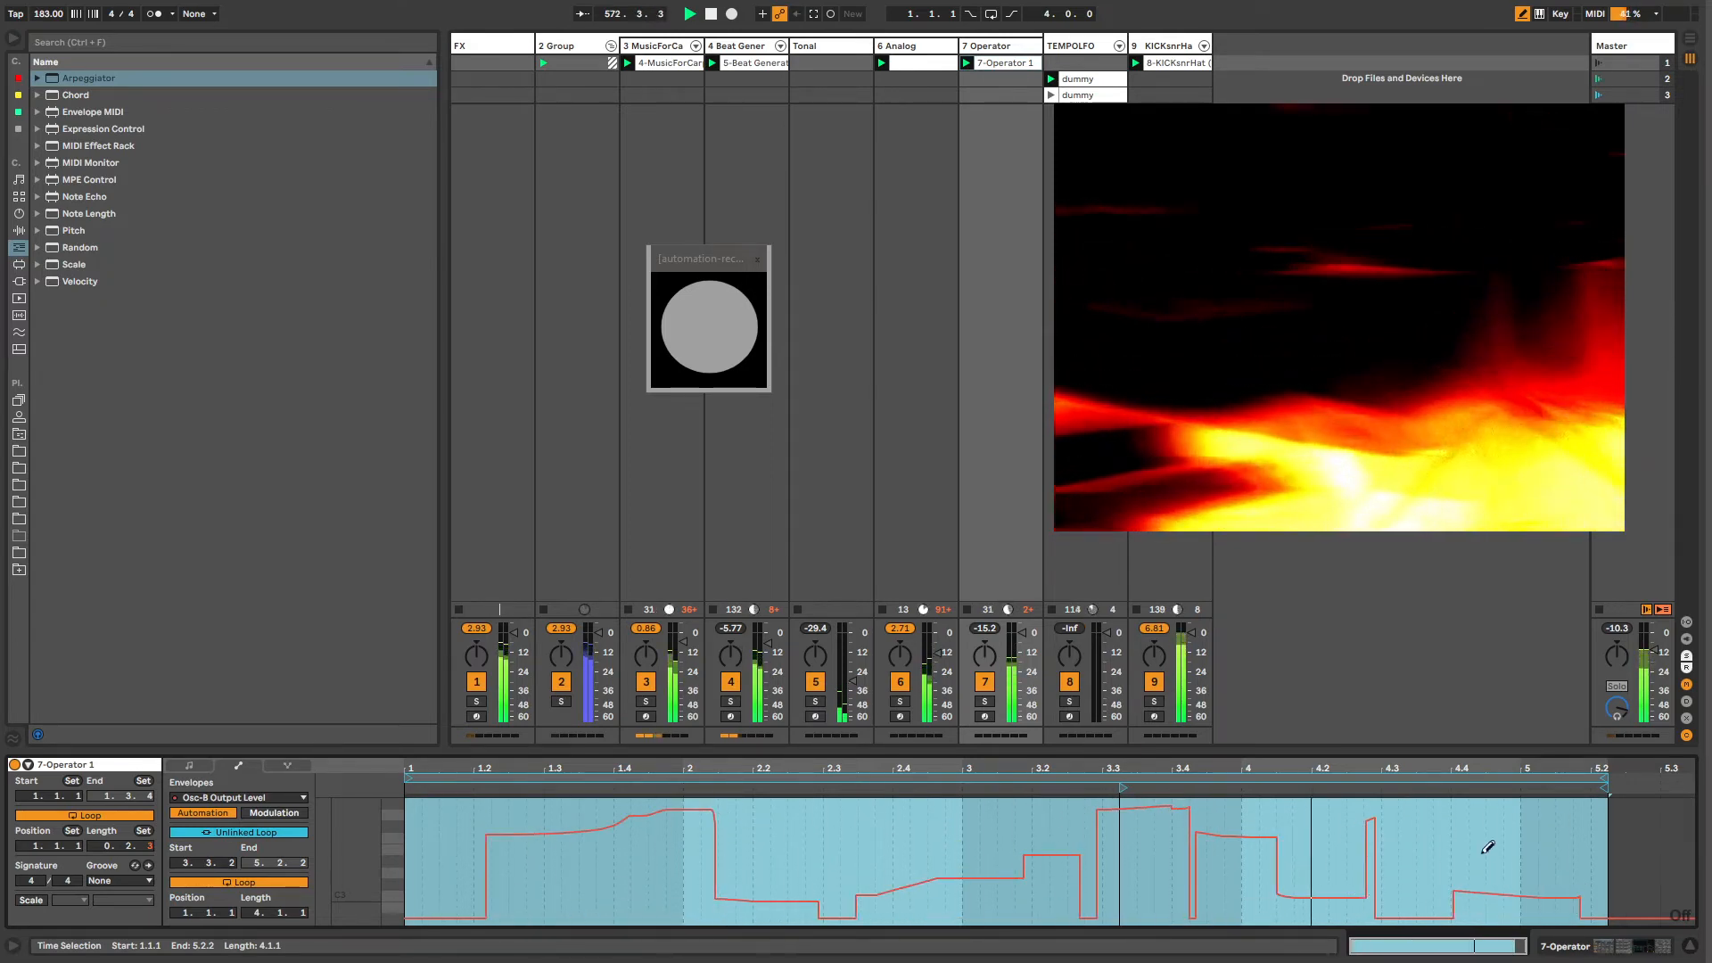
Step: Add a Pitch effect set to -12 st between the Arpeggiator and Operator, and show its Device On automation in the clip
{"action": "left_click", "coordinate": [971, 83]}
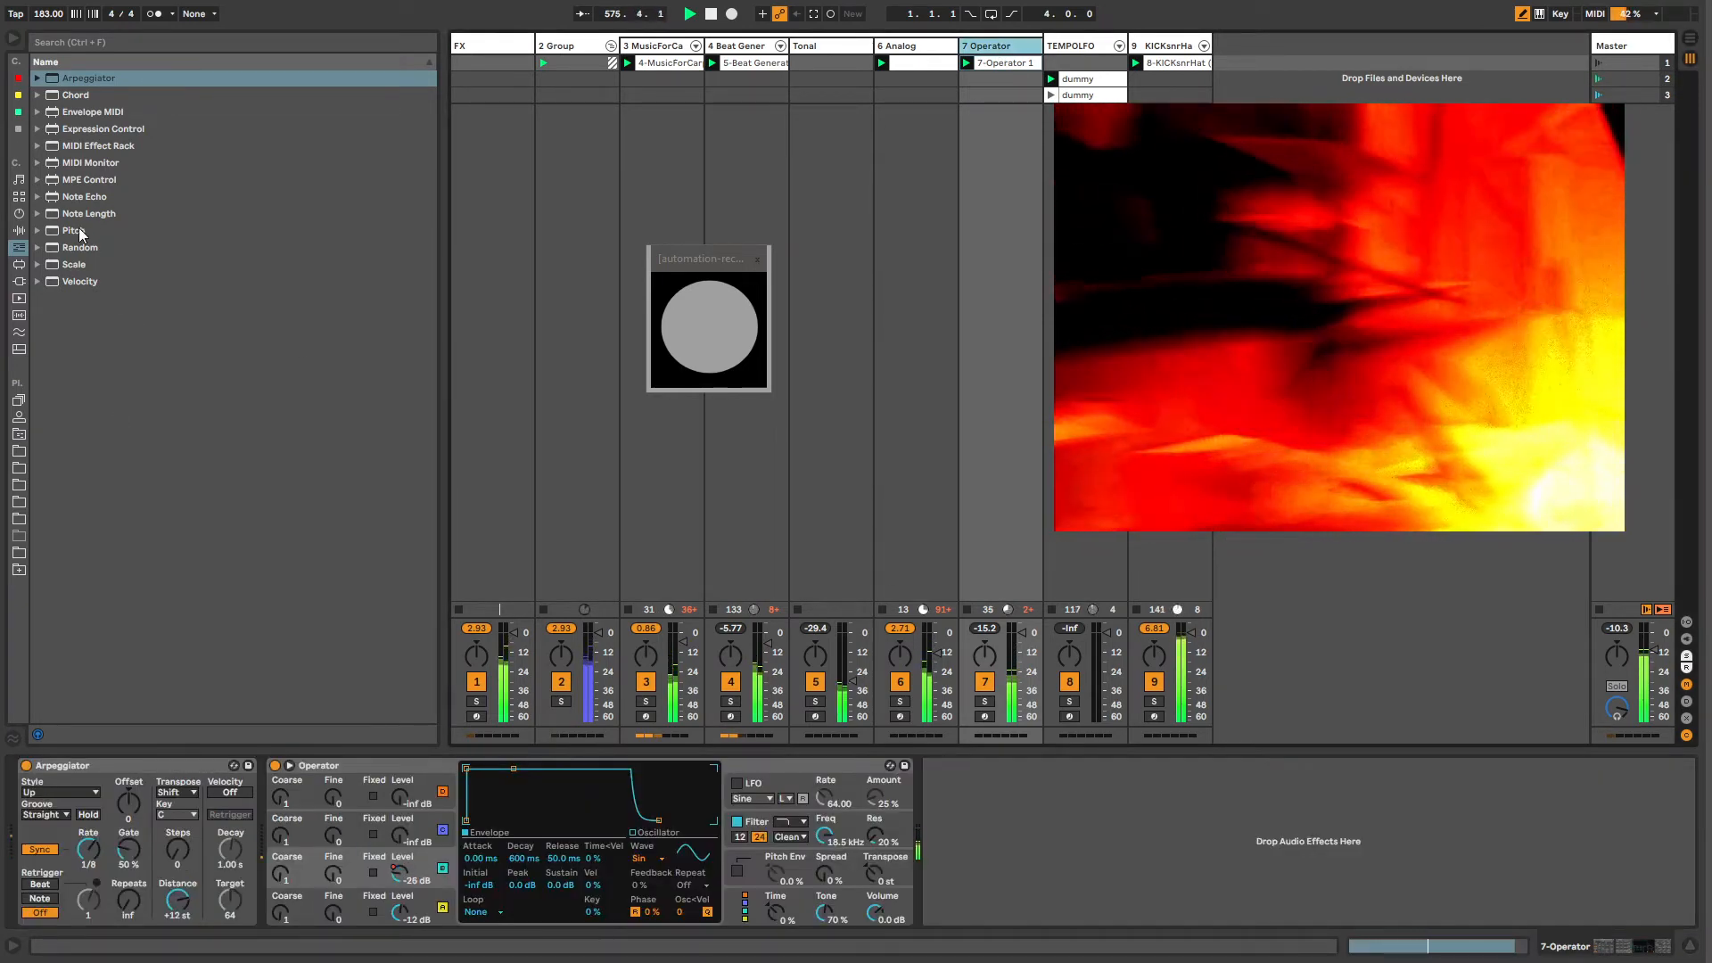
{"action": "left_click_drag", "start_coordinate": [80, 233], "coordinate": [301, 790]}
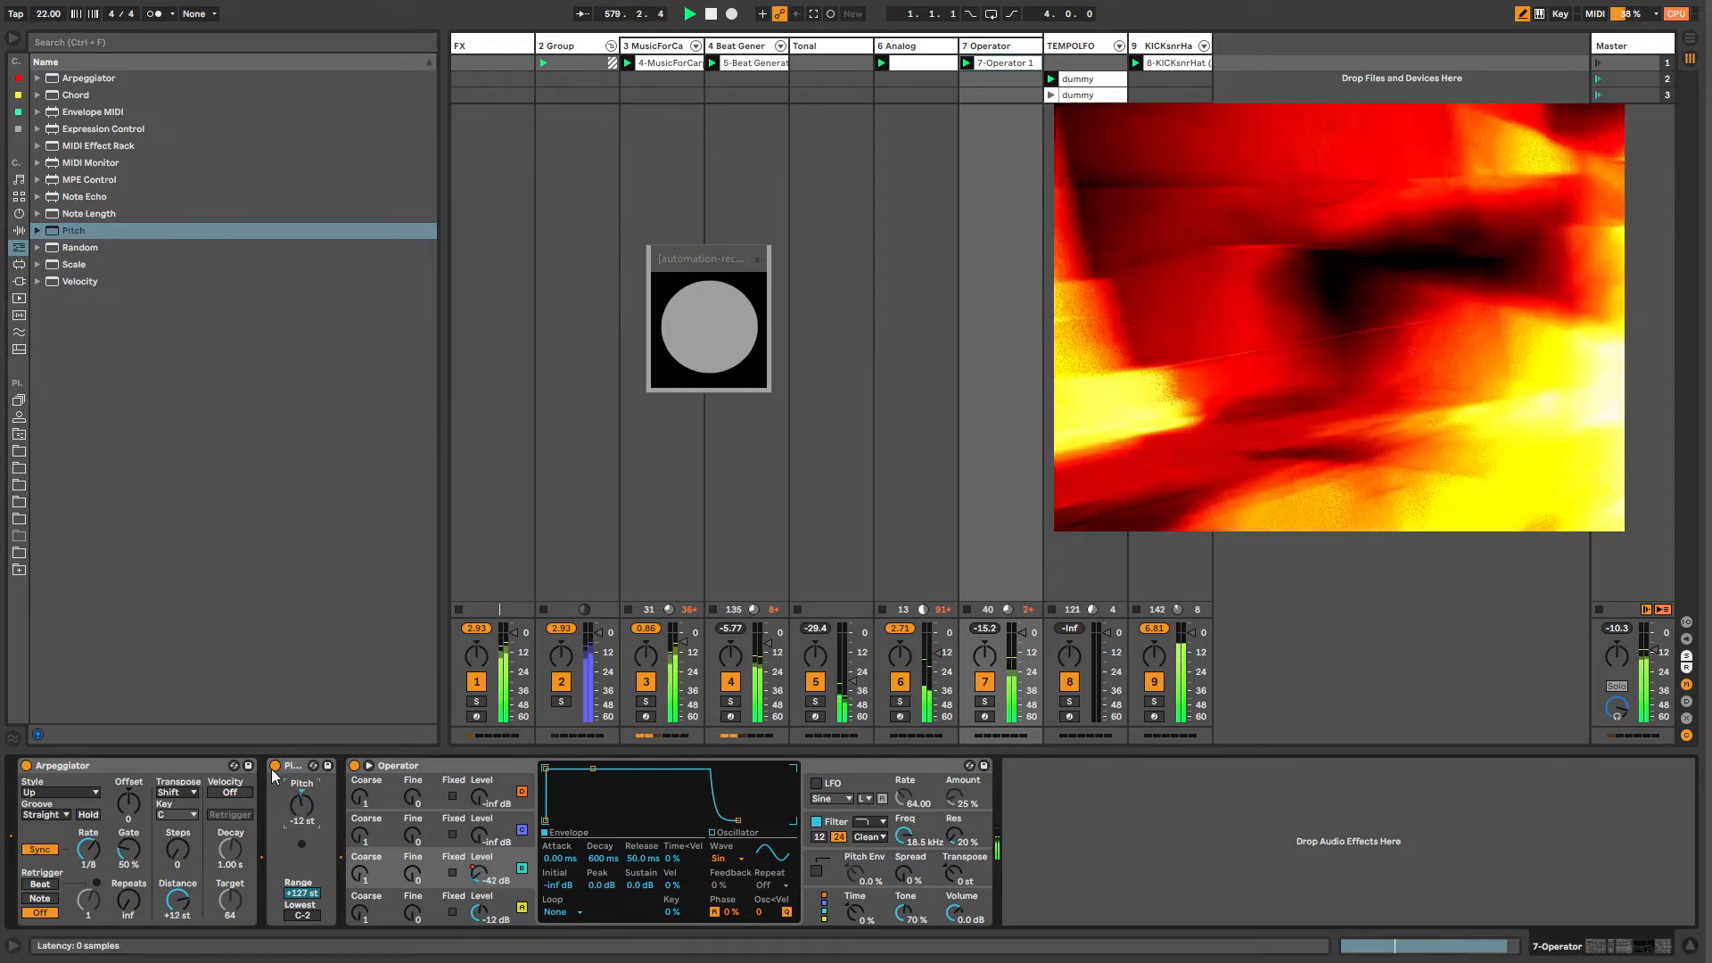
{"action": "right_click", "coordinate": [273, 770]}
{"action": "left_click", "coordinate": [314, 779]}
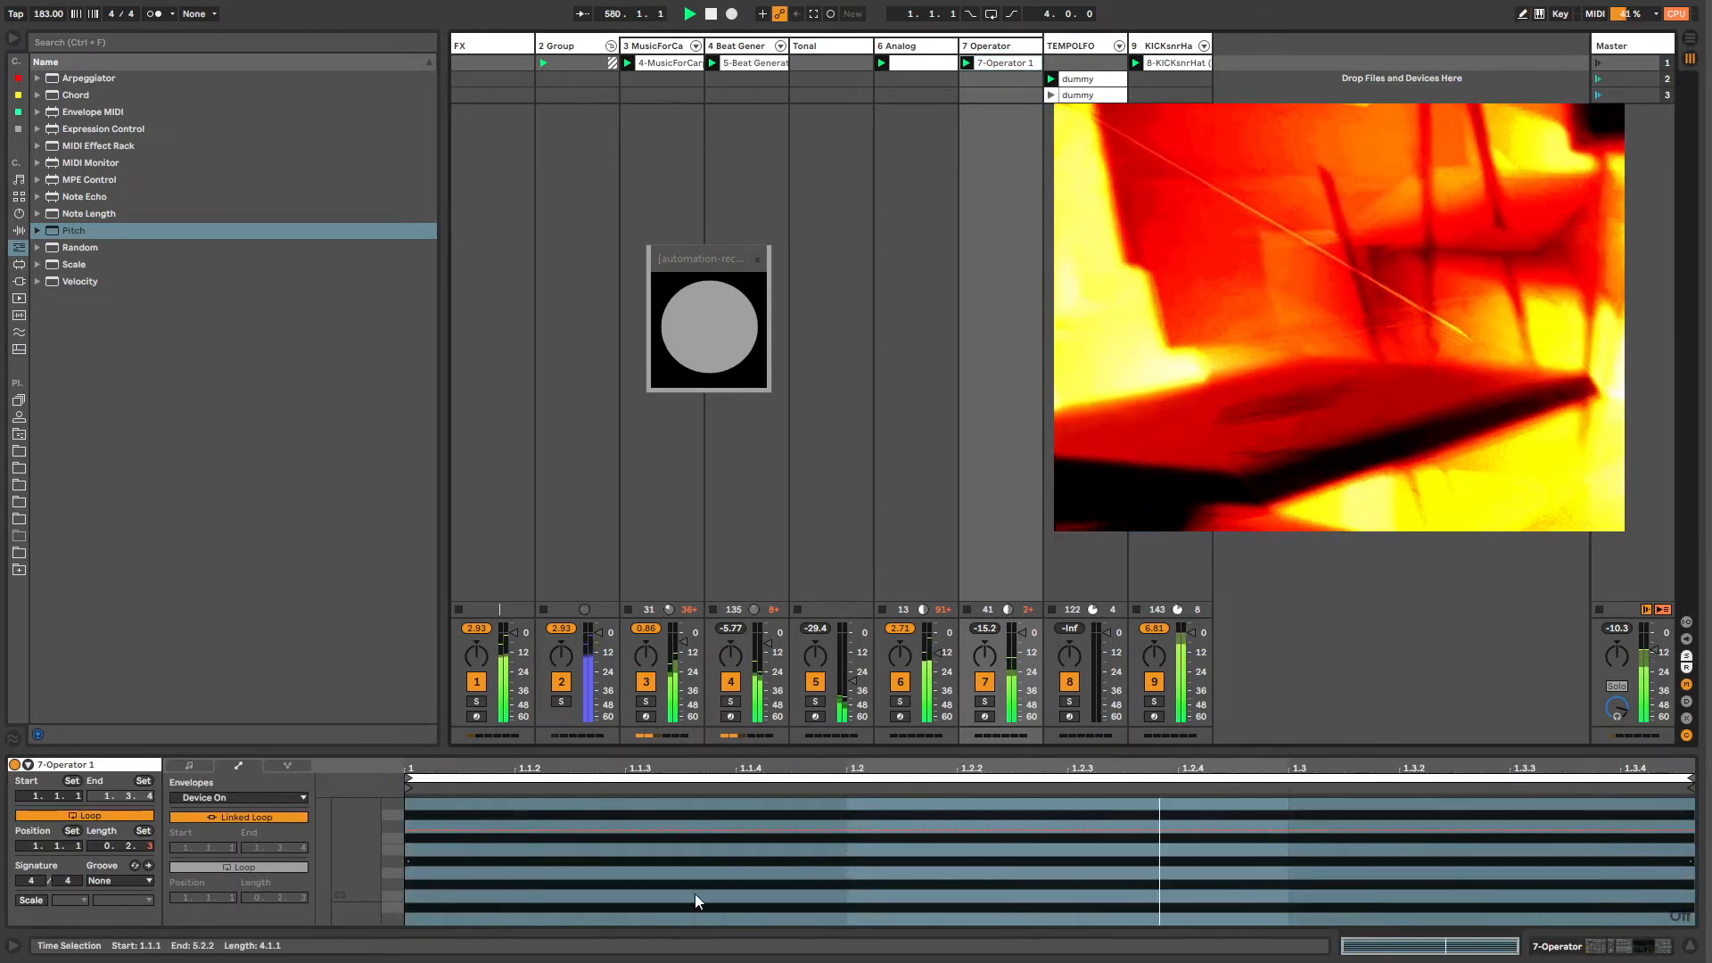
Step: Draw alternating Off and On sections in the Pitch effect's Device On envelope and unlink that envelope from the clip loop
{"action": "key", "text": "b"}
{"action": "left_click_drag", "start_coordinate": [687, 887], "coordinate": [551, 898]}
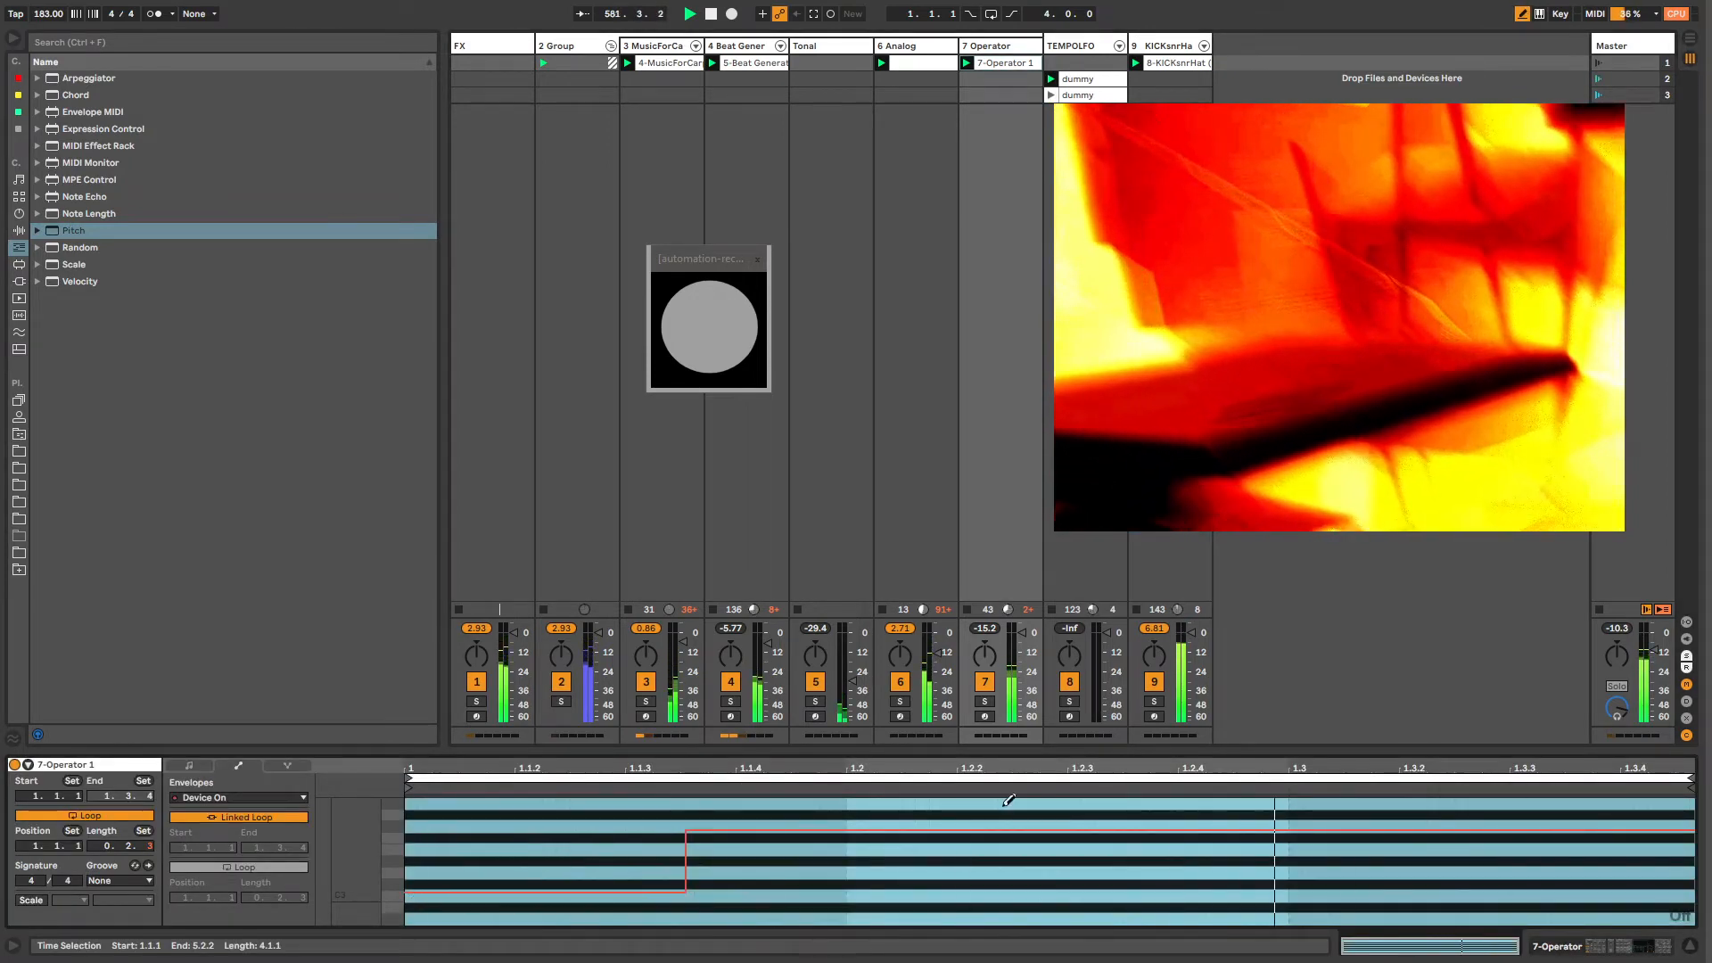
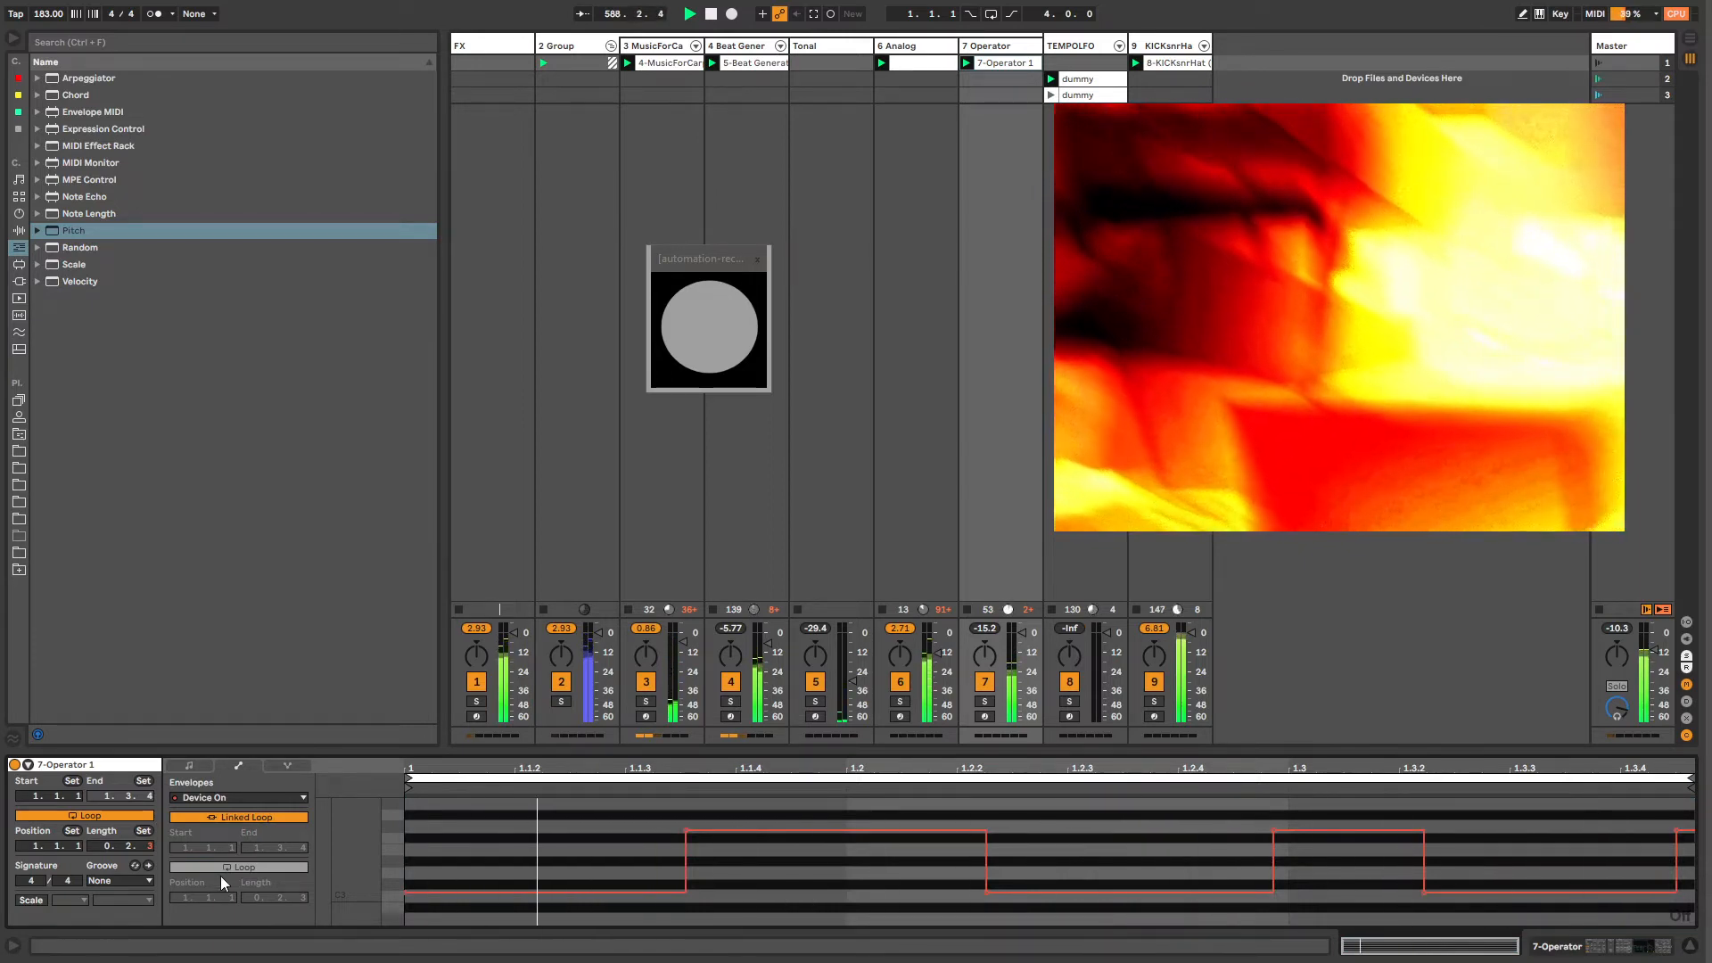
{"action": "left_click", "coordinate": [249, 818]}
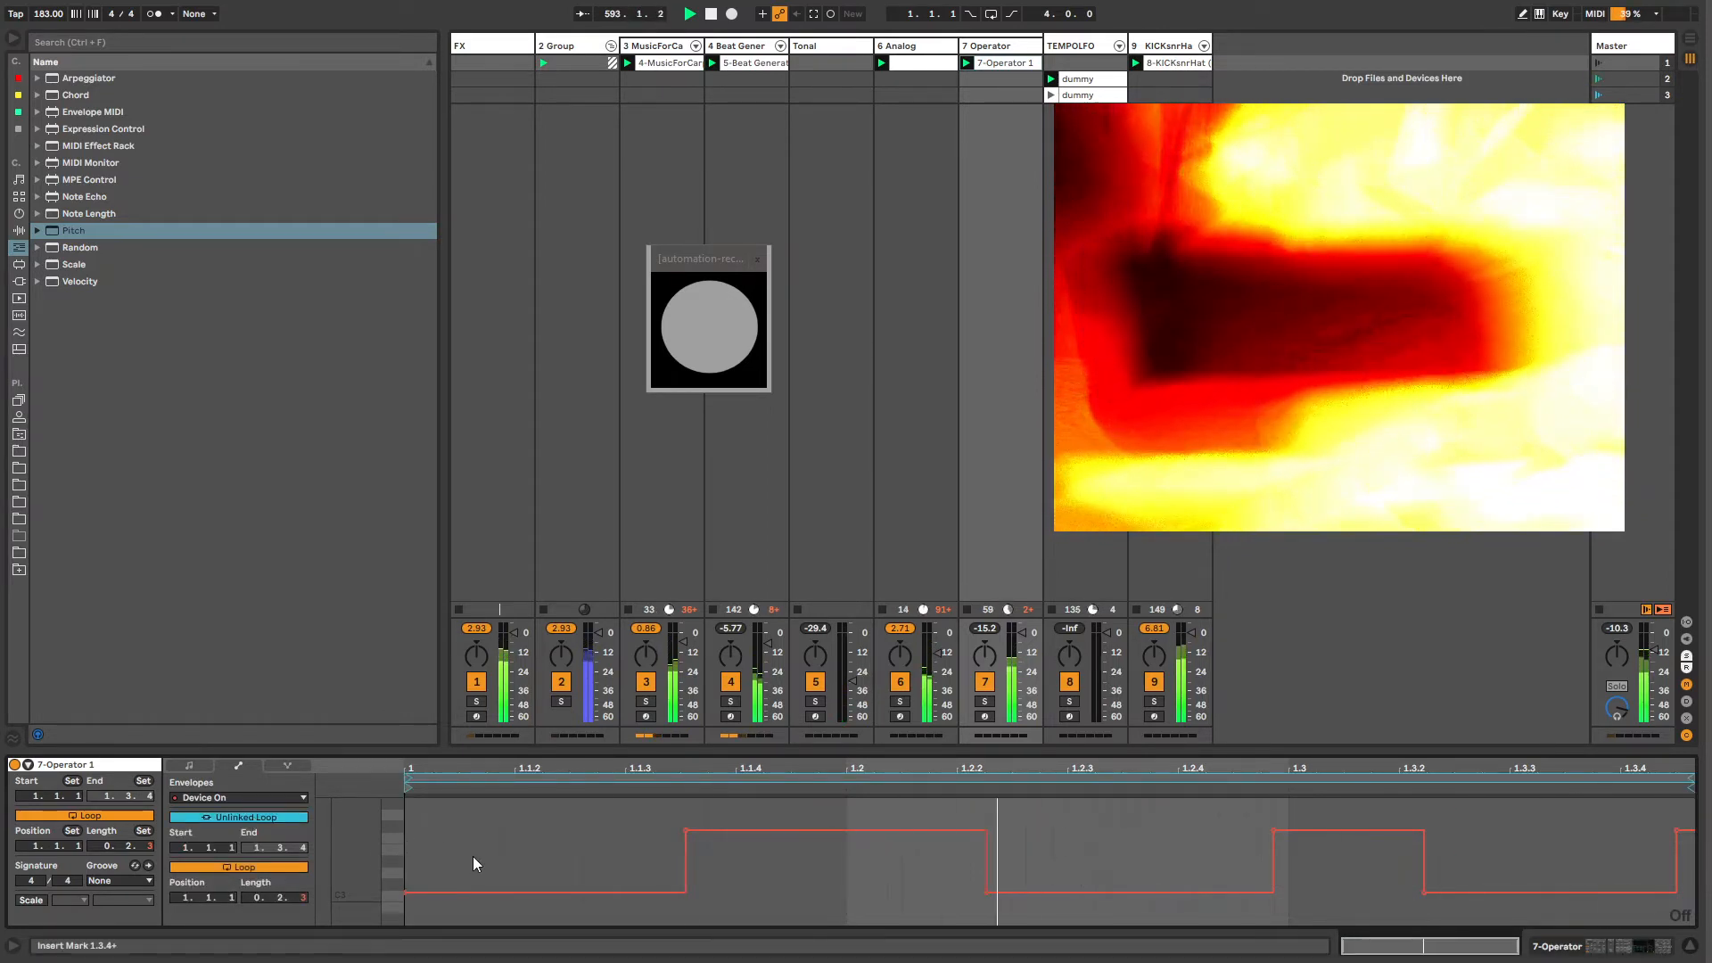
{"action": "left_click_drag", "start_coordinate": [384, 754], "coordinate": [383, 748]}
{"action": "left_click", "coordinate": [255, 914]}
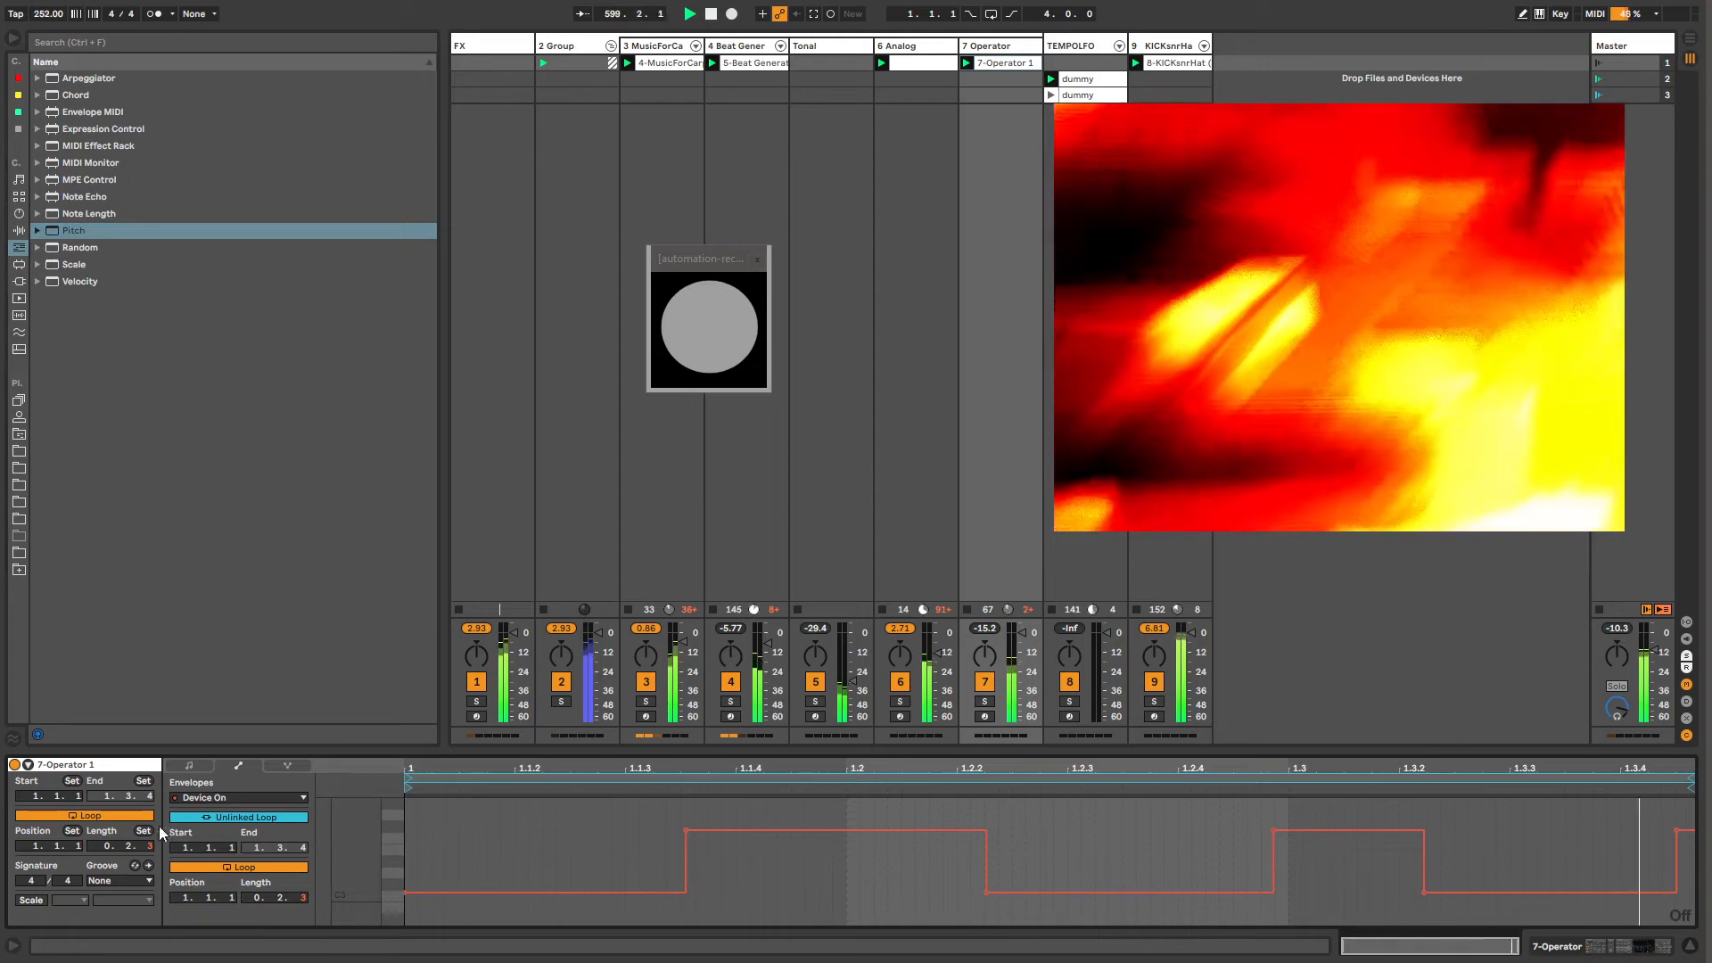
Step: Review the Osc-B Output Level envelope, then draw extra short On sections around 1.1.3 and after 1.2.3 in Pitch's Device On envelope
{"action": "left_click", "coordinate": [230, 810]}
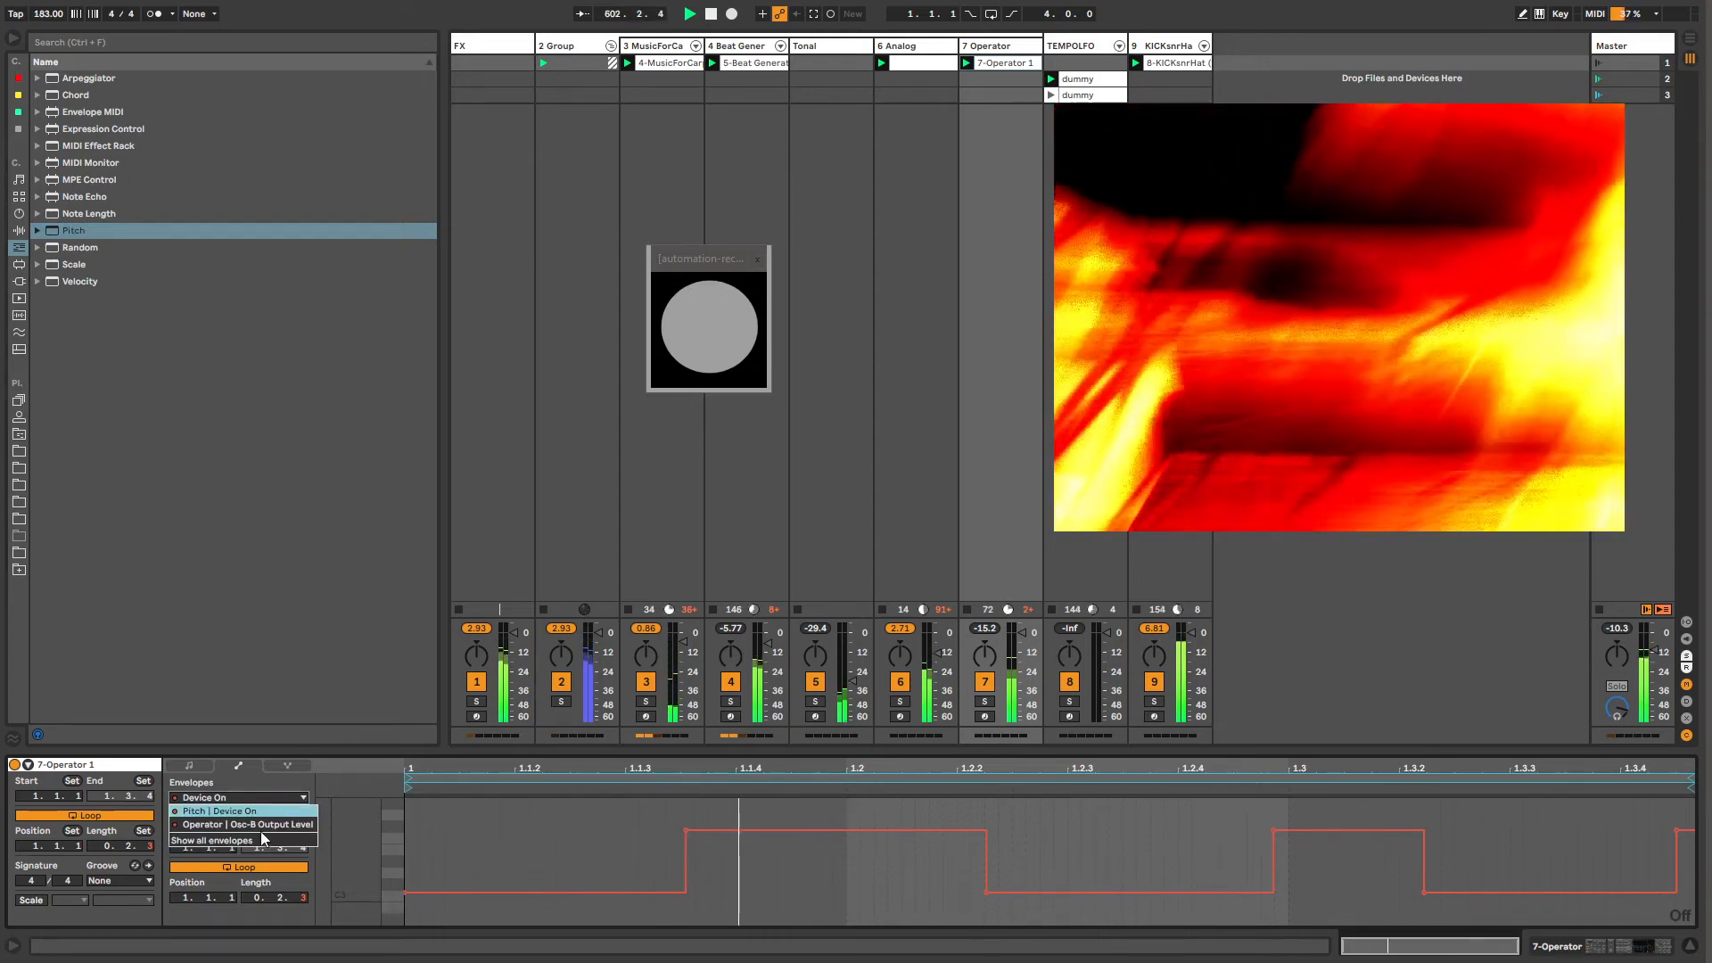
{"action": "left_click", "coordinate": [255, 824]}
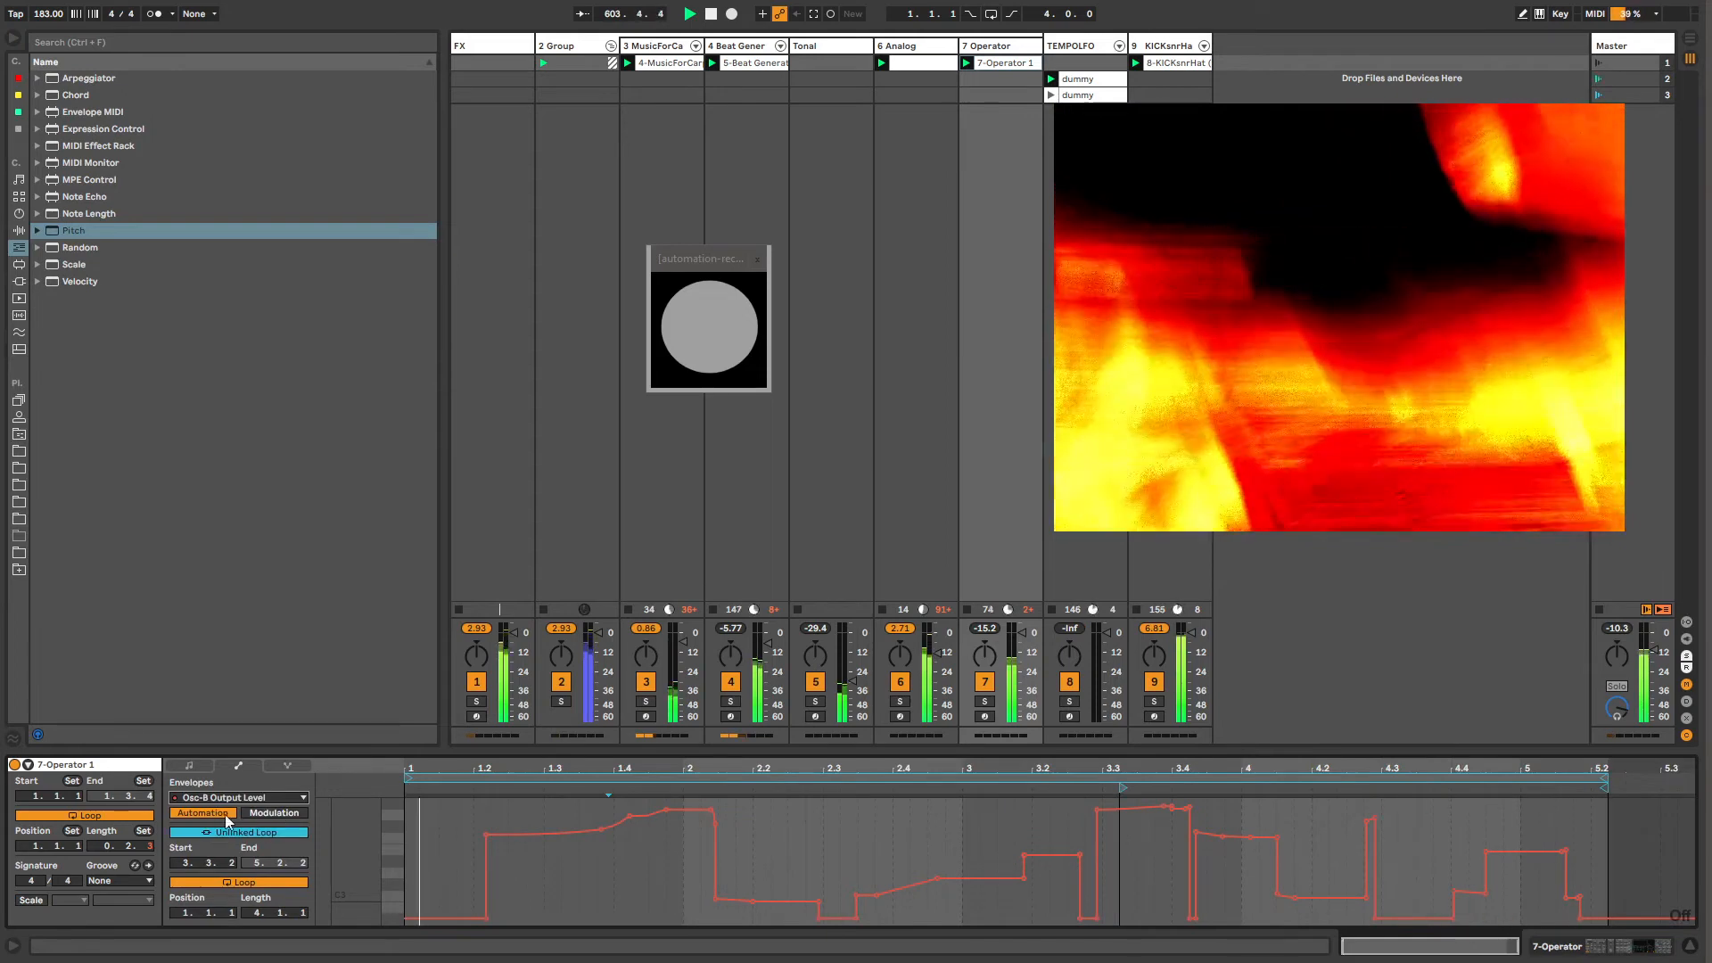
{"action": "left_click", "coordinate": [254, 810]}
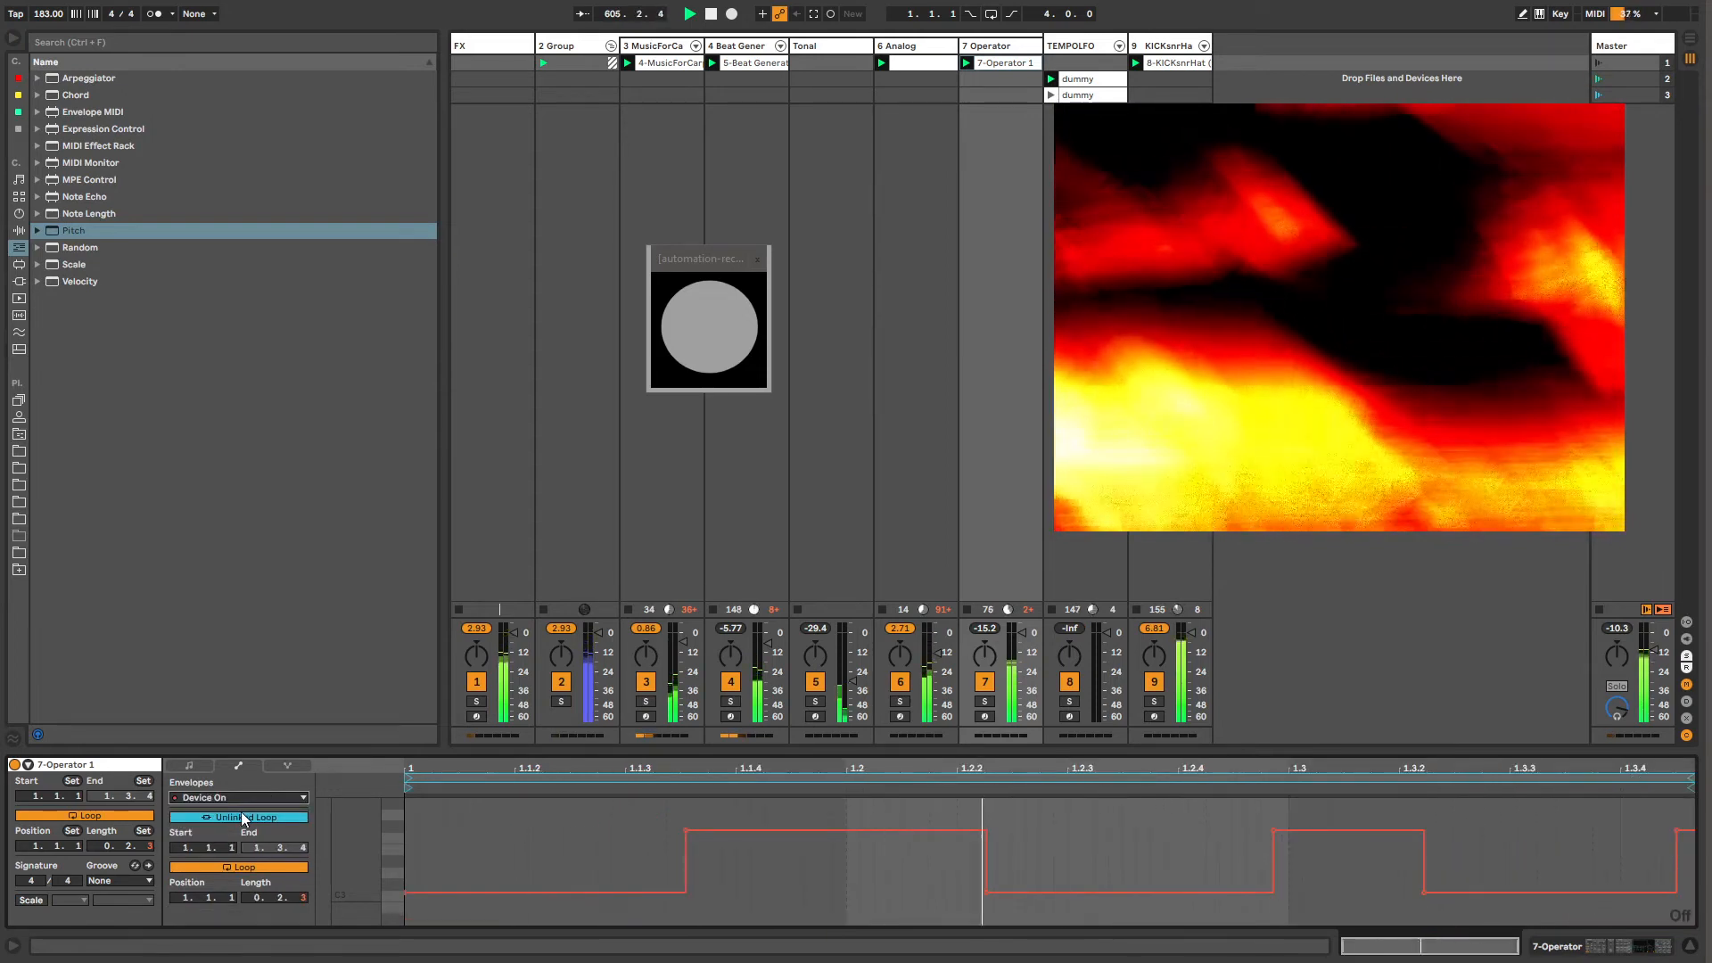
{"action": "left_click", "coordinate": [244, 795]}
{"action": "left_click", "coordinate": [242, 811]}
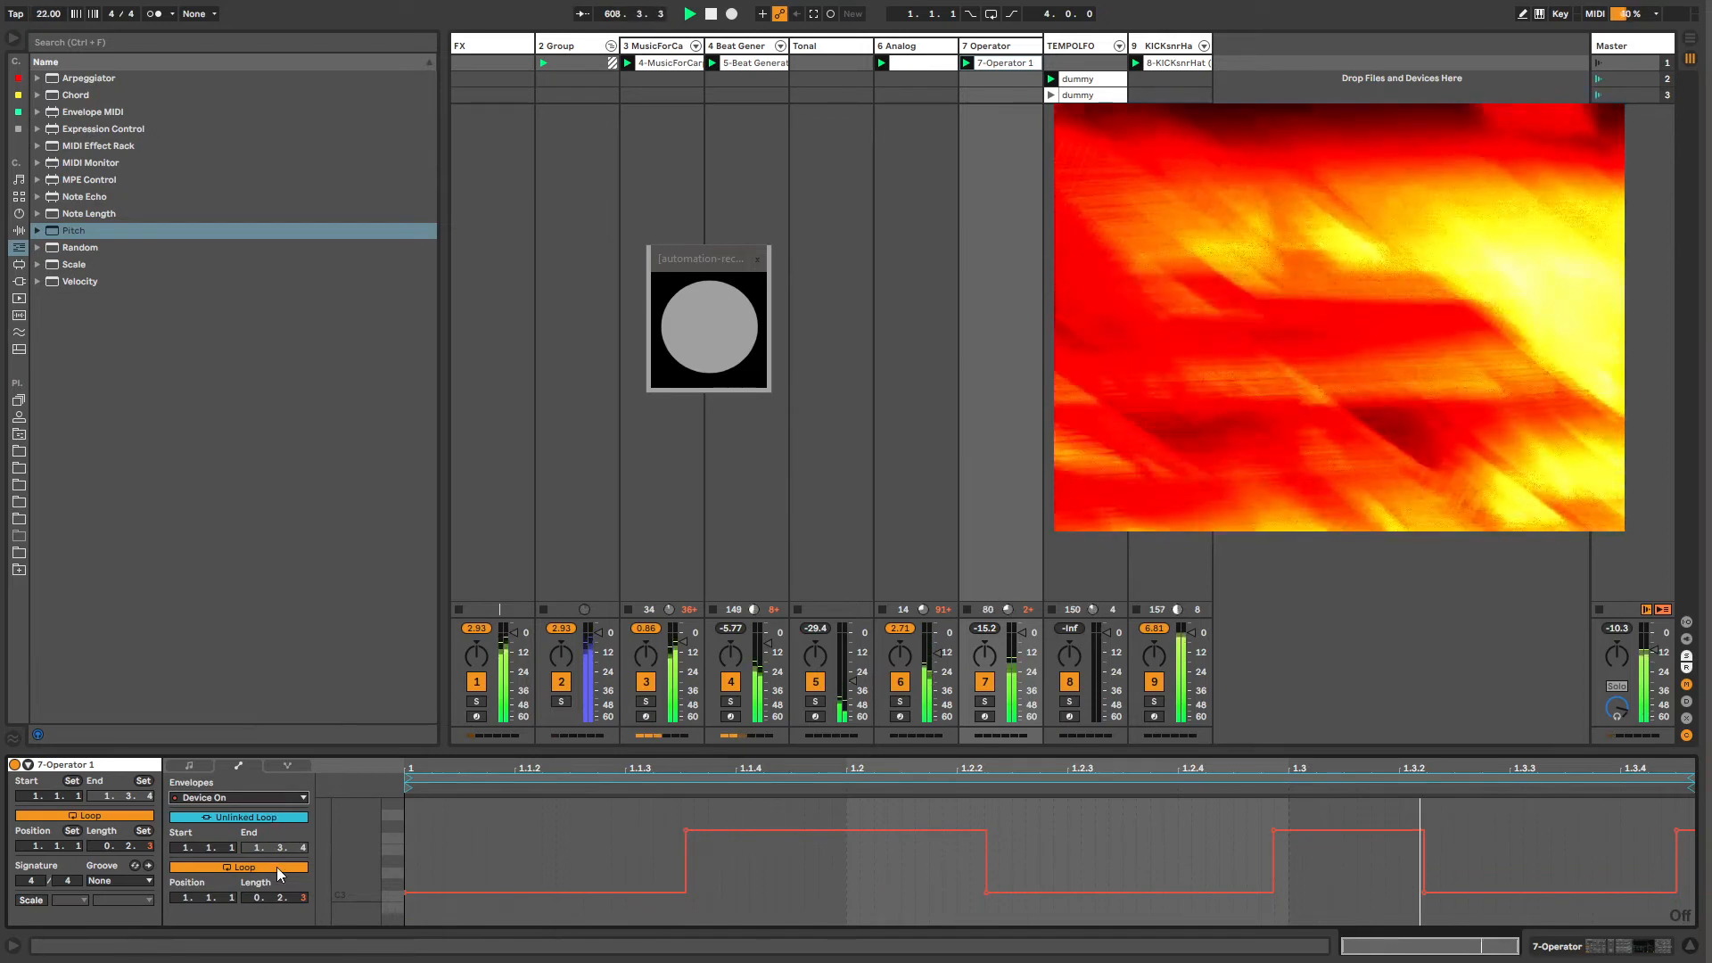
{"action": "key", "text": "b"}
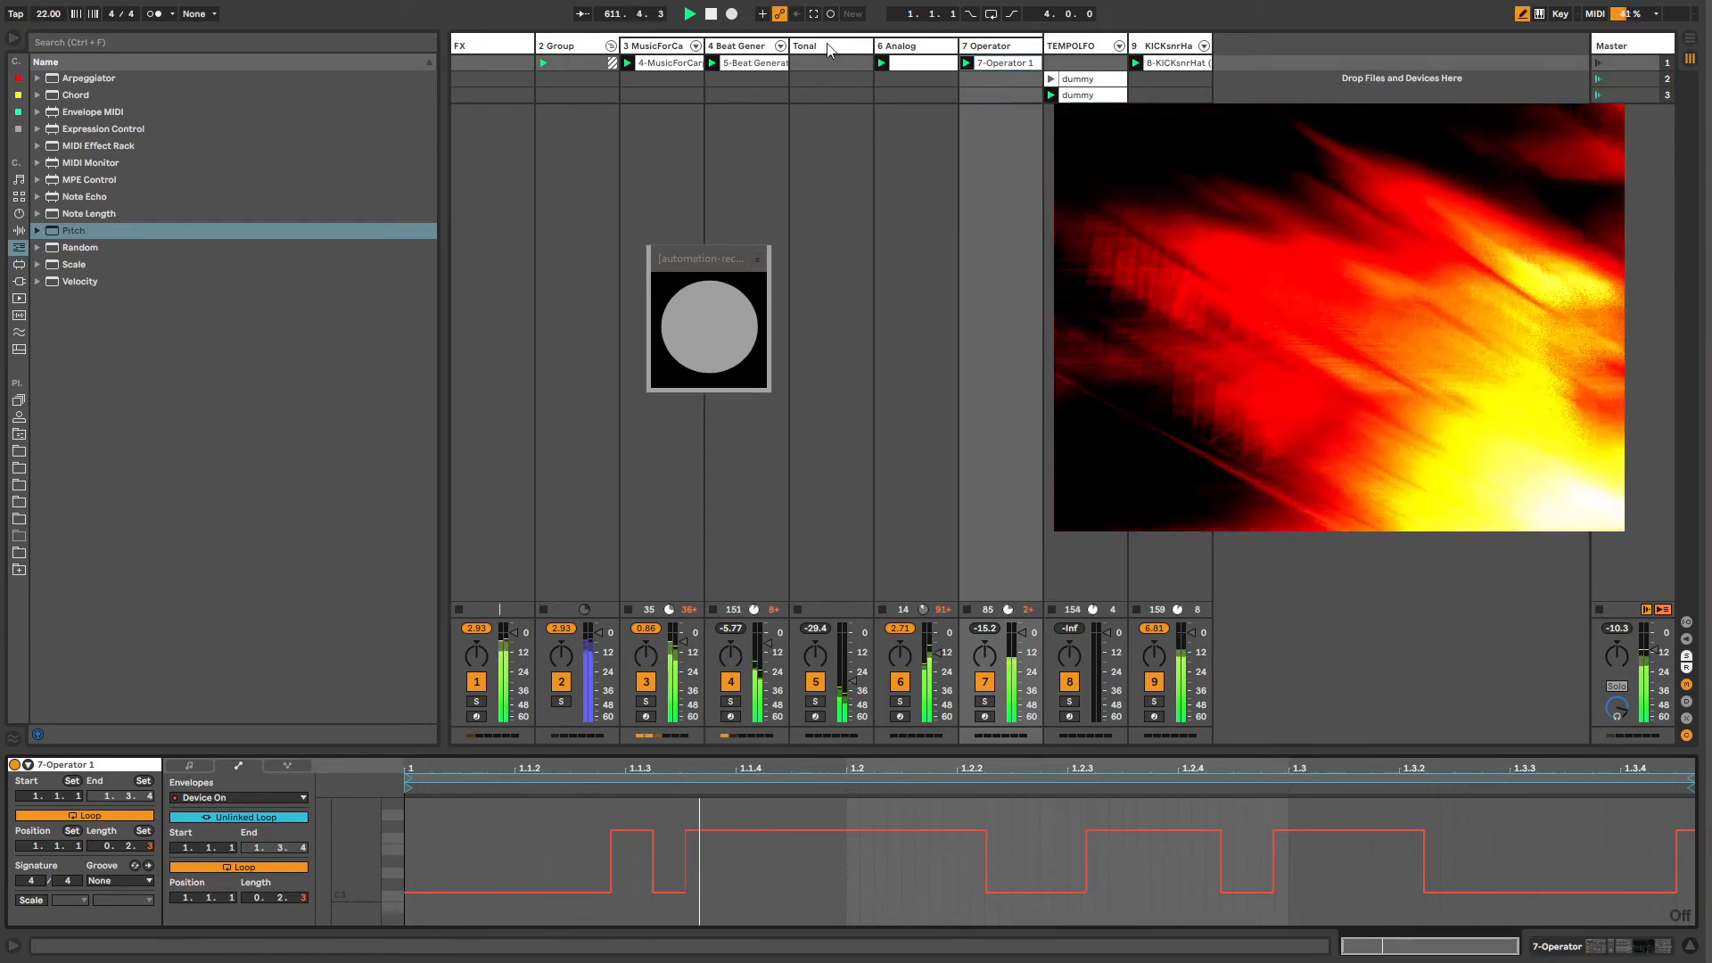
Step: Add a Chord MIDI effect between Pitch and Operator, and slightly lengthen the release of Operator's amplitude envelope
{"action": "left_click", "coordinate": [982, 47]}
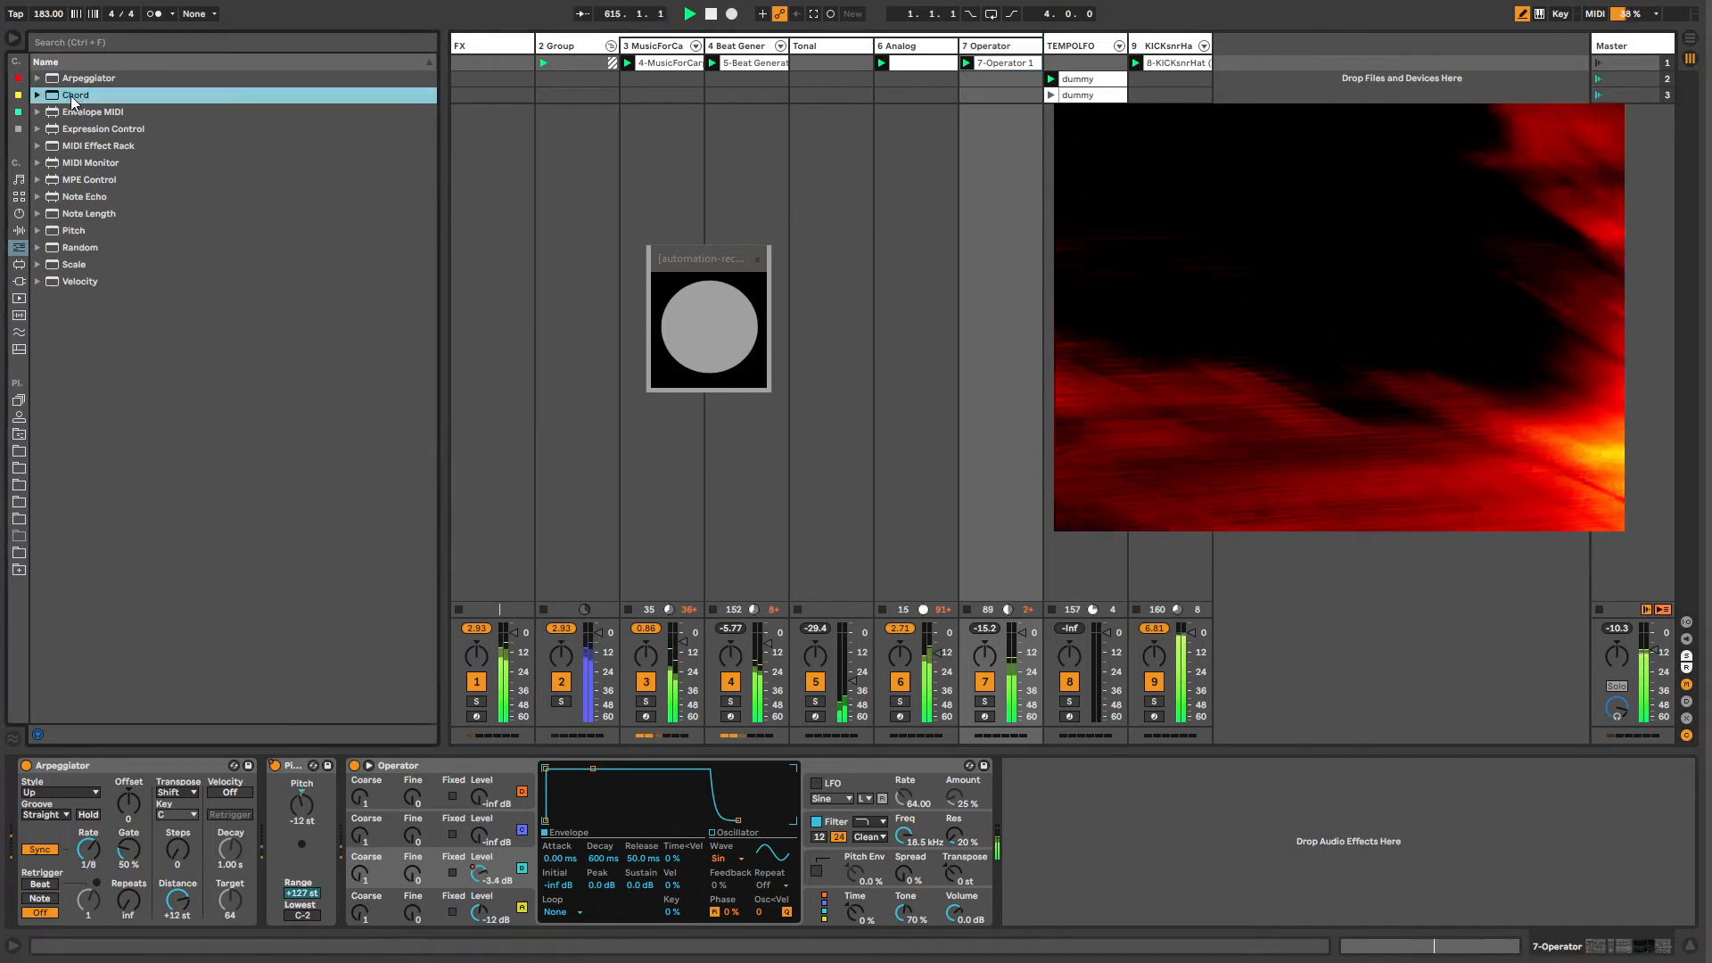
{"action": "left_click_drag", "start_coordinate": [71, 94], "coordinate": [332, 805]}
{"action": "left_click_drag", "start_coordinate": [597, 859], "coordinate": [894, 882]}
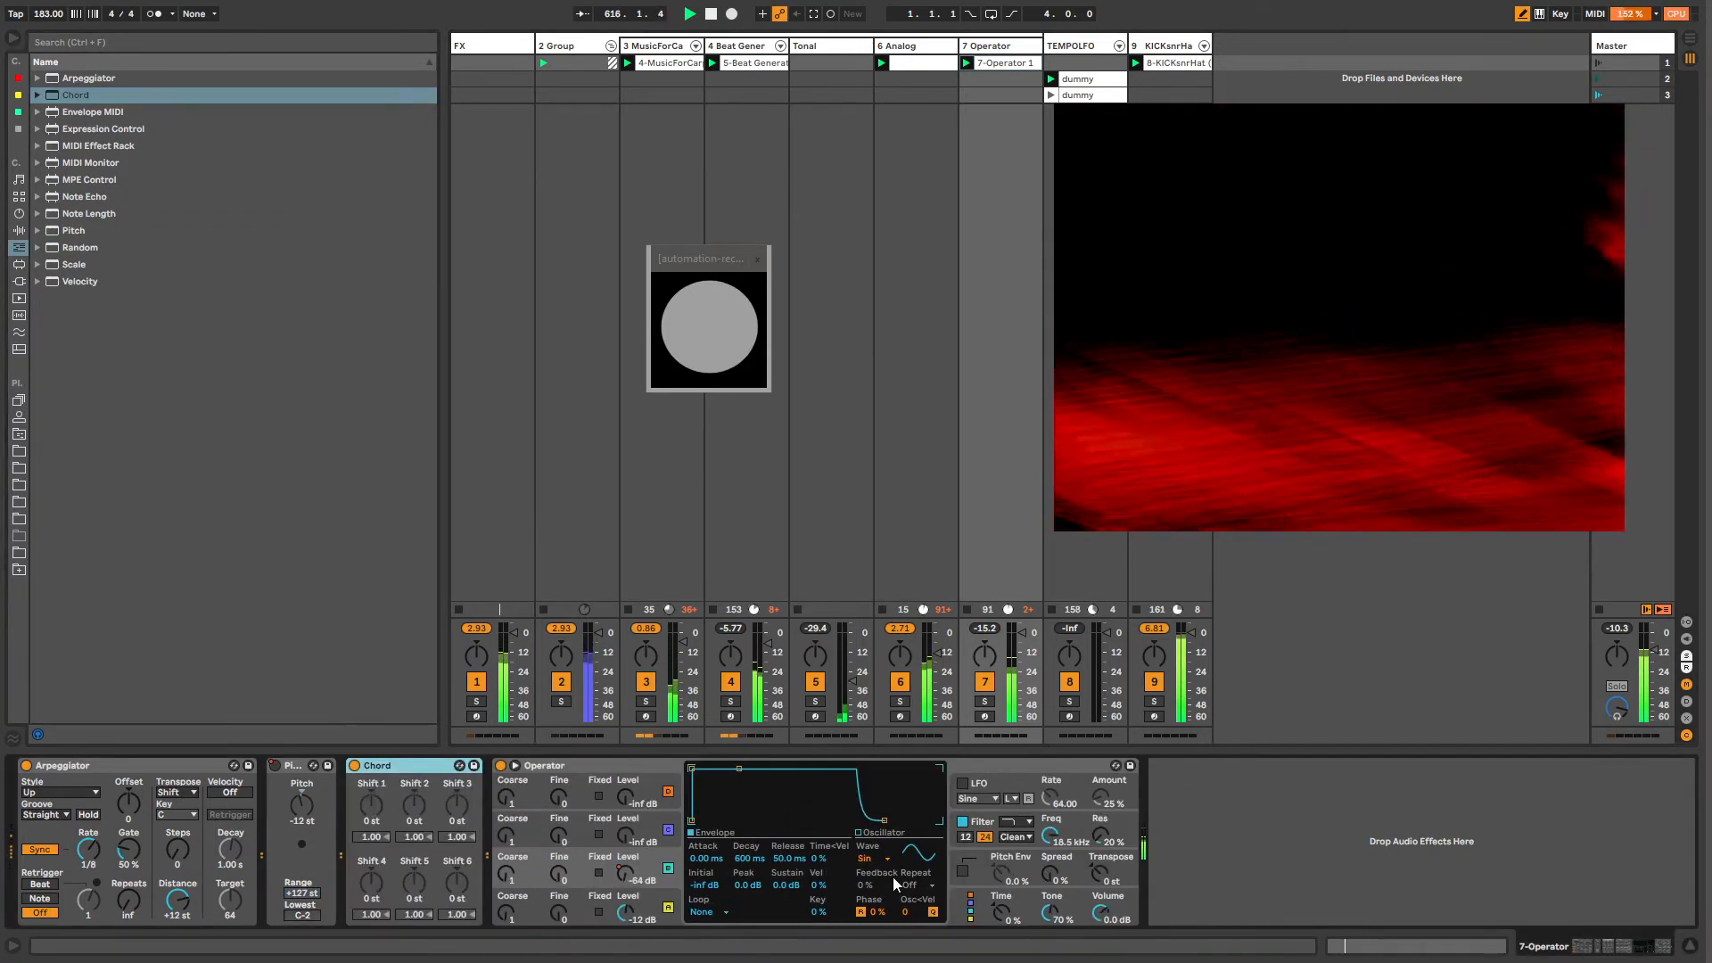
{"action": "left_click", "coordinate": [951, 897]}
{"action": "left_click_drag", "start_coordinate": [664, 862], "coordinate": [687, 889]}
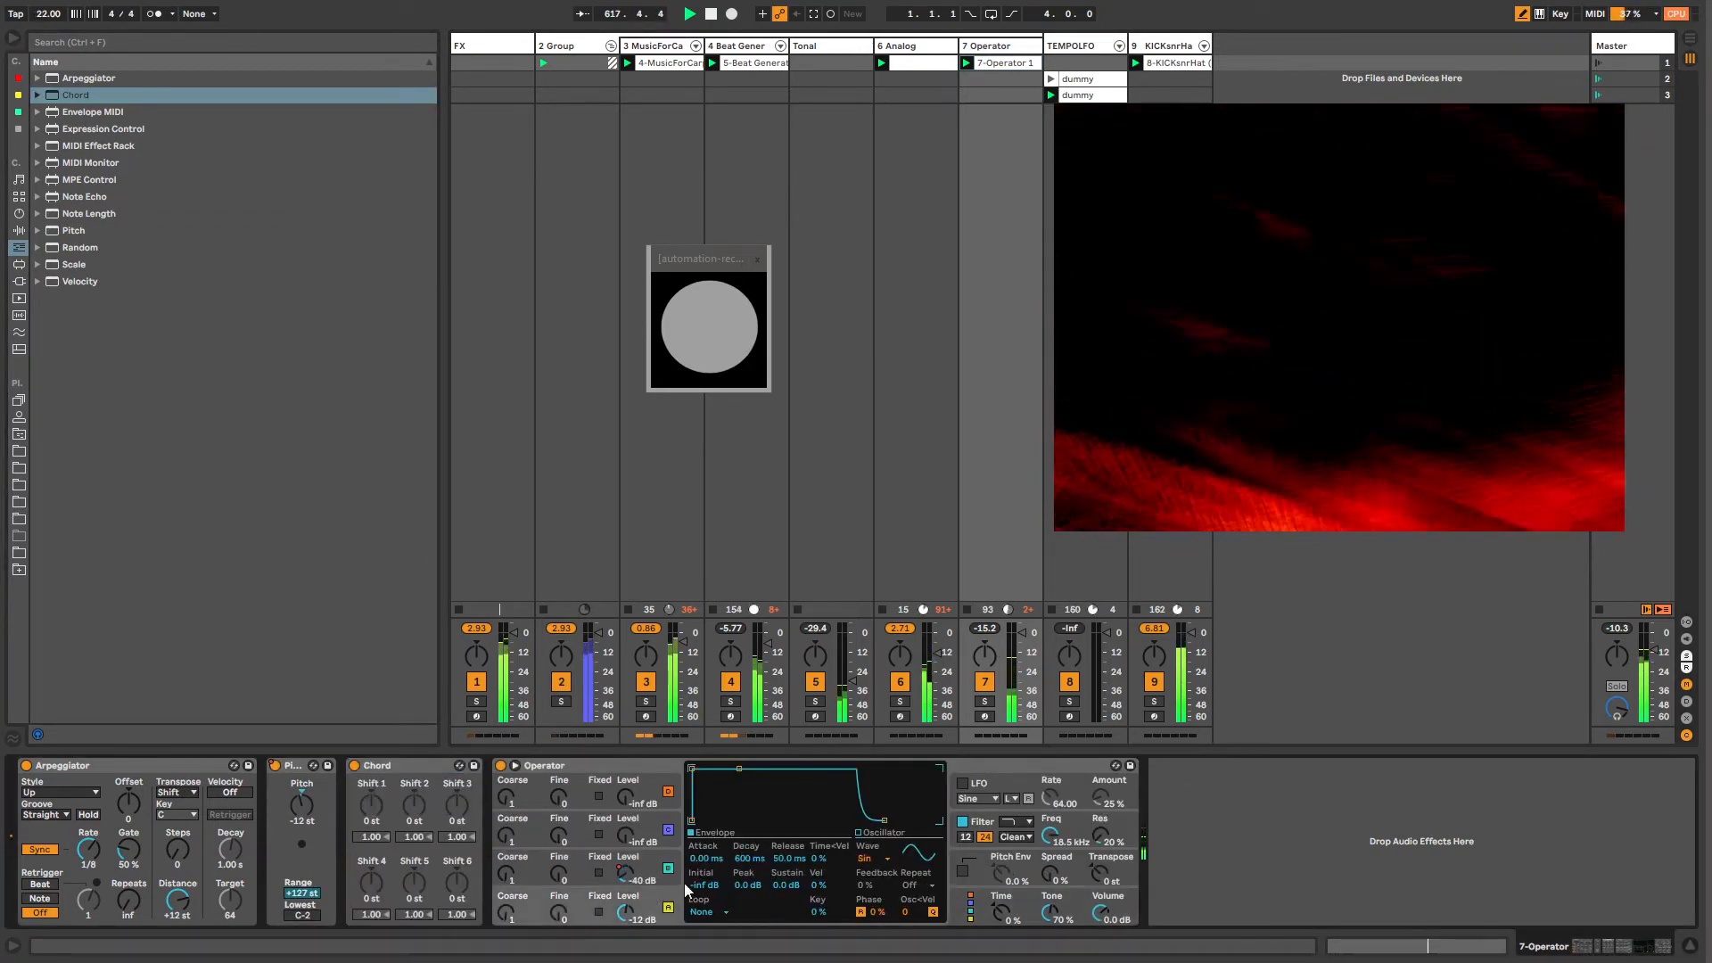
{"action": "left_click_drag", "start_coordinate": [885, 823], "coordinate": [889, 825]}
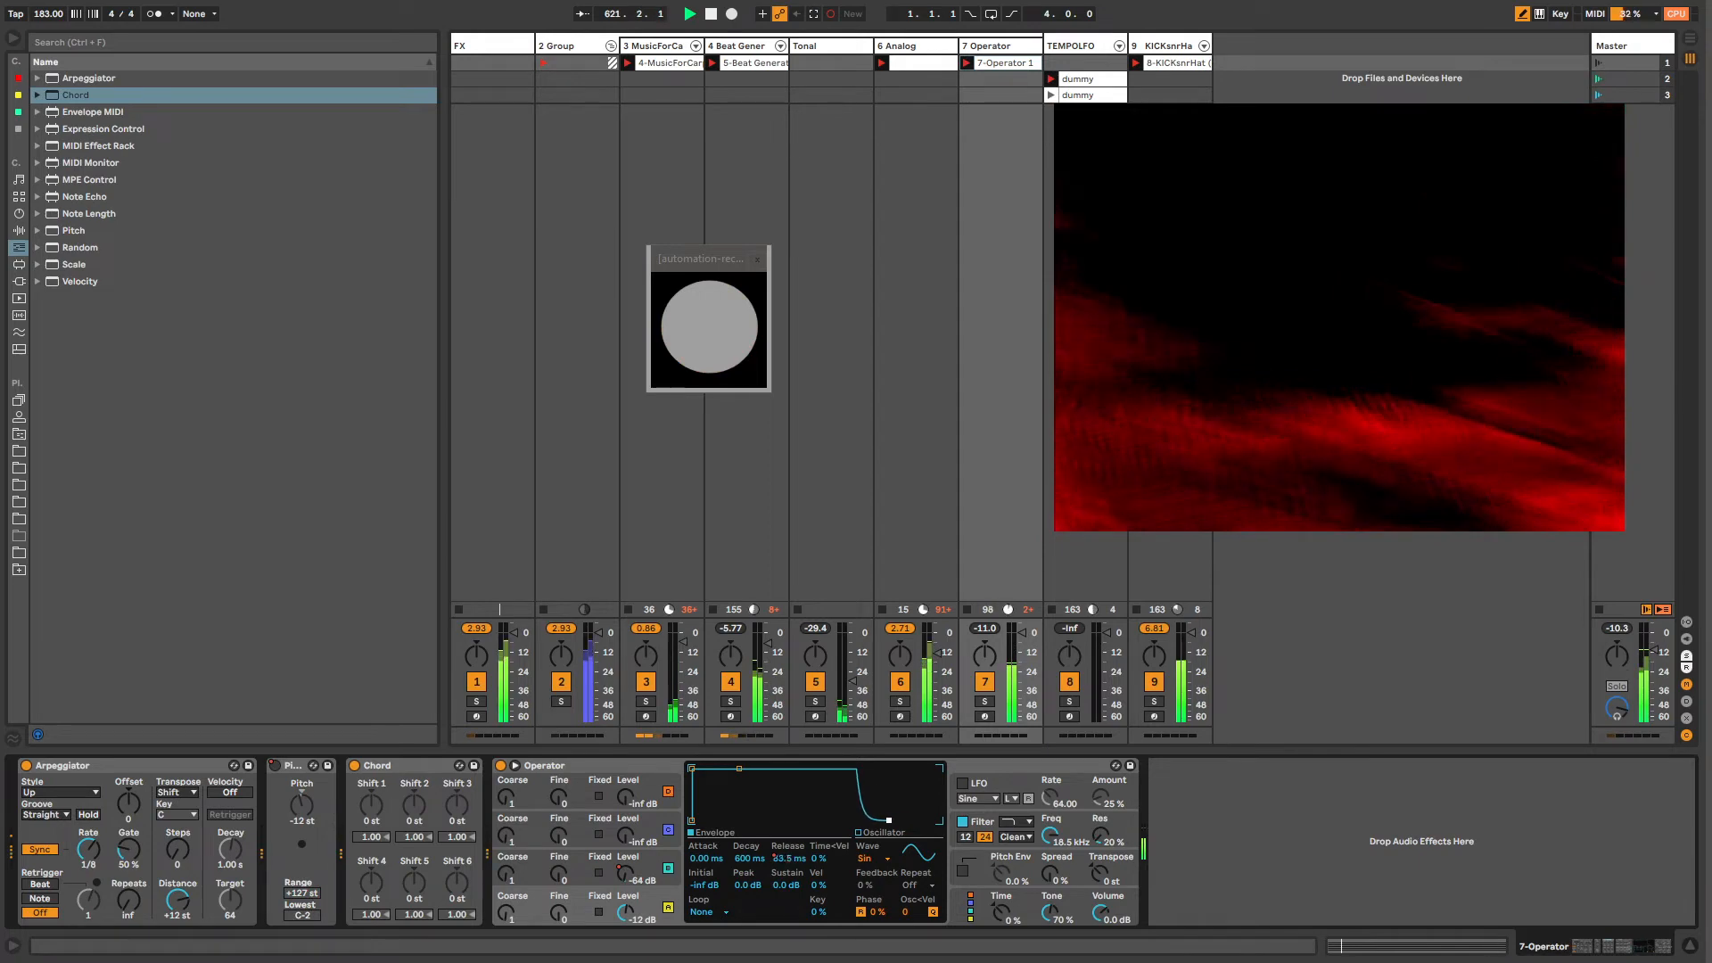
Step: Show the TEMPOLFO track's devices and set the second LFO MIDI's Rate to 0.25 Hz
{"action": "left_click", "coordinate": [859, 50]}
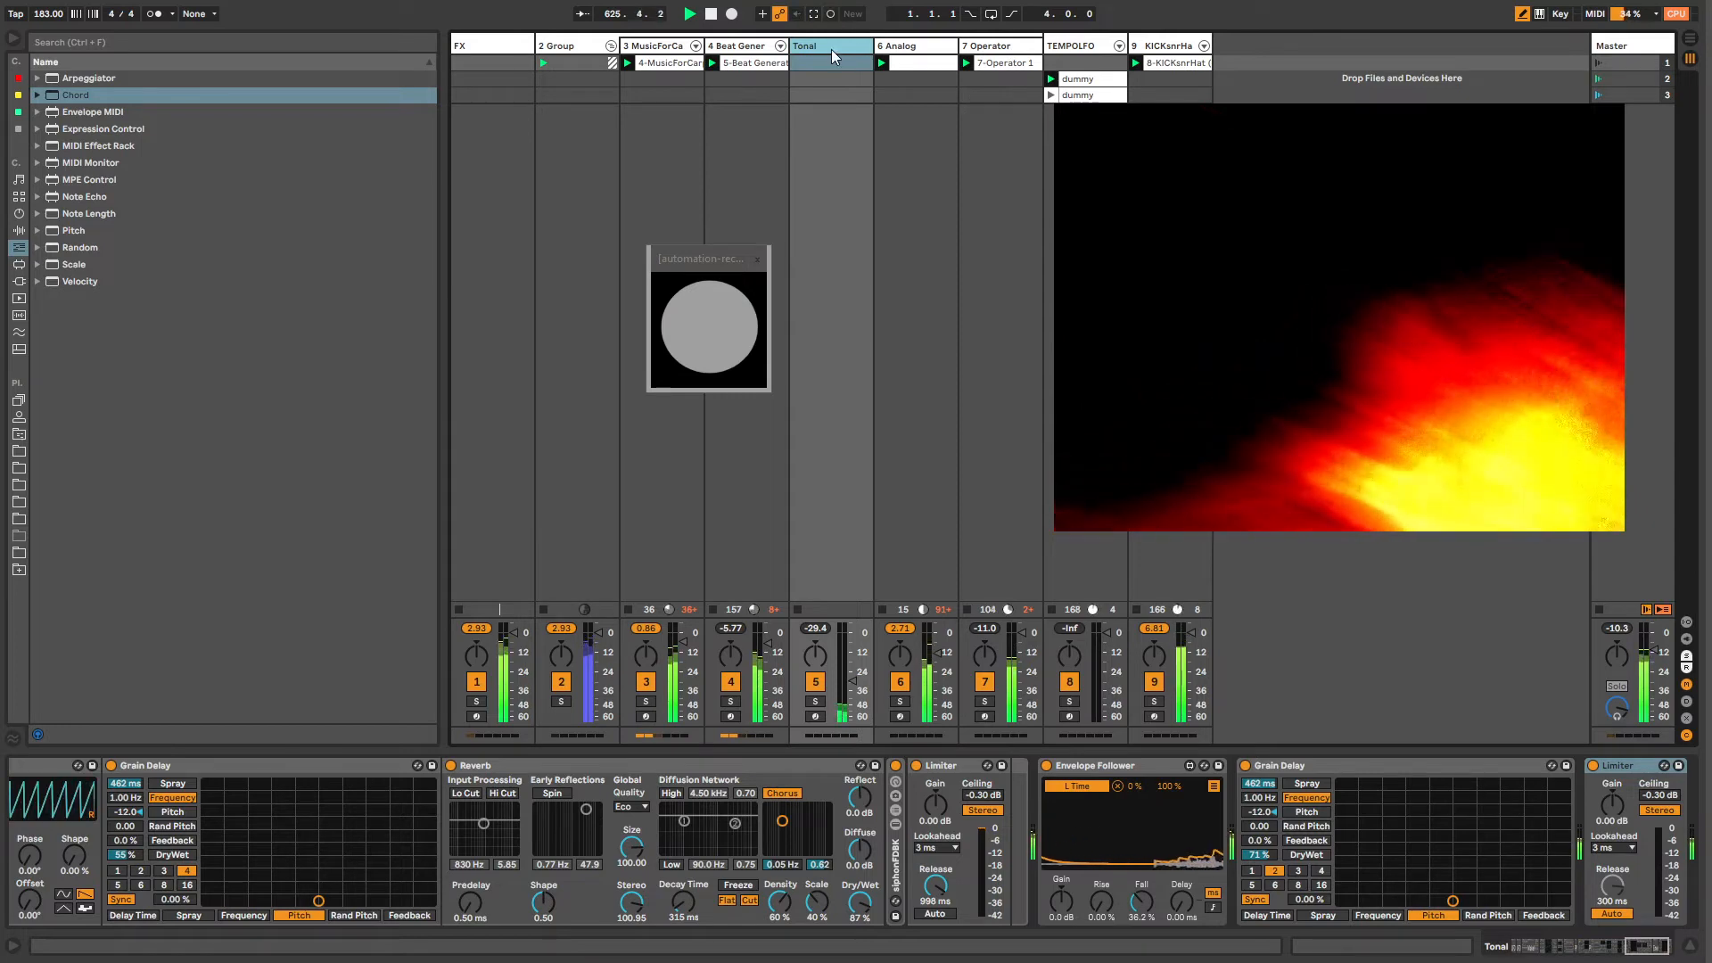
{"action": "left_click", "coordinate": [1069, 48]}
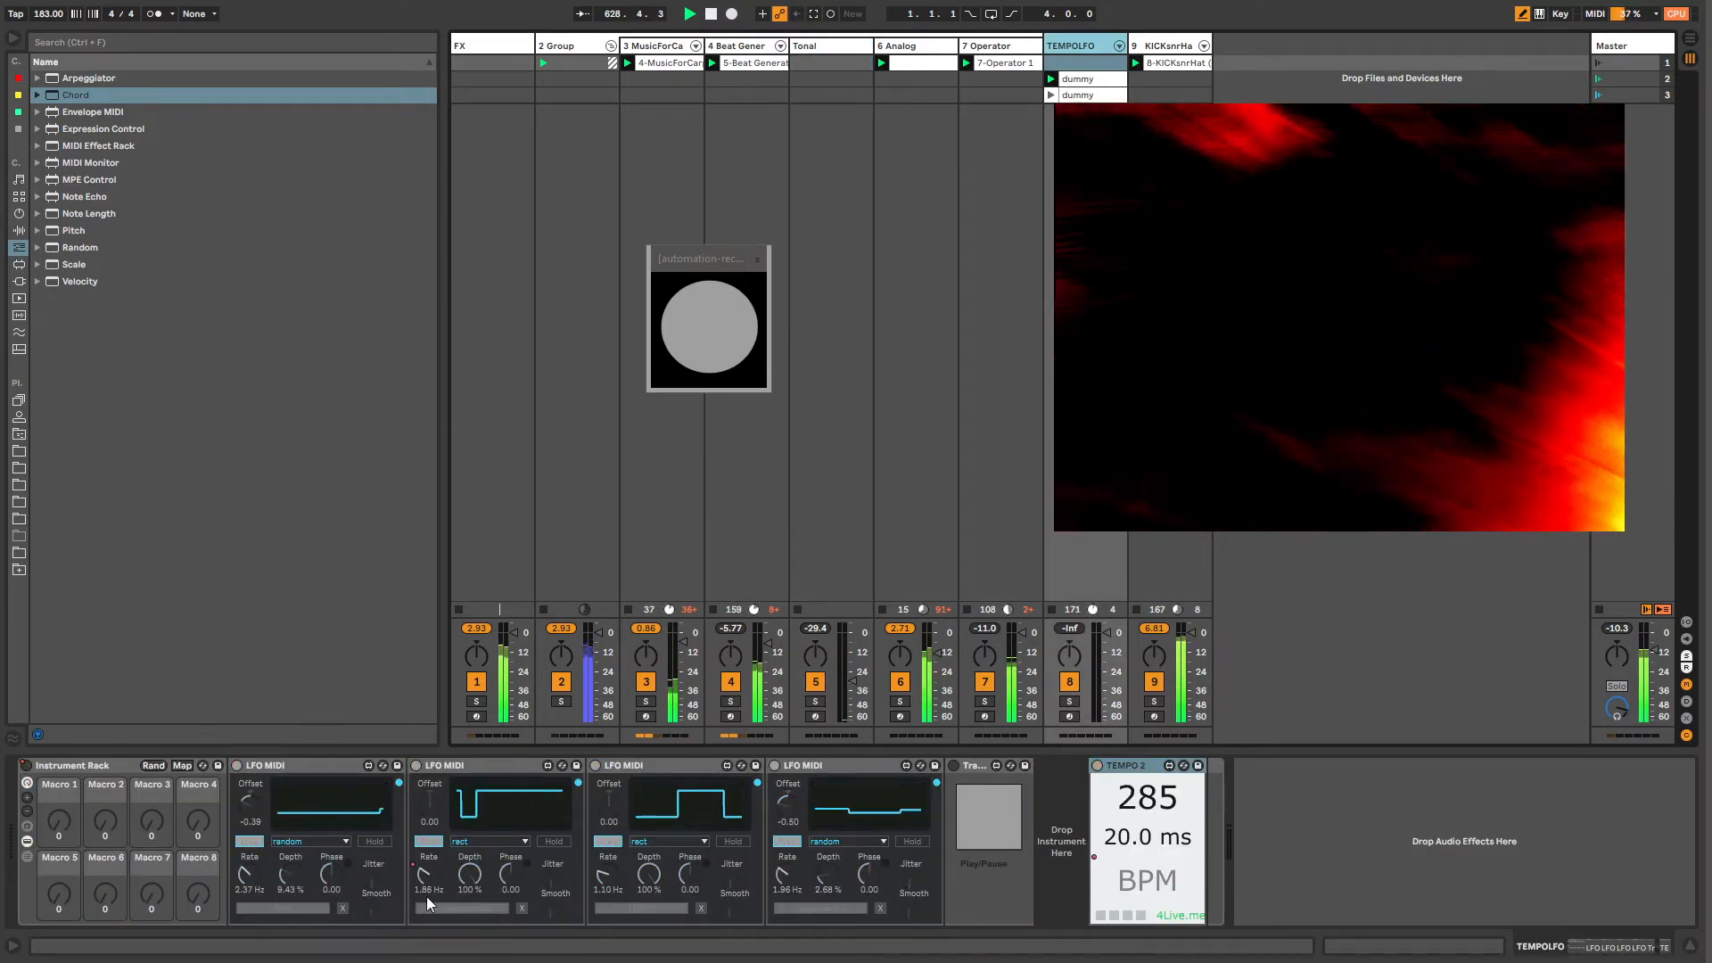
{"action": "right_click", "coordinate": [431, 870]}
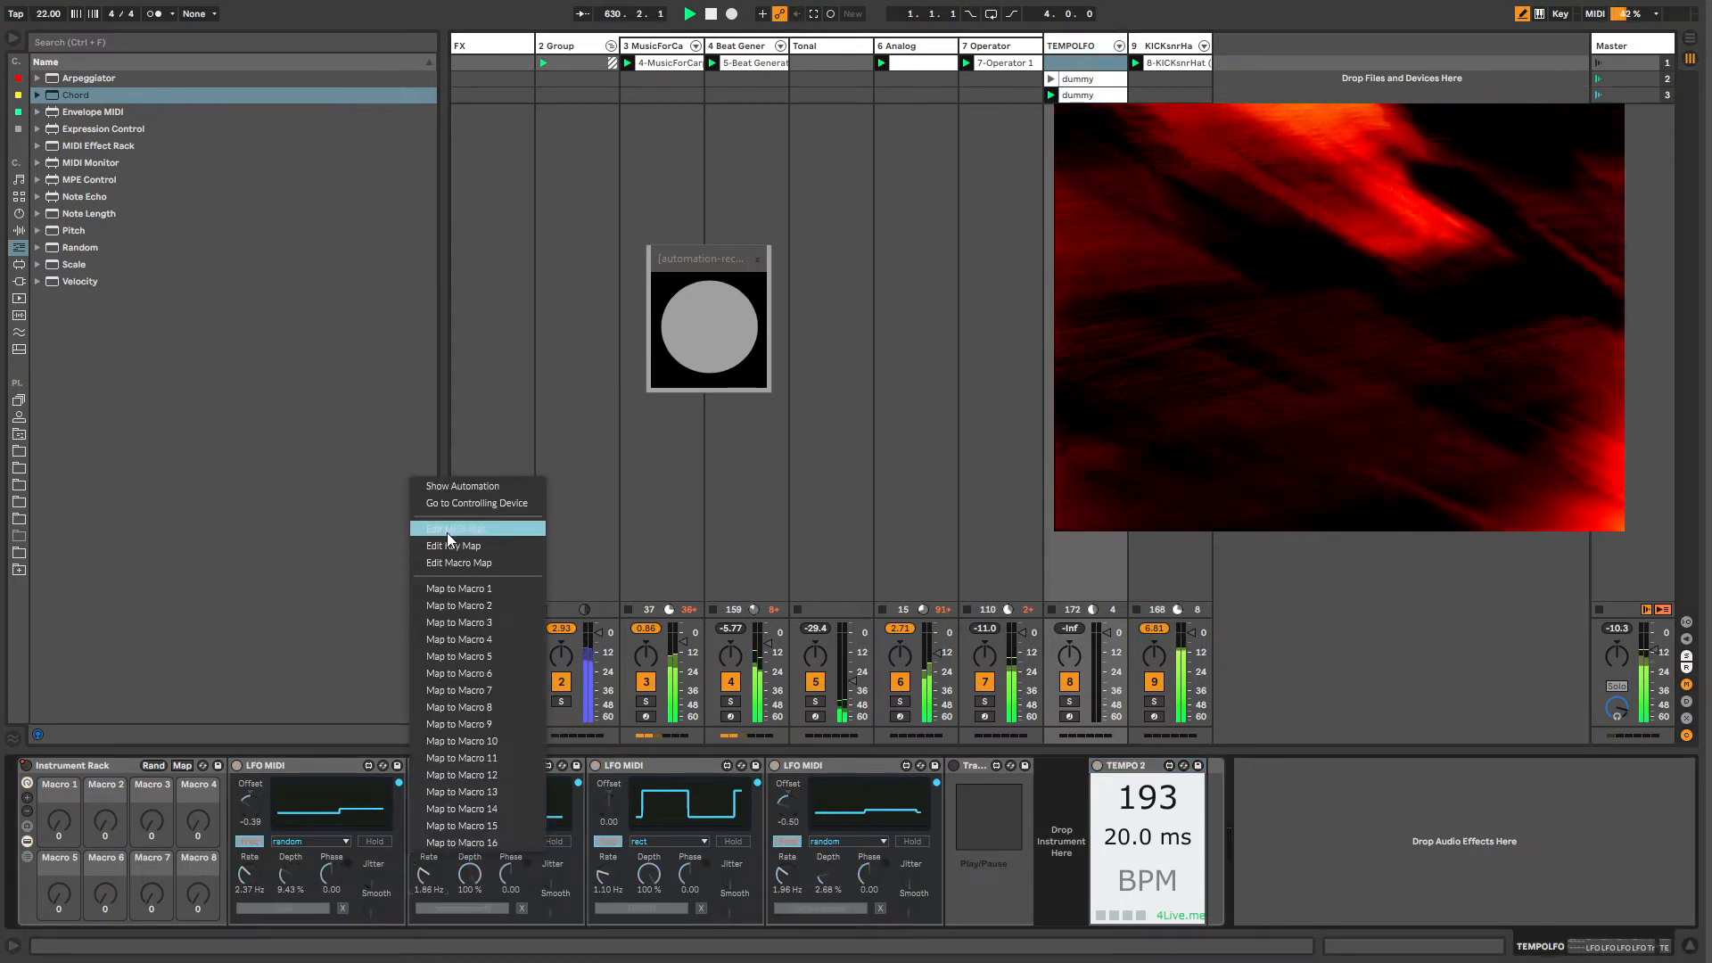
{"action": "left_click", "coordinate": [429, 874]}
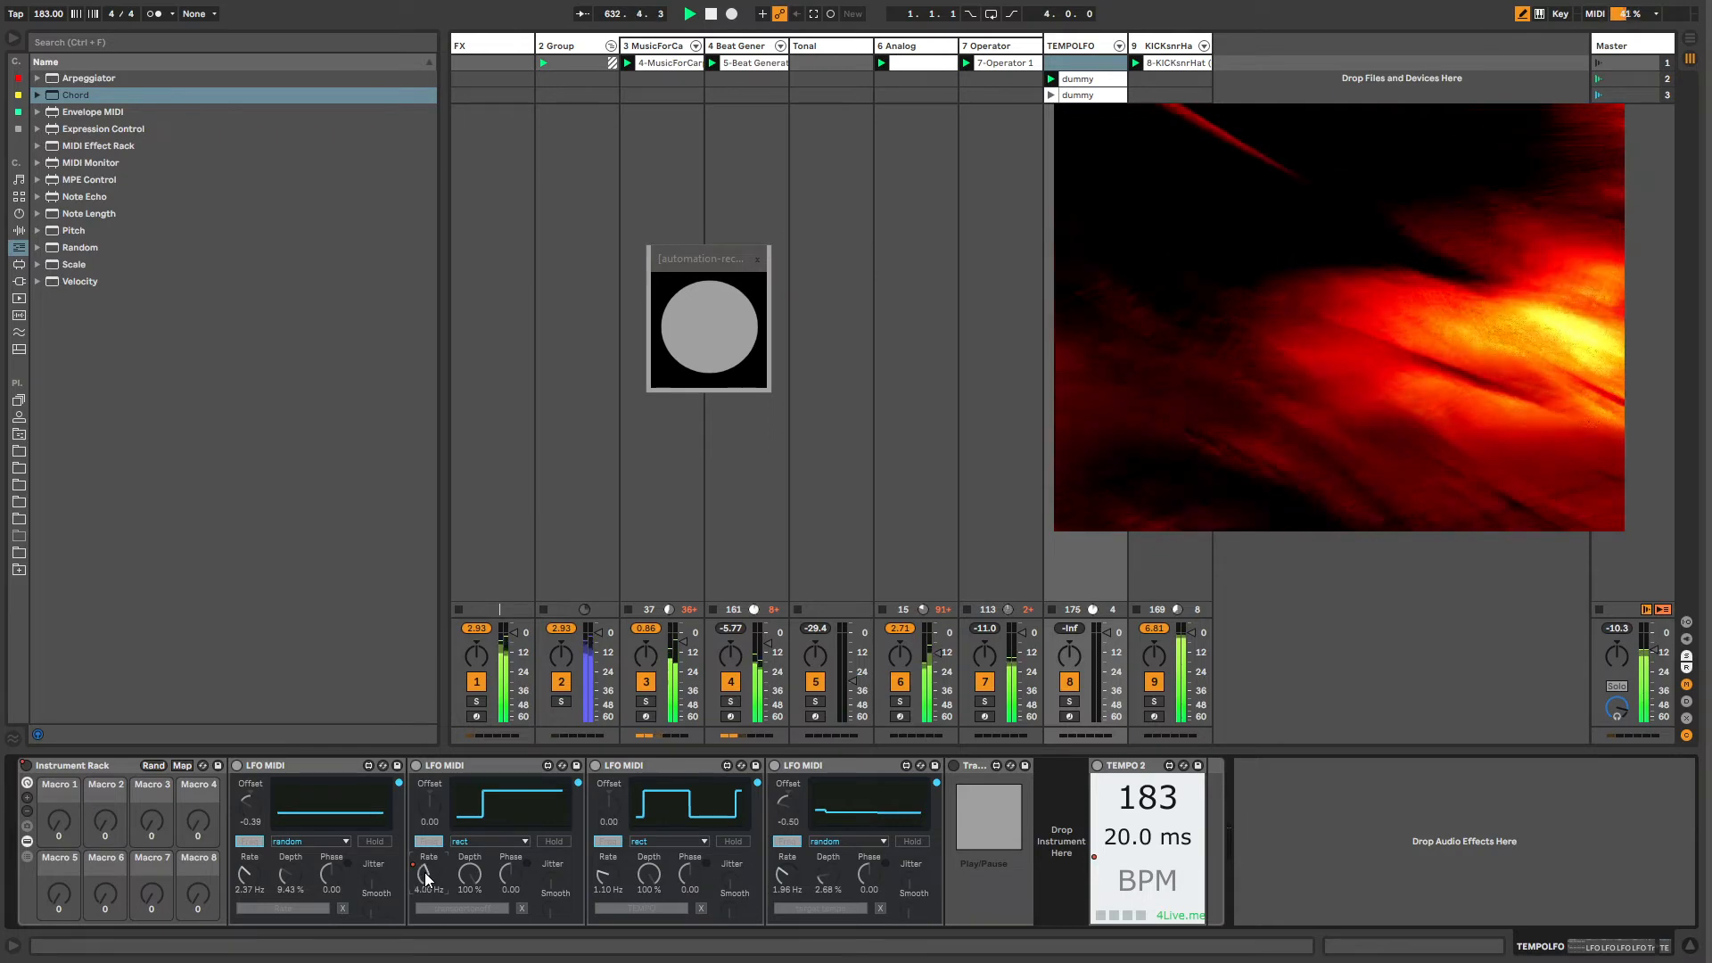
{"action": "right_click", "coordinate": [424, 872]}
{"action": "left_click", "coordinate": [1089, 907]}
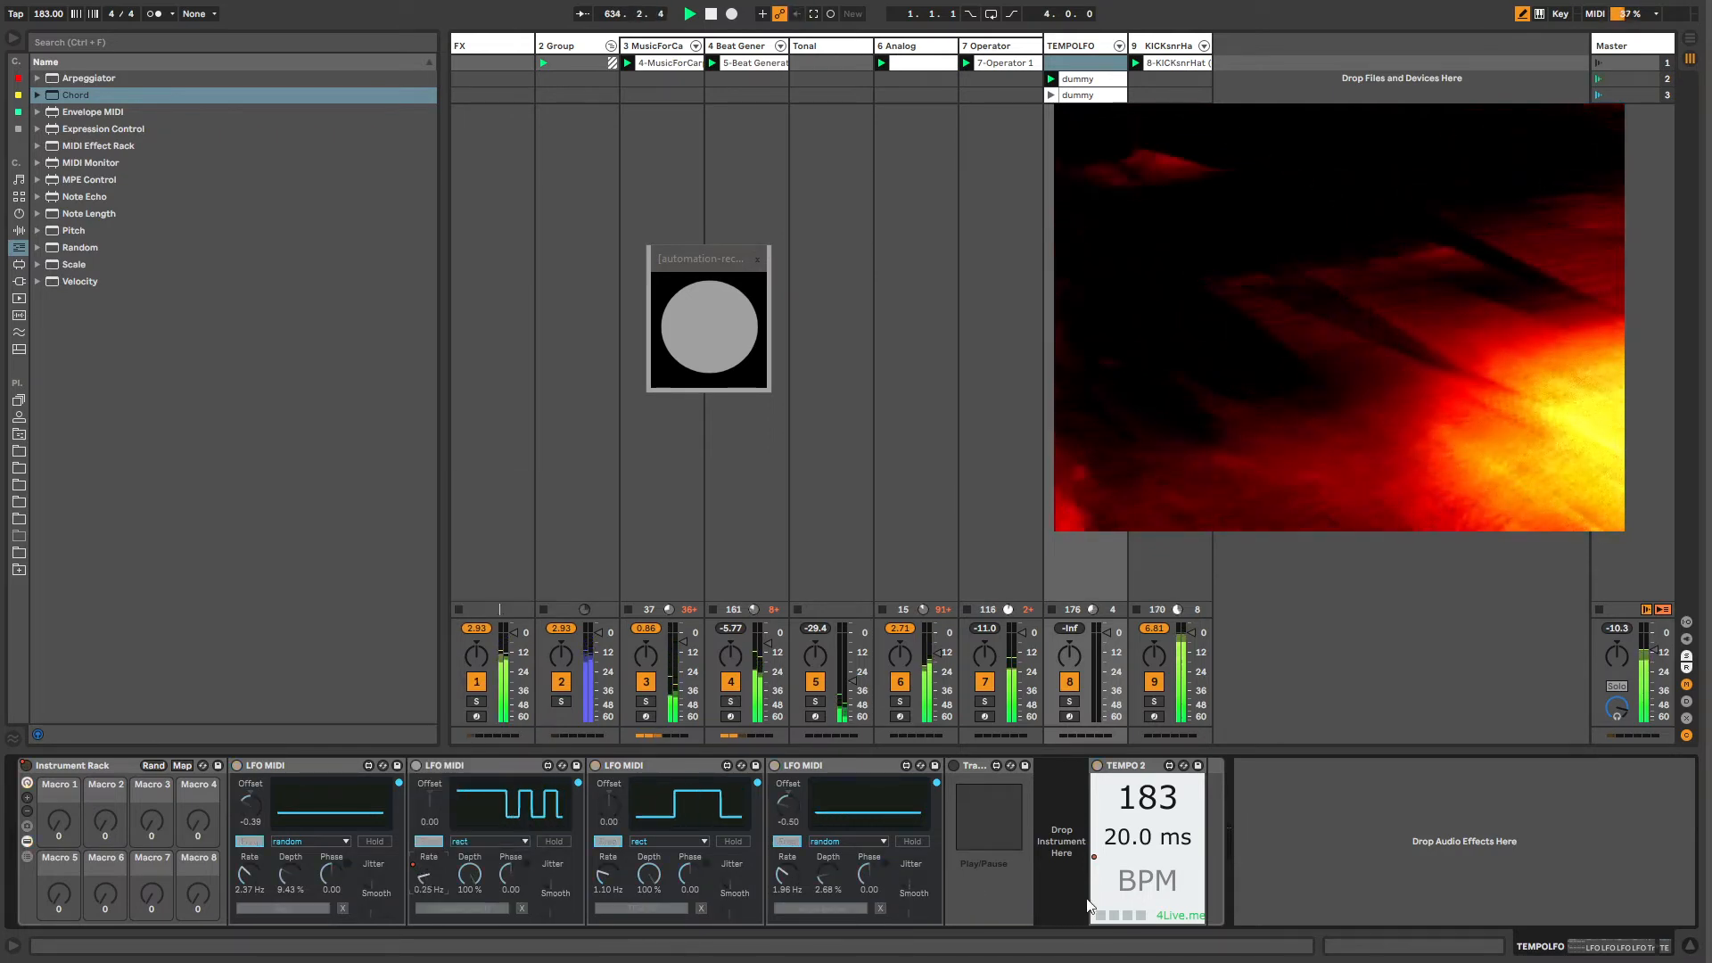
Step: Inspect the TEMPO envelope in the upper dummy clip of the TEMPOLFO track
{"action": "left_click", "coordinate": [1065, 93]}
{"action": "left_click", "coordinate": [1084, 46]}
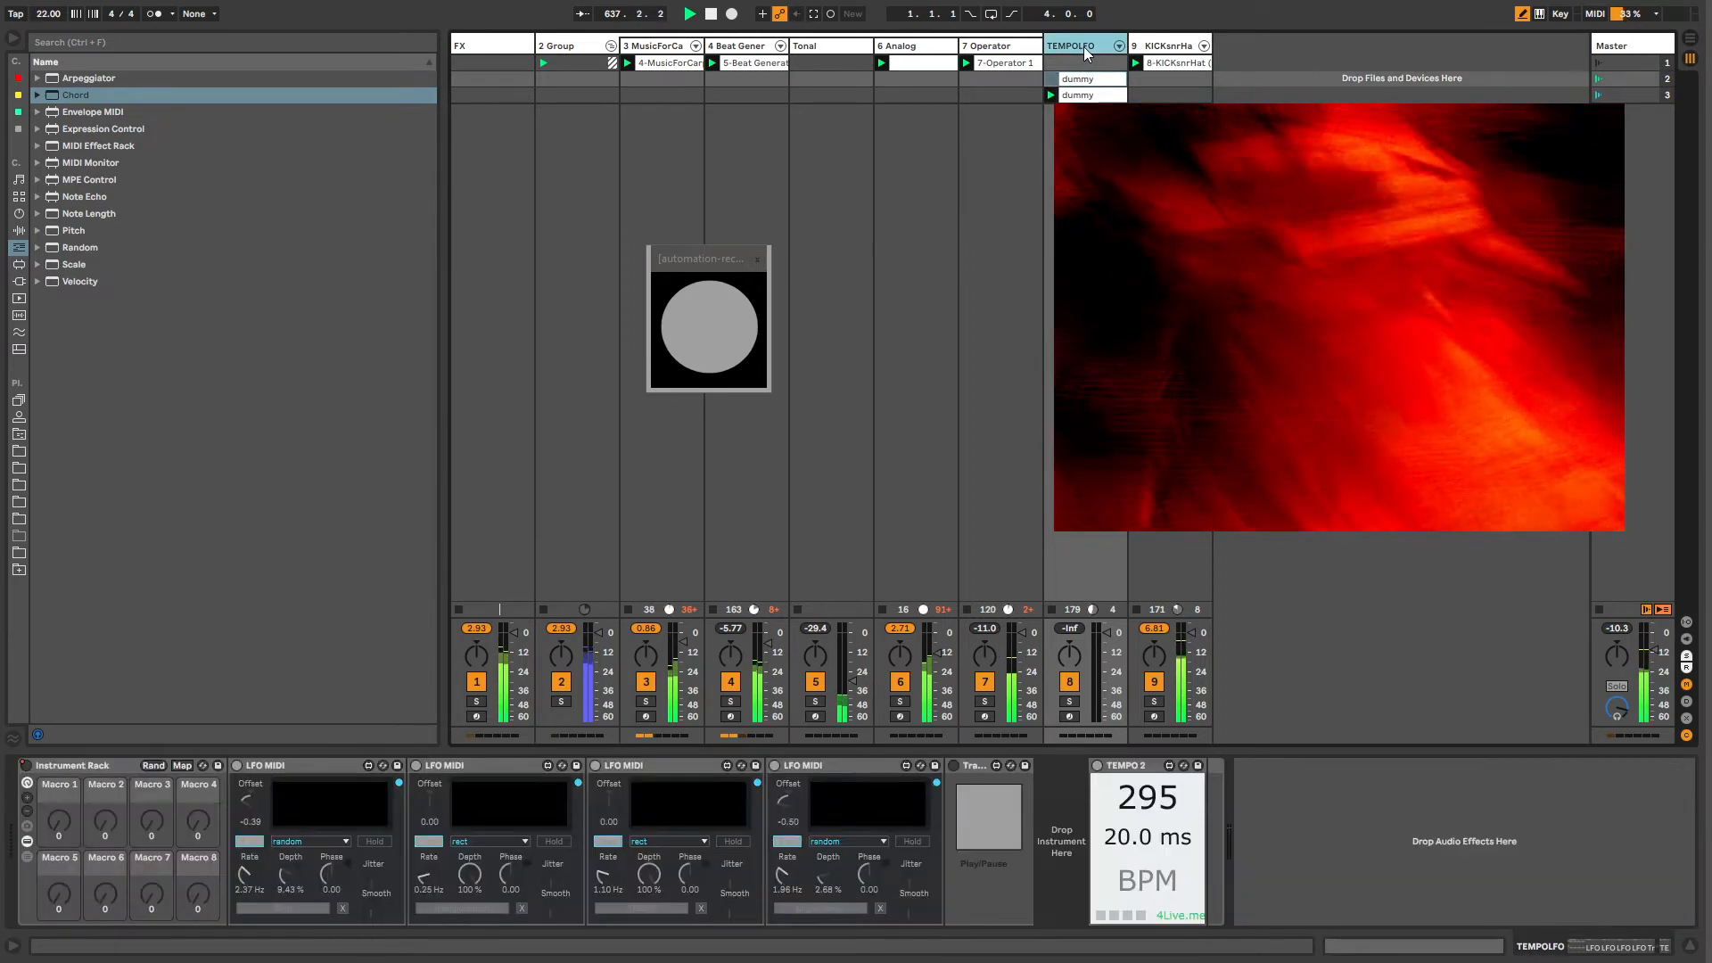
{"action": "left_click", "coordinate": [1084, 79]}
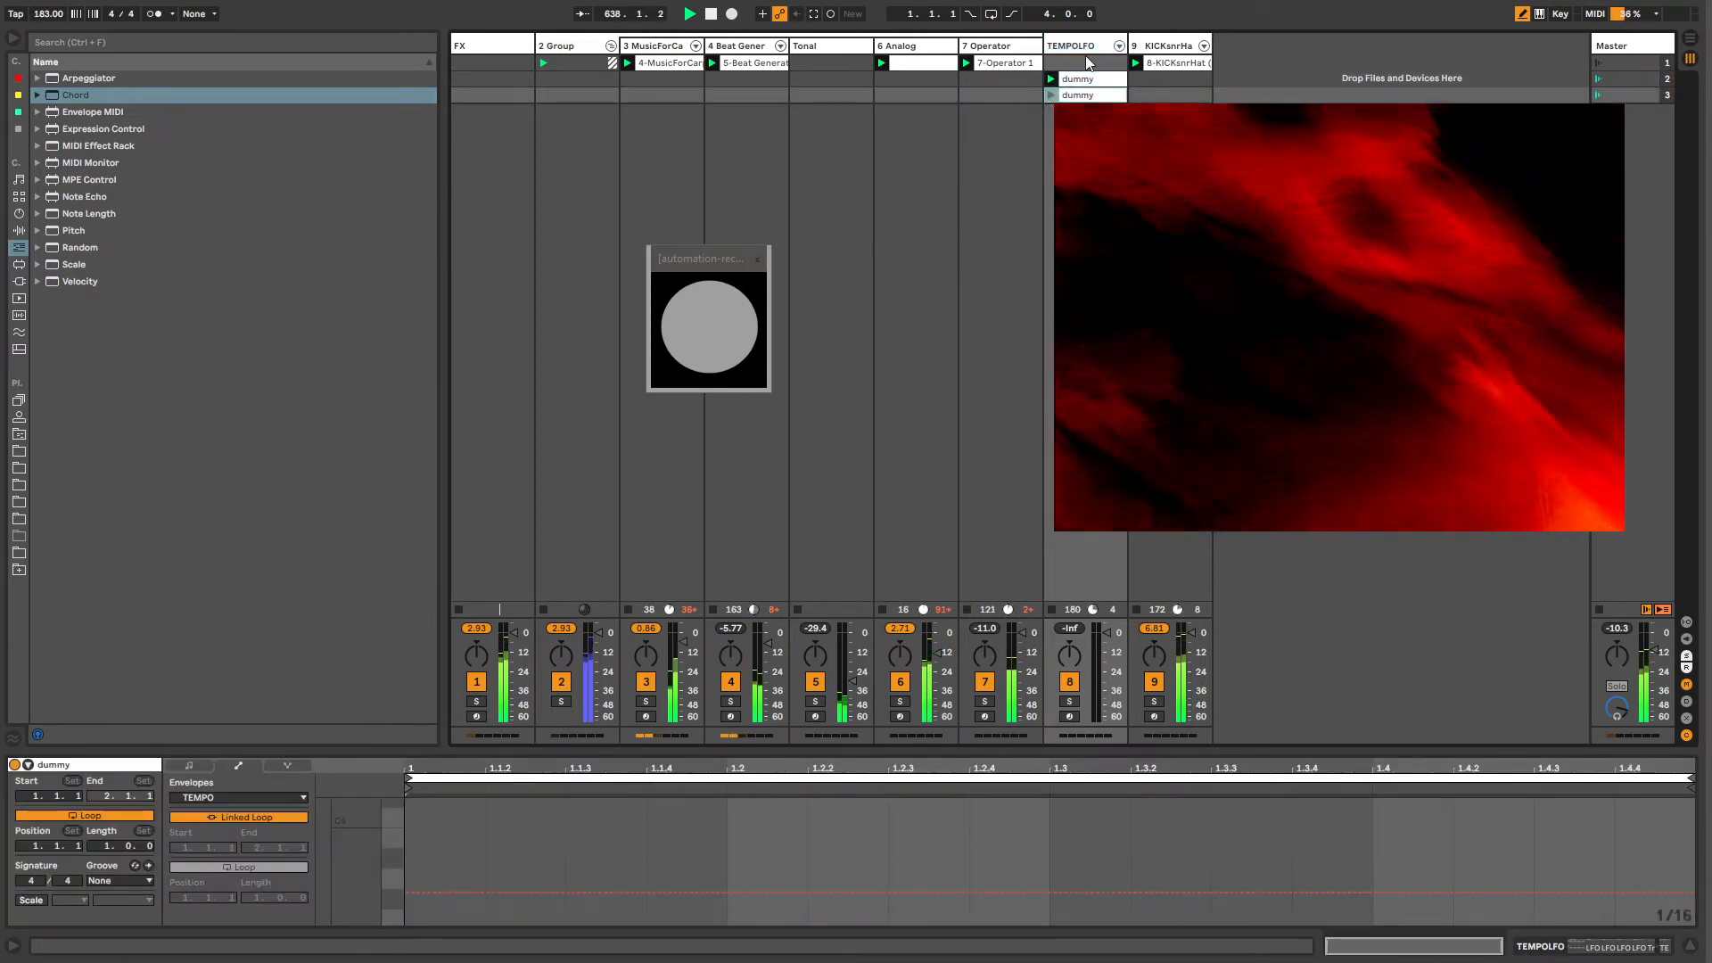
Step: Return to the TEMPOLFO devices and try a Rate of 4 Hz on the second LFO MIDI
{"action": "left_click", "coordinate": [1084, 47]}
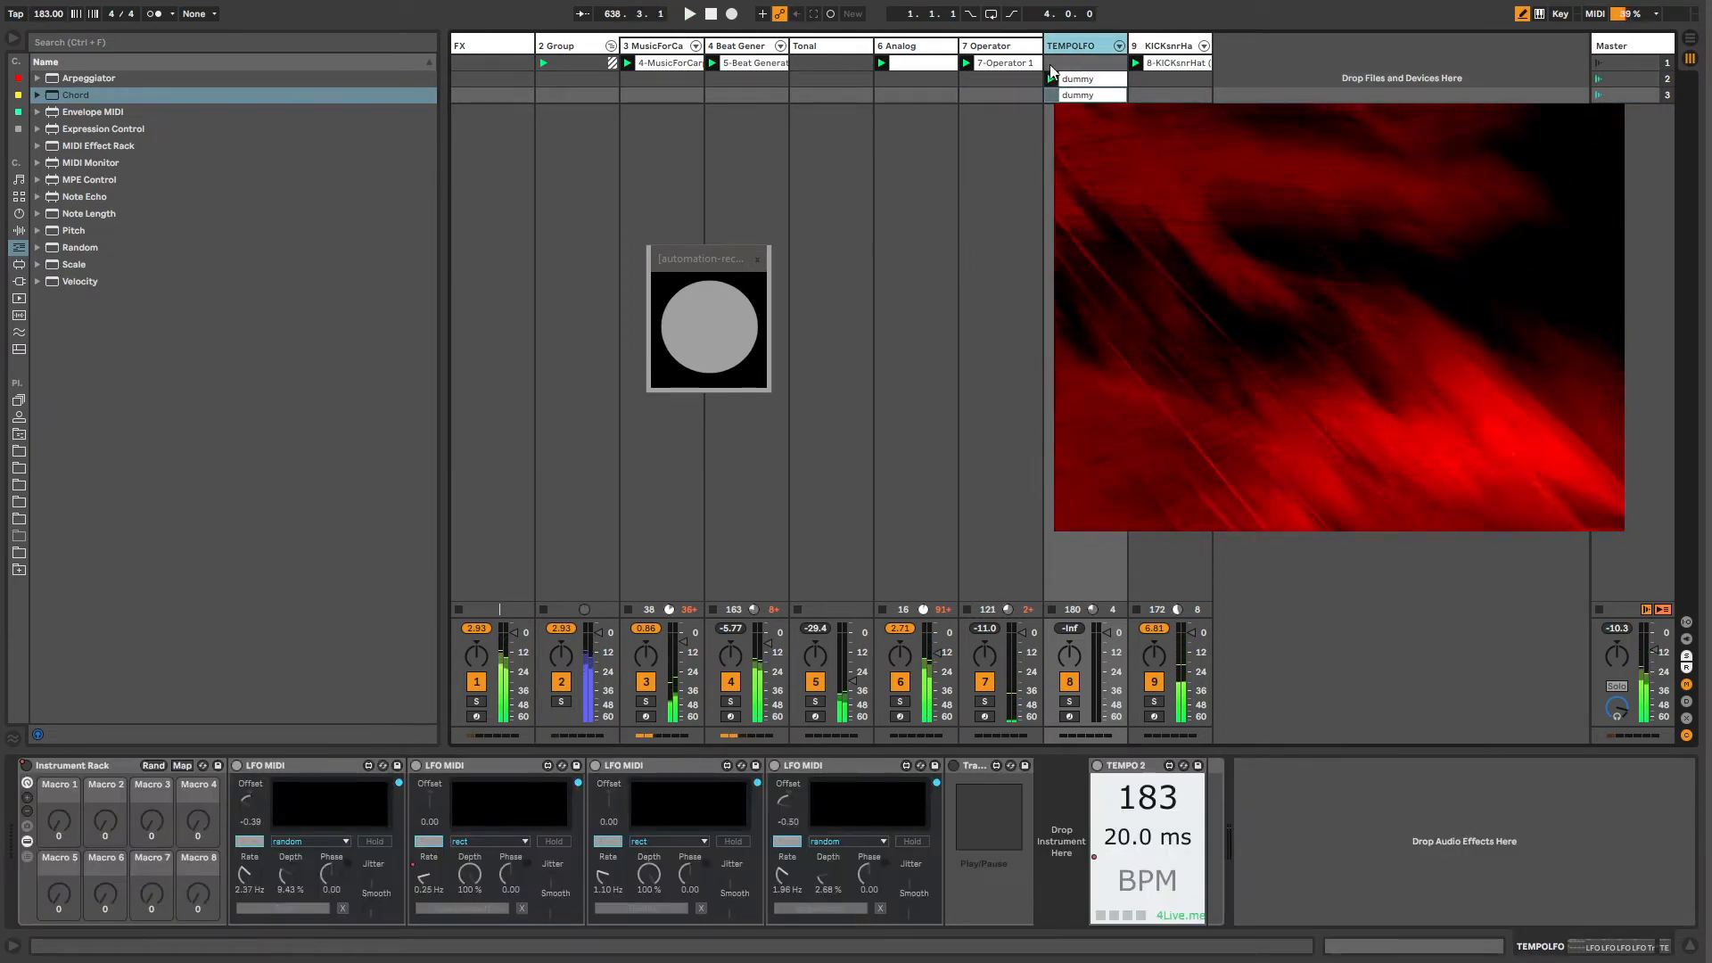
{"action": "right_click", "coordinate": [424, 877]}
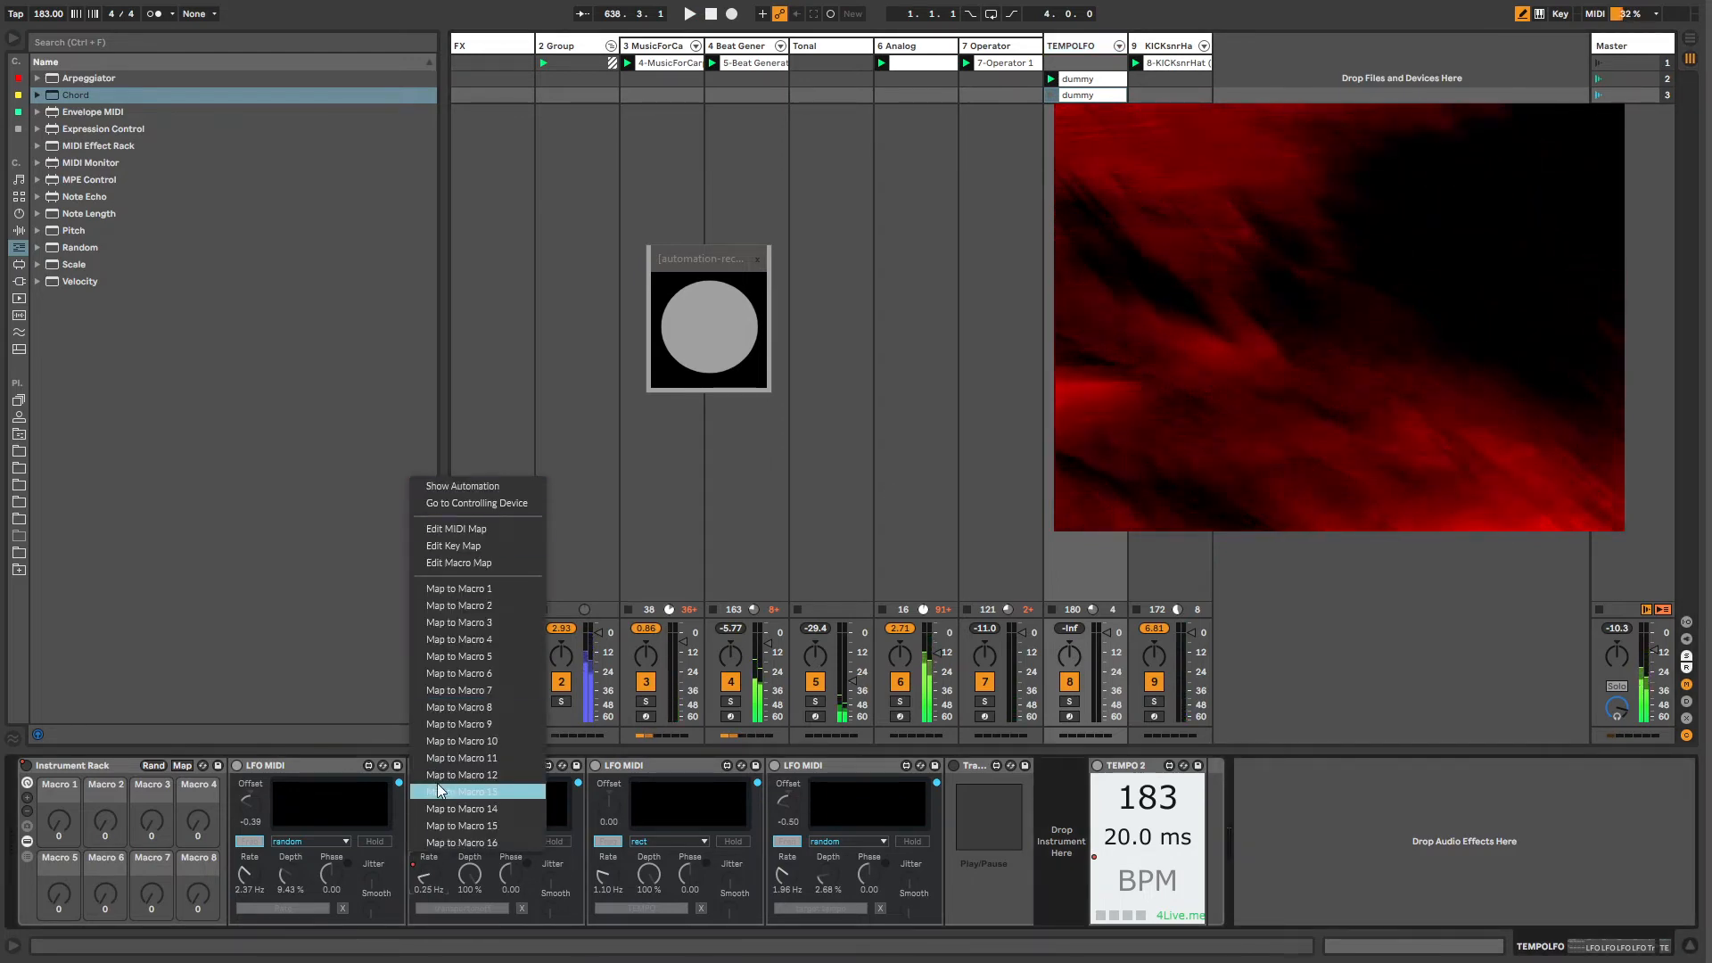
{"action": "left_click", "coordinate": [428, 877]}
{"action": "right_click", "coordinate": [428, 876]}
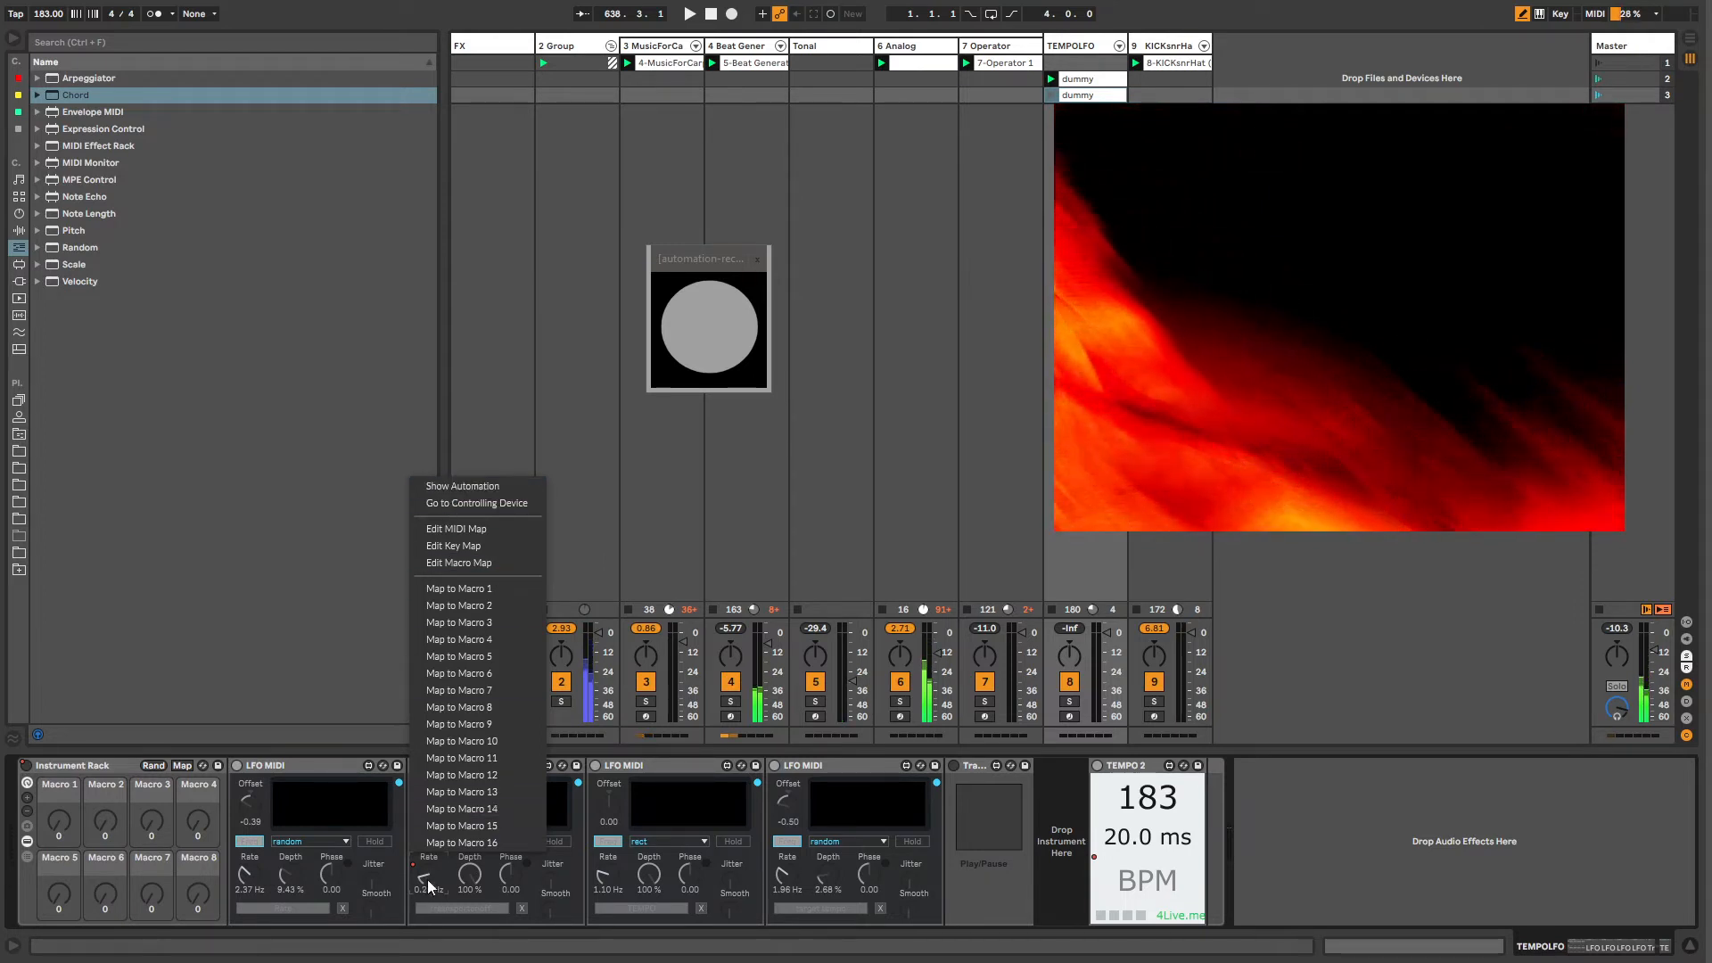
{"action": "left_click", "coordinate": [427, 876]}
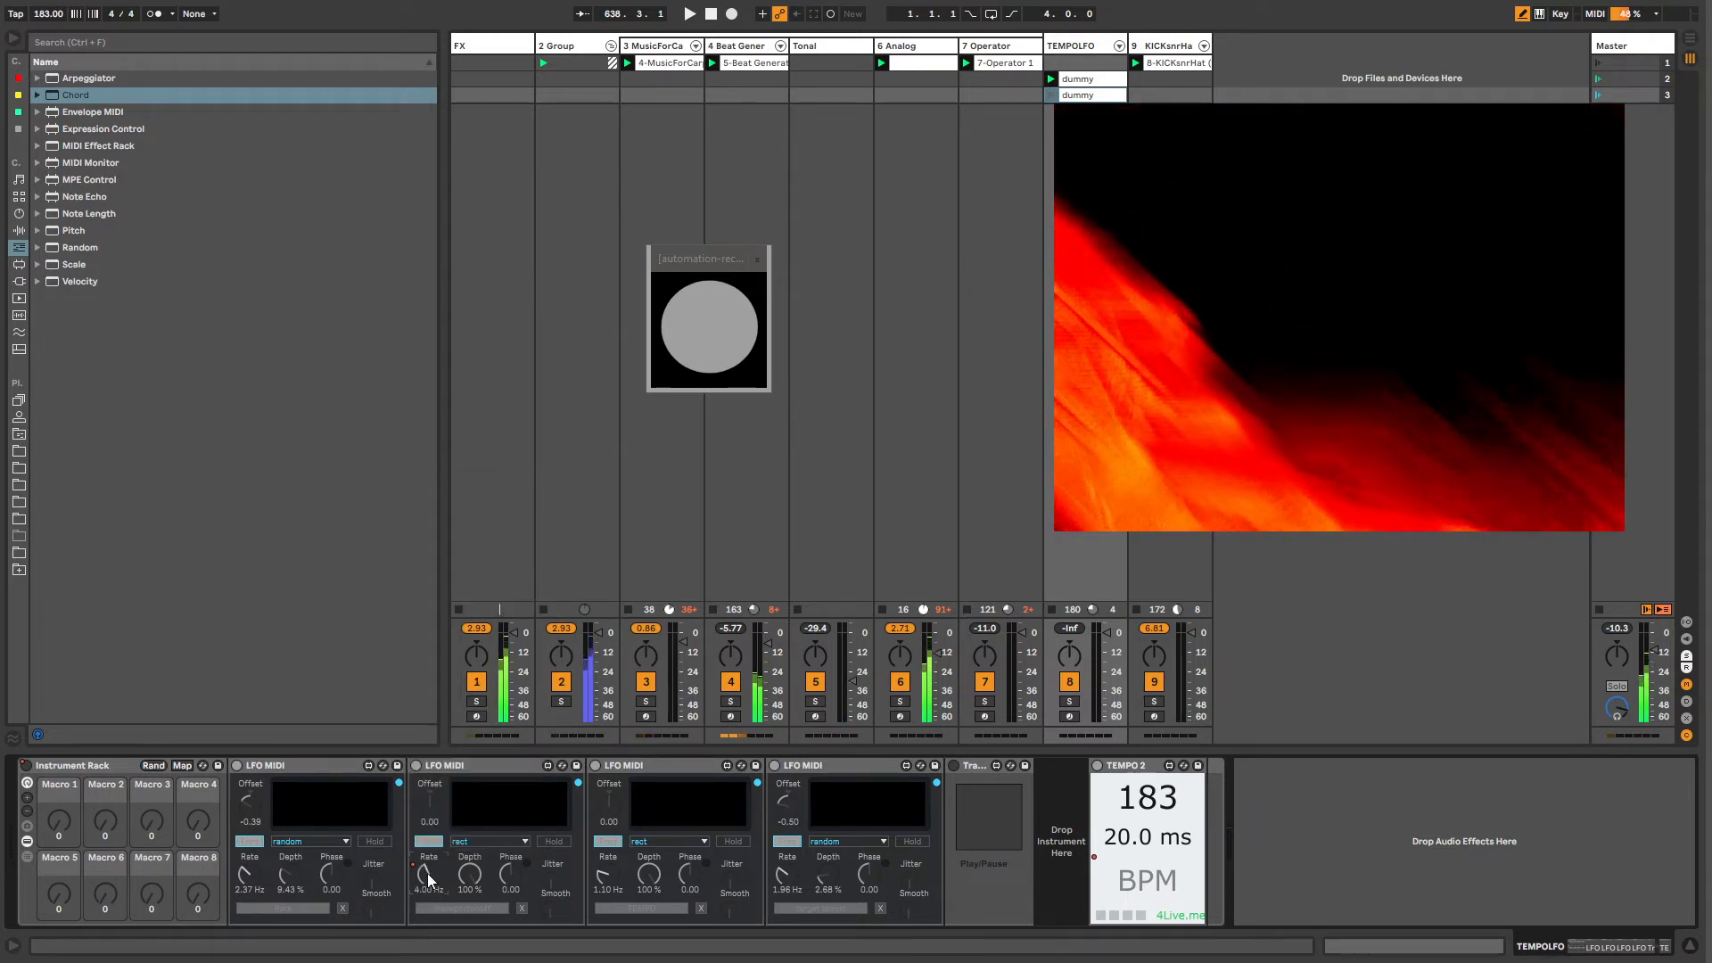
Step: Try drawing the Instrument Rack's Device On envelope in the lower dummy clip, and undo that edit
{"action": "left_click", "coordinate": [1073, 95]}
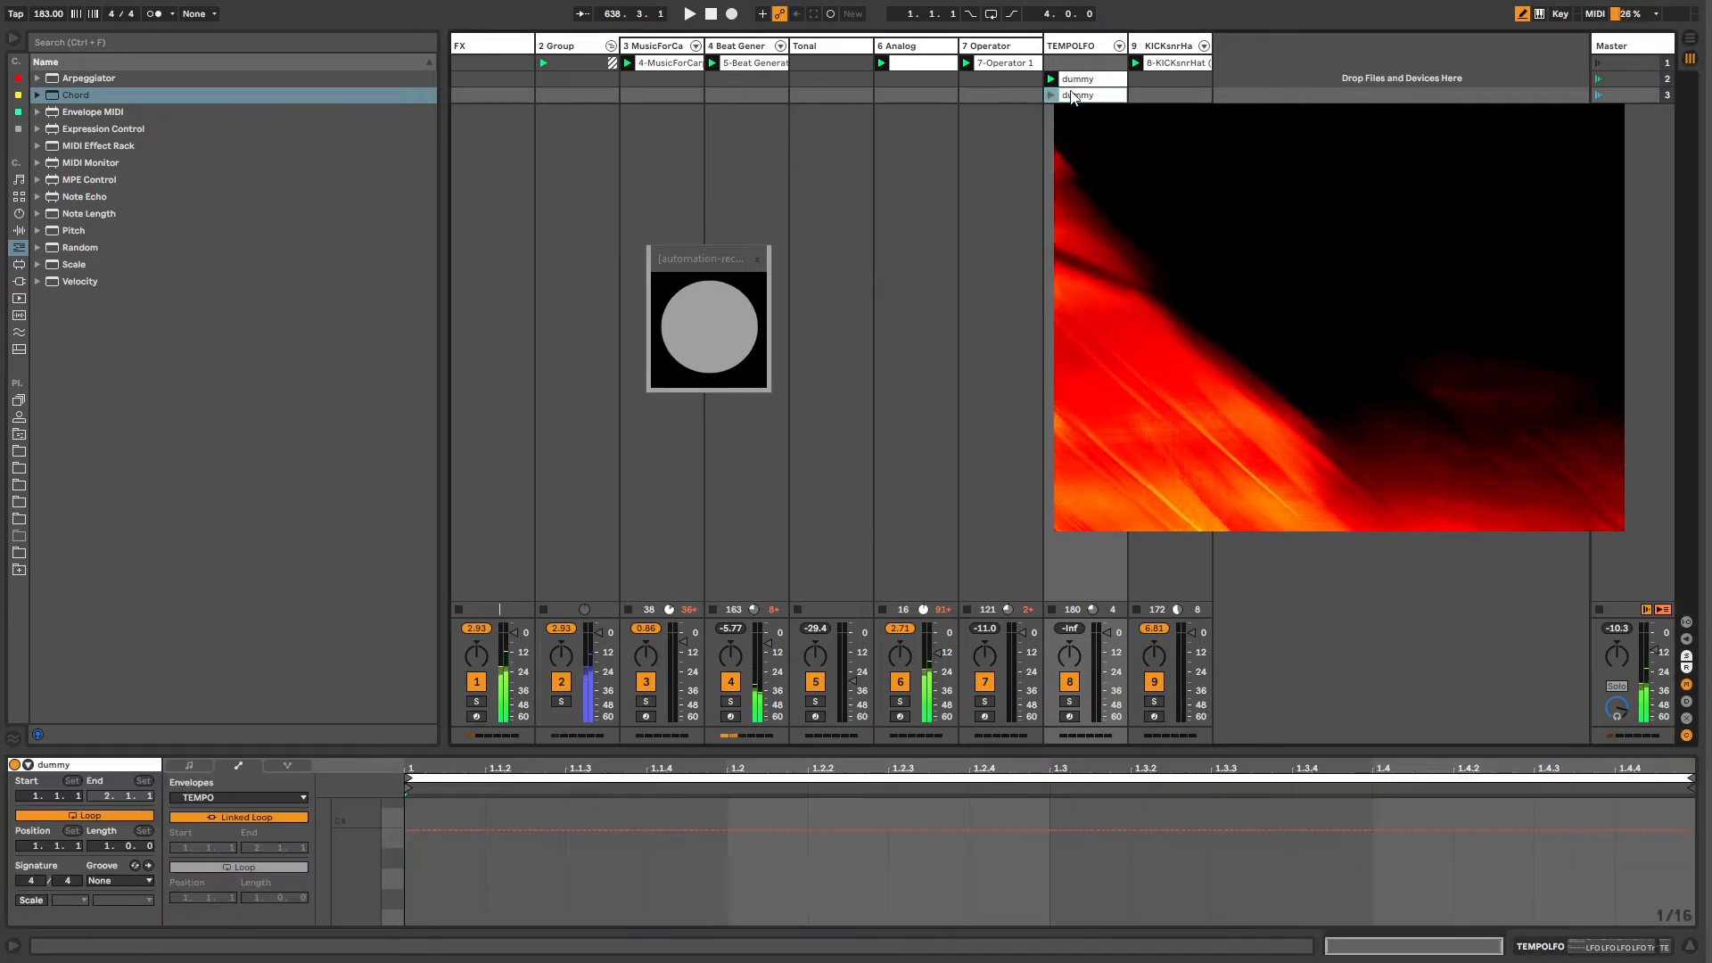
{"action": "left_click", "coordinate": [189, 765]}
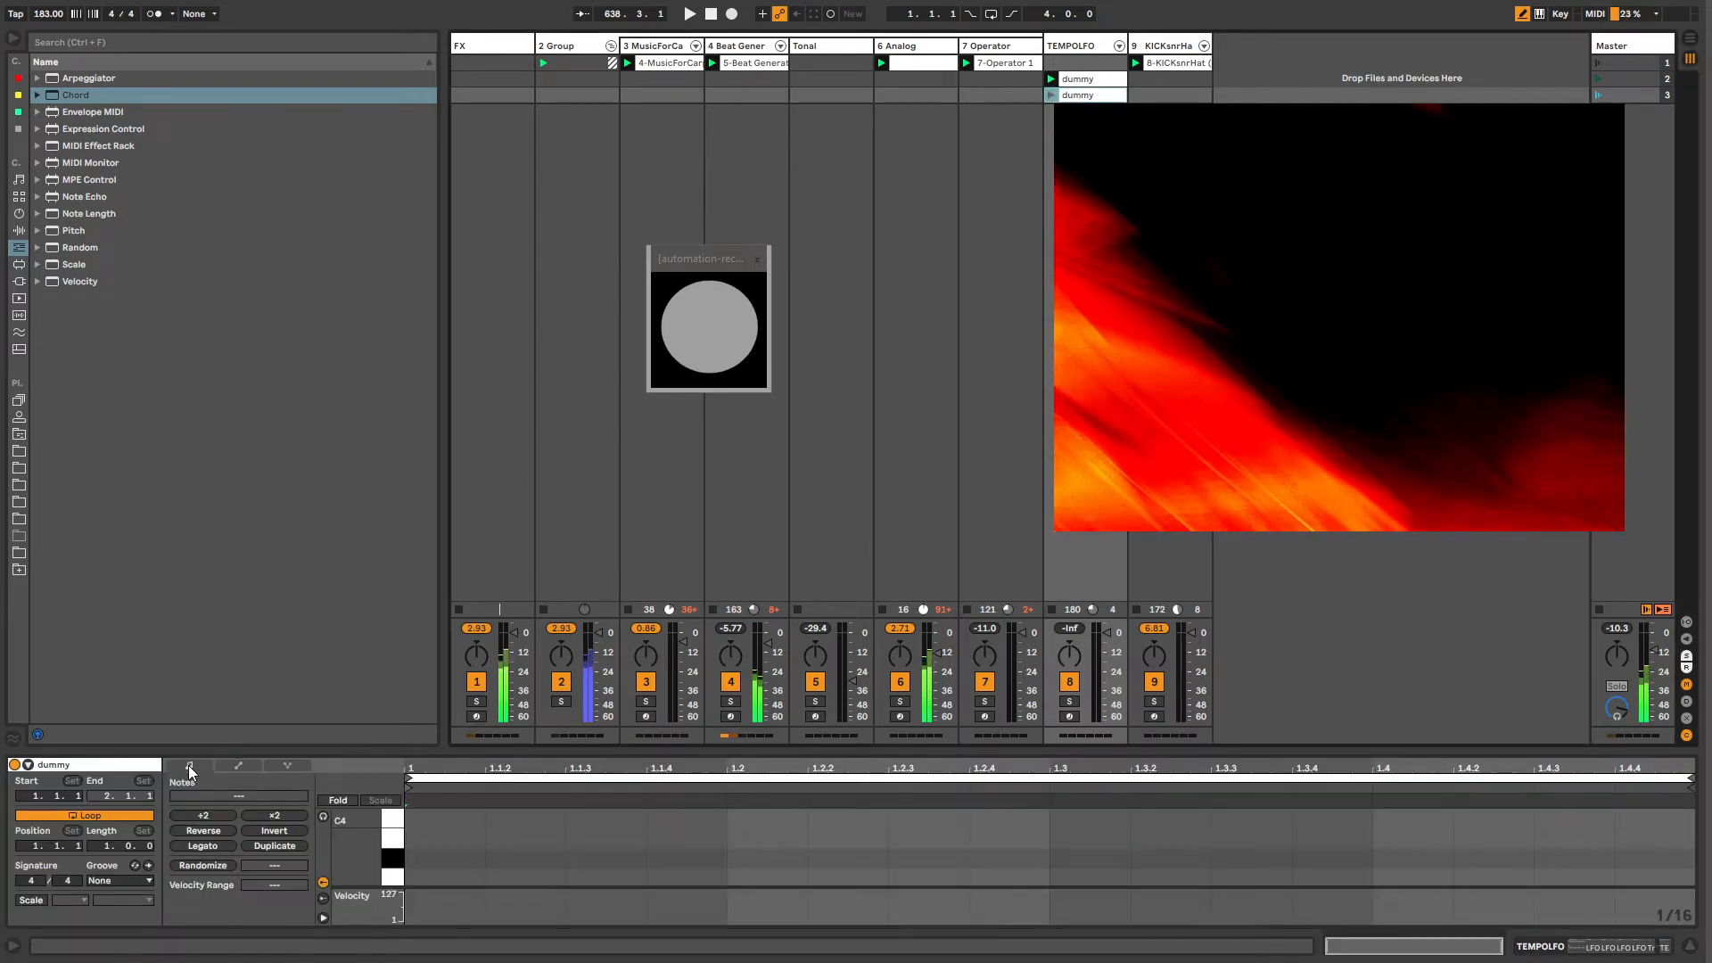
{"action": "left_click", "coordinate": [236, 765]}
{"action": "left_click", "coordinate": [239, 796]}
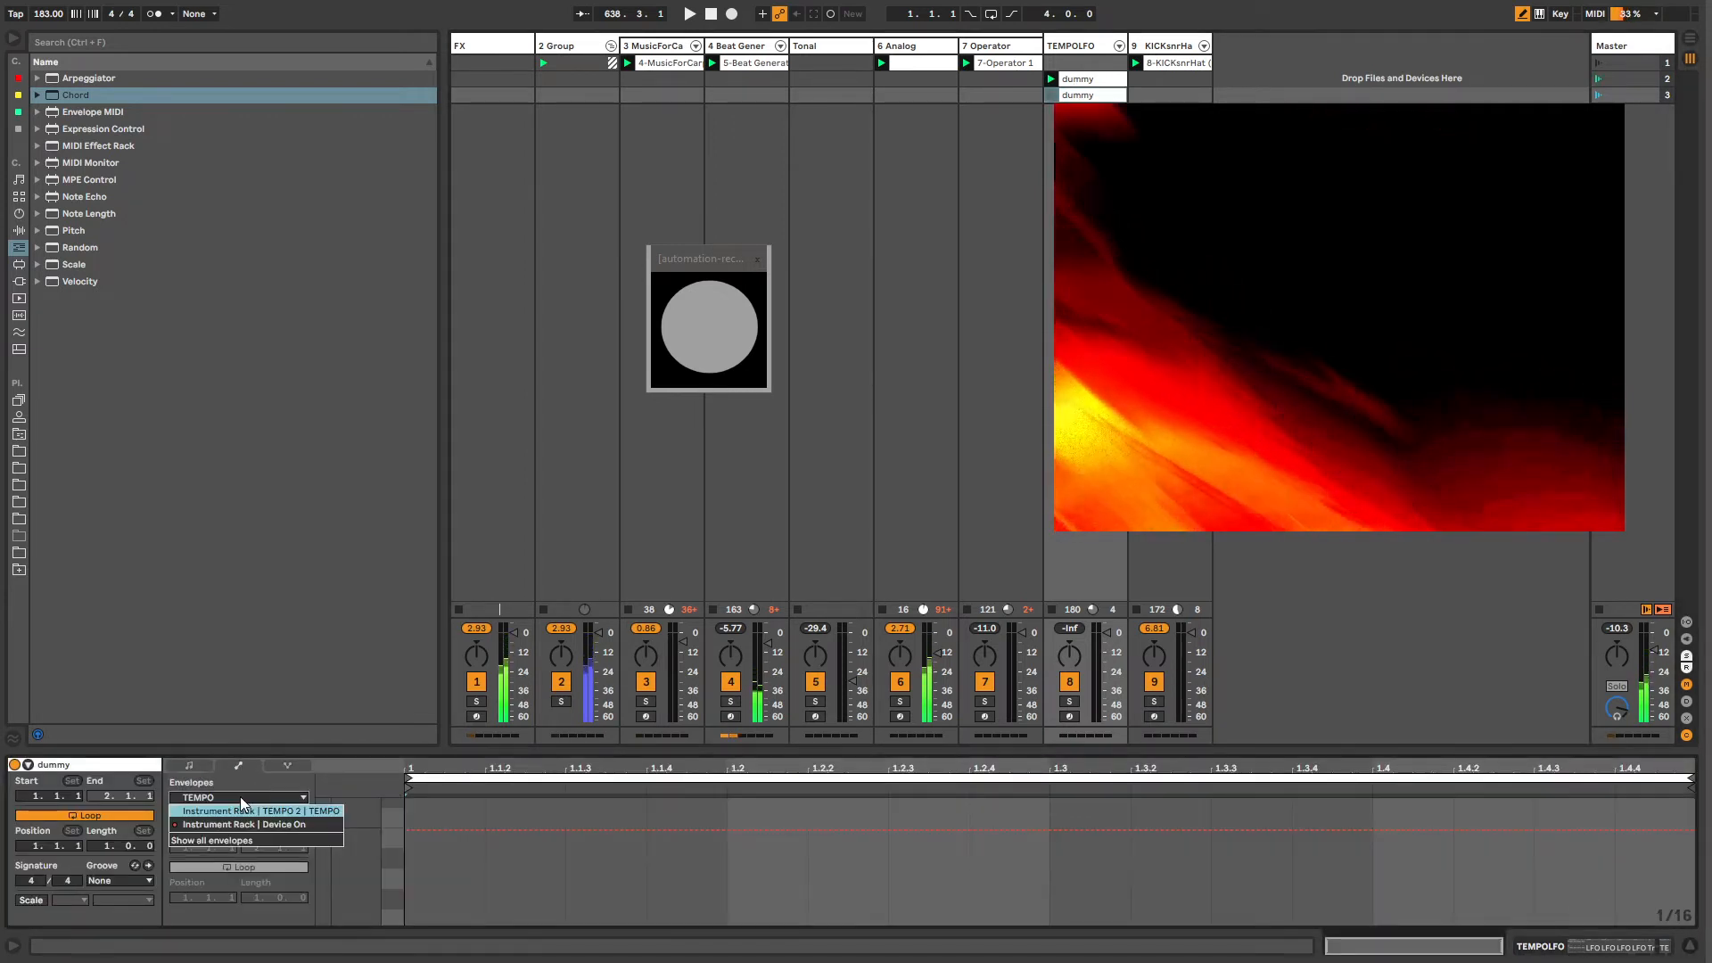
{"action": "left_click", "coordinate": [238, 825]}
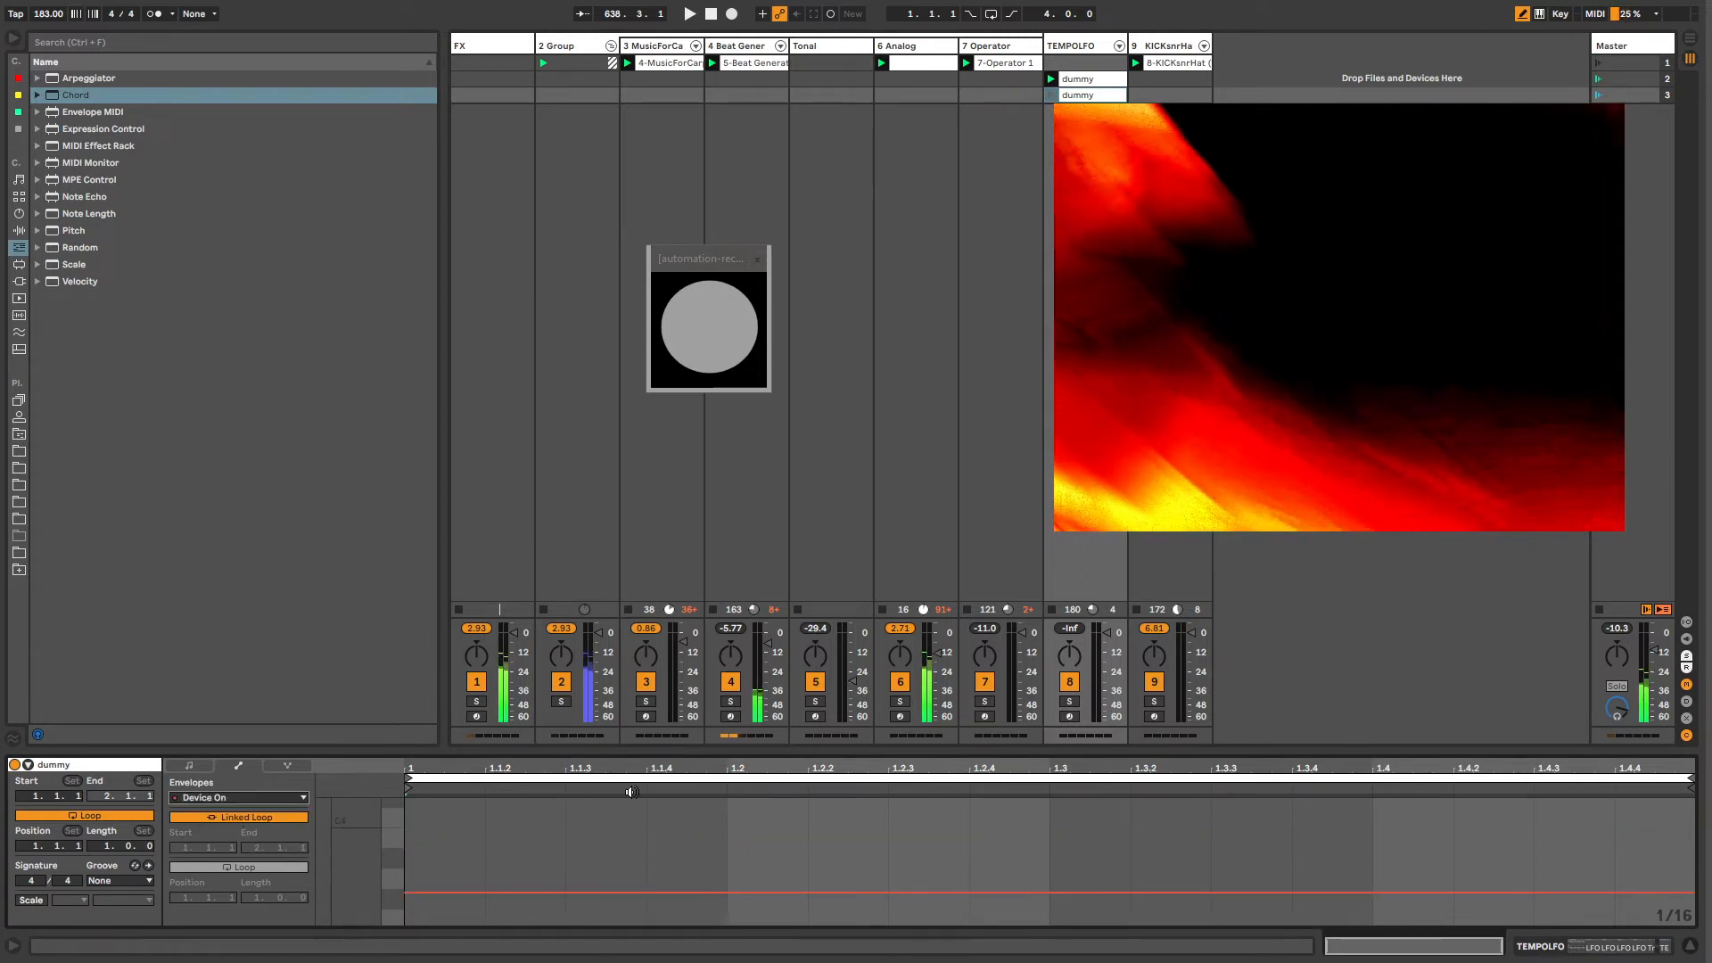
{"action": "left_click", "coordinate": [712, 870]}
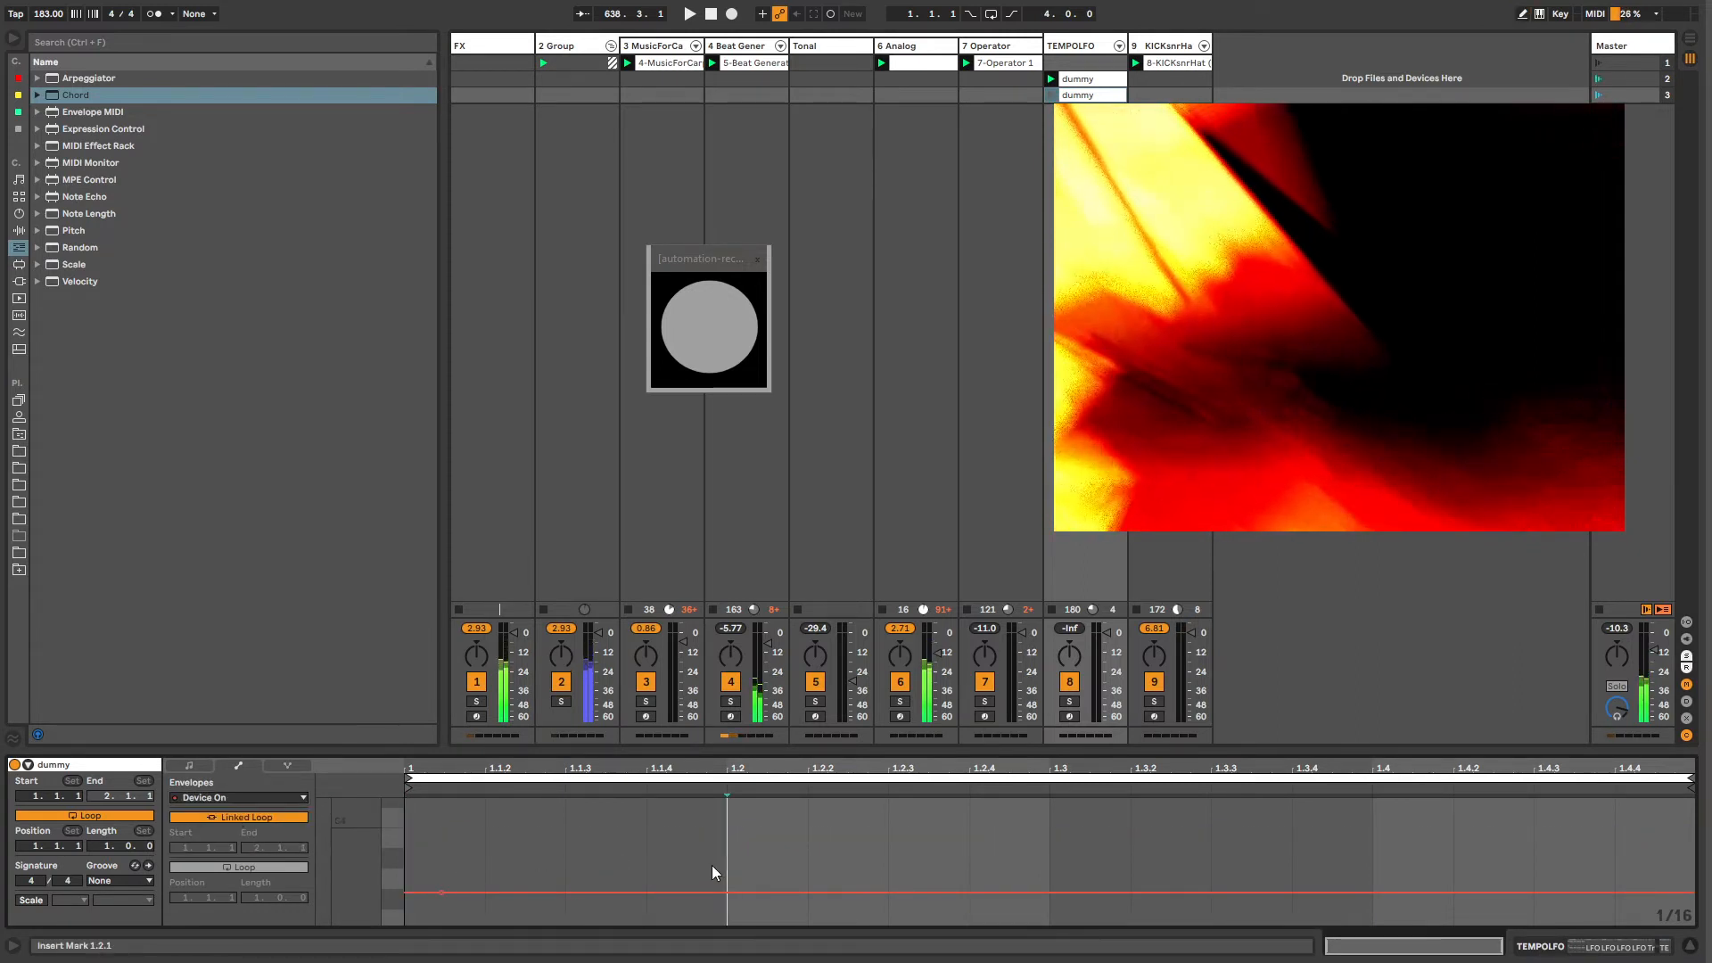
{"action": "key", "text": "ctrl+z"}
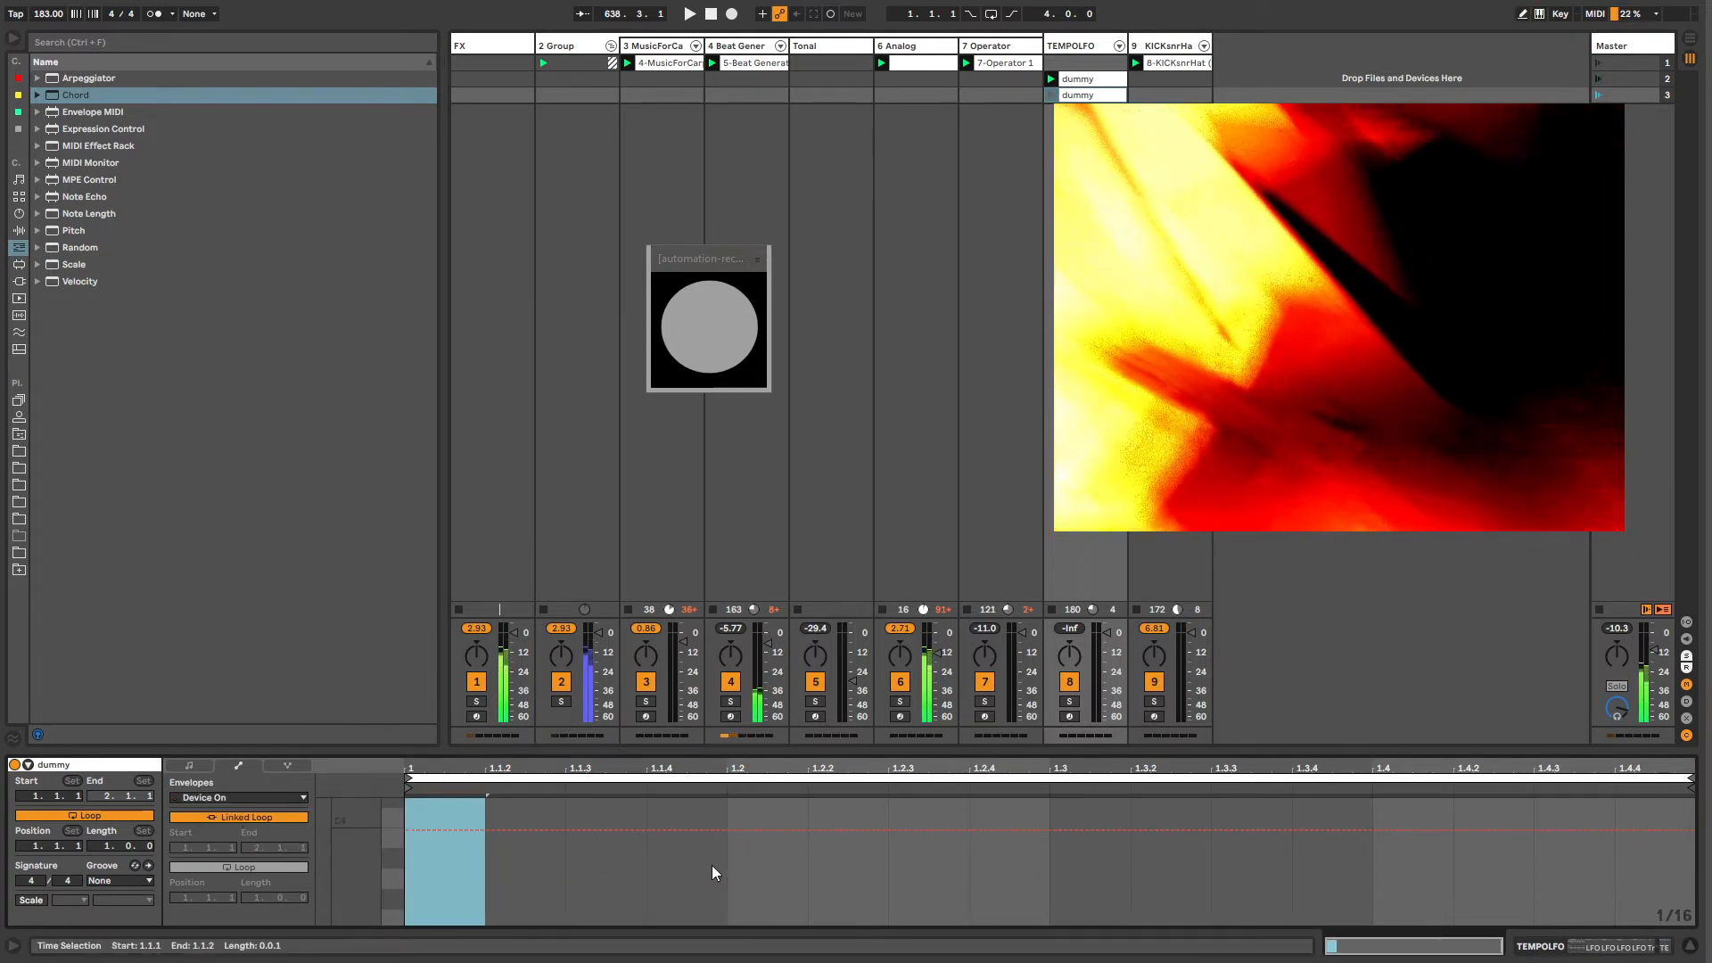
{"action": "left_click", "coordinate": [1070, 95]}
{"action": "left_click", "coordinate": [647, 878]}
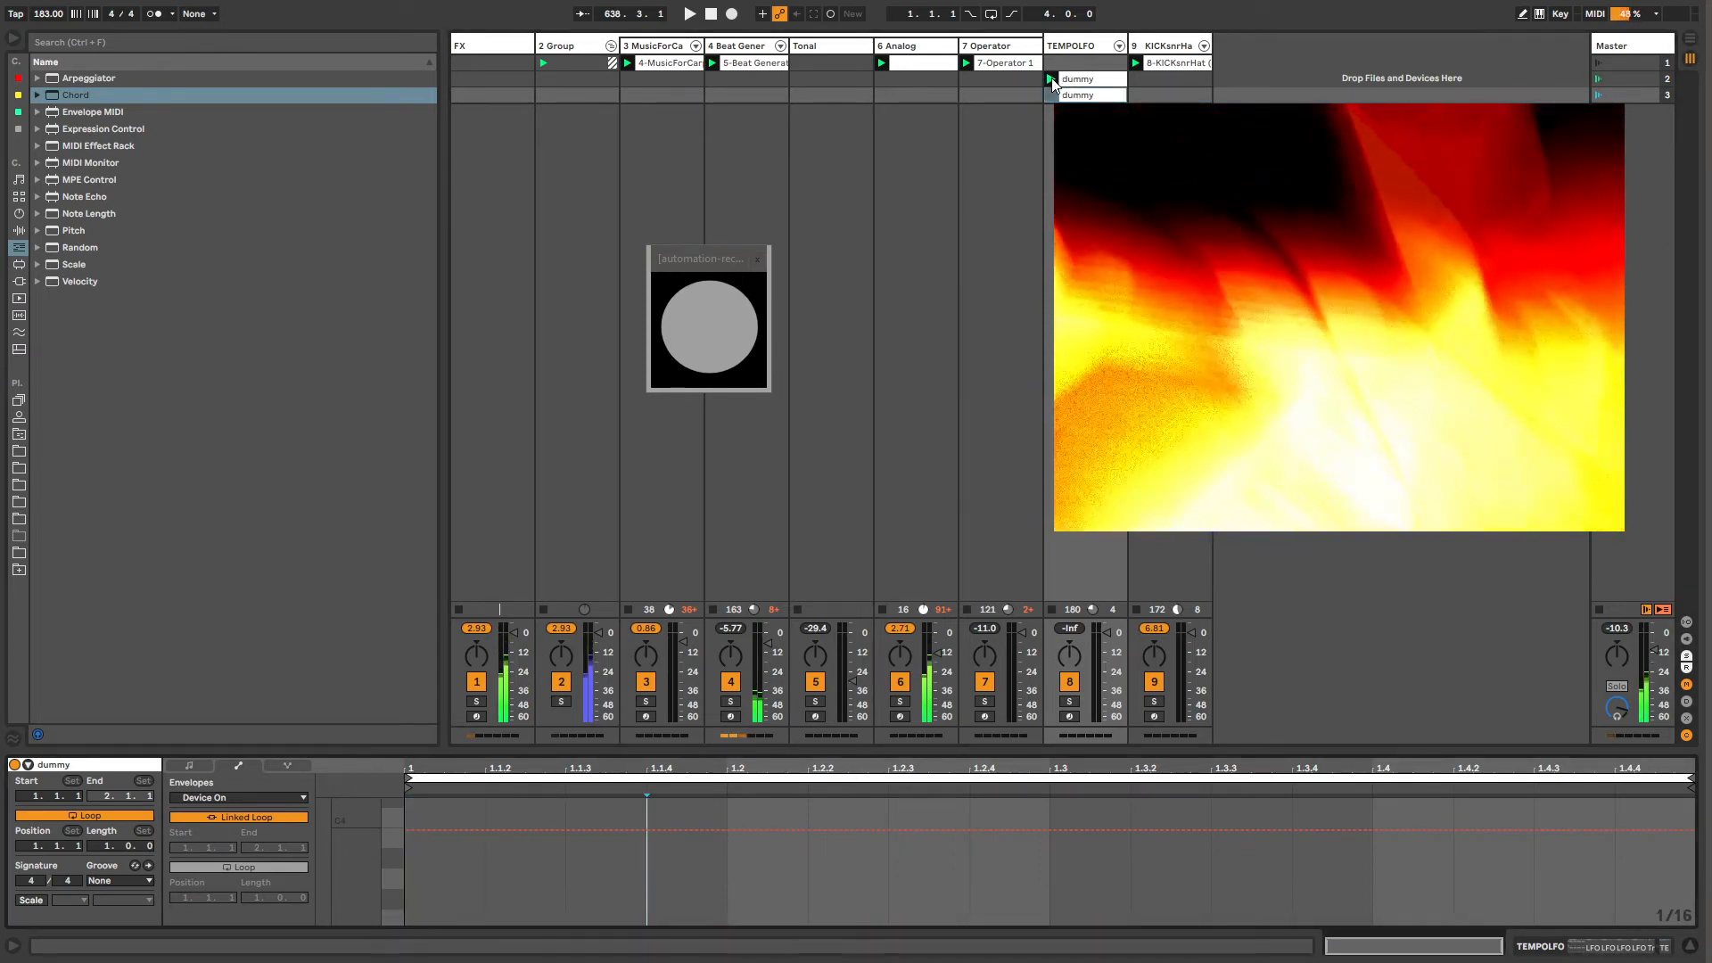
Step: Resume playback from the current position and show the 7 Operator track's device chain
{"action": "key", "text": "shift+space"}
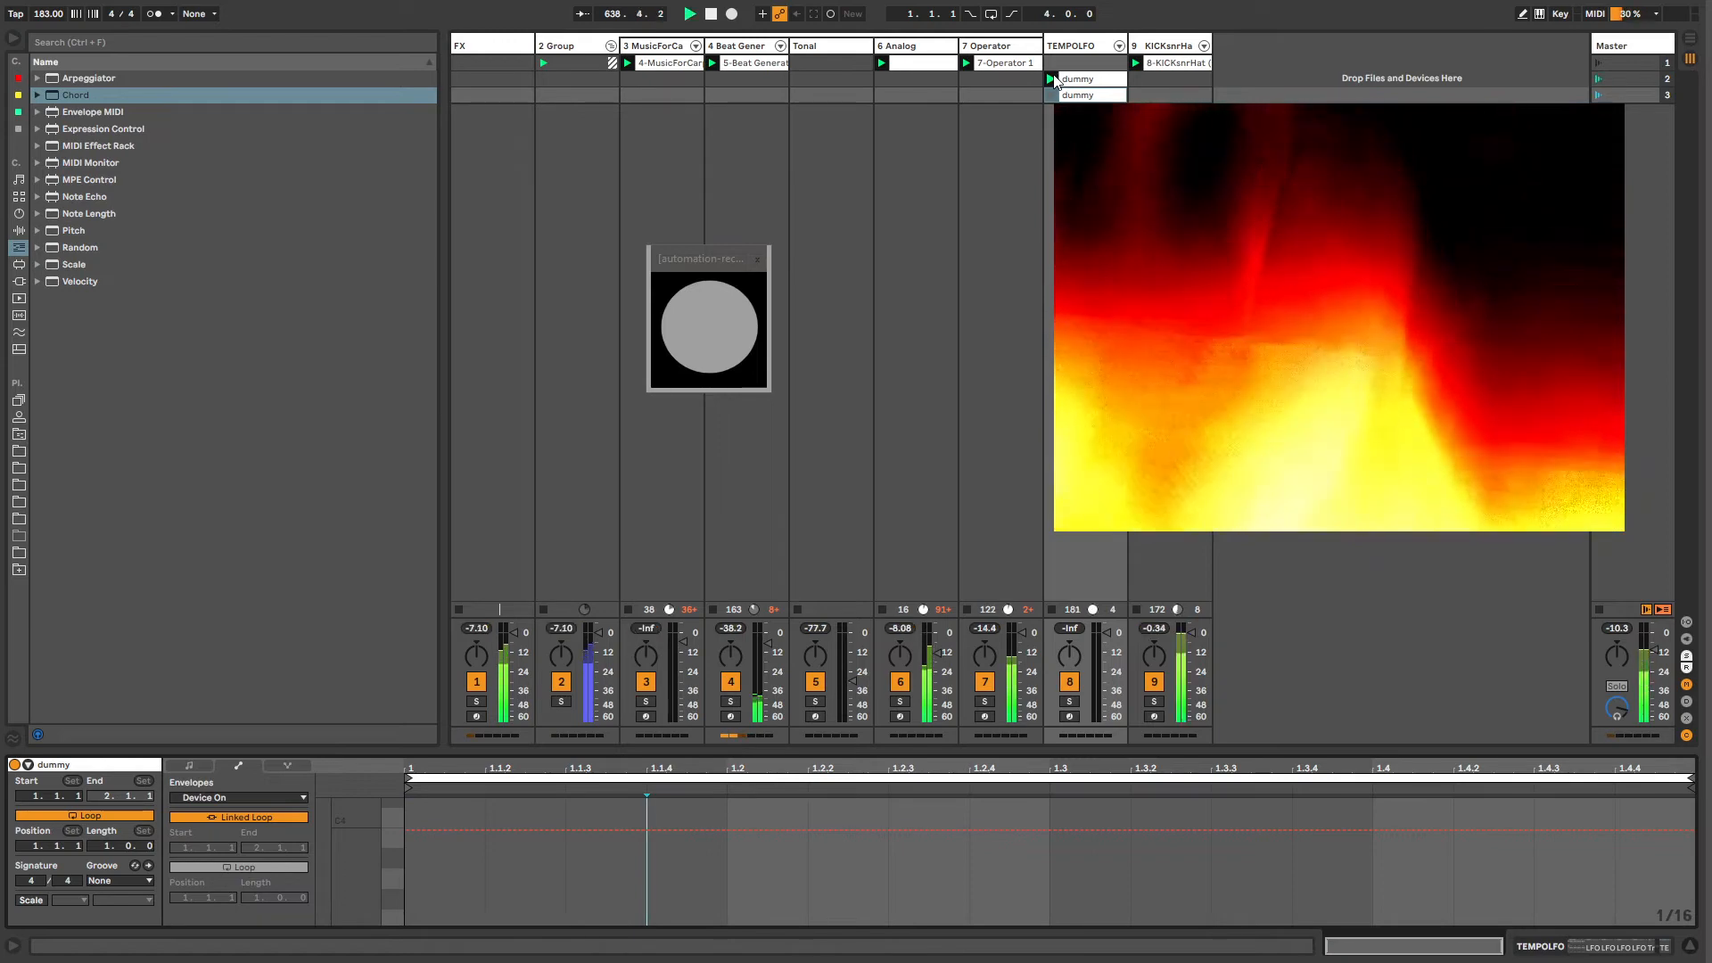
{"action": "left_click", "coordinate": [1070, 46]}
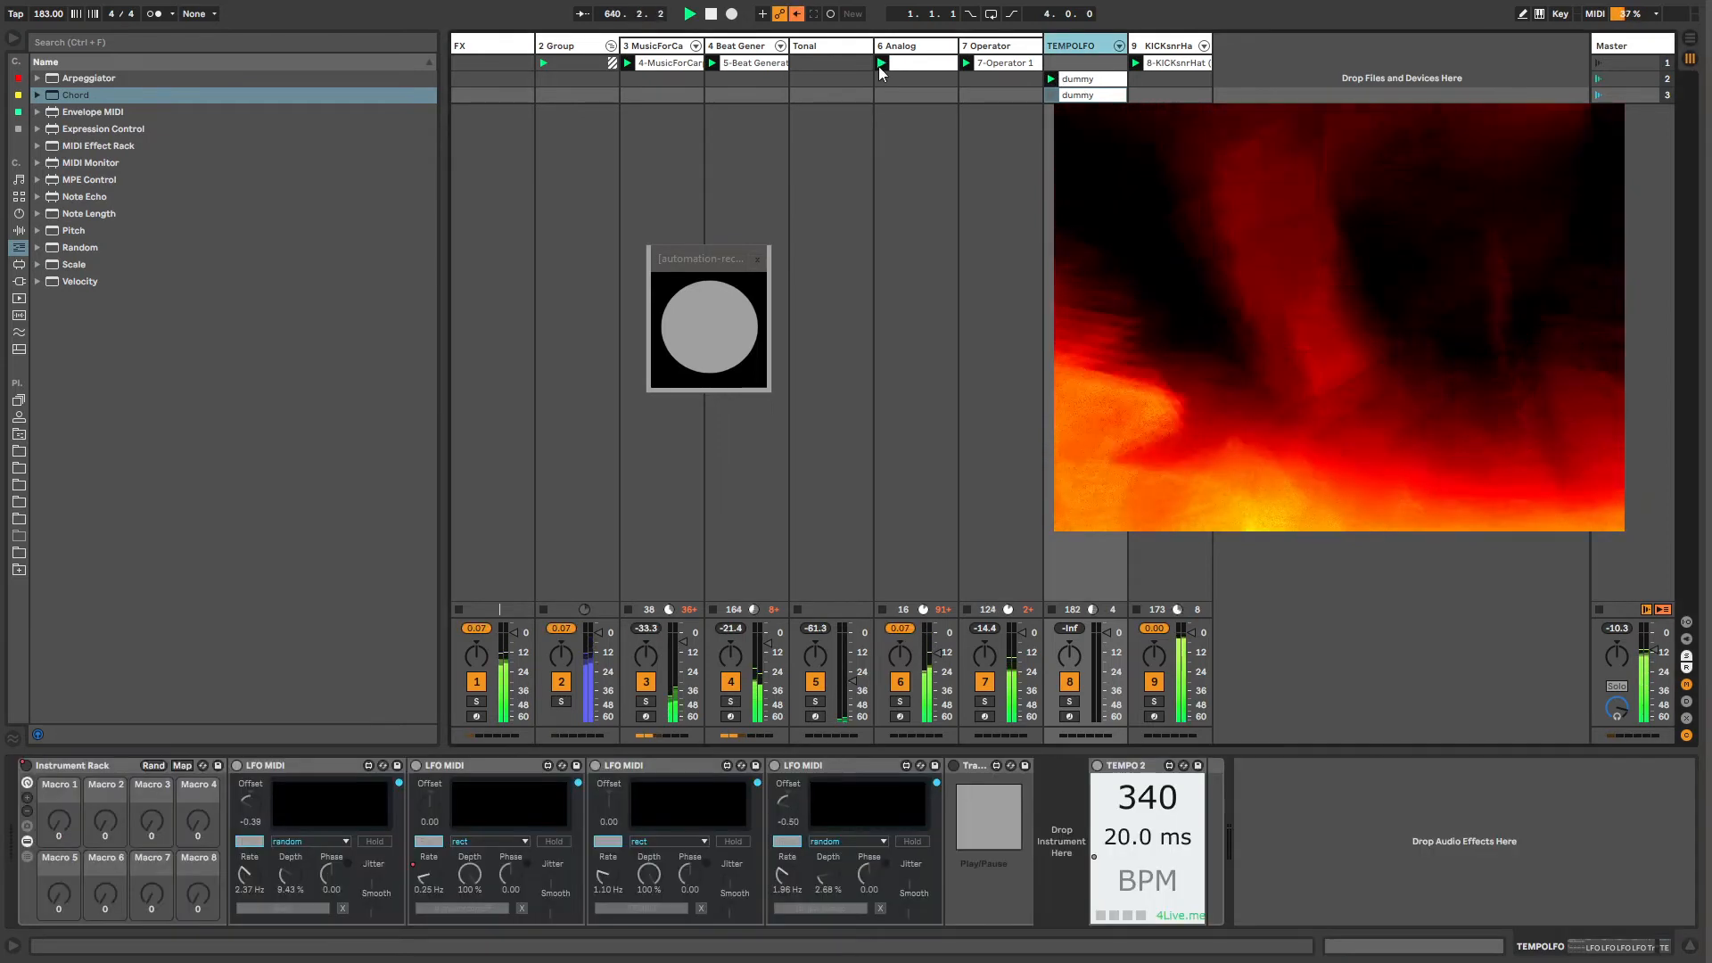
{"action": "left_click", "coordinate": [992, 49]}
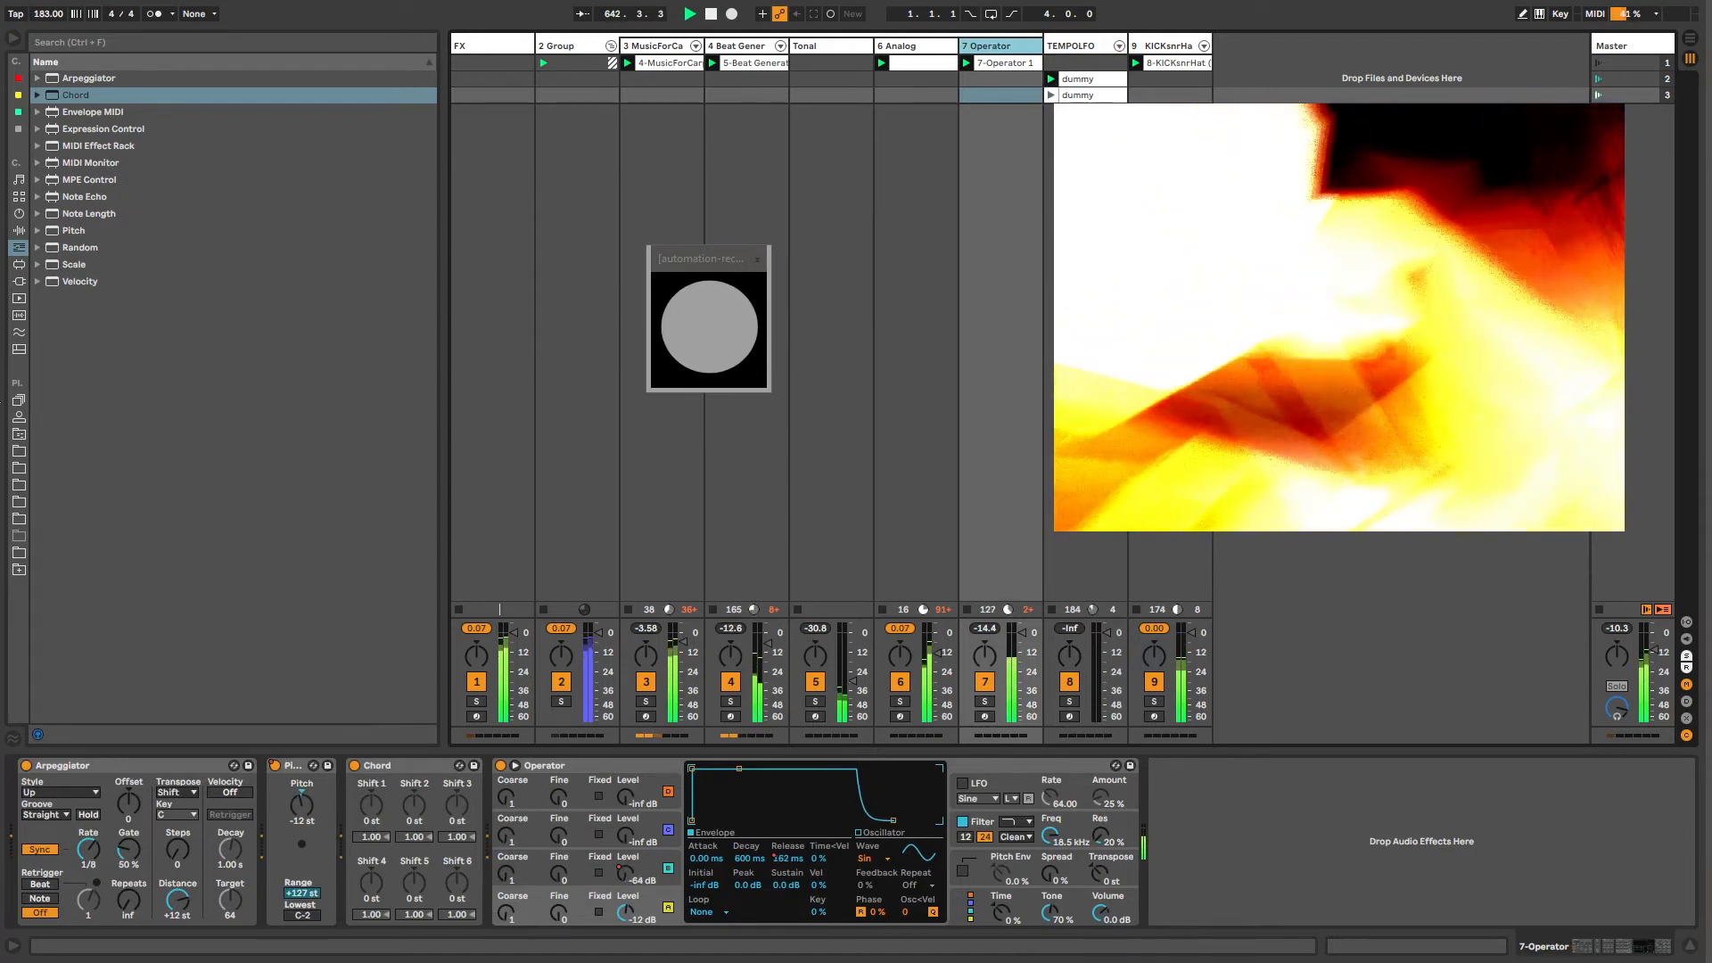
Step: Collapse the RACKS folder and insert a Note Echo MIDI effect between Chord and Operator
{"action": "left_click", "coordinate": [18, 435]}
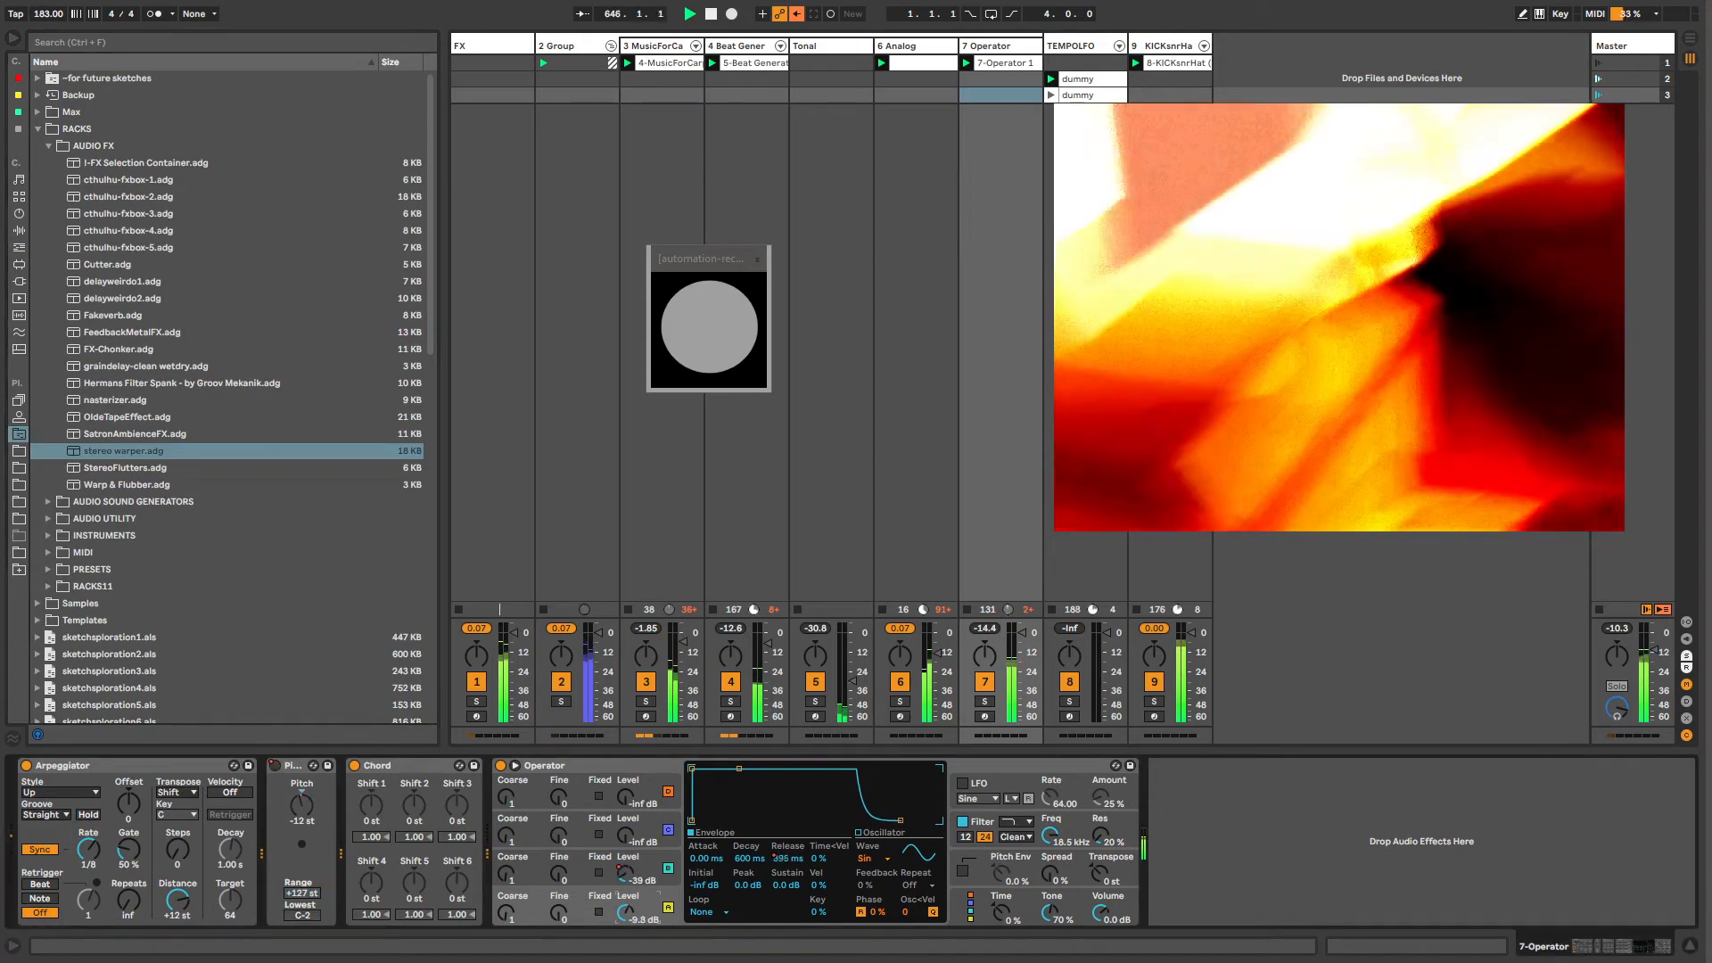
{"action": "left_click", "coordinate": [37, 129]}
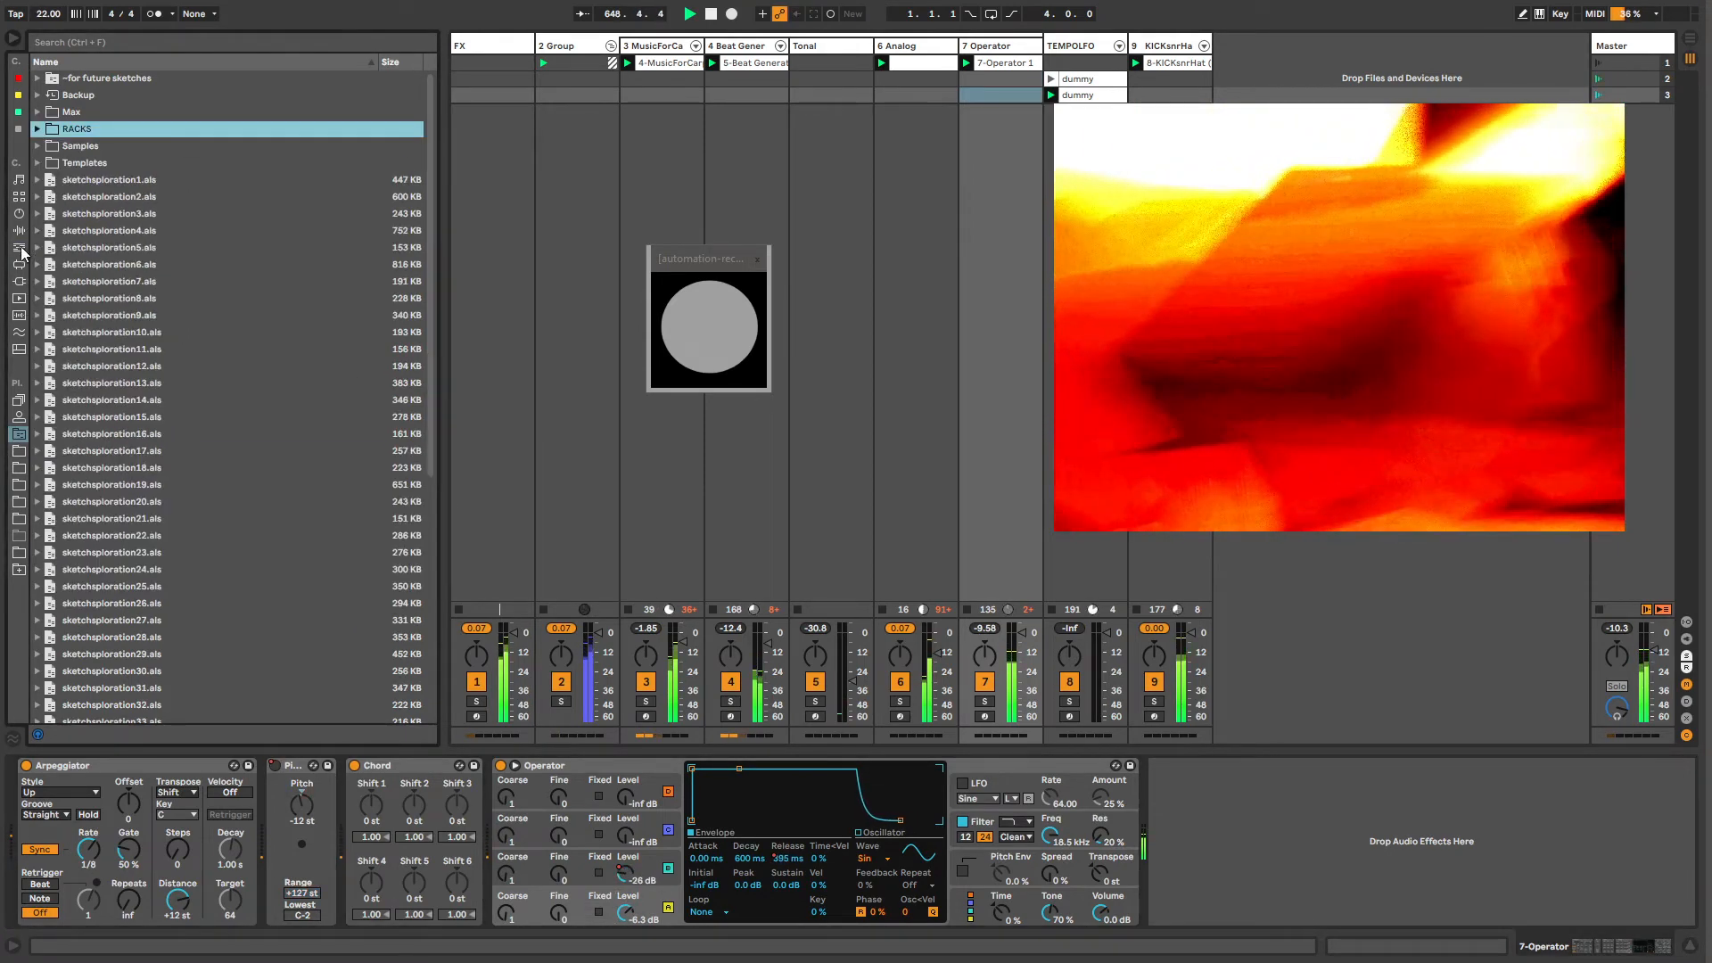
{"action": "left_click", "coordinate": [20, 249]}
{"action": "left_click", "coordinate": [81, 198]}
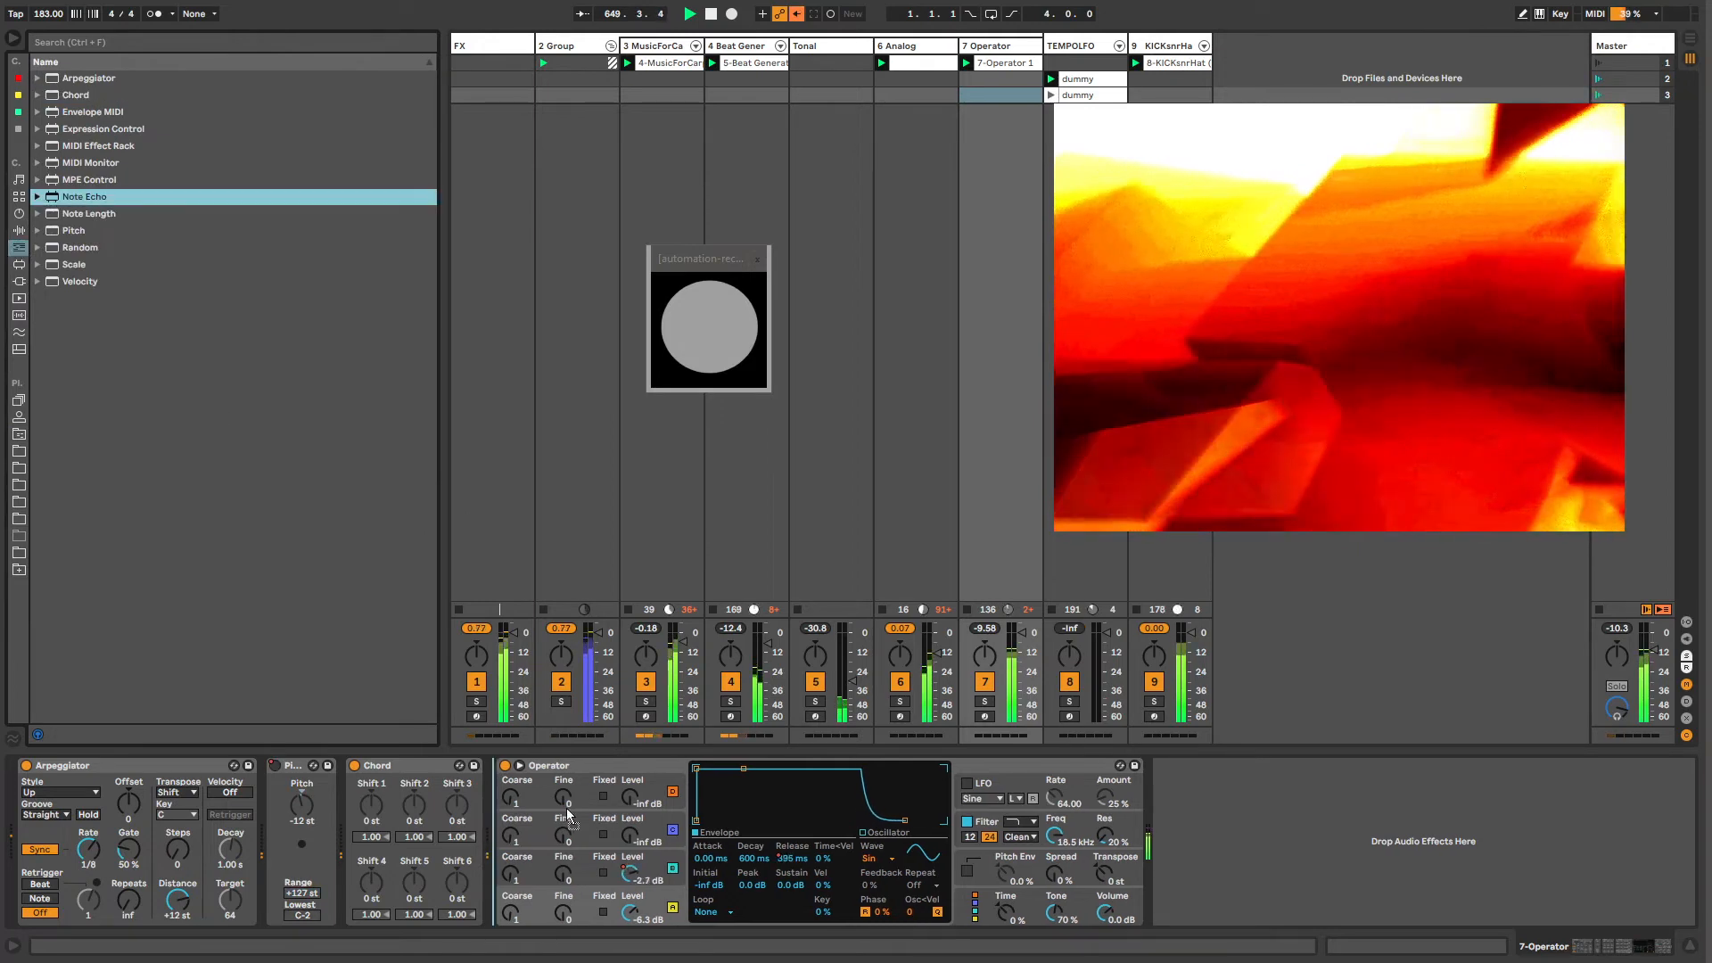
{"action": "left_click_drag", "start_coordinate": [553, 813], "coordinate": [558, 825]}
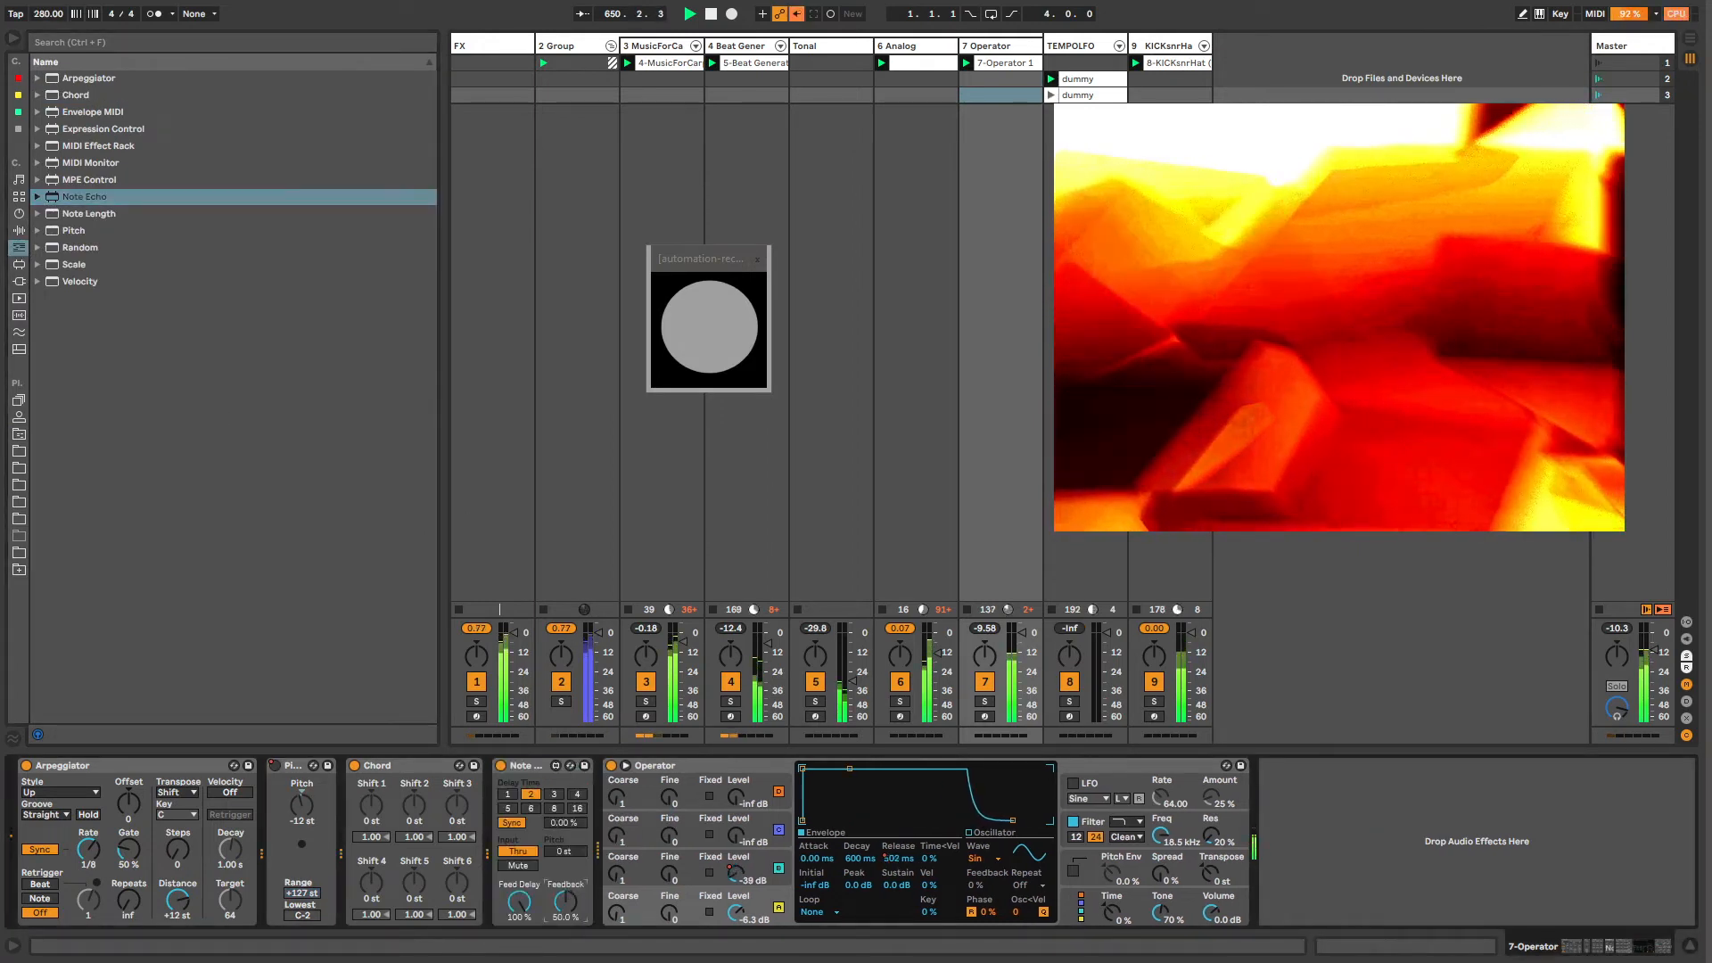
Step: Set Note Echo's Feed Delay to 47.2 % and Feedback to 75.2 %, and try different delay beat divisions
{"action": "left_click_drag", "start_coordinate": [543, 916], "coordinate": [543, 932]}
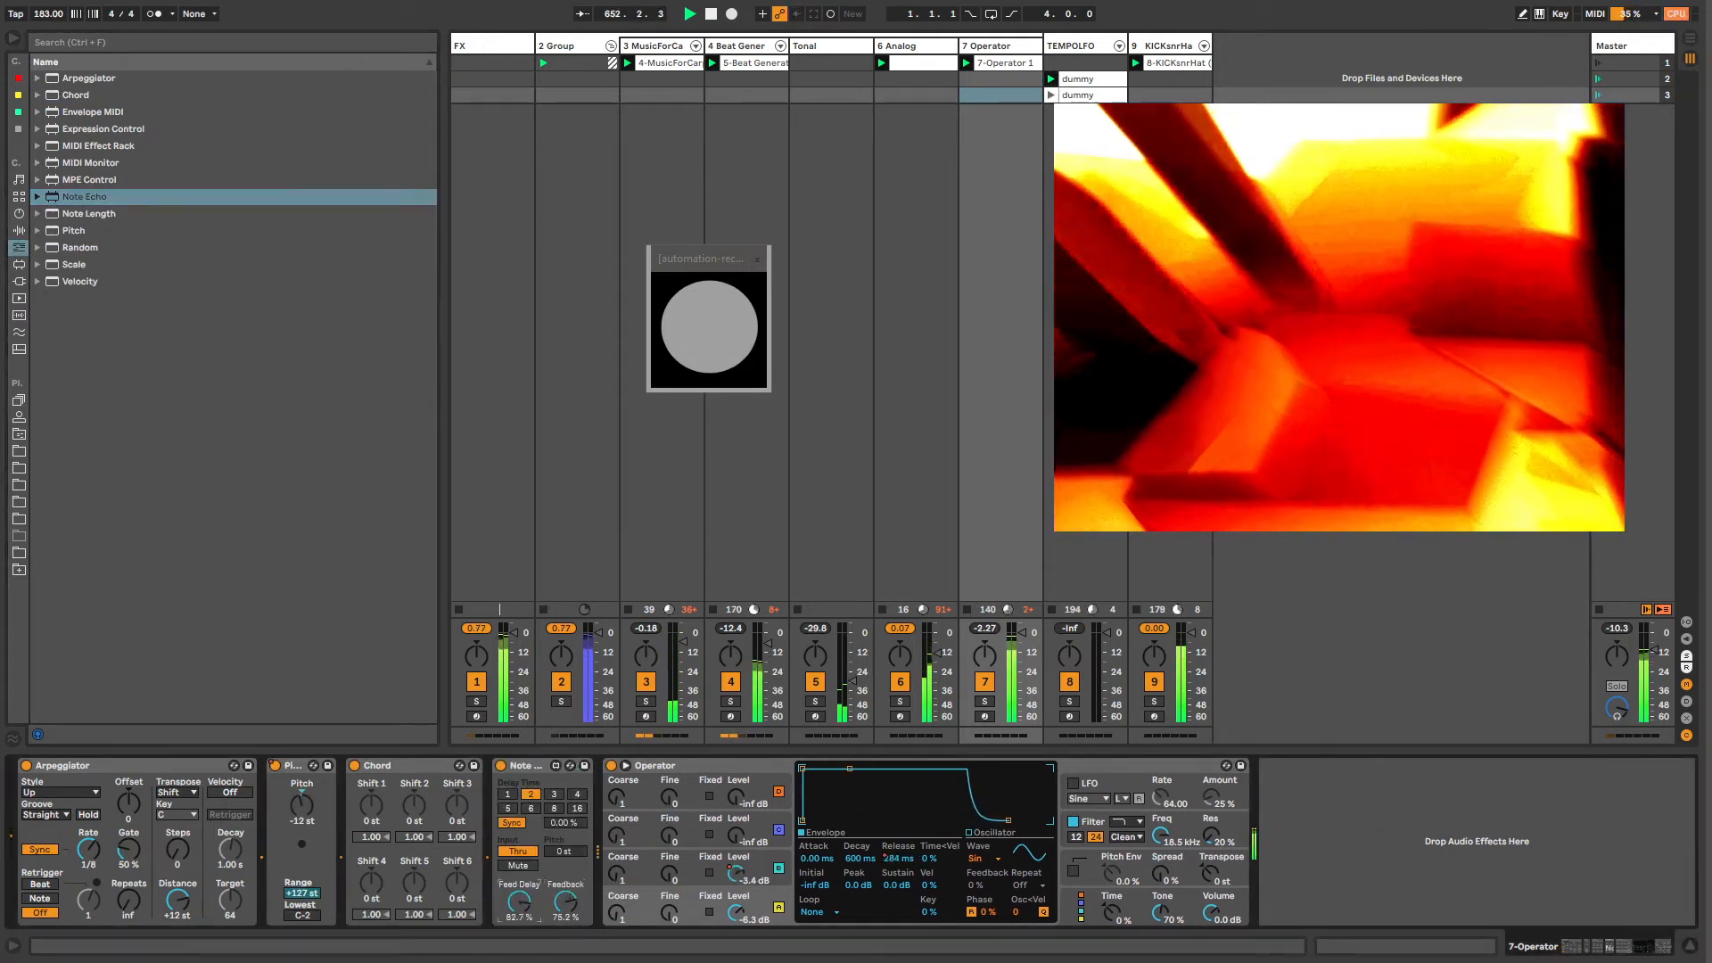
{"action": "left_click", "coordinate": [554, 808]}
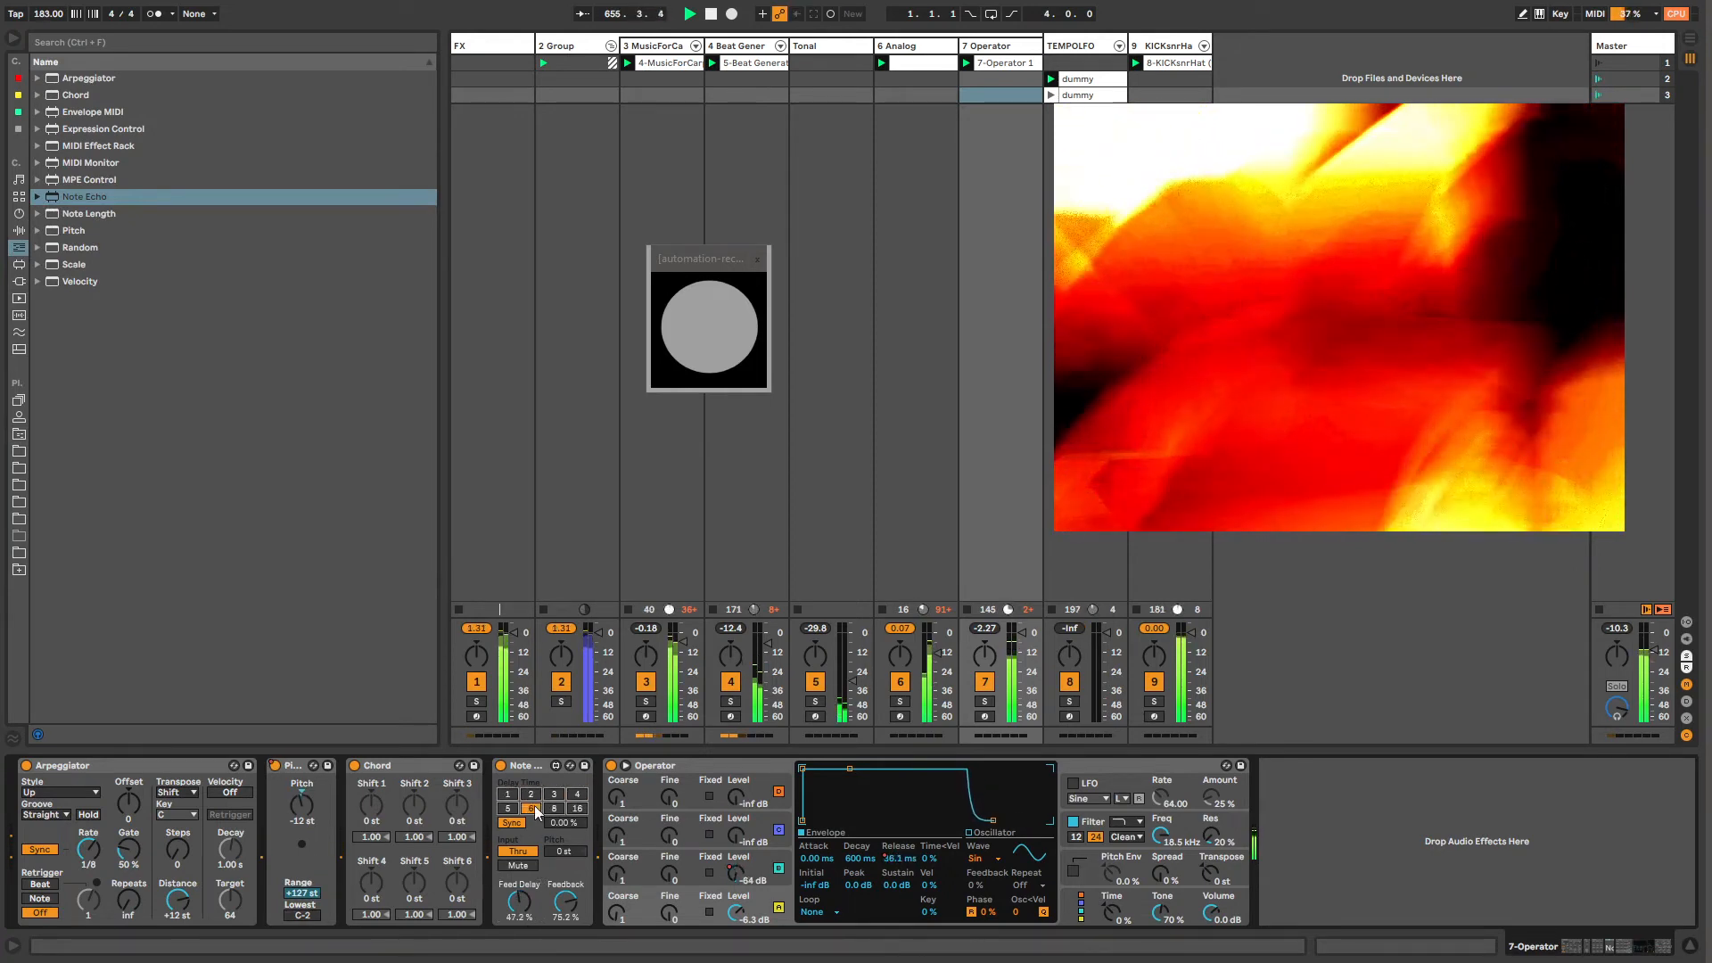
{"action": "left_click", "coordinate": [508, 794]}
Step: Show Note Echo's Beat Division automation in the 7-Operator 1 clip and draw an irregular stepped envelope across the loop
{"action": "right_click", "coordinate": [508, 794]}
{"action": "left_click", "coordinate": [522, 825]}
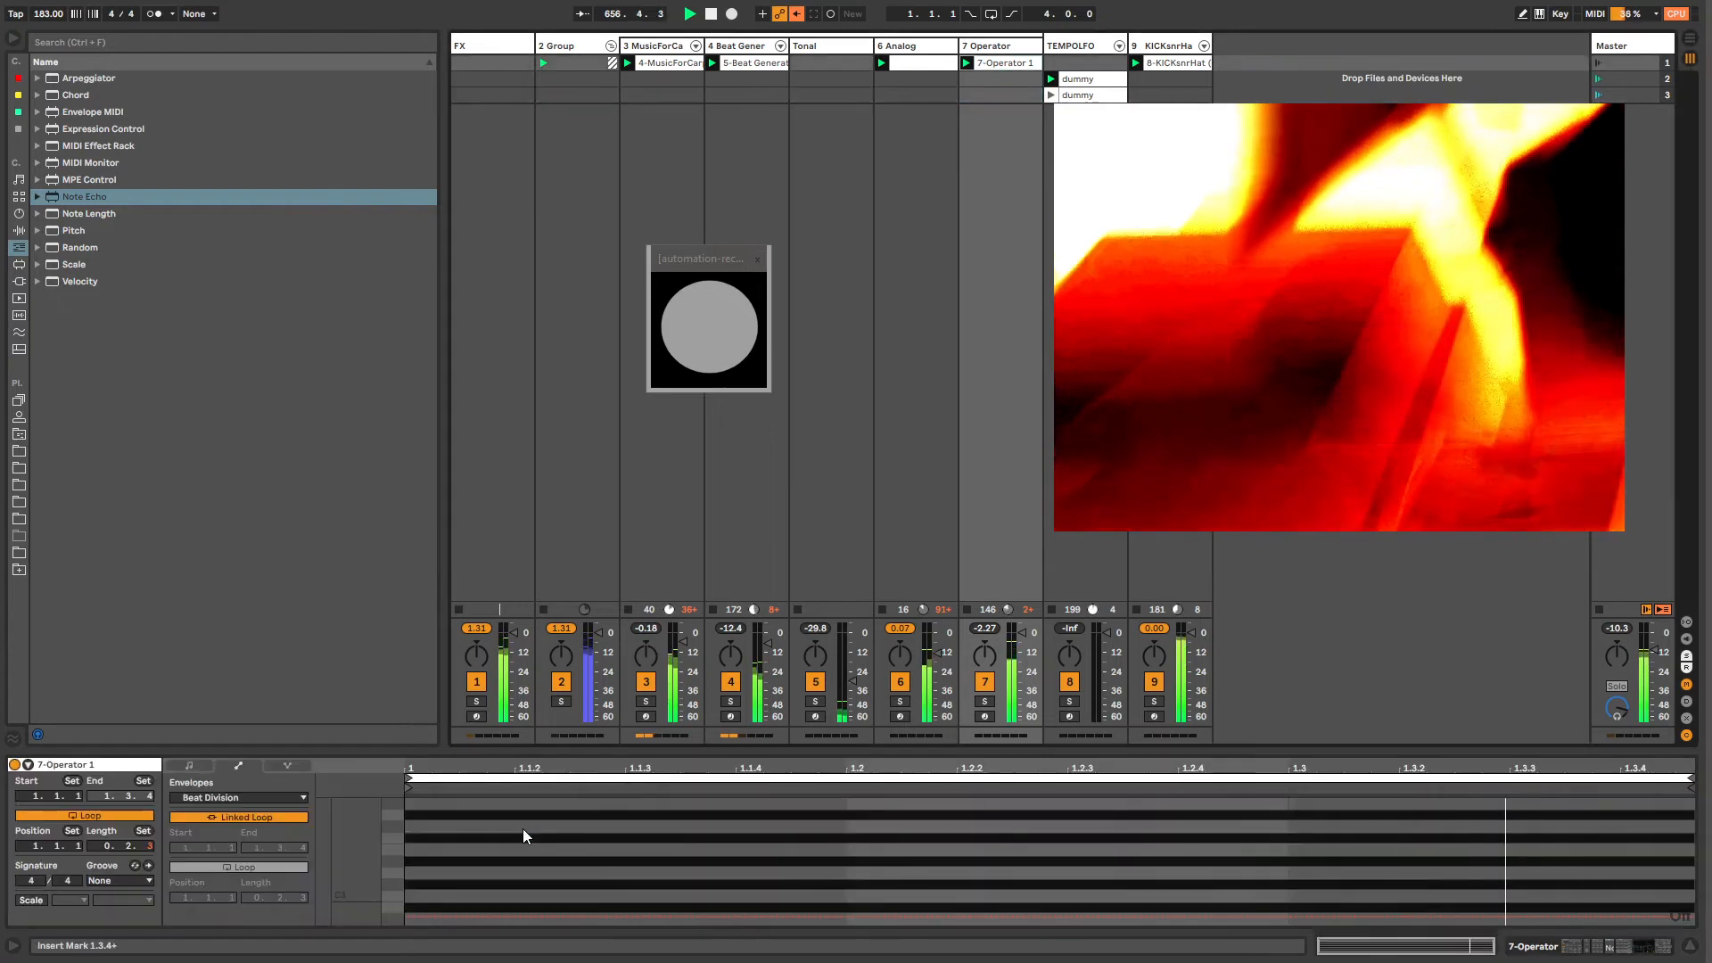
{"action": "key", "text": "b"}
{"action": "mouse_move", "coordinate": [504, 838]}
{"action": "left_mouse_down"}
{"action": "mouse_move", "coordinate": [766, 836]}
{"action": "mouse_move", "coordinate": [1375, 898]}
{"action": "mouse_move", "coordinate": [1685, 813]}
{"action": "mouse_move", "coordinate": [1606, 813]}
{"action": "left_mouse_up"}
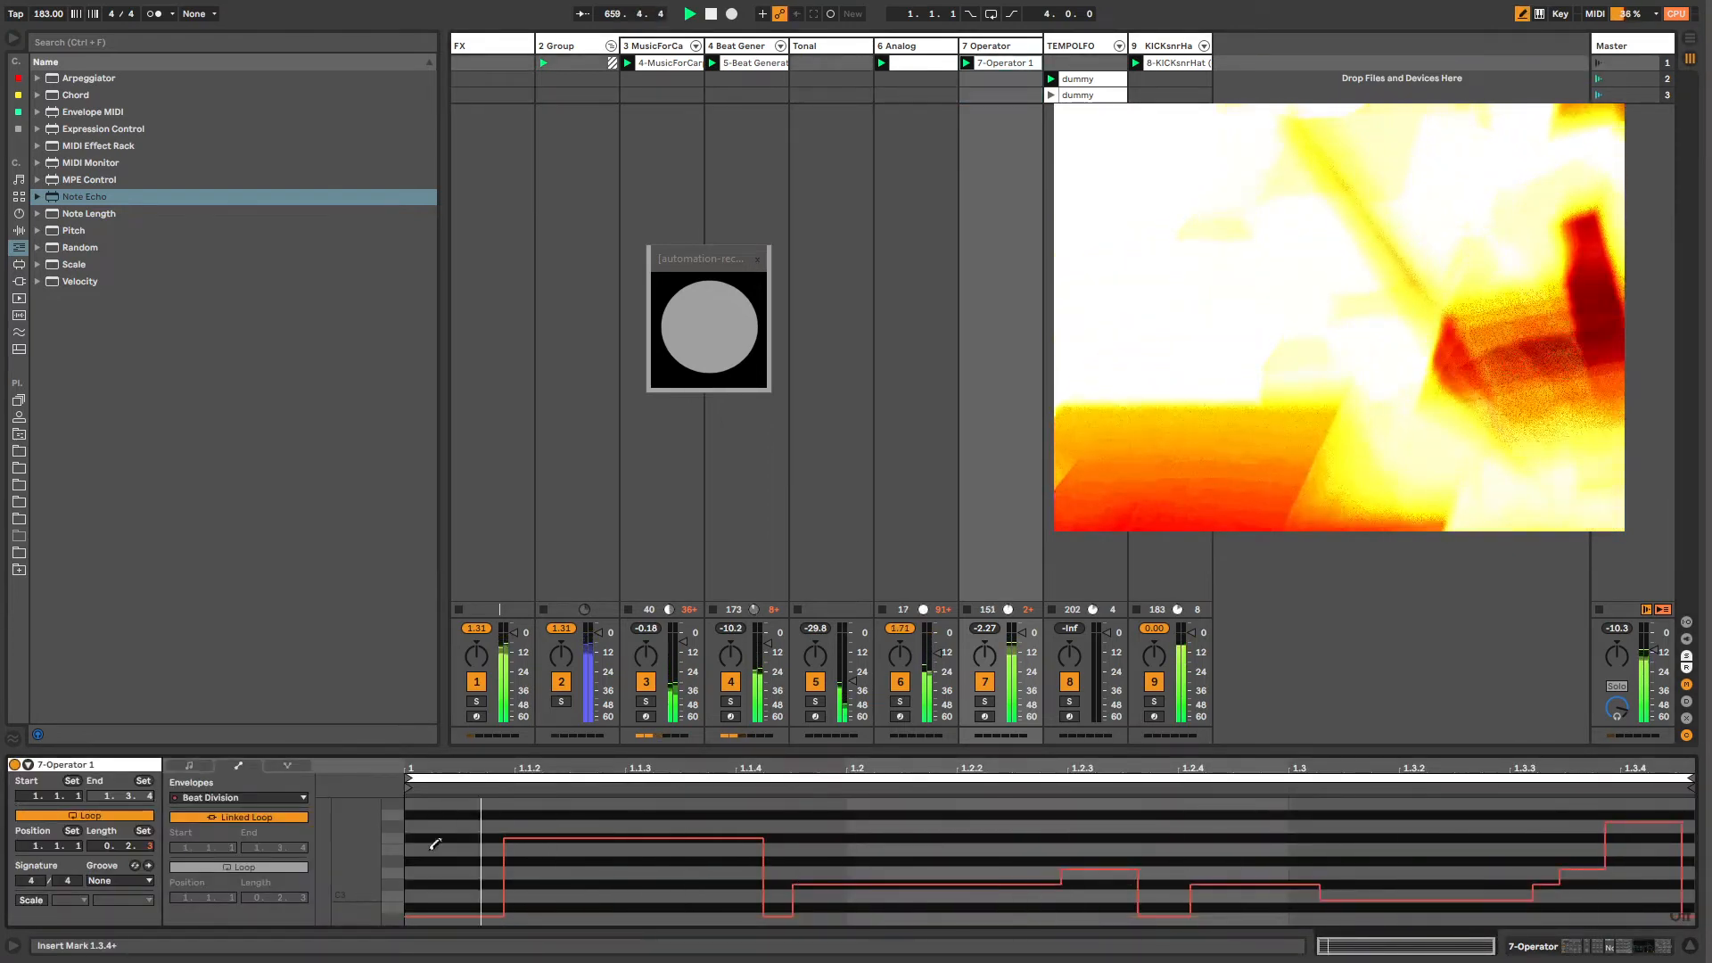
{"action": "left_click_drag", "start_coordinate": [443, 834], "coordinate": [411, 830]}
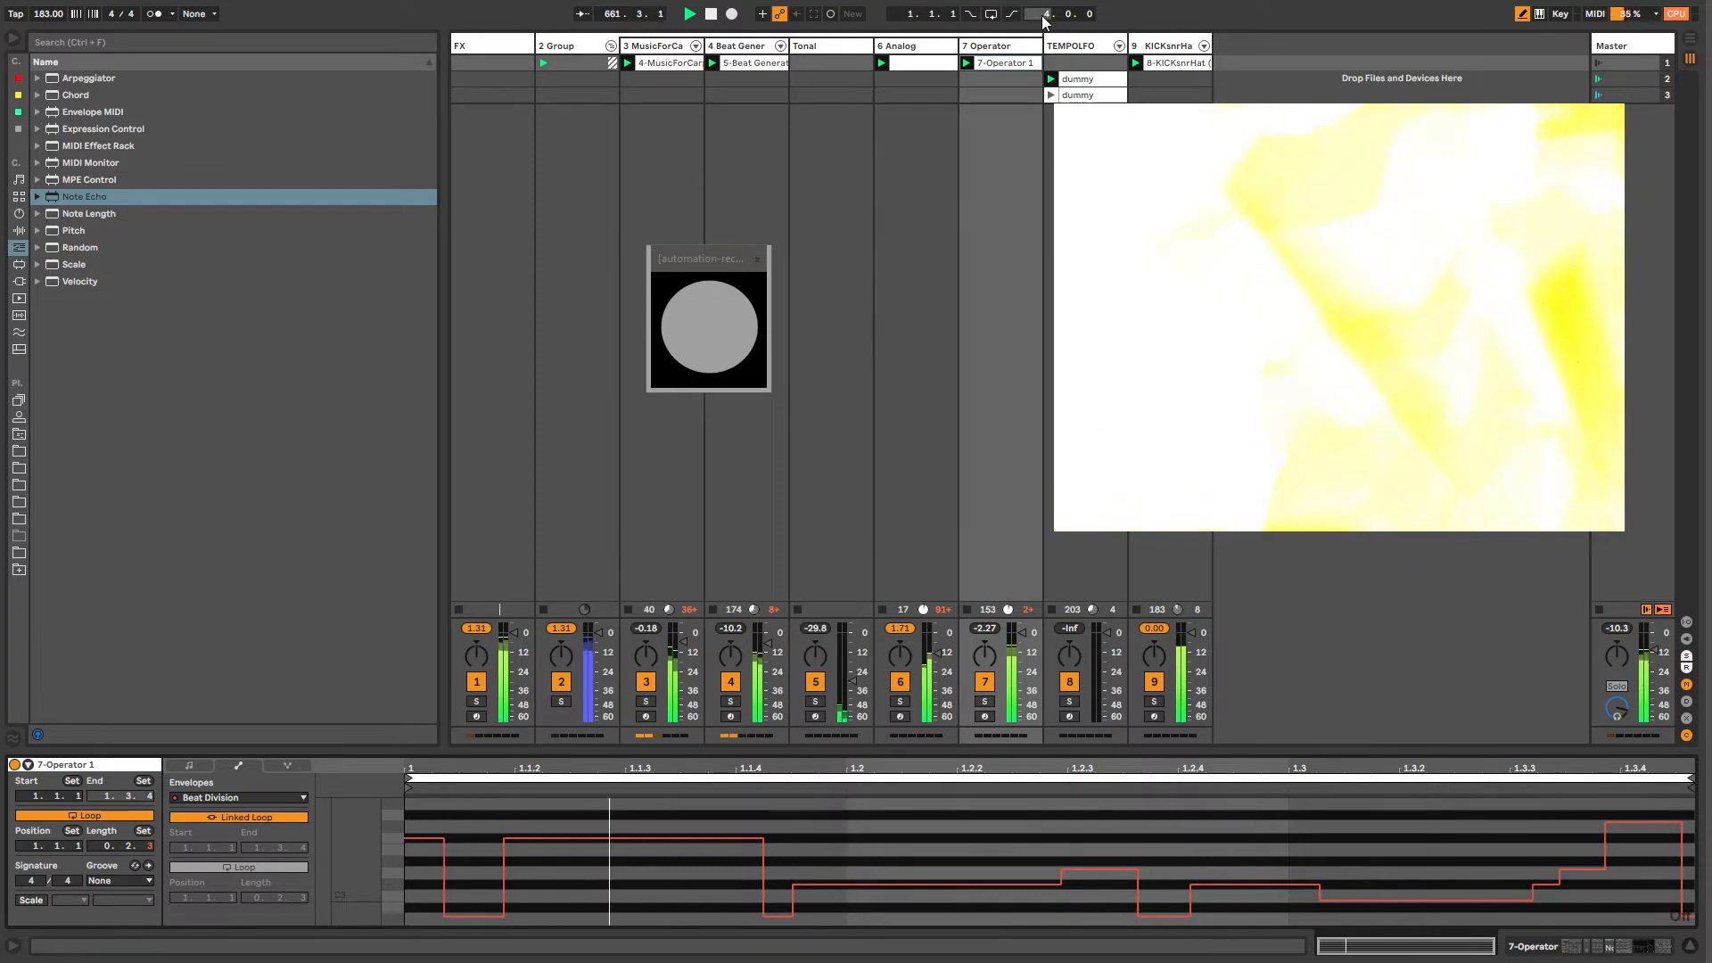
Step: Insert a second Pitch effect between the first Pitch and Chord, and set it to -2 st
{"action": "left_click", "coordinate": [1010, 47]}
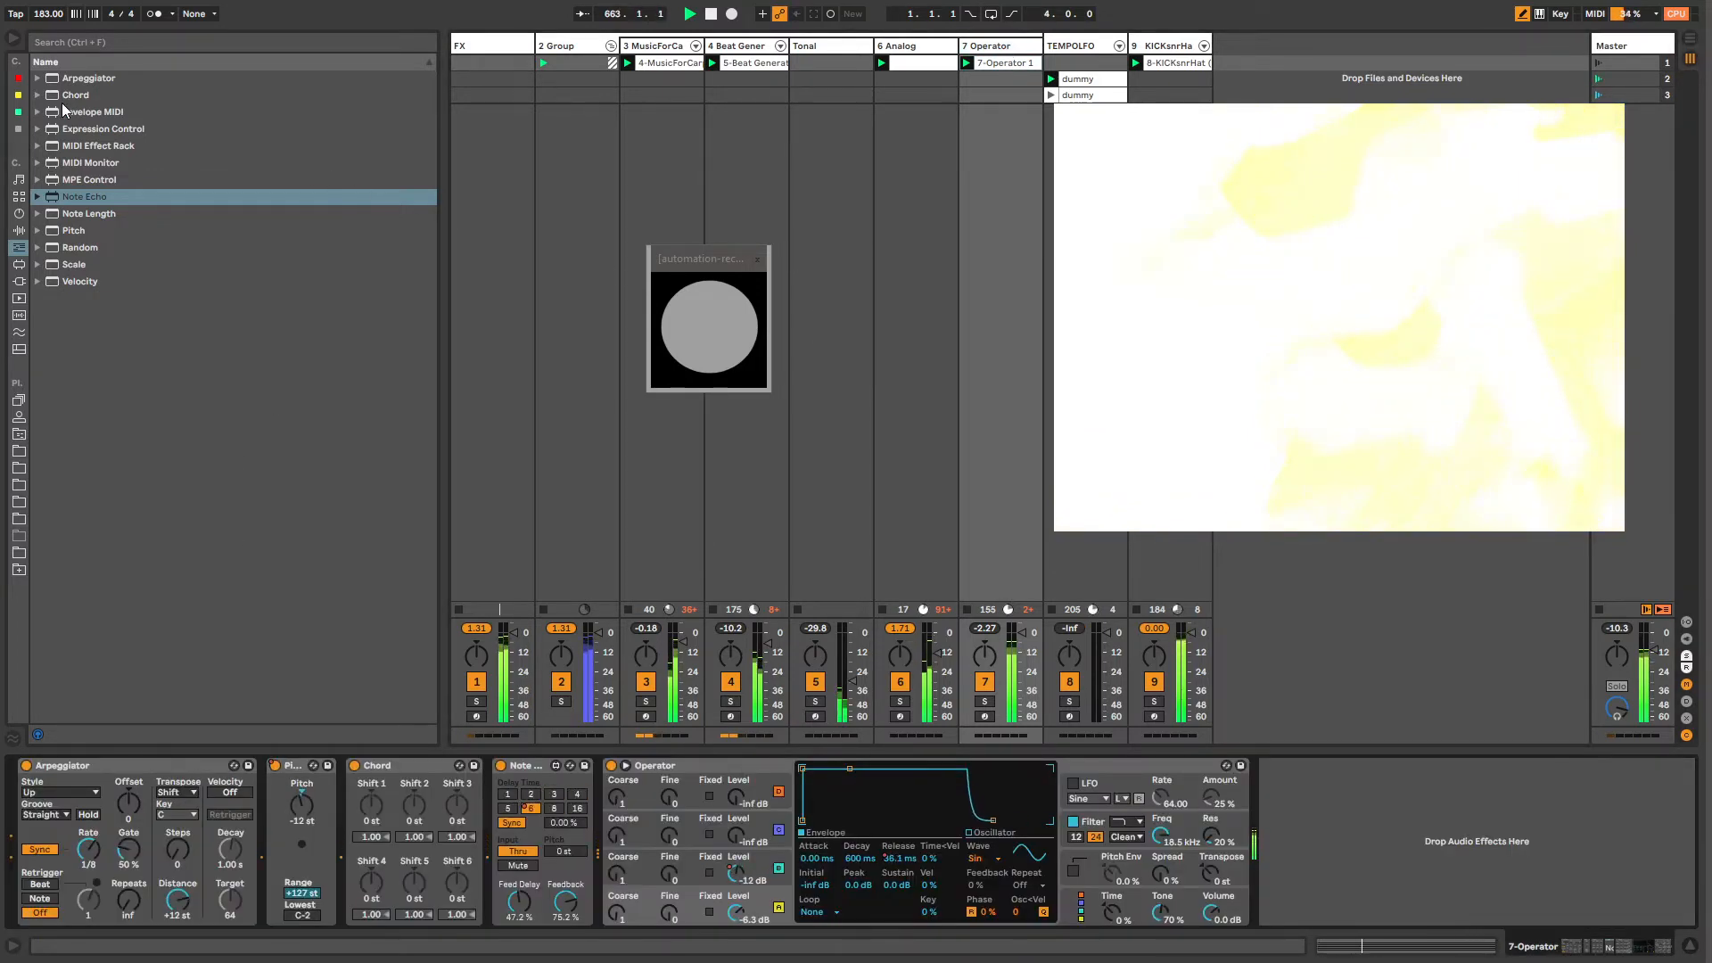
{"action": "left_click_drag", "start_coordinate": [77, 234], "coordinate": [220, 456]}
{"action": "mouse_move", "coordinate": [326, 836]}
{"action": "left_mouse_down"}
{"action": "mouse_move", "coordinate": [357, 838]}
{"action": "mouse_move", "coordinate": [361, 802]}
{"action": "left_mouse_up"}
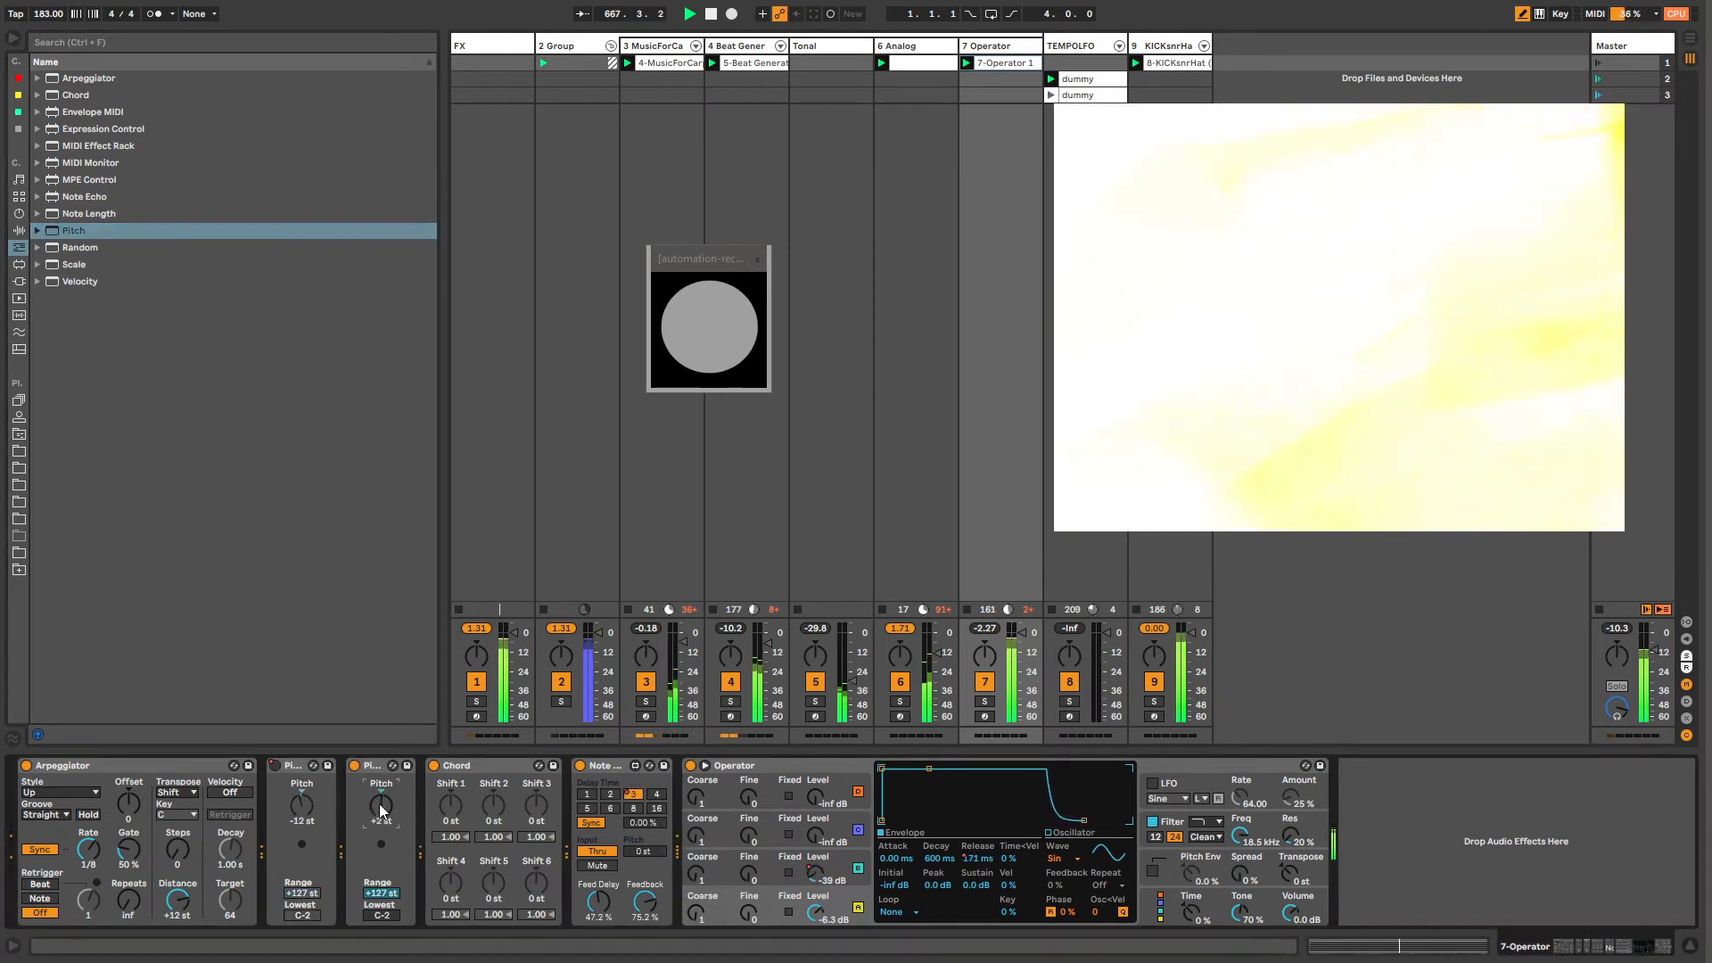
{"action": "type", "text": "-2"}
{"action": "key", "text": "Return"}
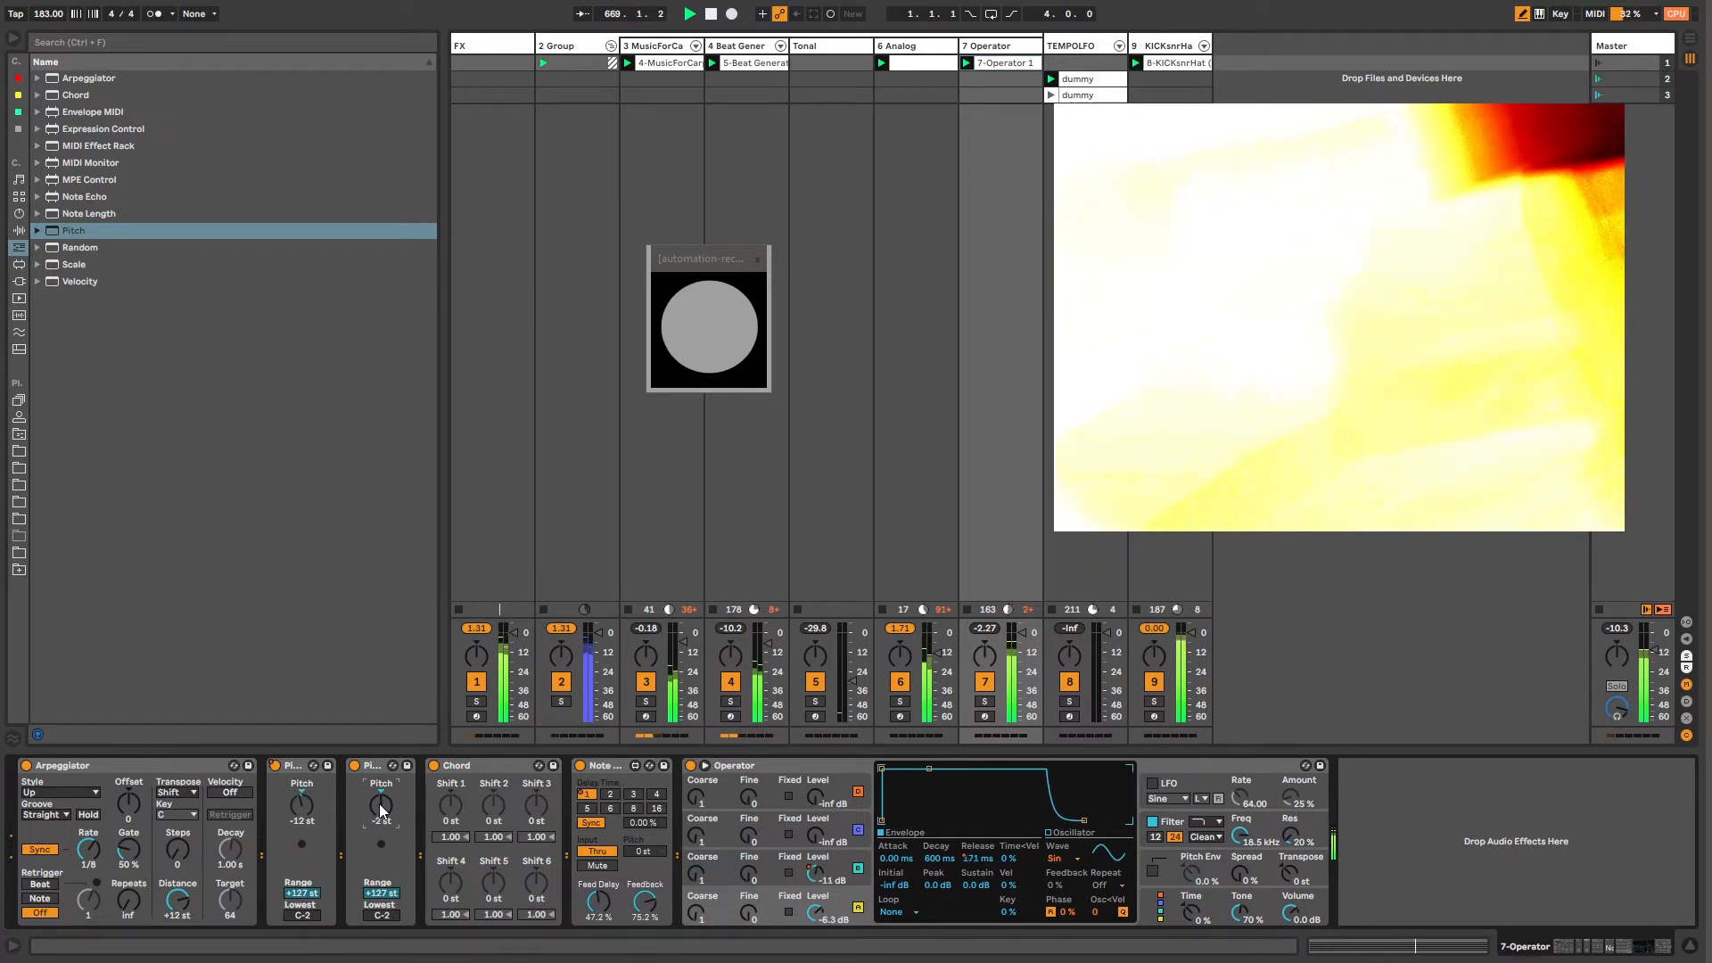
Step: Show the second Pitch effect's Pitch automation envelope in the 7-Operator 1 clip
{"action": "right_click", "coordinate": [380, 805]}
{"action": "double_click", "coordinate": [380, 805]}
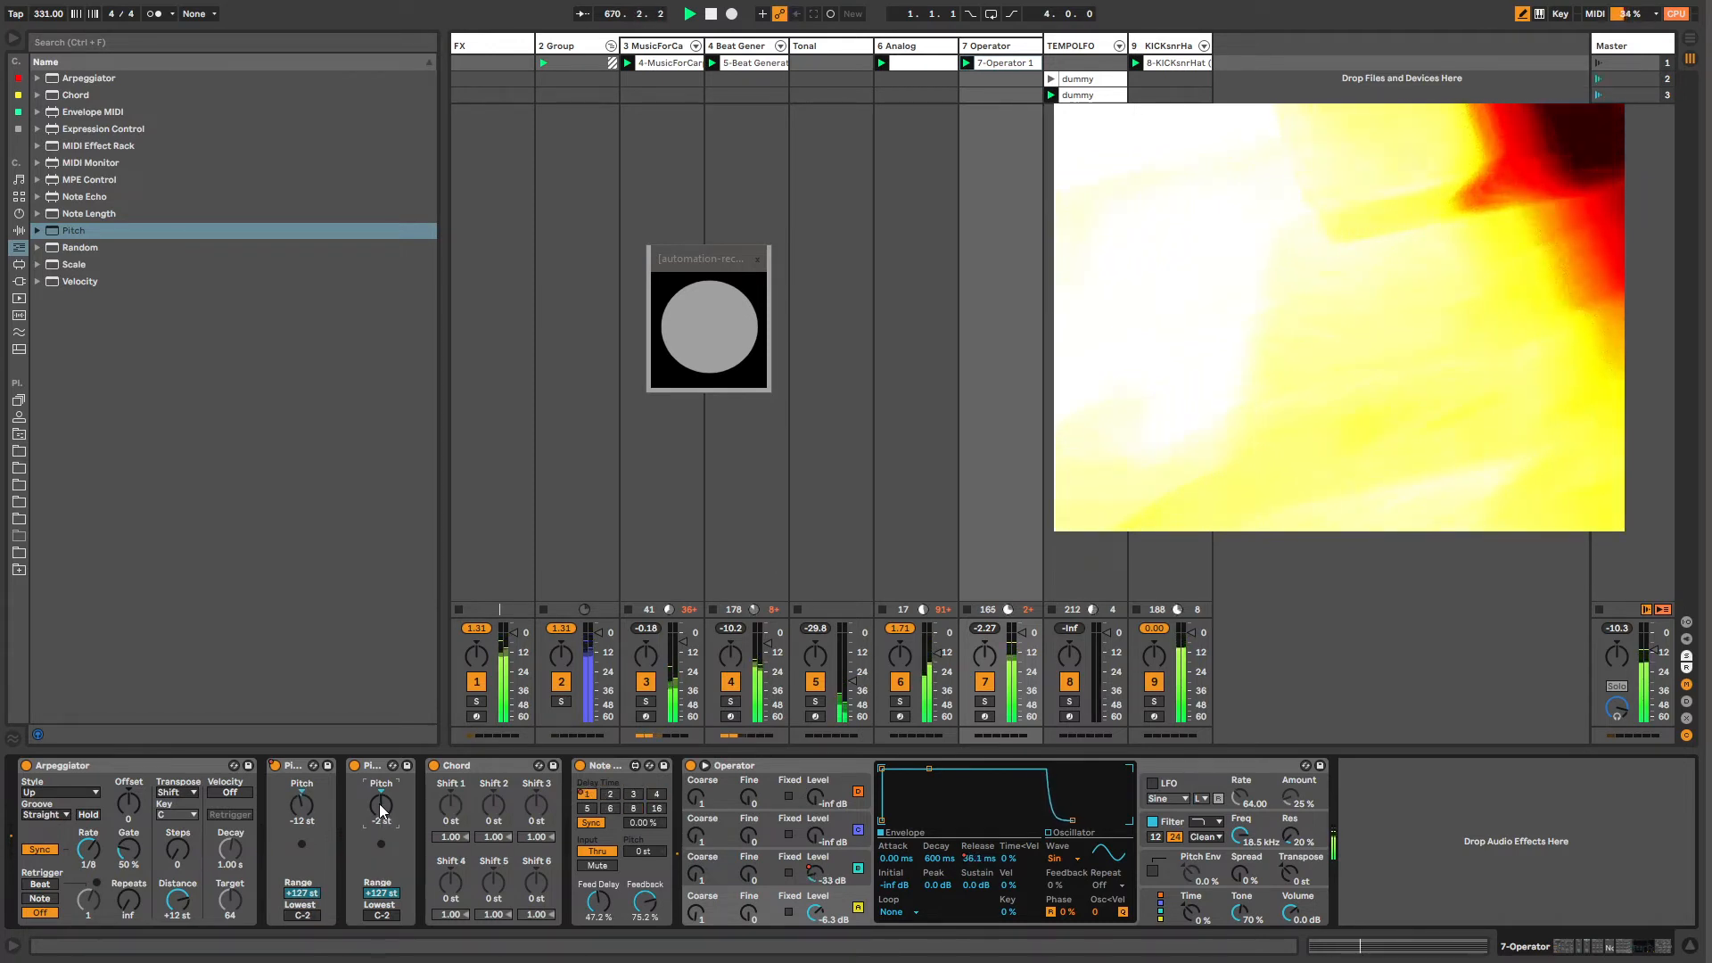
{"action": "right_click", "coordinate": [379, 805]}
{"action": "left_click", "coordinate": [419, 814]}
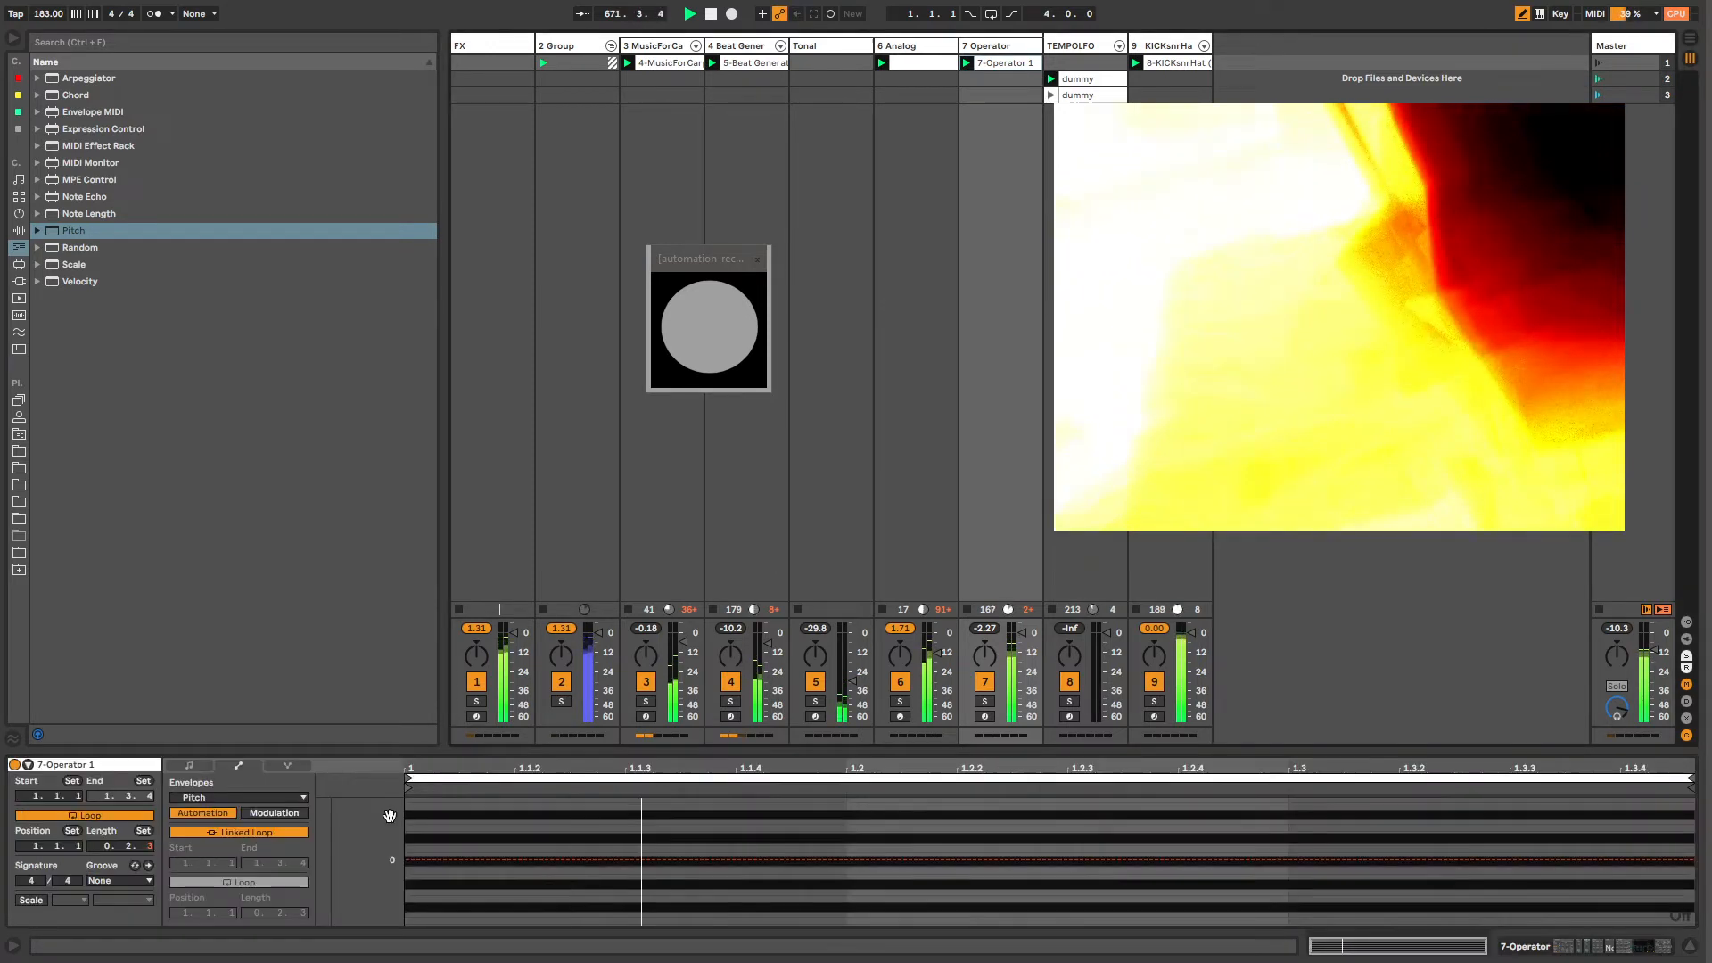
Step: Unlink the Pitch envelope's loop with length 12.2.3 and draw a +2 st step over bars 5–7, a lower one over bars 9–11, another raised after bar 12
{"action": "left_click", "coordinate": [195, 833]}
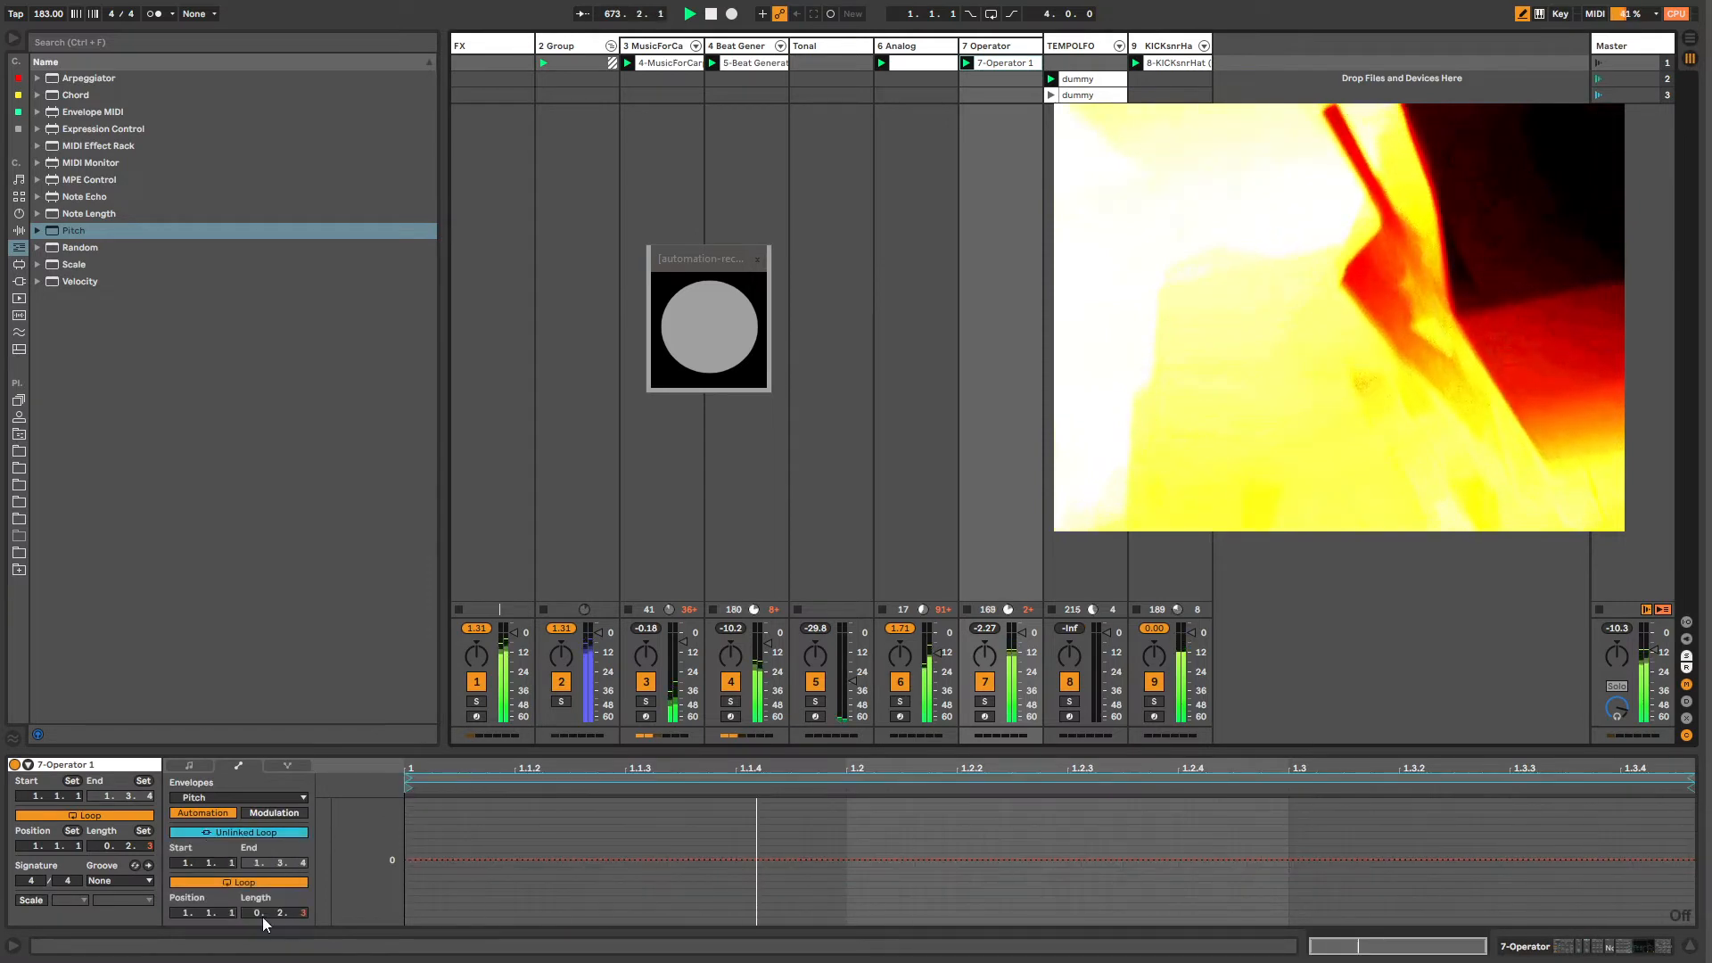
{"action": "left_click_drag", "start_coordinate": [257, 914], "coordinate": [257, 838]}
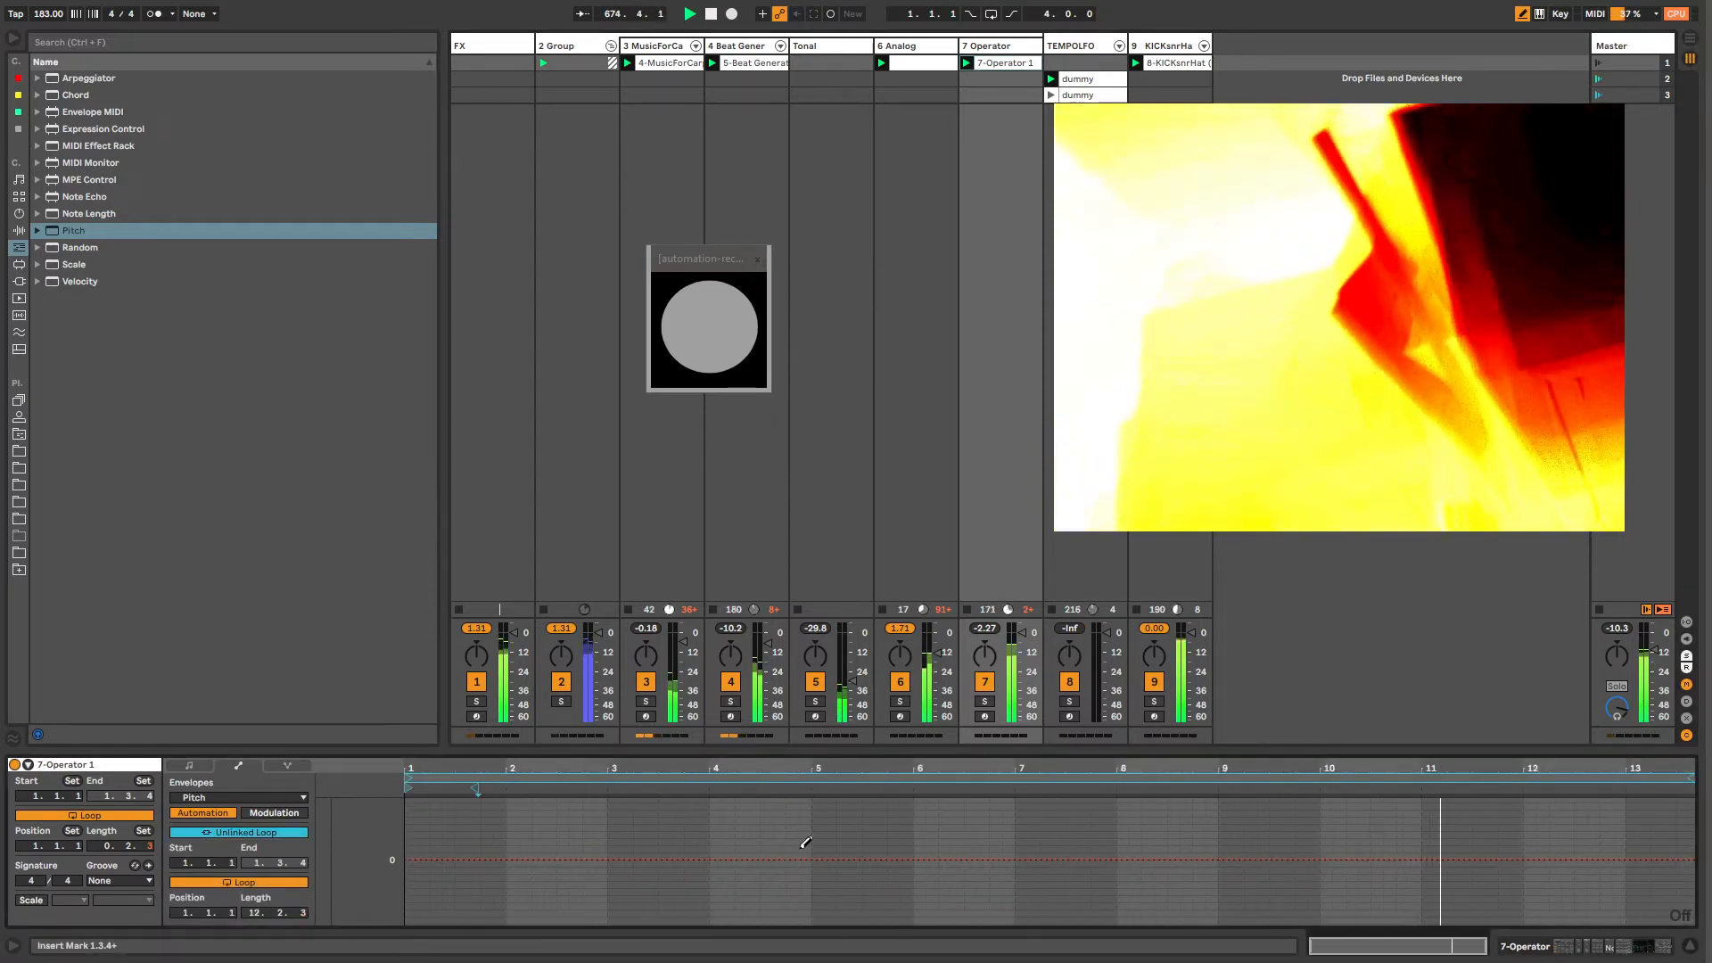
{"action": "left_click_drag", "start_coordinate": [828, 842], "coordinate": [1015, 844]}
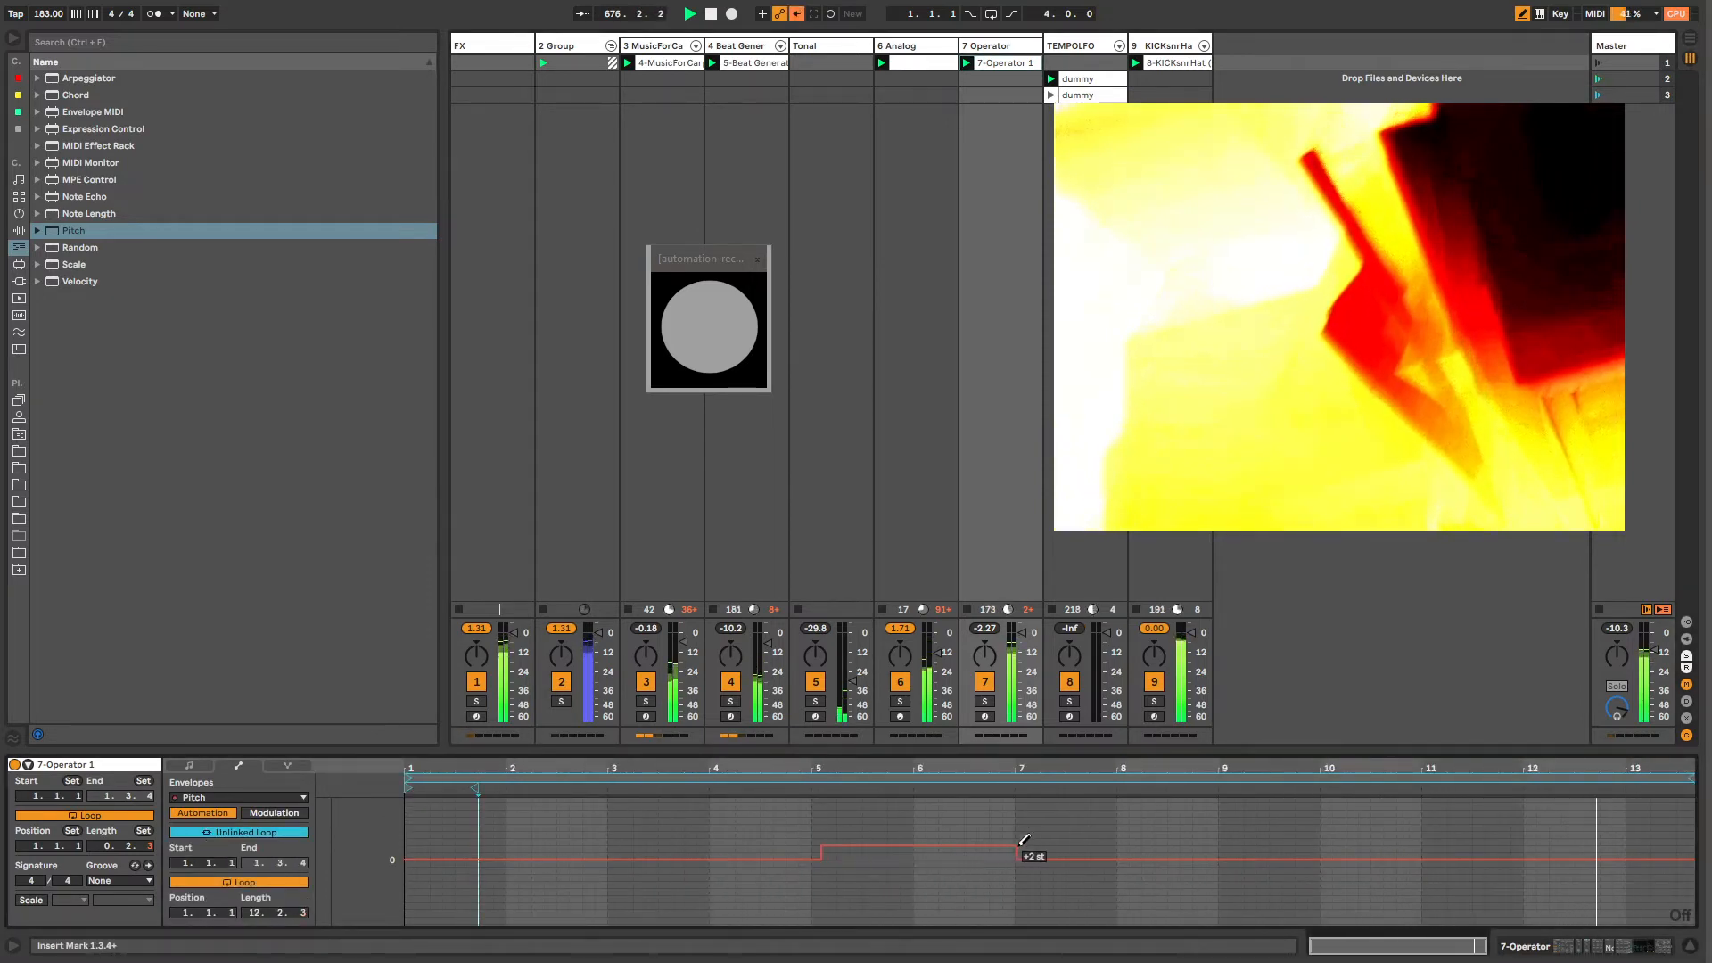
{"action": "left_click_drag", "start_coordinate": [1221, 872], "coordinate": [1441, 873]}
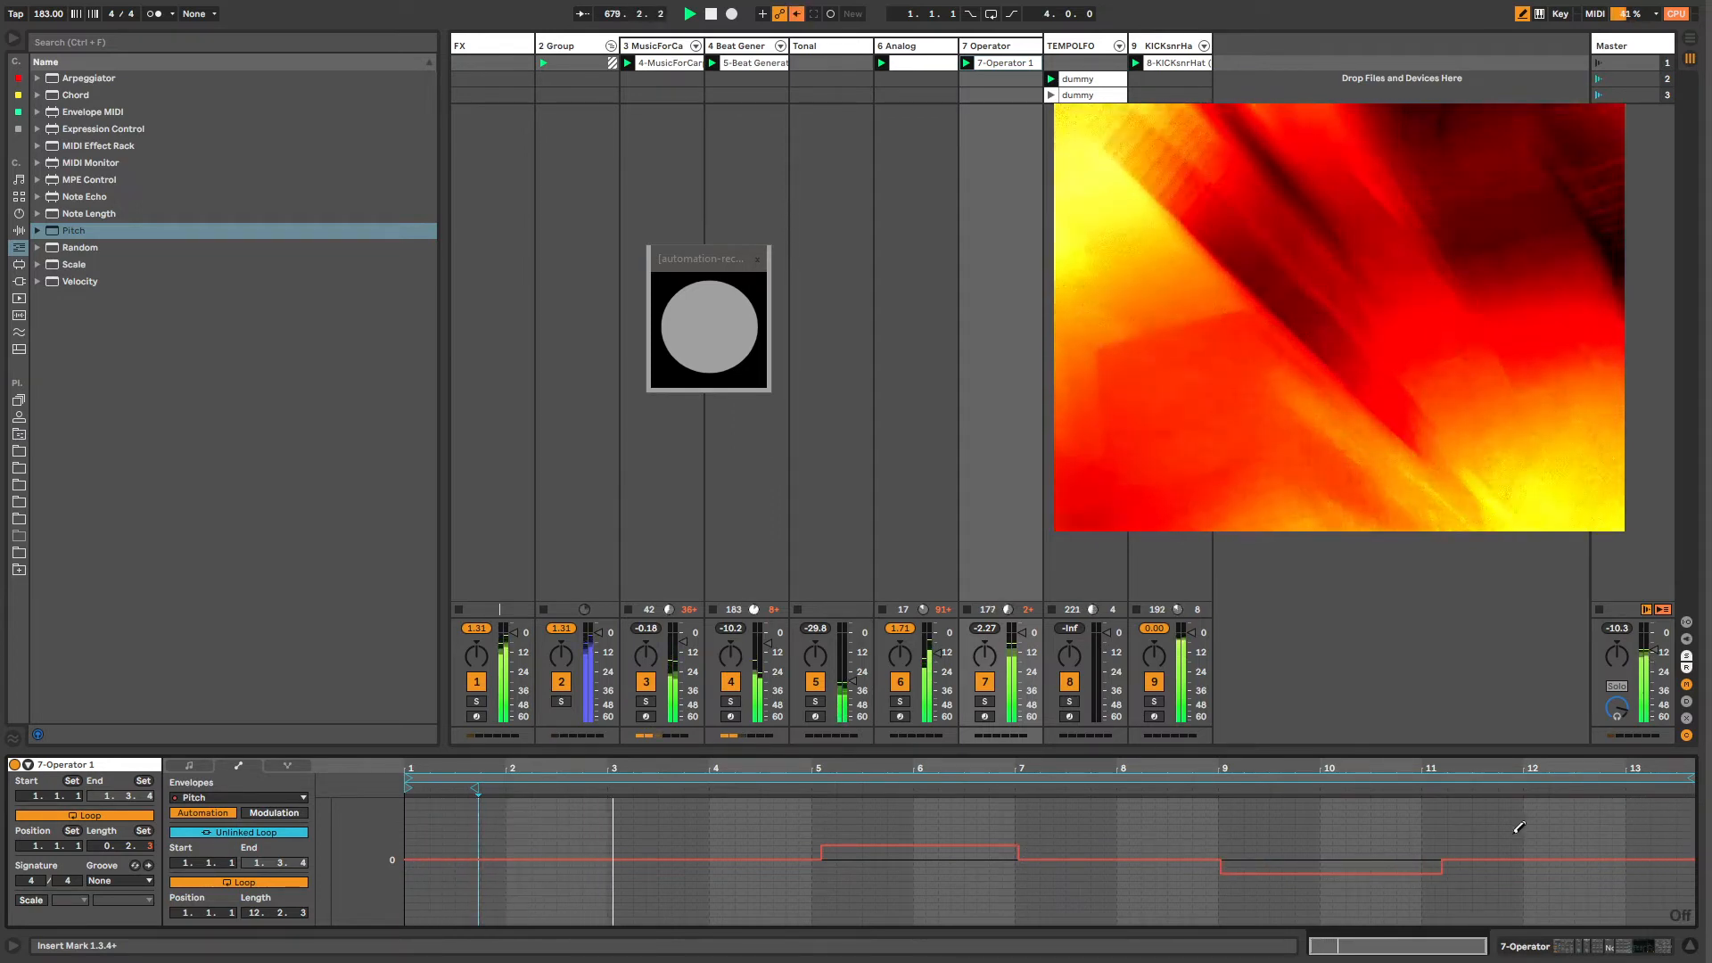
{"action": "left_click_drag", "start_coordinate": [1582, 845], "coordinate": [1644, 845]}
Step: Show the KICKsnrHat track's devices and try new PlutoST macro values, with D<>W at 127 and 1.Semitones at 60
{"action": "left_click", "coordinate": [1165, 45]}
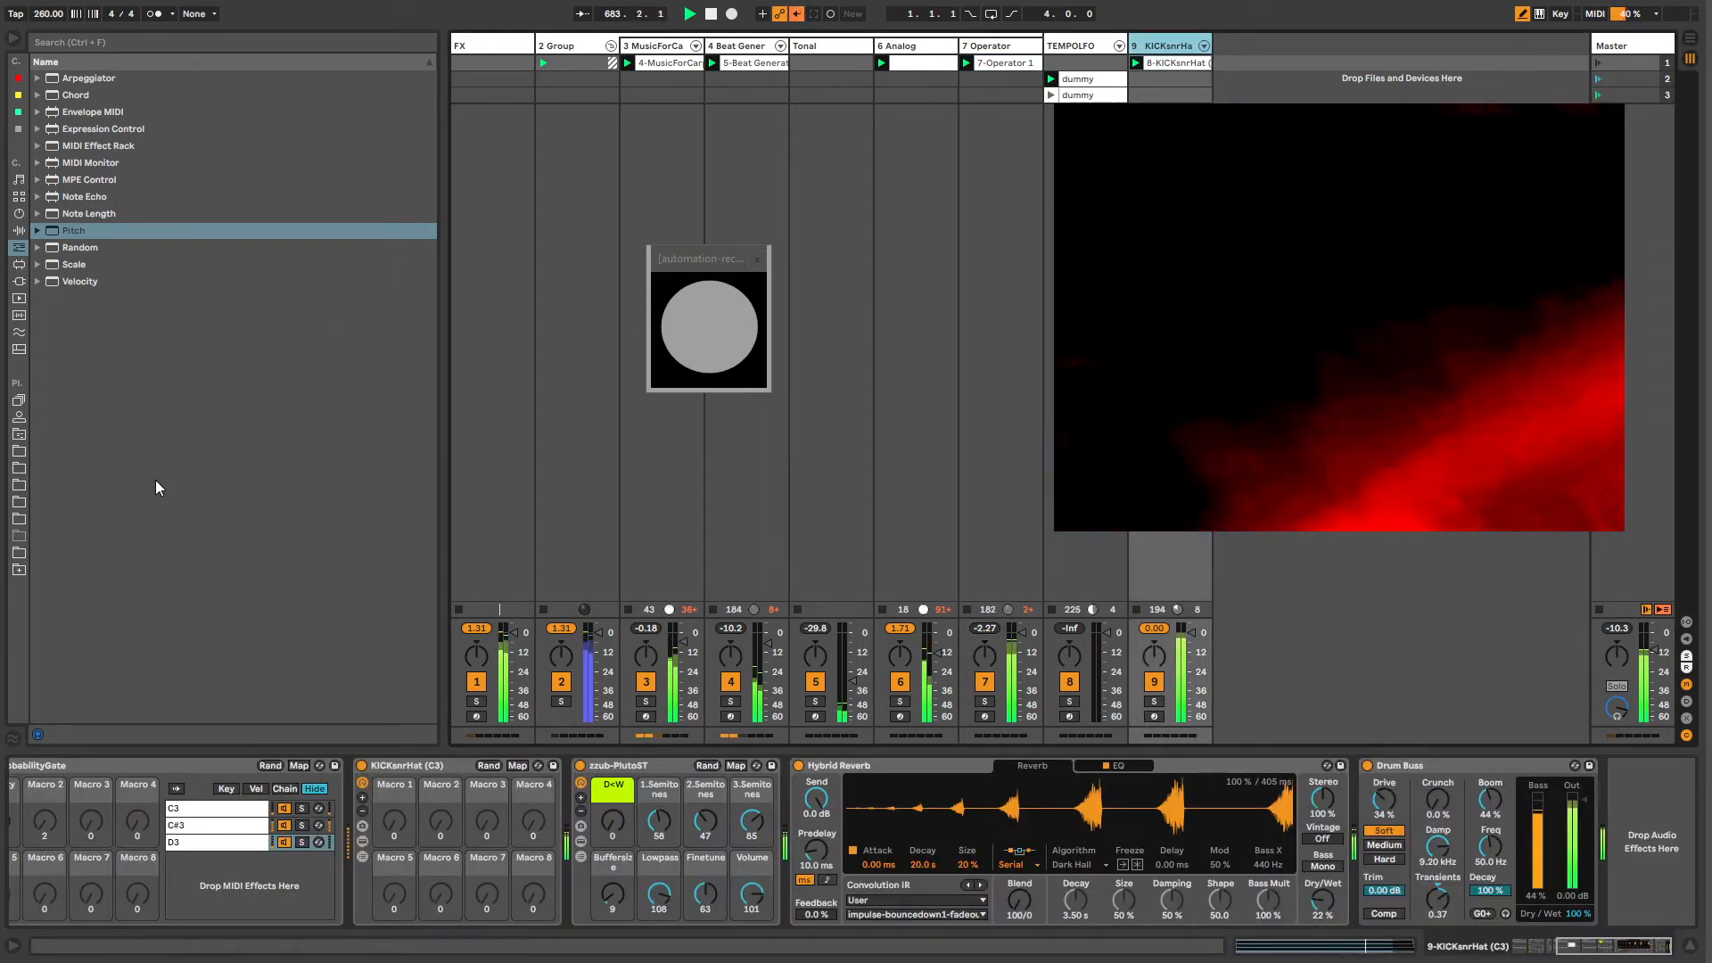
{"action": "left_click", "coordinate": [1404, 766]}
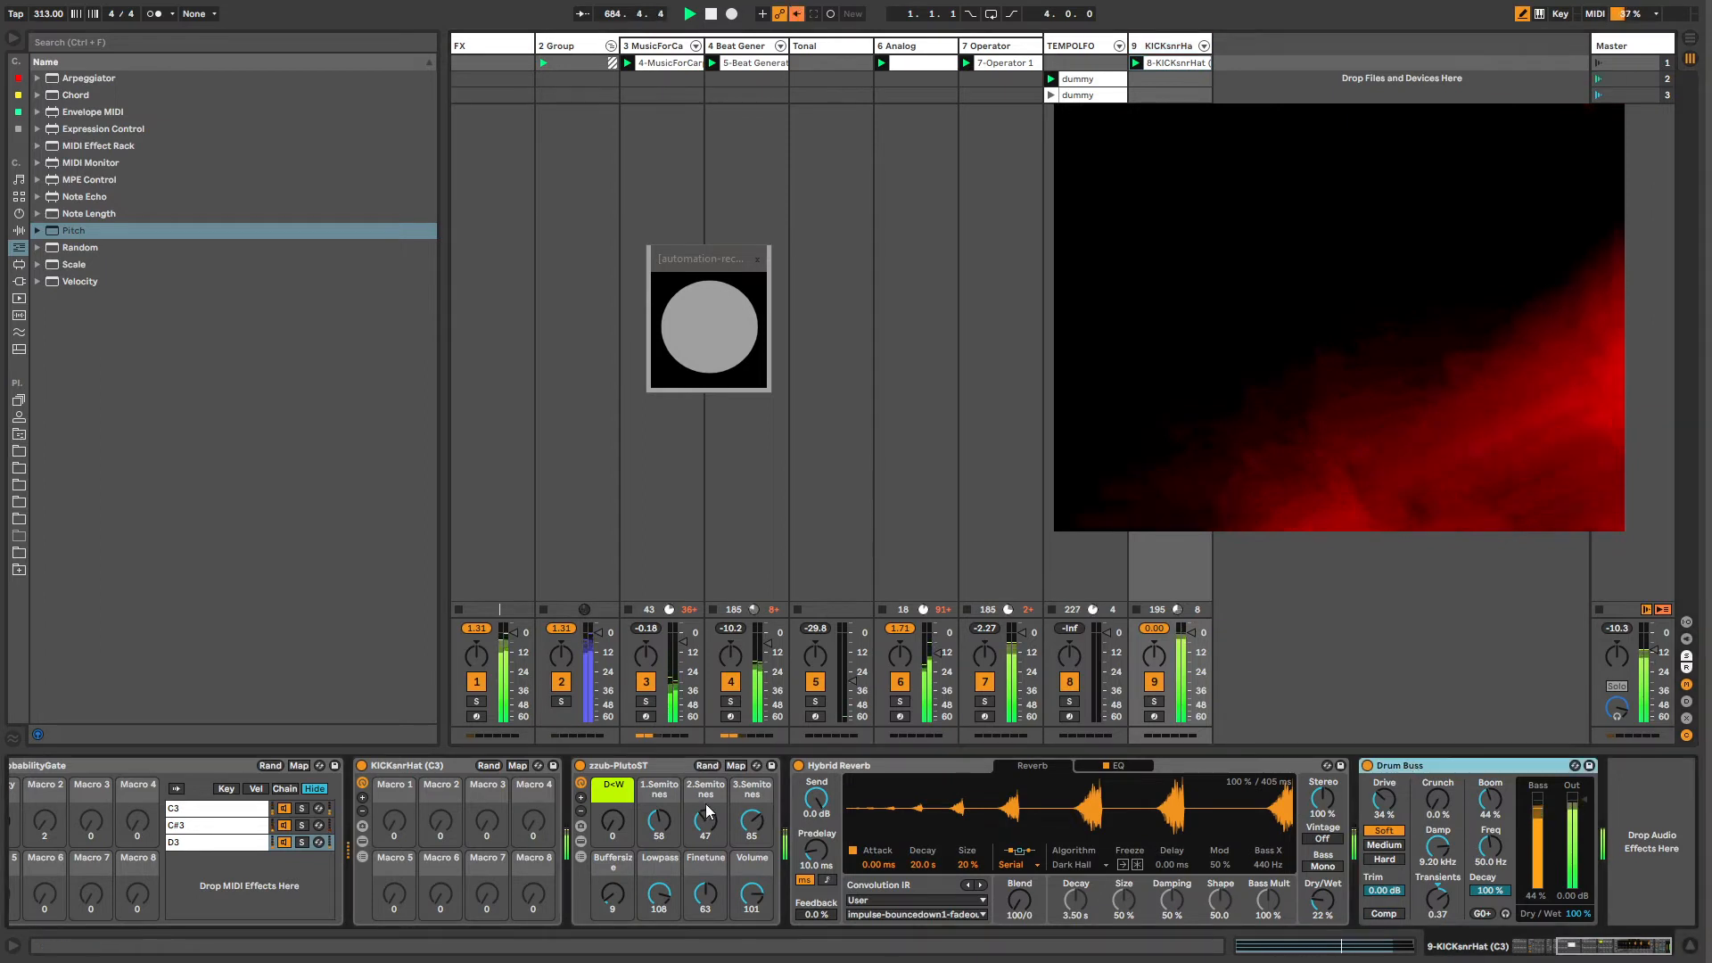
{"action": "left_click_drag", "start_coordinate": [613, 820], "coordinate": [614, 776]}
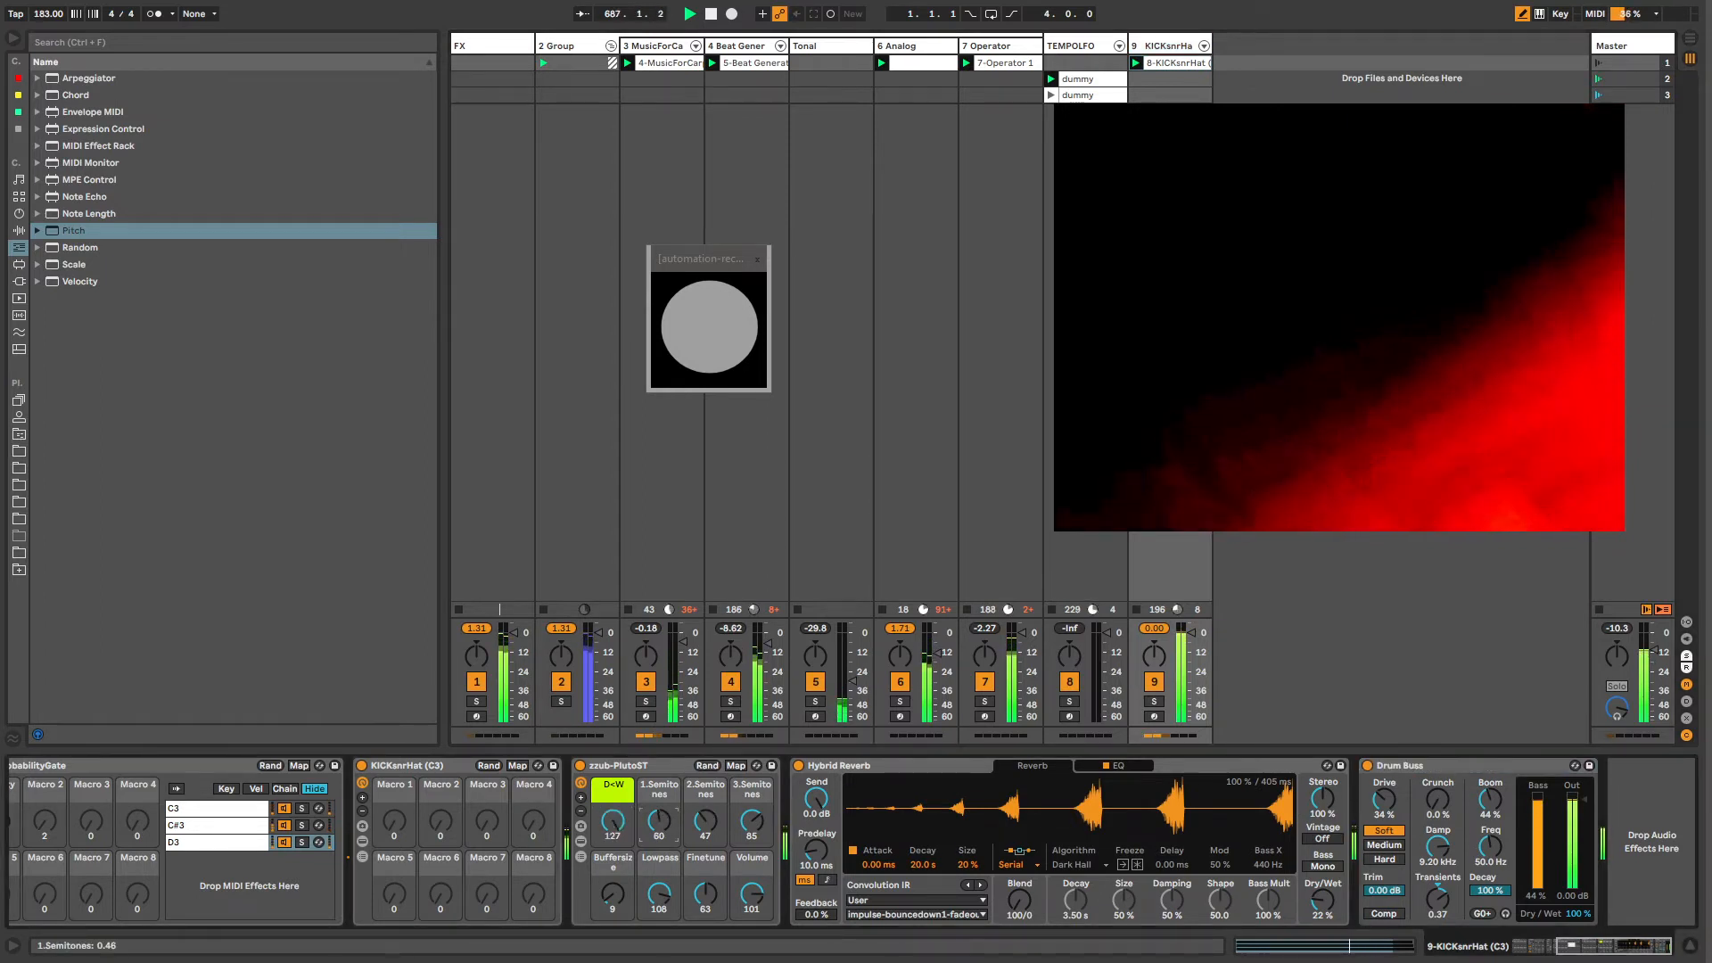
{"action": "left_click_drag", "start_coordinate": [705, 820], "coordinate": [655, 908]}
{"action": "mouse_move", "coordinate": [749, 822]}
{"action": "left_mouse_down"}
{"action": "mouse_move", "coordinate": [749, 869]}
{"action": "mouse_move", "coordinate": [752, 828]}
{"action": "left_mouse_up"}
Step: Set Drum Buss's Drive to 21 % and remove the PlutoST rack from the KICKsnrHat track
{"action": "left_click_drag", "start_coordinate": [1376, 805], "coordinate": [1376, 818]}
{"action": "mouse_move", "coordinate": [1323, 900]}
{"action": "left_mouse_down"}
{"action": "mouse_move", "coordinate": [1323, 883]}
{"action": "mouse_move", "coordinate": [1323, 900]}
{"action": "left_mouse_up"}
{"action": "left_click_drag", "start_coordinate": [614, 820], "coordinate": [613, 932]}
{"action": "left_click", "coordinate": [628, 767]}
{"action": "key", "text": "Delete"}
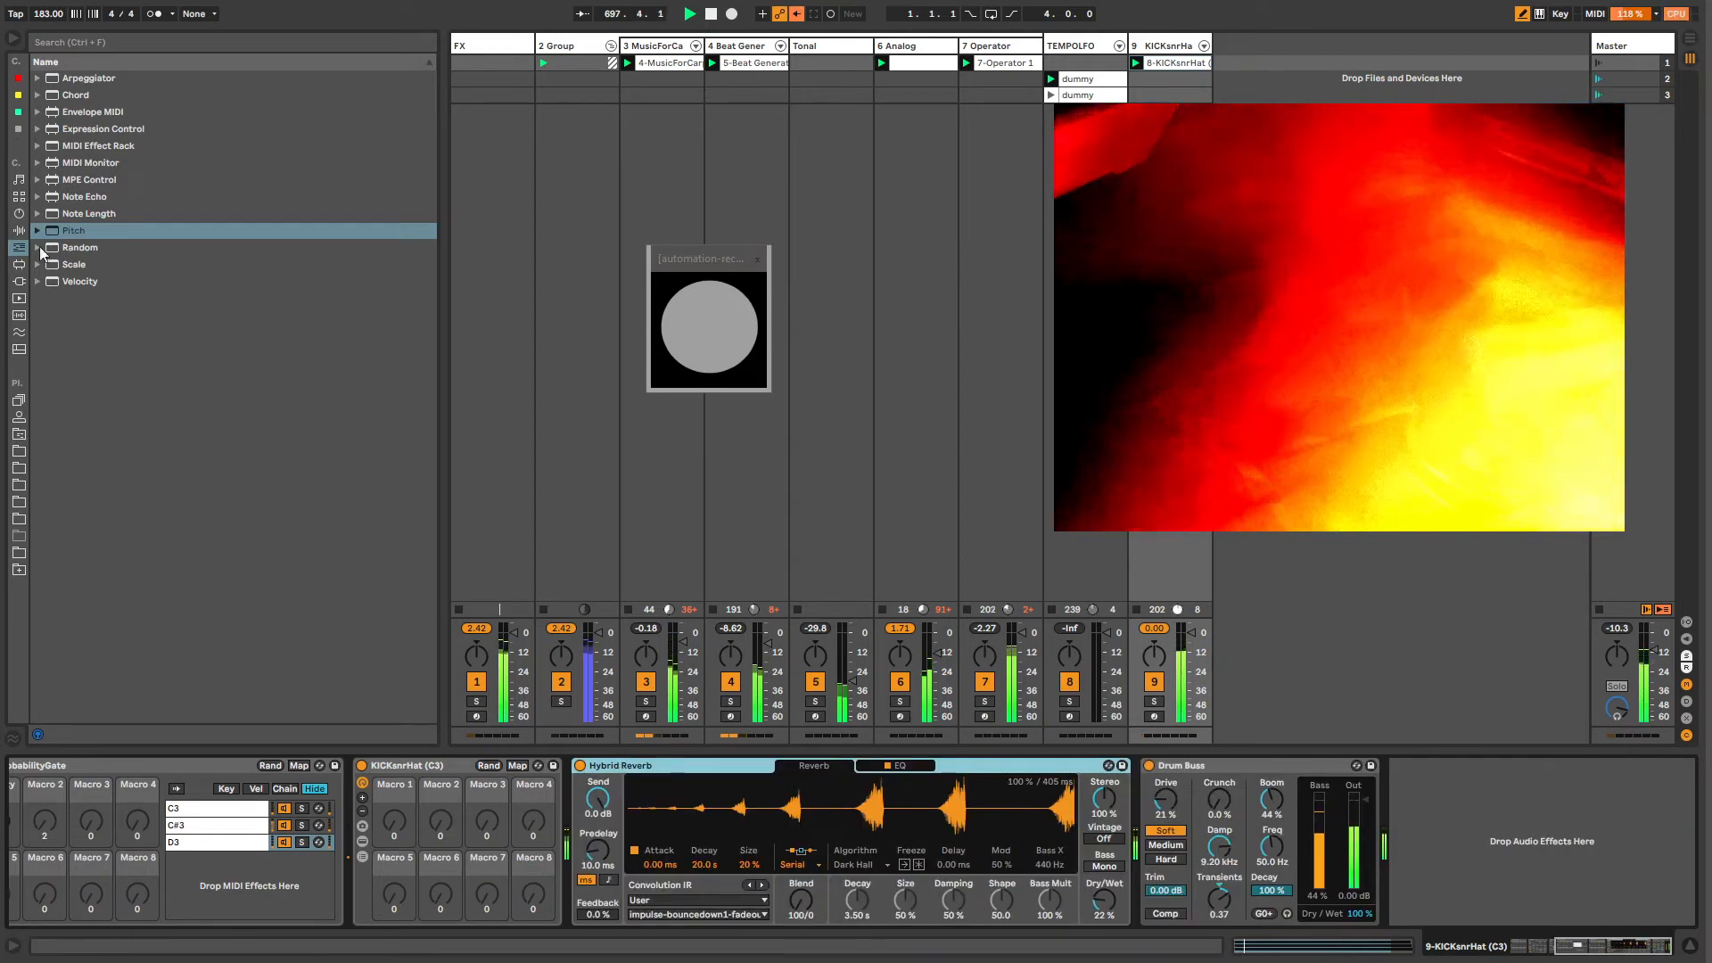
Step: Insert the DFX Transverb.64 plug-in on the KICKsnrHat track, before Hybrid Reverb
{"action": "left_click", "coordinate": [19, 231]}
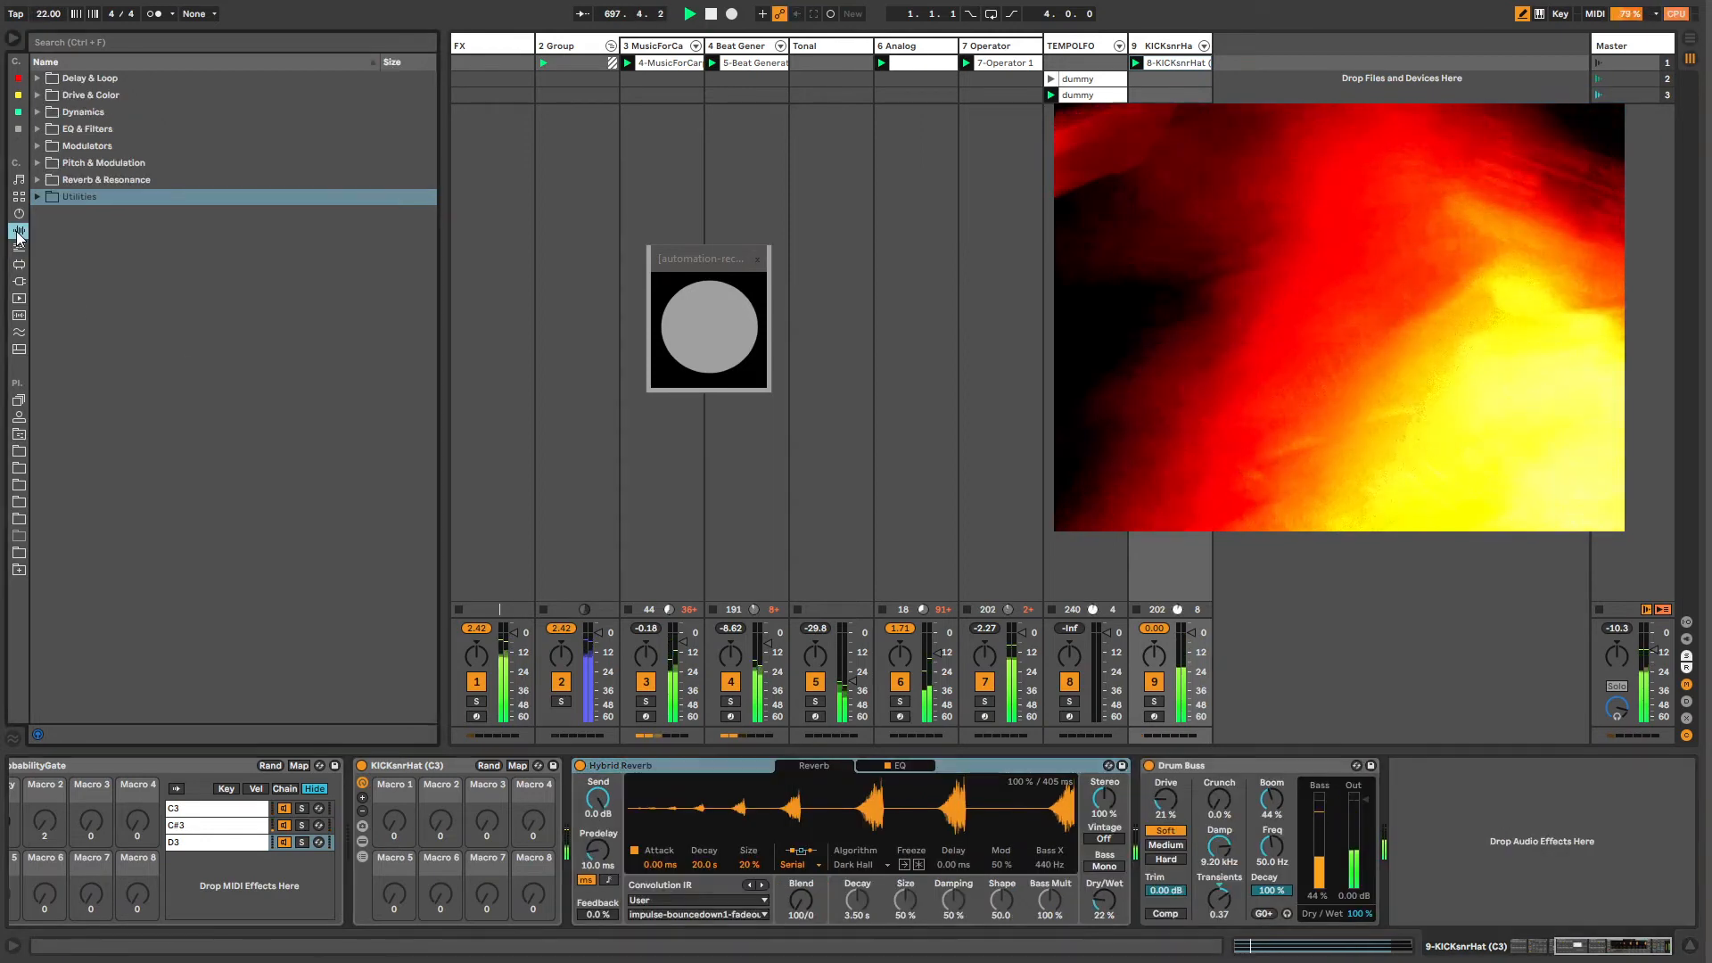
{"action": "left_click", "coordinate": [19, 281]}
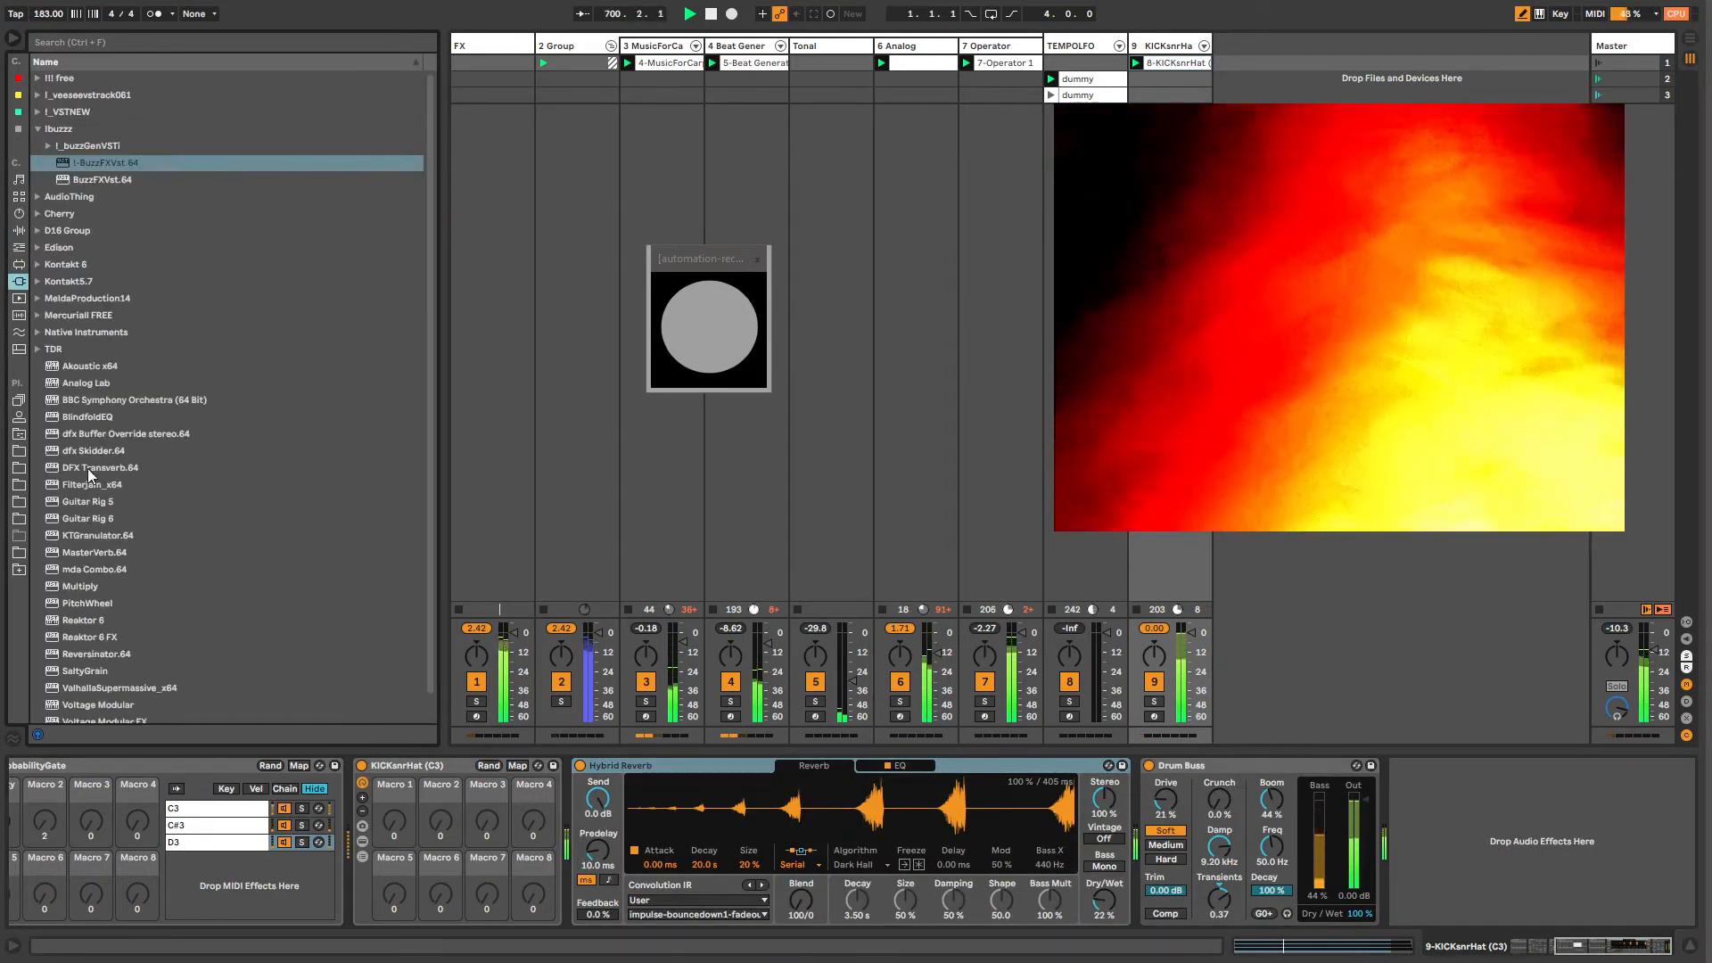
{"action": "scroll", "coordinate": [122, 491], "scroll_direction": "down", "scroll_amount": 1}
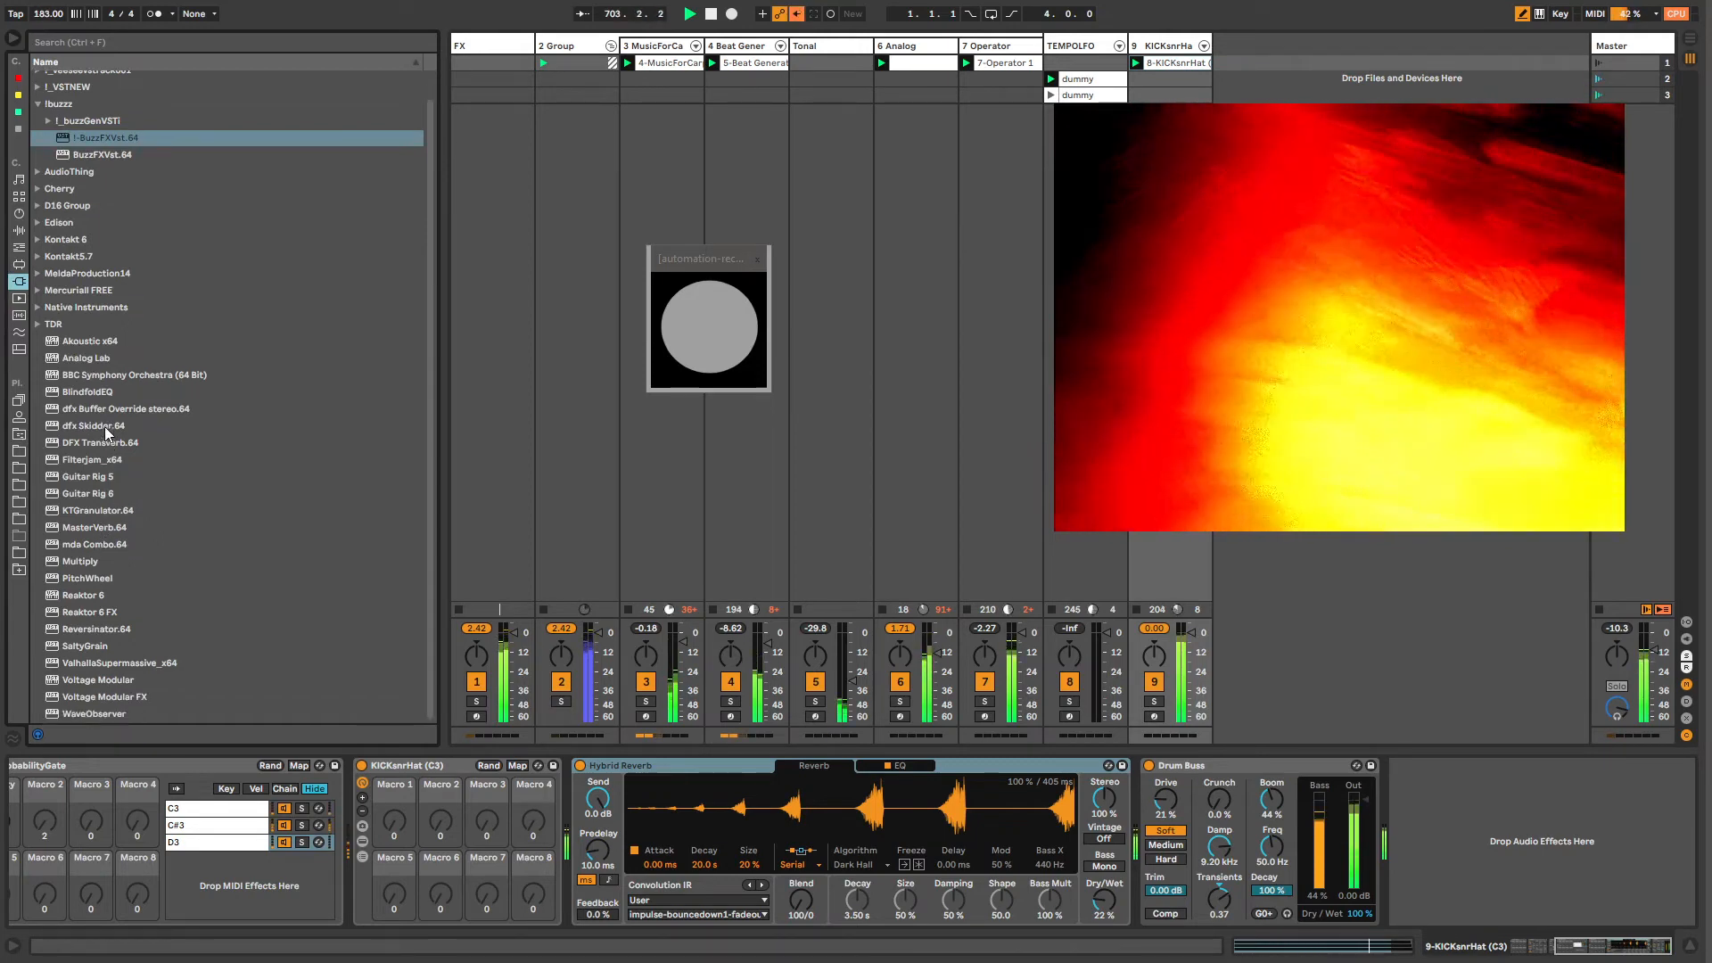
{"action": "left_click_drag", "start_coordinate": [105, 441], "coordinate": [534, 830]}
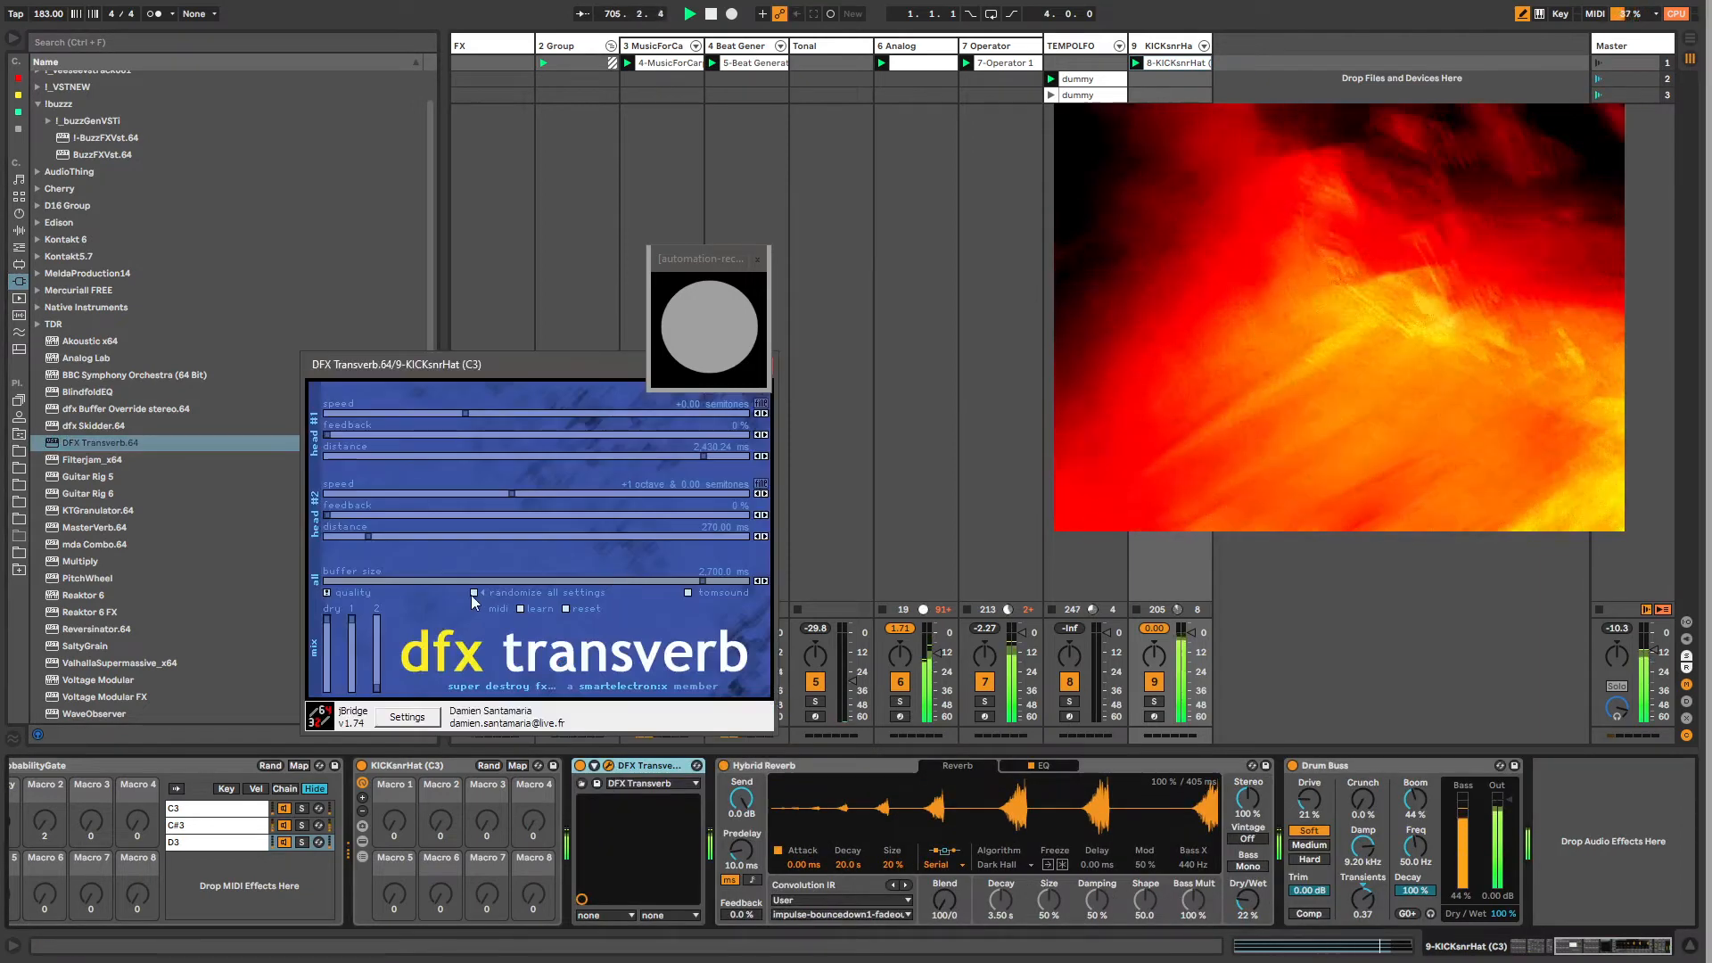
Step: Try several randomizations of all DFX Transverb settings, relocate the plug-in window lower down, and close it
{"action": "left_click", "coordinate": [474, 594]}
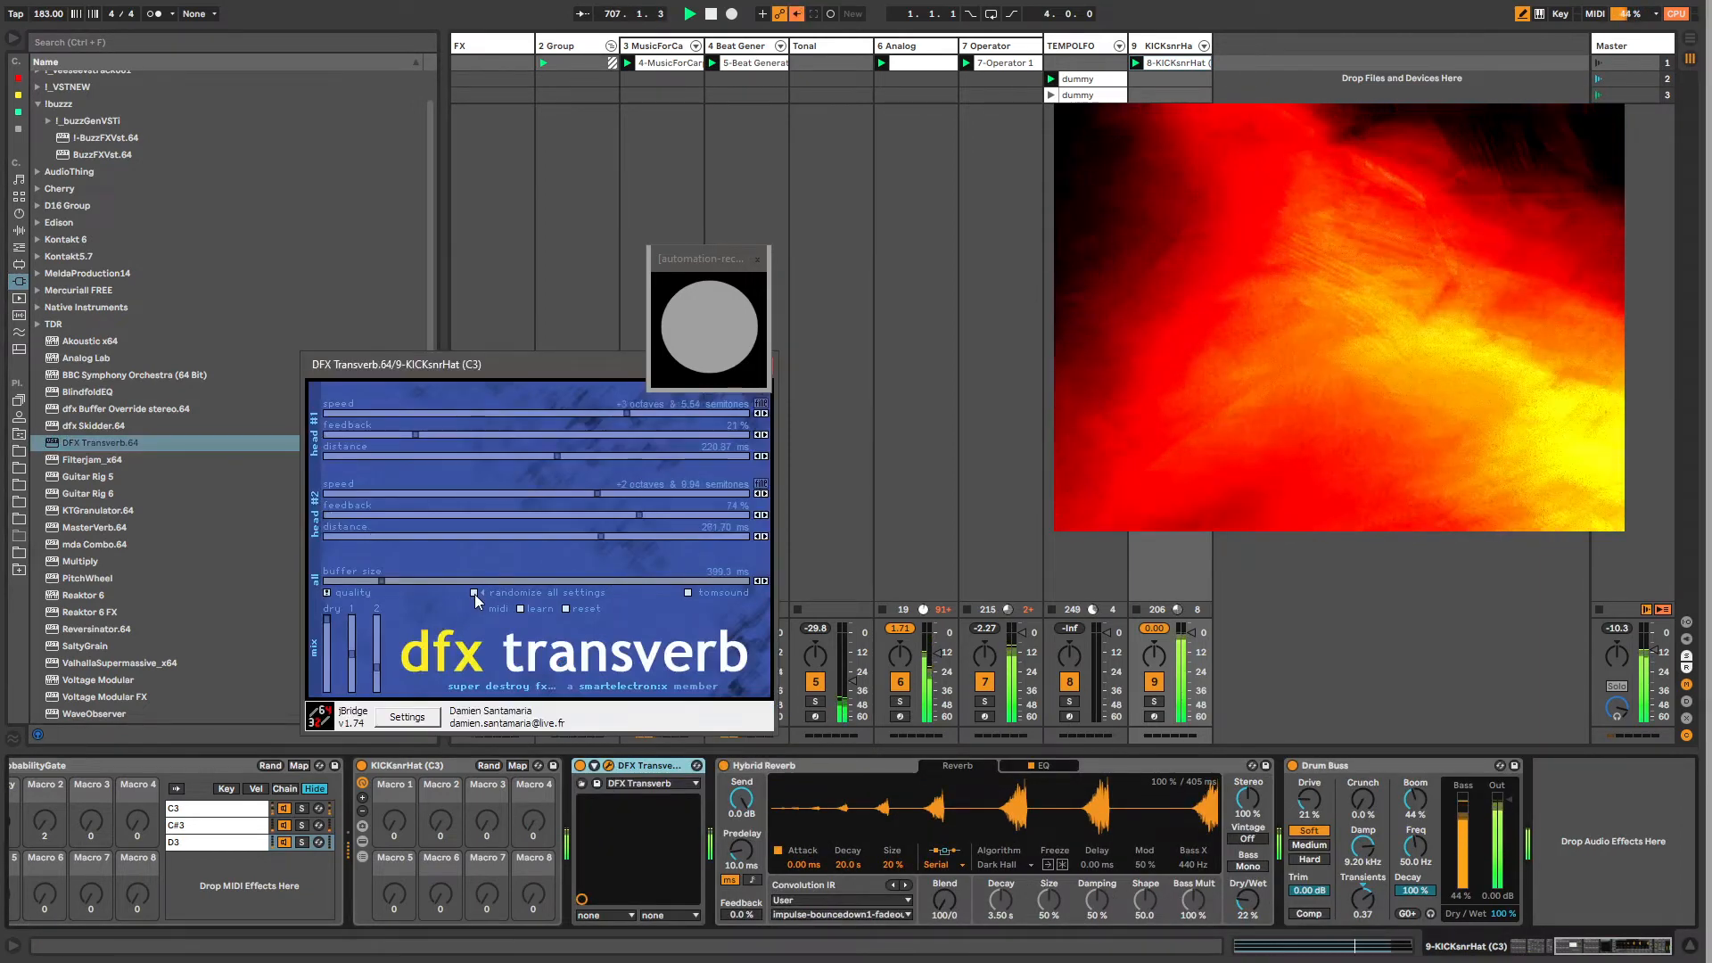
{"action": "left_click", "coordinate": [474, 594]}
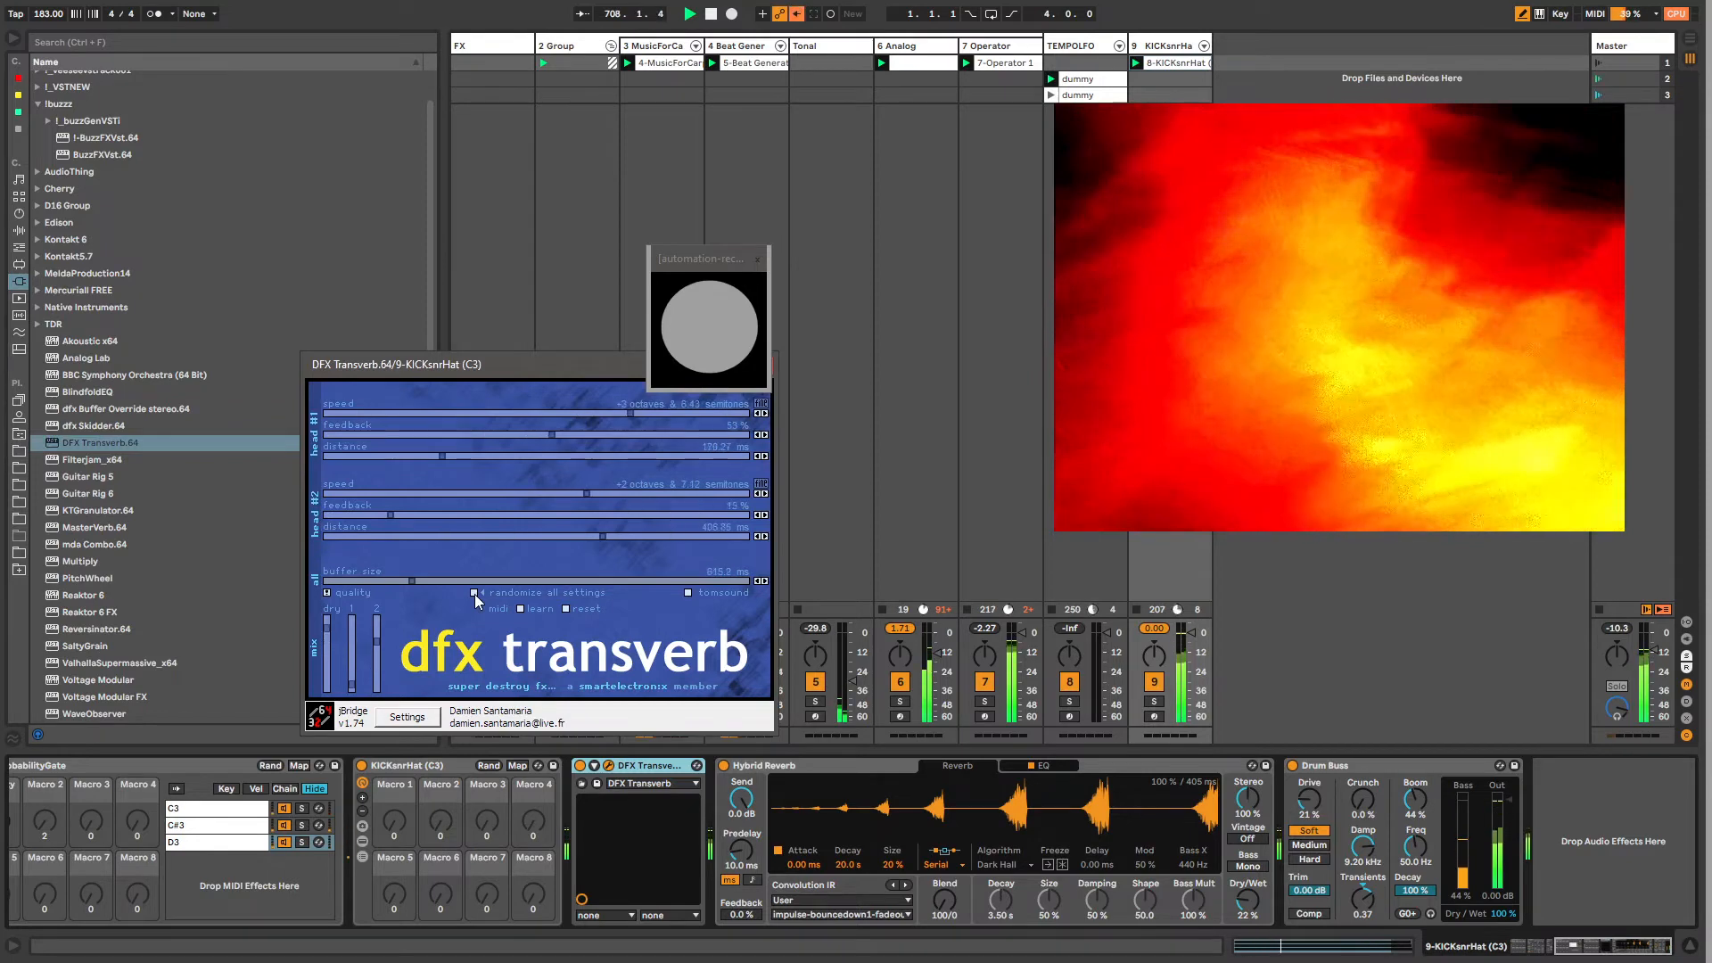
{"action": "left_click", "coordinate": [474, 594]}
{"action": "left_click", "coordinate": [581, 769]}
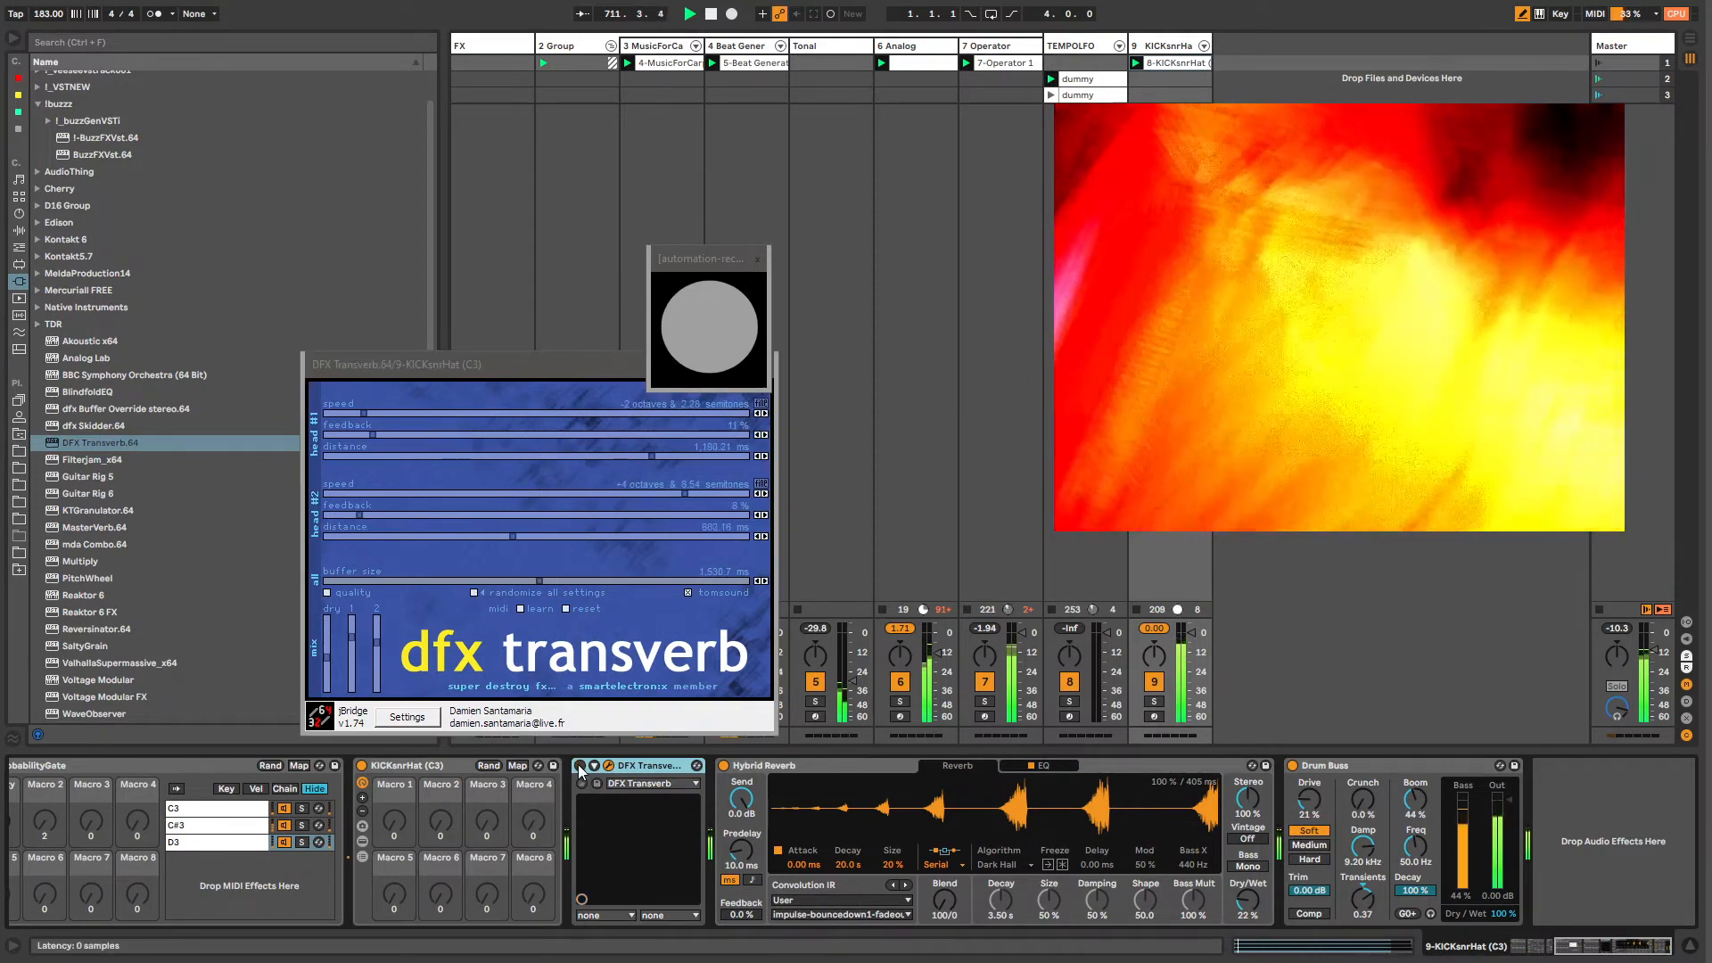
{"action": "left_click", "coordinate": [476, 592]}
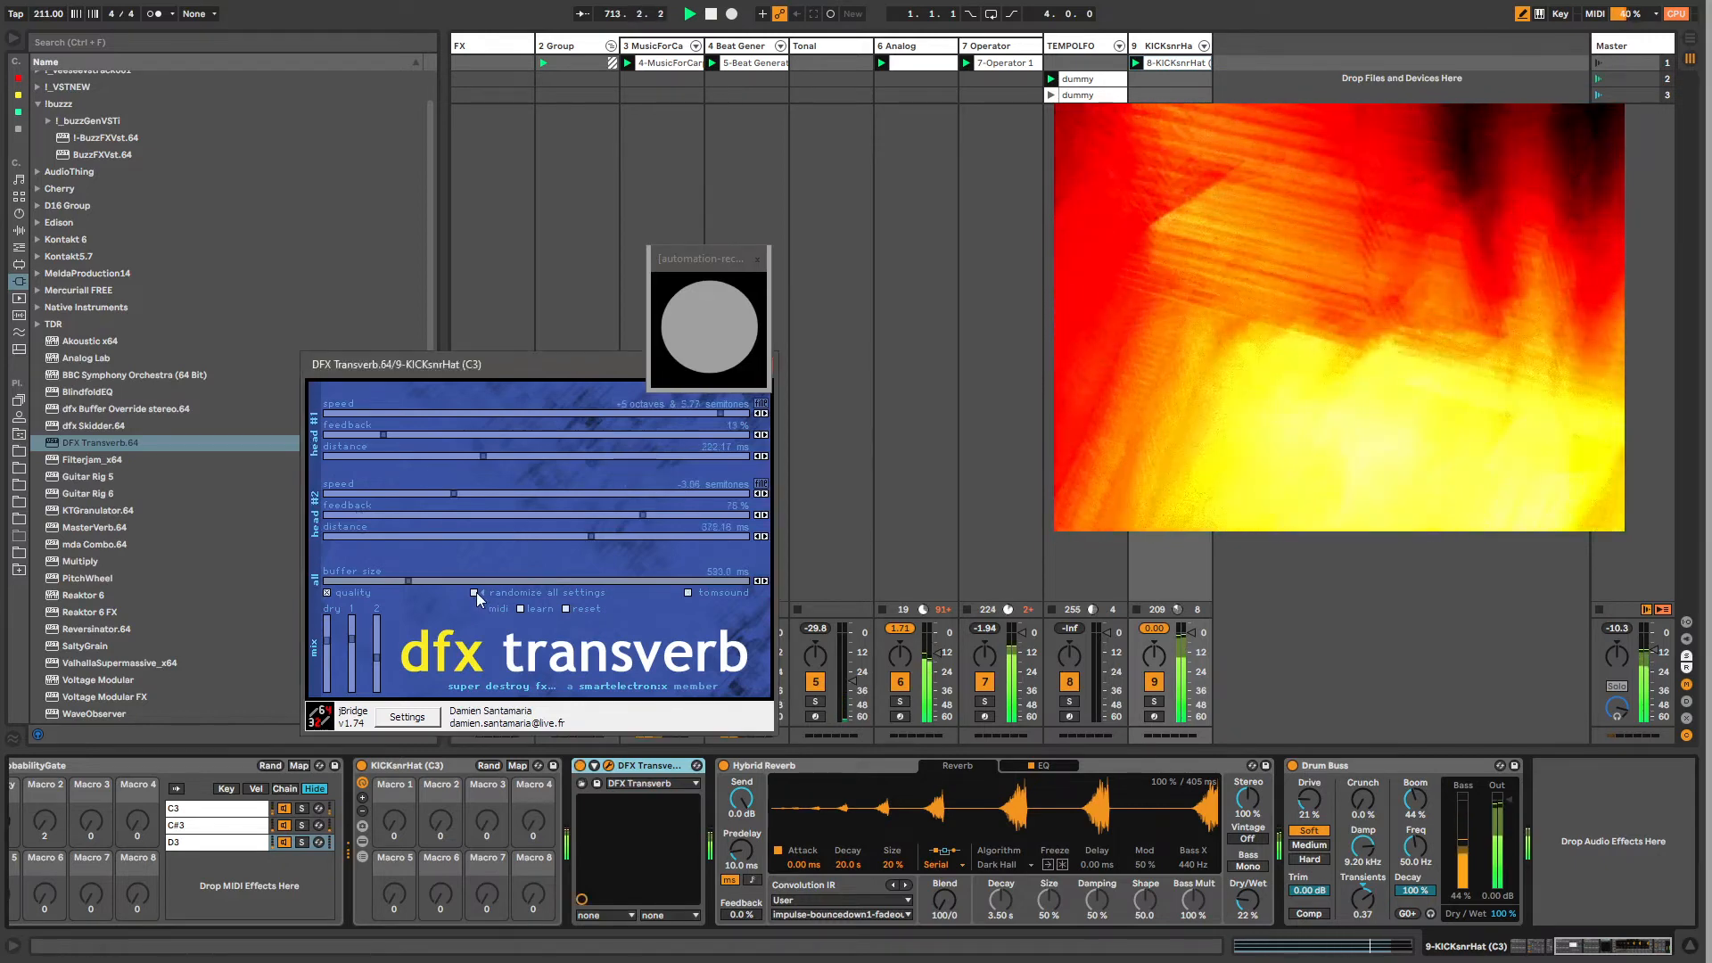
{"action": "left_click", "coordinate": [475, 592]}
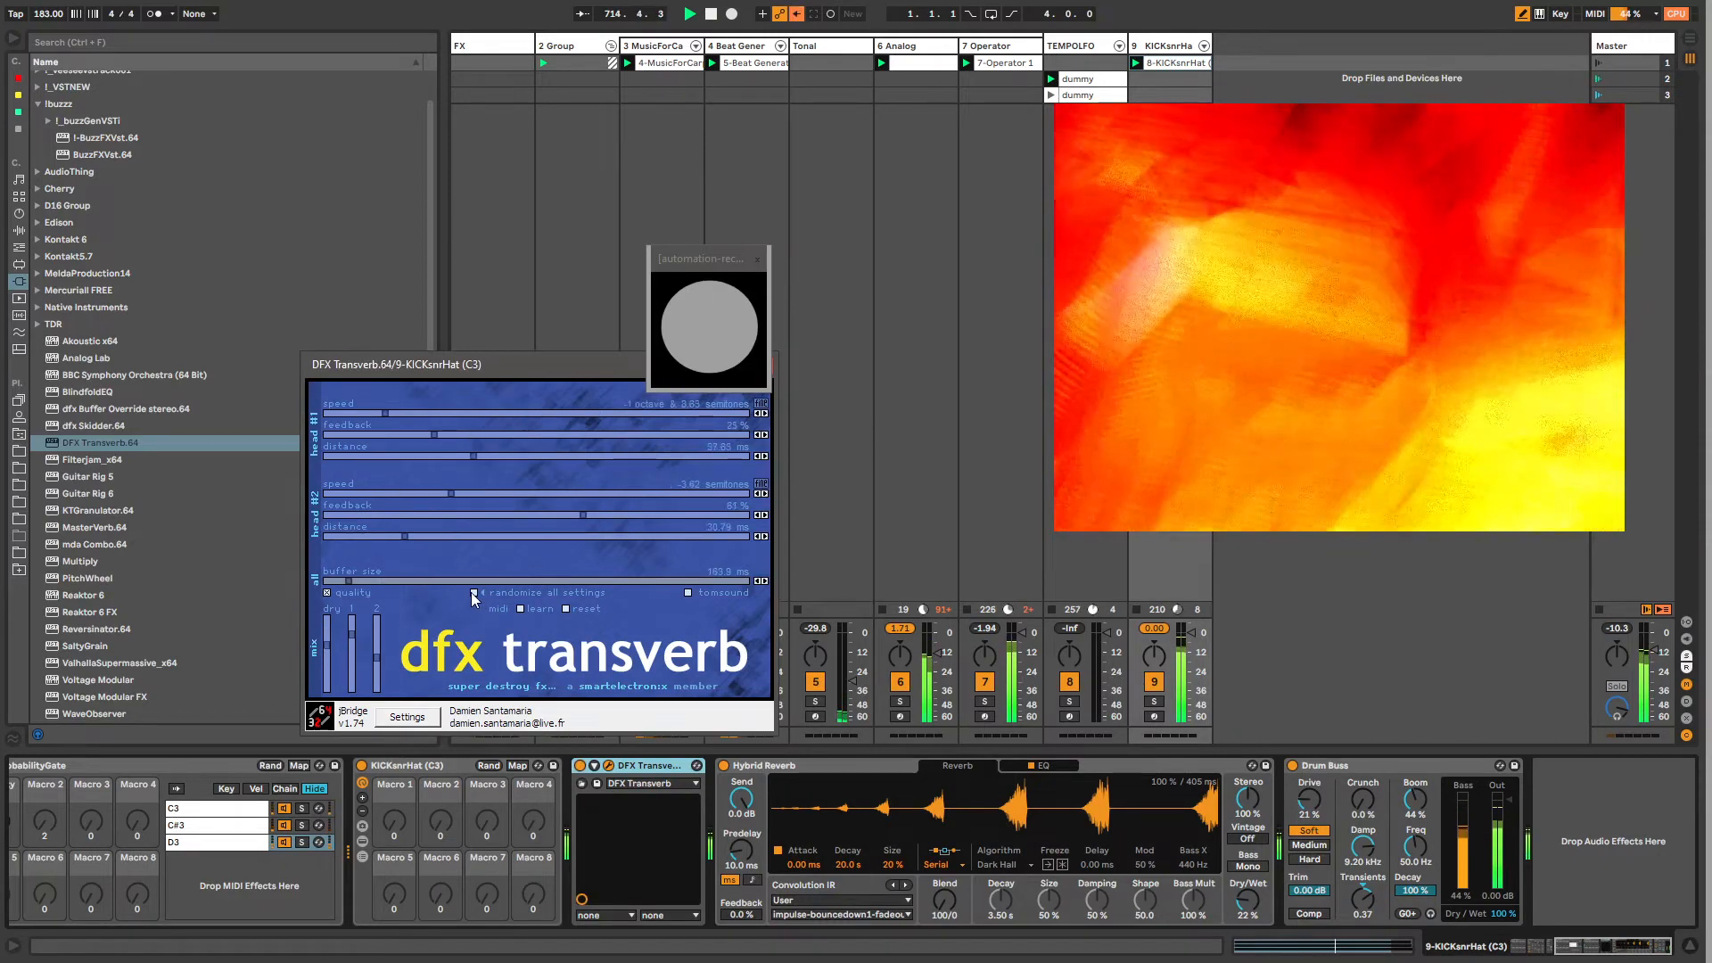
{"action": "left_click", "coordinate": [474, 592]}
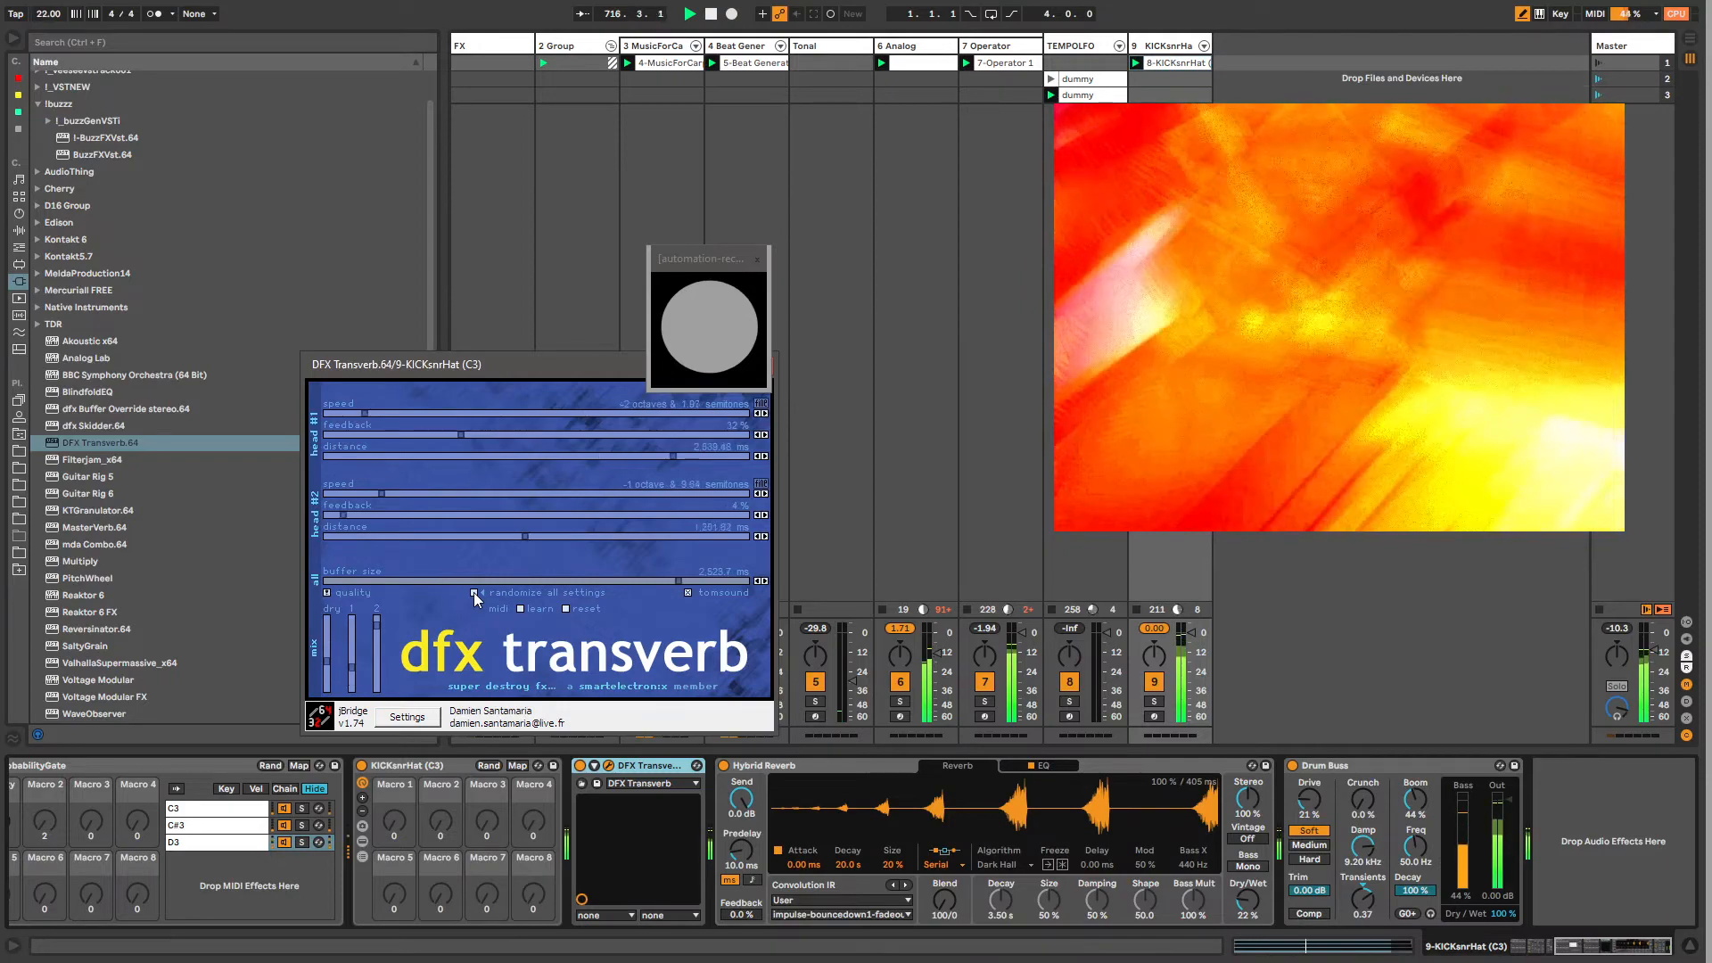
{"action": "left_click_drag", "start_coordinate": [494, 366], "coordinate": [480, 509]}
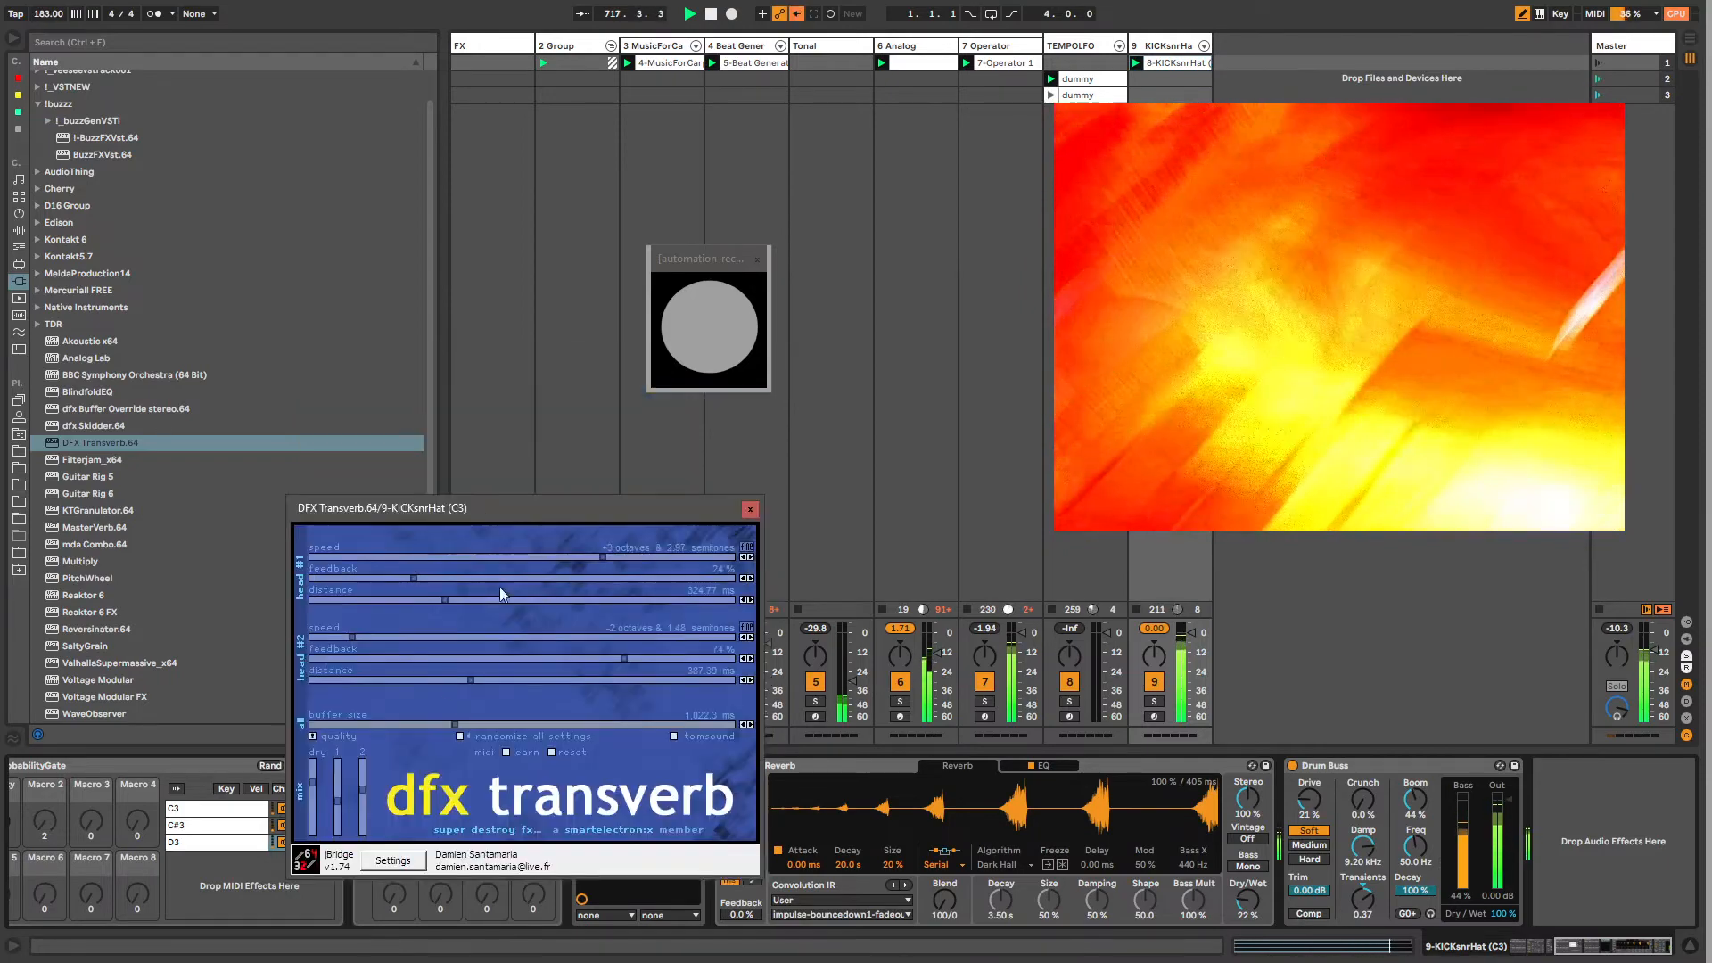
{"action": "left_click", "coordinate": [460, 736]}
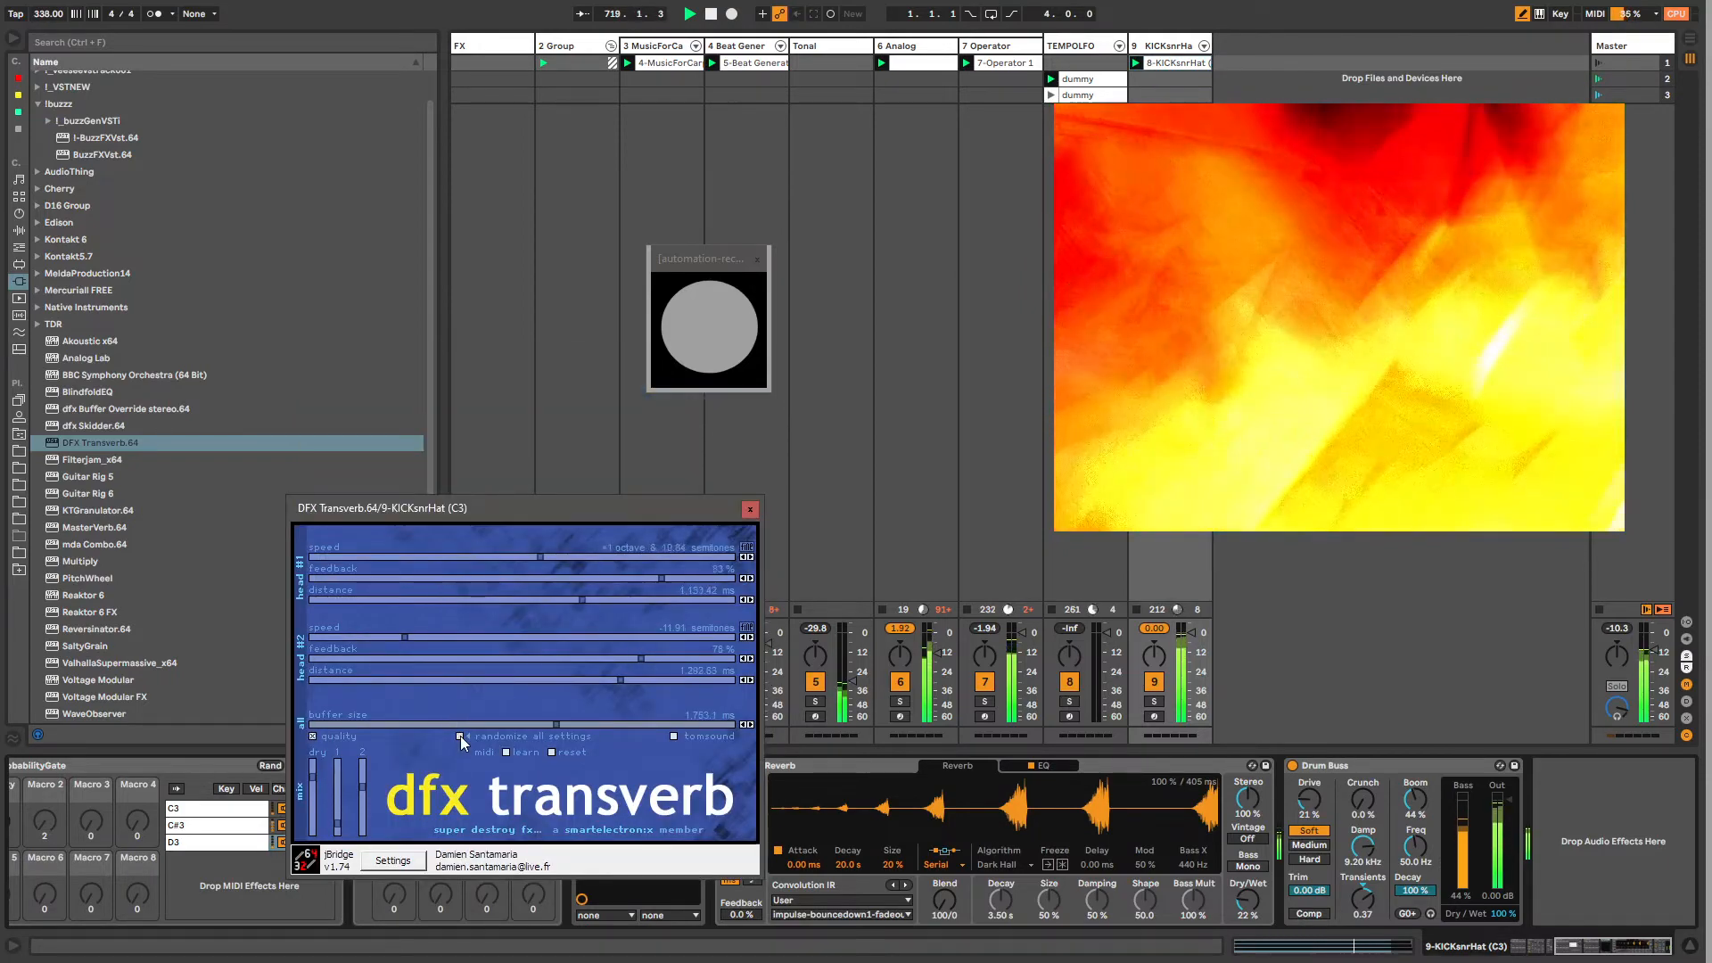
{"action": "left_click", "coordinate": [460, 736]}
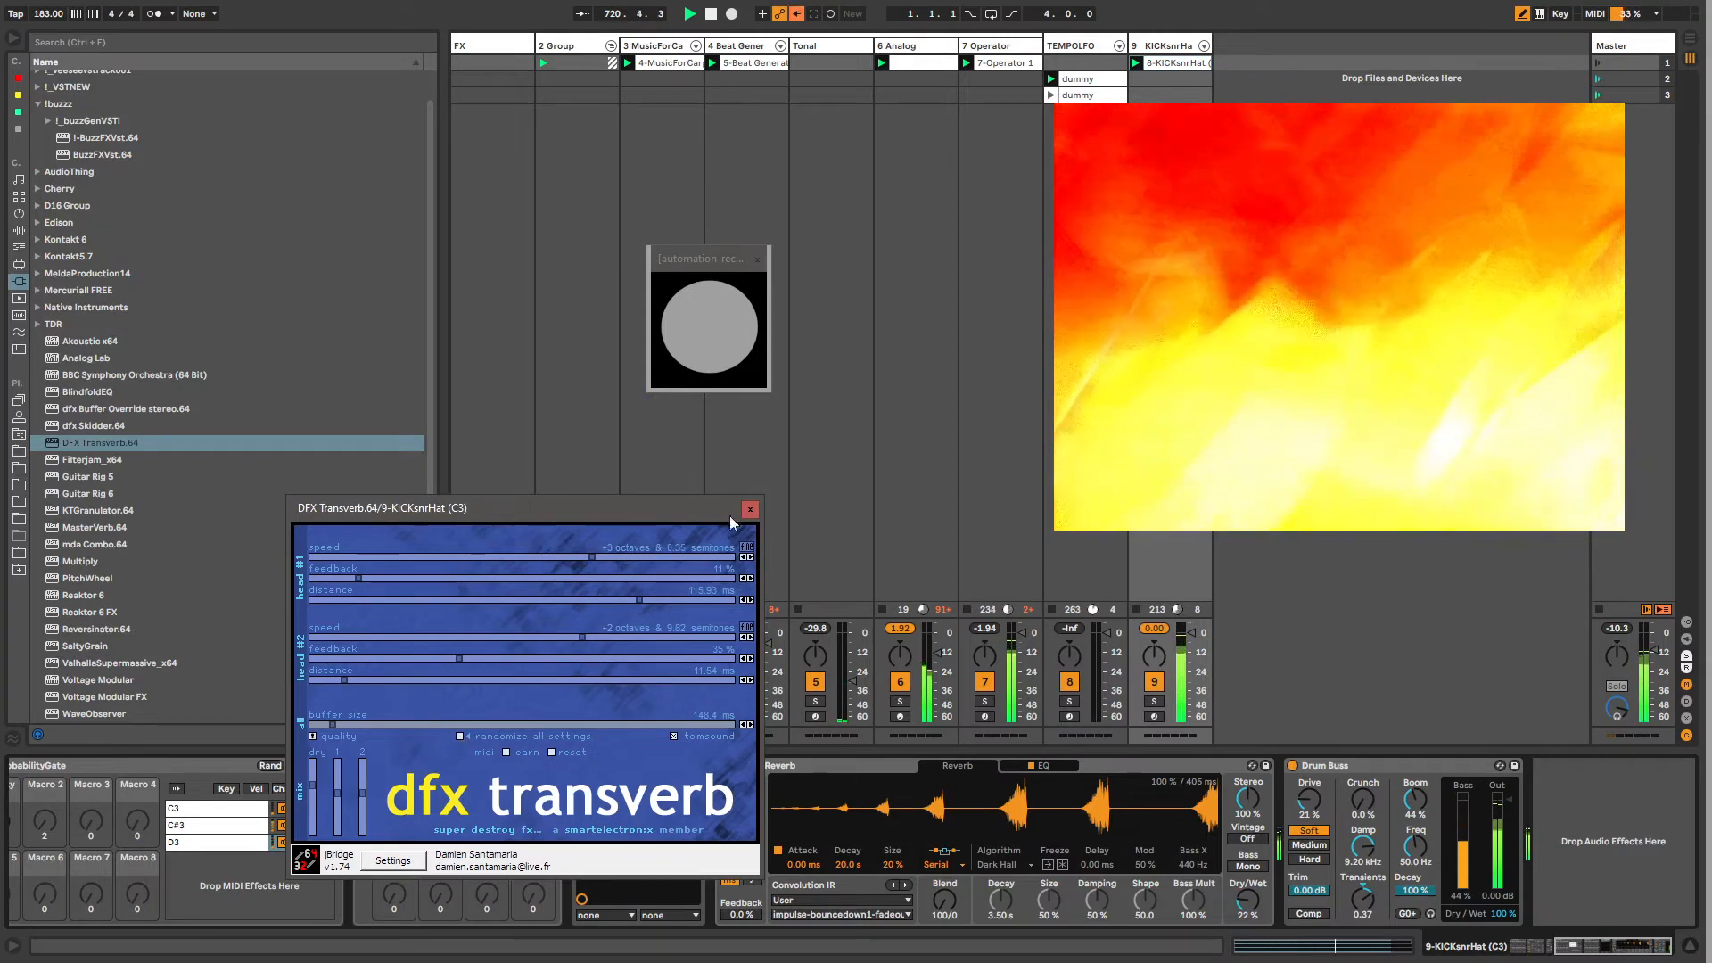
{"action": "left_click", "coordinate": [750, 509]}
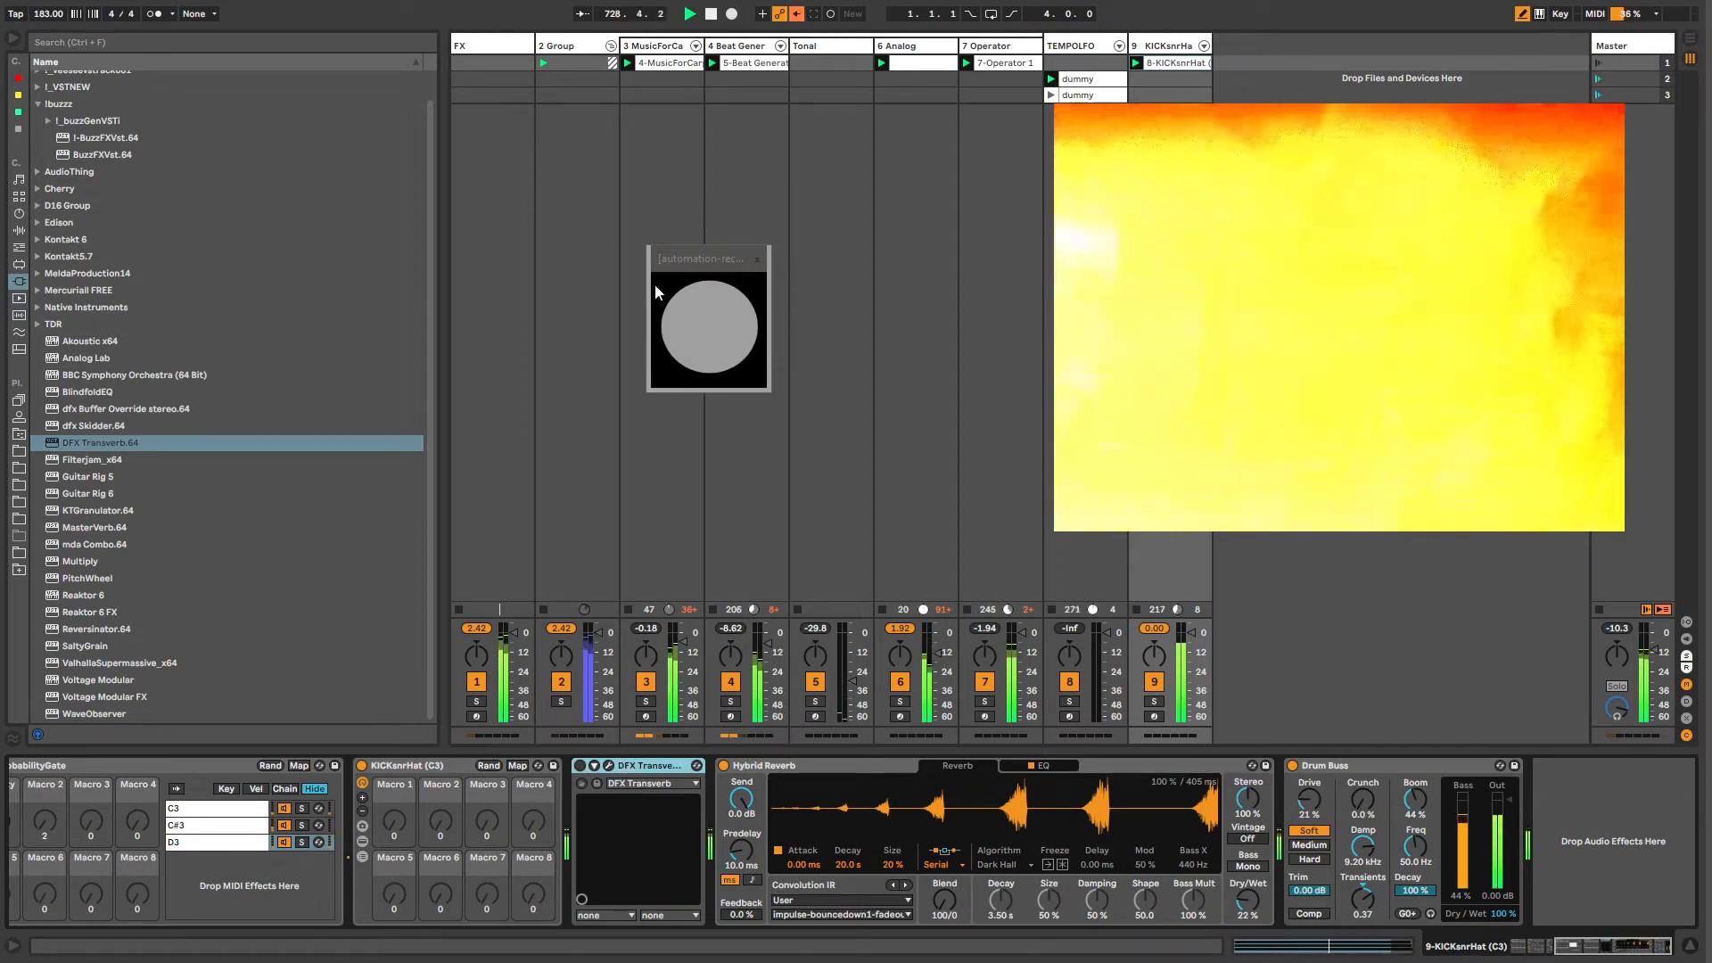
Step: Narrow the browser, reopen the DFX Transverb window on the KICKsnrHat track, and randomize all its settings several more times
{"action": "left_click_drag", "start_coordinate": [439, 489], "coordinate": [372, 489]}
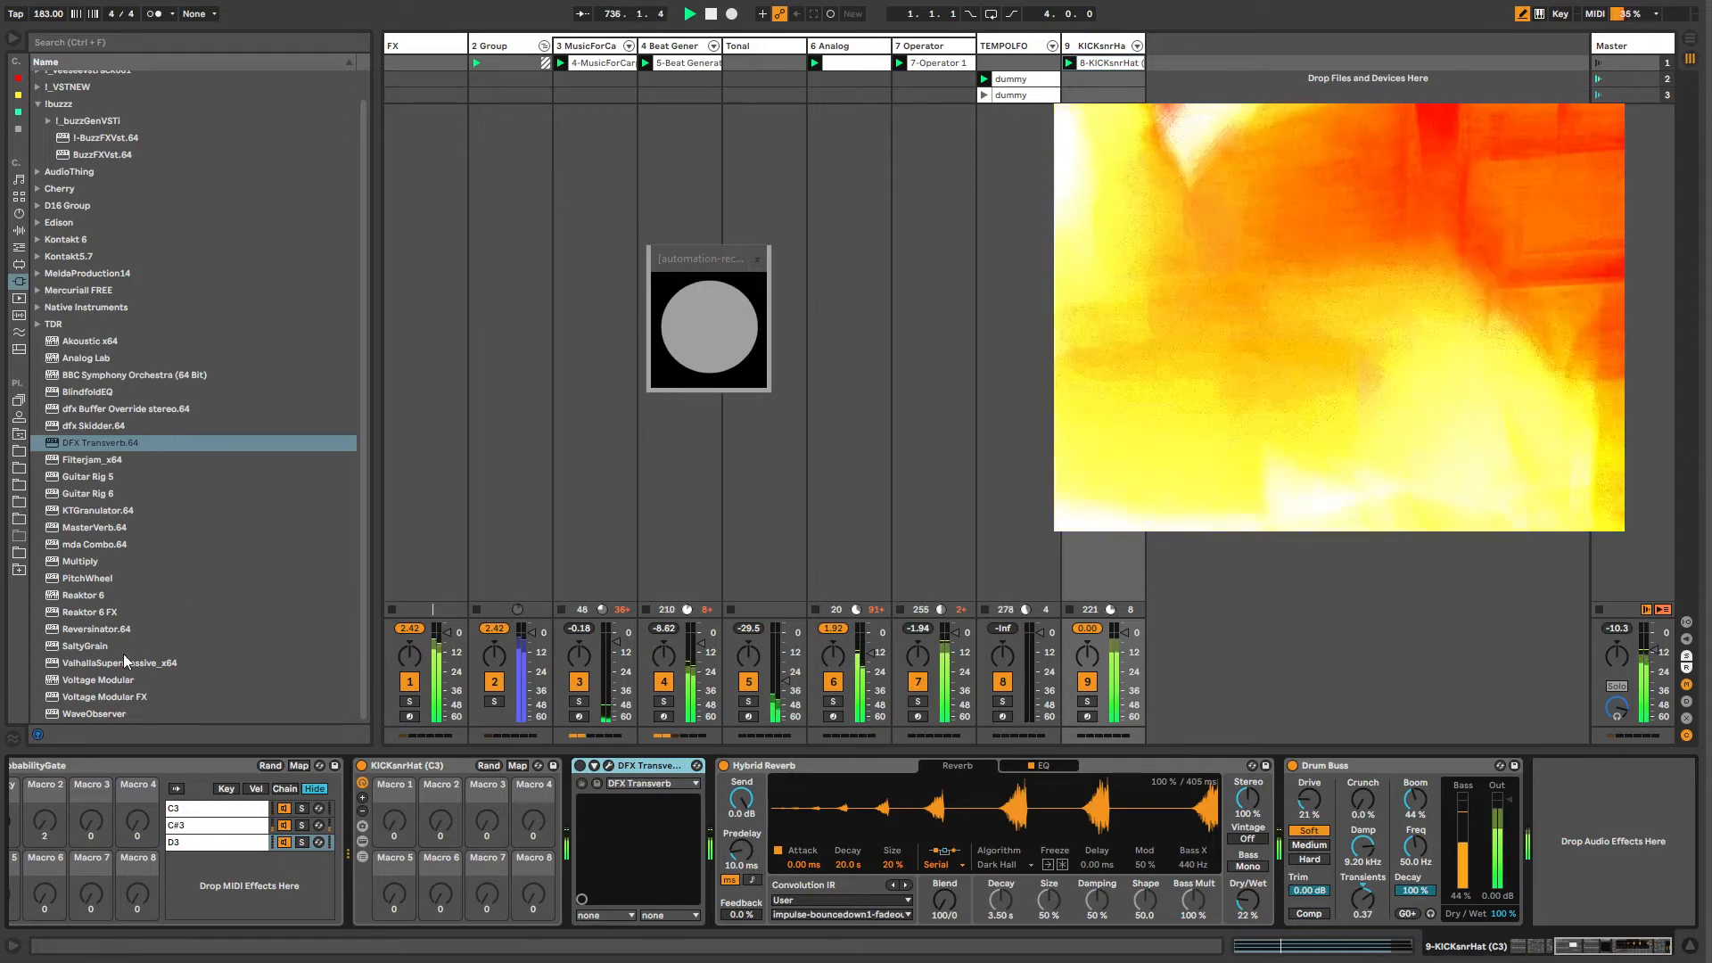
{"action": "left_click", "coordinate": [85, 646]}
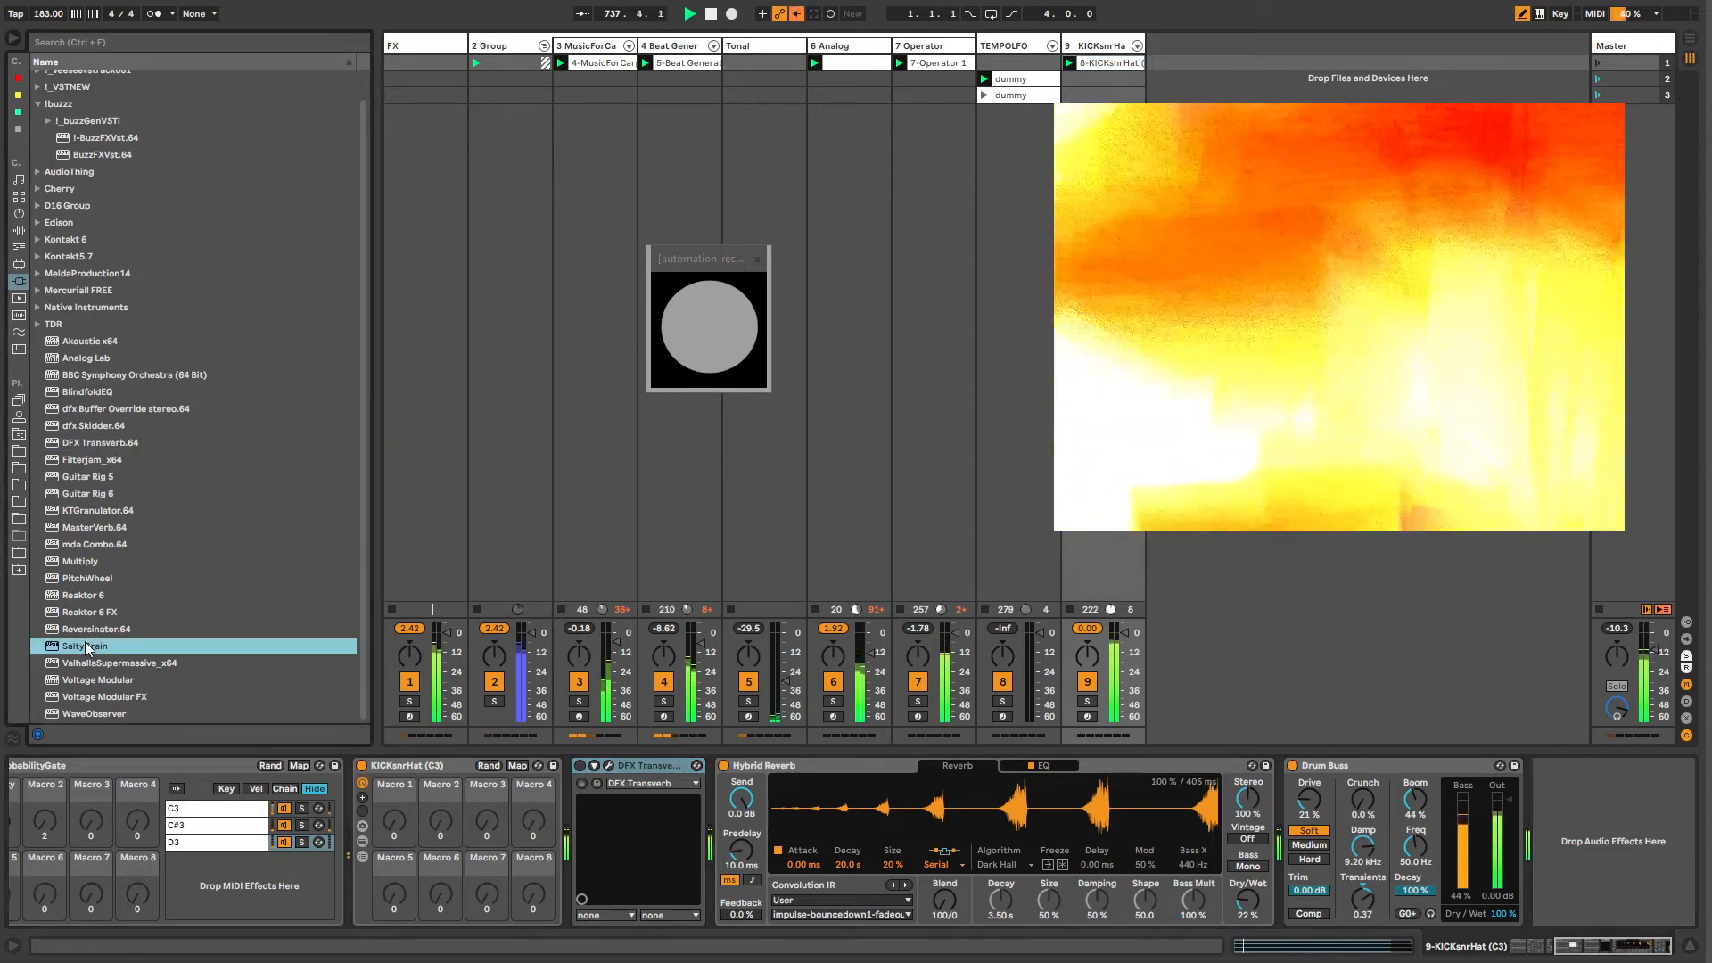
{"action": "left_click", "coordinate": [608, 765]}
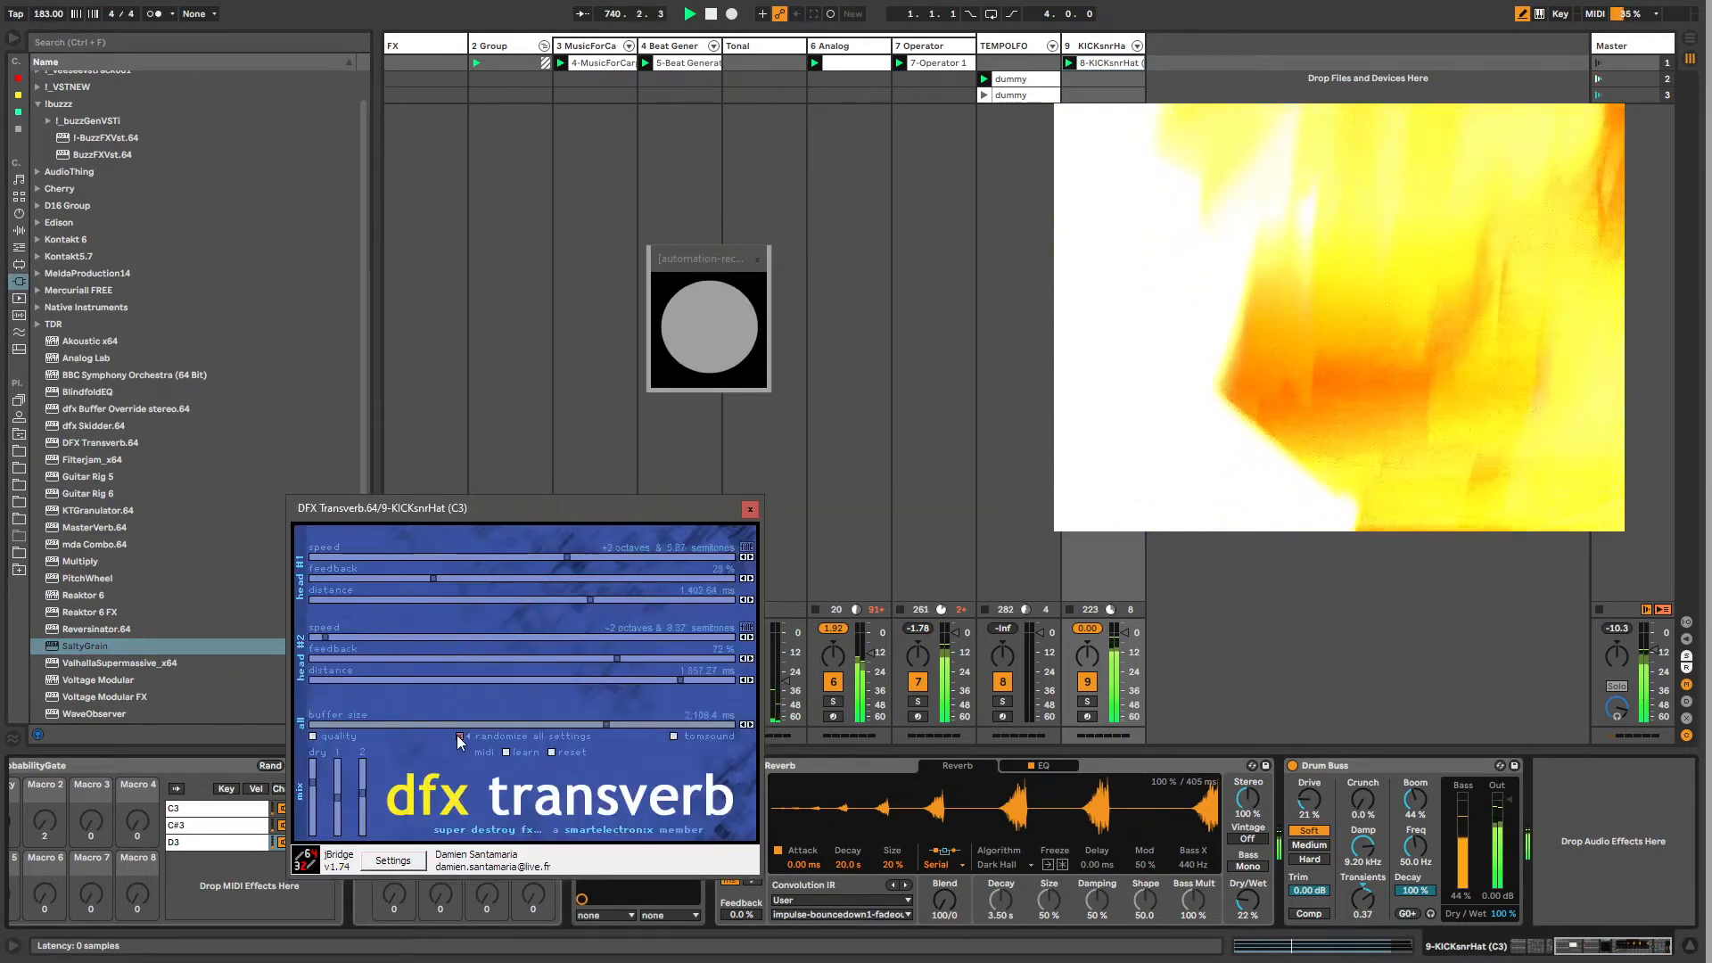
{"action": "left_click", "coordinate": [458, 736]}
{"action": "left_click", "coordinate": [458, 736]}
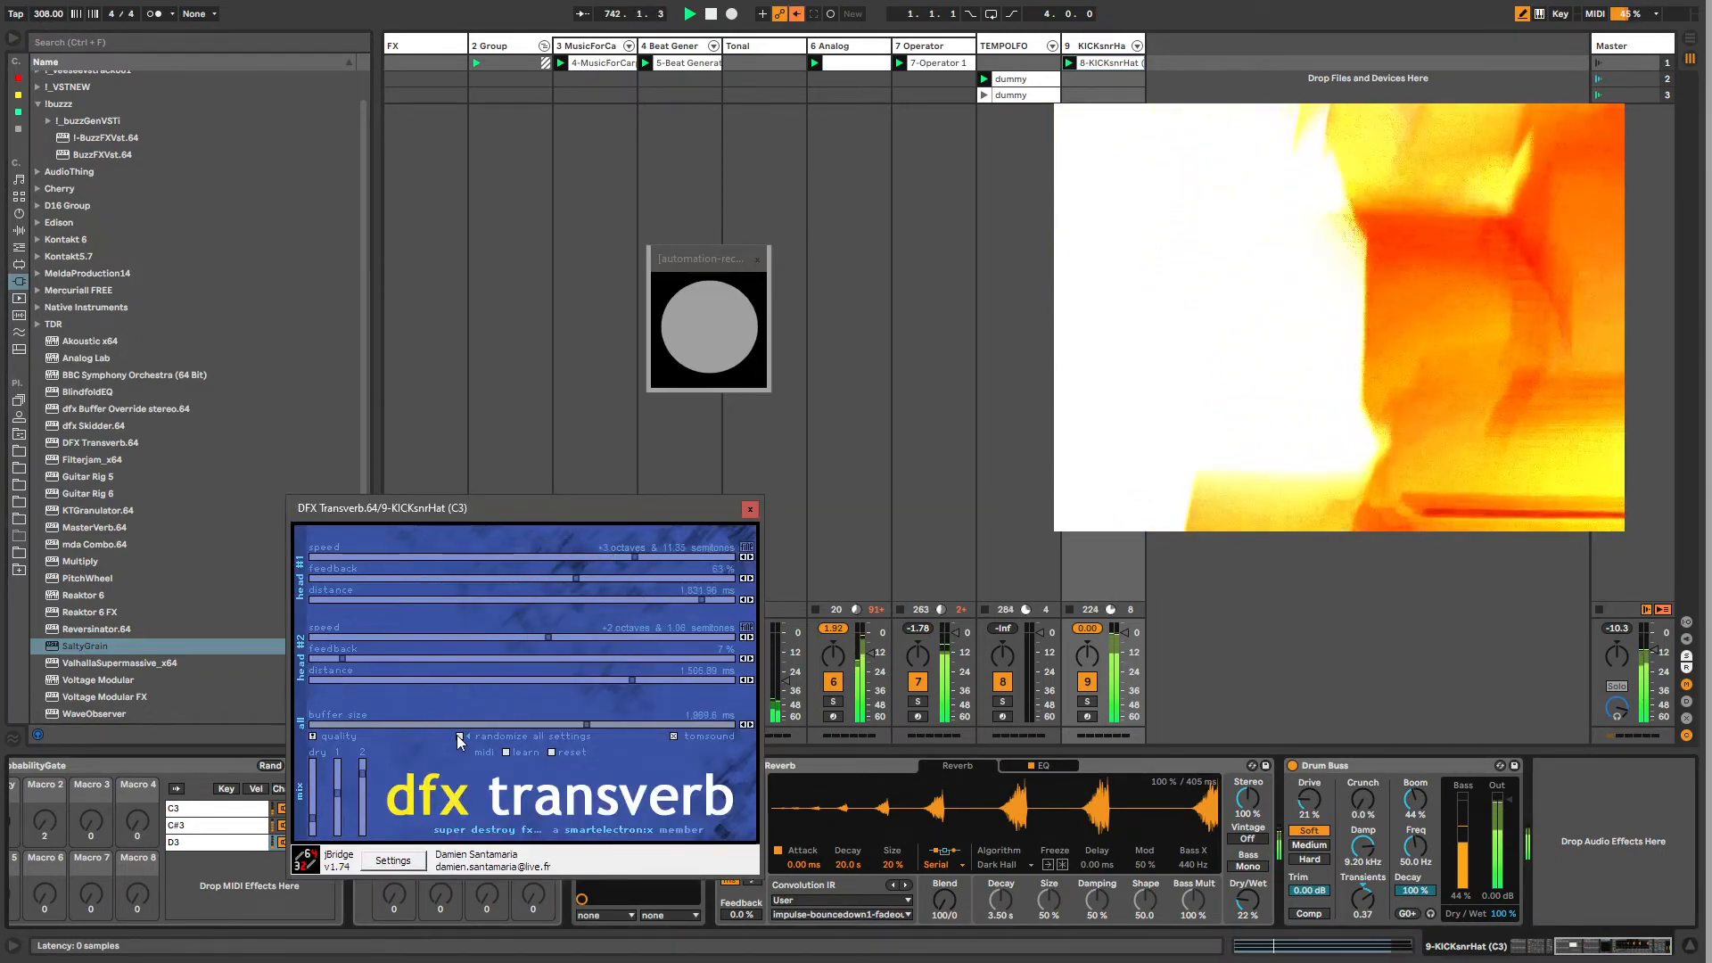
{"action": "left_click", "coordinate": [459, 735]}
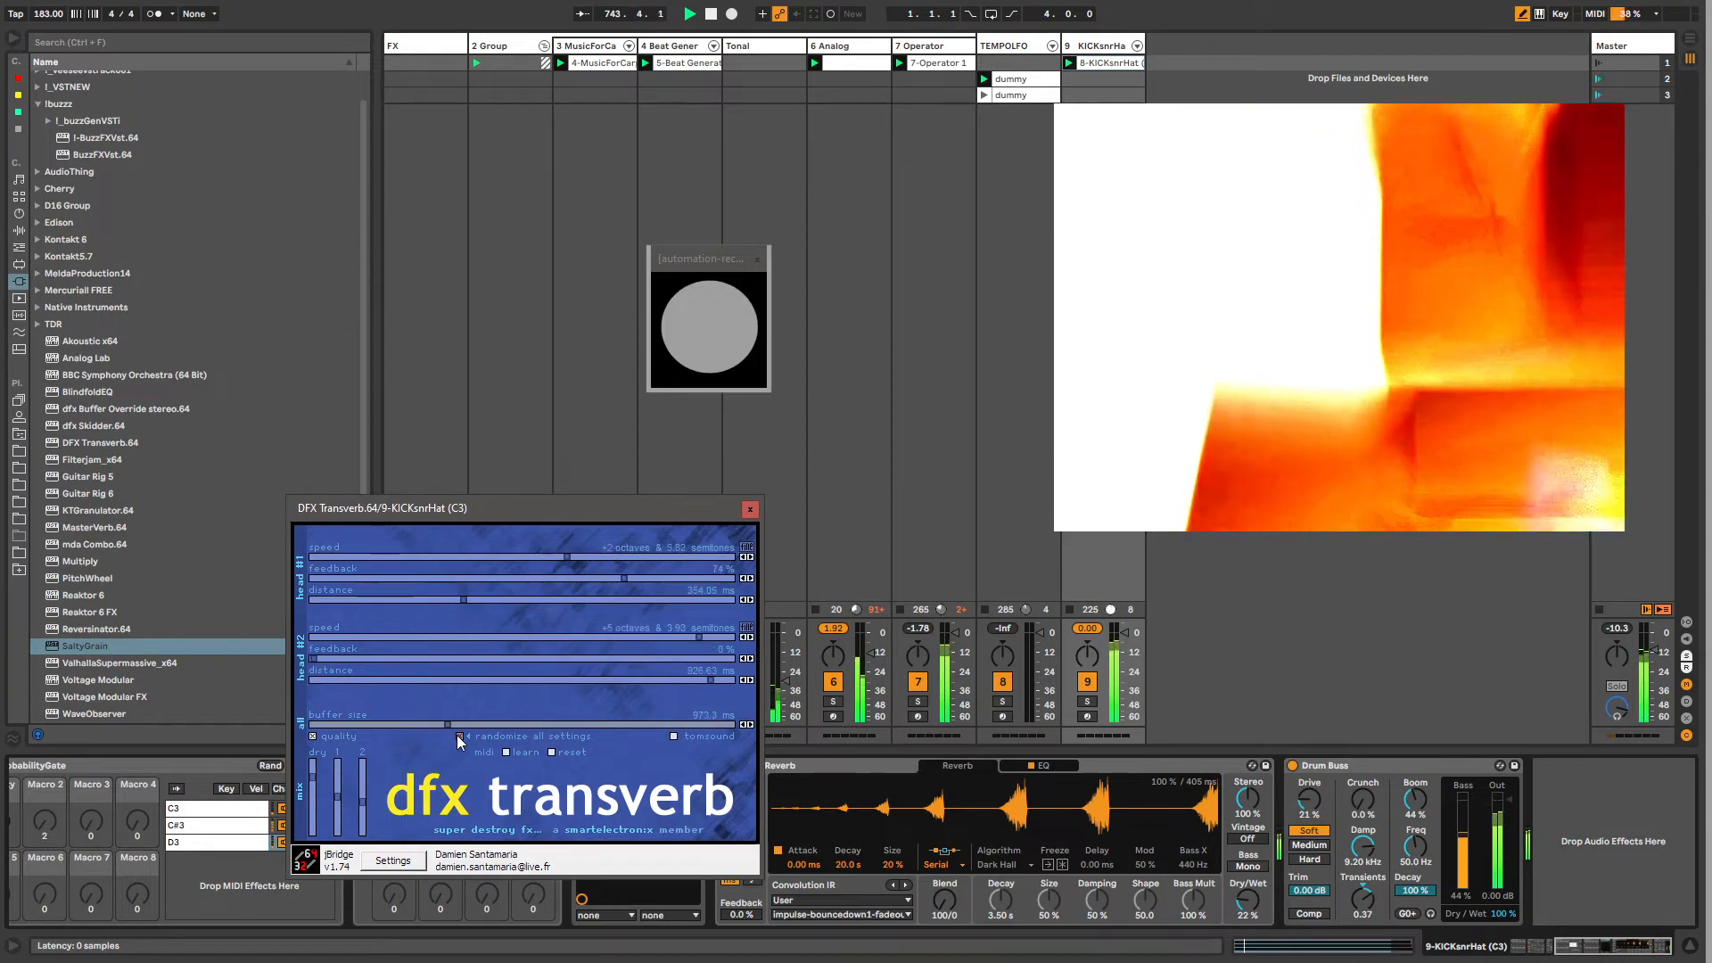
{"action": "left_click", "coordinate": [458, 735]}
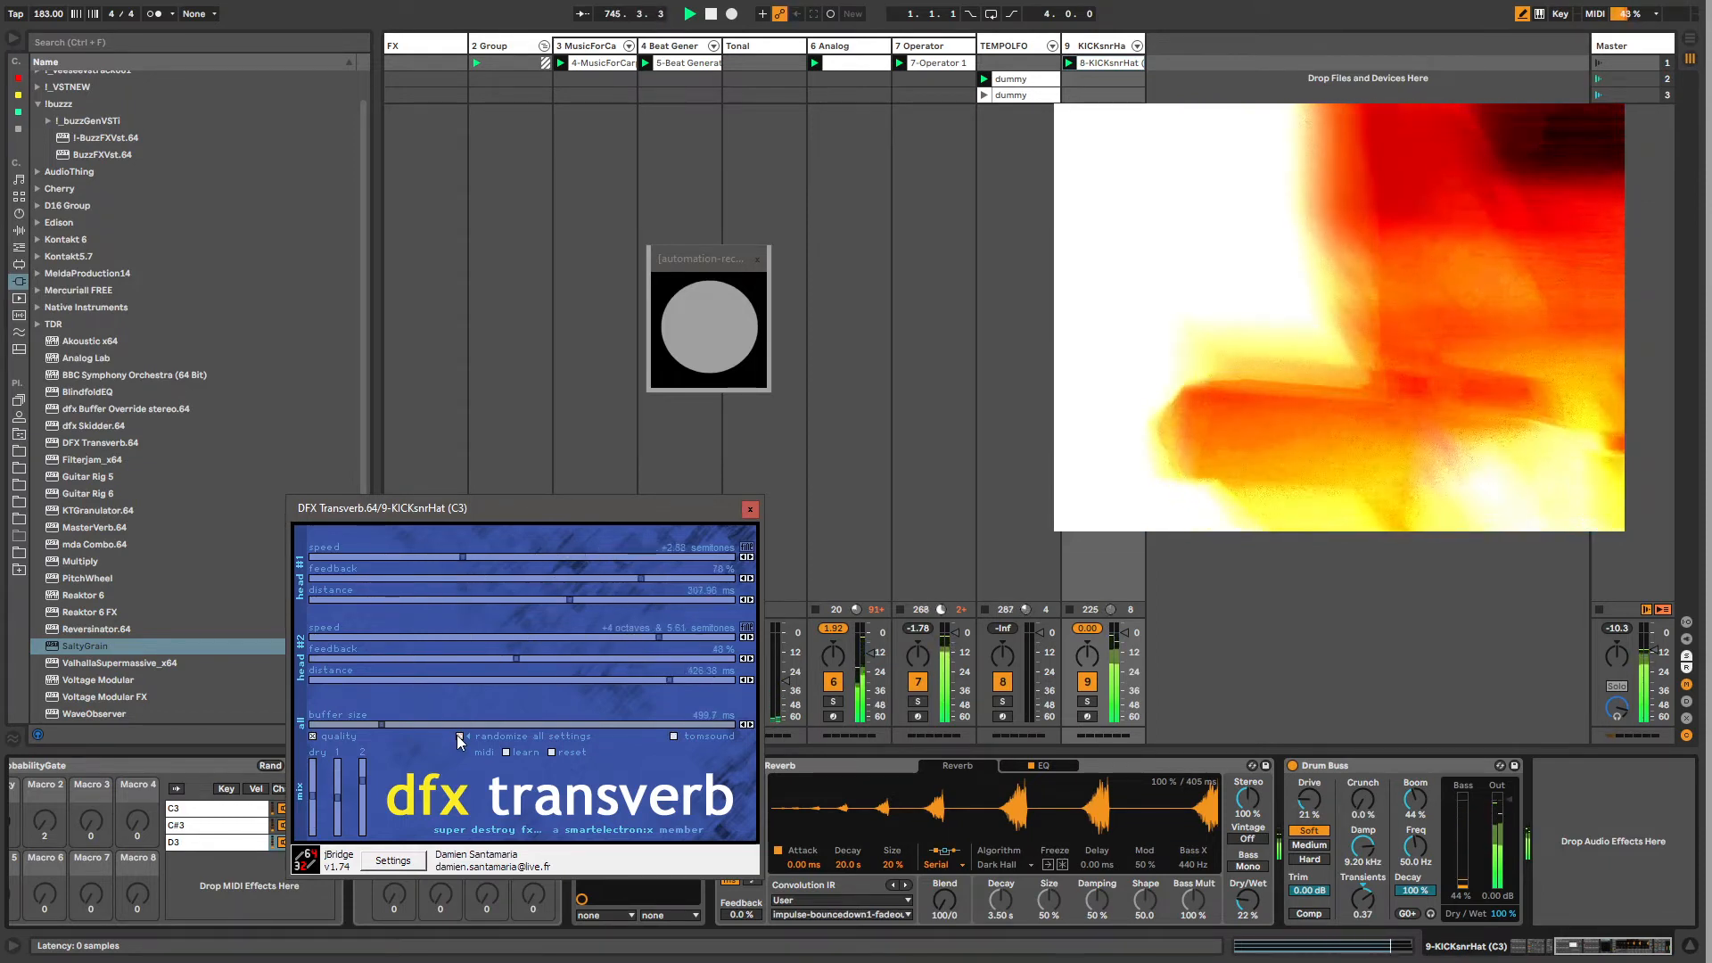
{"action": "left_click", "coordinate": [459, 736]}
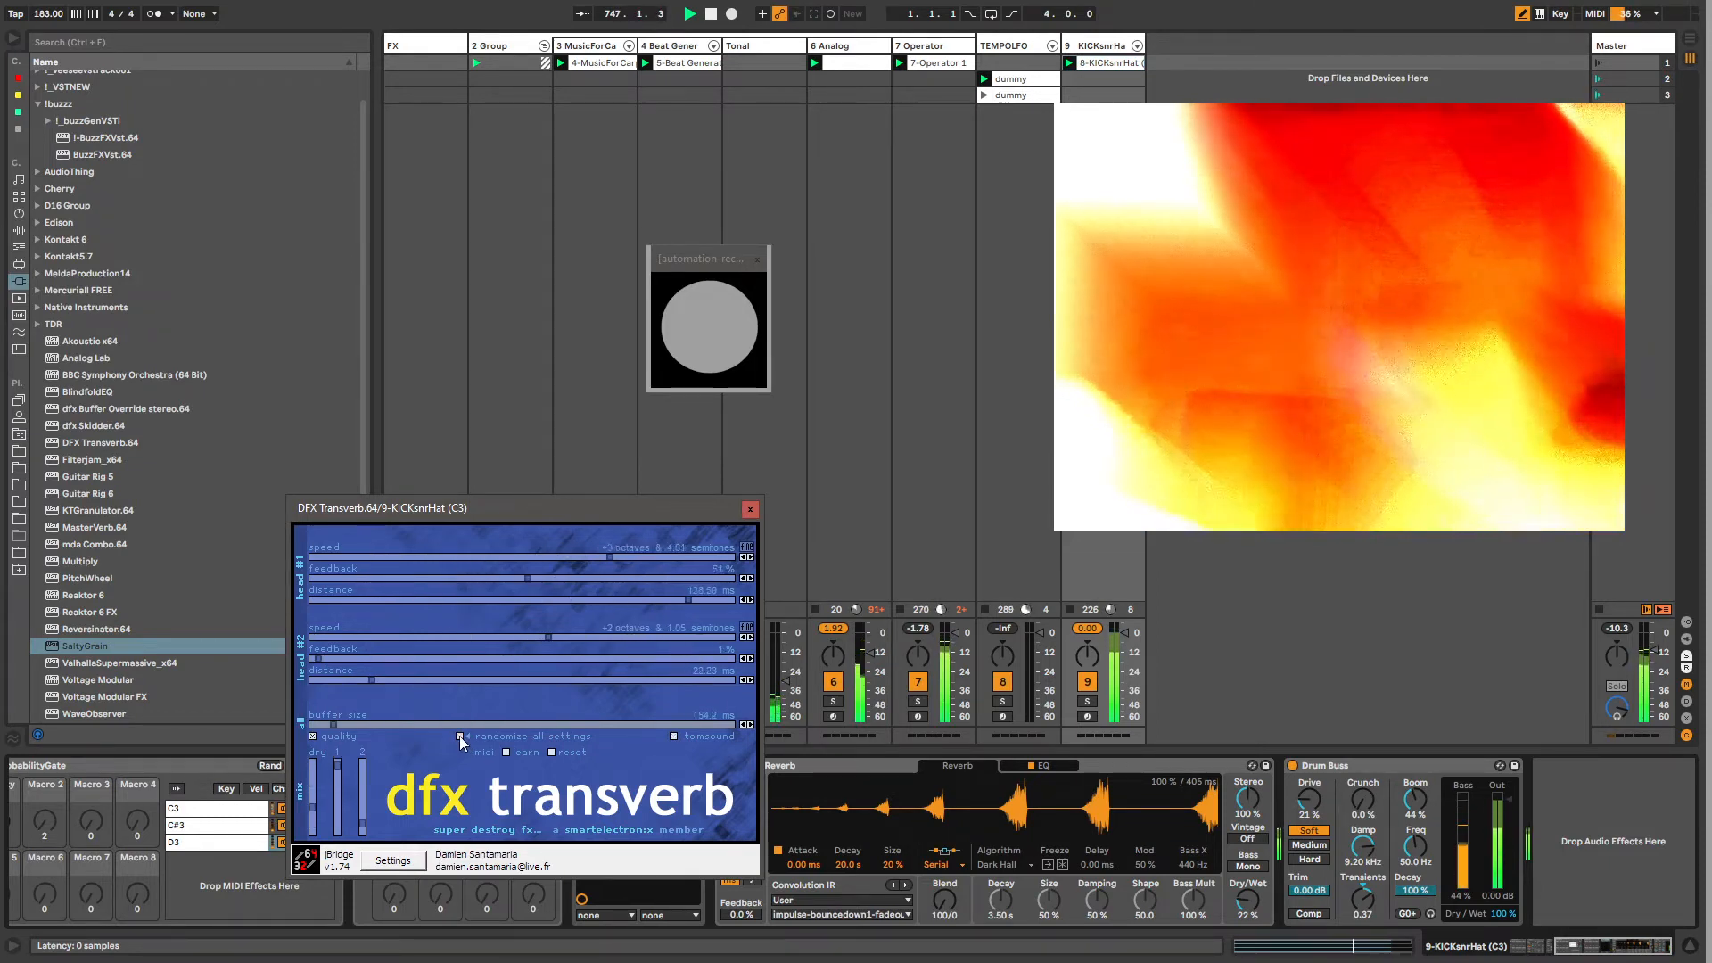
{"action": "left_click", "coordinate": [459, 736]}
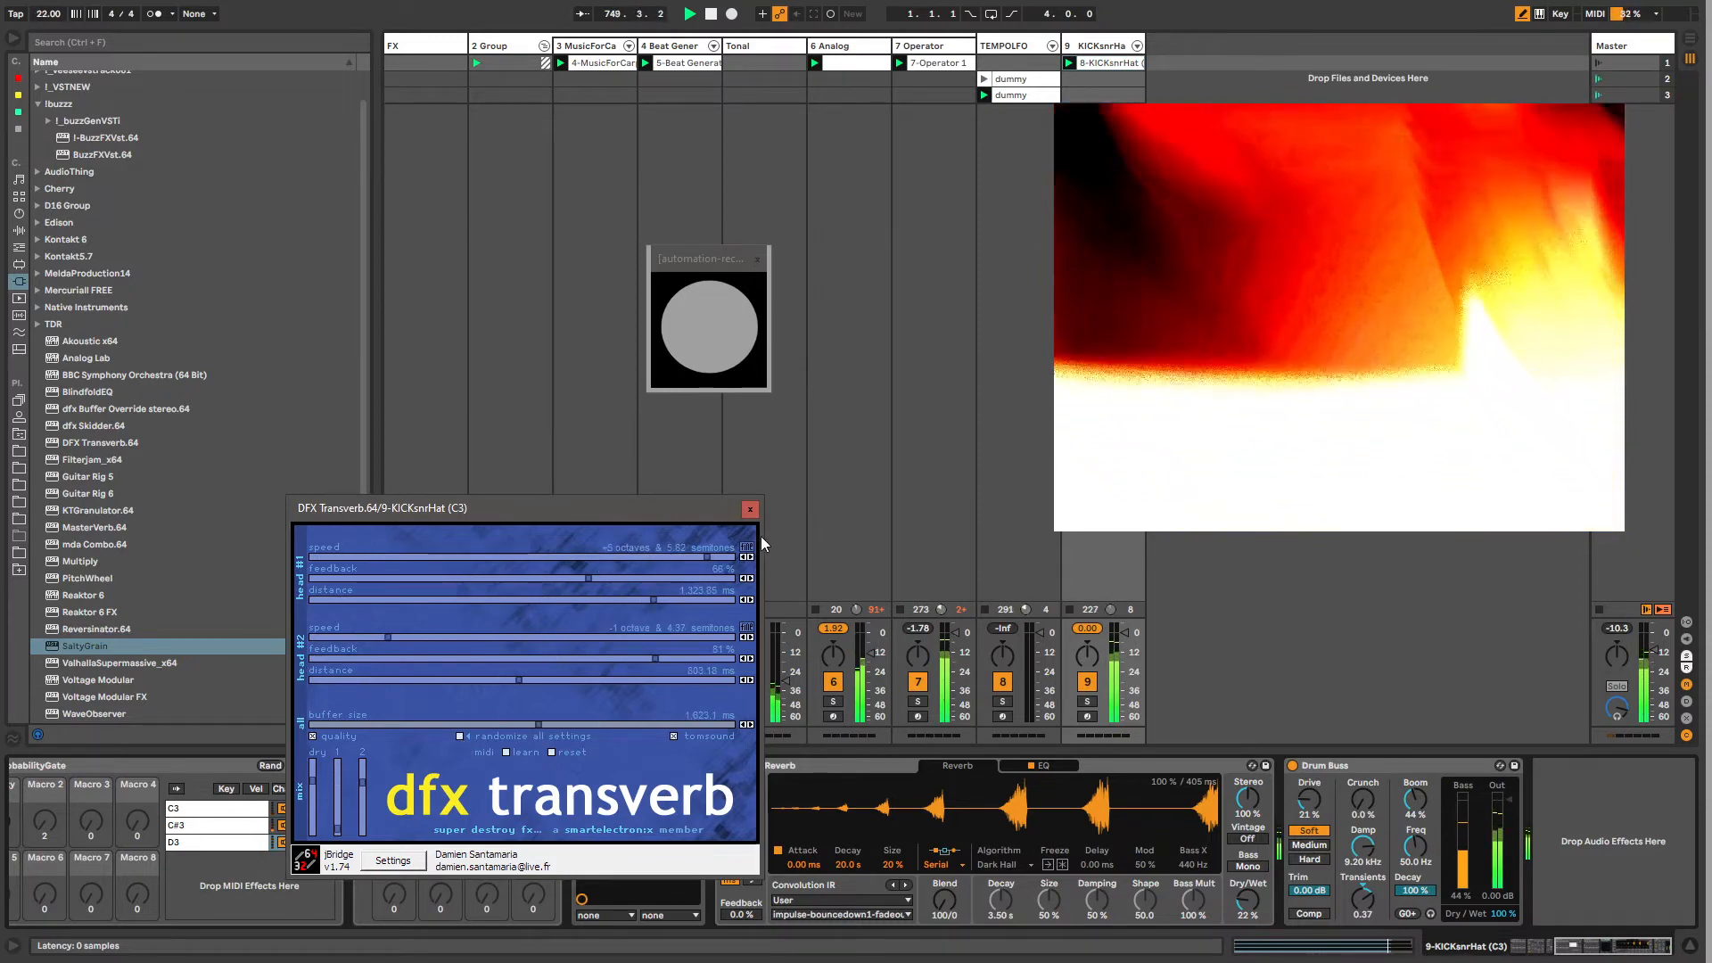
{"action": "left_click", "coordinate": [750, 510]}
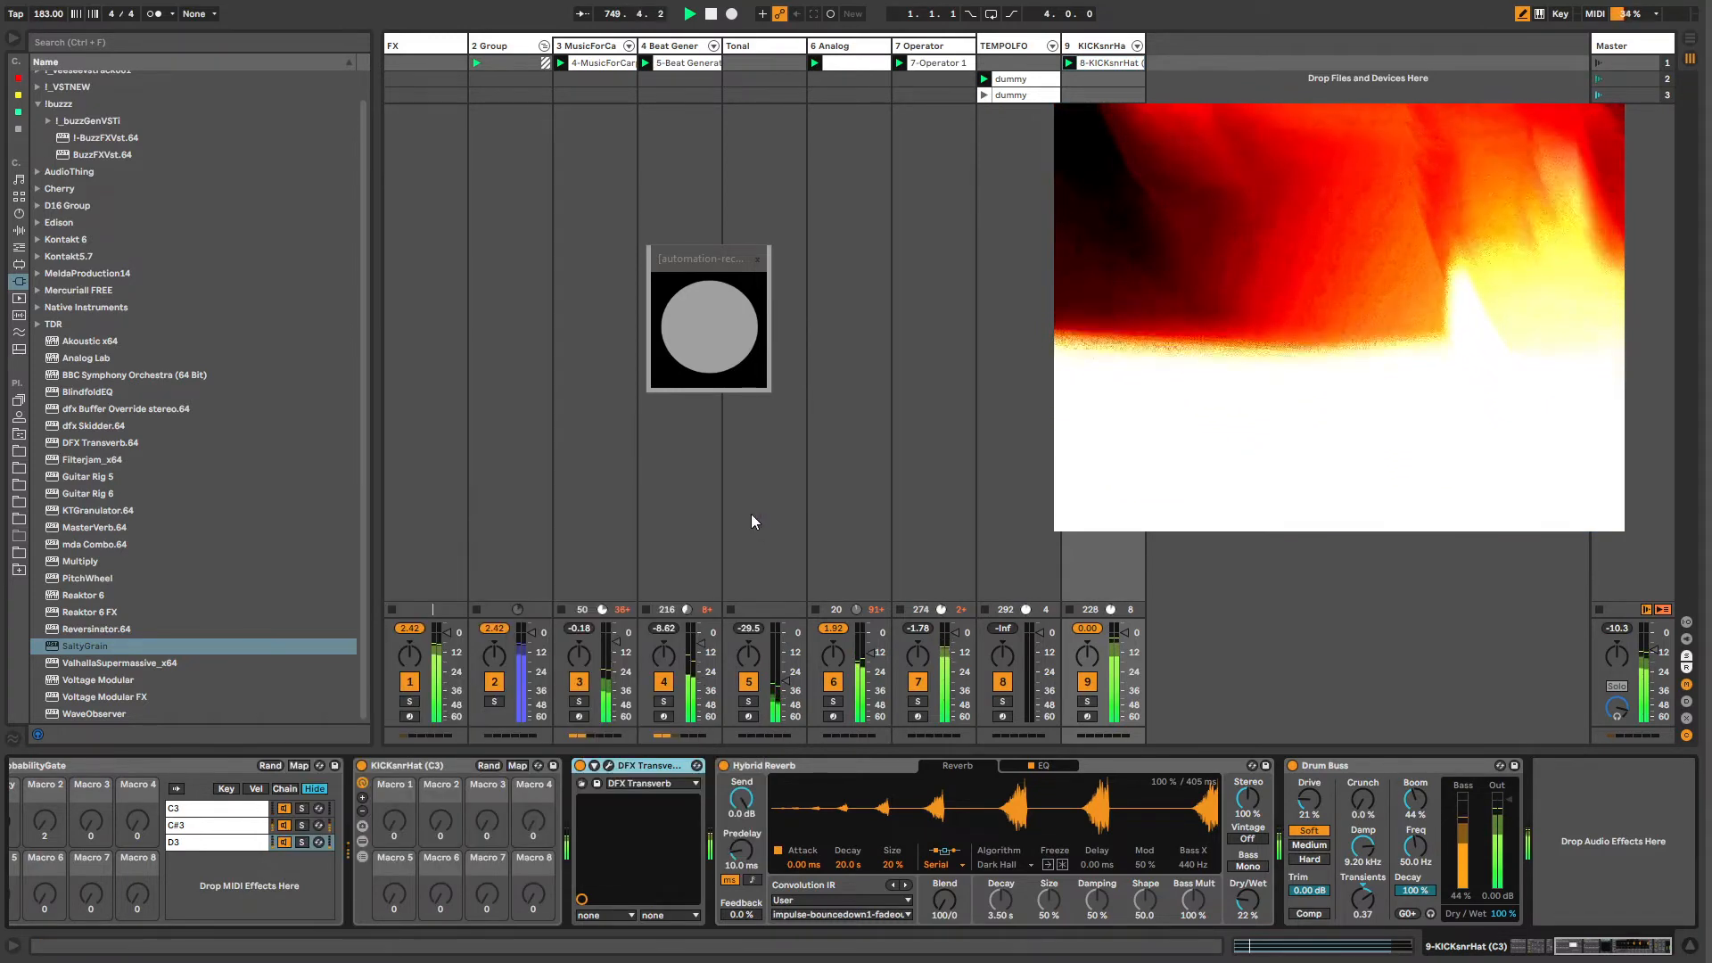
Step: Bypass DFX Transverb on the KICKsnrHat track and replace the FX track's OldeTapeEffect rack with Warp & Flubber.adg
{"action": "left_click", "coordinate": [580, 766]}
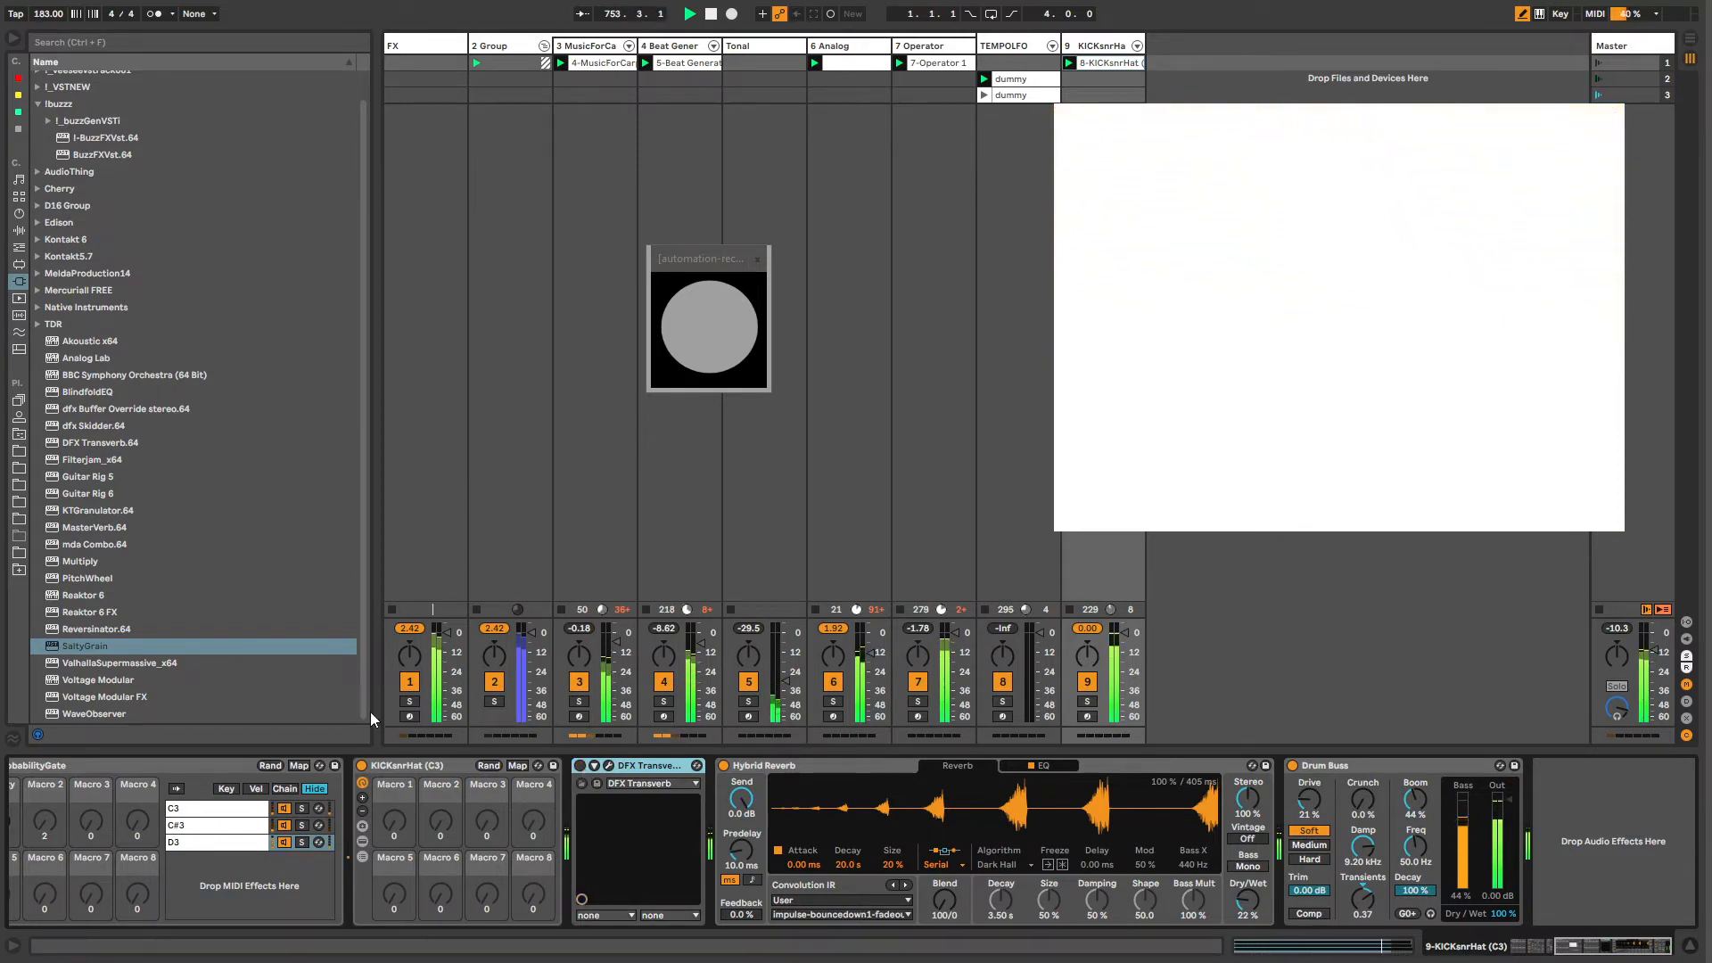
{"action": "left_click", "coordinate": [20, 248]}
{"action": "left_click", "coordinate": [18, 231]}
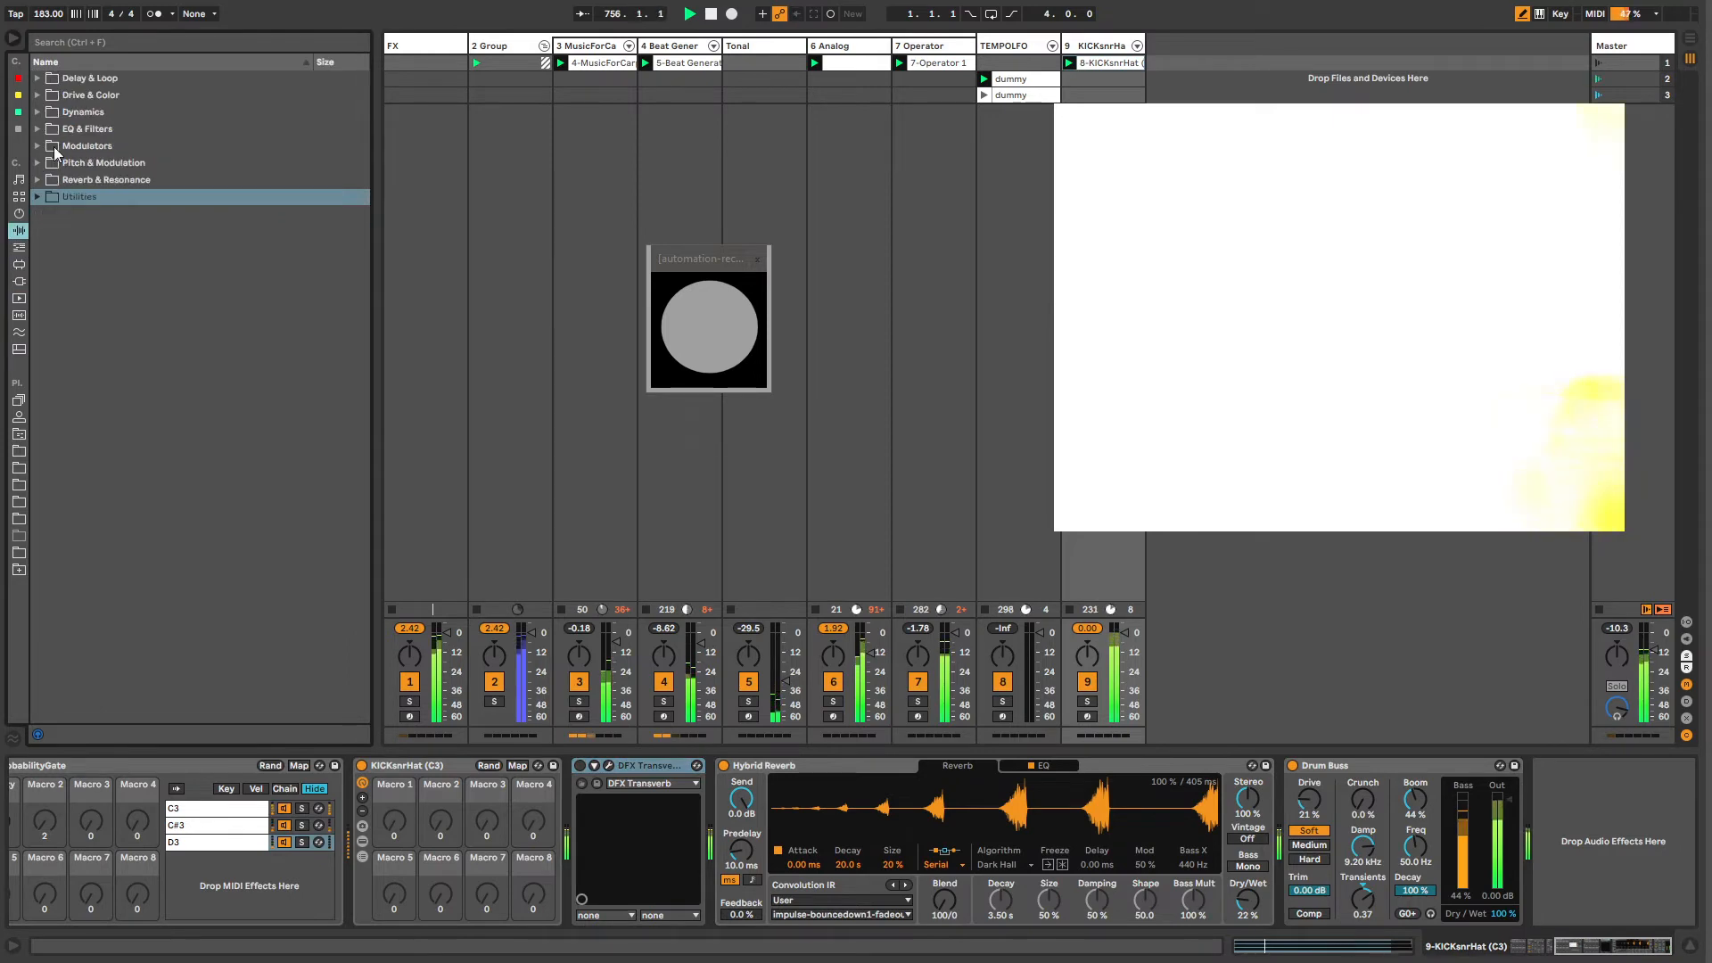
{"action": "left_click", "coordinate": [19, 434]}
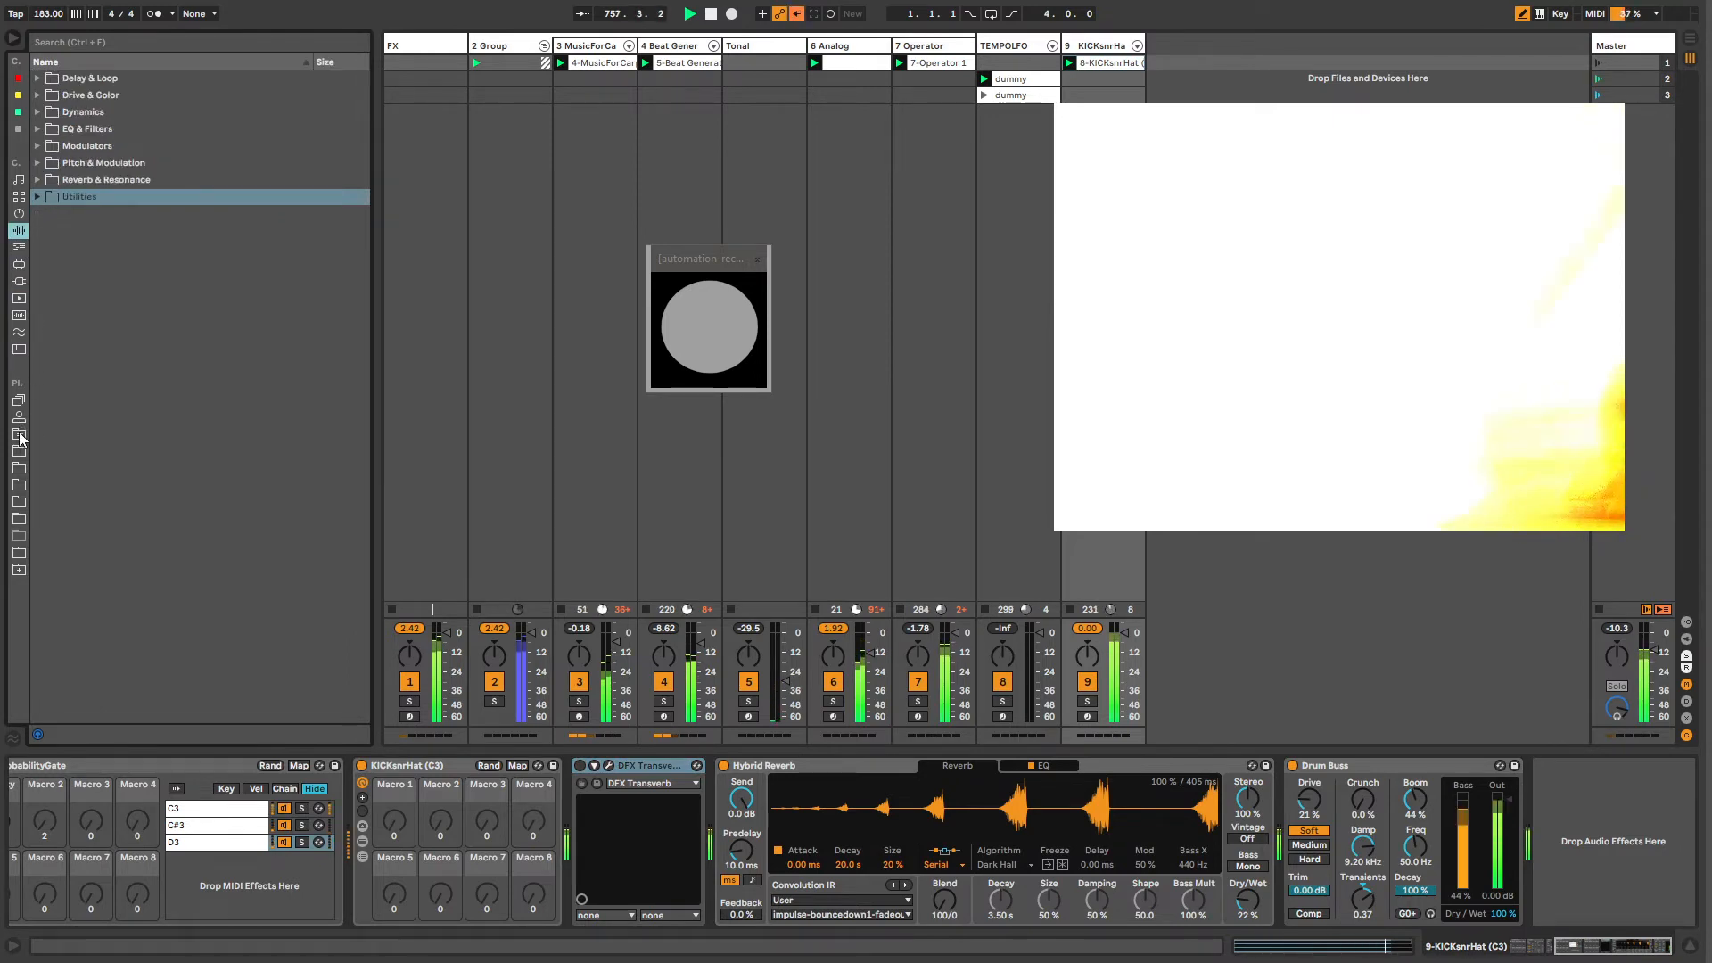
{"action": "left_click", "coordinate": [37, 130]}
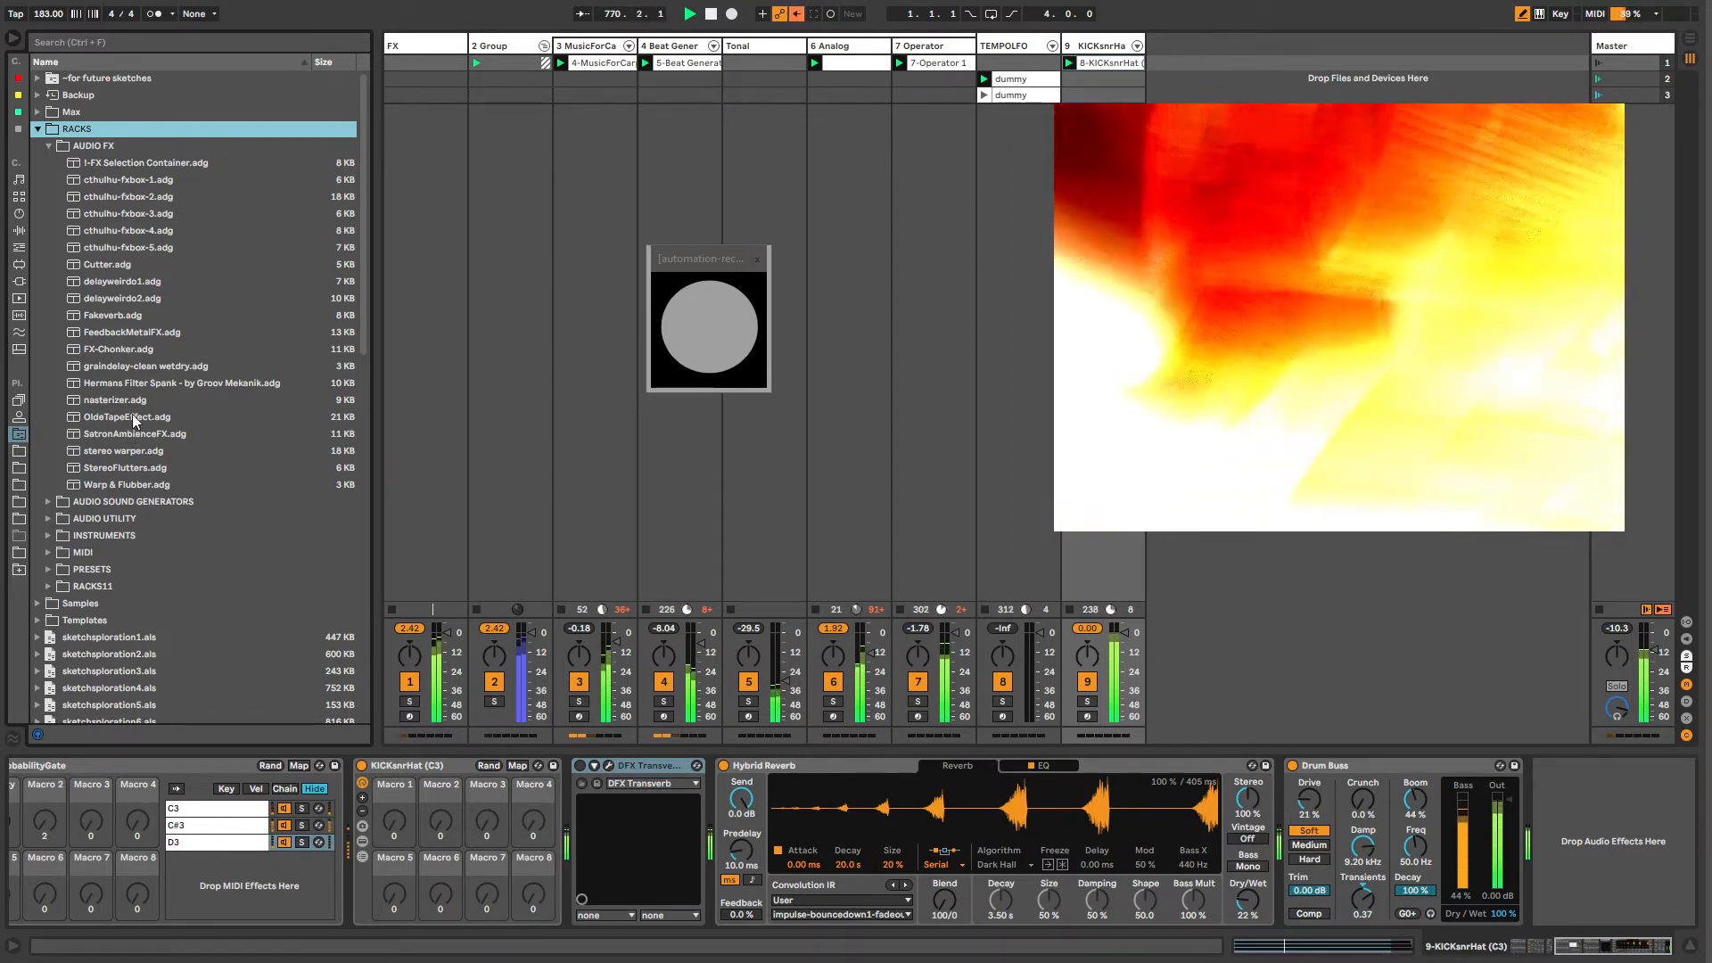
{"action": "left_click_drag", "start_coordinate": [142, 485], "coordinate": [415, 67]}
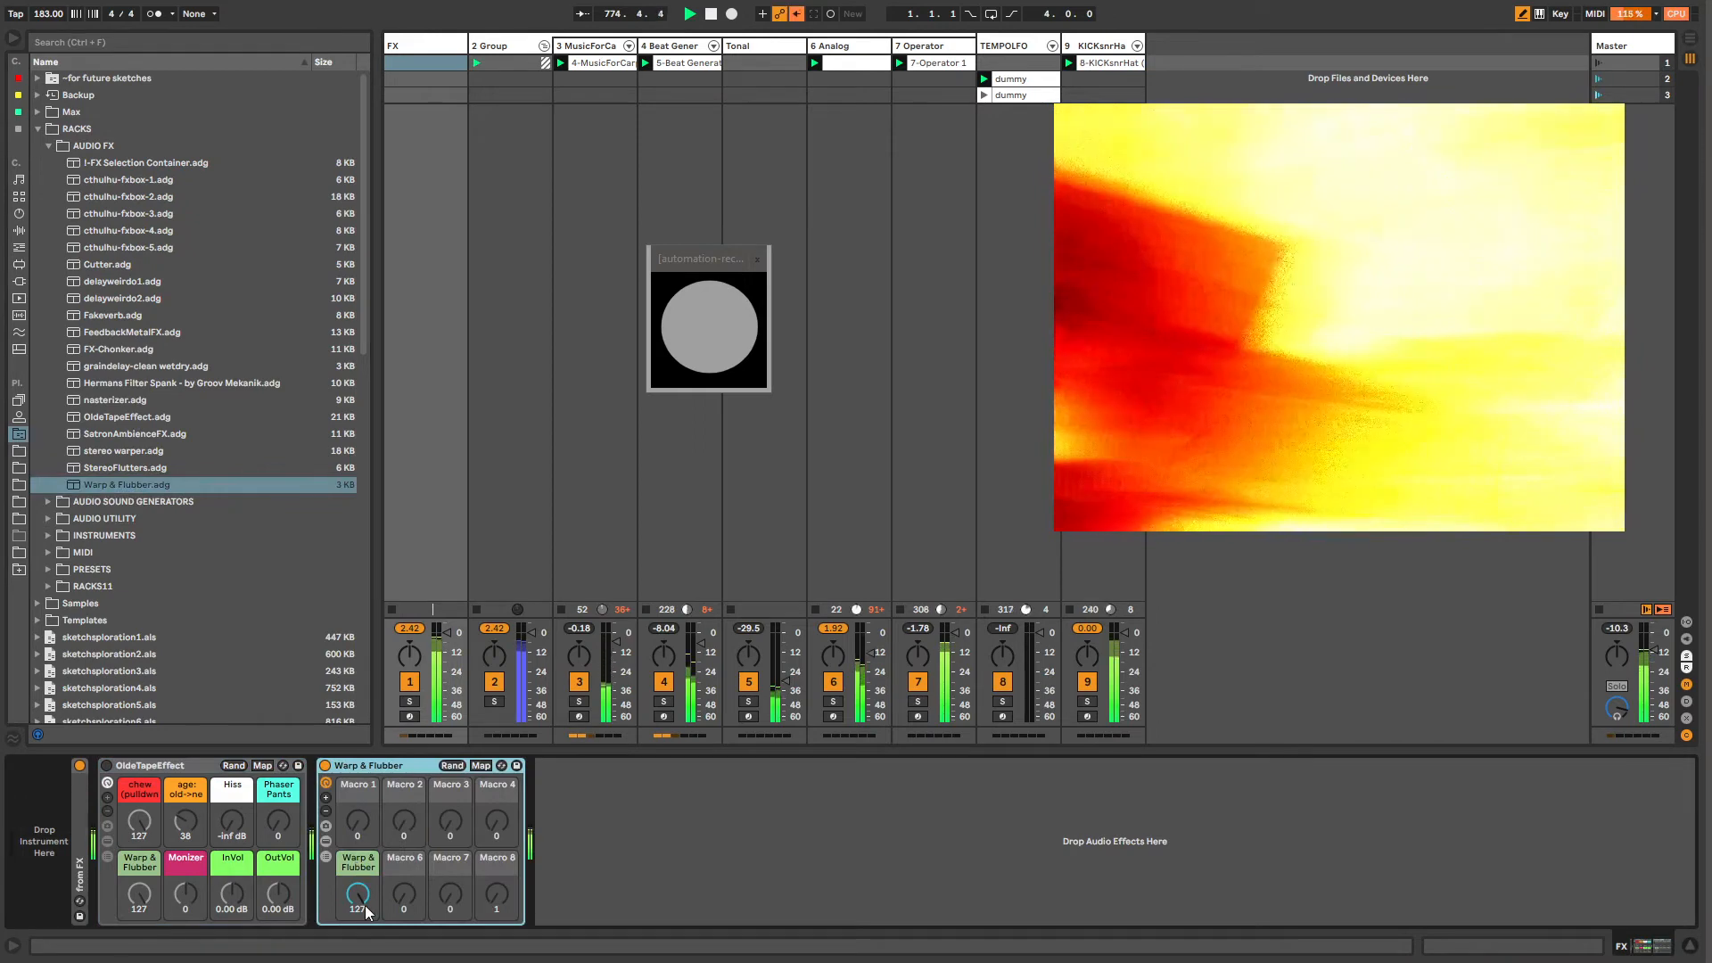
{"action": "left_click", "coordinate": [182, 767]}
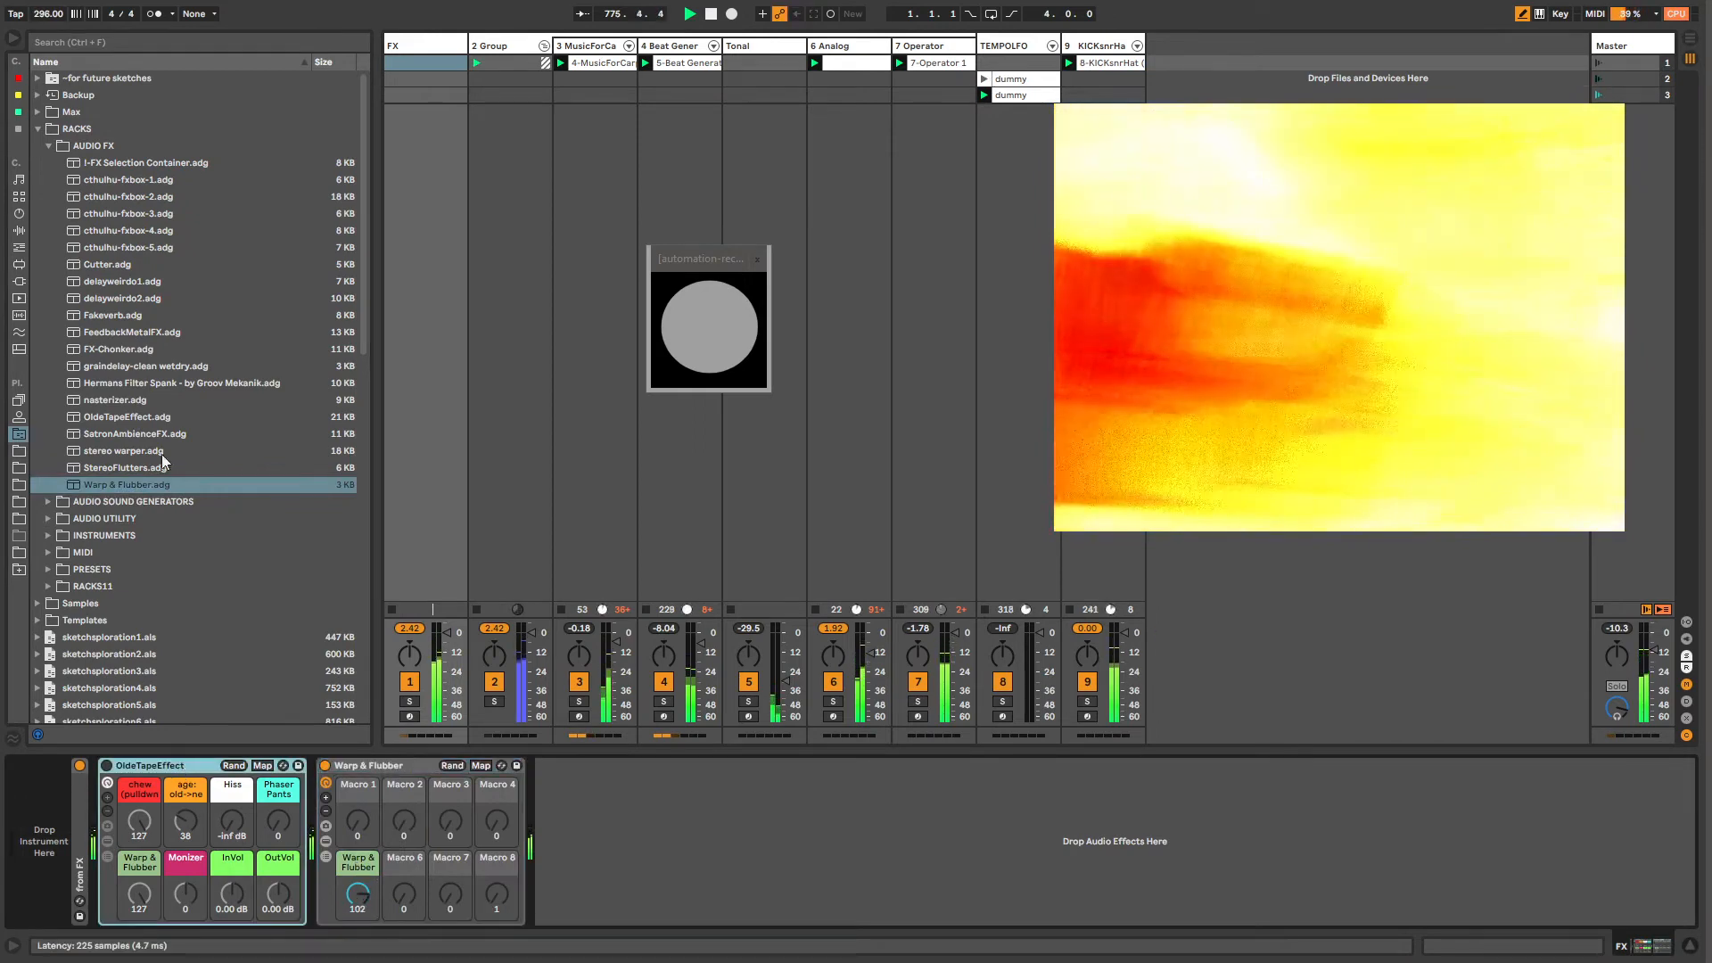
{"action": "key", "text": "Delete"}
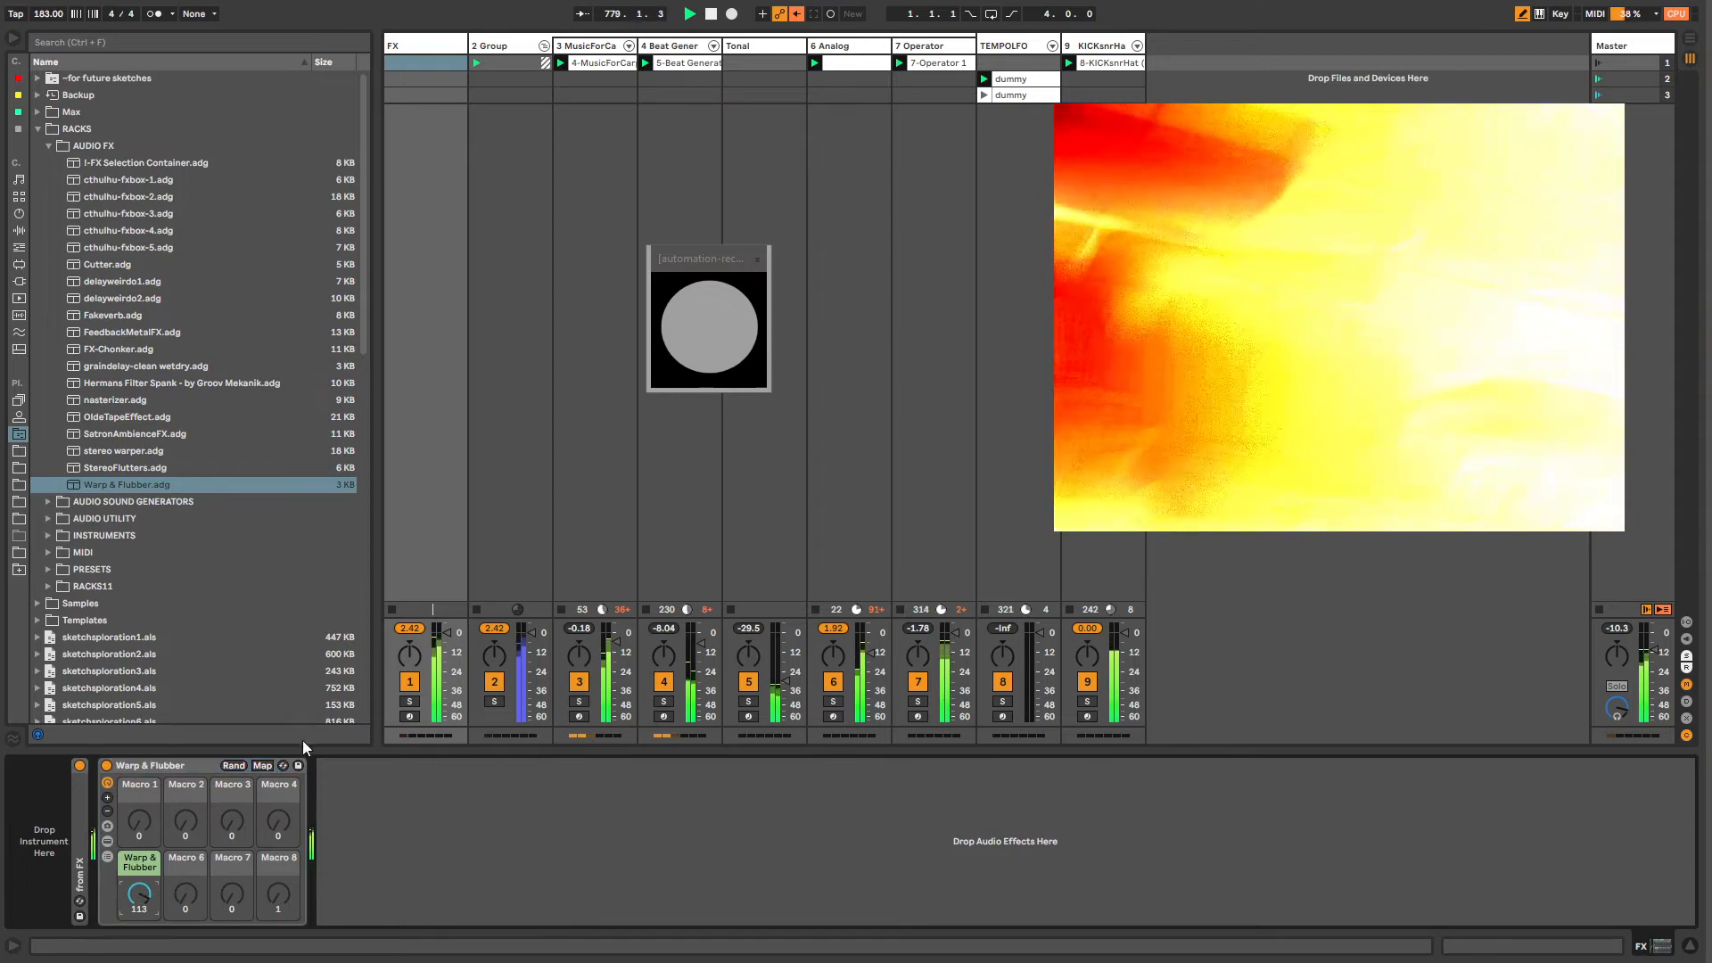
Step: Insert the Multiband Dynamics preset OTT.adv on the KICKsnrHat track, before DFX Transverb
{"action": "left_click", "coordinate": [1105, 46]}
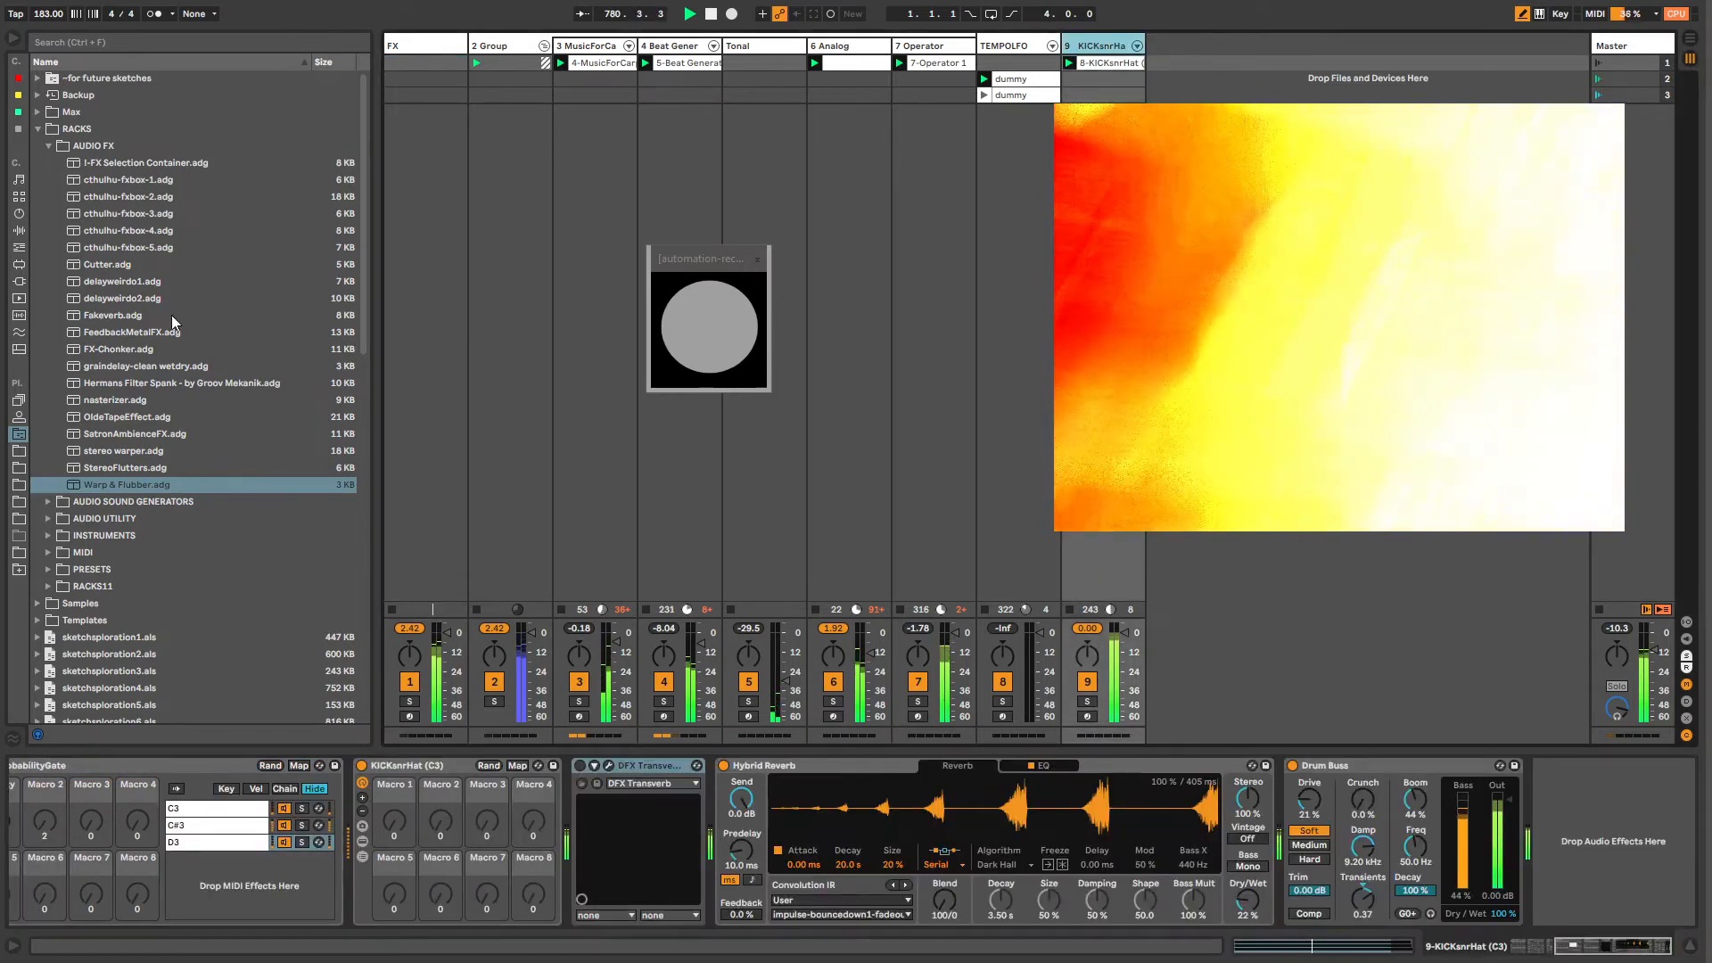
{"action": "left_click", "coordinate": [39, 129]}
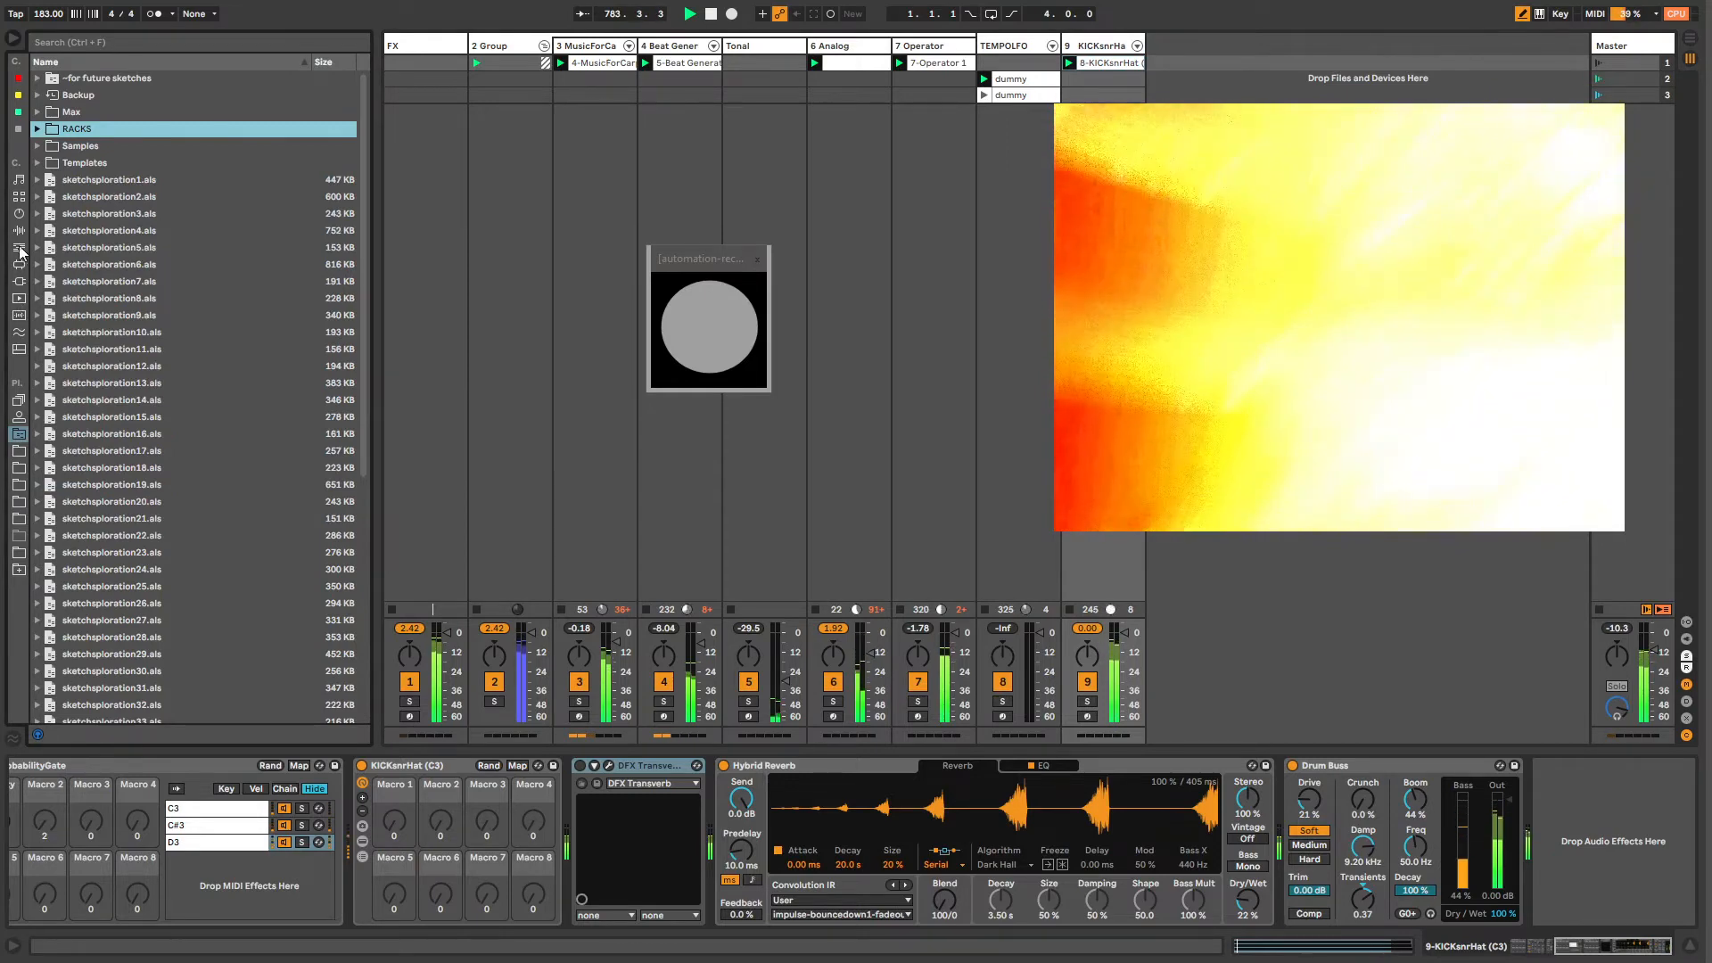
{"action": "left_click", "coordinate": [18, 129]}
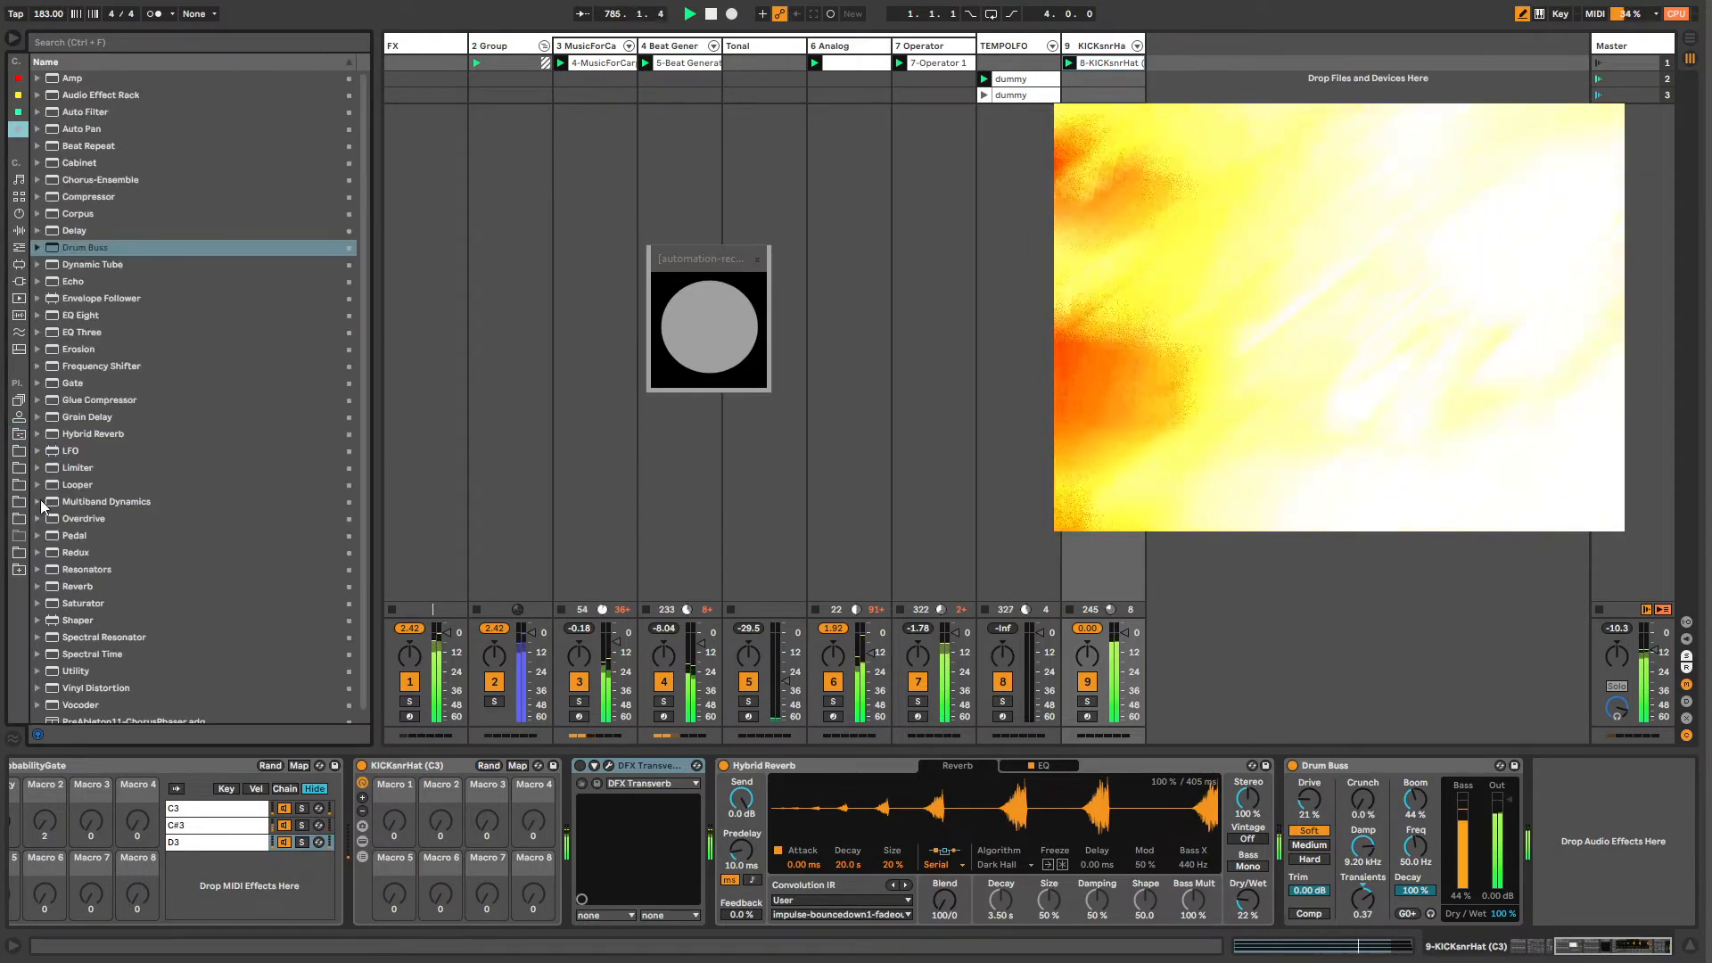
{"action": "left_click", "coordinate": [38, 502]}
{"action": "left_click_drag", "start_coordinate": [84, 622], "coordinate": [515, 843]}
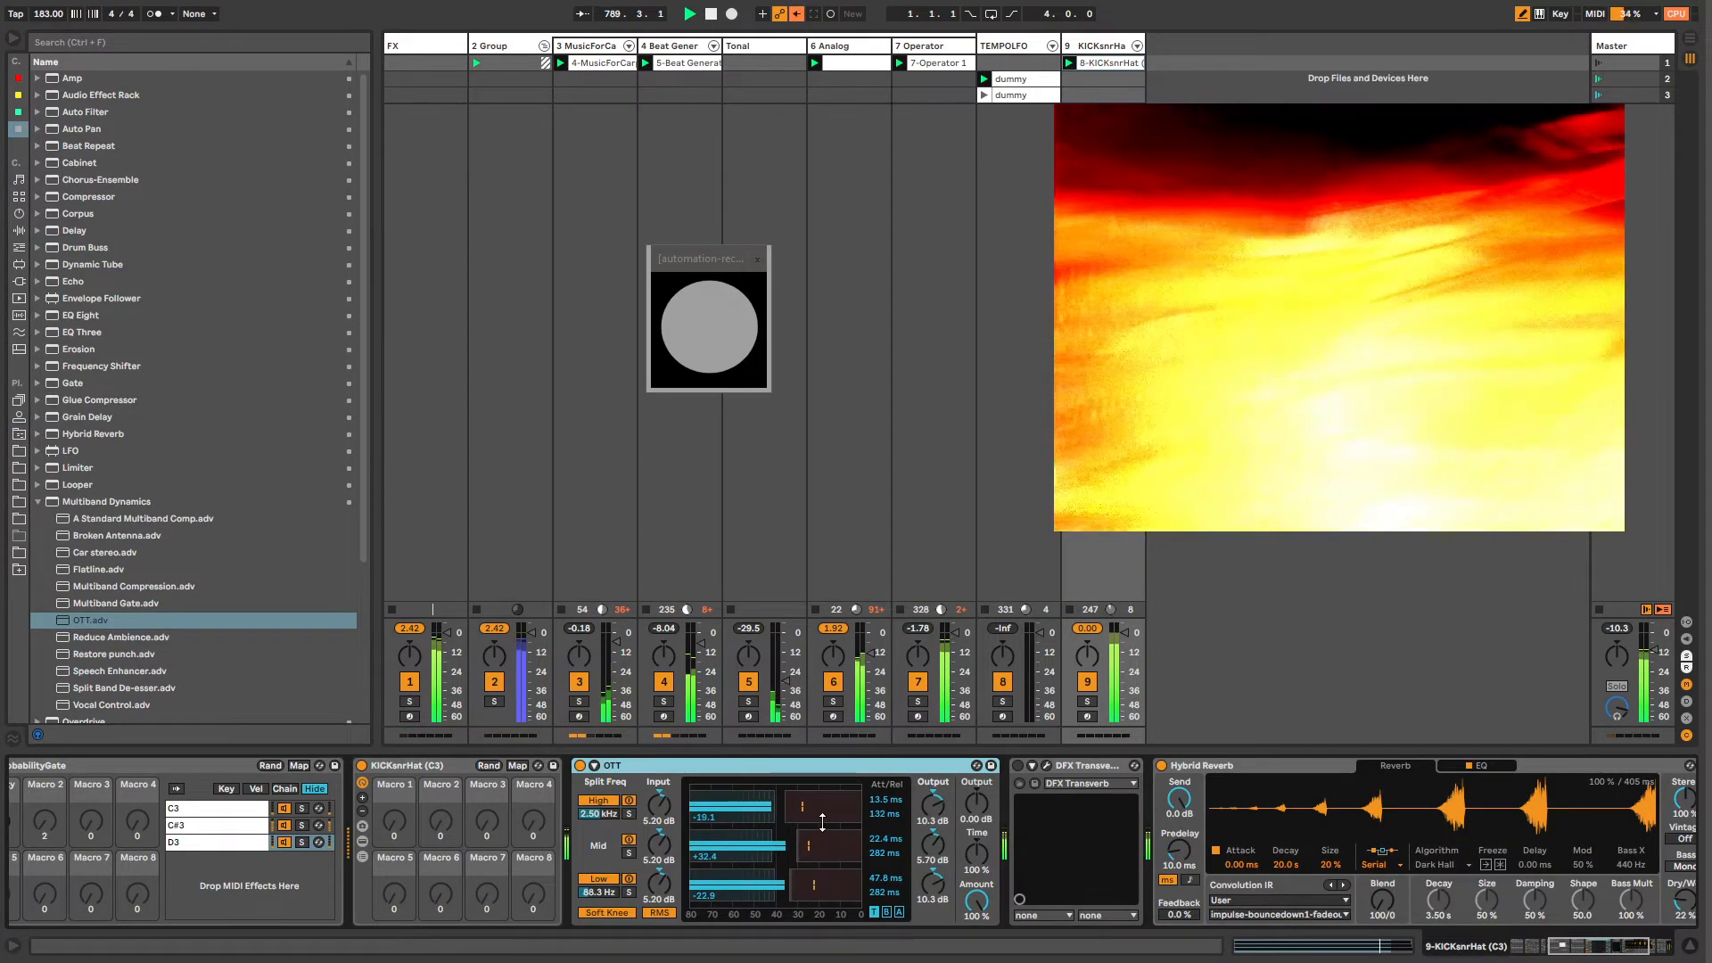
Step: Raise the OTT preset's input gain to 9.60 dB for the high band and 18.1 dB for the low band, and fold the device
{"action": "left_click_drag", "start_coordinate": [665, 889], "coordinate": [666, 838]}
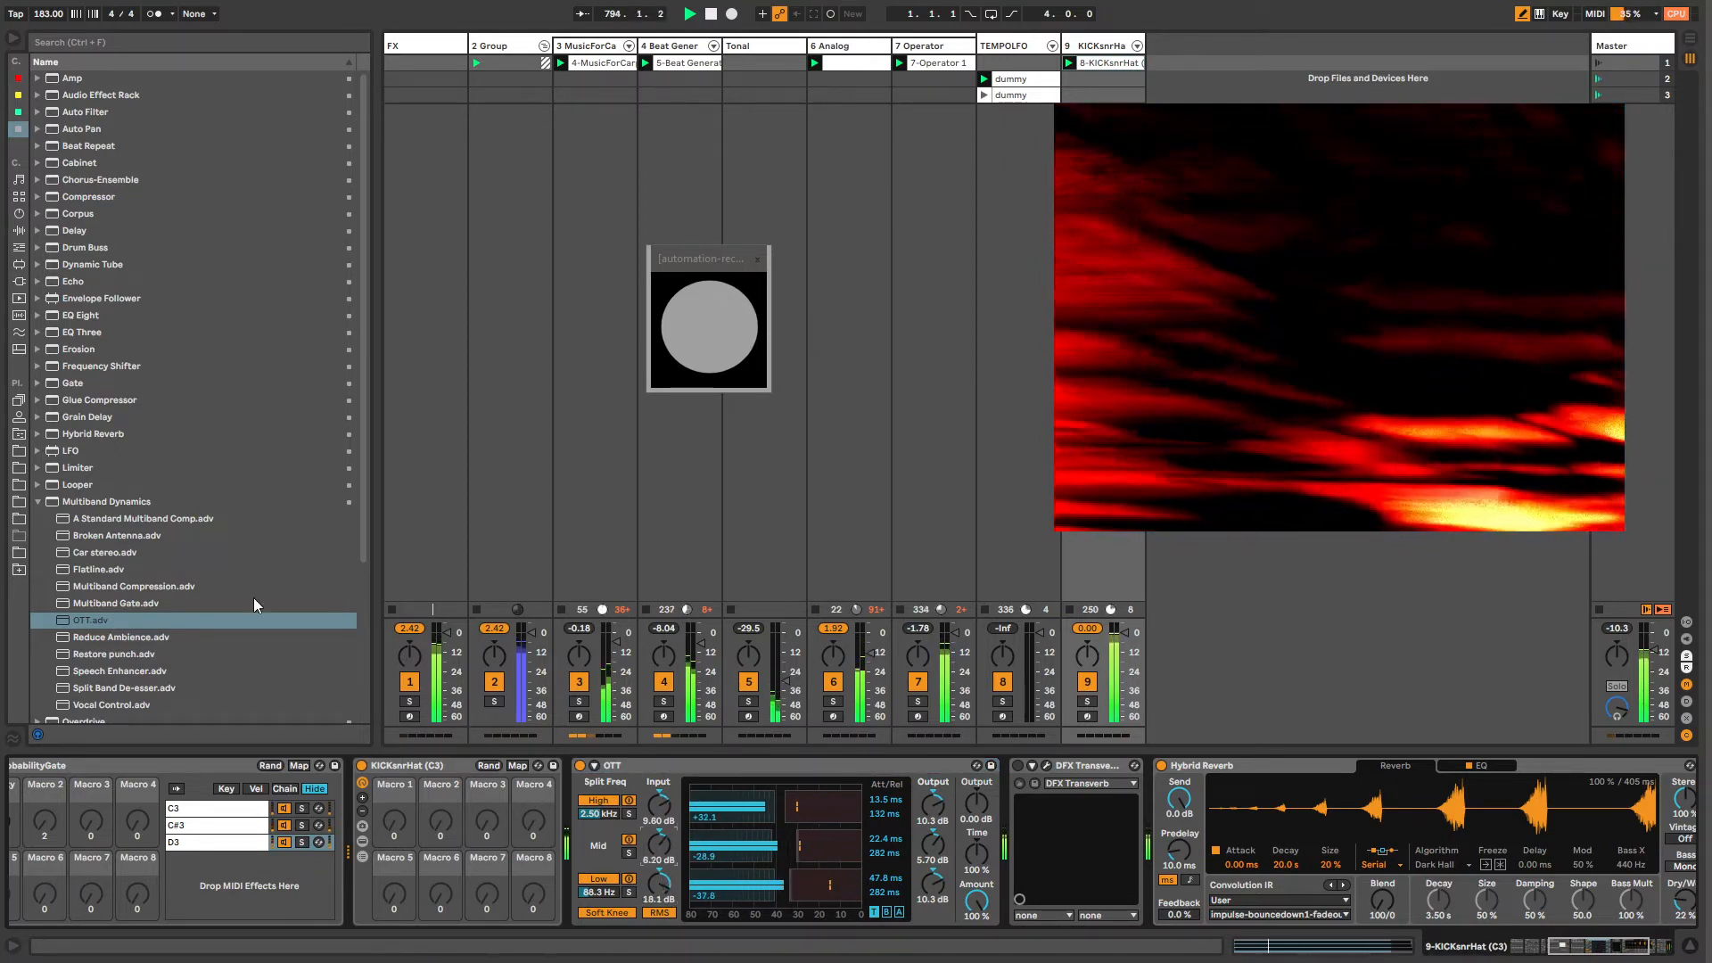
{"action": "left_click", "coordinate": [36, 501]}
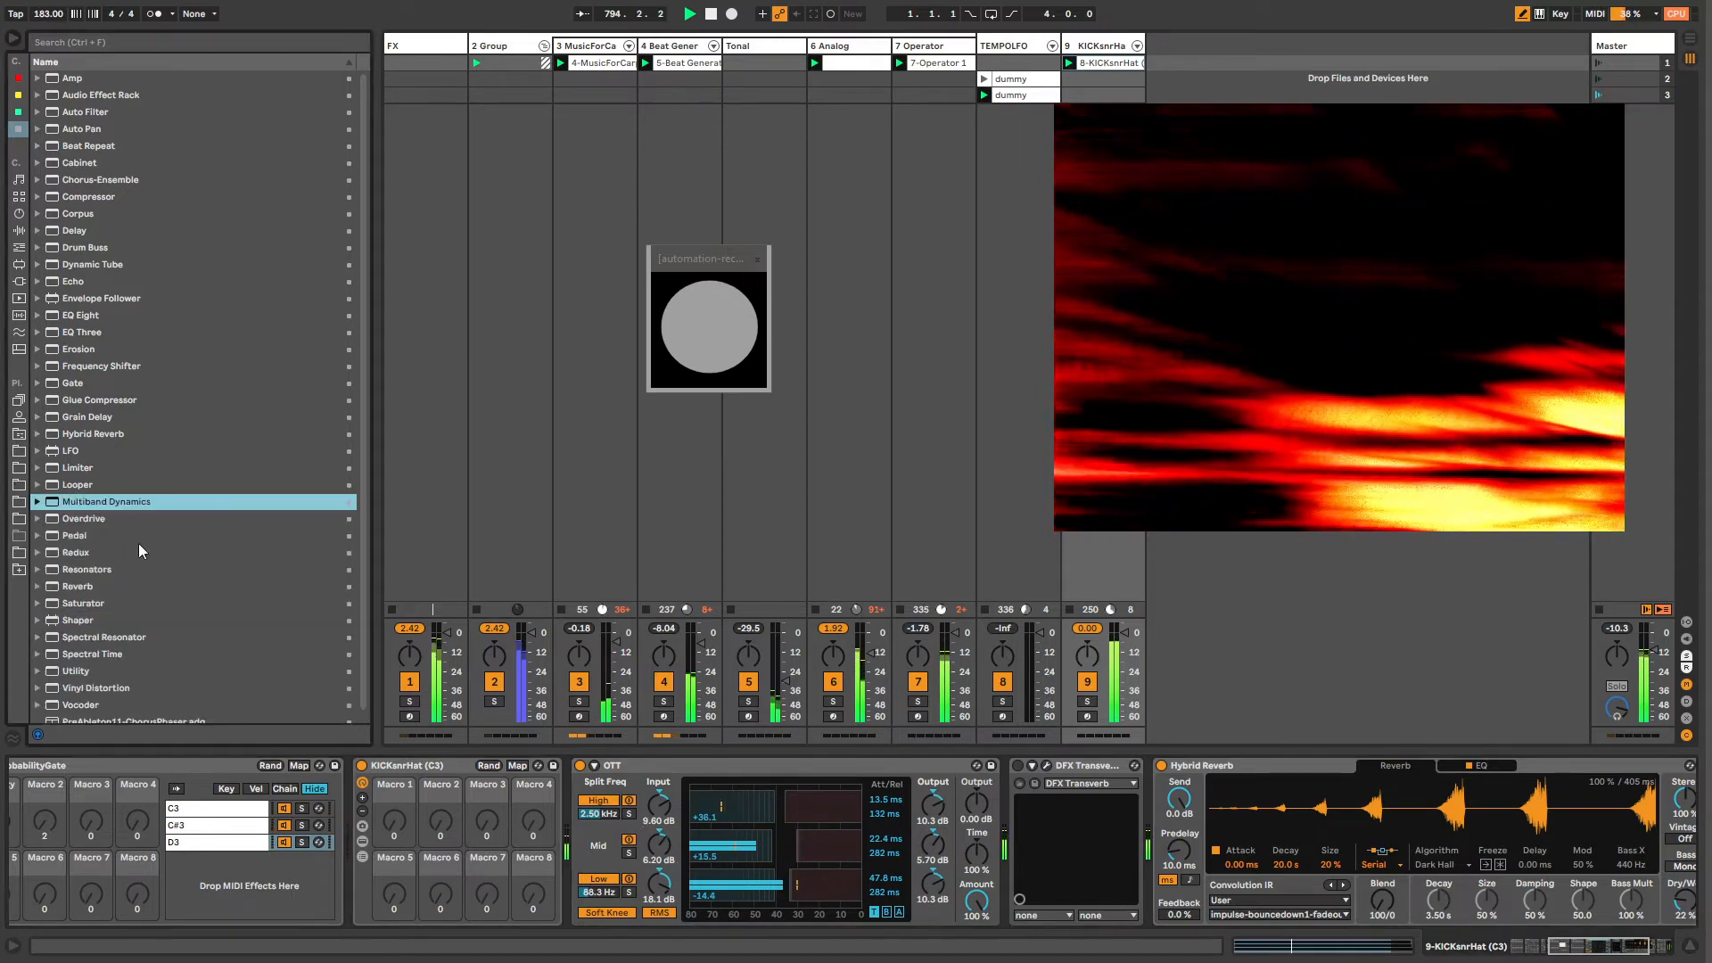
{"action": "double_click", "coordinate": [739, 765]}
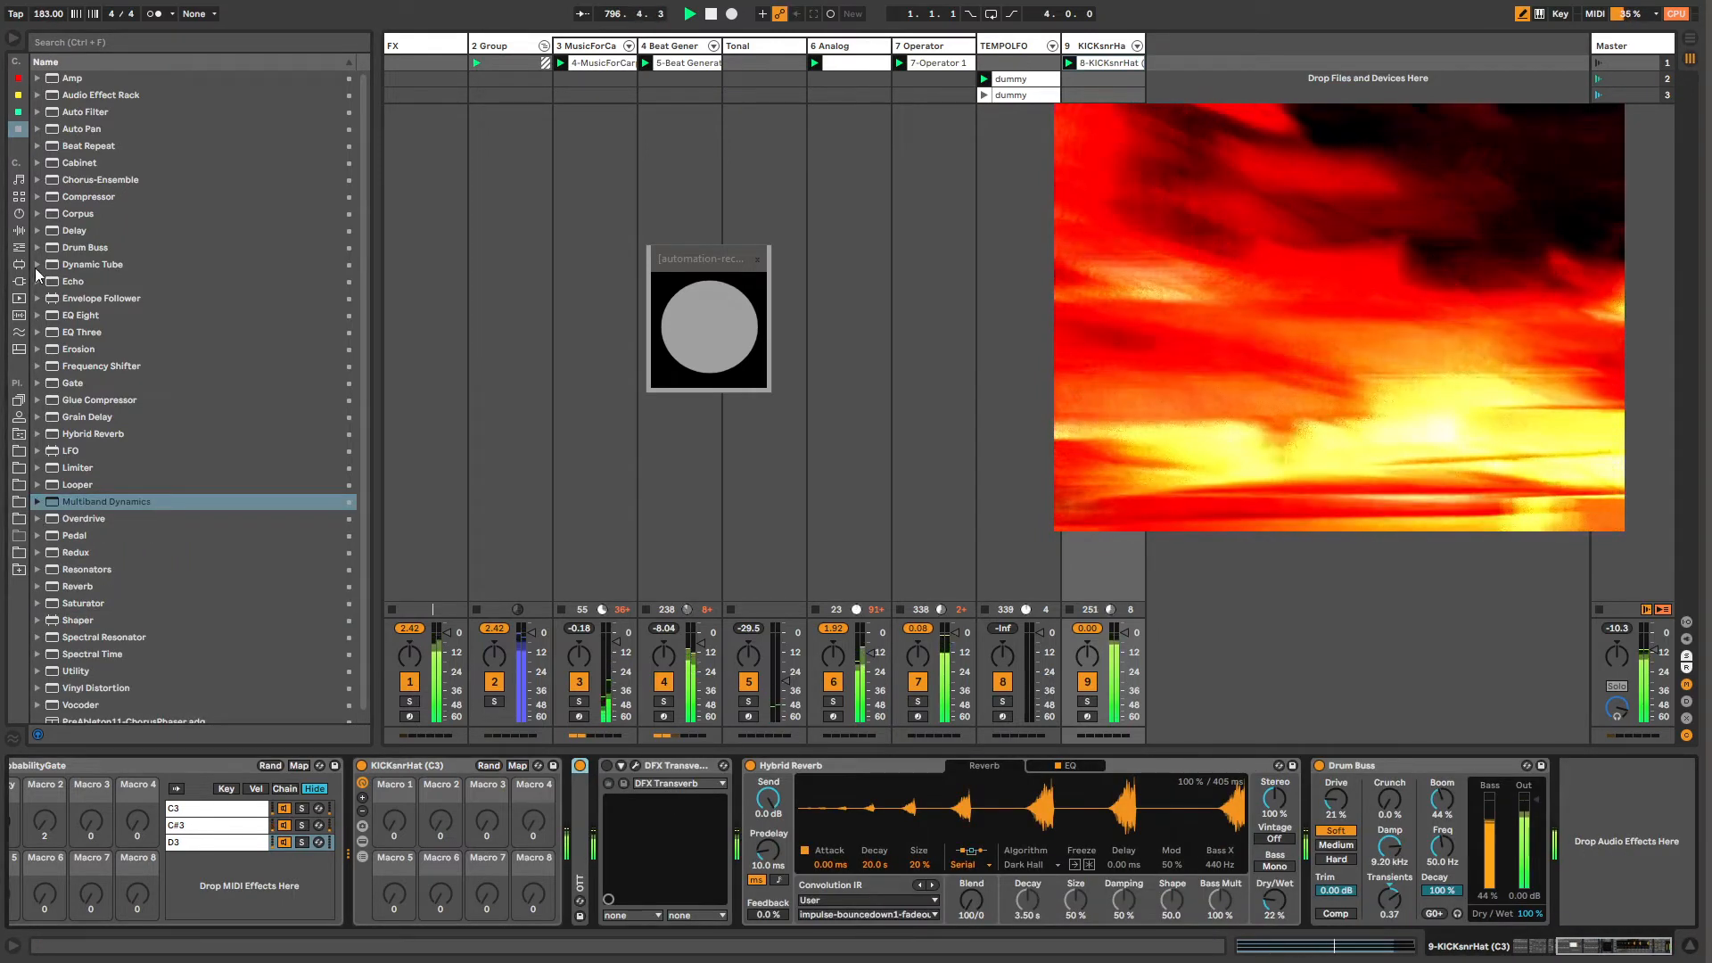
Step: Search the browser for "ott" and insert the OTT plug-in between the folded OTT preset and DFX Transverb
{"action": "left_click", "coordinate": [19, 281]}
{"action": "scroll", "coordinate": [93, 450], "scroll_direction": "up", "scroll_amount": 1}
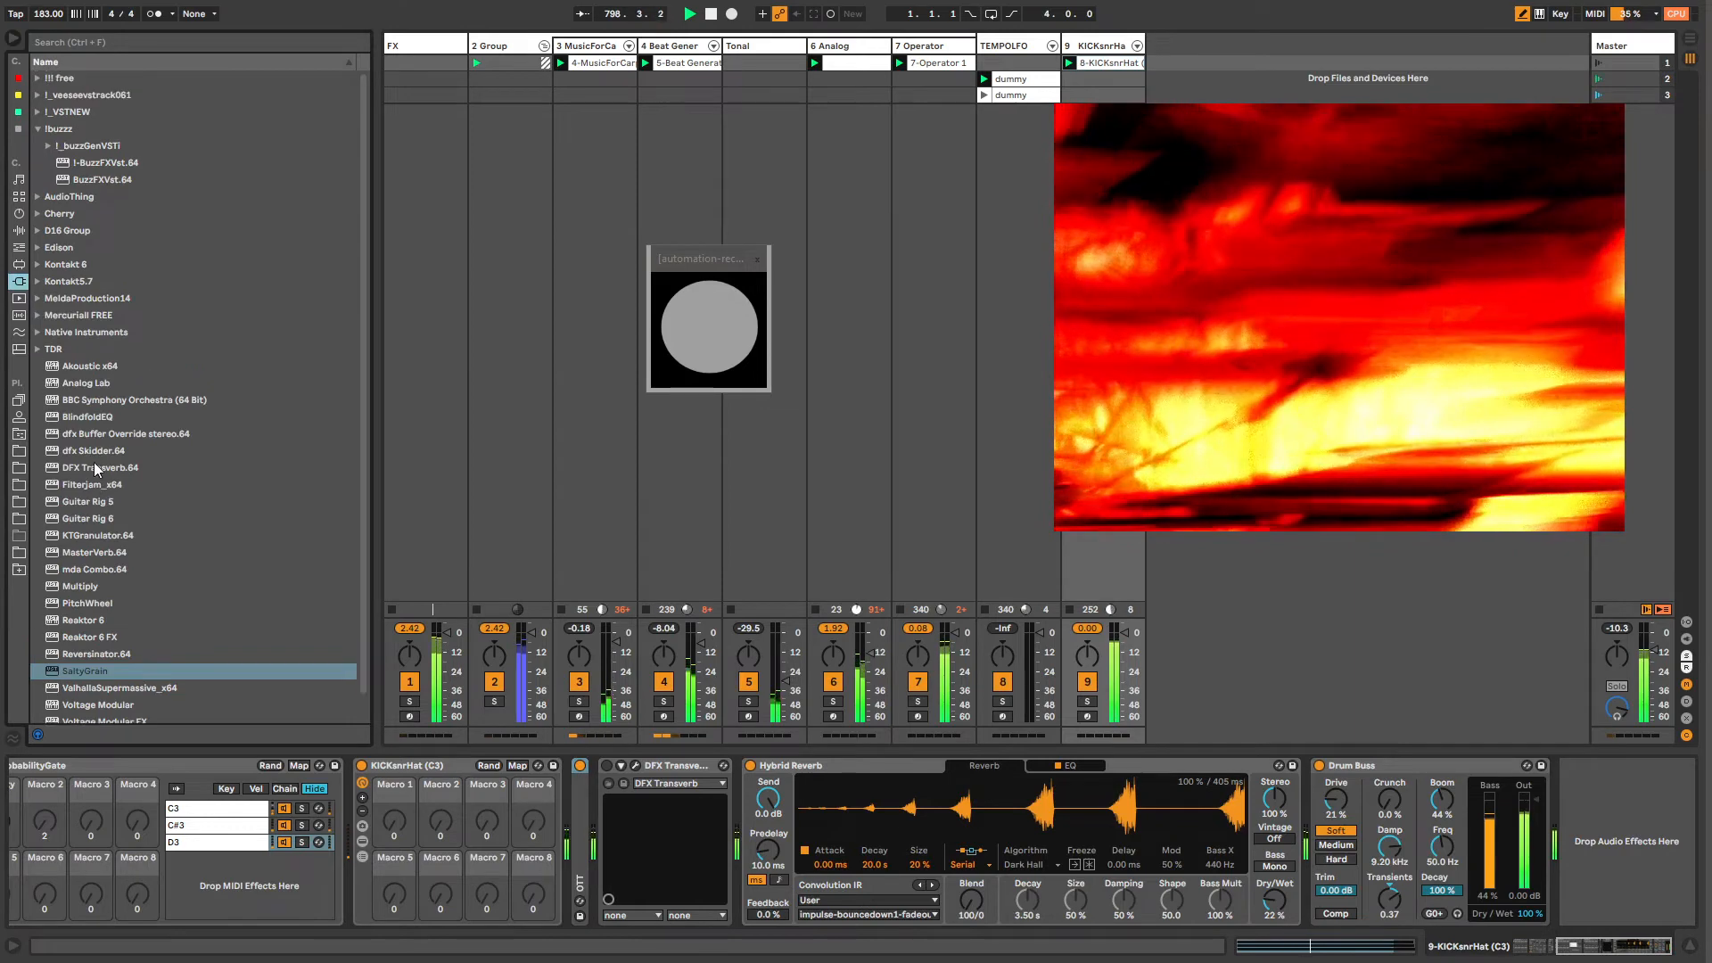
{"action": "key", "text": "ctrl+f"}
{"action": "type", "text": "ott"}
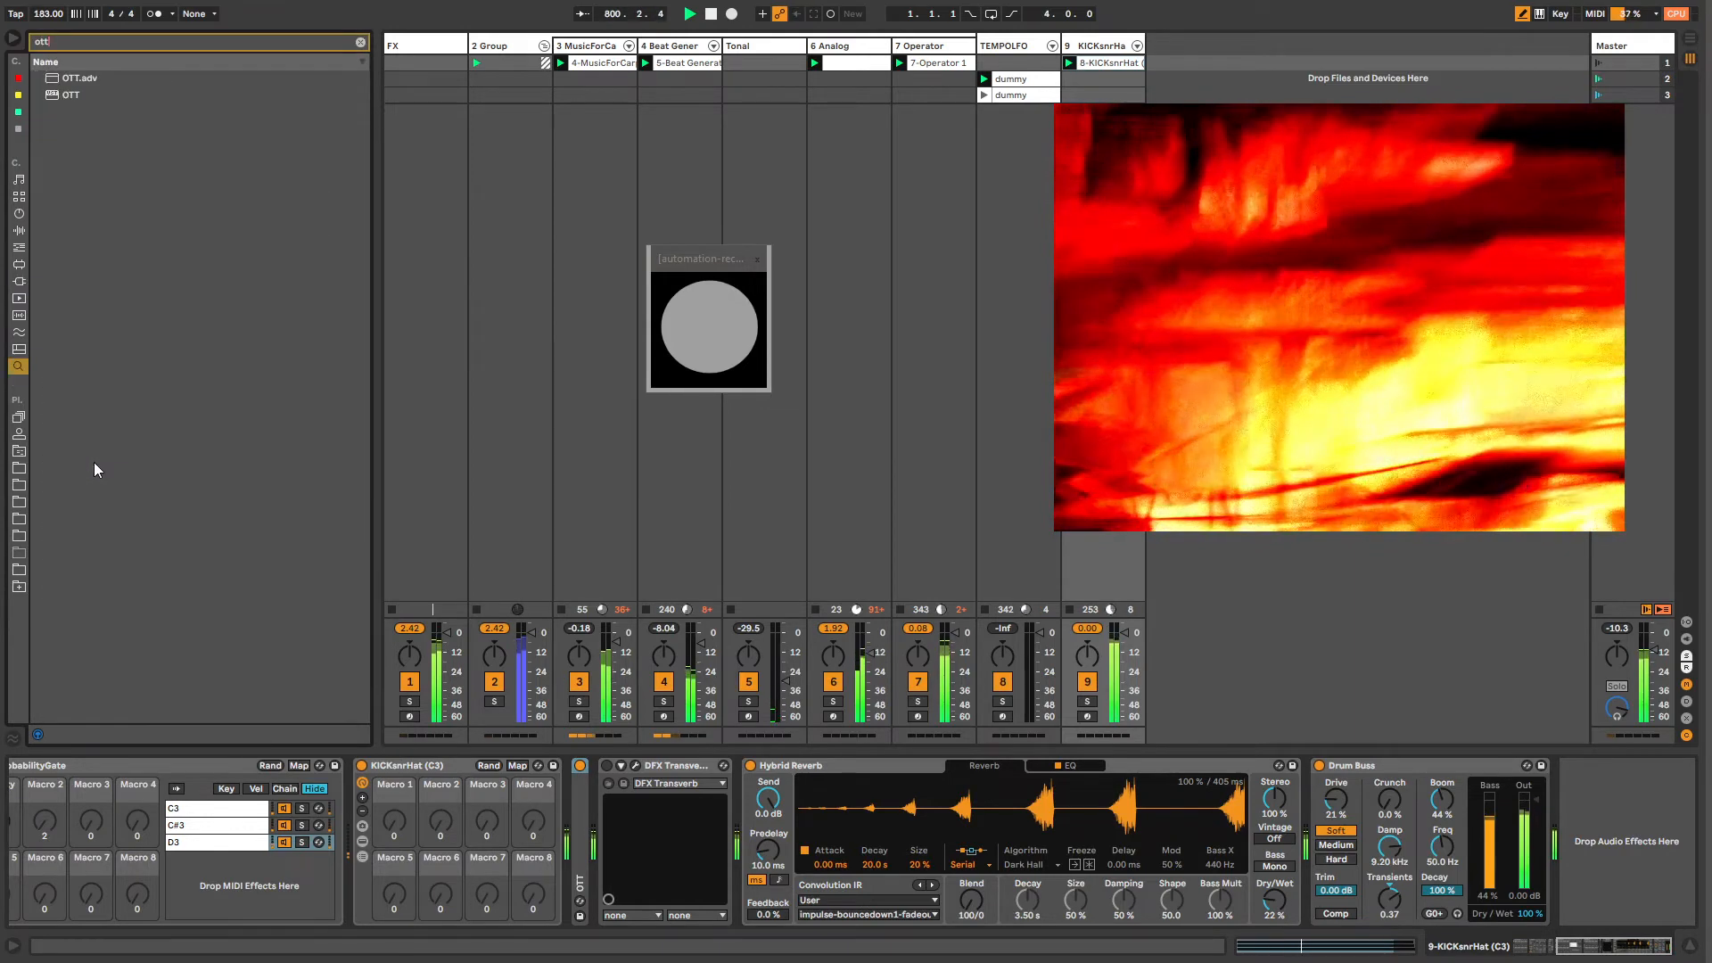
{"action": "left_click", "coordinate": [57, 96]}
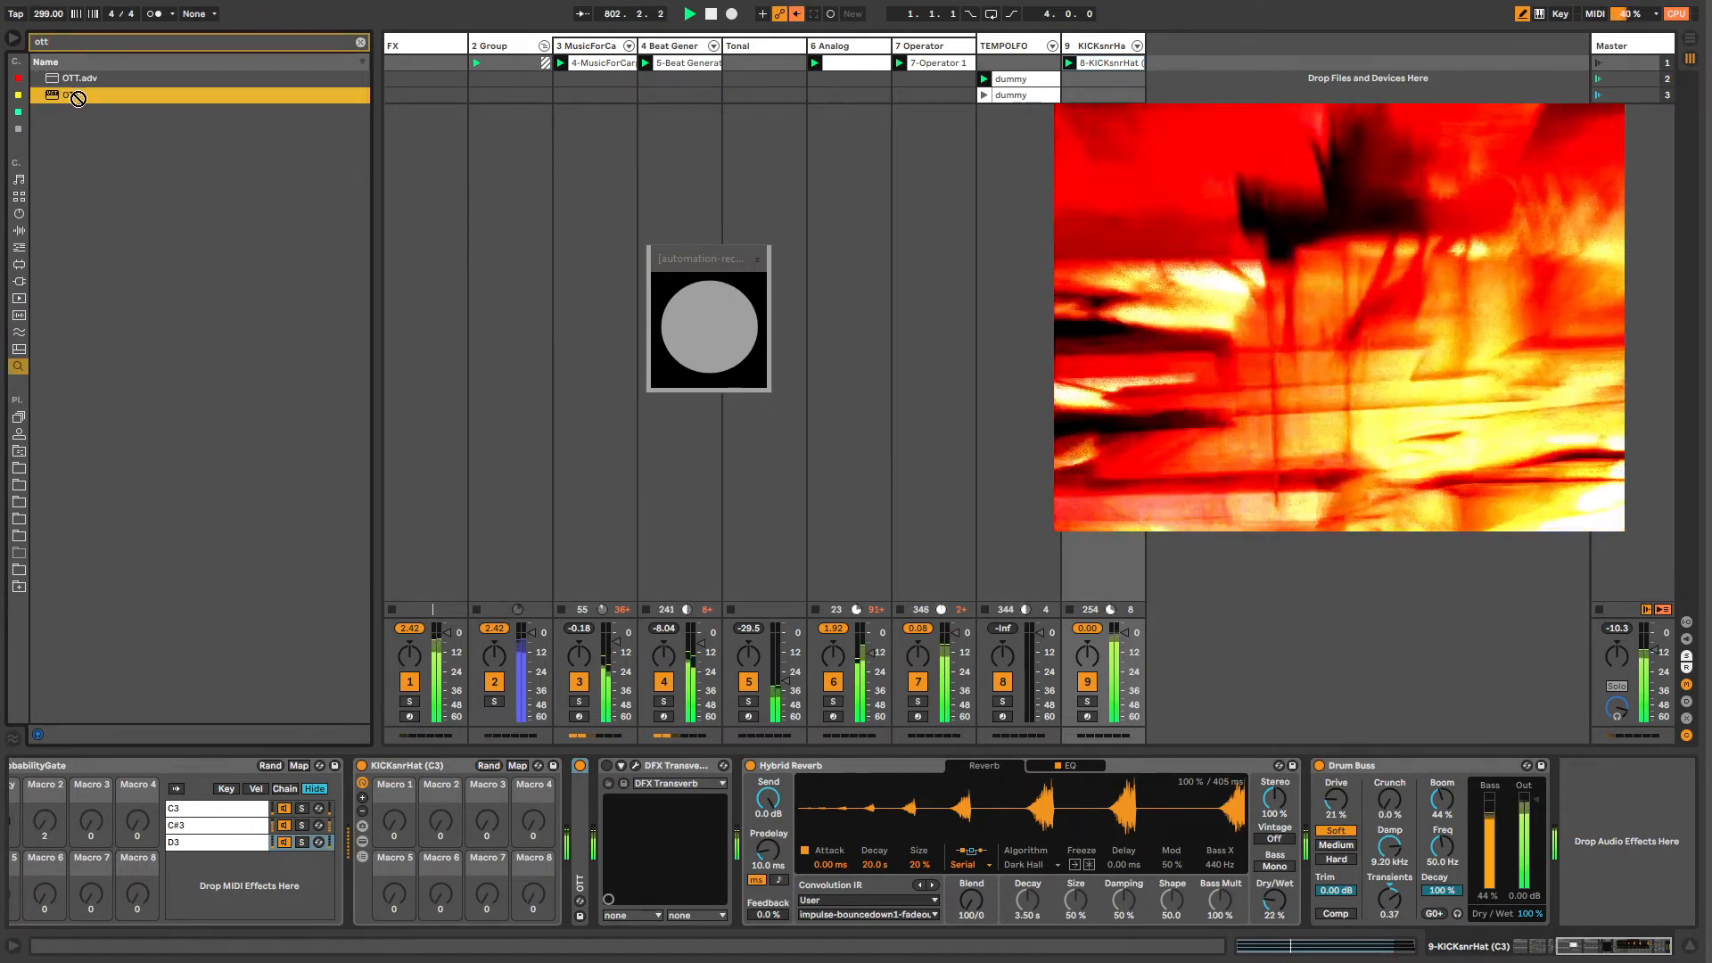
{"action": "left_click_drag", "start_coordinate": [515, 874], "coordinate": [604, 890]}
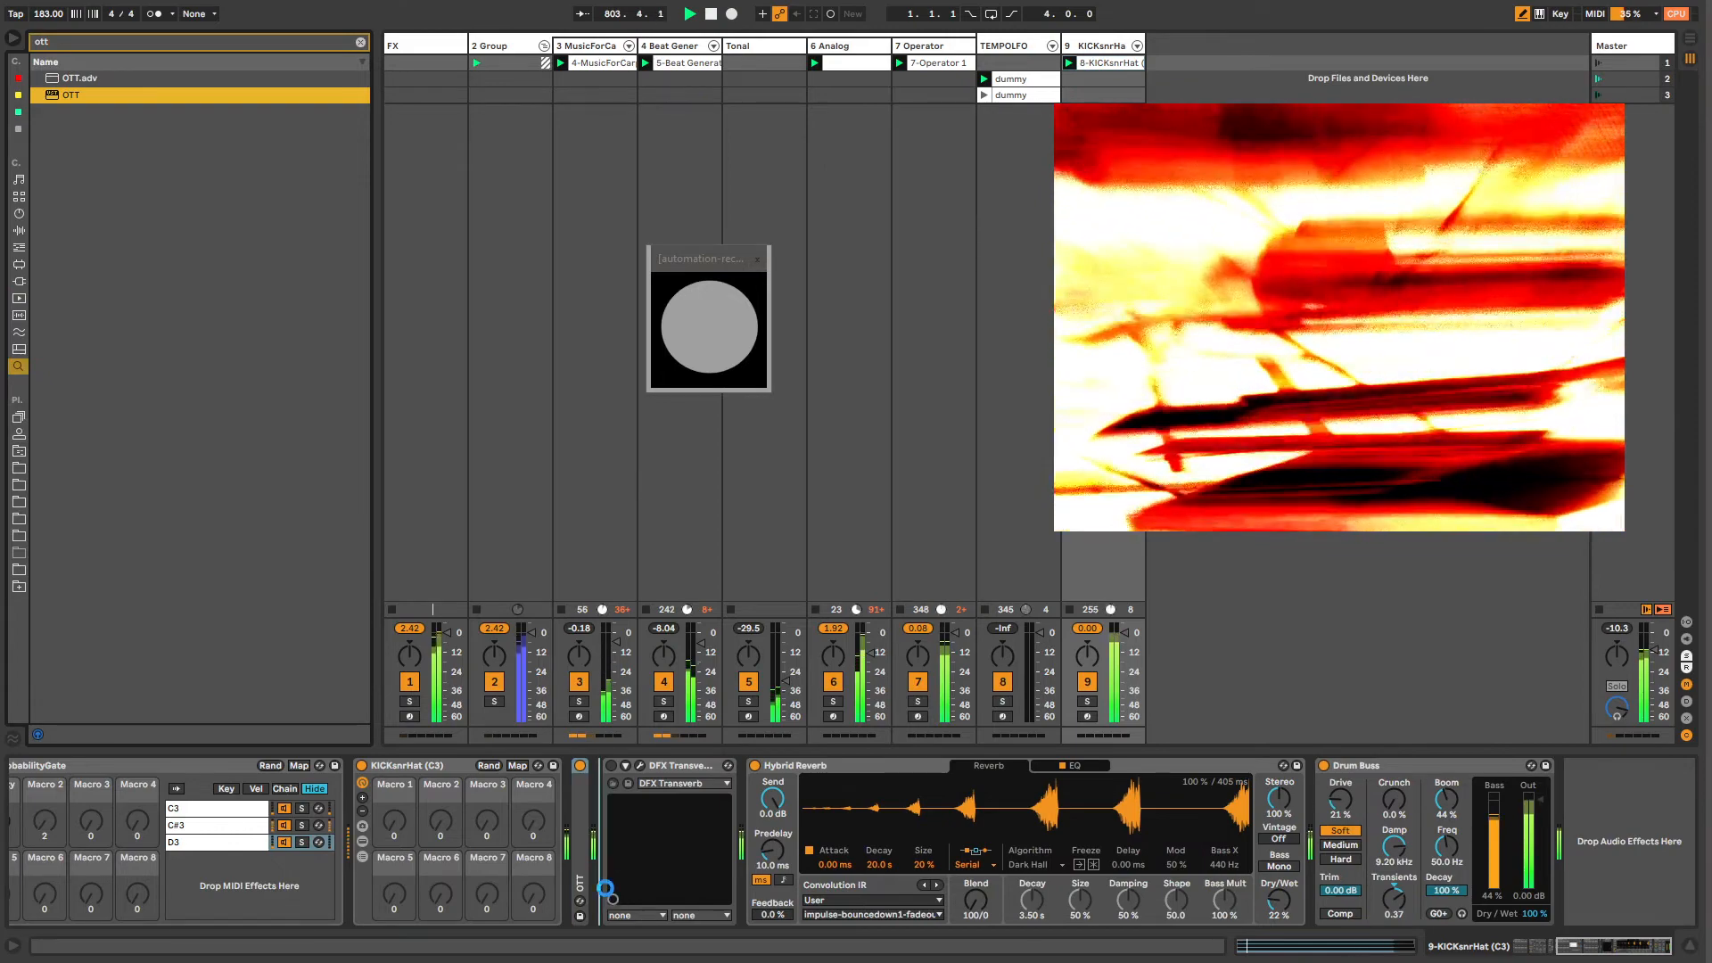
Step: Group the folded OTT preset into an Audio Effect Rack and move the OTT plug-in onto a second parallel chain
{"action": "left_click", "coordinate": [578, 784]}
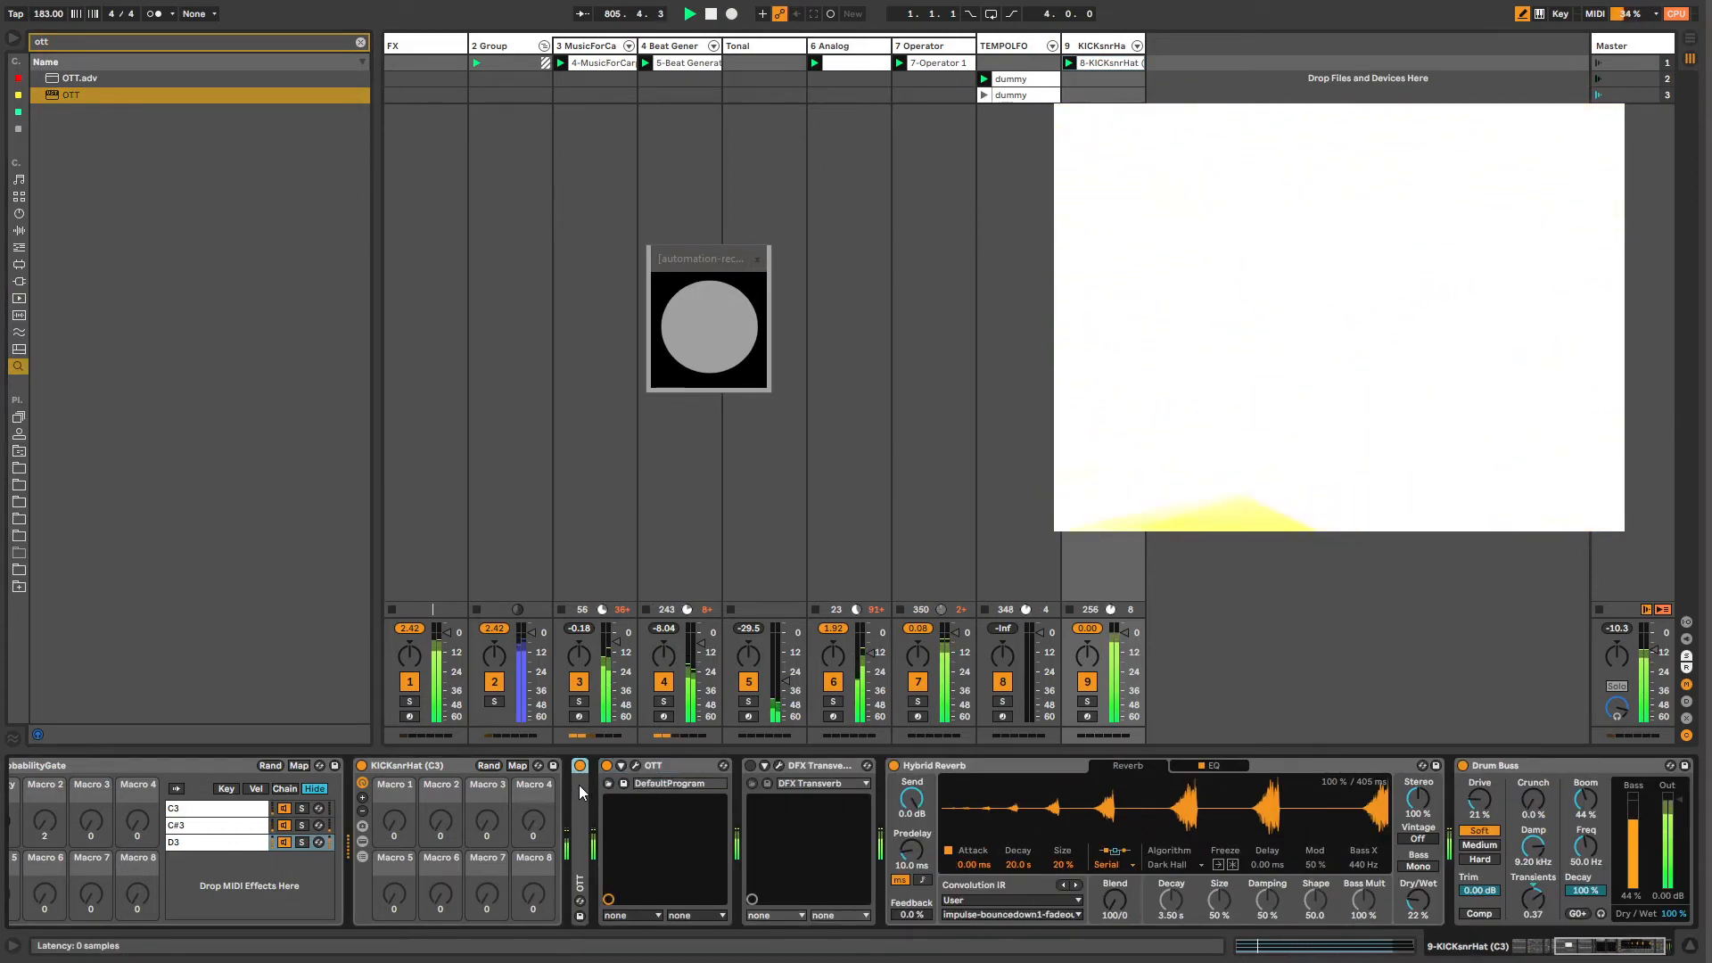
{"action": "double_click", "coordinate": [580, 785]}
{"action": "left_click", "coordinate": [581, 811]}
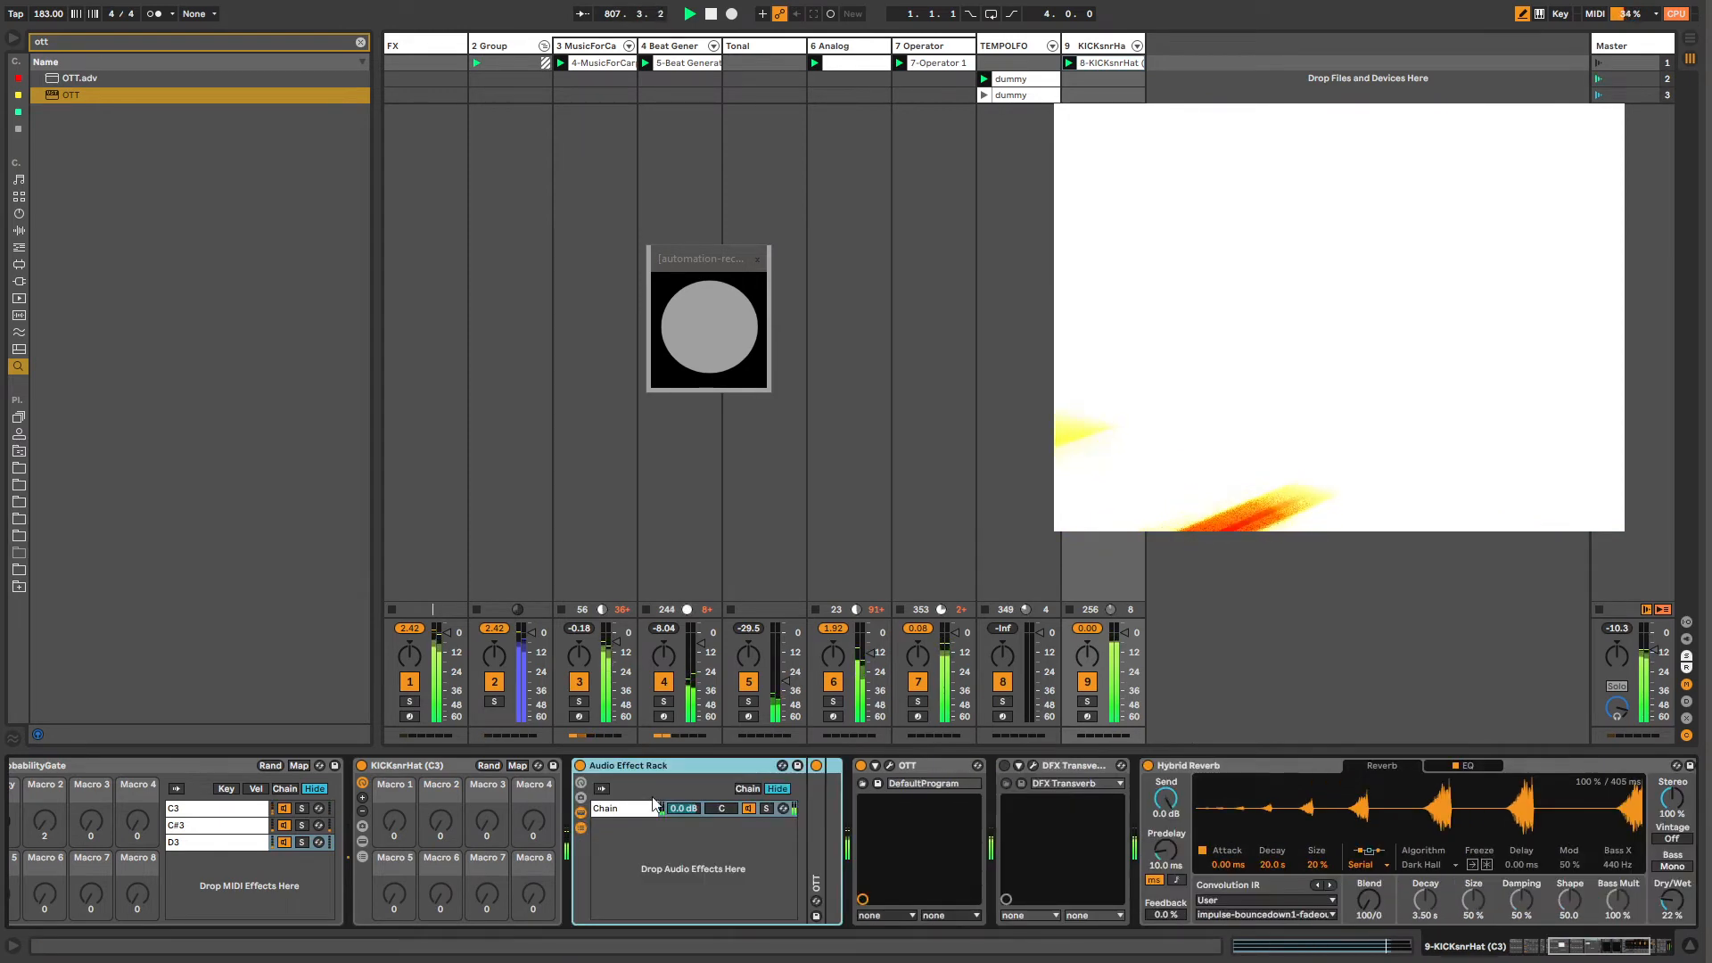
{"action": "left_click", "coordinate": [929, 767]}
{"action": "left_click_drag", "start_coordinate": [665, 824], "coordinate": [650, 827]}
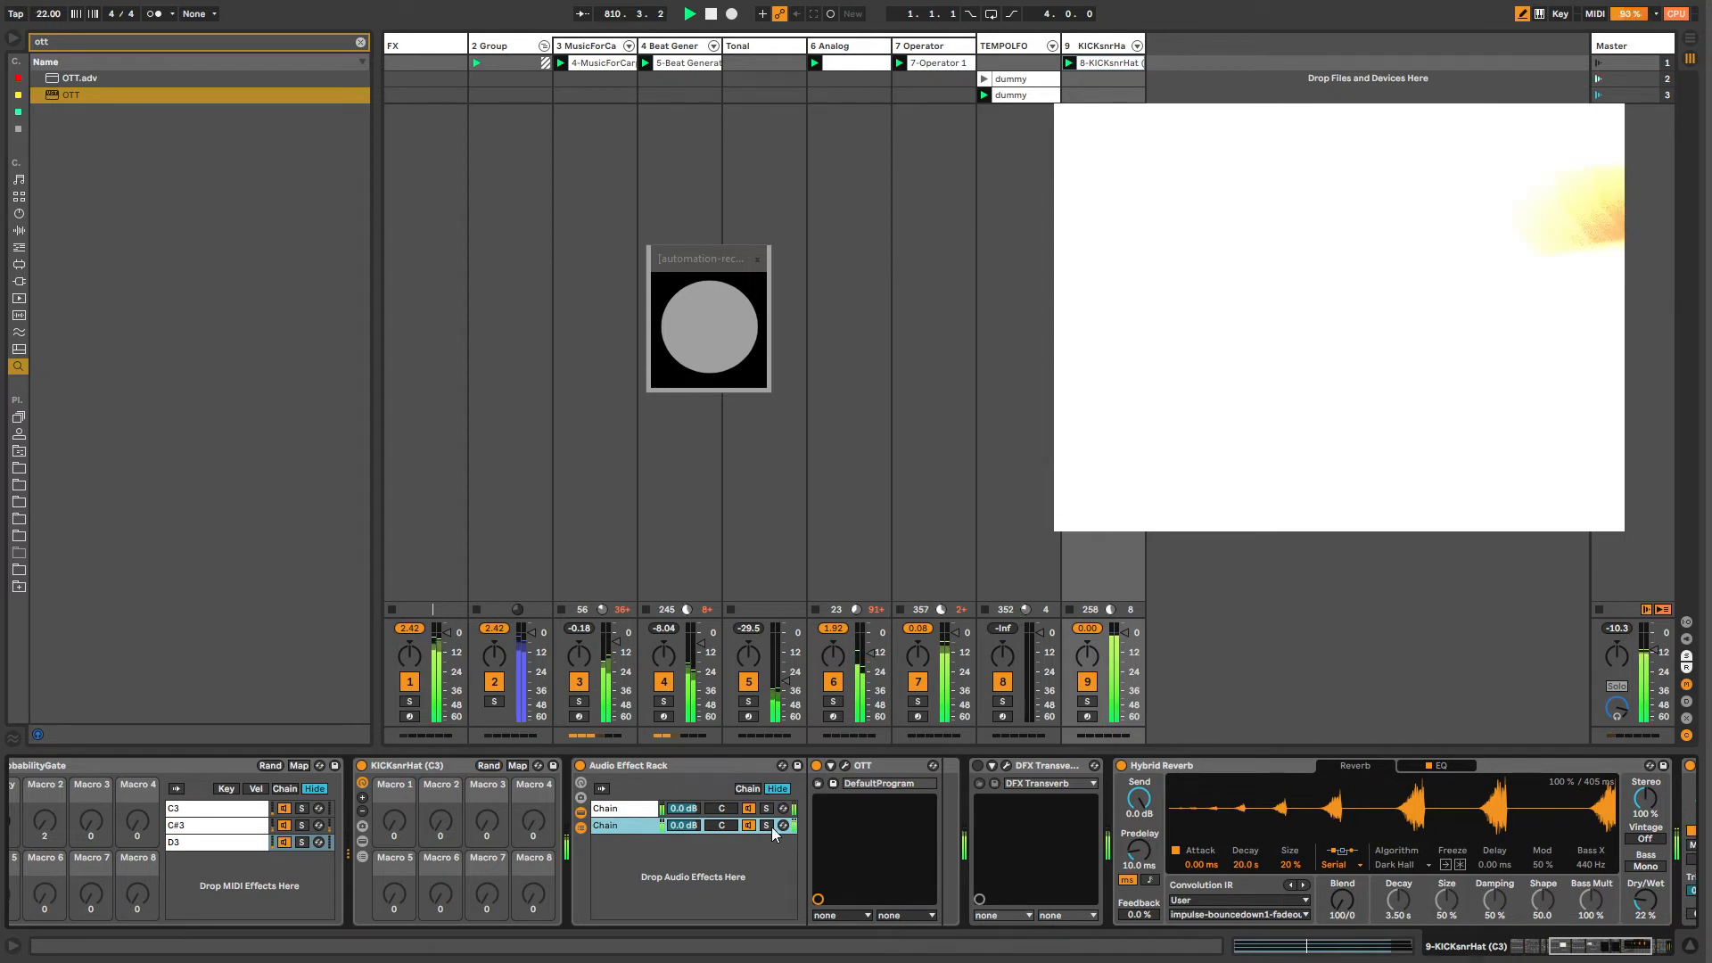
Step: Compare the rack's two OTT chains by soloing each, opening the Xfer OTT window and unfolding the stock OTT device
{"action": "left_click", "coordinate": [769, 826]}
{"action": "left_click", "coordinate": [854, 769]}
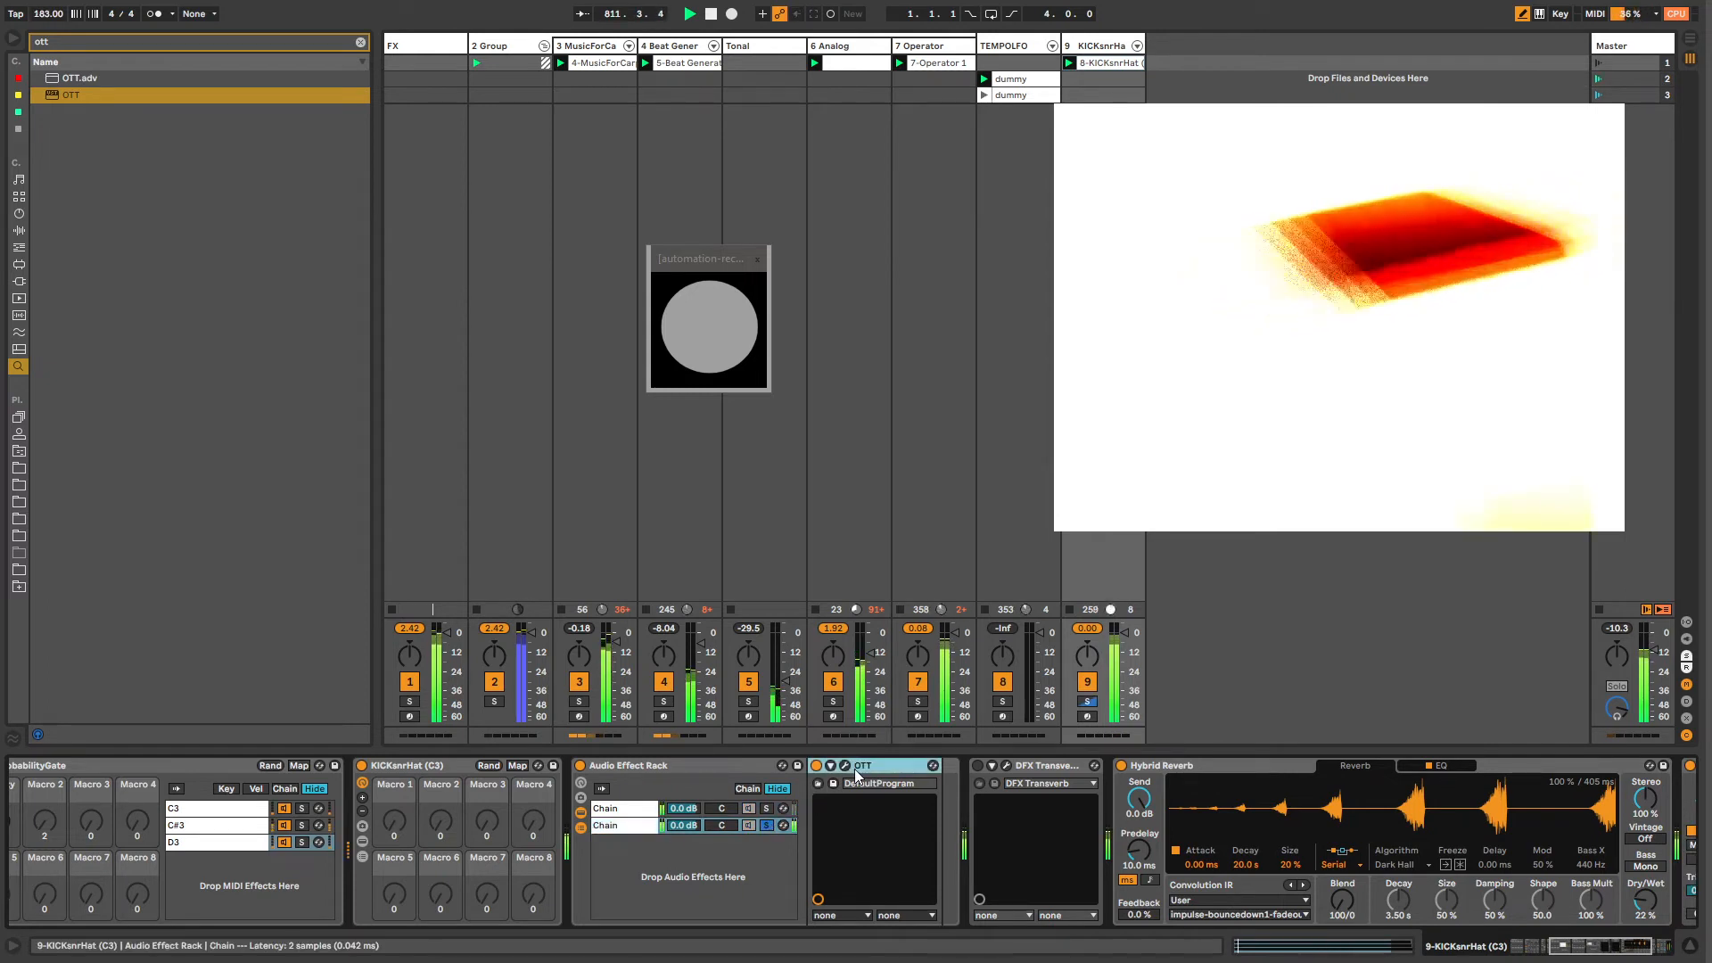
{"action": "left_click", "coordinate": [845, 765]}
{"action": "left_click_drag", "start_coordinate": [415, 533], "coordinate": [383, 306]}
{"action": "left_click", "coordinate": [767, 808]}
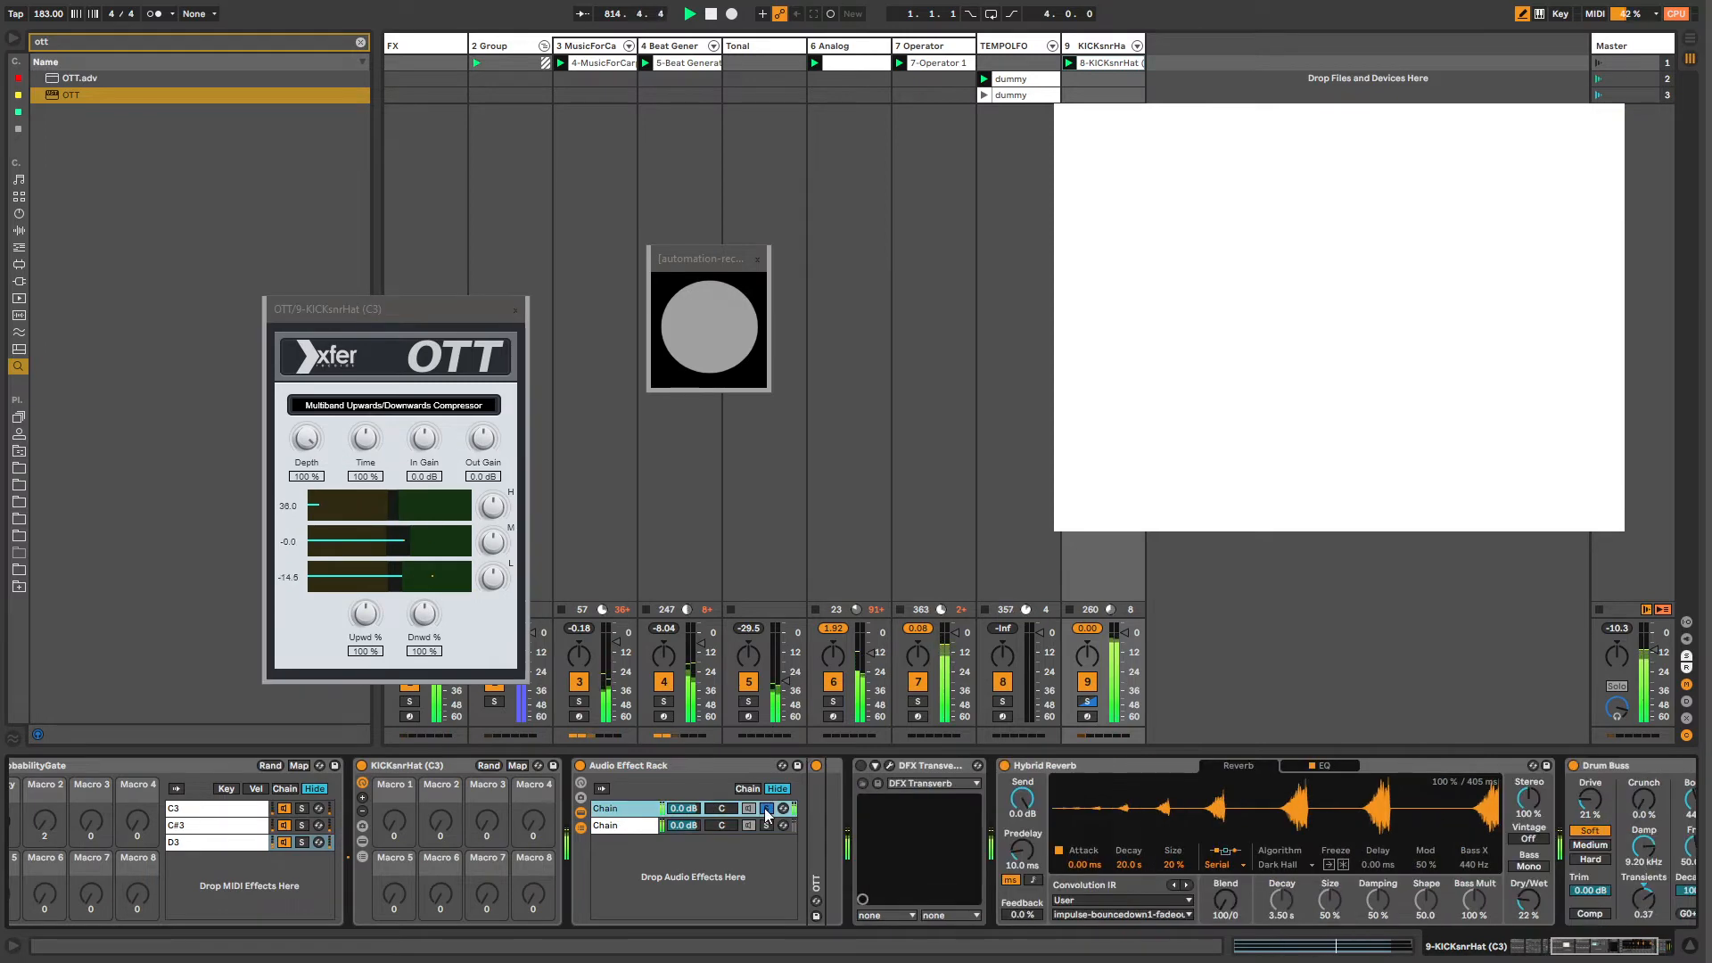
{"action": "double_click", "coordinate": [820, 803]}
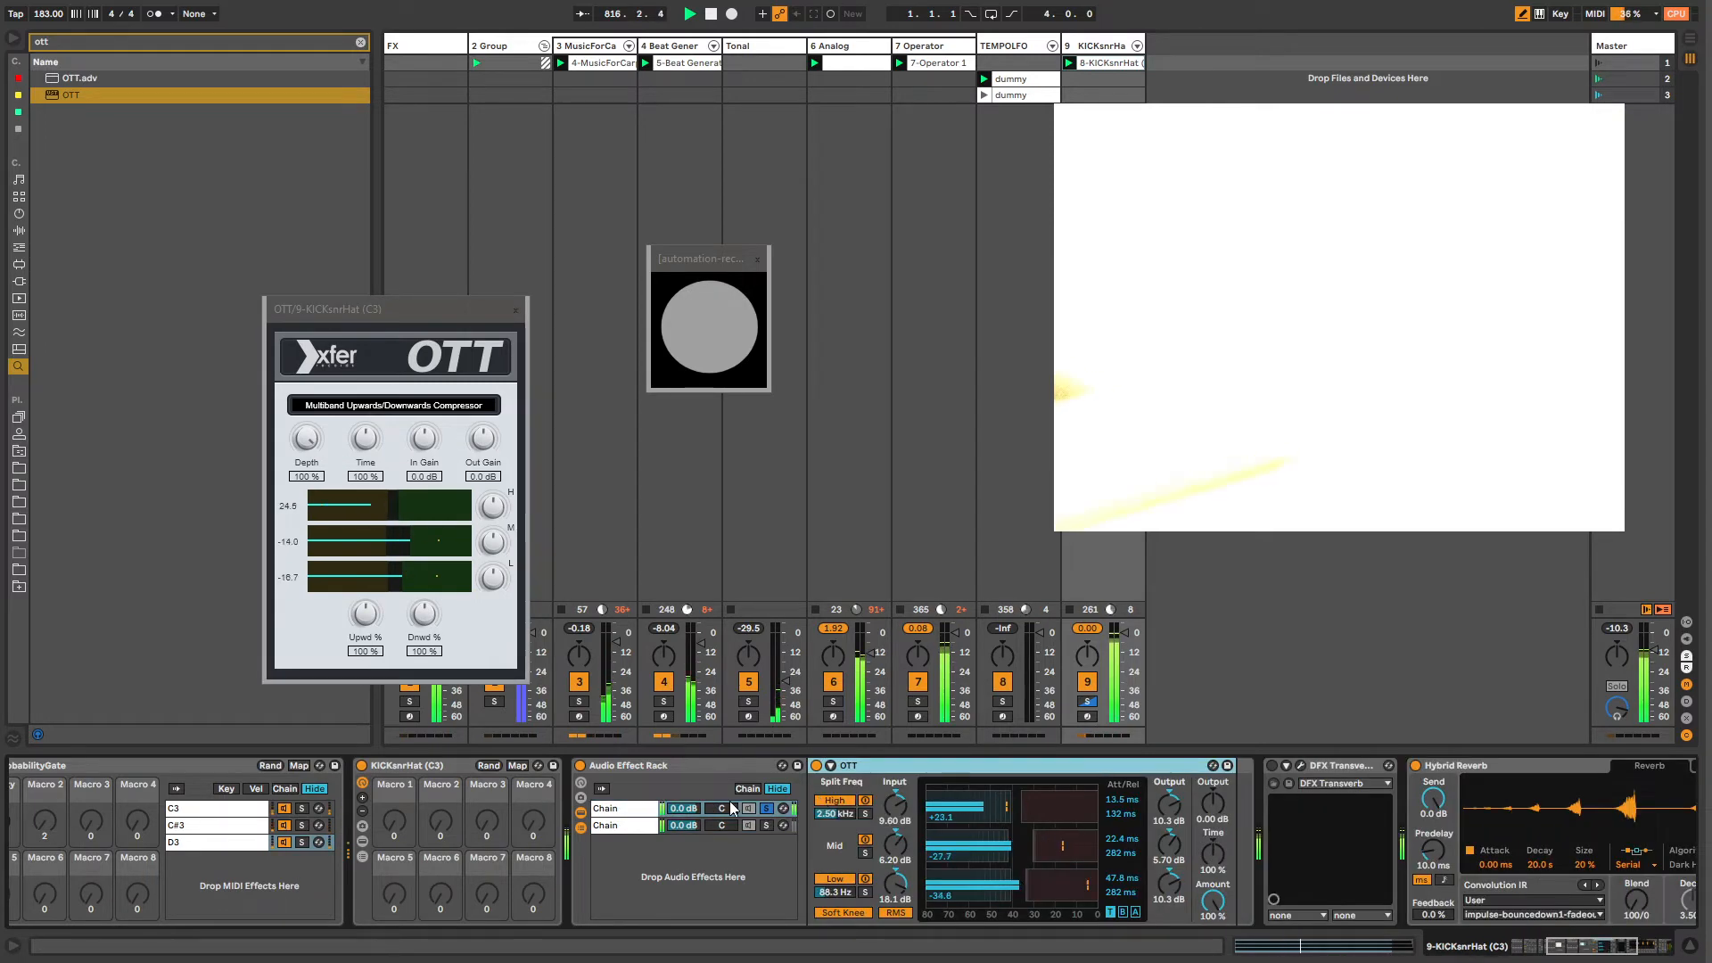
Step: Move the Audio Effect Rack after Drum Buss on the KICKsnrHat track and show its chain list
{"action": "left_click", "coordinate": [581, 827]}
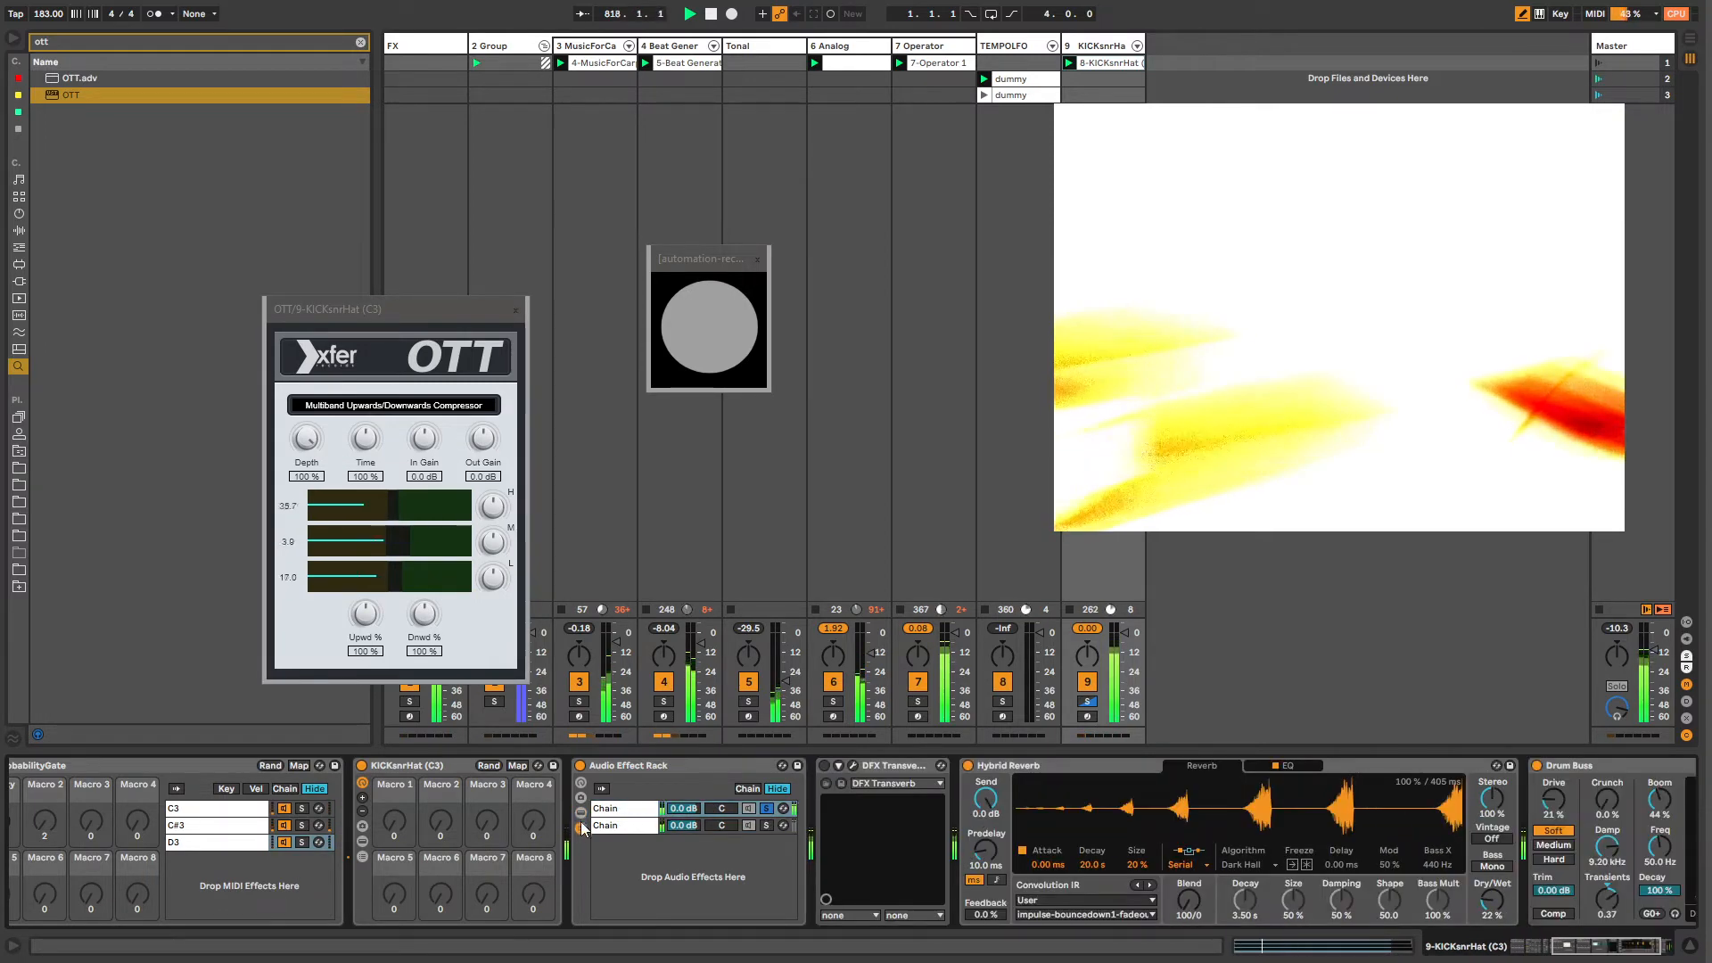
{"action": "left_click", "coordinate": [580, 827]}
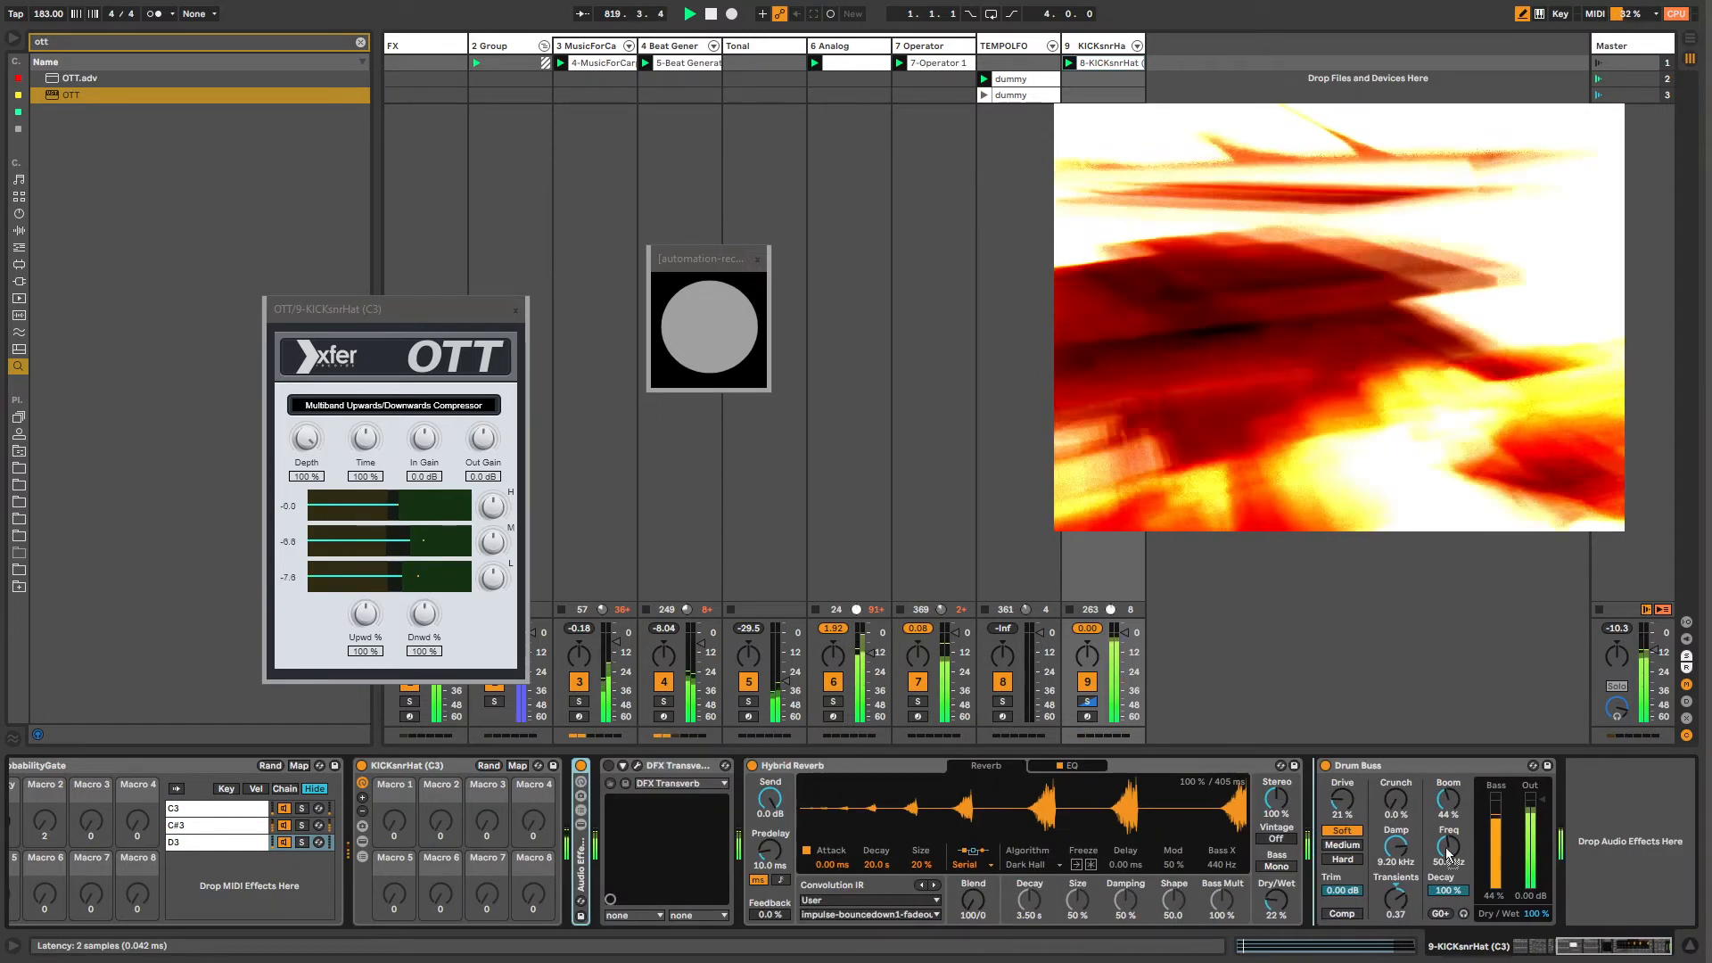
{"action": "left_click_drag", "start_coordinate": [1446, 848], "coordinate": [1625, 847]}
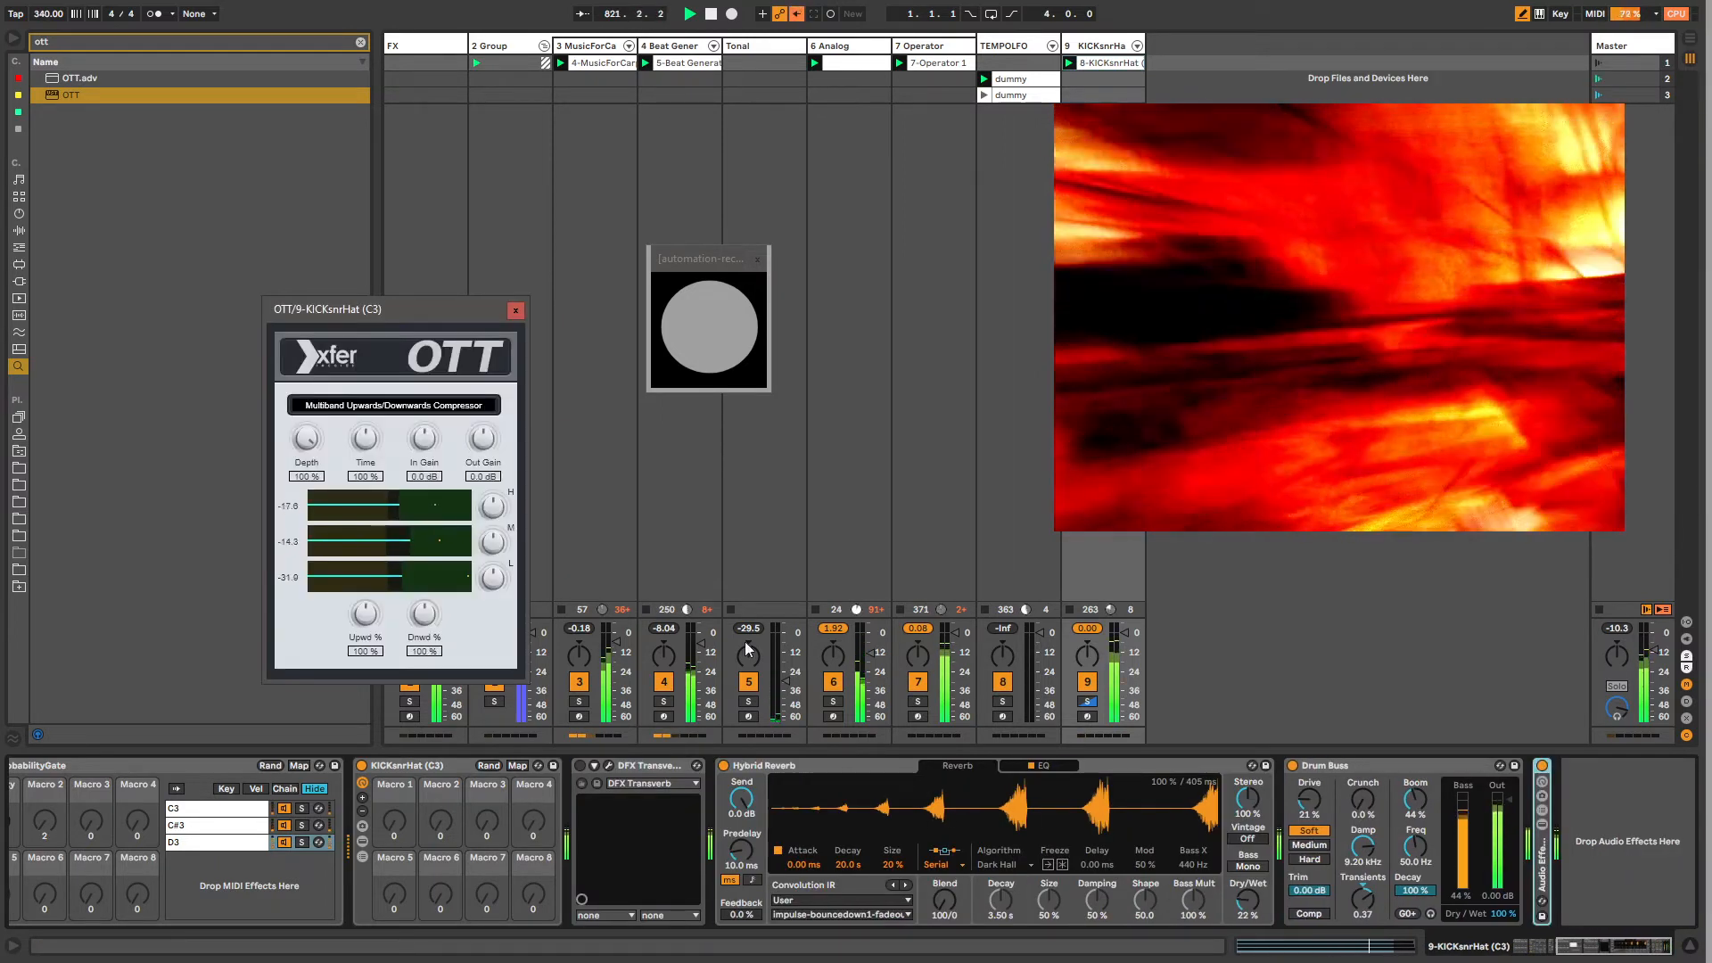
{"action": "left_click", "coordinate": [1542, 782]}
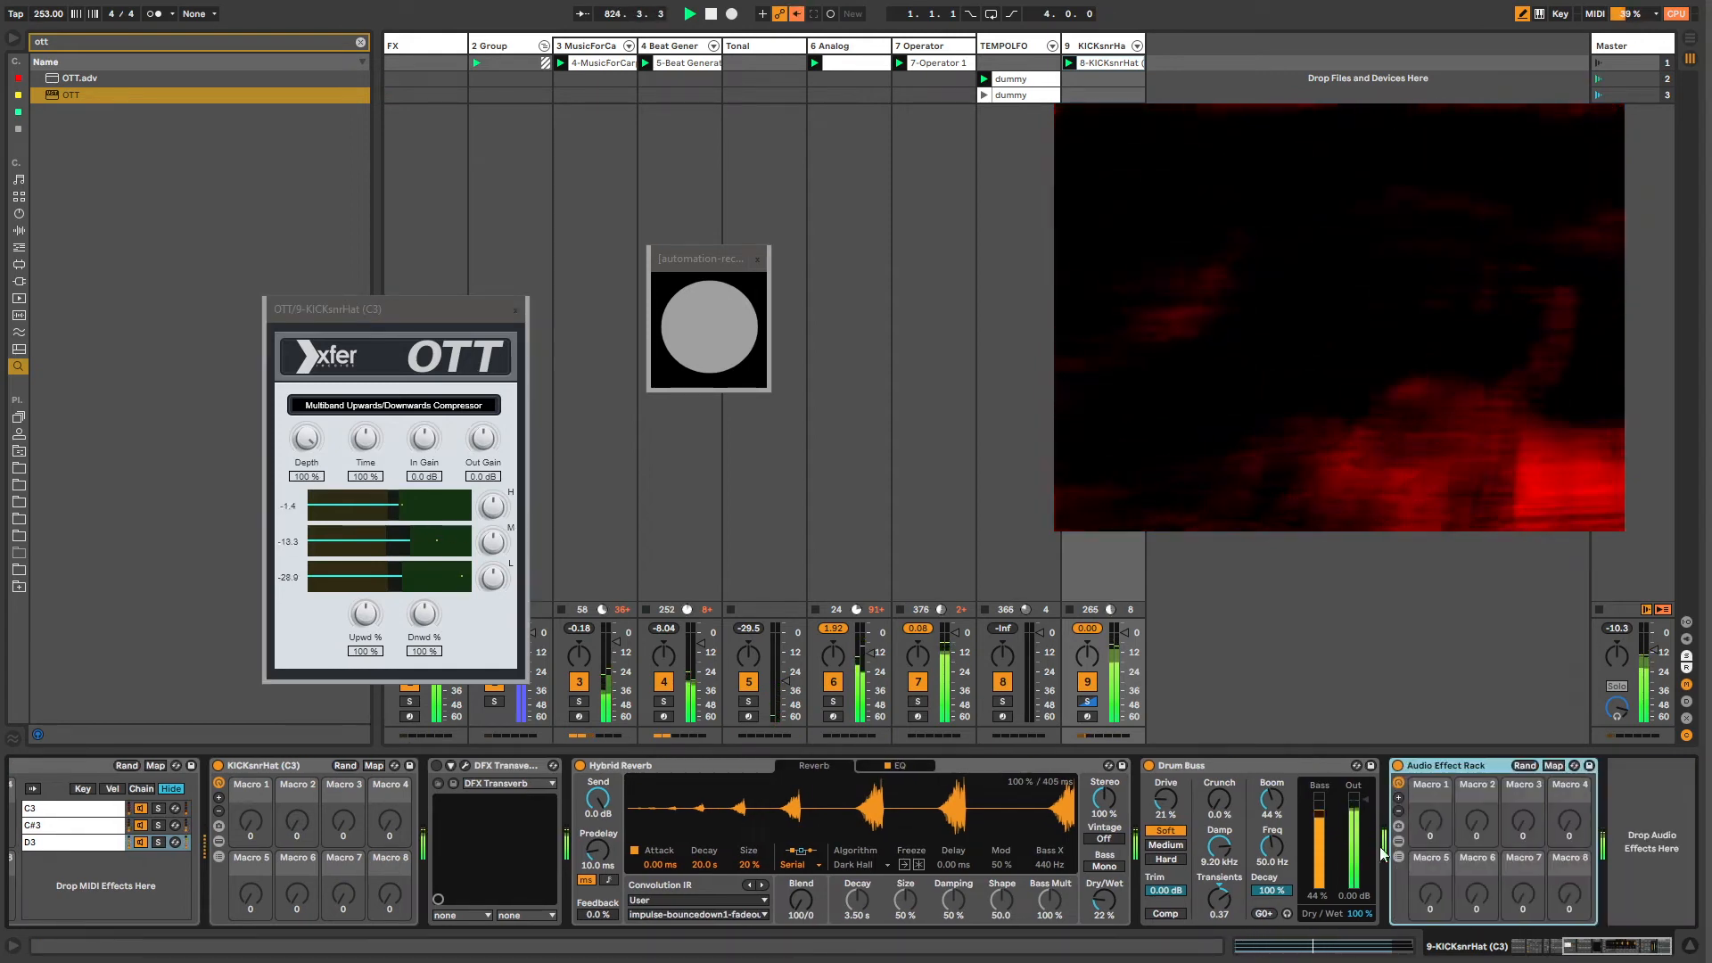
{"action": "left_click", "coordinate": [1398, 857]}
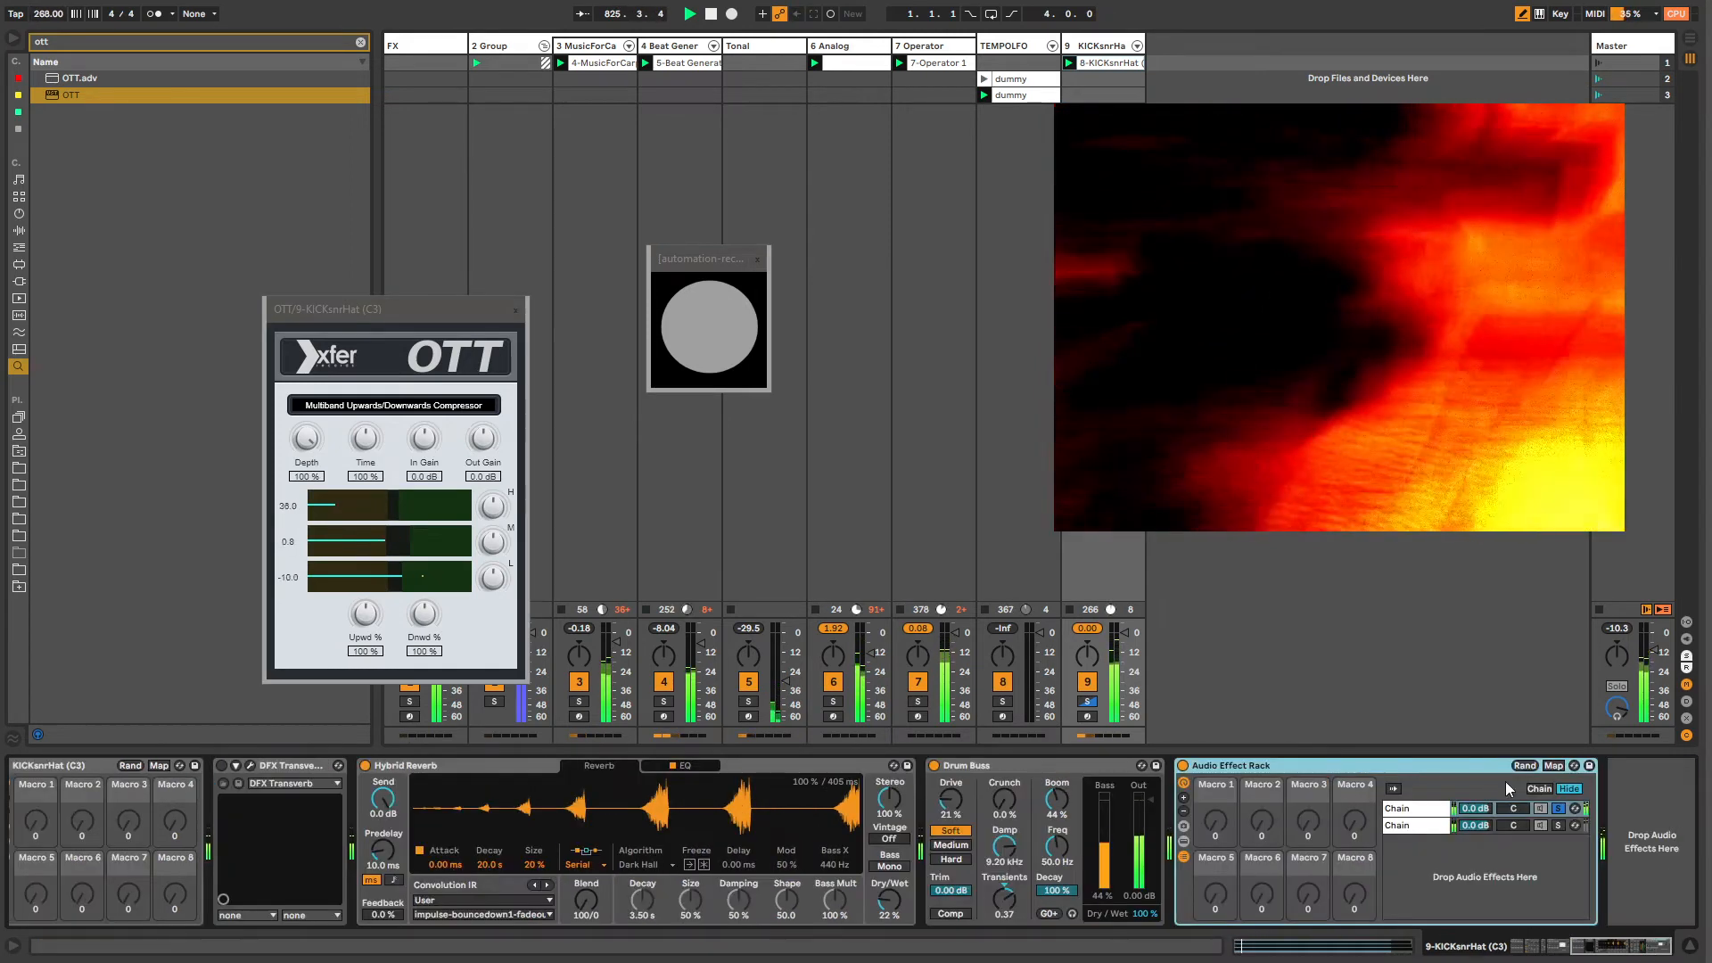
Step: Take the OTT plug-in out of the rack's second chain and place both the rack and plug-in ahead of Hybrid Reverb
{"action": "left_click", "coordinate": [1427, 810]}
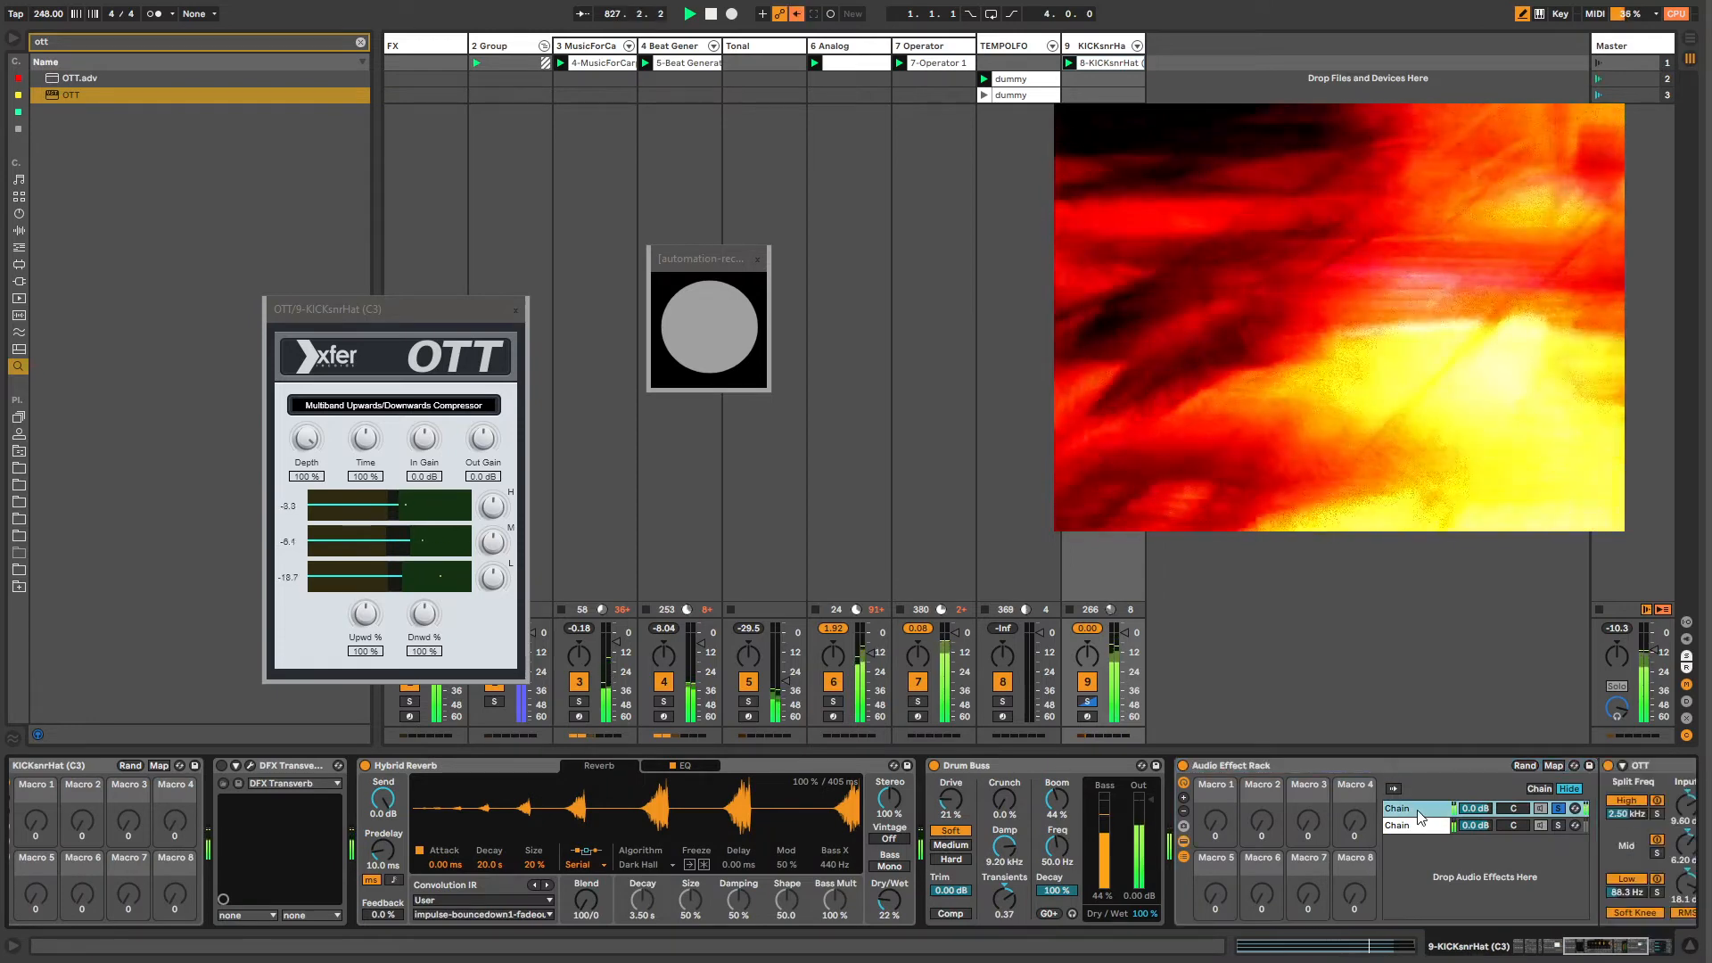
{"action": "left_click", "coordinate": [1424, 825]}
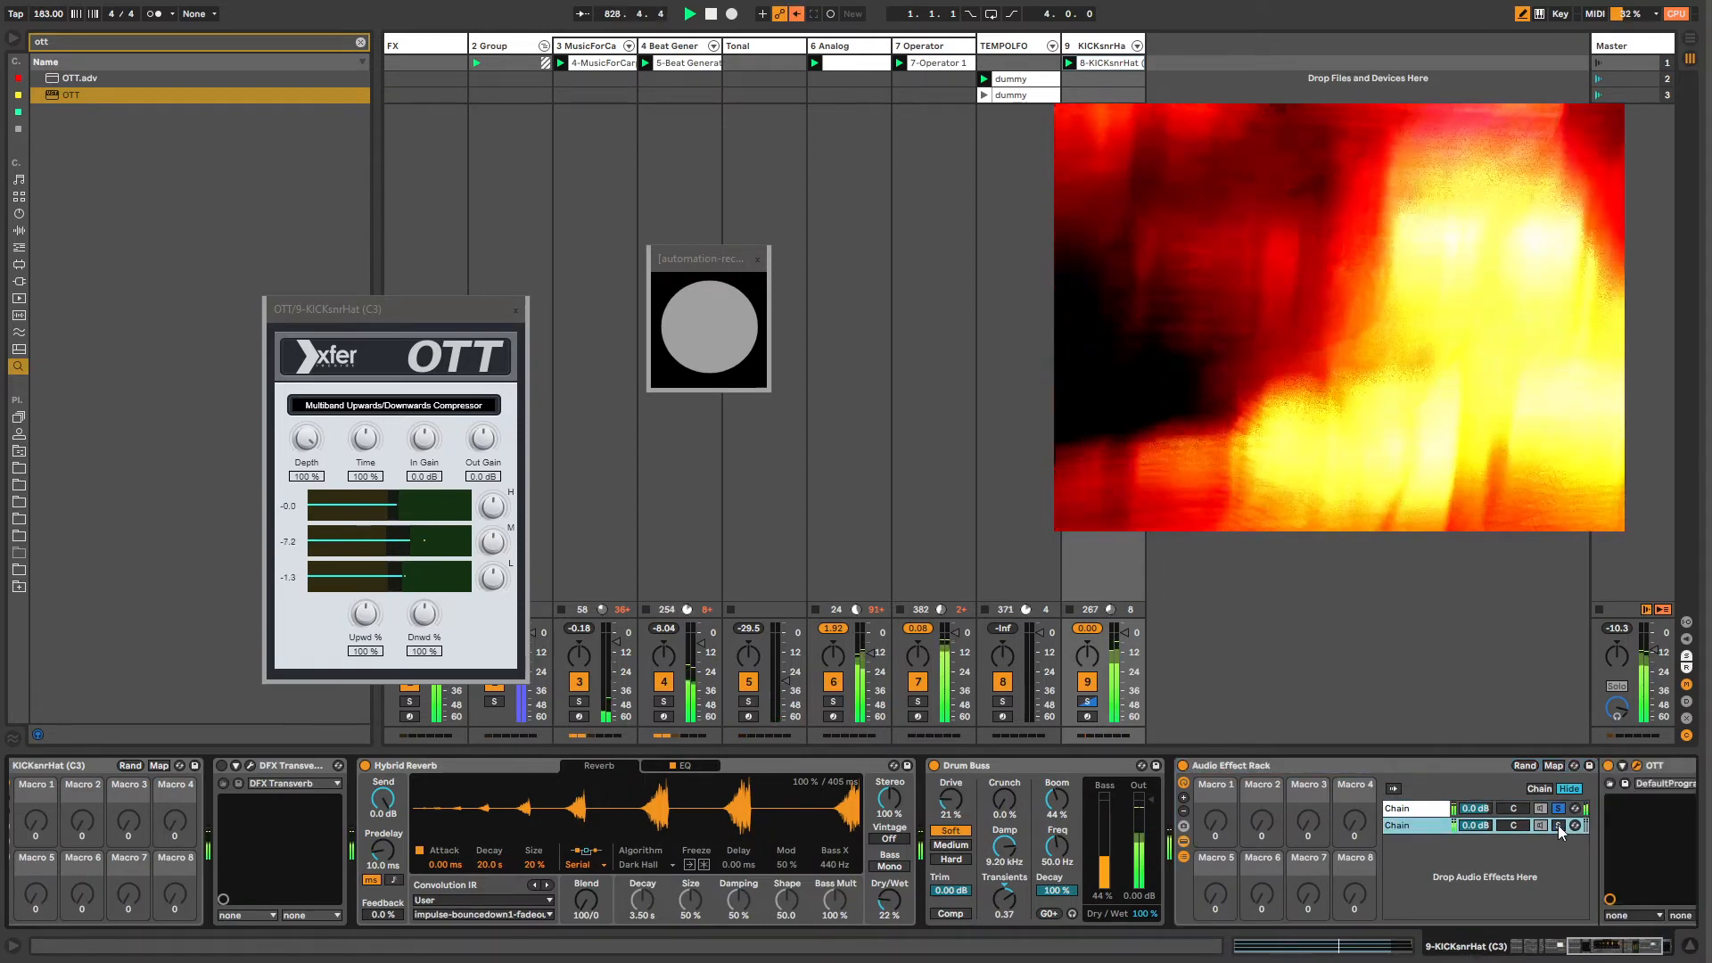
{"action": "scroll", "coordinate": [1557, 912], "scroll_direction": "right", "scroll_amount": 3}
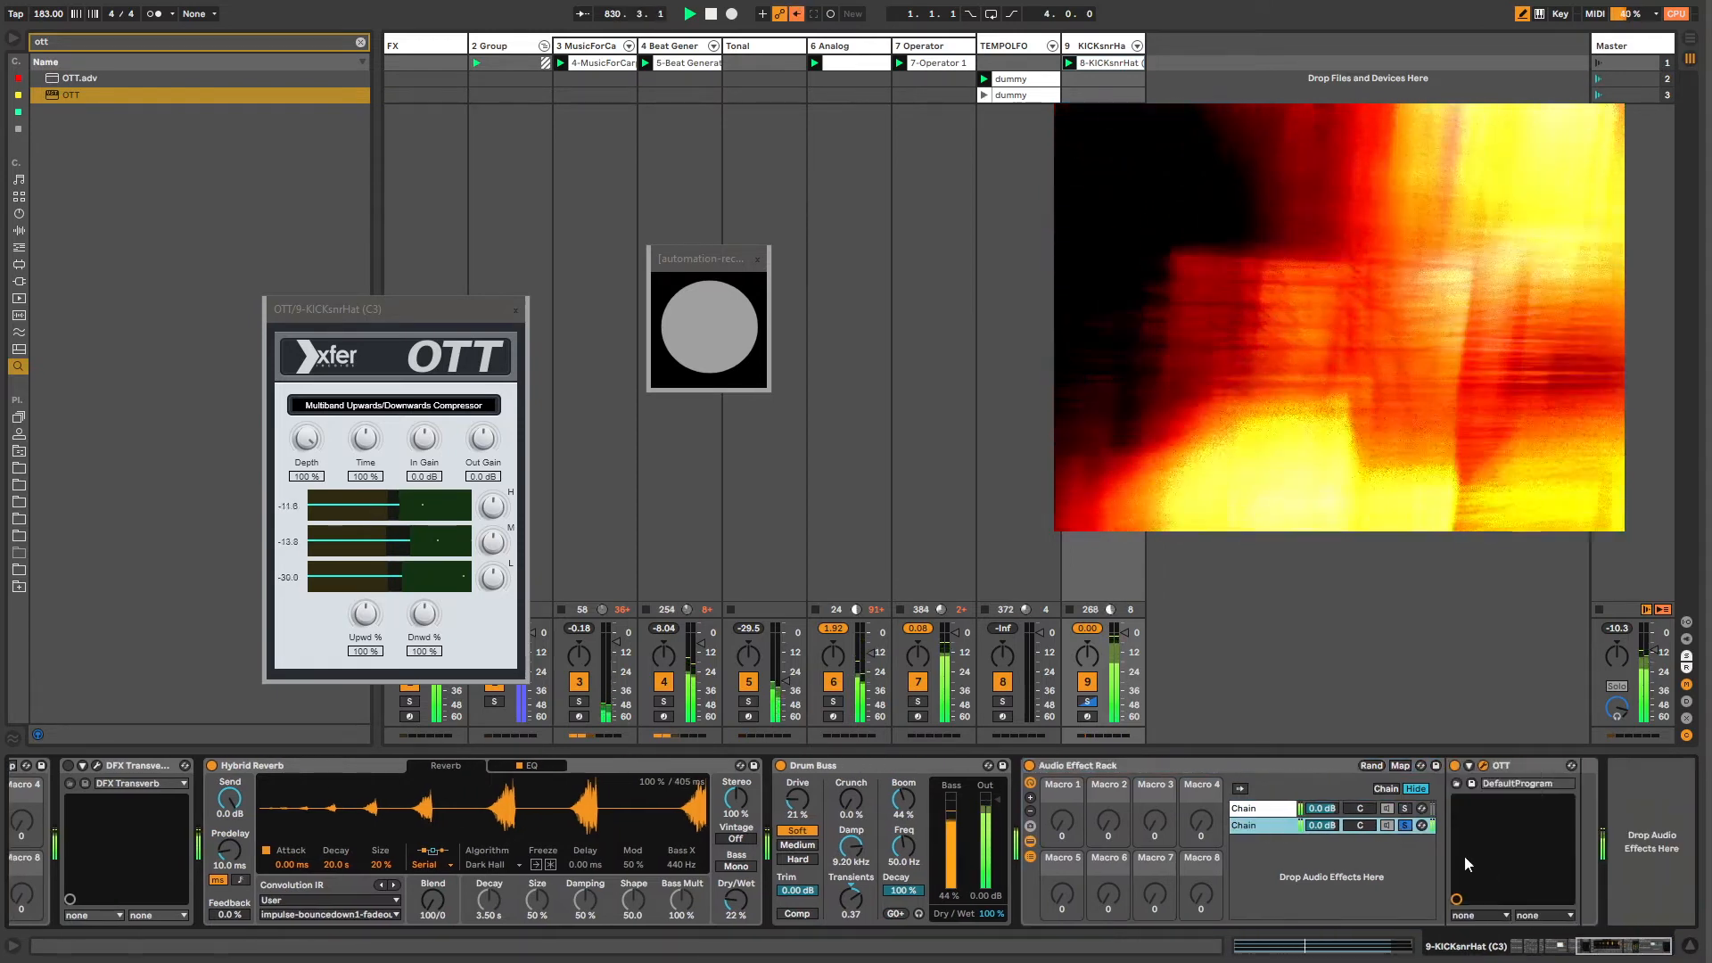
{"action": "left_click", "coordinate": [1513, 773]}
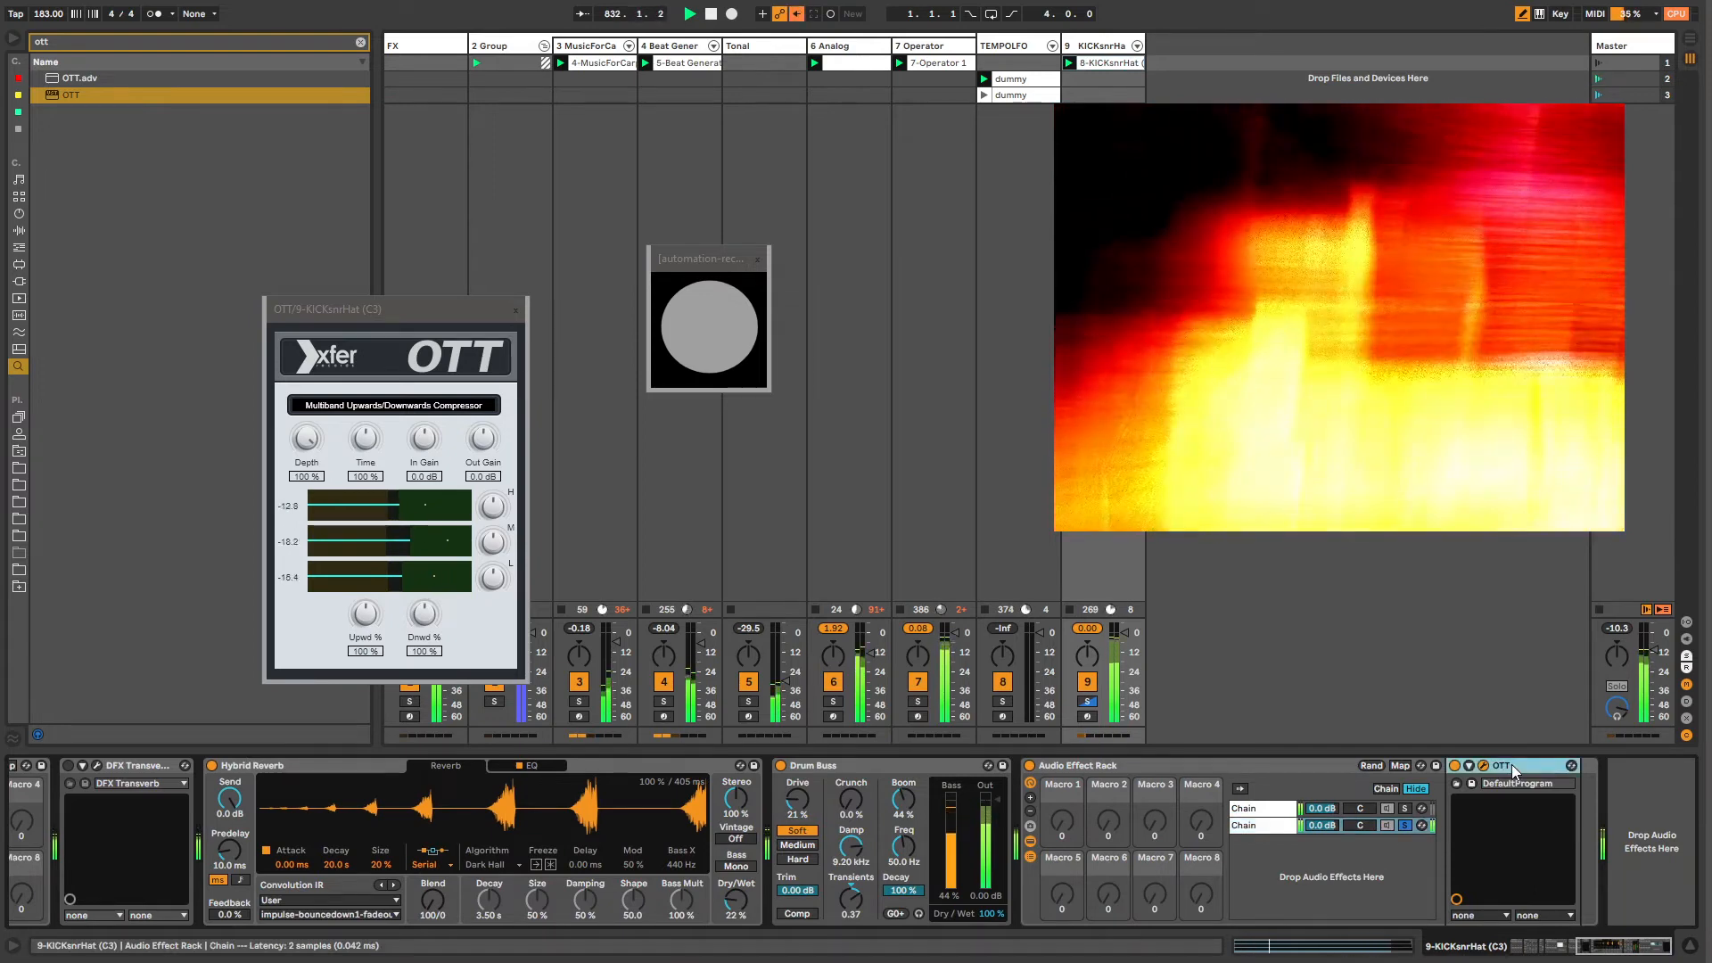
{"action": "left_click_drag", "start_coordinate": [1514, 772], "coordinate": [1633, 790]}
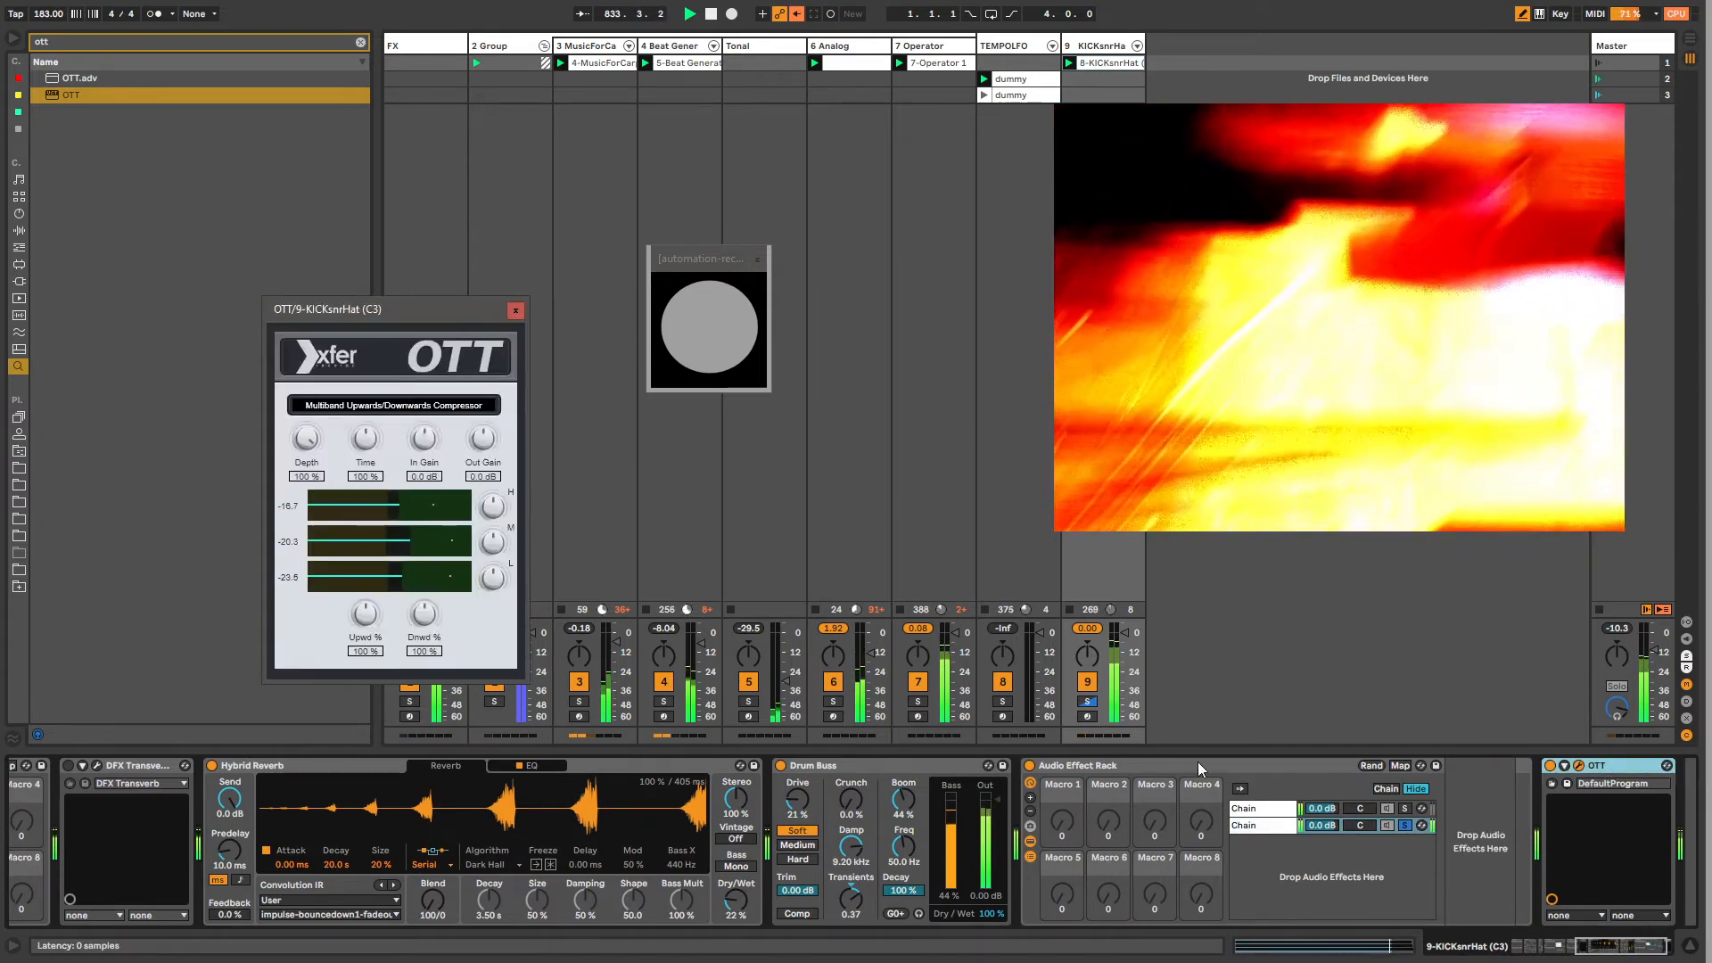
{"action": "left_click", "coordinate": [1103, 767]}
{"action": "left_click_drag", "start_coordinate": [466, 783], "coordinate": [207, 787]}
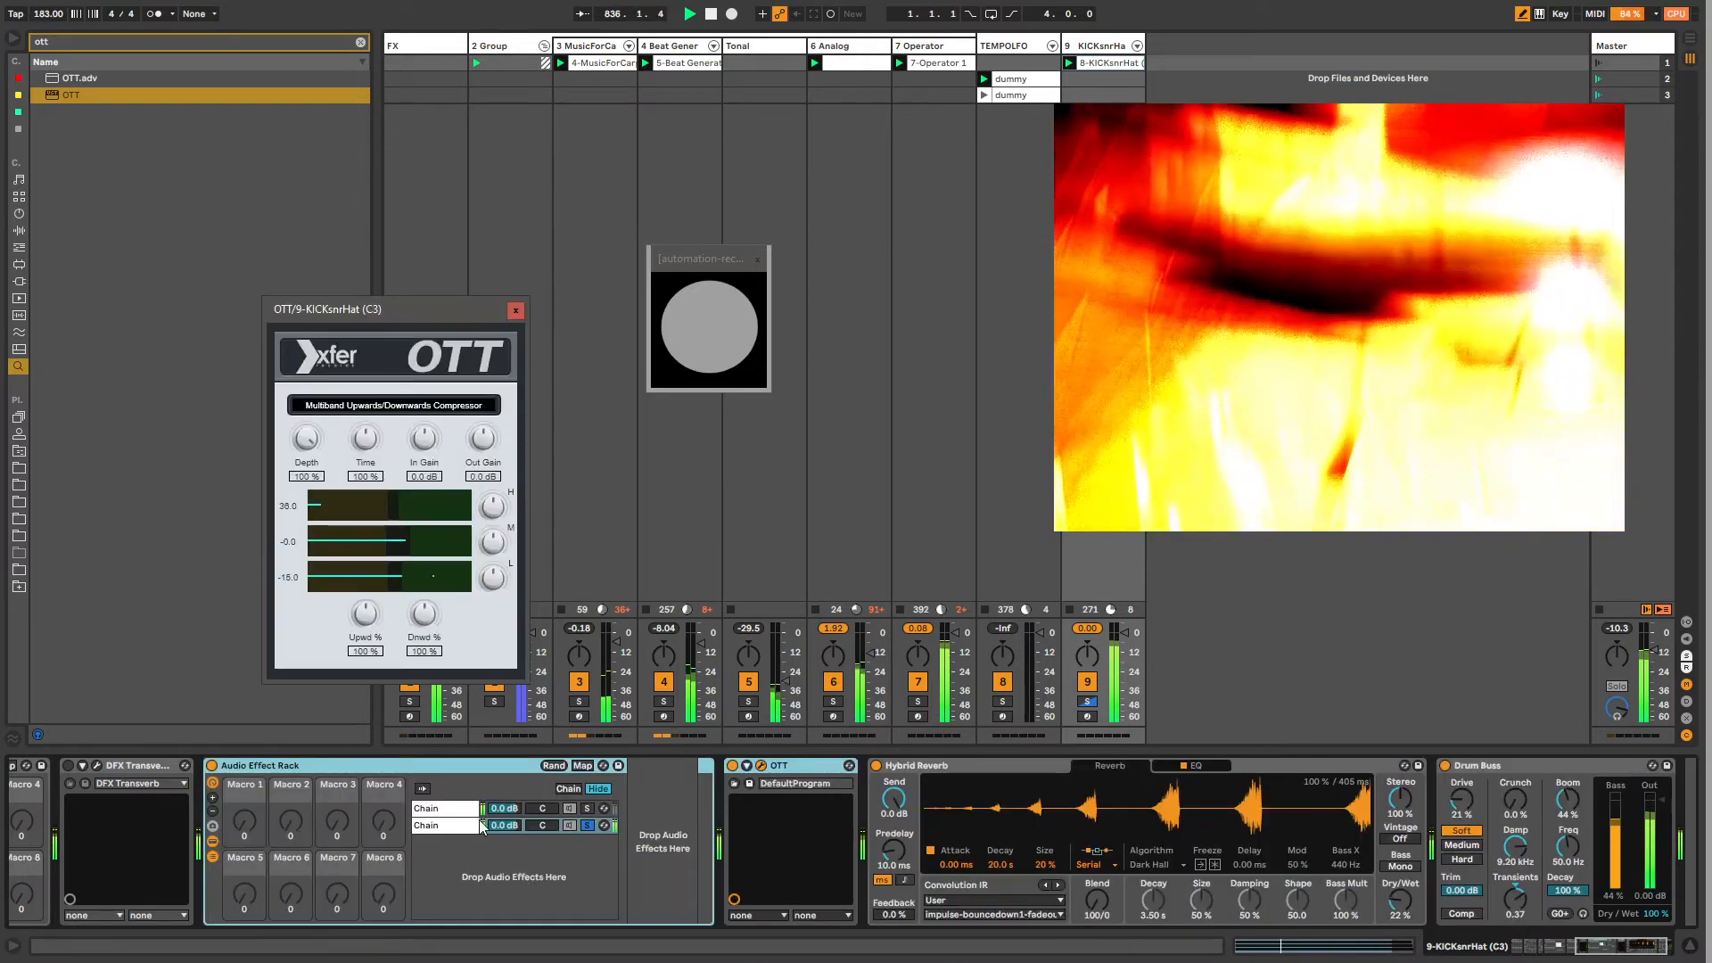
Step: Take the stock OTT device out of the rack's first chain and delete the Audio Effect Rack
{"action": "left_click", "coordinate": [451, 810]}
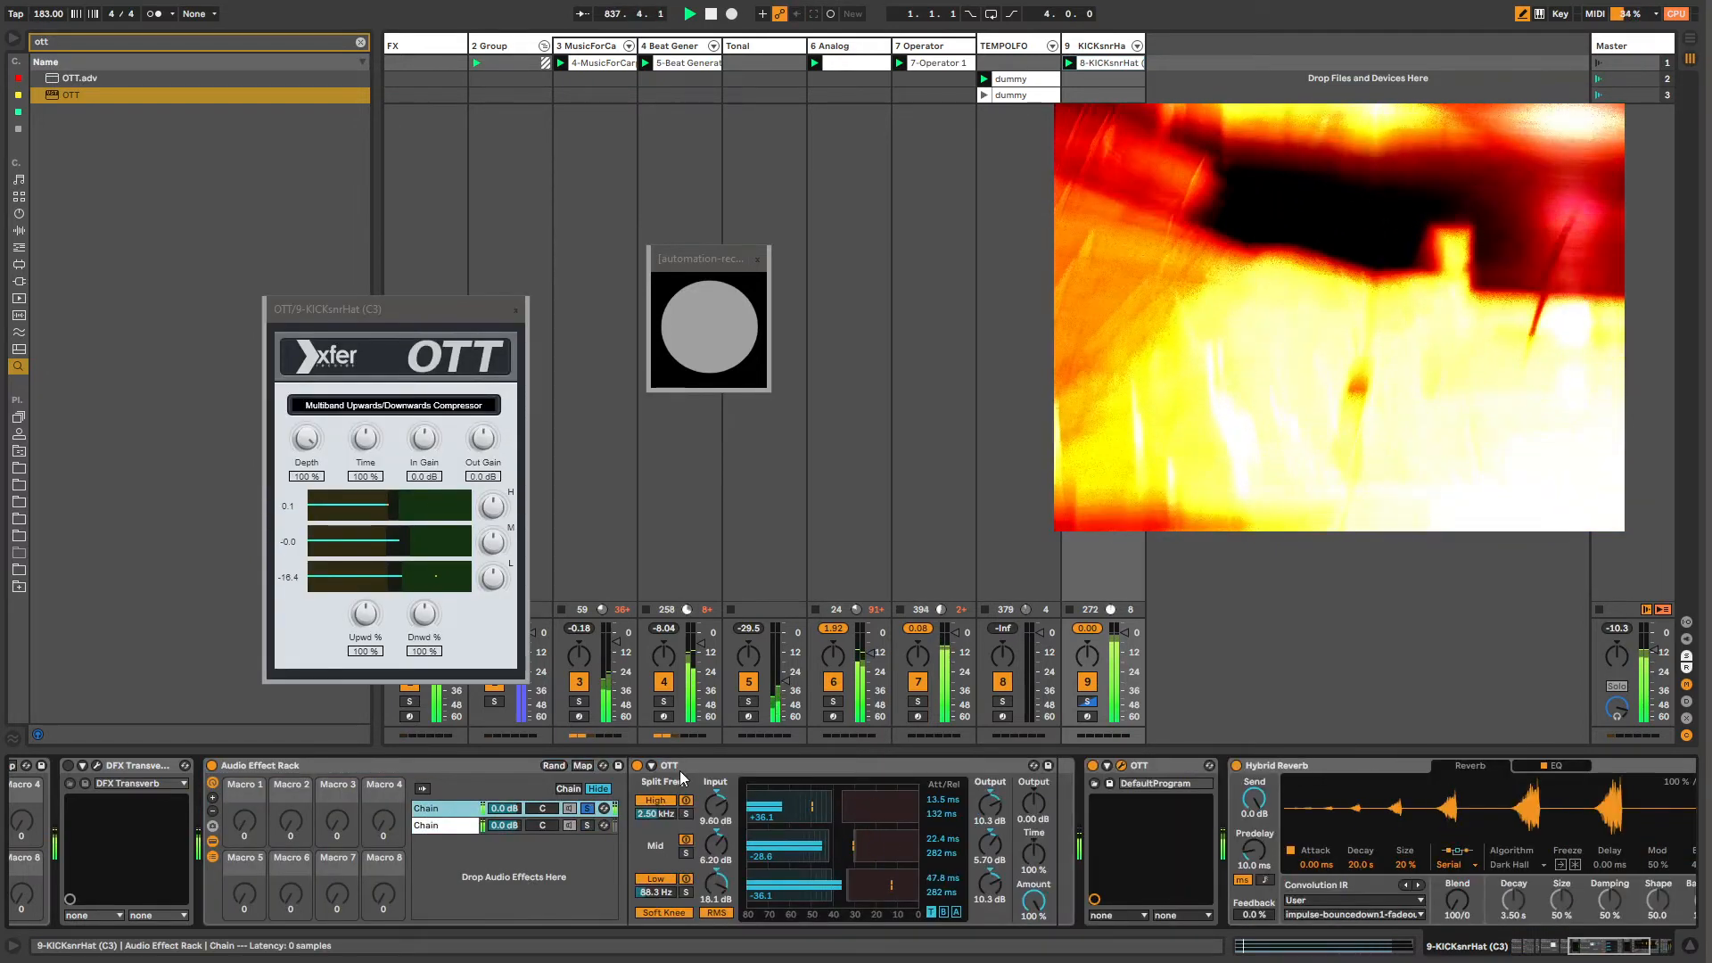
{"action": "left_click", "coordinate": [679, 769]}
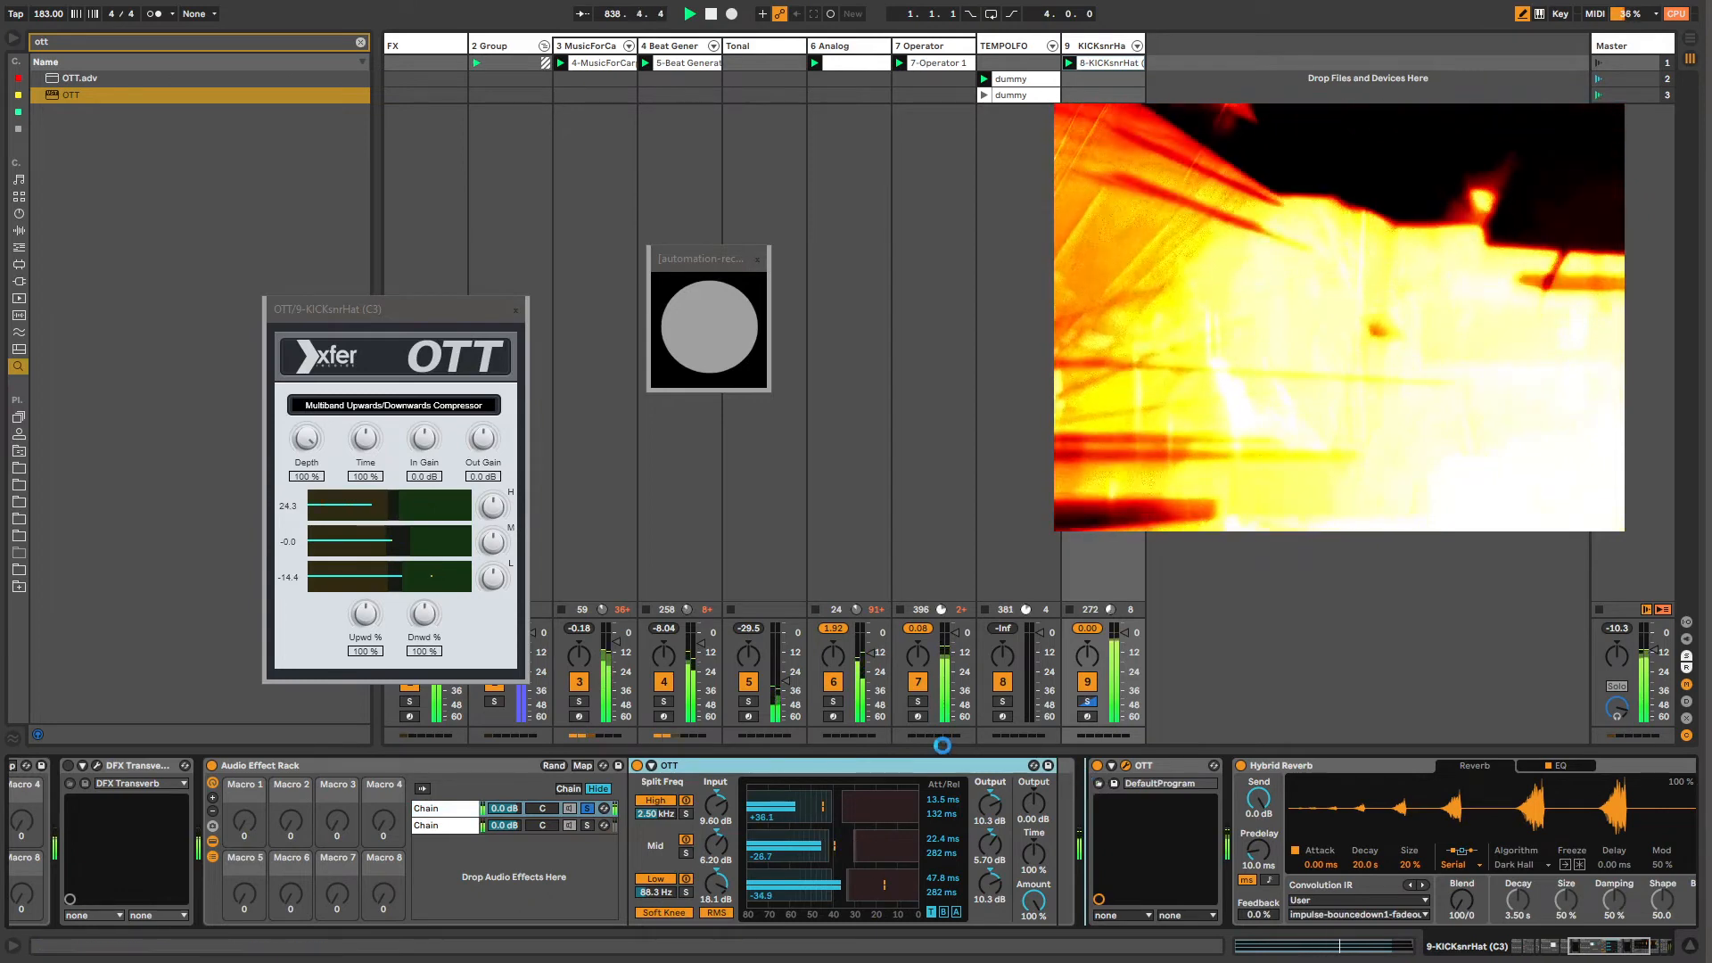
{"action": "left_click", "coordinate": [323, 763]}
{"action": "key", "text": "Delete"}
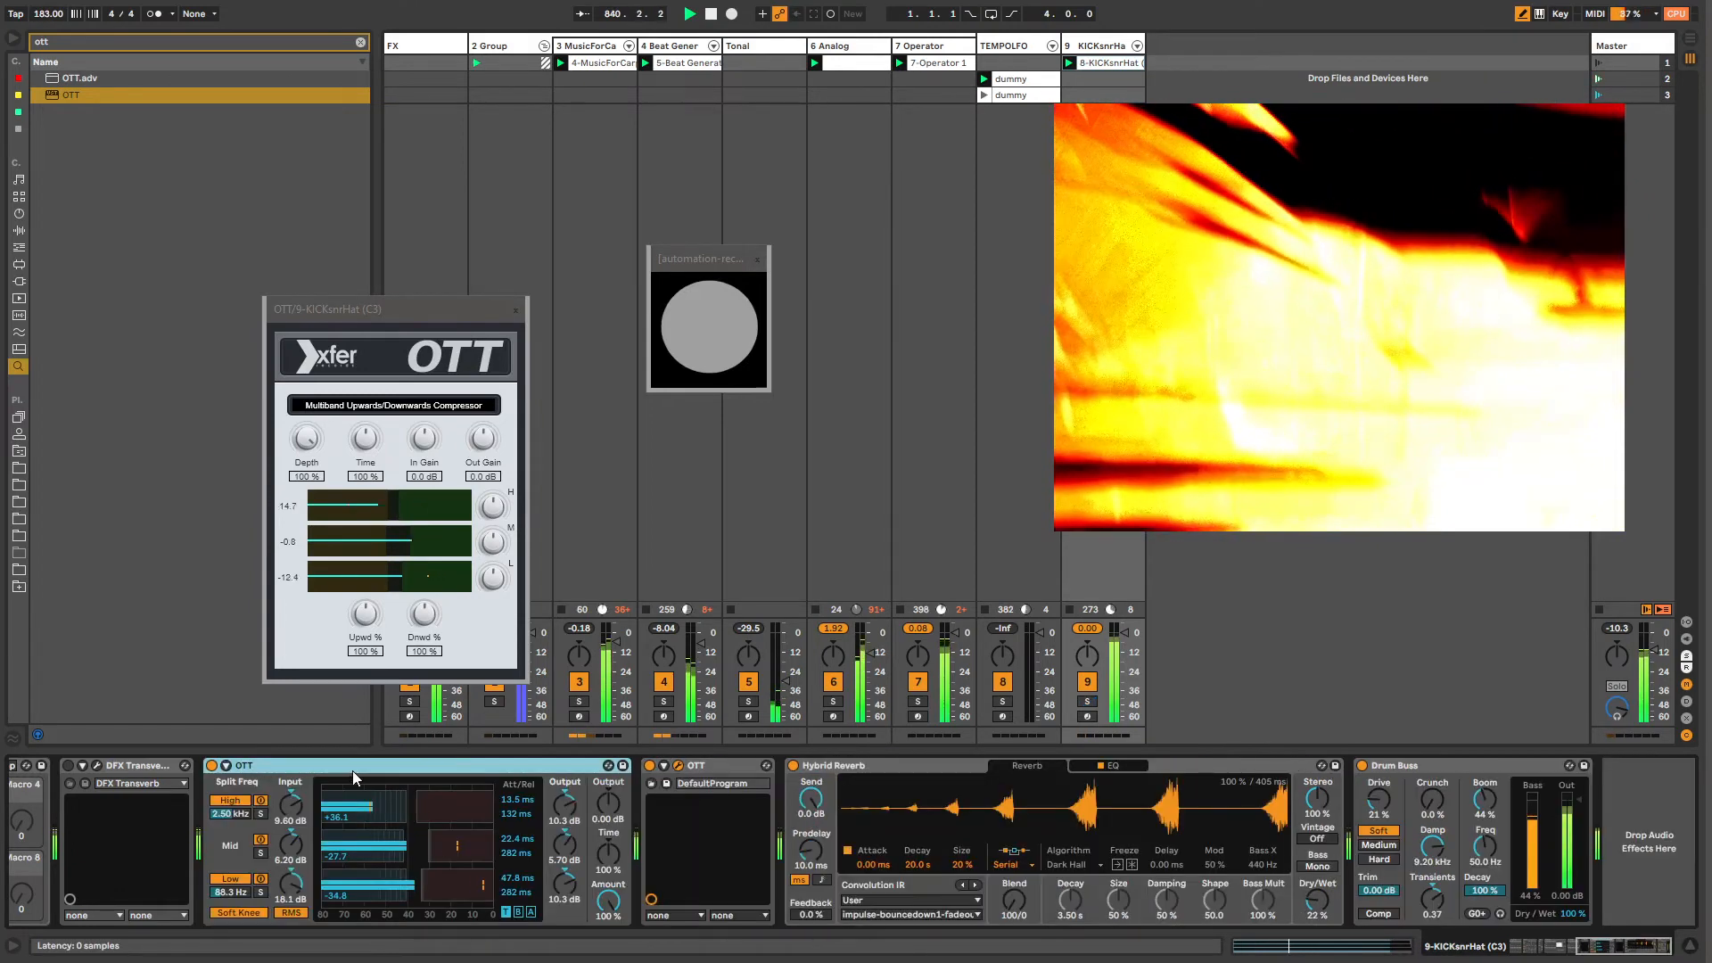
Step: Close the Xfer OTT window and delete the OTT plug-in from the KICKsnrHat track, keeping the stock OTT
{"action": "left_click", "coordinate": [650, 765]}
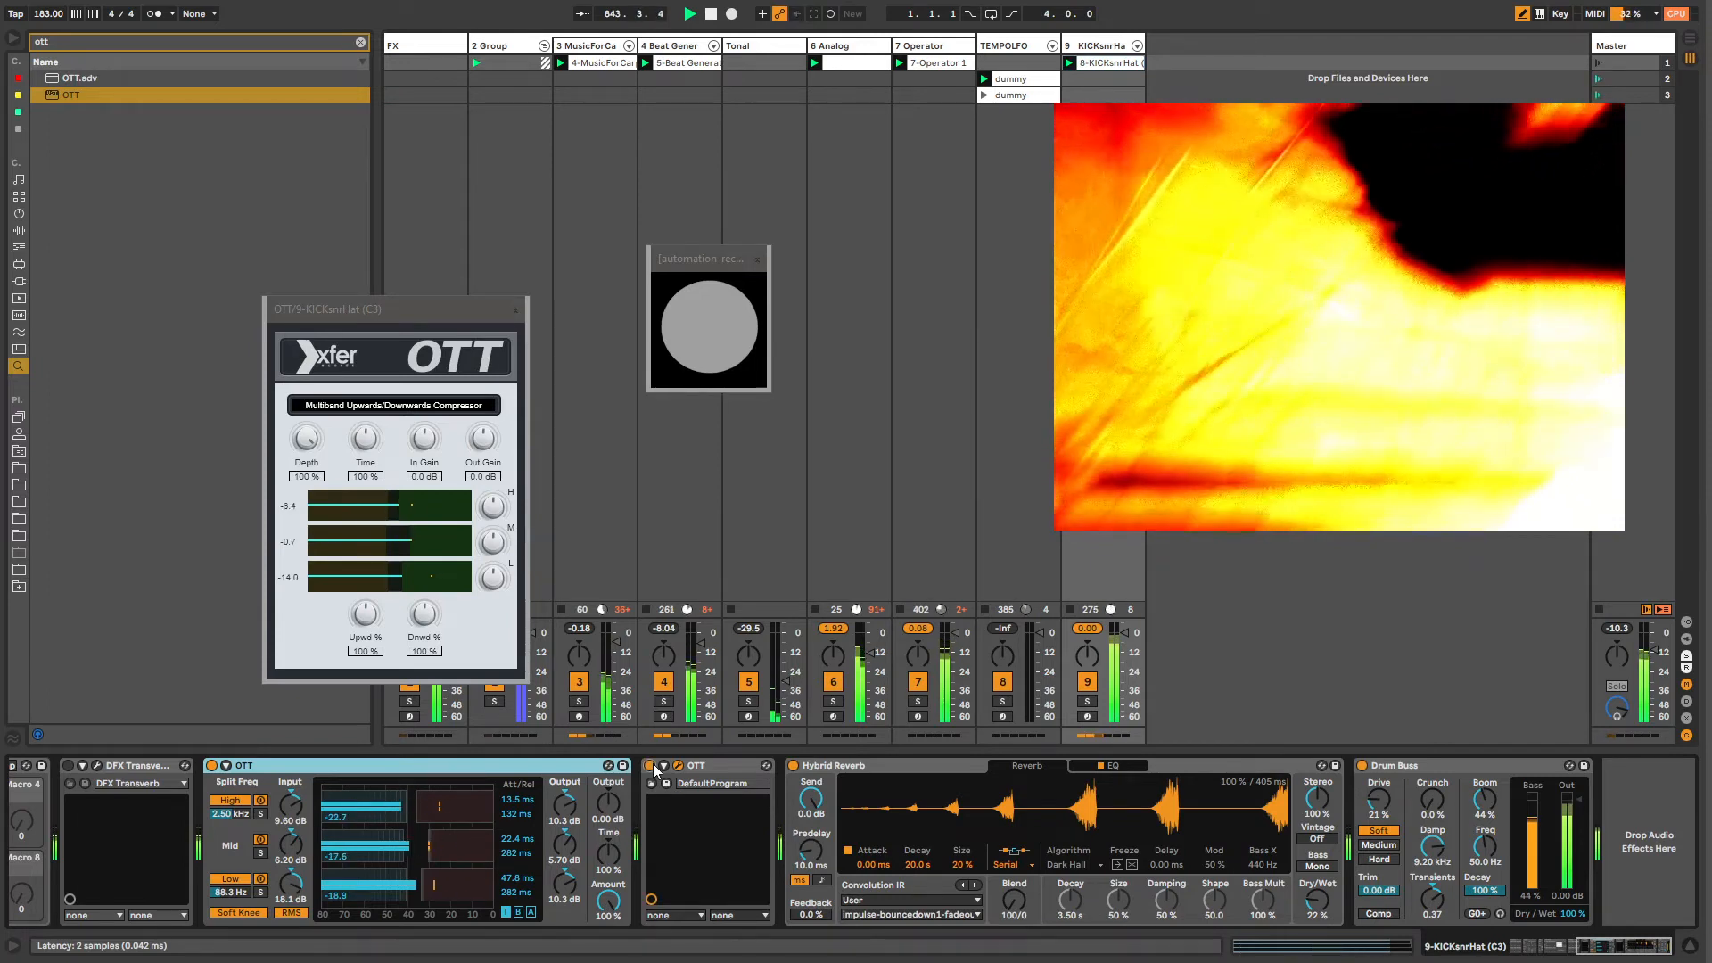
{"action": "left_click", "coordinate": [516, 309]}
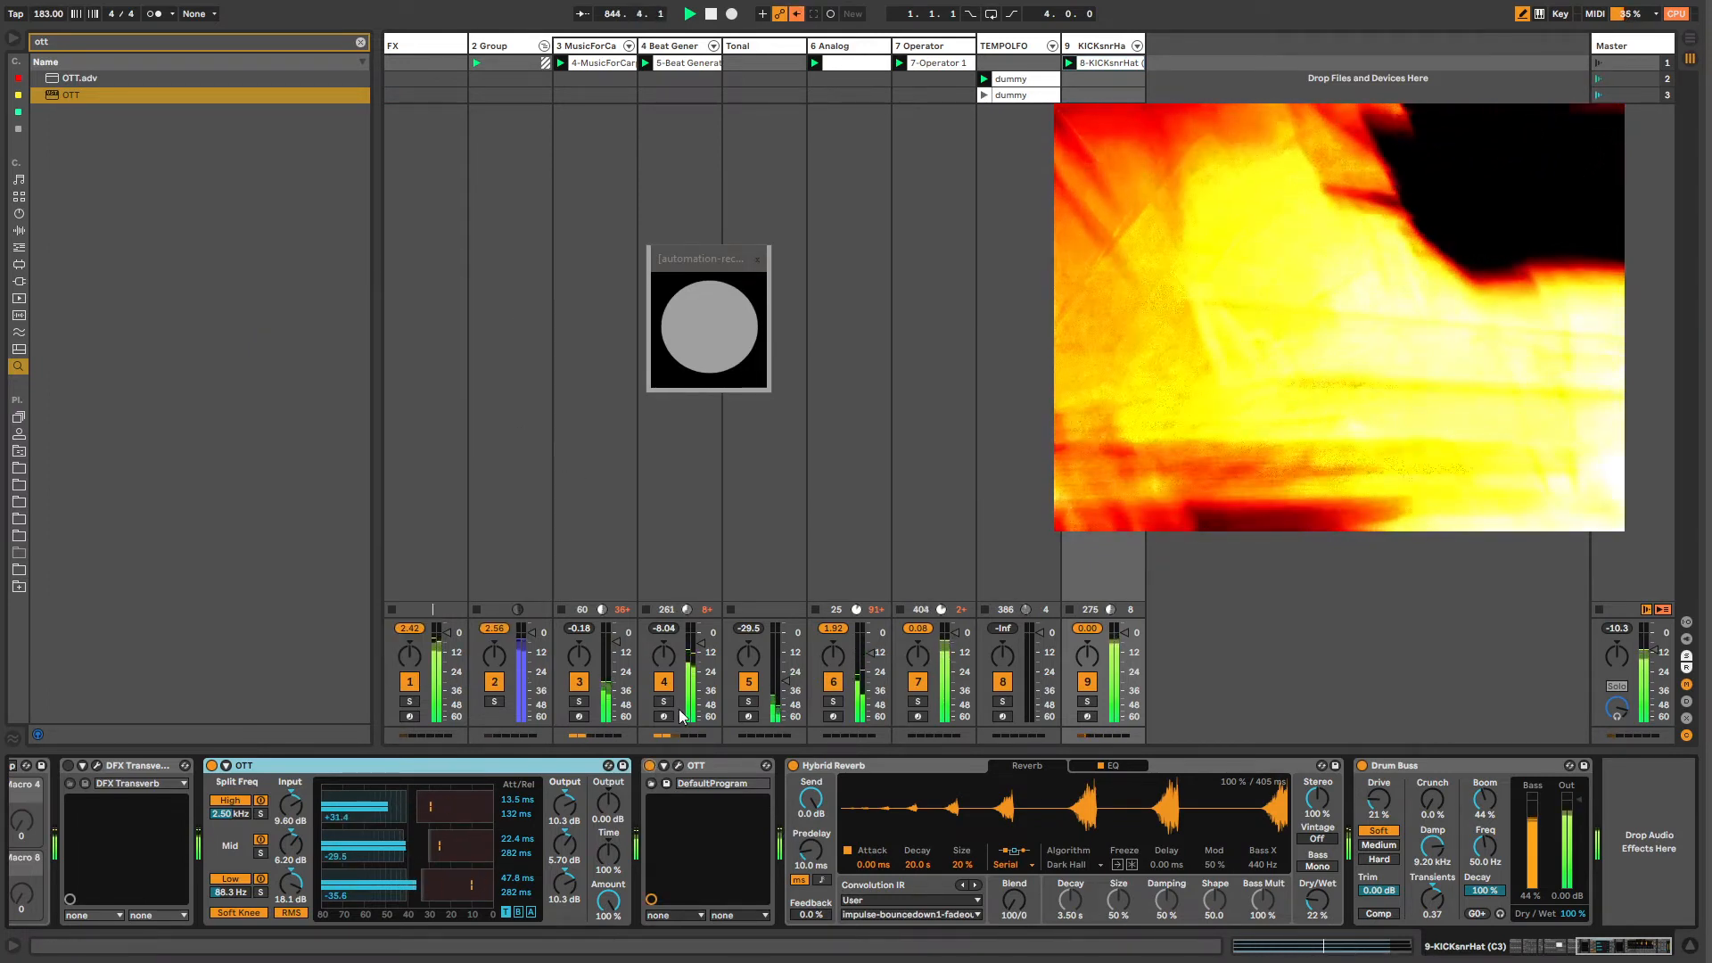
{"action": "left_click", "coordinate": [709, 765]}
{"action": "key", "text": "Delete"}
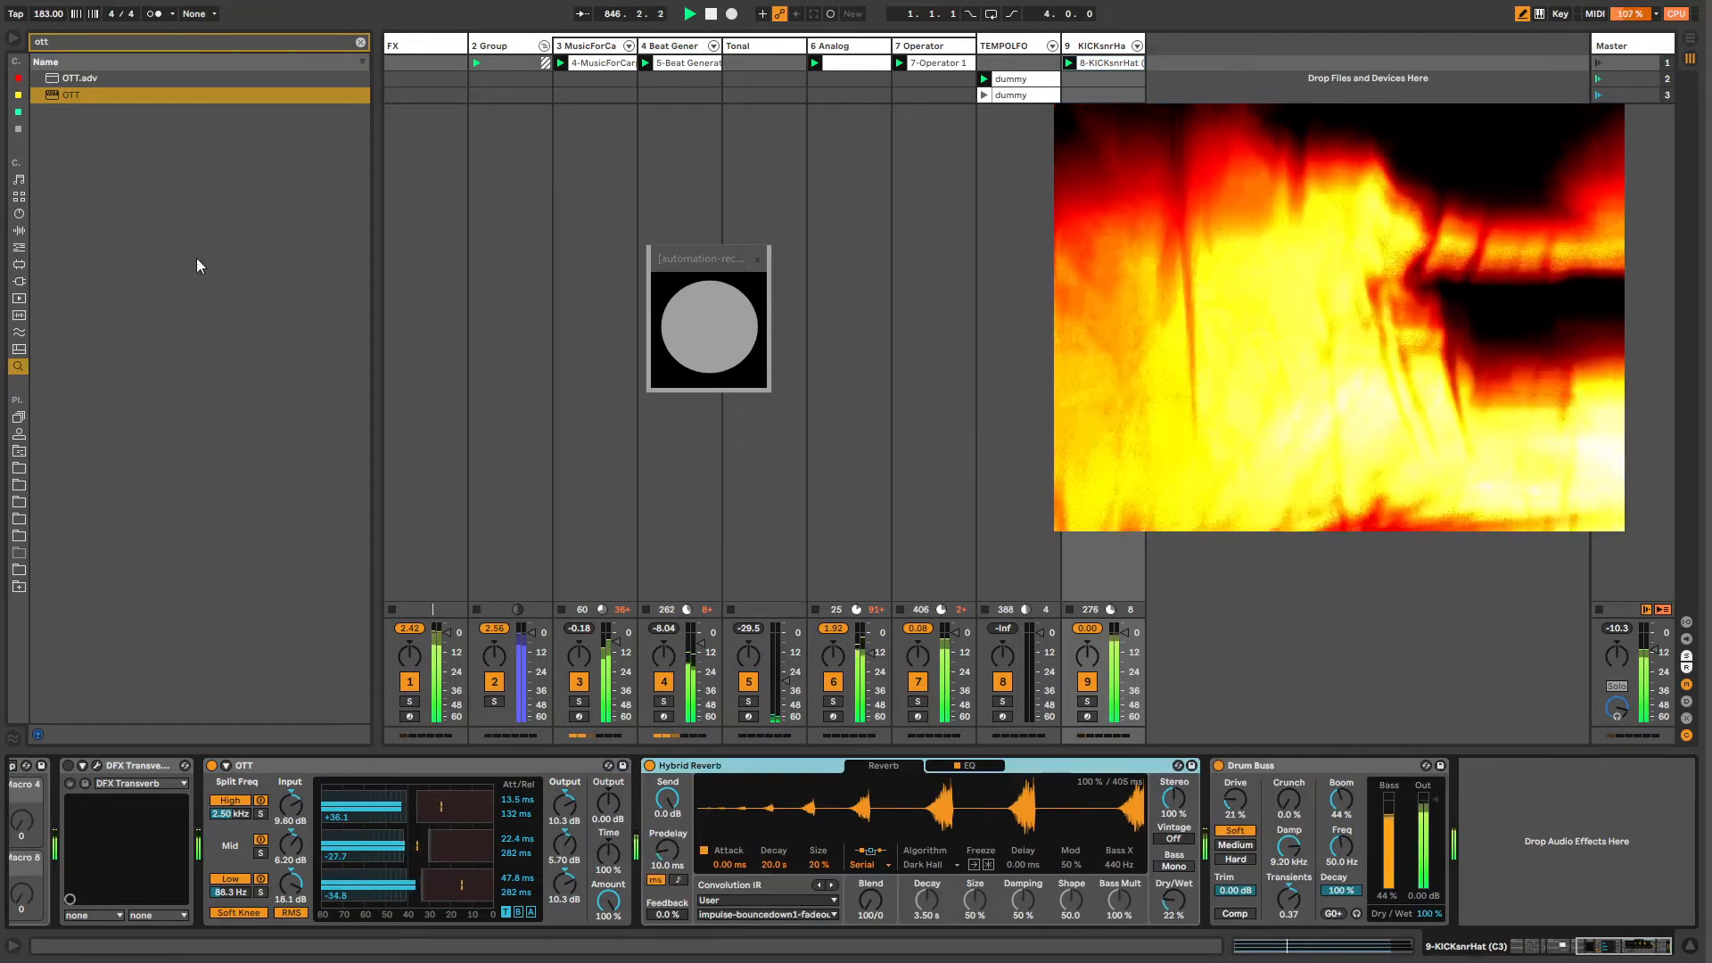
Step: Clear the browser search and add the Amp effect between OTT and Hybrid Reverb on the KICKsnrHat track
{"action": "left_click", "coordinate": [360, 42]}
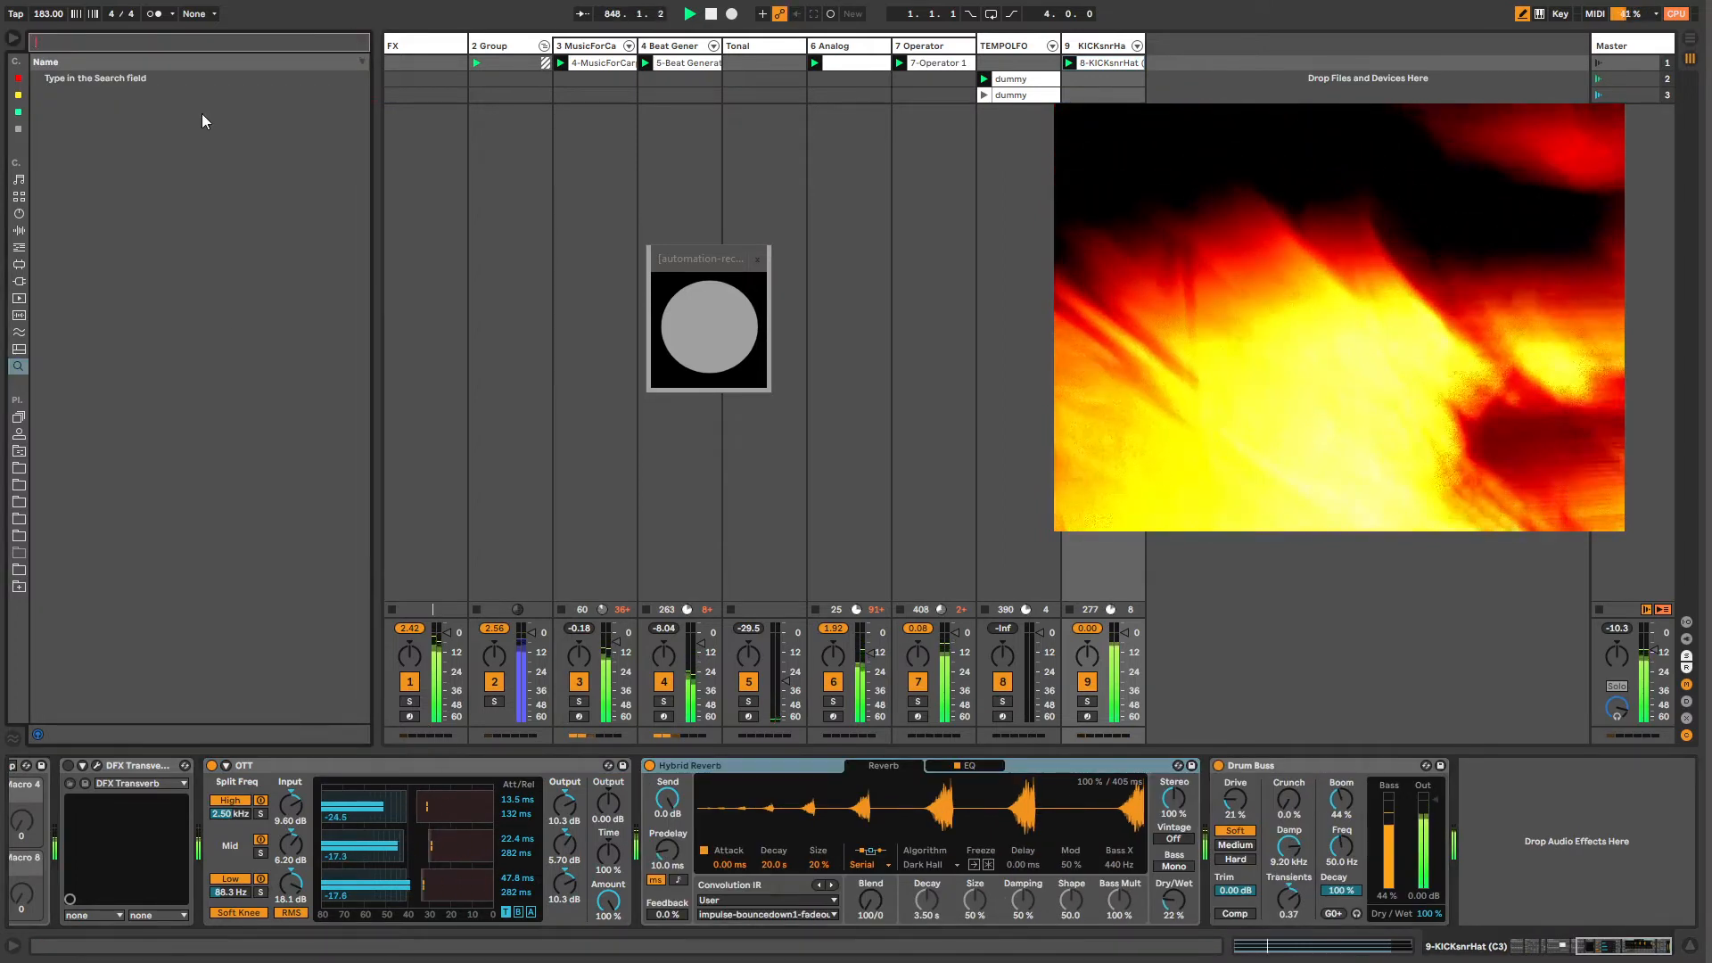
{"action": "left_click", "coordinate": [17, 230]}
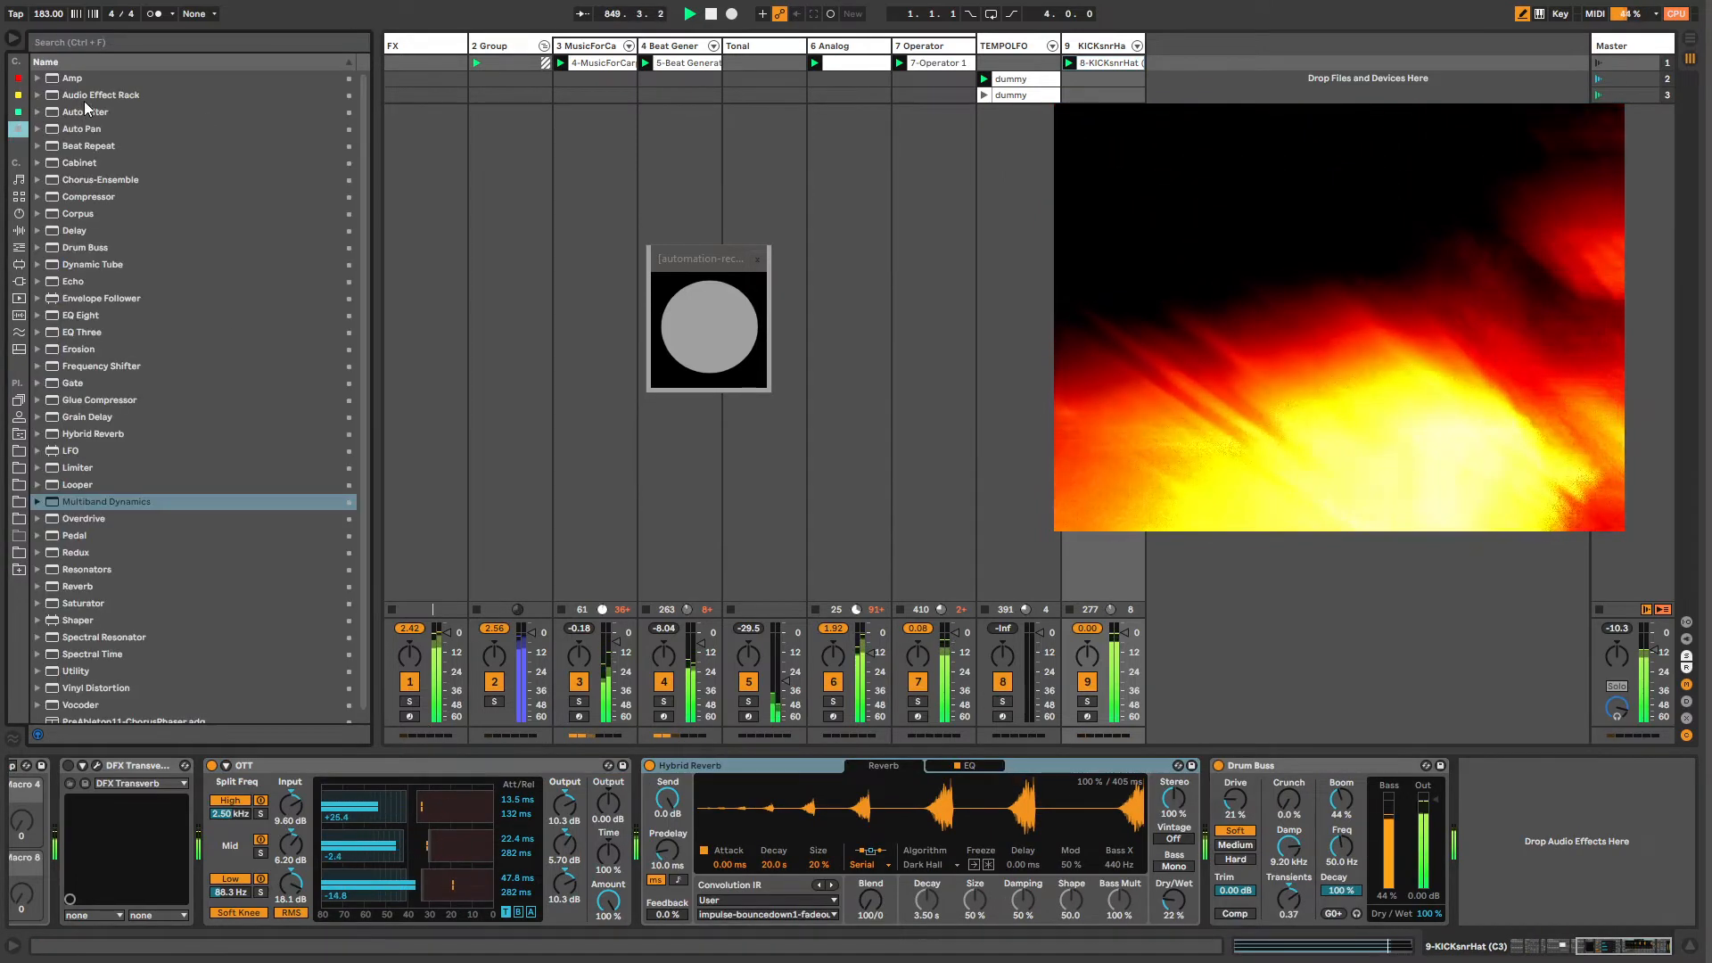
{"action": "left_click", "coordinate": [78, 78]}
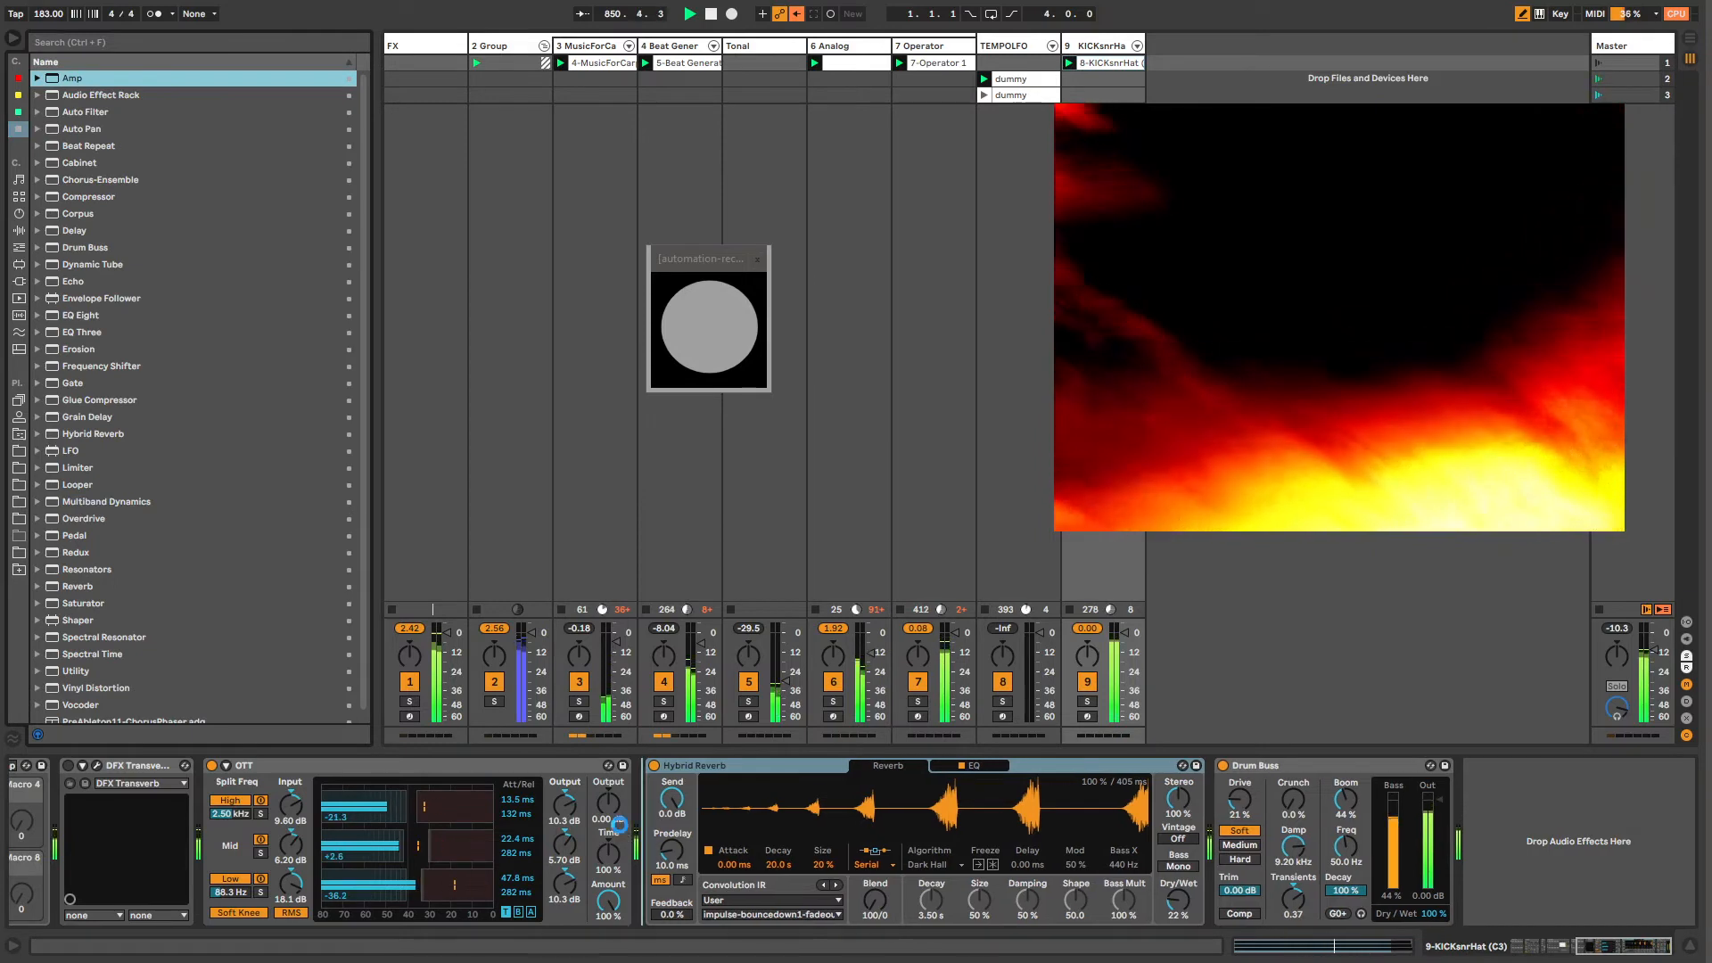
{"action": "left_click_drag", "start_coordinate": [619, 823], "coordinate": [621, 831]}
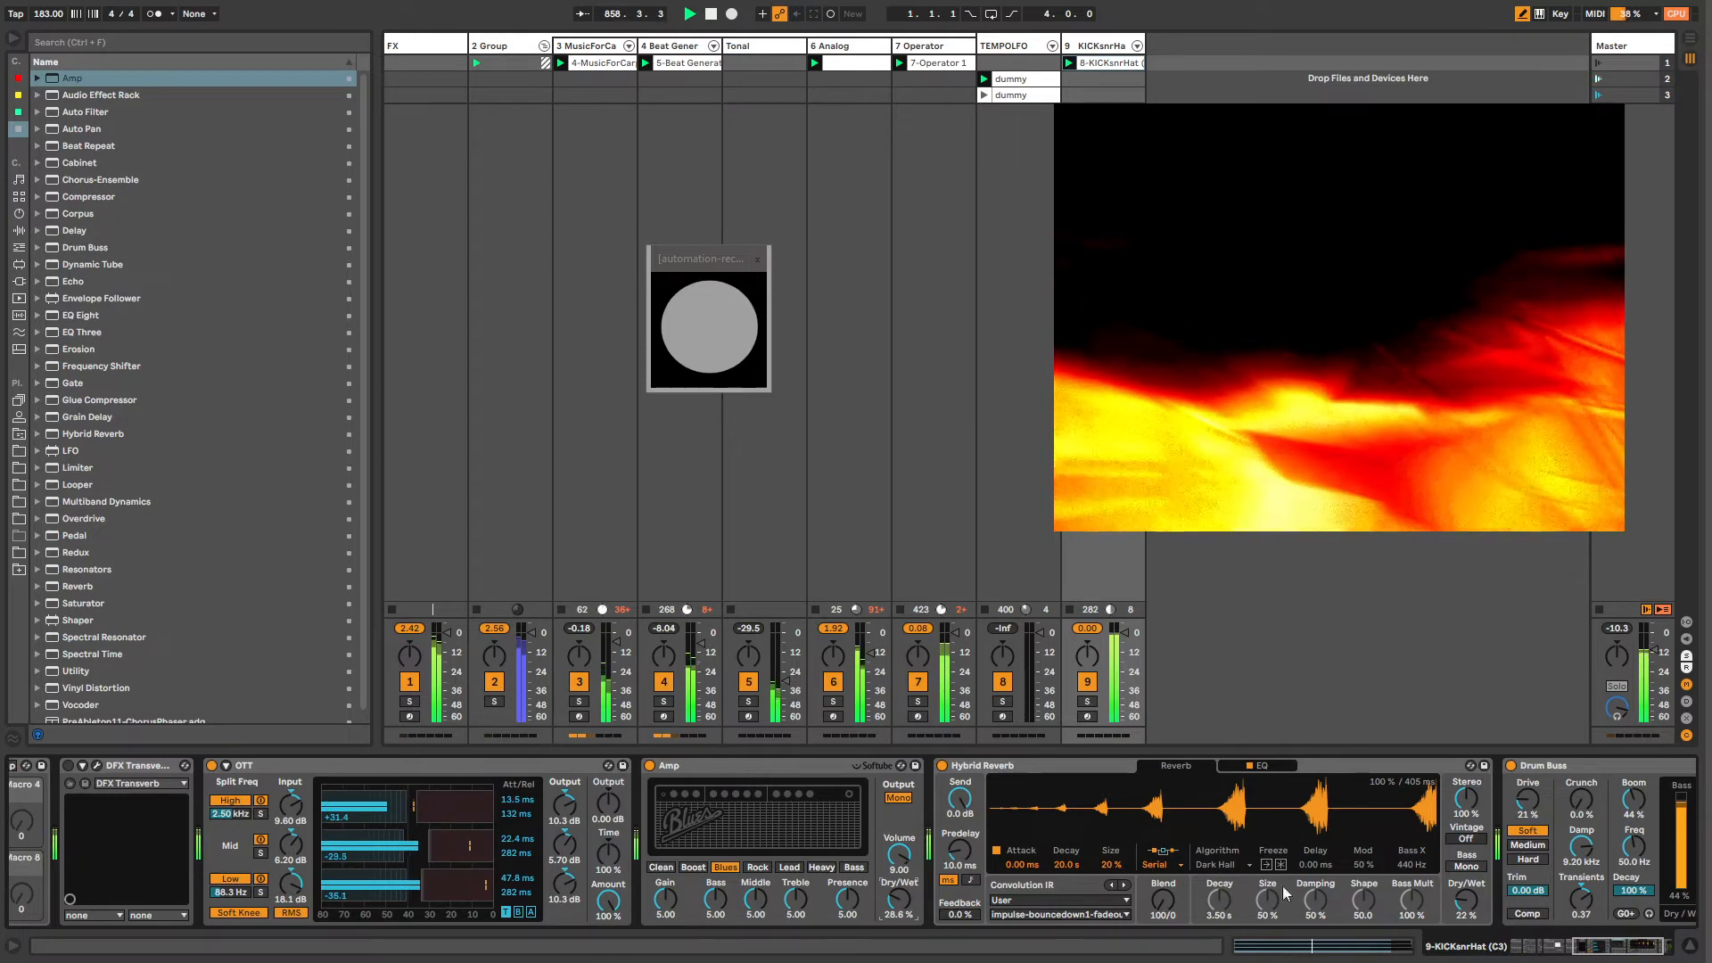
Step: Add the Cabinet effect after the Warp & Flubber rack on the FX track
{"action": "mouse_move", "coordinate": [1623, 957]}
{"action": "left_mouse_down"}
{"action": "mouse_move", "coordinate": [1593, 948]}
{"action": "mouse_move", "coordinate": [1621, 951]}
{"action": "left_mouse_up"}
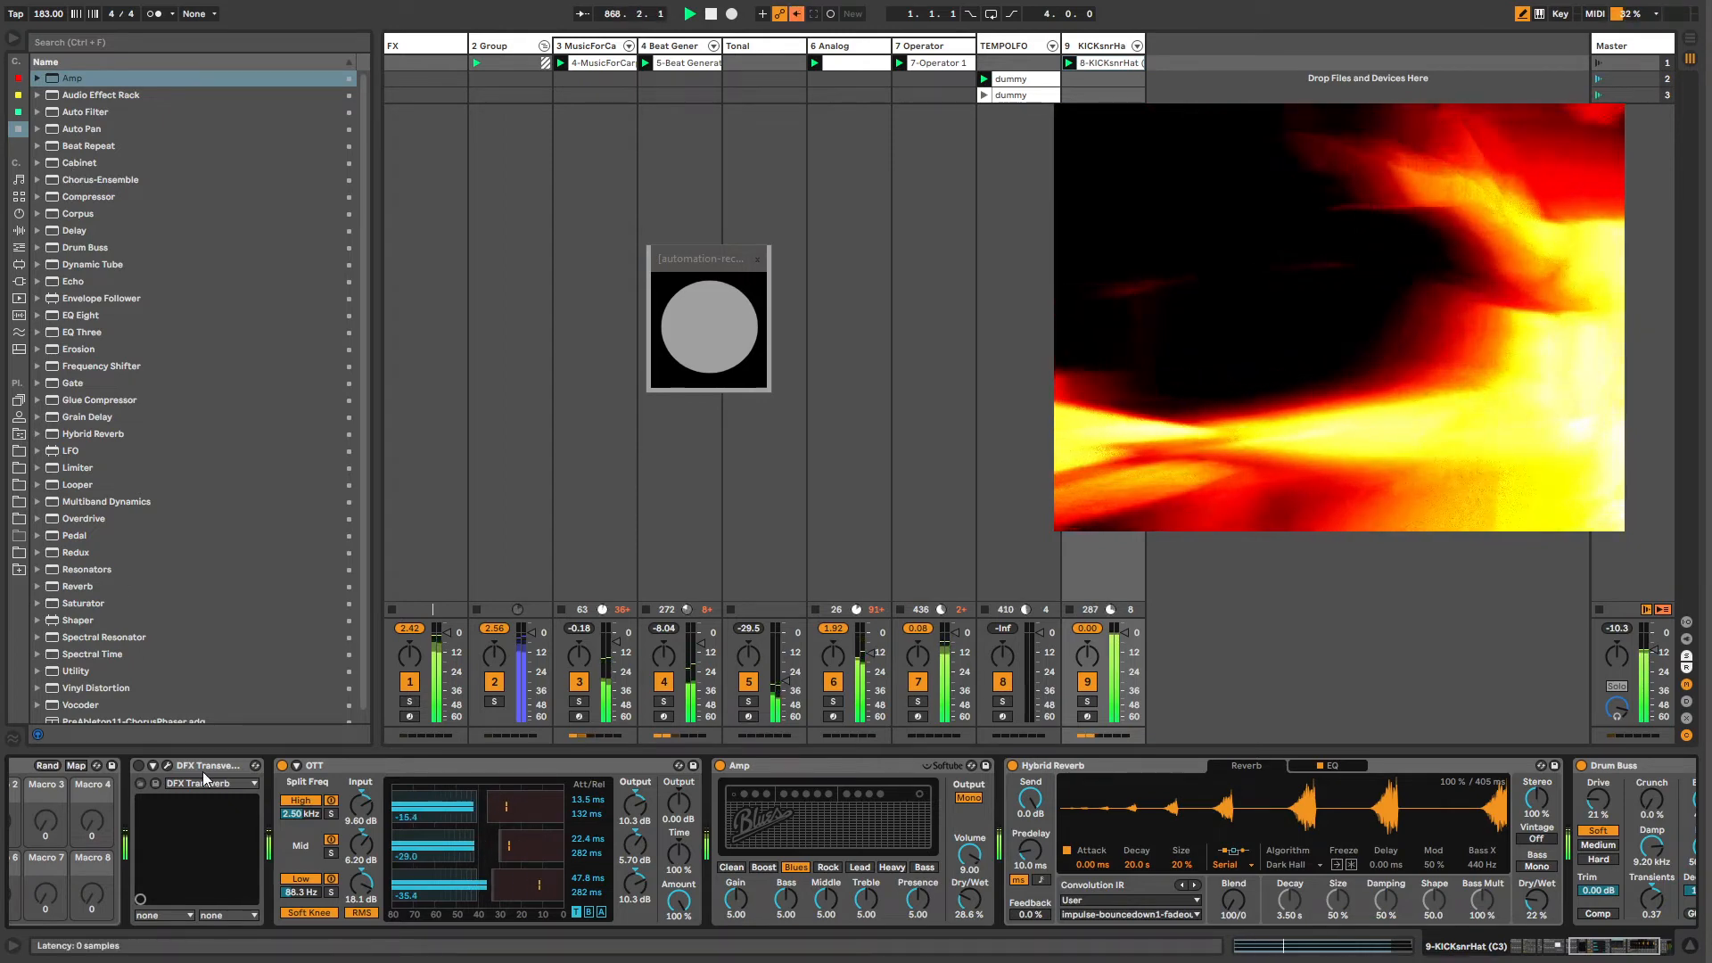
{"action": "left_click", "coordinate": [401, 47]}
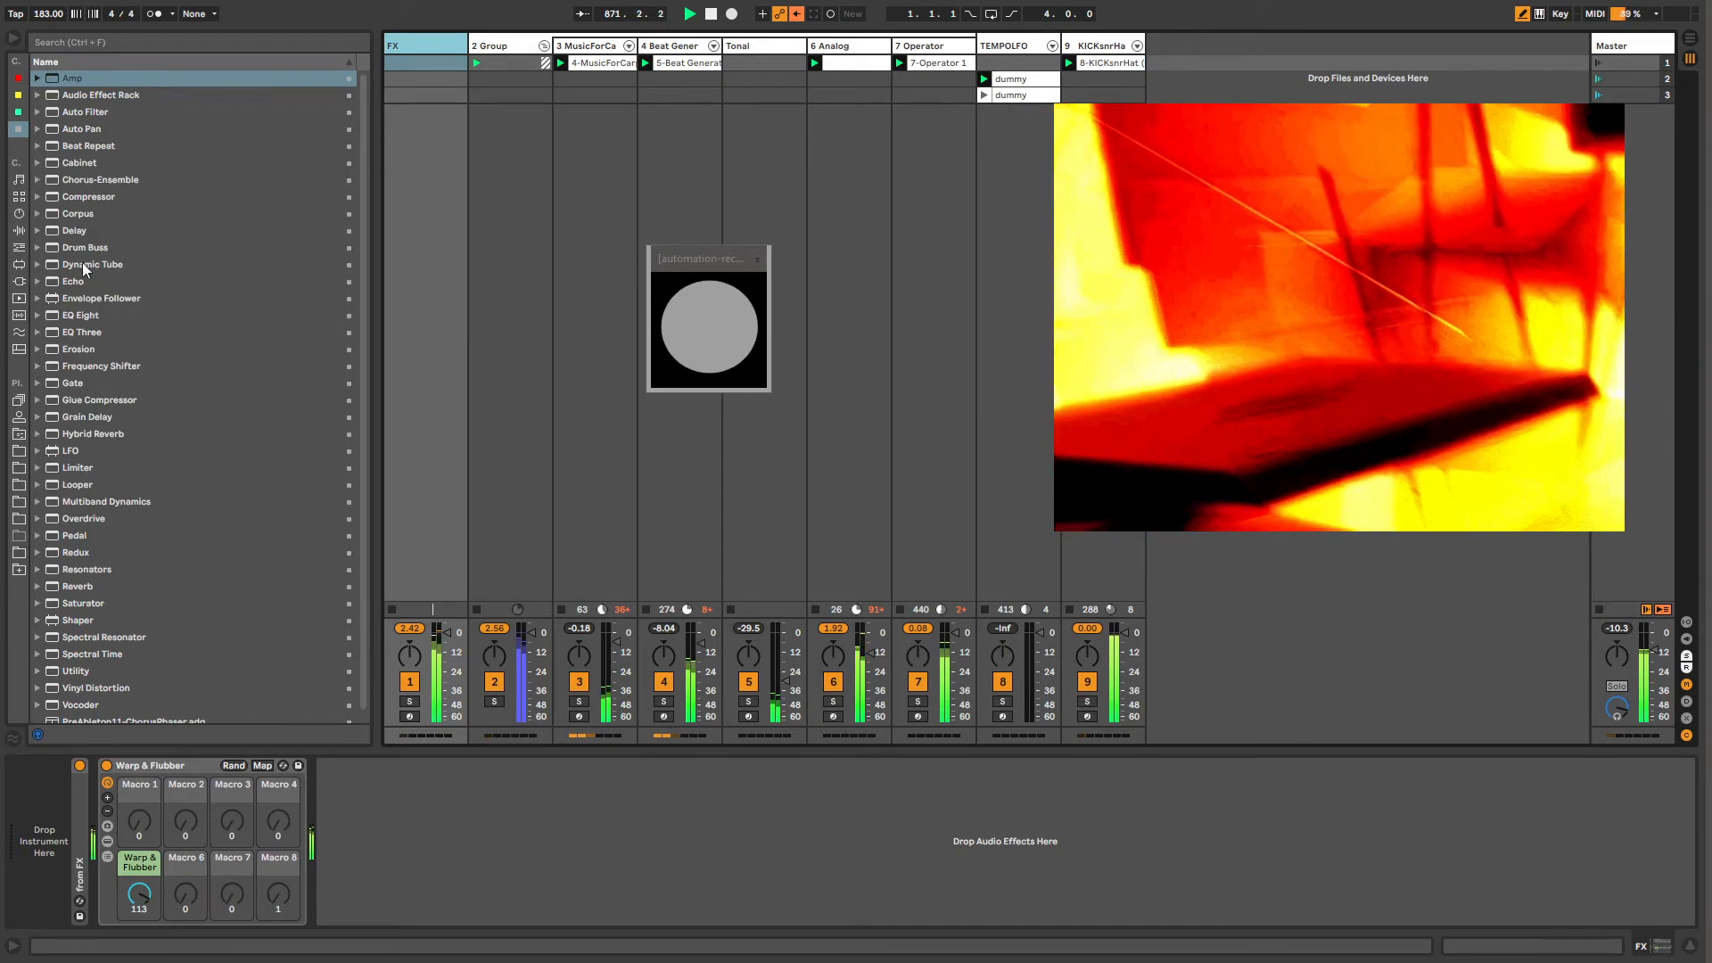
{"action": "left_click", "coordinate": [79, 162]}
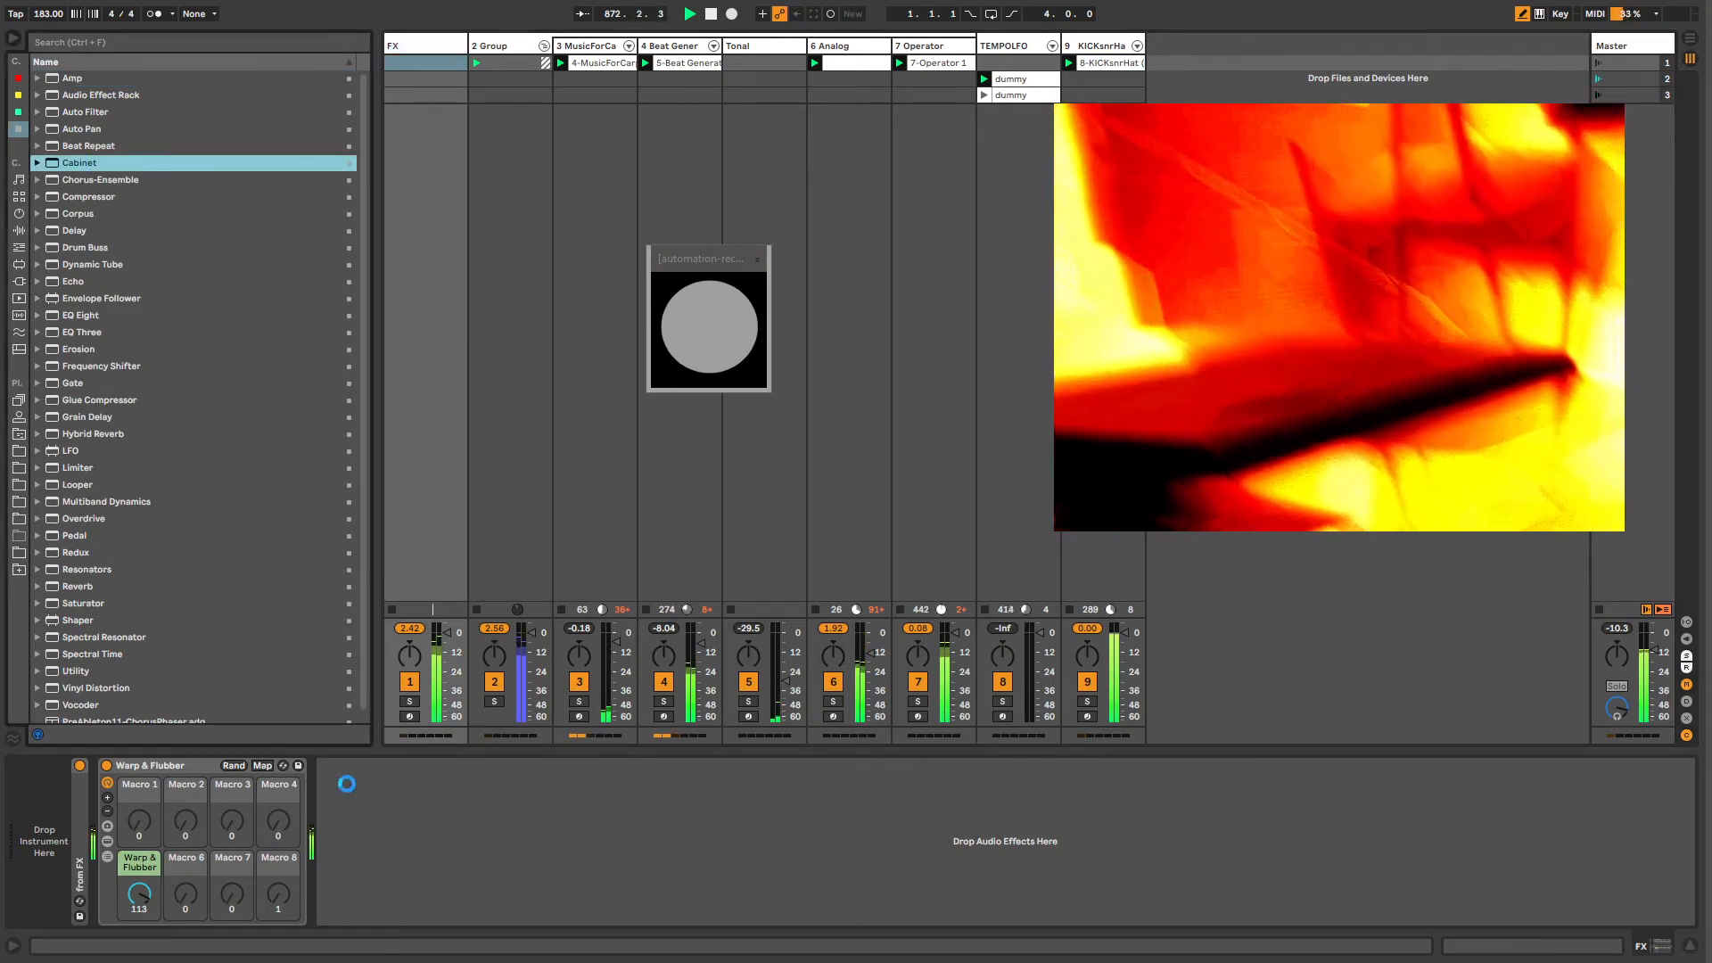
{"action": "left_click", "coordinate": [357, 870]}
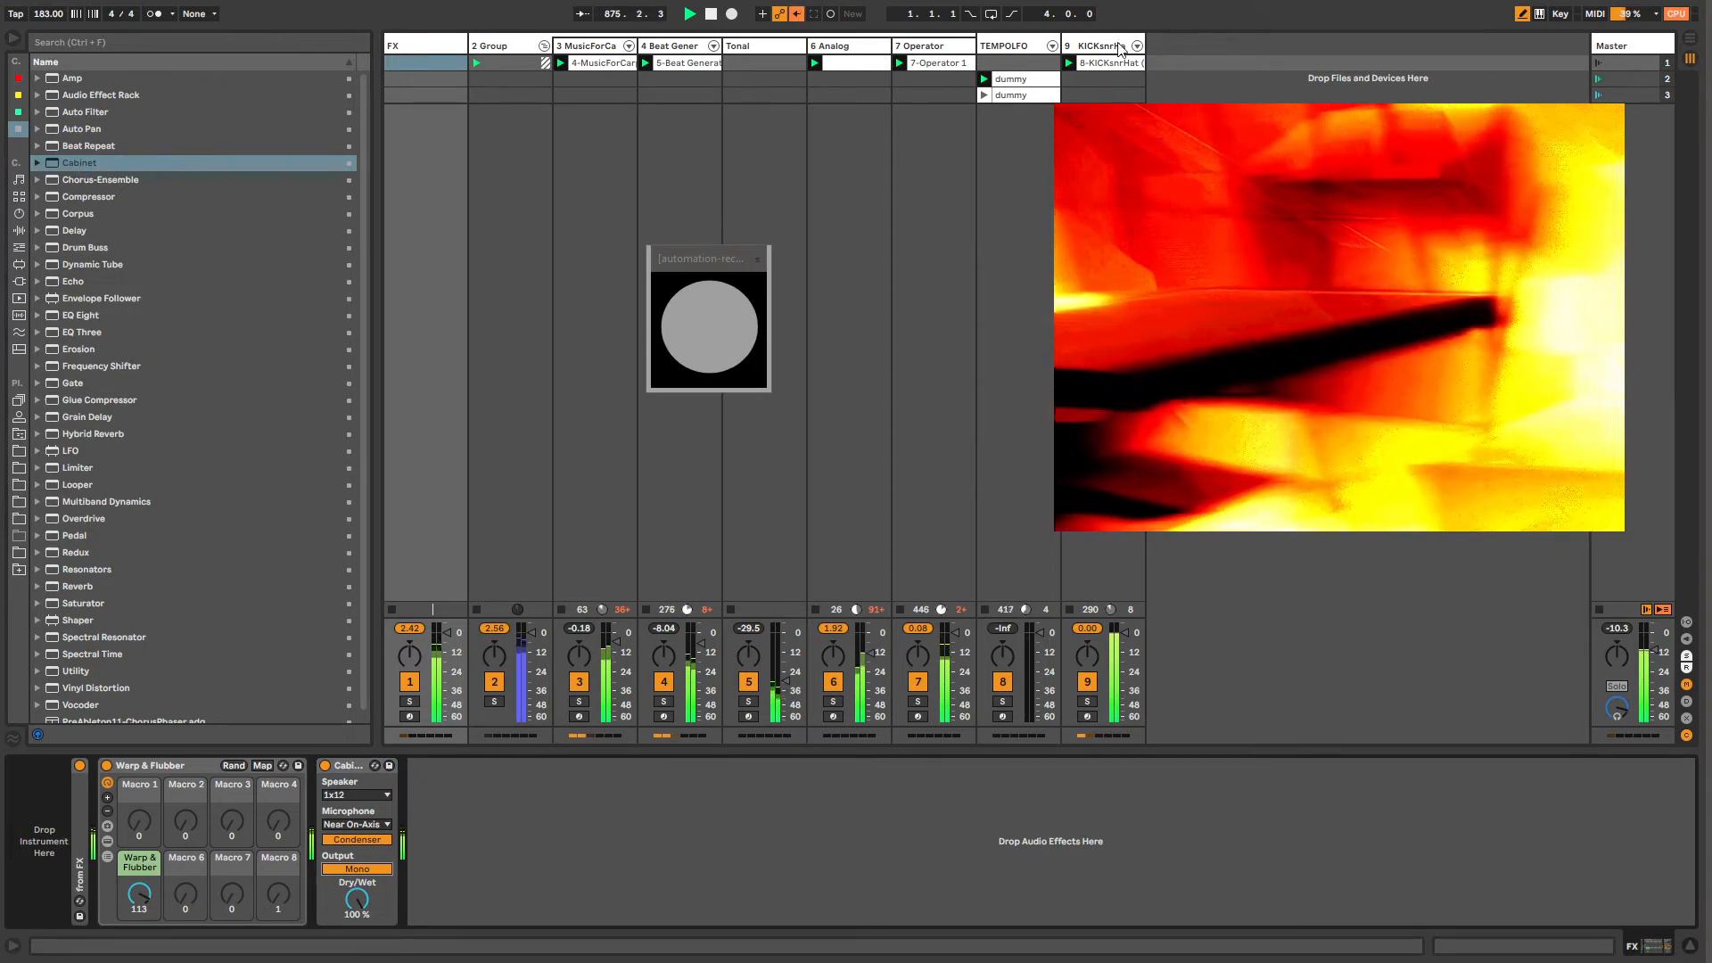
Step: Set the output of the FX track's Cabinet to Dual
{"action": "left_click", "coordinate": [1097, 46]}
{"action": "left_click", "coordinate": [435, 51]}
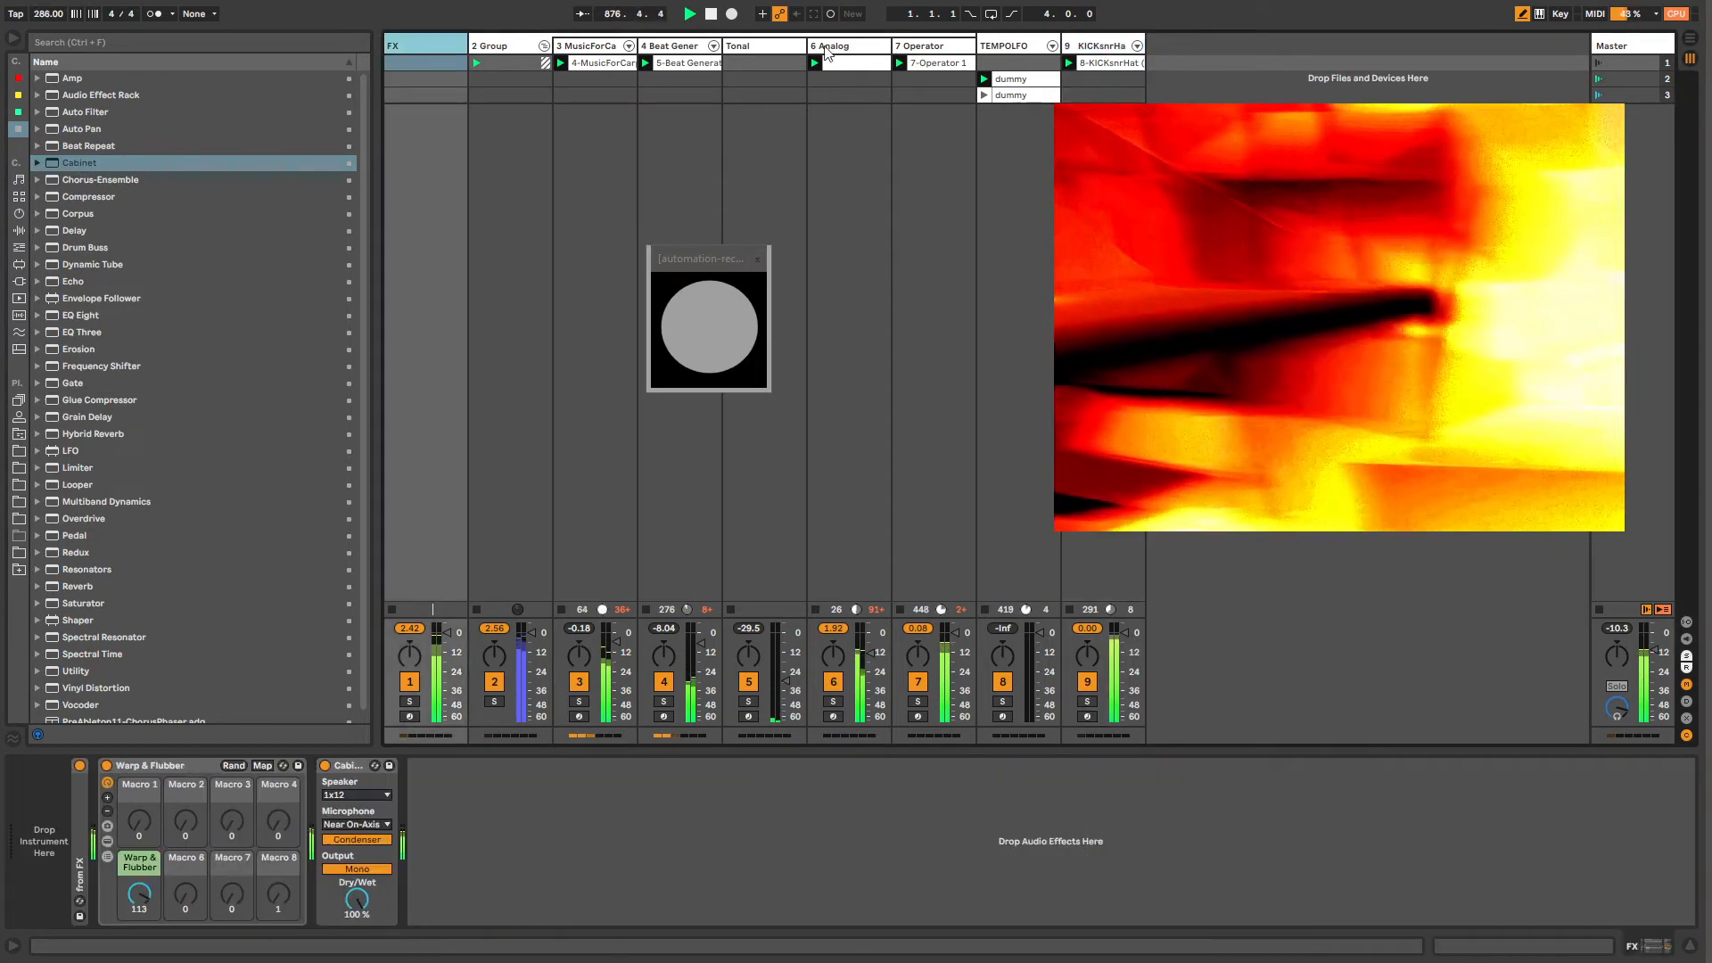
{"action": "left_click", "coordinate": [1070, 49]}
{"action": "left_click", "coordinate": [442, 42]}
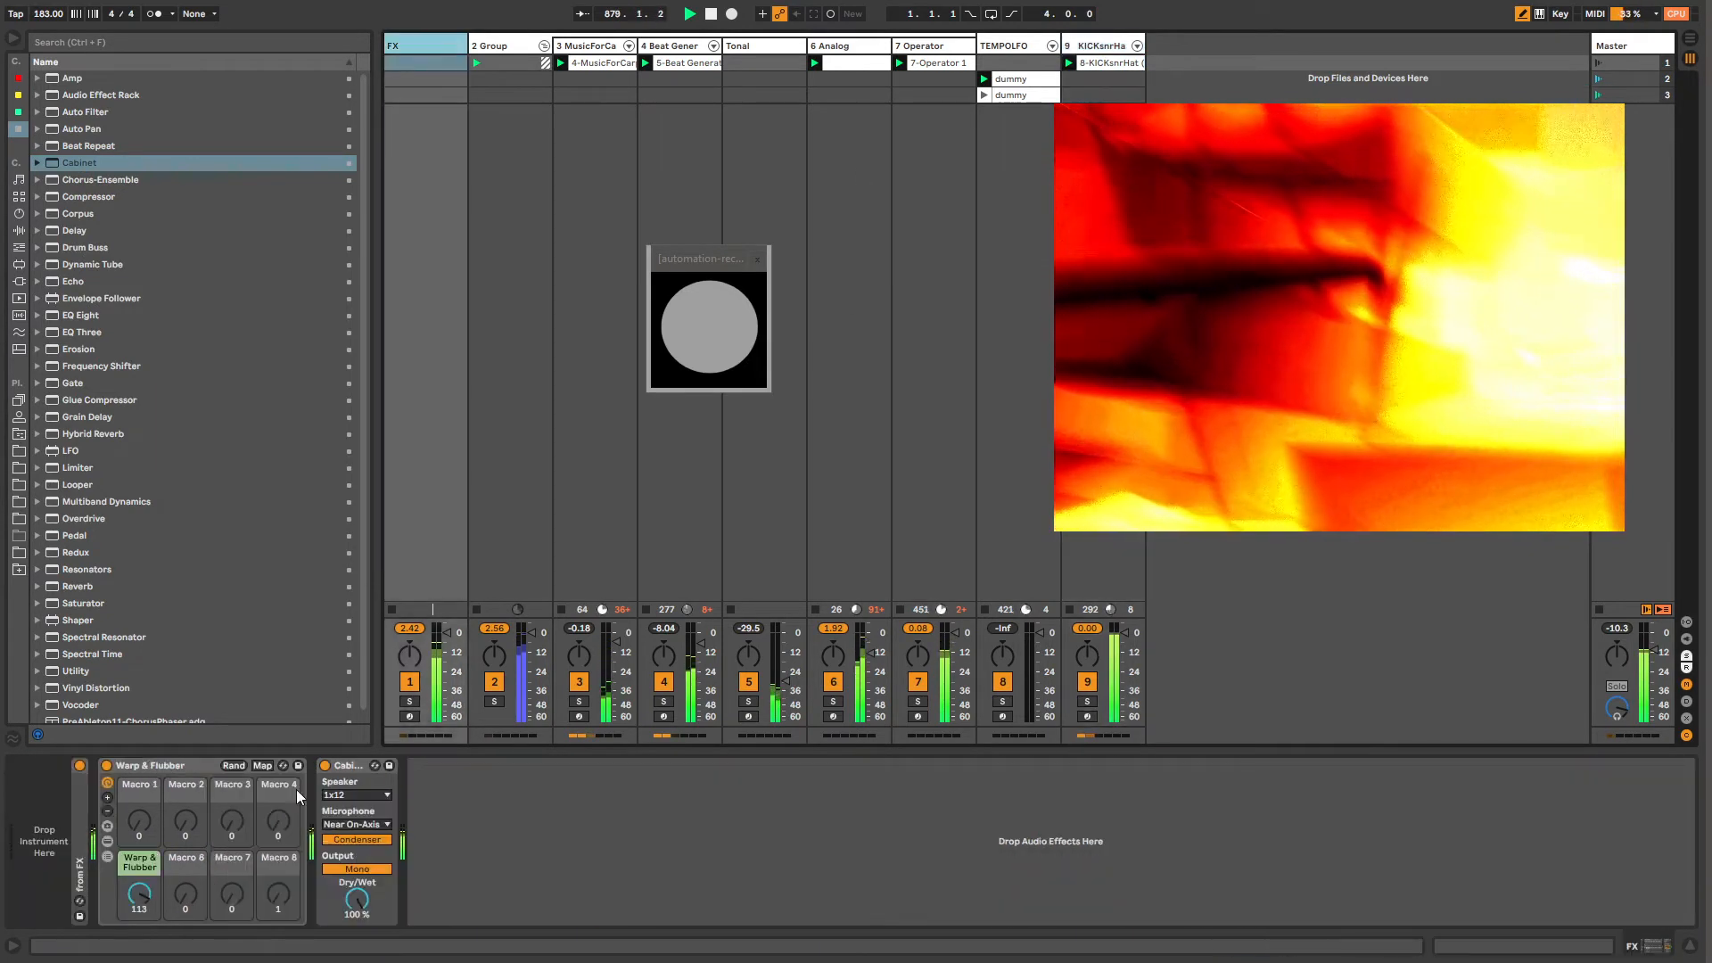
{"action": "left_click", "coordinate": [366, 870]}
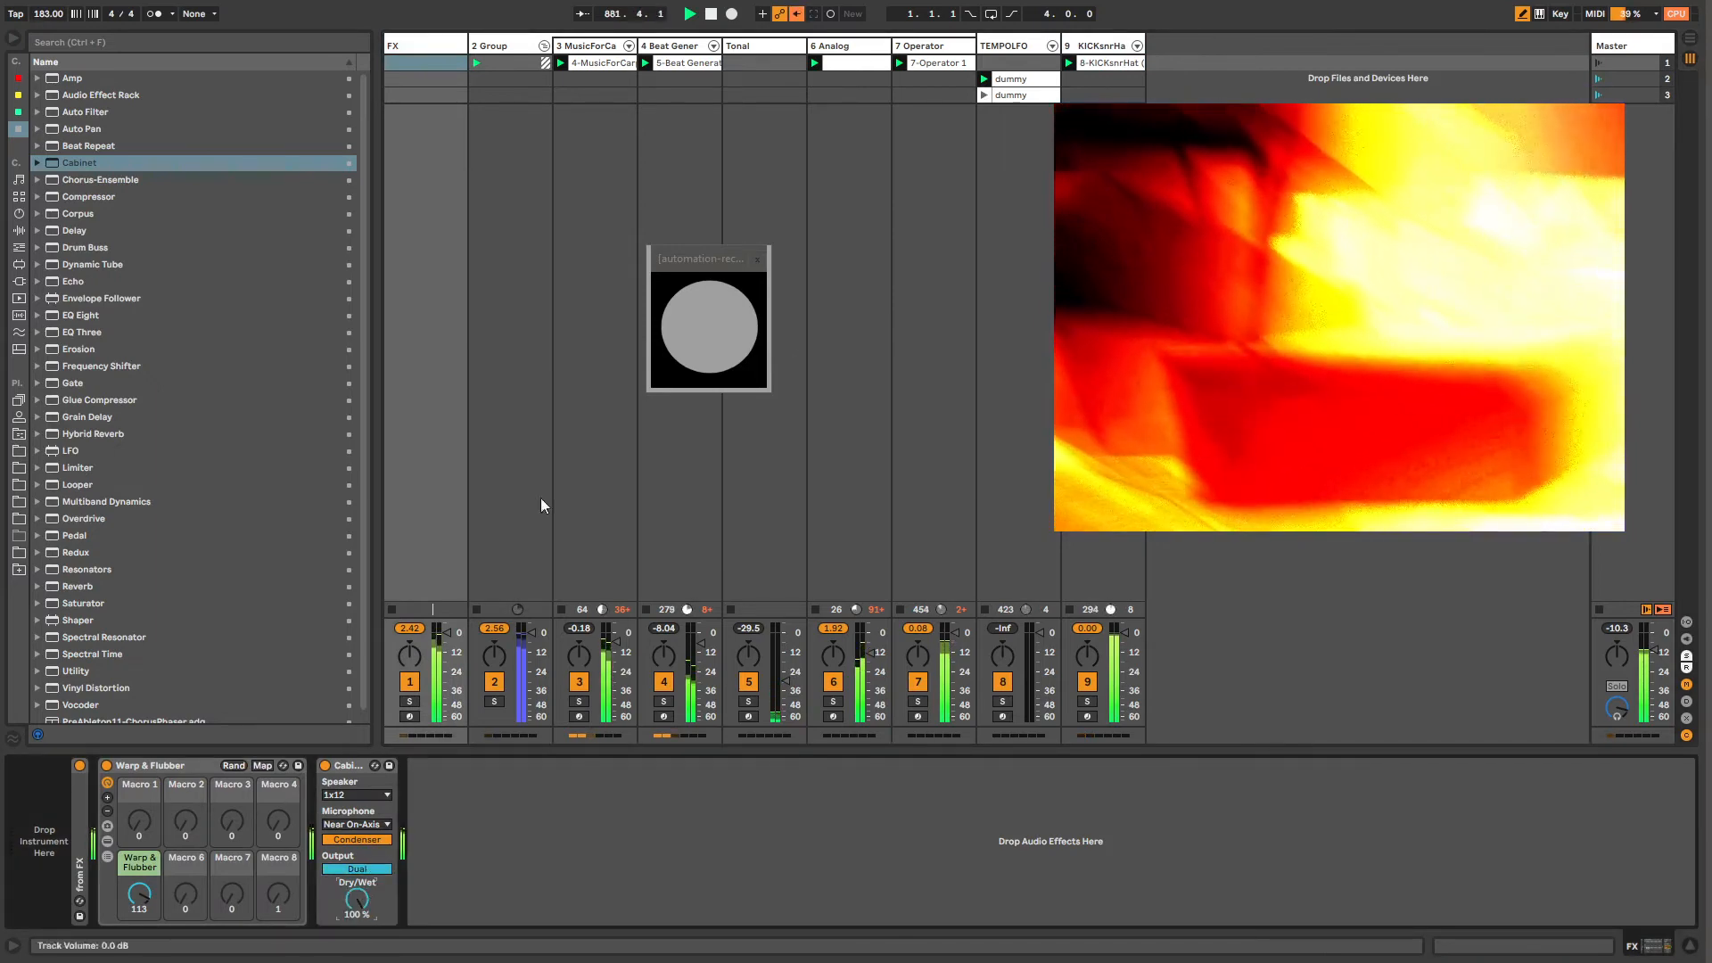
Step: Move the KICKsnrHat track between the Operator and TEMPOLFO tracks
{"action": "left_click", "coordinate": [1085, 48]}
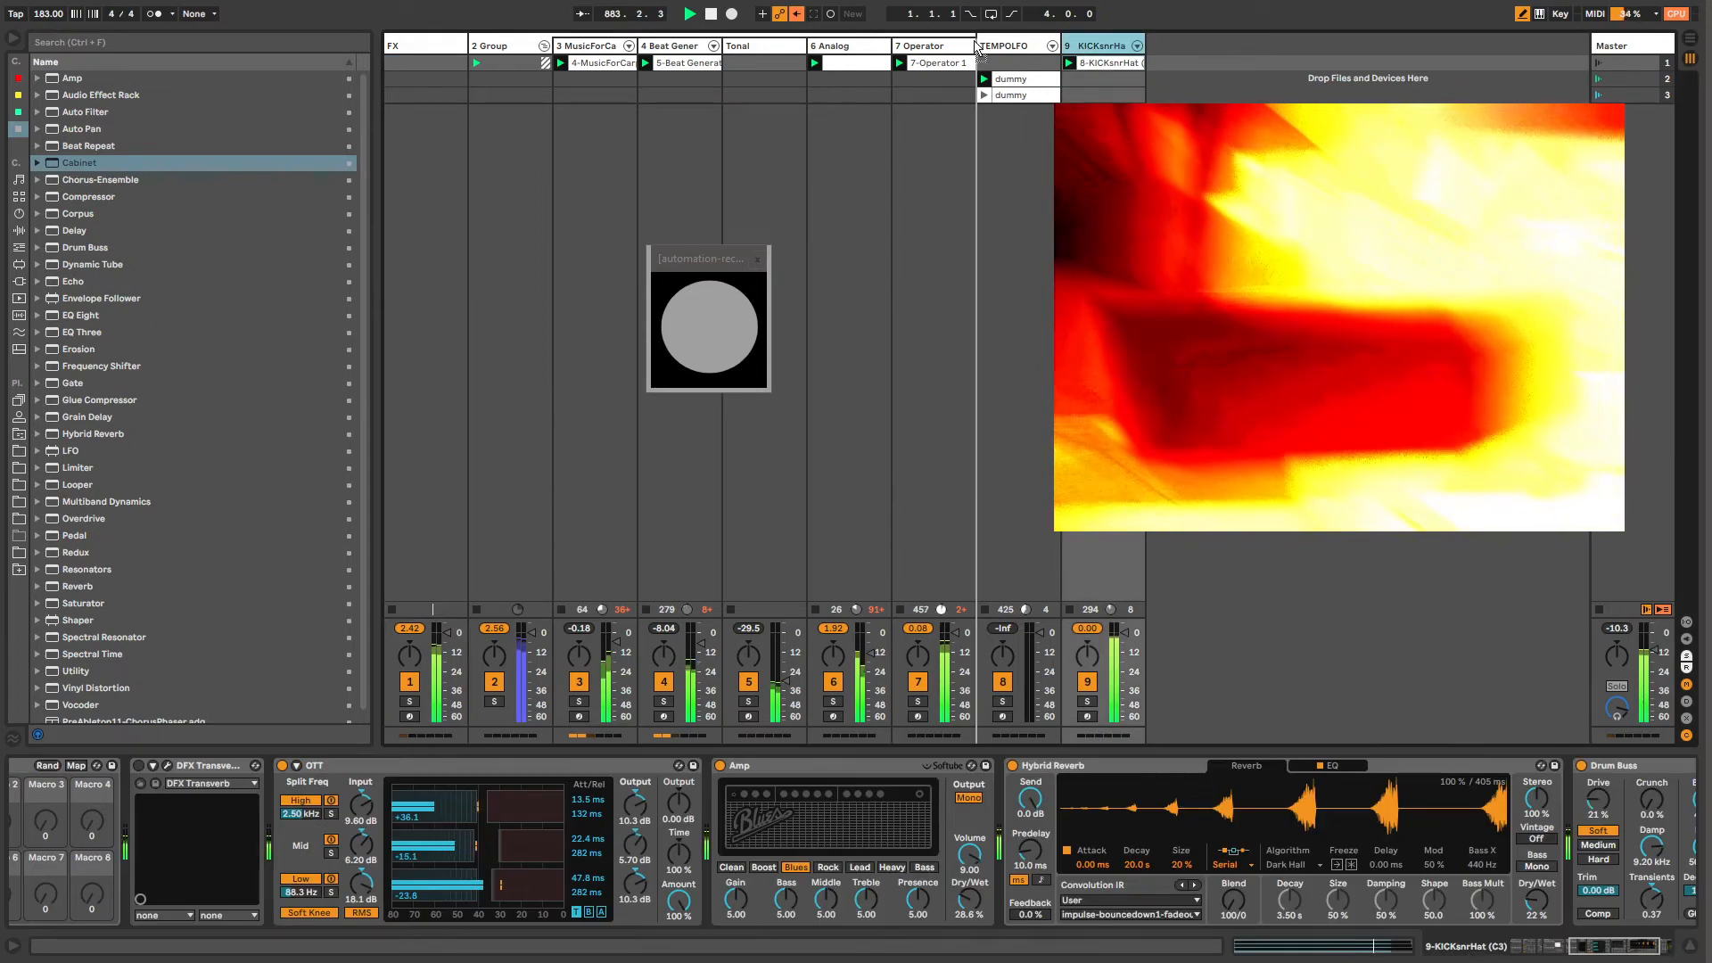
{"action": "left_click_drag", "start_coordinate": [972, 45], "coordinate": [972, 45]}
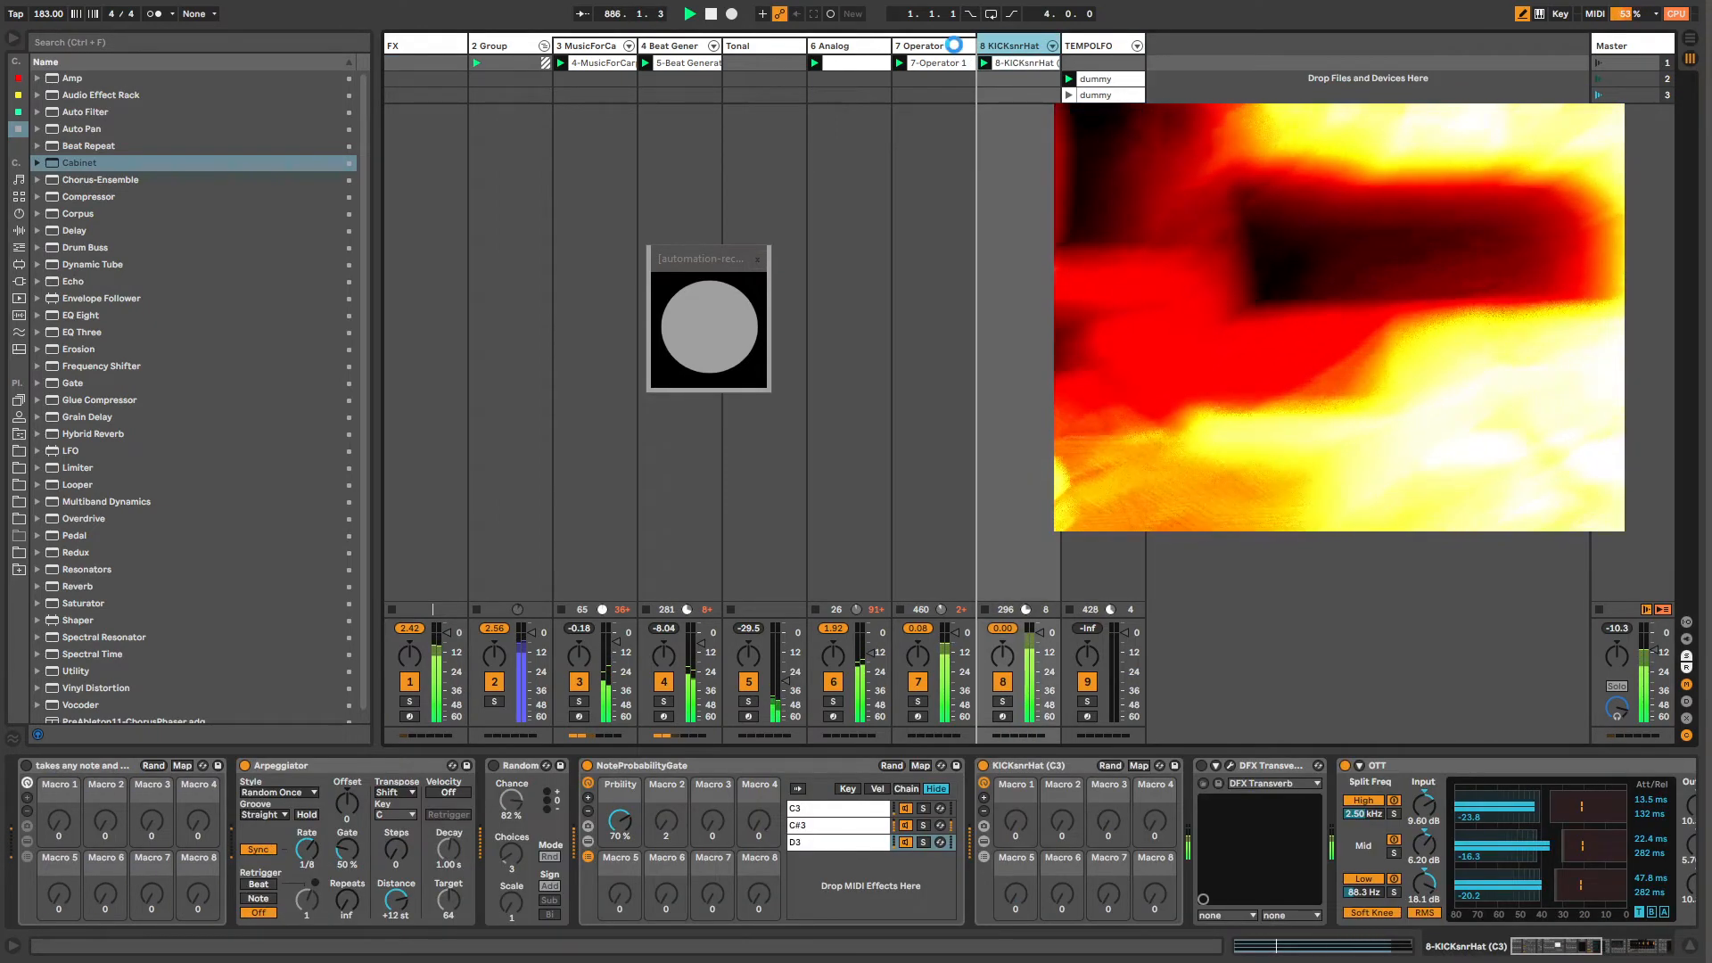
Step: Set the speaker of the FX track's Cabinet to 2x12
{"action": "left_click", "coordinate": [435, 51]}
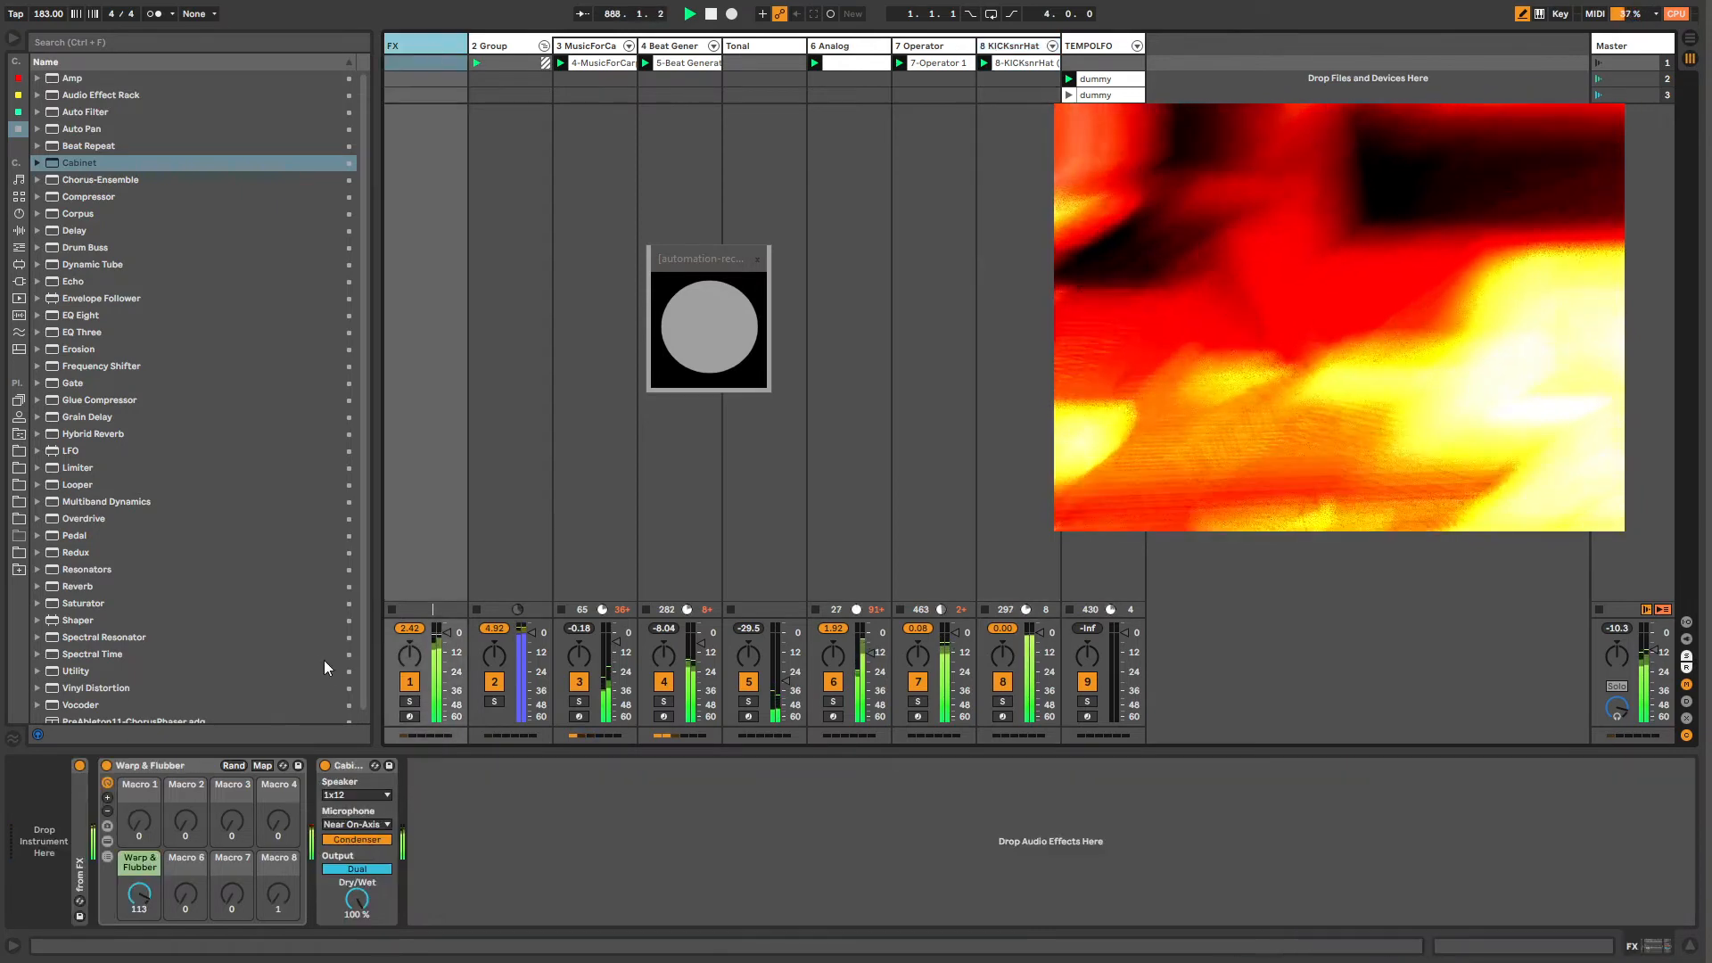
{"action": "left_click", "coordinate": [353, 796]}
{"action": "left_click", "coordinate": [351, 807]}
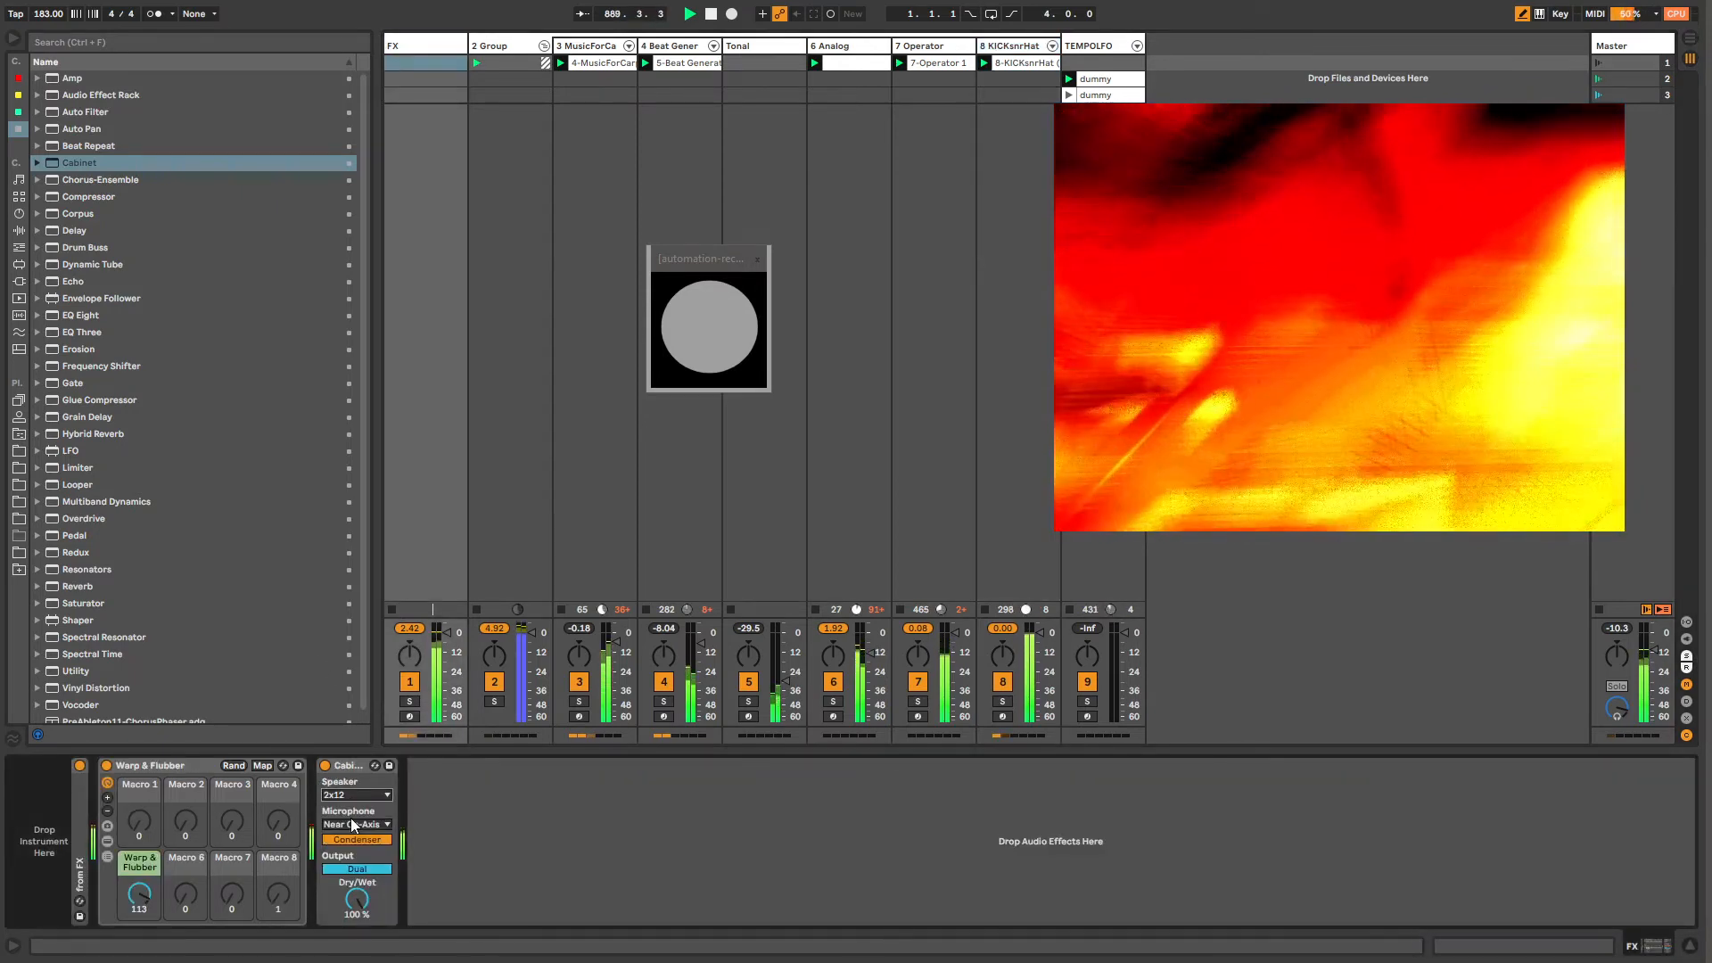
Step: Set the FX track's Cabinet to a 4x12 speaker with Mono output and place it before the Warp & Flubber rack
{"action": "left_click", "coordinate": [351, 832]}
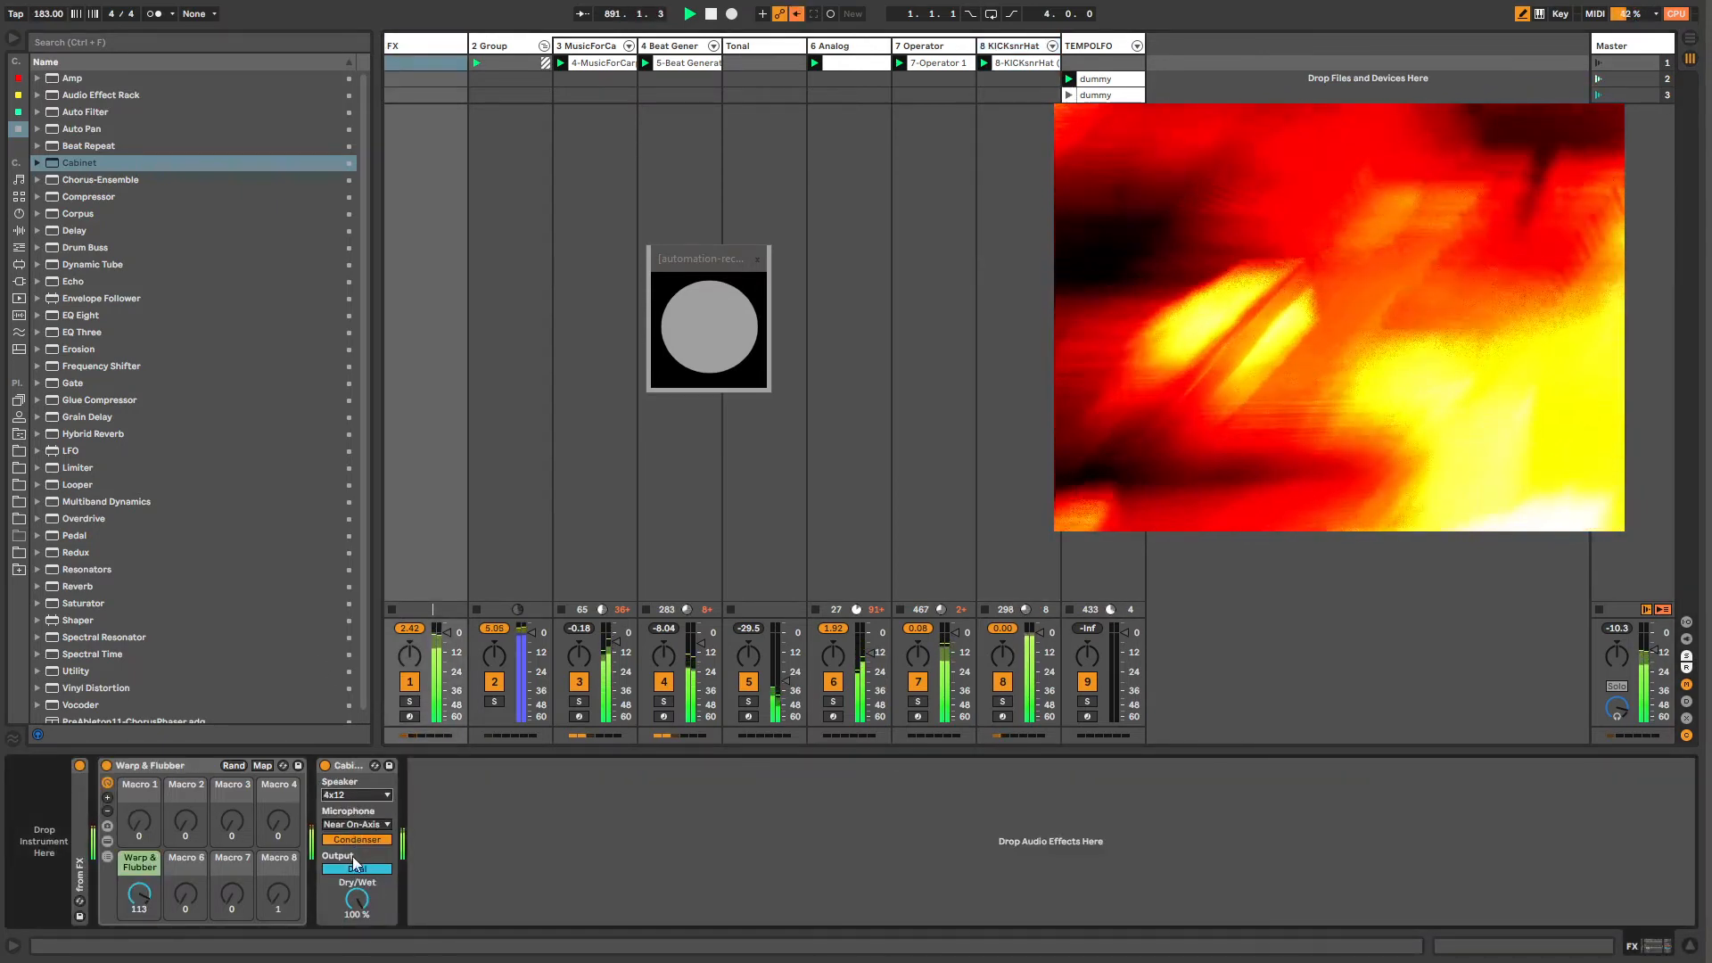
{"action": "left_click", "coordinate": [350, 779]}
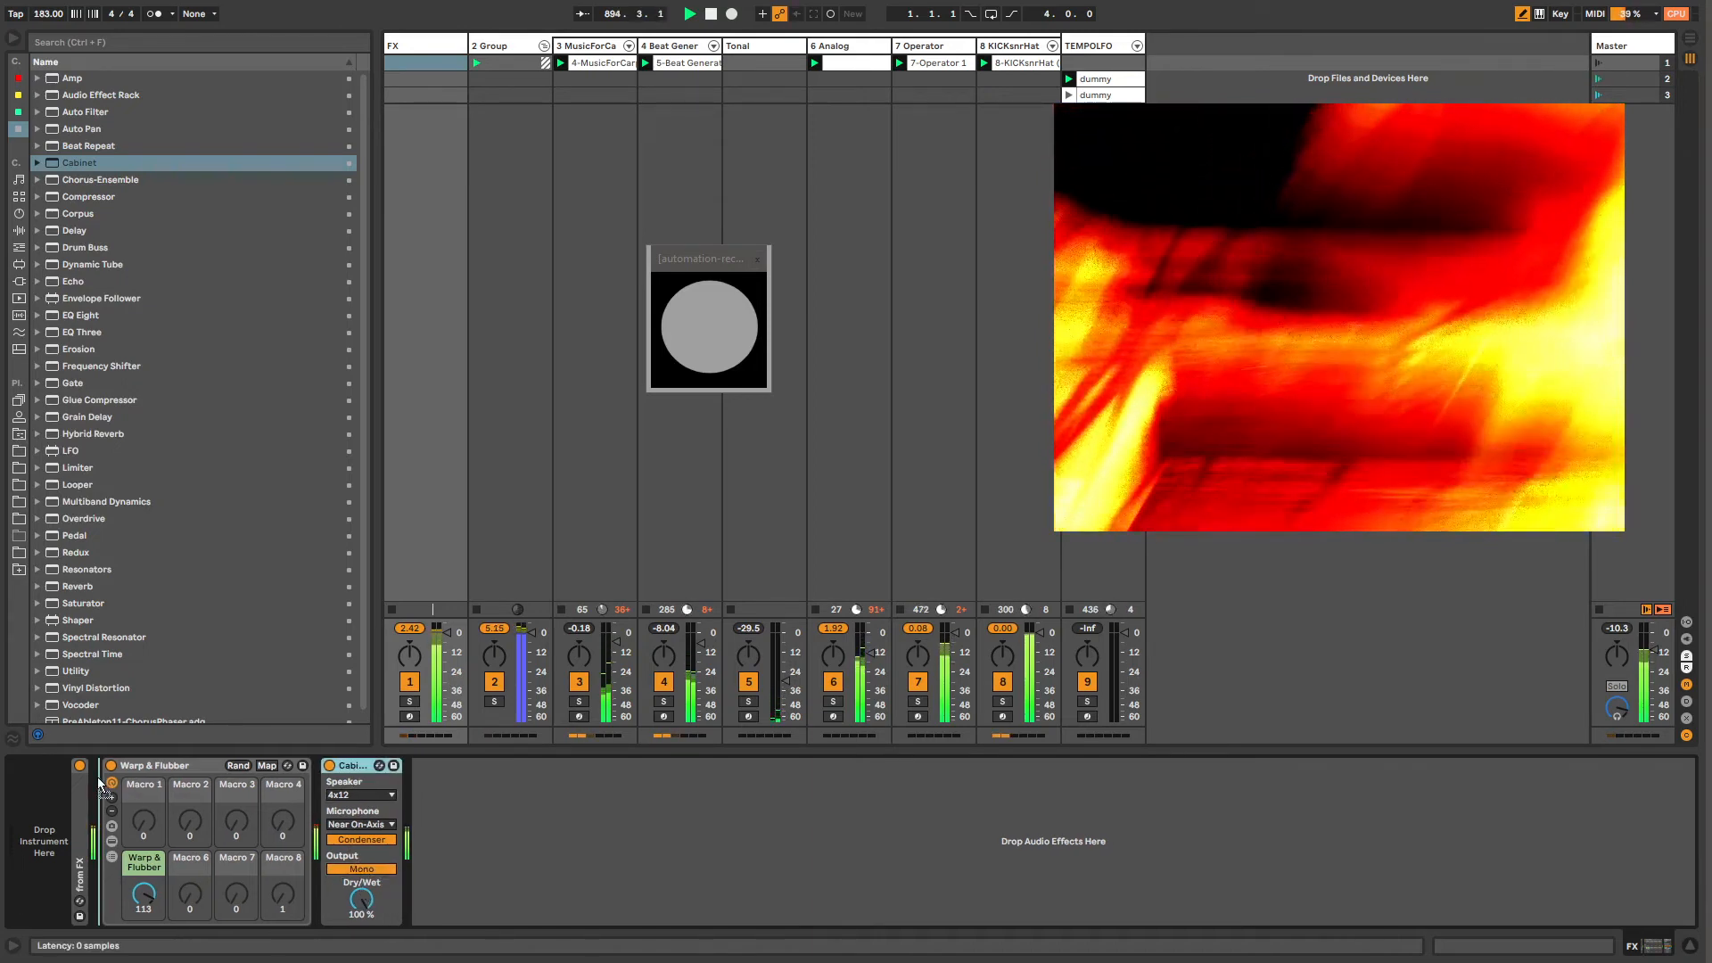
{"action": "left_click_drag", "start_coordinate": [98, 778], "coordinate": [130, 837]}
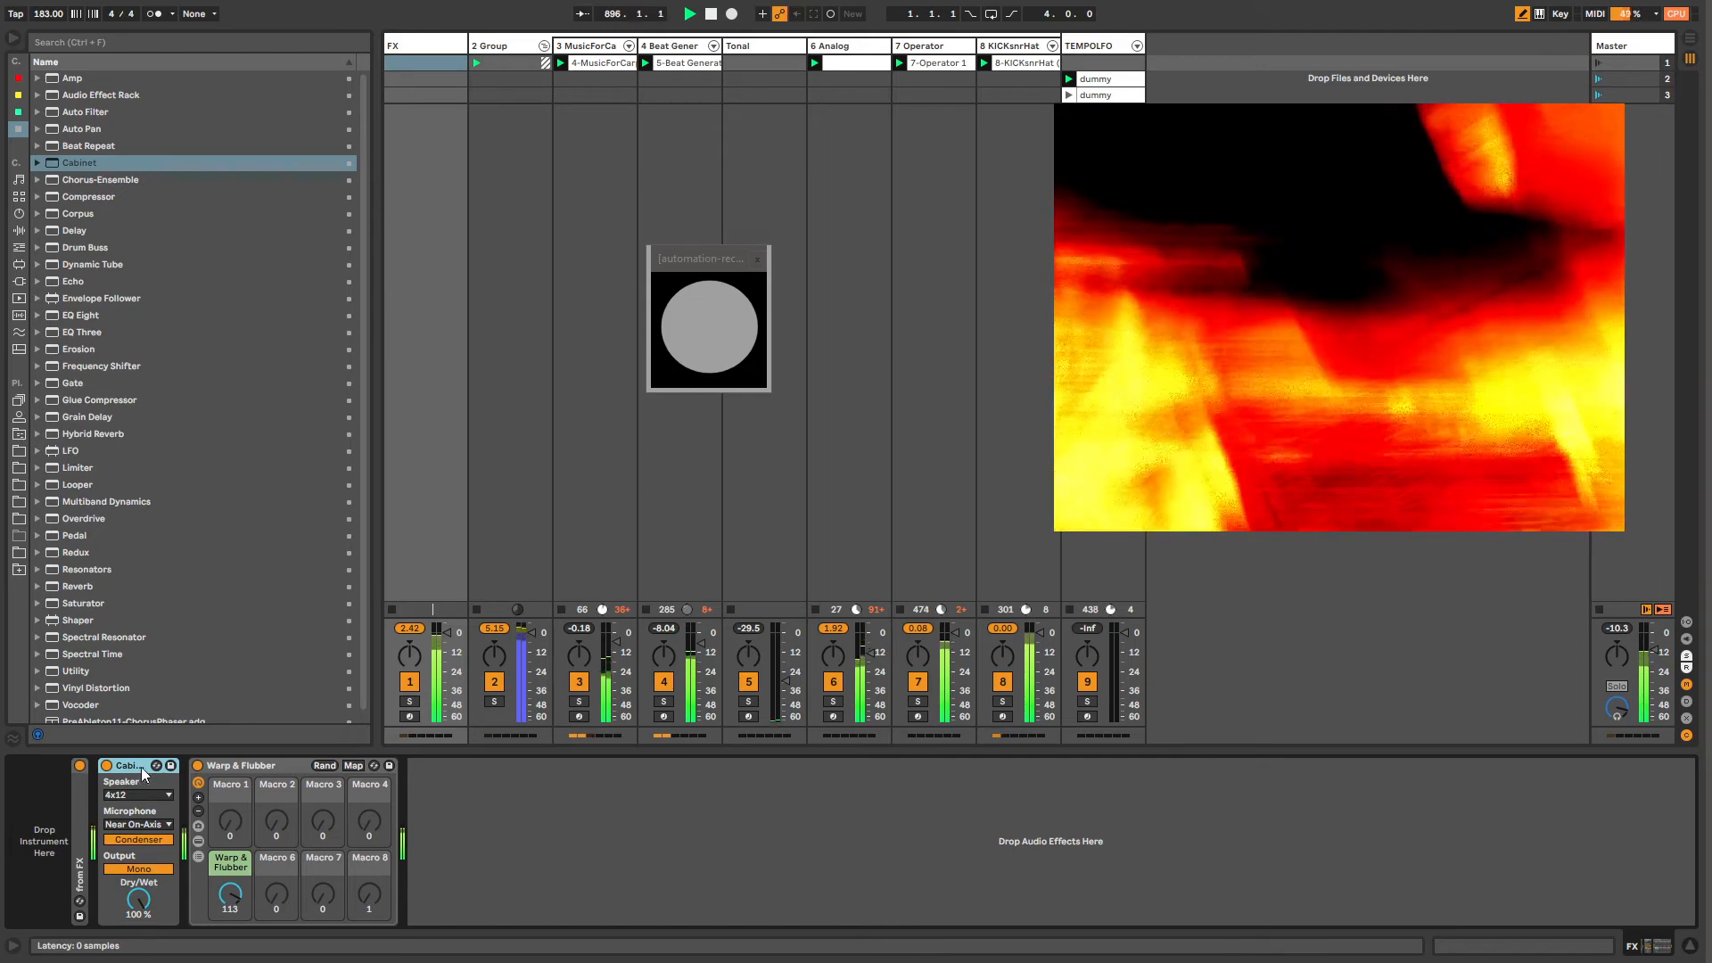
Step: Put the FX track's Cabinet at the end of the Operator track's chain and rename that track weirdmagic
{"action": "left_click", "coordinate": [857, 190]}
{"action": "left_click", "coordinate": [961, 50]}
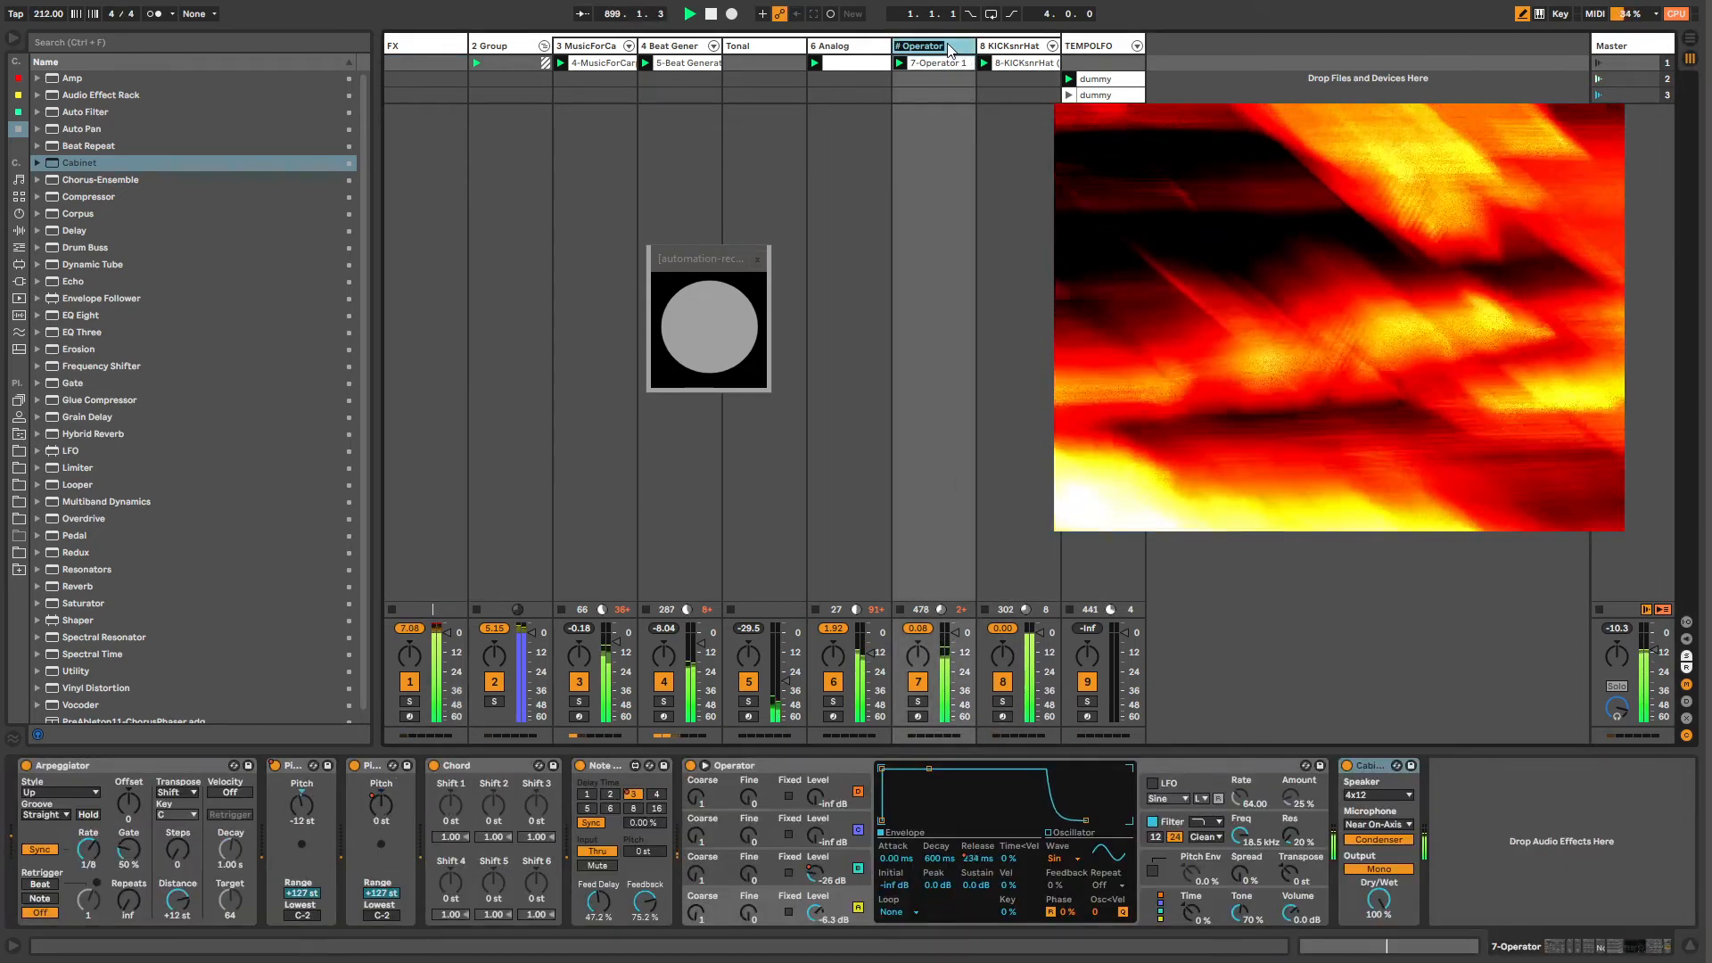
{"action": "type", "text": "weirdmagic"}
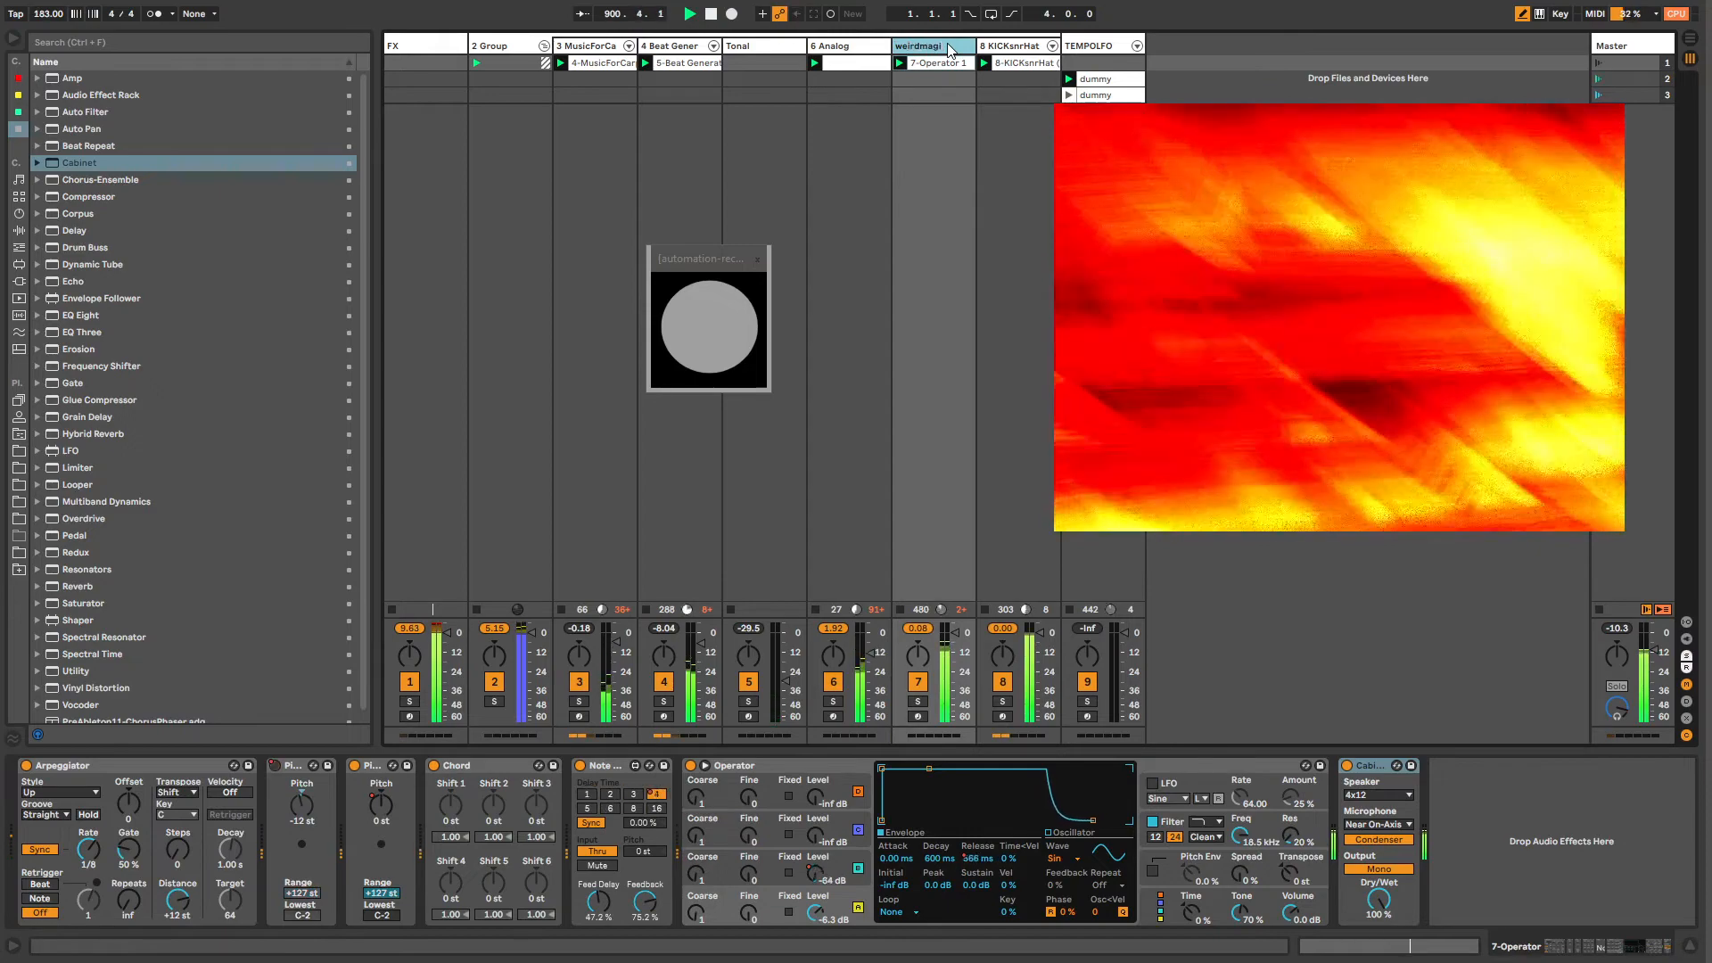
{"action": "key", "text": "Return"}
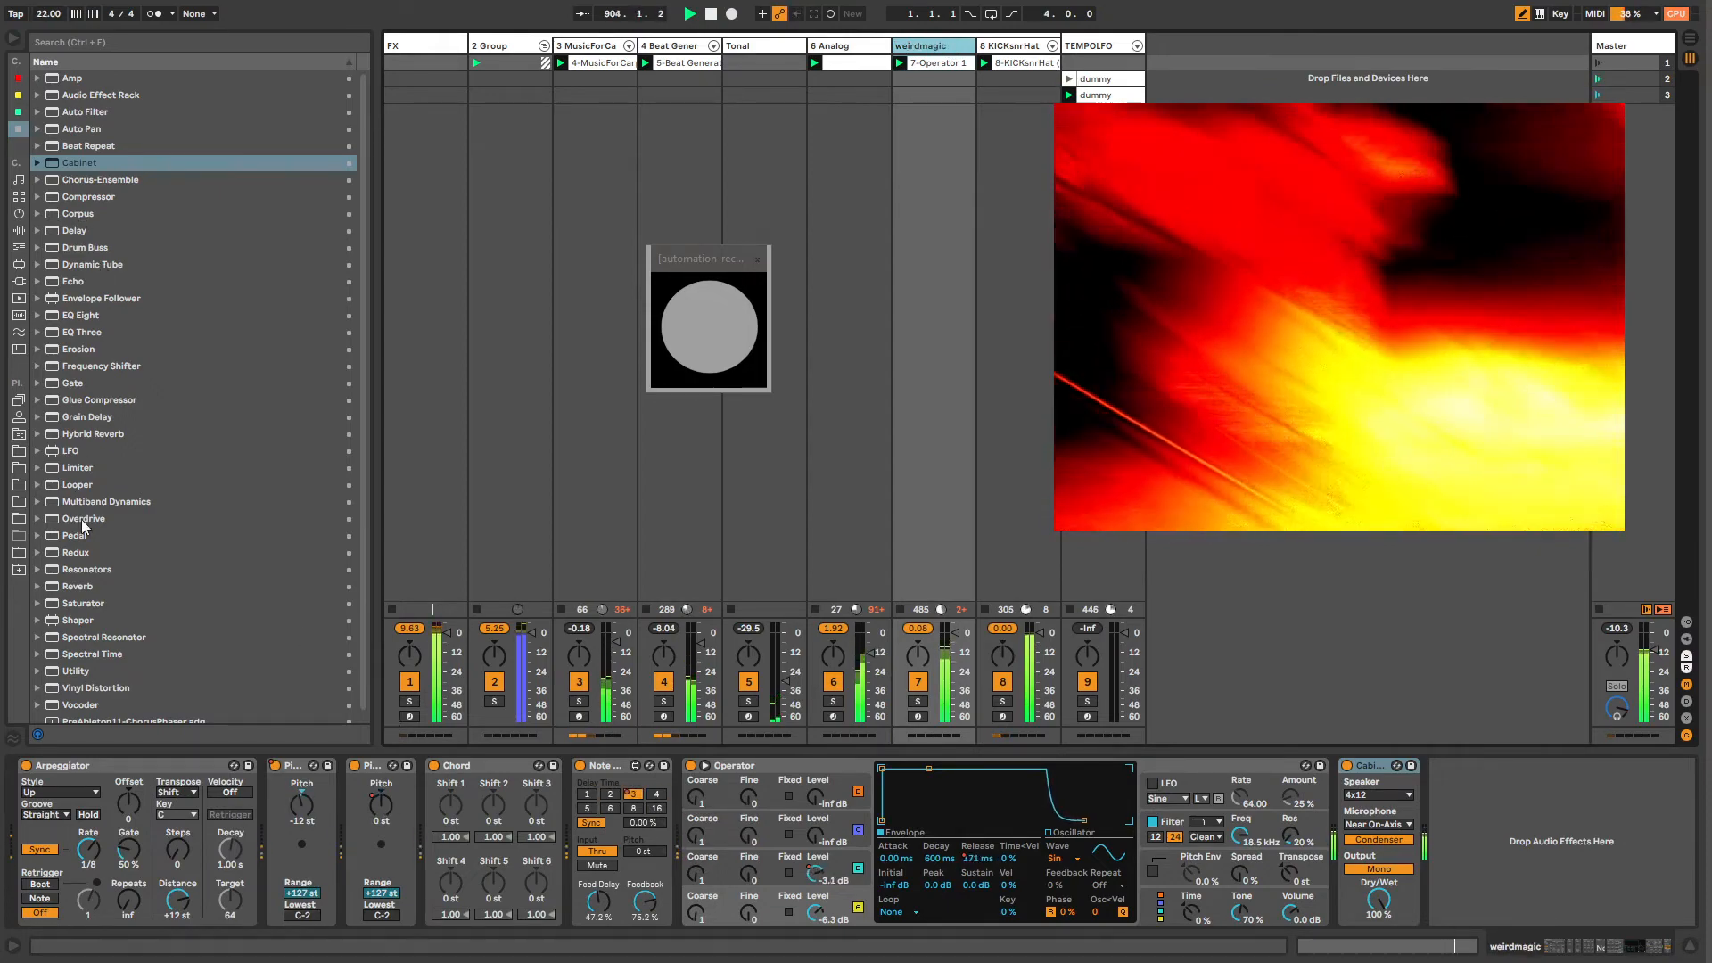
Step: Insert a Reverb between Operator and Cabinet on the weirdmagic track and set its decay time to 2.52 s
{"action": "left_click_drag", "start_coordinate": [81, 581], "coordinate": [1686, 947]}
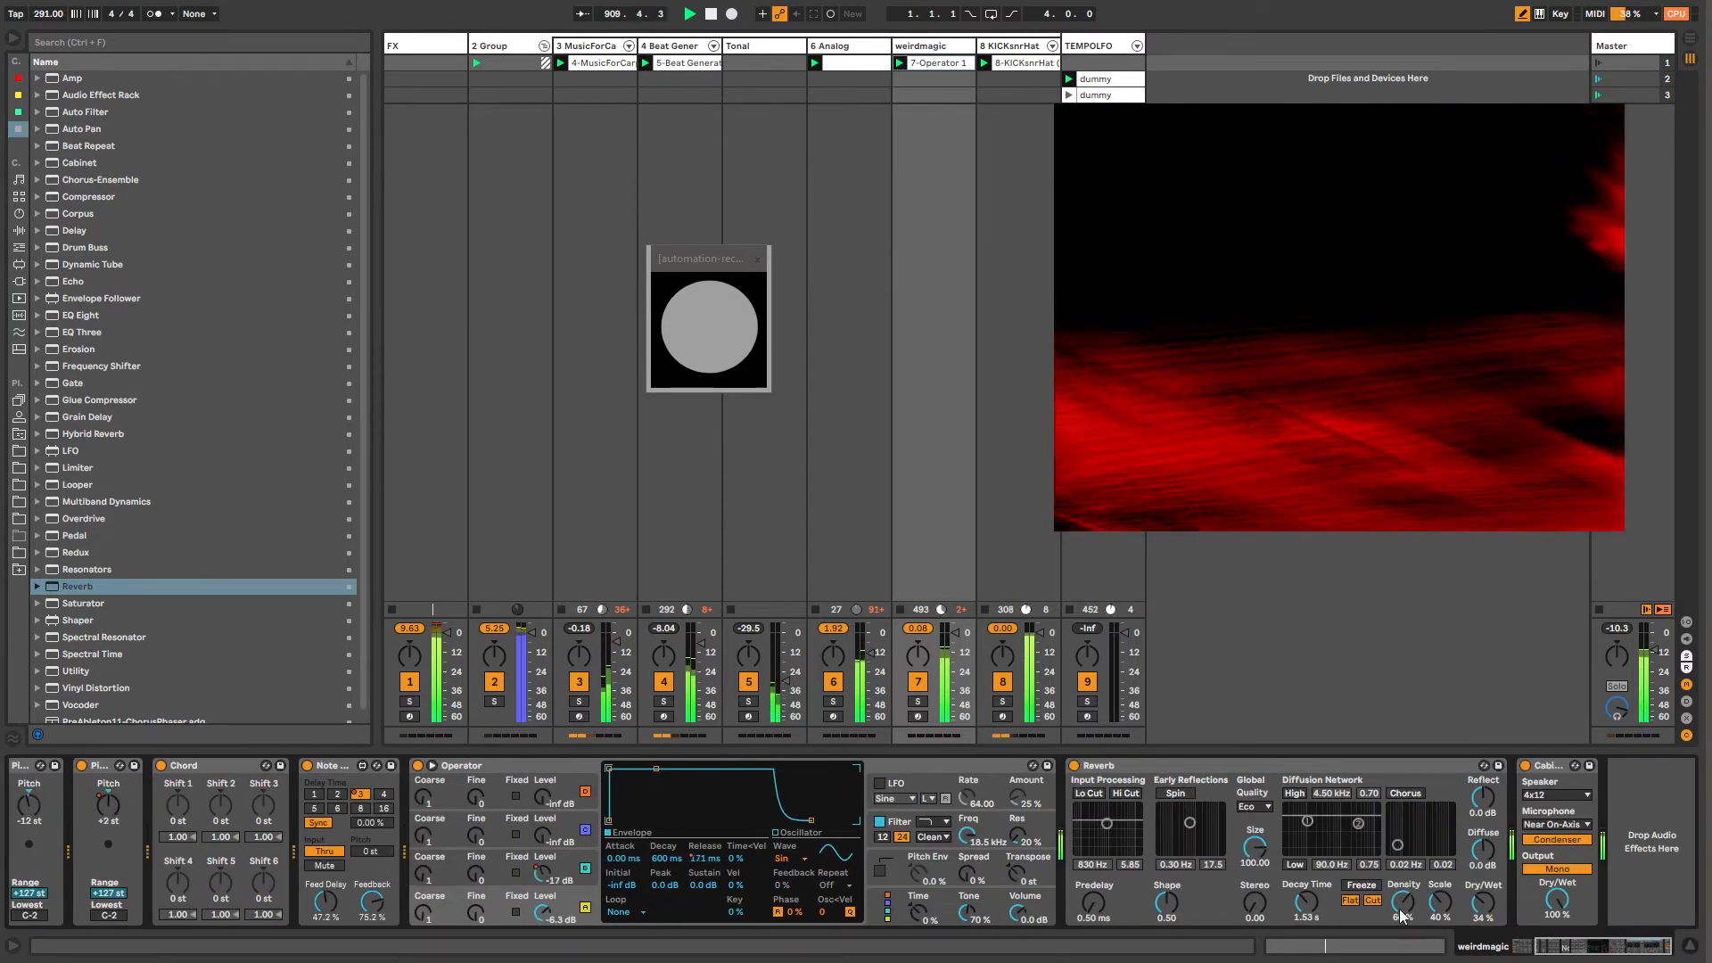
{"action": "left_click_drag", "start_coordinate": [1306, 903], "coordinate": [1306, 919]}
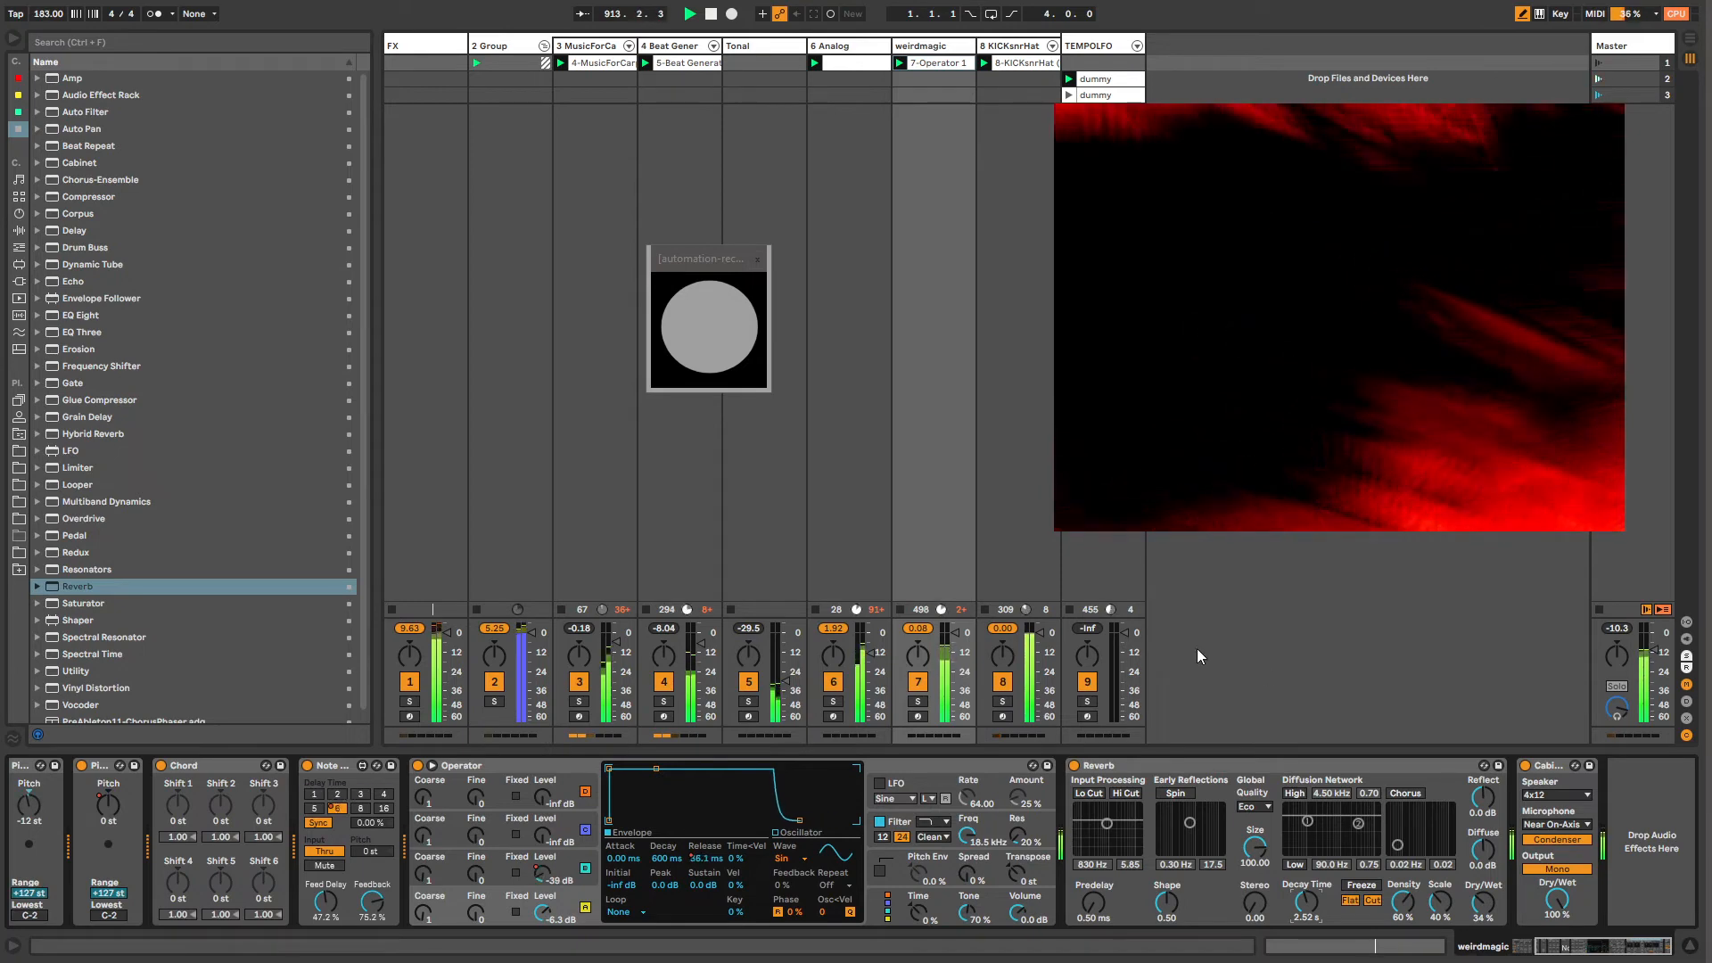
Step: Rename the KICKsnrHat track as BEAT
{"action": "left_click", "coordinate": [1011, 49]}
{"action": "key", "text": "ctrl+r"}
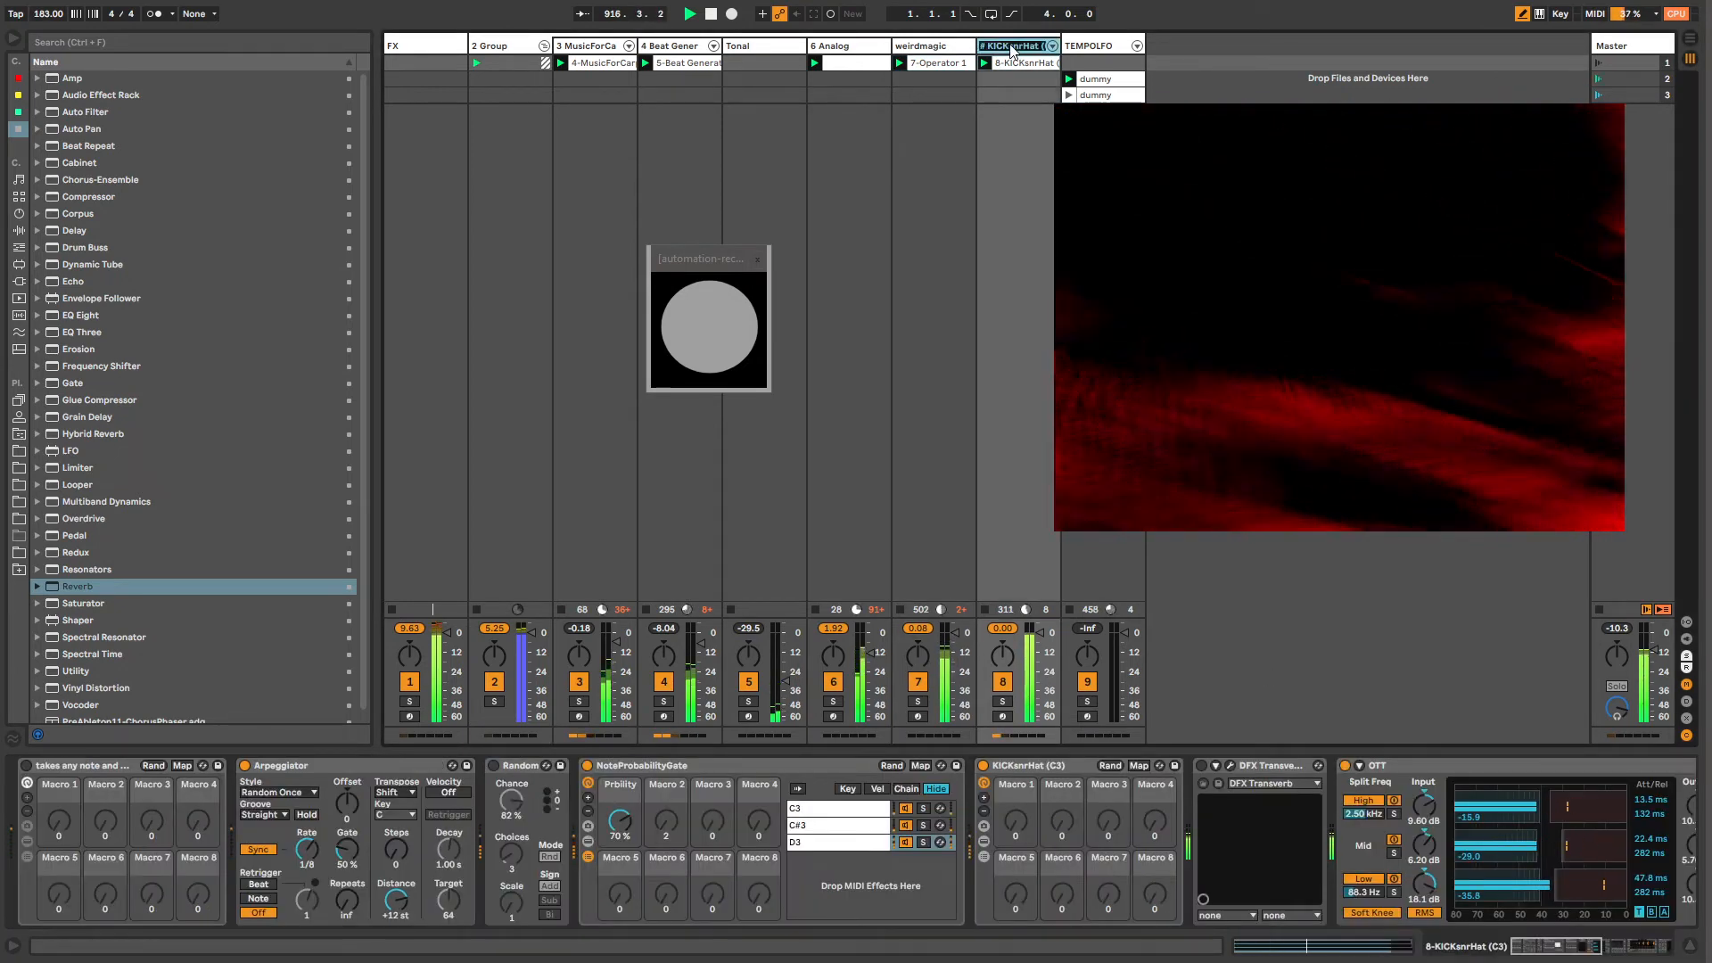
{"action": "type", "text": "BEAT"}
{"action": "key", "text": "Return"}
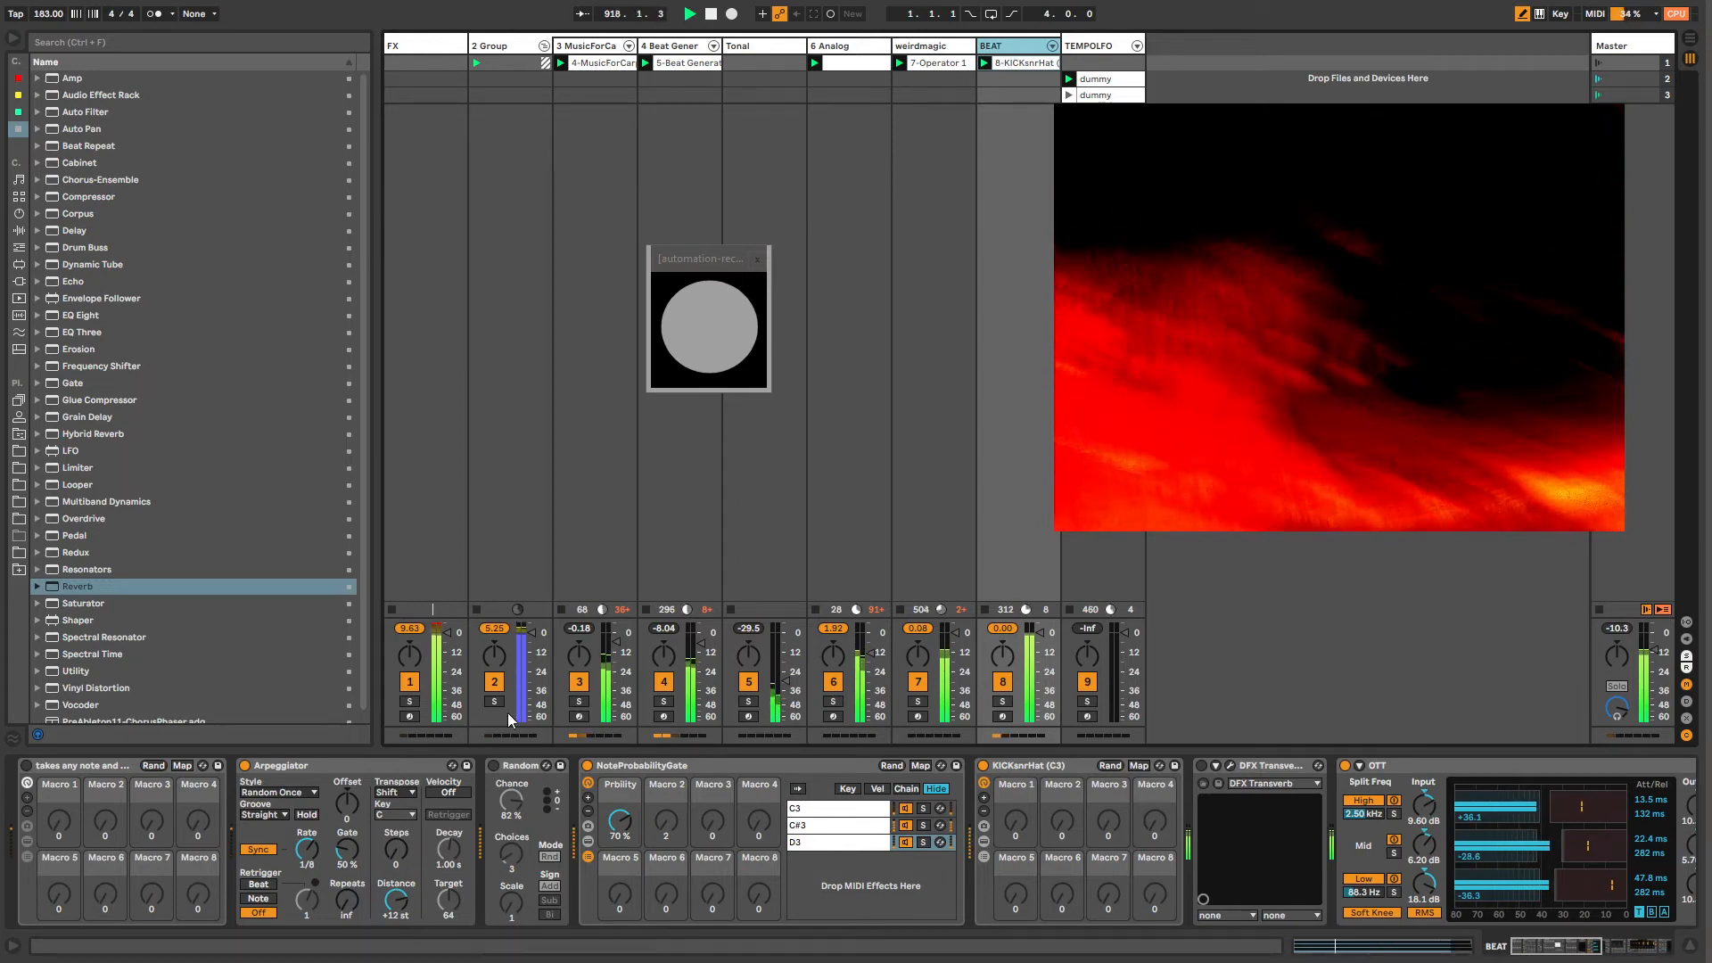
Step: Show the Kick, Snare and Hat chain list of the KICKsnrHat rack on the BEAT track
{"action": "left_click", "coordinate": [620, 766]}
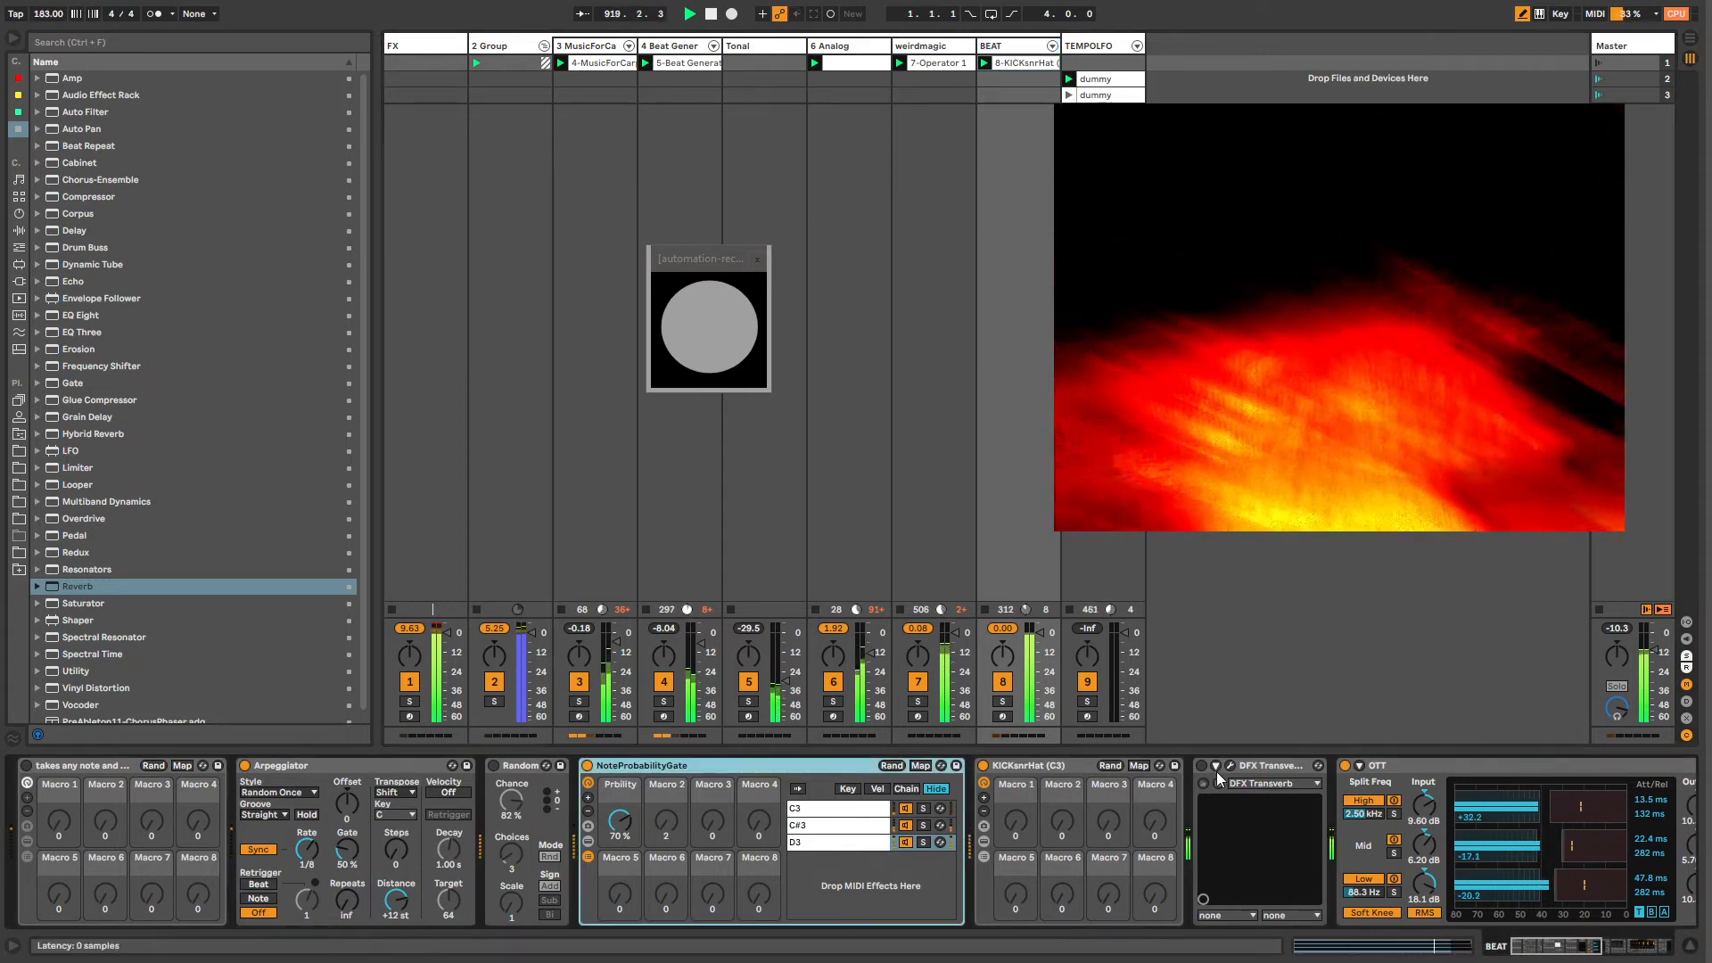
{"action": "left_click_drag", "start_coordinate": [1522, 945], "coordinate": [1545, 952]}
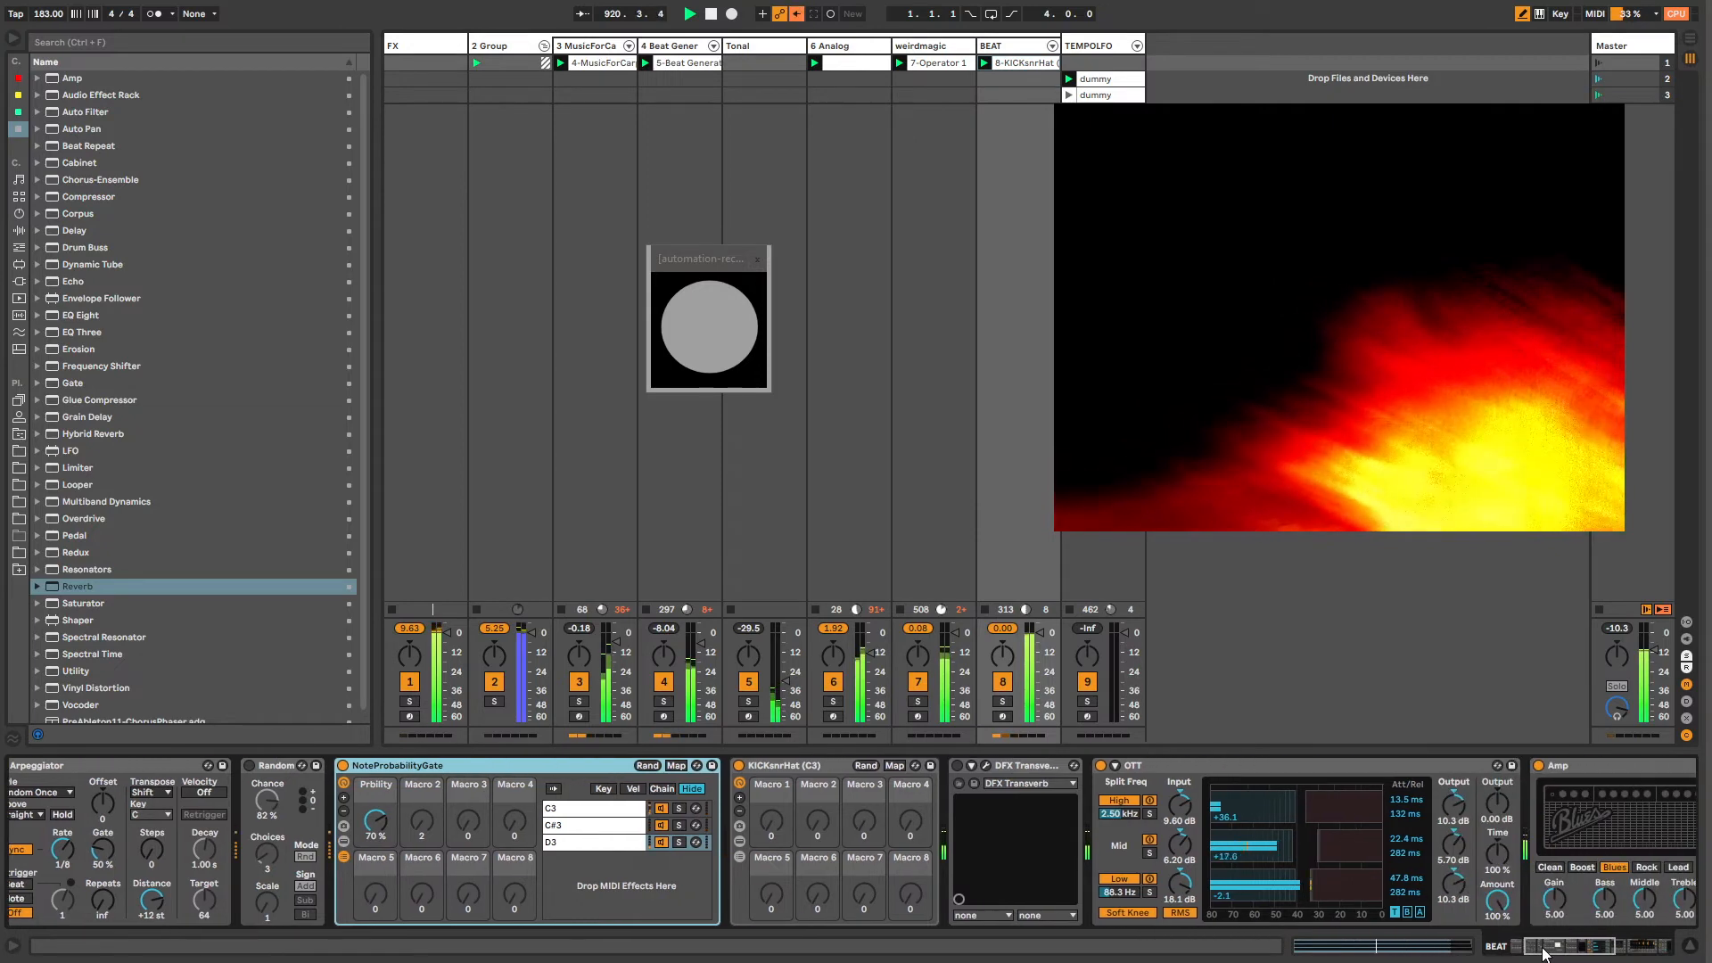
{"action": "left_click", "coordinate": [740, 856]}
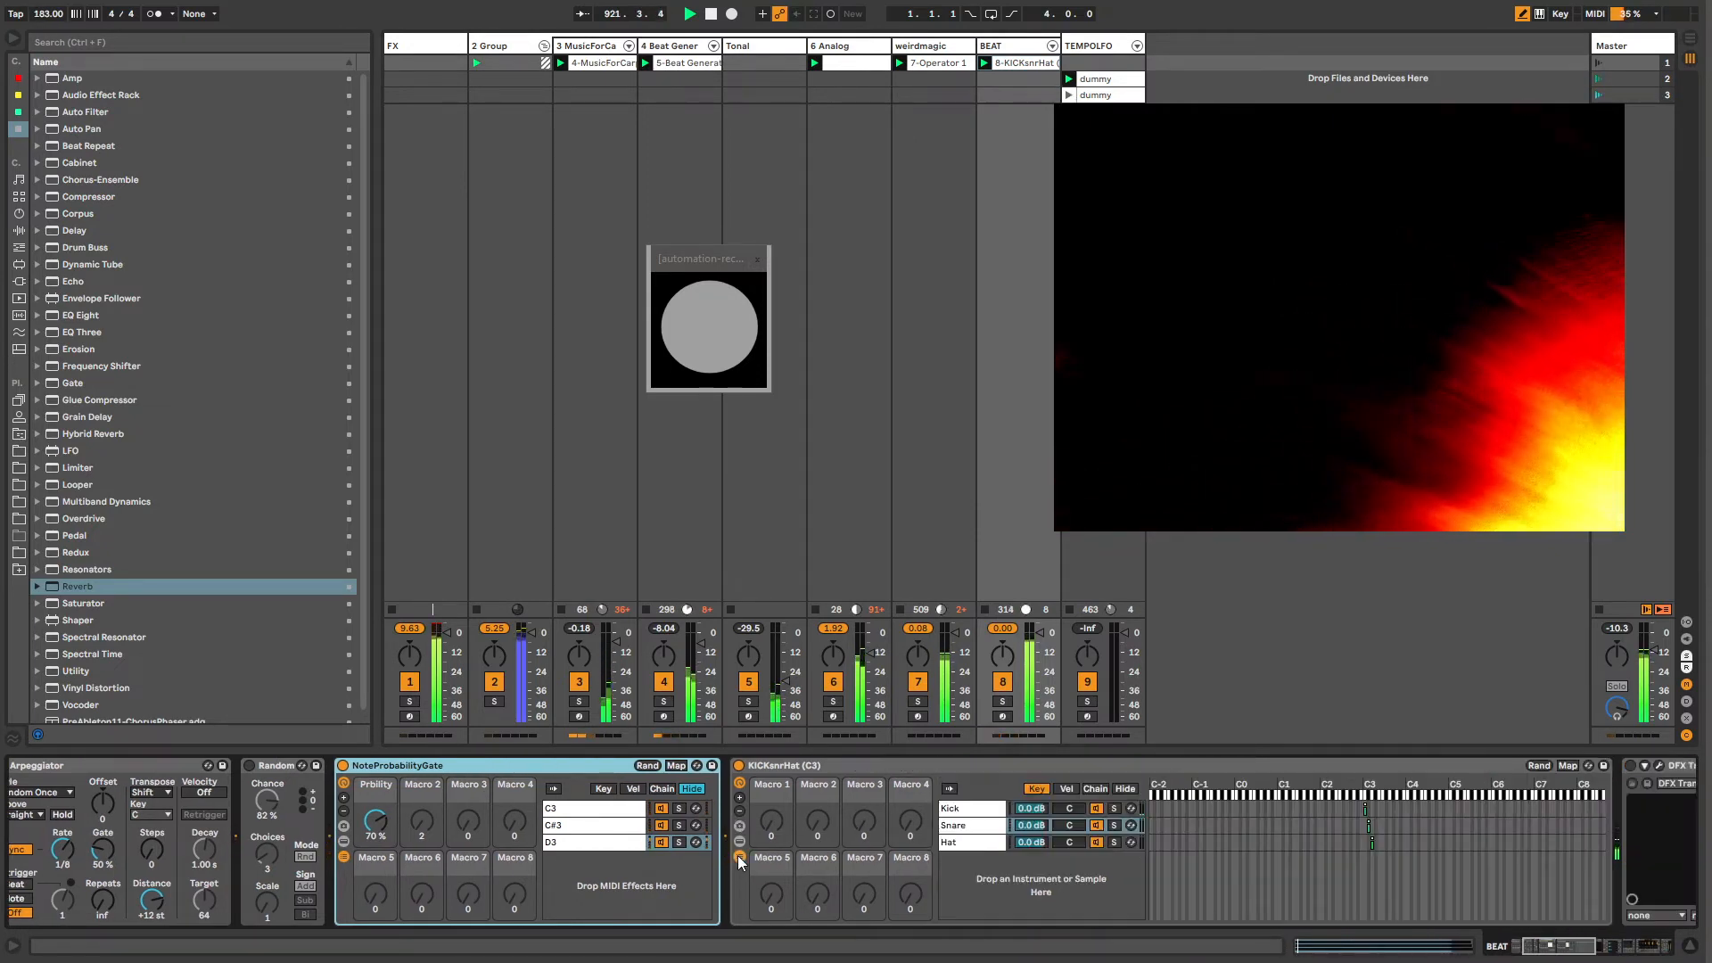
{"action": "left_click", "coordinate": [1488, 945]}
Step: Set scene 2's follow action chances to 94 % for Again and 6 % for jumping to scene 3
{"action": "left_click", "coordinate": [1626, 88]}
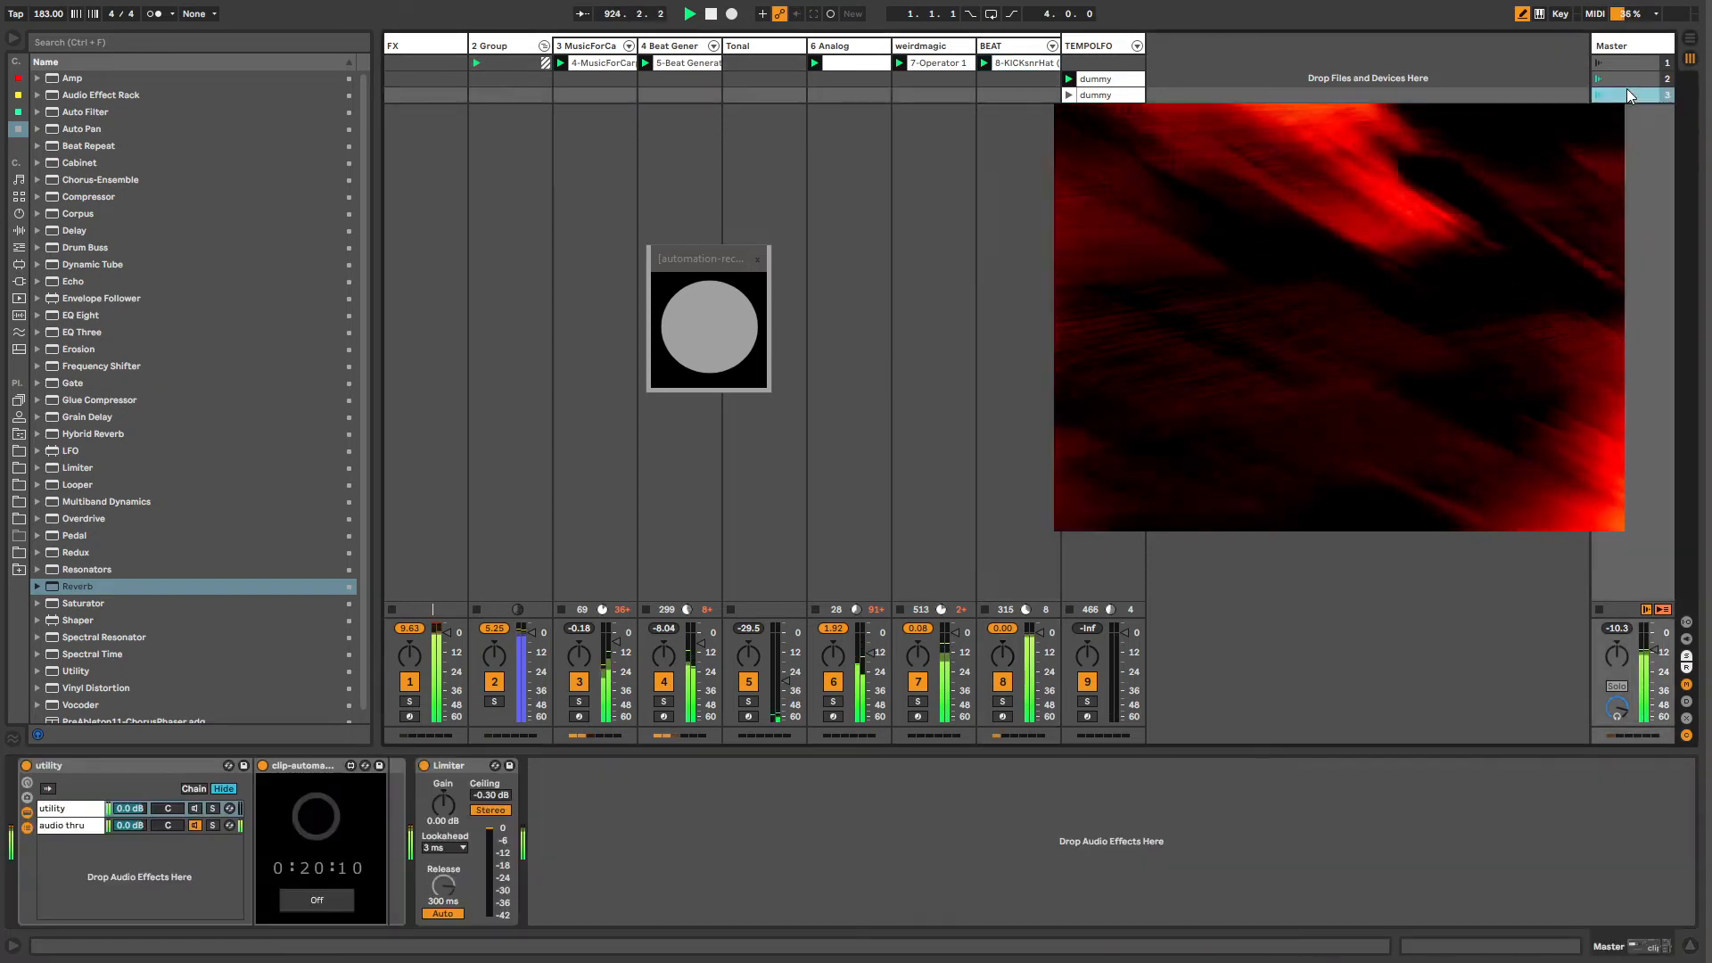
{"action": "left_click", "coordinate": [1104, 49]}
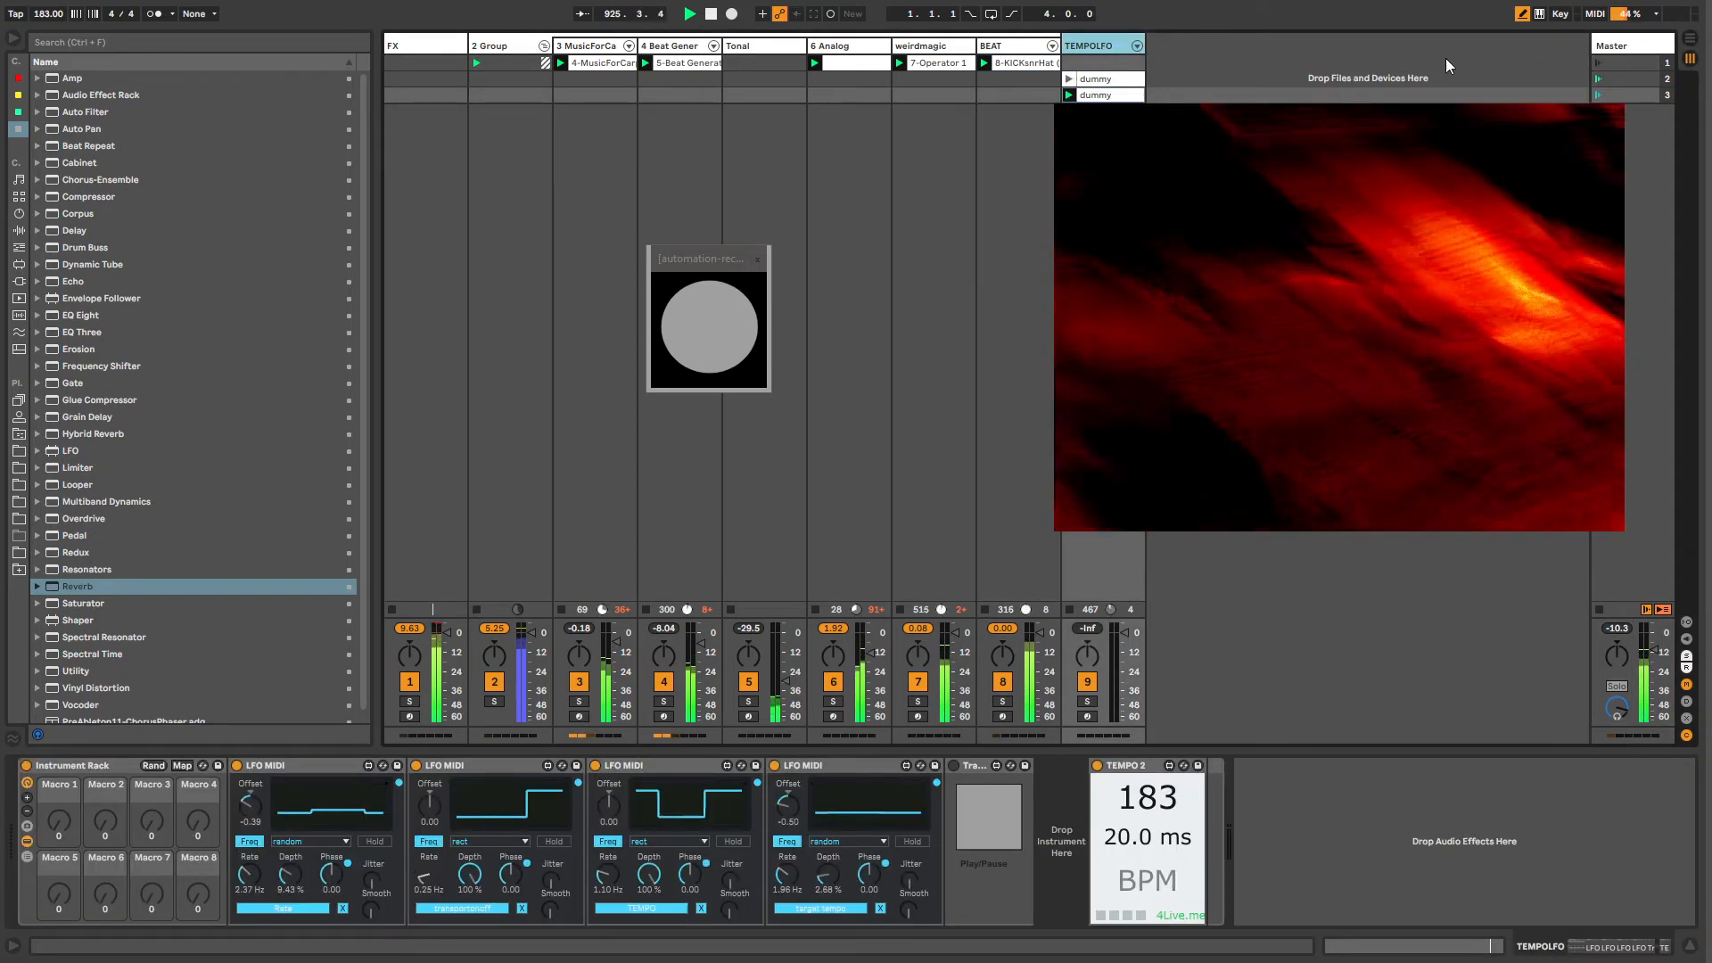
{"action": "left_click", "coordinate": [1624, 77]}
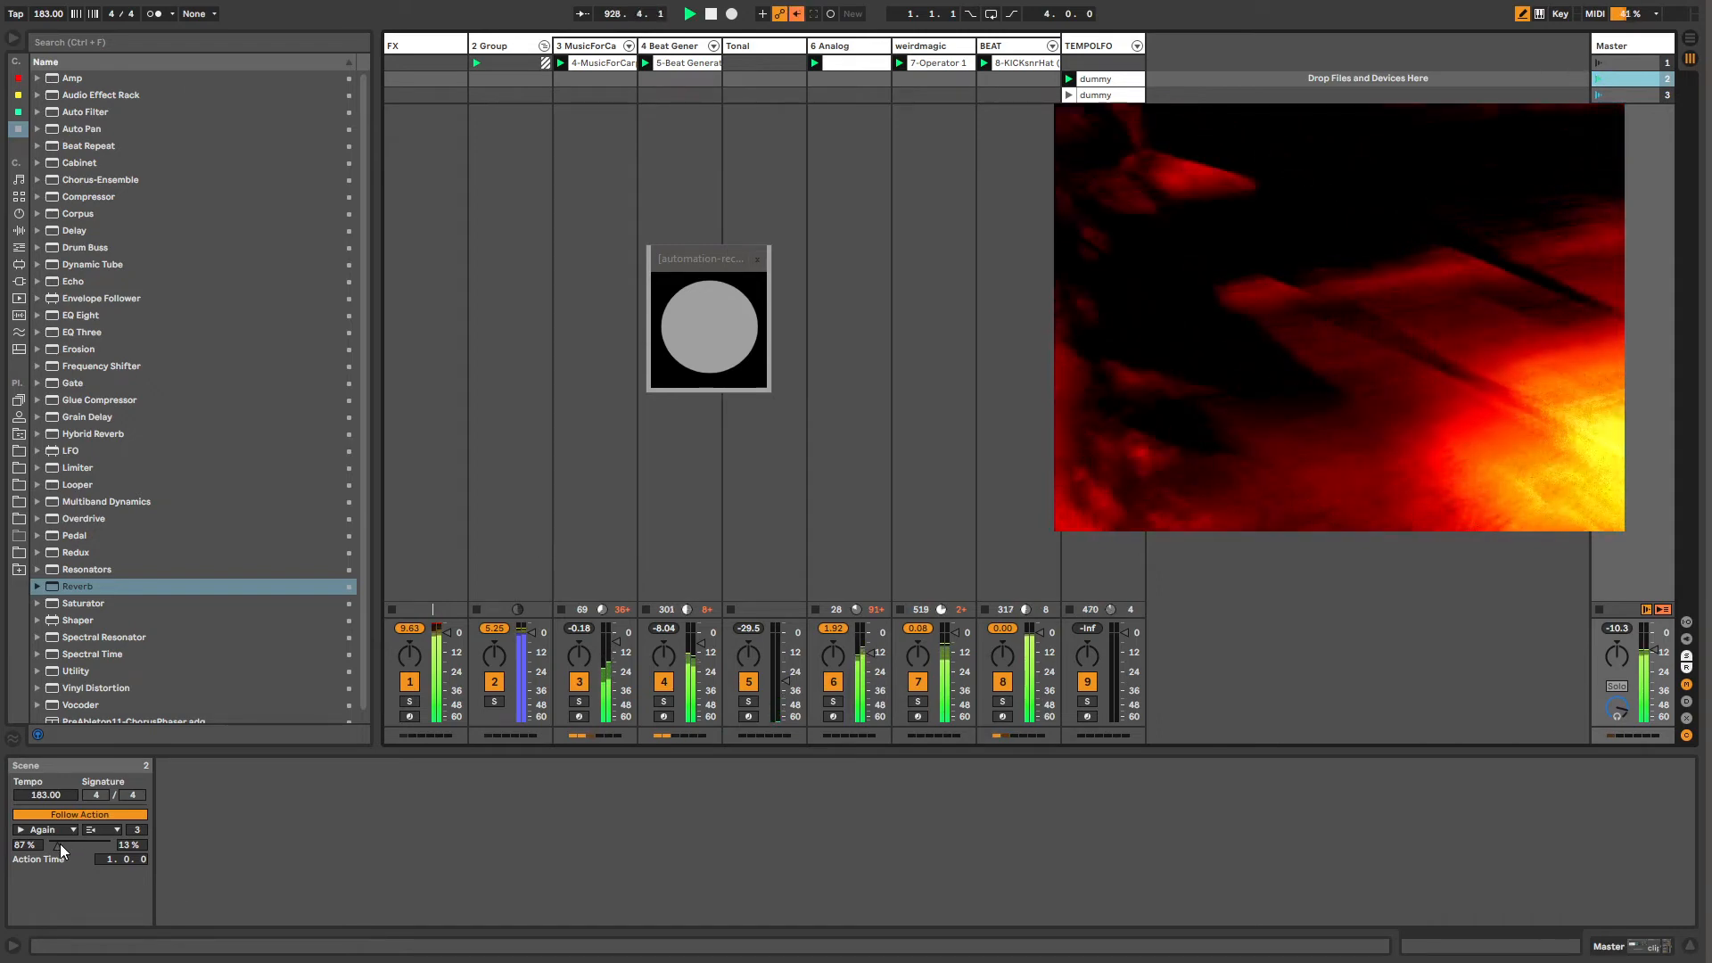
{"action": "left_click_drag", "start_coordinate": [60, 843], "coordinate": [53, 845]}
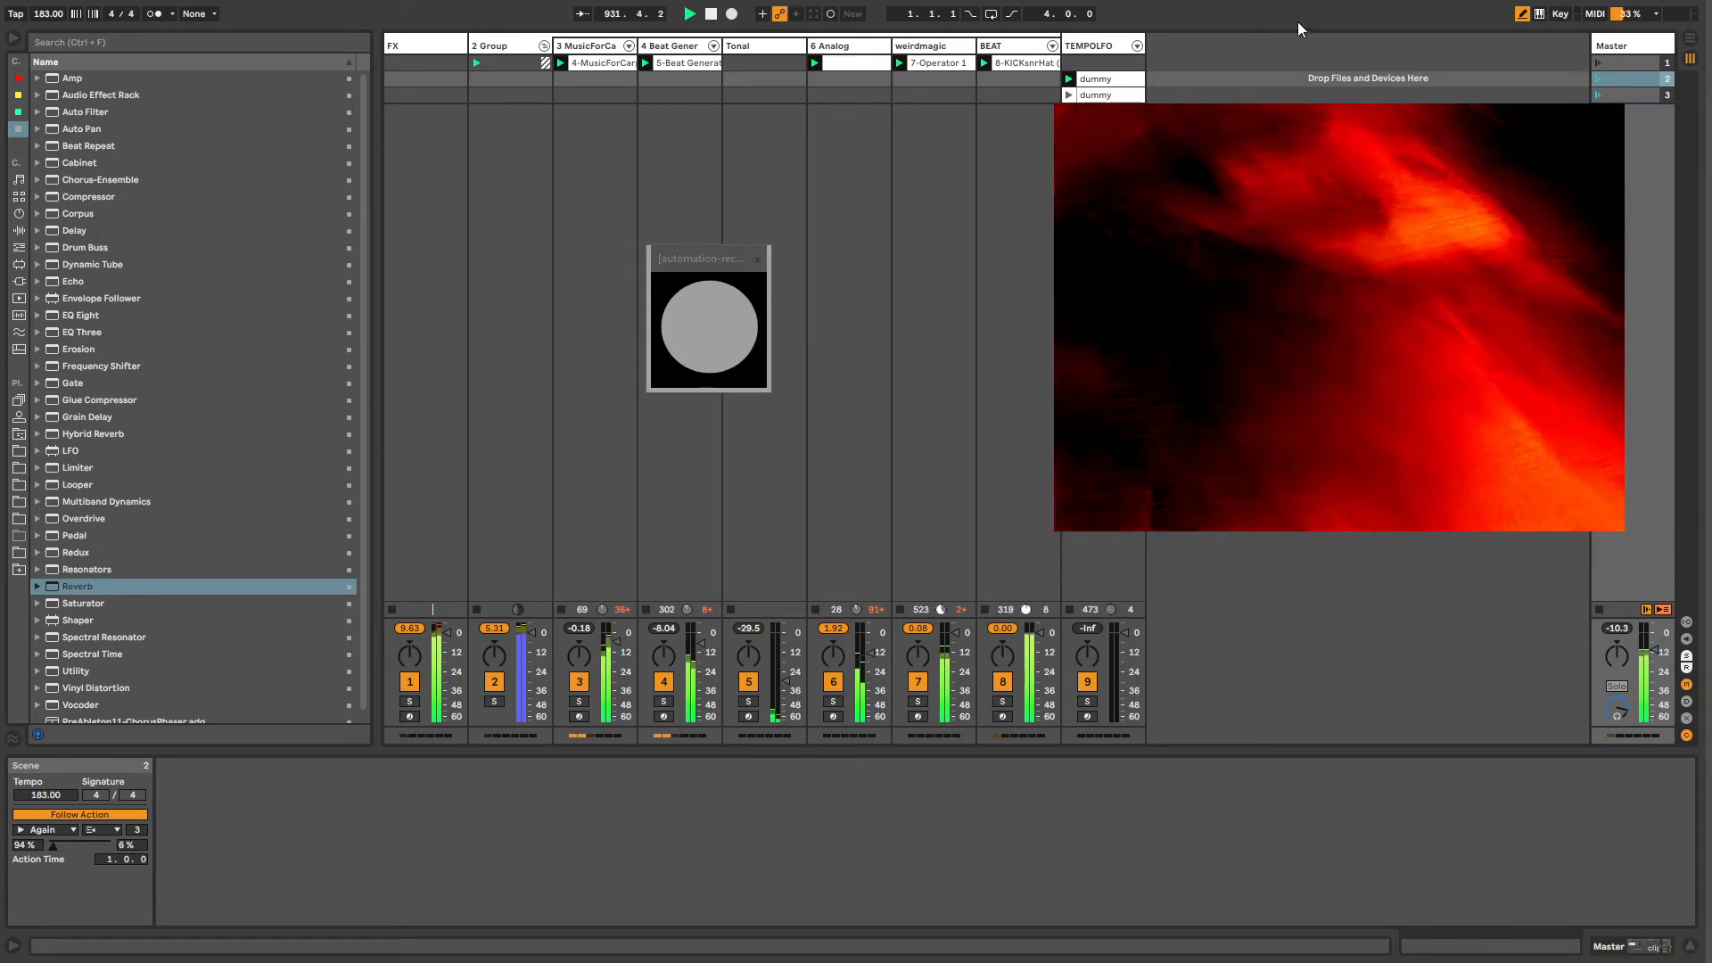
Step: Inspect scene 3's launch settings, widen the Master track to show scene tempos, and bring up the TEMPOLFO track's devices
{"action": "left_click", "coordinate": [1632, 93]}
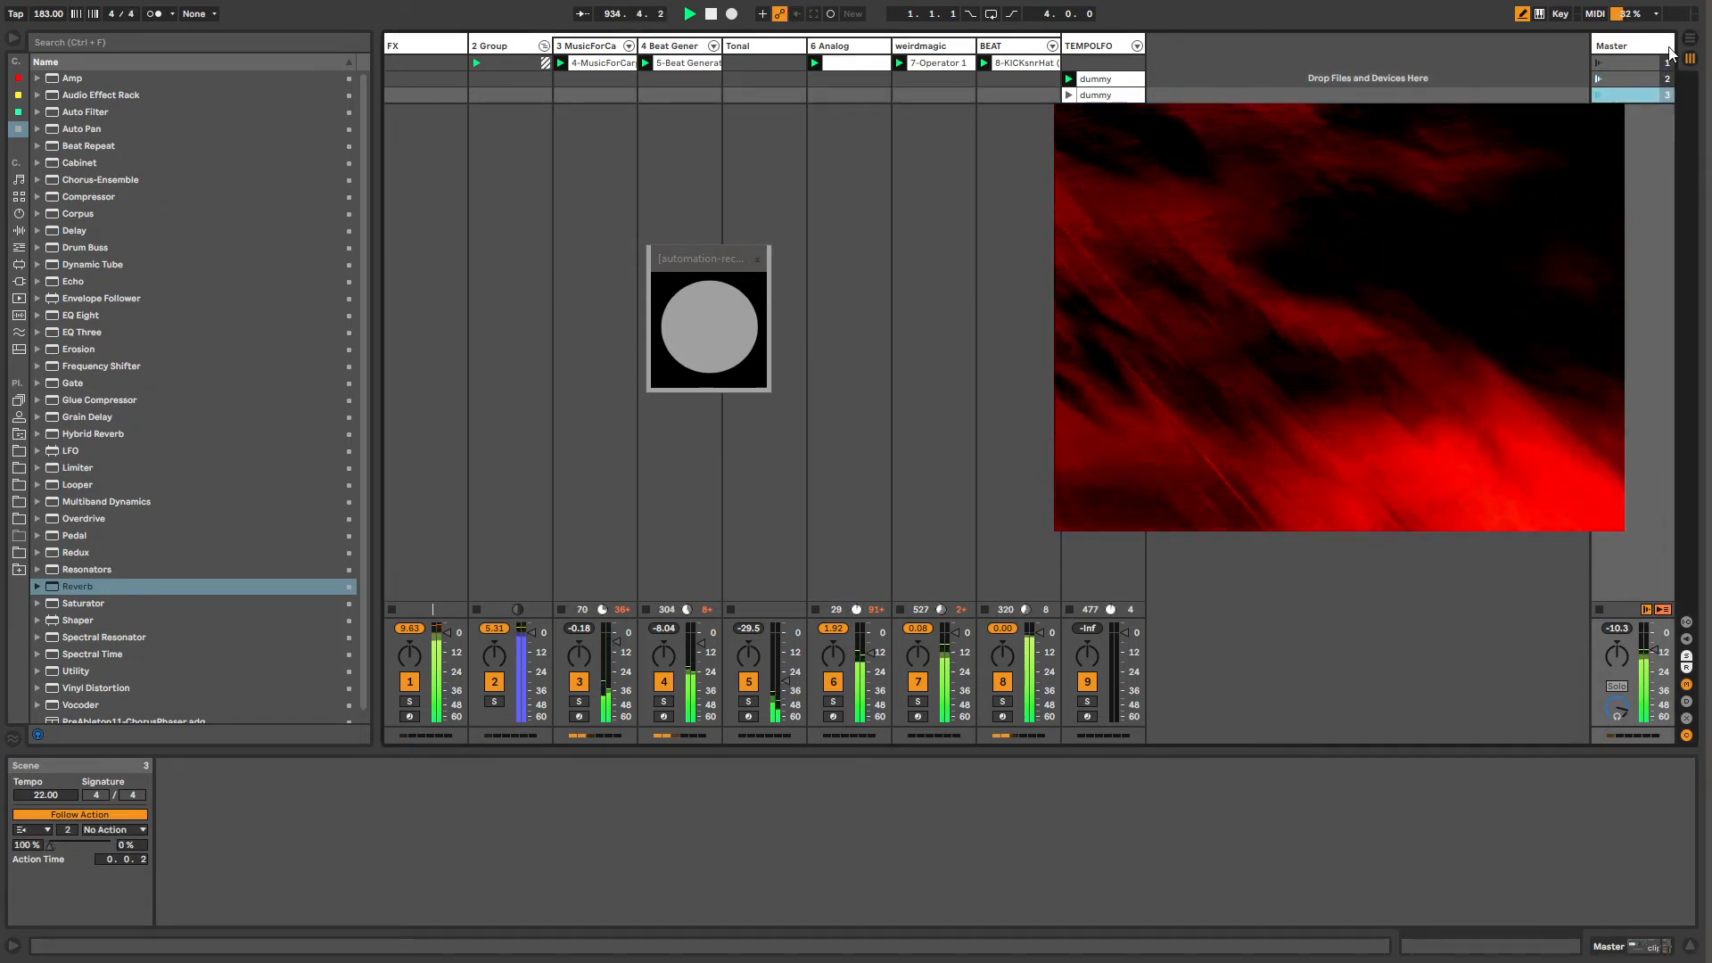
{"action": "left_click", "coordinate": [1578, 49]}
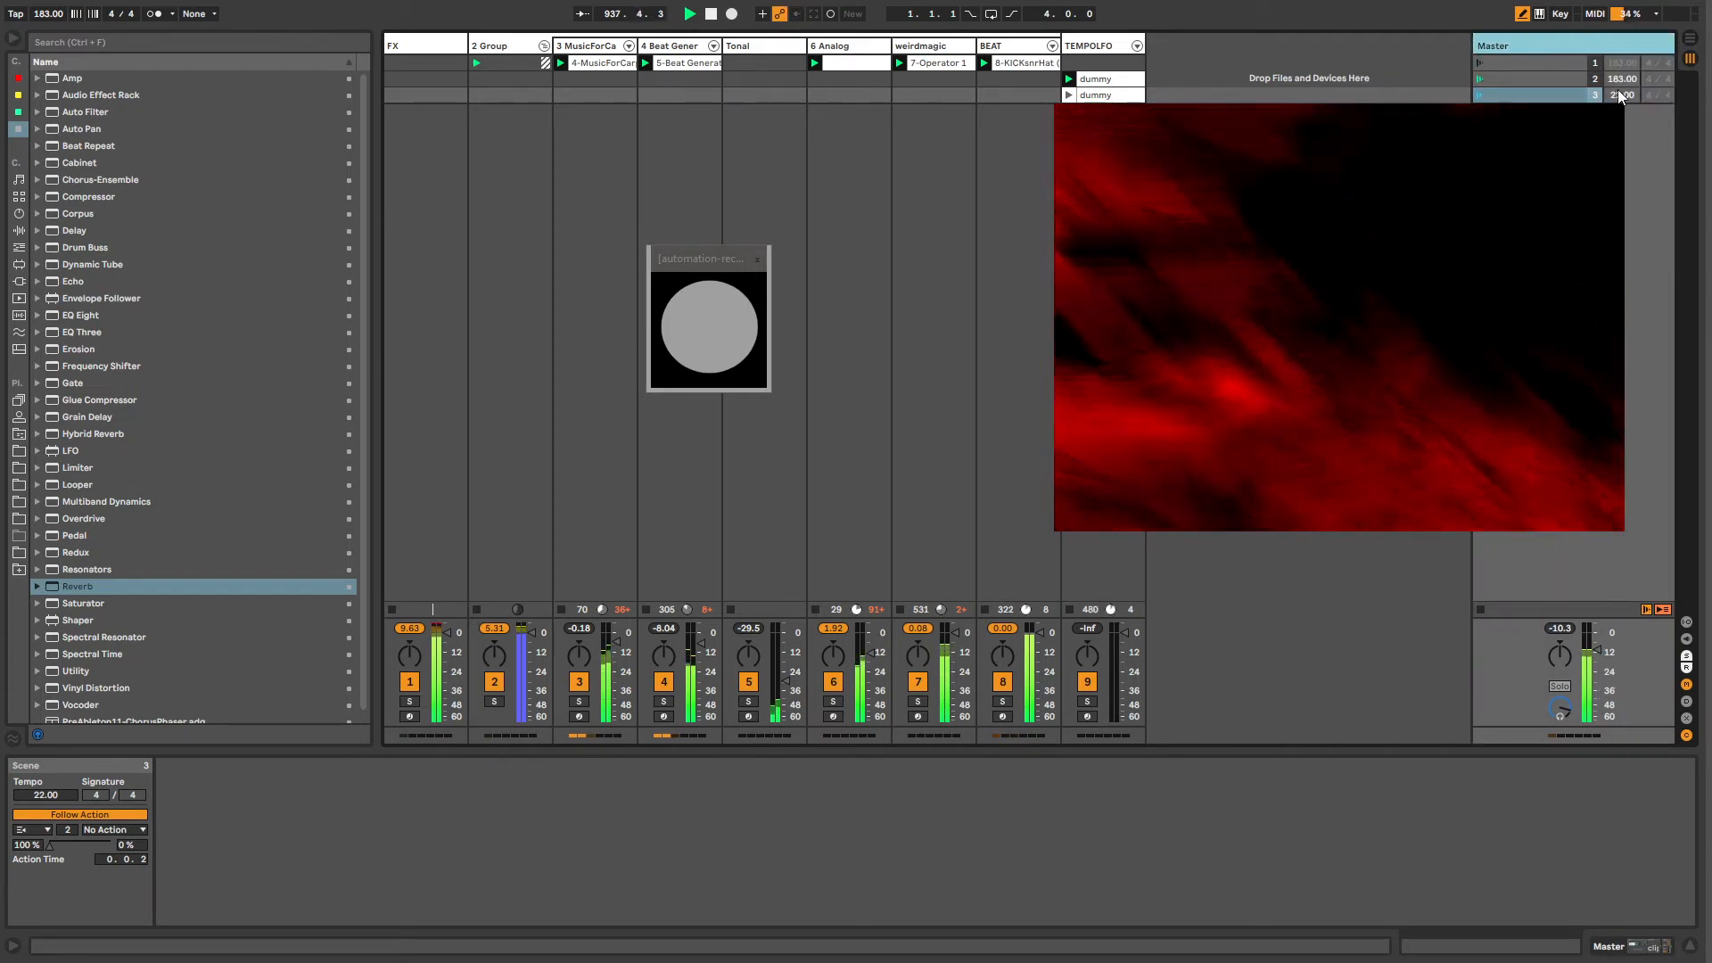
{"action": "left_click", "coordinate": [1121, 47]}
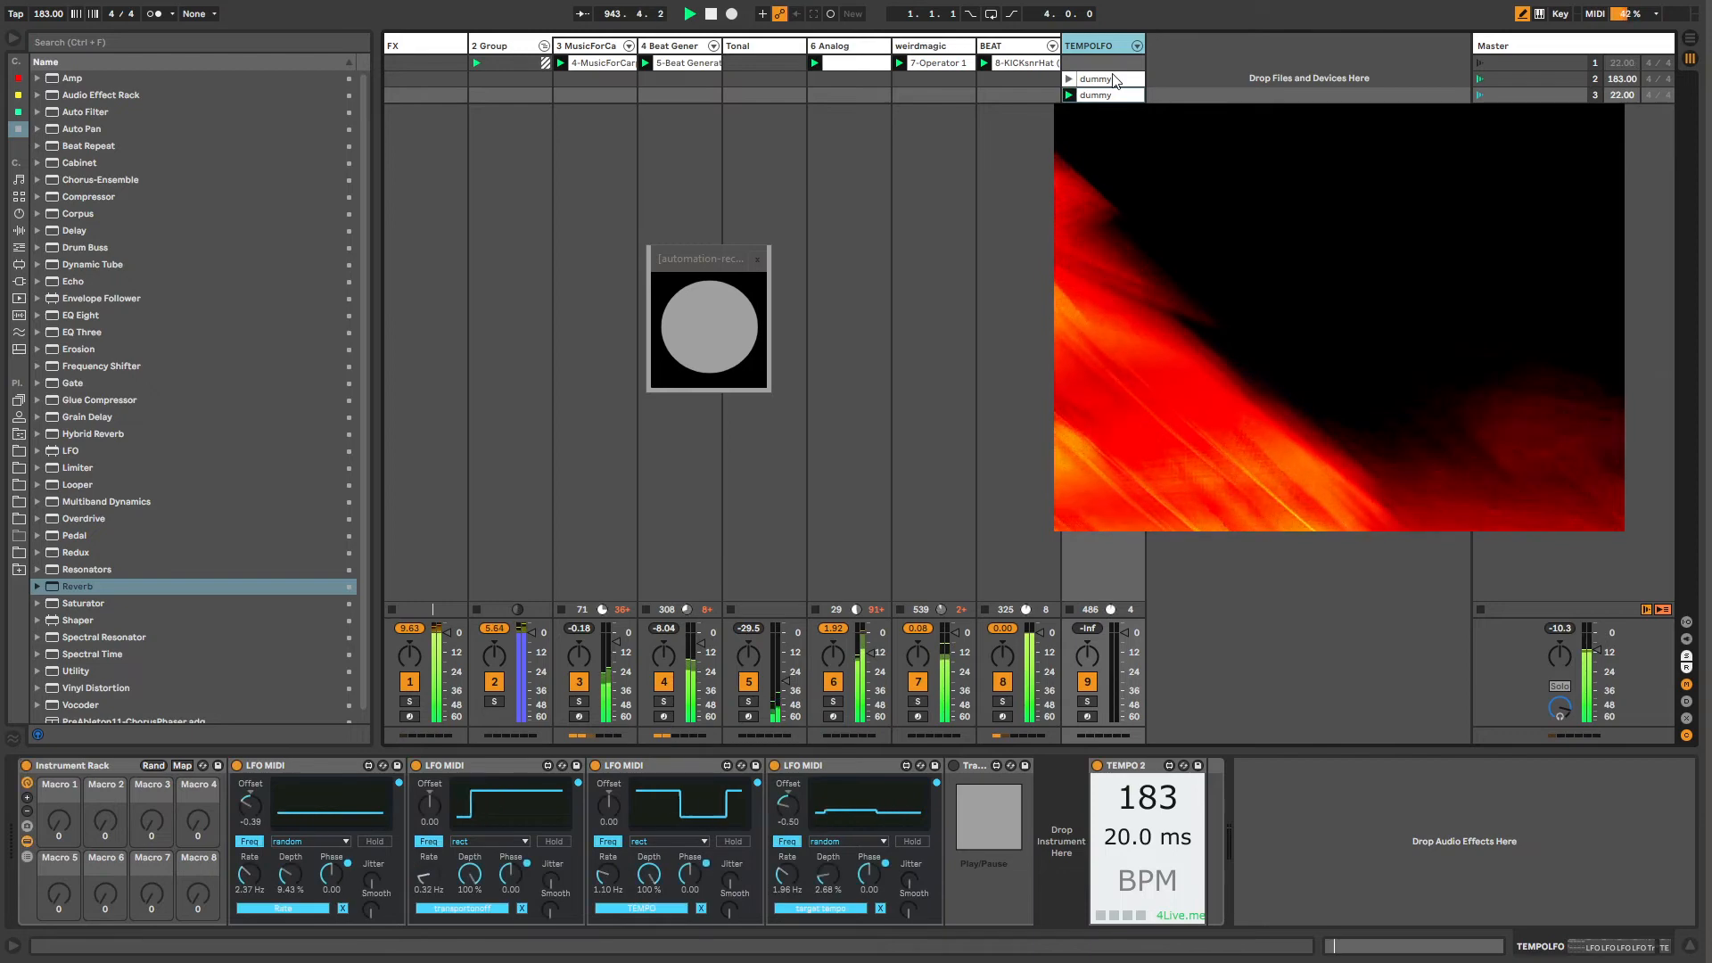
Step: Shorten the envelope of the Operator in the BEAT track's Hat chain to 0.00 ms attack and 45.9 ms decay
{"action": "left_click", "coordinate": [990, 95]}
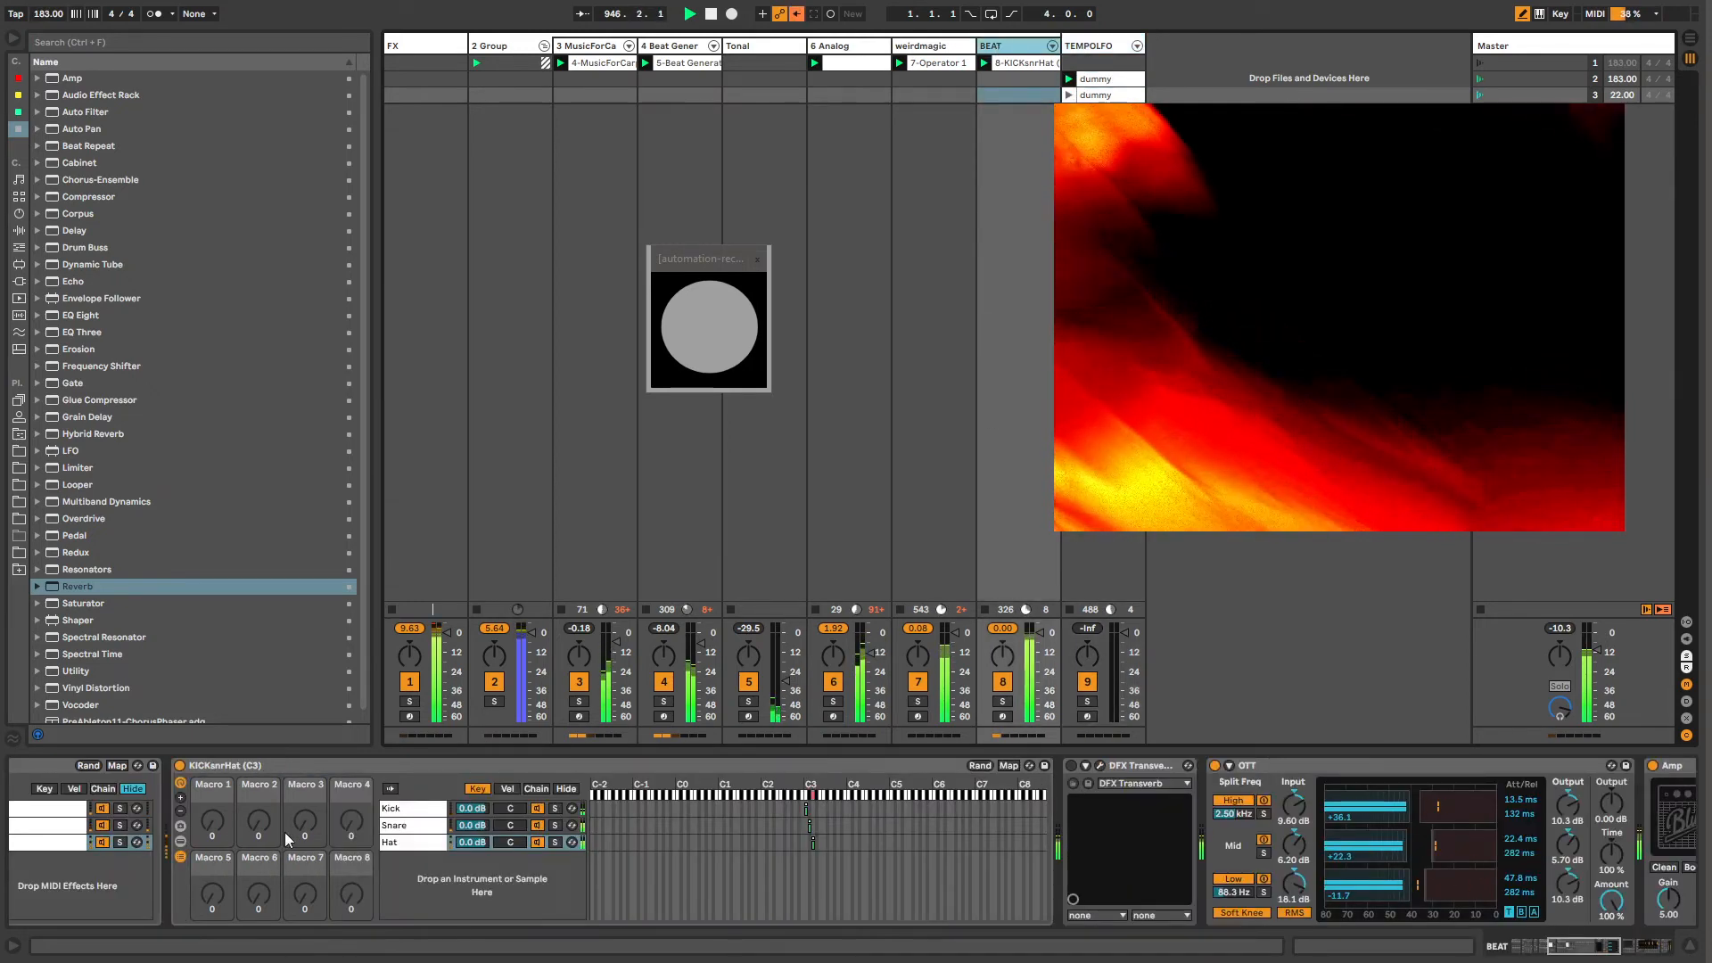
{"action": "left_click", "coordinate": [395, 843]}
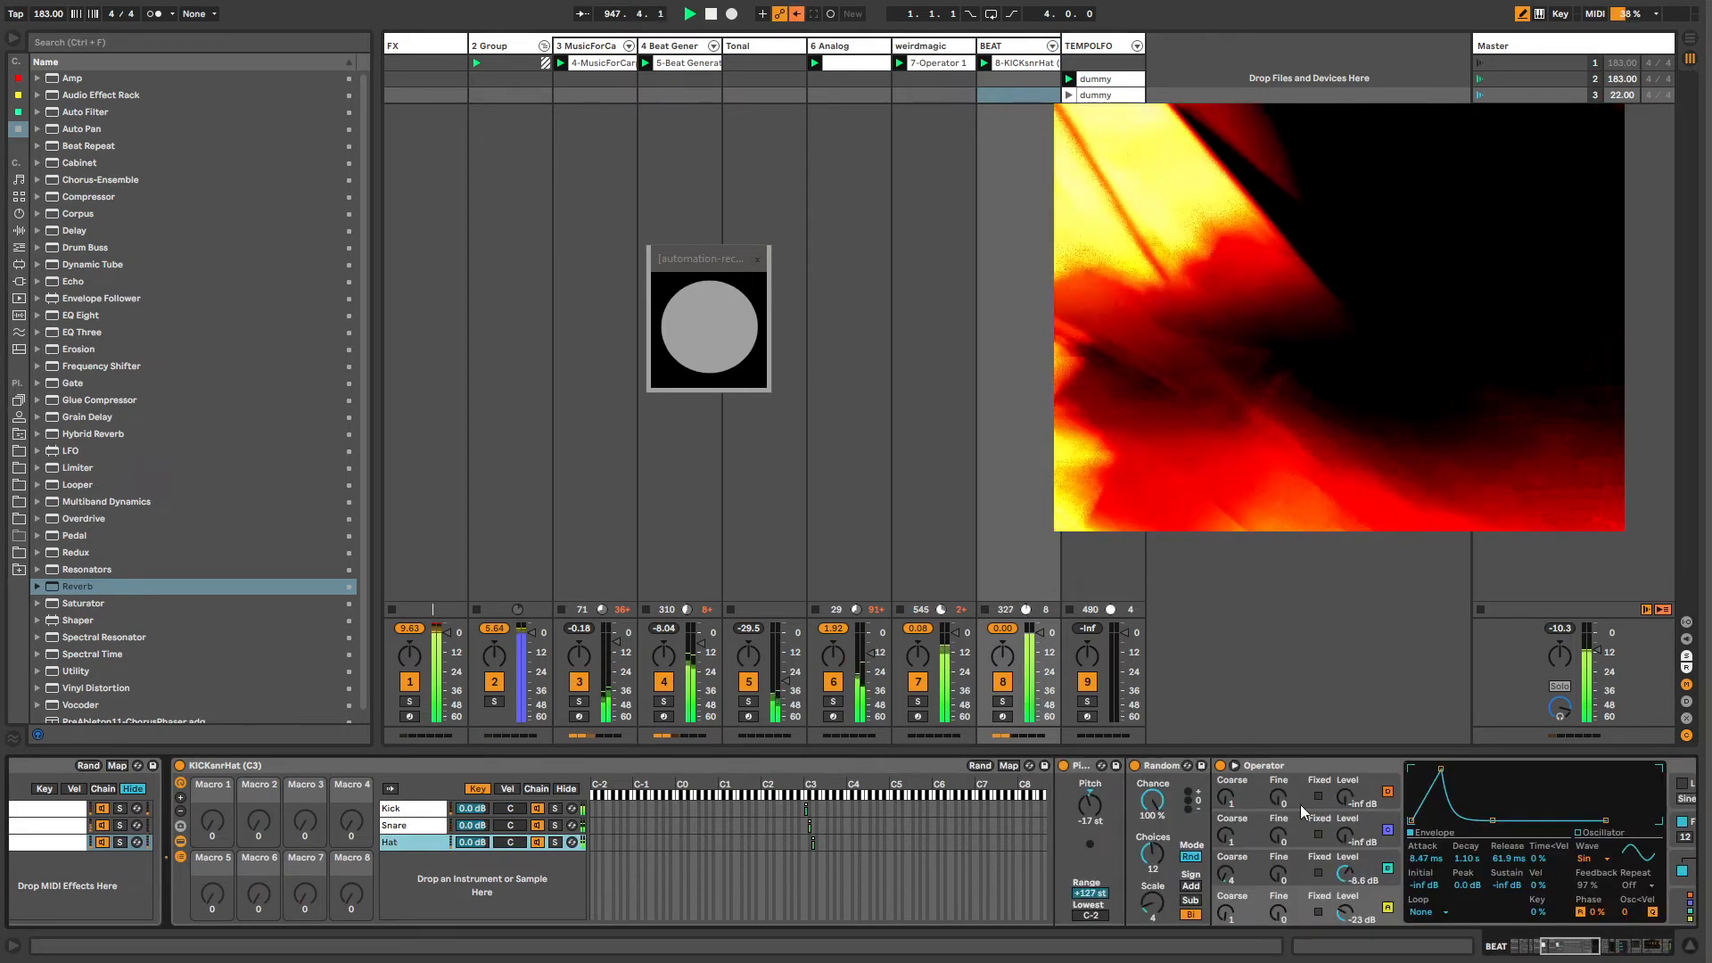
{"action": "left_click_drag", "start_coordinate": [1555, 947], "coordinate": [1577, 948]}
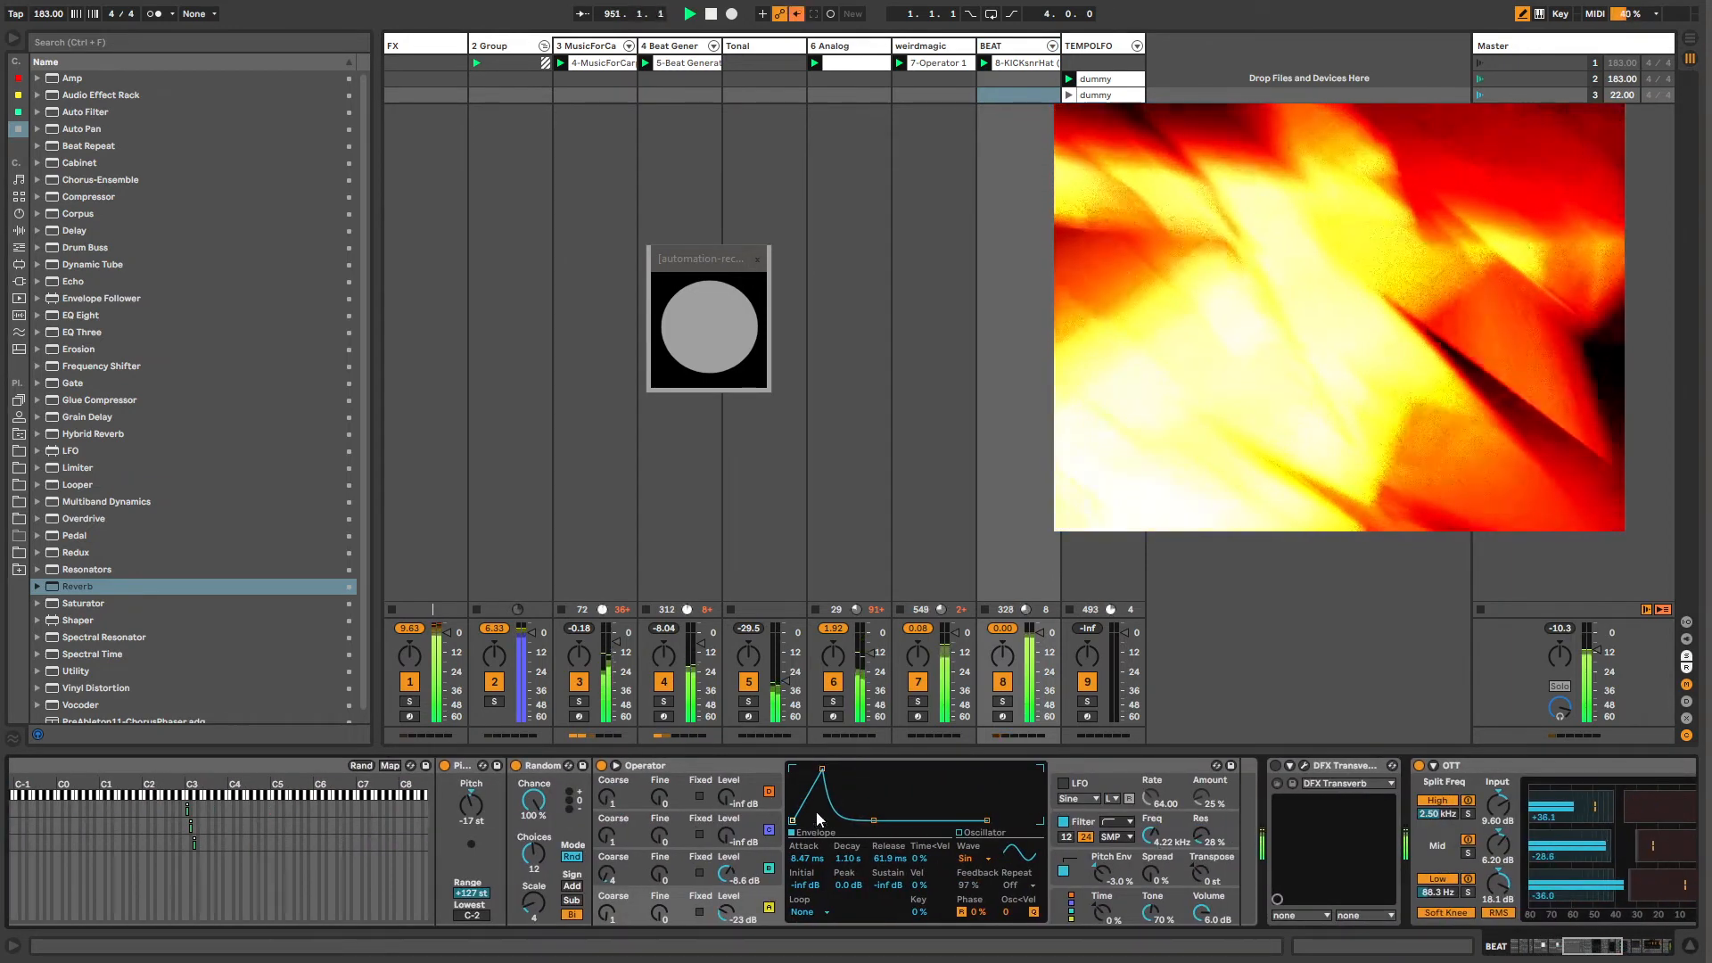
{"action": "left_click_drag", "start_coordinate": [823, 771], "coordinate": [792, 770]}
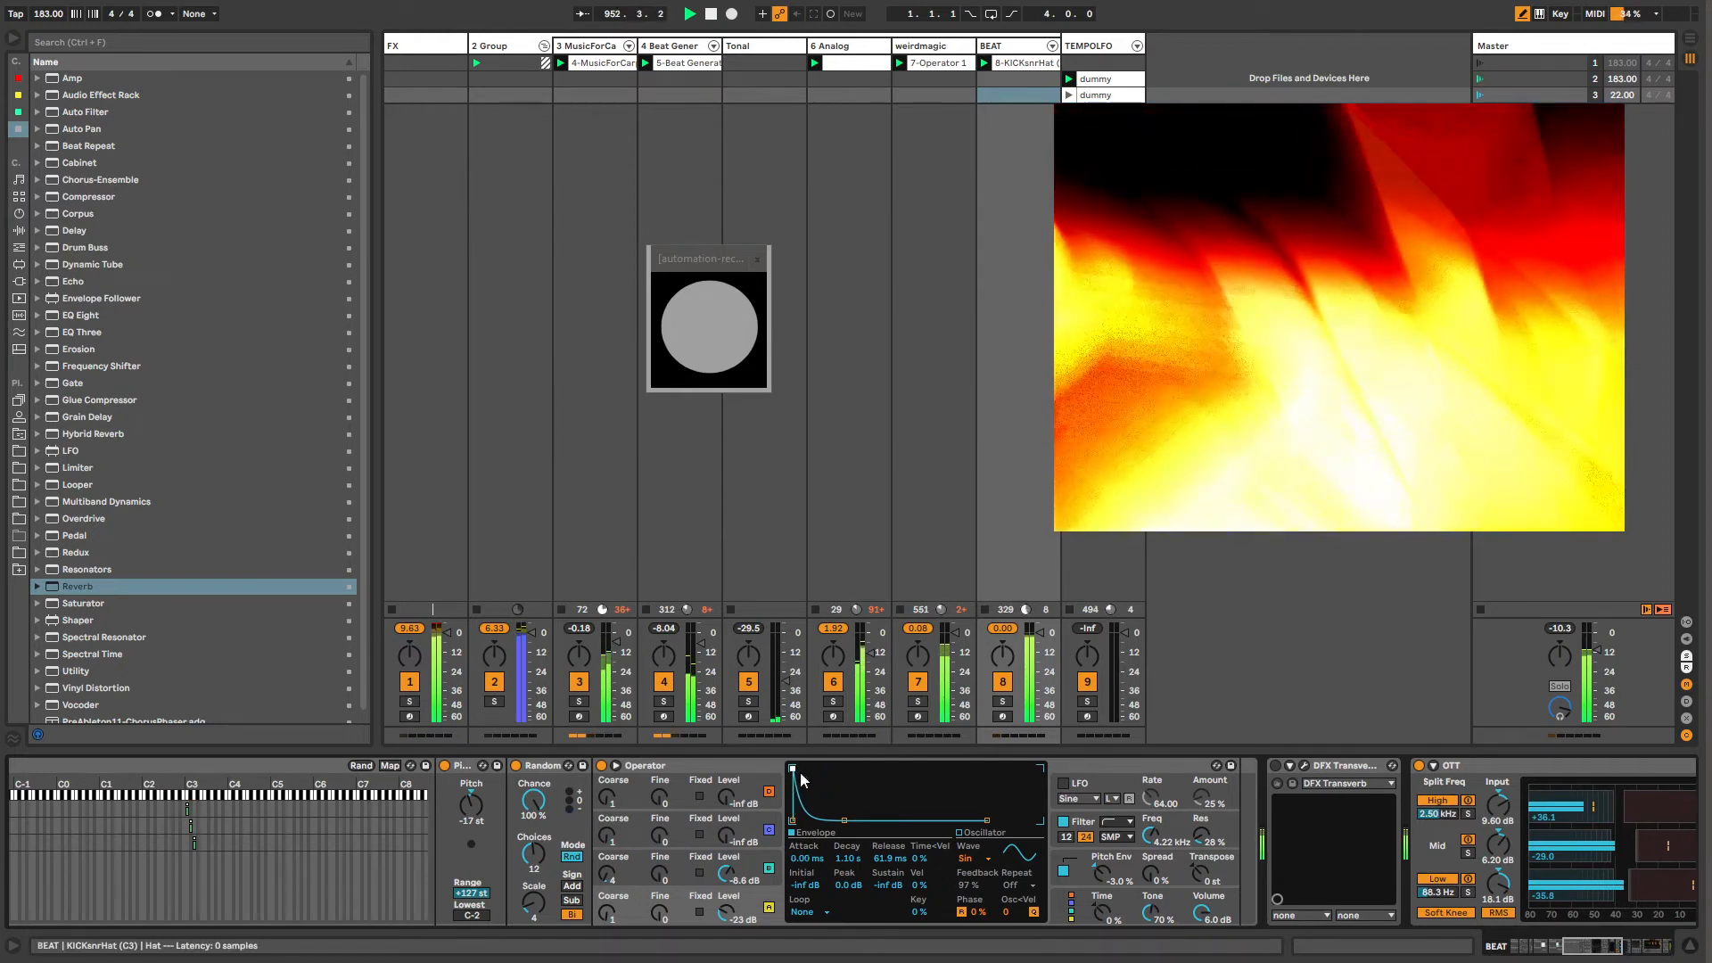
{"action": "left_click_drag", "start_coordinate": [845, 821], "coordinate": [821, 821]}
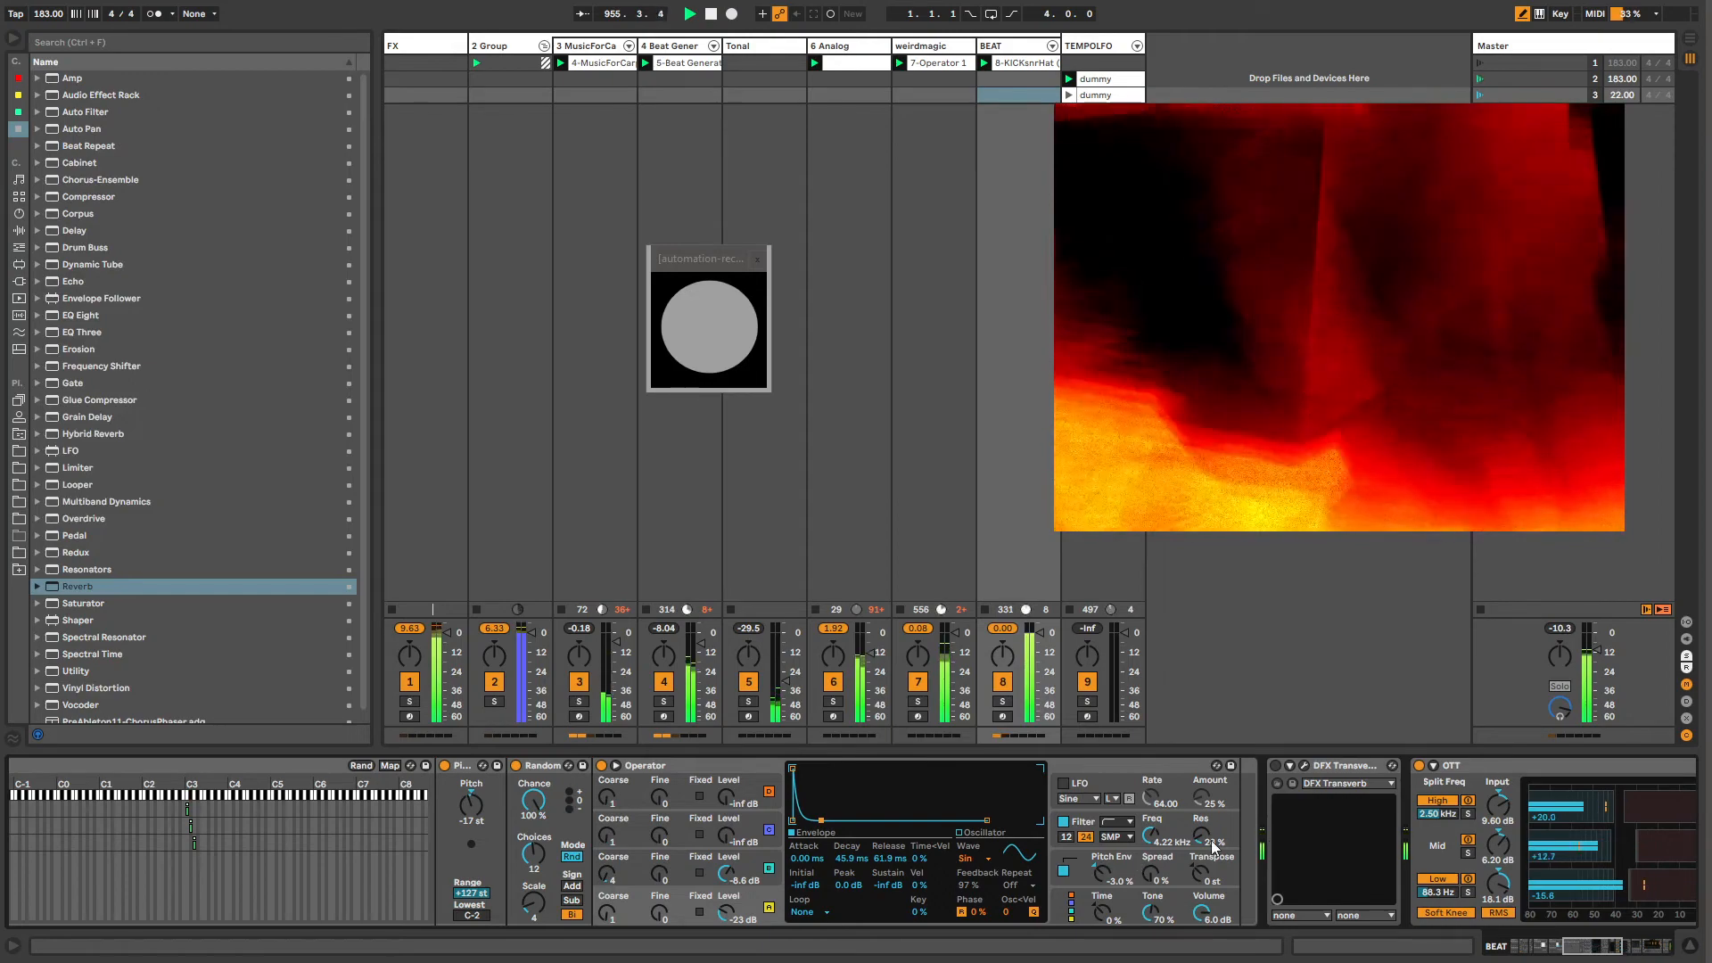
Step: Enable the Hat Operator's LFO with S&H, rate 29.77 and amount 76 %, and set its filter to 2.29 kHz with 92 % resonance
{"action": "mouse_move", "coordinate": [1202, 837]}
{"action": "left_mouse_down"}
{"action": "mouse_move", "coordinate": [1202, 732]}
{"action": "mouse_move", "coordinate": [1202, 847]}
{"action": "left_mouse_up"}
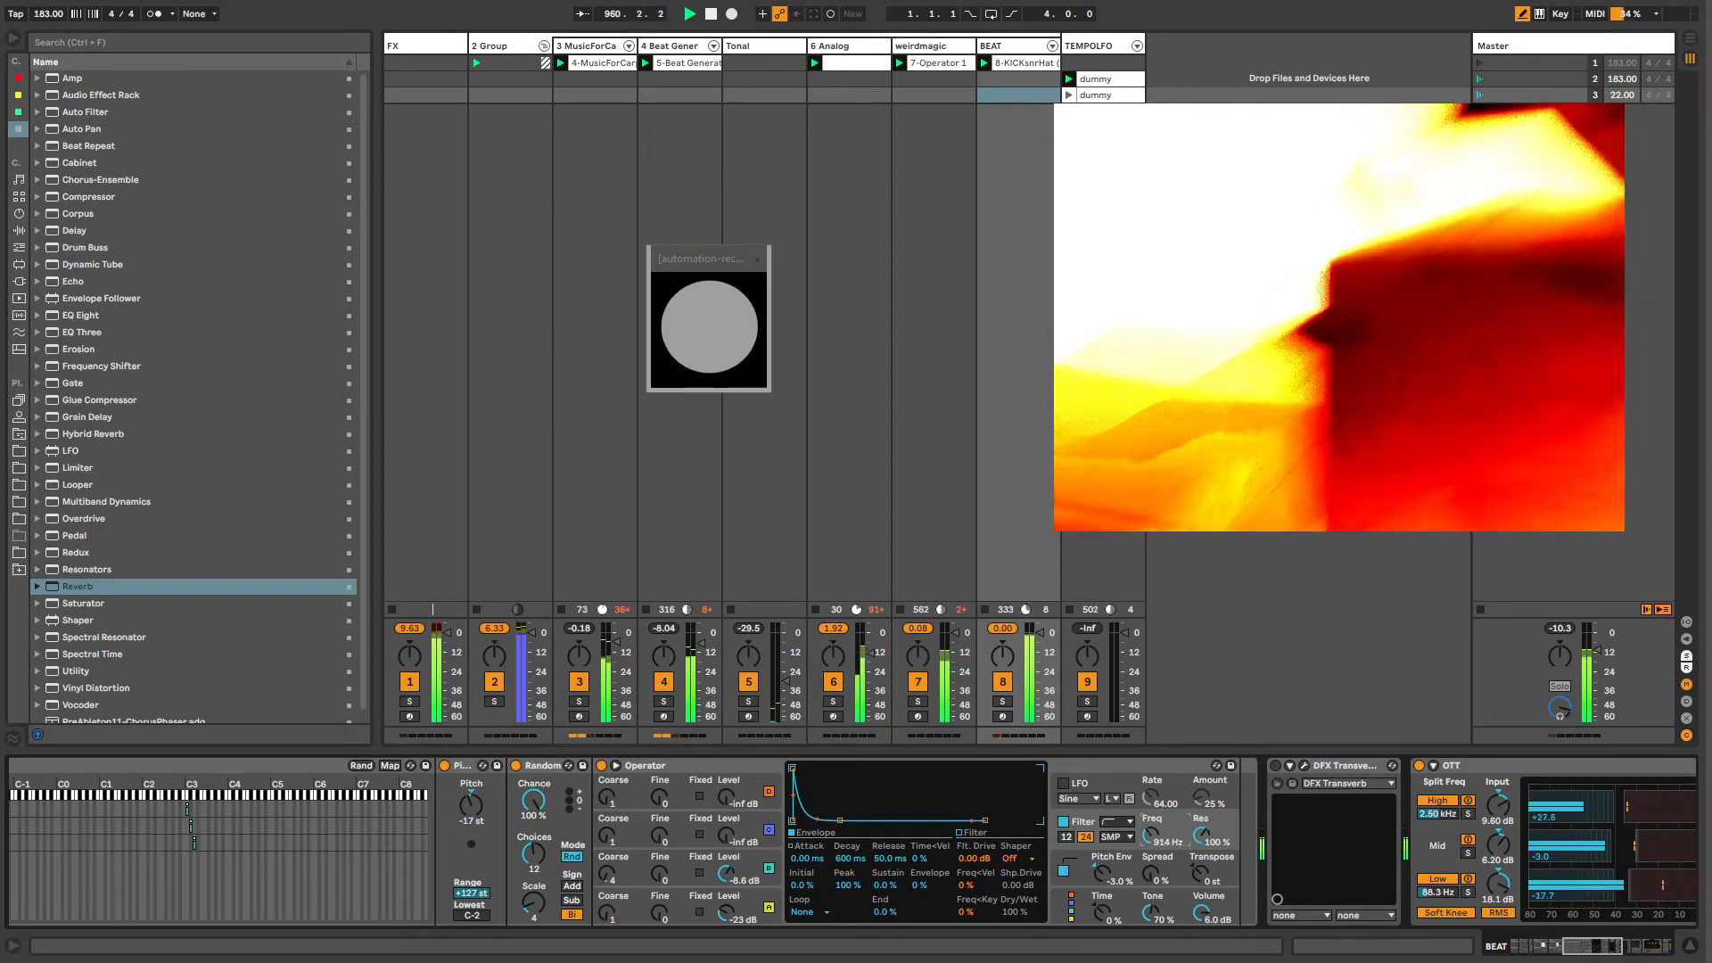
{"action": "left_click", "coordinate": [1061, 790]}
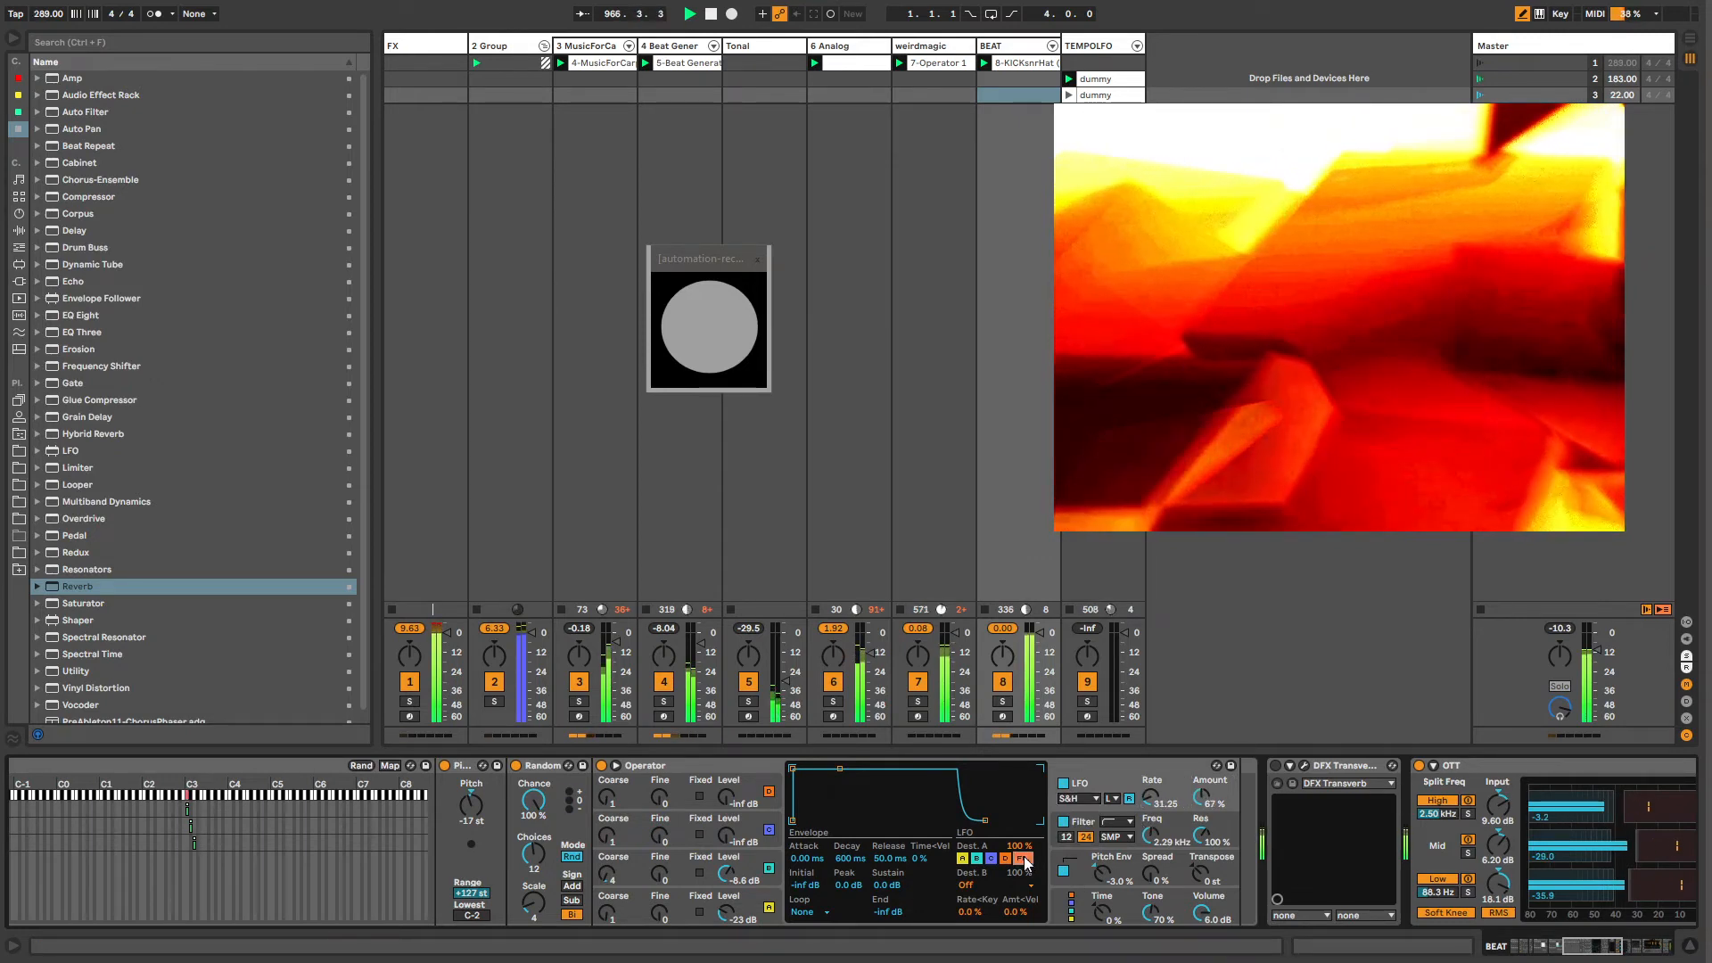
{"action": "left_click_drag", "start_coordinate": [1197, 800], "coordinate": [1199, 841]}
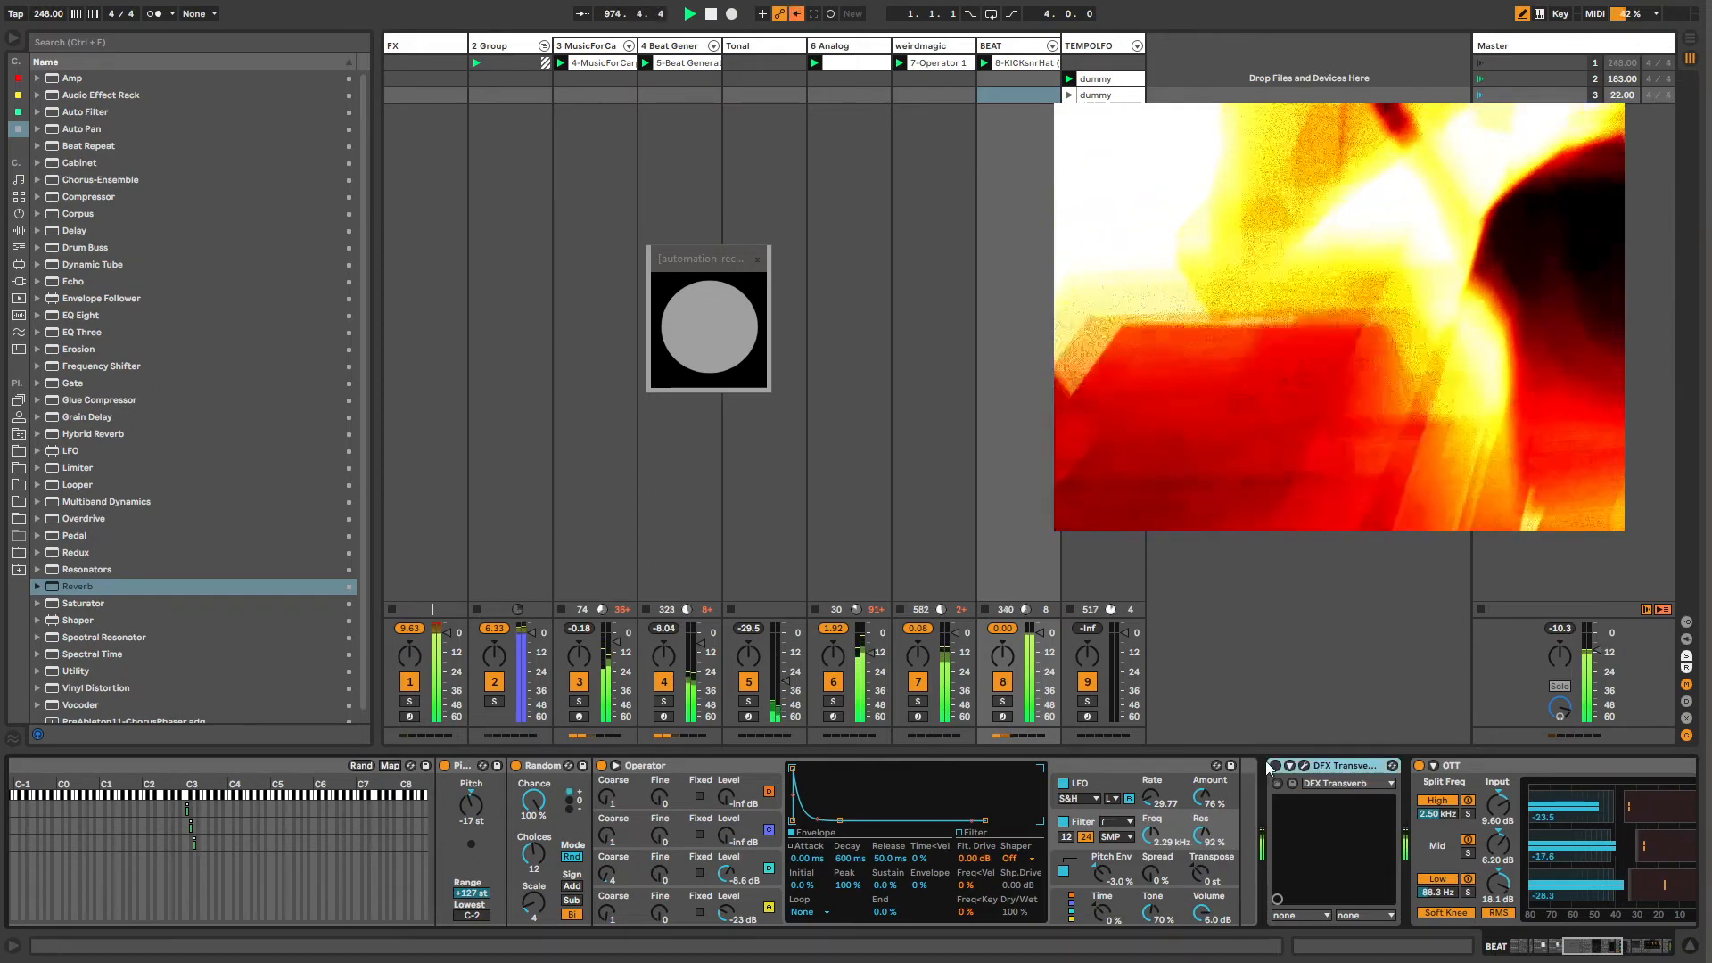
Step: Randomize all settings of the BEAT track's DFX Transverb three times and close its plug-in window
{"action": "left_click_drag", "start_coordinate": [1587, 947], "coordinate": [1613, 949]}
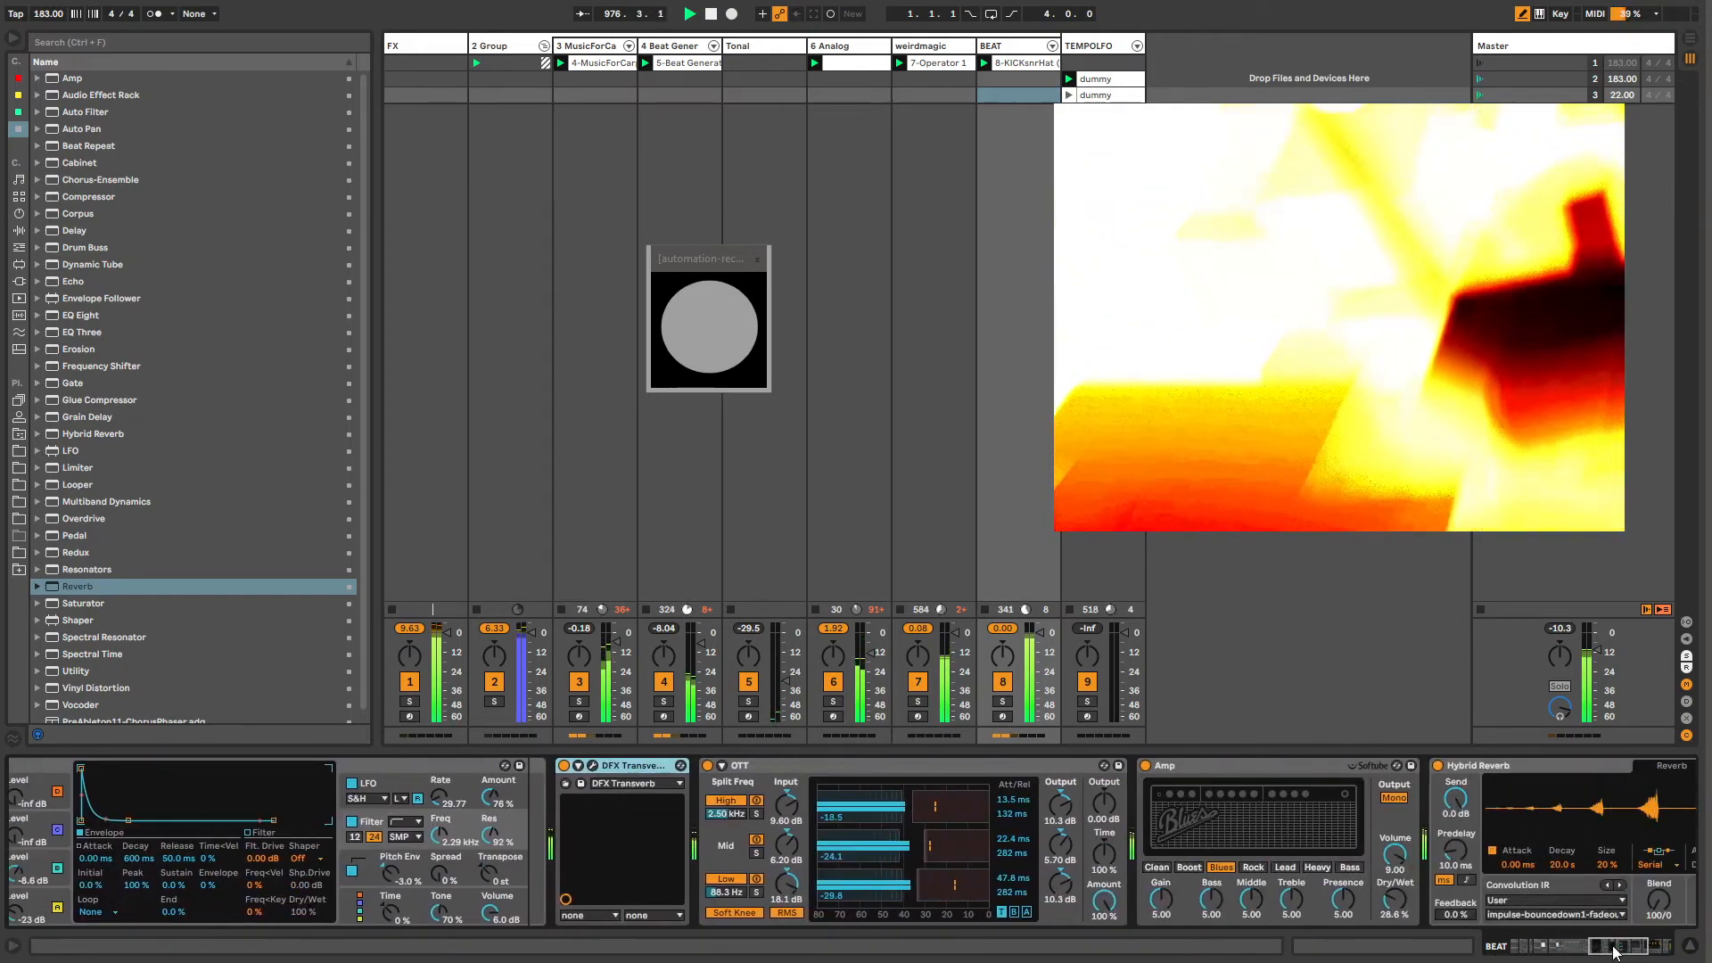
{"action": "left_click", "coordinate": [588, 767]}
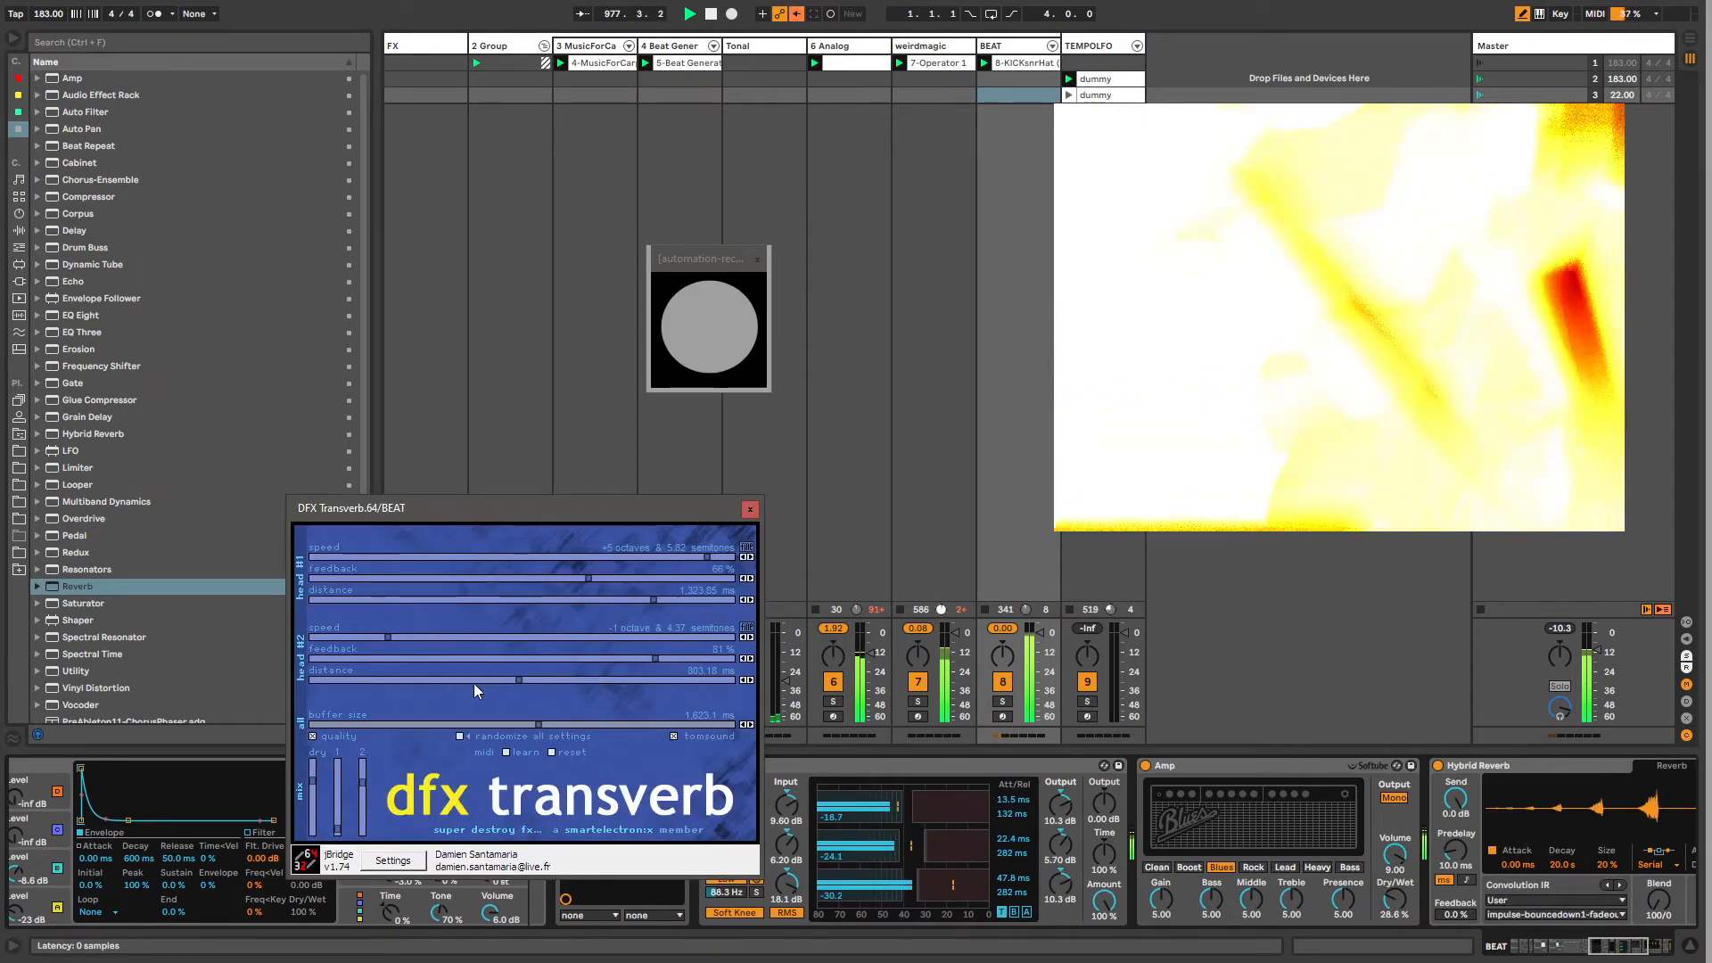
{"action": "left_click", "coordinate": [459, 736]}
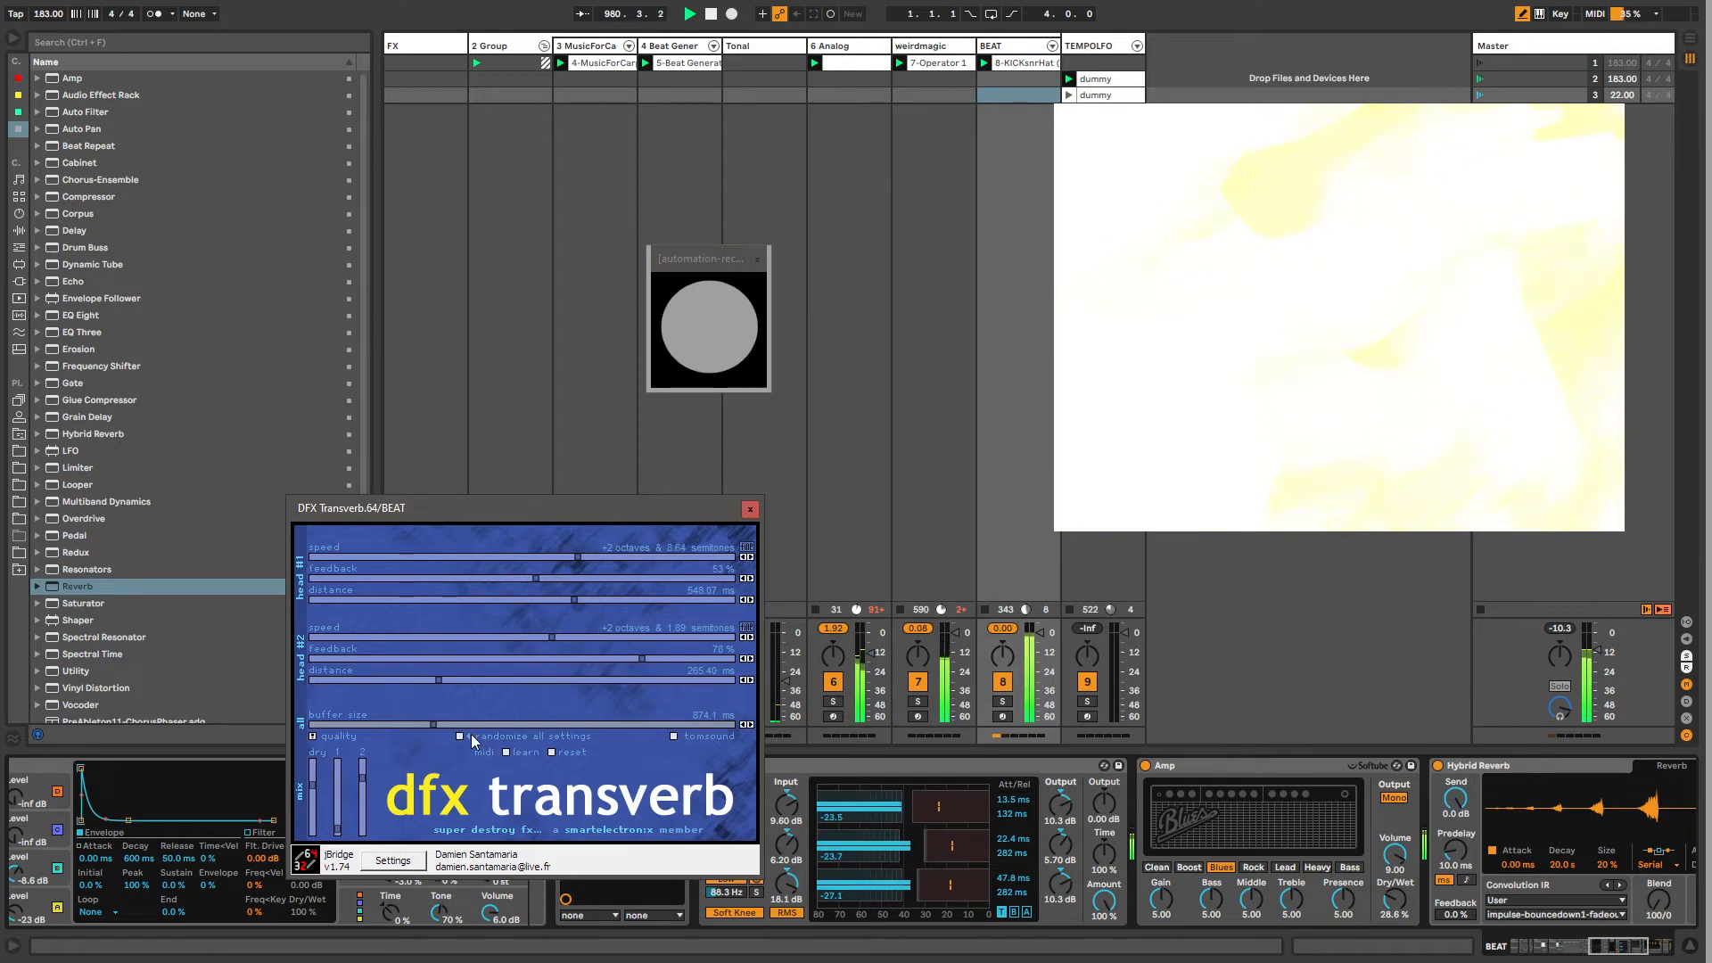
{"action": "left_click", "coordinate": [463, 737]}
{"action": "left_click", "coordinate": [463, 737]}
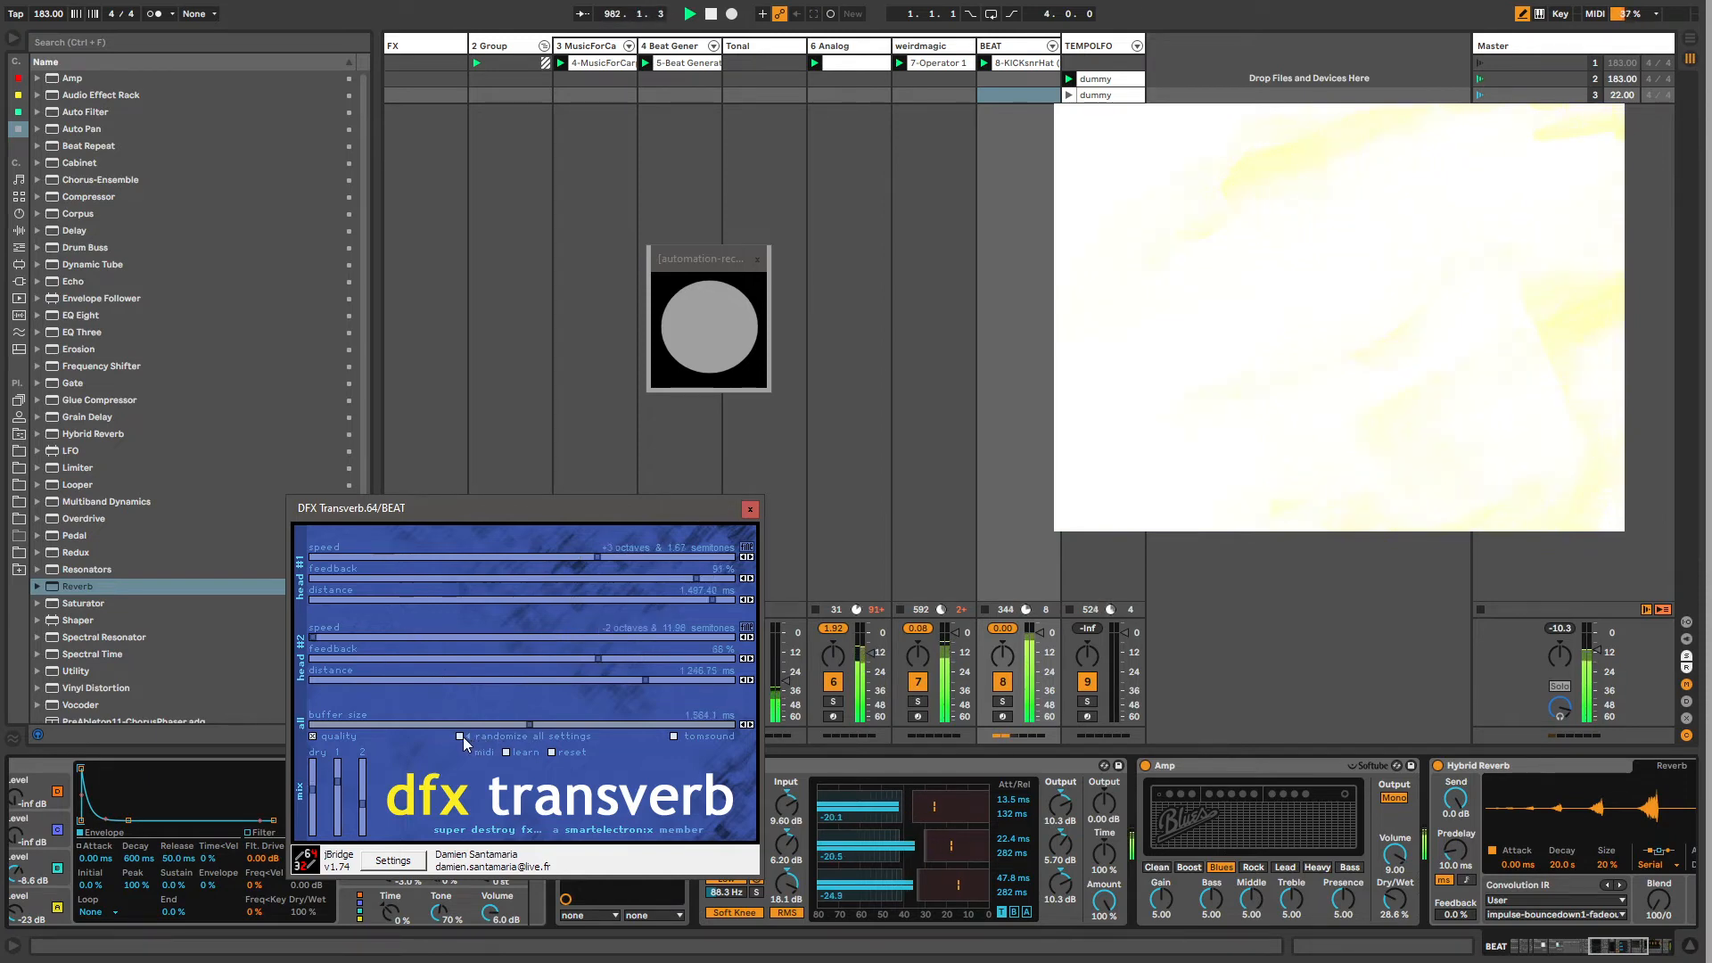
{"action": "left_click", "coordinate": [750, 509]}
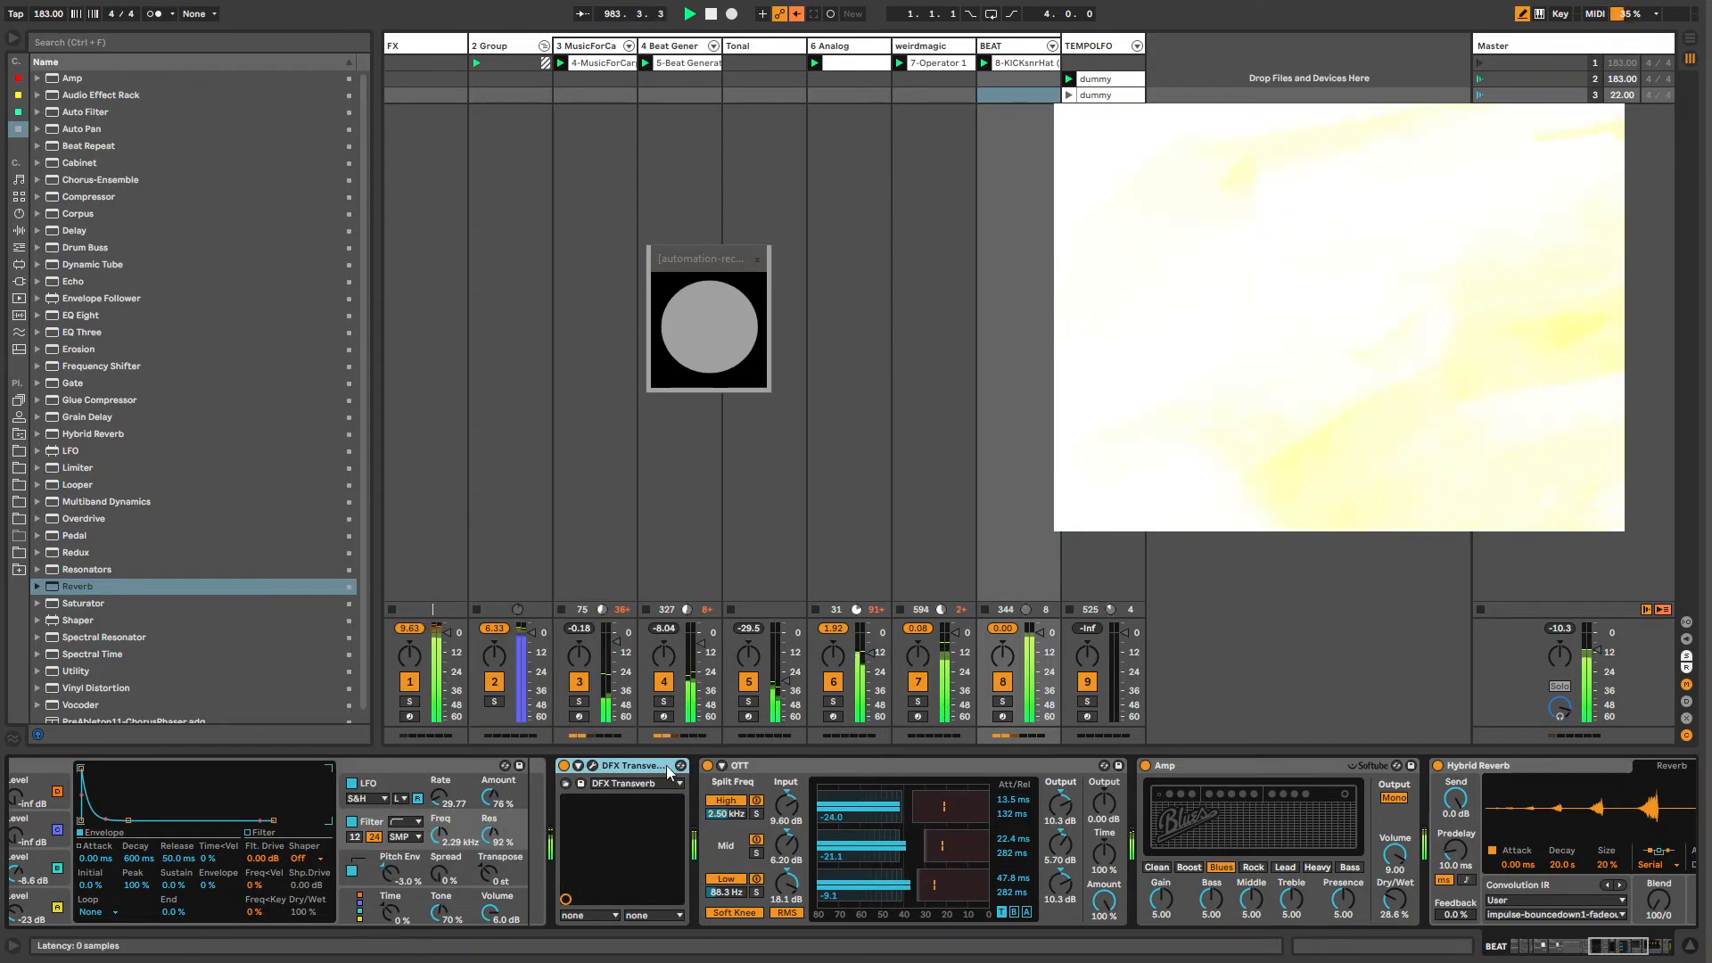
Step: Search the browser for audio effect rack and load the Audio Effect Rack after Drum Buss on the BEAT track
{"action": "key", "text": "ctrl+f"}
{"action": "type", "text": "audio effect rack"}
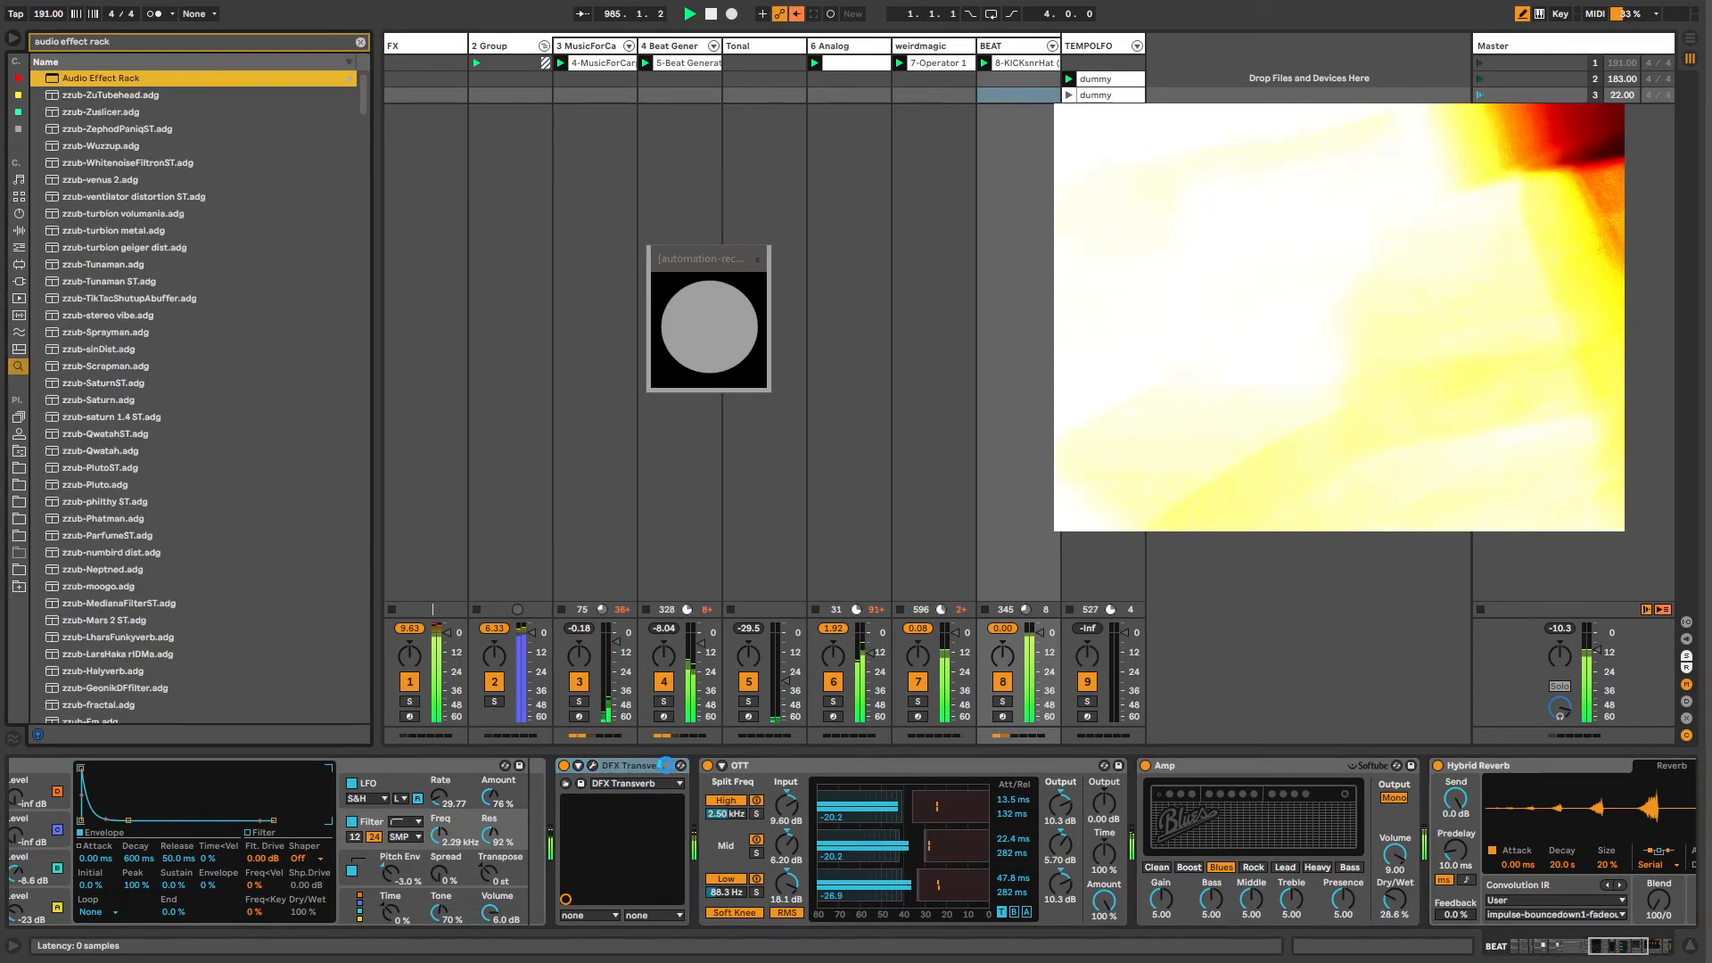
{"action": "key", "text": "Return"}
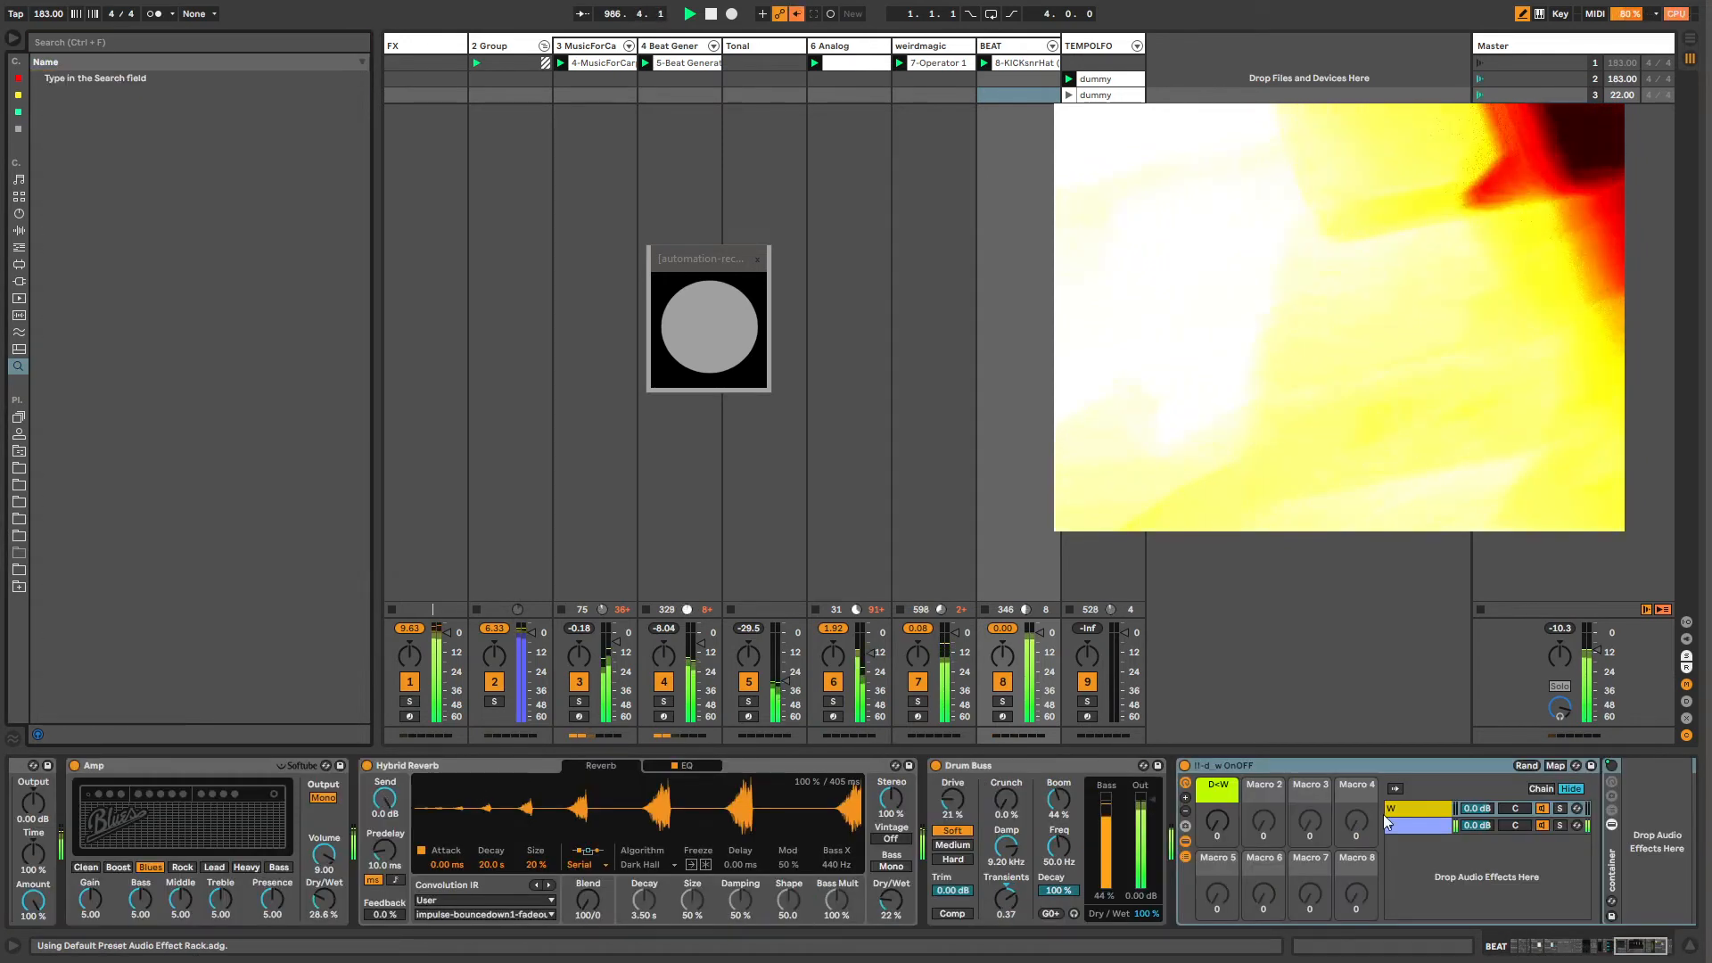
Step: Move the dry/wet OnOFF rack from after Drum Buss to before DFX Transverb on the BEAT track and put DFX Transverb inside its W chain
{"action": "left_click", "coordinate": [1271, 767]}
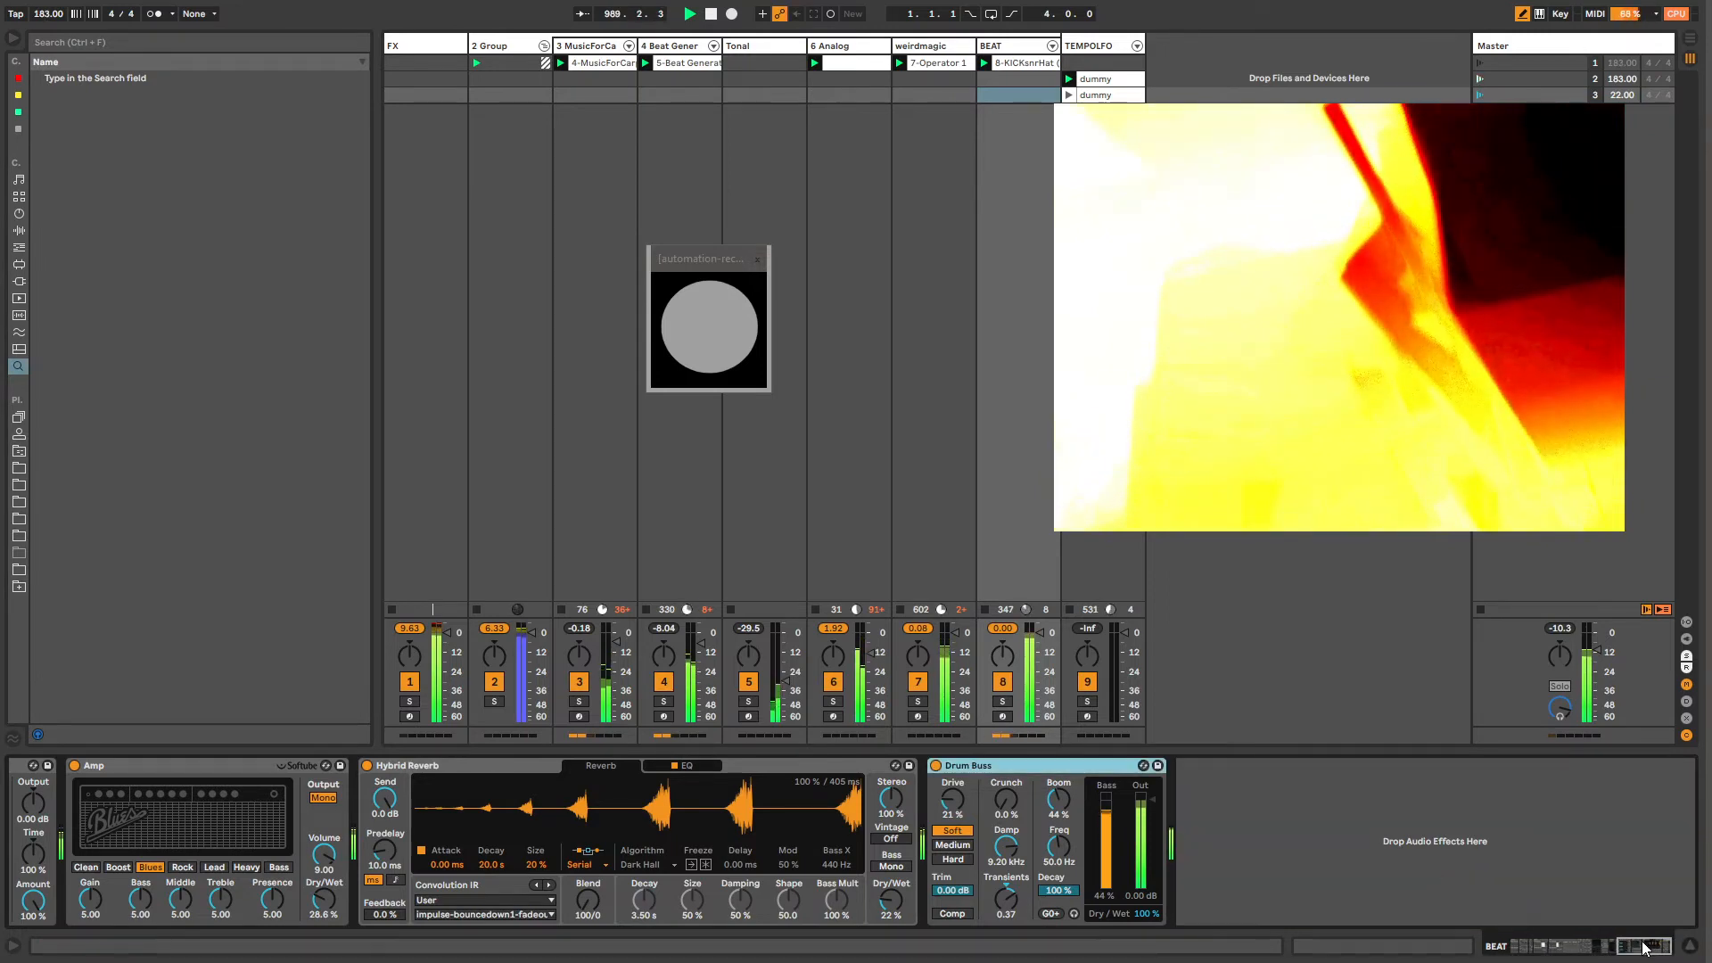
{"action": "left_click", "coordinate": [1576, 952]}
{"action": "mouse_move", "coordinate": [1577, 952]}
{"action": "left_mouse_down"}
{"action": "mouse_move", "coordinate": [1559, 951]}
{"action": "mouse_move", "coordinate": [1590, 951]}
{"action": "left_mouse_up"}
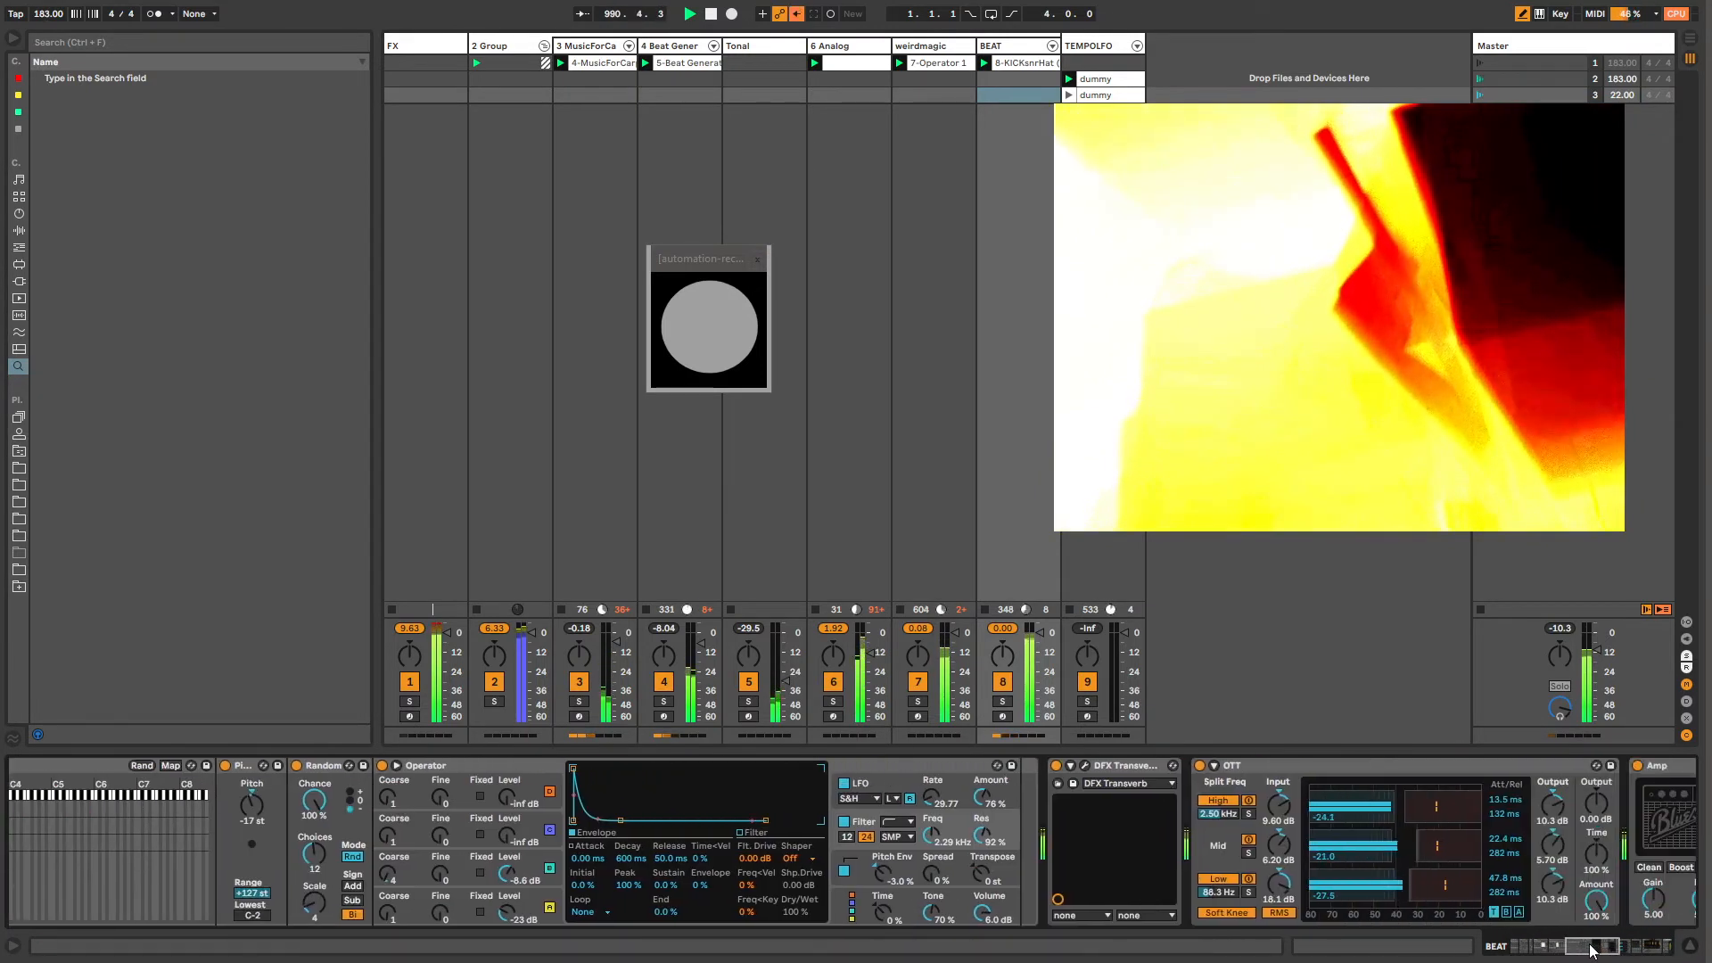
{"action": "left_click", "coordinate": [1133, 768]}
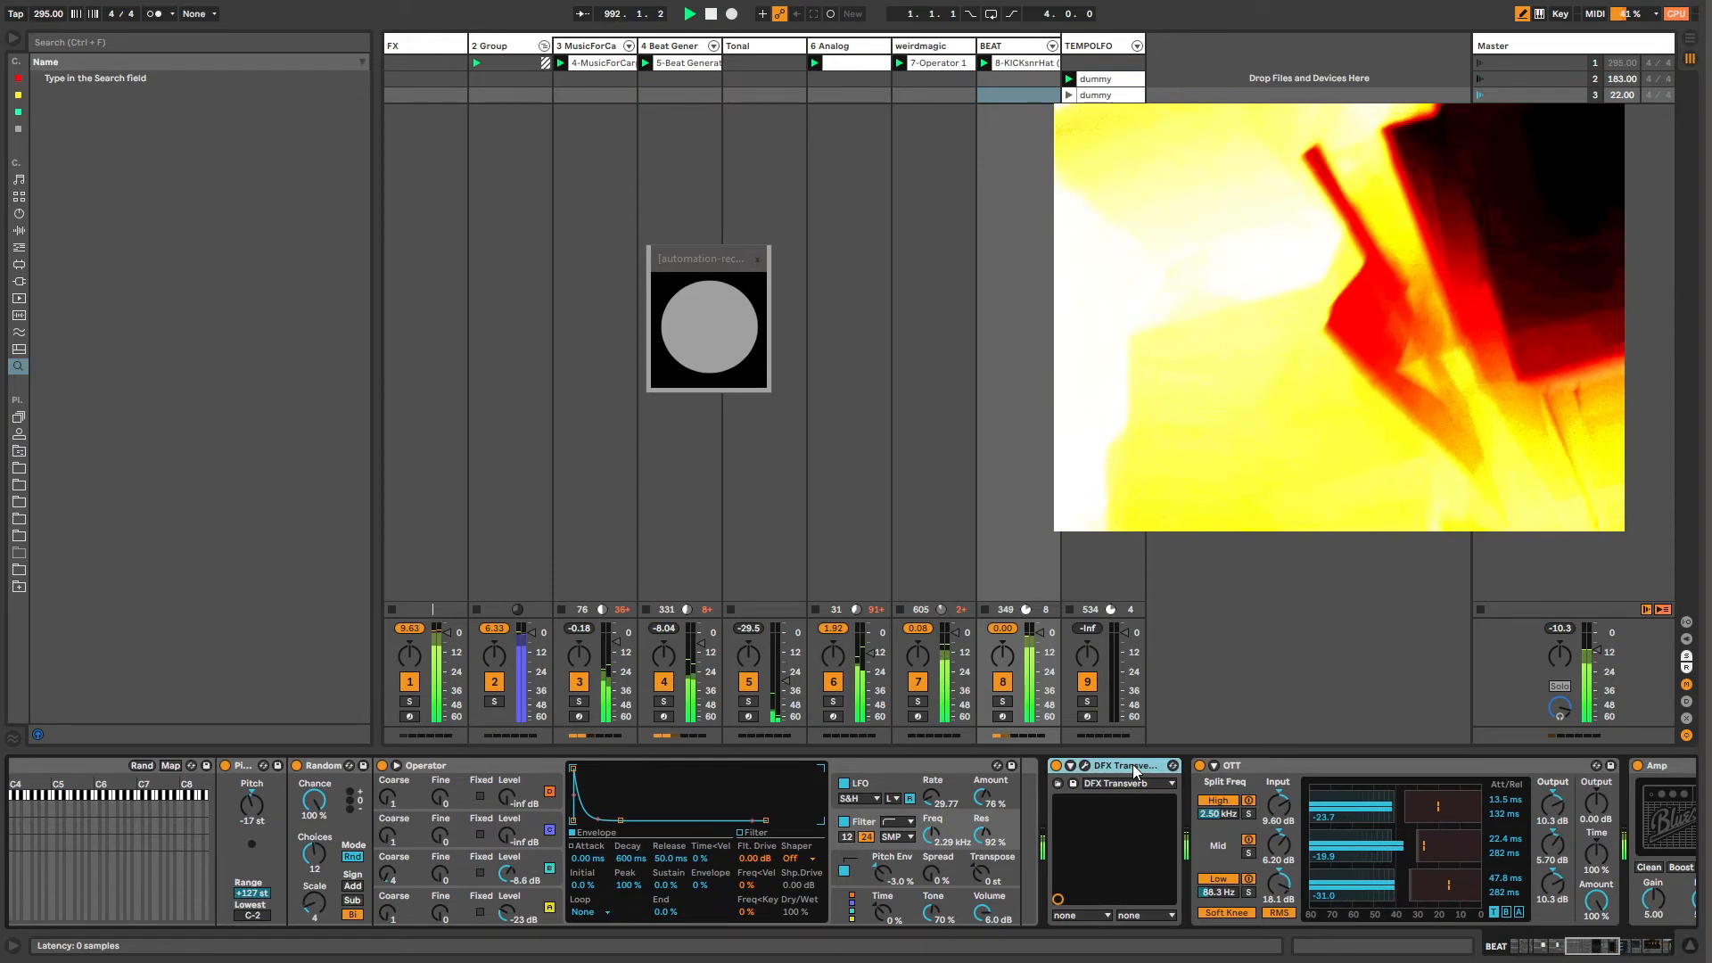
{"action": "key", "text": "ctrl+v"}
{"action": "left_click_drag", "start_coordinate": [1670, 769], "coordinate": [1529, 787]}
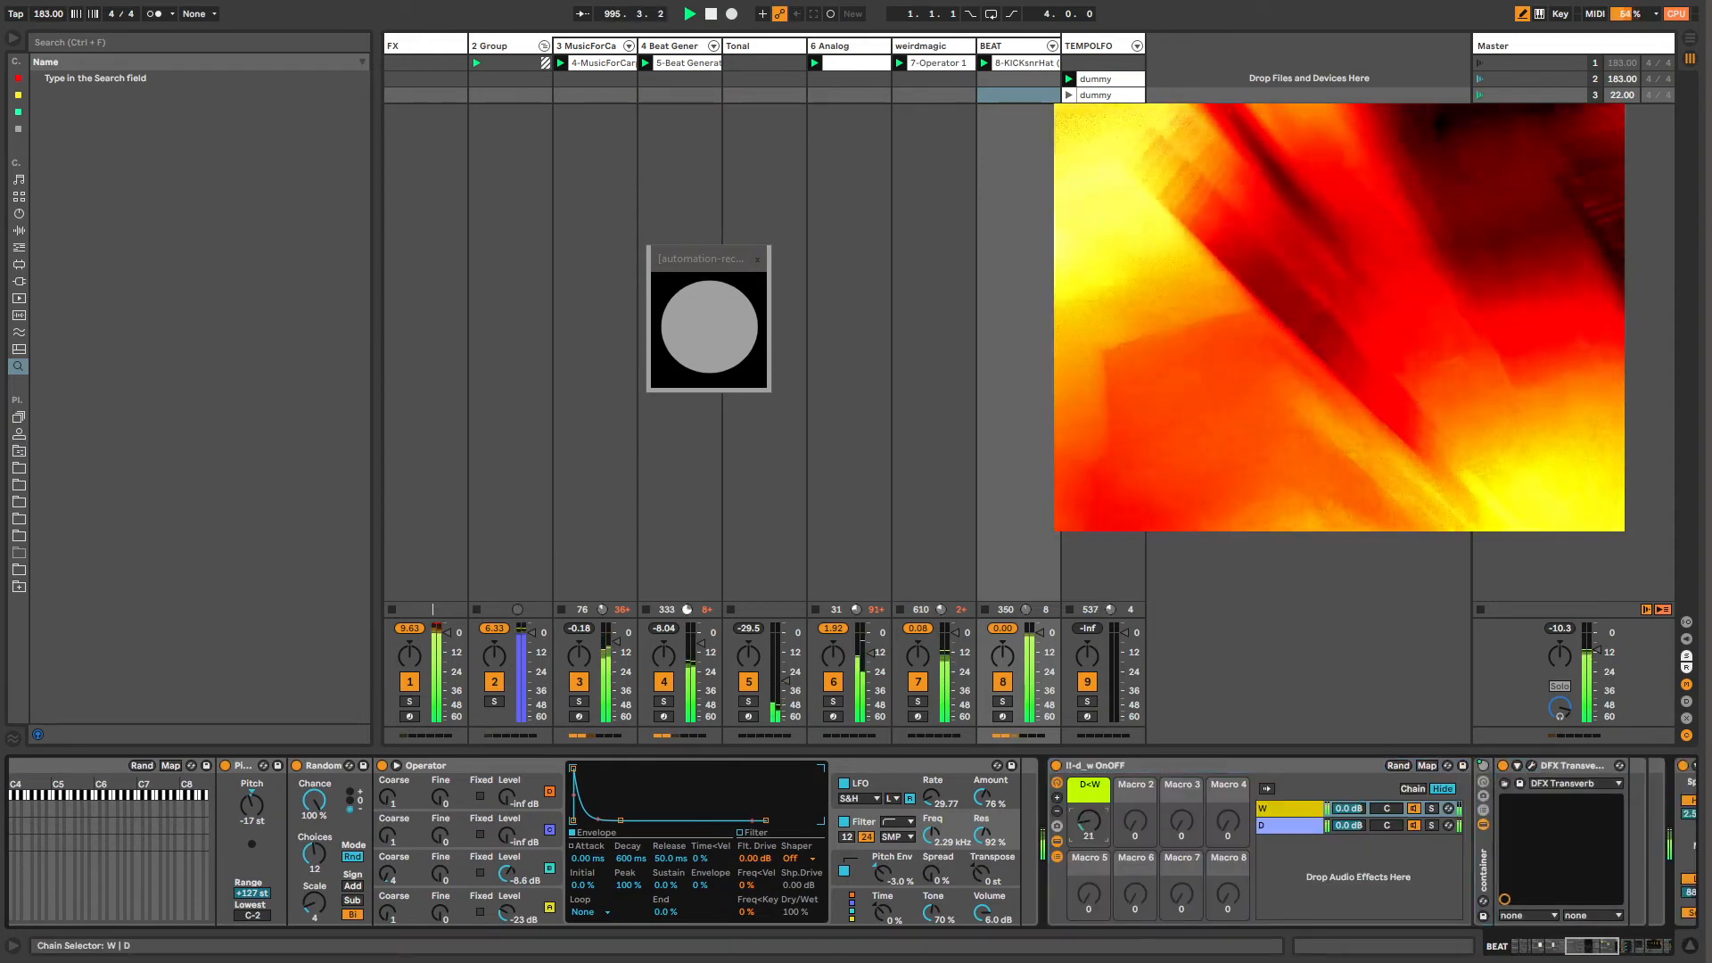
{"action": "left_click_drag", "start_coordinate": [1587, 947], "coordinate": [1604, 947]}
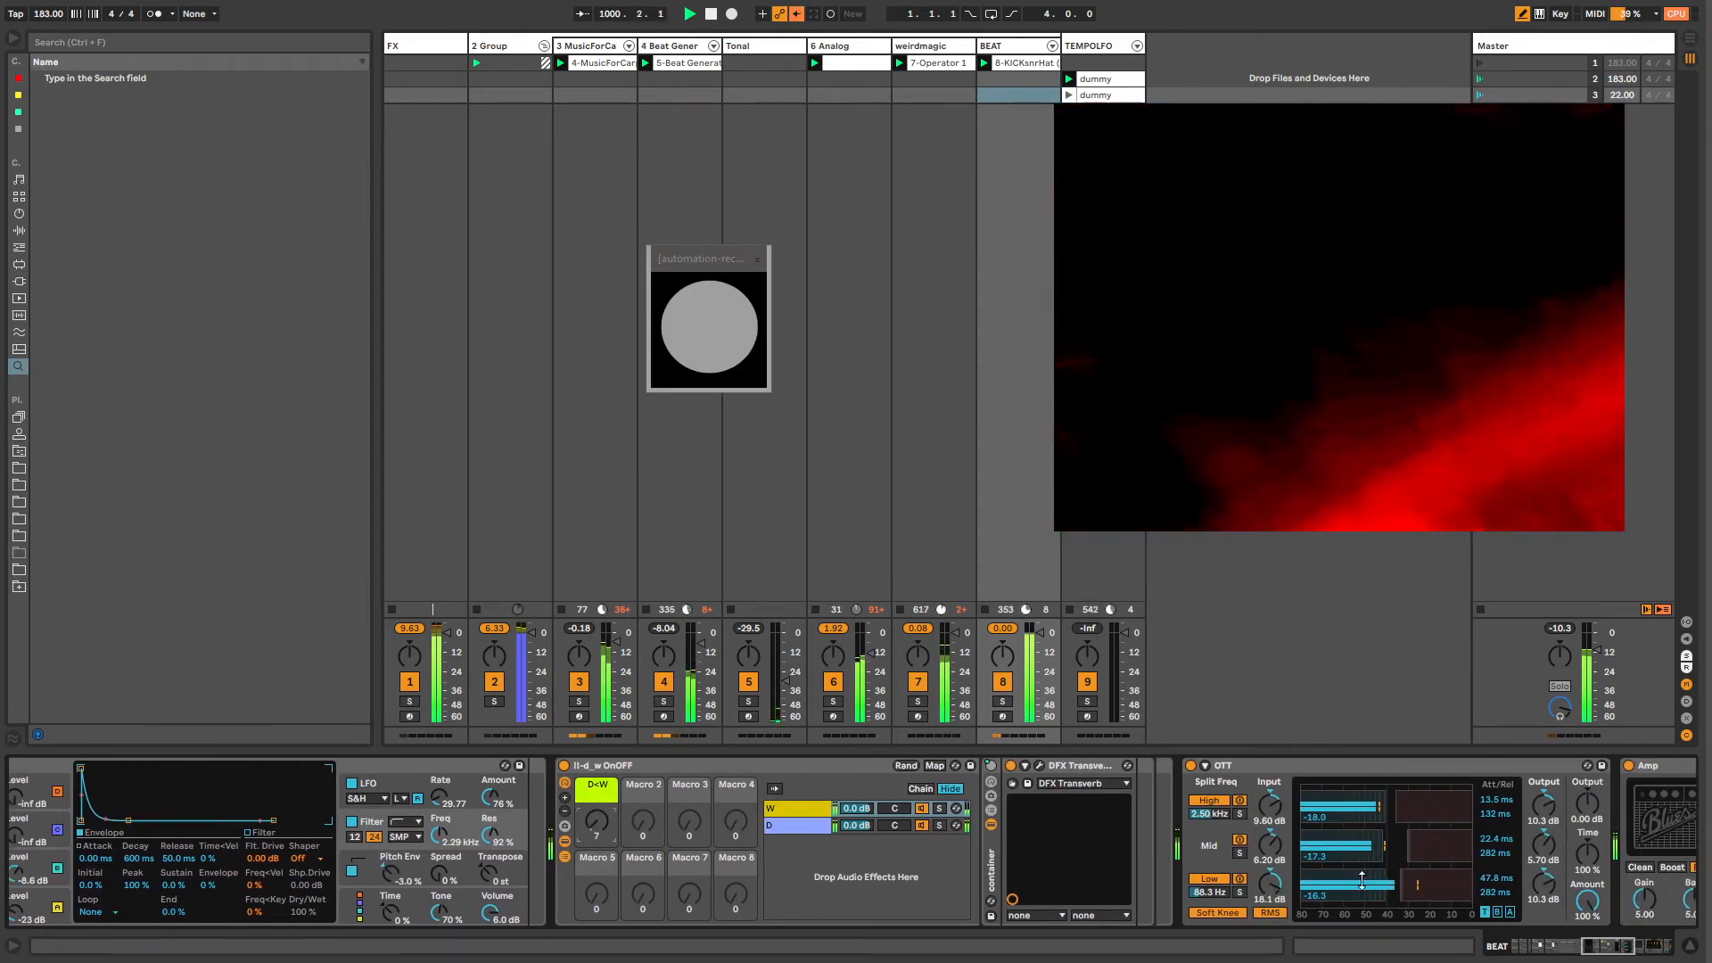
Step: Randomize all settings of the DFX Transverb in the OnOFF rack twice and close its plug-in window
{"action": "left_click", "coordinate": [1041, 765]}
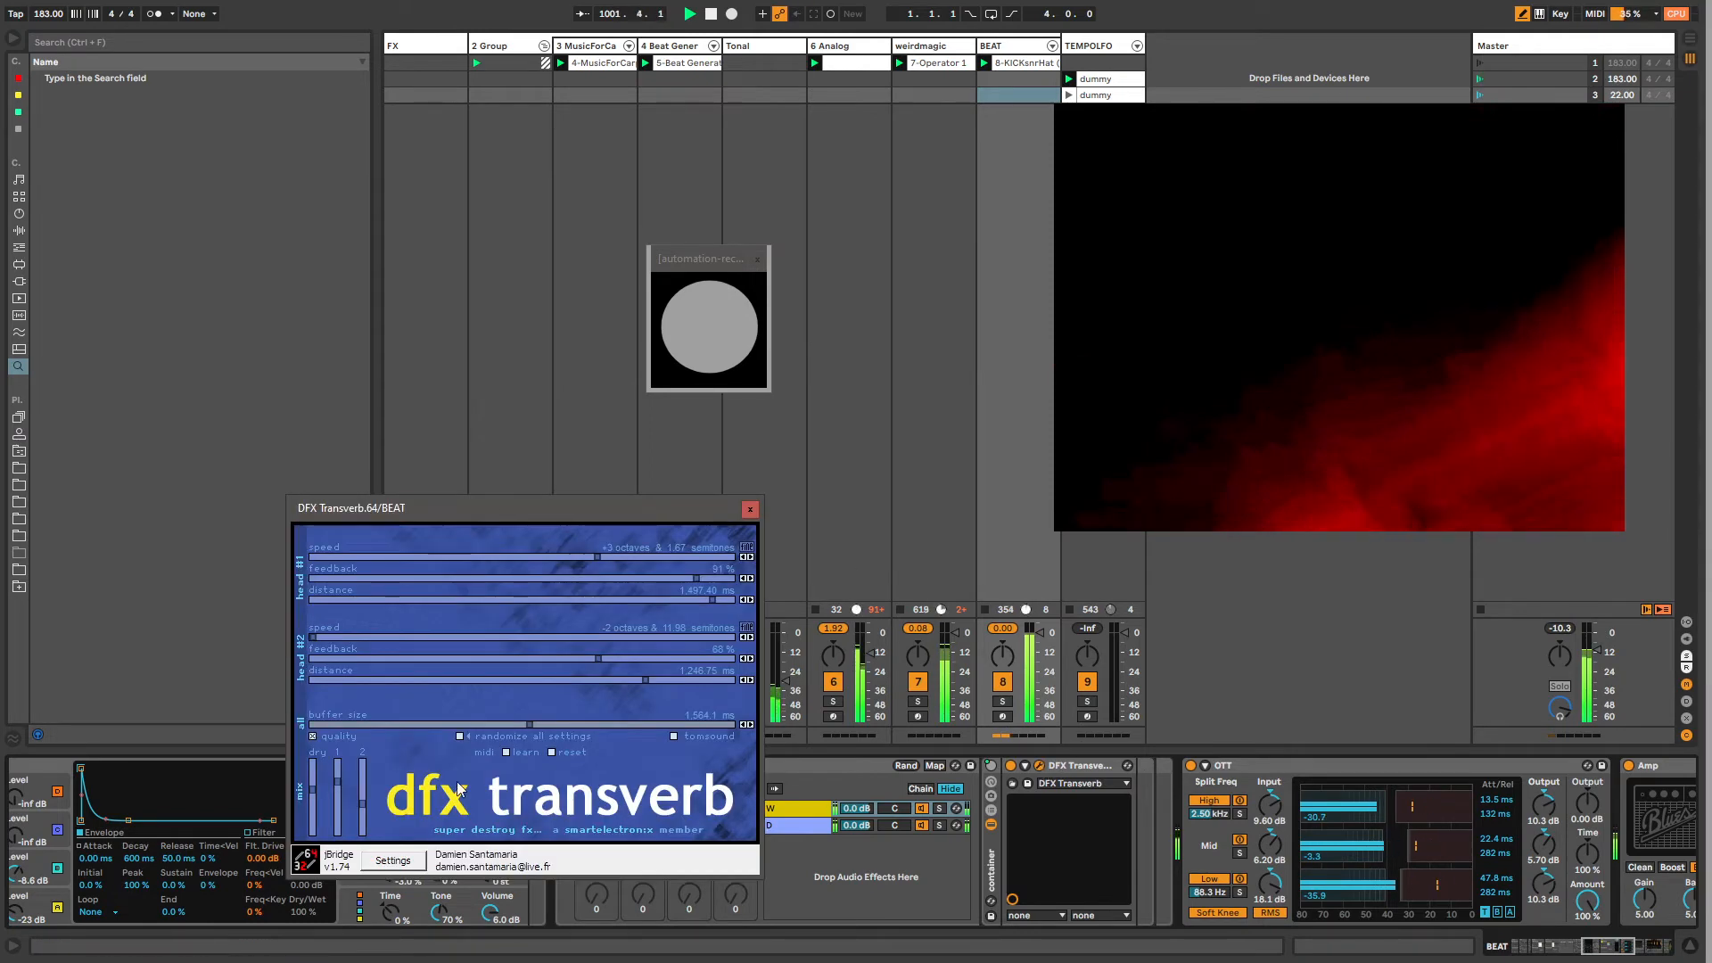
{"action": "left_click", "coordinate": [460, 736]}
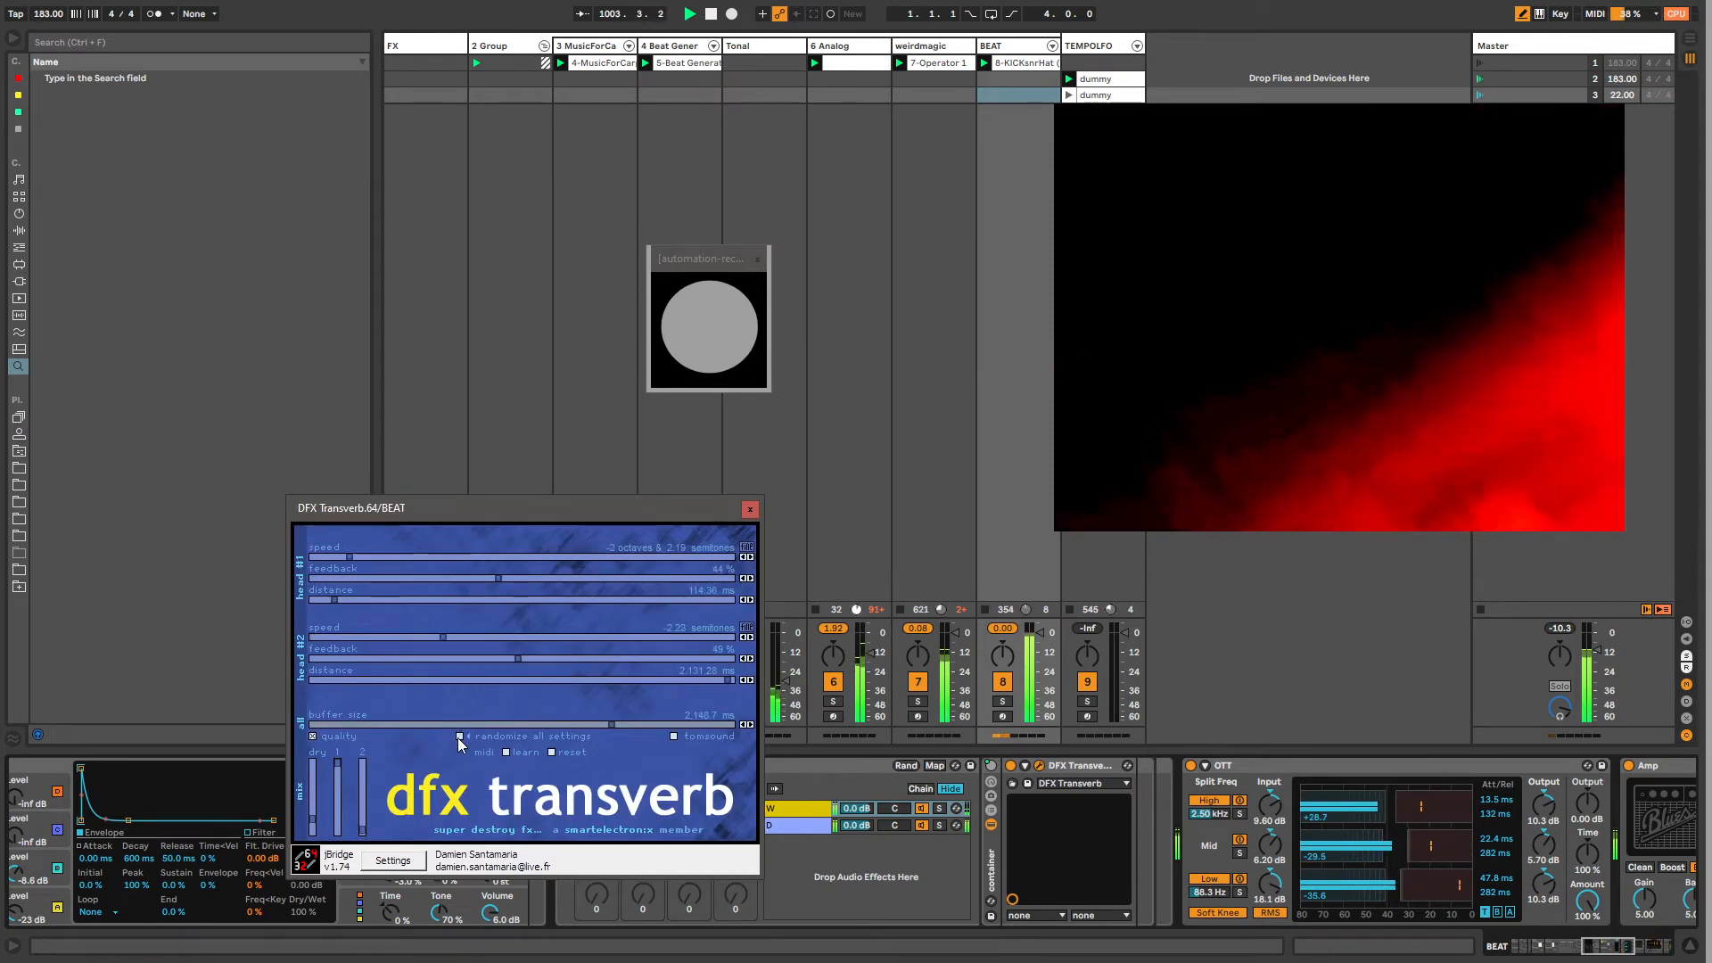
{"action": "left_click", "coordinate": [459, 737]}
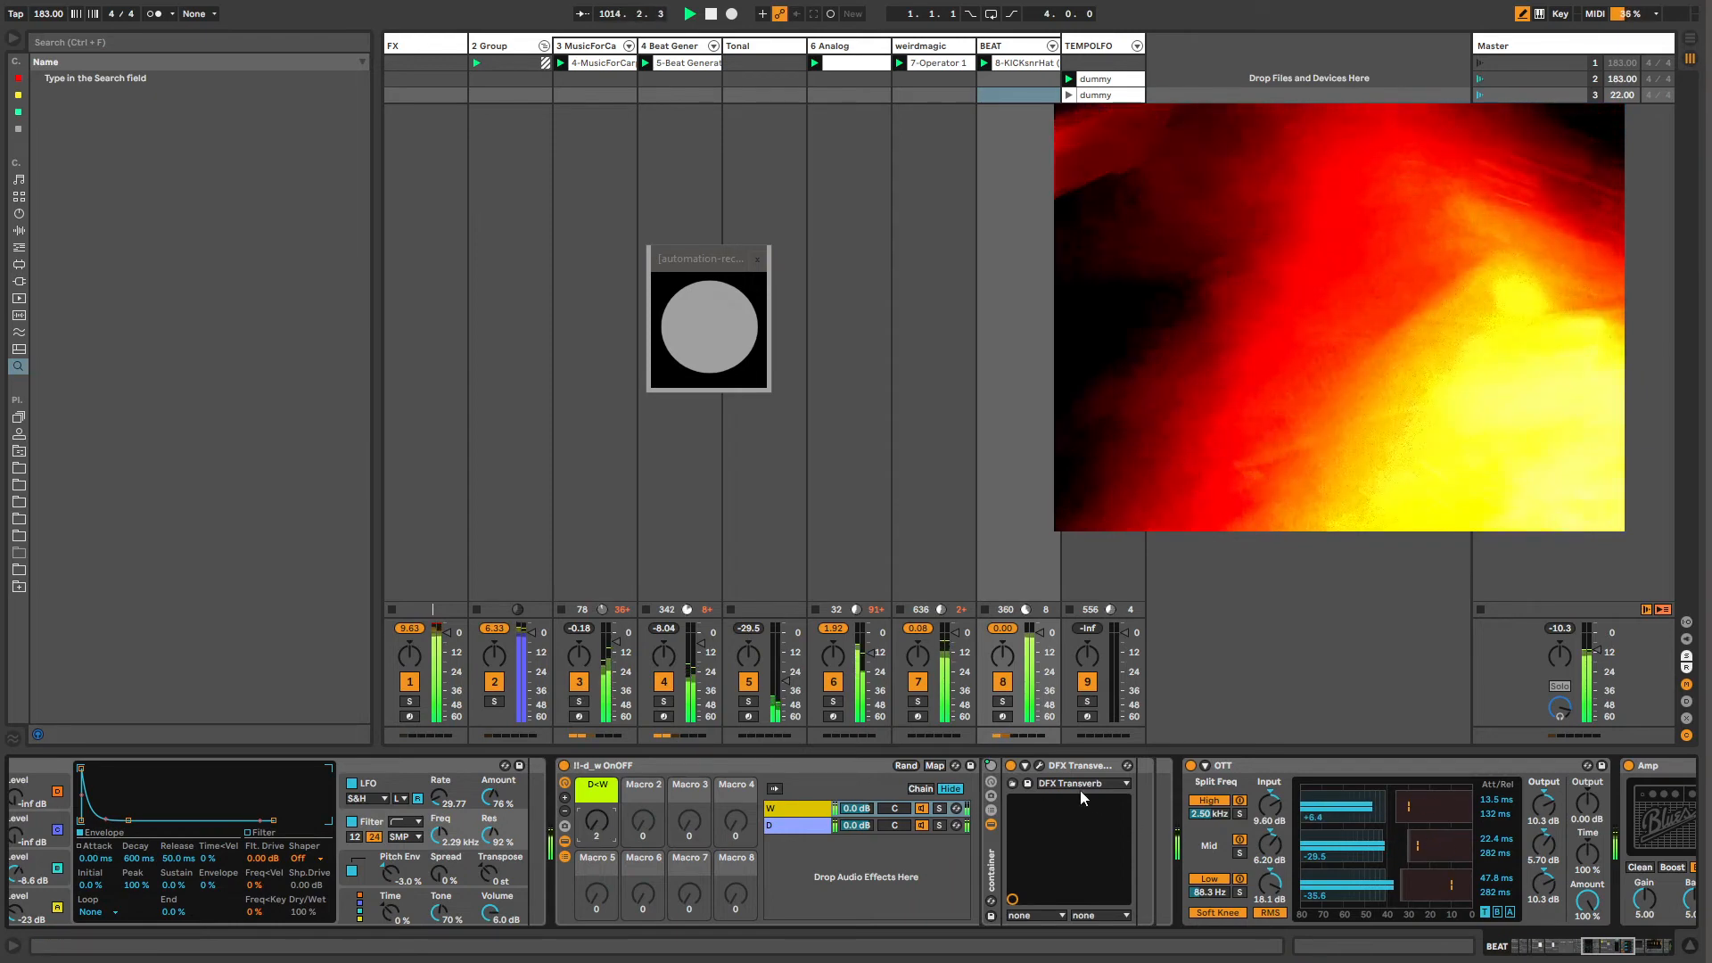
Step: Show the D<W macro's modulation in the BEAT clip and draw 100 % blocks at the clip start and near the end of bar 2
{"action": "right_click", "coordinate": [598, 822]}
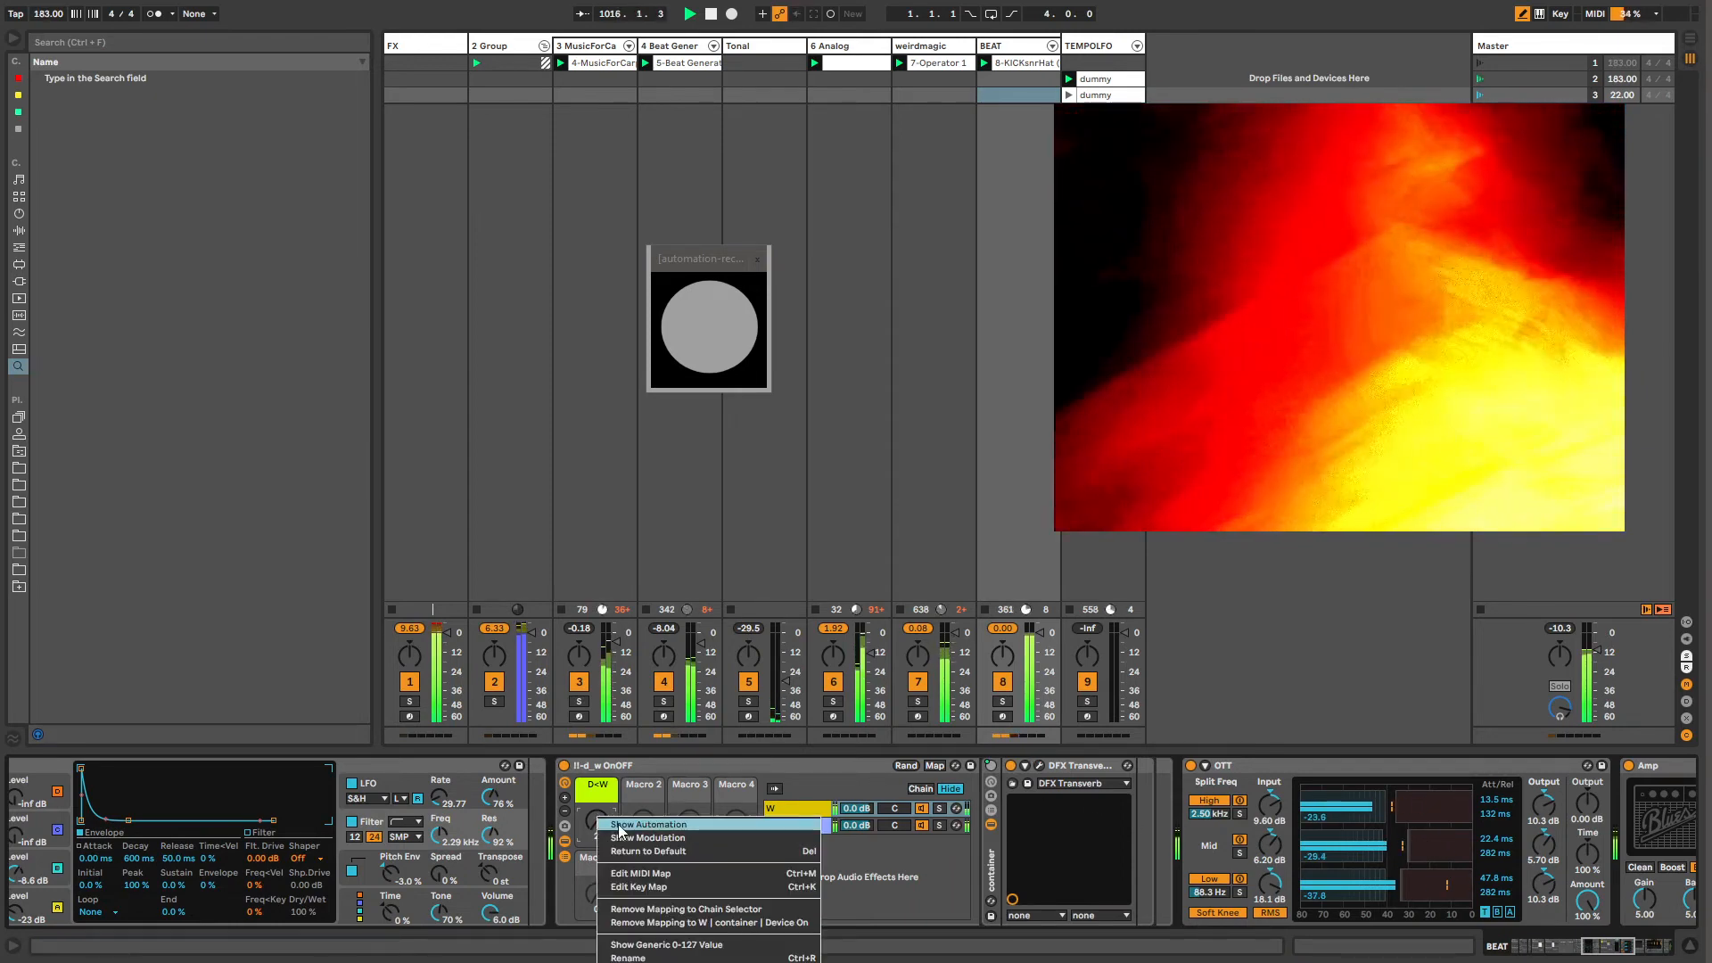
{"action": "left_click", "coordinate": [600, 851]}
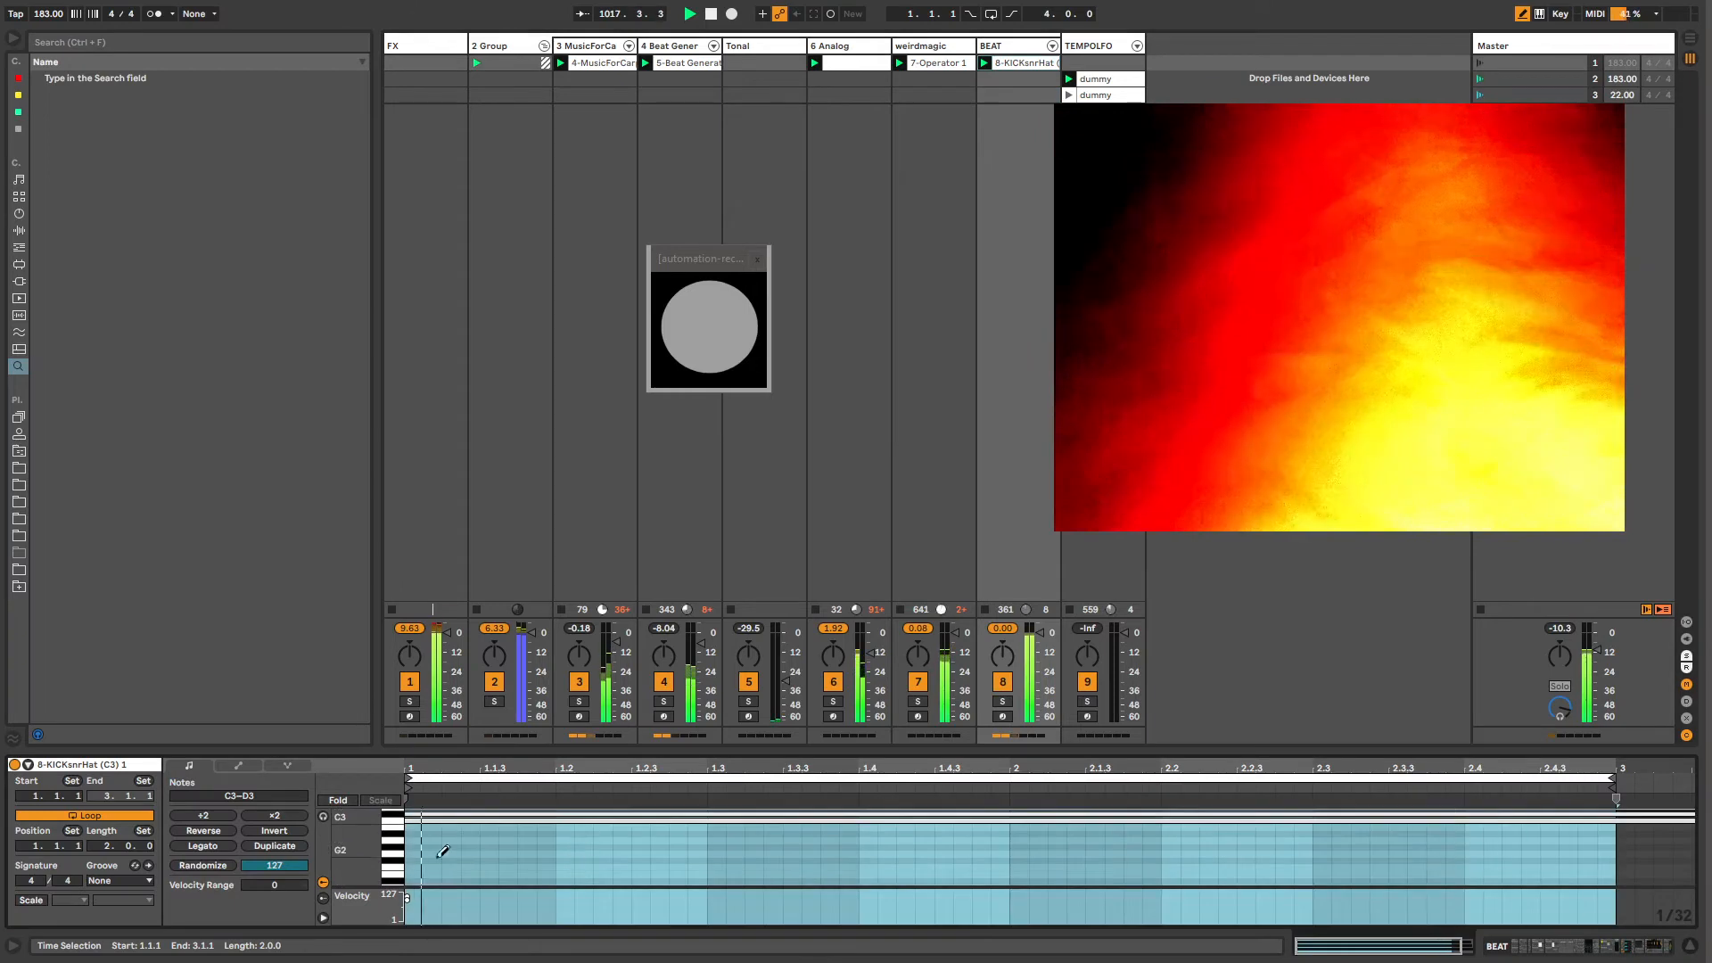
{"action": "left_click", "coordinate": [238, 765]}
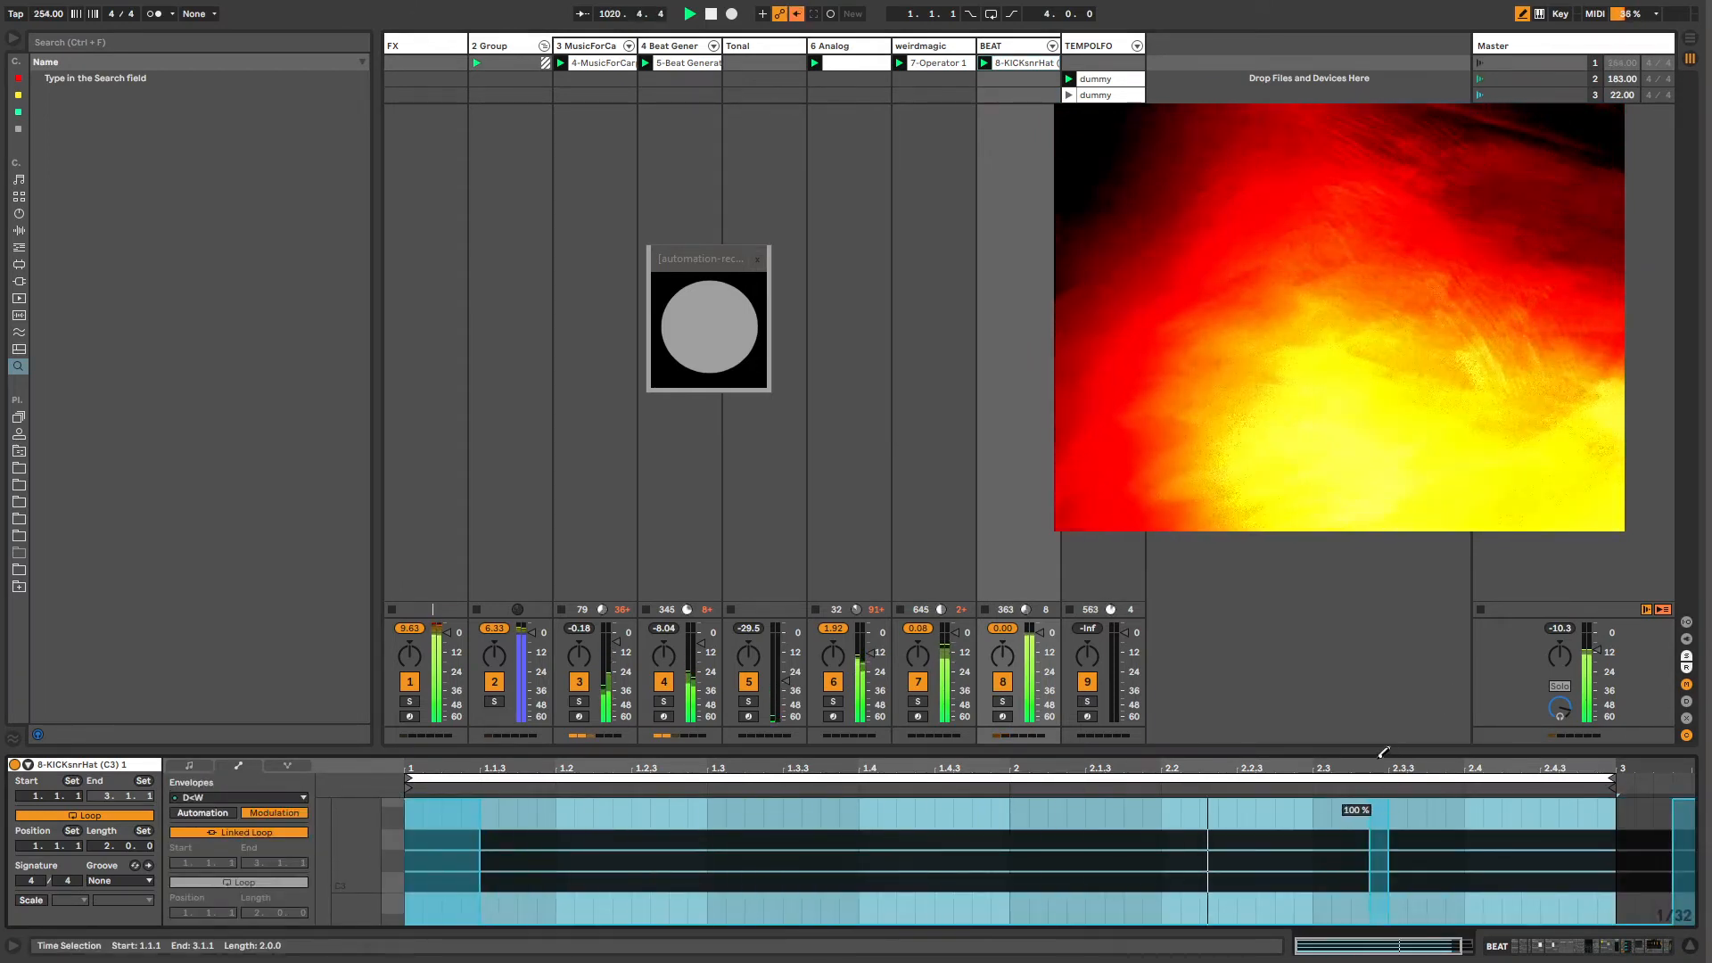
{"action": "left_click_drag", "start_coordinate": [1370, 804], "coordinate": [1576, 792]}
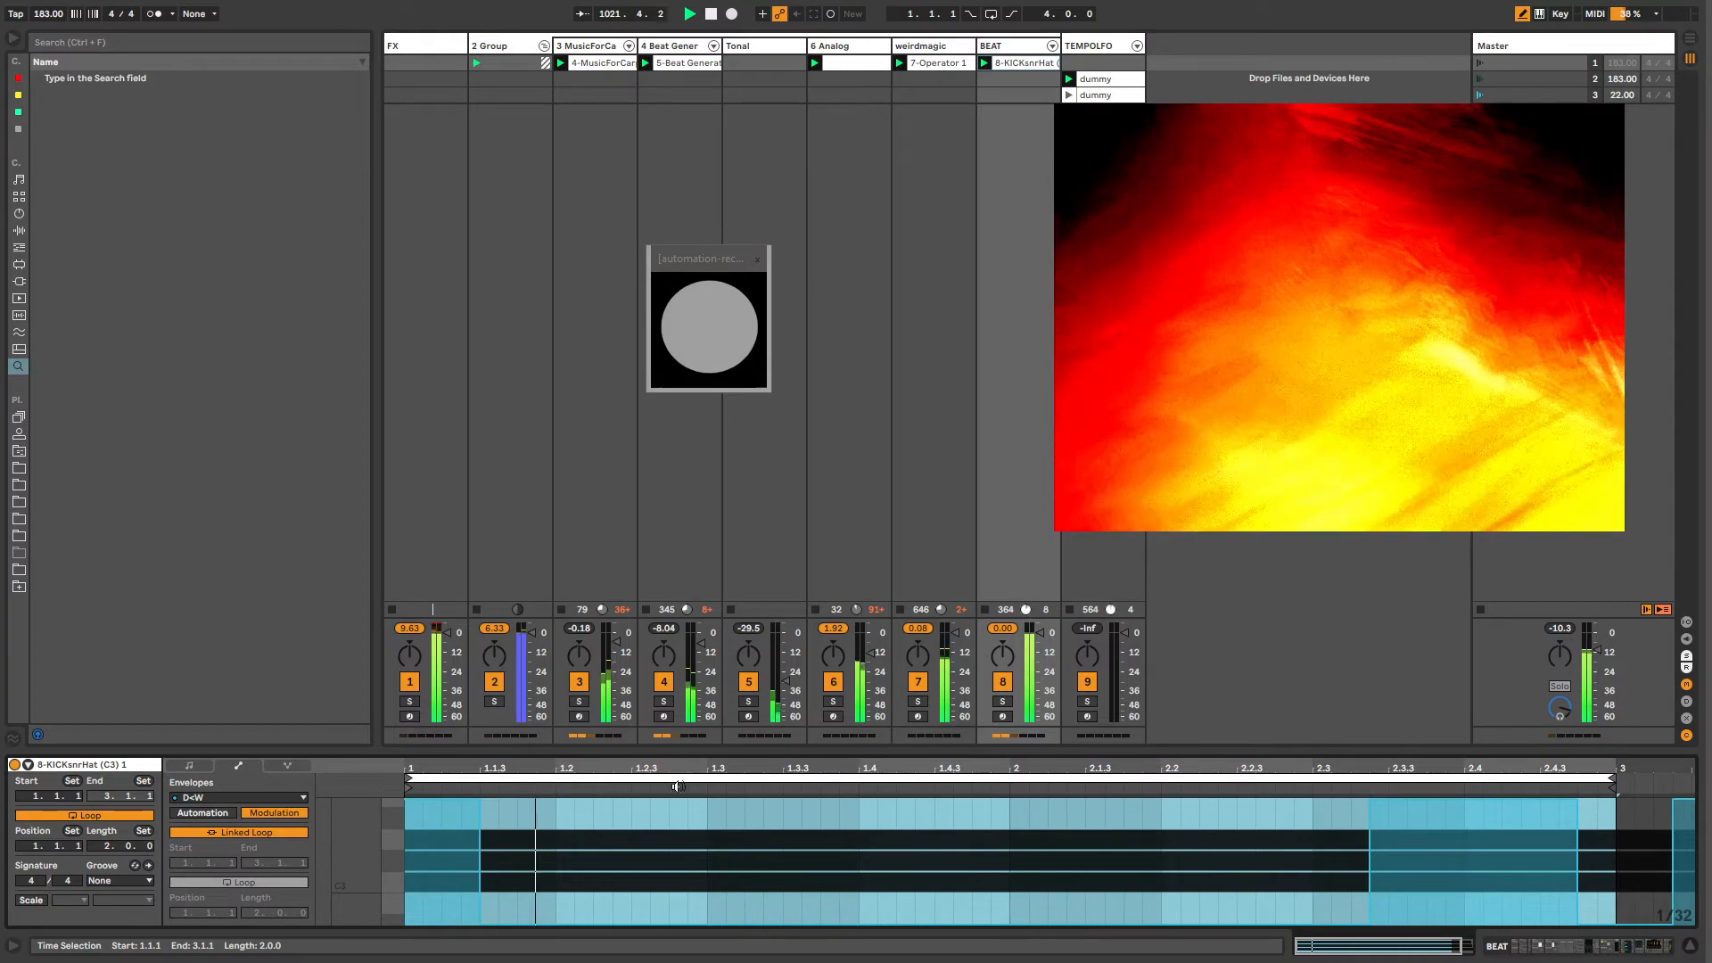
Step: Unlink the D<W envelope's loop from the clip, set its length to 2.3.0 and draw another full-height block around the start of bar 2
{"action": "left_click", "coordinate": [287, 834]}
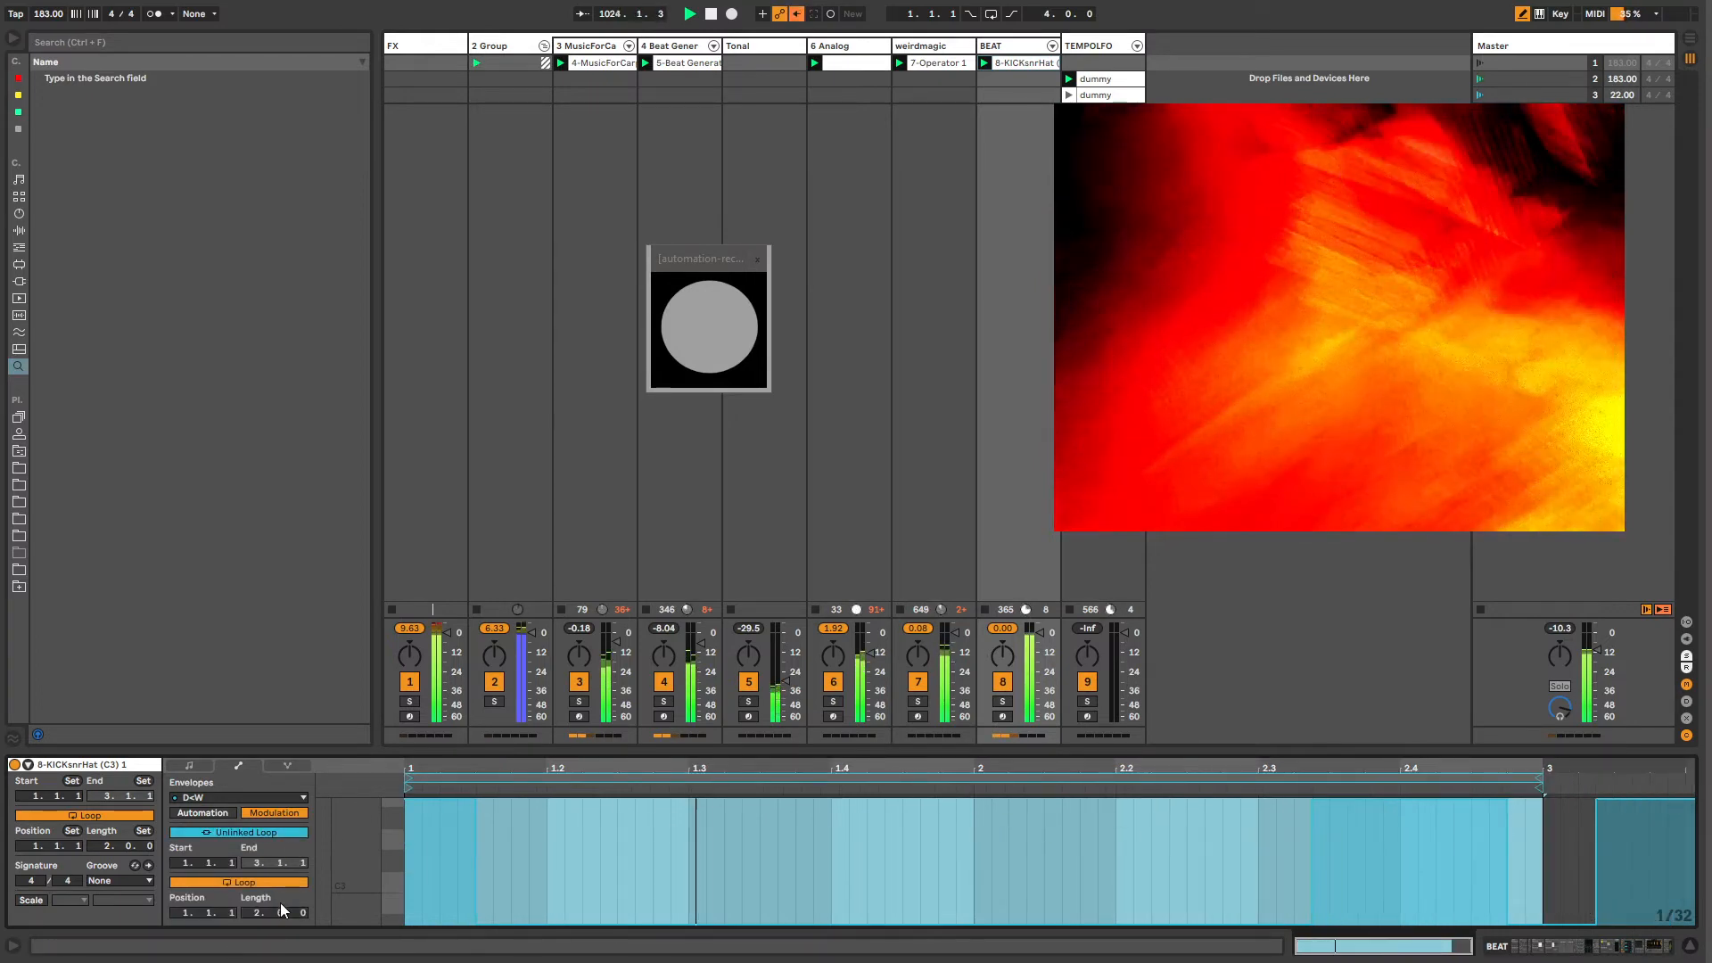
{"action": "left_click_drag", "start_coordinate": [280, 911], "coordinate": [280, 883]}
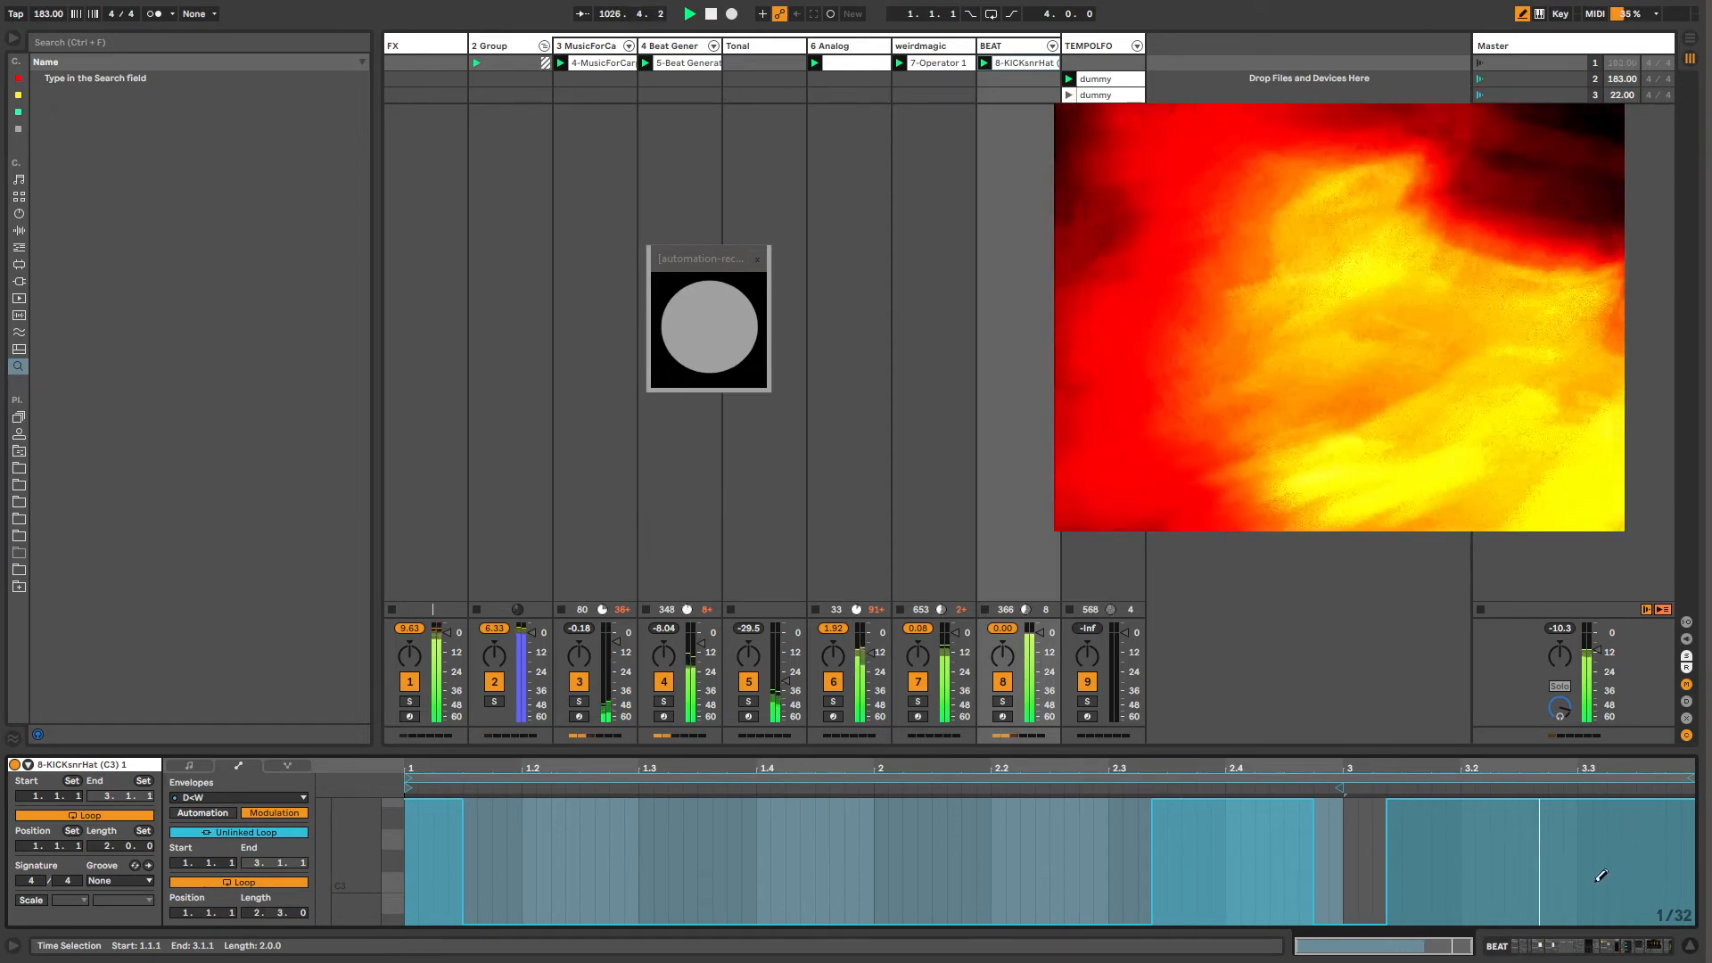
{"action": "left_click_drag", "start_coordinate": [866, 812], "coordinate": [872, 797]}
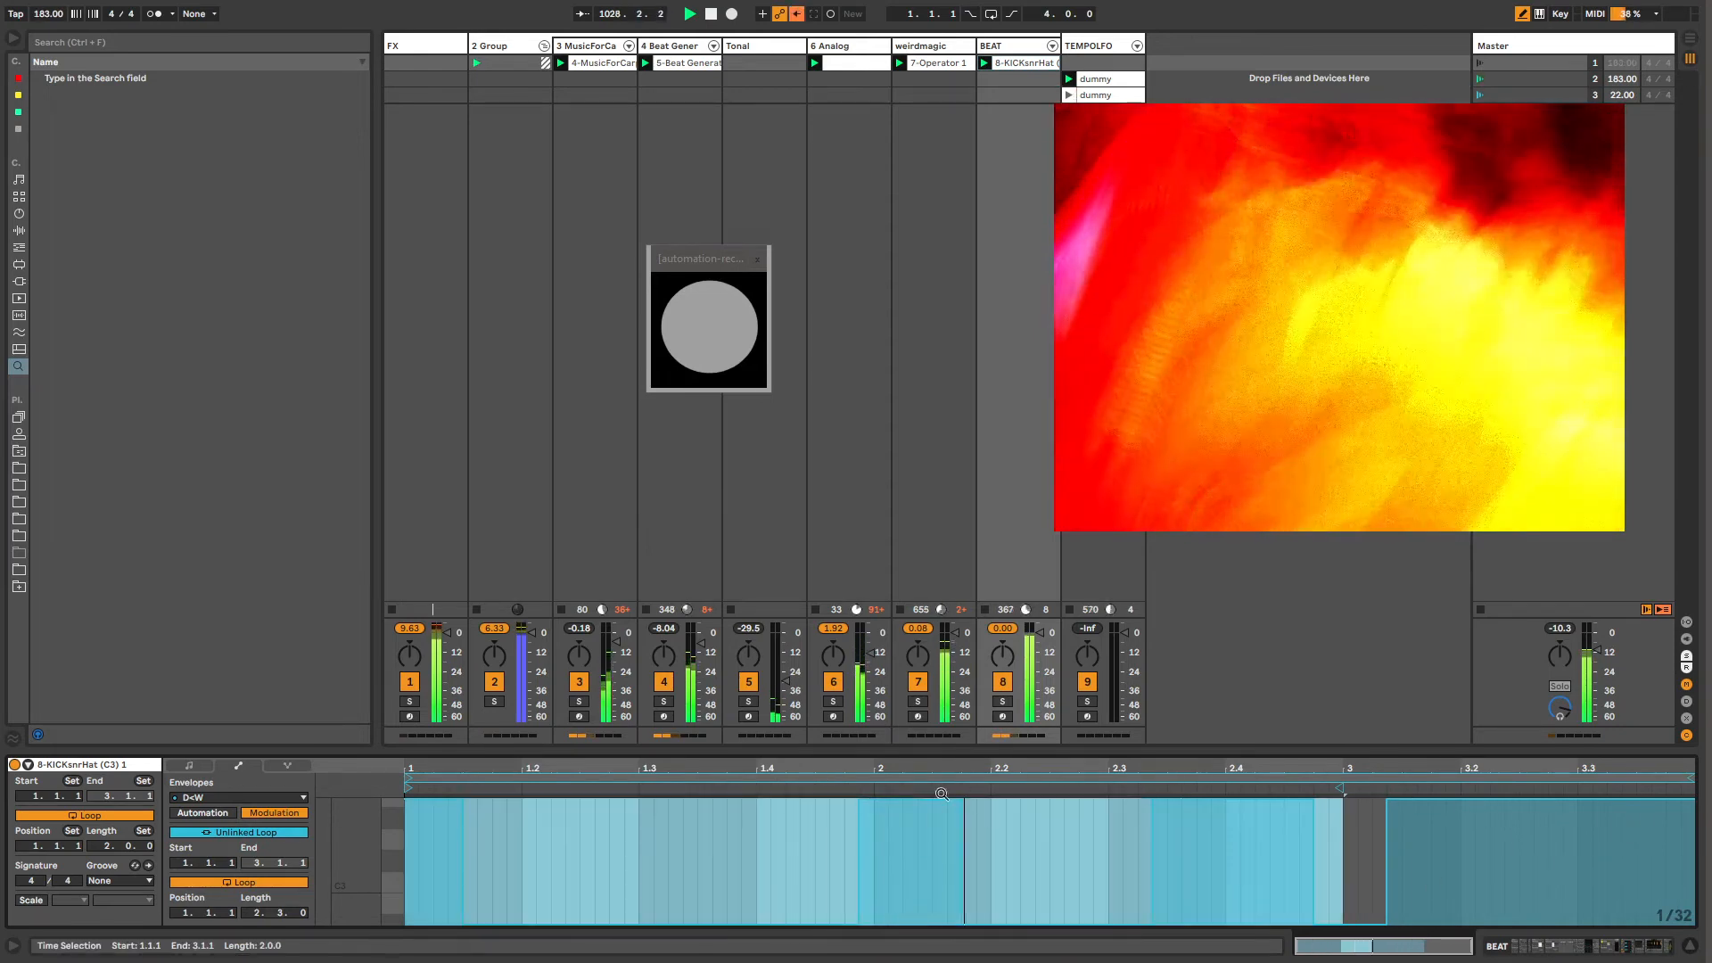
Step: Display the weirdmagic track's devices and set the Reverb's decay time to 1.92 s
{"action": "left_click", "coordinate": [968, 60]}
{"action": "key", "text": "shift+Tab"}
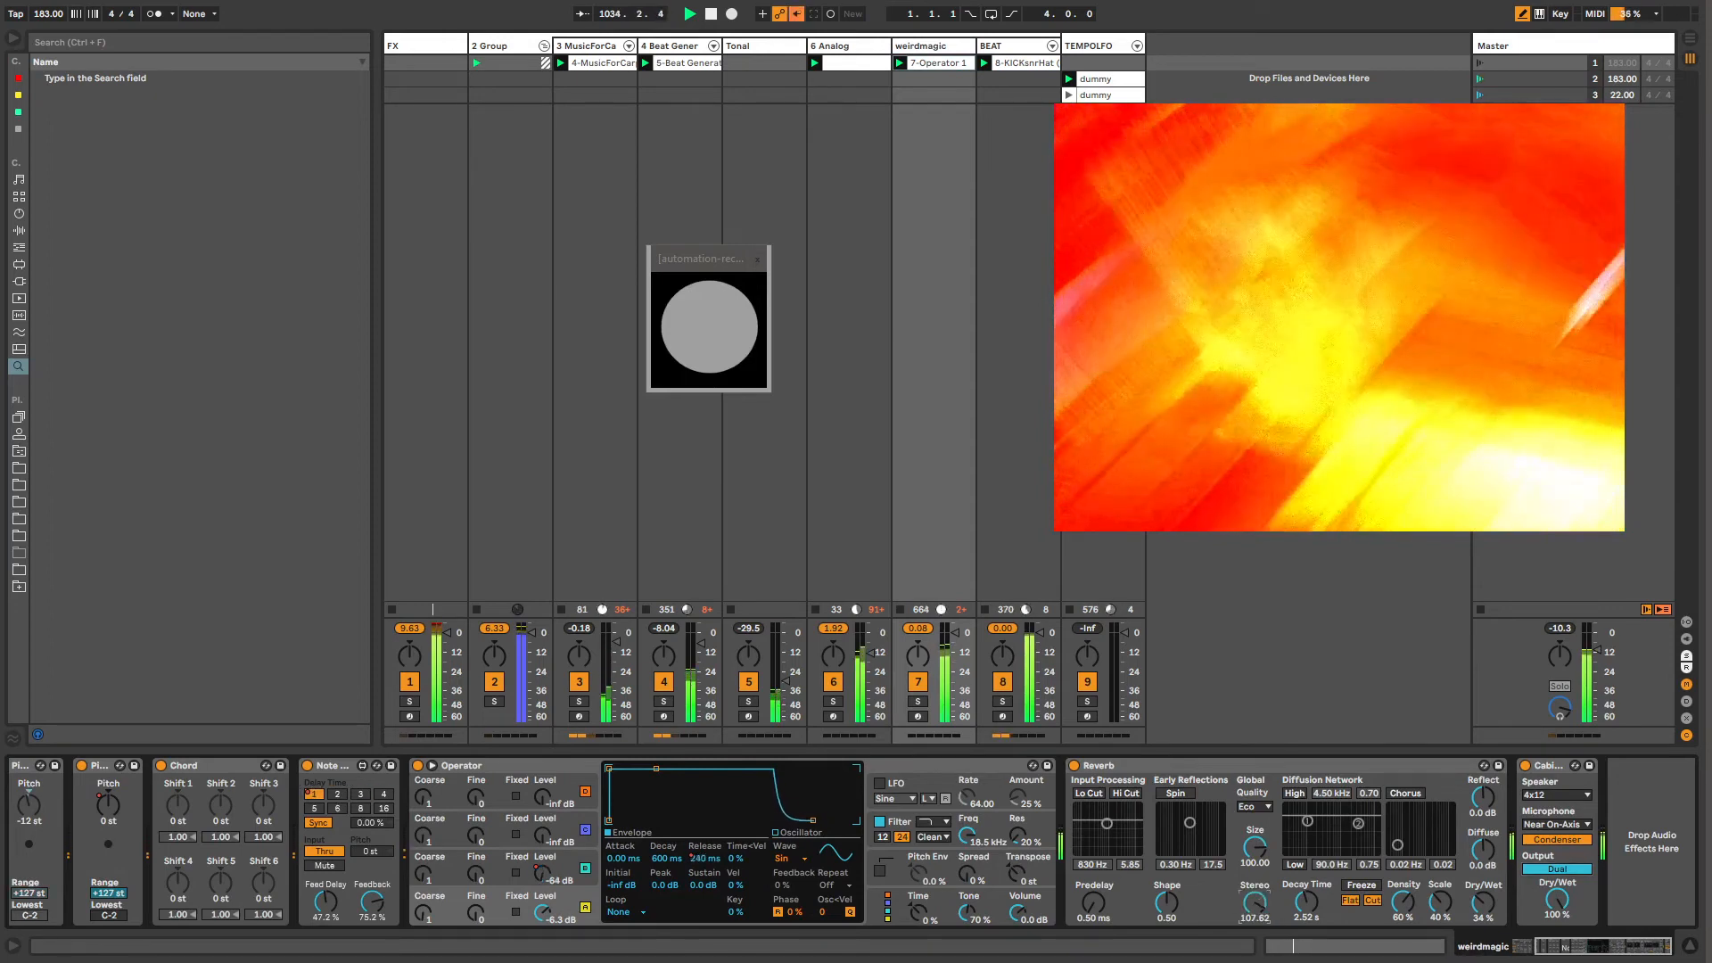
{"action": "left_click_drag", "start_coordinate": [1298, 909], "coordinate": [1298, 931]}
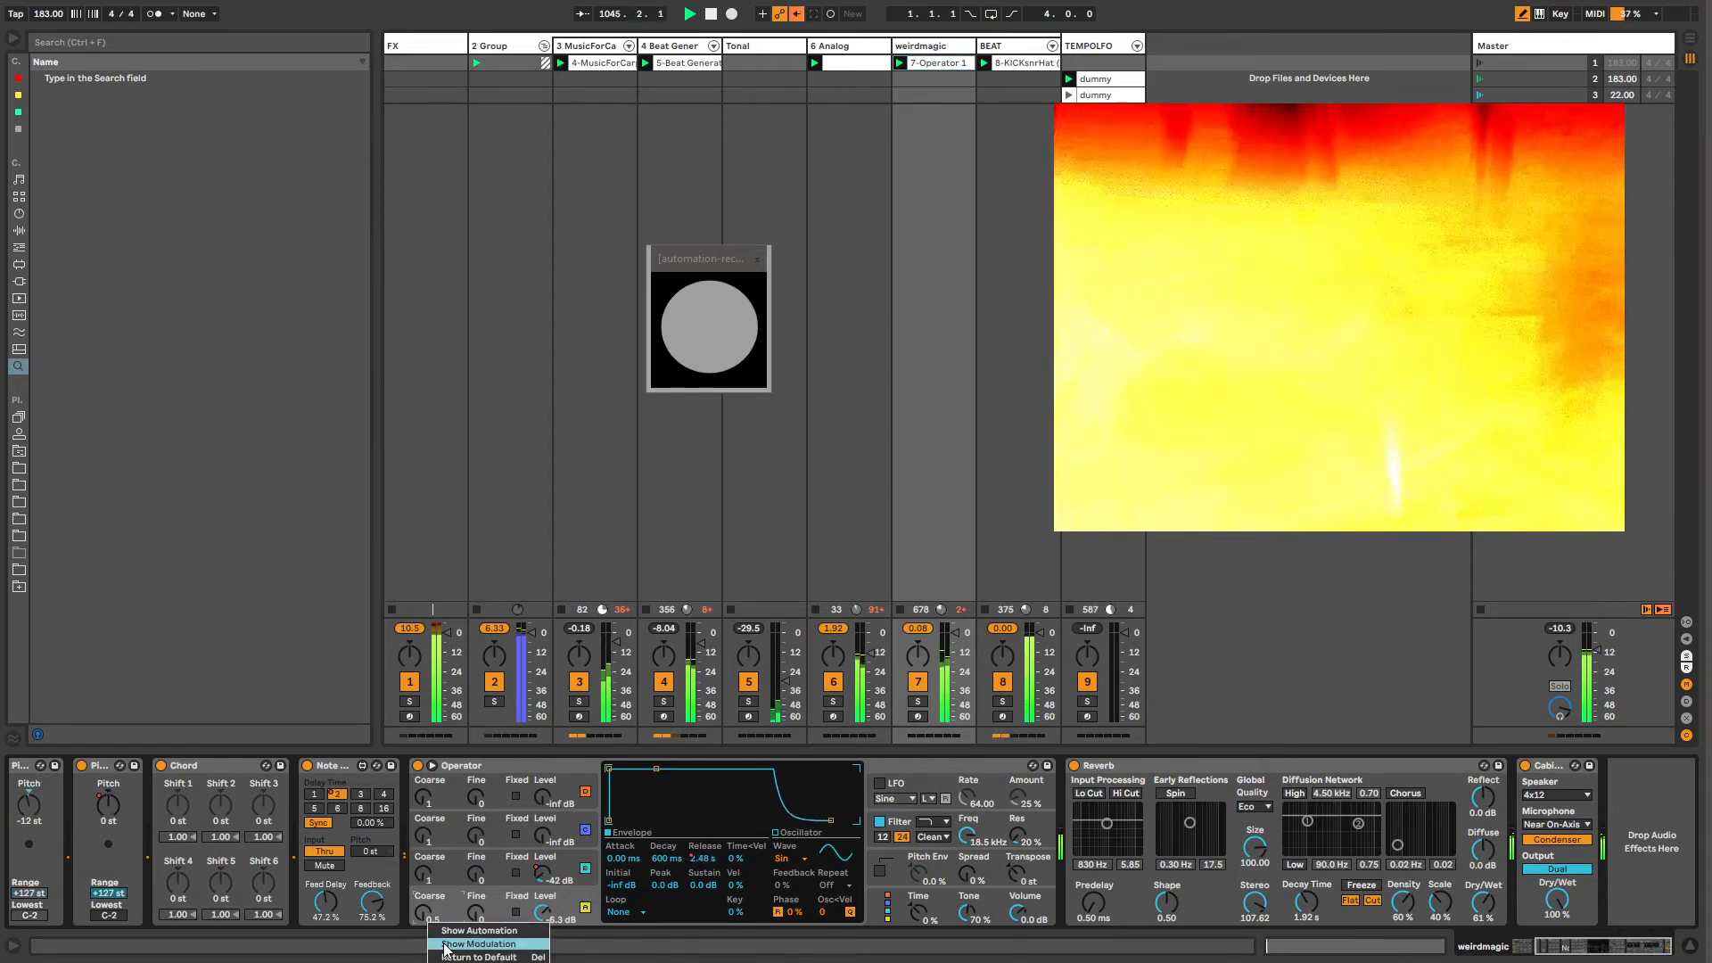
Step: Show the Osc-A Coarse Frequency modulation of the 7-Operator 1 clip and draw raised steps at the clip start, around 1.3 and near the end
{"action": "left_click", "coordinate": [479, 943]}
{"action": "left_click_drag", "start_coordinate": [432, 914], "coordinate": [486, 916]}
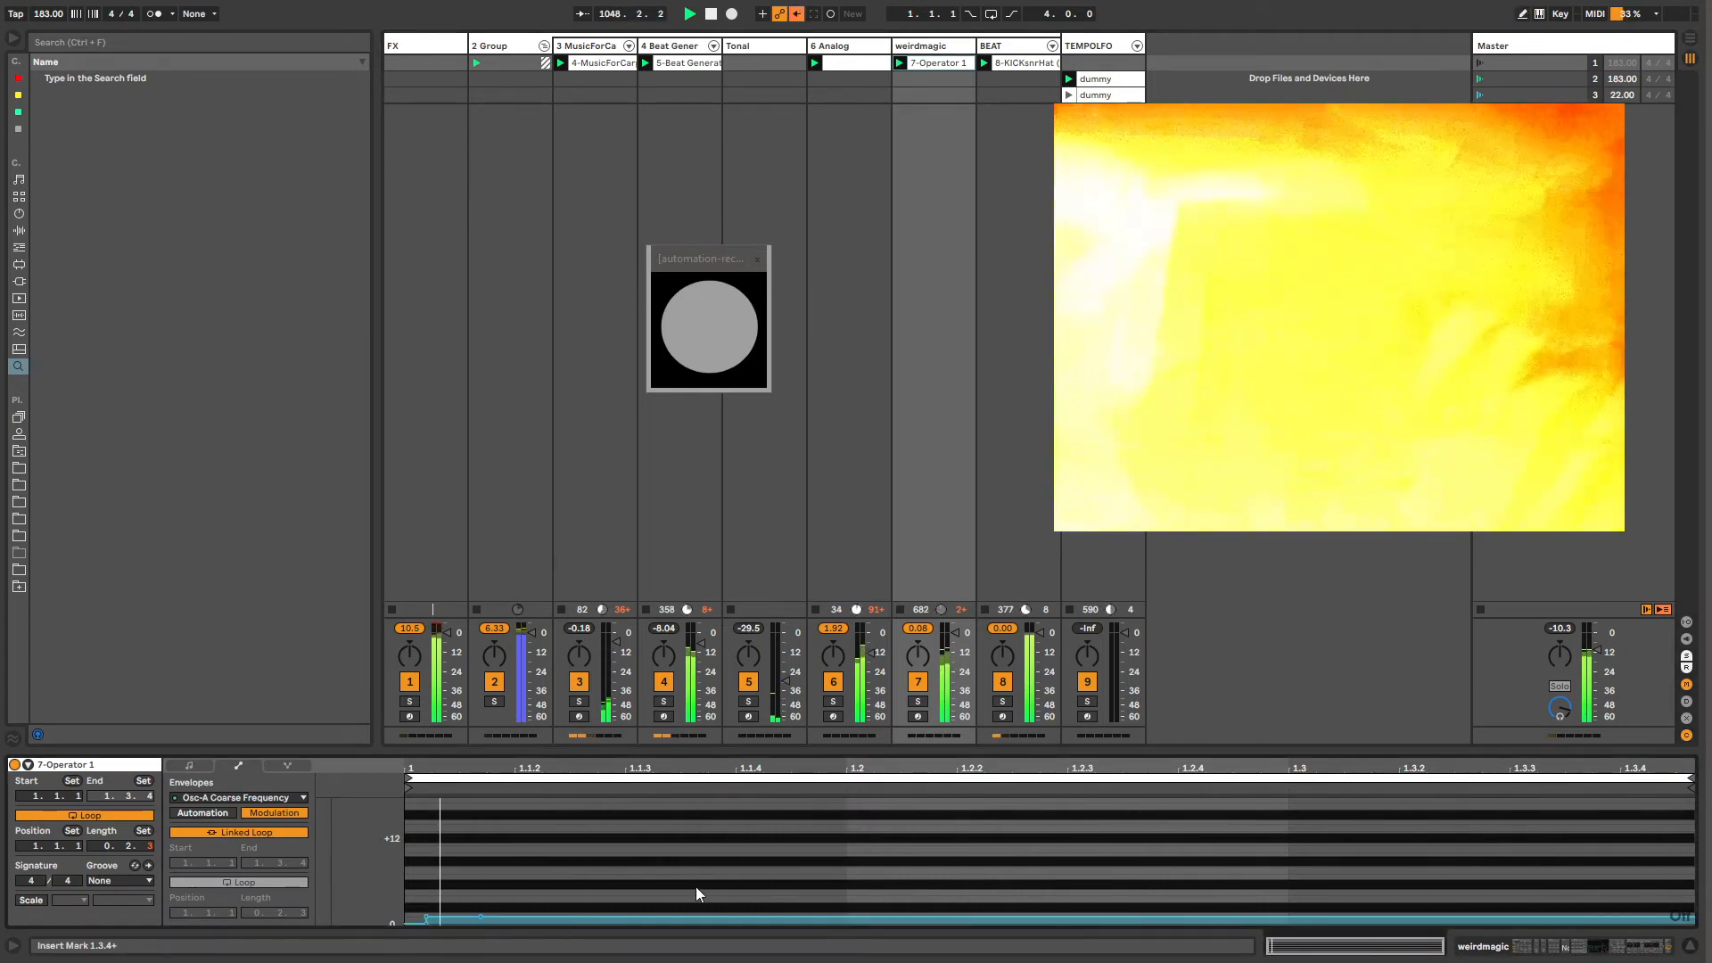
{"action": "left_click_drag", "start_coordinate": [1252, 862], "coordinate": [1396, 861]}
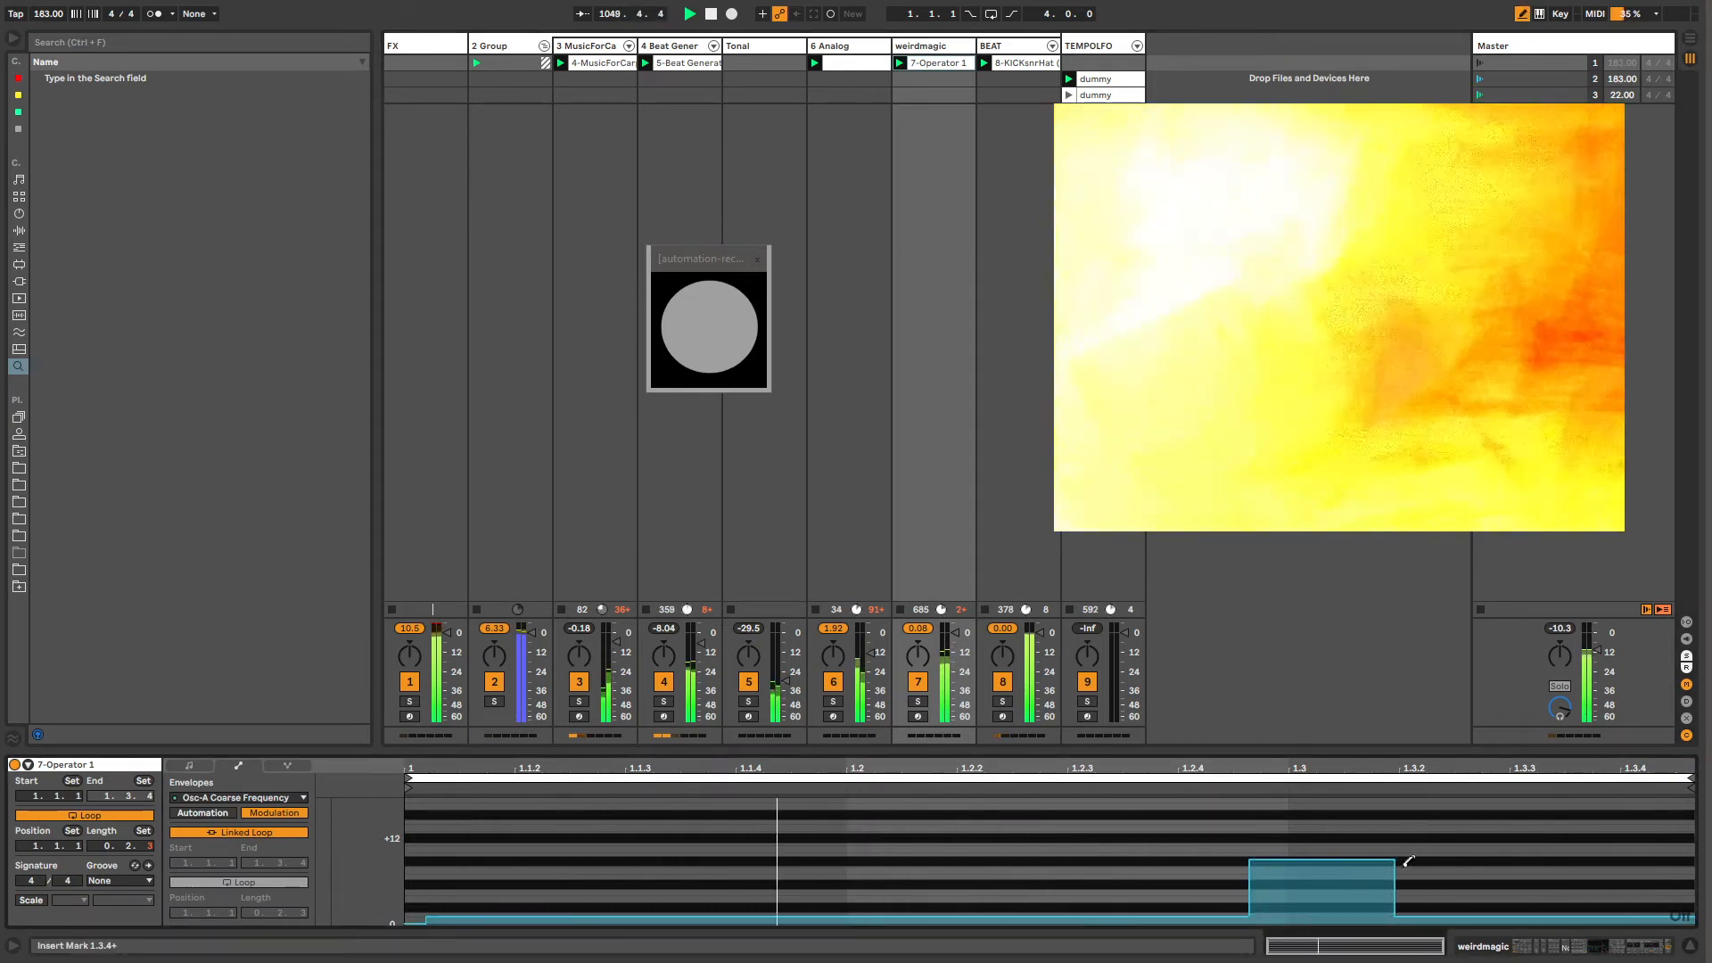
{"action": "left_click", "coordinate": [1661, 881]}
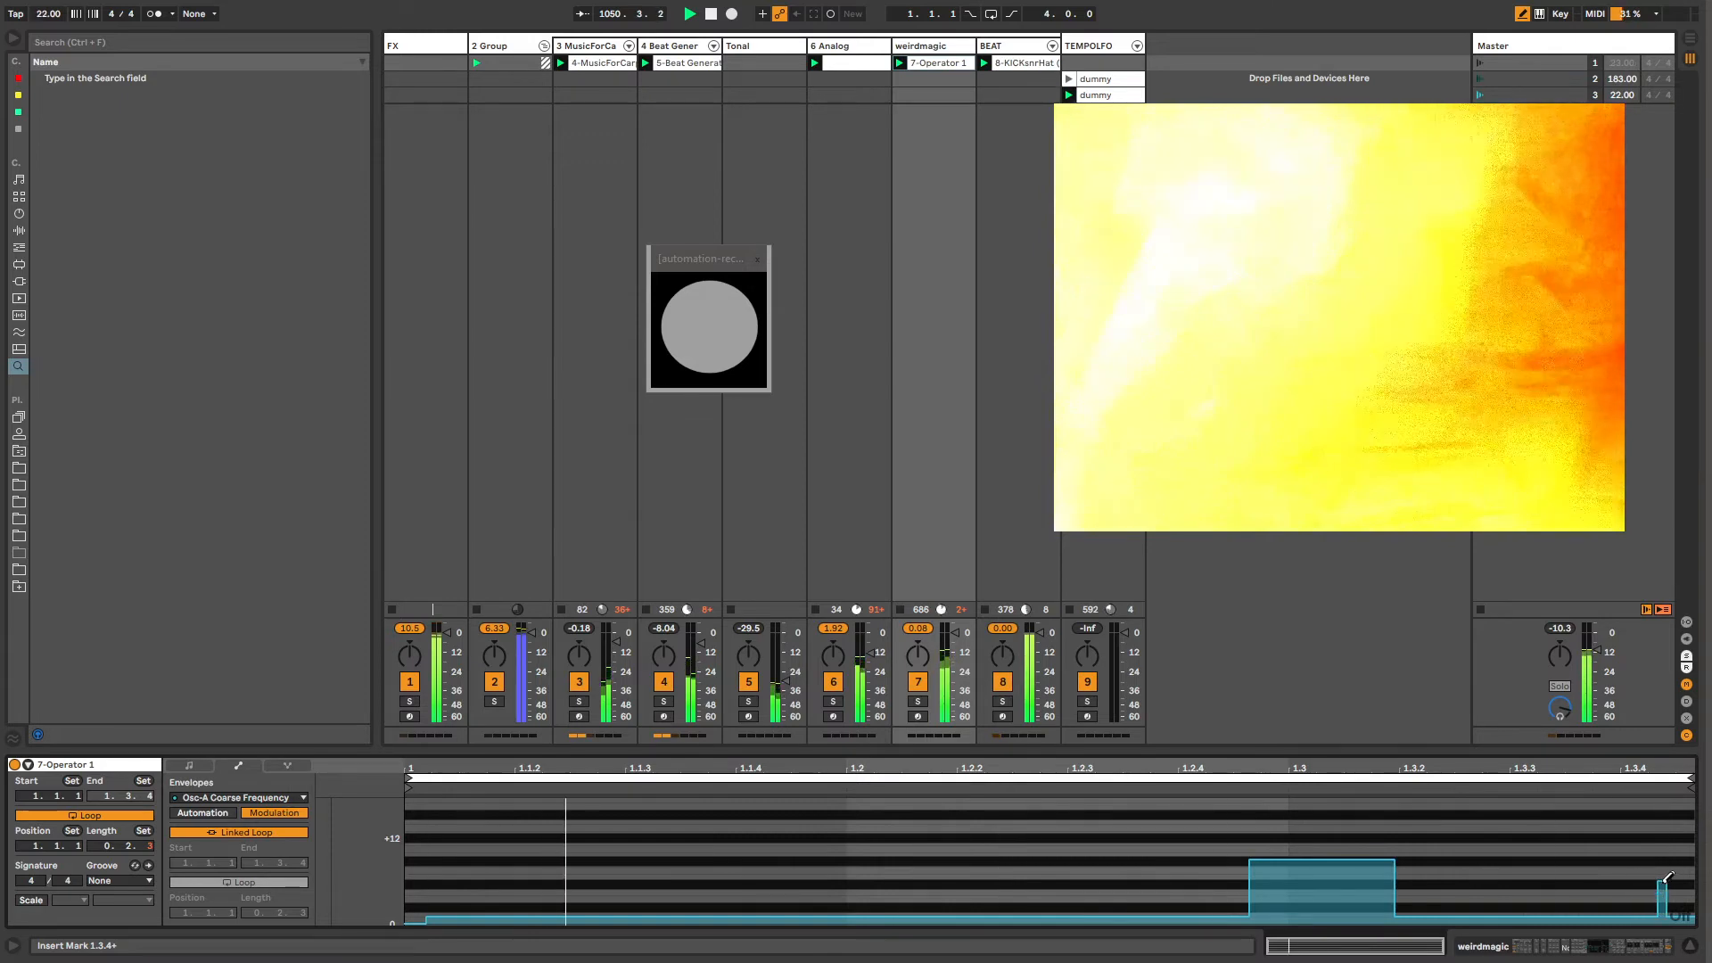
Step: Unlink the Osc-A Coarse Frequency envelope's loop from the clip and set its length to 3.2.3
{"action": "left_click", "coordinate": [217, 831]}
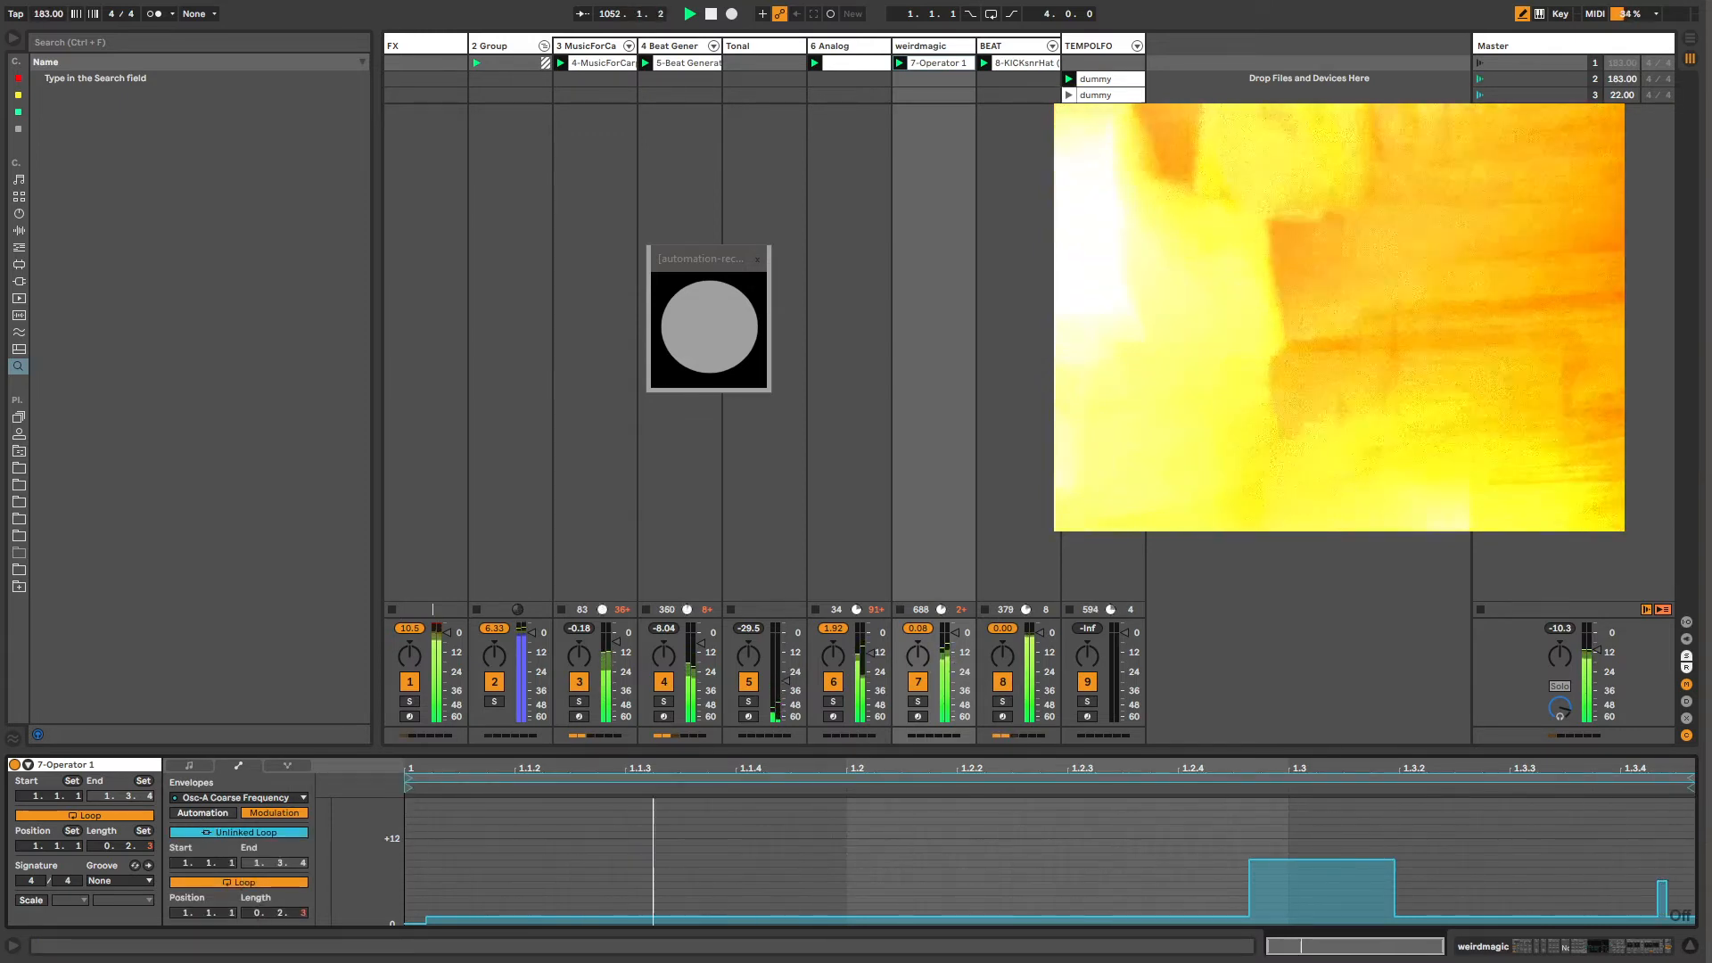
{"action": "left_click_drag", "start_coordinate": [255, 913], "coordinate": [255, 902]}
{"action": "key", "text": "Up"}
{"action": "key", "text": "Up"}
Step: Draw raised and lowered steps across bars 2 to 4 of the Osc-A Coarse Frequency envelope and extend its loop length to 4.2.3
{"action": "left_click_drag", "start_coordinate": [770, 892], "coordinate": [932, 889]}
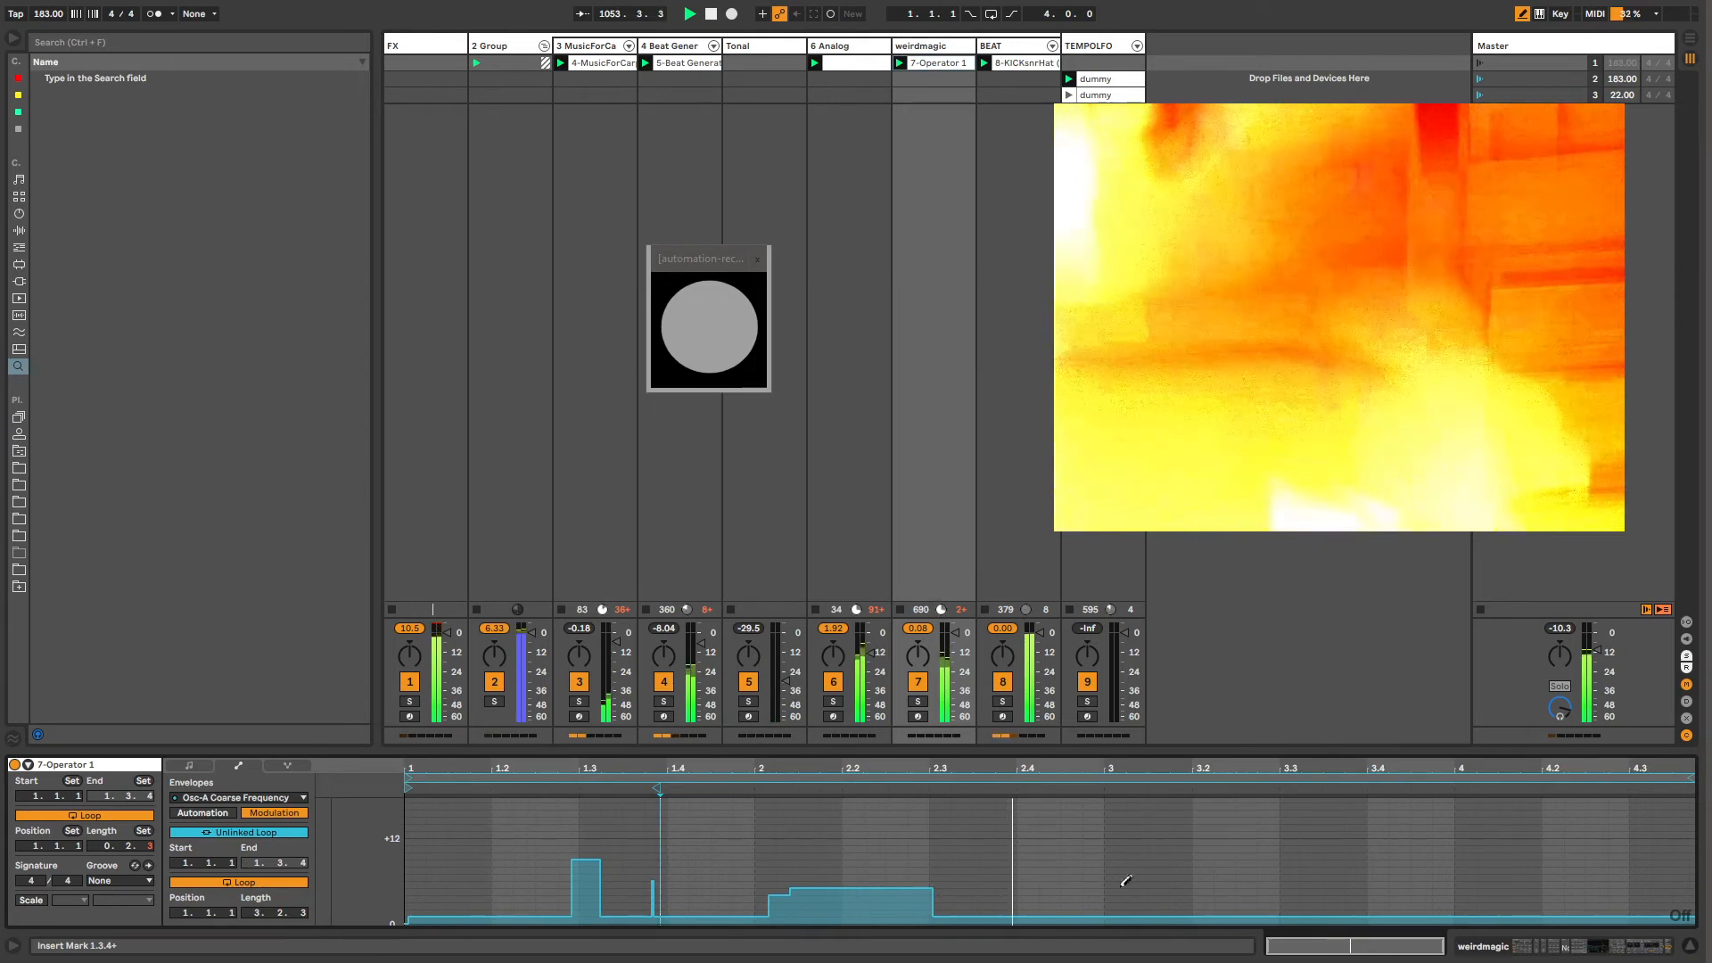
{"action": "left_click_drag", "start_coordinate": [1156, 888], "coordinate": [1614, 894]}
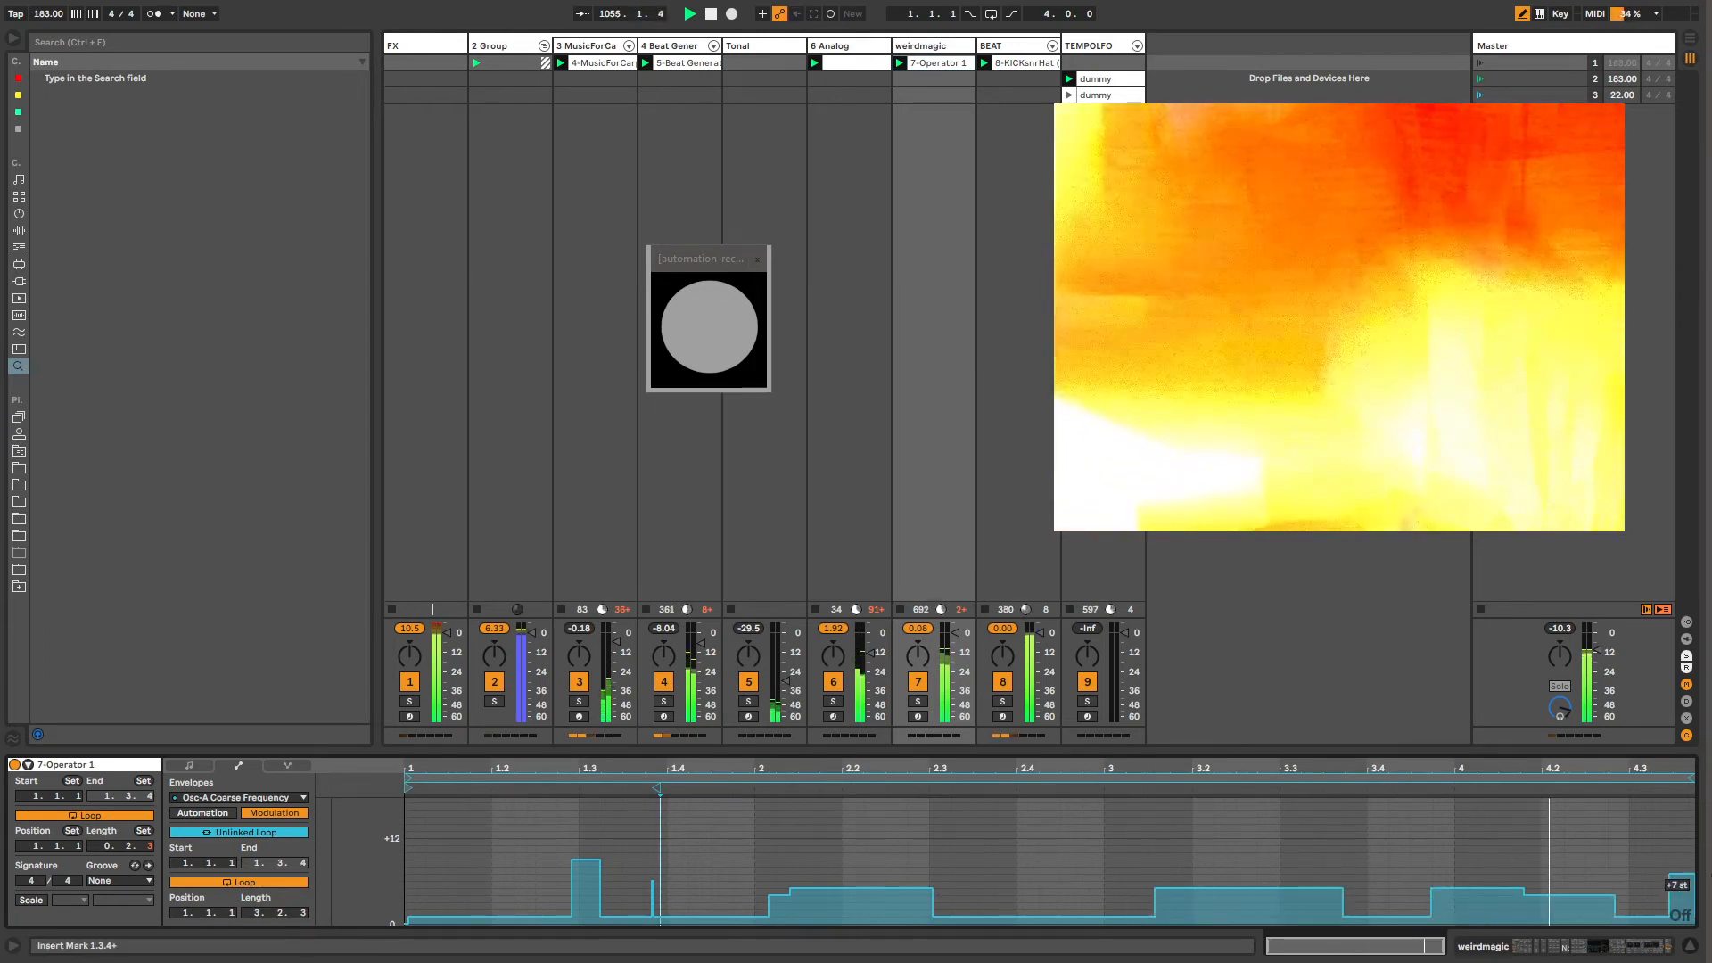
{"action": "left_click", "coordinate": [1021, 902]}
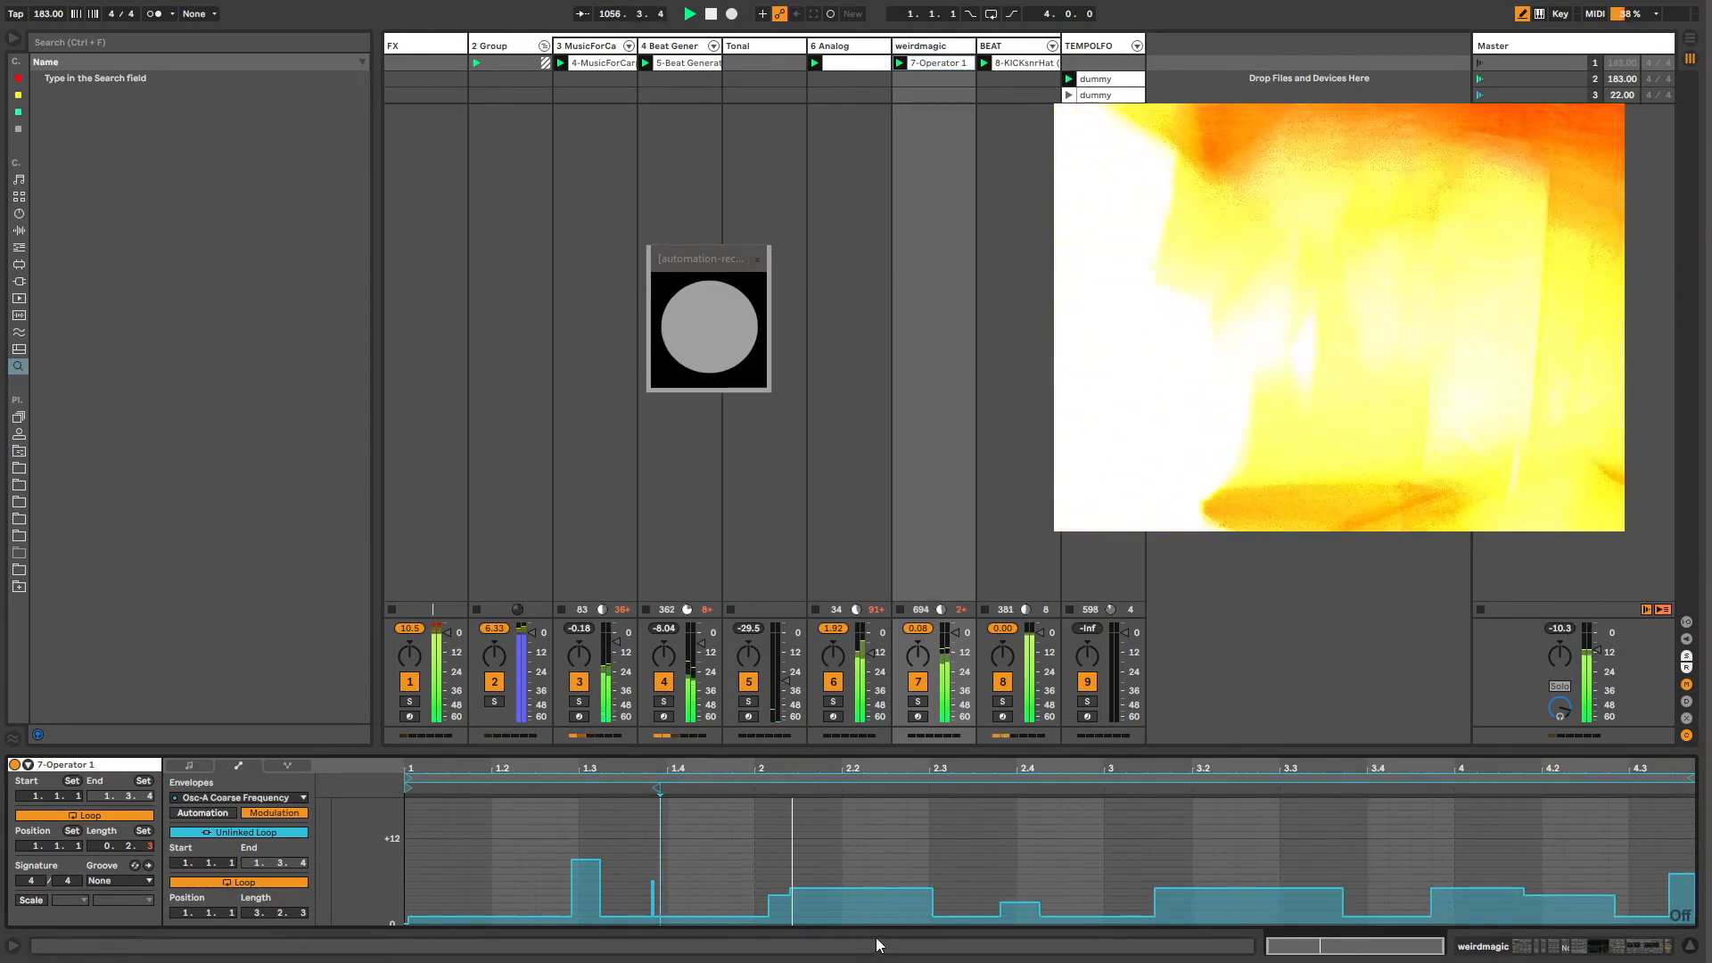
{"action": "left_click", "coordinate": [856, 914]}
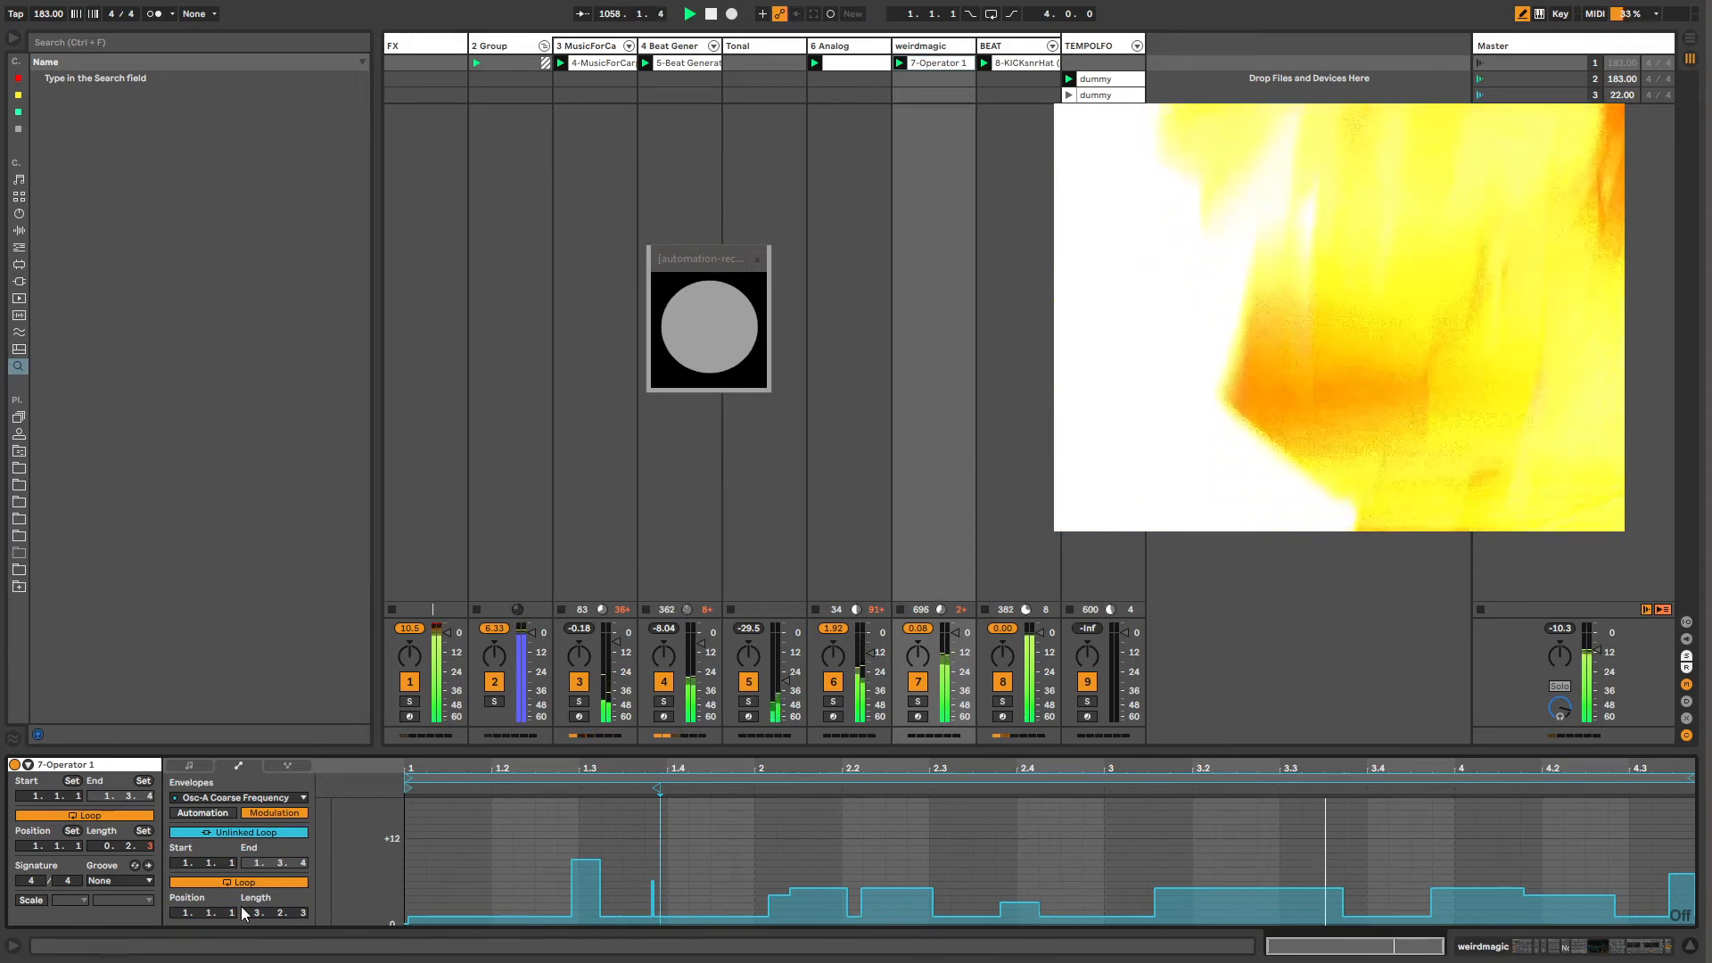
{"action": "left_click_drag", "start_coordinate": [251, 915], "coordinate": [251, 906]}
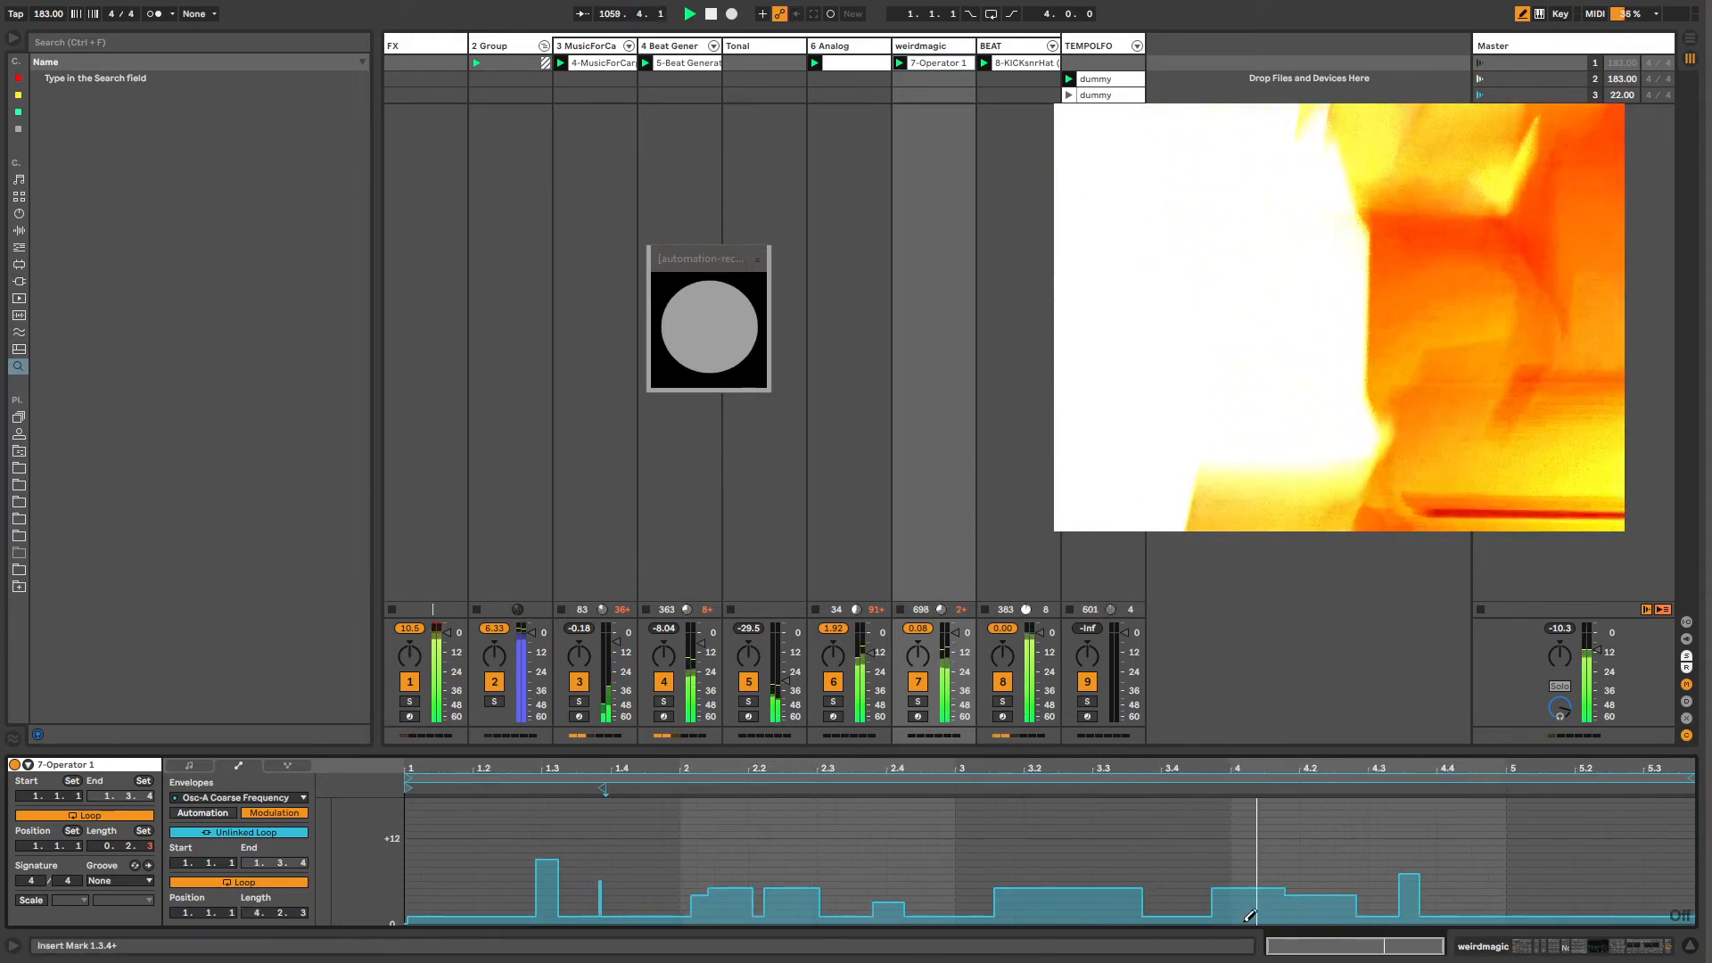
{"action": "left_click_drag", "start_coordinate": [1252, 918], "coordinate": [1287, 919]}
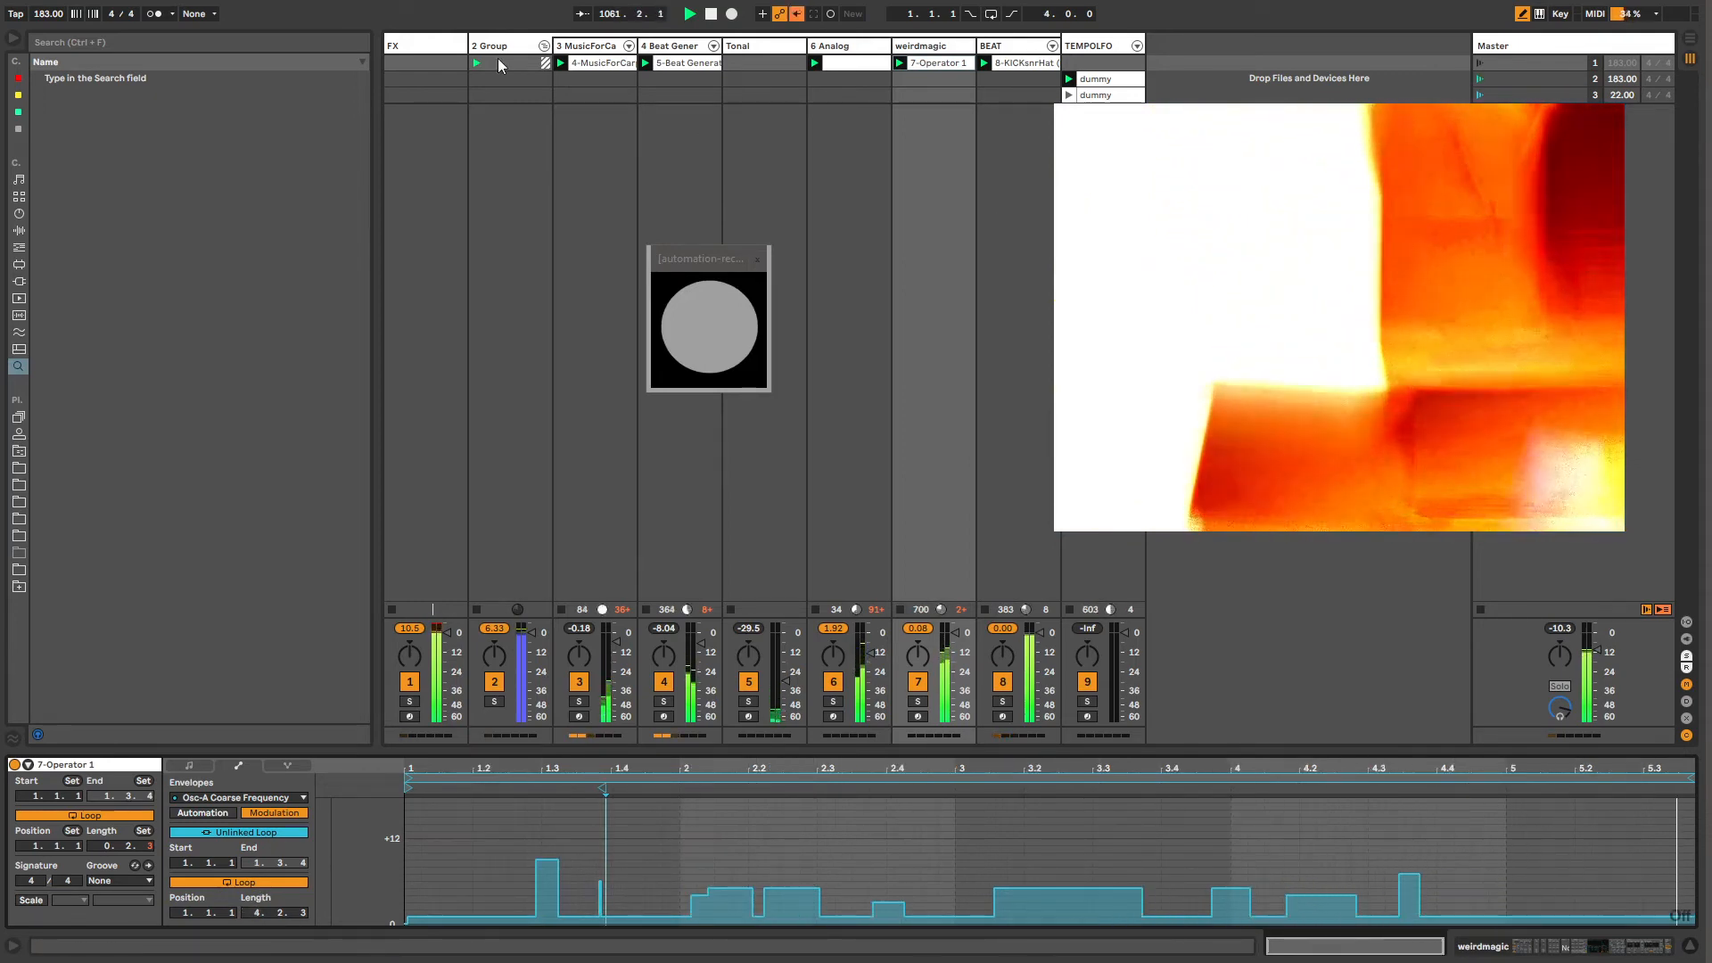
Step: Load Cutter.adg from the AUDIO FX racks folder after Warp & Flubber on the FX track and show the rack's chain list
{"action": "left_click", "coordinate": [422, 43]}
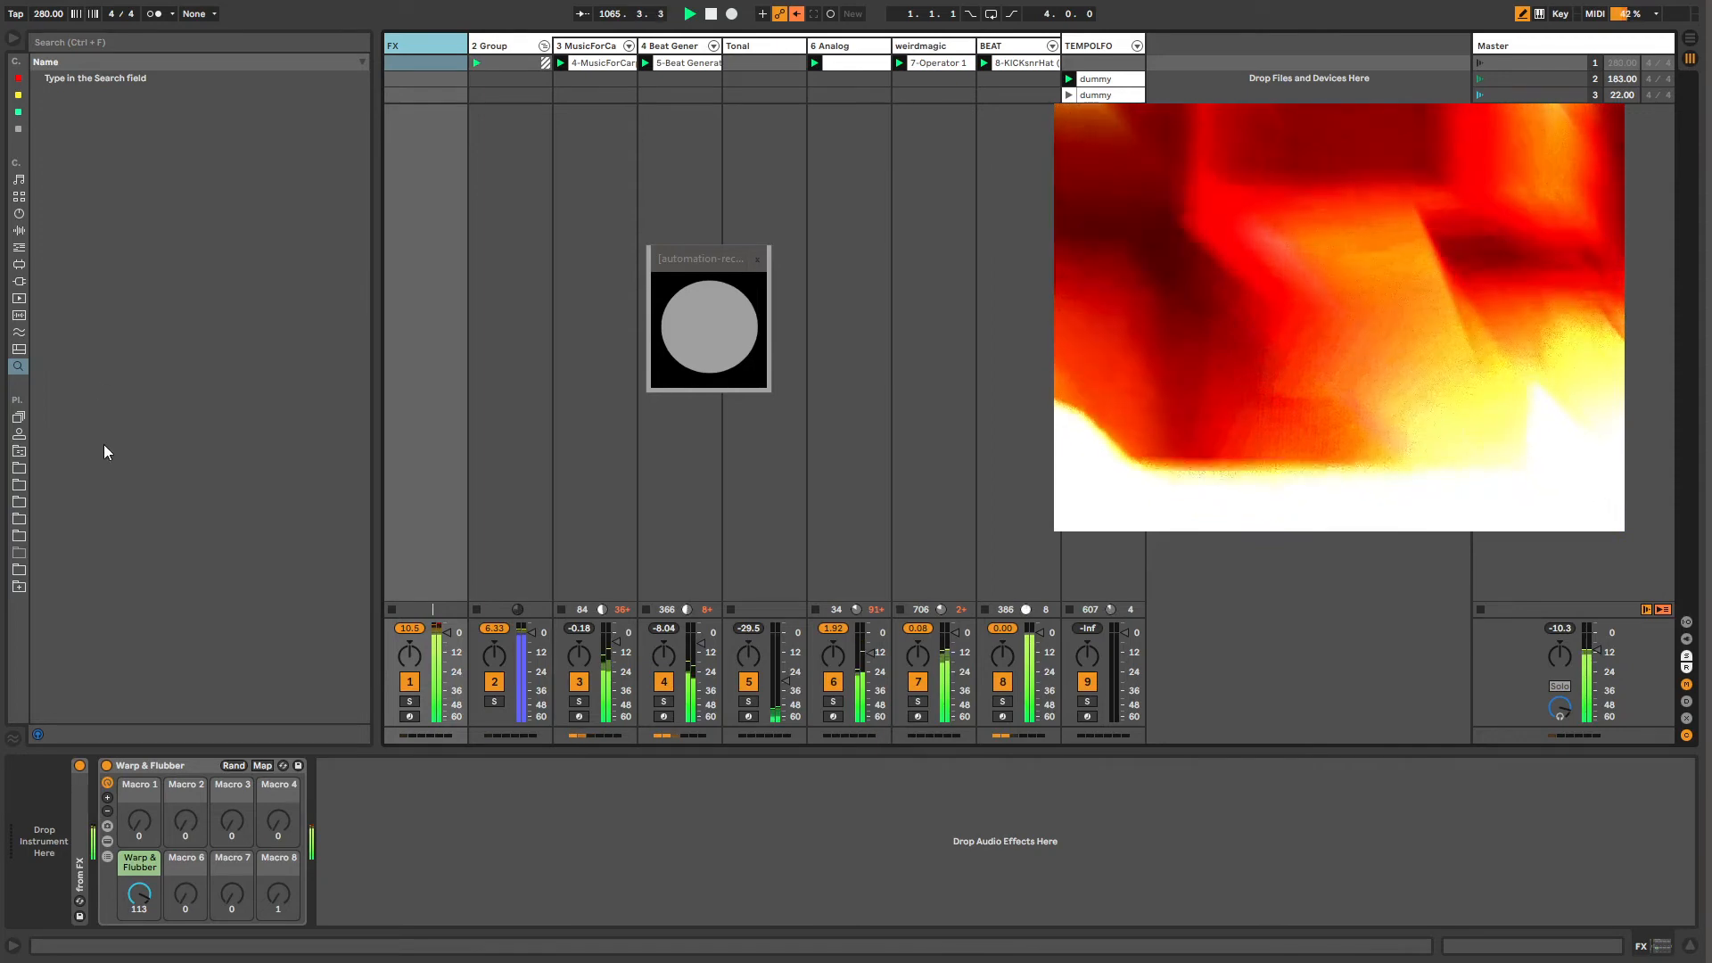
{"action": "left_click", "coordinate": [22, 265]}
{"action": "left_click", "coordinate": [19, 247]}
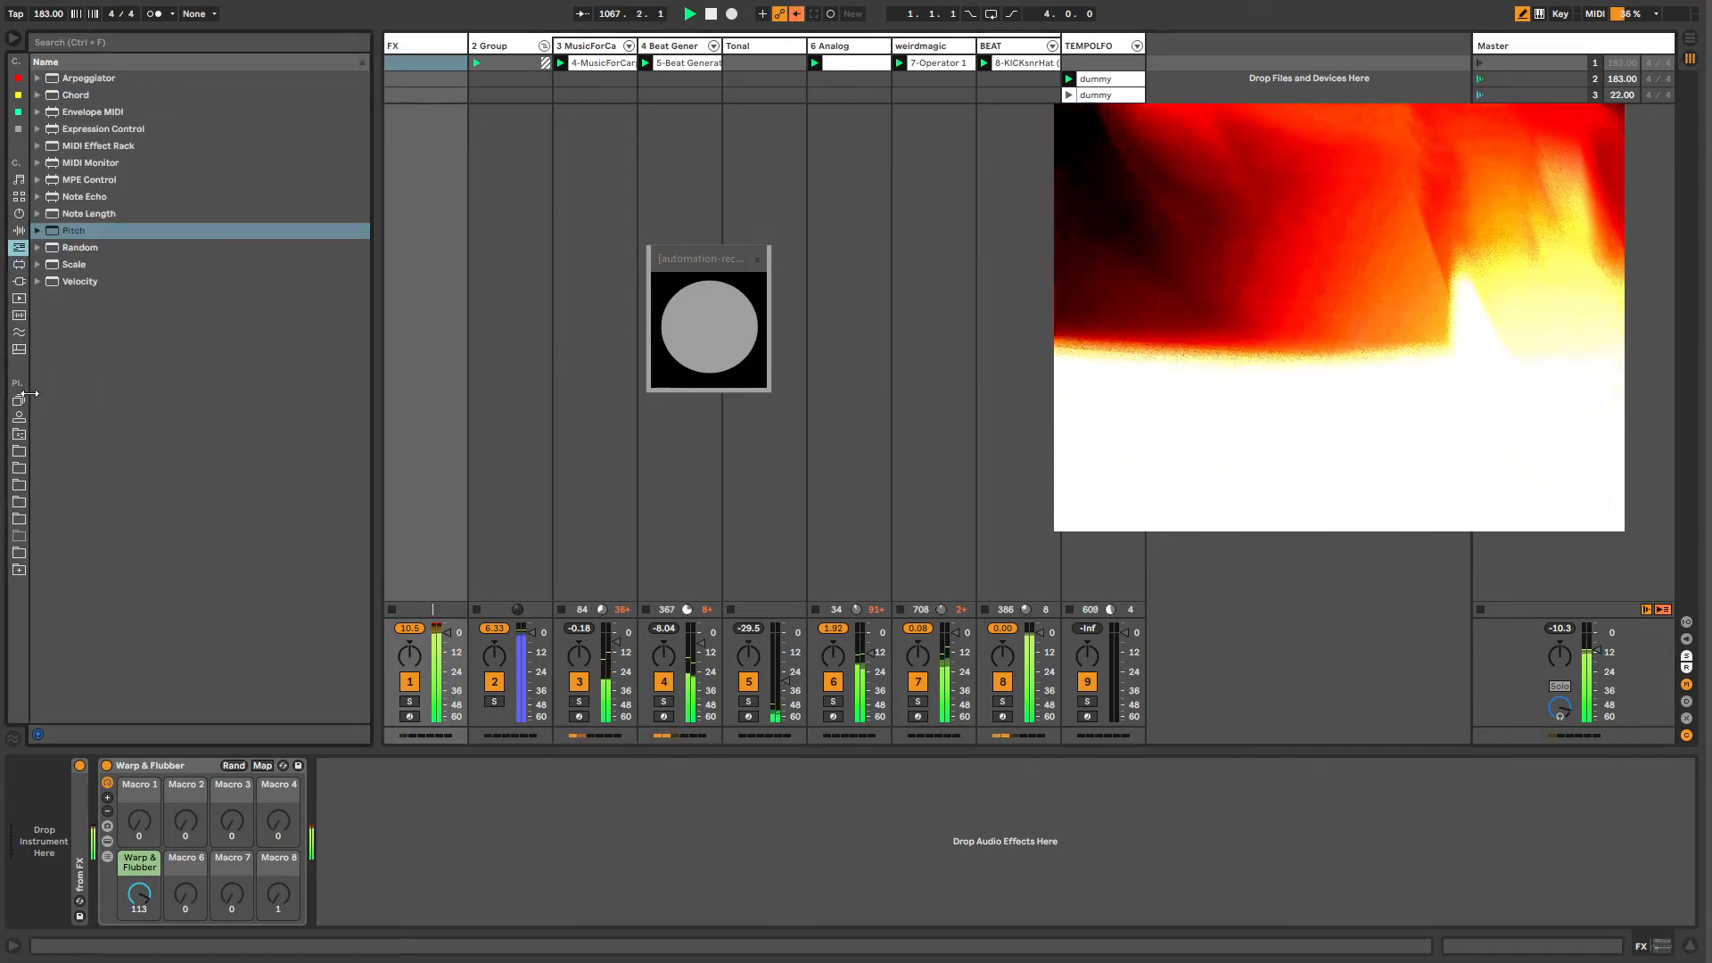
{"action": "left_click", "coordinate": [18, 436]}
{"action": "left_click", "coordinate": [47, 129]}
{"action": "left_click", "coordinate": [38, 129]}
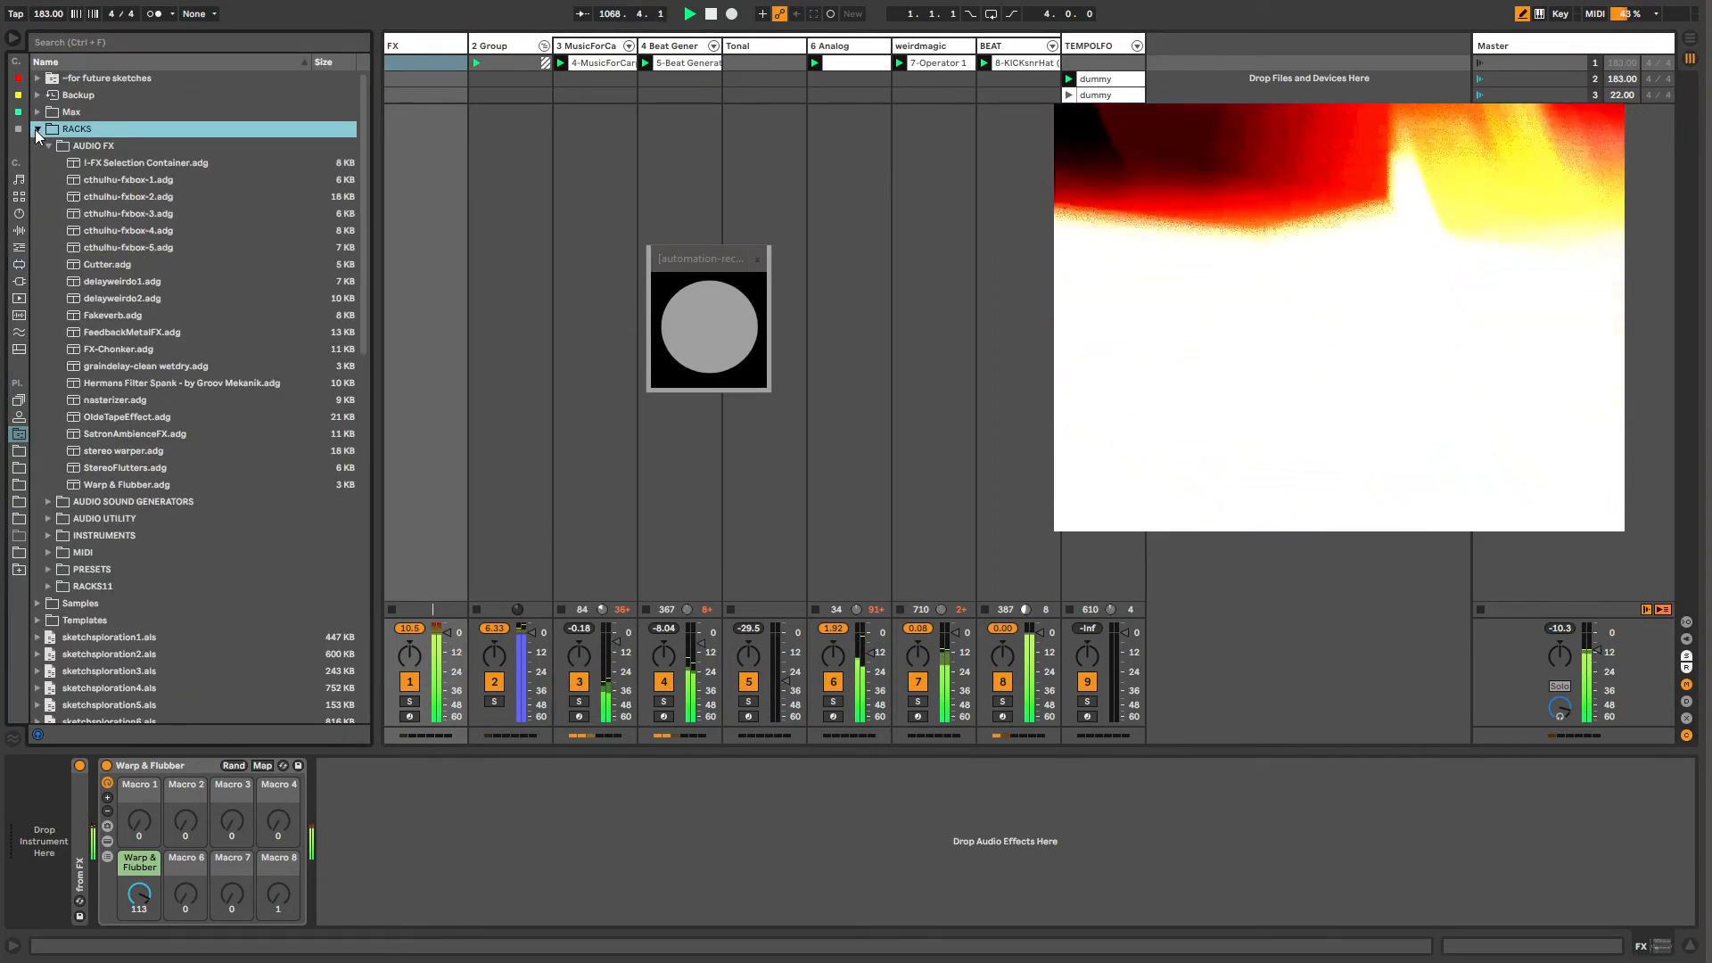
{"action": "left_click_drag", "start_coordinate": [105, 264], "coordinate": [350, 827]}
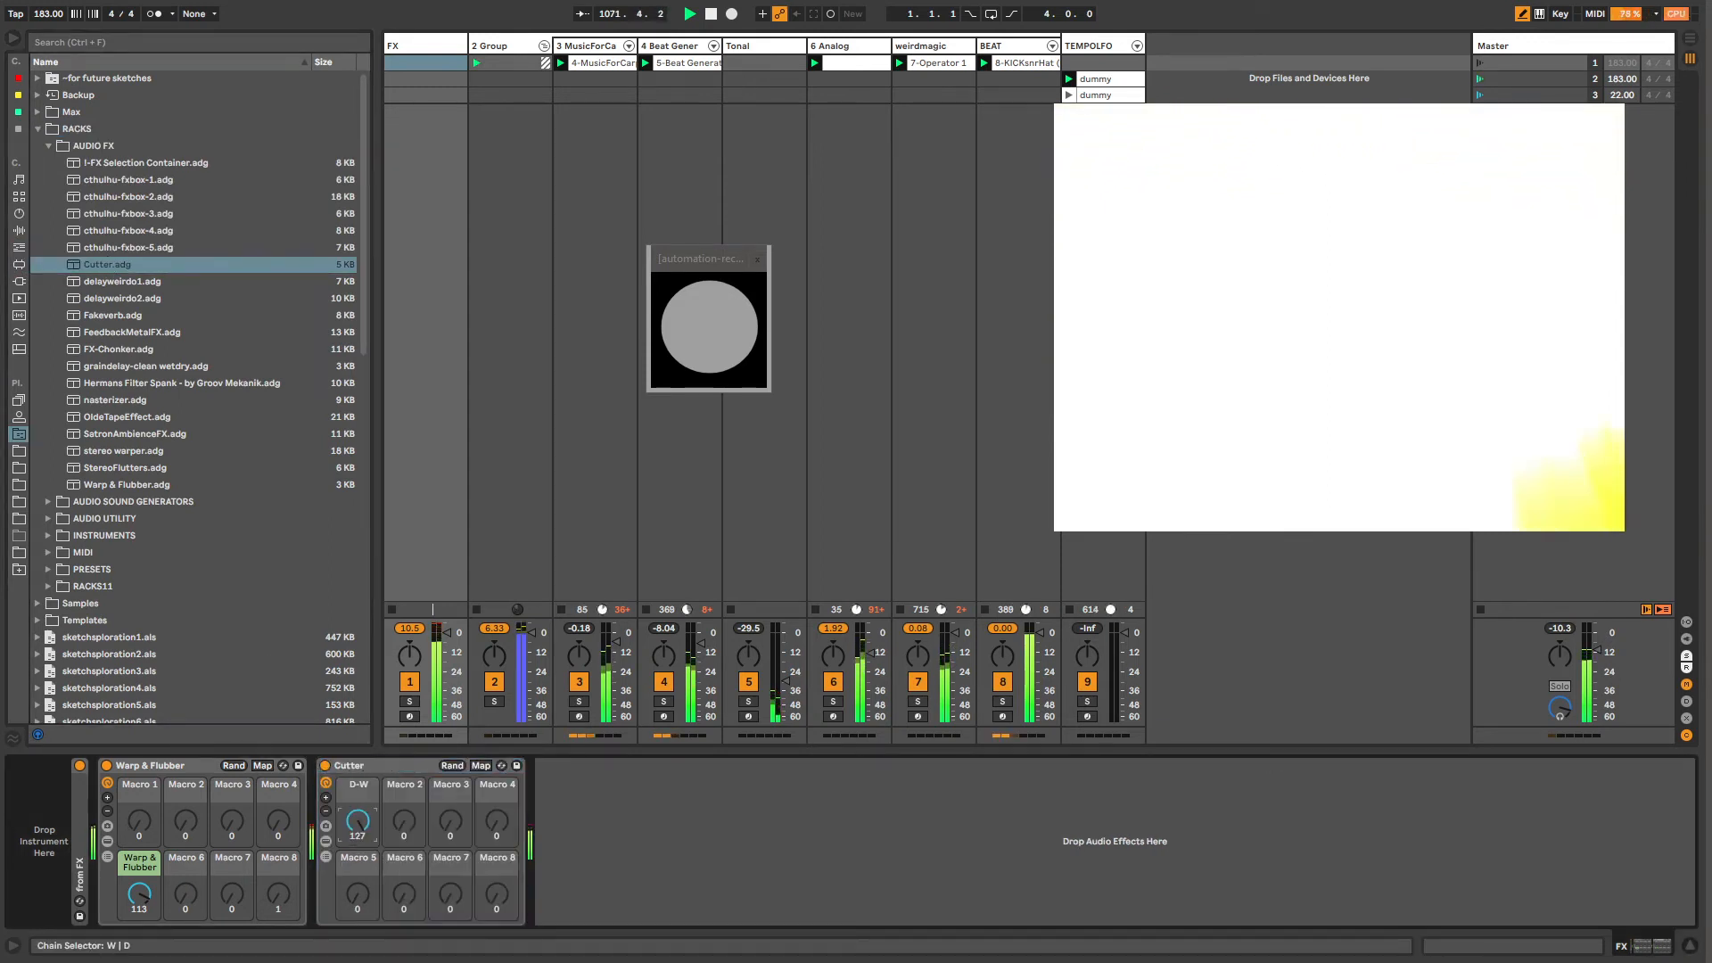
{"action": "left_click", "coordinate": [326, 858]}
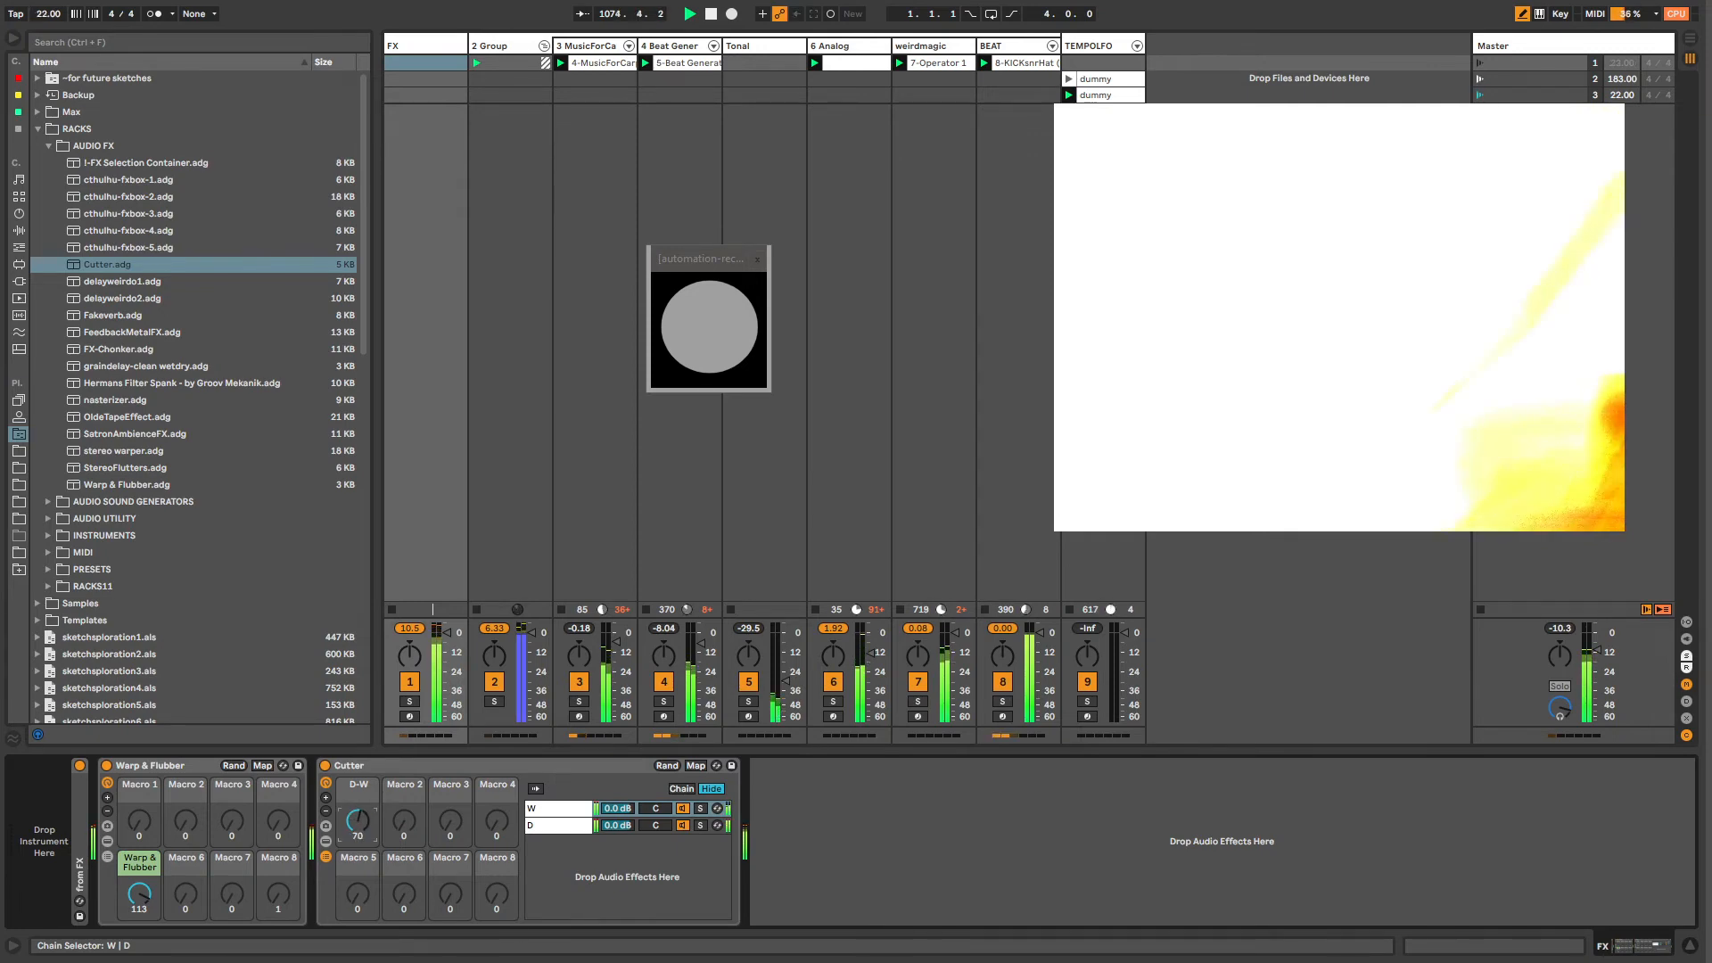
Step: Move the BEAT track after the TEMPOLFO track and display the FX track's devices again
{"action": "left_click", "coordinate": [999, 47]}
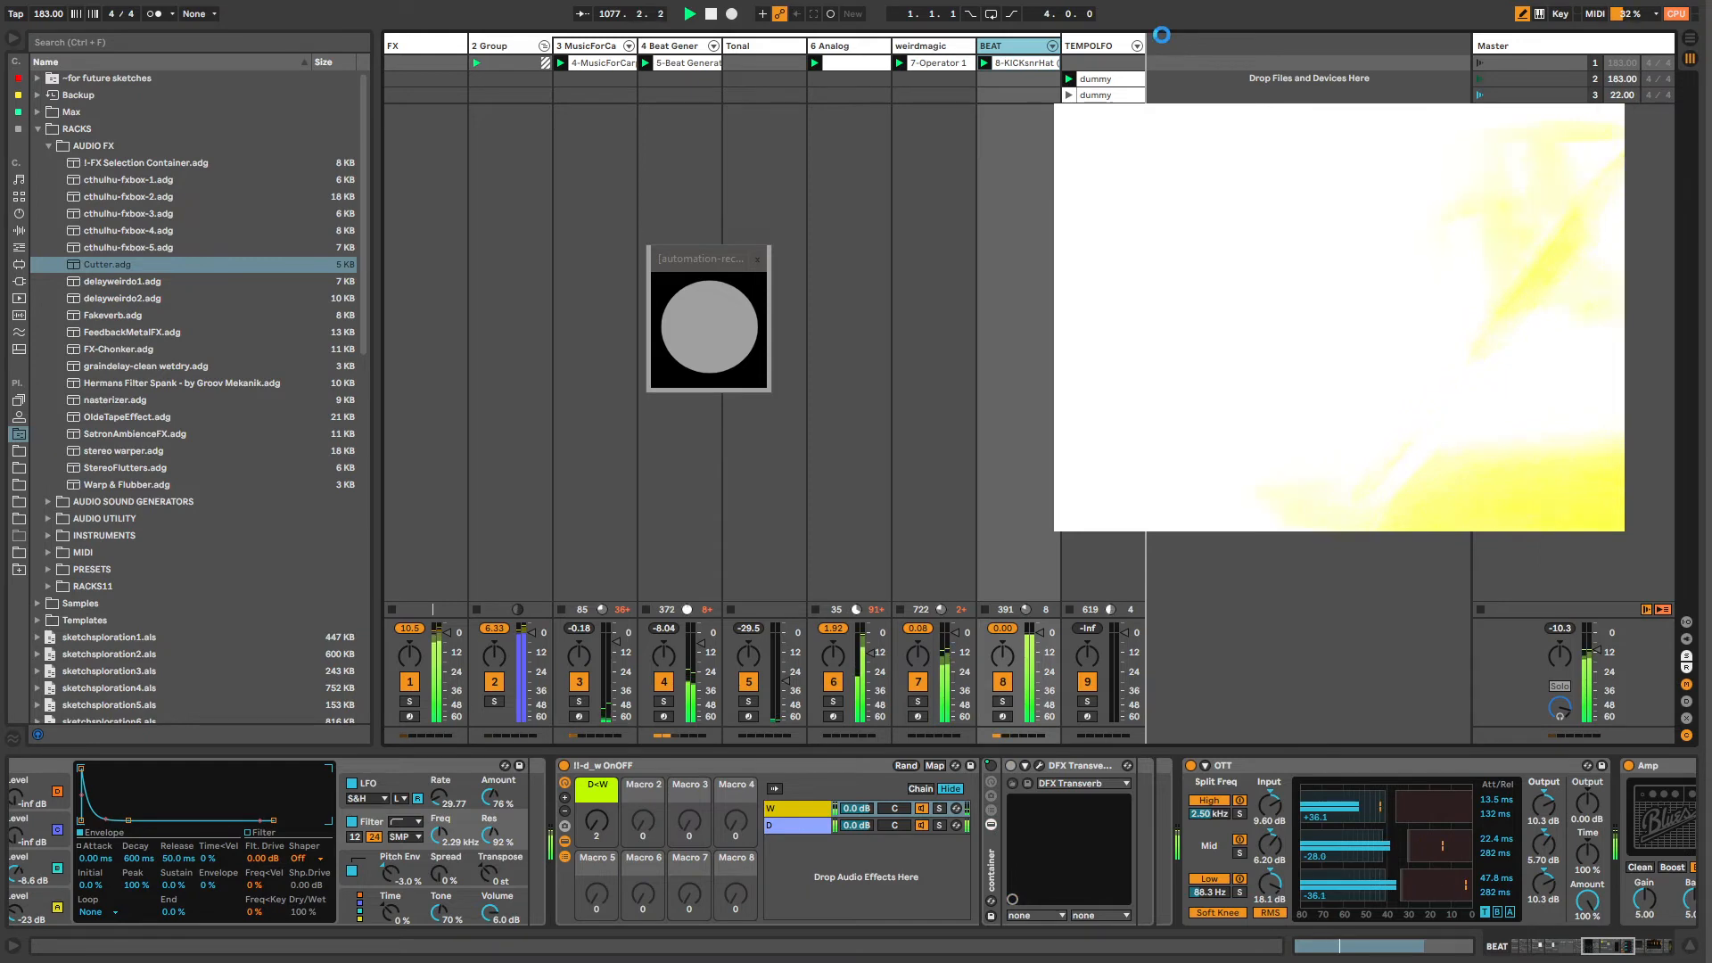
{"action": "left_click_drag", "start_coordinate": [1163, 35], "coordinate": [1162, 35]}
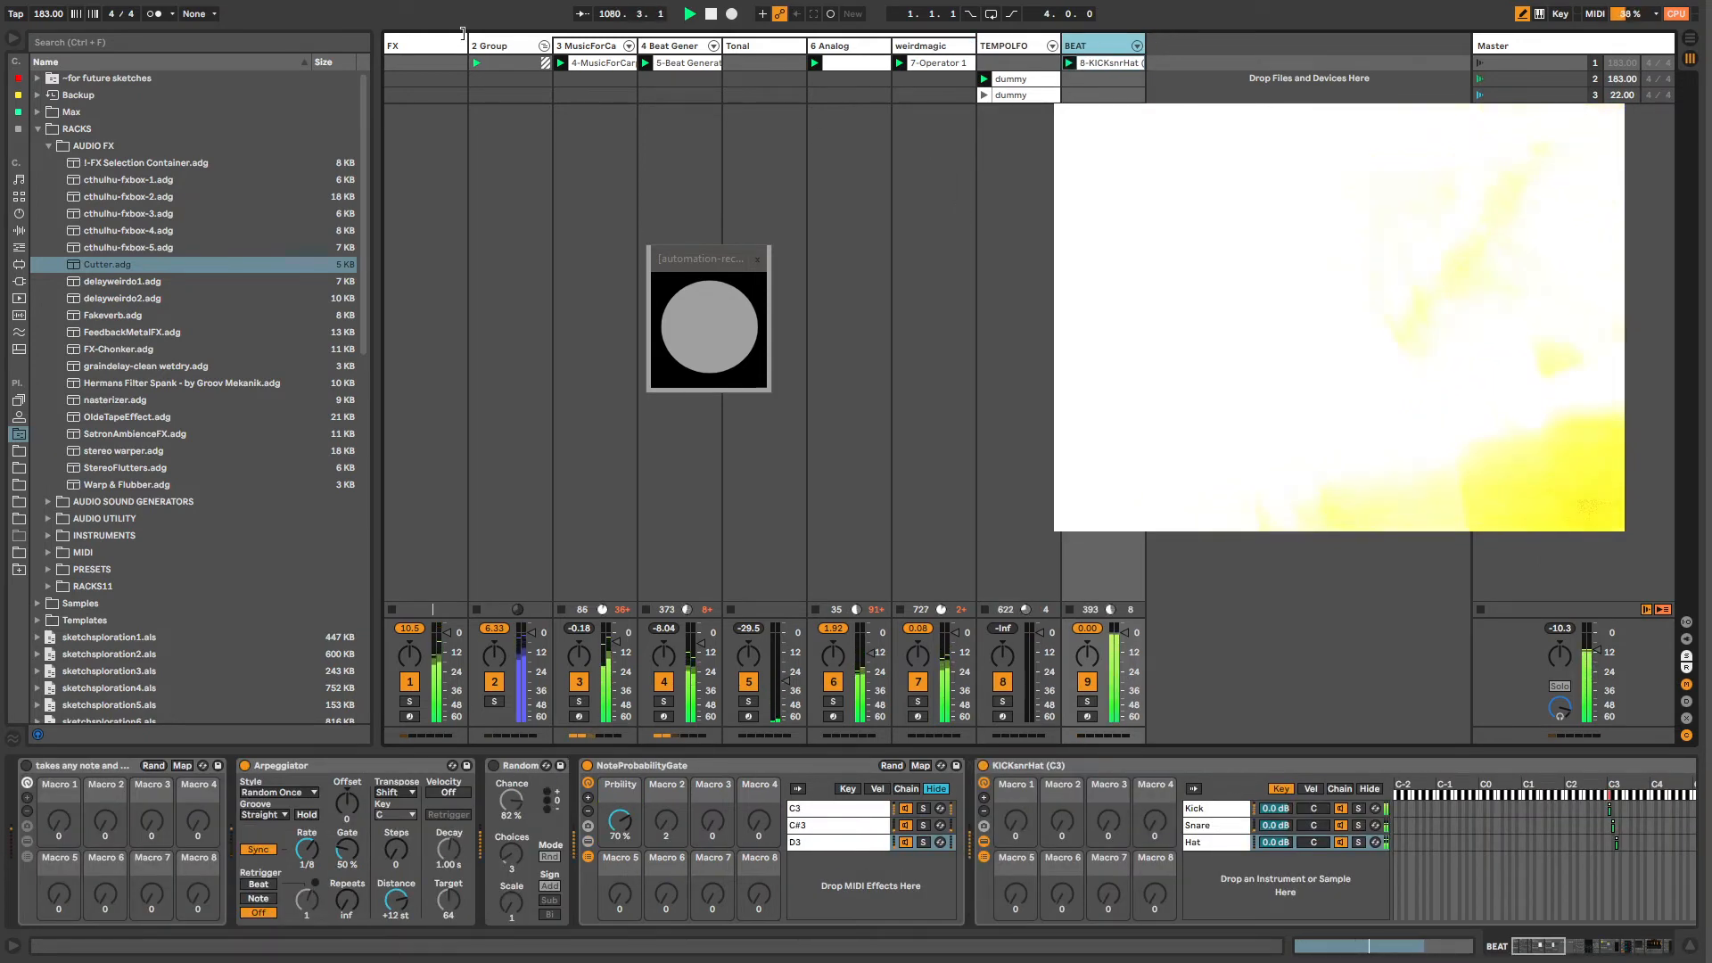
{"action": "left_click", "coordinate": [410, 42]}
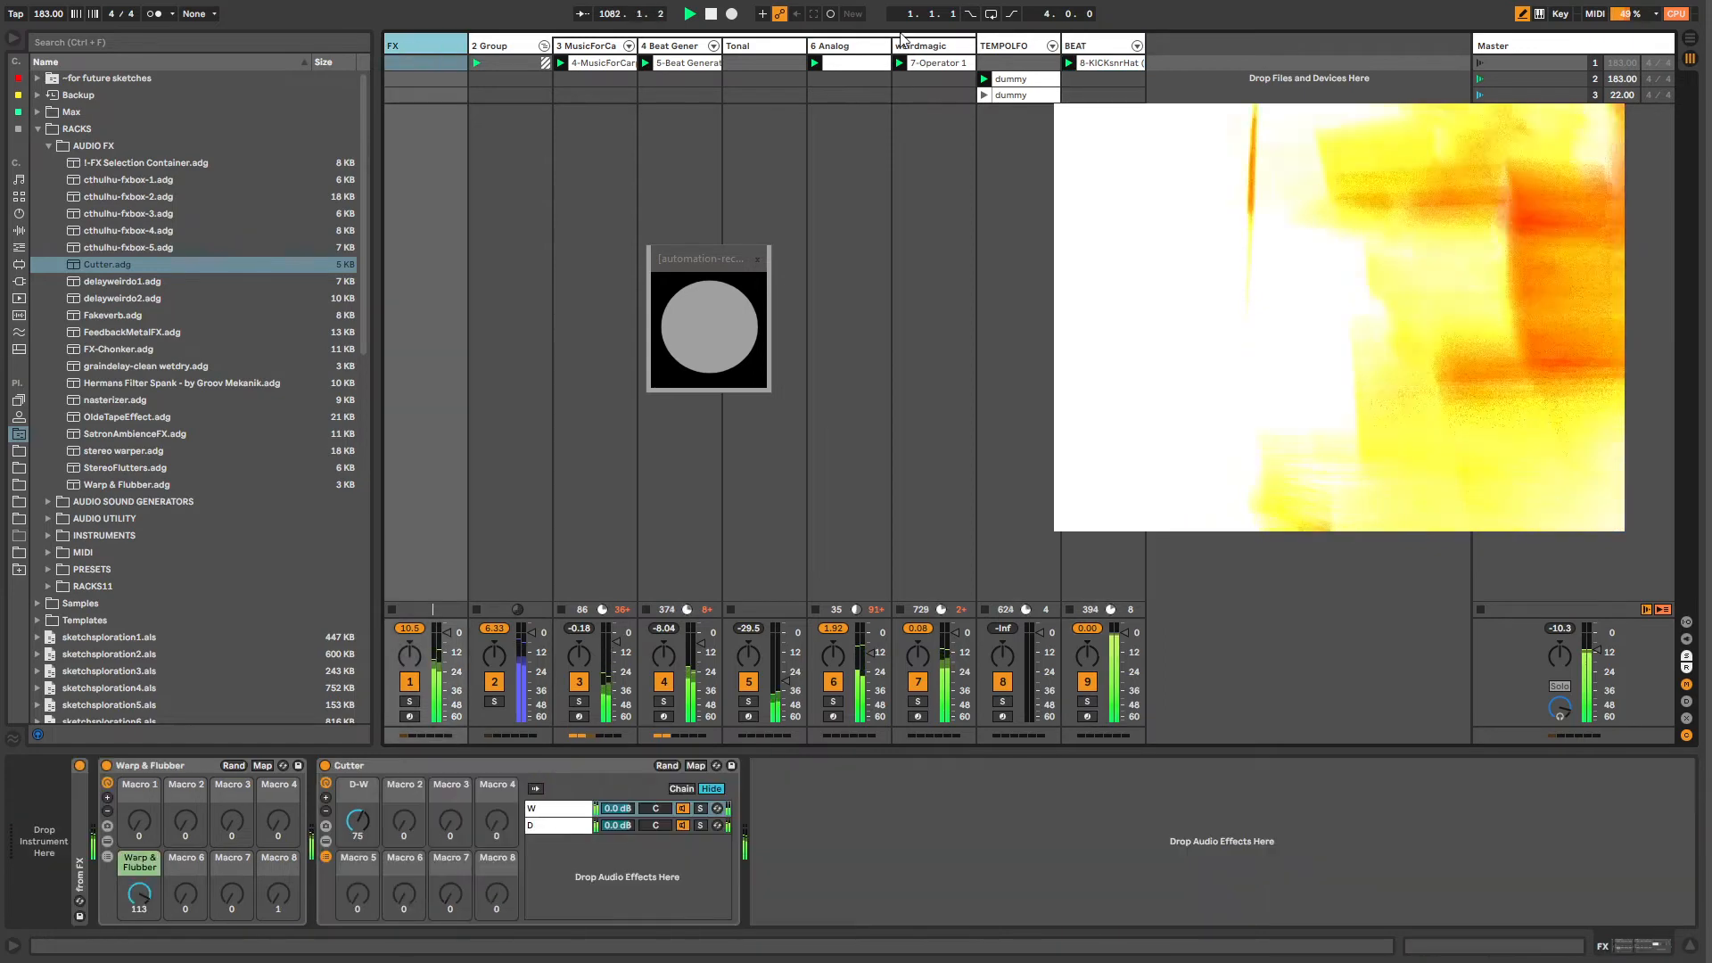
Step: Show the Prbility modulation envelope of the BEAT track's NoteProbabilityGate rack and set its unlinked loop to 24 bars
{"action": "left_click", "coordinate": [1096, 46]}
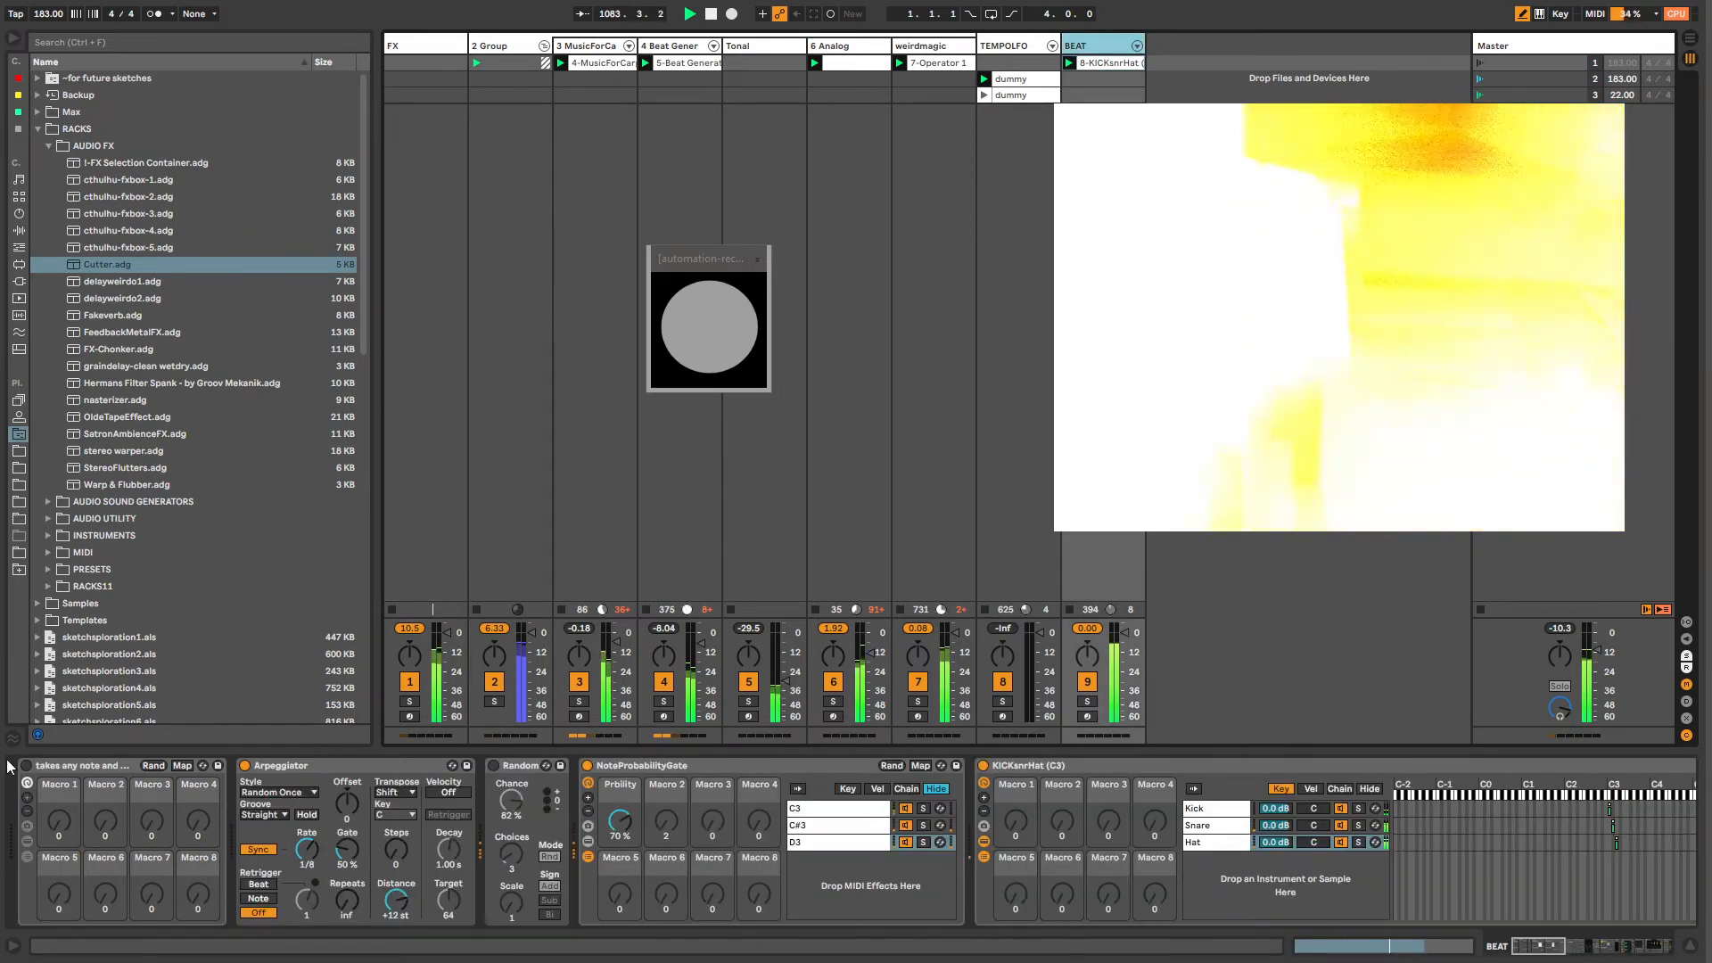
{"action": "left_click", "coordinate": [56, 763]}
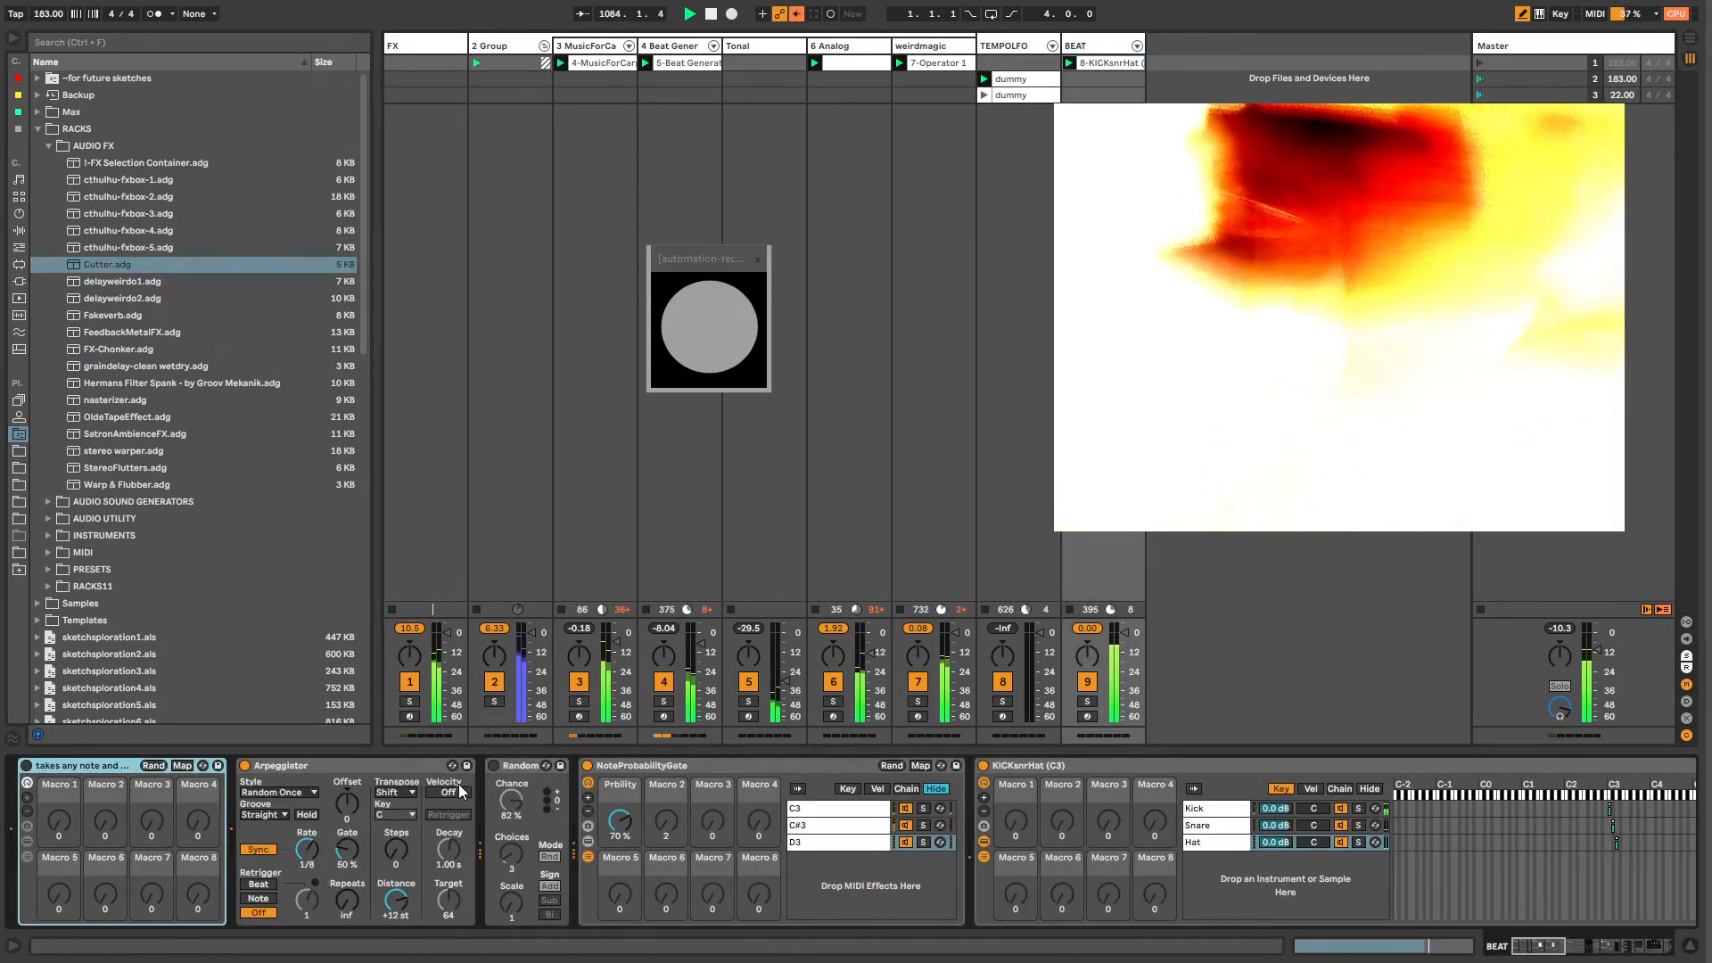
{"action": "right_click", "coordinate": [620, 821]}
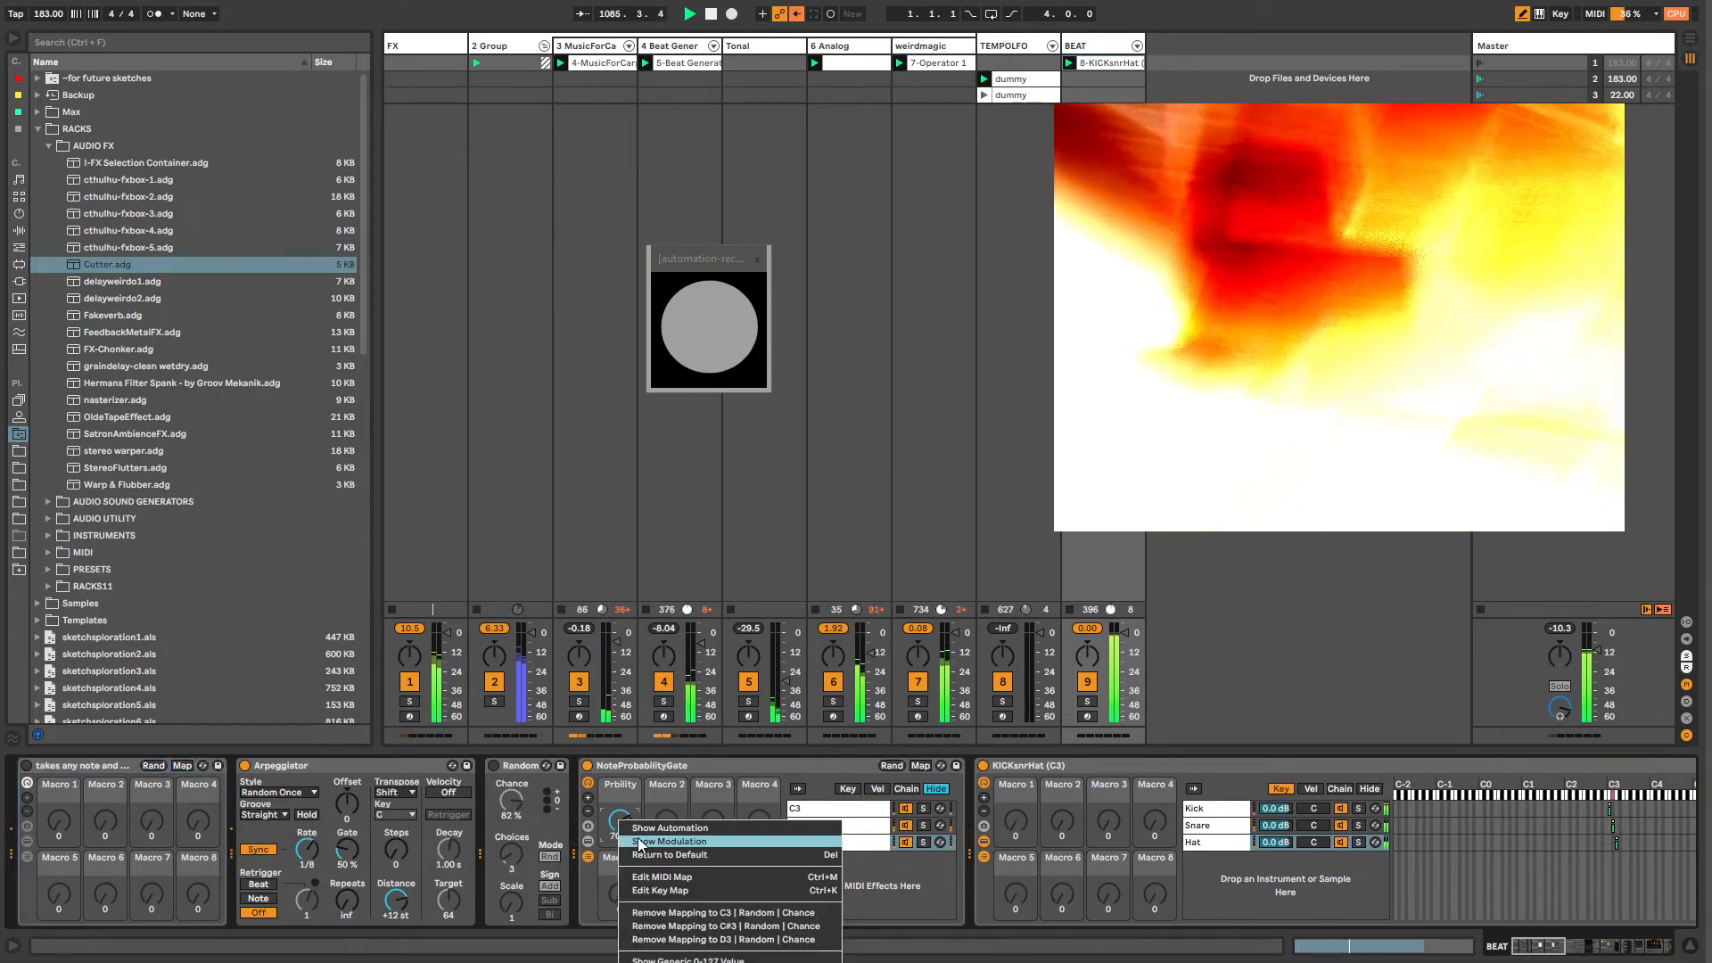
{"action": "left_click", "coordinate": [638, 844]}
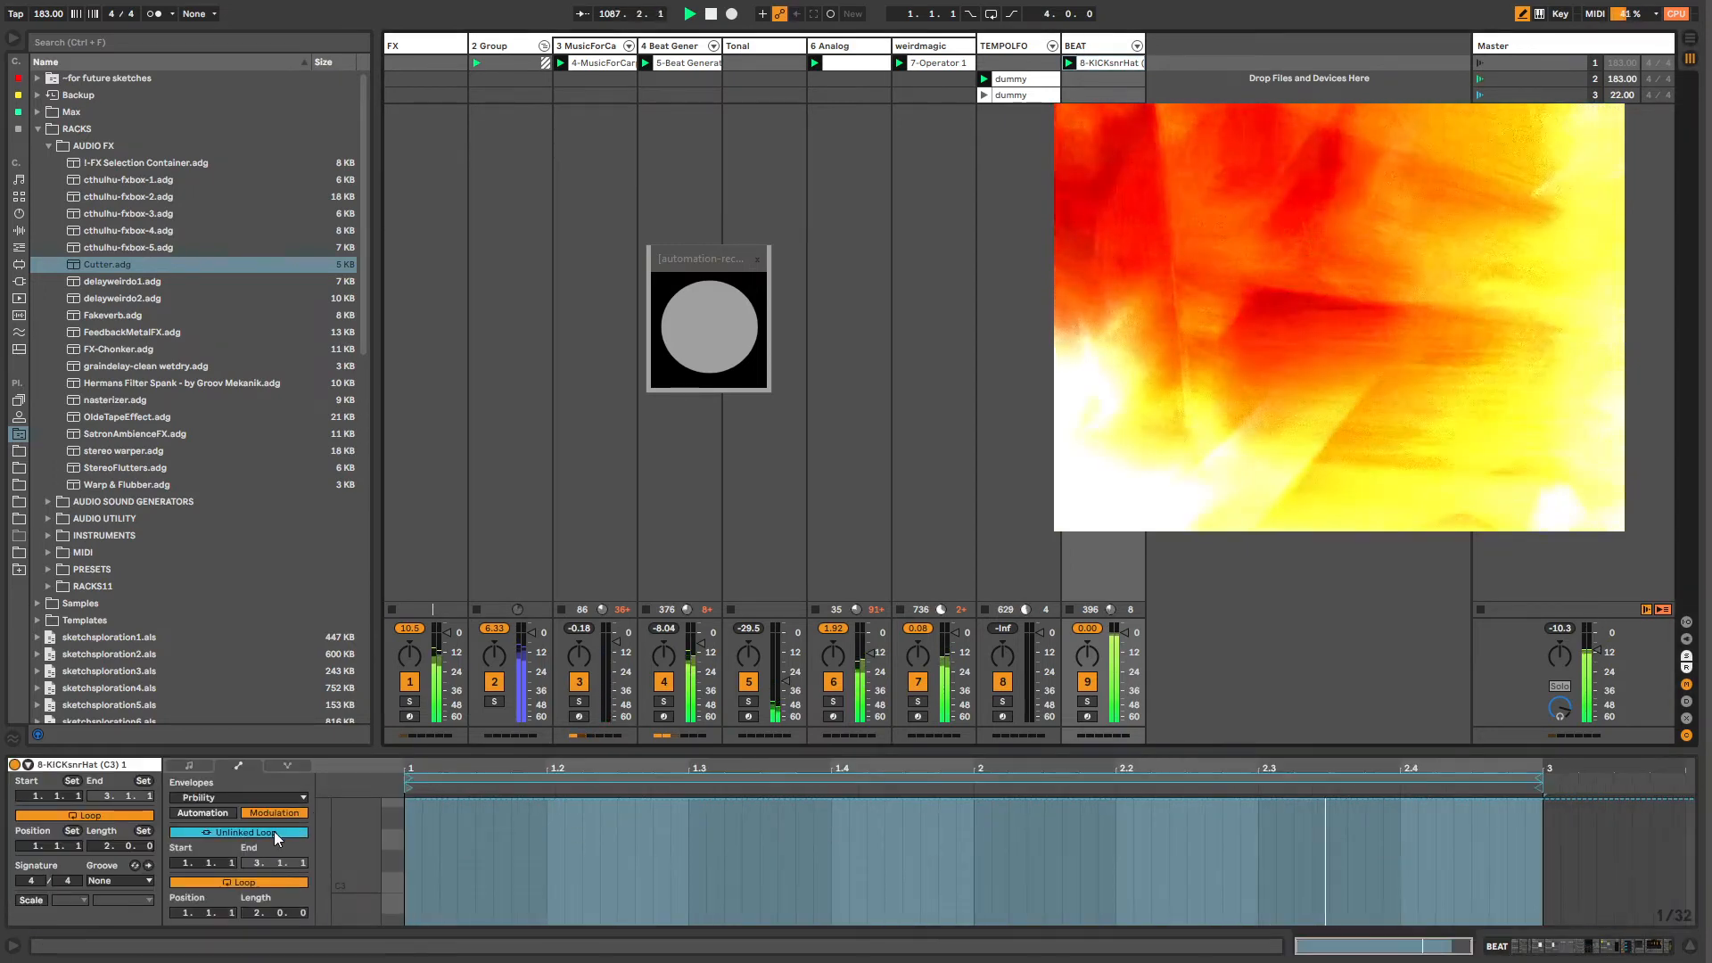
{"action": "left_click_drag", "start_coordinate": [255, 912], "coordinate": [255, 812]}
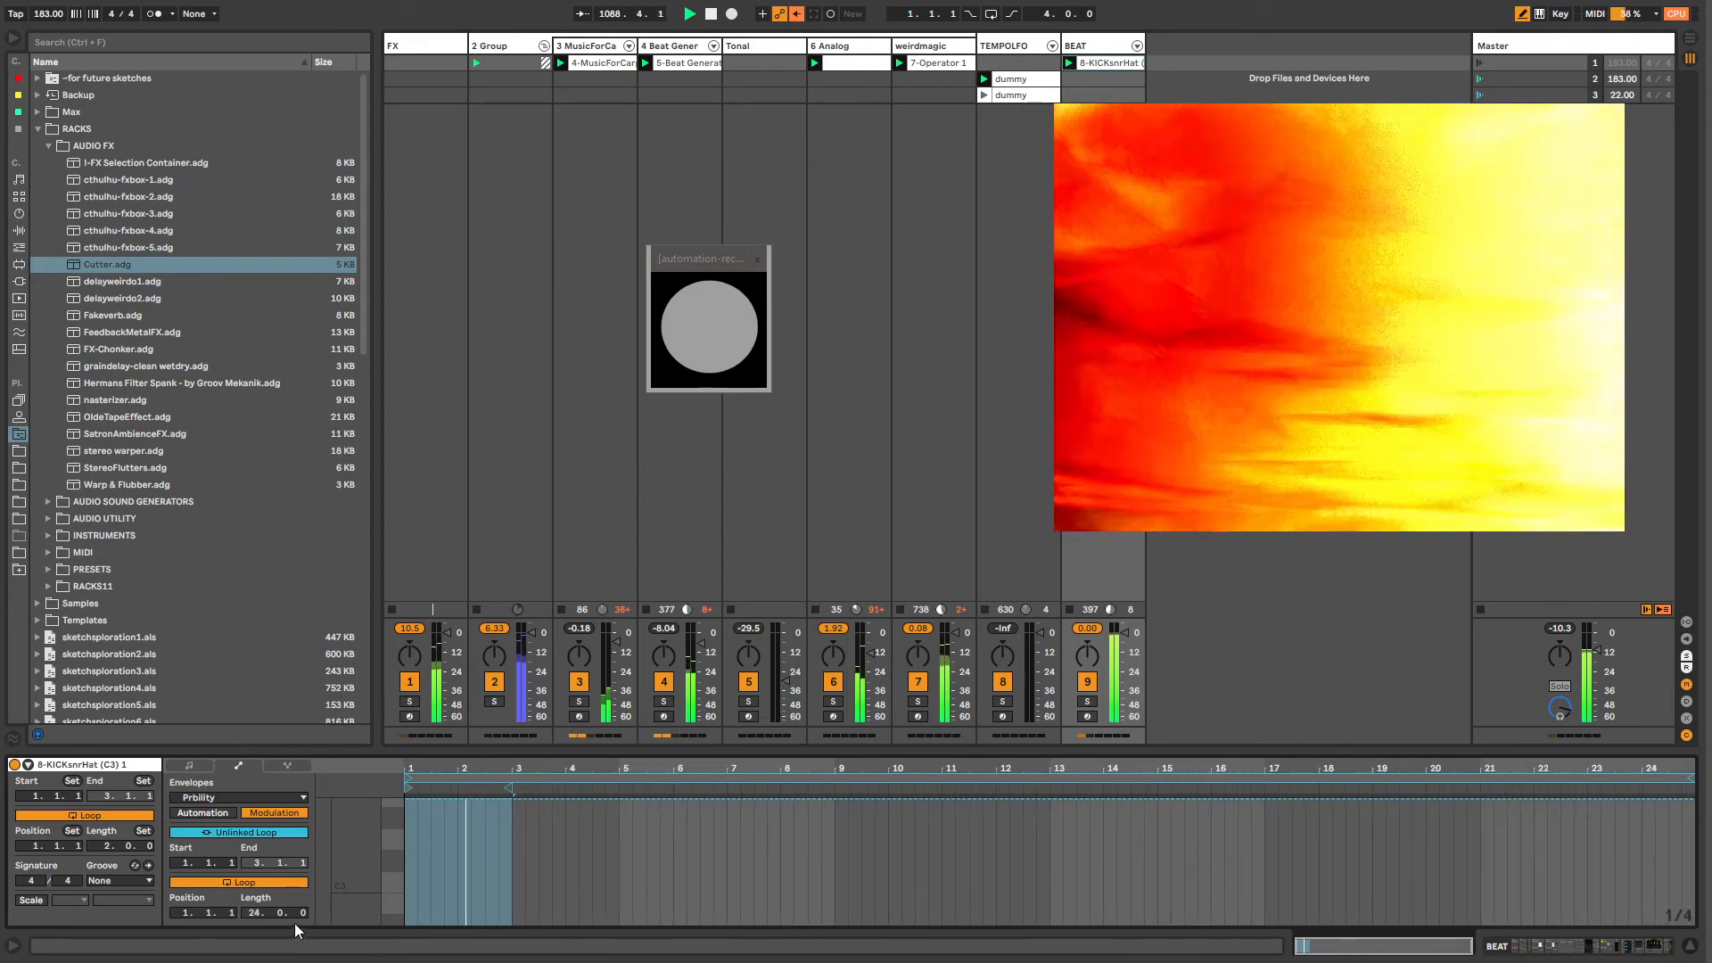
Step: Drop the Prbility envelope to its minimum across bar 24 and extend its loop length to 45 bars
{"action": "left_click", "coordinate": [1666, 909]}
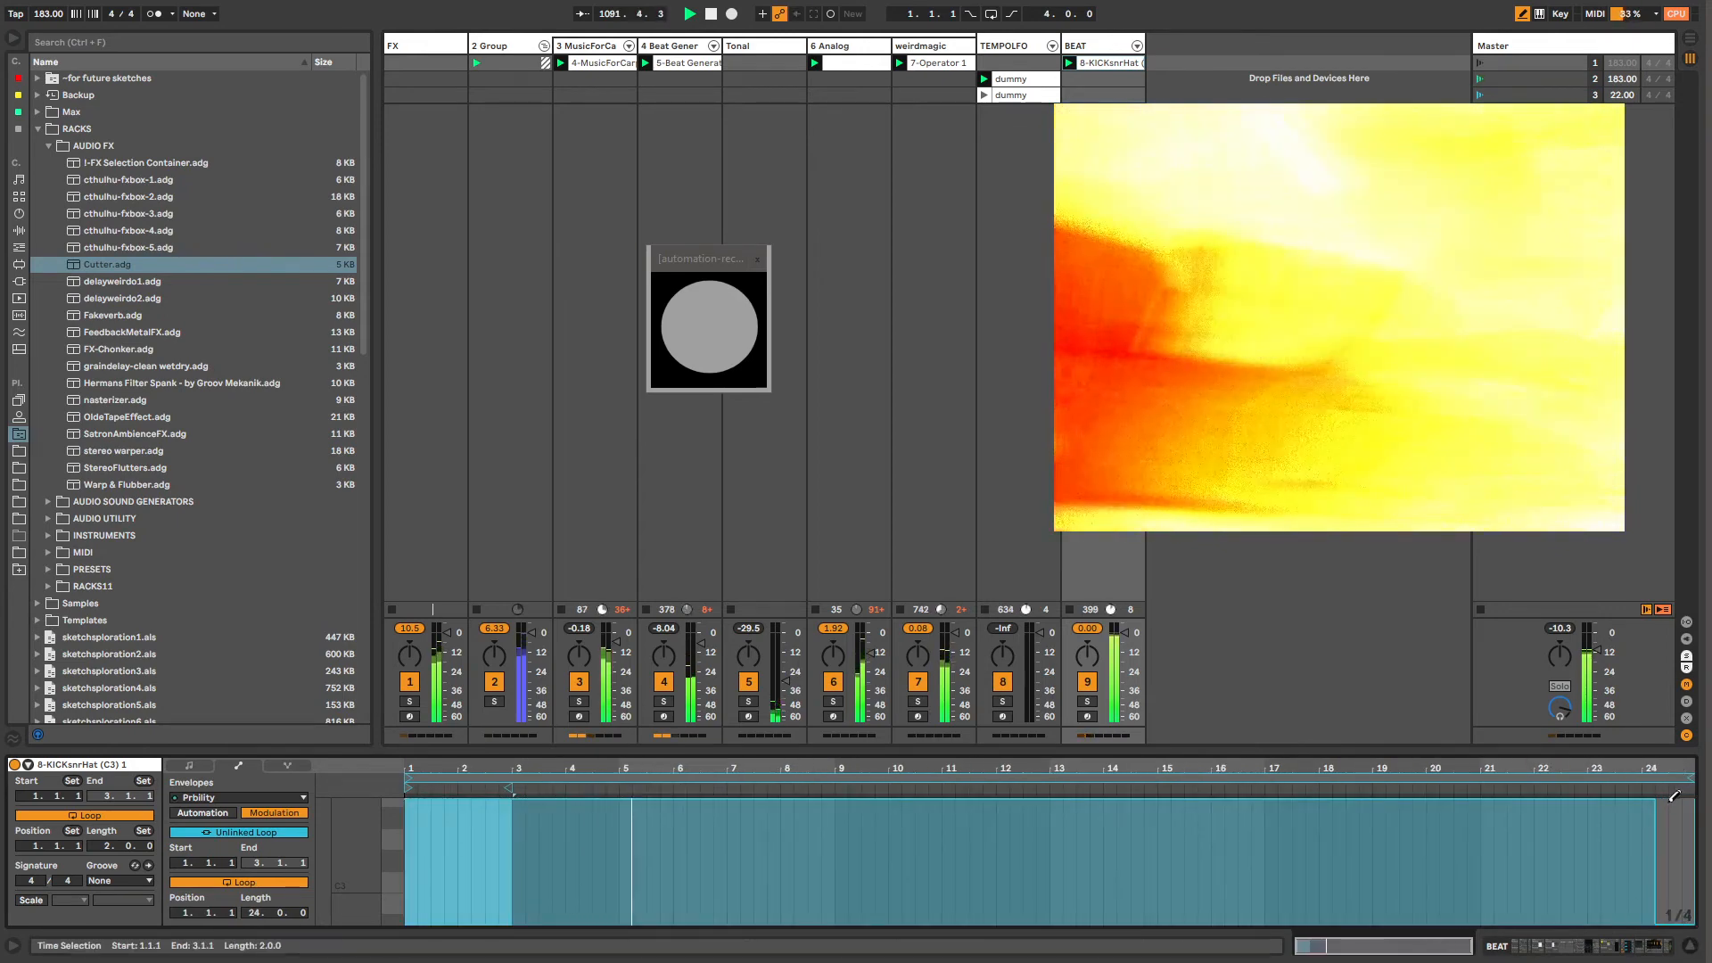
{"action": "left_click", "coordinate": [1657, 914]}
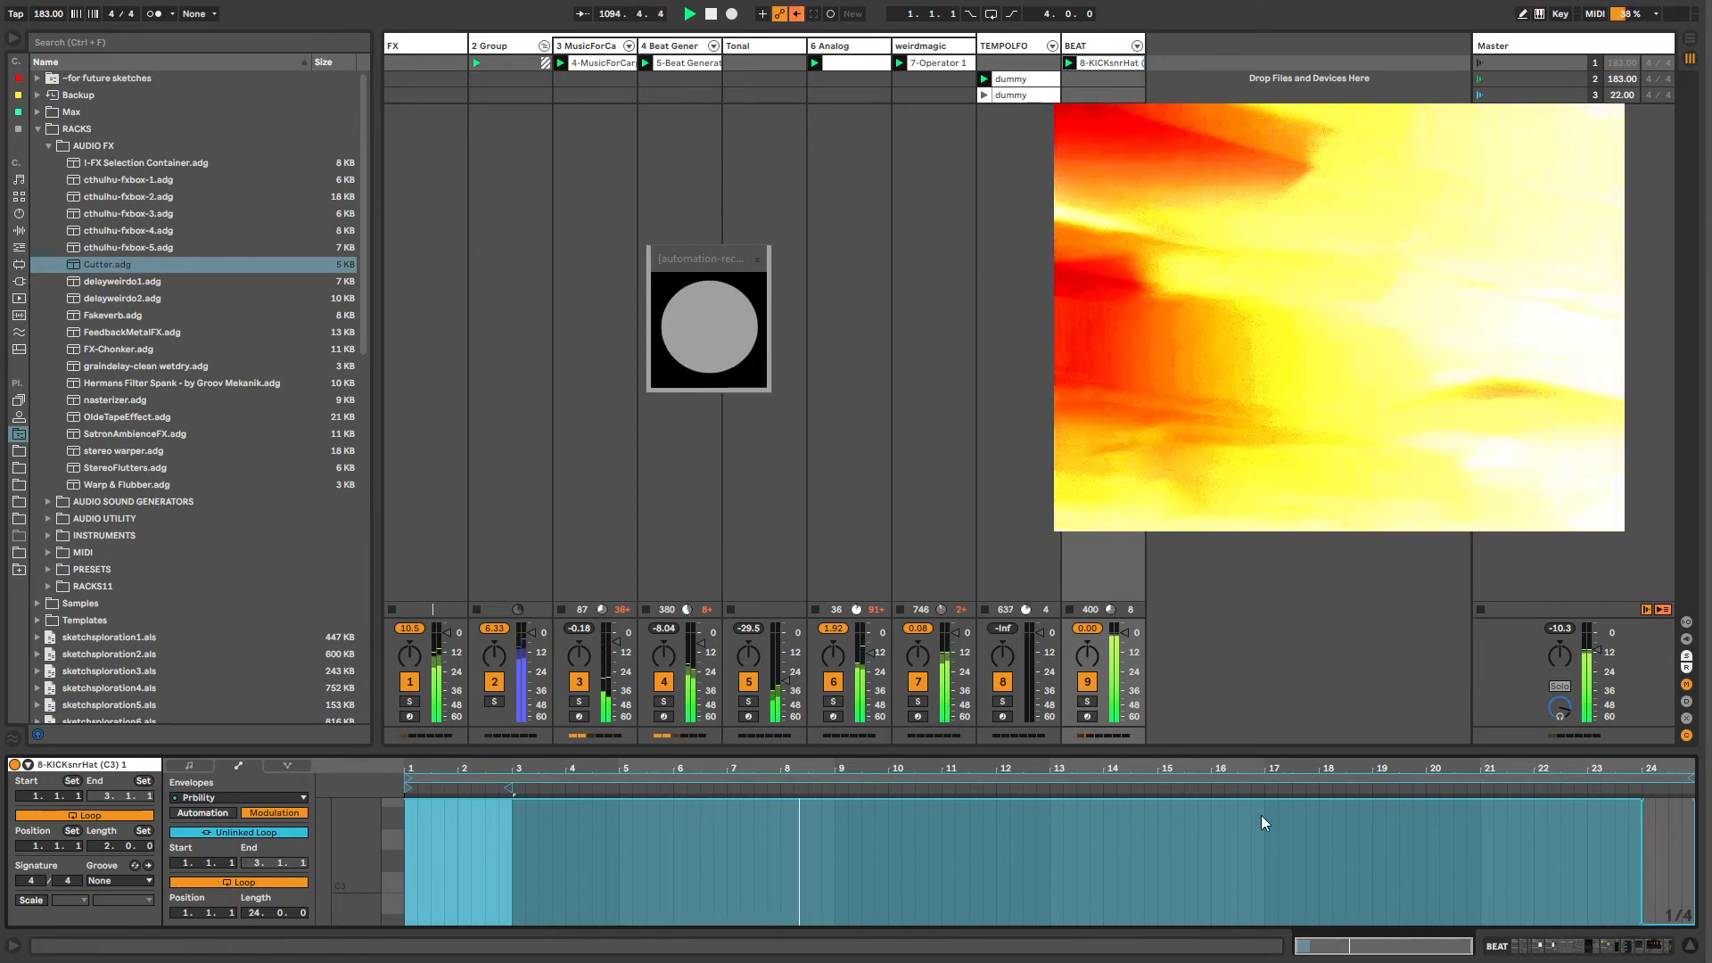
{"action": "left_click_drag", "start_coordinate": [255, 913], "coordinate": [254, 897]}
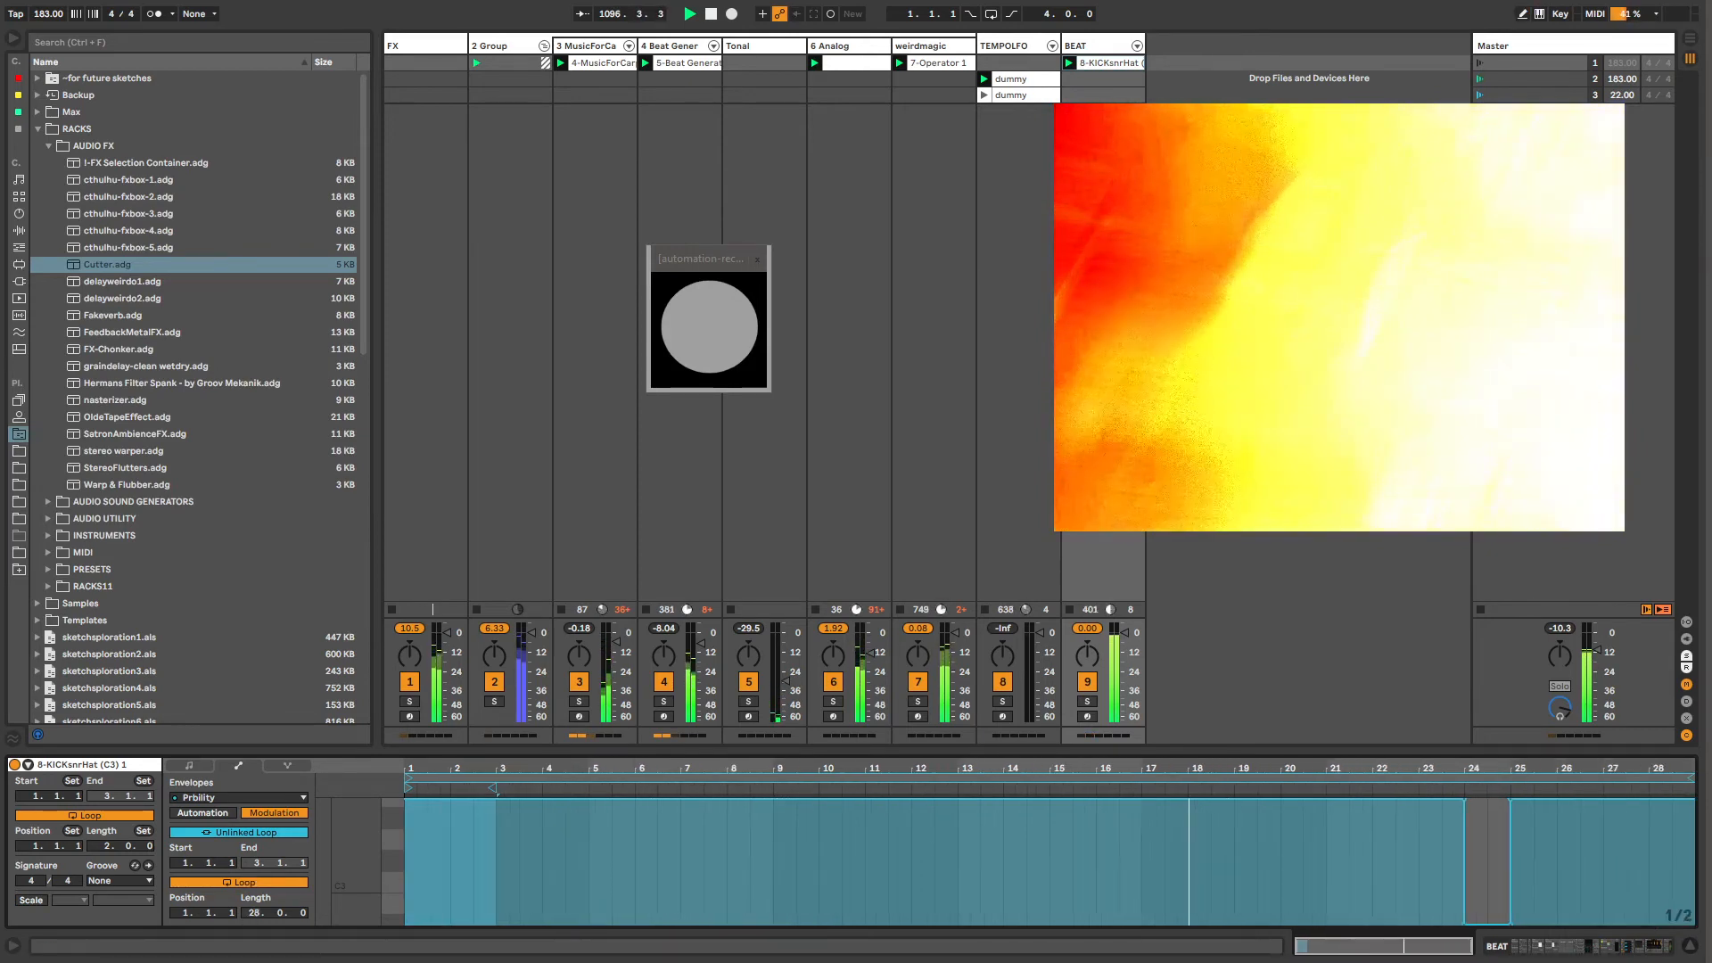
{"action": "left_click_drag", "start_coordinate": [1488, 804], "coordinate": [1482, 778]}
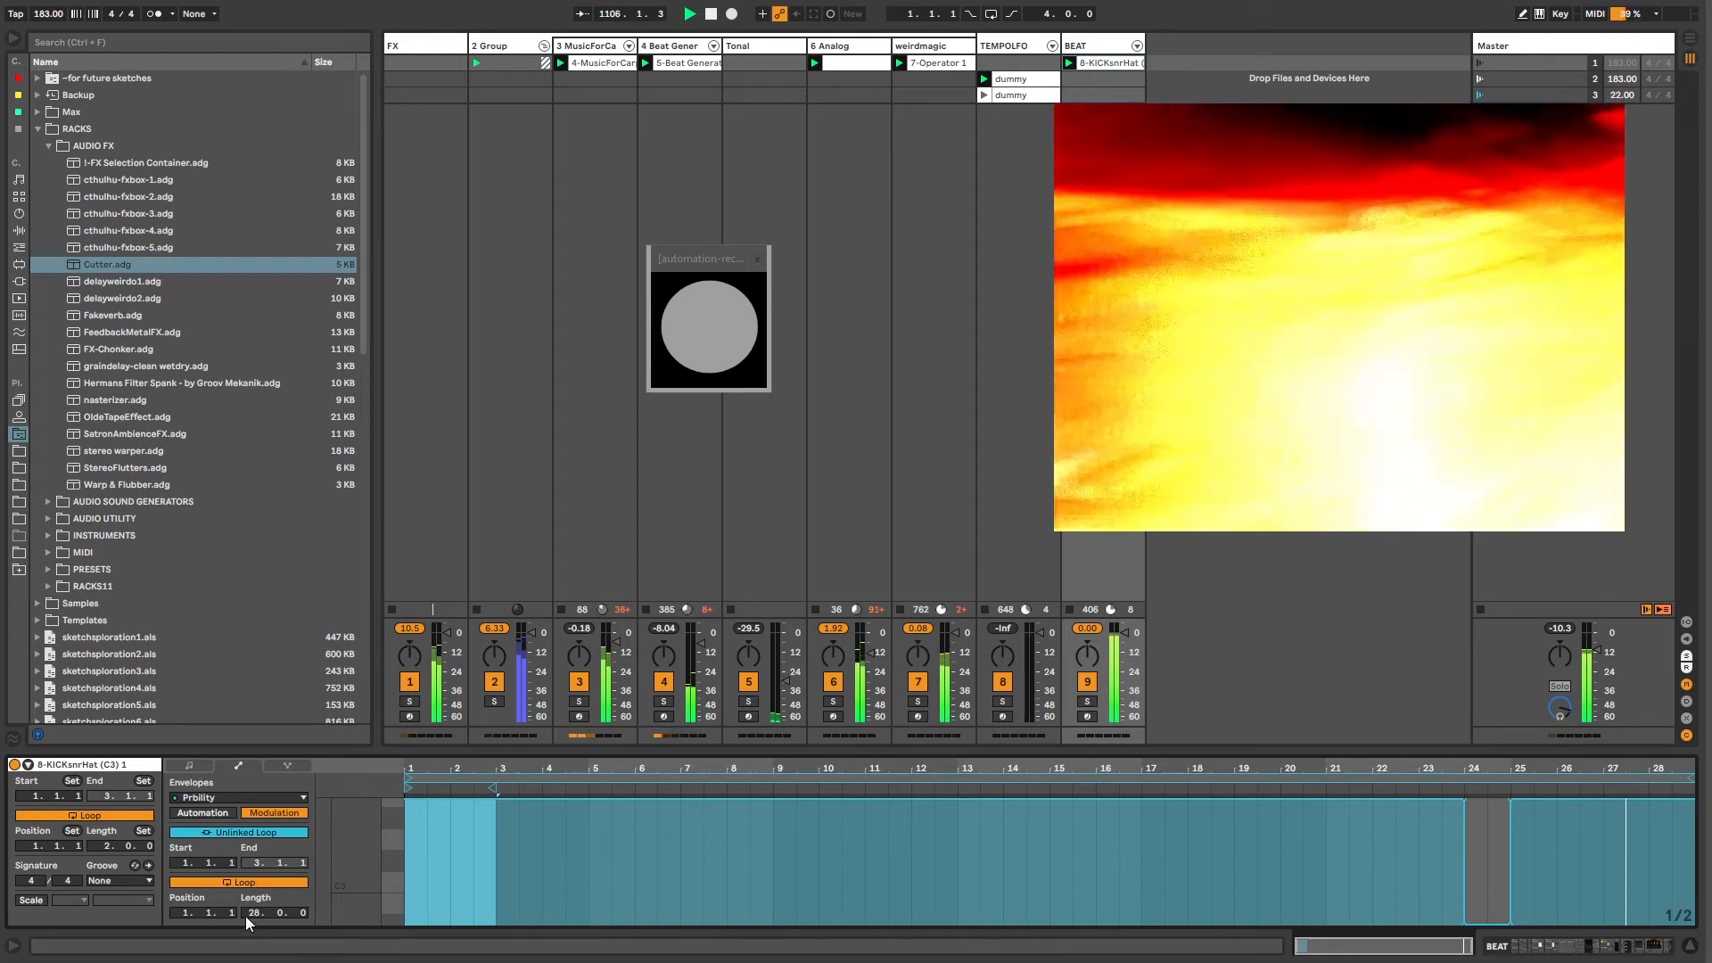
{"action": "left_click_drag", "start_coordinate": [250, 913], "coordinate": [250, 847]}
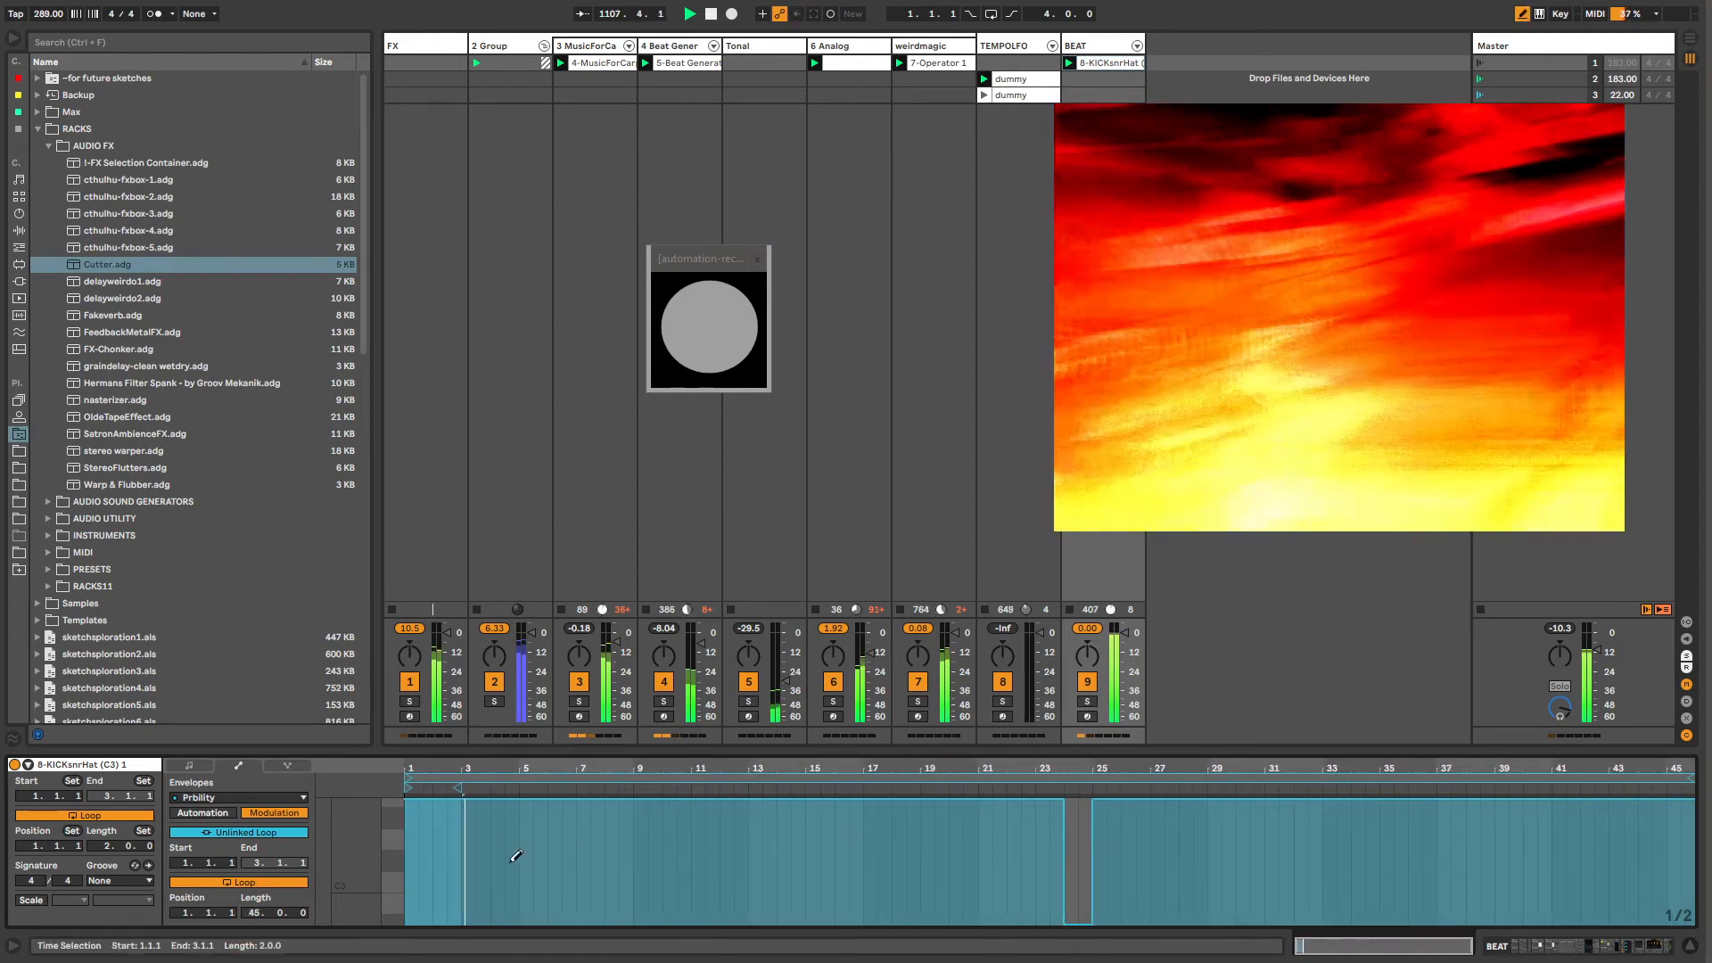
Step: Duplicate the first 25 bars of the Prbility envelope and extend its loop length to 54.2.0
{"action": "left_click", "coordinate": [412, 839]}
{"action": "left_click_drag", "start_coordinate": [415, 838], "coordinate": [1113, 944]}
{"action": "key", "text": "ctrl+d"}
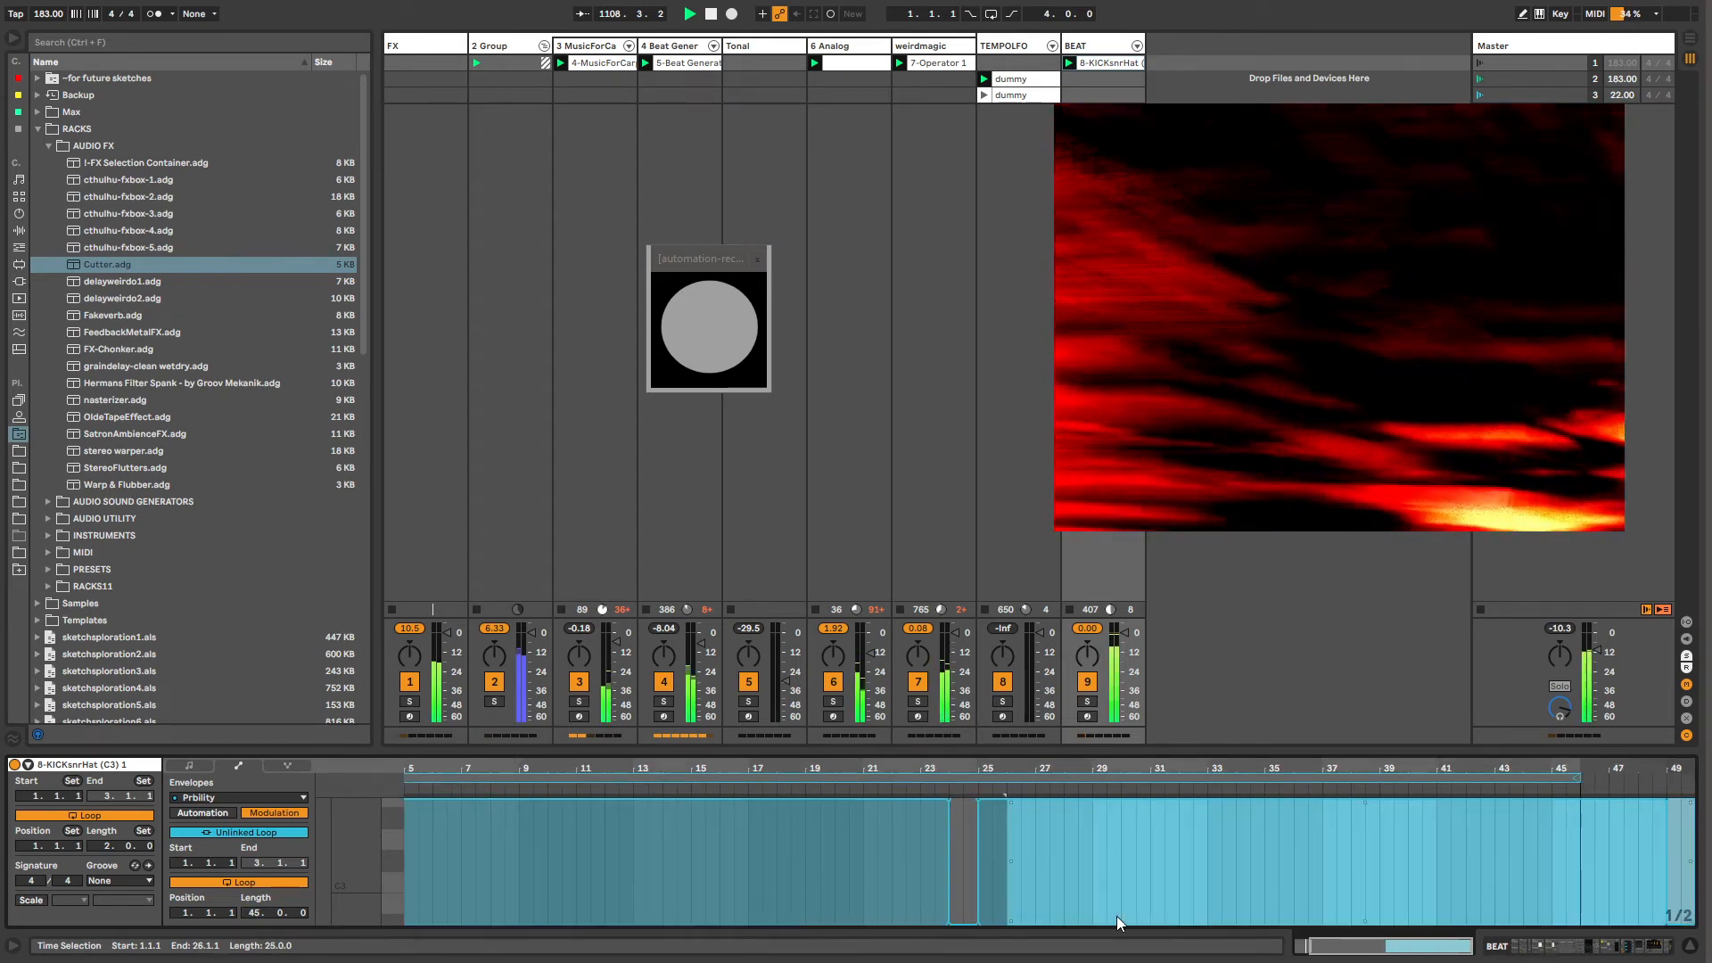
{"action": "left_click_drag", "start_coordinate": [986, 760], "coordinate": [1047, 761]}
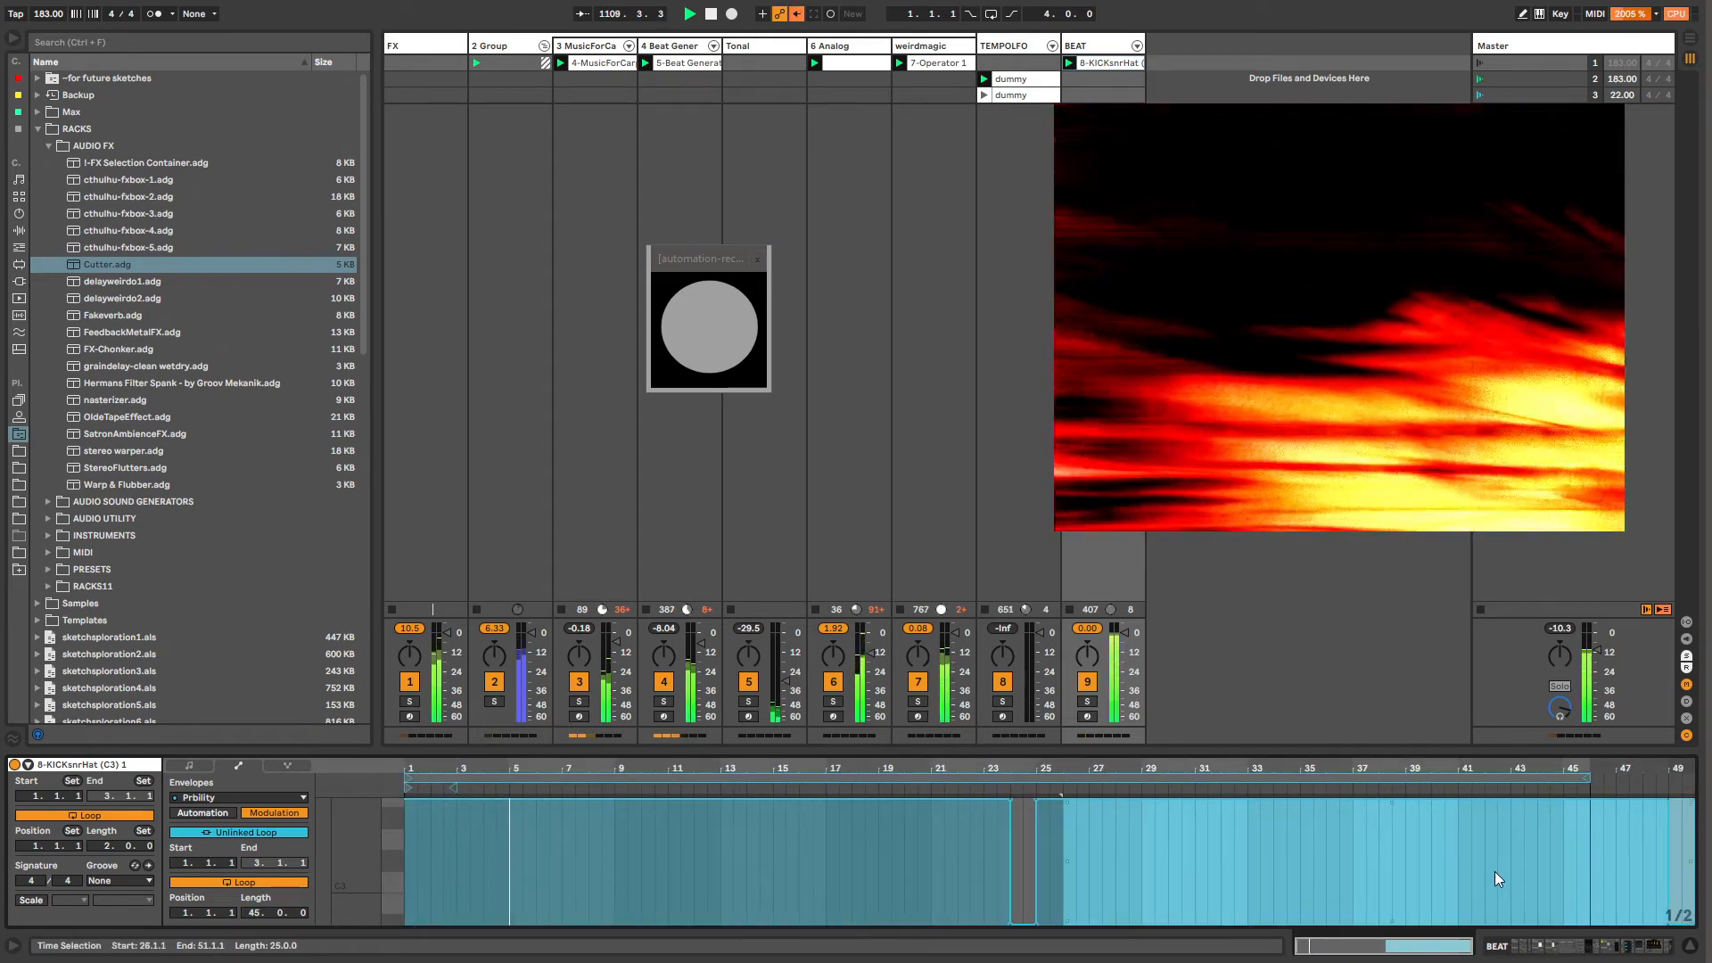
{"action": "left_click_drag", "start_coordinate": [1586, 775], "coordinate": [1591, 749]}
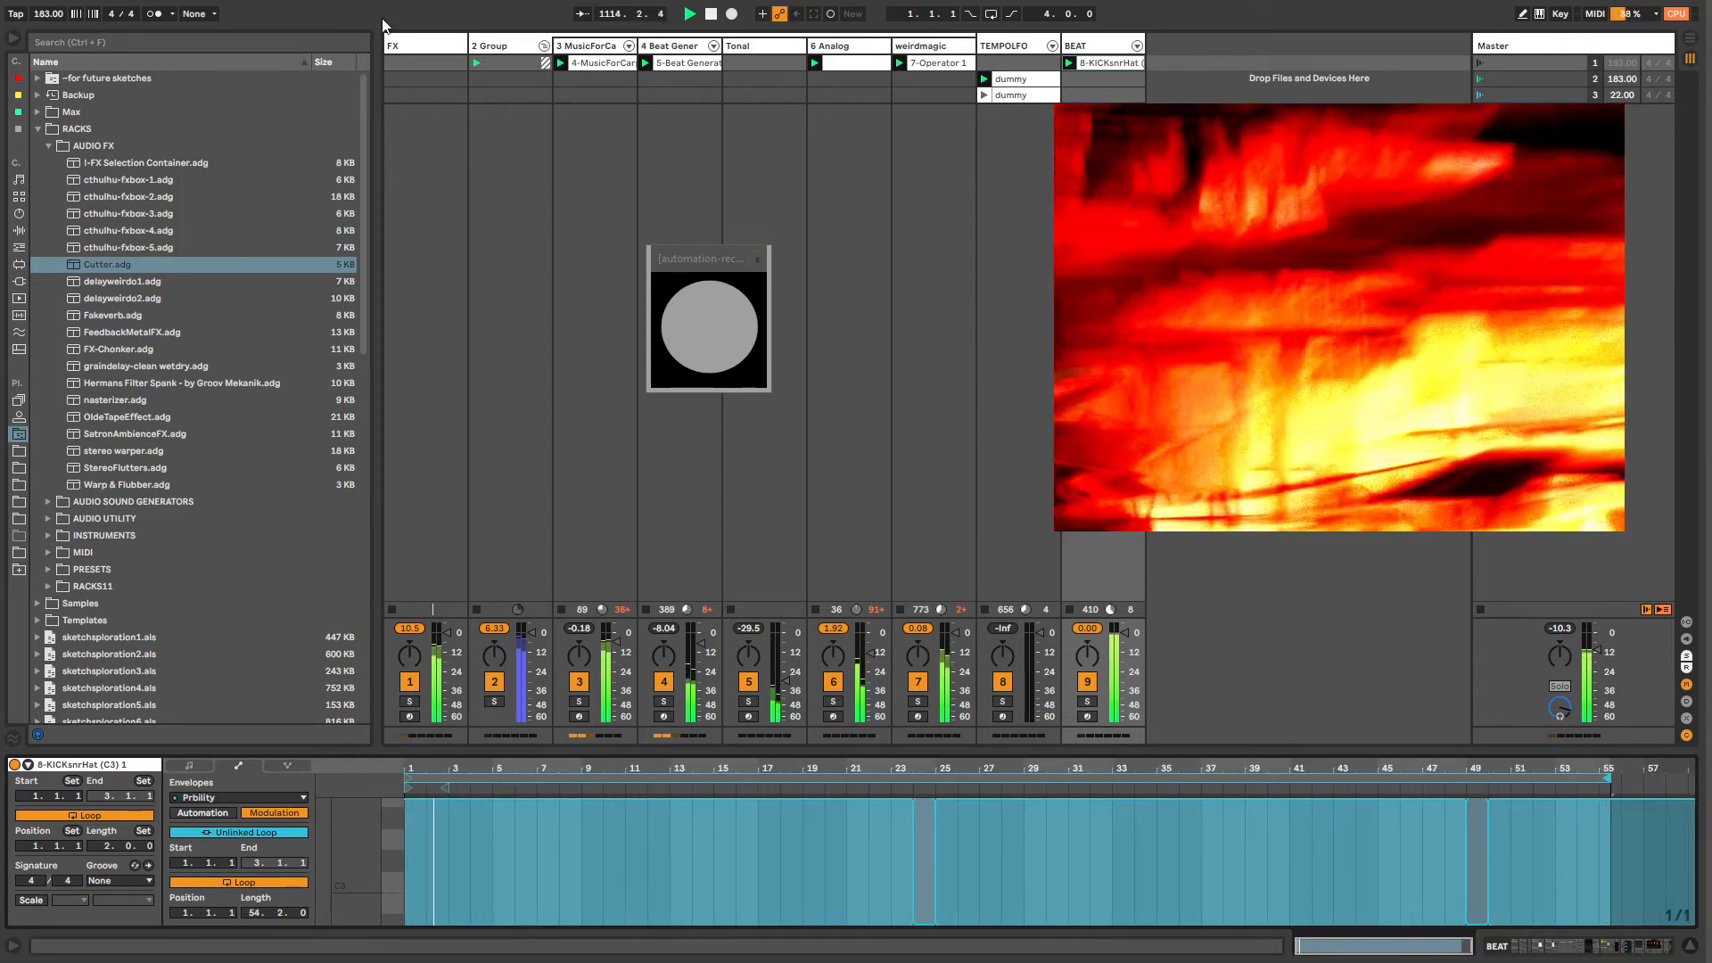
Step: Find the Utility device and load it after the Cutter rack on the FX track
{"action": "left_click", "coordinate": [410, 43]}
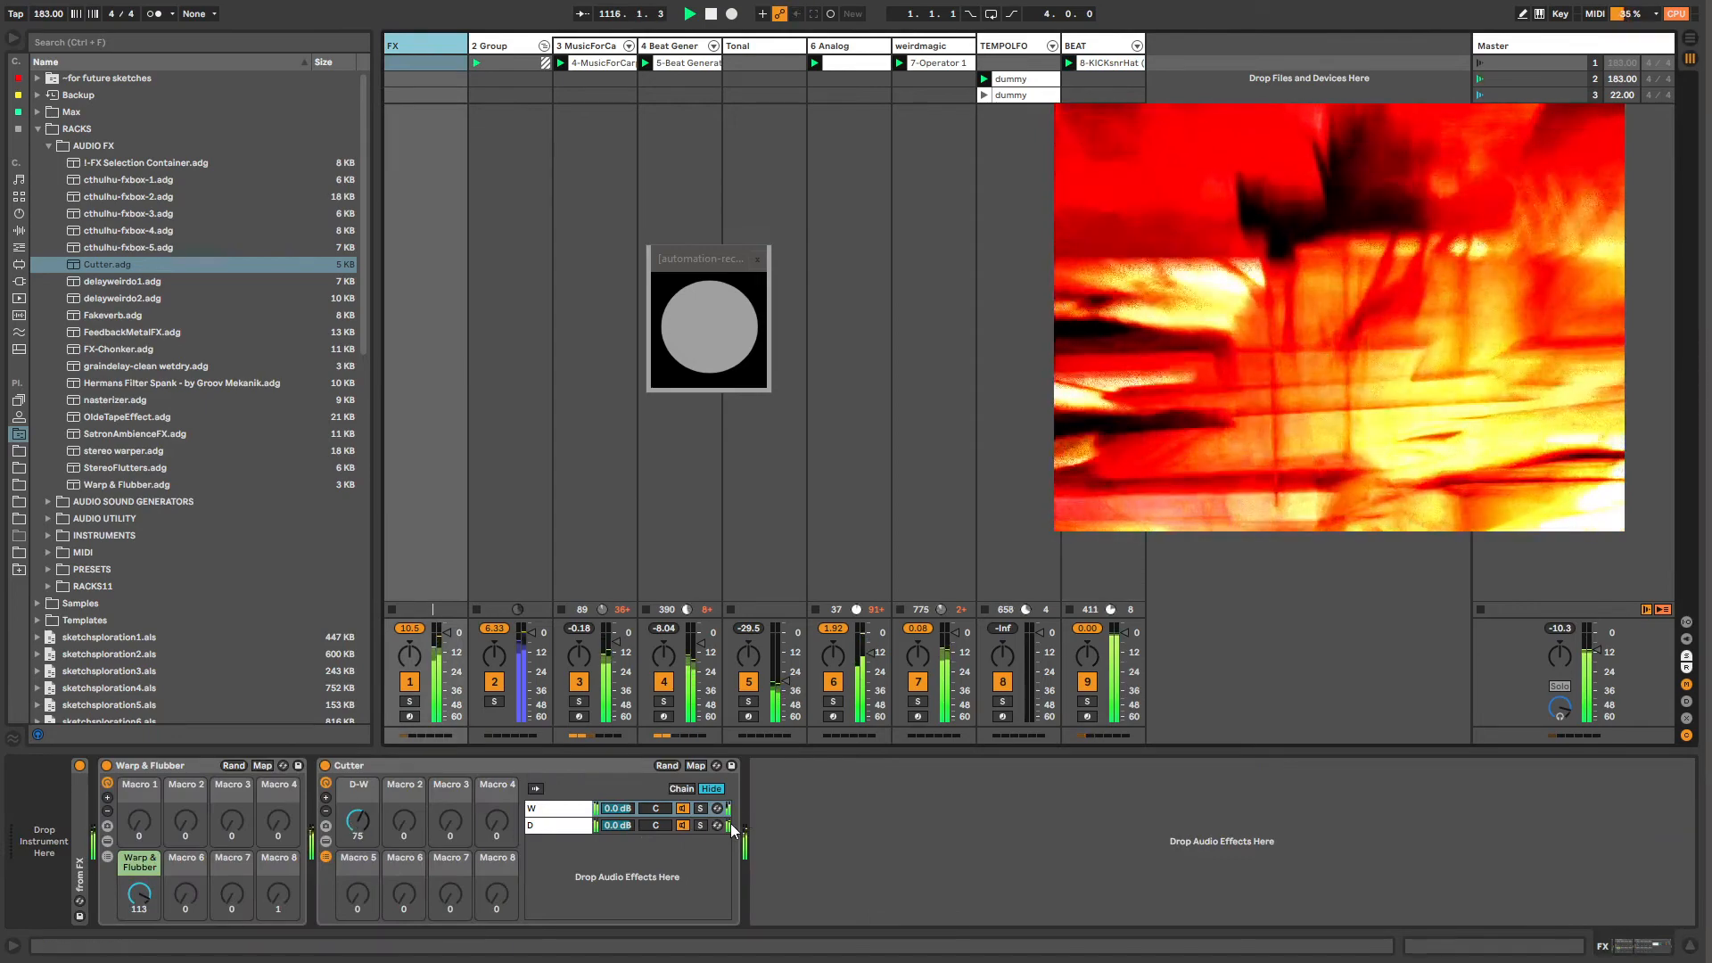
{"action": "key", "text": "ctrl+f"}
{"action": "type", "text": "utility"}
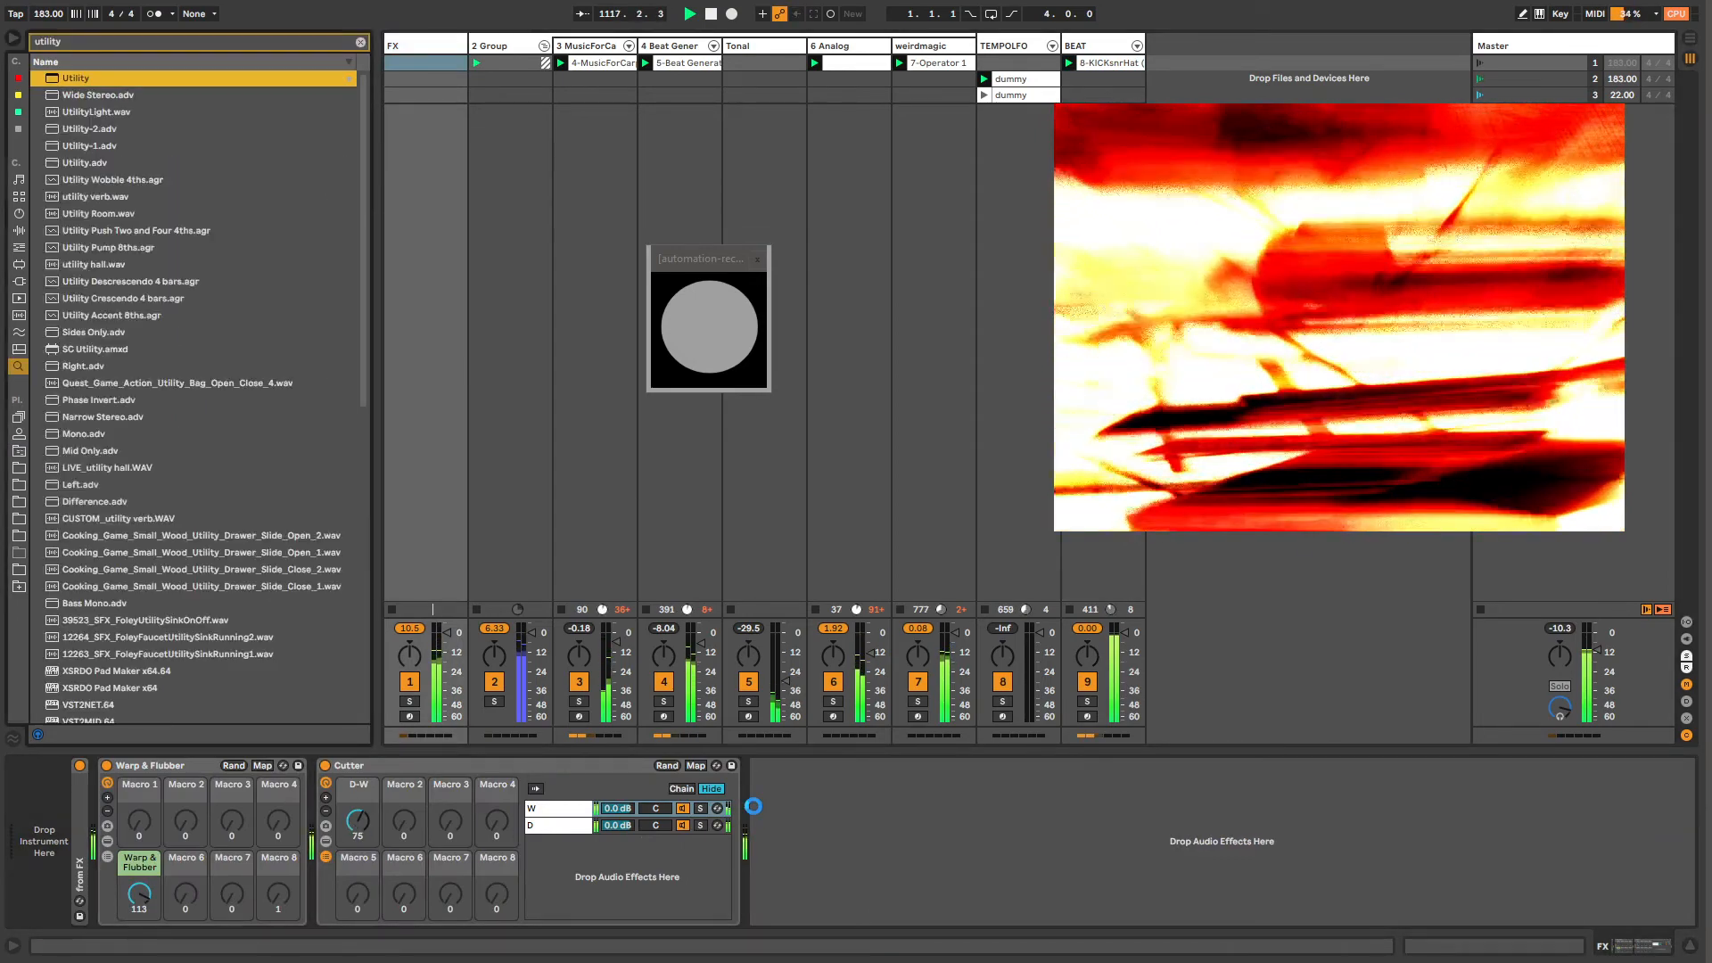
{"action": "key", "text": "Return"}
Step: Create an empty clip in the FX track's first slot and show the modulation envelope for Utility's Gain
{"action": "right_click", "coordinate": [839, 819]}
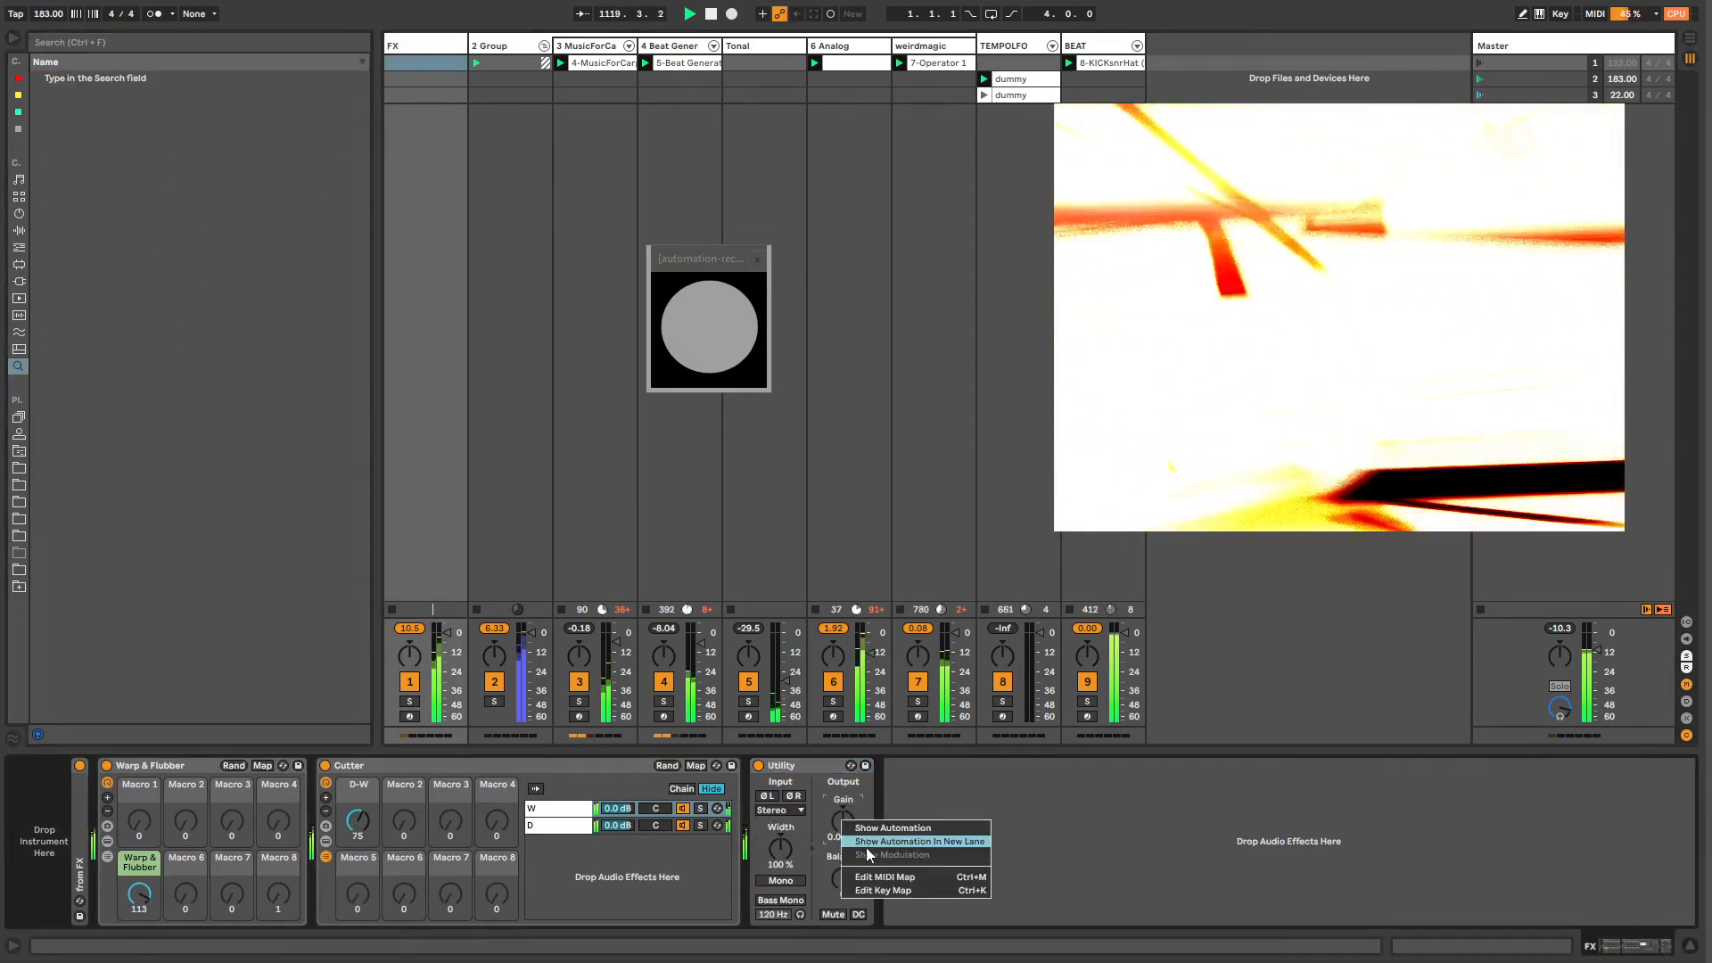
{"action": "left_click", "coordinate": [394, 64]}
{"action": "double_click", "coordinate": [393, 62]}
{"action": "left_click", "coordinate": [403, 46]}
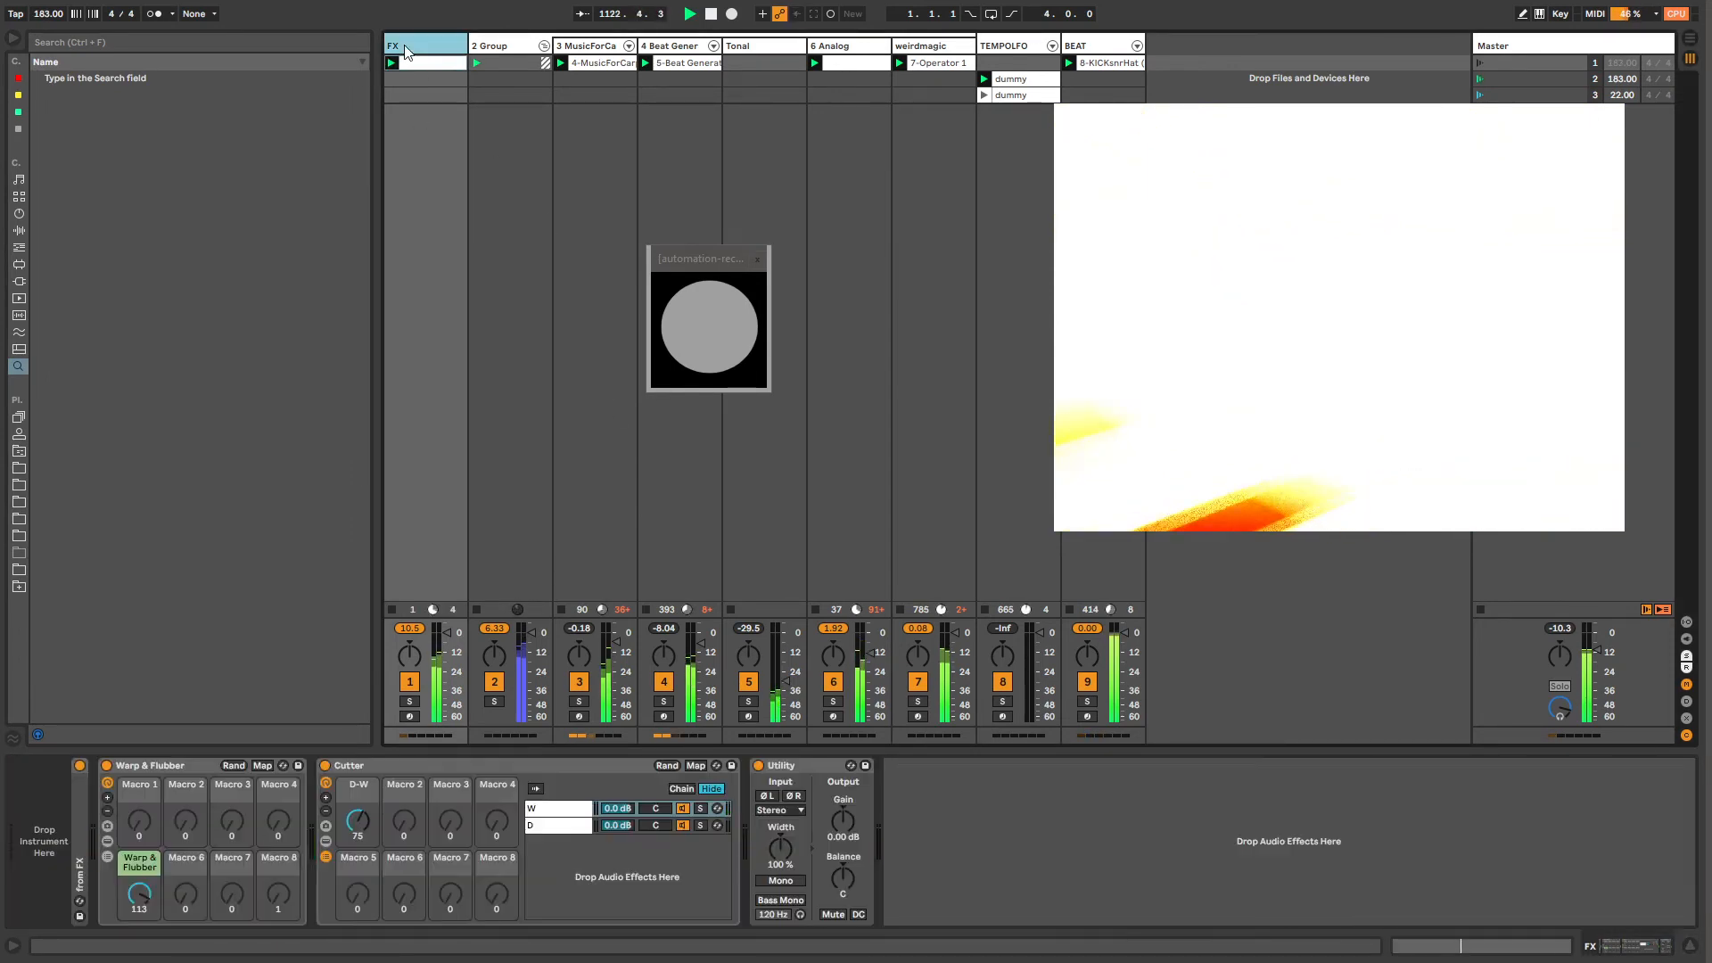
{"action": "right_click", "coordinate": [842, 826]}
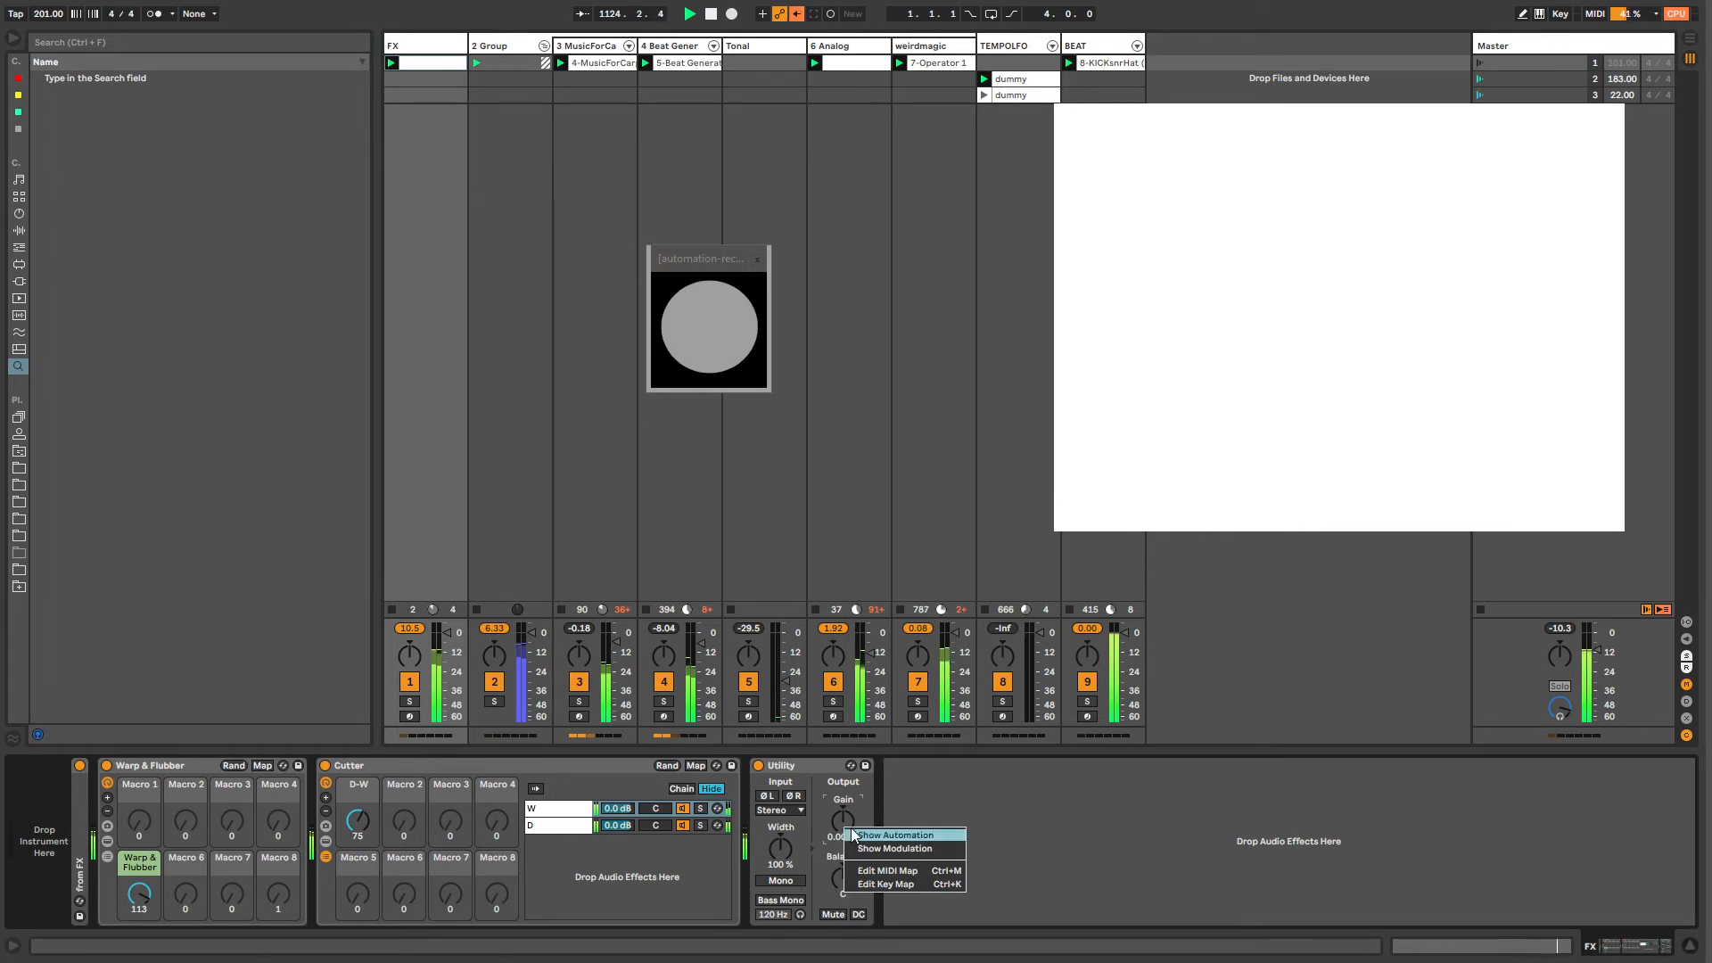
{"action": "left_click", "coordinate": [895, 848]}
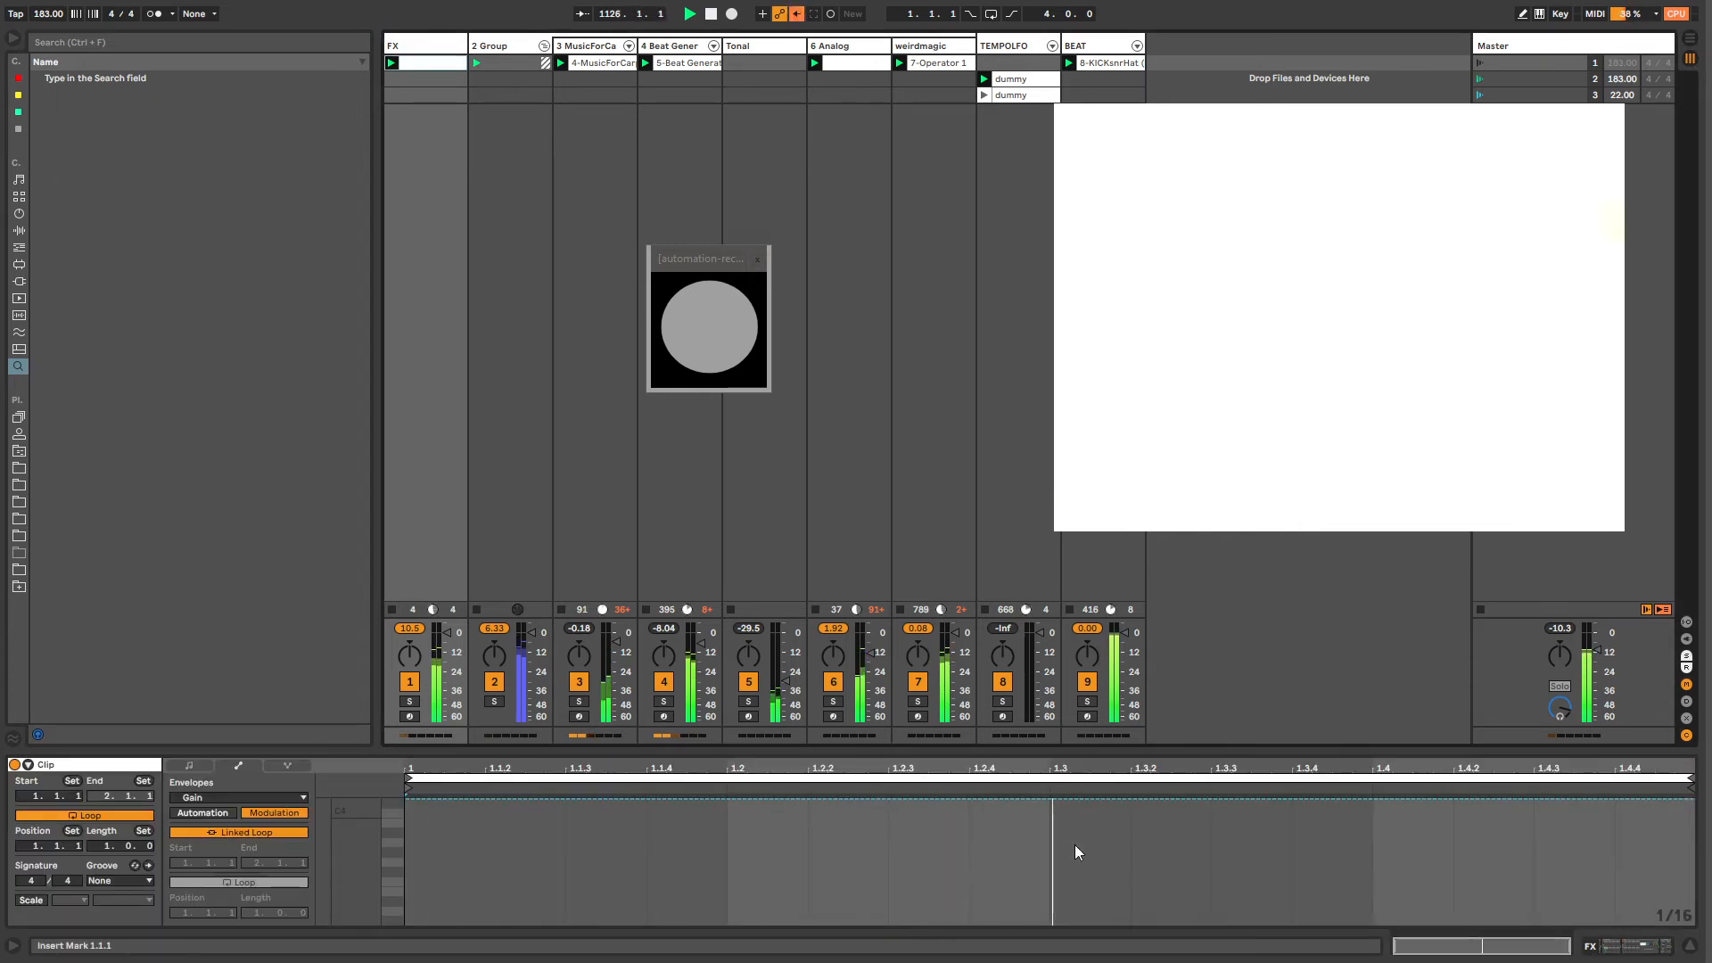
Step: Draw two drops to the minimum in the Gain envelope's first bar and set its unlinked loop to 7 bars
{"action": "mouse_move", "coordinate": [449, 919]}
{"action": "left_mouse_down"}
{"action": "mouse_move", "coordinate": [451, 939]}
{"action": "mouse_move", "coordinate": [611, 919]}
{"action": "left_mouse_up"}
{"action": "left_click_drag", "start_coordinate": [1052, 919], "coordinate": [1373, 919]}
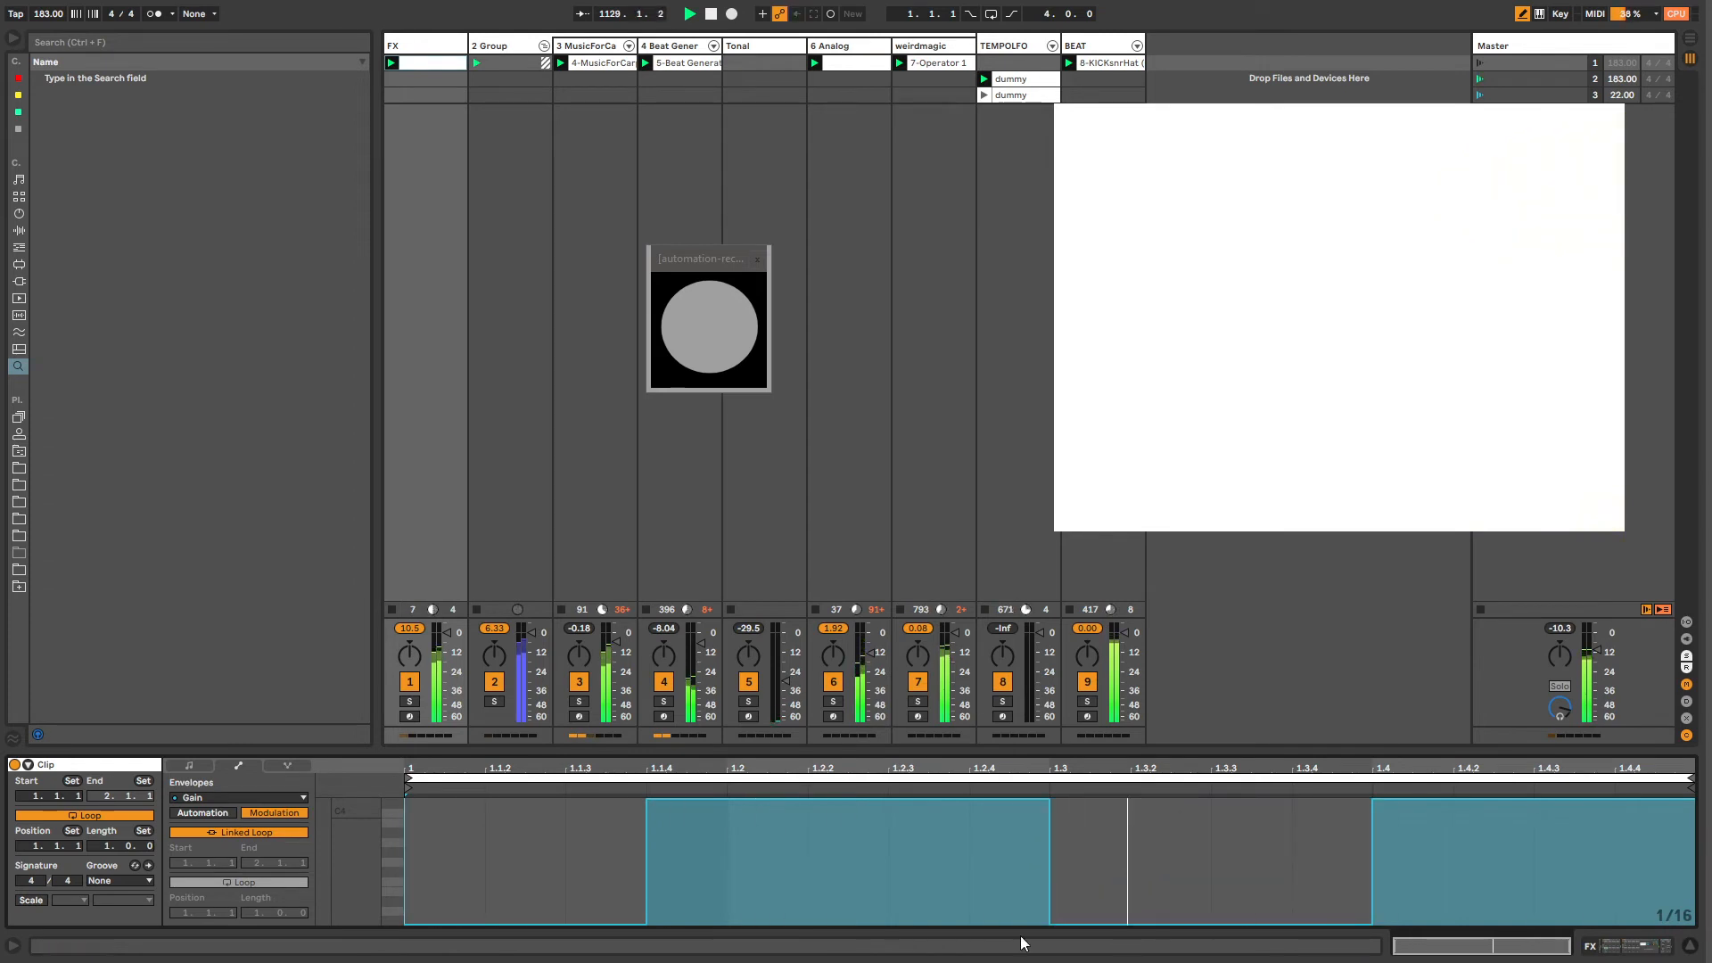
{"action": "left_click", "coordinate": [228, 830]}
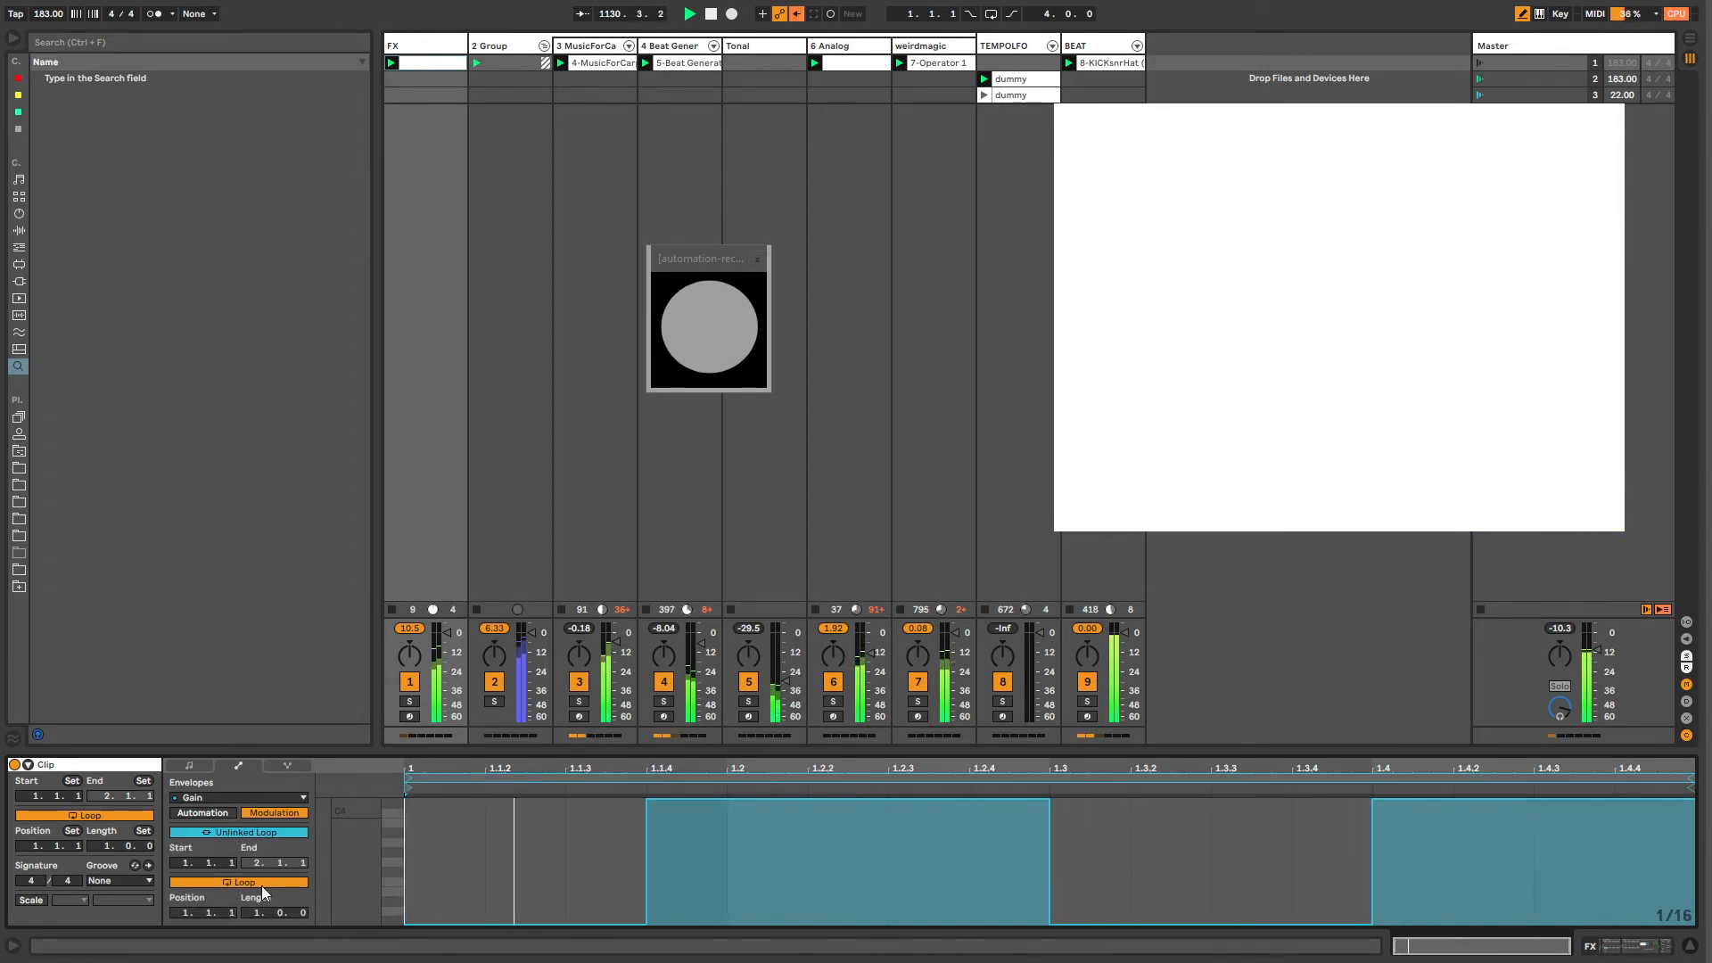
{"action": "left_click_drag", "start_coordinate": [251, 911], "coordinate": [292, 904]}
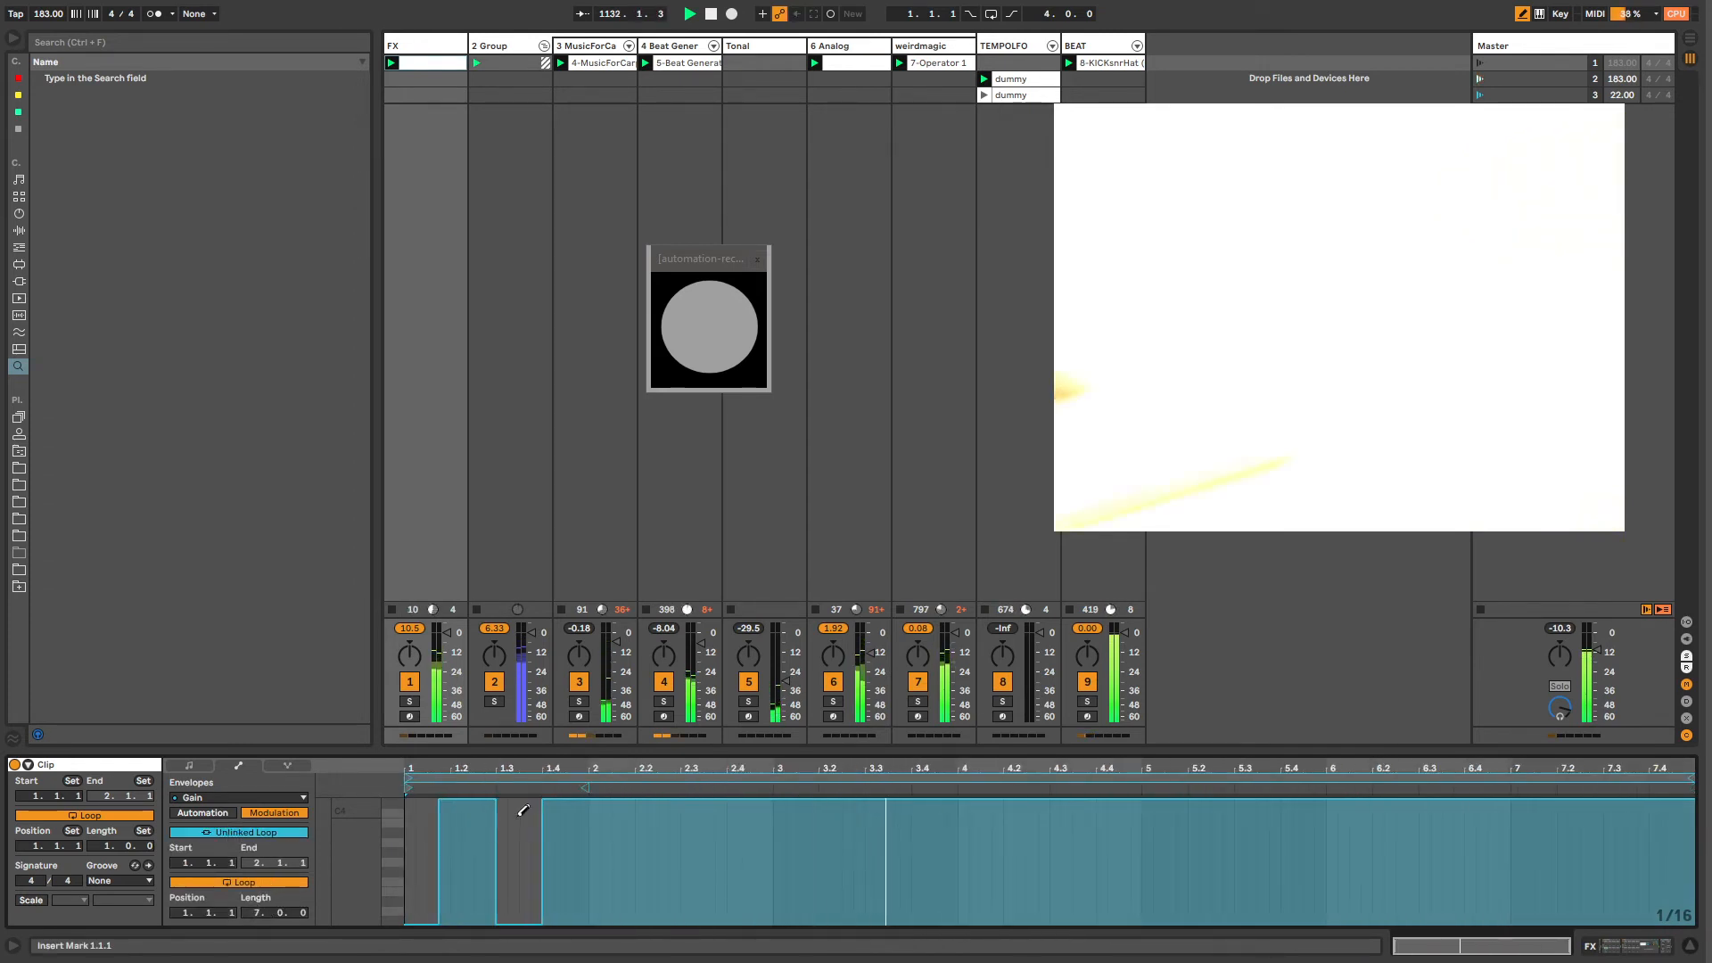
Step: Shift the first-bar steps of the Gain envelope later by a sixteenth note
{"action": "key", "text": "b"}
{"action": "left_click_drag", "start_coordinate": [588, 853], "coordinate": [419, 858]}
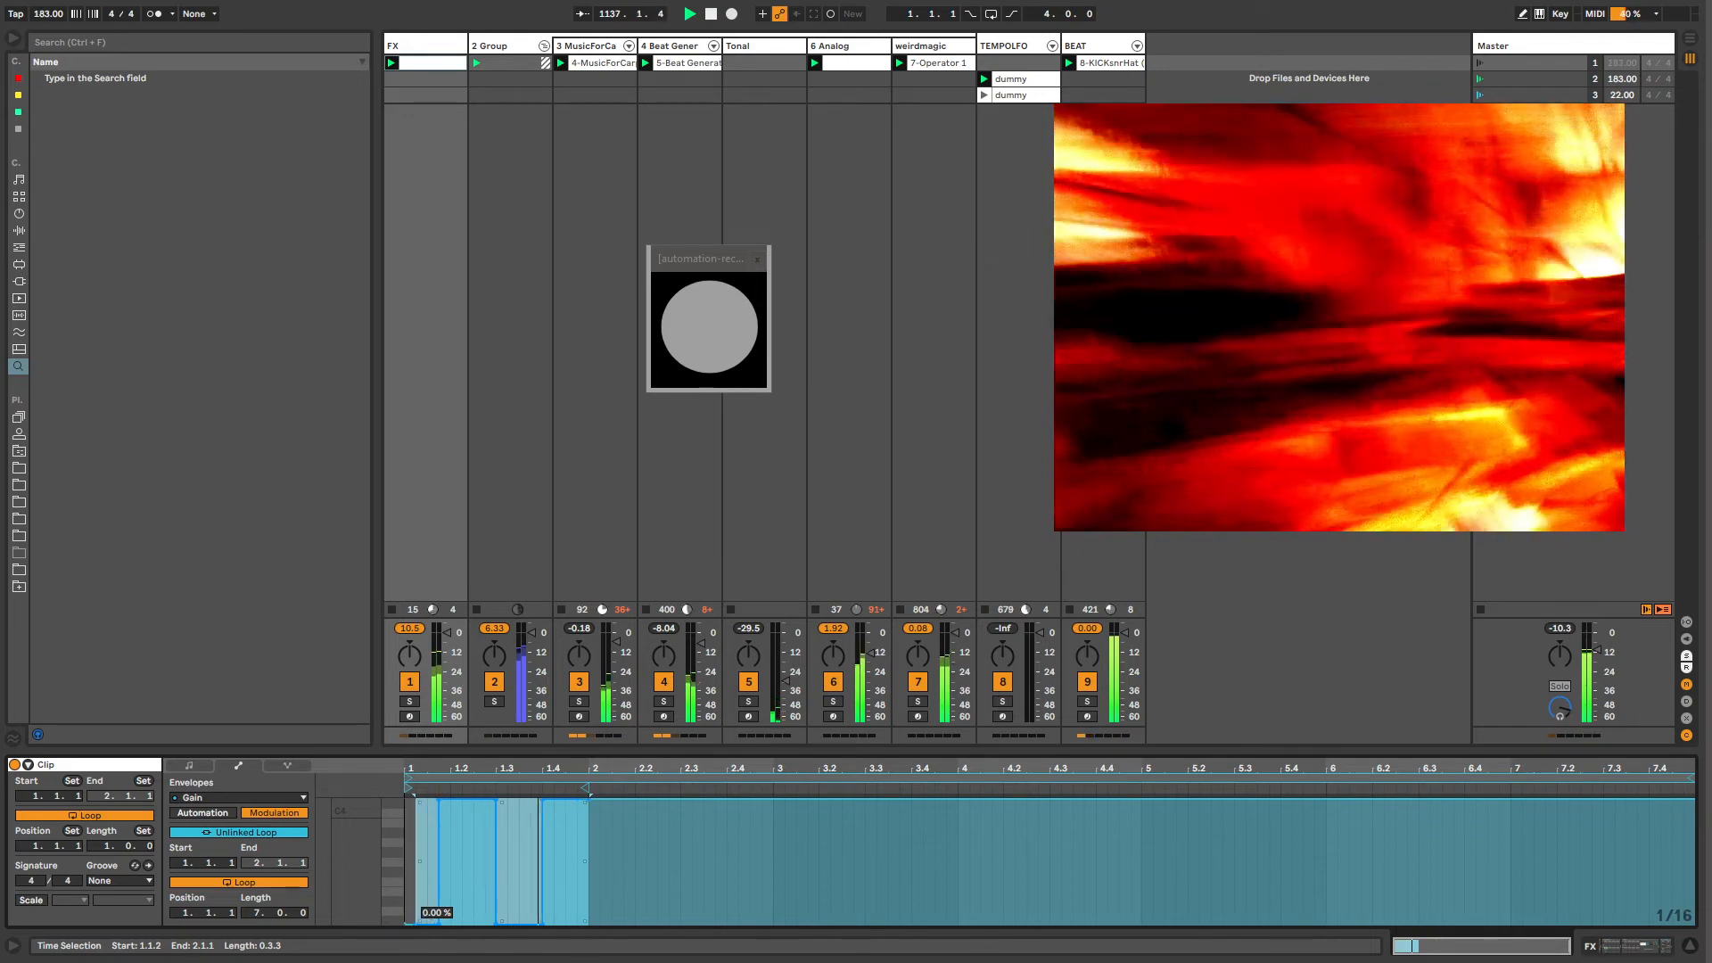
{"action": "left_click", "coordinate": [642, 839]}
{"action": "key", "text": "b"}
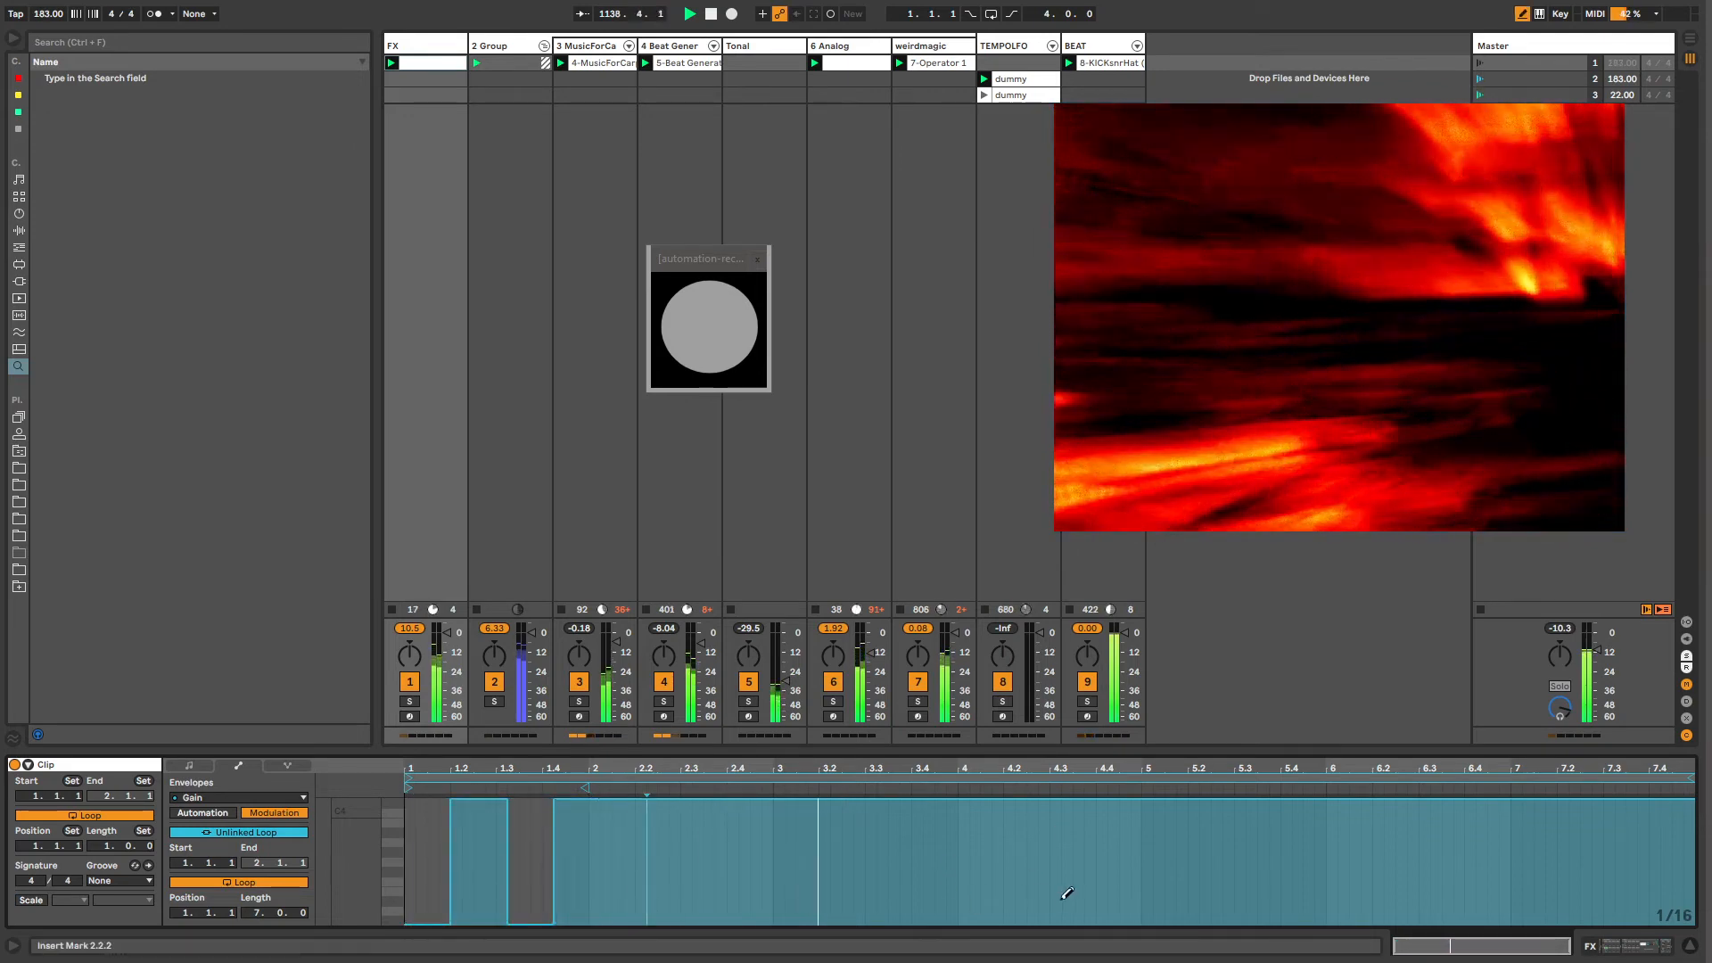
Step: Draw further drops to the minimum in bars 4 and 5 of the Gain envelope
{"action": "left_click_drag", "start_coordinate": [1044, 922], "coordinate": [1078, 944]}
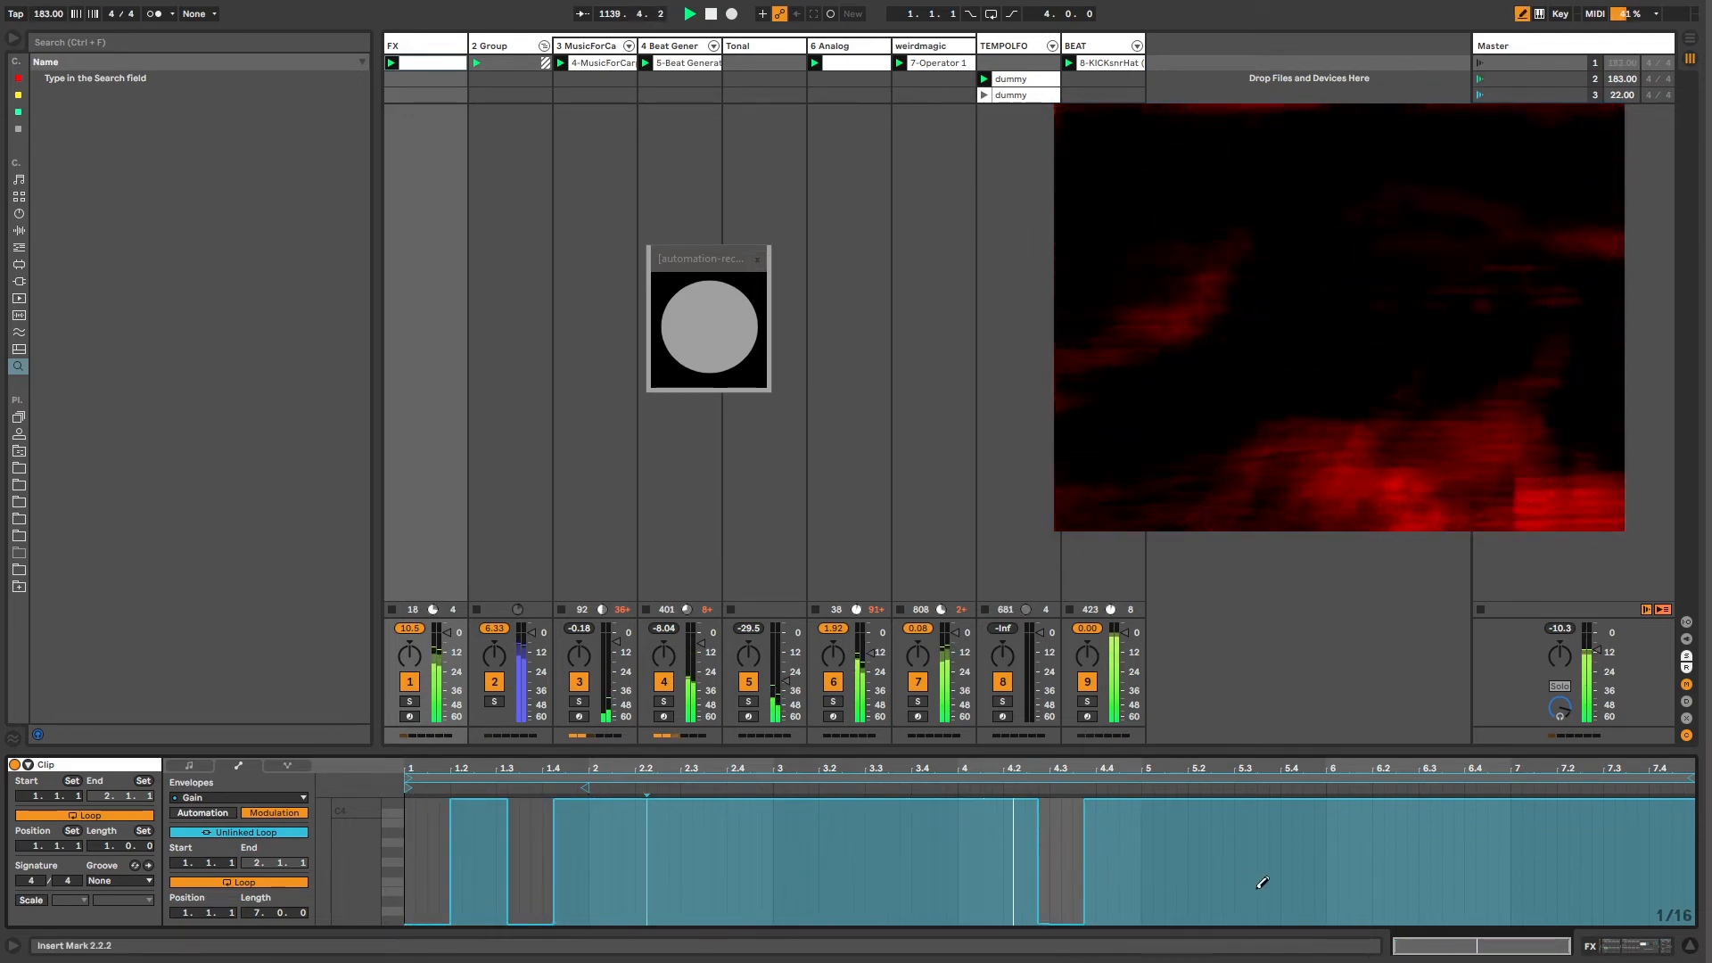
{"action": "left_click_drag", "start_coordinate": [1231, 928], "coordinate": [1314, 936]}
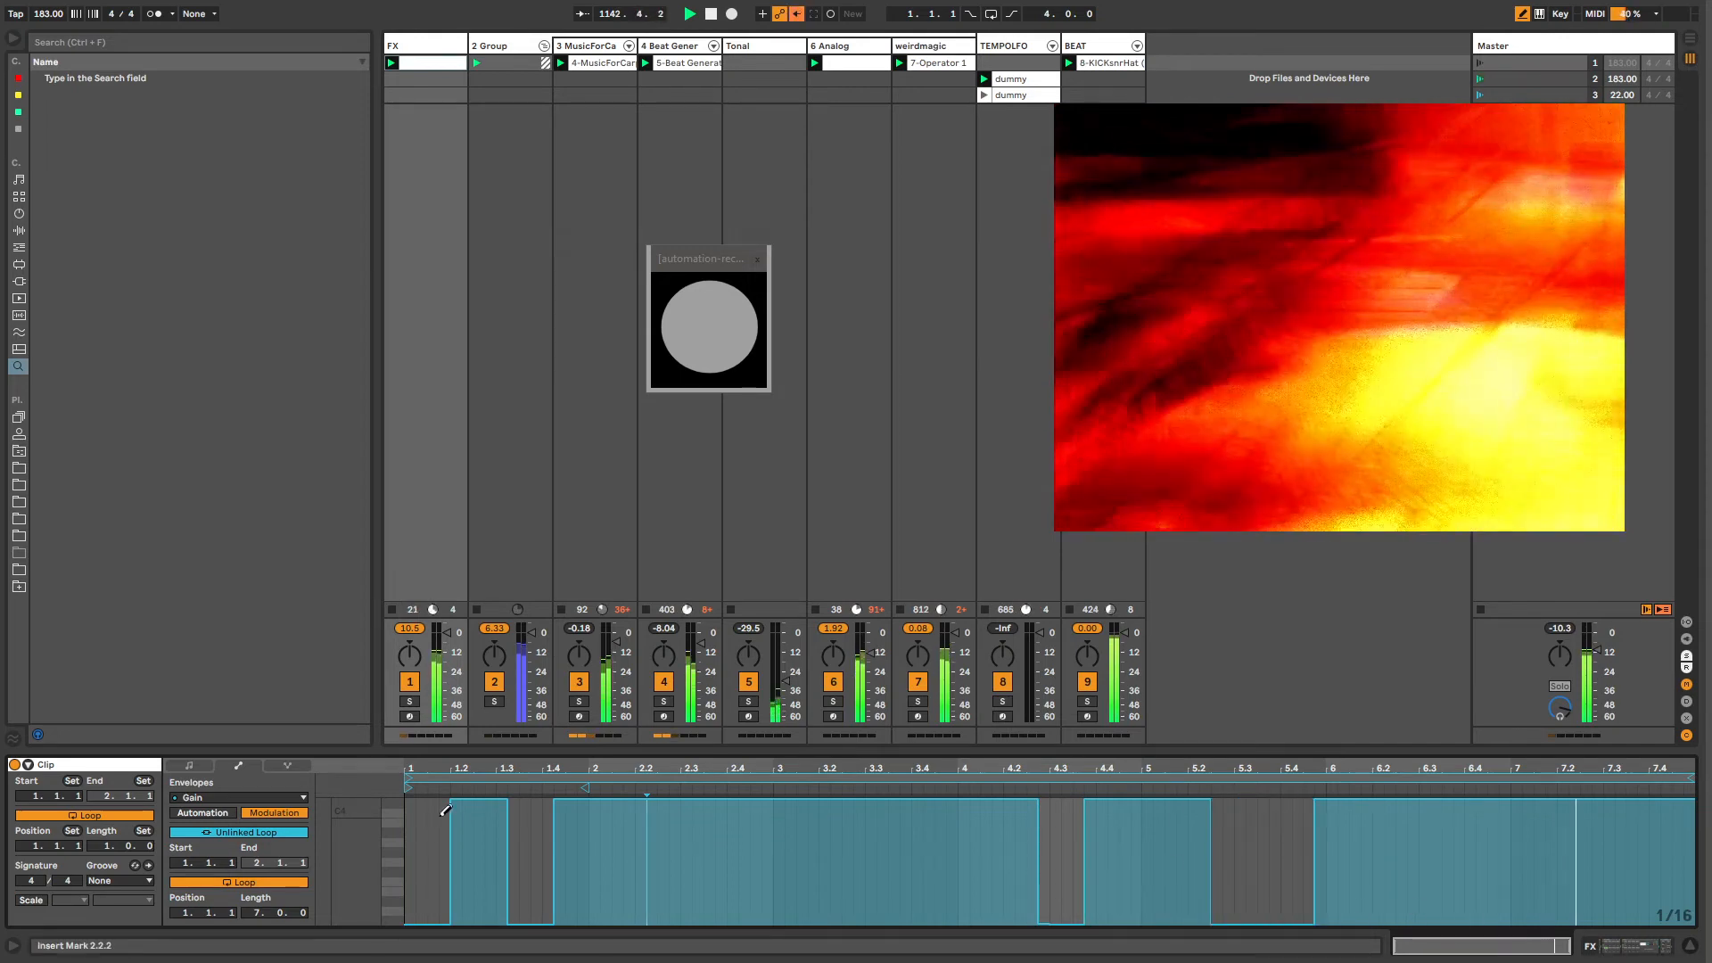
{"action": "left_click_drag", "start_coordinate": [420, 799], "coordinate": [607, 796]}
Step: Move the BEAT track in front of the TEMPOLFO track
{"action": "left_click", "coordinate": [1095, 46]}
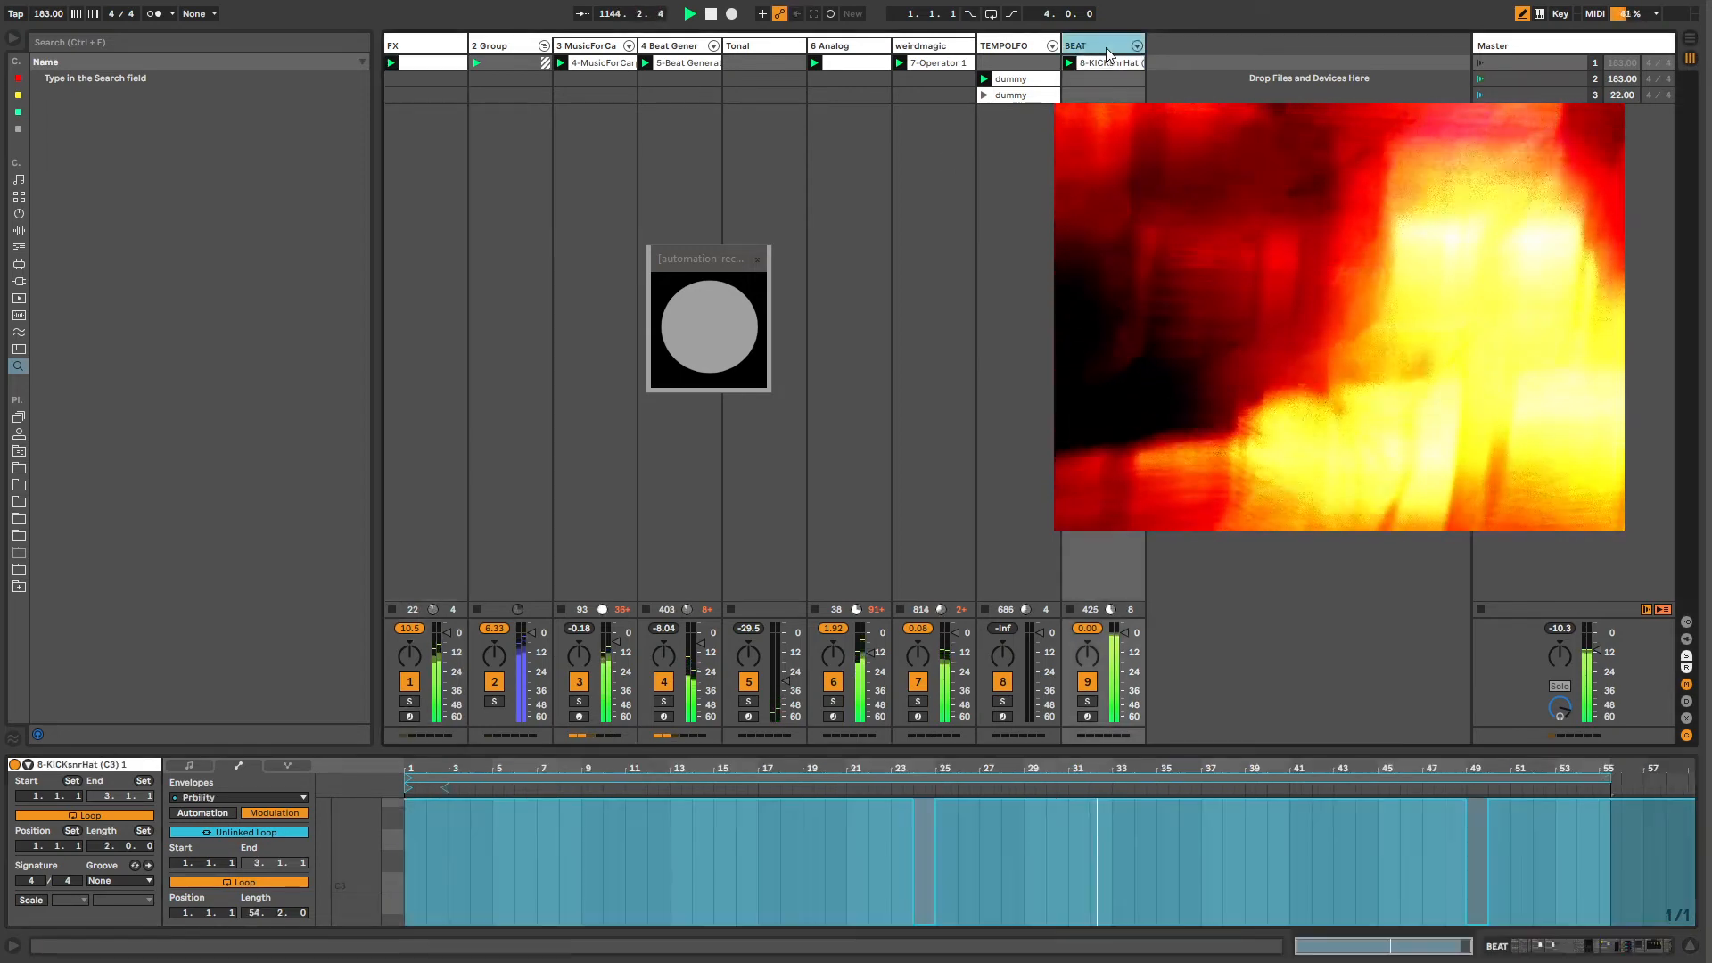
{"action": "left_click_drag", "start_coordinate": [970, 42], "coordinate": [967, 41]}
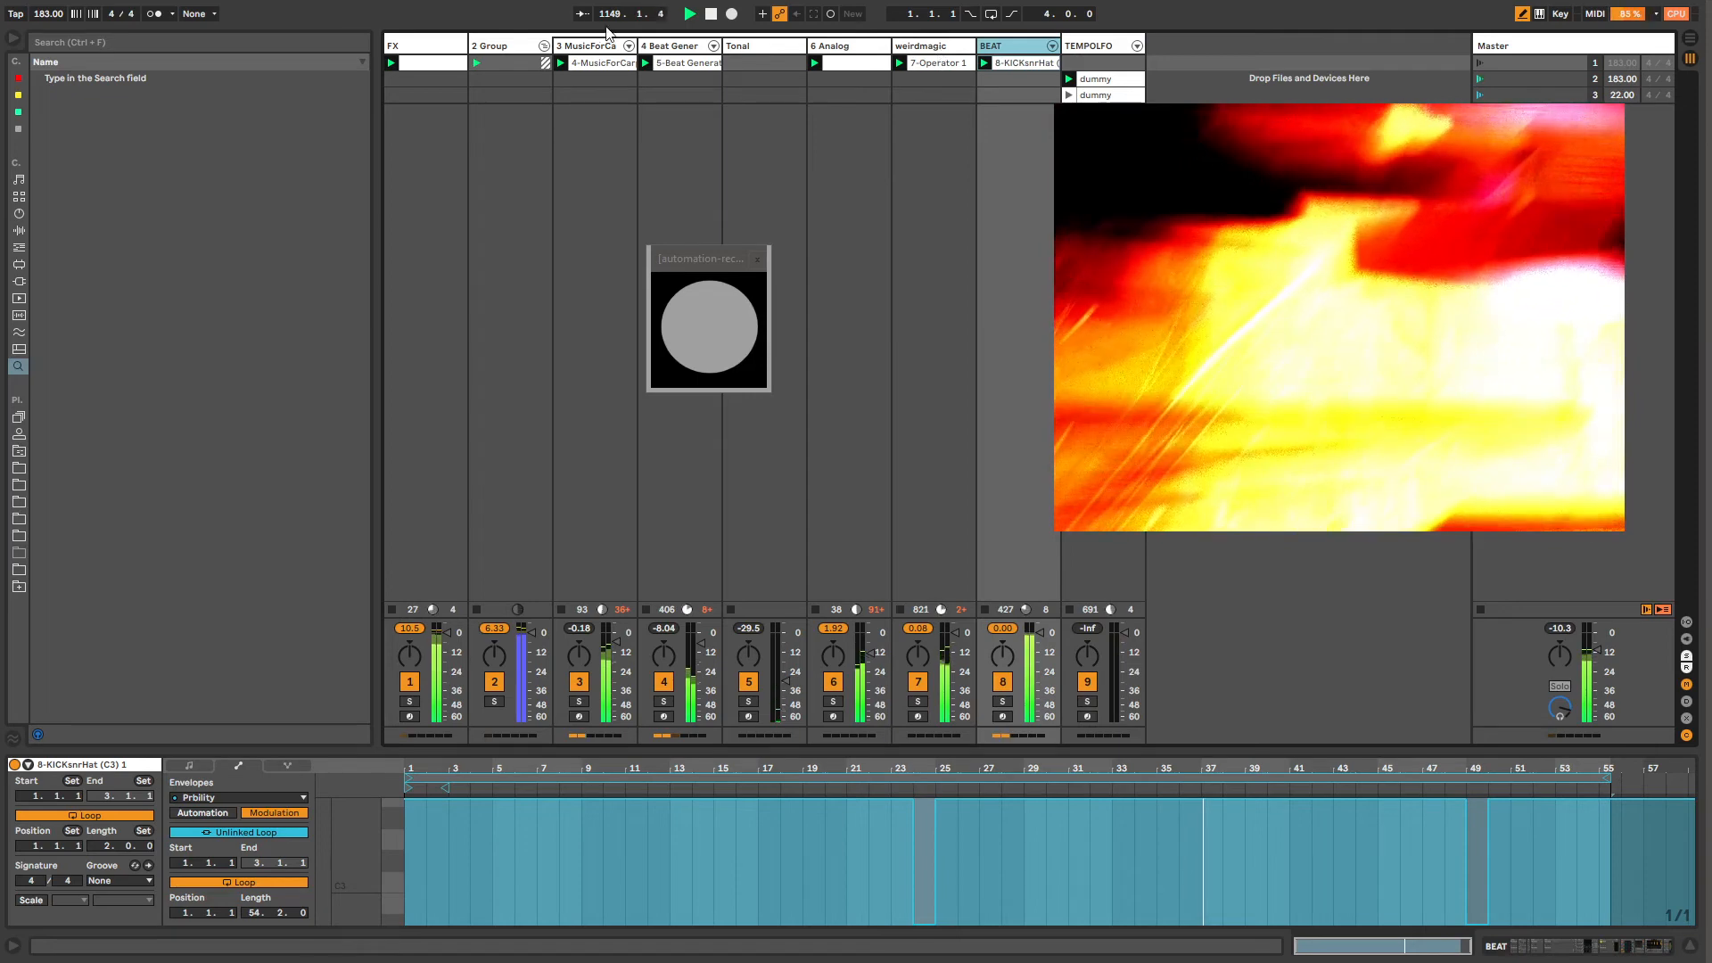
Step: Turn up the D-W macro of the FX track's Cutter rack and show its modulation envelope
{"action": "left_click", "coordinate": [419, 45]}
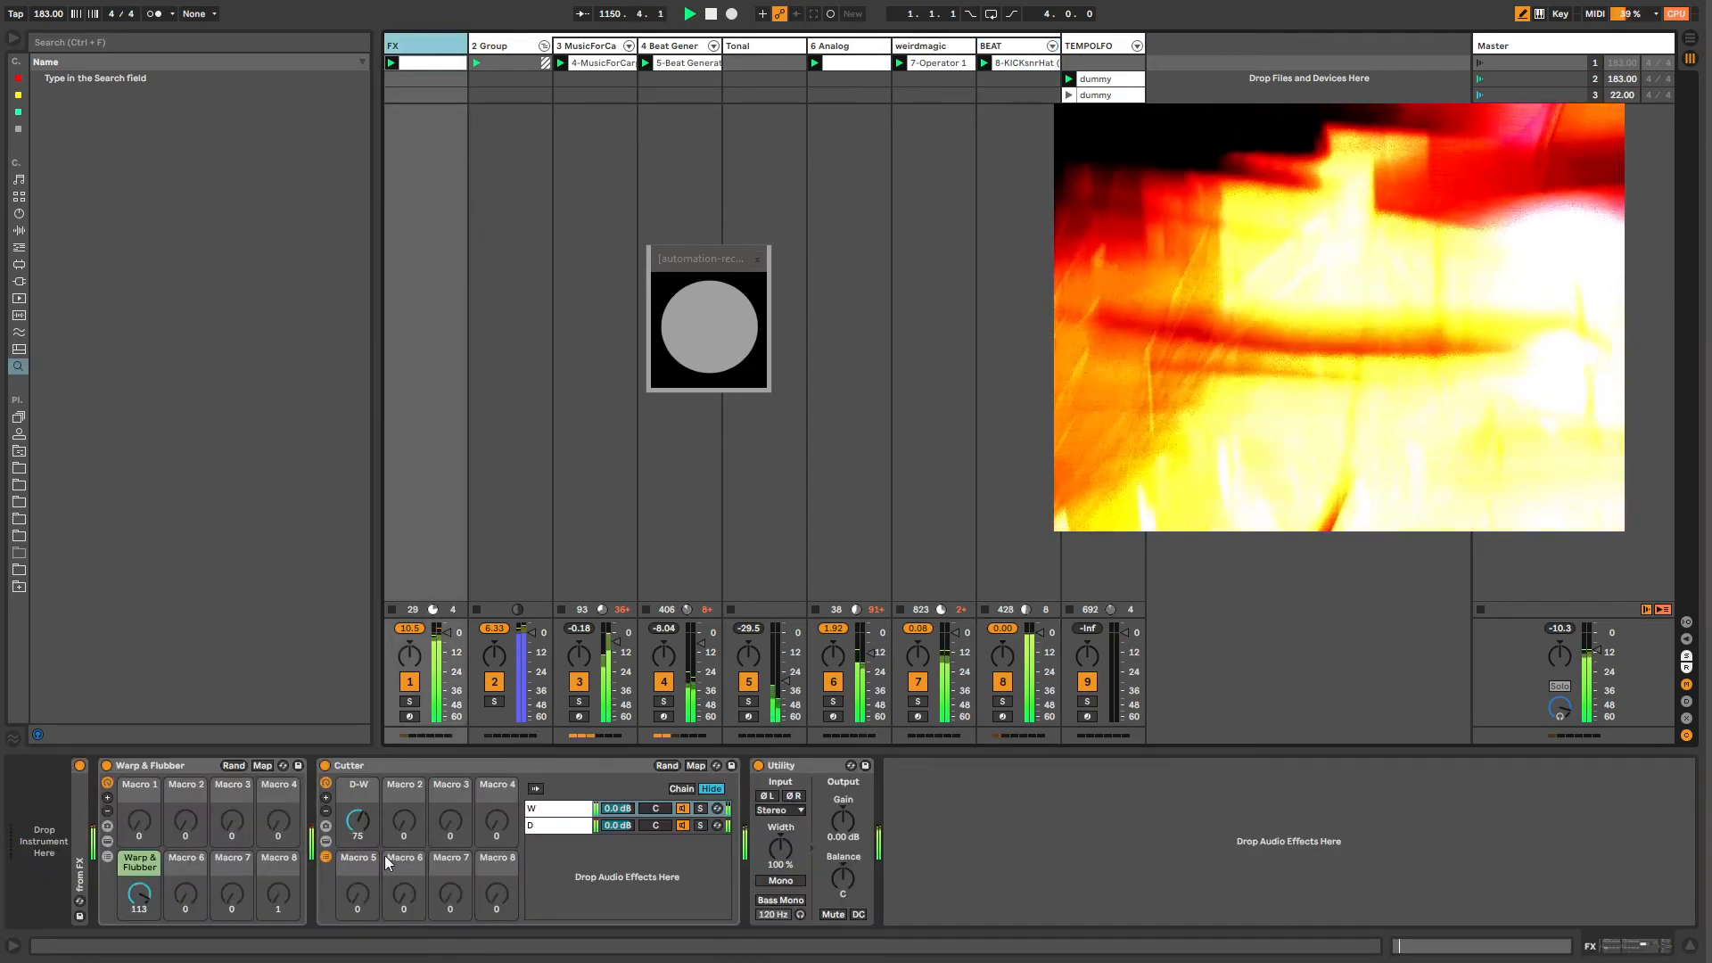
{"action": "left_click_drag", "start_coordinate": [358, 830], "coordinate": [359, 775]}
{"action": "right_click", "coordinate": [358, 830]}
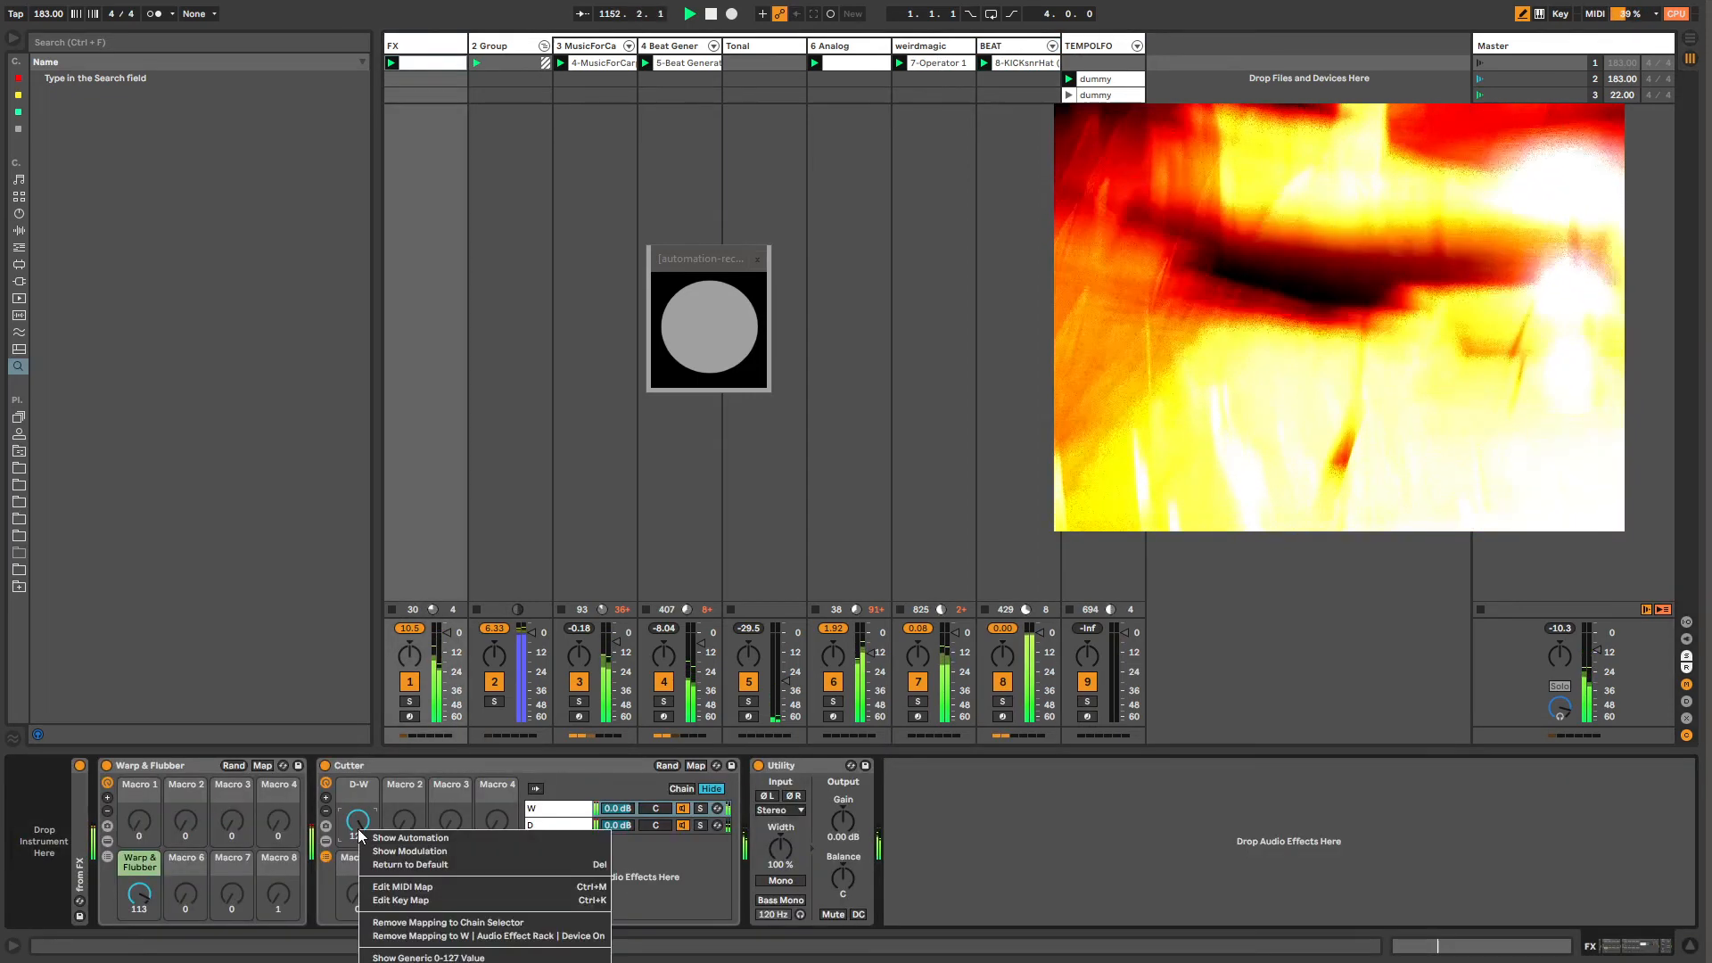
{"action": "left_click", "coordinate": [410, 843]}
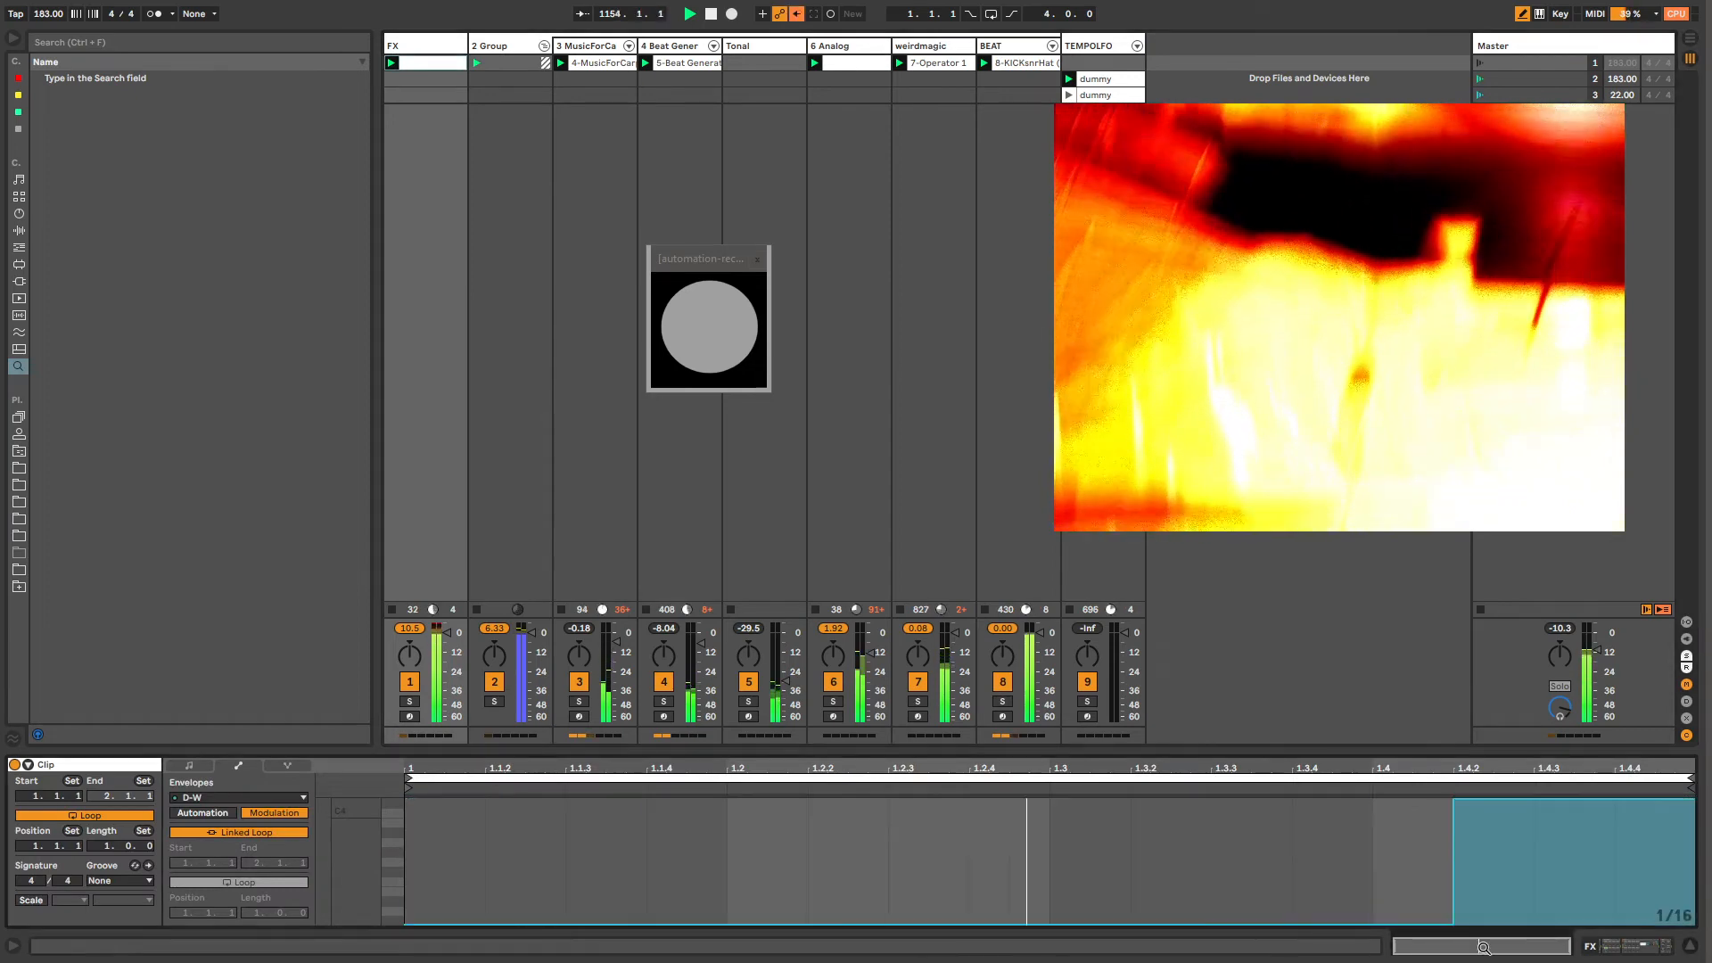
Step: Unlink the D-W envelope's loop at a length of 7 bars and draw raised, lowered and intermediate steps across bars 2 to 6
{"action": "left_click", "coordinate": [246, 833]}
{"action": "left_click_drag", "start_coordinate": [246, 918], "coordinate": [250, 913]}
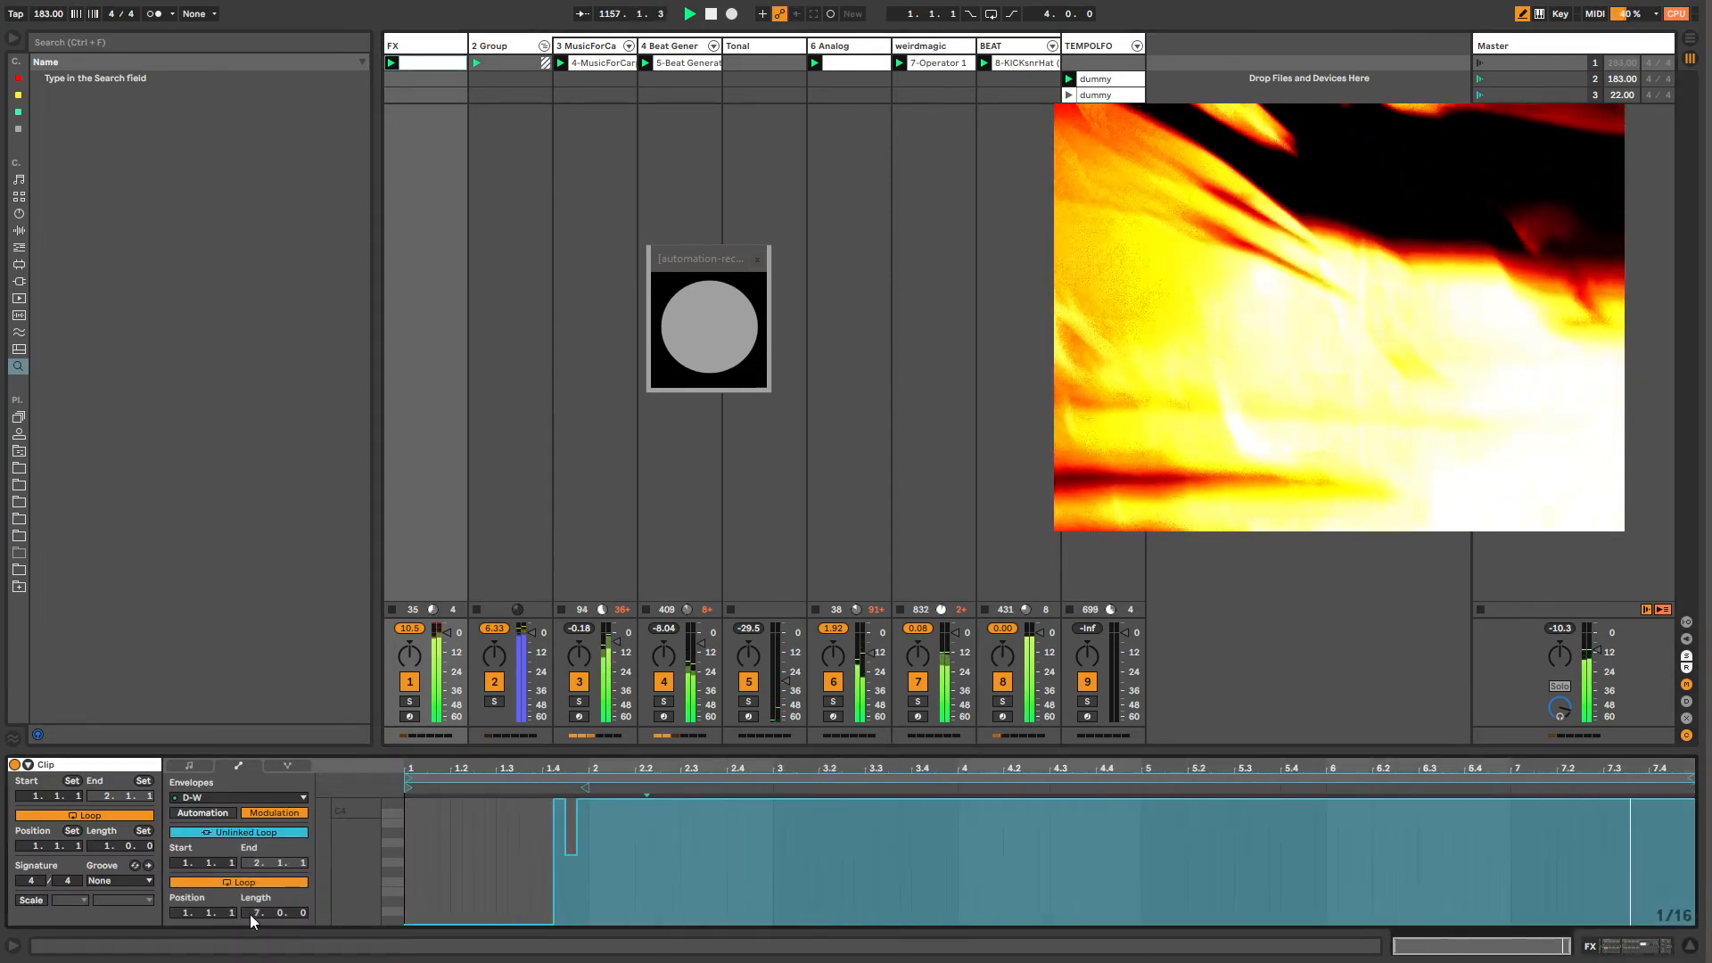
{"action": "left_click_drag", "start_coordinate": [648, 880], "coordinate": [956, 885]}
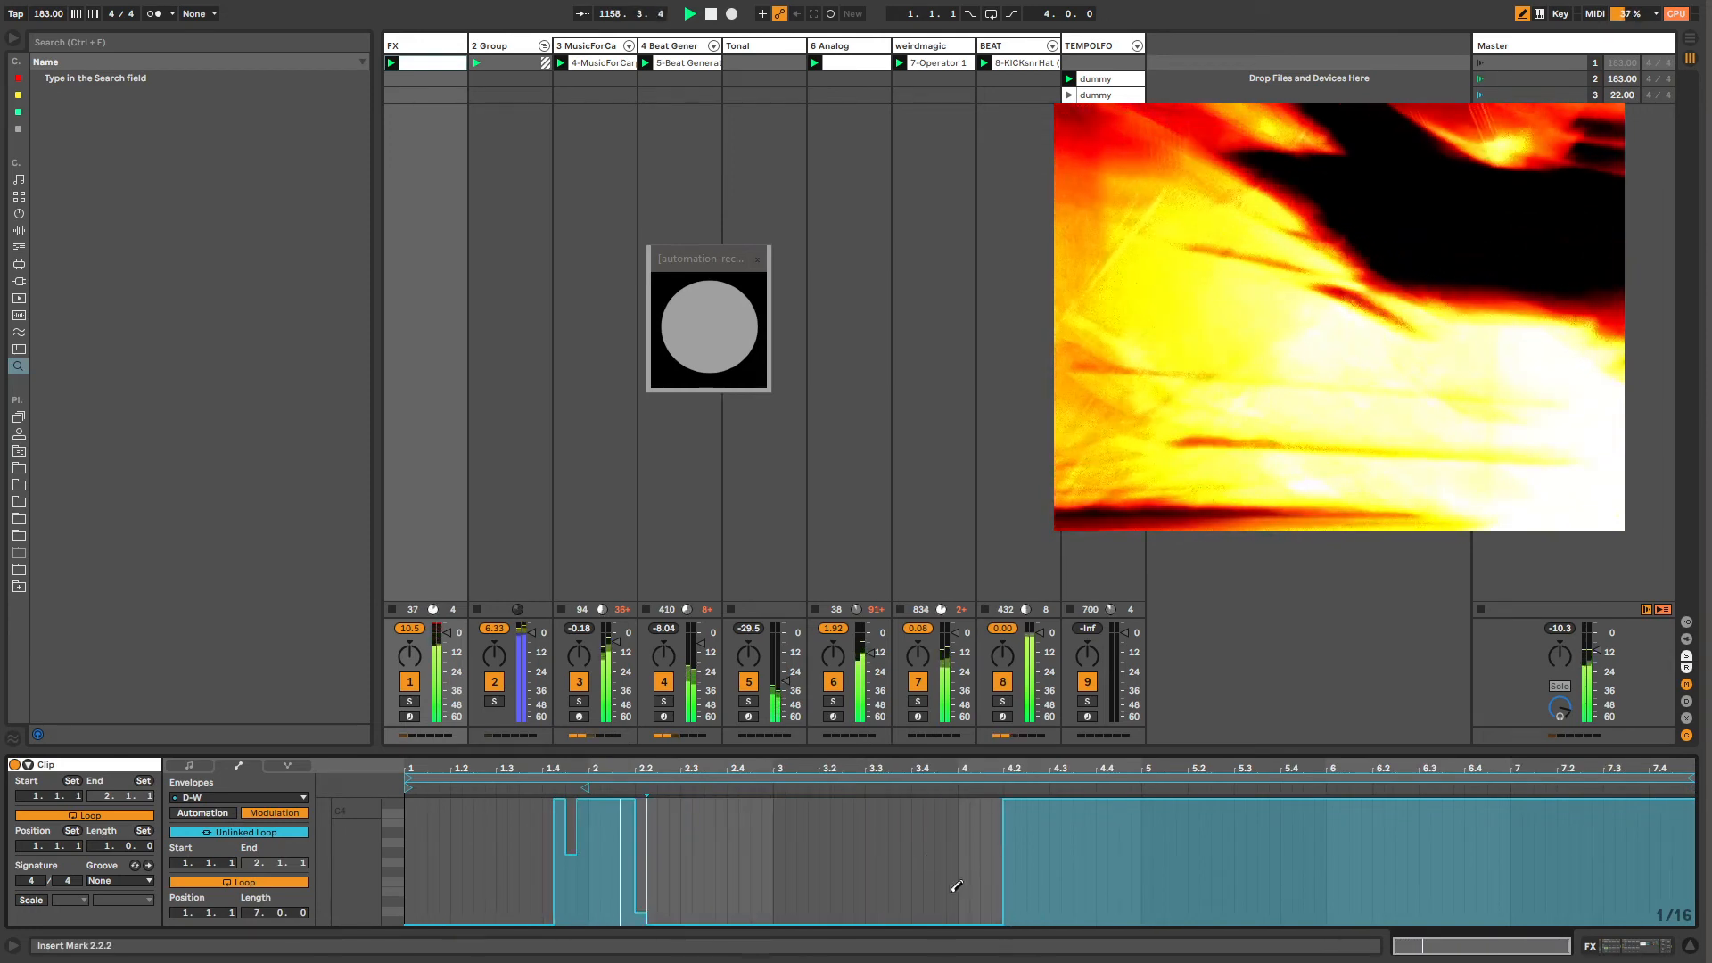
{"action": "left_click_drag", "start_coordinate": [858, 827], "coordinate": [960, 788]}
{"action": "left_click_drag", "start_coordinate": [1164, 919], "coordinate": [1418, 920]}
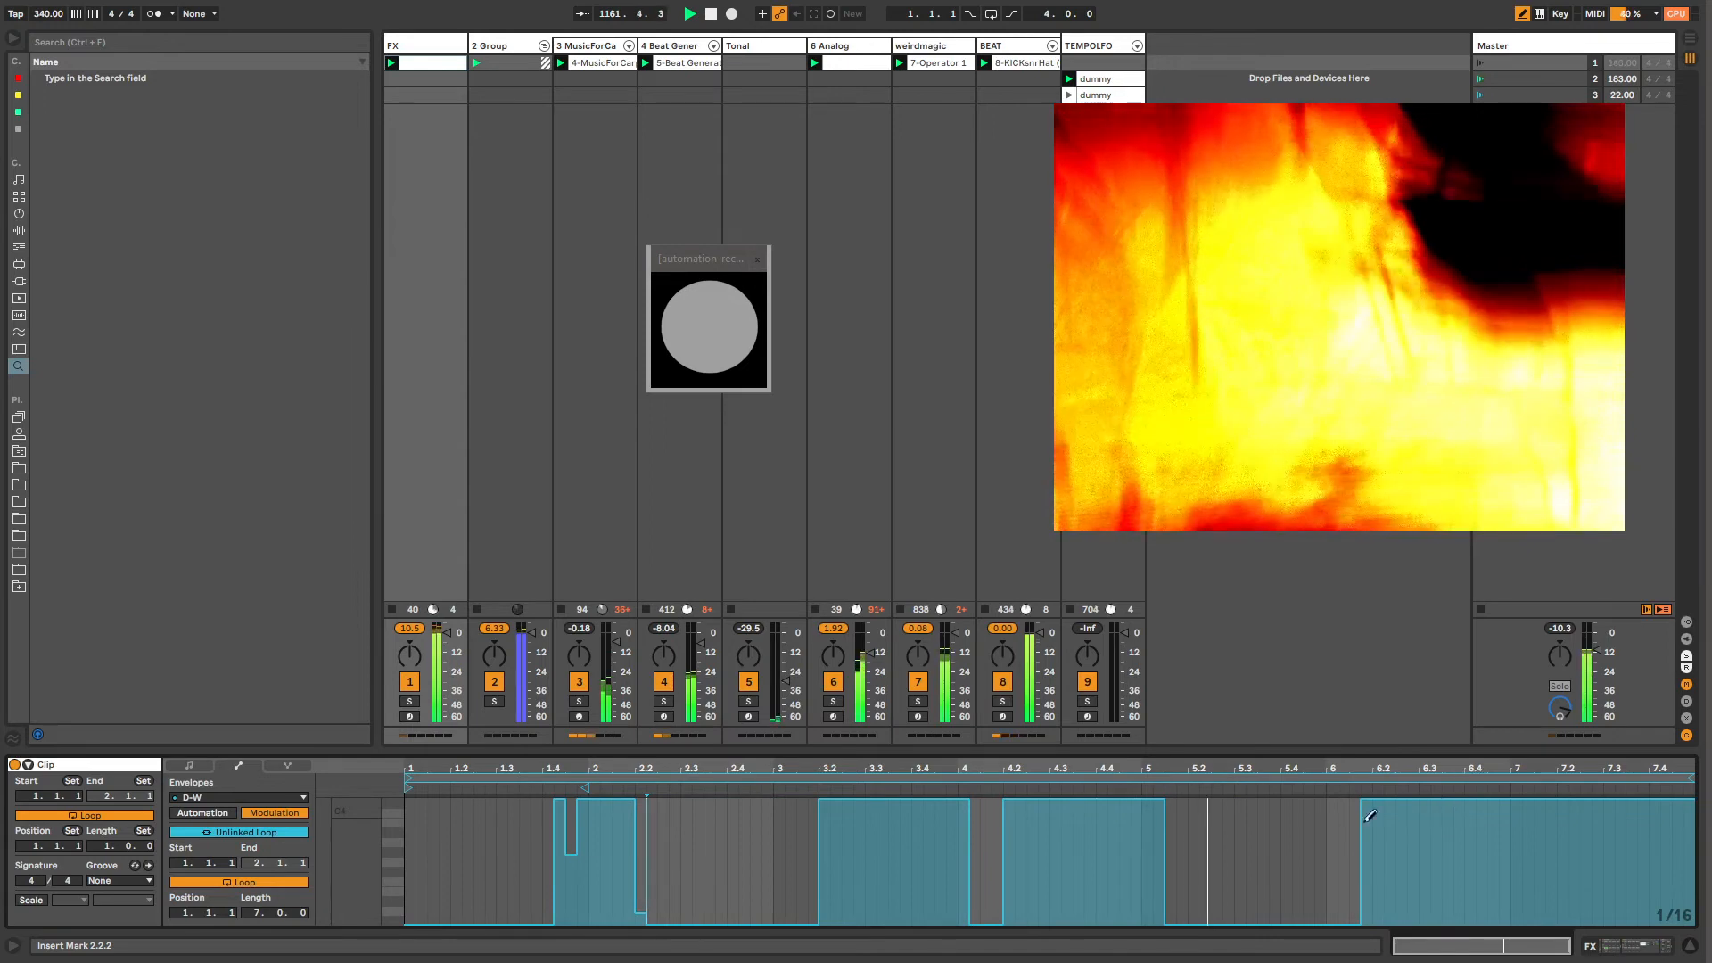
{"action": "left_click_drag", "start_coordinate": [1129, 892], "coordinate": [784, 863]}
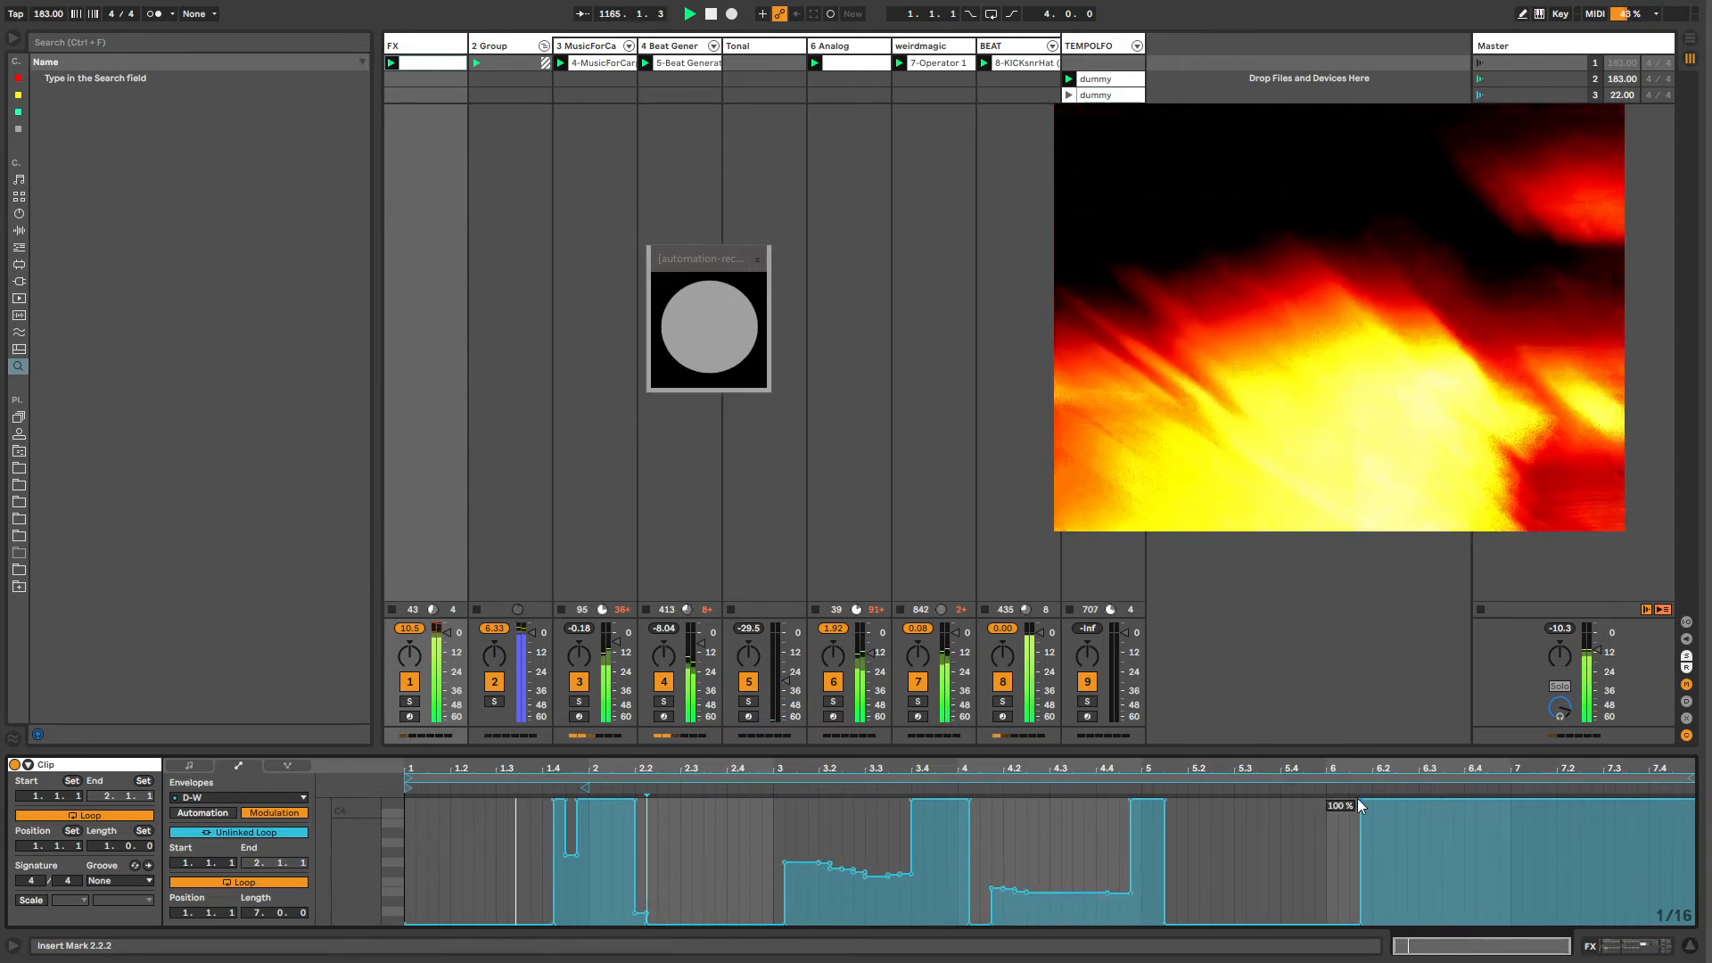
Step: Lower the D-W envelope's full-height steps just before bar 5.2 and from bar 6.1.4 onward to about 40 %
{"action": "left_click_drag", "start_coordinate": [1359, 801], "coordinate": [1359, 874]}
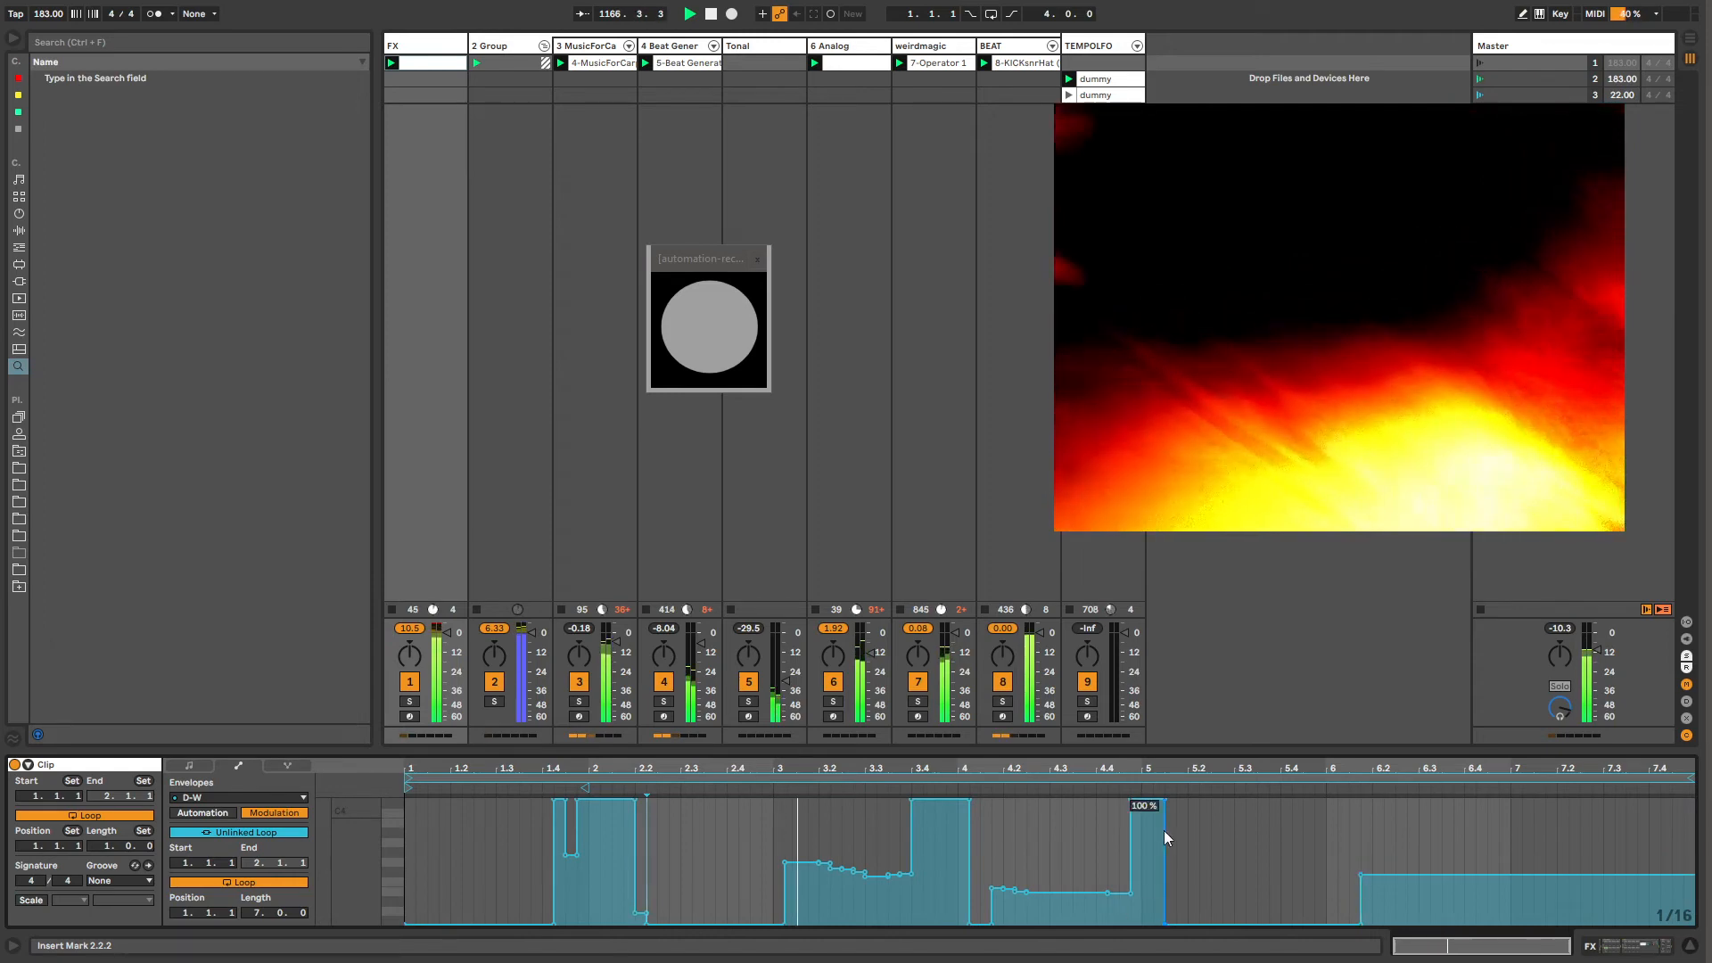
{"action": "left_click_drag", "start_coordinate": [1148, 802], "coordinate": [1151, 889]}
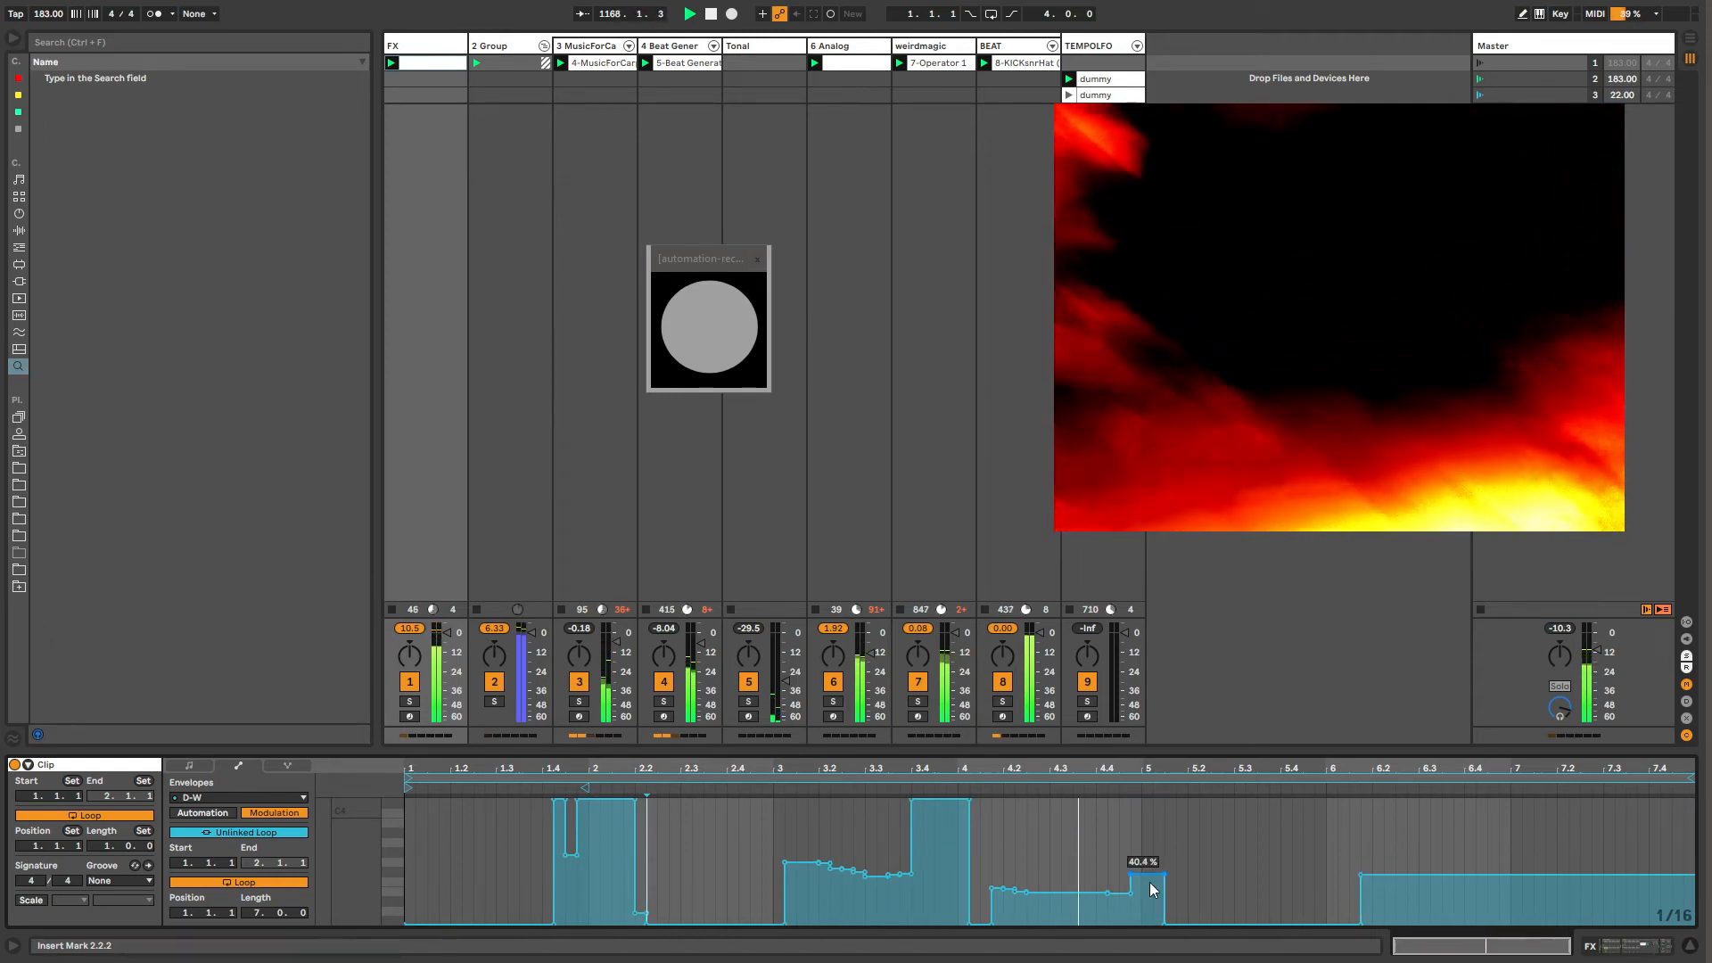
Step: Switch off the FX track's Utility and rename it "simulating ableton shitting the bed every now"
{"action": "double_click", "coordinate": [449, 47]}
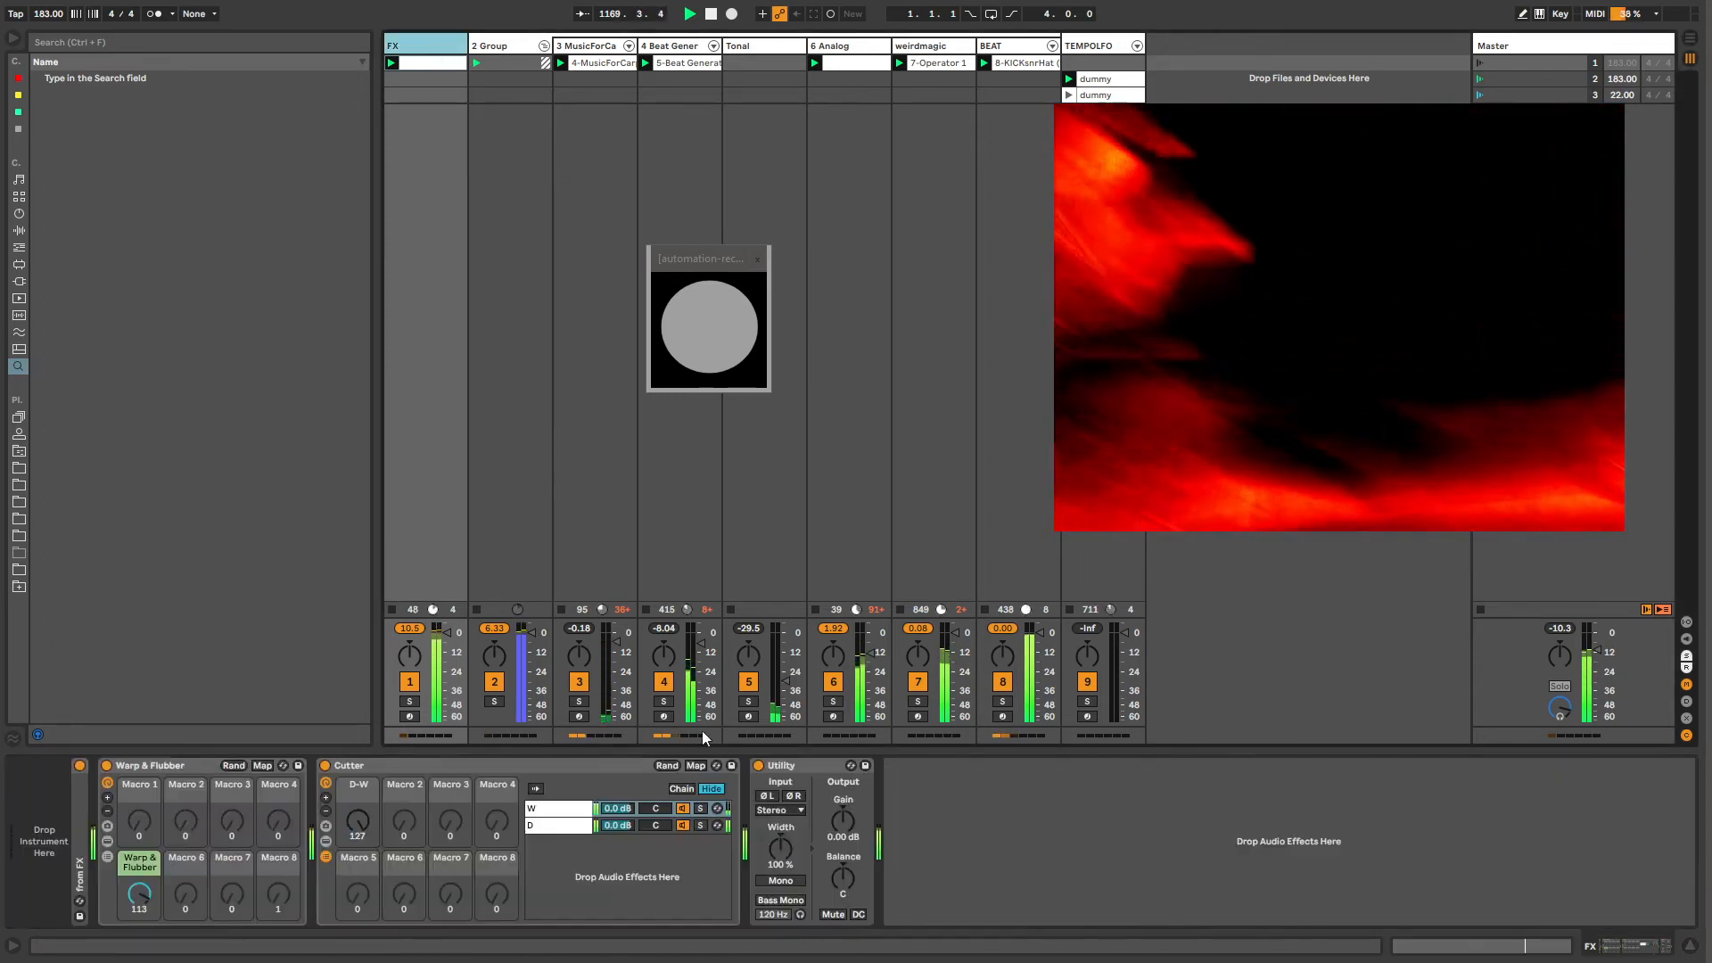
{"action": "left_click", "coordinate": [758, 766]}
{"action": "left_click", "coordinate": [784, 768]}
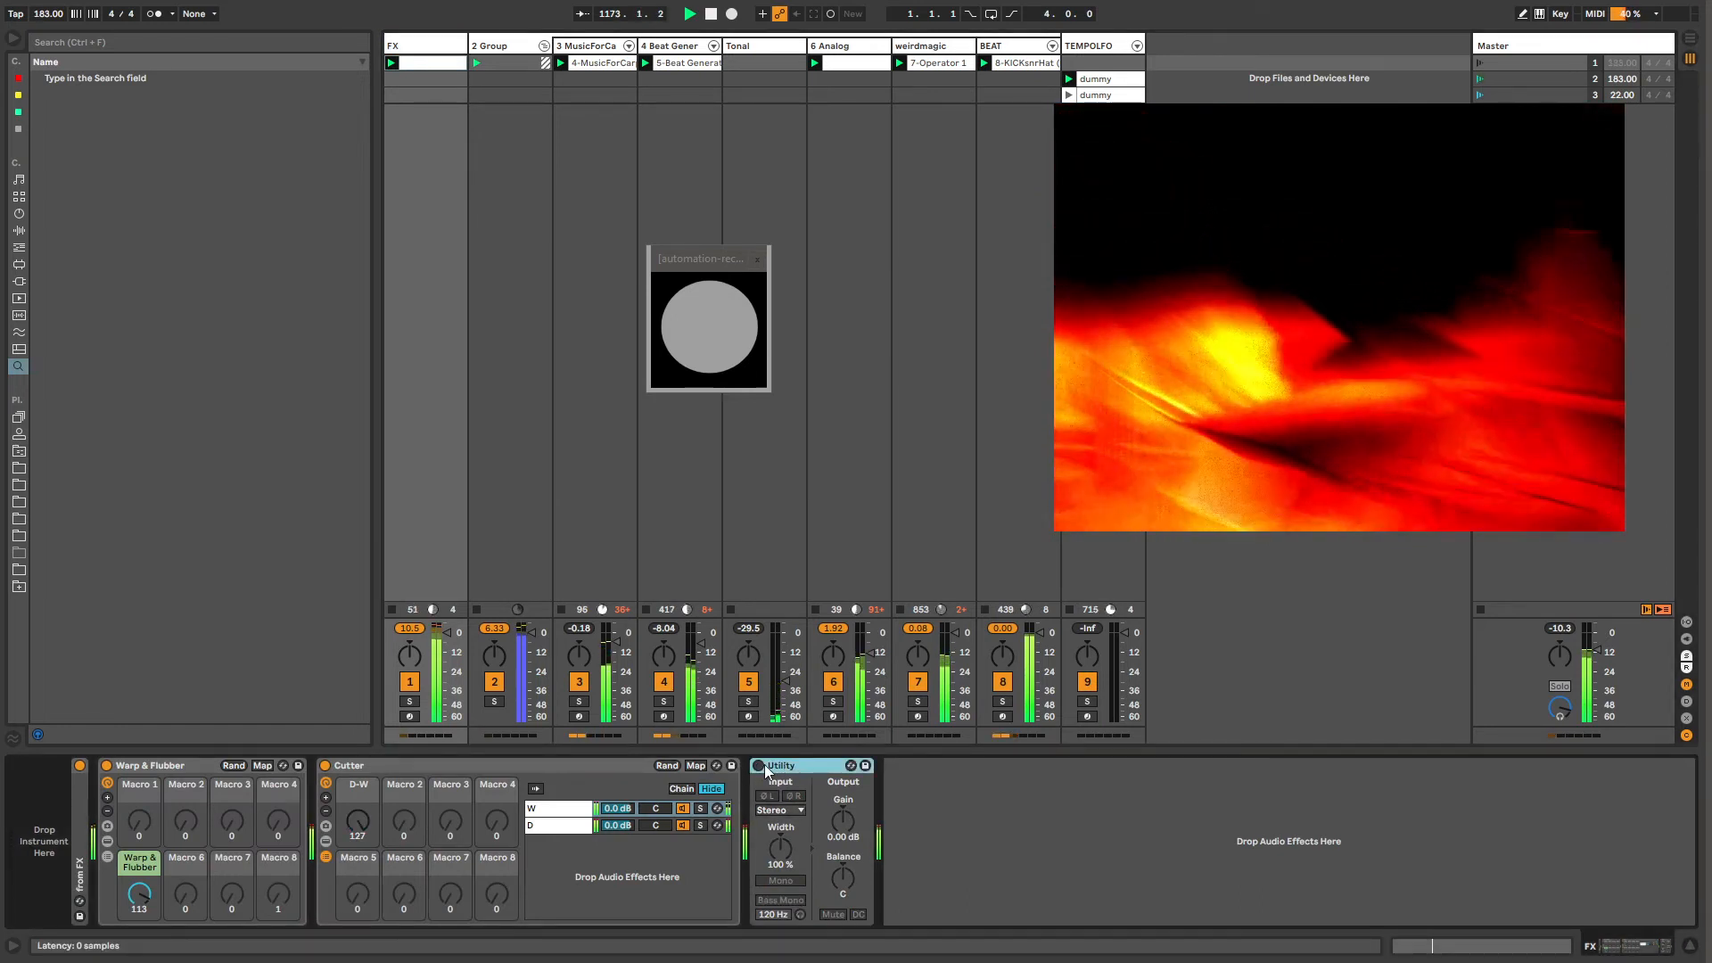
{"action": "type", "text": "s"}
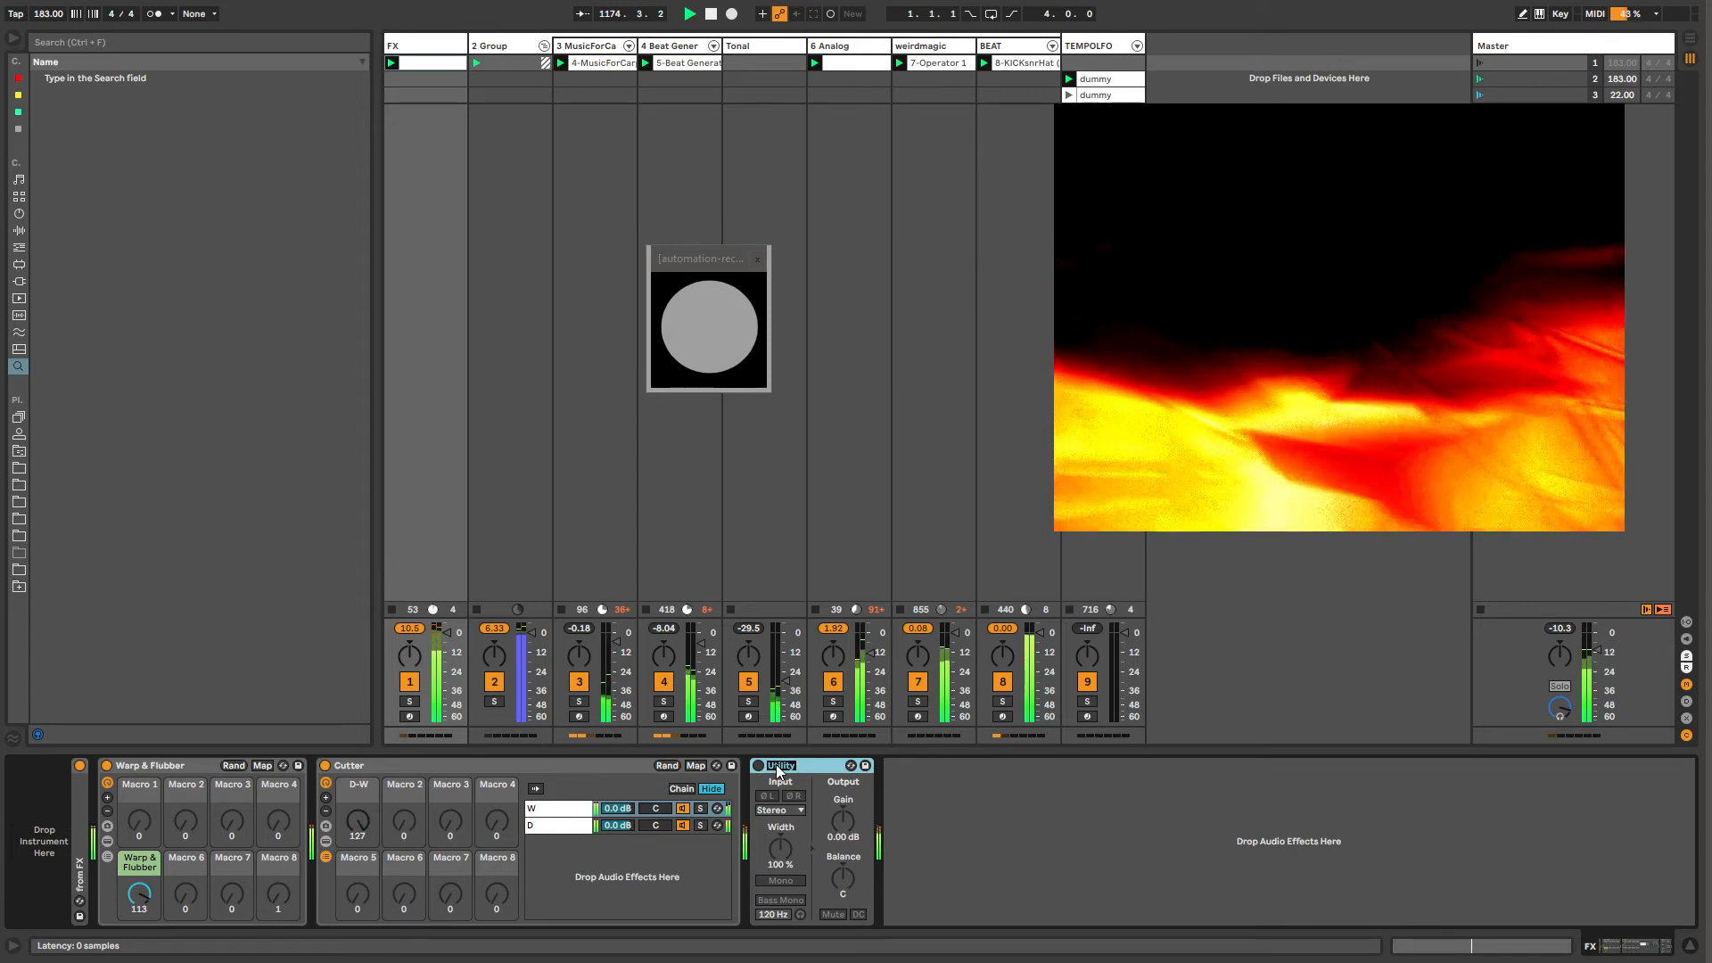
{"action": "type", "text": "imulating ab"}
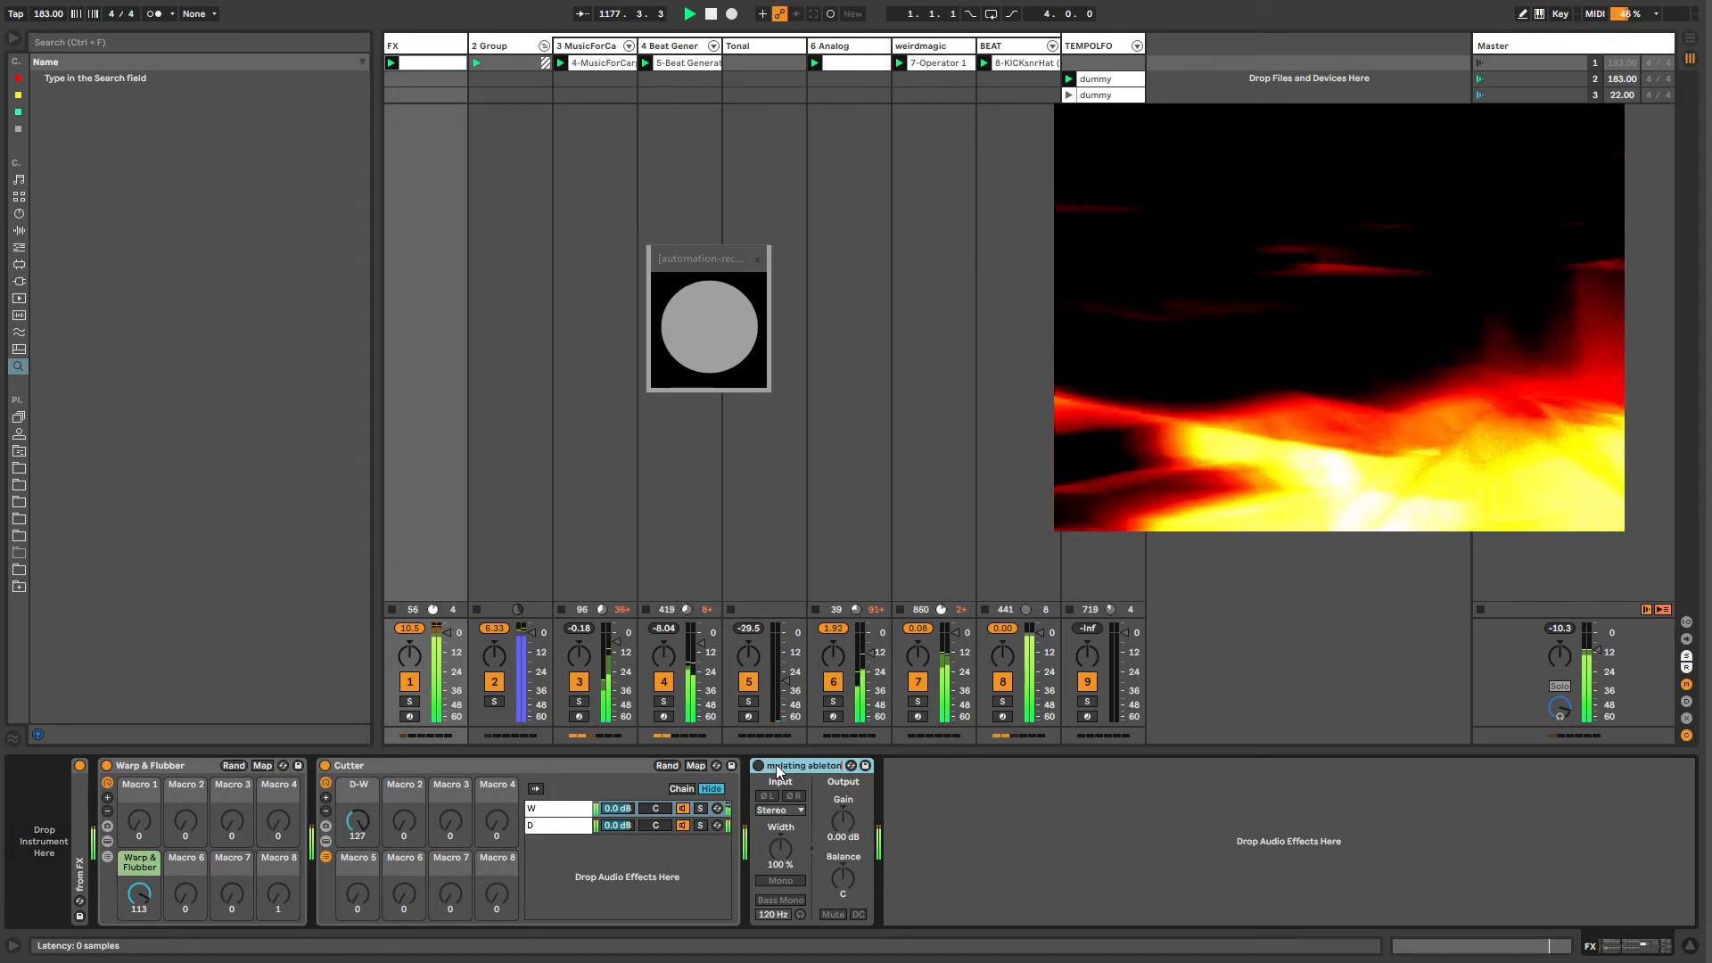
{"action": "type", "text": "leton shitting the"}
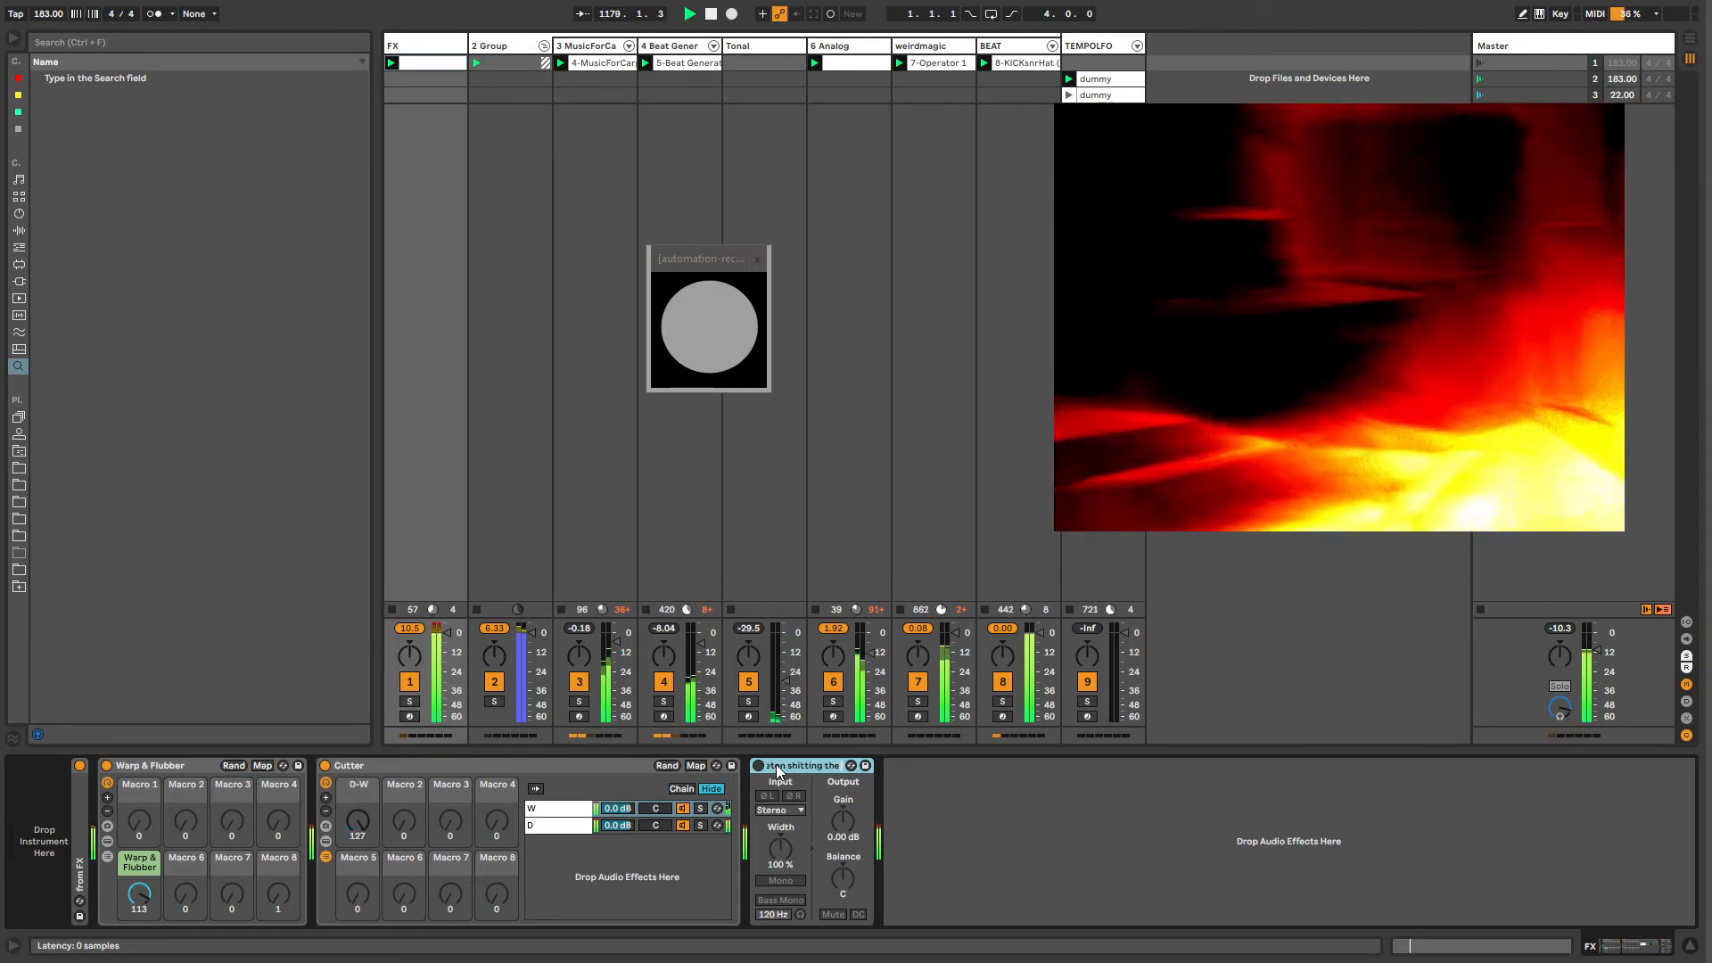
{"action": "type", "text": " bed every now"}
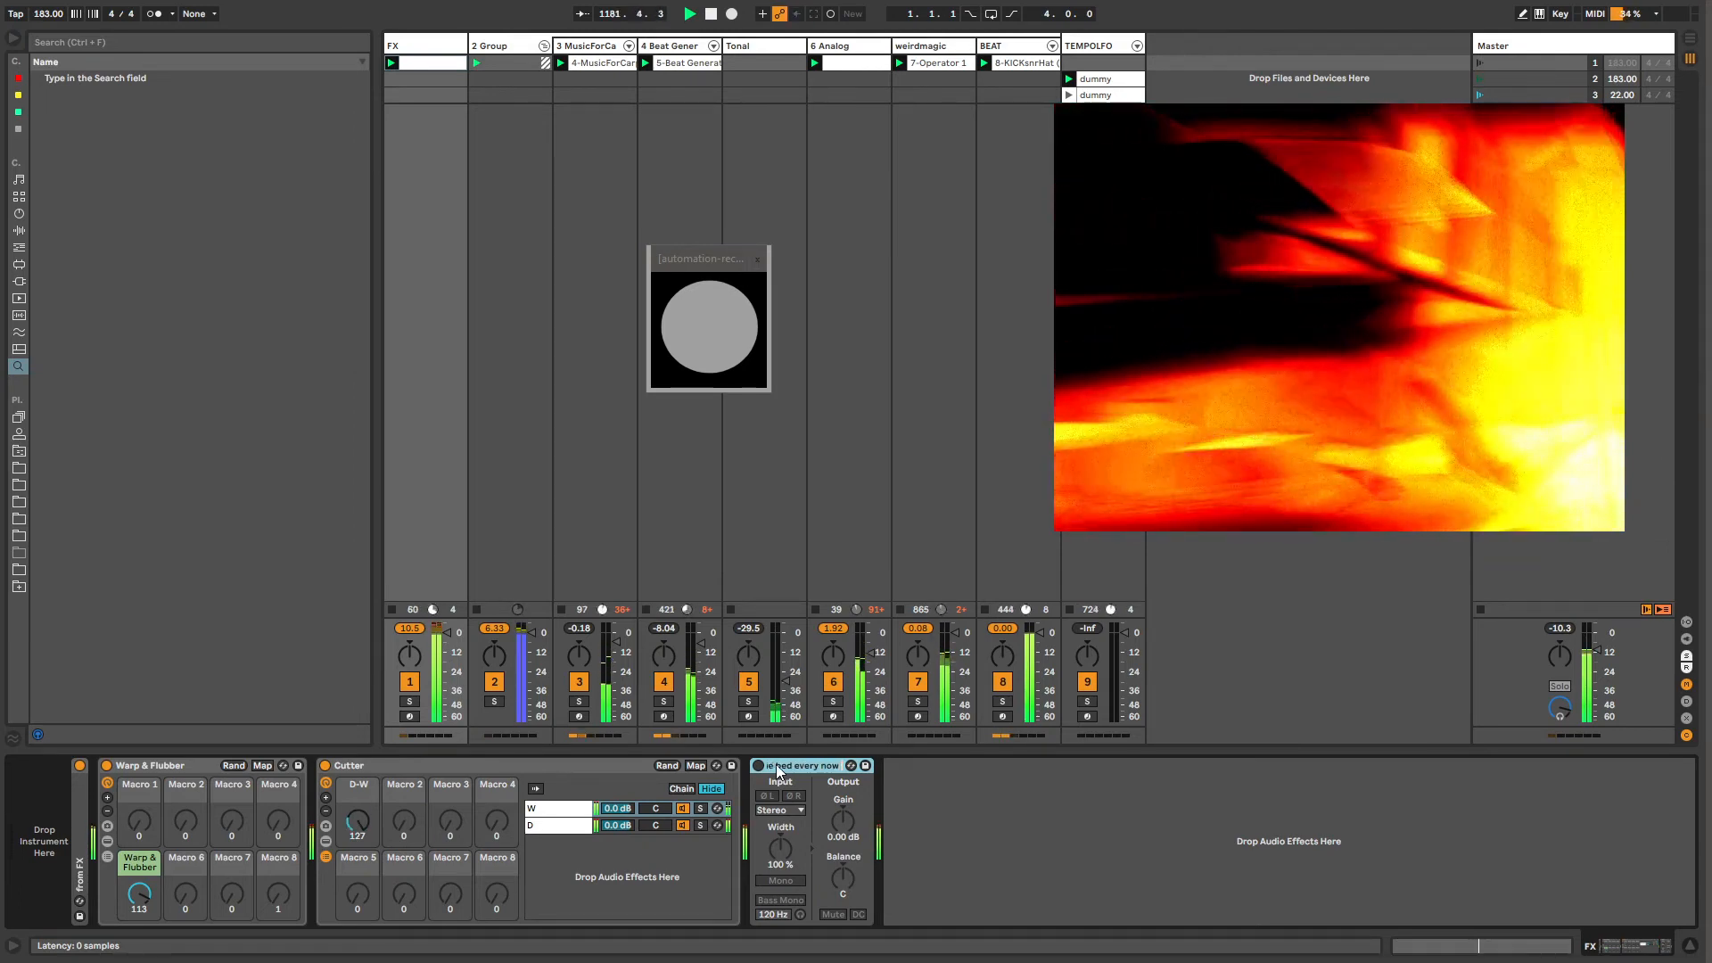
{"action": "key", "text": "Return"}
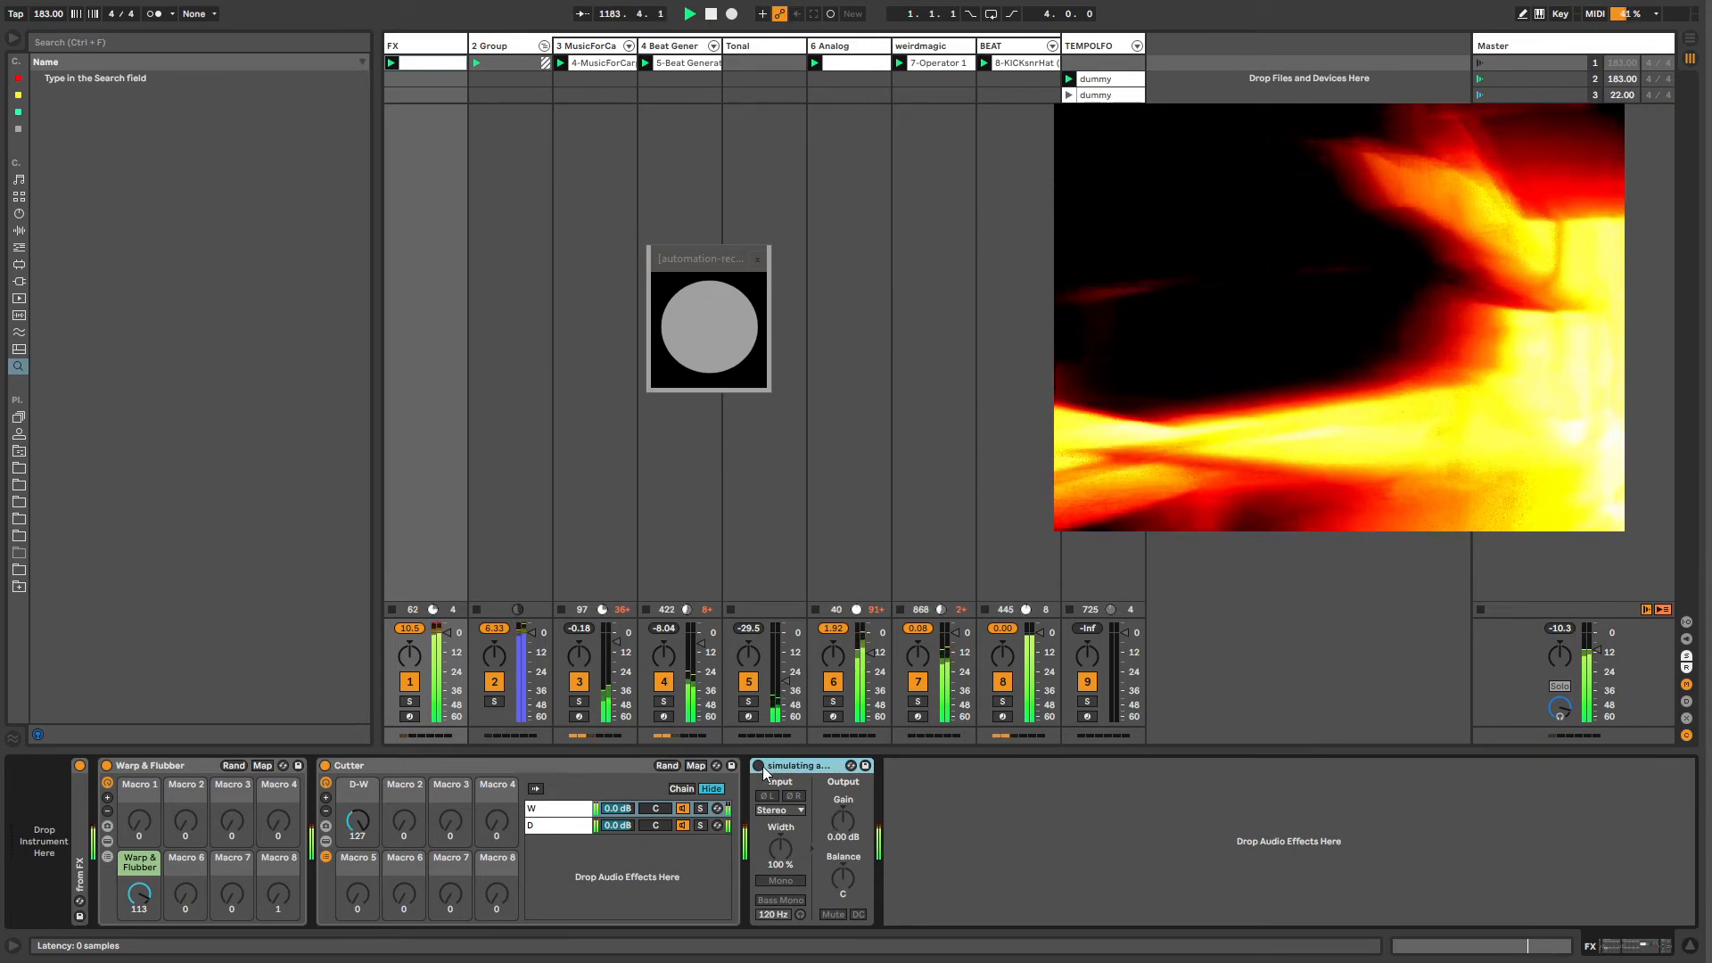
Step: Unlink the renamed Utility's Device On envelope at a 382-bar loop, draw a switch-on near its end, and fold the device
{"action": "right_click", "coordinate": [761, 766]}
{"action": "left_click", "coordinate": [770, 775]}
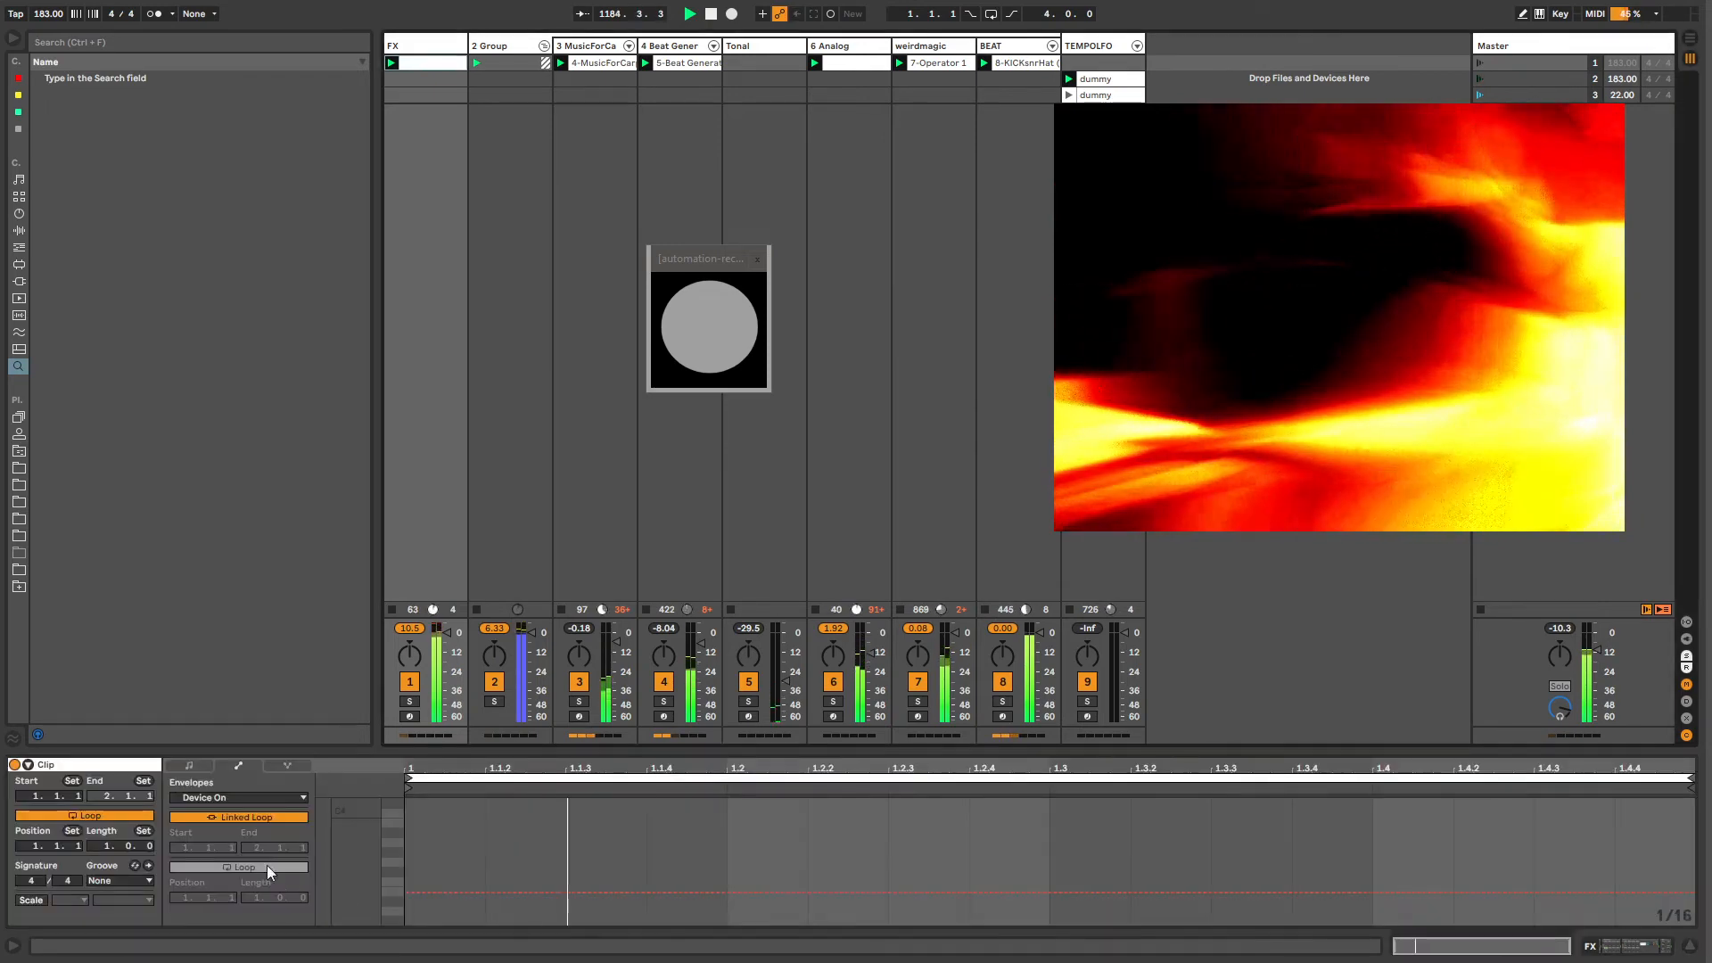
{"action": "left_click", "coordinate": [202, 817]}
{"action": "left_click_drag", "start_coordinate": [253, 895], "coordinate": [408, 792]}
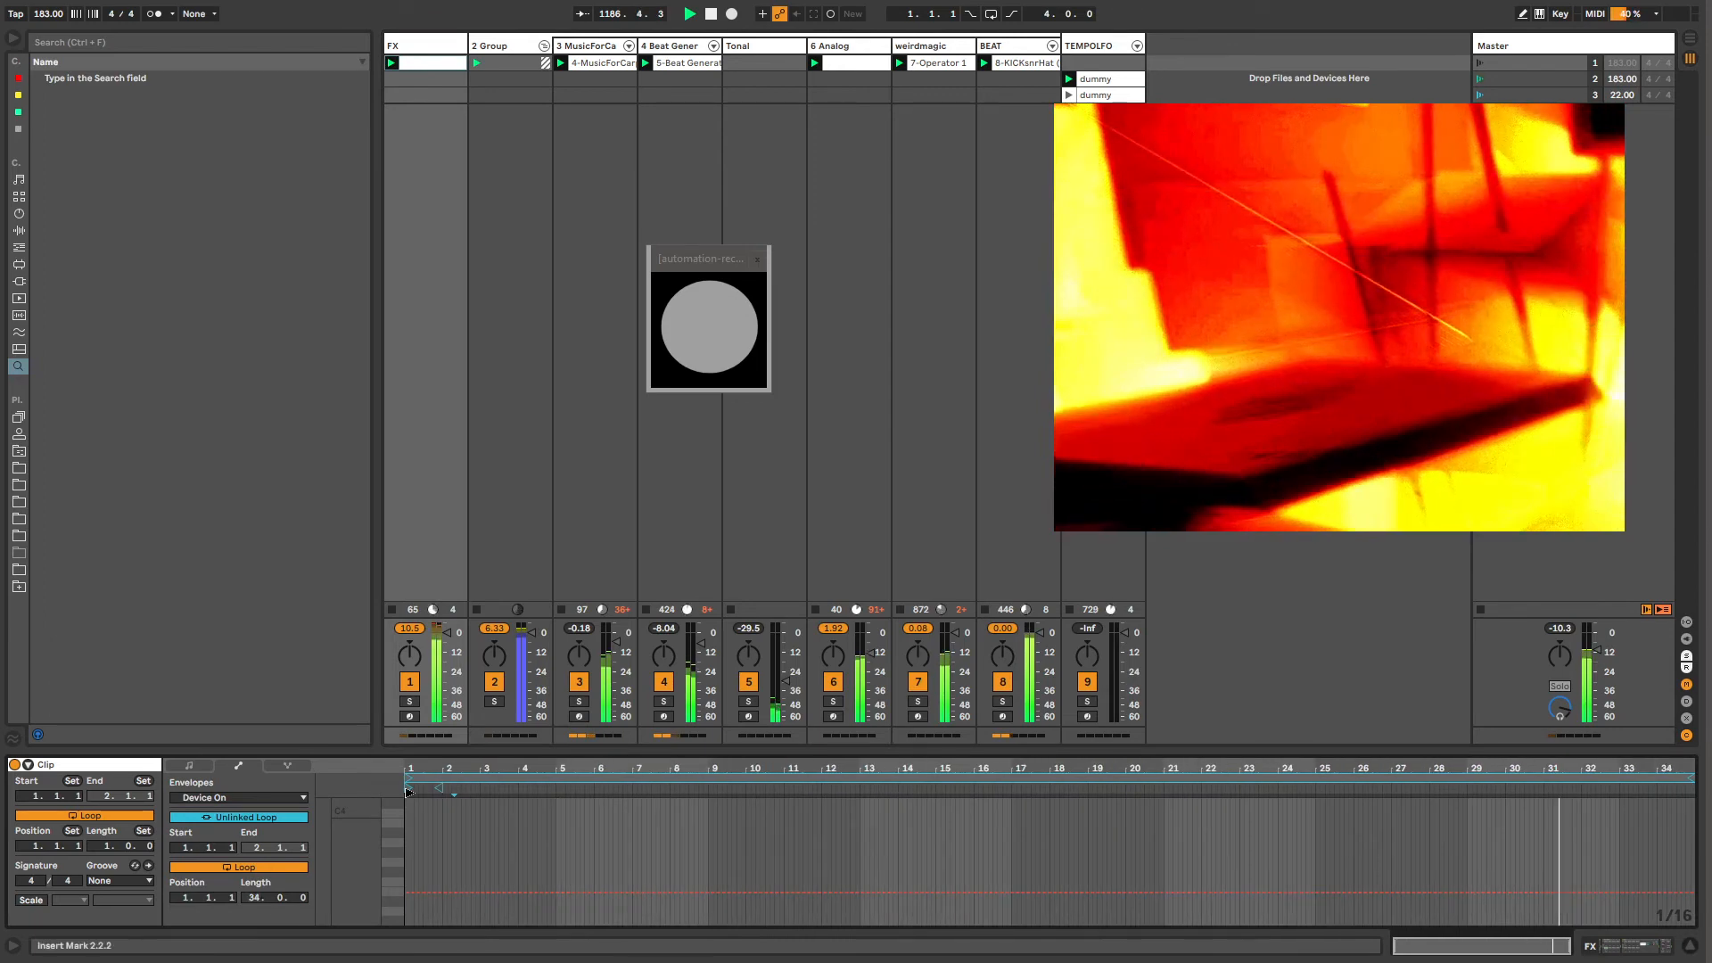
{"action": "left_click_drag", "start_coordinate": [253, 904], "coordinate": [254, 852]}
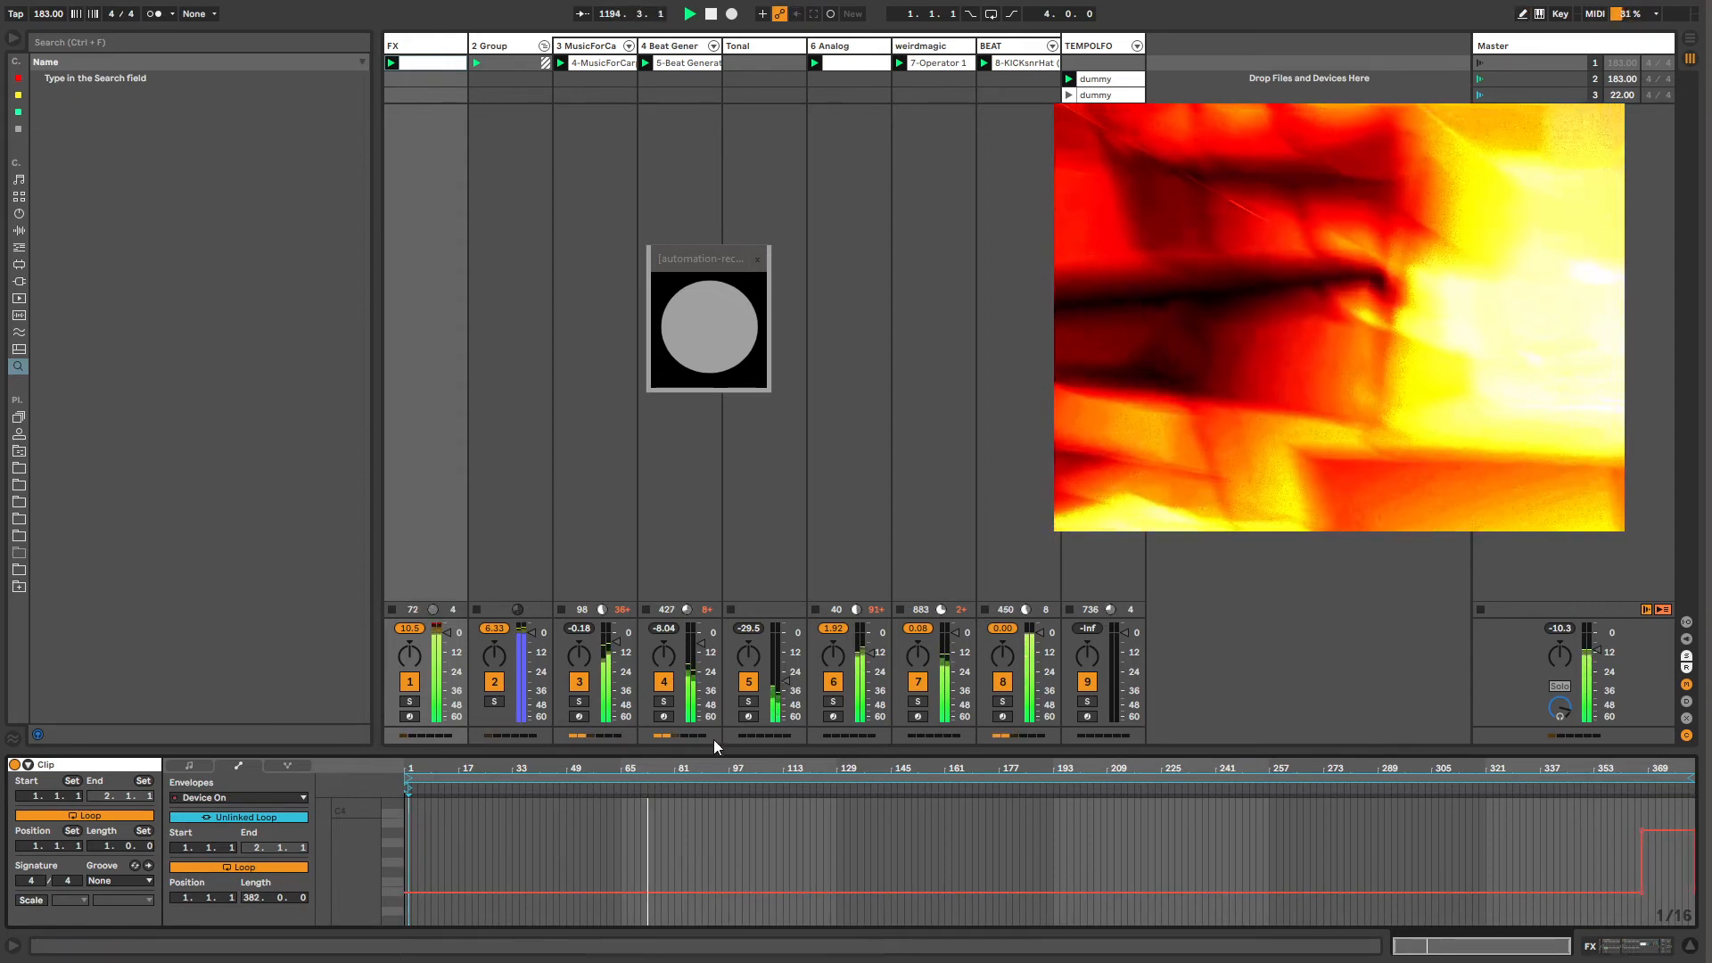
{"action": "left_click", "coordinate": [405, 78]}
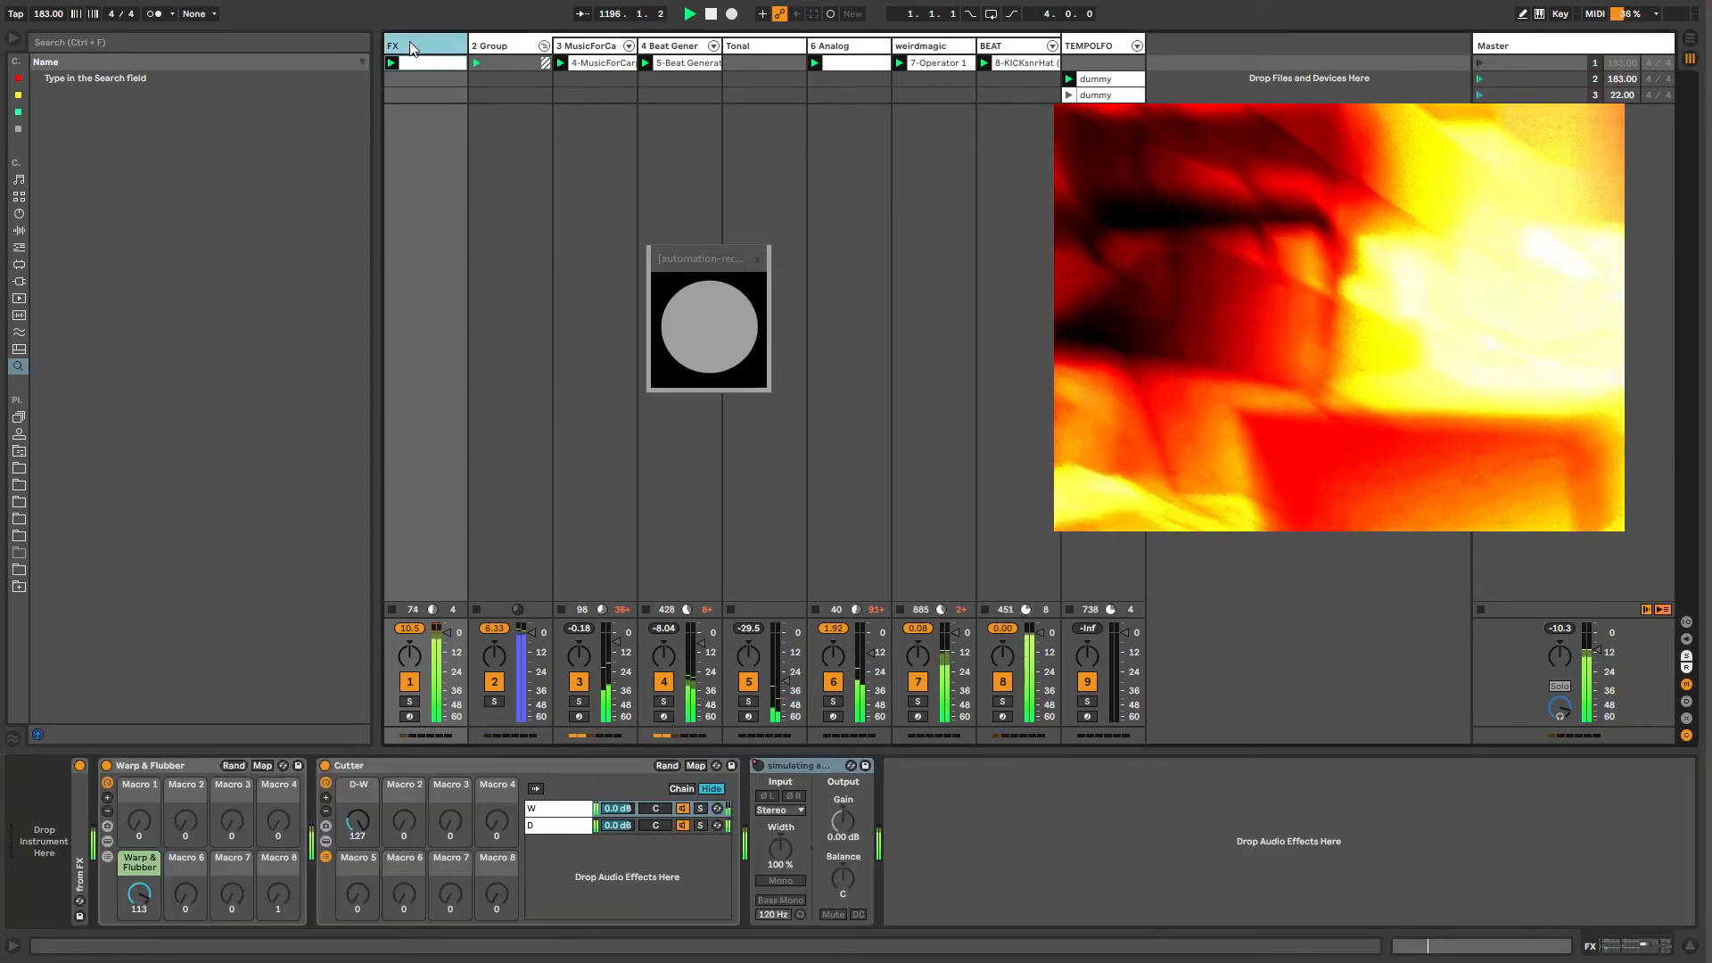
{"action": "double_click", "coordinate": [806, 765]}
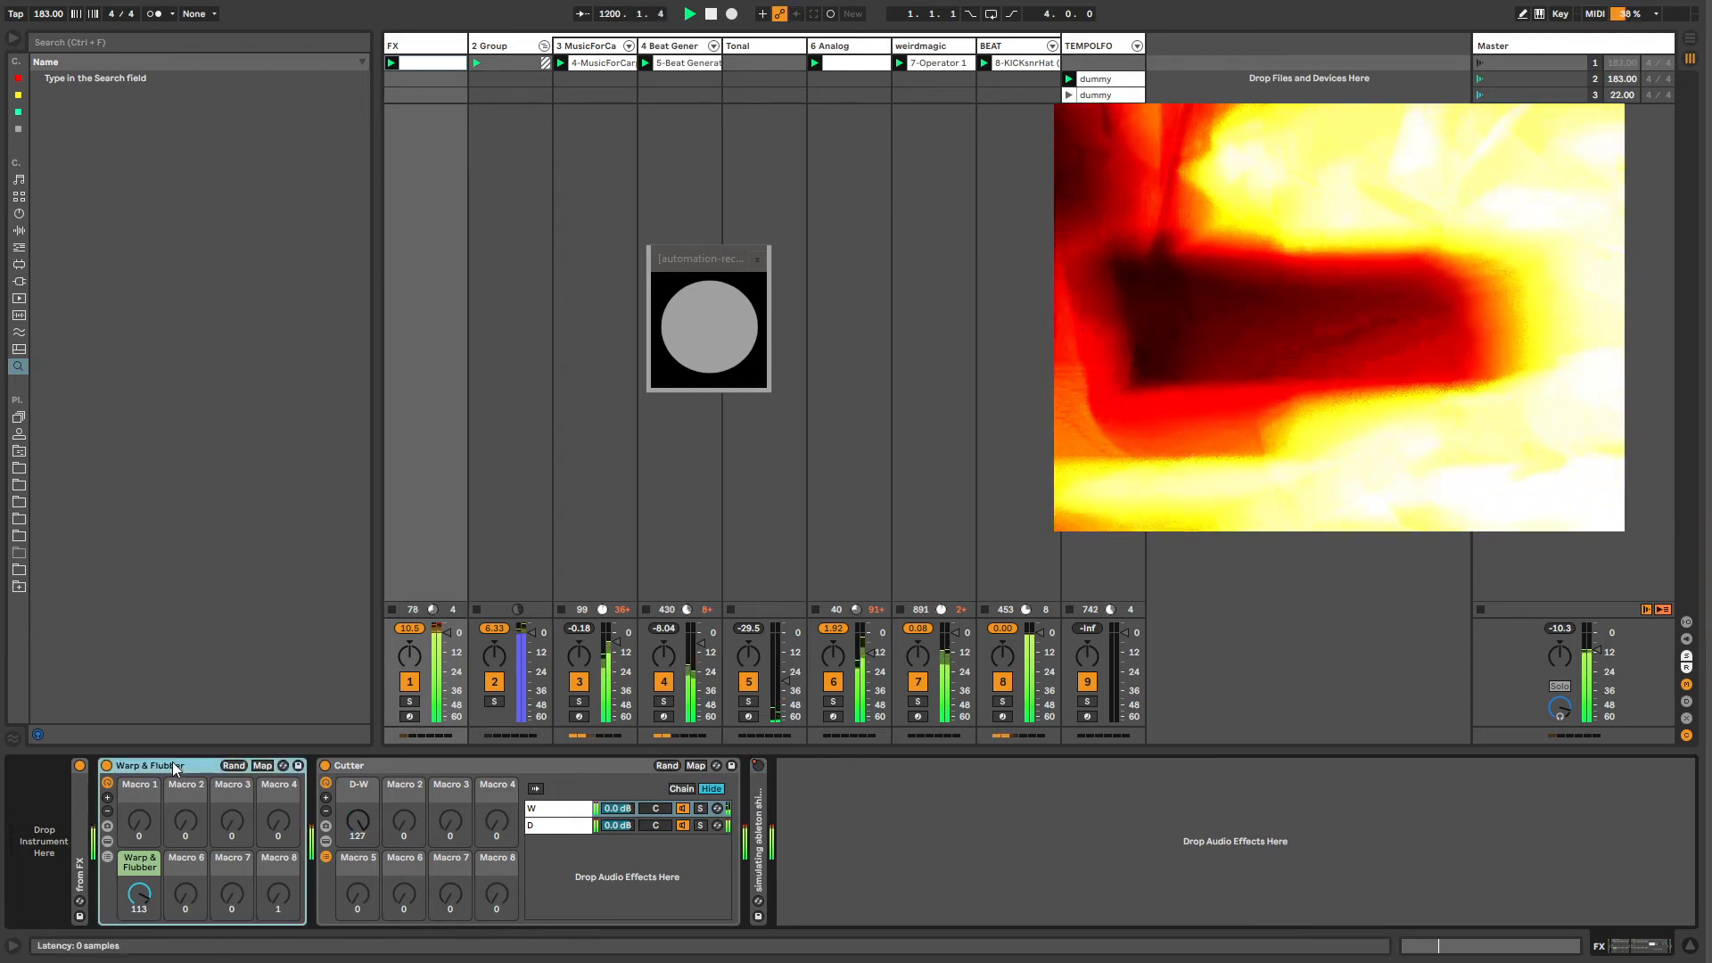
Step: Scale the Cutter's D-W envelope between 1.1.1 and 6.1.4 down to about half height and remove the breakpoint at 6.1.4
{"action": "right_click", "coordinate": [364, 826]}
{"action": "left_click", "coordinate": [374, 849]}
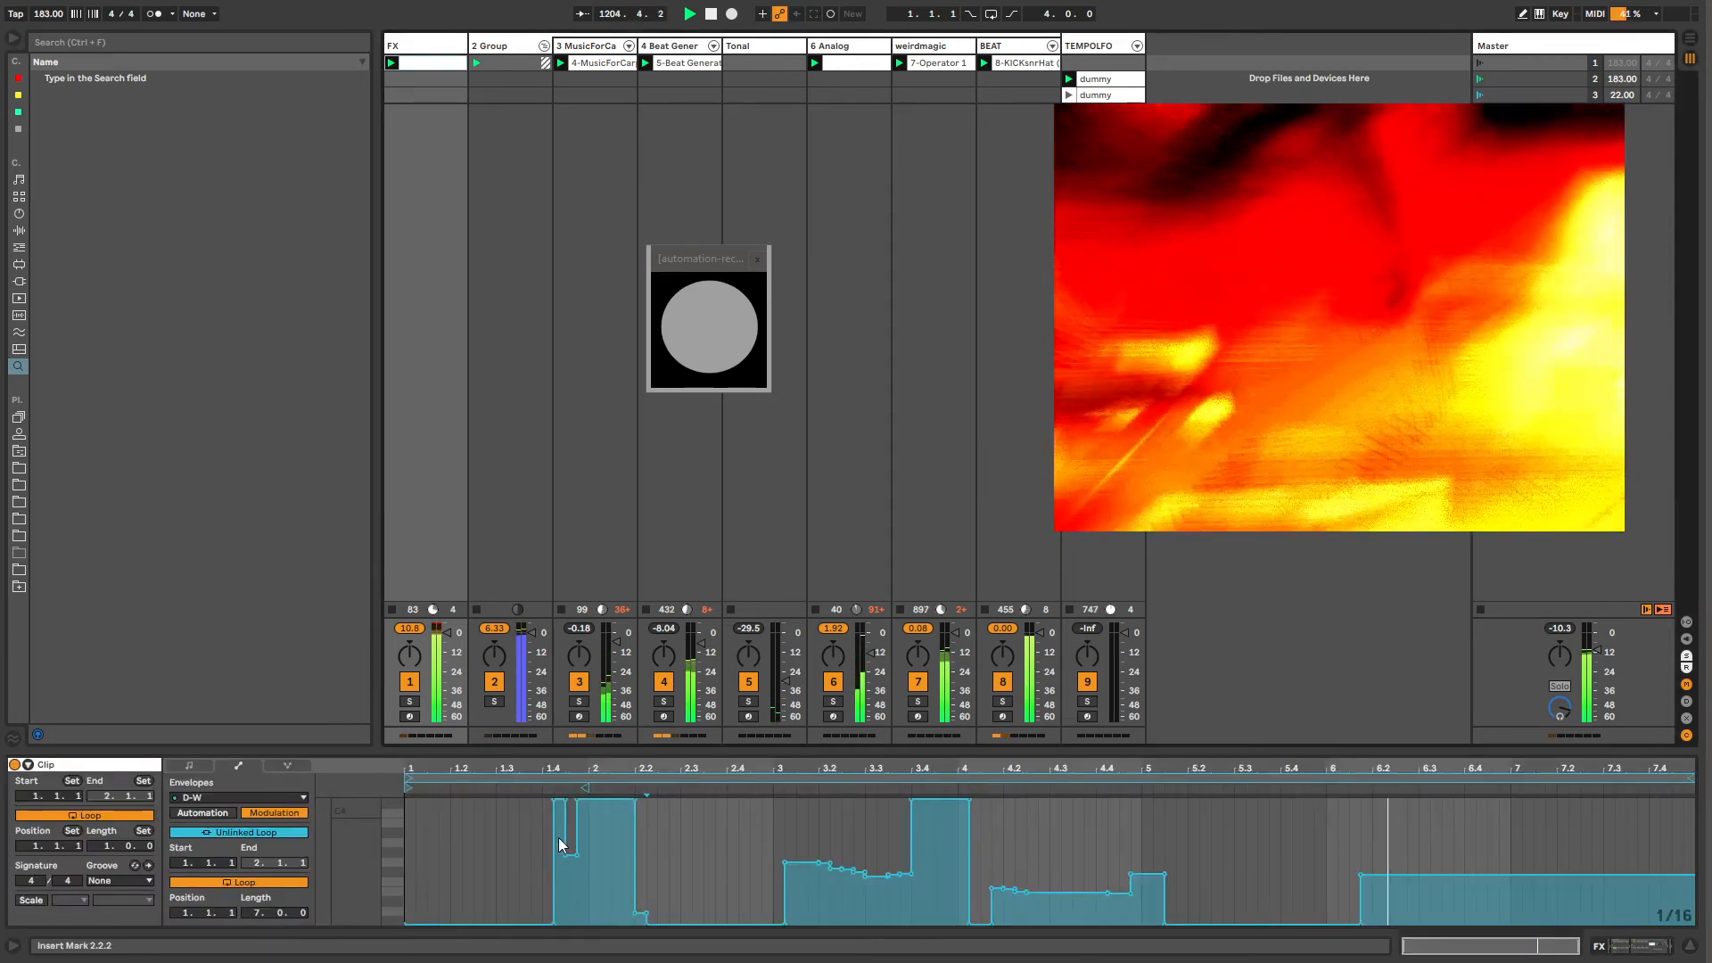
{"action": "key", "text": "ctrl+a"}
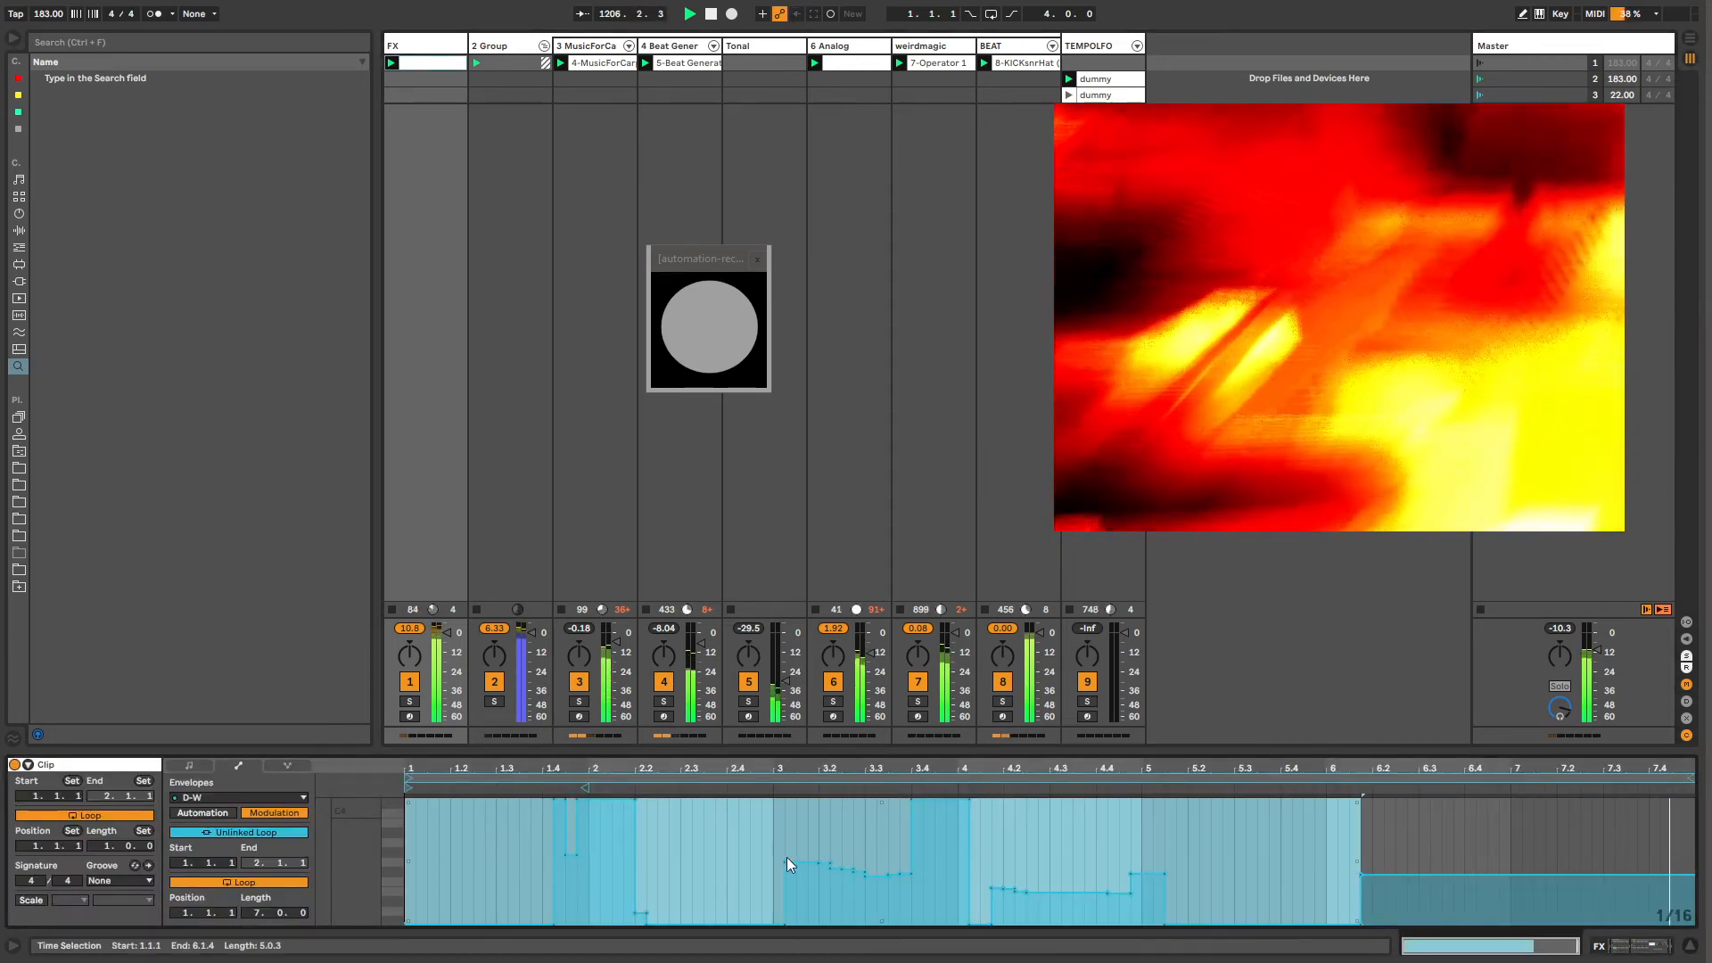
{"action": "left_click_drag", "start_coordinate": [786, 858], "coordinate": [786, 889]}
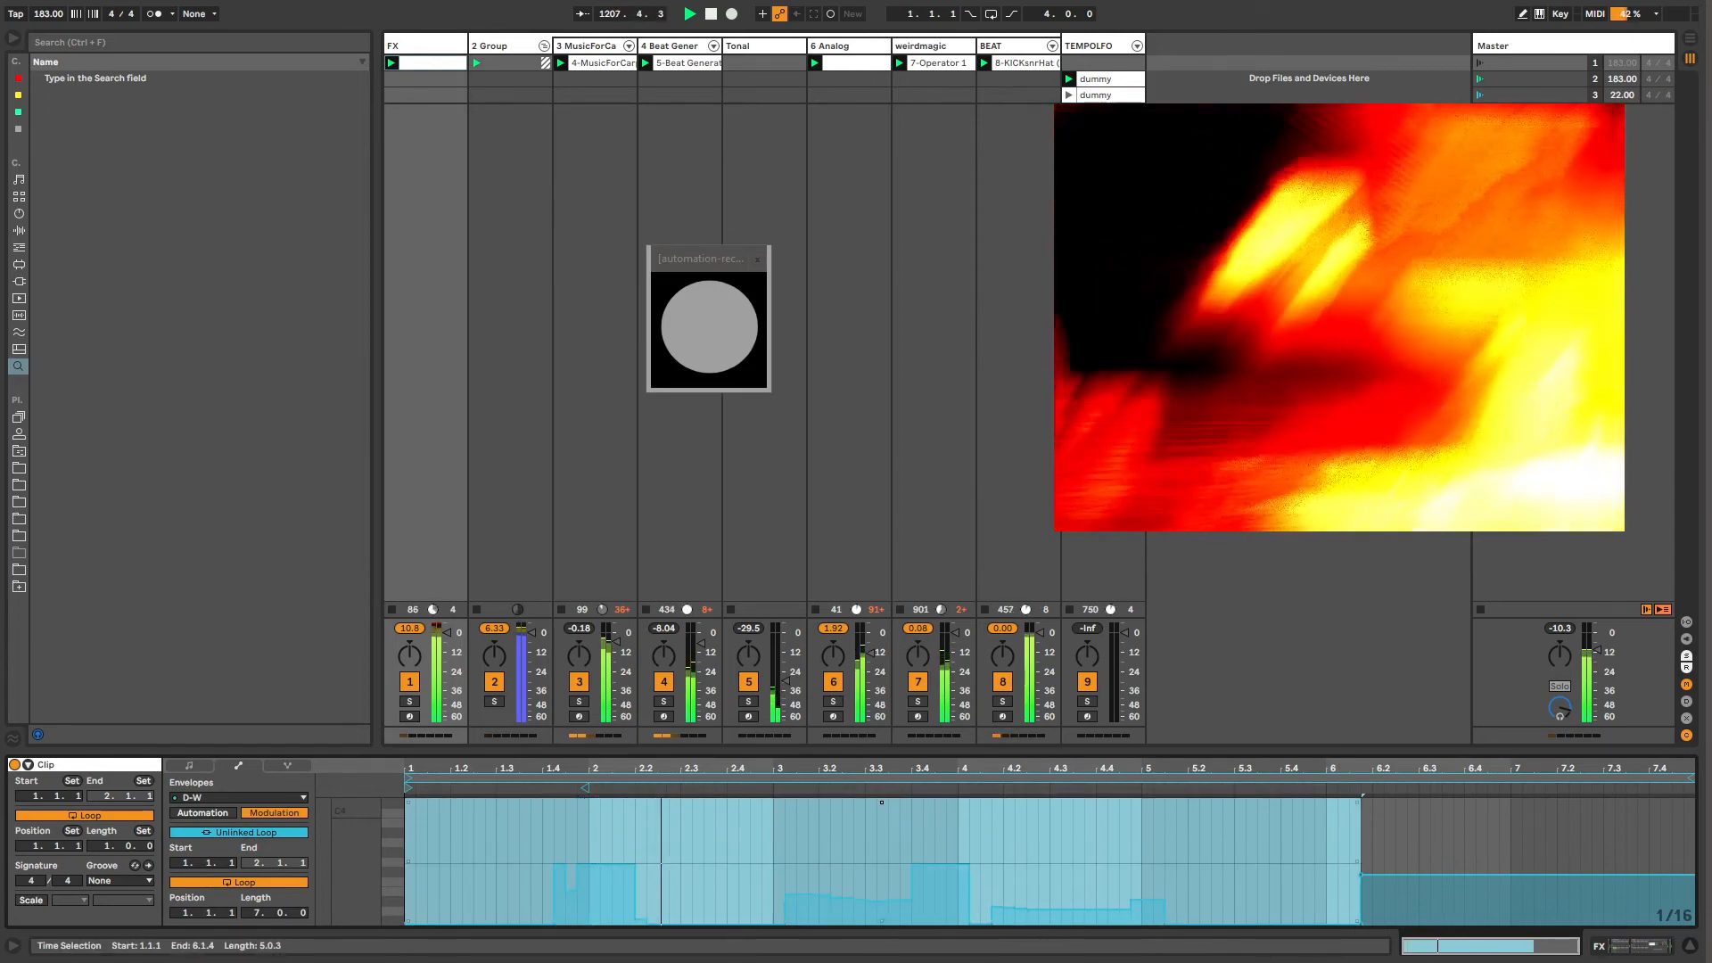
{"action": "left_click", "coordinate": [1272, 827]}
{"action": "left_click", "coordinate": [1359, 875]}
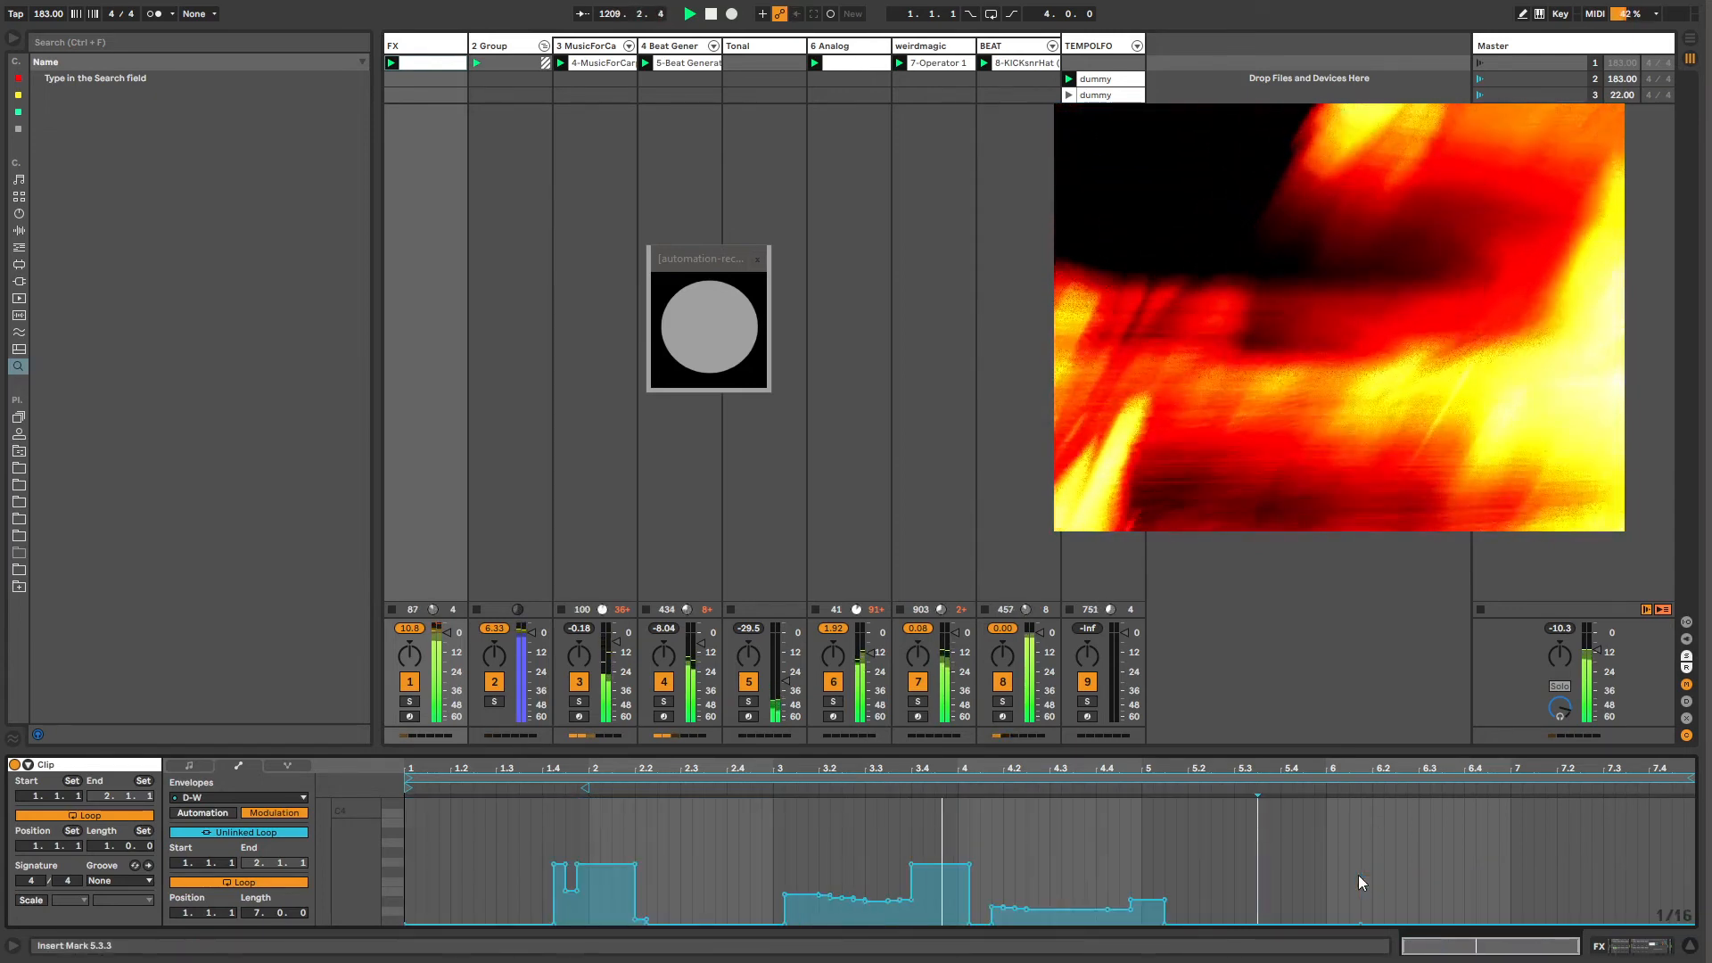
Step: Draw a raised, gently varying D-W curve from about bar 5.3 to the loop end, with a lower level after bar 6
{"action": "key", "text": "b"}
{"action": "left_click_drag", "start_coordinate": [1252, 860], "coordinate": [1693, 843]}
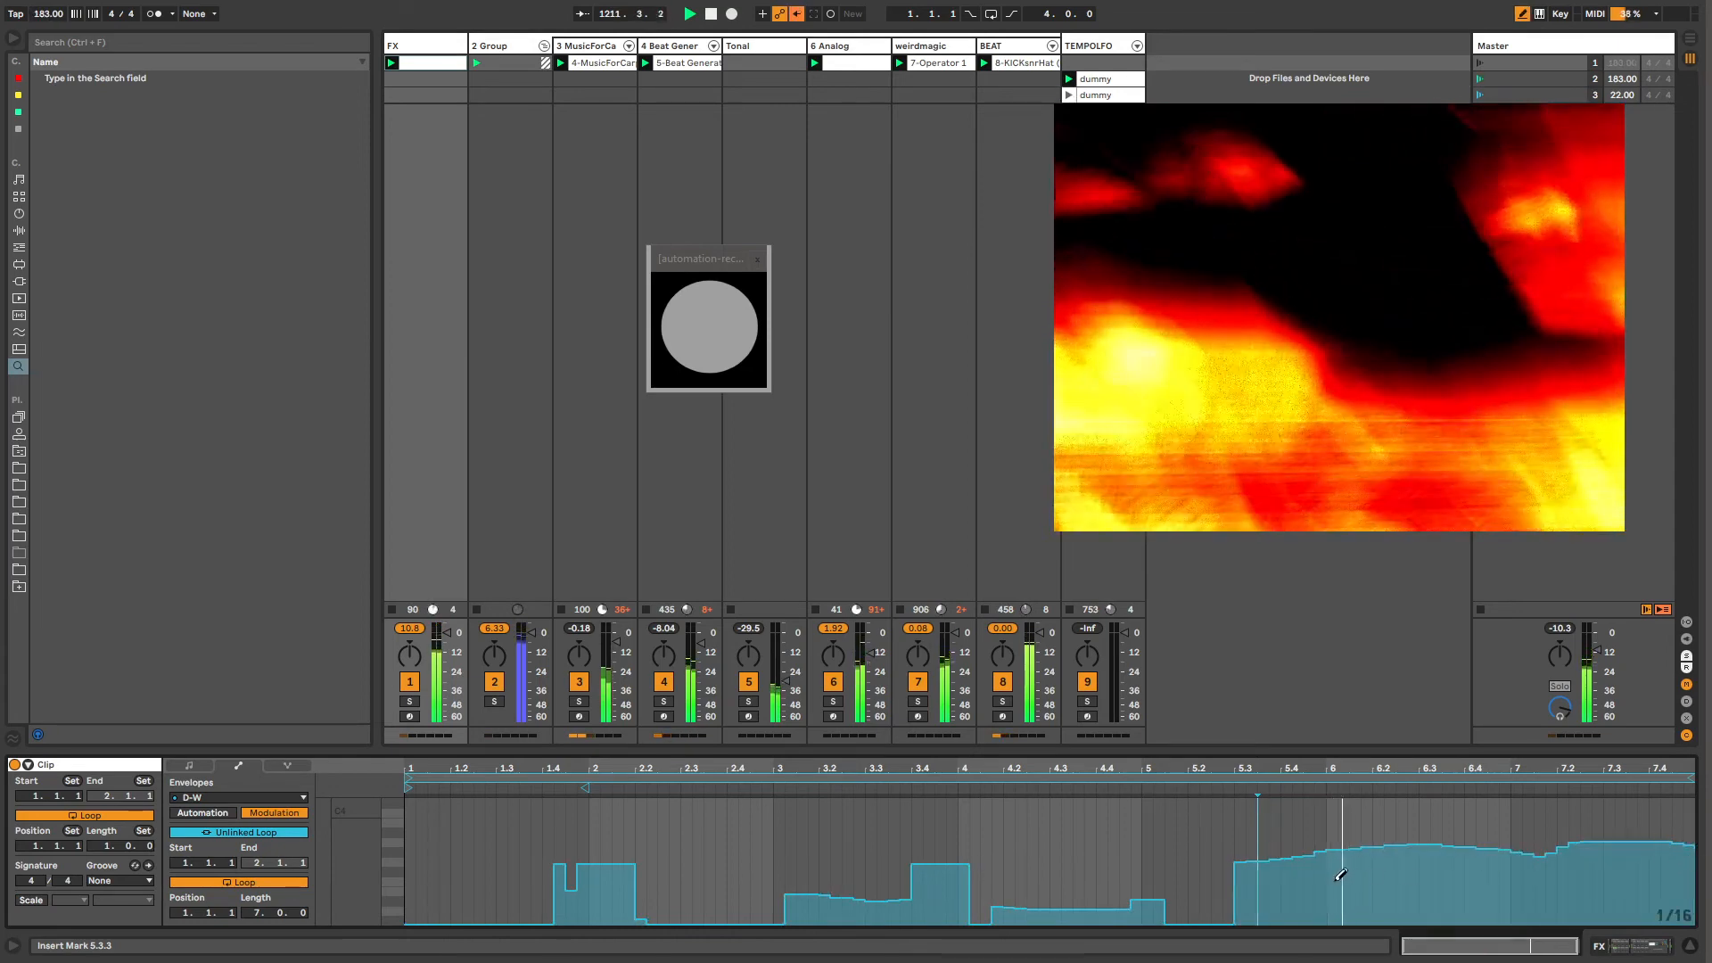
{"action": "left_click_drag", "start_coordinate": [1340, 875], "coordinate": [1696, 891]}
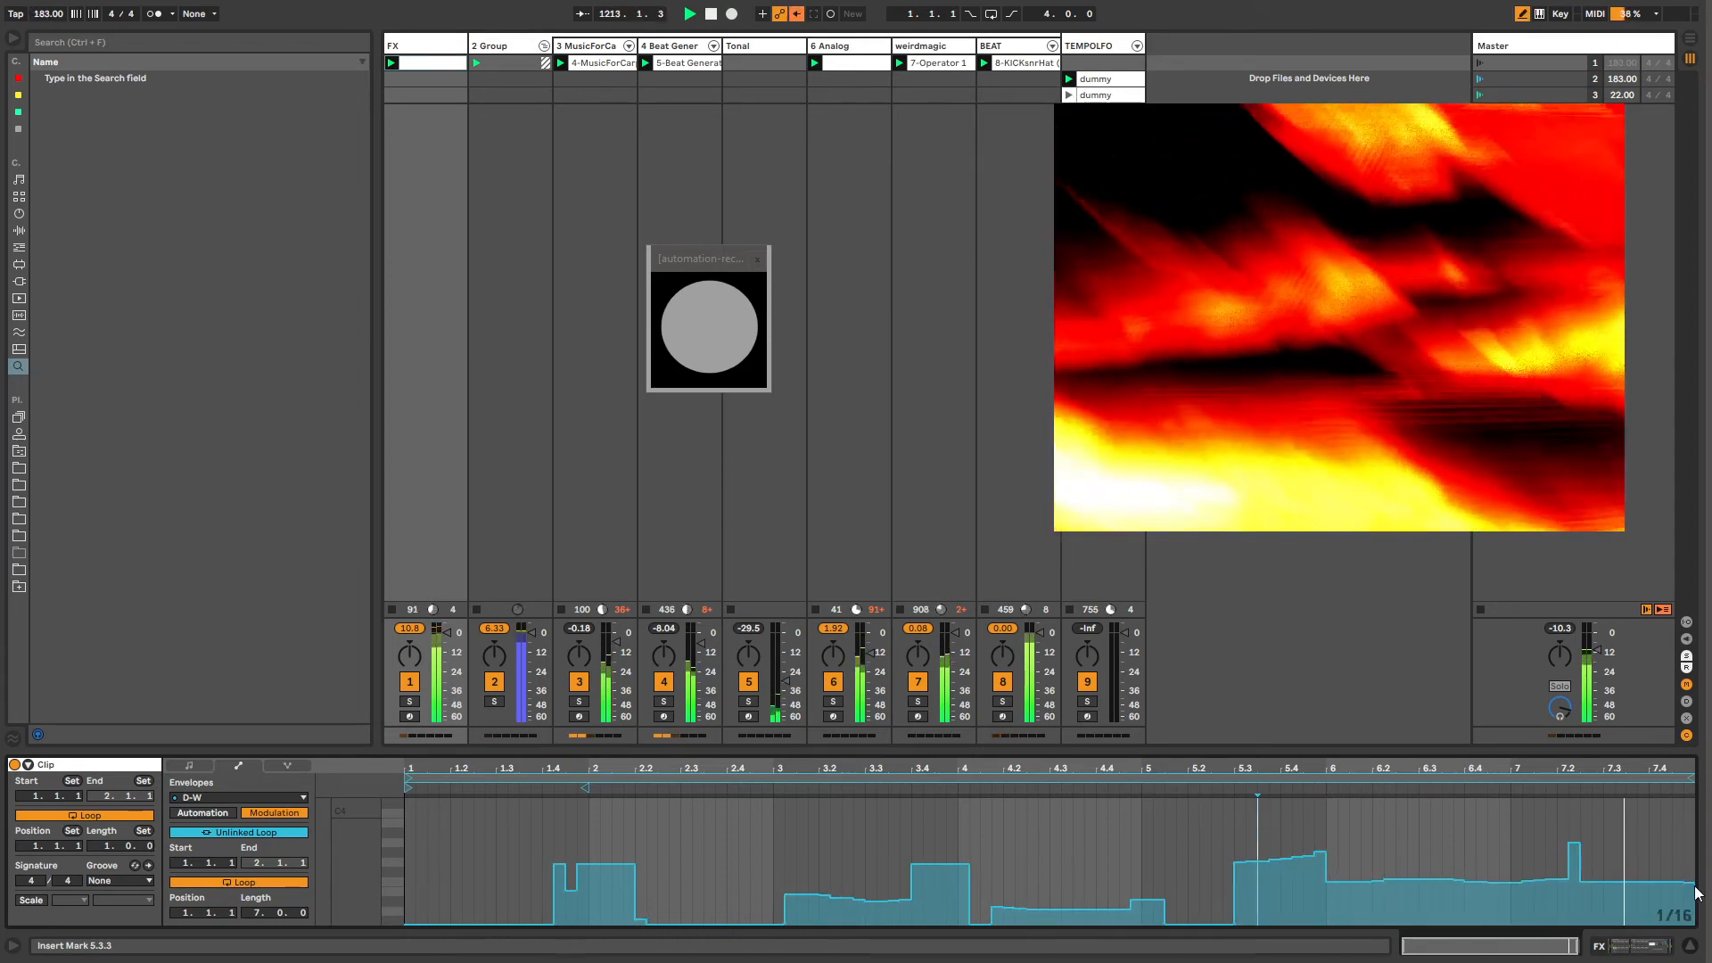
Step: Add the PreAbleton11-ChorusPhaser.adg preset after the stereo warper on the 6 Analog track
{"action": "left_click", "coordinate": [821, 239]}
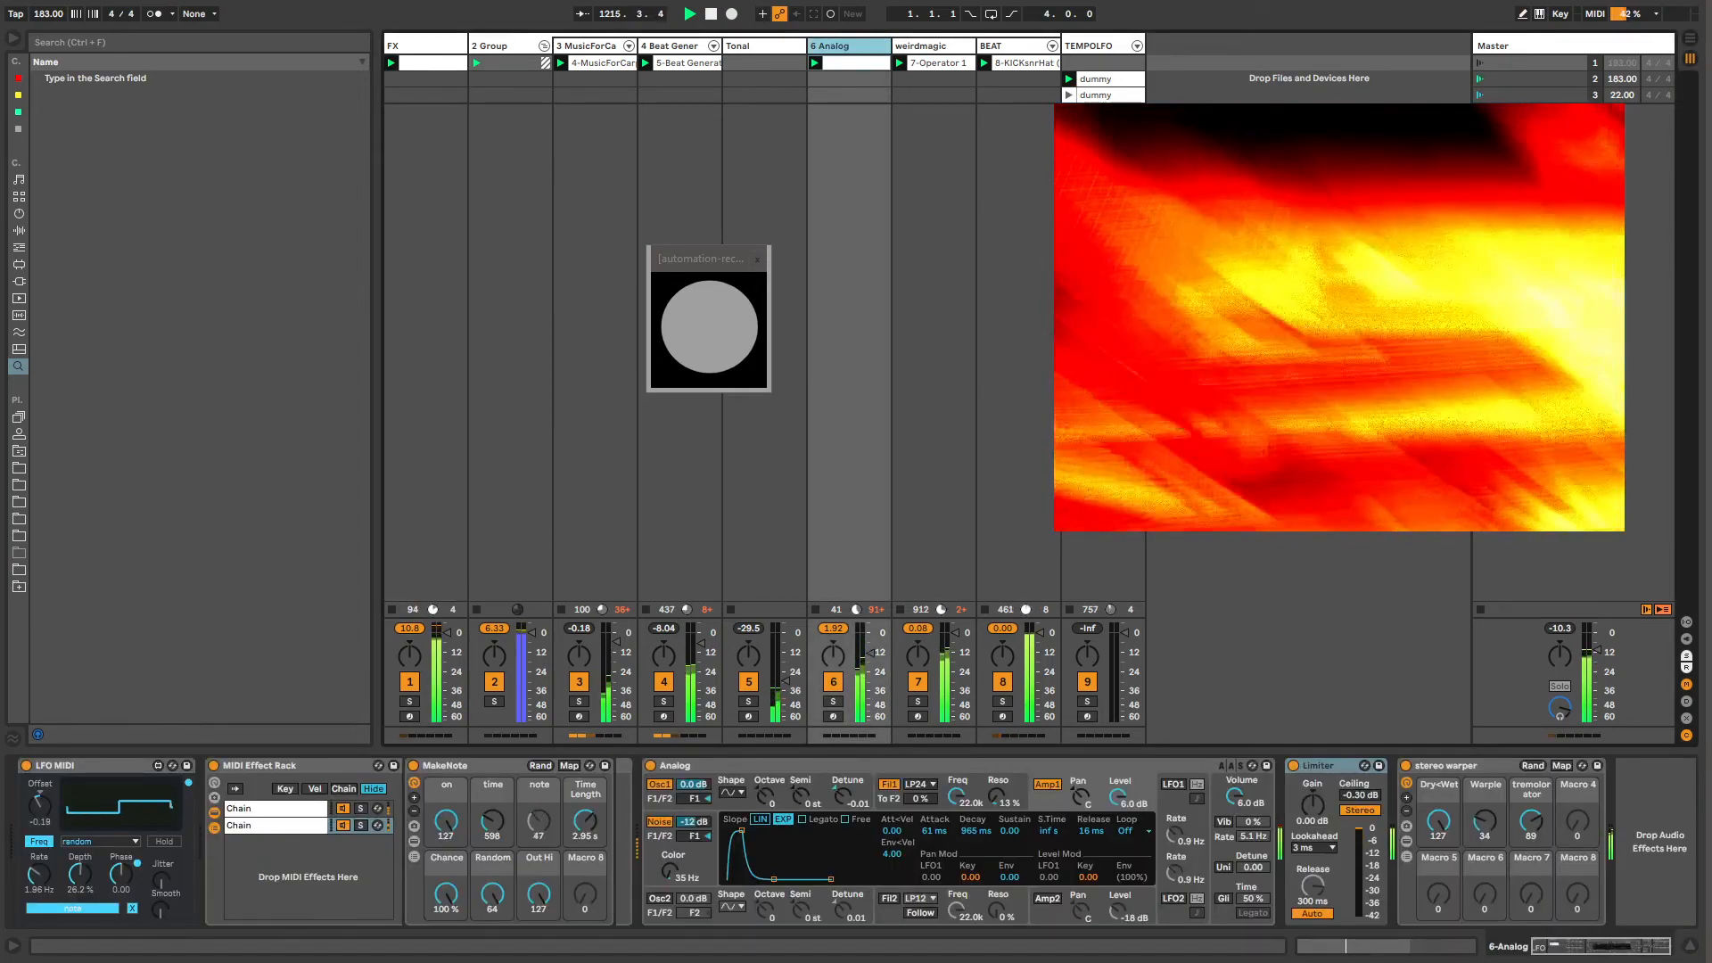
{"action": "left_click", "coordinate": [18, 129]}
{"action": "scroll", "coordinate": [230, 642], "scroll_direction": "up", "scroll_amount": 3}
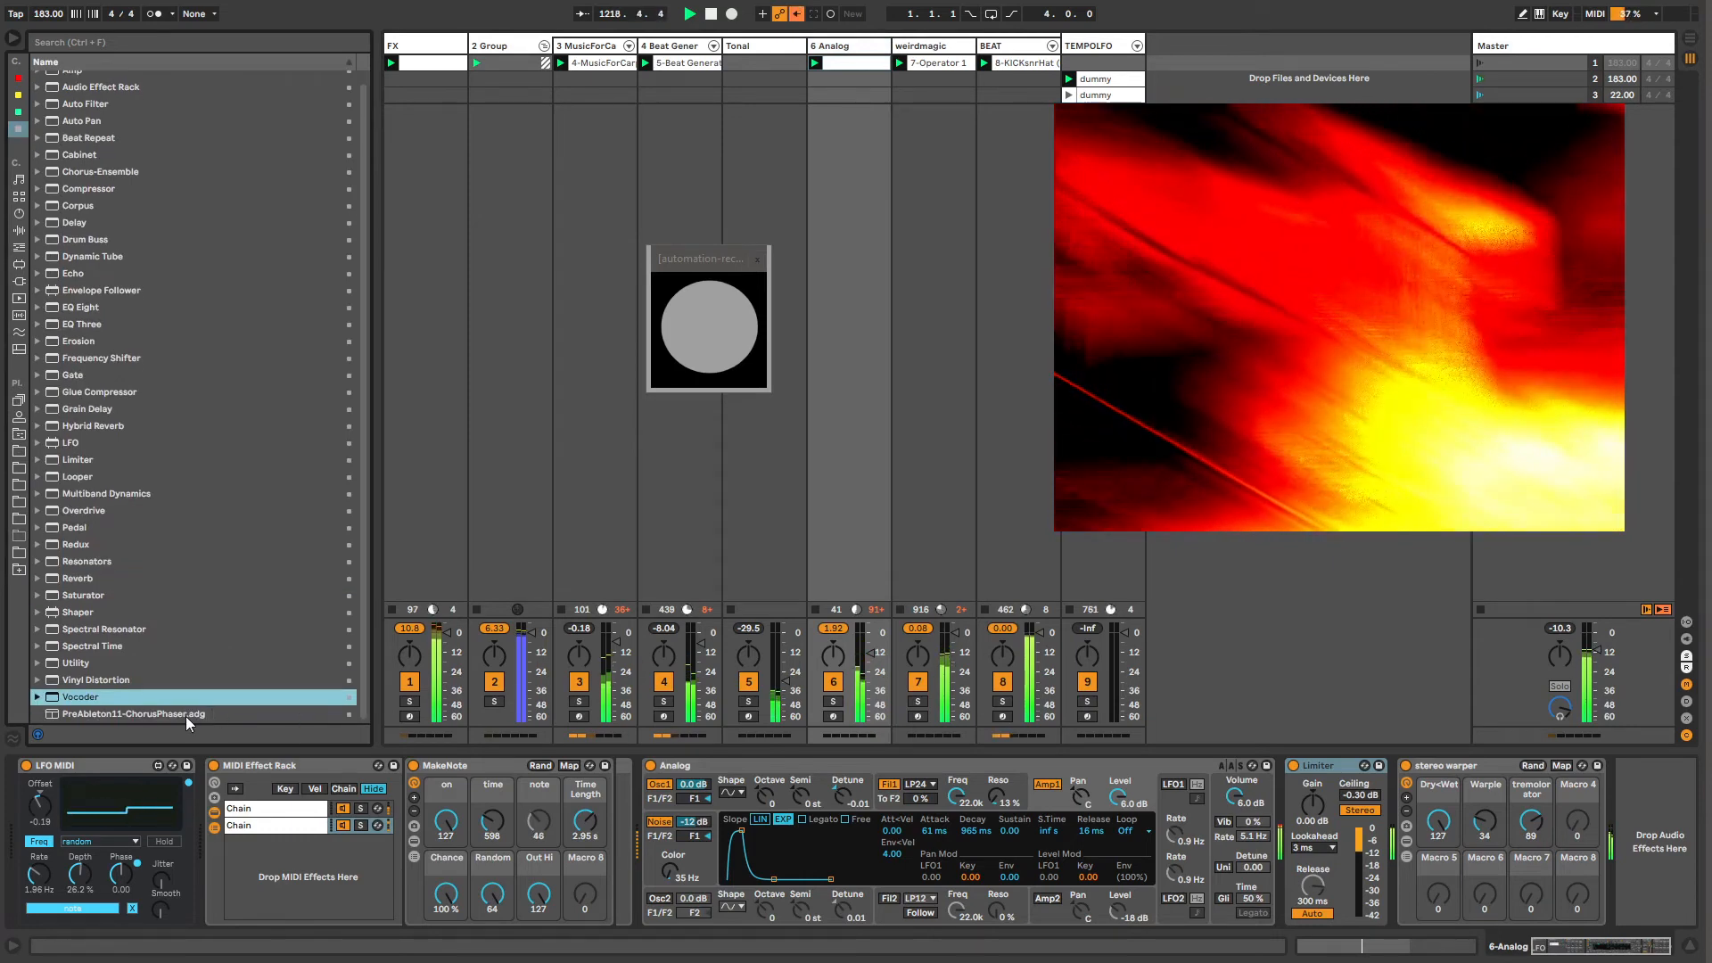
{"action": "left_click", "coordinate": [186, 718]}
{"action": "left_click_drag", "start_coordinate": [186, 718], "coordinate": [841, 587]}
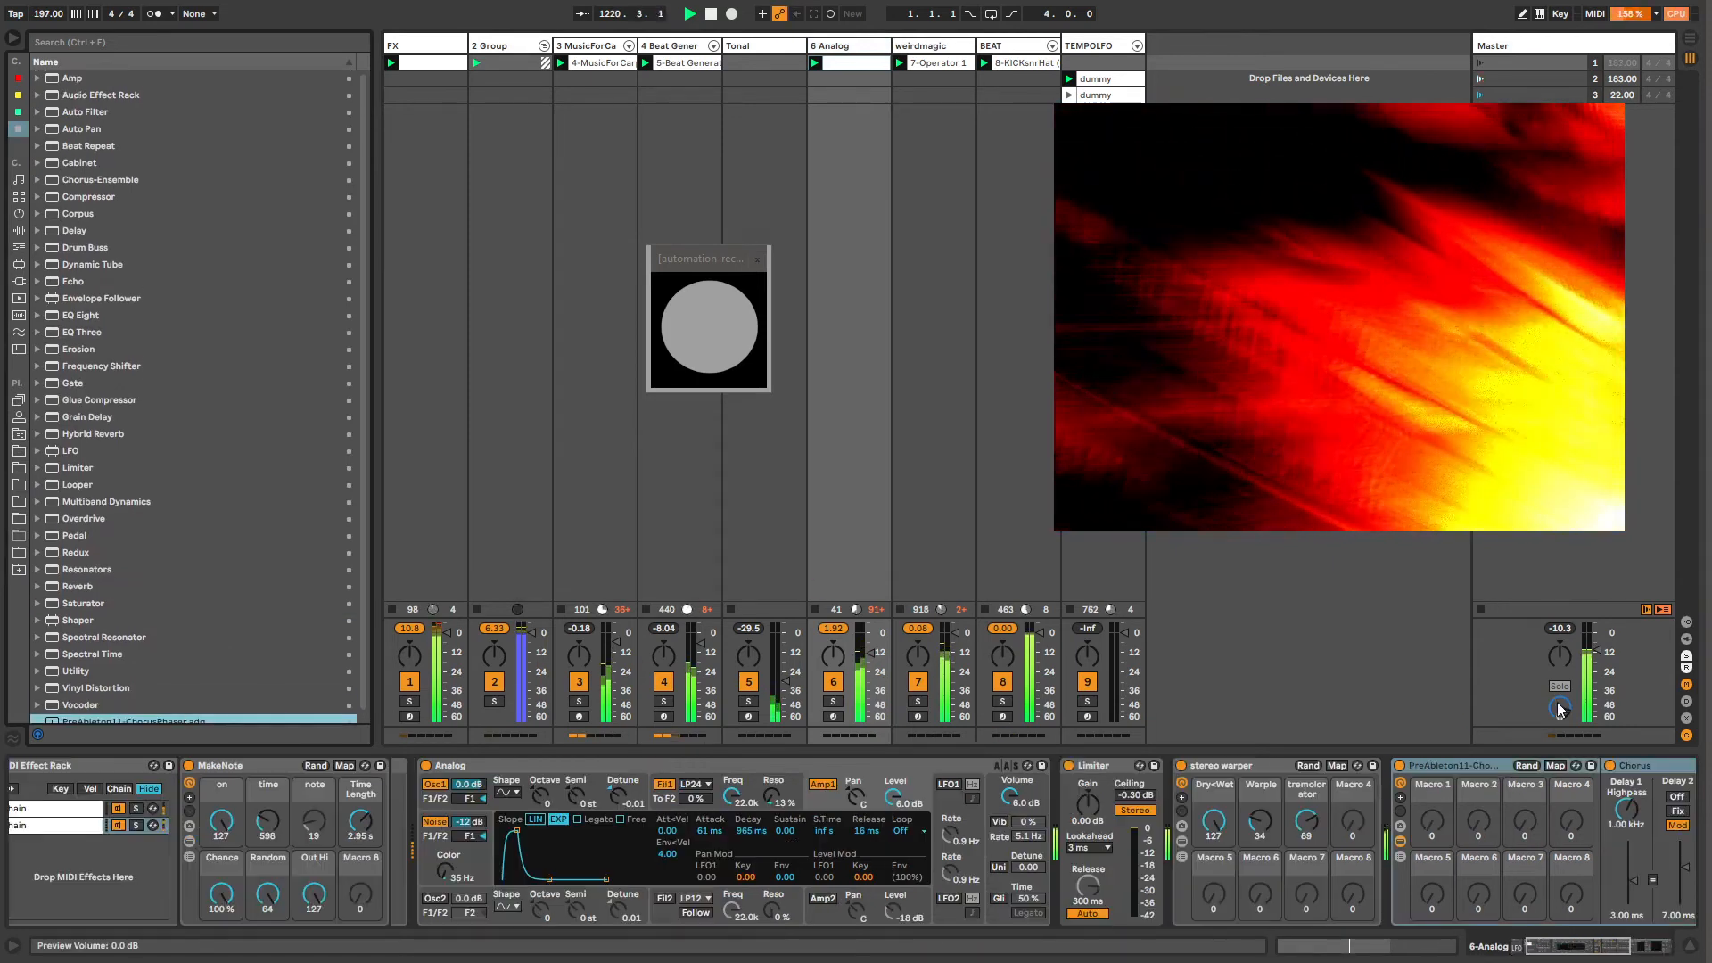
Step: Set the Dry/Wet of the Chorus in the PreAbleton11-ChorusPhaser rack to 100 %
{"action": "left_click_drag", "start_coordinate": [1541, 945], "coordinate": [1609, 951]}
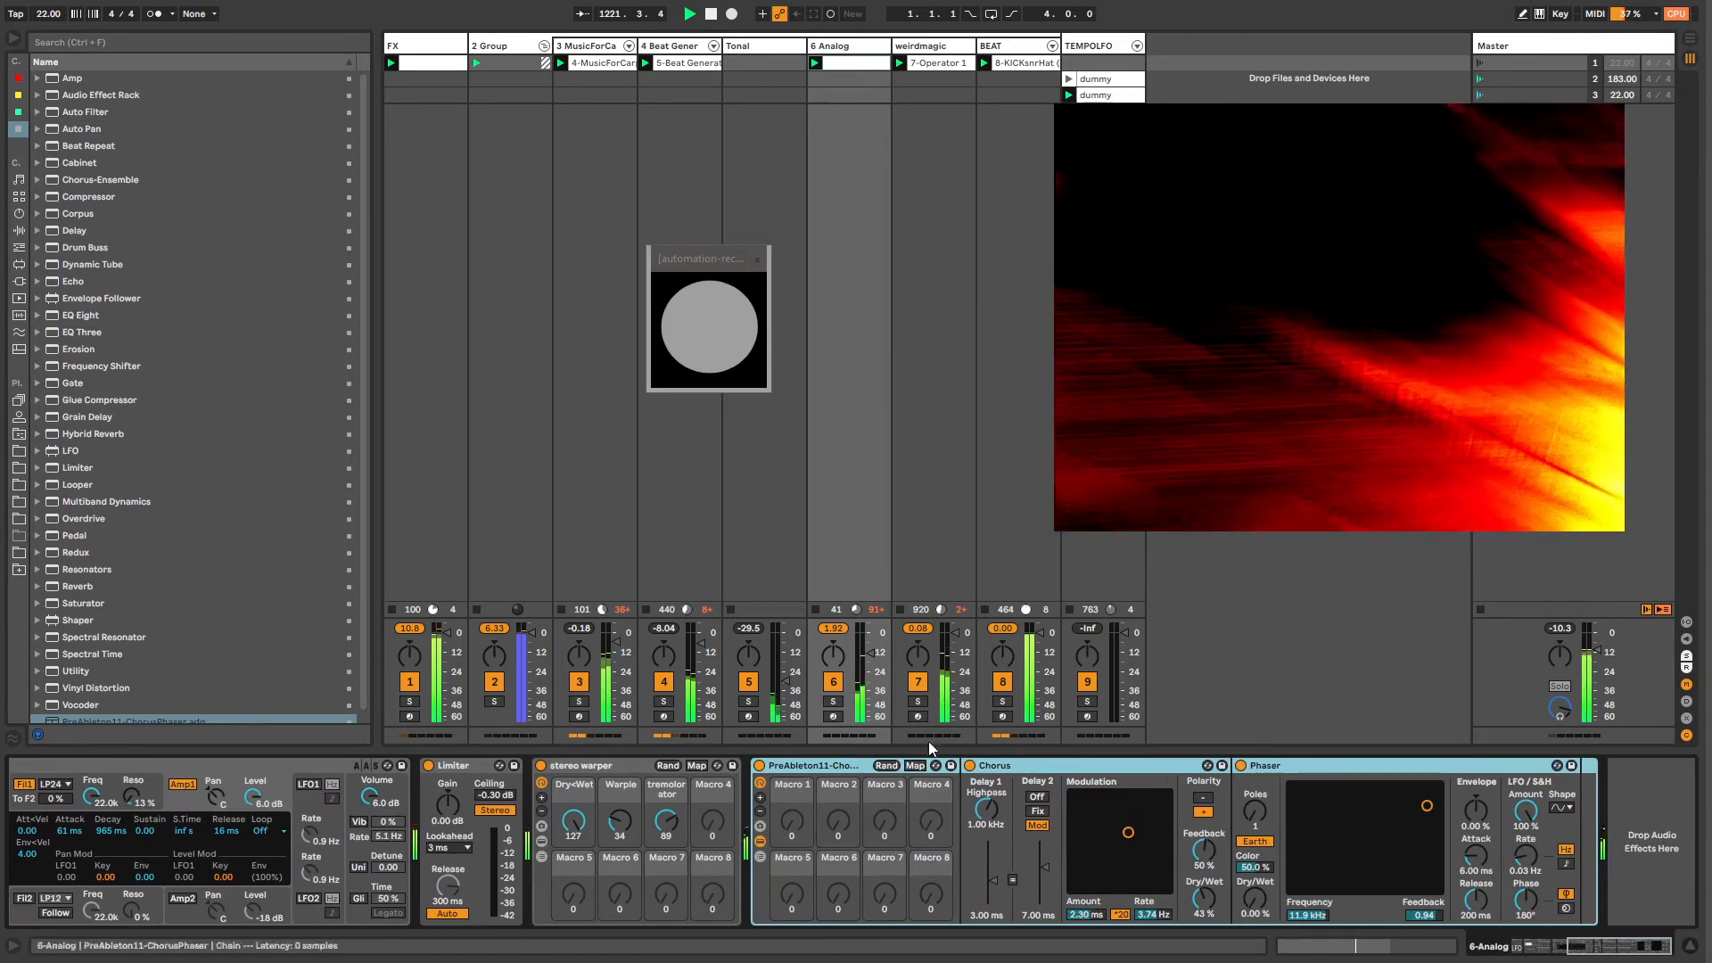
{"action": "left_click", "coordinate": [1029, 830]}
{"action": "left_click_drag", "start_coordinate": [1205, 908], "coordinate": [1086, 804]}
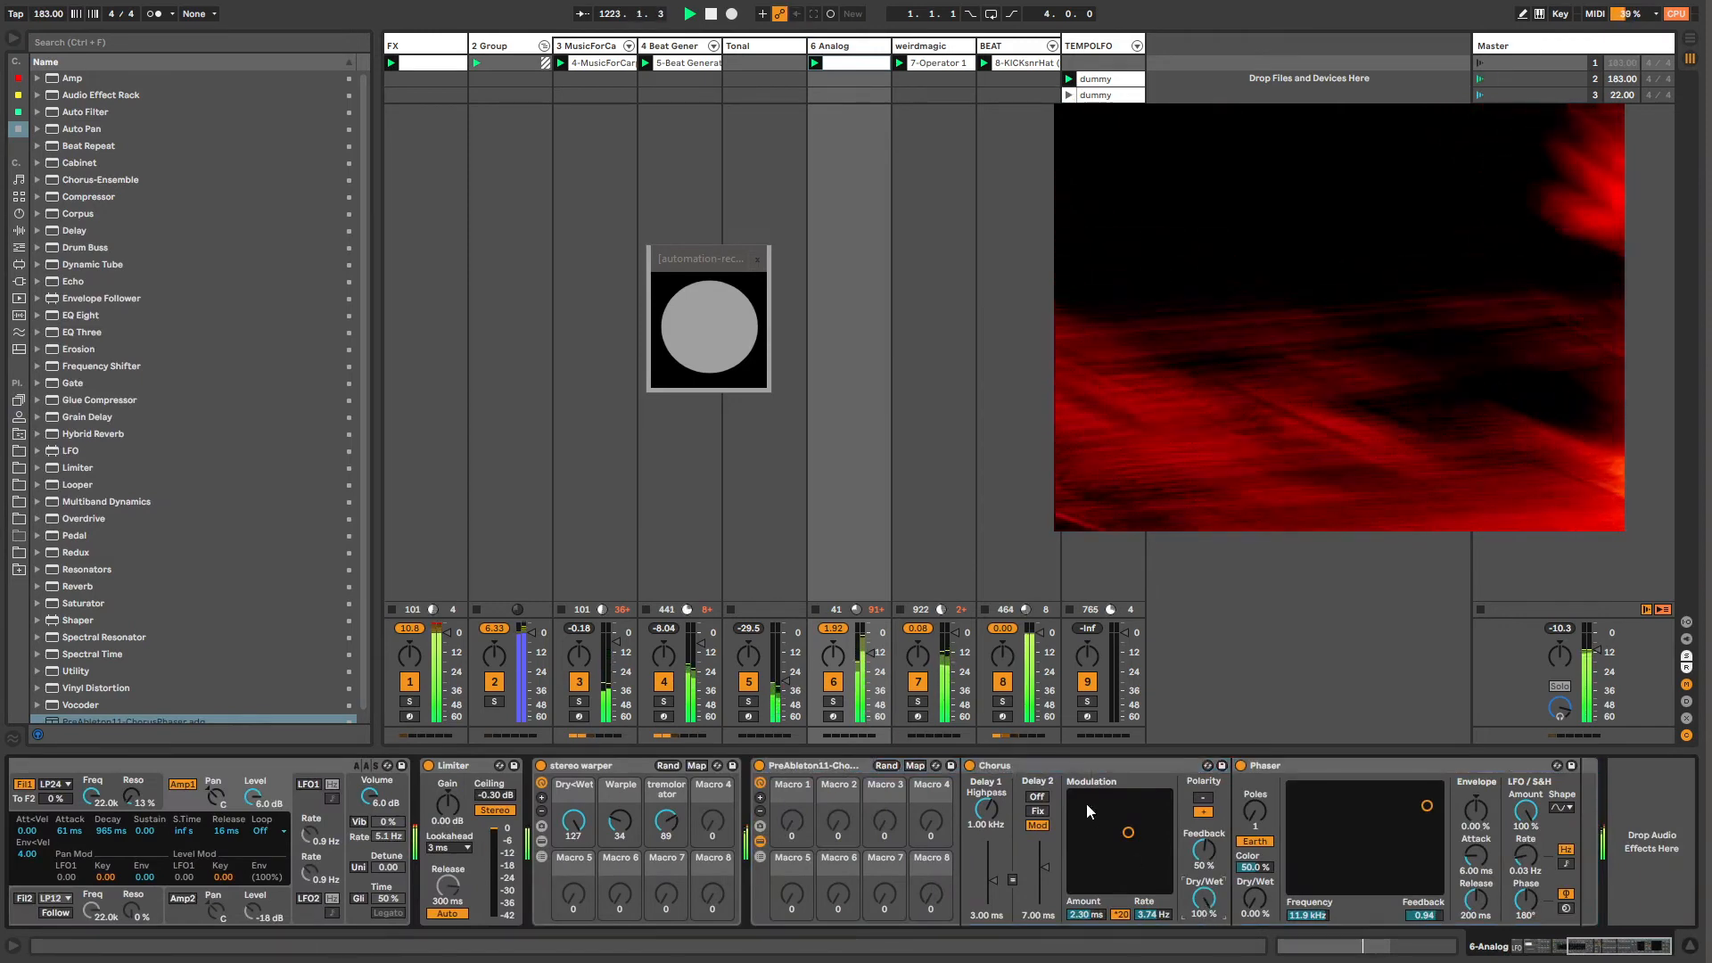
Step: Move the Chorus out of its rack to the weirdmagic track after the Cabinet, setting its modulation to 0.67 ms and 0.81 Hz
{"action": "left_click_drag", "start_coordinate": [745, 756], "coordinate": [747, 779]}
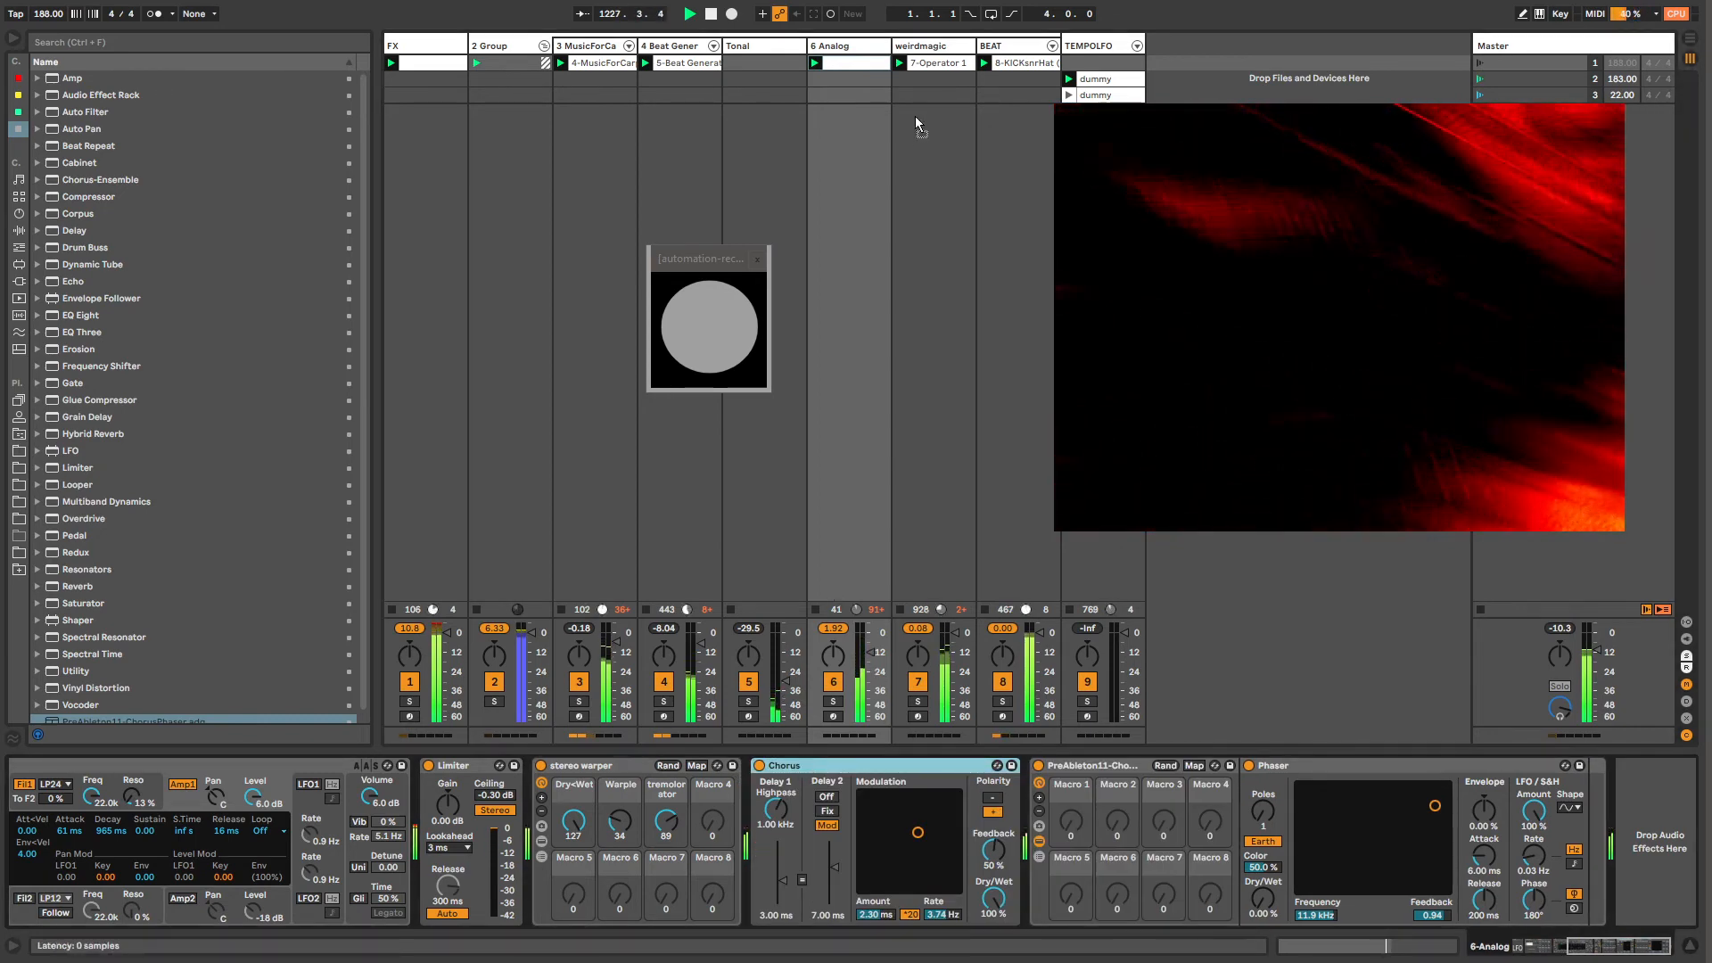
{"action": "left_click", "coordinate": [926, 47]}
{"action": "left_click", "coordinate": [768, 63]}
{"action": "left_click", "coordinate": [928, 45]}
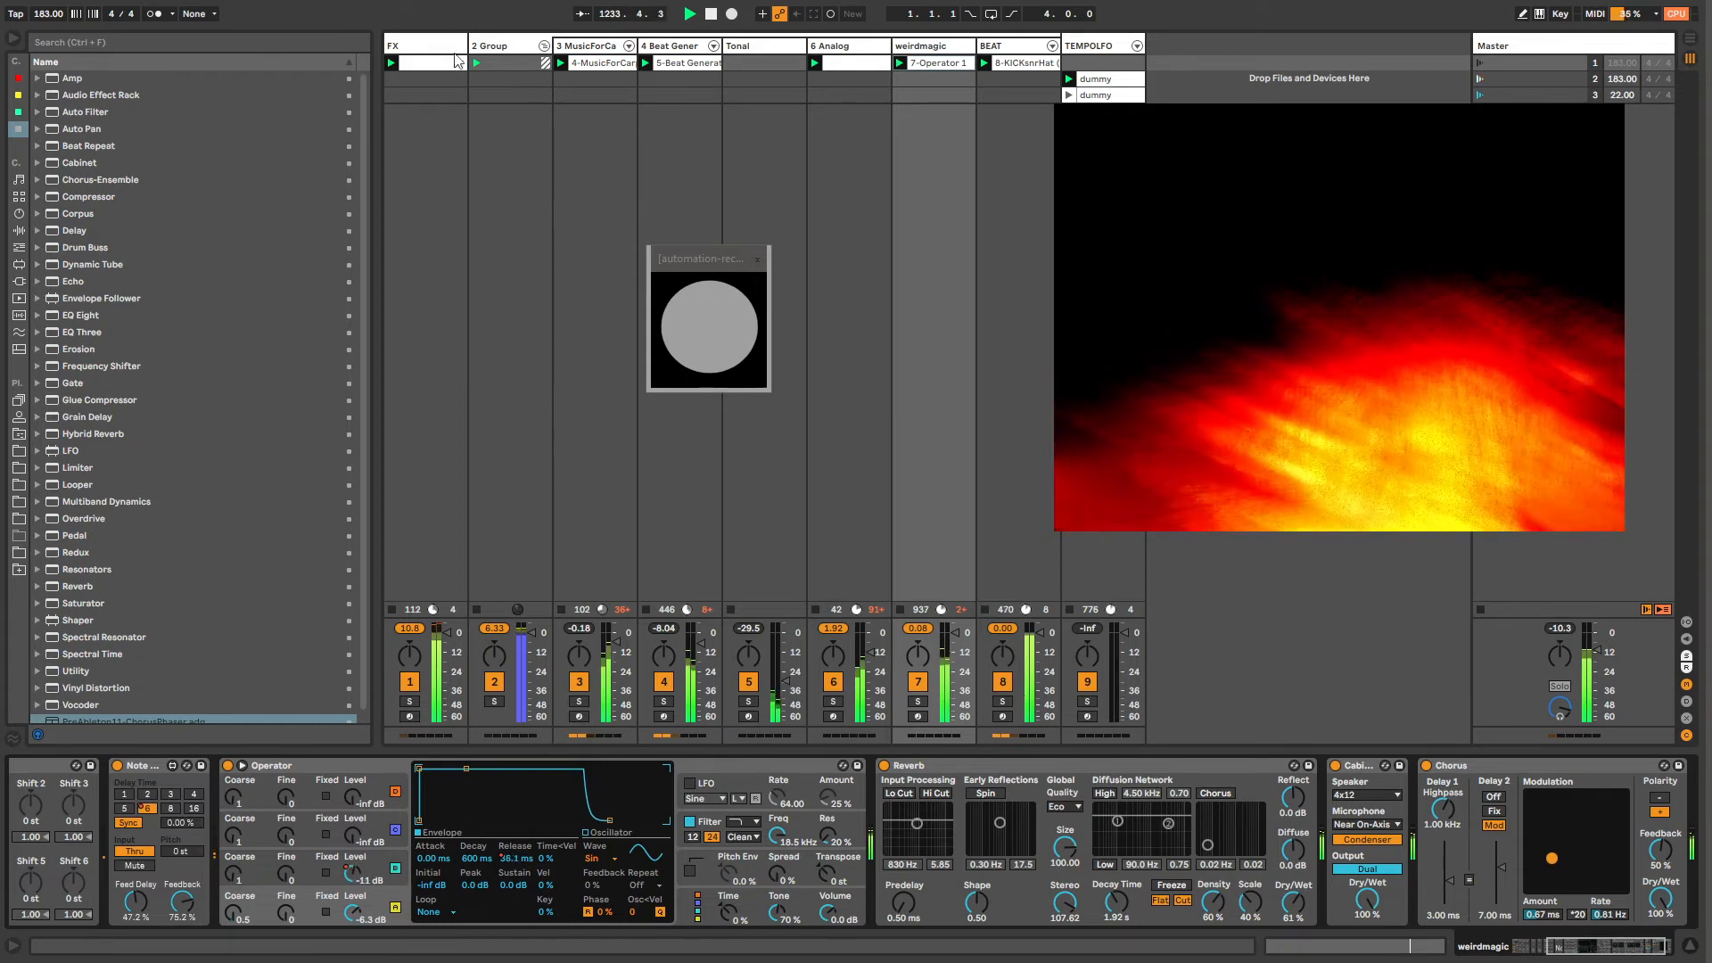
Step: Switch off the remaining PreAbleton11-ChorusPhaser rack with its Phaser on the 6 Analog track
{"action": "left_click", "coordinate": [886, 69]}
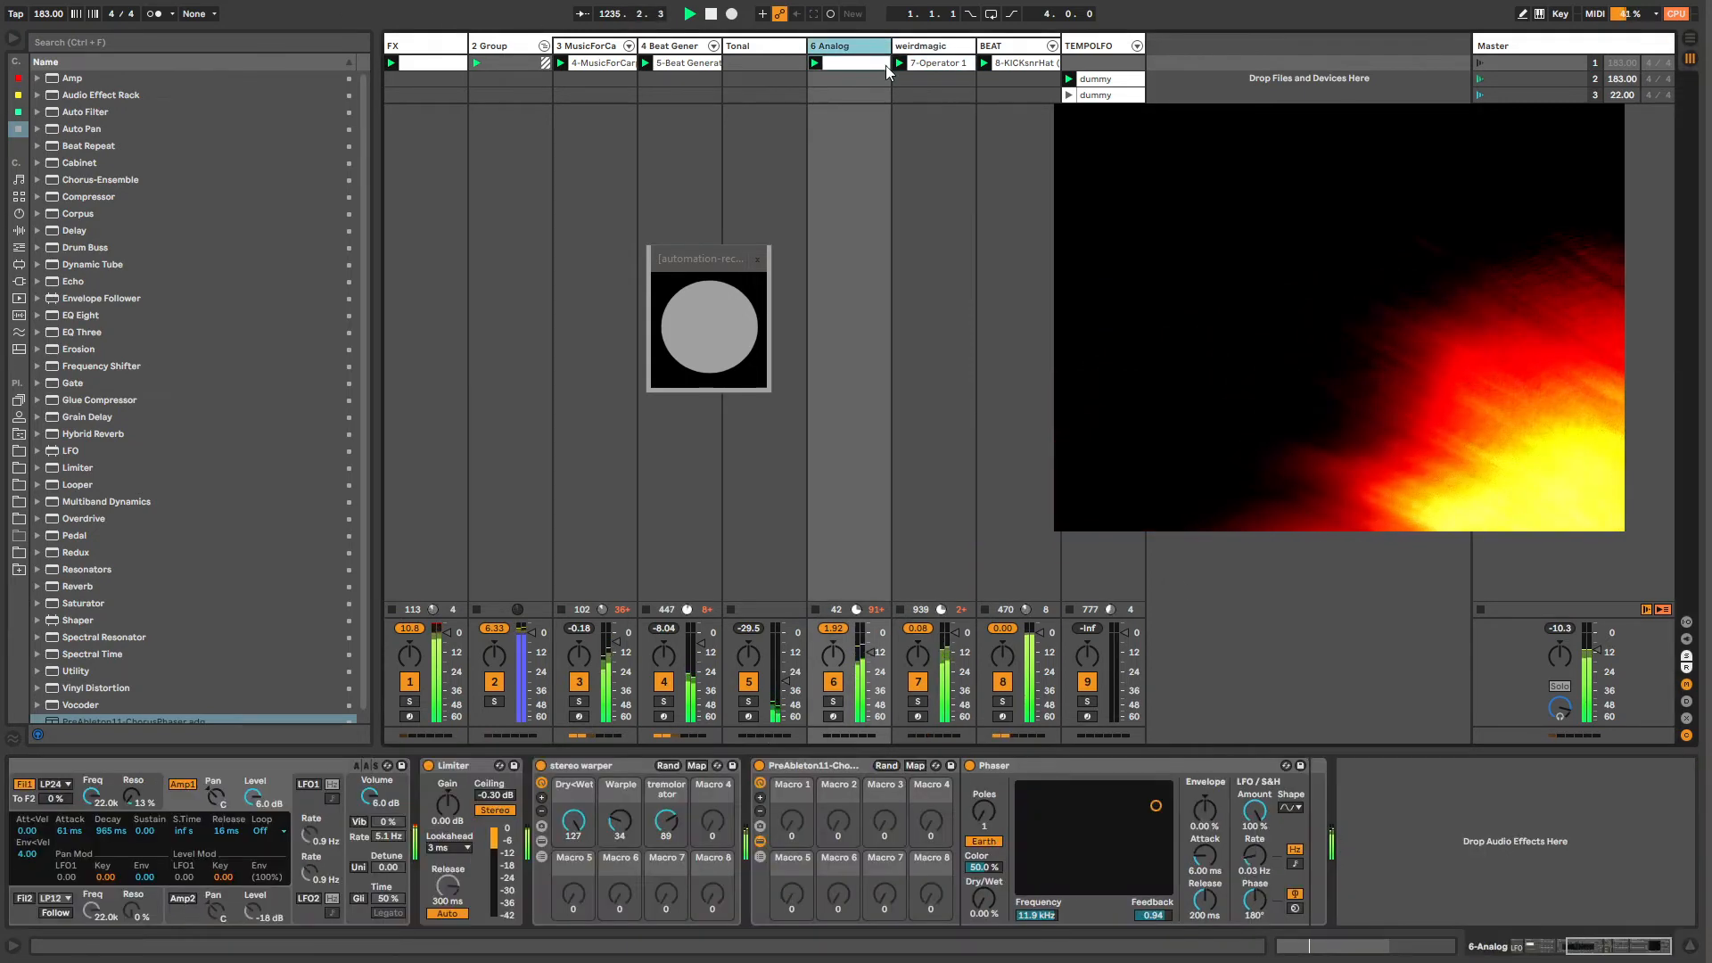
{"action": "left_click", "coordinate": [854, 768]}
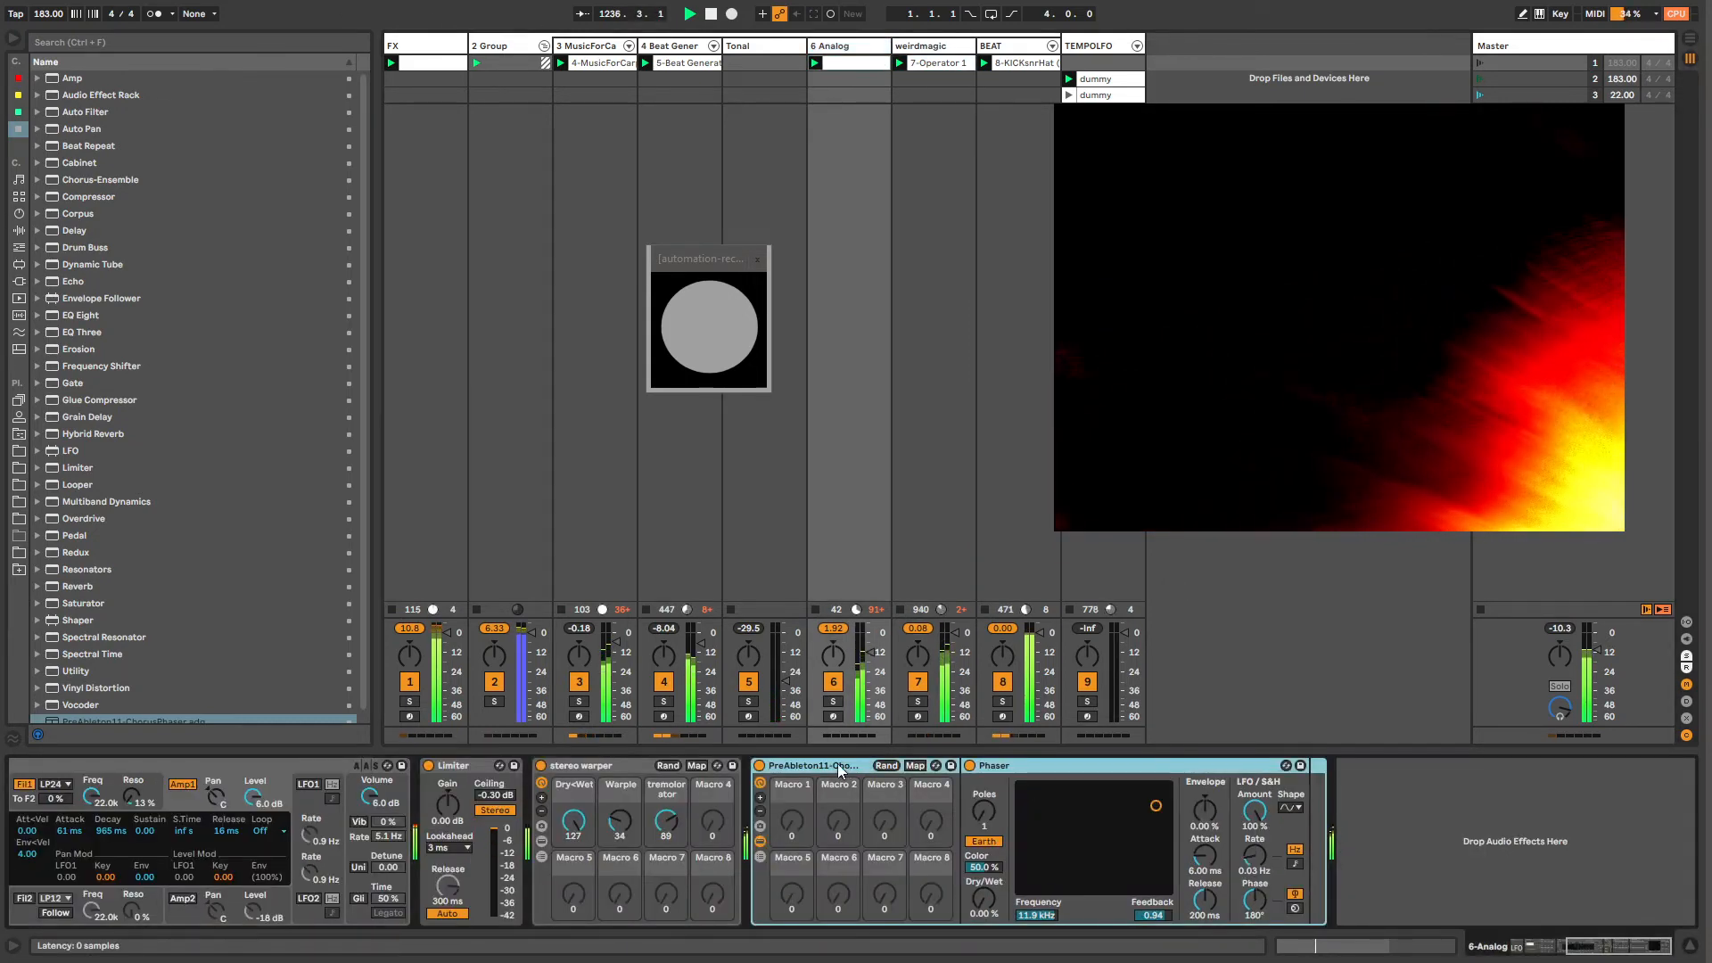
{"action": "left_click", "coordinate": [759, 765]}
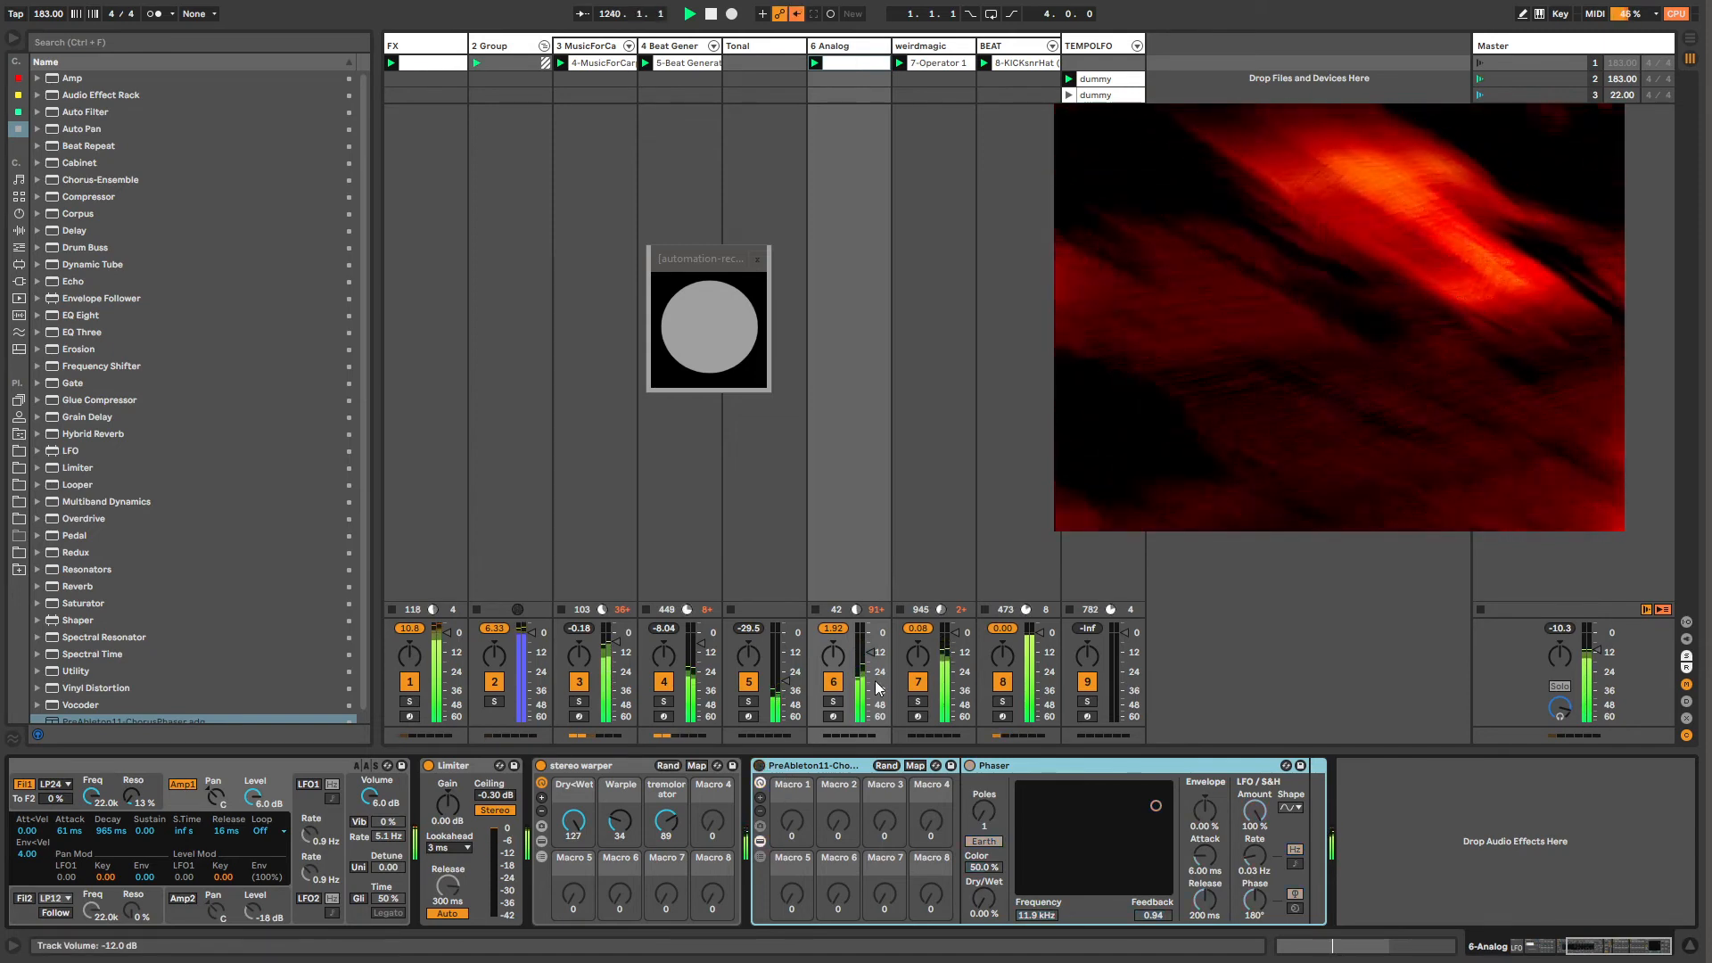
Step: Add a Compressor after the BEAT track's Drum Buss, sidechained from BEAT Pre FX, with the threshold at about -5 dB
{"action": "left_click", "coordinate": [1014, 49]}
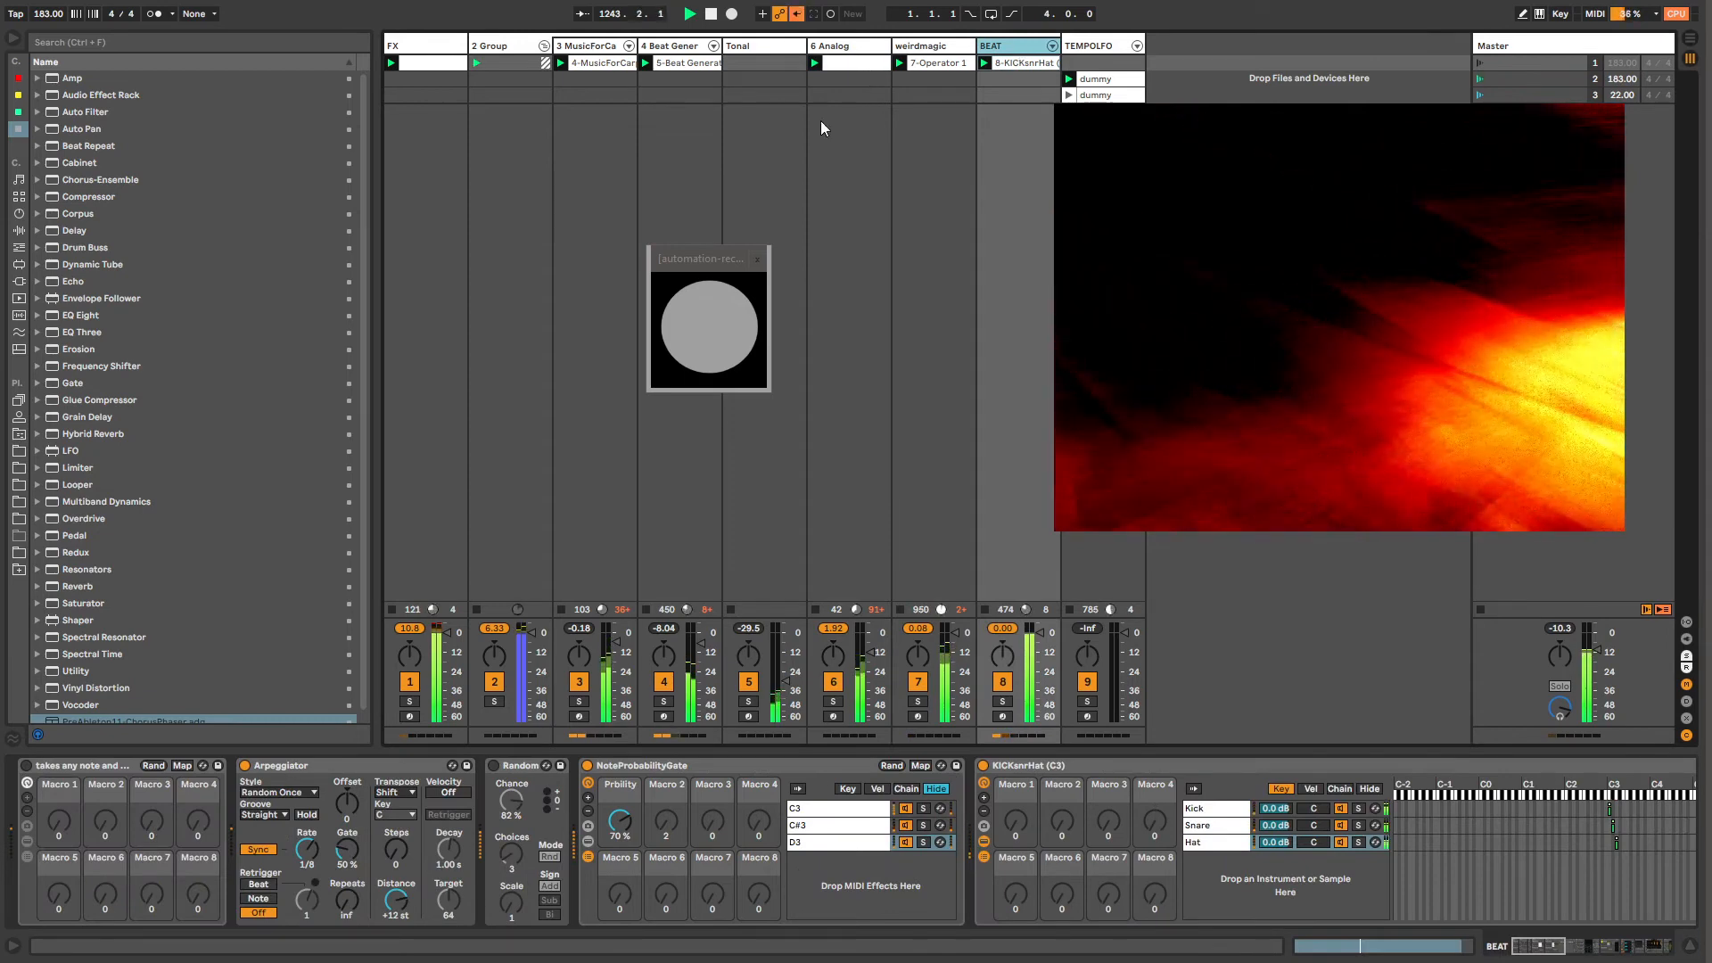
{"action": "left_click", "coordinate": [89, 196]}
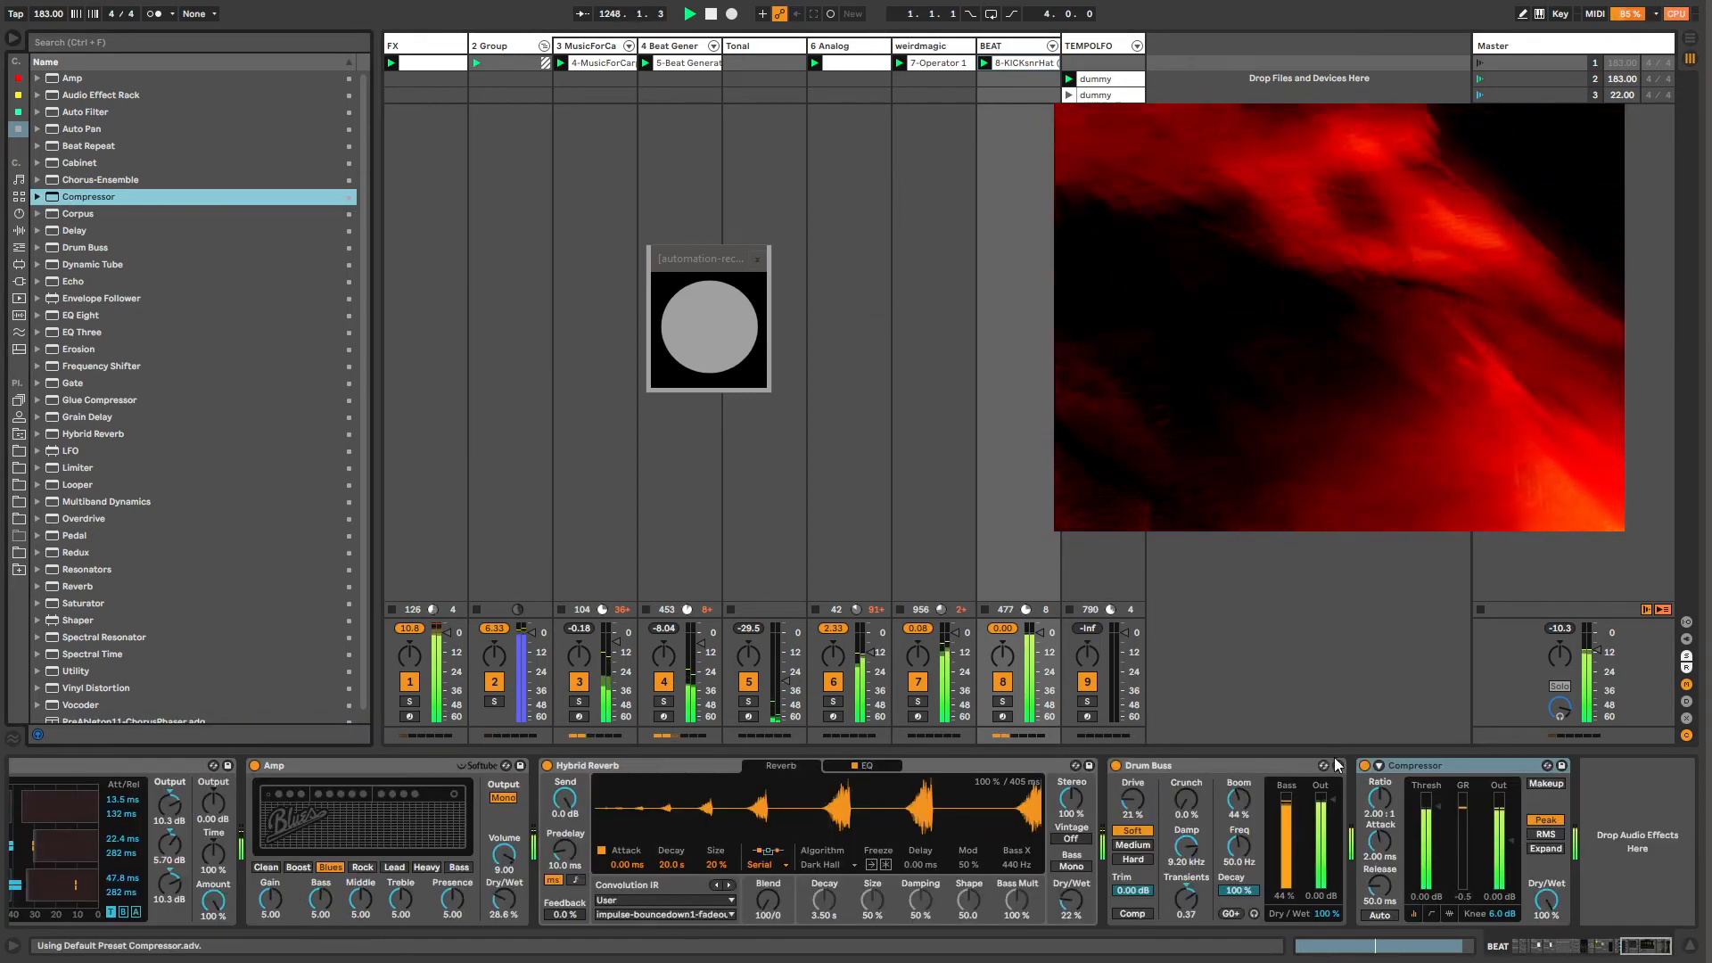
{"action": "left_click", "coordinate": [1379, 765]}
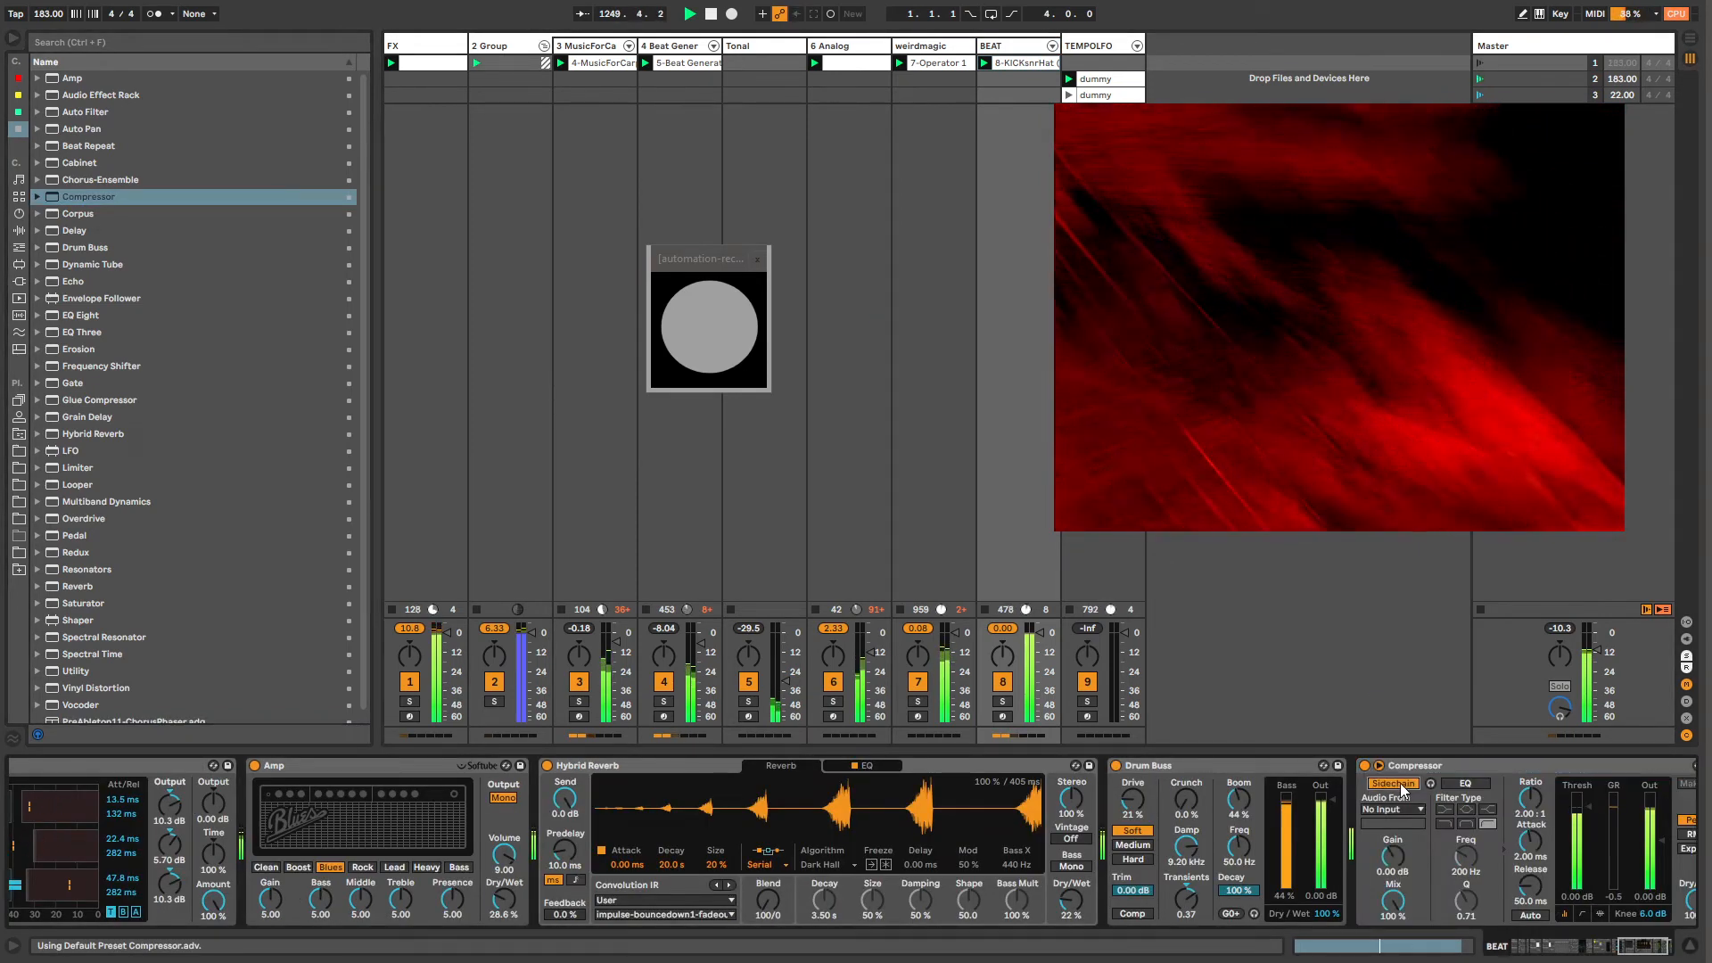
{"action": "left_click", "coordinate": [1389, 810]}
{"action": "left_click", "coordinate": [1374, 919]}
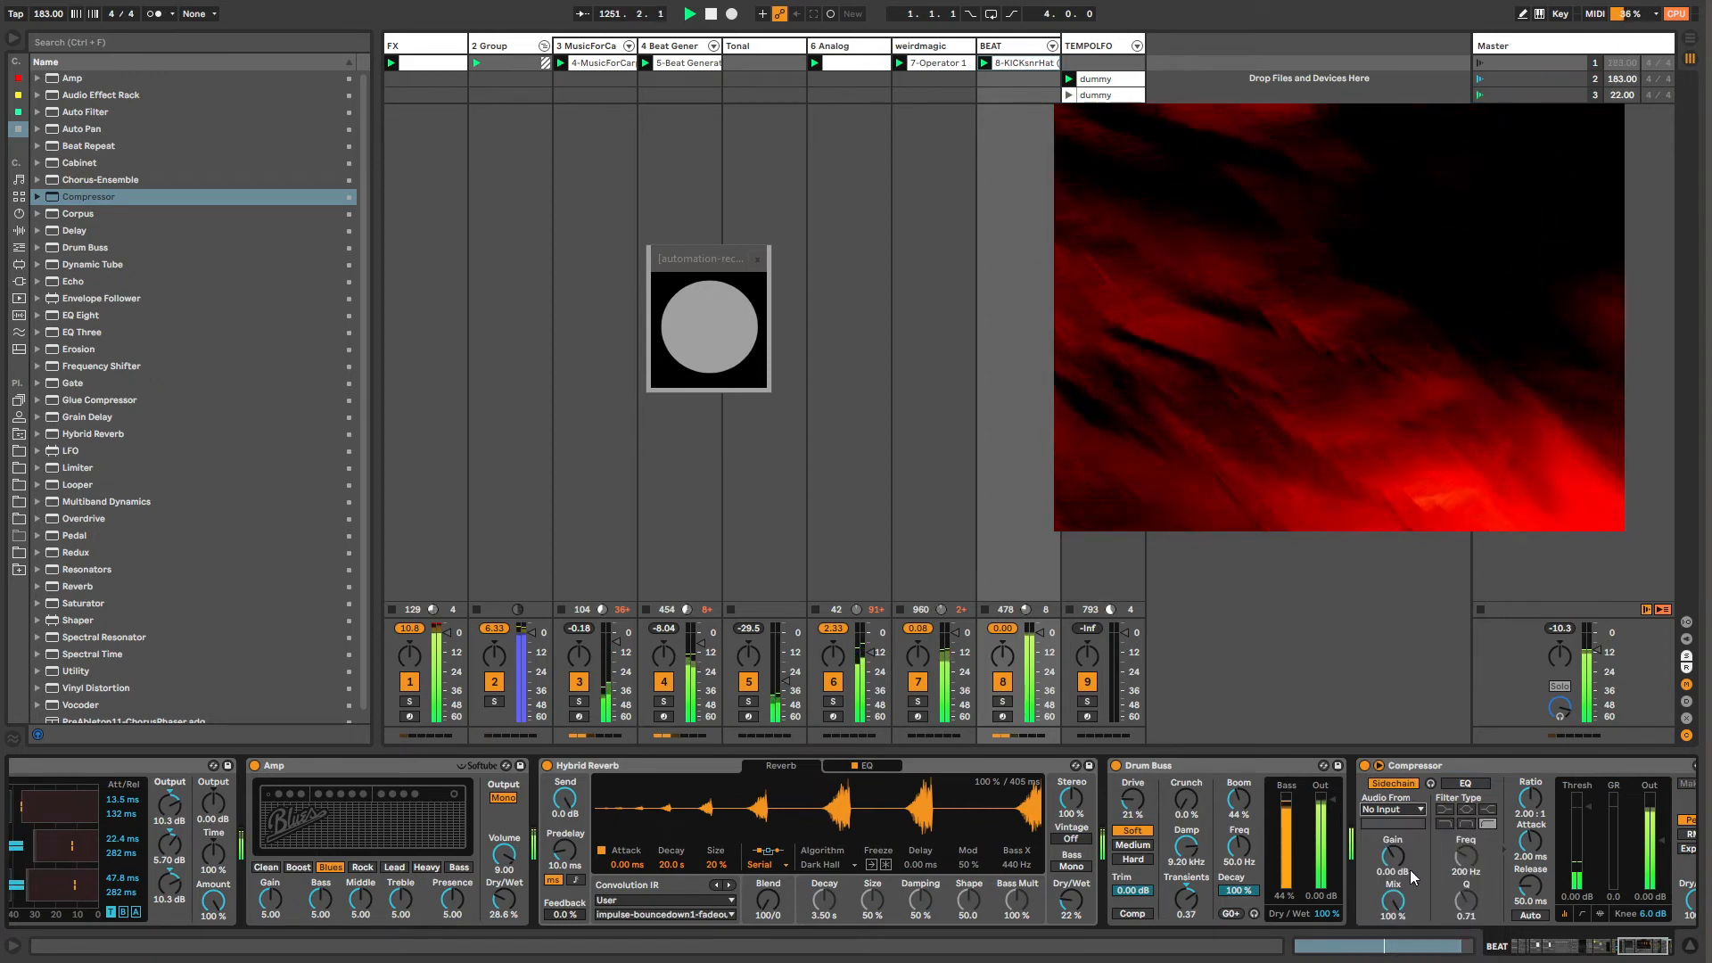
{"action": "left_click_drag", "start_coordinate": [1578, 807], "coordinate": [1579, 825]}
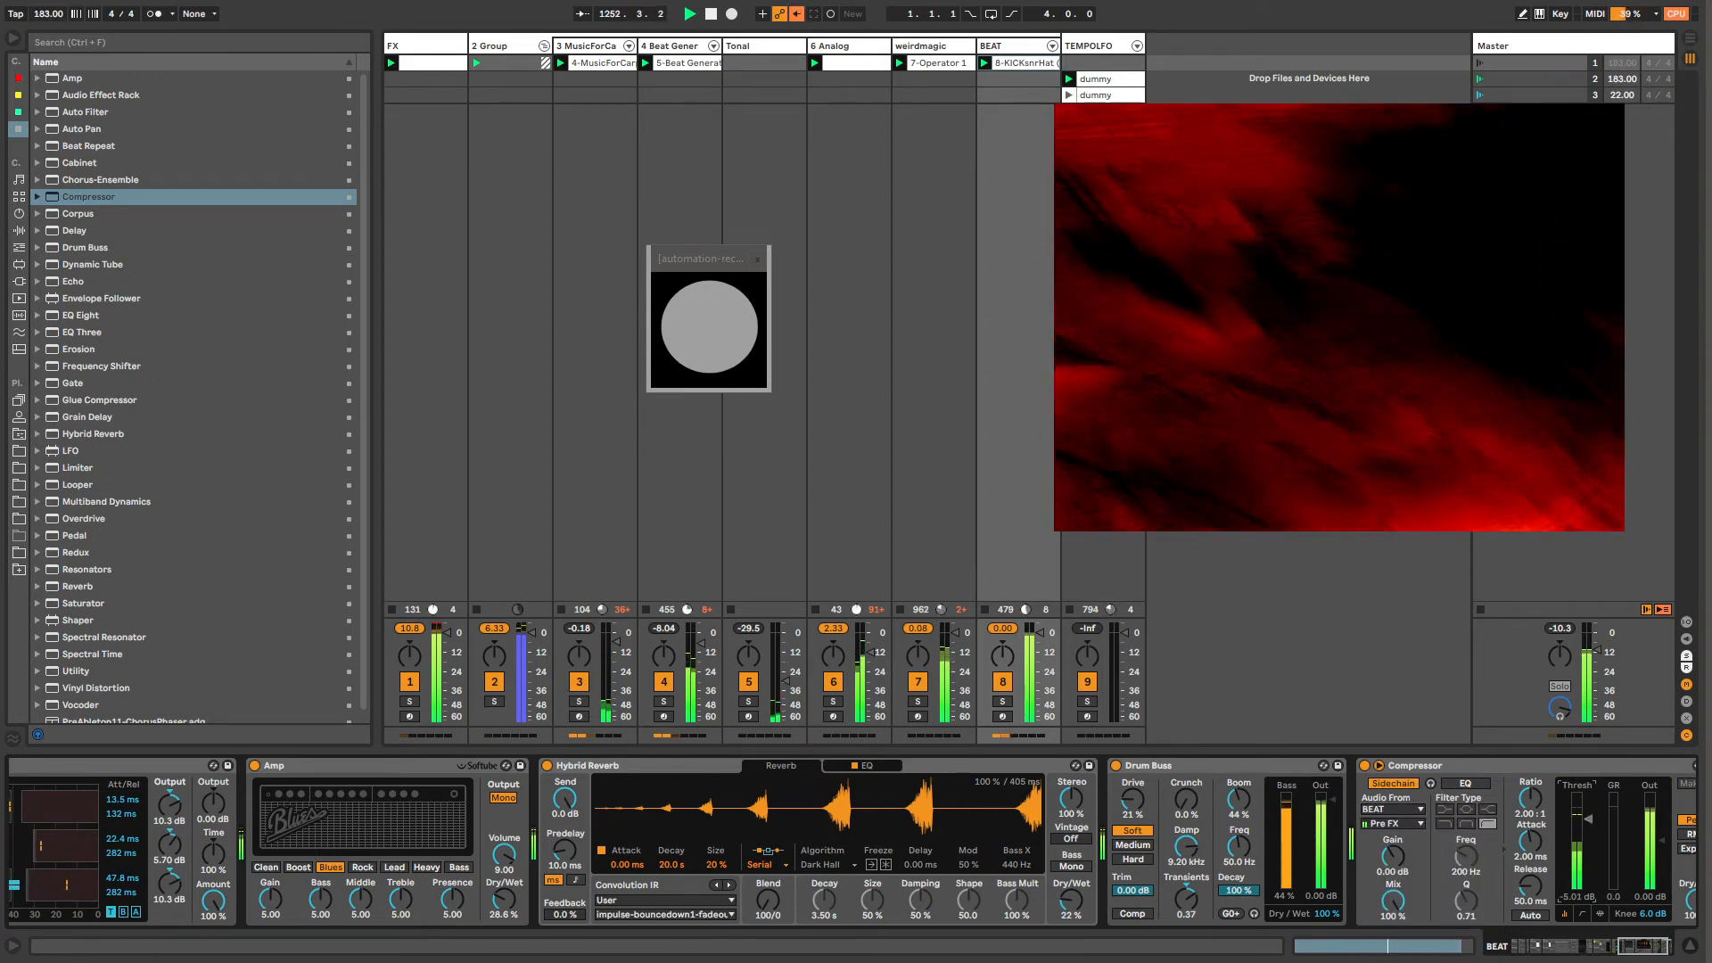
Step: Move the Compressor to the weirdmagic track, set its sidechain gain to 10.0 dB, and return it to the BEAT track
{"action": "left_click_drag", "start_coordinate": [1432, 767], "coordinate": [929, 47]}
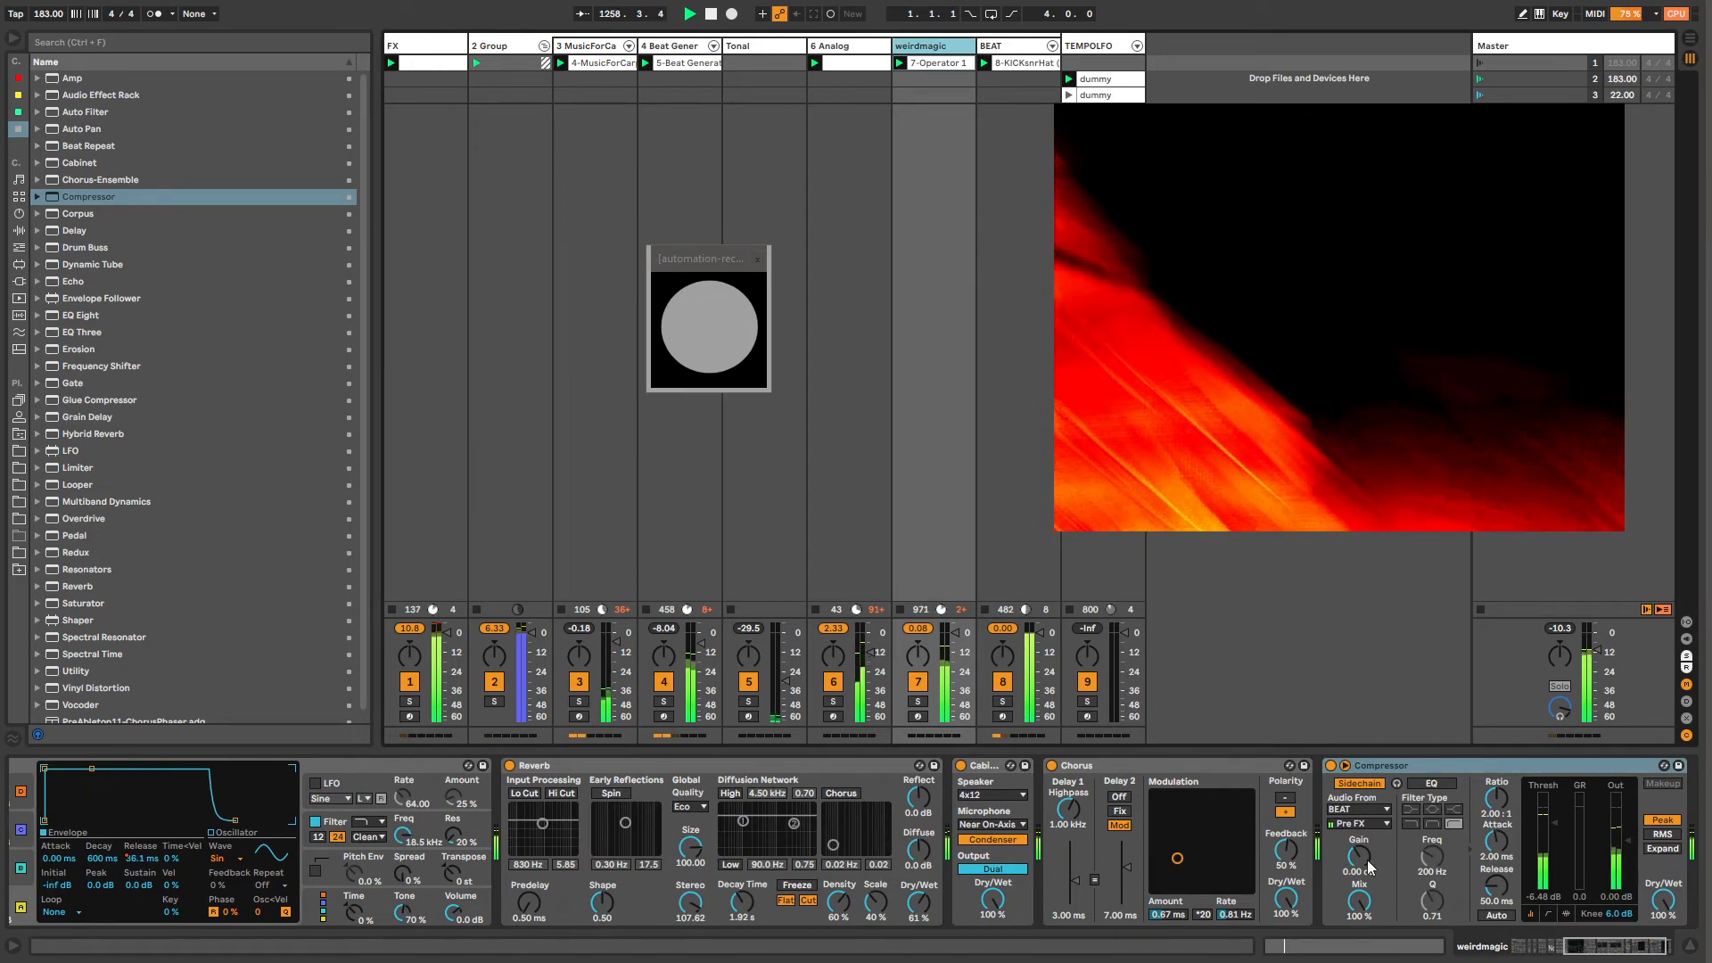
{"action": "left_click_drag", "start_coordinate": [1370, 867], "coordinate": [1371, 812]}
{"action": "left_click_drag", "start_coordinate": [1616, 957], "coordinate": [1637, 955]}
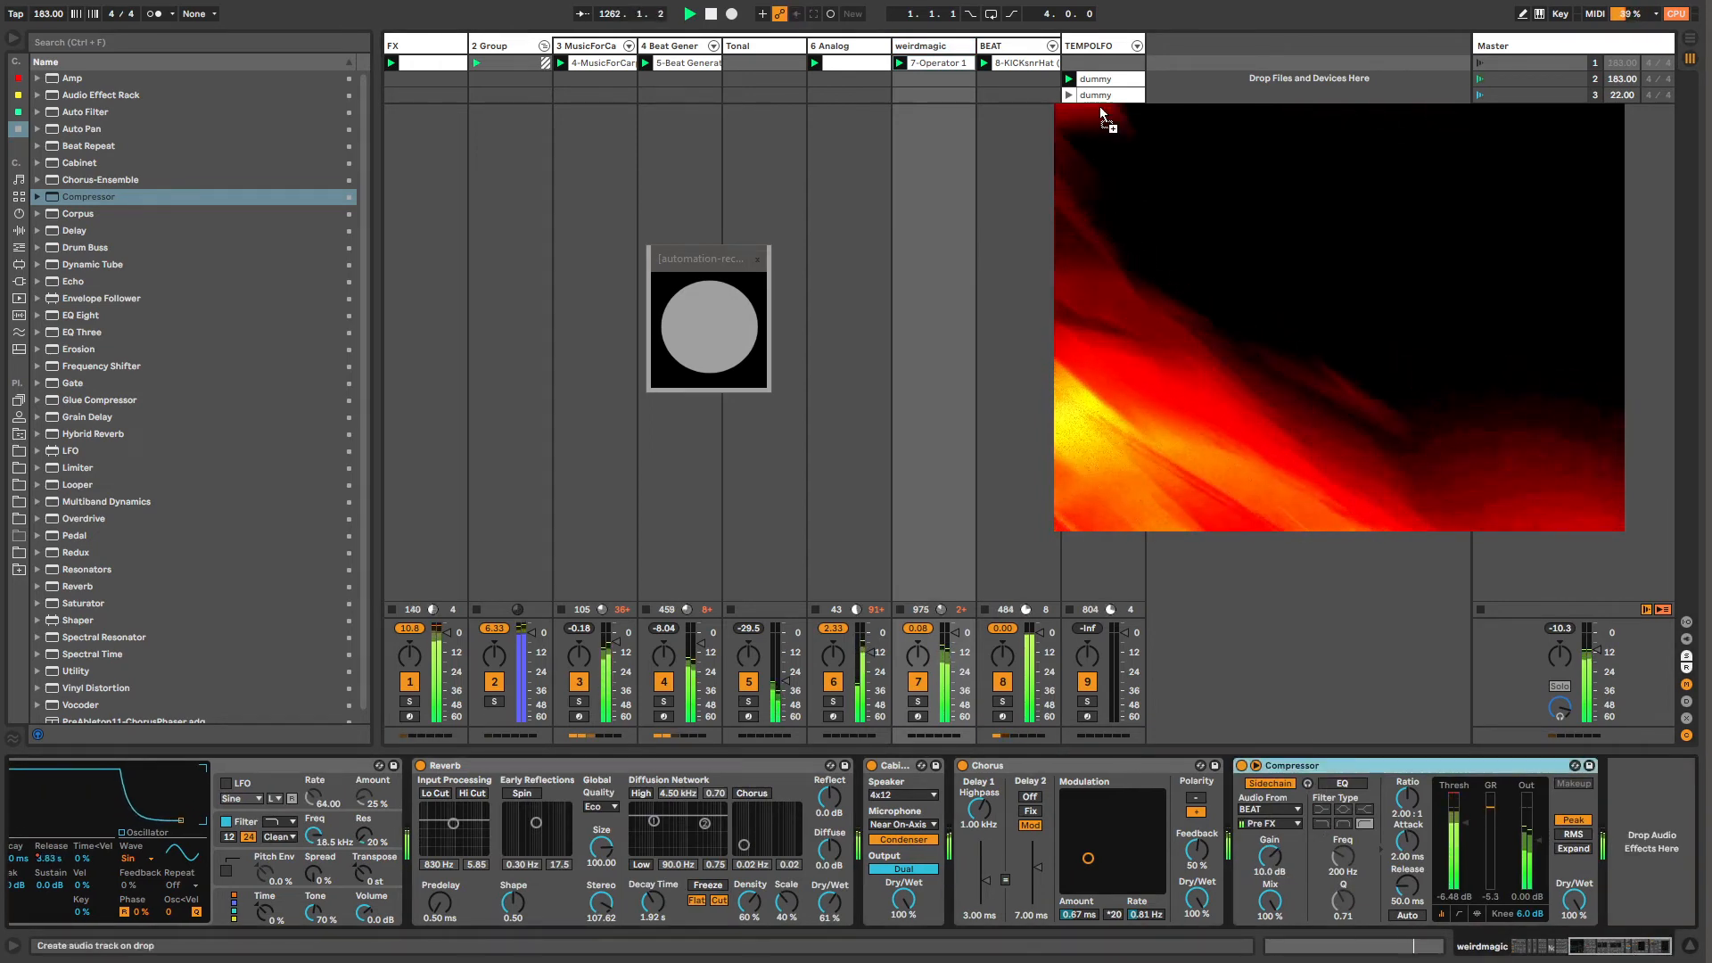
{"action": "left_click", "coordinate": [1026, 45]}
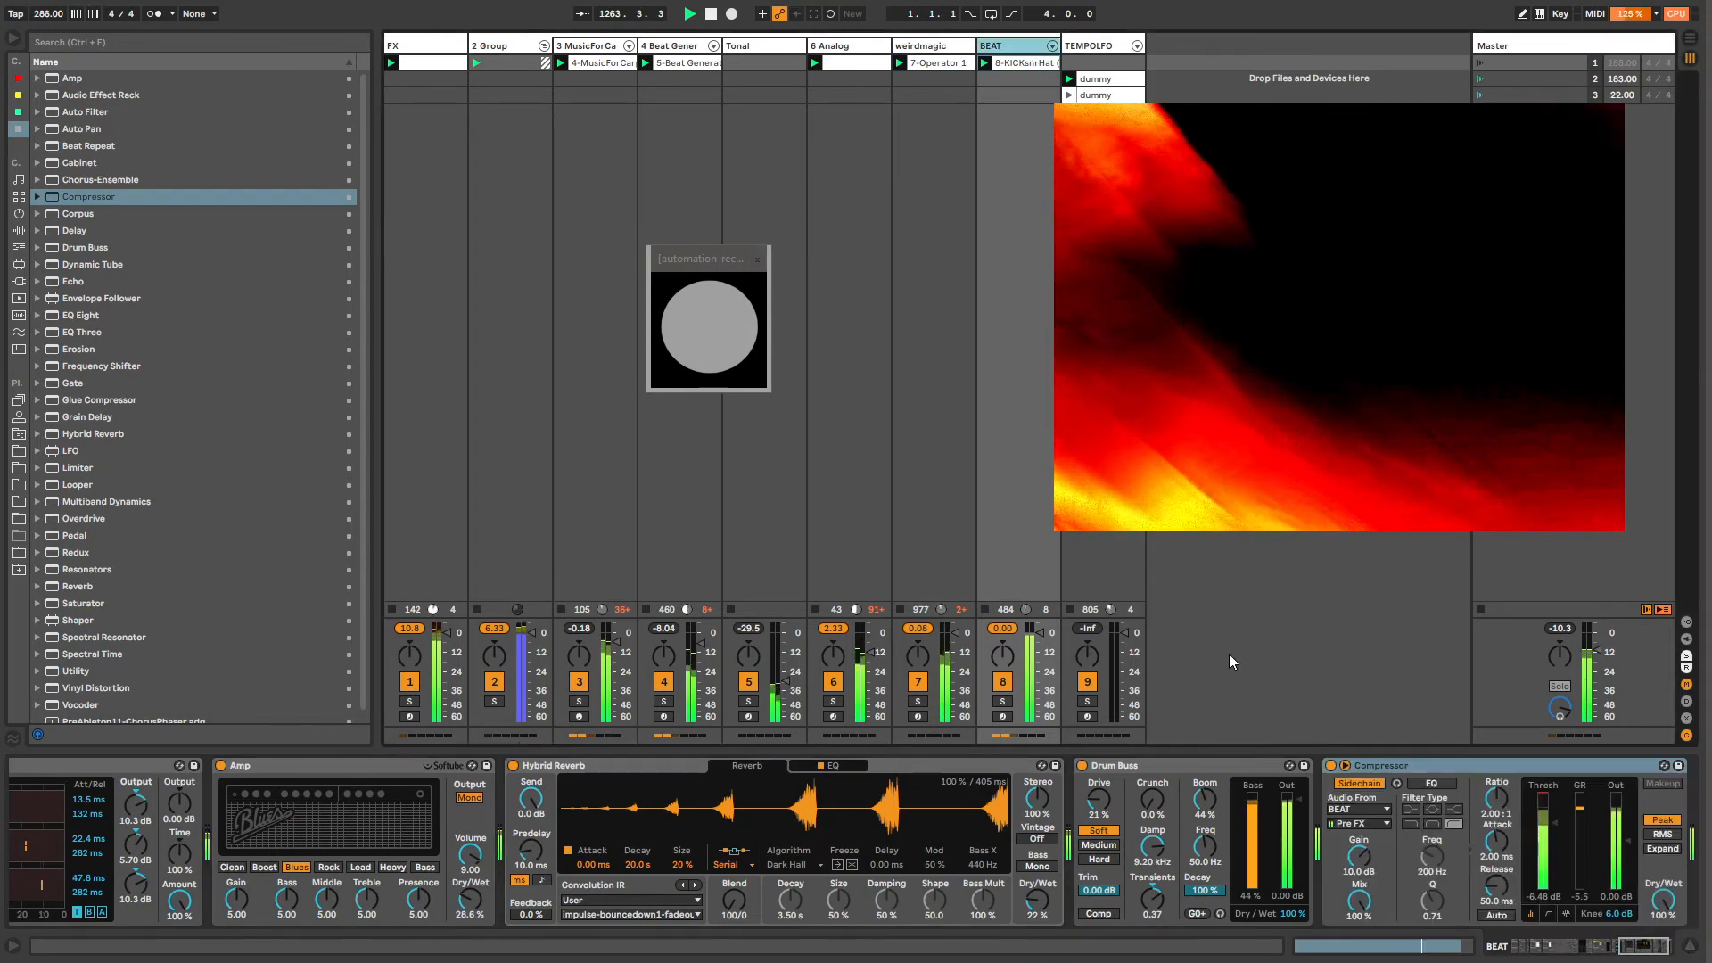
Step: Group the BEAT track's Drum Buss into its own audio effect rack
{"action": "left_click", "coordinate": [1355, 825]}
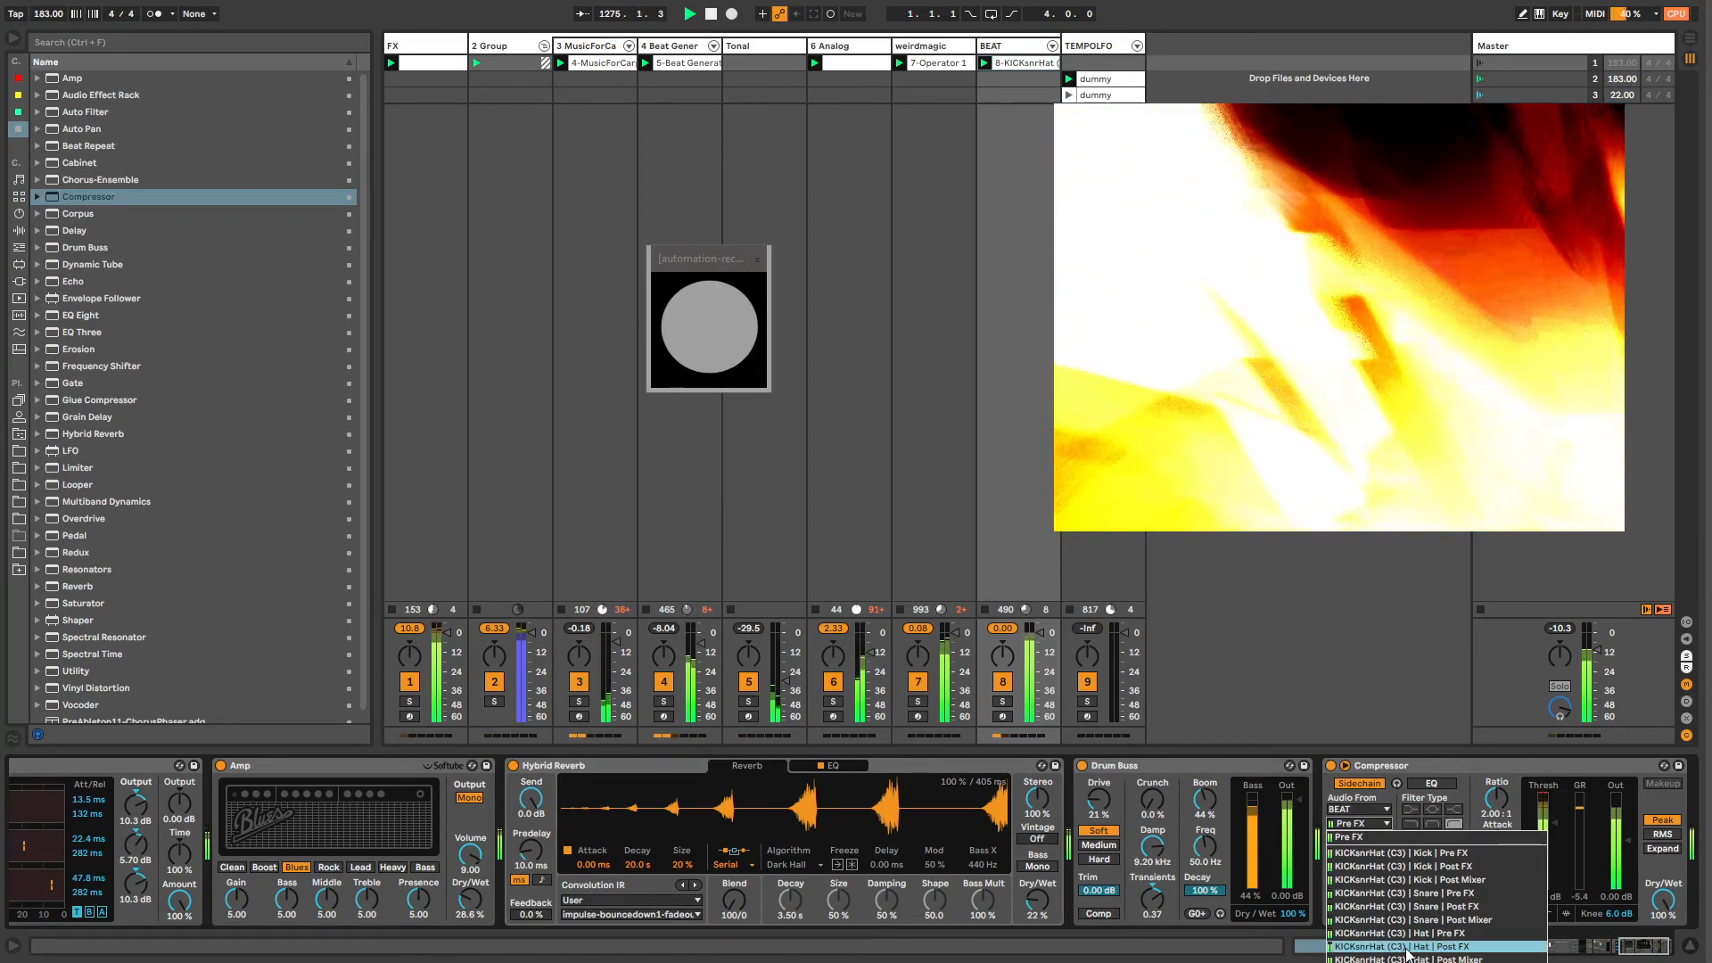
{"action": "left_click", "coordinate": [1185, 765]}
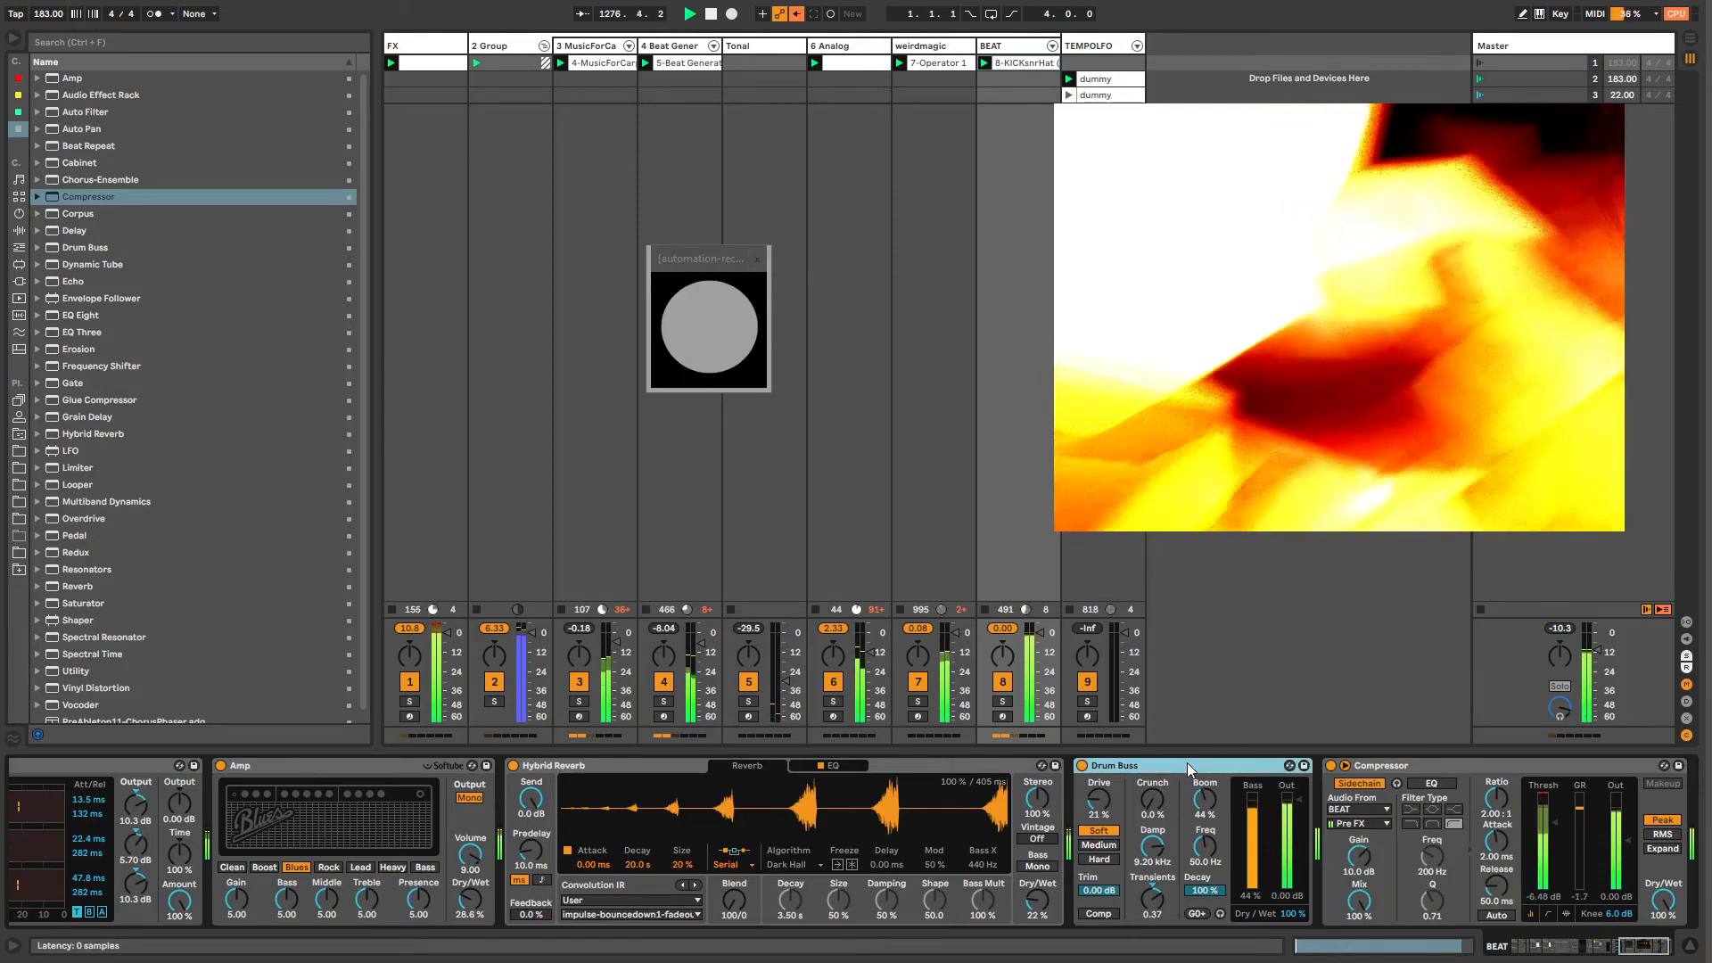
{"action": "key", "text": "ctrl+g"}
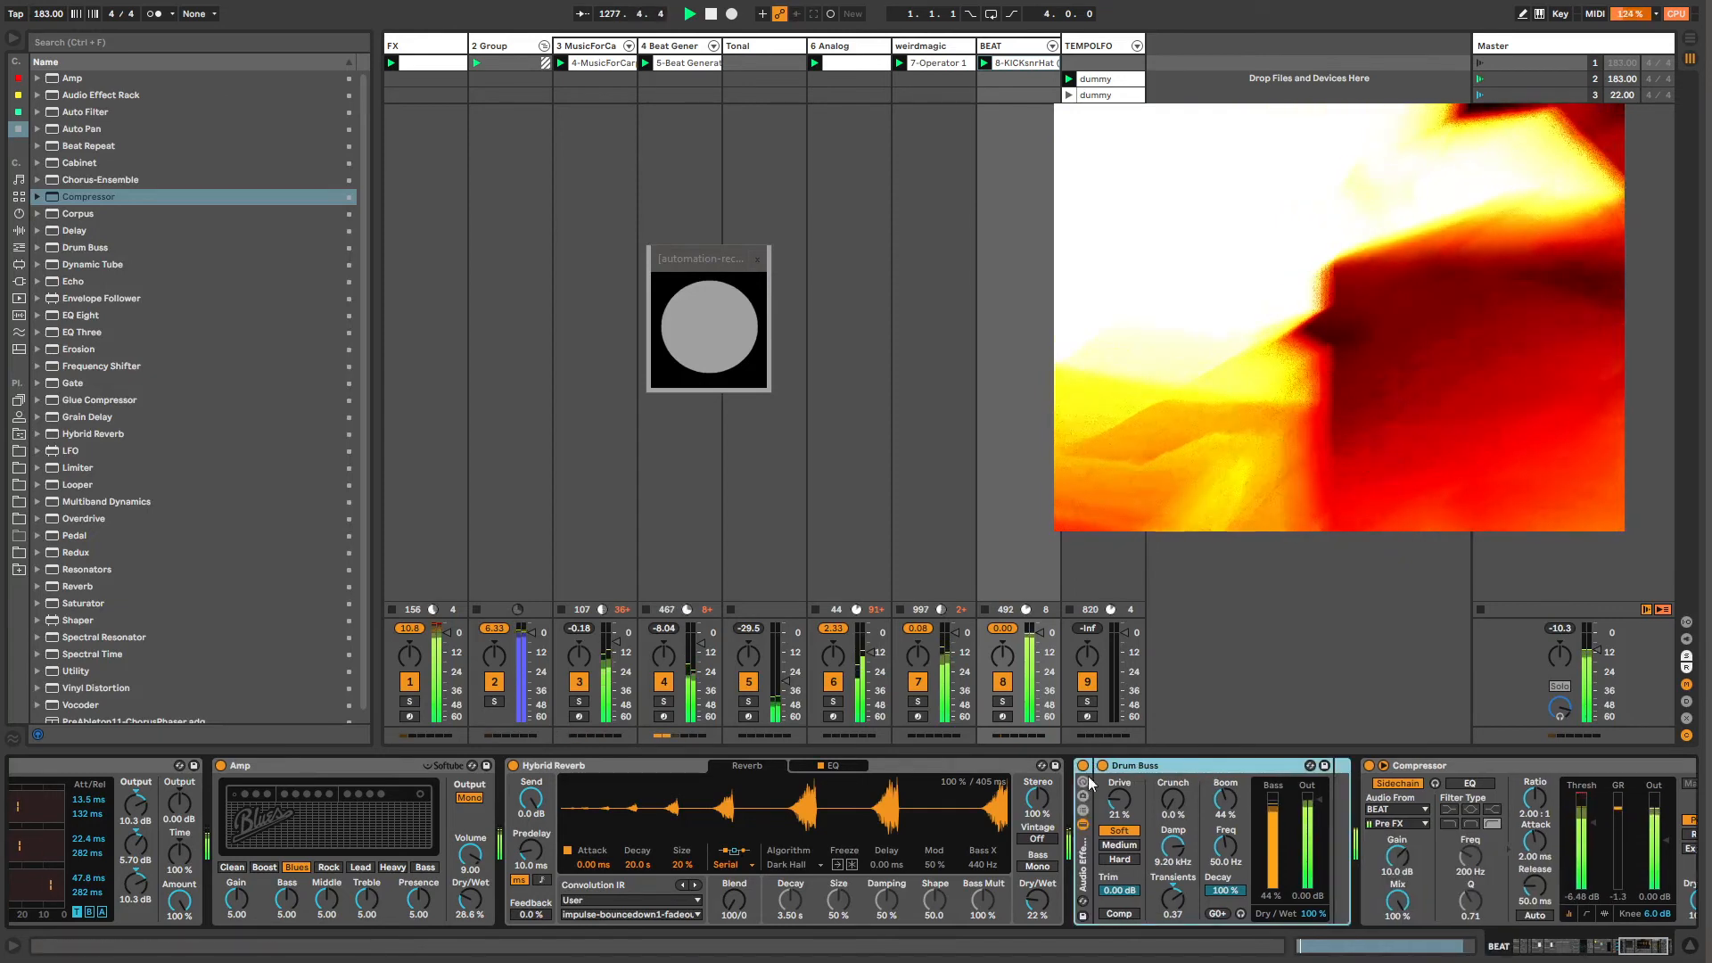
Step: Set the Compressor's sidechain to Post FX with 1.46 dB gain, ratio inf:1, threshold -1.70 dB and attack 0.02 ms
{"action": "left_click", "coordinate": [1391, 825]}
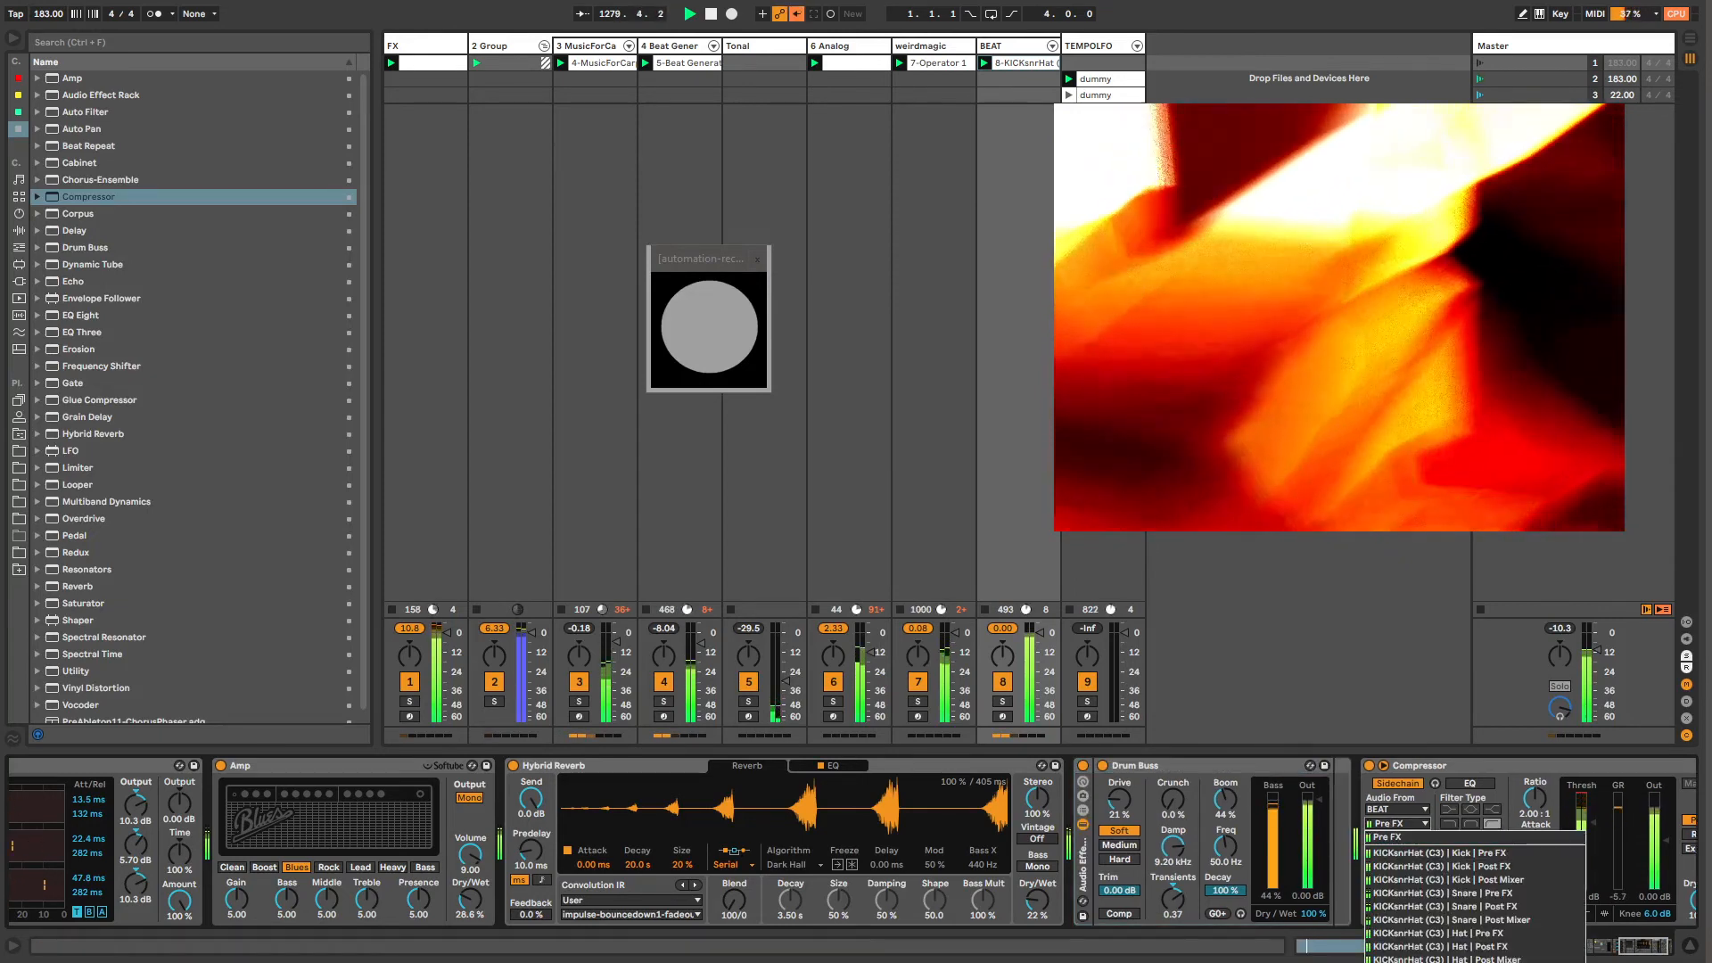
{"action": "key", "text": "Escape"}
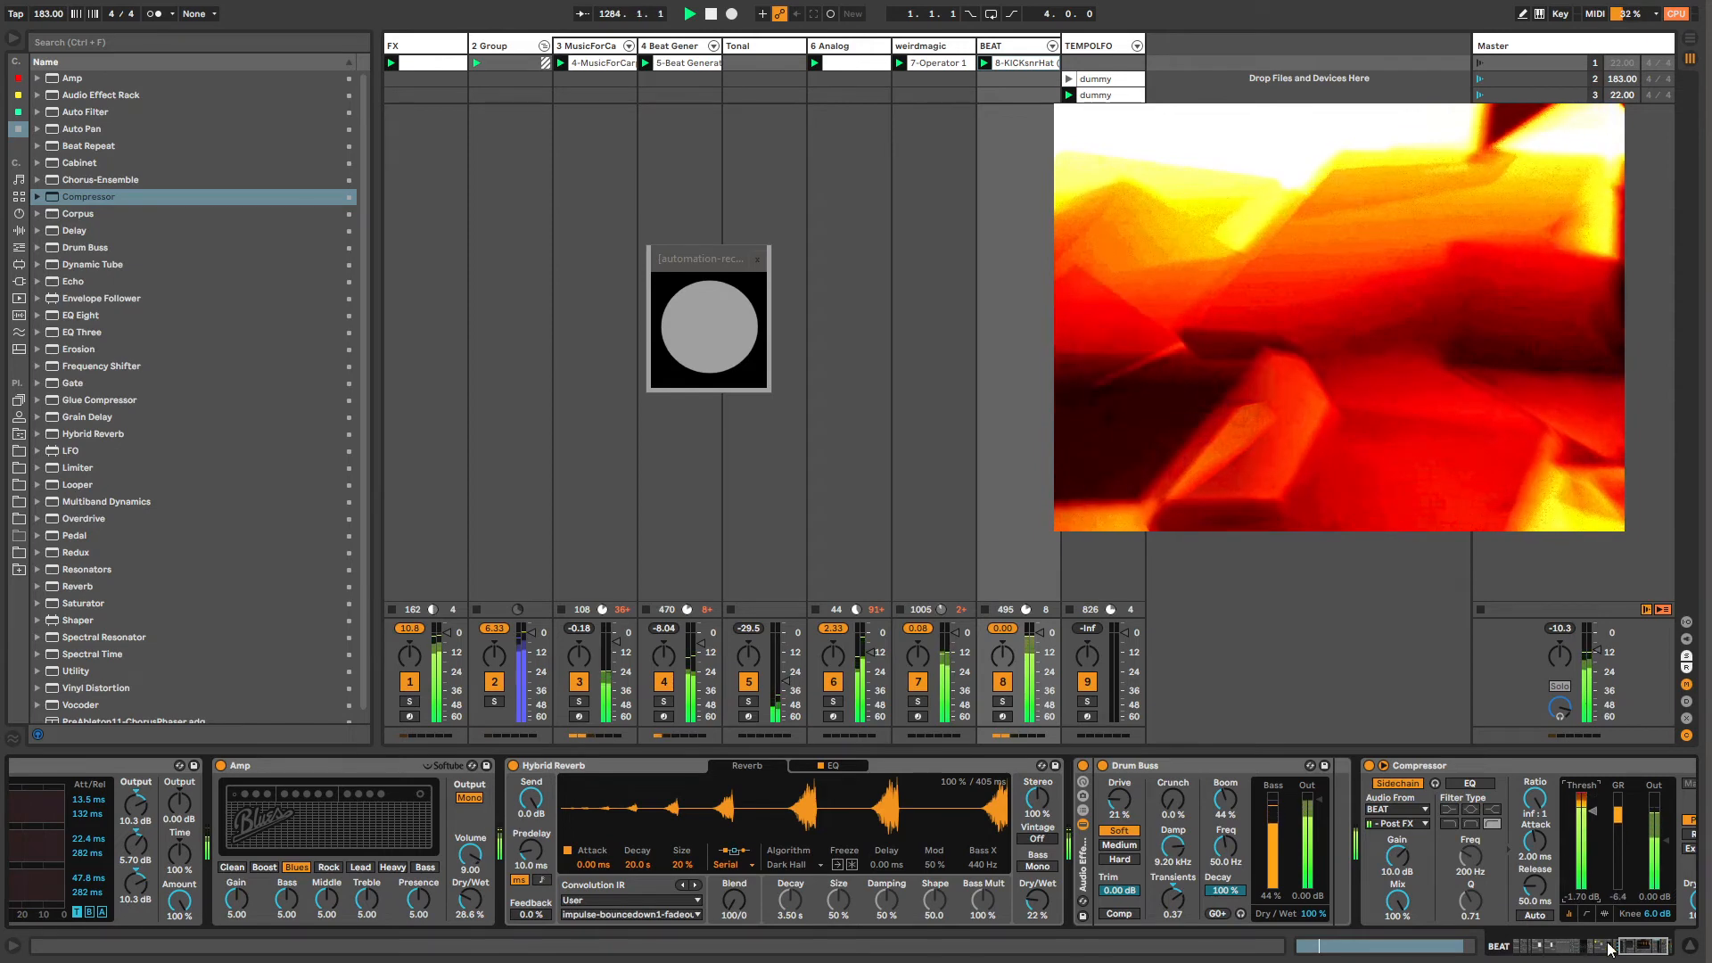
{"action": "left_click", "coordinate": [1655, 947]}
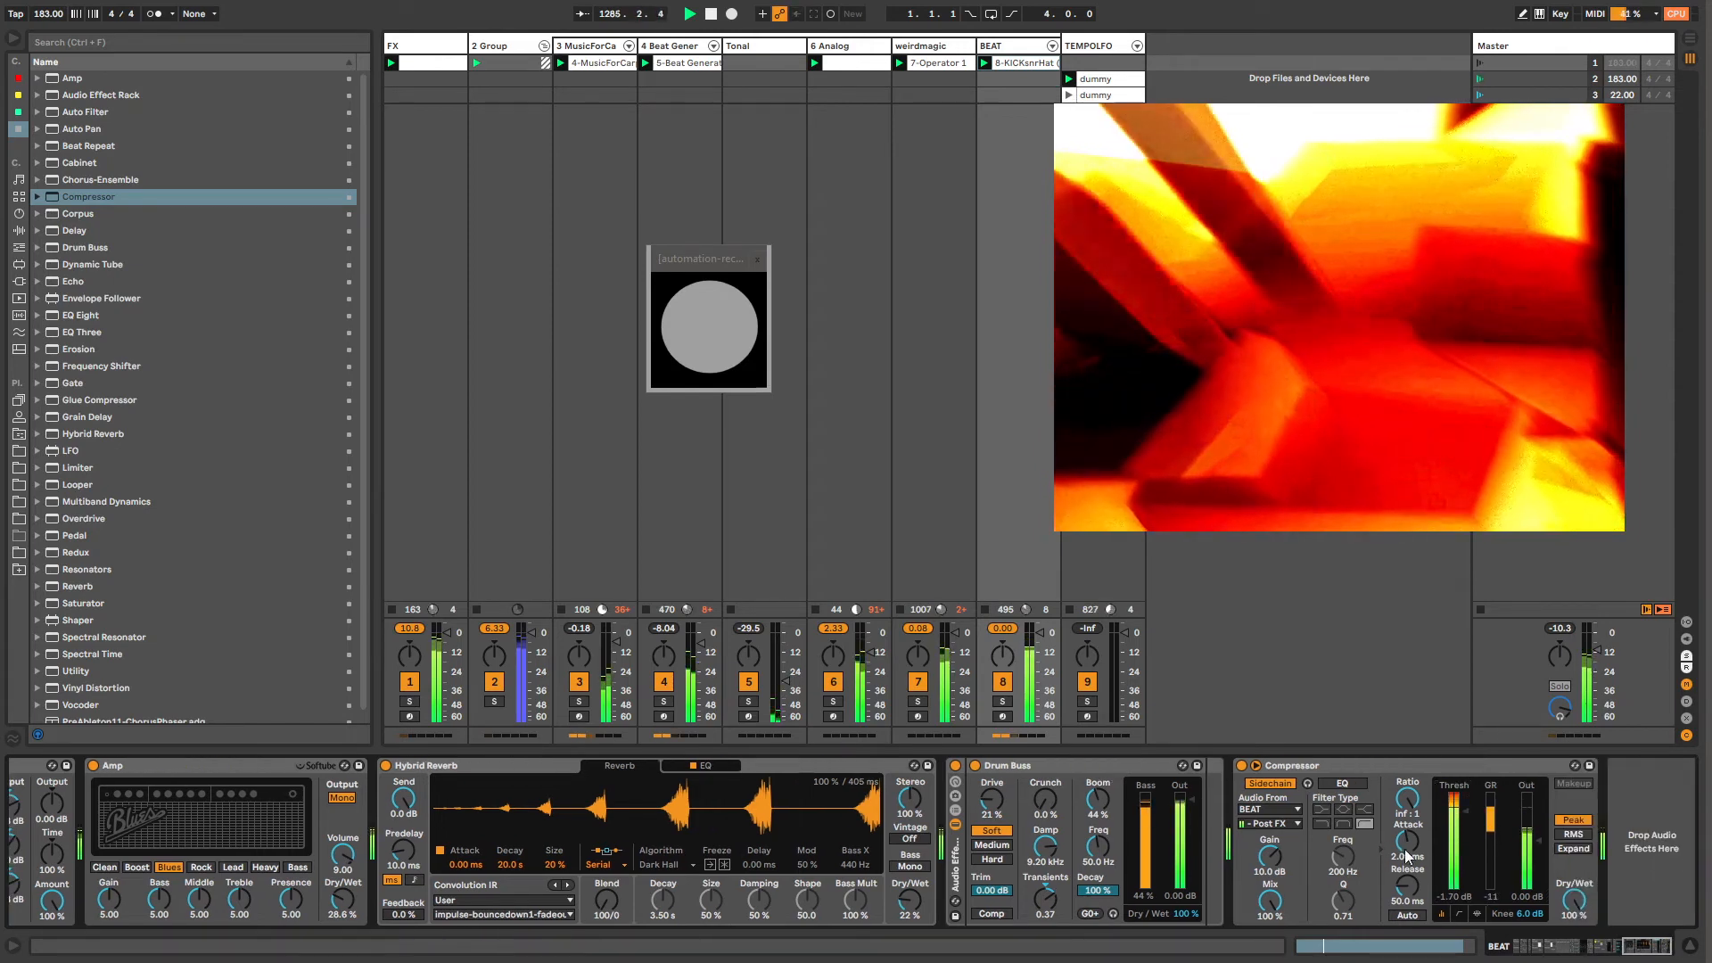
{"action": "left_click_drag", "start_coordinate": [1407, 847], "coordinate": [1406, 901]}
{"action": "left_click_drag", "start_coordinate": [1270, 859], "coordinate": [1275, 927]}
Step: Move the Compressor to the end of the weirdmagic track's device chain and place the BEAT track after TEMPOLFO
{"action": "left_click", "coordinate": [1282, 767]}
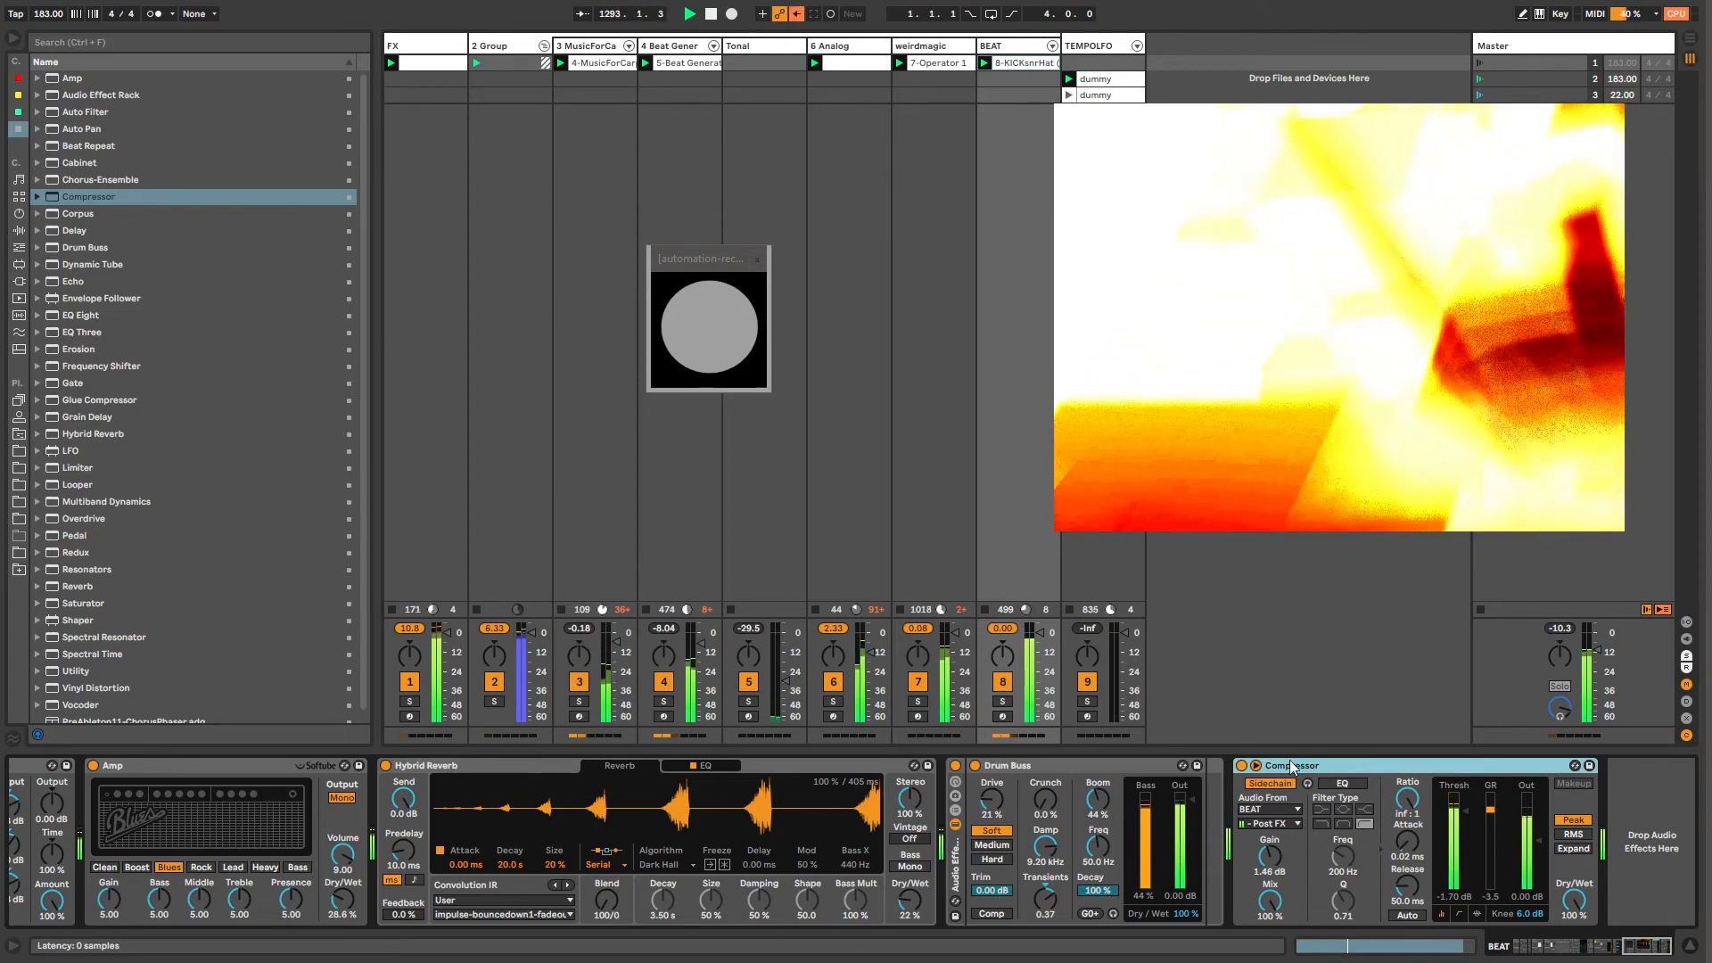
{"action": "left_click_drag", "start_coordinate": [1290, 767], "coordinate": [1162, 454]}
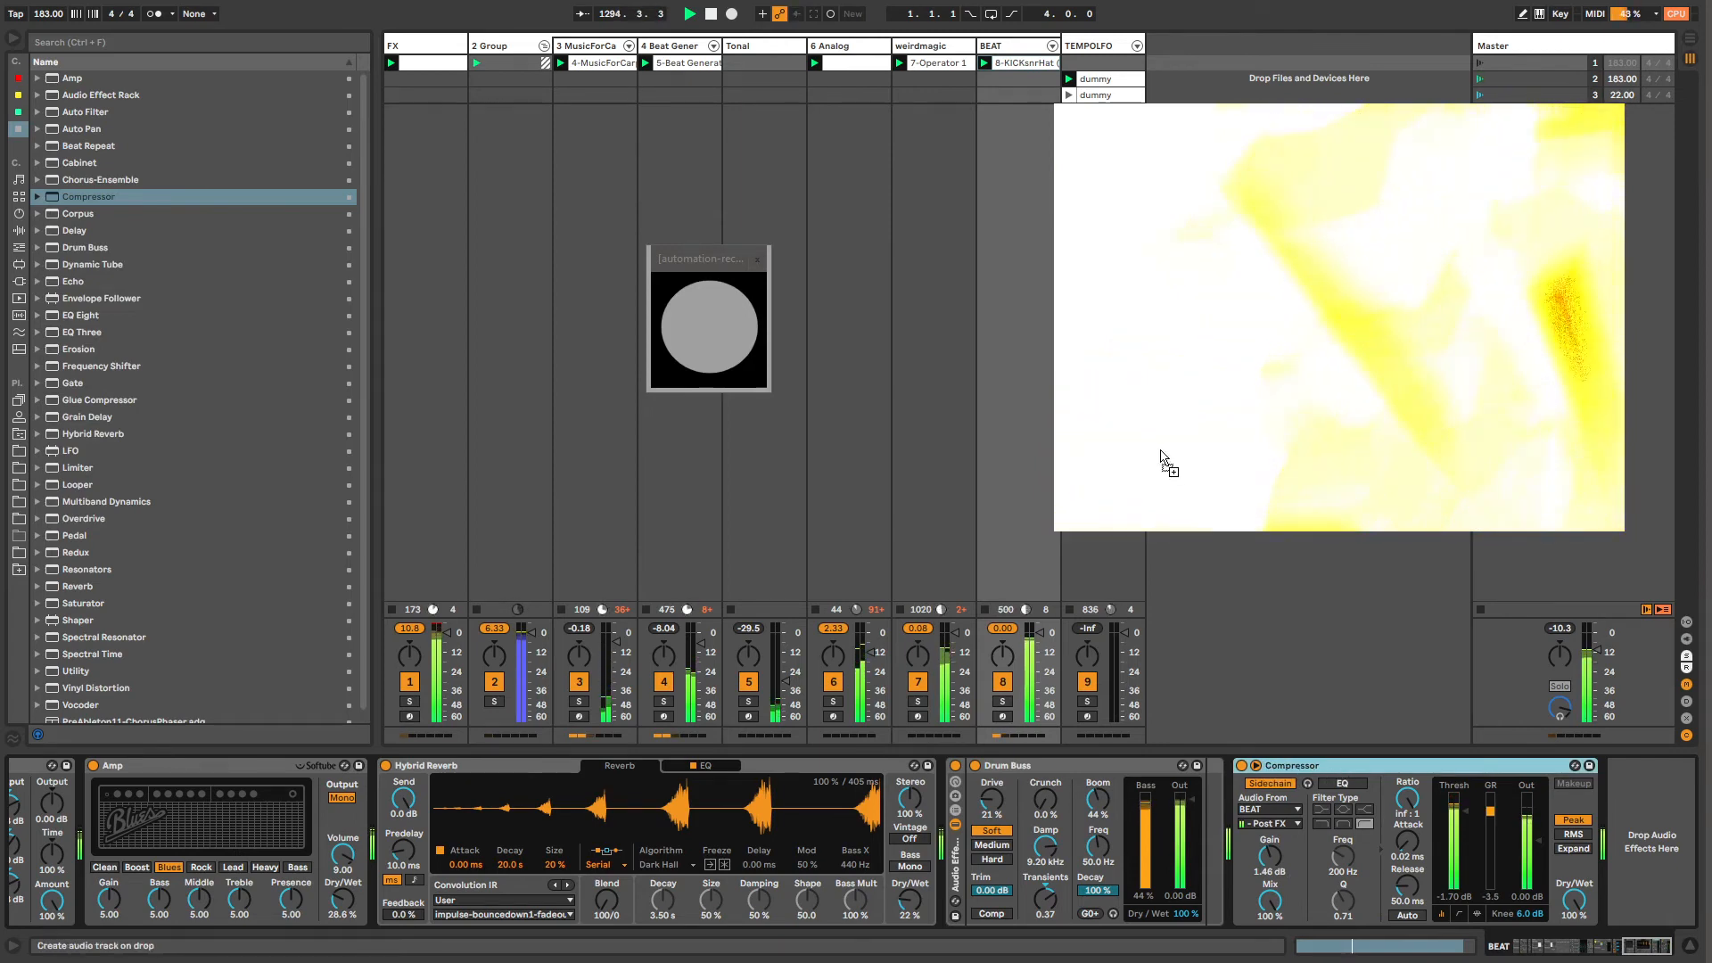
{"action": "left_click", "coordinate": [942, 50]}
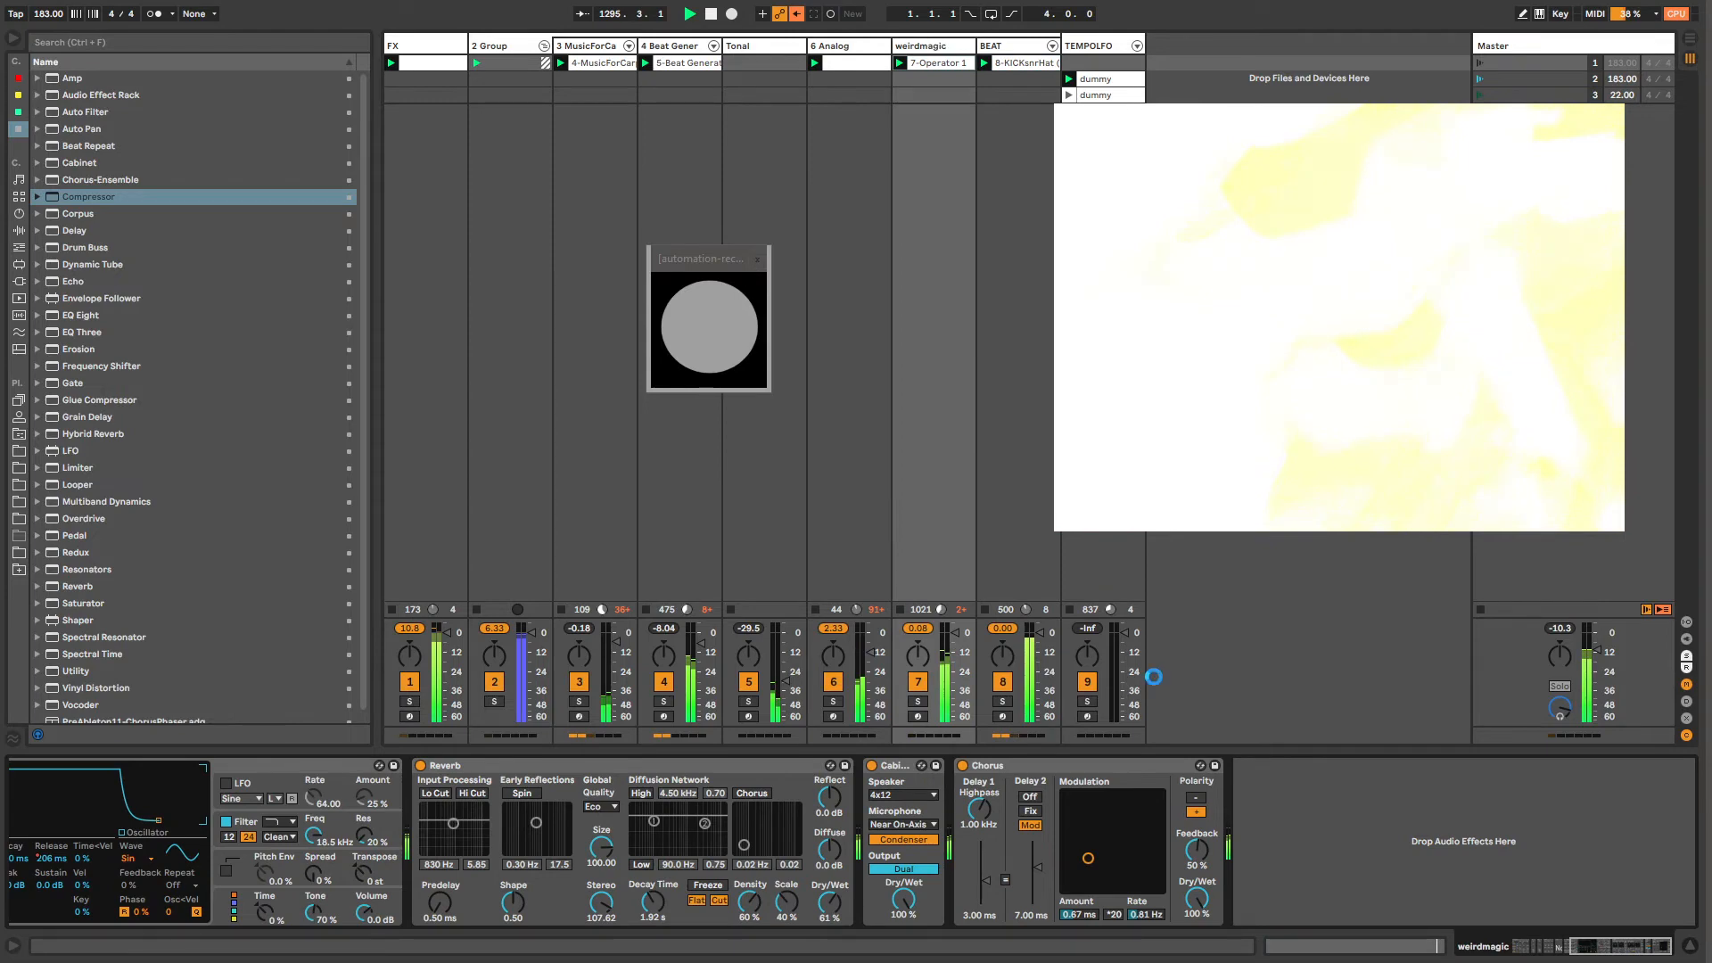
{"action": "left_click_drag", "start_coordinate": [1154, 677], "coordinate": [1251, 802]}
{"action": "left_click", "coordinate": [1006, 50]}
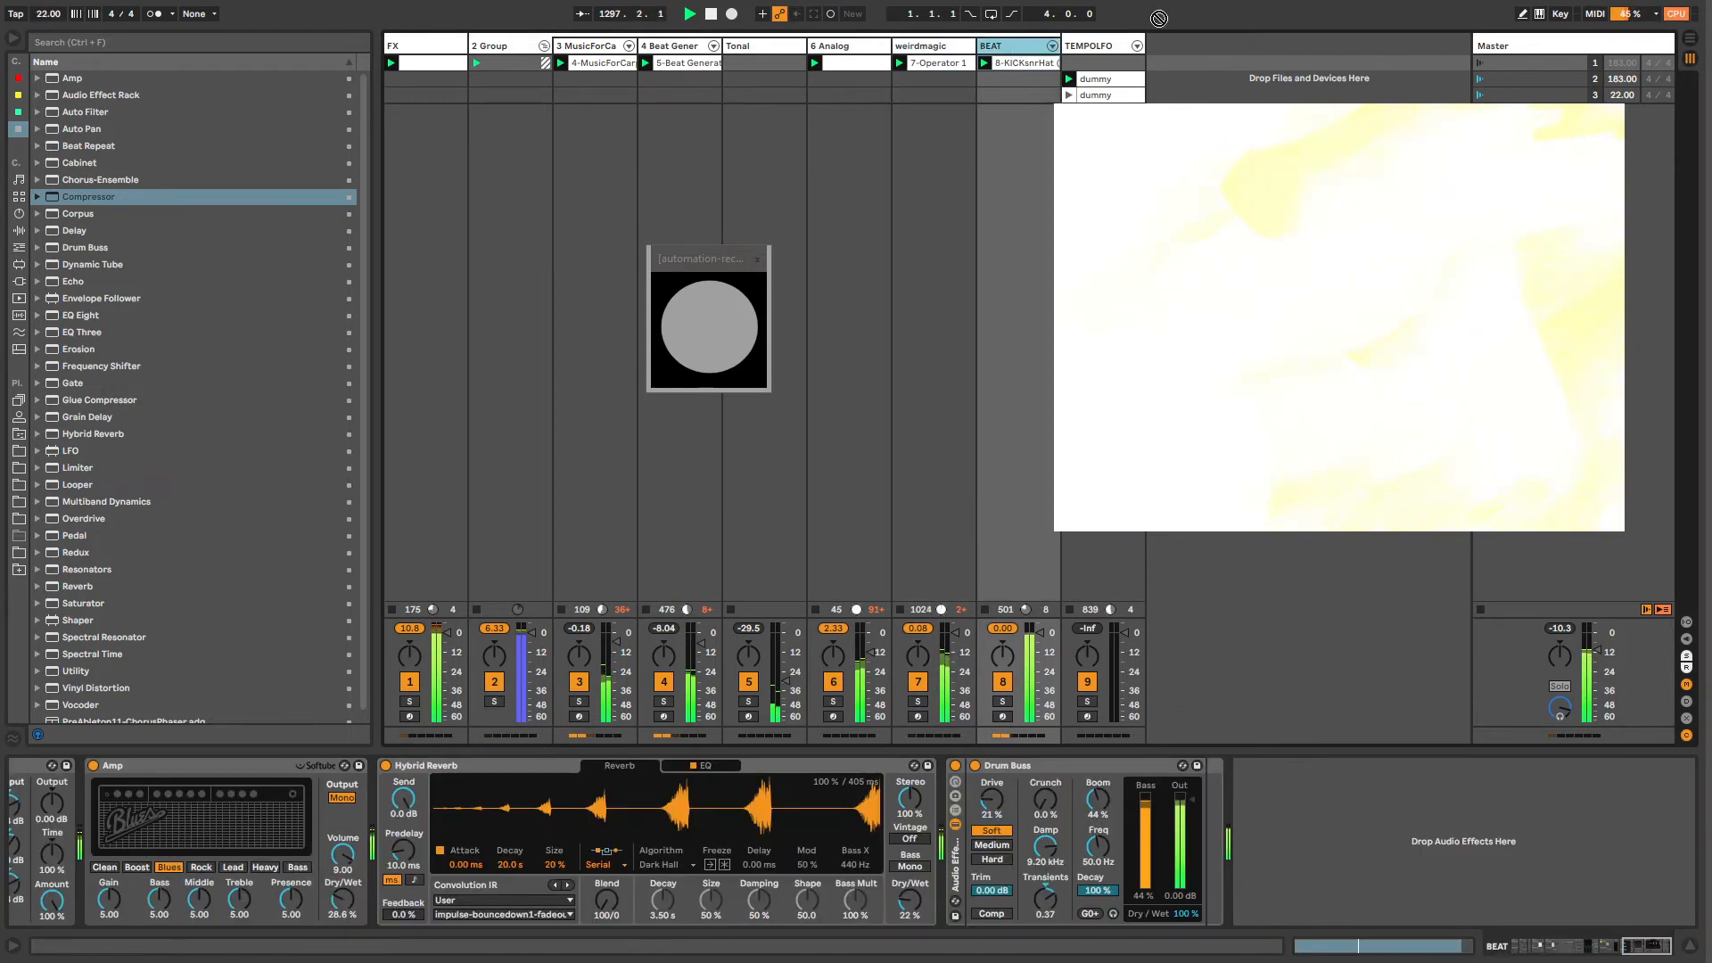
{"action": "left_click_drag", "start_coordinate": [1166, 45], "coordinate": [1166, 44]}
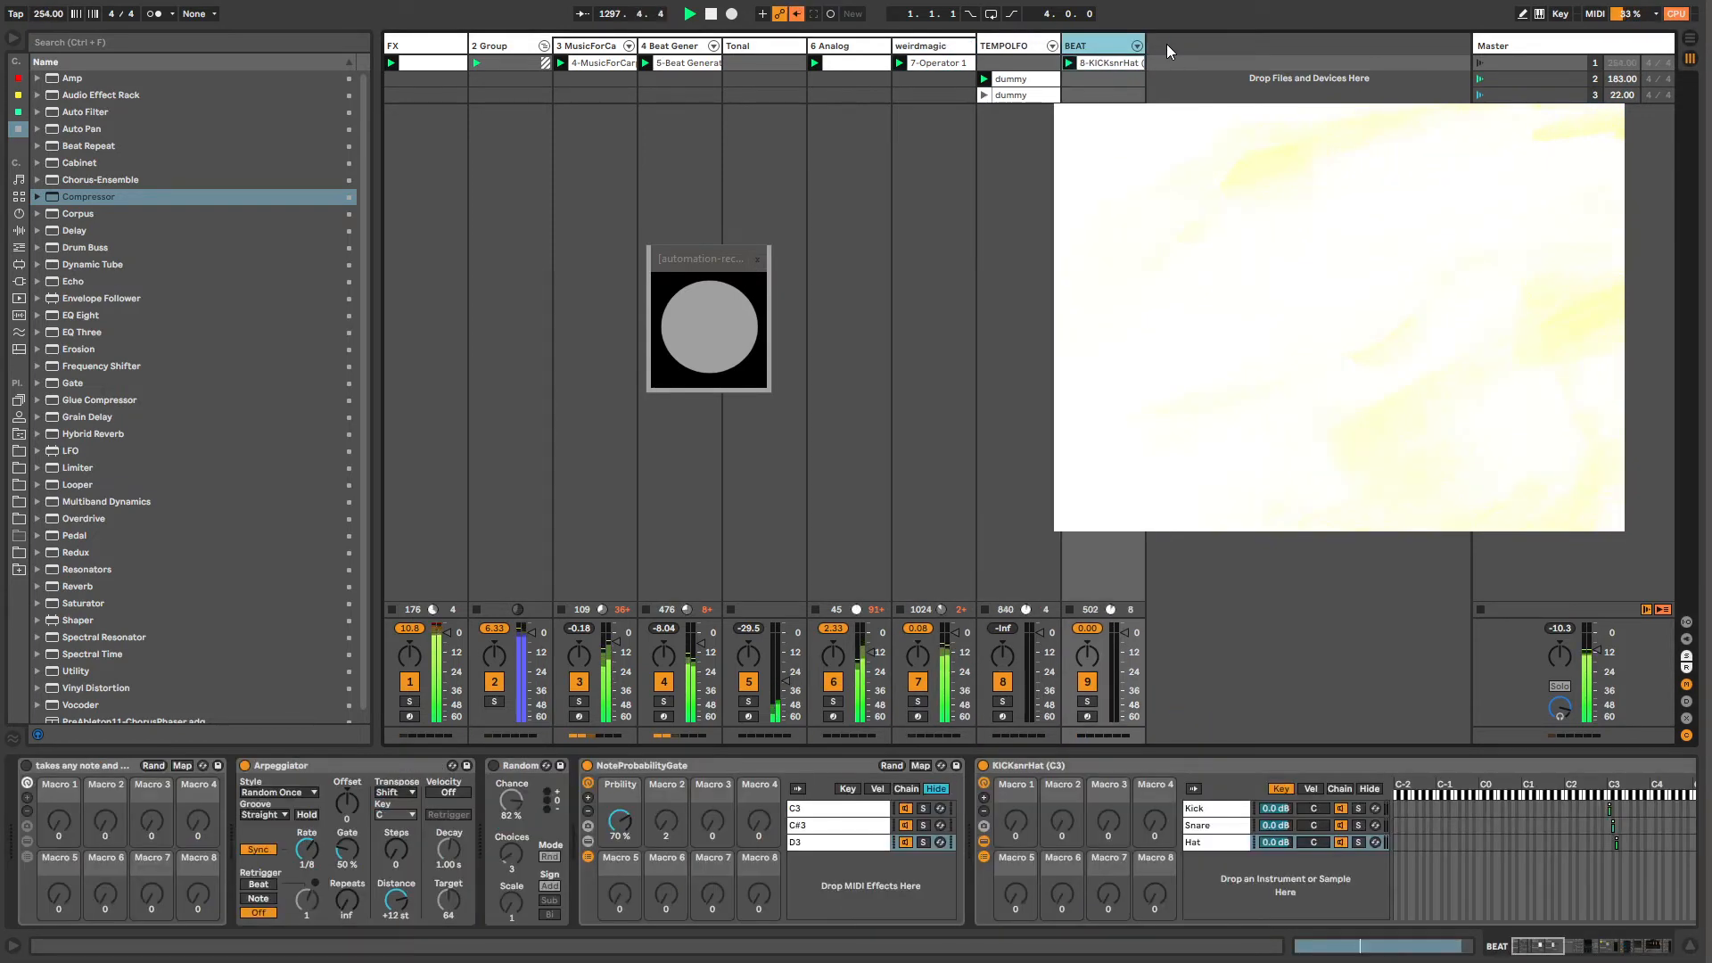
{"action": "left_click", "coordinate": [950, 50]}
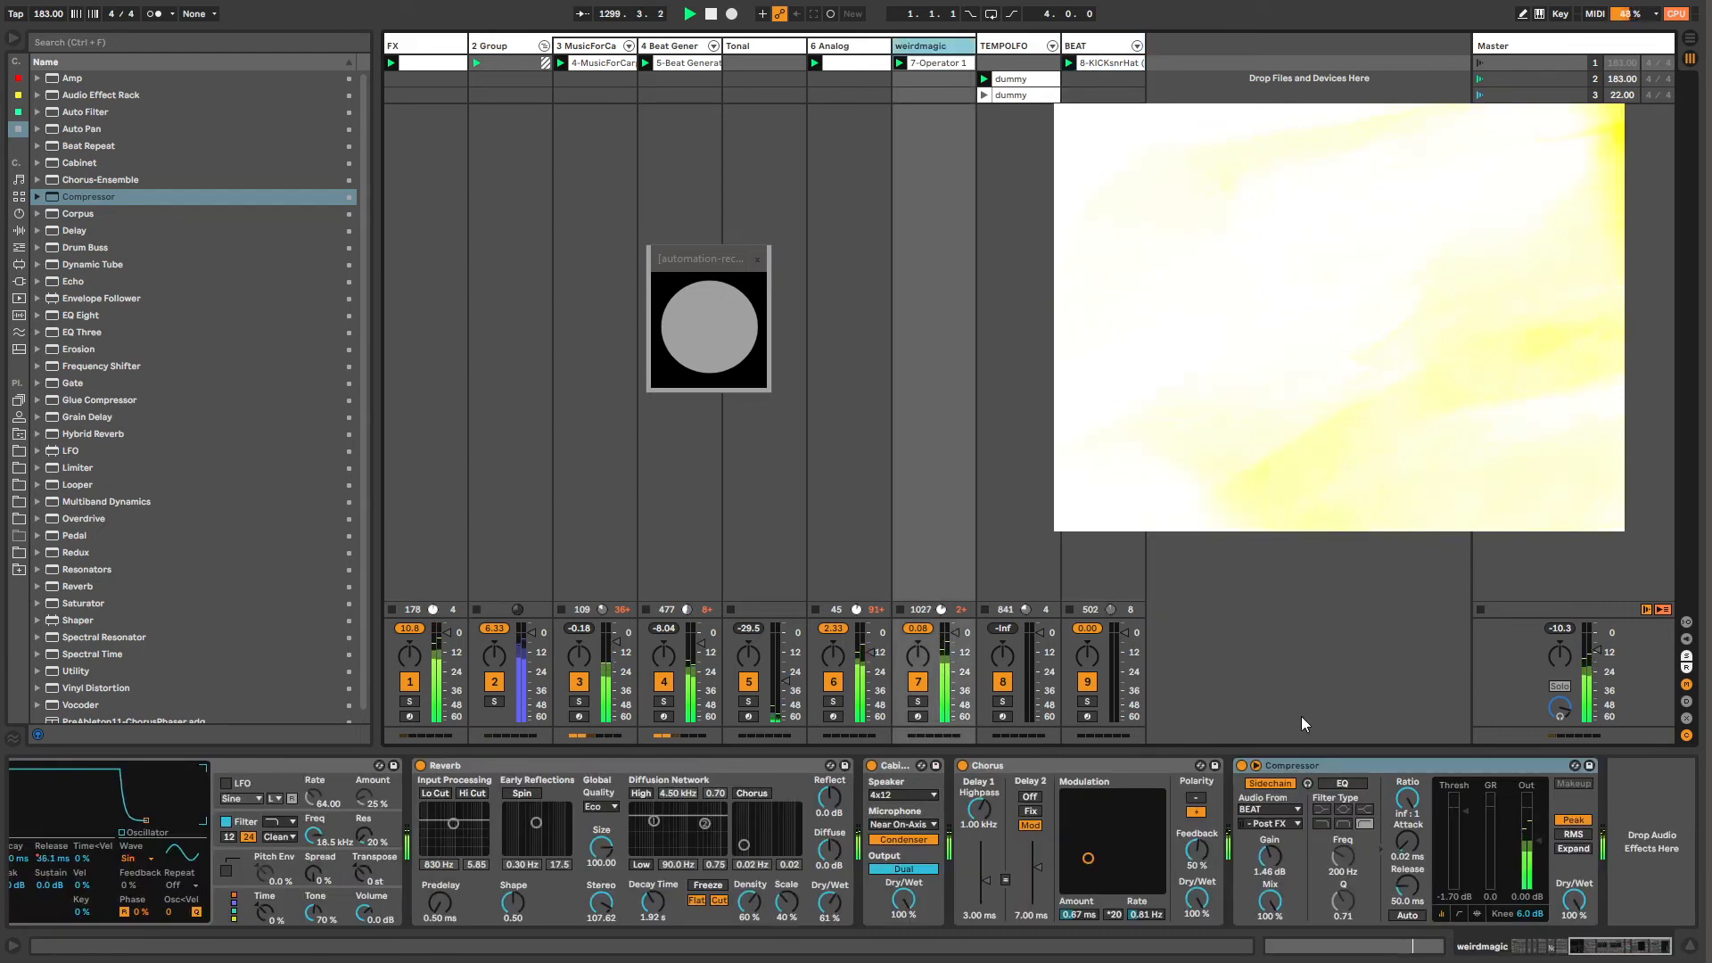
Step: Move the Compressor to the end of the FX track and add Multiband Dynamics after it, sidechained from BEAT Post FX with 24.0 dB gain
{"action": "left_click_drag", "start_coordinate": [1293, 767], "coordinate": [856, 810]}
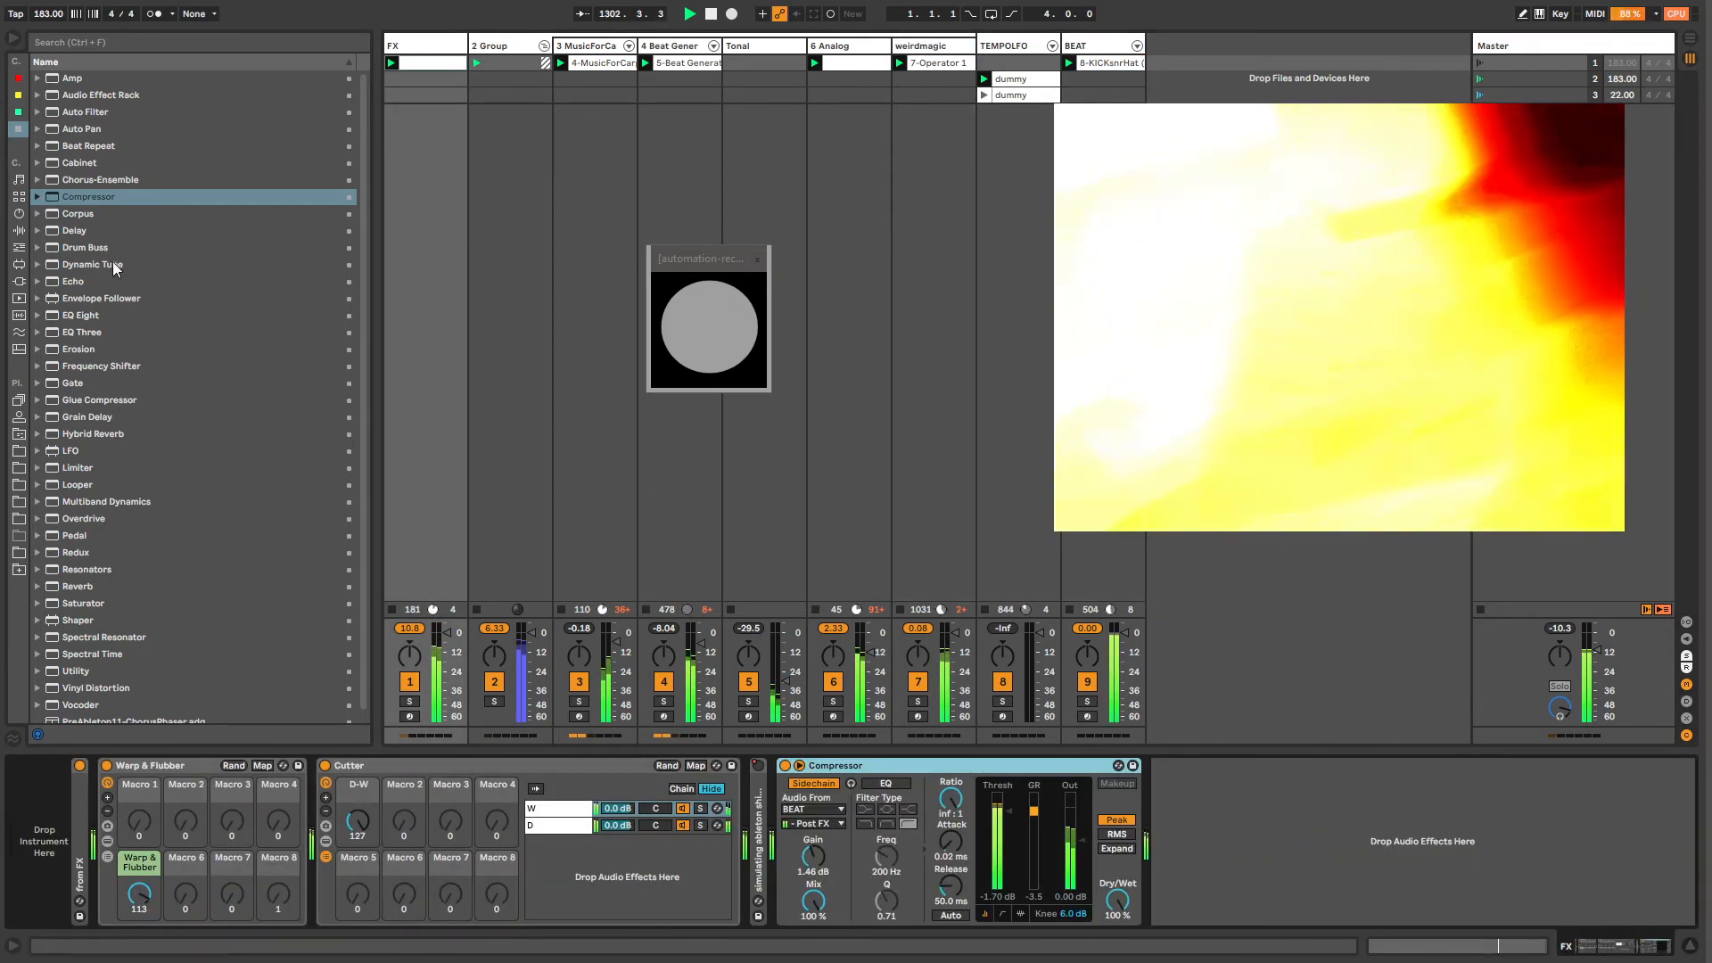
{"action": "double_click", "coordinate": [98, 501]}
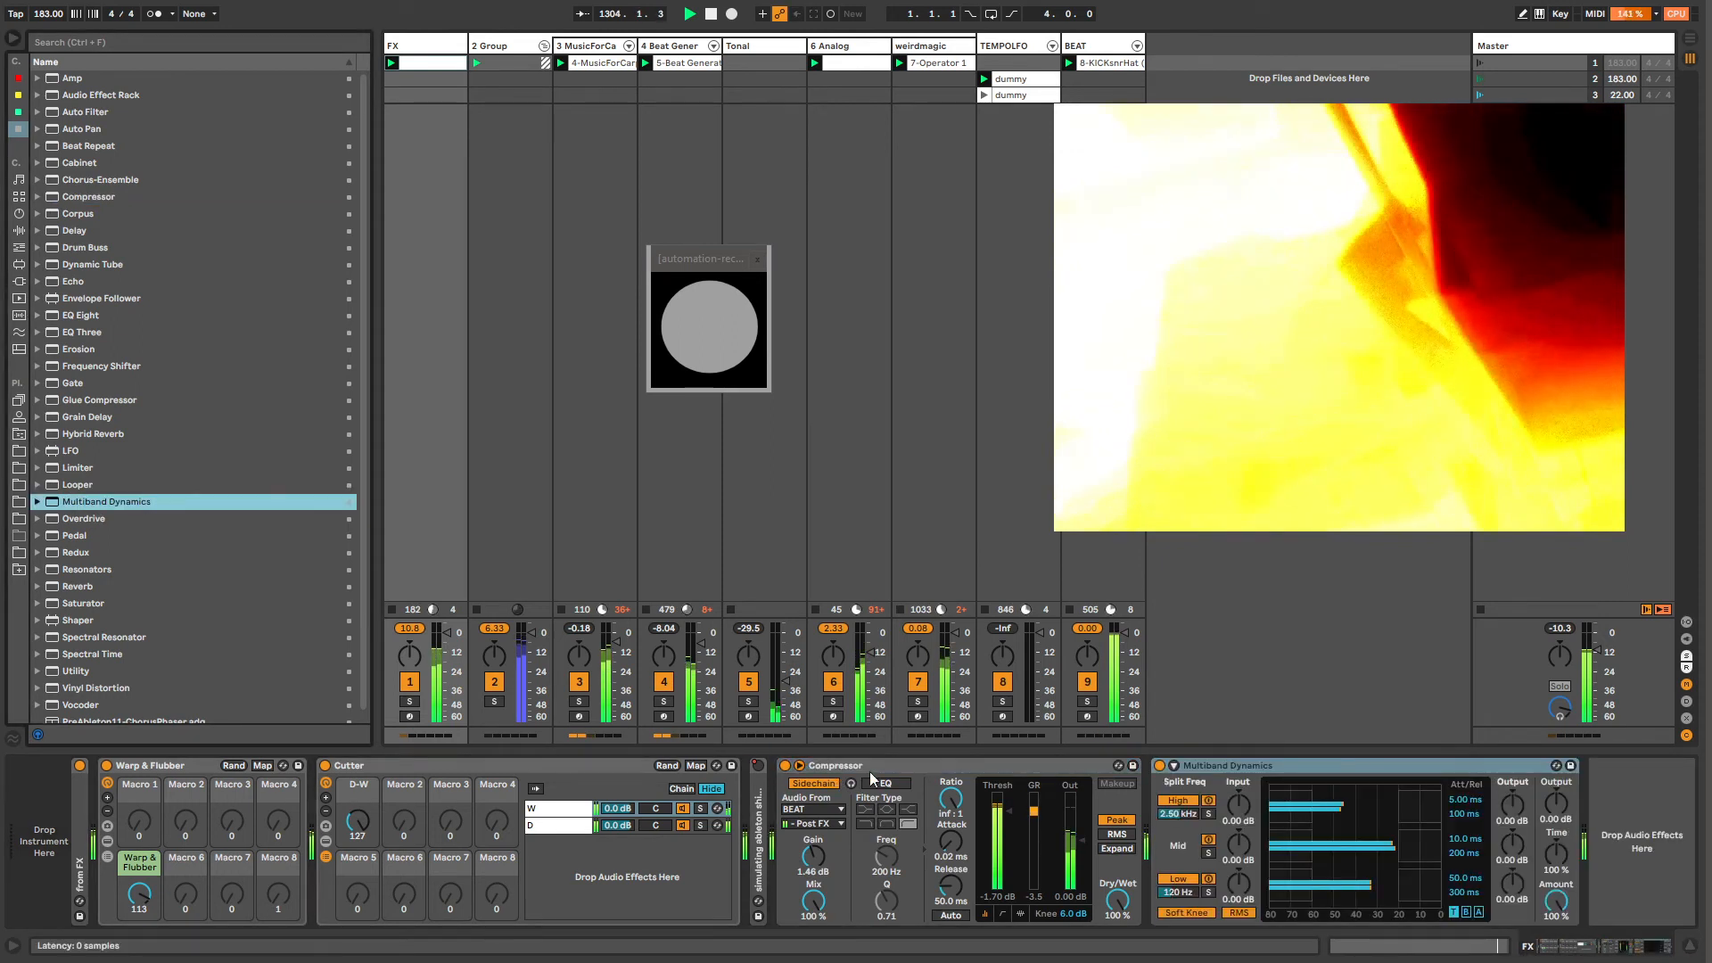
{"action": "left_click", "coordinate": [1174, 765]}
{"action": "left_click", "coordinate": [1179, 784]}
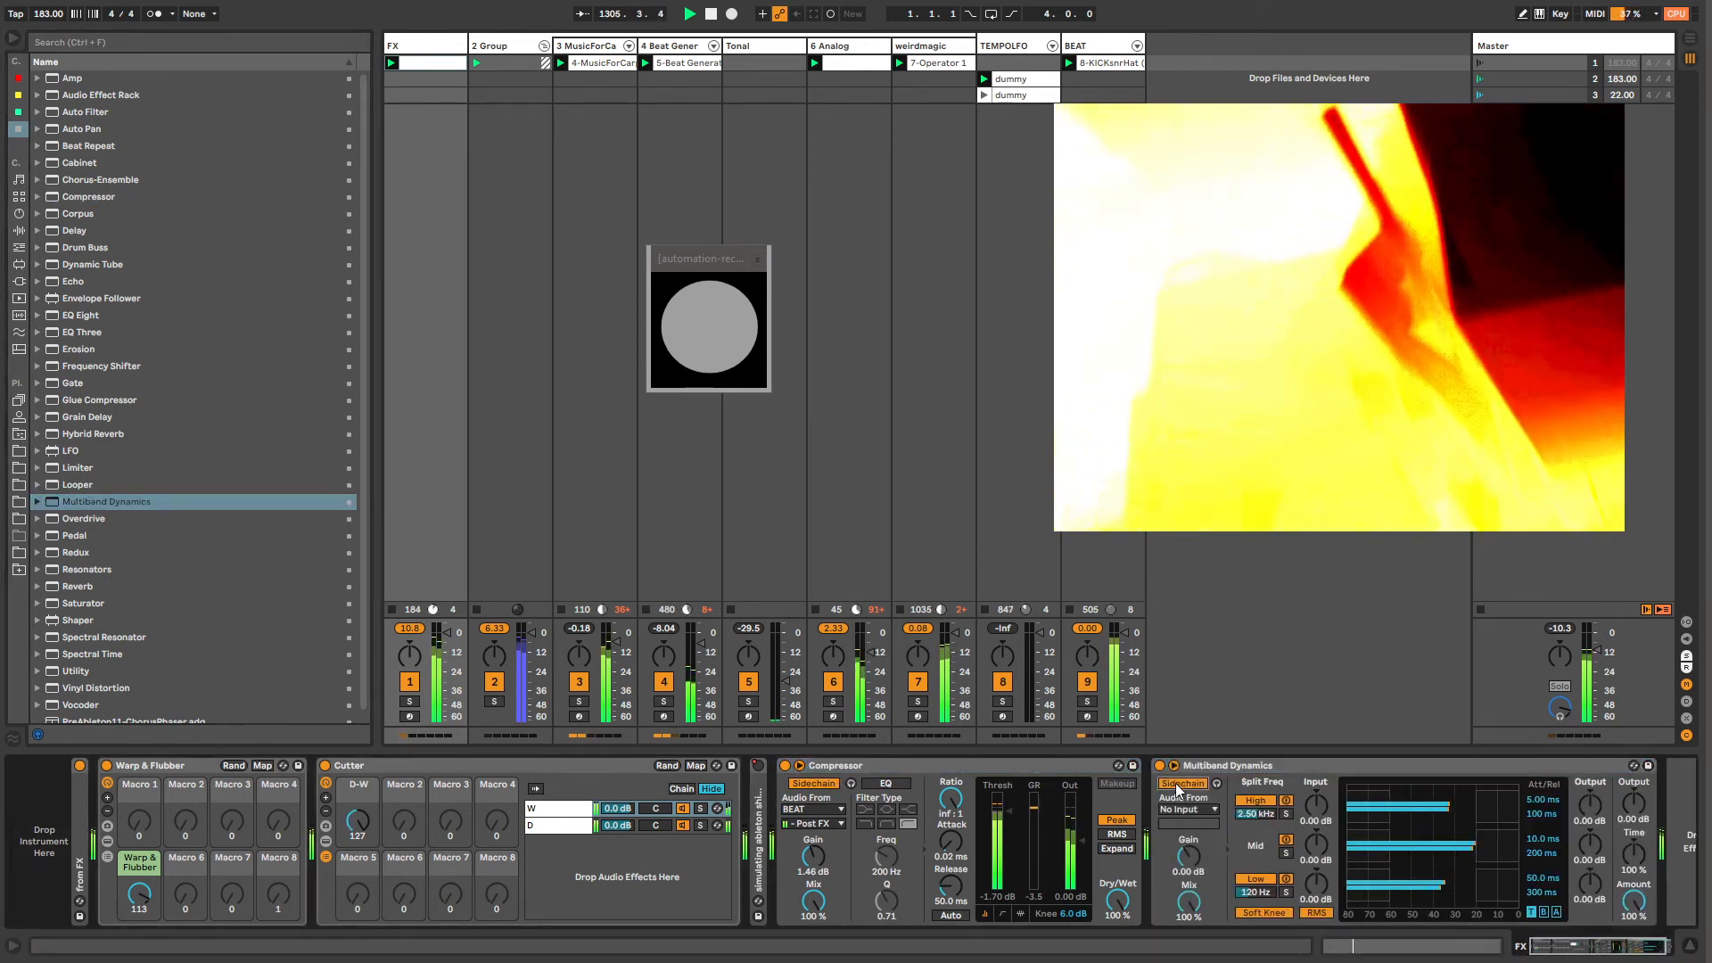
{"action": "left_click", "coordinate": [1185, 810]}
{"action": "left_click", "coordinate": [1182, 933]}
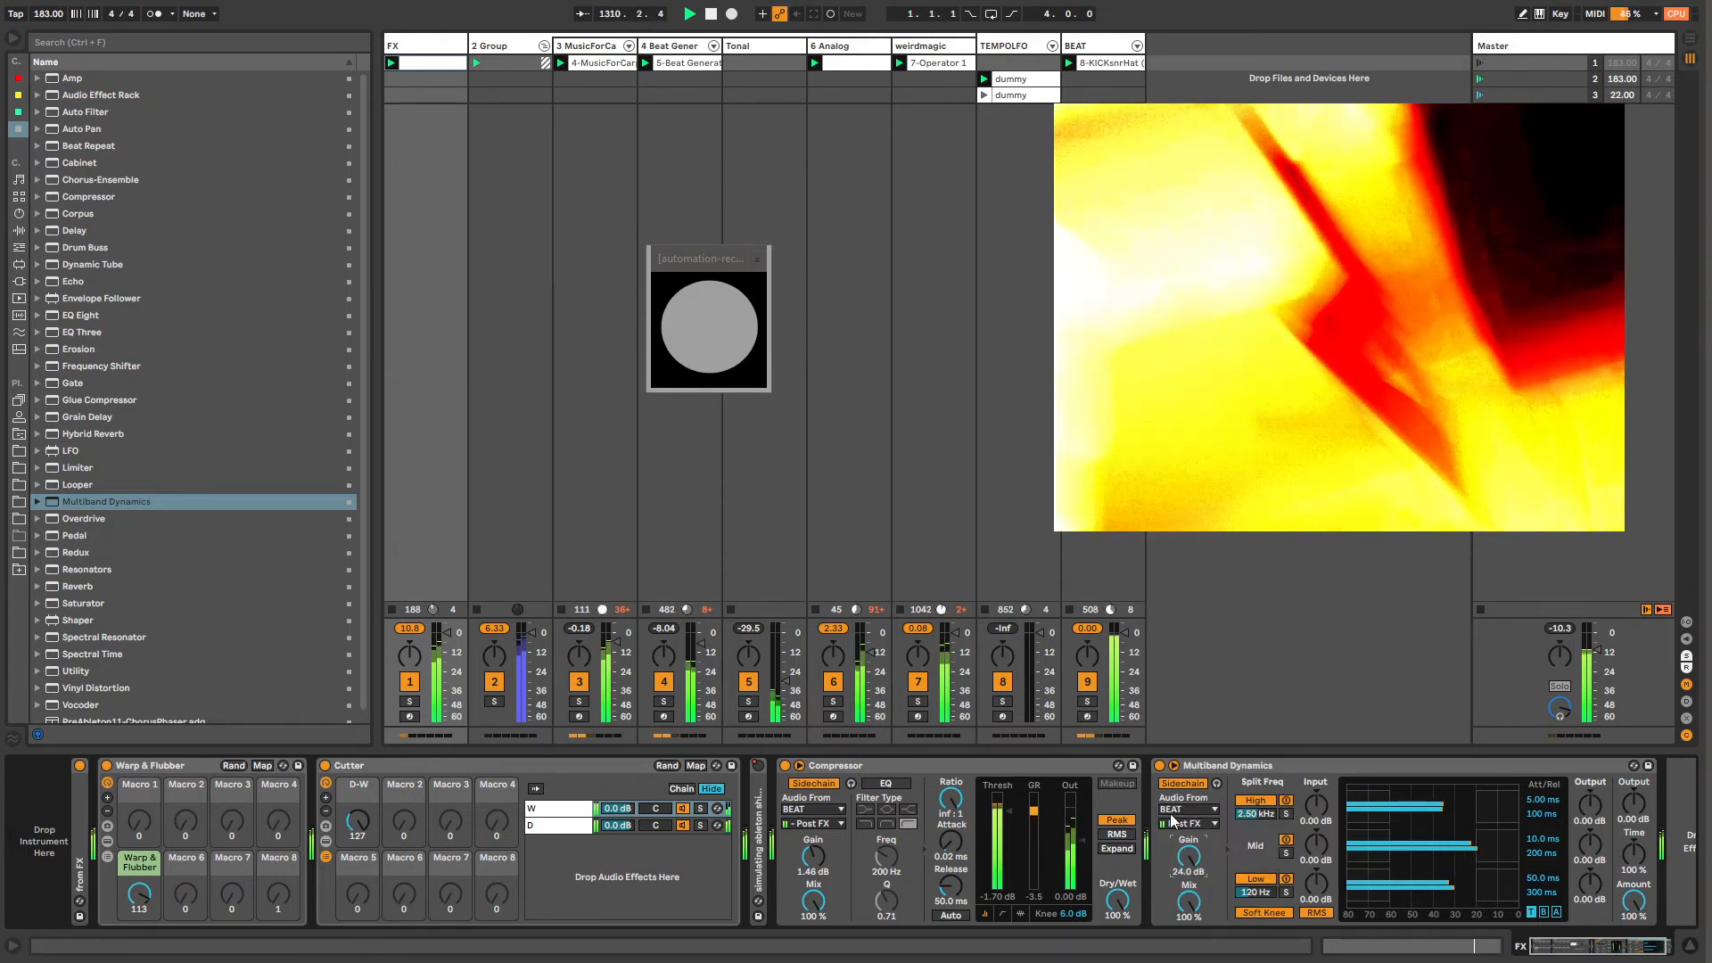
Step: Delete the Compressor in front of the Multiband Dynamics on the FX track
{"action": "left_click", "coordinate": [1200, 767]}
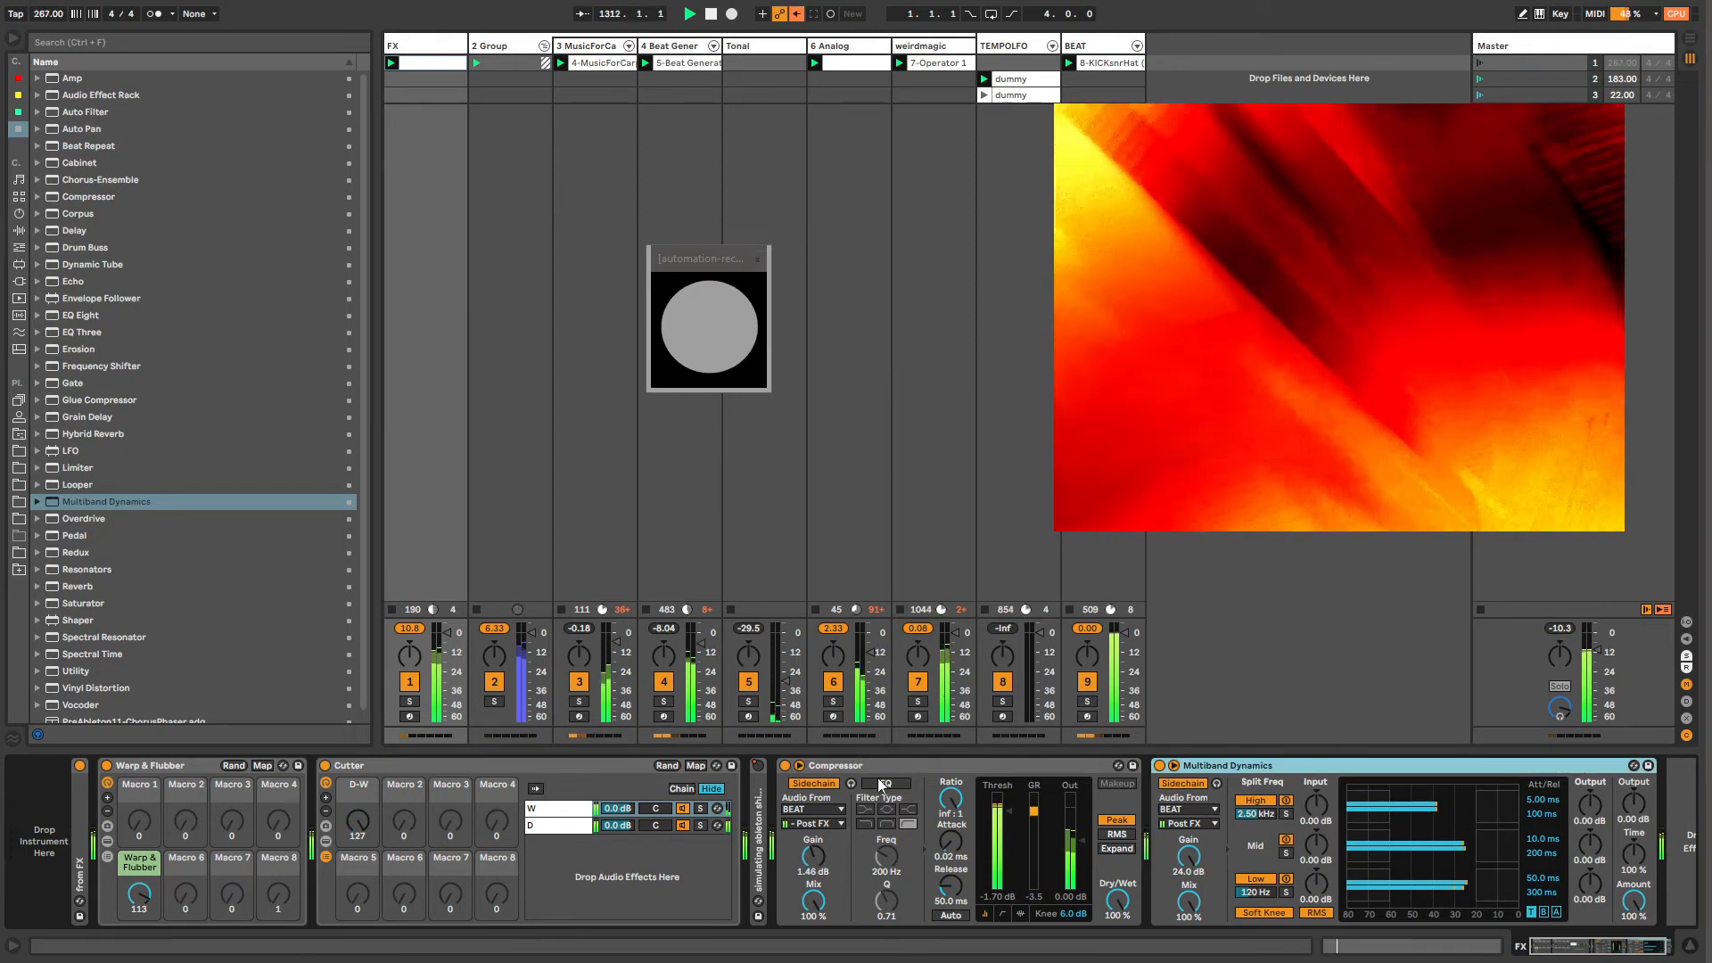
{"action": "left_click", "coordinate": [913, 766]}
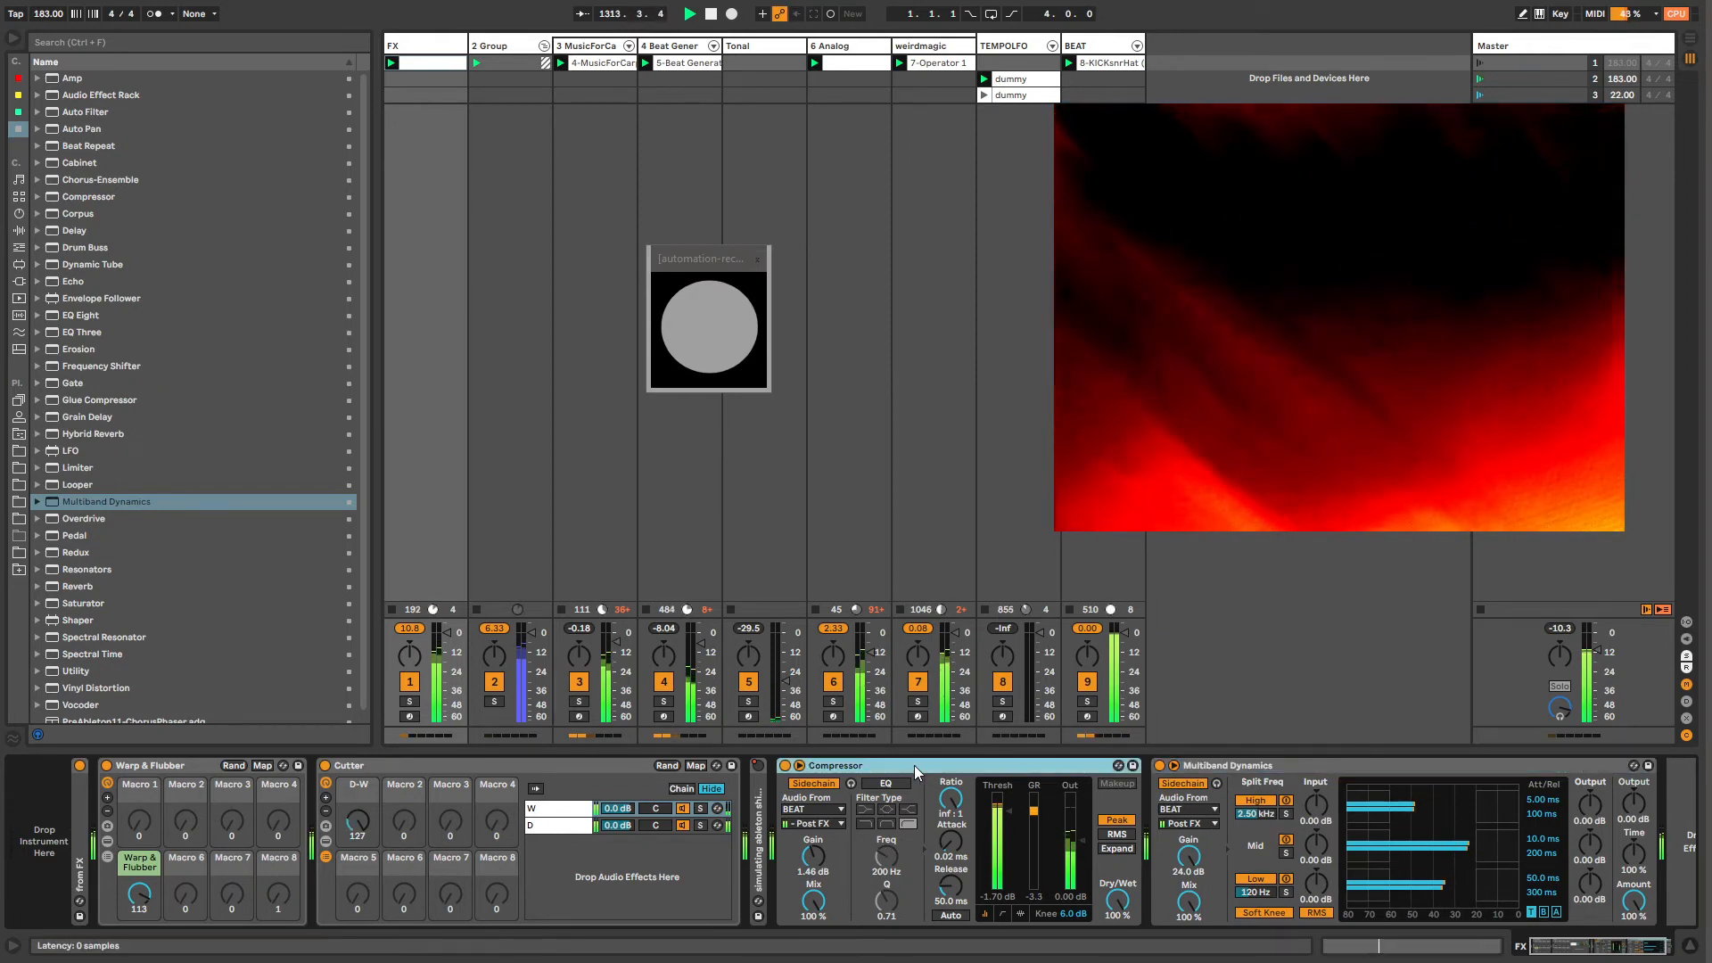
{"action": "key", "text": "Delete"}
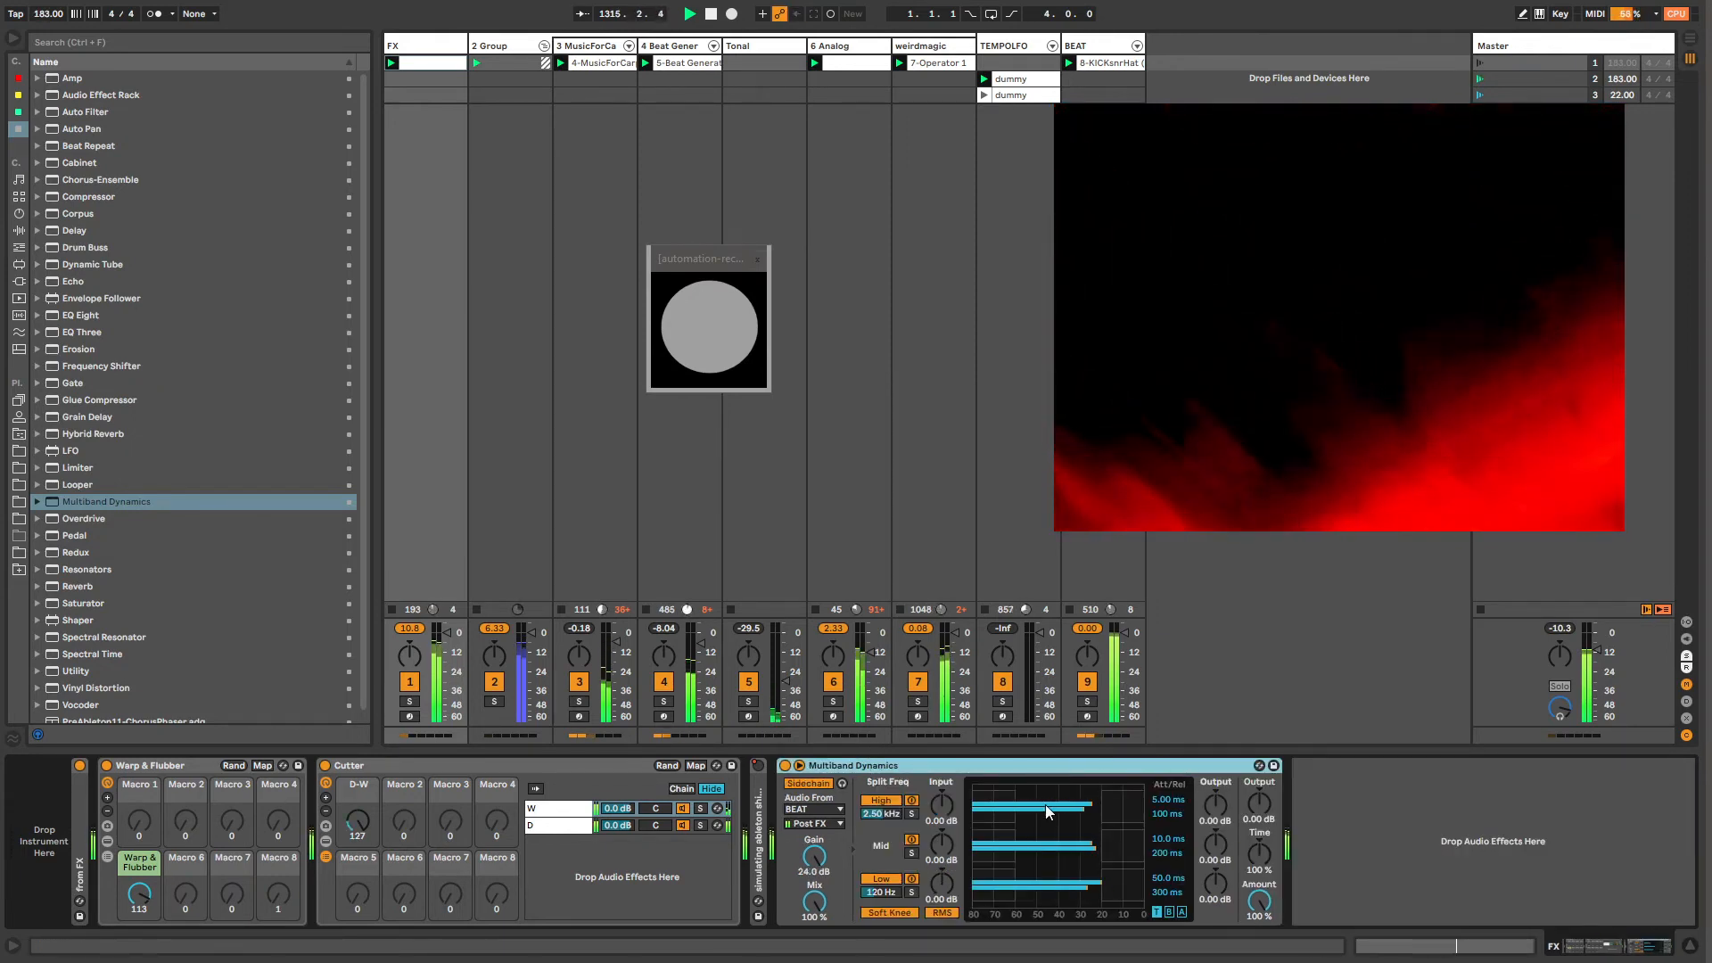
Step: Set downward compression above threshold on the Multiband Dynamics' high, mid and low bands, with the sidechain gain at 14.2 dB
{"action": "left_click_drag", "start_coordinate": [943, 805], "coordinate": [943, 798]}
{"action": "double_click", "coordinate": [946, 806]}
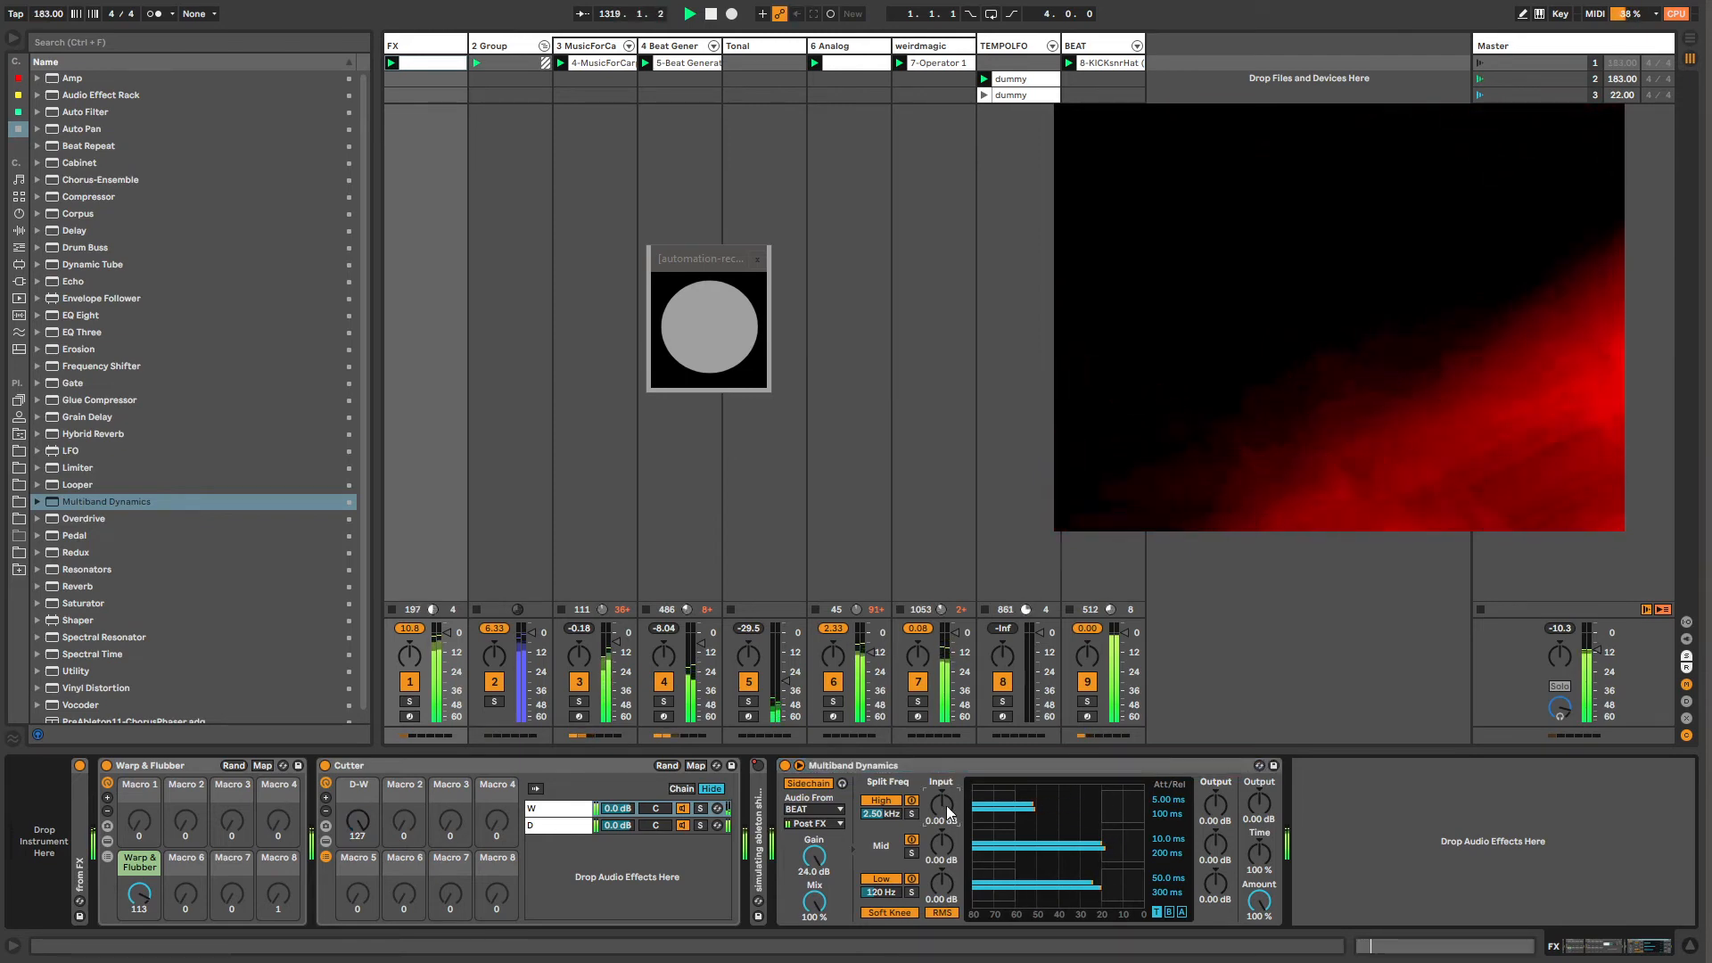
{"action": "left_click_drag", "start_coordinate": [1124, 806], "coordinate": [1123, 812]}
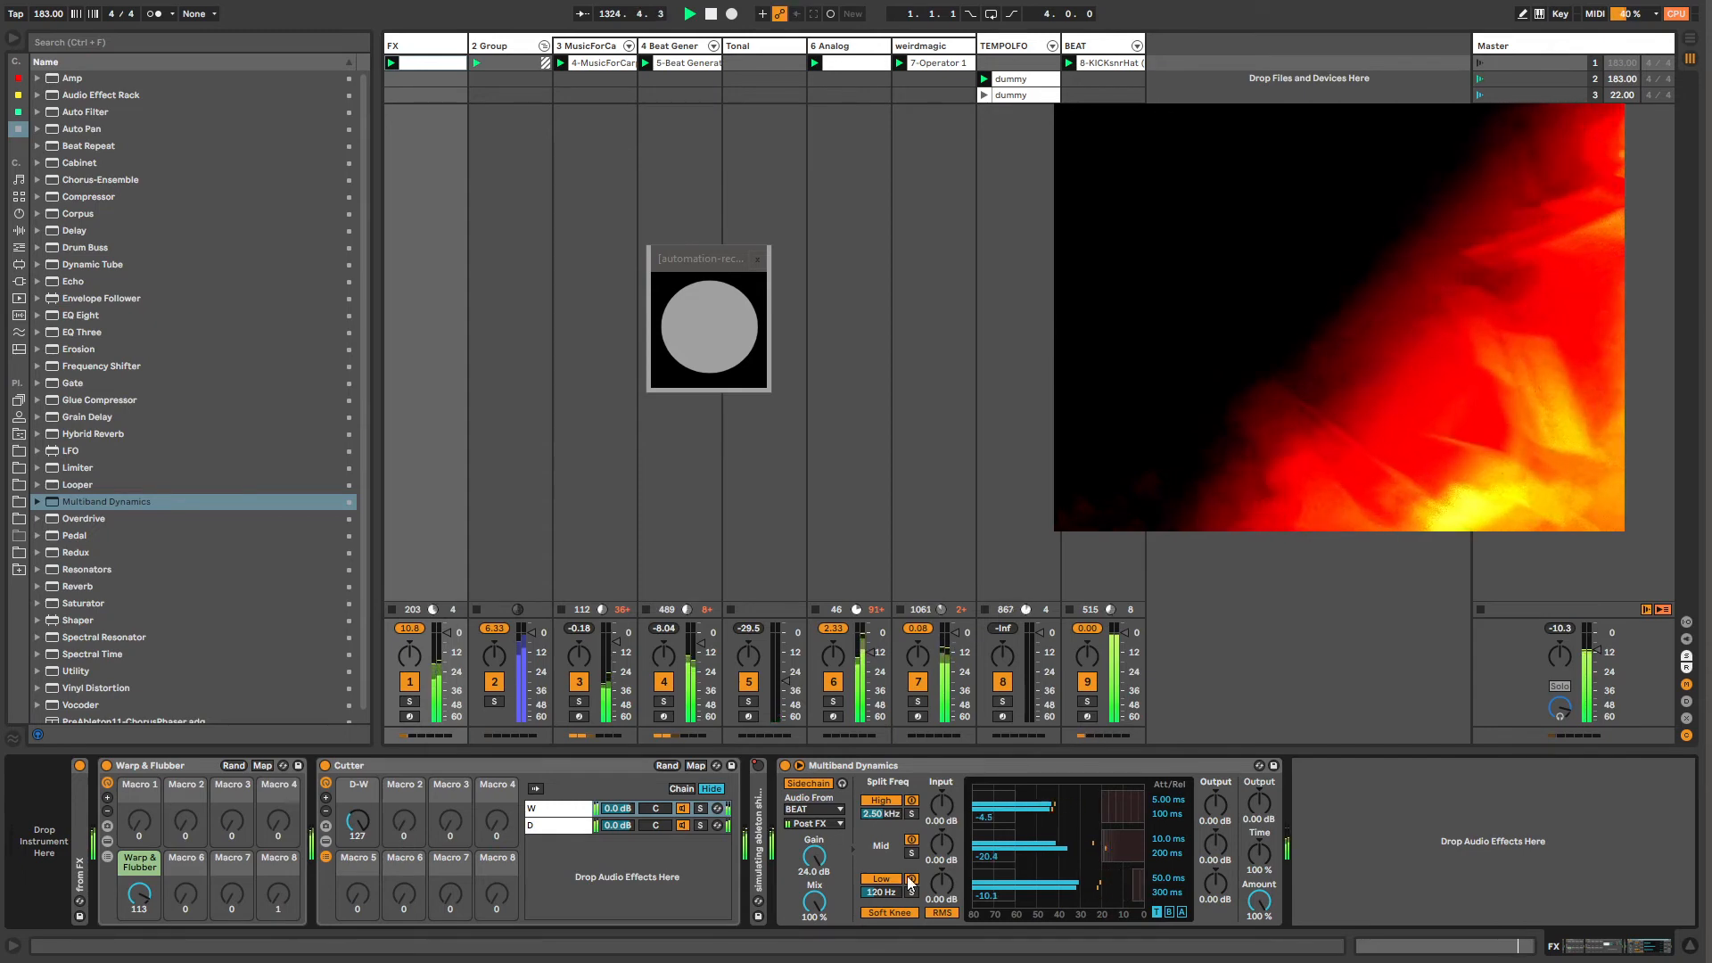
{"action": "scroll", "coordinate": [821, 865], "scroll_direction": "down", "scroll_amount": 5}
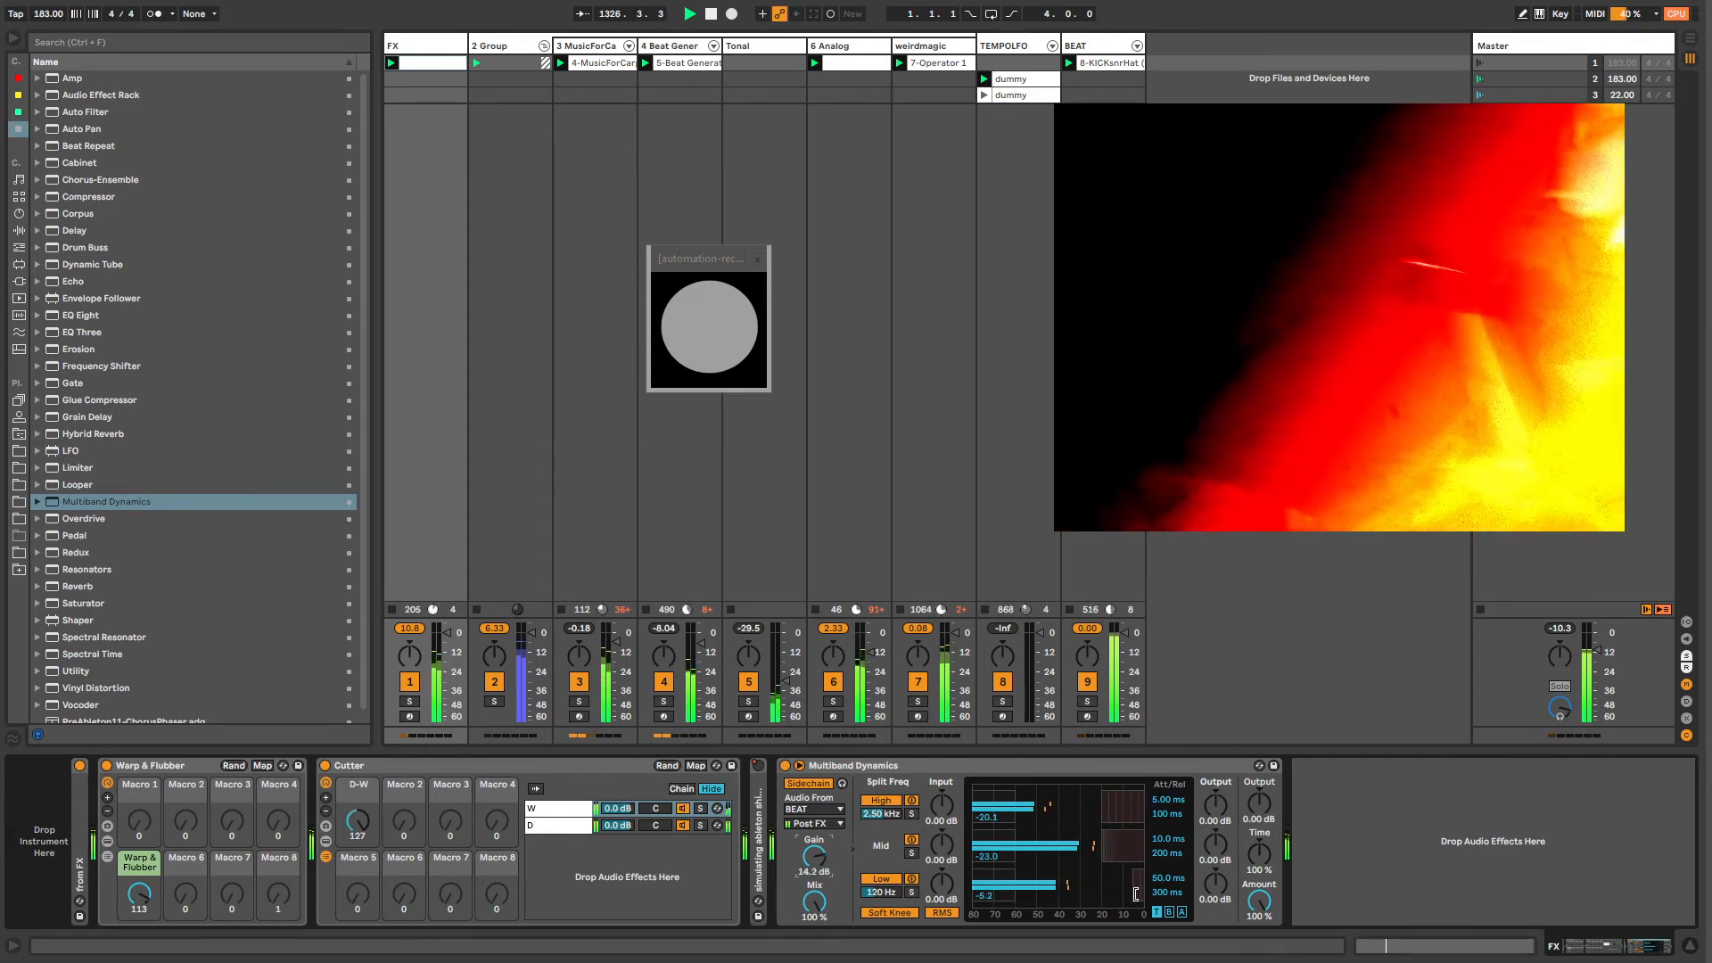
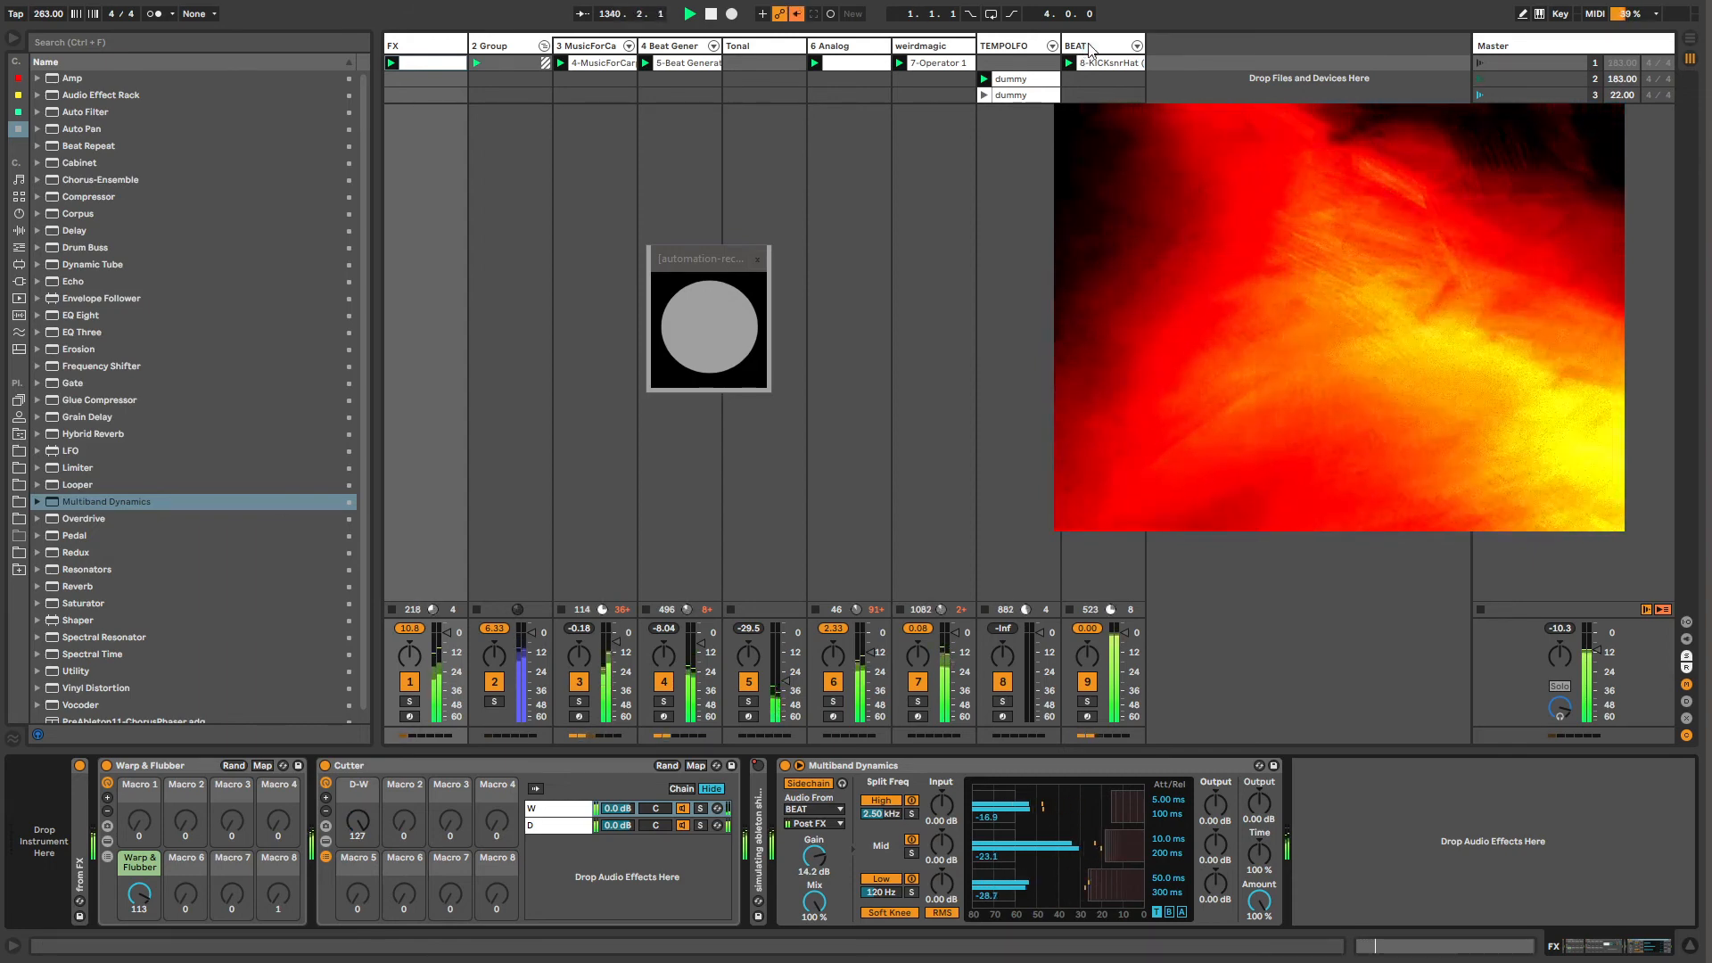
Step: Unlink the Boom Decay envelope of the BEAT track's KICKsnrHat clip, with start 1.4.1 and loop length 4.2.2
{"action": "left_click", "coordinate": [1103, 571]}
{"action": "left_click_drag", "start_coordinate": [1527, 945], "coordinate": [1645, 952]}
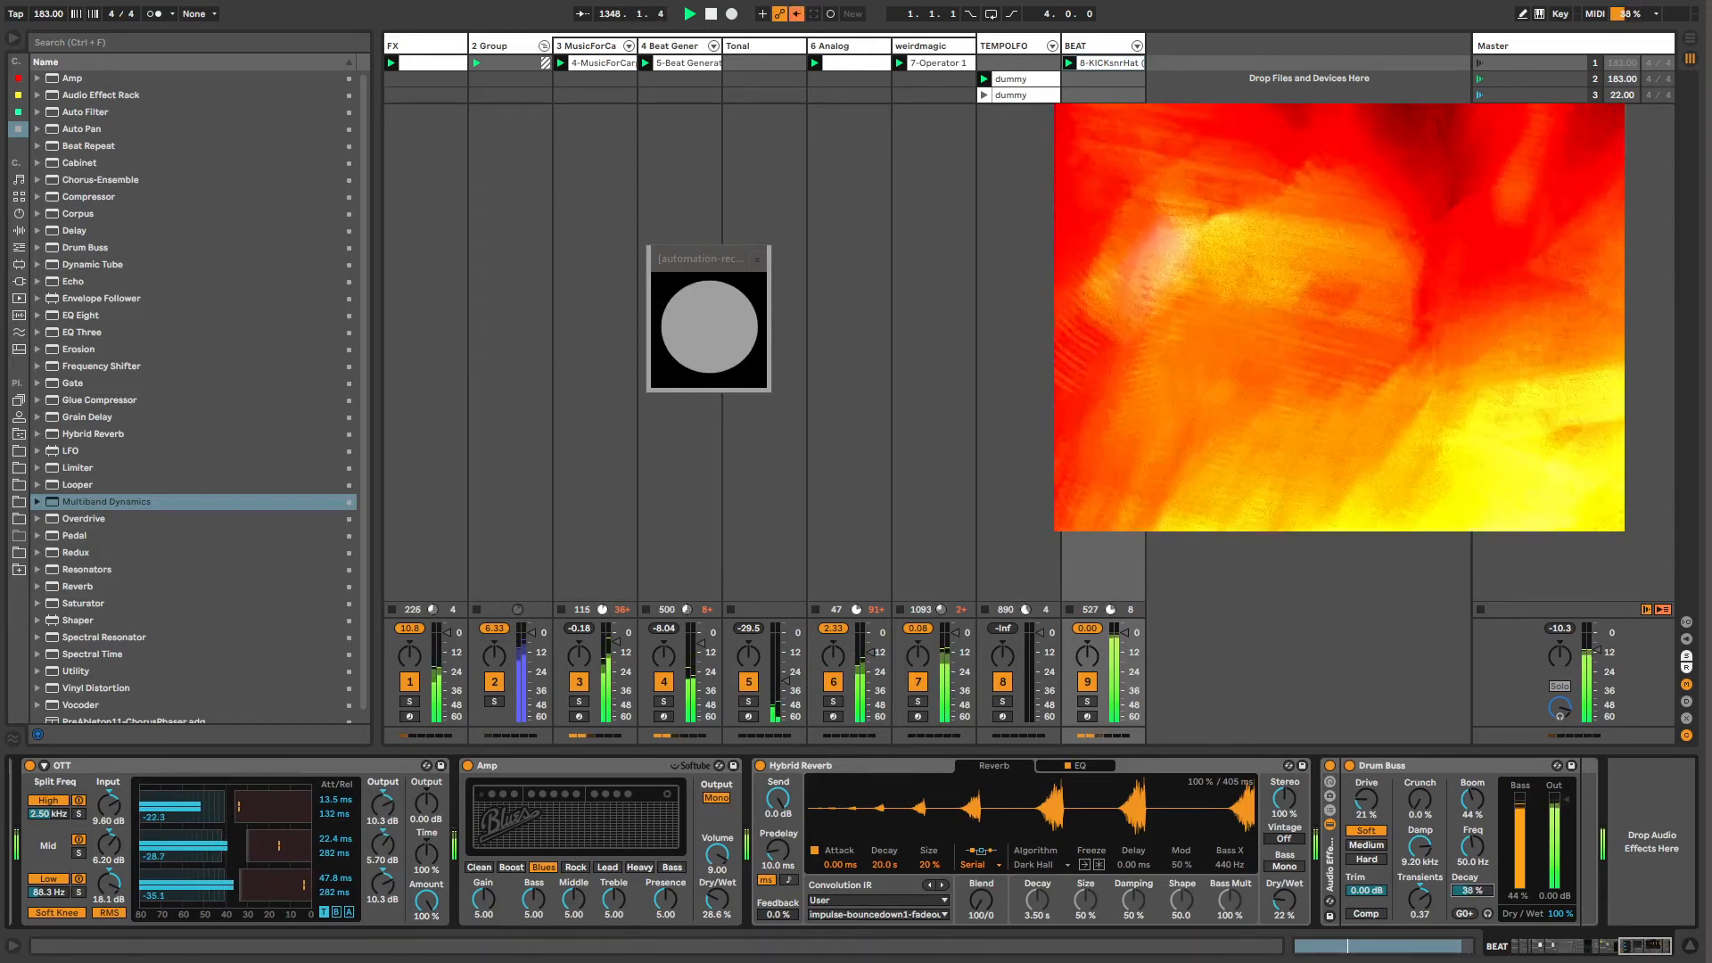
{"action": "key", "text": "shift+Tab"}
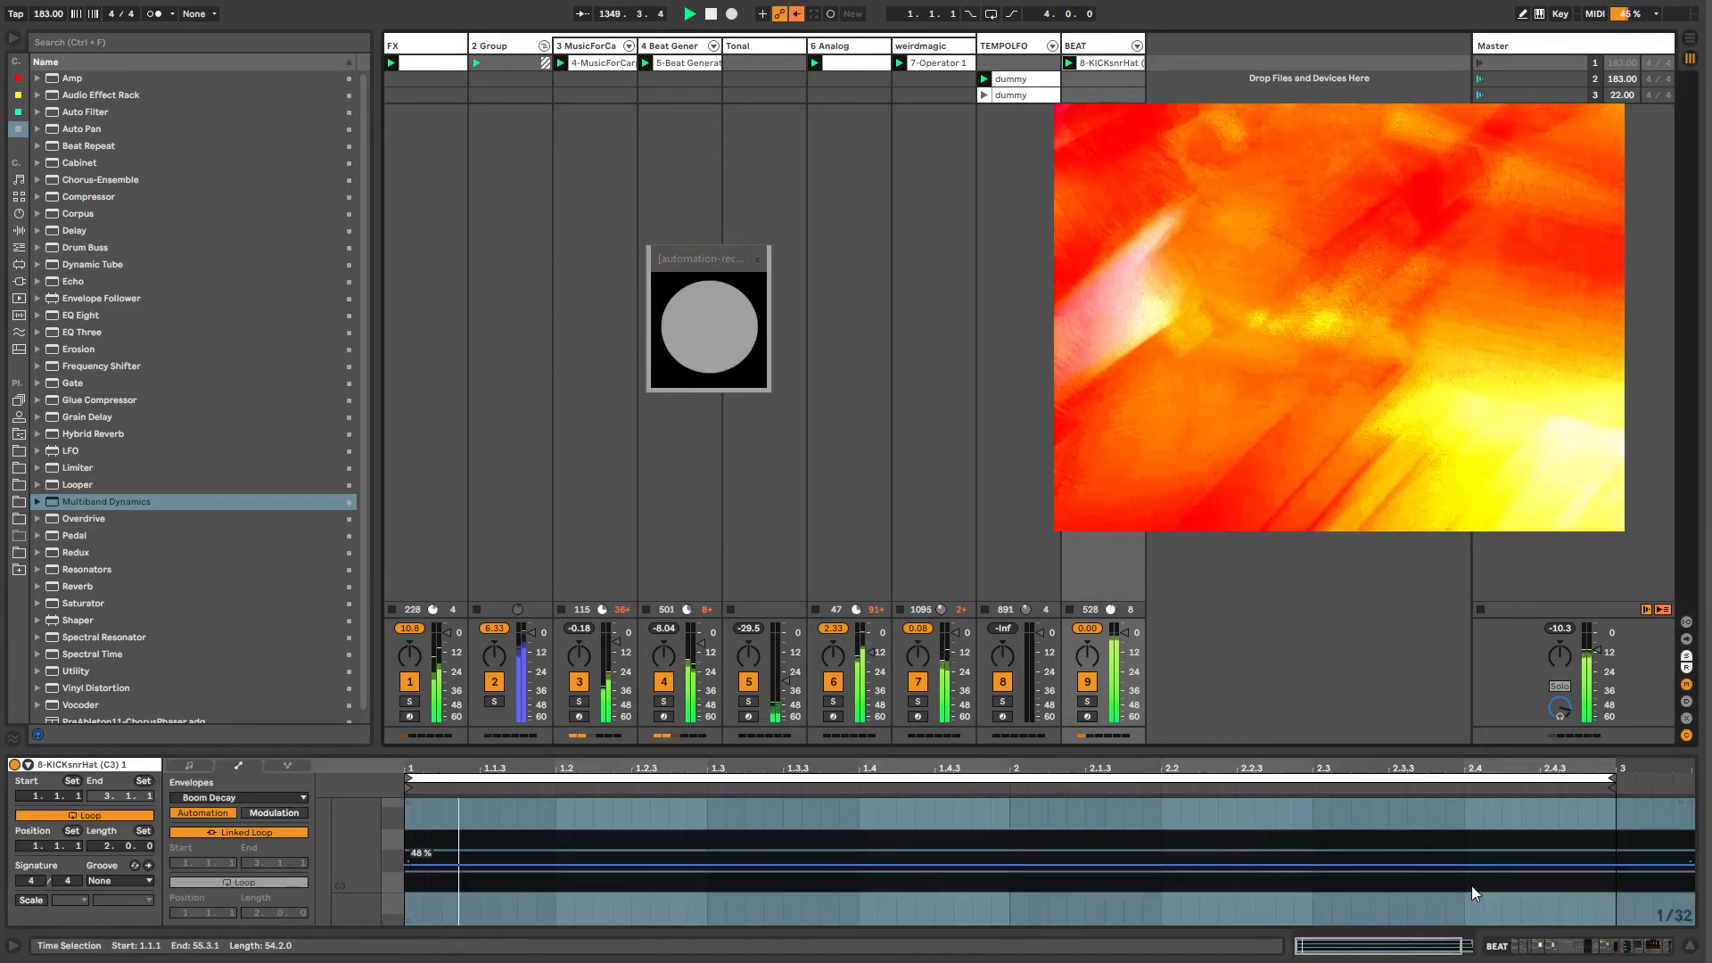
{"action": "left_click", "coordinate": [239, 832]}
{"action": "left_click_drag", "start_coordinate": [255, 913], "coordinate": [255, 901]}
{"action": "left_click_drag", "start_coordinate": [404, 788], "coordinate": [665, 788]}
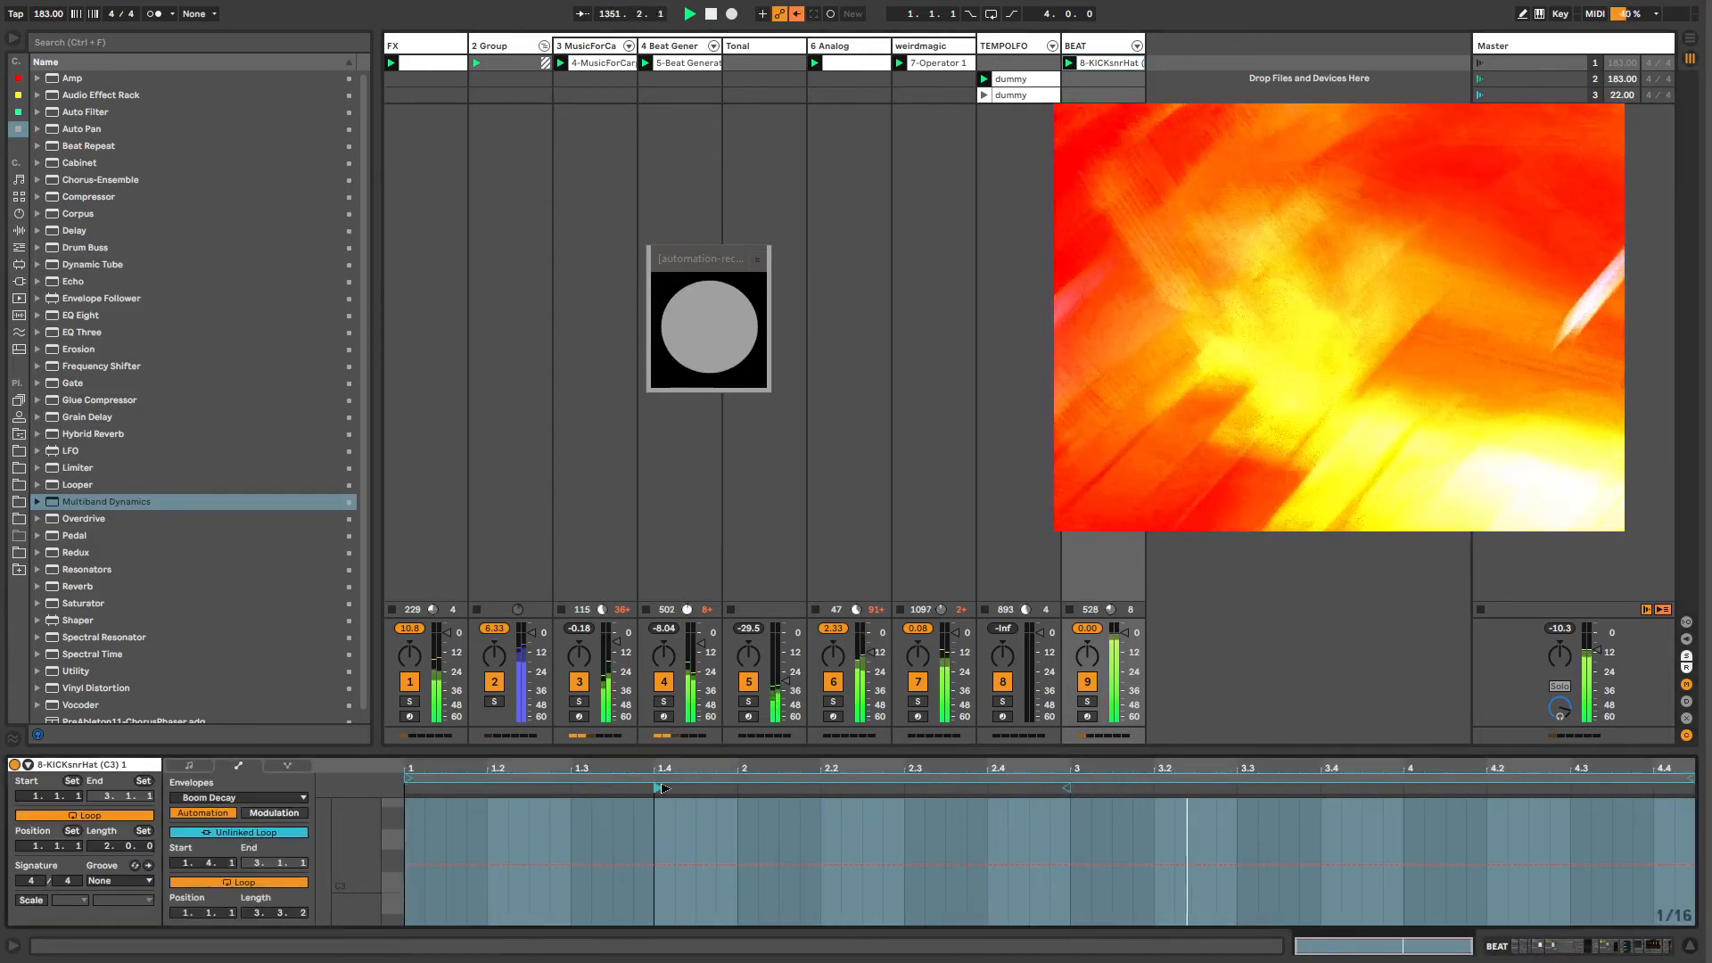
{"action": "left_click", "coordinate": [1694, 778]}
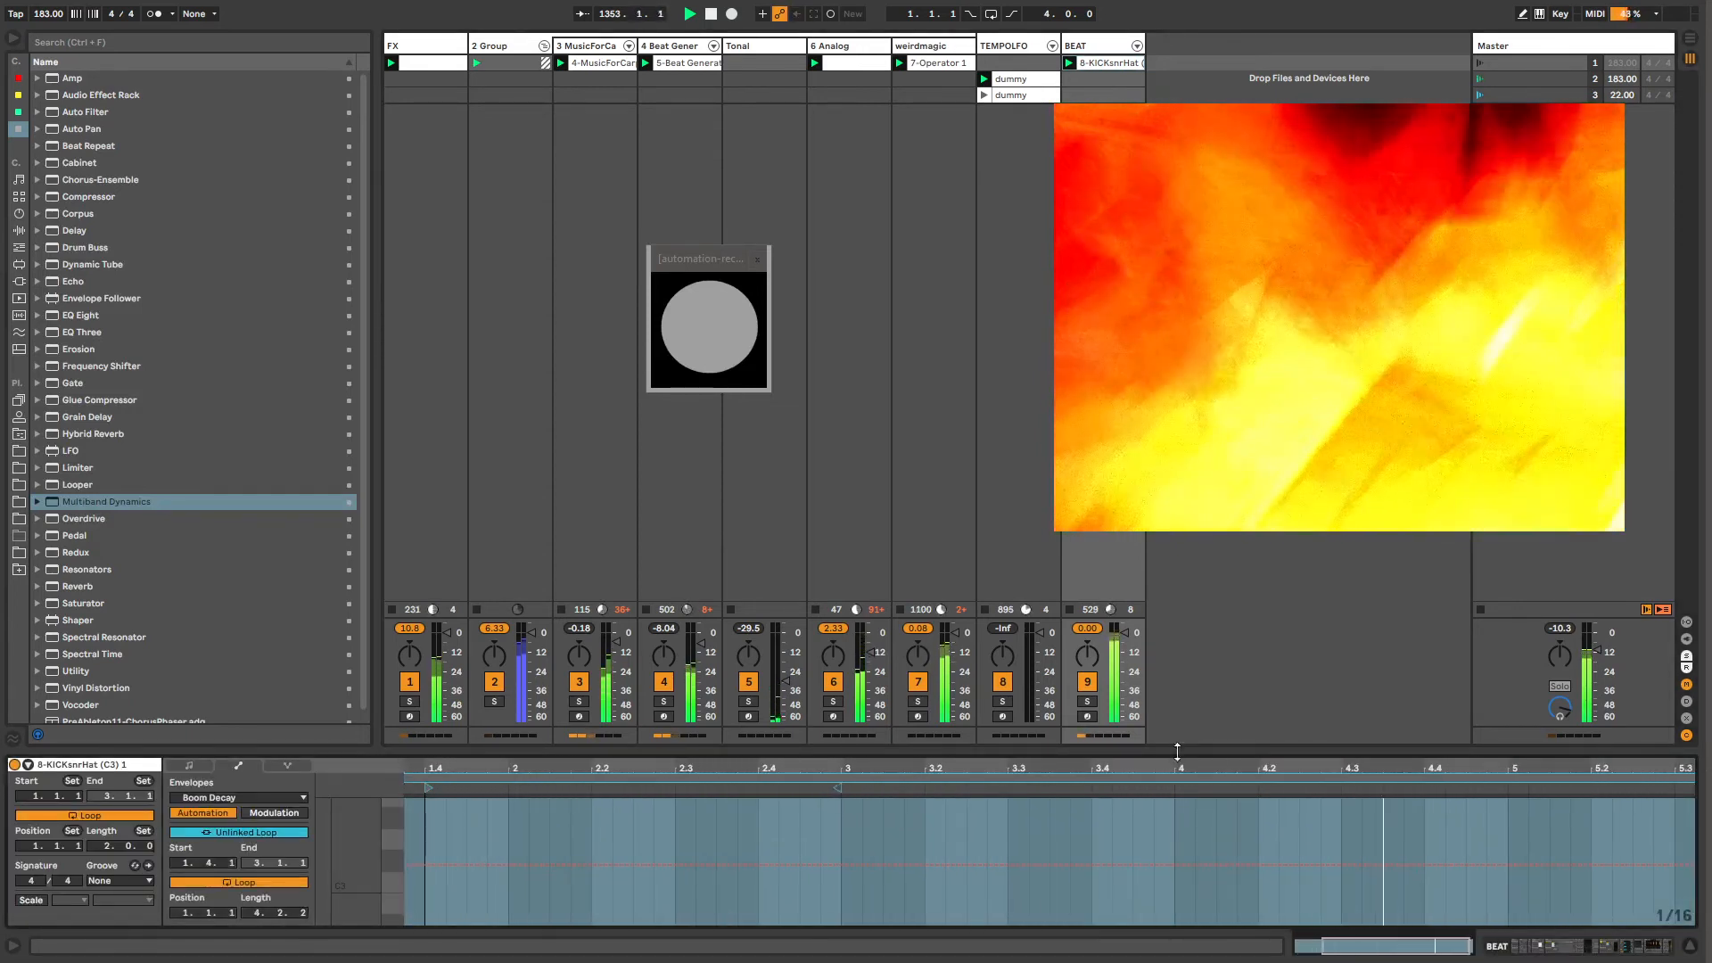
Step: Draw a stepped Boom Decay automation curve with several dips across the whole unlinked envelope loop
{"action": "key", "text": "z"}
{"action": "key", "text": "b"}
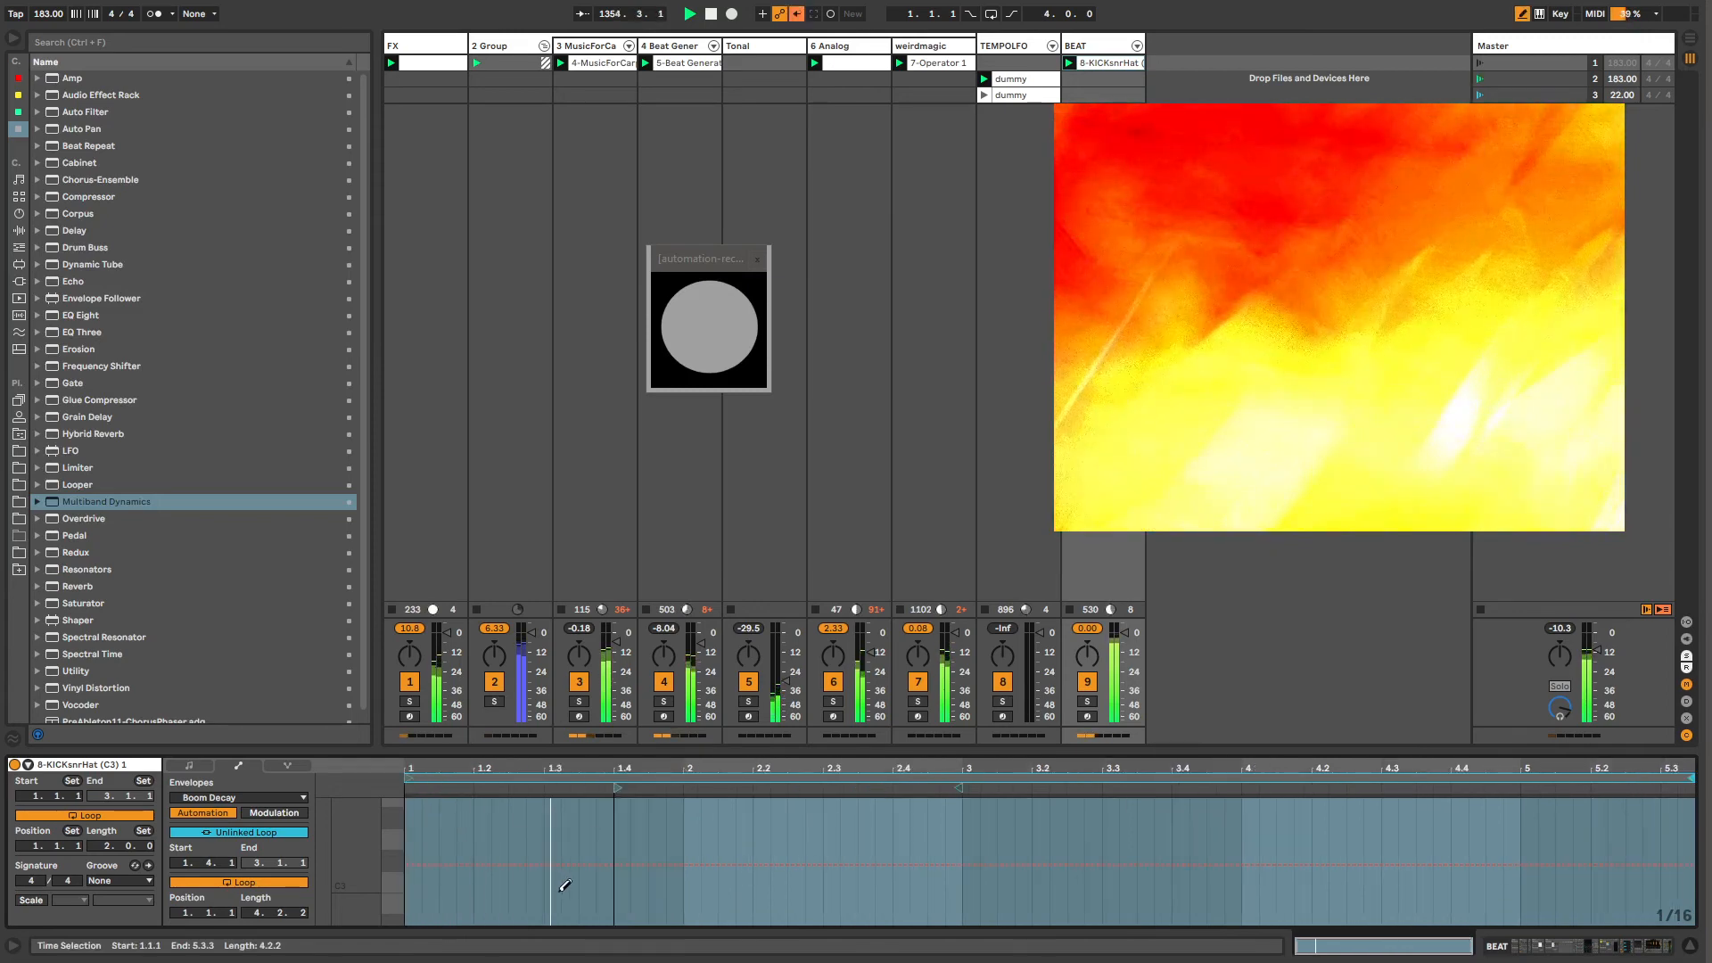
{"action": "left_click_drag", "start_coordinate": [564, 886], "coordinate": [824, 891]}
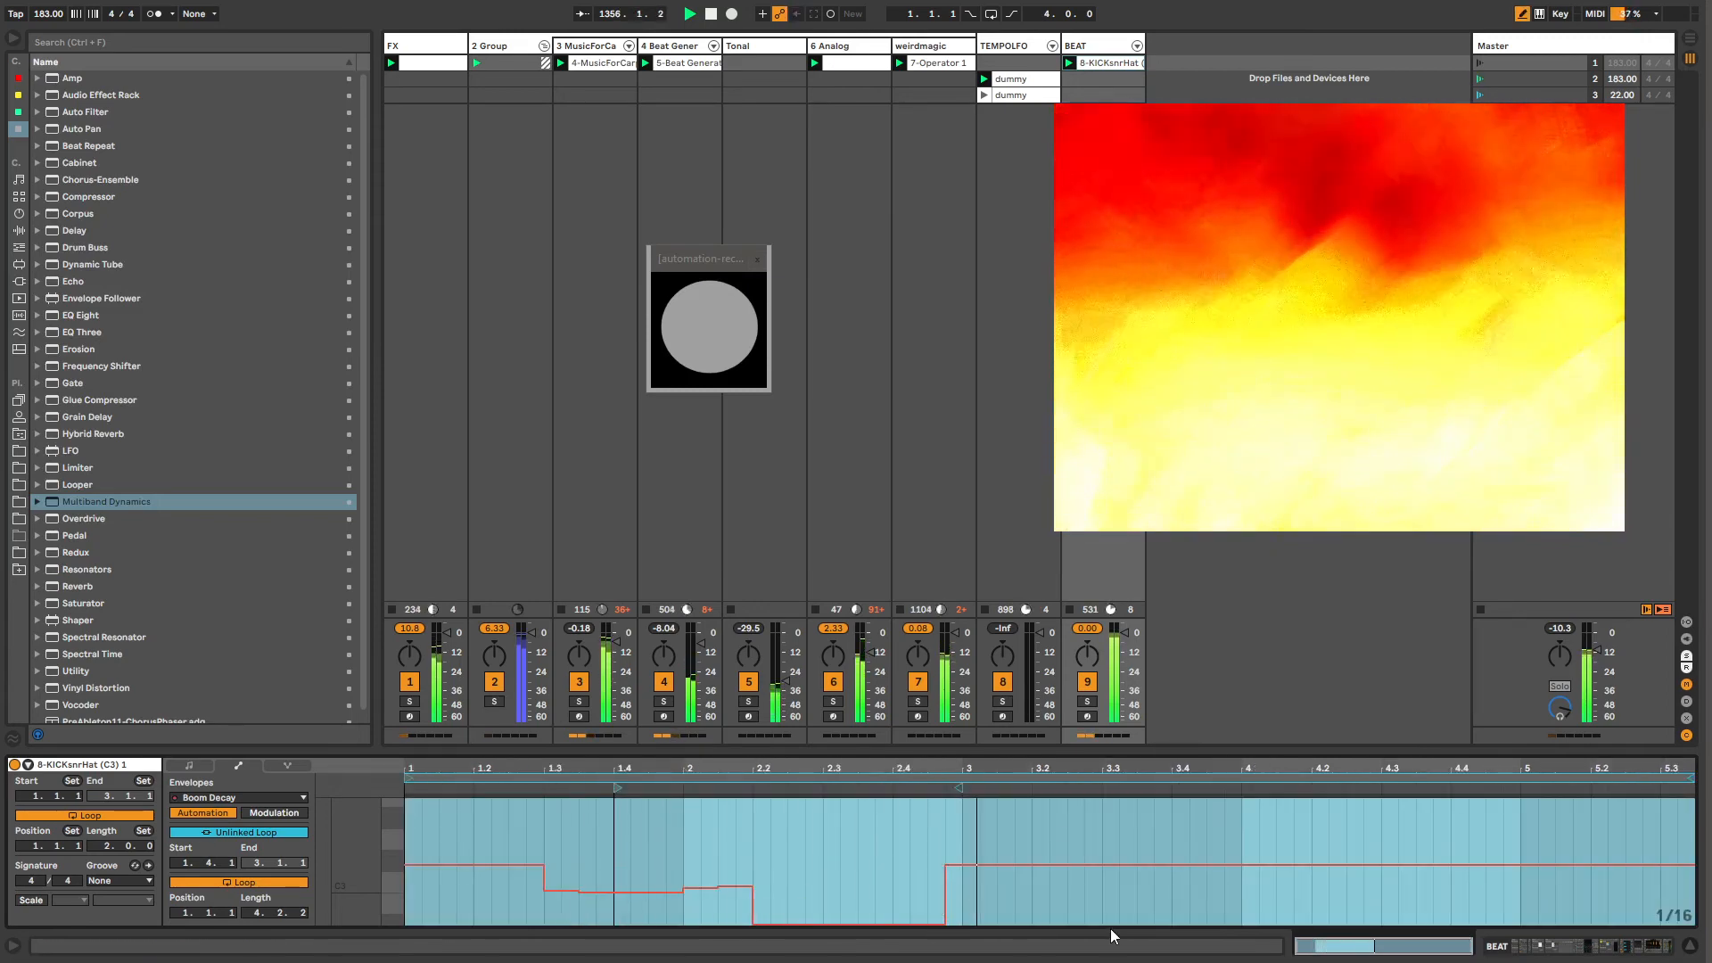
{"action": "key", "text": "b"}
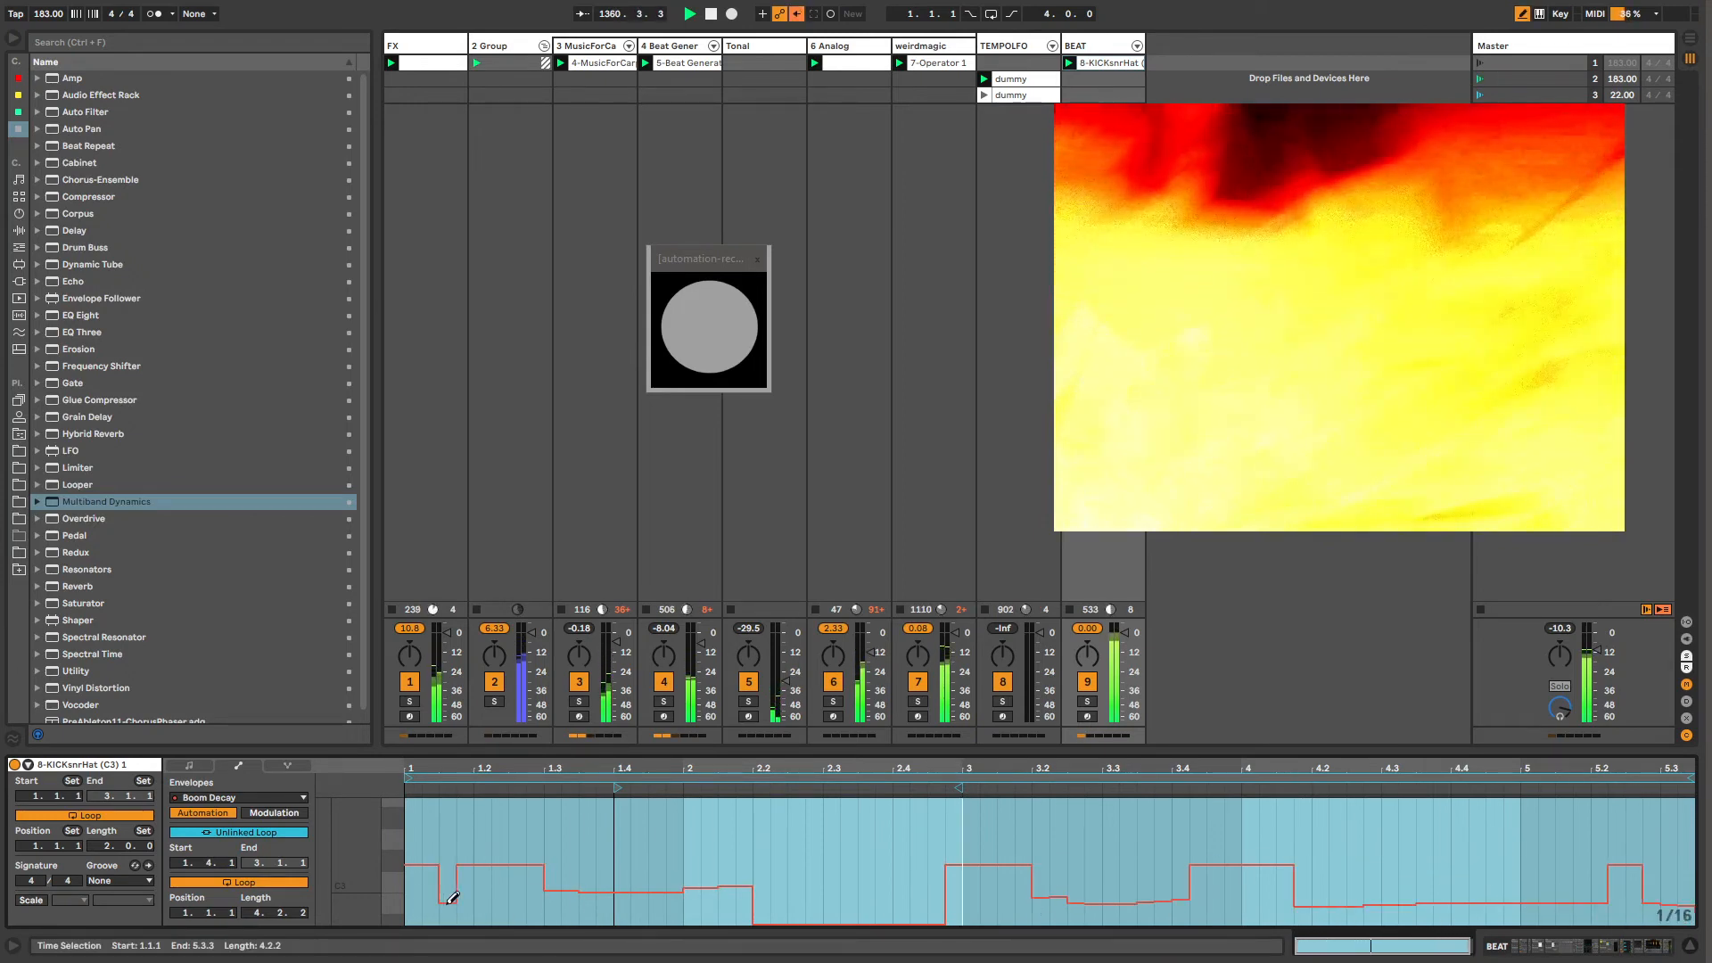
Step: Set the Dry/Wet of the BEAT track's Hybrid Reverb to 21%
{"action": "left_click", "coordinate": [1070, 46]}
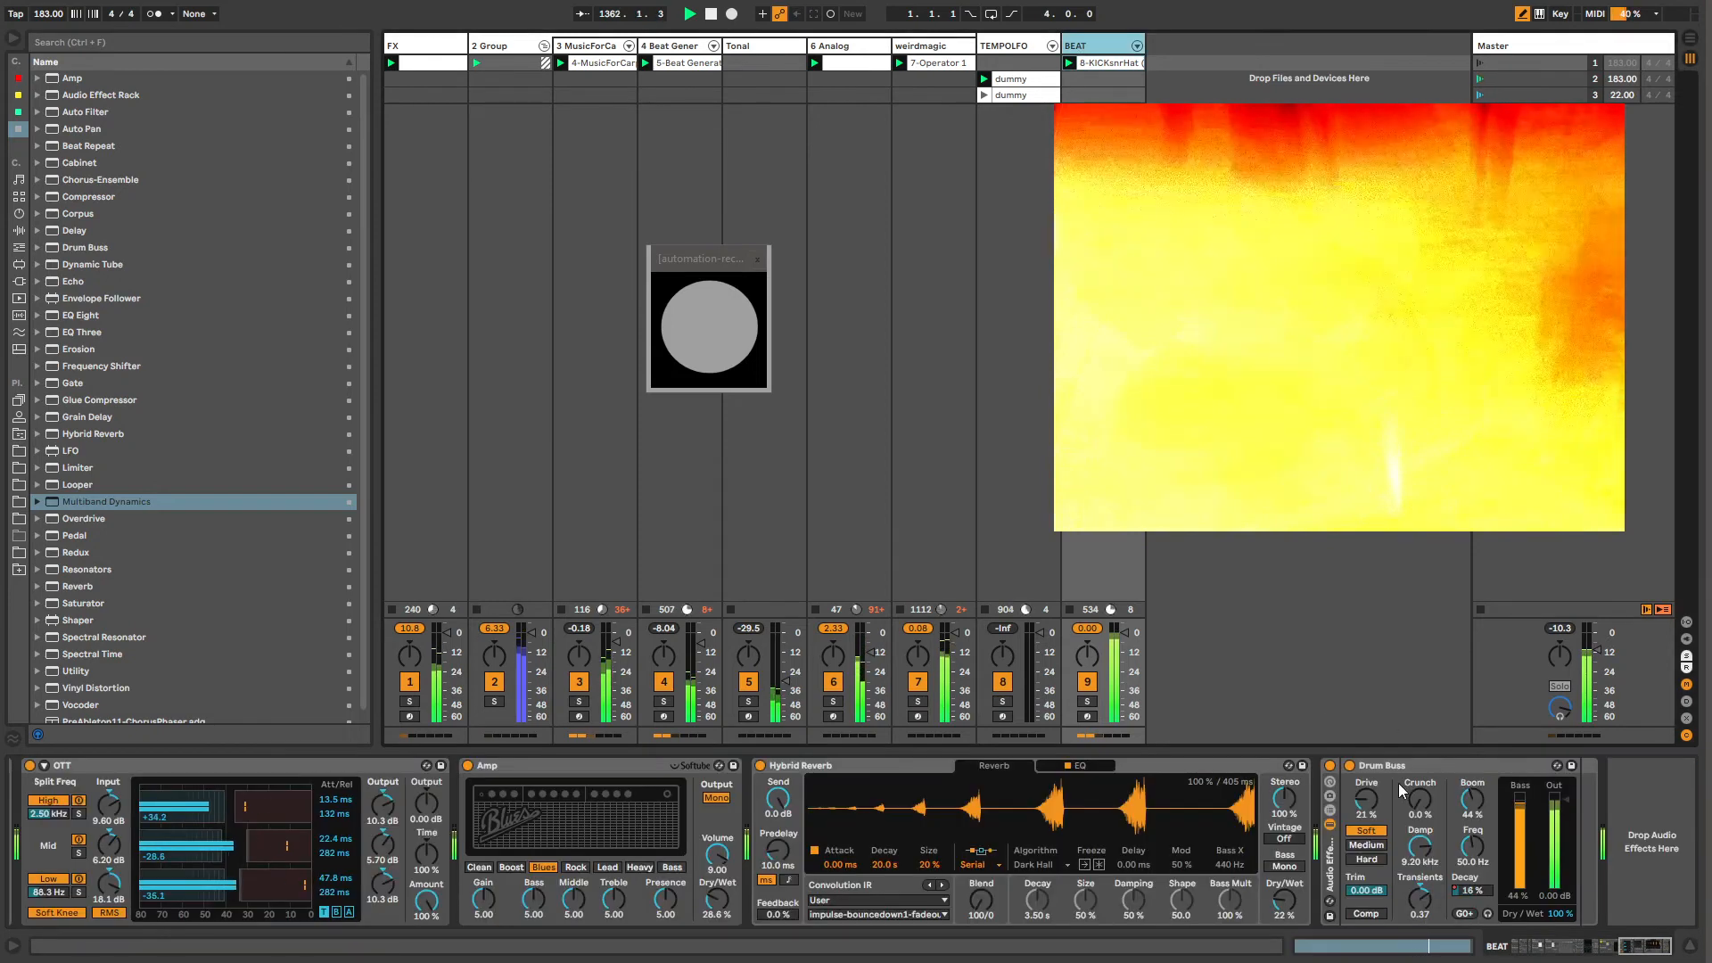
{"action": "left_click_drag", "start_coordinate": [1306, 908], "coordinate": [1306, 821]}
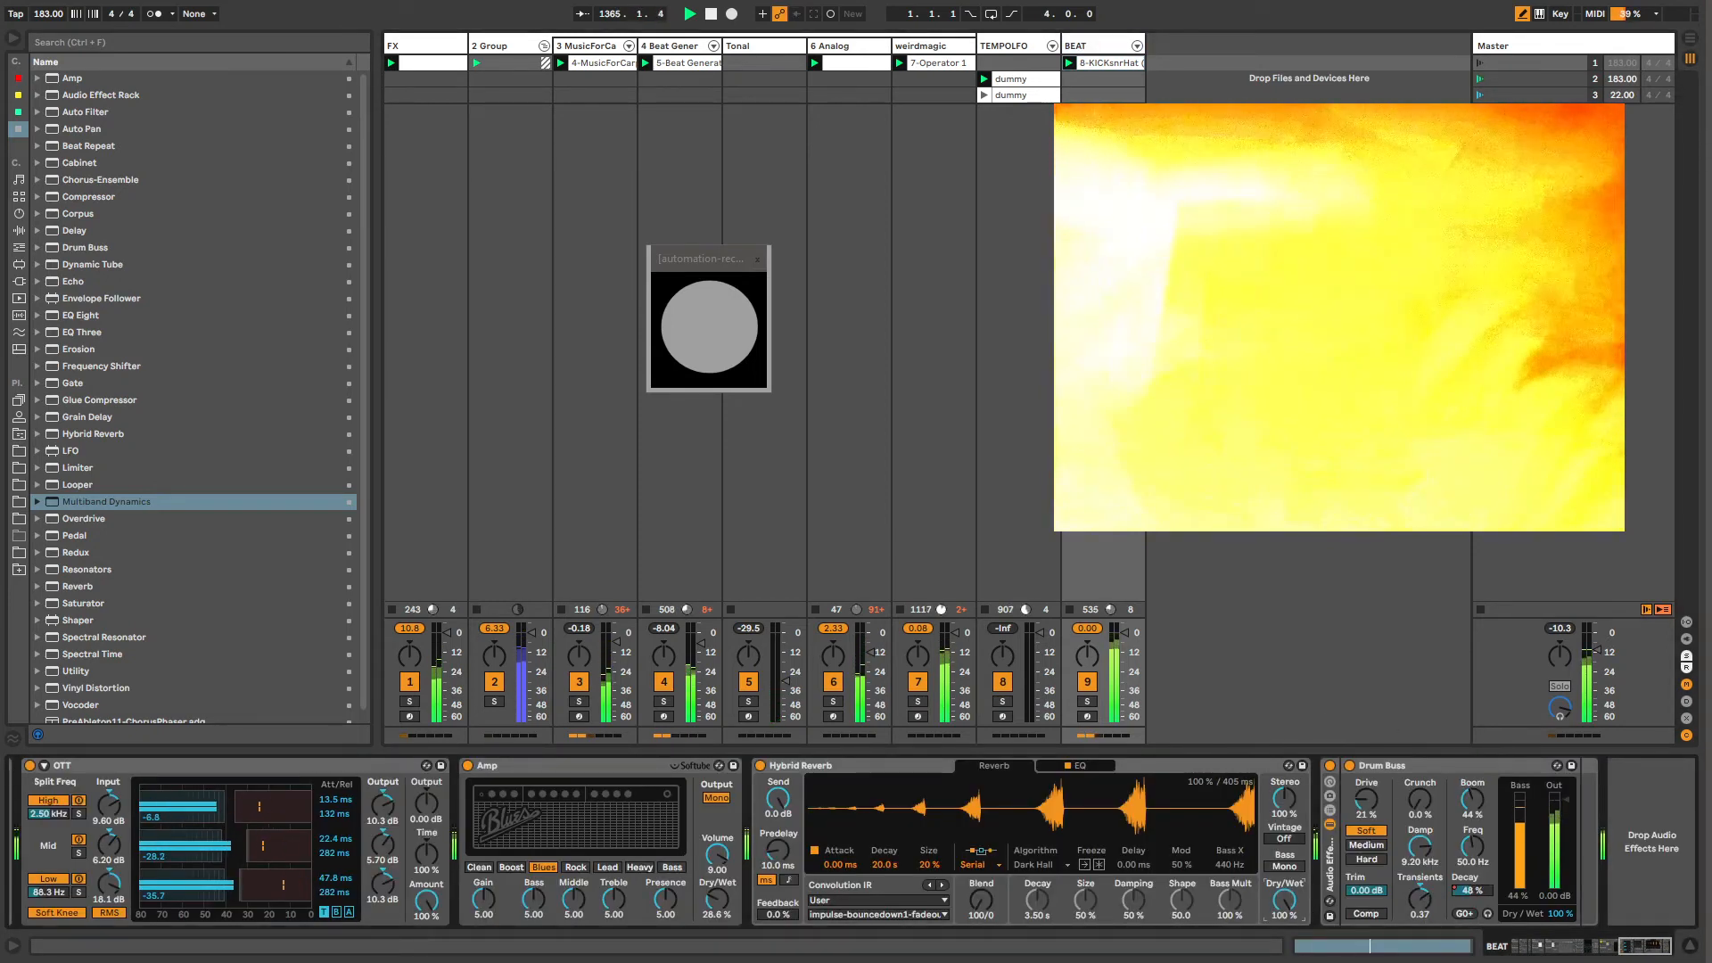
{"action": "left_click_drag", "start_coordinate": [1472, 890], "coordinate": [1472, 913]}
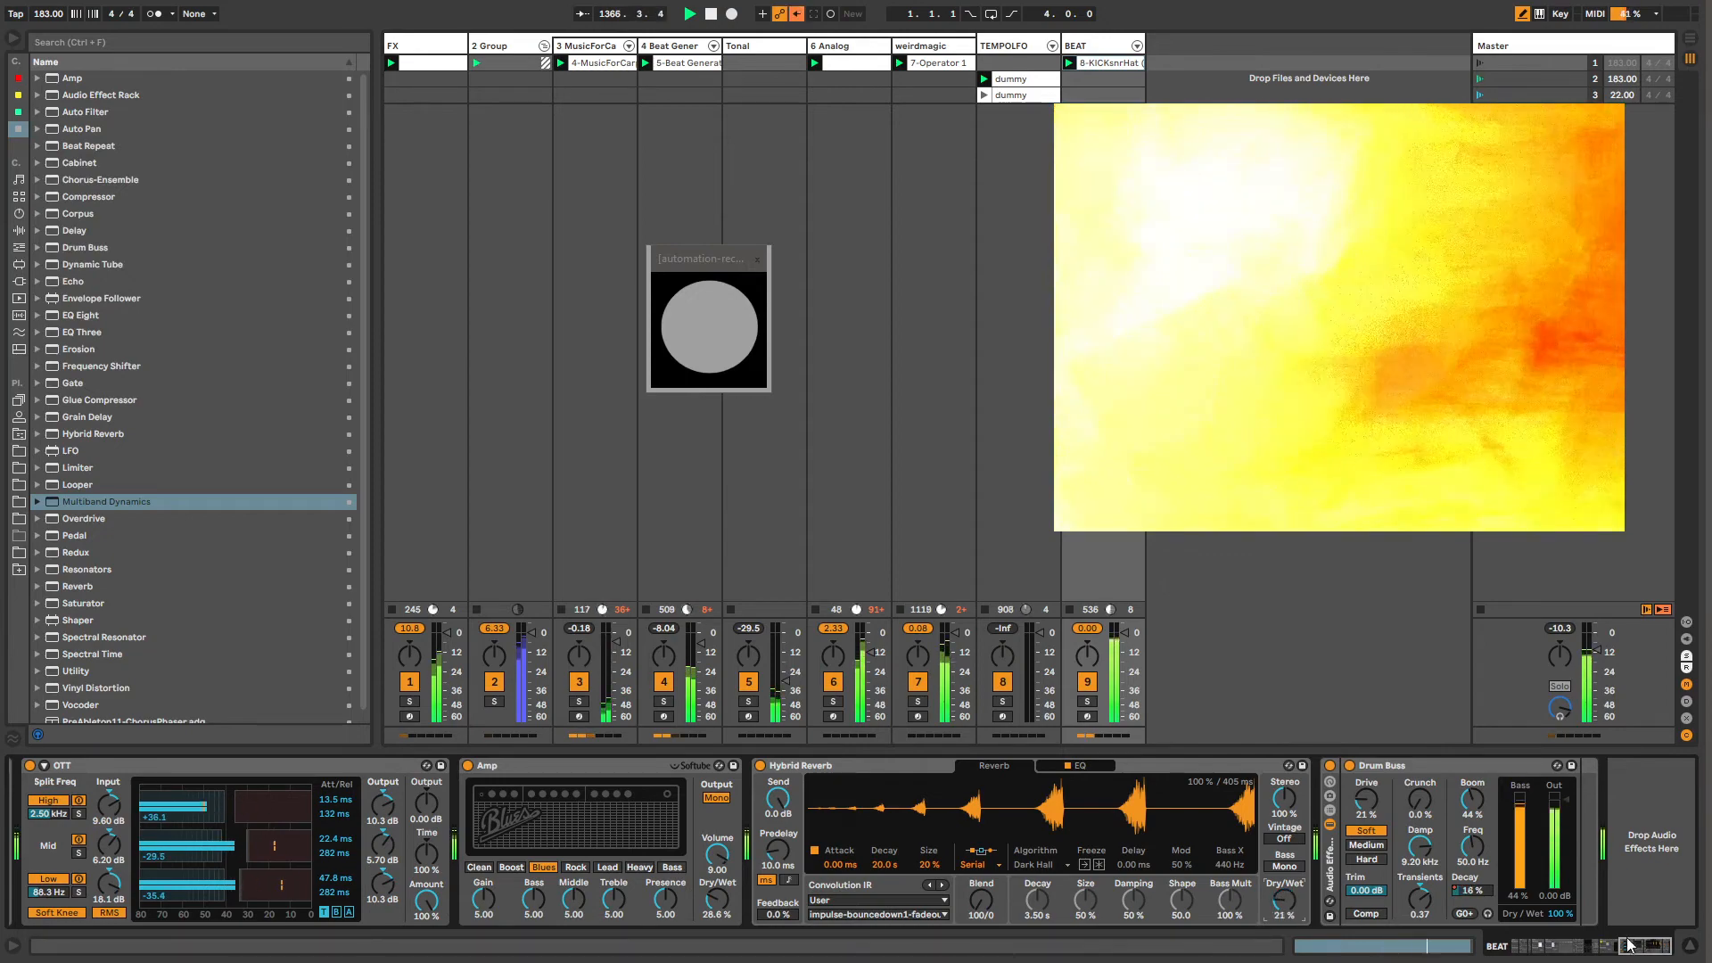
Step: Shorten the envelope release of the kick chain's Operator to 1.31 s
{"action": "left_click", "coordinate": [1583, 947]}
{"action": "left_click_drag", "start_coordinate": [1581, 948], "coordinate": [1559, 948]}
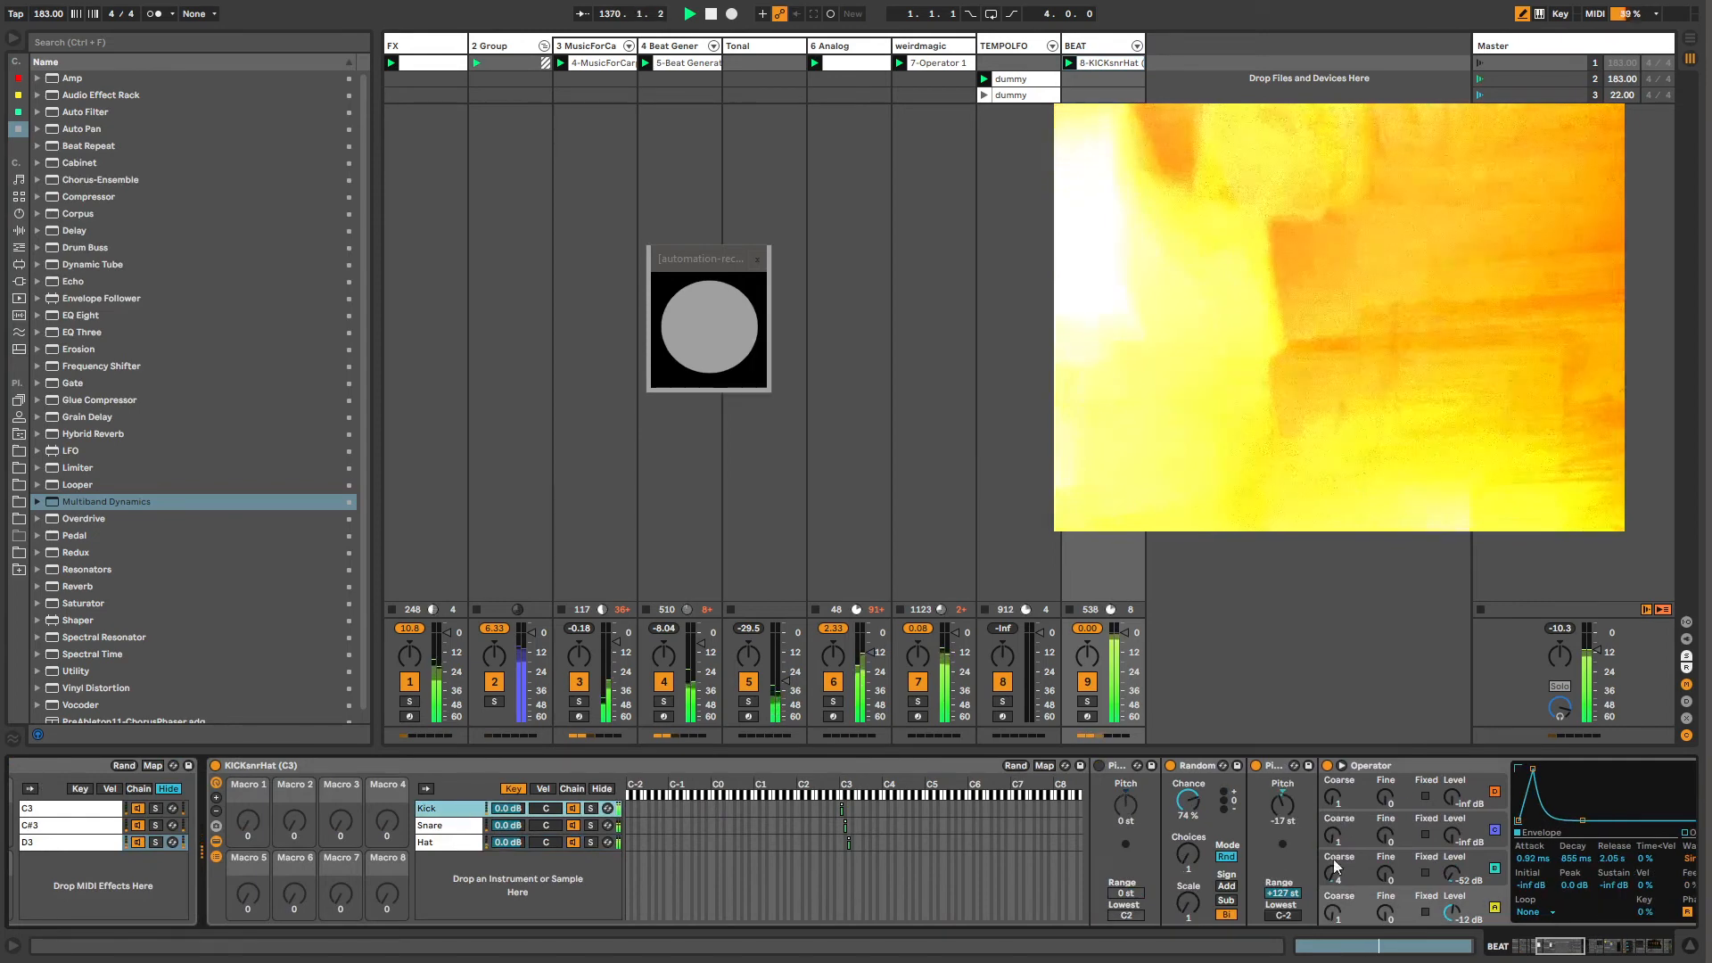
{"action": "left_click", "coordinate": [1585, 948]}
{"action": "left_click_drag", "start_coordinate": [1584, 949], "coordinate": [1594, 950]}
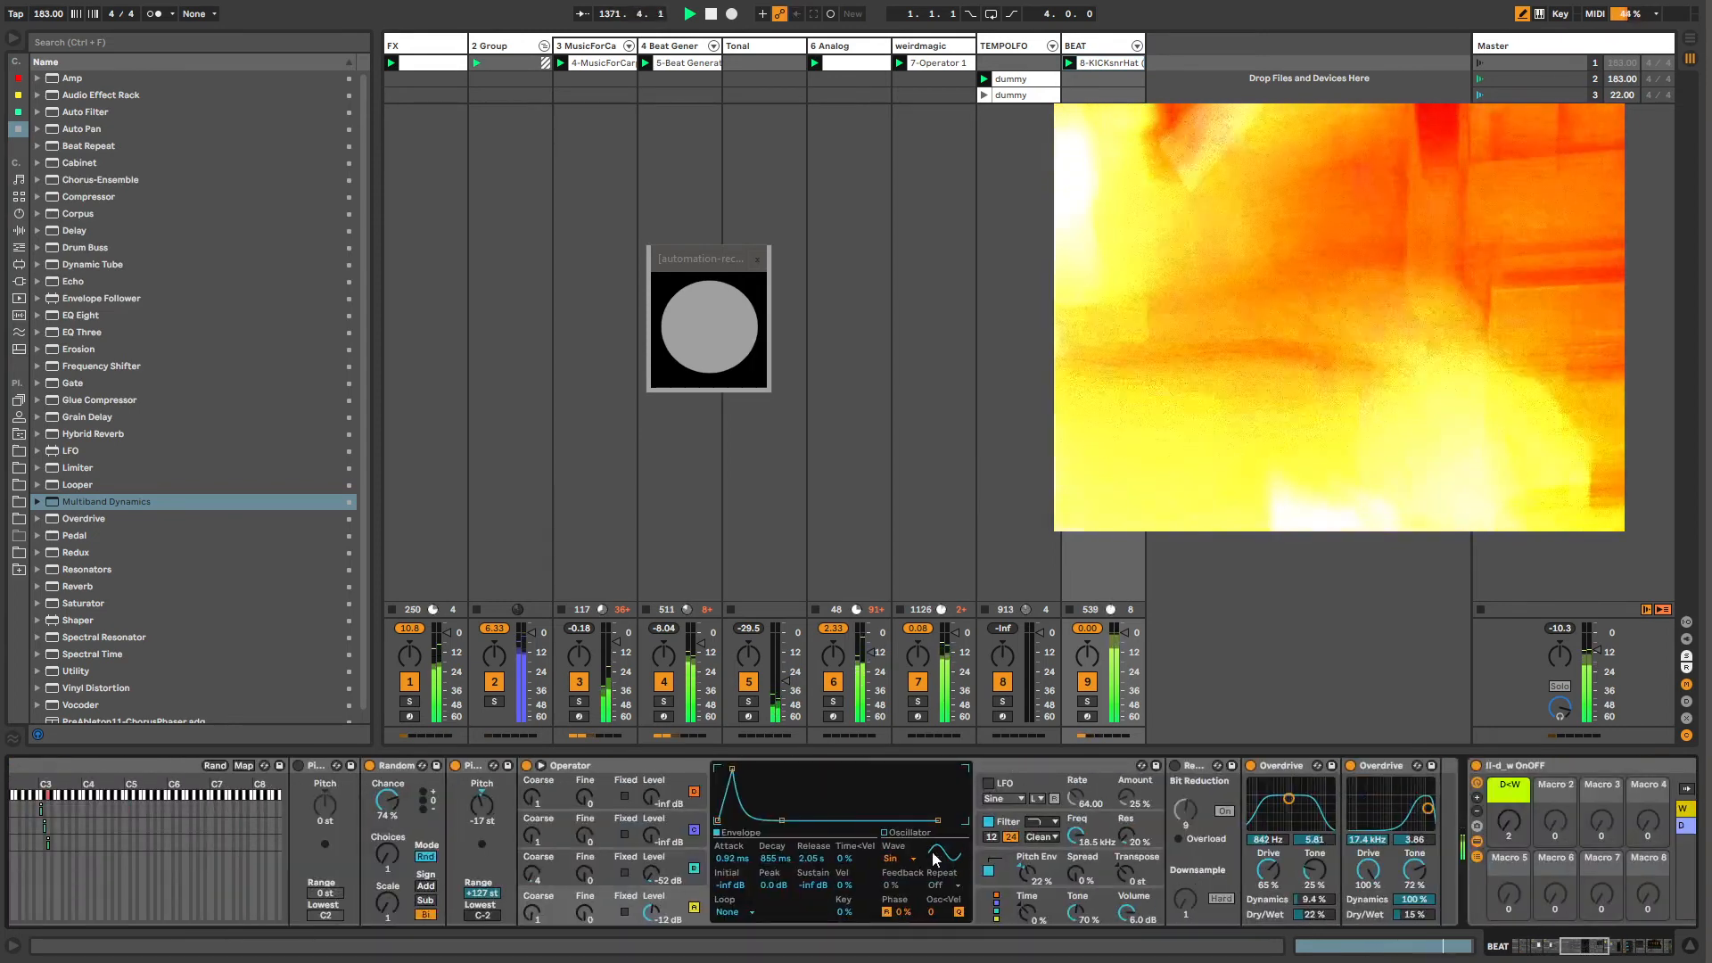
{"action": "mouse_move", "coordinate": [939, 821]}
{"action": "left_mouse_down"}
{"action": "mouse_move", "coordinate": [882, 820]}
{"action": "mouse_move", "coordinate": [964, 821]}
{"action": "mouse_move", "coordinate": [935, 821]}
{"action": "left_mouse_up"}
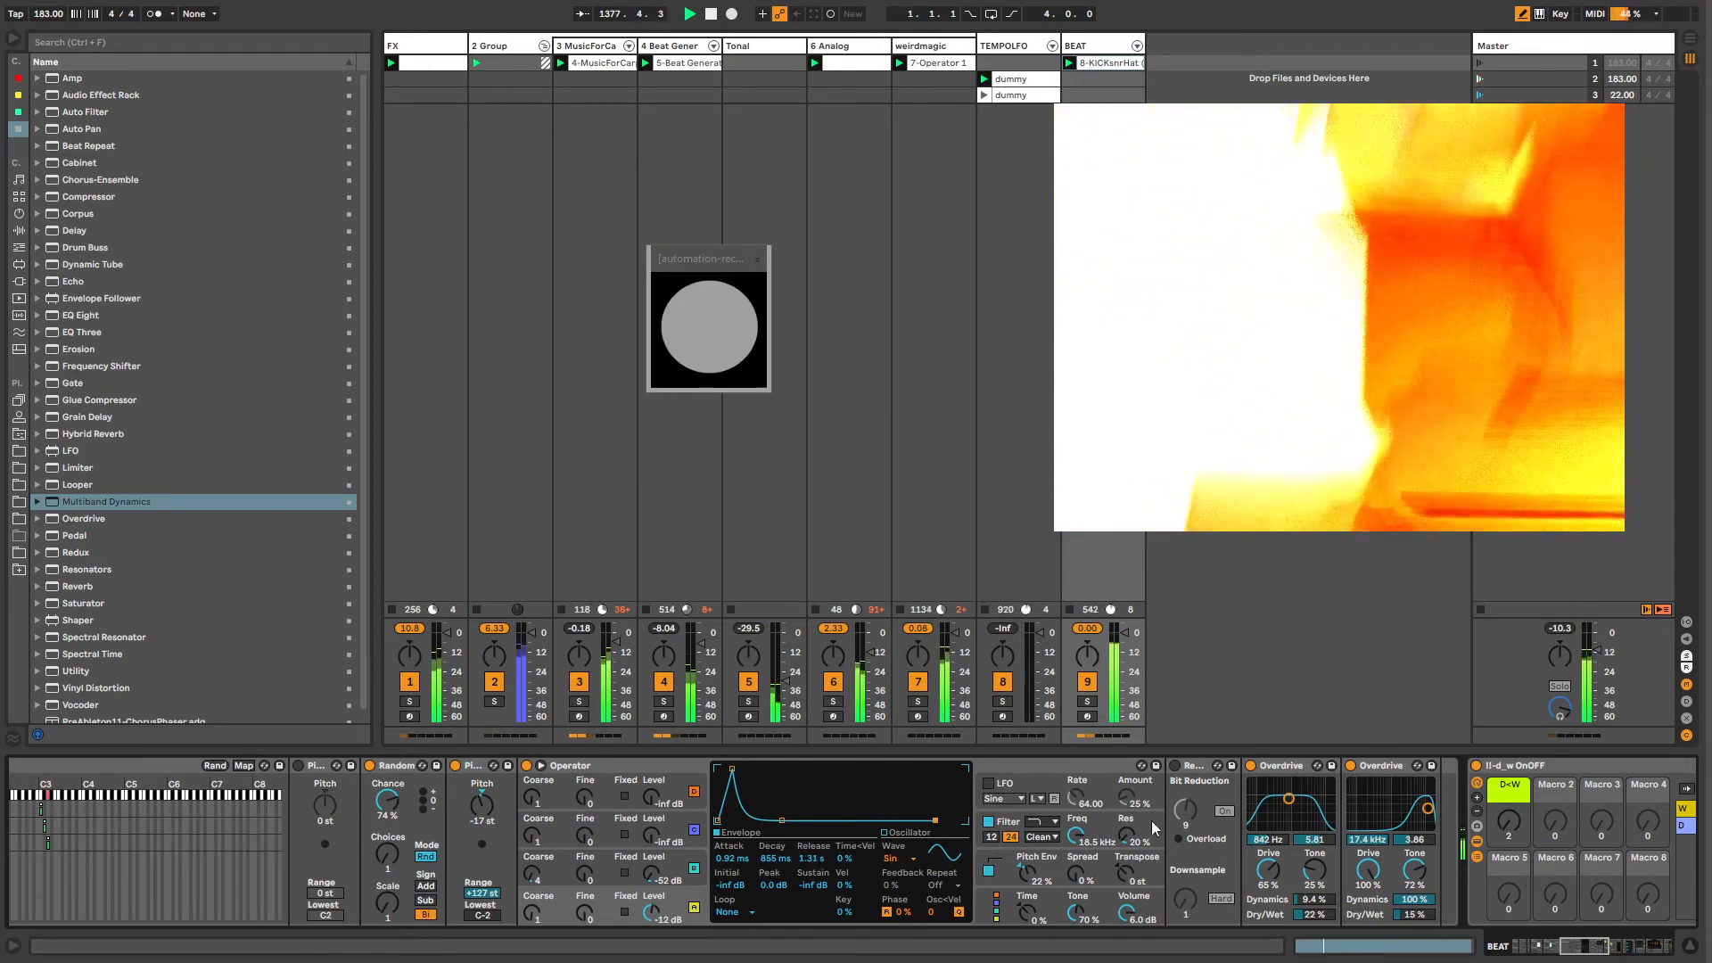
Step: Show the Hybrid Reverb's Dry/Wet modulation envelope in the KICKsnrHat clip and unlink it from the clip loop
{"action": "left_click_drag", "start_coordinate": [1579, 947], "coordinate": [1643, 952]}
{"action": "left_click", "coordinate": [1312, 903]}
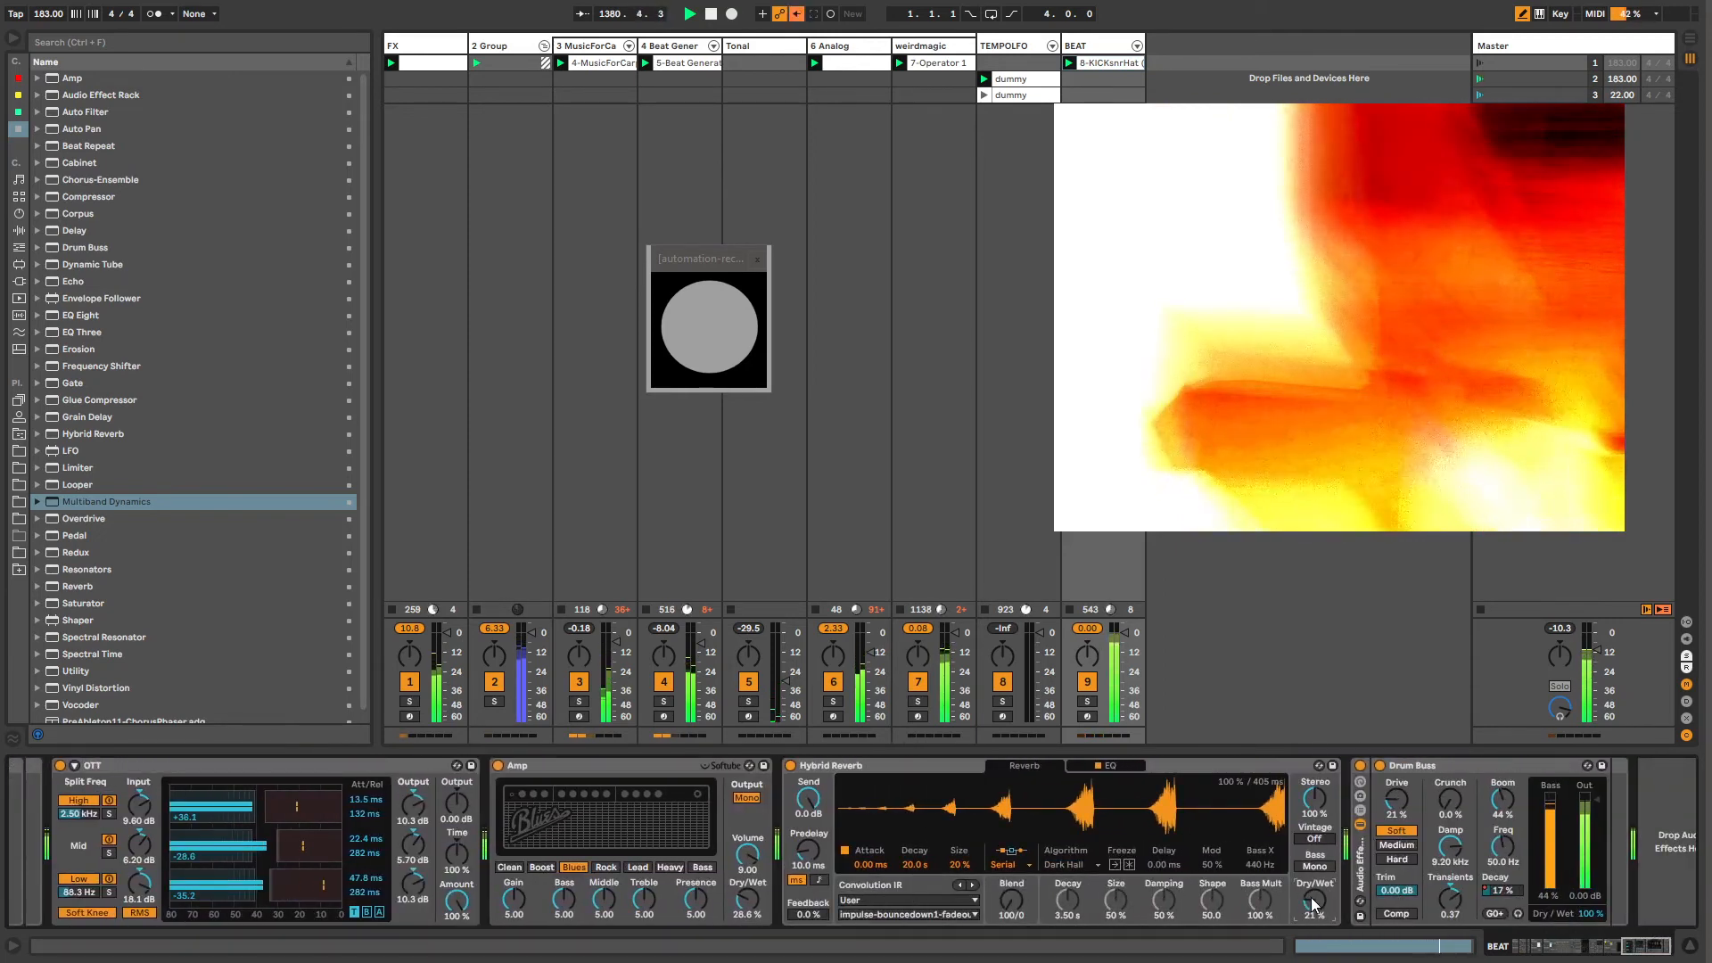
{"action": "right_click", "coordinate": [1313, 902]}
{"action": "left_click", "coordinate": [1333, 935]}
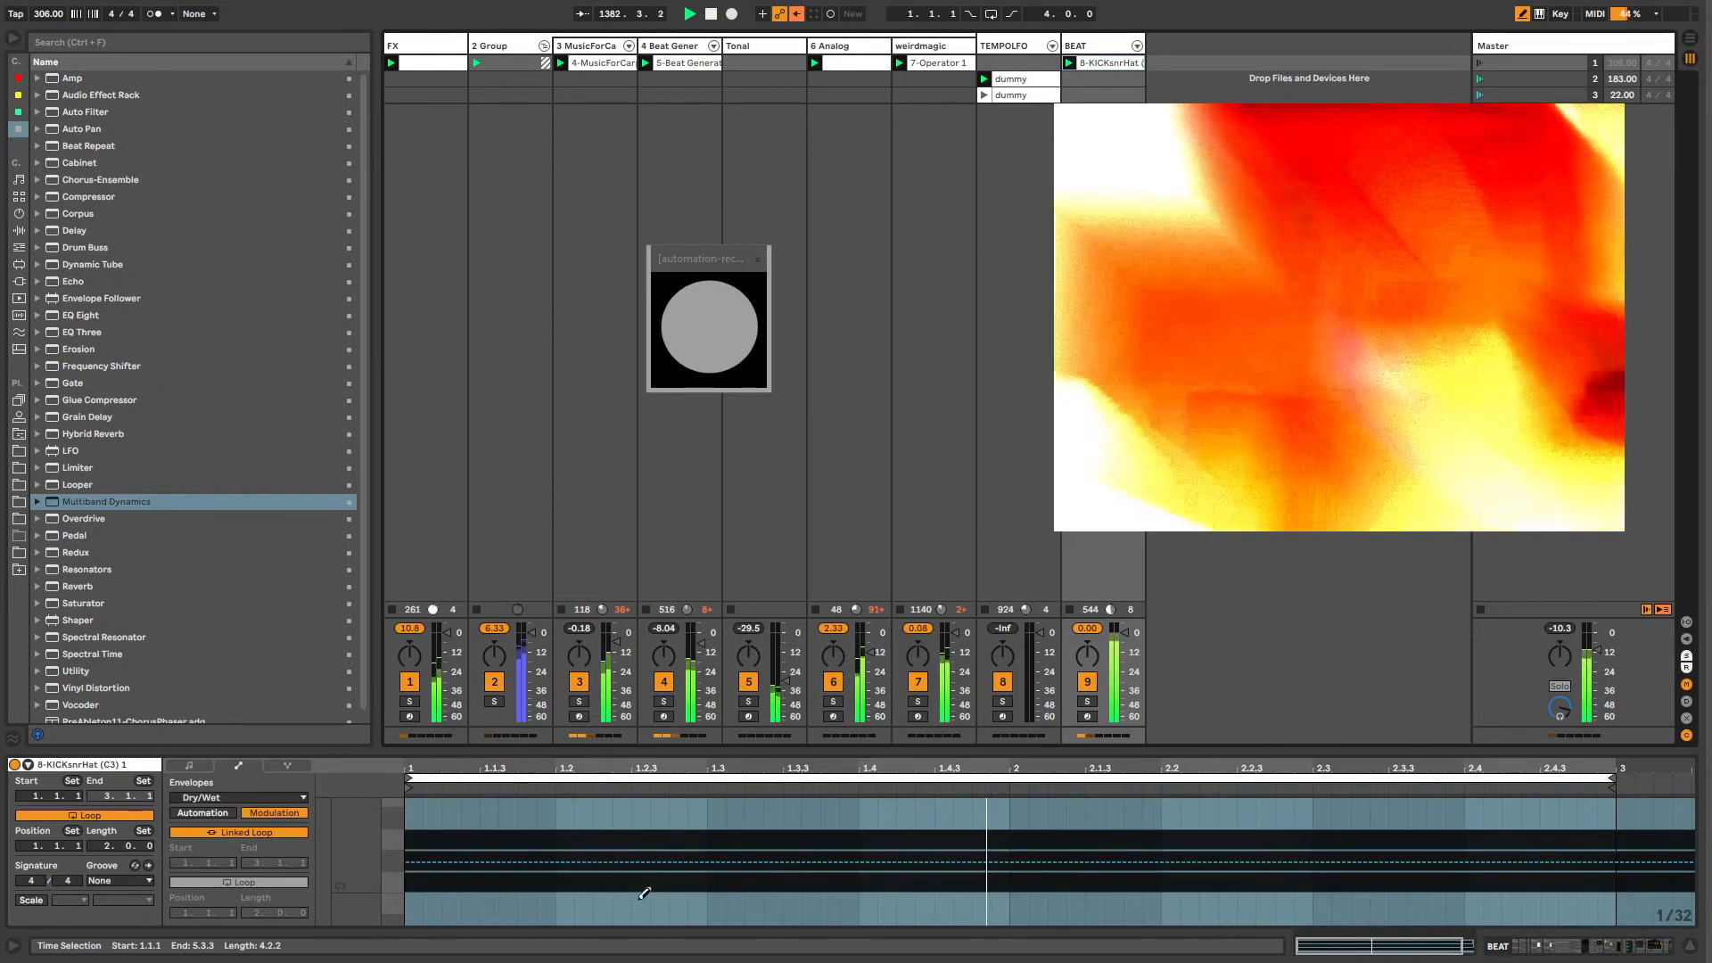
{"action": "left_click", "coordinate": [253, 830]}
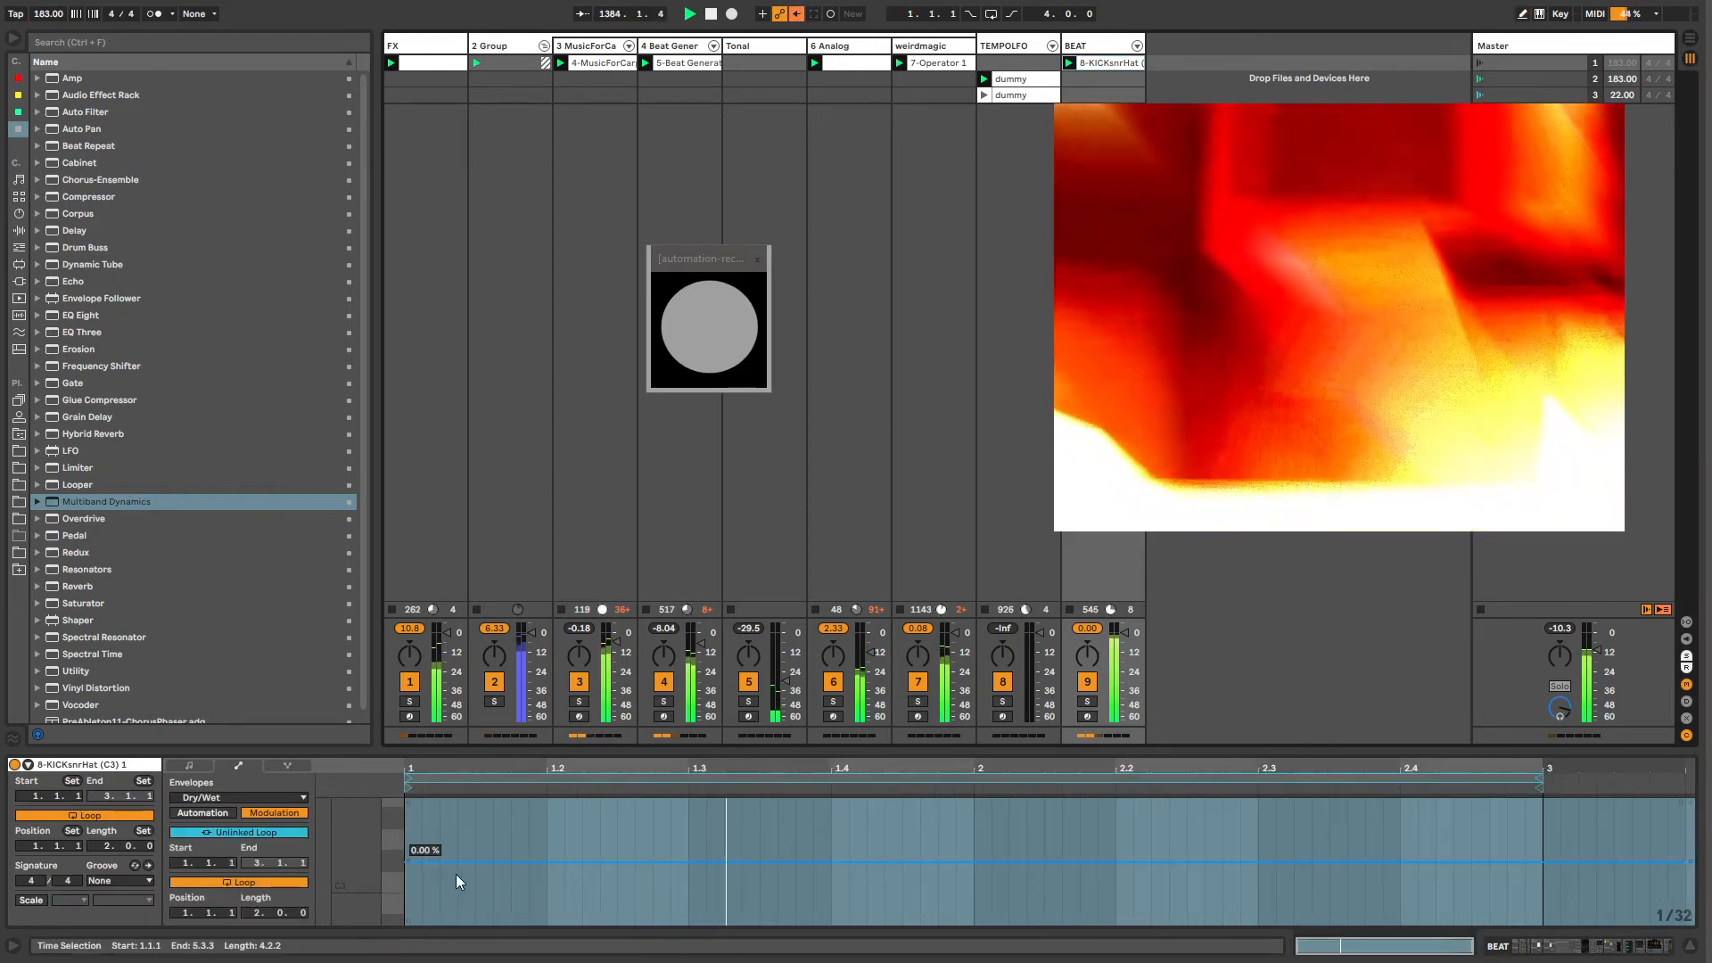
Step: Draw a Dry/Wet modulation curve rising from the minimum to 0% near 1.3 and falling back to the minimum near 2.4
{"action": "left_click", "coordinate": [672, 861]}
{"action": "left_click_drag", "start_coordinate": [627, 860], "coordinate": [439, 923]}
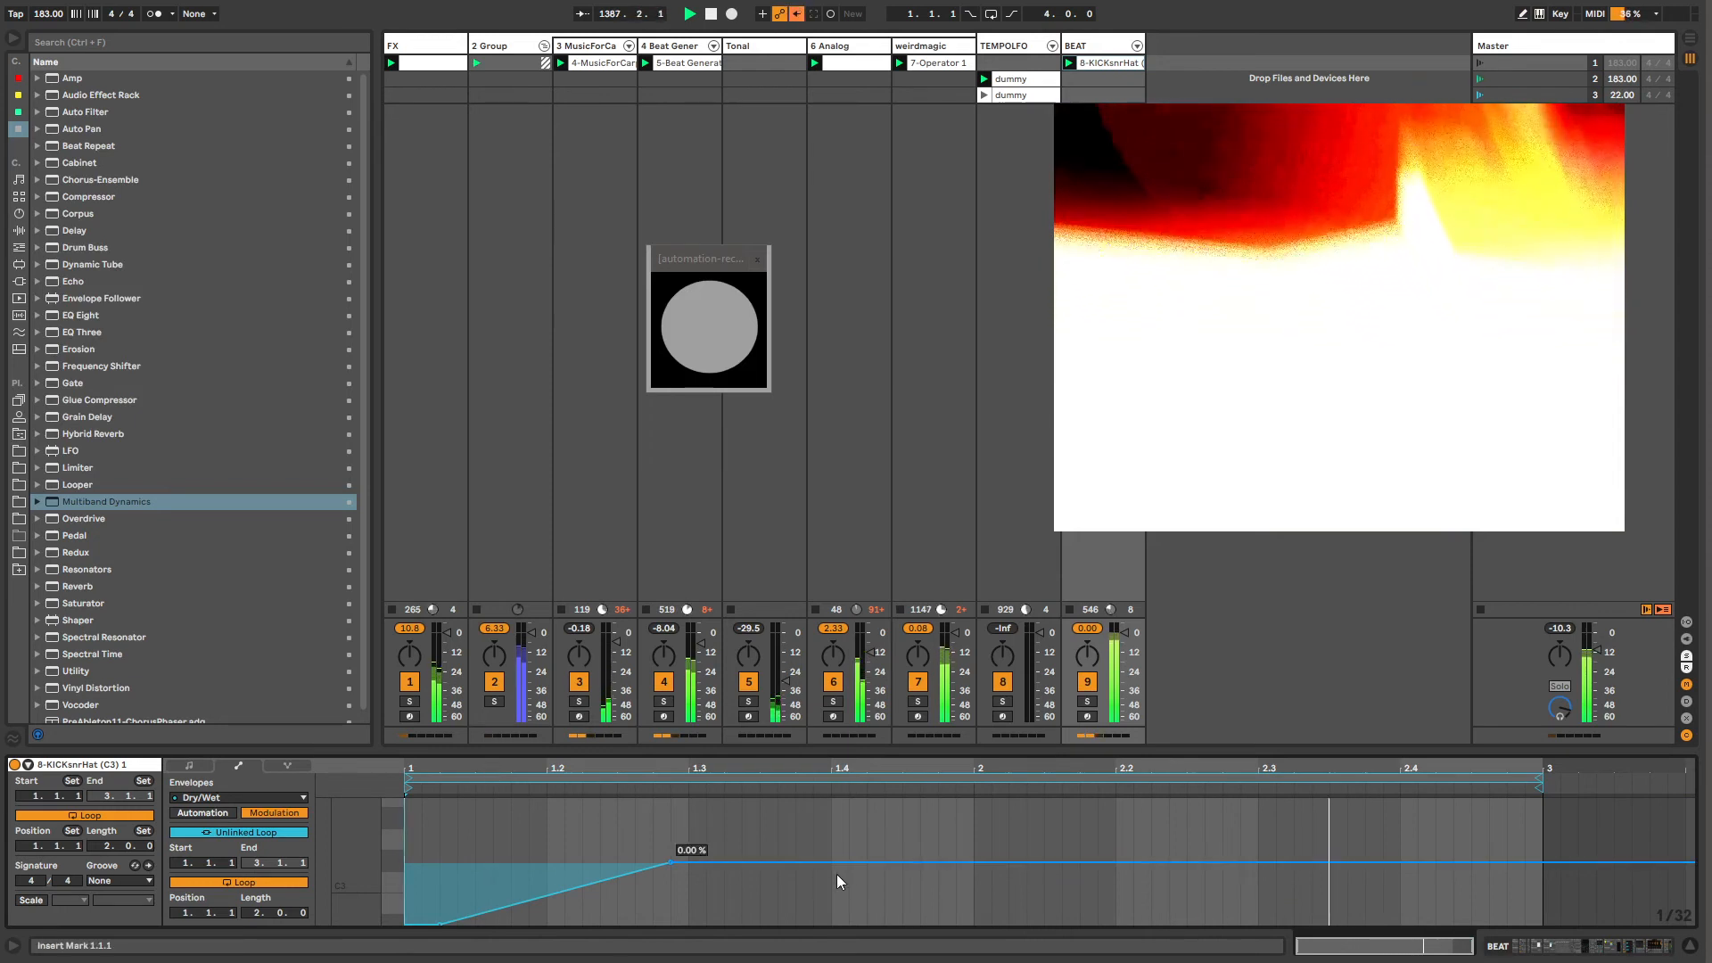
{"action": "left_click_drag", "start_coordinate": [855, 863], "coordinate": [1435, 924]}
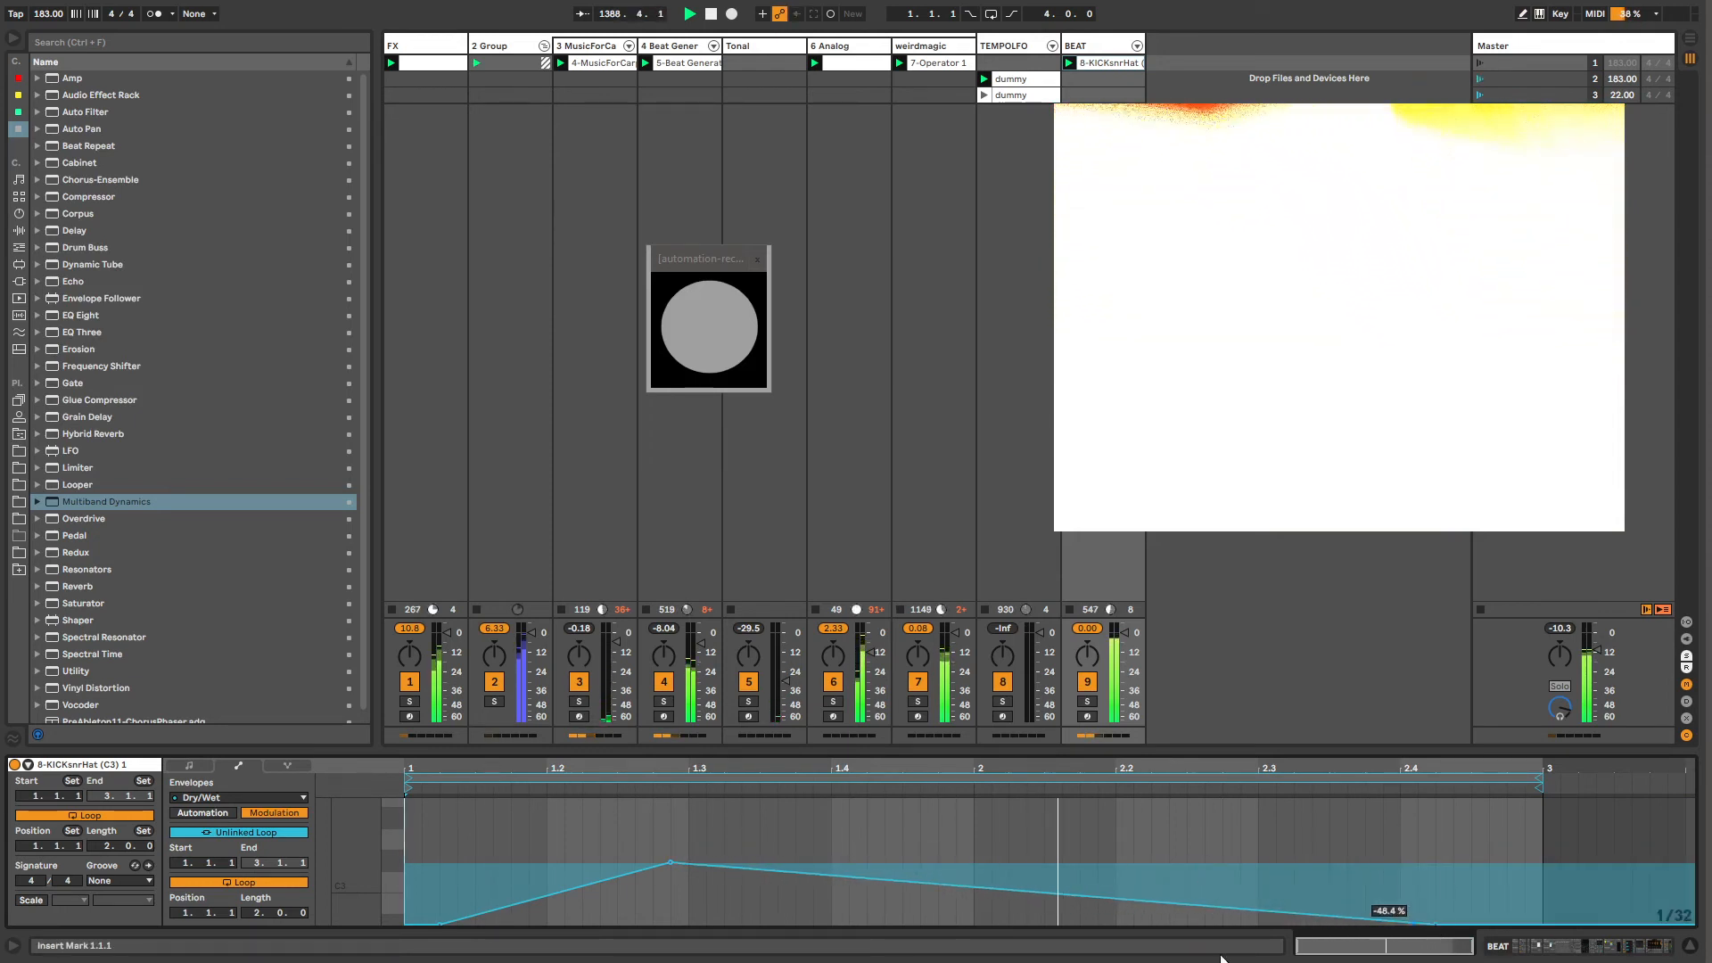
Step: Keep looping enabled for the unlinked Dry/Wet envelope and set its loop length to 2.3.0
{"action": "left_click", "coordinate": [271, 880]}
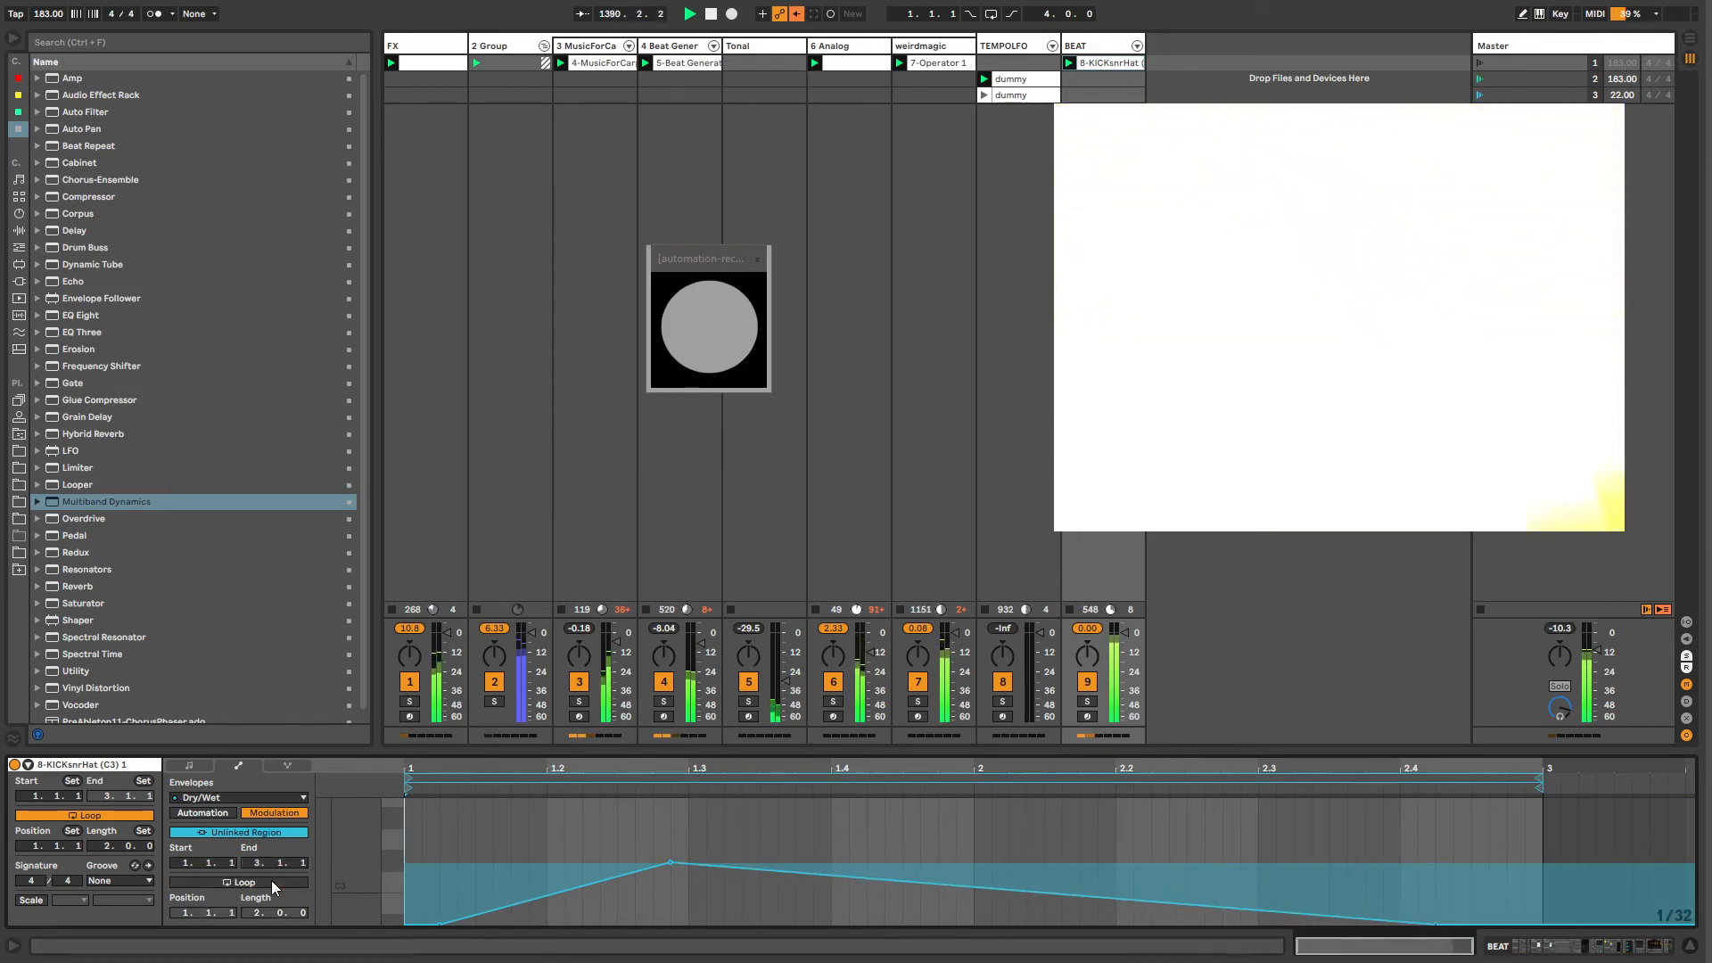
{"action": "left_click", "coordinate": [270, 879]}
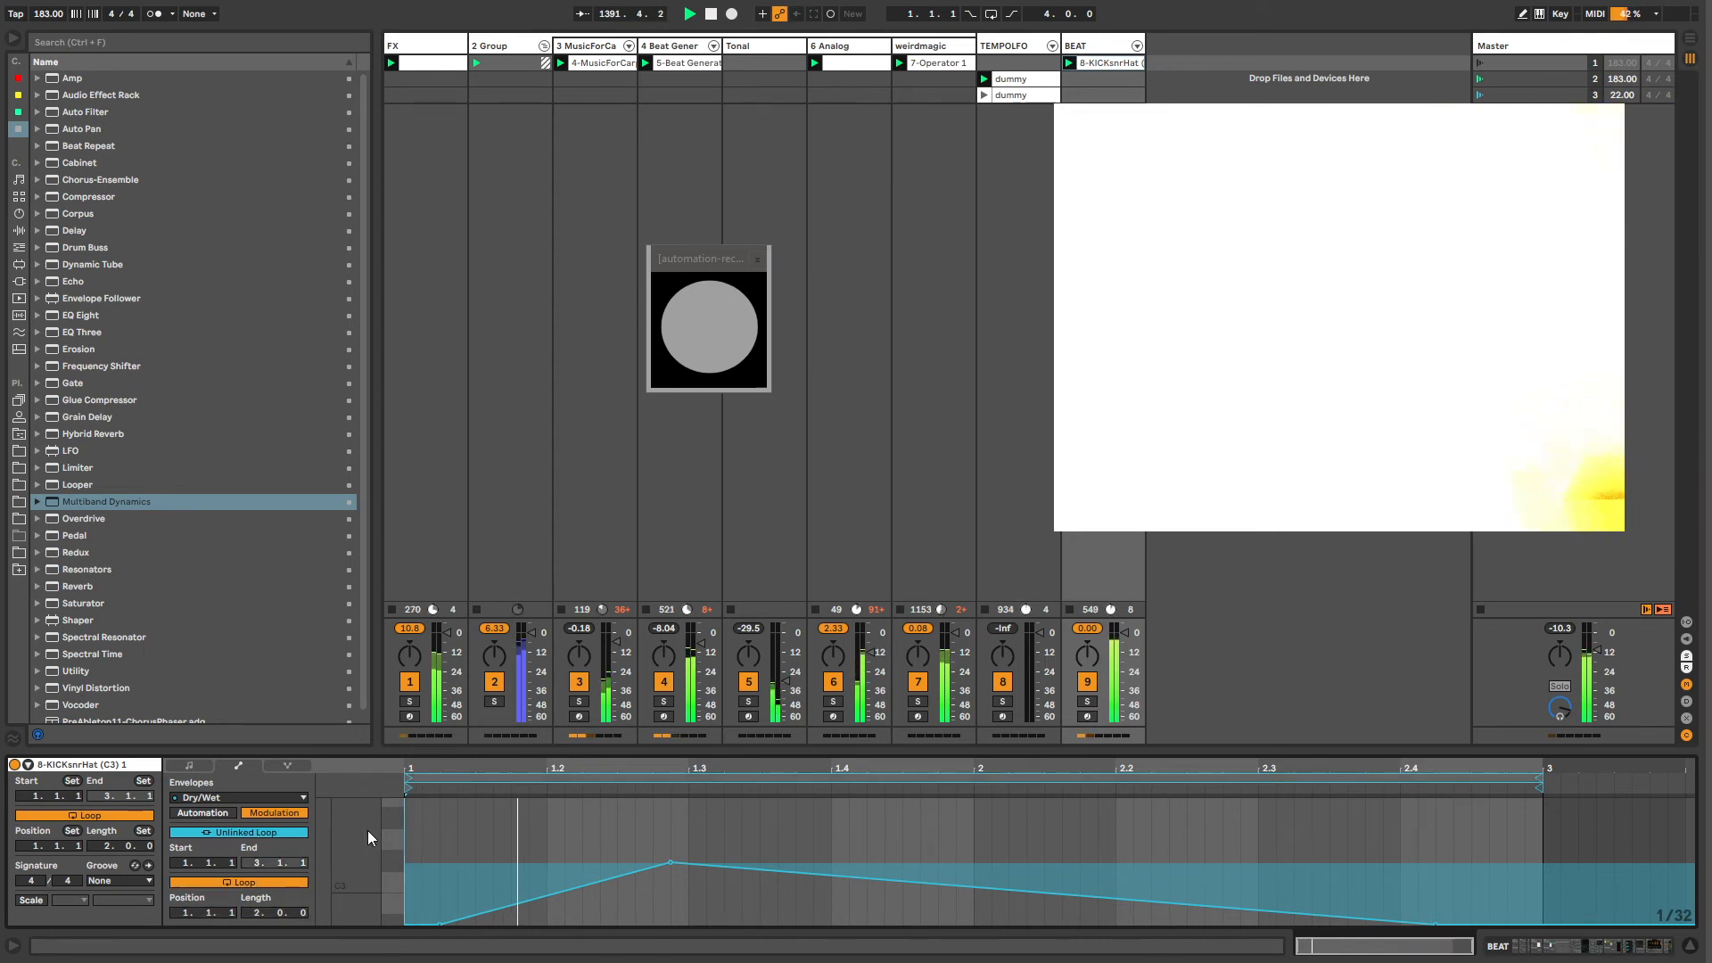
{"action": "left_click_drag", "start_coordinate": [260, 912], "coordinate": [404, 731]}
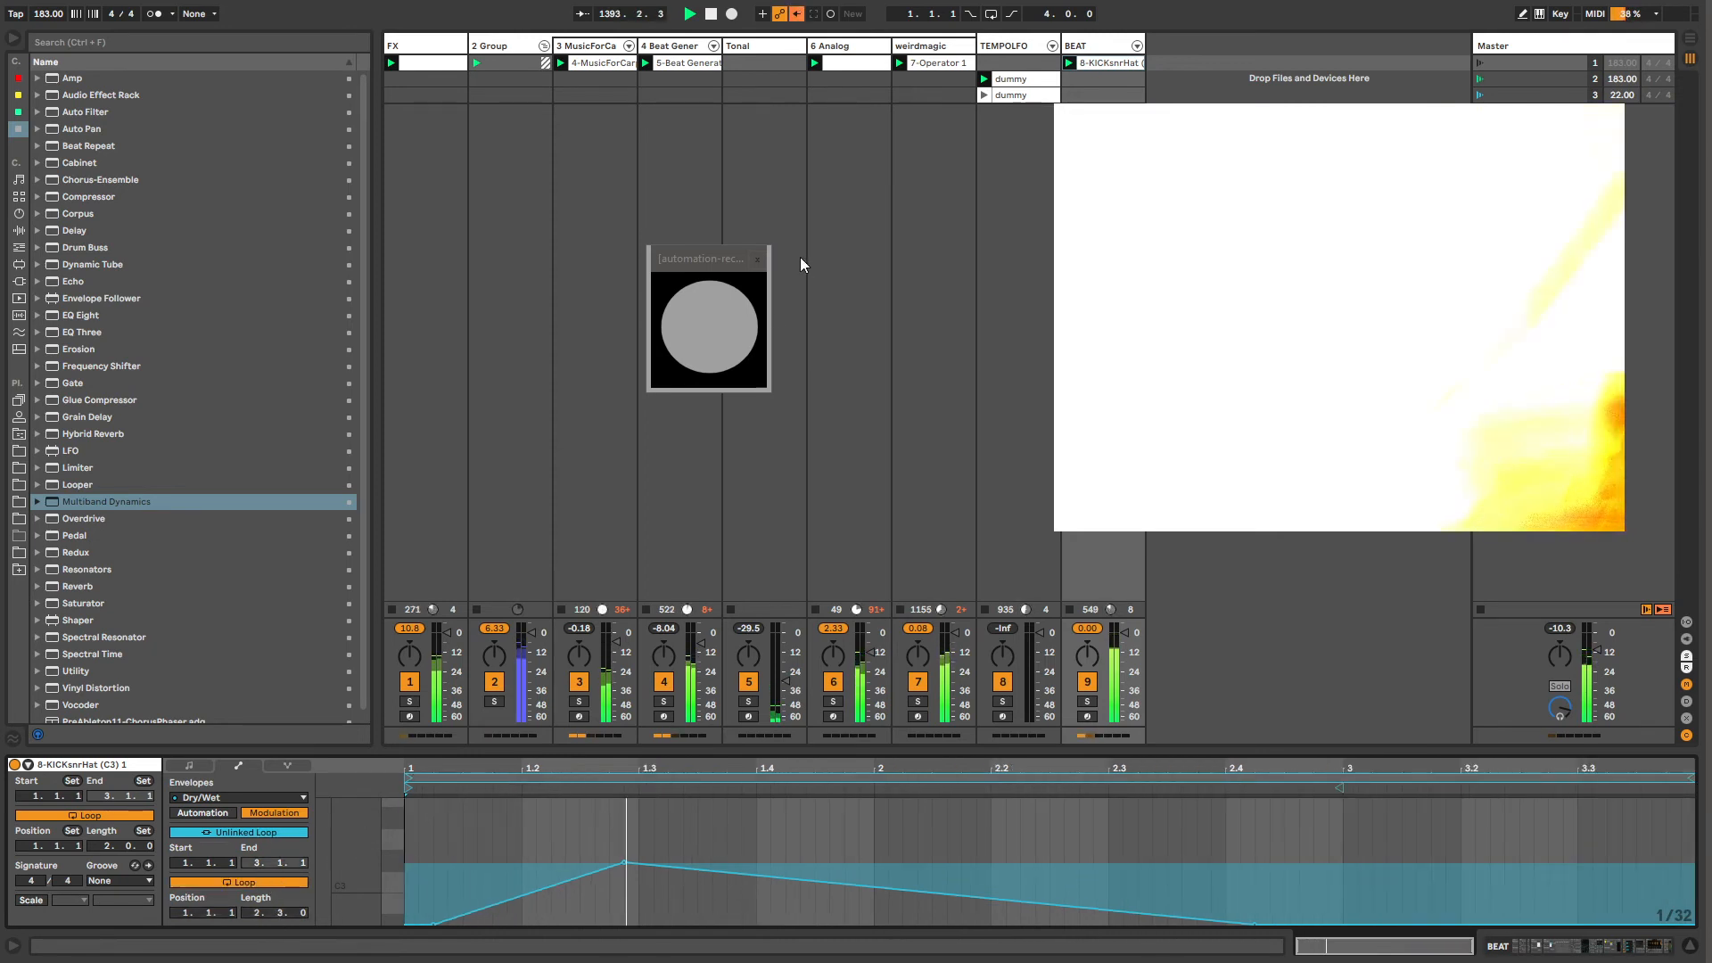
Step: Show the Osc-A Coarse Frequency automation envelope of the kick chain's Operator in the clip
{"action": "left_click", "coordinate": [1095, 45]}
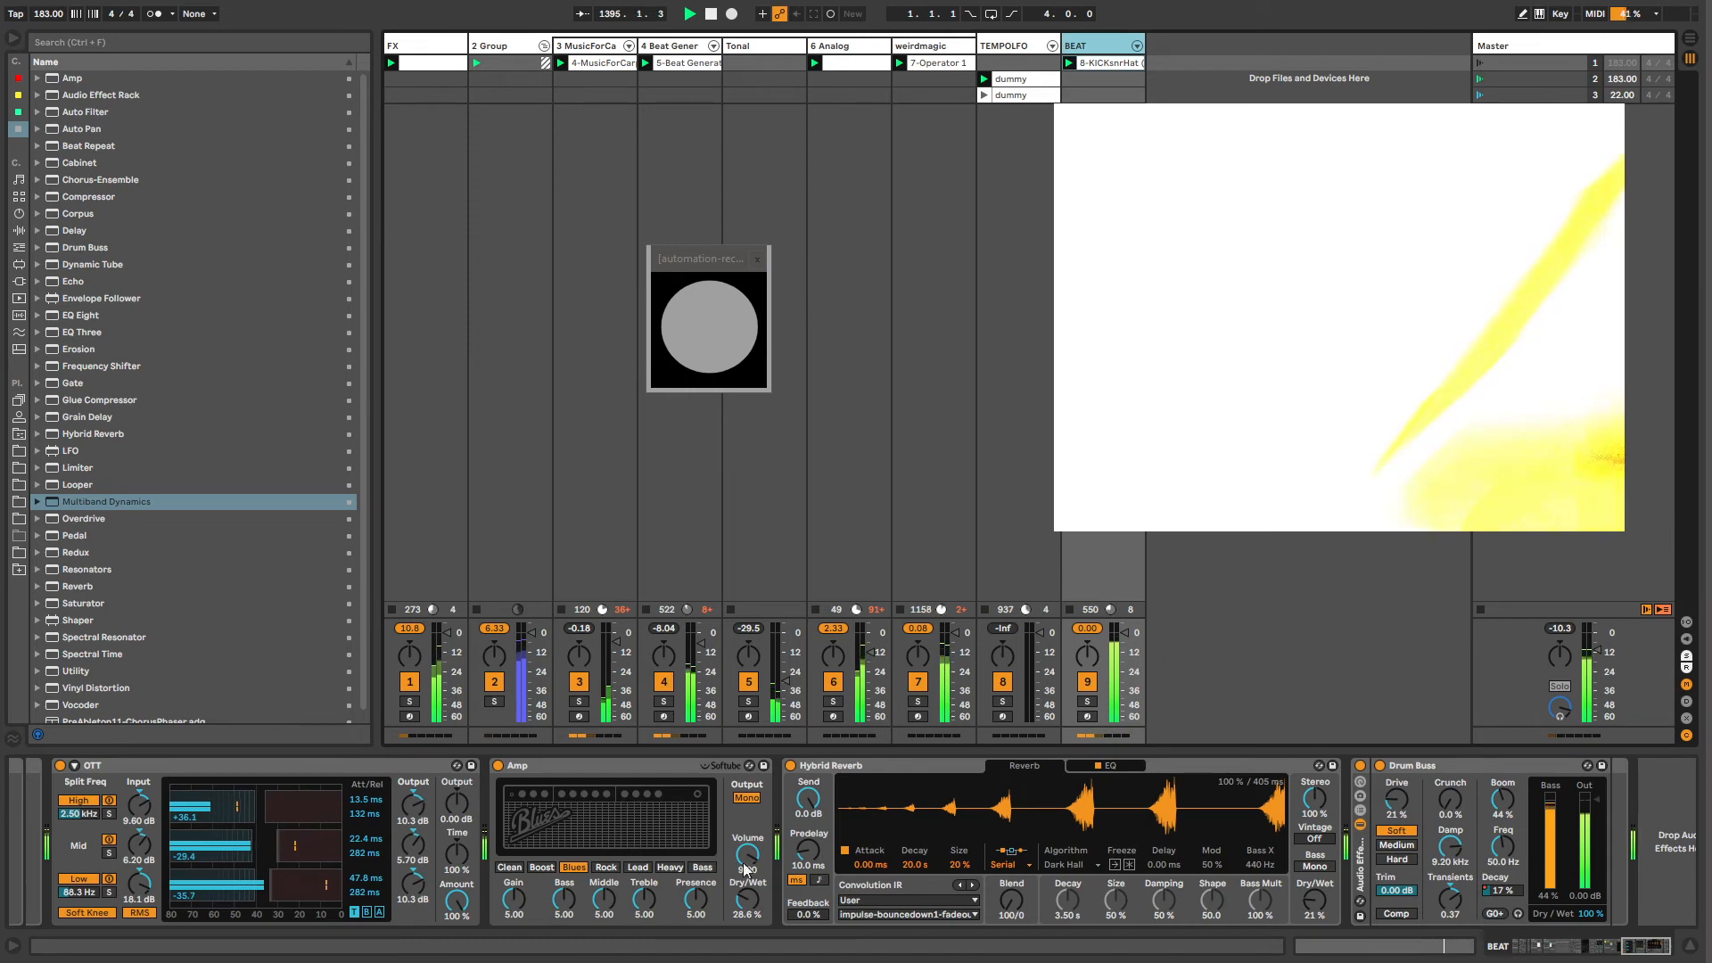
{"action": "left_click_drag", "start_coordinate": [1645, 953], "coordinate": [1583, 947]}
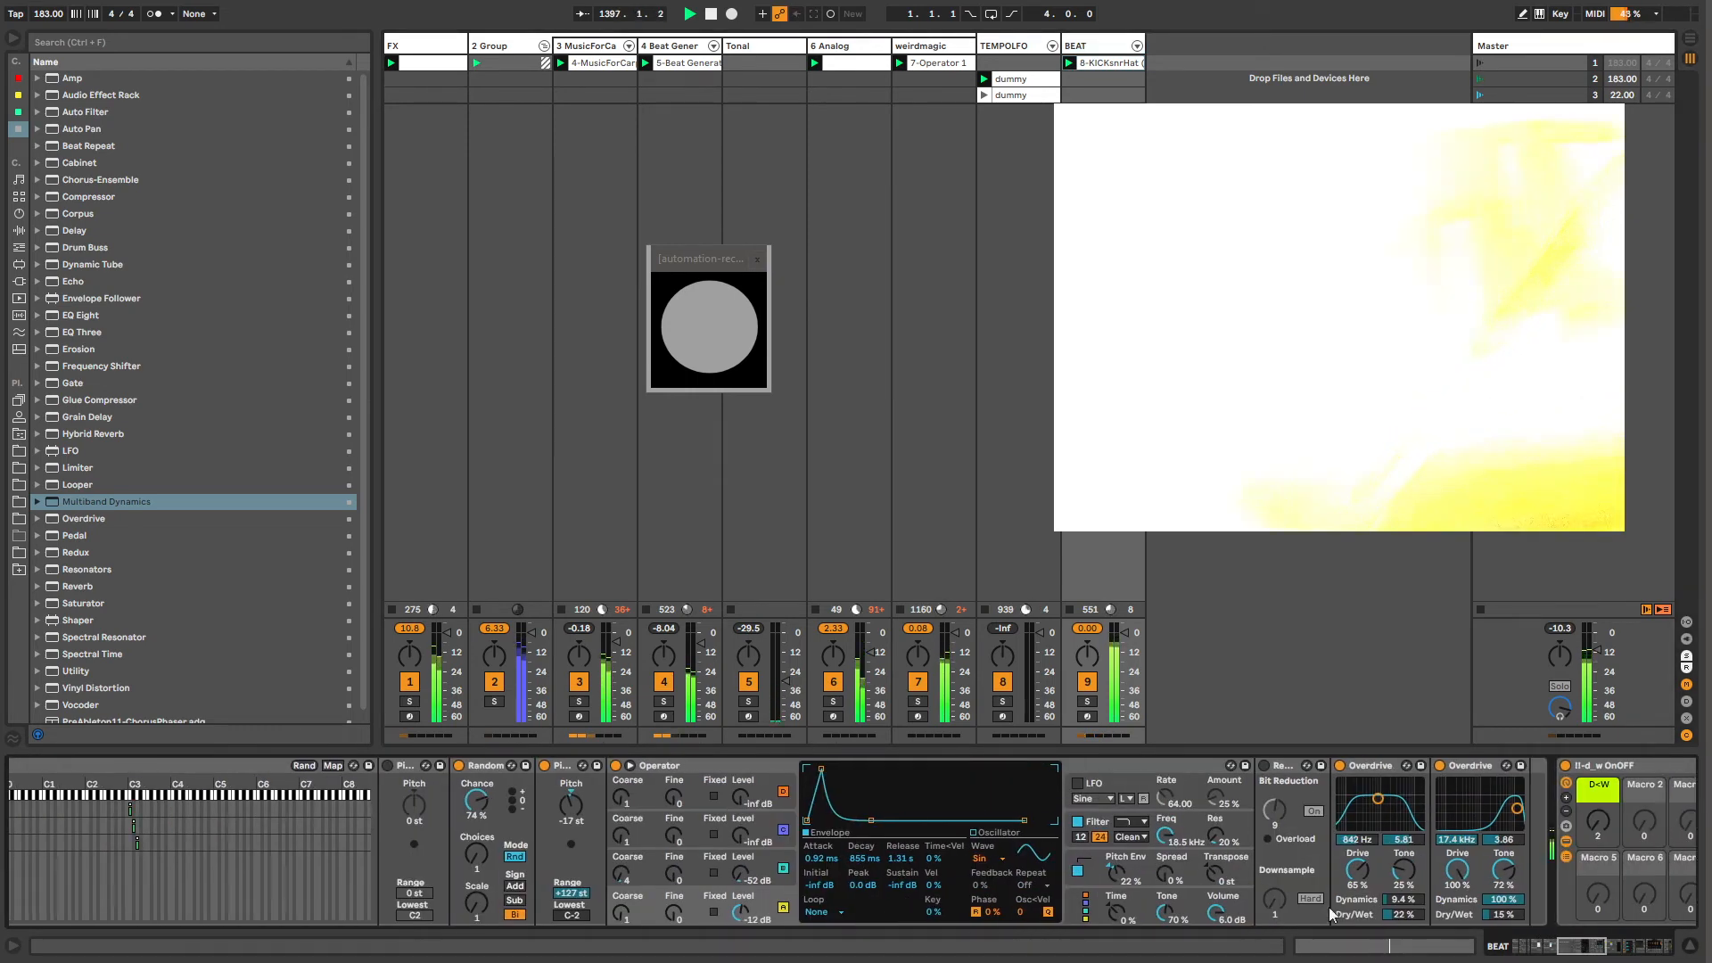
{"action": "left_click", "coordinate": [626, 911]}
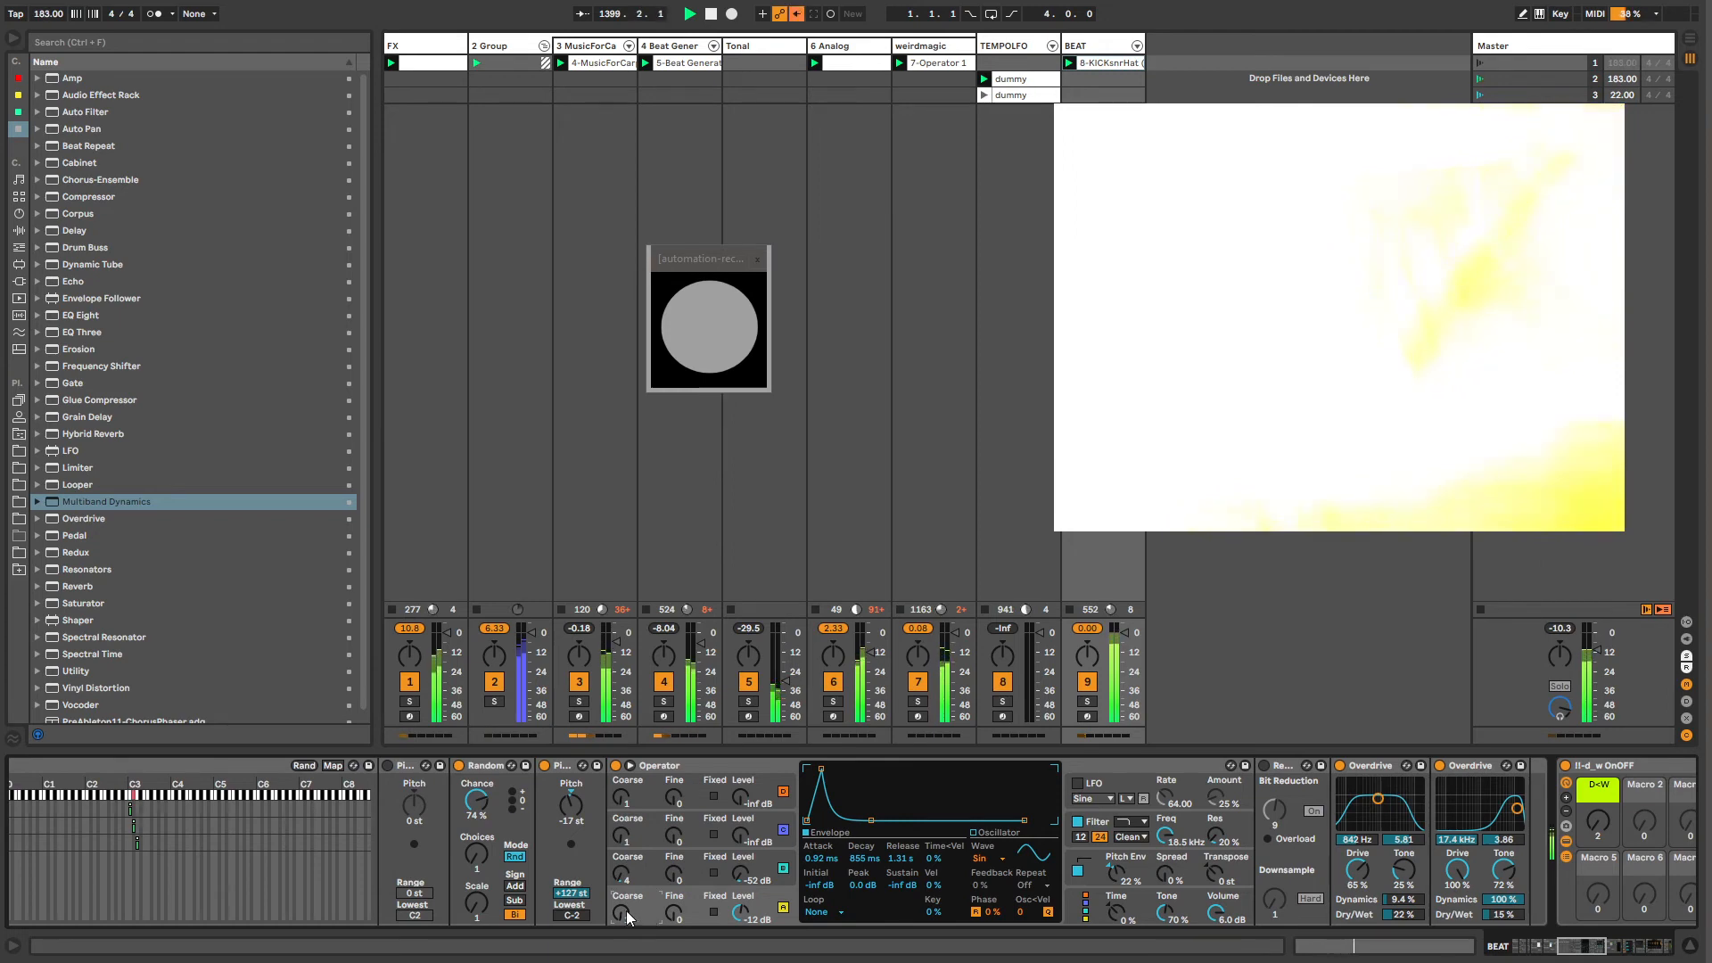
{"action": "right_click", "coordinate": [626, 911]}
{"action": "left_click", "coordinate": [649, 597]}
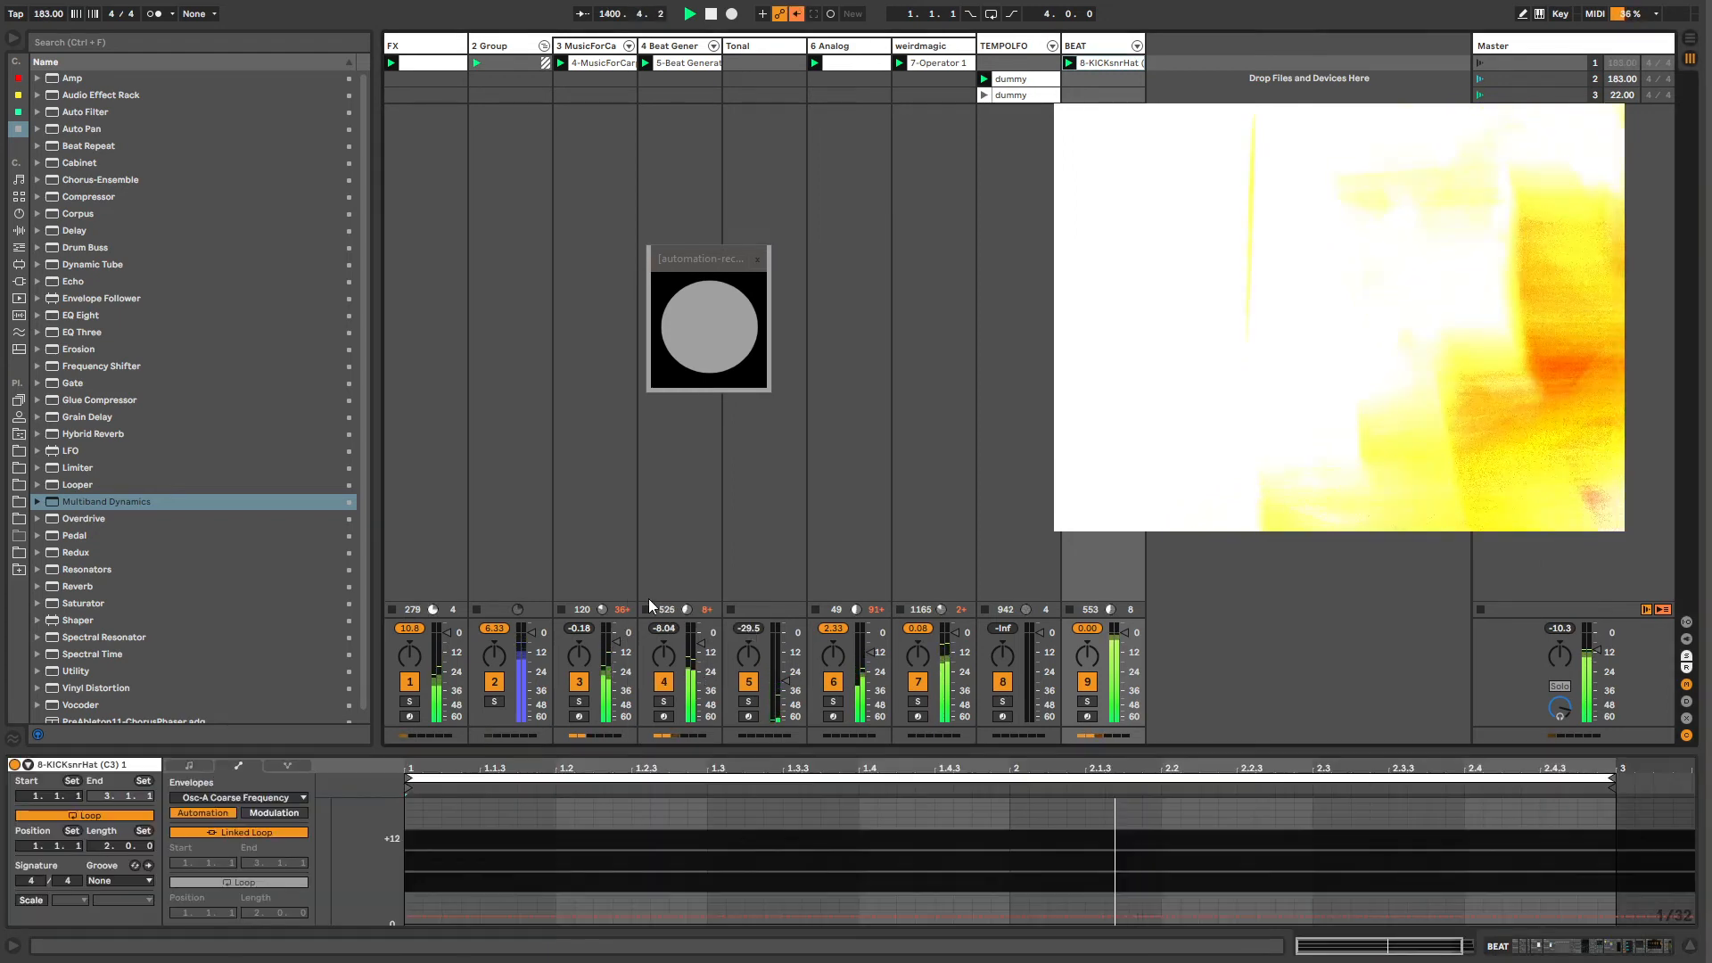
Step: Draw a raised coarse frequency step of 2 from 1.2 to 1.3 and a lowered step between about 2.2 and 2.3.3
{"action": "key", "text": "b"}
{"action": "left_click_drag", "start_coordinate": [562, 908], "coordinate": [699, 904]}
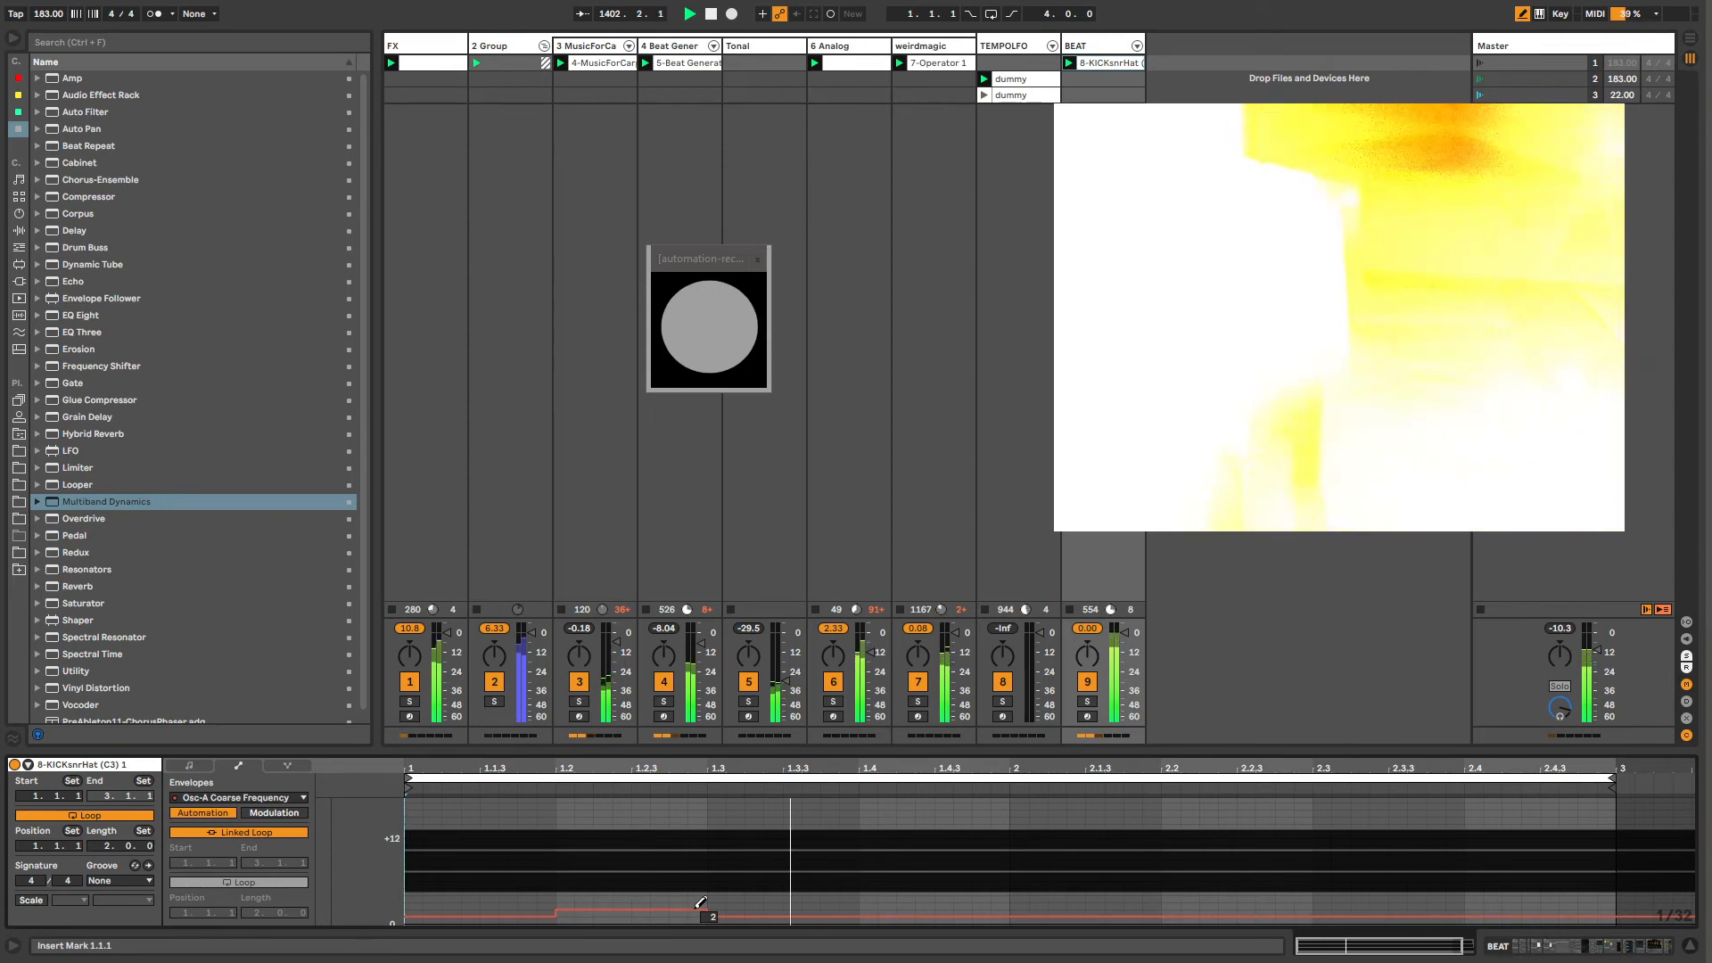
{"action": "left_click", "coordinate": [1185, 904]}
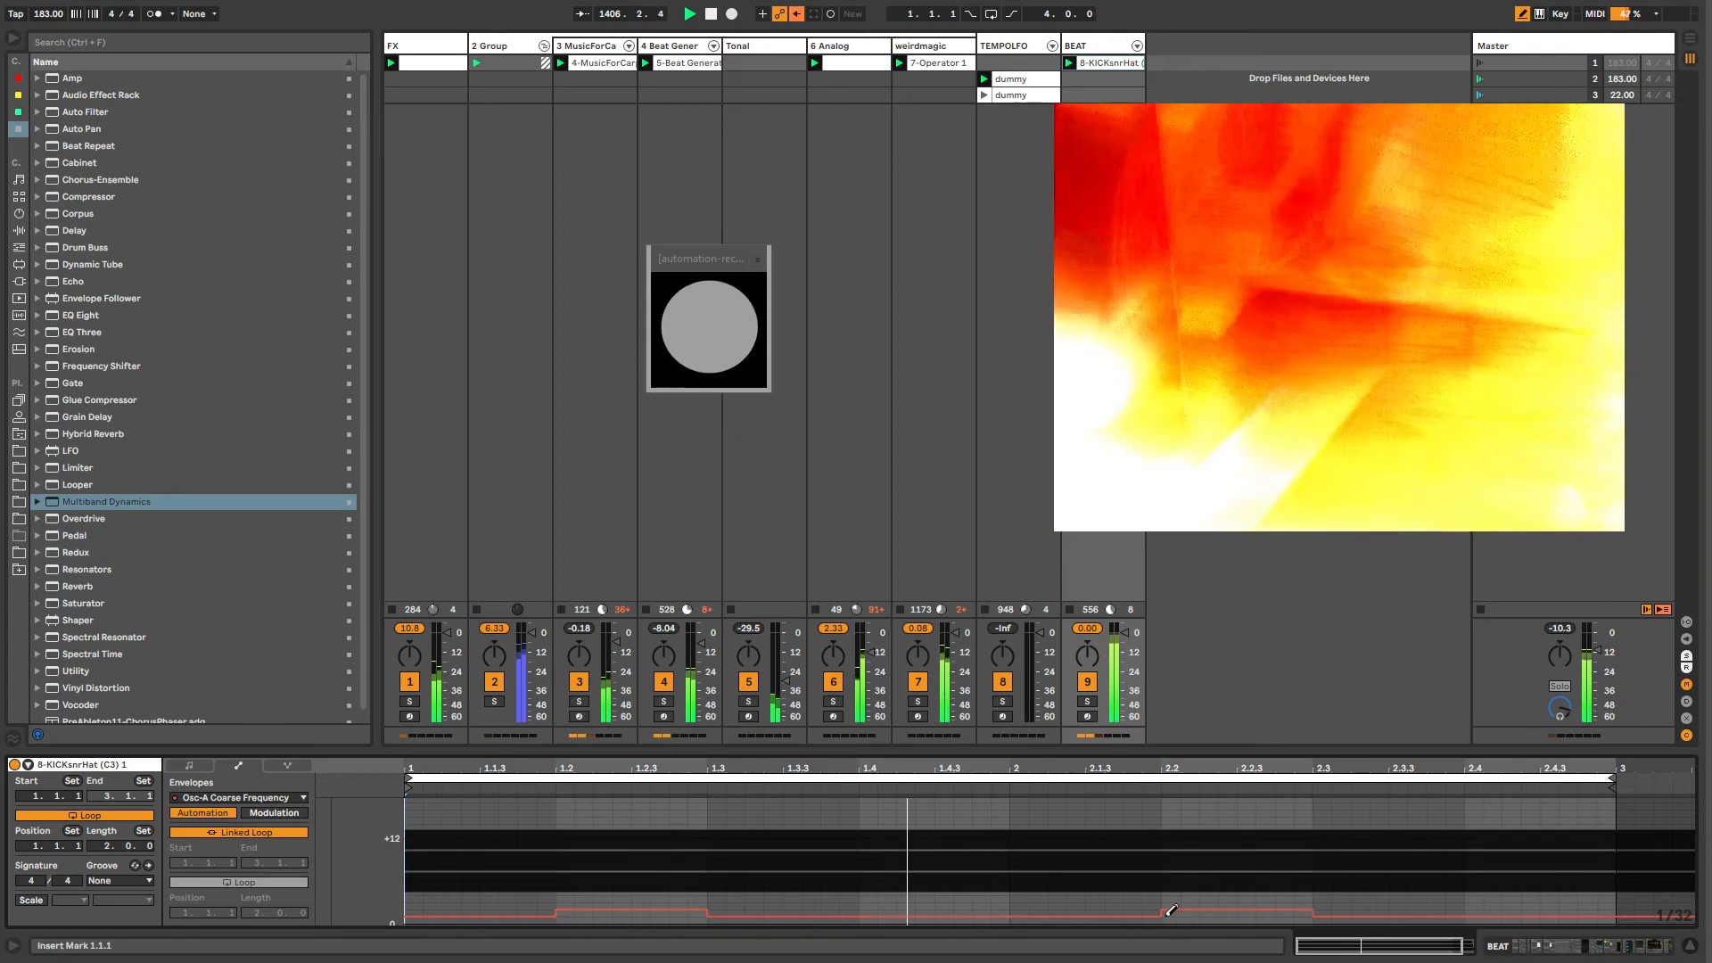
{"action": "left_click_drag", "start_coordinate": [1169, 914], "coordinate": [1398, 924]}
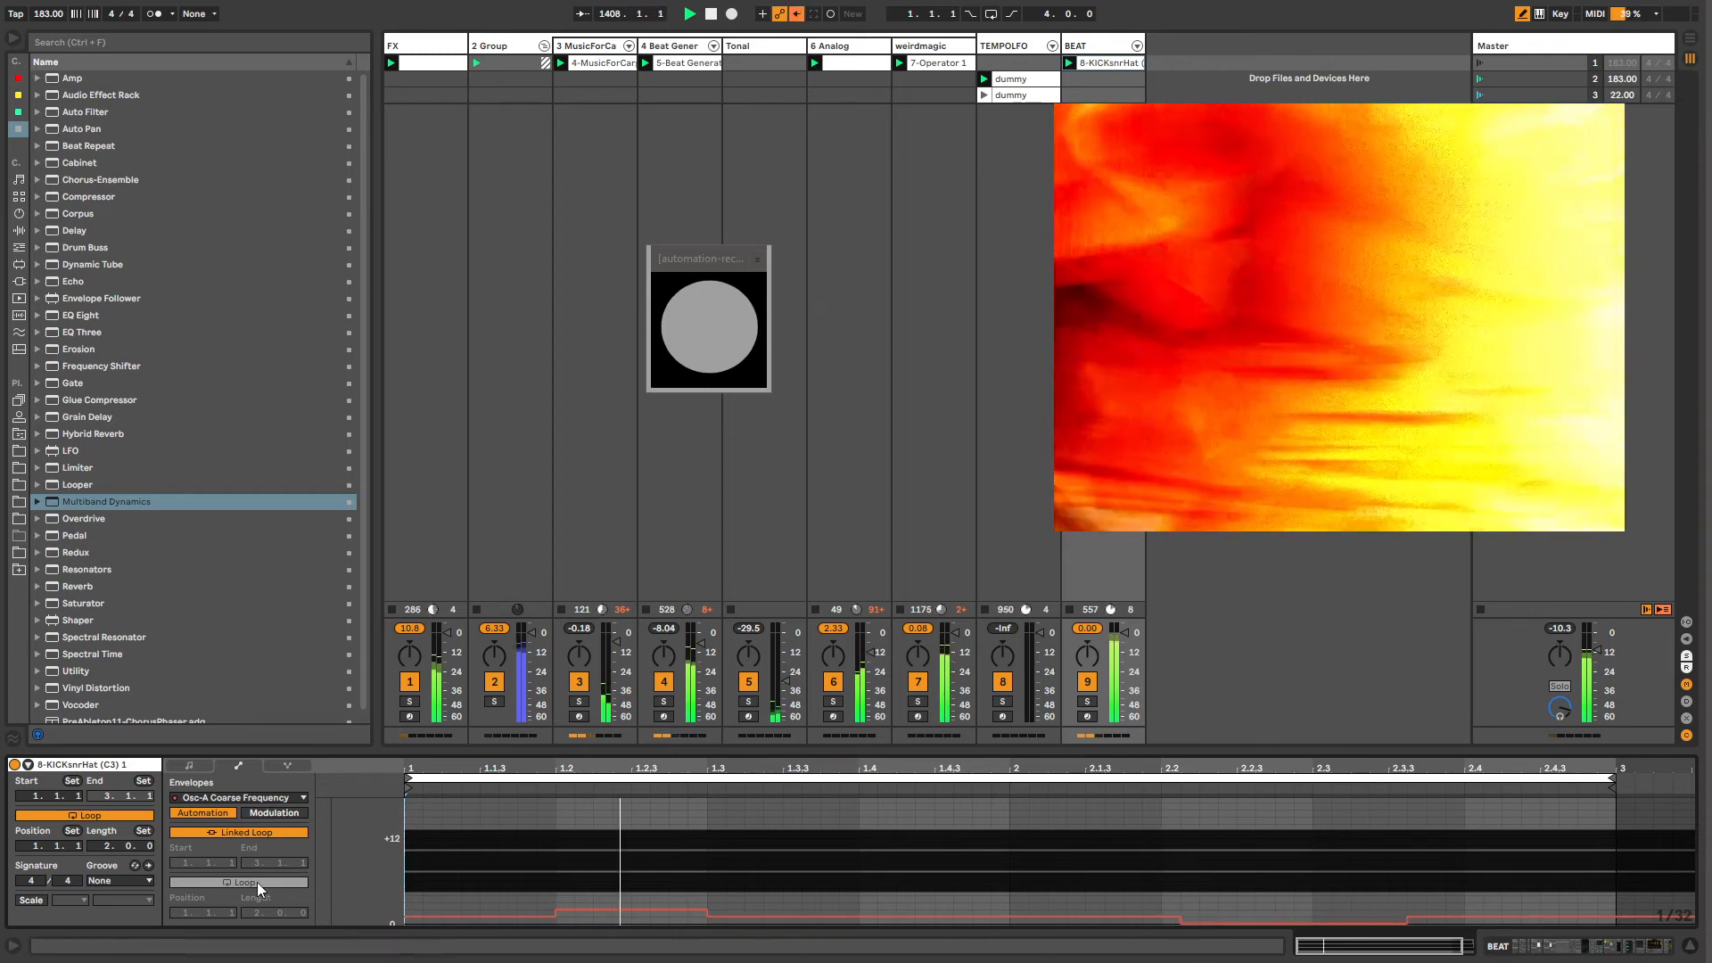
Step: Unlink the coarse frequency envelope with loop length 5.0.0 and draw a short raised step around 4.3
{"action": "left_click", "coordinate": [250, 831]}
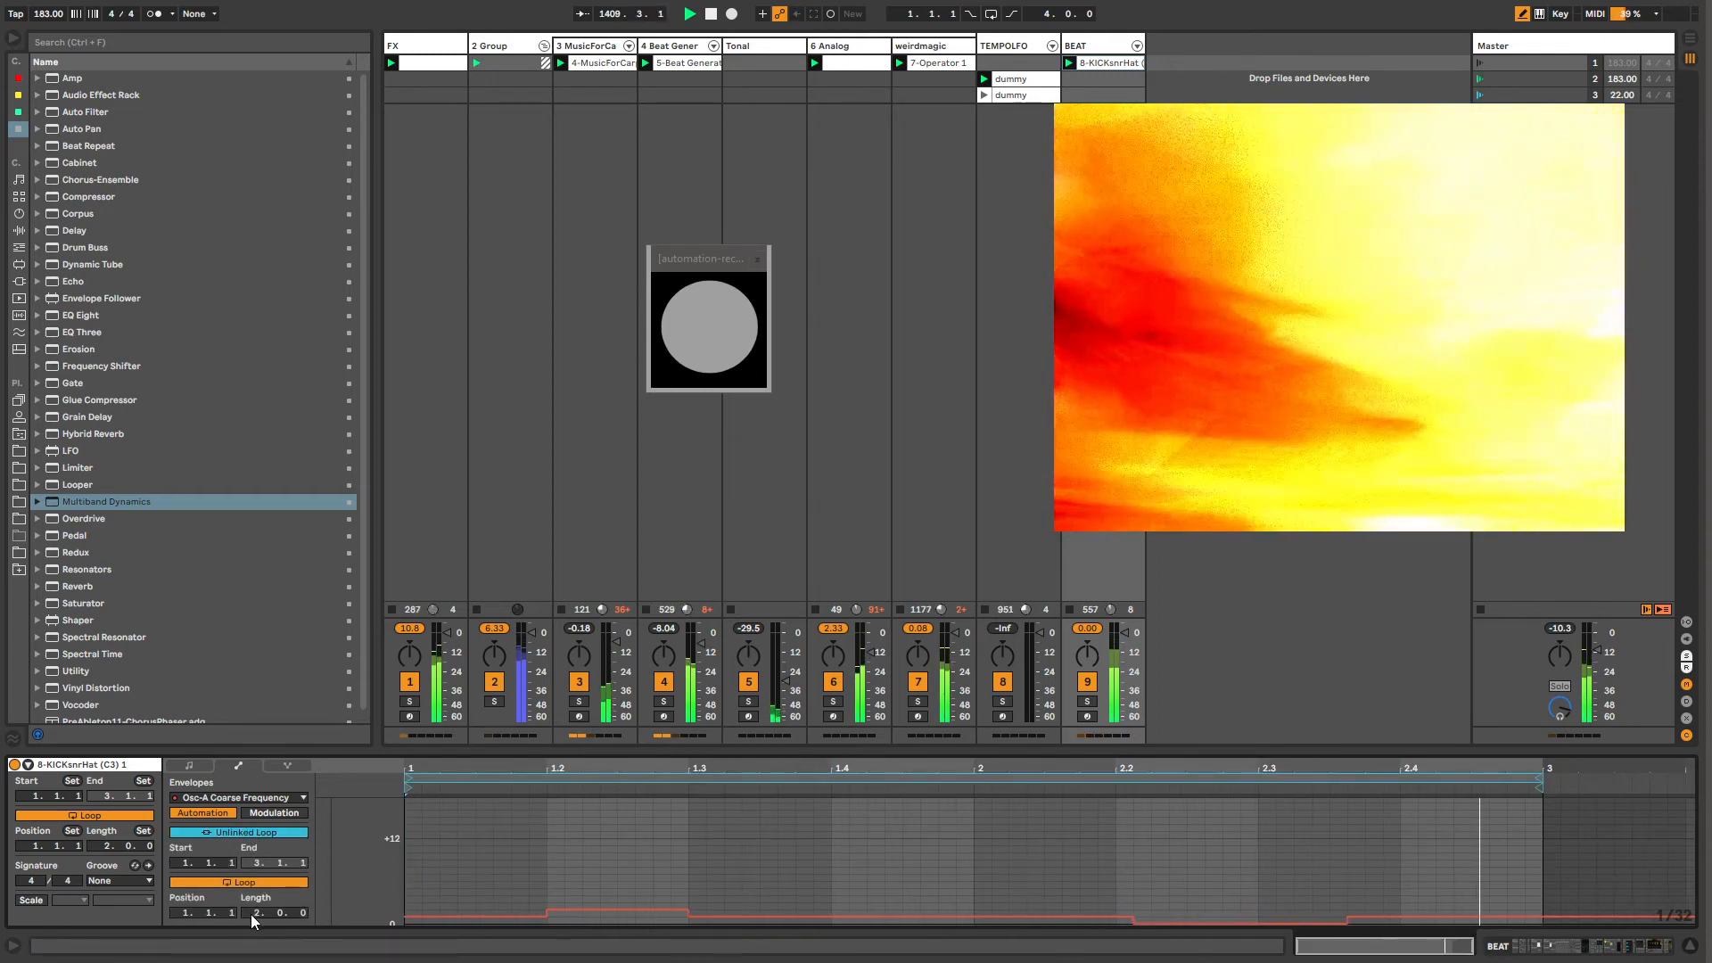
{"action": "scroll", "coordinate": [254, 913], "scroll_direction": "up", "scroll_amount": 3}
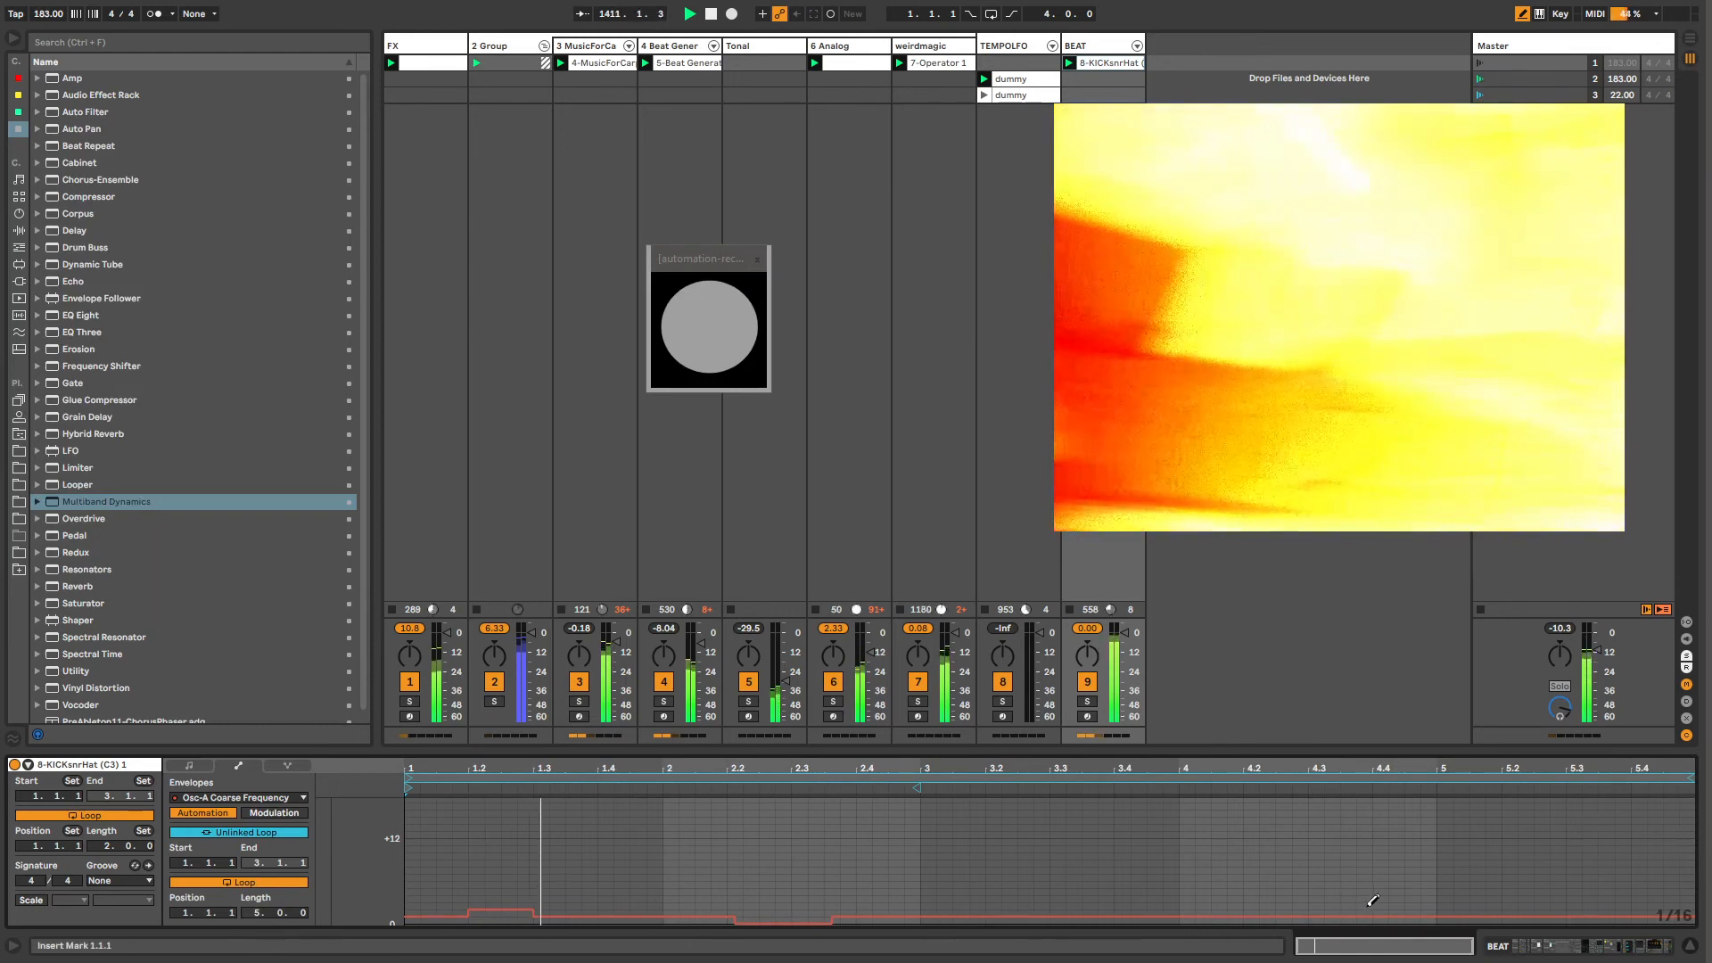
{"action": "left_click_drag", "start_coordinate": [1336, 909], "coordinate": [1347, 910]}
{"action": "key", "text": "b"}
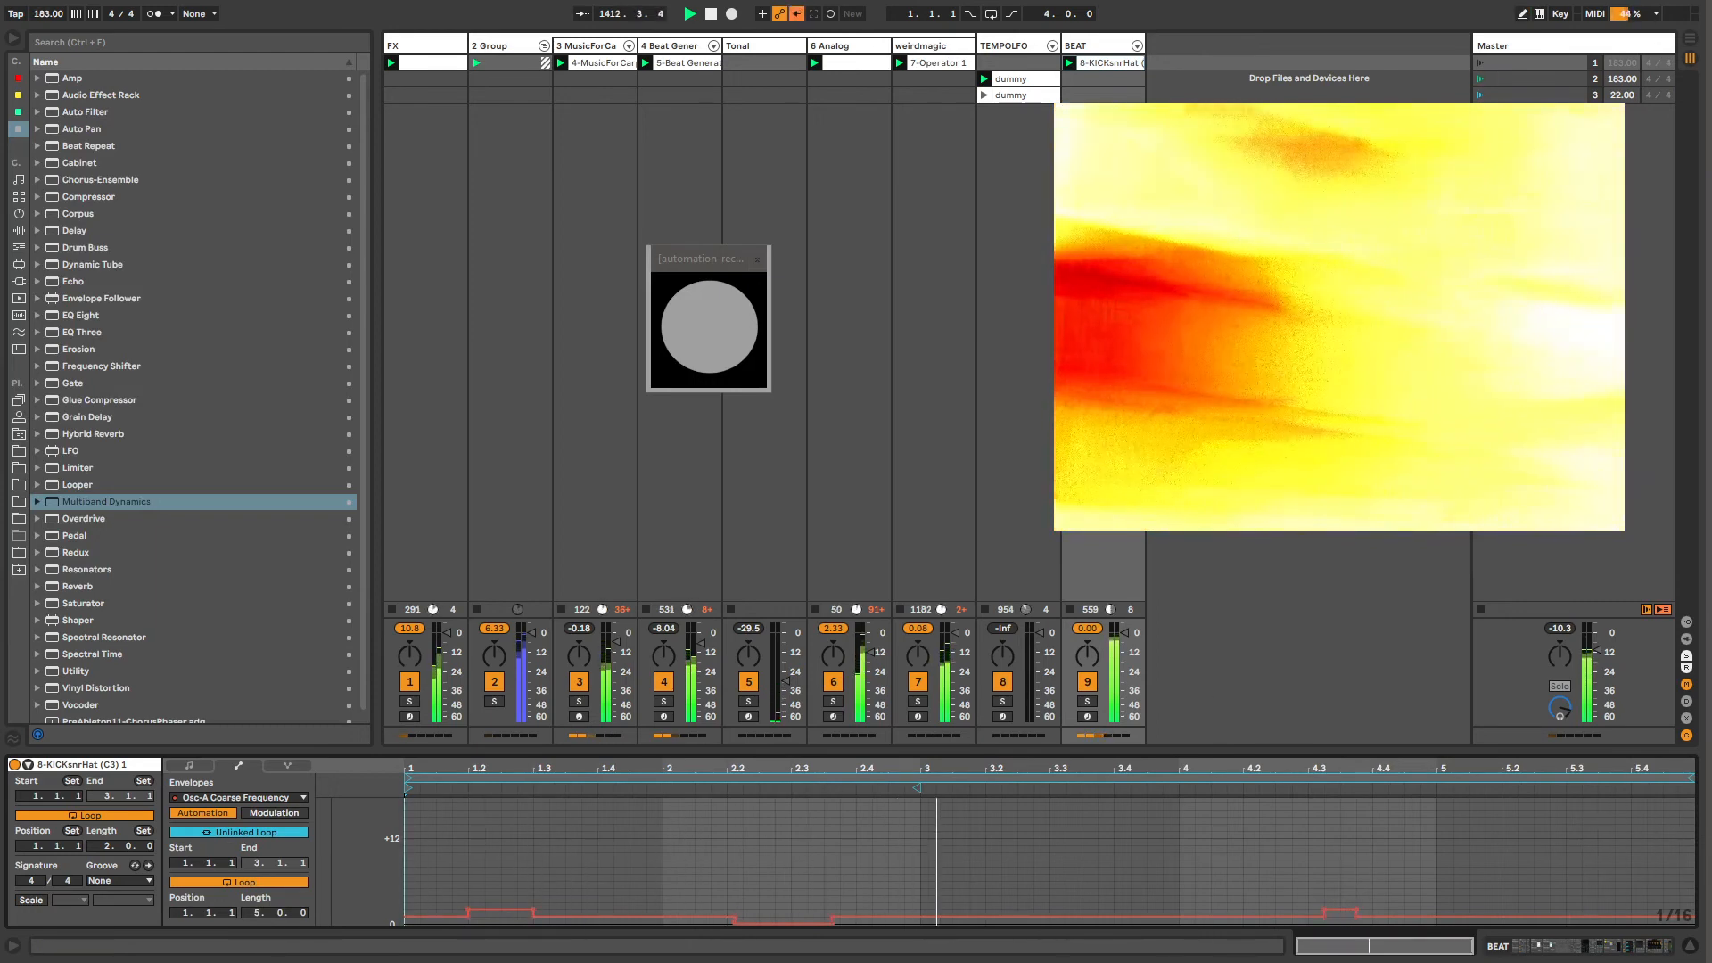
Step: Adjust oscillator A's fine frequency in the kick chain's Operator and show its modulation envelope in the clip
{"action": "left_click", "coordinate": [1082, 47]}
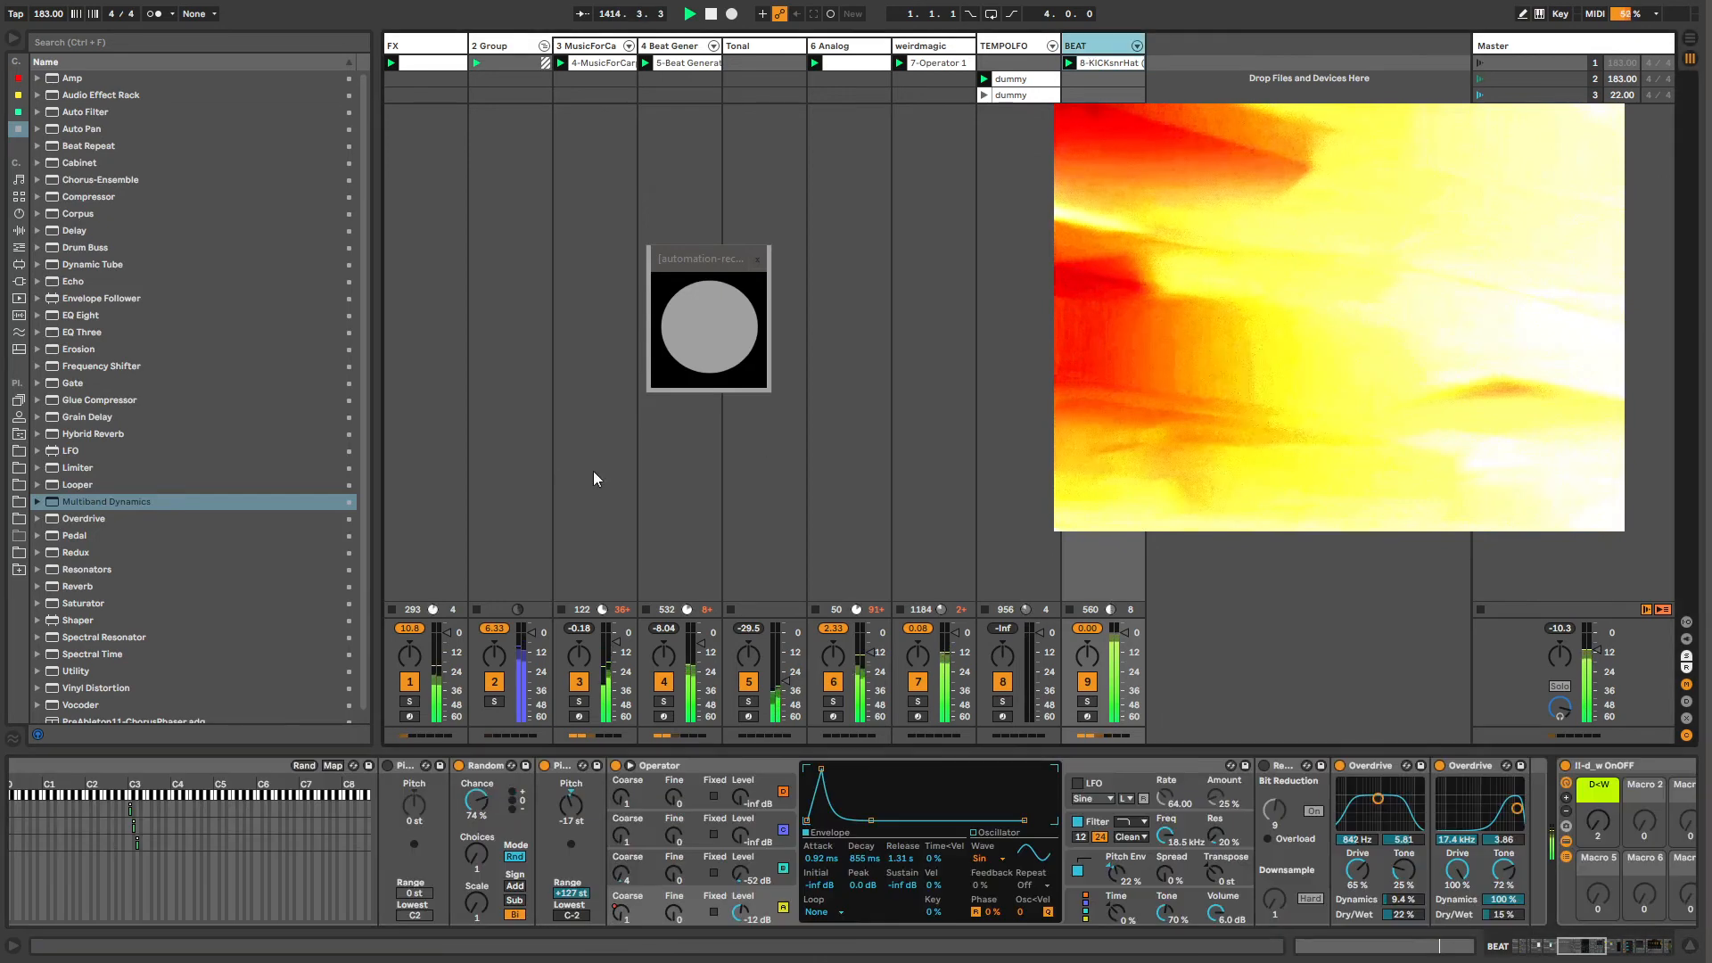
{"action": "left_click", "coordinate": [676, 912]}
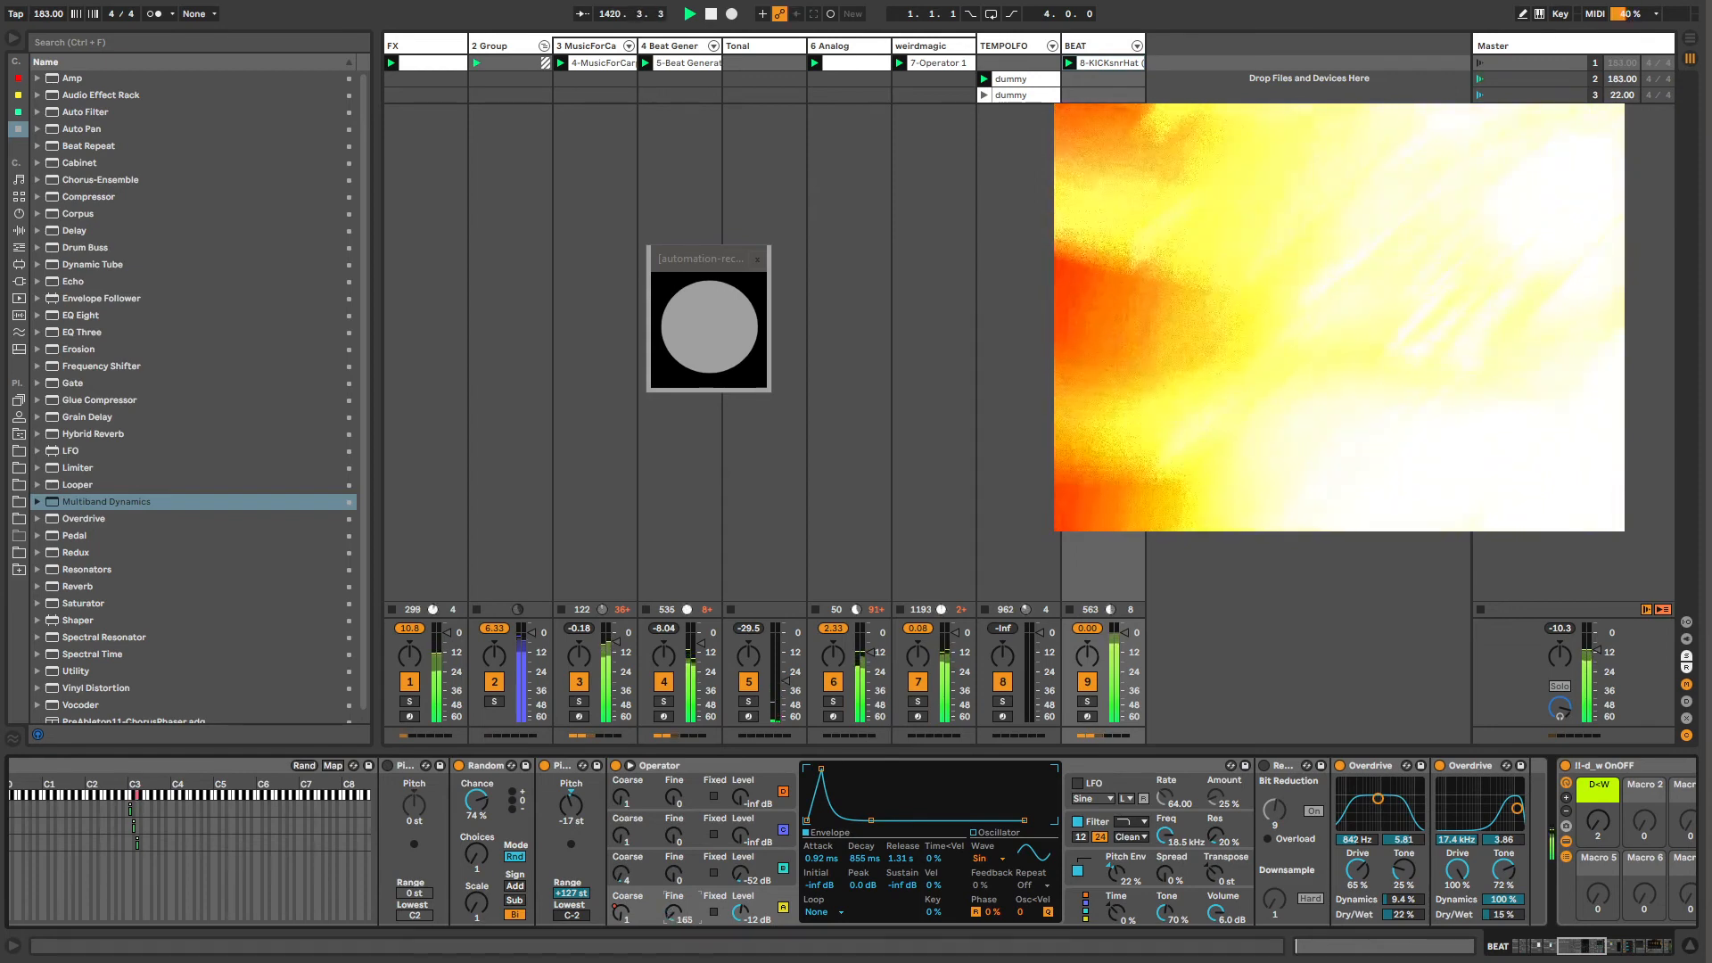
{"action": "right_click", "coordinate": [673, 918]}
{"action": "left_click", "coordinate": [675, 606]}
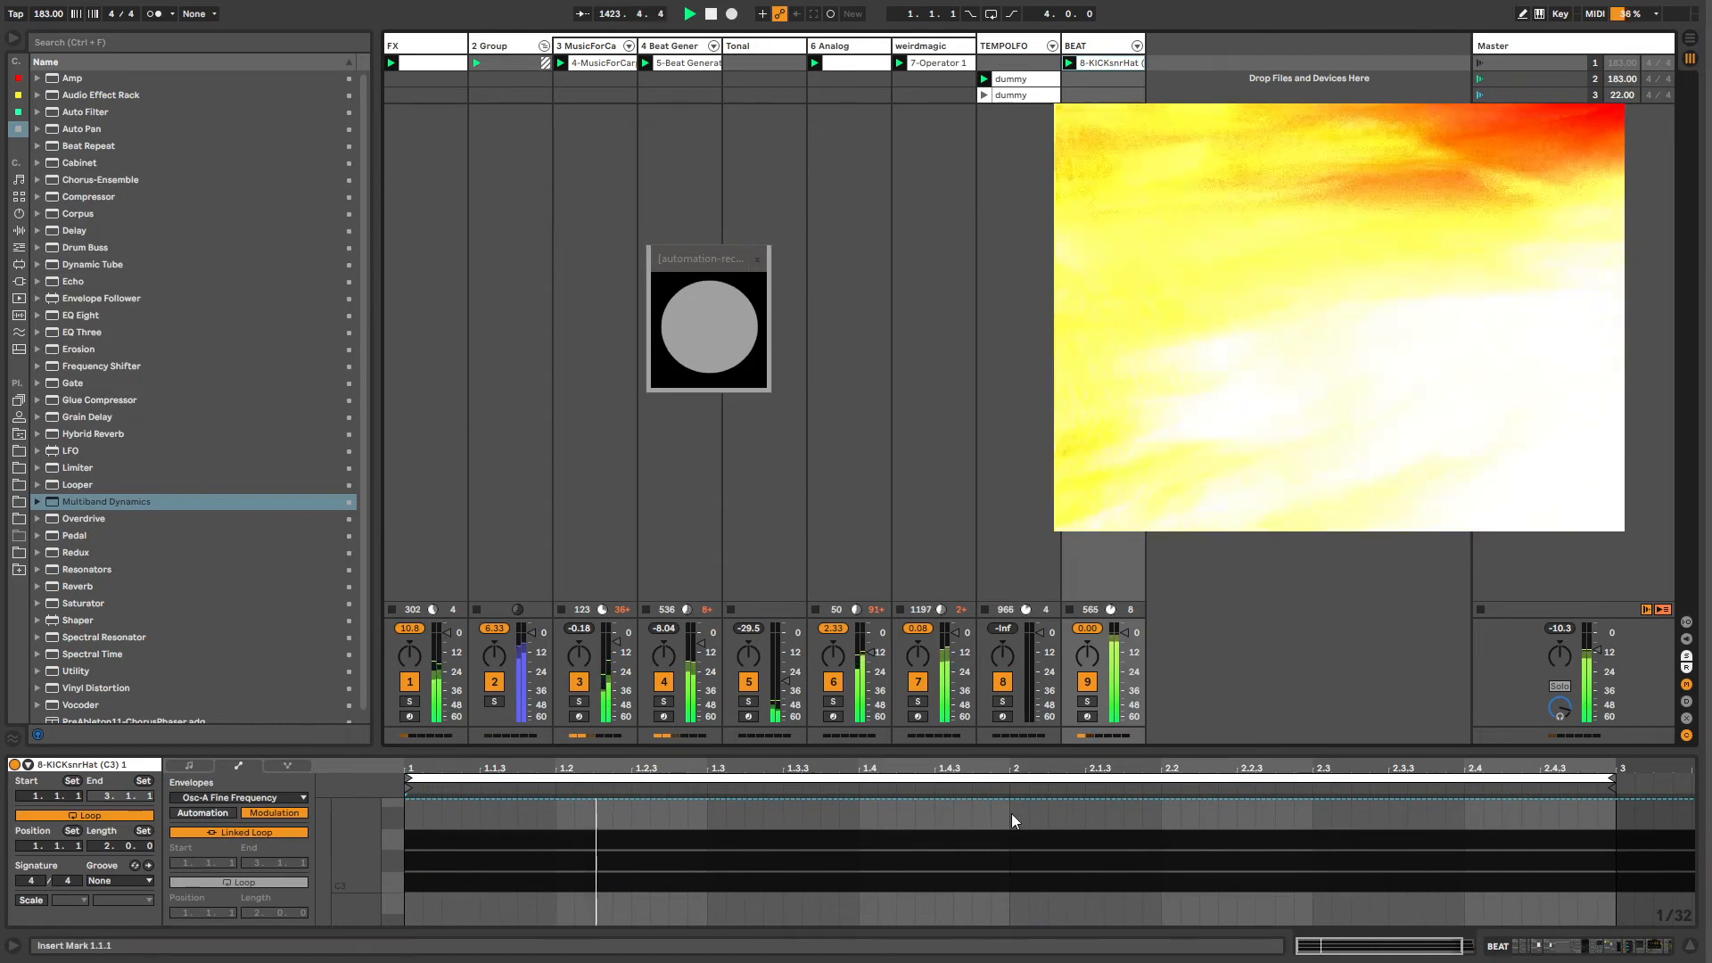
Step: Draw a fine frequency modulation ramp from 0% at the start to 100% near bar 2, then unlink it with loop length 7.0.0
{"action": "left_click", "coordinate": [1046, 800]}
{"action": "left_click", "coordinate": [991, 804]}
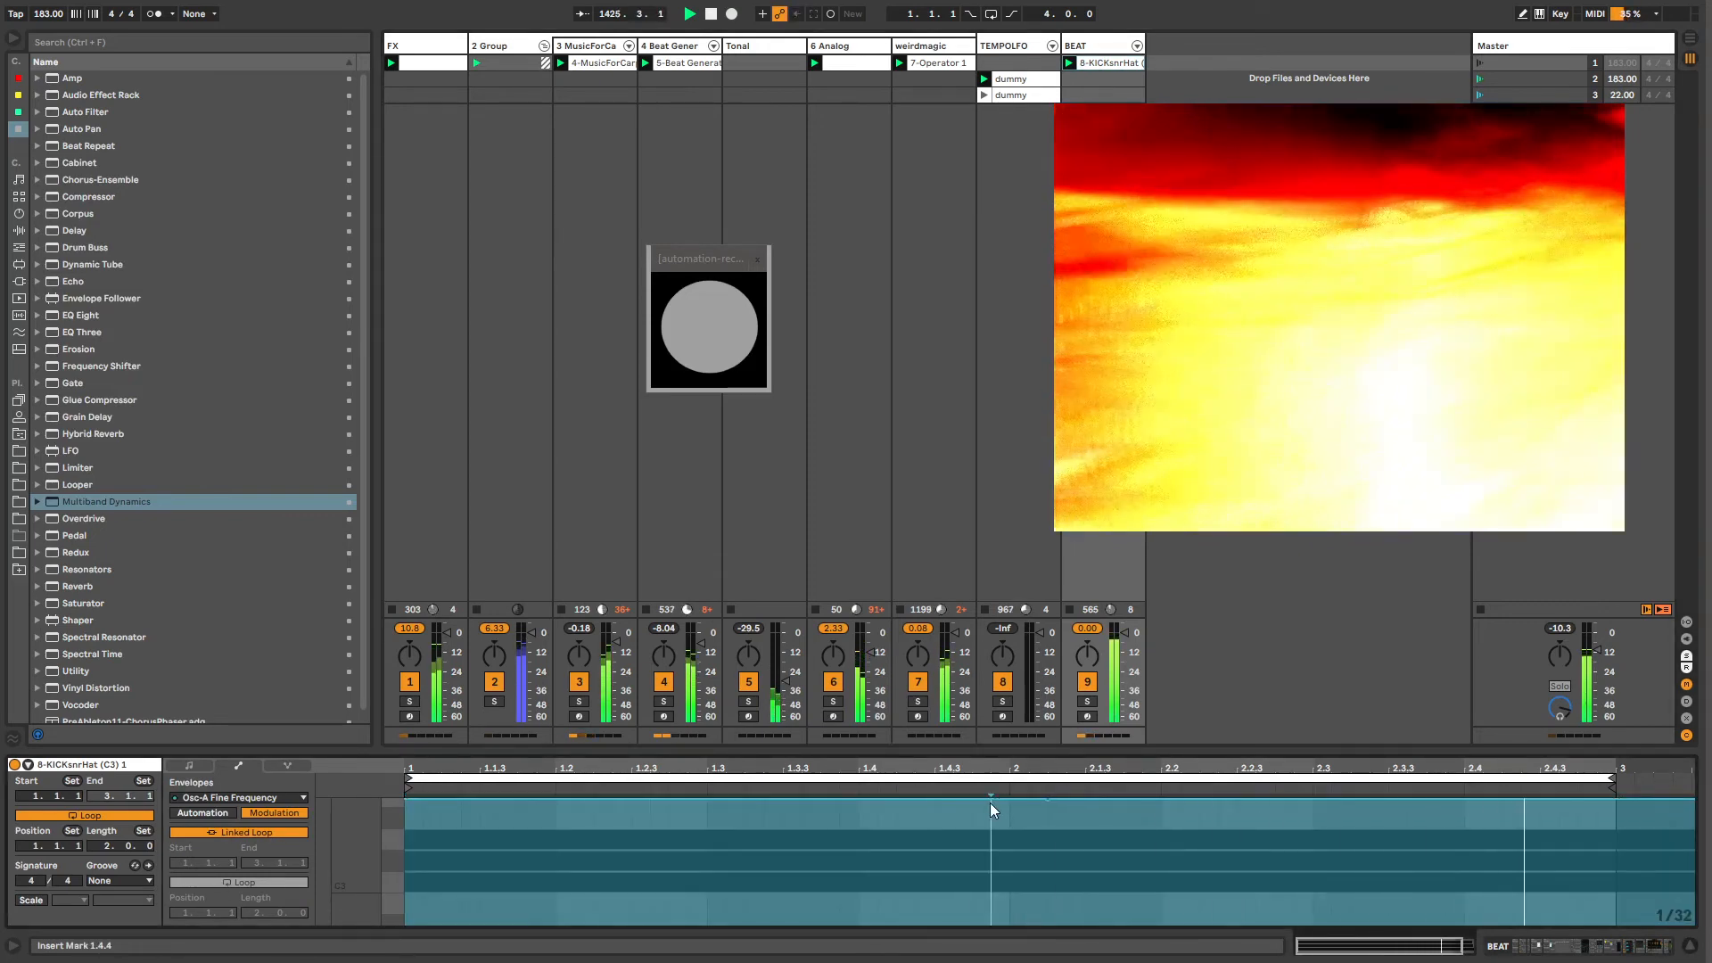
{"action": "left_click_drag", "start_coordinate": [990, 800], "coordinate": [421, 924]}
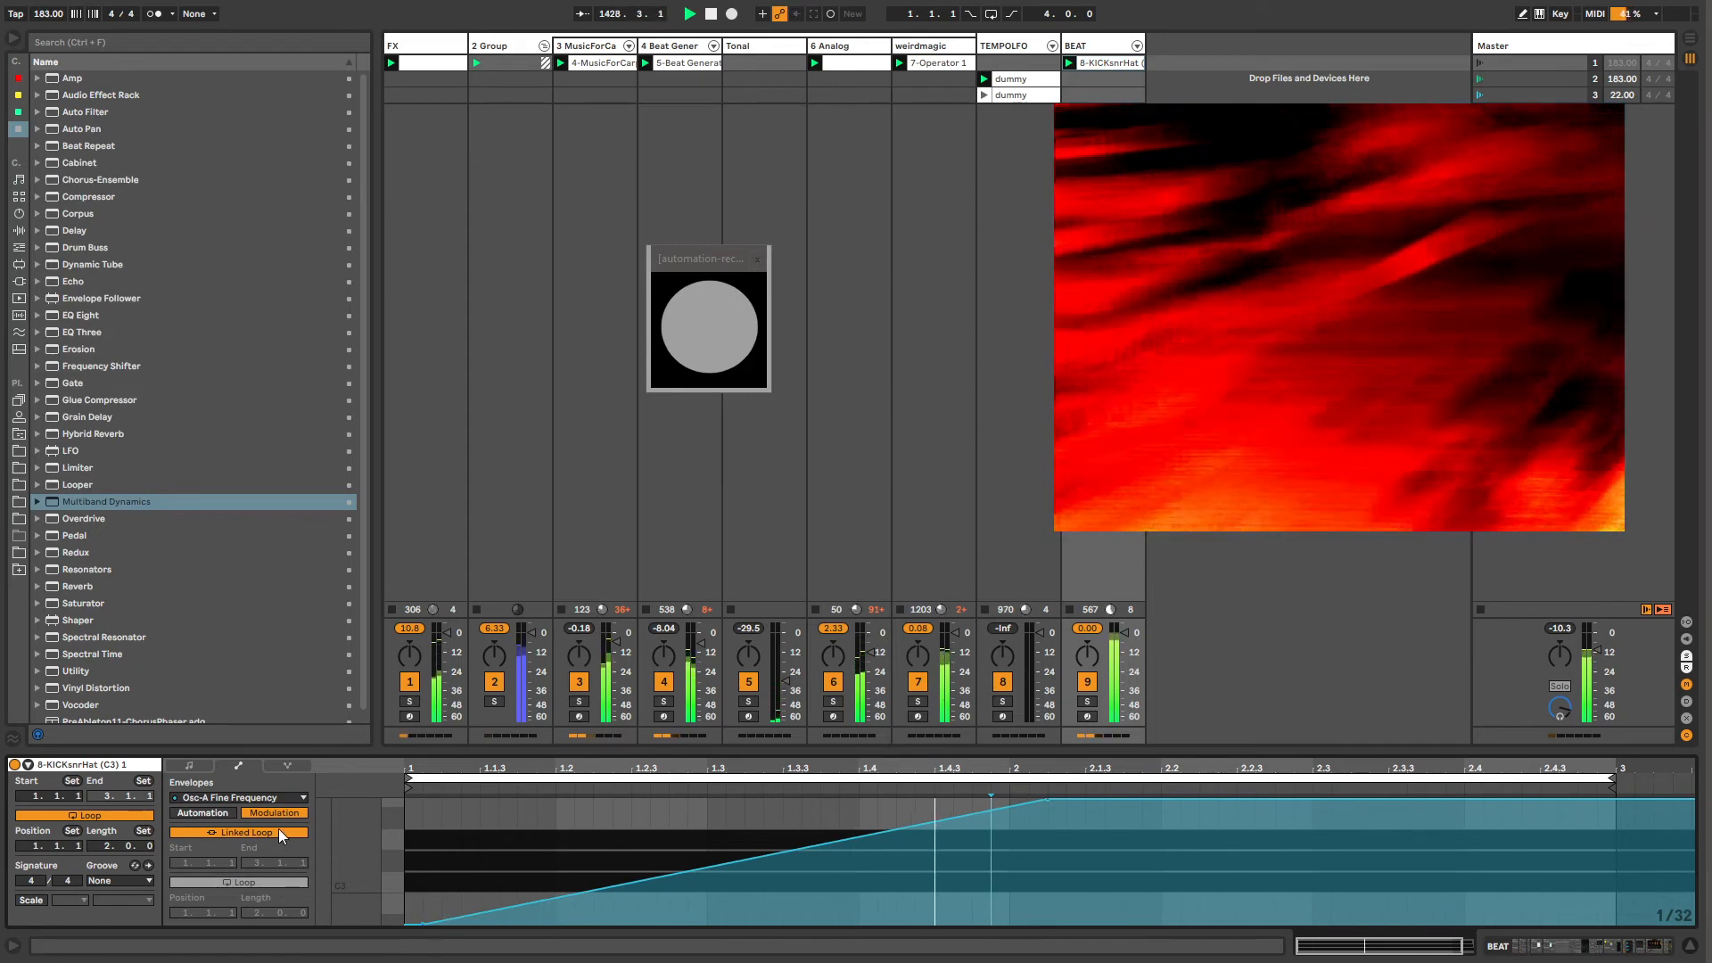
{"action": "left_click", "coordinate": [279, 832]}
{"action": "left_click_drag", "start_coordinate": [255, 913], "coordinate": [255, 877]}
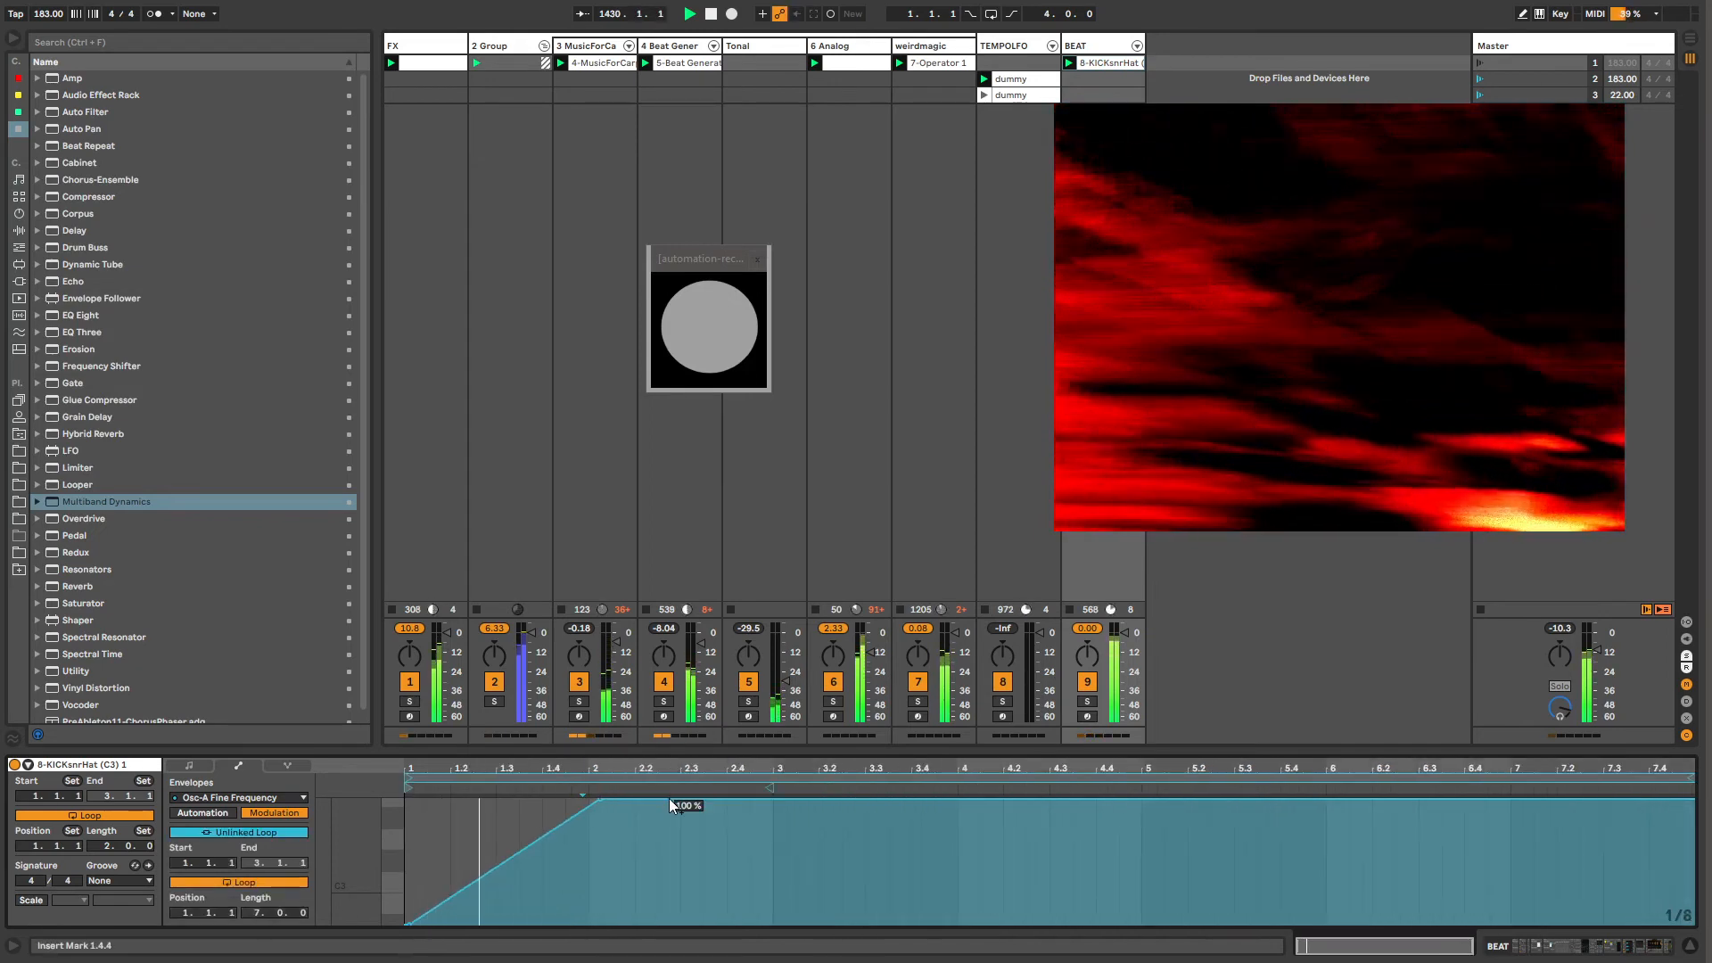
Step: Slope the fine frequency modulation down to 0% near 4.2 and add a second full-height peak around bar 6
{"action": "left_click_drag", "start_coordinate": [1027, 800], "coordinate": [1027, 922]}
{"action": "left_click", "coordinate": [1129, 922]}
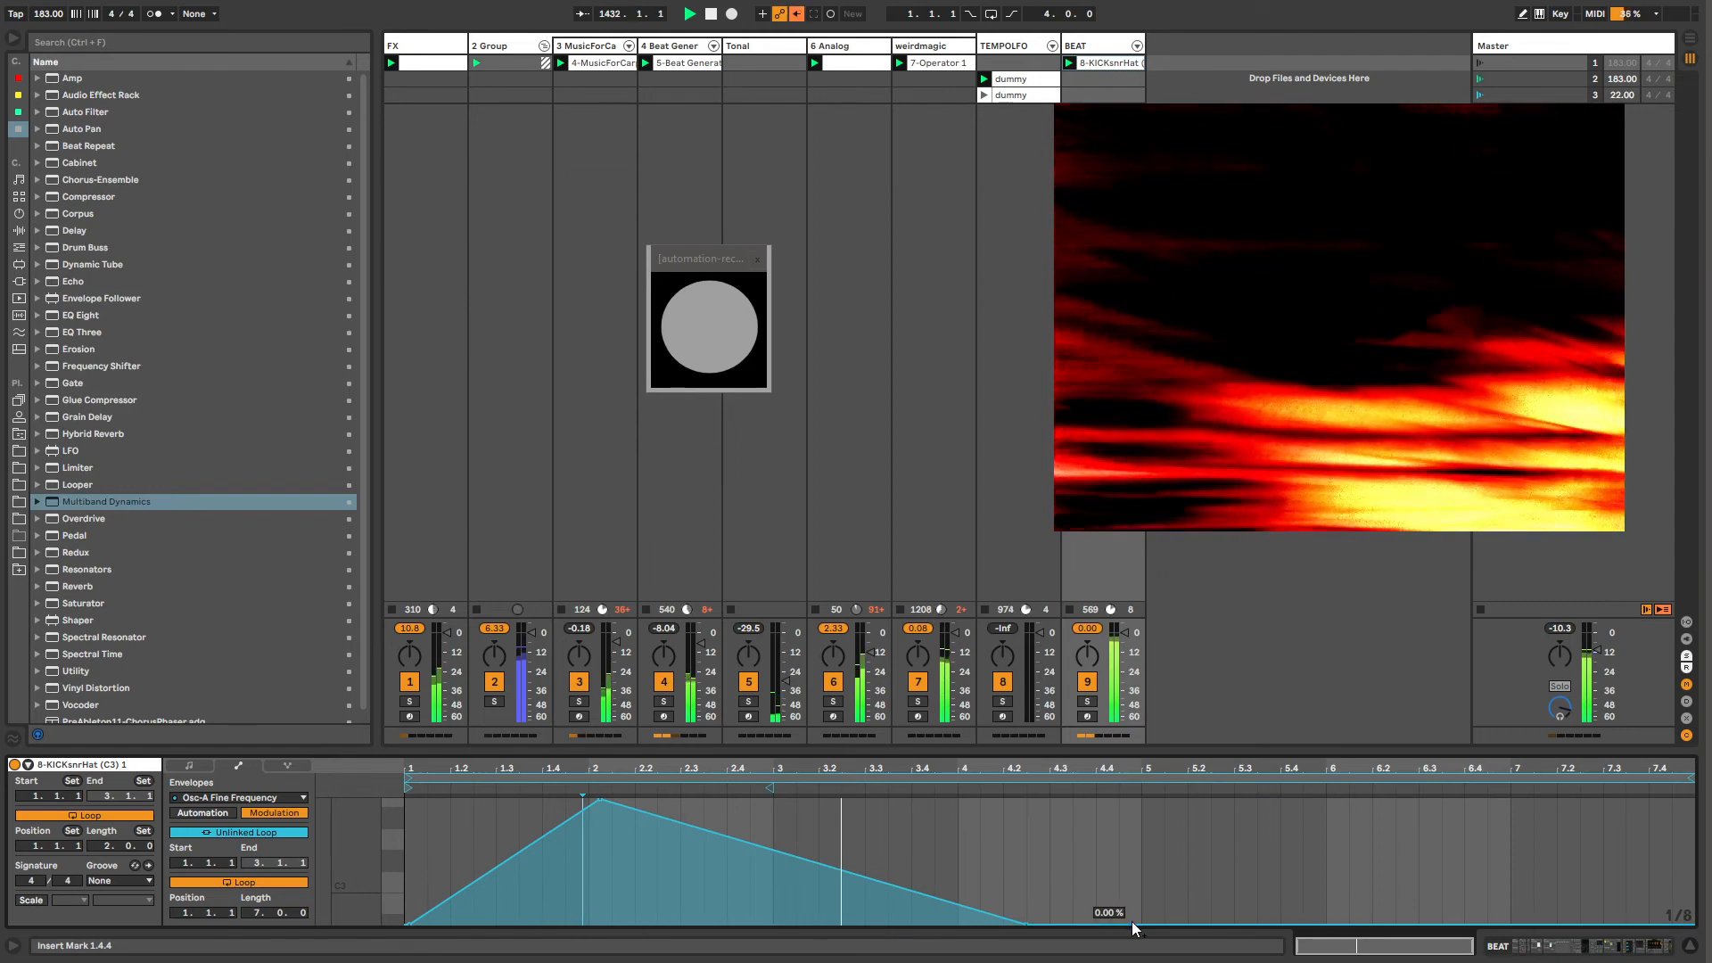
{"action": "left_click_drag", "start_coordinate": [1163, 922], "coordinate": [1671, 927]}
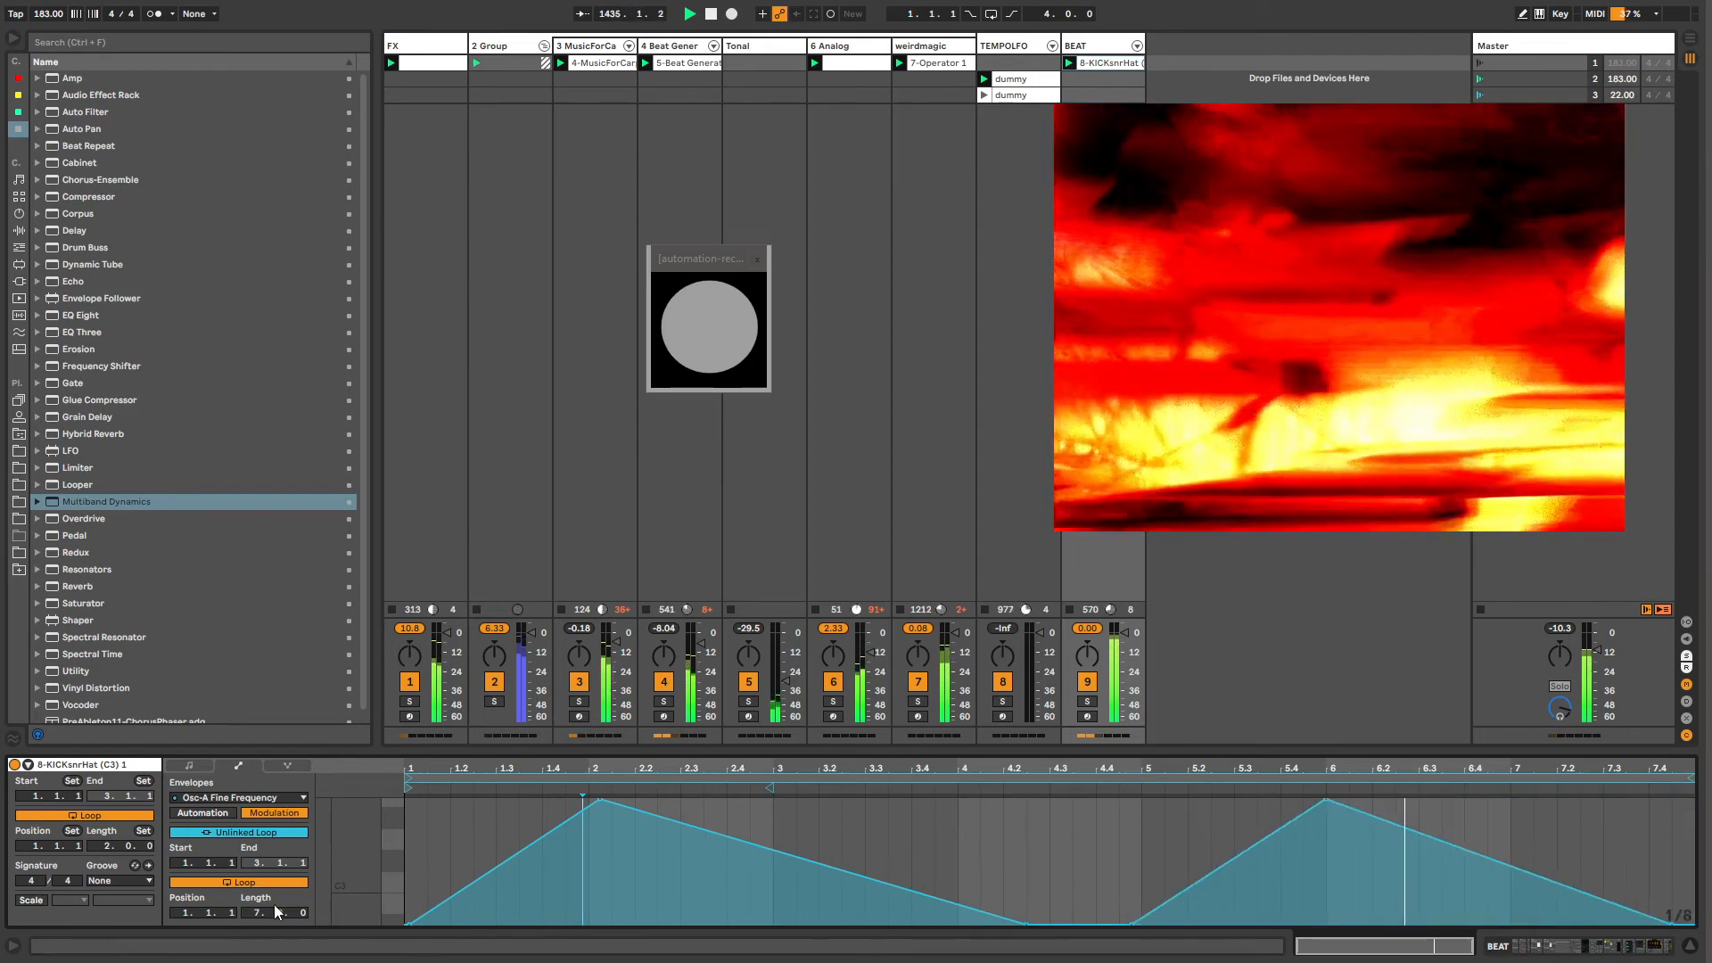
Step: Extend the fine frequency envelope's loop length to 16.0.0 and draw a third peak between about bars 9 and 14
{"action": "left_click_drag", "start_coordinate": [248, 911], "coordinate": [248, 887]}
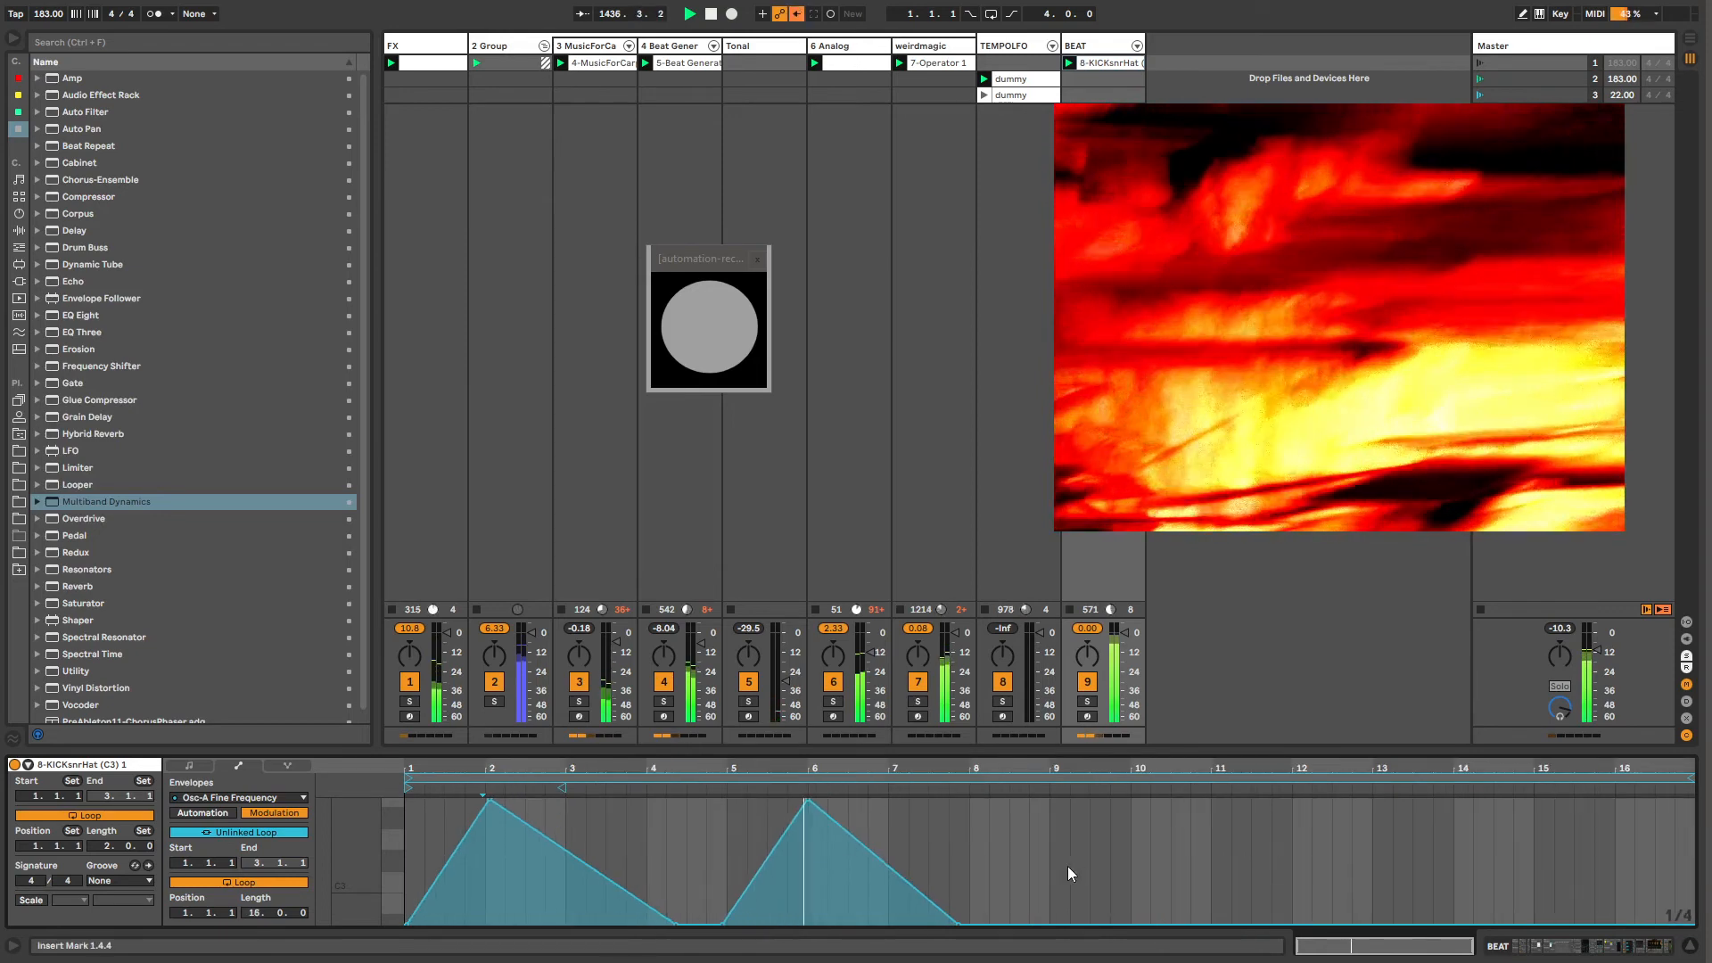
{"action": "left_click", "coordinate": [1055, 924]}
{"action": "left_click_drag", "start_coordinate": [1077, 922], "coordinate": [1453, 924]}
{"action": "left_click", "coordinate": [1265, 803]}
Step: Collapse the snare chain's Operator and add the PreAbleton11-ChorusPhaser rack at the end of the BEAT track's effects
{"action": "left_click", "coordinate": [1092, 45]}
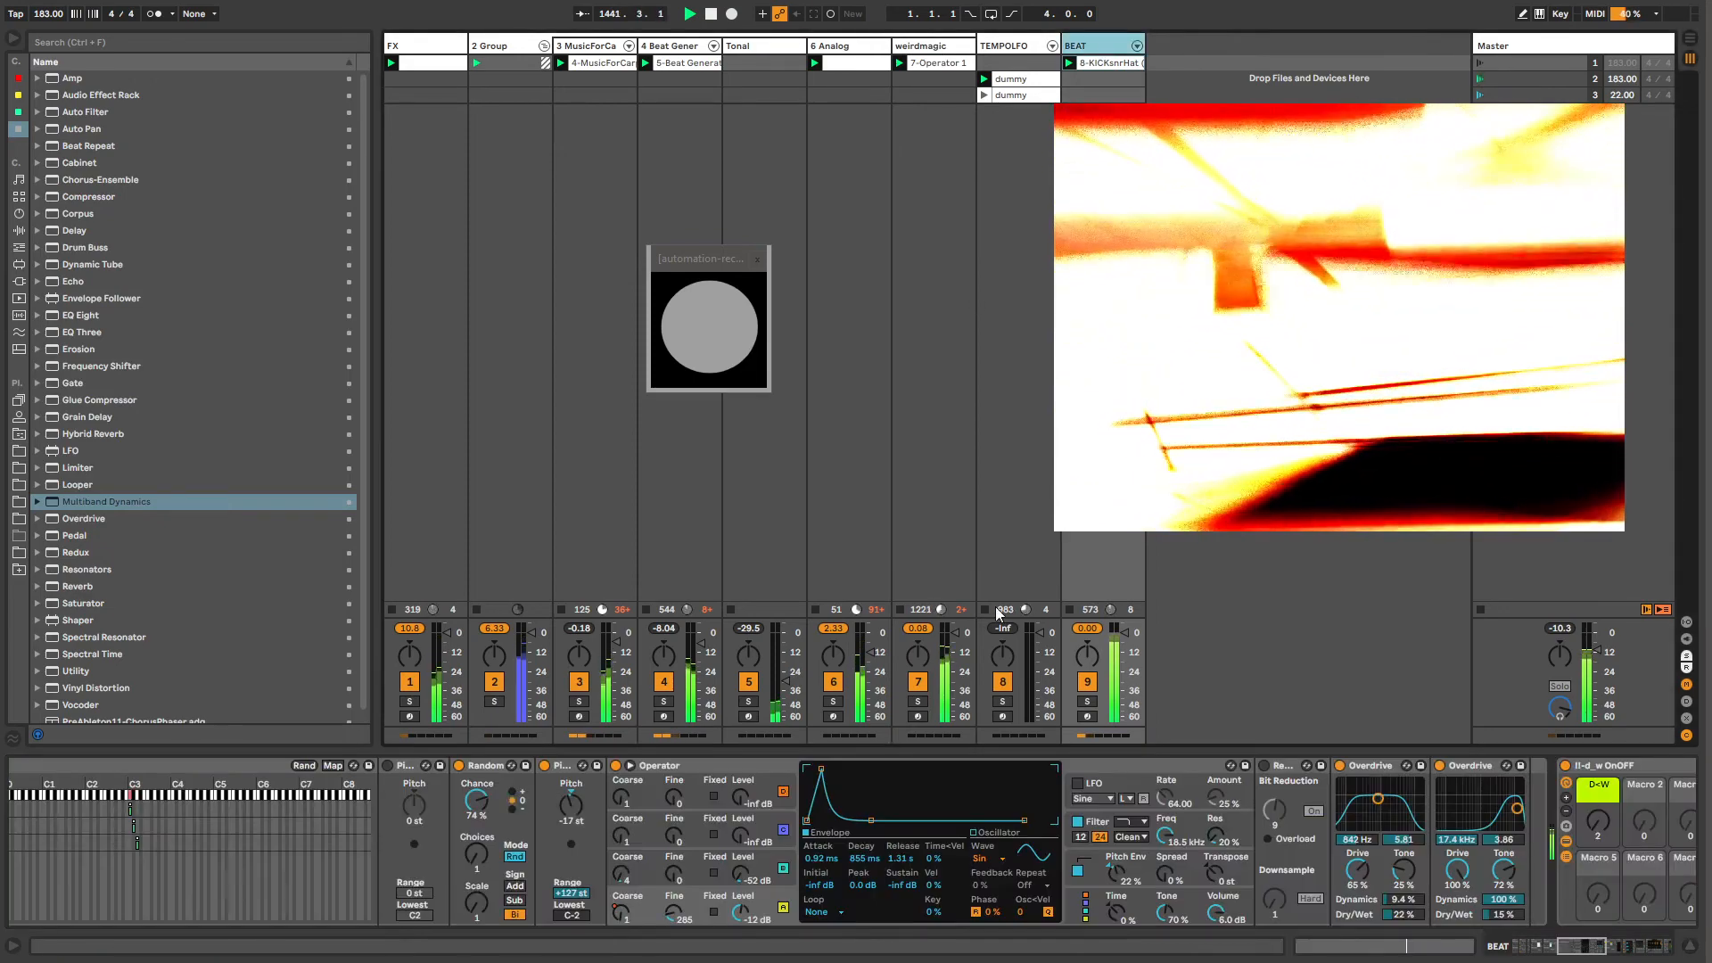
{"action": "left_click", "coordinate": [342, 827]}
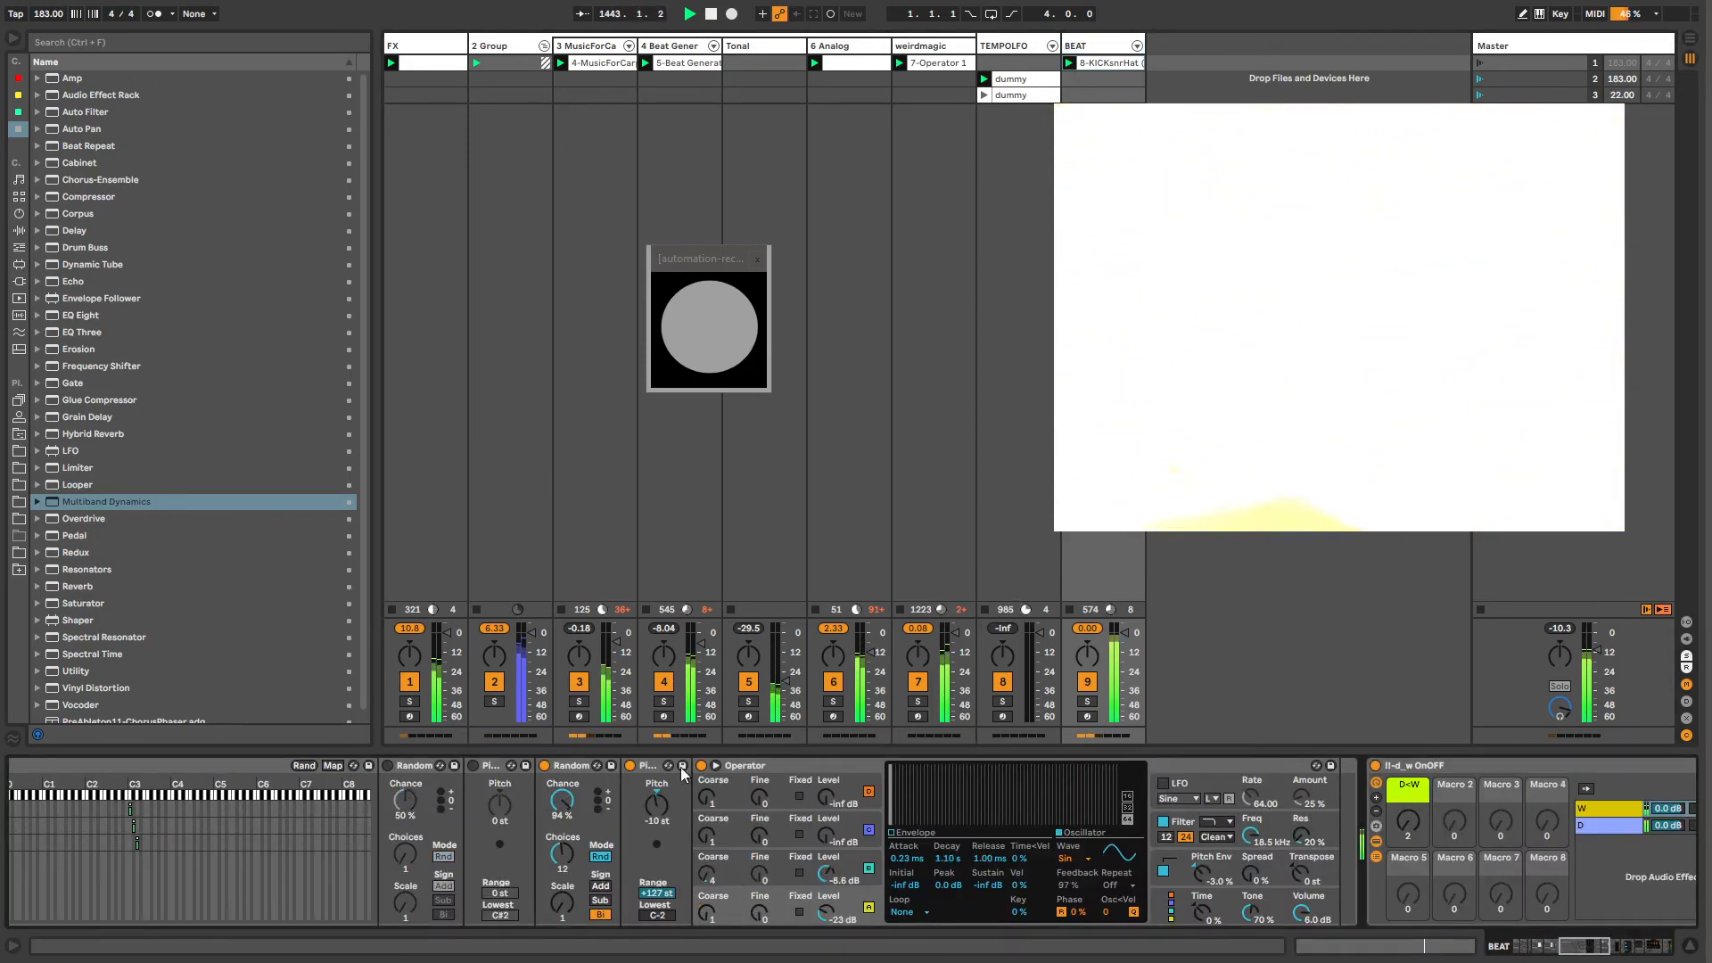
{"action": "double_click", "coordinate": [745, 765]}
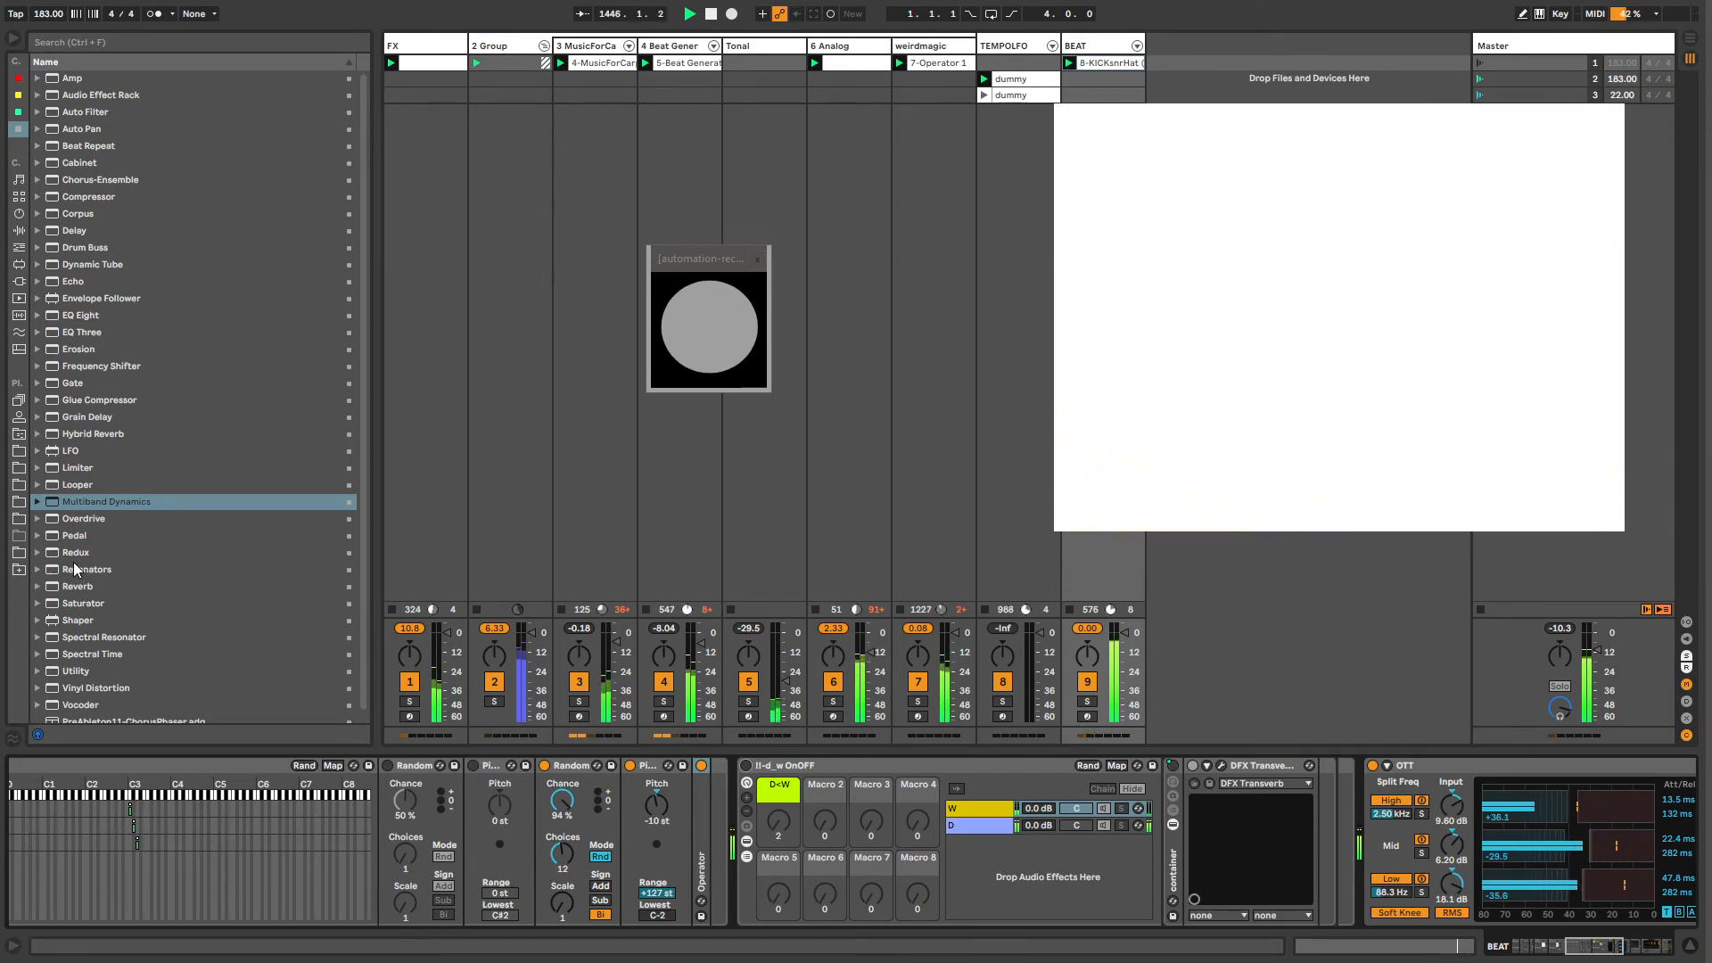
{"action": "scroll", "coordinate": [80, 537], "scroll_direction": "down", "scroll_amount": 1}
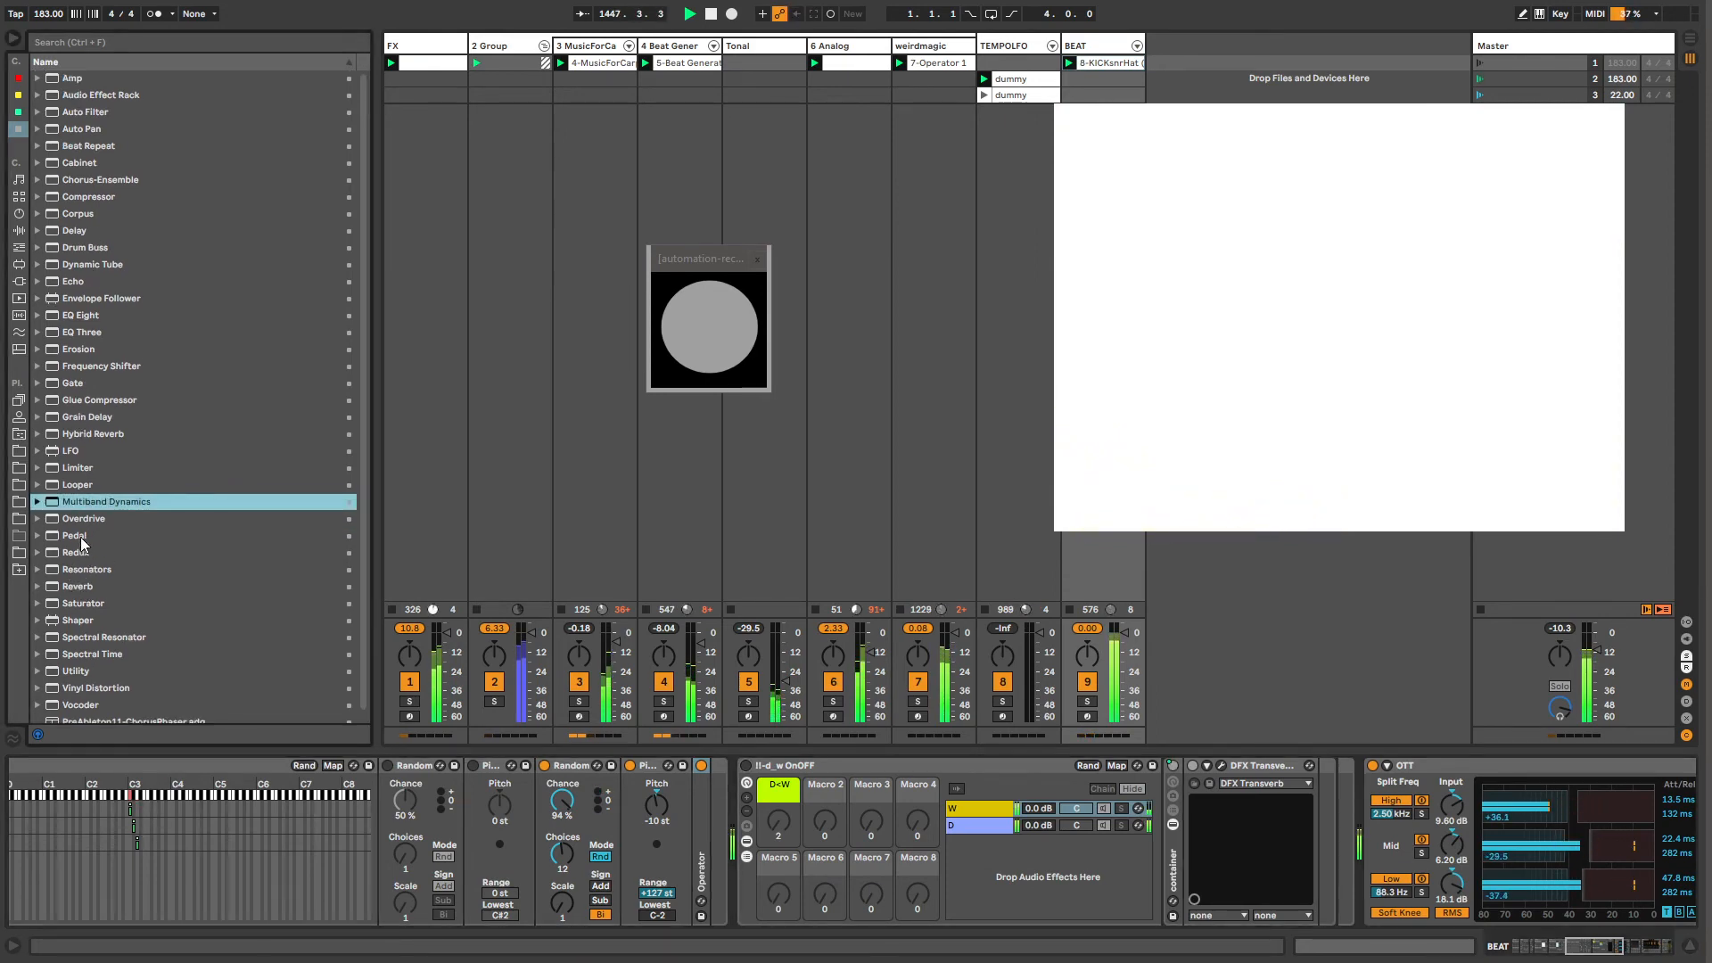
{"action": "left_click_drag", "start_coordinate": [99, 720], "coordinate": [1422, 790]}
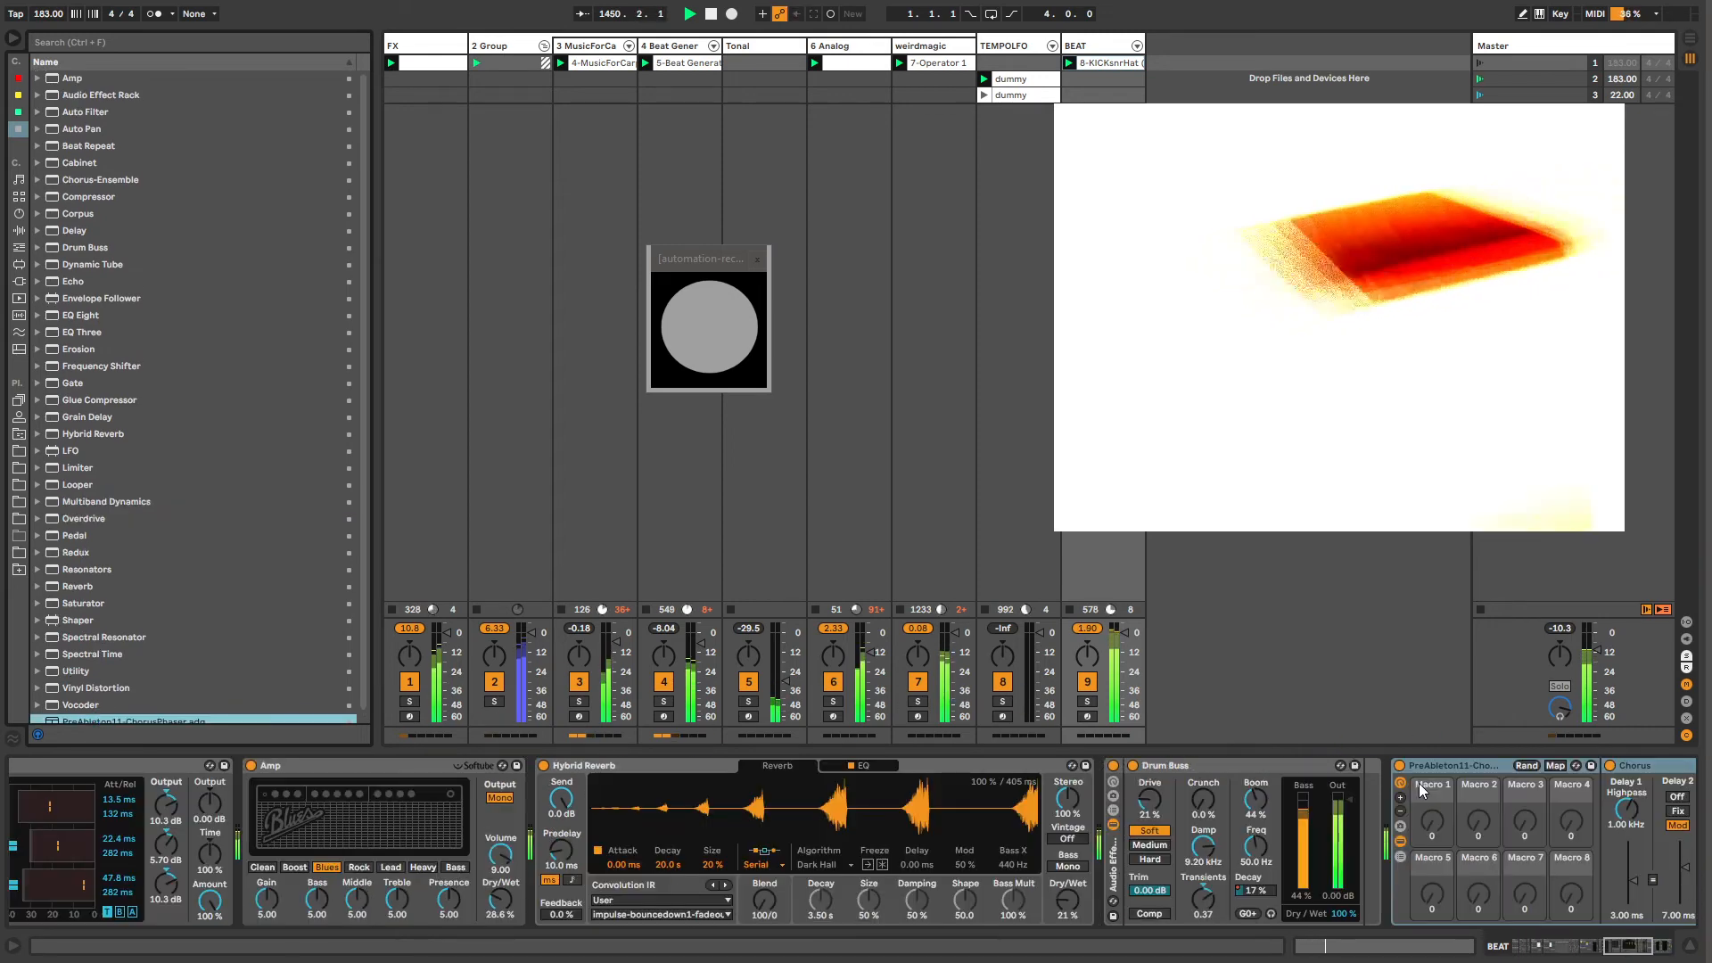
Step: Copy the rack's Chorus into the snare chain directly after Operator
{"action": "left_click", "coordinate": [1646, 769]}
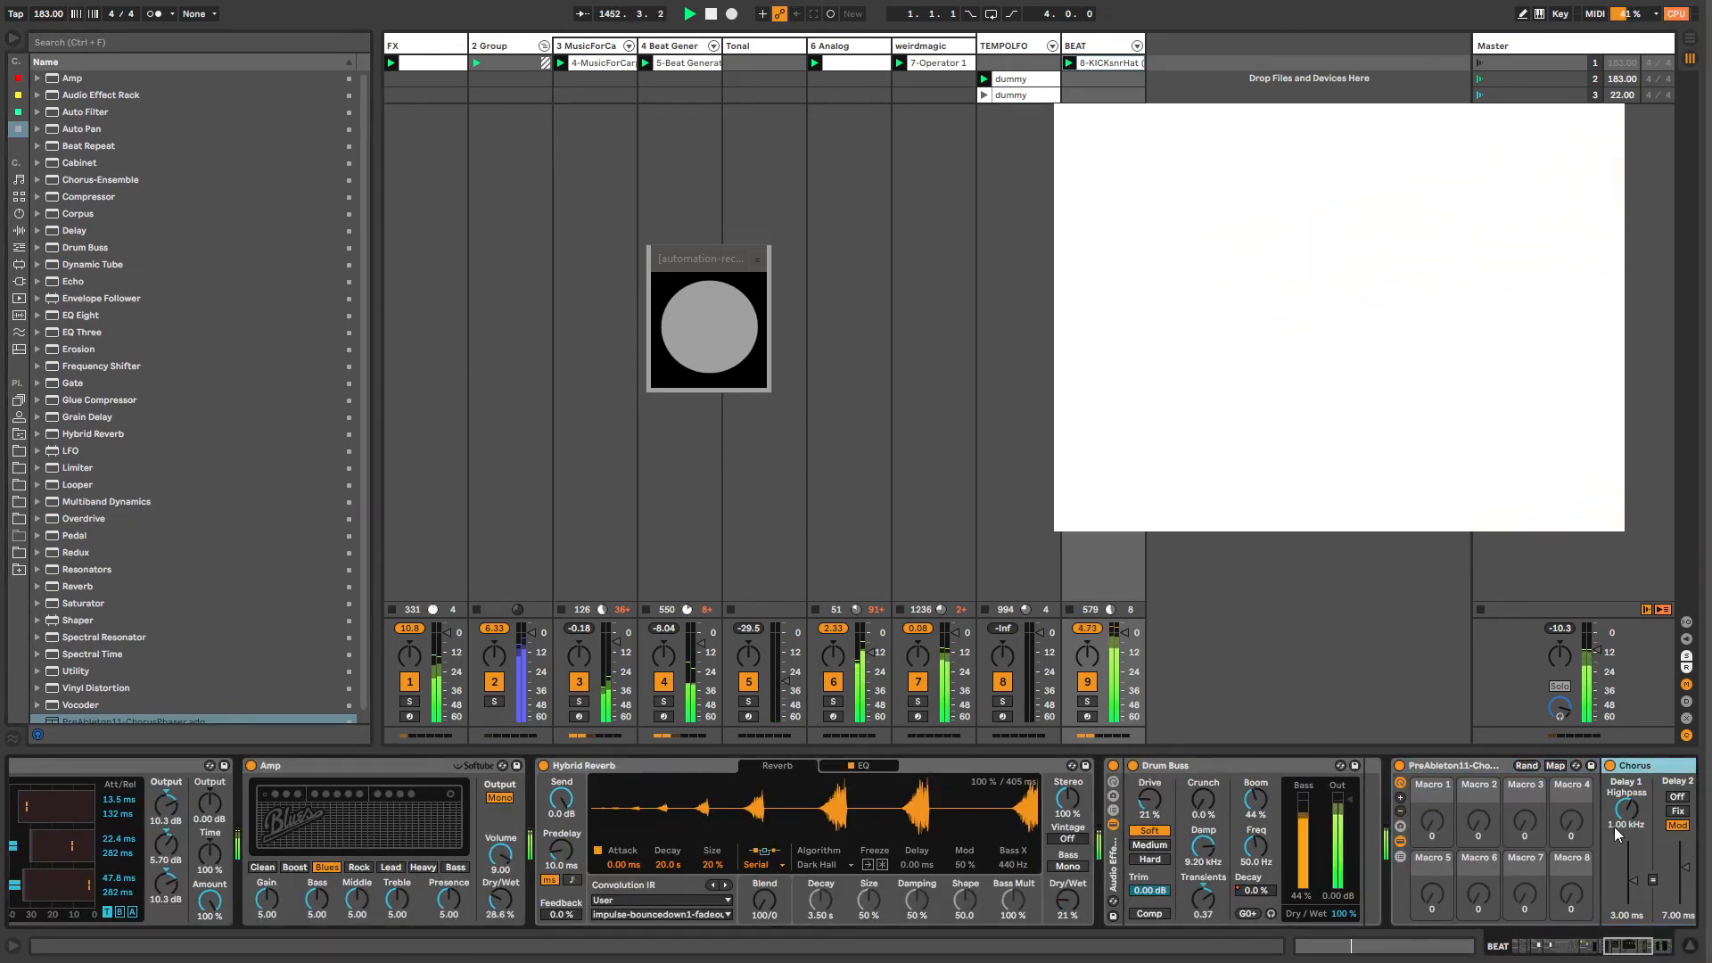
{"action": "left_click_drag", "start_coordinate": [1625, 954], "coordinate": [1586, 948]}
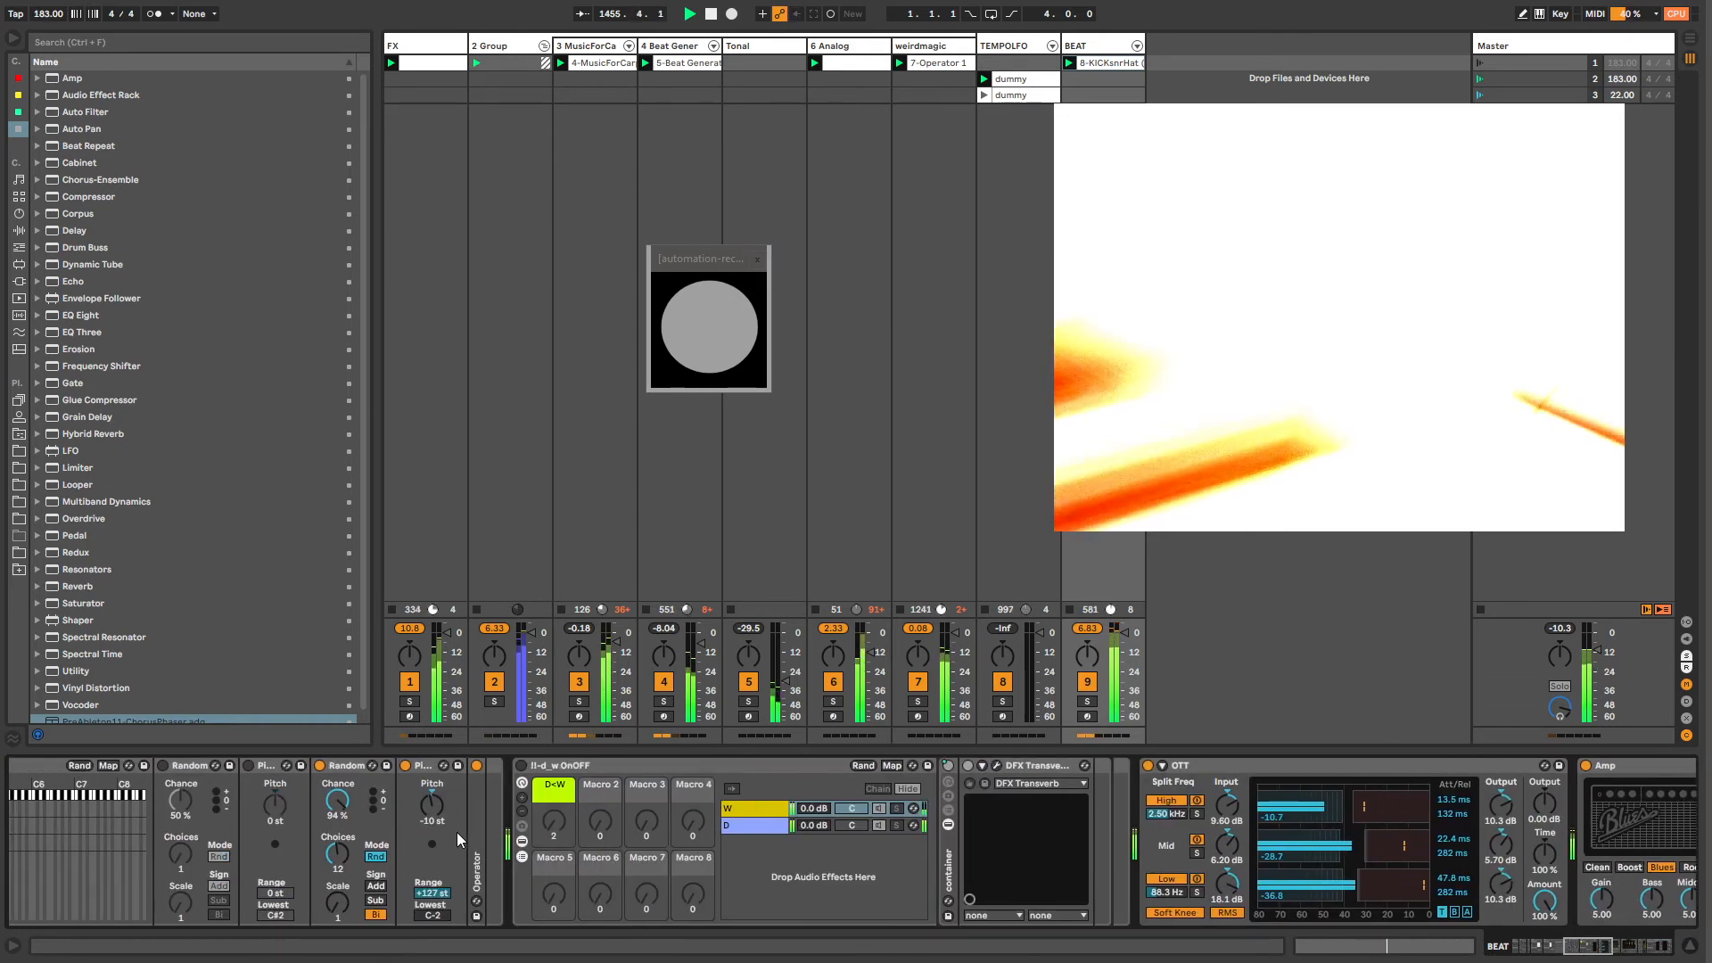
{"action": "double_click", "coordinate": [488, 831]}
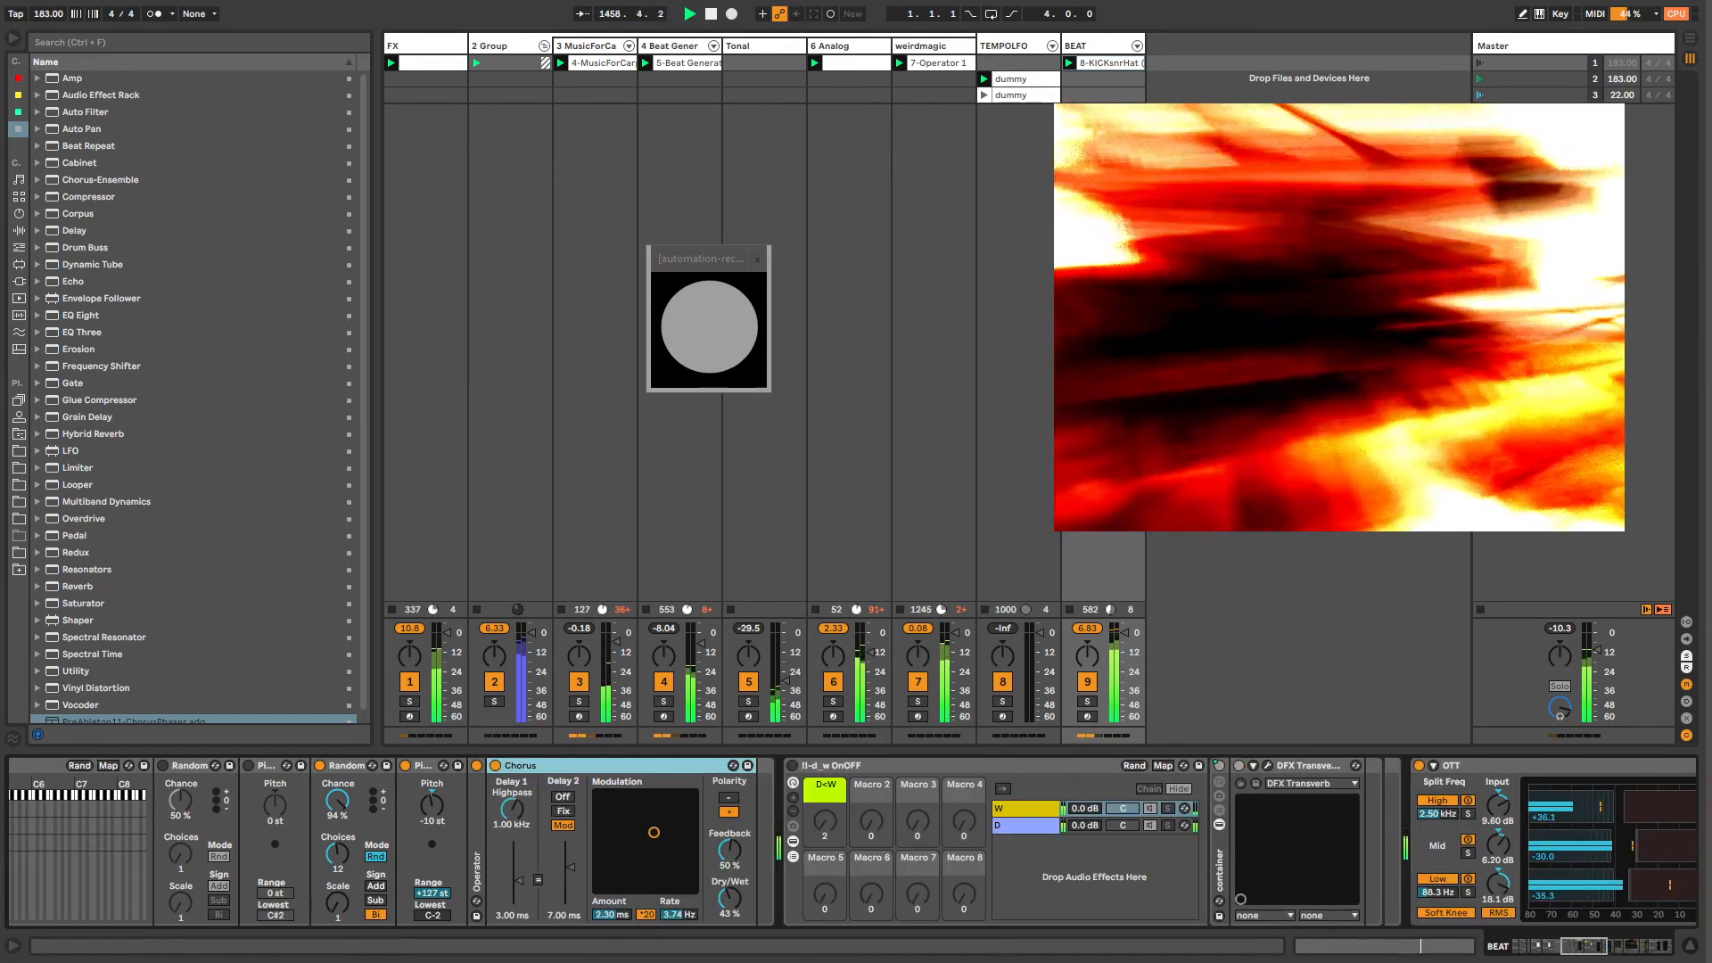
Step: Toggle the PreAbleton11-ChorusPhaser rack off and on, and move it ahead of the Drum Buss rack
{"action": "left_click_drag", "start_coordinate": [1582, 946], "coordinate": [1650, 947]}
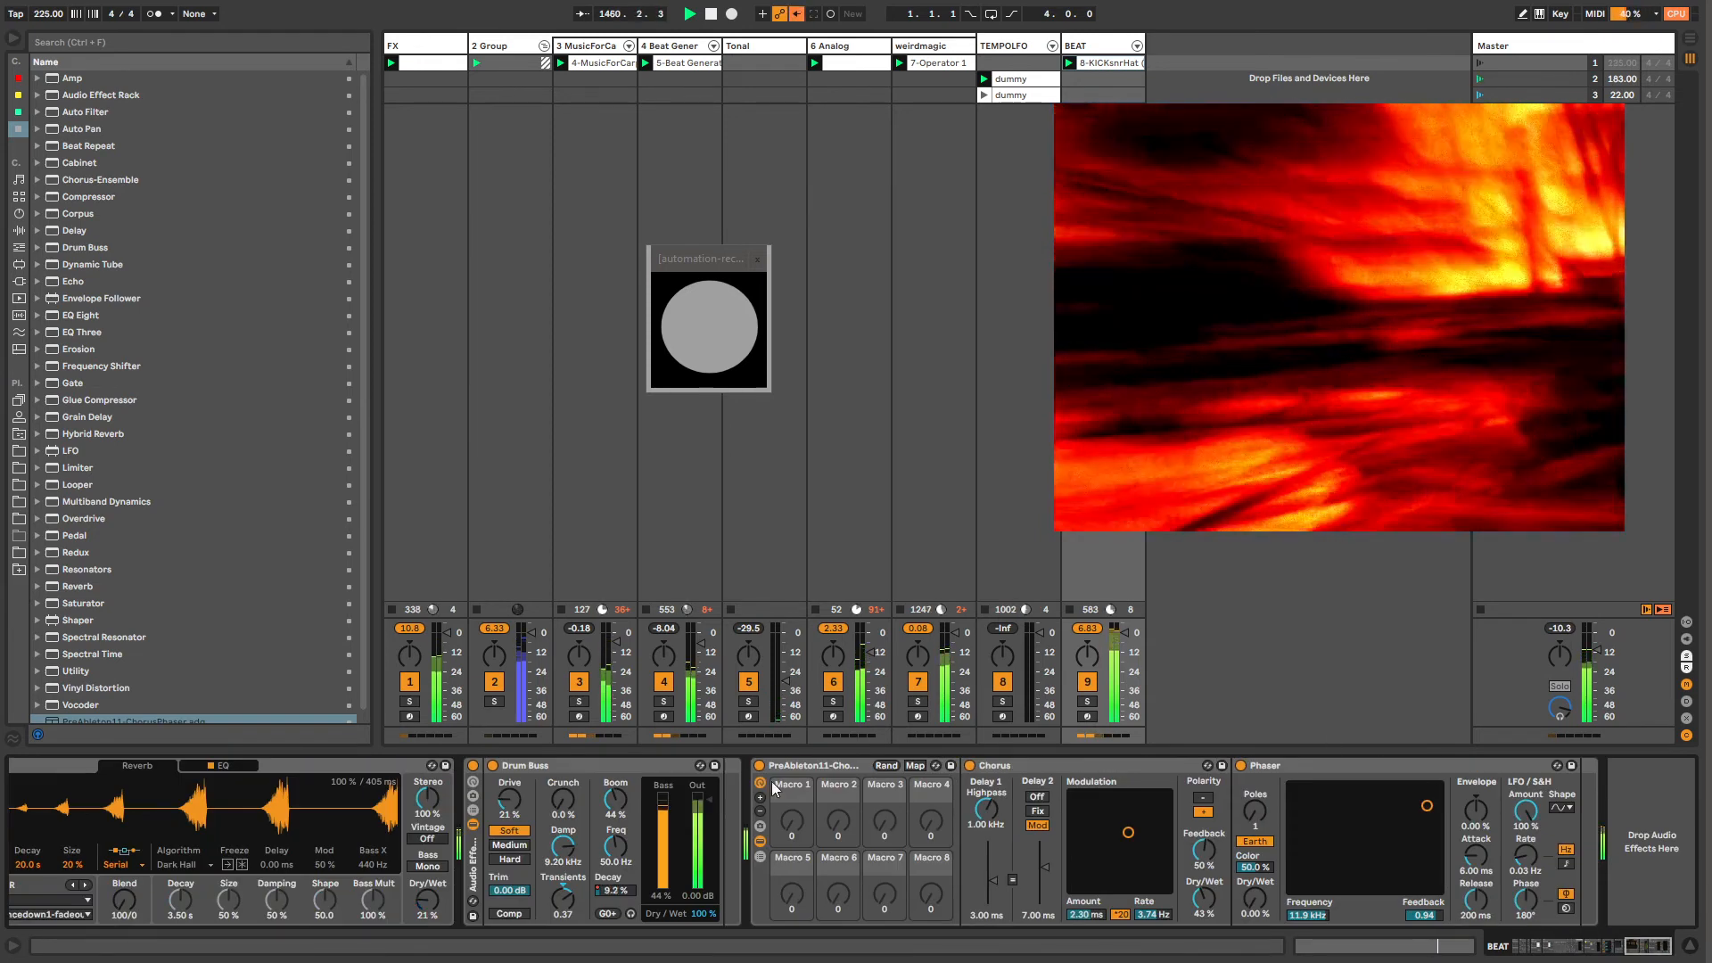
{"action": "left_click", "coordinate": [759, 765]}
{"action": "left_click", "coordinate": [759, 765]}
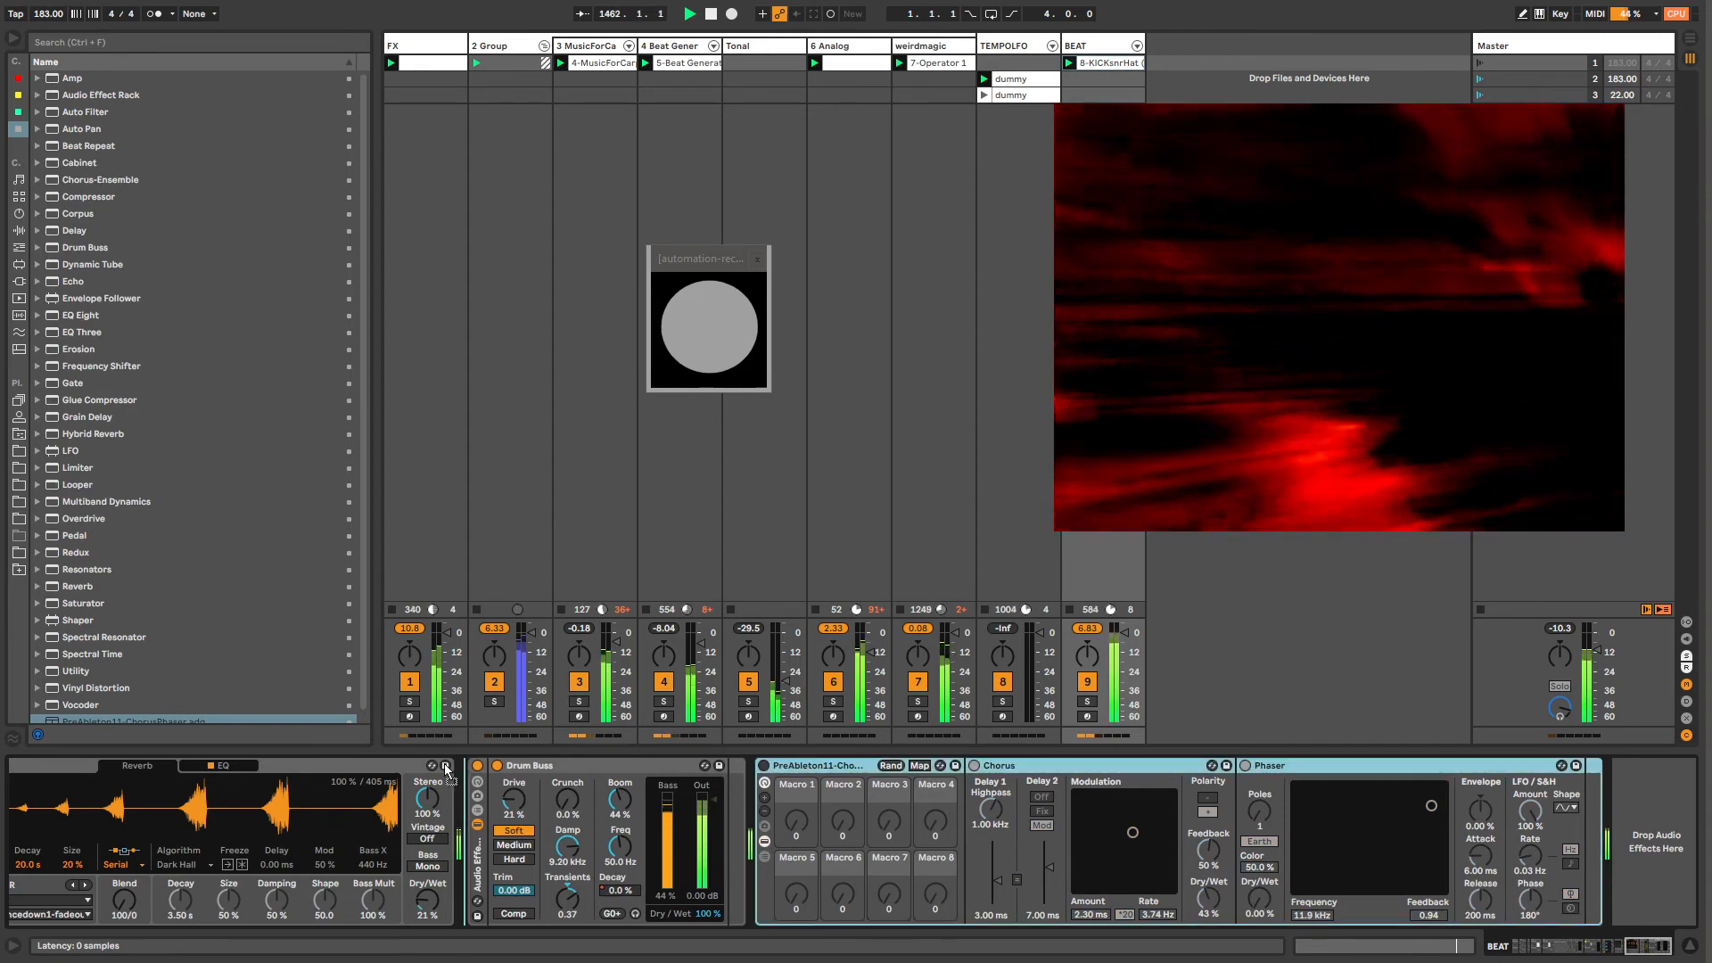
{"action": "left_click_drag", "start_coordinate": [469, 765], "coordinate": [472, 768]}
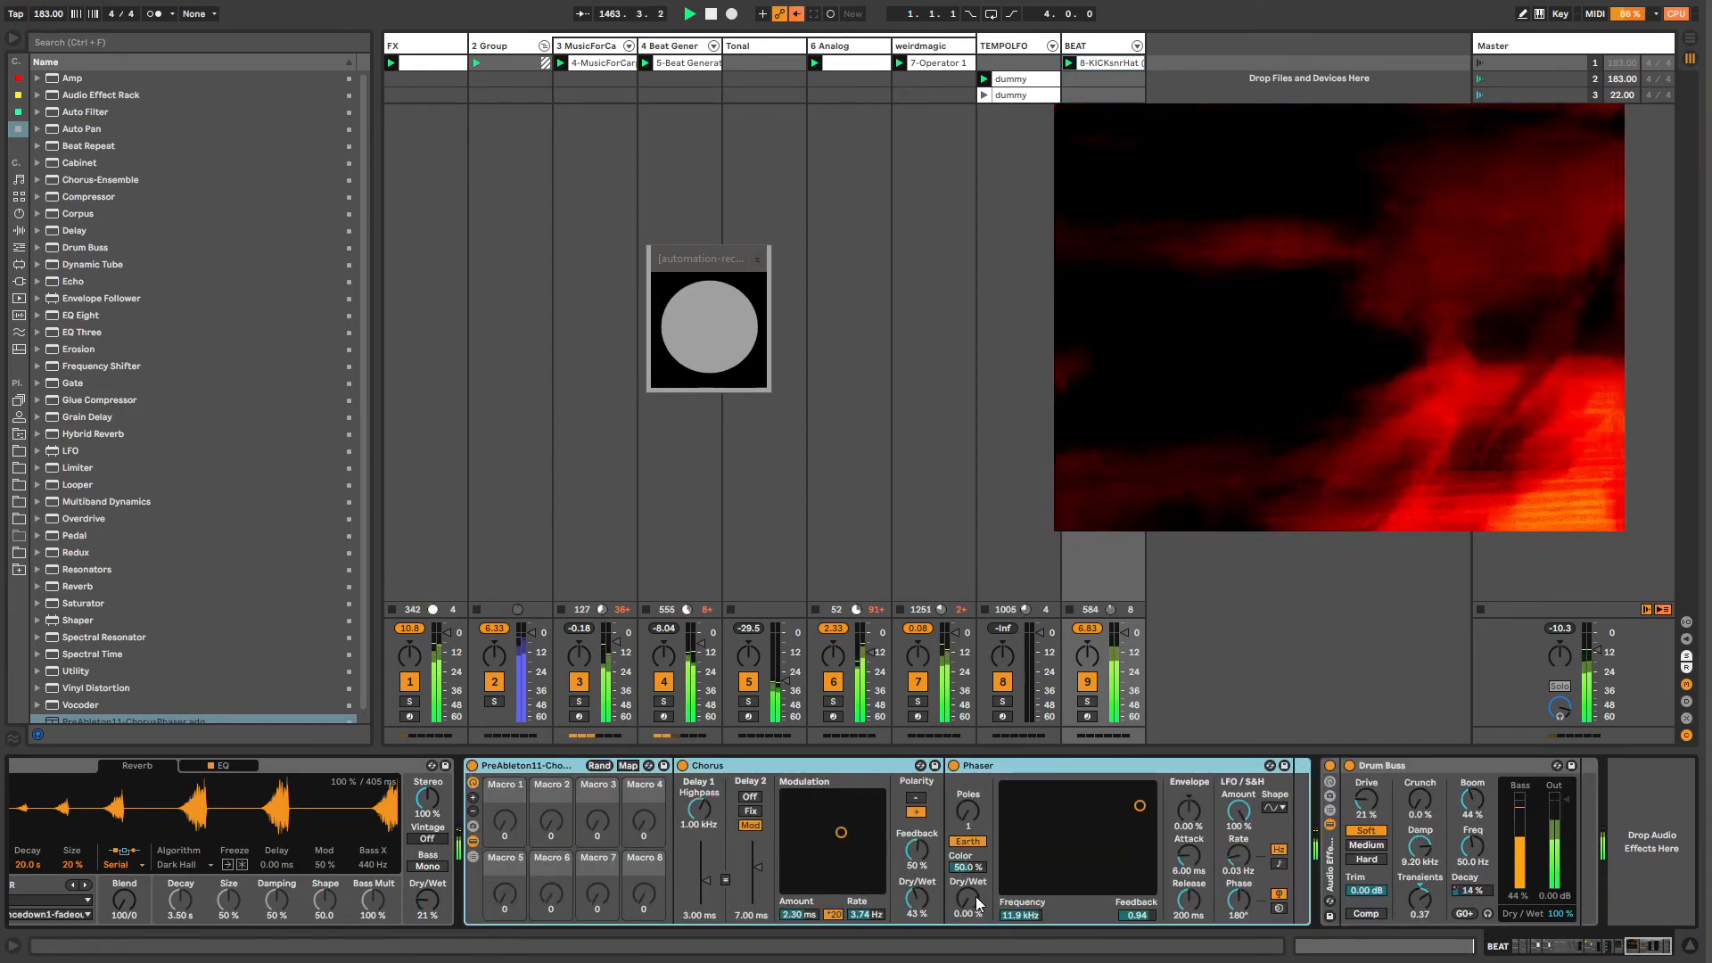
Step: Set the rack's Phaser to about 68% dry/wet with 14.3% envelope, and its Chorus to negative polarity with 76% feedback and varied modulation
{"action": "left_click_drag", "start_coordinate": [961, 901], "coordinate": [988, 903]}
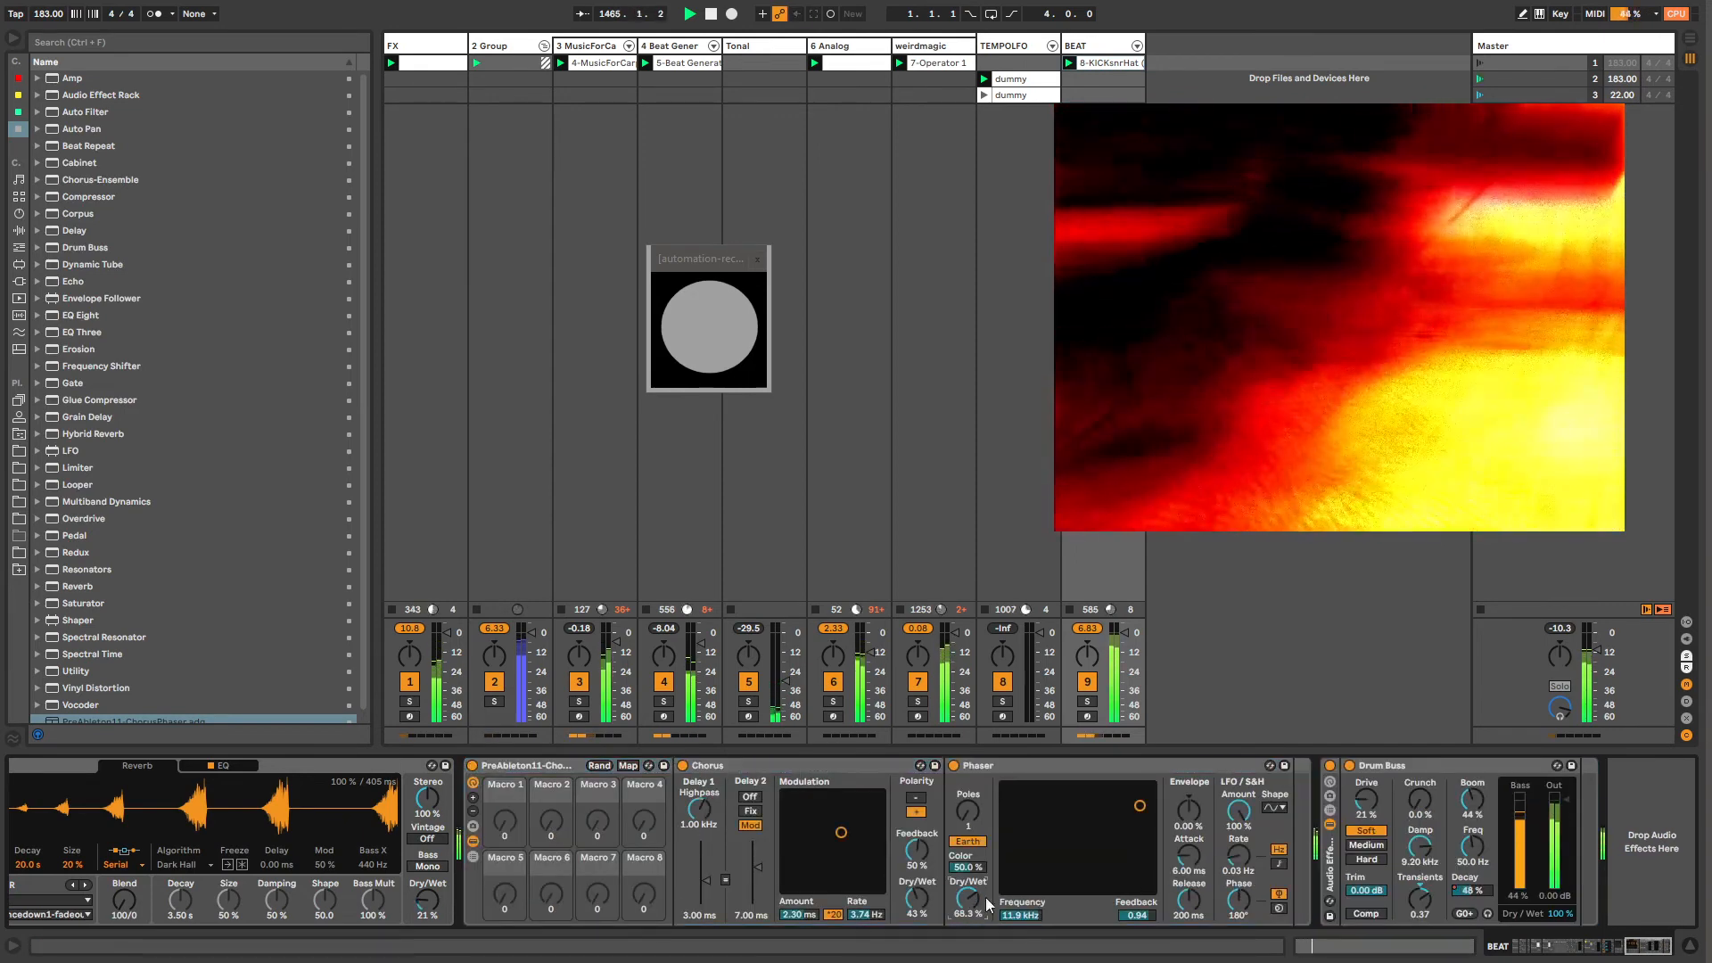
{"action": "left_click_drag", "start_coordinate": [1188, 812], "coordinate": [1189, 787]}
{"action": "left_click_drag", "start_coordinate": [841, 832], "coordinate": [848, 852]}
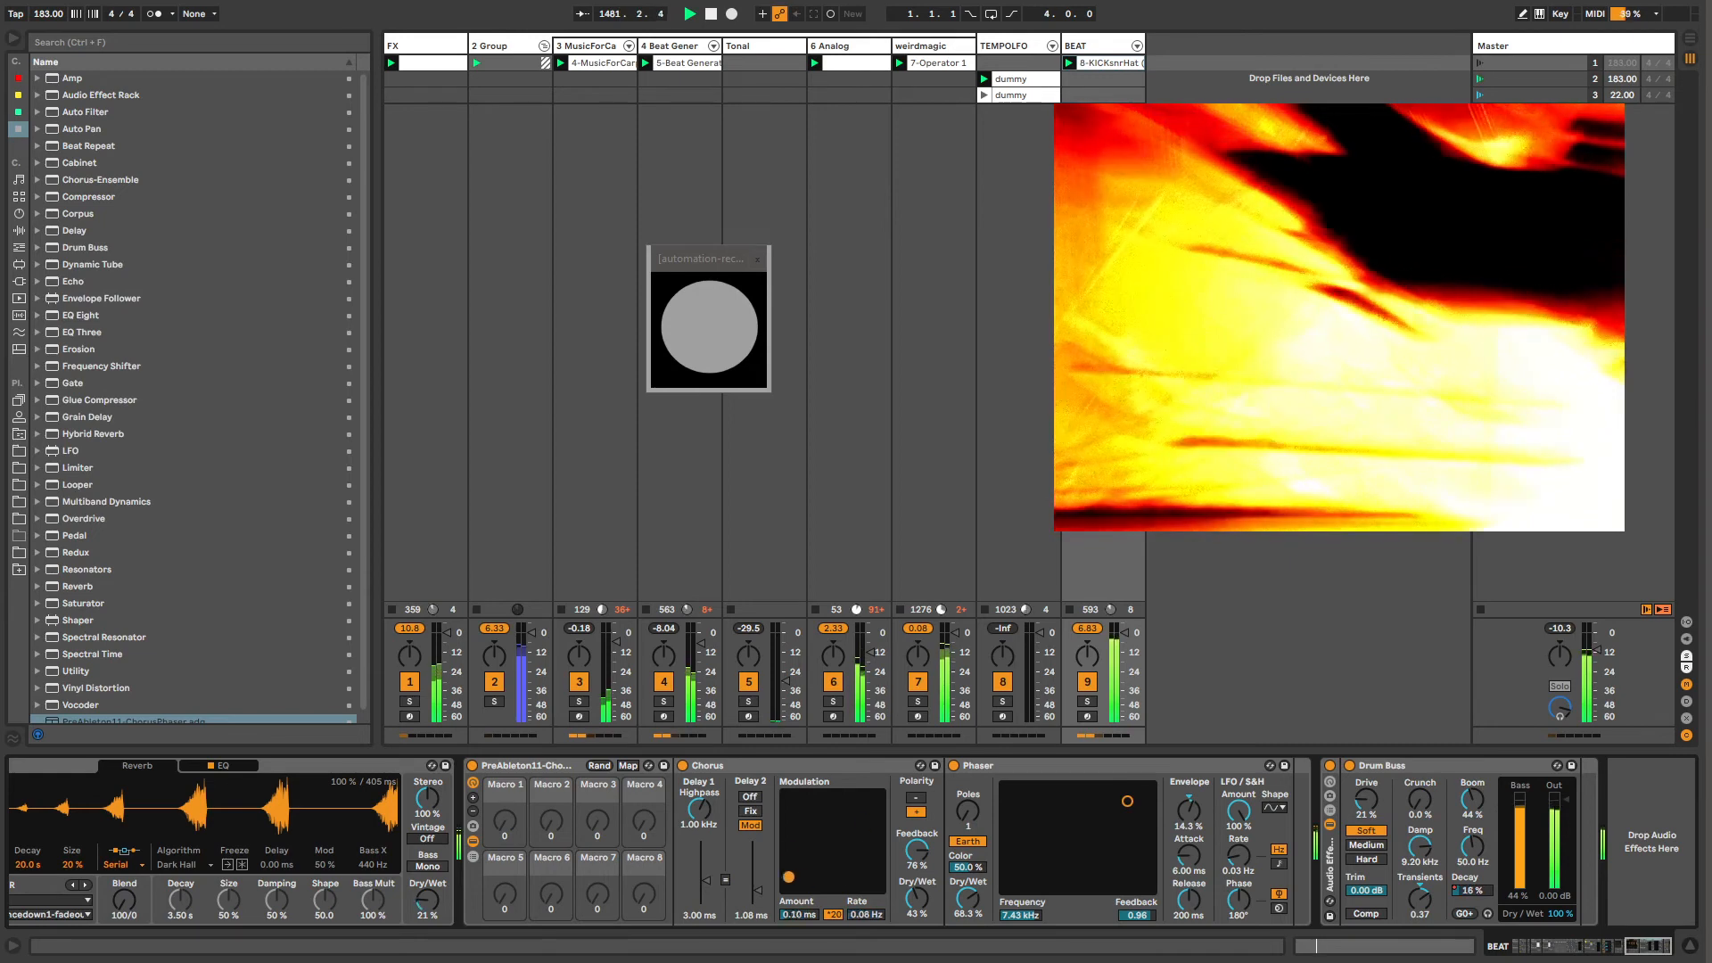
{"action": "left_click", "coordinate": [914, 803]}
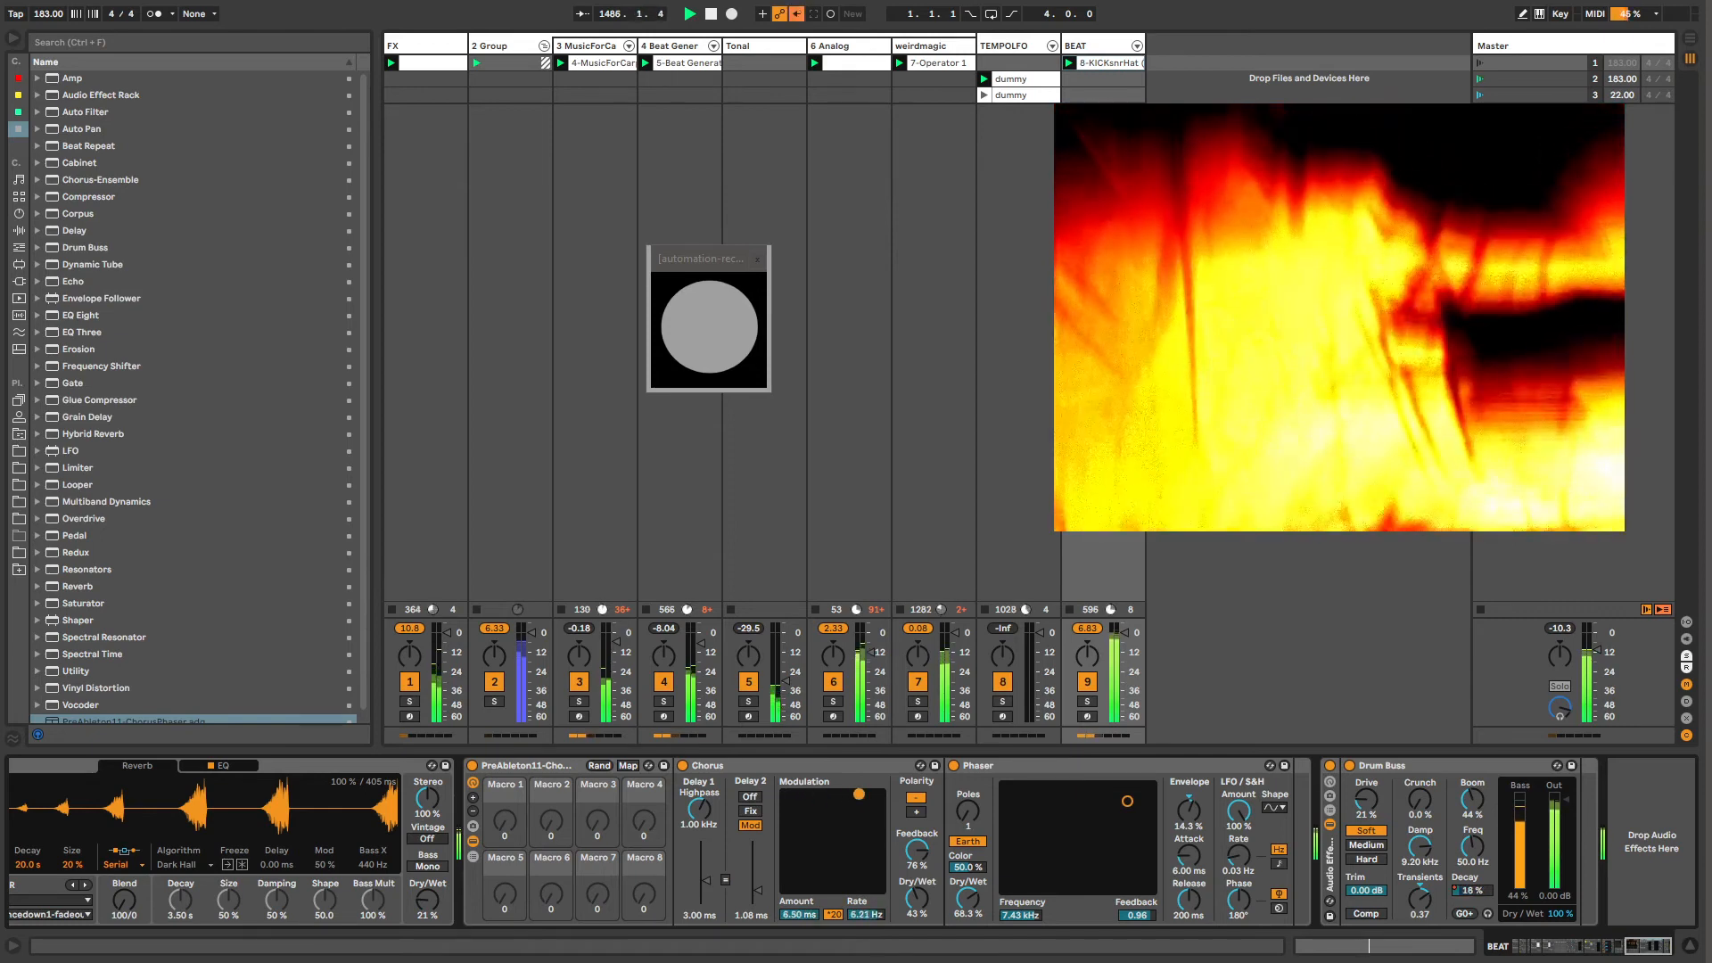
{"action": "left_click_drag", "start_coordinate": [819, 867], "coordinate": [834, 882]}
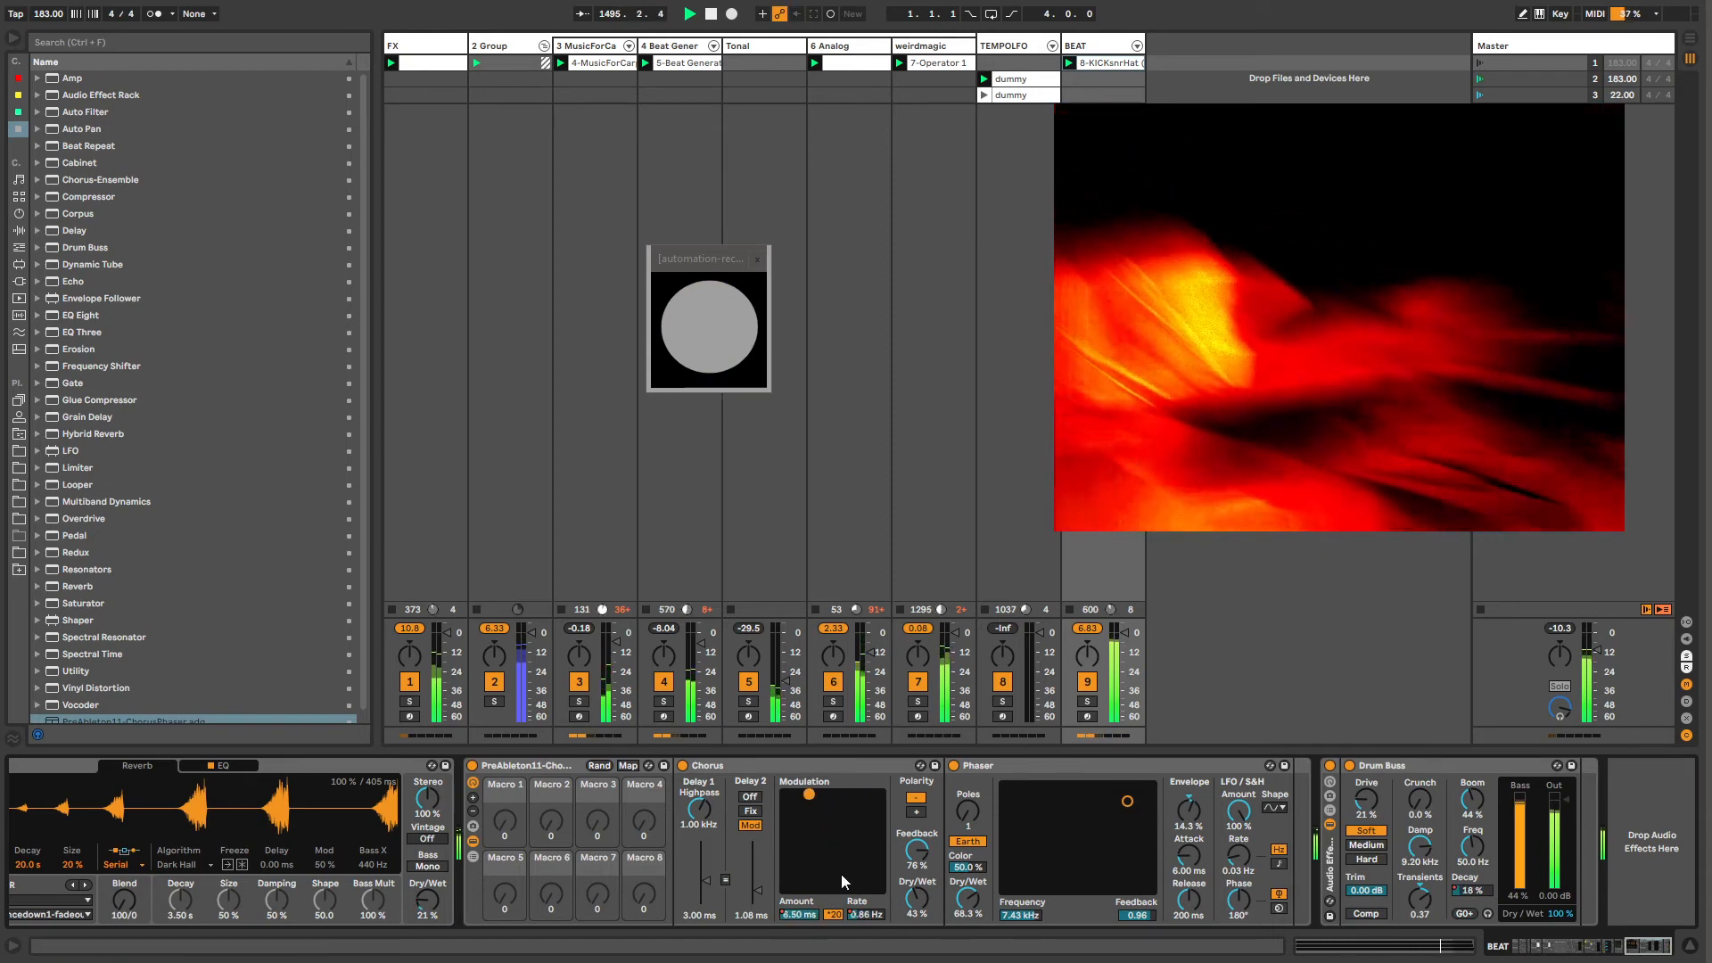
{"action": "left_click", "coordinate": [747, 810]}
Step: Record Phaser dry/wet automation, show its envelope in the BEAT clip and unlink it with loop length 5.0.3
{"action": "left_click", "coordinate": [988, 769]}
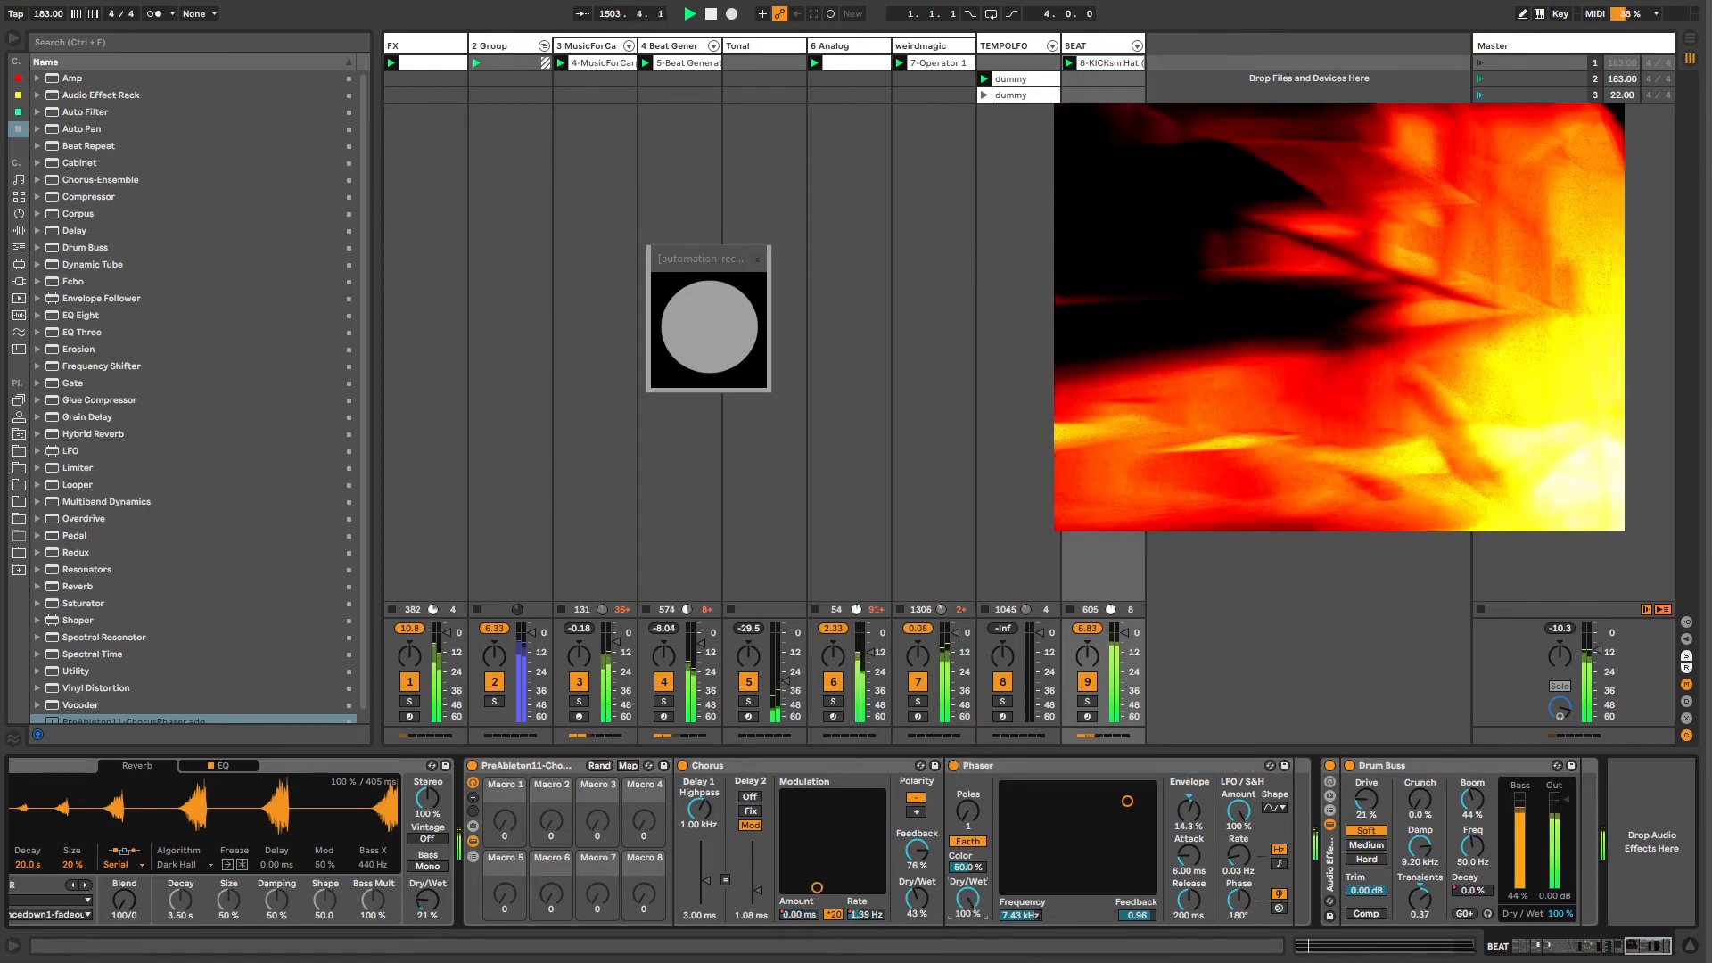
{"action": "left_click_drag", "start_coordinate": [969, 899], "coordinate": [972, 907]}
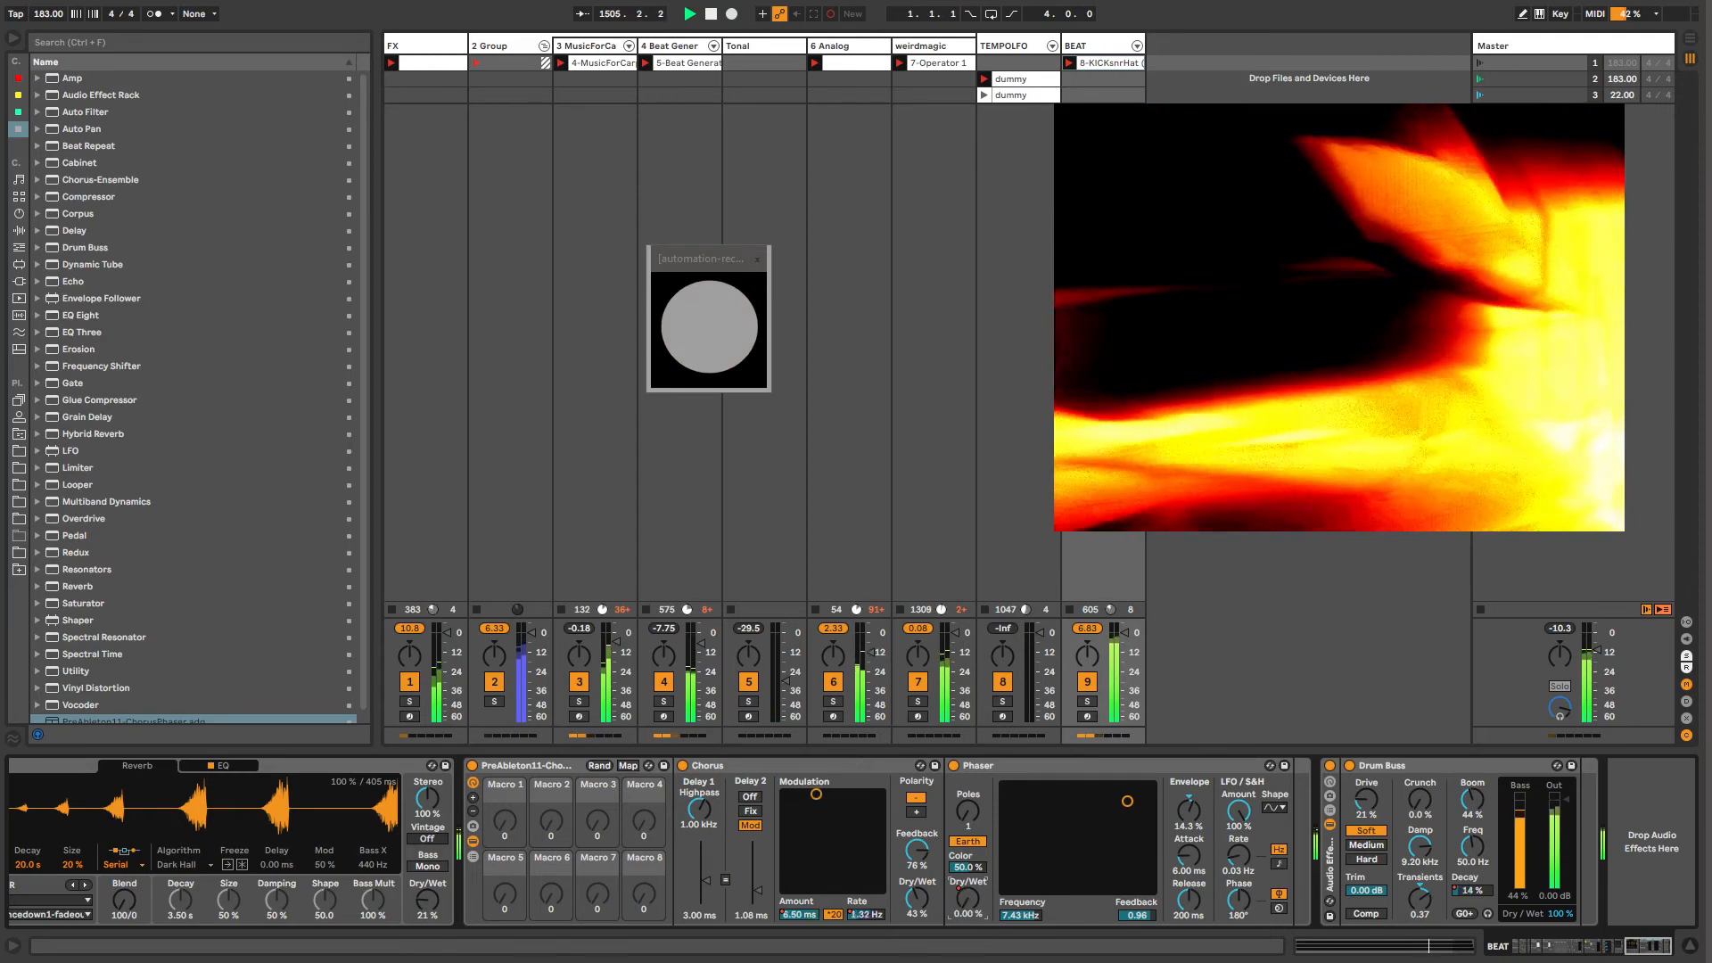
{"action": "right_click", "coordinate": [972, 907]}
{"action": "left_click", "coordinate": [1025, 592]}
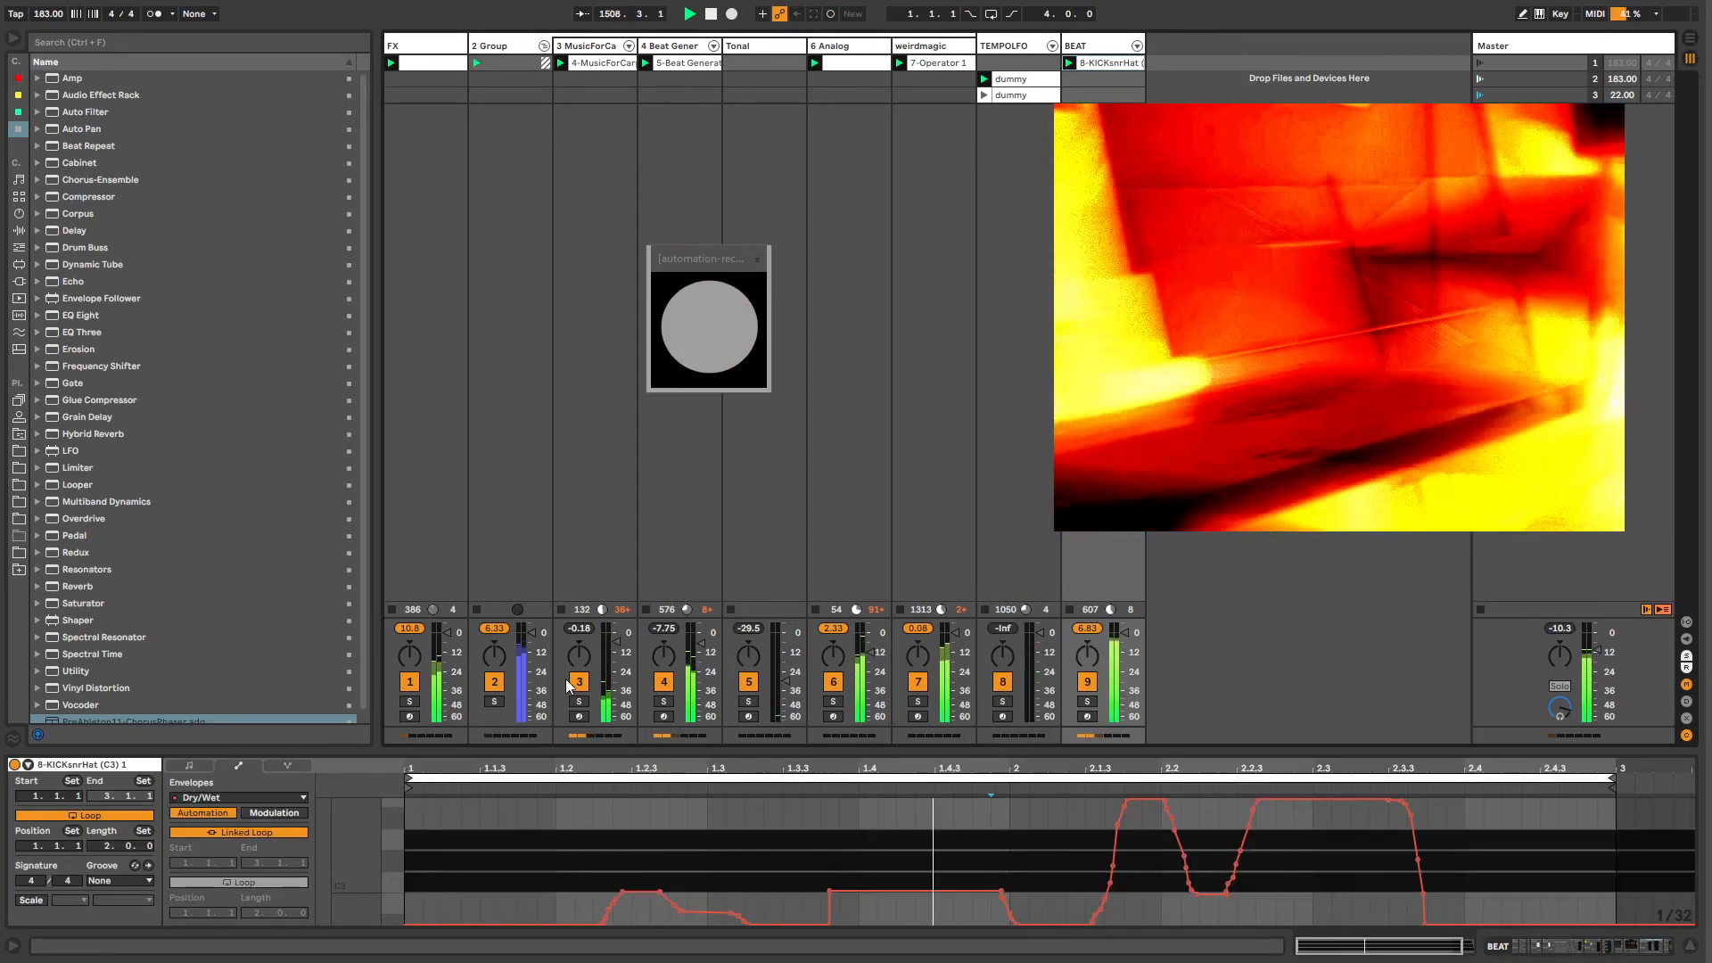
{"action": "left_click", "coordinate": [683, 813]}
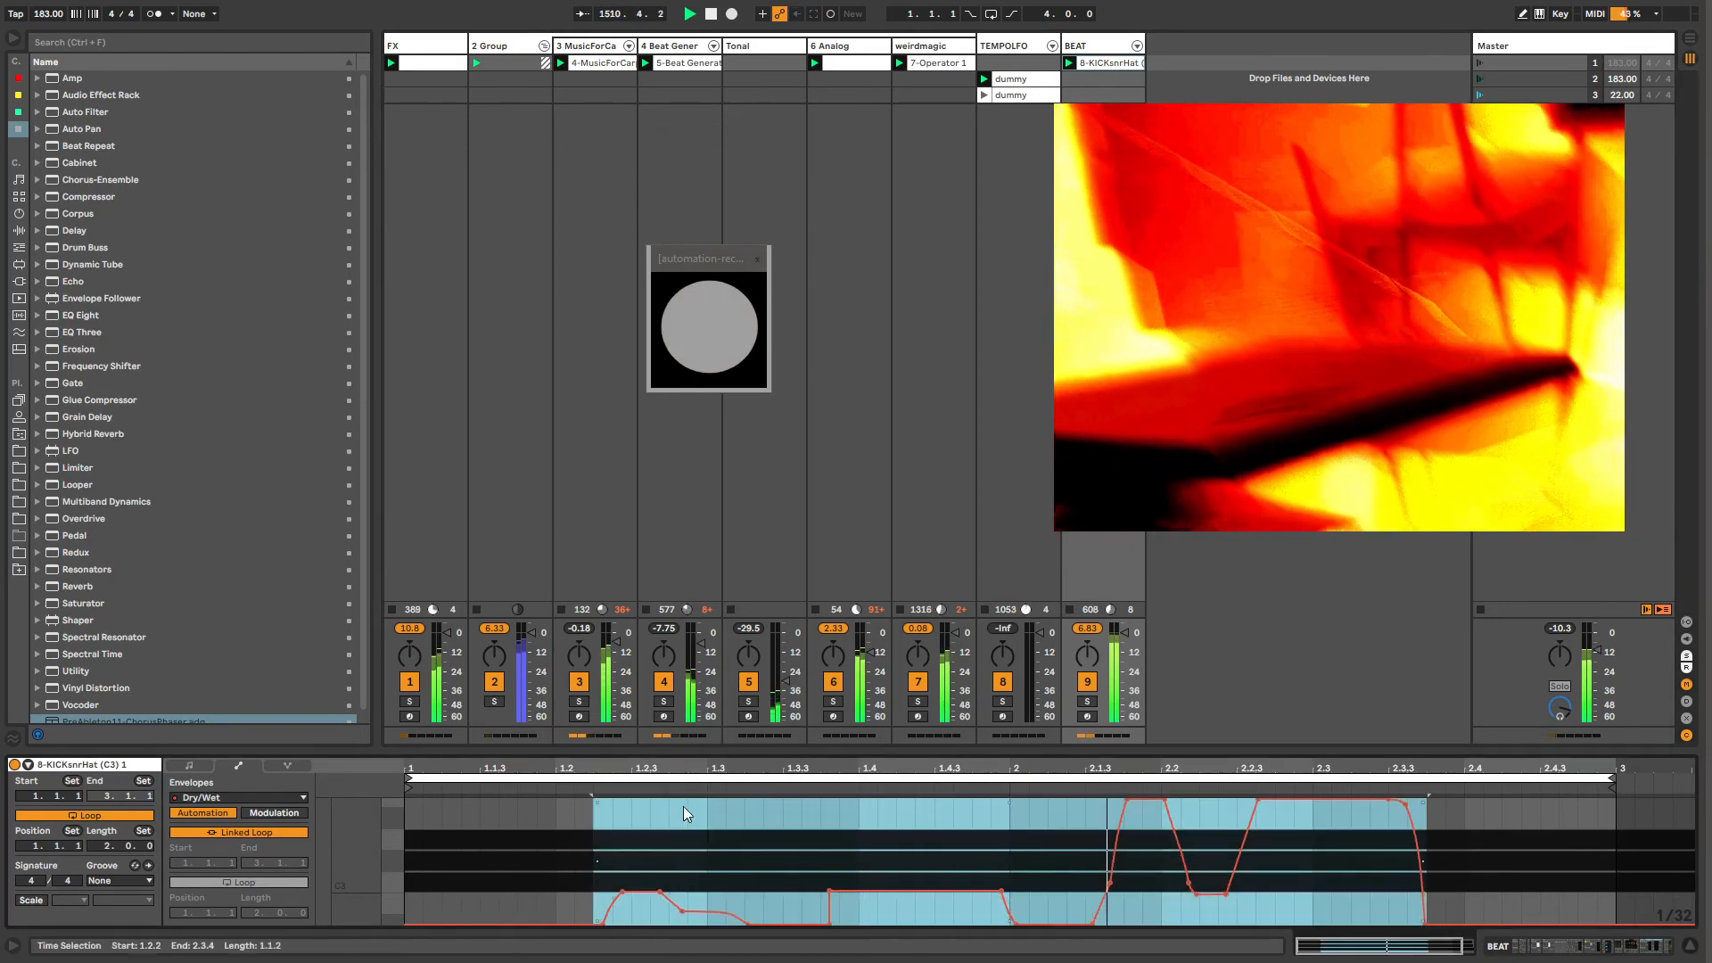
{"action": "left_click", "coordinate": [219, 831]}
{"action": "left_click_drag", "start_coordinate": [257, 914], "coordinate": [303, 897]}
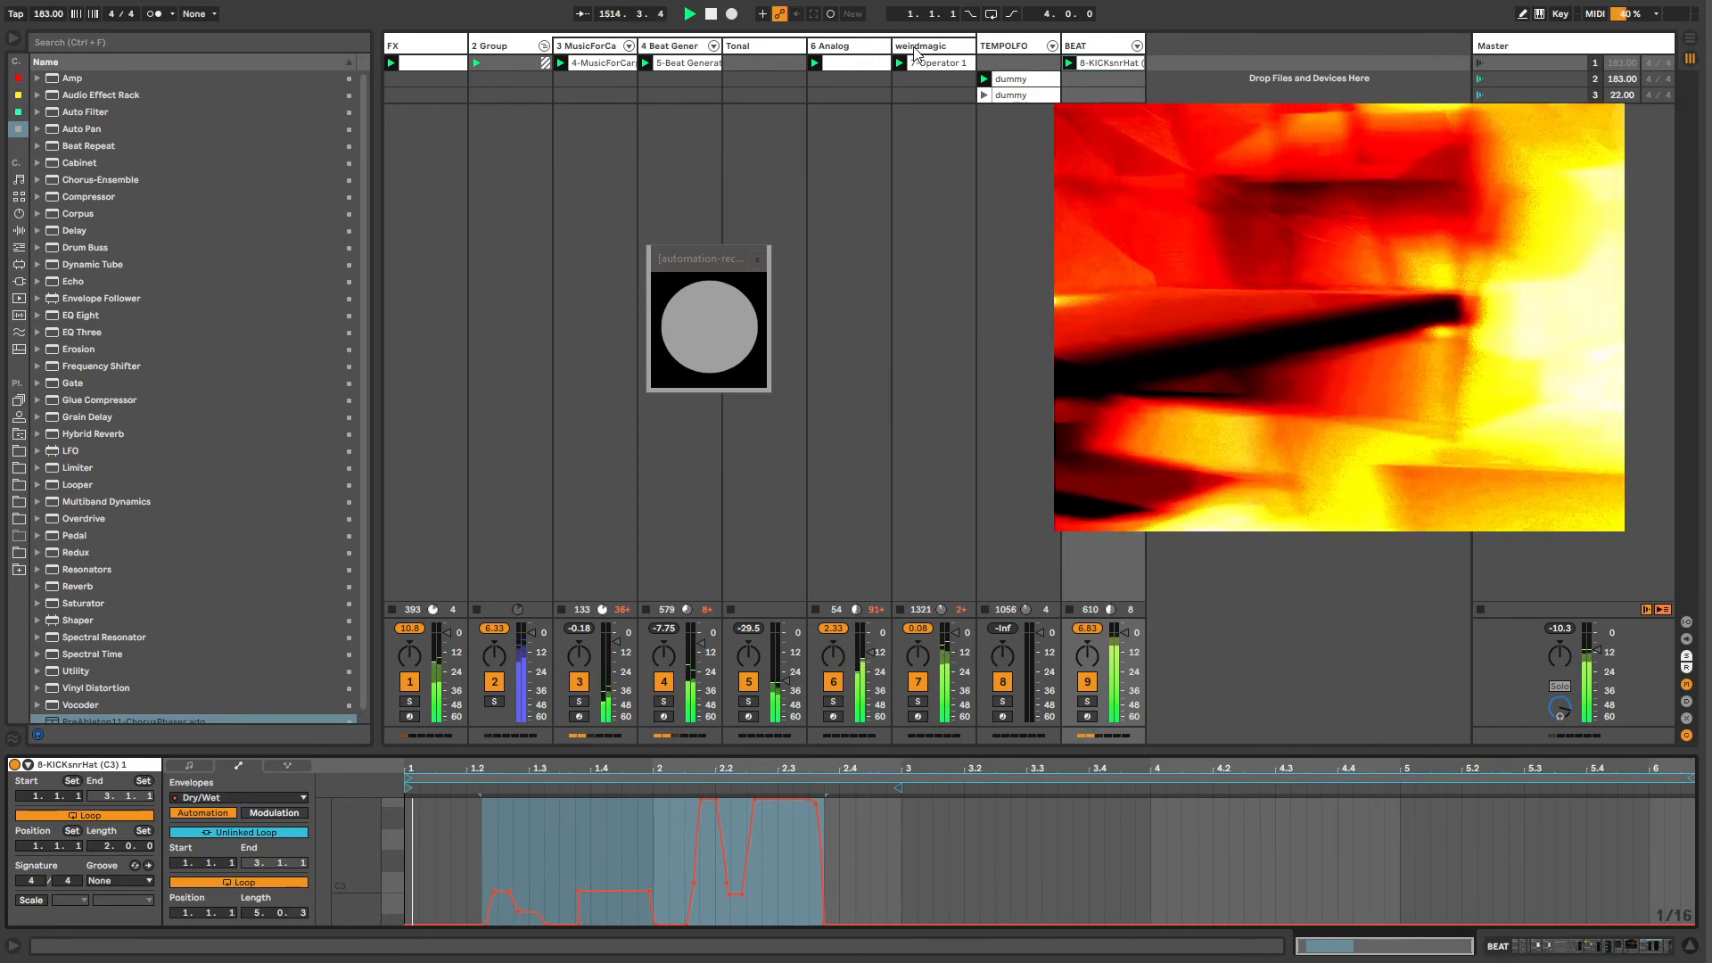
Step: Copy the rack's Phaser into the snare chain directly after its Chorus
{"action": "left_click", "coordinate": [1096, 46]}
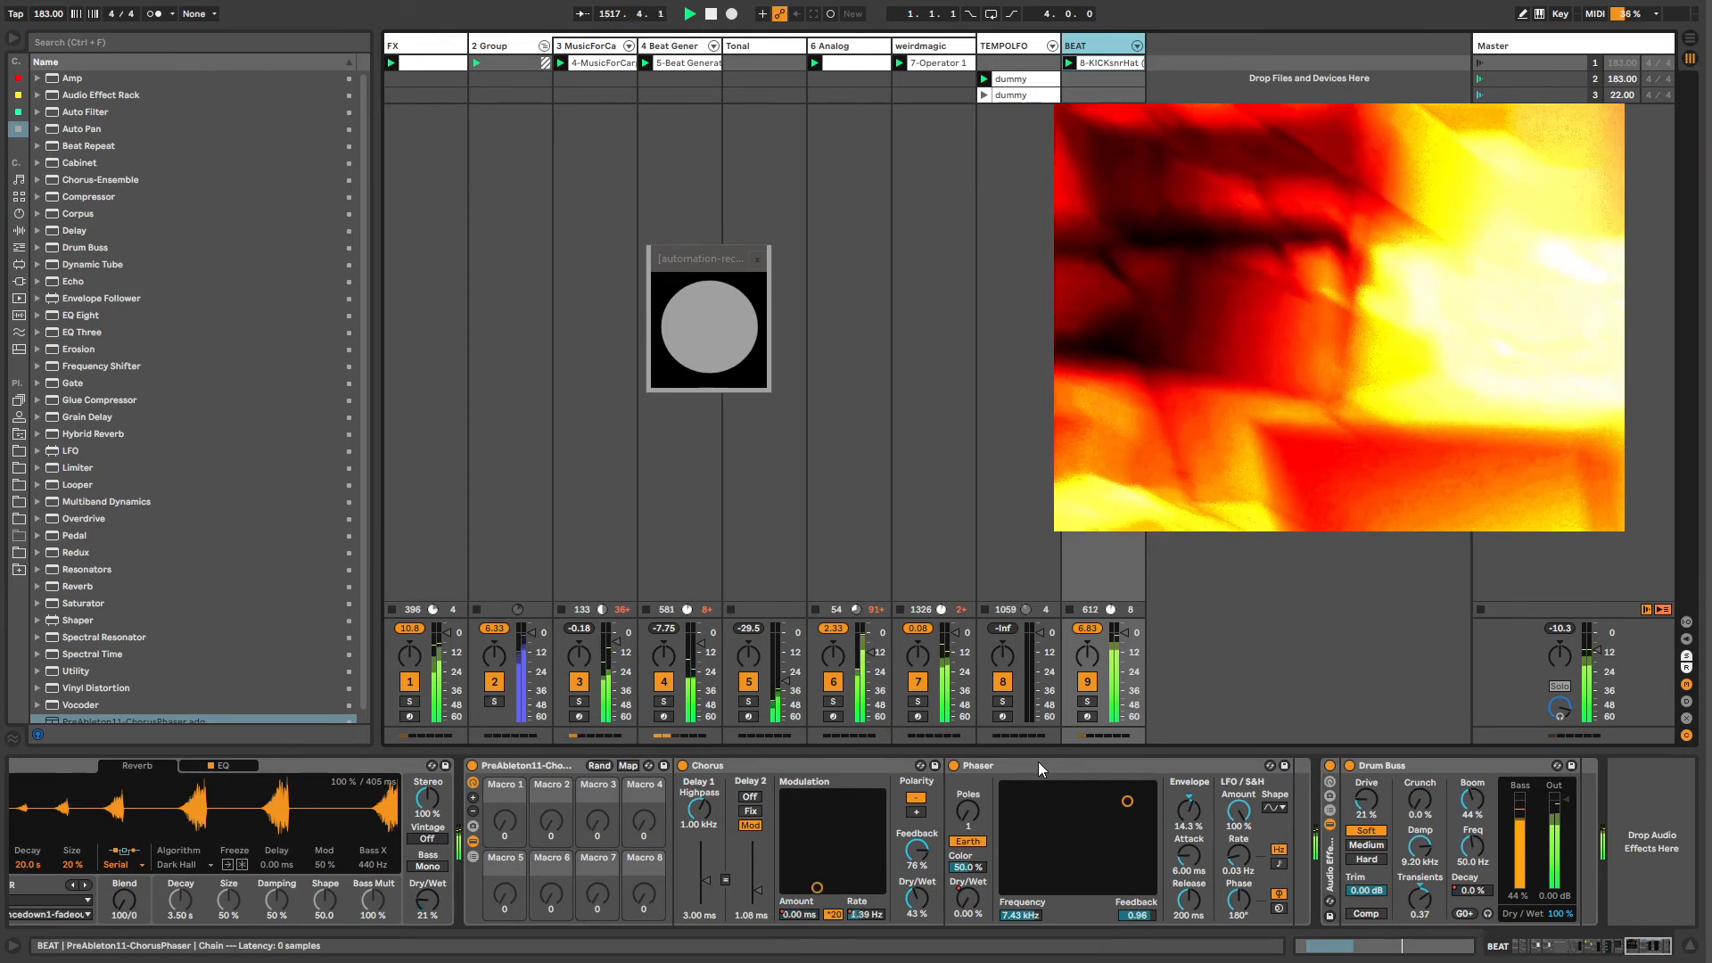
{"action": "left_click", "coordinate": [1603, 947]}
{"action": "left_click_drag", "start_coordinate": [1605, 952], "coordinate": [1583, 954]}
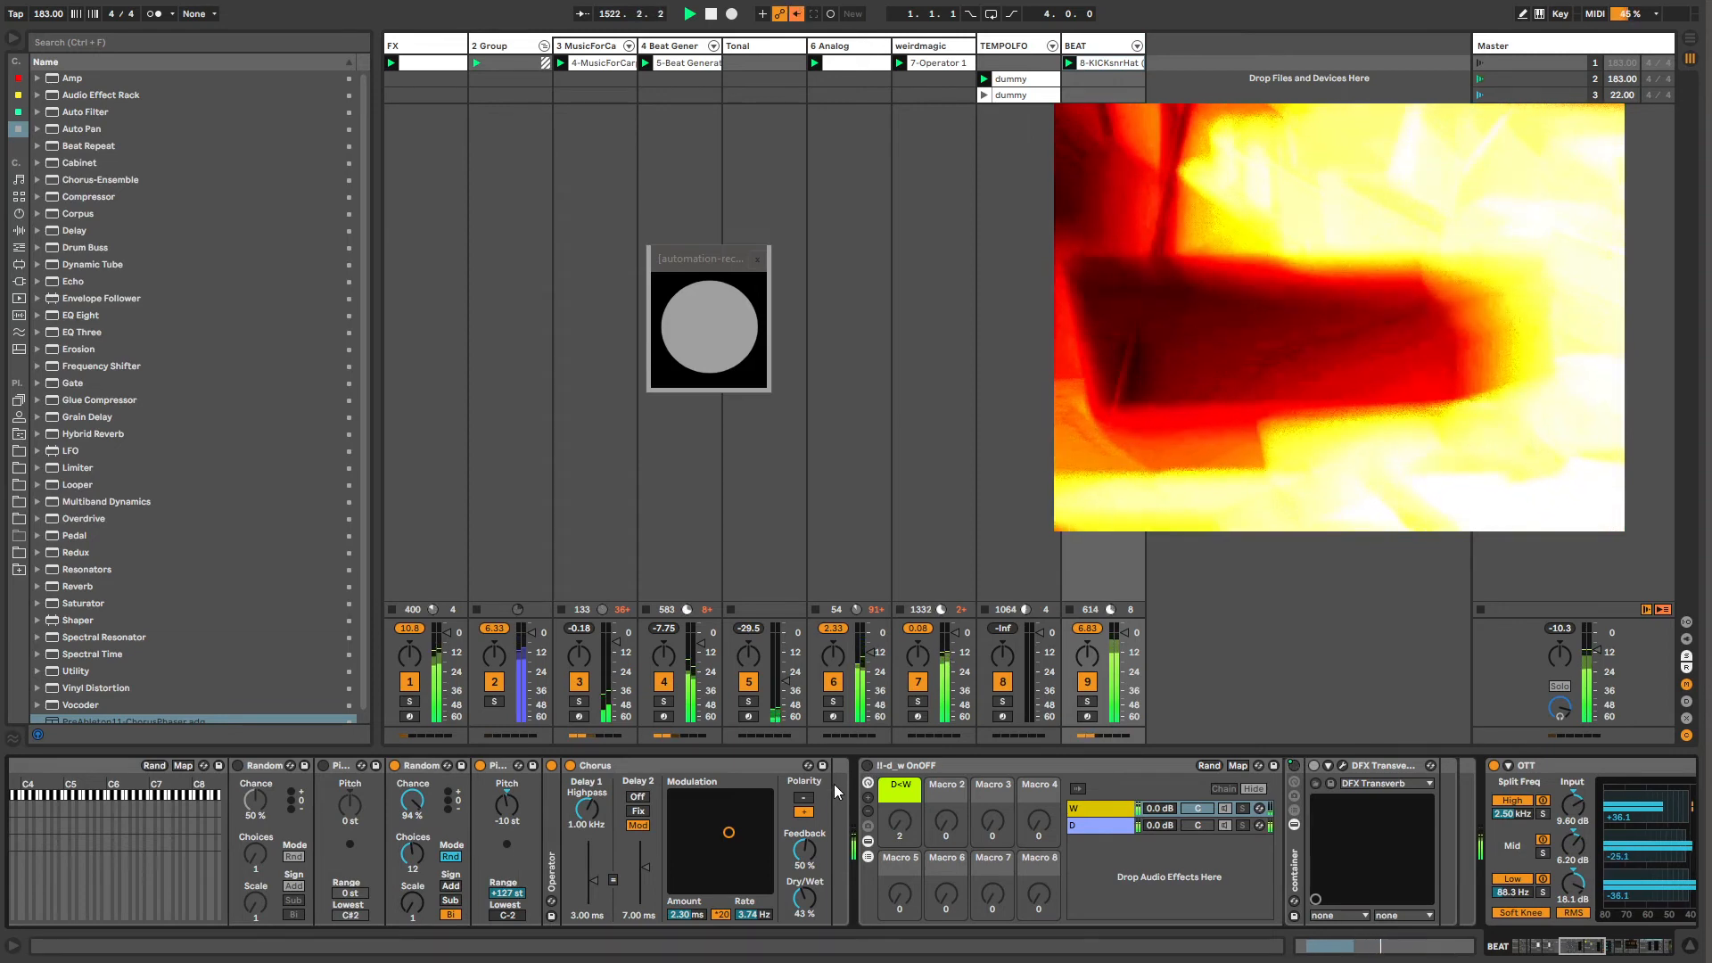
{"action": "key", "text": "ctrl+v"}
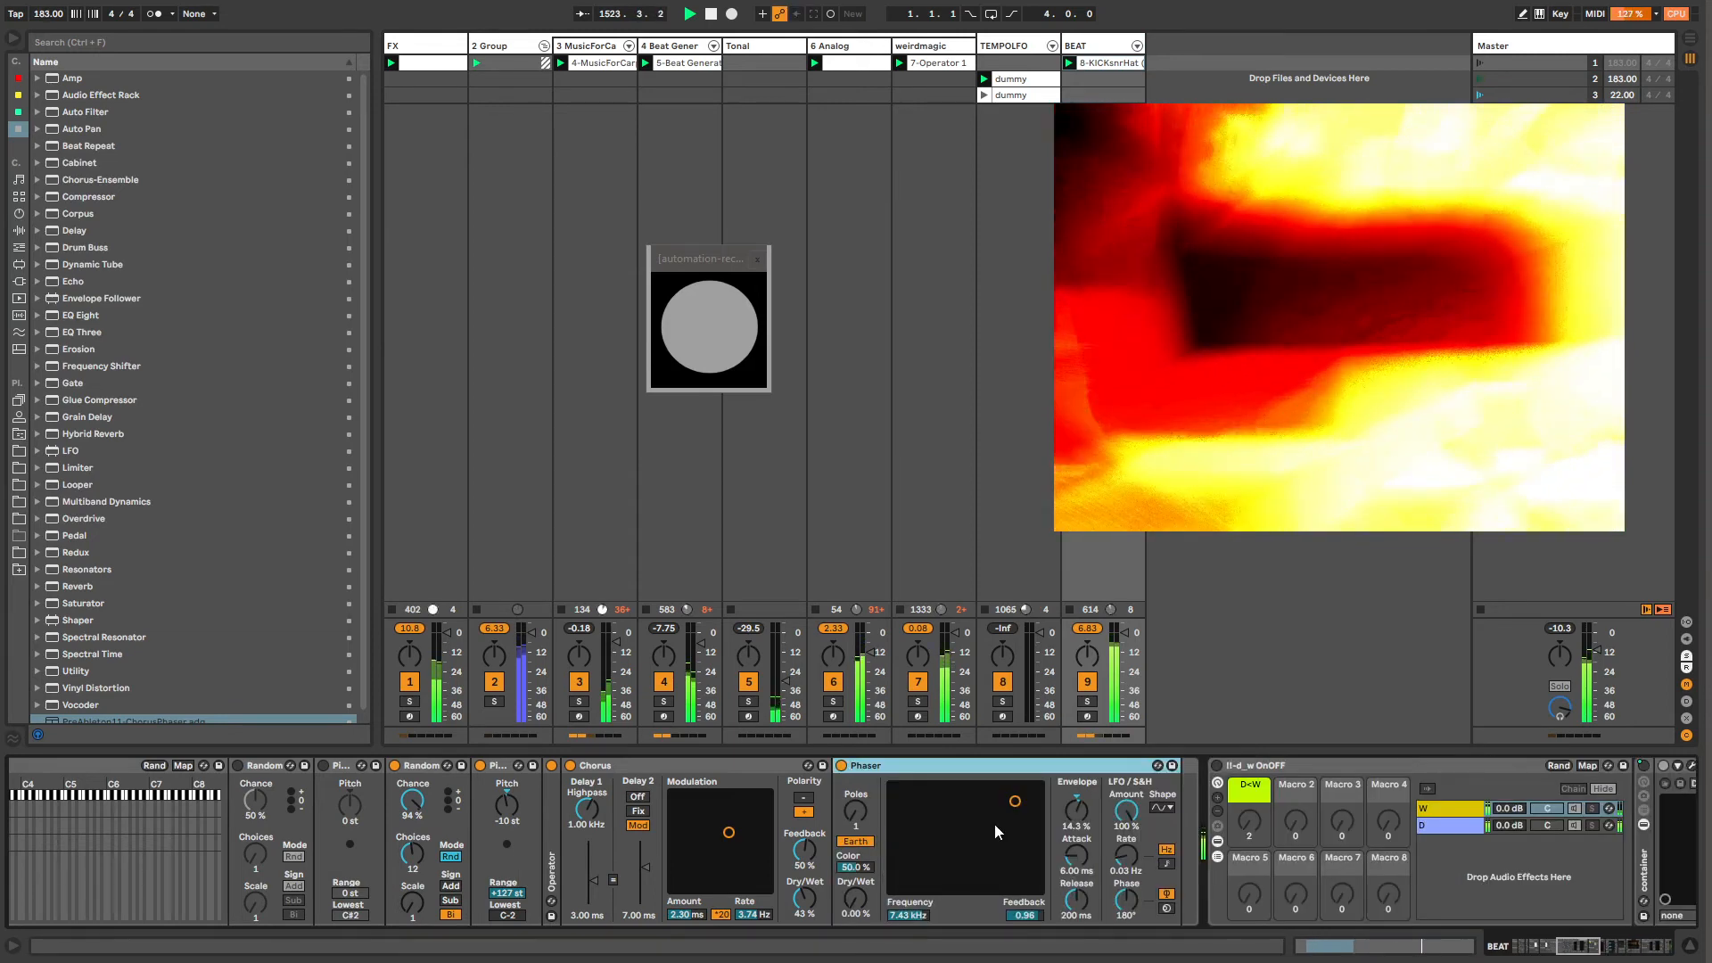
Step: Set the snare Phaser to 8 poles, 100% color and dry/wet, 169 Hz frequency, 0.93 feedback and 15.1% LFO amount
{"action": "left_click", "coordinate": [862, 815]}
{"action": "left_click", "coordinate": [862, 841]}
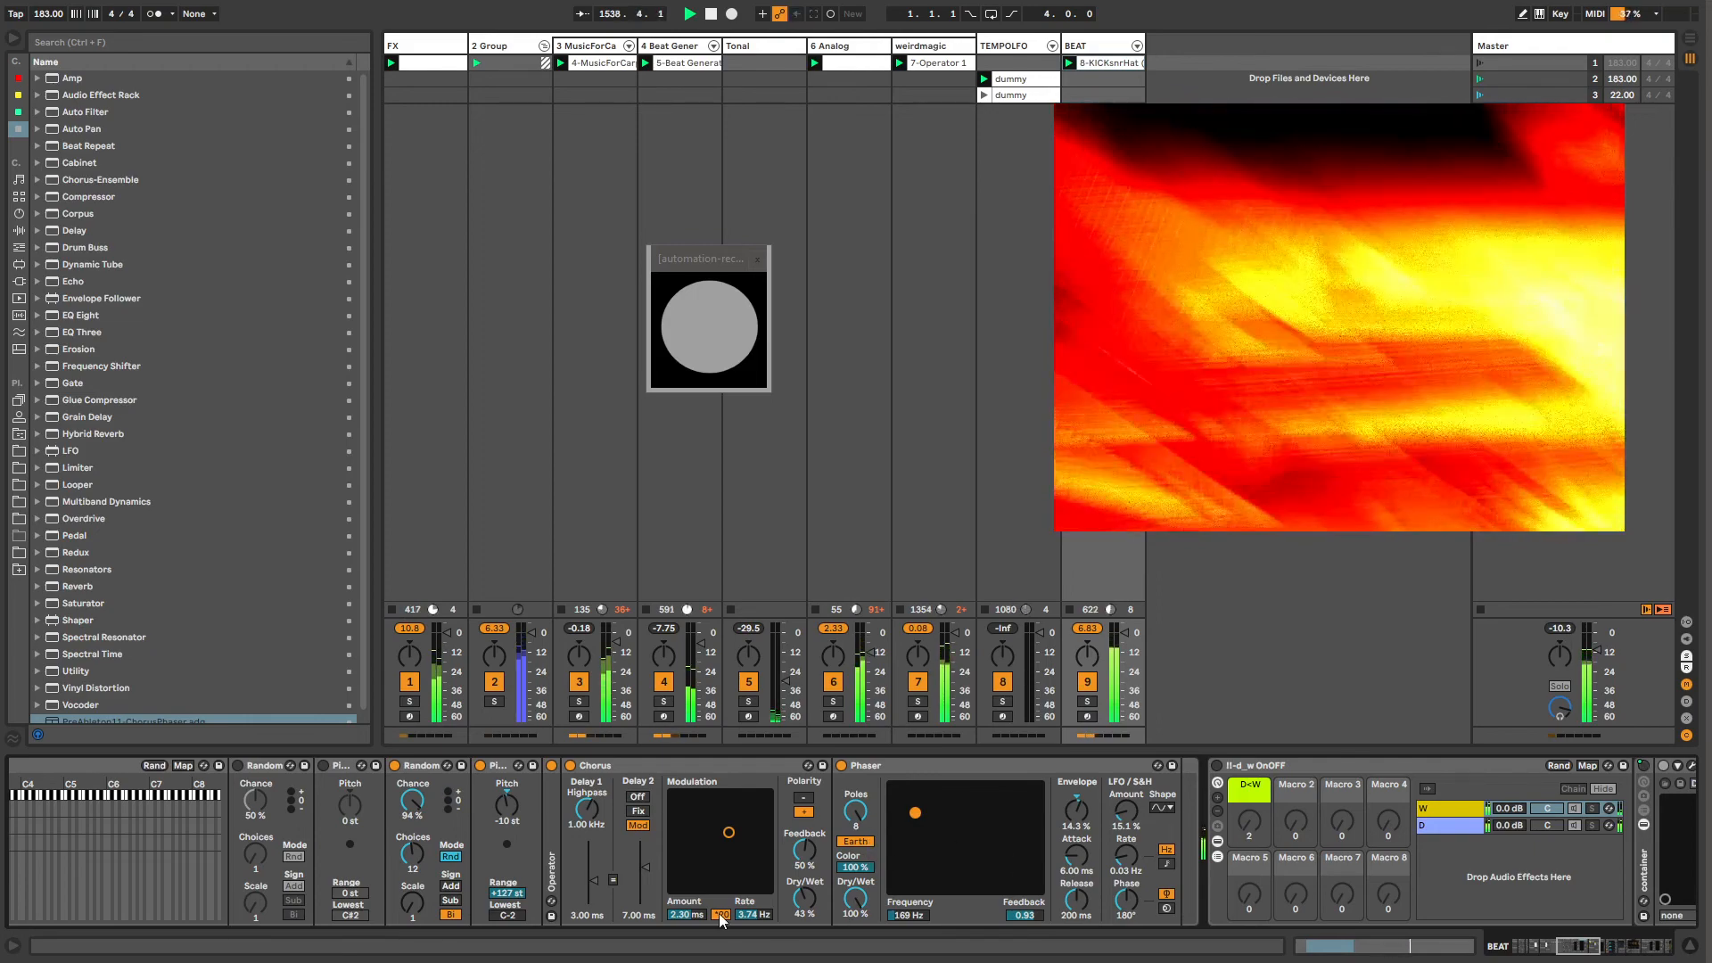
{"action": "left_click", "coordinate": [1549, 951]}
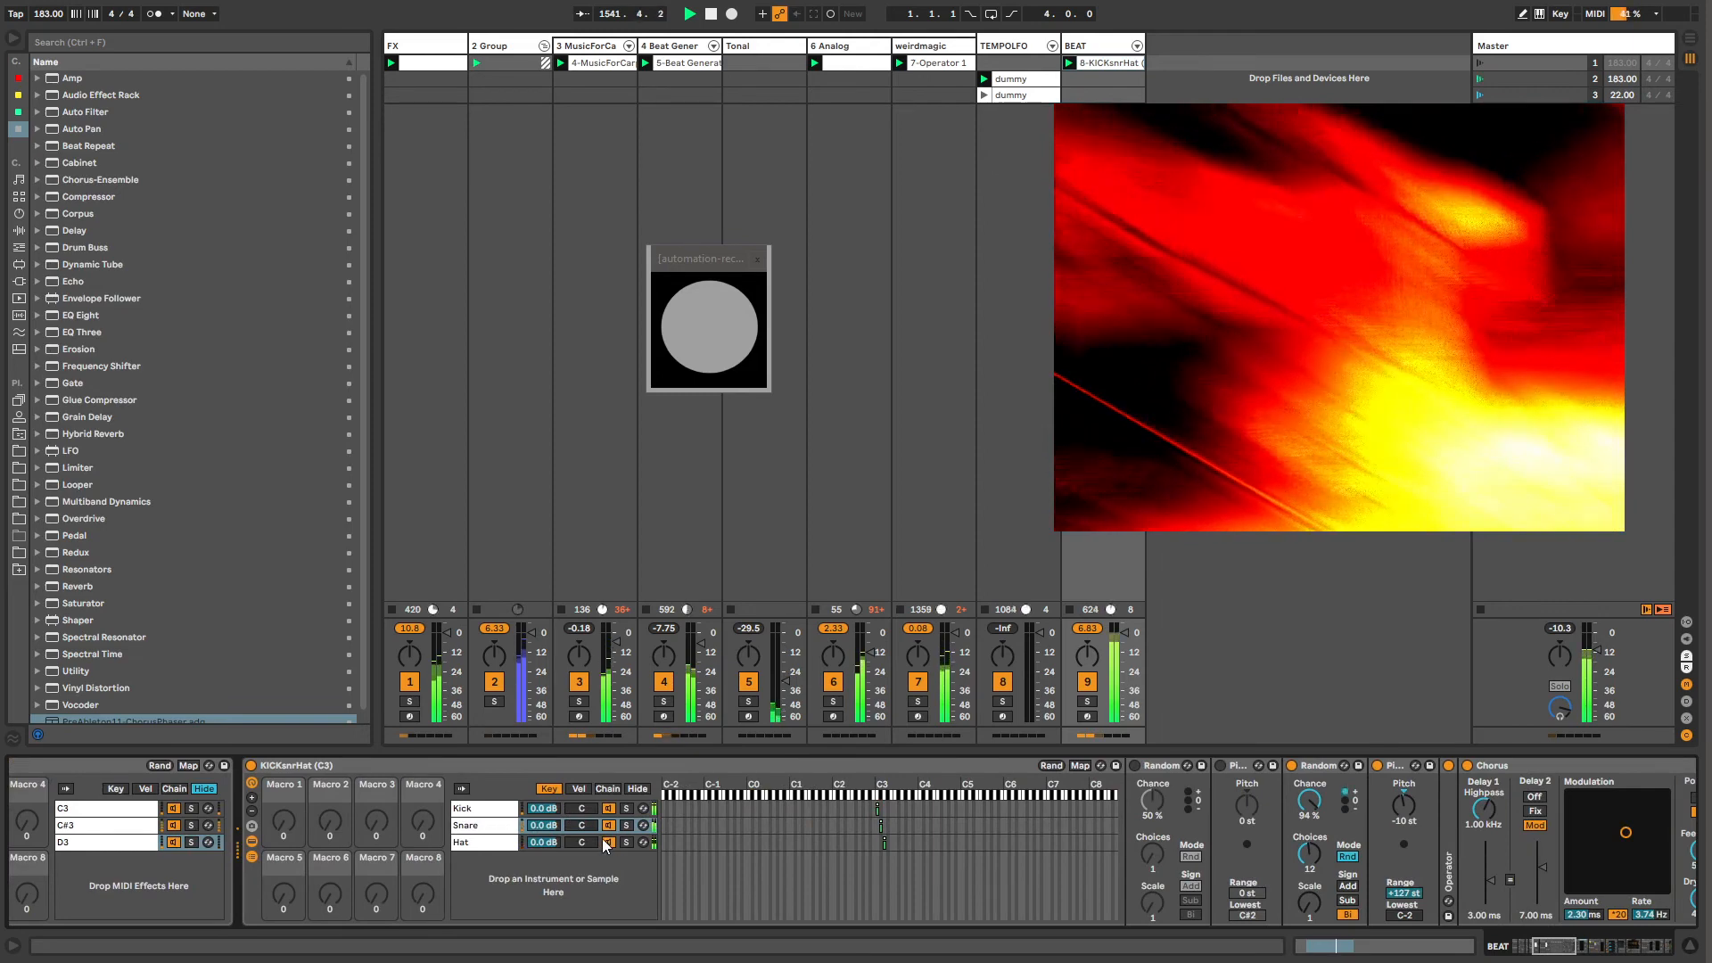
{"action": "left_click", "coordinate": [608, 842]}
{"action": "left_click", "coordinate": [516, 828]}
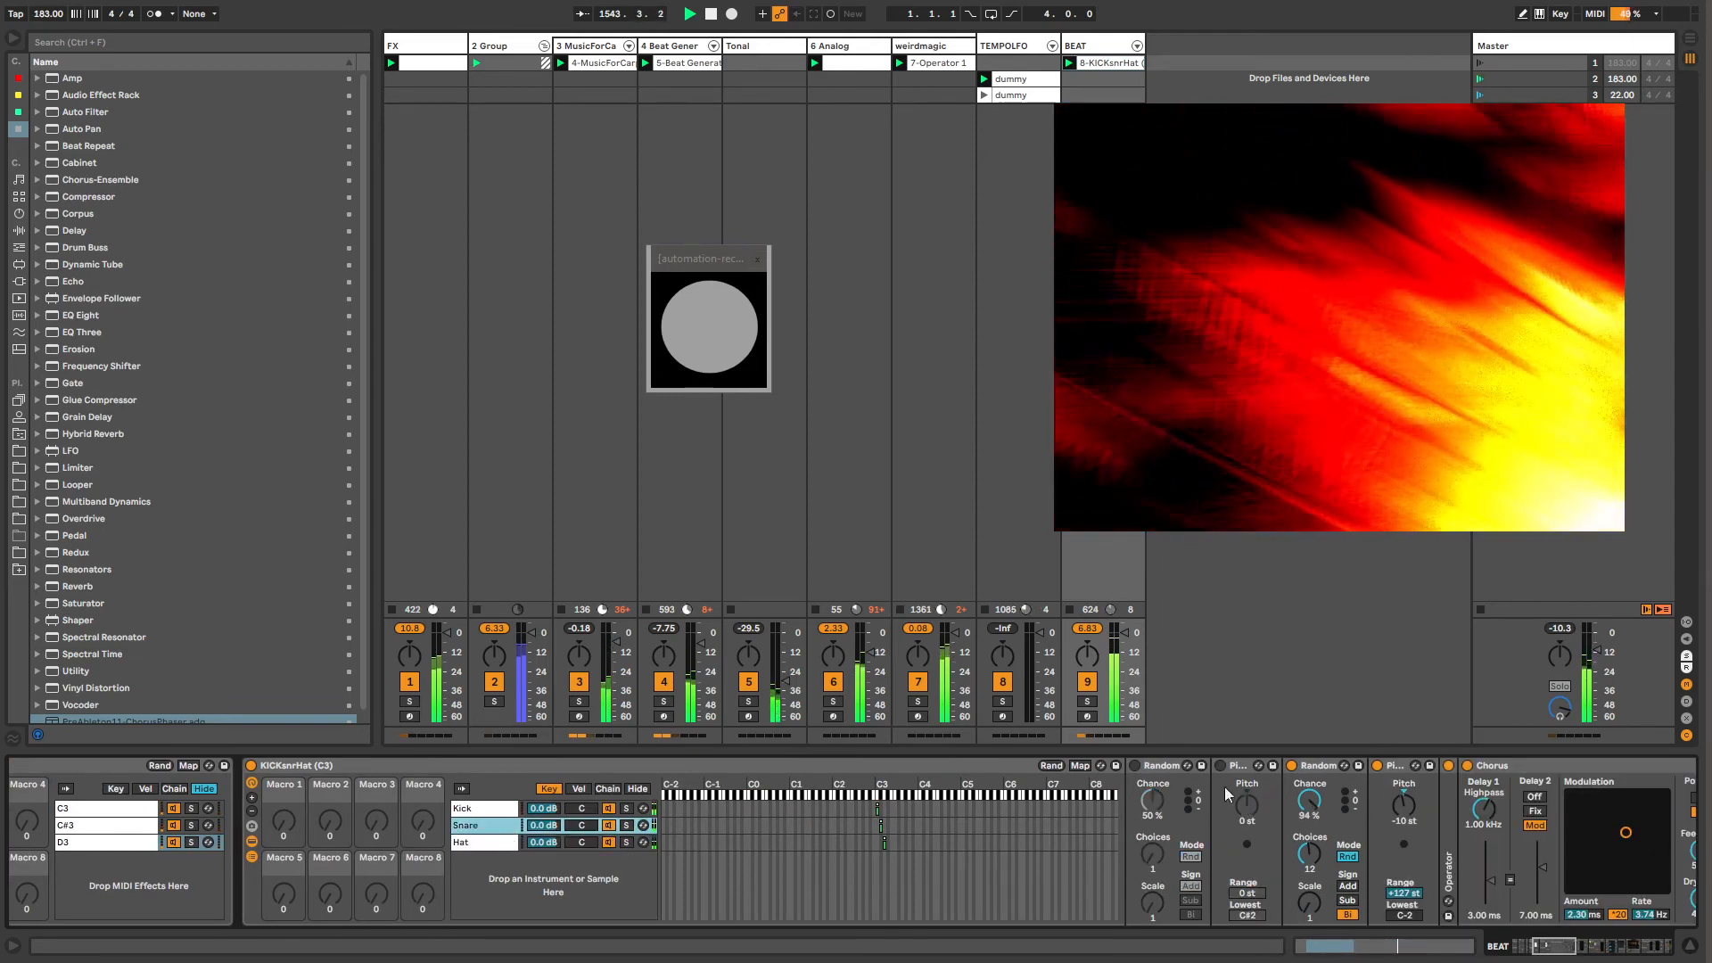
{"action": "left_click", "coordinate": [1595, 953]}
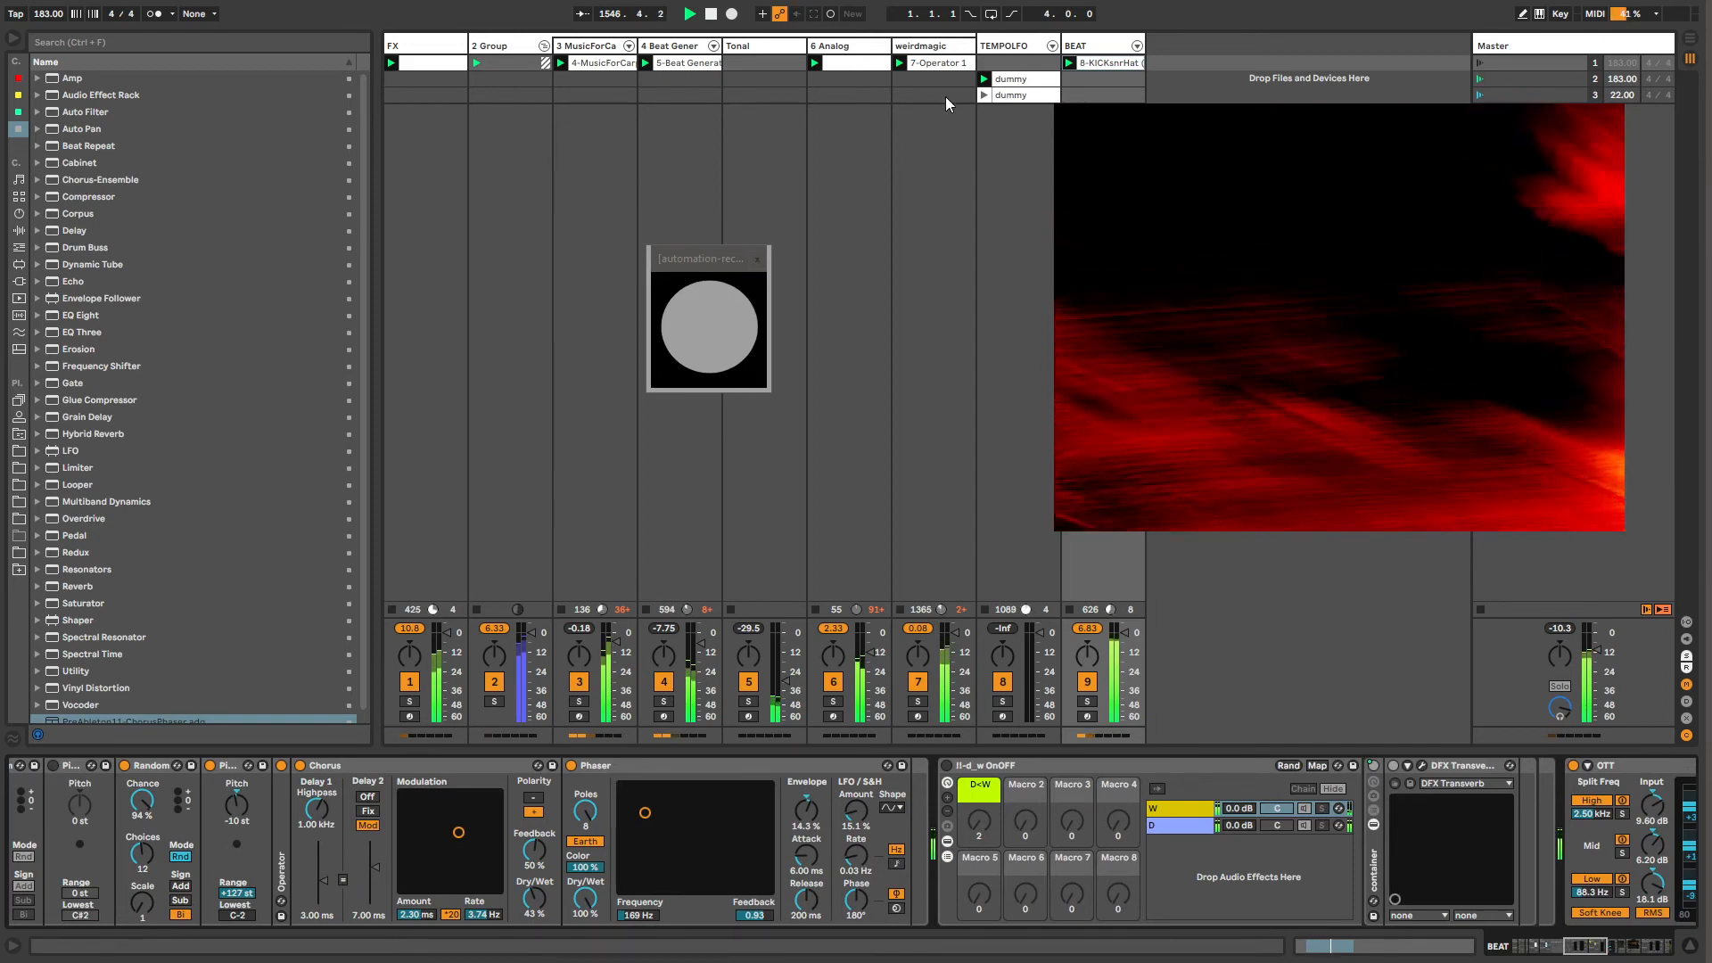
Step: Raise the Operator volume on the weirdmagic track to 6.0 dB
{"action": "left_click", "coordinate": [916, 45]}
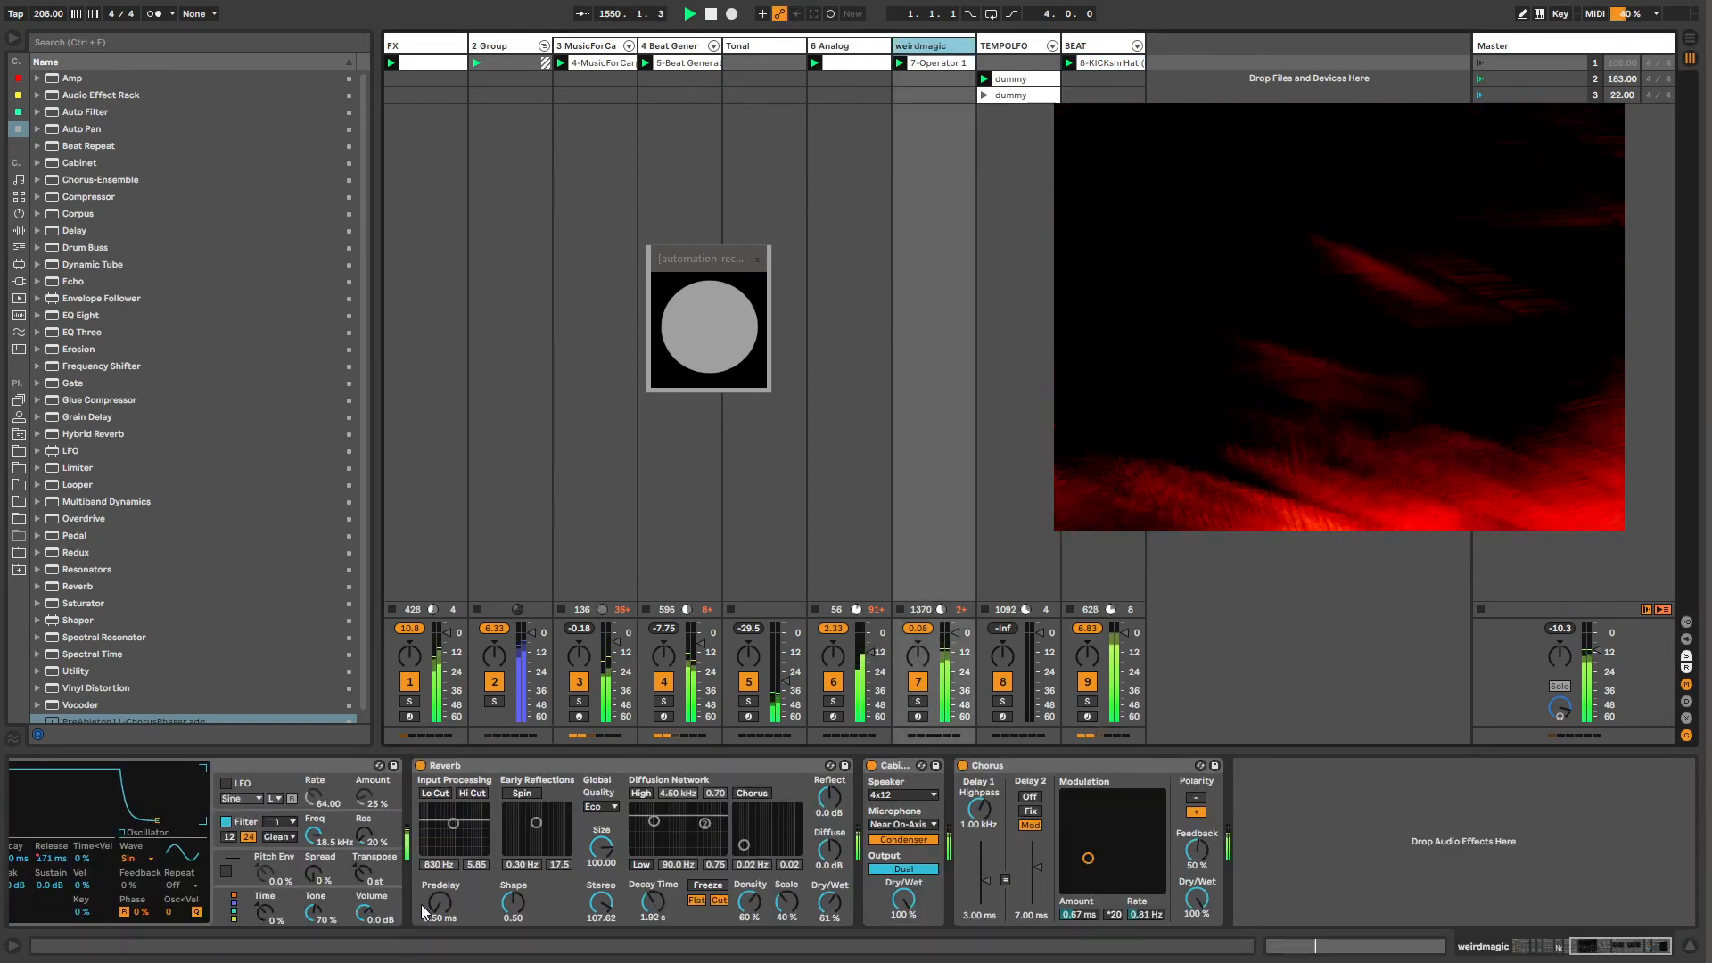
{"action": "left_click_drag", "start_coordinate": [364, 912], "coordinate": [365, 829]}
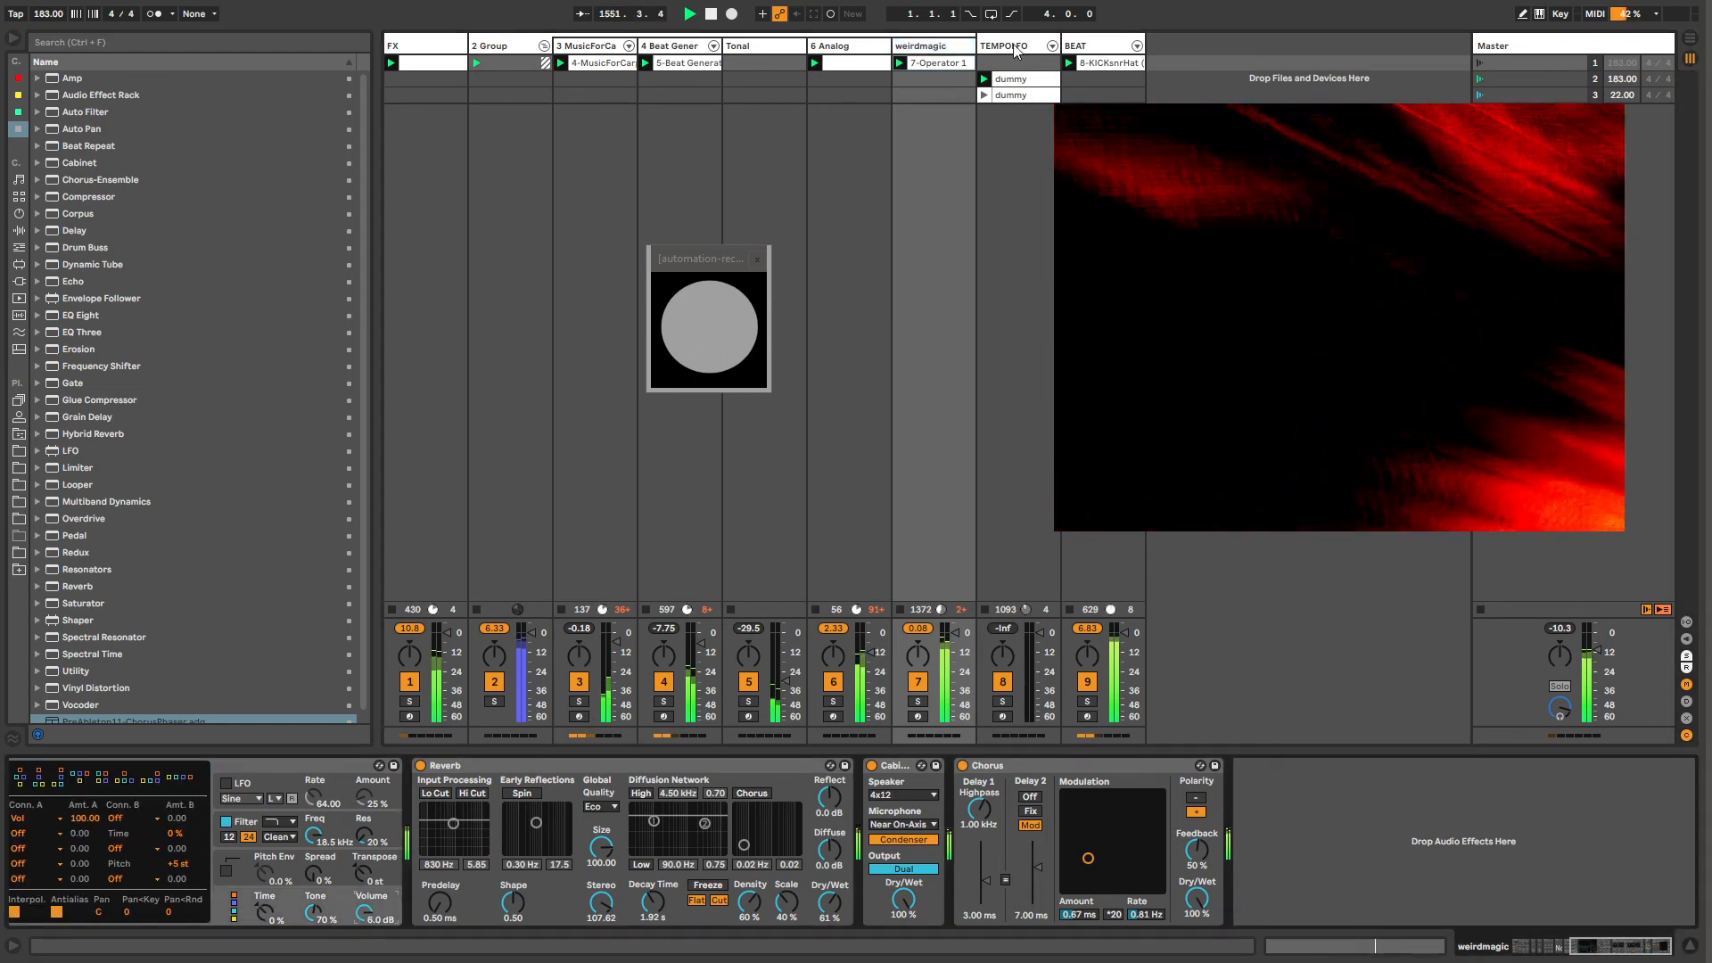
Step: Switch on the BEAT track's d_w OnOFF rack and set its D<W macro to 9
{"action": "left_click", "coordinate": [1096, 45]}
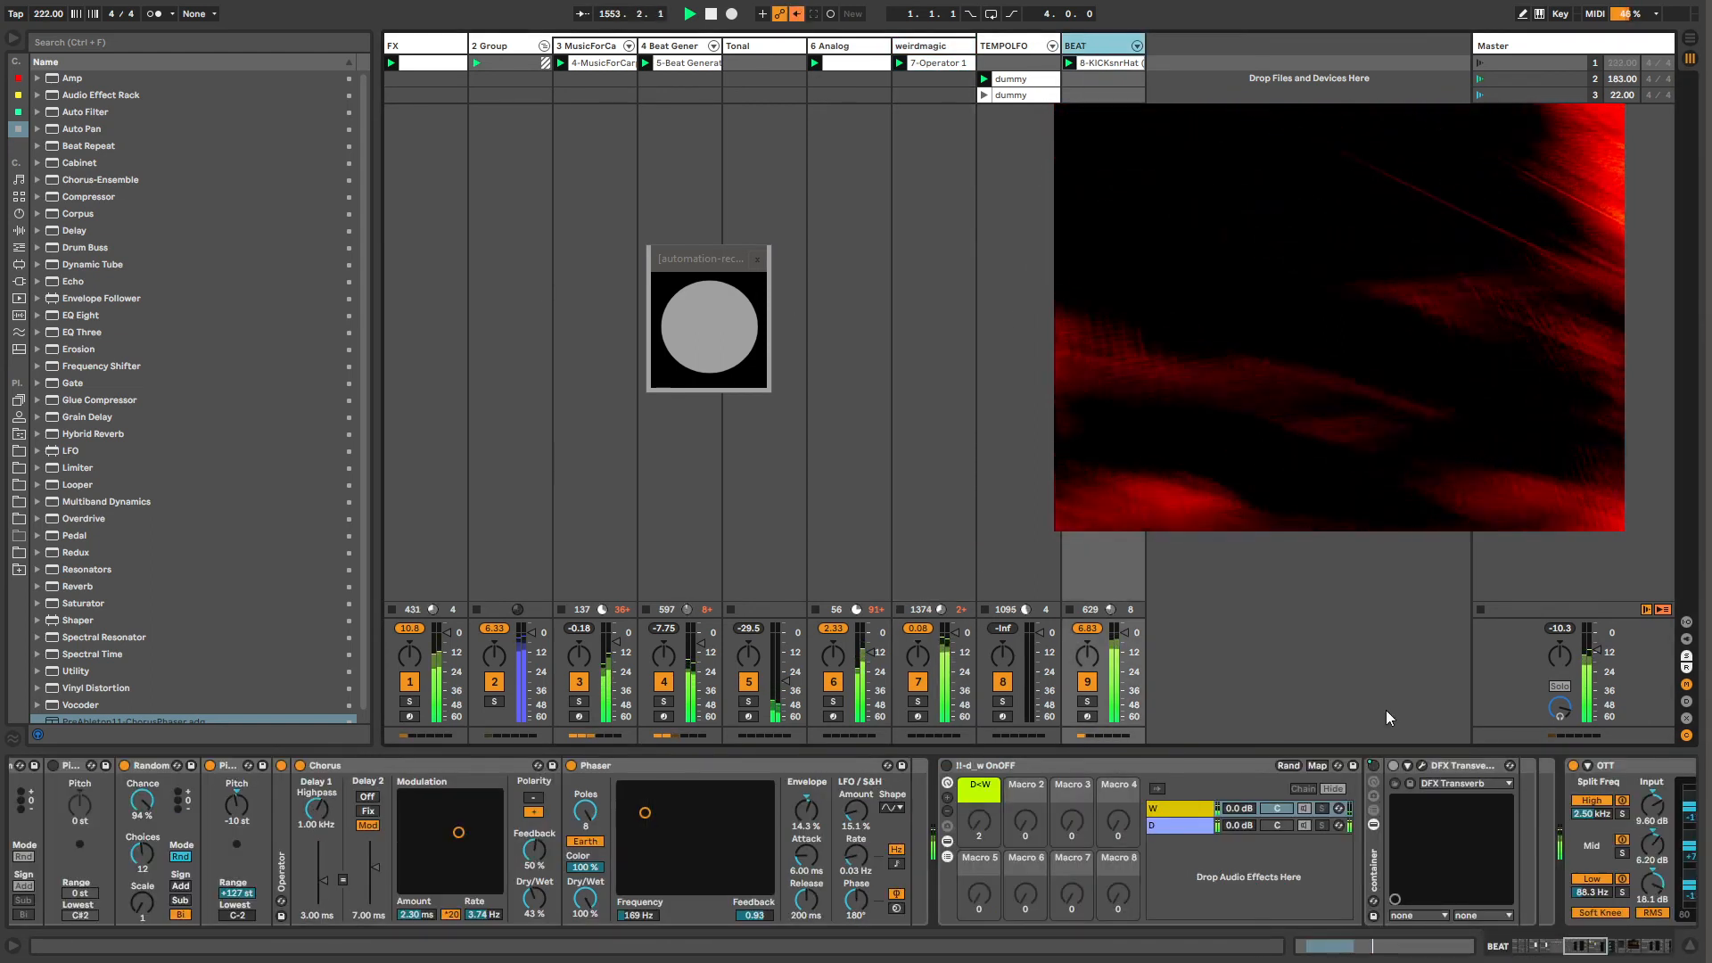
{"action": "left_click", "coordinate": [1589, 949]}
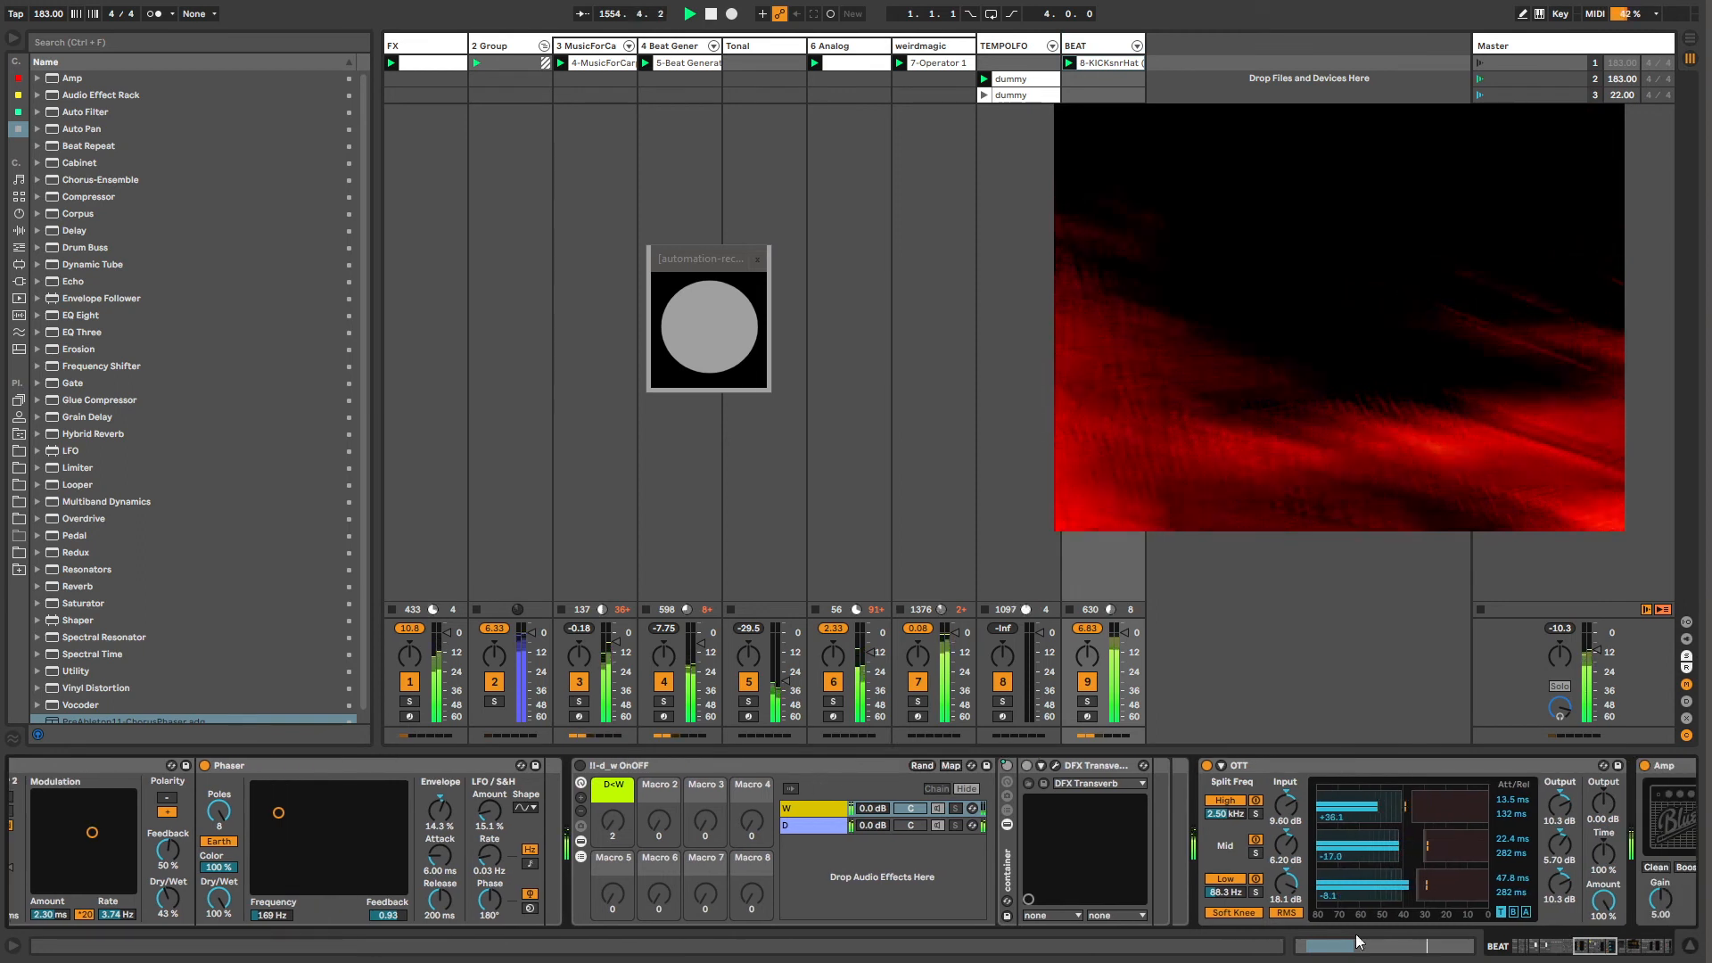
{"action": "left_click", "coordinate": [579, 766]}
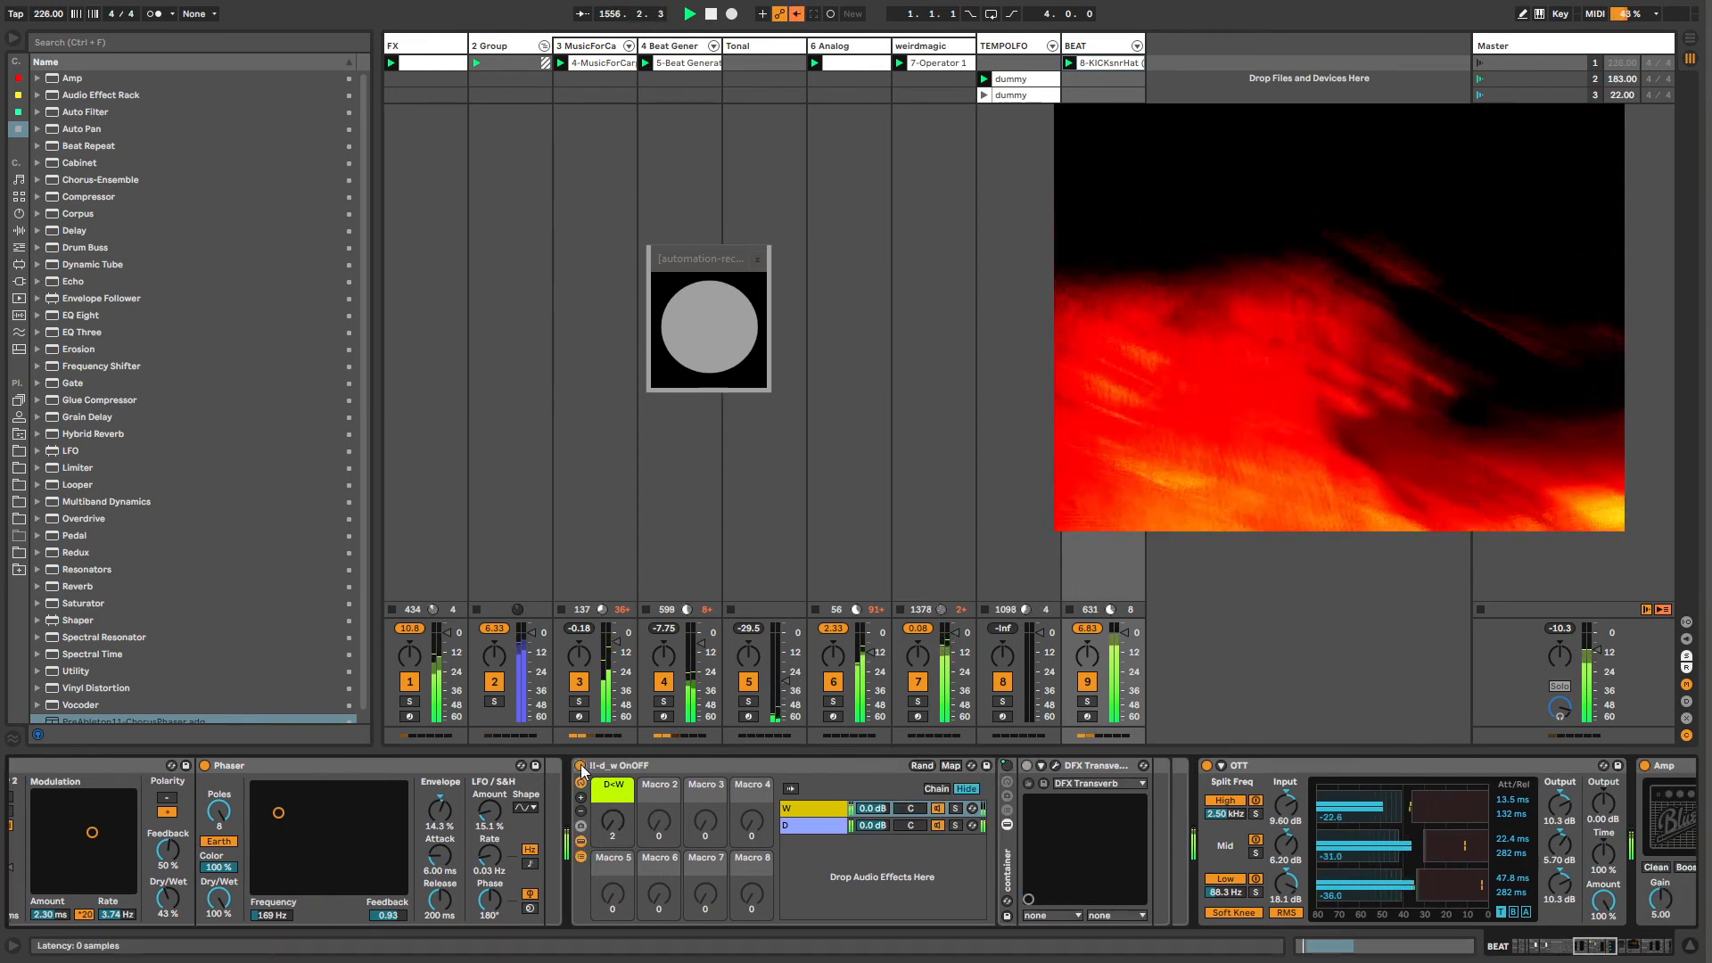
{"action": "left_click_drag", "start_coordinate": [614, 820], "coordinate": [613, 811]}
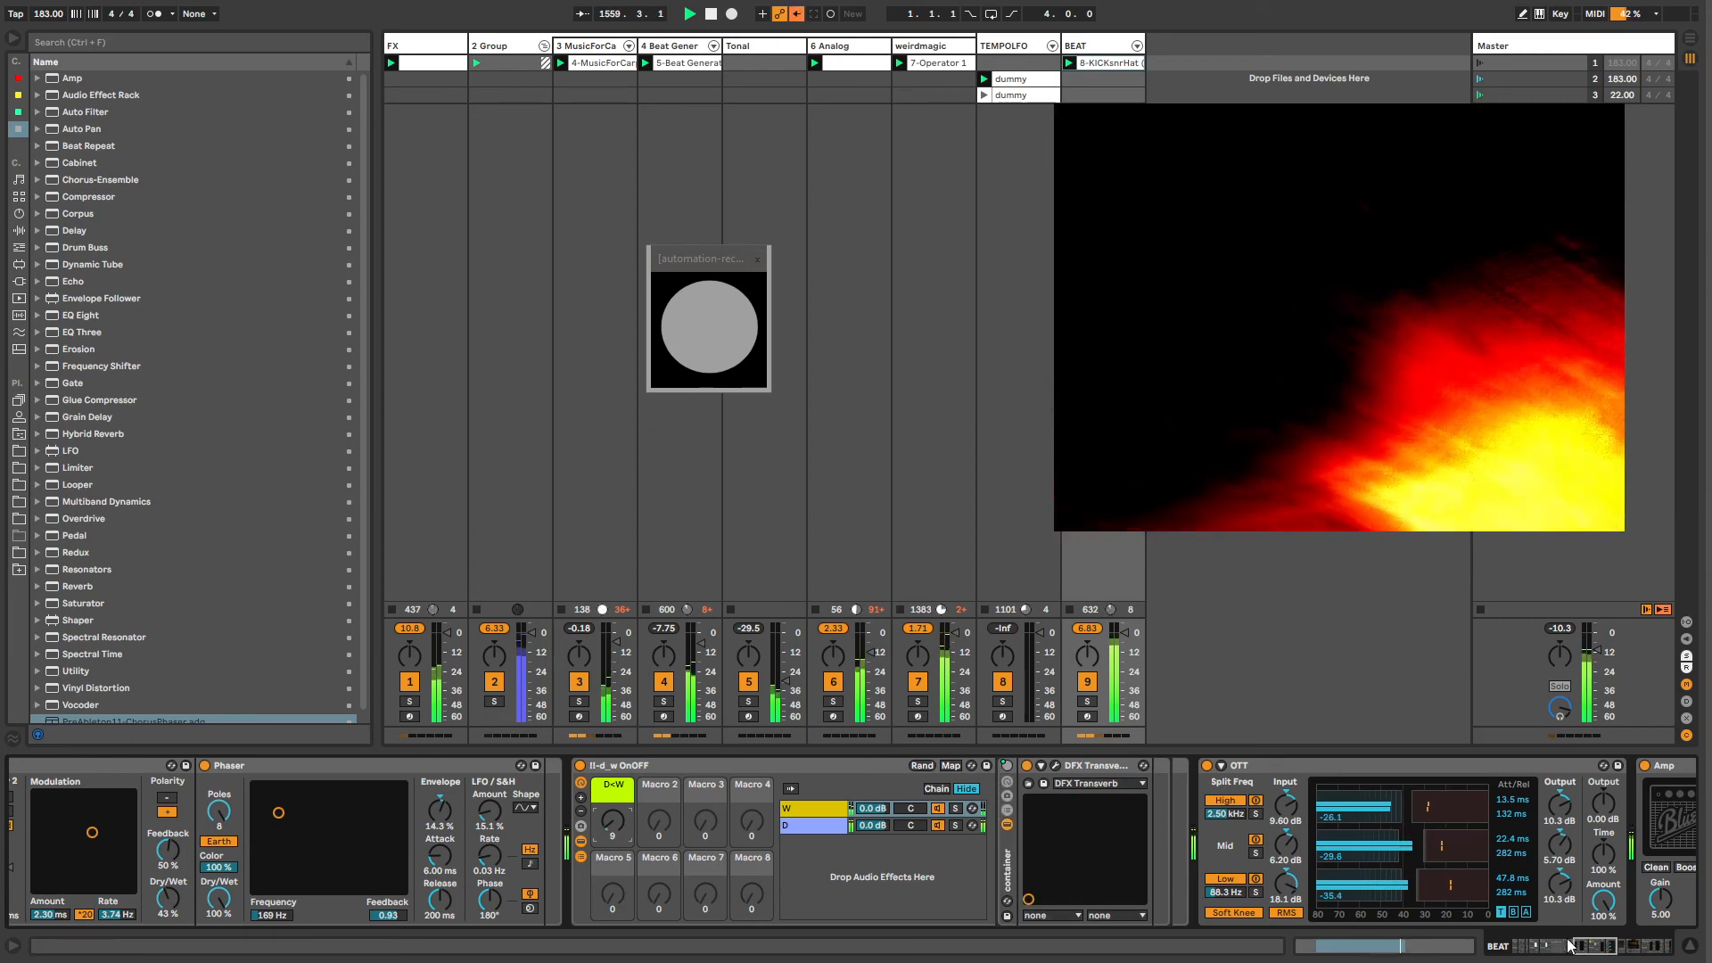
{"action": "mouse_move", "coordinate": [1568, 945]}
{"action": "left_mouse_down"}
{"action": "mouse_move", "coordinate": [1600, 949]}
{"action": "mouse_move", "coordinate": [1554, 954]}
{"action": "left_mouse_up"}
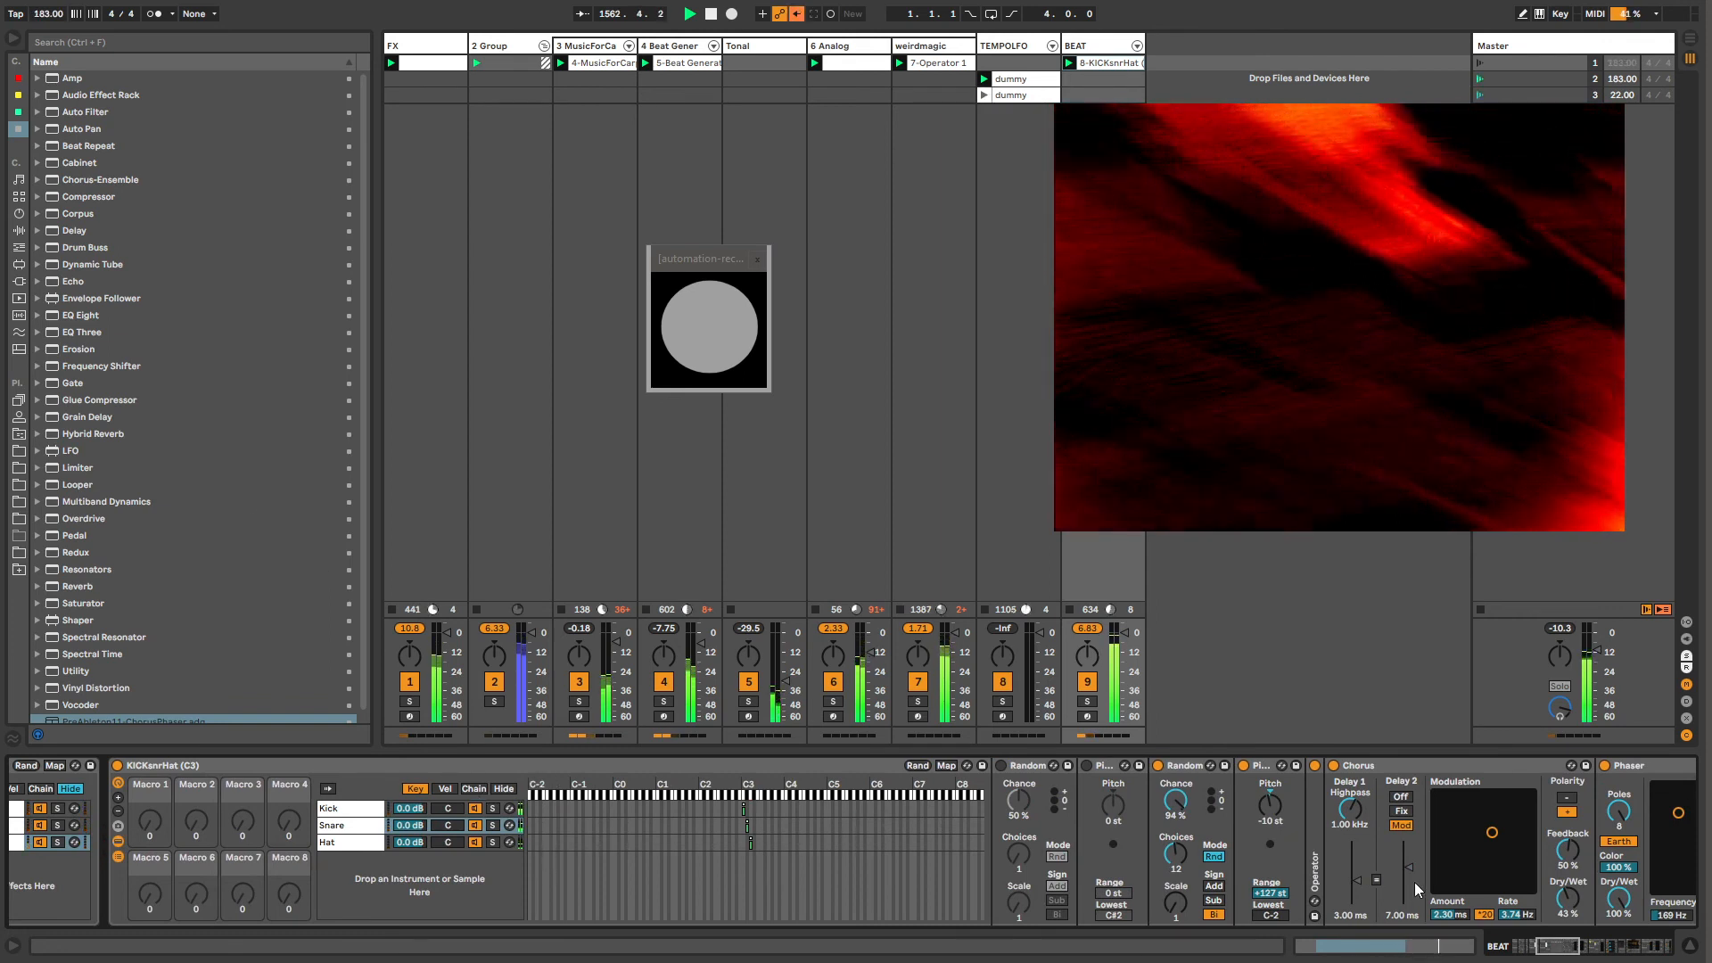
{"action": "left_click_drag", "start_coordinate": [1551, 951], "coordinate": [1572, 946]}
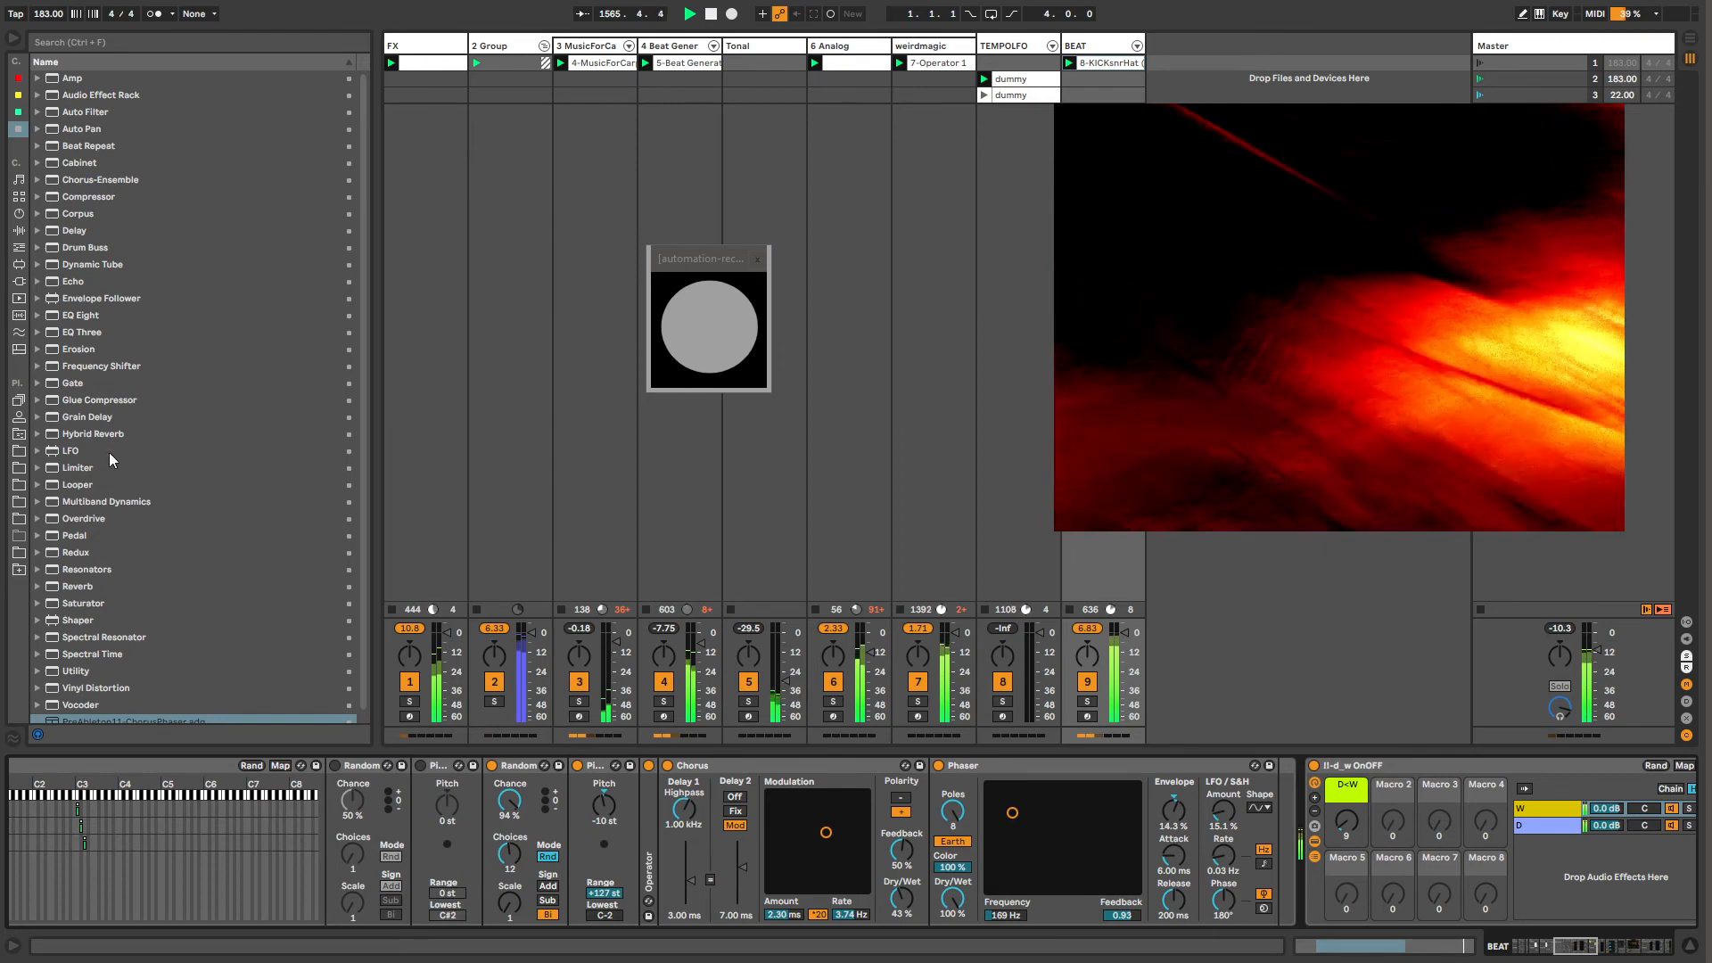
Step: Insert an Auto Pan between the snare chain's Chorus and Phaser, set a falling saw wave with 100% amount, and sweep its rate
{"action": "left_click", "coordinate": [85, 128]}
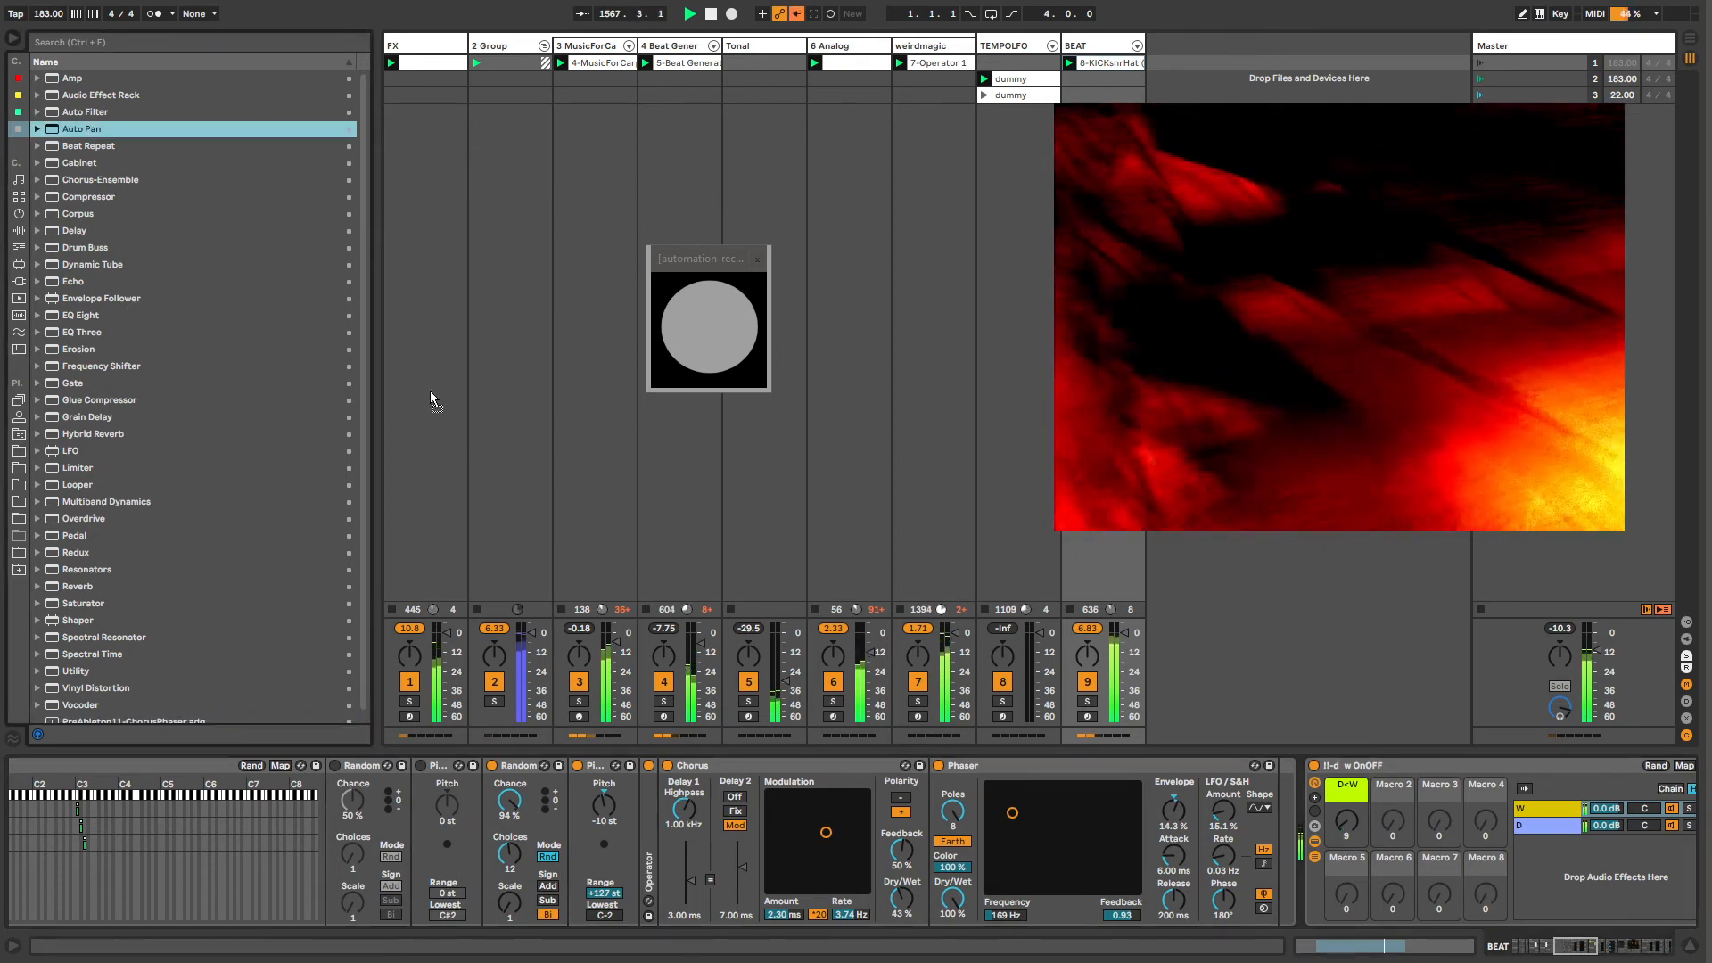
{"action": "left_click_drag", "start_coordinate": [946, 845], "coordinate": [947, 845]}
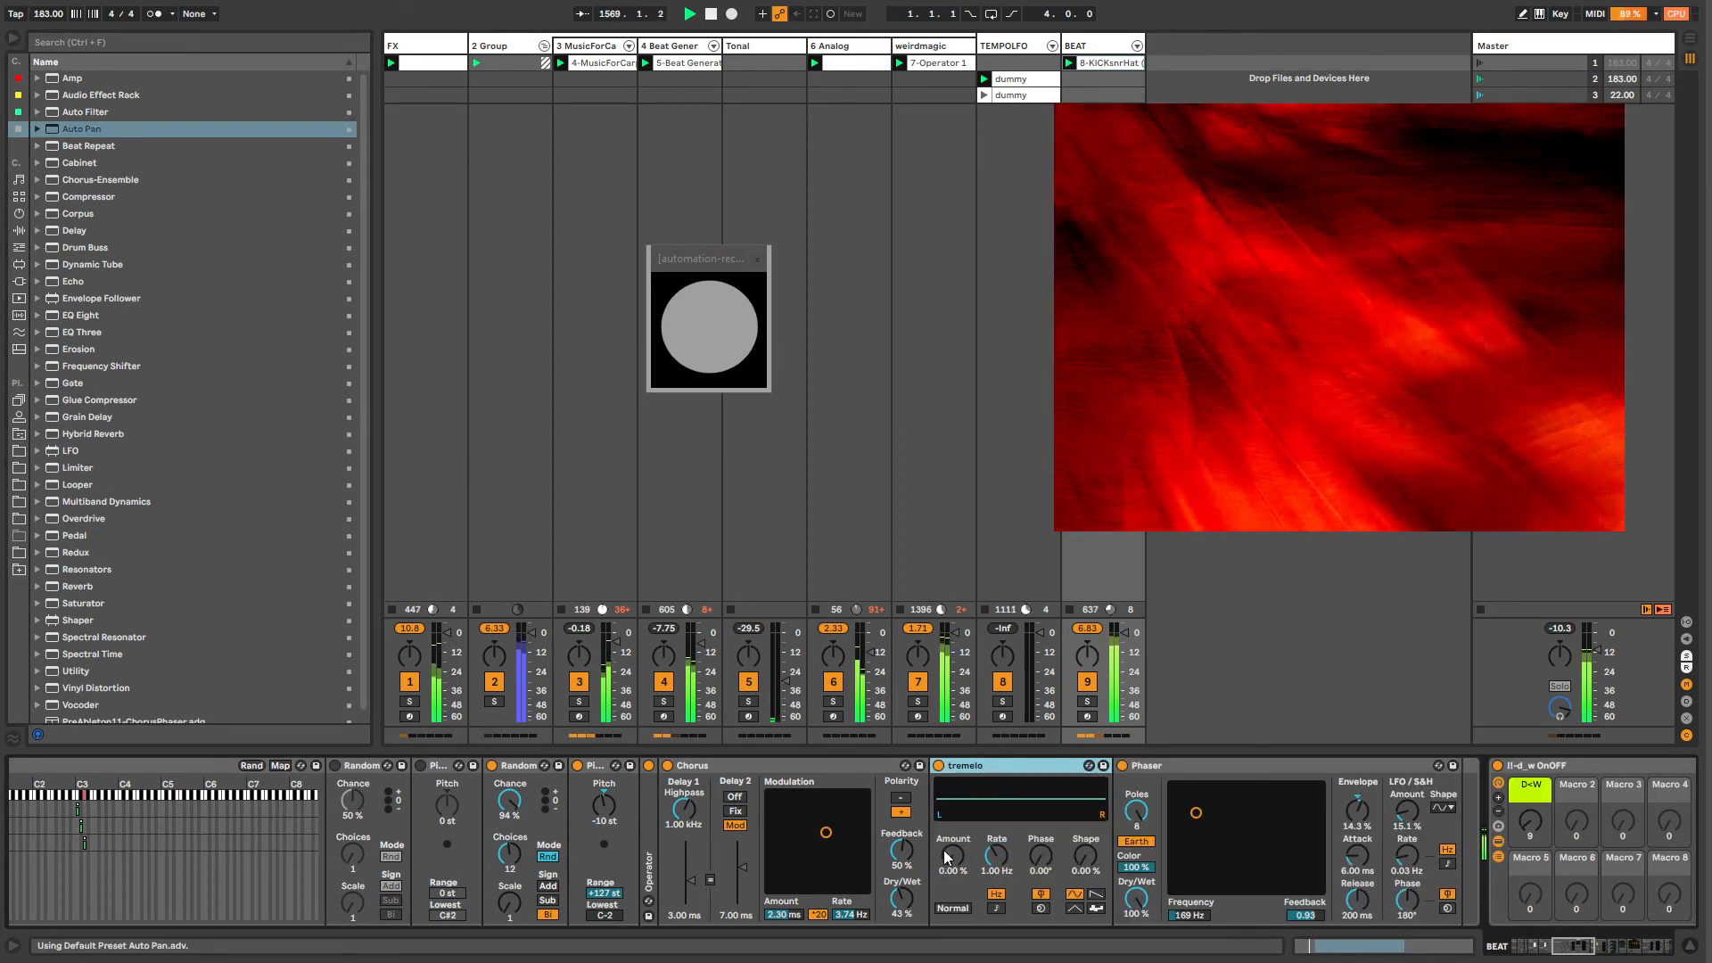
{"action": "left_click", "coordinate": [1096, 895]}
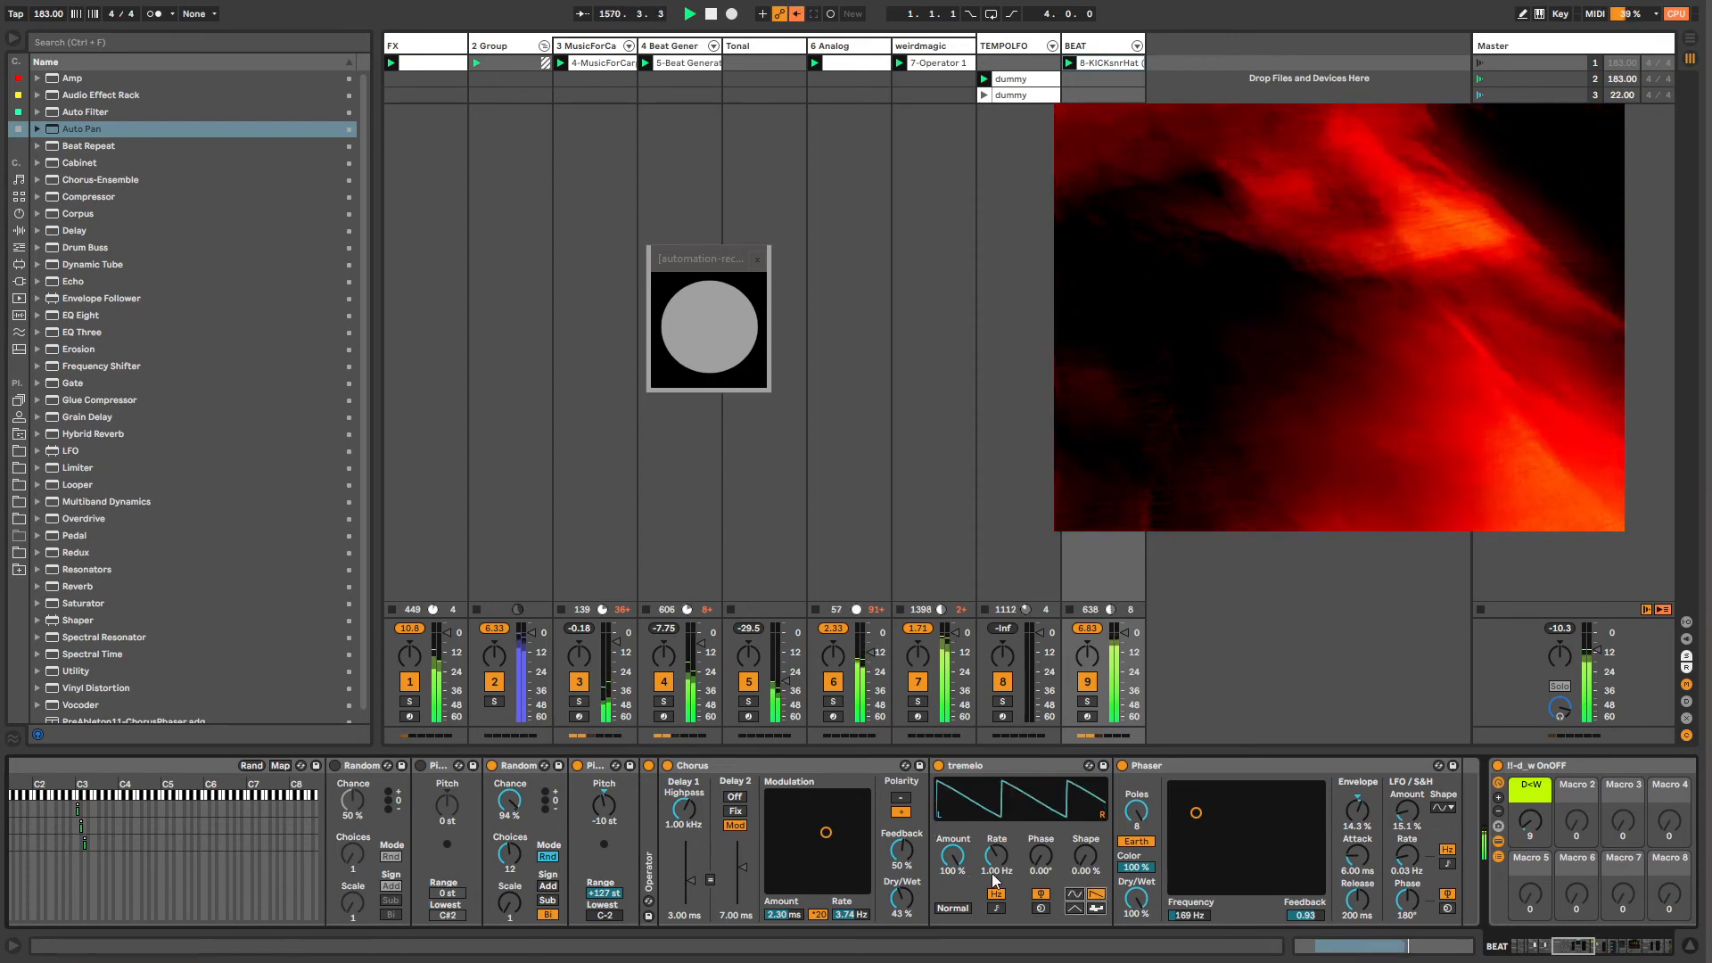
{"action": "left_click_drag", "start_coordinate": [996, 861], "coordinate": [997, 749]}
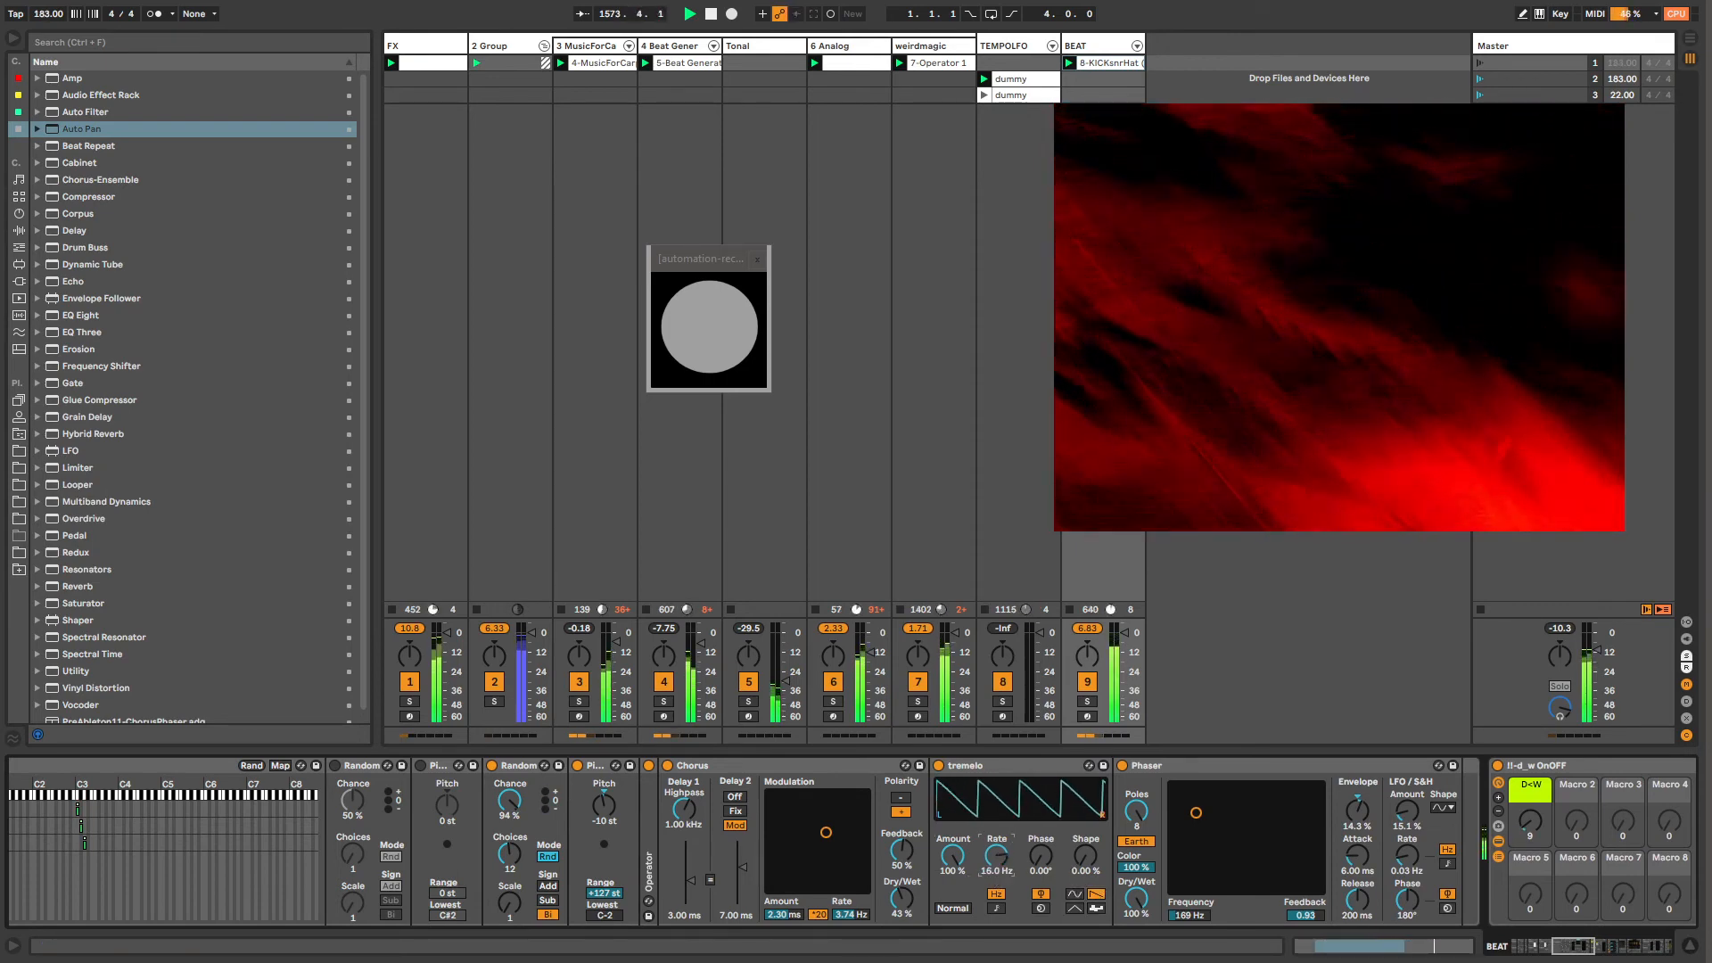
{"action": "left_click_drag", "start_coordinate": [996, 859], "coordinate": [992, 789]}
Step: Open the DFX Transverb in the snare chain's d_w OnOFF rack, randomize all its settings twice, and close it
{"action": "left_click", "coordinate": [1520, 766]}
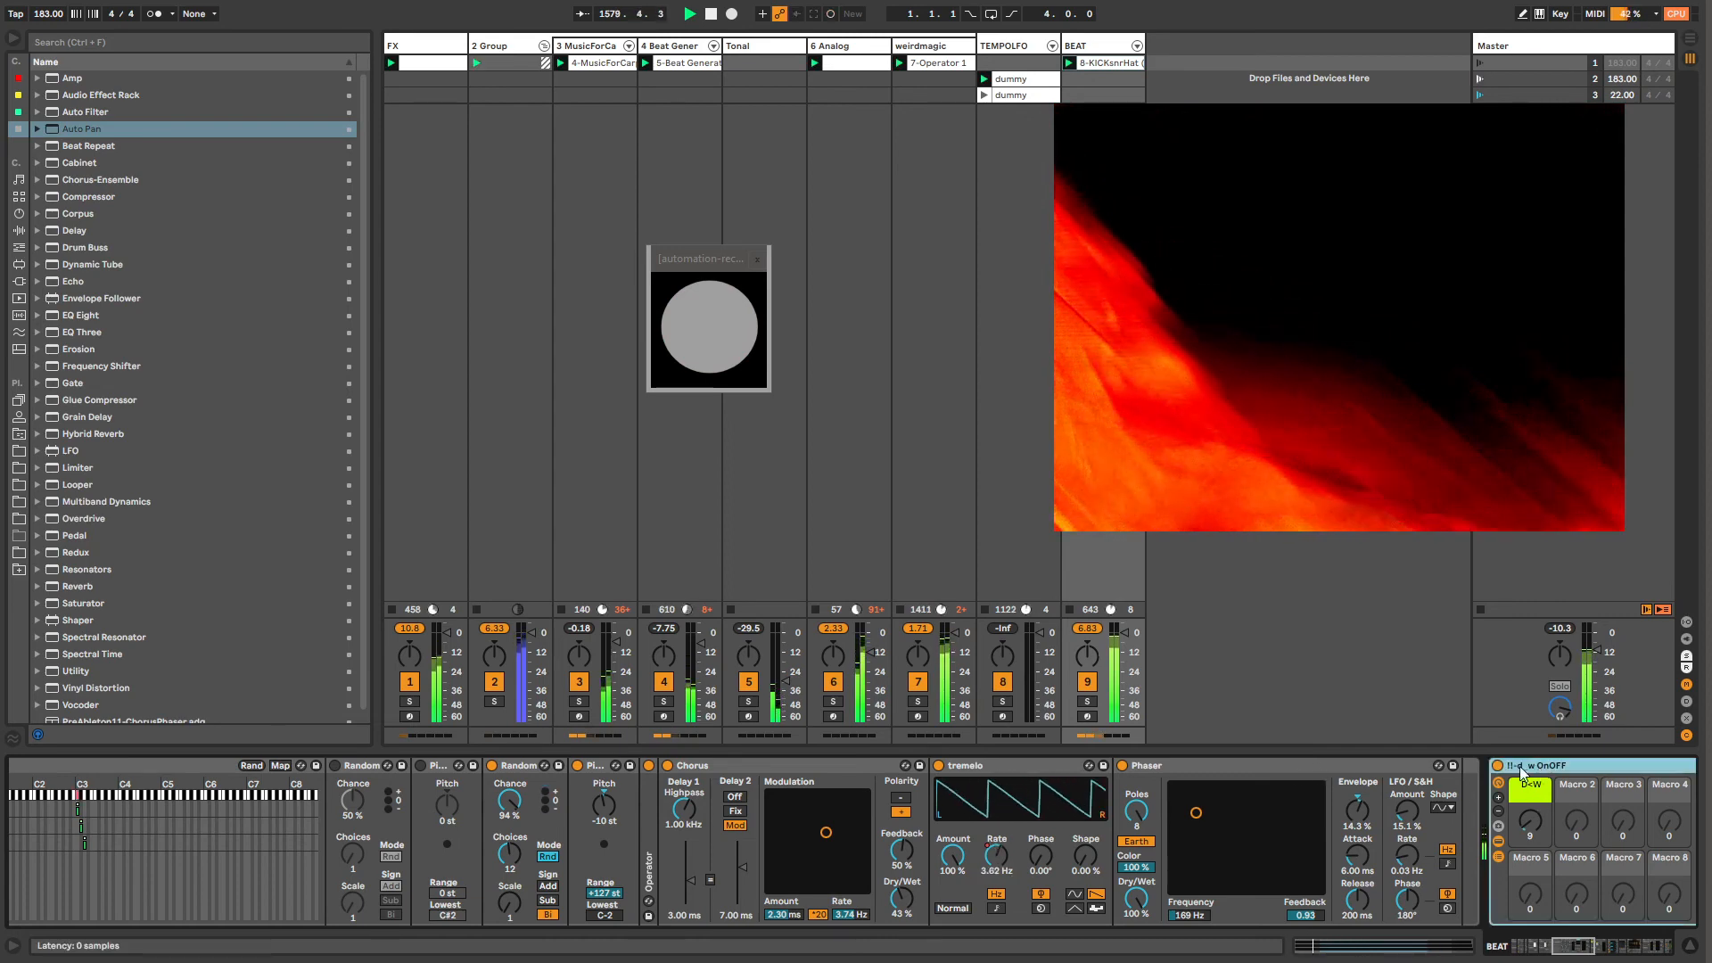
{"action": "left_click", "coordinate": [1575, 950]}
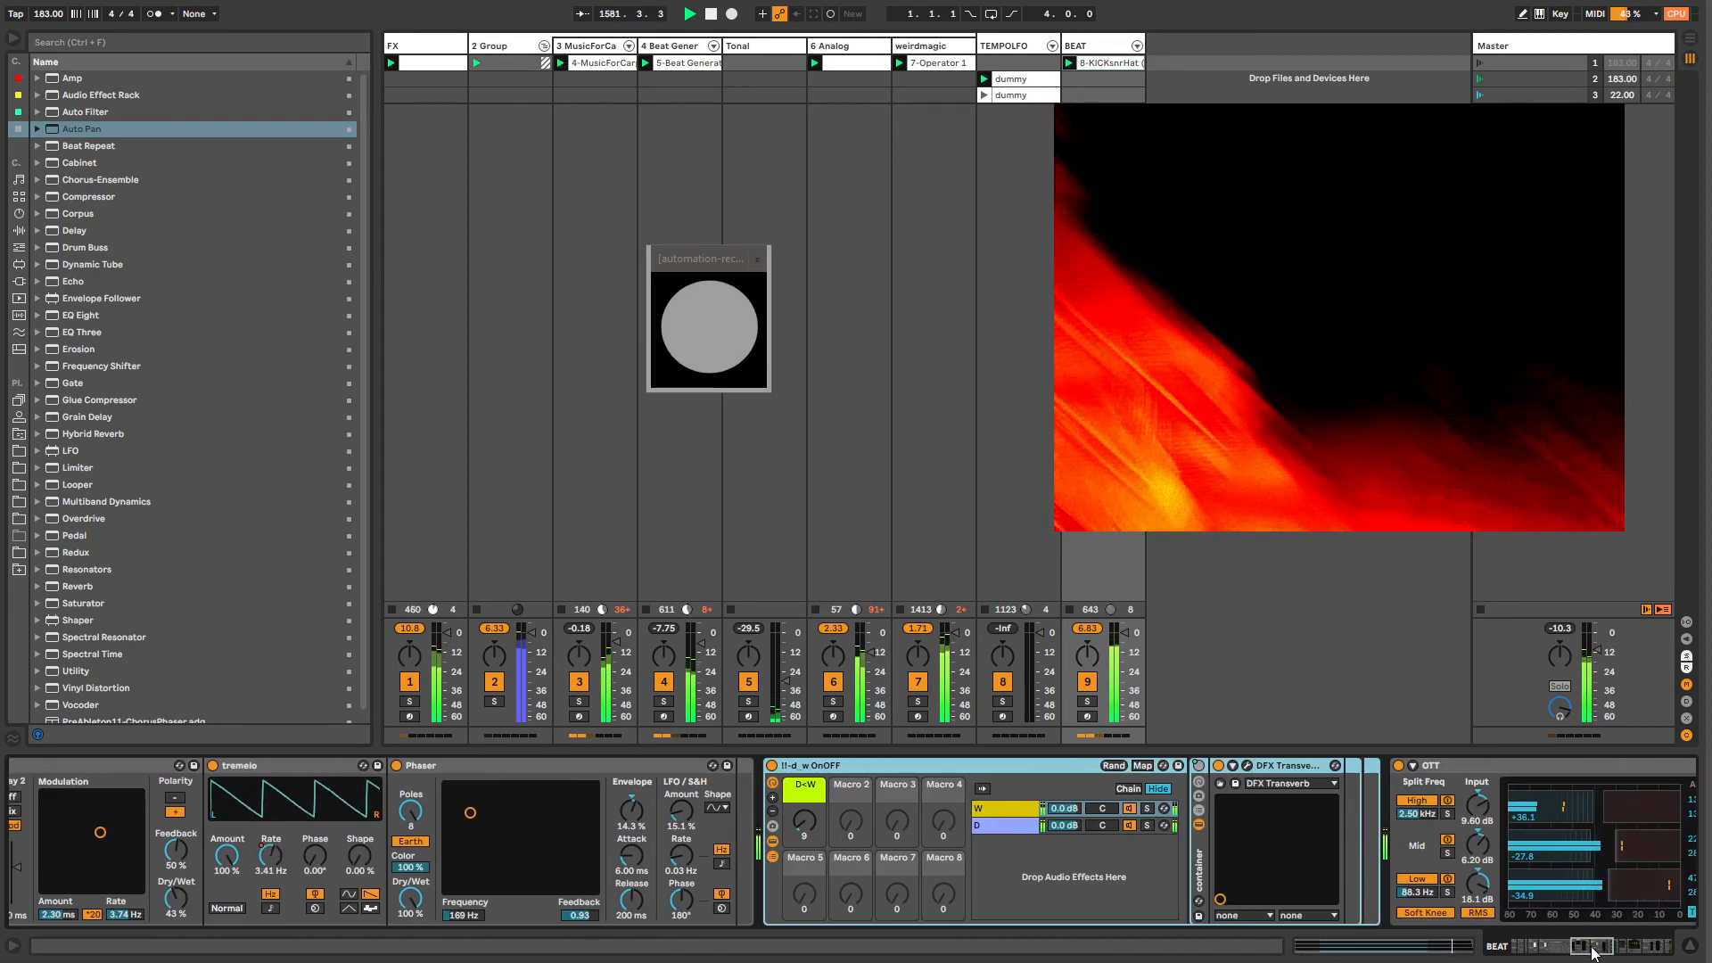
{"action": "left_click", "coordinate": [1181, 768]}
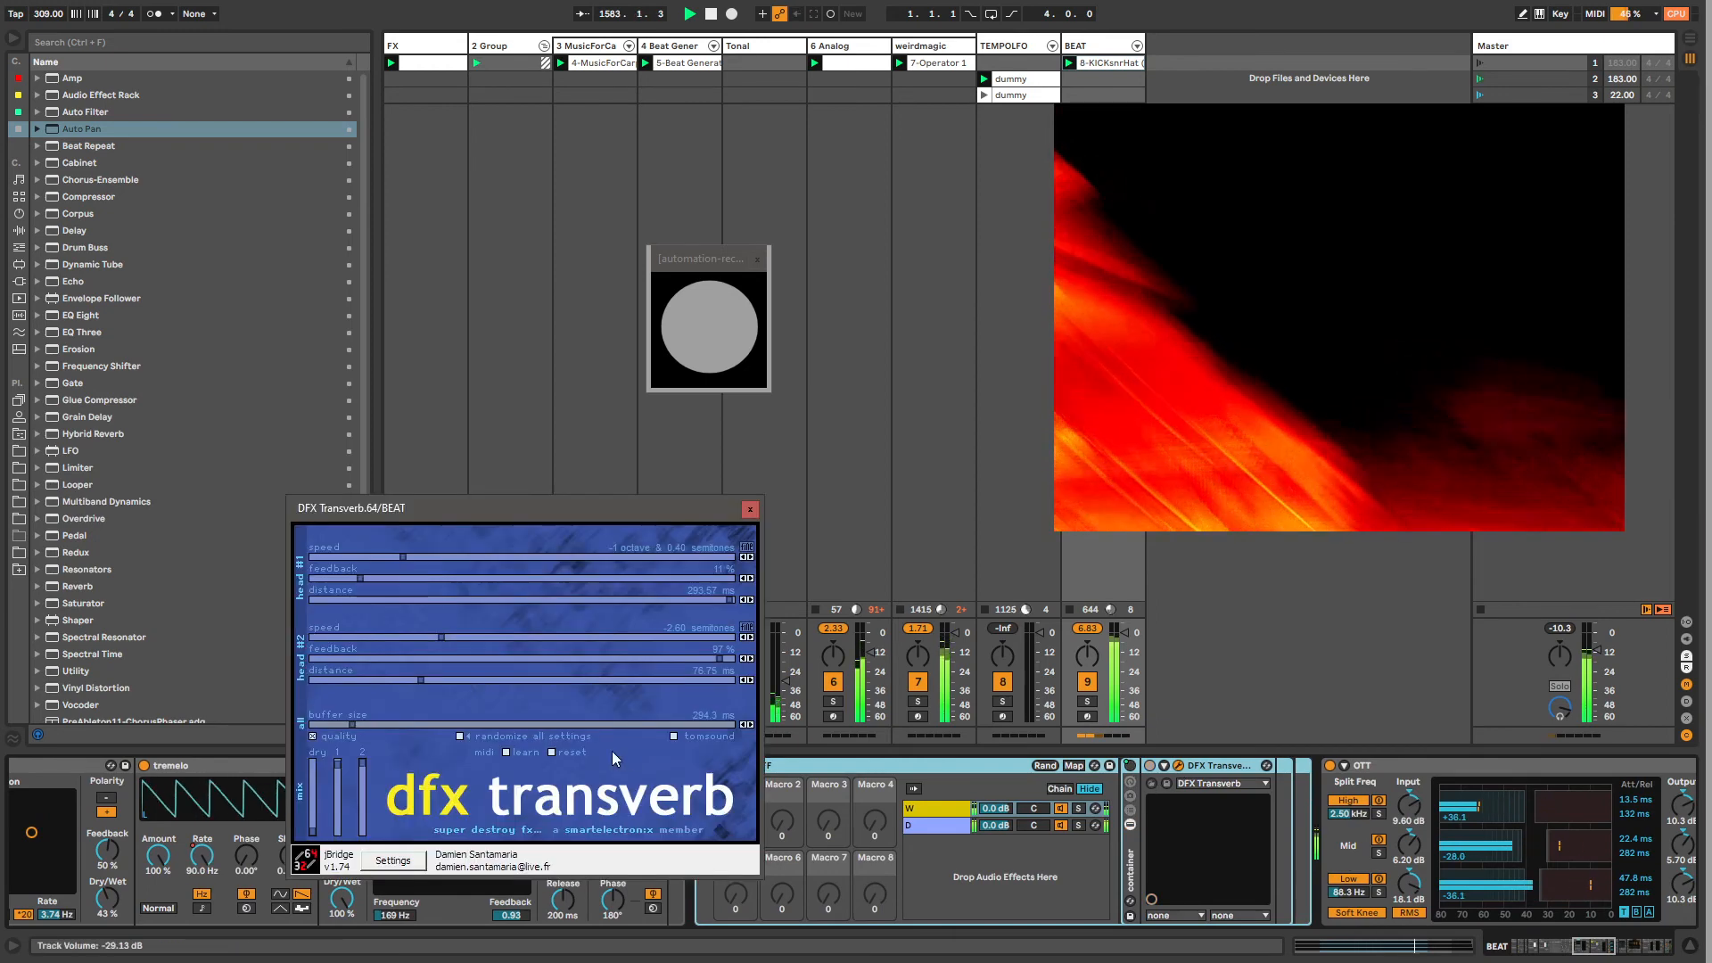
{"action": "left_click", "coordinate": [460, 737]}
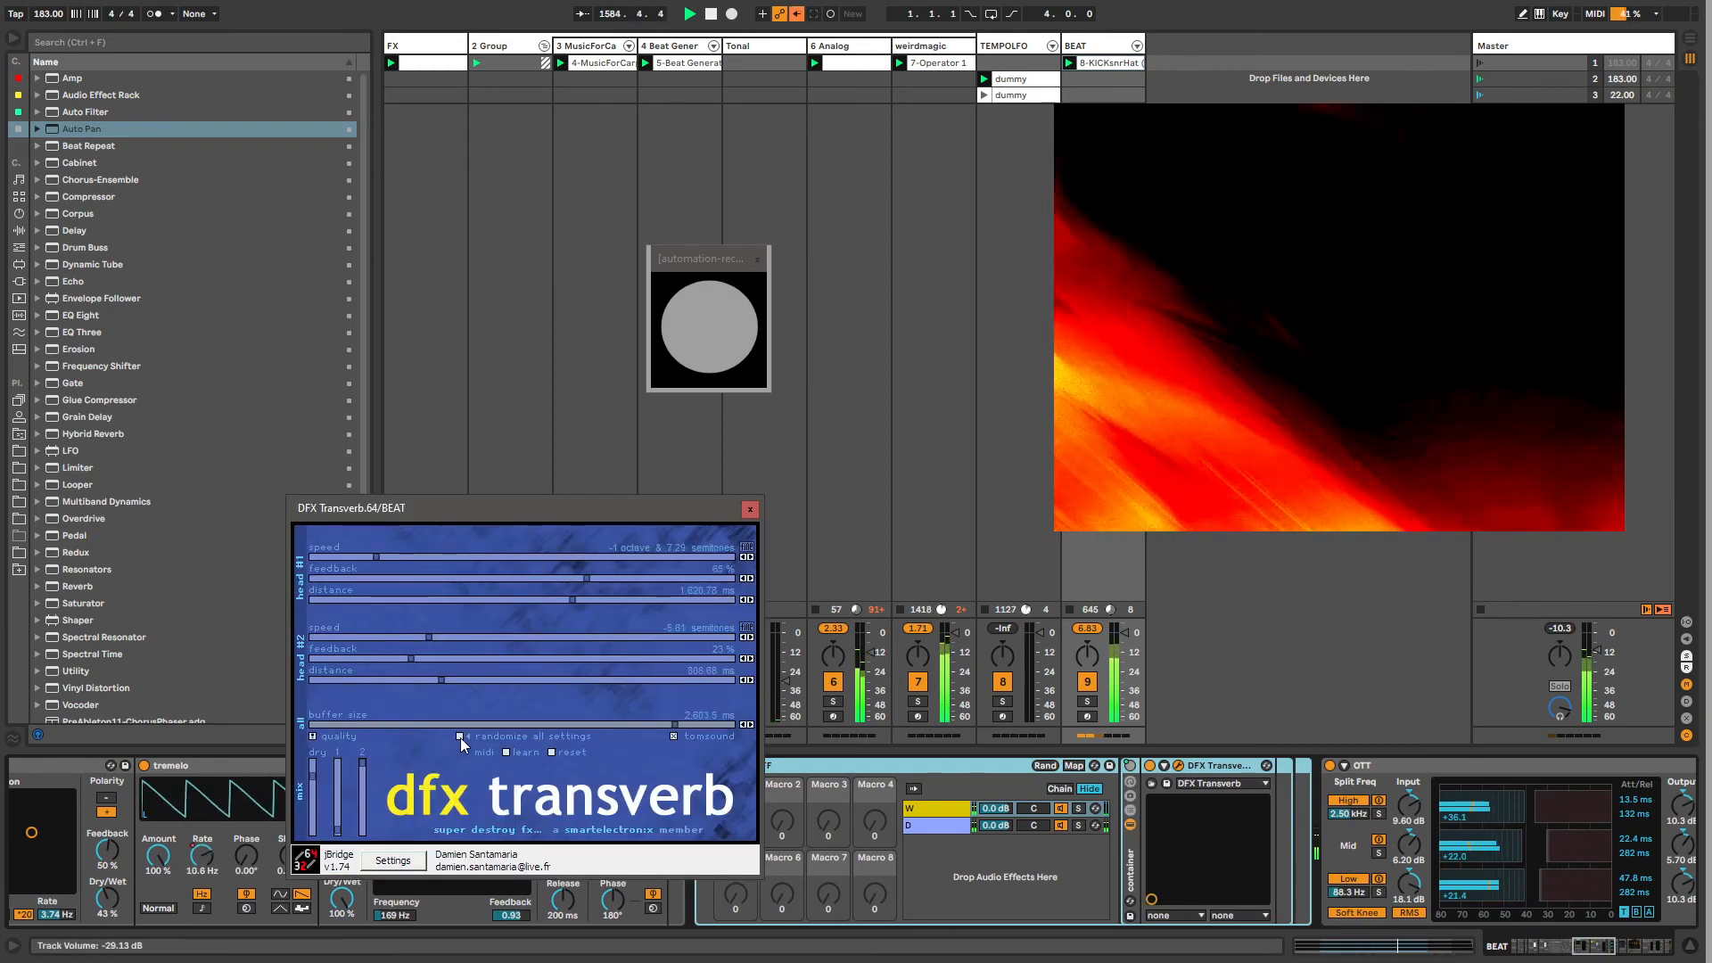
{"action": "left_click_drag", "start_coordinate": [453, 510], "coordinate": [269, 348]}
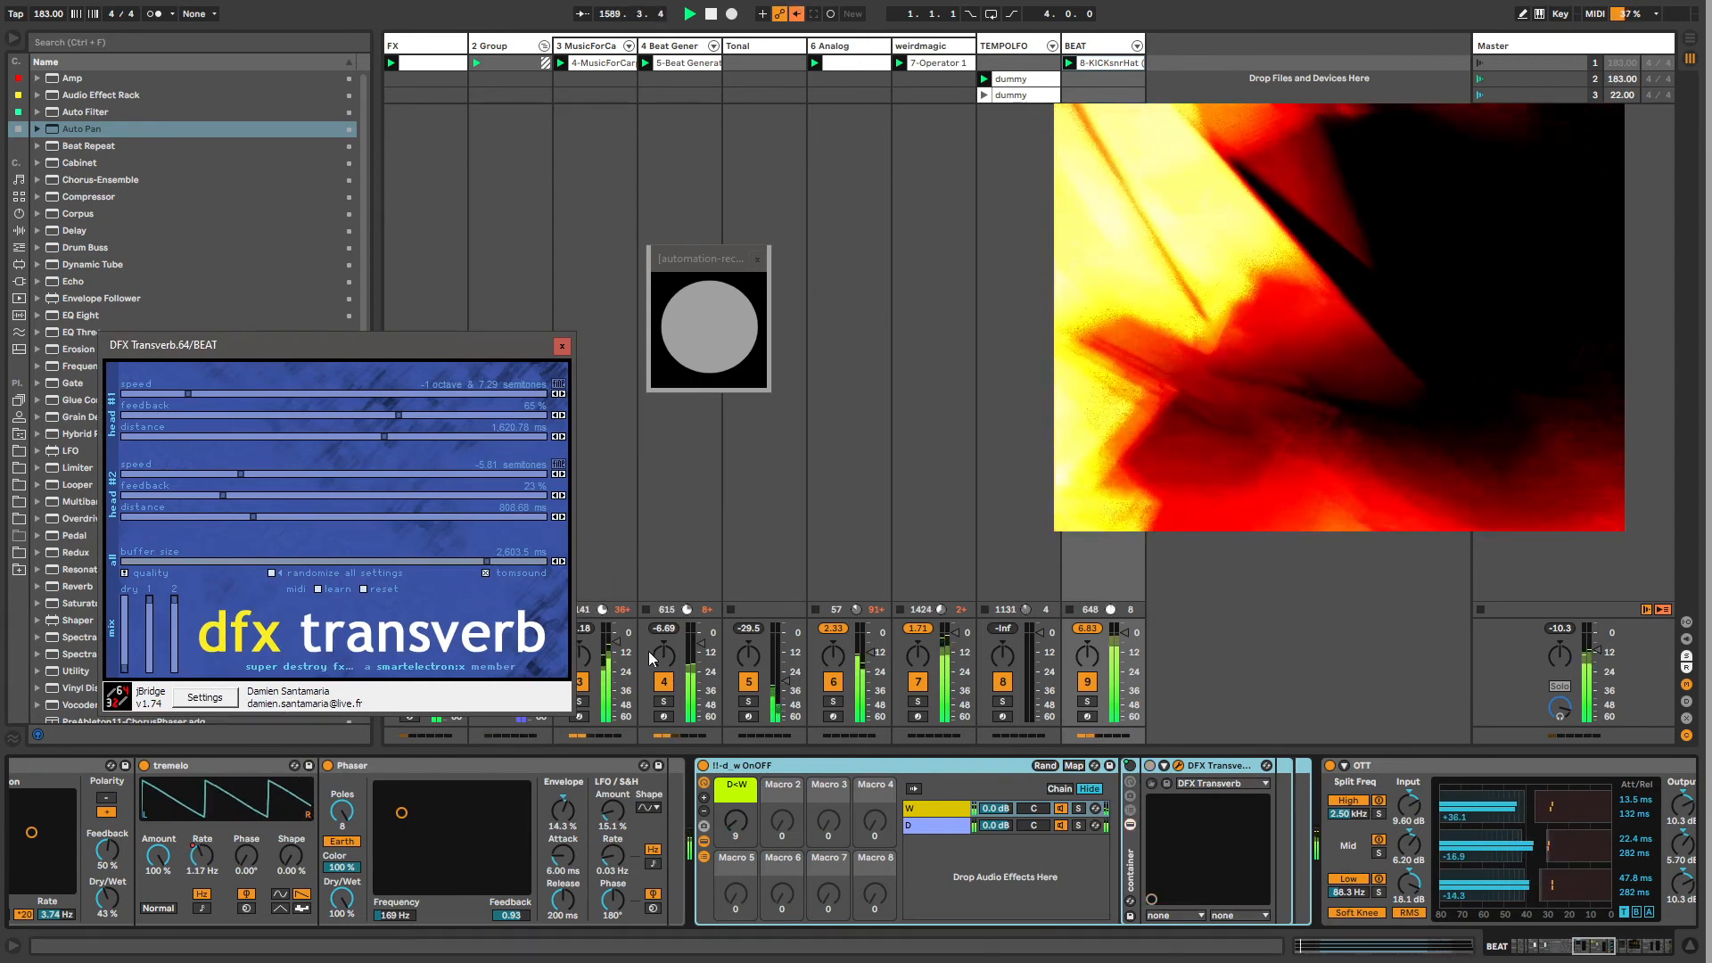
{"action": "left_click", "coordinate": [271, 573]}
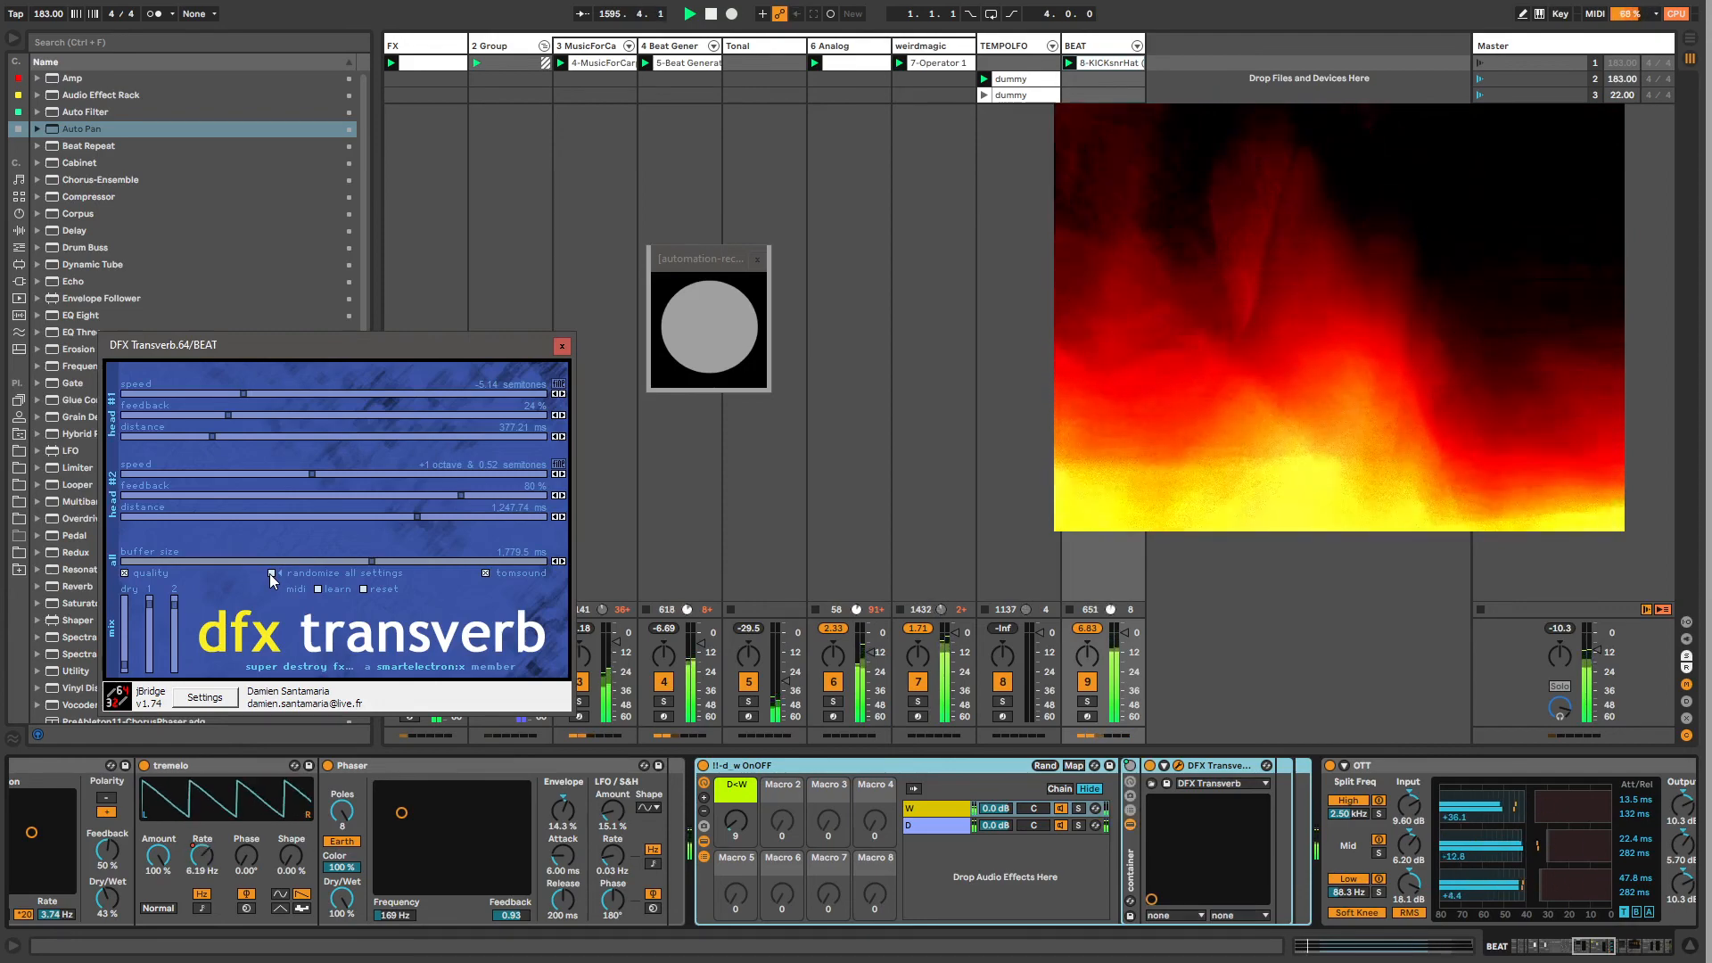
{"action": "left_click", "coordinate": [562, 346]}
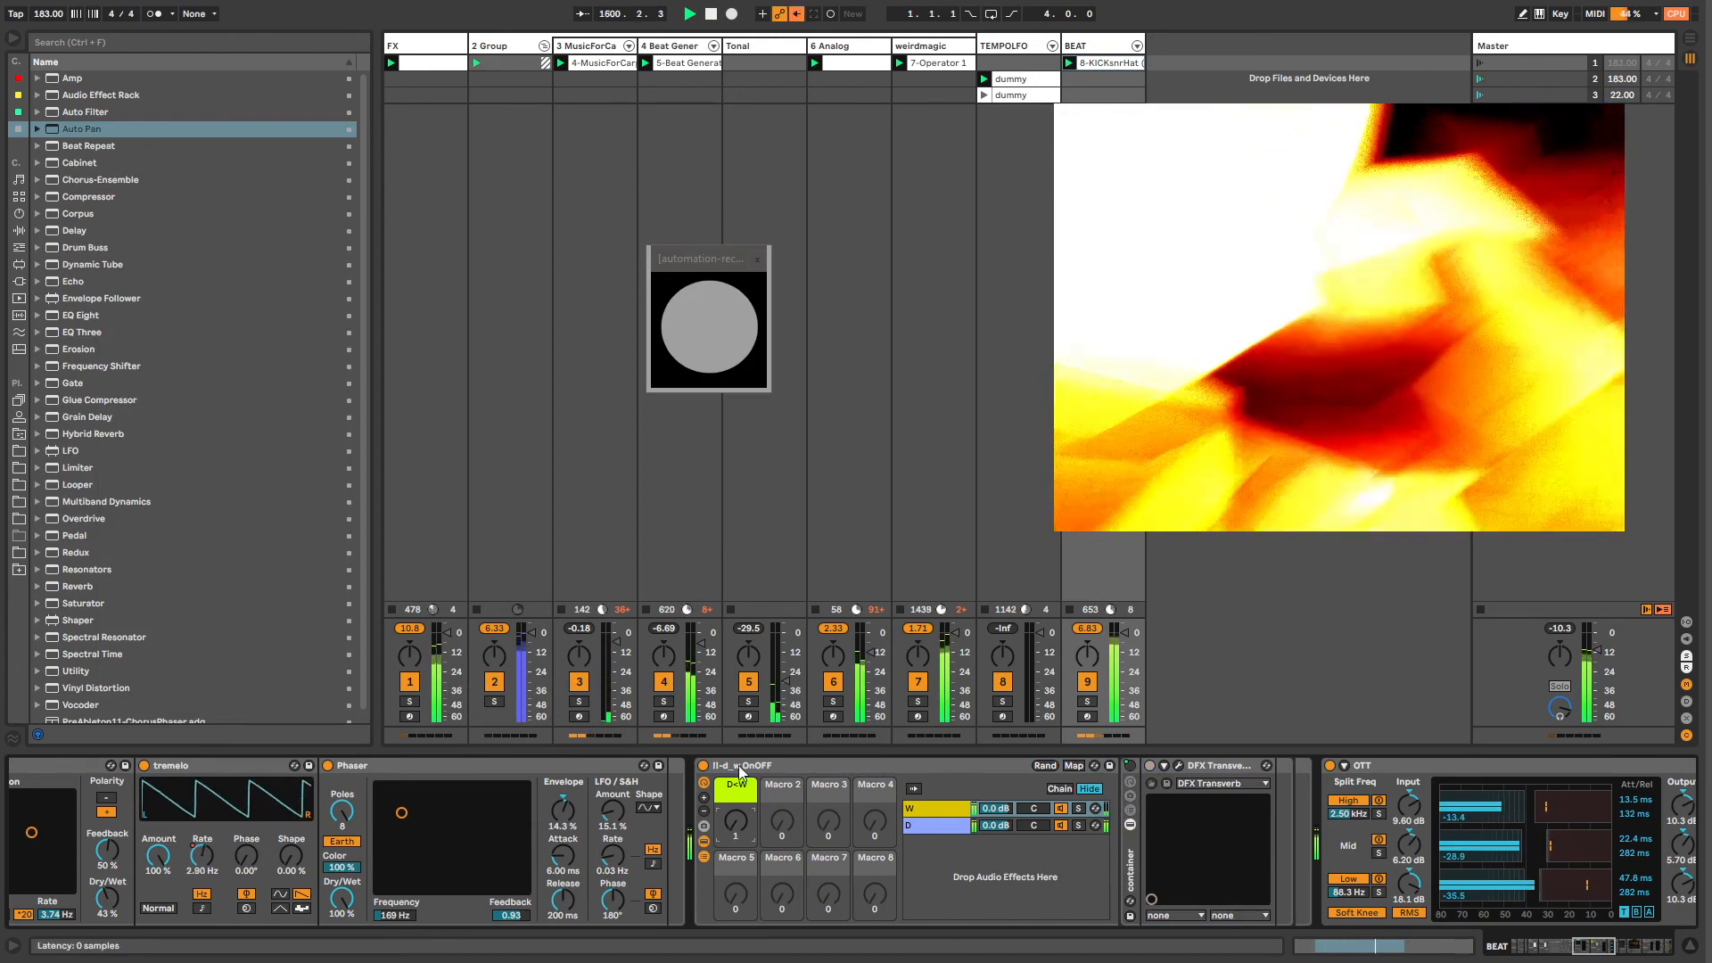
Step: Move the d_w OnOFF rack between the OTT and the Amp and set its D<W macro to 16
{"action": "left_click_drag", "start_coordinate": [741, 767], "coordinate": [1569, 798]}
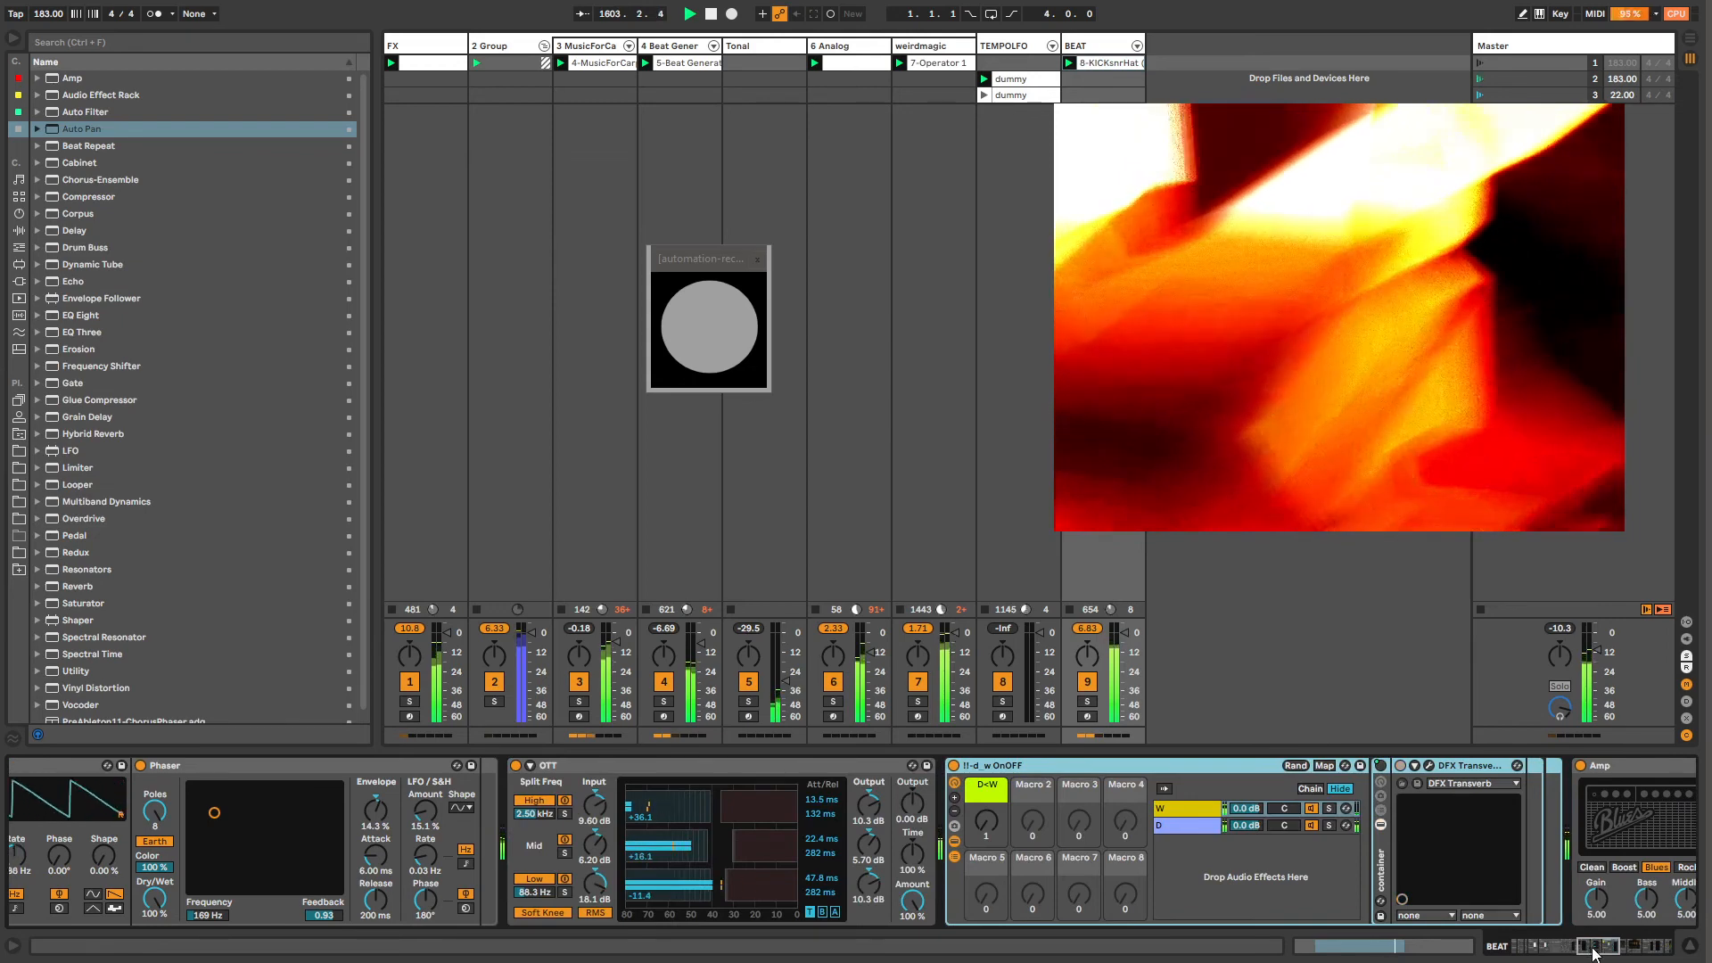
{"action": "left_click", "coordinate": [1611, 946]}
{"action": "left_click_drag", "start_coordinate": [488, 834], "coordinate": [487, 822]}
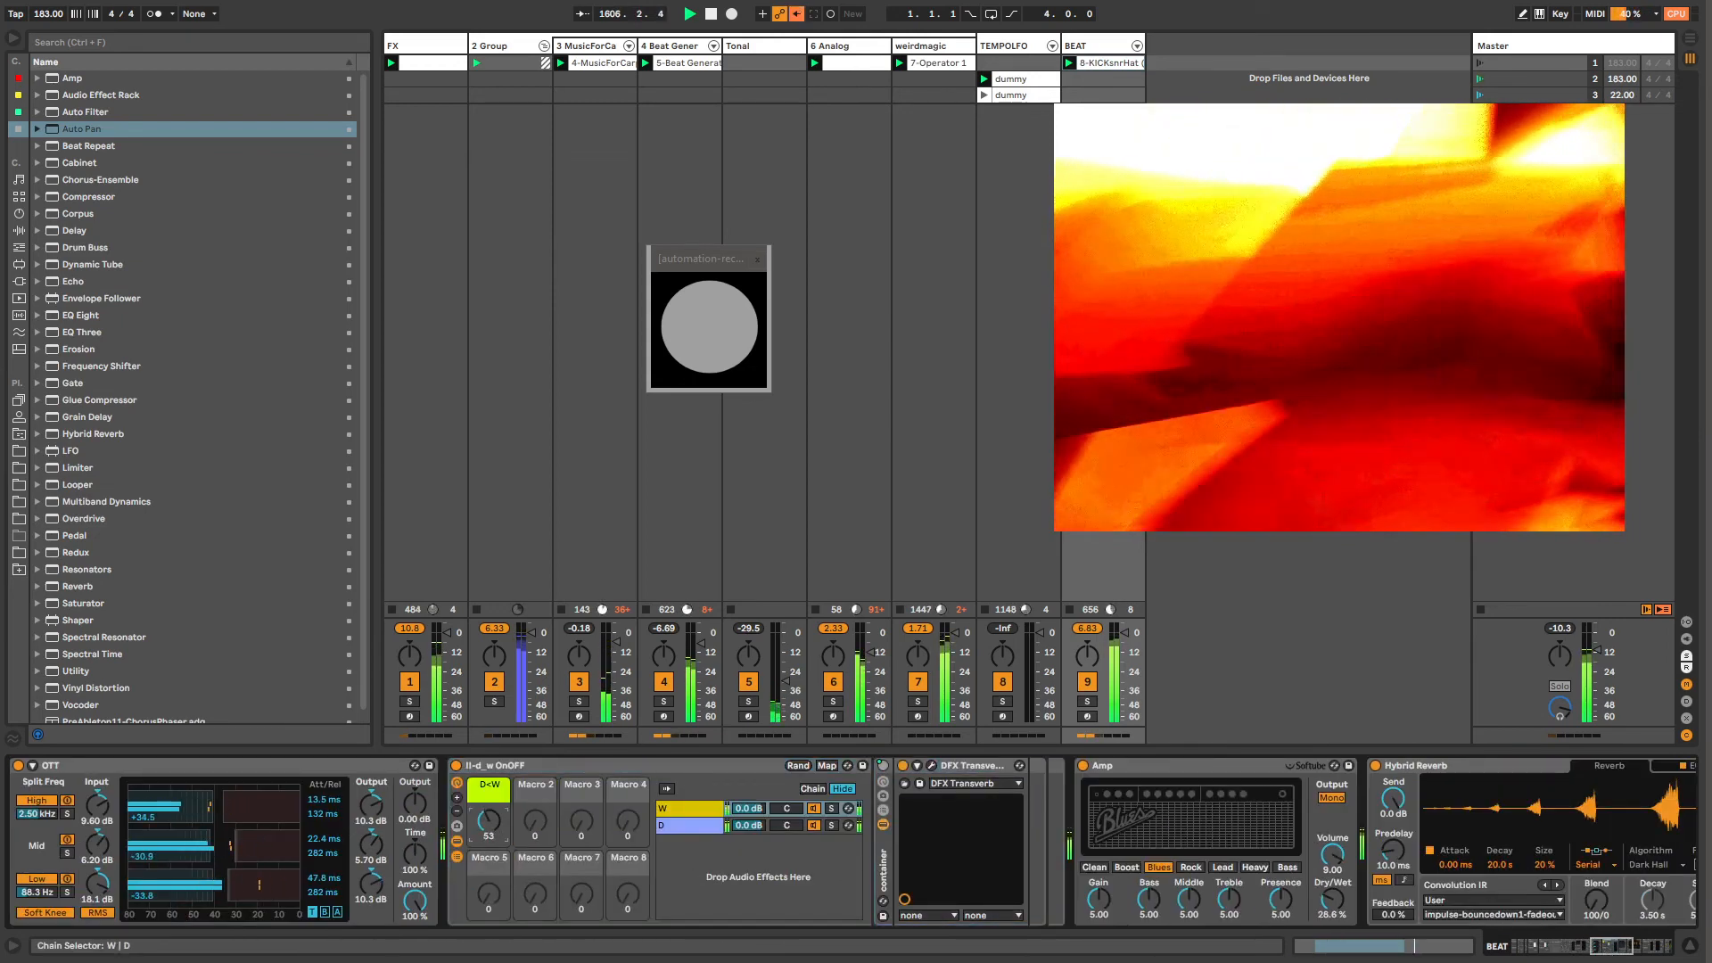
{"action": "left_click_drag", "start_coordinate": [488, 822], "coordinate": [488, 830]}
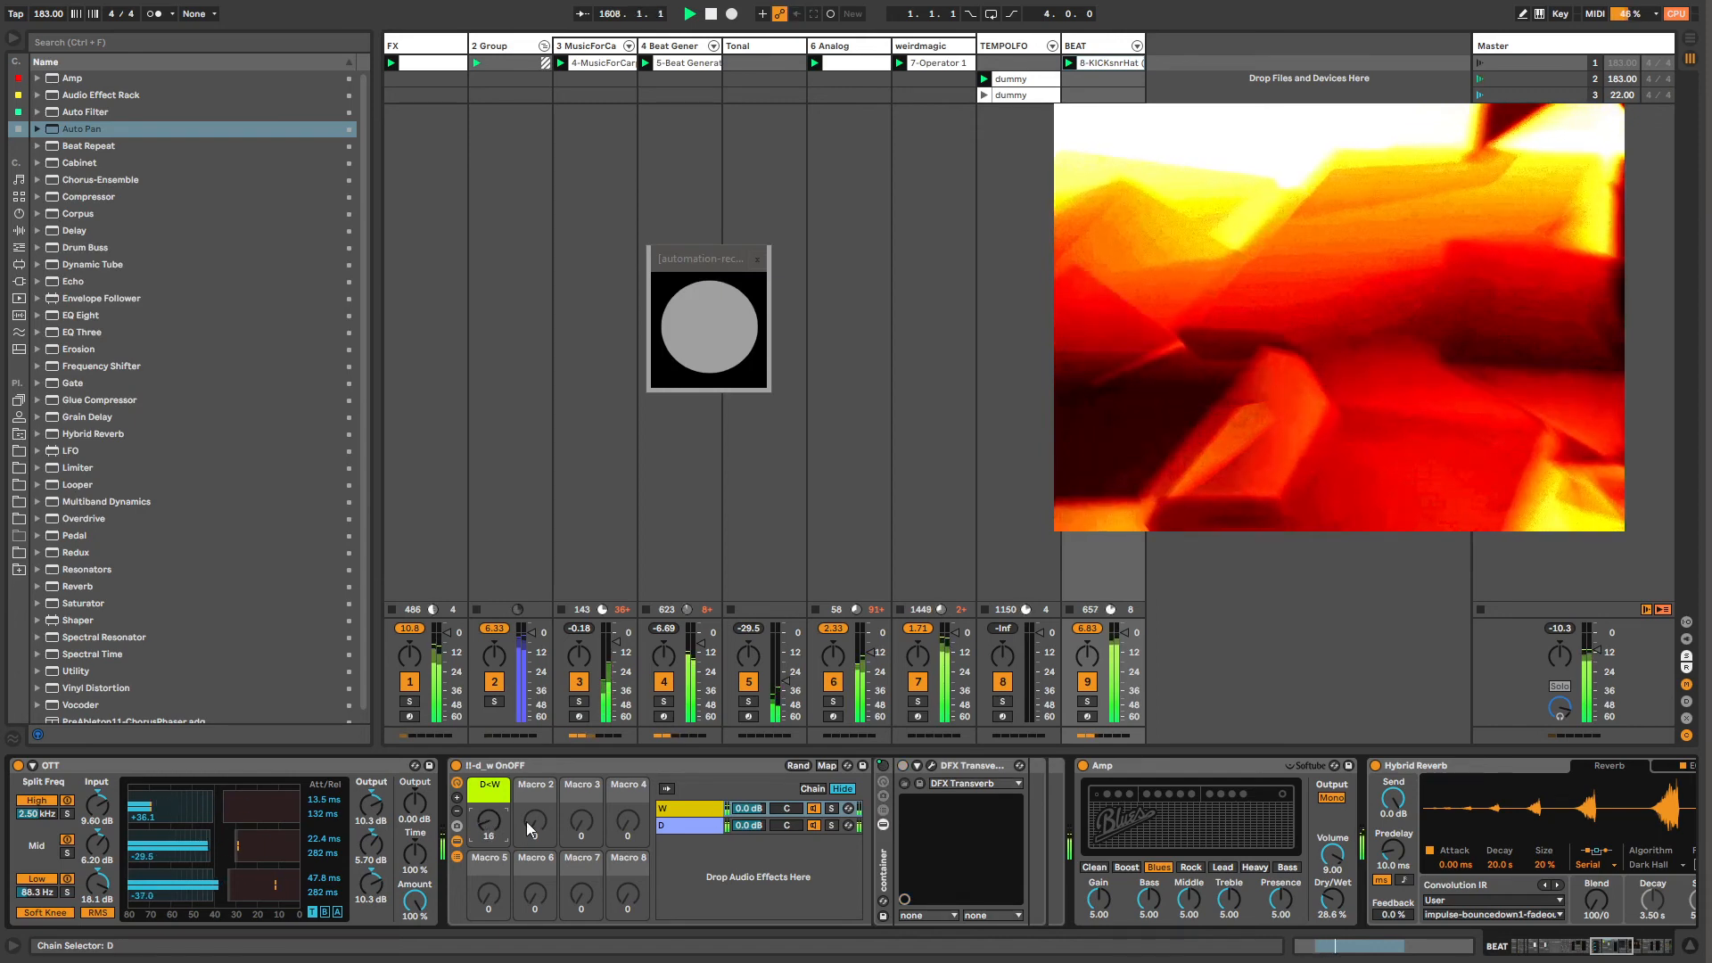
Step: Reopen the moved rack's DFX Transverb, randomize all settings two more times, and close the plug-in window
{"action": "left_click", "coordinate": [931, 765]}
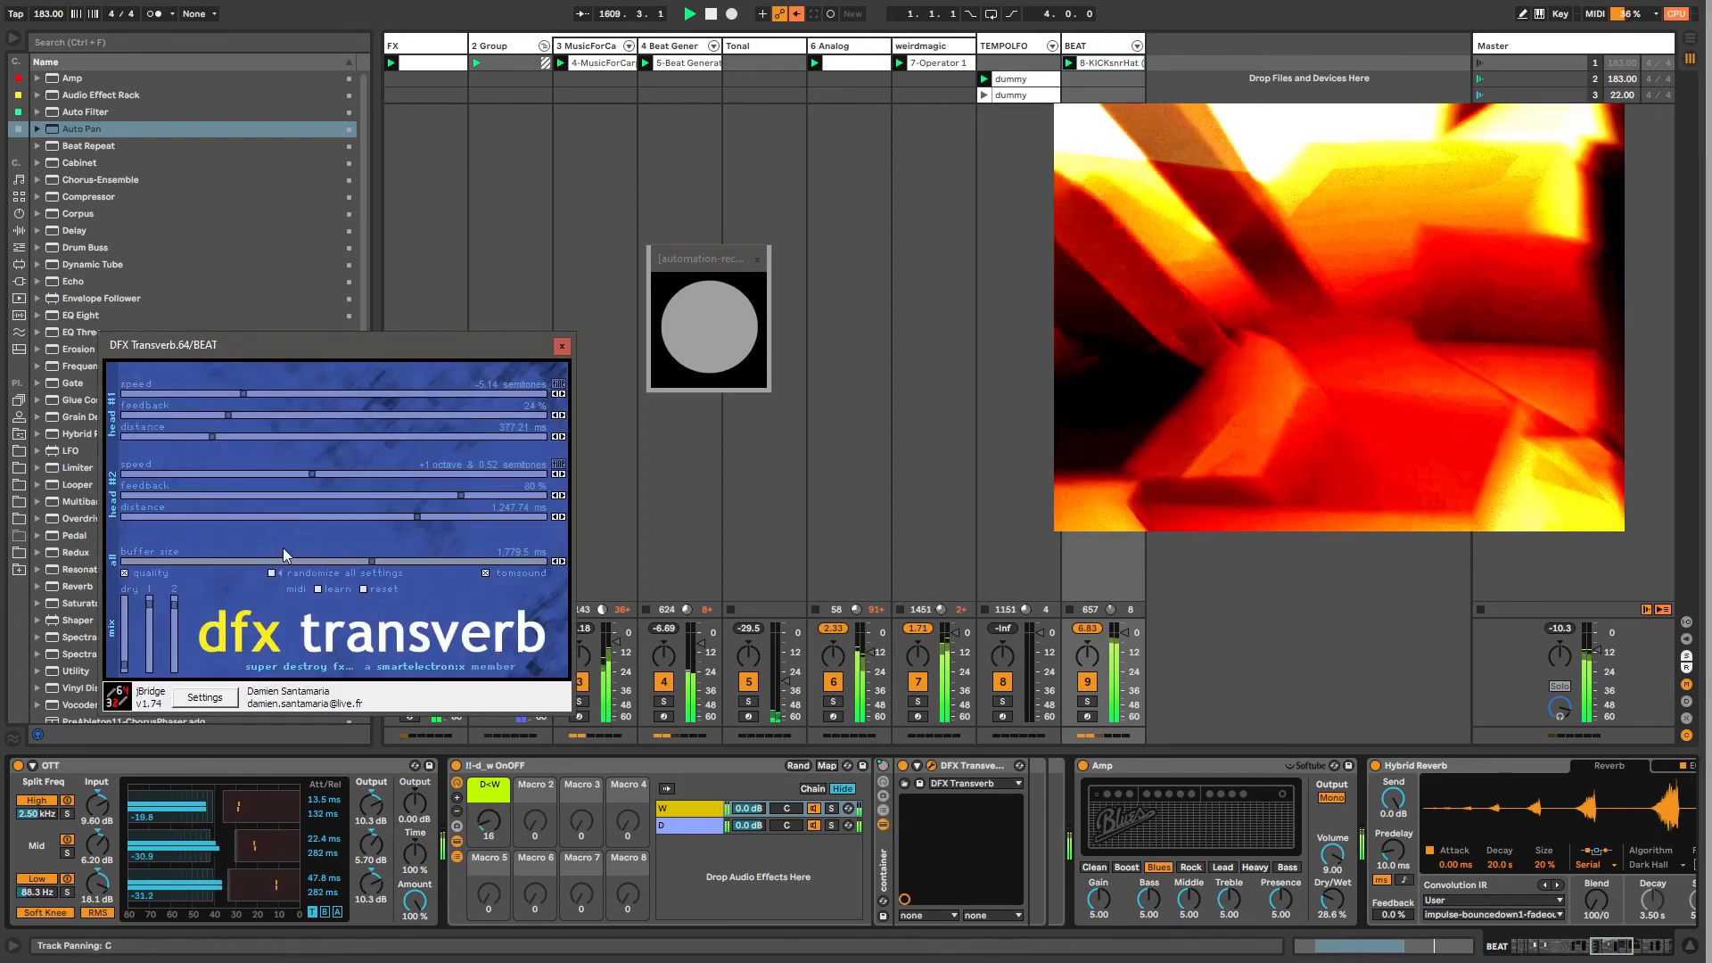
{"action": "left_click", "coordinate": [272, 574]}
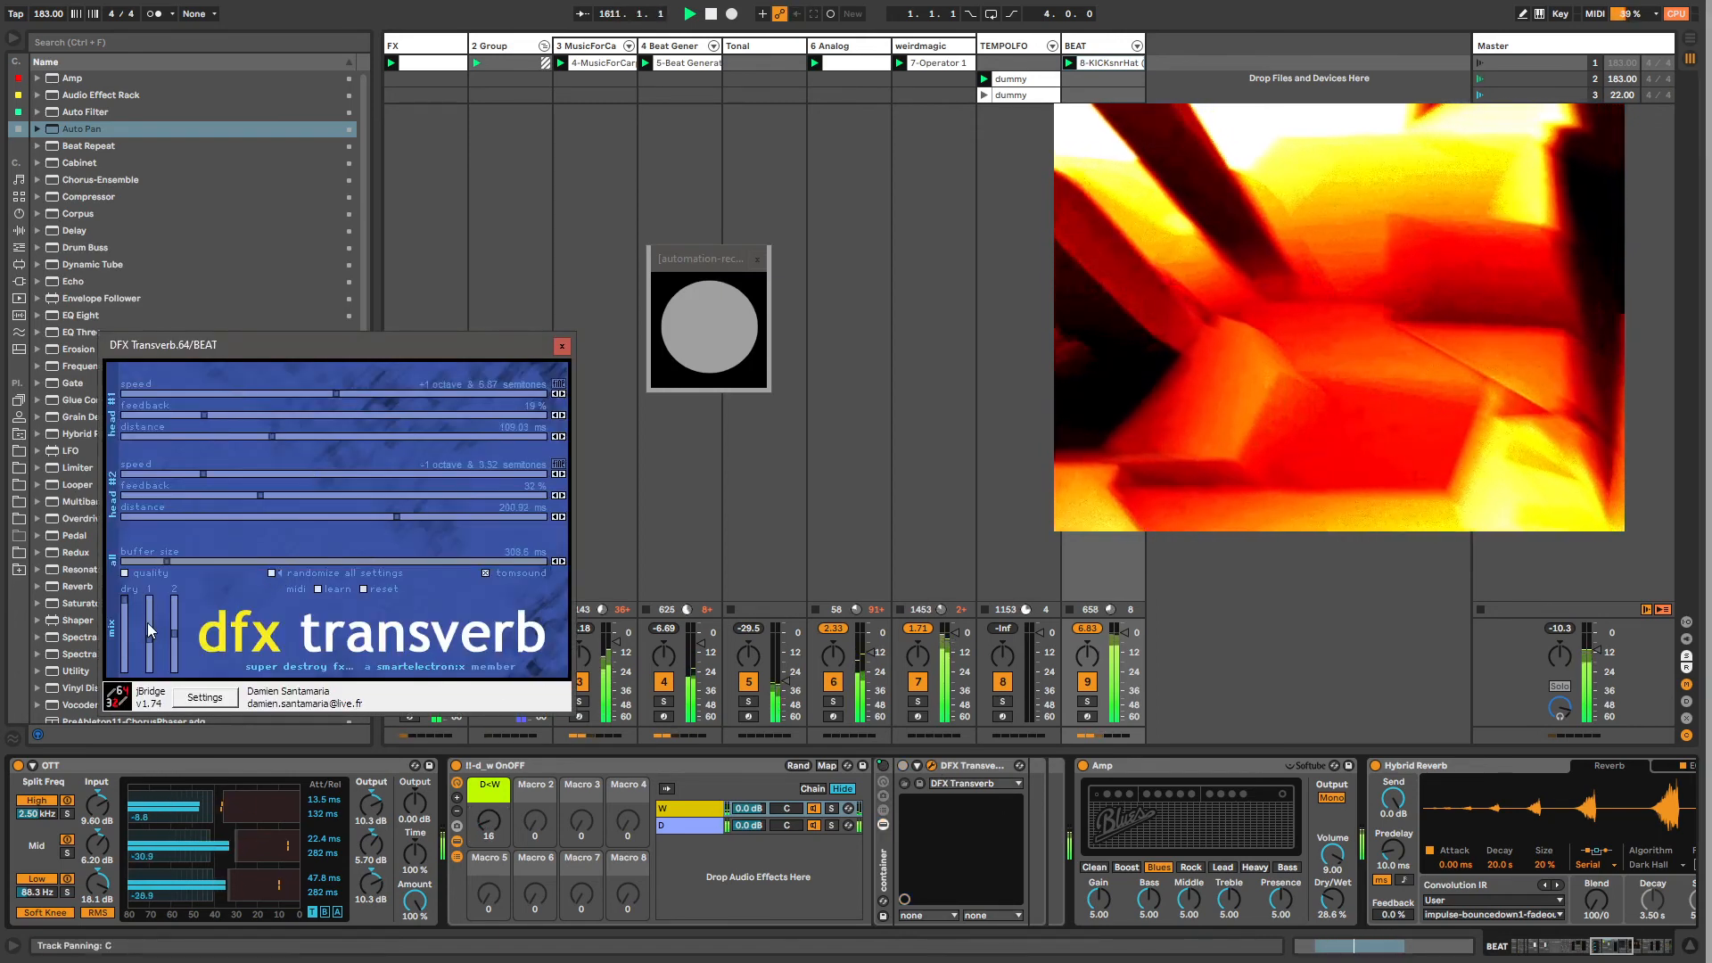
{"action": "left_click", "coordinate": [271, 573]}
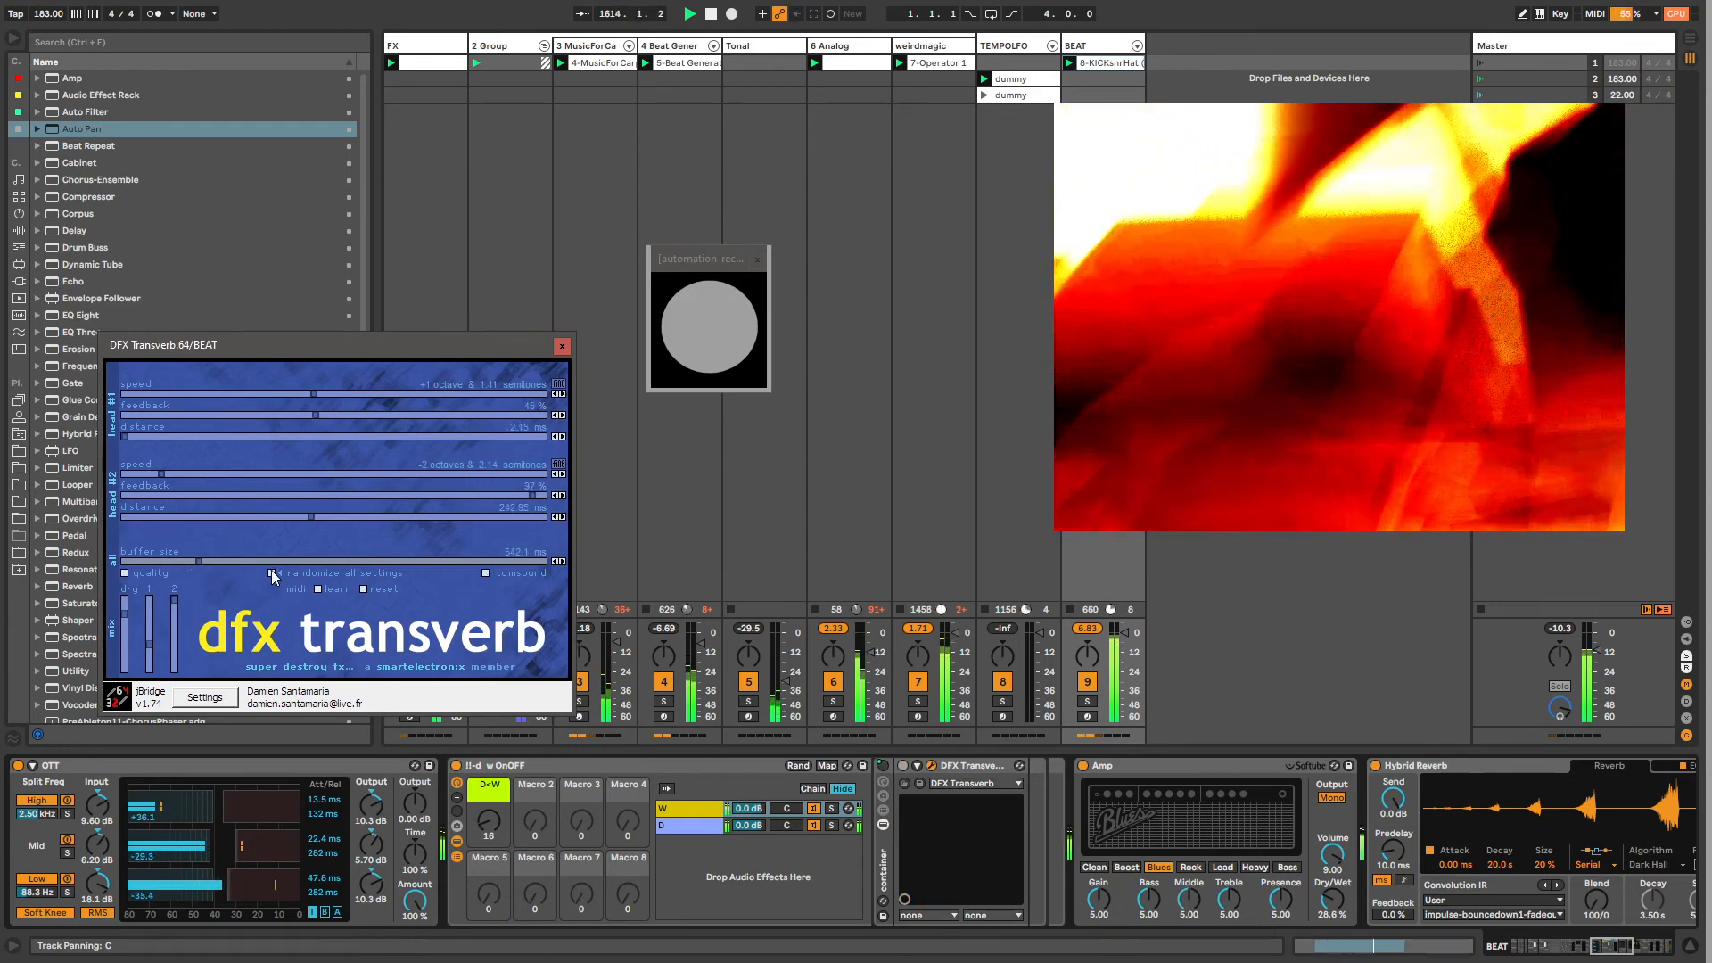
{"action": "left_click", "coordinate": [561, 345]}
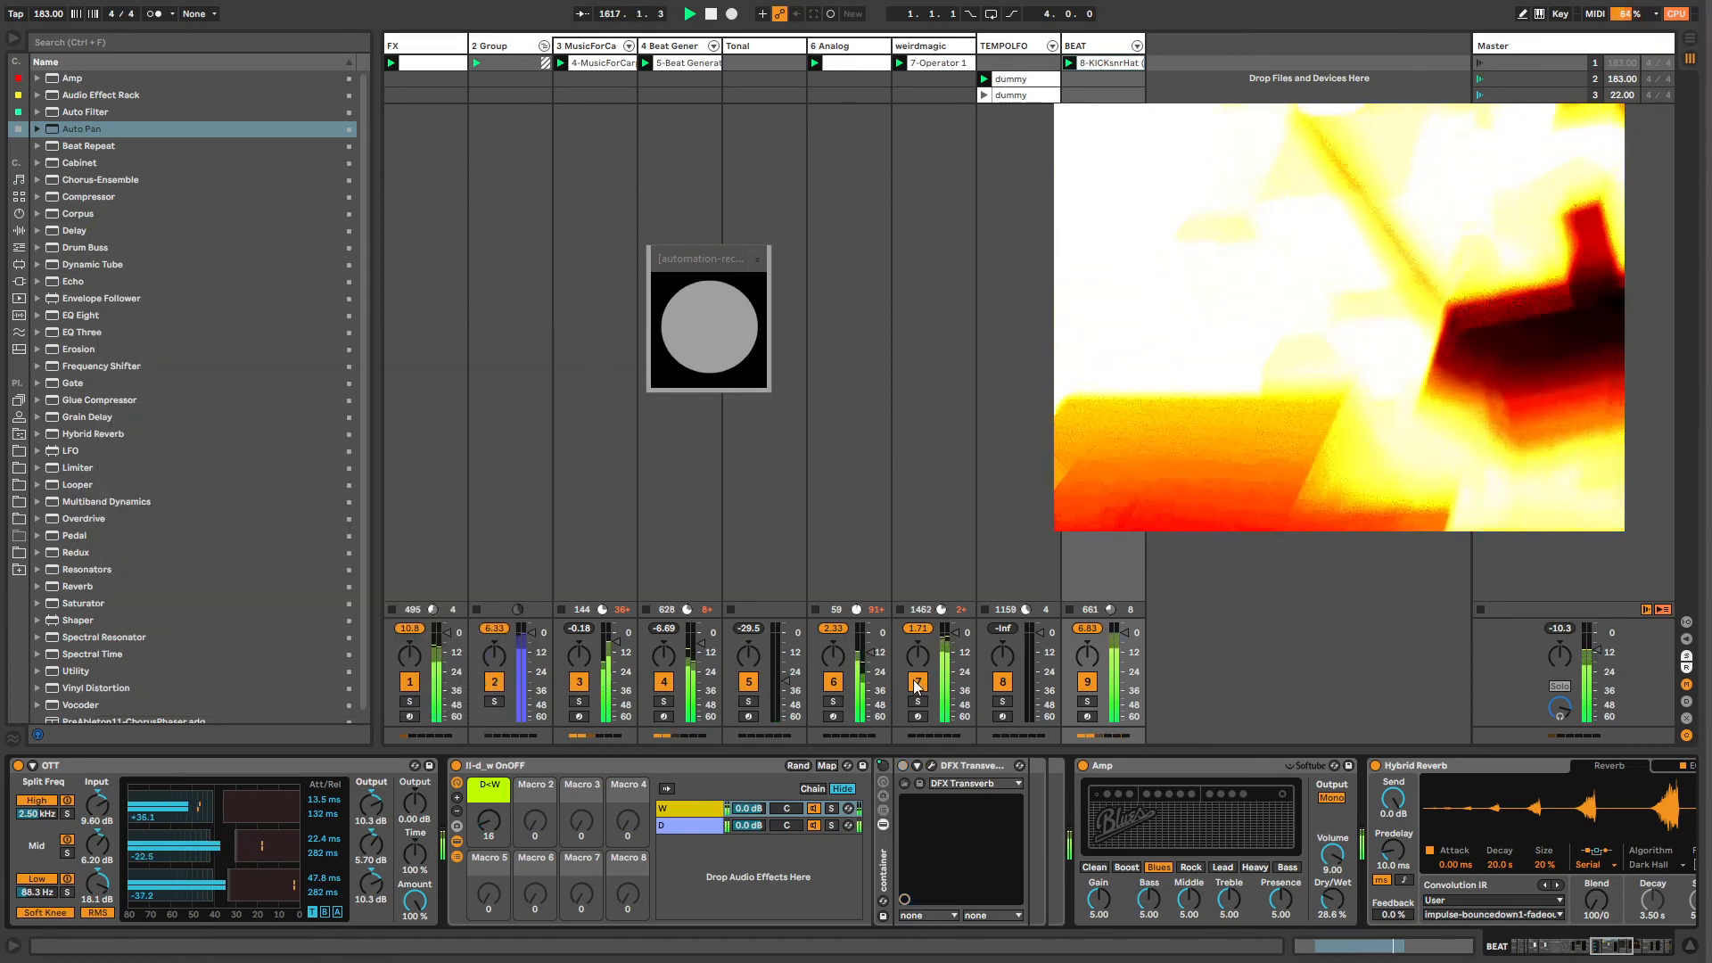
Step: Compare the mix with the BEAT track briefly muted, and hide the chain list of its NoteProbabilityGate rack
{"action": "left_click", "coordinate": [1087, 682]}
{"action": "left_click", "coordinate": [1087, 682]}
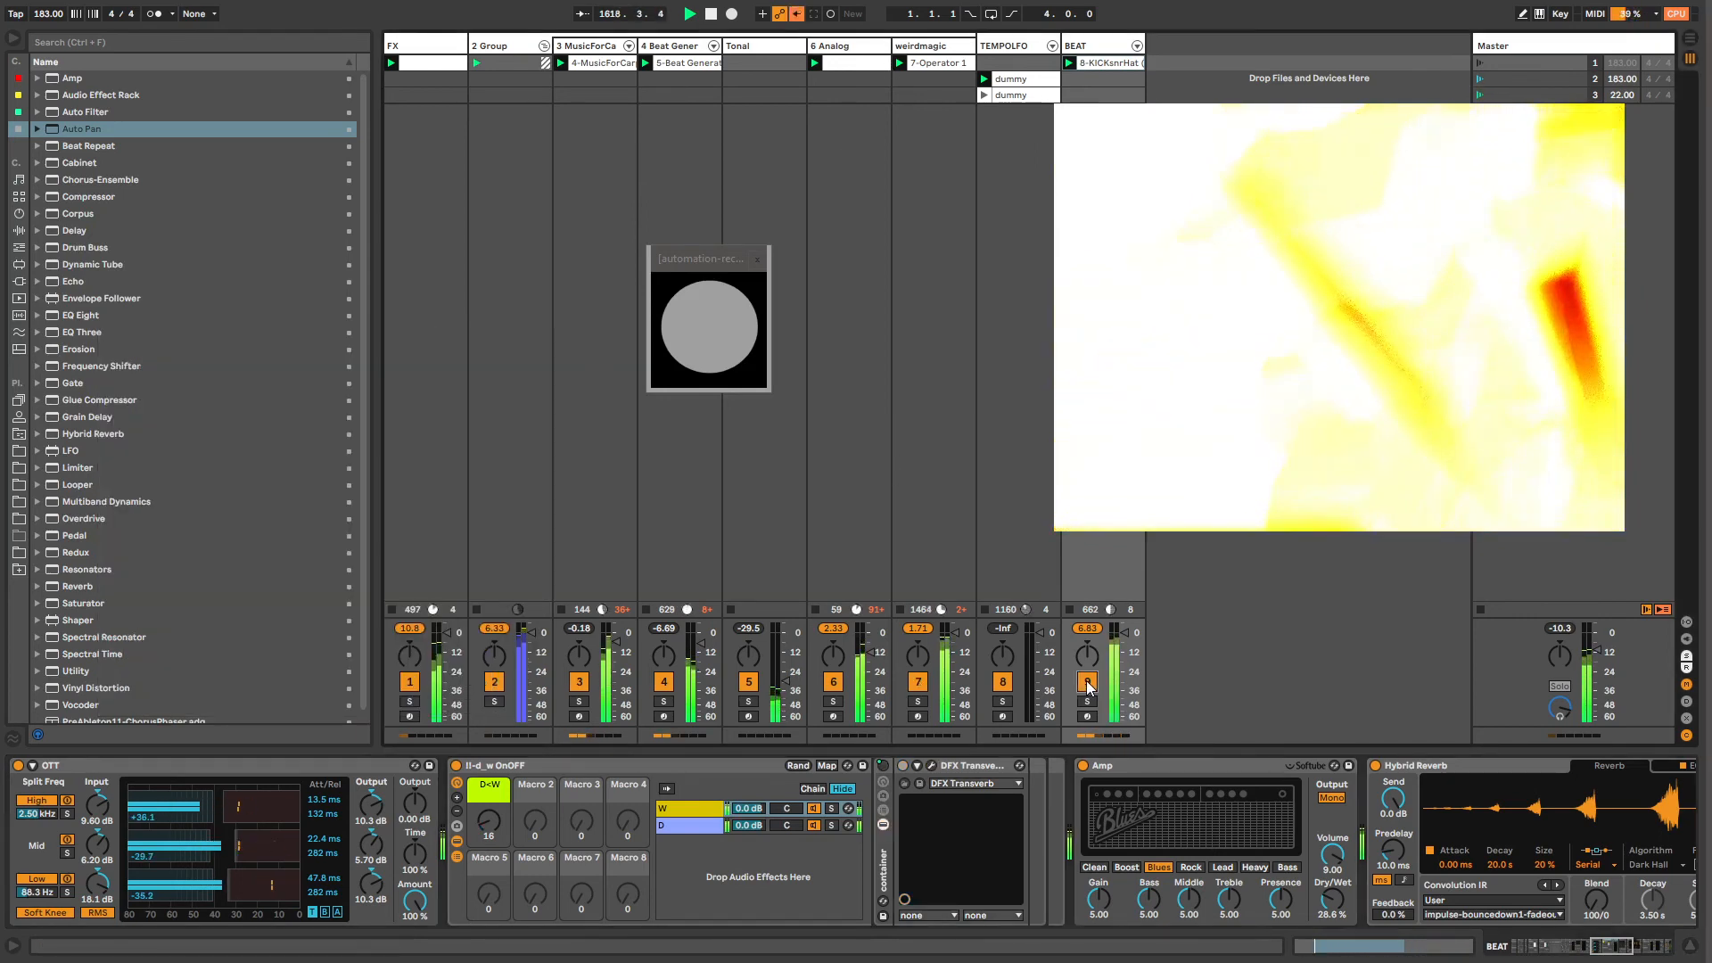
{"action": "left_click_drag", "start_coordinate": [1589, 949], "coordinate": [1523, 949]}
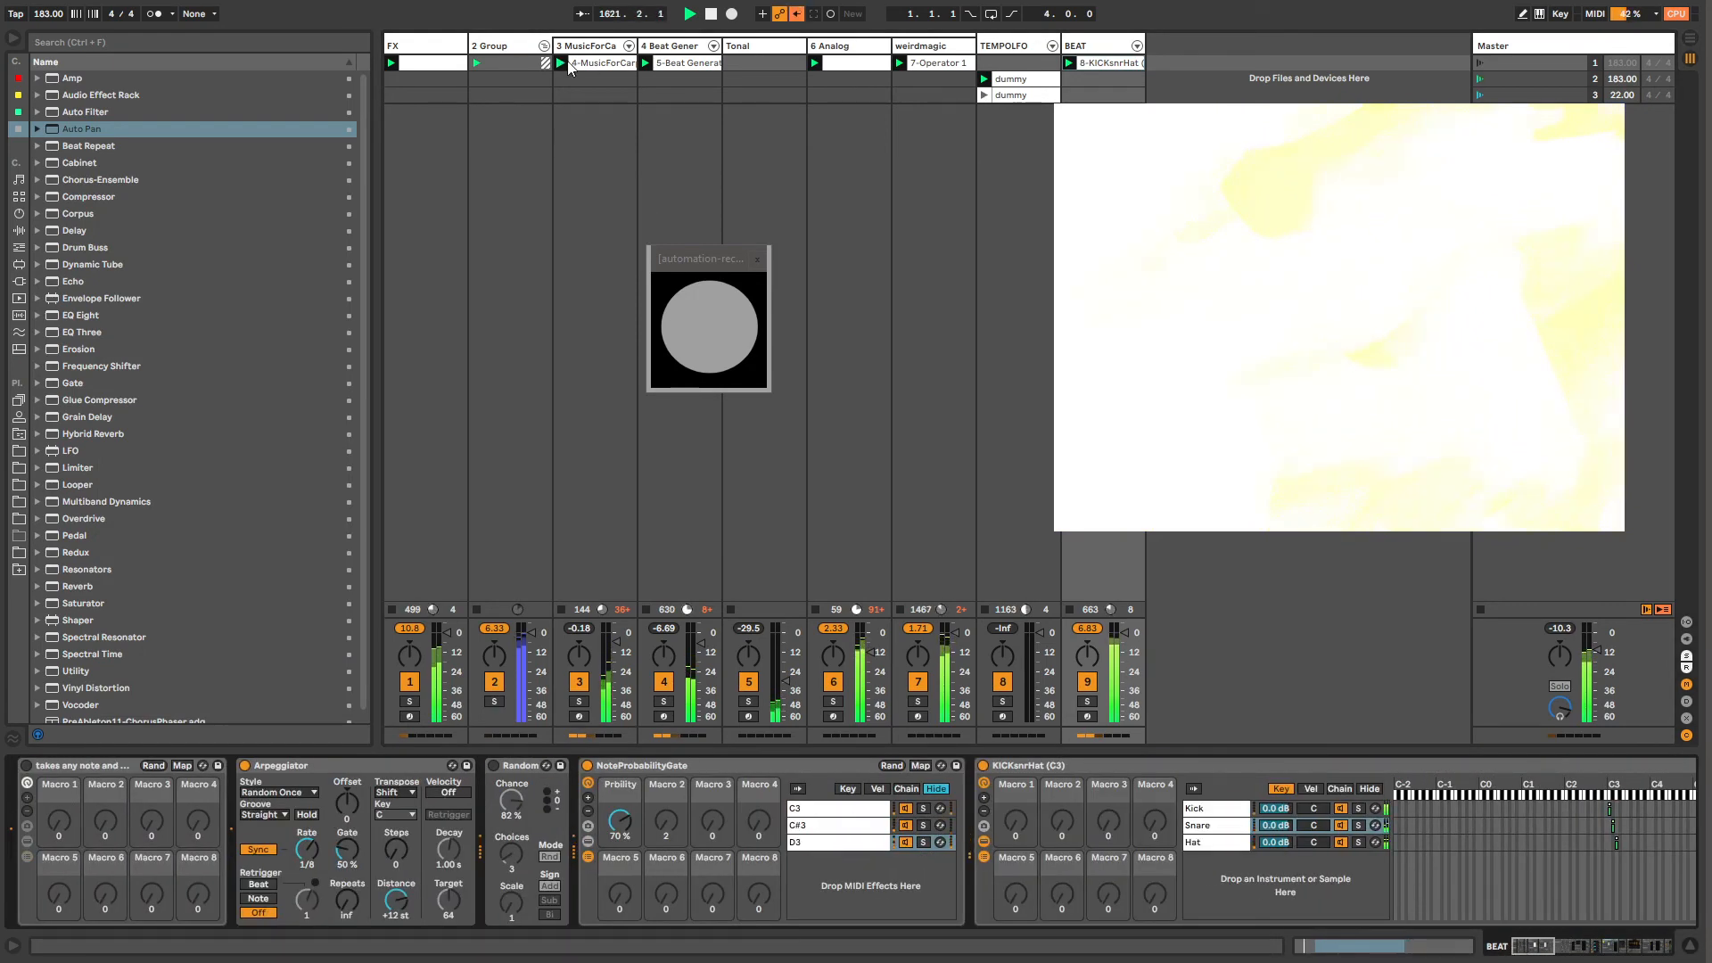
{"action": "left_click", "coordinate": [1096, 52]}
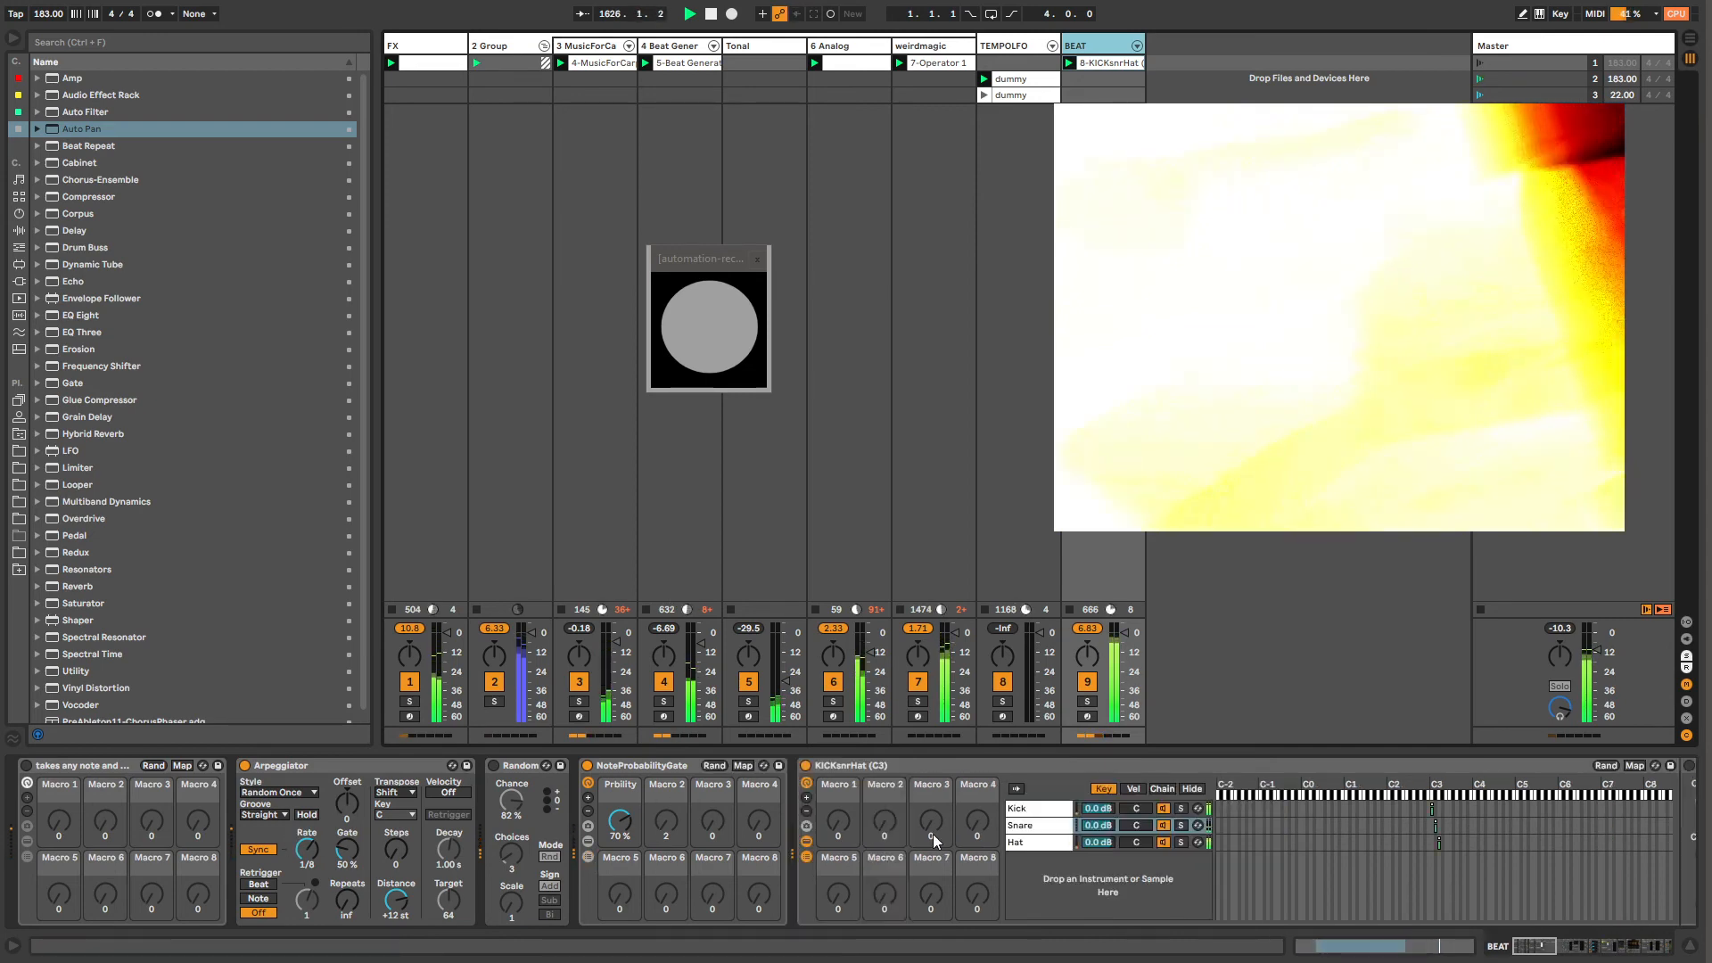
{"action": "left_click", "coordinate": [588, 856]}
Step: Set the snare chain's OTT amount to 41% and adjust its time
{"action": "left_click", "coordinate": [1552, 951]}
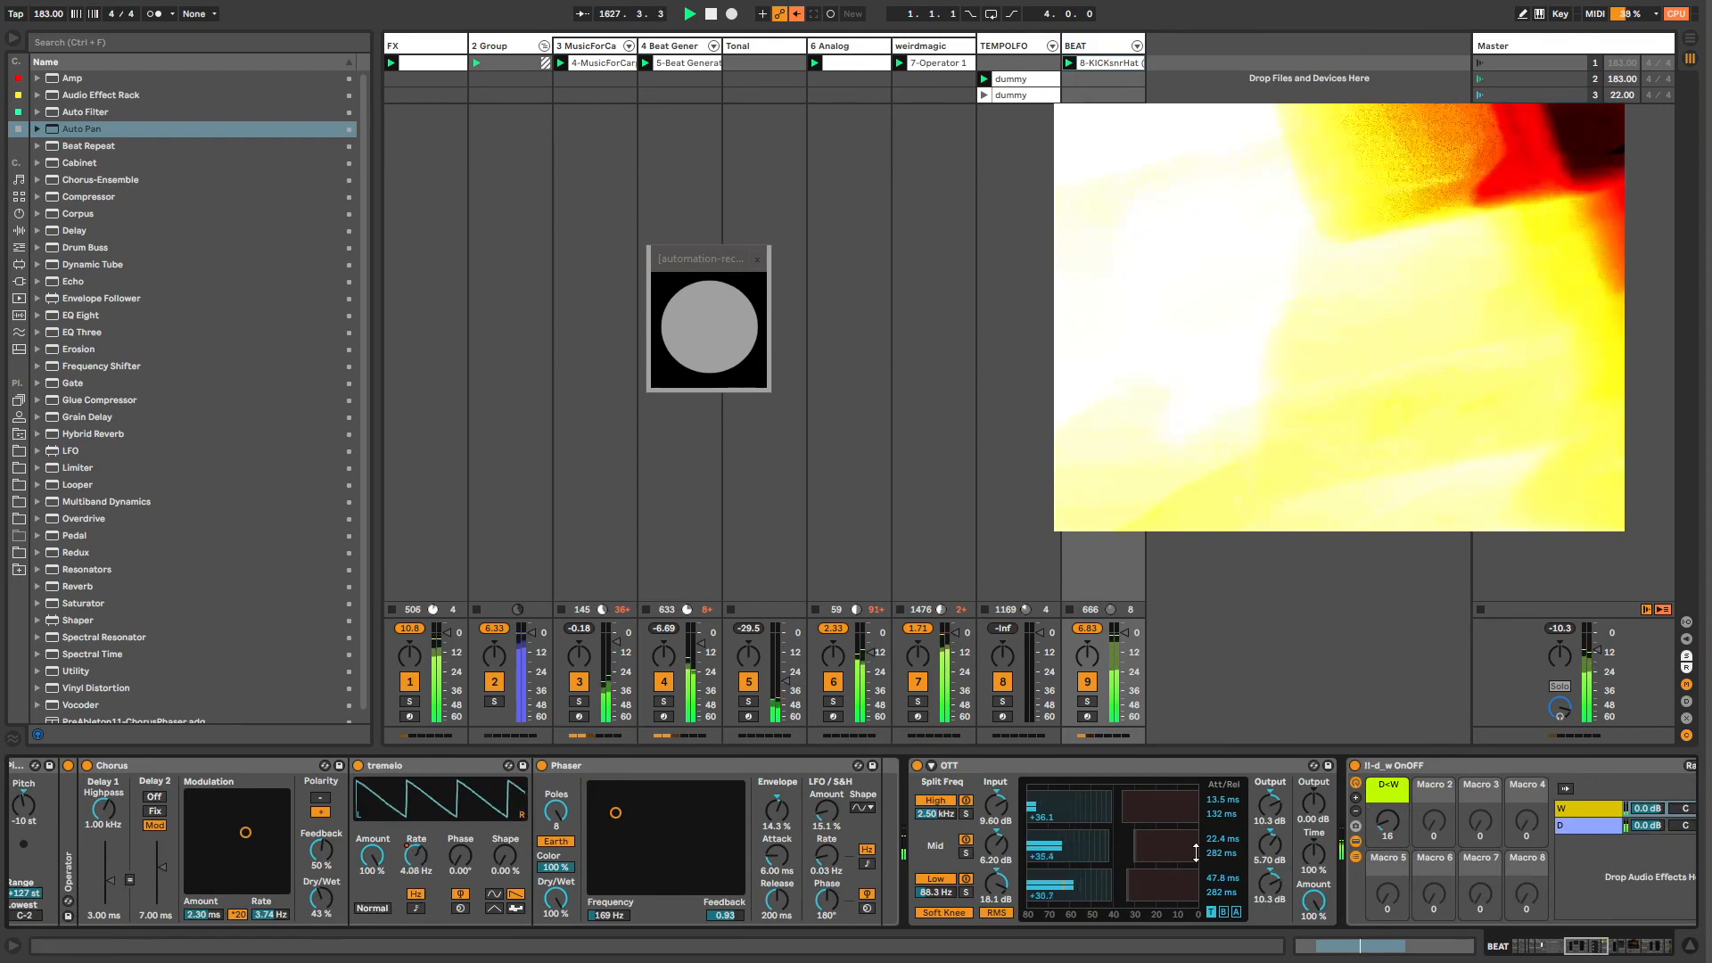
{"action": "mouse_move", "coordinate": [1314, 900]}
{"action": "left_mouse_down"}
{"action": "mouse_move", "coordinate": [1314, 950]}
{"action": "mouse_move", "coordinate": [1313, 885]}
{"action": "mouse_move", "coordinate": [1314, 927]}
{"action": "left_mouse_up"}
{"action": "mouse_move", "coordinate": [1314, 855]}
{"action": "left_mouse_down"}
{"action": "mouse_move", "coordinate": [1313, 900]}
{"action": "mouse_move", "coordinate": [1311, 884]}
{"action": "left_mouse_up"}
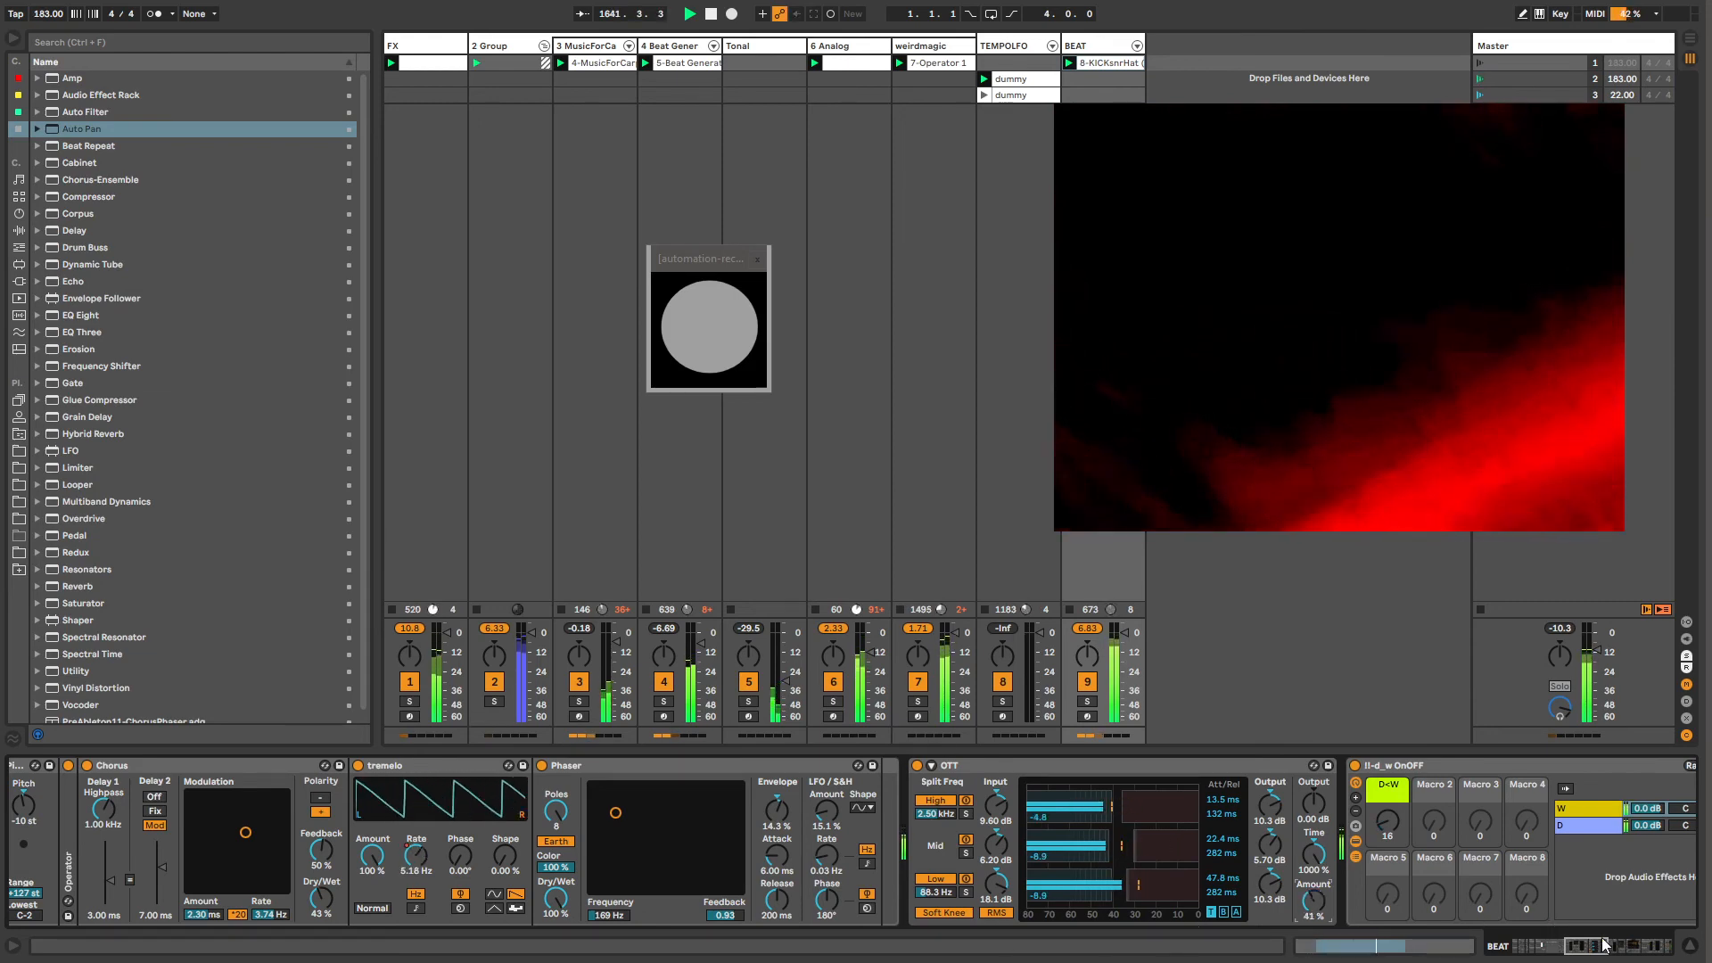
Step: Duplicate the snare chain's tremolo and set the copy to a triangle wave with a 0.92 Hz rate and 46% shape
{"action": "left_click_drag", "start_coordinate": [1603, 946], "coordinate": [1559, 949]}
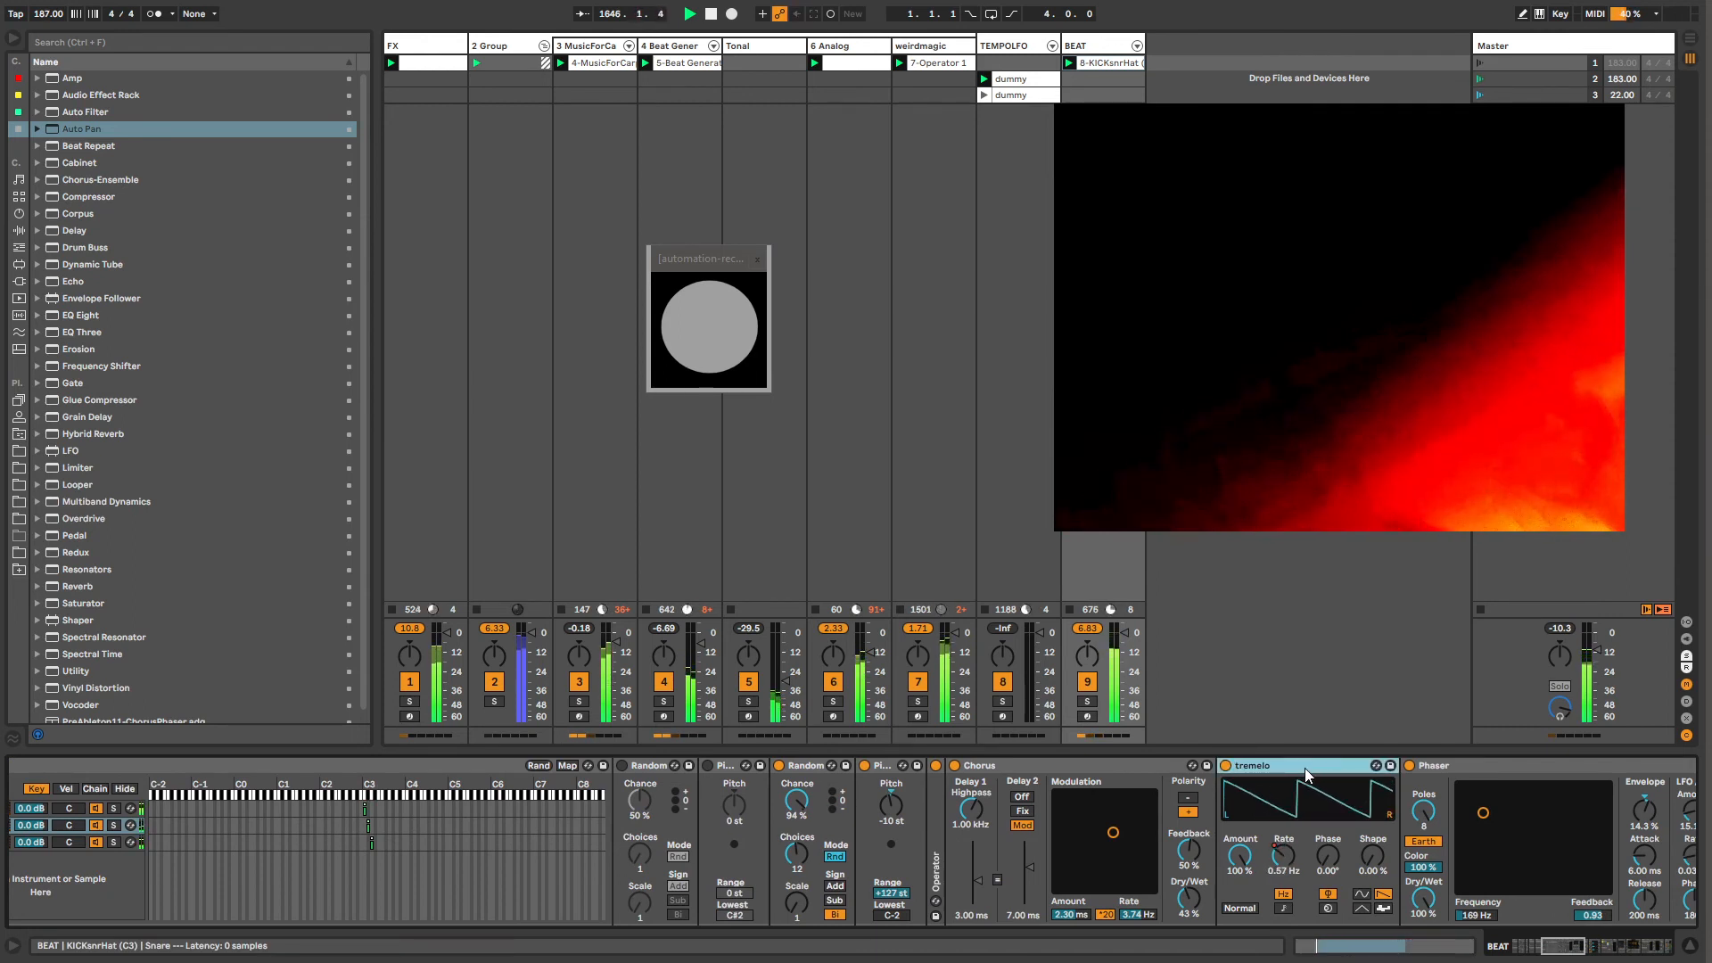
{"action": "key", "text": "ctrl+d"}
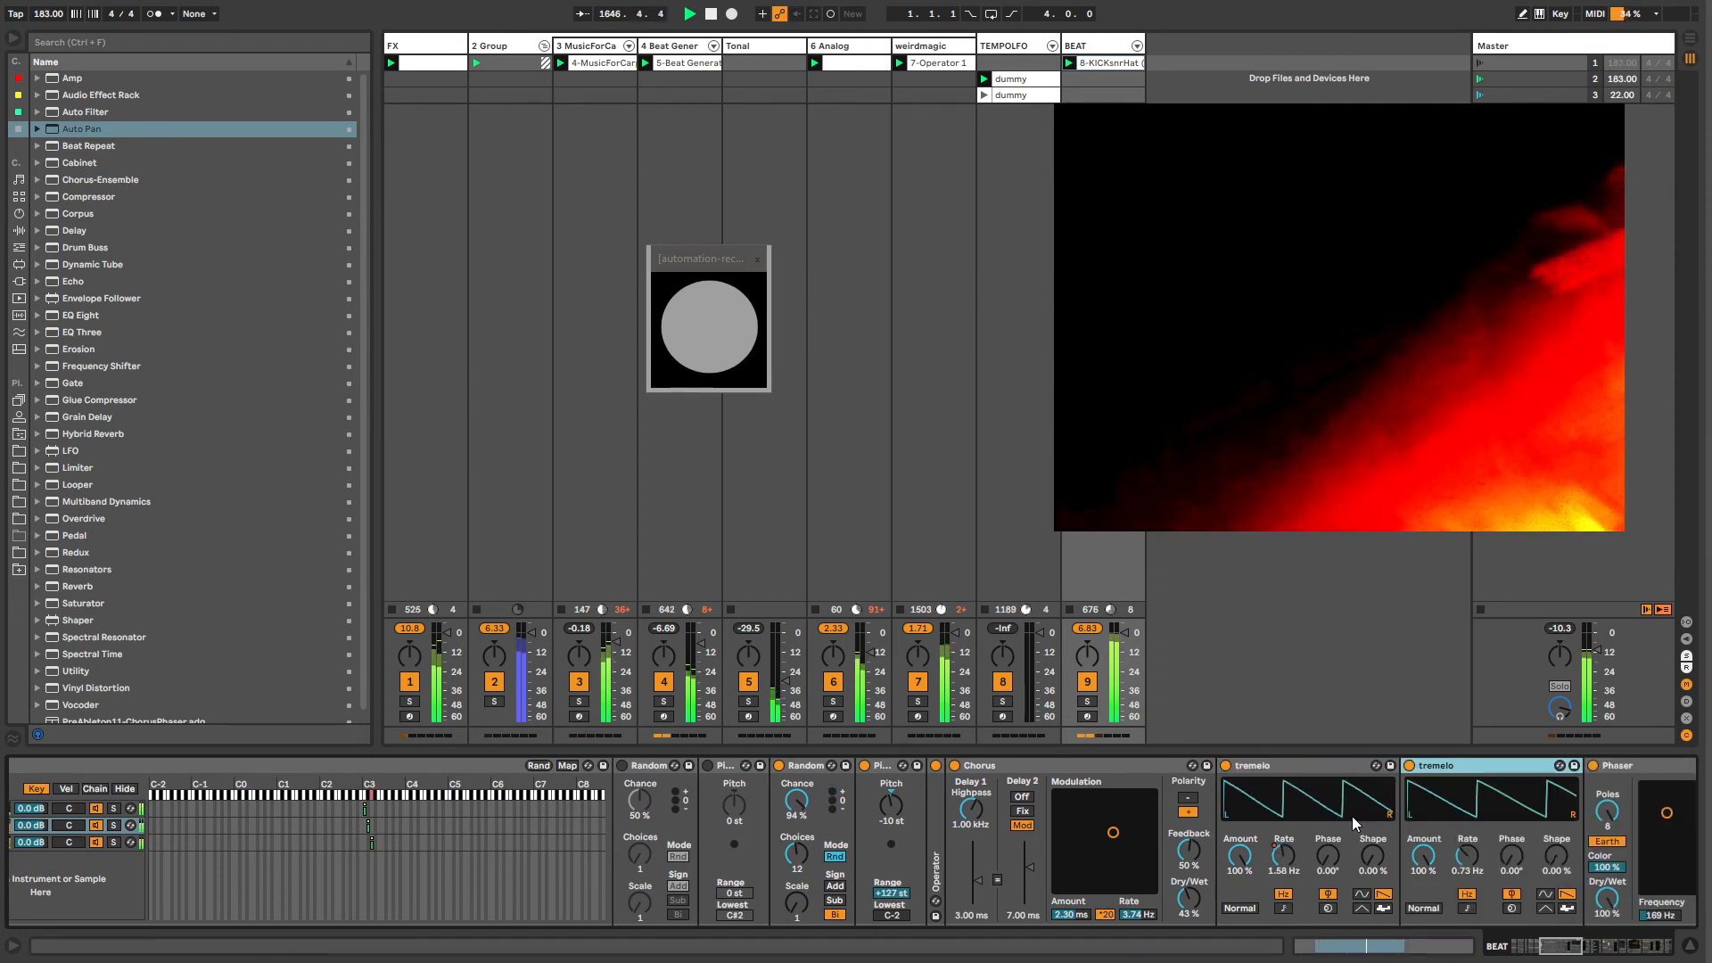
{"action": "left_click", "coordinate": [1546, 894]}
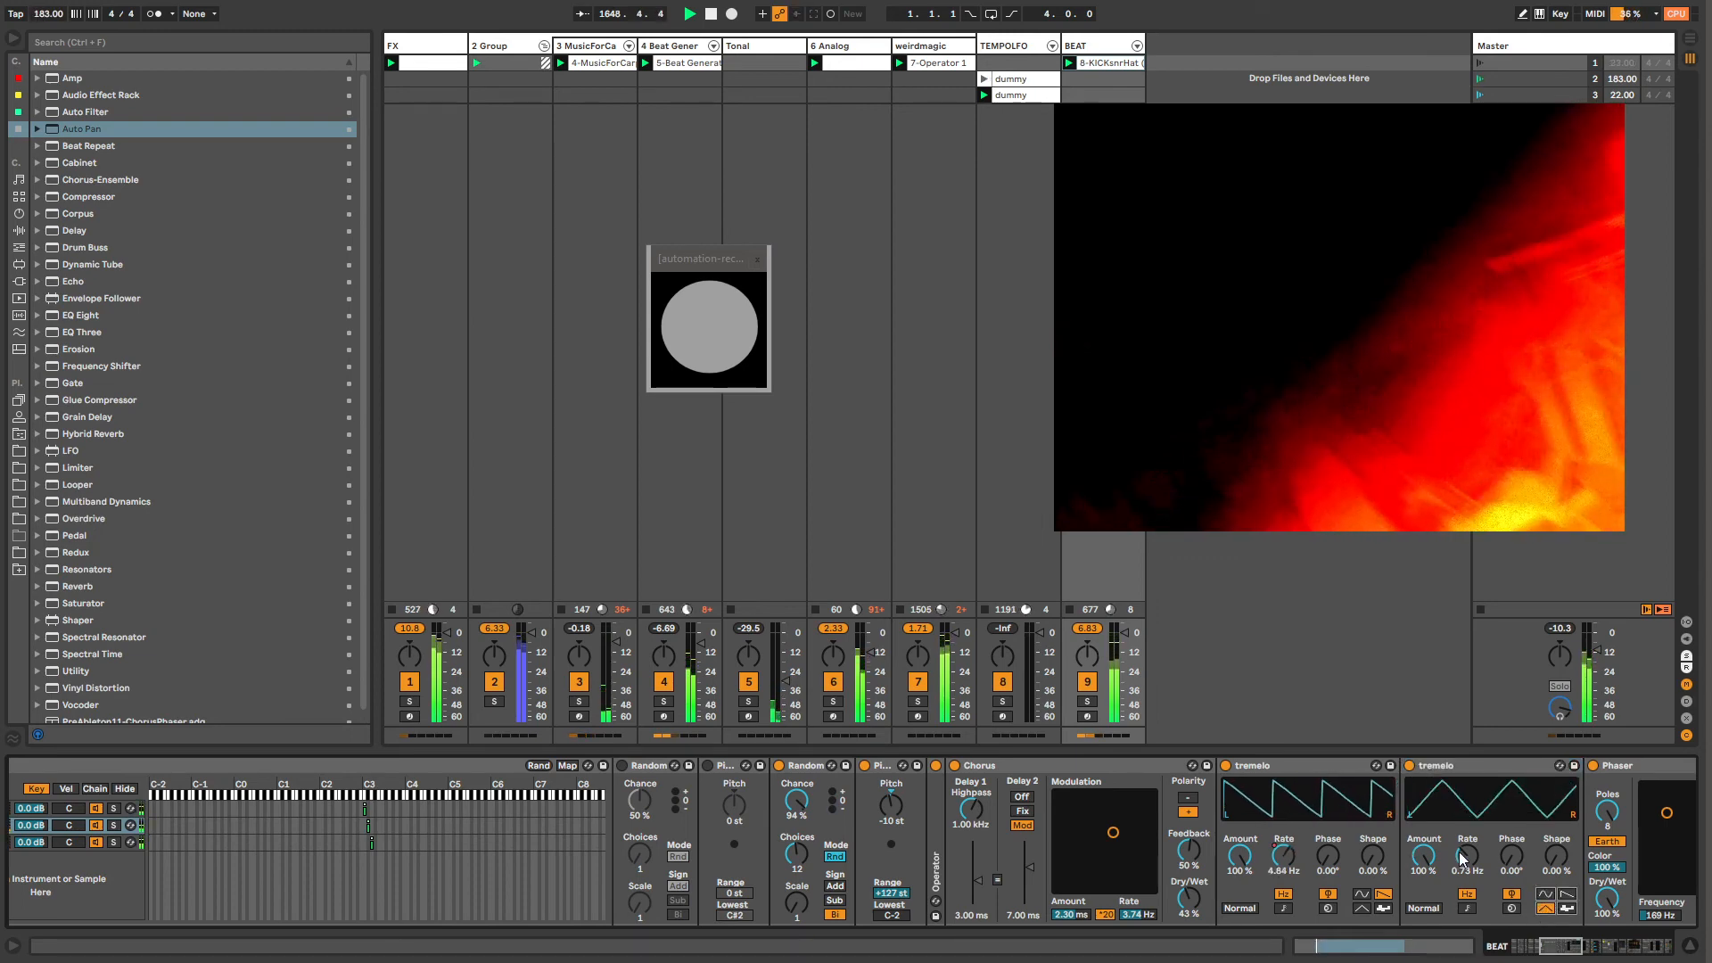
{"action": "left_click", "coordinate": [1558, 948]}
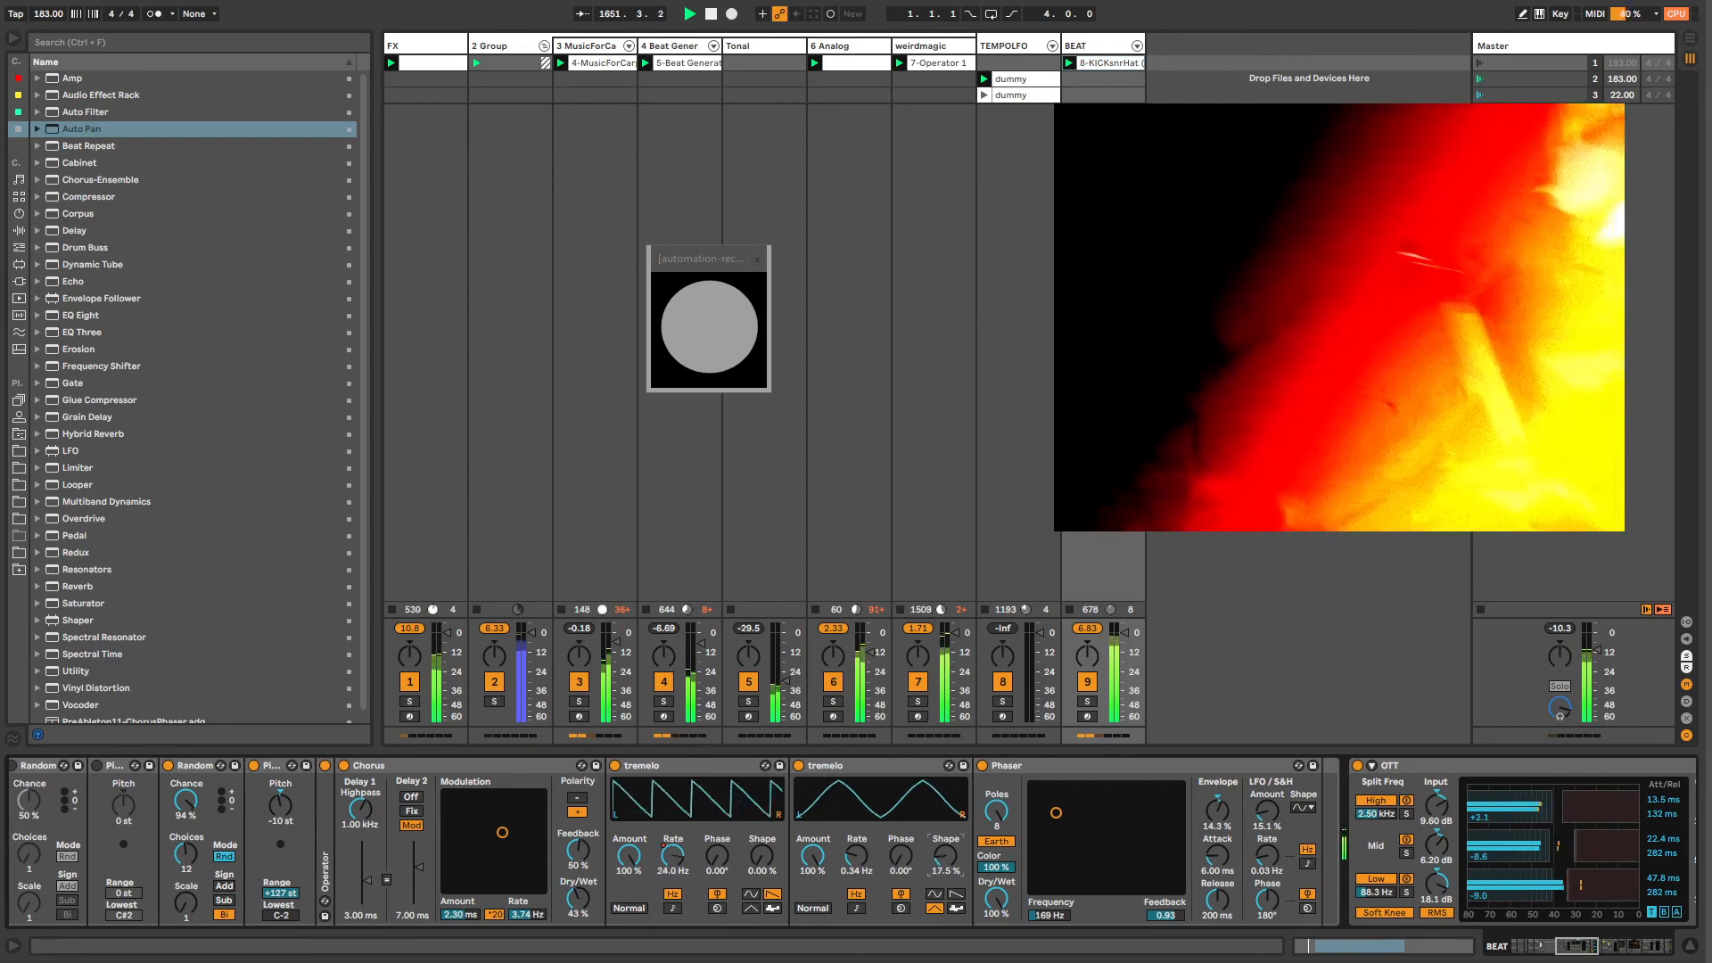
{"action": "left_click_drag", "start_coordinate": [947, 856], "coordinate": [947, 815]}
{"action": "left_click_drag", "start_coordinate": [872, 868], "coordinate": [872, 883]}
Step: Copy the NoteProbabilityGate rack into the snare chain before the unfolded Operator and set the copy's probability to 100%
{"action": "left_click_drag", "start_coordinate": [1599, 948], "coordinate": [1552, 954]}
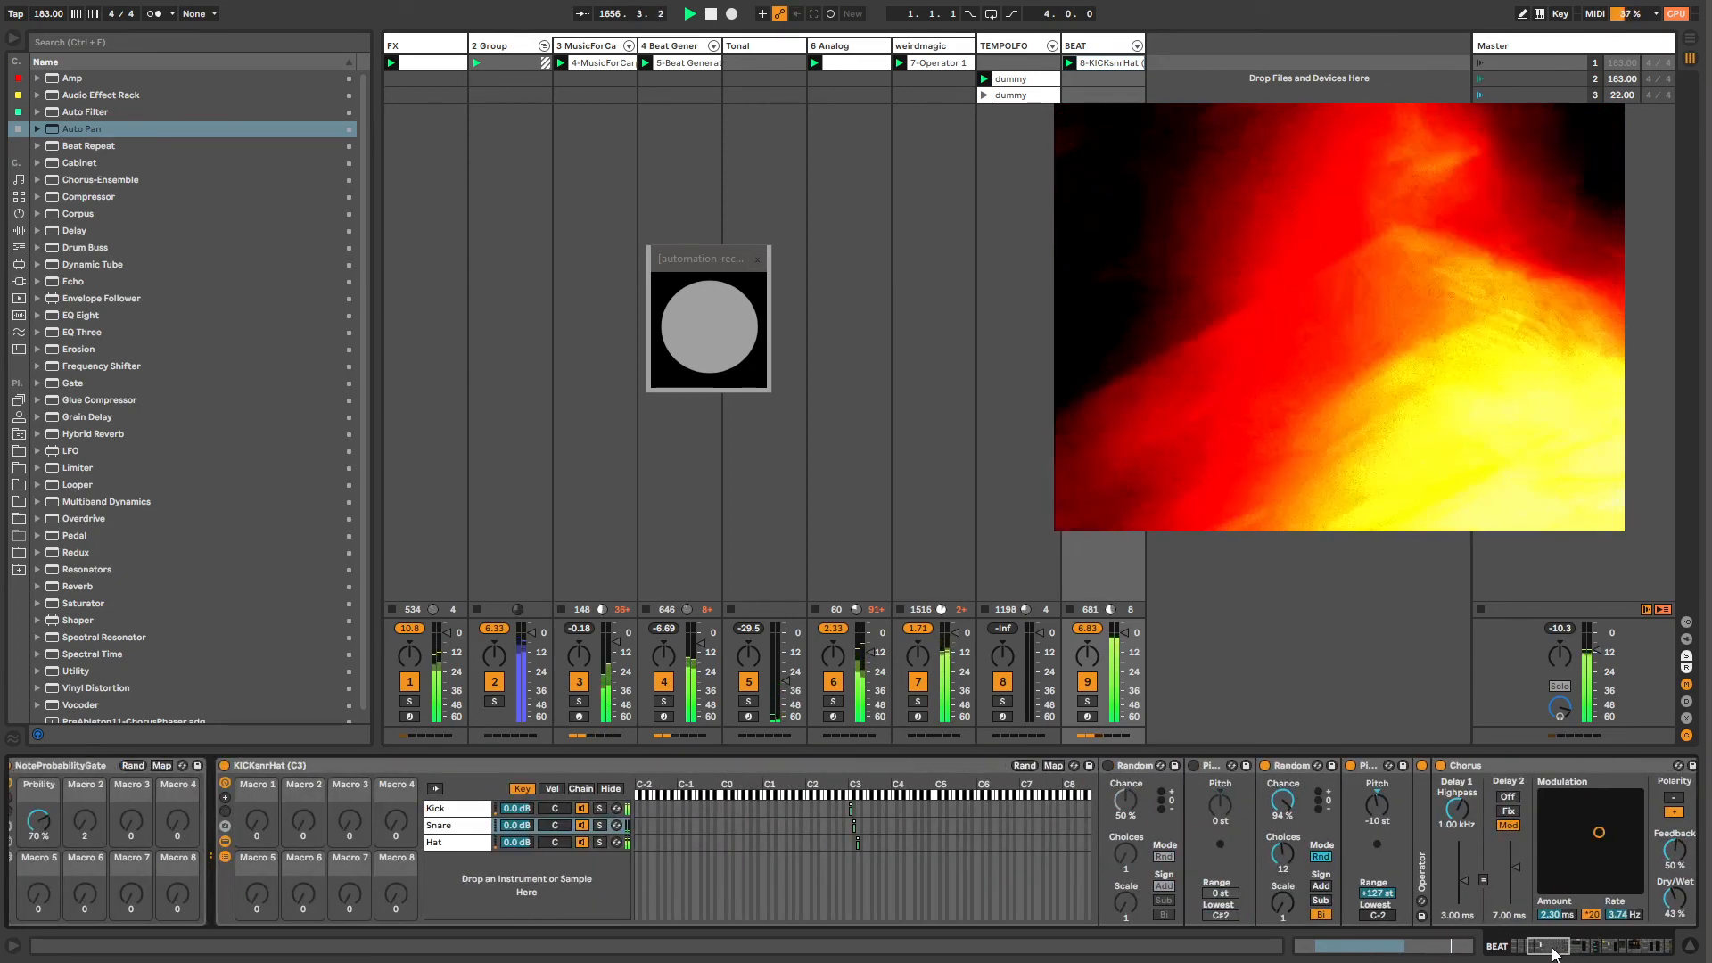
{"action": "left_click", "coordinate": [77, 767]}
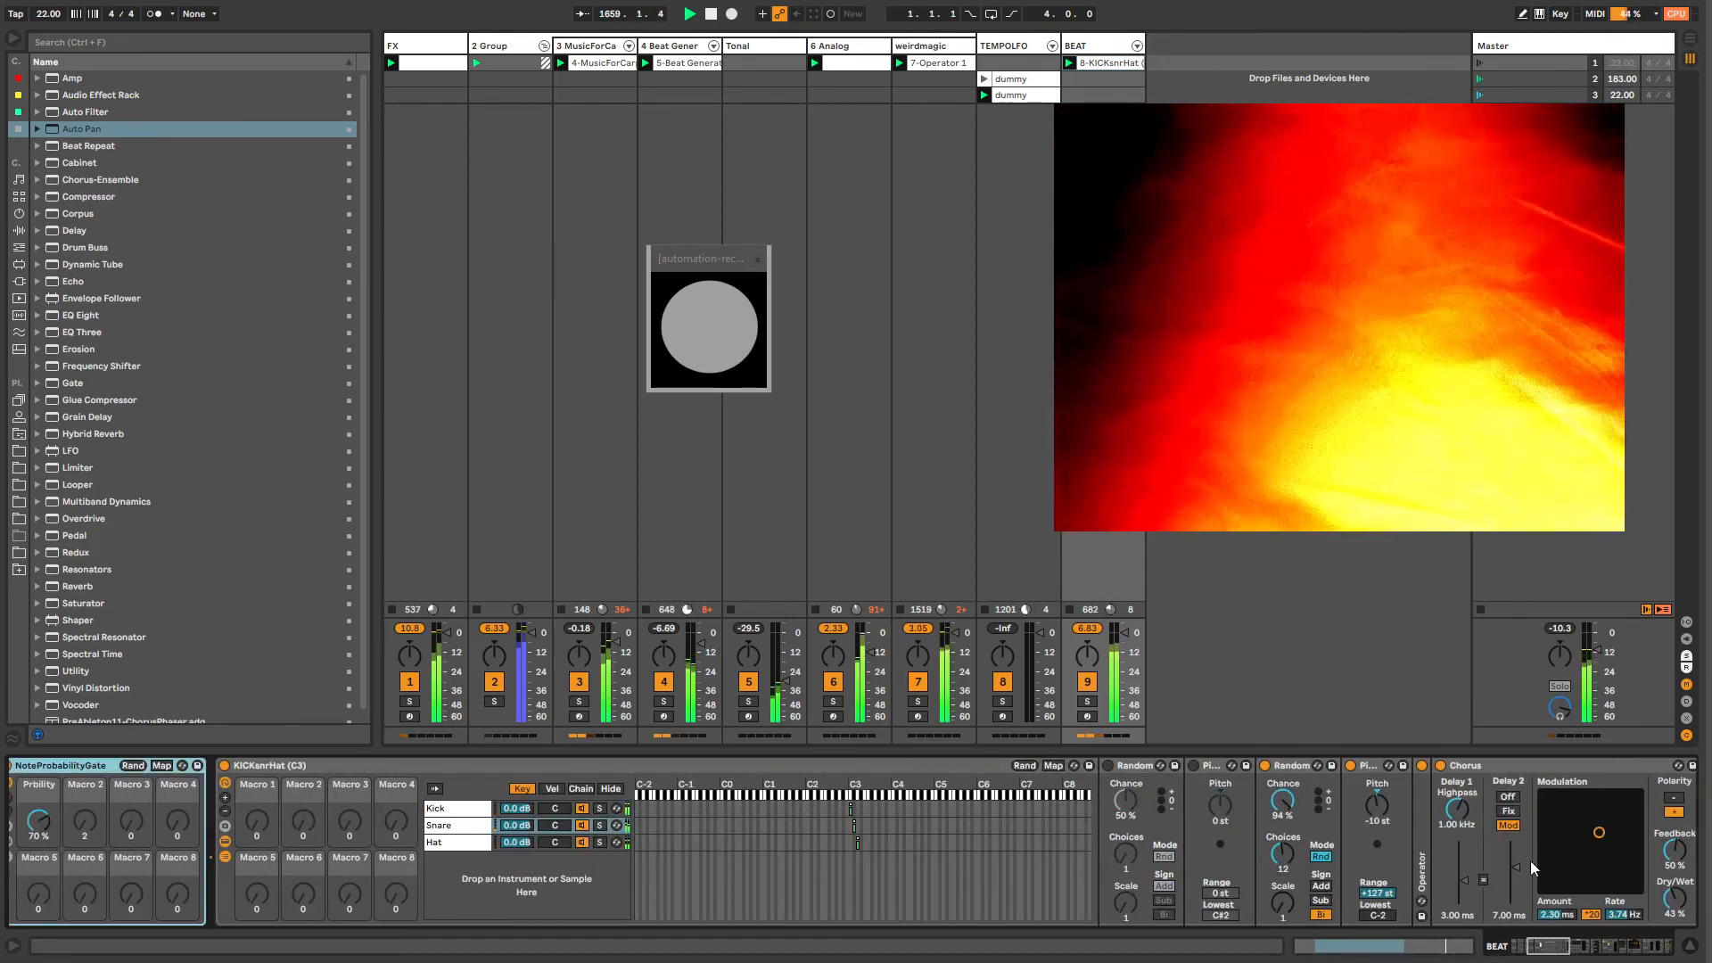
{"action": "double_click", "coordinate": [1421, 863]}
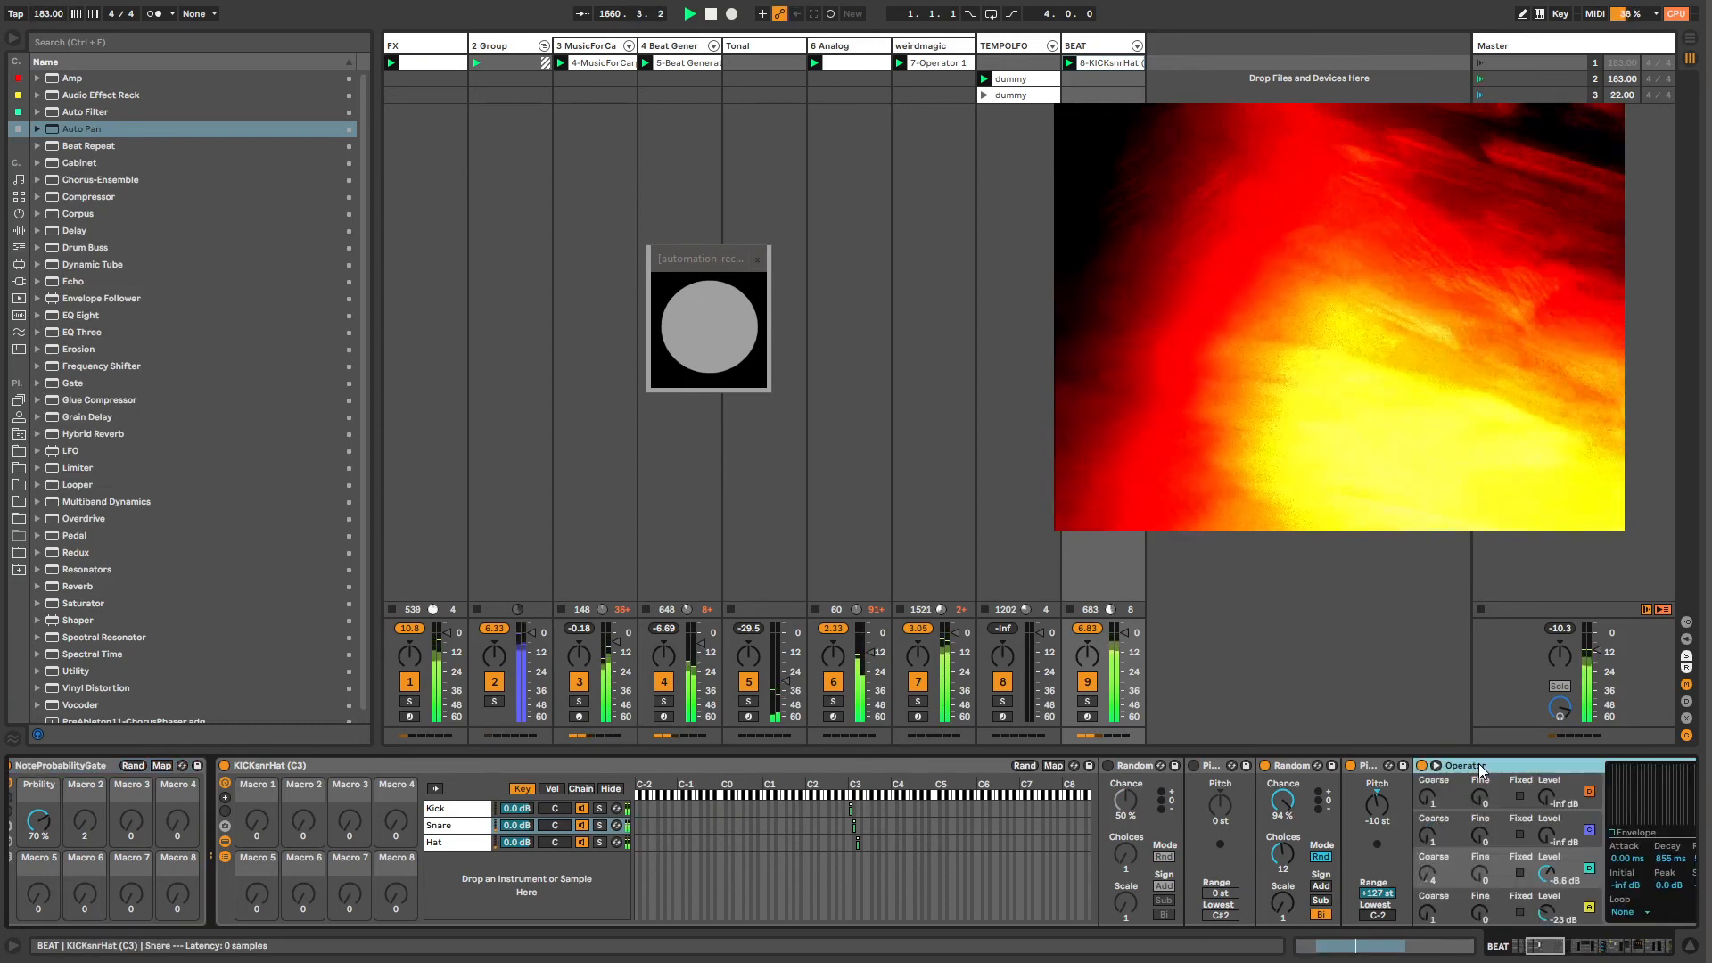
{"action": "key", "text": "ctrl+v"}
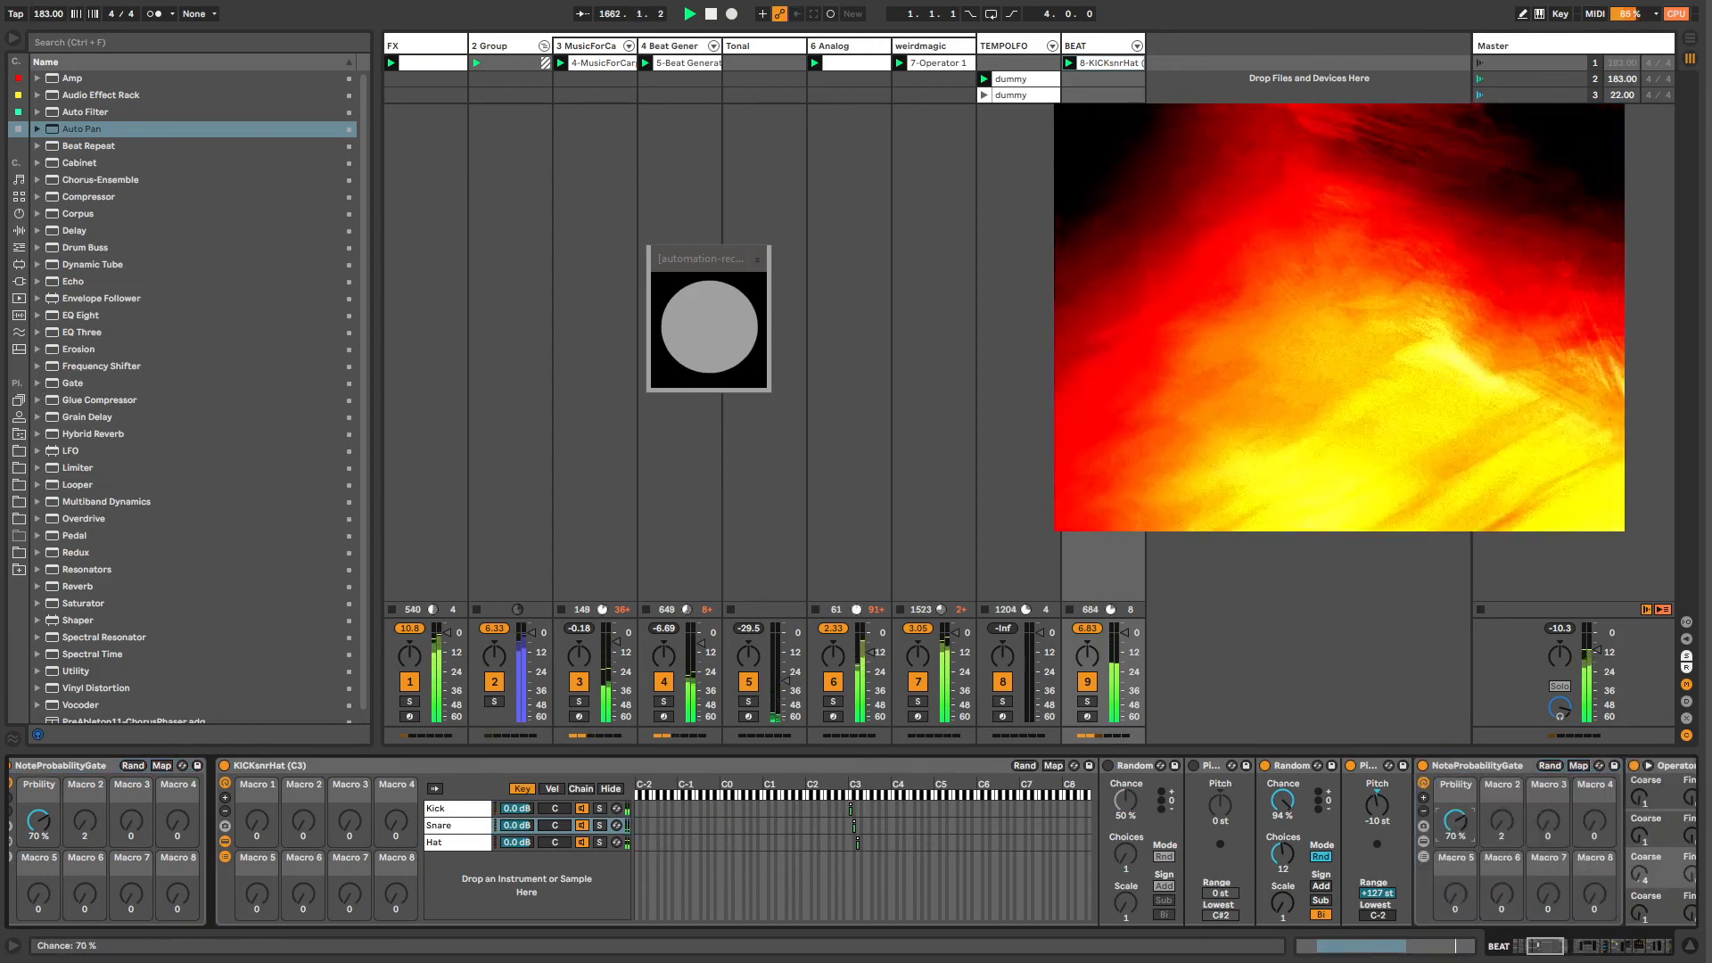
{"action": "scroll", "coordinate": [1521, 950], "scroll_direction": "right", "scroll_amount": 5}
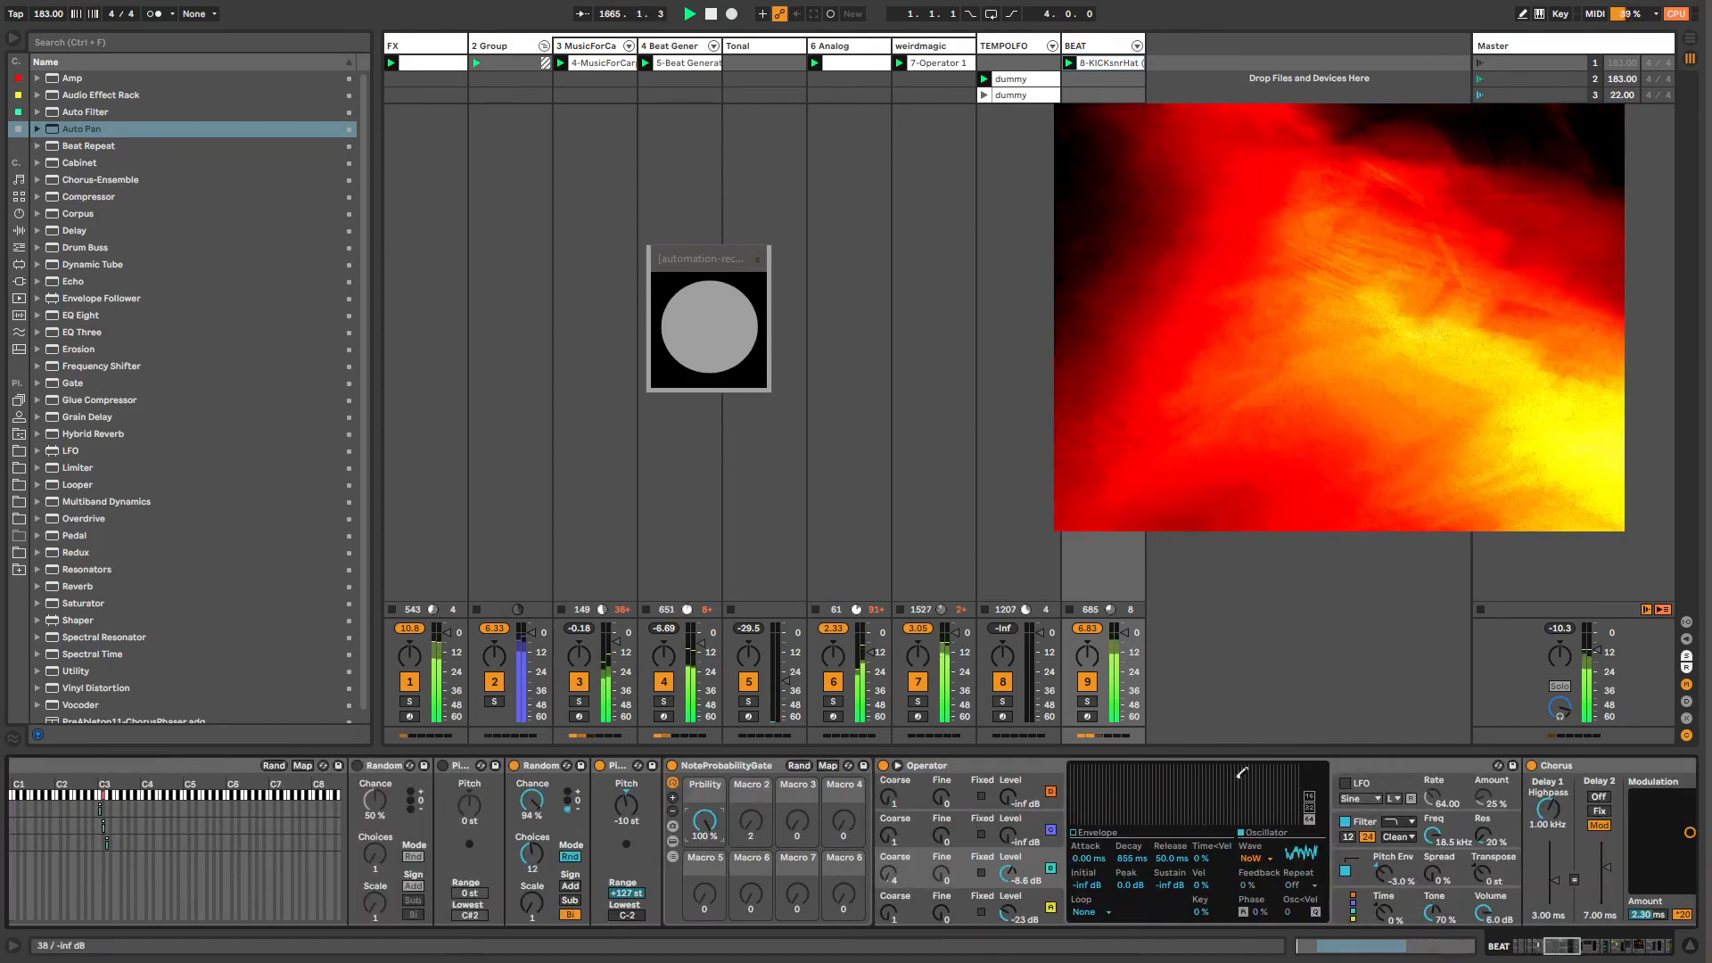
Step: Compare the snare chain's sound with its second tremolo briefly bypassed
{"action": "scroll", "coordinate": [1549, 947], "scroll_direction": "right", "scroll_amount": 10}
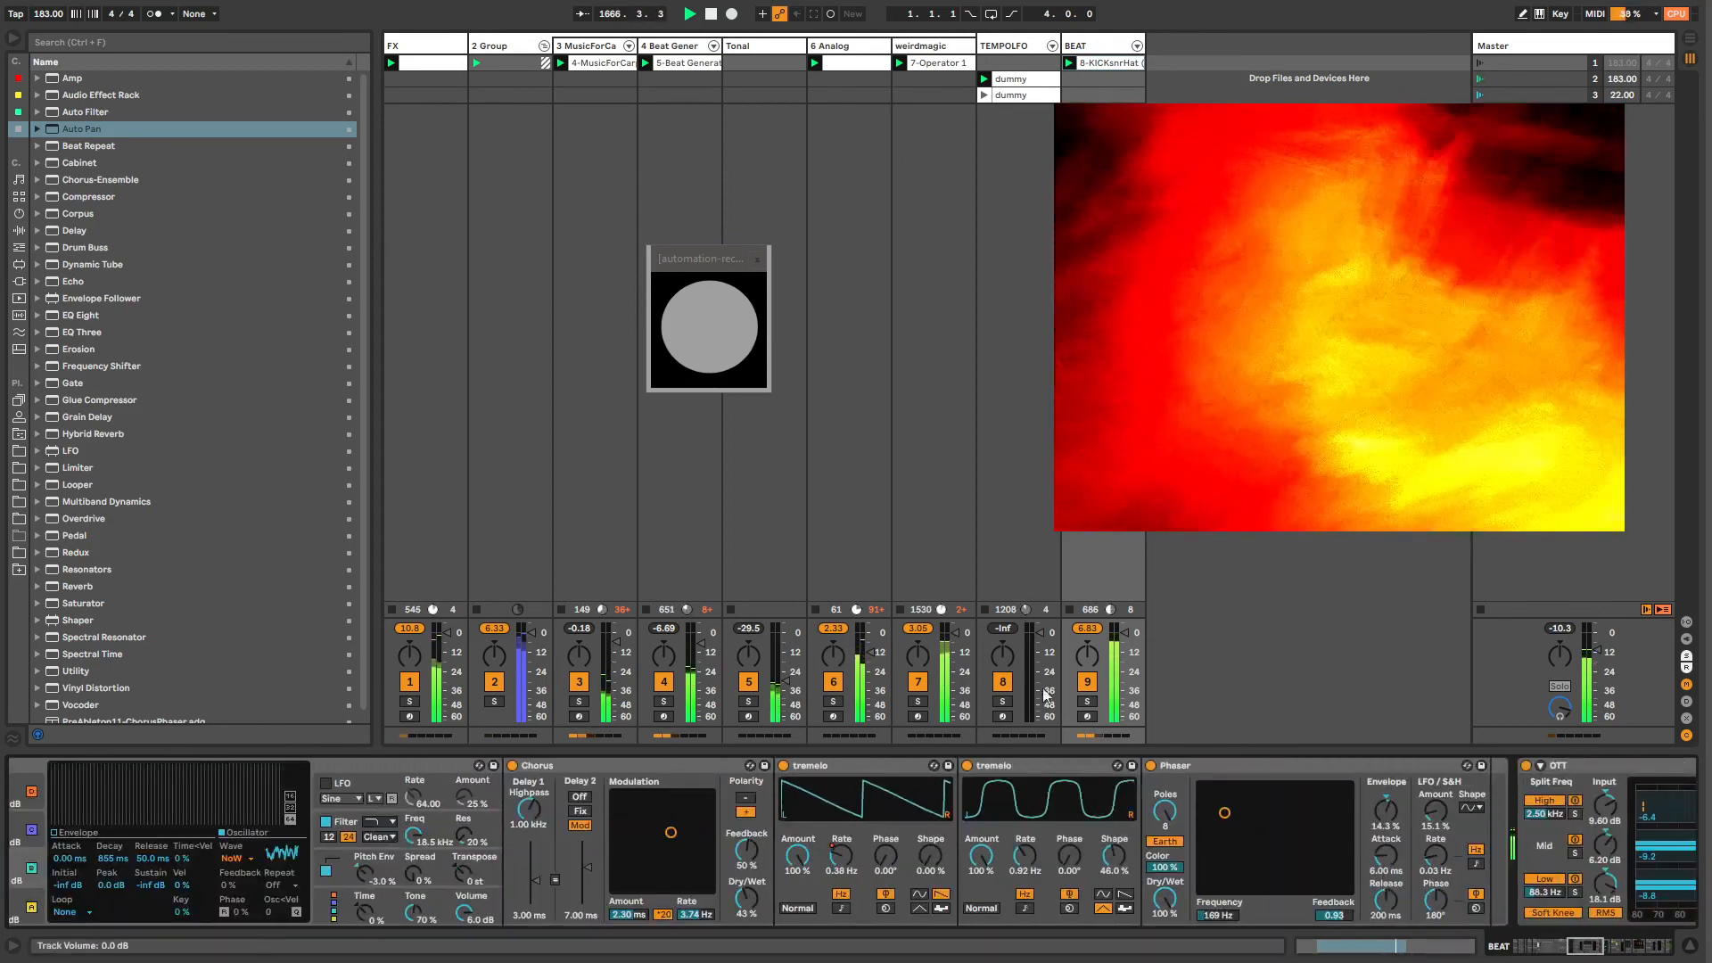
{"action": "left_click", "coordinate": [968, 765]}
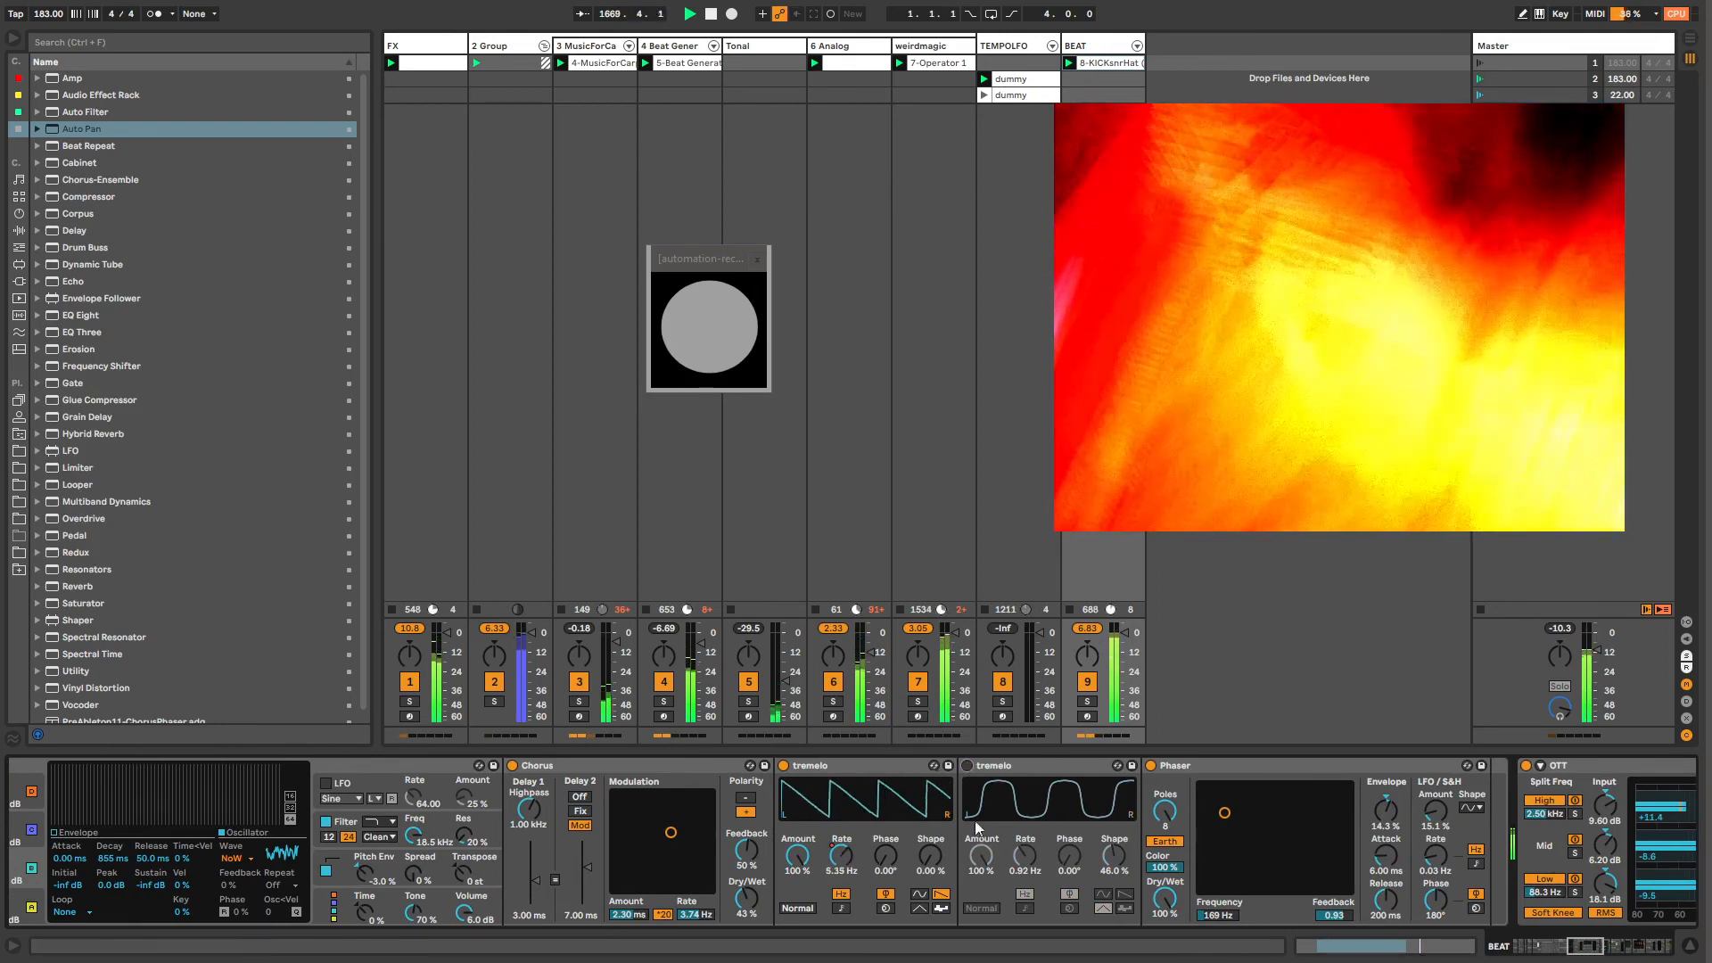
{"action": "left_click", "coordinate": [967, 765]}
Step: Draw the second tremolo's amount envelope at 0% across bar 1 and a short stretch near the end, and unlink it with a 2.3.0 loop length
{"action": "right_click", "coordinate": [983, 859]}
{"action": "left_click", "coordinate": [1004, 875]}
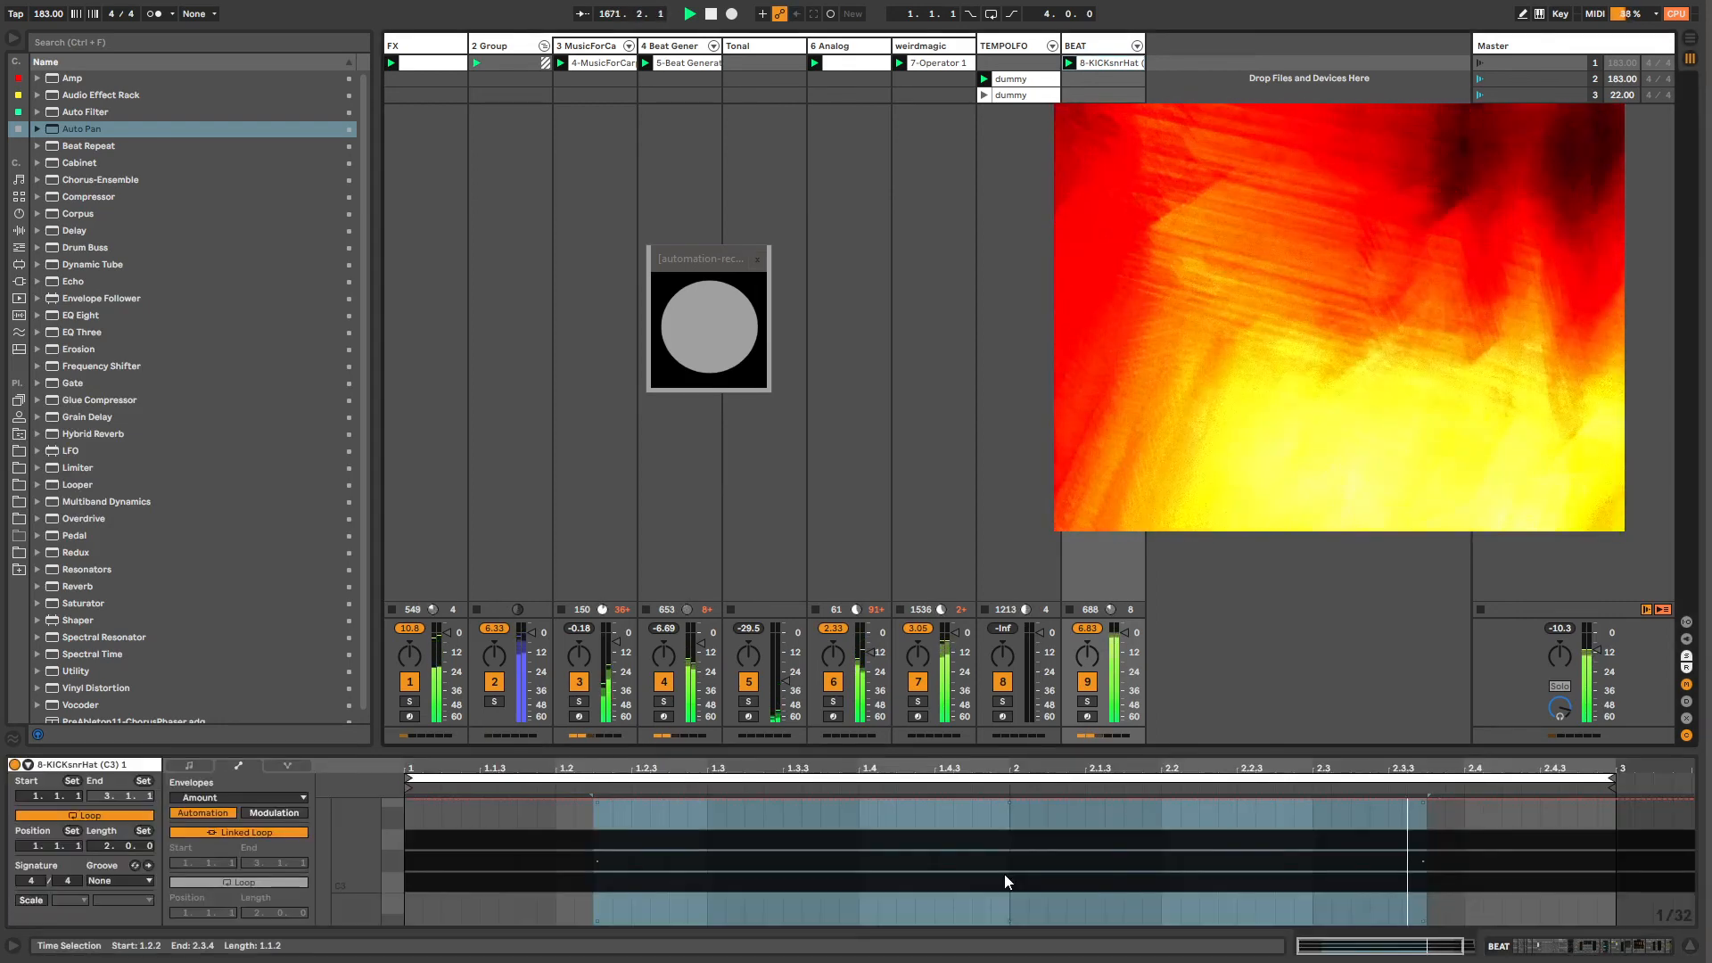
{"action": "key", "text": "b"}
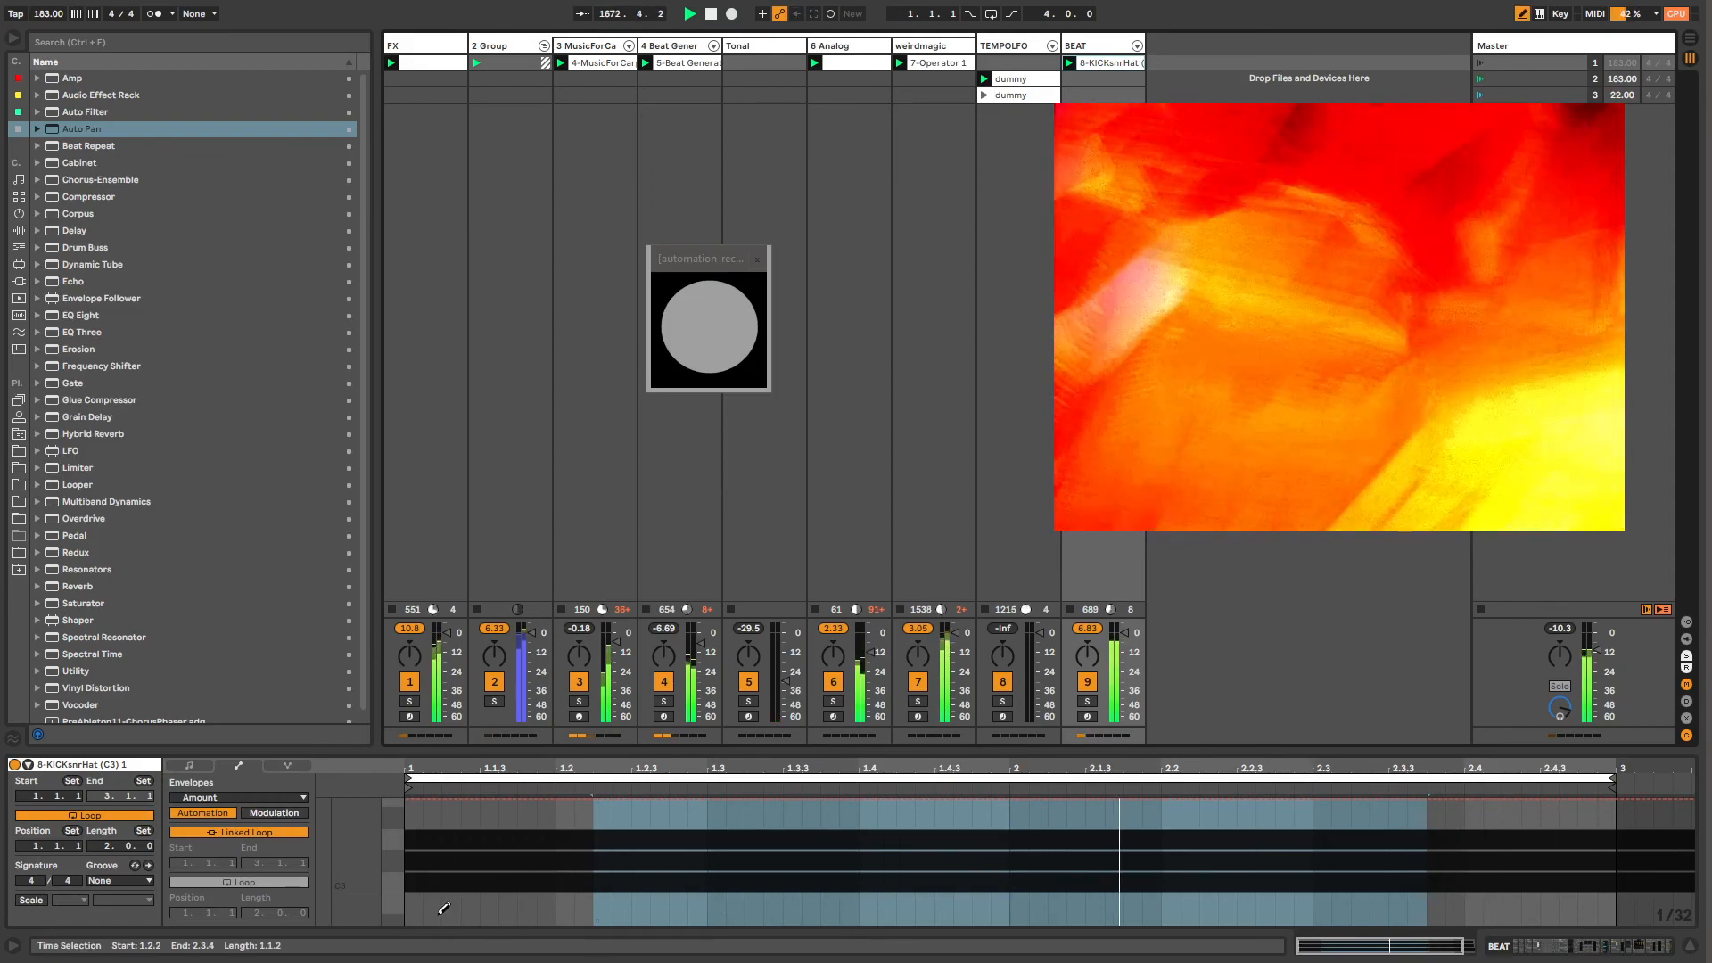
{"action": "left_click_drag", "start_coordinate": [411, 925], "coordinate": [964, 925]}
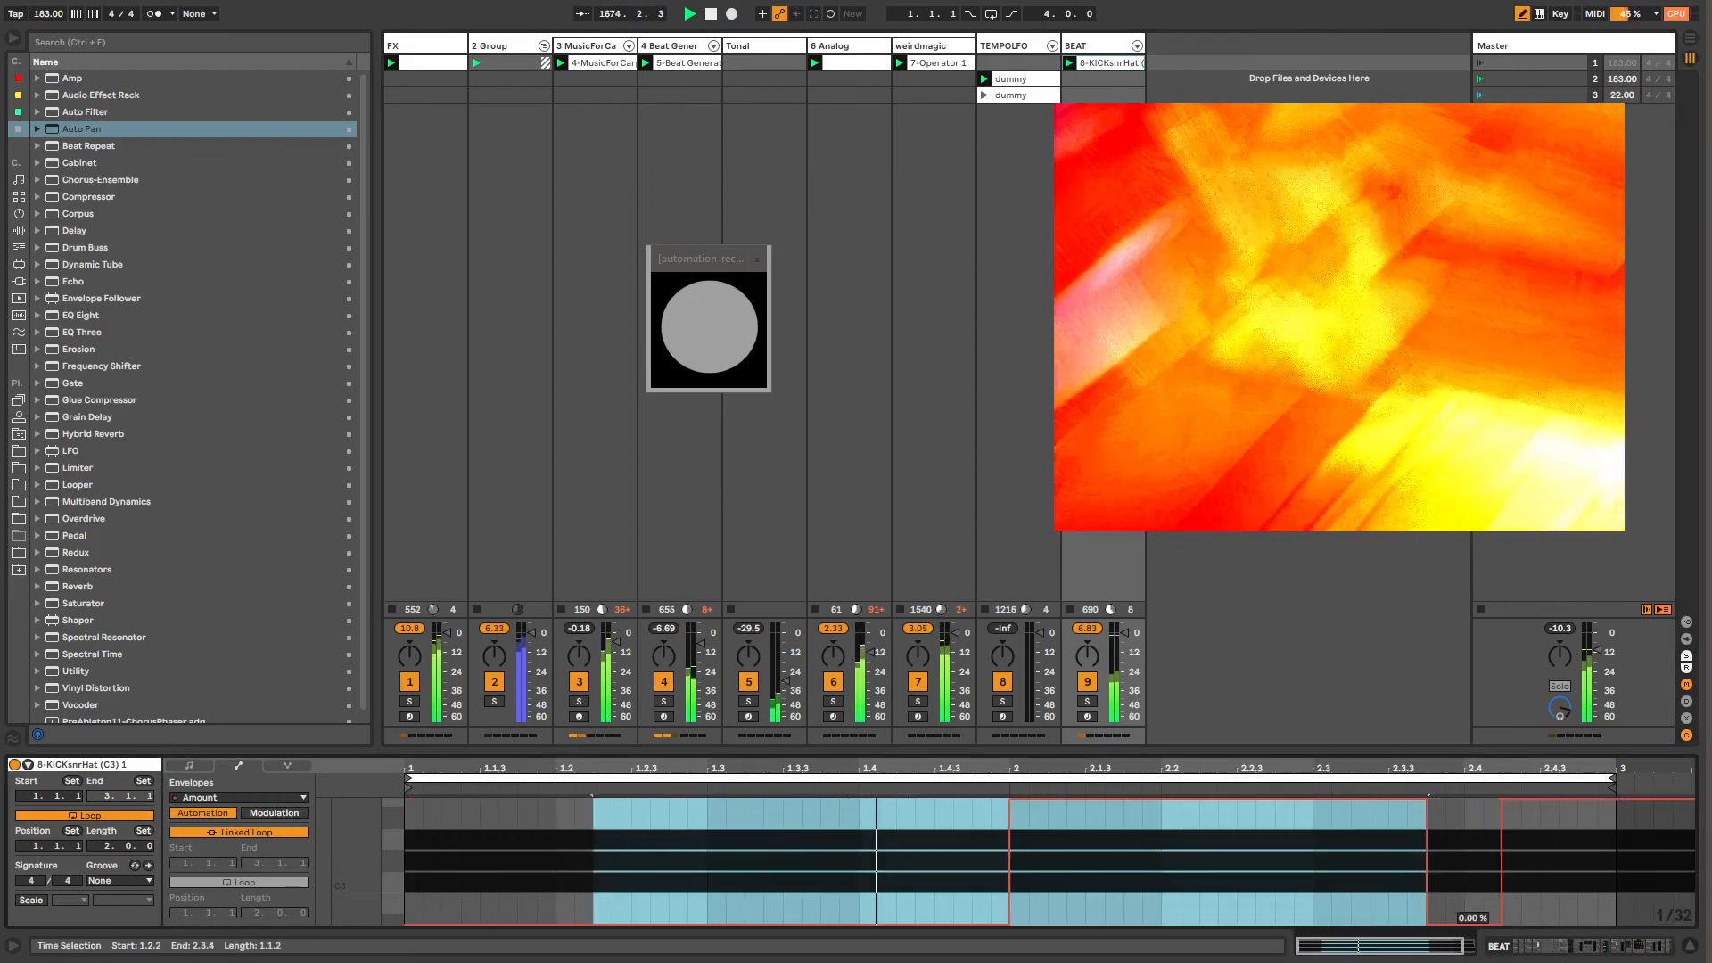
{"action": "left_click", "coordinate": [200, 836]}
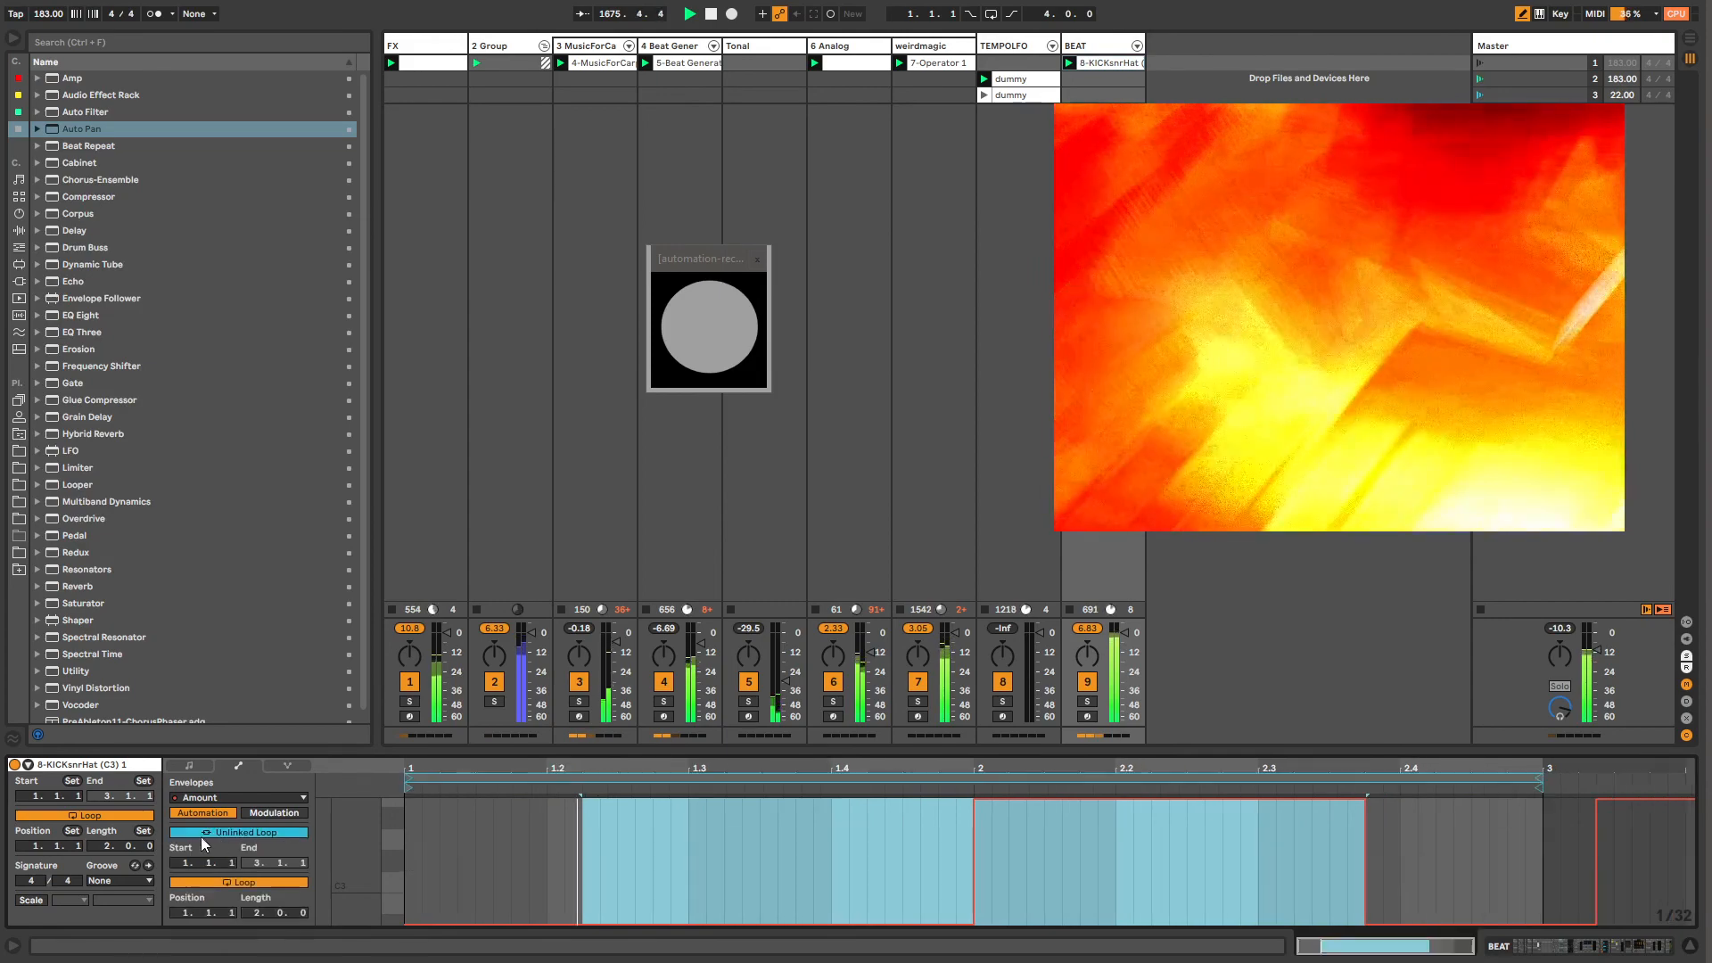
{"action": "left_click_drag", "start_coordinate": [258, 911], "coordinate": [259, 882]}
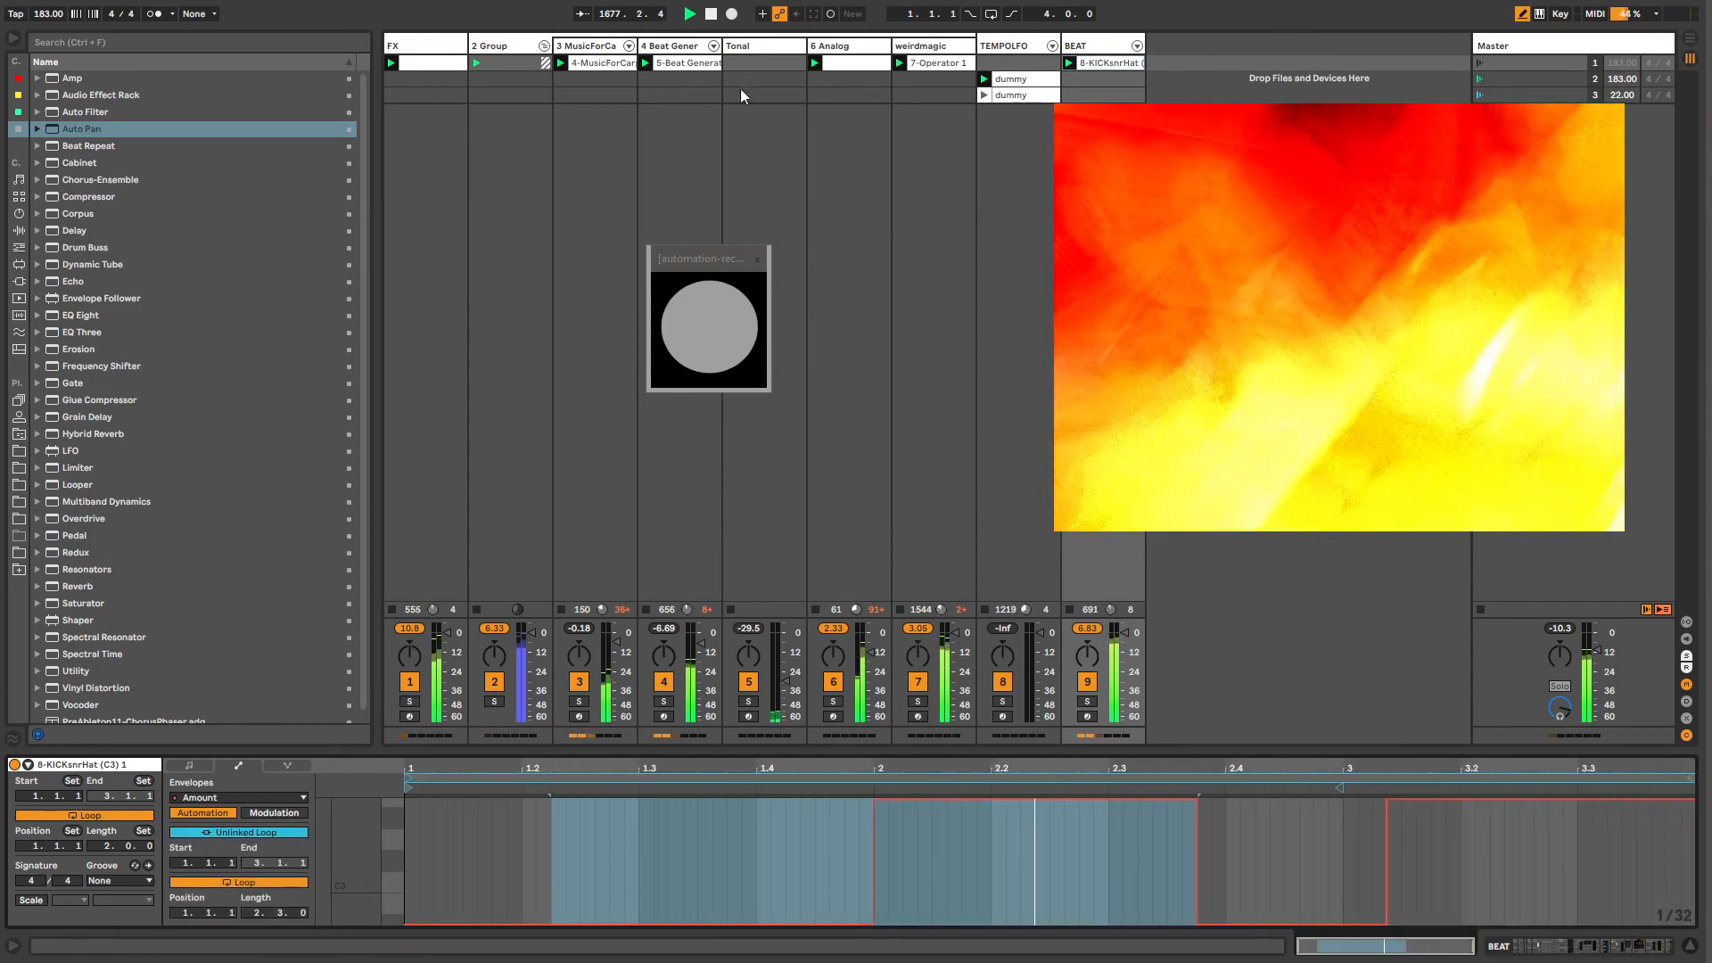
Step: Examine the chains and the key and velocity zones of the NoteProbabilityGate rack in the BEAT track's snare chain
{"action": "left_click", "coordinate": [1088, 44]}
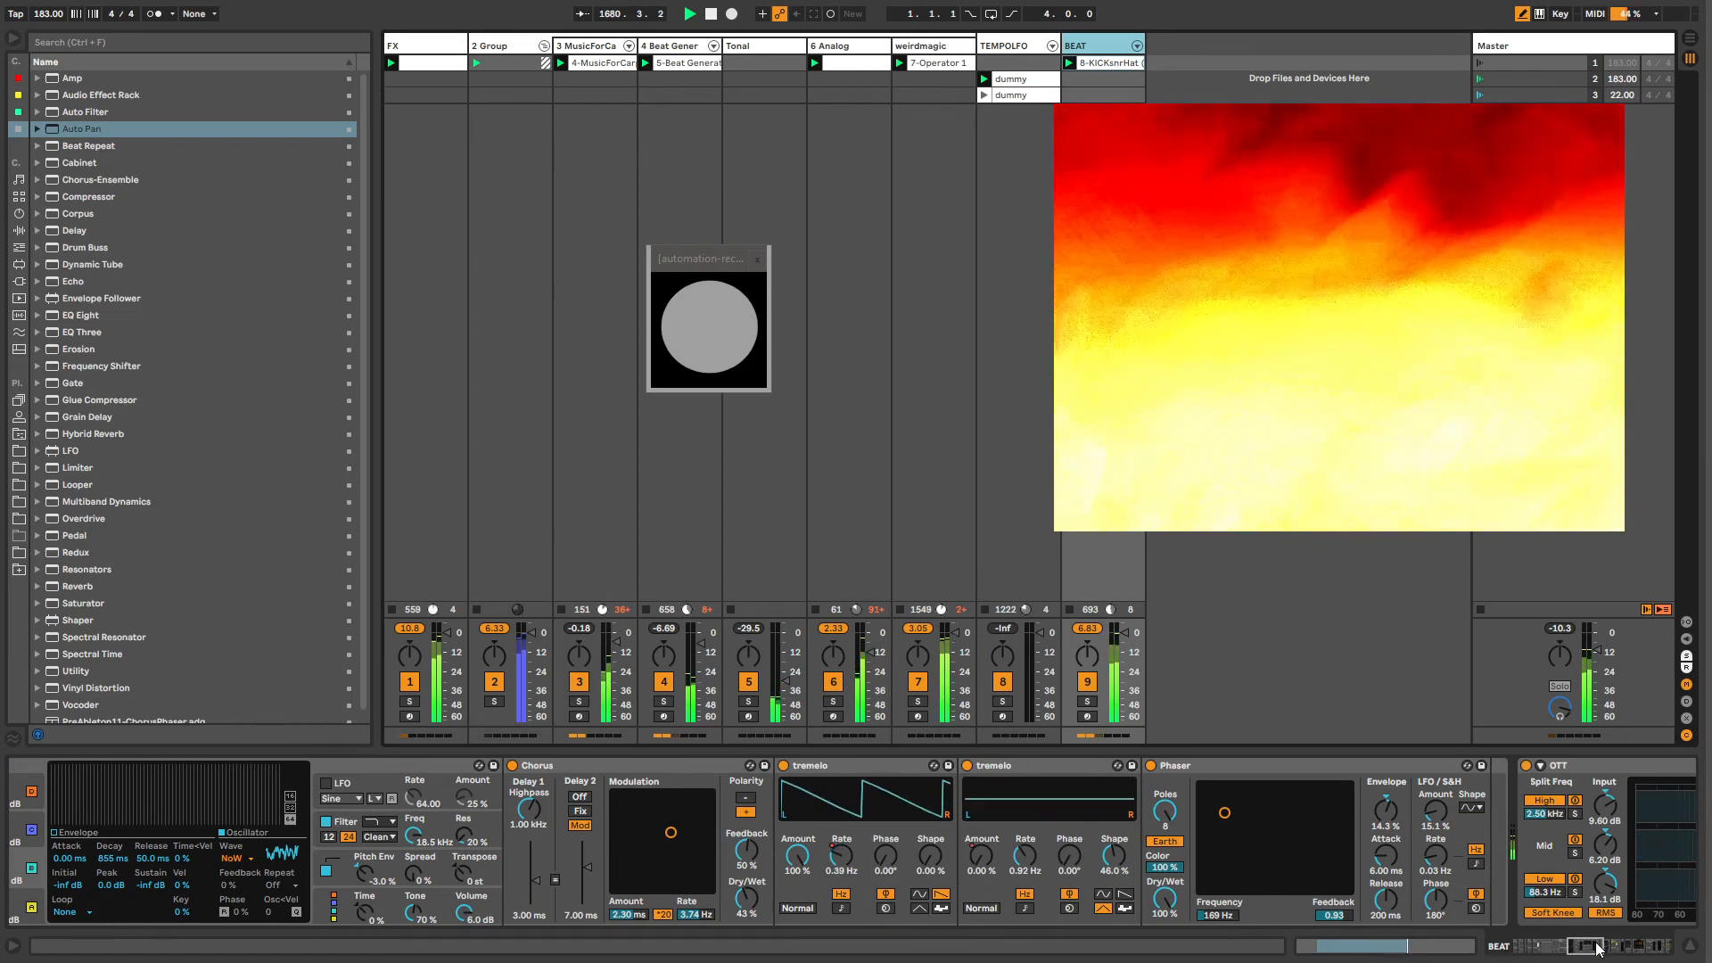
{"action": "left_click_drag", "start_coordinate": [1596, 948], "coordinate": [1574, 948]}
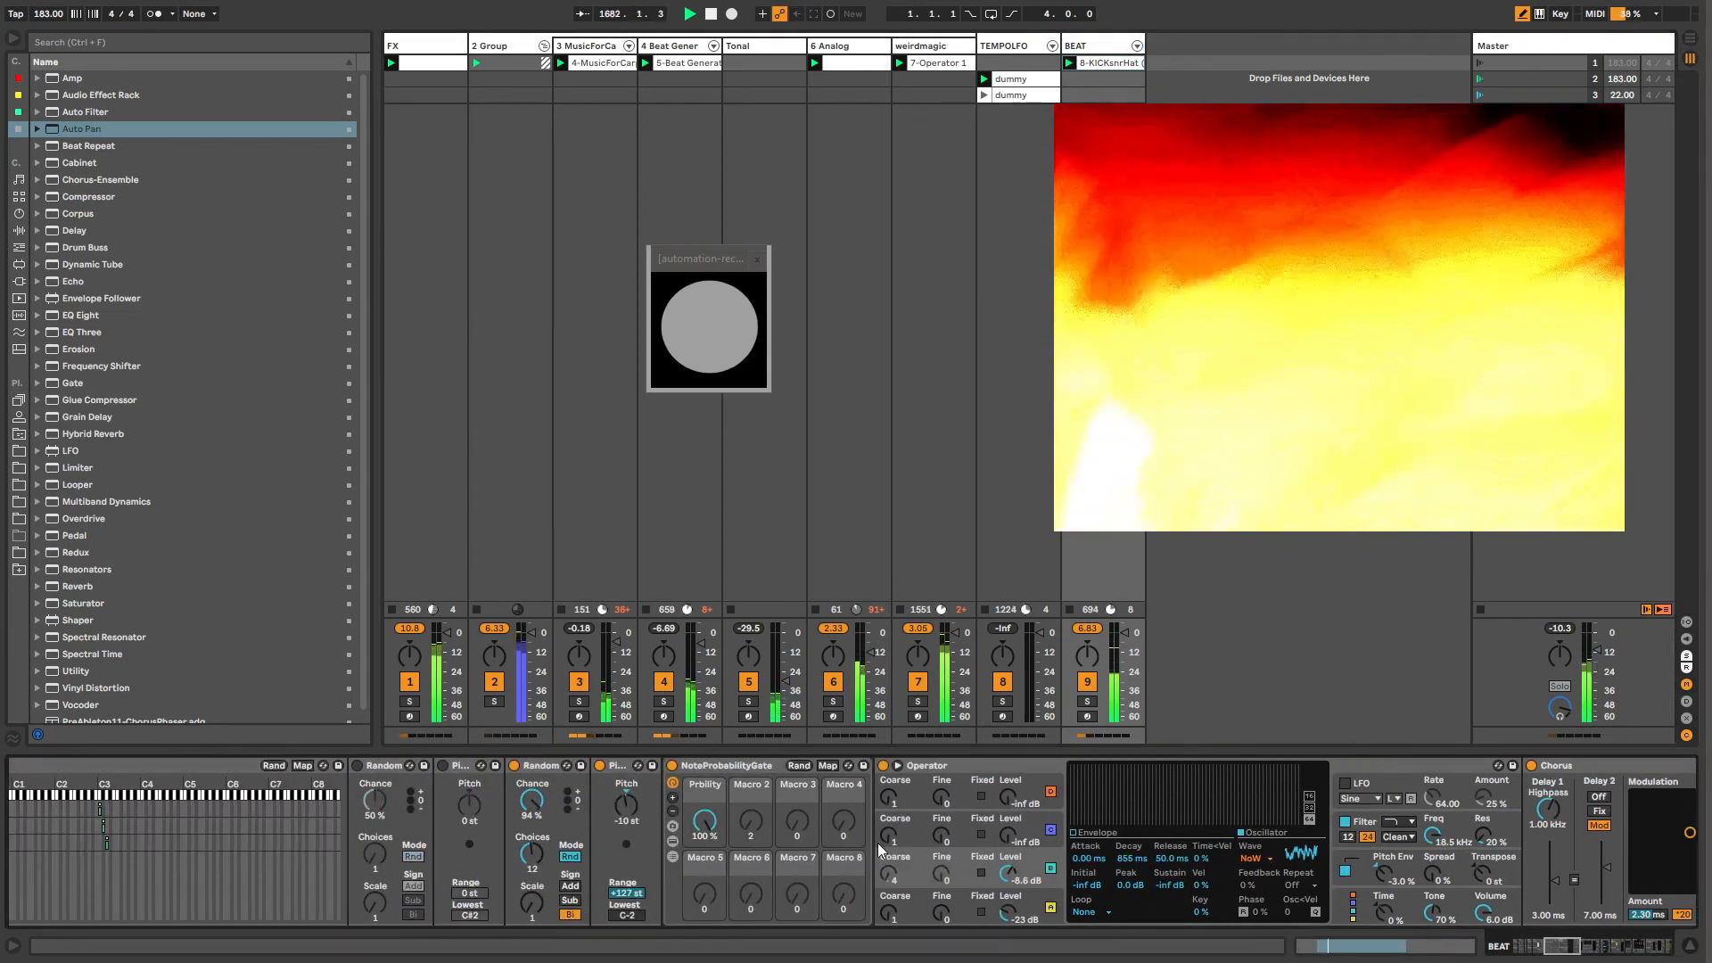
{"action": "double_click", "coordinate": [725, 767]}
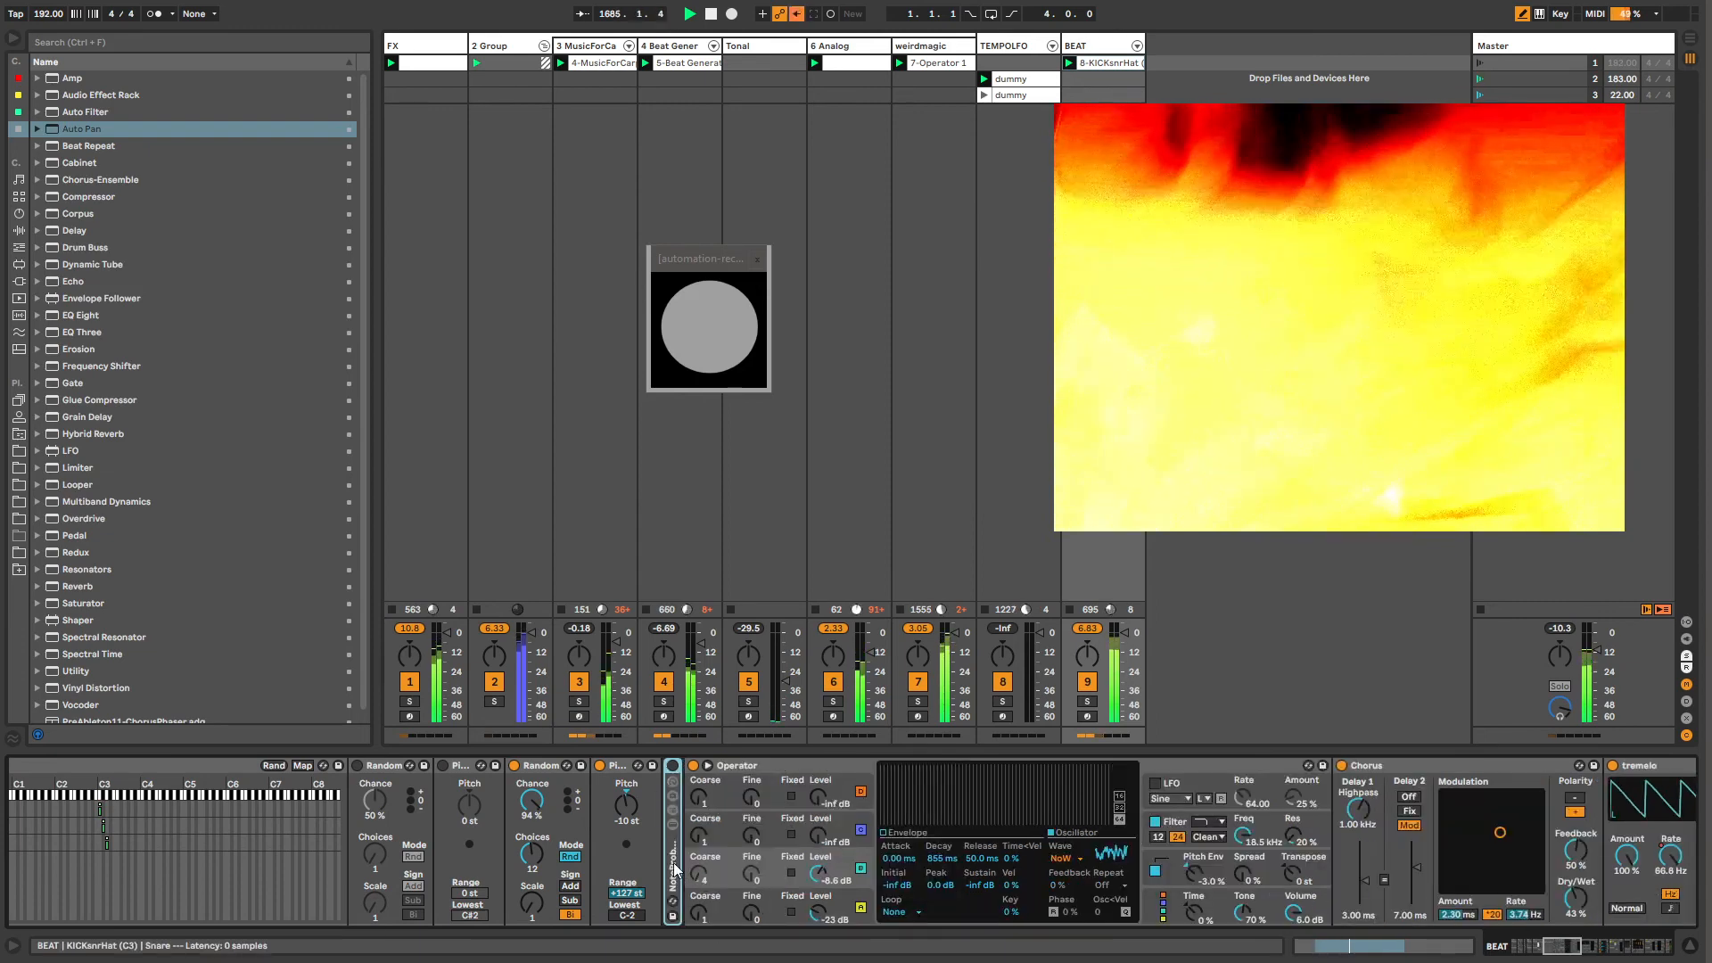
{"action": "double_click", "coordinate": [674, 867]}
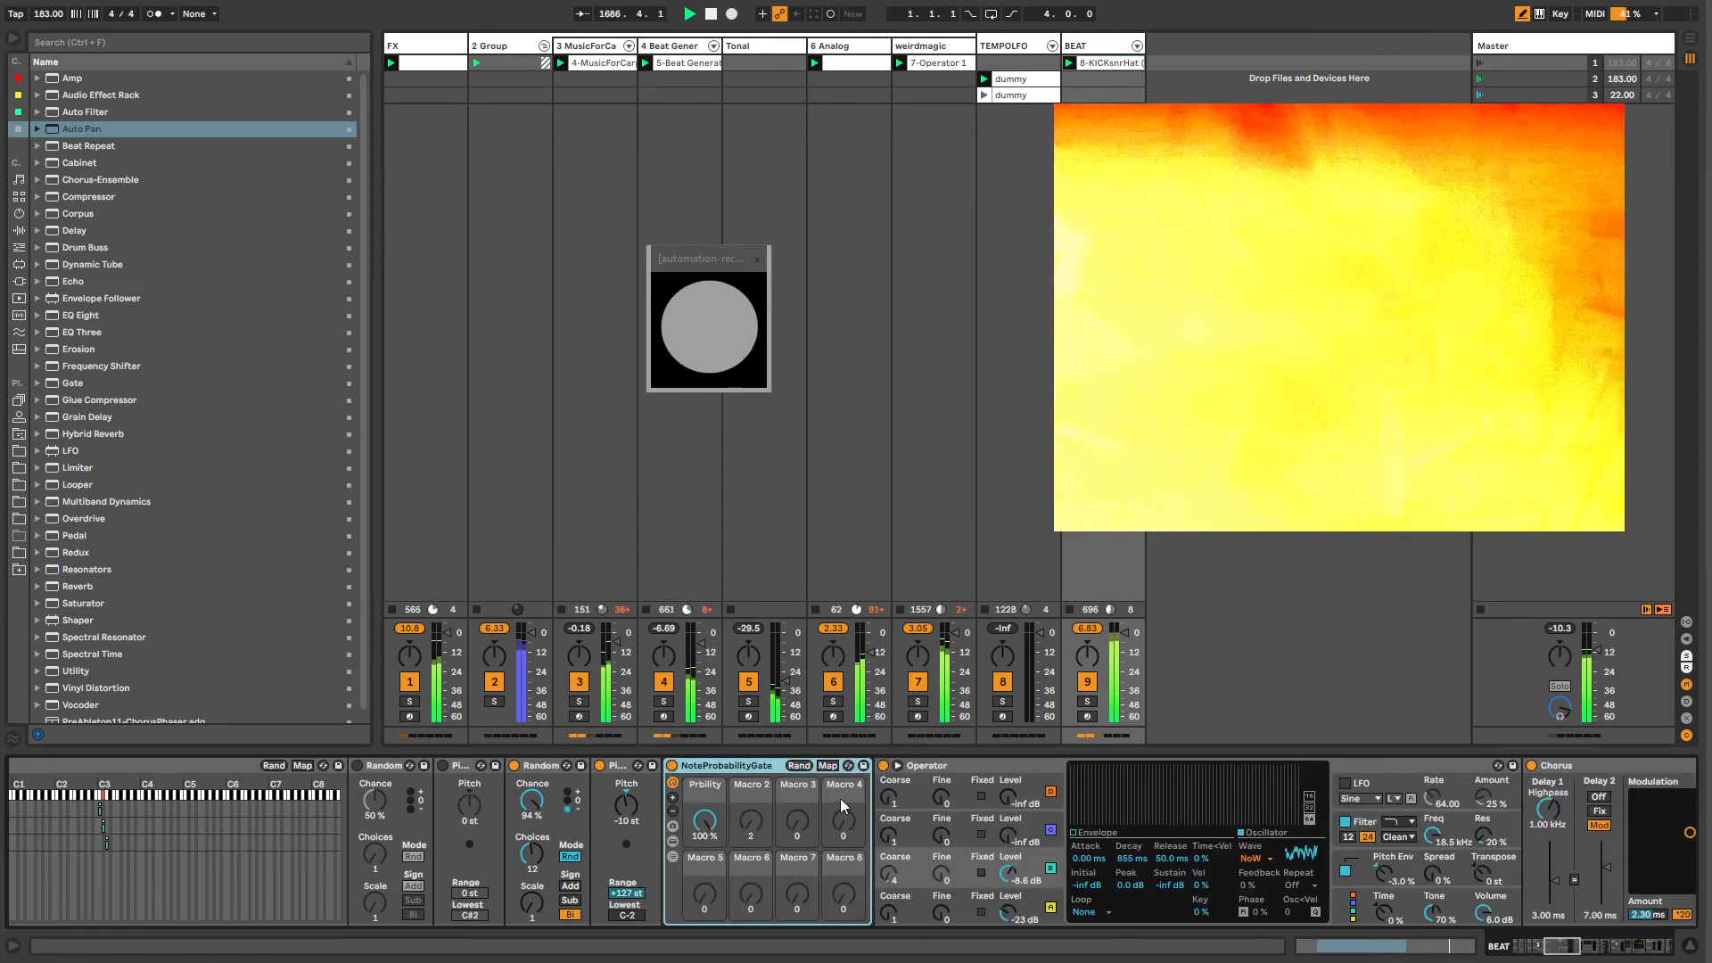
{"action": "left_click", "coordinate": [672, 858]}
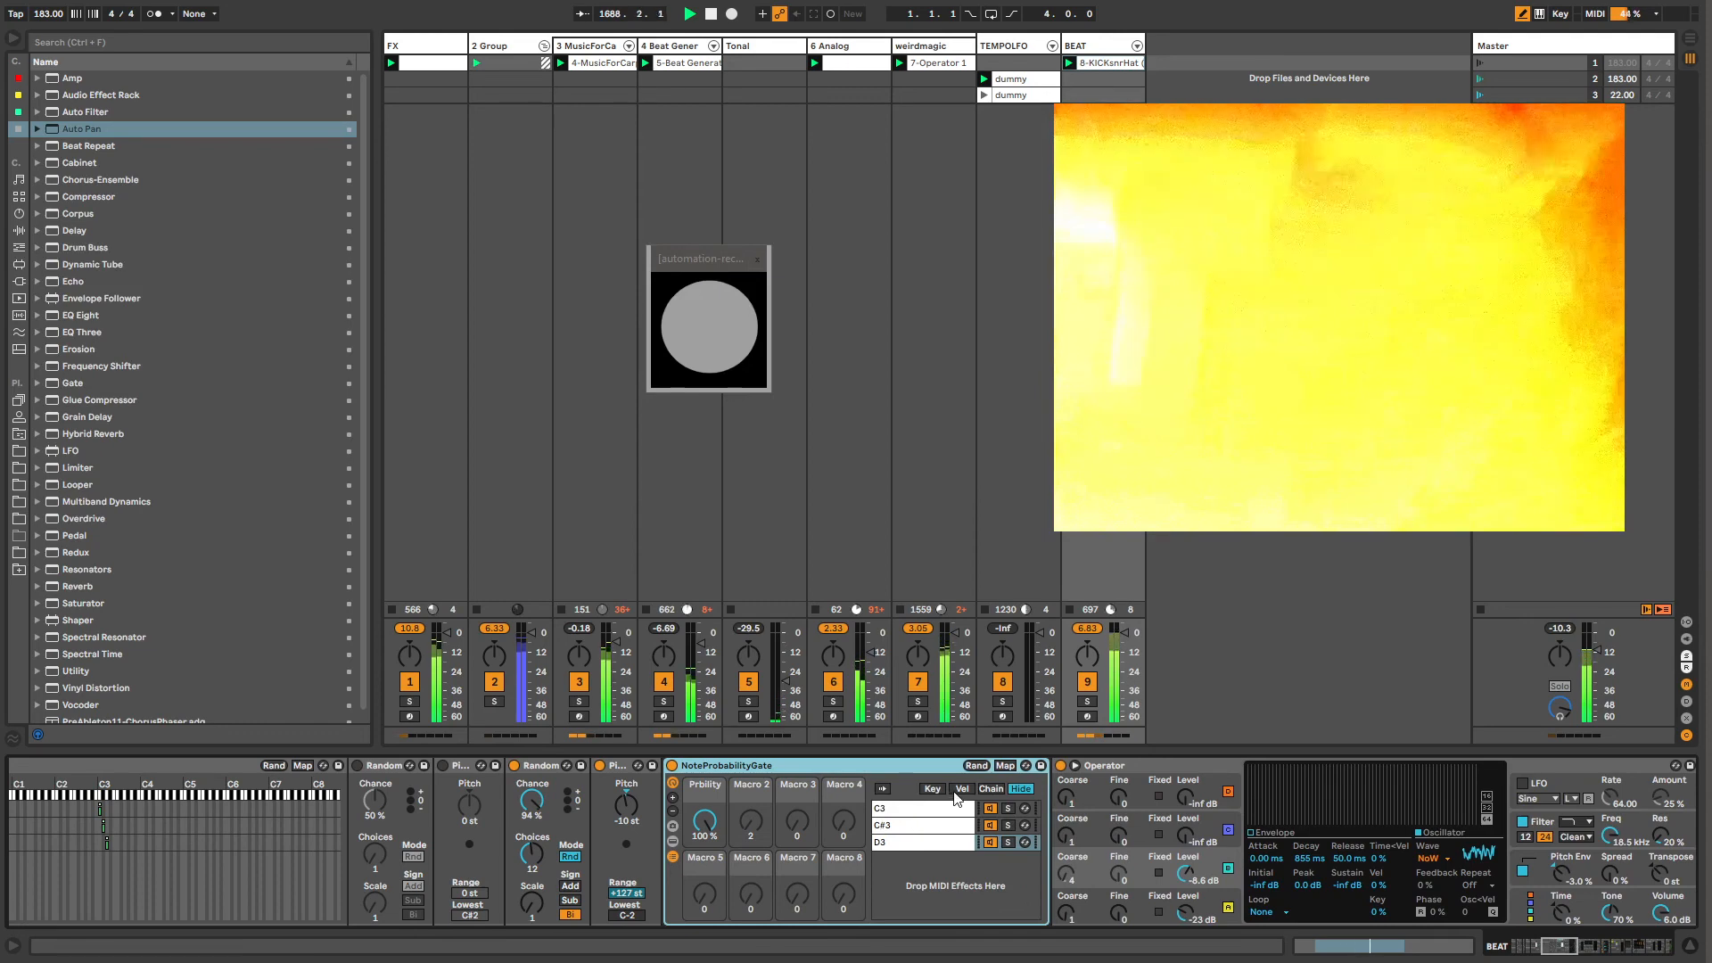
{"action": "left_click", "coordinate": [961, 790]}
{"action": "left_click", "coordinate": [932, 790]}
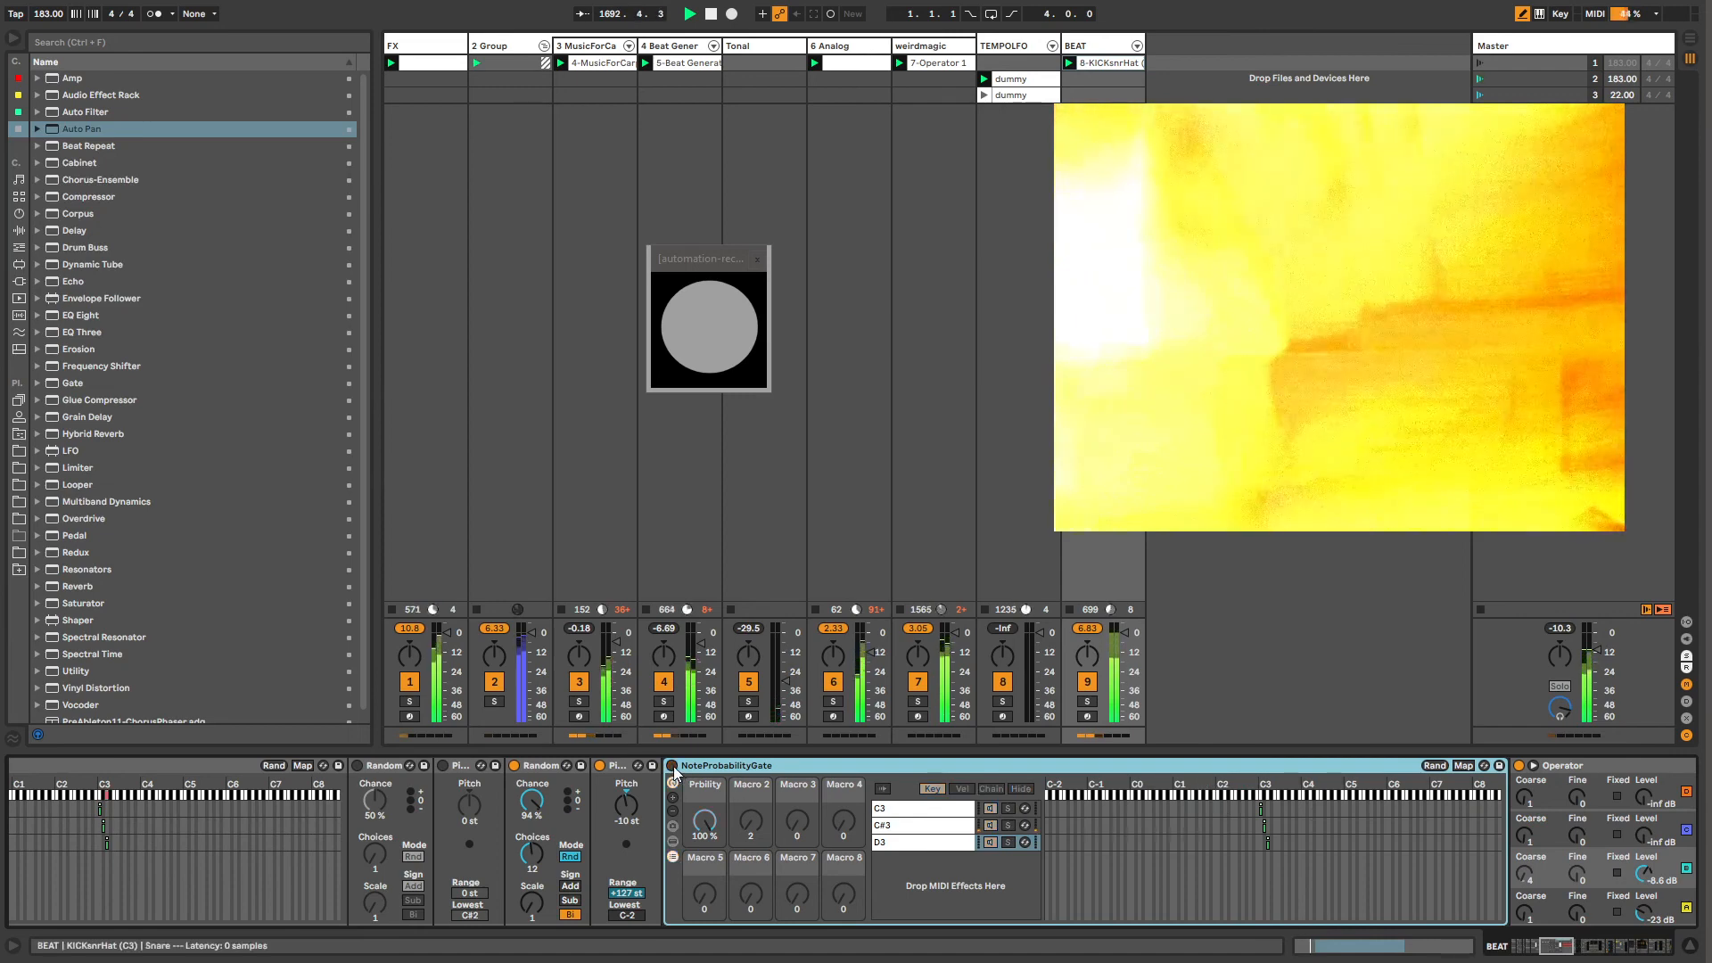
{"action": "double_click", "coordinate": [674, 767]}
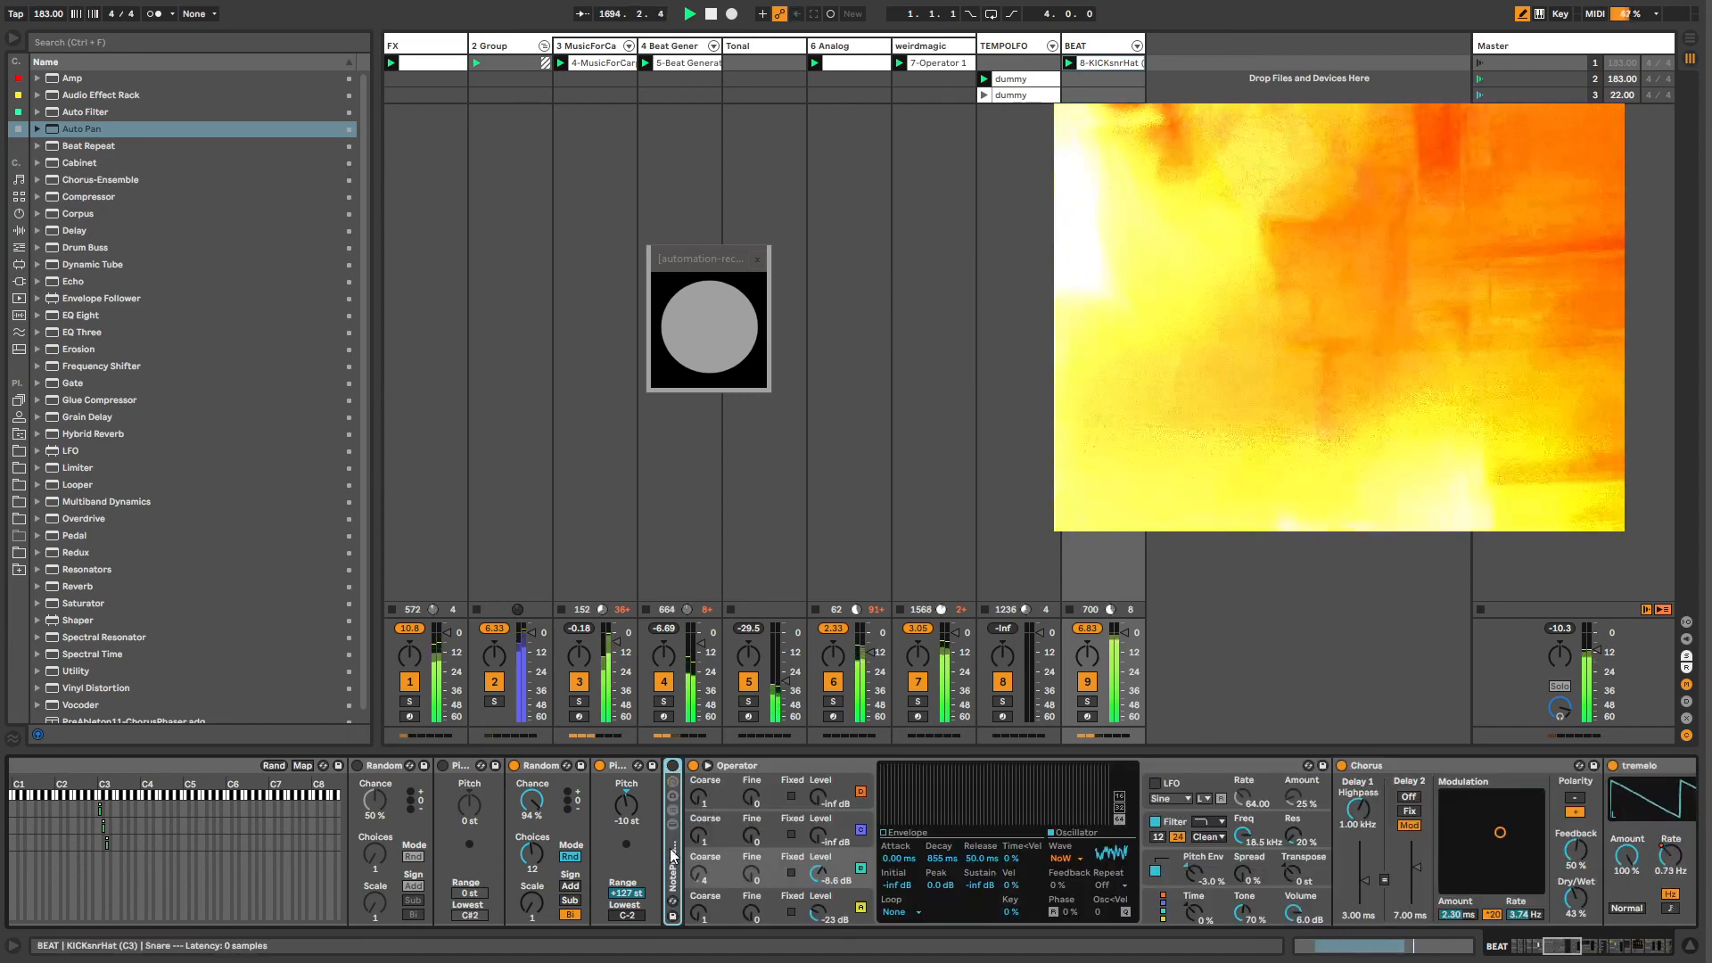
Step: Replace the snare chain's NoteProbabilityGate with a fresh one from a "note proba" library search, and delete the one ahead of the KICKsnrHat rack
{"action": "key", "text": "ctrl+f"}
{"action": "type", "text": "note proba"}
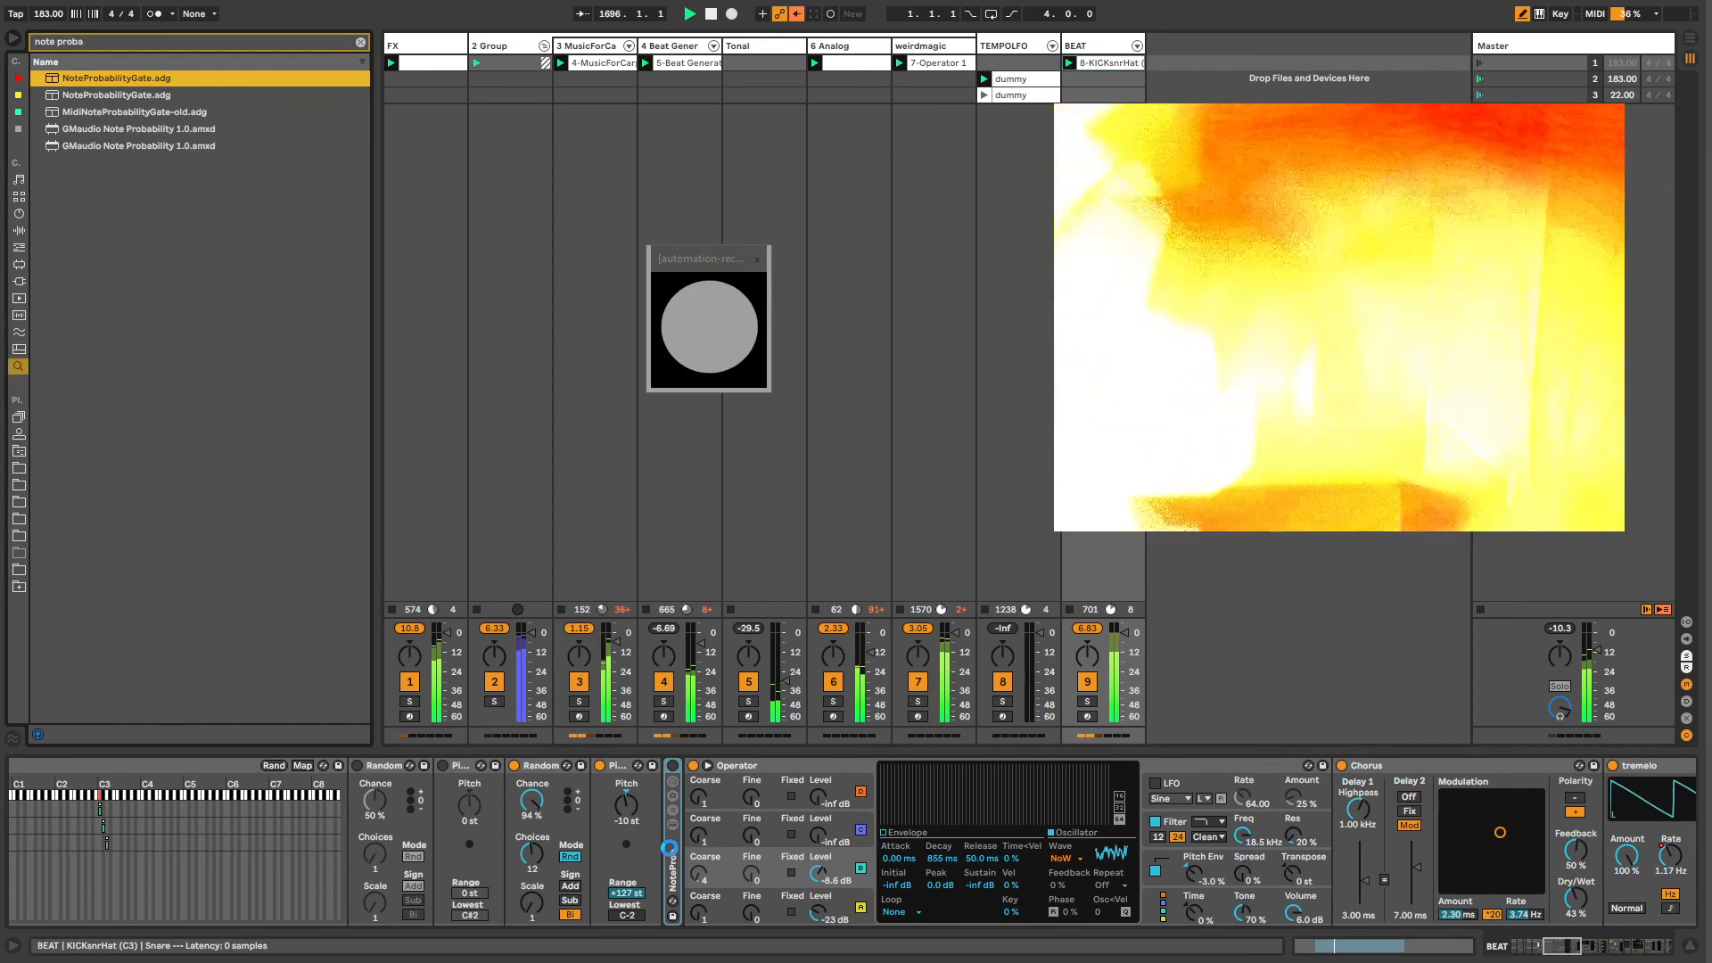
{"action": "key", "text": "Return"}
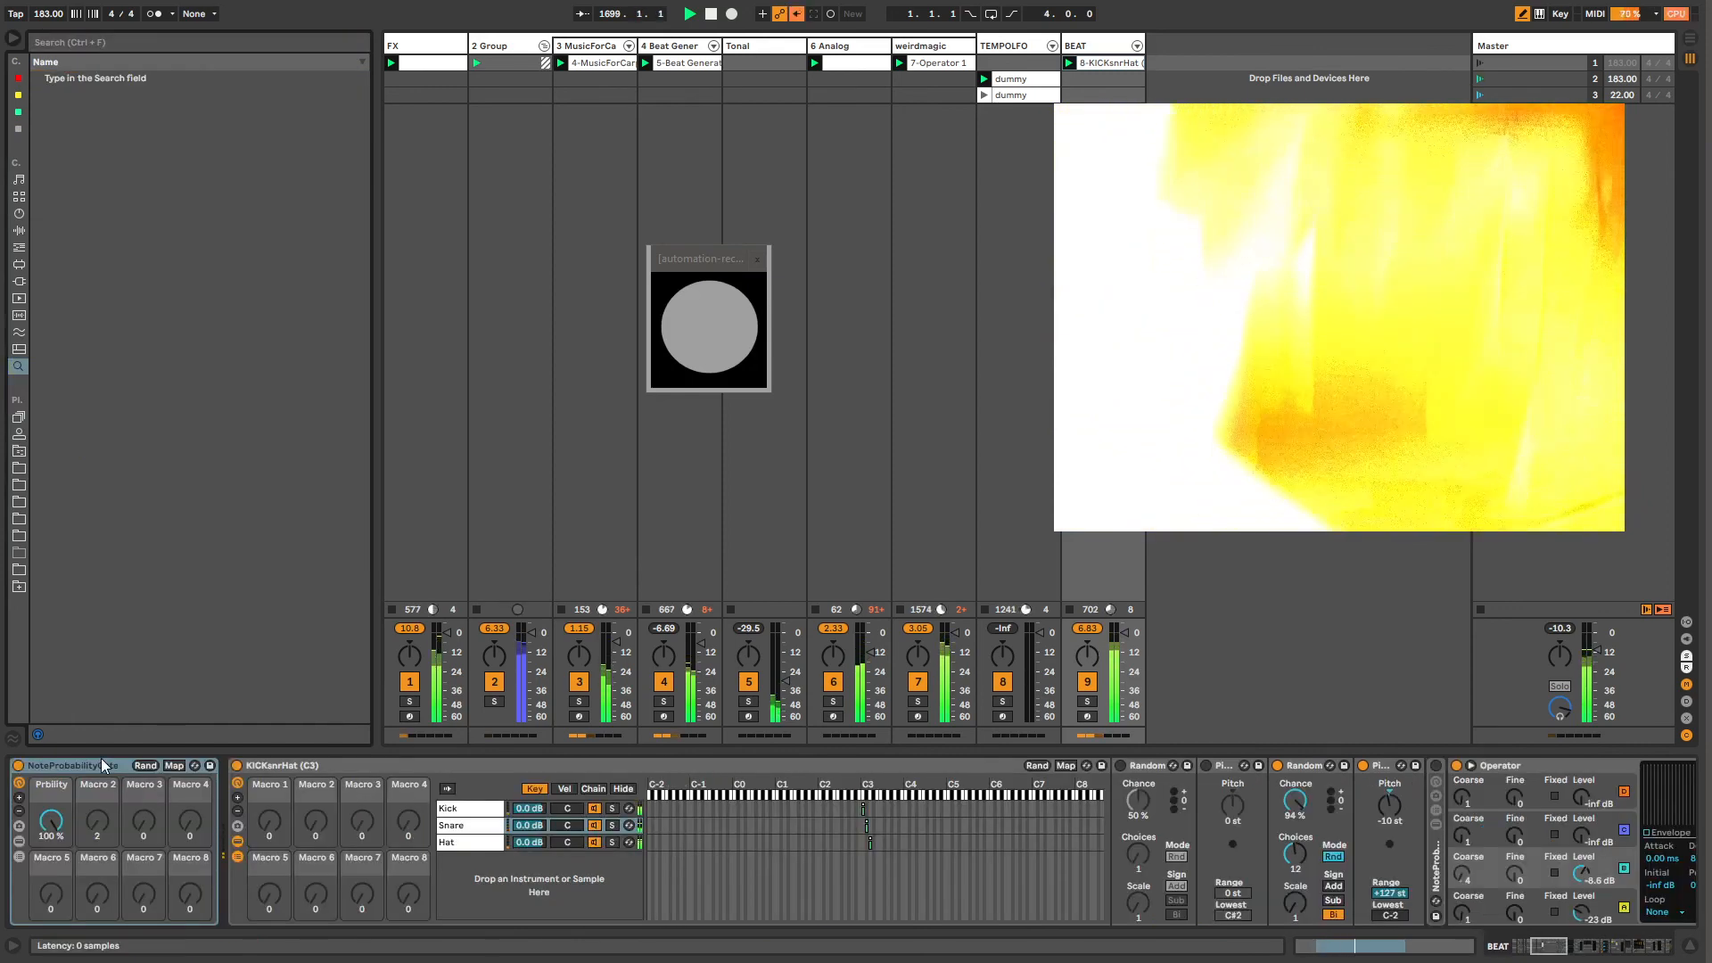
{"action": "left_click", "coordinate": [93, 767]}
{"action": "key", "text": "Delete"}
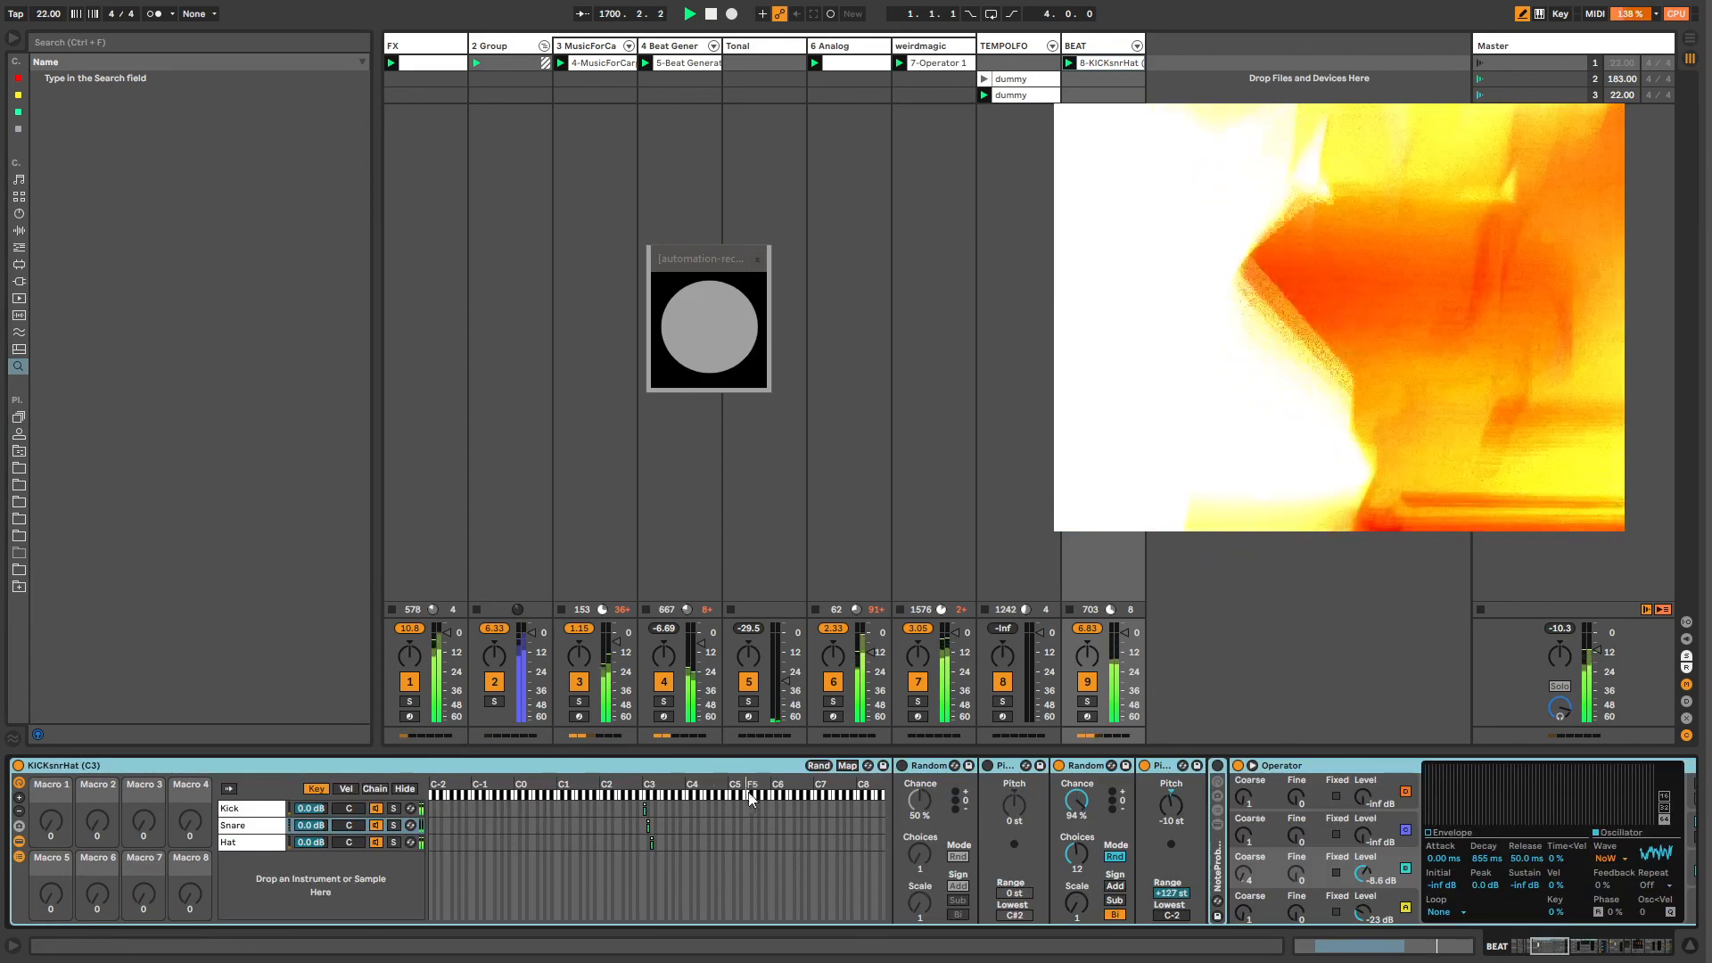
{"action": "left_click", "coordinate": [1293, 767]}
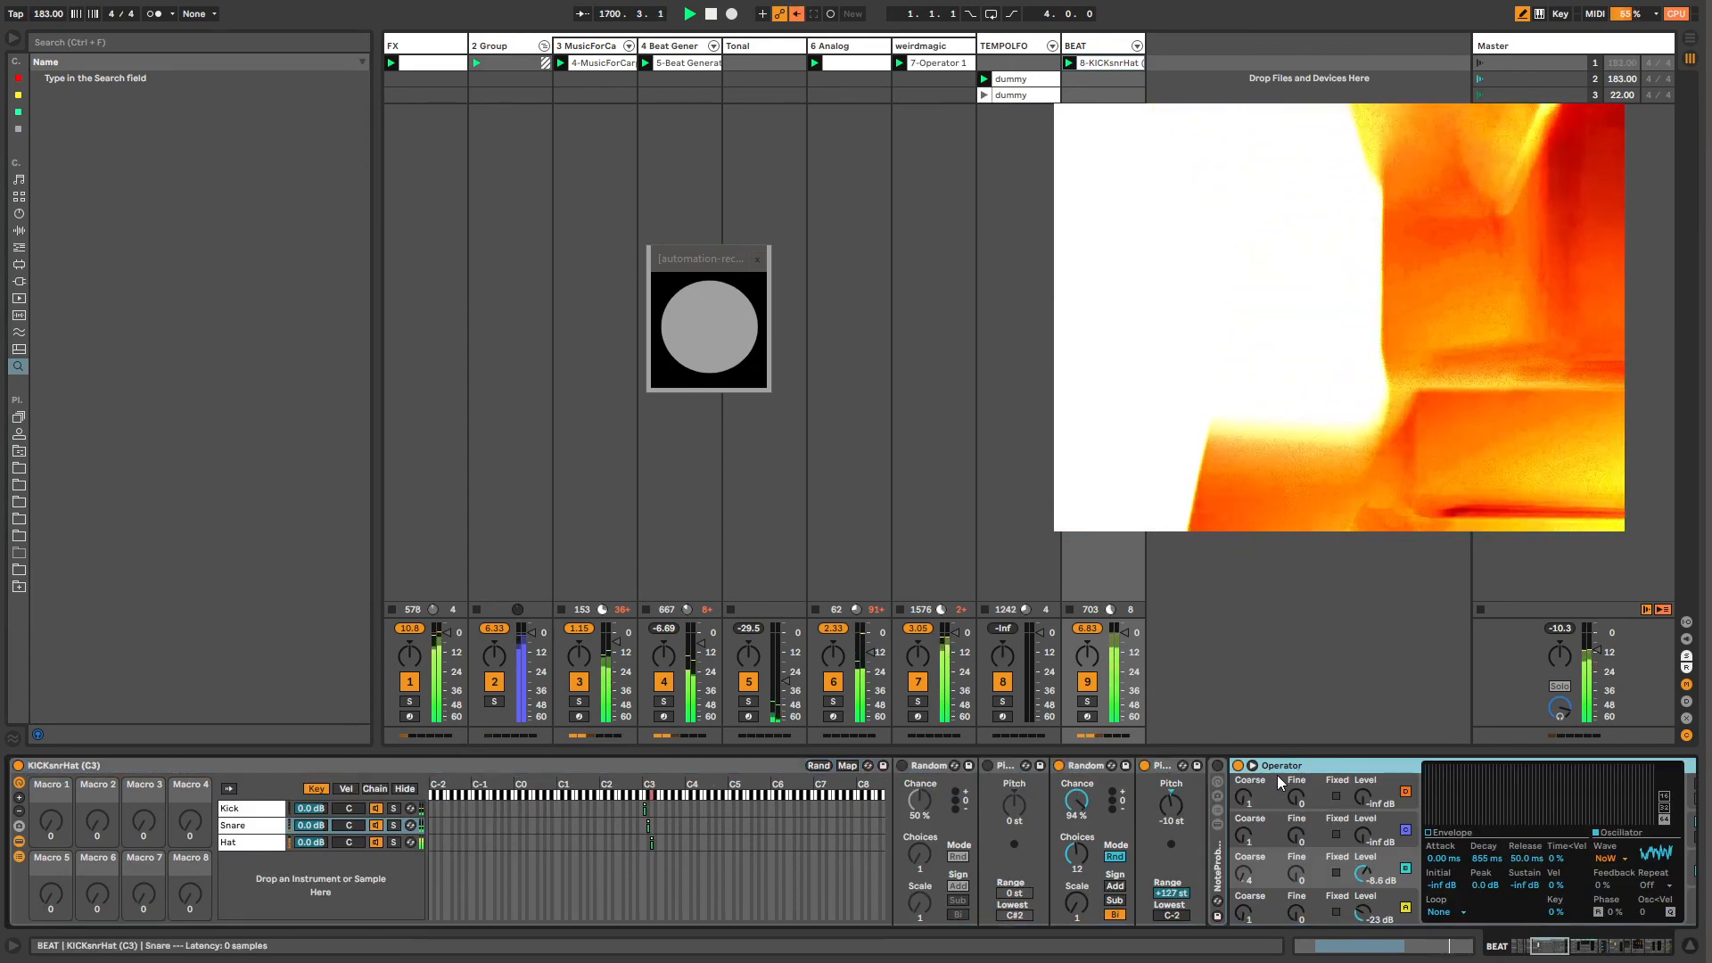
{"action": "key", "text": "ctrl+z"}
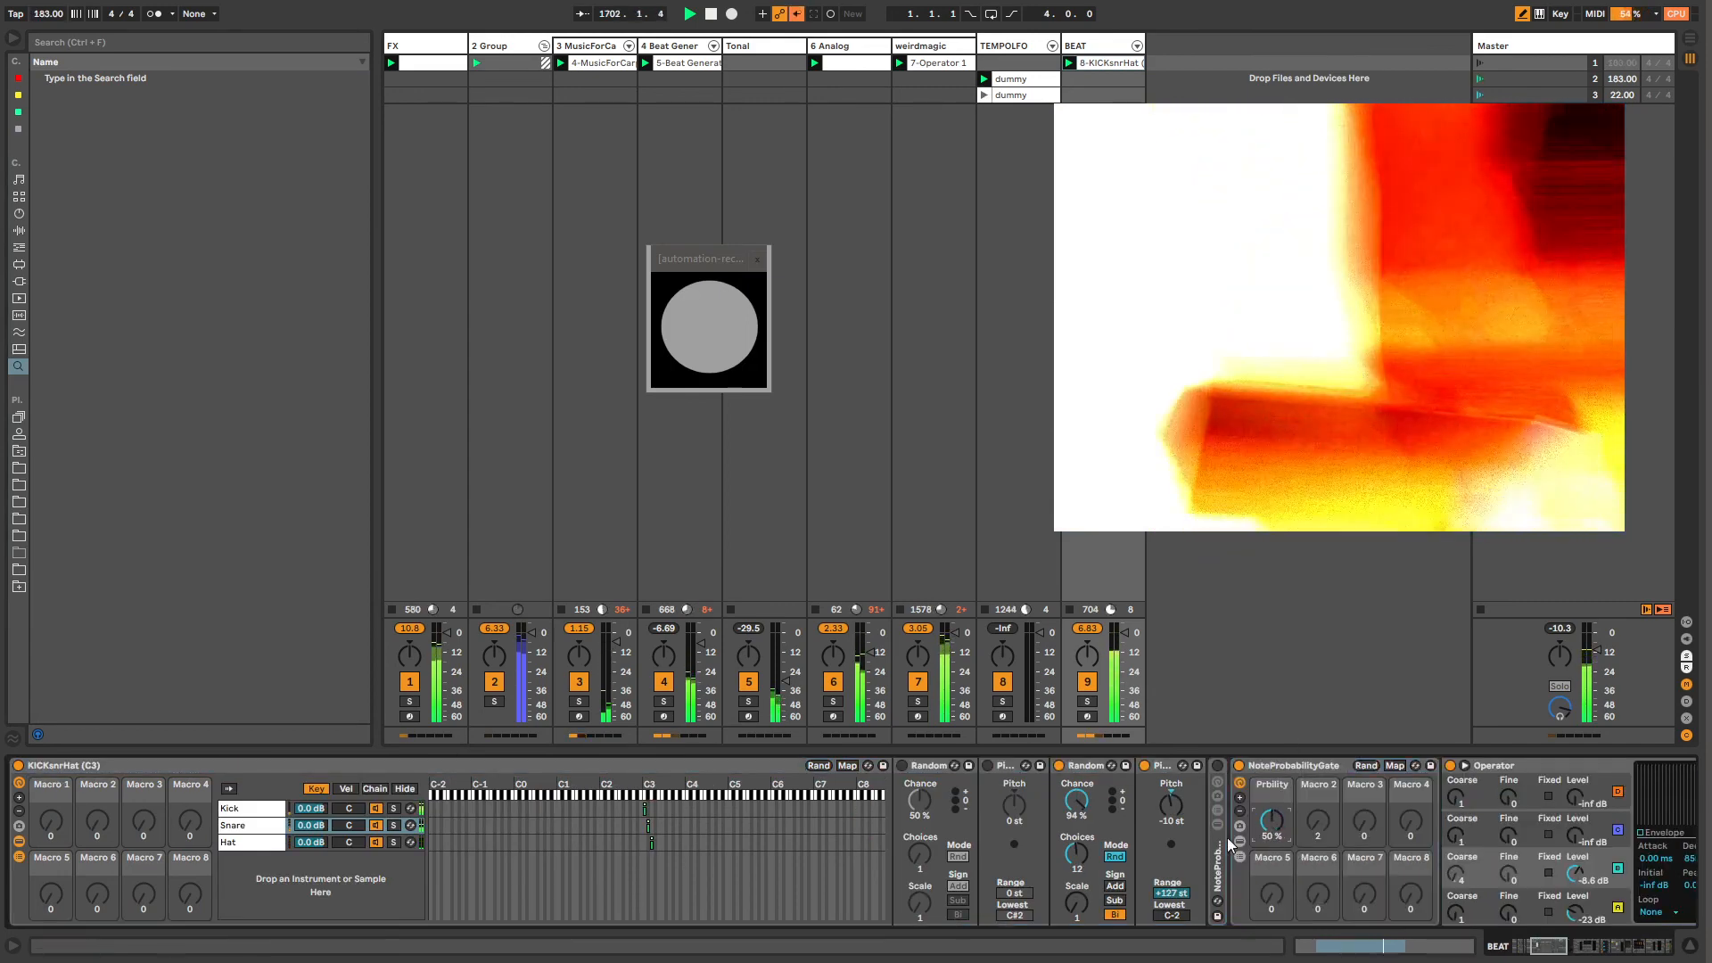
{"action": "left_click", "coordinate": [1220, 840]}
{"action": "key", "text": "Delete"}
Step: Set the new NoteProbabilityGate's probability to 60% and check its velocity and key zones
{"action": "left_click_drag", "start_coordinate": [1551, 945], "coordinate": [1566, 947]}
{"action": "left_click", "coordinate": [554, 856]}
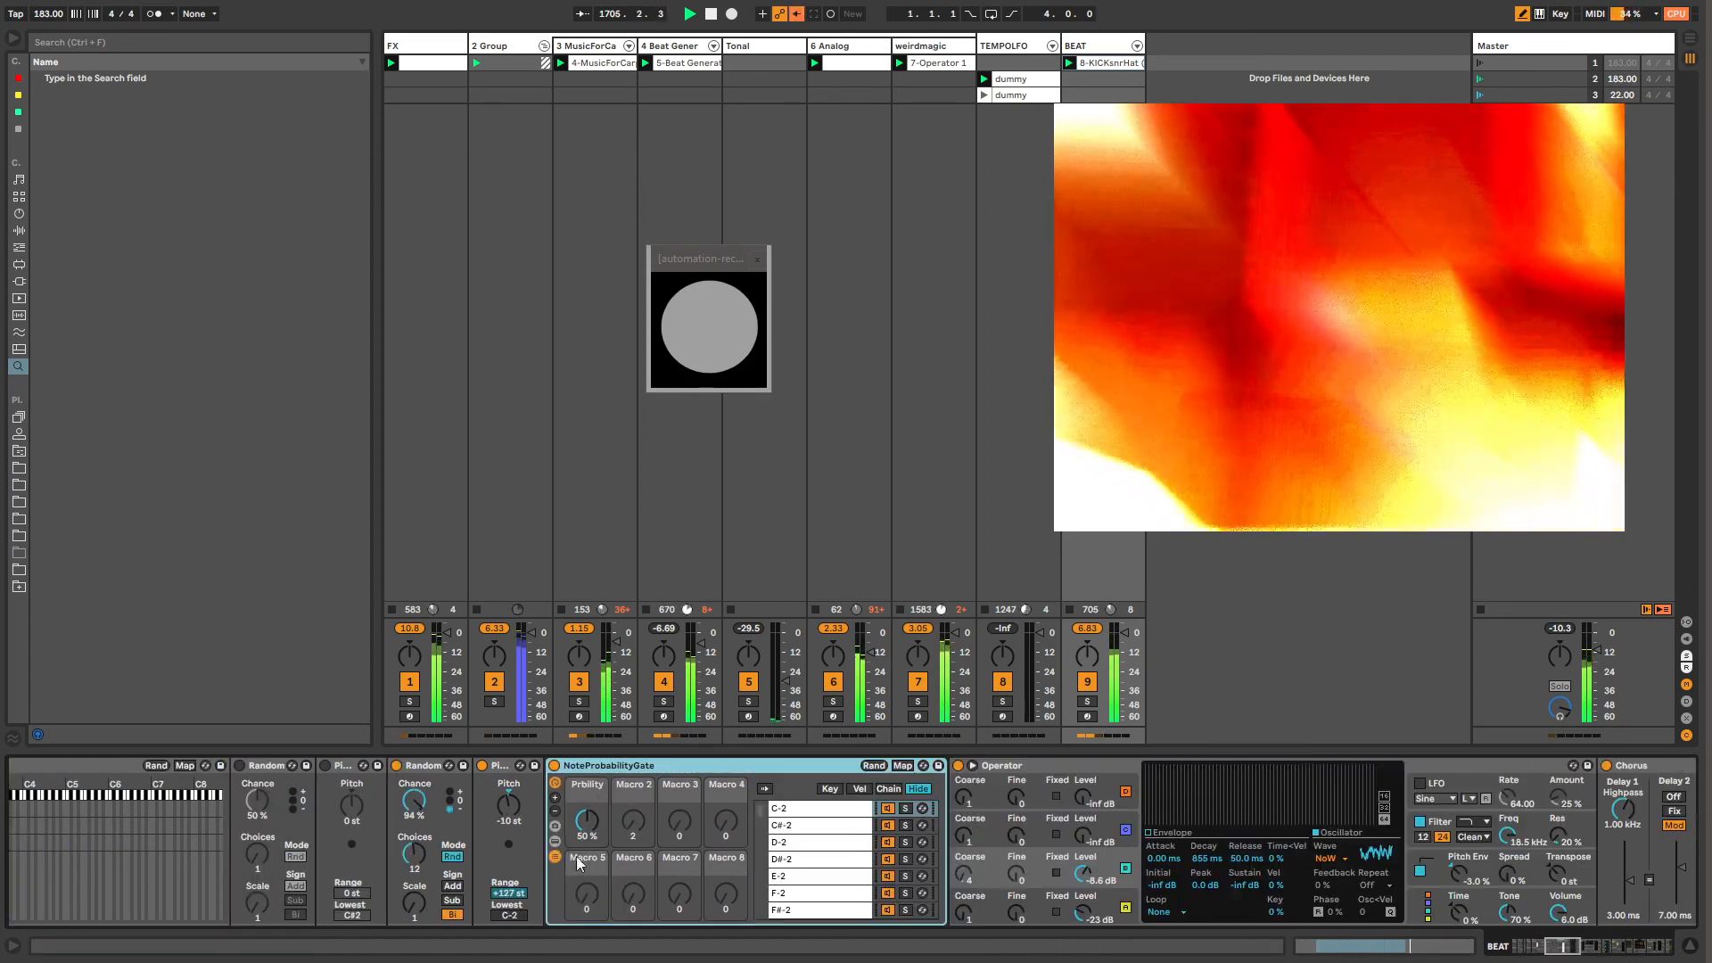
{"action": "left_click", "coordinate": [856, 790]}
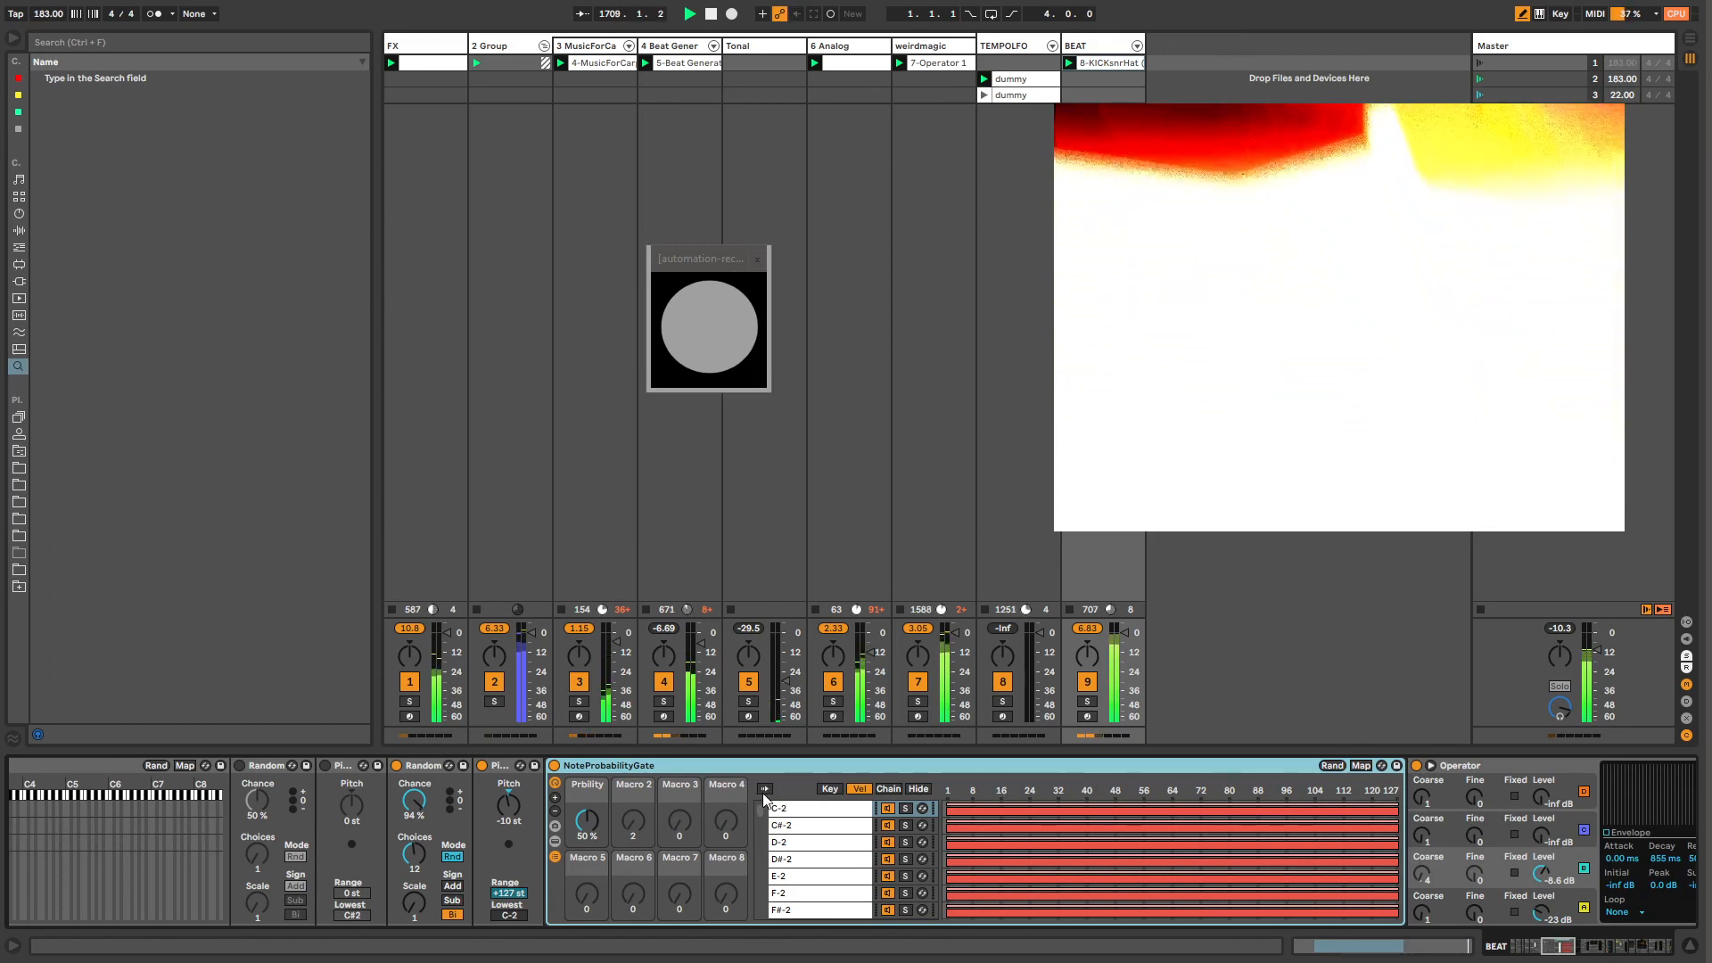
{"action": "left_click_drag", "start_coordinate": [587, 820], "coordinate": [587, 813]}
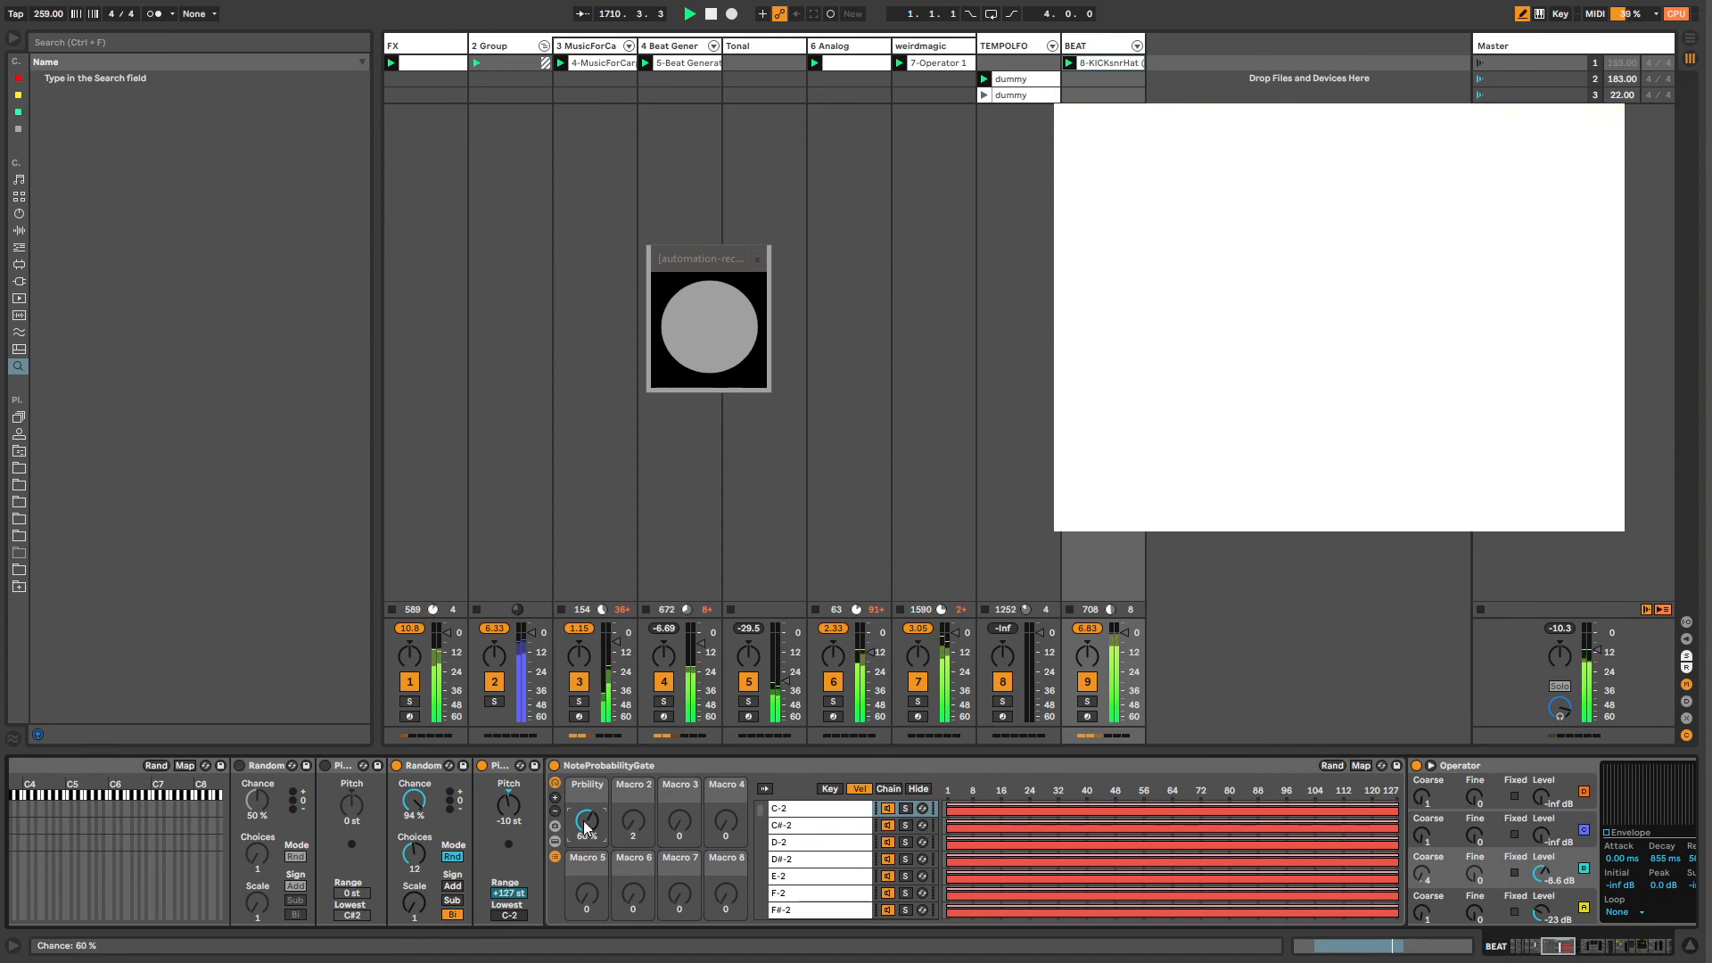
{"action": "left_click", "coordinate": [829, 789]}
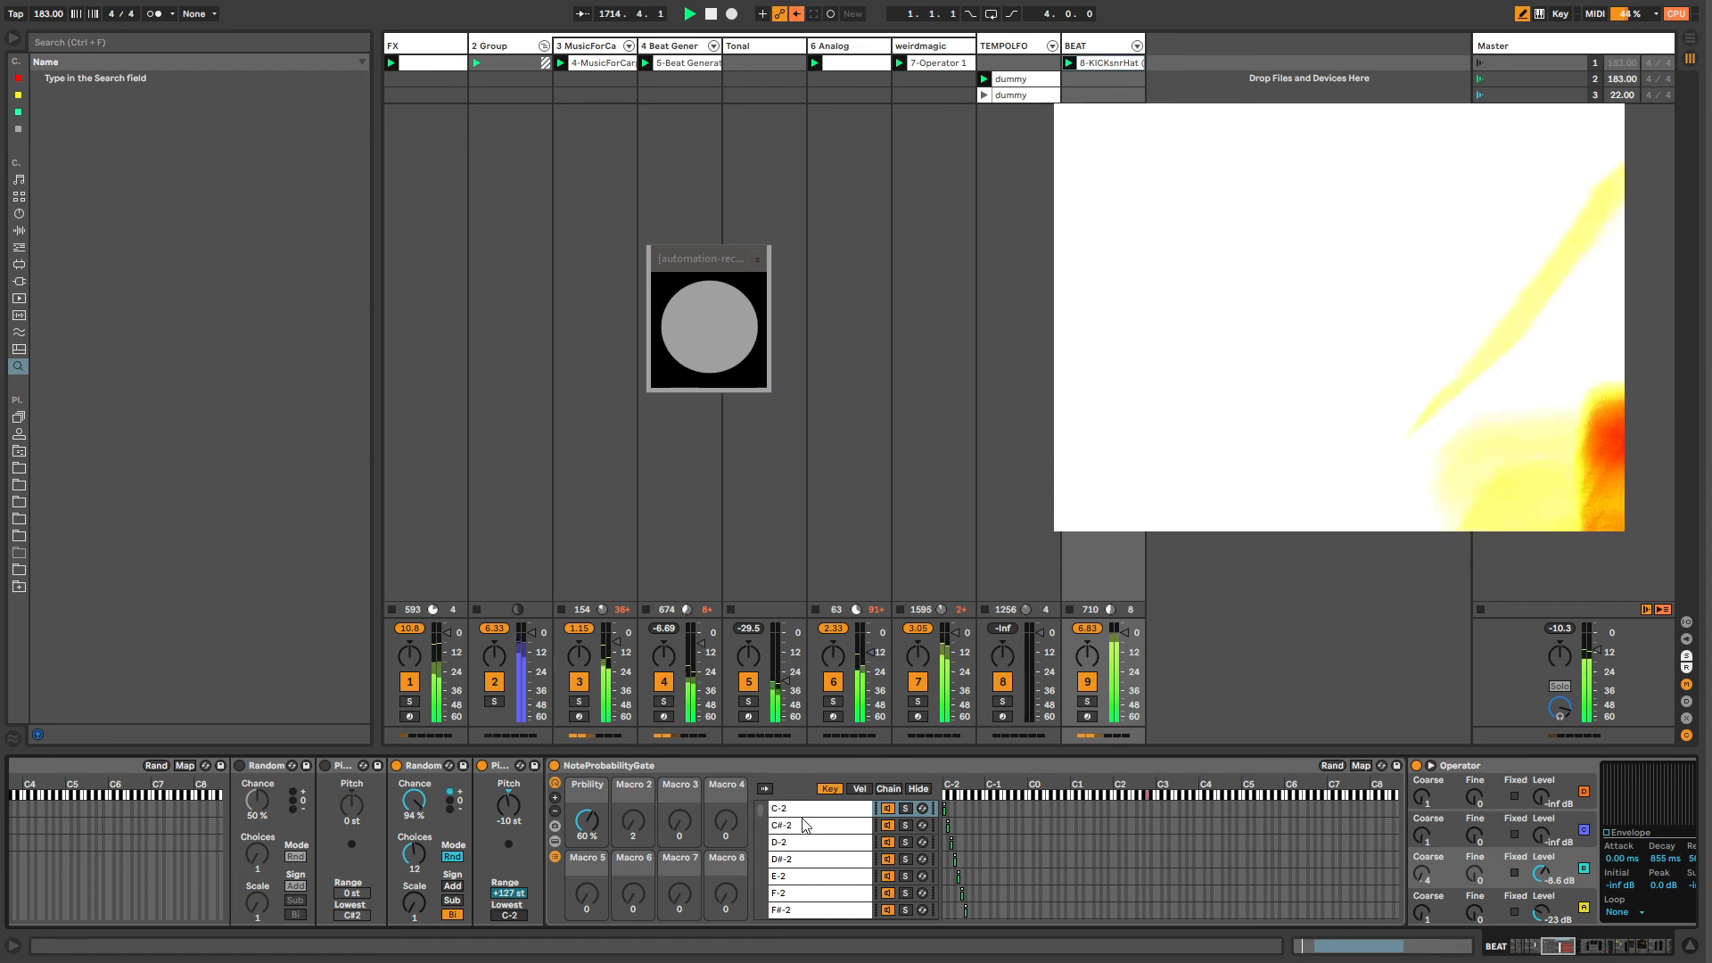
{"action": "left_click", "coordinate": [555, 856]}
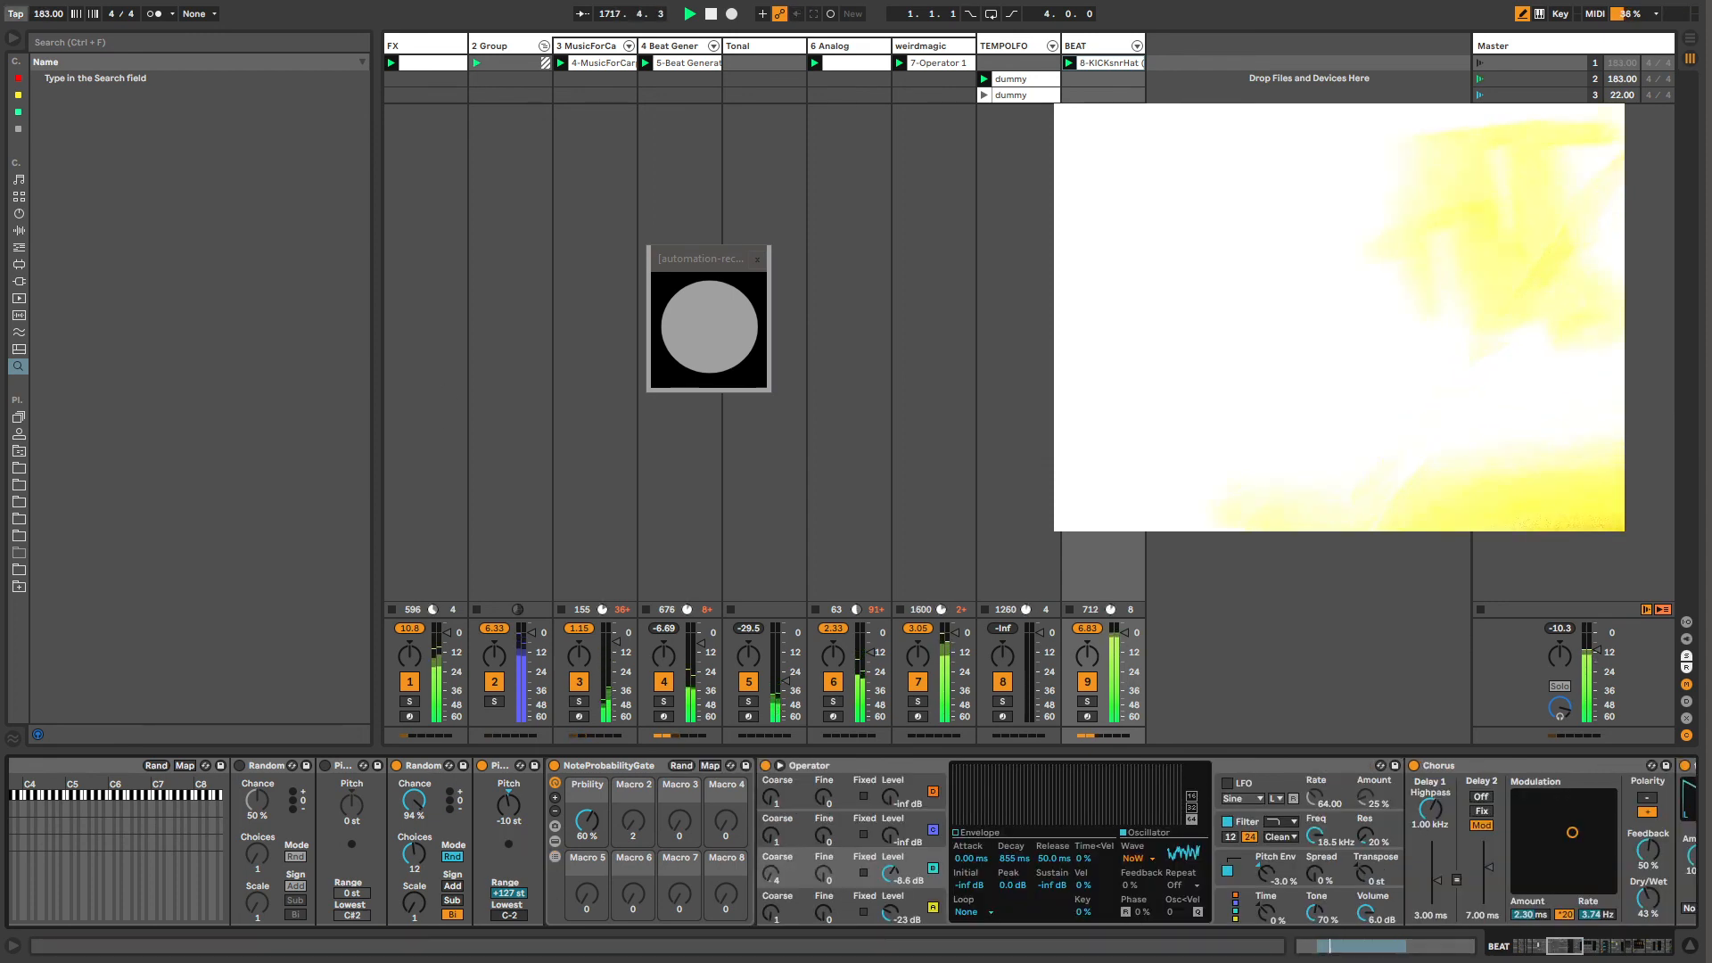
Step: Close the automation recorder's floating window and reposition the visuals window over the session grid
{"action": "left_click", "coordinate": [19, 231]}
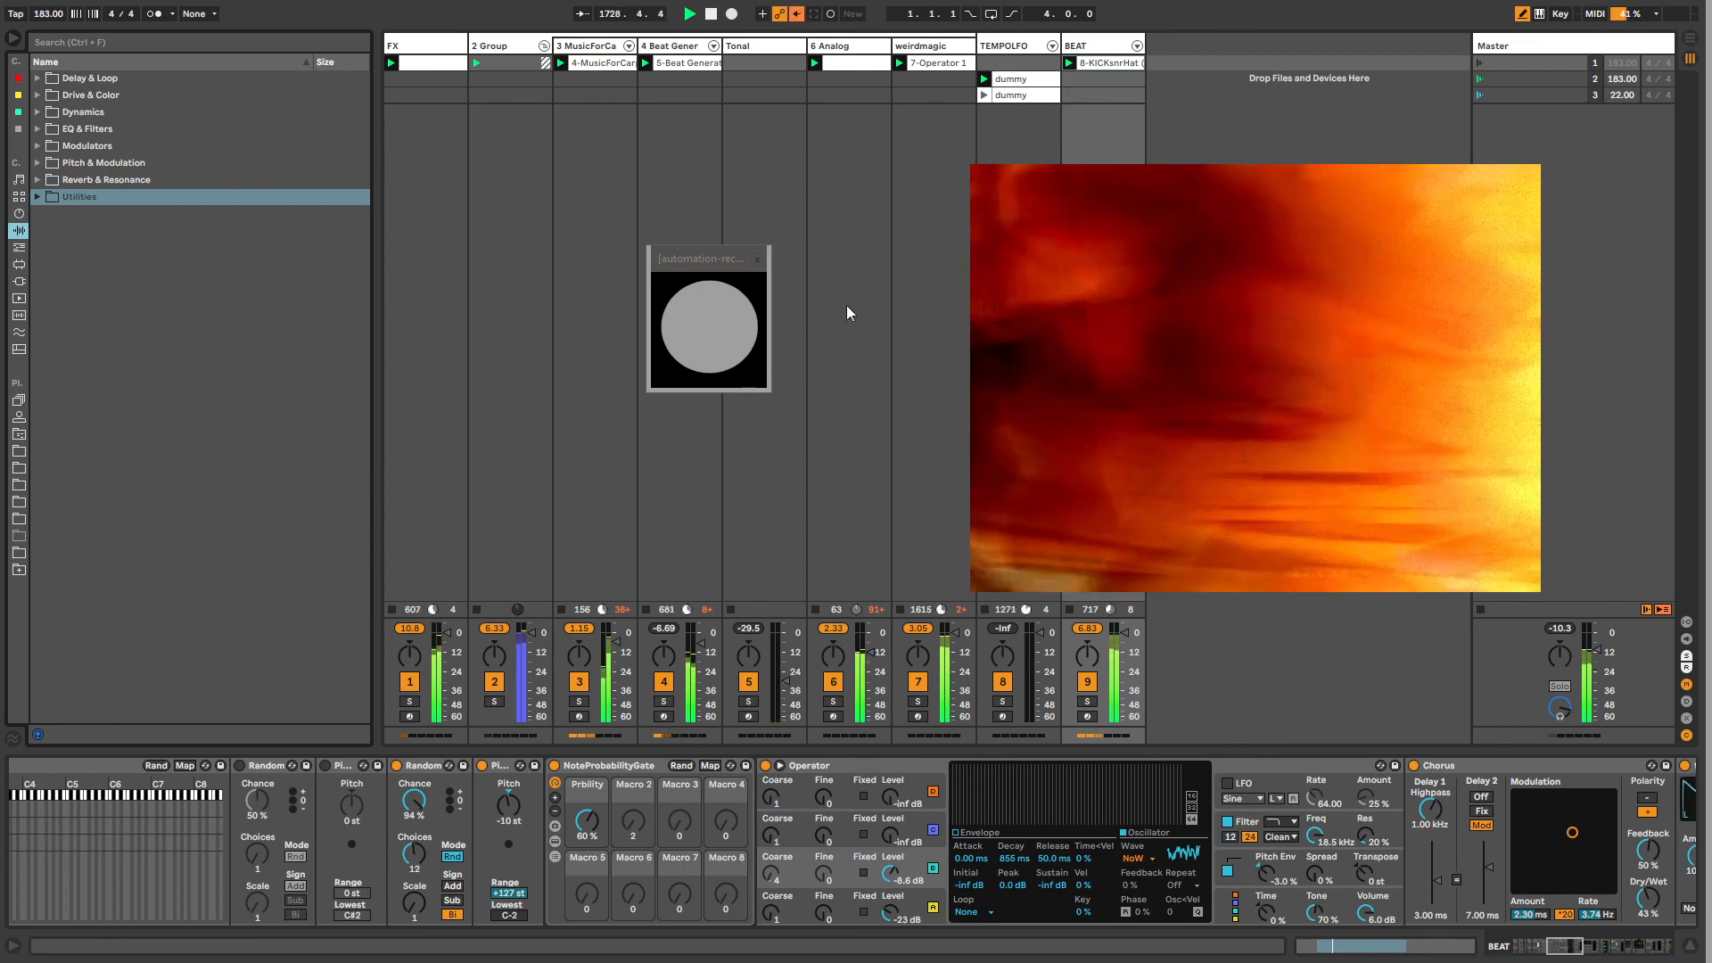
{"action": "left_click", "coordinate": [757, 259]}
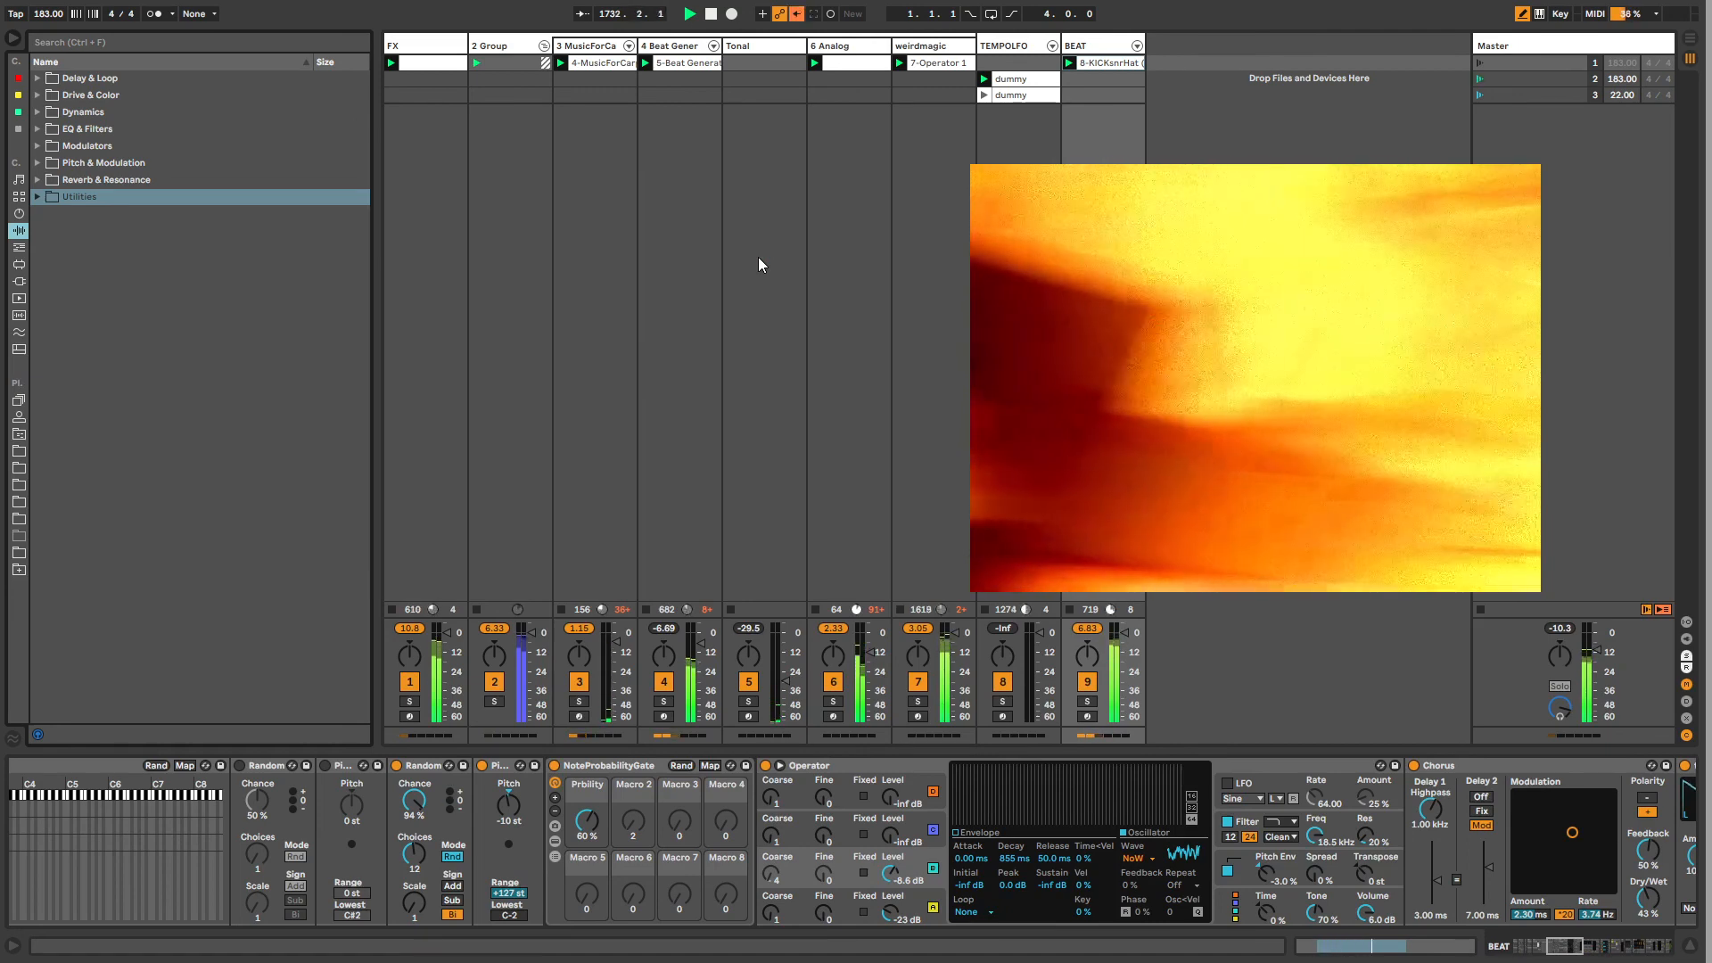
{"action": "left_click_drag", "start_coordinate": [1054, 250], "coordinate": [1020, 215]}
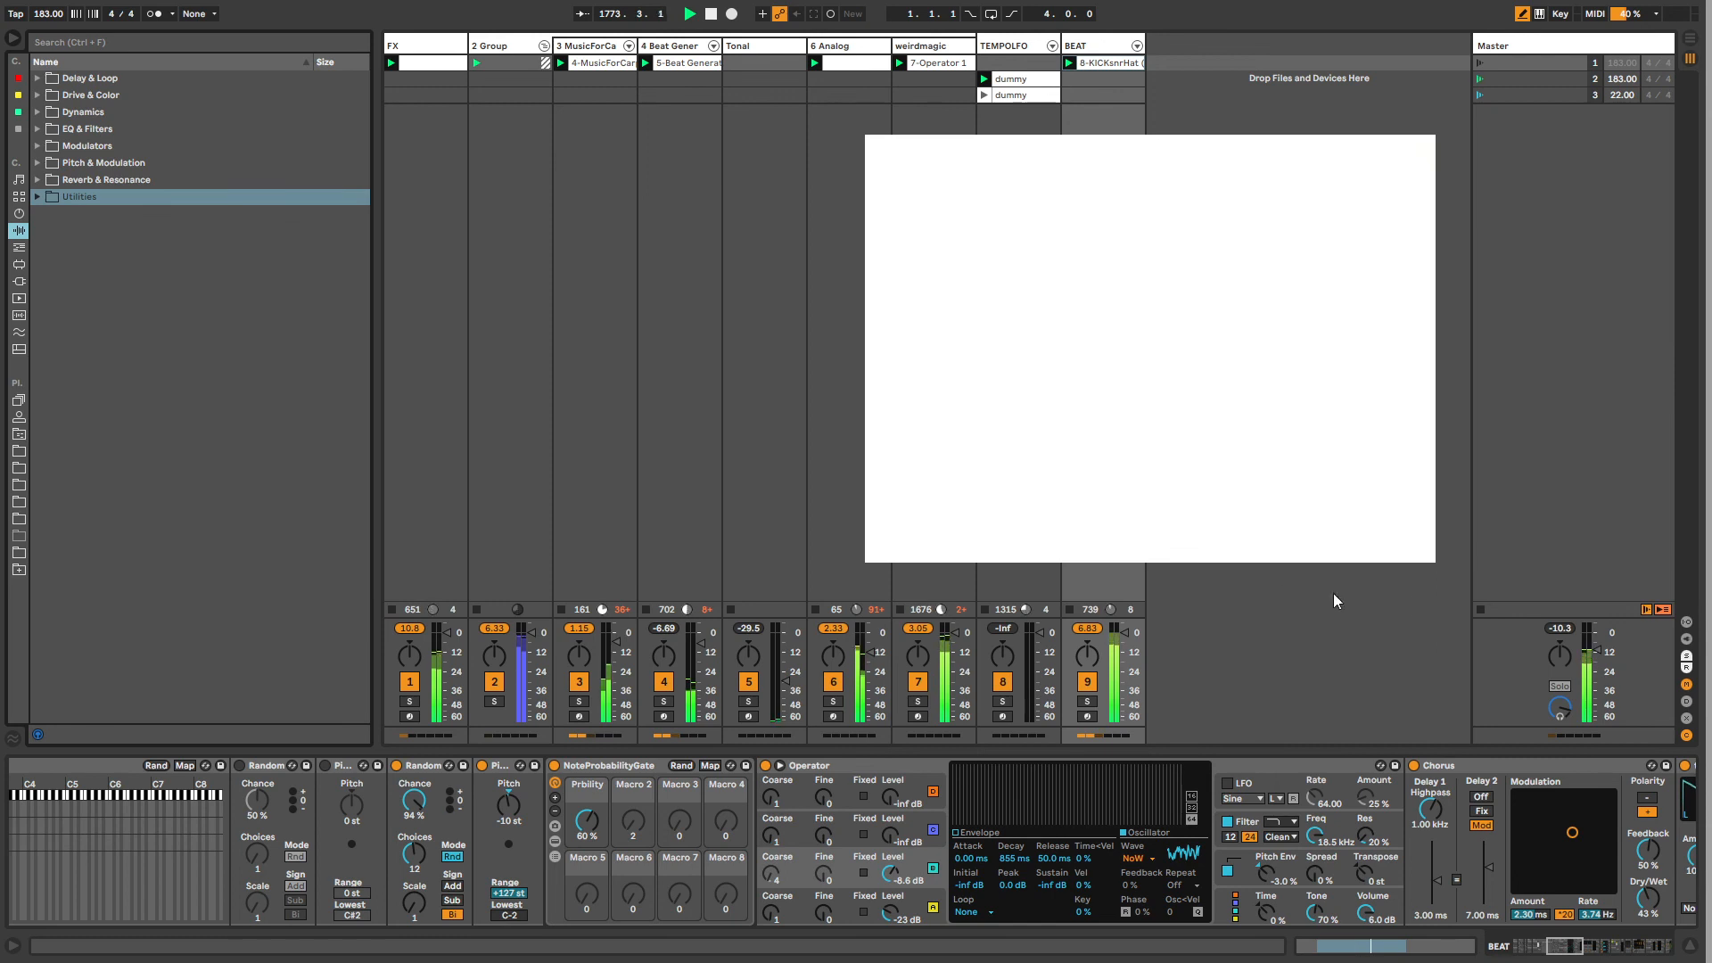
Step: Raise the master volume to -0.30 dB and reduce the Chorus after the BEAT track's Hybrid Reverb to 24% dry/wet and 42% feedback
{"action": "left_click_drag", "start_coordinate": [1596, 650], "coordinate": [1596, 632]}
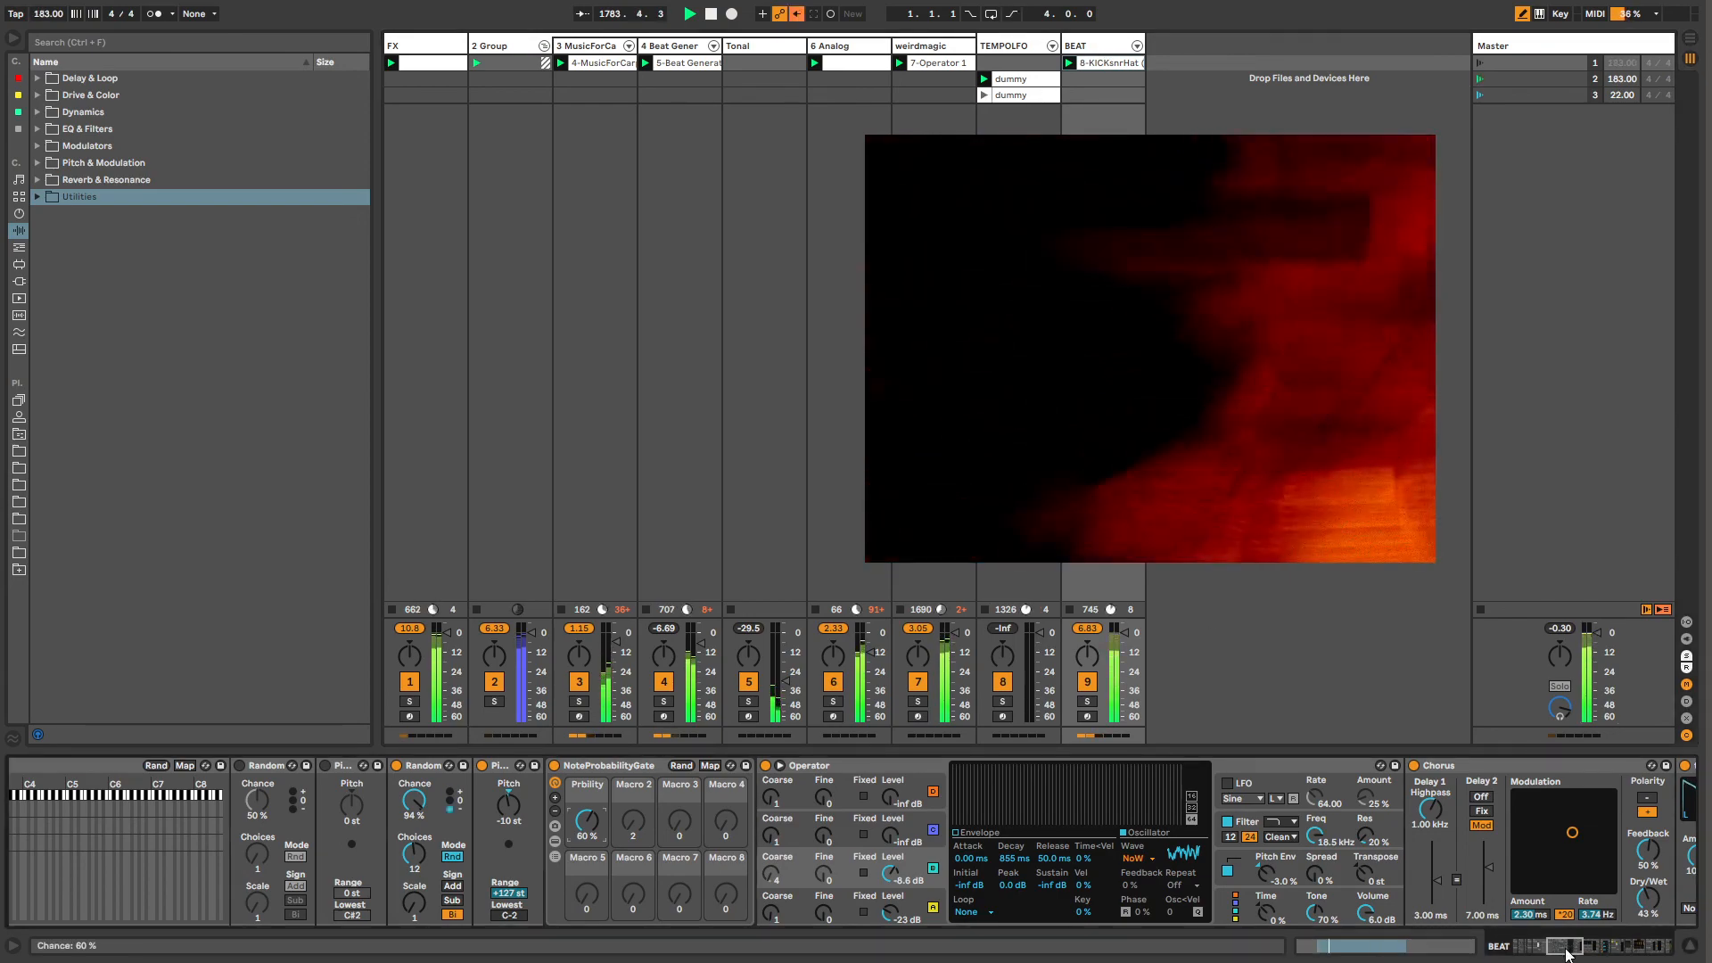
{"action": "left_click_drag", "start_coordinate": [1566, 952], "coordinate": [1652, 948]}
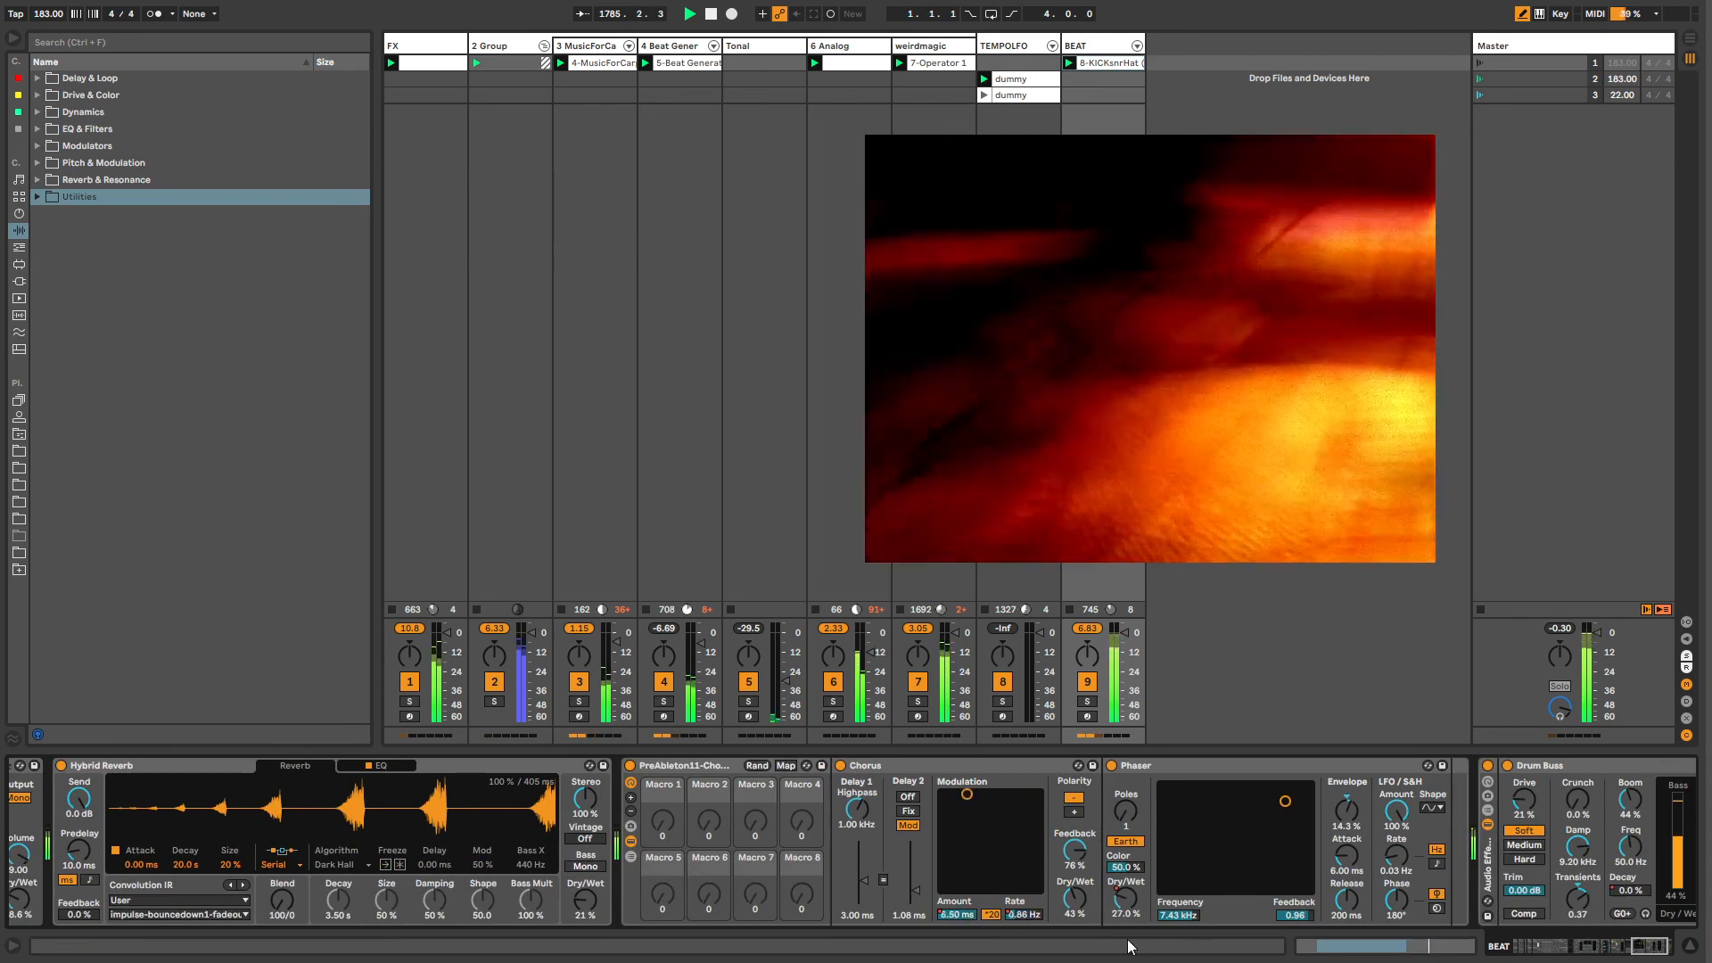
{"action": "left_click_drag", "start_coordinate": [1081, 899], "coordinate": [1080, 929]}
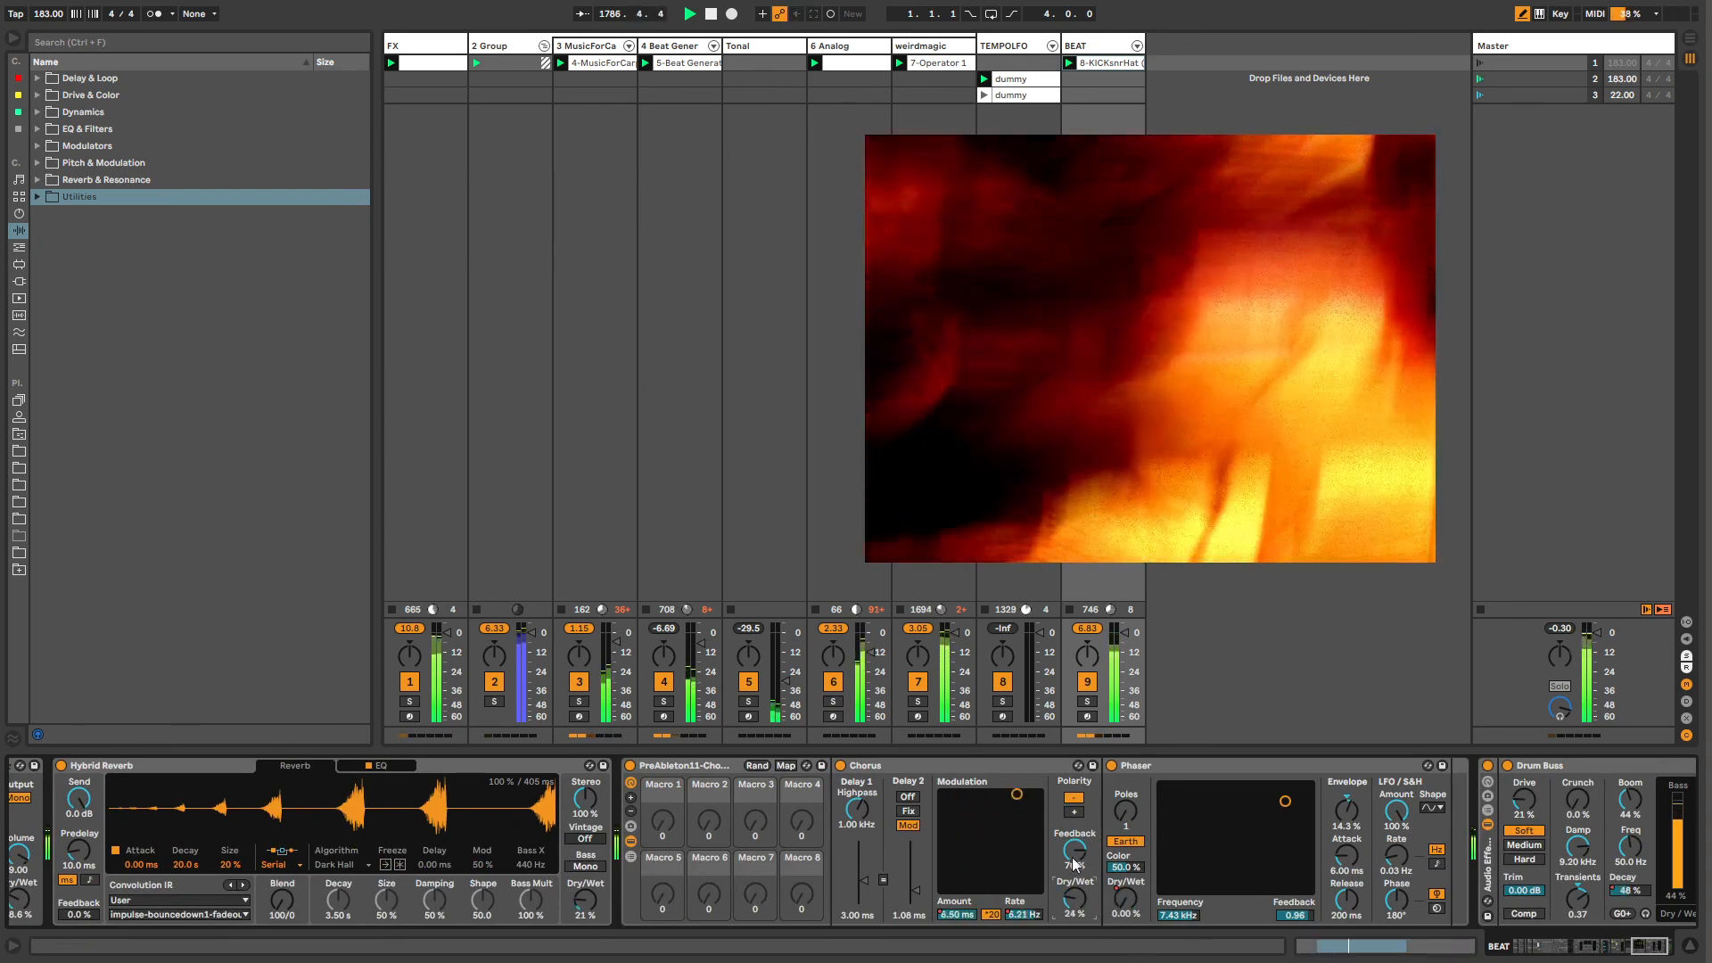
{"action": "left_click_drag", "start_coordinate": [1077, 852], "coordinate": [1077, 897]}
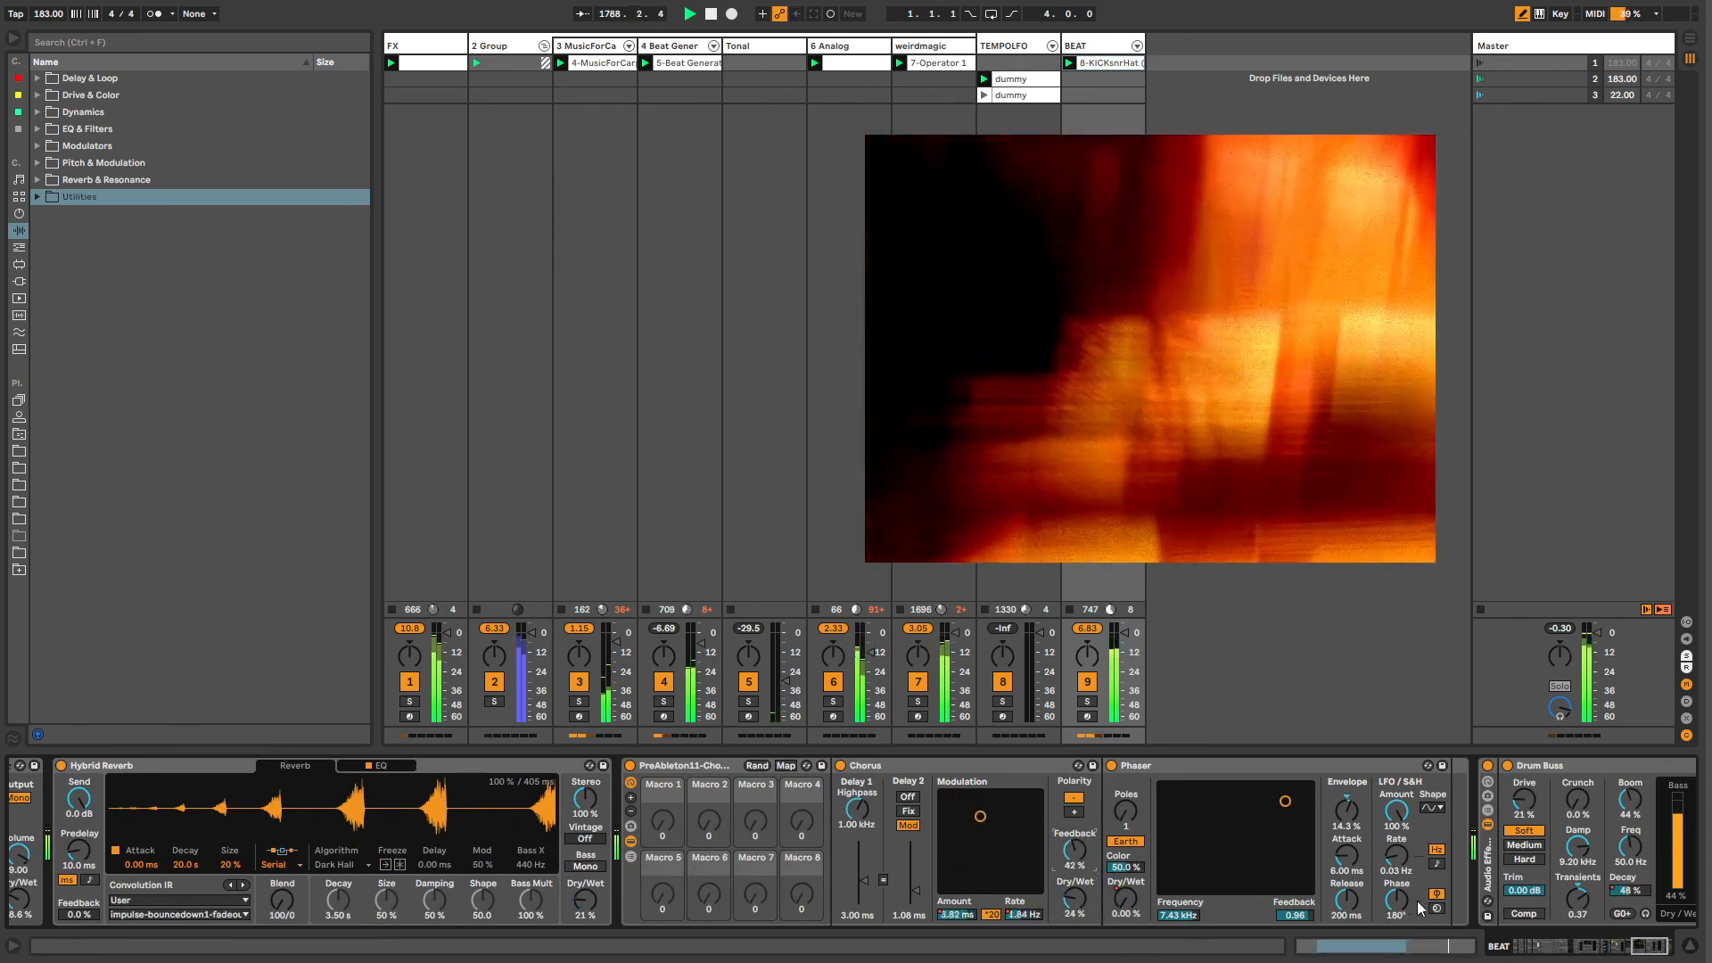
Step: Inspect the end of the BEAT track's device chain and the devices of the weirdmagic and FX tracks
{"action": "left_click", "coordinate": [1670, 949]}
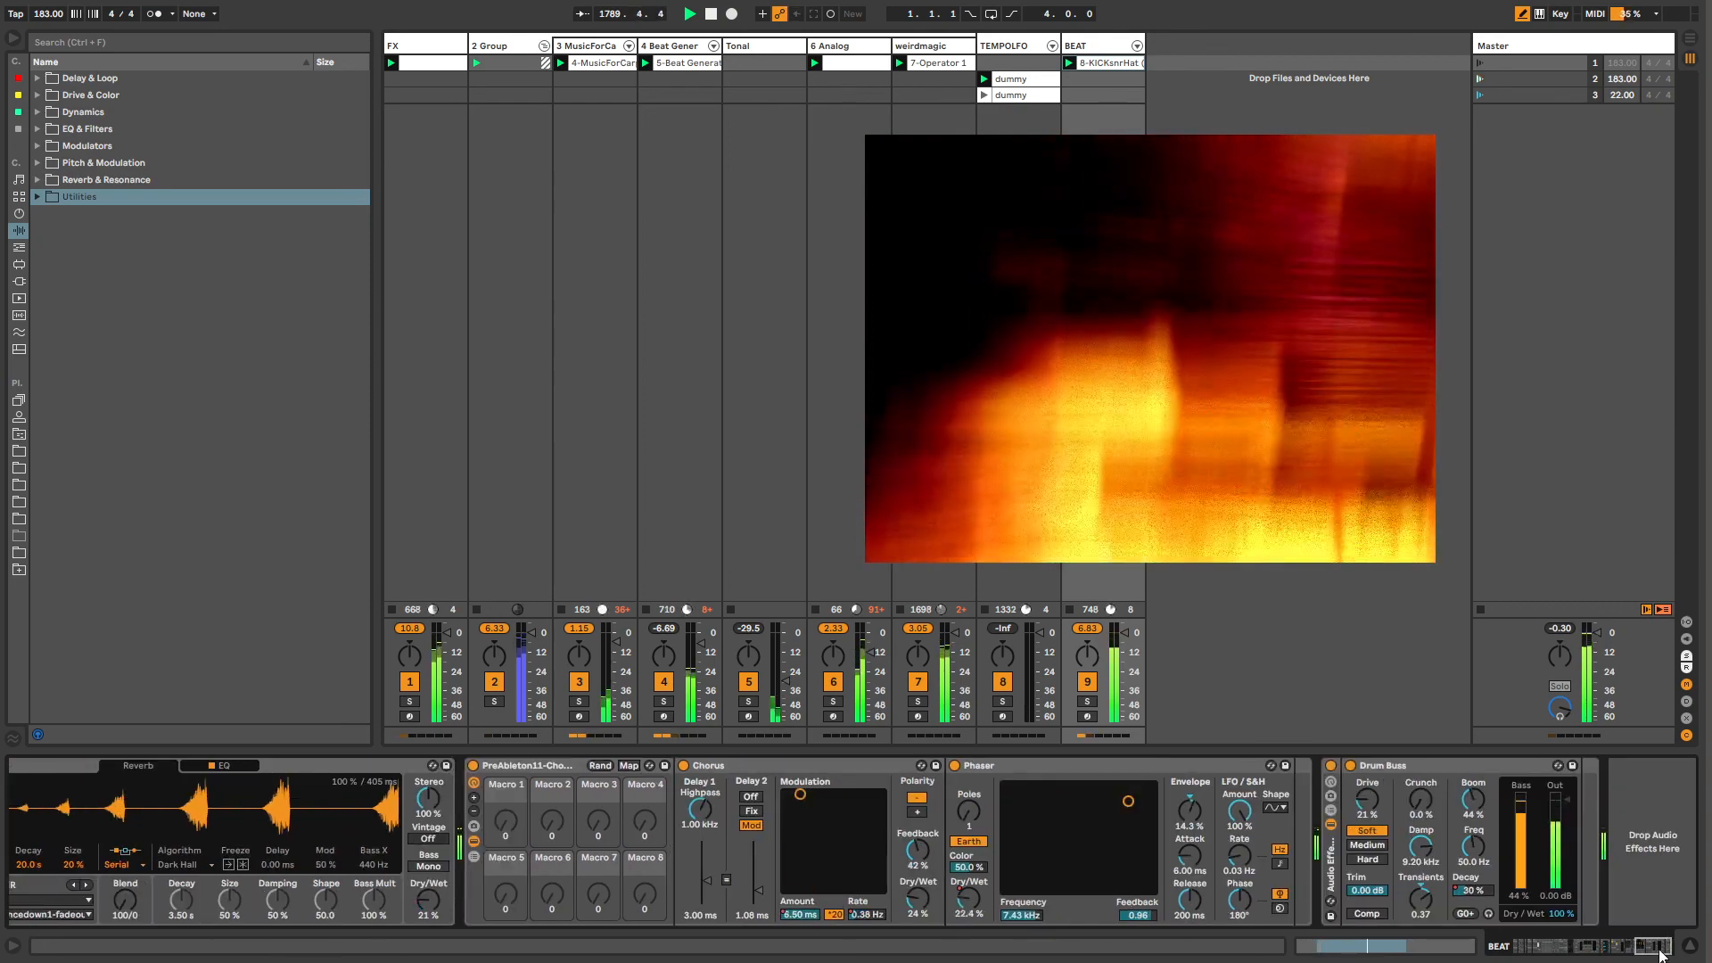
{"action": "mouse_move", "coordinate": [1654, 951]}
{"action": "left_mouse_down"}
{"action": "mouse_move", "coordinate": [1565, 942]}
{"action": "mouse_move", "coordinate": [1675, 950]}
{"action": "left_mouse_up"}
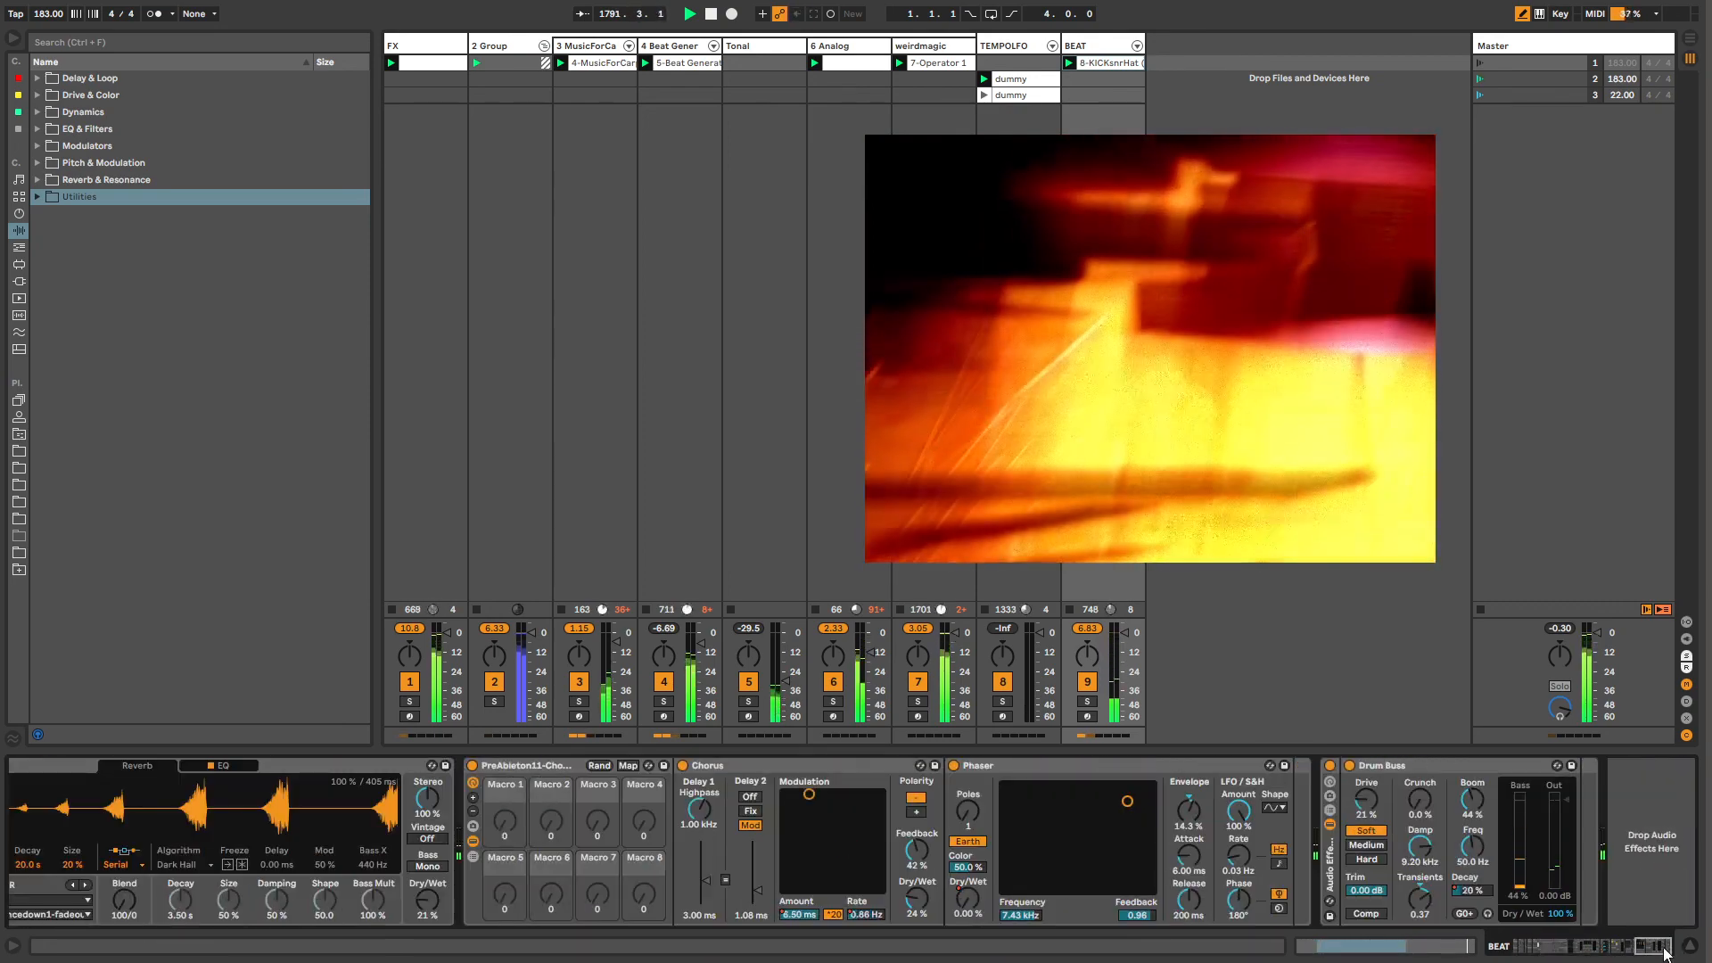
{"action": "left_click", "coordinate": [928, 49]}
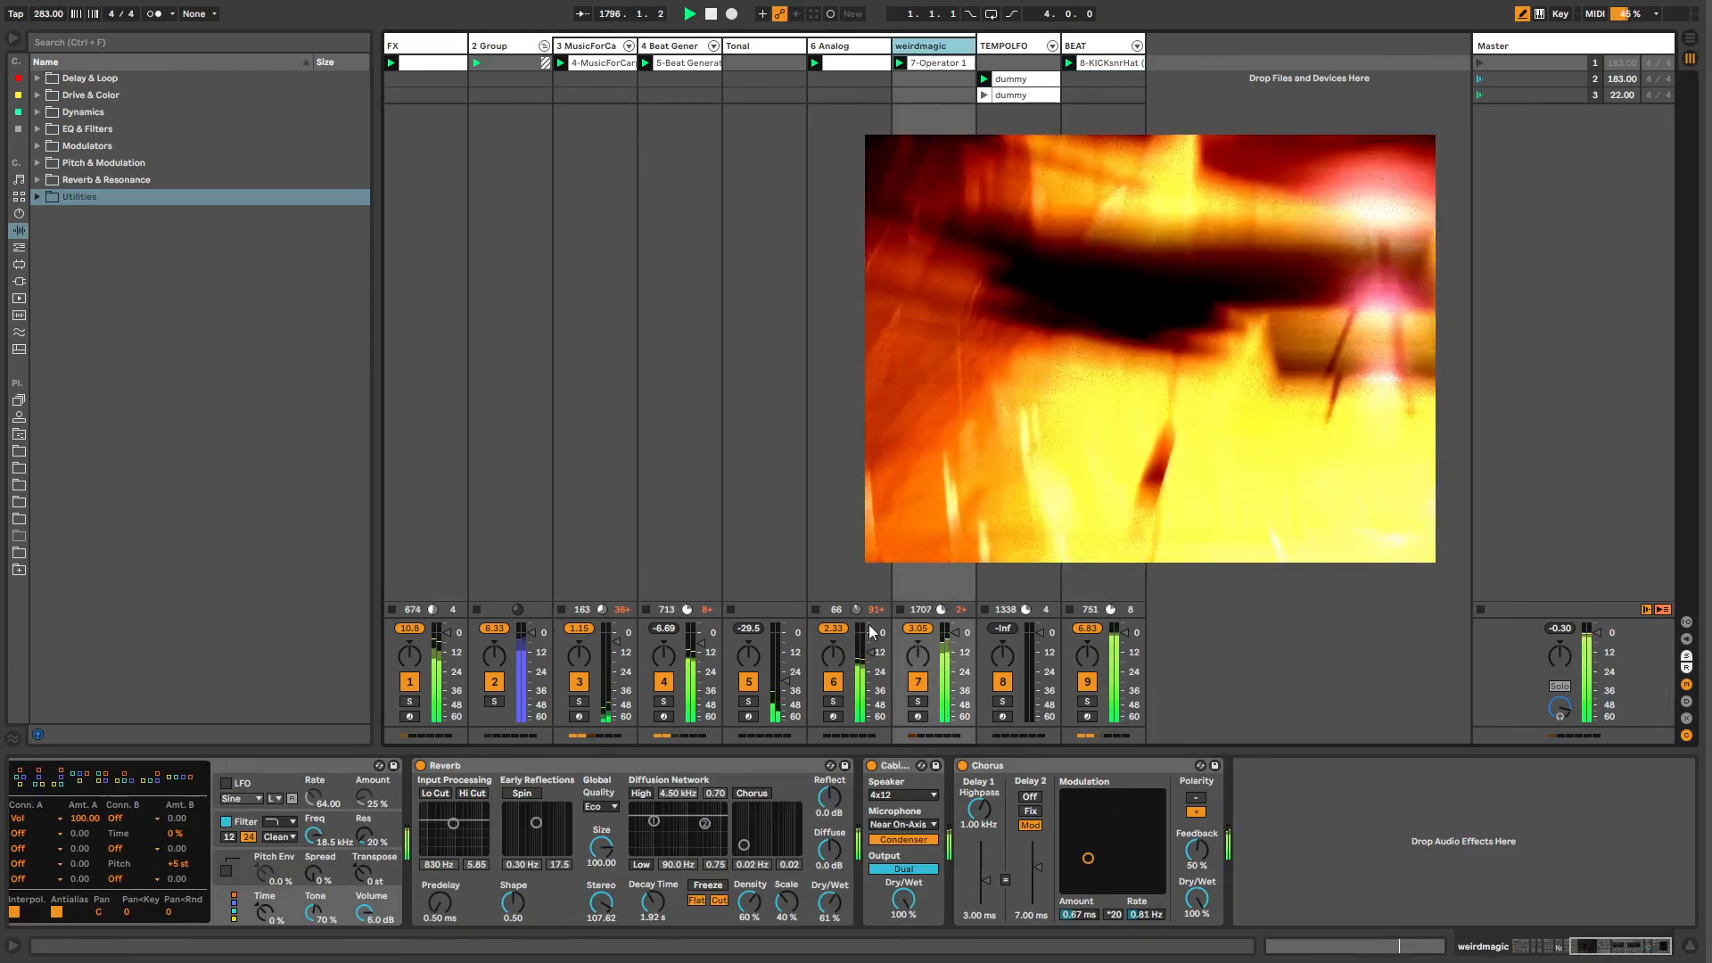
{"action": "left_click", "coordinate": [401, 46]}
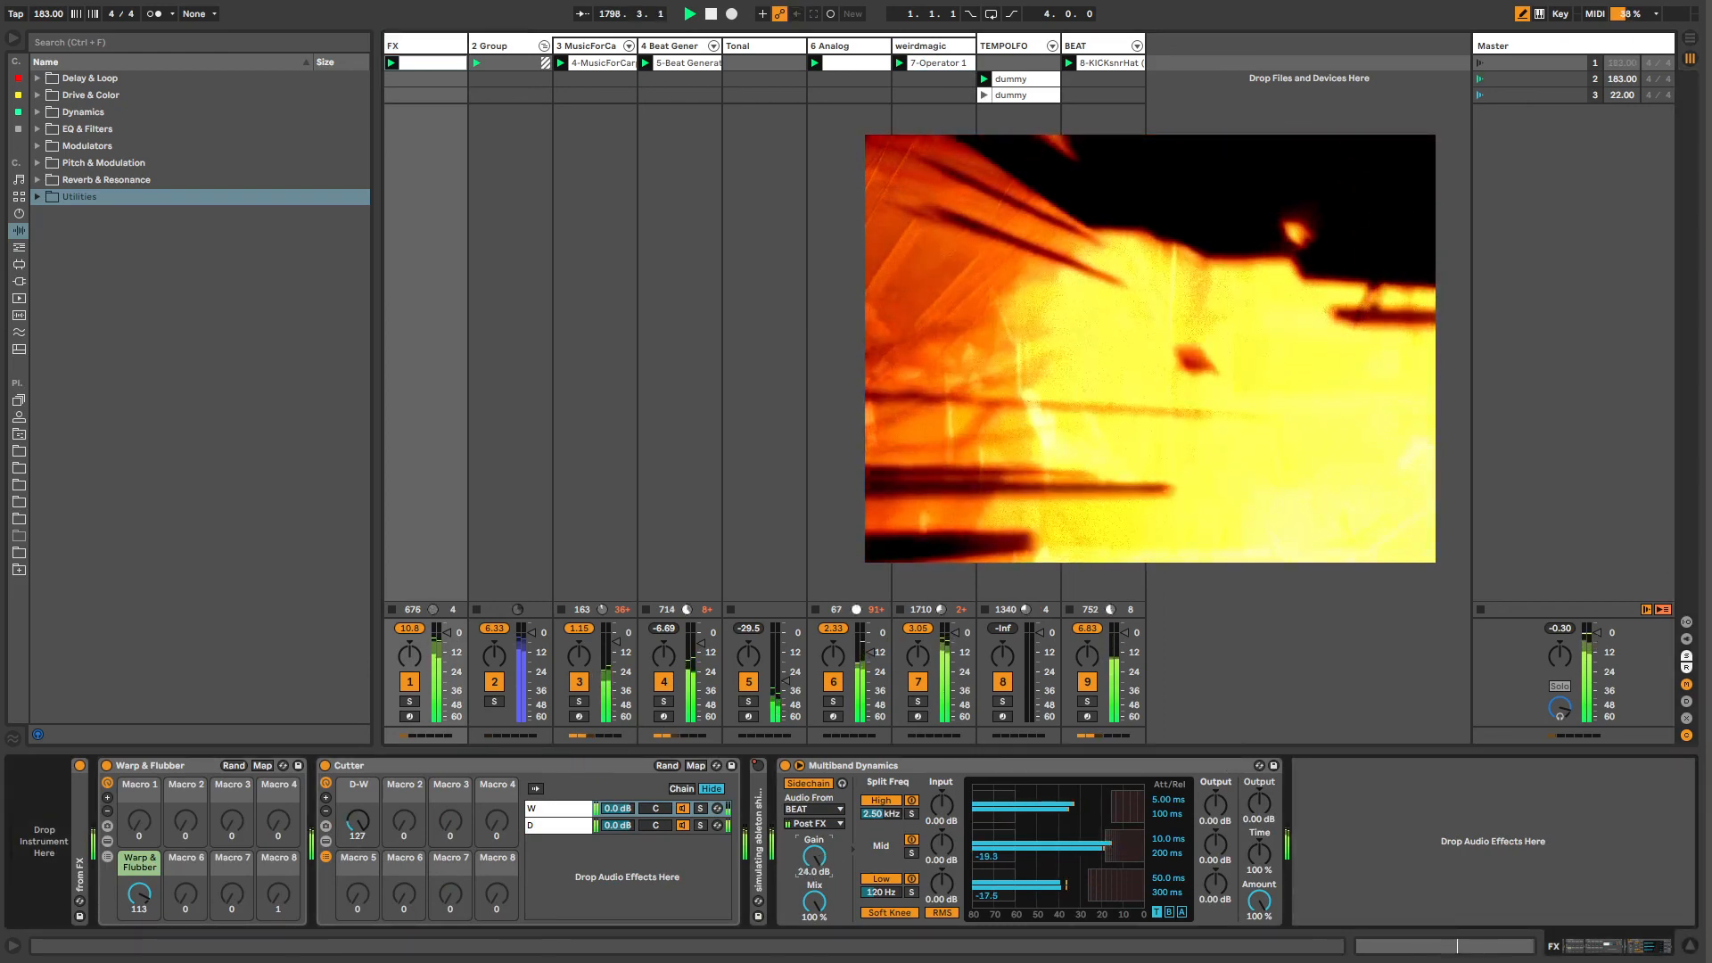
Step: Reduce the sidechain gain of the FX track's Multiband Dynamics to 21.8 dB
{"action": "left_click_drag", "start_coordinate": [813, 865], "coordinate": [813, 876]}
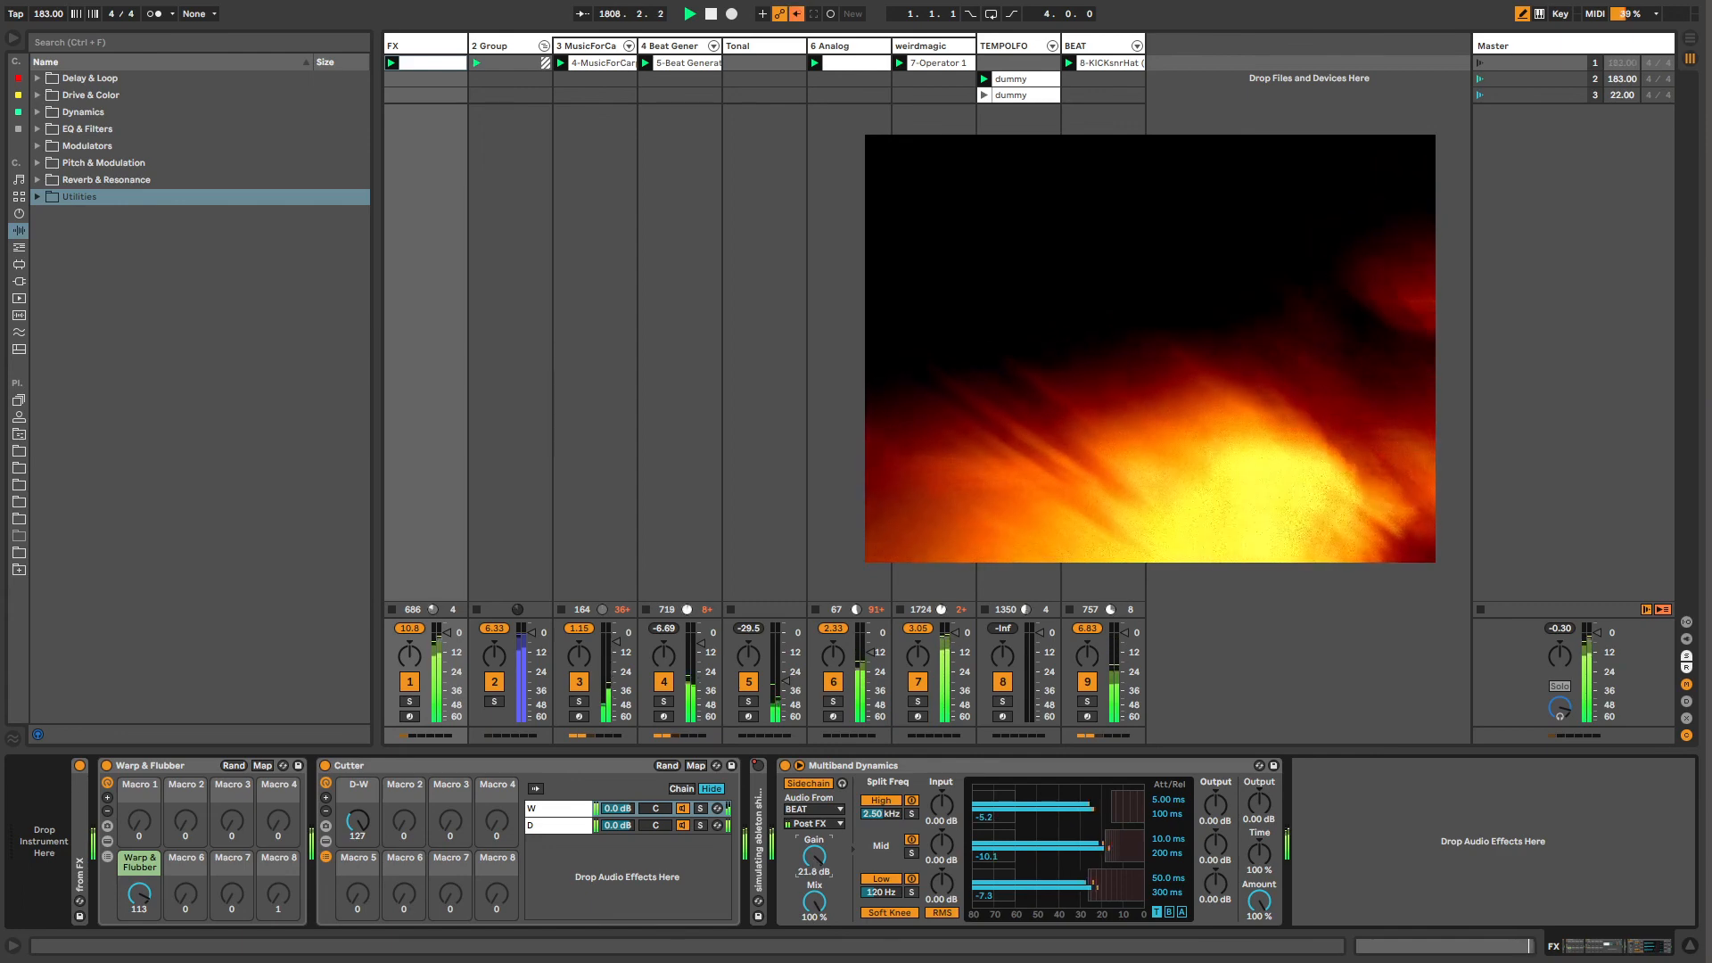
Step: Show the automation envelope for the BEAT track Arpeggiator's synced rate and draw a stepped dip between beats 2.2 and 2.3
{"action": "left_click", "coordinate": [1104, 46]}
{"action": "left_click", "coordinate": [1523, 947]}
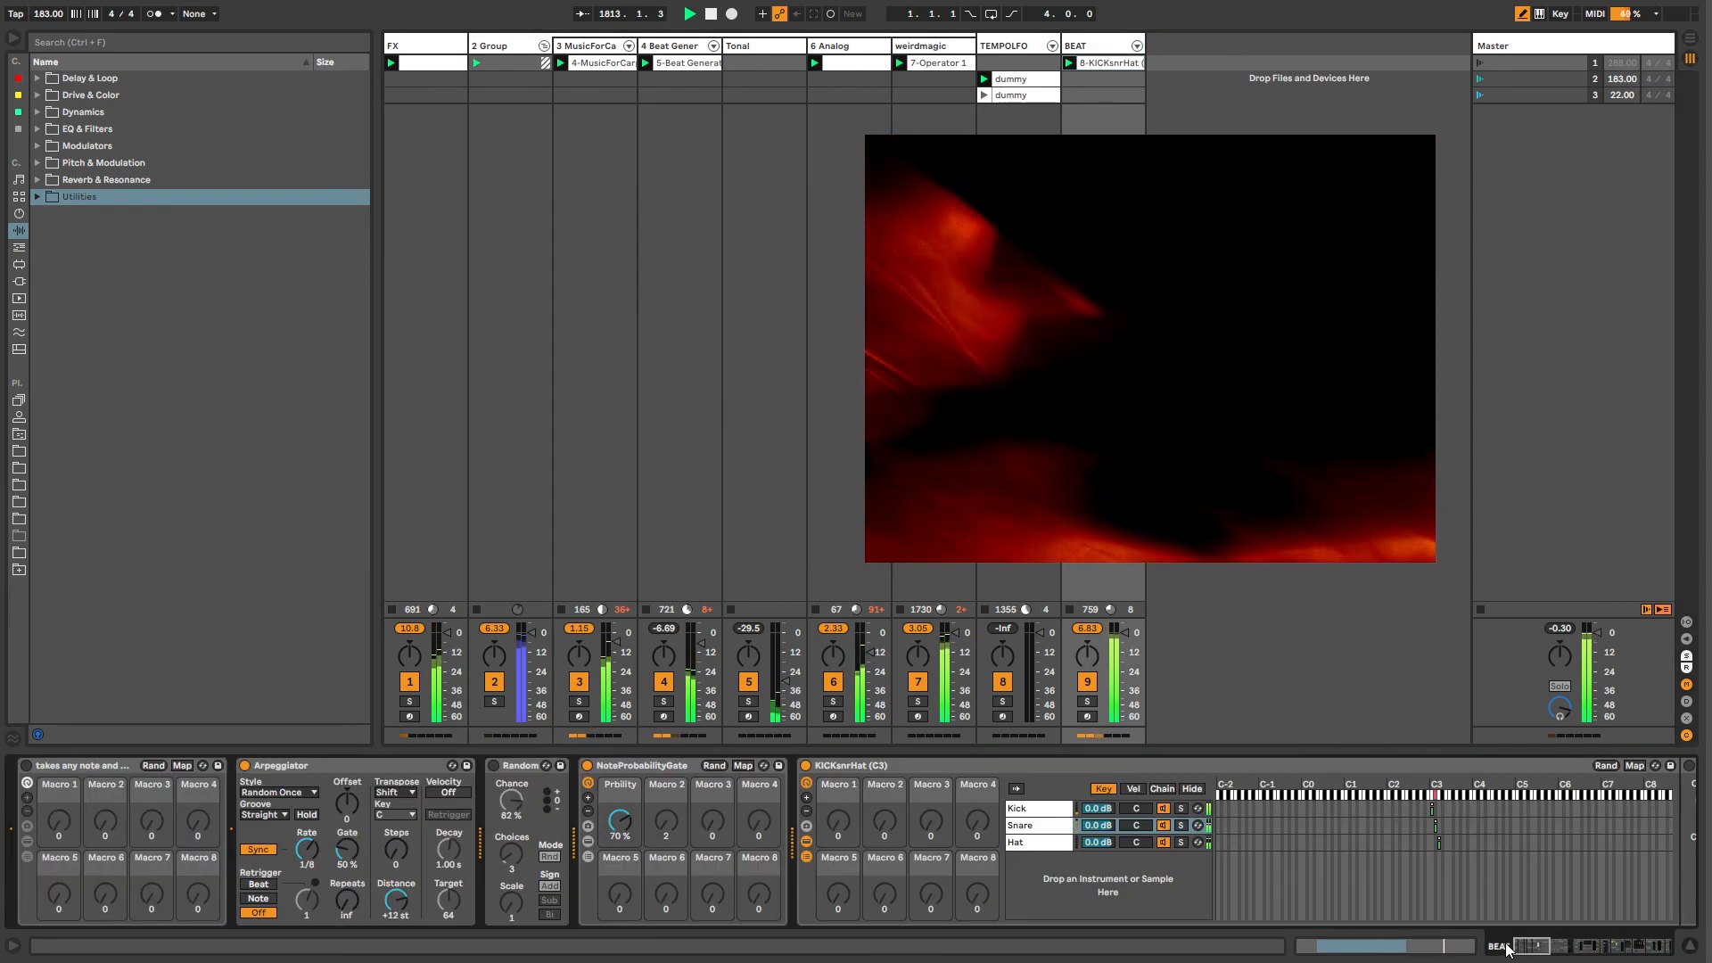
{"action": "left_click_drag", "start_coordinate": [1523, 947], "coordinate": [1528, 949]}
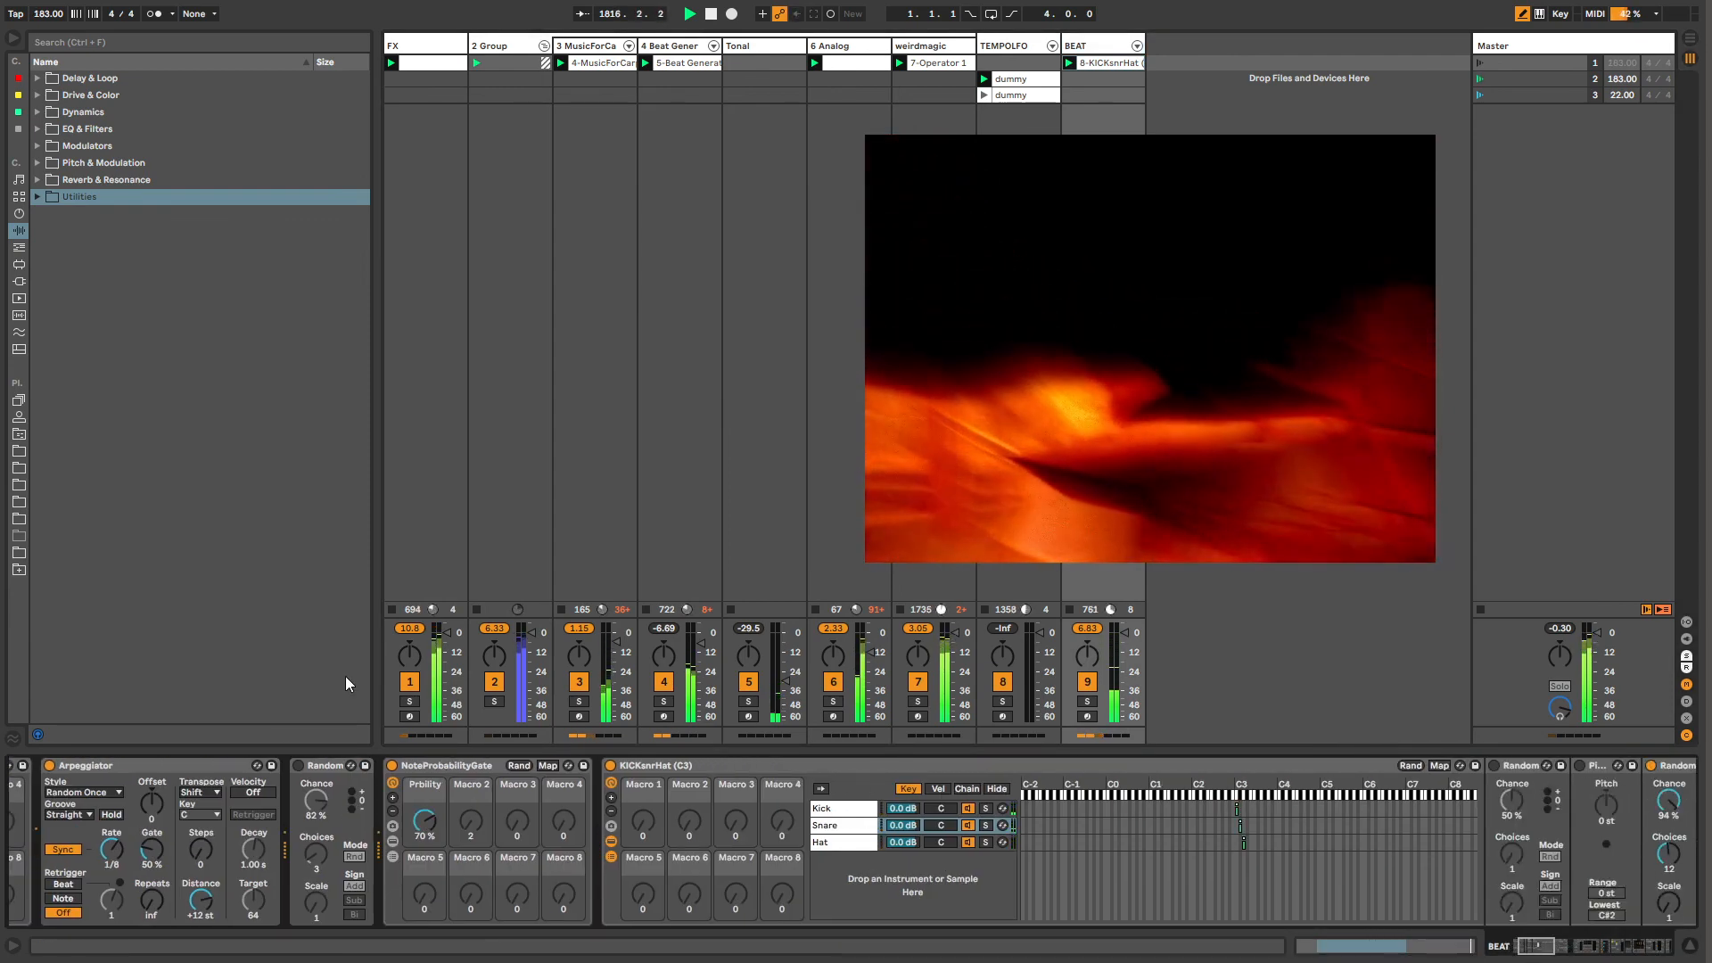
{"action": "left_click", "coordinate": [189, 757]}
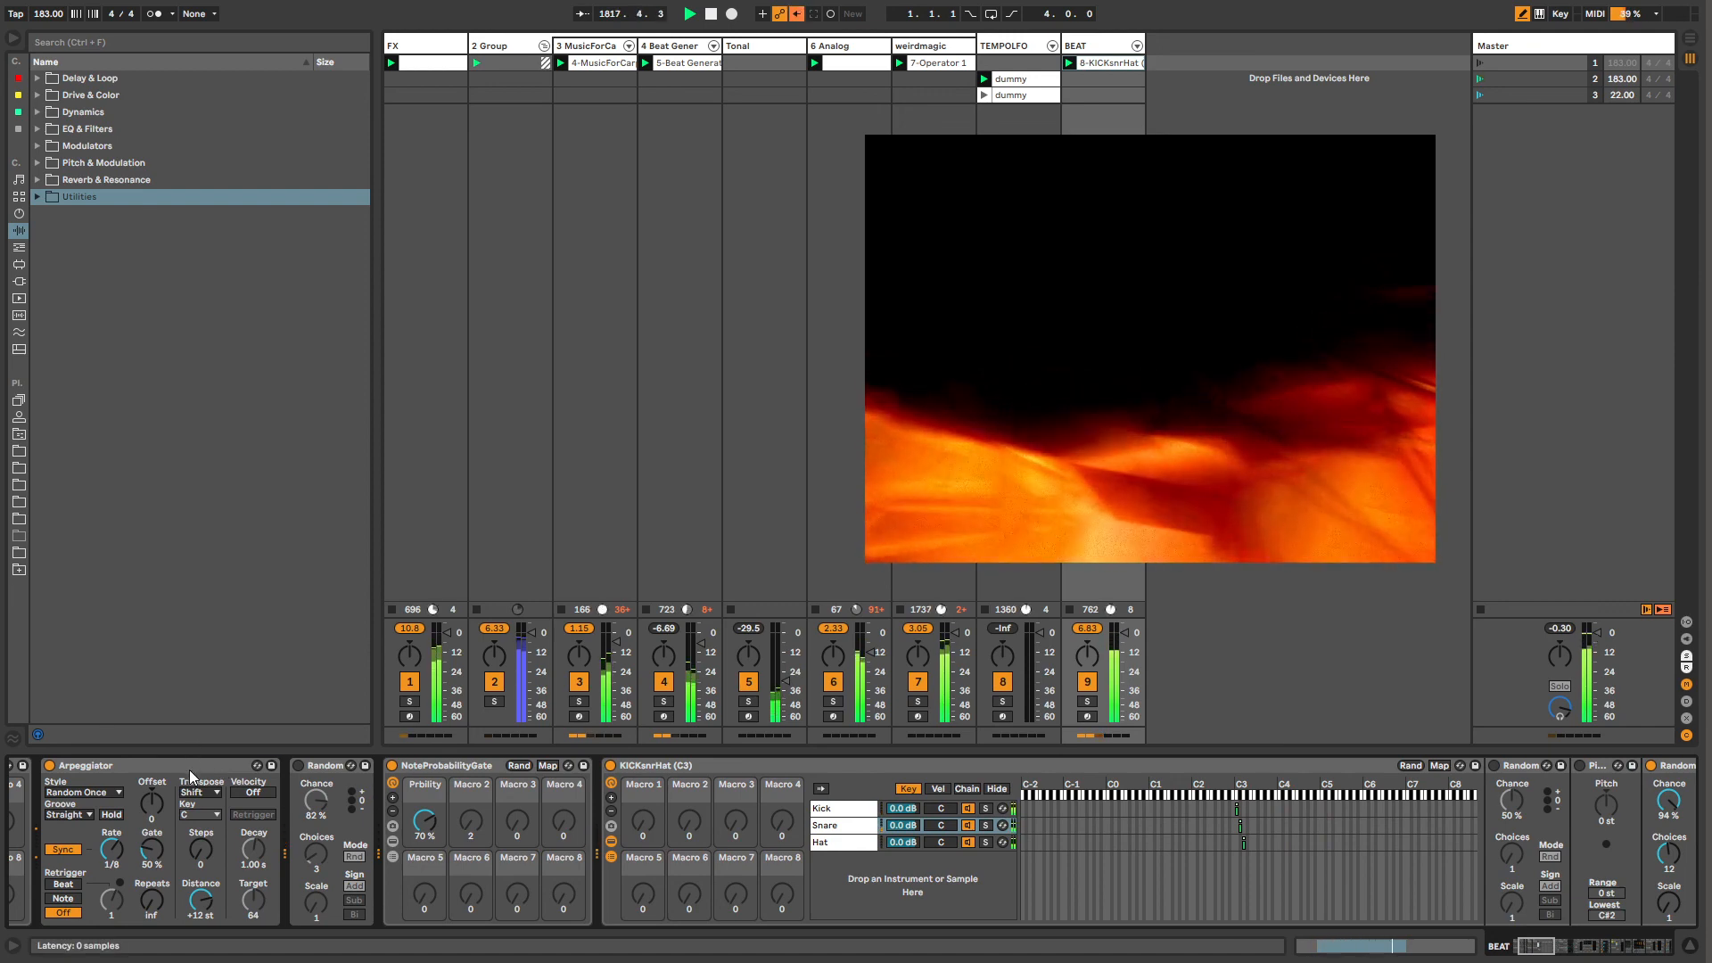
{"action": "right_click", "coordinate": [120, 852]}
{"action": "left_click", "coordinate": [134, 872]}
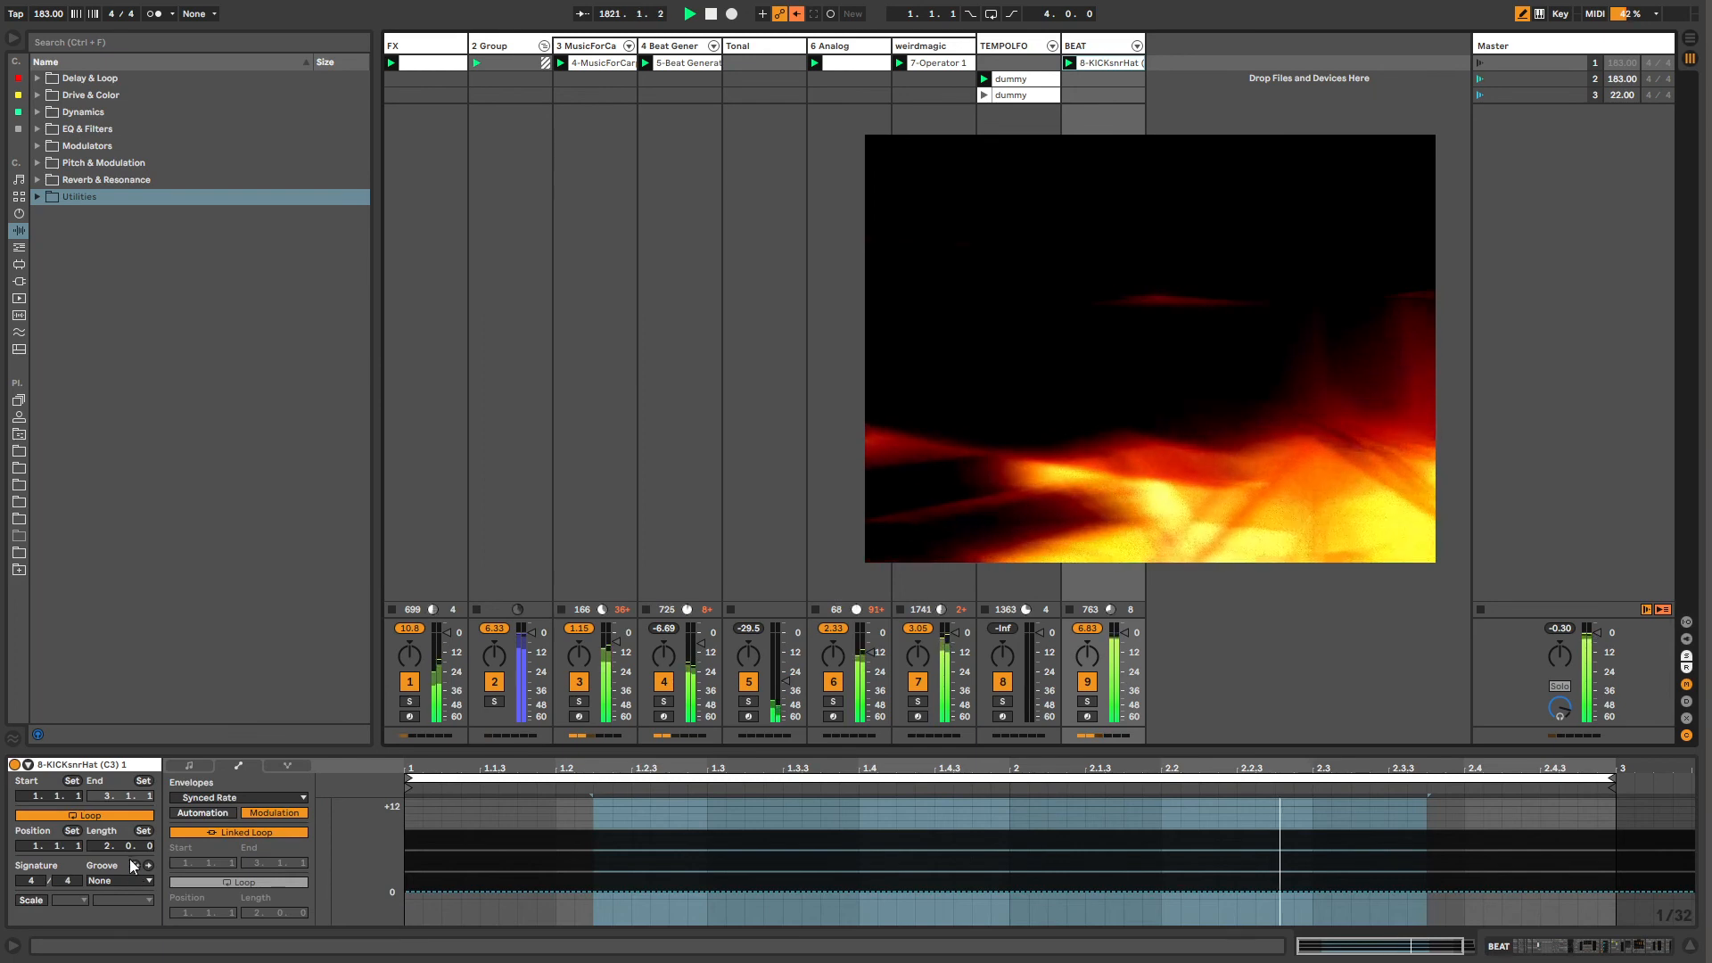
{"action": "left_click", "coordinate": [1083, 45]}
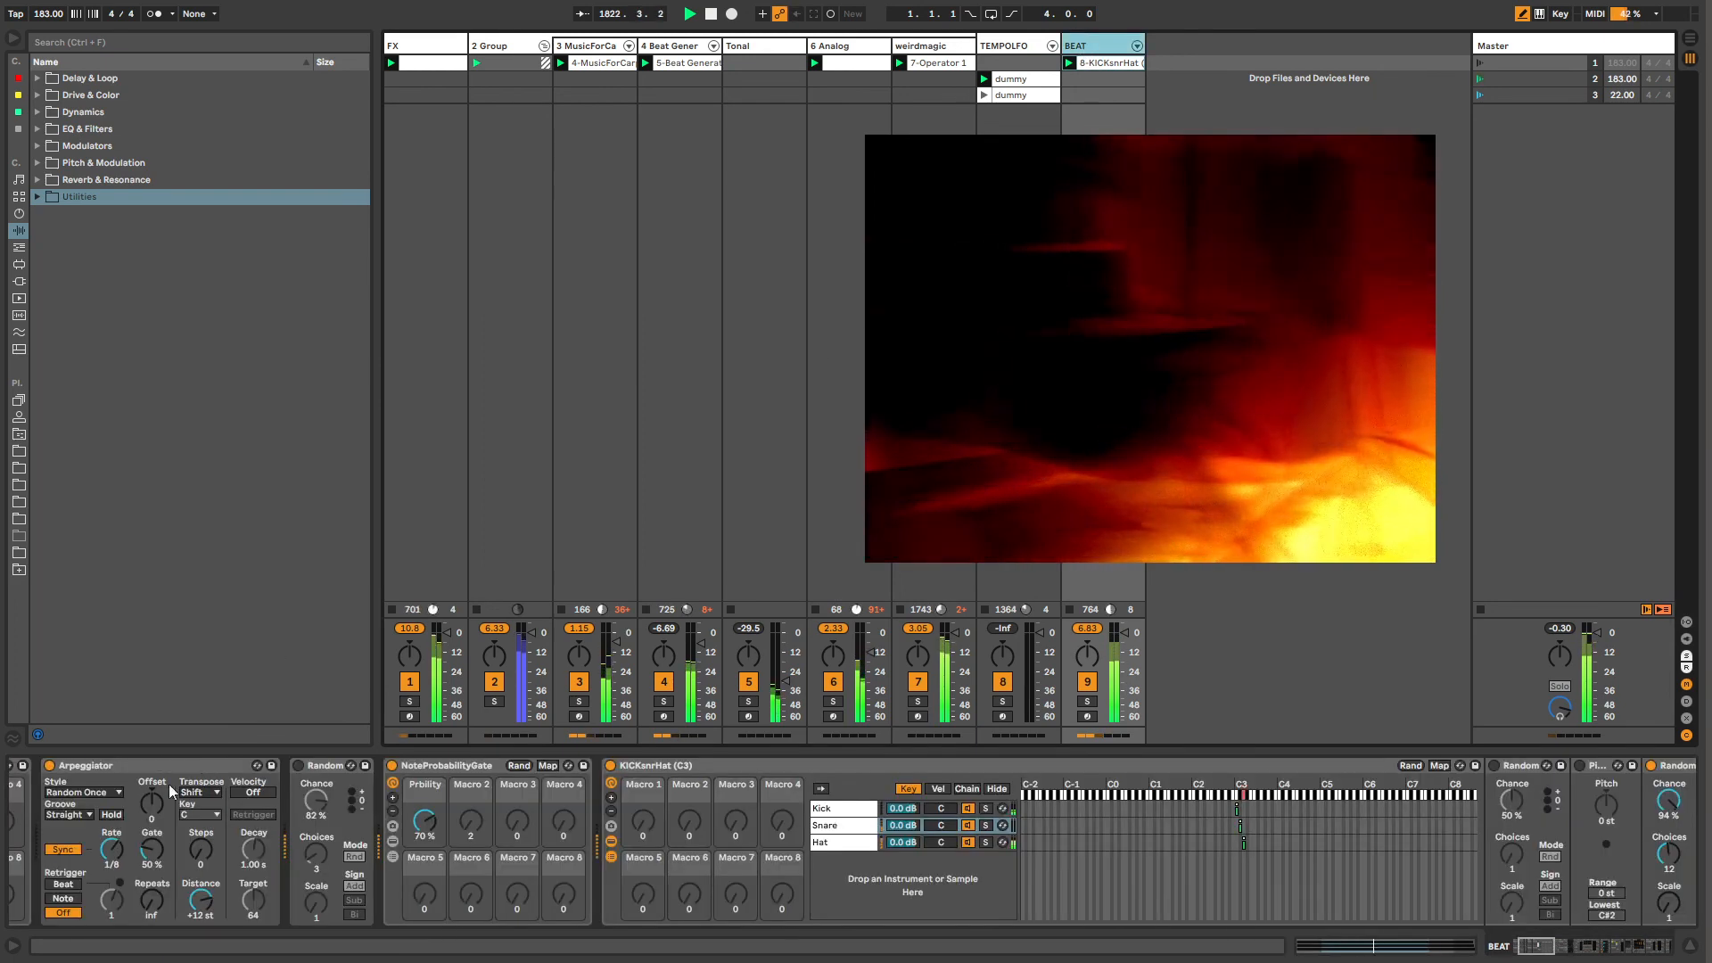
{"action": "right_click", "coordinate": [114, 855]}
{"action": "left_click", "coordinate": [134, 861]}
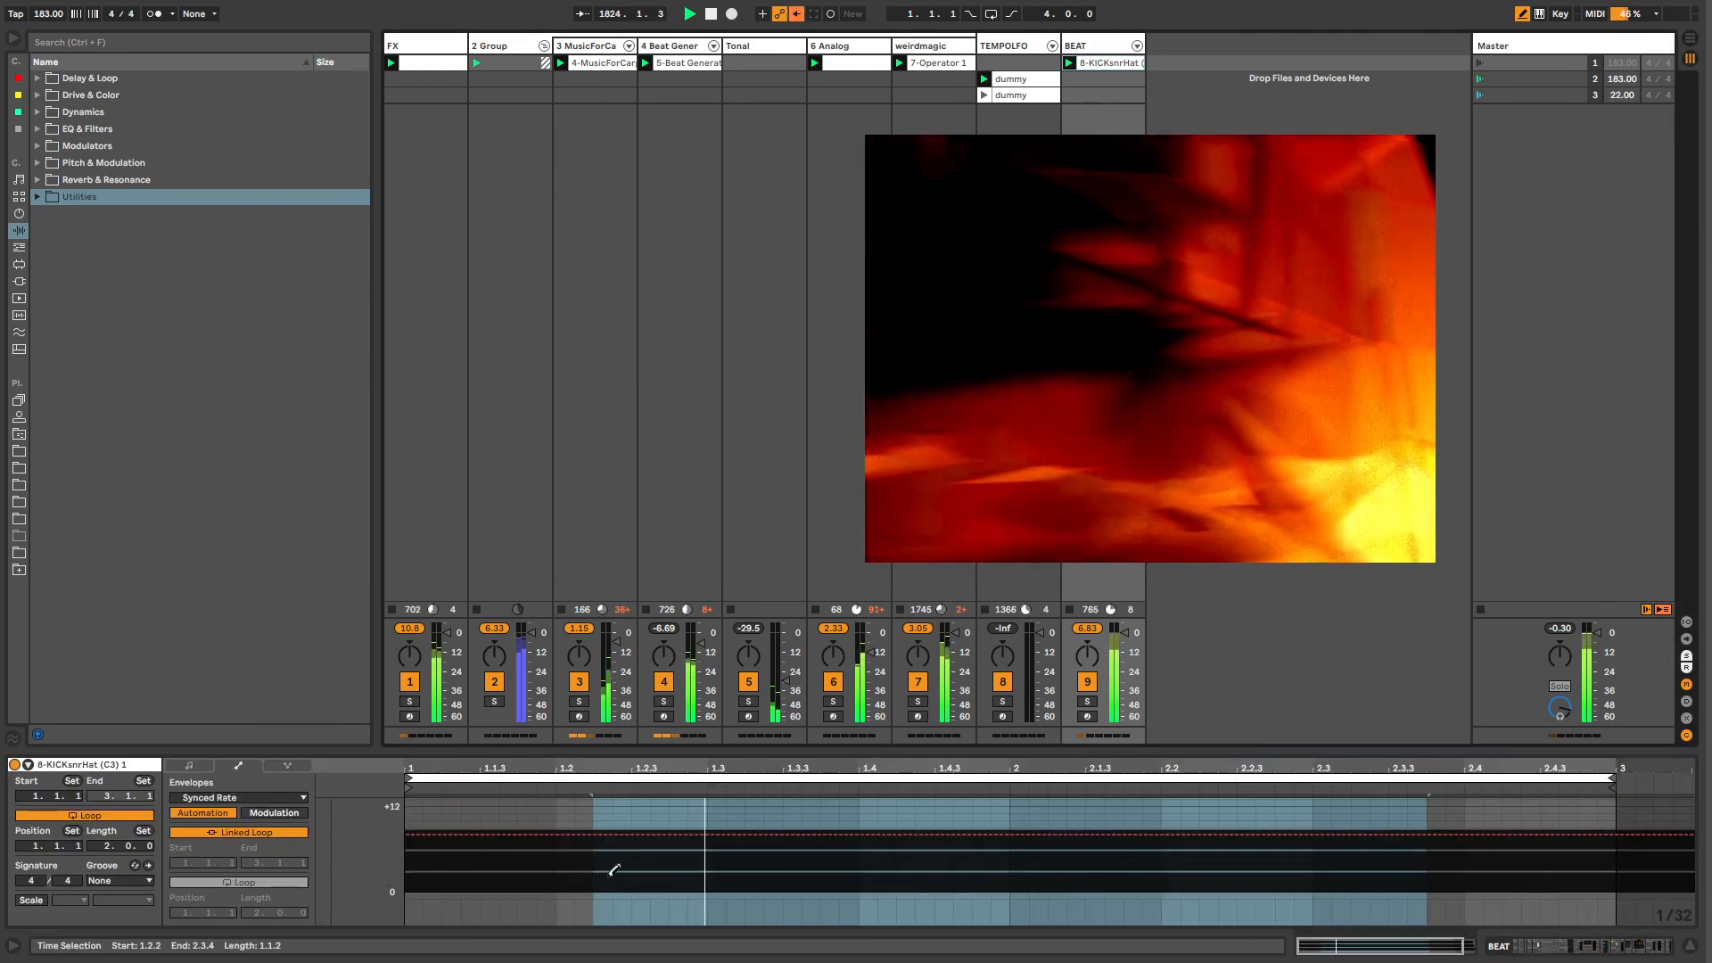
{"action": "left_click_drag", "start_coordinate": [1192, 870], "coordinate": [1322, 856]}
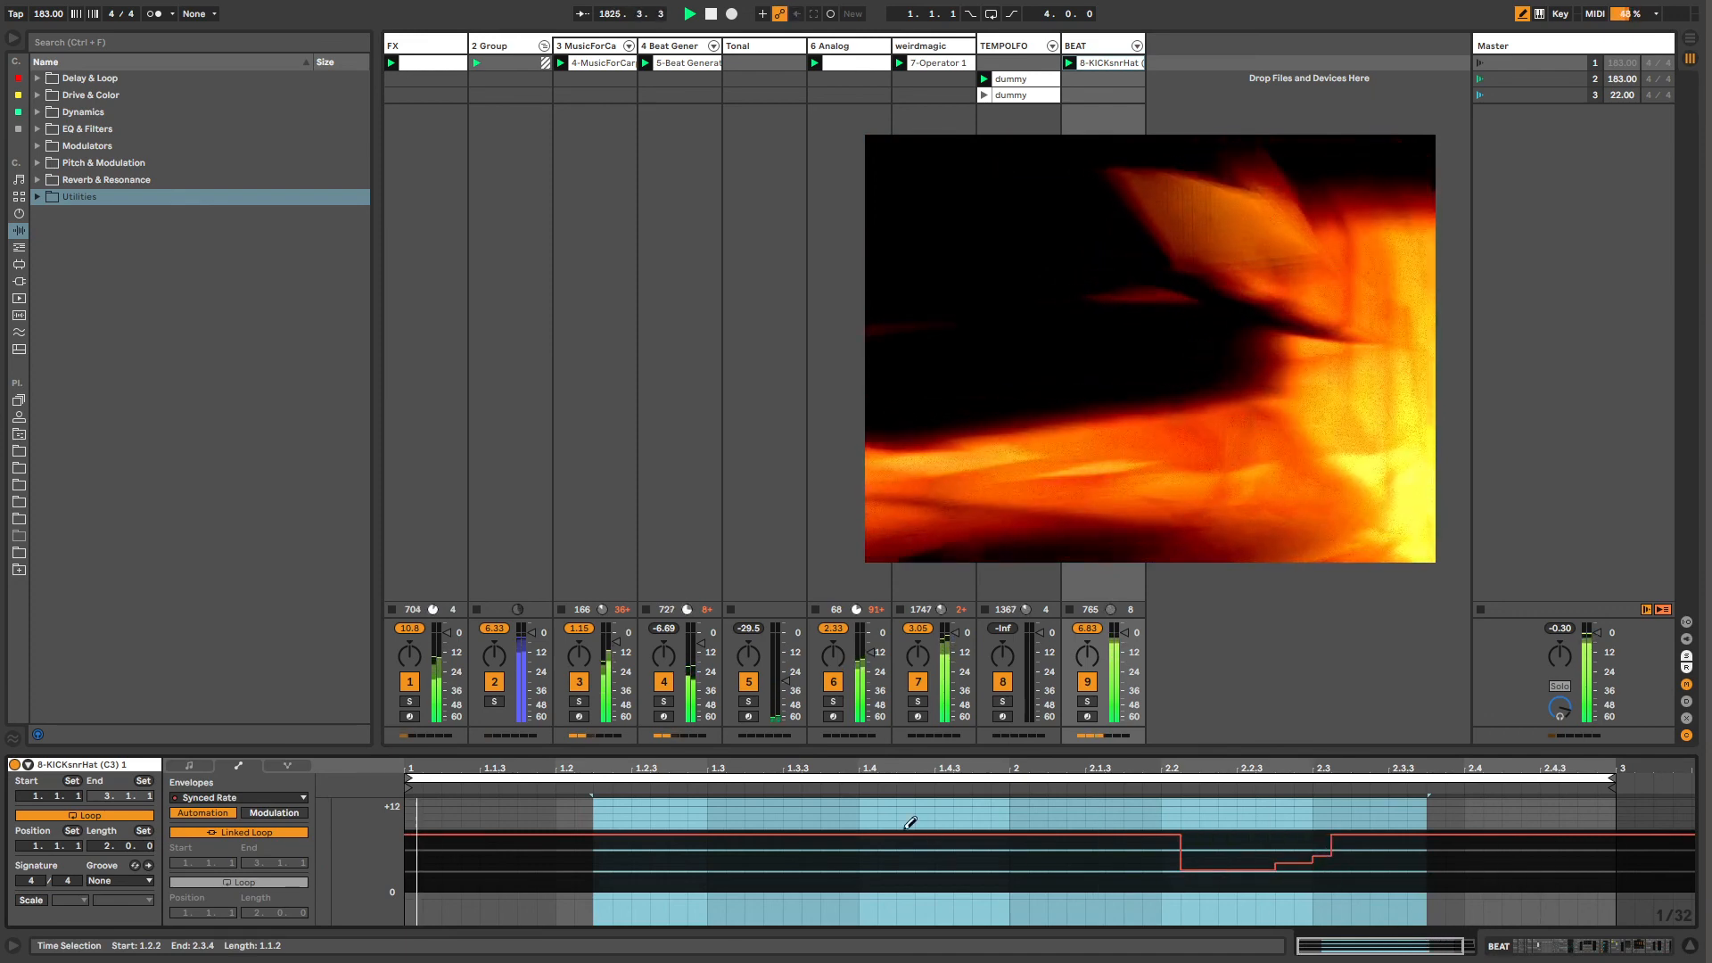
Step: Unlink the synced rate envelope from the BEAT clip's loop and set its loop length to 9 bars
{"action": "left_click", "coordinate": [246, 833]}
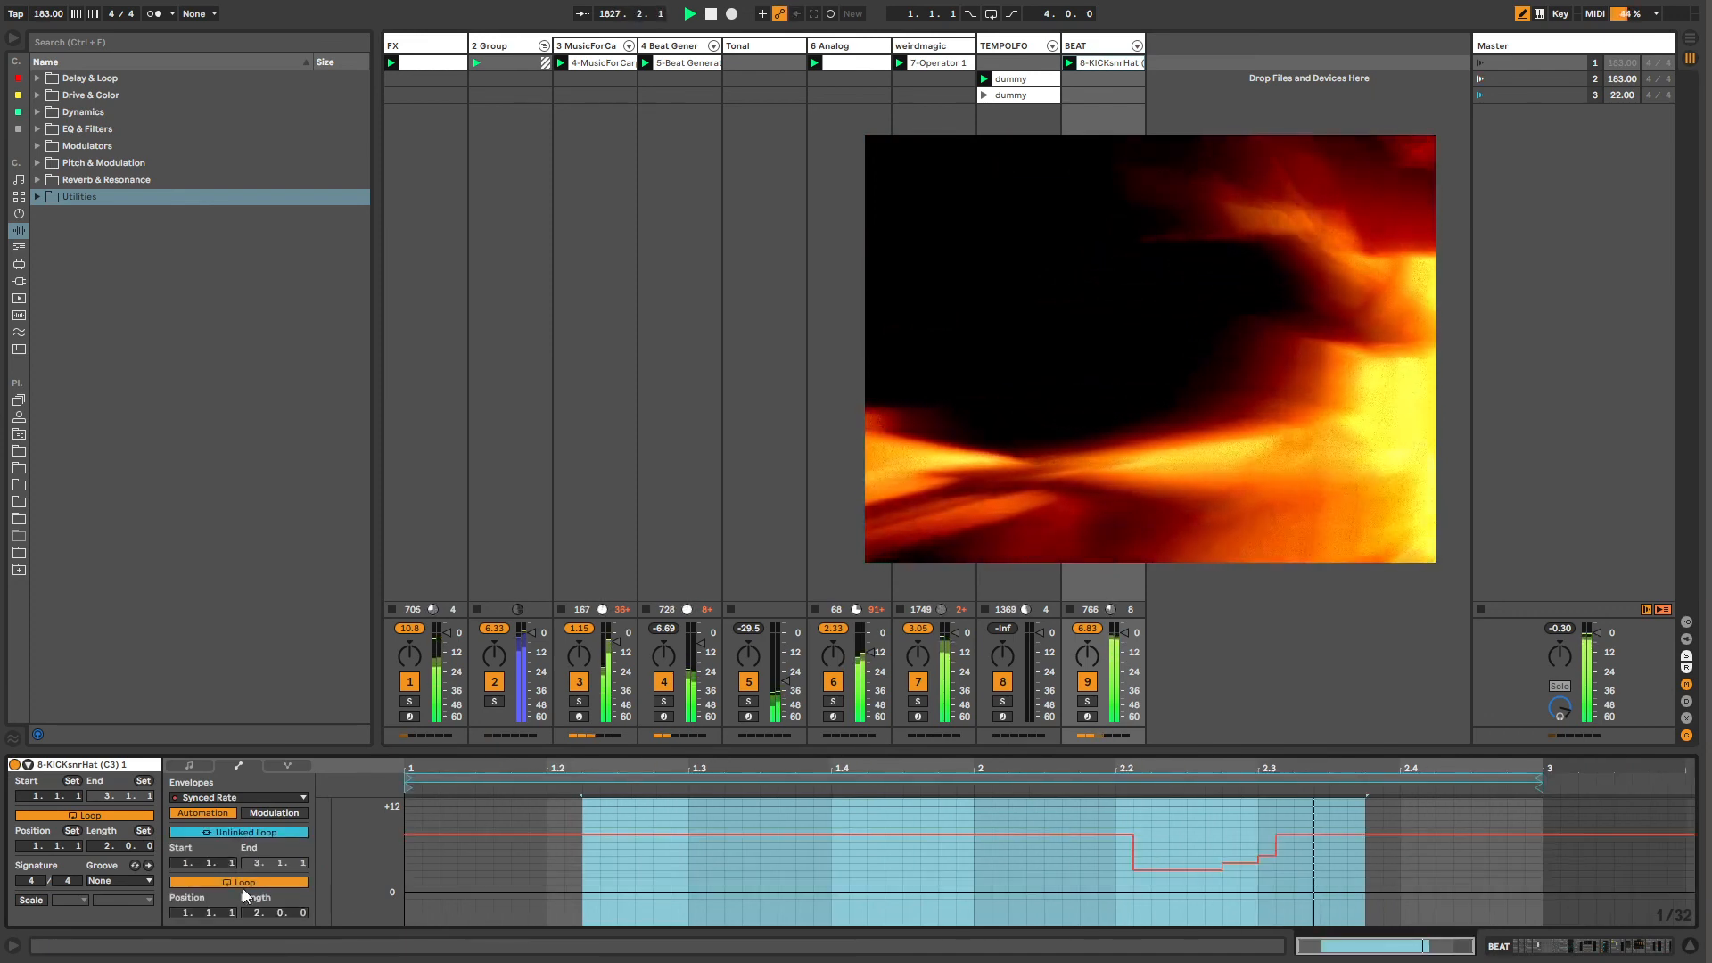
{"action": "left_click_drag", "start_coordinate": [255, 913], "coordinate": [255, 869]}
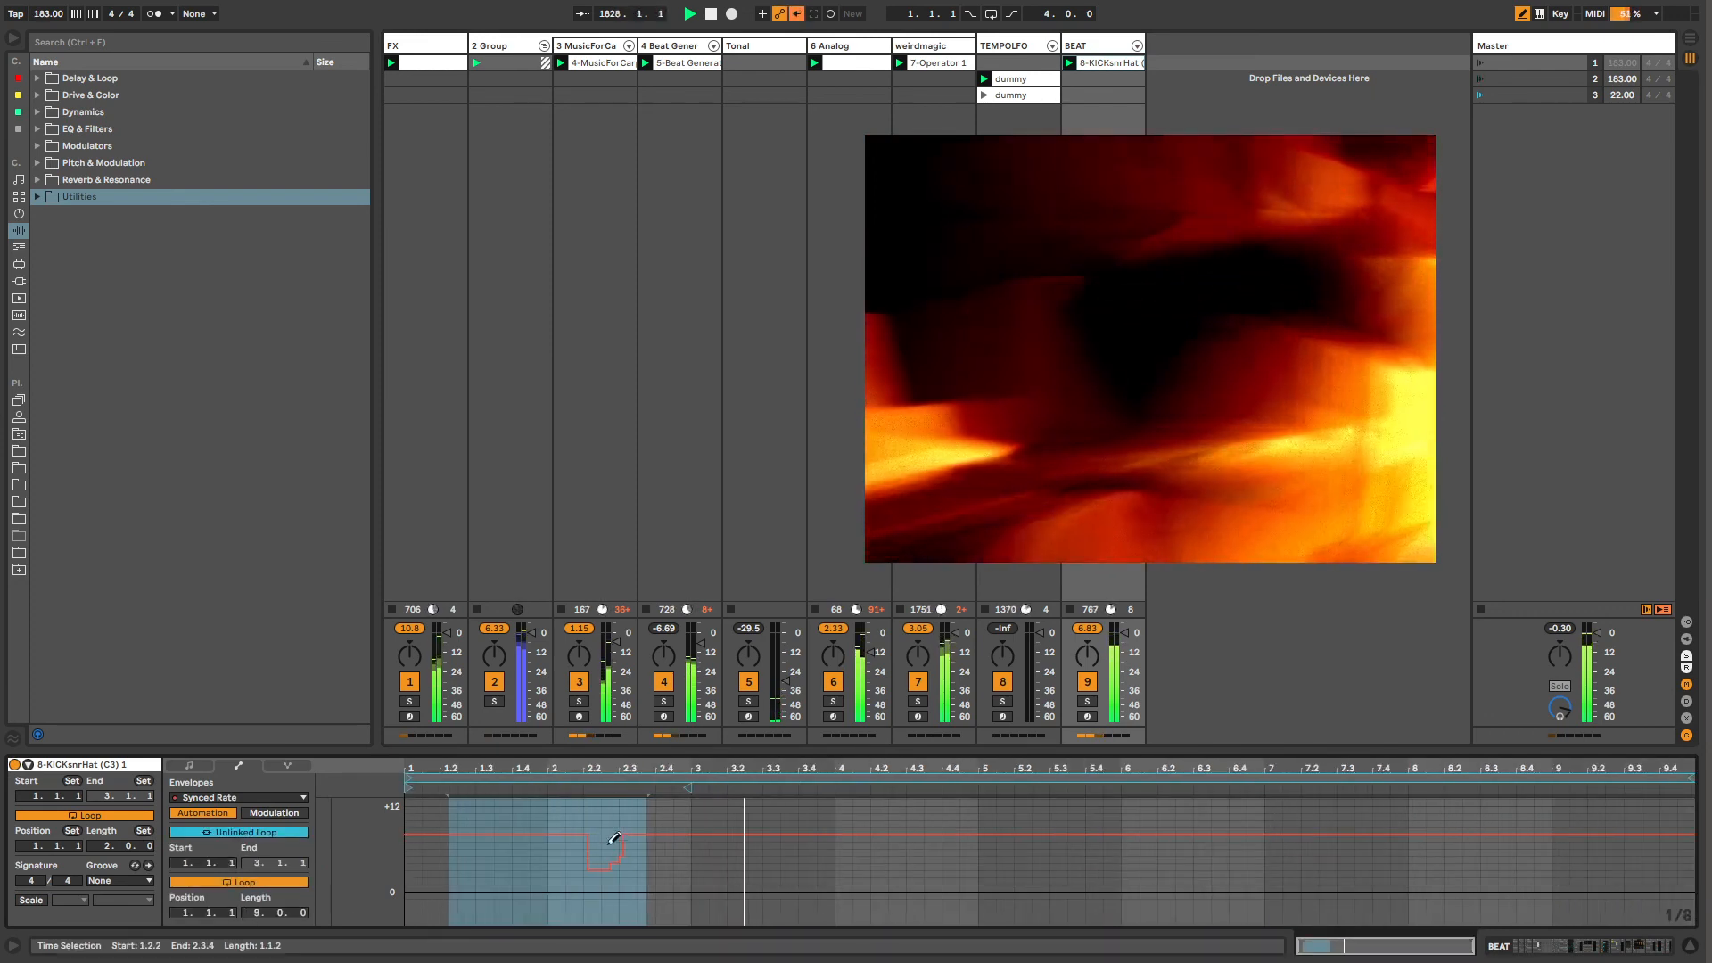
Step: Draw short dips of varying depth across the nine-bar synced rate automation and return to the BEAT track's devices
{"action": "left_click", "coordinate": [1021, 865]}
{"action": "left_click", "coordinate": [1112, 865]}
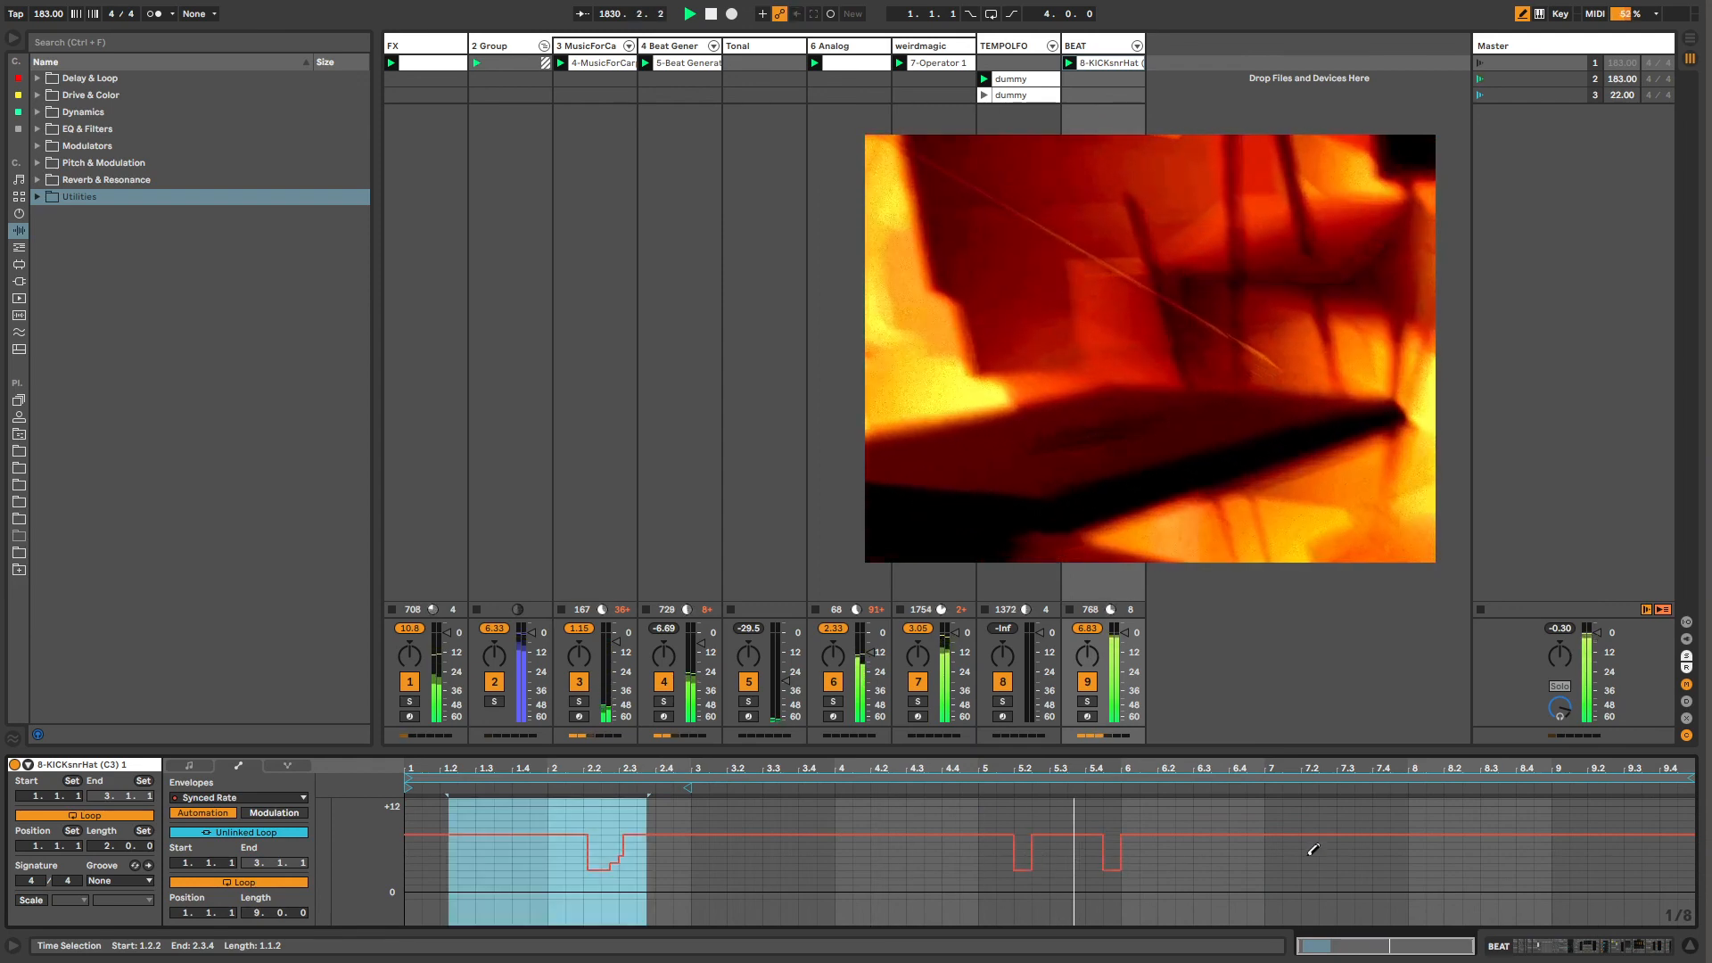
{"action": "left_click", "coordinate": [1399, 848]}
{"action": "left_click", "coordinate": [1114, 833]}
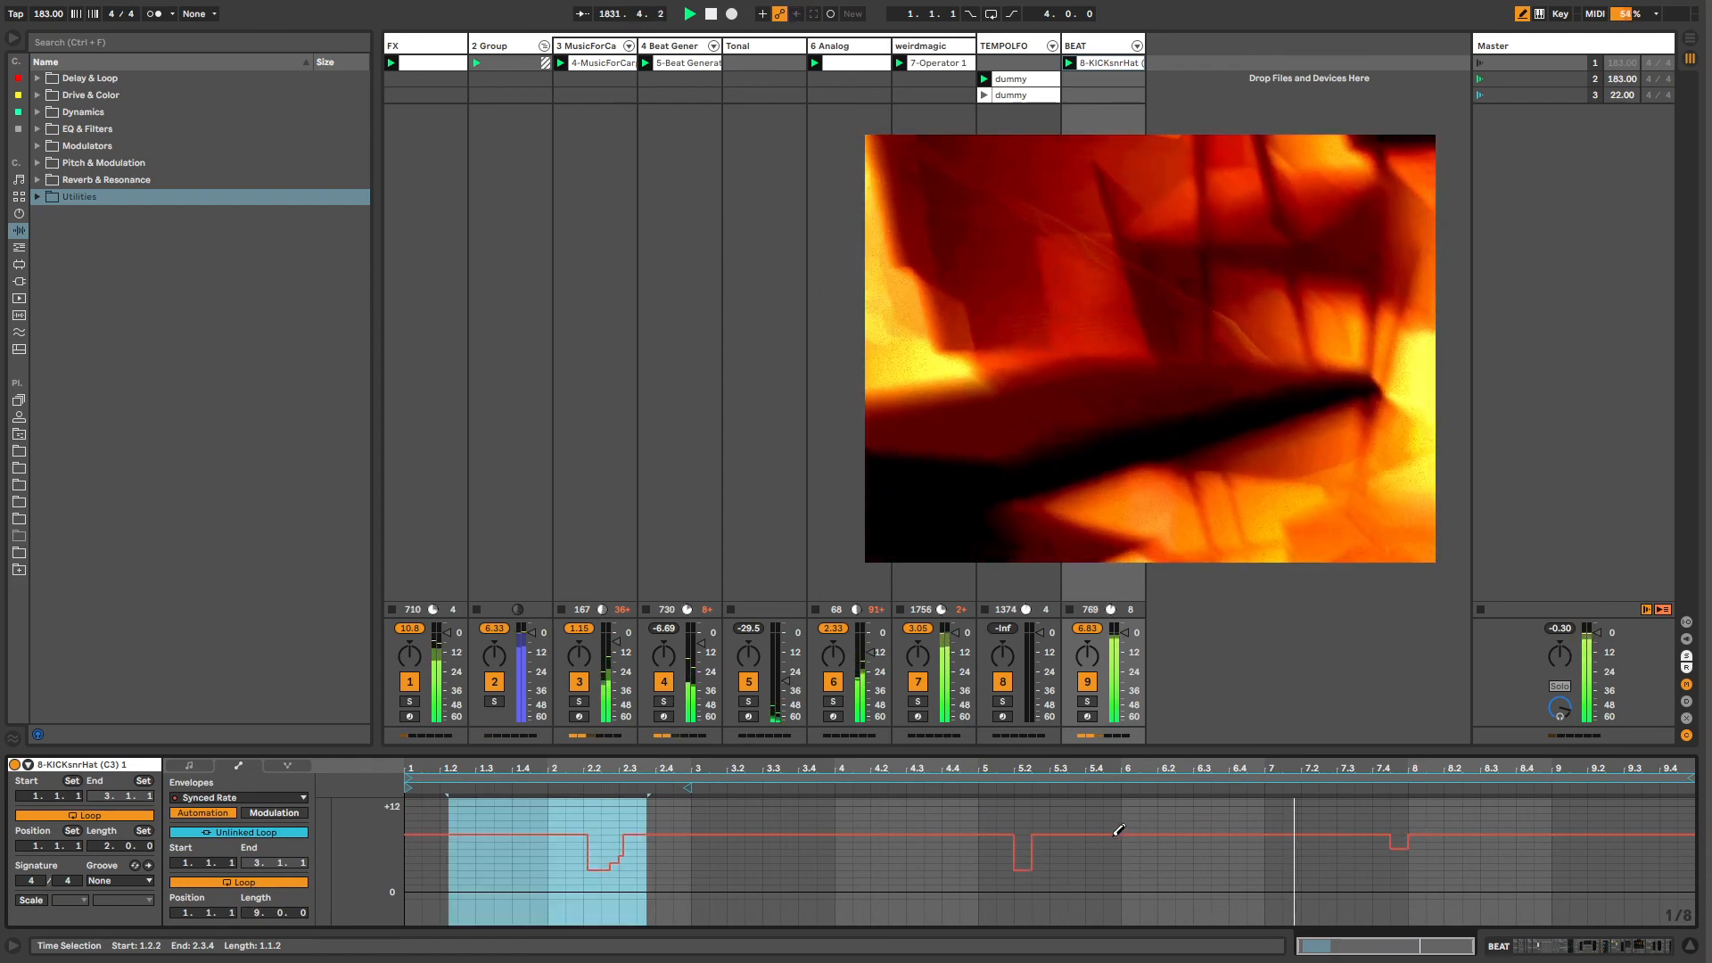
{"action": "left_click", "coordinate": [1542, 840]}
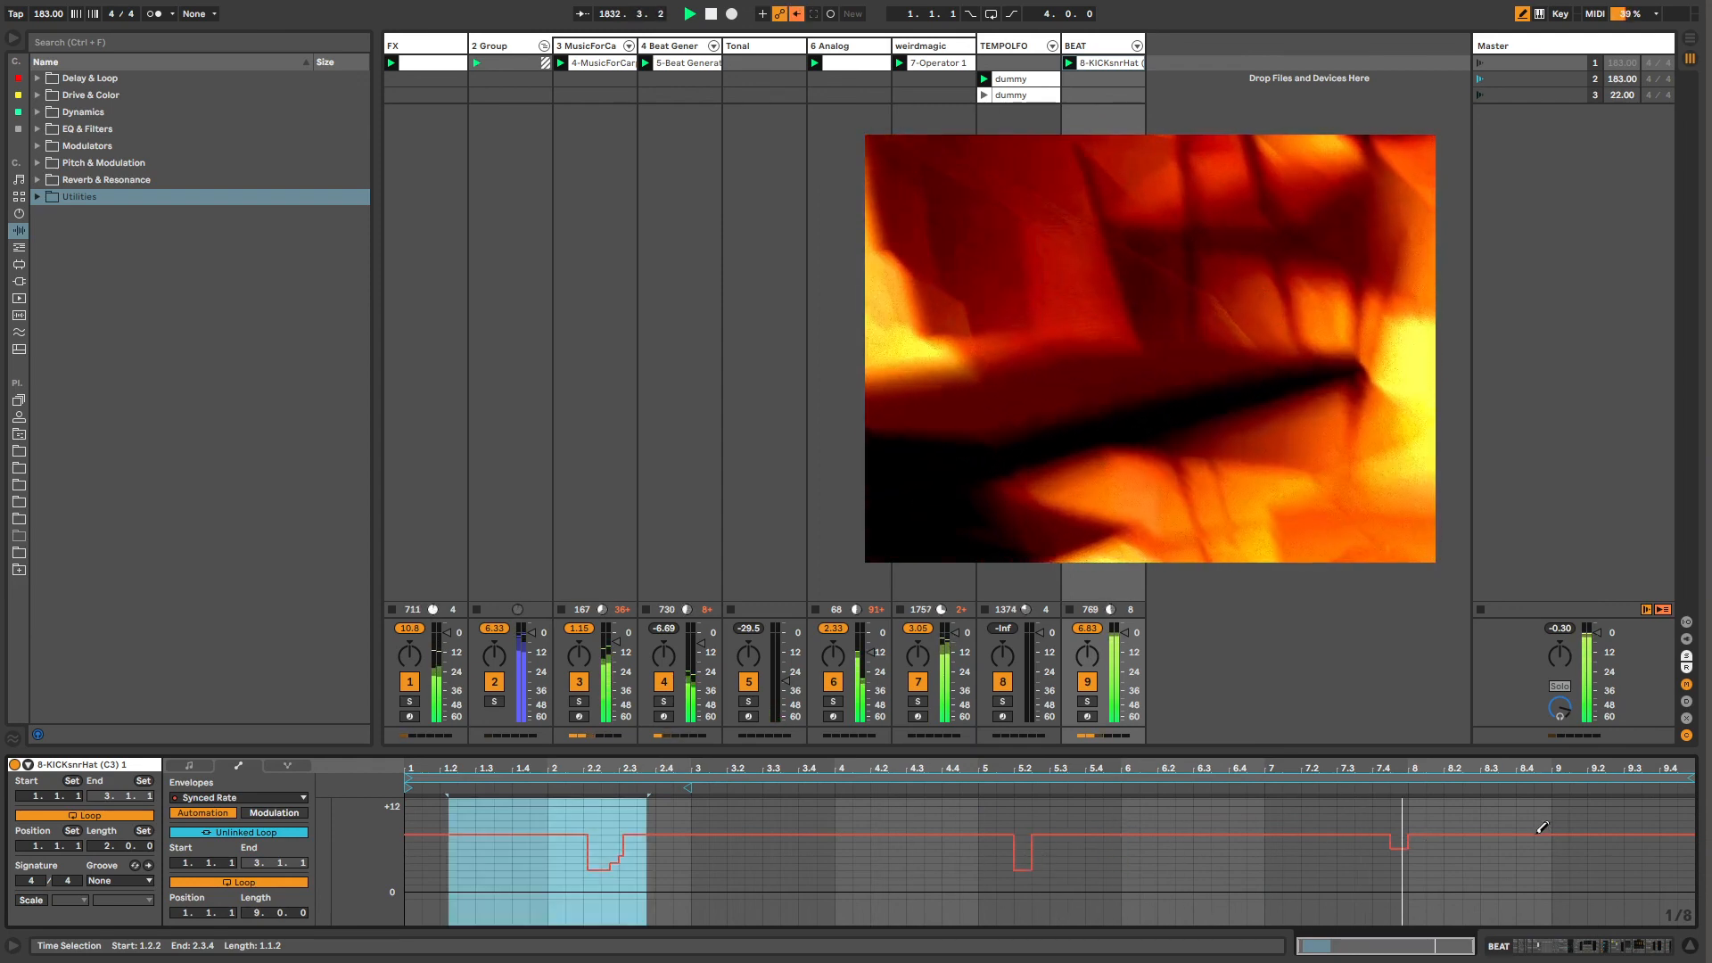
{"action": "left_click", "coordinate": [1685, 854]}
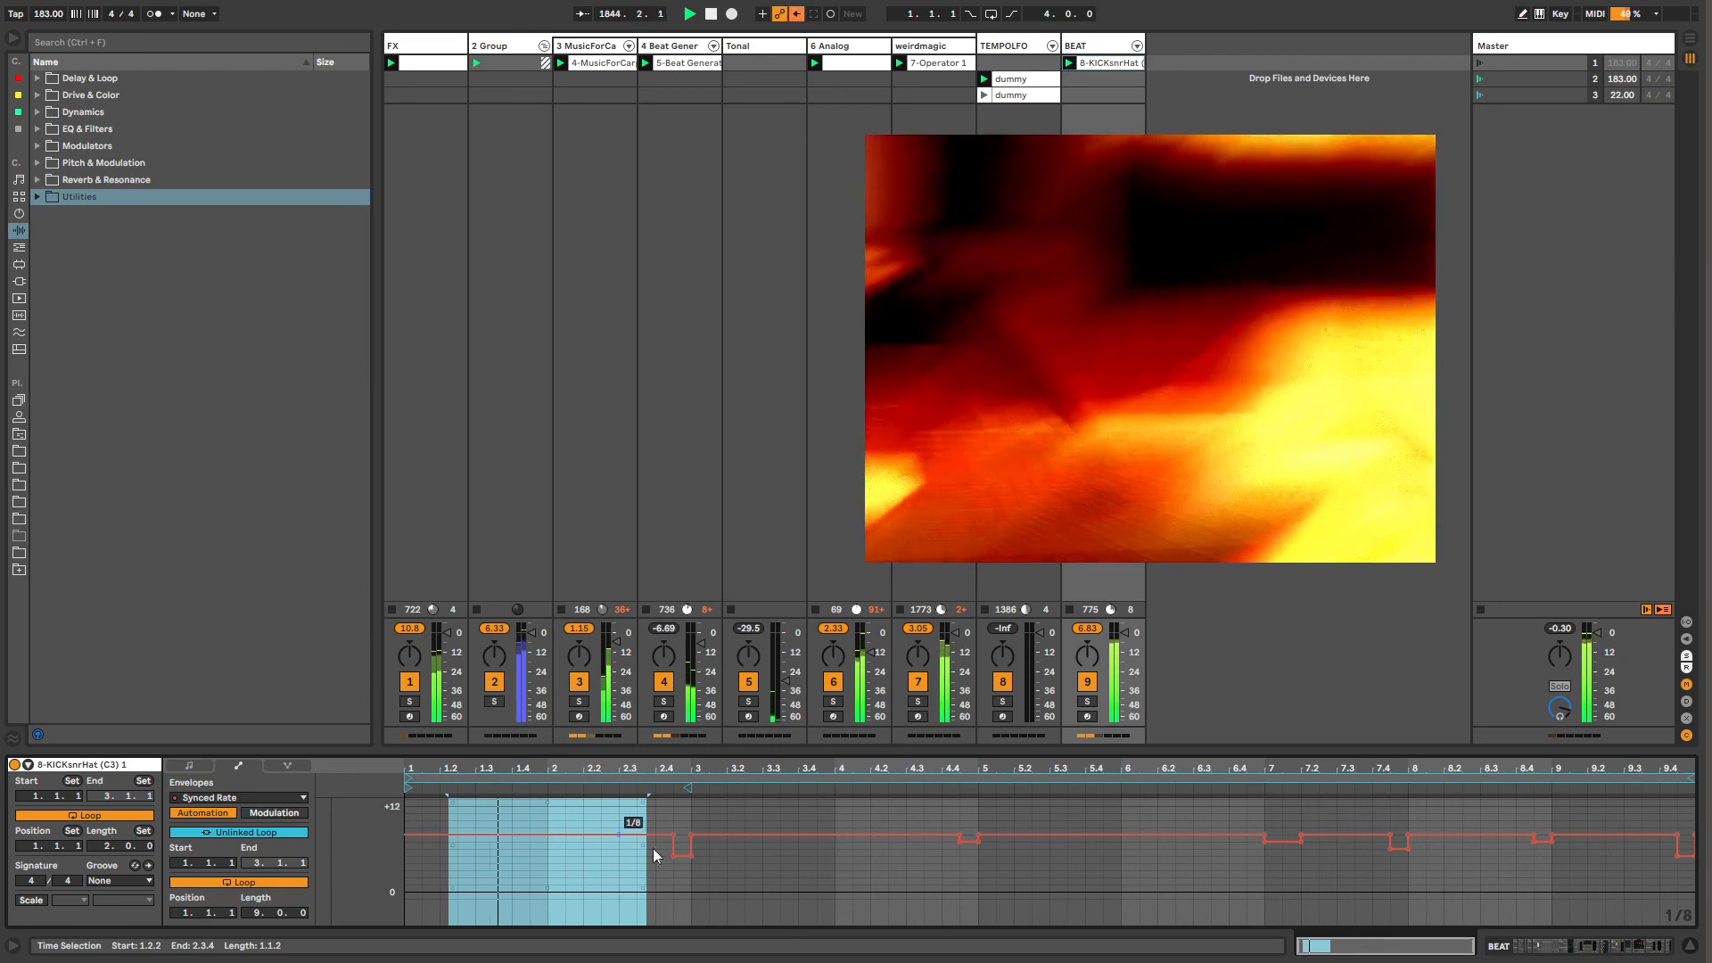
{"action": "key", "text": "b"}
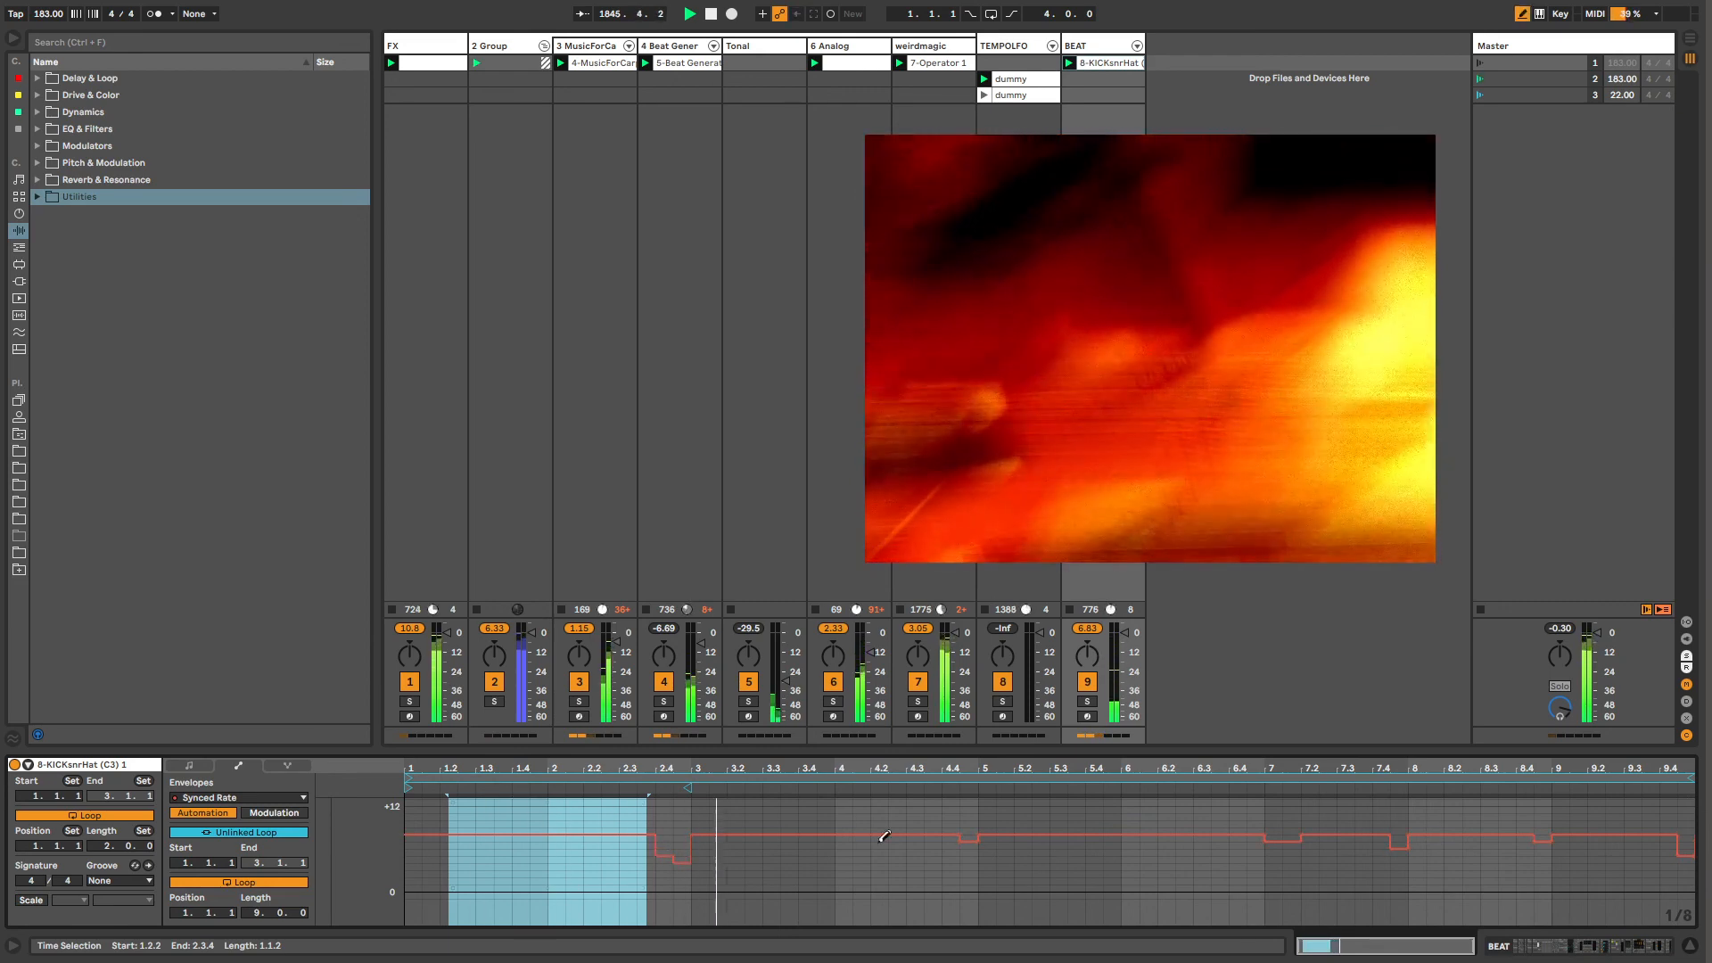
{"action": "left_click", "coordinate": [1087, 50]}
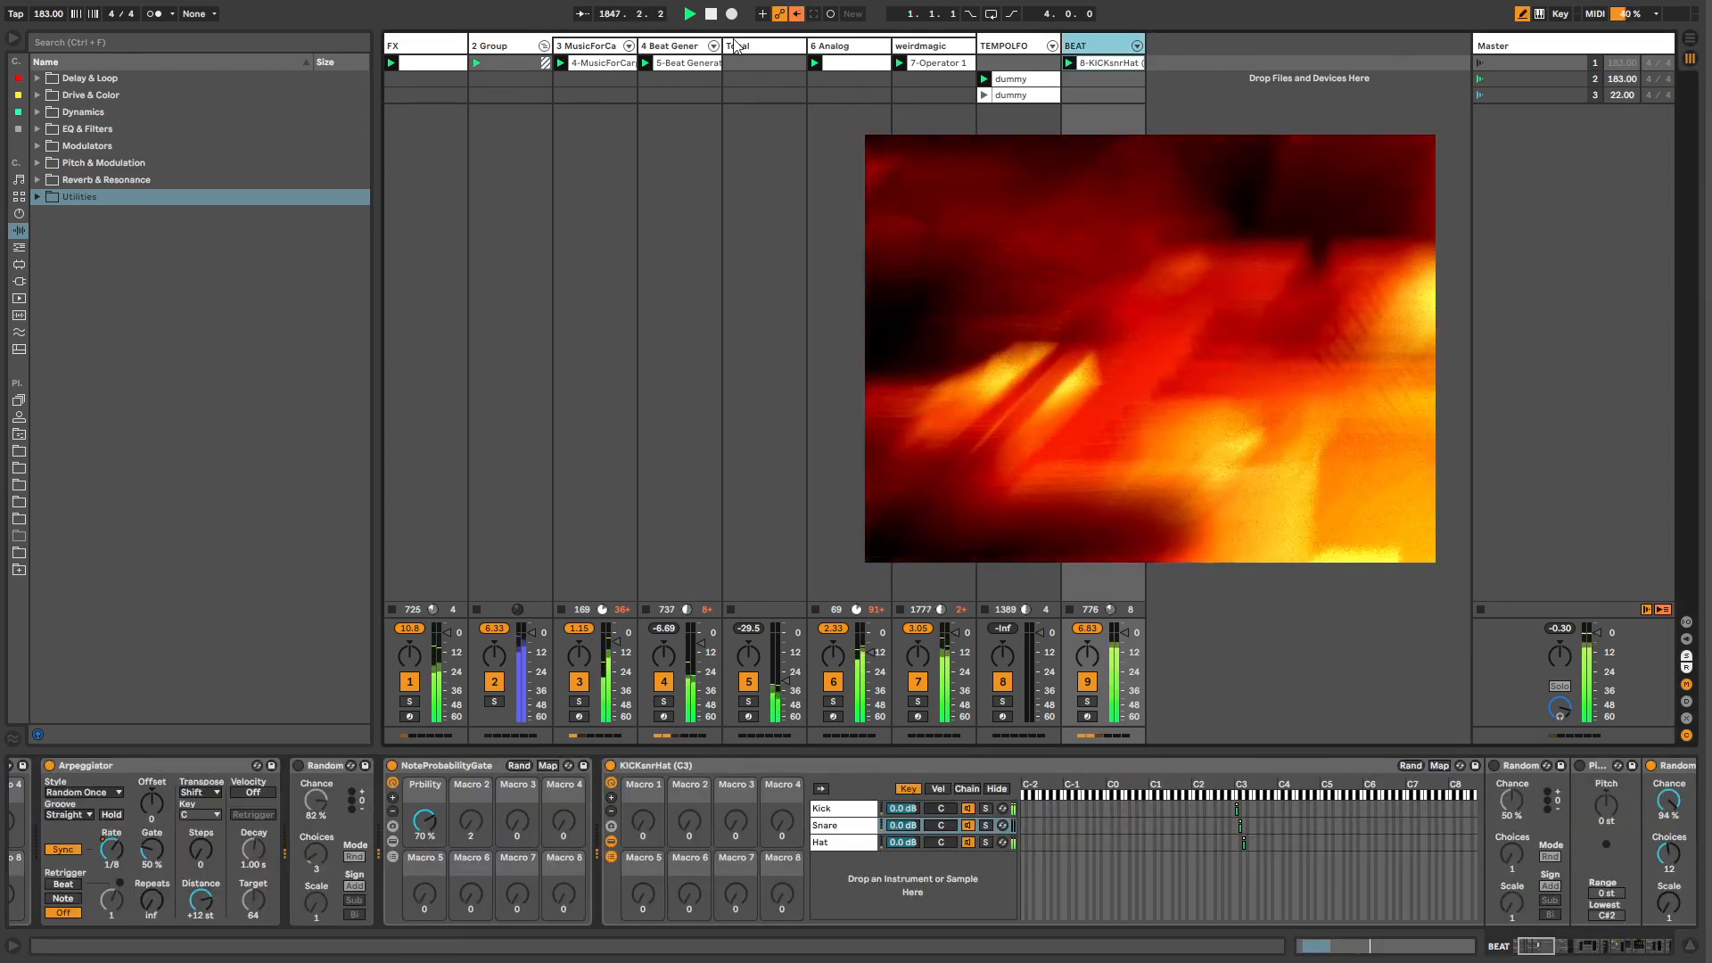